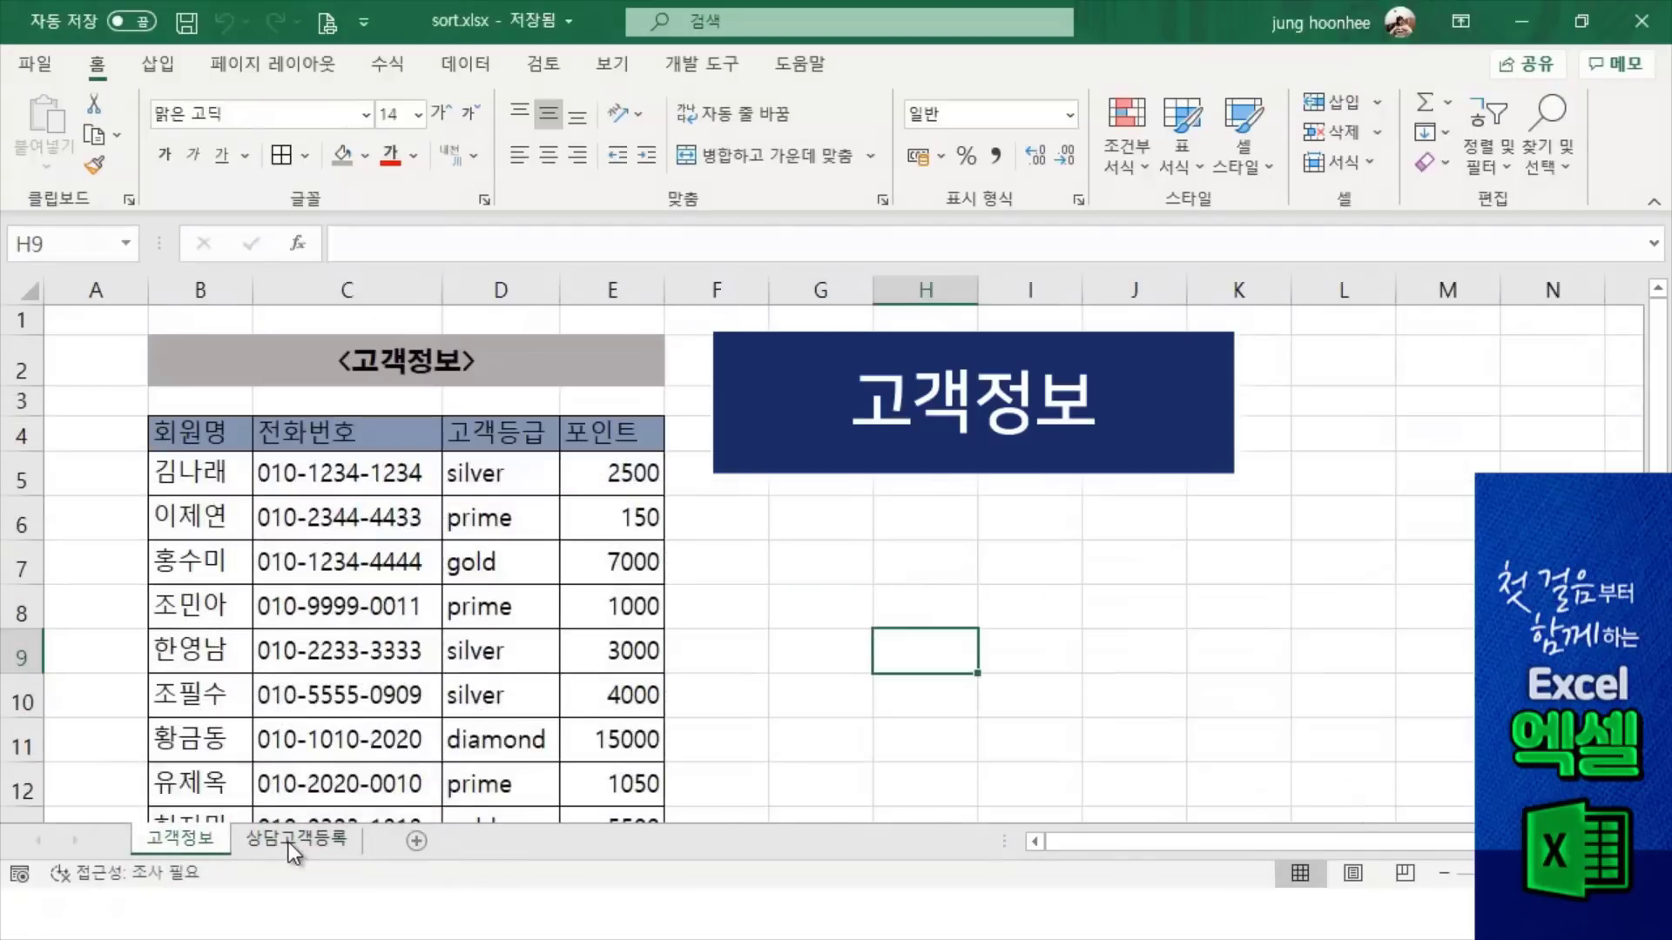
# Switch to the 상담고객등록 sheet and look through its 상담고객목록 table
pyautogui.click(296, 838)
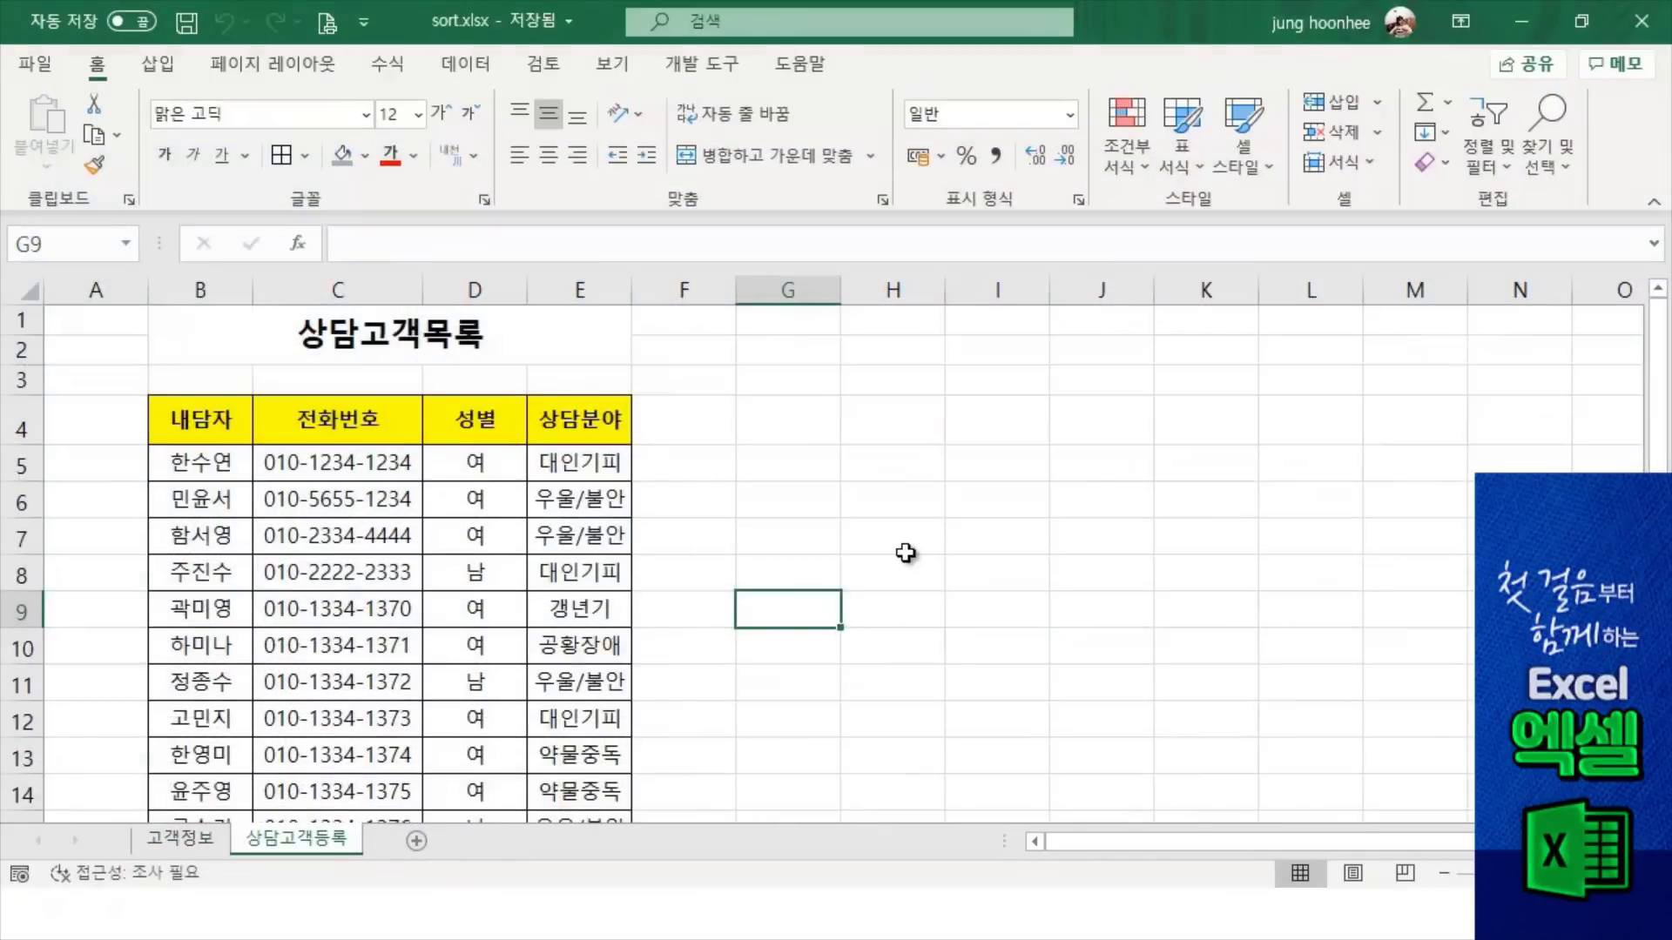
pyautogui.click(892, 542)
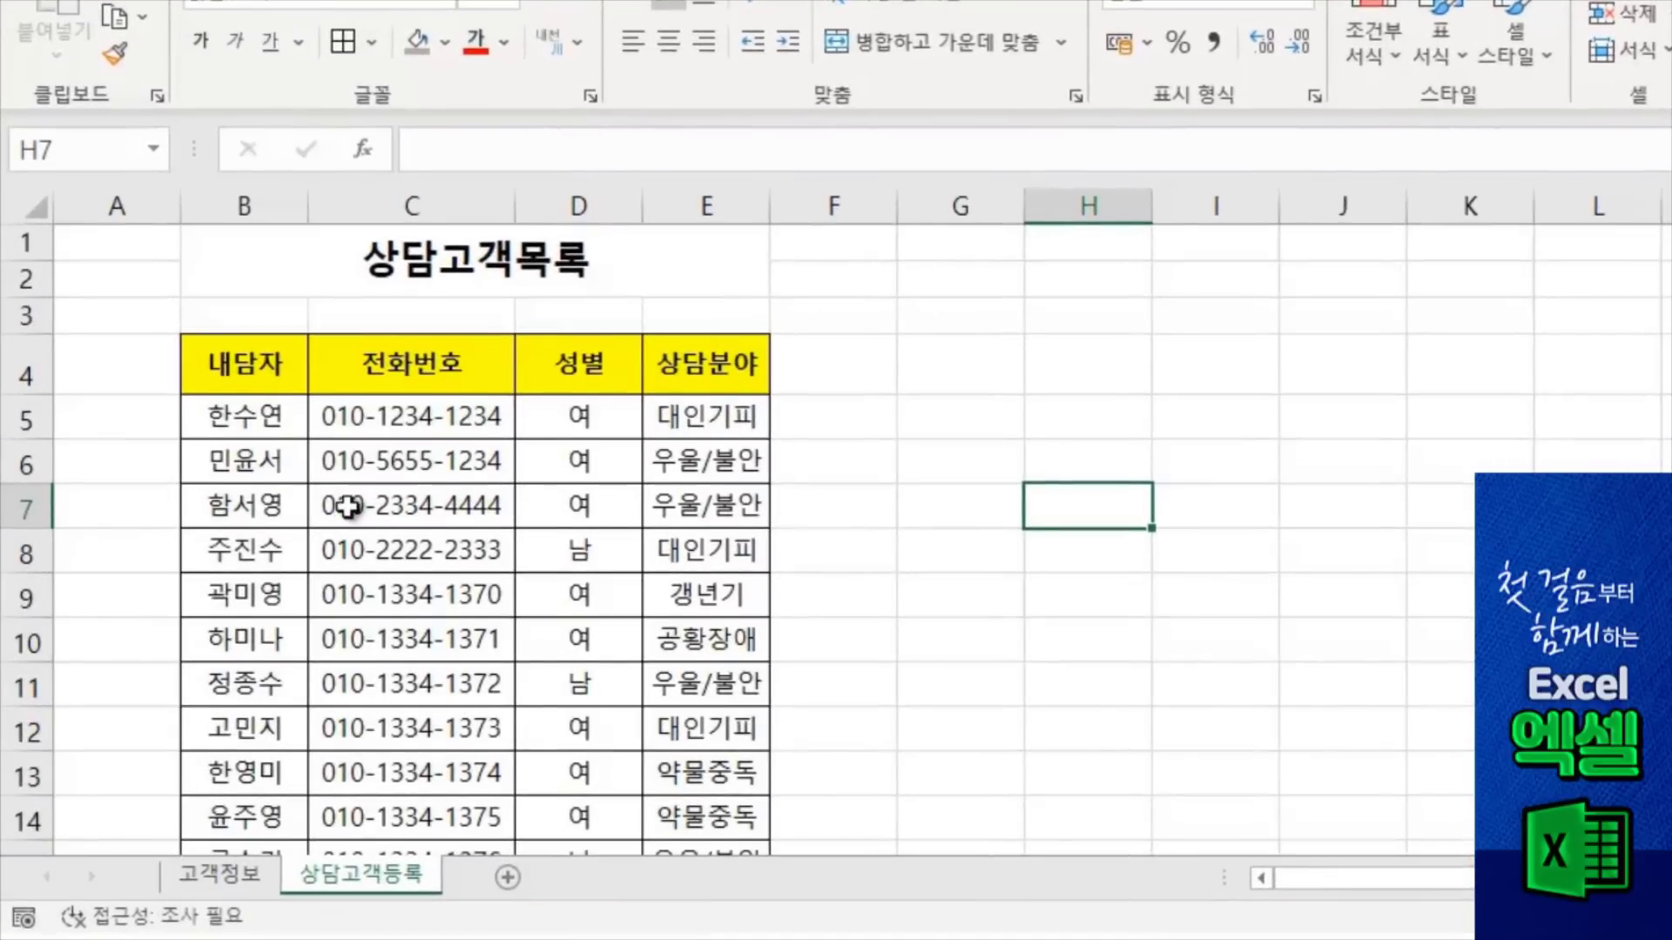
pyautogui.scroll(-3, 348, 507)
pyautogui.scroll(2, 642, 725)
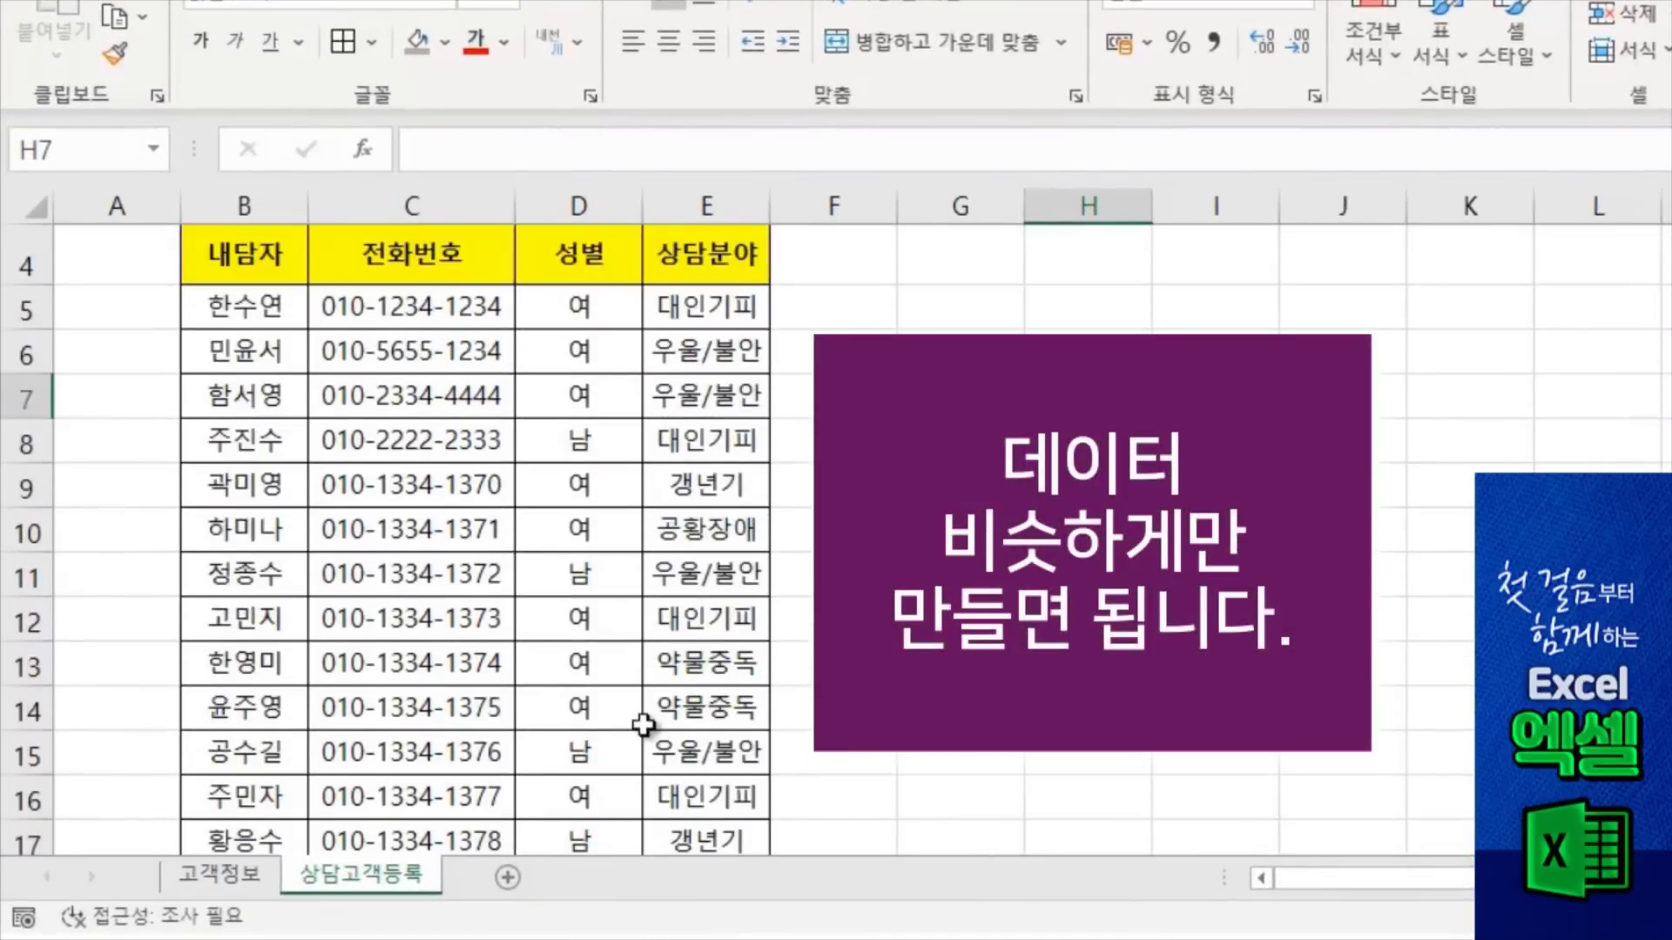
pyautogui.scroll(1, 642, 725)
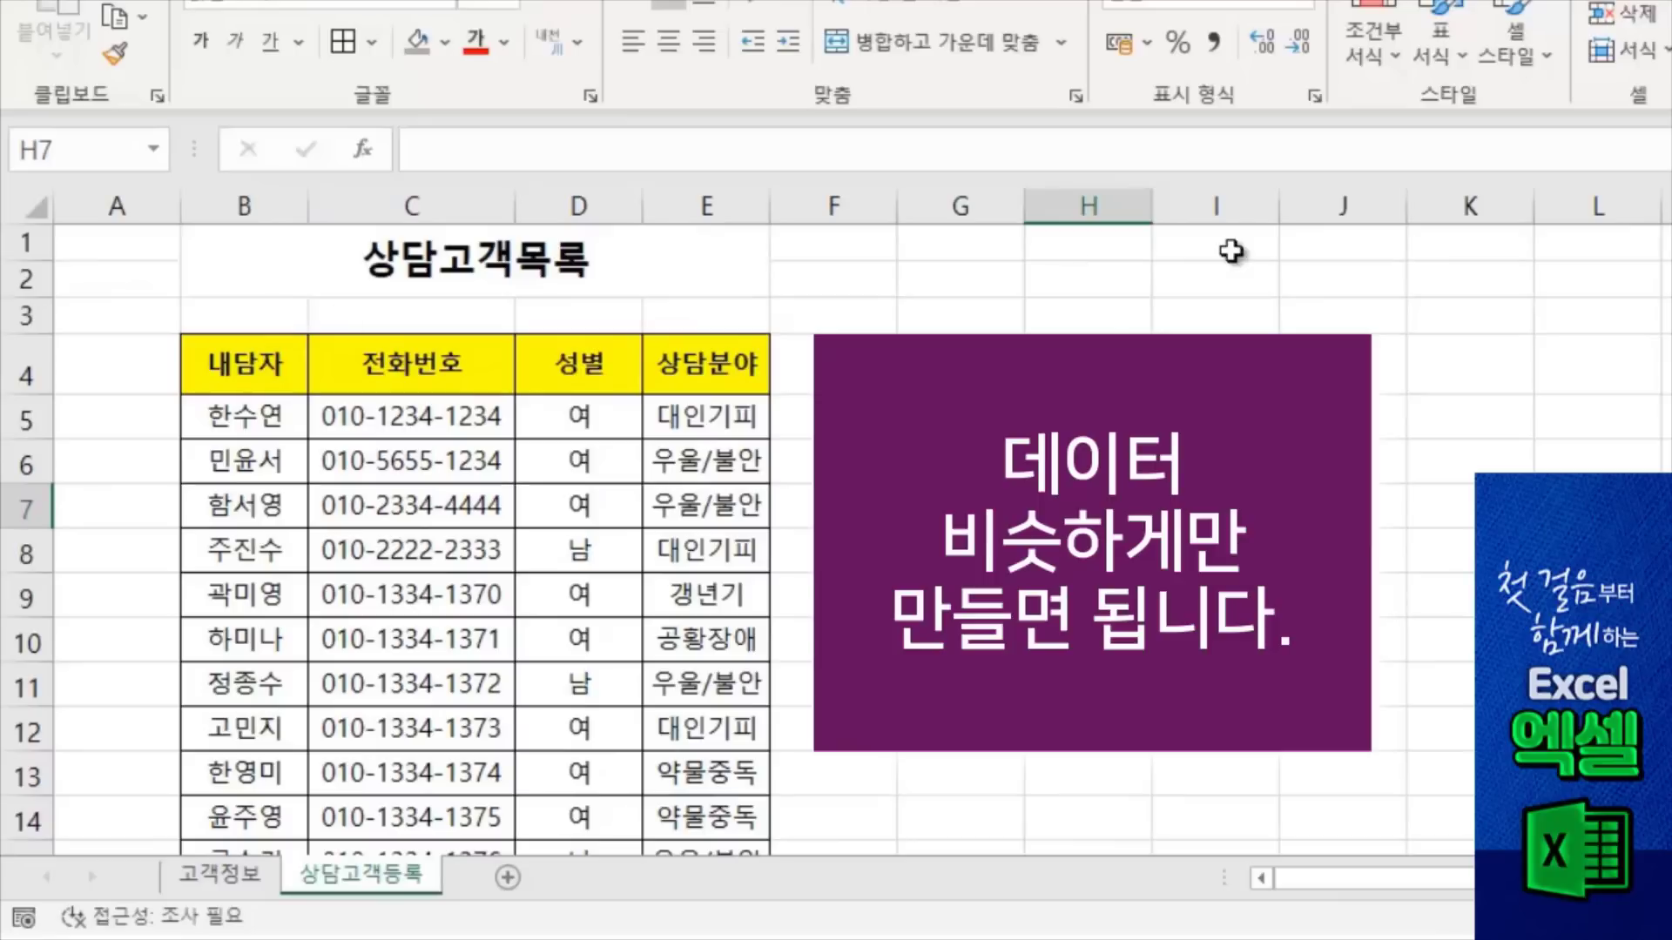
pyautogui.click(1088, 688)
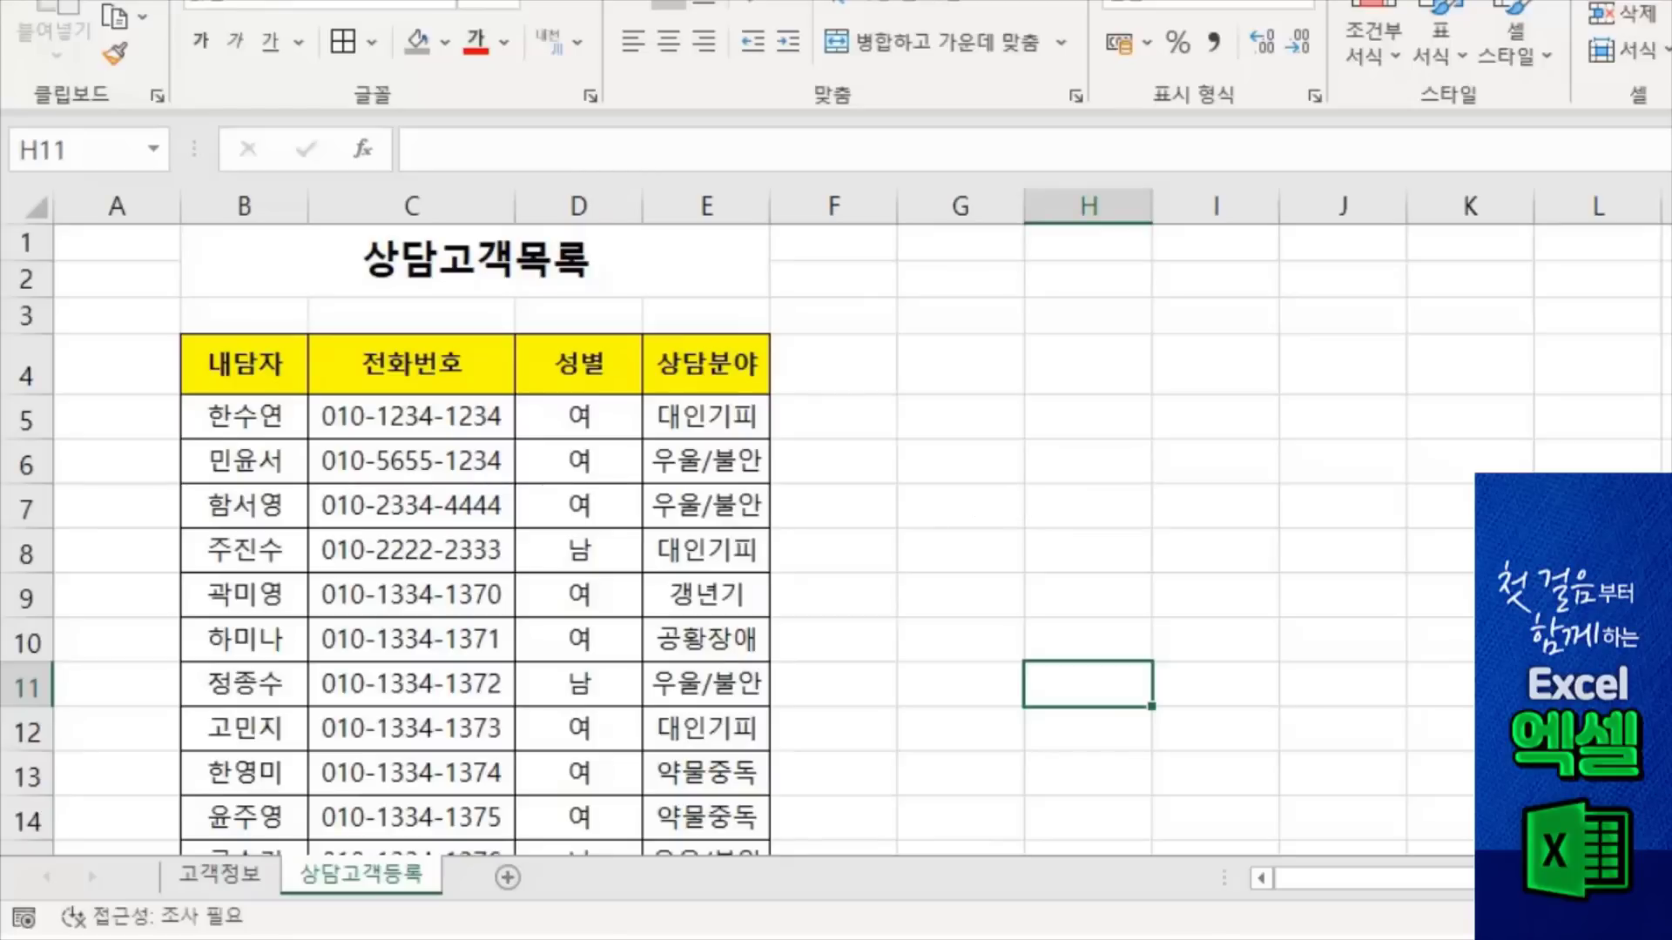
pyautogui.click(914, 546)
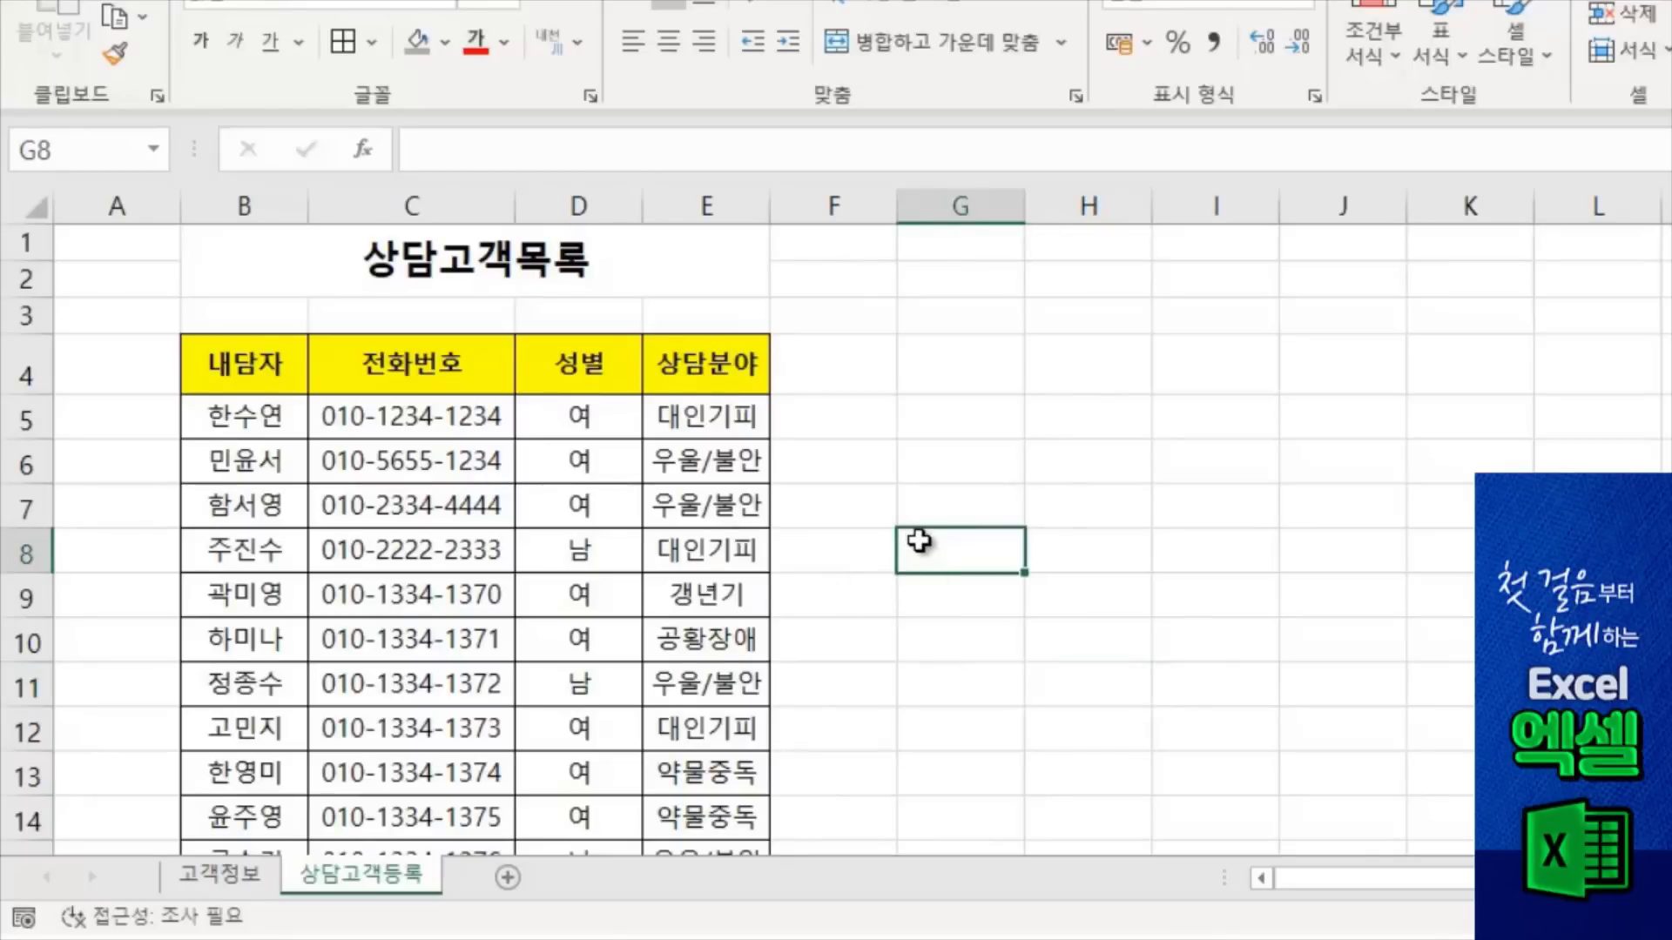
# Examine the order of the names in the 내담자 column
pyautogui.click(232, 364)
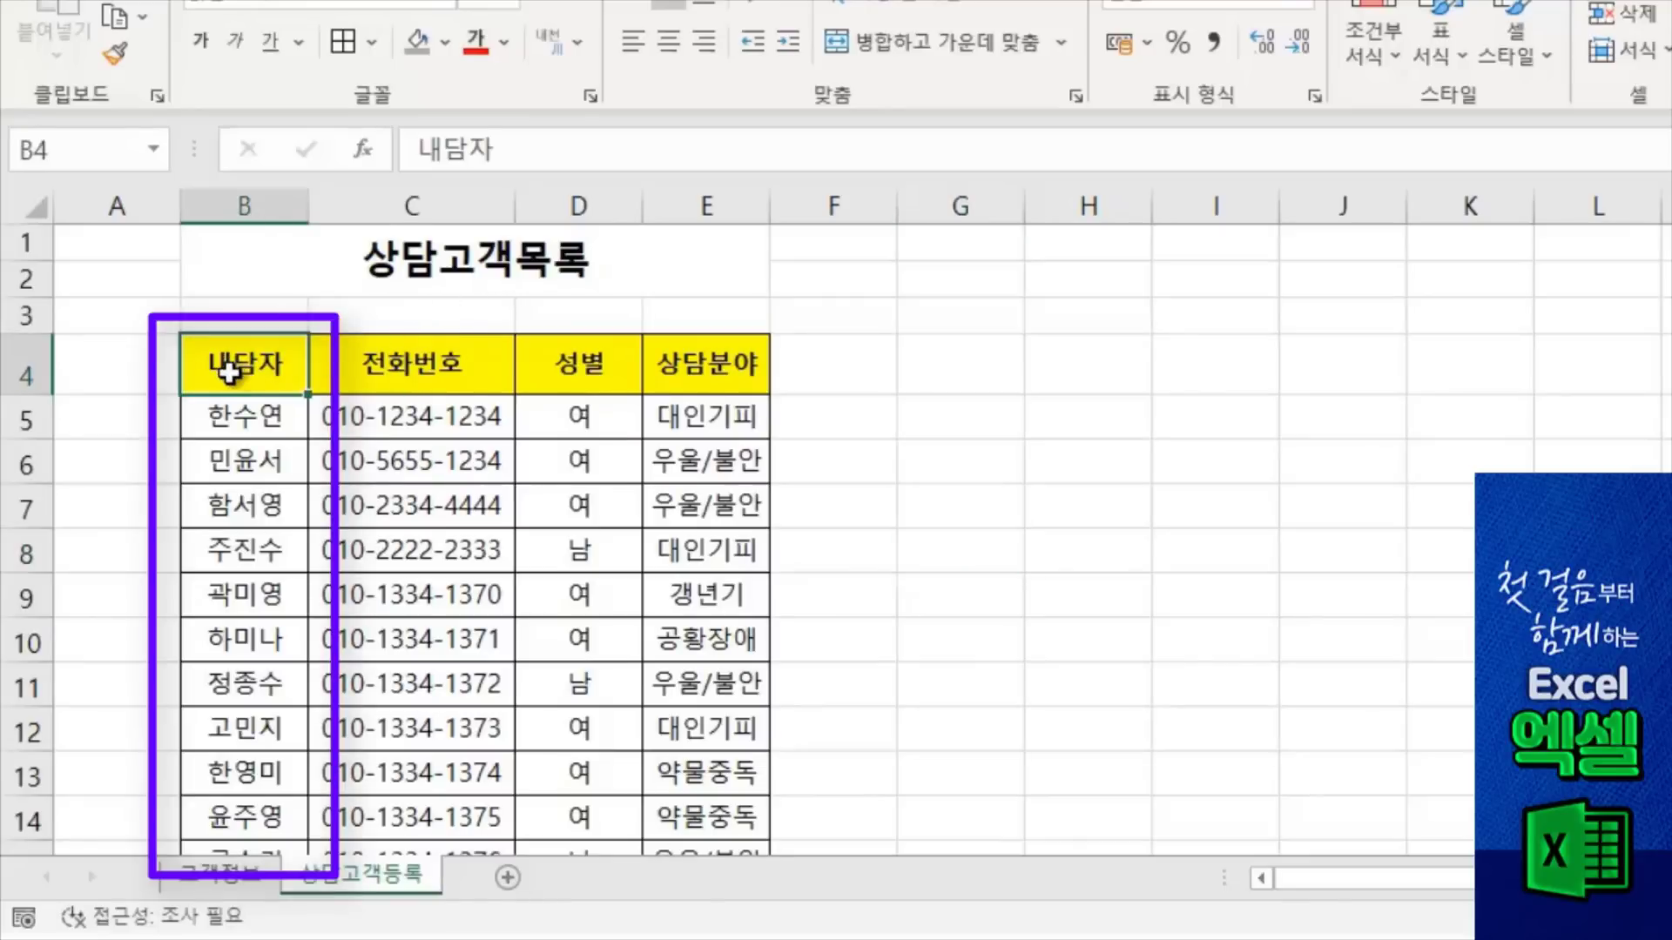
pyautogui.click(251, 426)
pyautogui.click(237, 462)
pyautogui.click(231, 505)
pyautogui.click(228, 595)
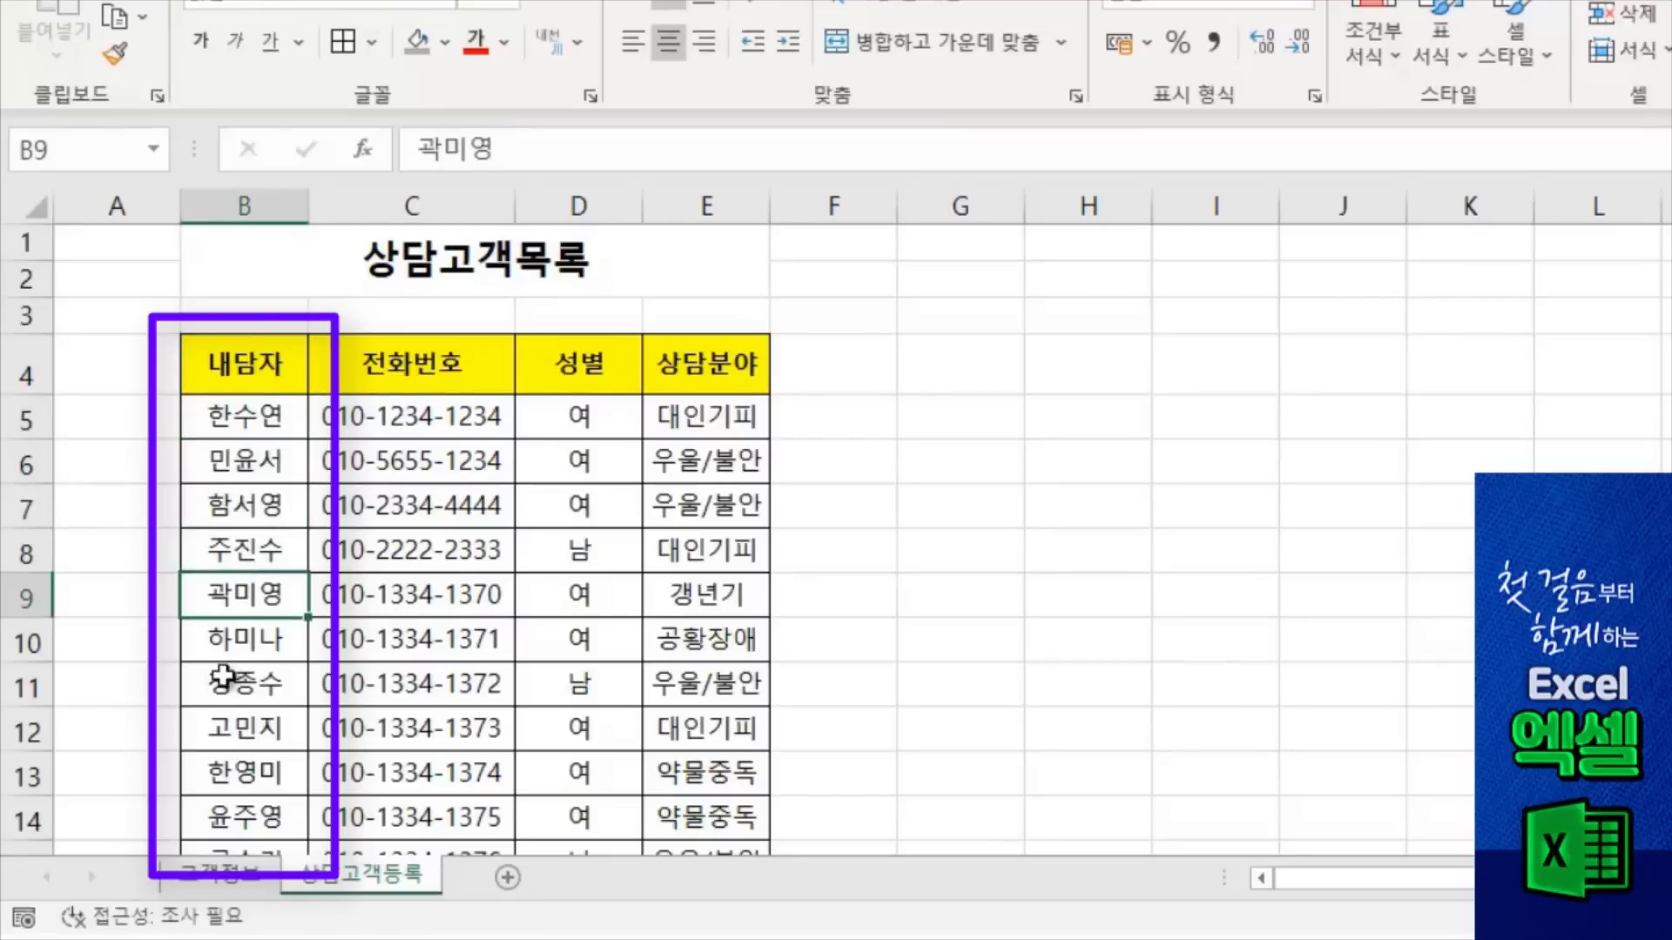
pyautogui.click(226, 677)
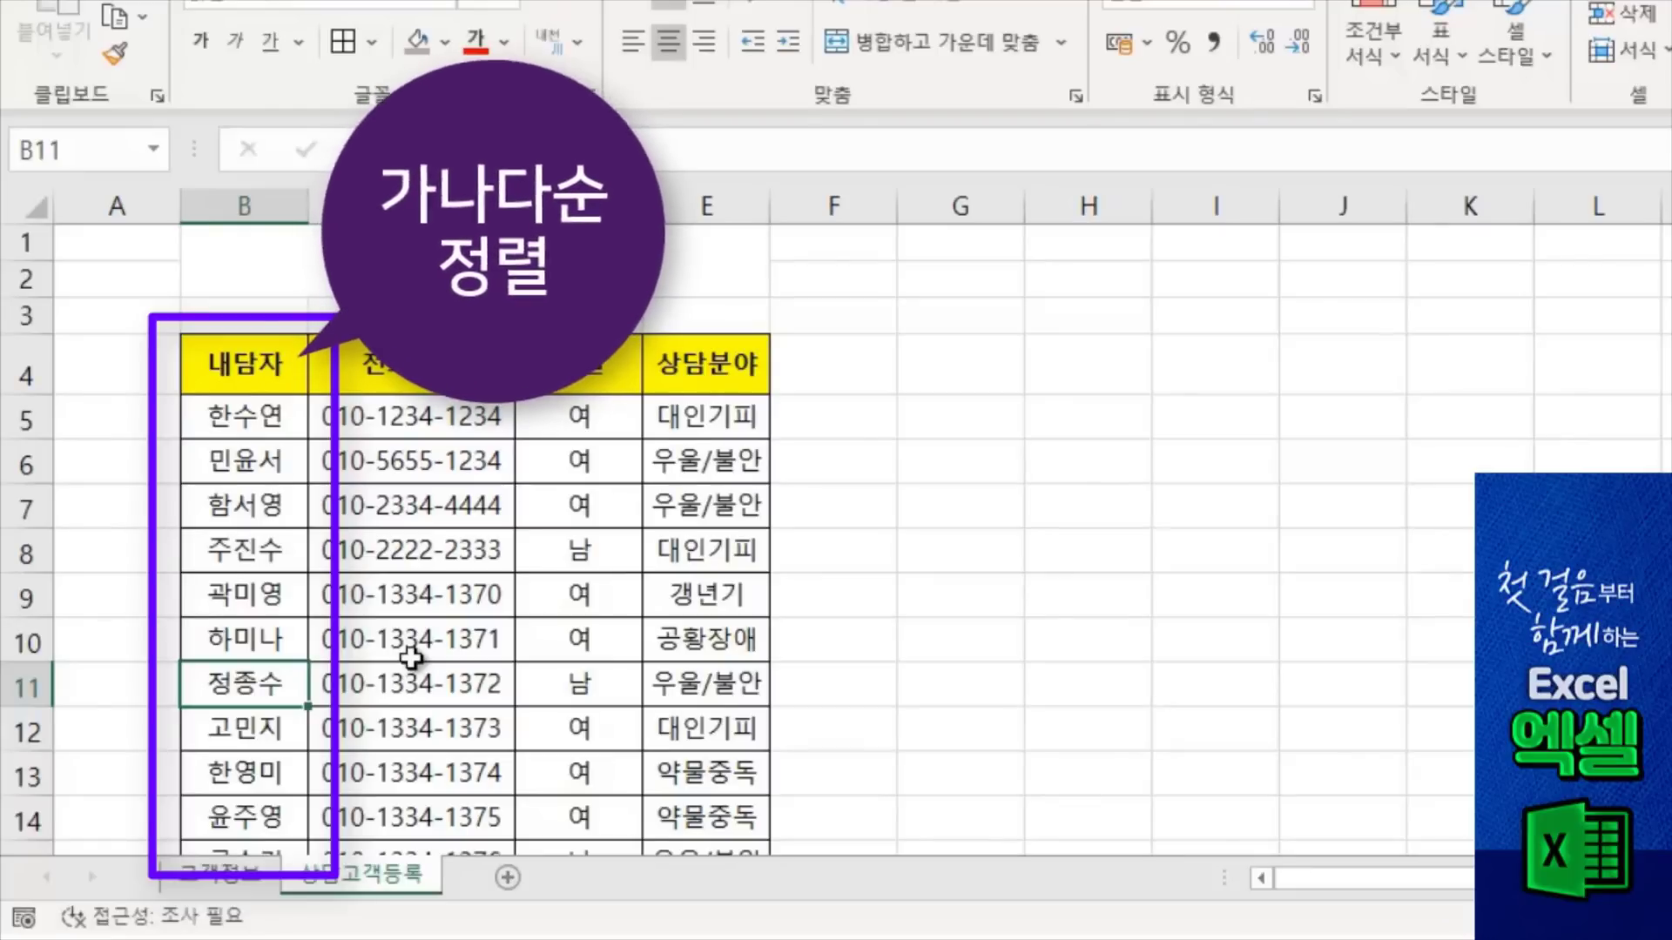
# Sort the 상담고객목록 table by the 내담자 column on cell values in ascending order (오름차순)
pyautogui.click(242, 372)
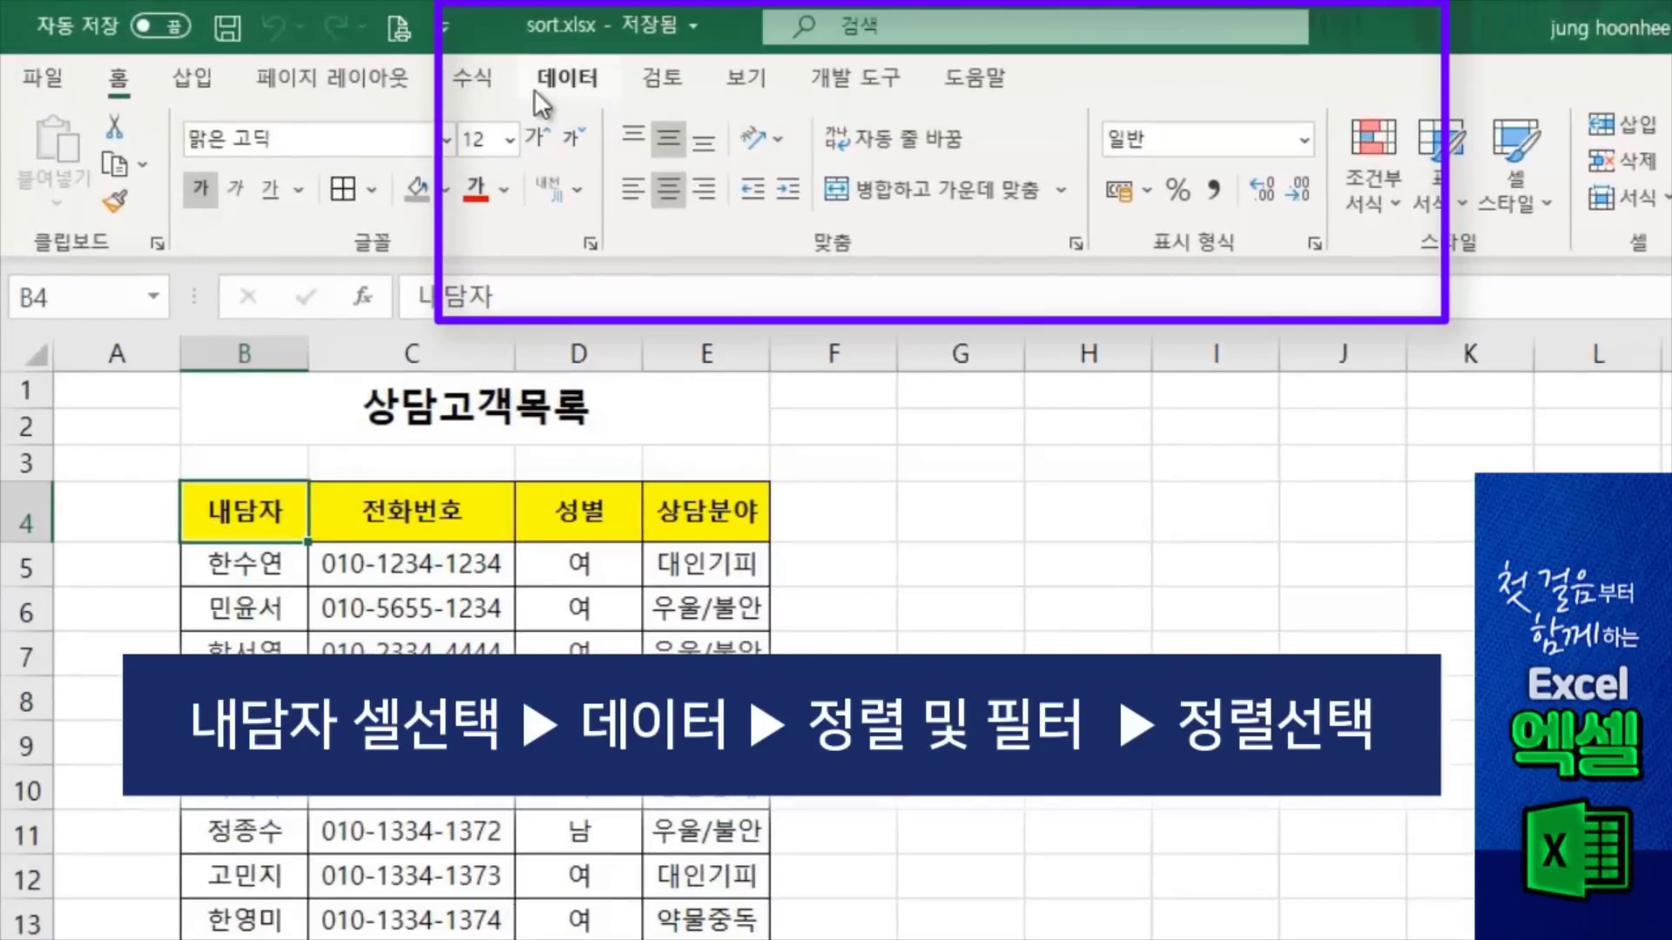
pyautogui.click(567, 77)
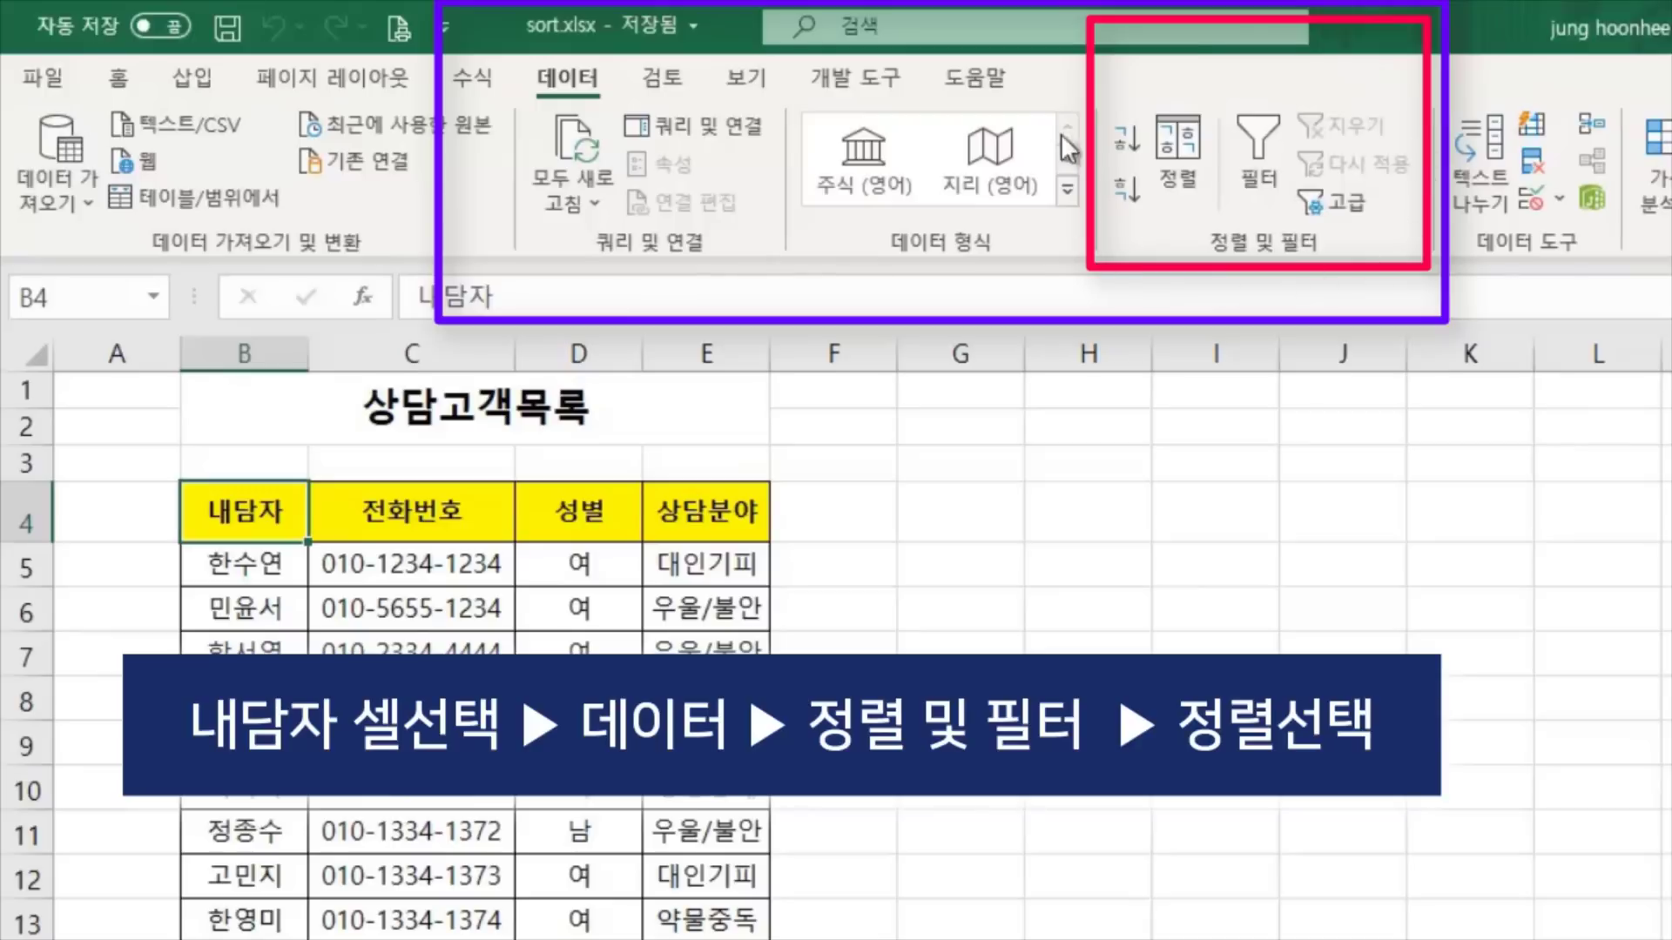
pyautogui.click(1178, 149)
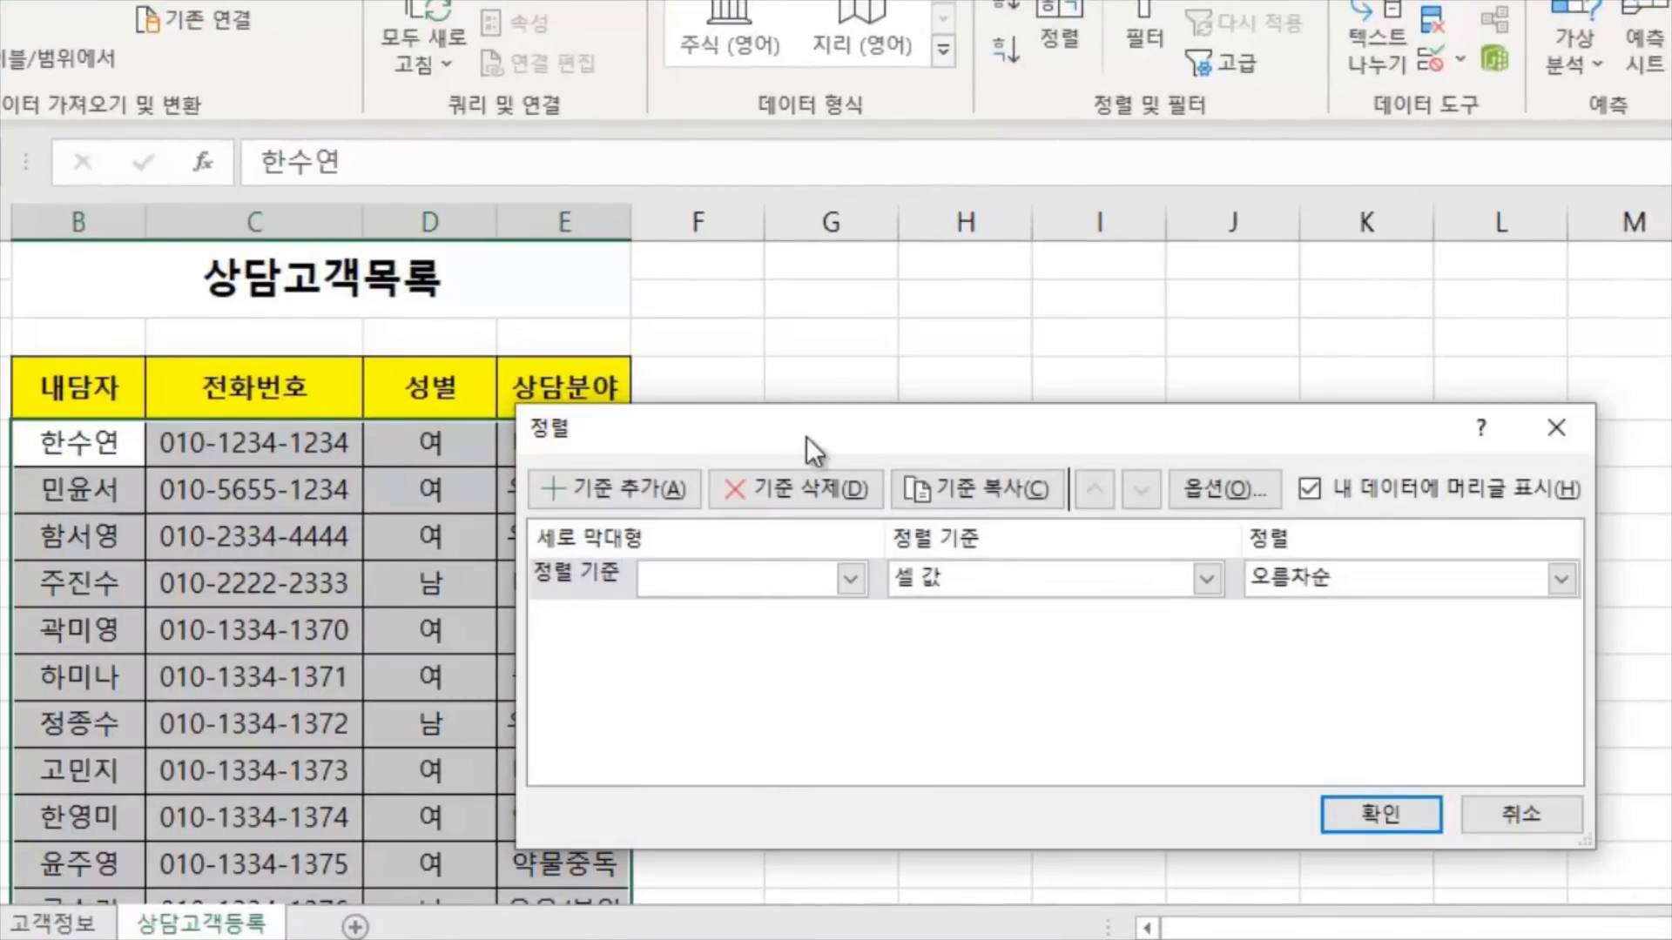
pyautogui.moveTo(806, 437); pyautogui.dragTo(958, 276)
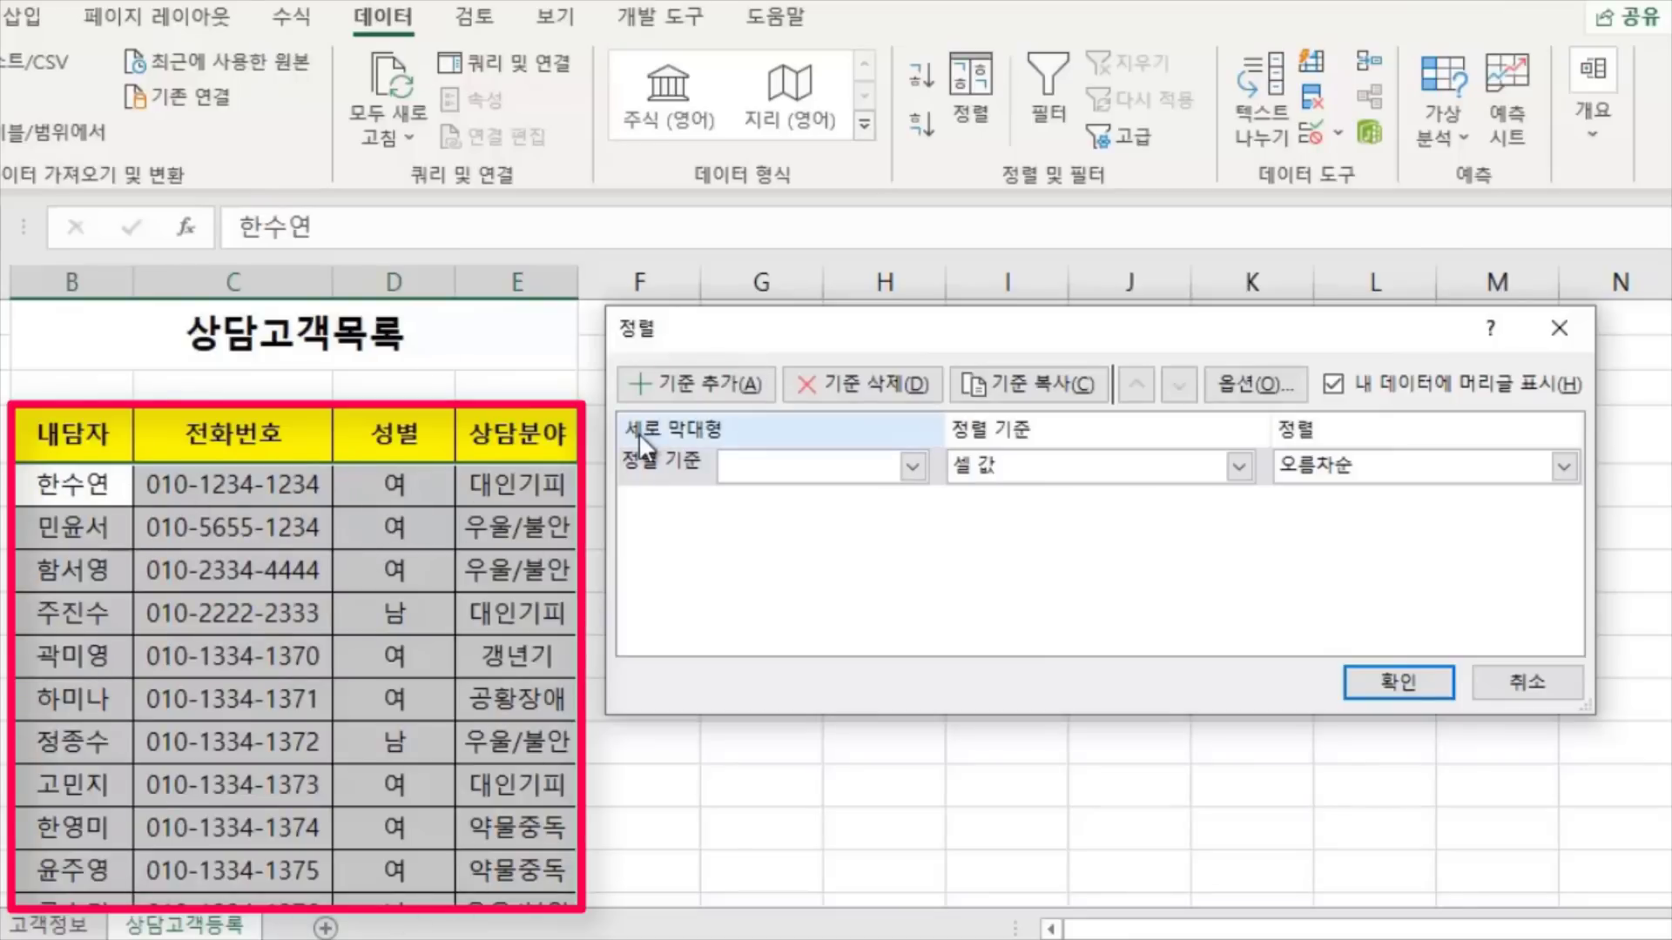
pyautogui.click(921, 471)
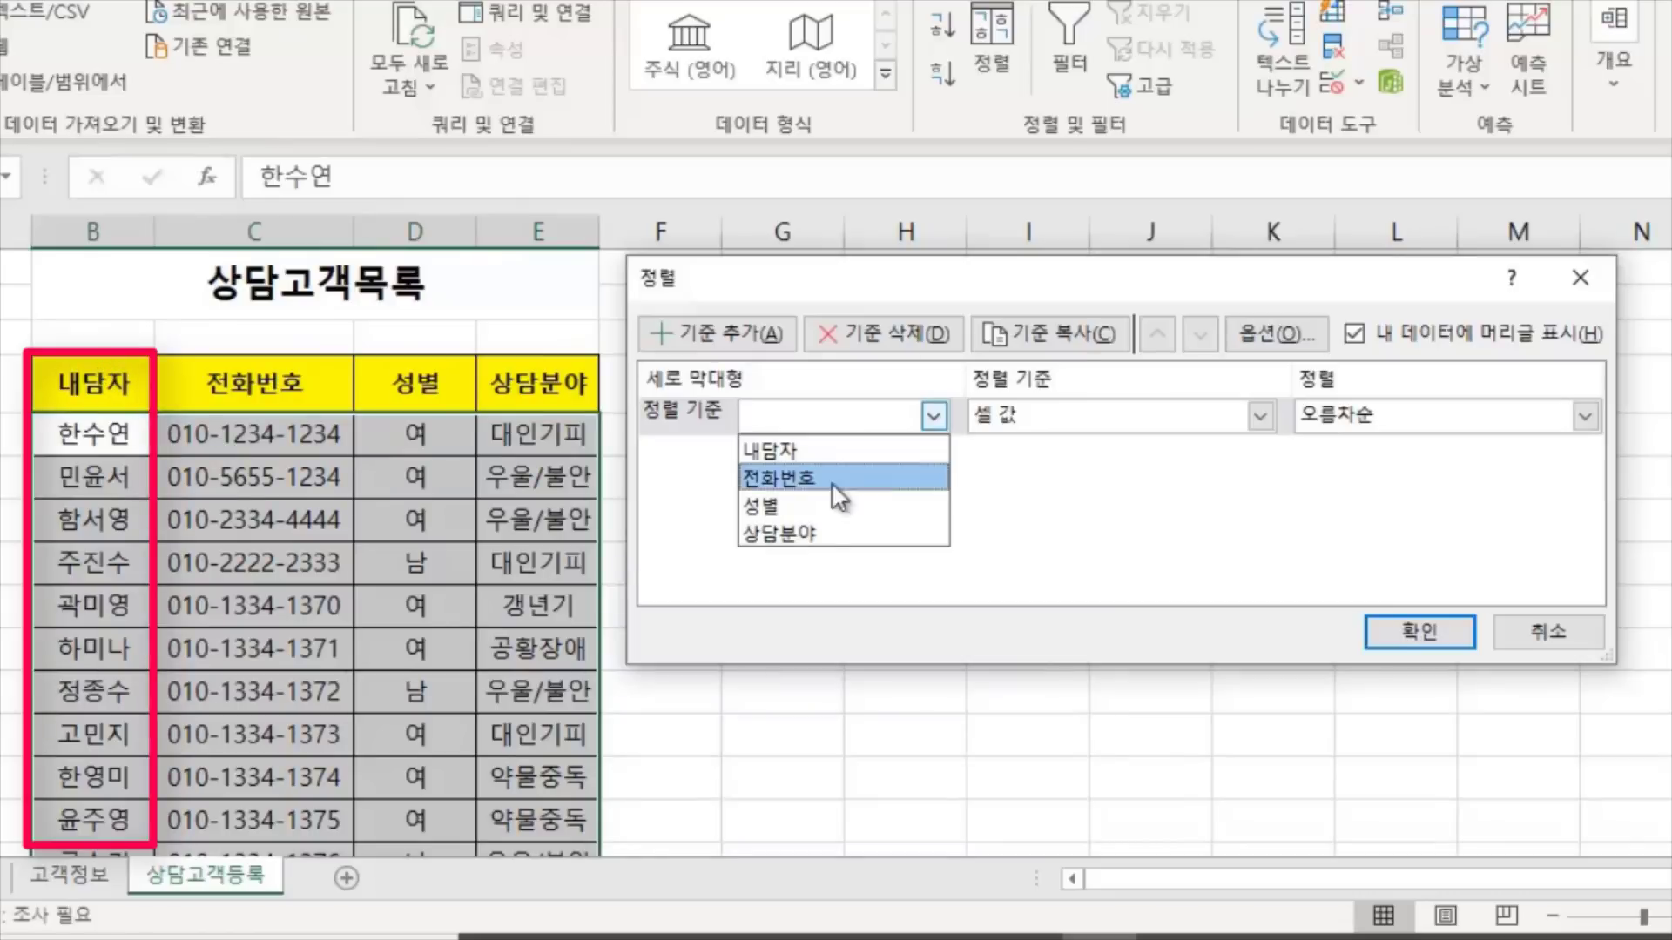
pyautogui.click(755, 449)
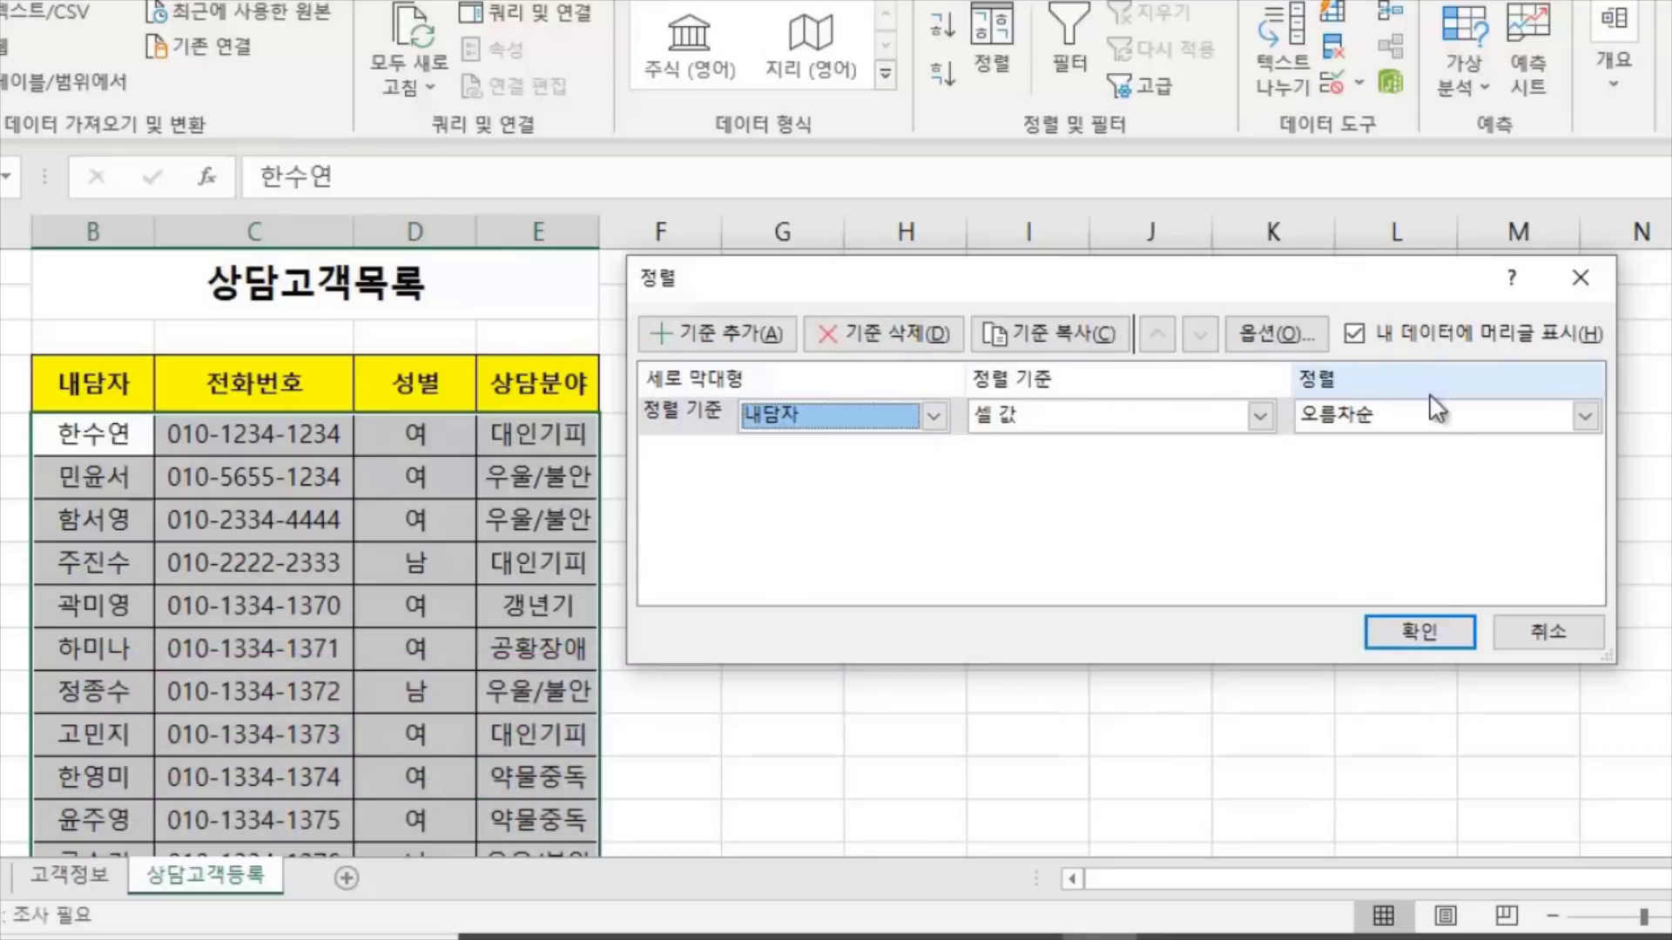
pyautogui.click(1429, 634)
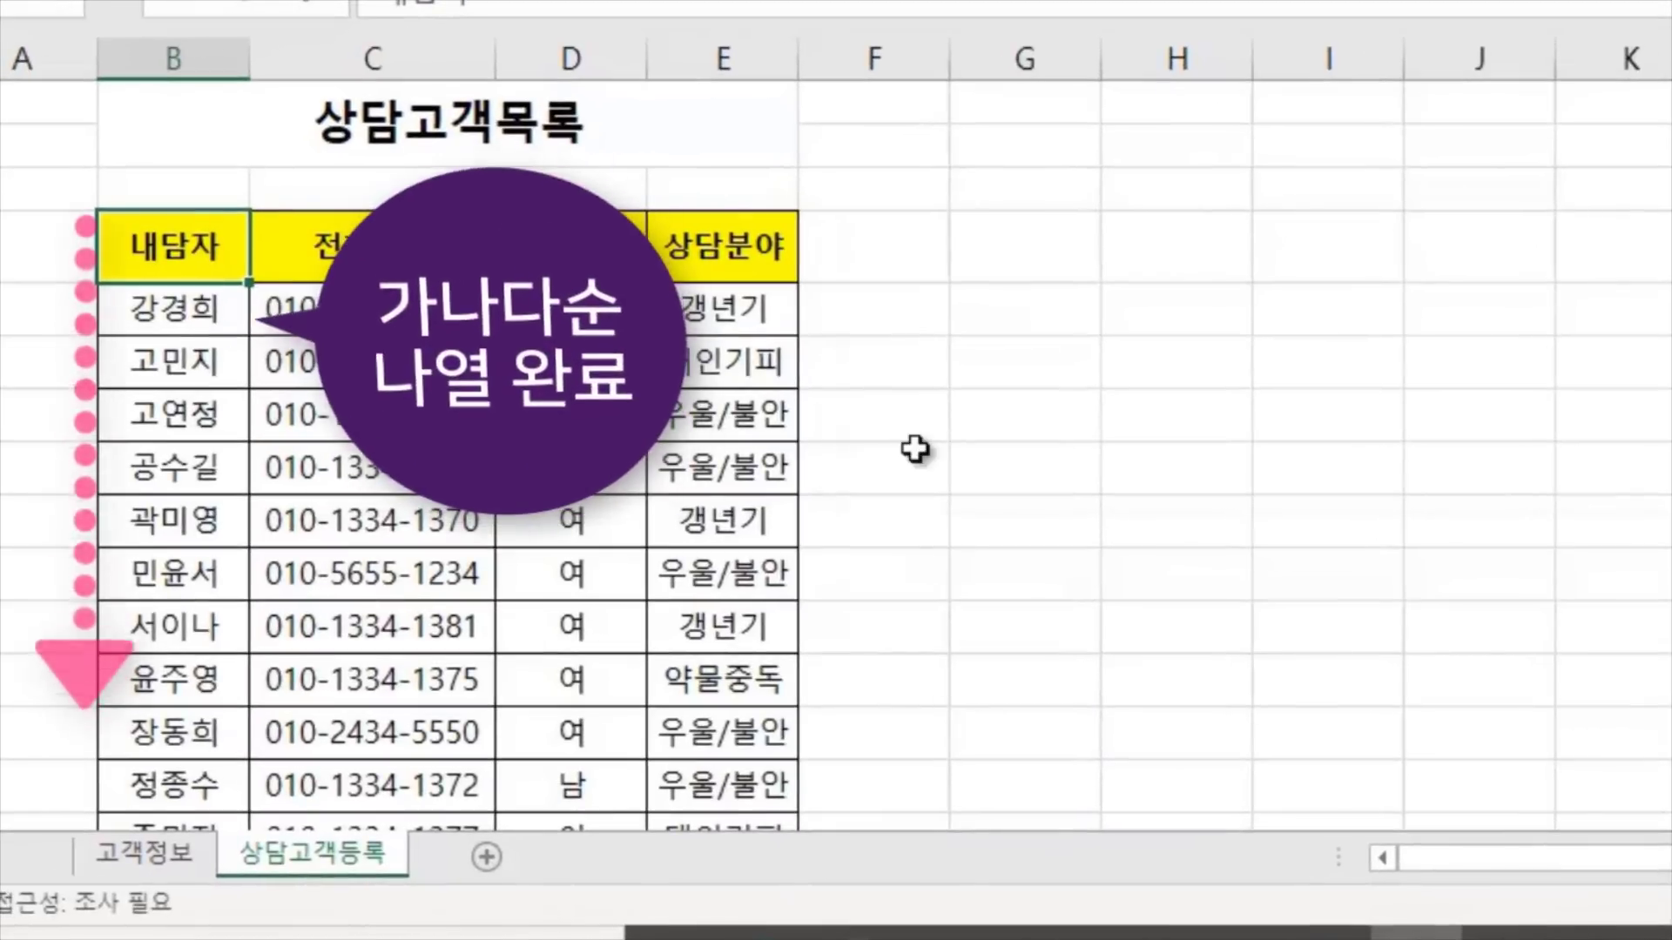
# Check the order of the sorted 내담자 names from the first row through the end of the table
pyautogui.click(142, 313)
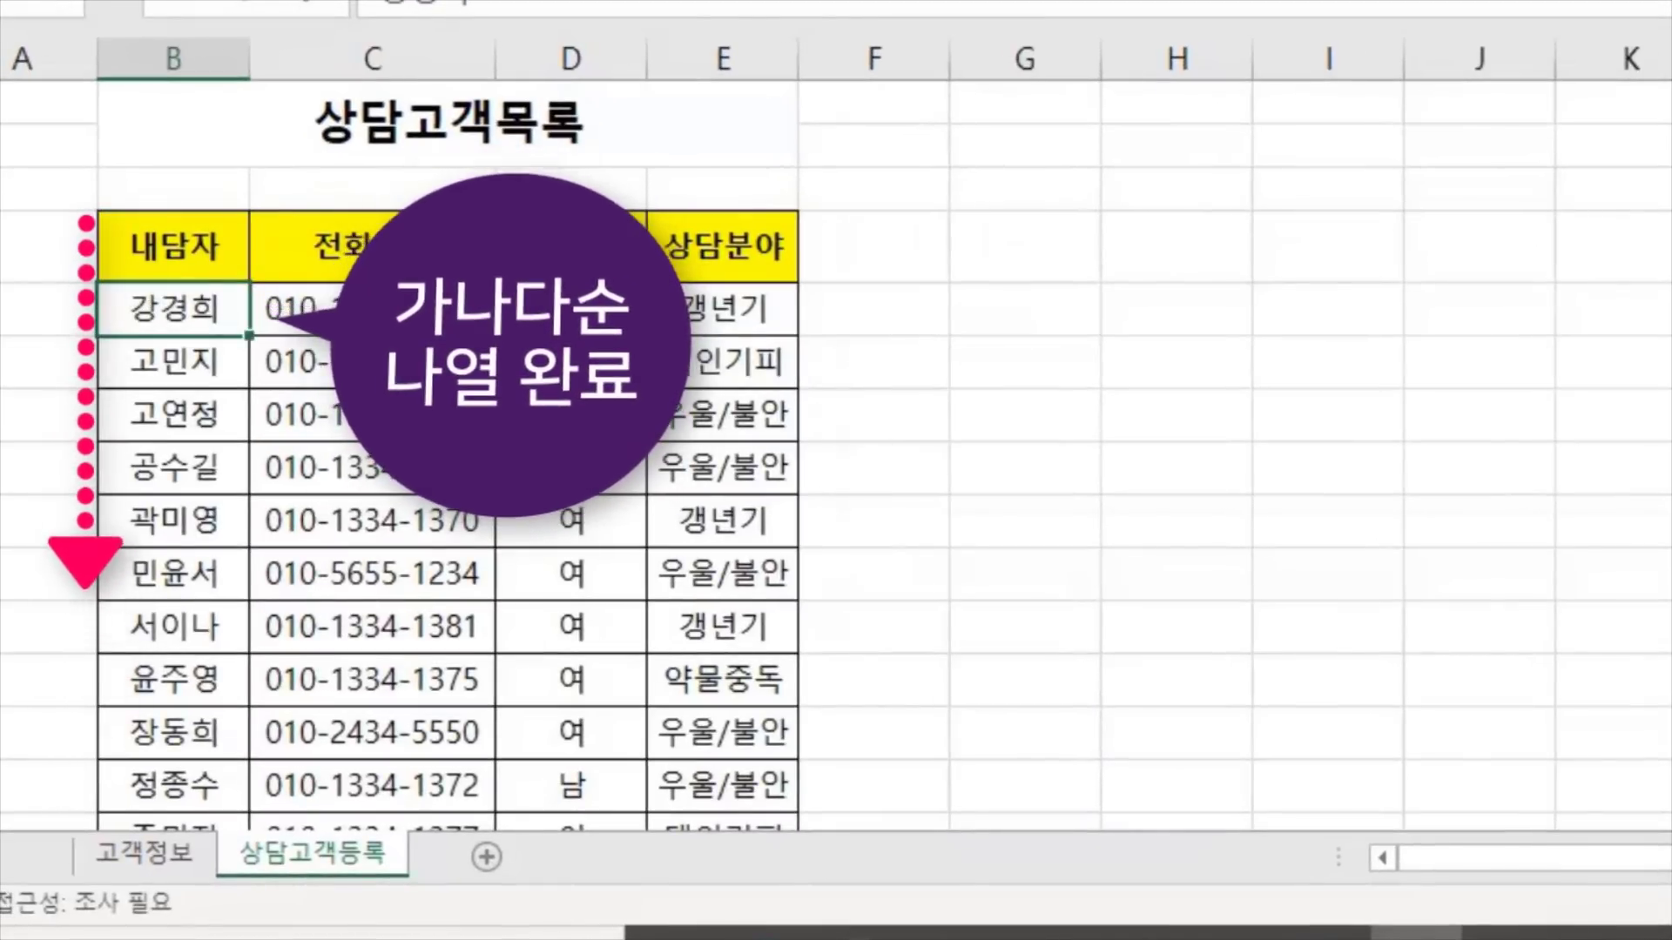
pyautogui.click(149, 363)
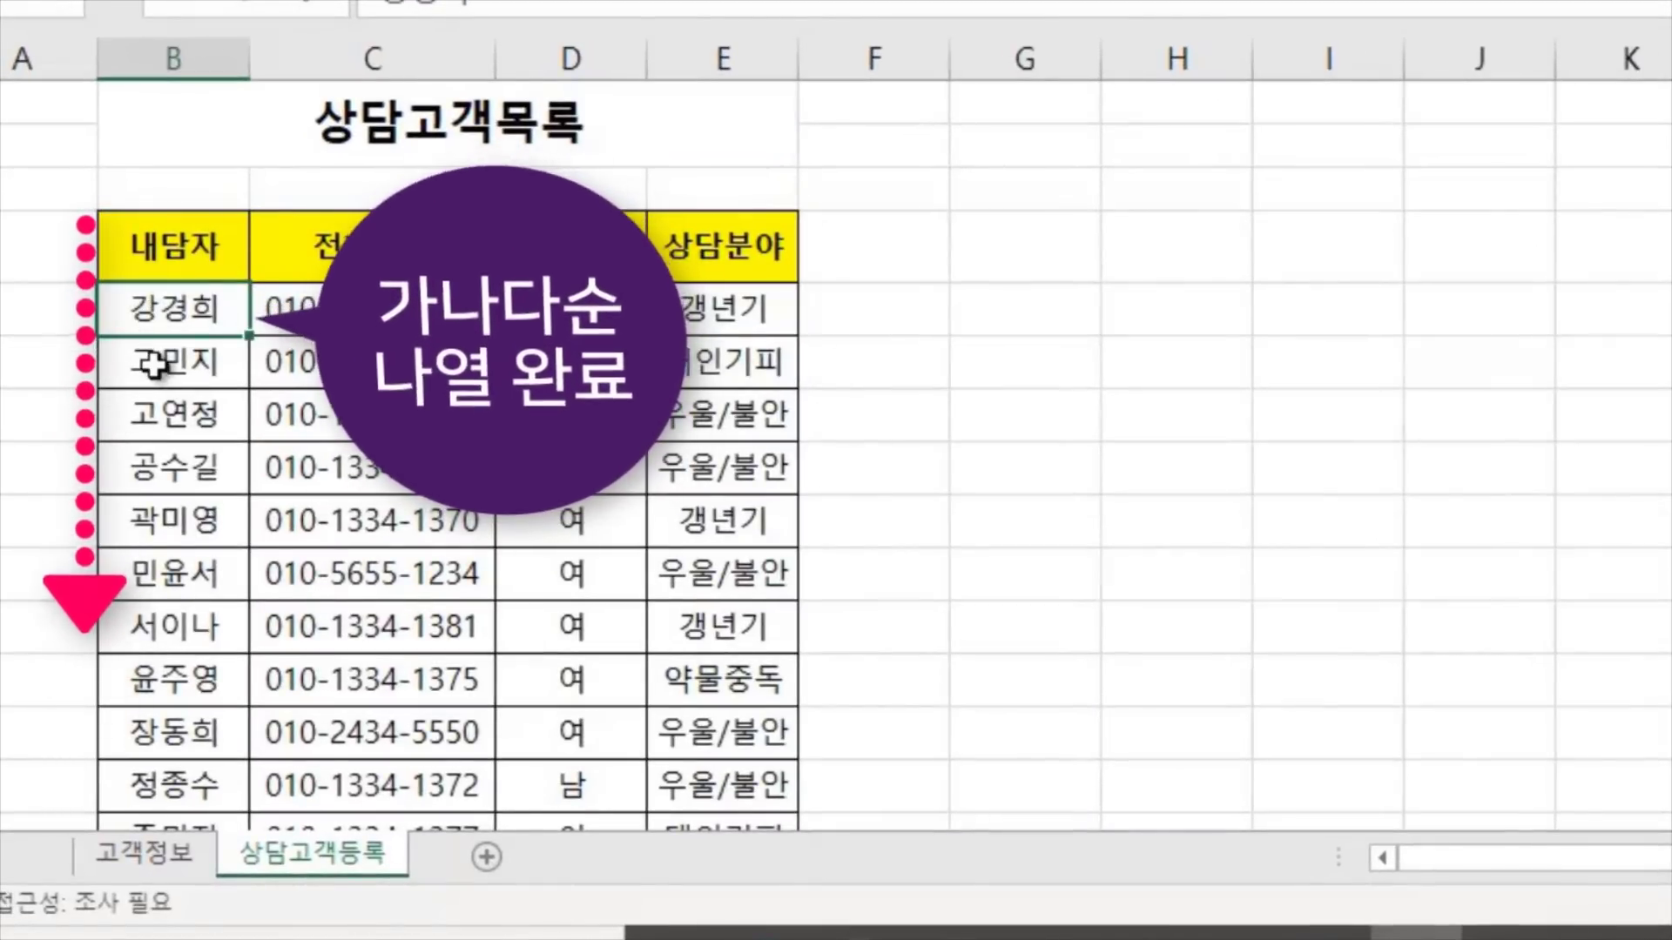
pyautogui.click(139, 430)
pyautogui.click(209, 467)
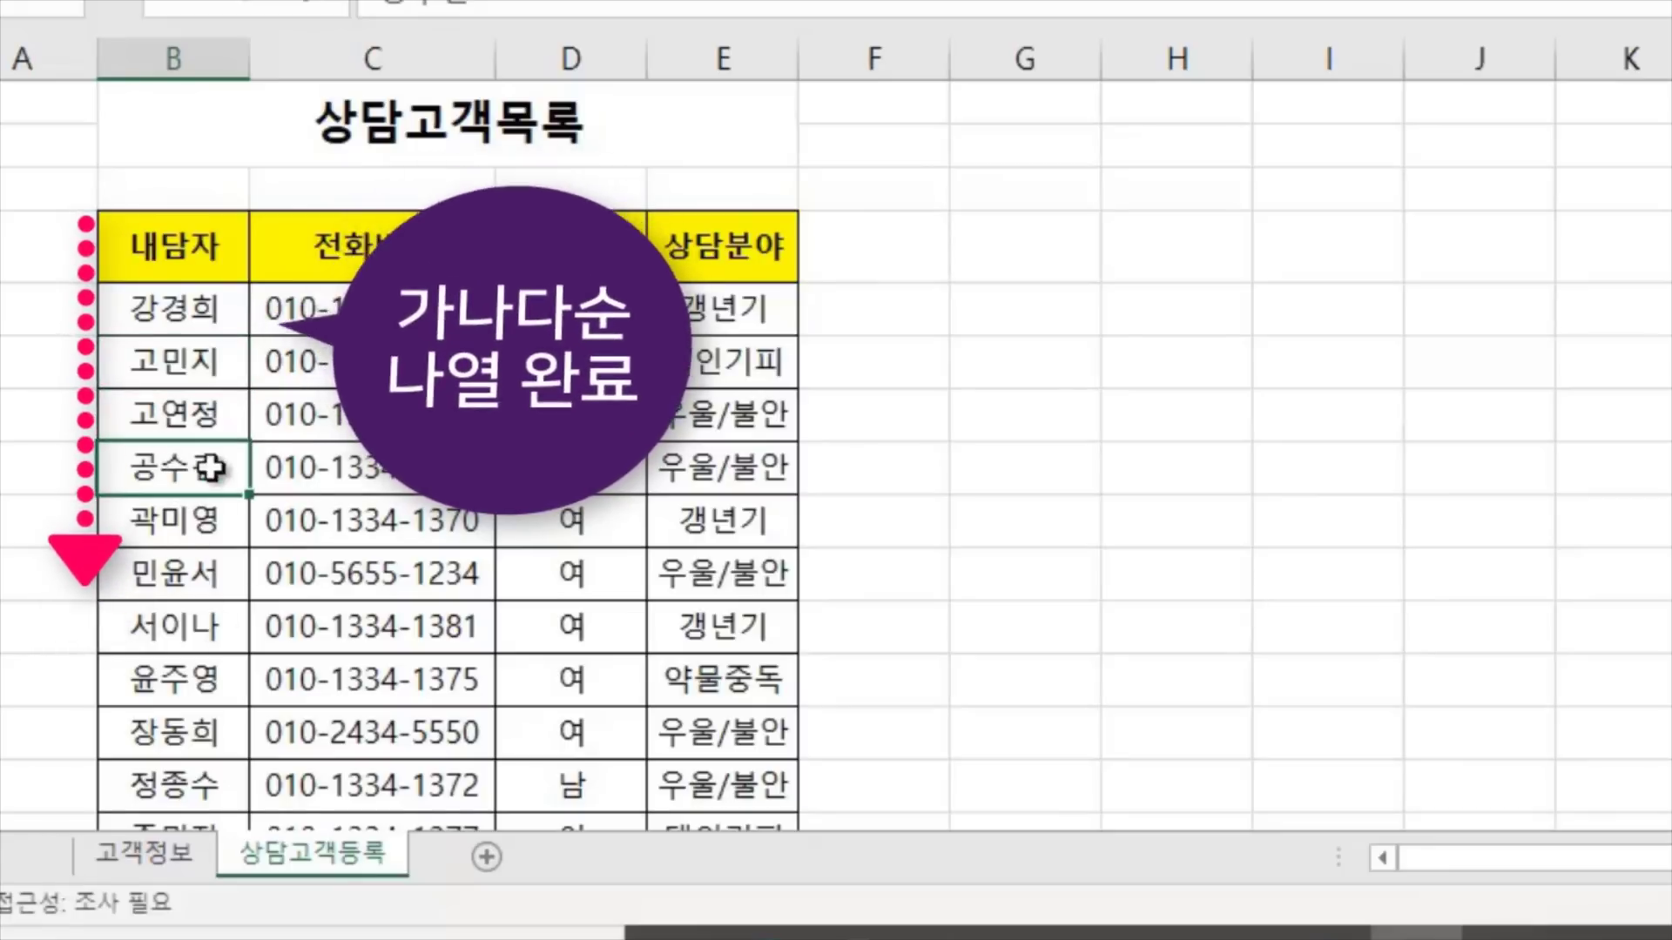
pyautogui.scroll(-6, 392, 522)
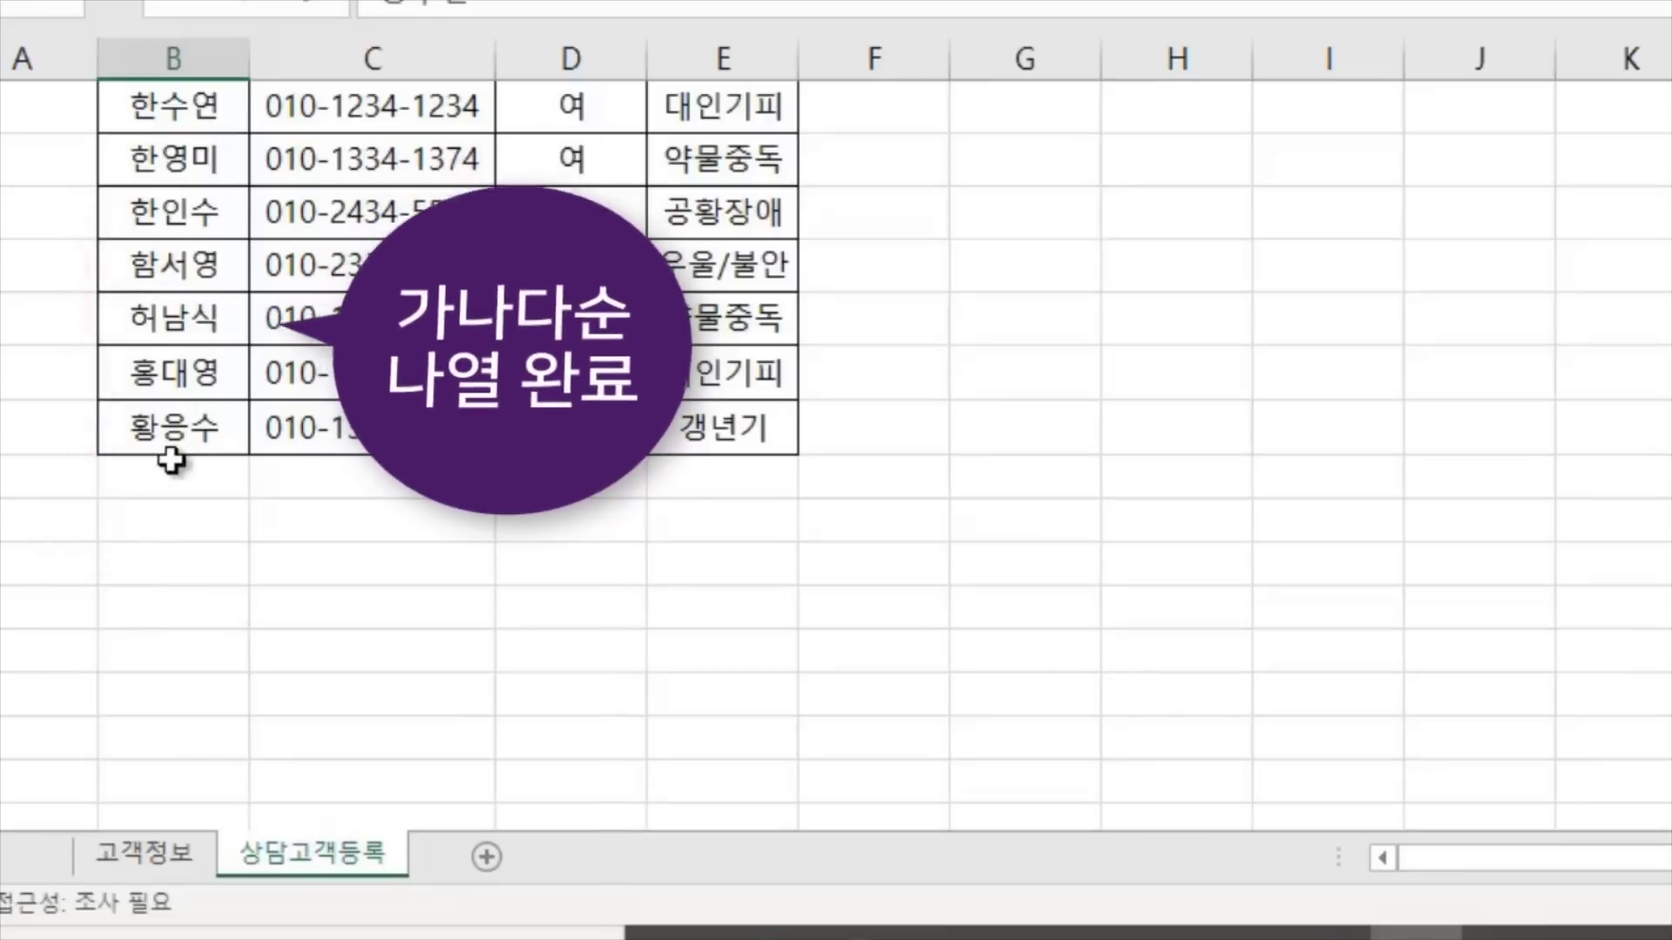
pyautogui.scroll(6, 171, 461)
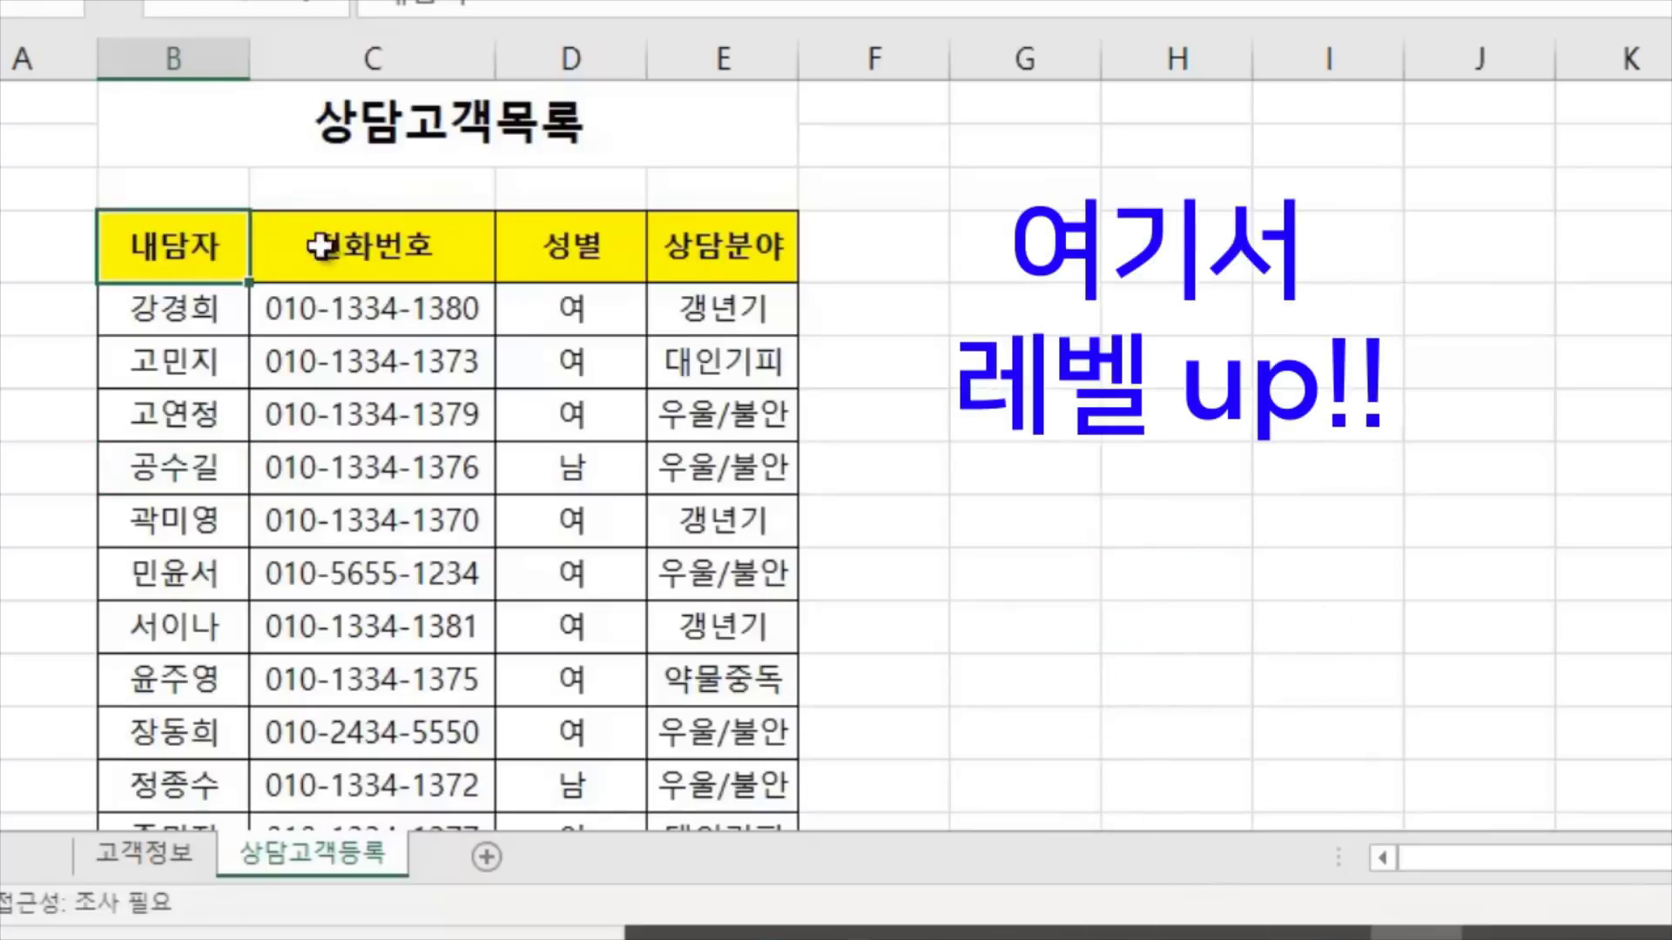
# Switch to the 고객정보 sheet
pyautogui.click(357, 248)
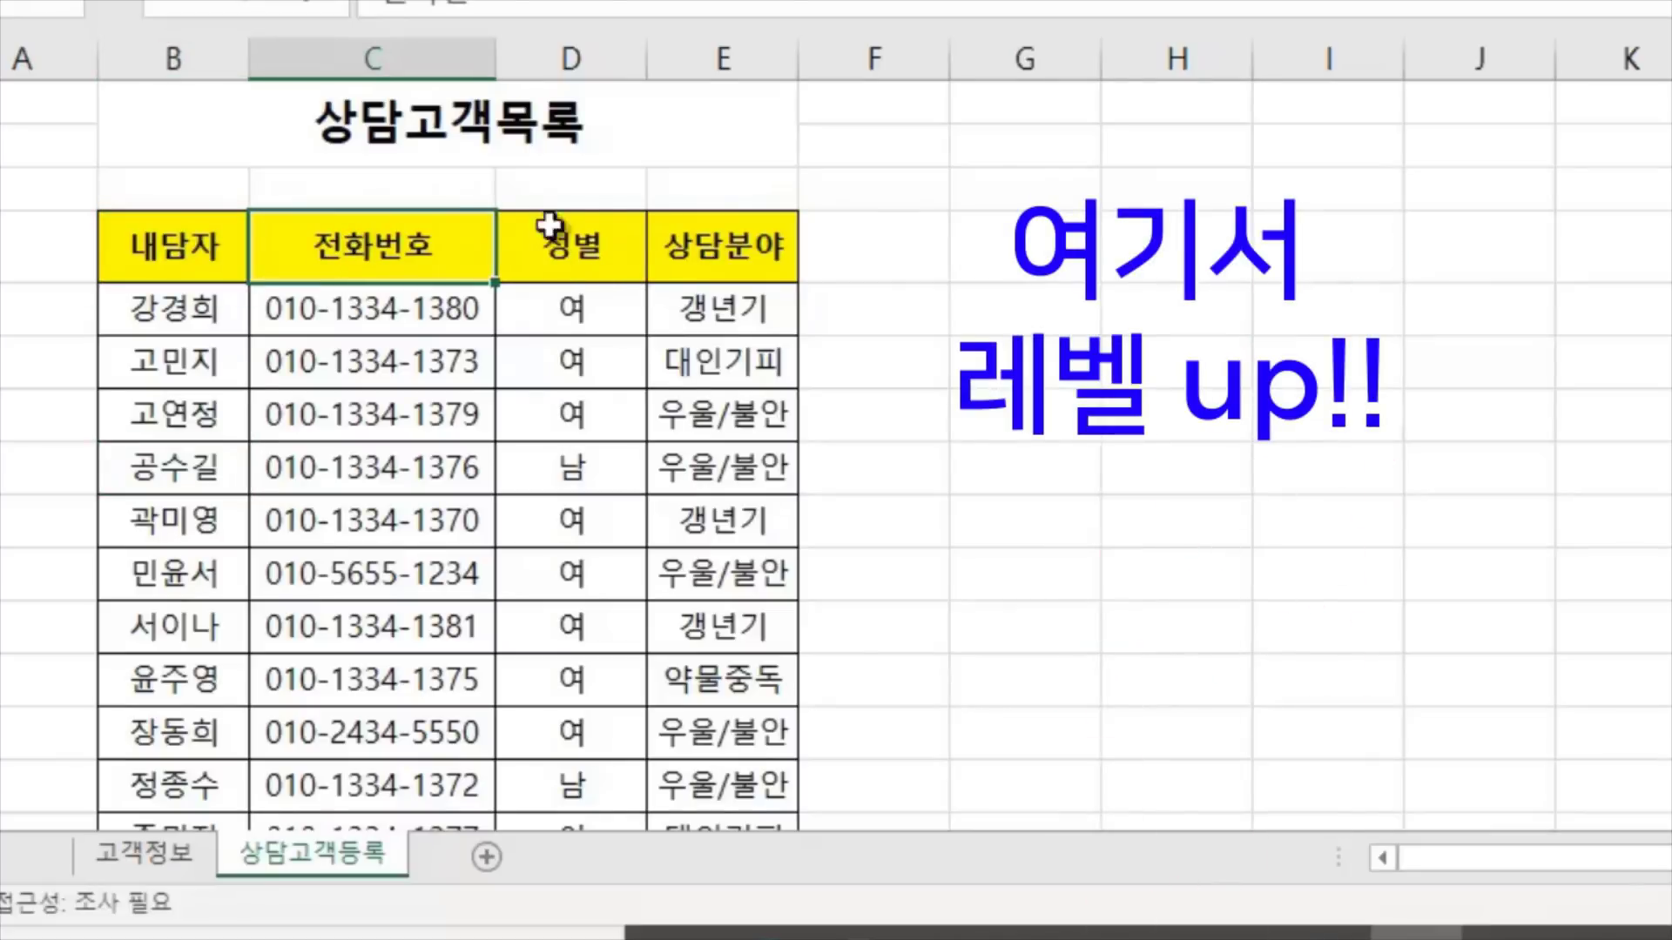
pyautogui.click(993, 324)
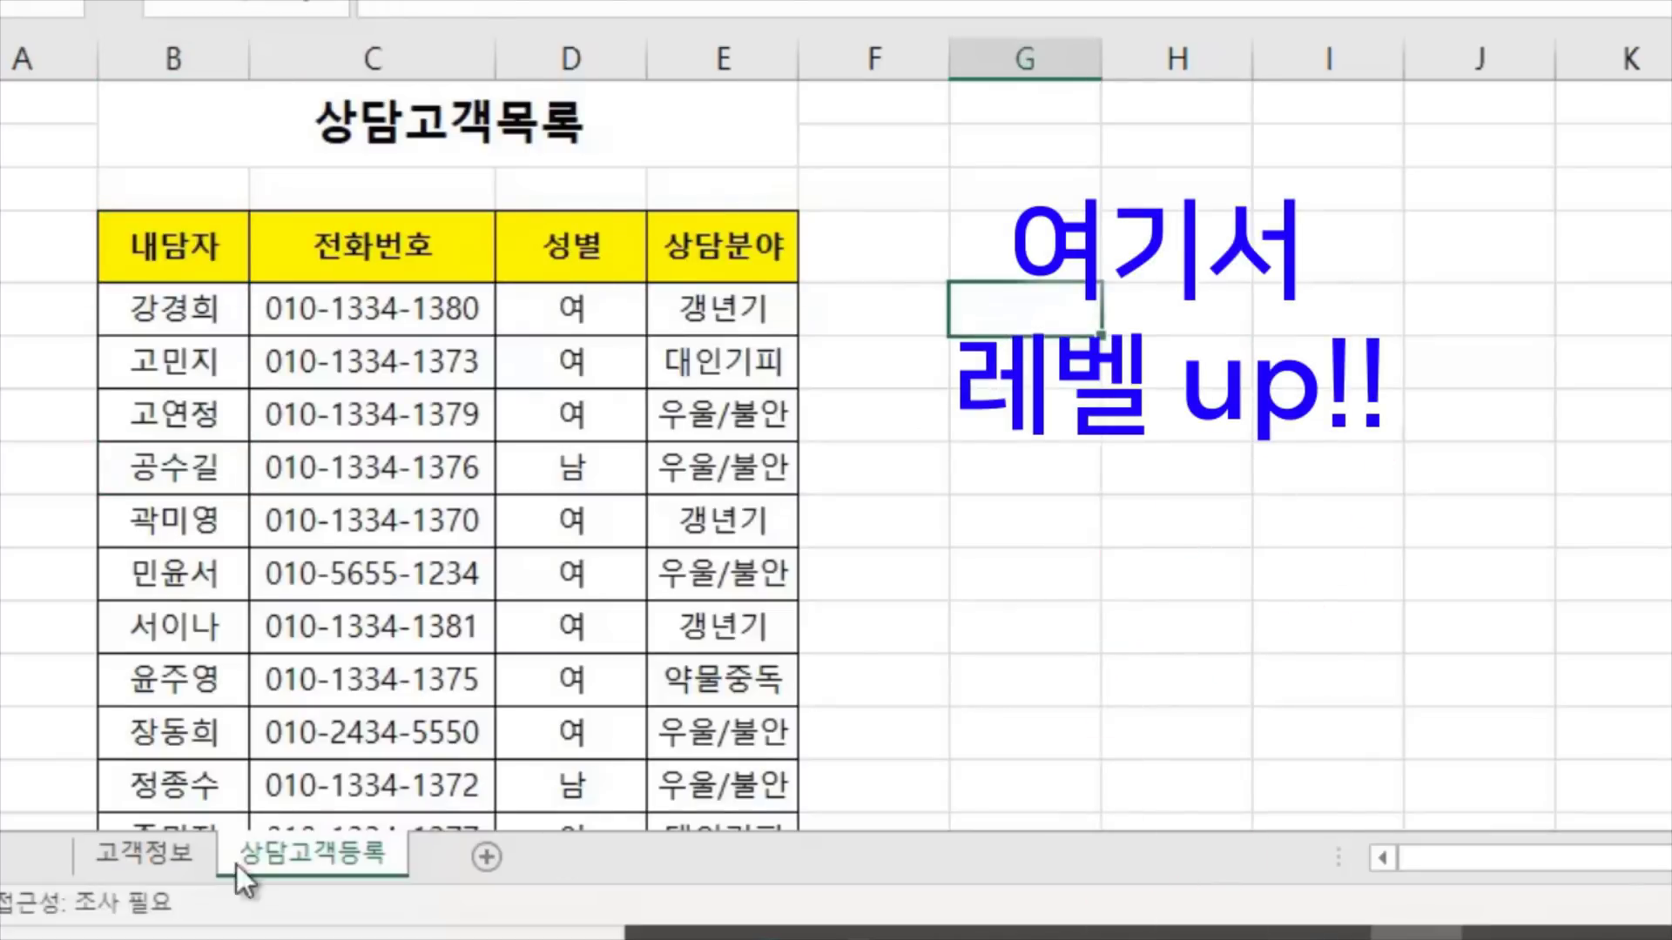
pyautogui.click(139, 856)
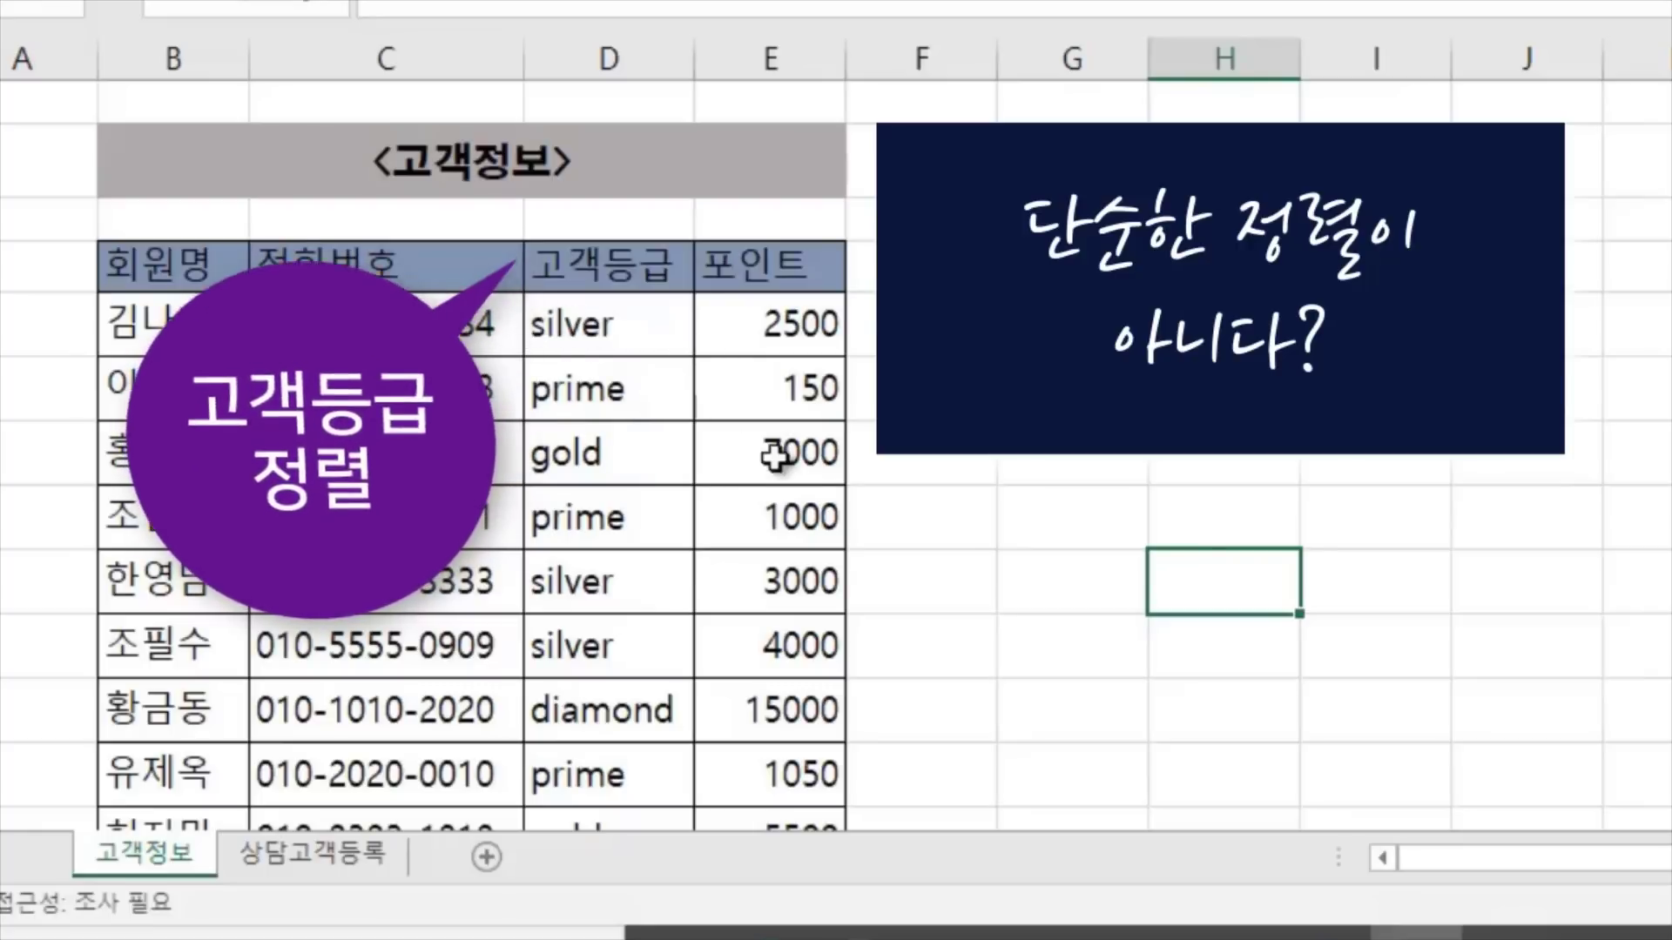
# Enter PRIME in cell I3 of the 고객정보 sheet as the first customer grade
pyautogui.click(1373, 389)
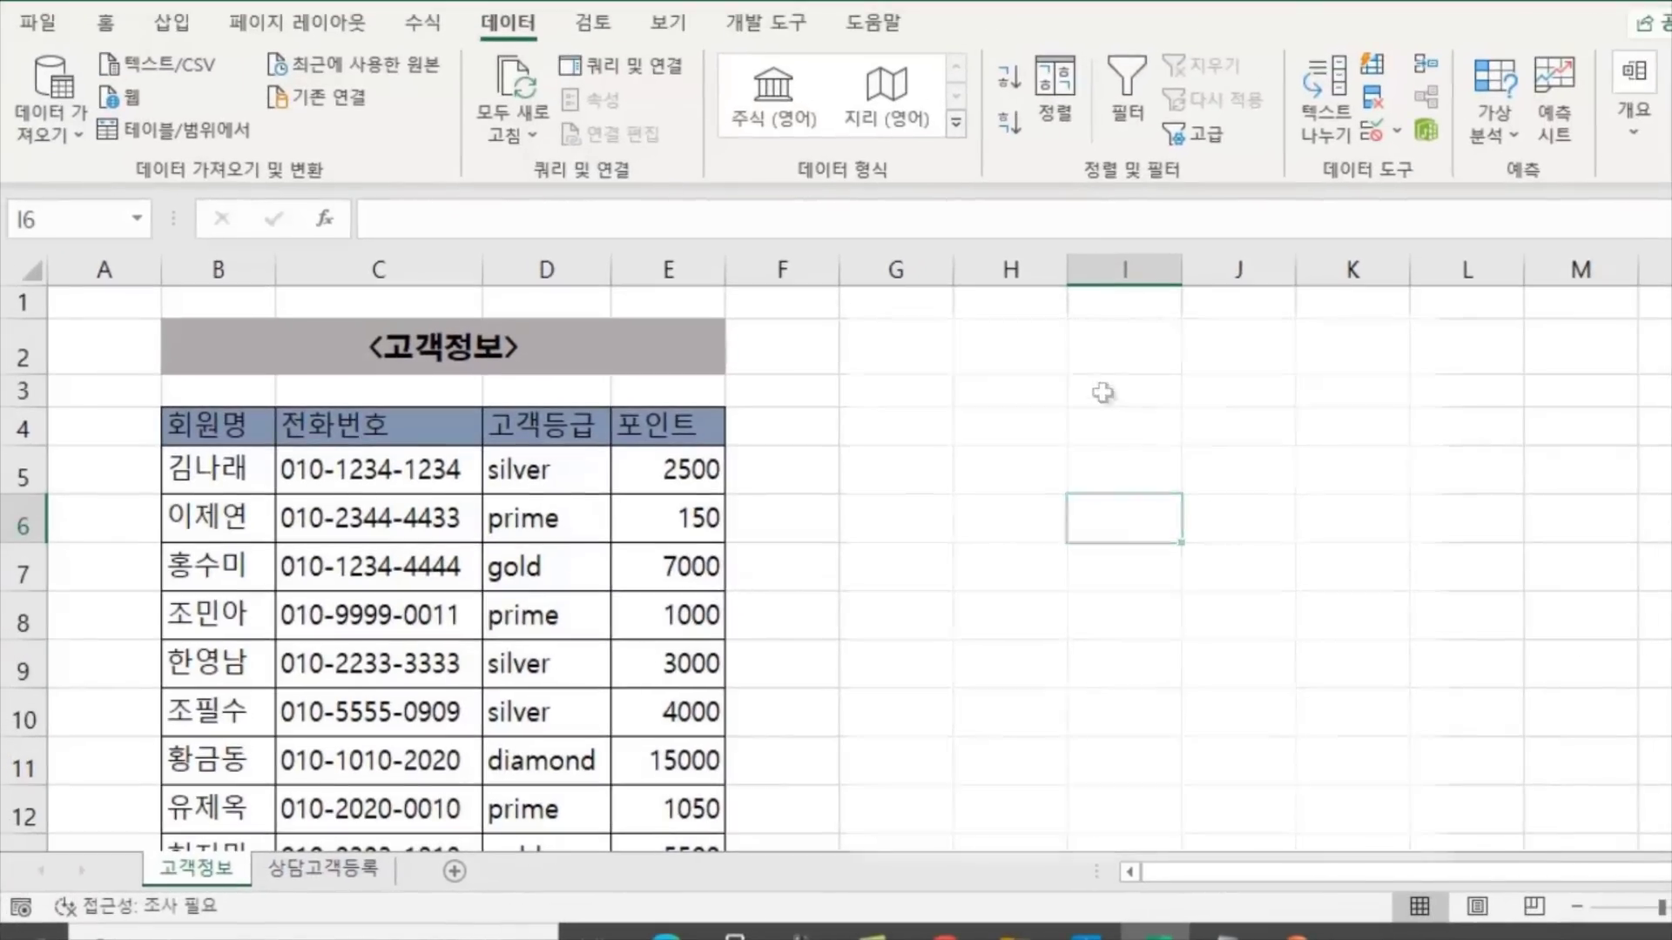
pyautogui.press('Up')
pyautogui.press('Up')
pyautogui.press('Up')
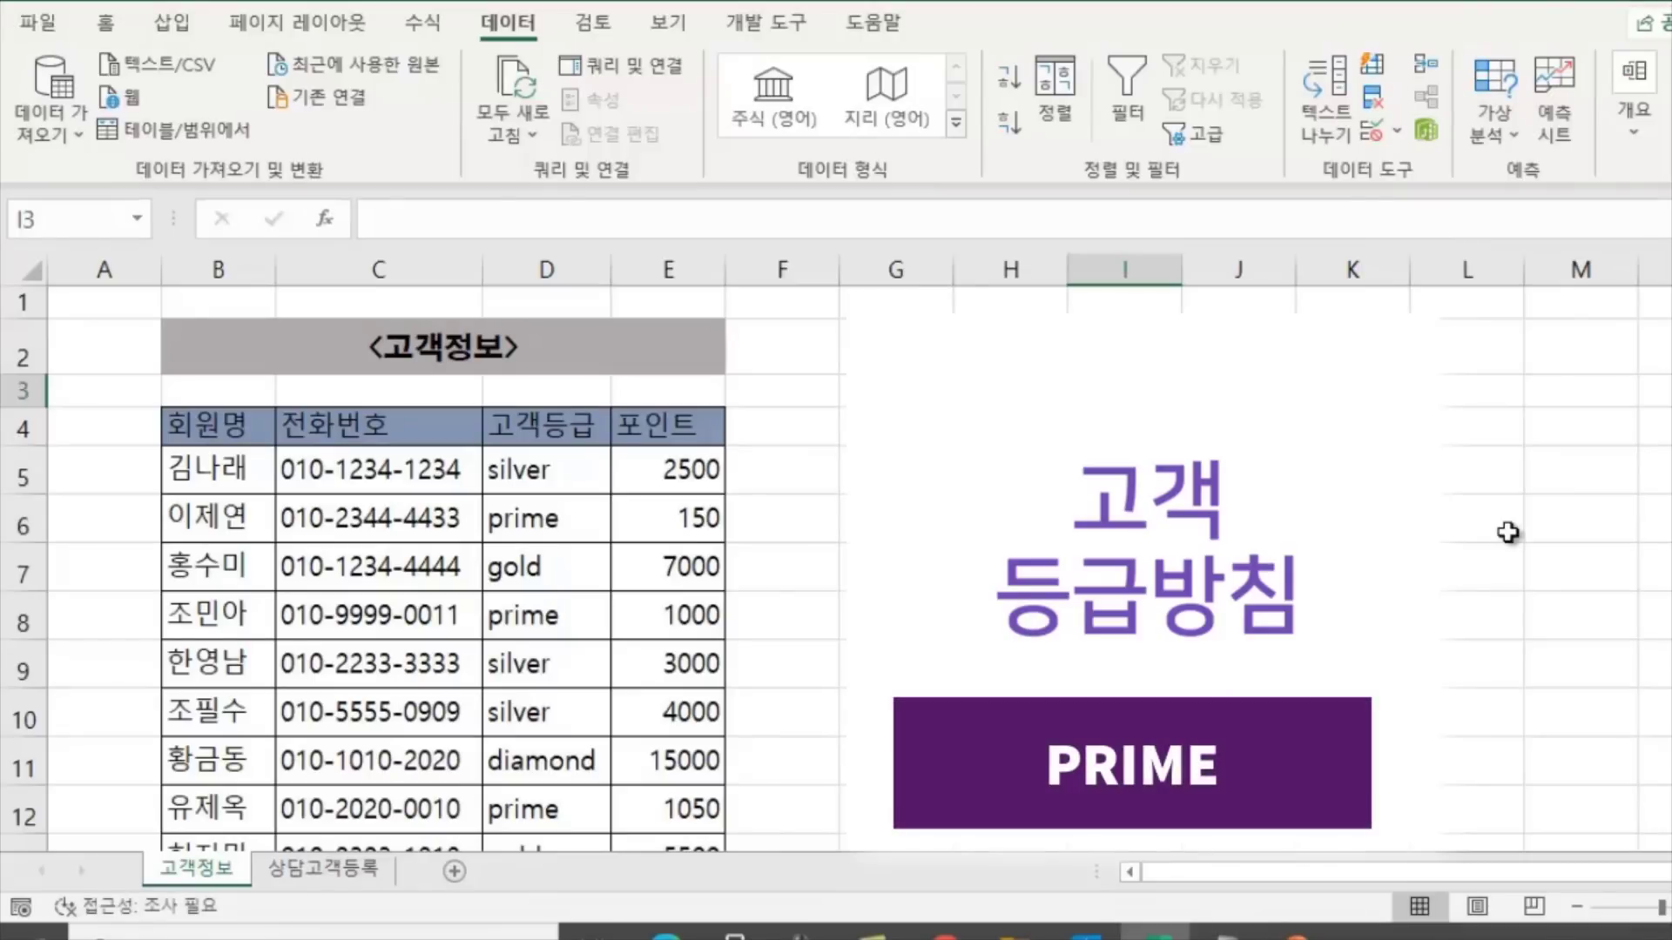
pyautogui.write('ㅓ')
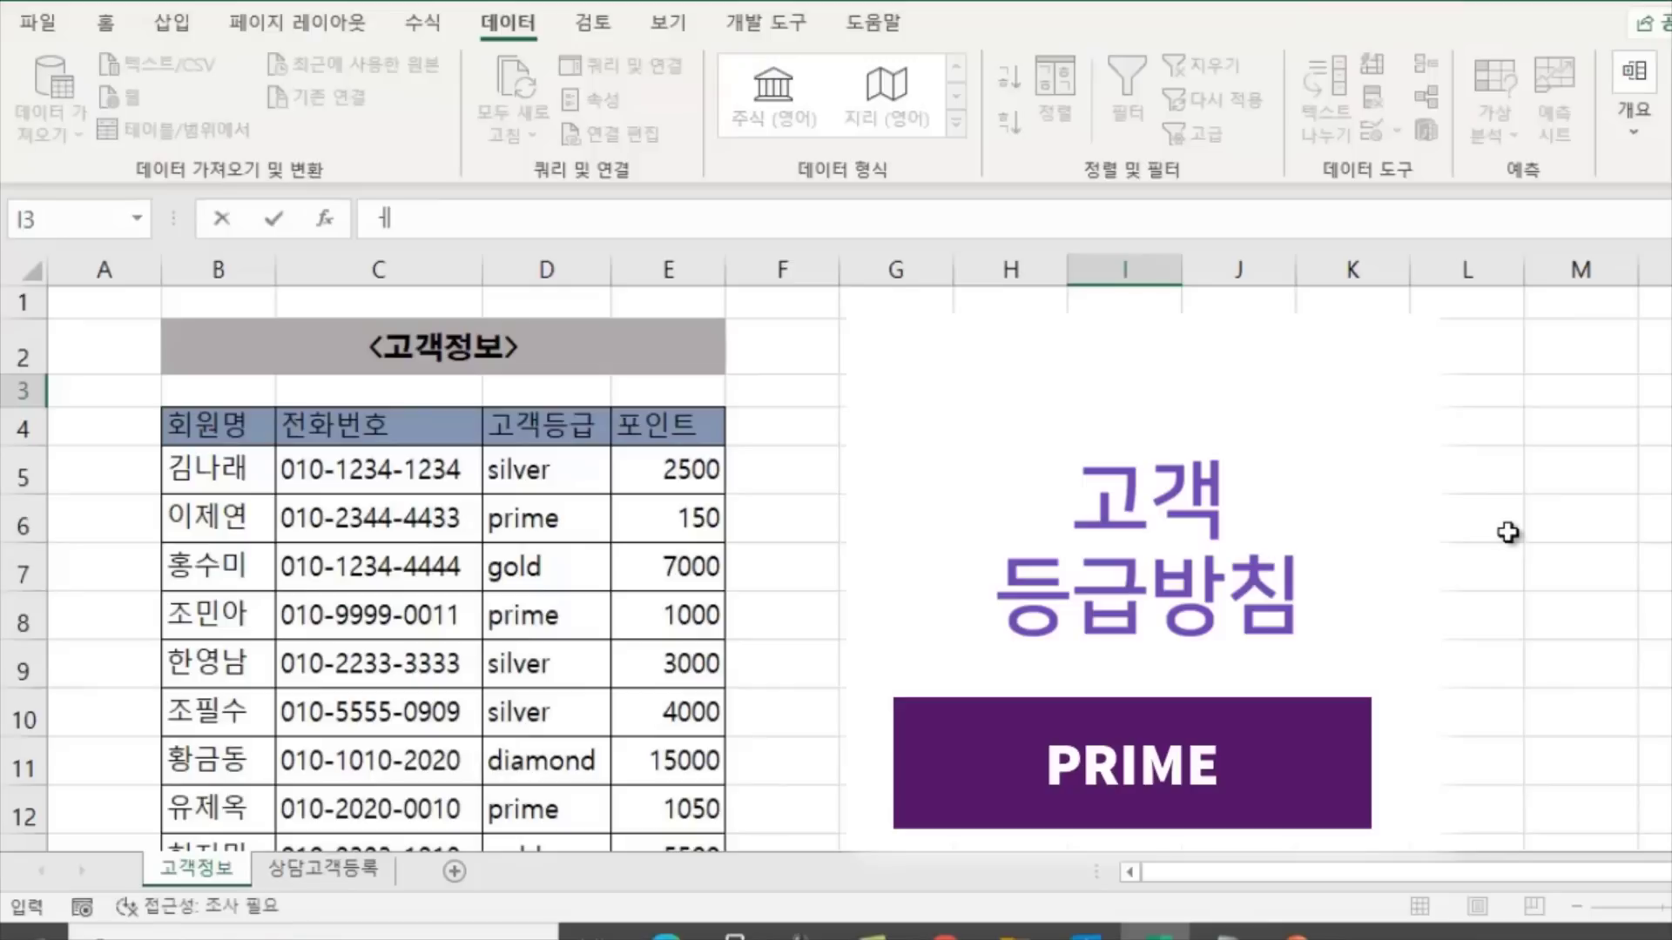
pyautogui.write('PR')
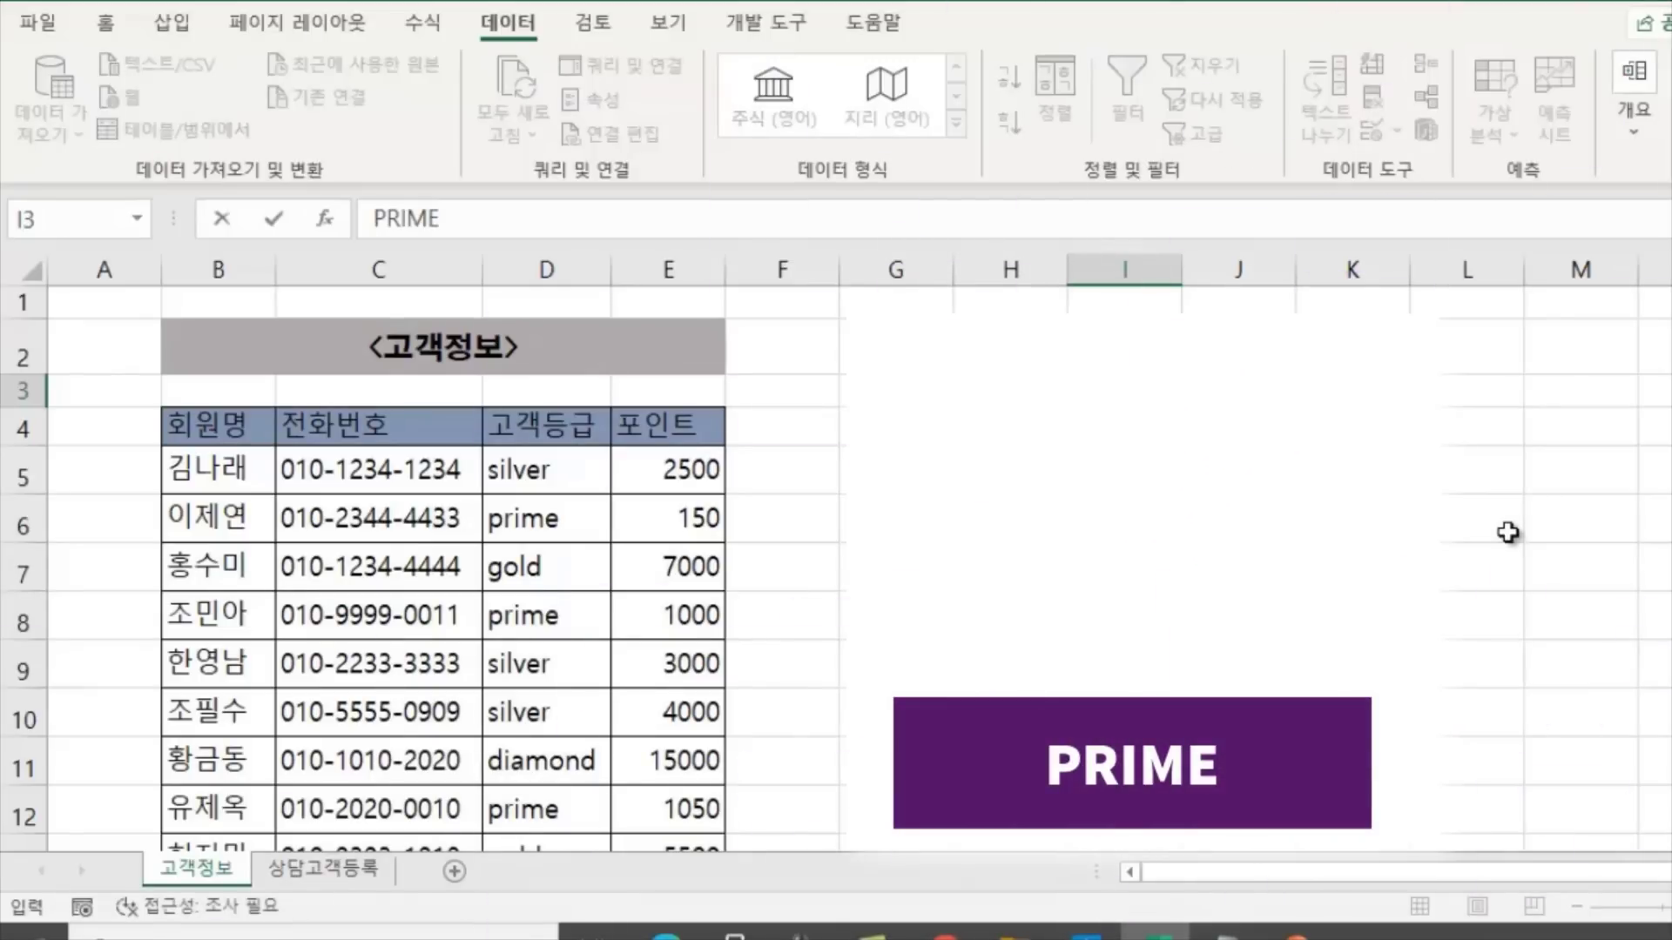
pyautogui.write('IME')
pyautogui.press('Return')
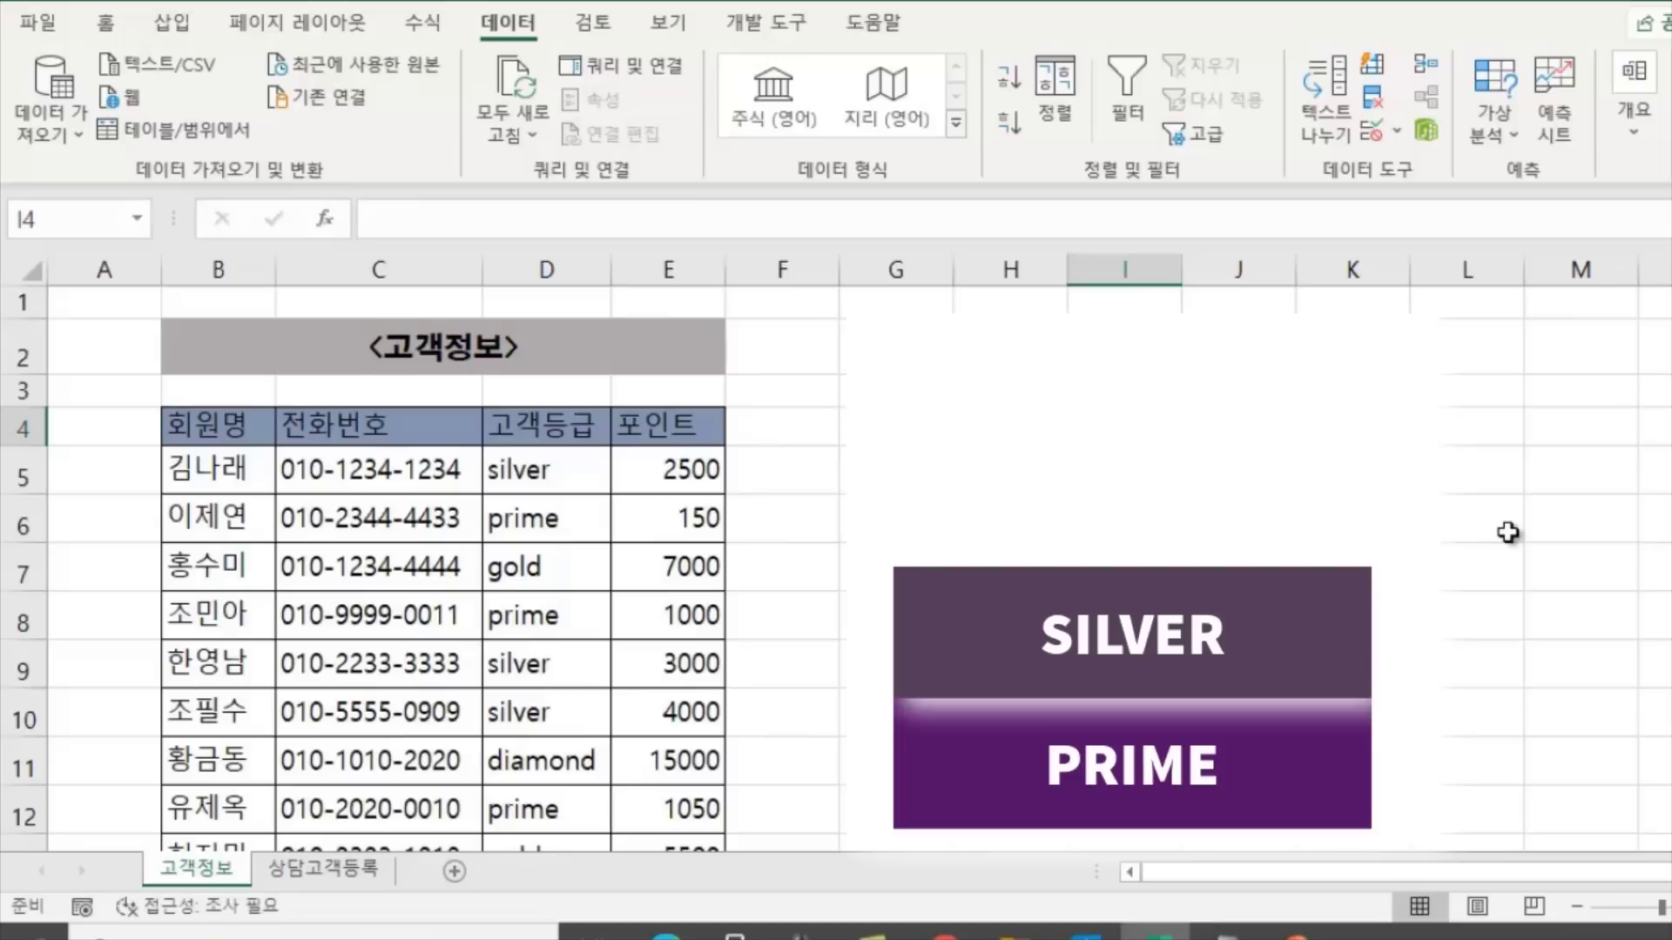
# Enter the grades SILVER in cell I4 and GOLD in cell I5
pyautogui.write('SI')
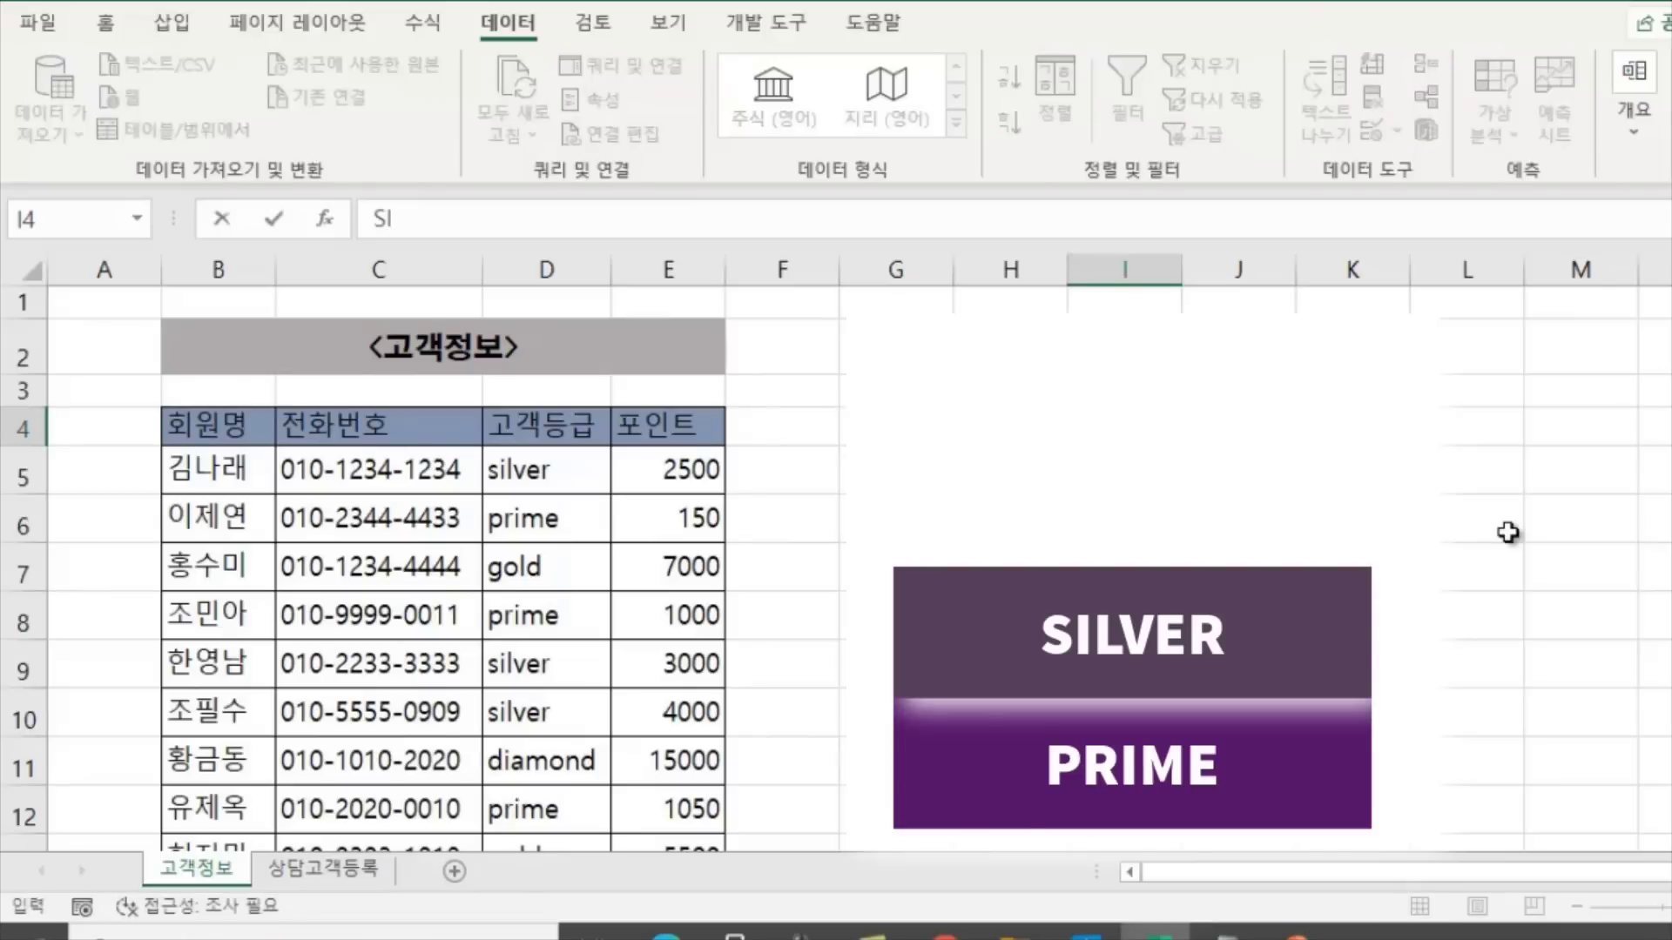
pyautogui.write('LVER')
pyautogui.press('Return')
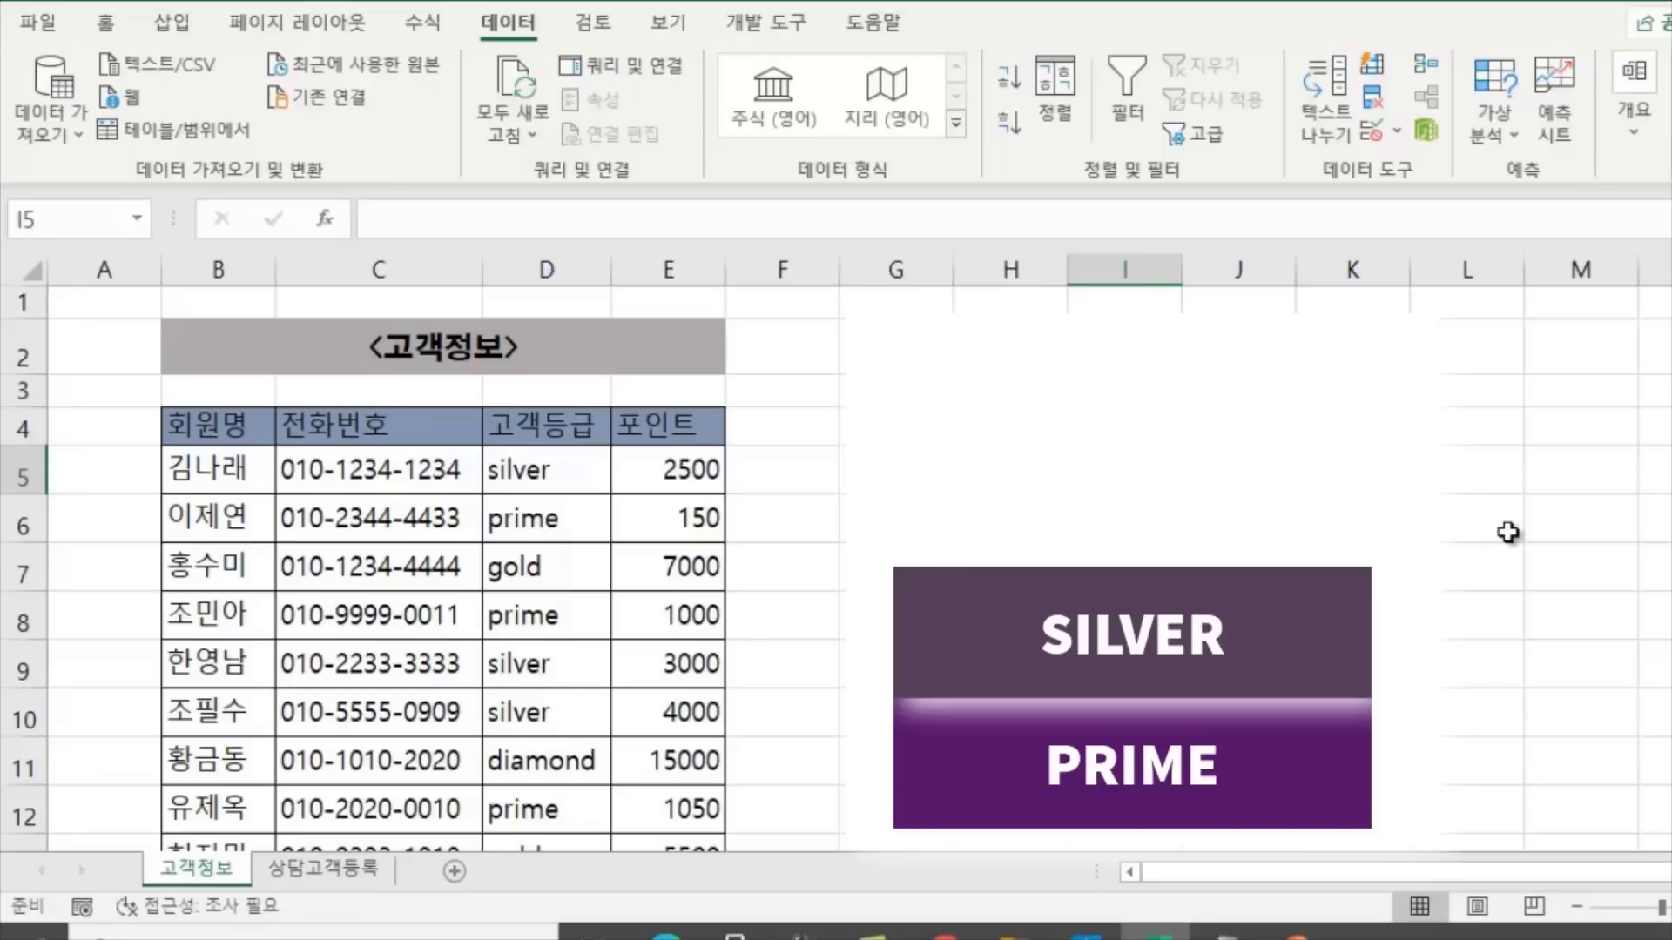
pyautogui.click(1124, 427)
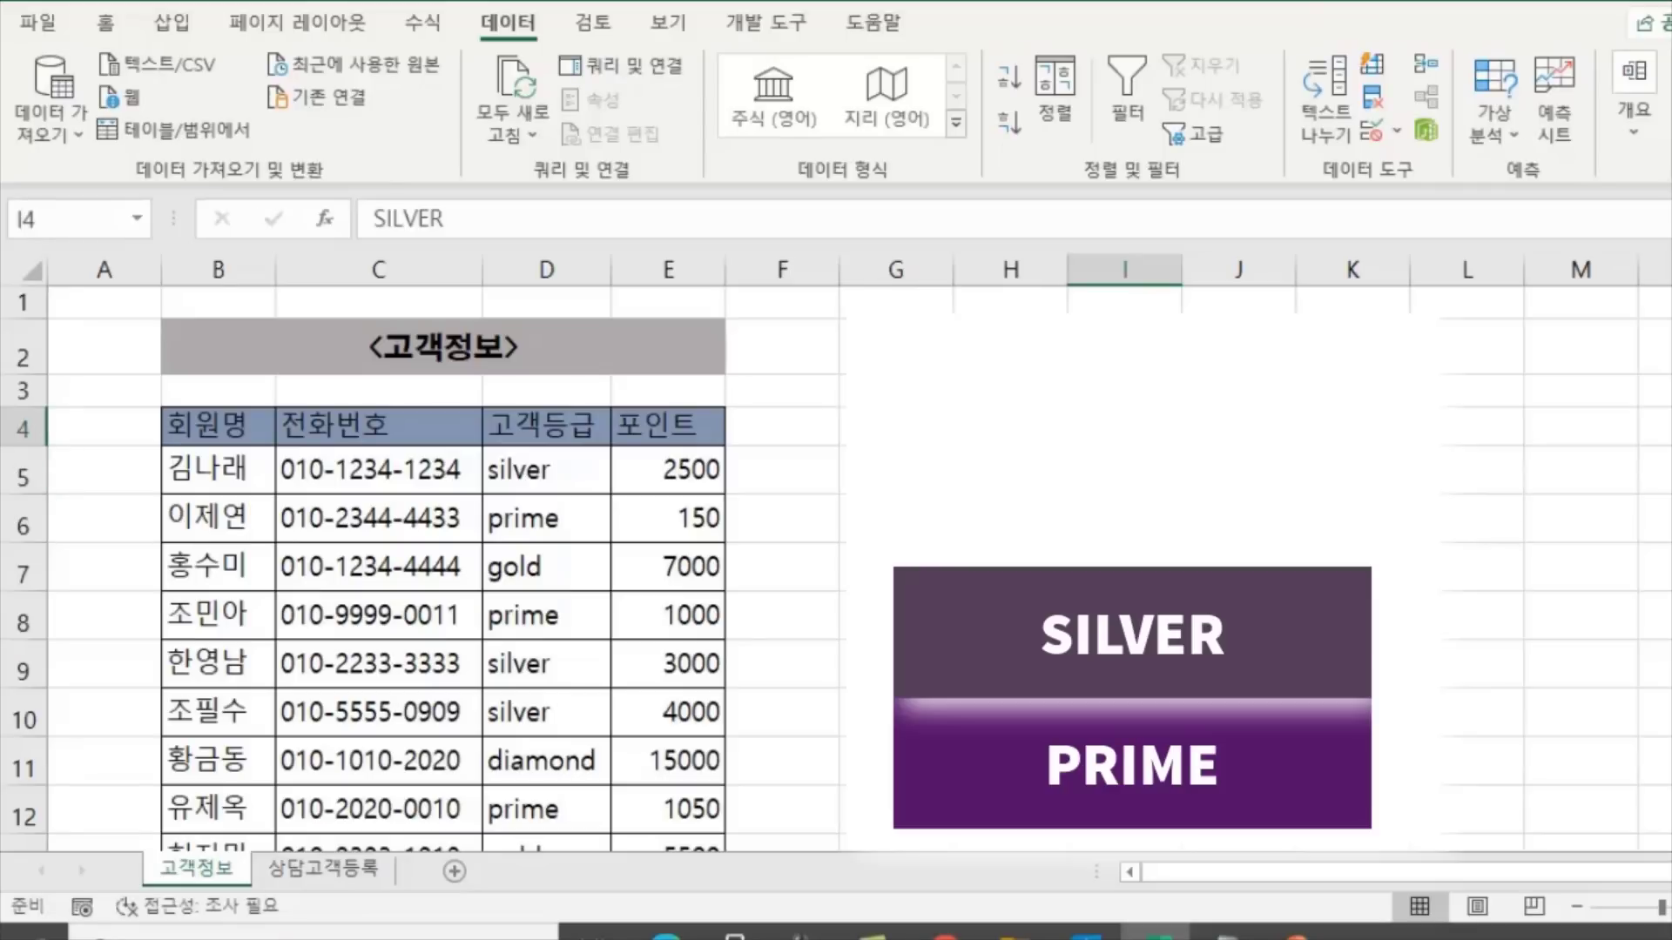
pyautogui.click(1124, 471)
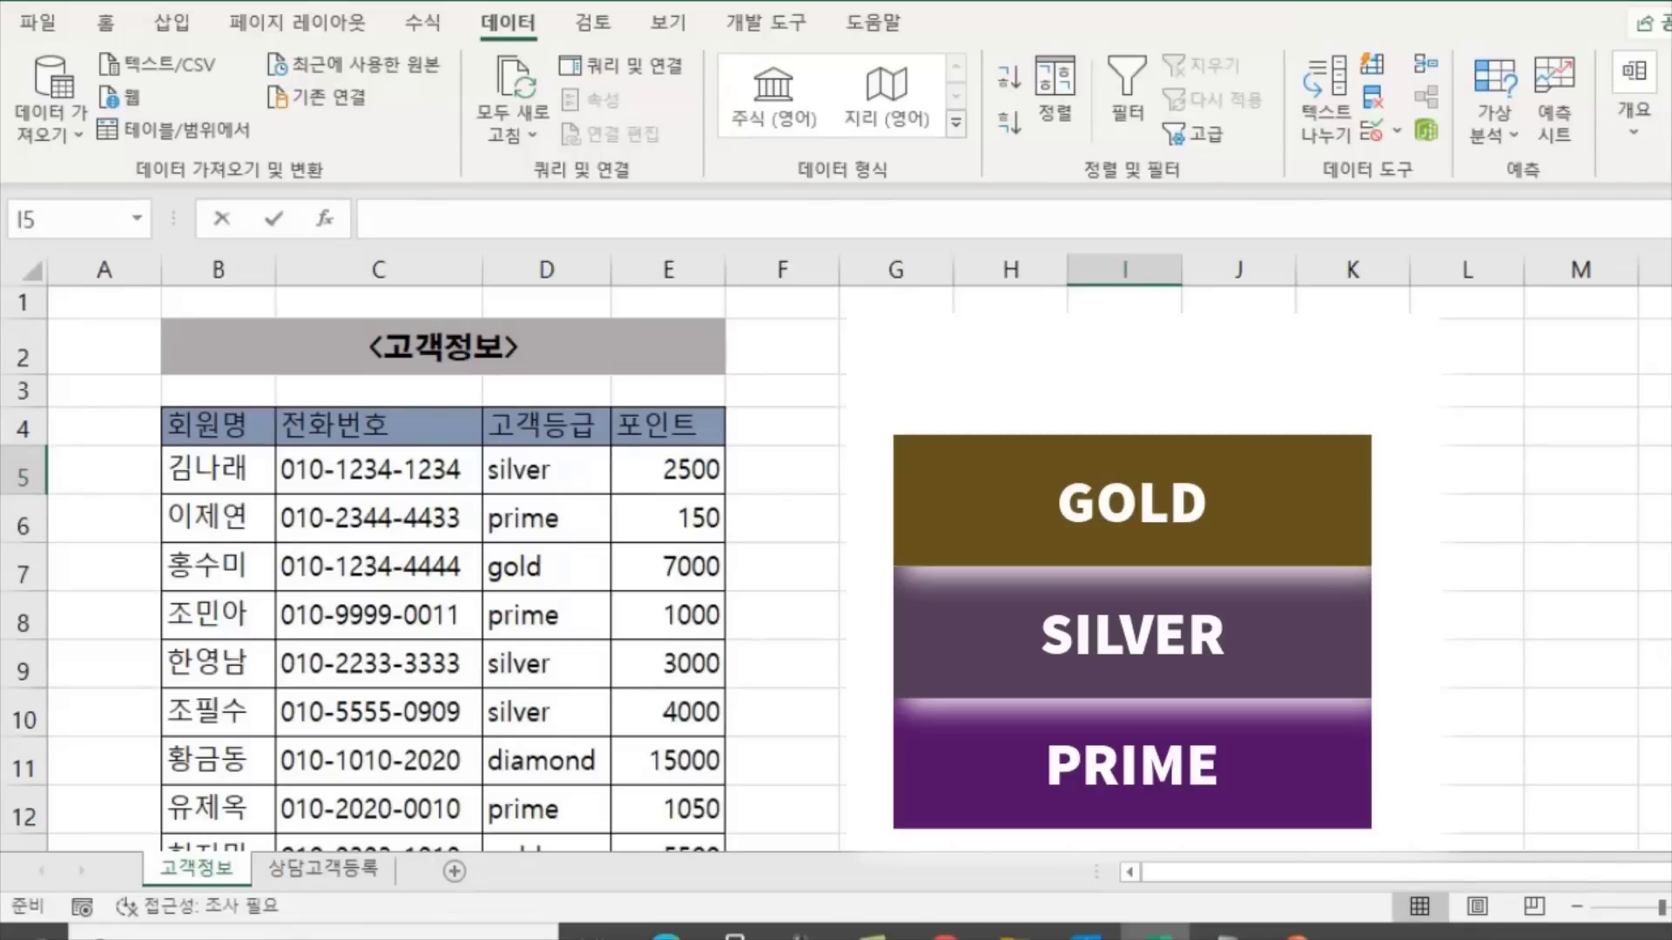
pyautogui.write('GOLD')
pyautogui.press('Return')
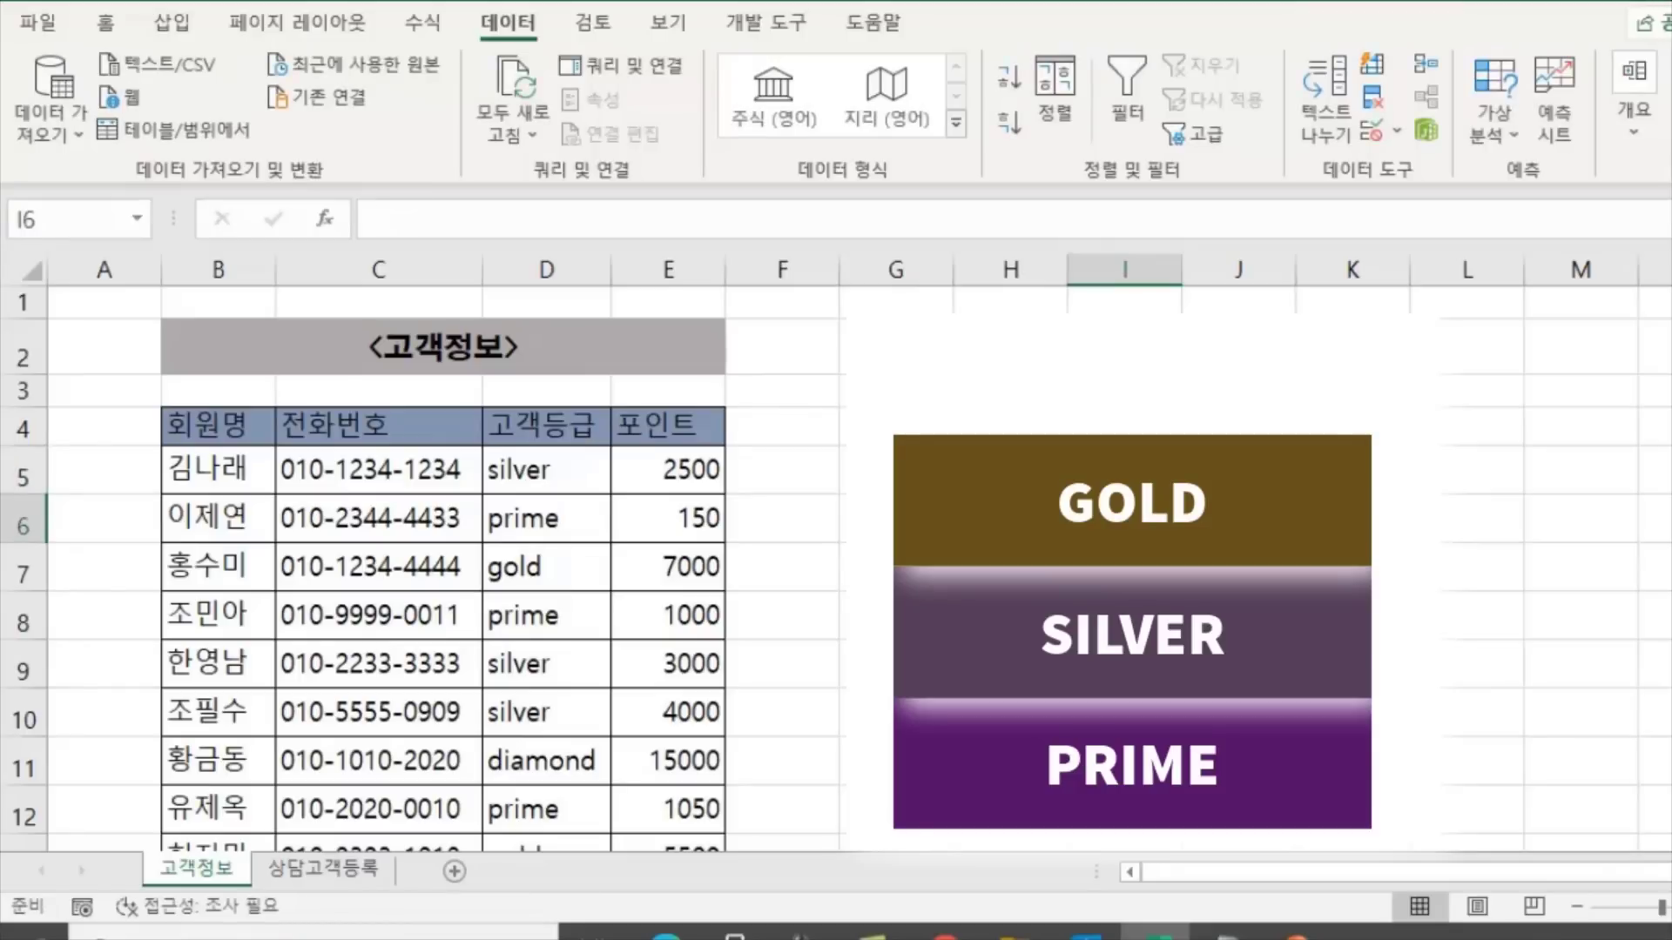
pyautogui.press('Up')
pyautogui.press('Down')
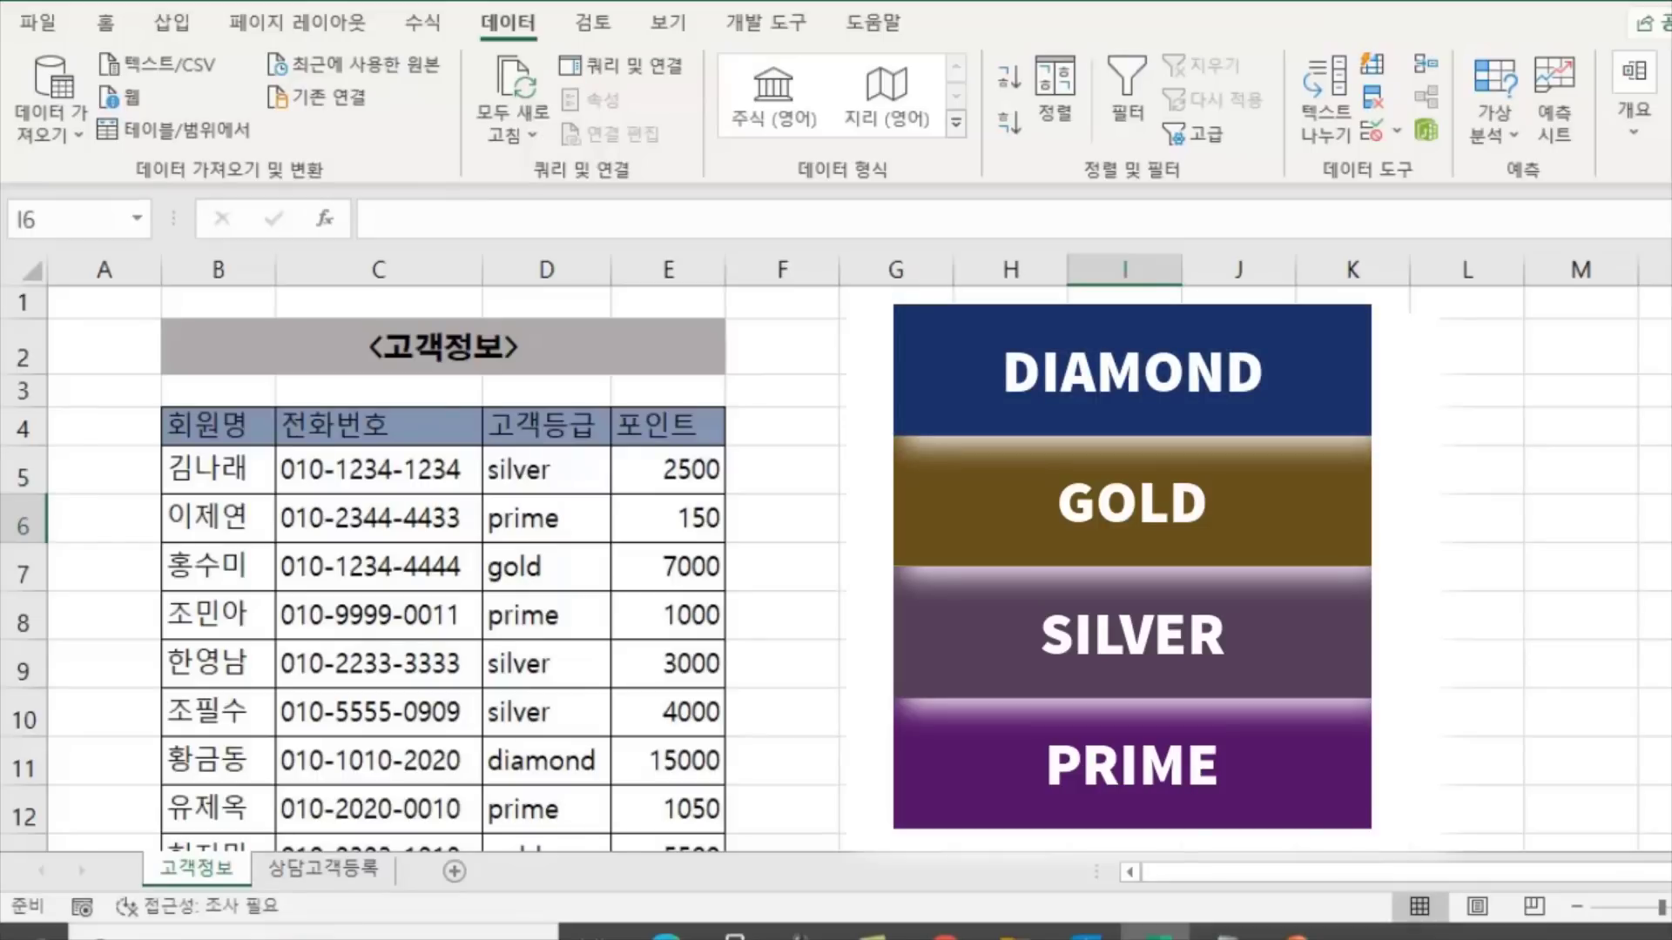
# Enter DIAMOND in cell I6 as the last grade of the list
pyautogui.write('DIAMOND')
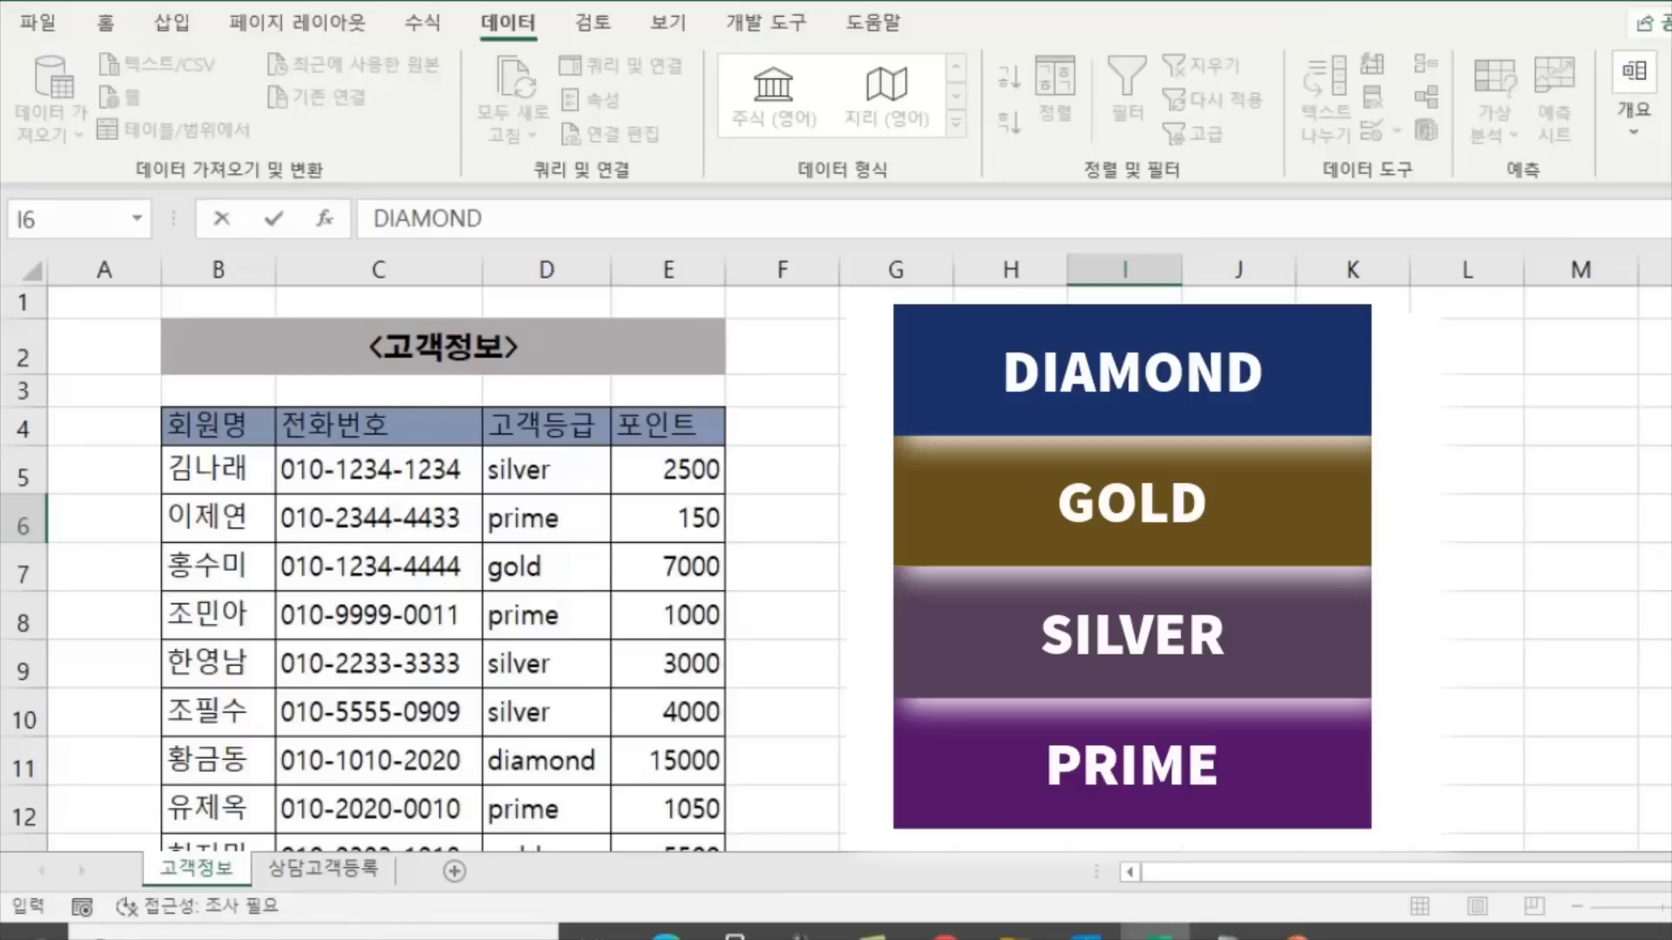
pyautogui.press('Return')
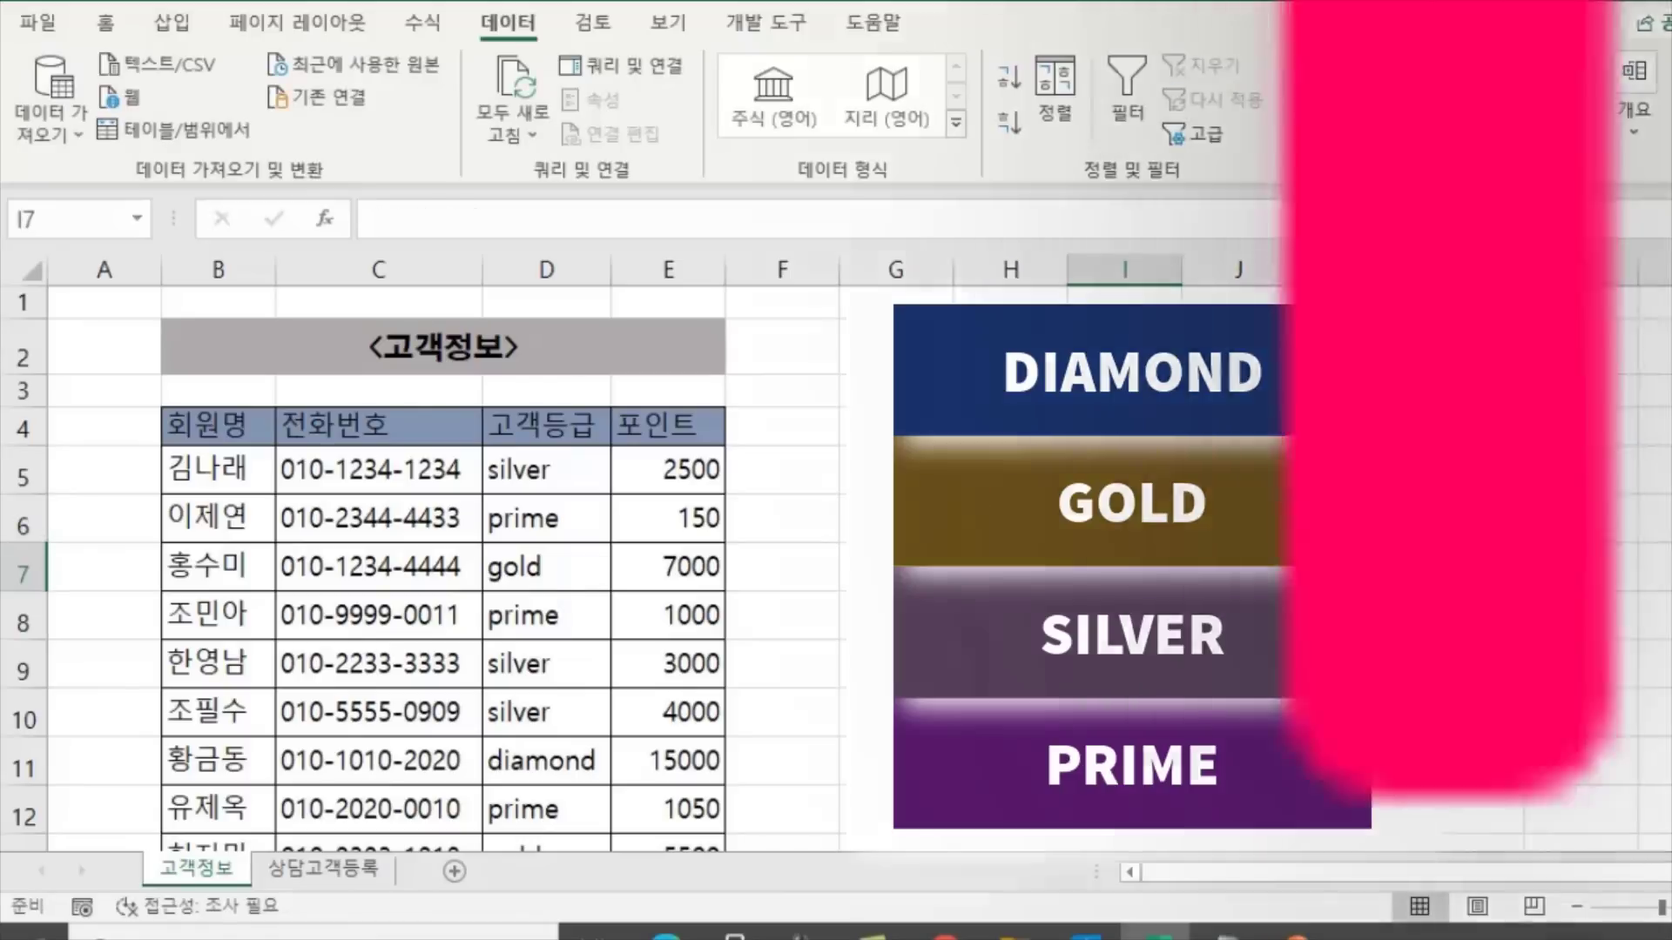
# Review the order of the grades entered in cells I3 through I6
pyautogui.press('Up')
pyautogui.press('Up')
pyautogui.press('Up')
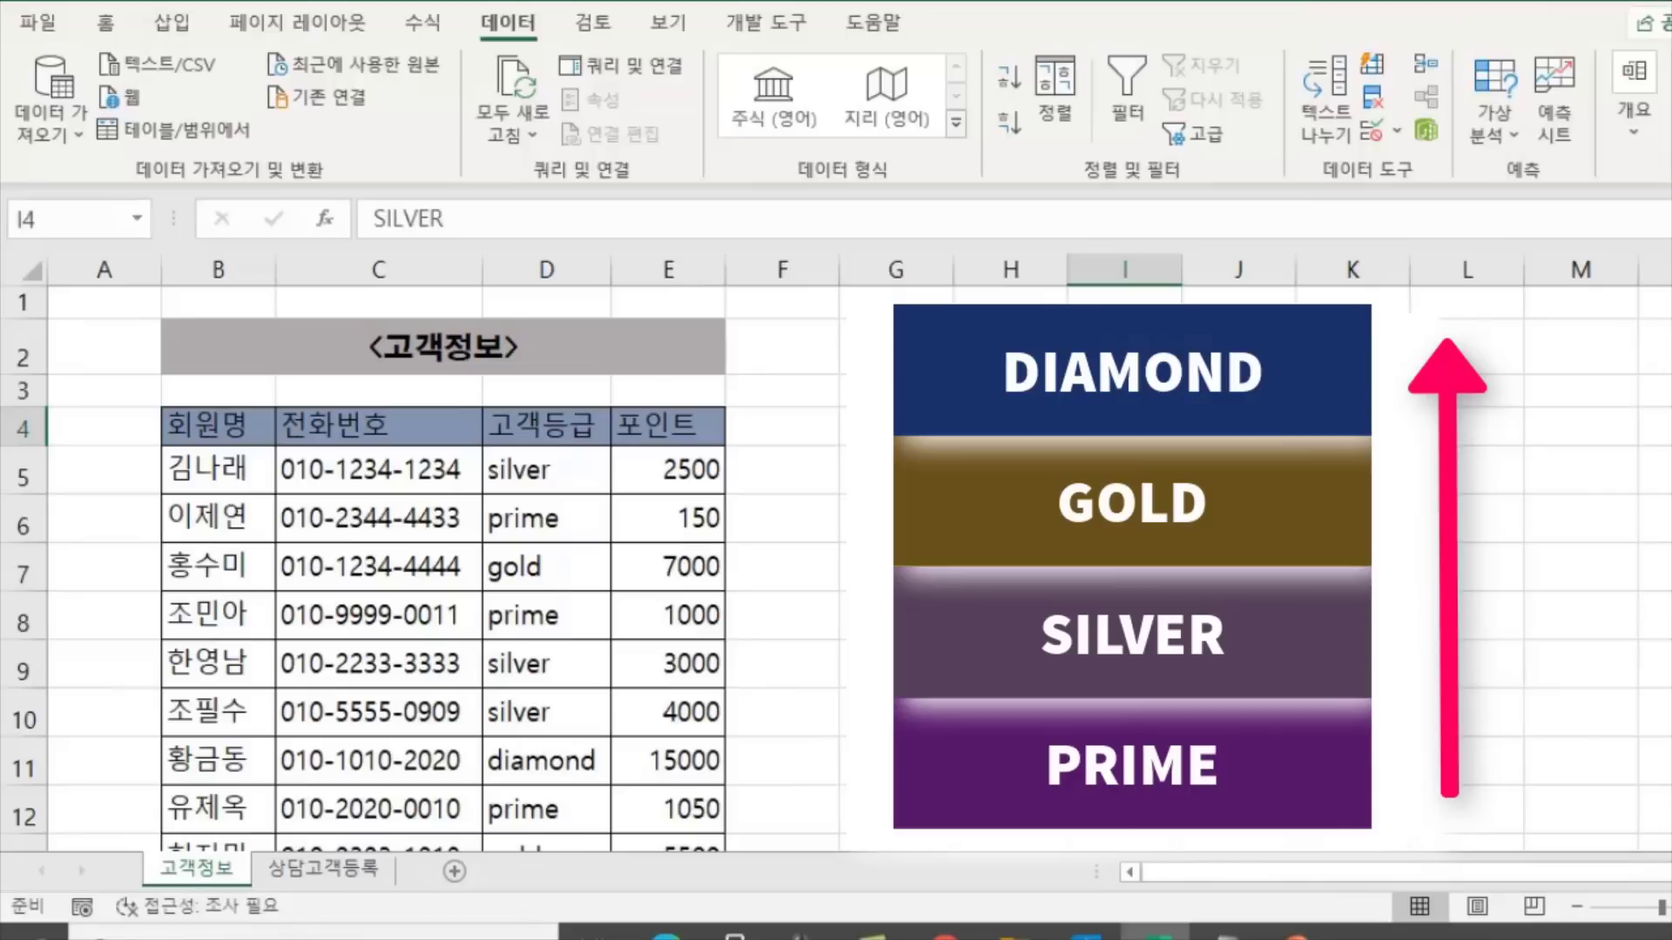
pyautogui.press('Down')
pyautogui.press('Down')
pyautogui.press('Right')
pyautogui.press('Right')
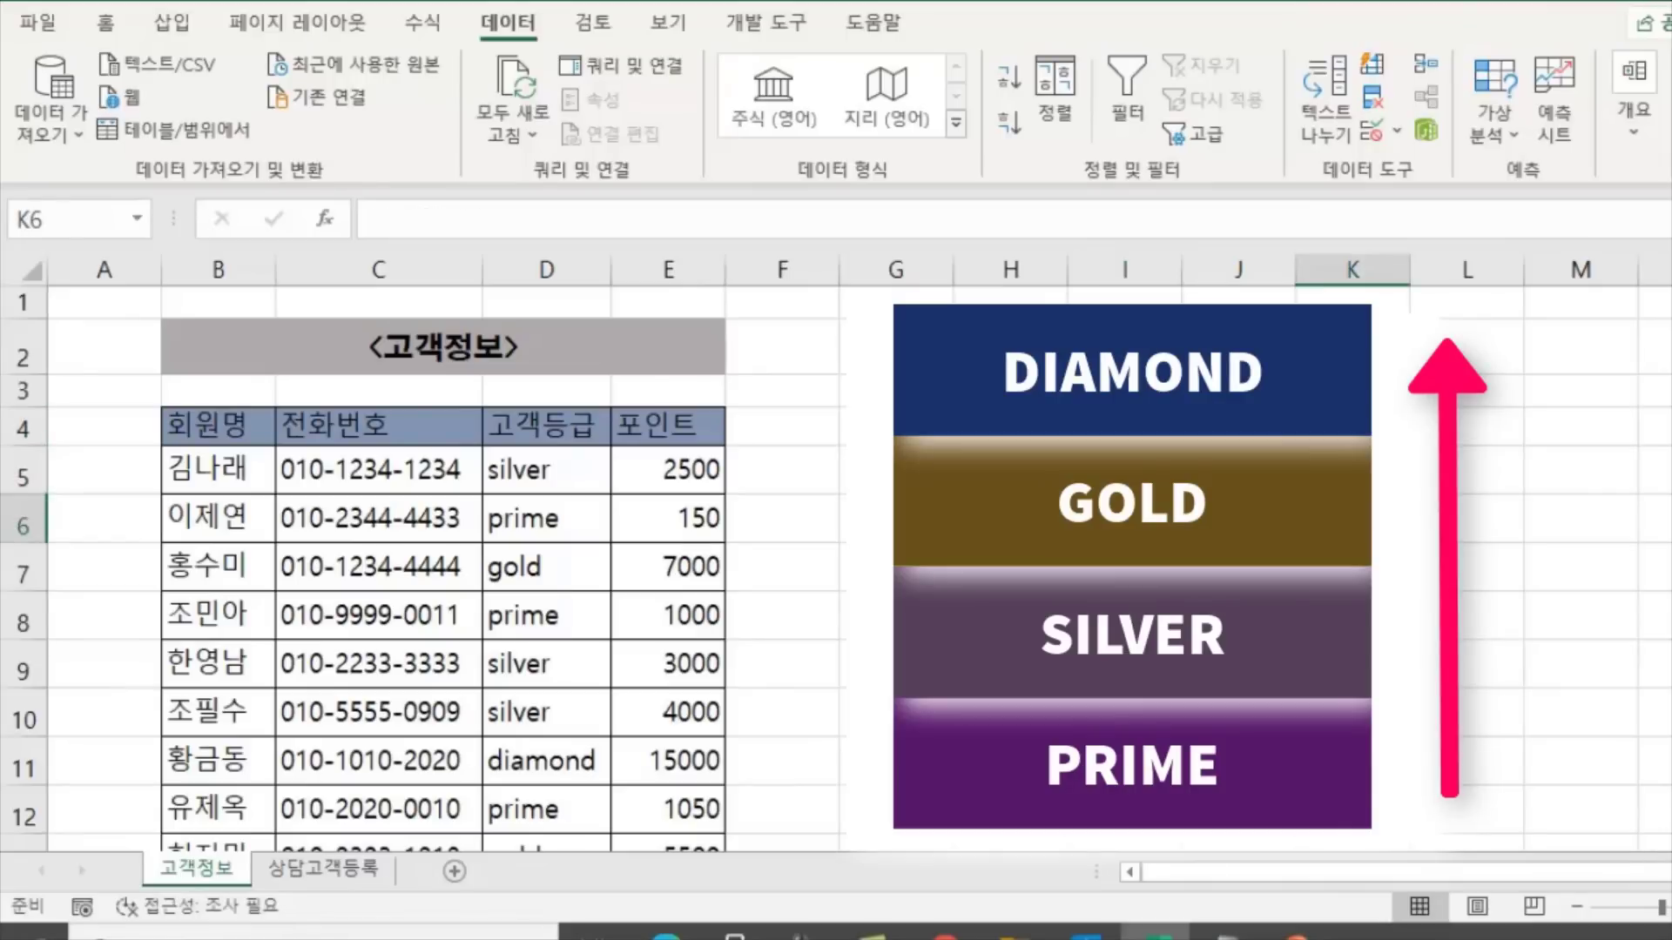
pyautogui.press('Left')
pyautogui.press('Left')
pyautogui.moveTo(1124, 390); pyautogui.dragTo(1124, 477)
pyautogui.hotkey('shift', 'Down')
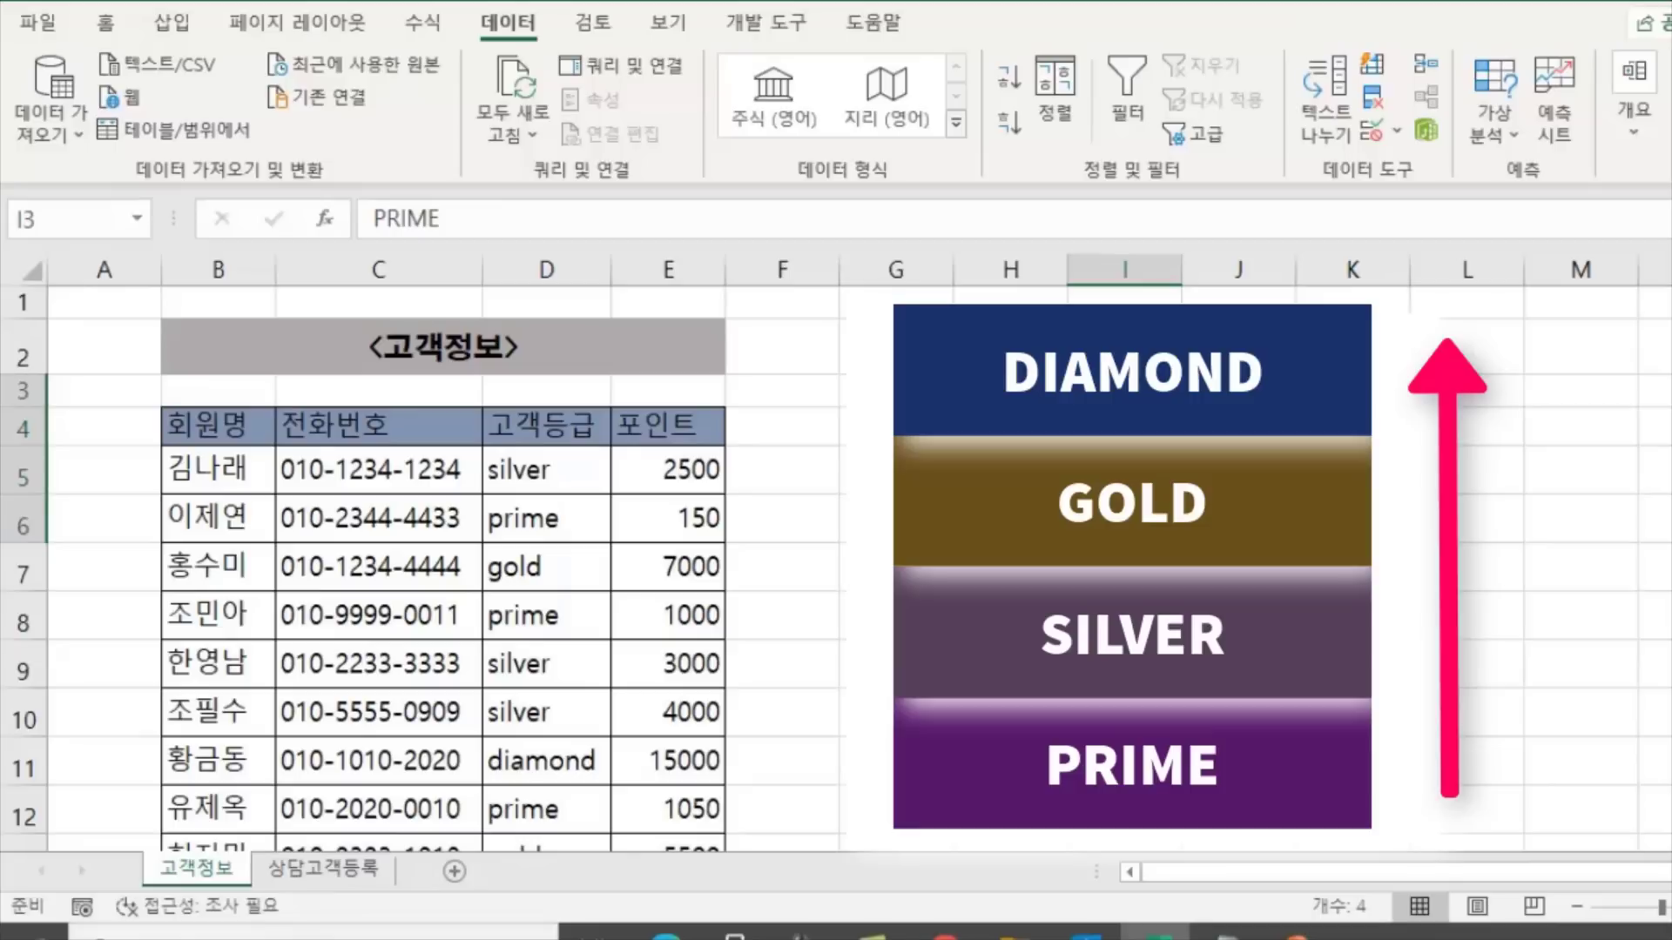
pyautogui.click(841, 589)
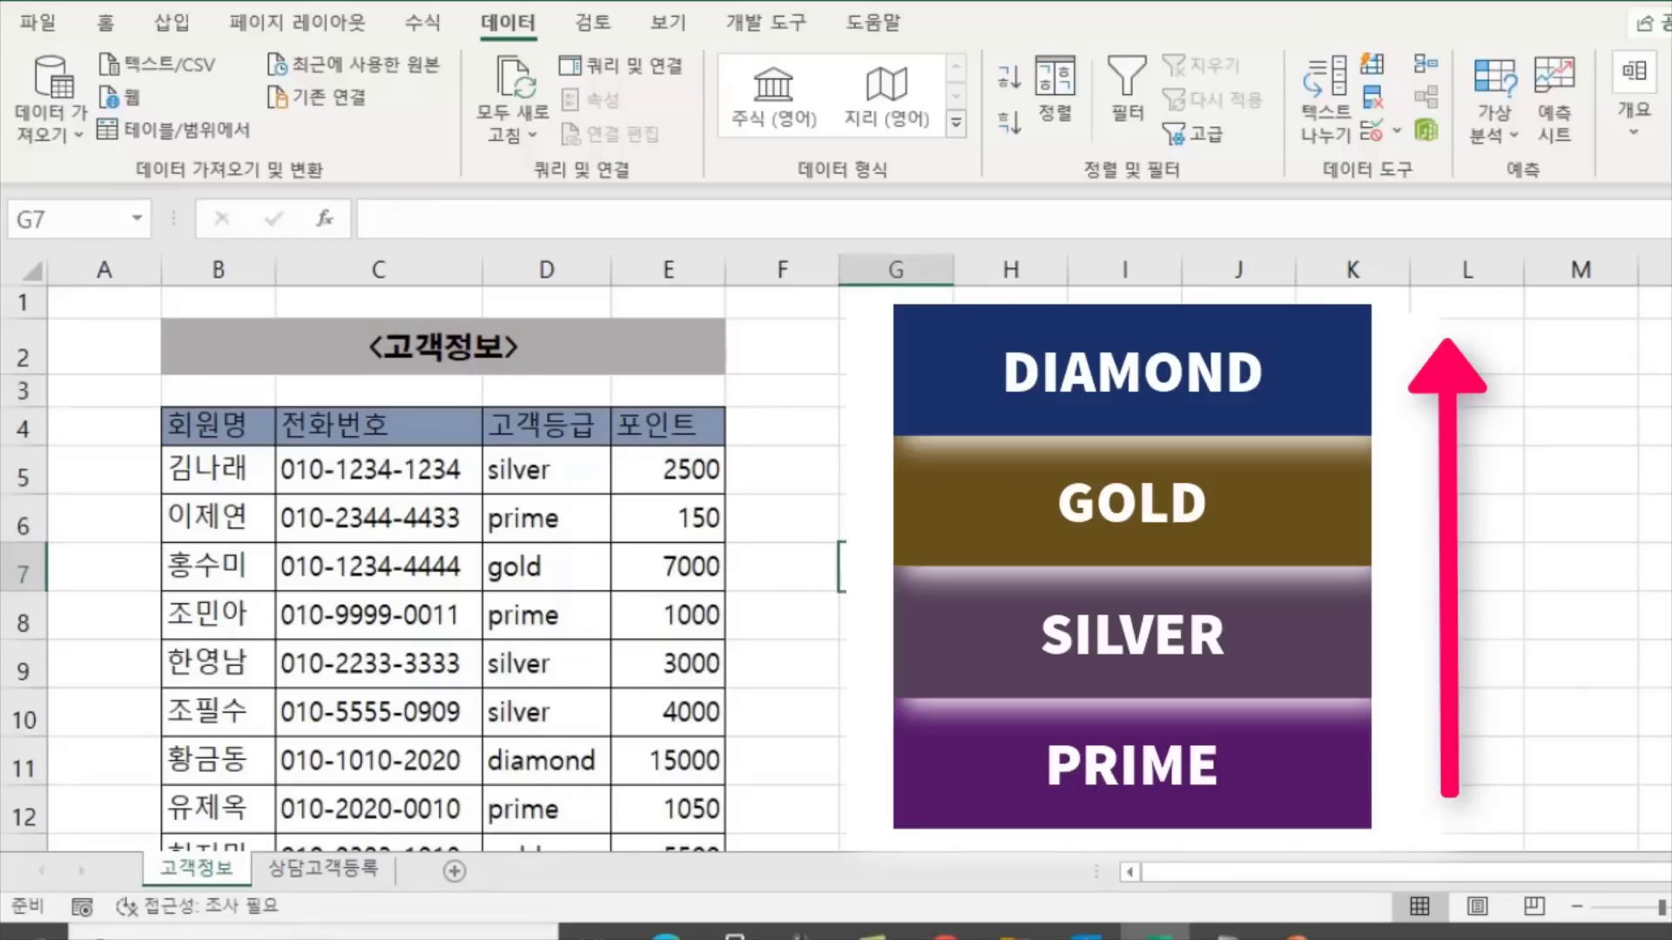
pyautogui.press('Up')
pyautogui.press('Right')
pyautogui.press('Right')
pyautogui.press('Right')
pyautogui.press('Left')
pyautogui.press('Left')
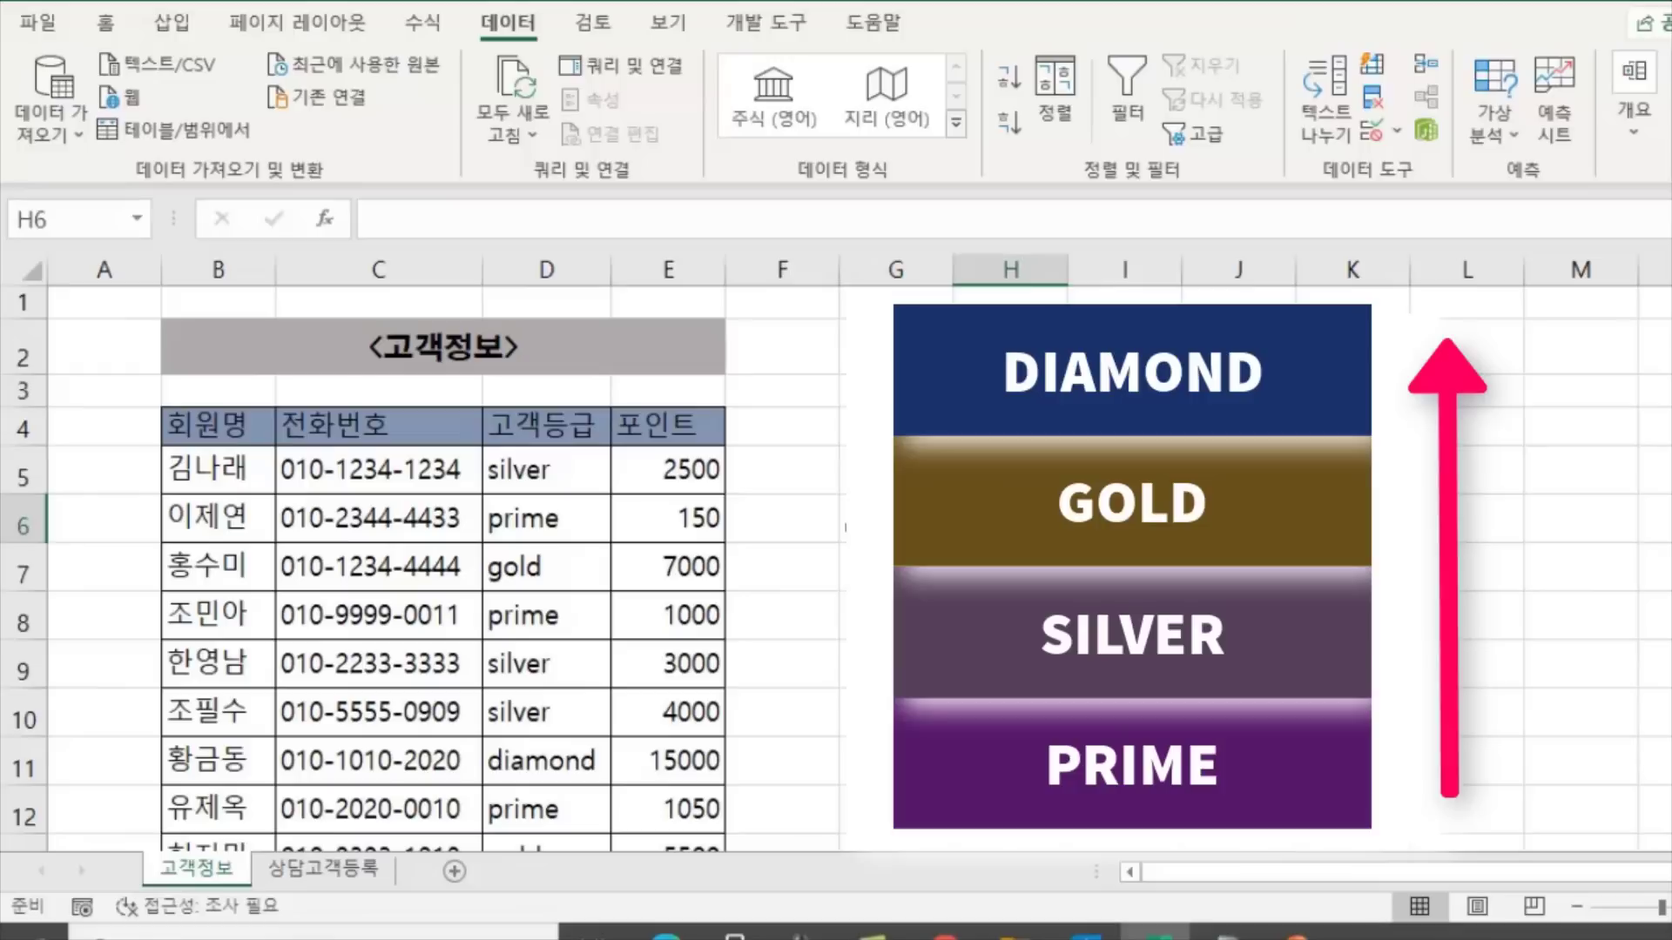
pyautogui.press('Left')
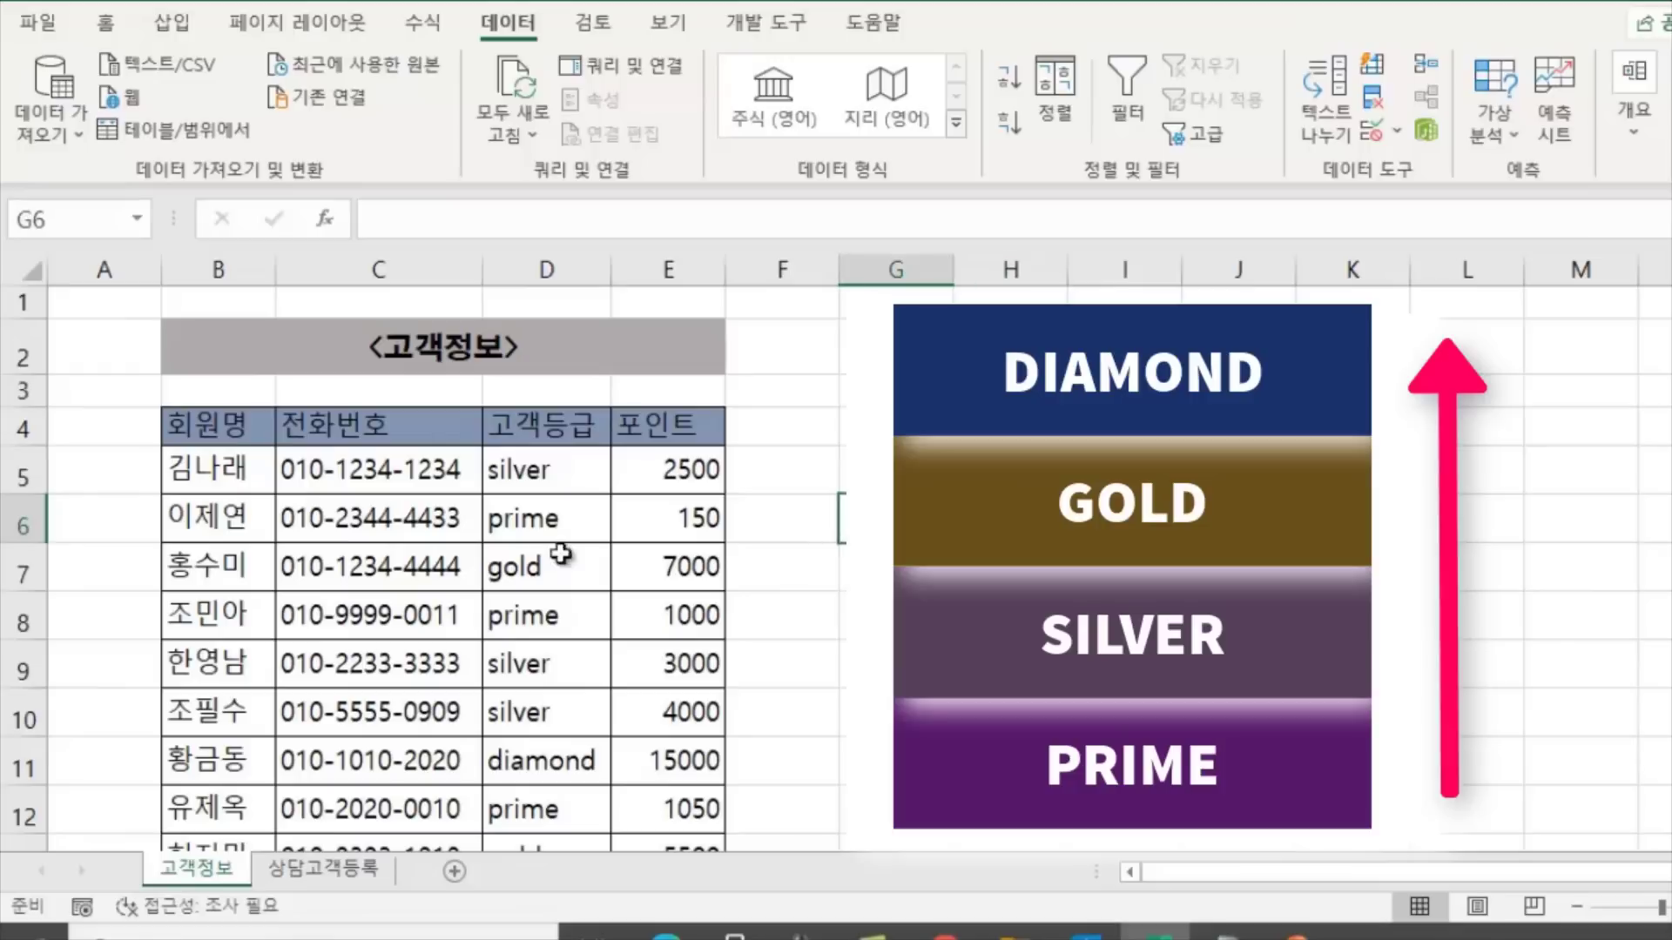
# Sort the customer information table by the cell values of 고객등급 in ascending order (오름차순)
pyautogui.click(210, 428)
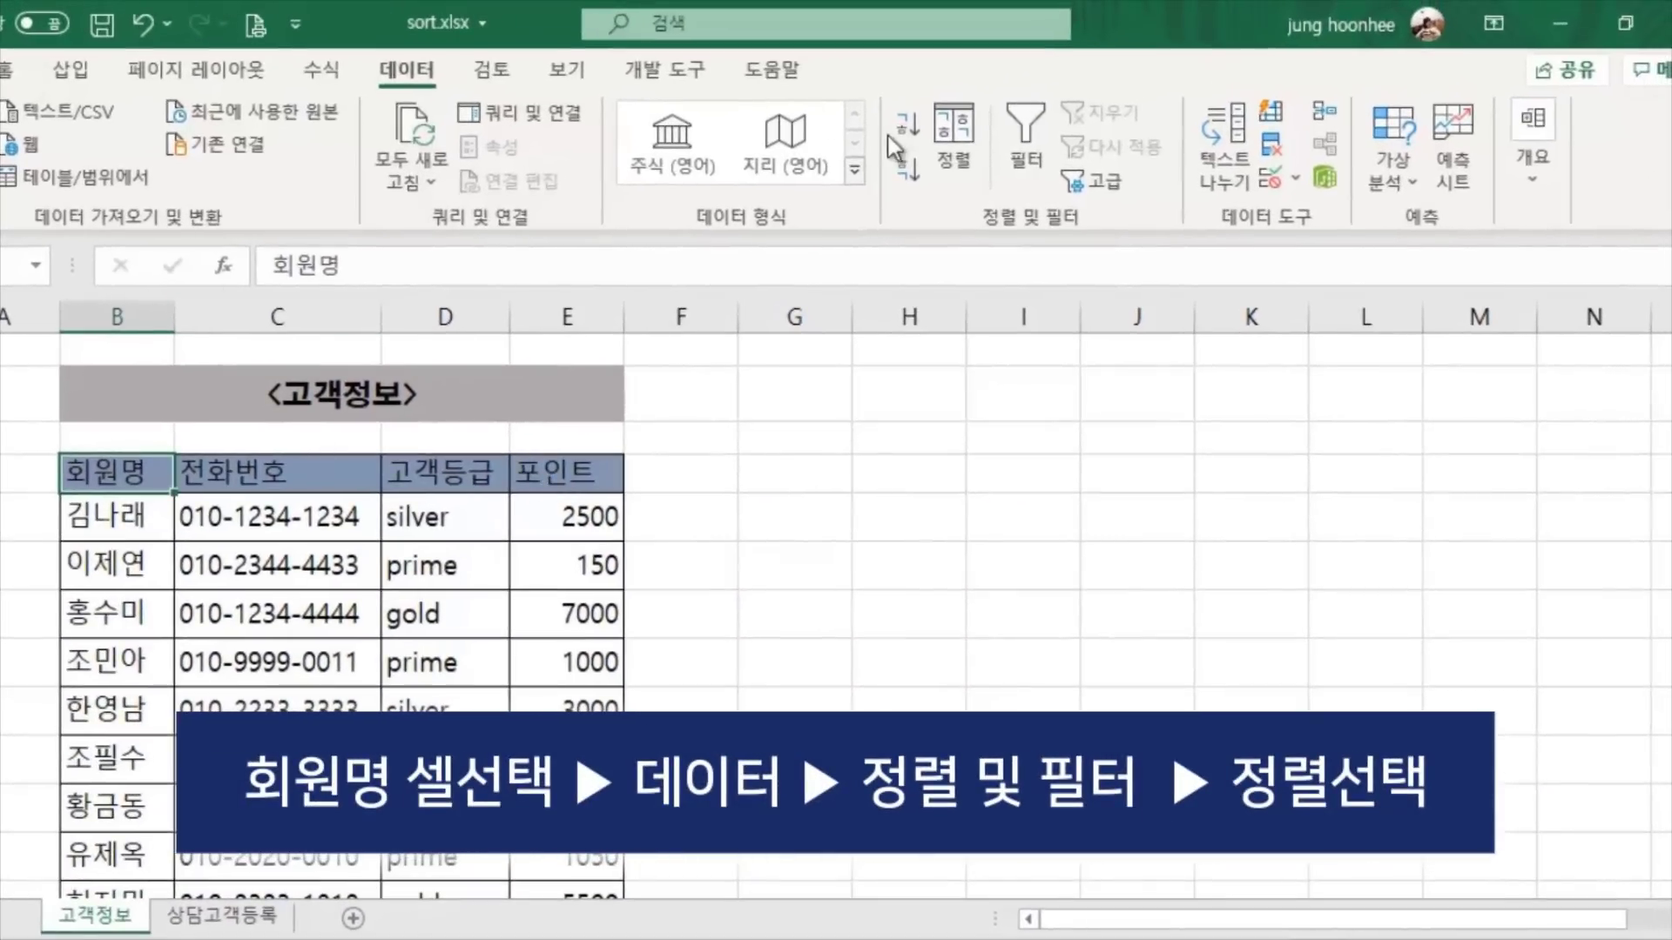
pyautogui.click(945, 171)
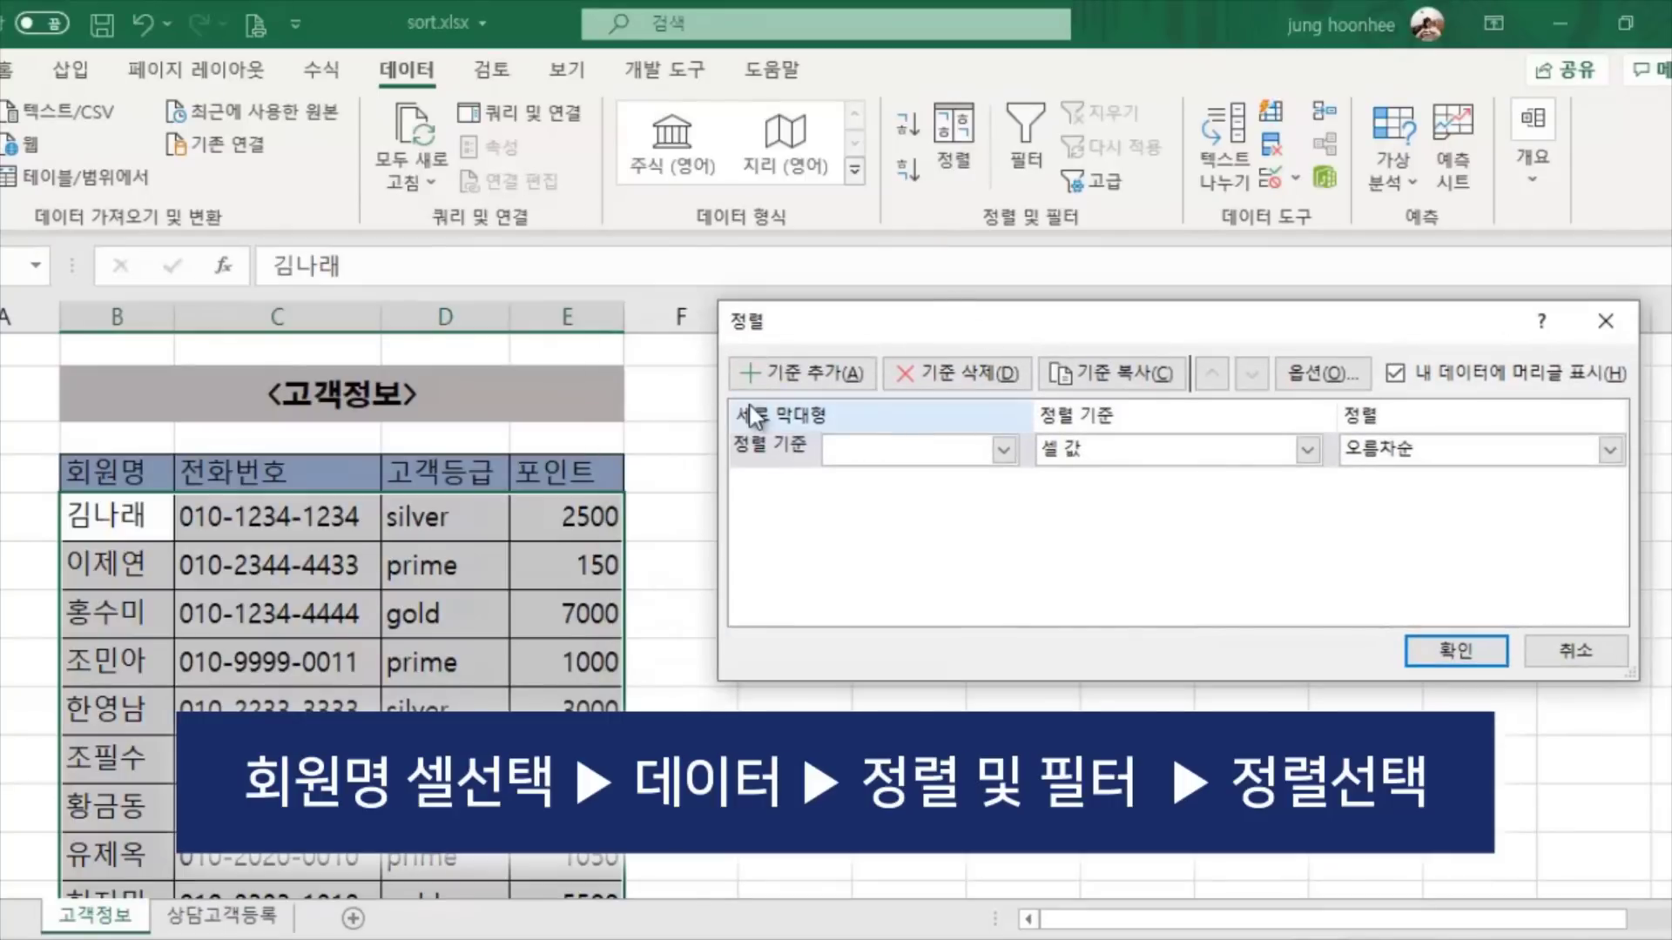
pyautogui.click(1003, 450)
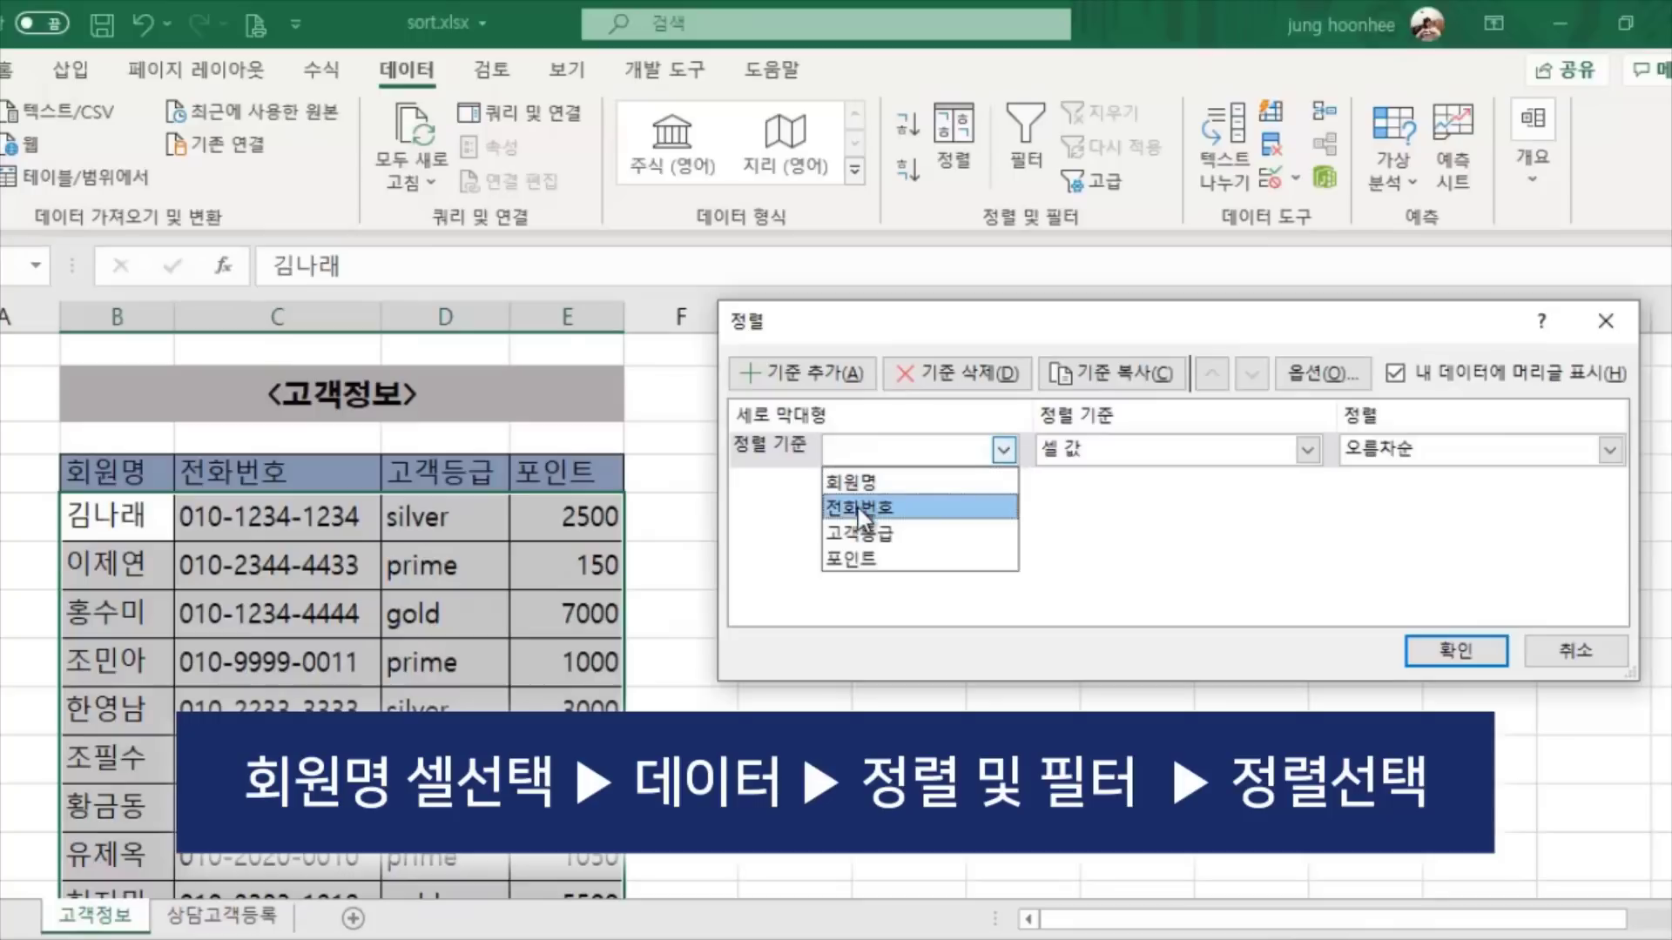
pyautogui.click(846, 533)
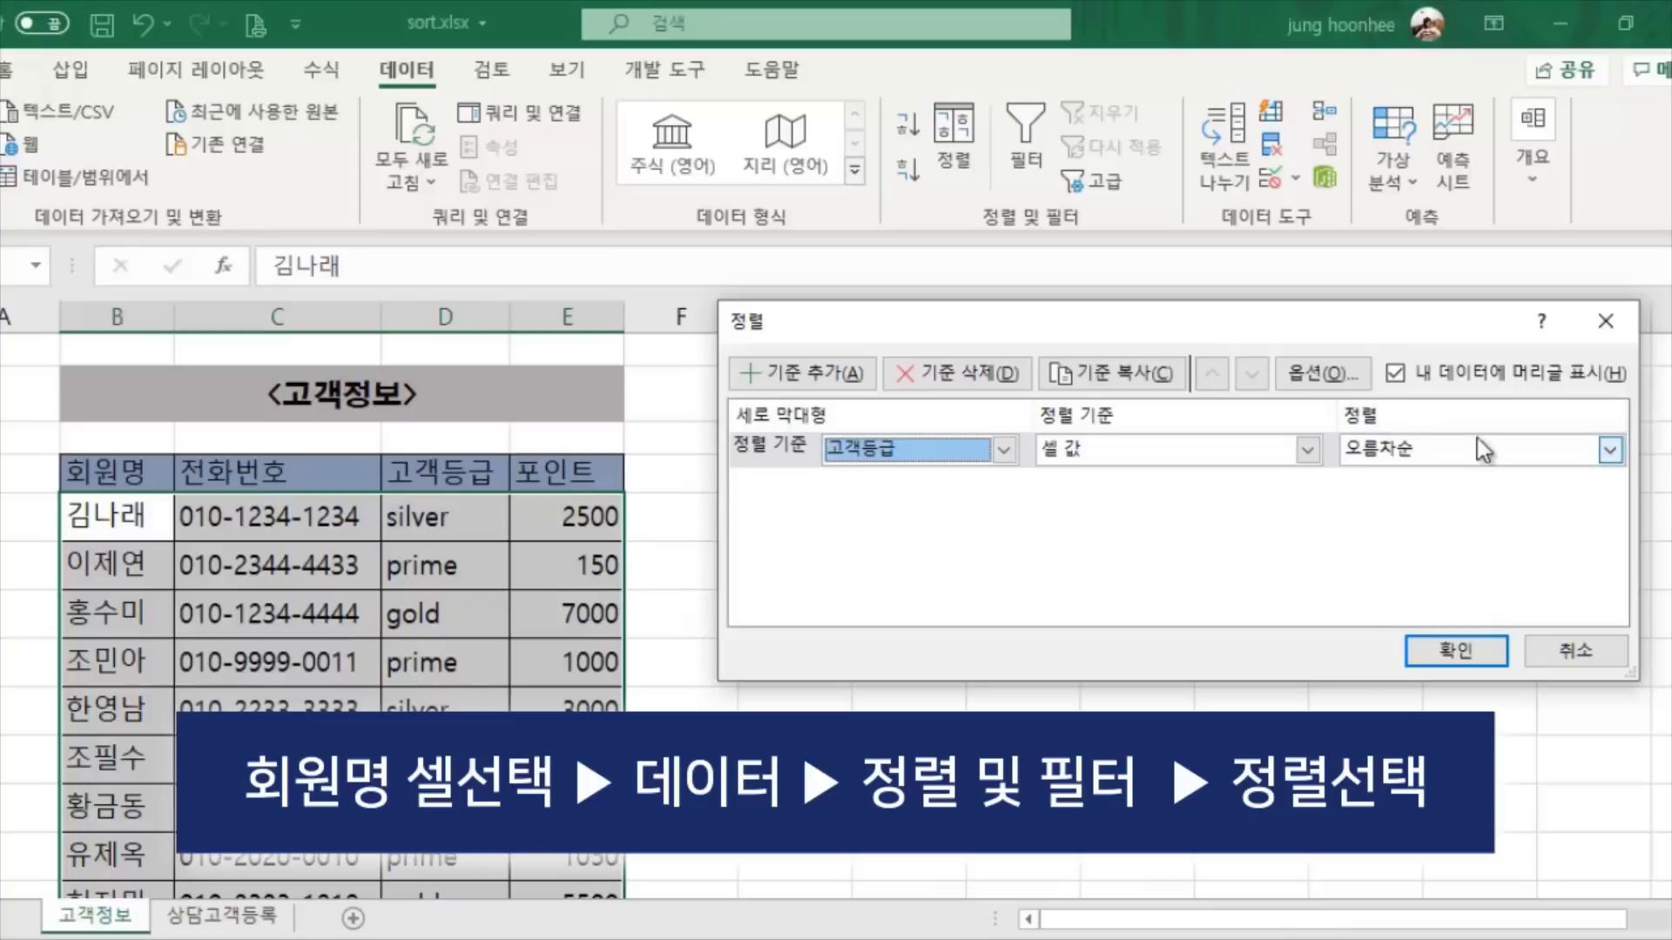
pyautogui.click(1467, 658)
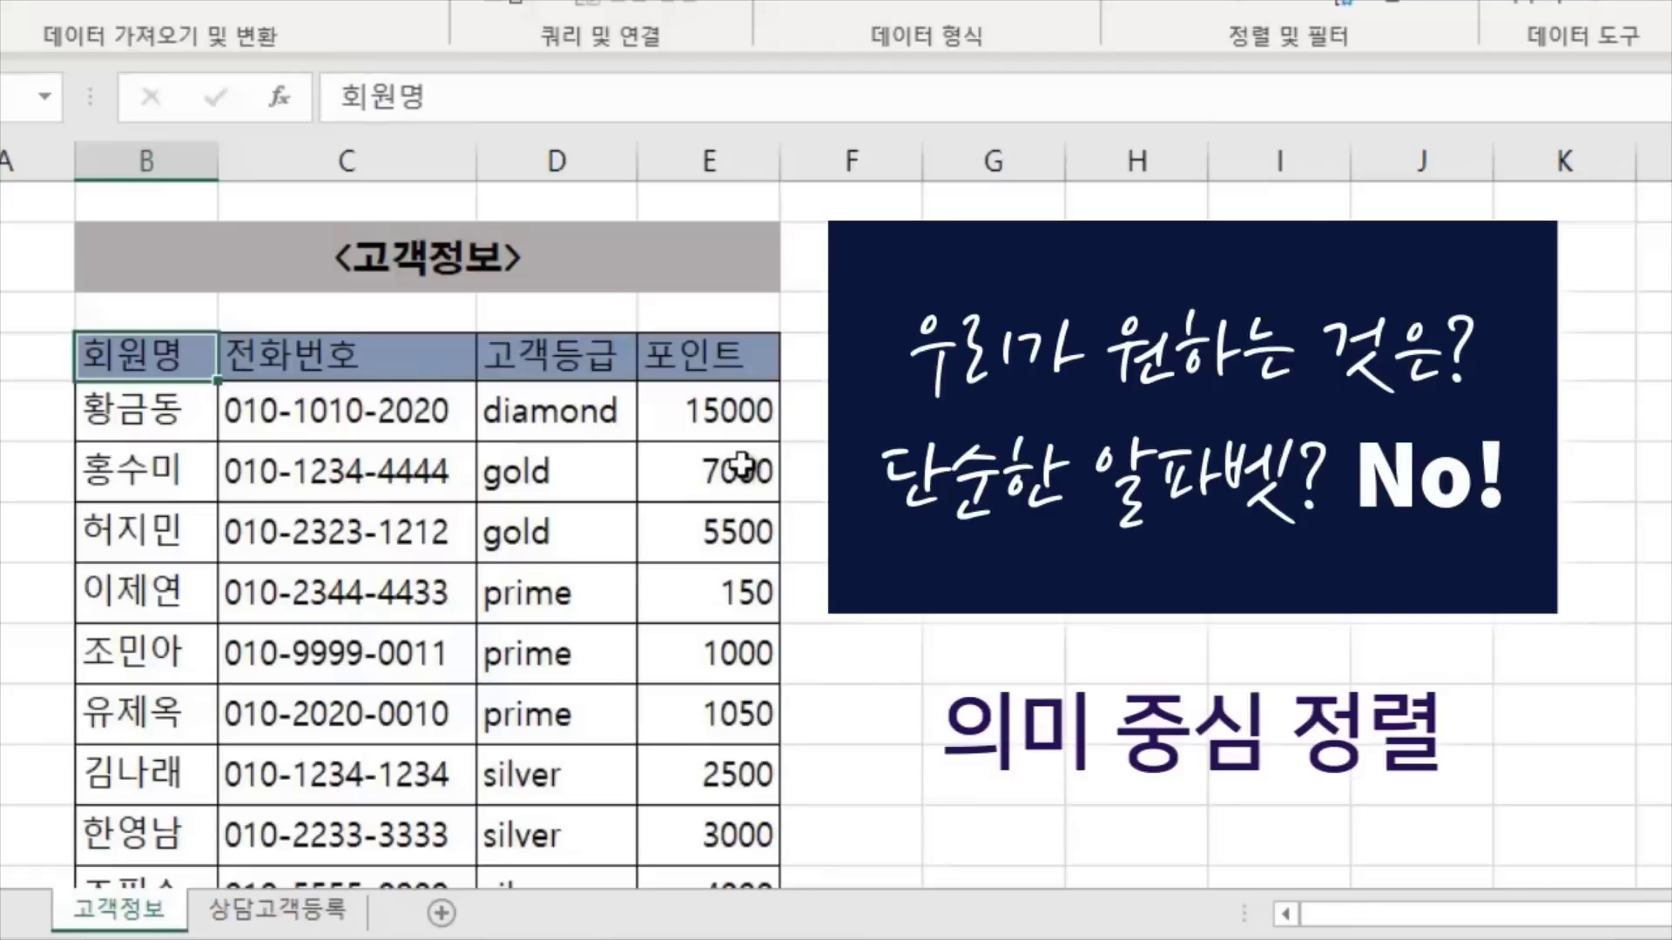
# Examine the order of the sorted 고객등급 column, including the first customer's row and the end of the table
pyautogui.moveTo(541, 417); pyautogui.dragTo(634, 829)
pyautogui.click(1080, 732)
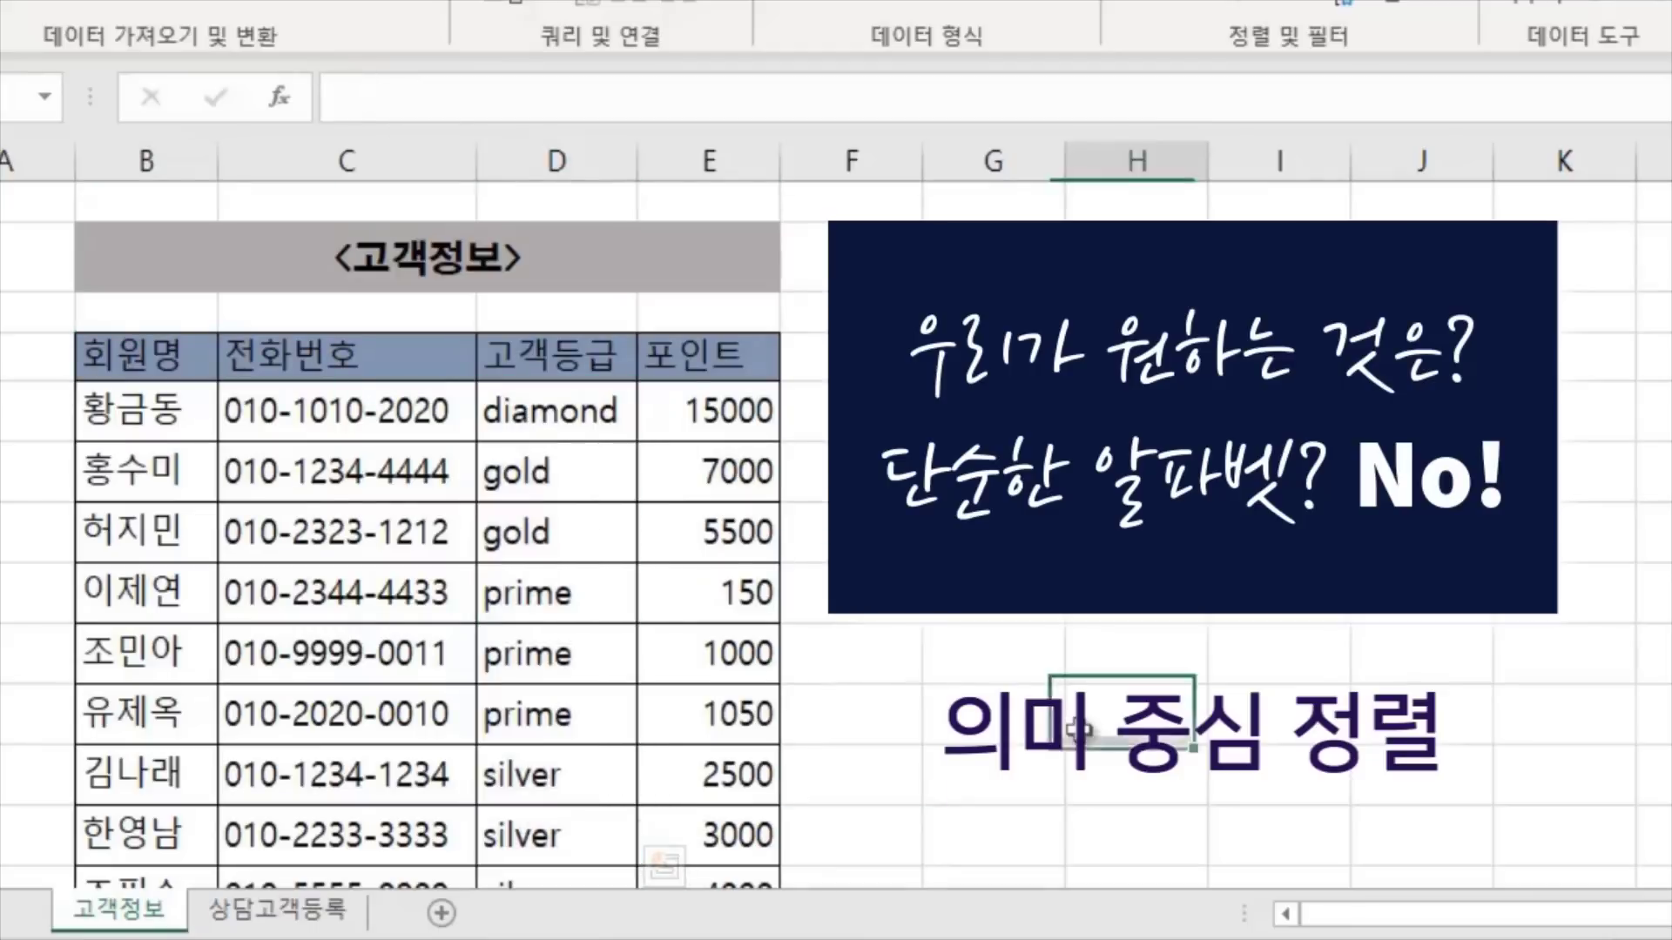
pyautogui.click(499, 396)
pyautogui.moveTo(113, 413); pyautogui.dragTo(717, 421)
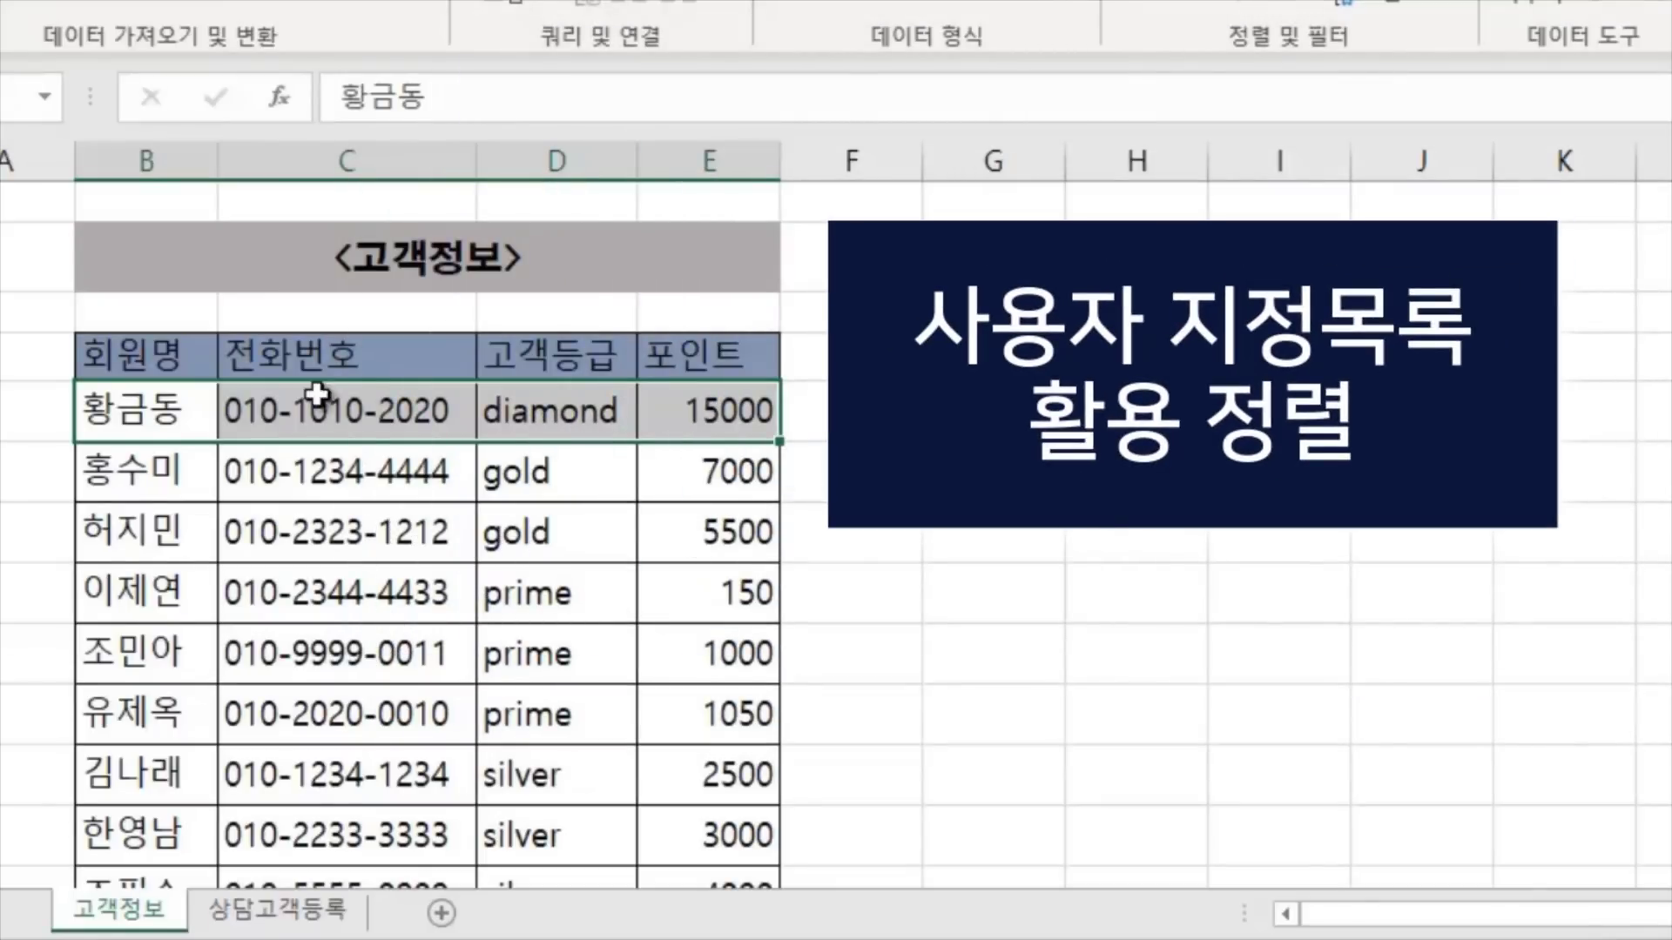
pyautogui.click(123, 405)
pyautogui.click(1104, 534)
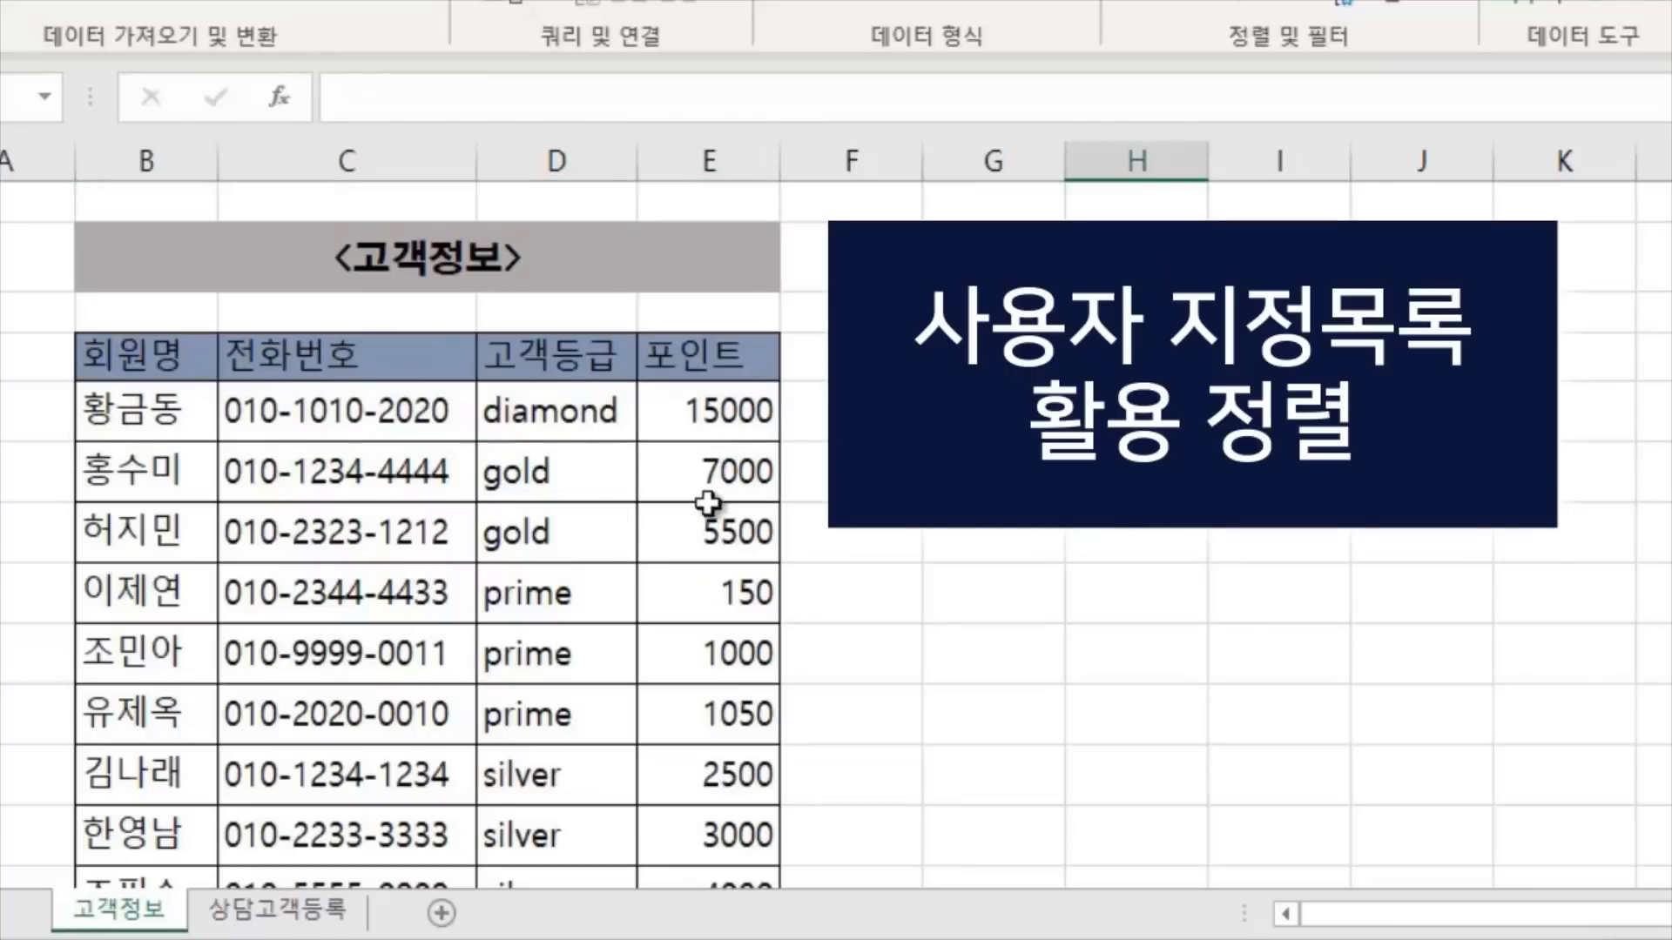
pyautogui.moveTo(536, 410); pyautogui.dragTo(562, 743)
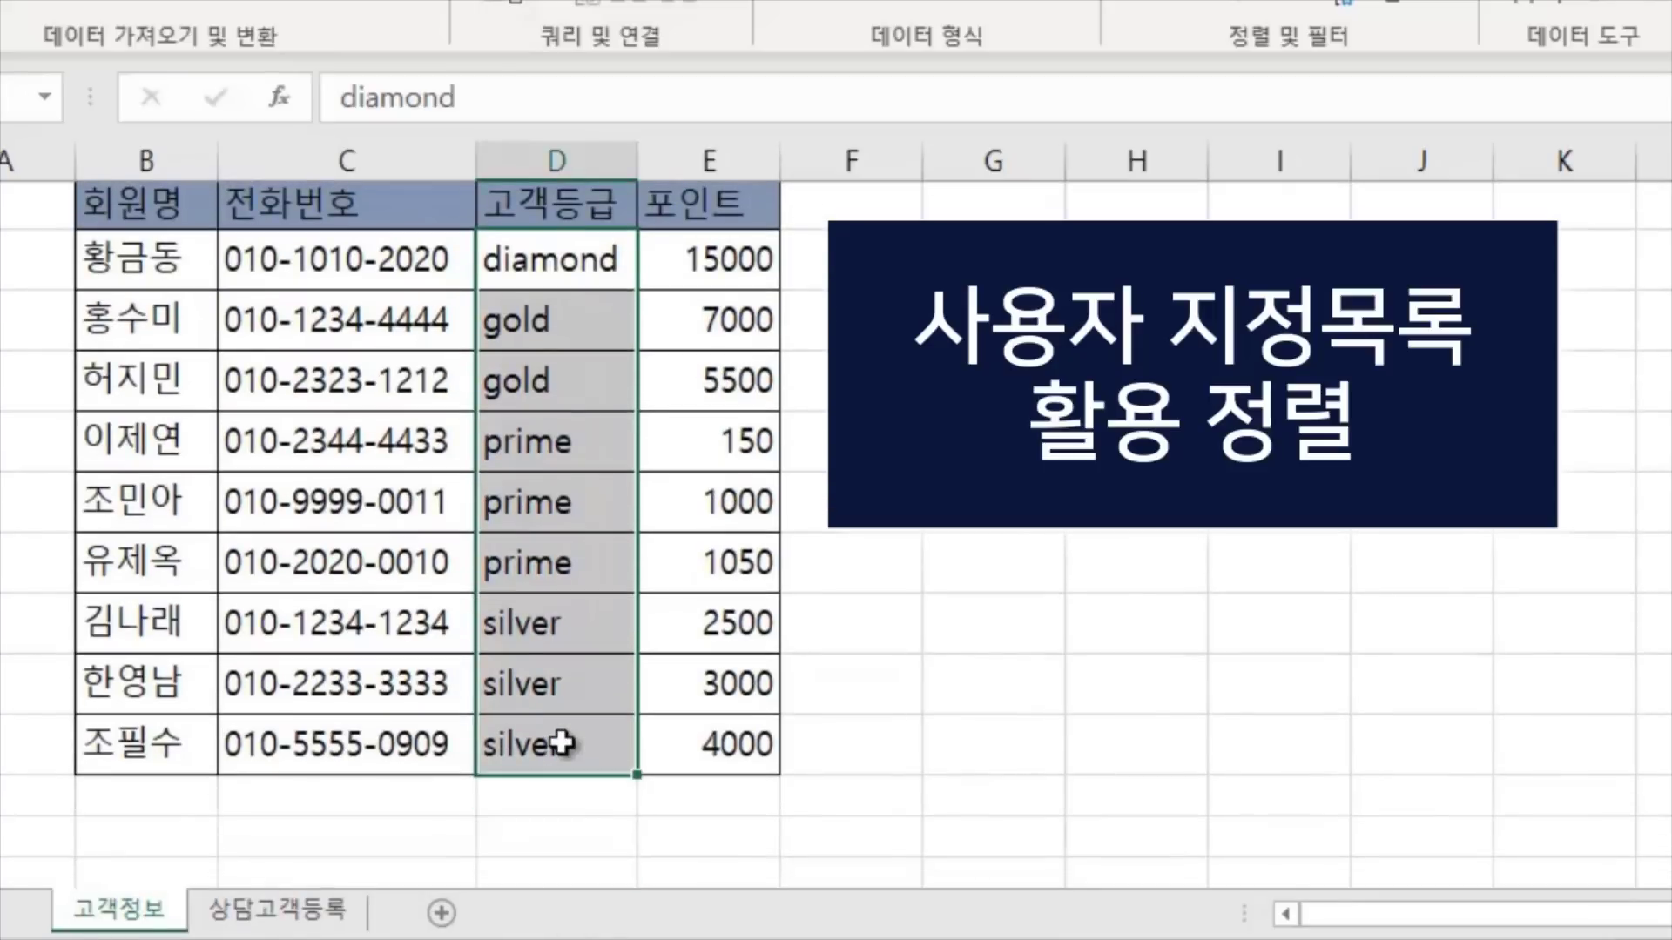
pyautogui.click(1137, 374)
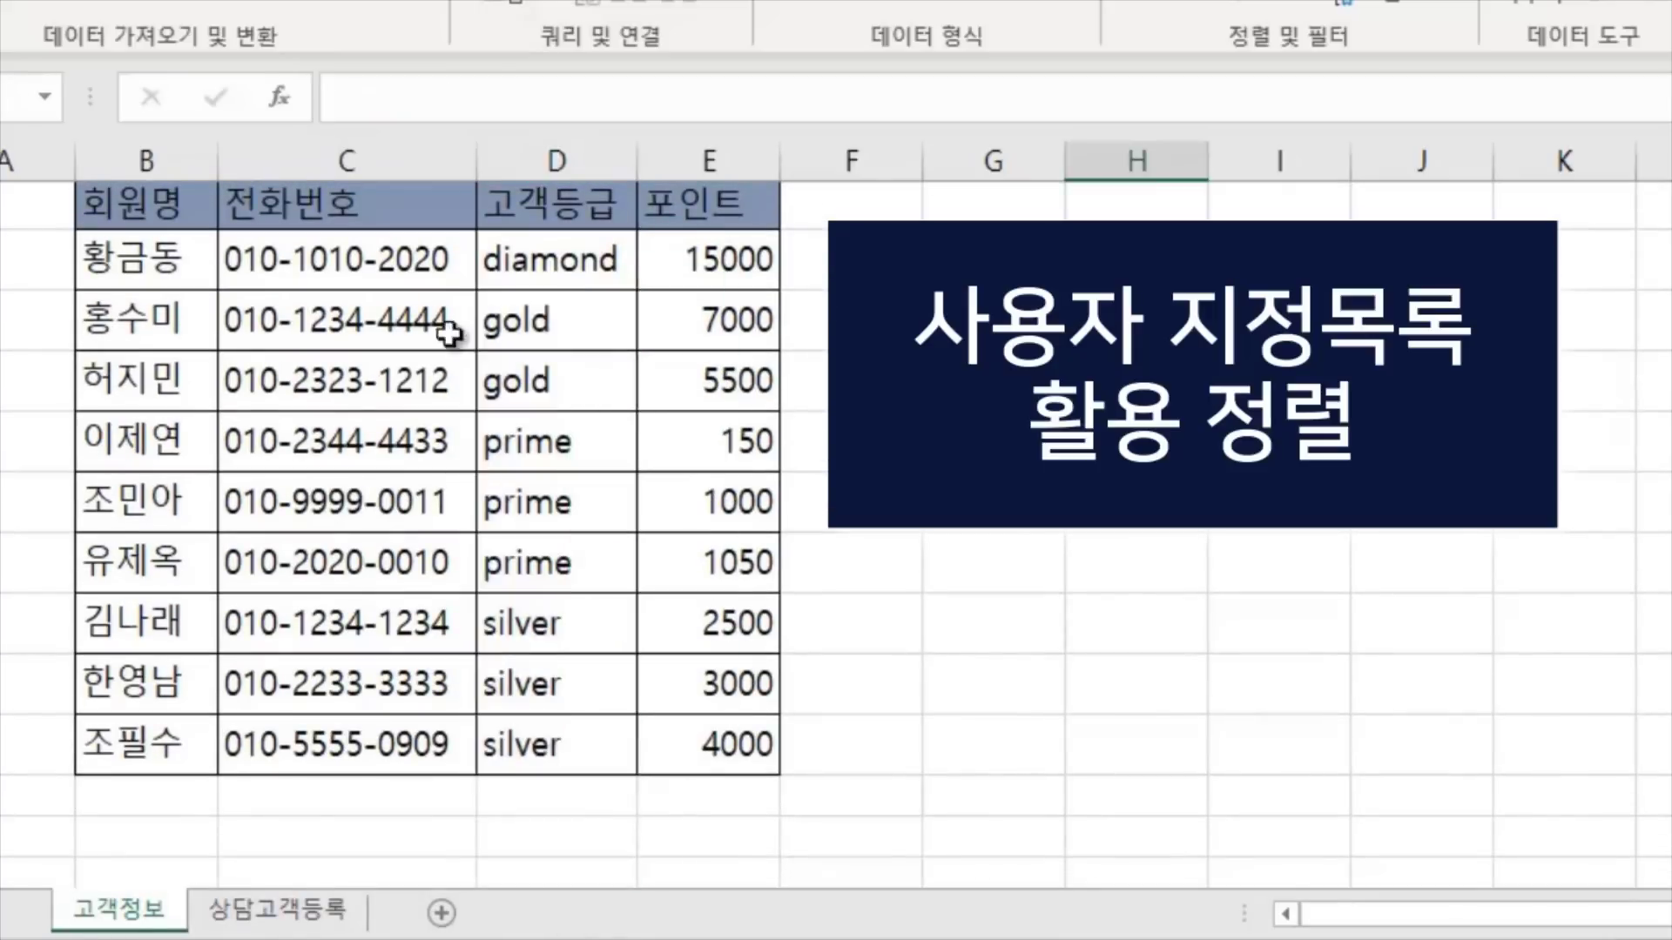
# Copy all grade values under 고객등급 and paste them into column D of a new sheet
pyautogui.moveTo(568, 253); pyautogui.dragTo(575, 721)
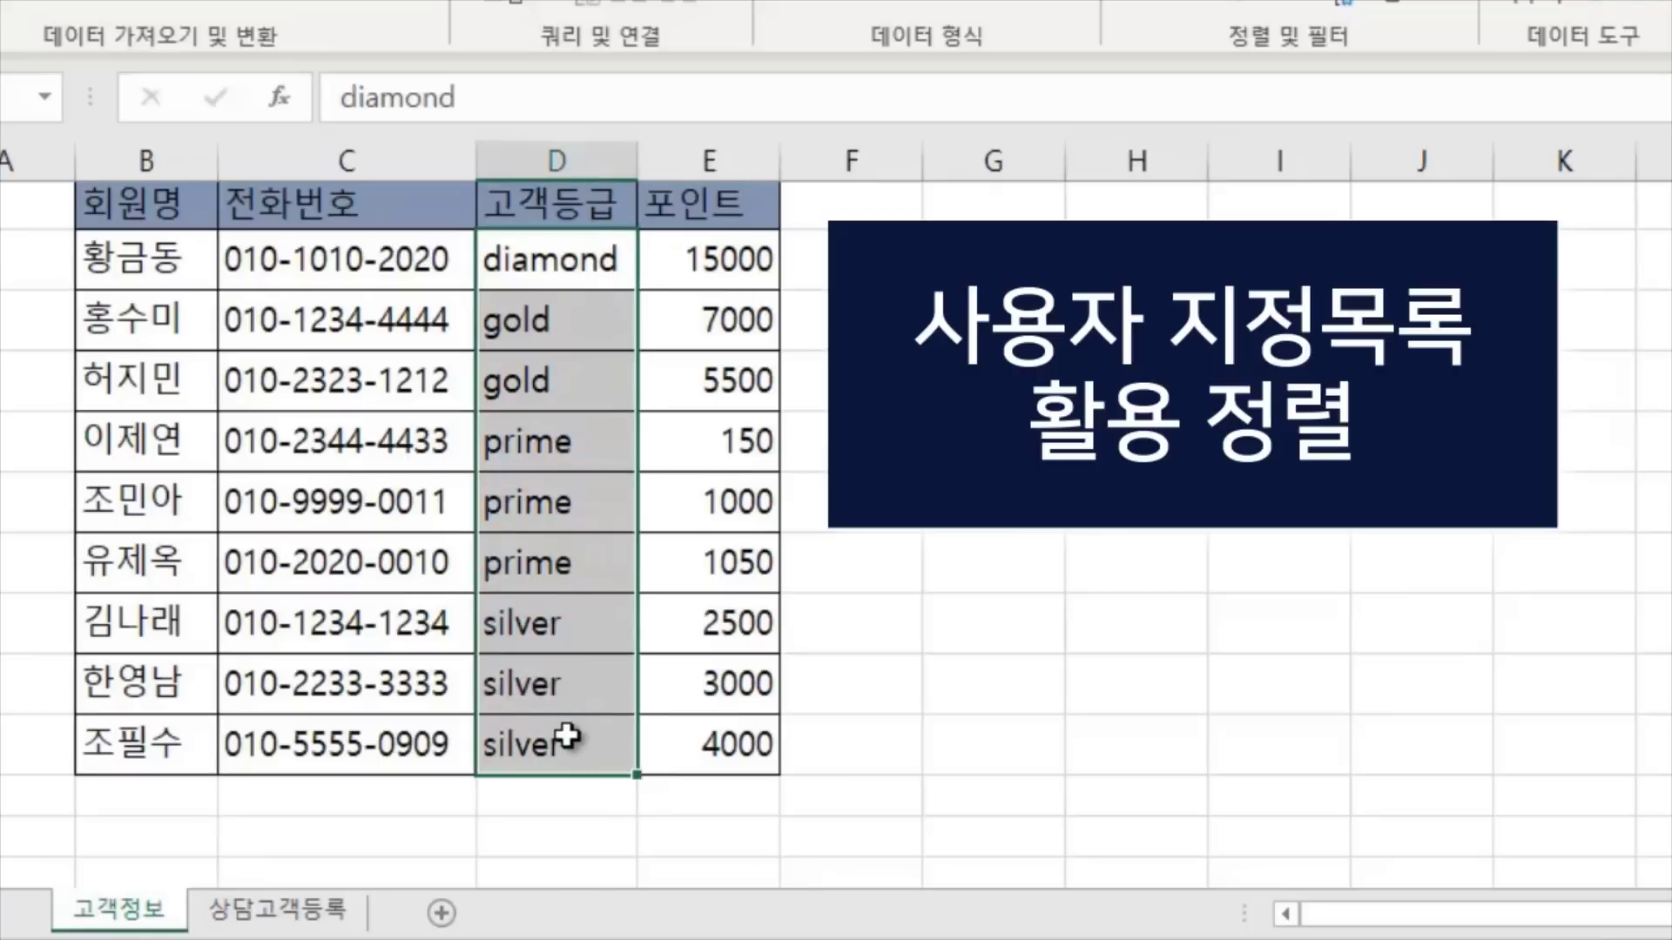
pyautogui.hotkey('ctrl', 'c')
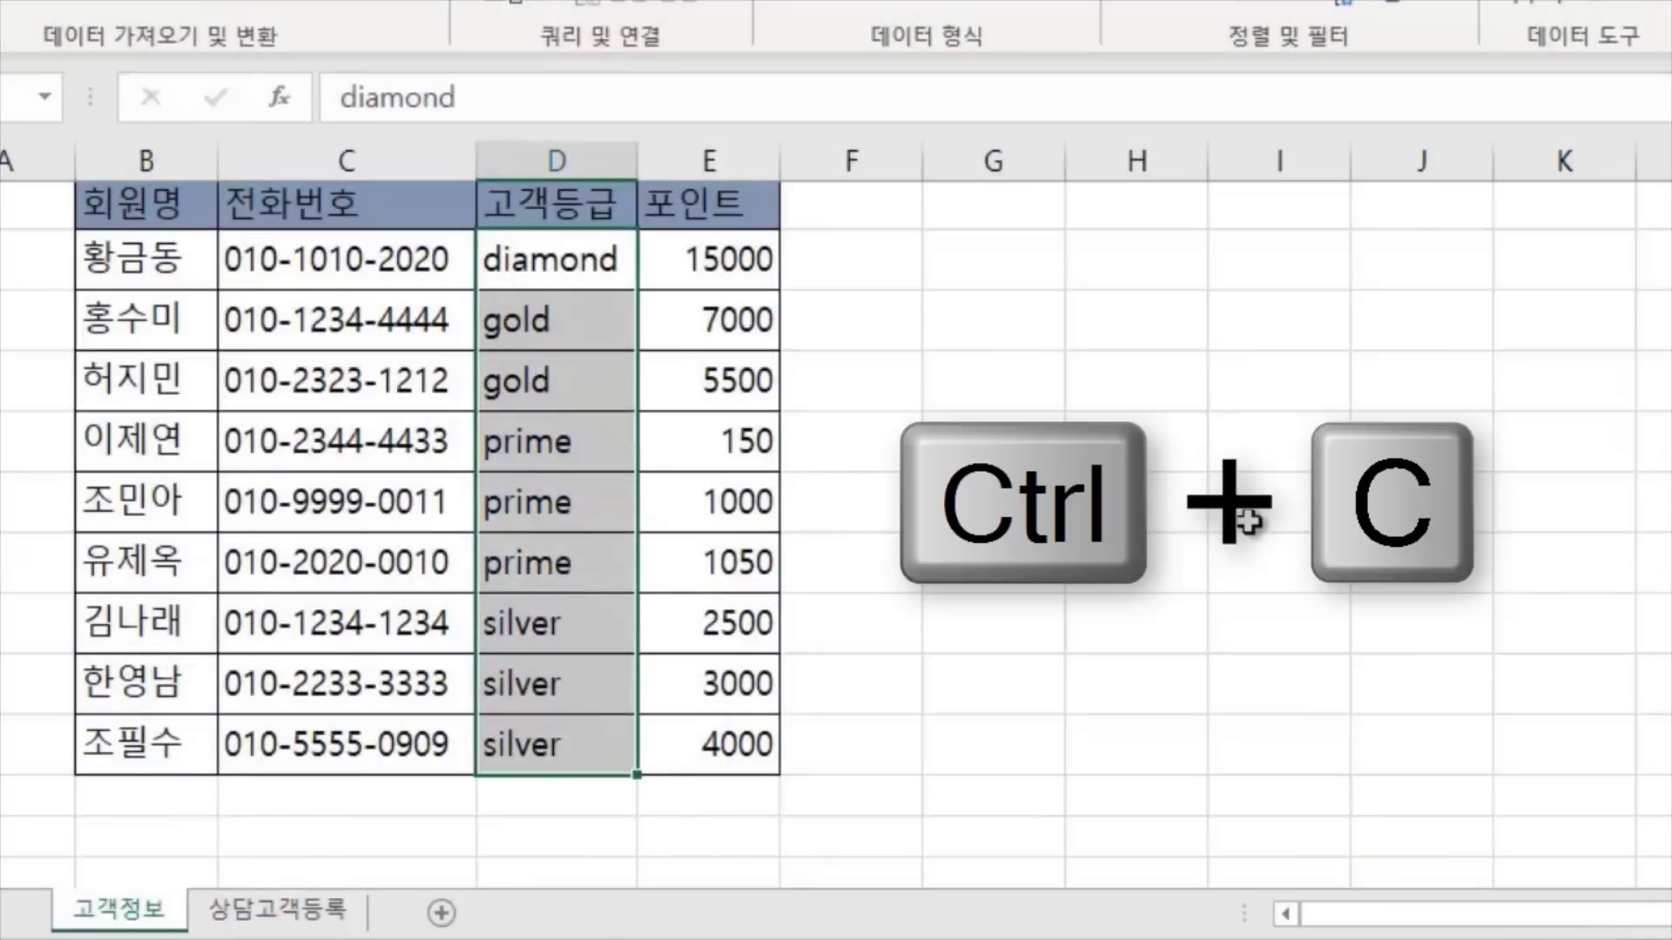
pyautogui.hotkey('ctrl', 'c')
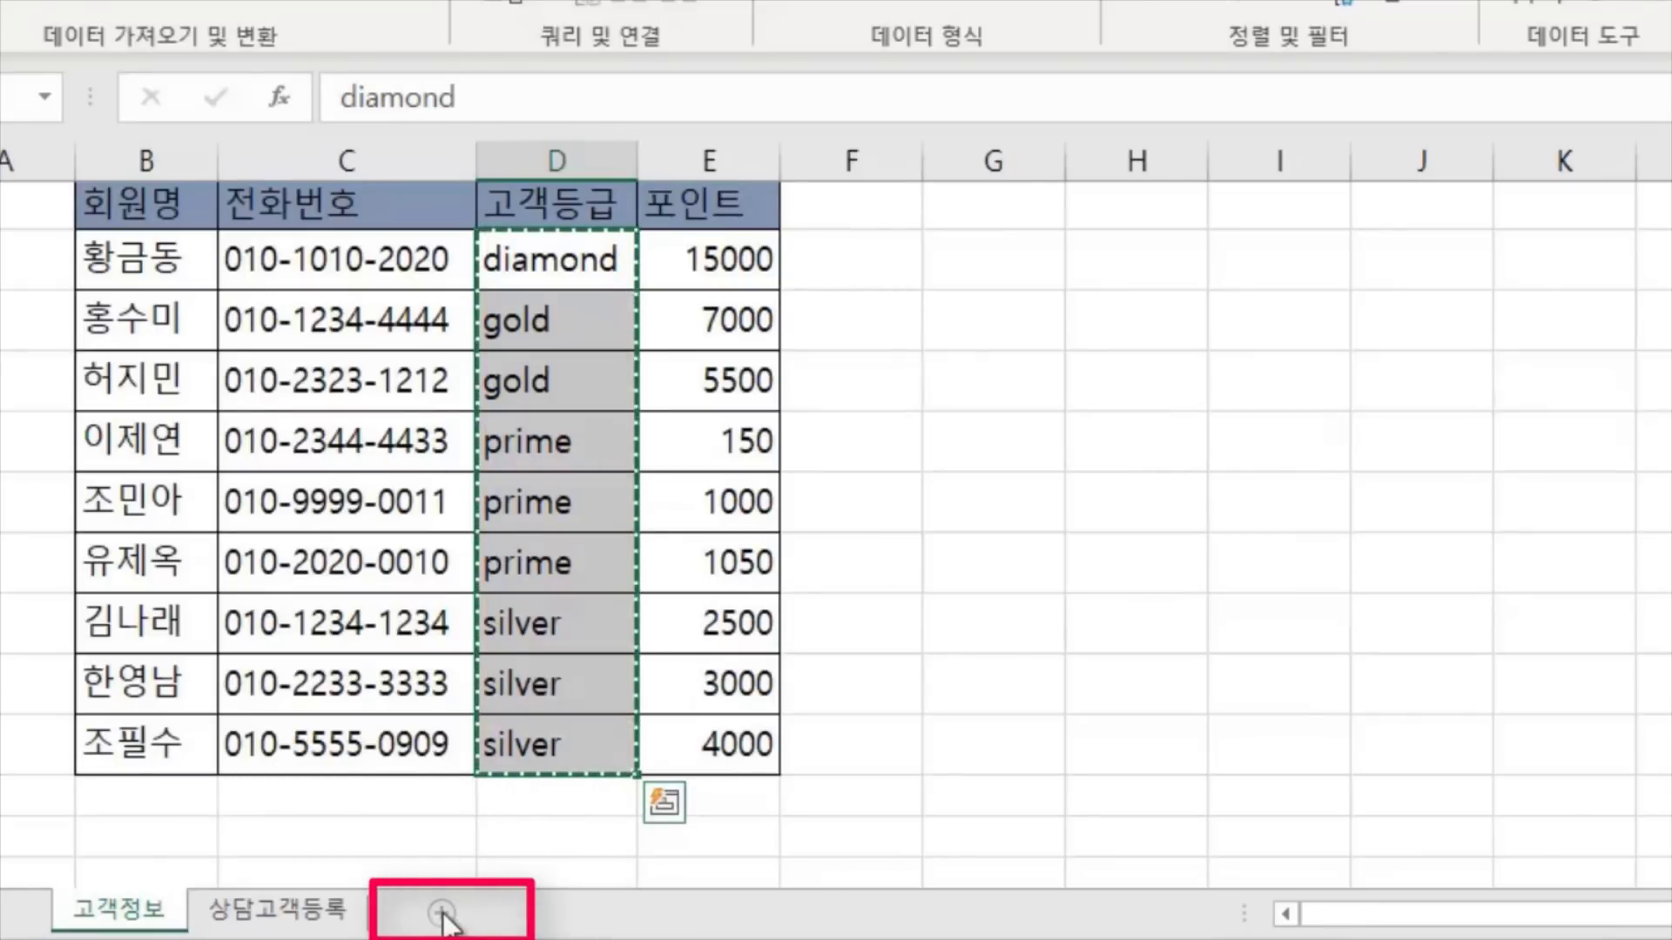
pyautogui.click(441, 912)
pyautogui.click(440, 287)
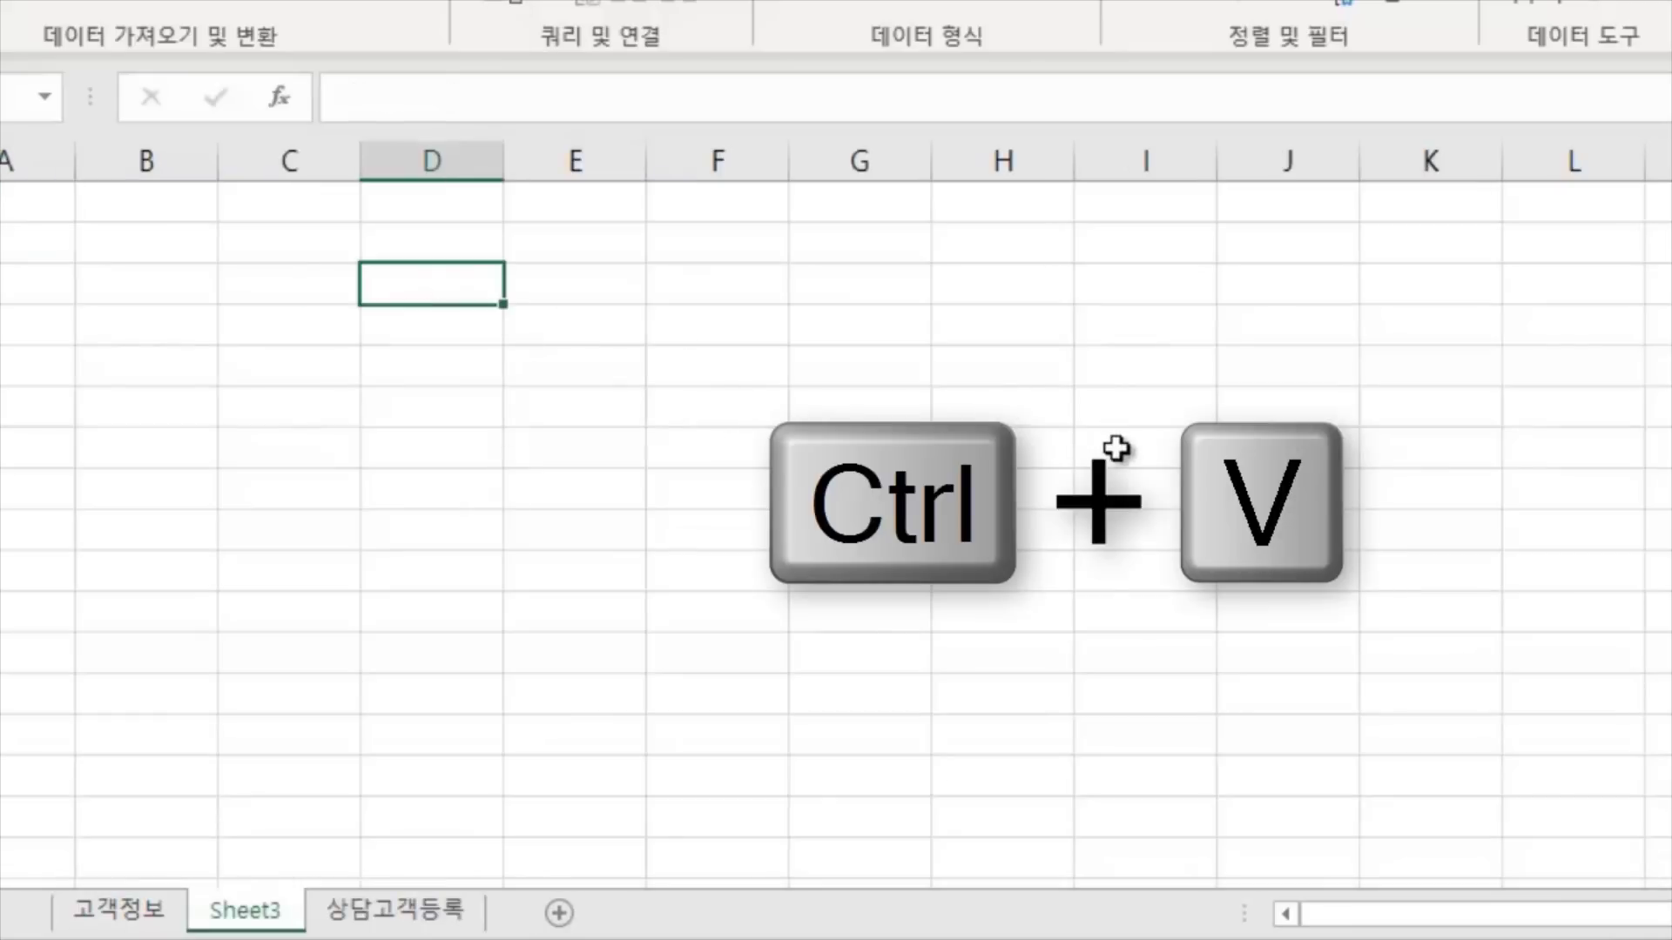
pyautogui.hotkey('ctrl', 'v')
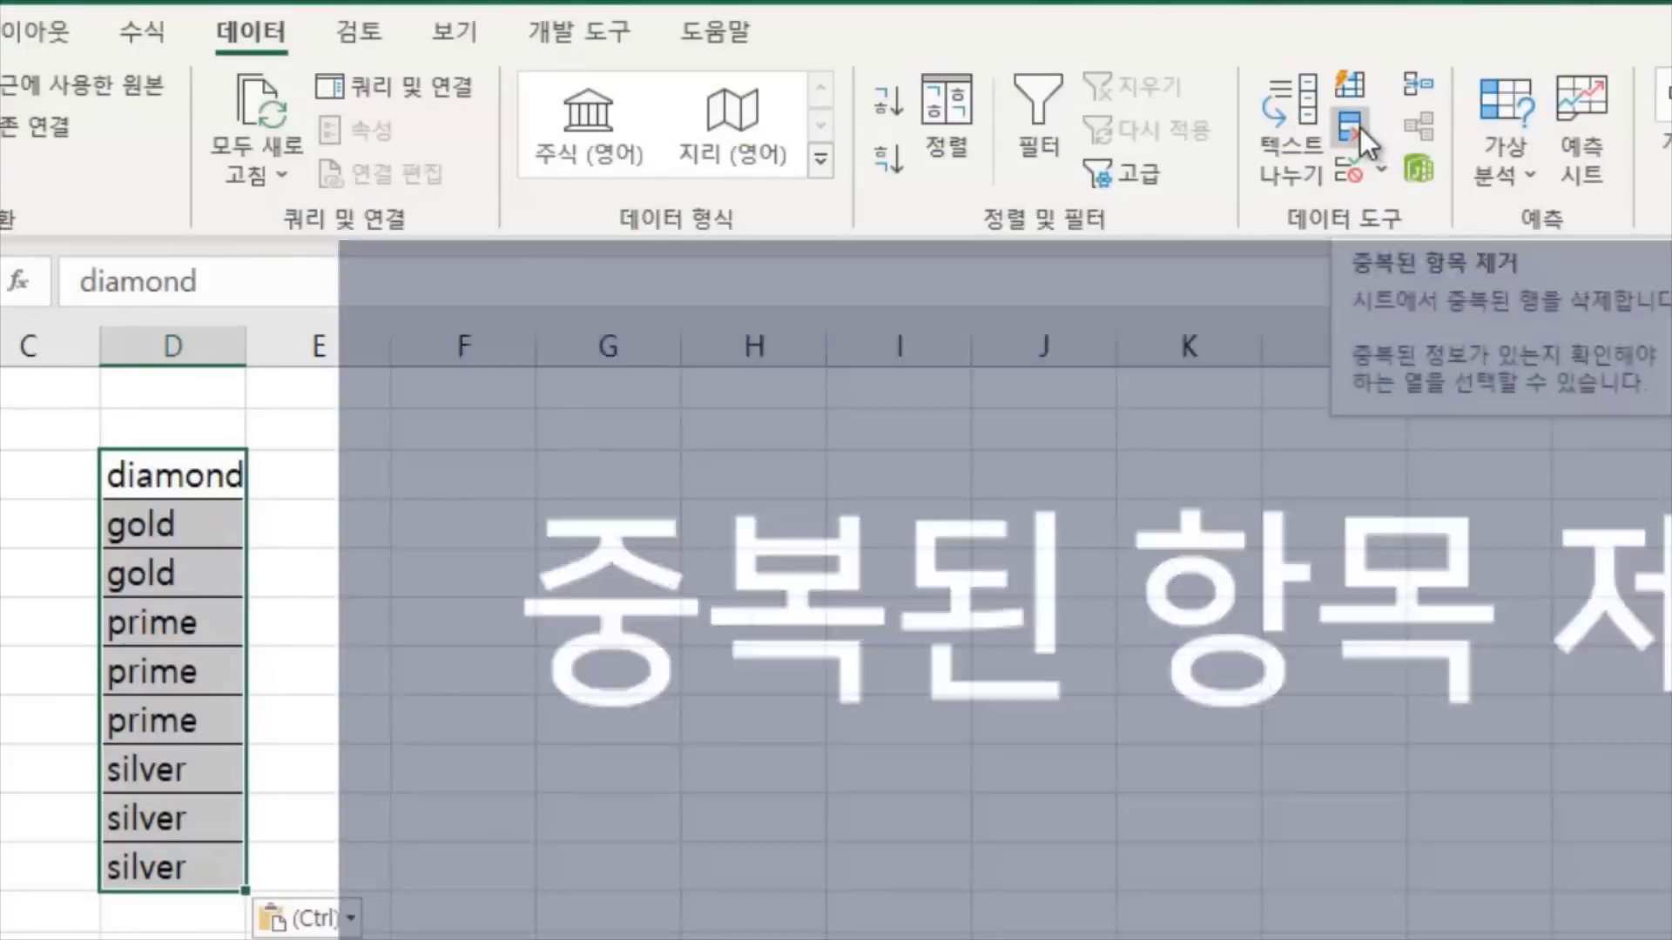
# Remove the duplicate values from the pasted grades in column D, treating the data as having no header
pyautogui.click(1360, 128)
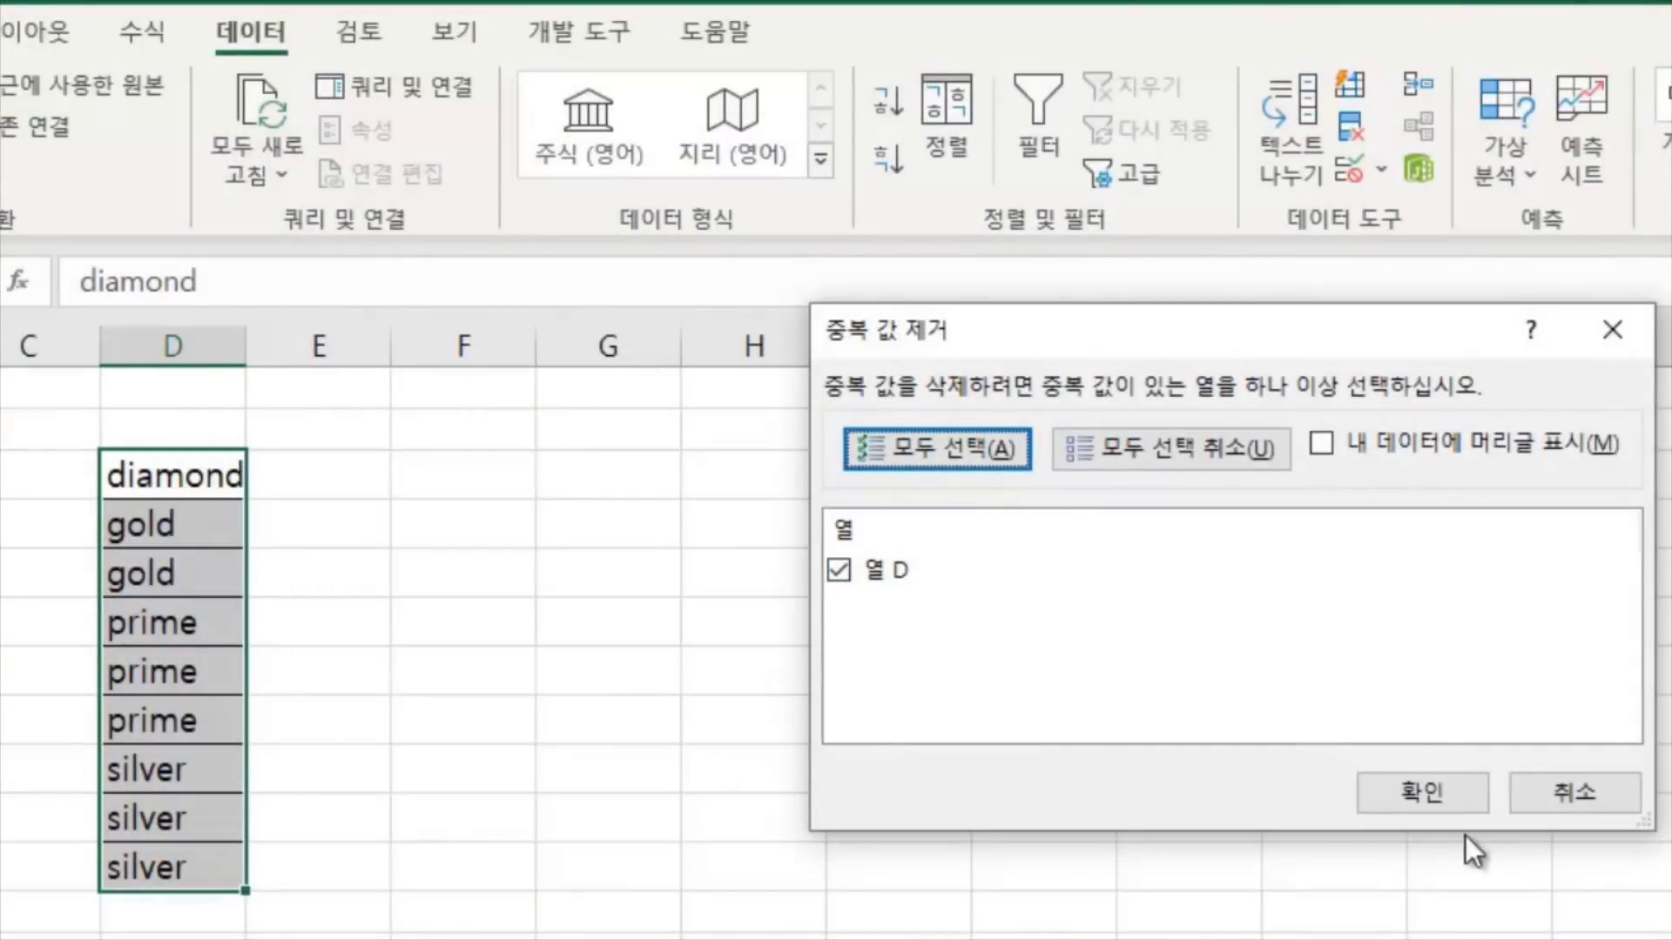
pyautogui.click(1434, 805)
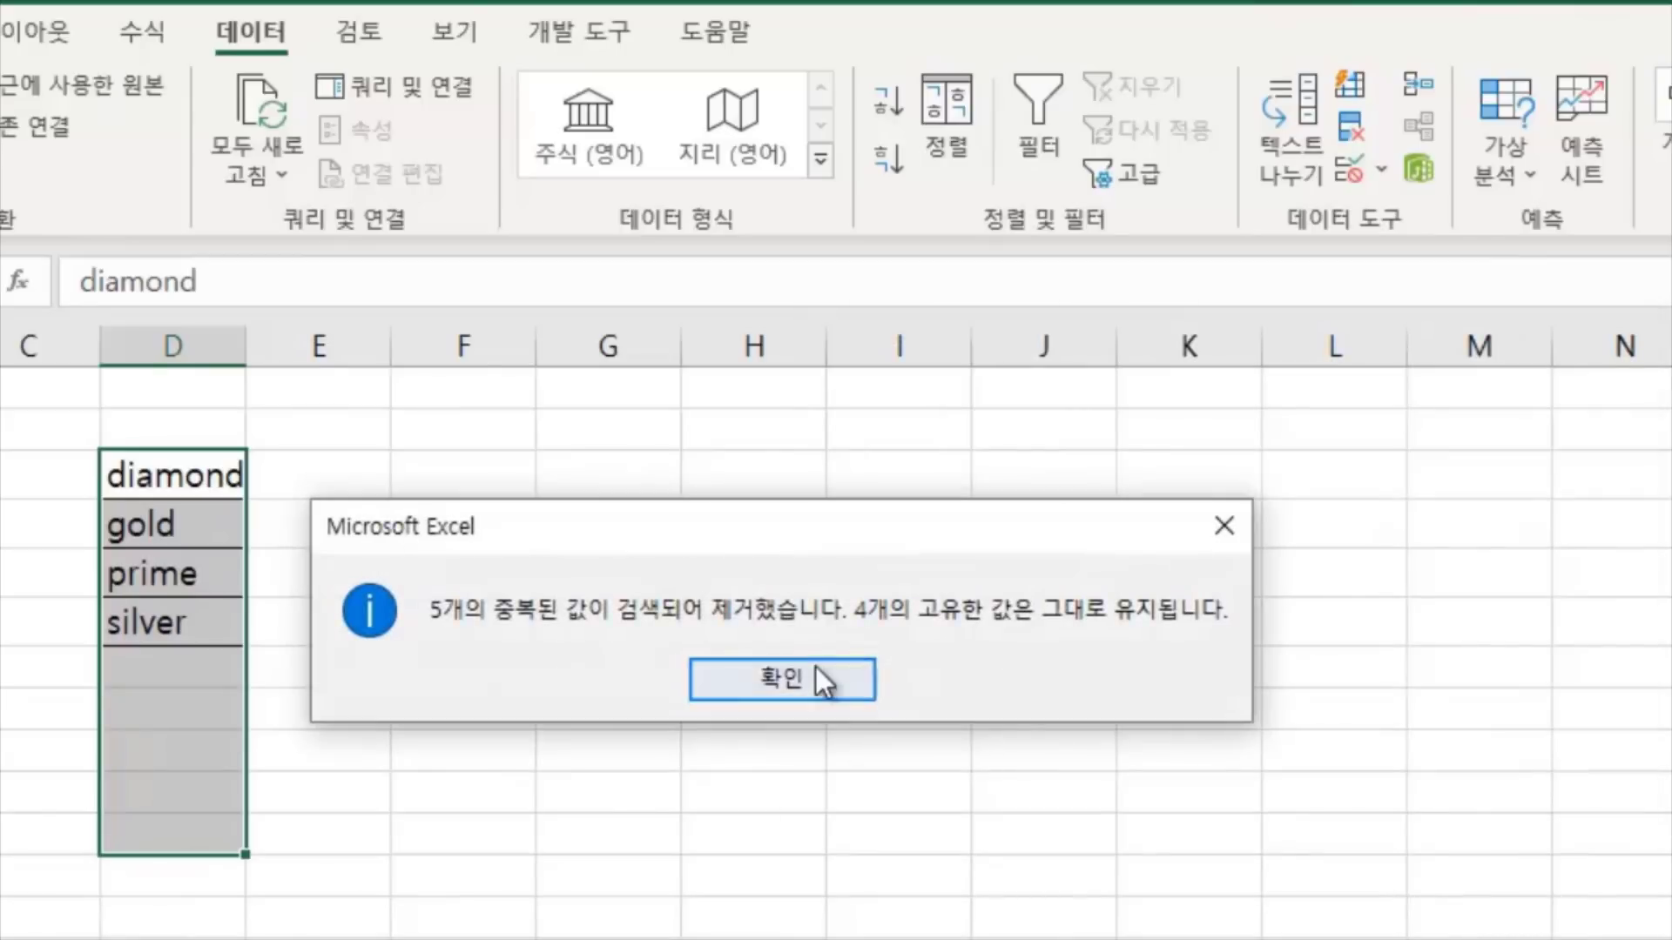
pyautogui.click(817, 679)
# Examine the order of the unique grades in column D, going through them from diamond to silver
pyautogui.click(497, 679)
pyautogui.press('Up')
pyautogui.press('Up')
pyautogui.press('Up')
pyautogui.press('Up')
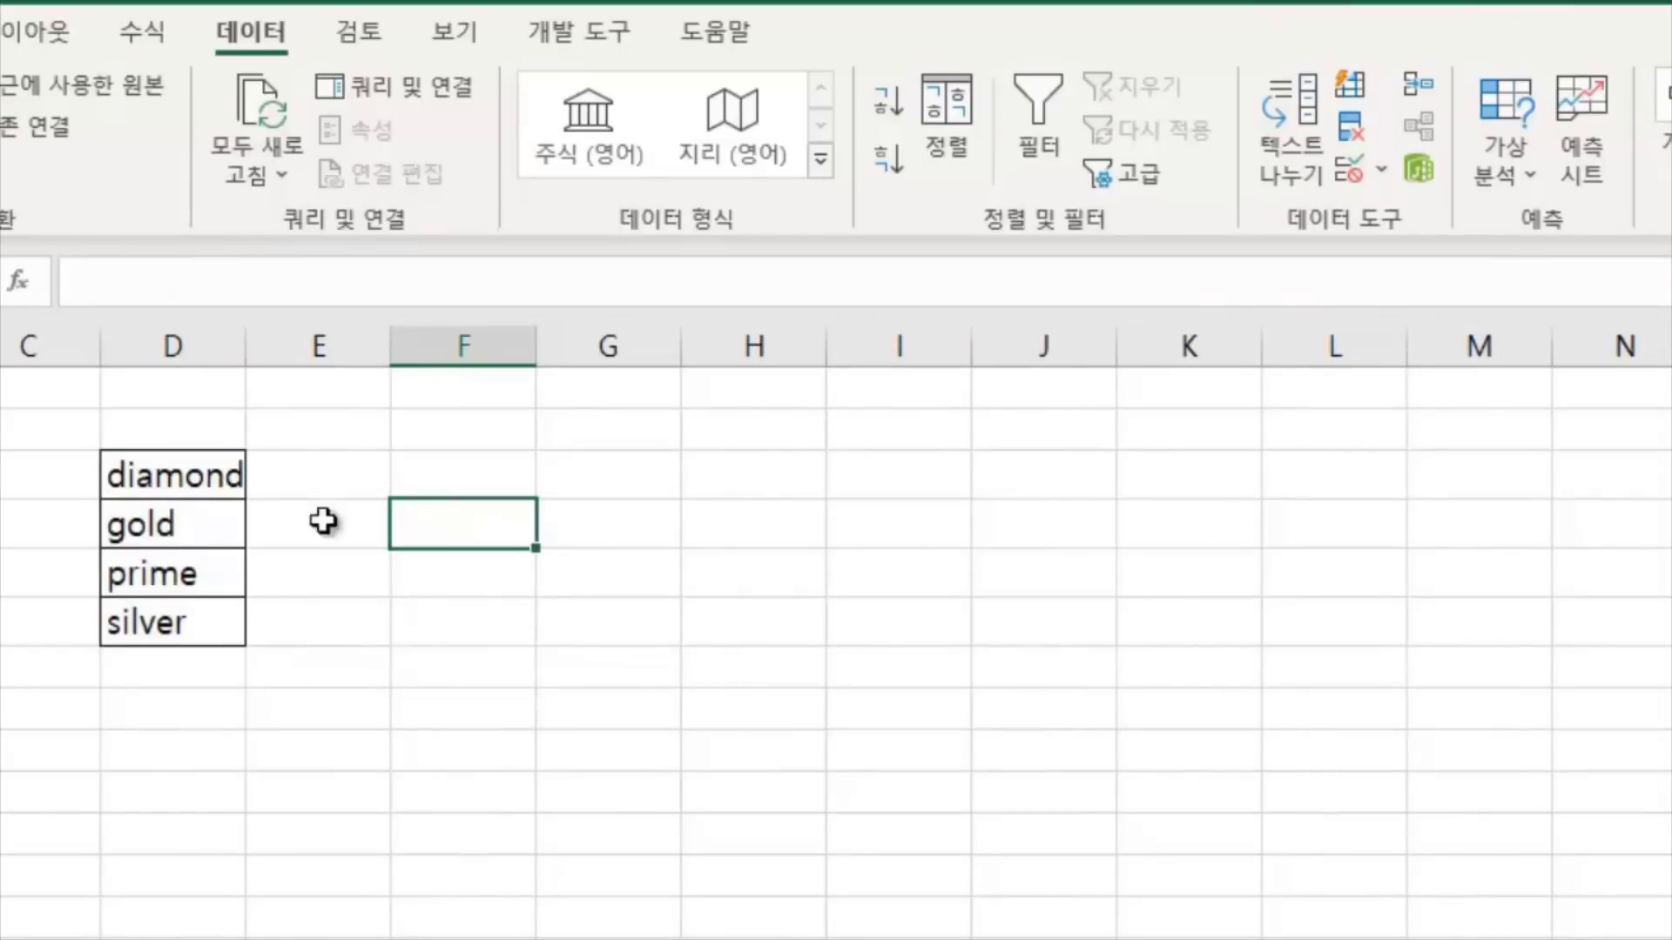
pyautogui.moveTo(147, 482); pyautogui.dragTo(146, 627)
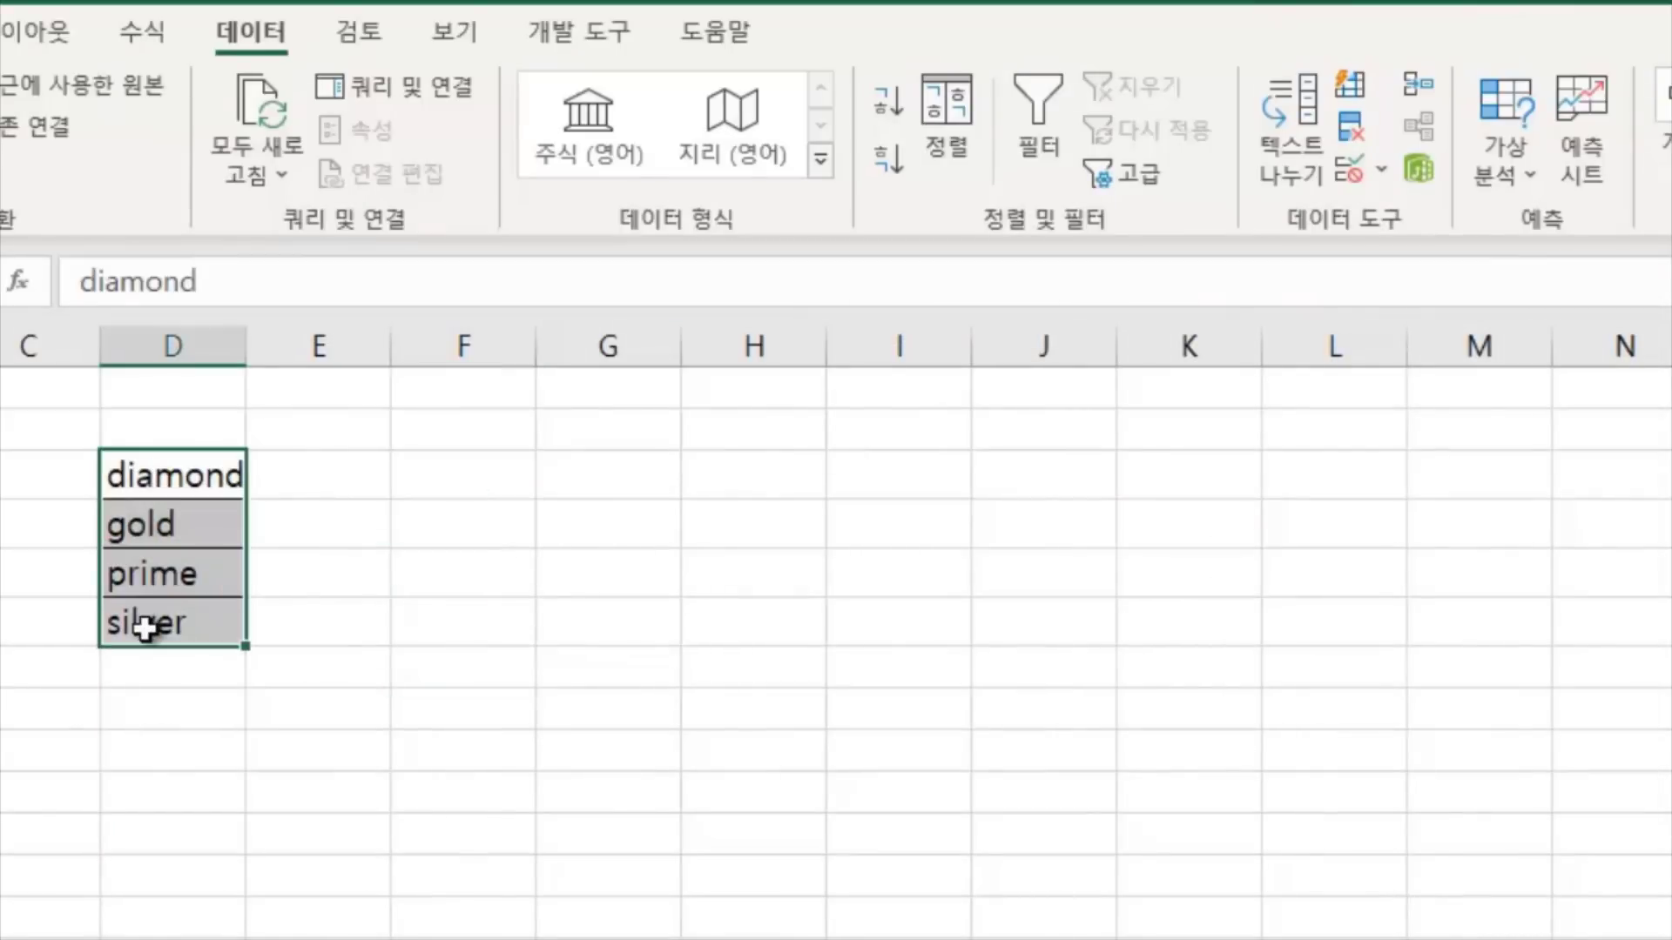
pyautogui.click(402, 658)
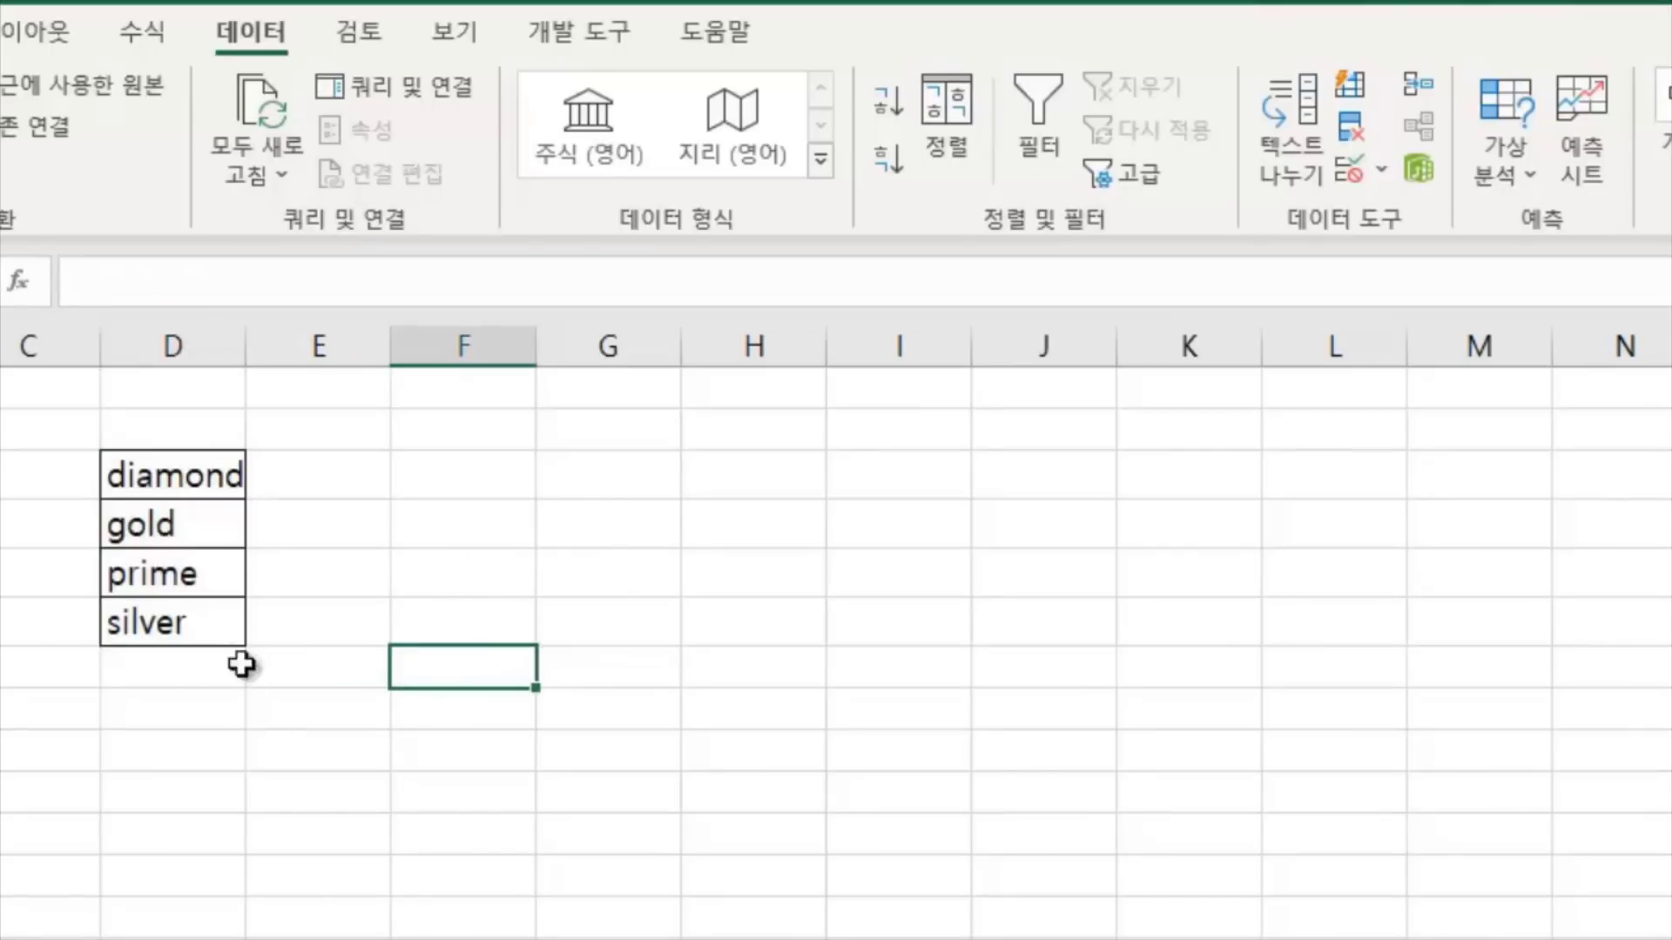
pyautogui.click(272, 747)
pyautogui.click(562, 634)
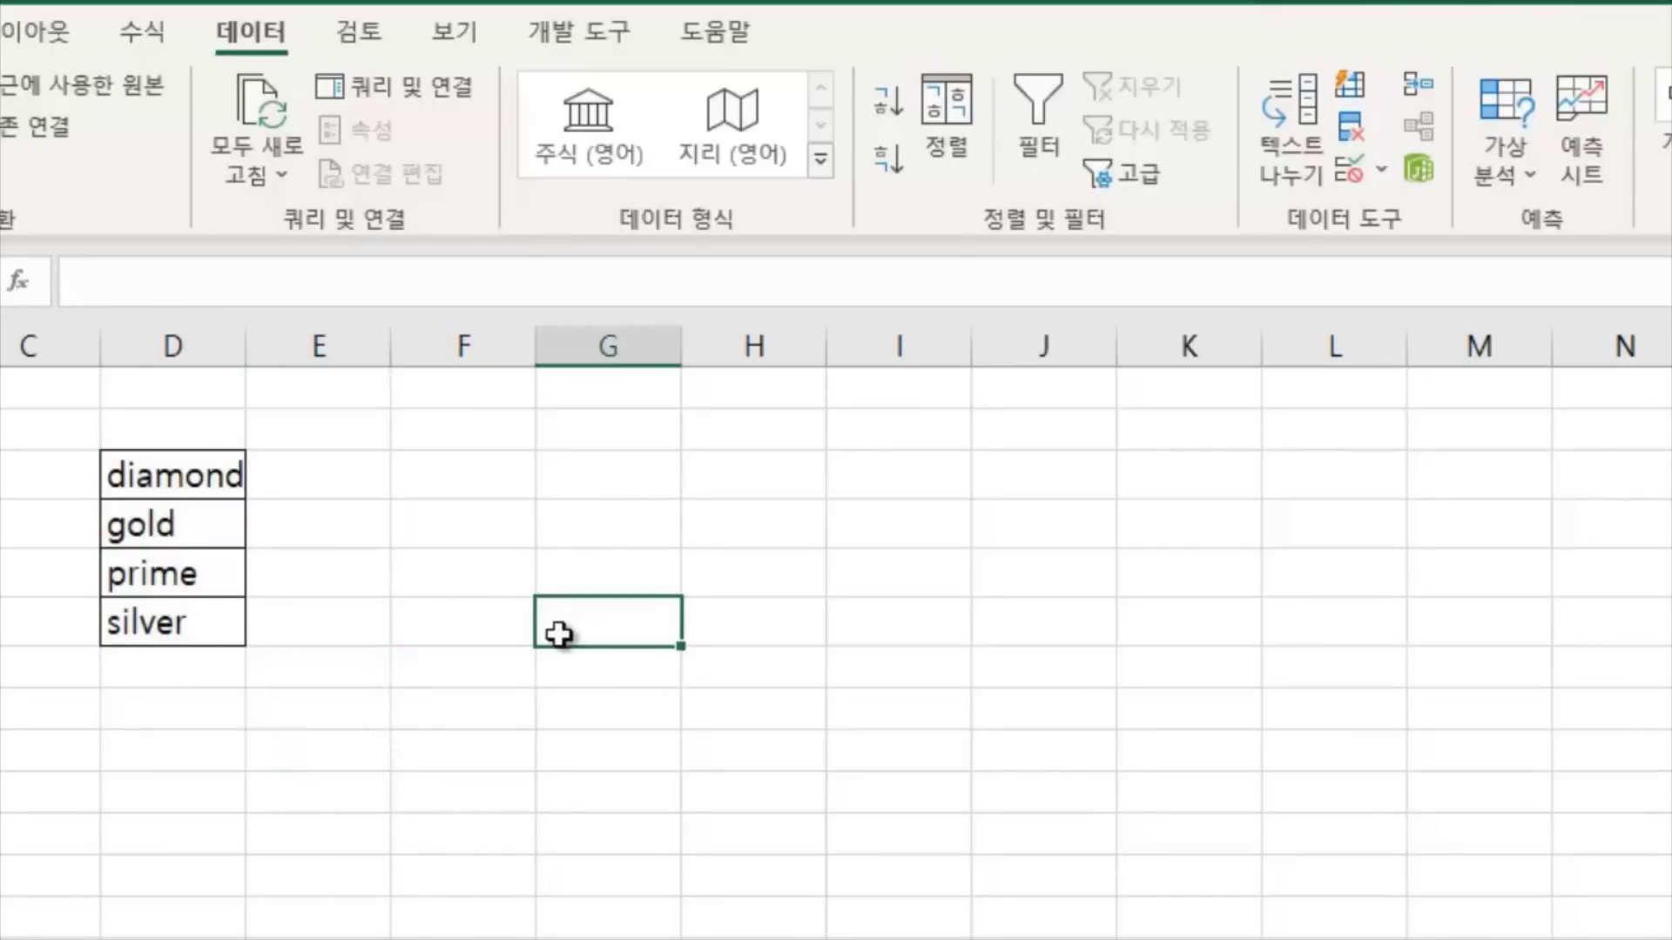
pyautogui.click(437, 569)
pyautogui.click(131, 473)
pyautogui.click(137, 533)
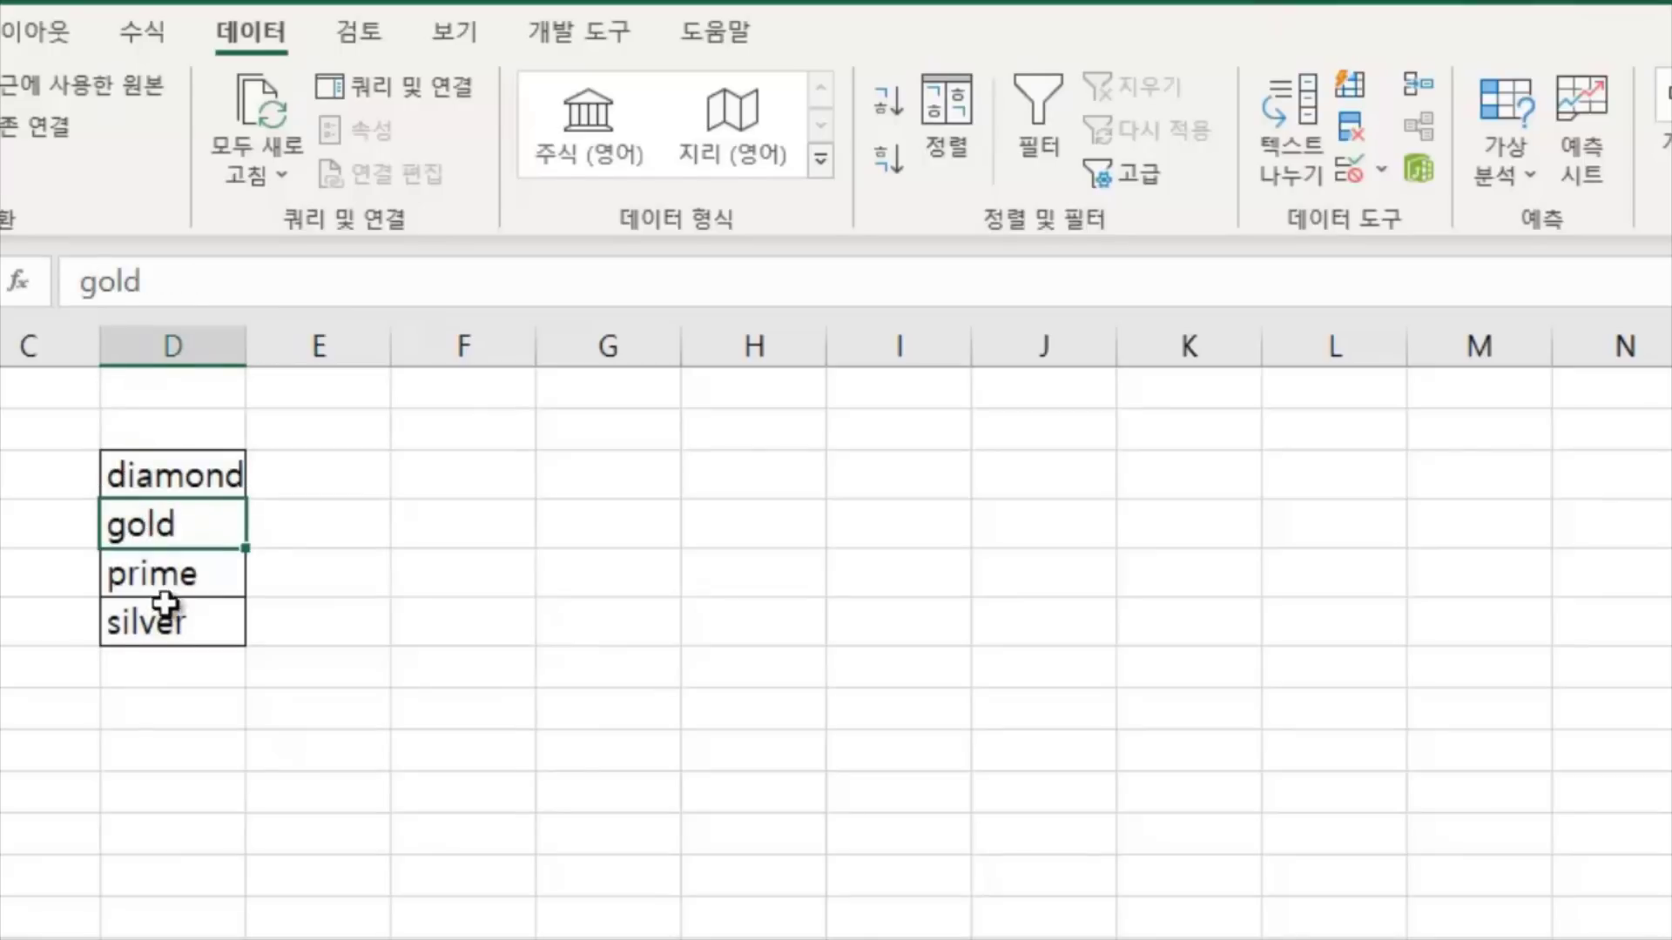
pyautogui.click(159, 576)
pyautogui.click(153, 621)
pyautogui.click(434, 619)
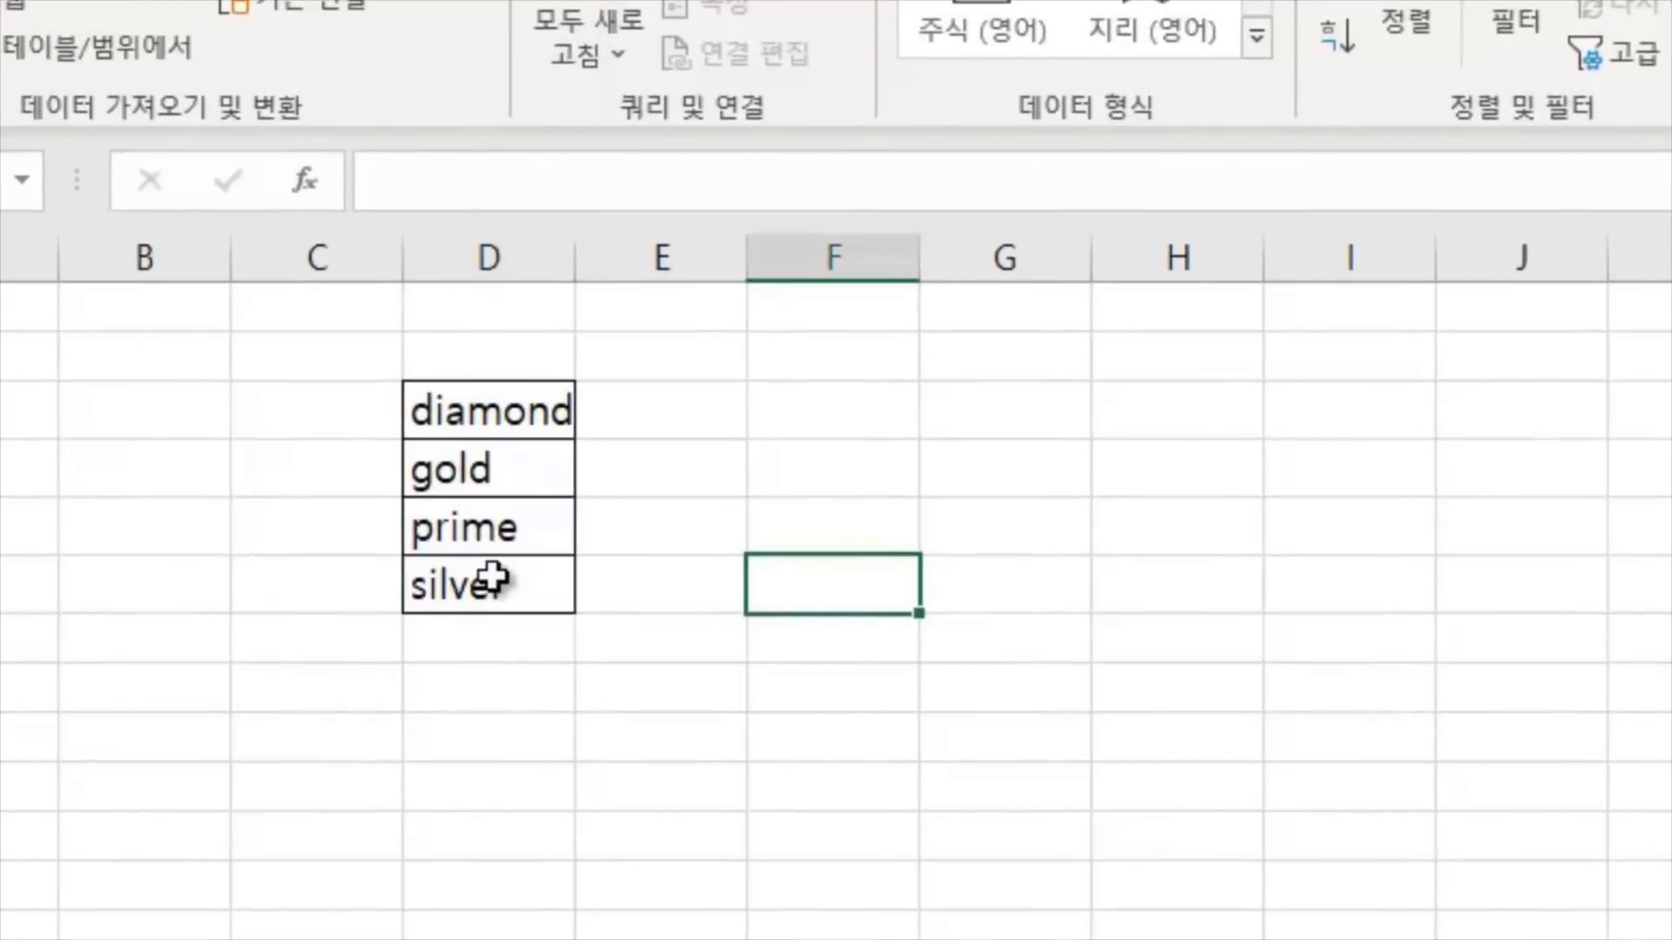
pyautogui.click(484, 401)
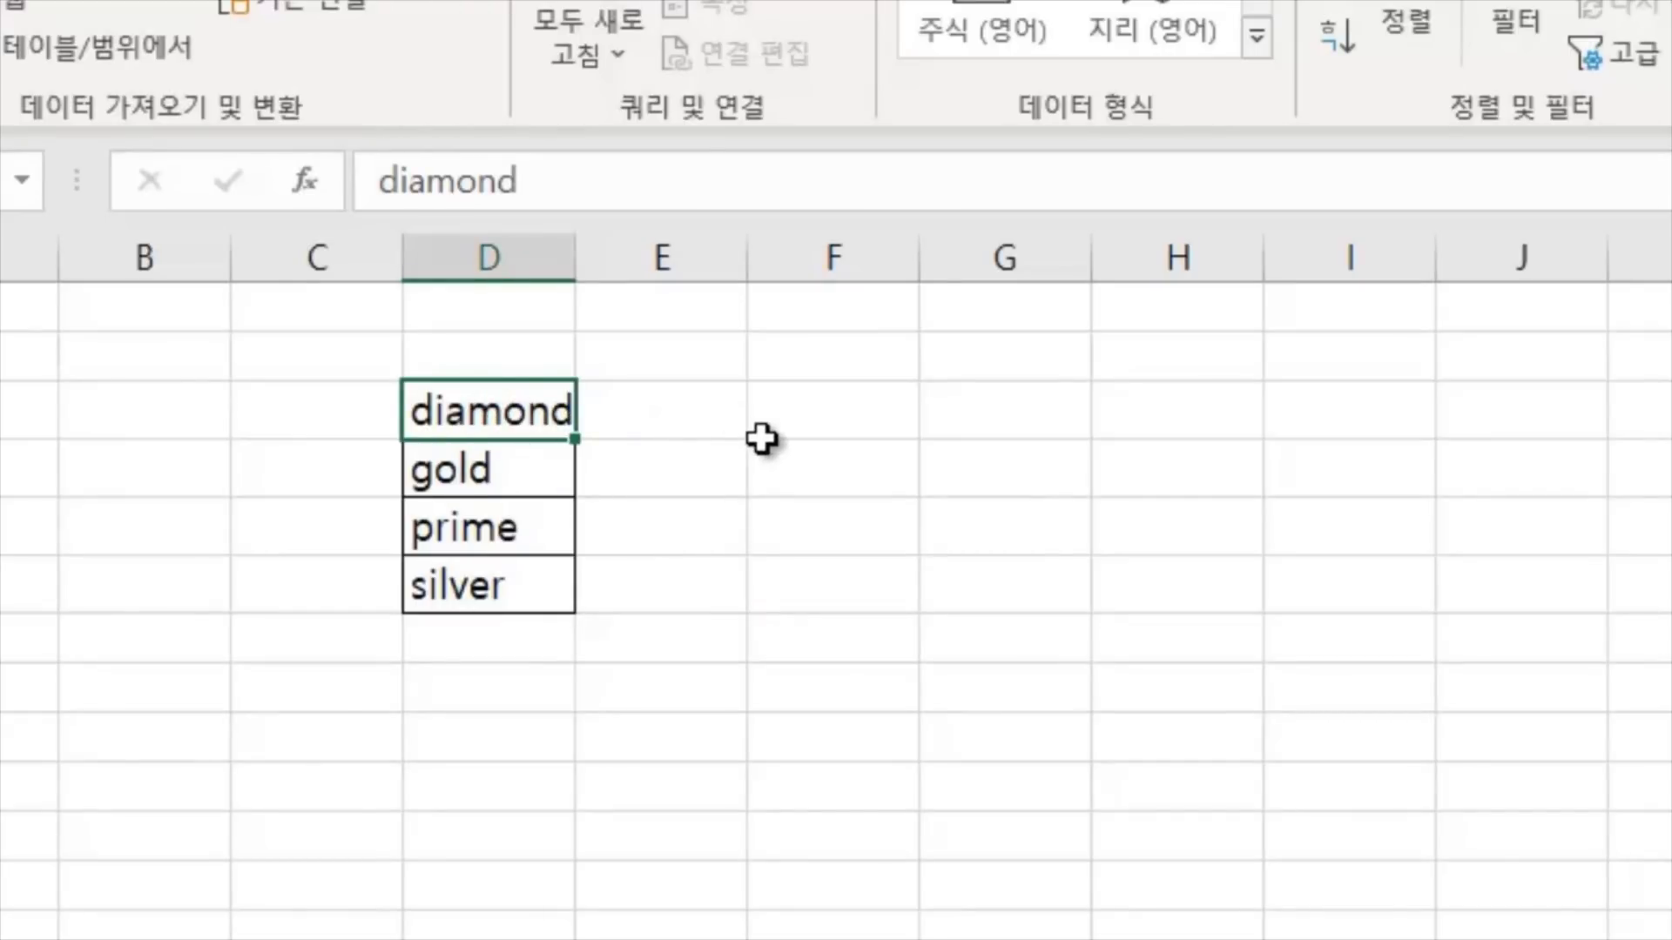
pyautogui.click(507, 530)
pyautogui.click(488, 412)
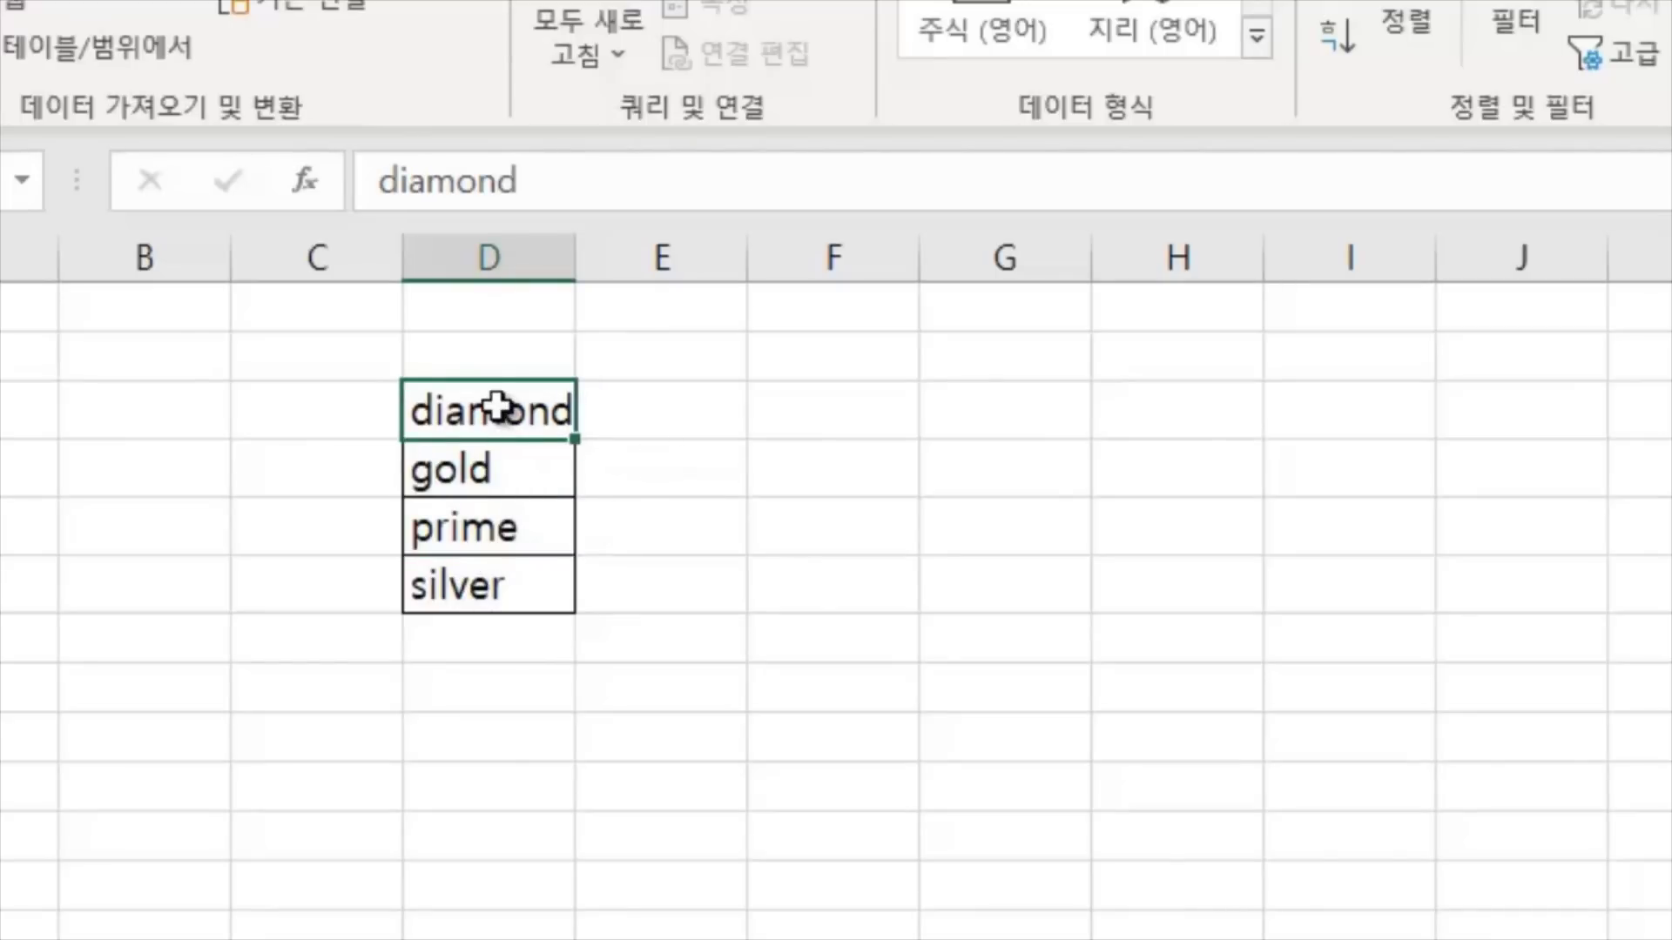
# Replace the four grades in D3:D6 with PRIME, SILVER, GOLD and DIAMOND, in that order
pyautogui.moveTo(498, 406); pyautogui.dragTo(501, 586)
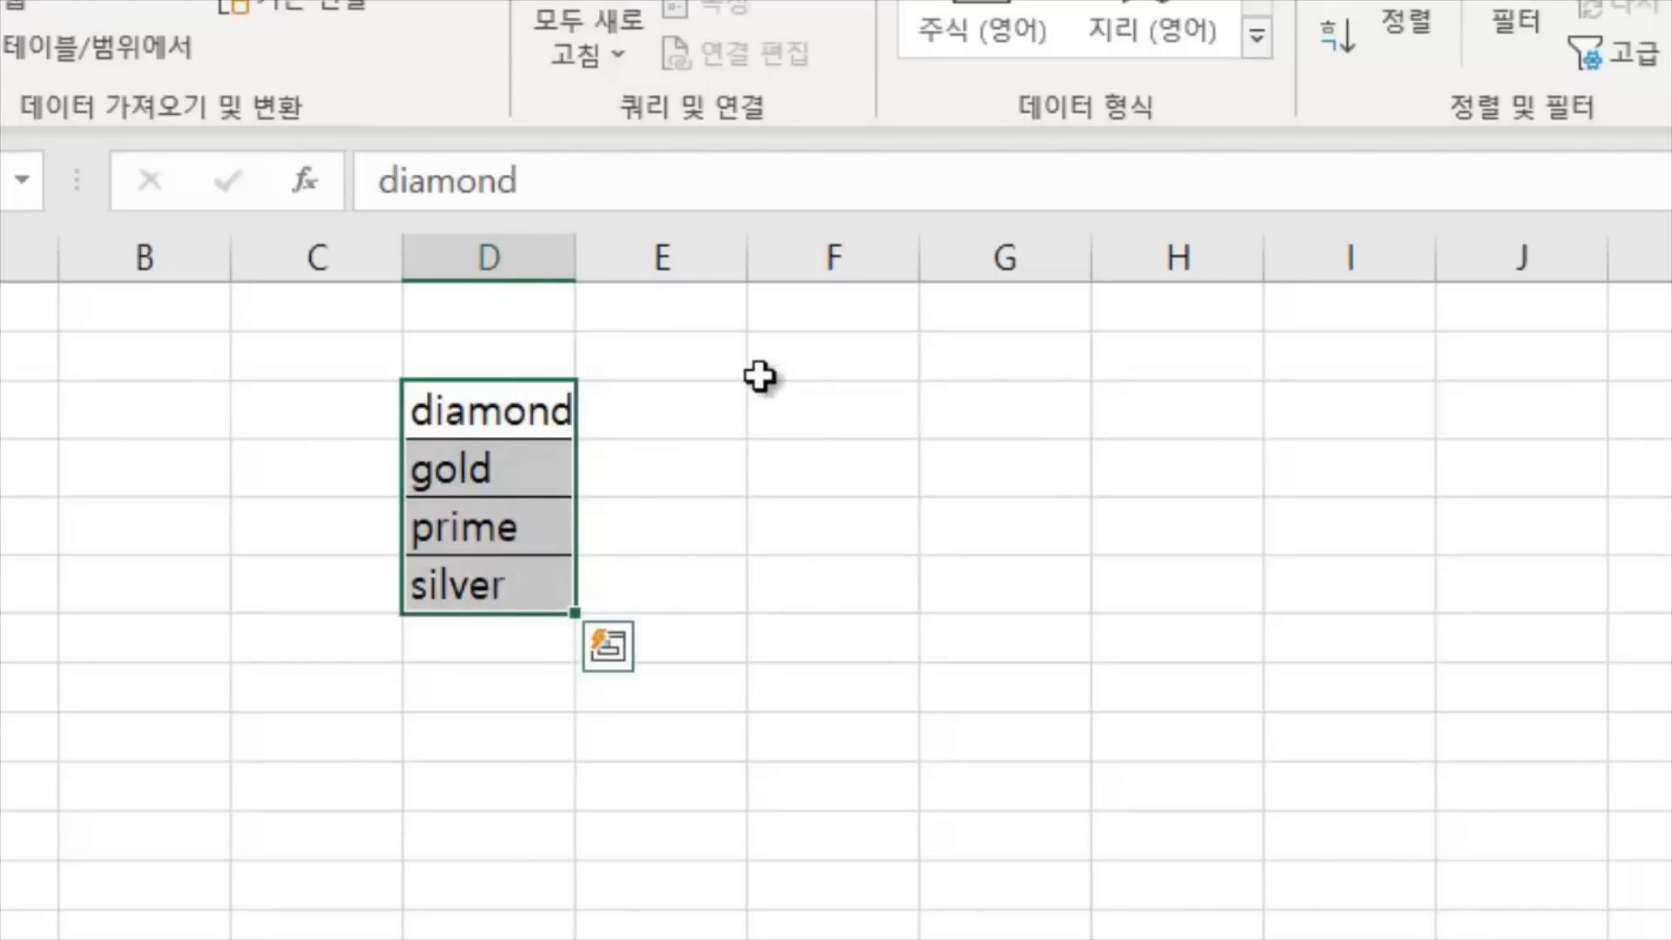
pyautogui.write('PRIME')
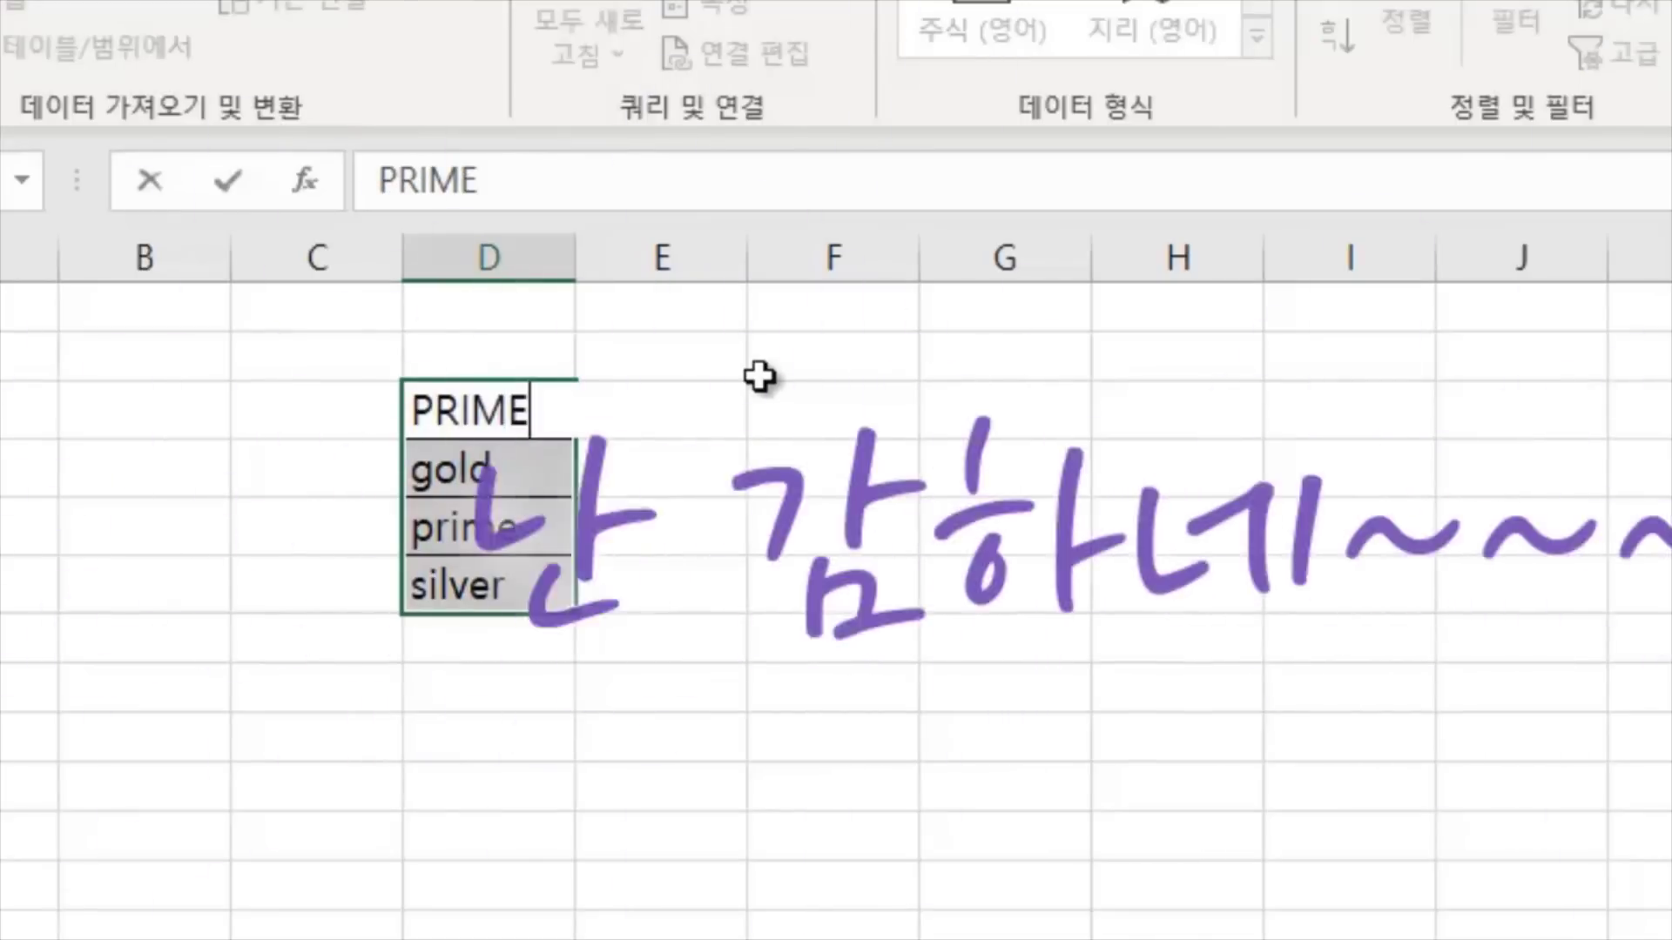
pyautogui.press('Return')
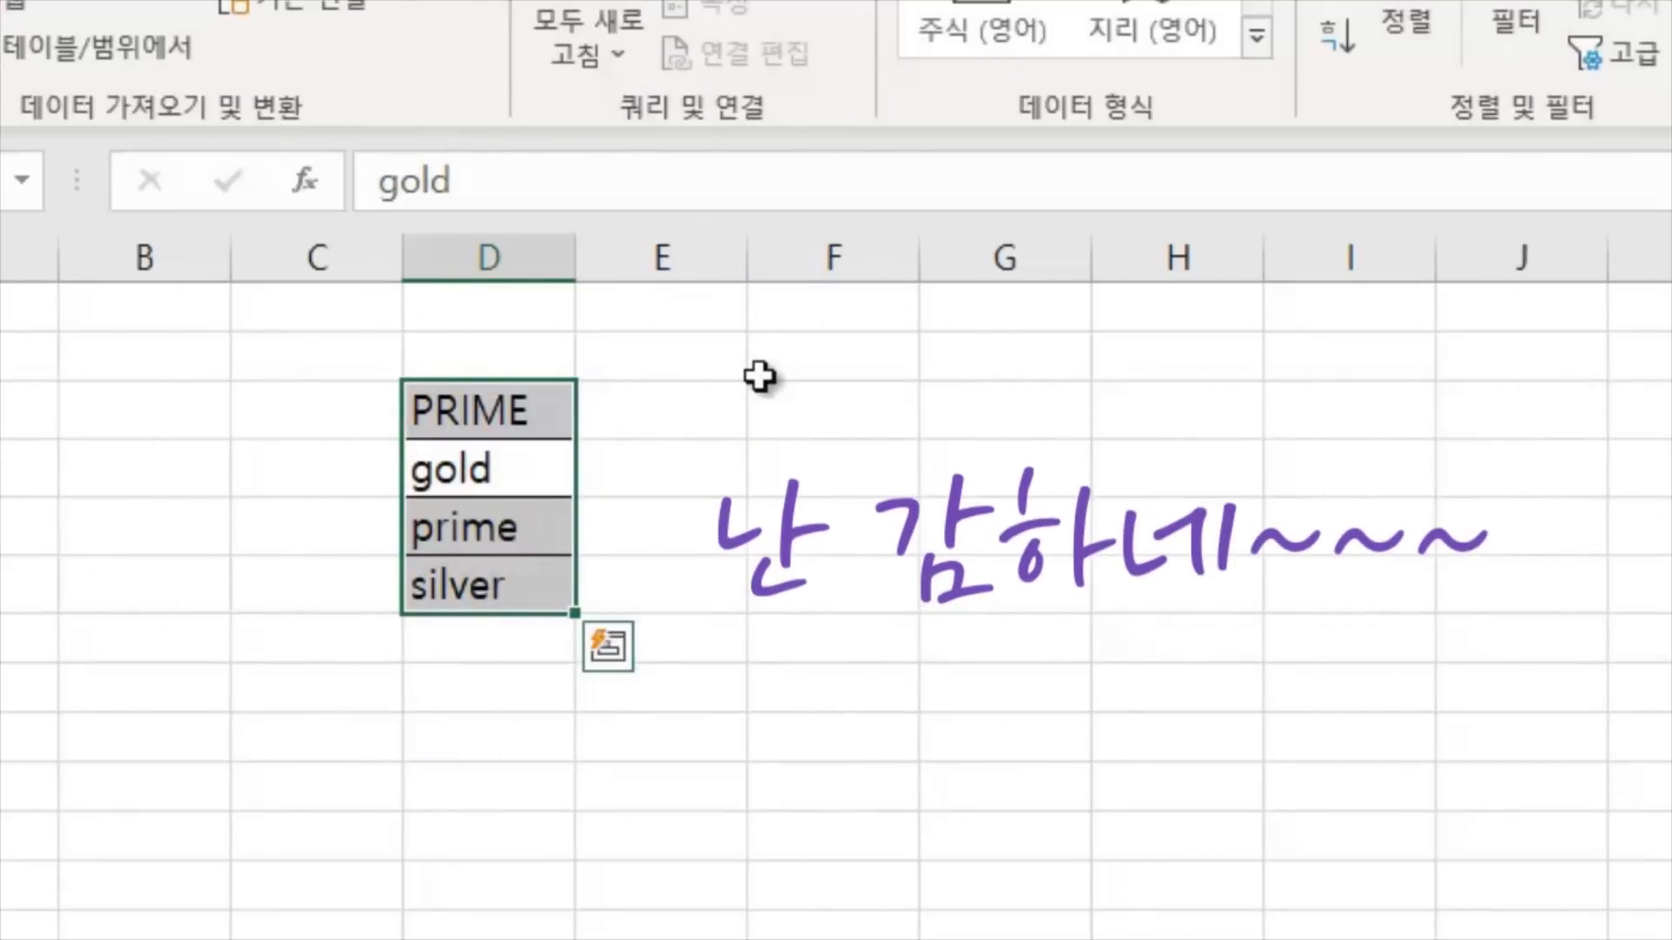
pyautogui.write('SILG')
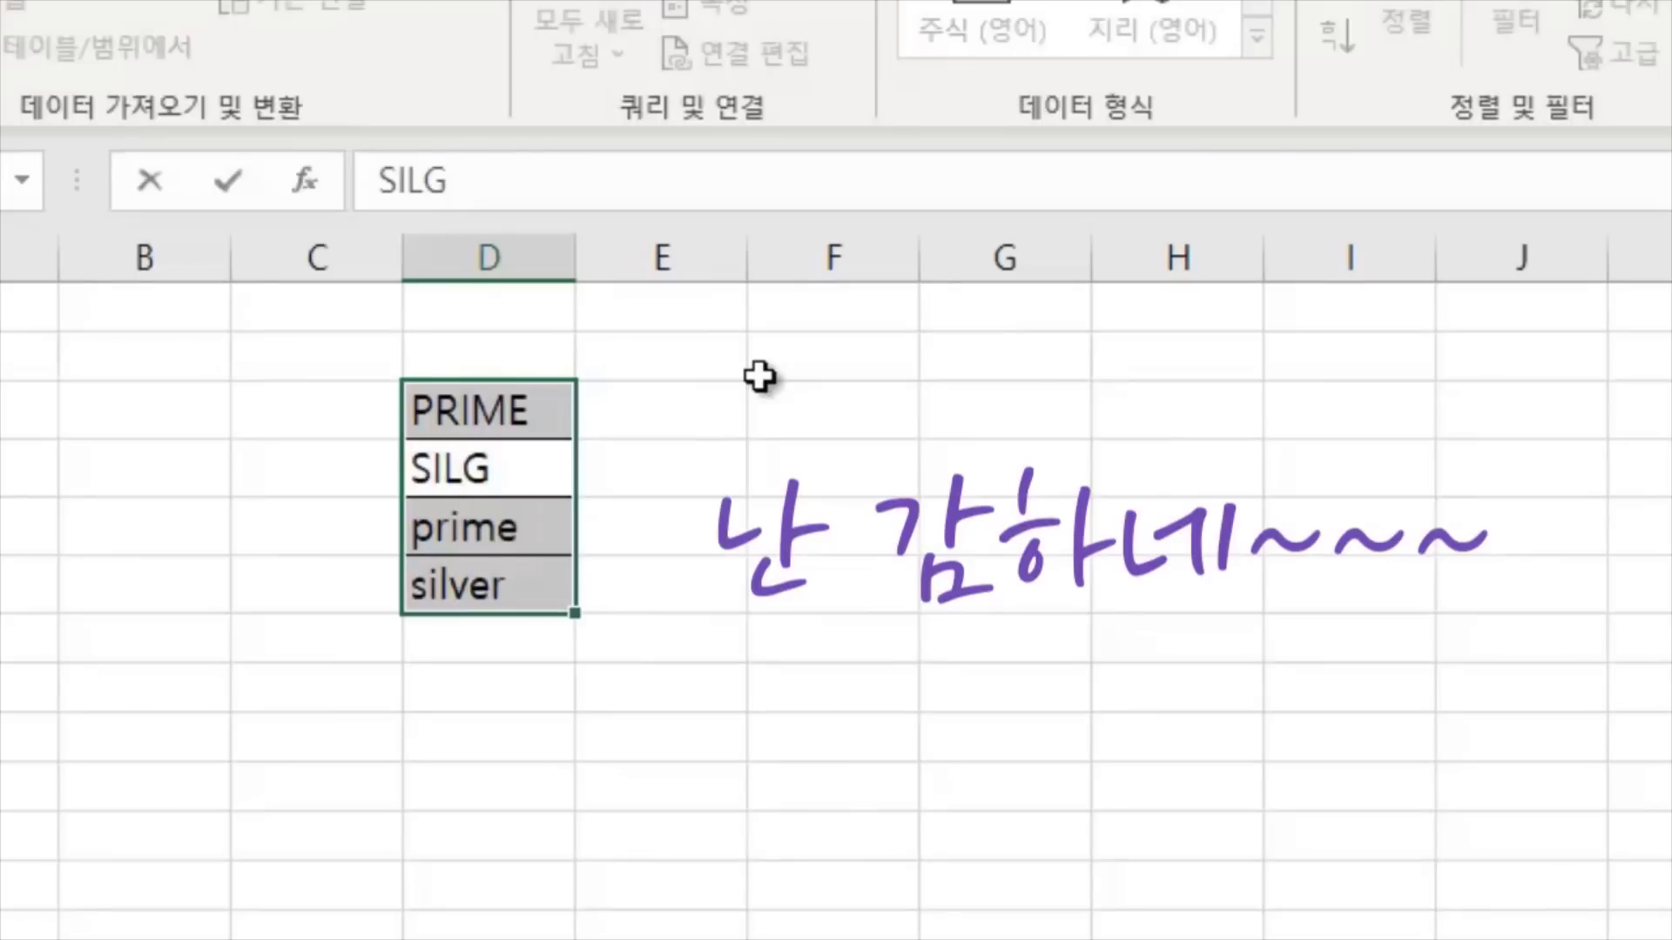
pyautogui.press('BackSpace')
pyautogui.write('VER')
pyautogui.press('Return')
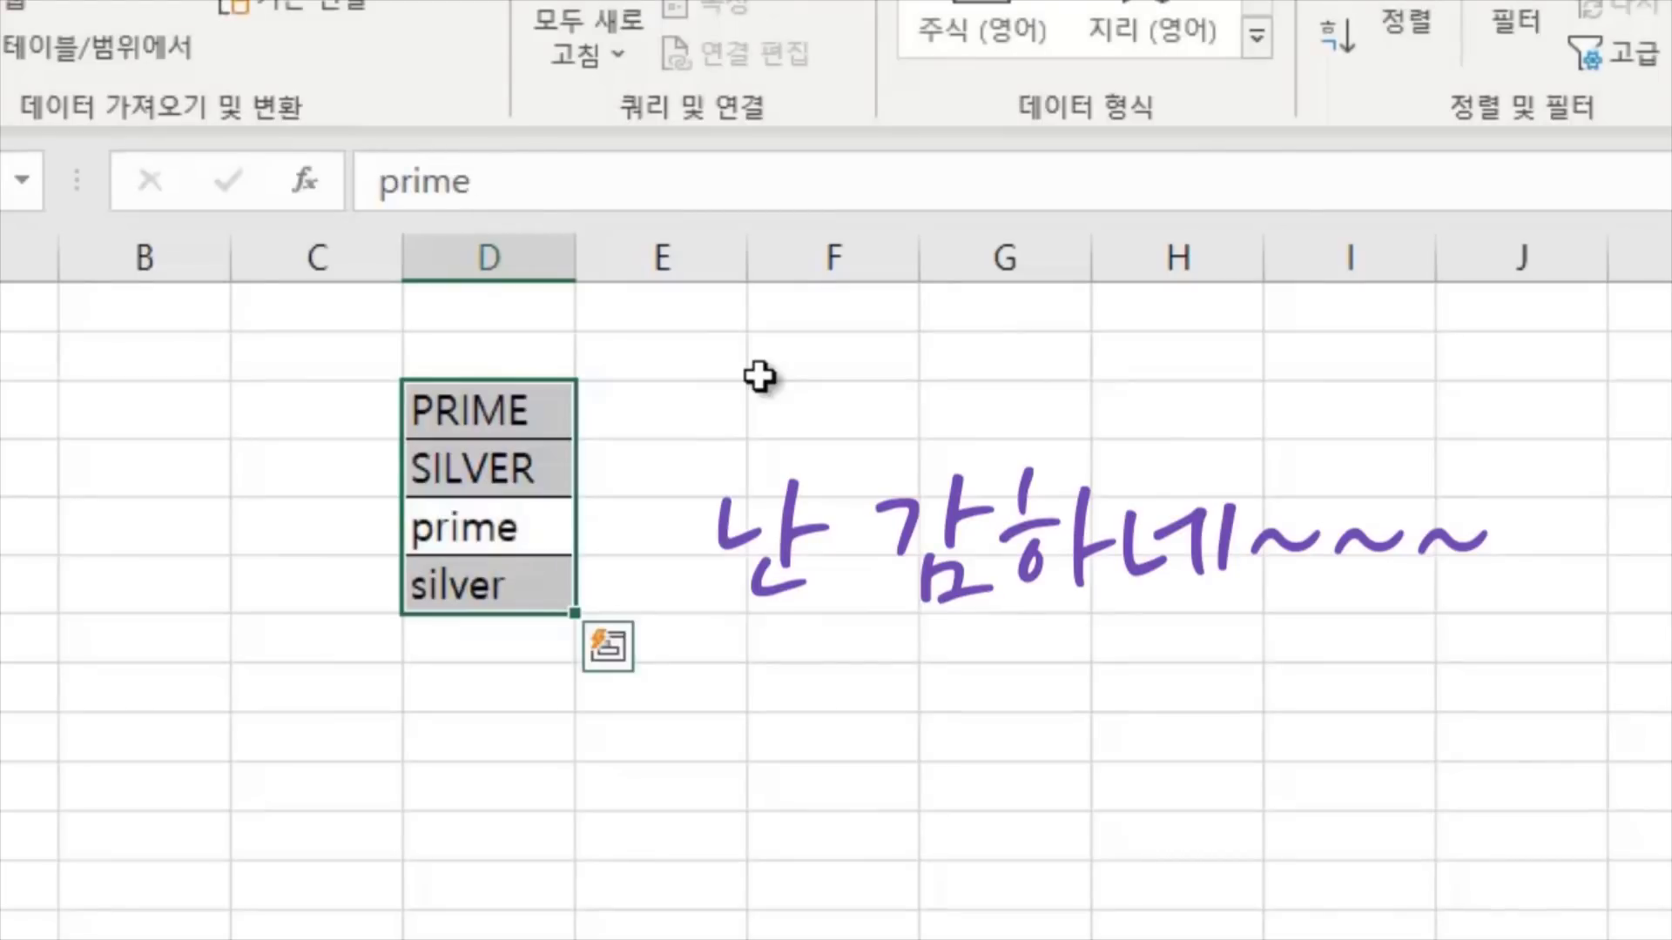
pyautogui.write('GOLD')
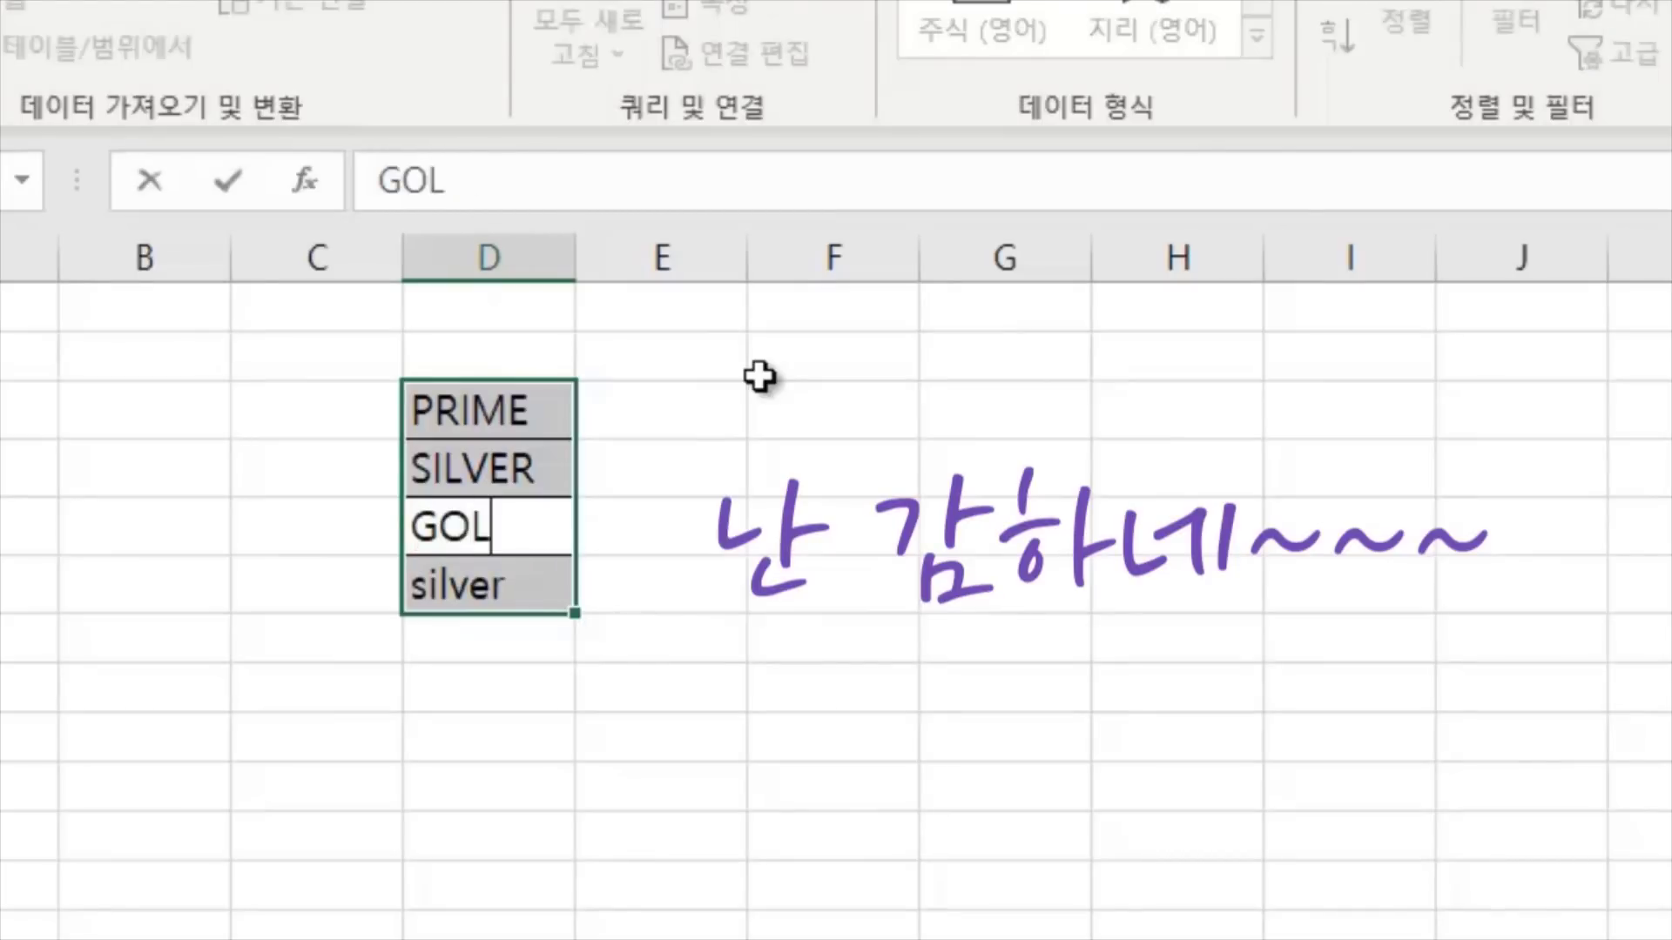
pyautogui.press('Return')
pyautogui.write('DI')
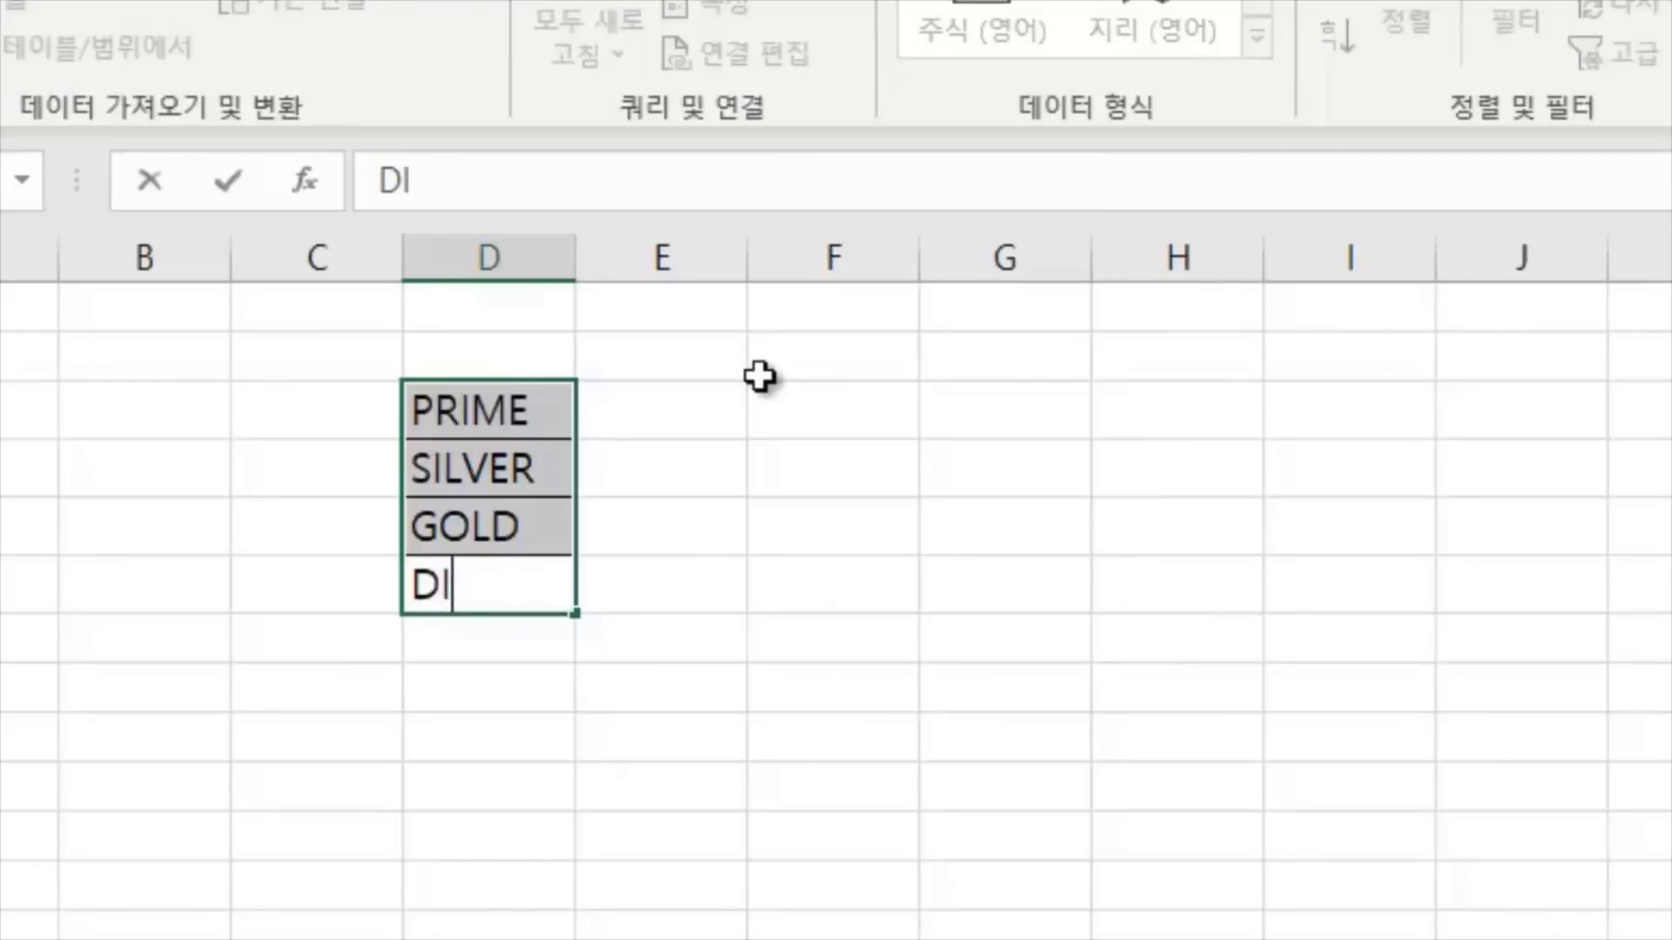
pyautogui.write('AMOND')
pyautogui.press('Return')
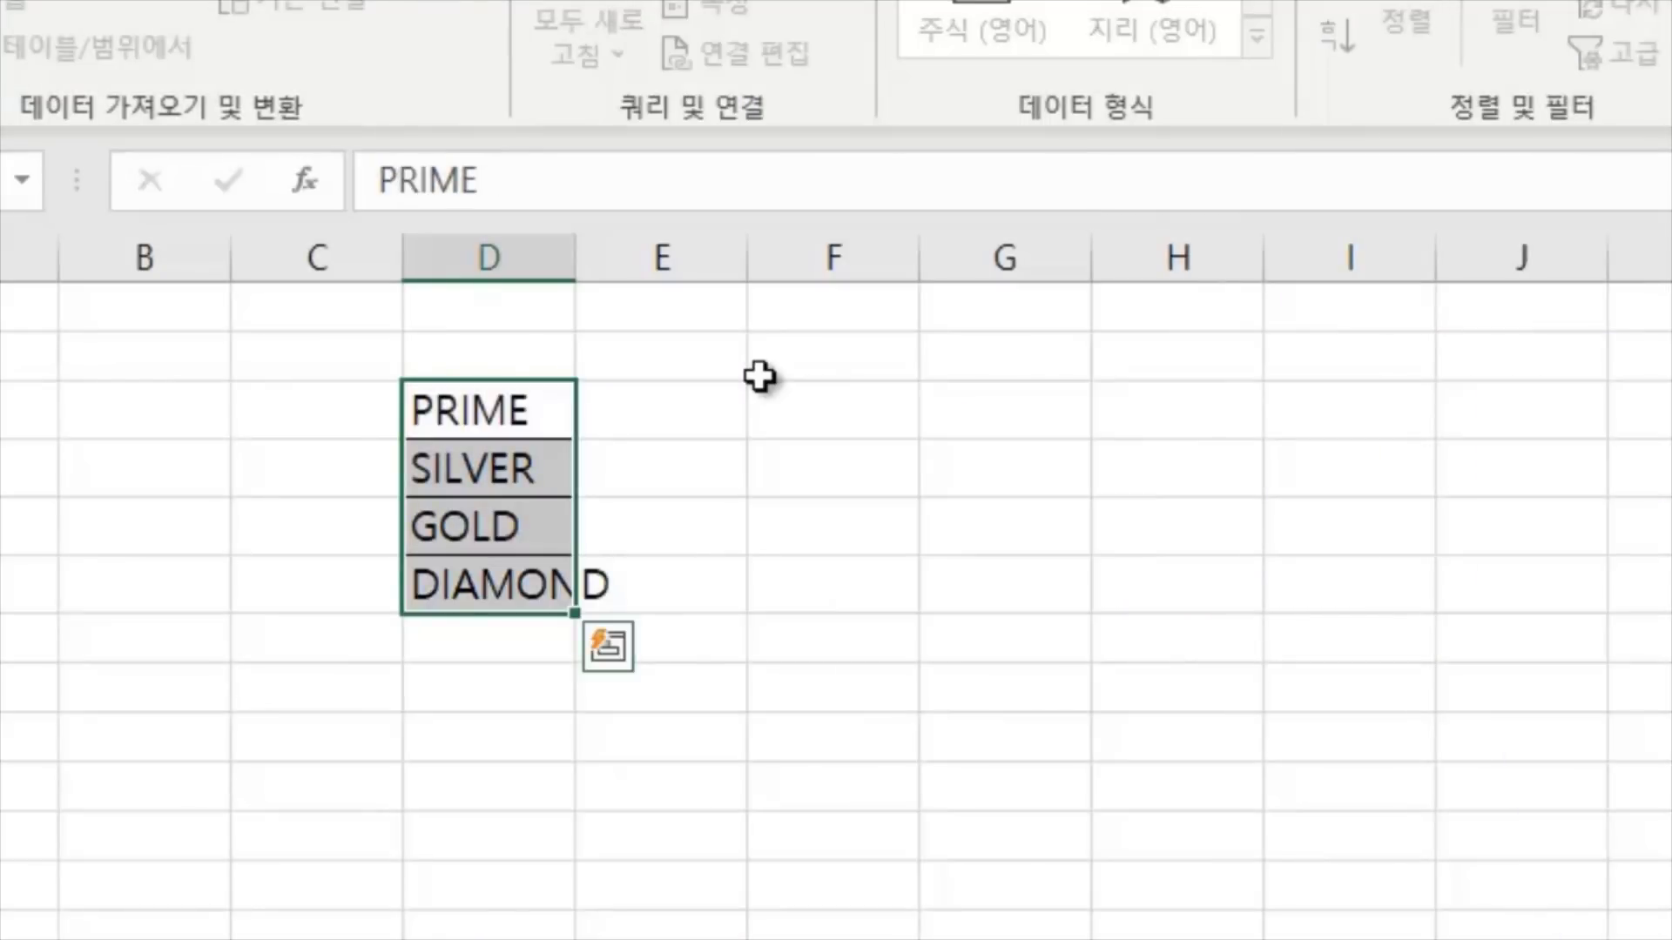
# Widen column D so that the DIAMOND entry fits inside its cell
pyautogui.moveTo(478, 388); pyautogui.dragTo(464, 607)
pyautogui.click(964, 643)
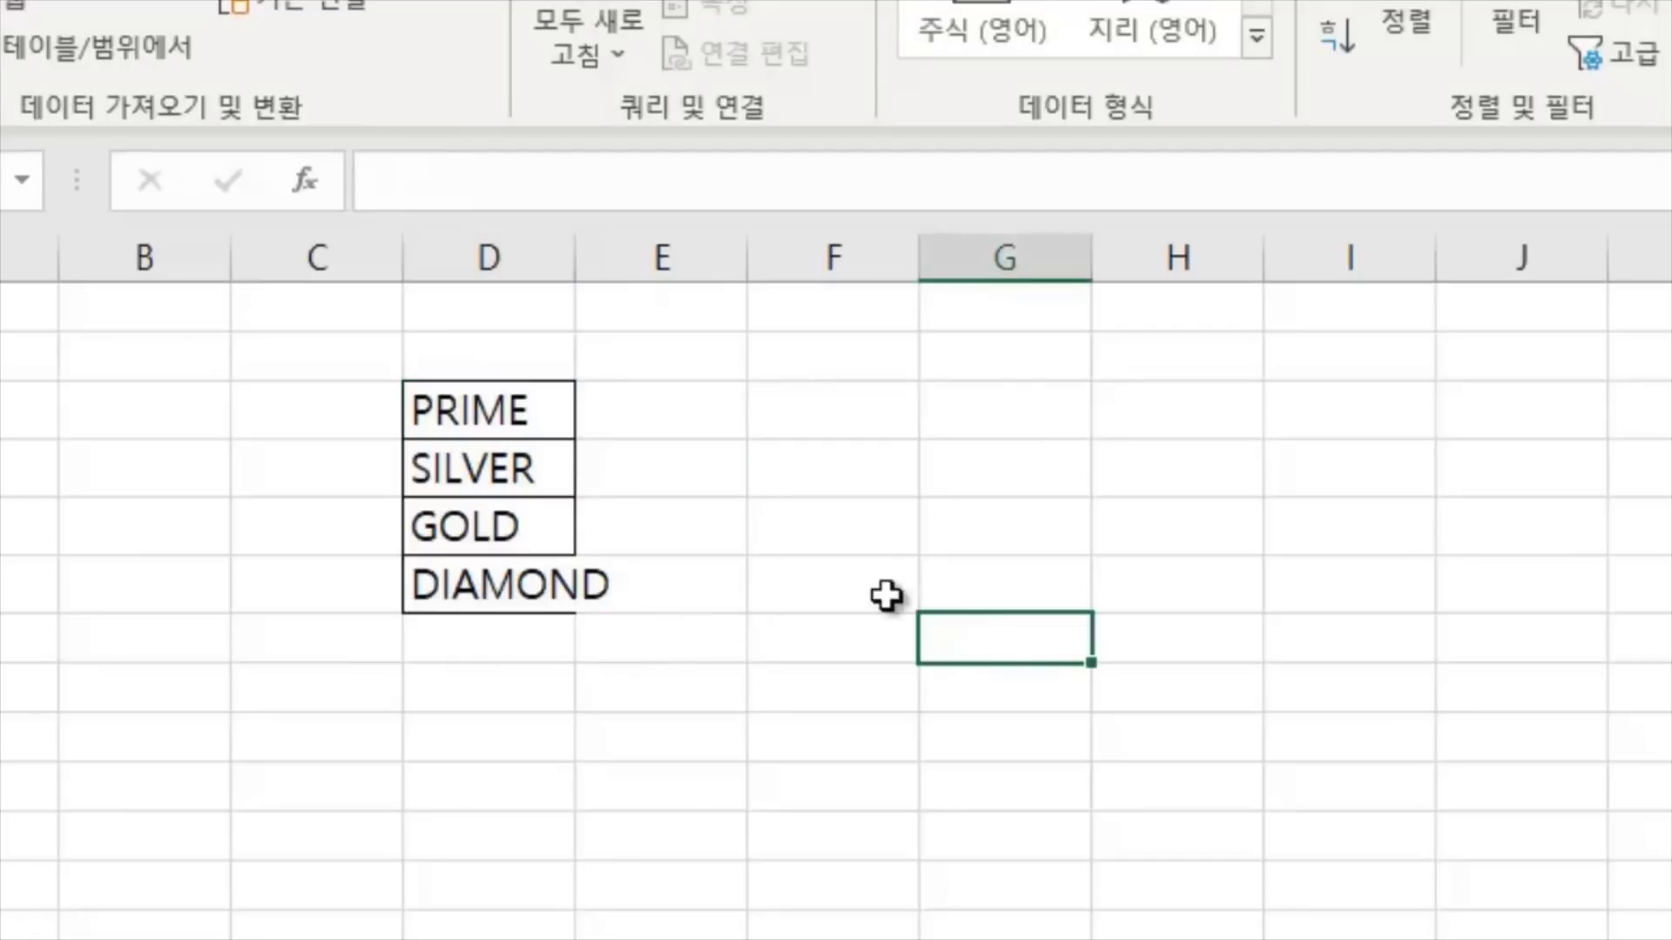
pyautogui.moveTo(473, 403); pyautogui.dragTo(475, 583)
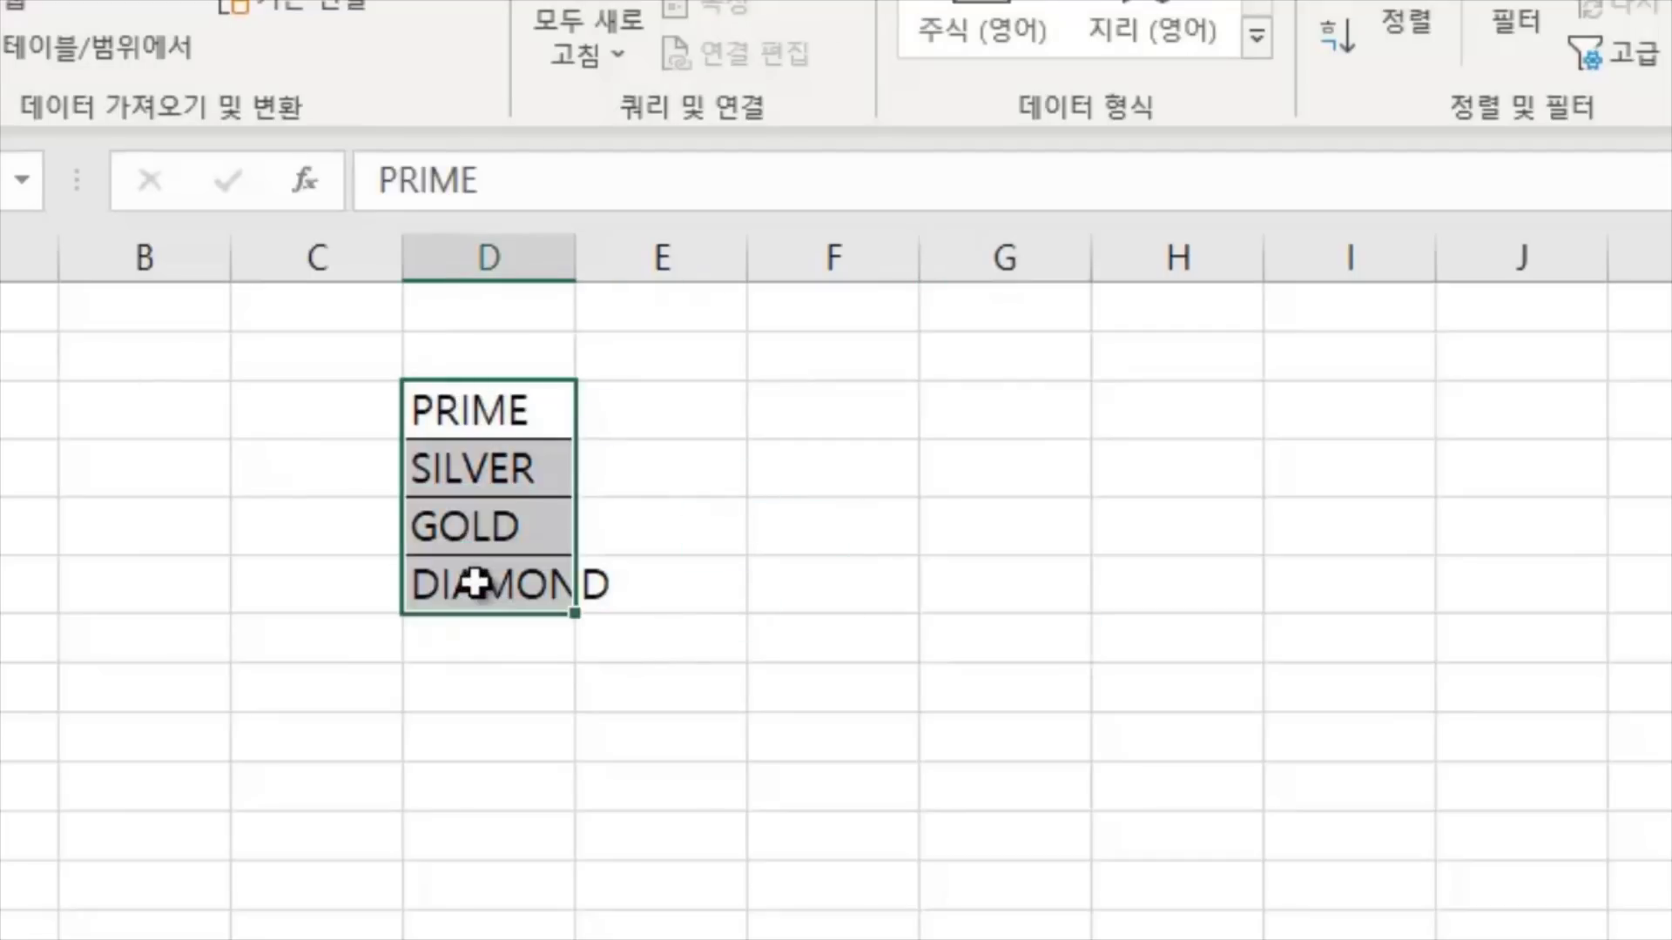
pyautogui.click(754, 566)
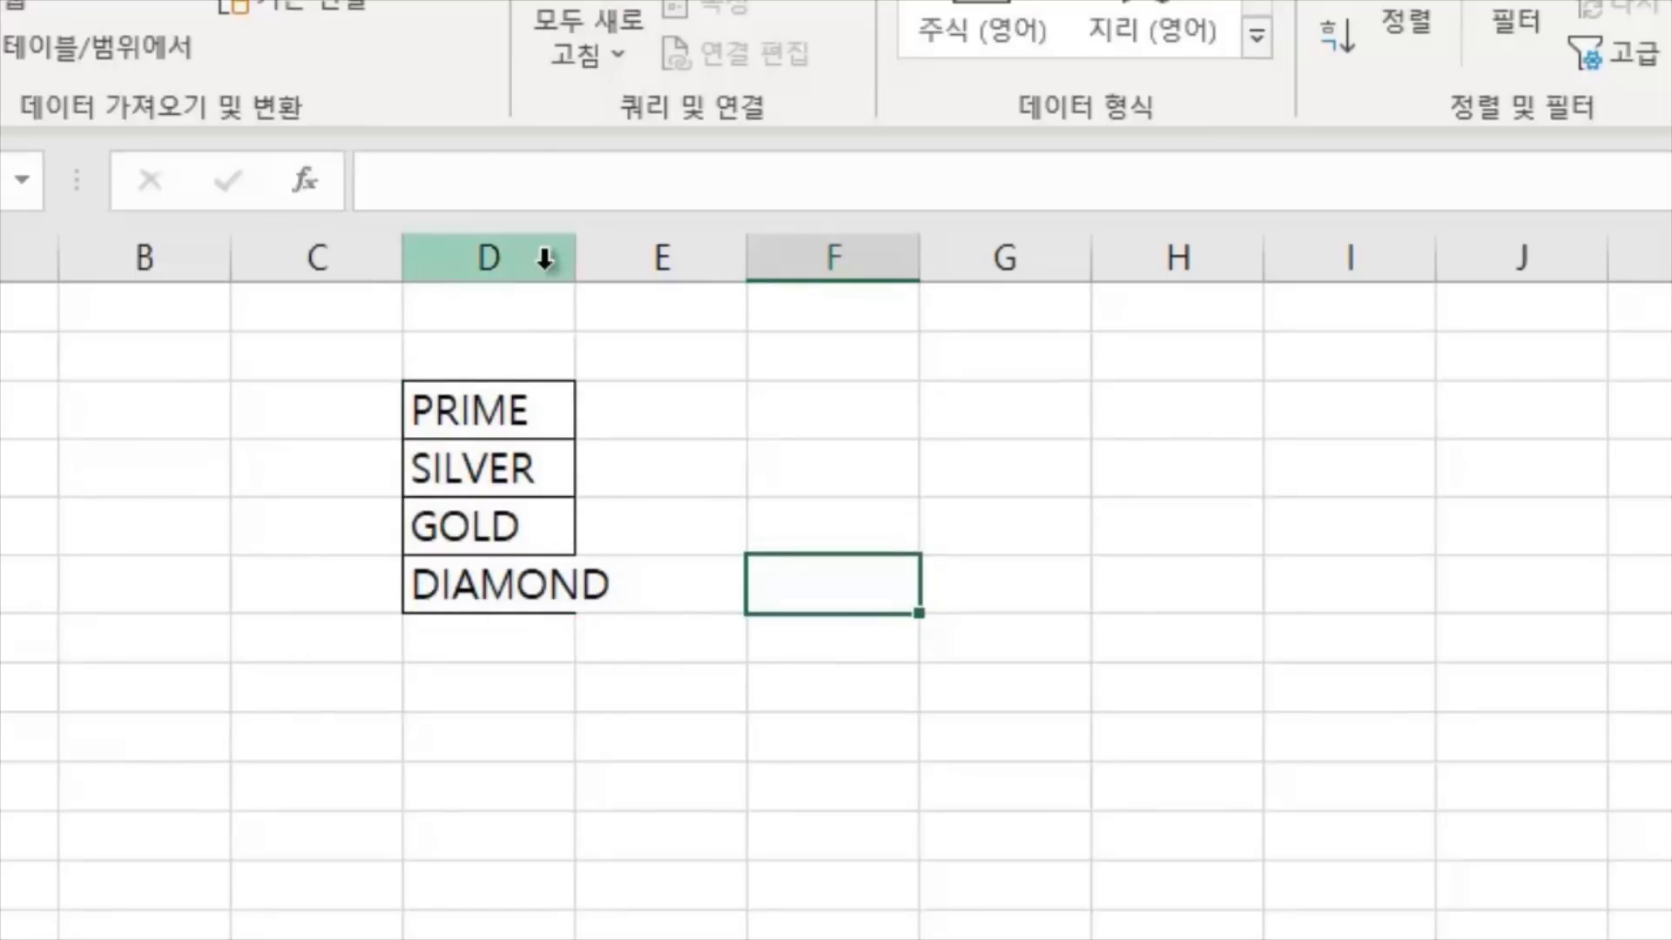
pyautogui.moveTo(571, 258); pyautogui.dragTo(637, 258)
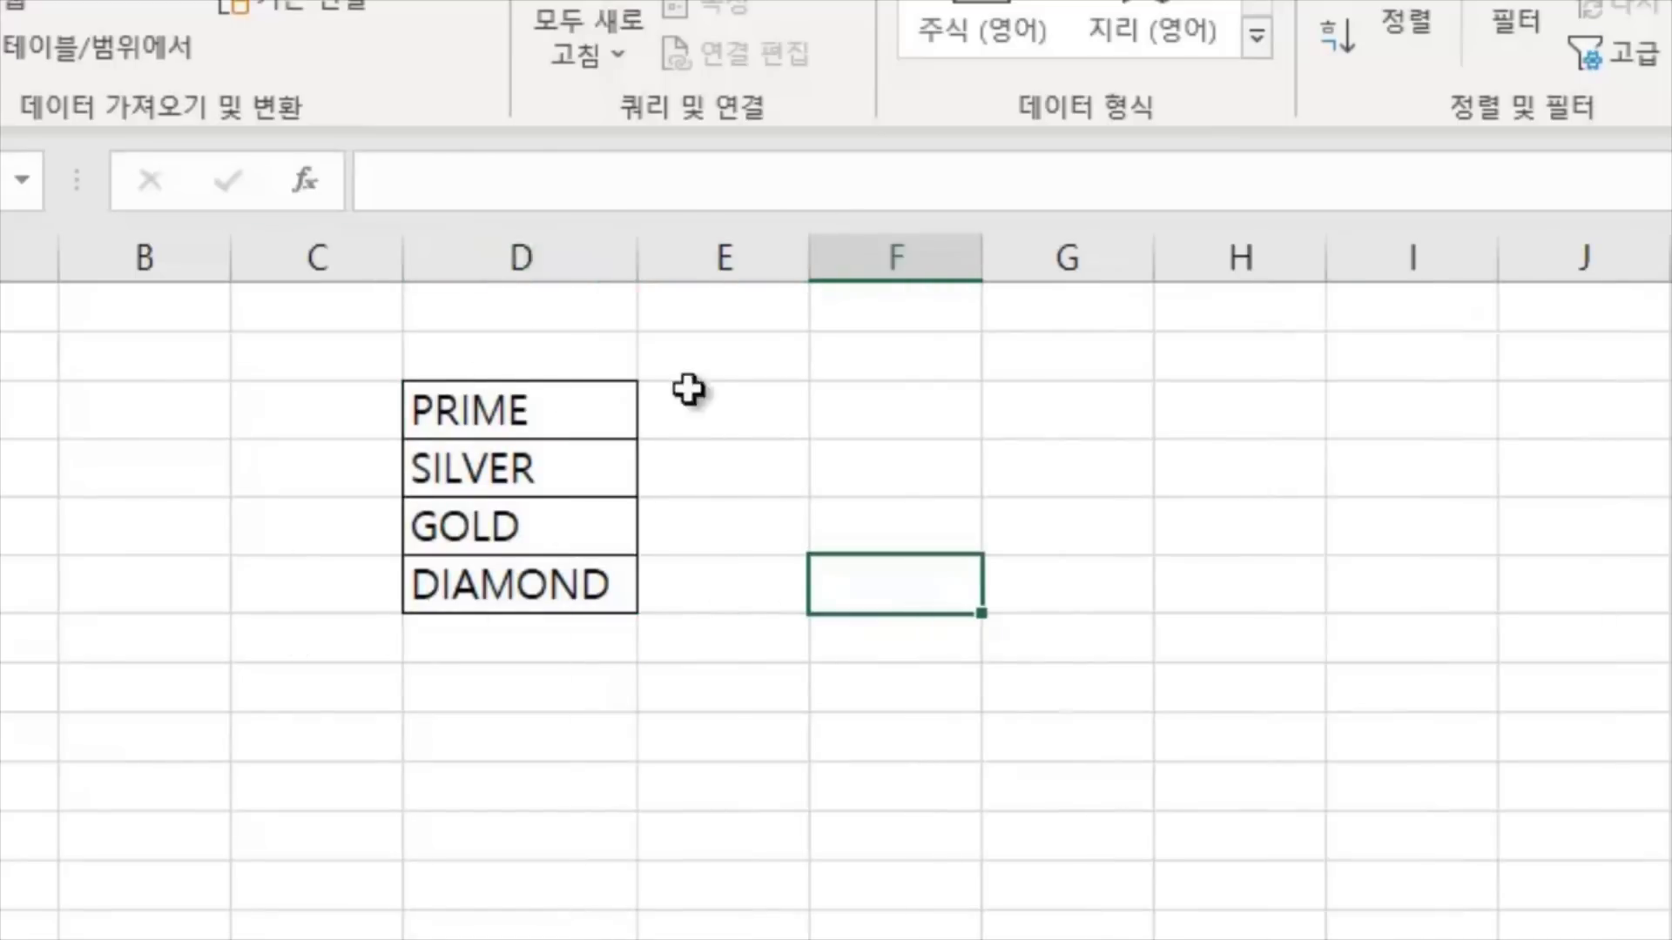
pyautogui.click(620, 739)
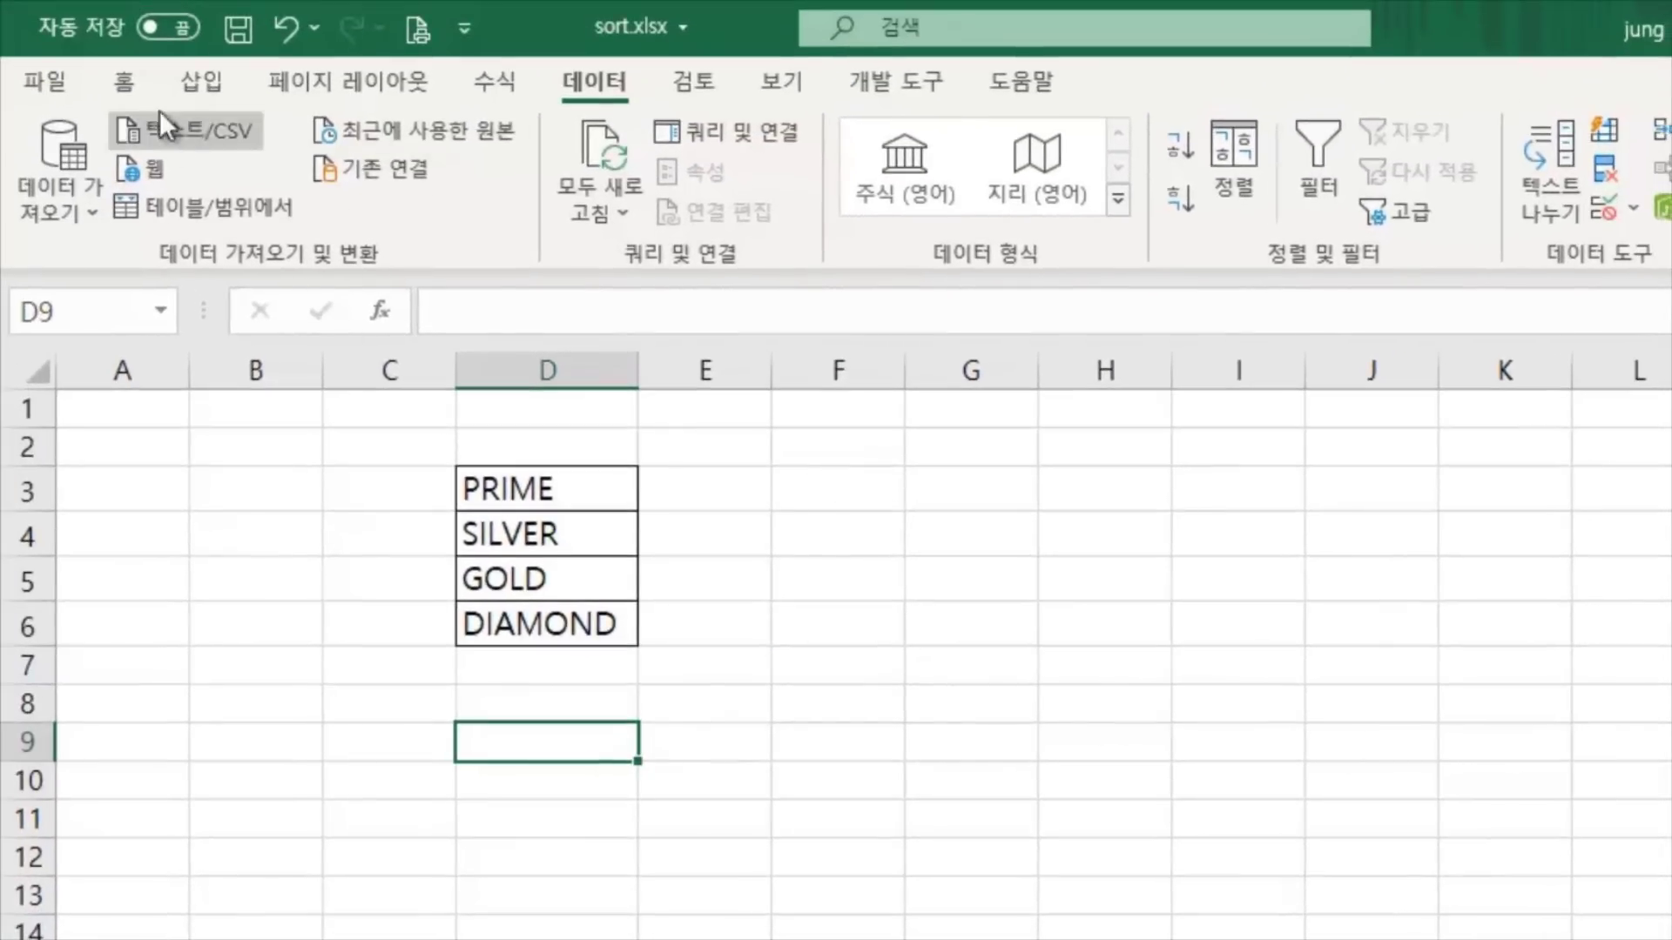
# Open the editor for custom sort and fill lists in the program's advanced options
pyautogui.click(40, 85)
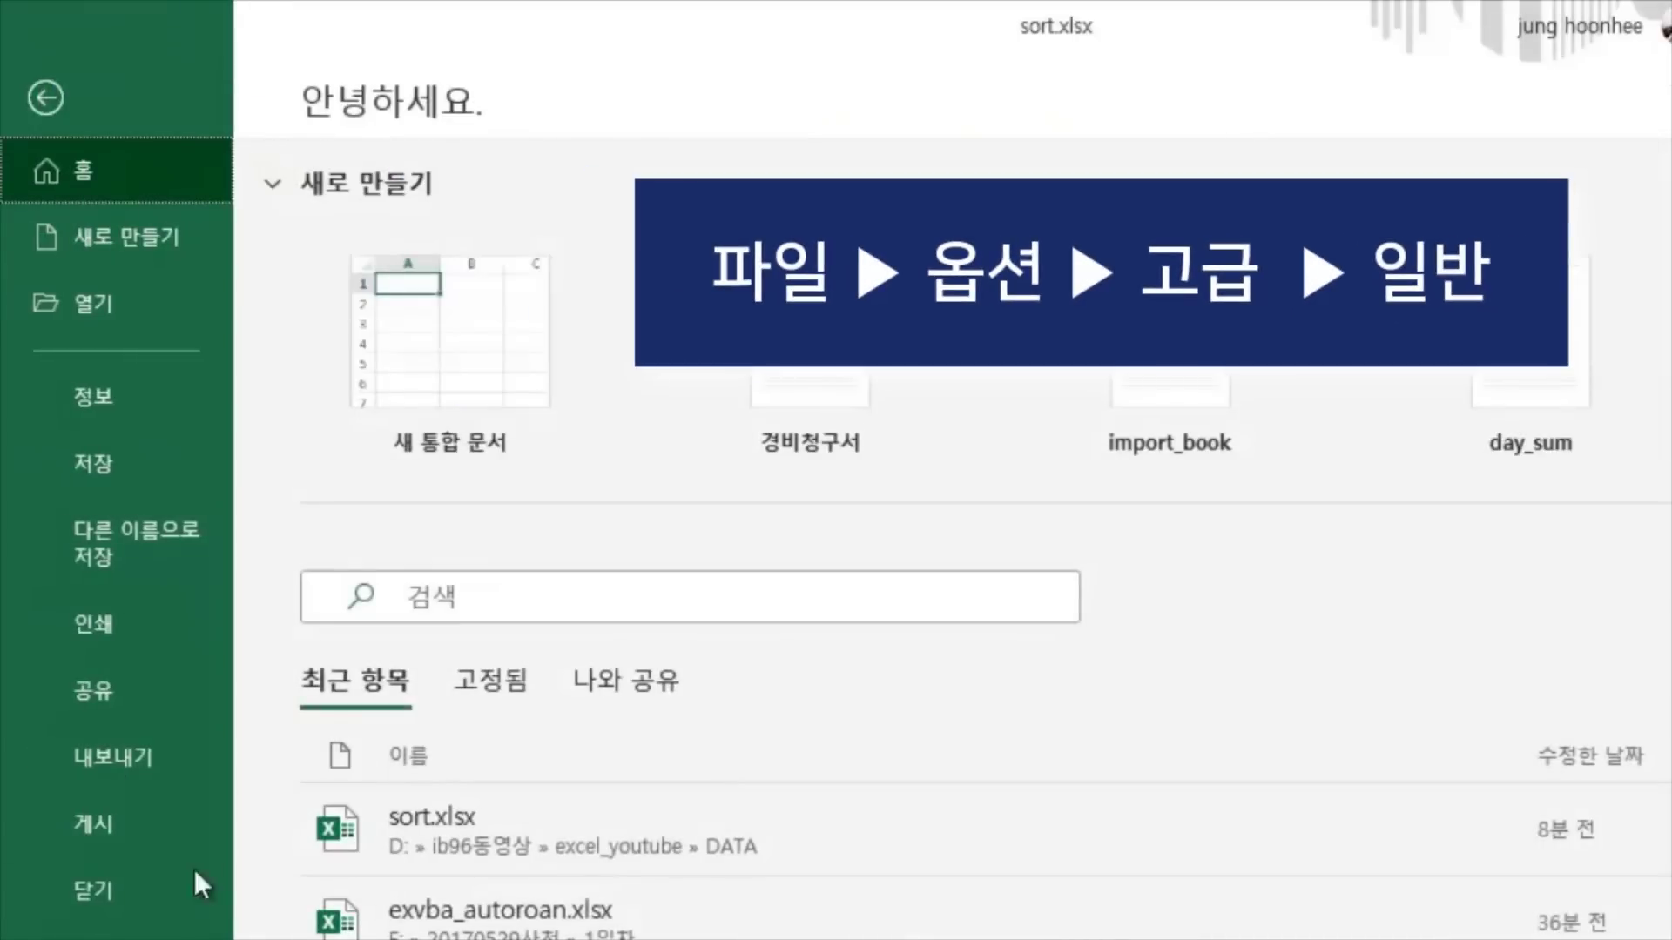
pyautogui.click(156, 936)
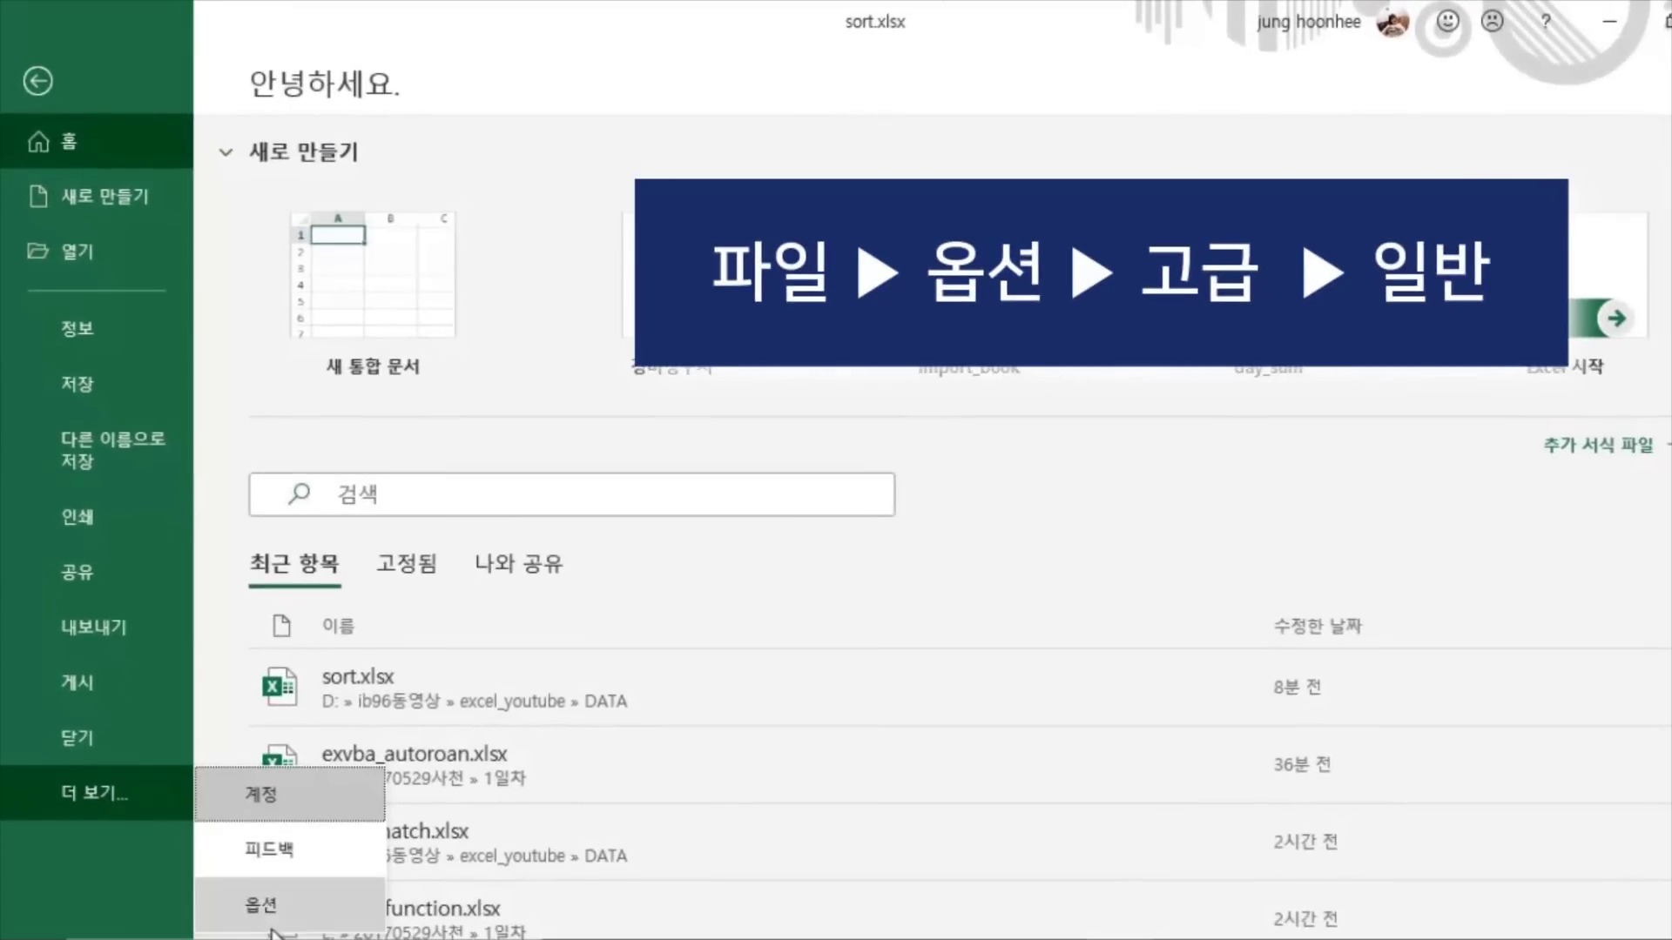
pyautogui.click(286, 918)
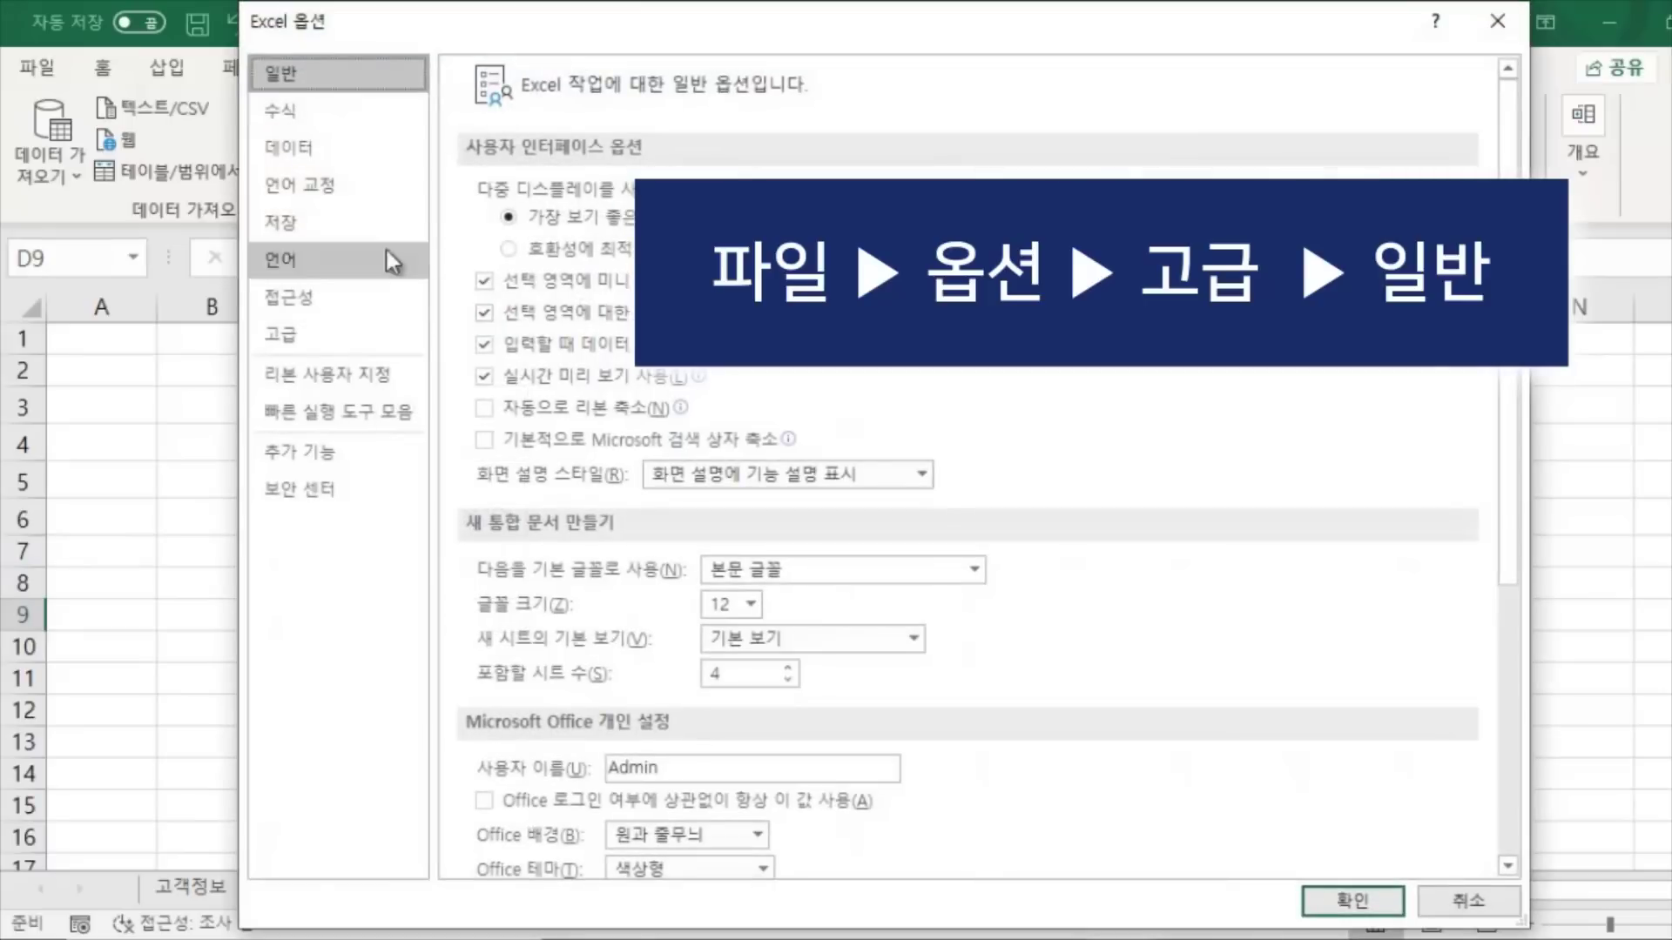
pyautogui.click(289, 338)
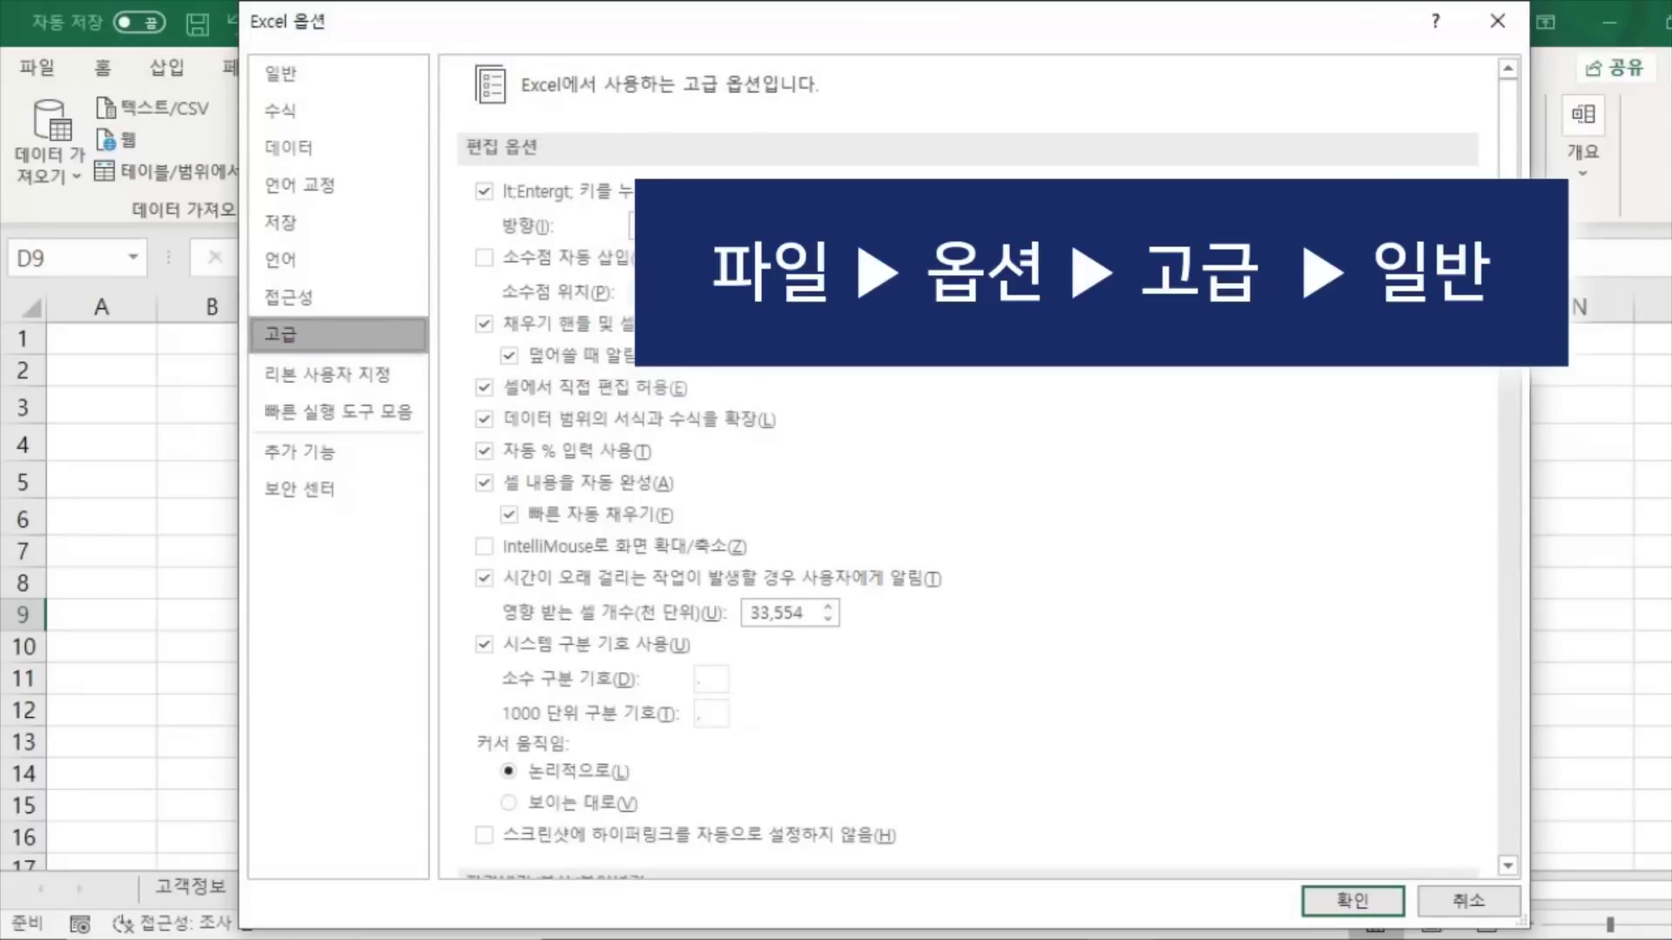
pyautogui.scroll(-3, 953, 370)
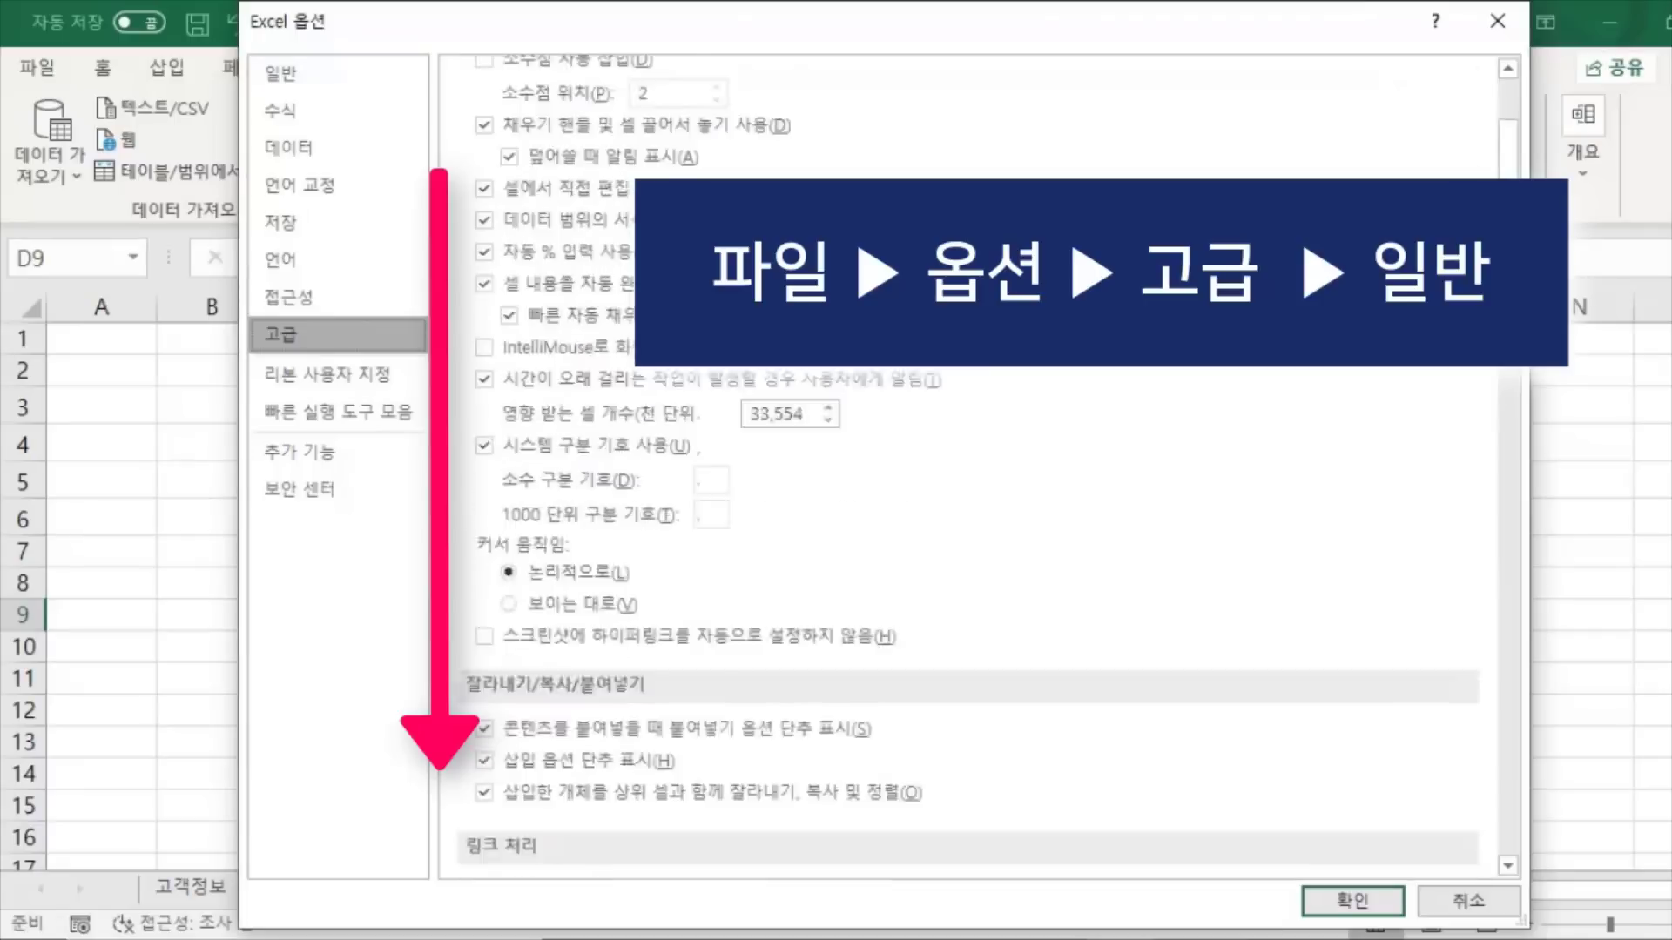
pyautogui.scroll(-15, 990, 370)
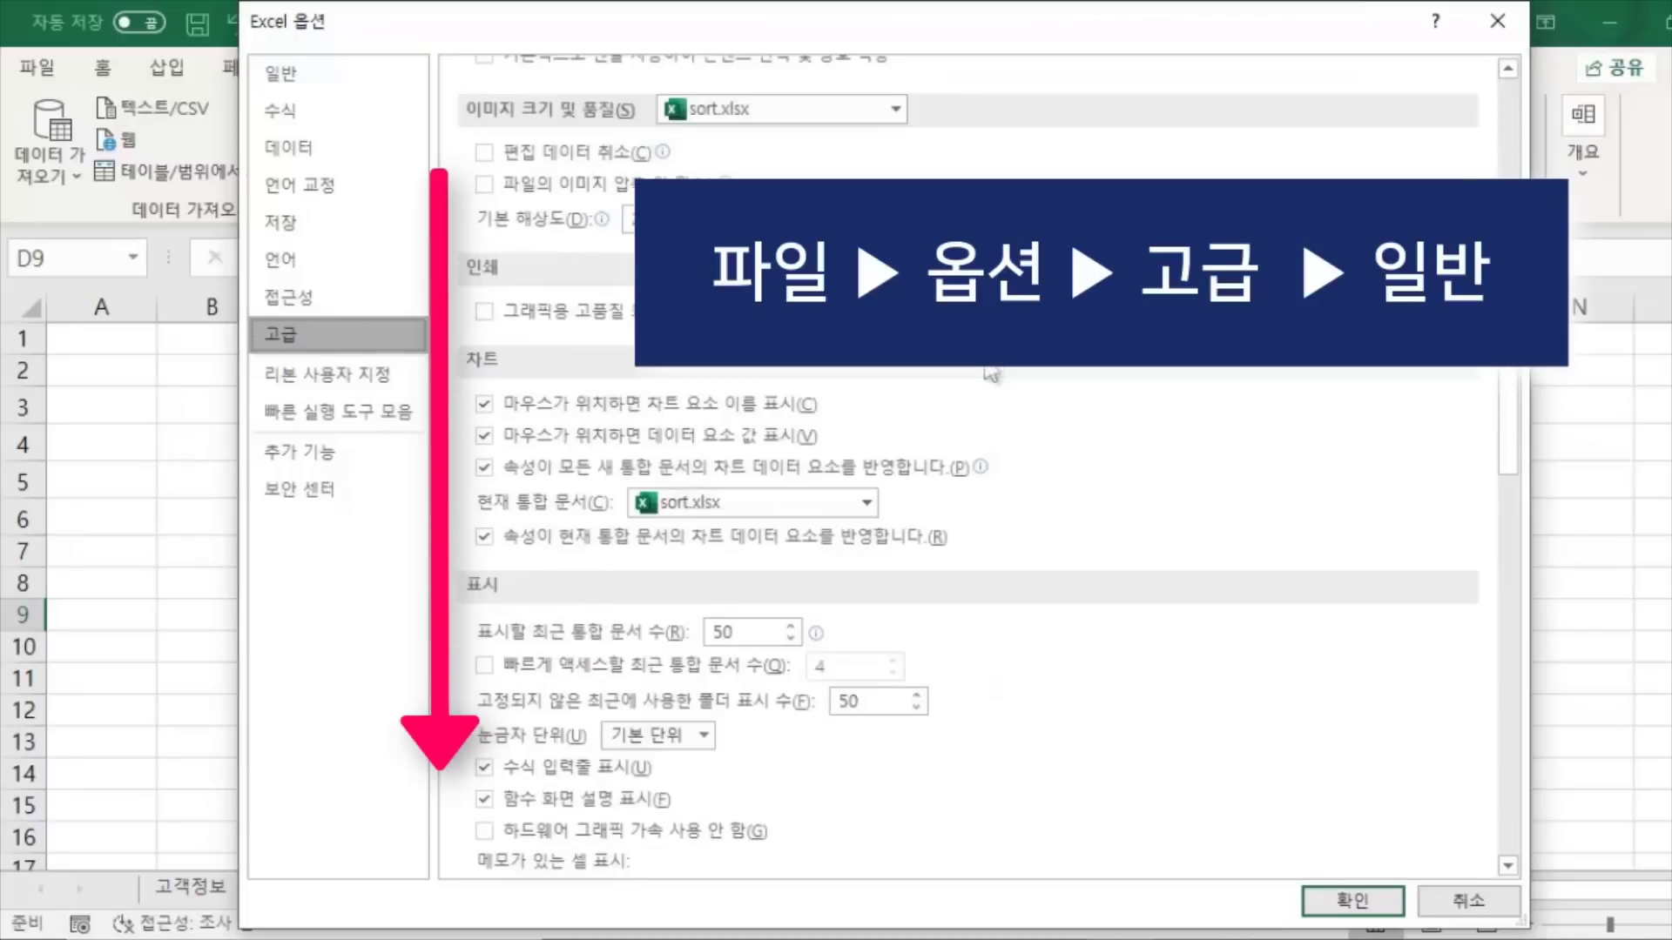
pyautogui.scroll(-6, 990, 372)
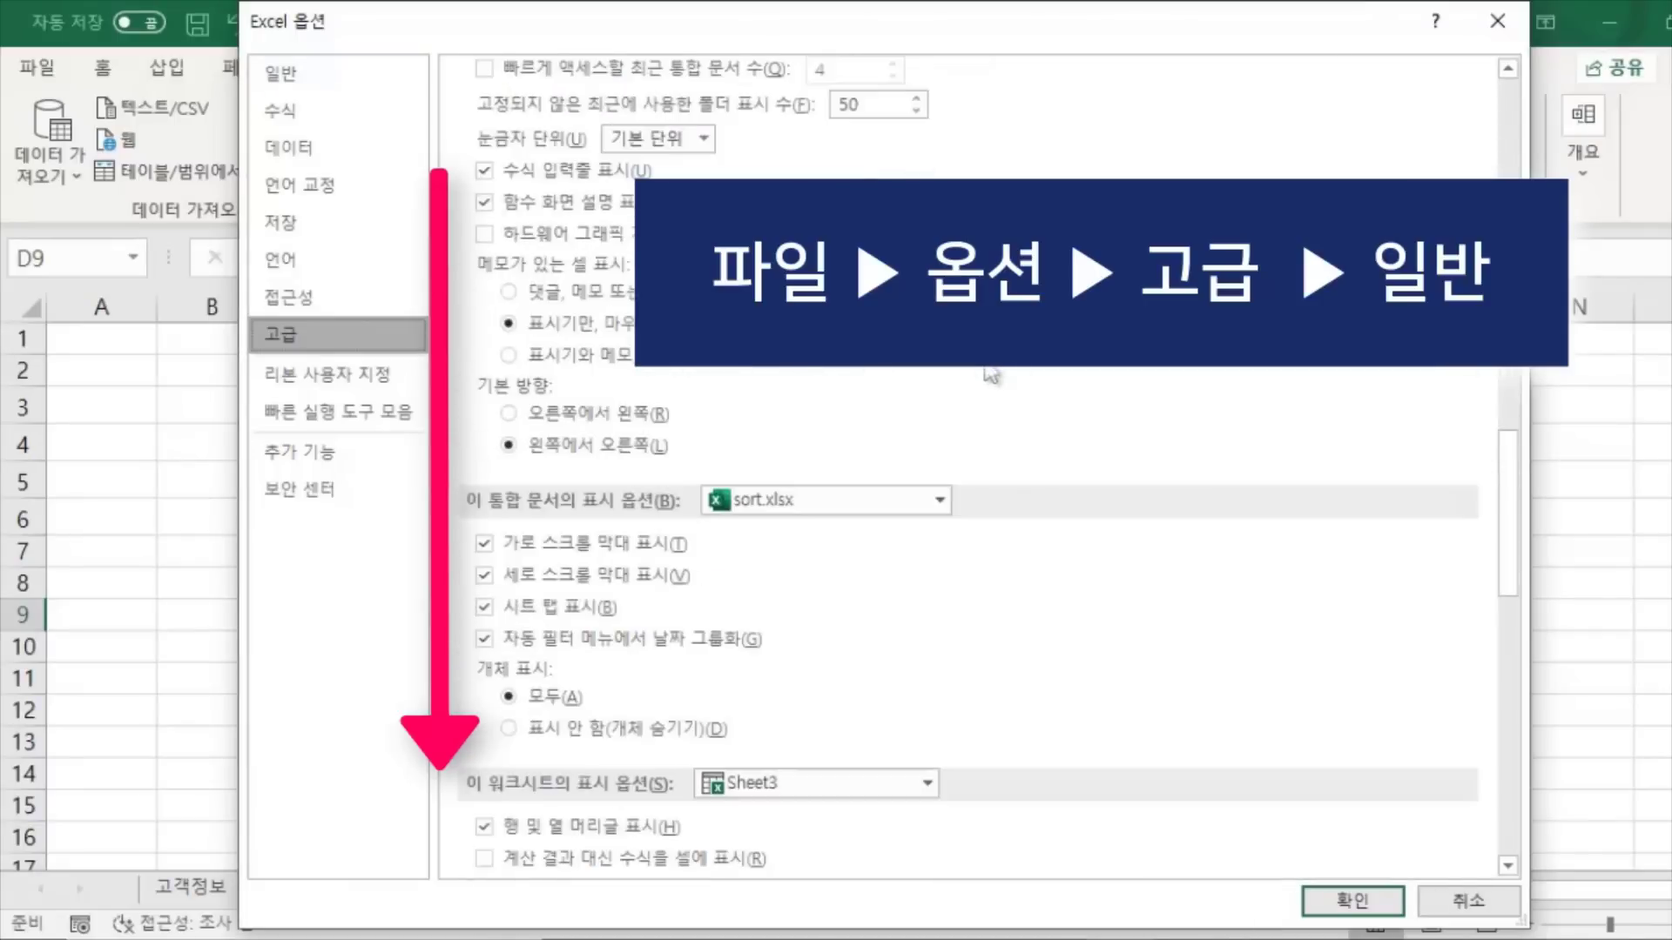
pyautogui.scroll(-9, 990, 375)
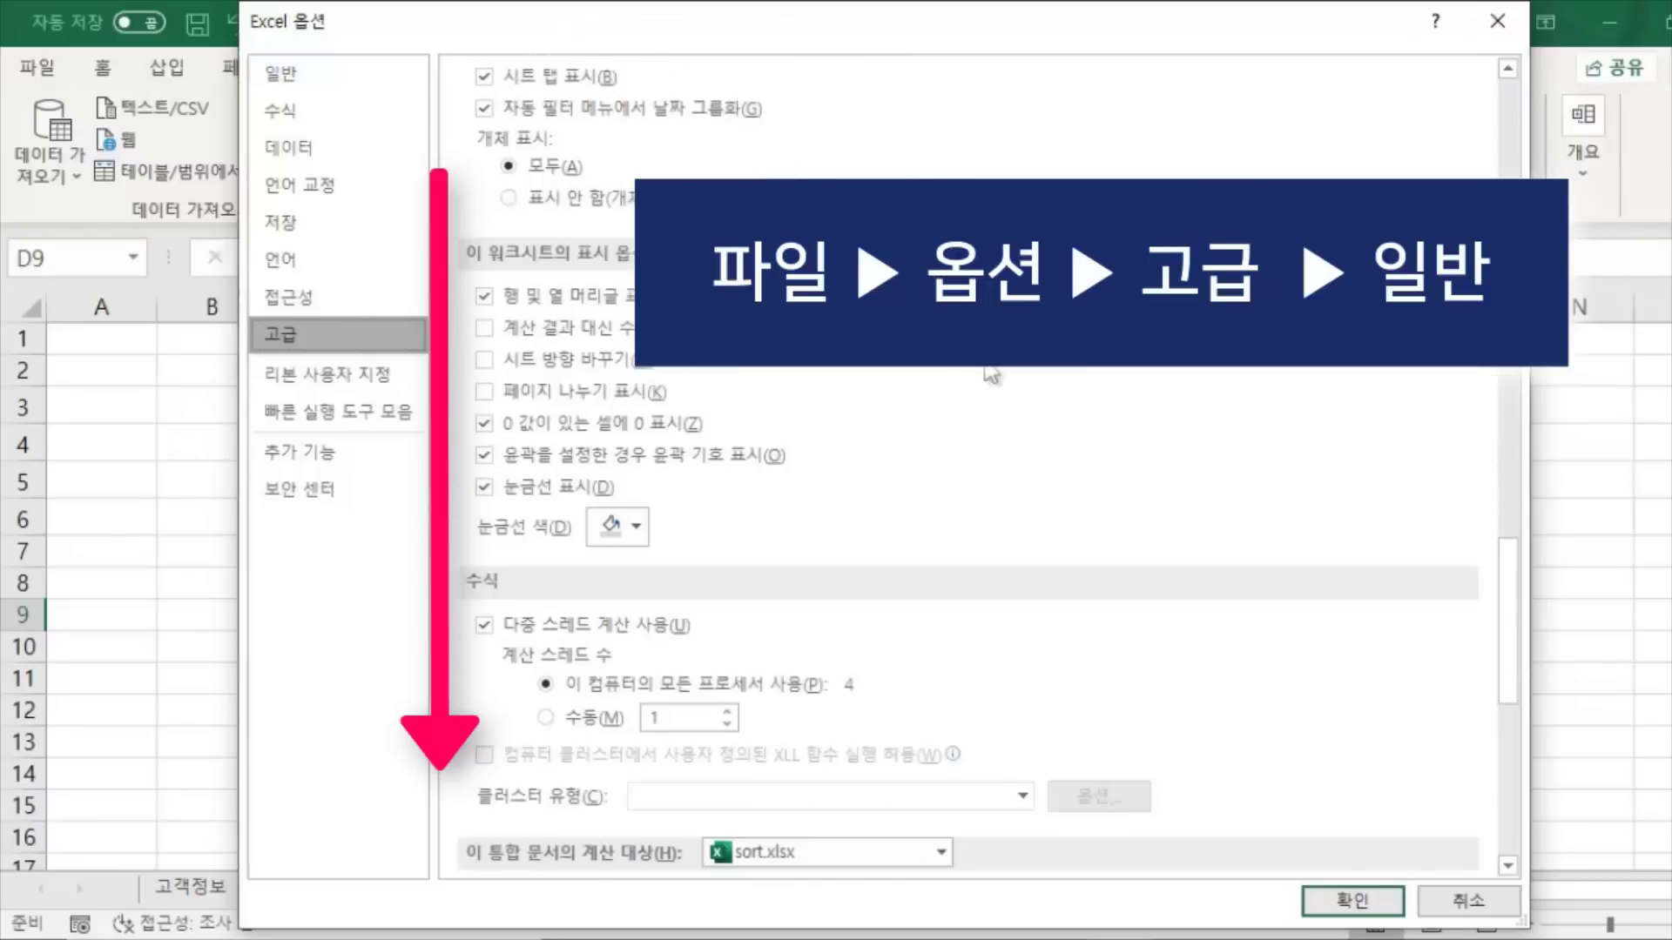
pyautogui.scroll(-6, 990, 375)
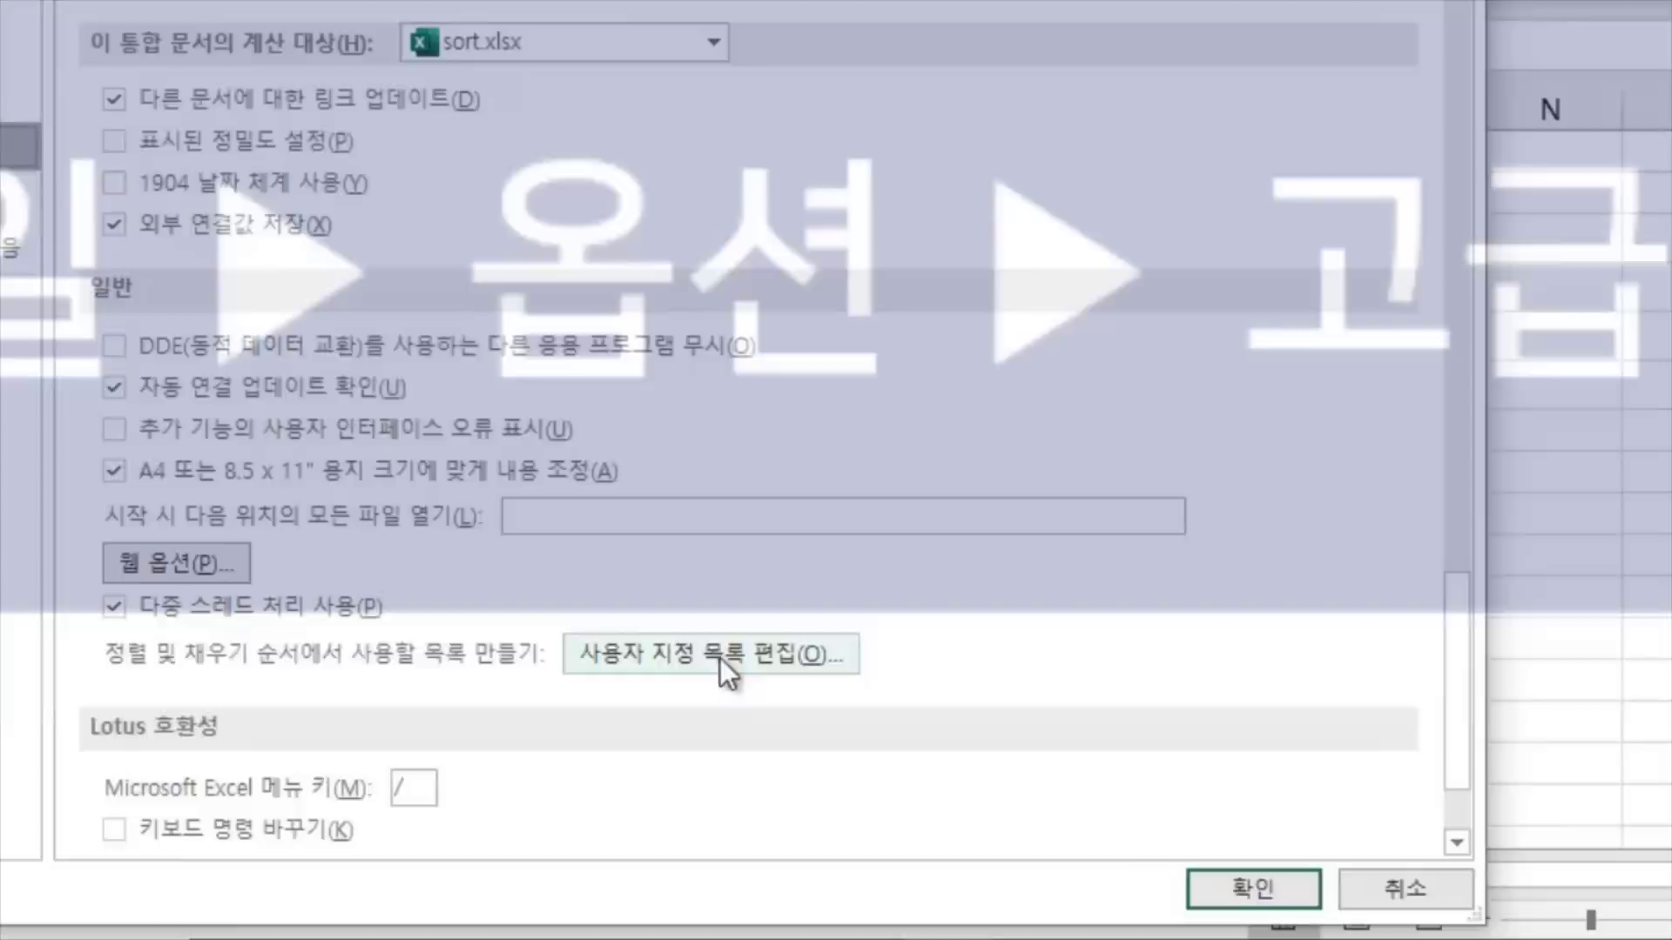
pyautogui.click(716, 659)
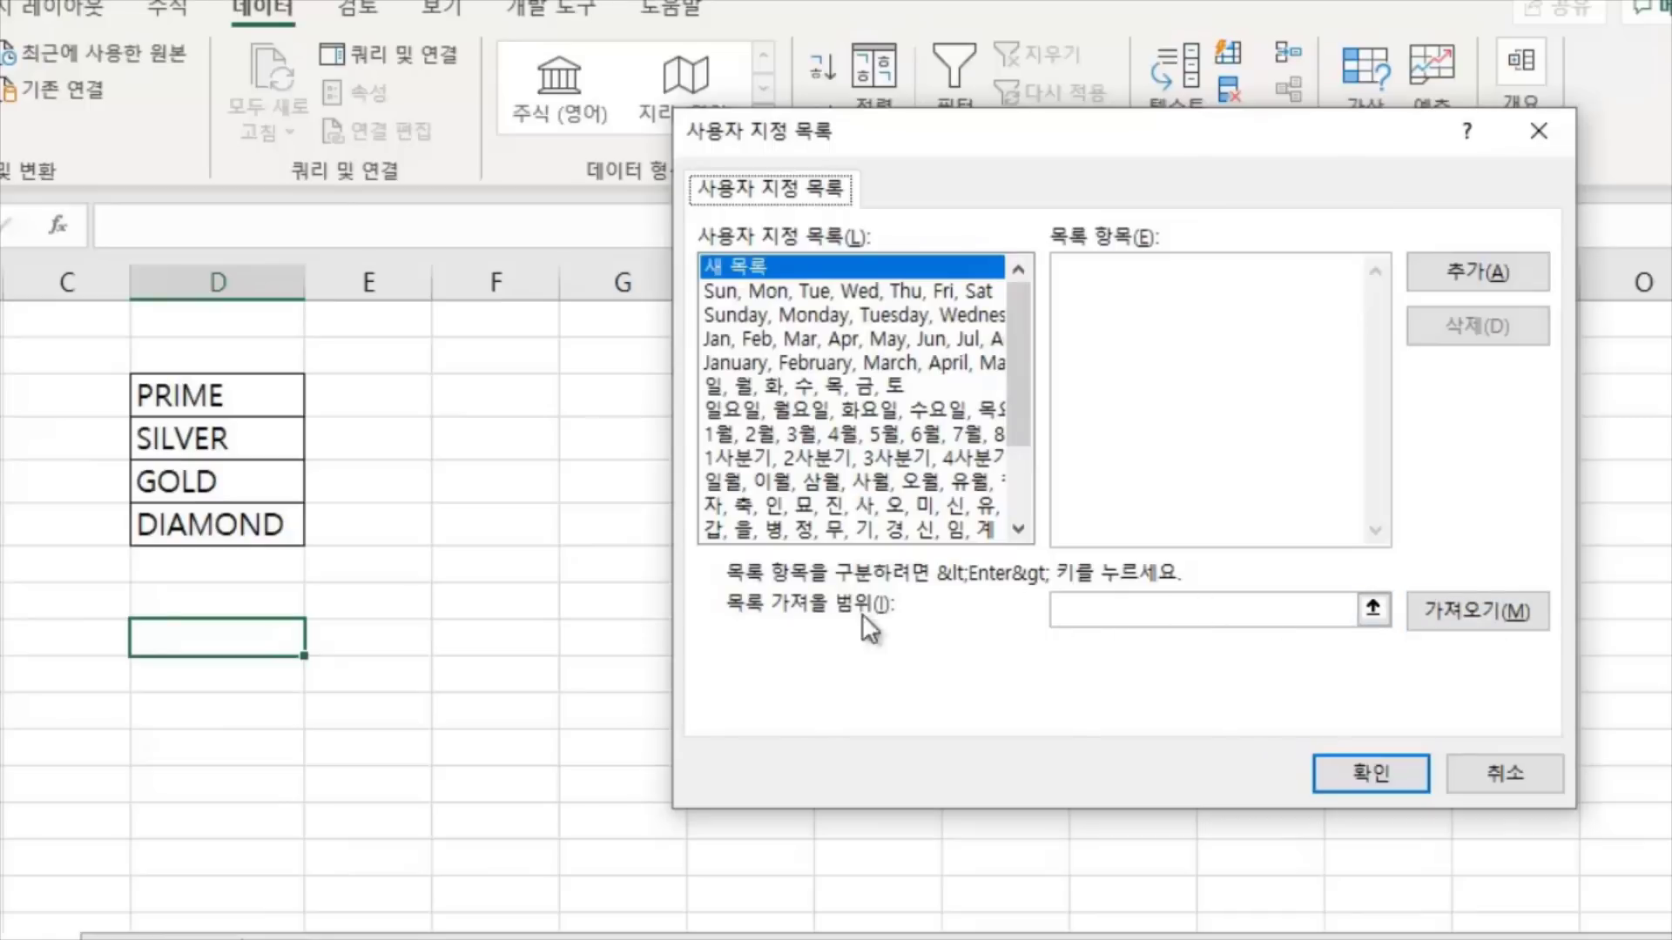
# Import the range $D$3:$D$6 as a new custom list and accept the list and program options
pyautogui.click(1154, 609)
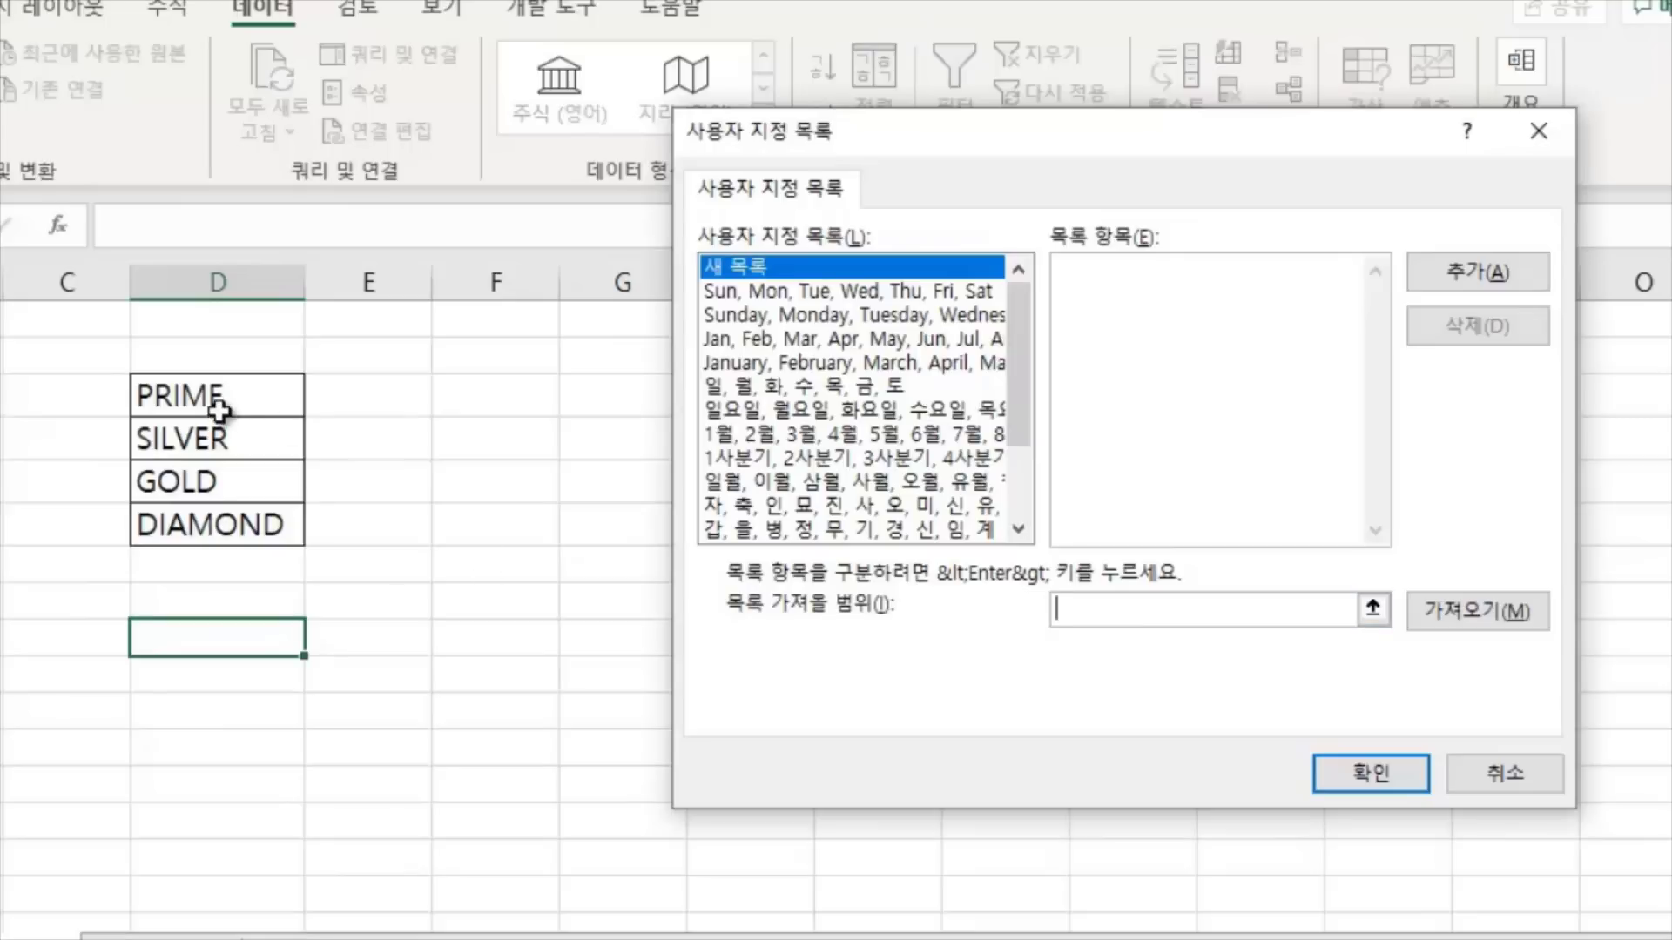
pyautogui.moveTo(224, 390); pyautogui.dragTo(215, 520)
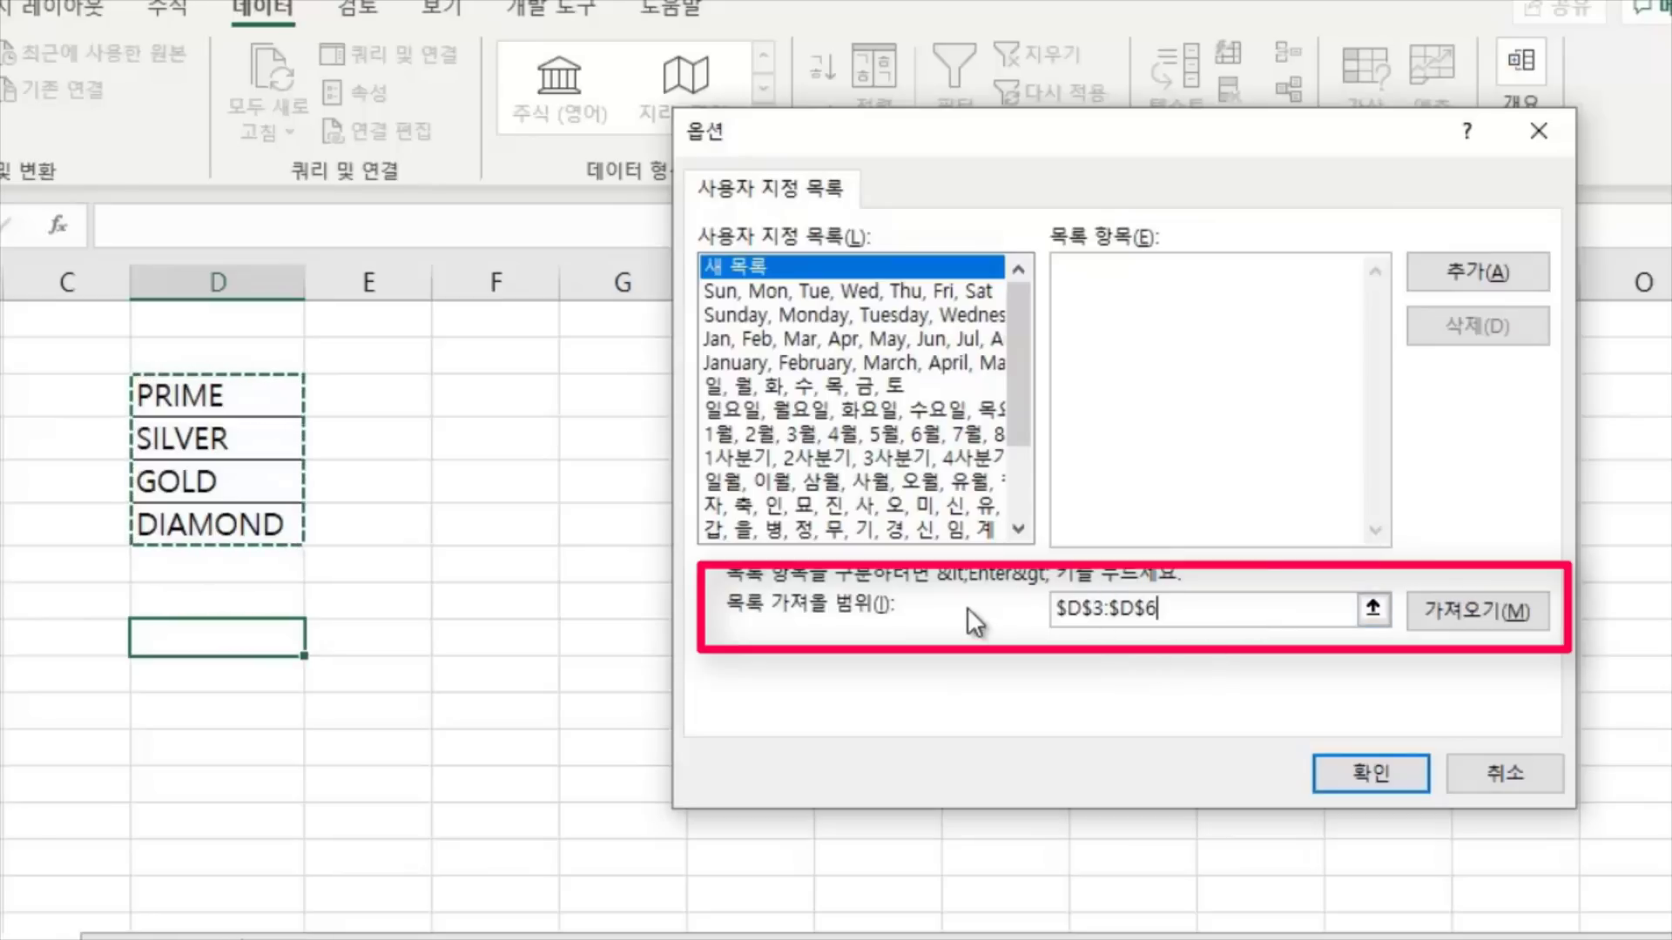
pyautogui.click(1487, 608)
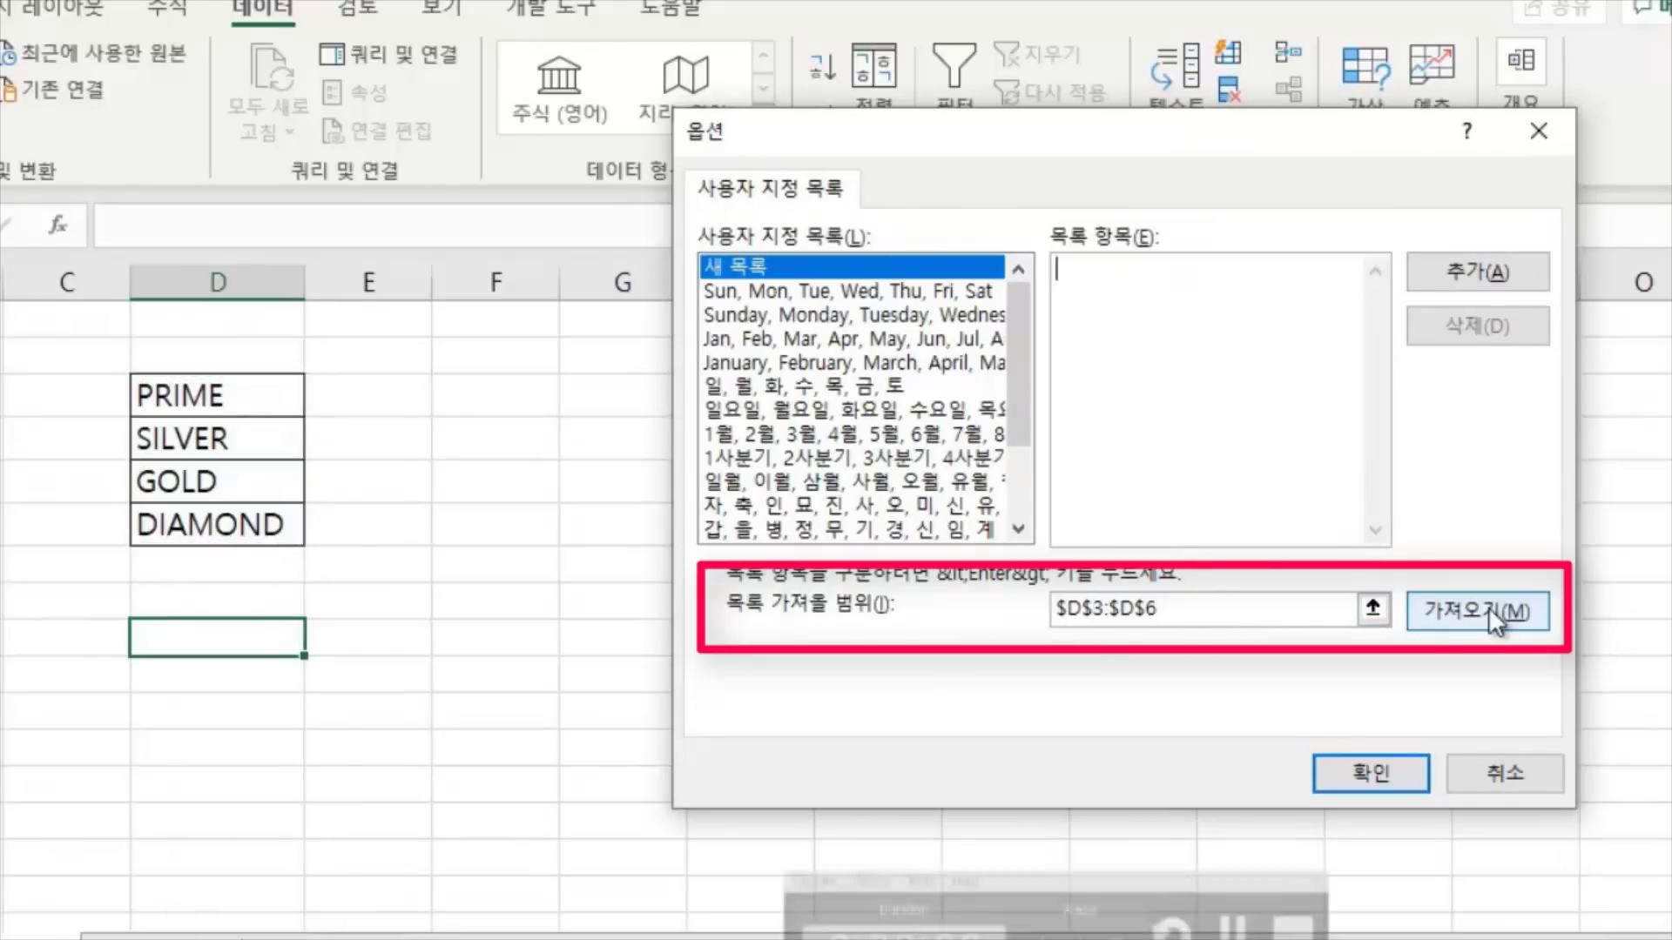
pyautogui.click(1464, 608)
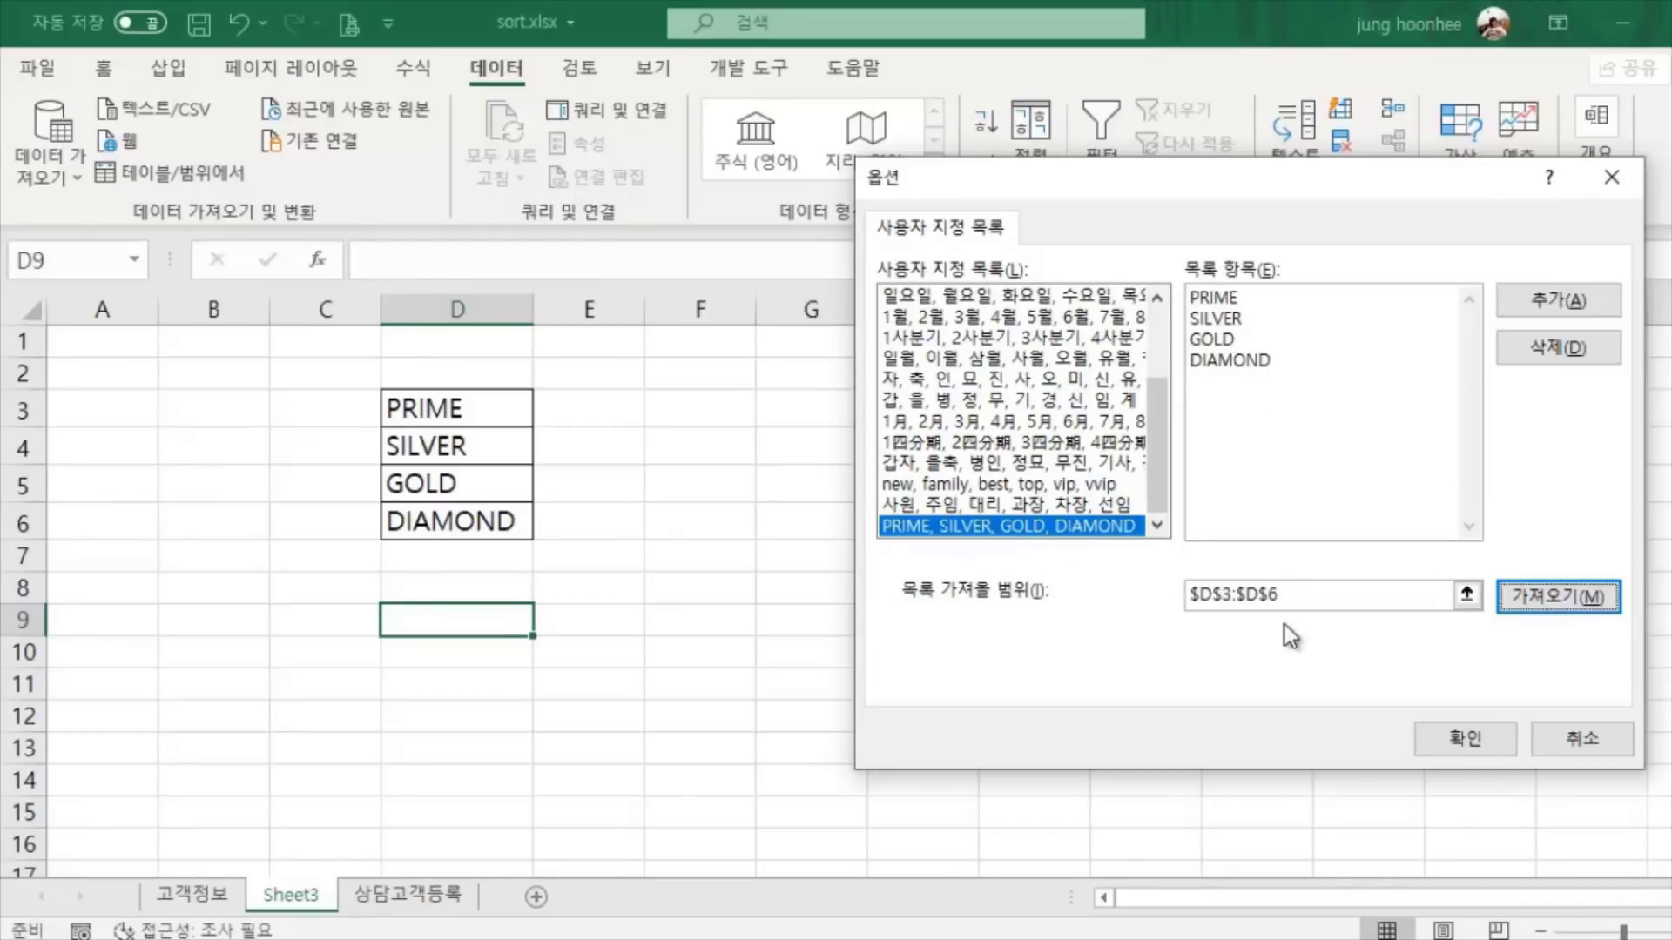
pyautogui.click(1466, 738)
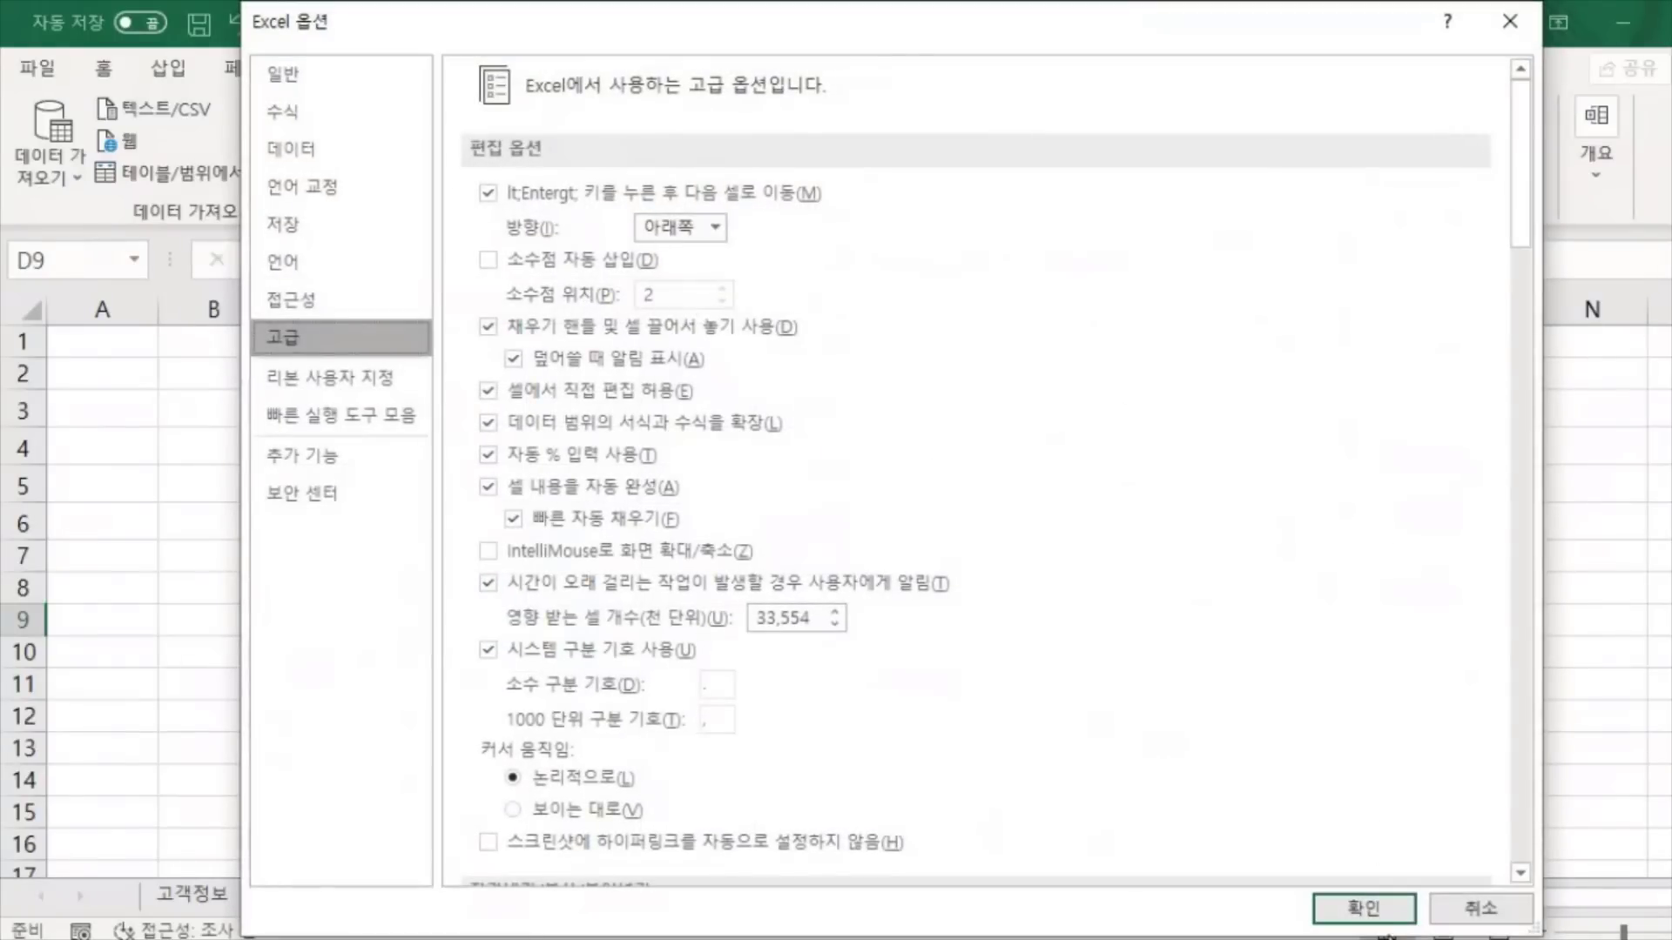
pyautogui.click(1380, 912)
pyautogui.click(1375, 709)
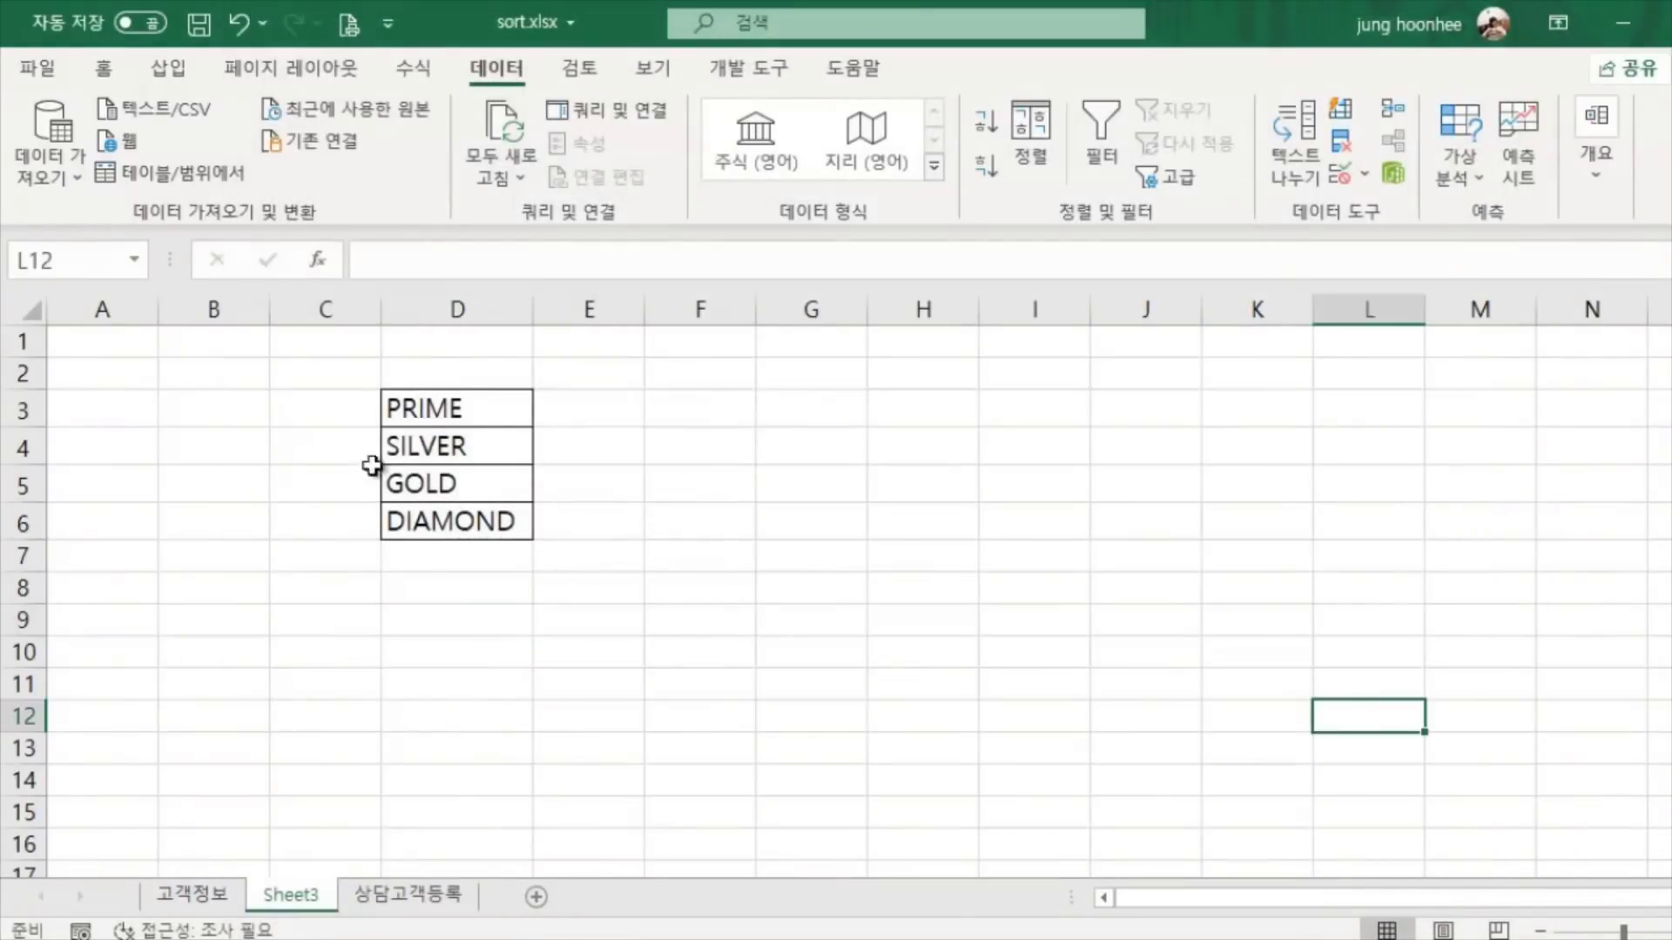
# Switch to the 고객정보 sheet and clear the selection of its grade column, with the whole table in view
pyautogui.click(209, 895)
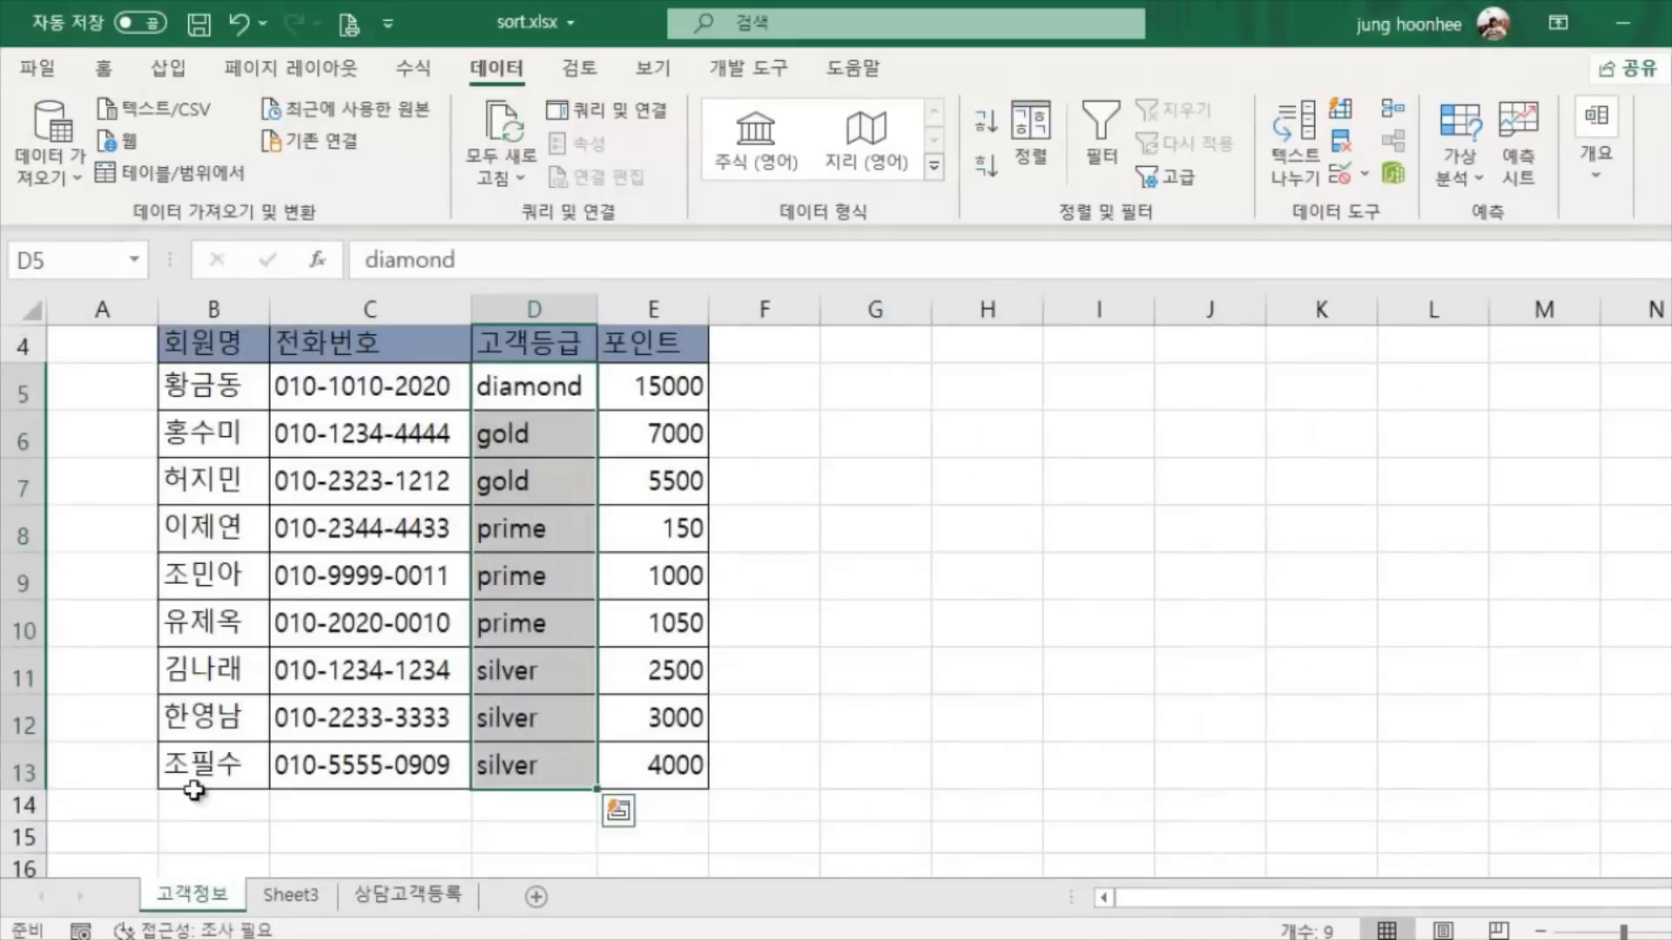
pyautogui.click(876, 583)
pyautogui.click(1052, 565)
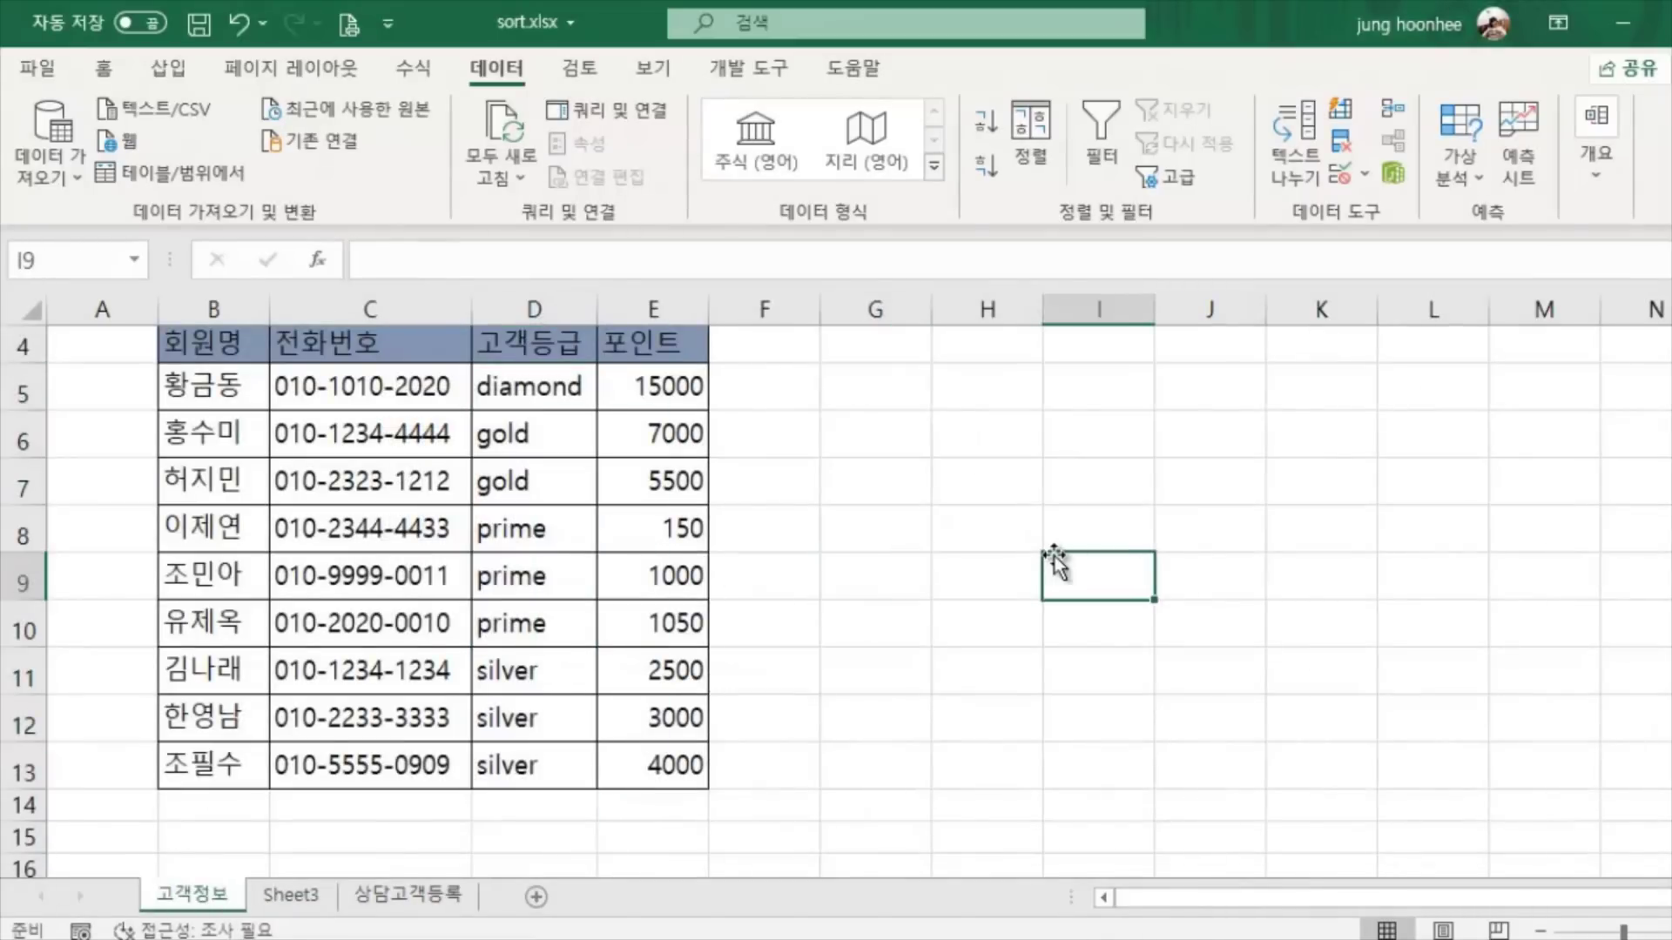
pyautogui.scroll(1, 561, 484)
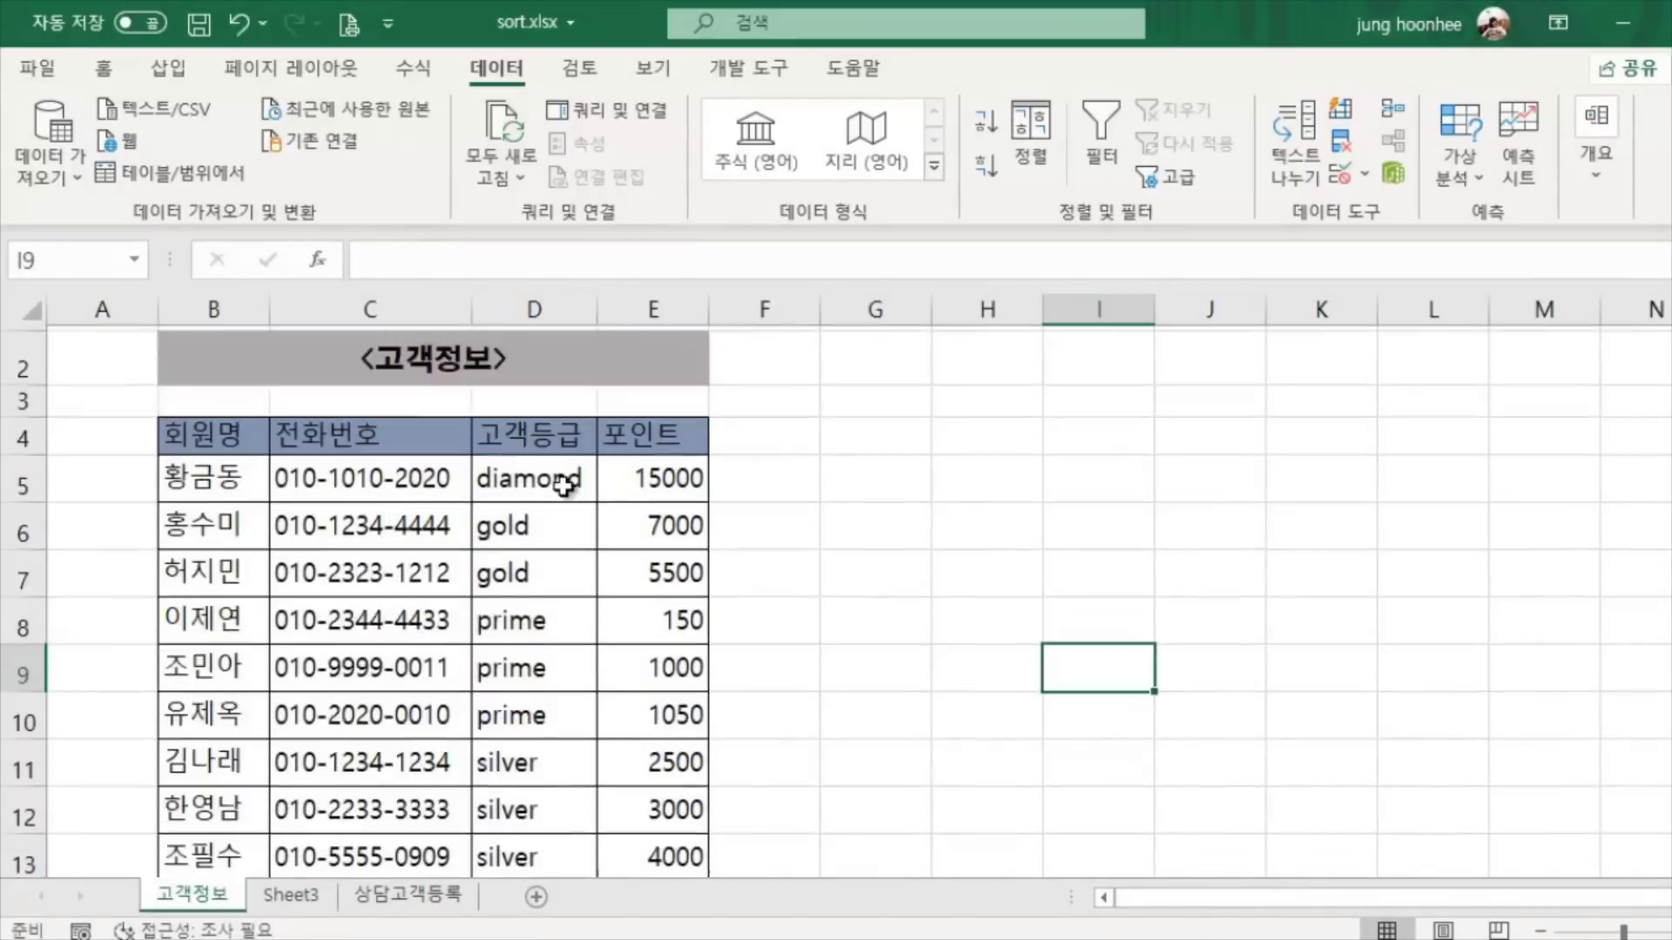
pyautogui.click(961, 538)
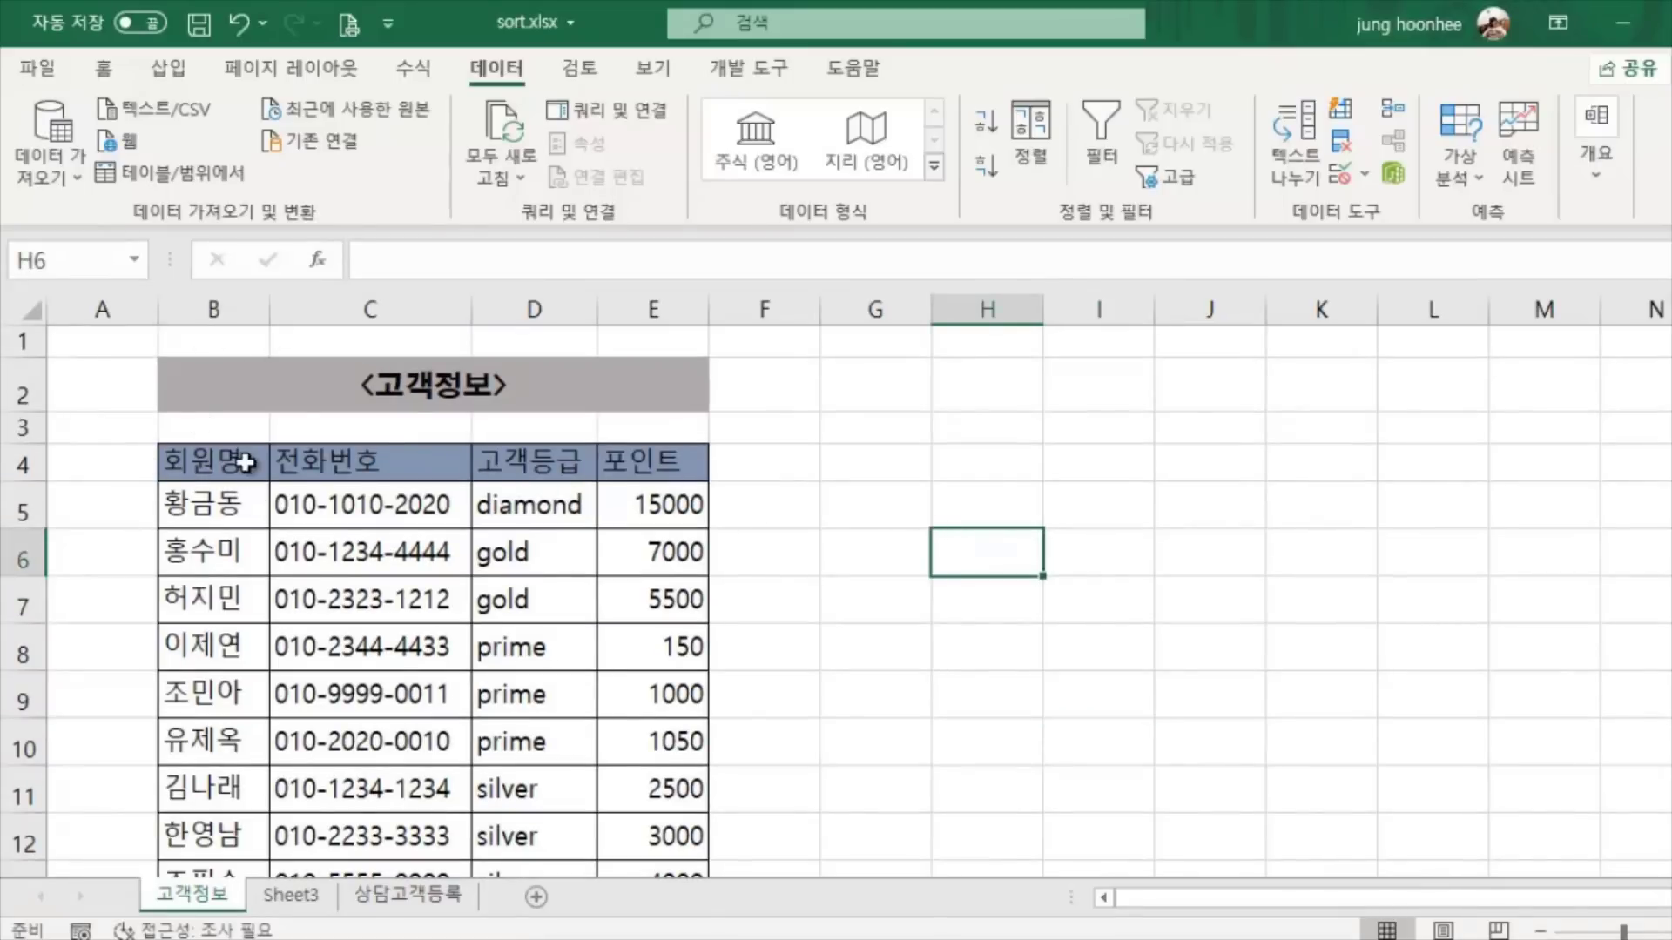
# Sort the customer table by 고객등급 on cell values, using the custom list PRIME, SILVER, GOLD, DIAMOND as the order
pyautogui.click(182, 467)
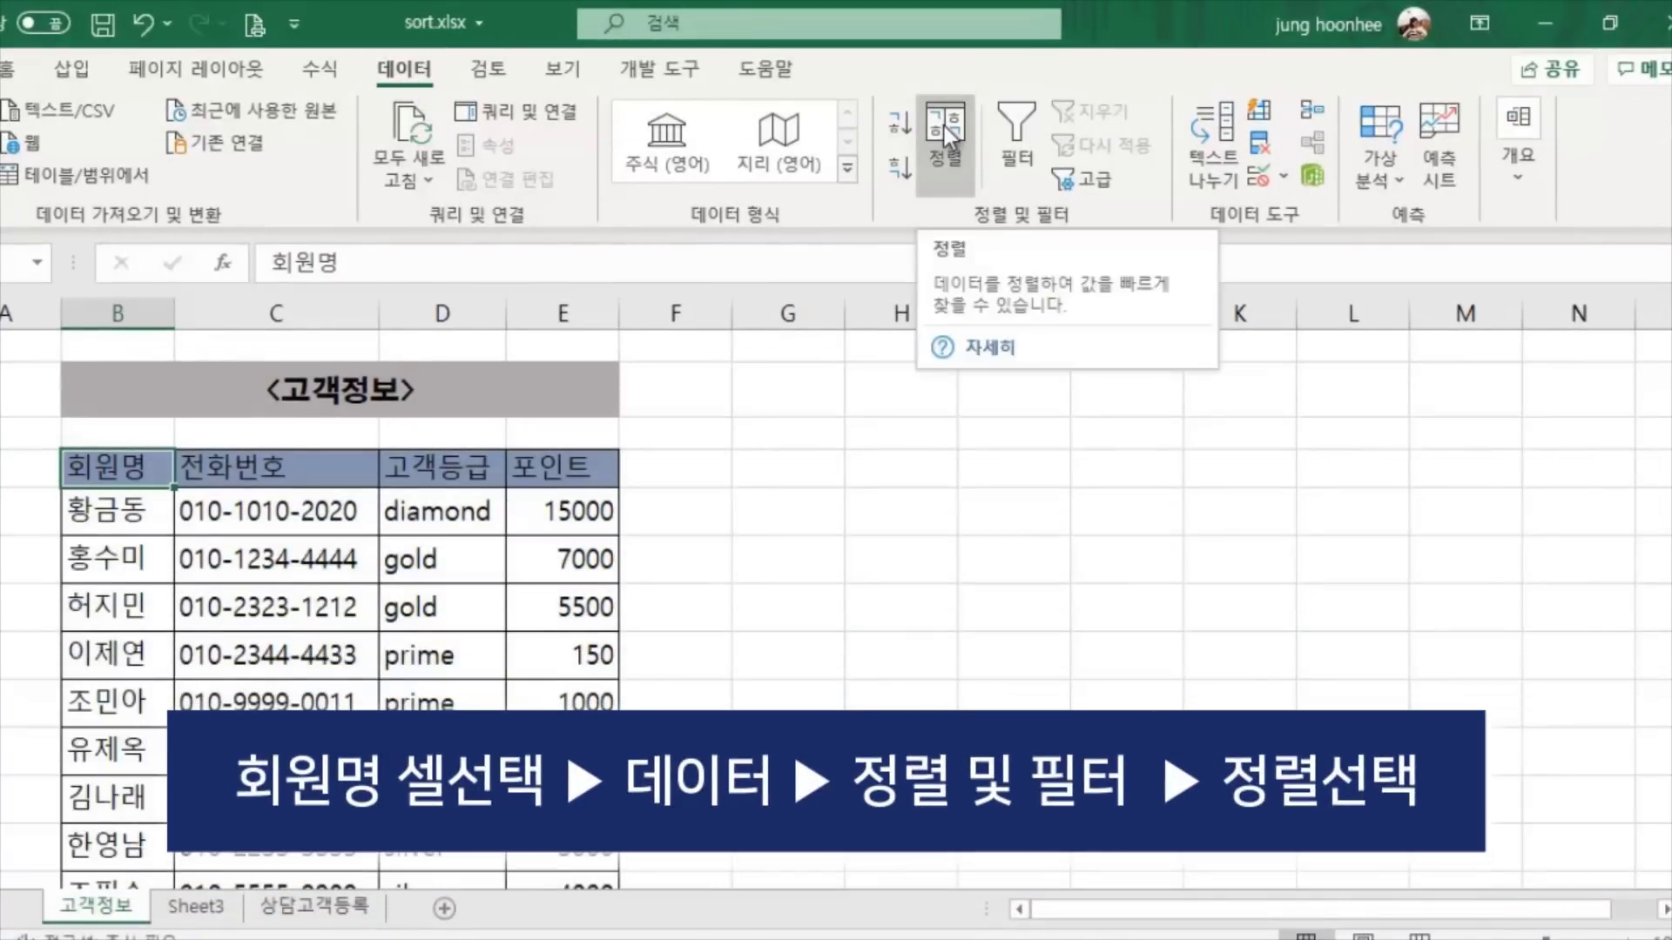
pyautogui.click(944, 125)
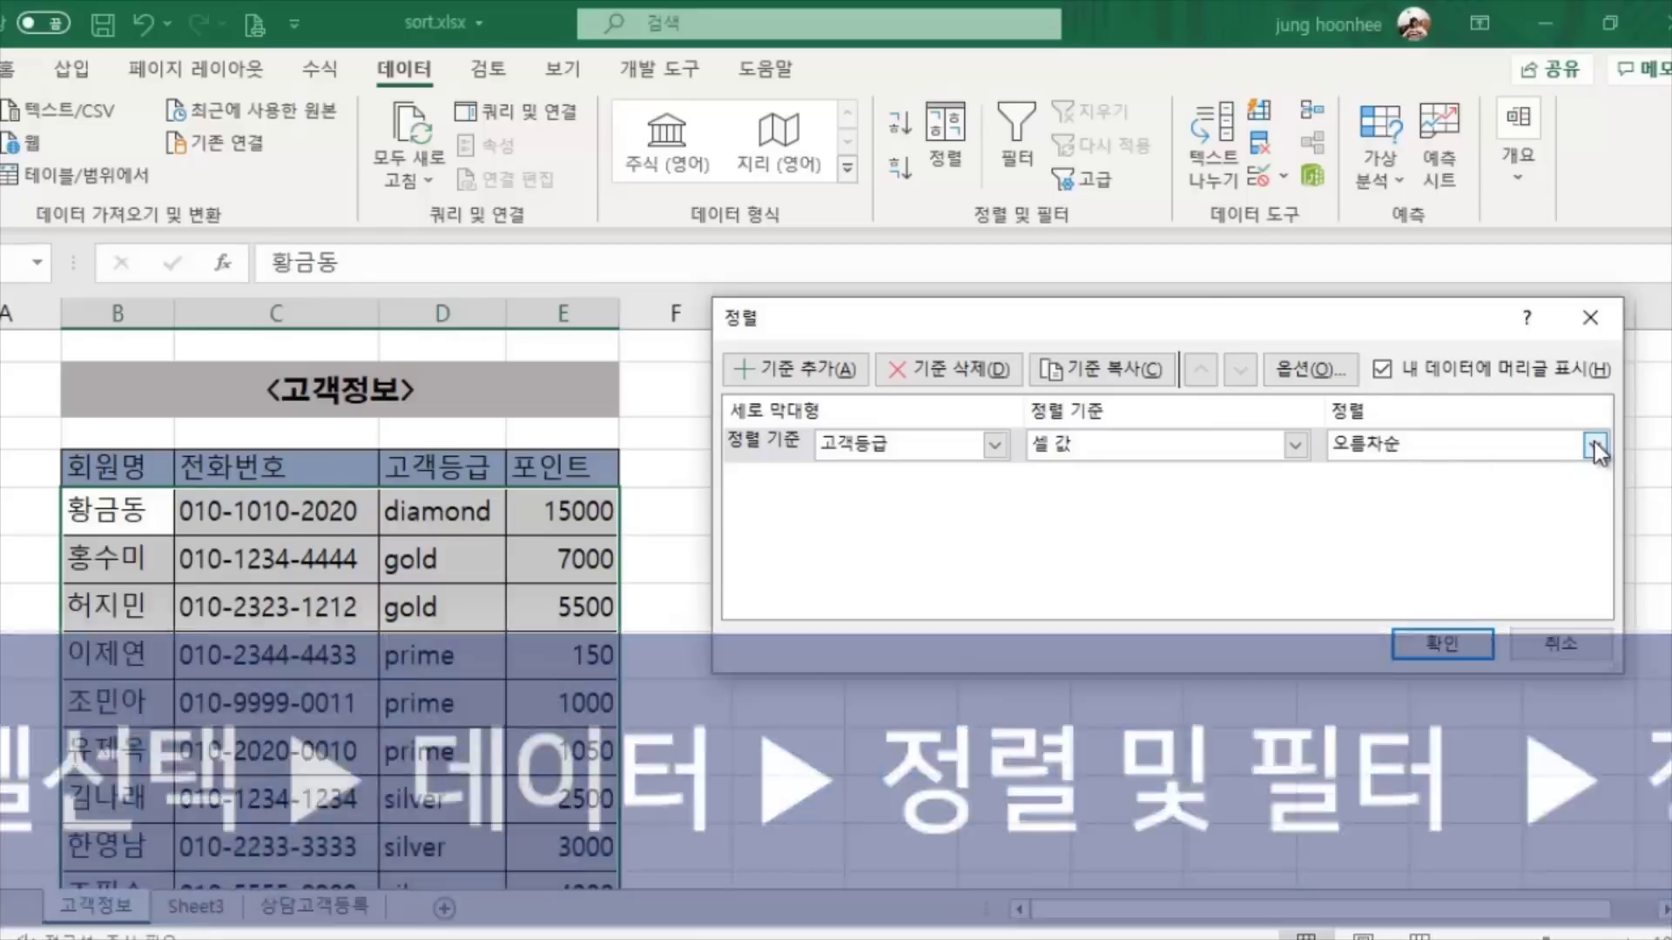
pyautogui.click(1593, 445)
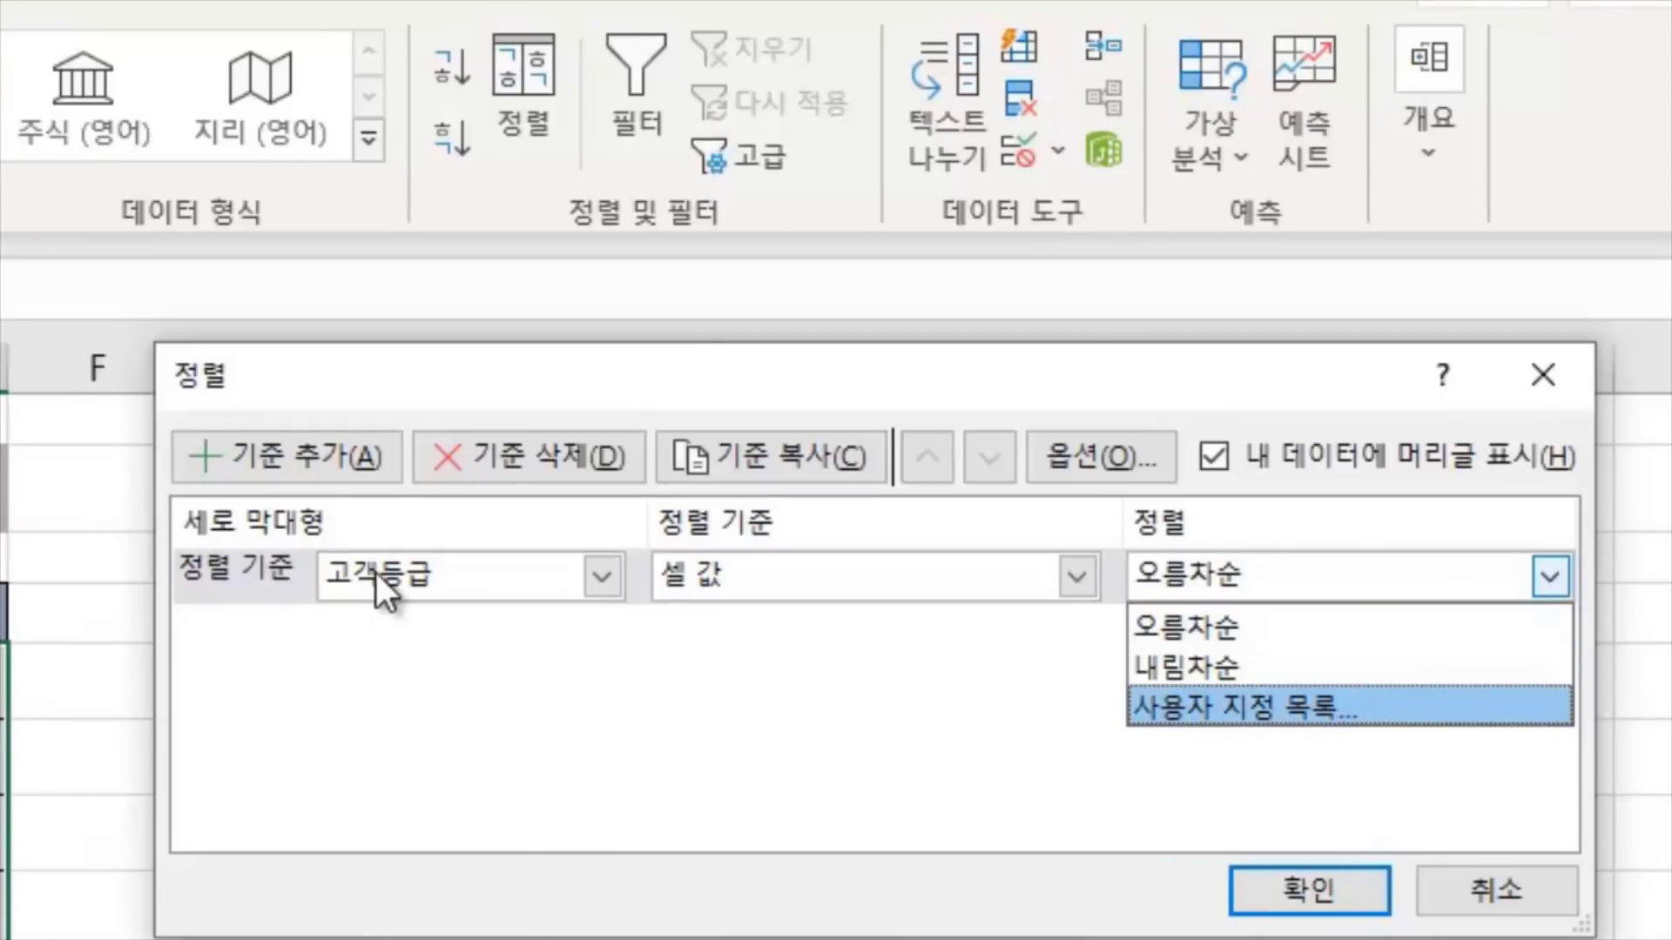
pyautogui.click(1200, 705)
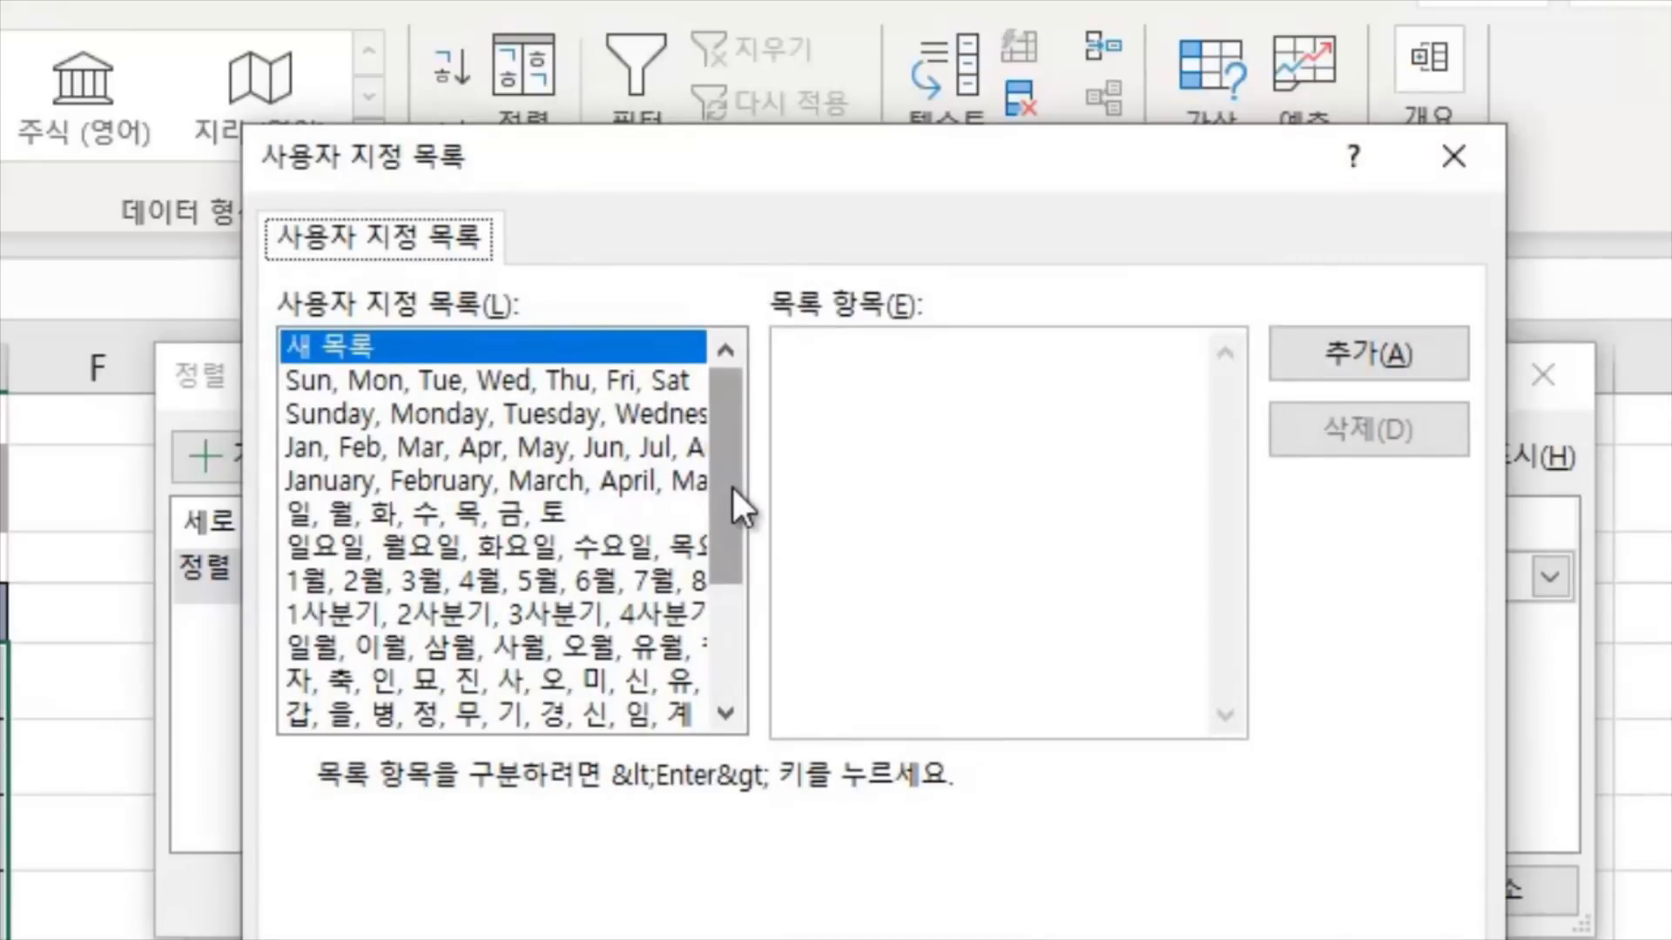
pyautogui.moveTo(733, 488); pyautogui.dragTo(733, 655)
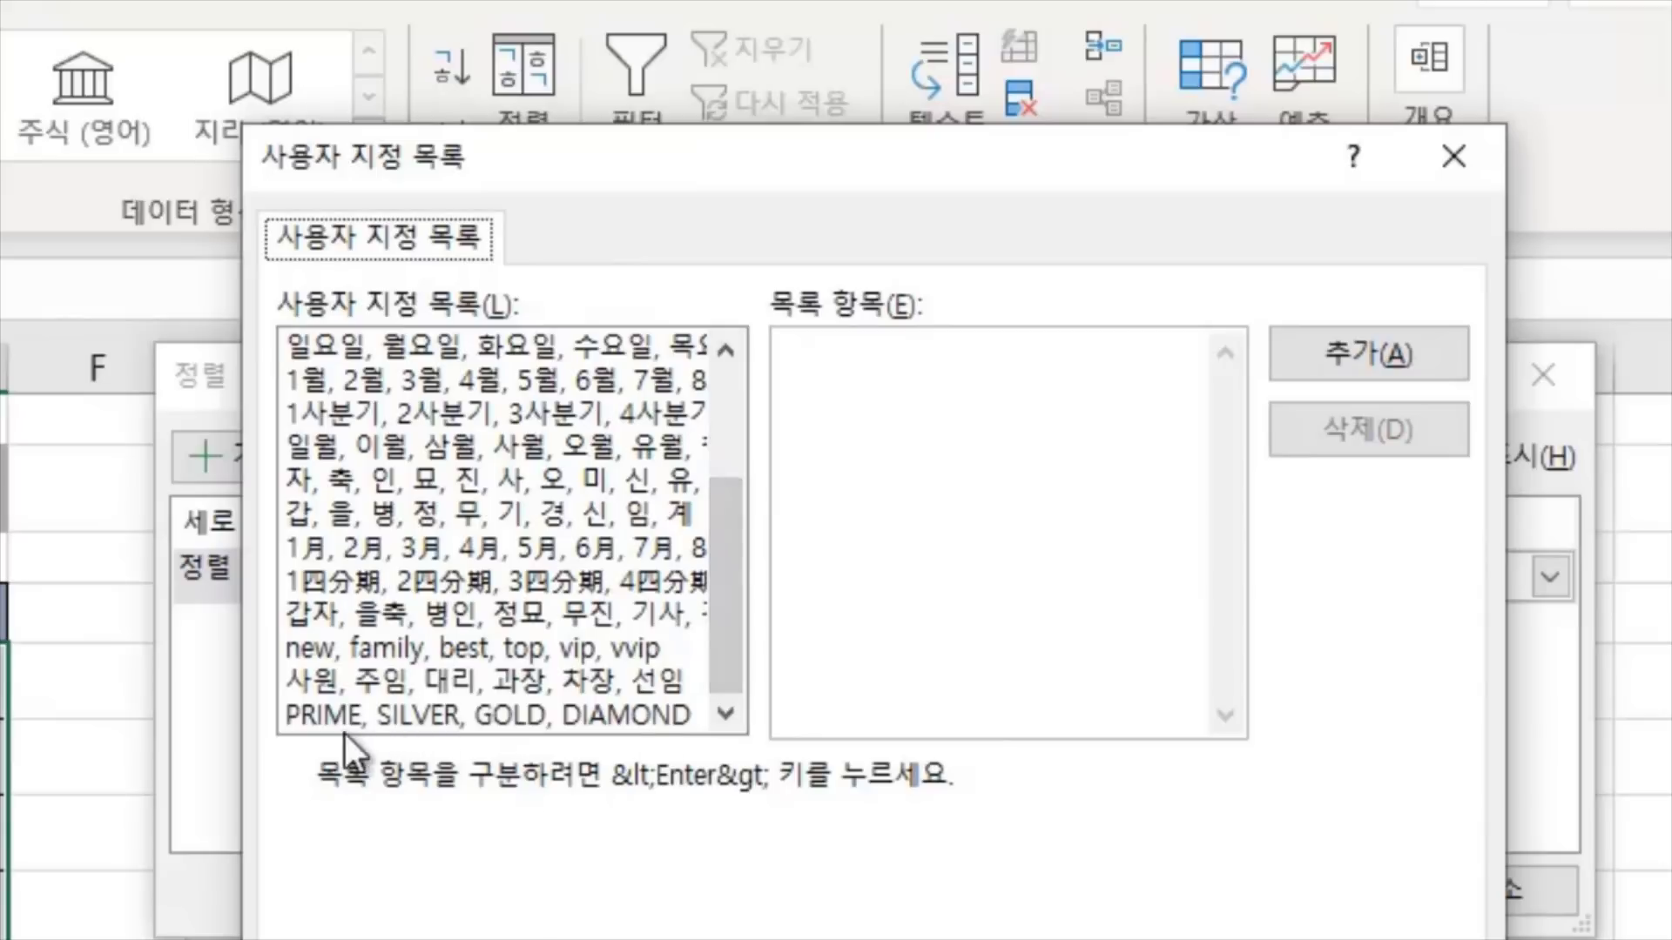
pyautogui.click(503, 719)
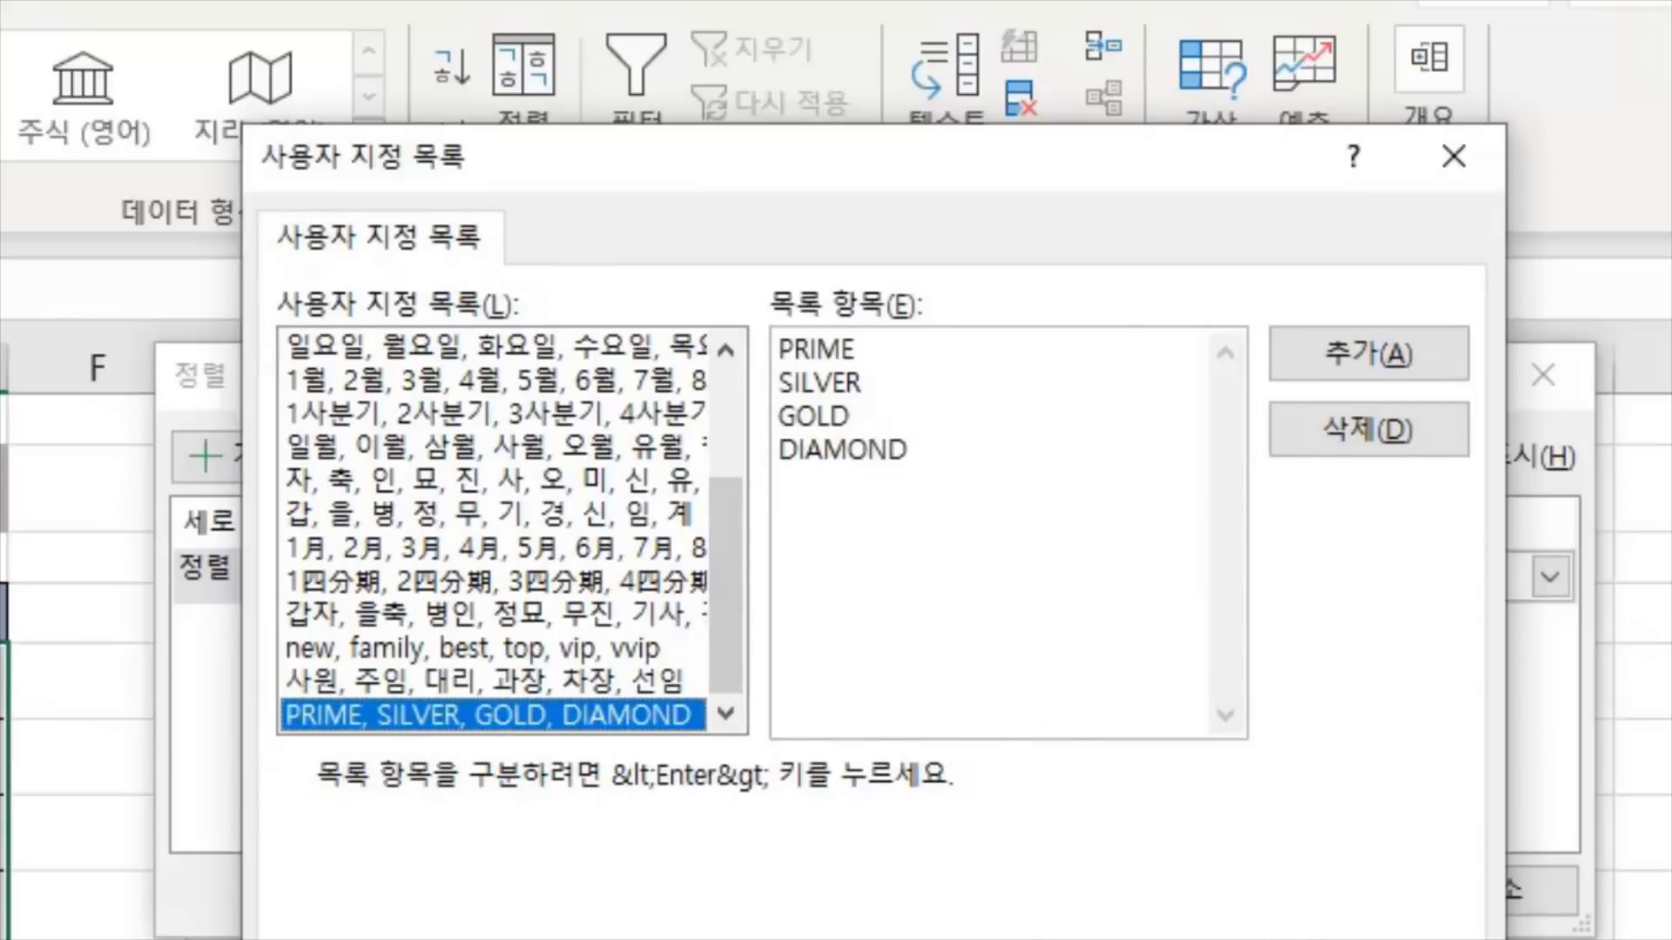
pyautogui.press('Return')
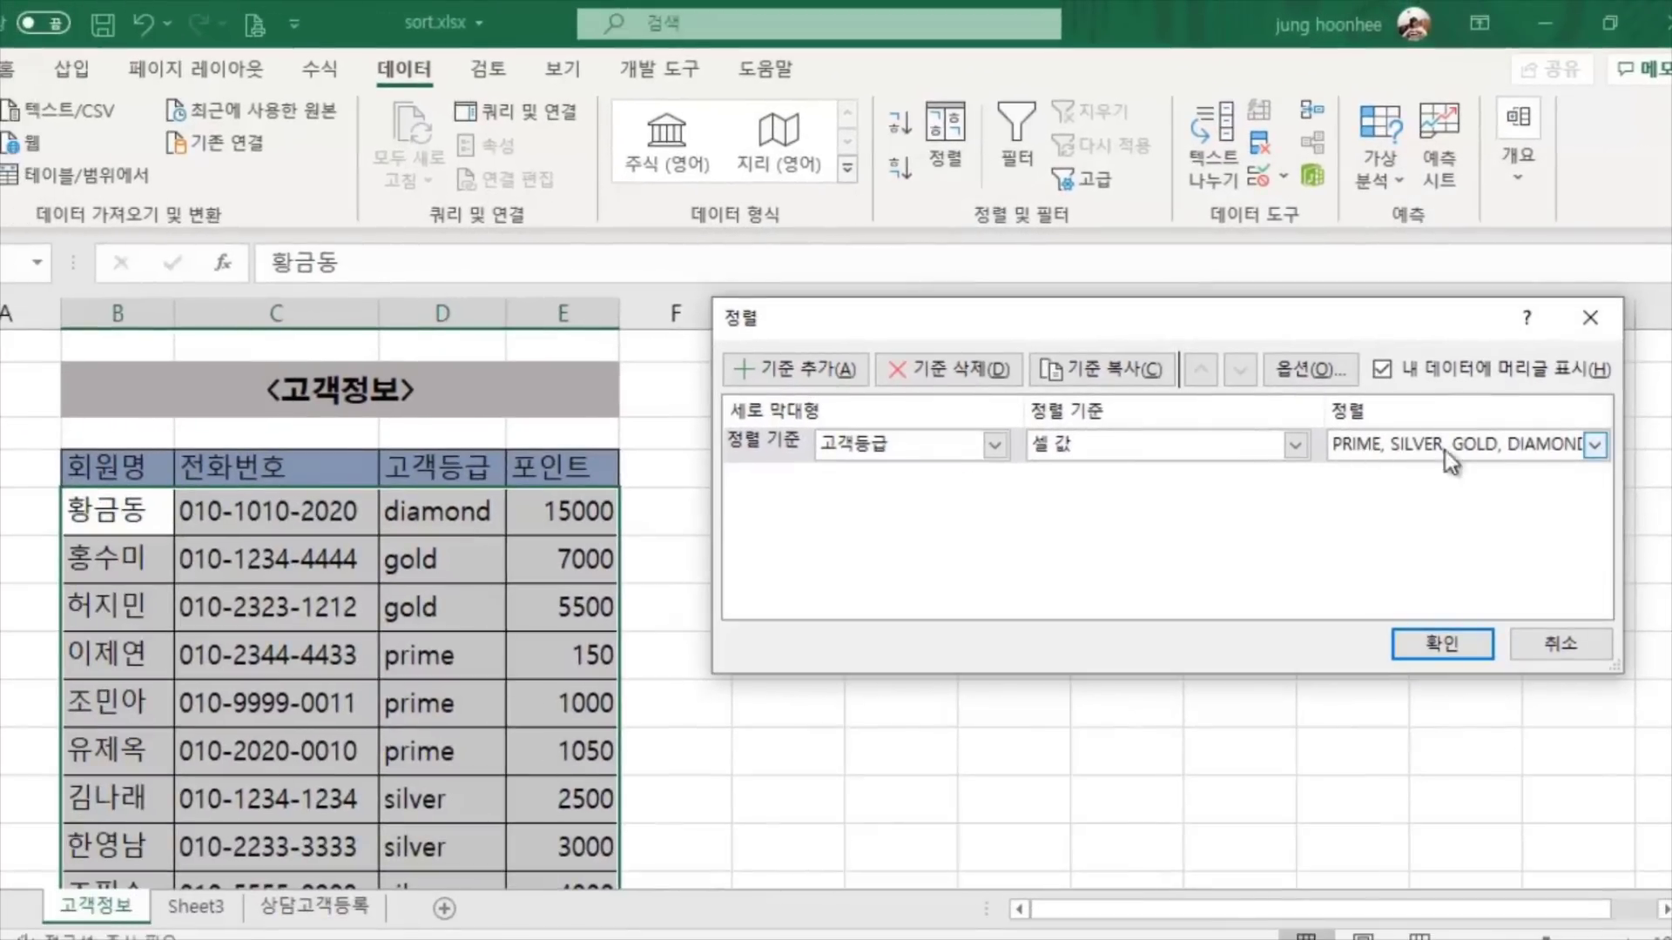
pyautogui.click(1459, 641)
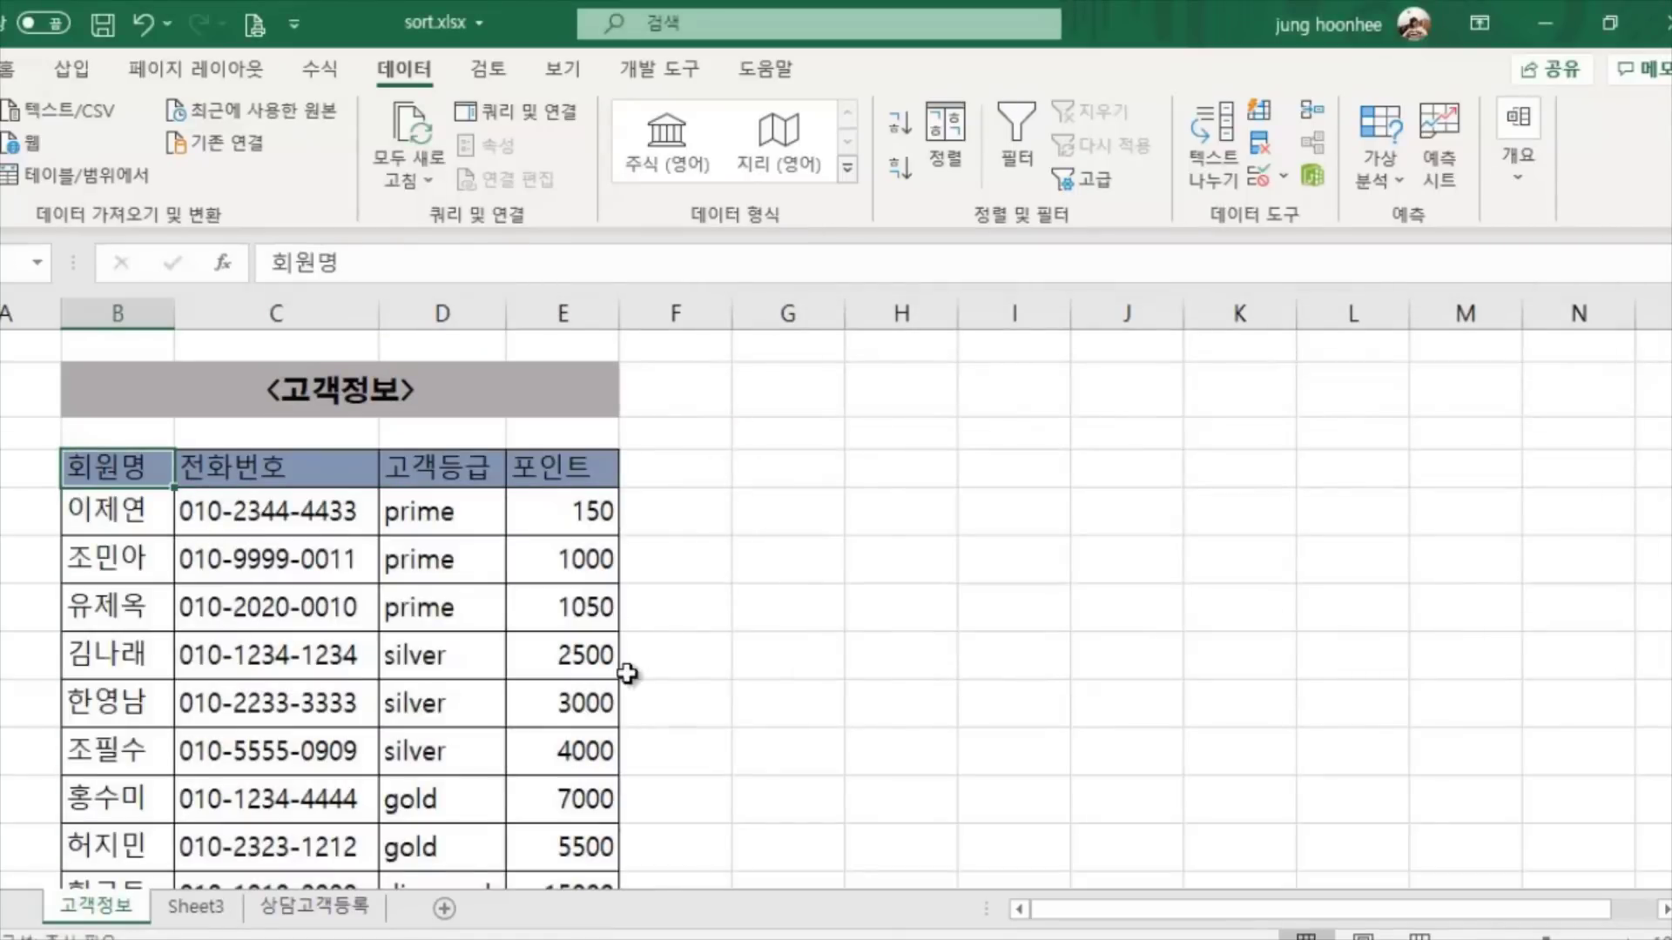
# Add 회원명 in ascending order (오름차순) as a second sort level below 고객등급 and apply the sort
pyautogui.scroll(-1, 732, 706)
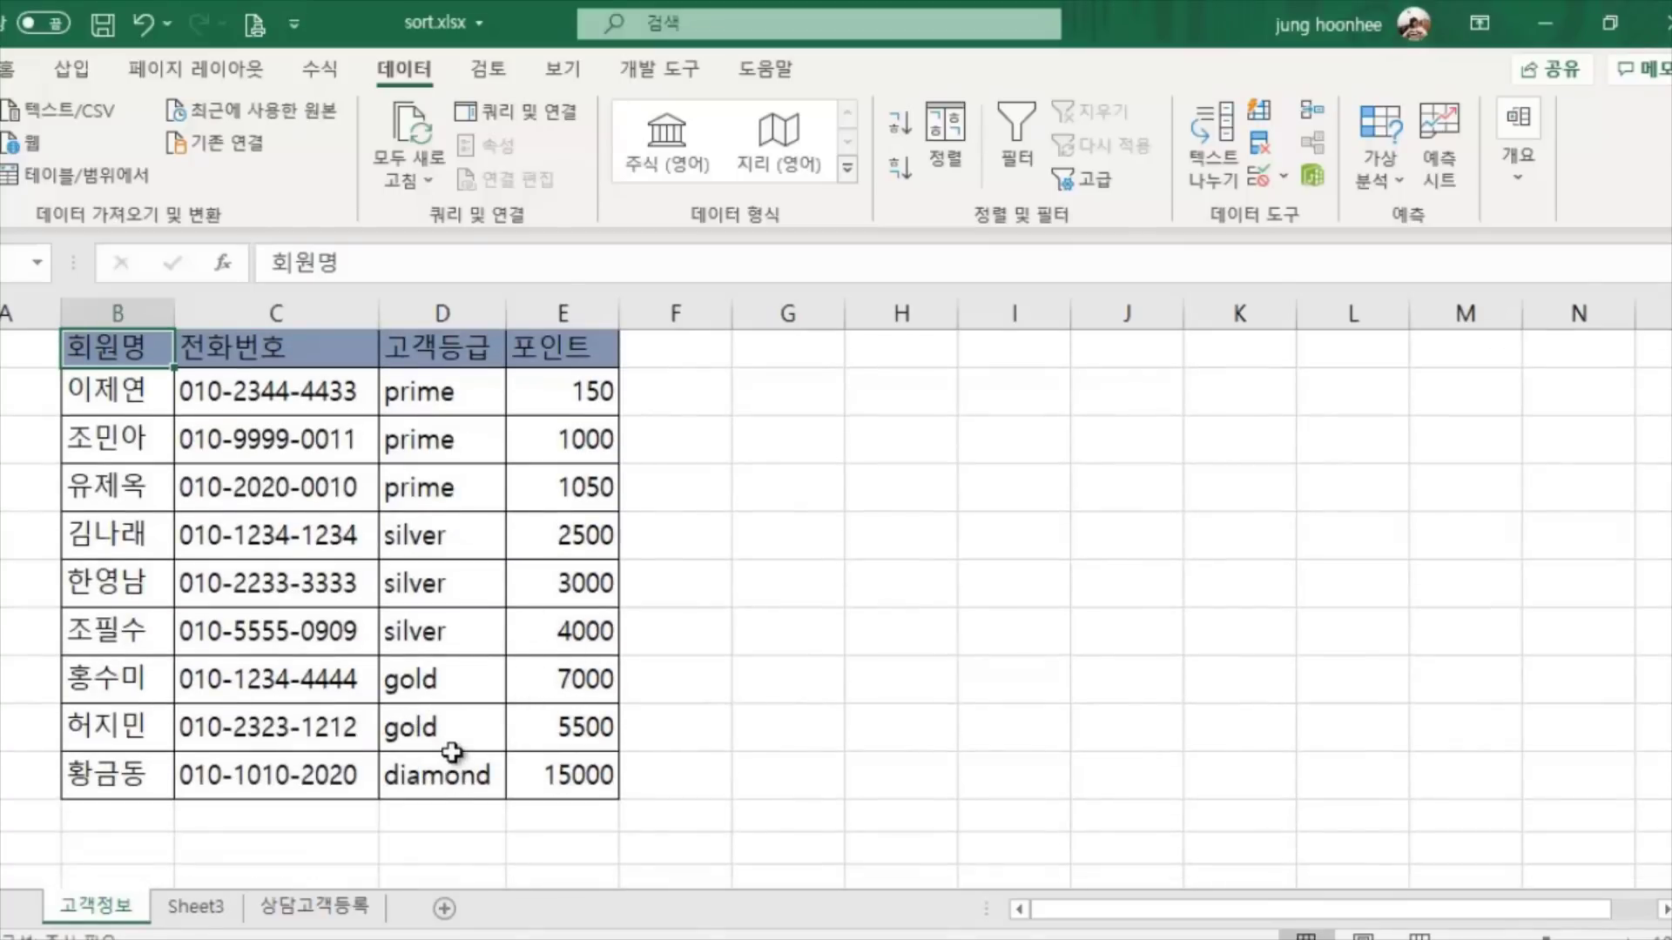
pyautogui.scroll(1, 495, 735)
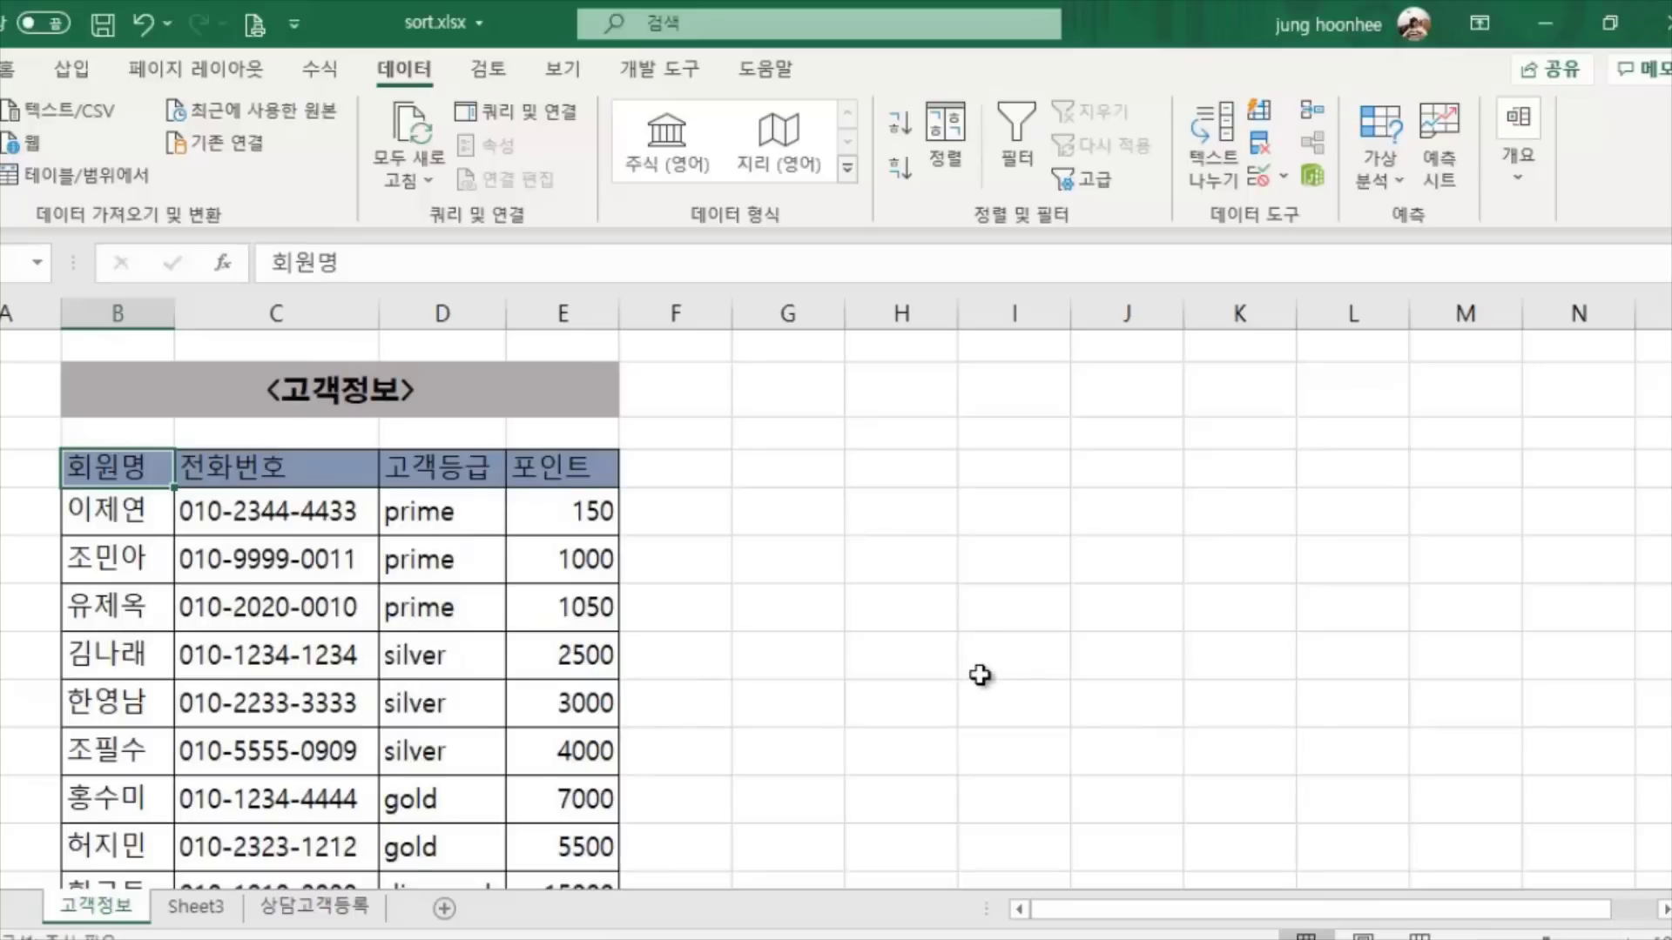
pyautogui.click(940, 143)
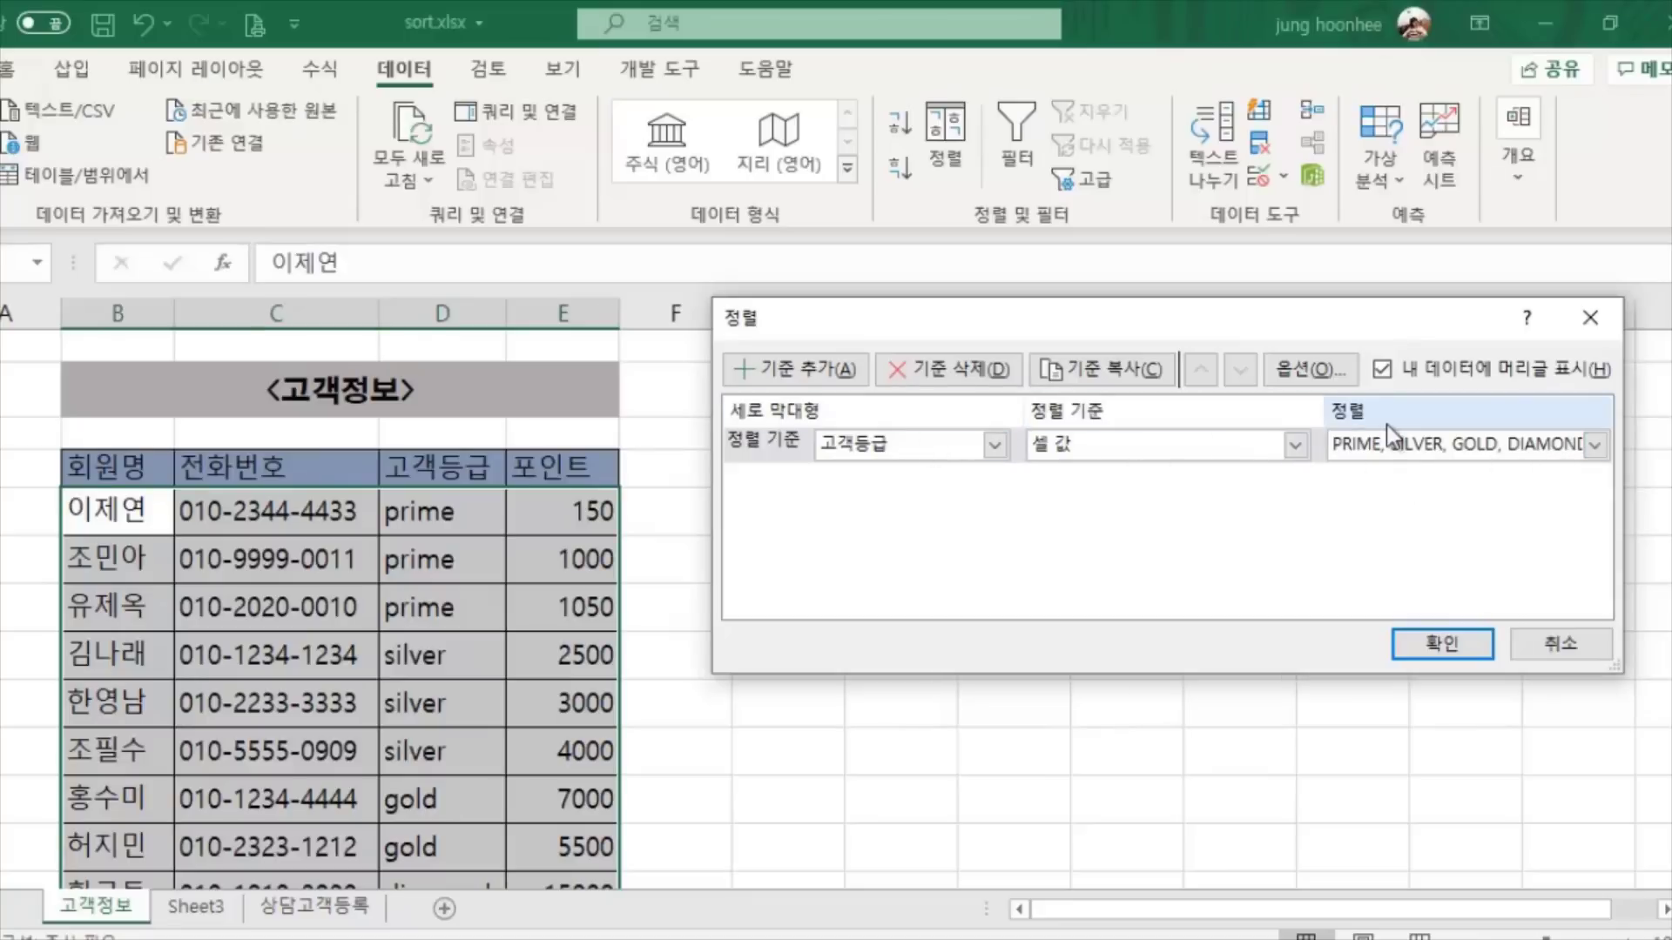
pyautogui.click(803, 373)
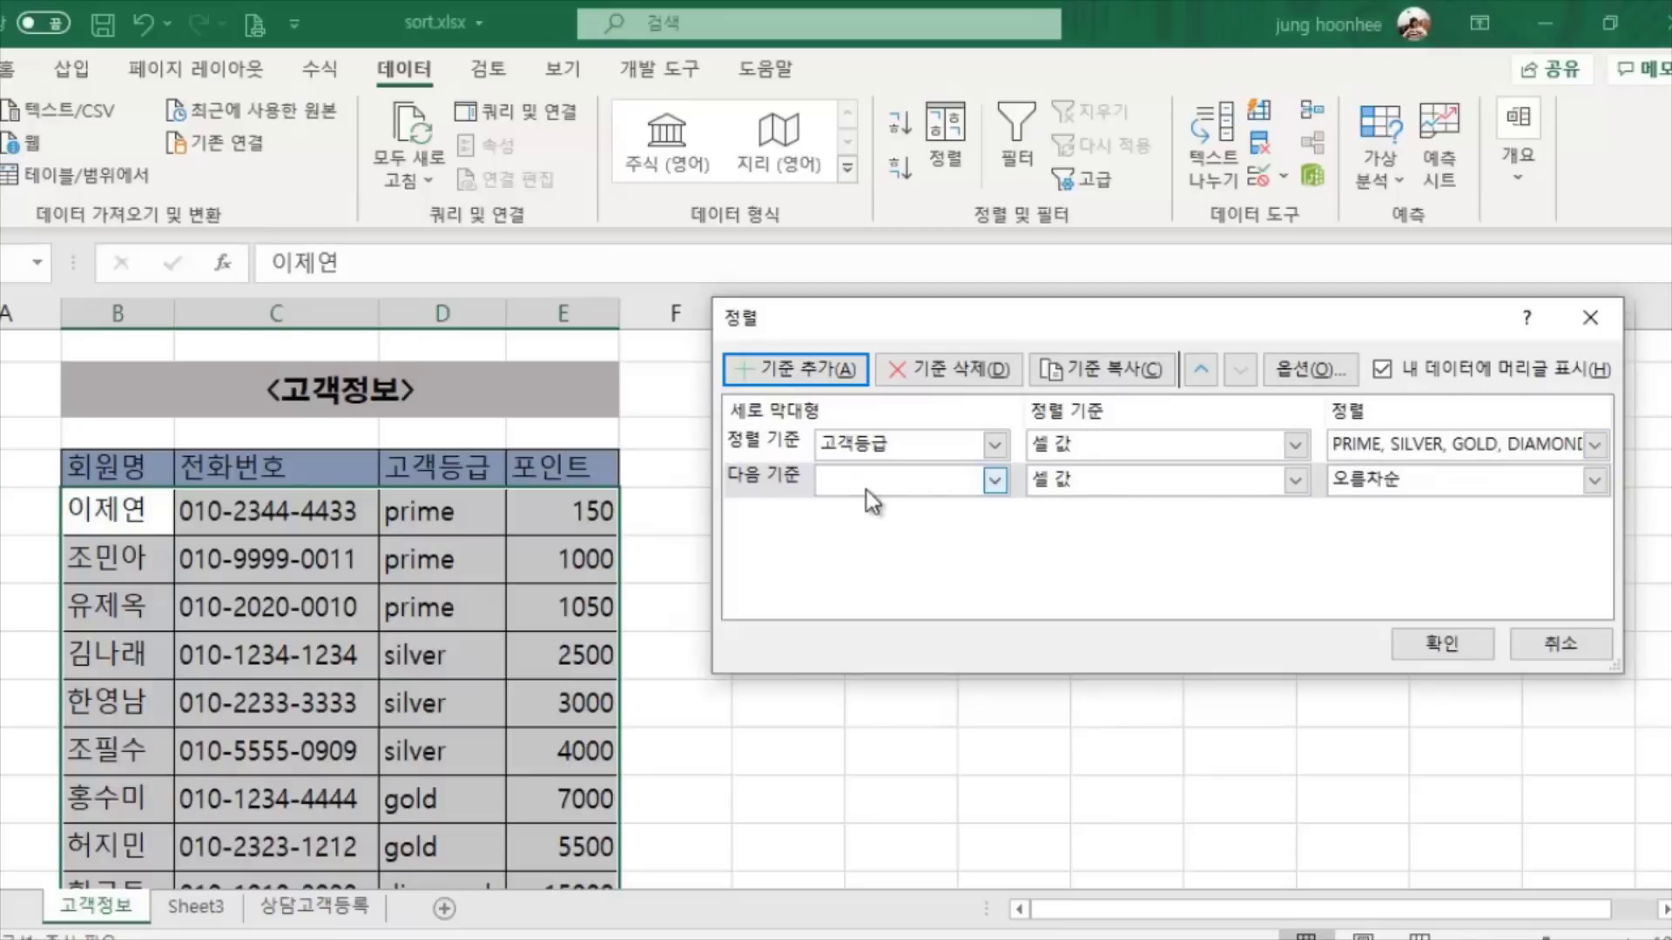
pyautogui.click(995, 479)
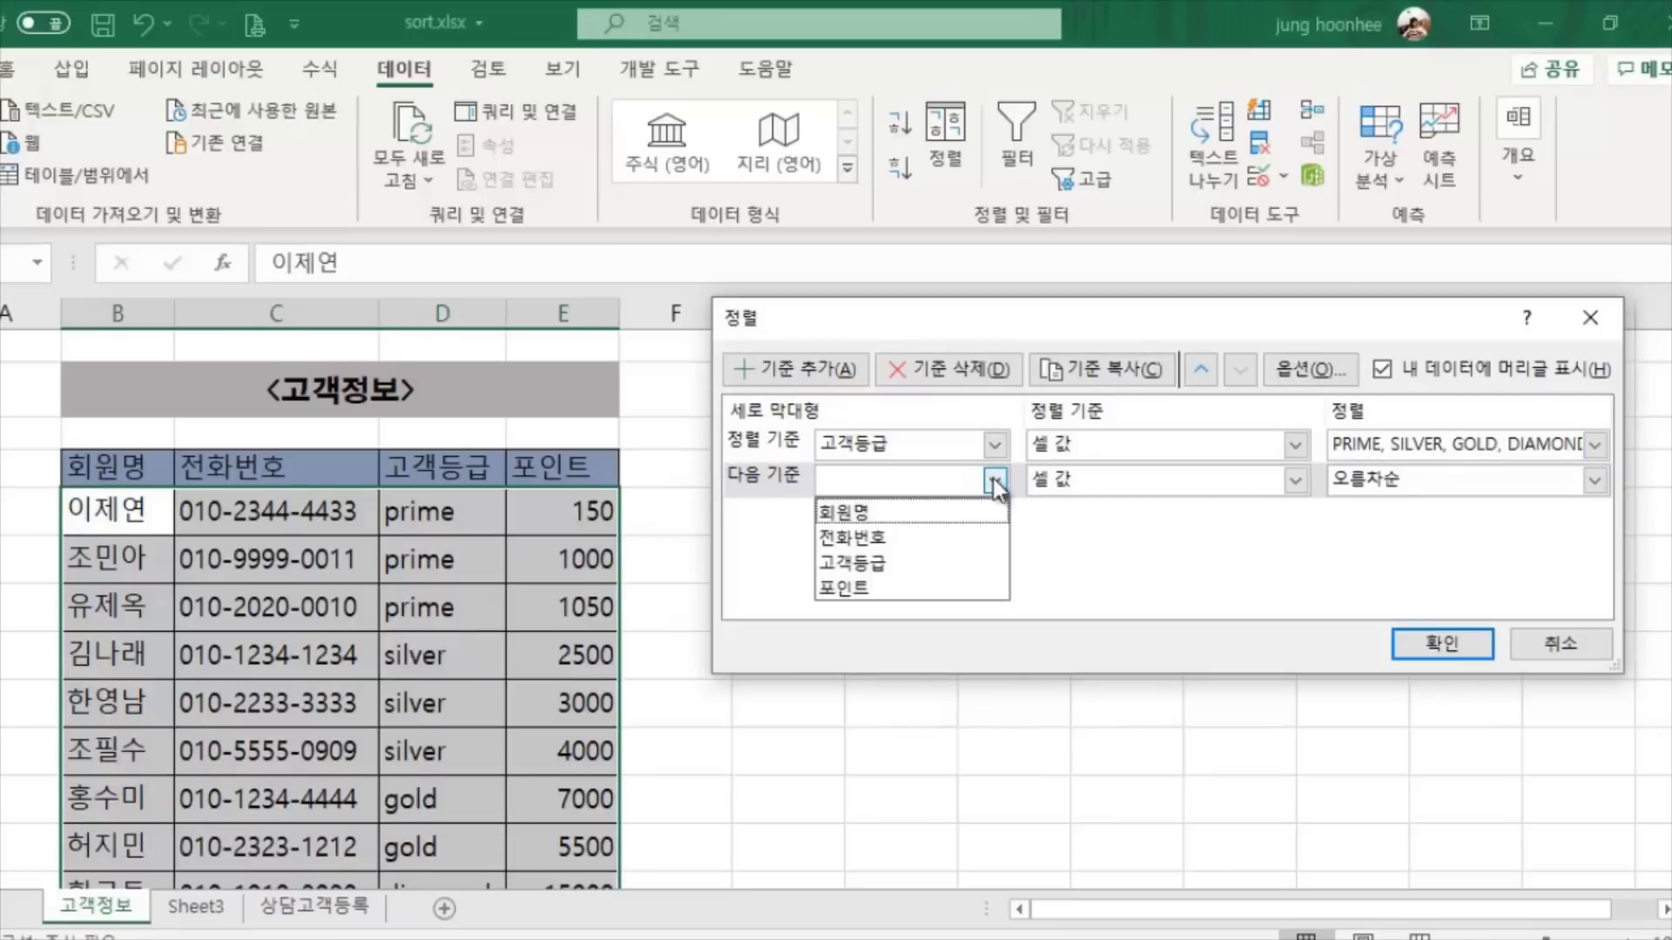
pyautogui.click(838, 513)
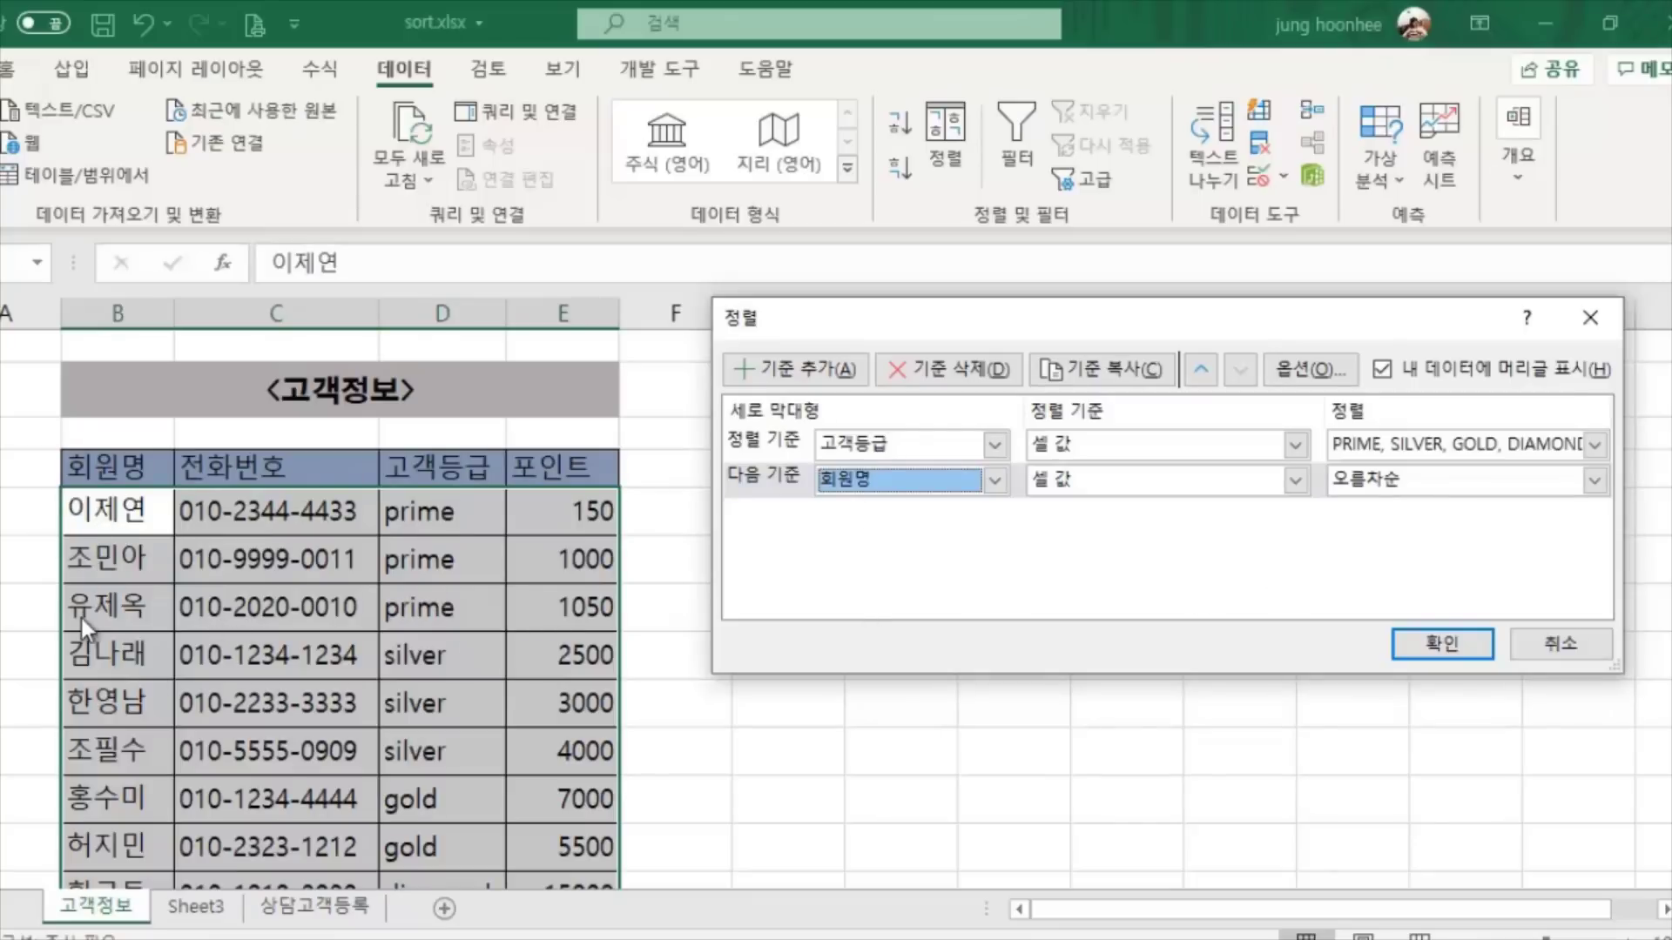
pyautogui.click(1455, 644)
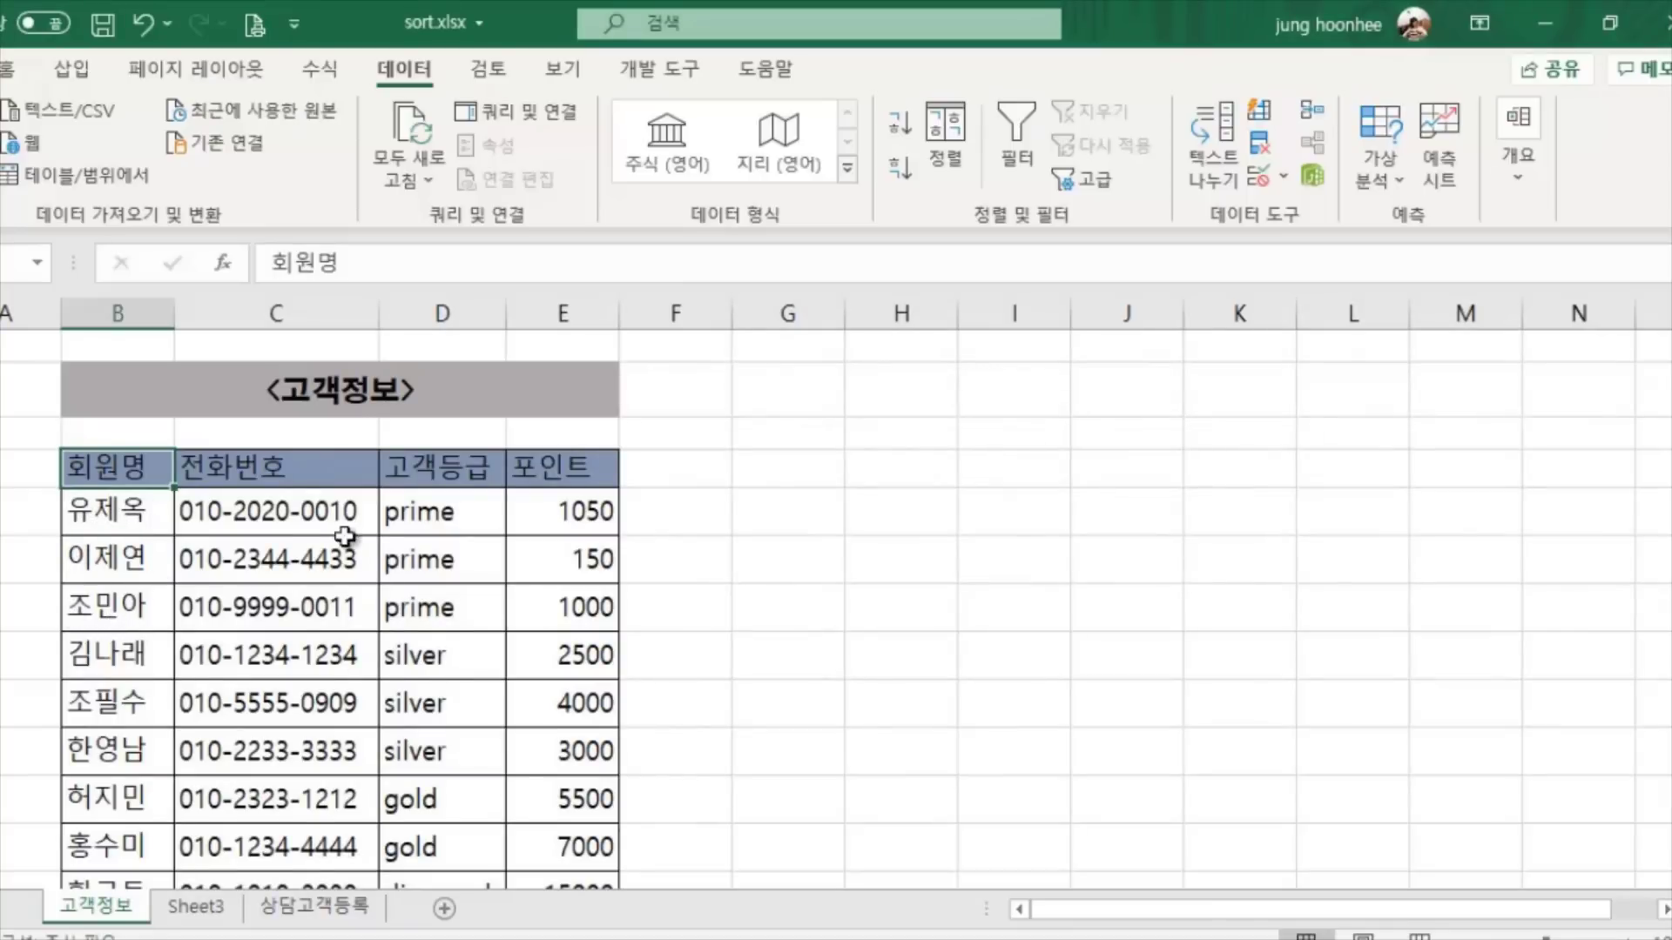
# Examine the order of the member names within the prime and silver grades of the sorted table
pyautogui.click(102, 516)
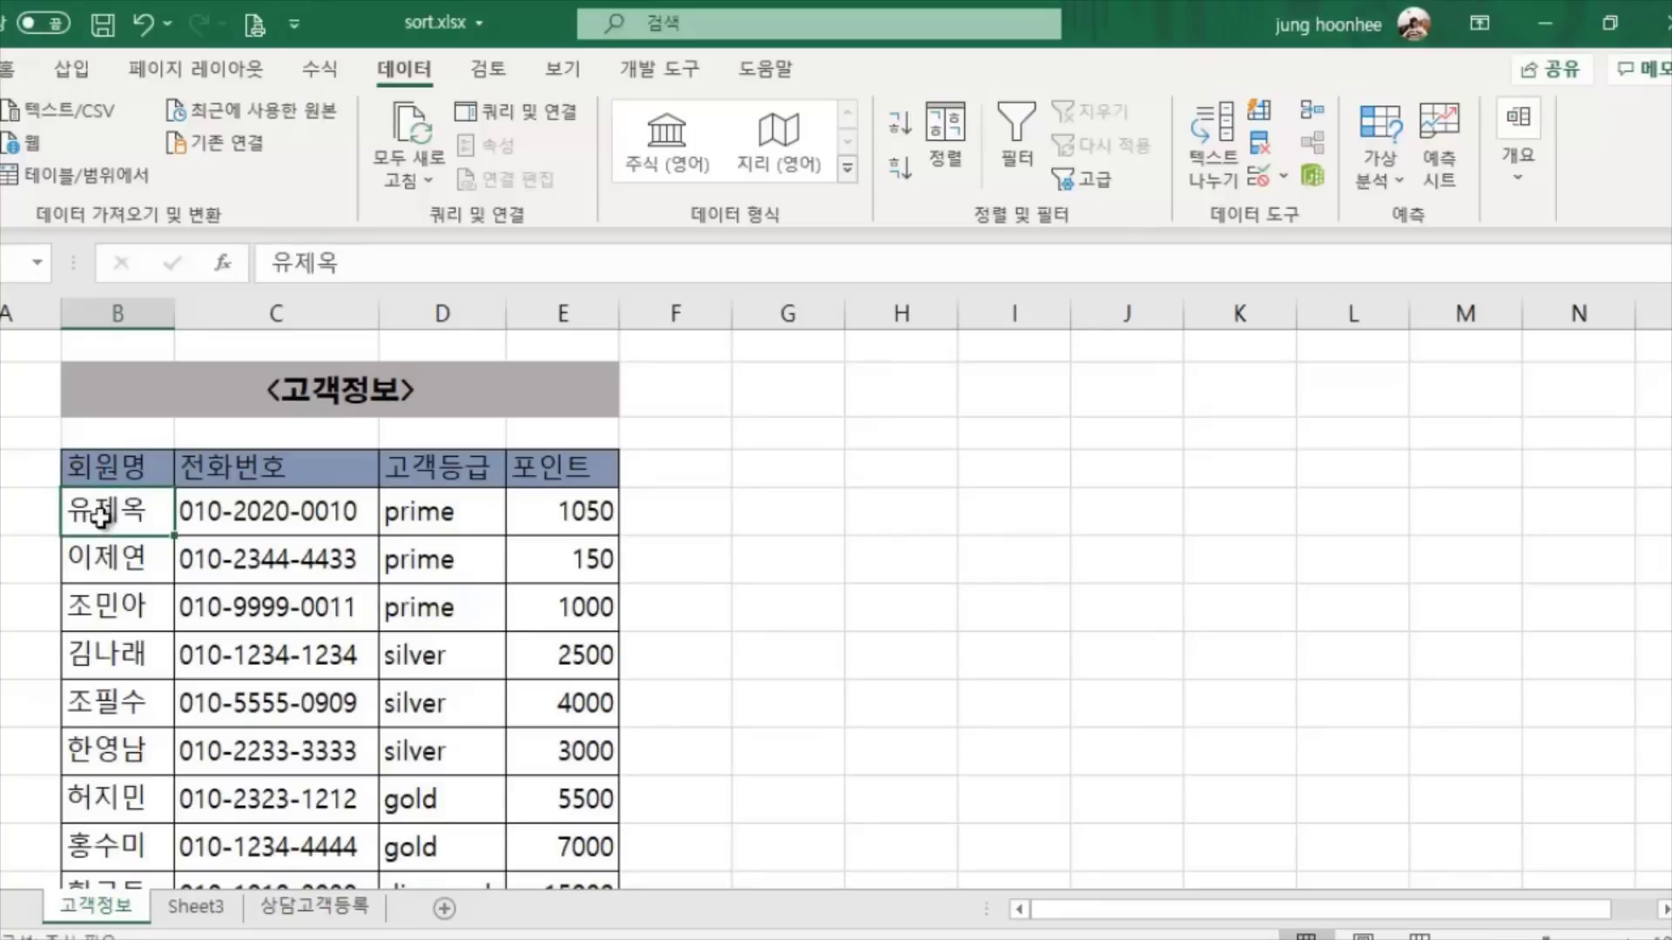
pyautogui.click(113, 553)
pyautogui.click(122, 608)
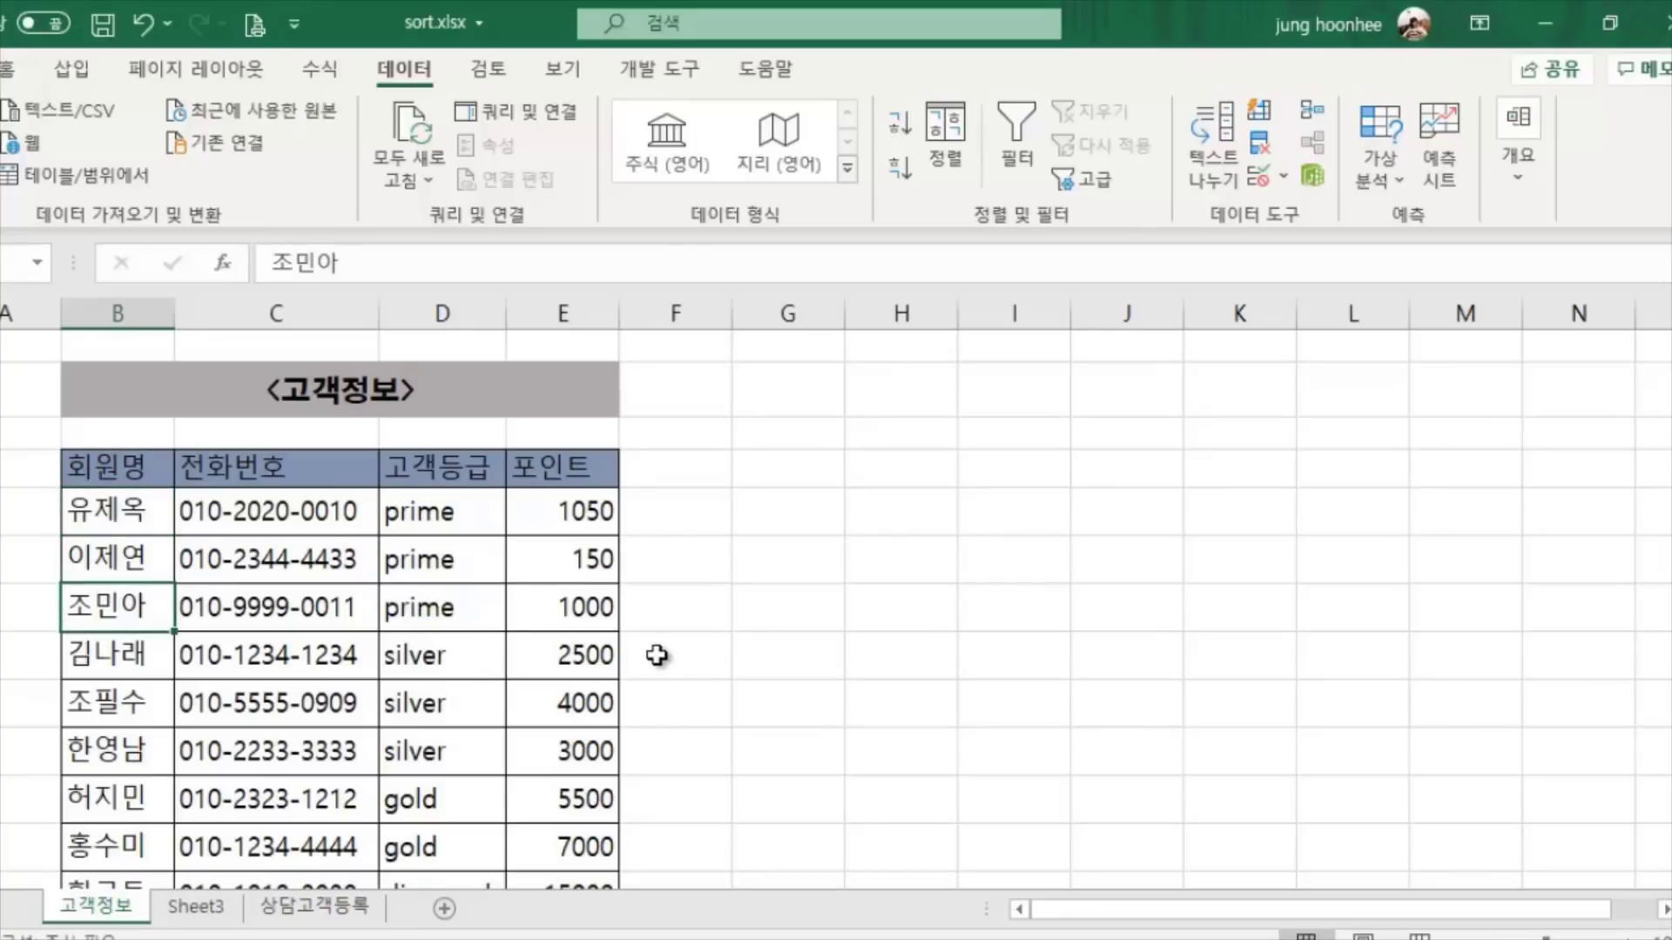
pyautogui.scroll(-1, 664, 655)
pyautogui.moveTo(444, 545); pyautogui.dragTo(441, 635)
pyautogui.click(102, 535)
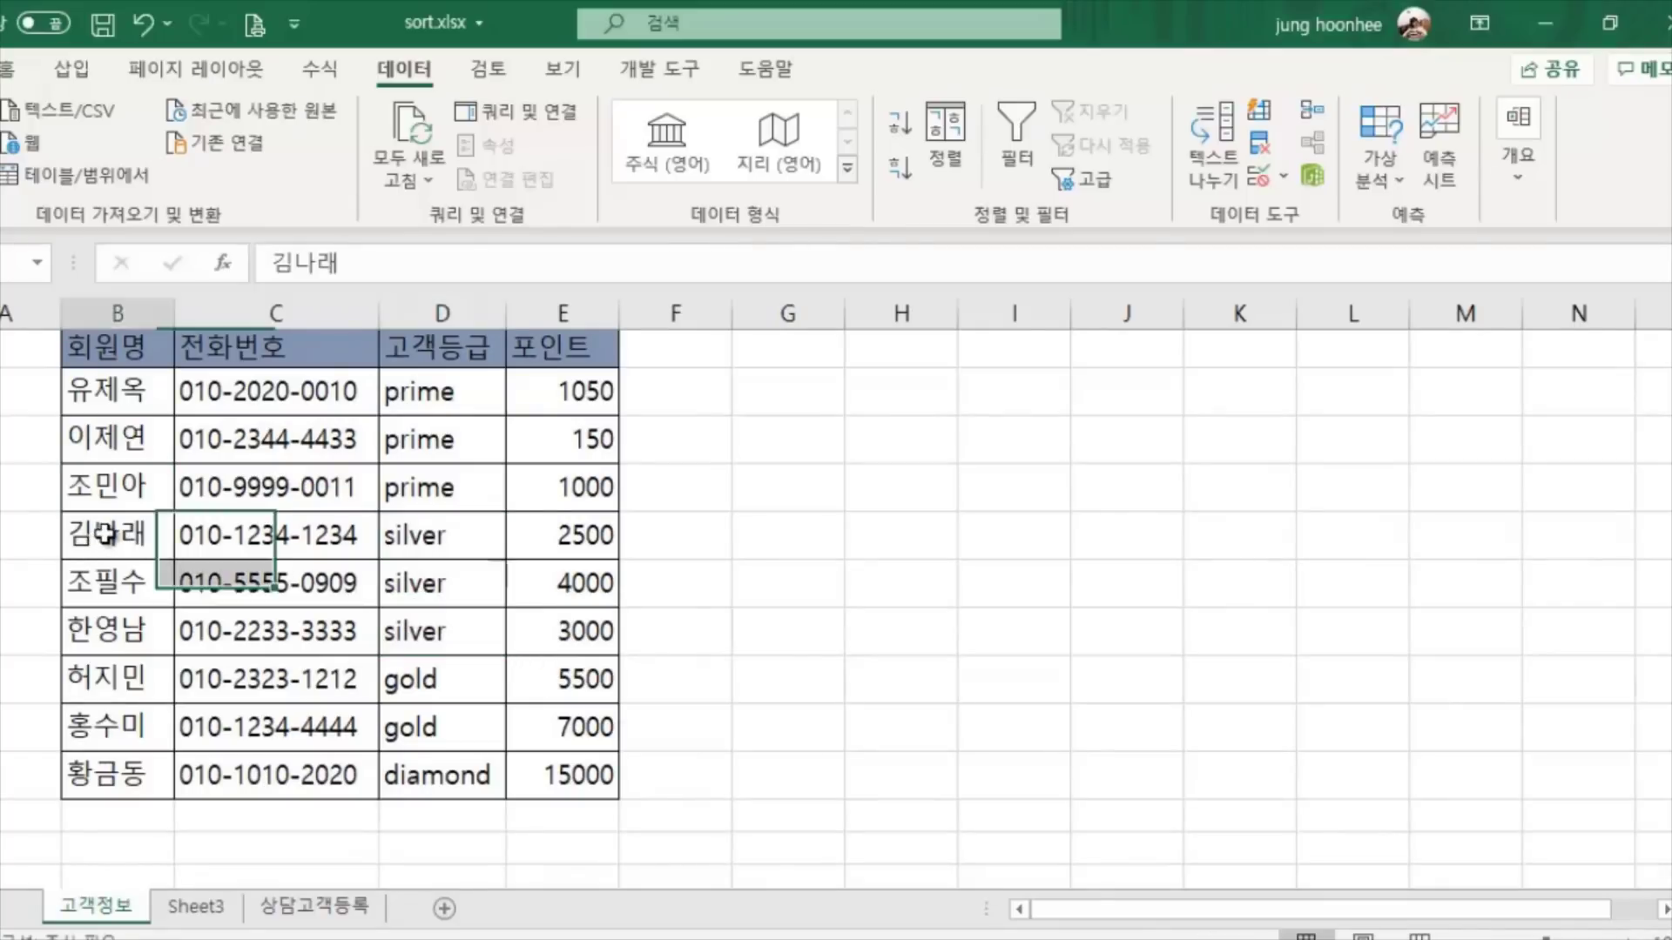
pyautogui.click(92, 585)
pyautogui.click(110, 633)
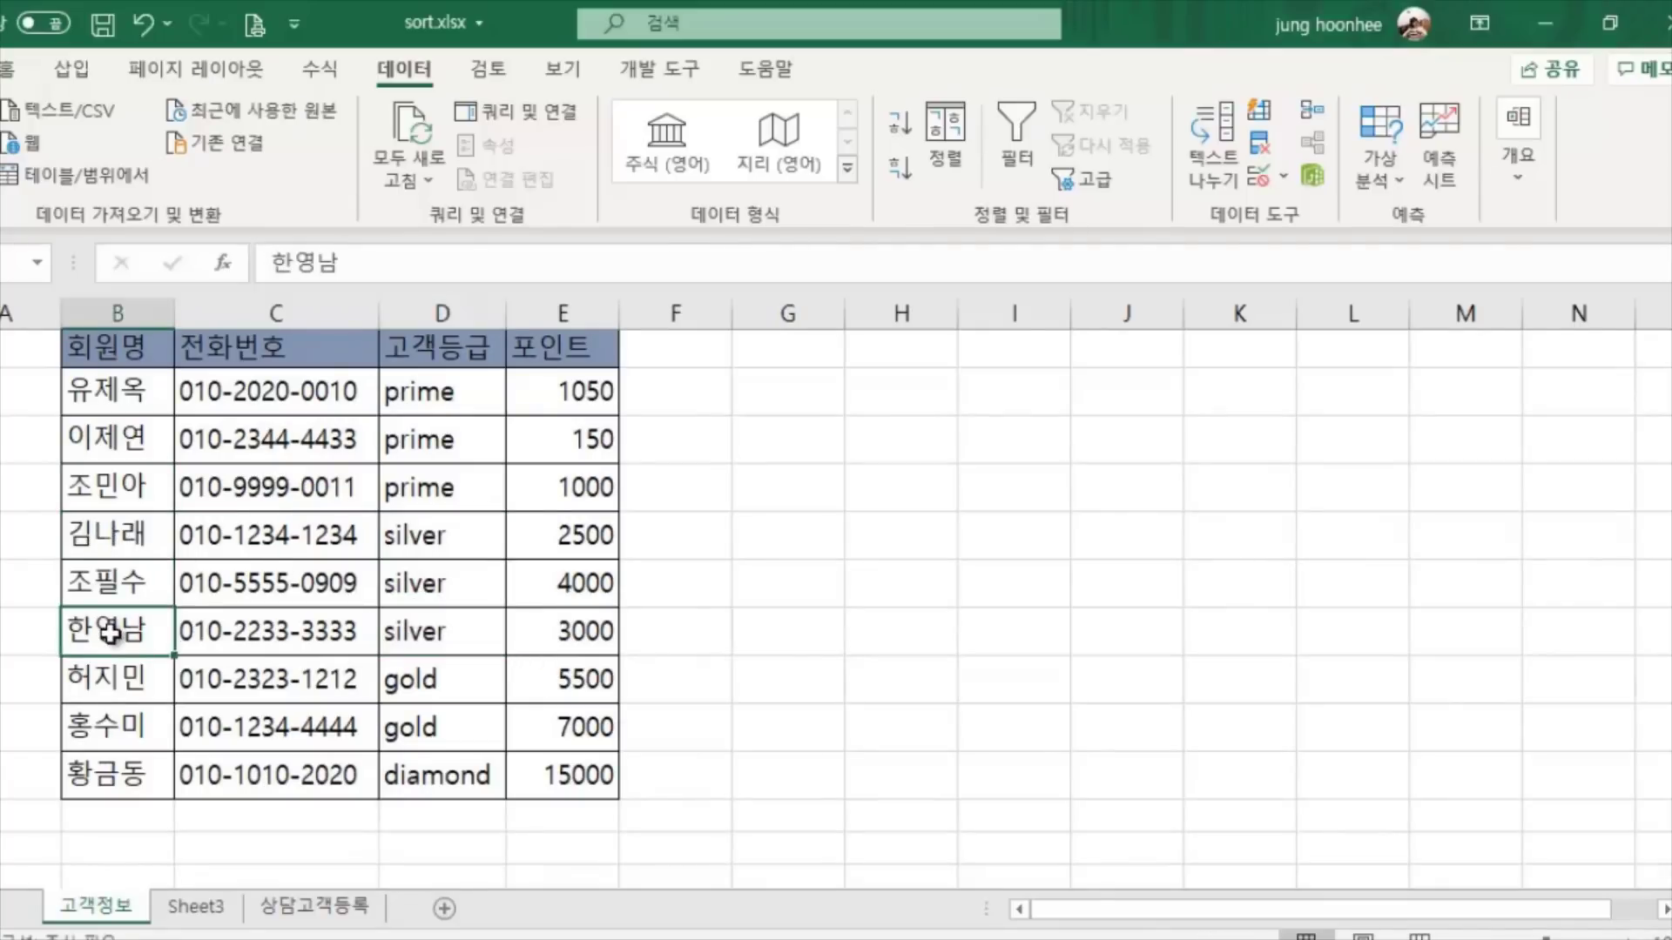
pyautogui.click(903, 690)
pyautogui.scroll(1, 481, 720)
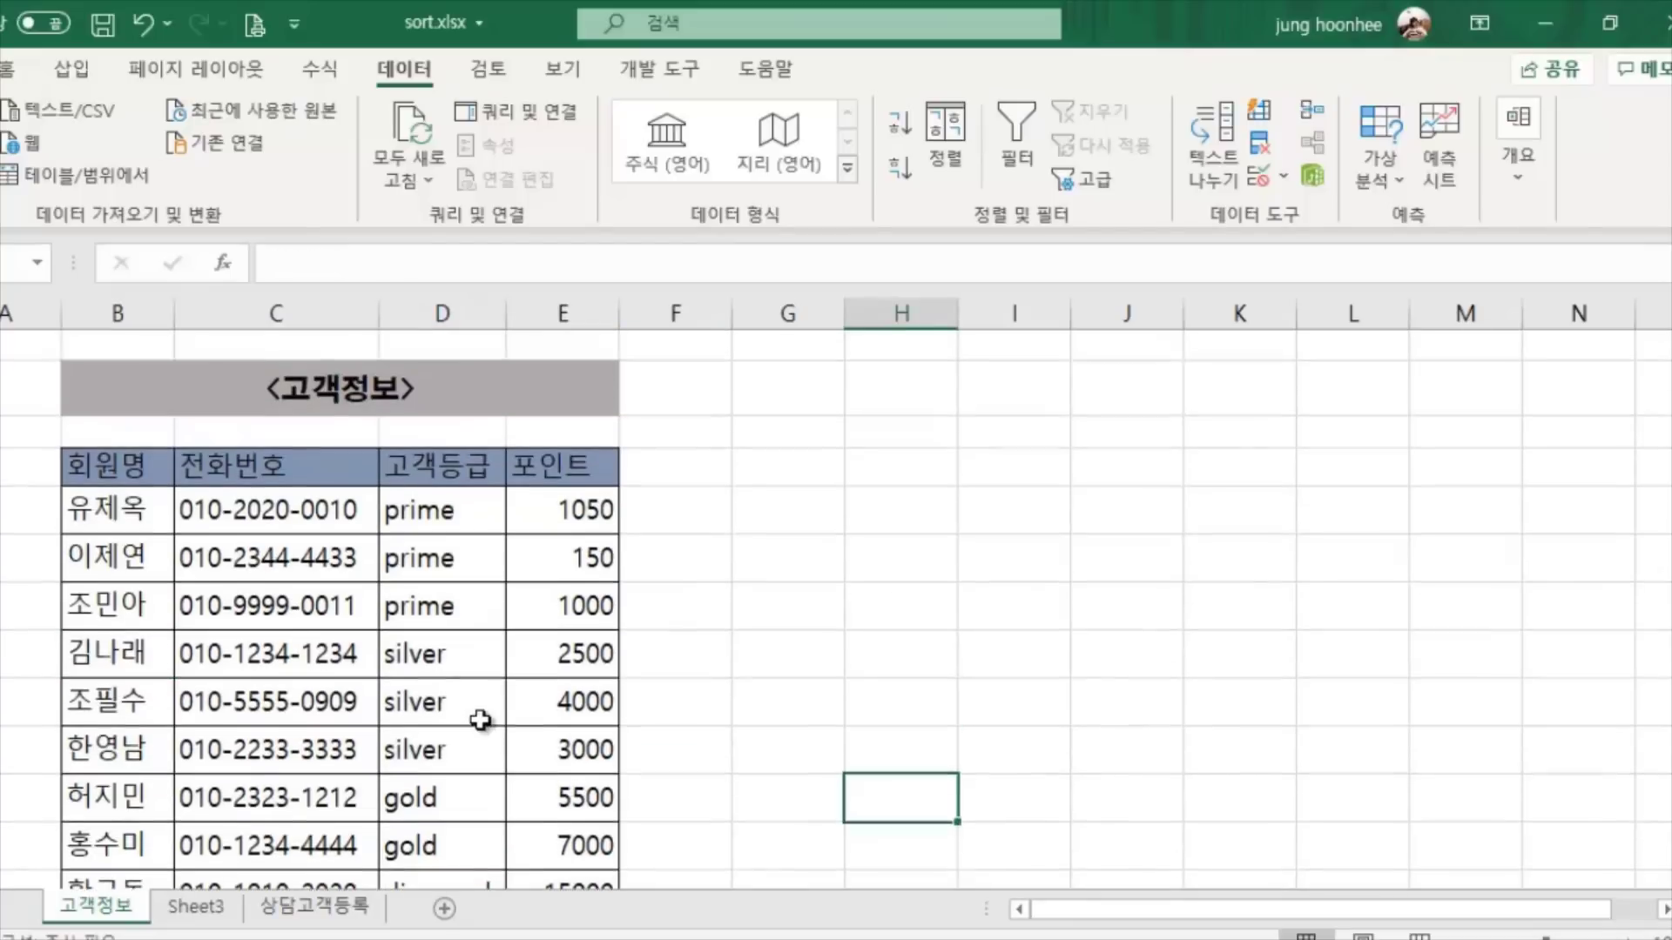
# Start a subtotal from the 회원명 header, grouped by 고객등급 and using the 개수 function
pyautogui.click(112, 466)
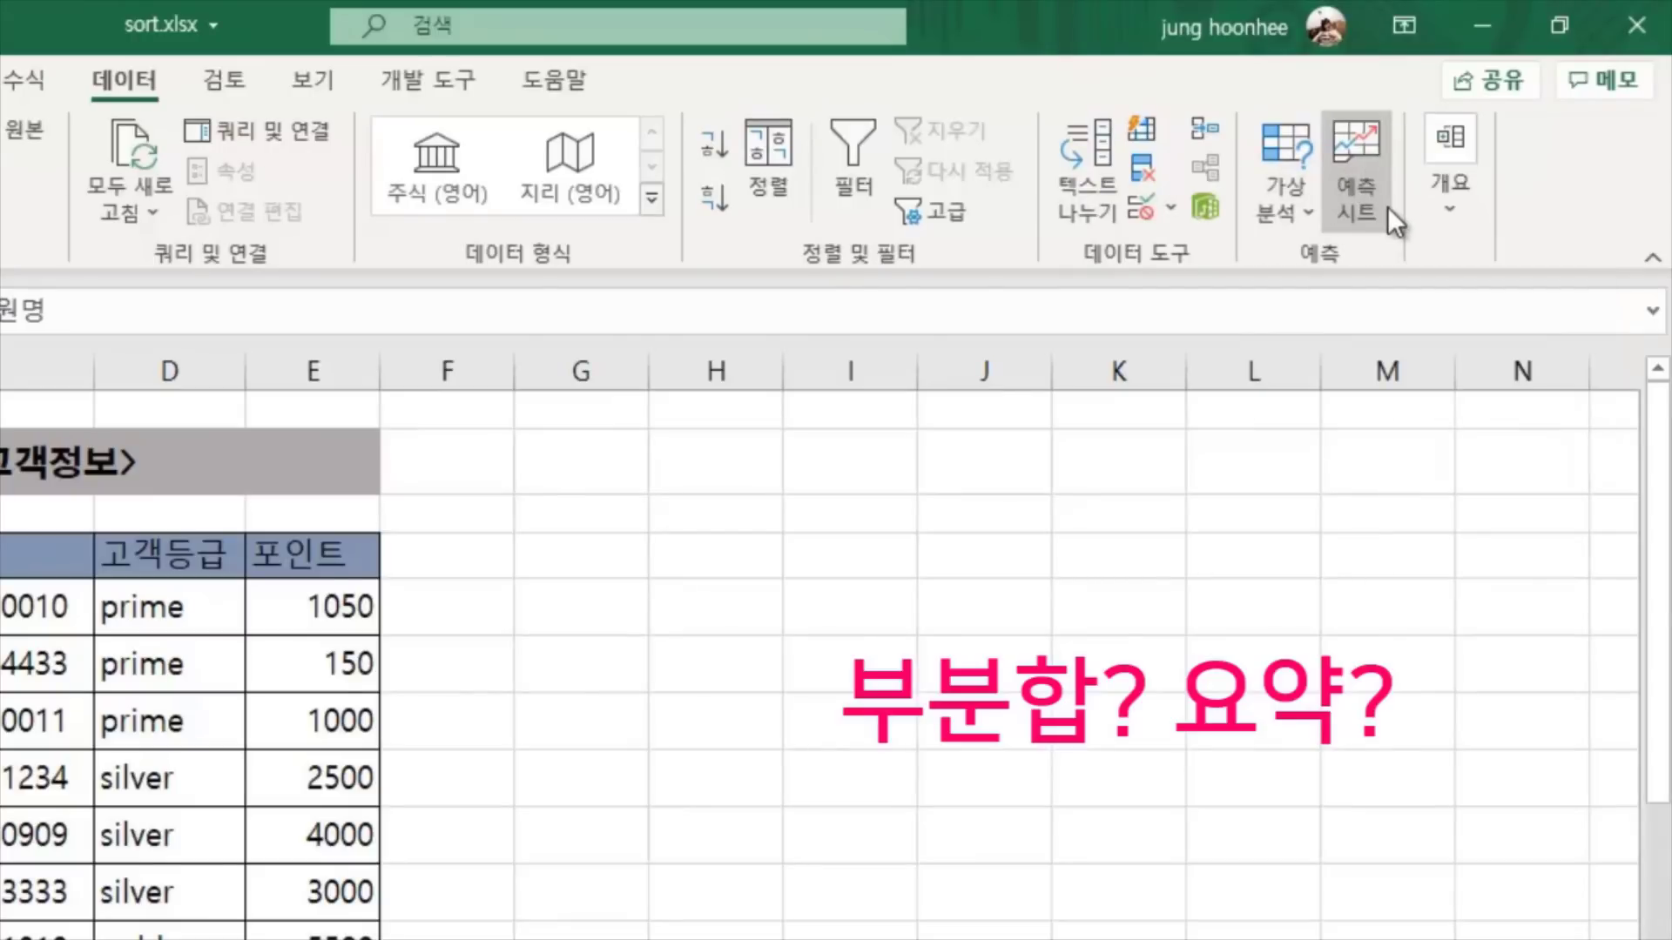
pyautogui.click(1456, 202)
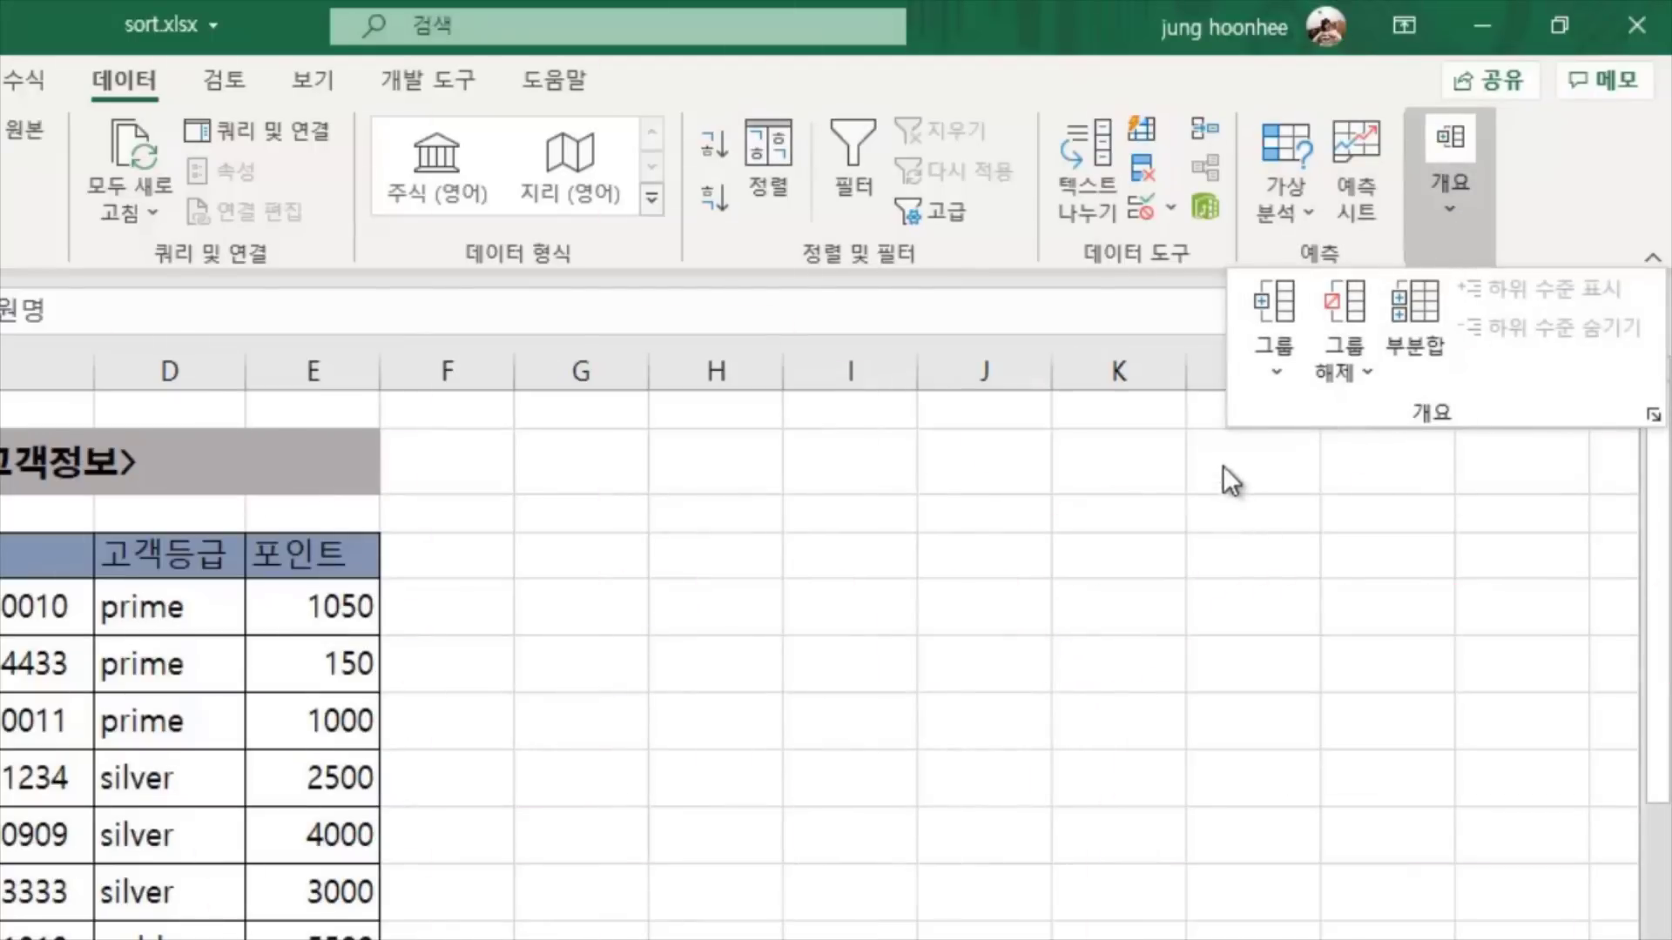
pyautogui.click(1418, 322)
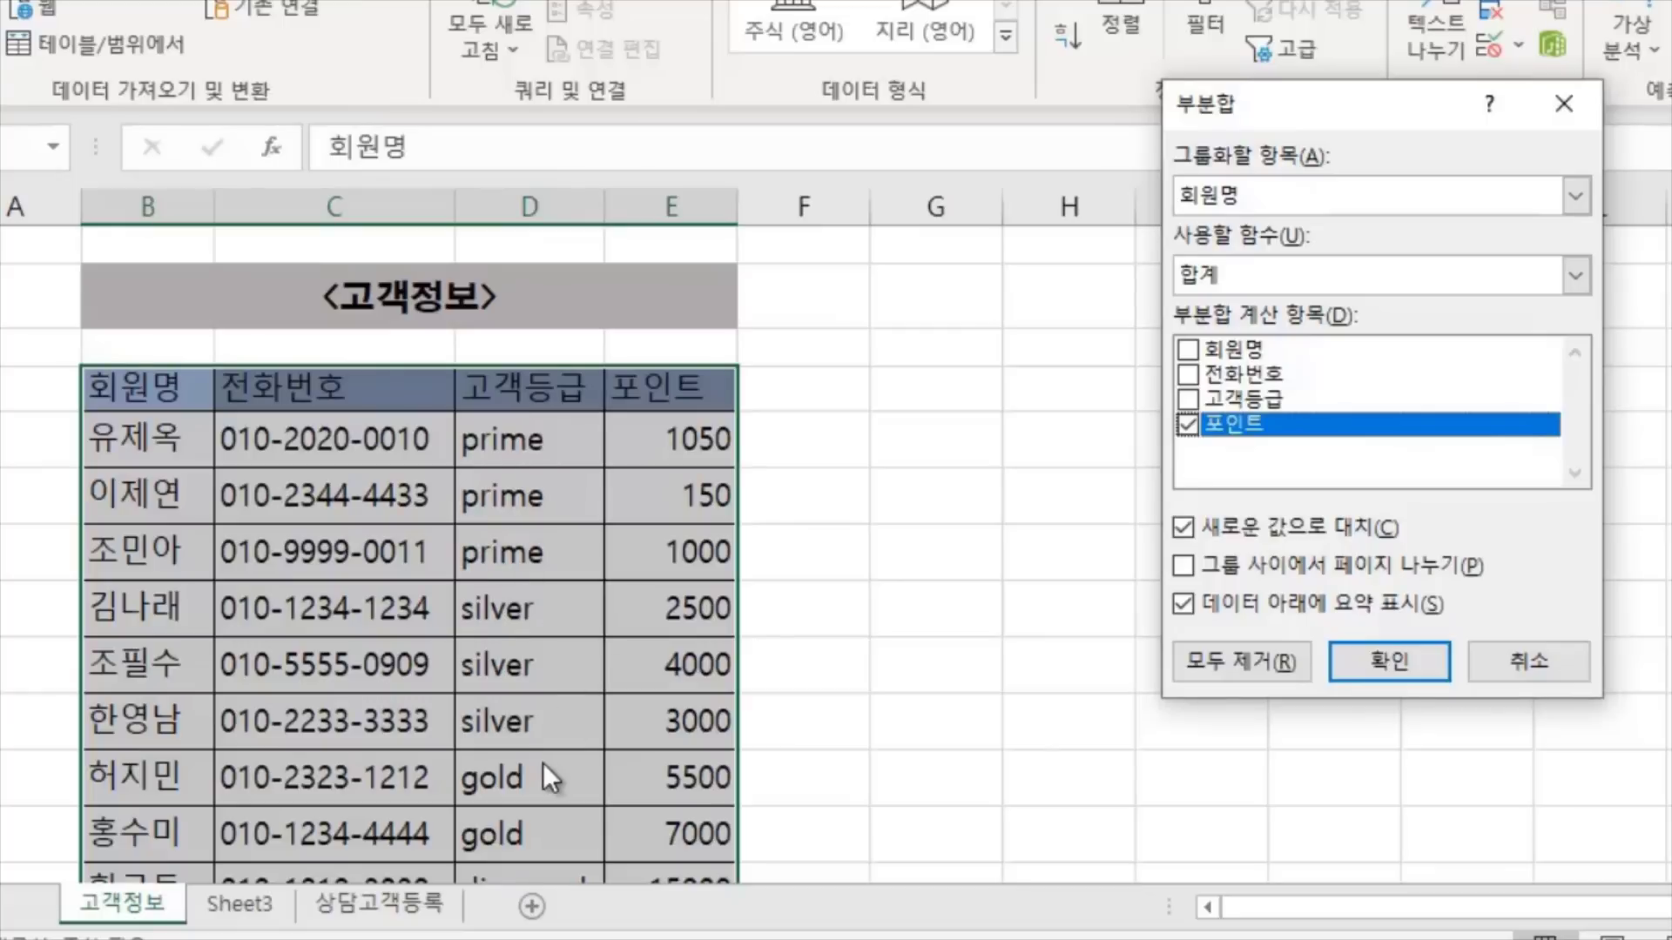
pyautogui.click(1574, 202)
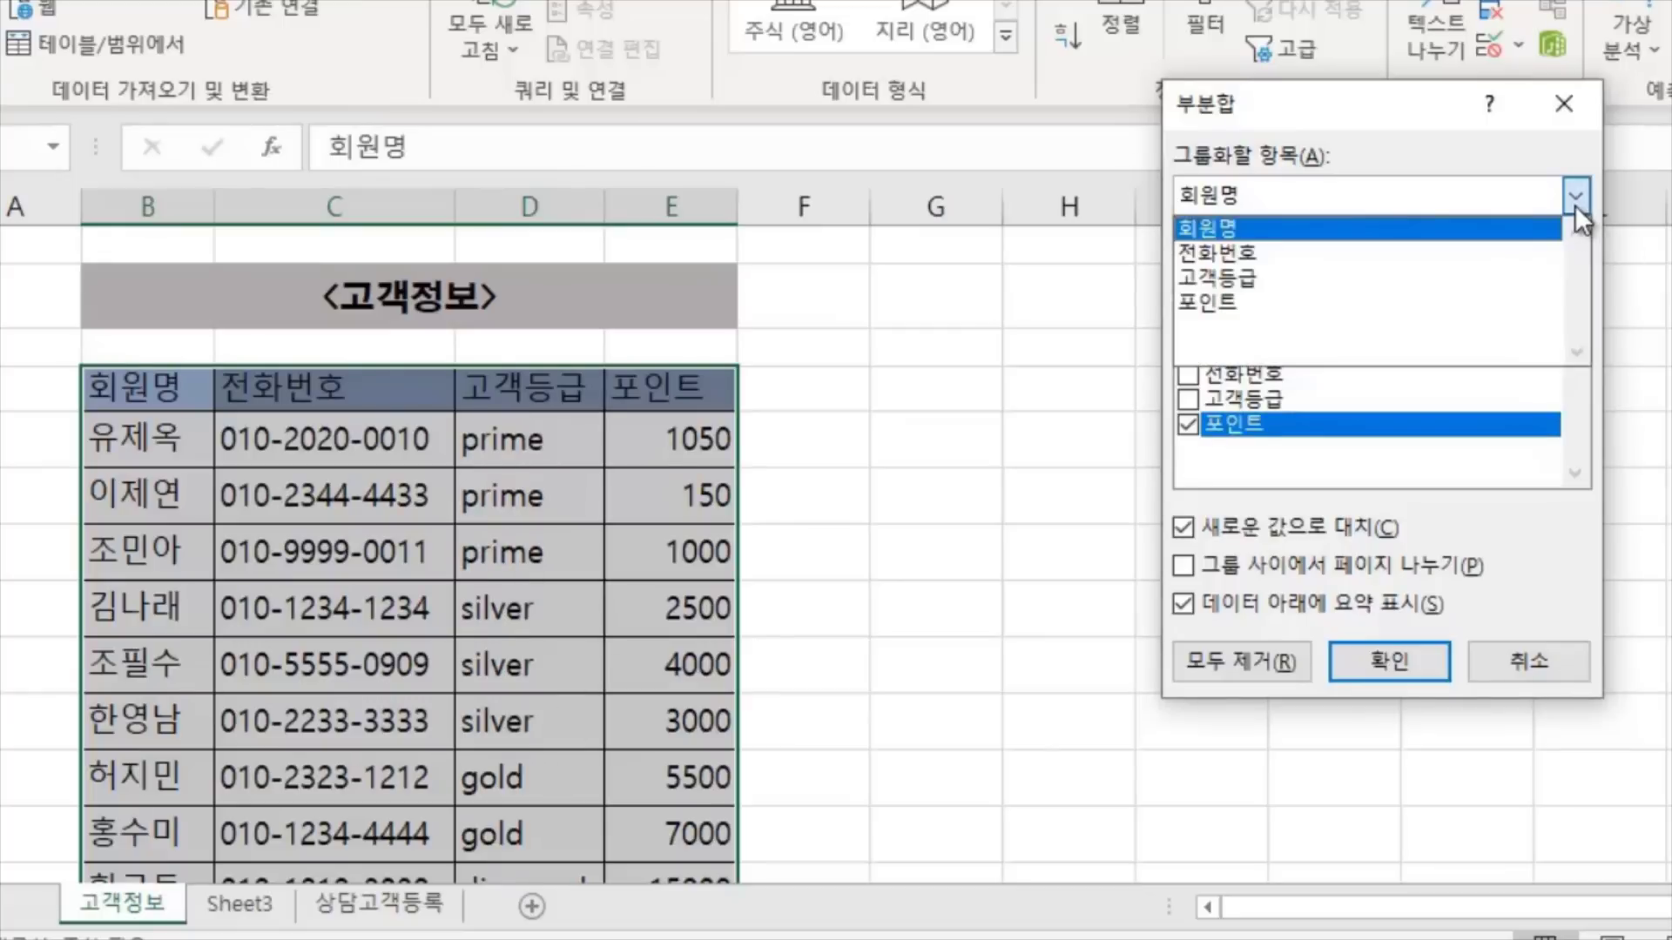
pyautogui.click(1246, 280)
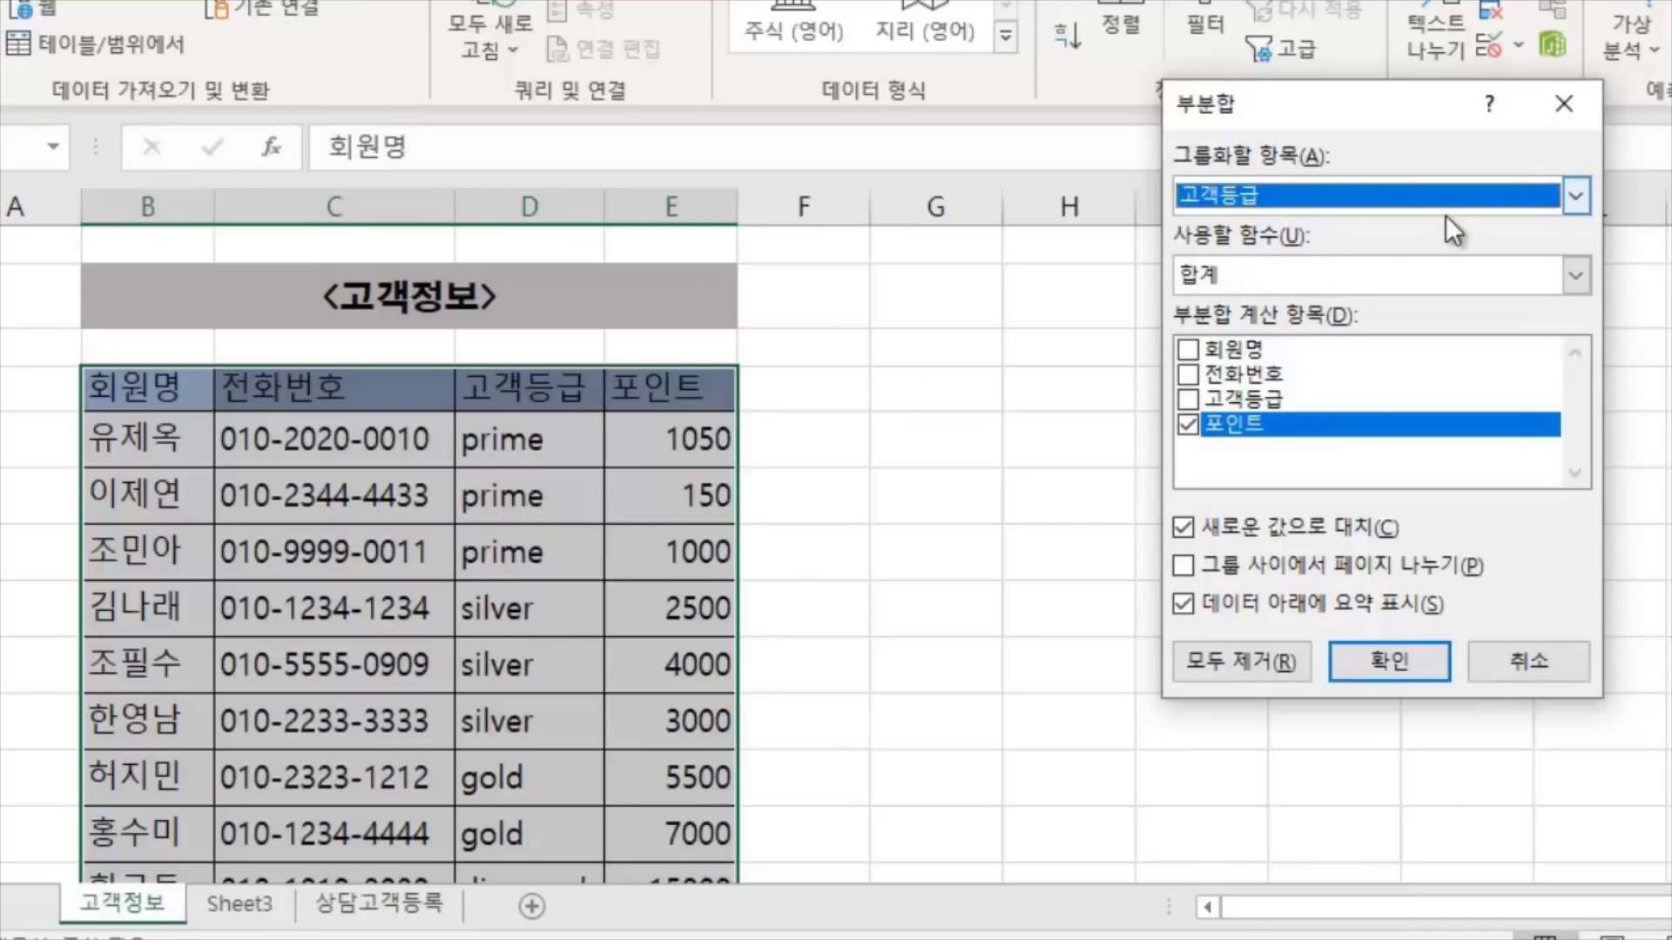
pyautogui.click(1574, 275)
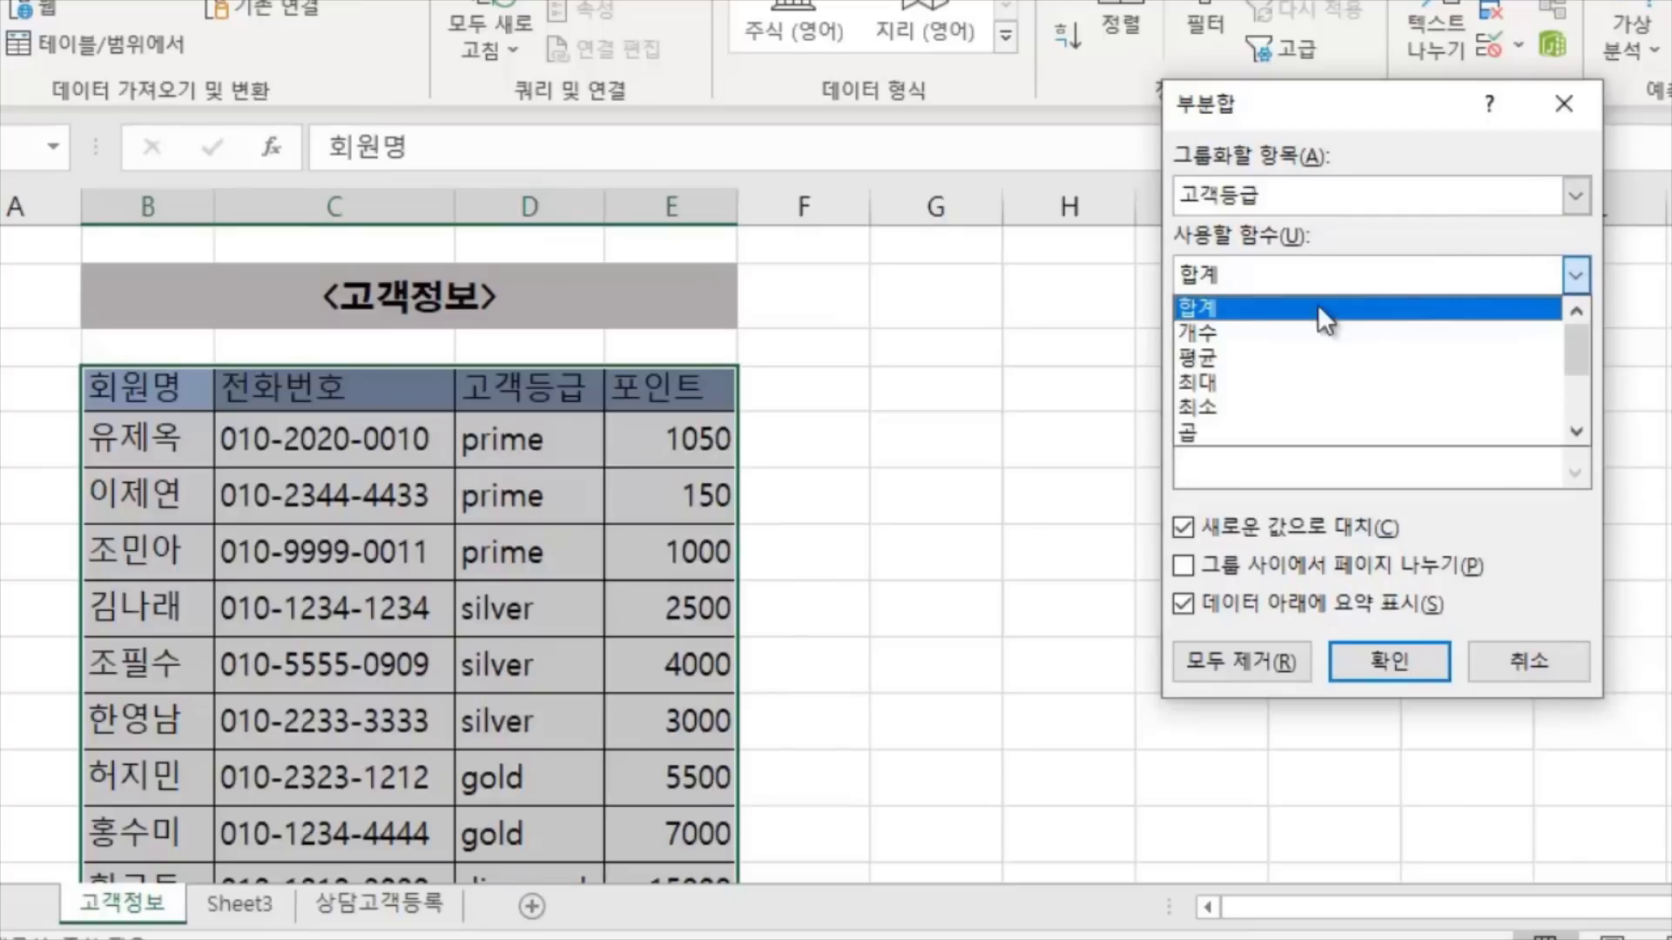
pyautogui.click(1196, 335)
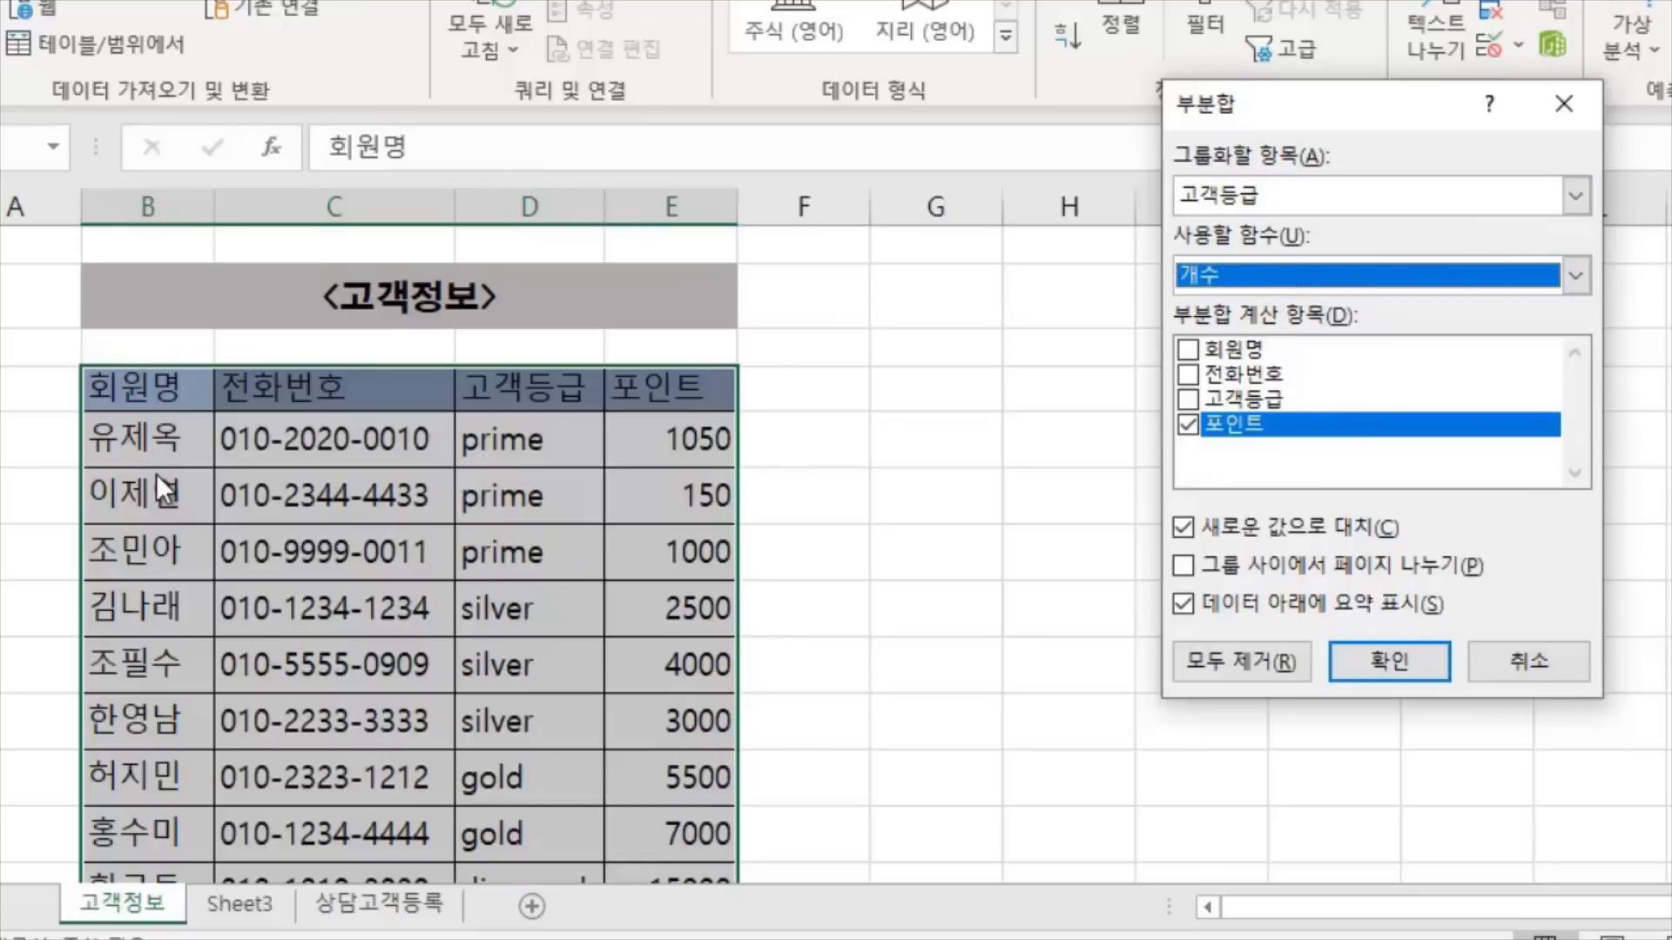
# Set the subtotal to be calculated on 회원명 instead of 포인트 and apply it to the table
pyautogui.click(1186, 350)
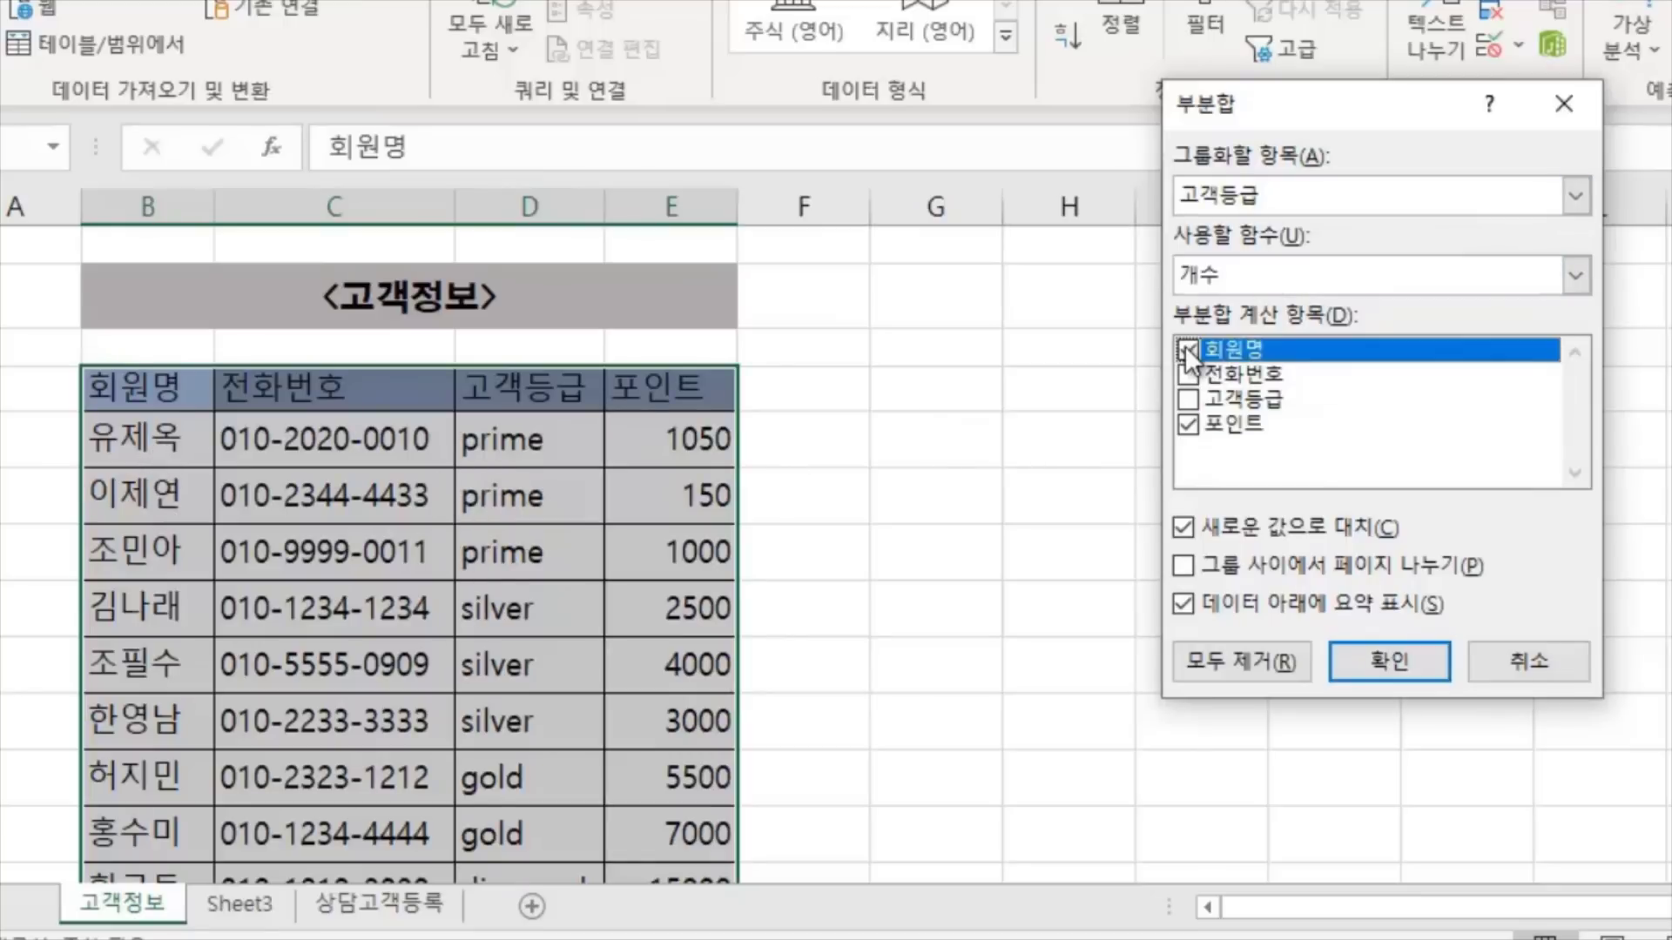
pyautogui.click(1187, 425)
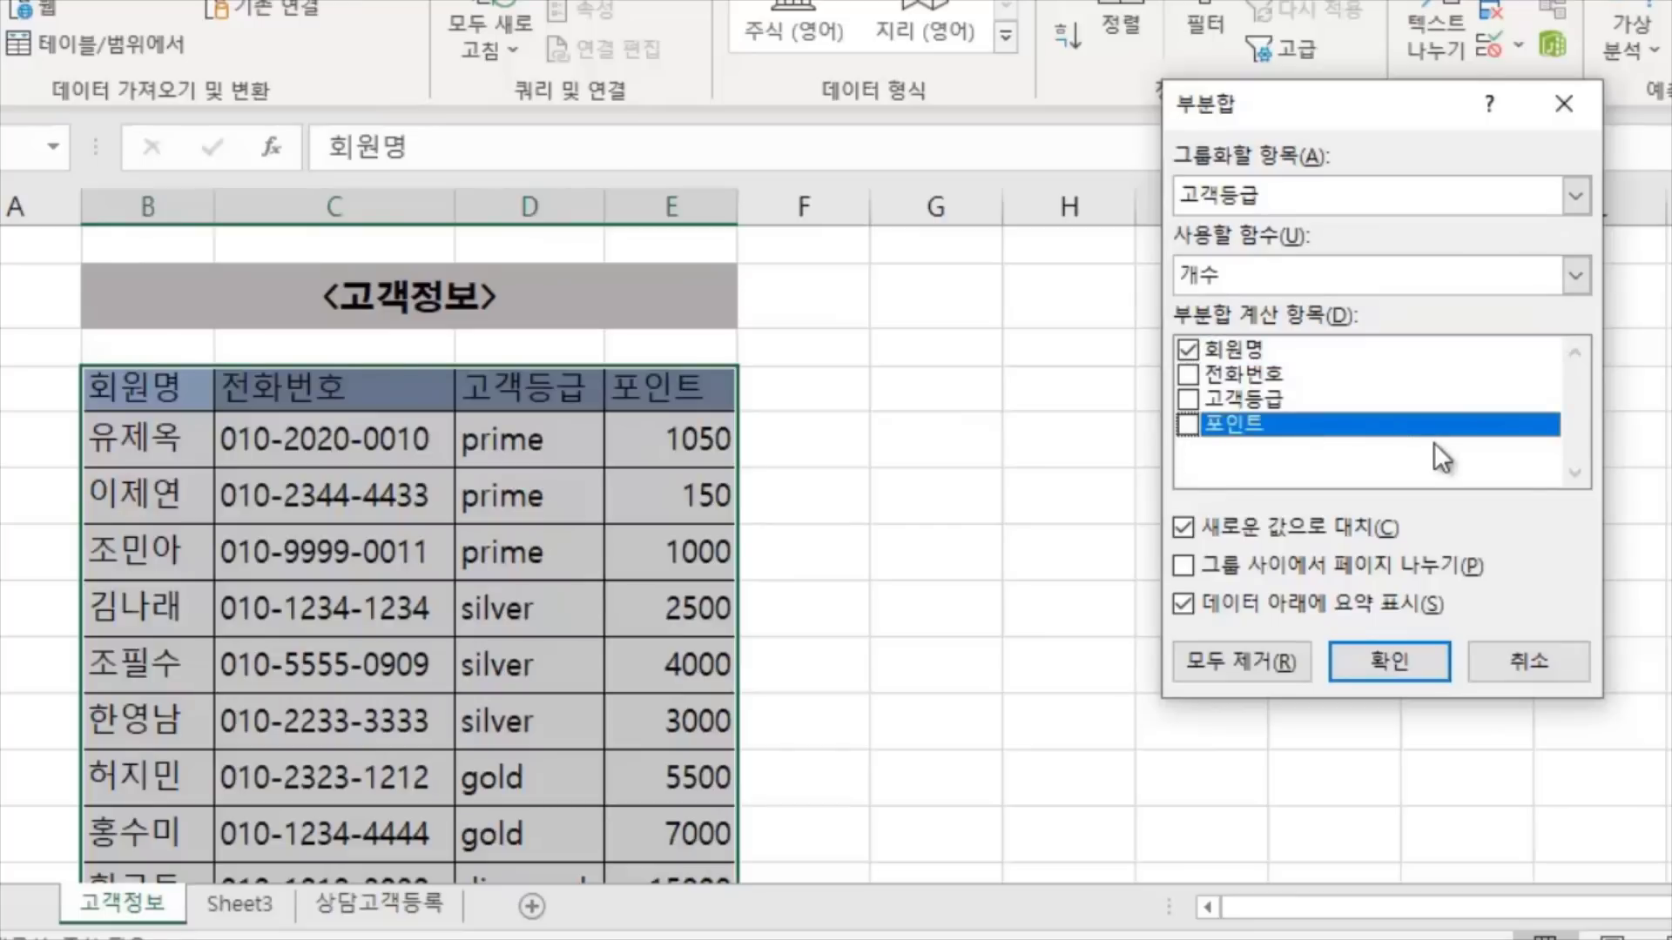
pyautogui.click(1407, 662)
pyautogui.click(1158, 620)
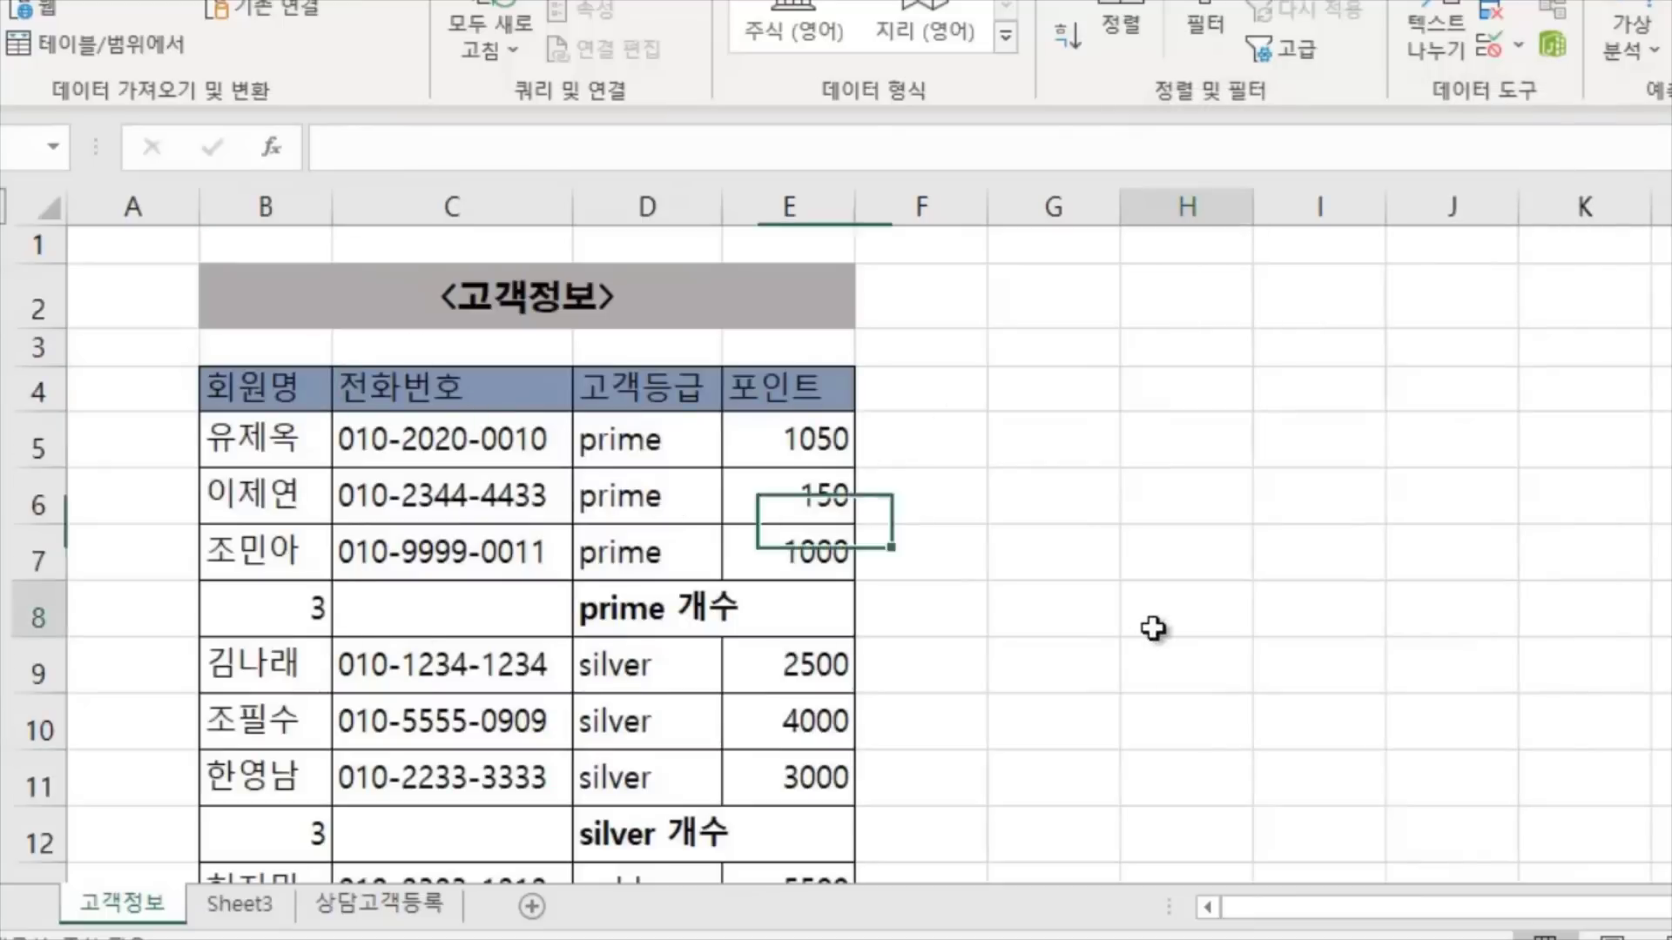
pyautogui.click(645, 390)
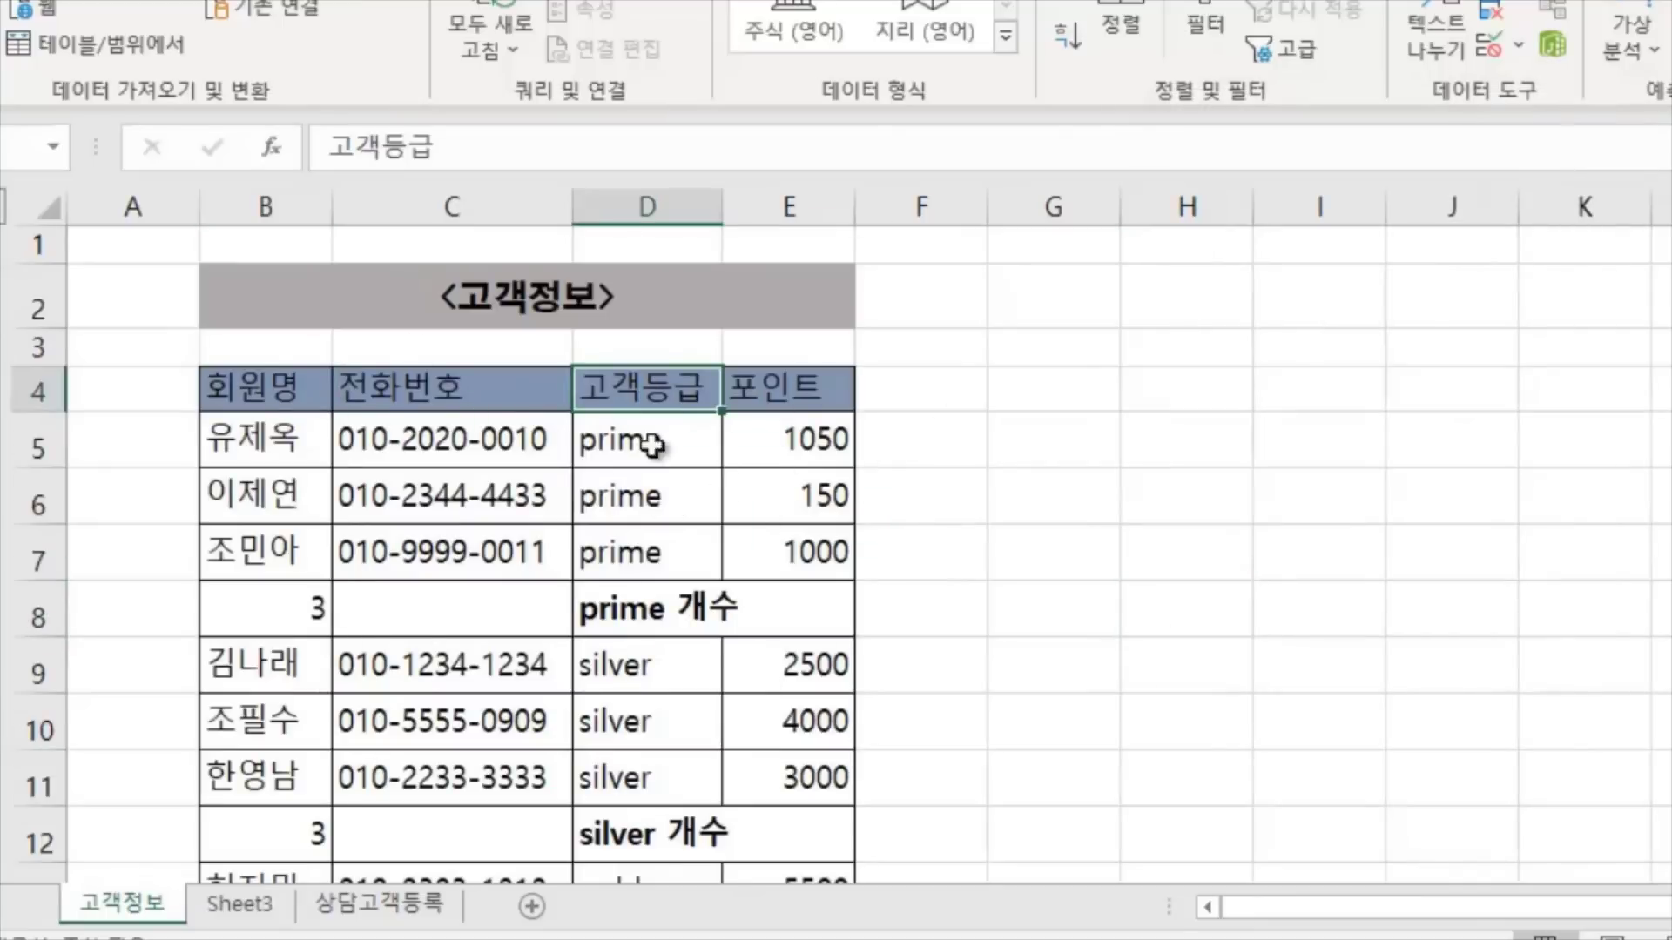
# Examine the subtotal labels and their member counts for the prime, silver and gold groups
pyautogui.click(636, 616)
pyautogui.click(280, 609)
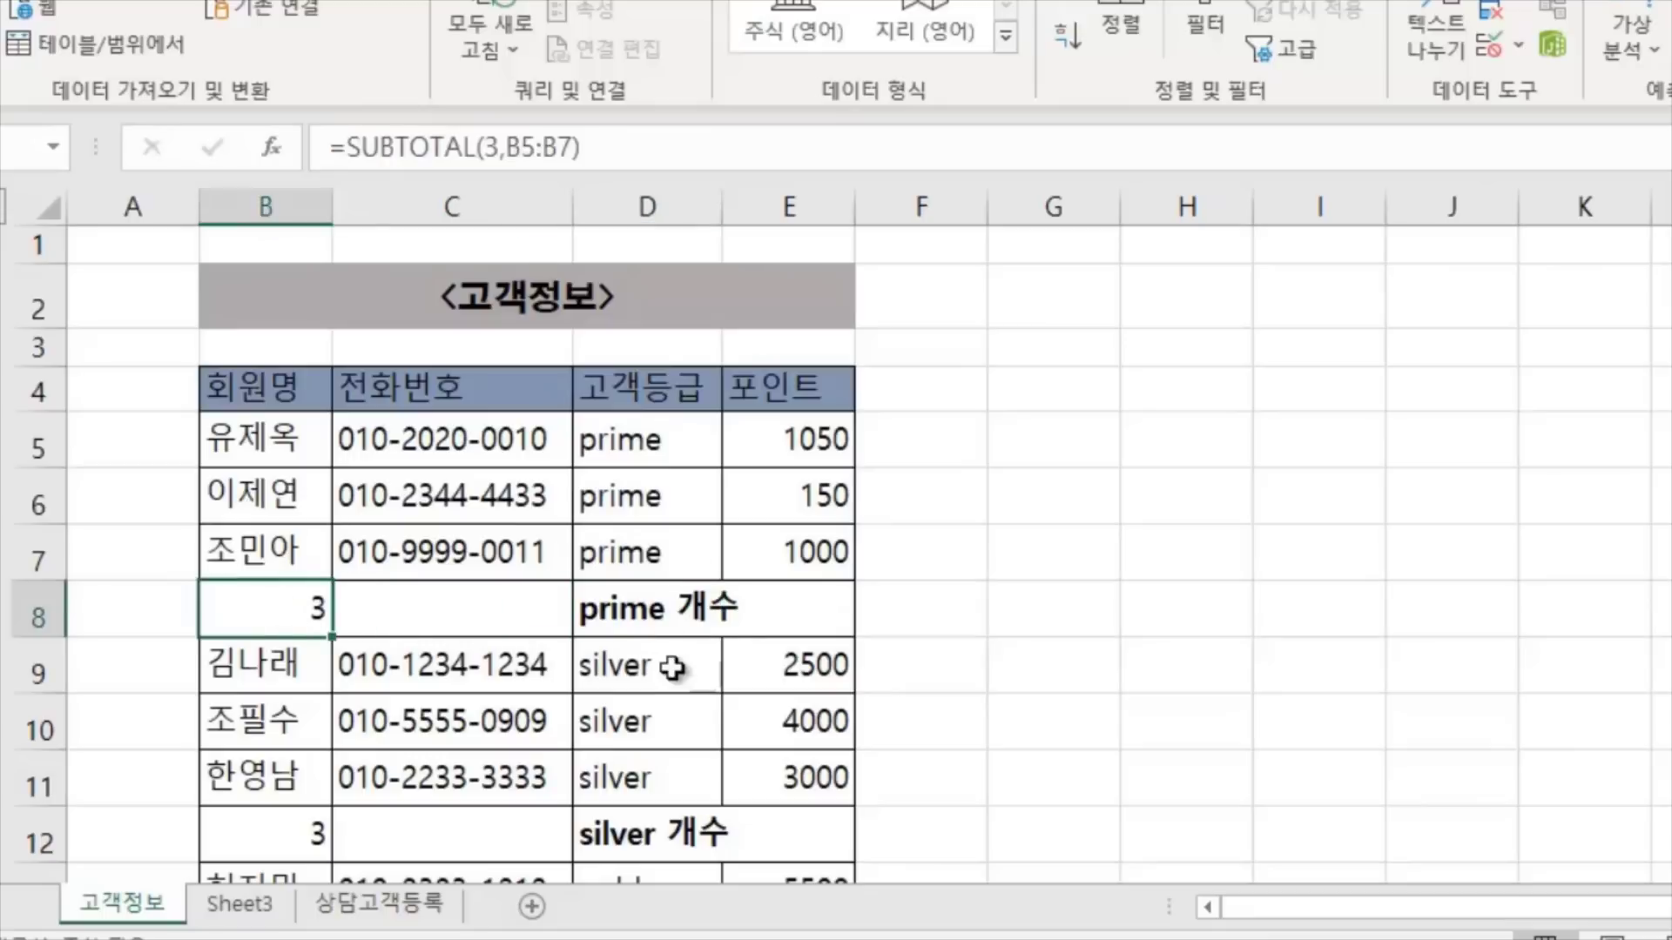
pyautogui.scroll(-1, 683, 665)
pyautogui.scroll(-1, 684, 665)
pyautogui.click(662, 692)
pyautogui.click(324, 710)
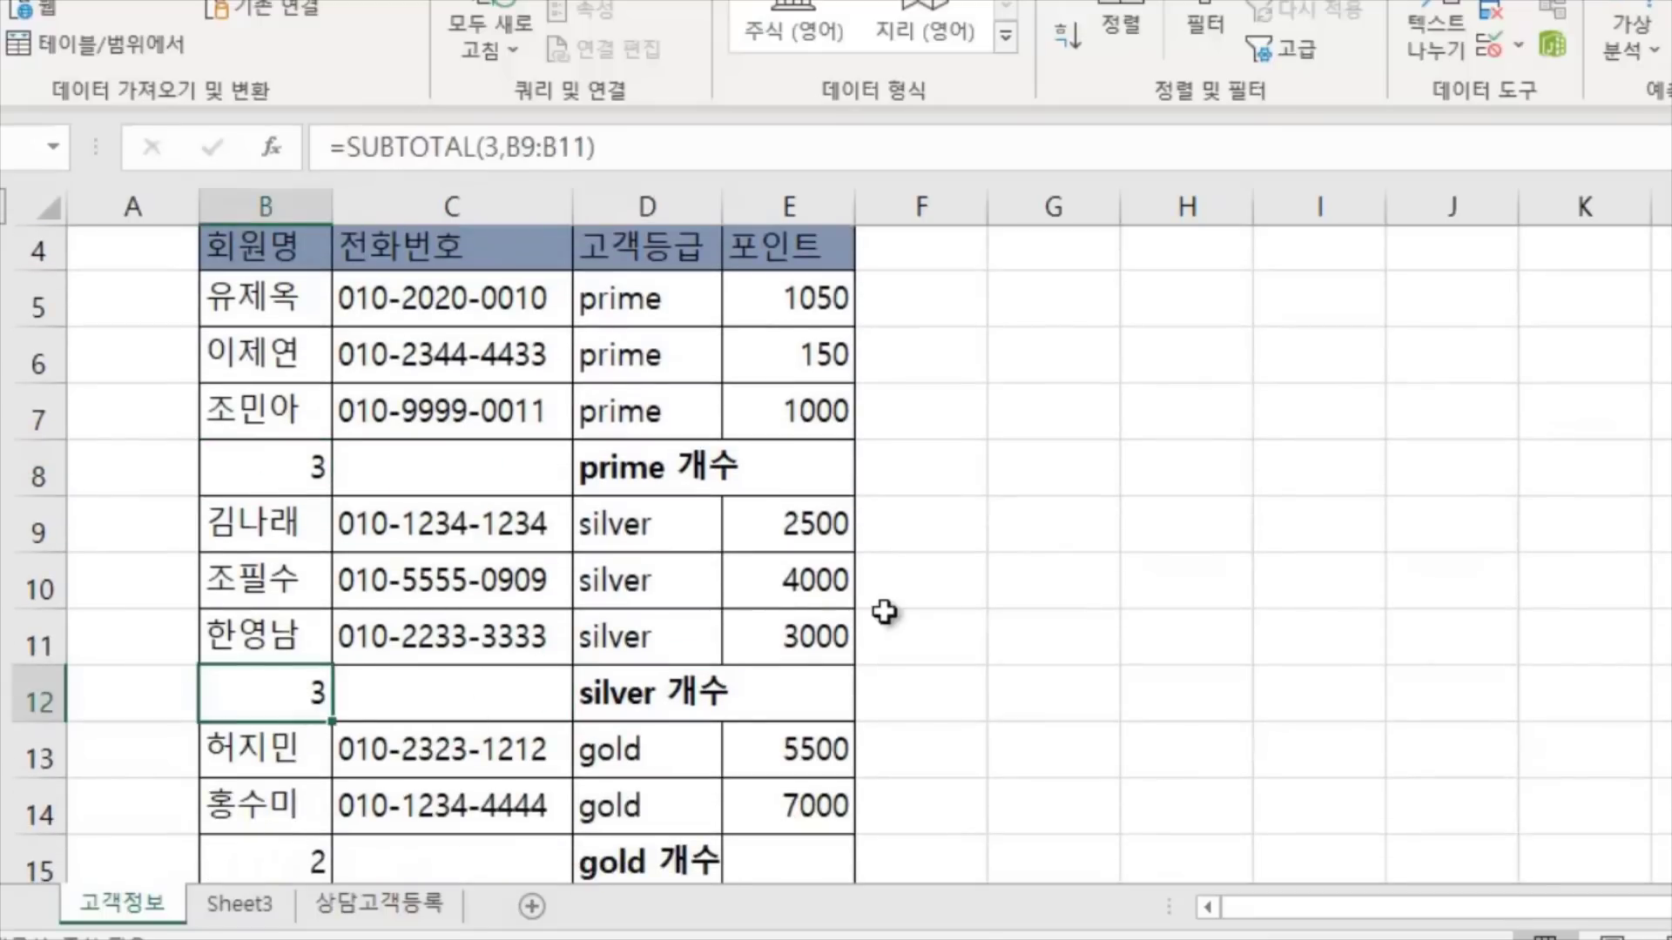
pyautogui.scroll(-3, 882, 622)
pyautogui.click(648, 370)
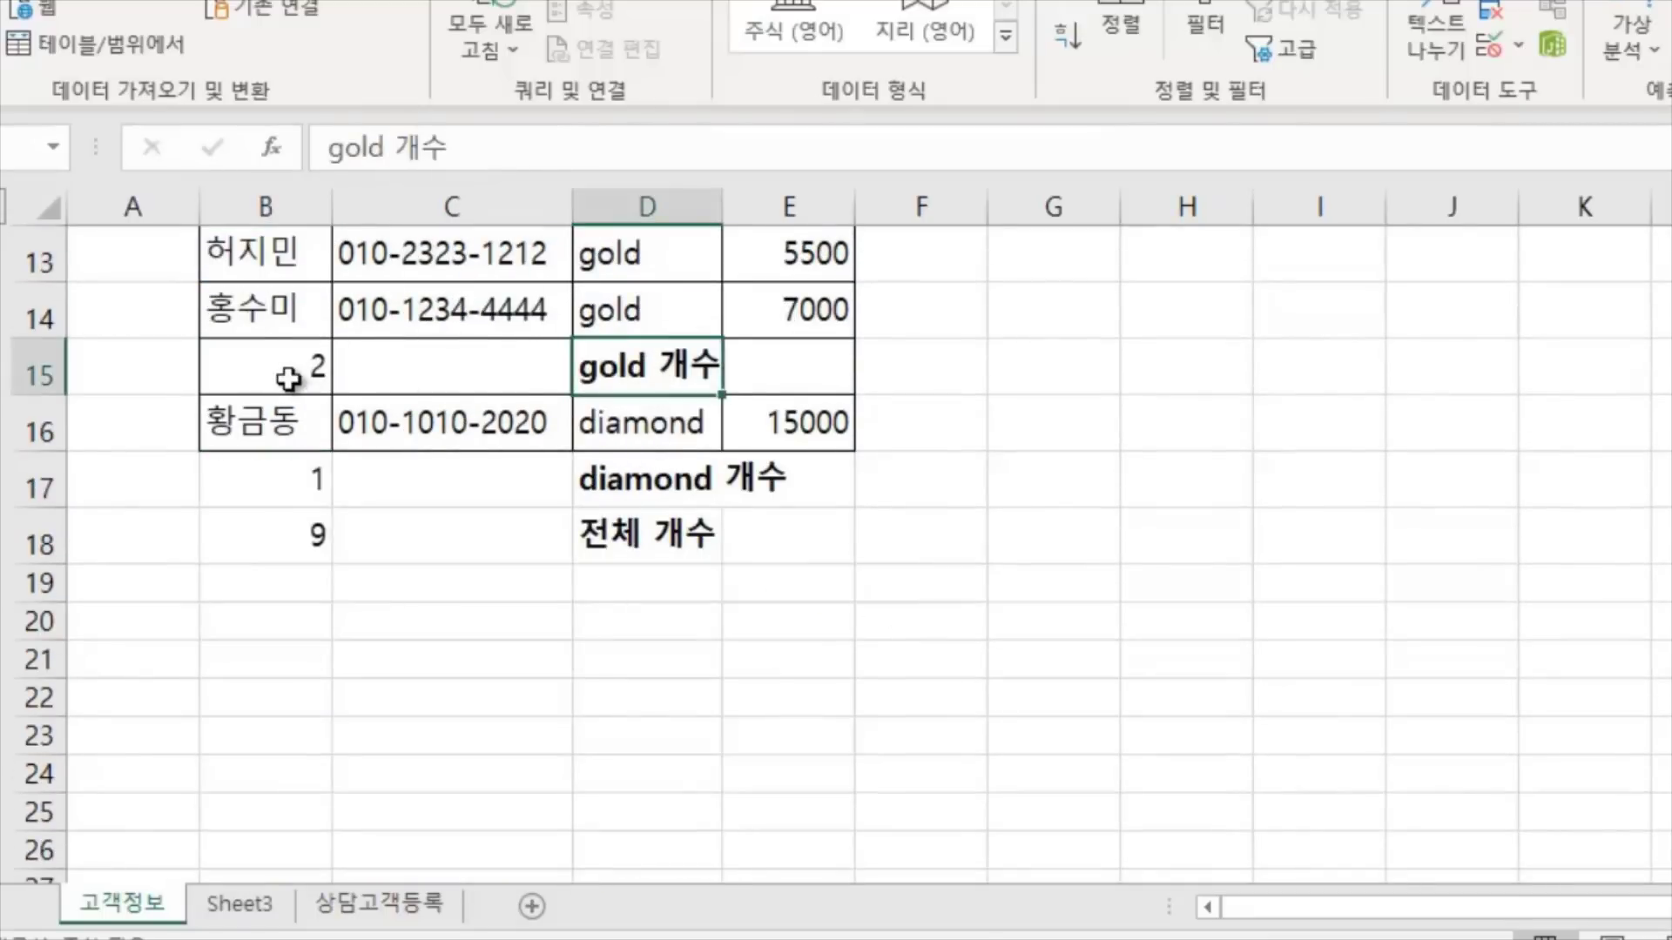
pyautogui.click(292, 382)
pyautogui.scroll(4, 706, 565)
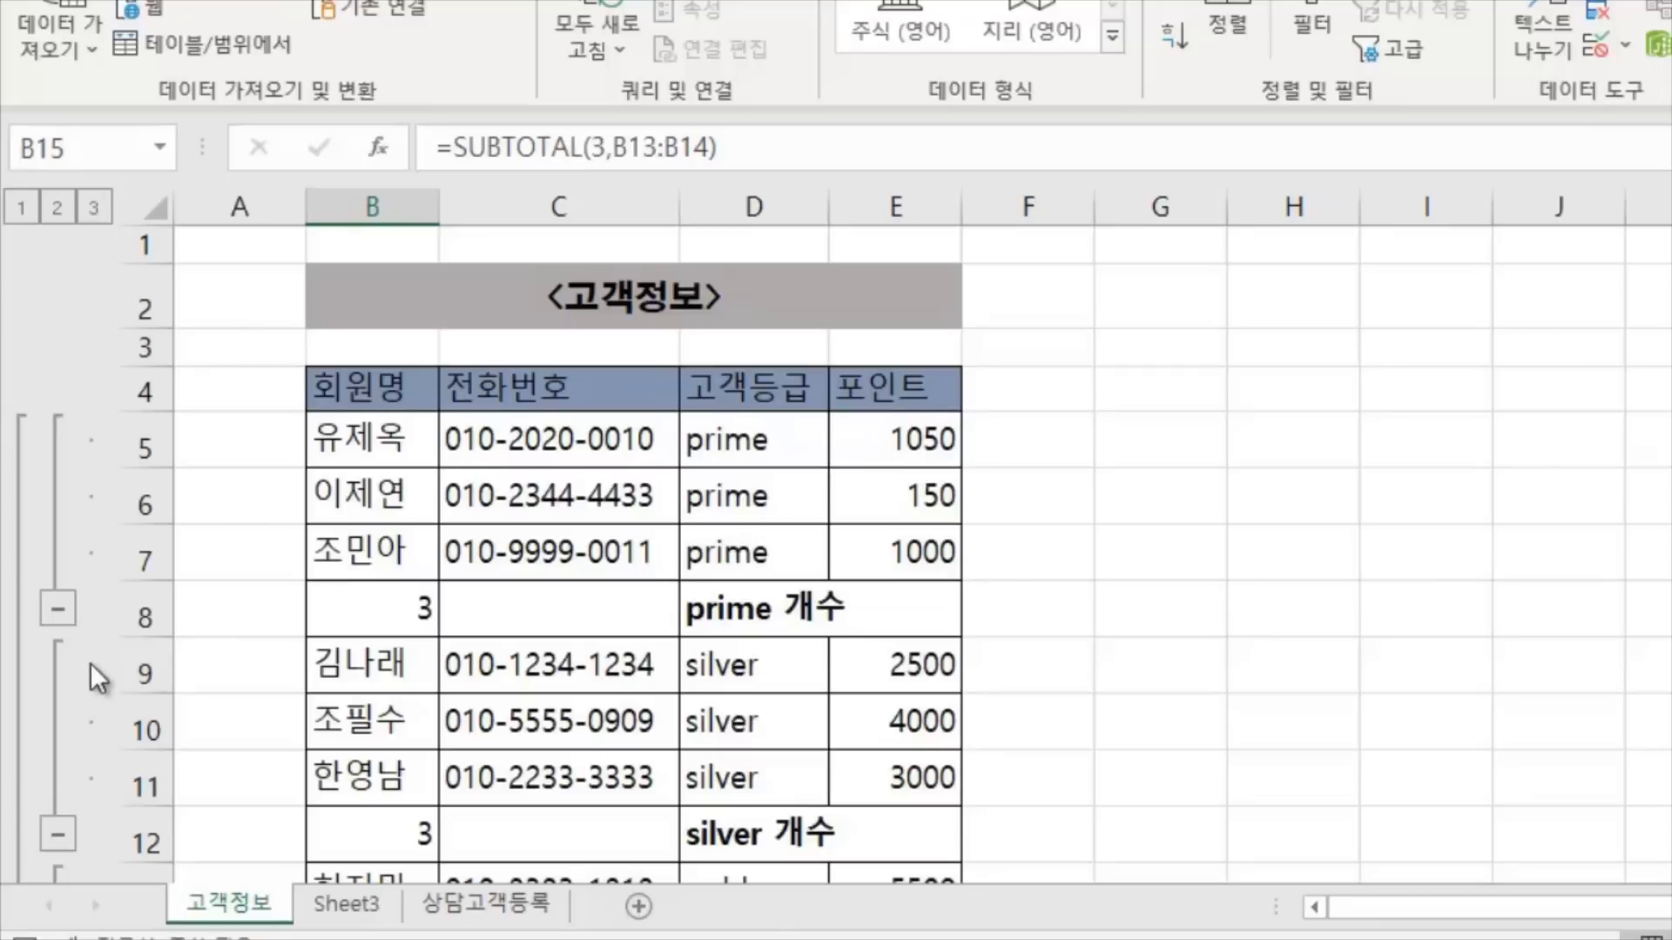
# Compare the prime subtotal with the individual members listed above it and look over the remaining groups
pyautogui.scroll(-2, 91, 662)
pyautogui.scroll(2, 91, 662)
pyautogui.click(780, 620)
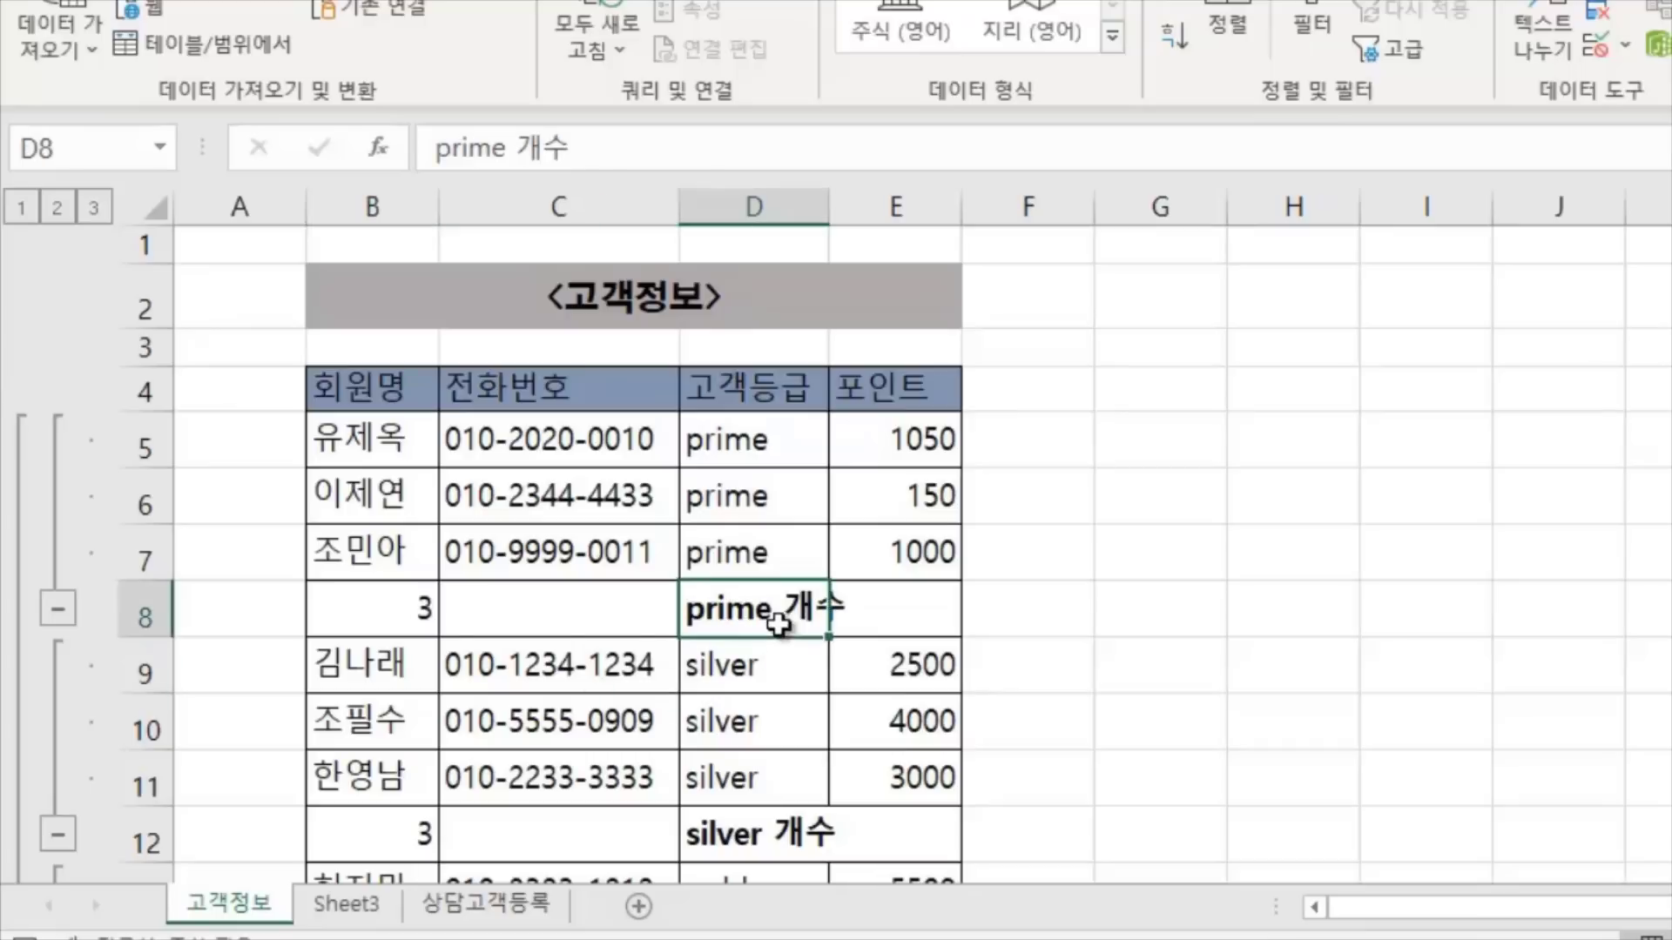
pyautogui.click(354, 606)
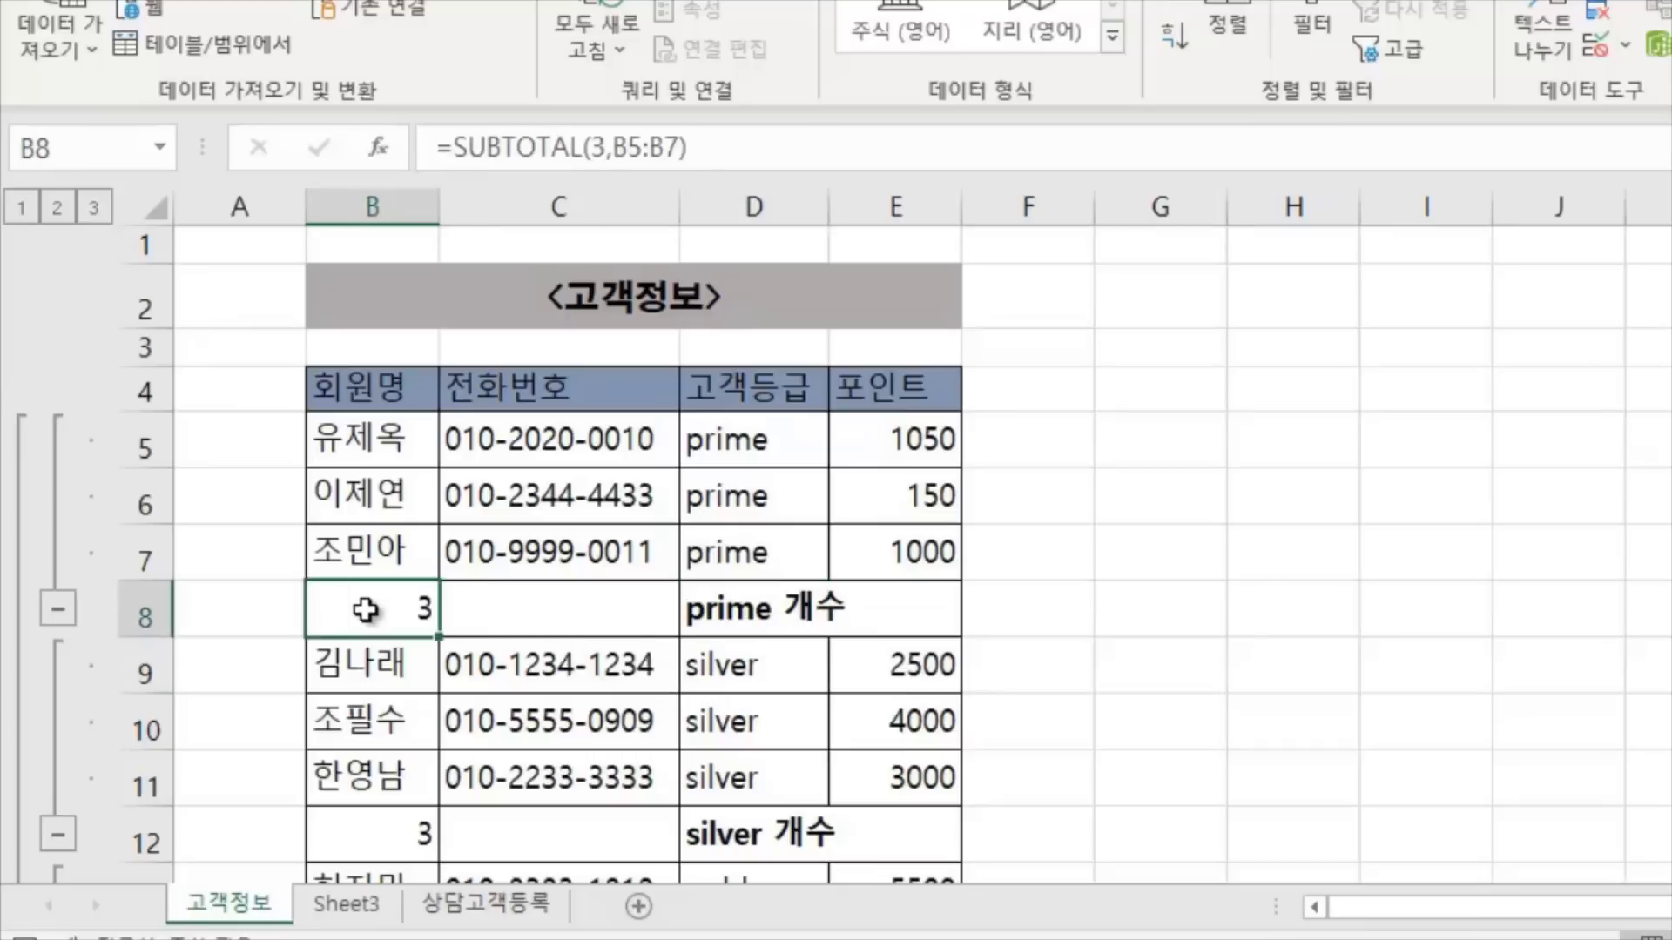
pyautogui.click(366, 440)
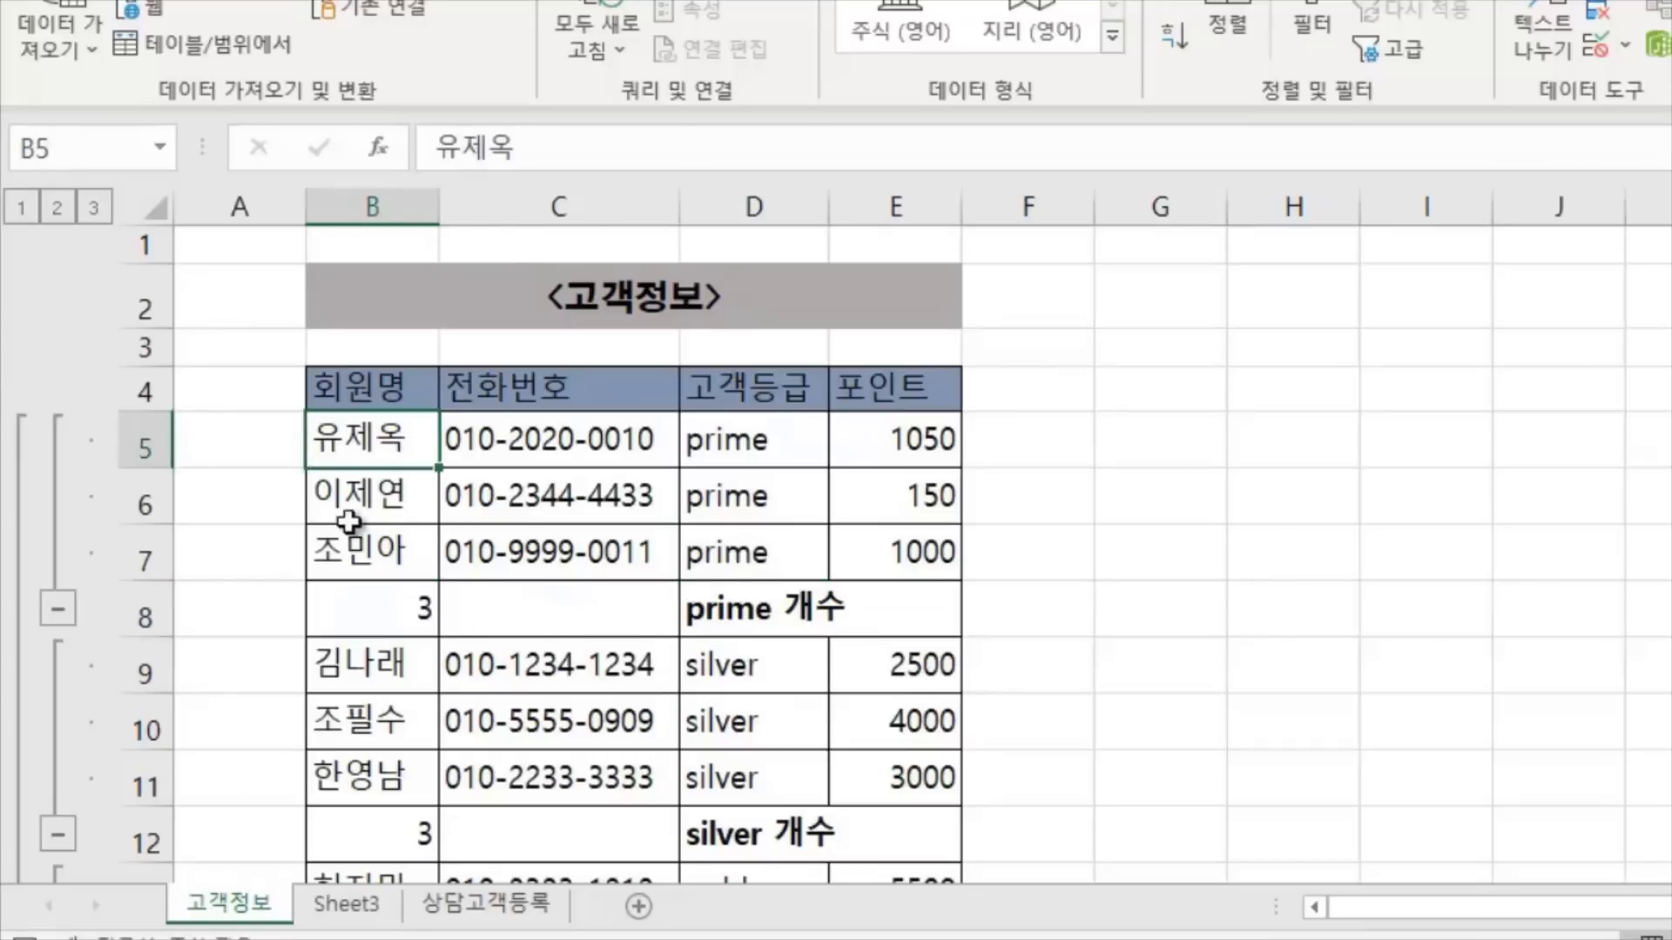
pyautogui.click(358, 492)
pyautogui.click(349, 552)
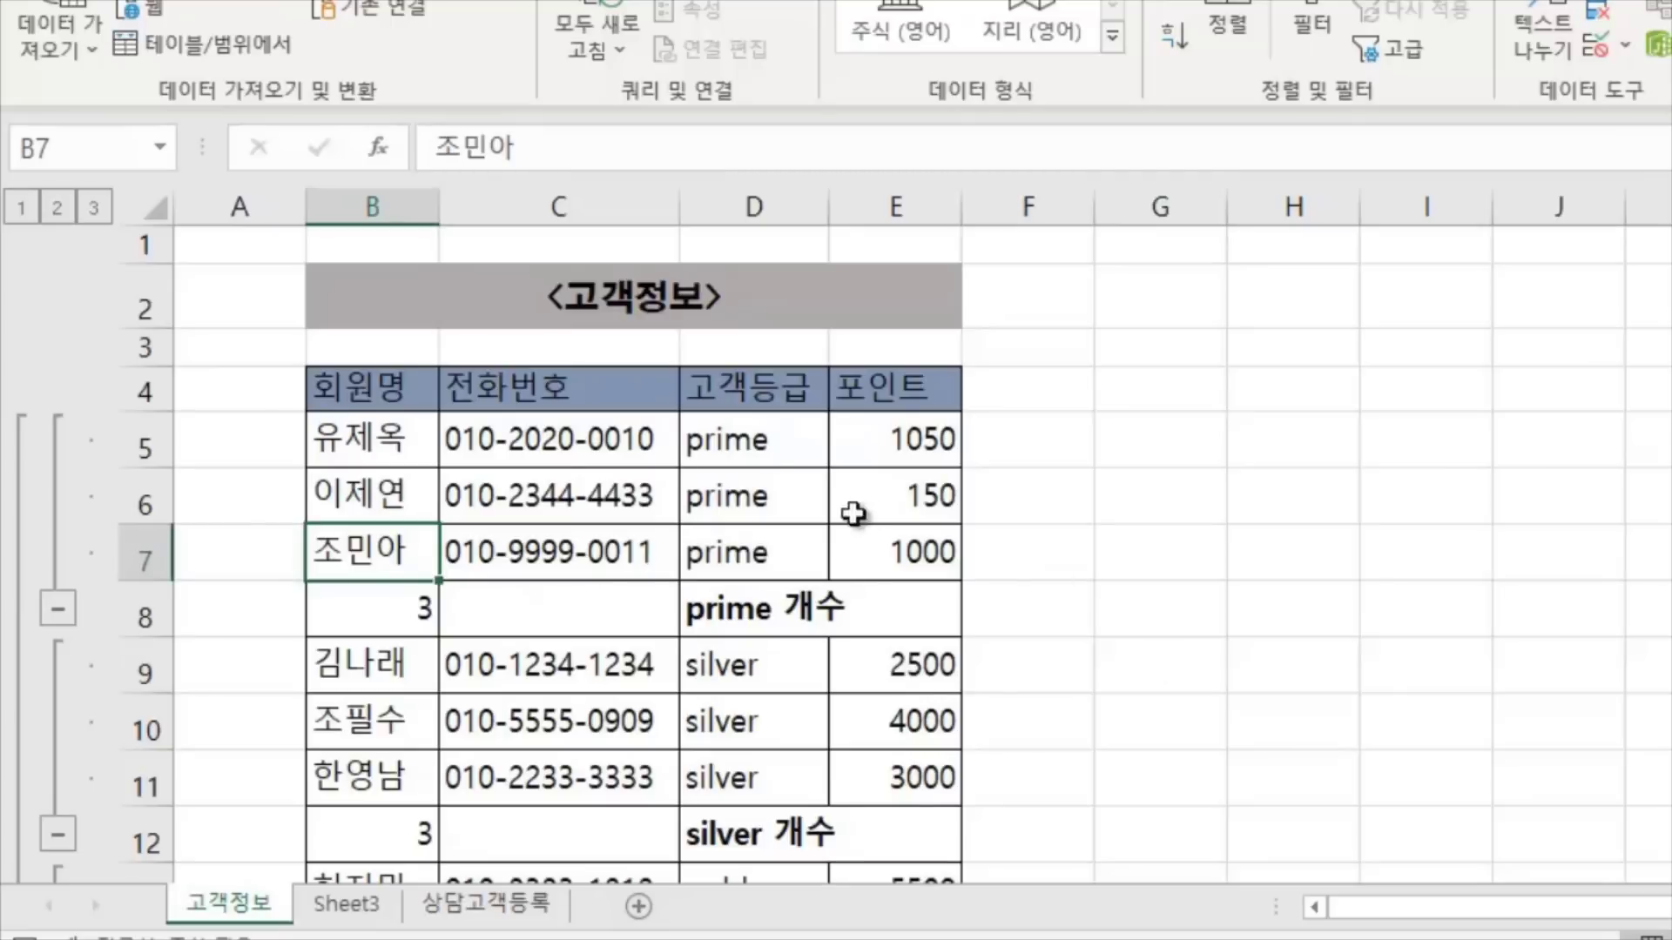
pyautogui.scroll(-3, 766, 557)
pyautogui.scroll(3, 819, 738)
# Collapse the outline to the grade subtotals to review each grade's count, and view the overall count alone
pyautogui.click(60, 212)
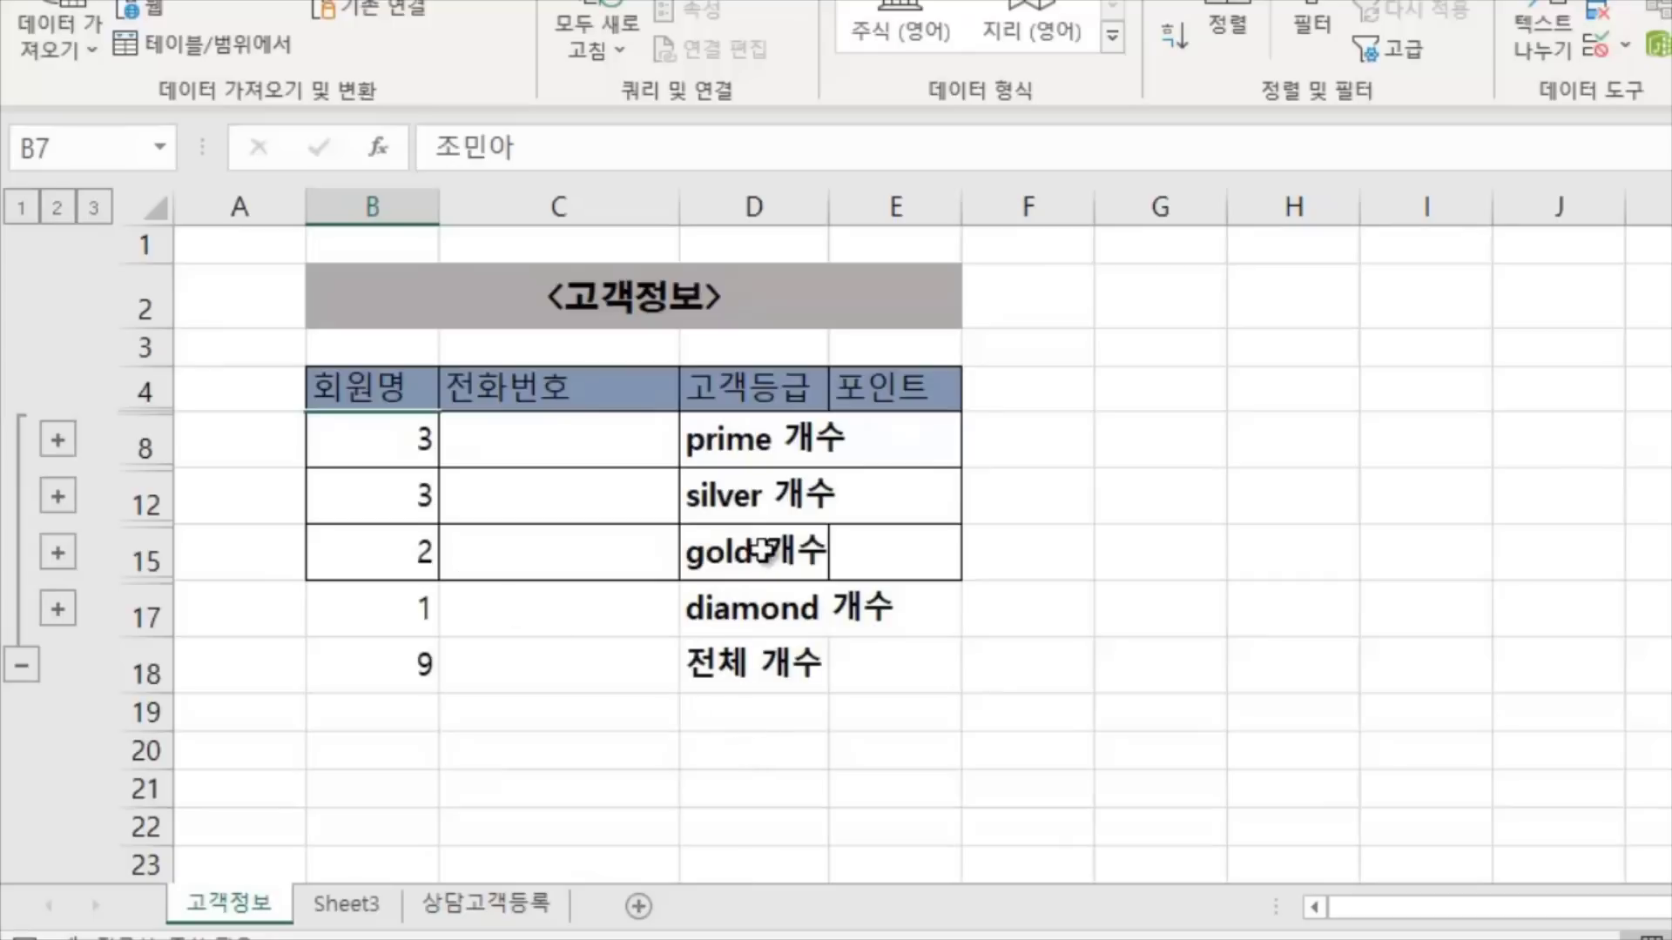
pyautogui.click(348, 443)
pyautogui.click(694, 480)
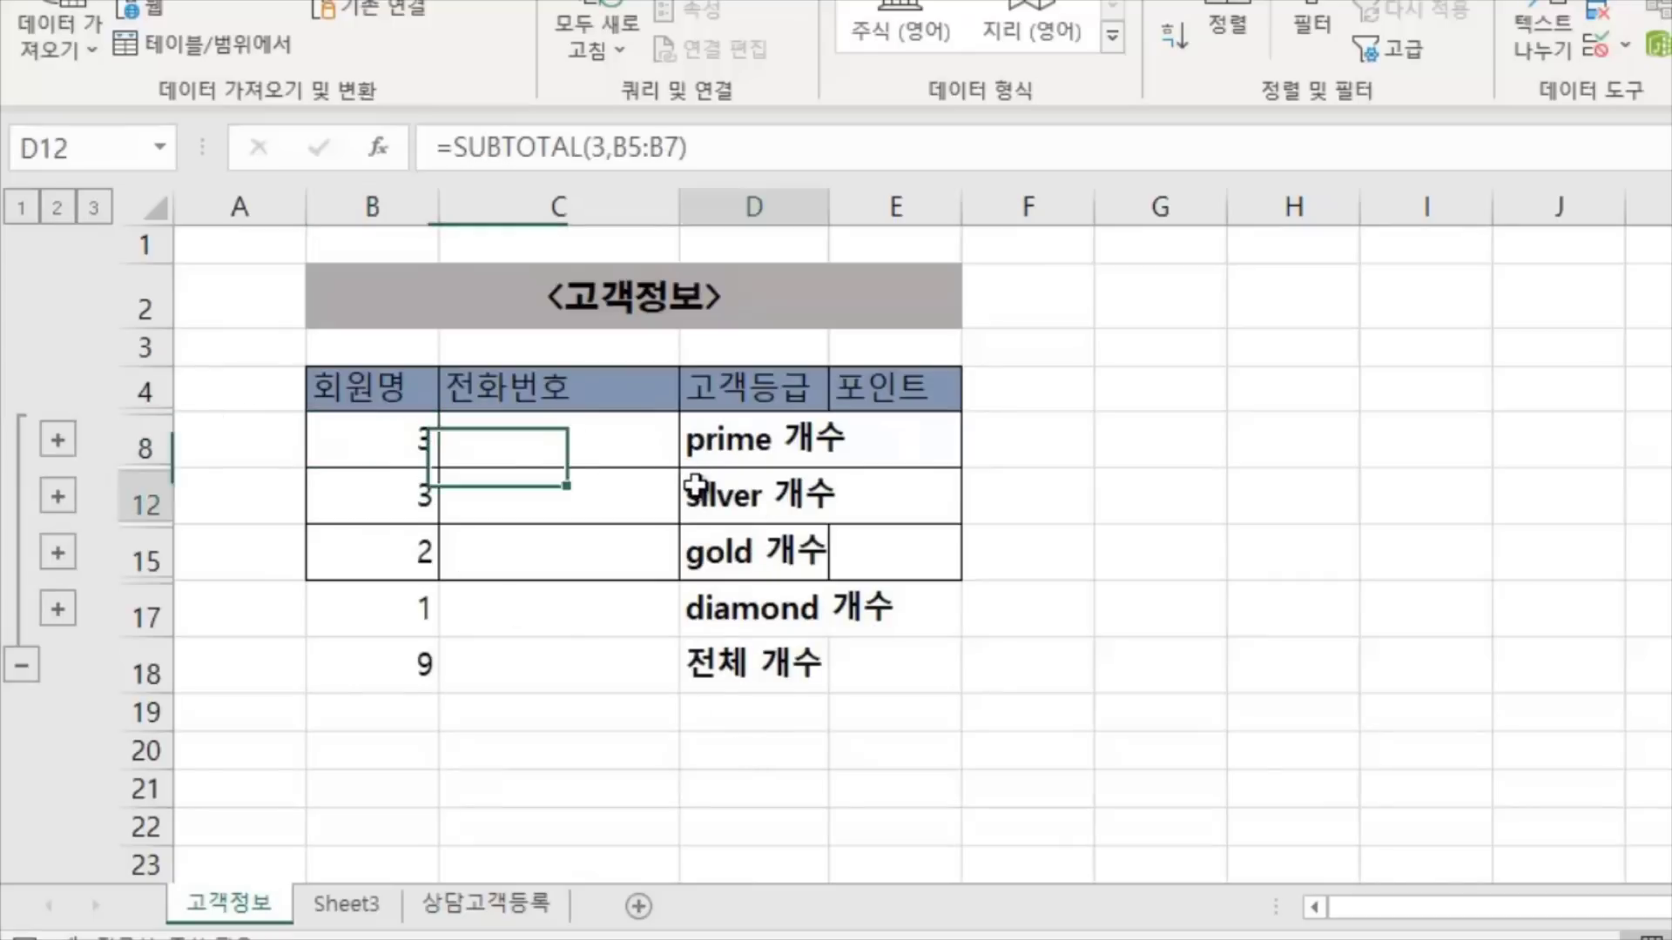
pyautogui.click(411, 510)
pyautogui.click(753, 549)
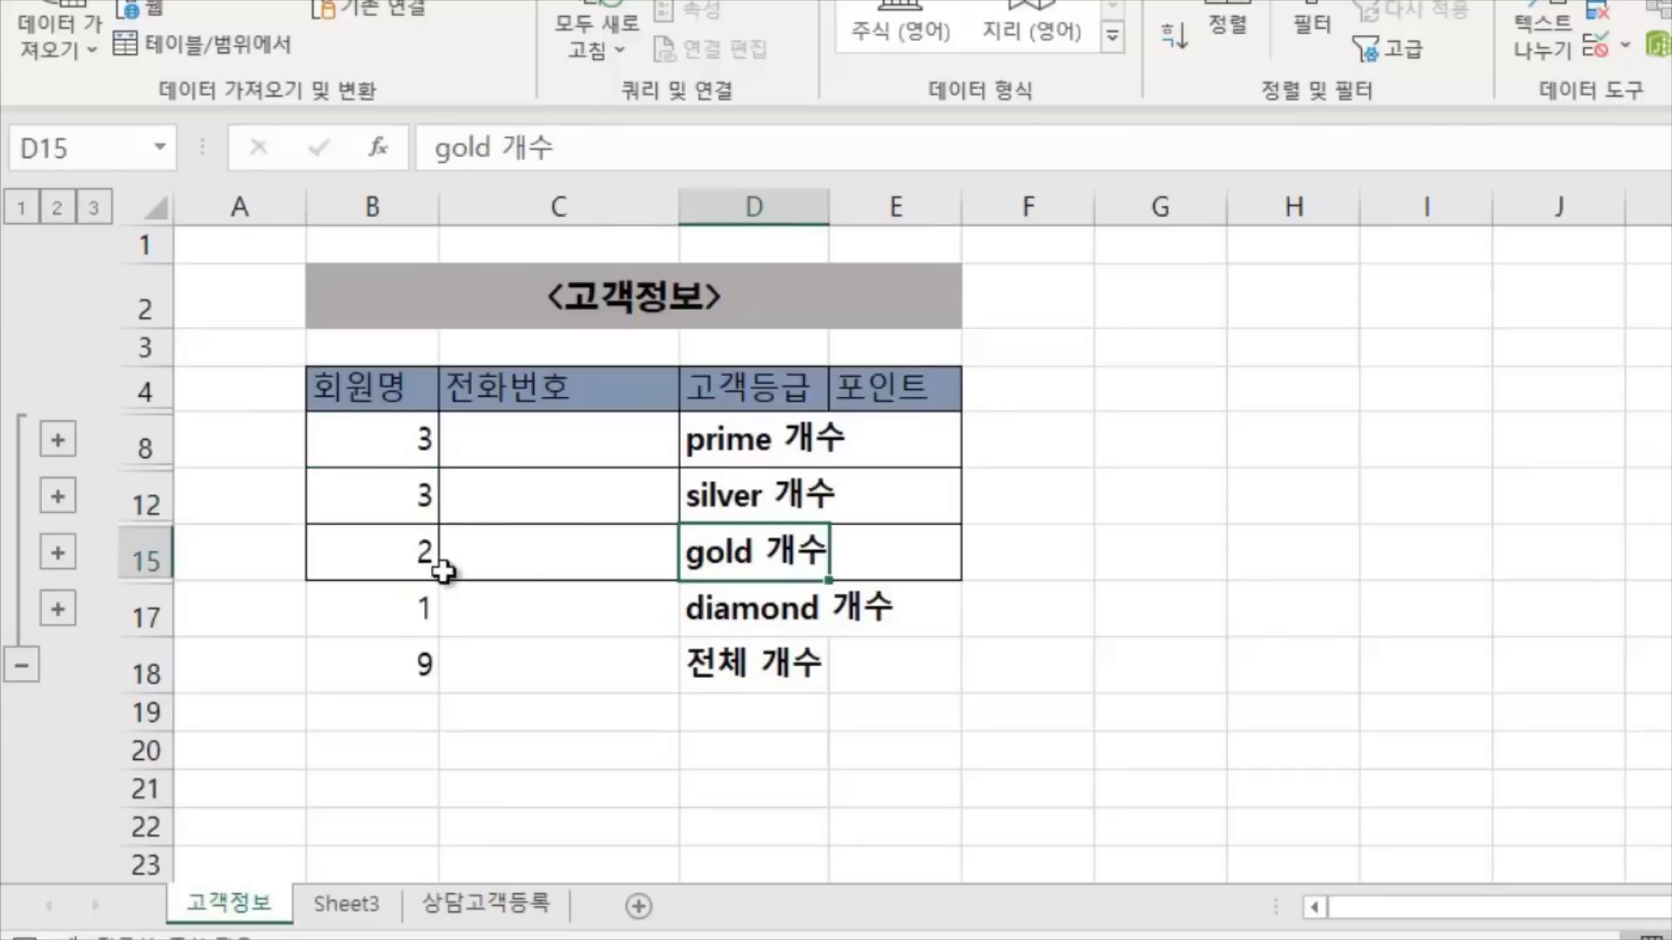
pyautogui.click(413, 553)
pyautogui.click(757, 608)
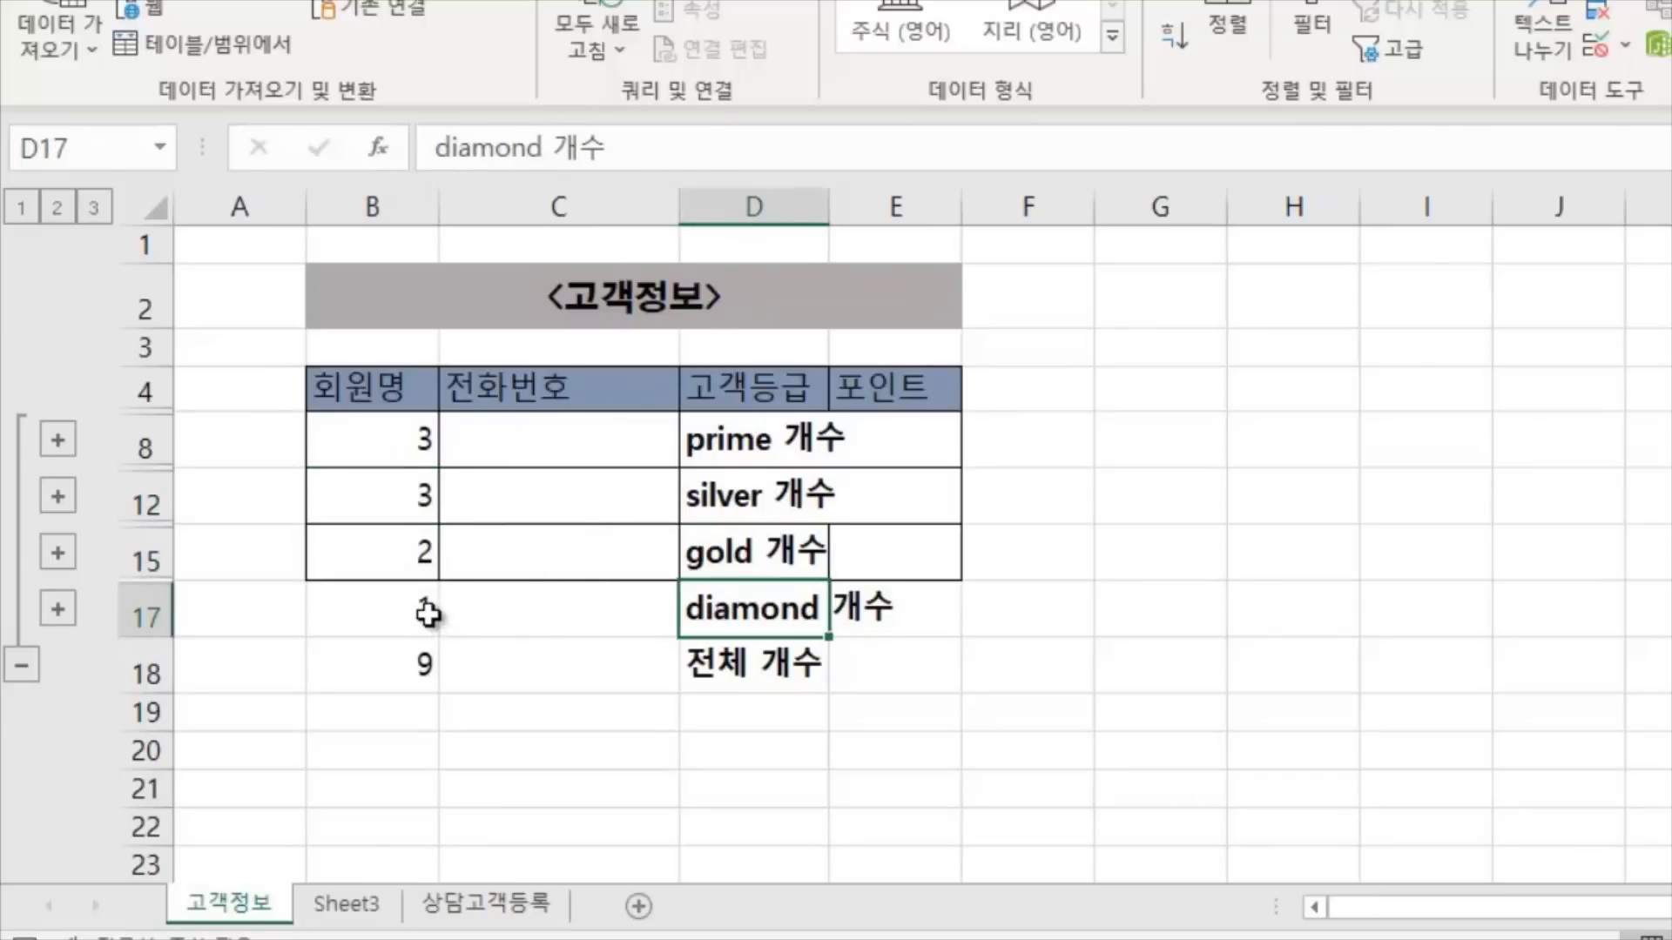
pyautogui.click(429, 614)
pyautogui.click(432, 672)
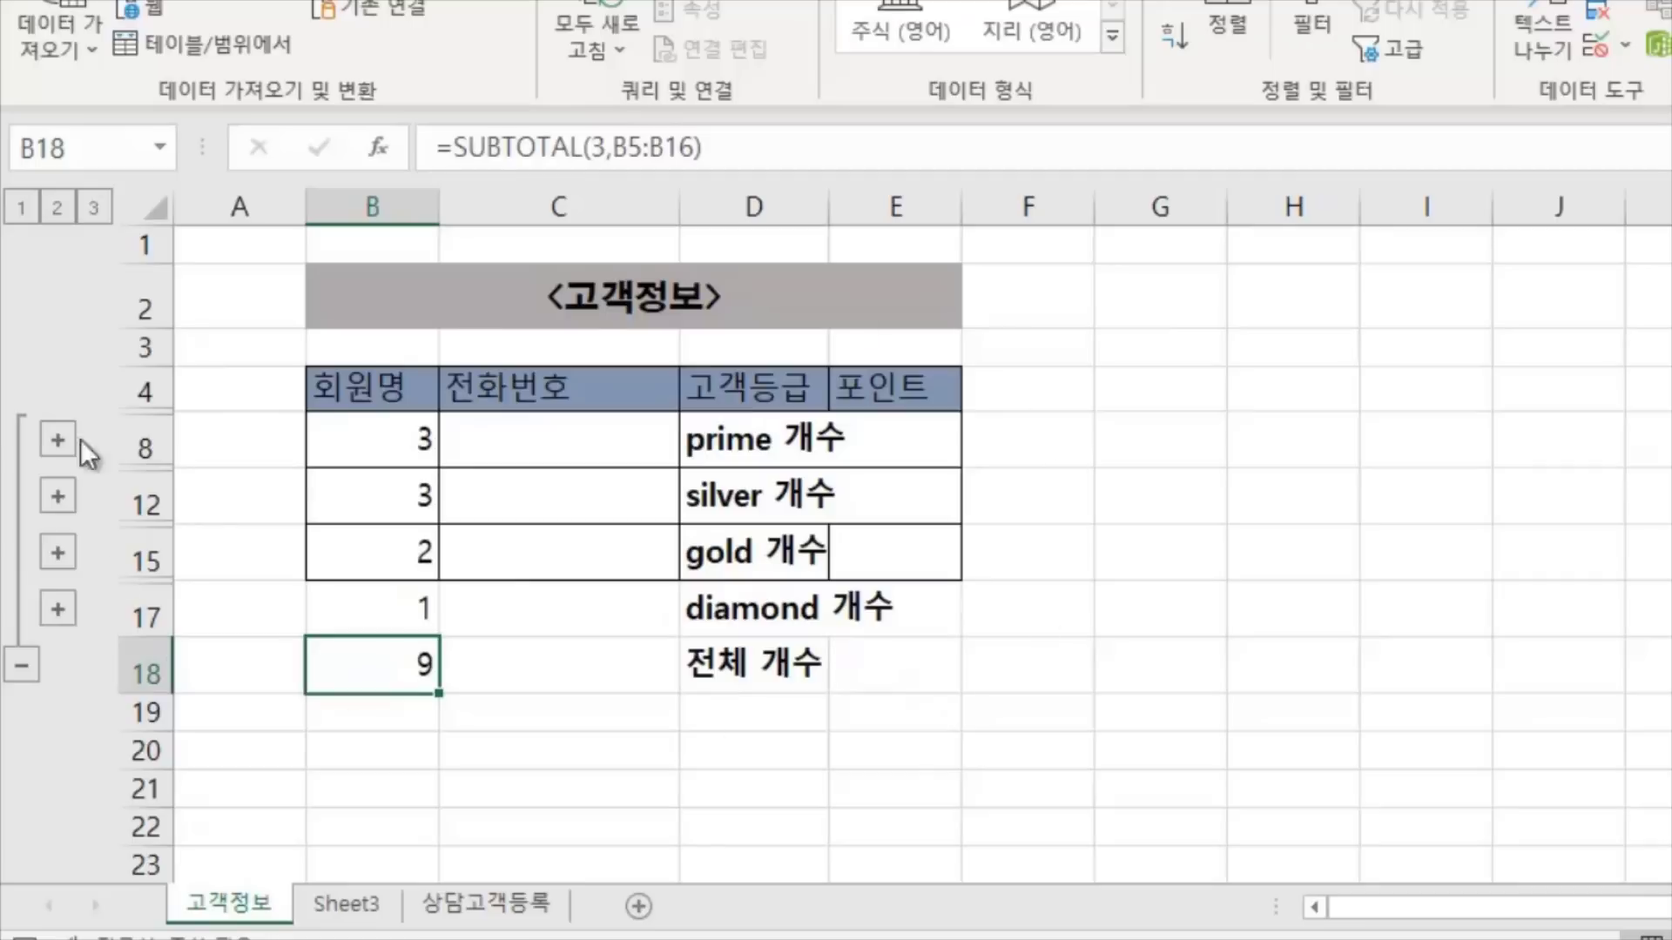
pyautogui.click(17, 206)
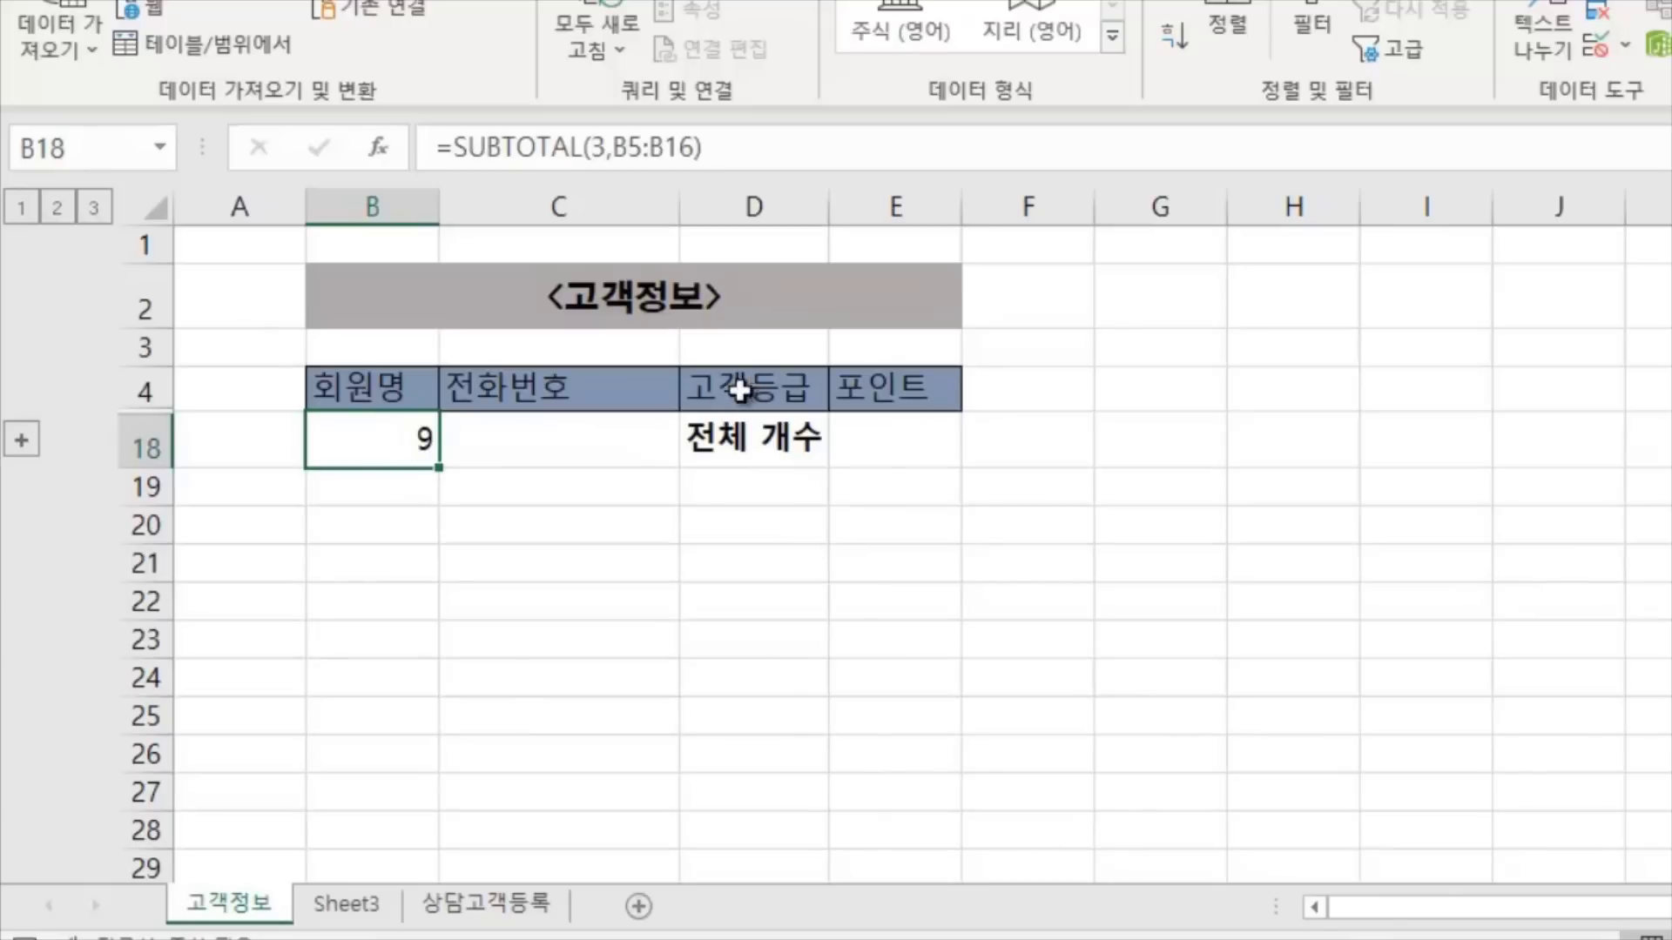
# Return the outline to the grade subtotals and expand the gold group to examine its members' names, phone numbers and points
pyautogui.click(56, 207)
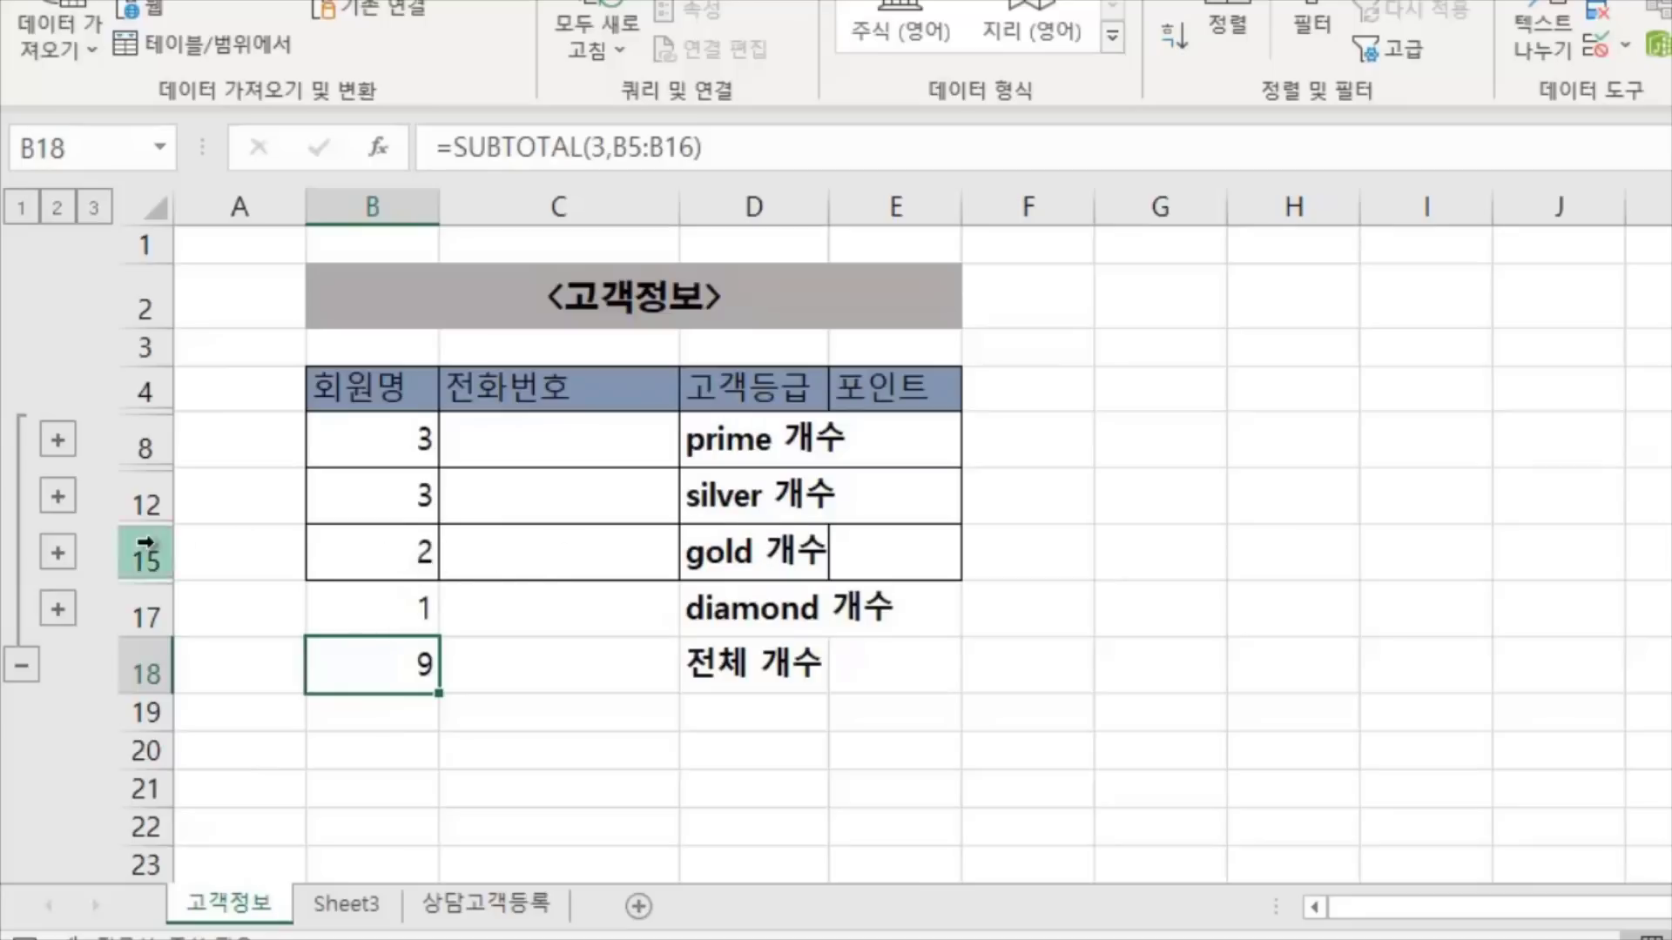
pyautogui.click(59, 551)
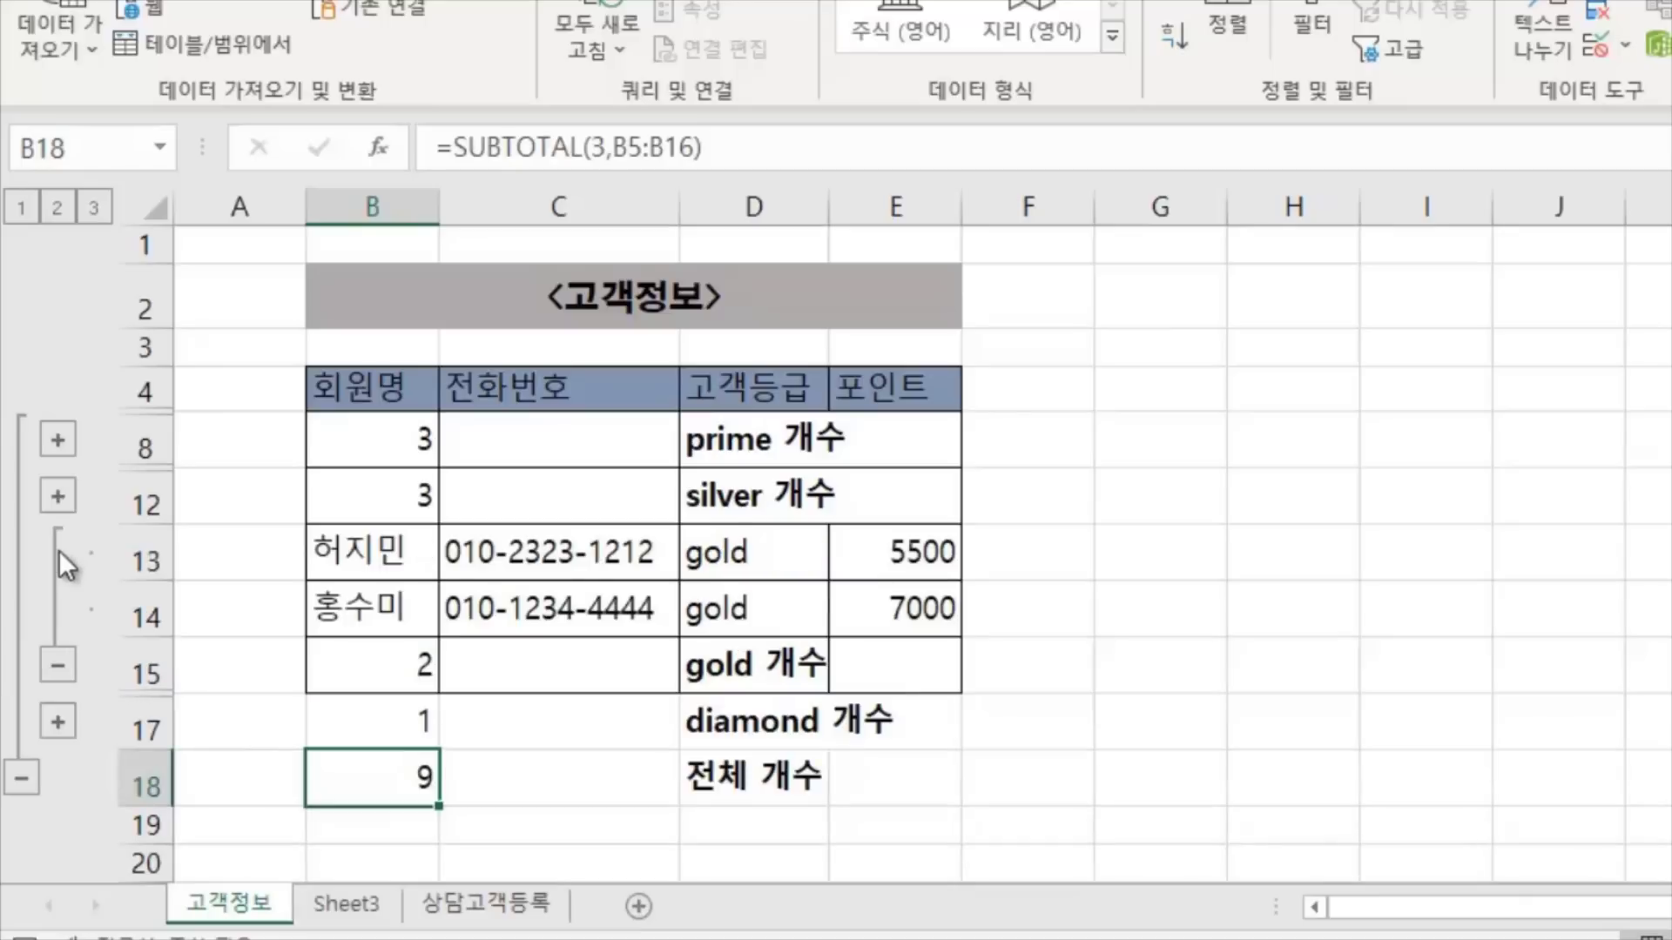
pyautogui.click(392, 561)
pyautogui.click(367, 612)
pyautogui.click(571, 566)
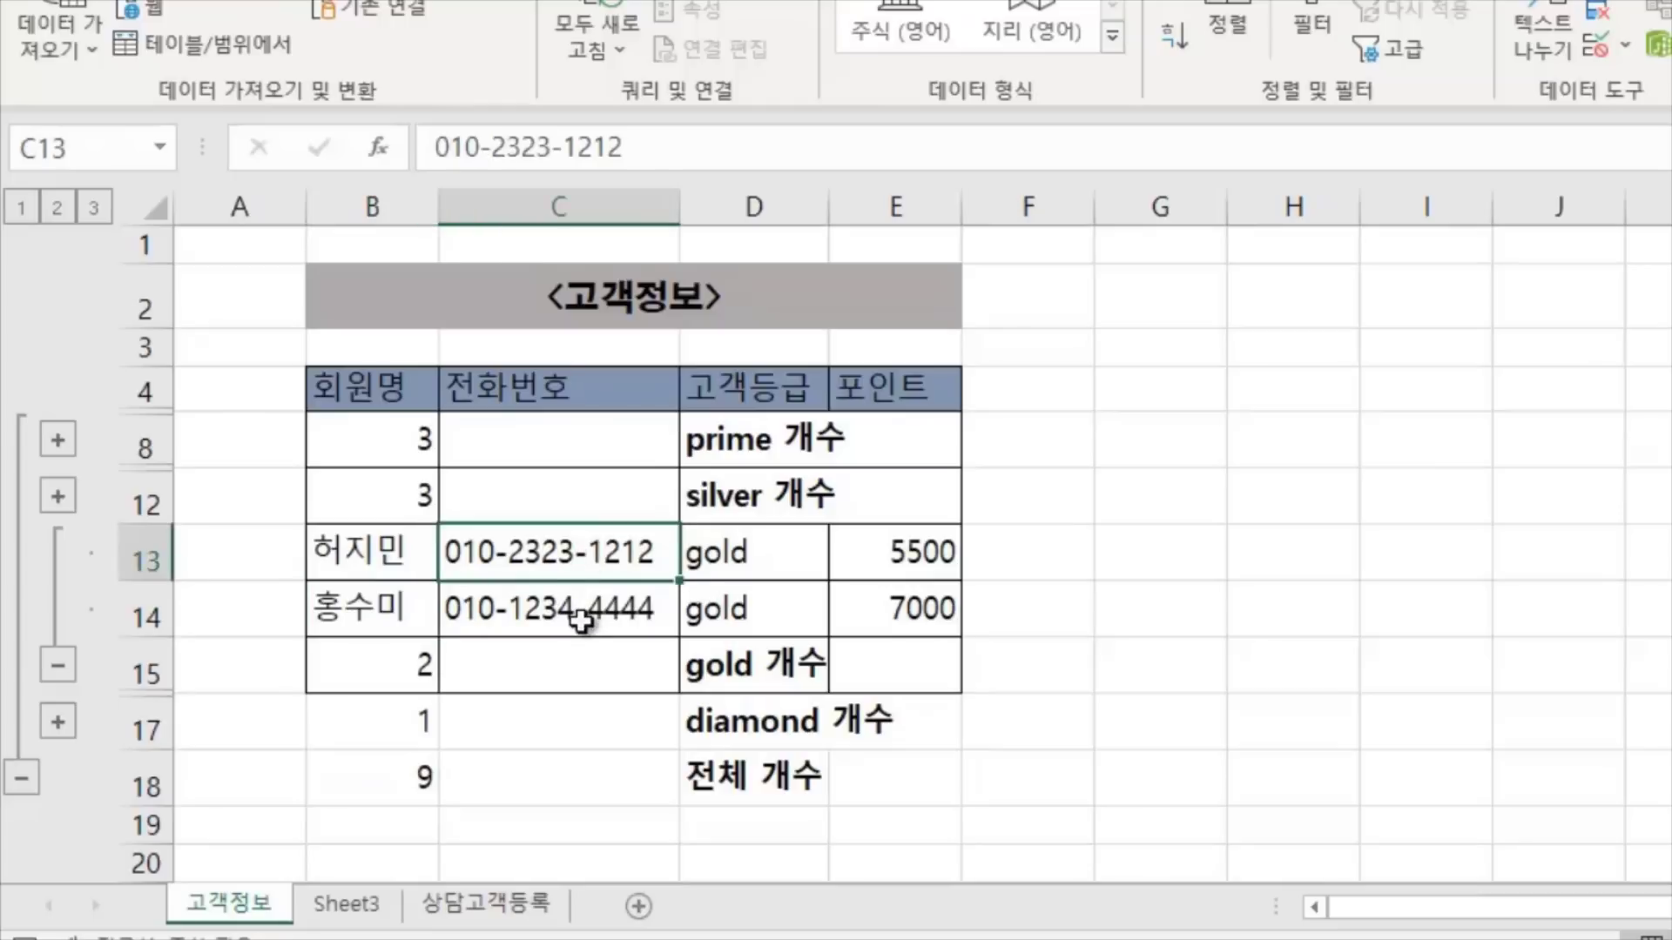
pyautogui.click(580, 615)
pyautogui.click(1264, 762)
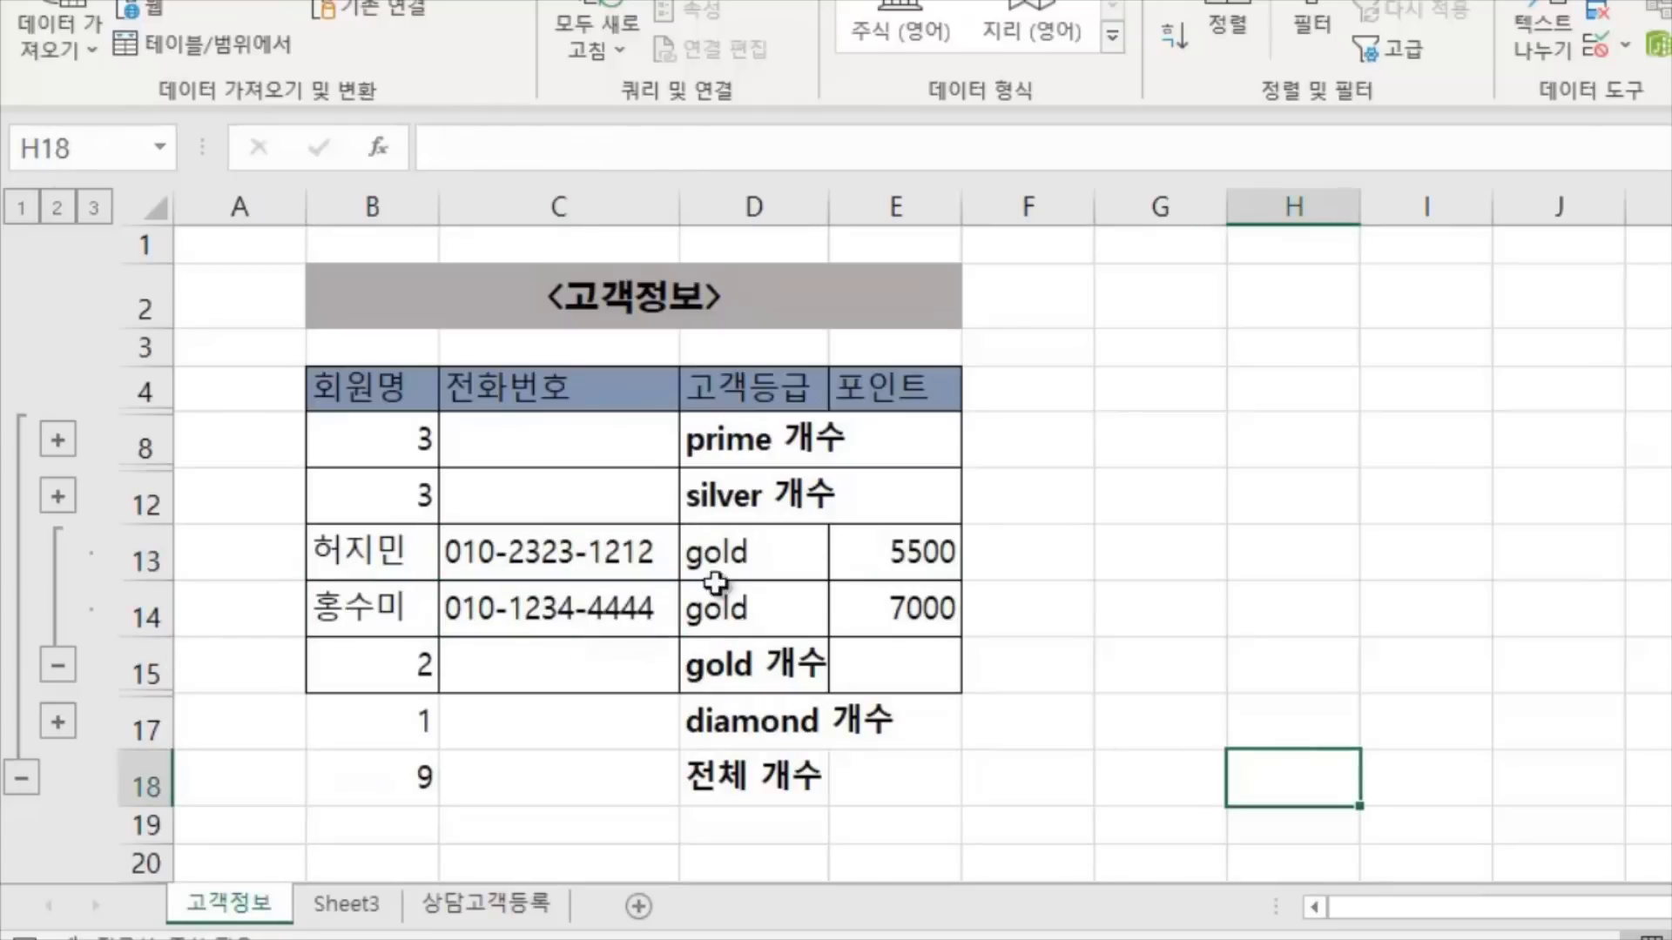
pyautogui.click(923, 553)
pyautogui.click(918, 607)
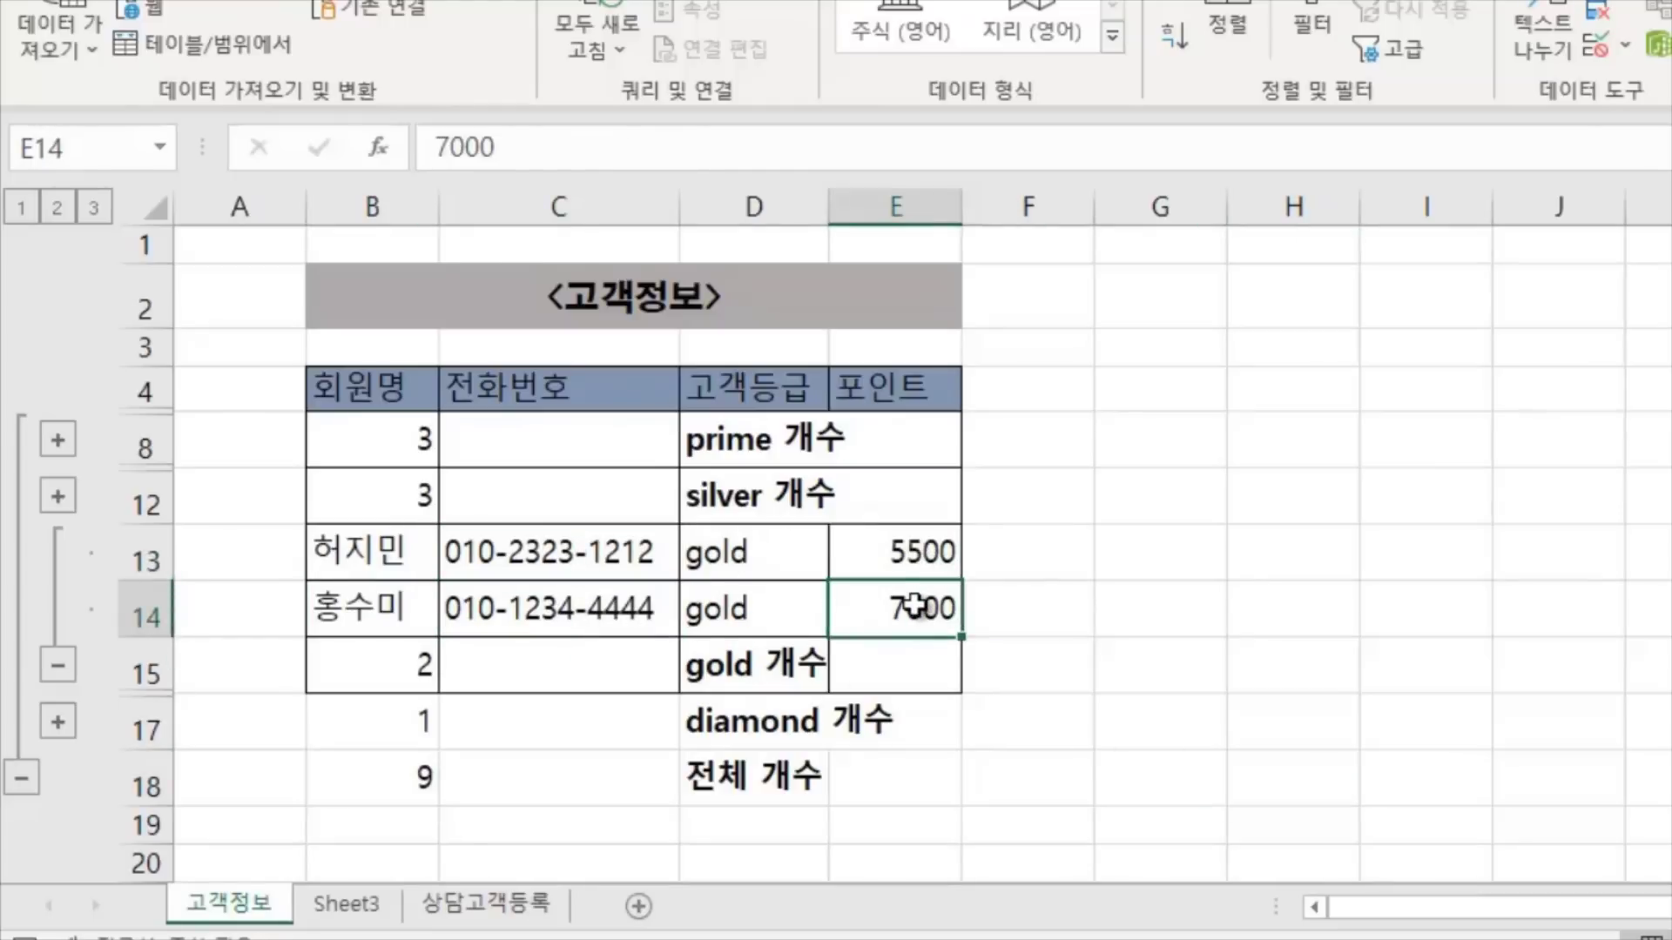
pyautogui.click(1217, 607)
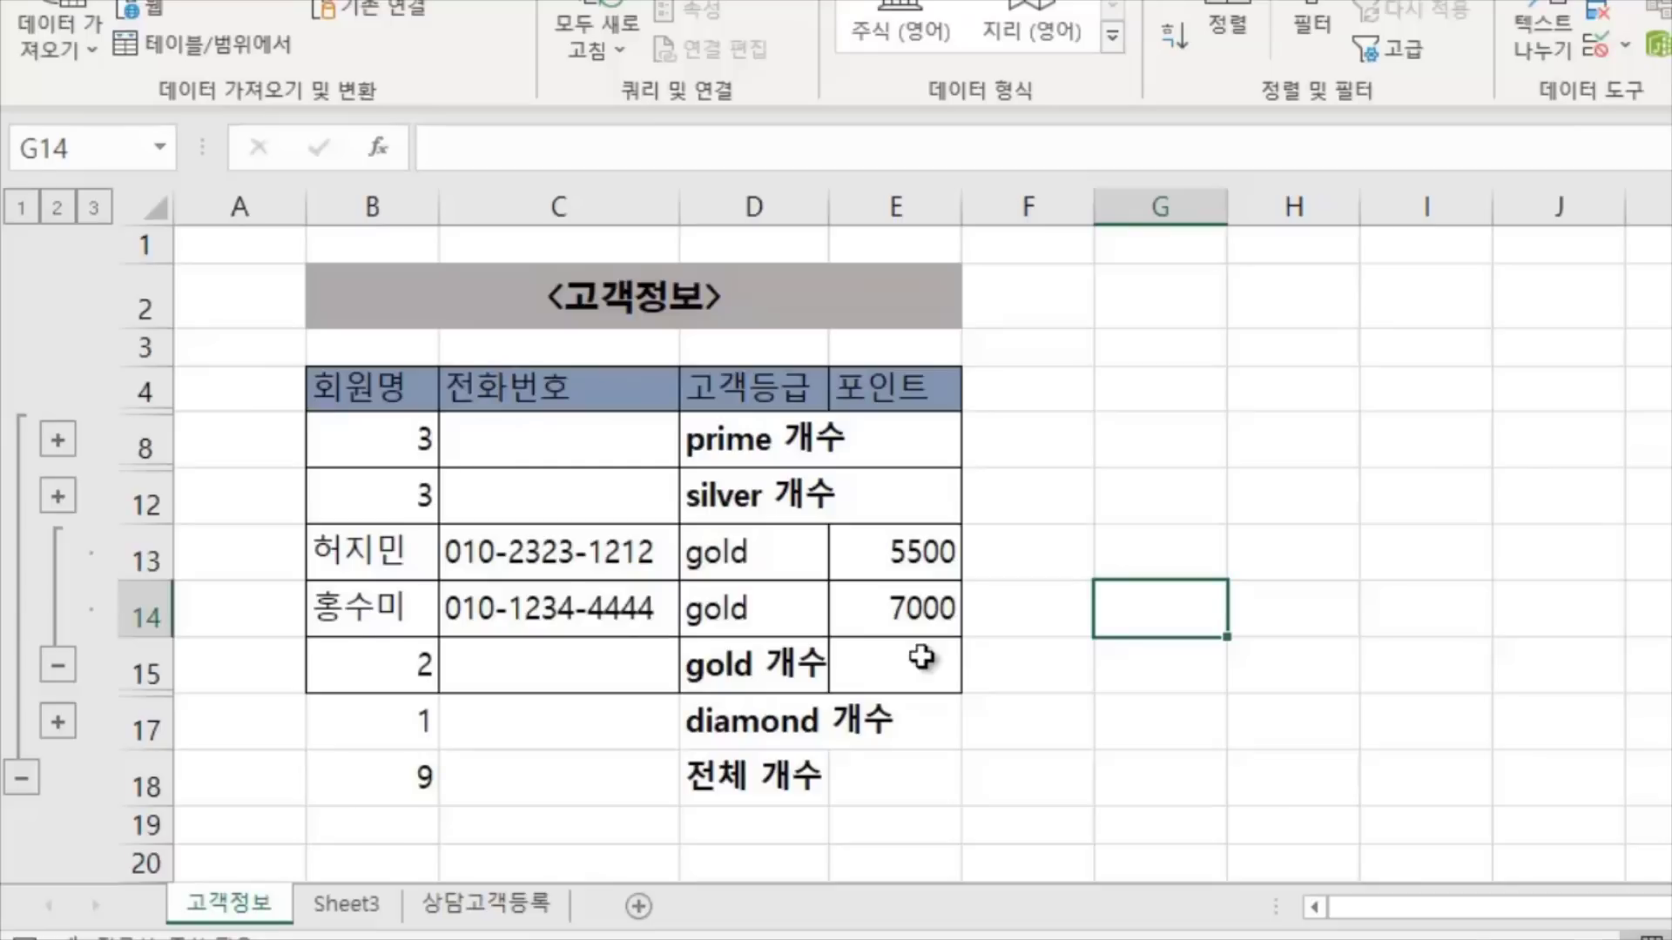
# Remove all subtotals from the 고객정보 table
pyautogui.click(374, 442)
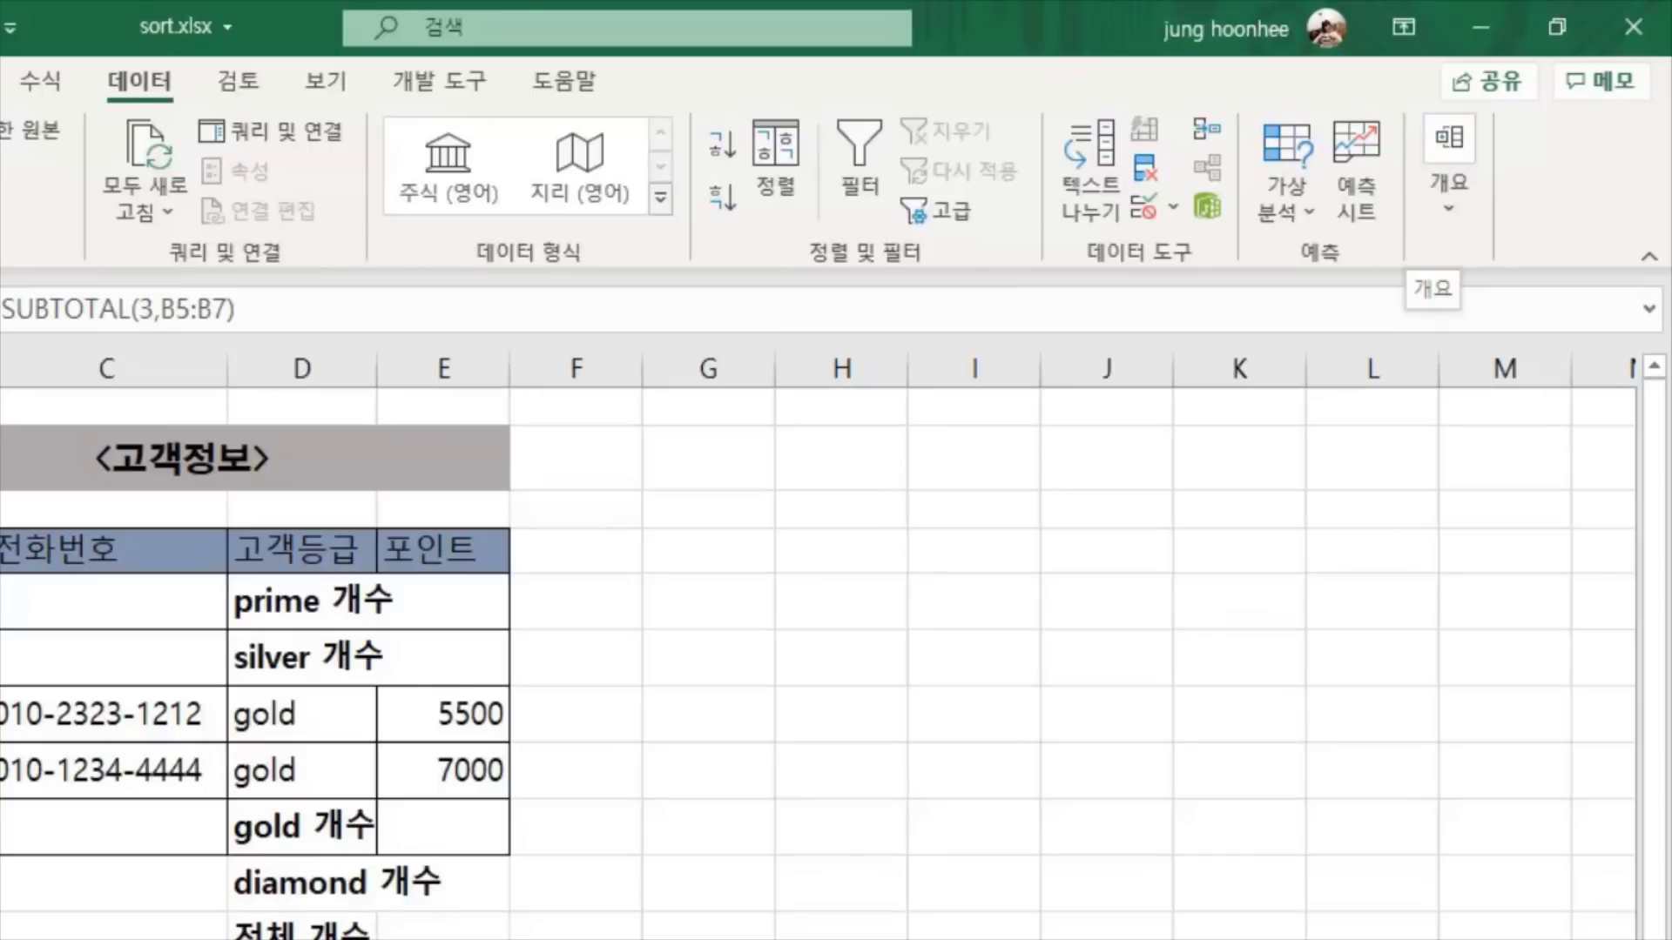
pyautogui.click(1455, 209)
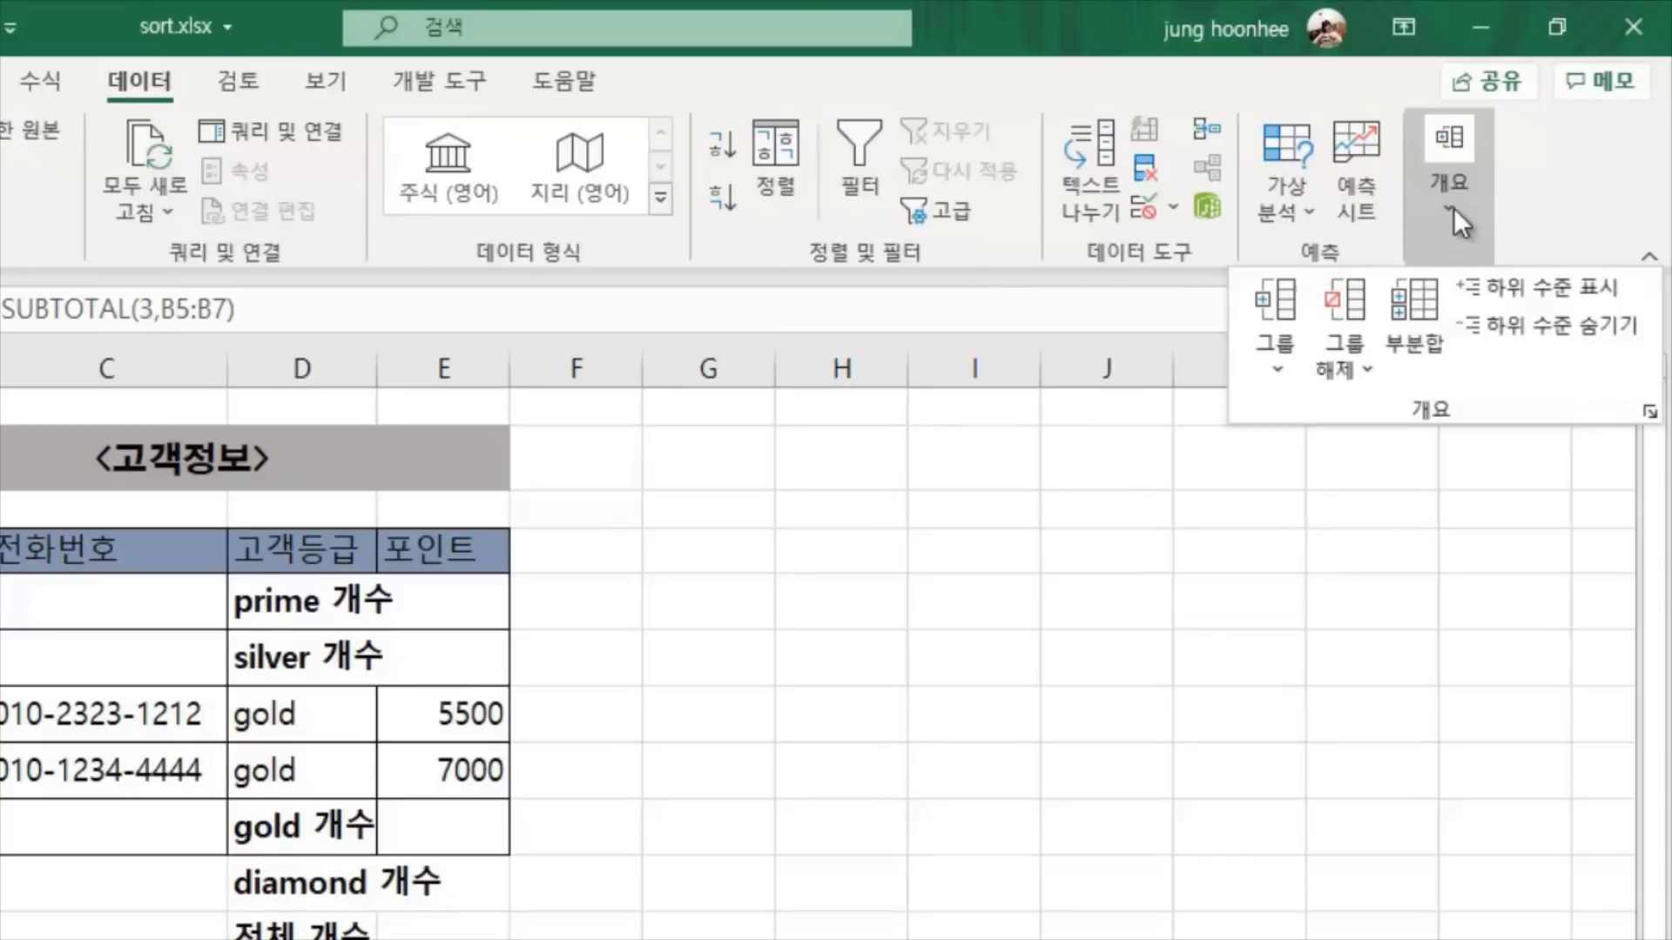
pyautogui.click(1419, 301)
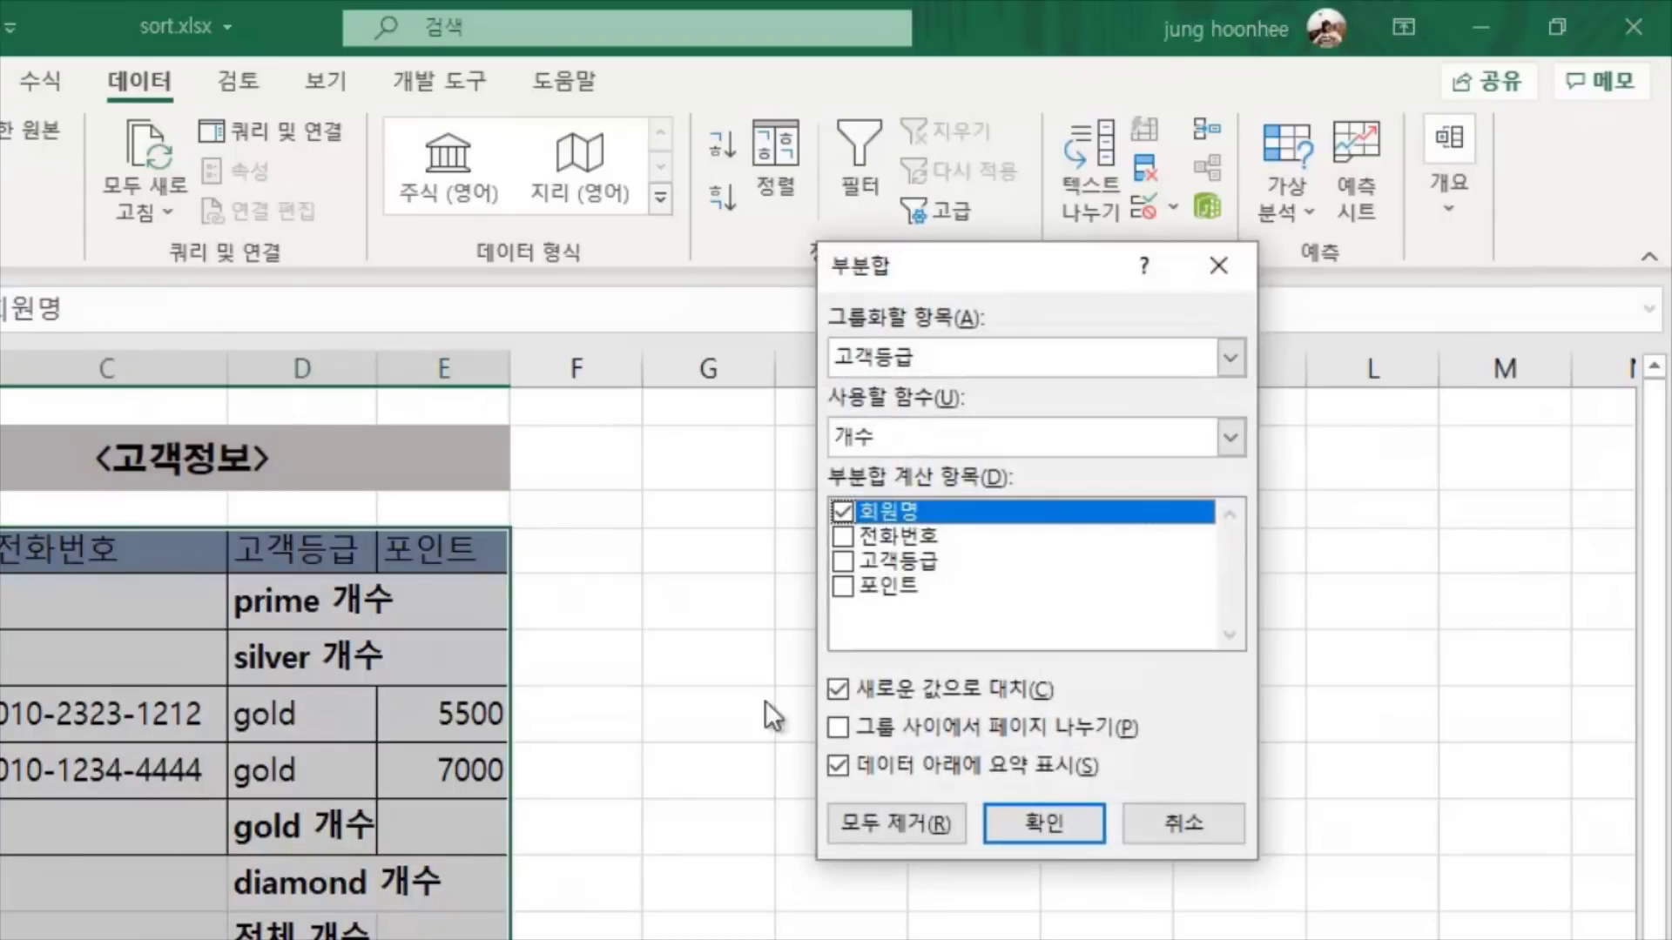
pyautogui.click(891, 818)
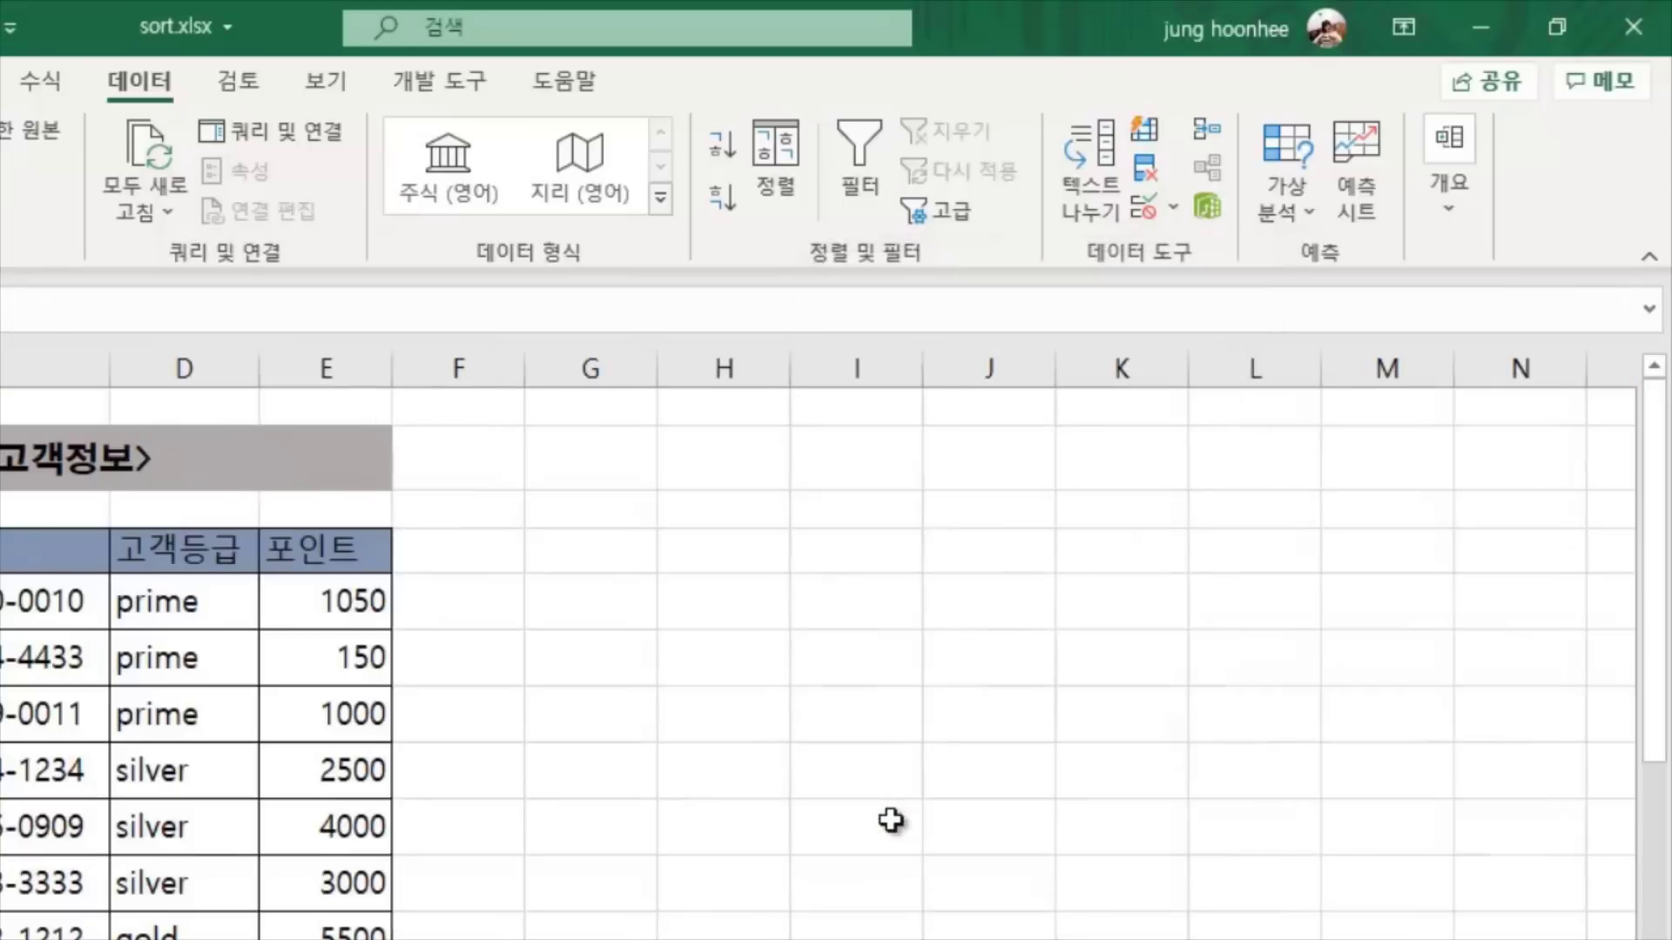
pyautogui.click(776, 595)
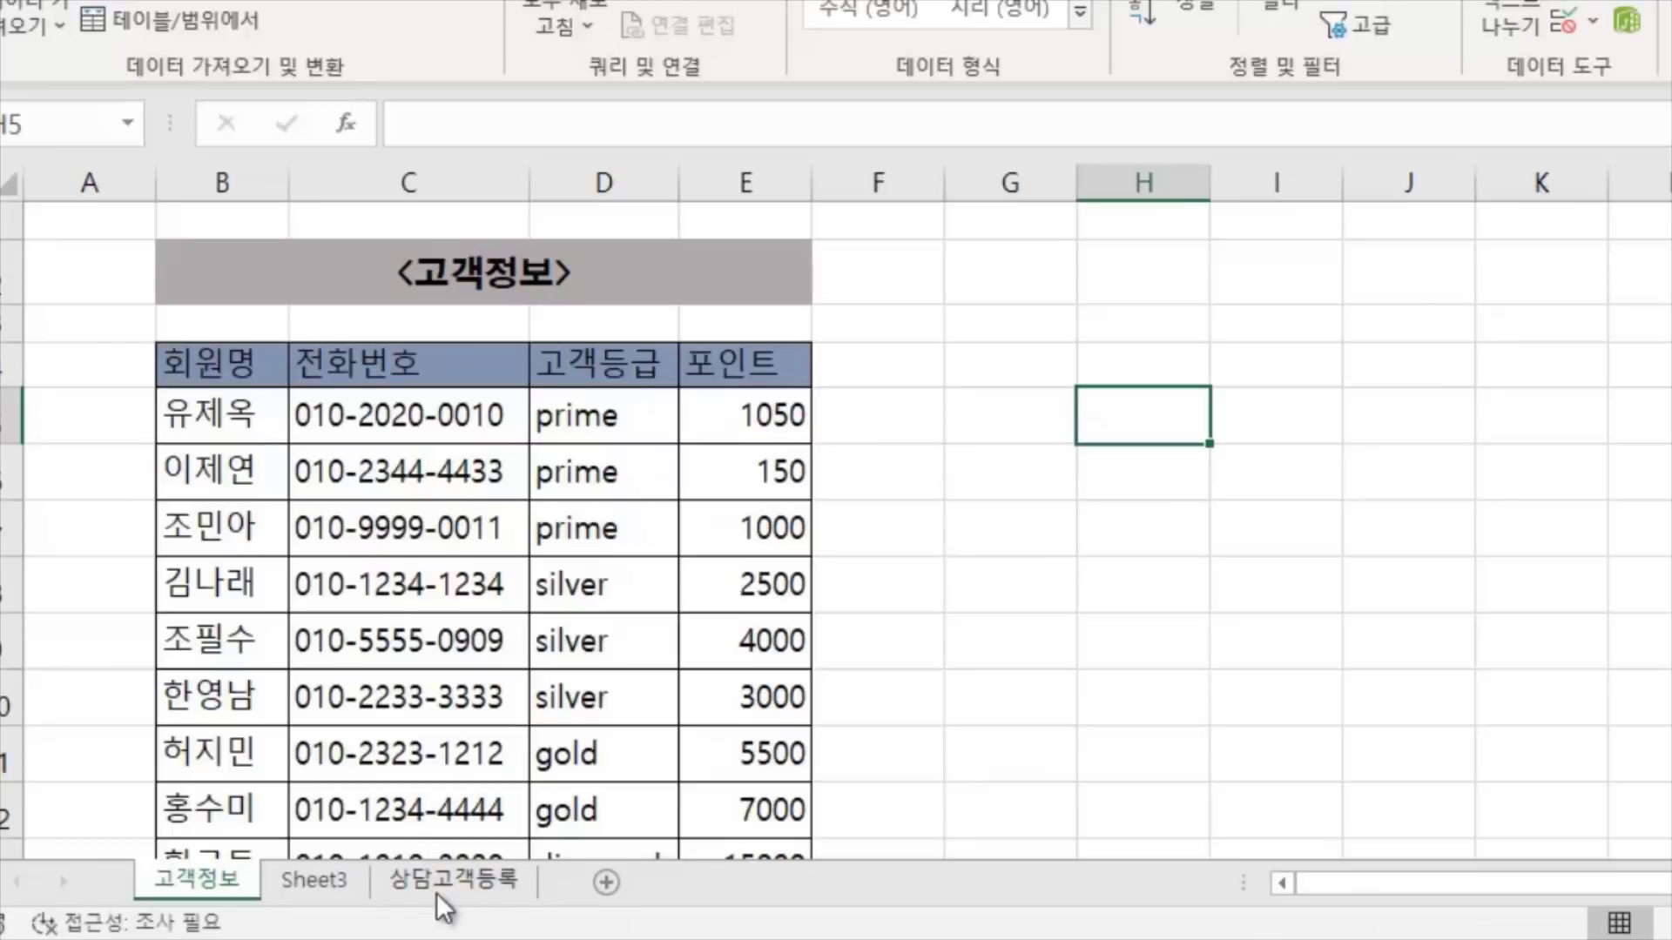
# Open the 상담고객등록 sheet and place a copy of it directly after the original
pyautogui.click(477, 883)
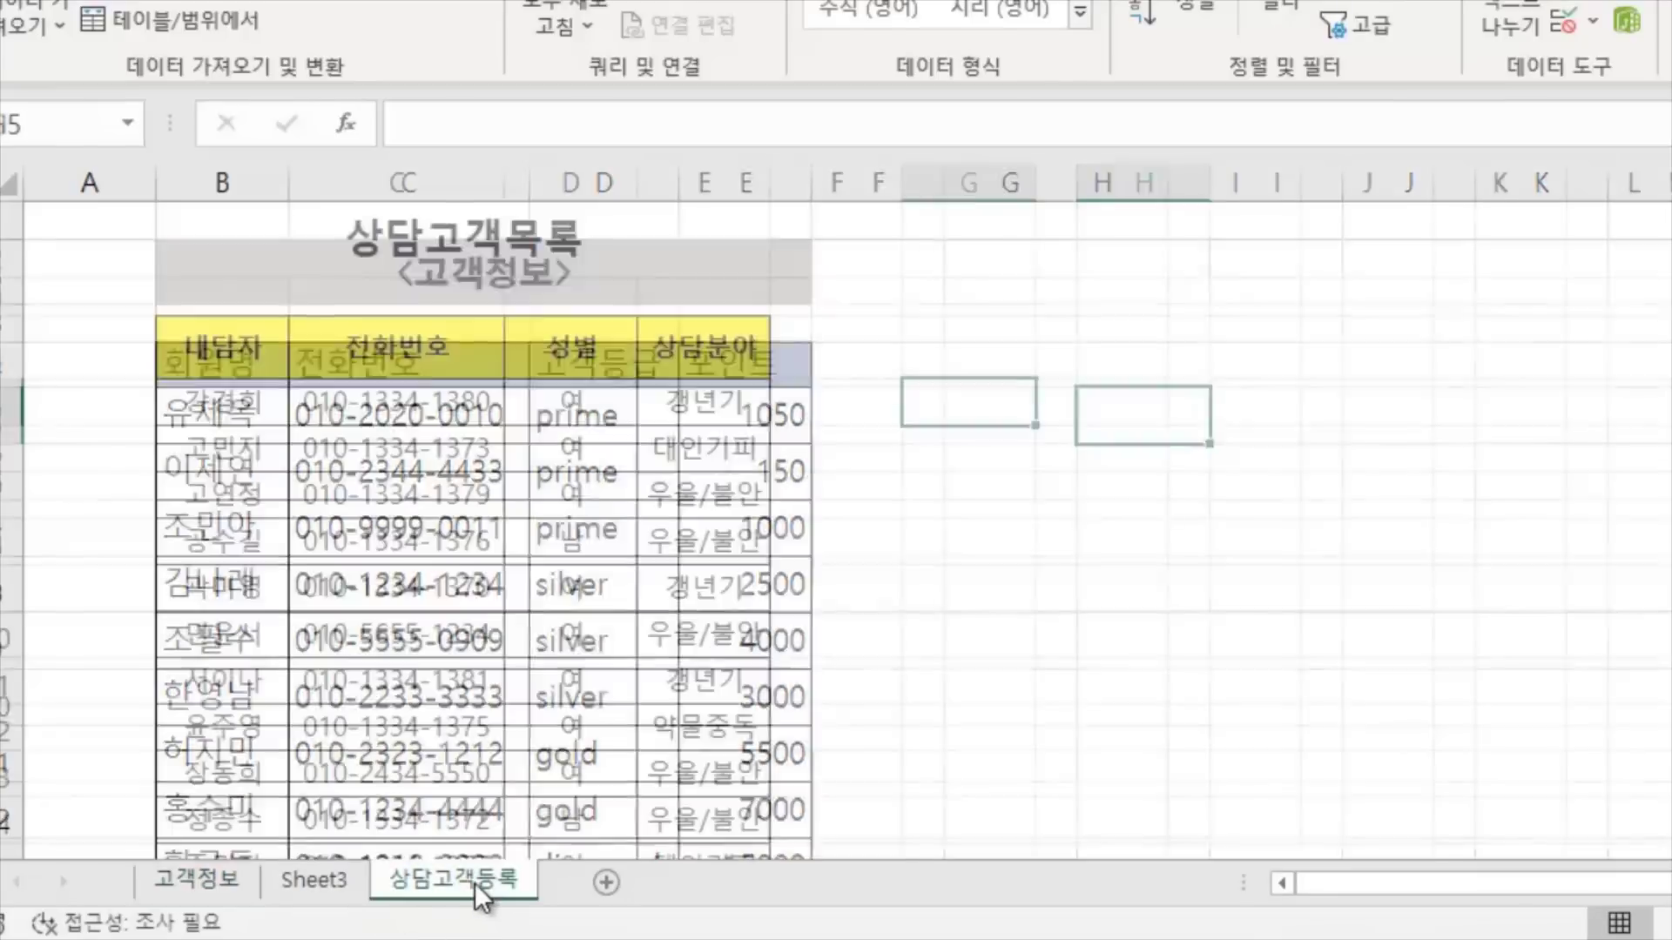
pyautogui.click(994, 658)
pyautogui.click(904, 471)
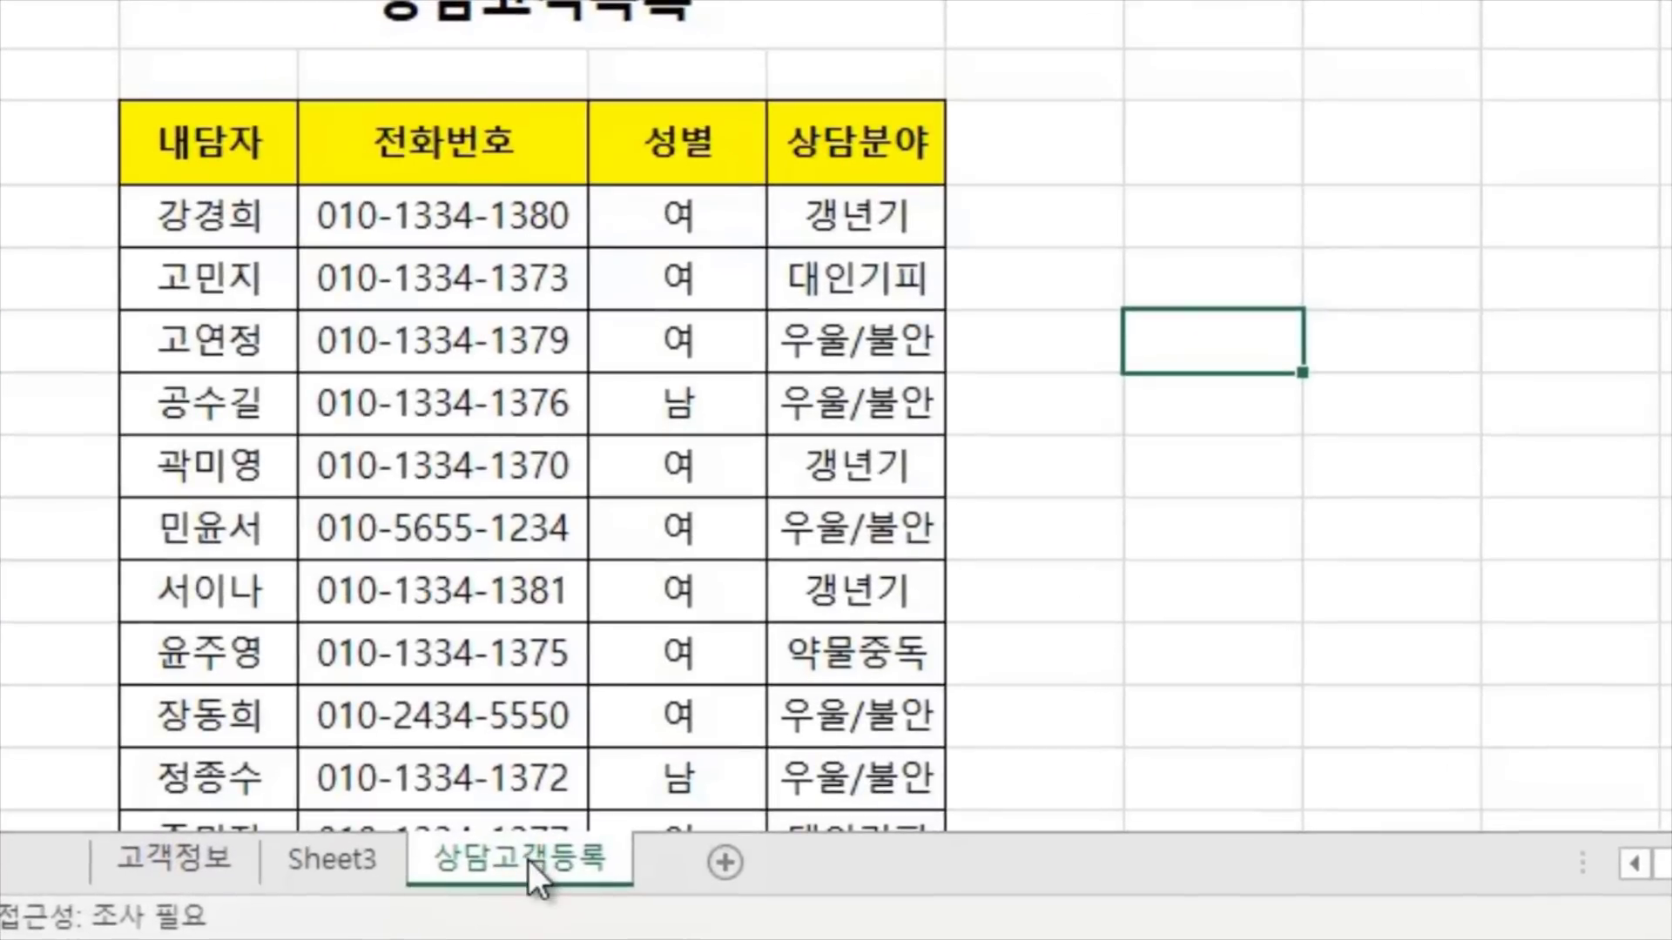
pyautogui.moveTo(528, 862); pyautogui.dragTo(662, 867)
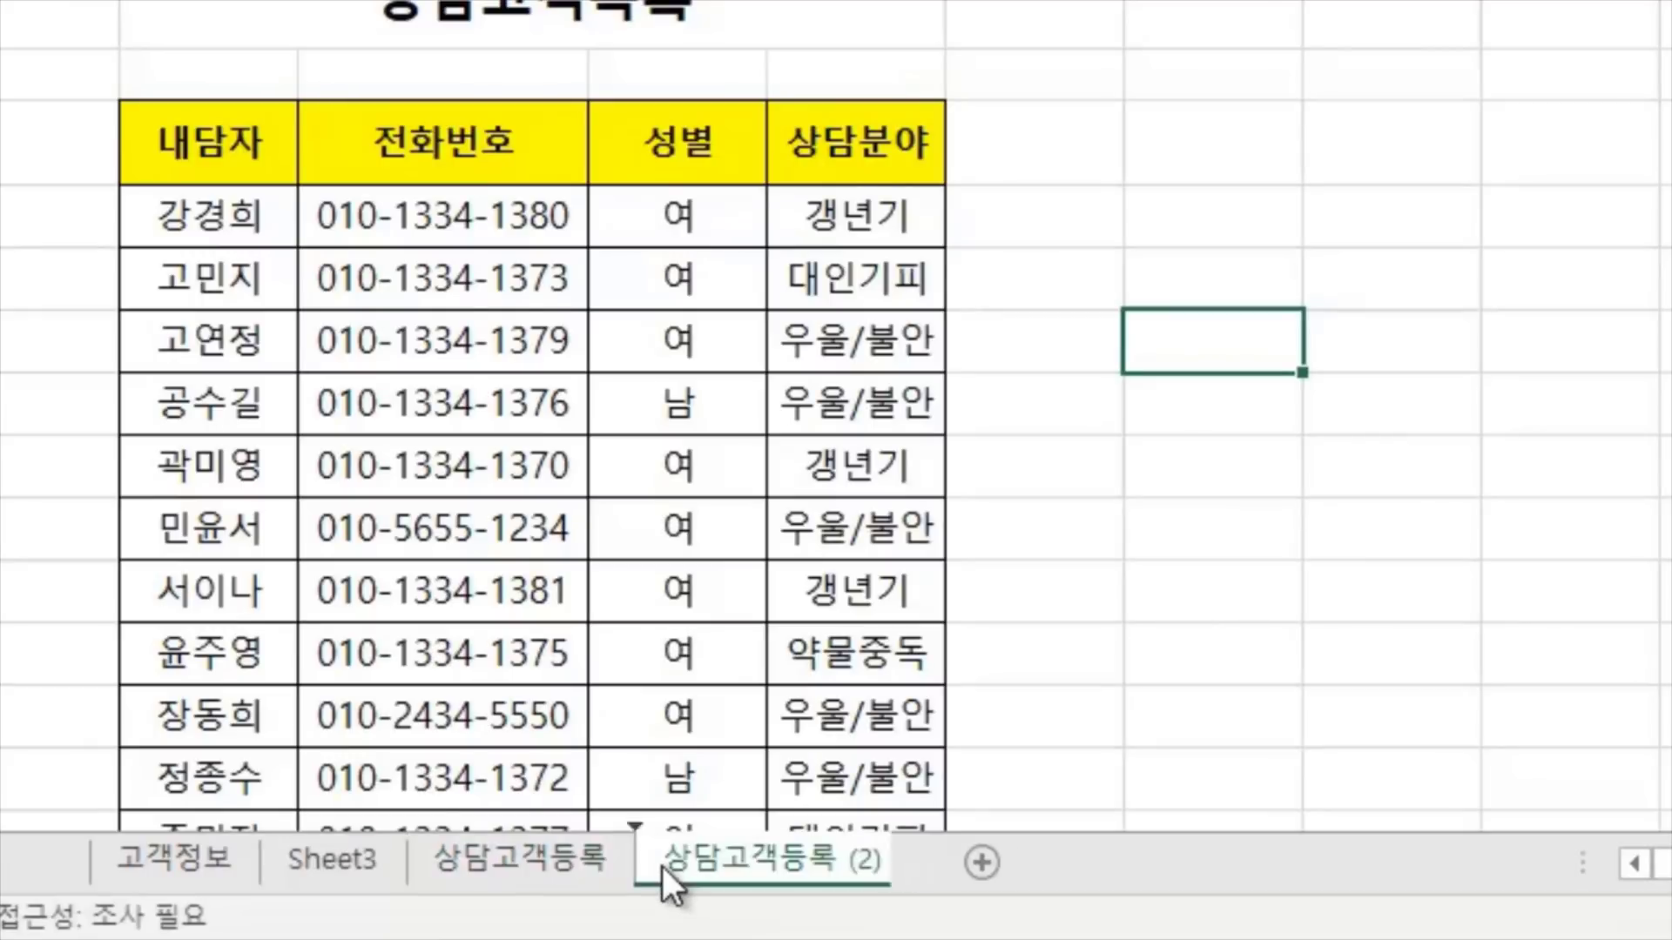
# Rename the copied sheet as 상담진행내용 and select an empty cell beside the table
pyautogui.doubleClick(765, 857)
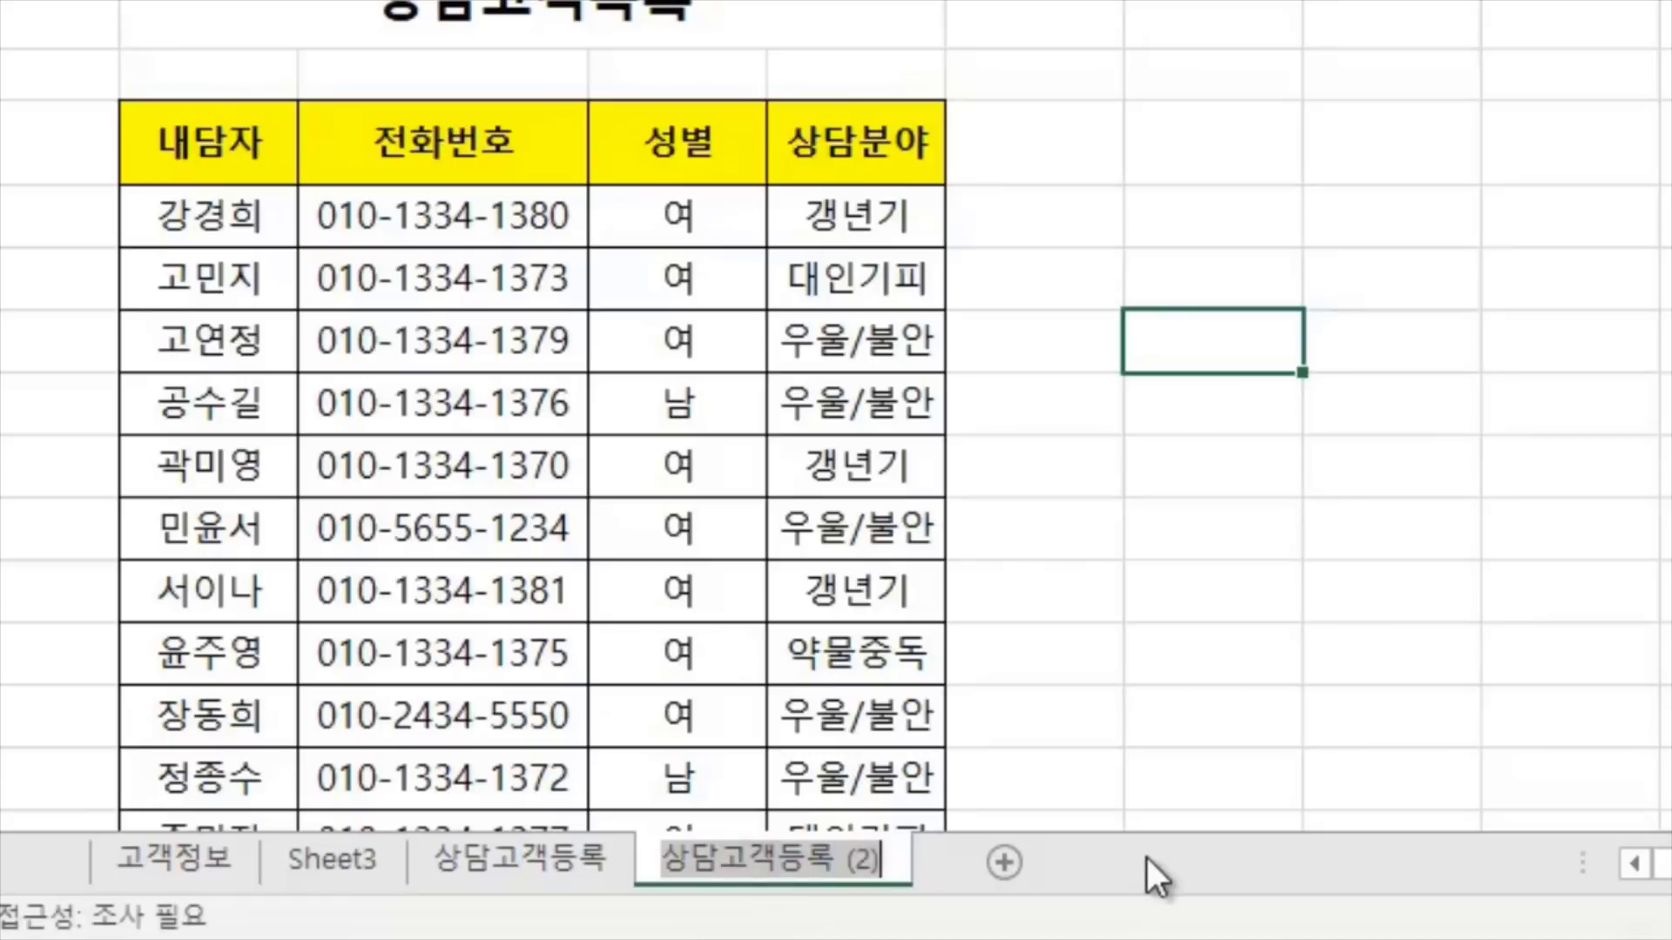
pyautogui.write('TKD')
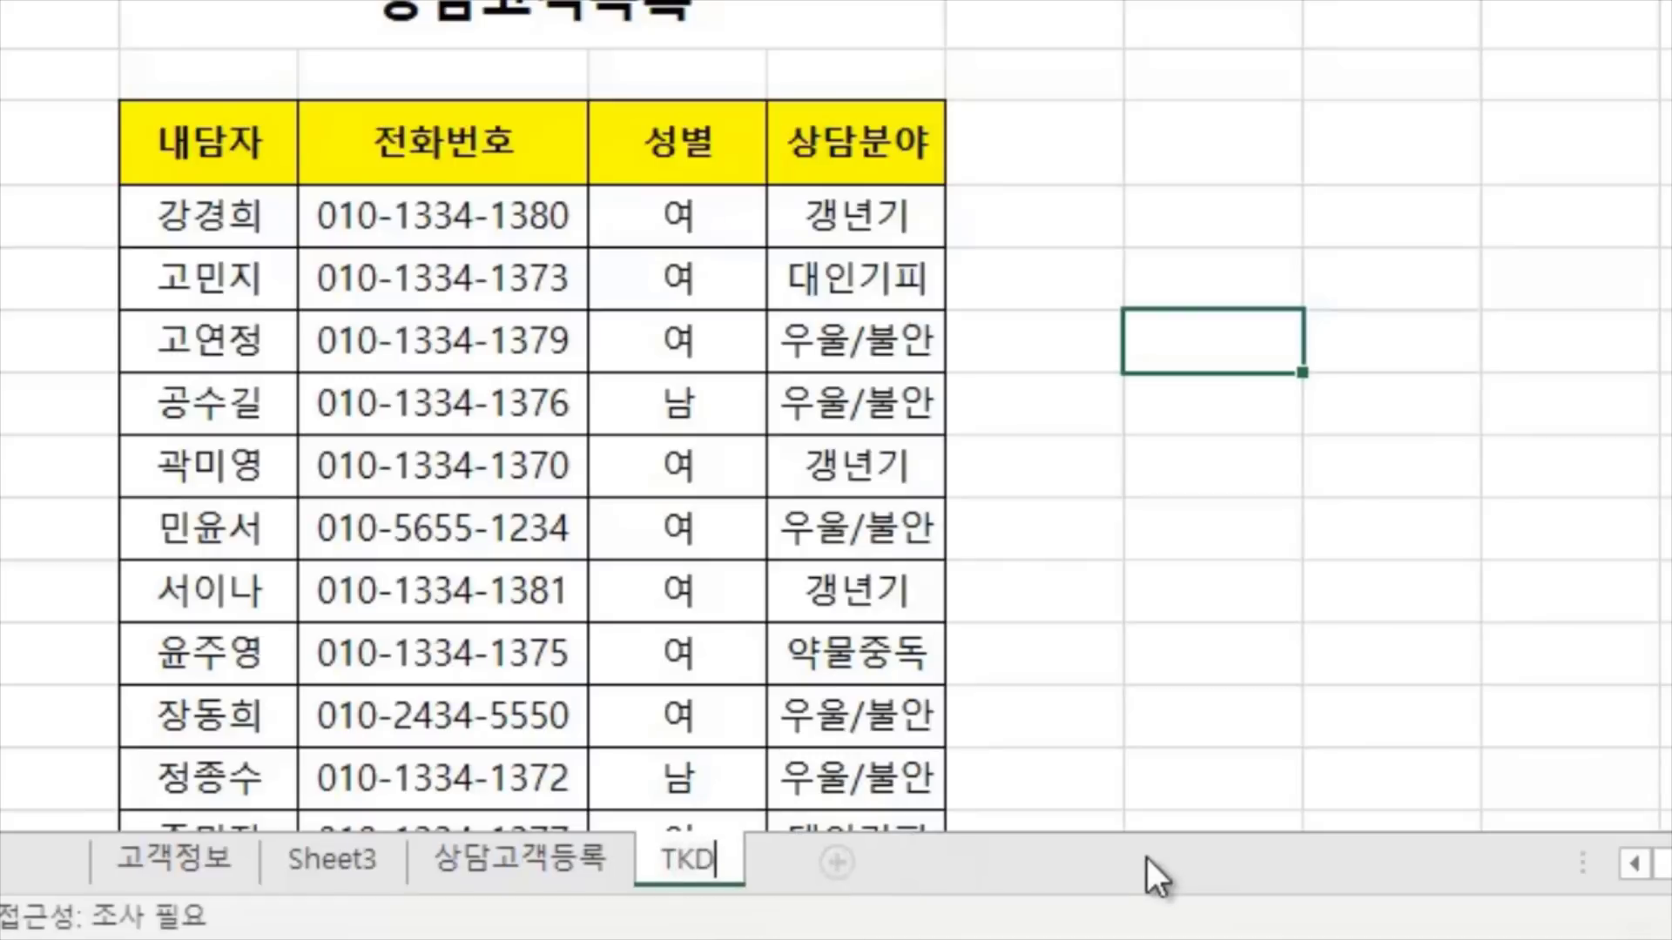
pyautogui.press('BackSpace')
pyautogui.press('BackSpace')
pyautogui.press('BackSpace')
pyautogui.write('상담진해')
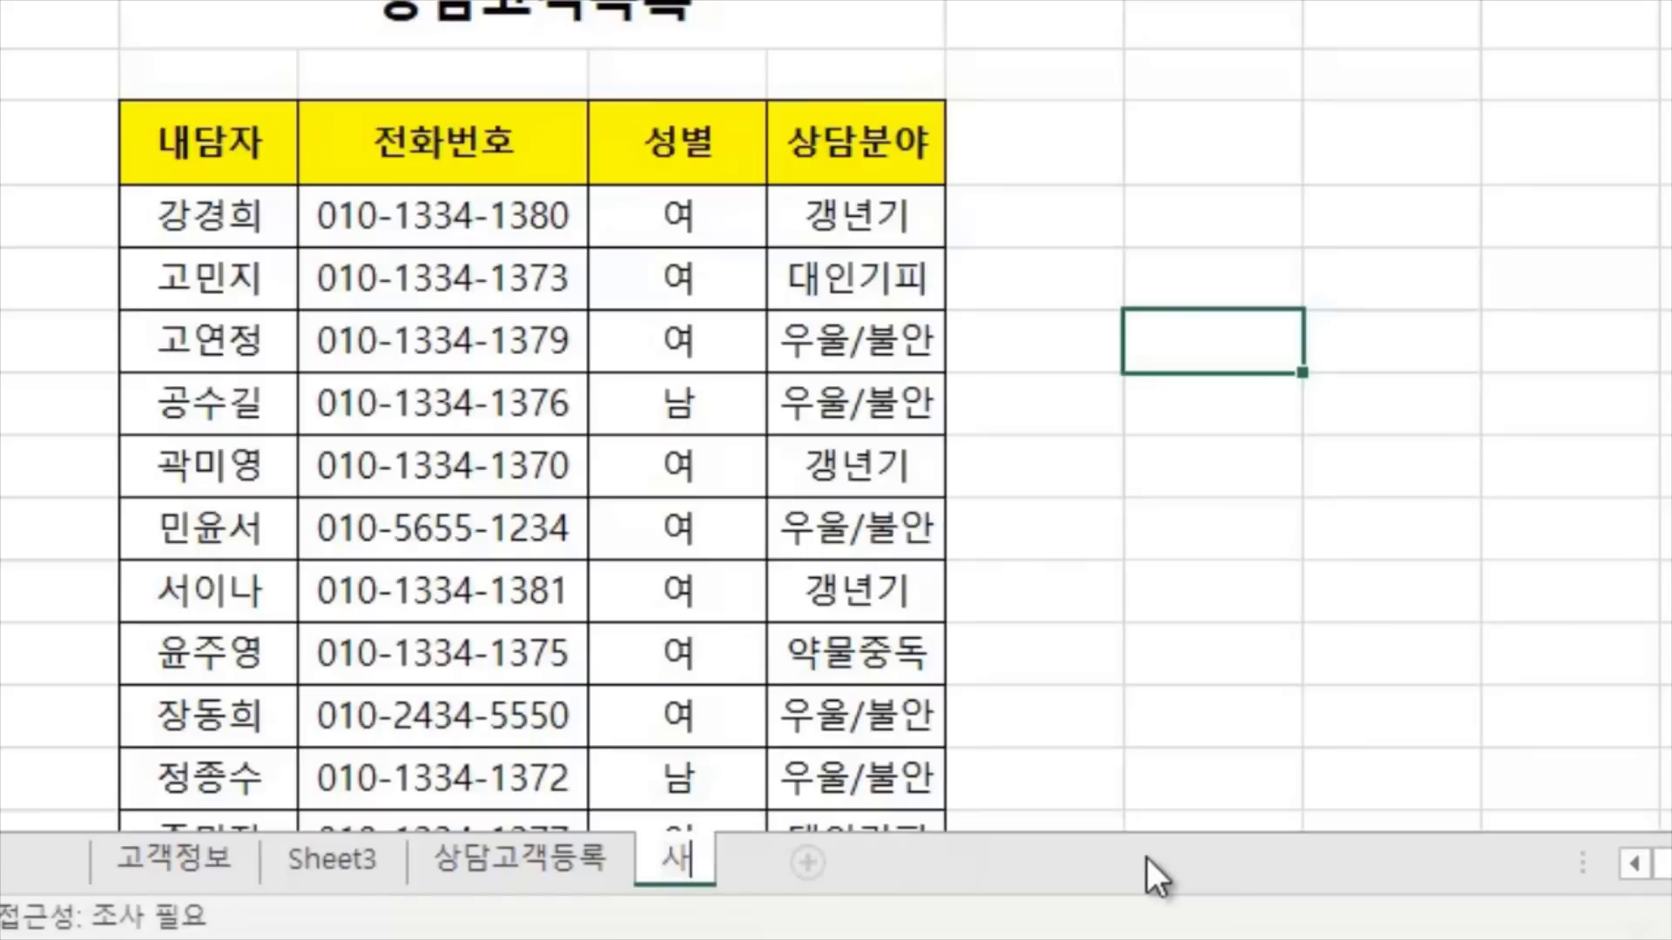
pyautogui.write('행내용')
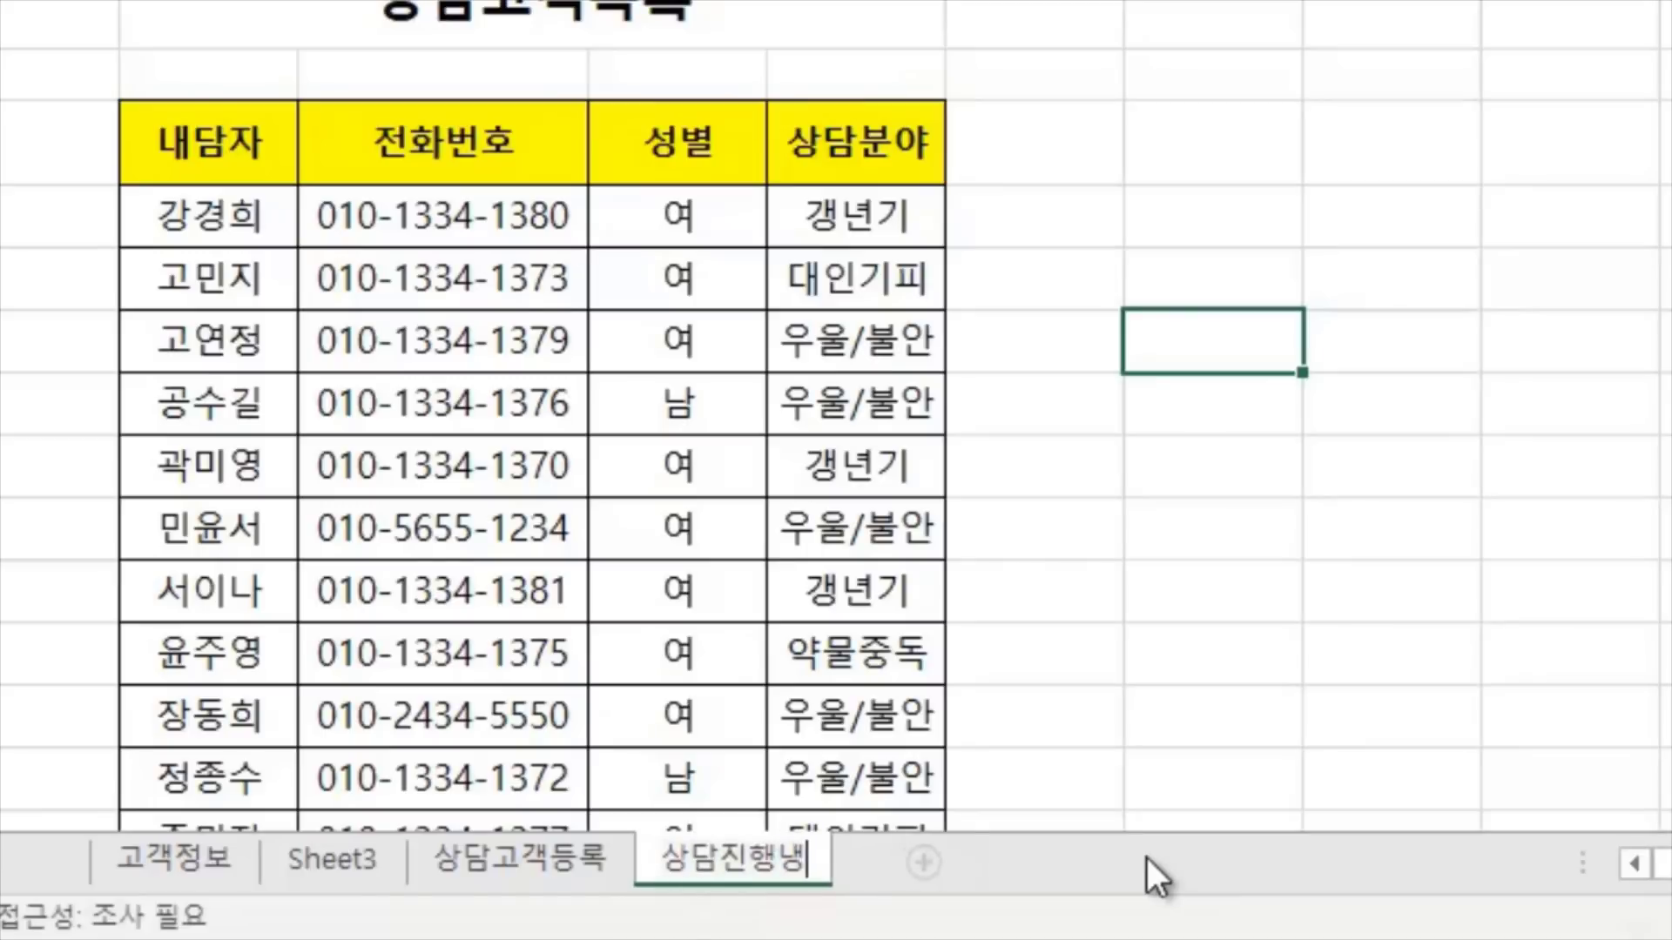
pyautogui.press('Return')
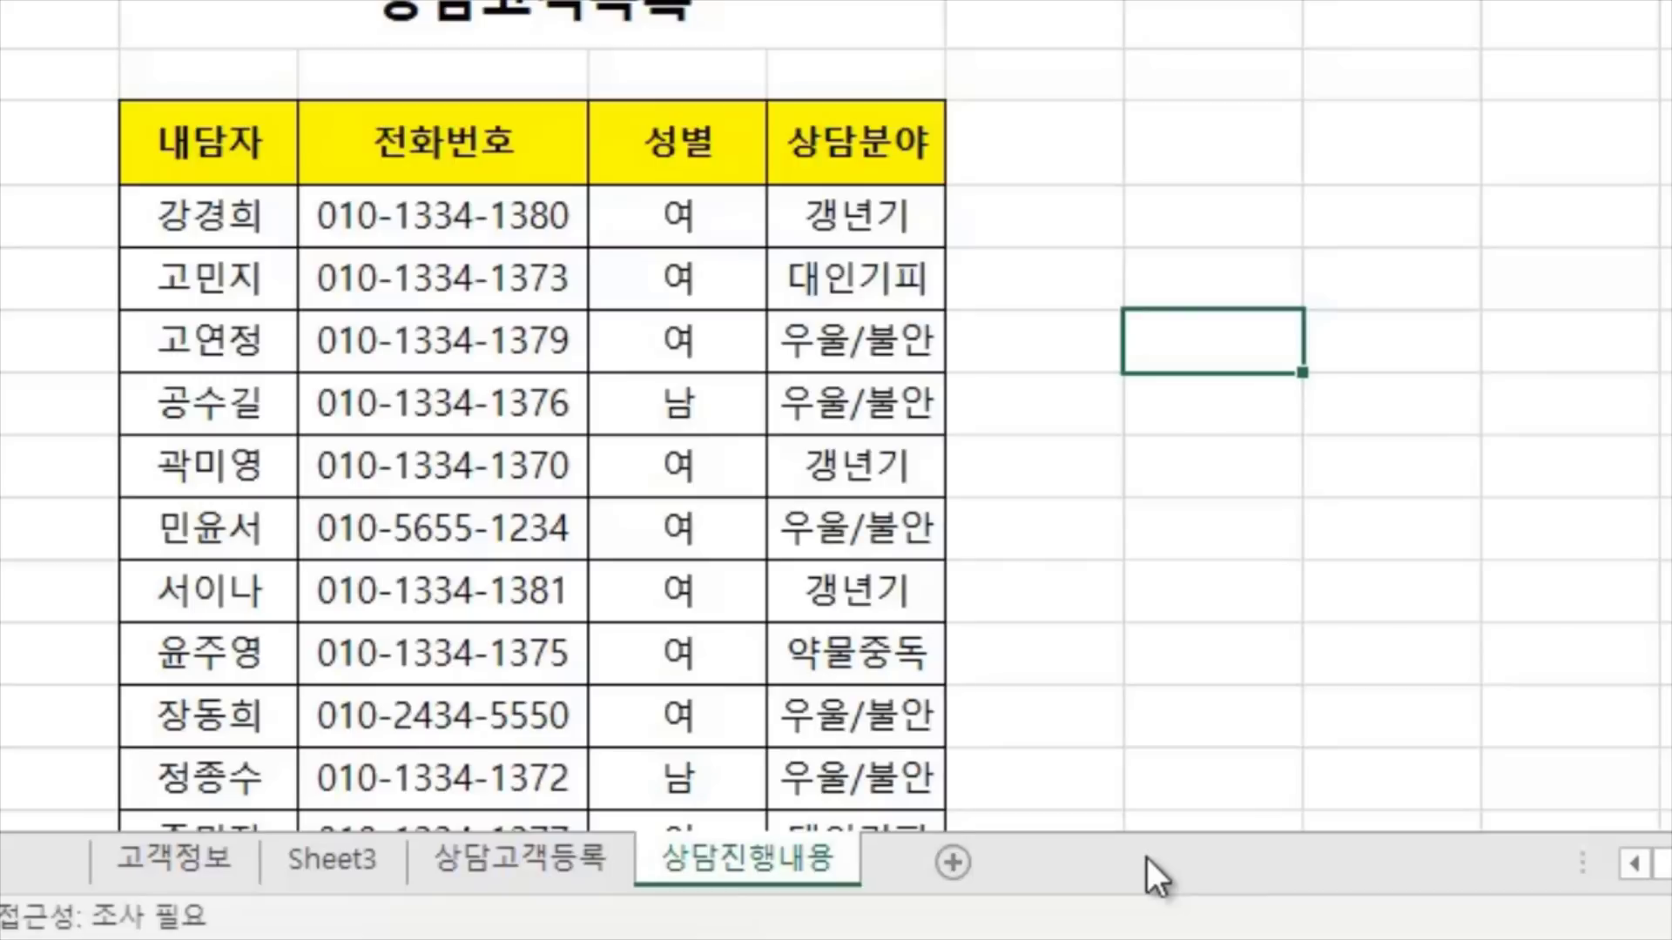
pyautogui.moveTo(1132, 579); pyautogui.dragTo(1173, 555)
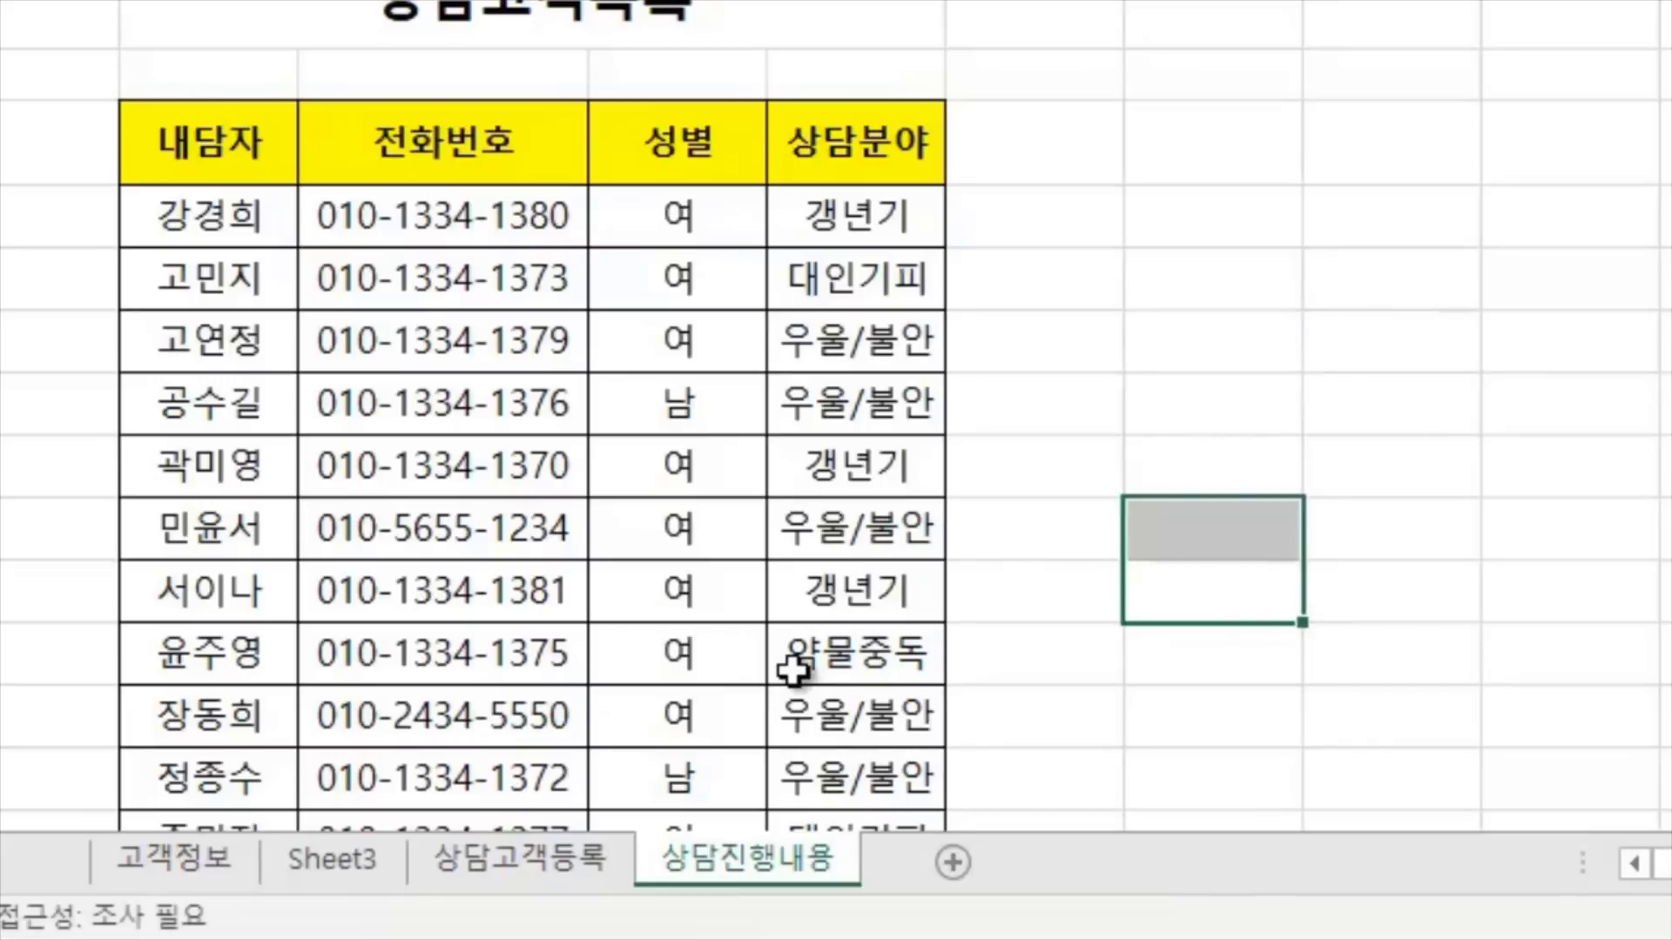
pyautogui.click(1106, 303)
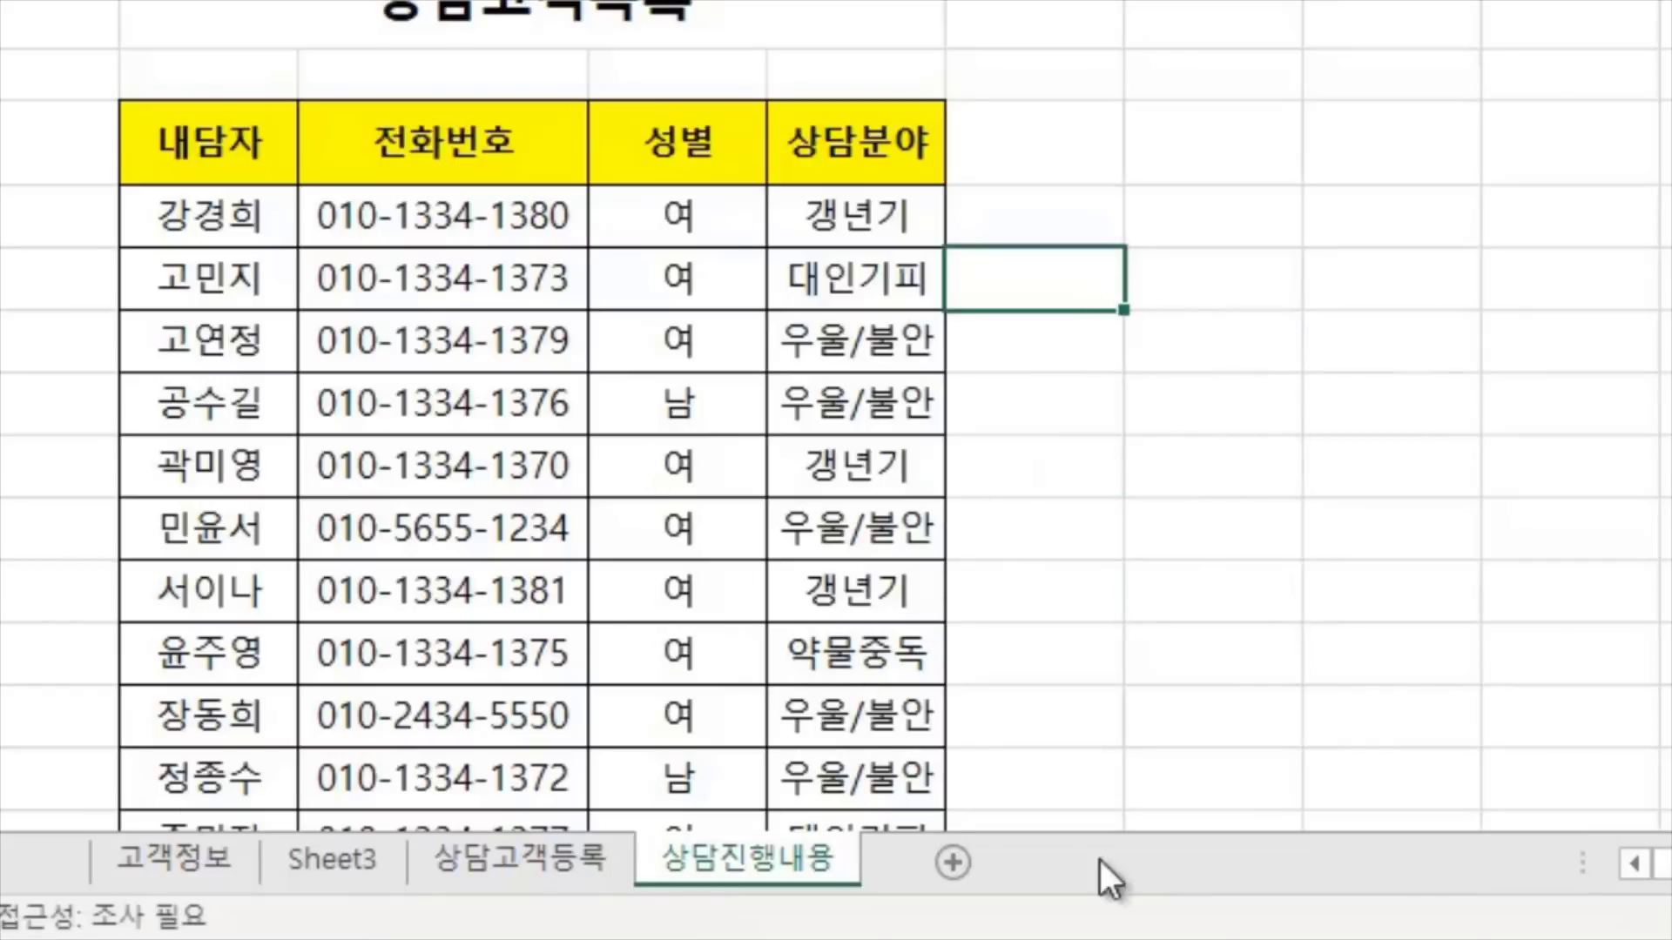
pyautogui.press('Down')
pyautogui.press('Down')
pyautogui.press('Down')
pyautogui.press('Down')
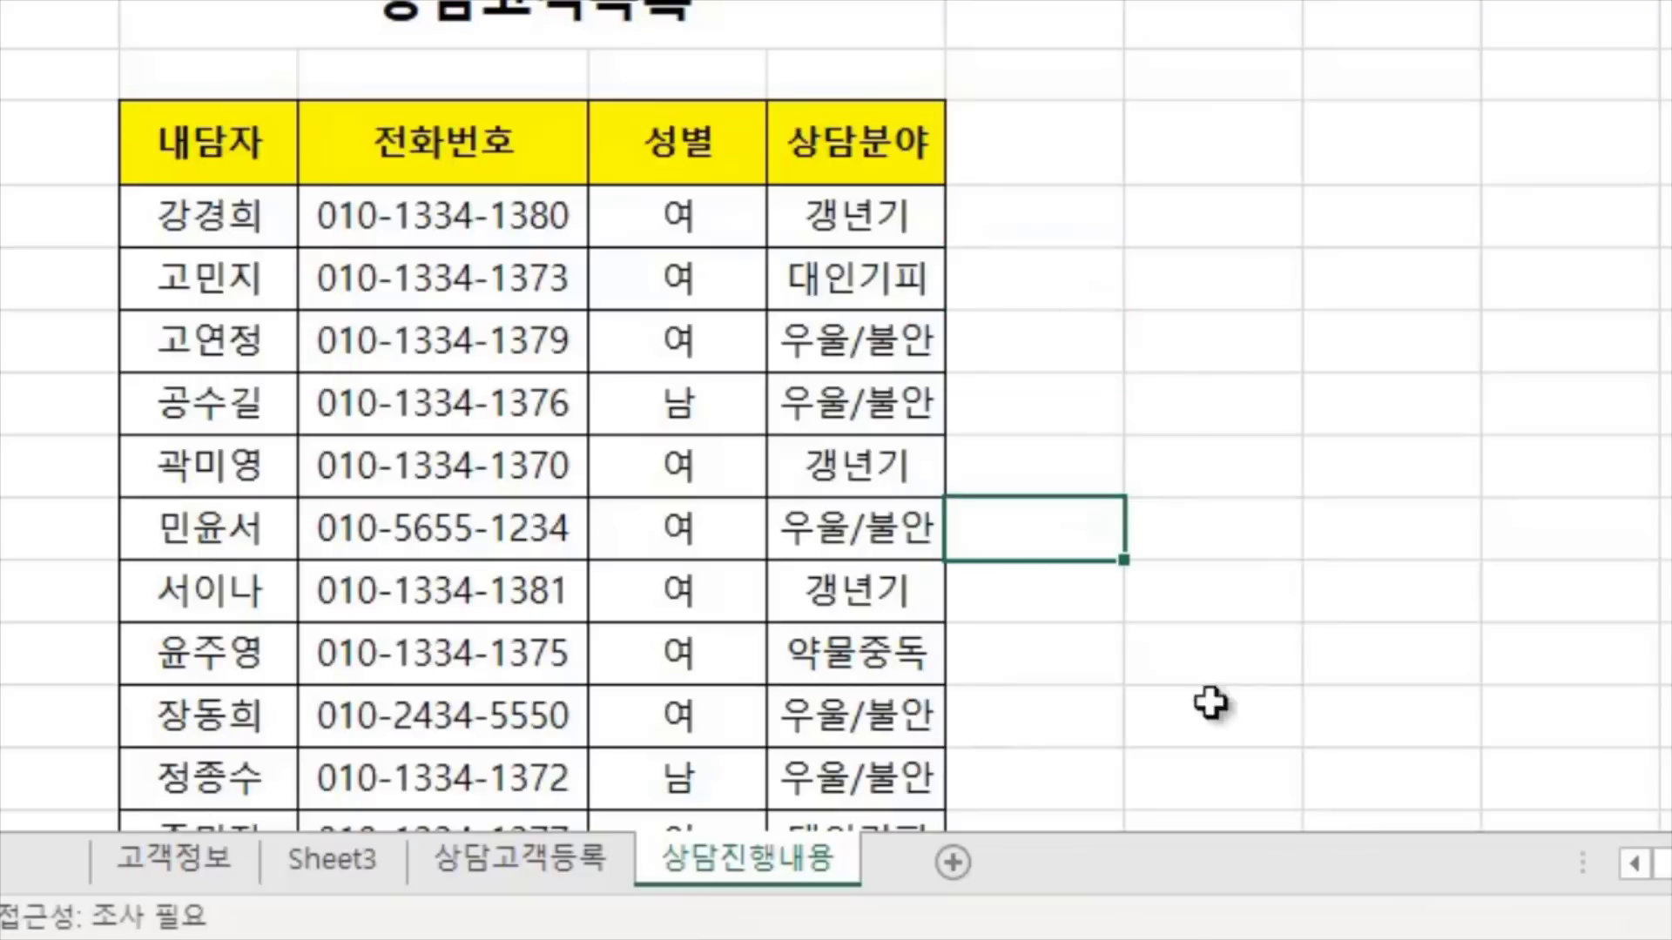
pyautogui.click(1232, 409)
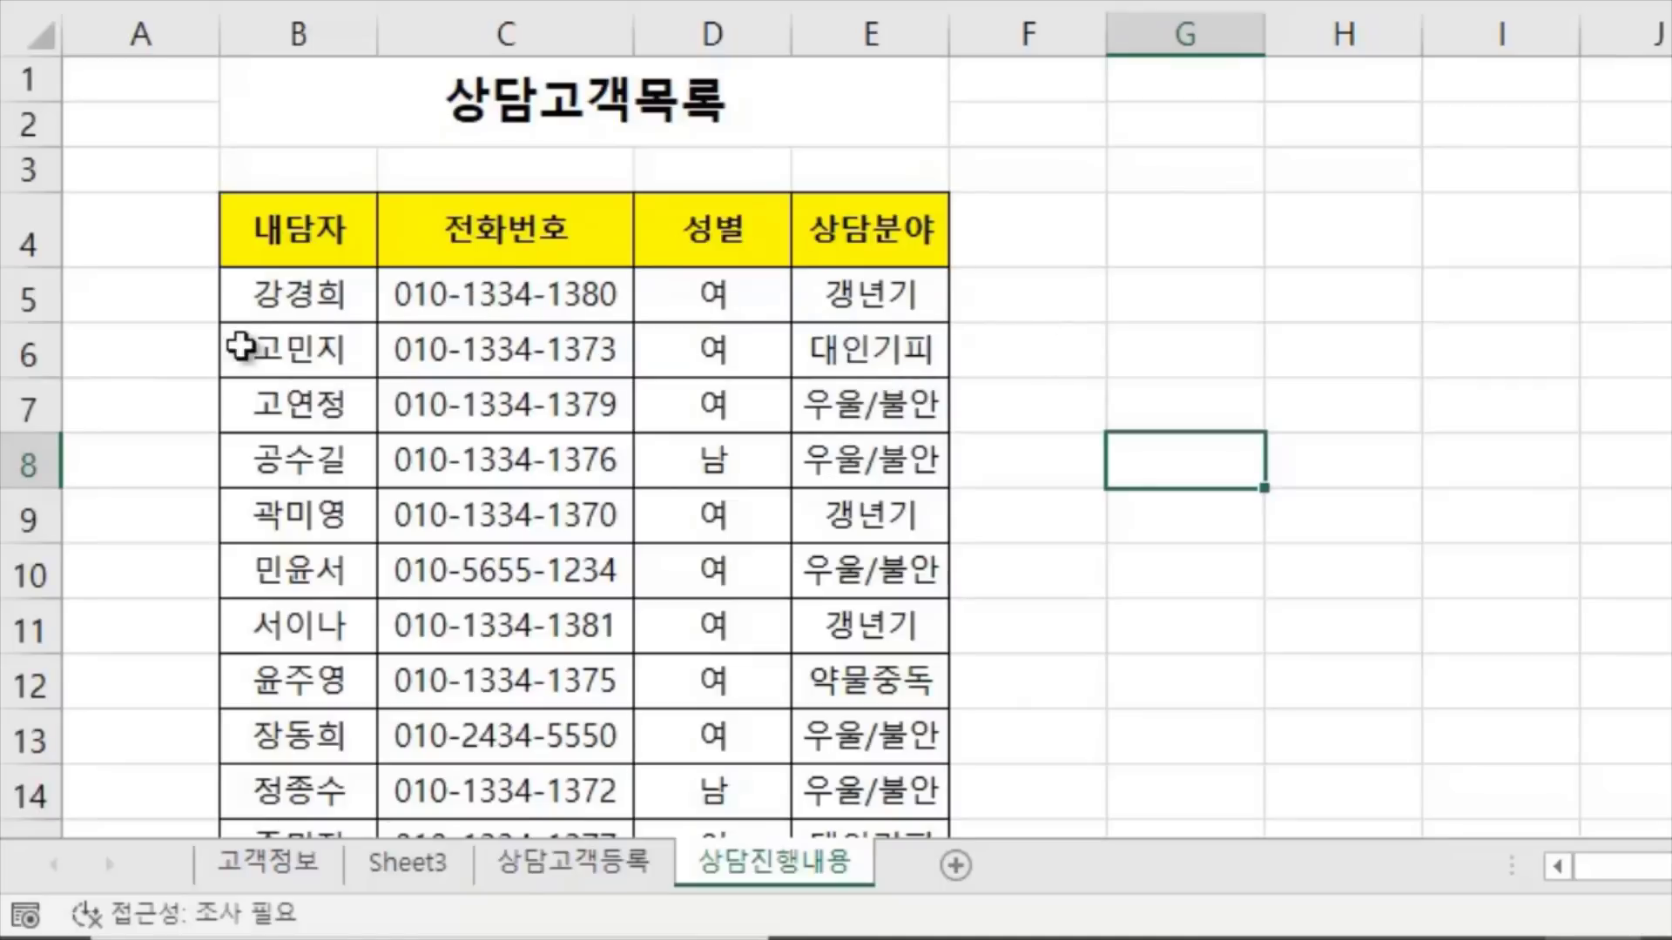
pyautogui.click(1275, 396)
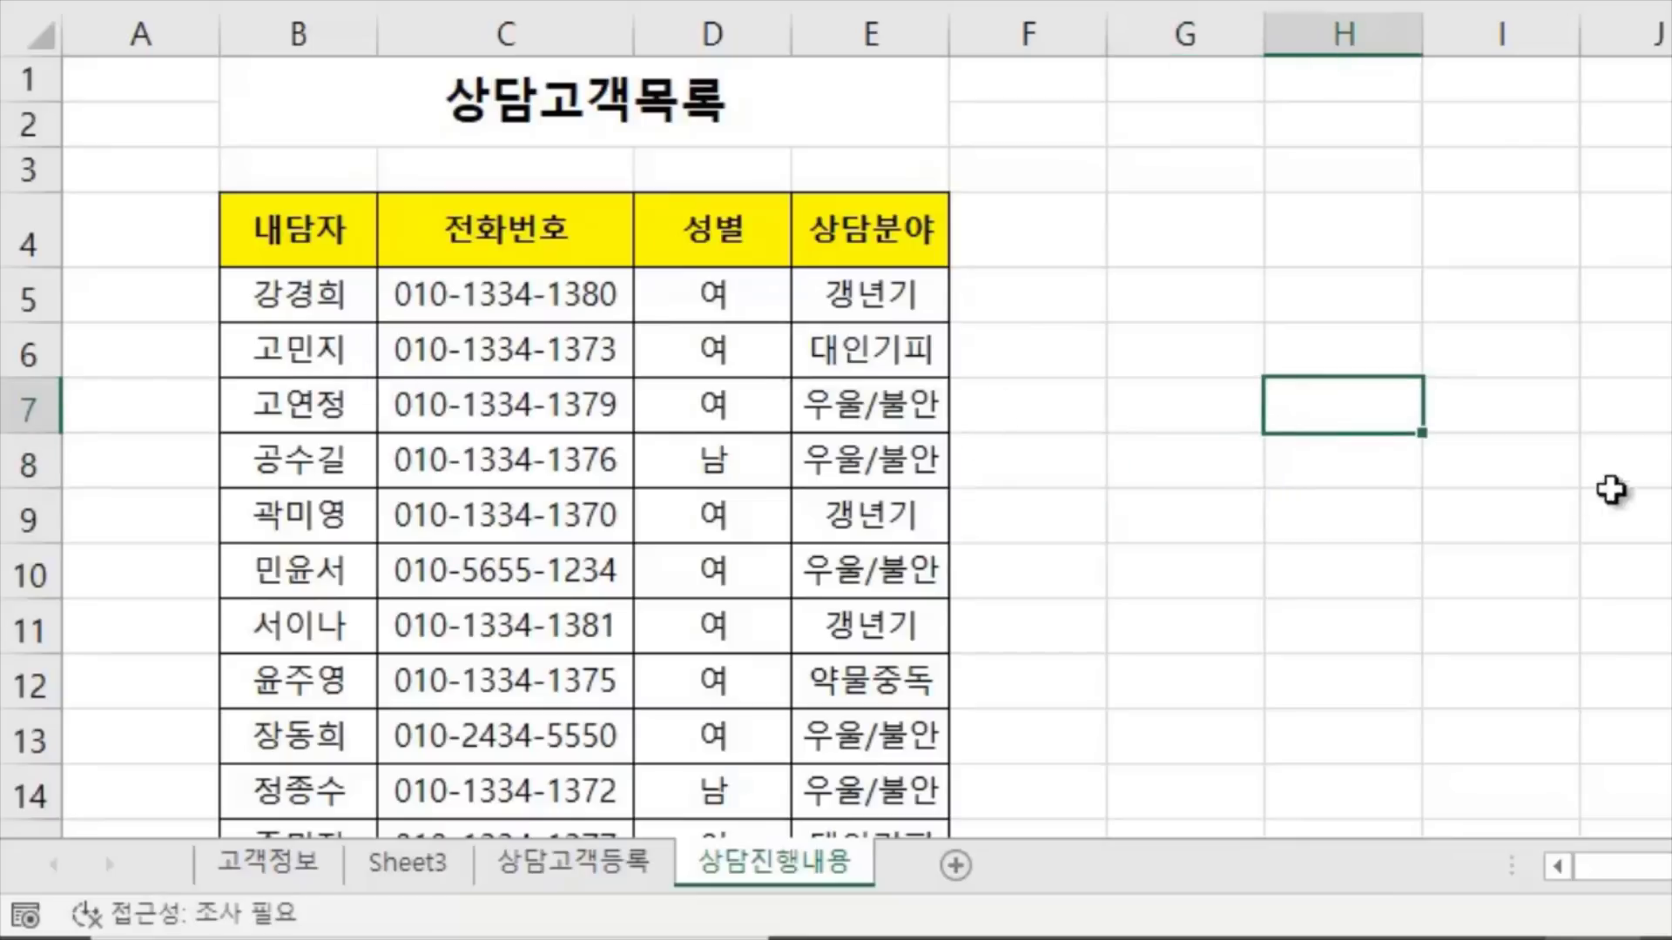
pyautogui.click(1299, 640)
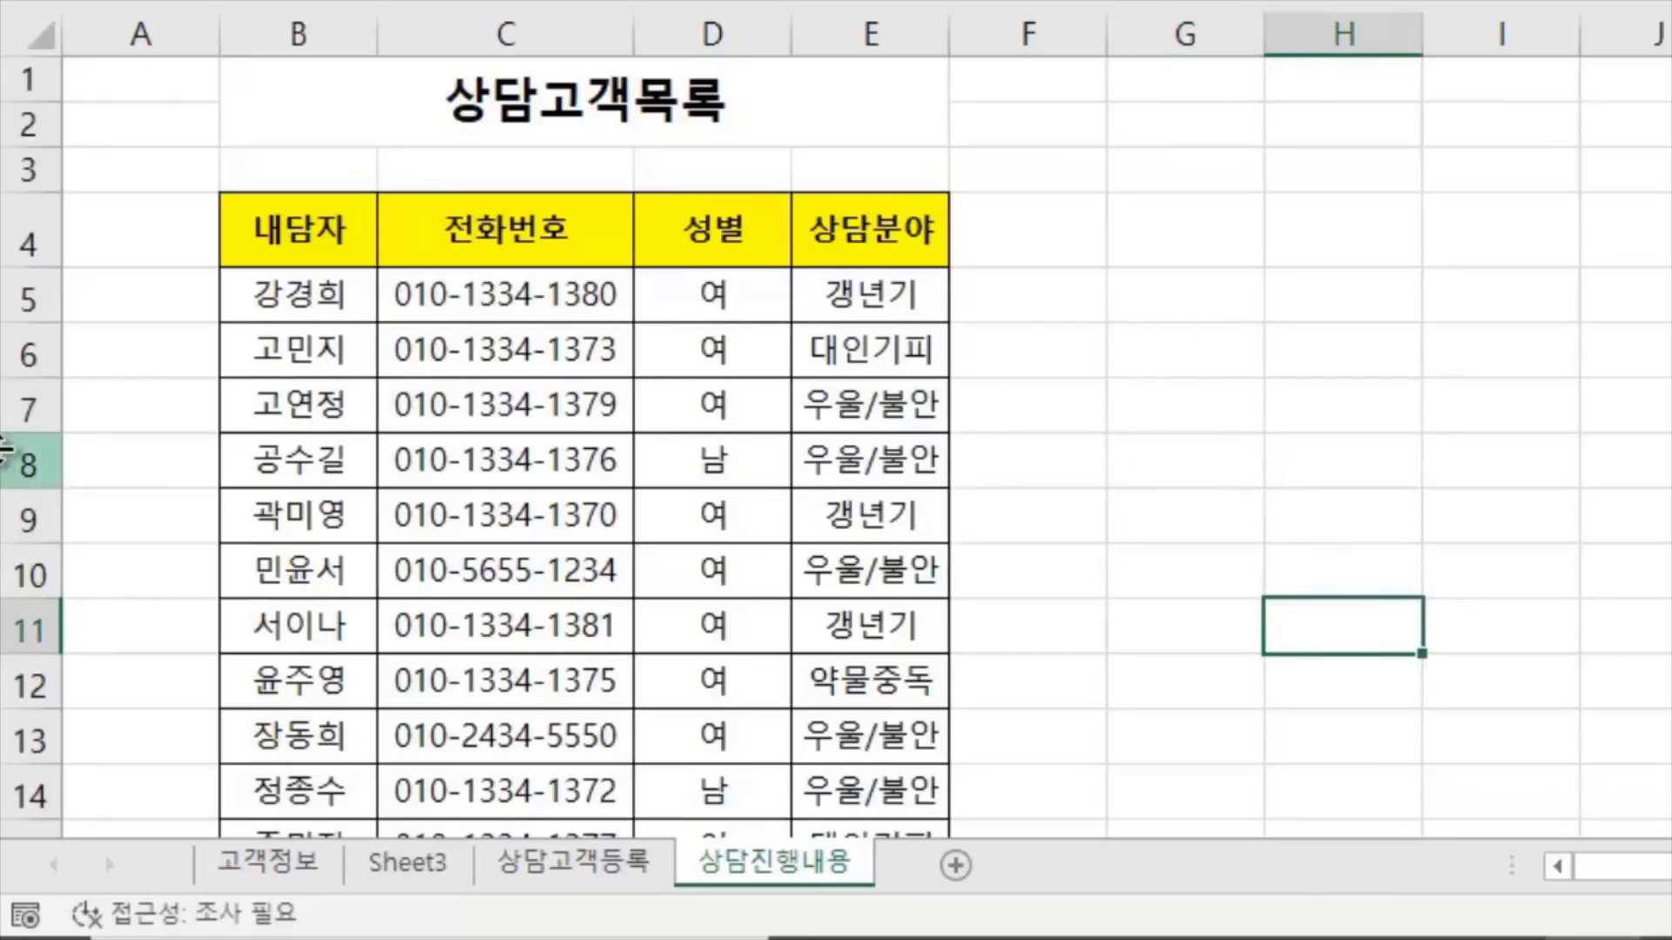
# Insert an empty row at row 6 of the 상담고객목록 table, between the first and second clients
pyautogui.click(21, 354)
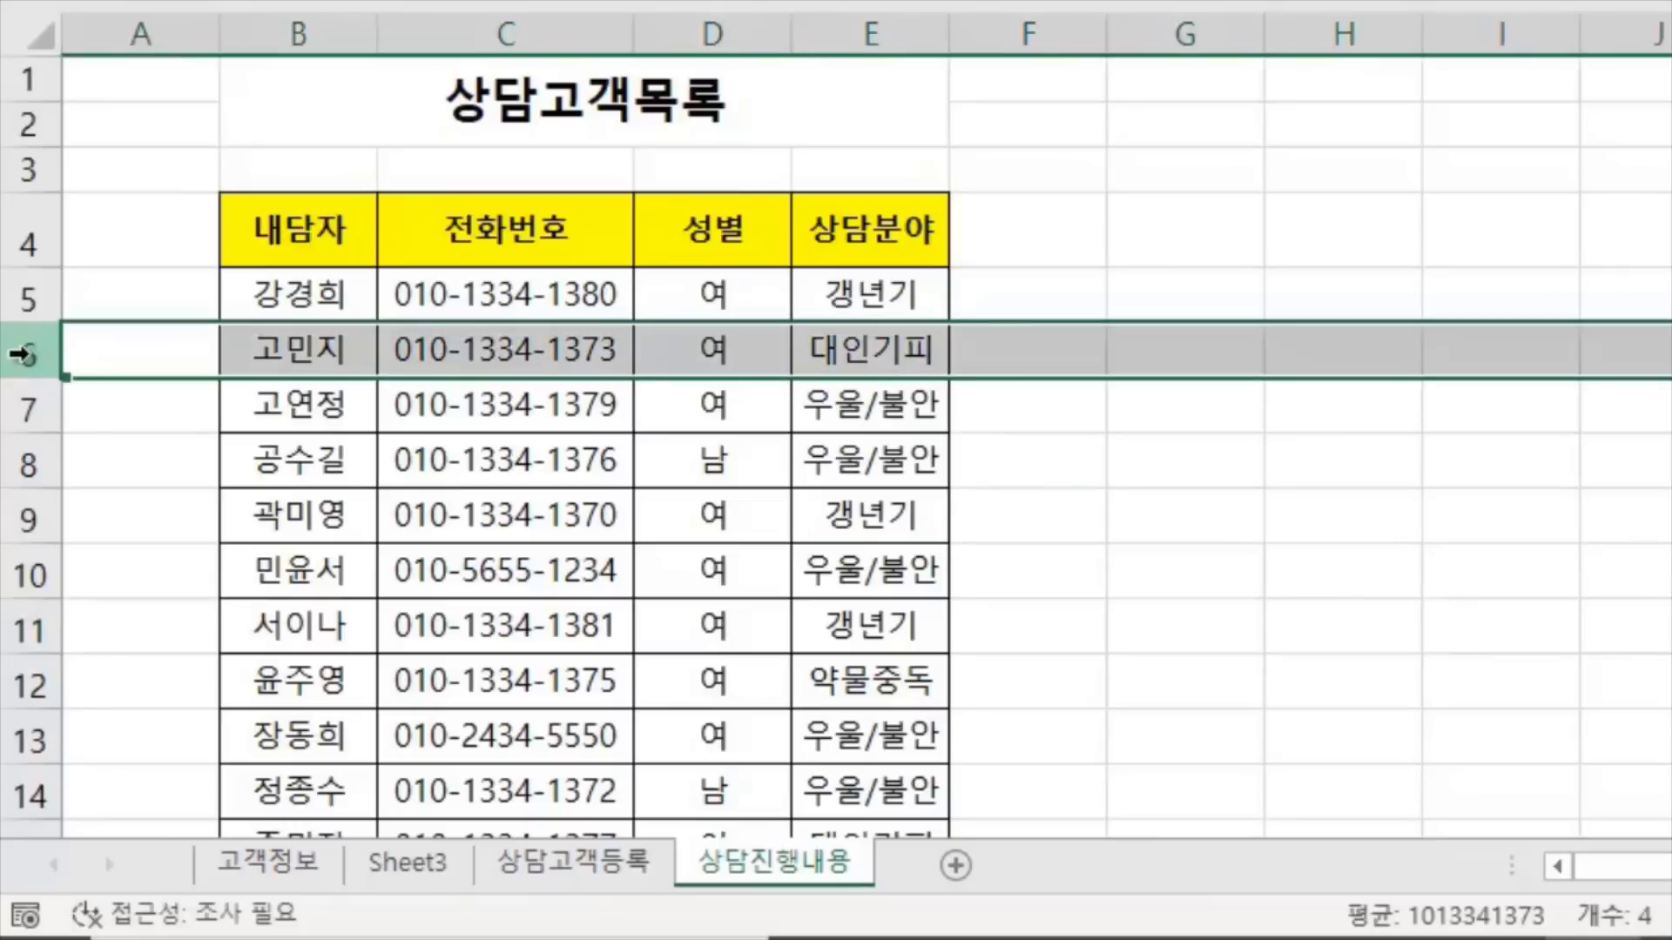
pyautogui.rightClick(21, 353)
pyautogui.click(155, 12)
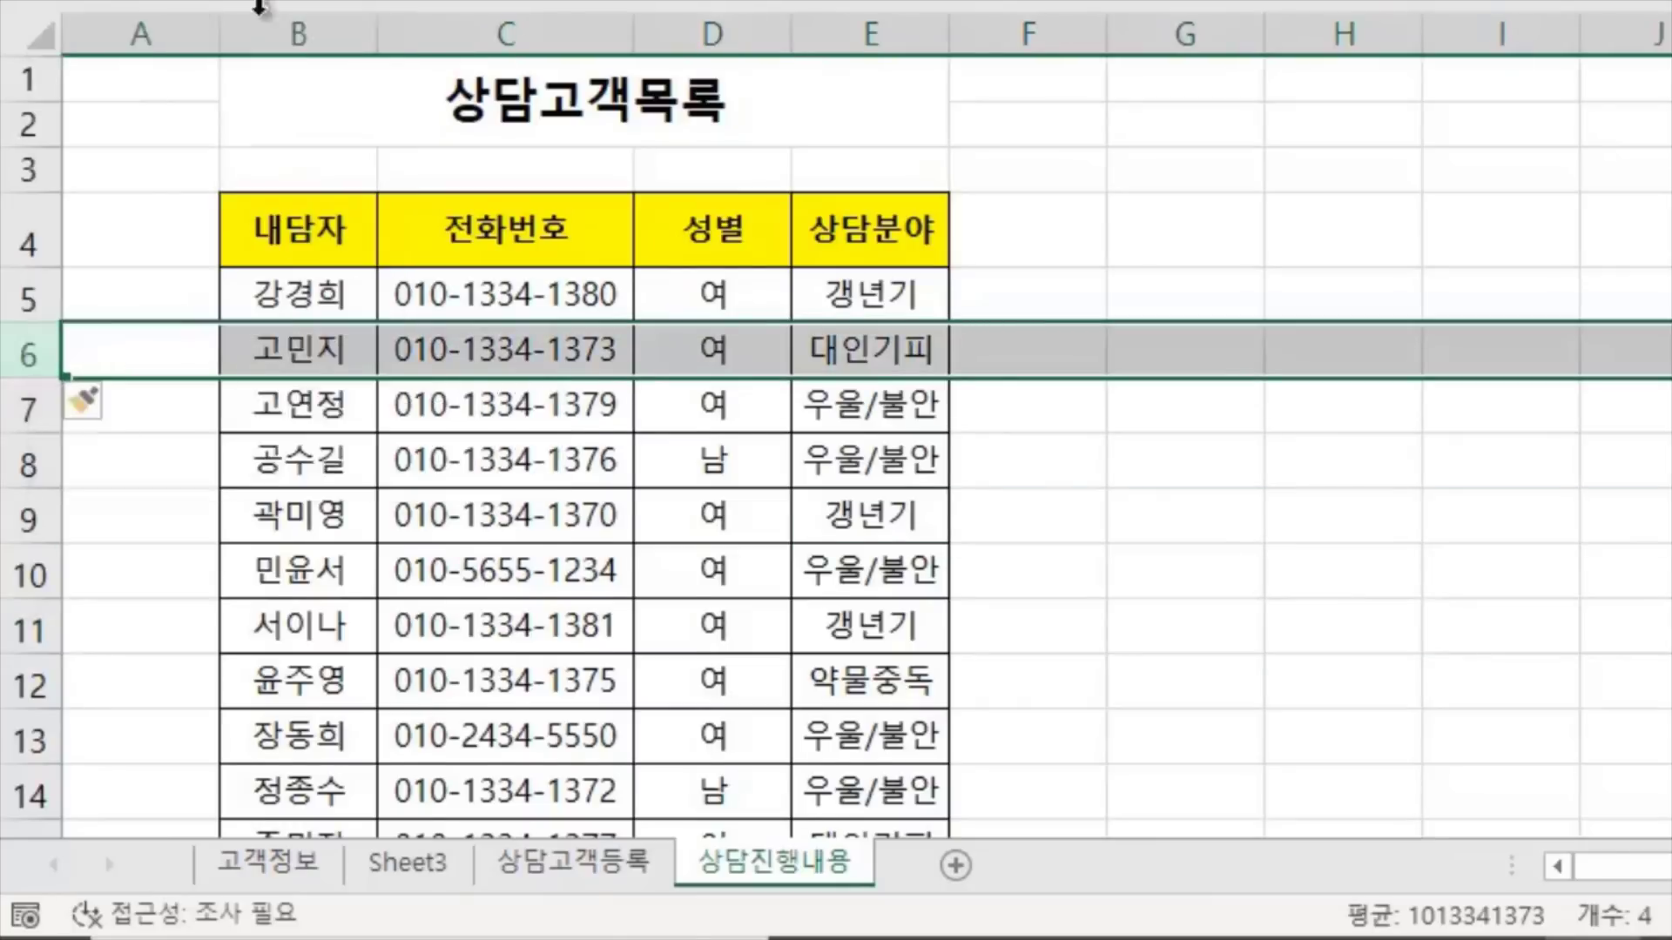
pyautogui.click(1358, 508)
pyautogui.click(26, 357)
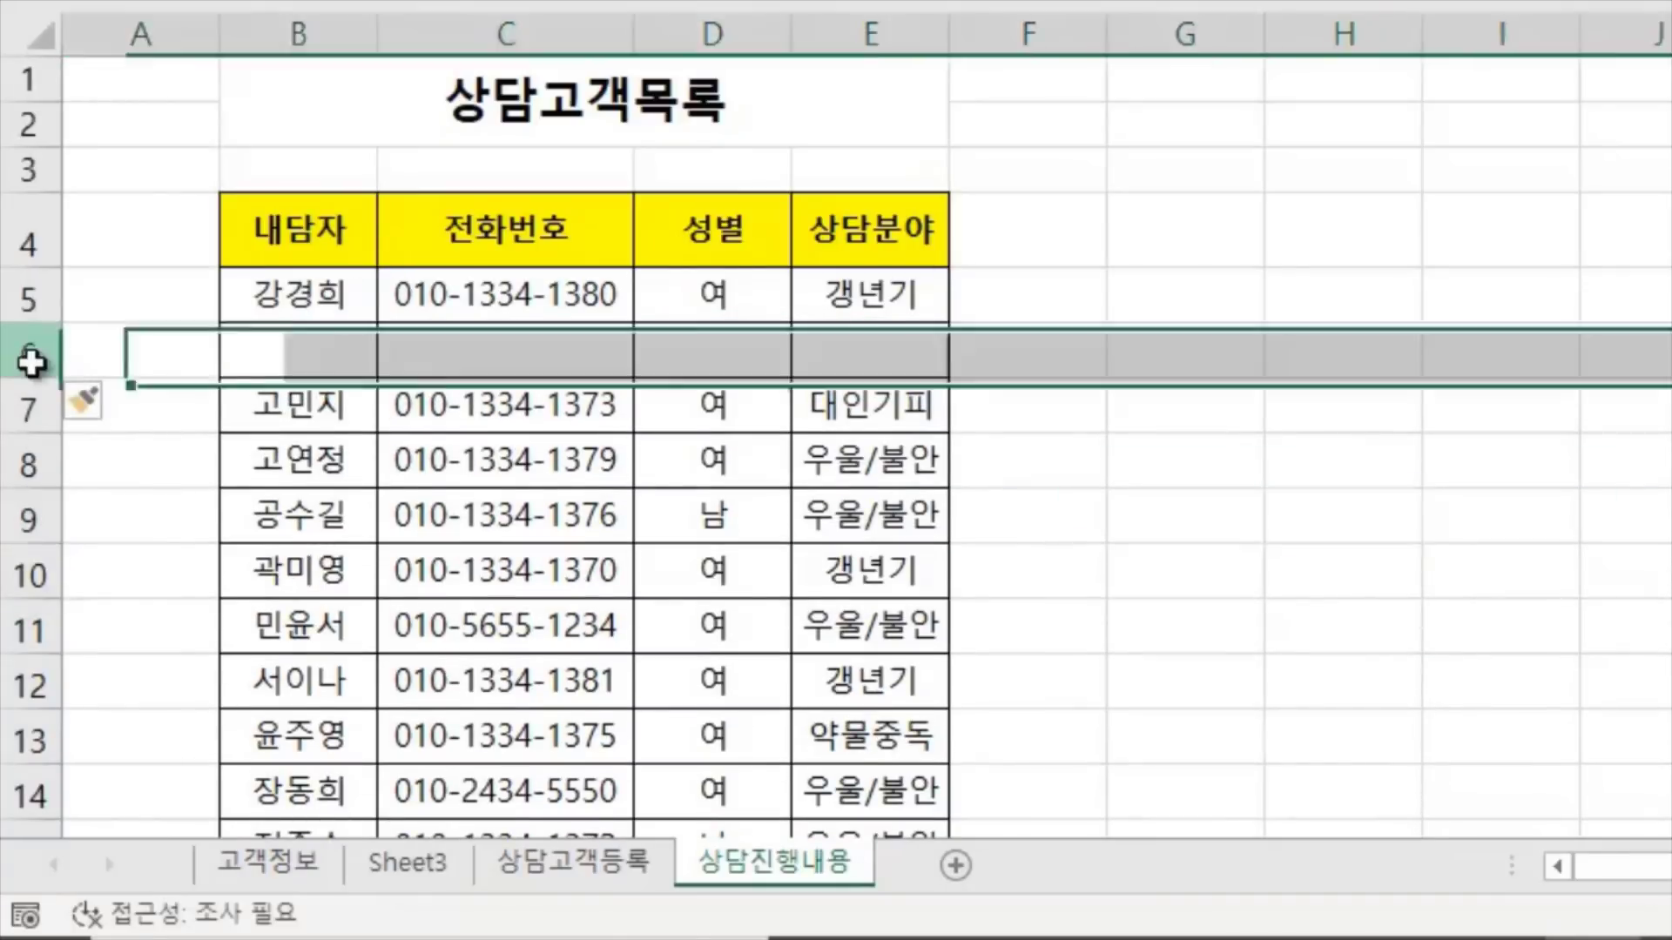
pyautogui.click(297, 415)
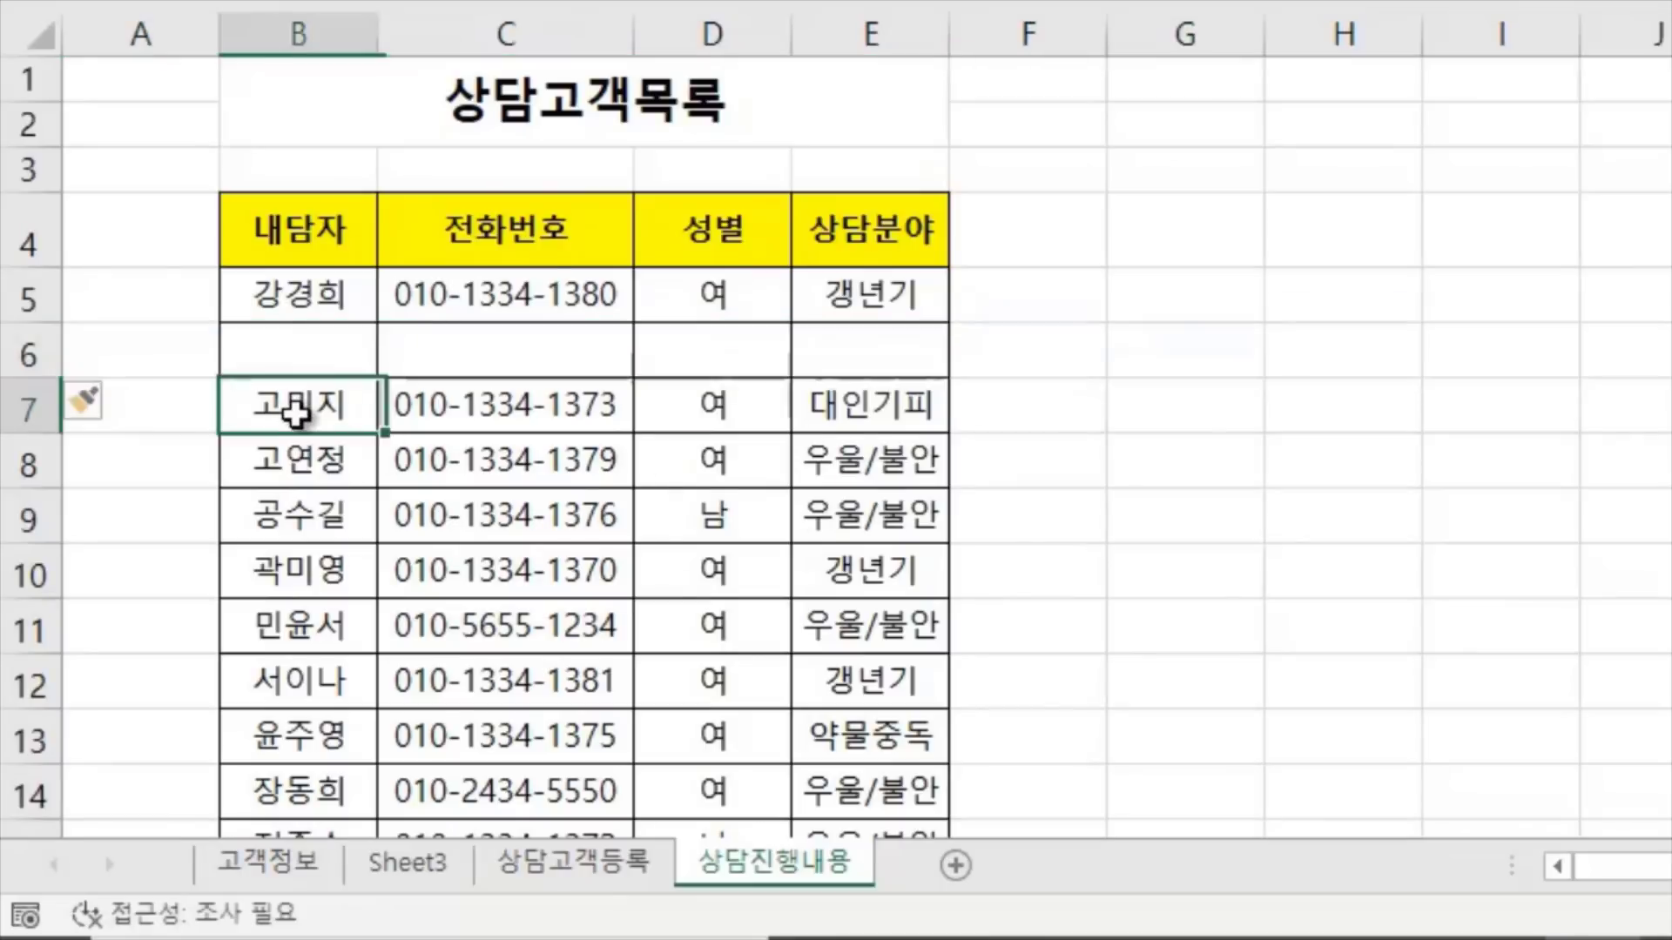
pyautogui.click(318, 512)
pyautogui.click(331, 414)
pyautogui.click(278, 466)
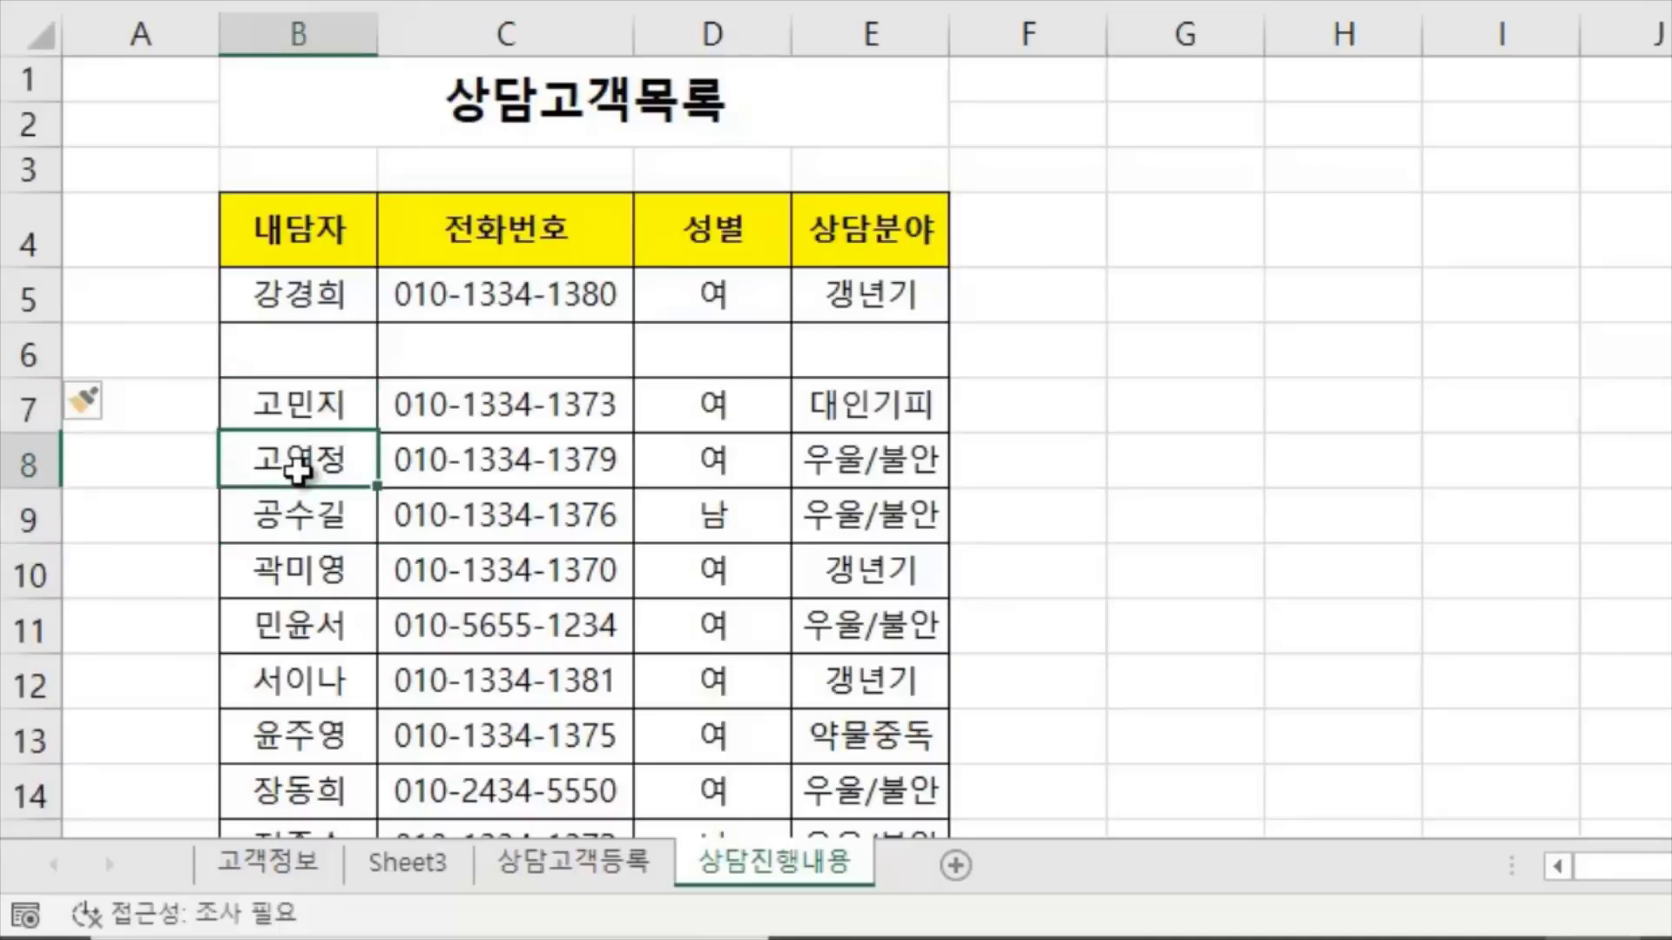
pyautogui.click(310, 521)
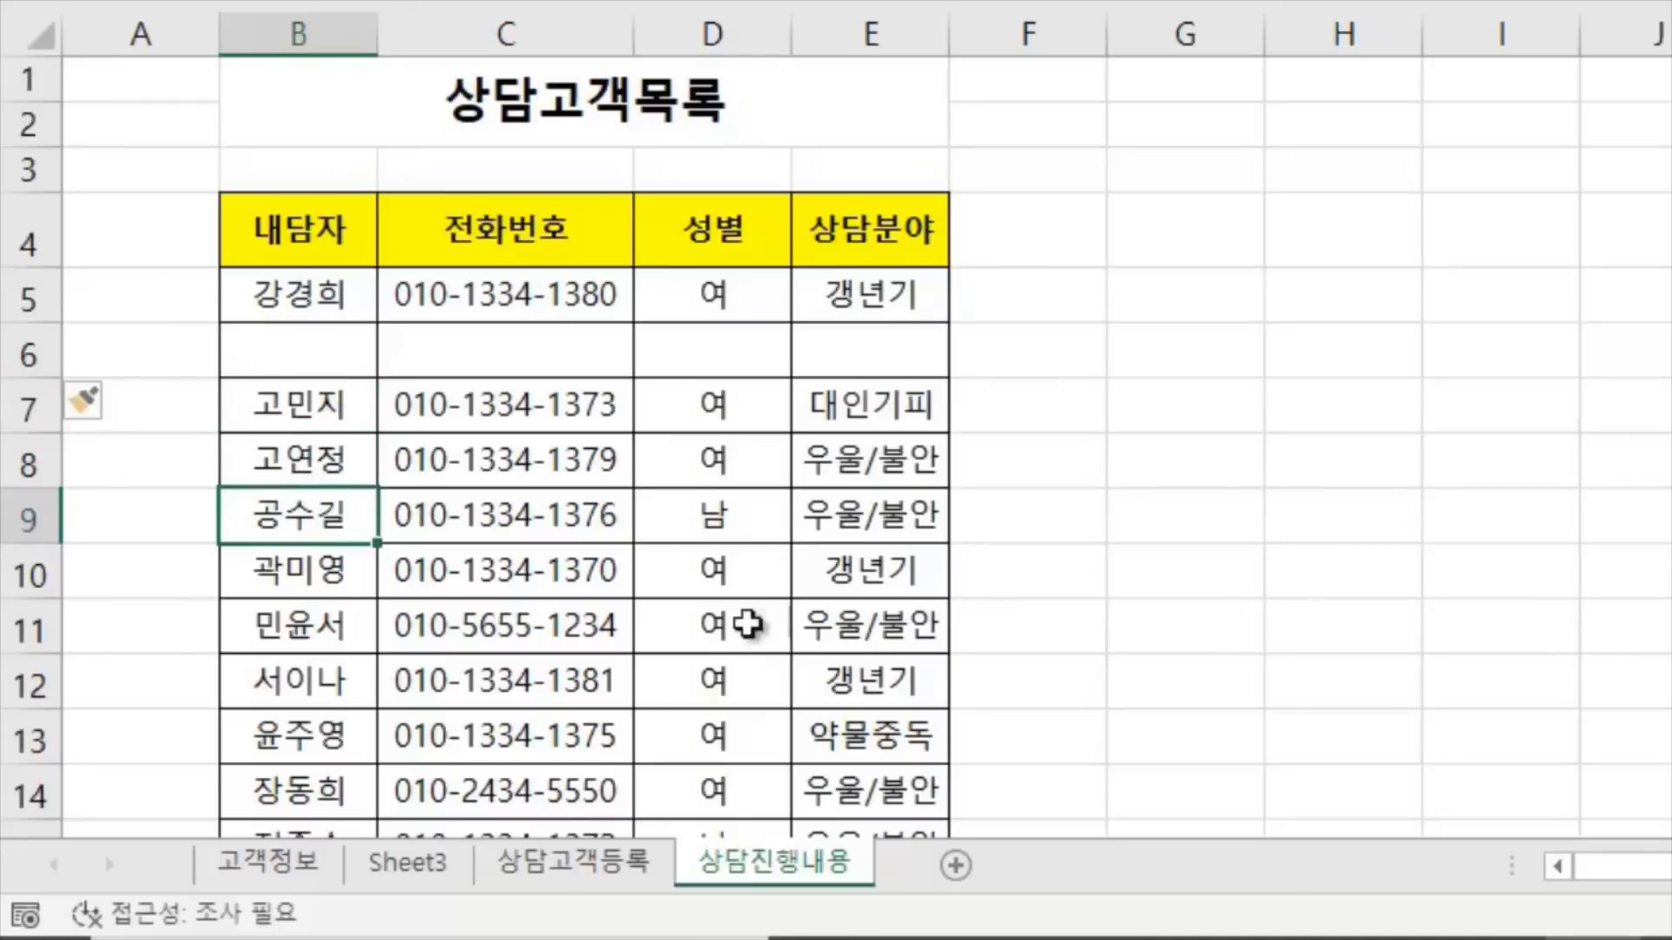
pyautogui.click(31, 464)
pyautogui.rightClick(33, 467)
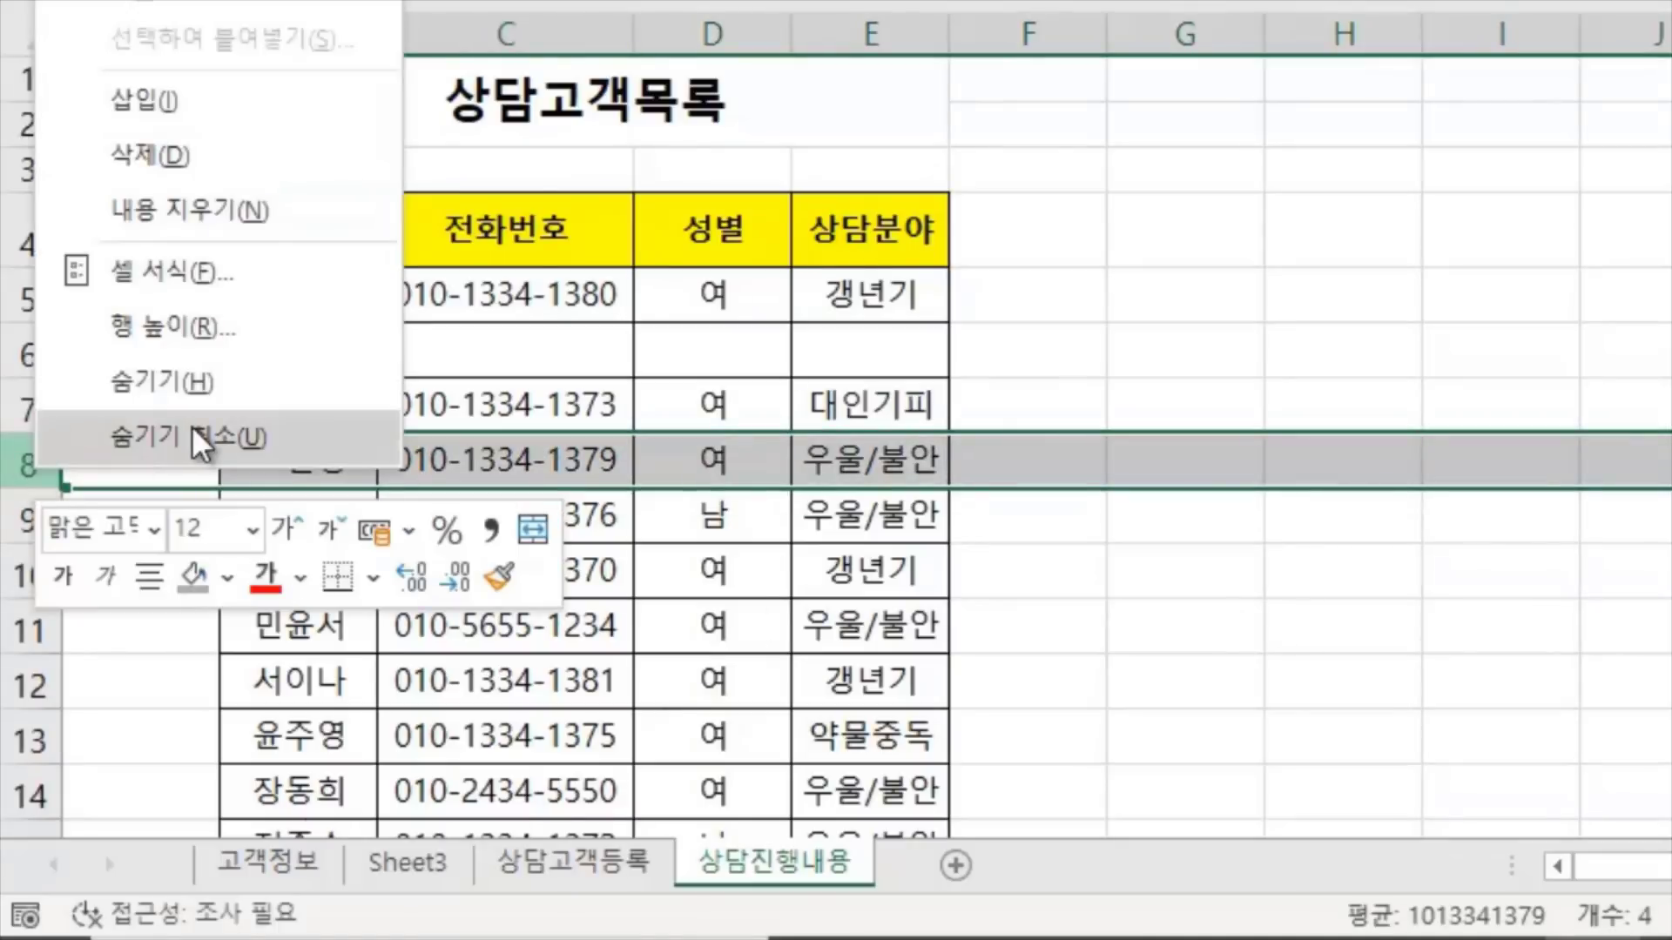
pyautogui.press('Escape')
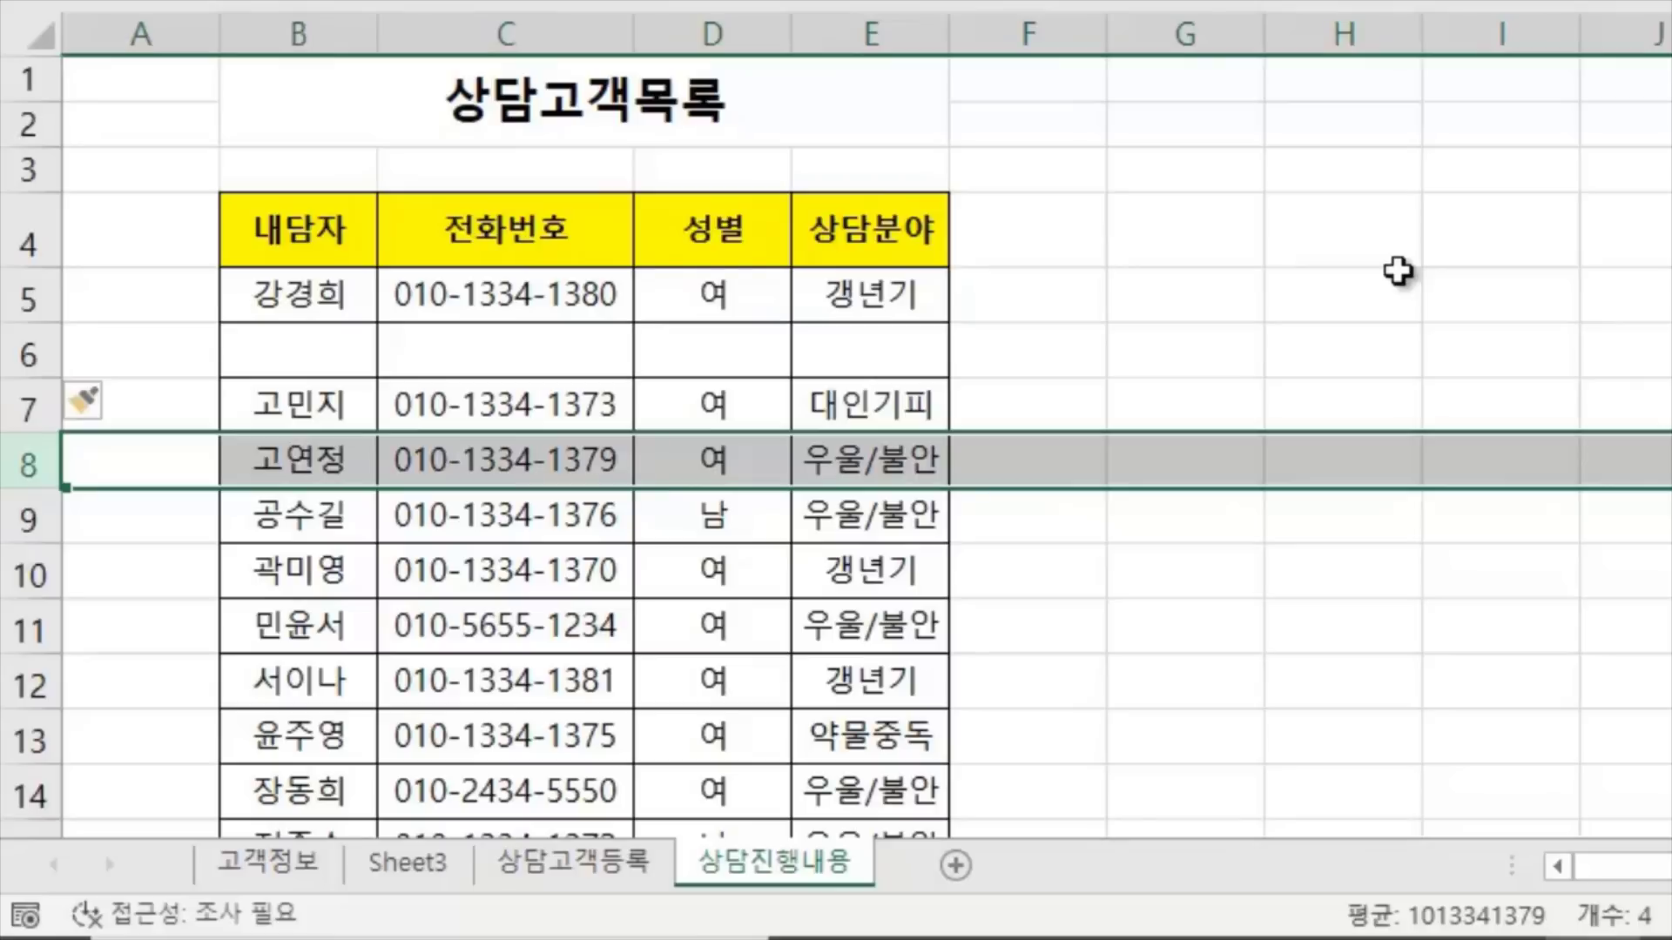
pyautogui.click(1195, 409)
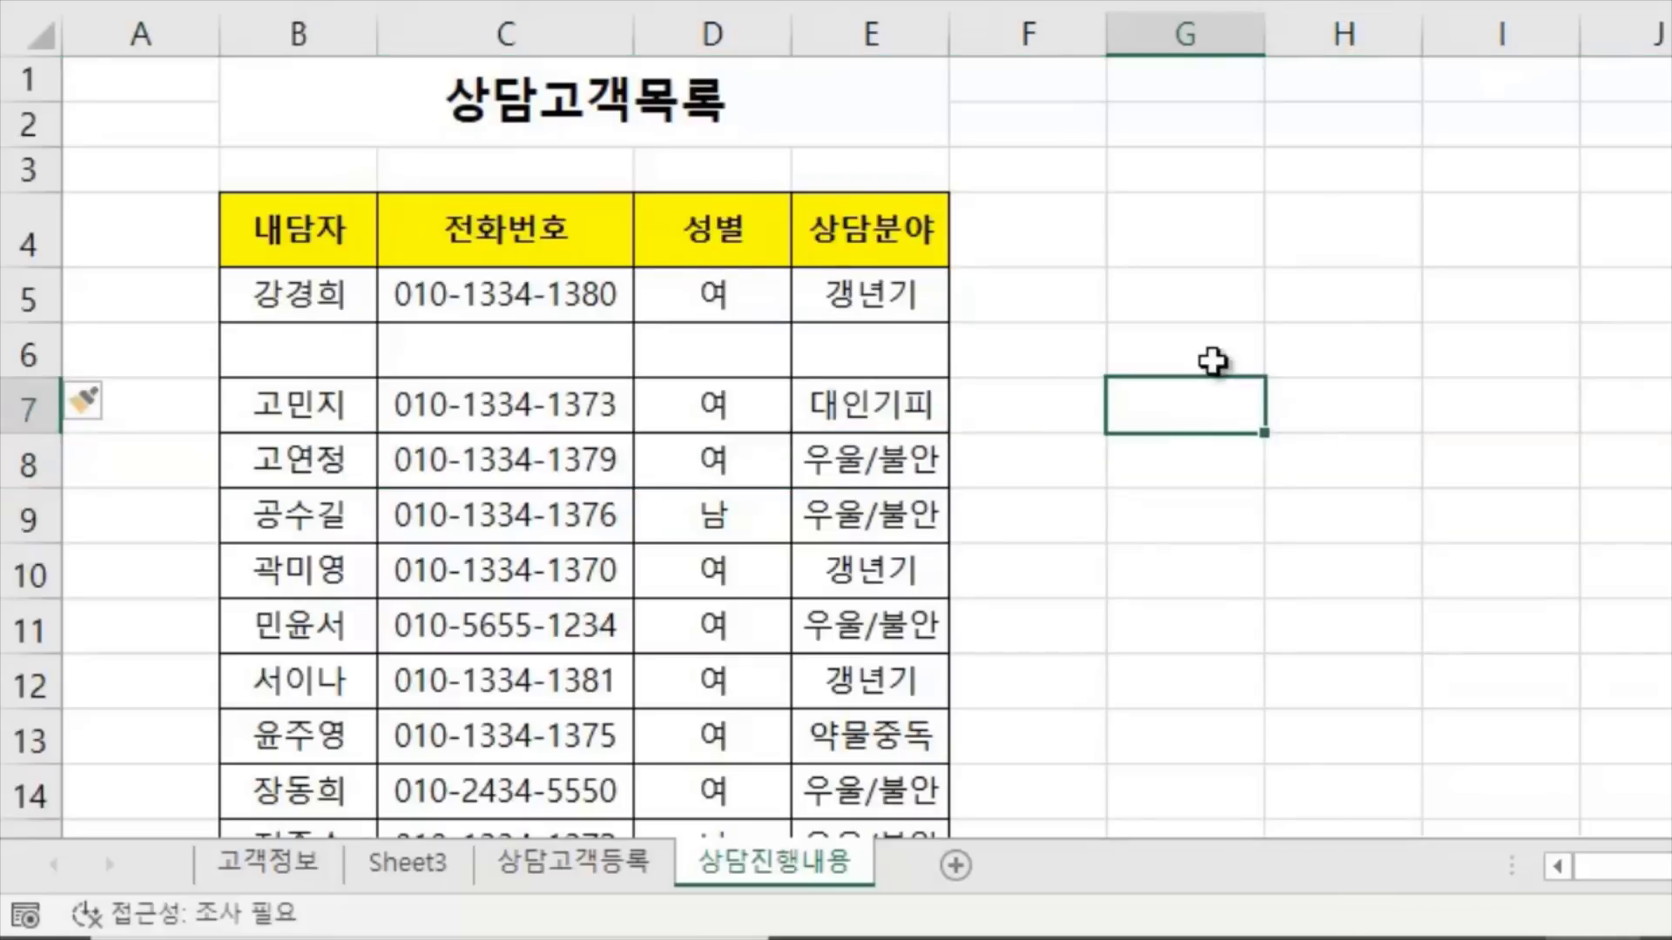
pyautogui.click(1168, 354)
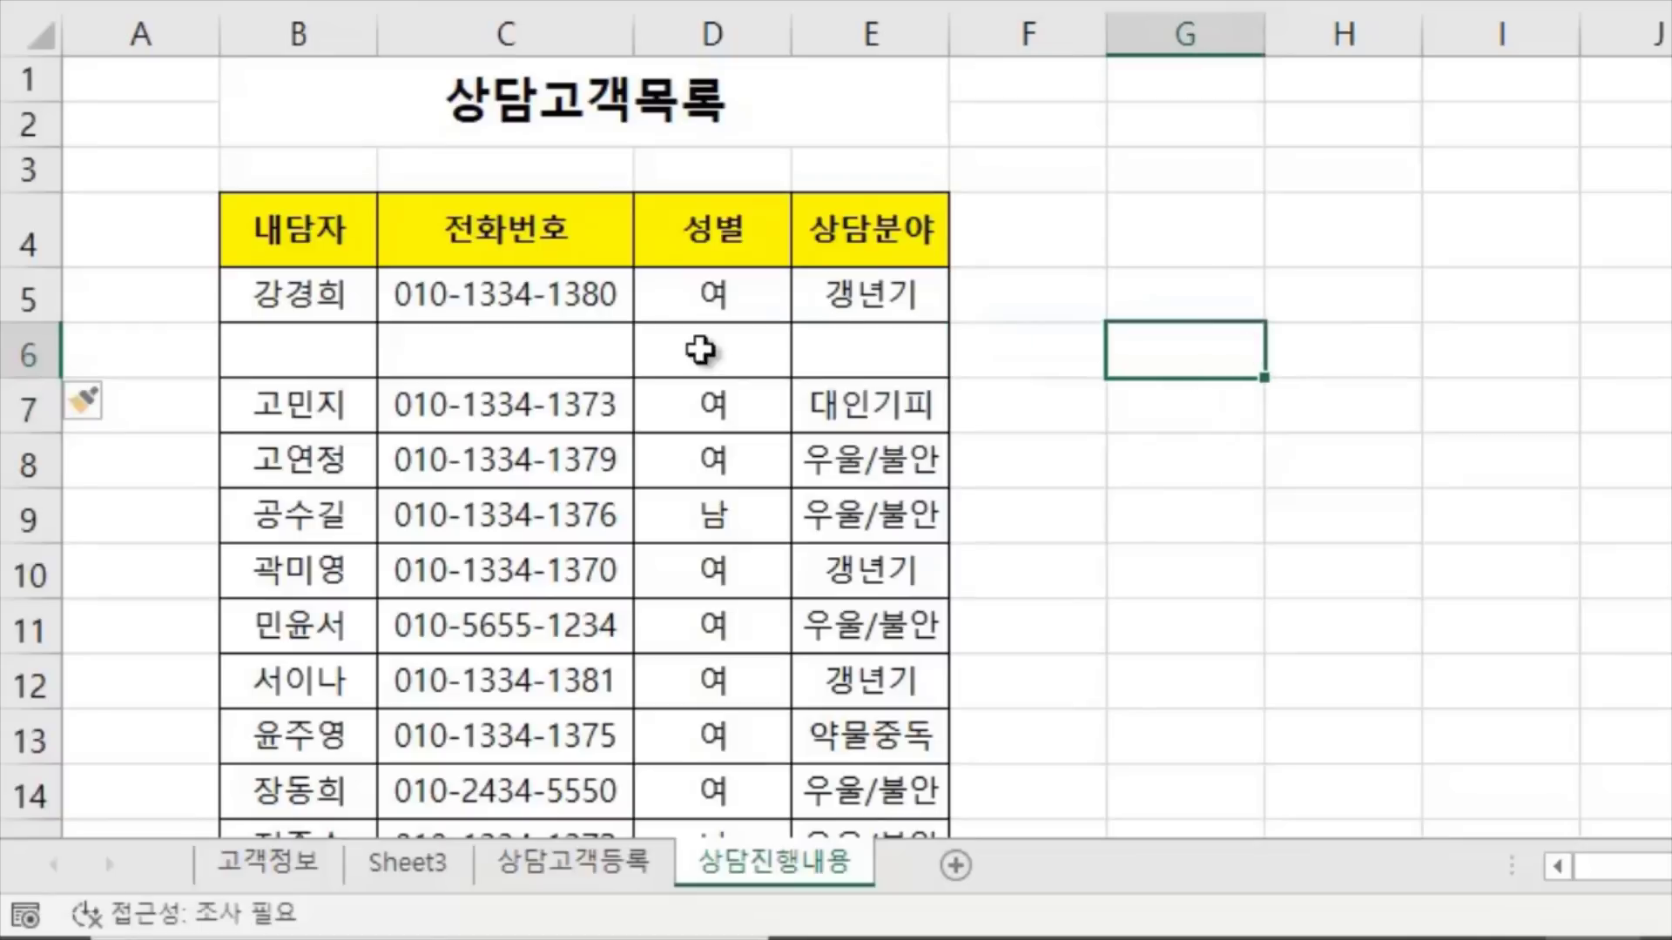
pyautogui.click(767, 362)
pyautogui.click(1282, 348)
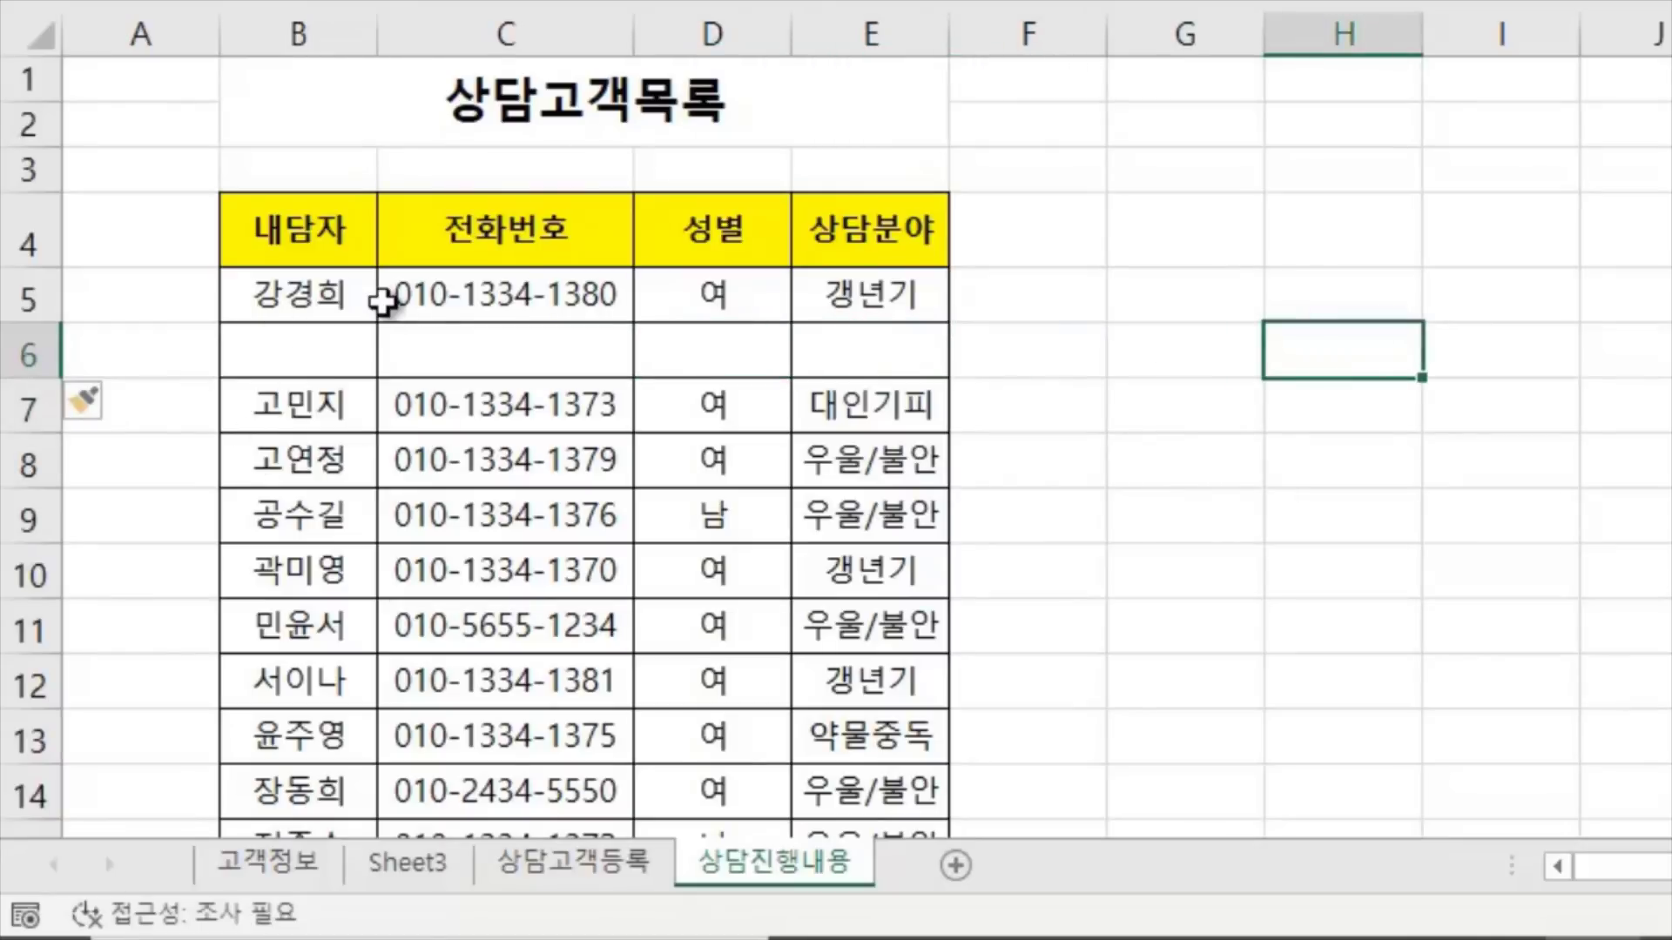
pyautogui.click(313, 357)
pyautogui.click(491, 358)
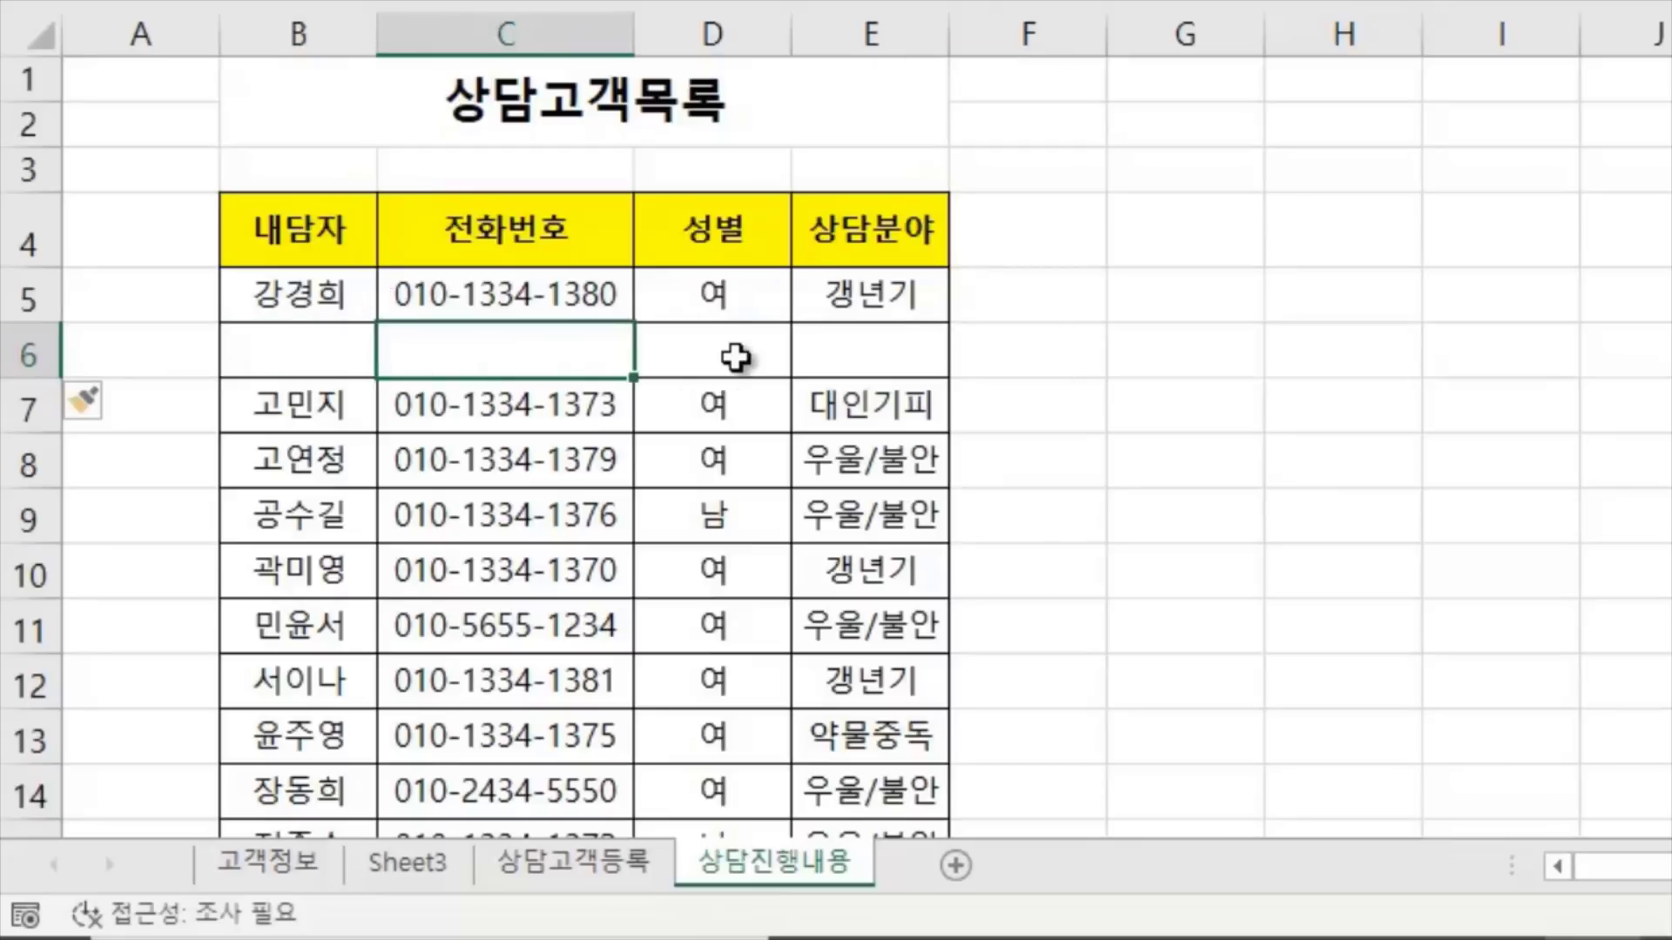
pyautogui.click(736, 358)
pyautogui.click(869, 351)
# Delete the empty row 6 from the 상담고객목록 table
pyautogui.click(11, 353)
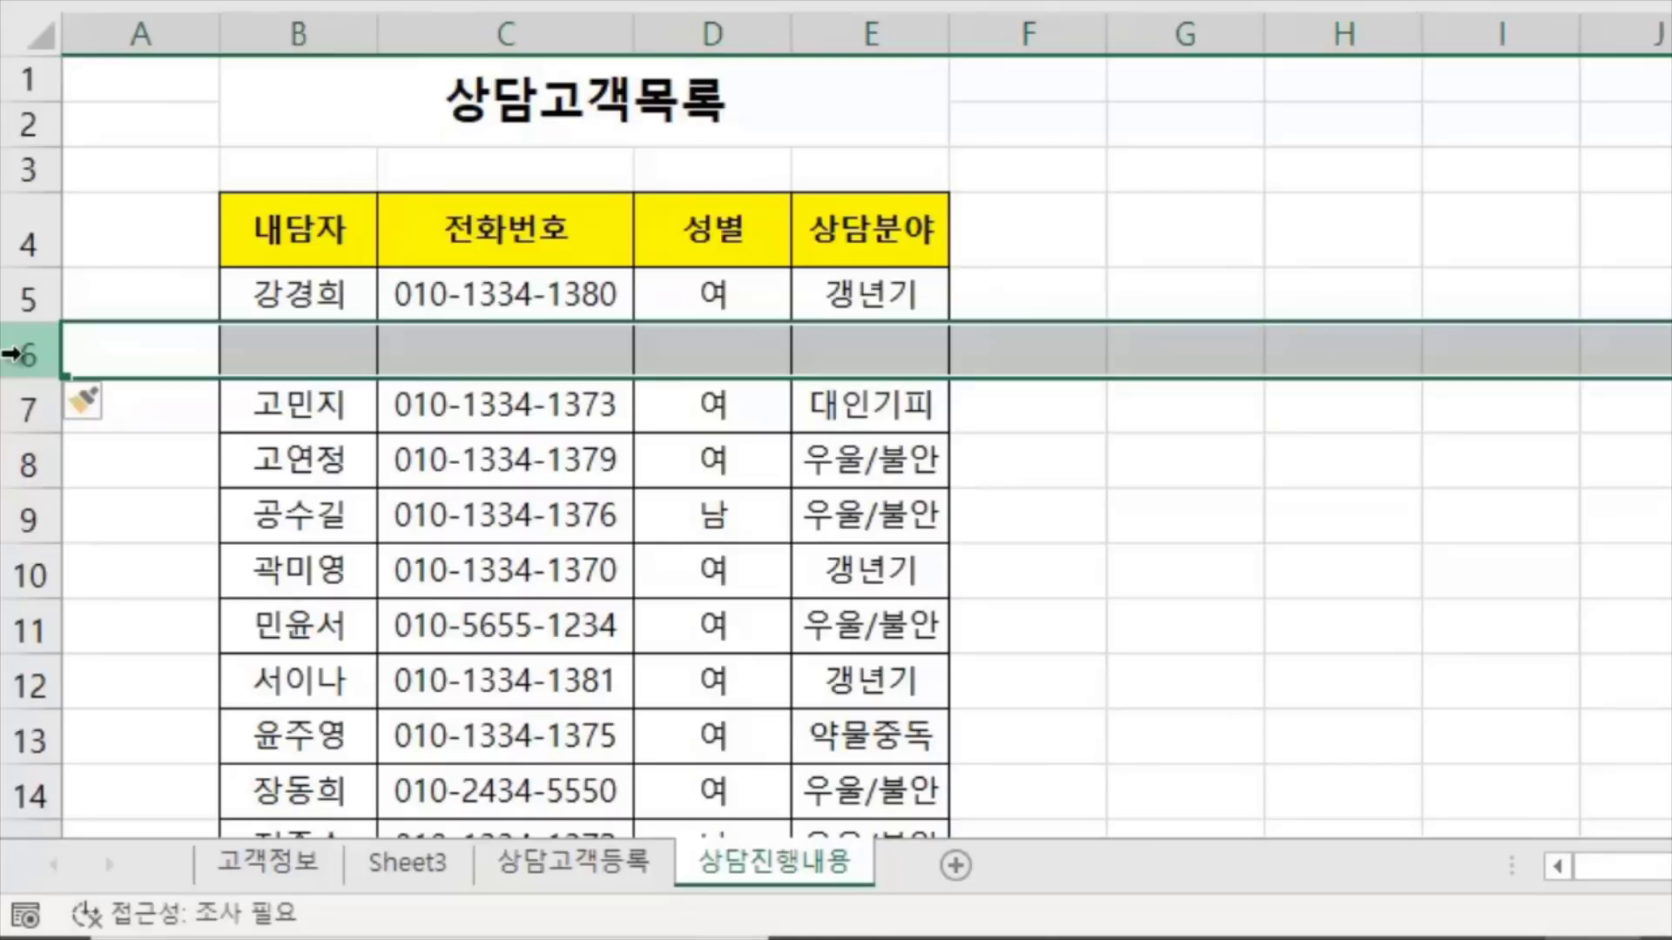
pyautogui.rightClick(10, 354)
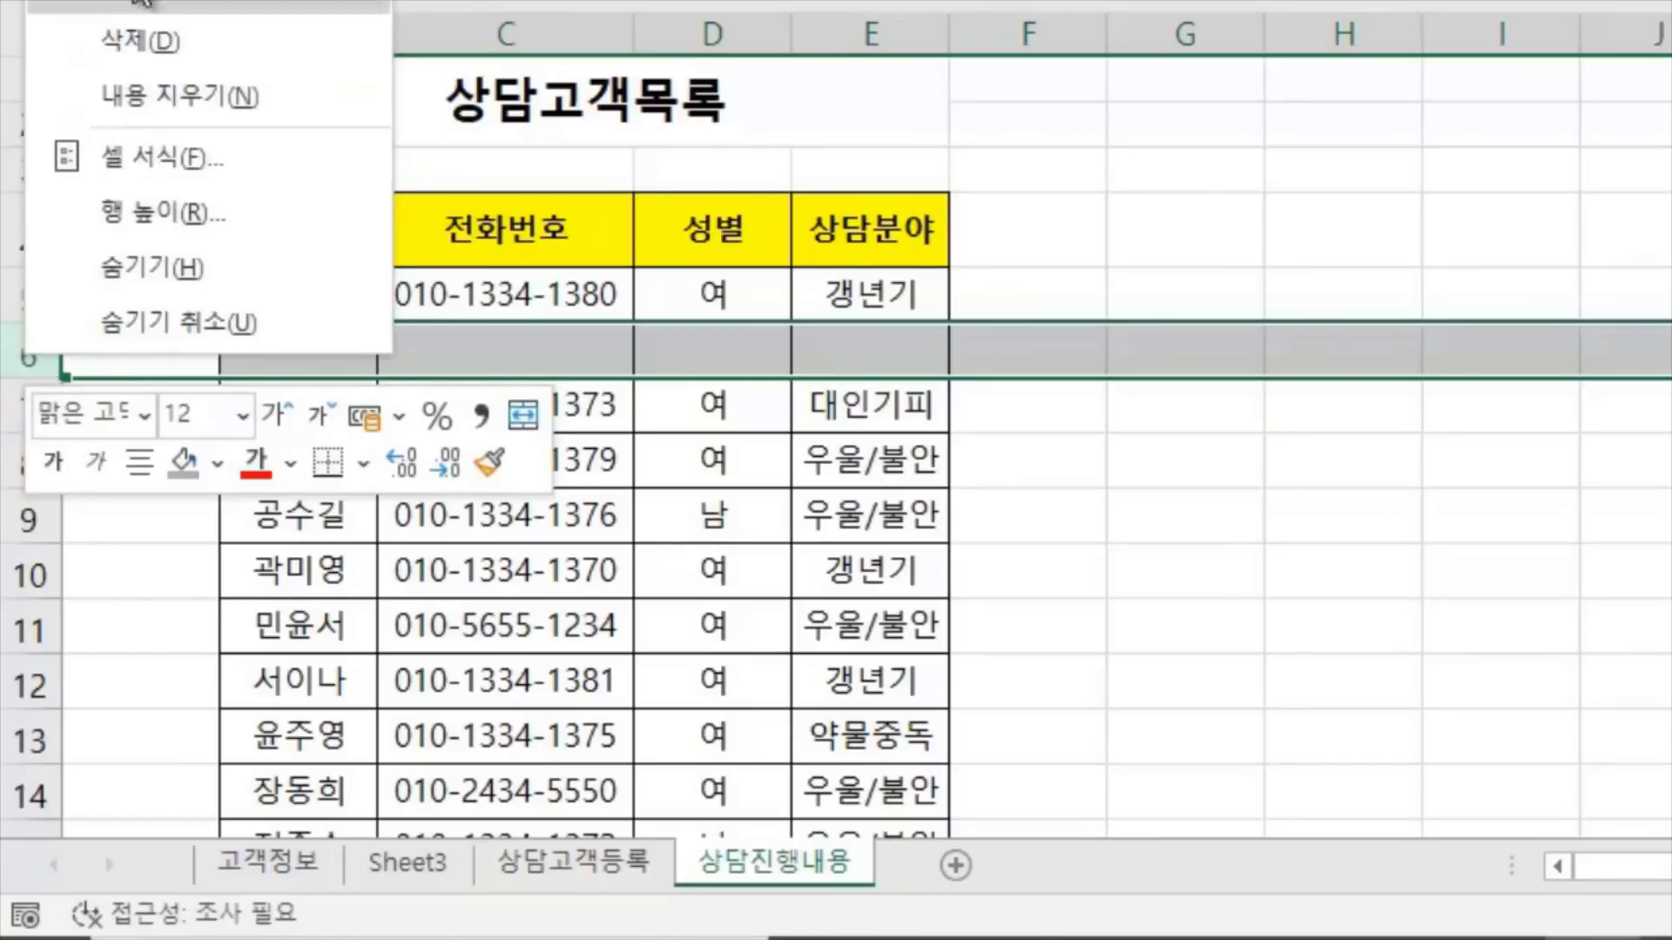
pyautogui.click(148, 43)
pyautogui.click(1219, 526)
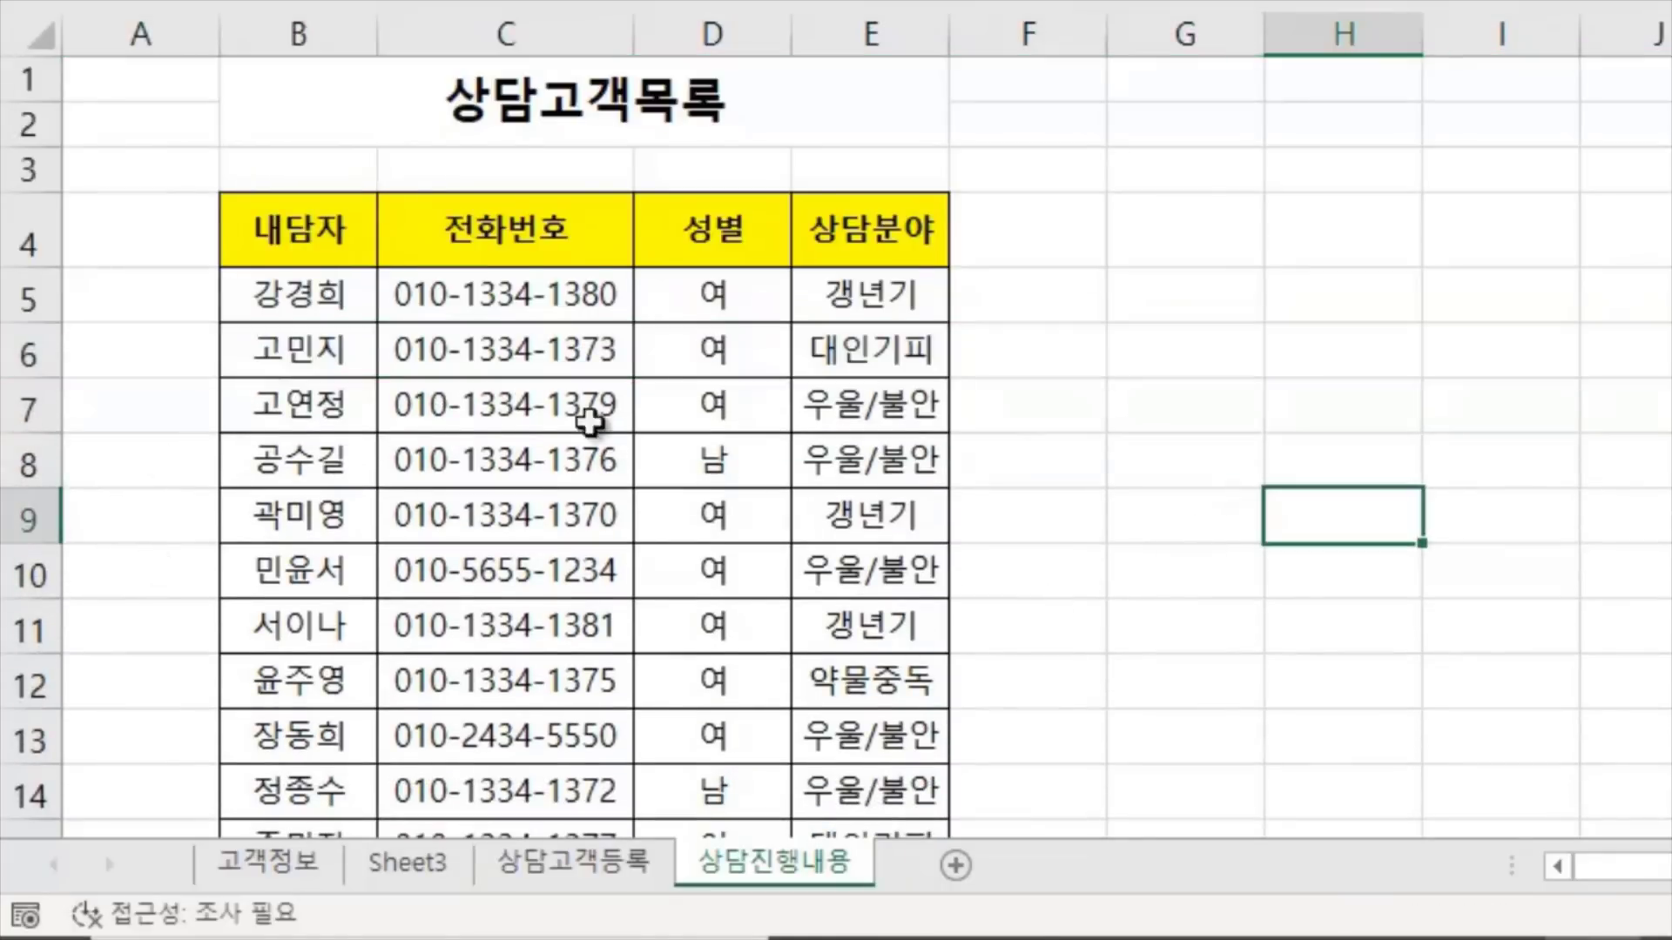
pyautogui.click(1086, 592)
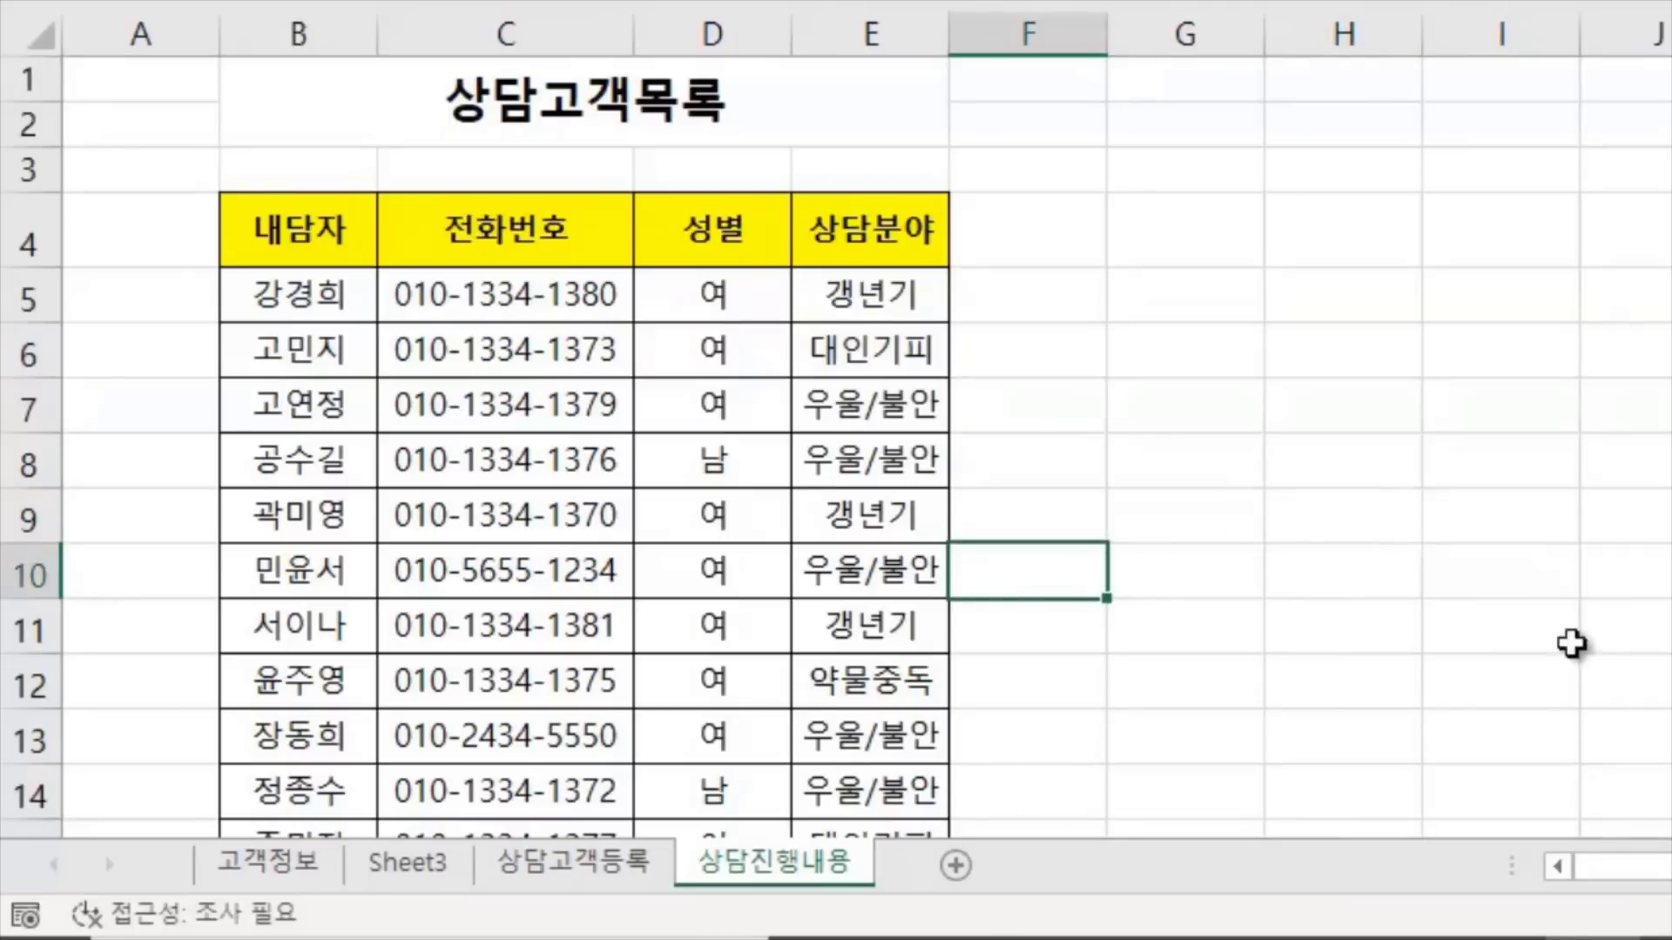
pyautogui.click(331, 225)
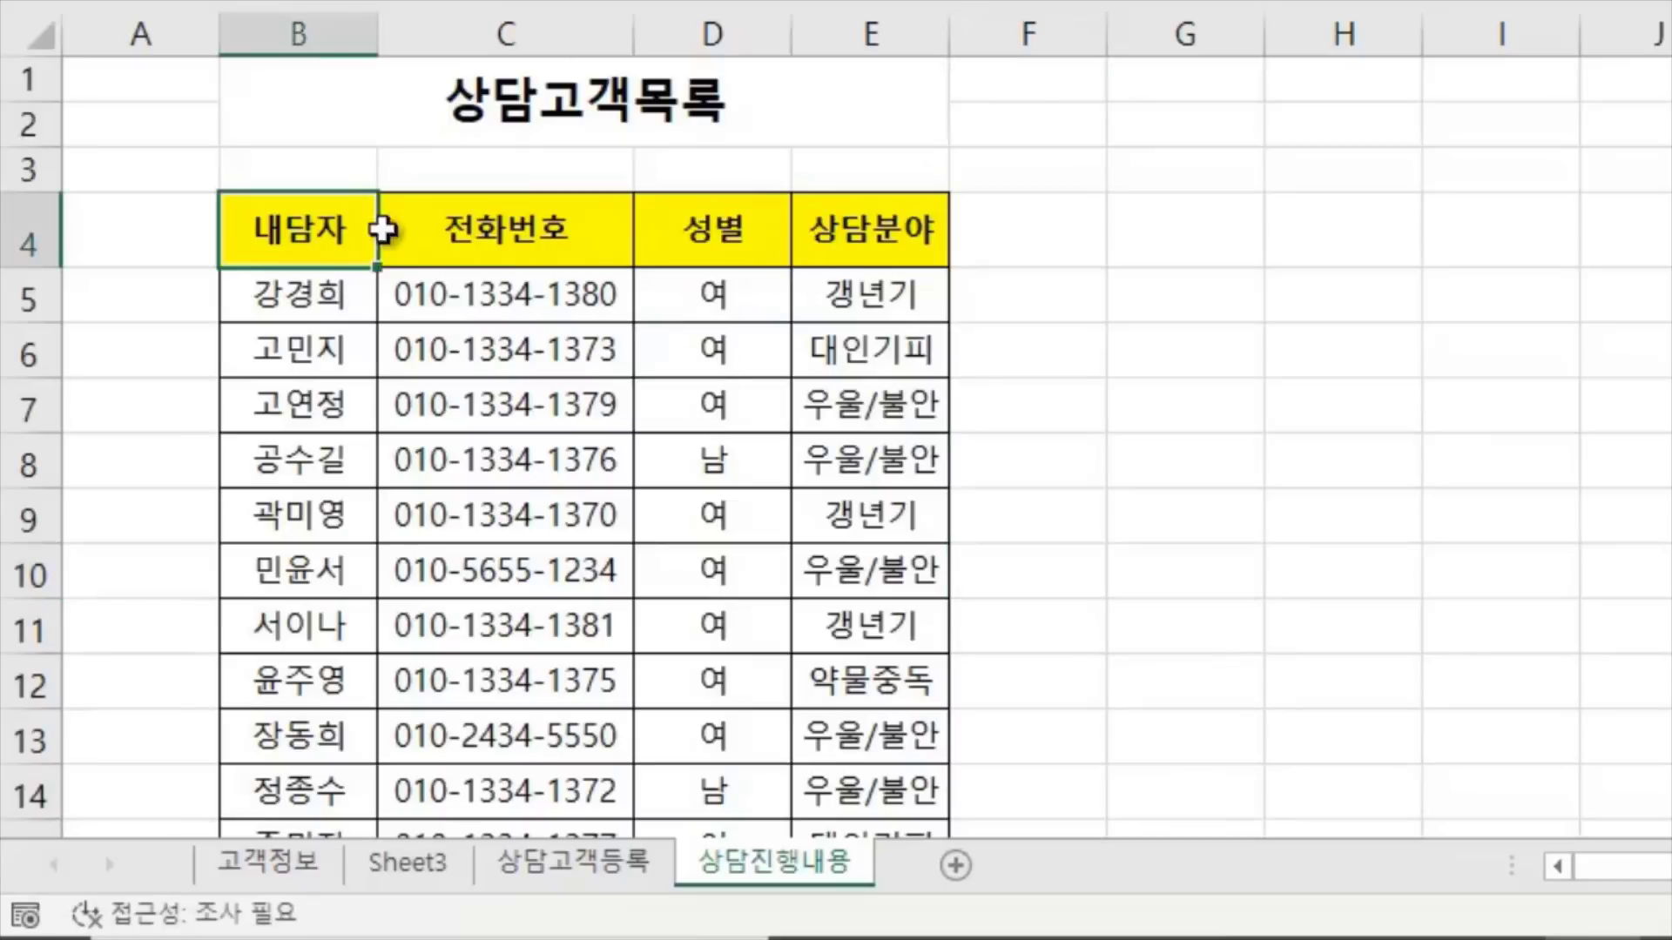
pyautogui.click(502, 225)
pyautogui.click(709, 225)
pyautogui.click(928, 242)
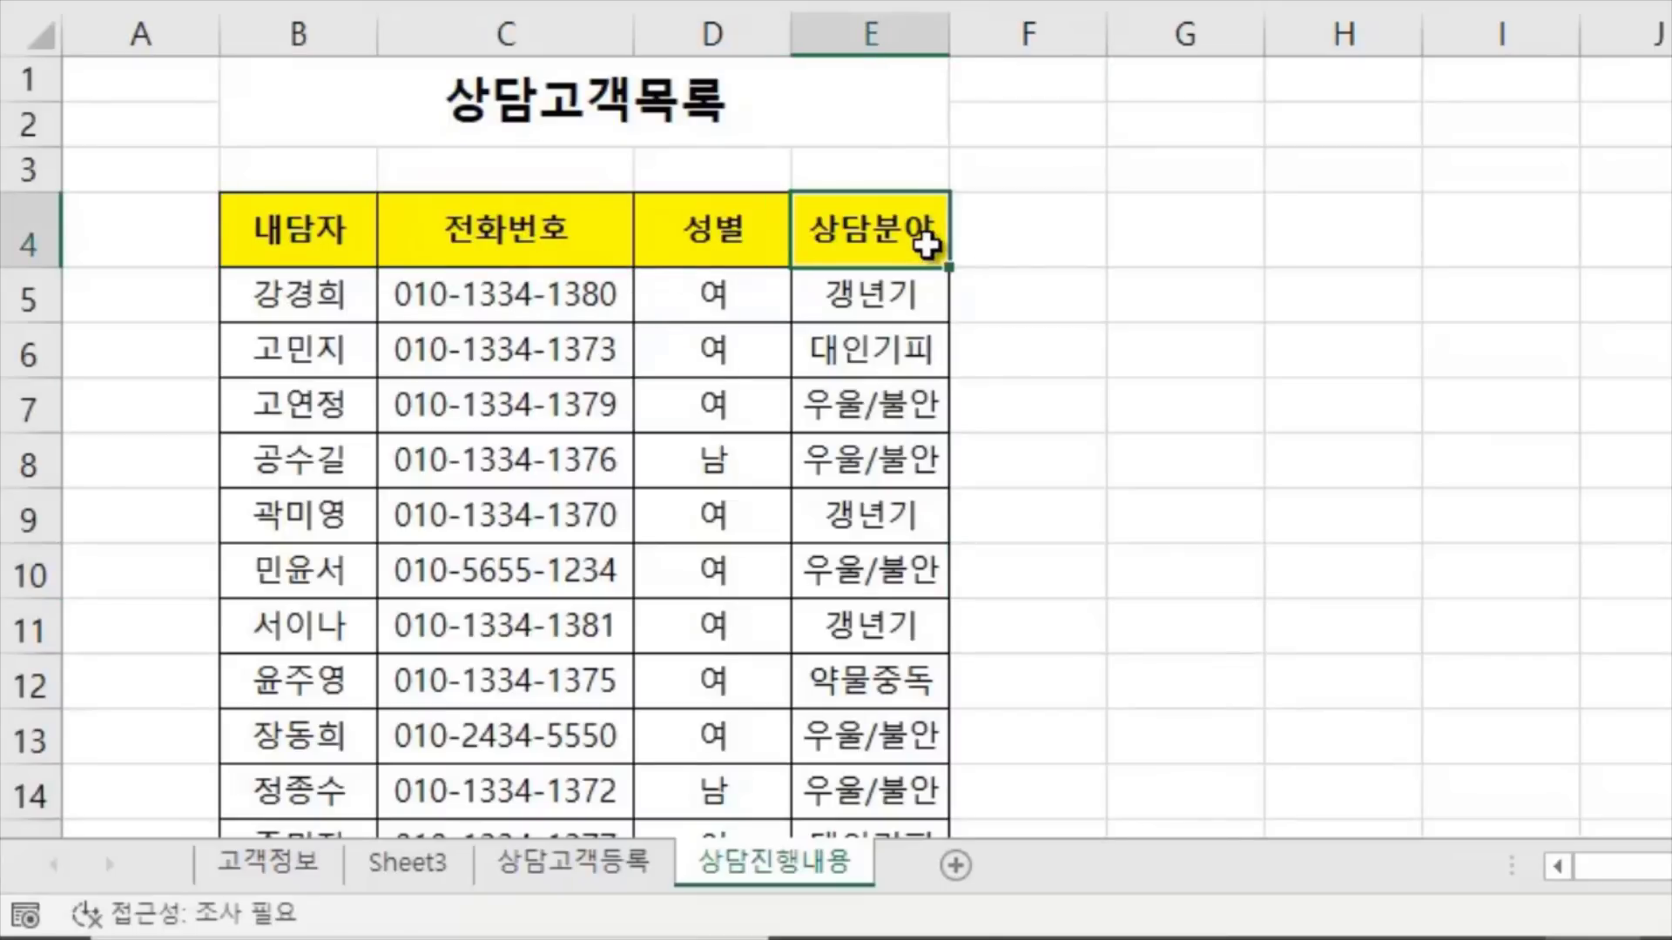
# Add a new column header 일련번호 in cell F4, directly after 상담분야
pyautogui.click(1063, 246)
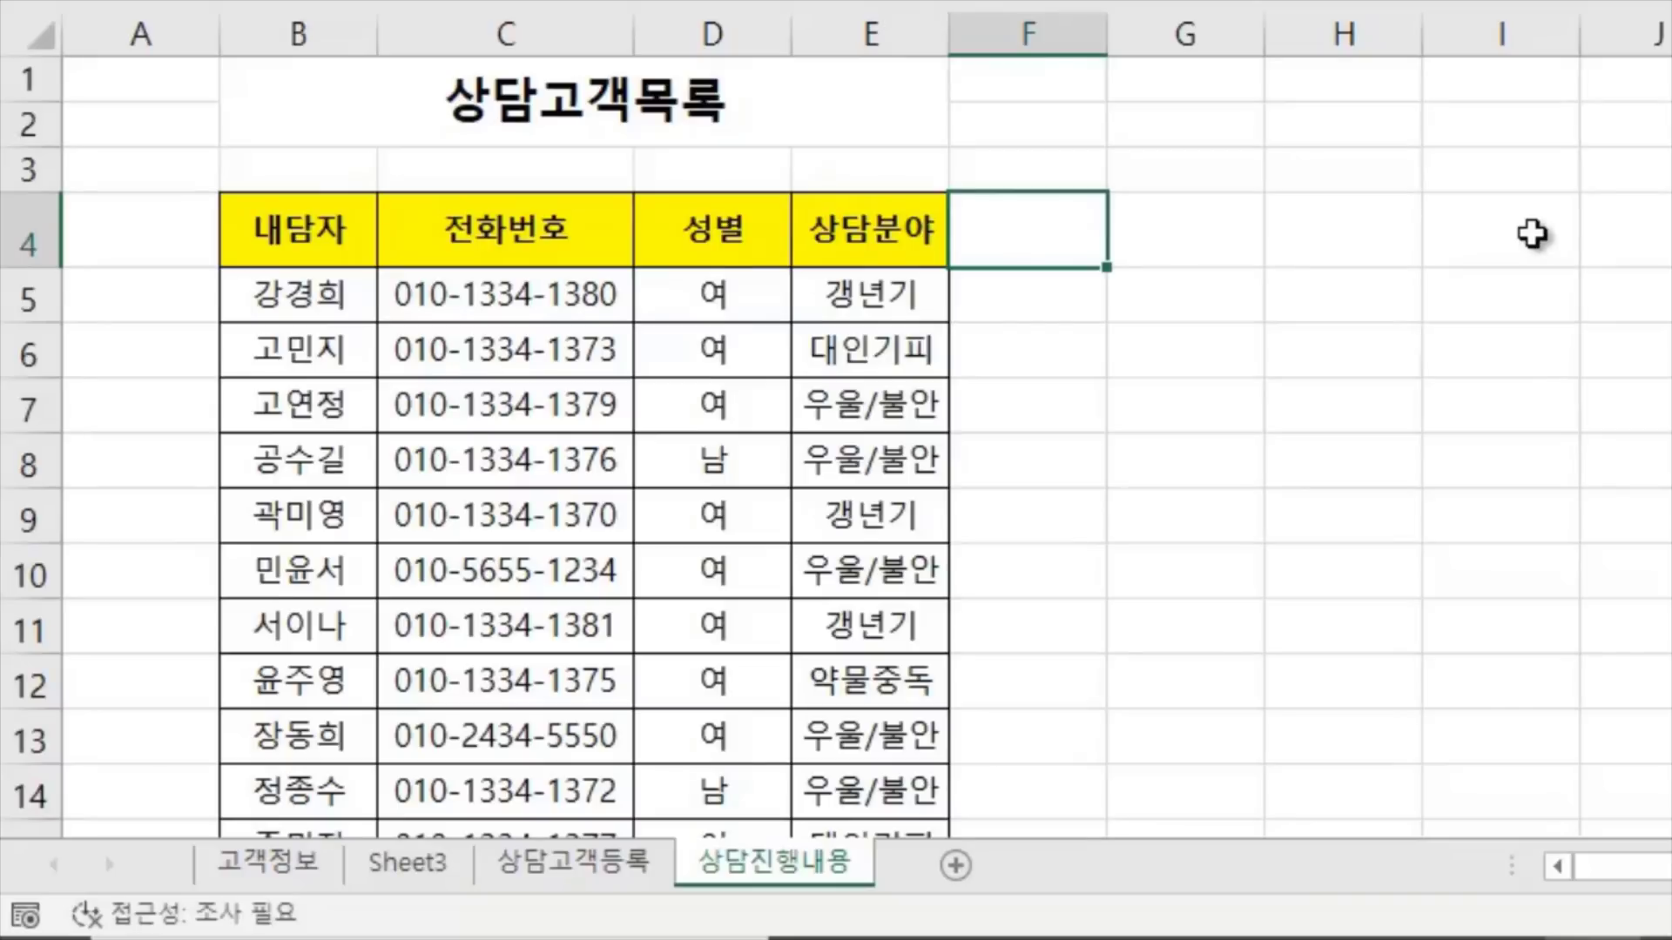
pyautogui.write('ㅇ')
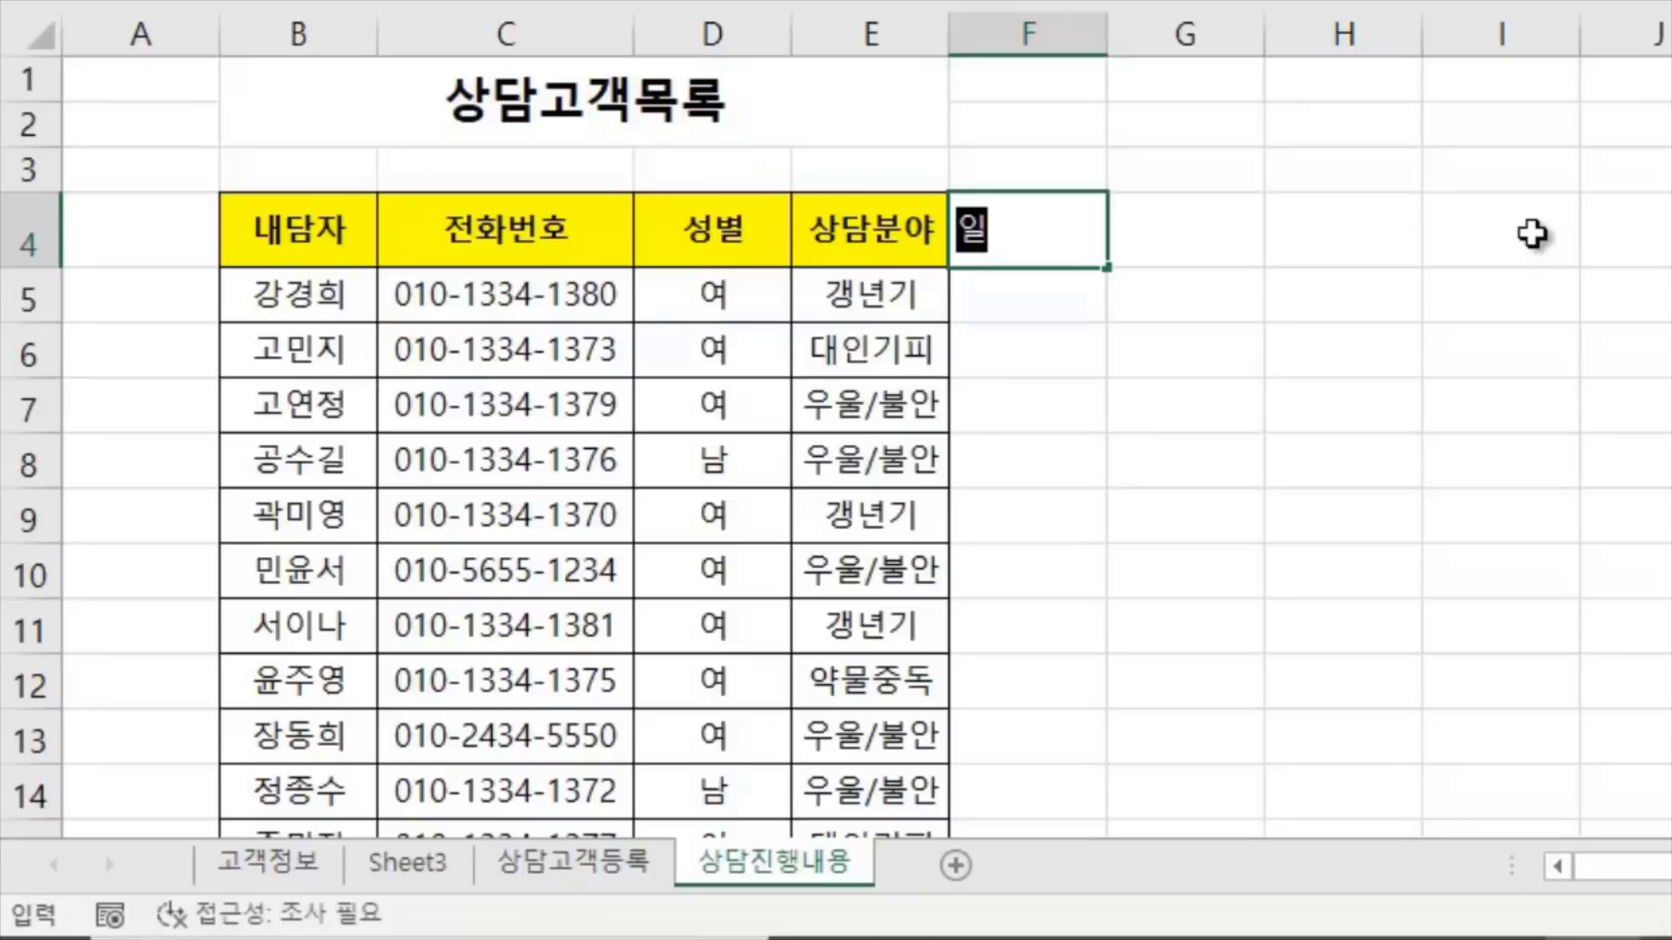
pyautogui.write('련버호')
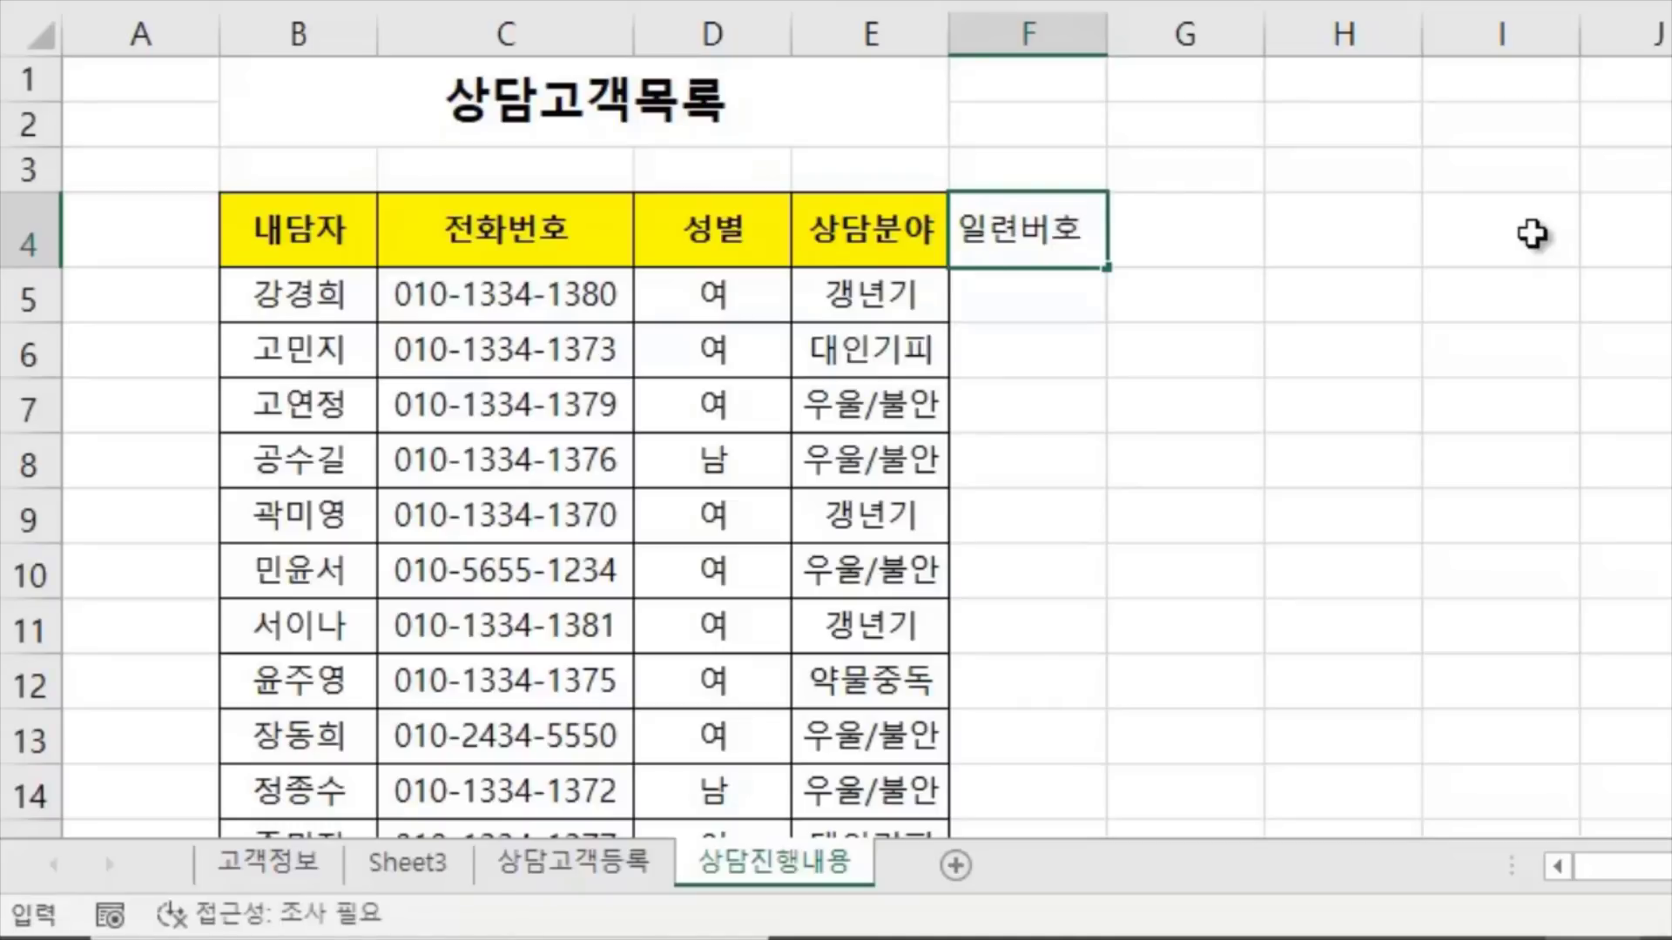
pyautogui.press('BackSpace')
pyautogui.write('번호')
pyautogui.press('Return')
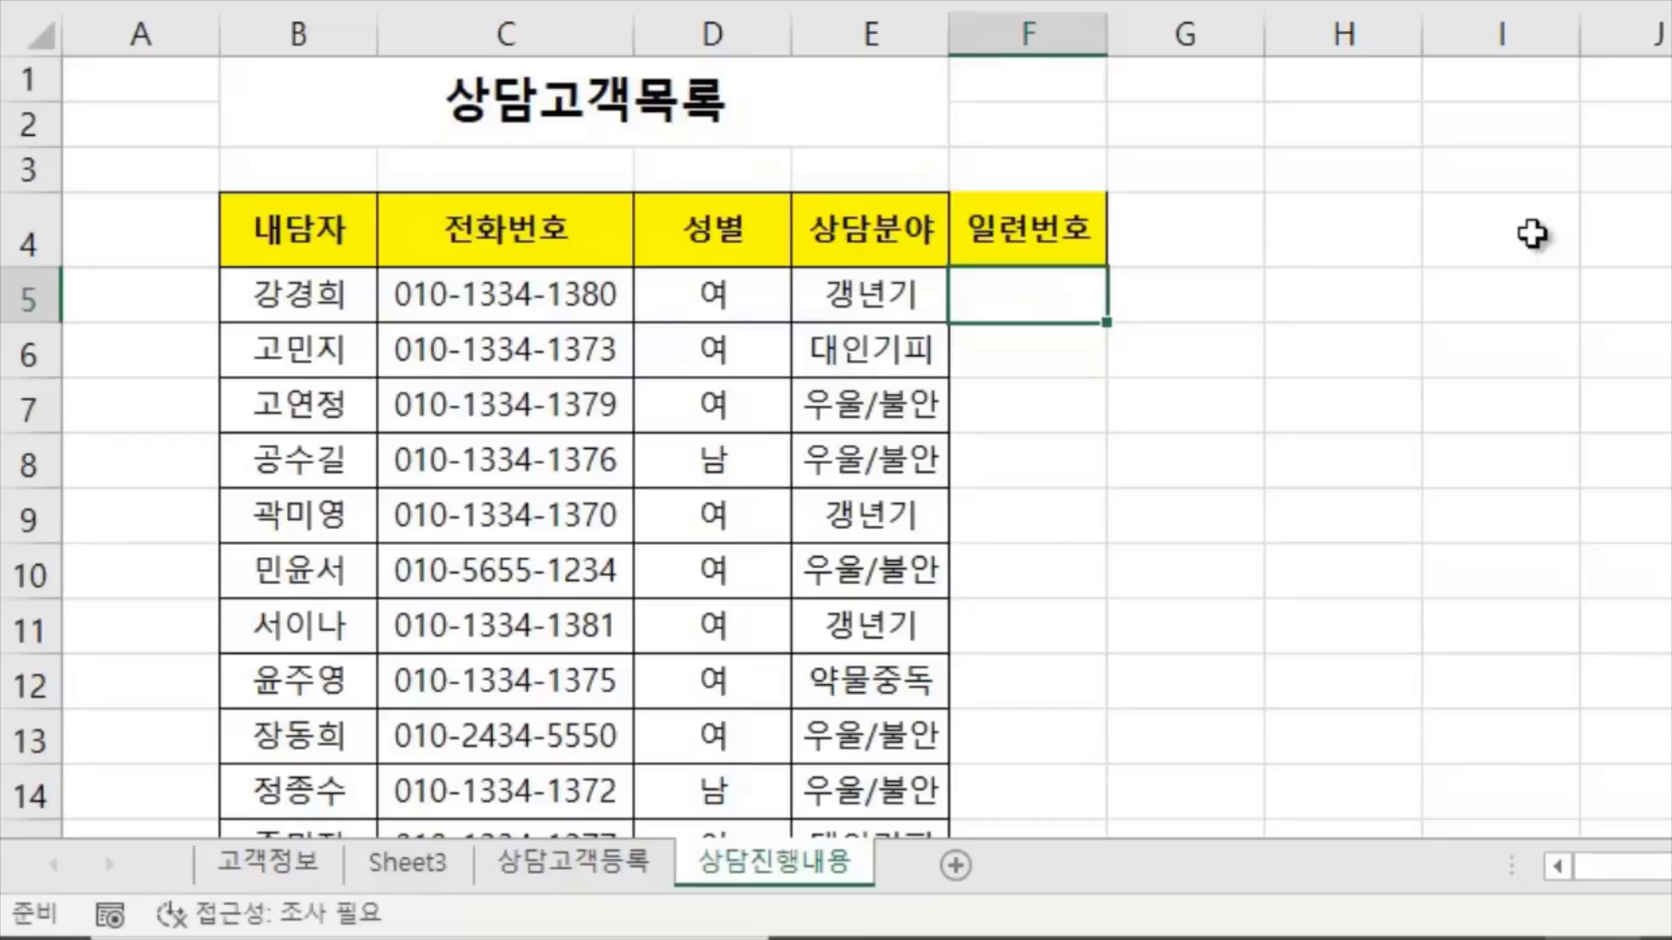
# Enter 1 in cell F5 and fill the 일련번호 column down to row 25 with consecutive numbers
pyautogui.write('1')
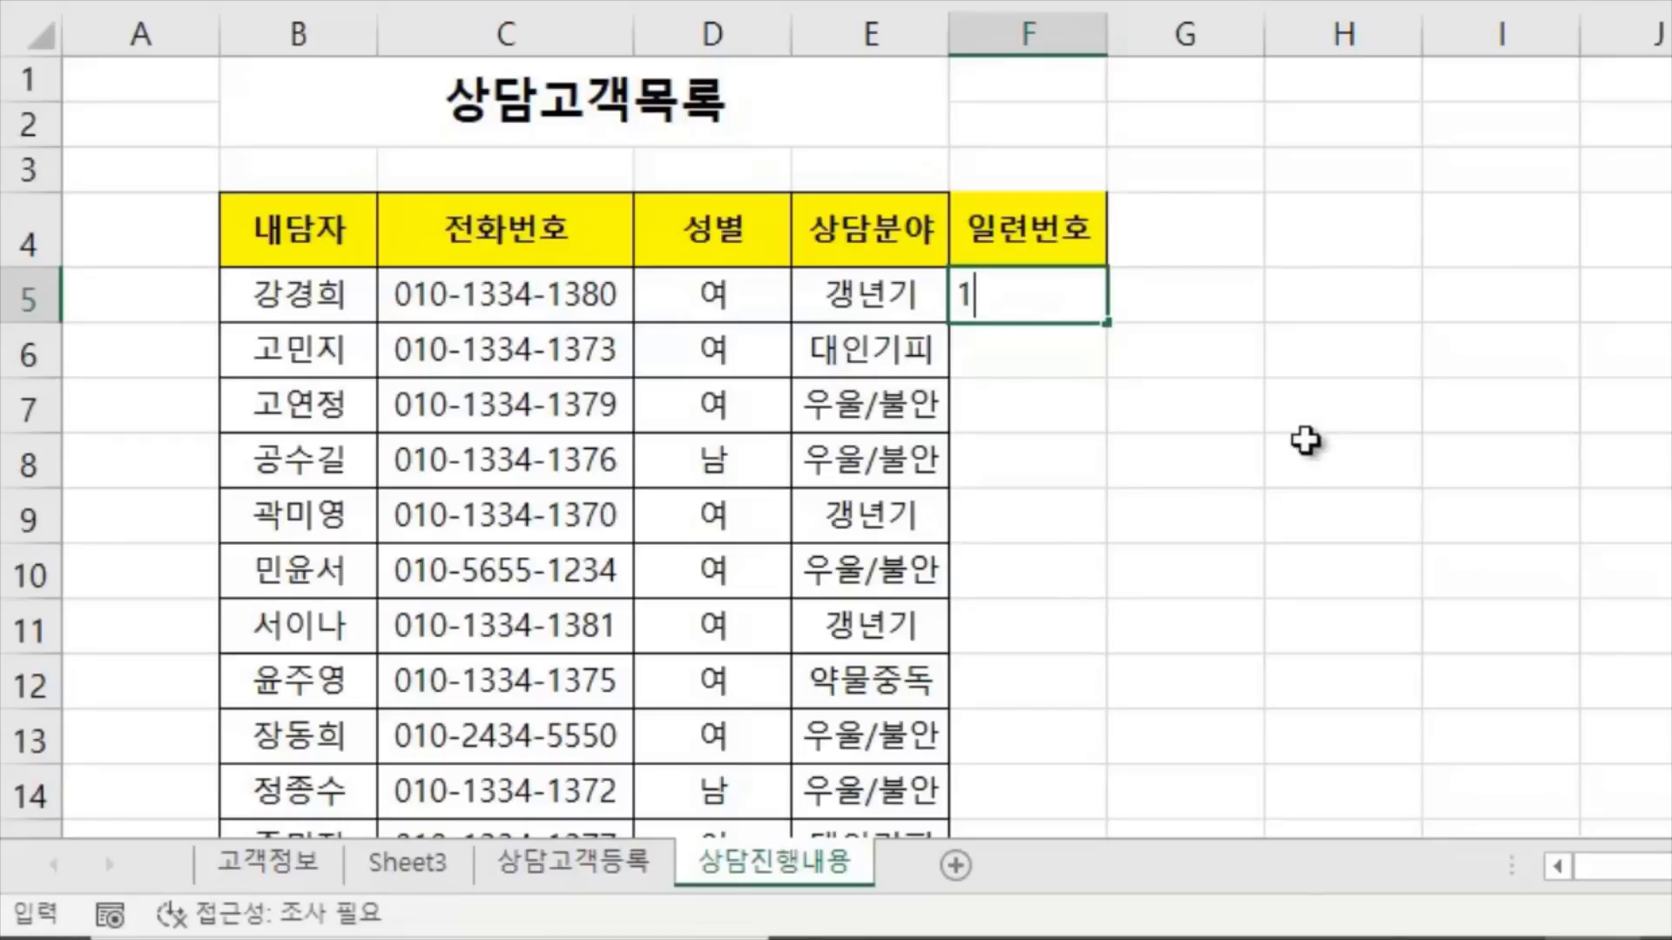
pyautogui.click(1152, 487)
pyautogui.click(1055, 301)
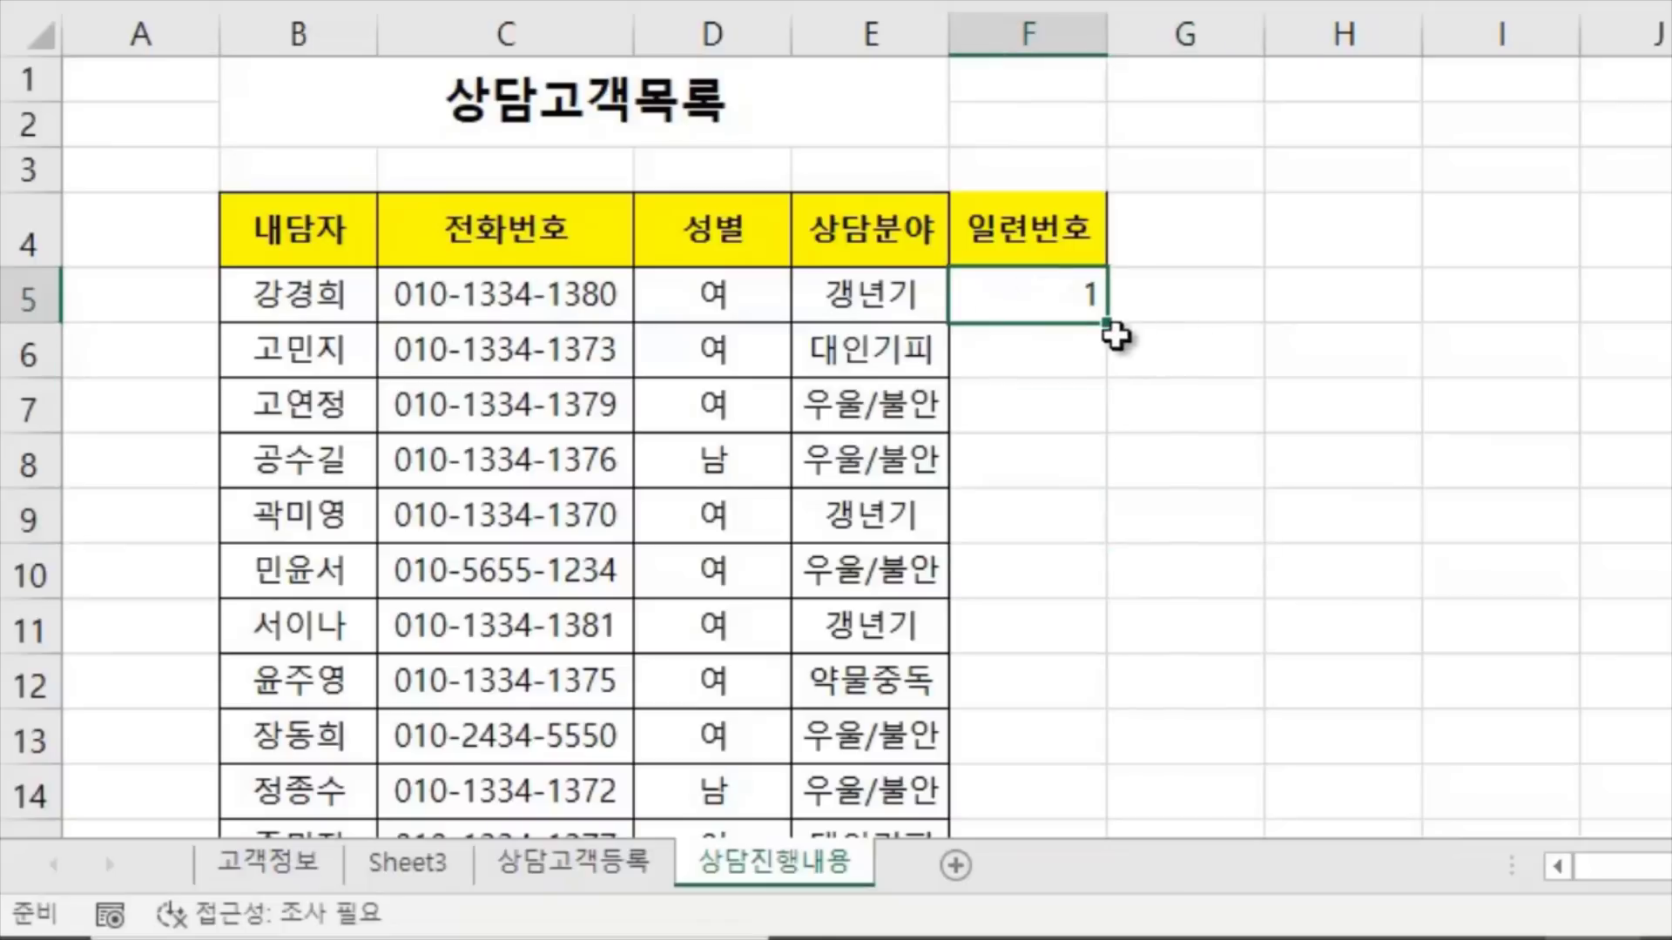
pyautogui.moveTo(1107, 324); pyautogui.dragTo(1089, 725)
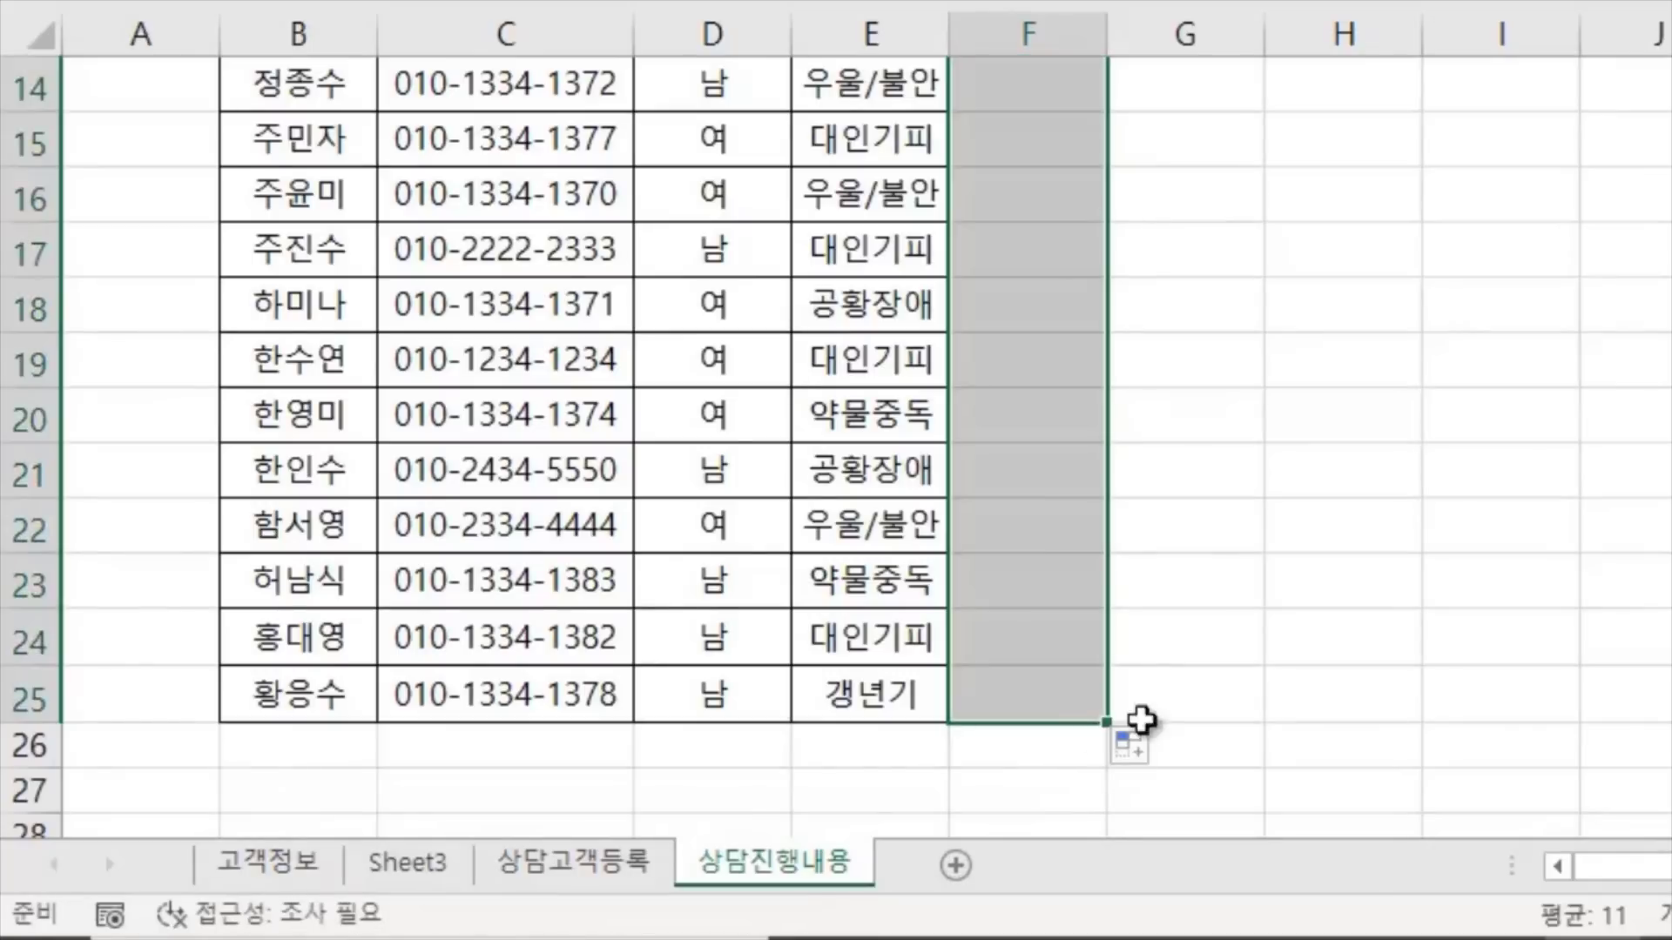
pyautogui.scroll(5, 1225, 719)
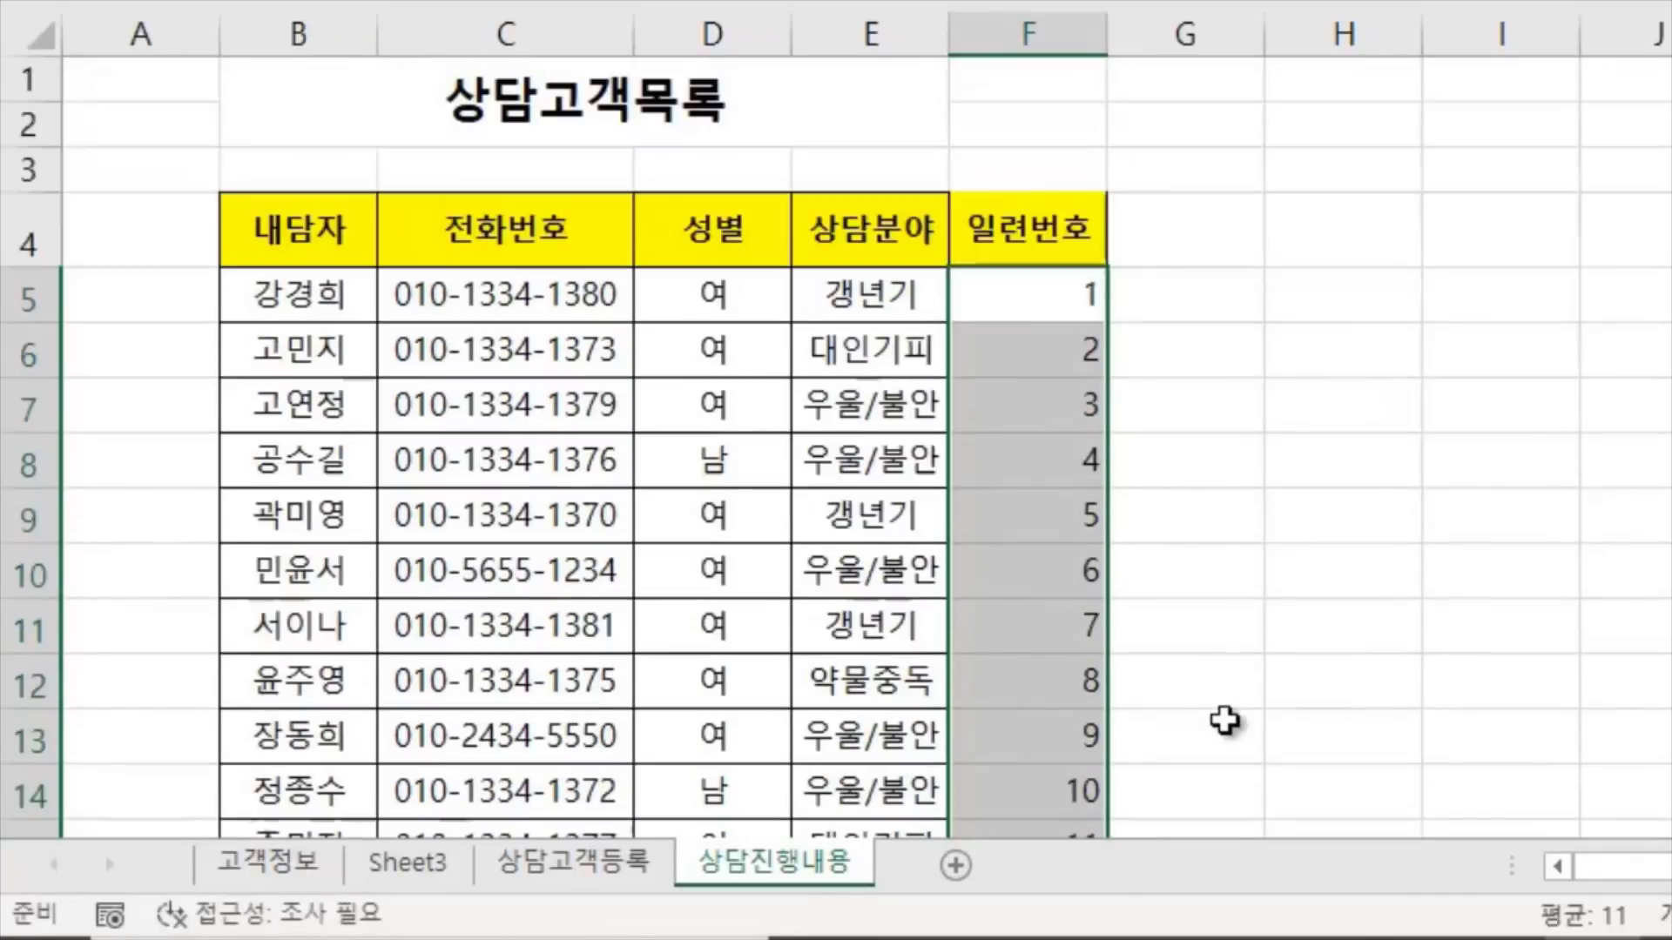
pyautogui.scroll(-3, 1224, 719)
pyautogui.scroll(-3, 1225, 719)
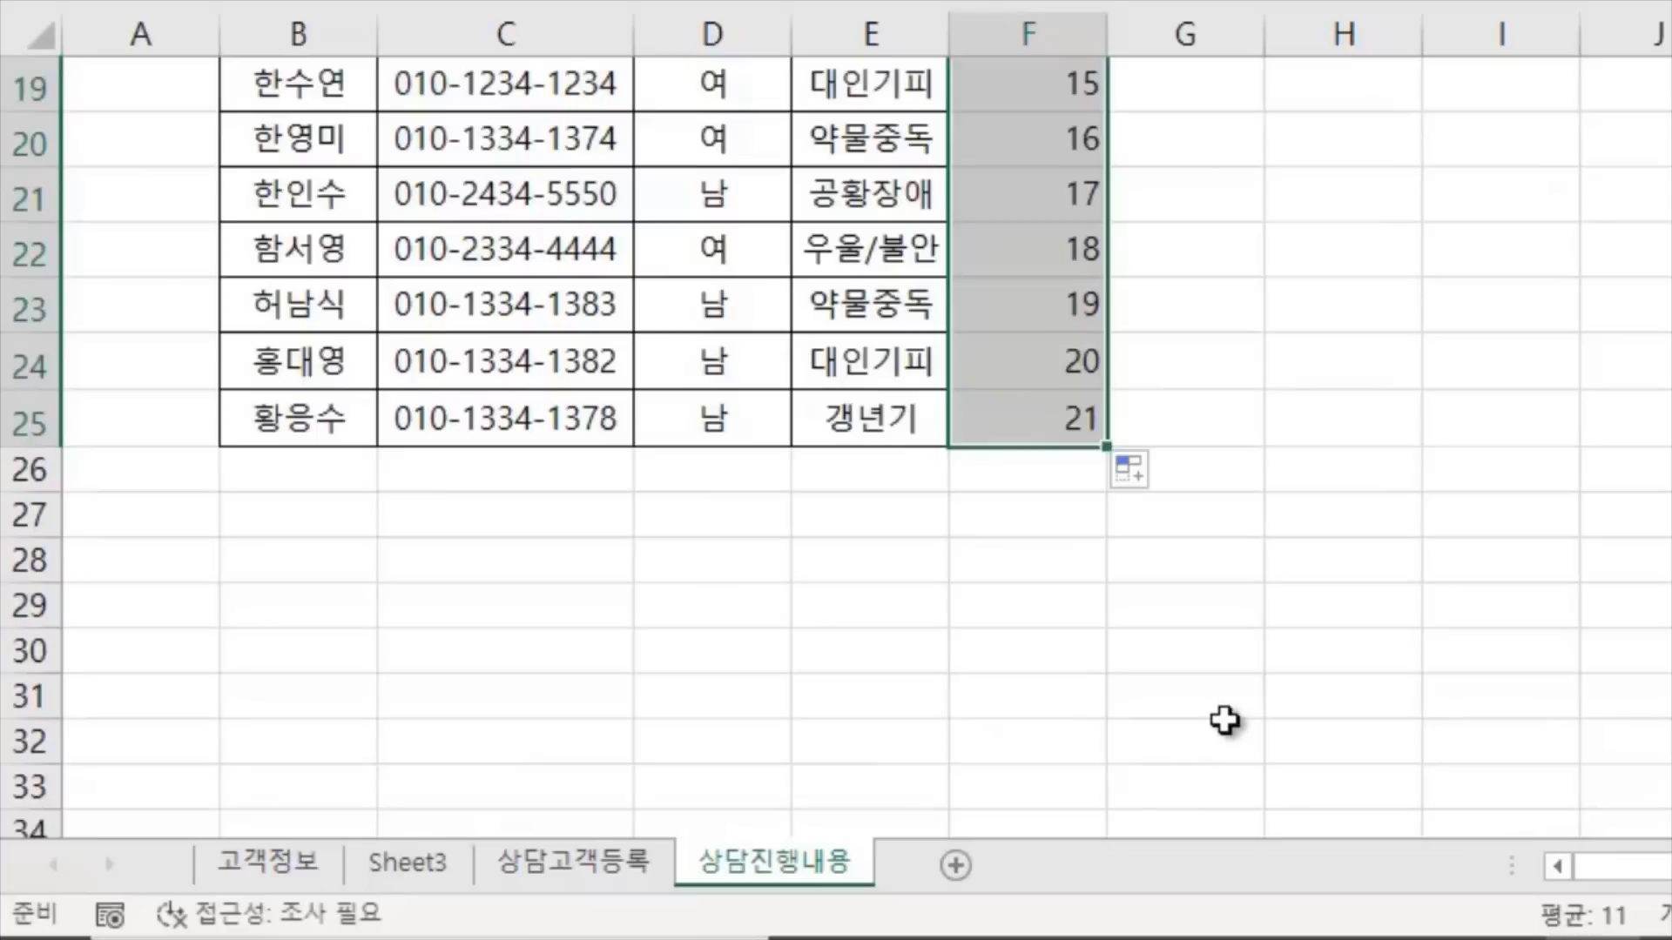
# Enter 1 in cell F26 and fill the 일련번호 column down to row 46 with consecutive numbers
pyautogui.click(1215, 596)
pyautogui.click(1039, 472)
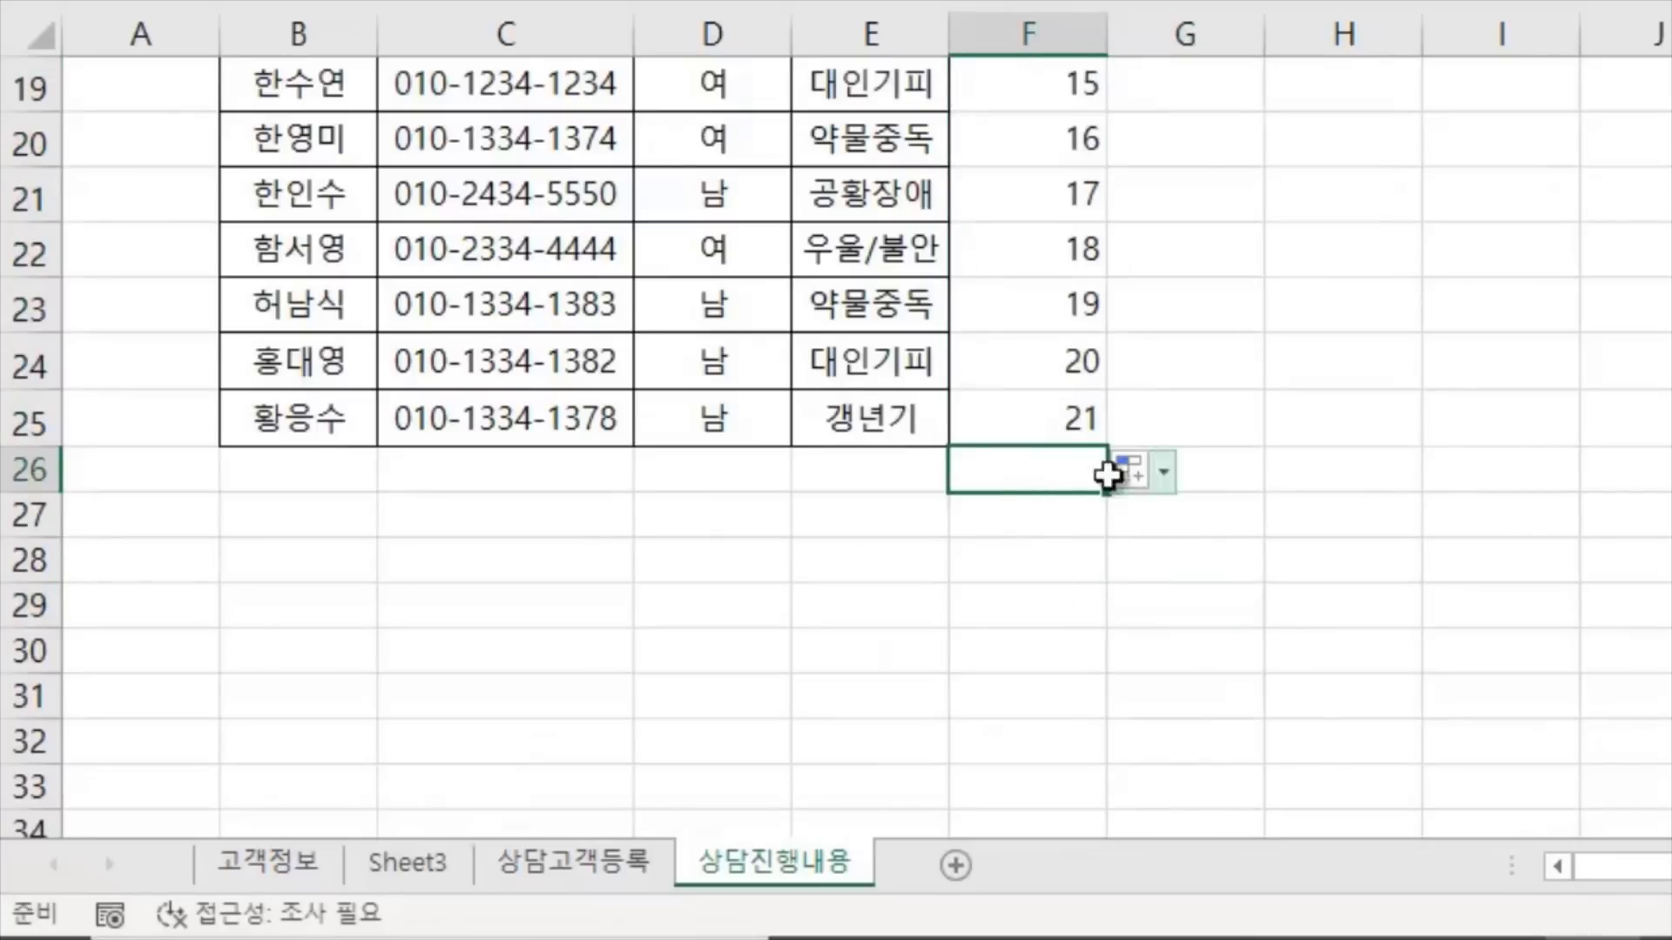
pyautogui.click(1322, 424)
pyautogui.click(1078, 421)
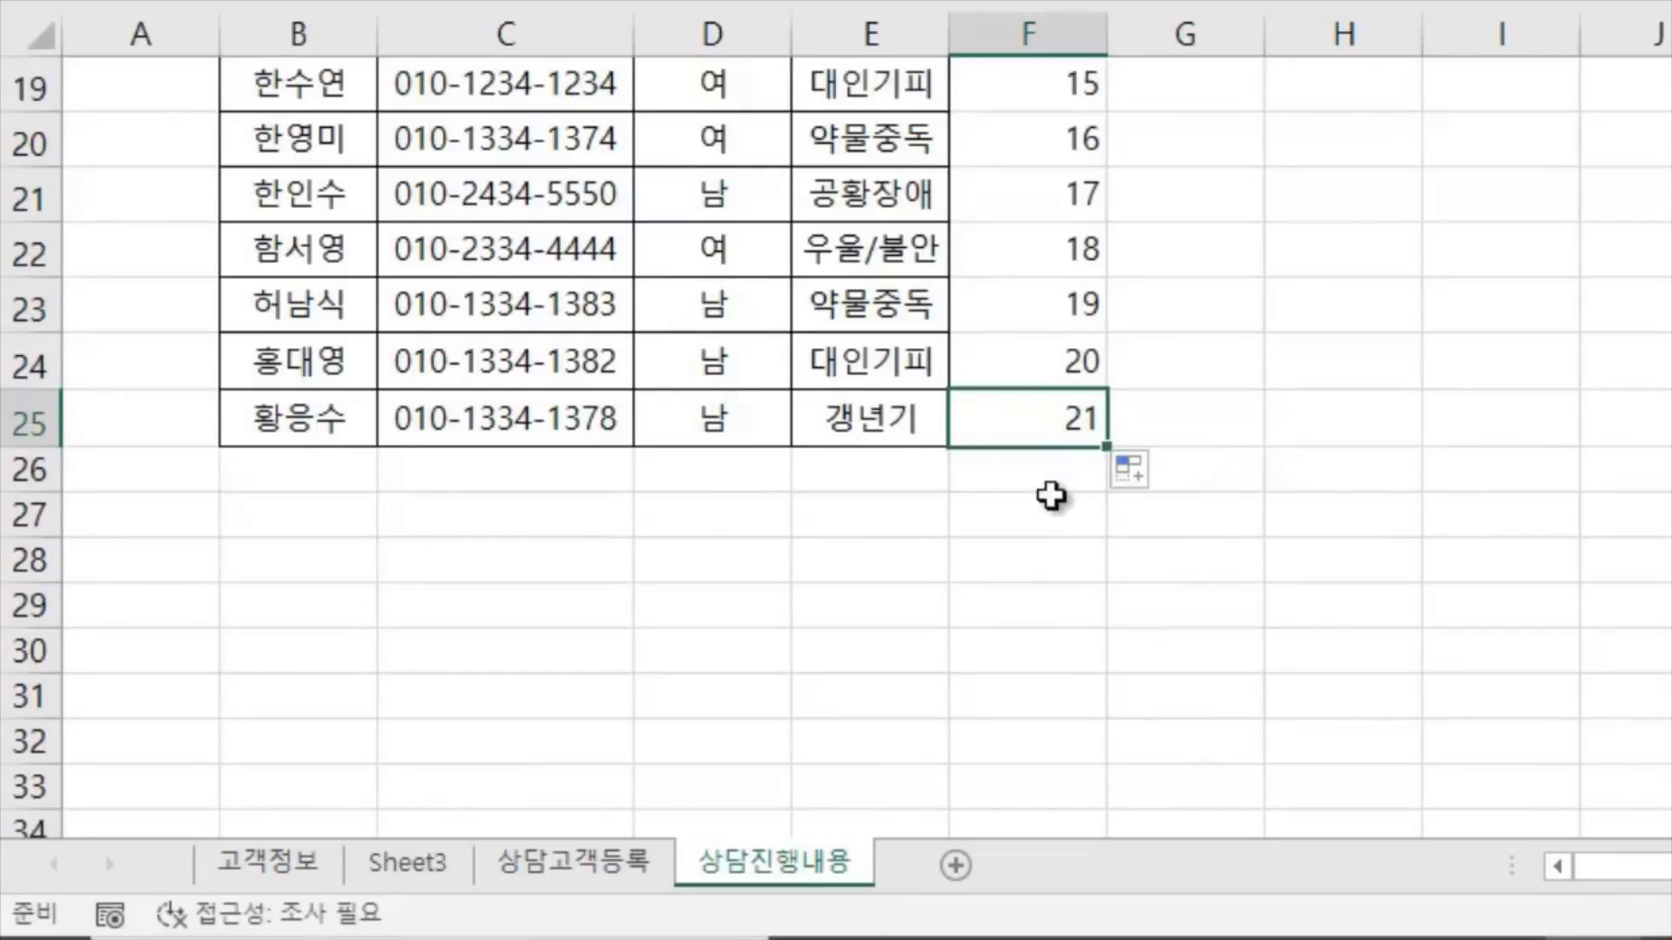
pyautogui.click(1021, 477)
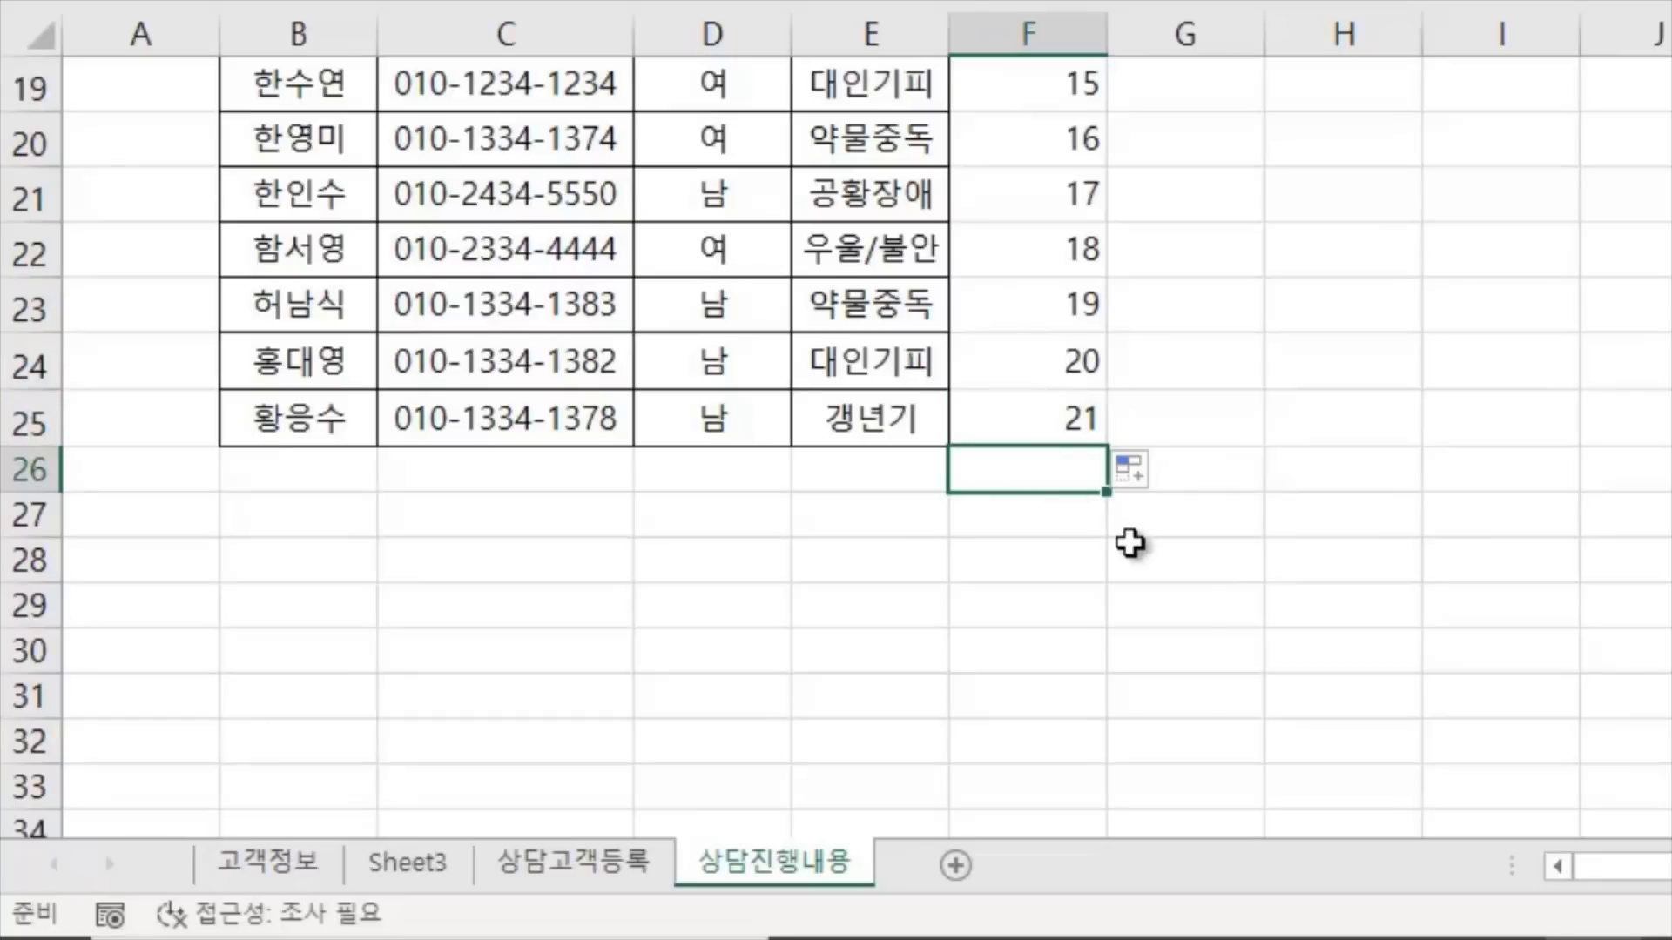
pyautogui.write('1')
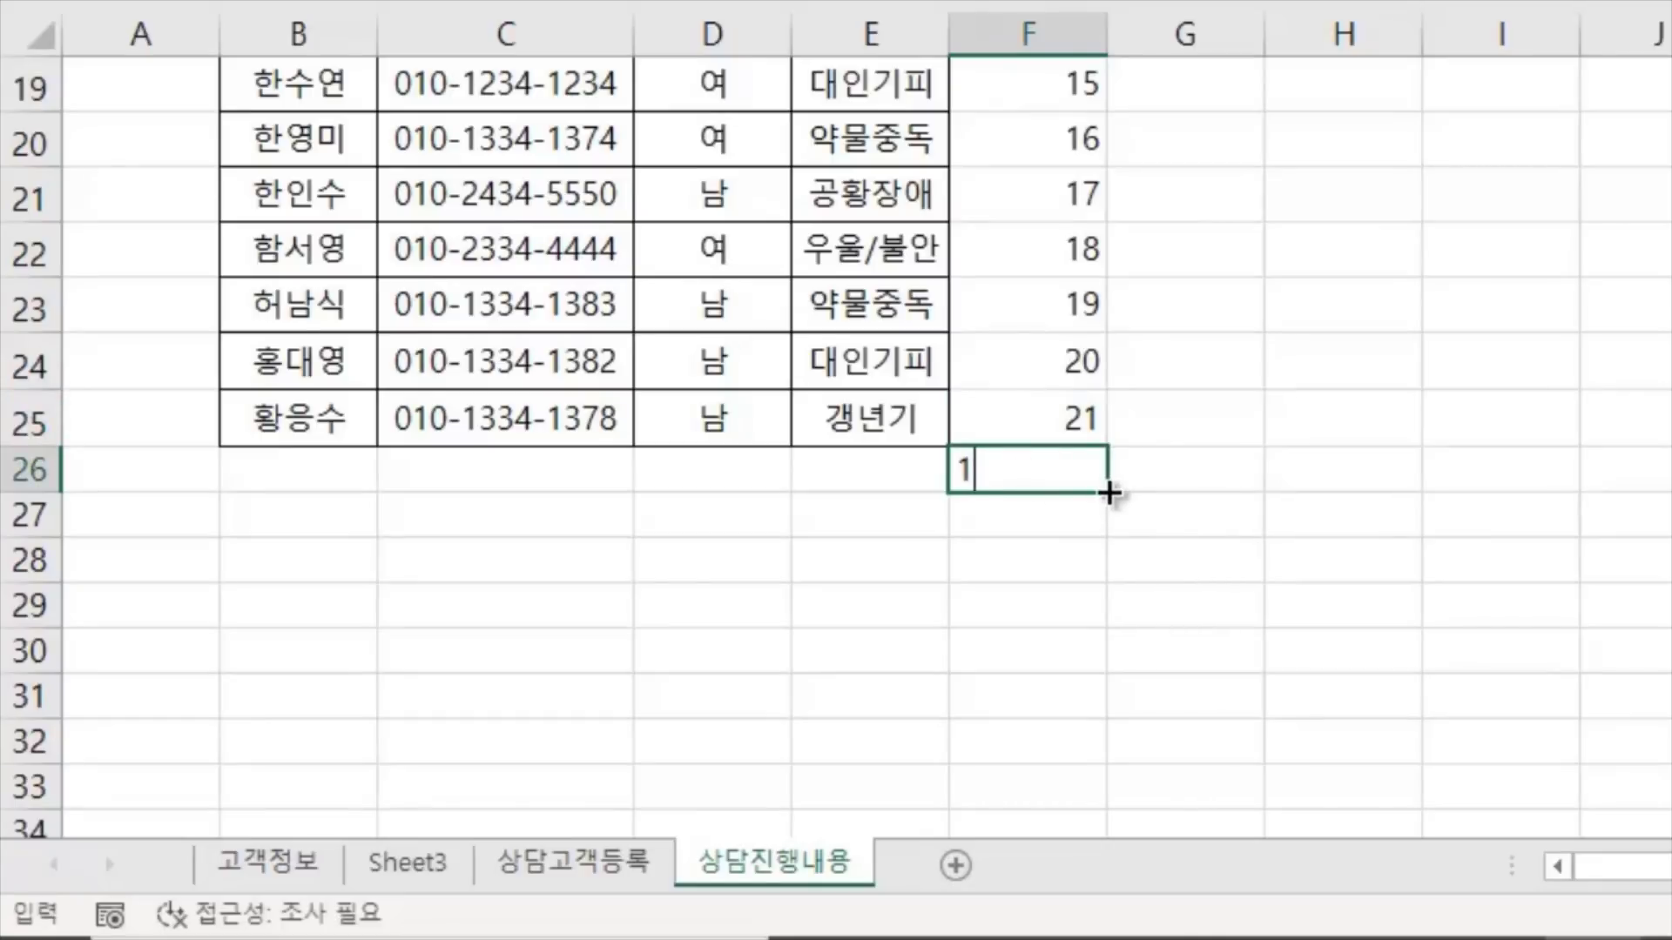
pyautogui.moveTo(1109, 494); pyautogui.dragTo(1084, 562)
pyautogui.scroll(7, 1344, 549)
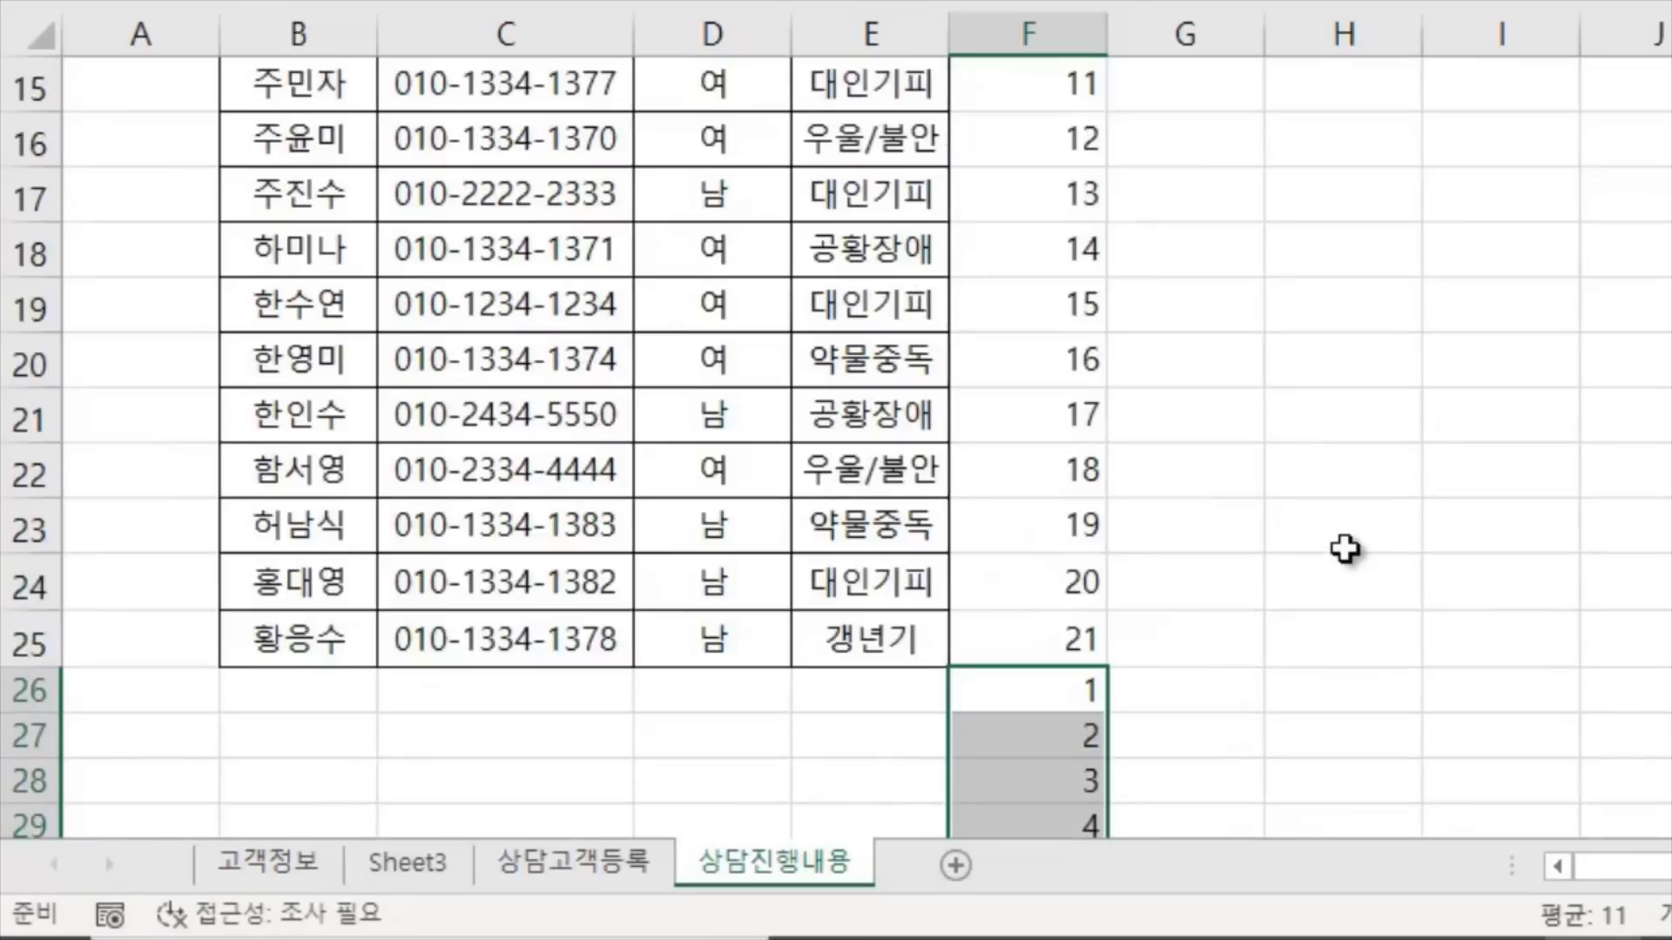
pyautogui.click(1348, 545)
pyautogui.scroll(5, 1350, 547)
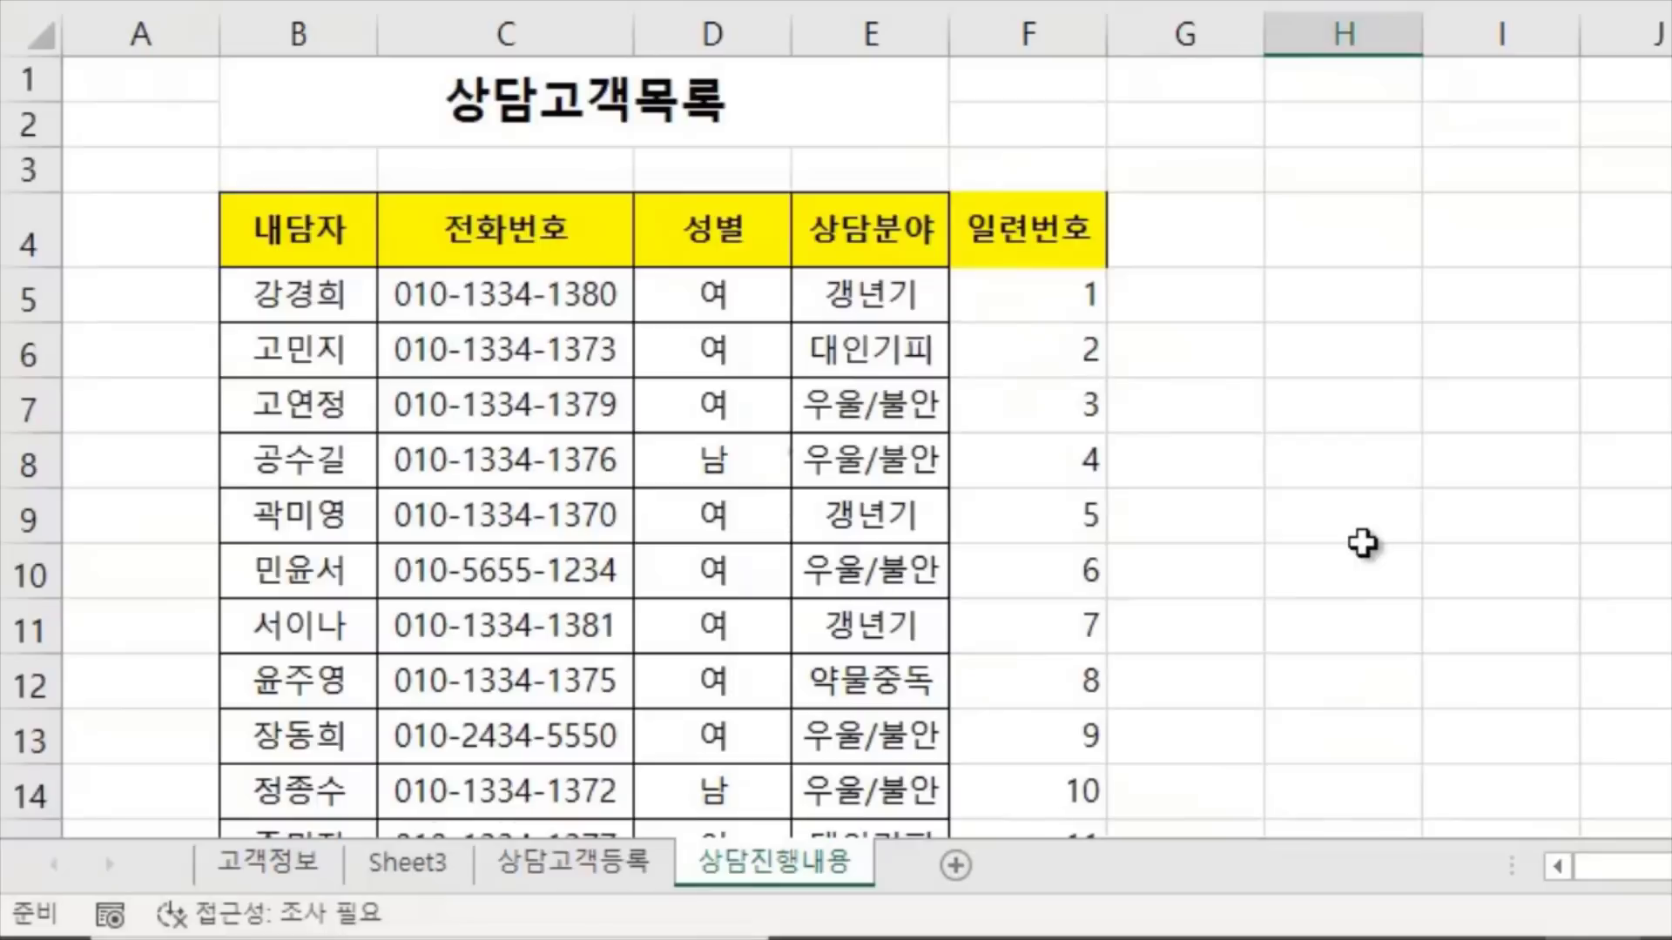
pyautogui.scroll(-8, 1365, 564)
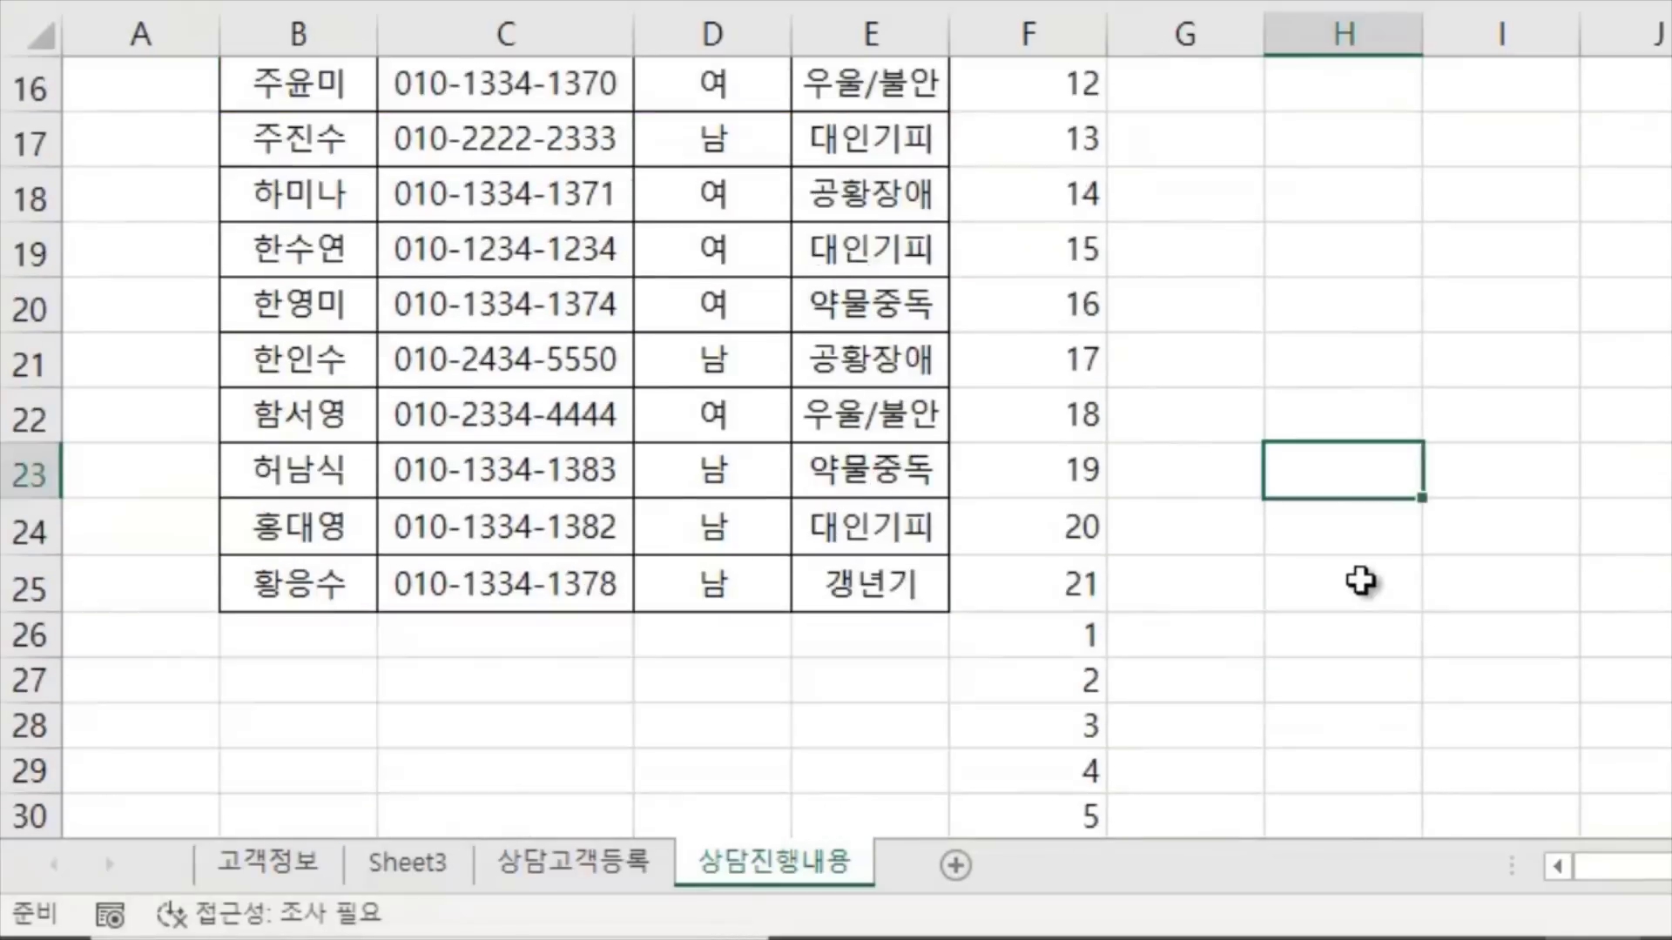
pyautogui.scroll(6, 1344, 645)
pyautogui.scroll(2, 1342, 649)
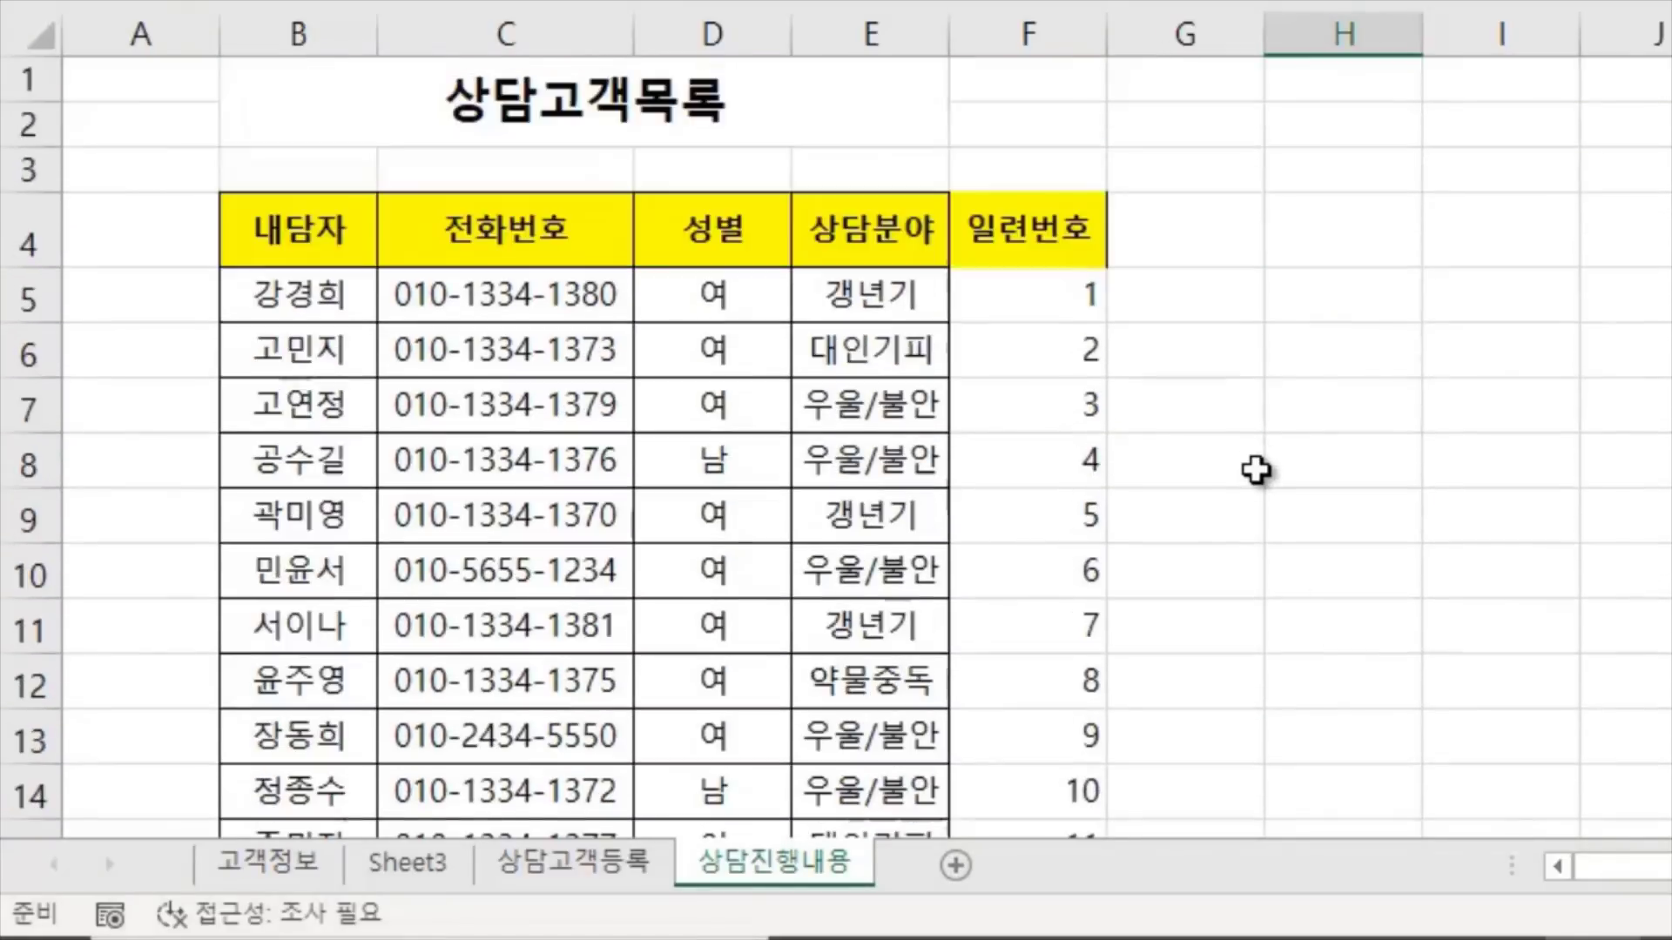
# Sort the 상담고객목록 table by the 일련번호 column on cell values in ascending order
pyautogui.click(1286, 397)
pyautogui.click(300, 231)
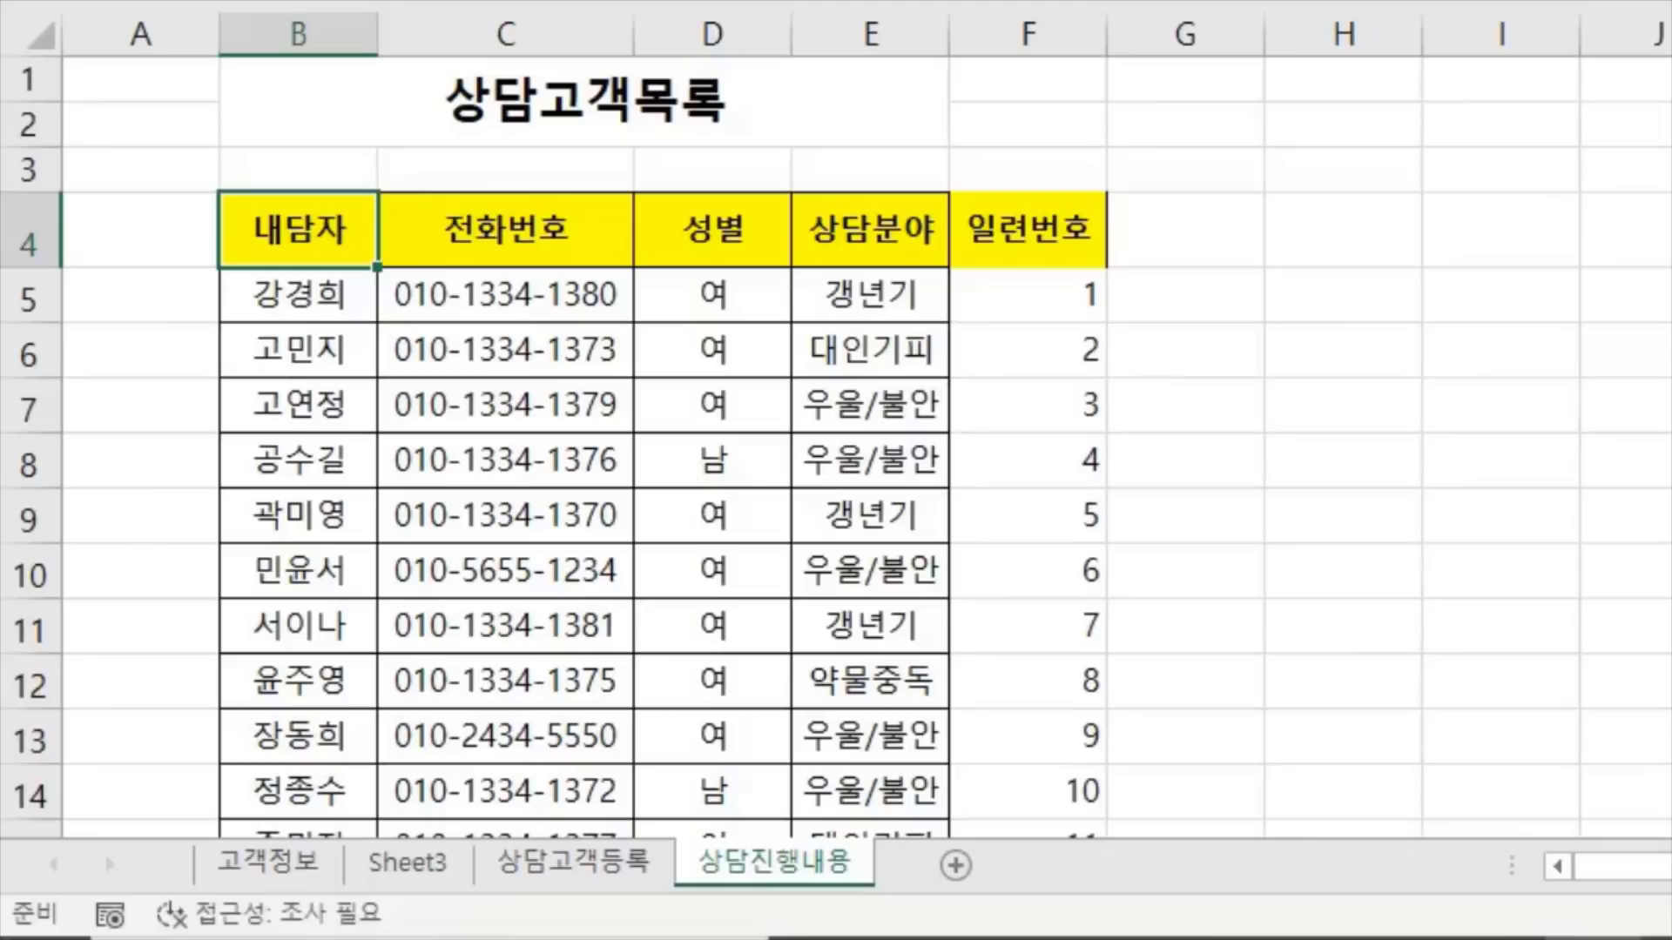
pyautogui.hotkey('alt', 'a')
pyautogui.press('s')
pyautogui.press('s')
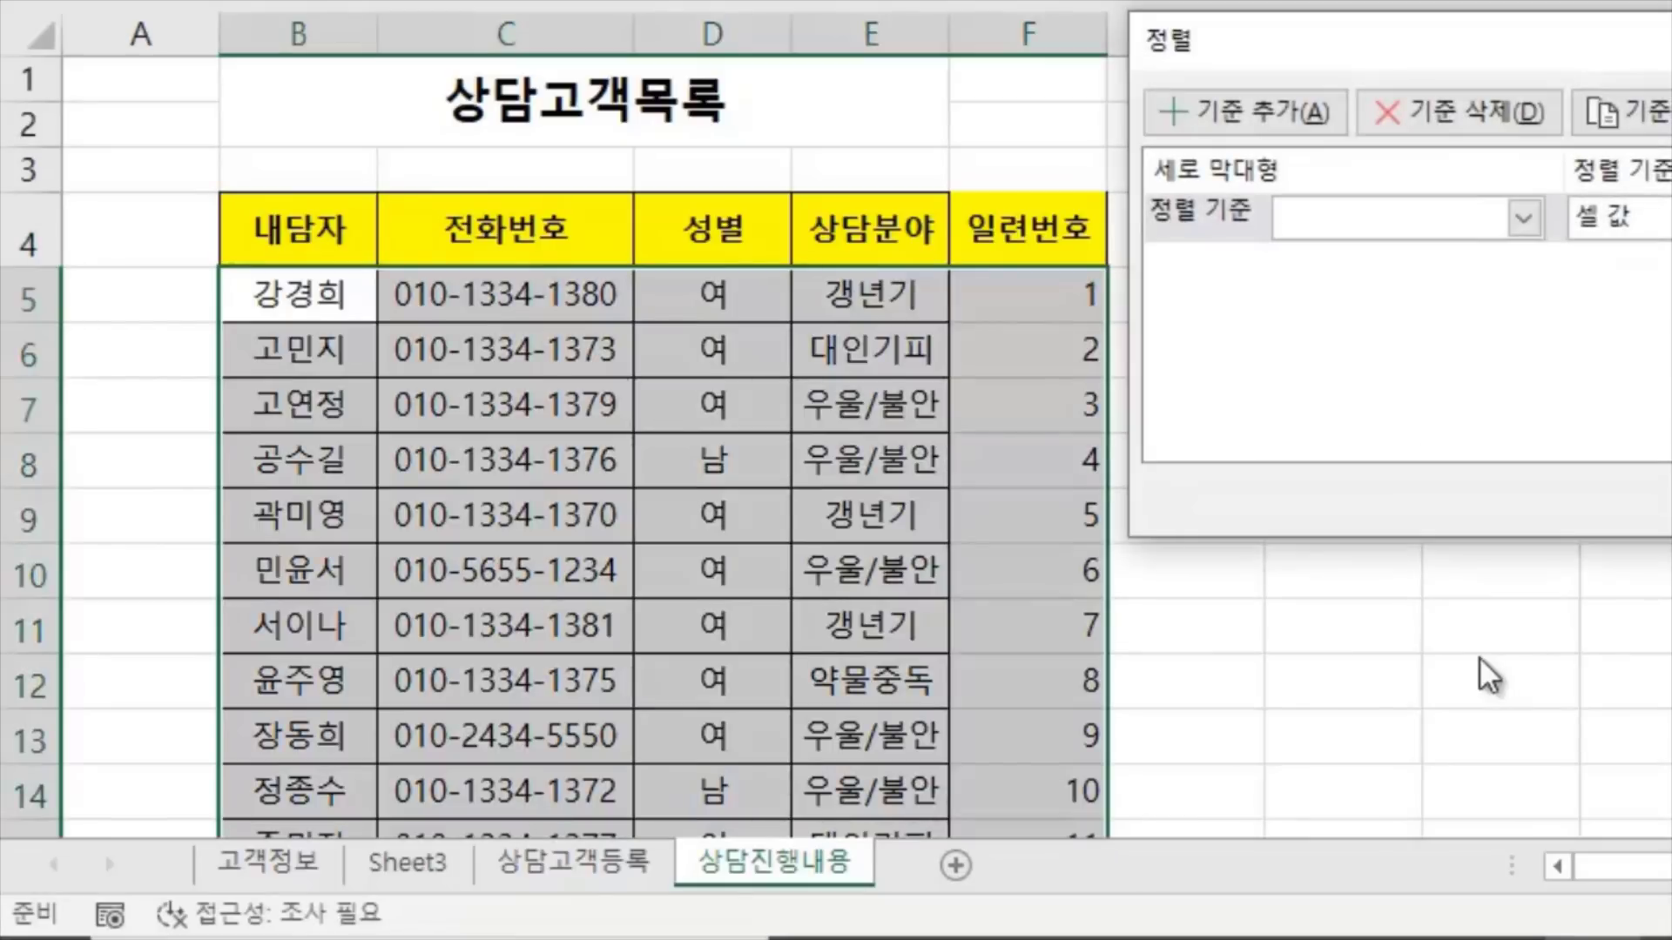
pyautogui.click(1522, 218)
pyautogui.click(1378, 405)
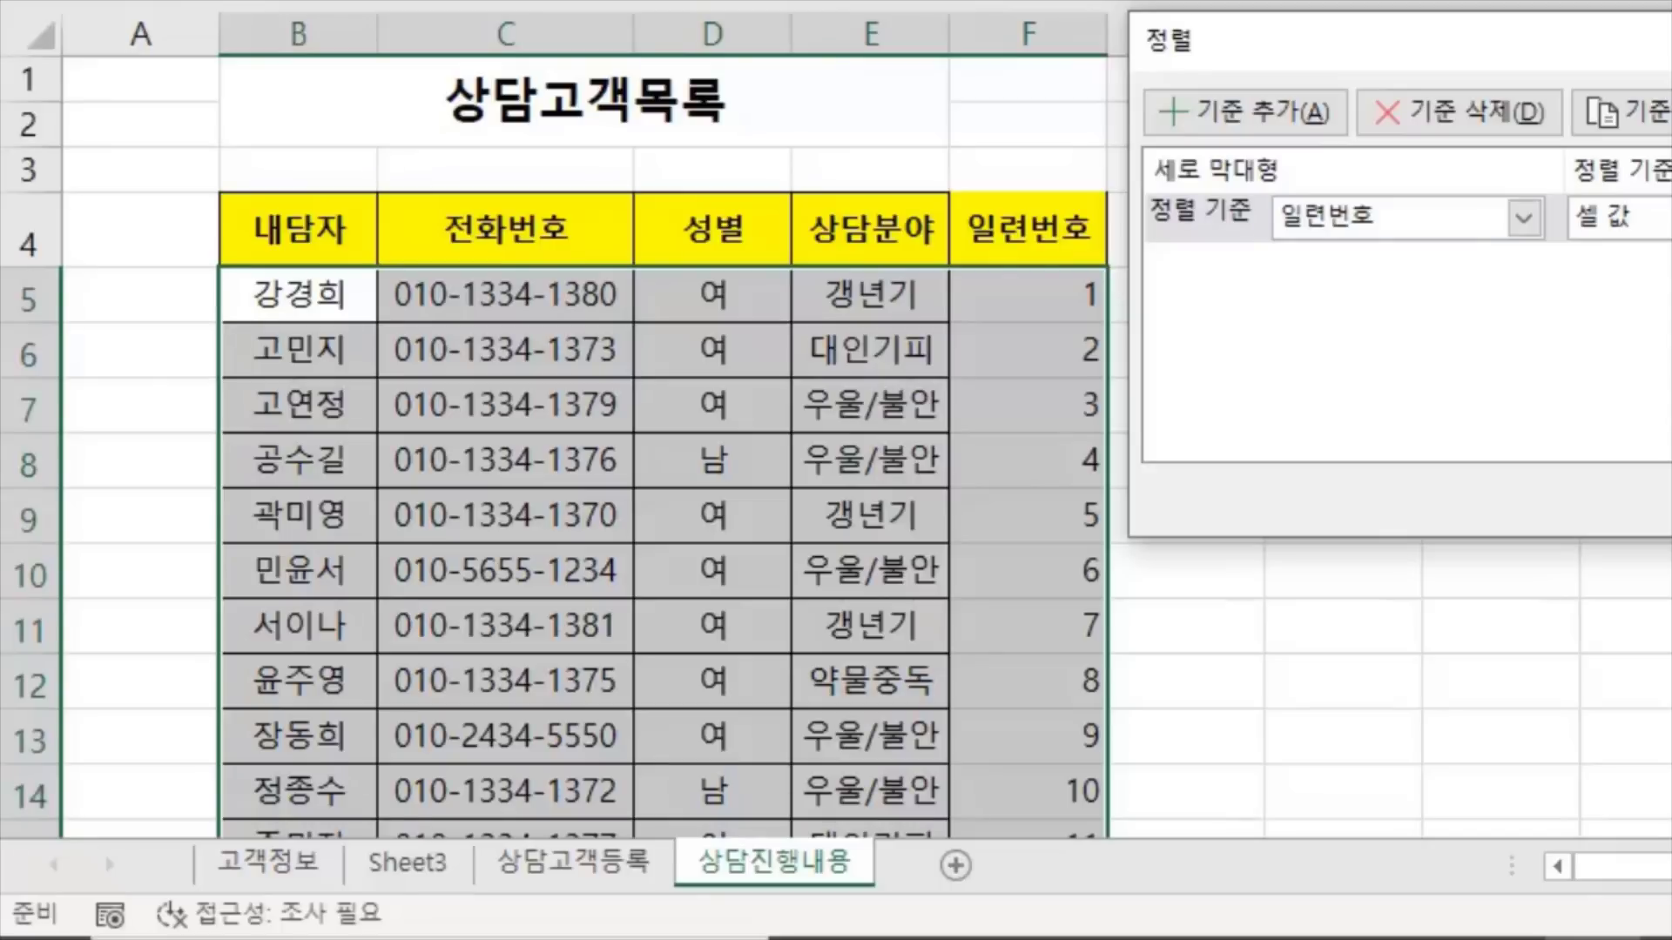
pyautogui.press('Return')
pyautogui.click(1480, 400)
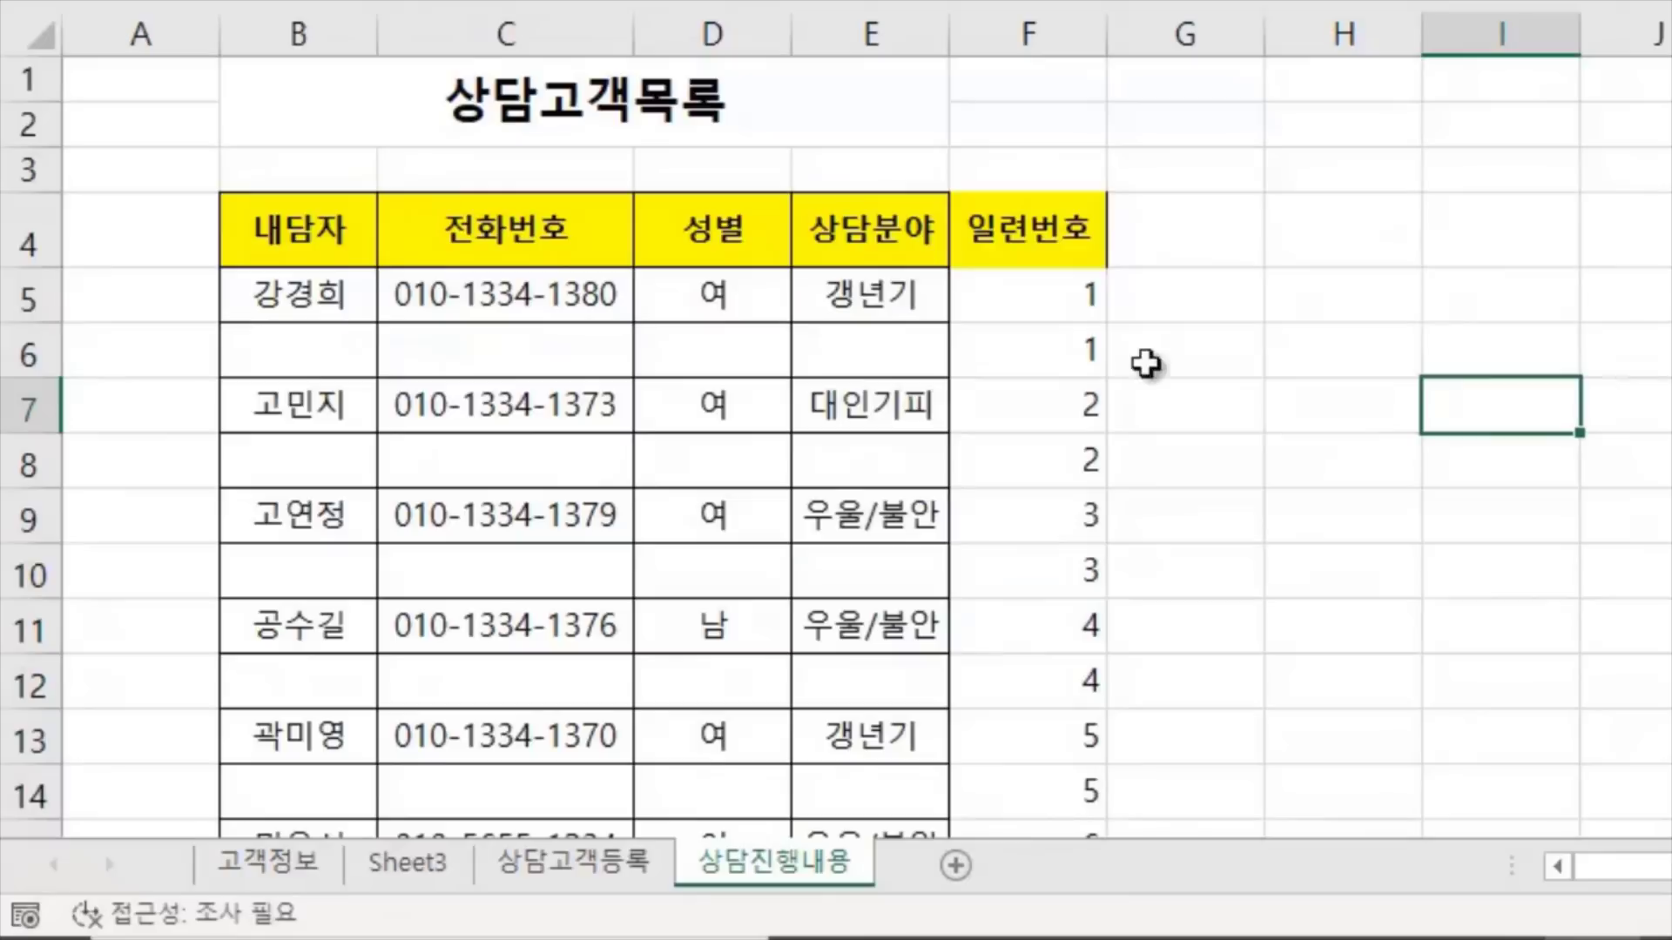
pyautogui.click(296, 348)
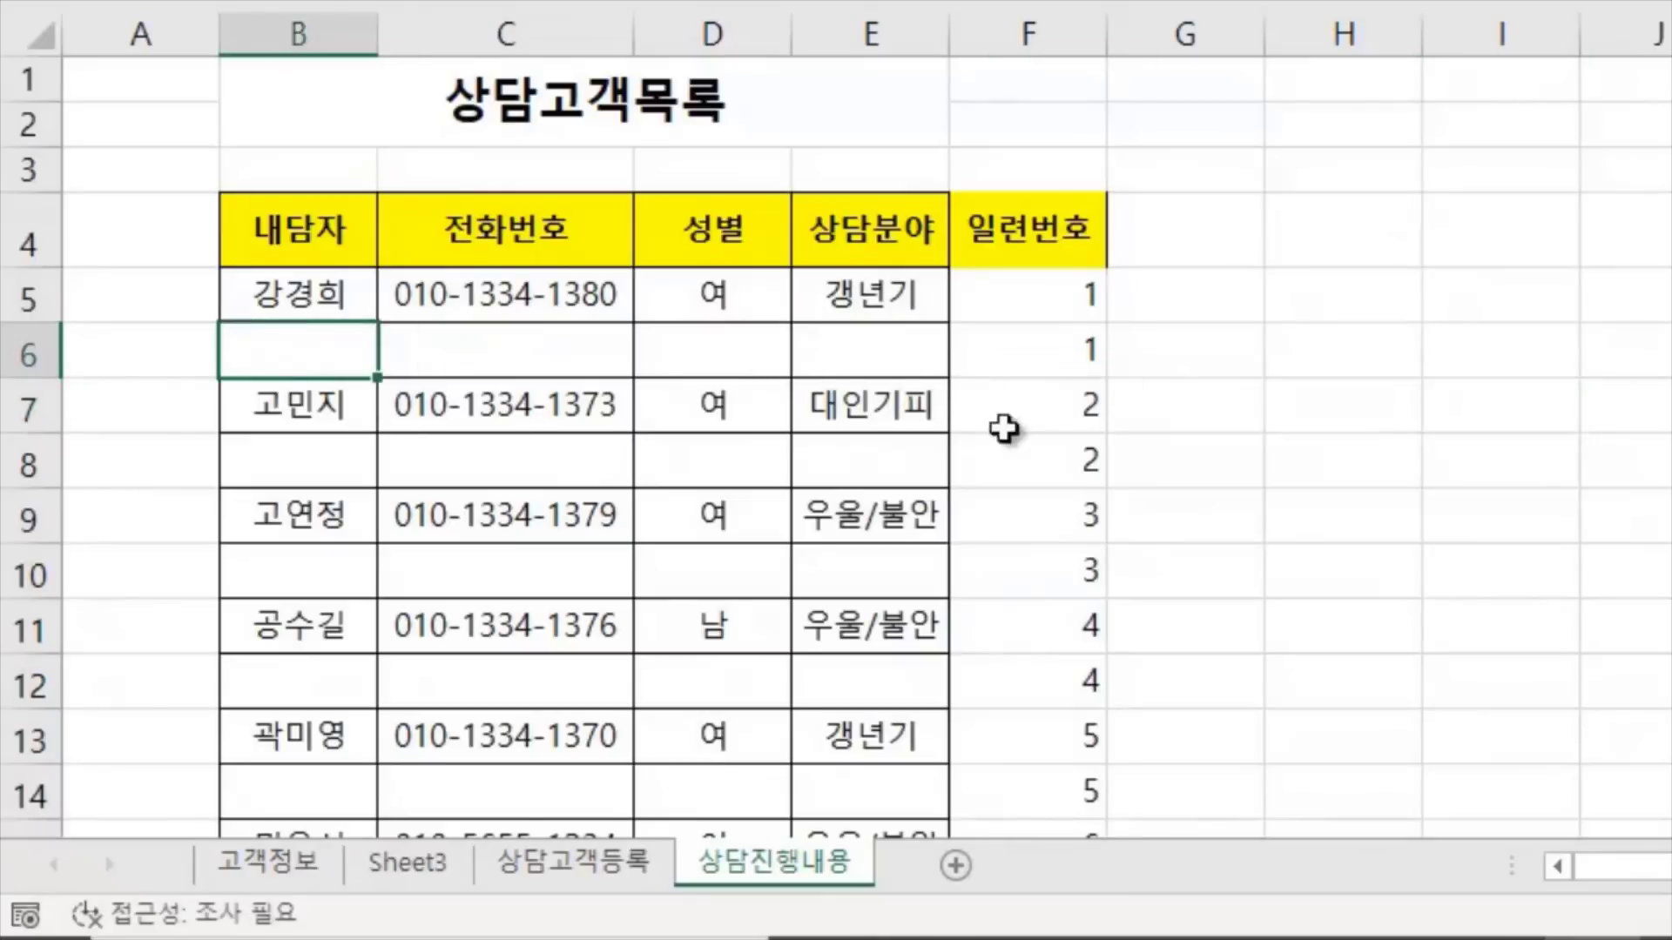
pyautogui.click(1289, 453)
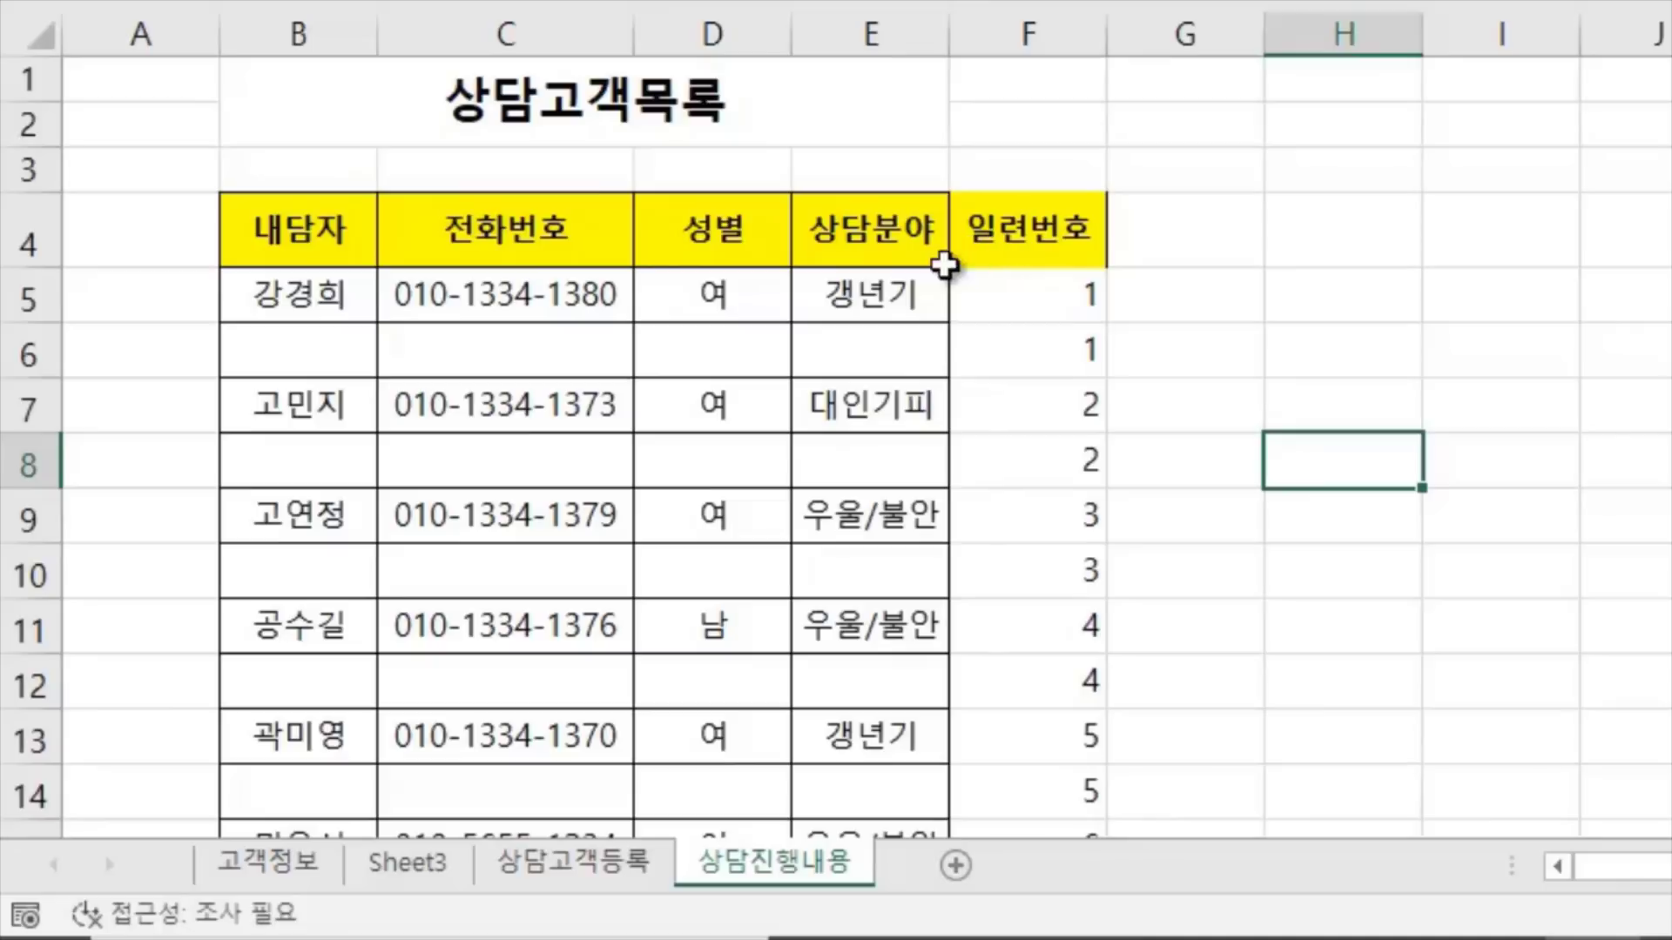
pyautogui.click(302, 235)
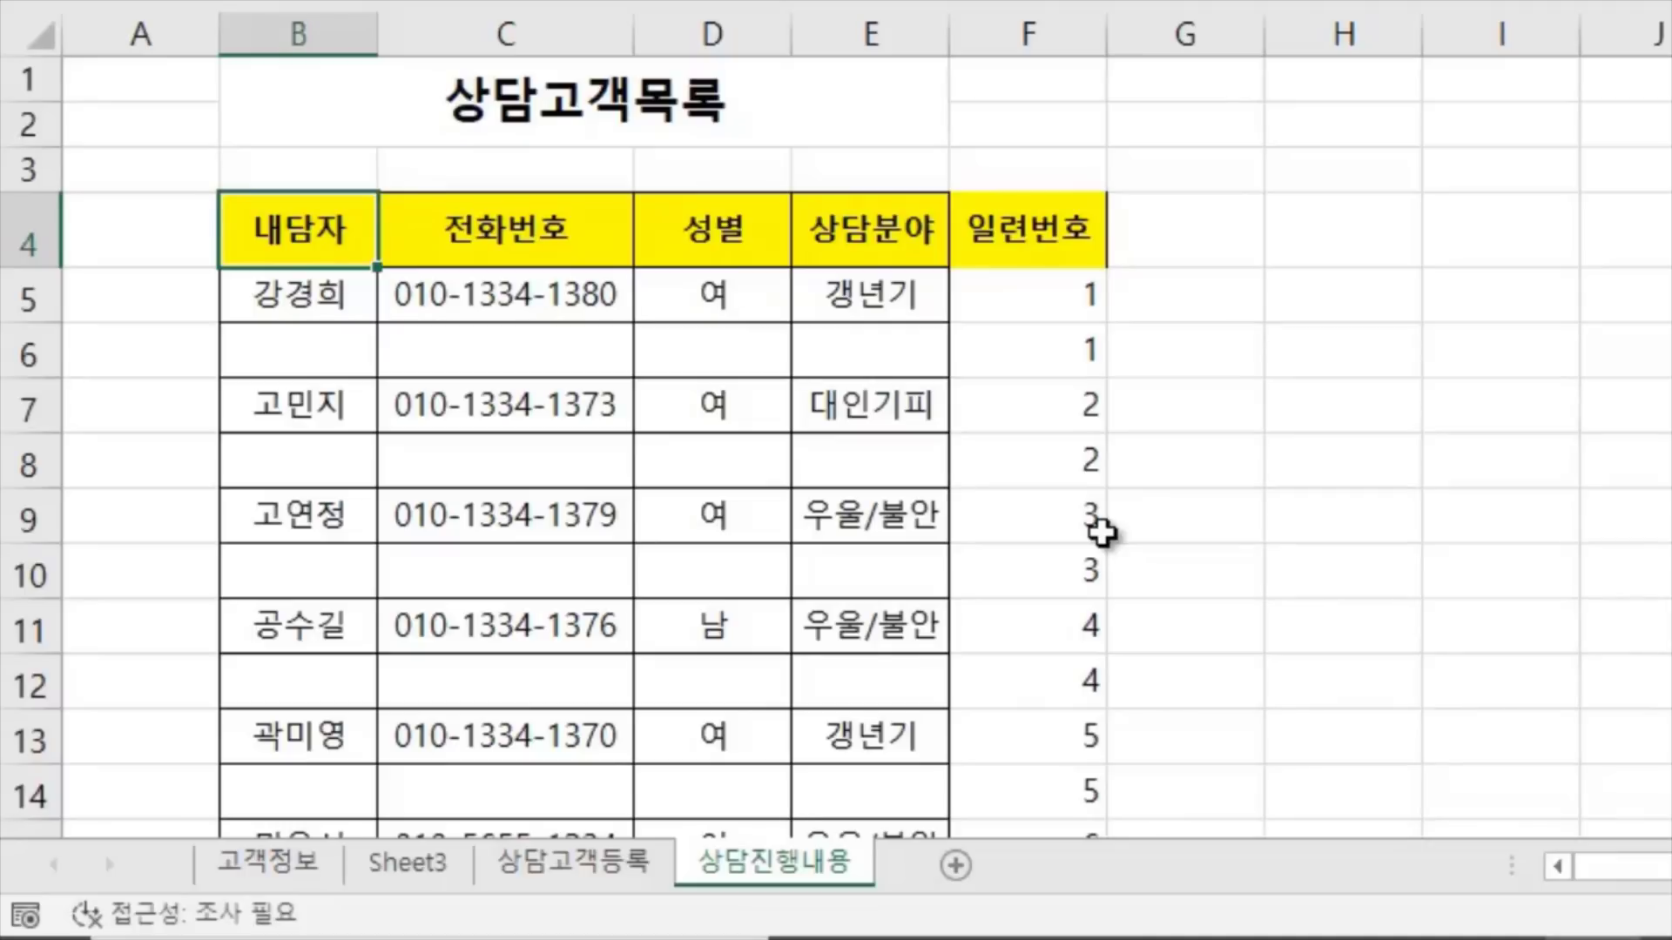
pyautogui.press('F5')
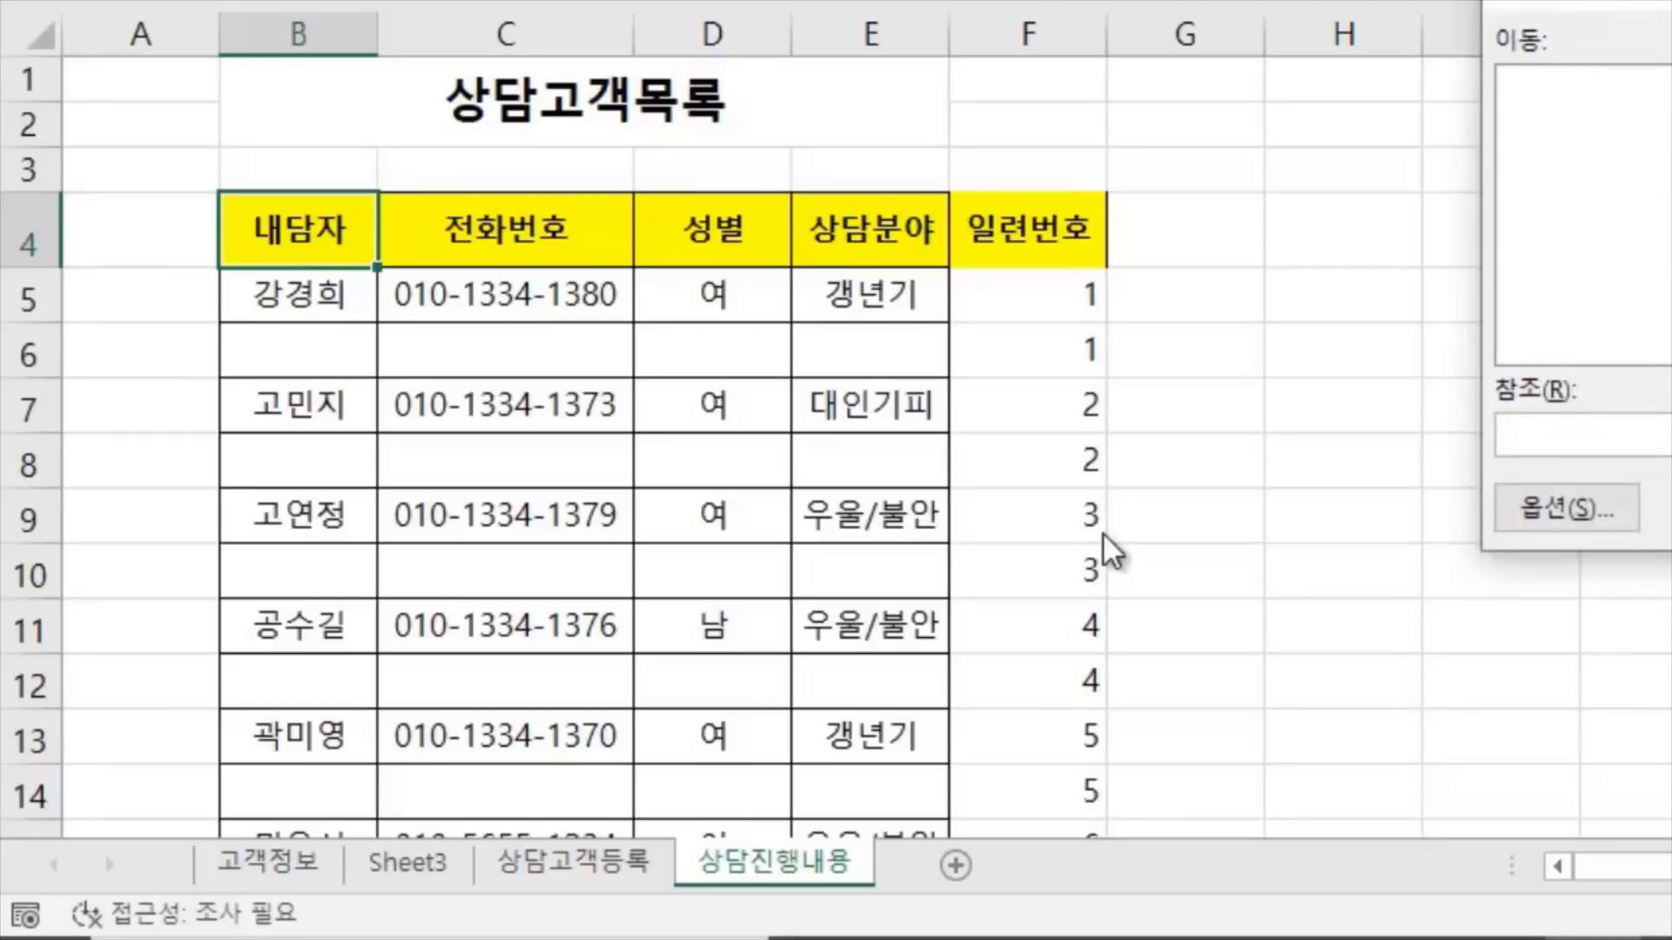
pyautogui.press('Escape')
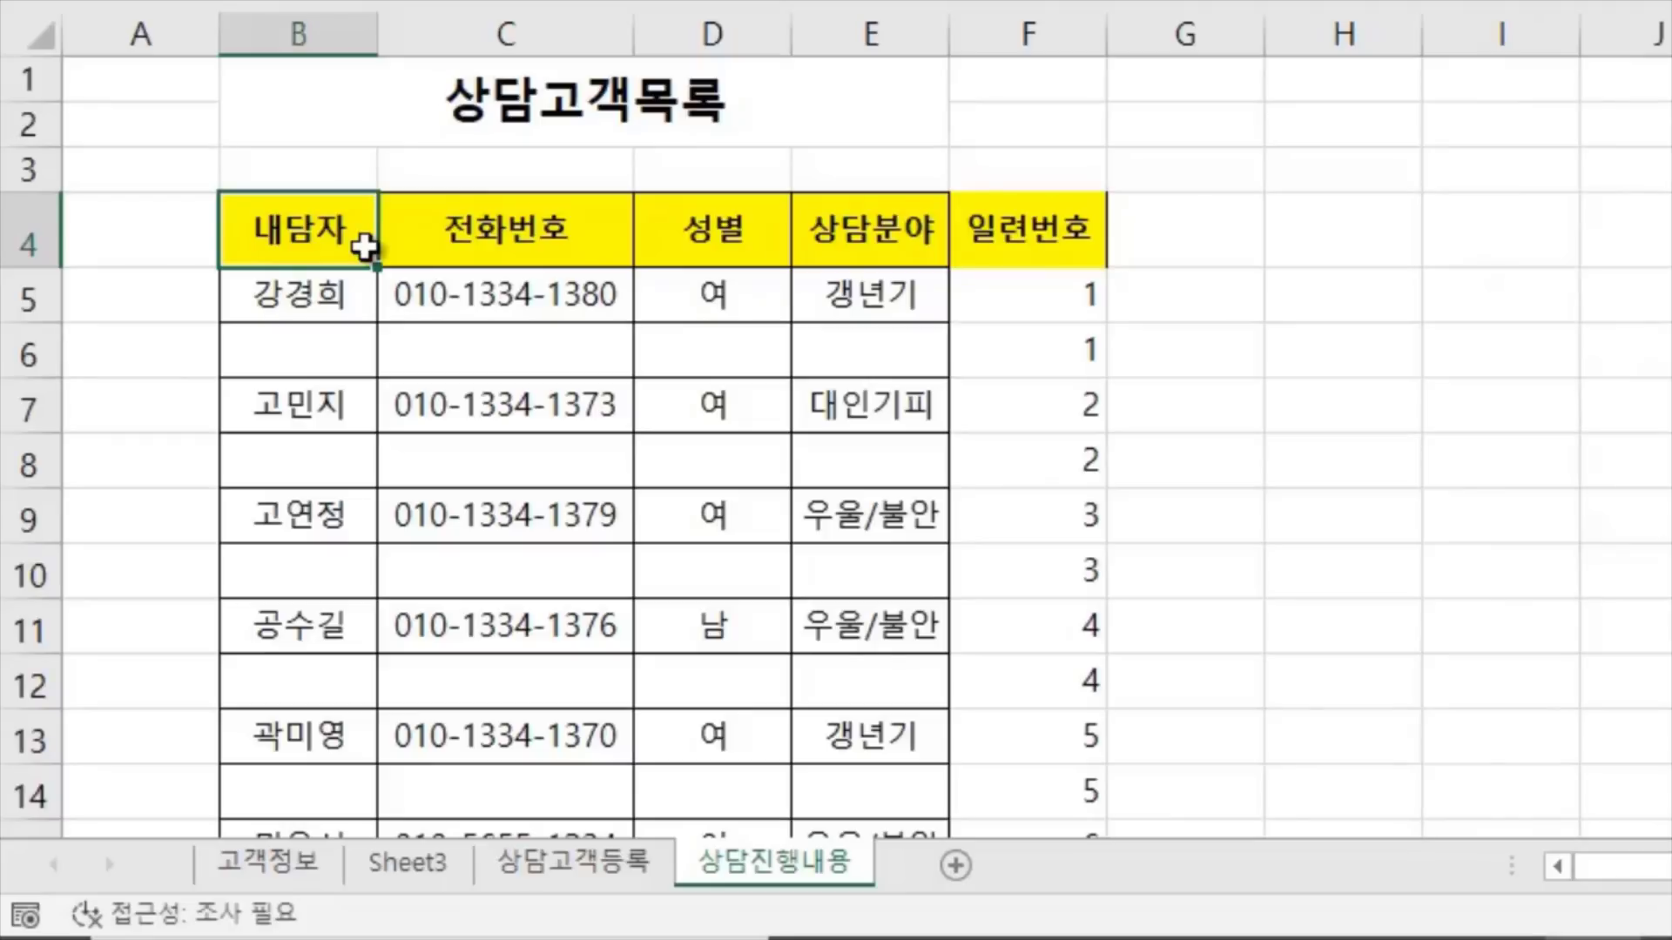
pyautogui.hotkey('ctrl', 'shift', 'Right')
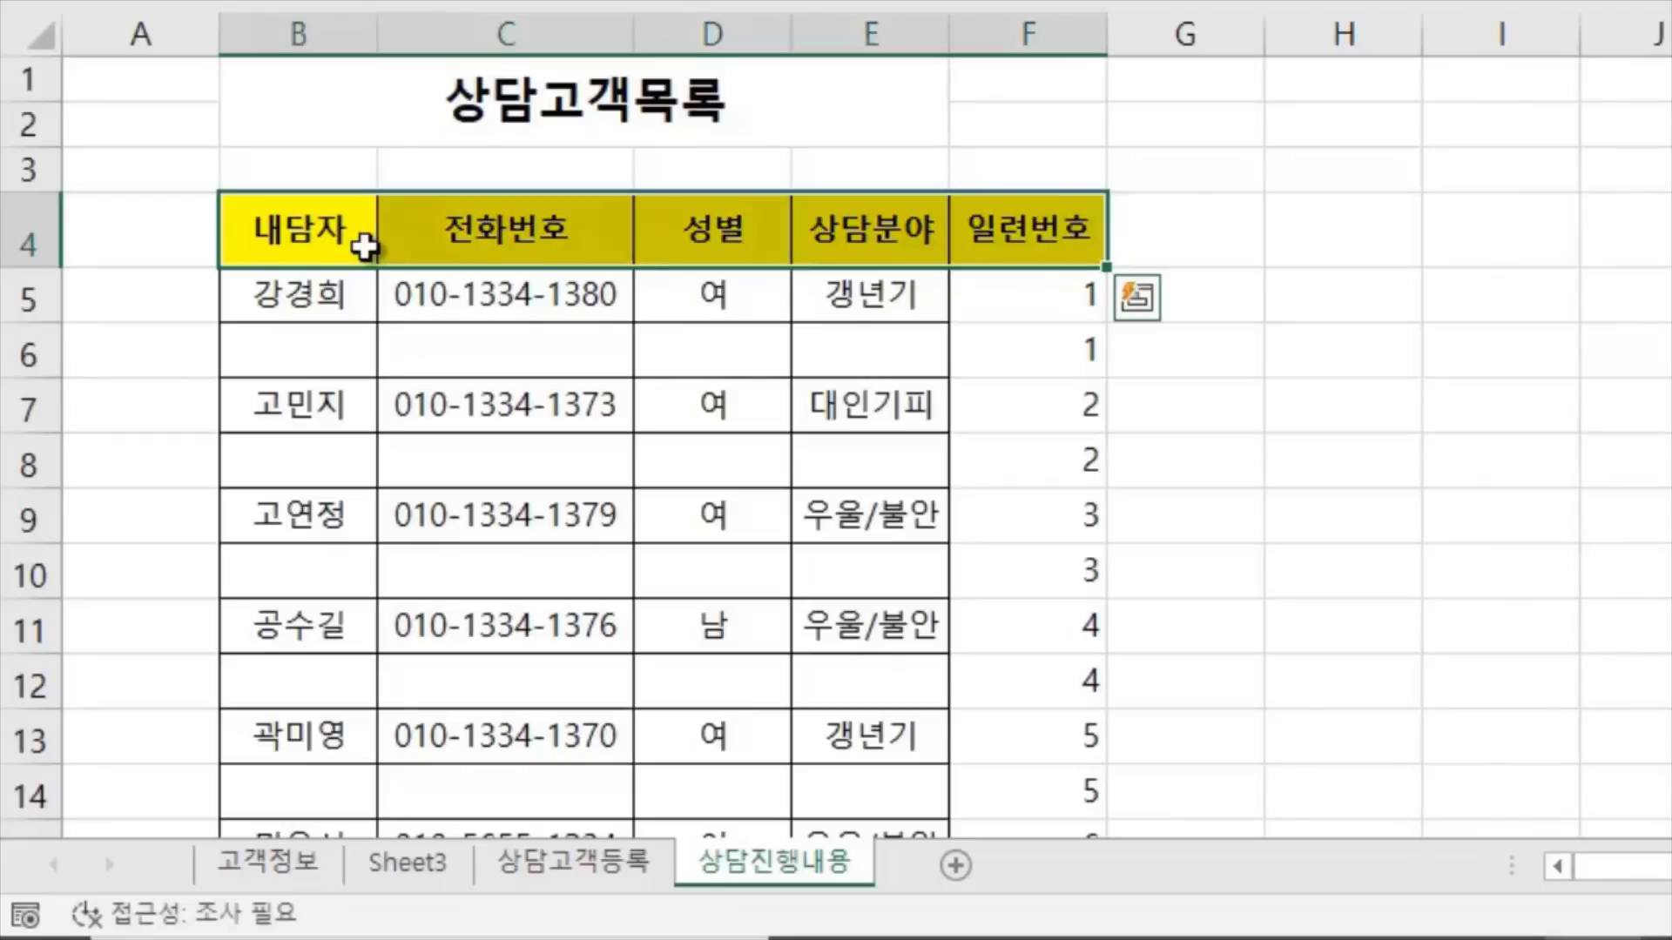
pyautogui.hotkey('shift', 'Down')
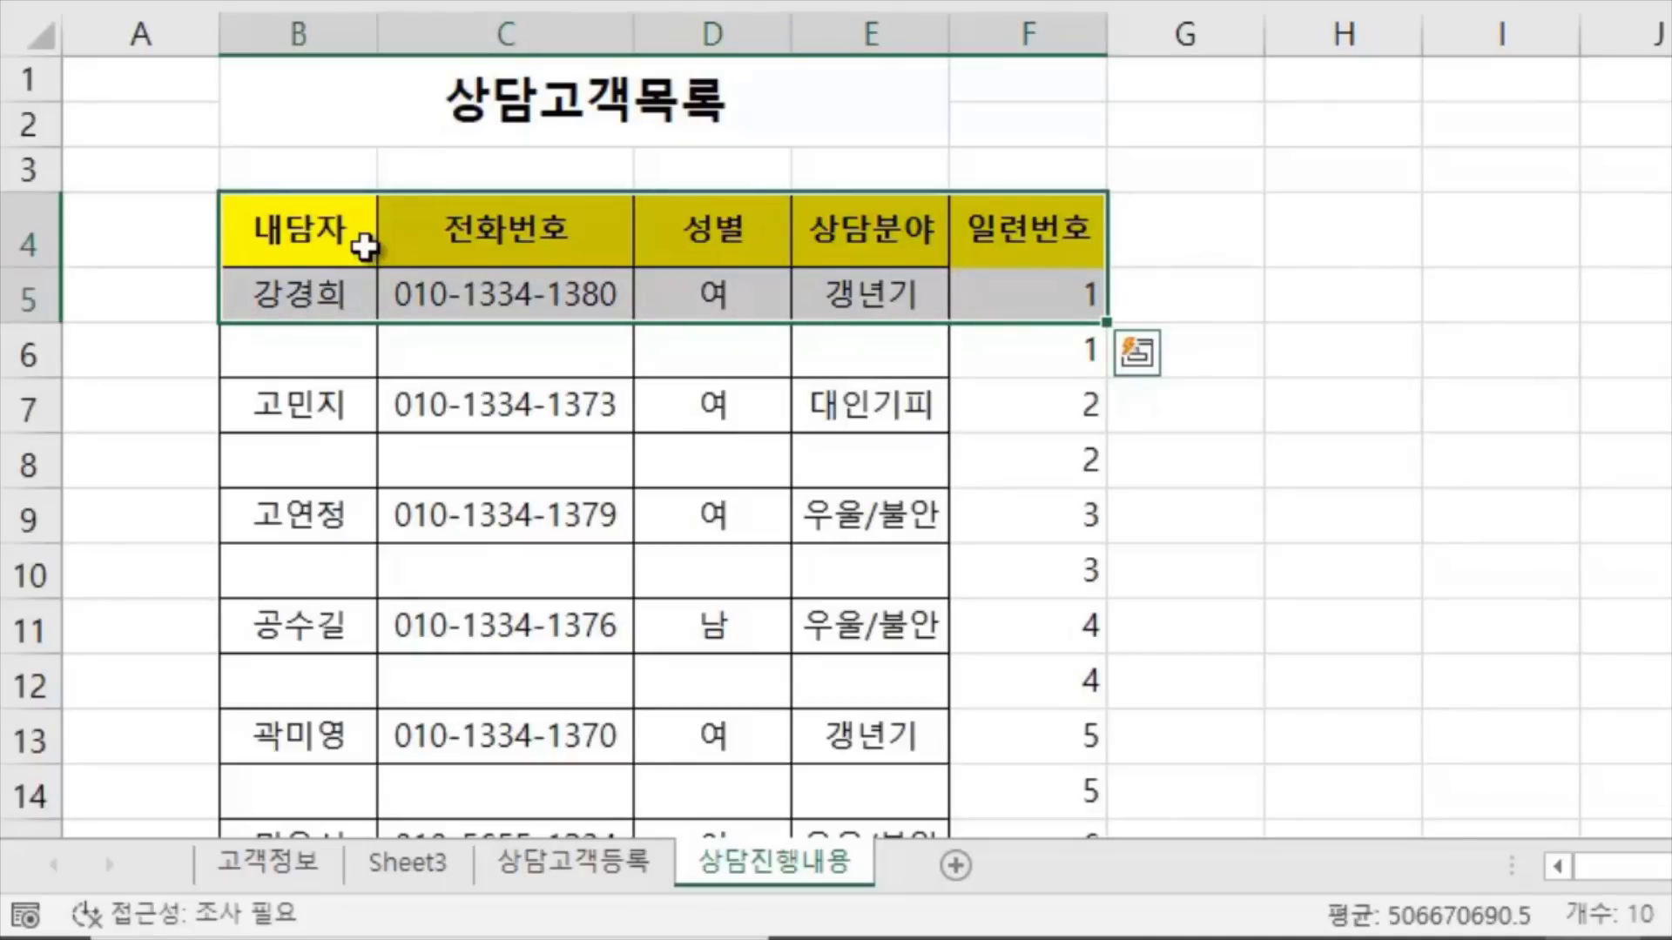
pyautogui.click(1274, 422)
# Select only the blank cells (빈 셀) within the 상담고객목록 table range B4:F46
pyautogui.click(292, 229)
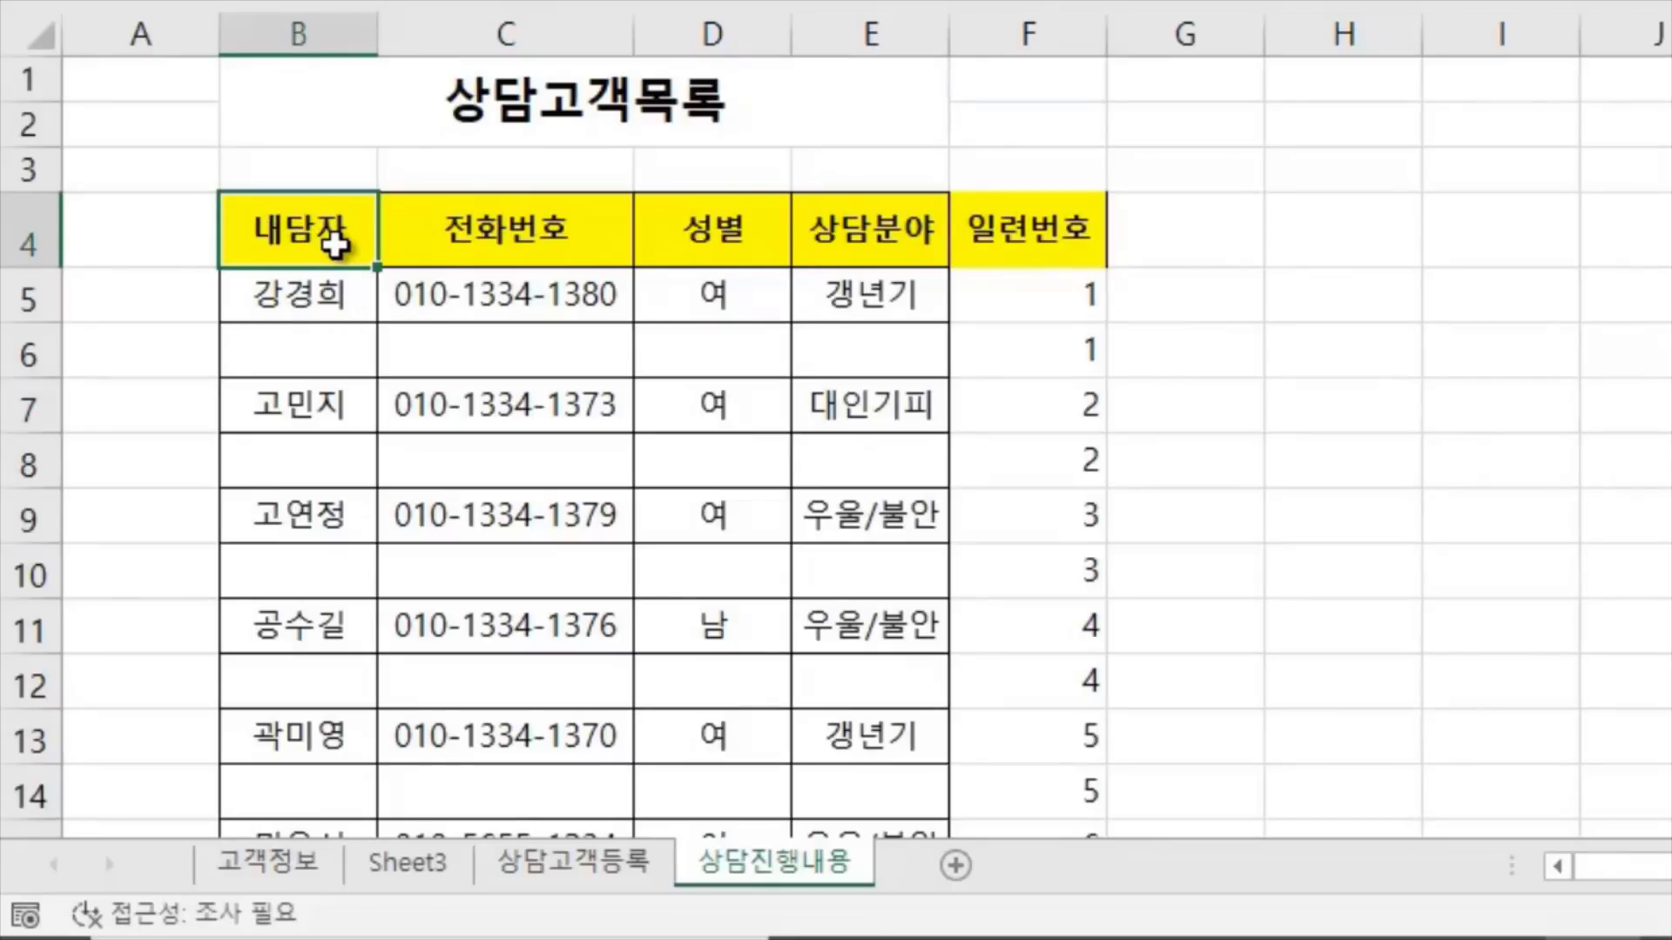
pyautogui.hotkey('ctrl', 'shift', 'Right')
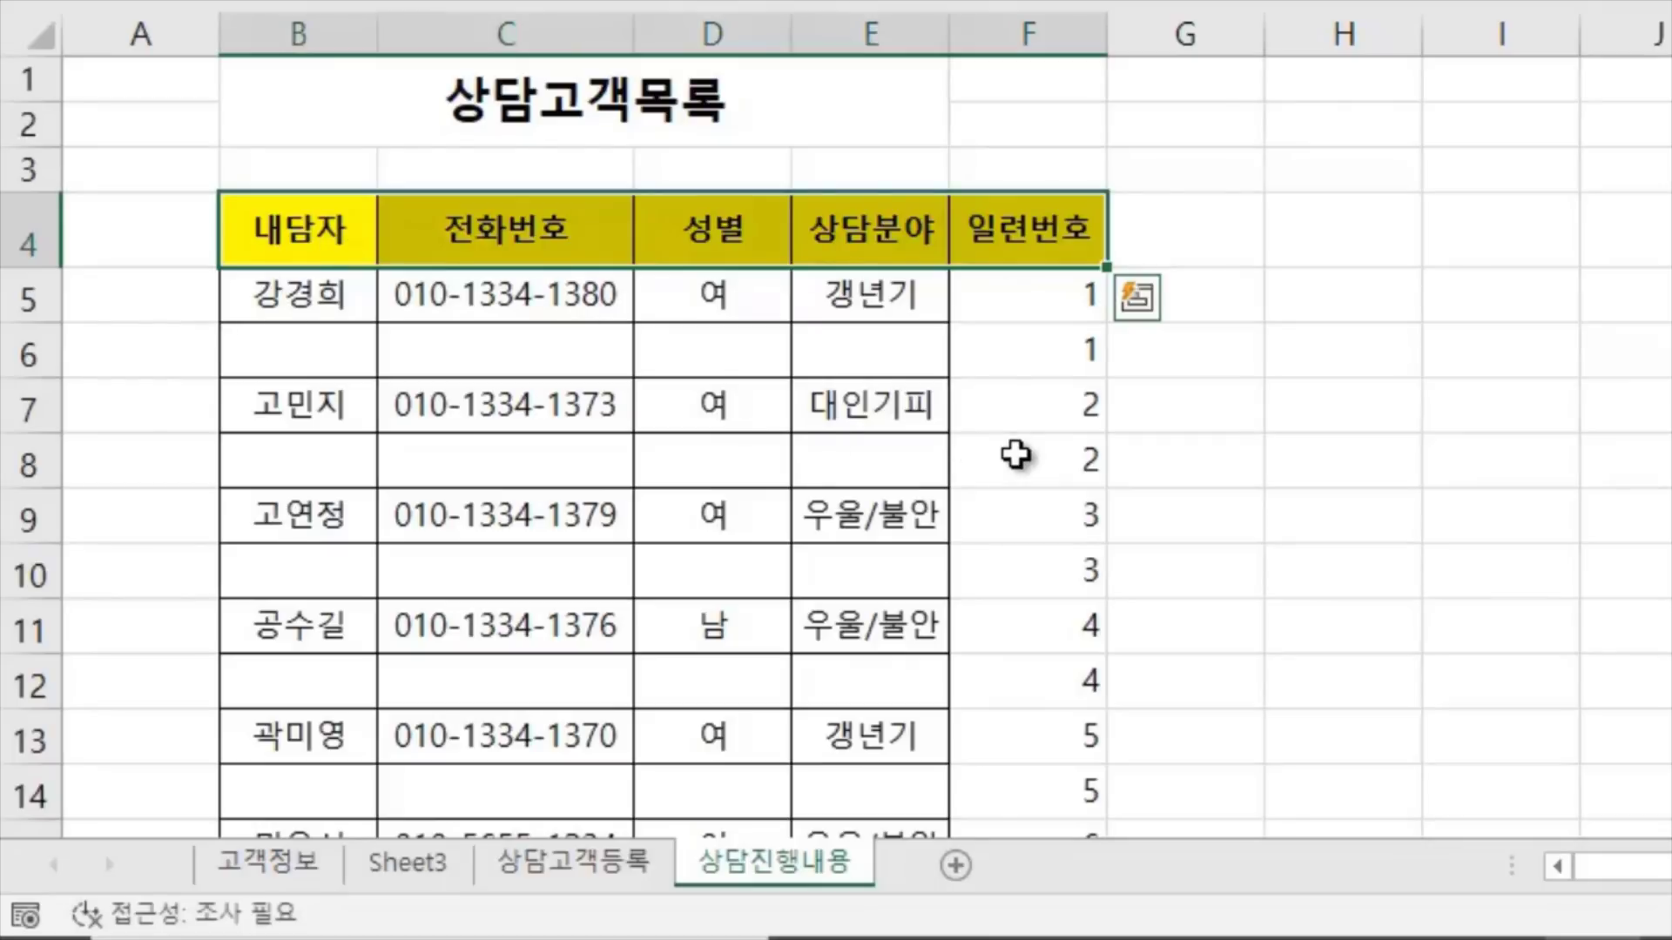
pyautogui.scroll(-12, 1015, 454)
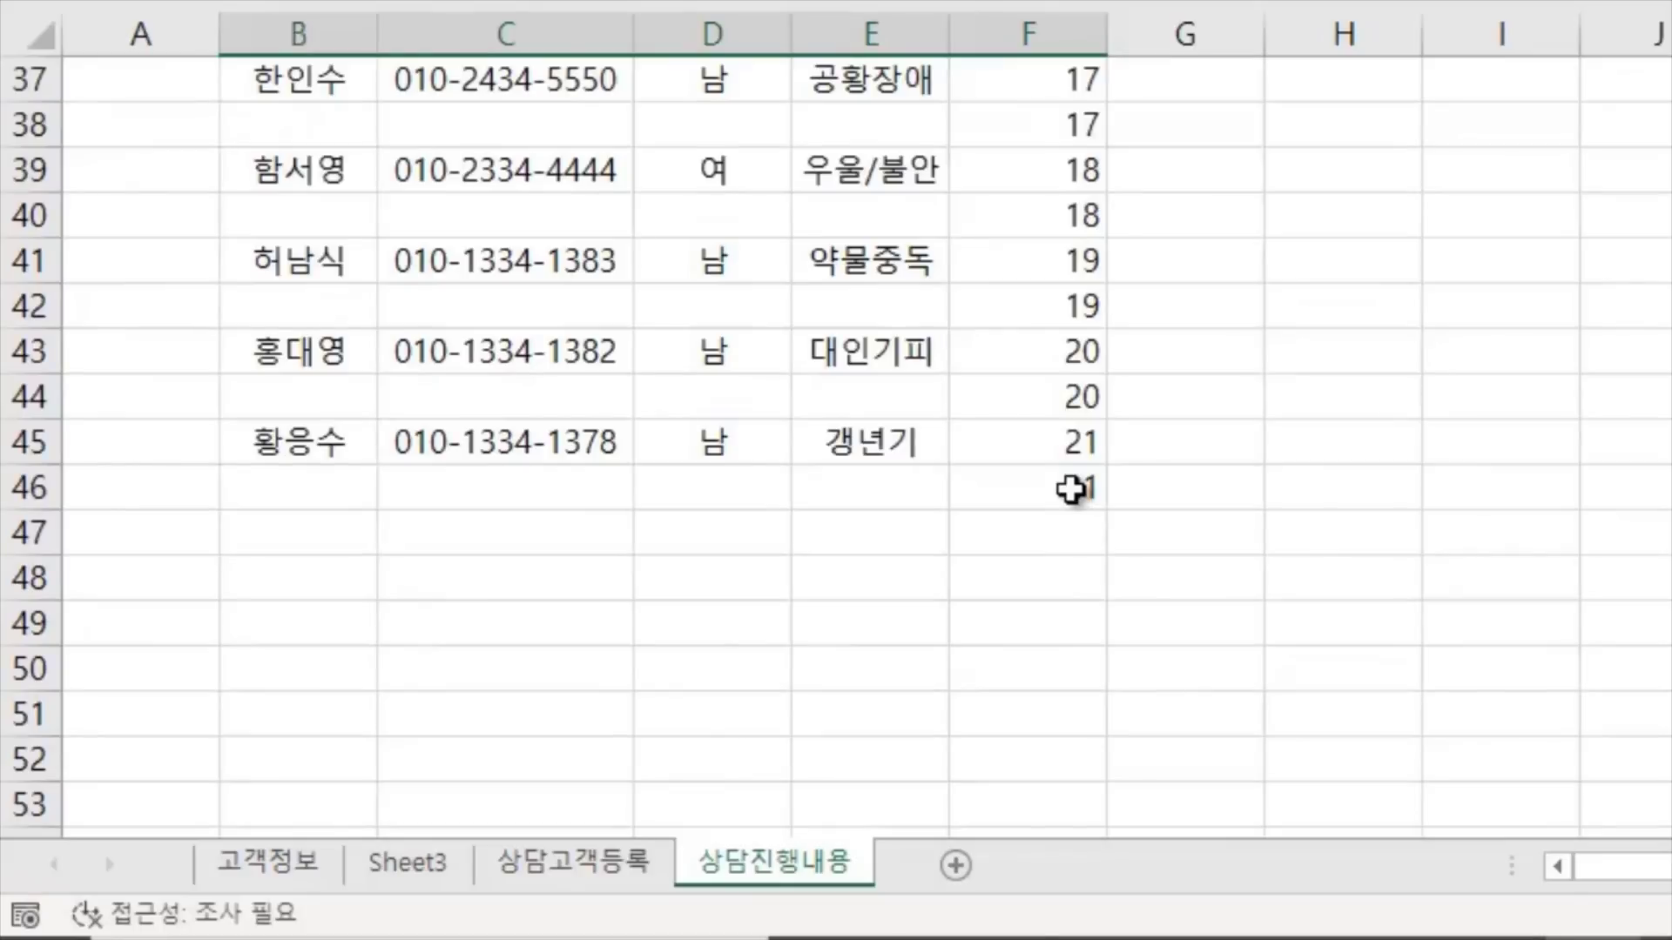
pyautogui.keyDown('shift'); pyautogui.click(1071, 489); pyautogui.keyUp('shift')
pyautogui.scroll(7, 1177, 470)
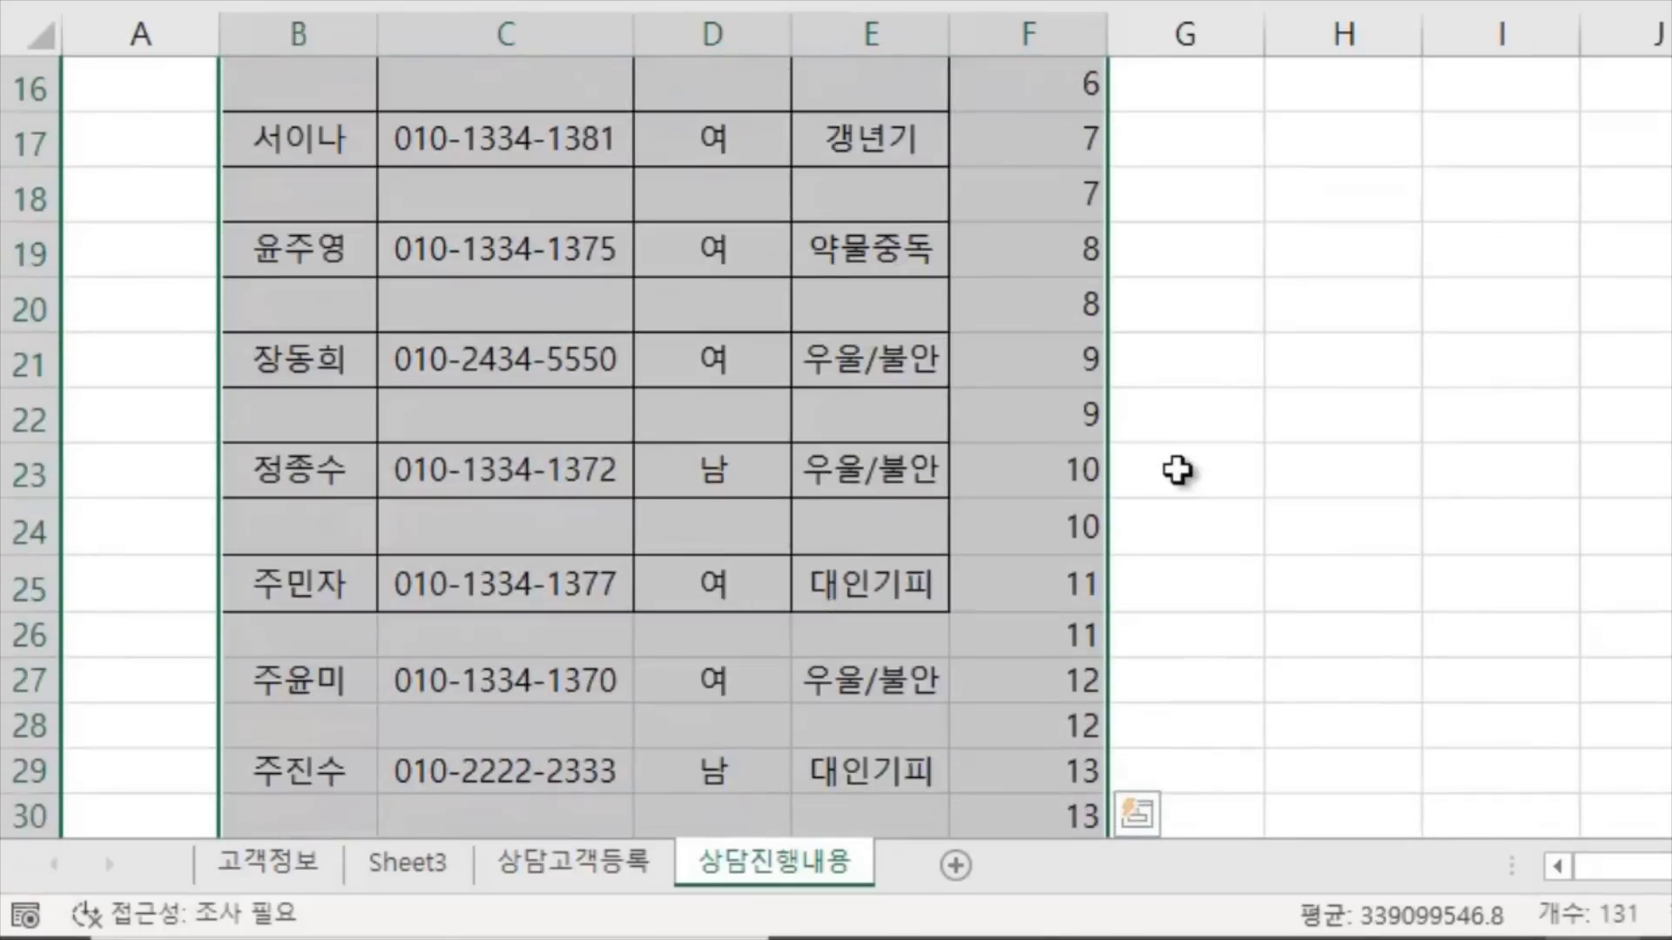
pyautogui.scroll(5, 1177, 470)
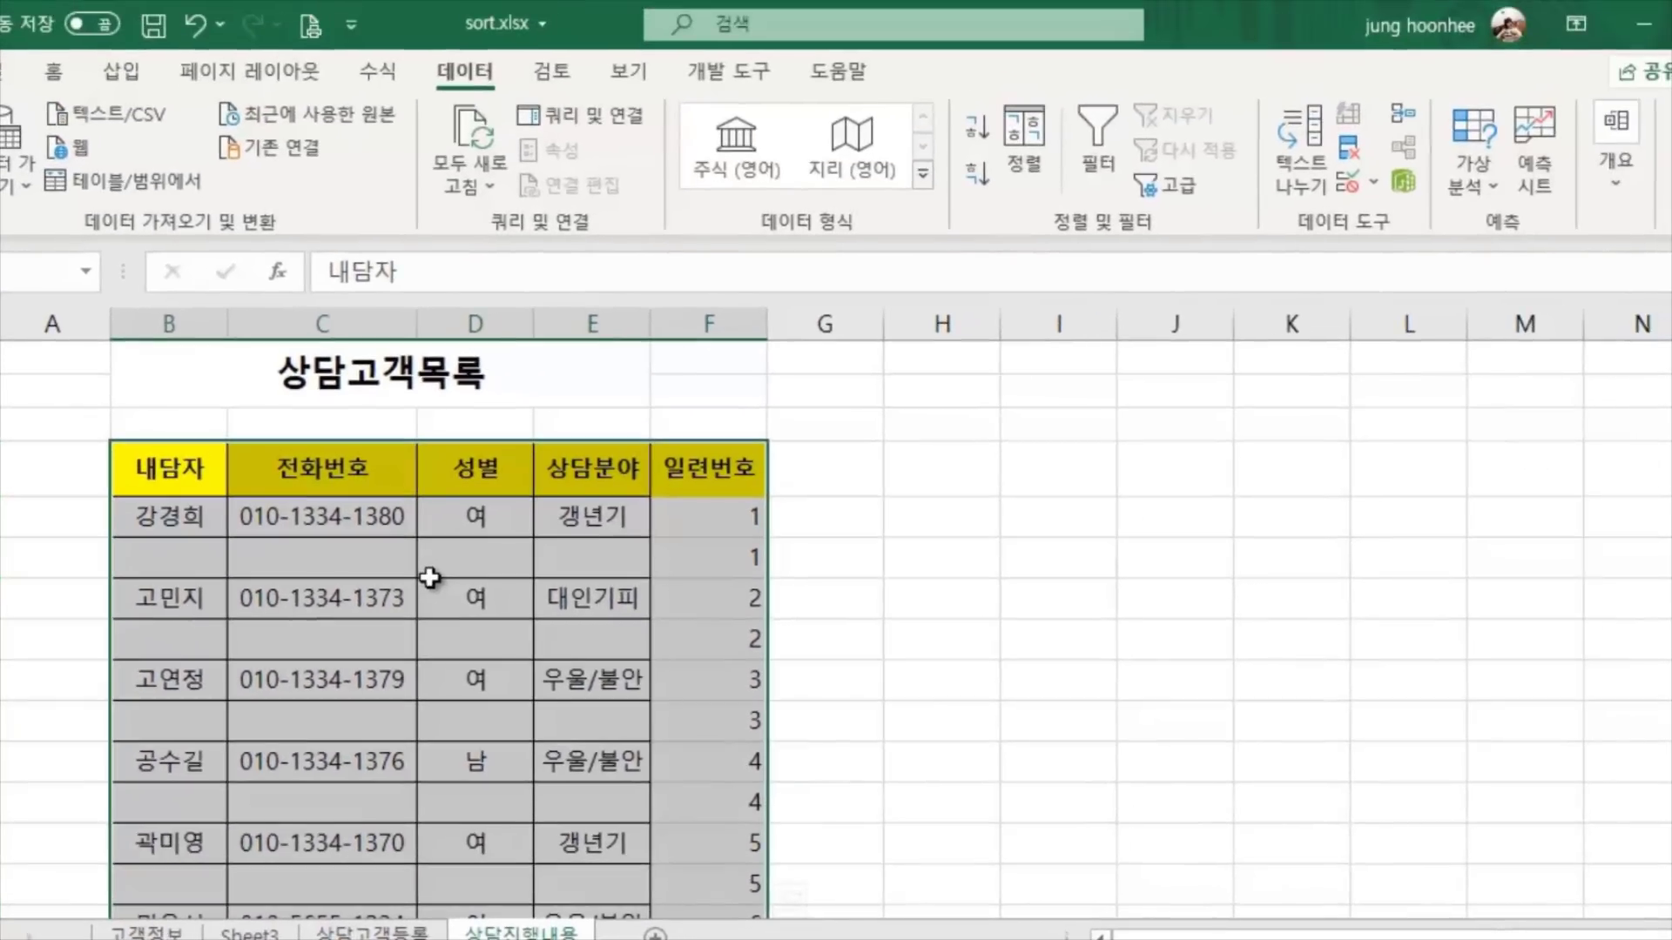
pyautogui.press('F5')
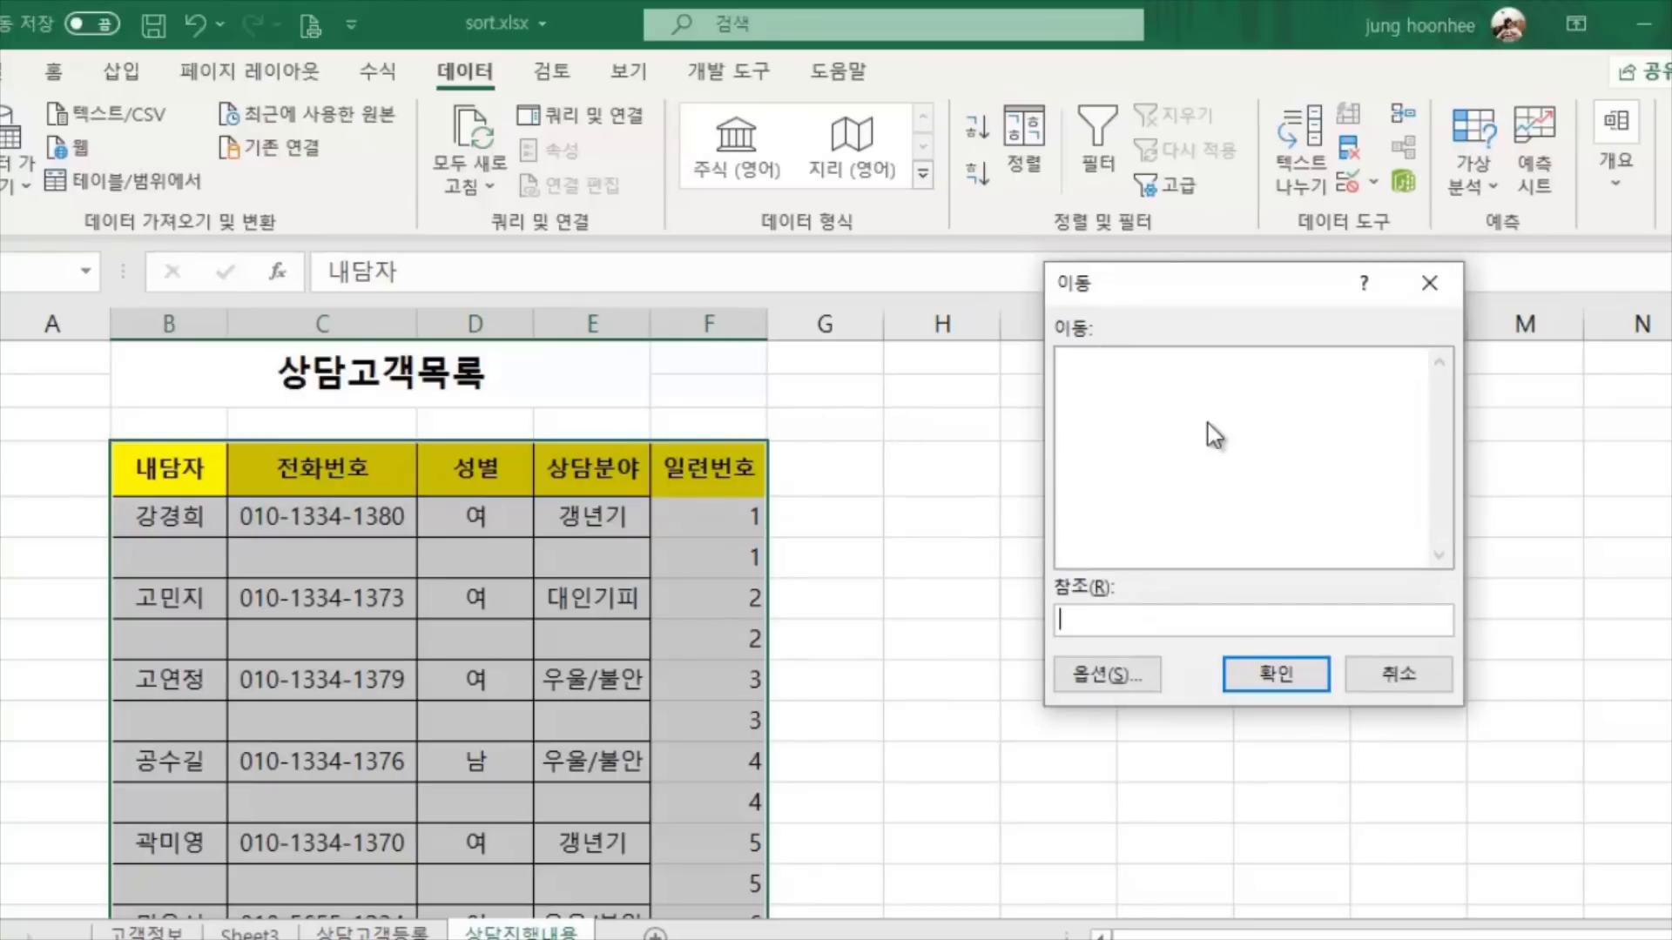
pyautogui.click(1107, 675)
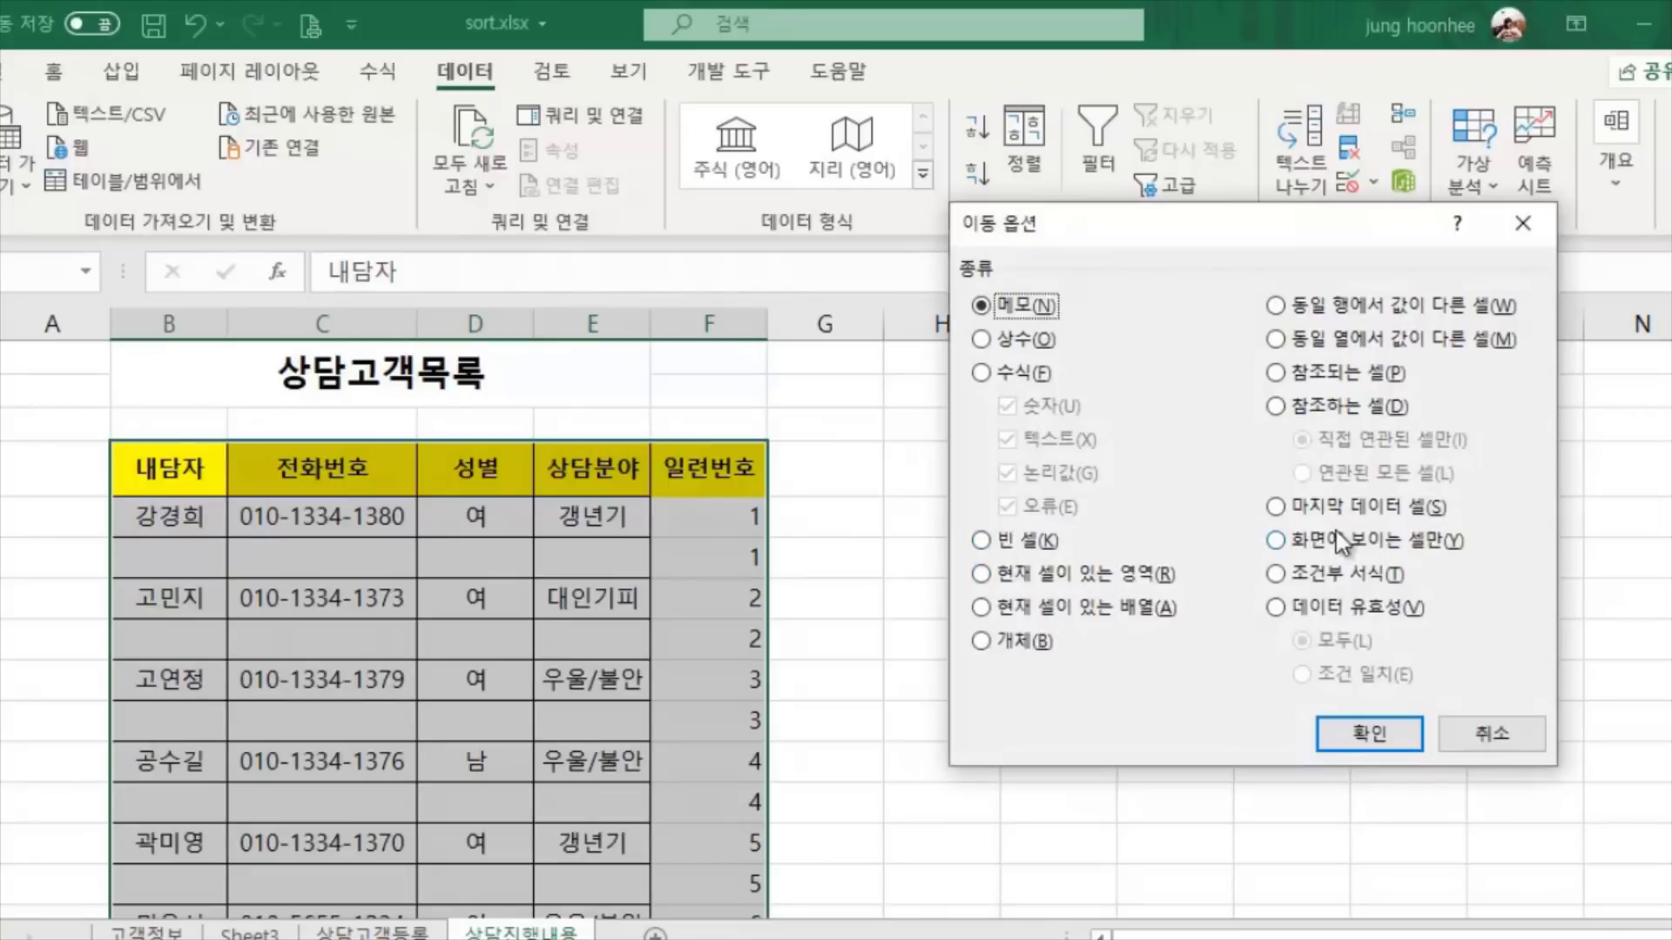
pyautogui.click(989, 549)
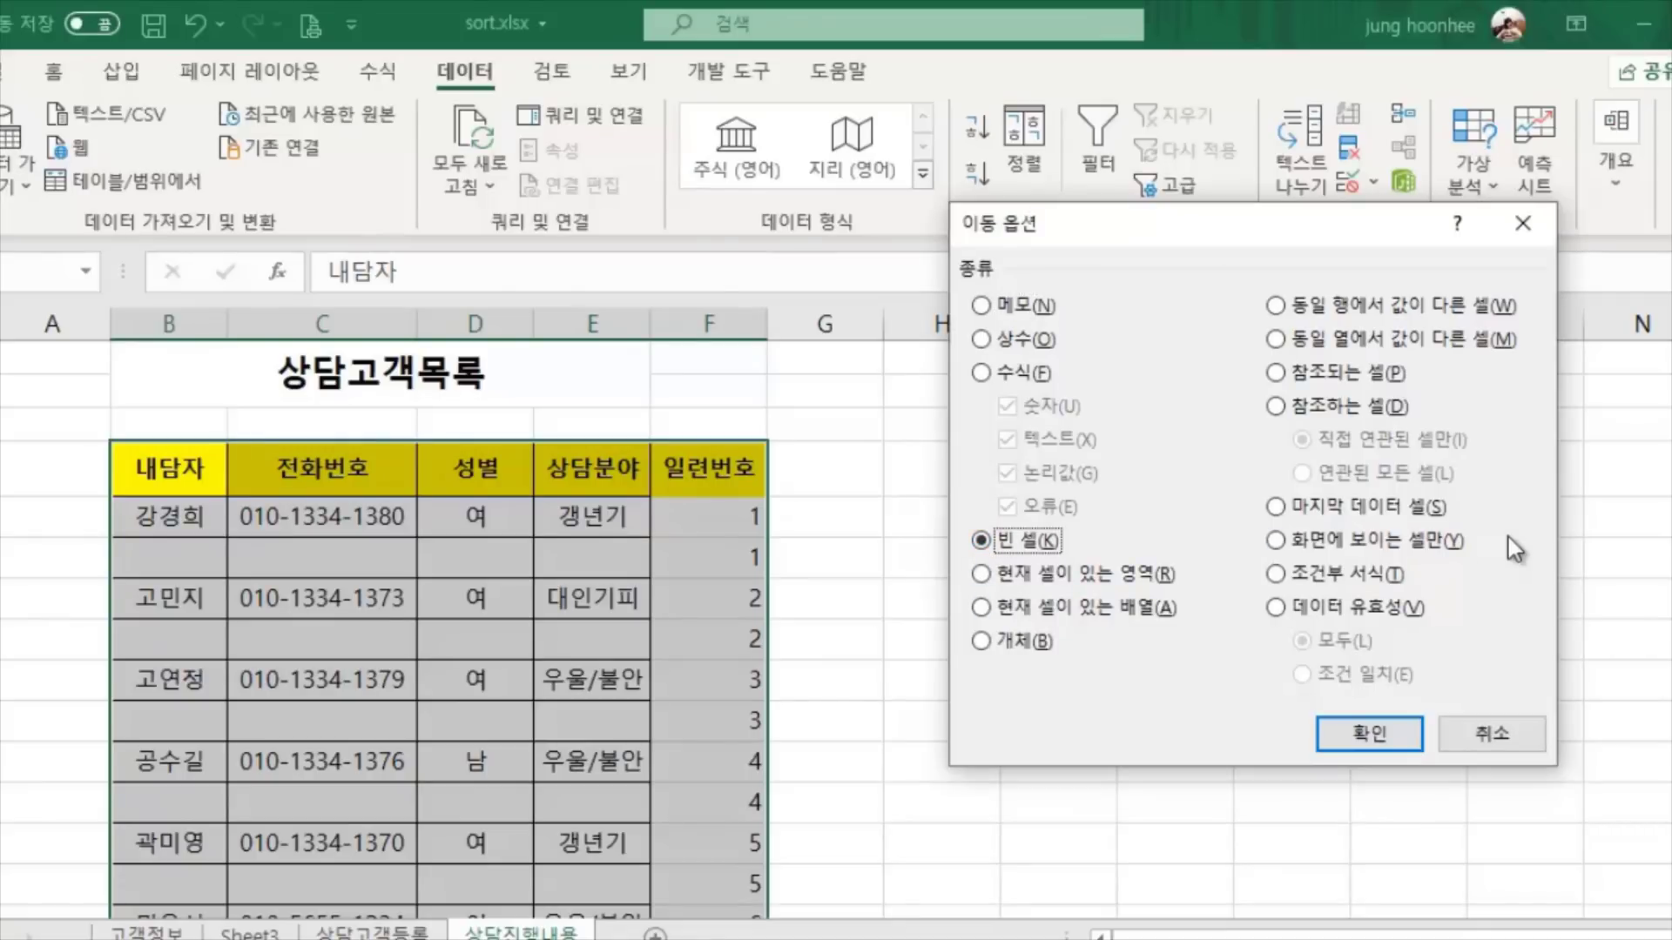
pyautogui.click(1378, 734)
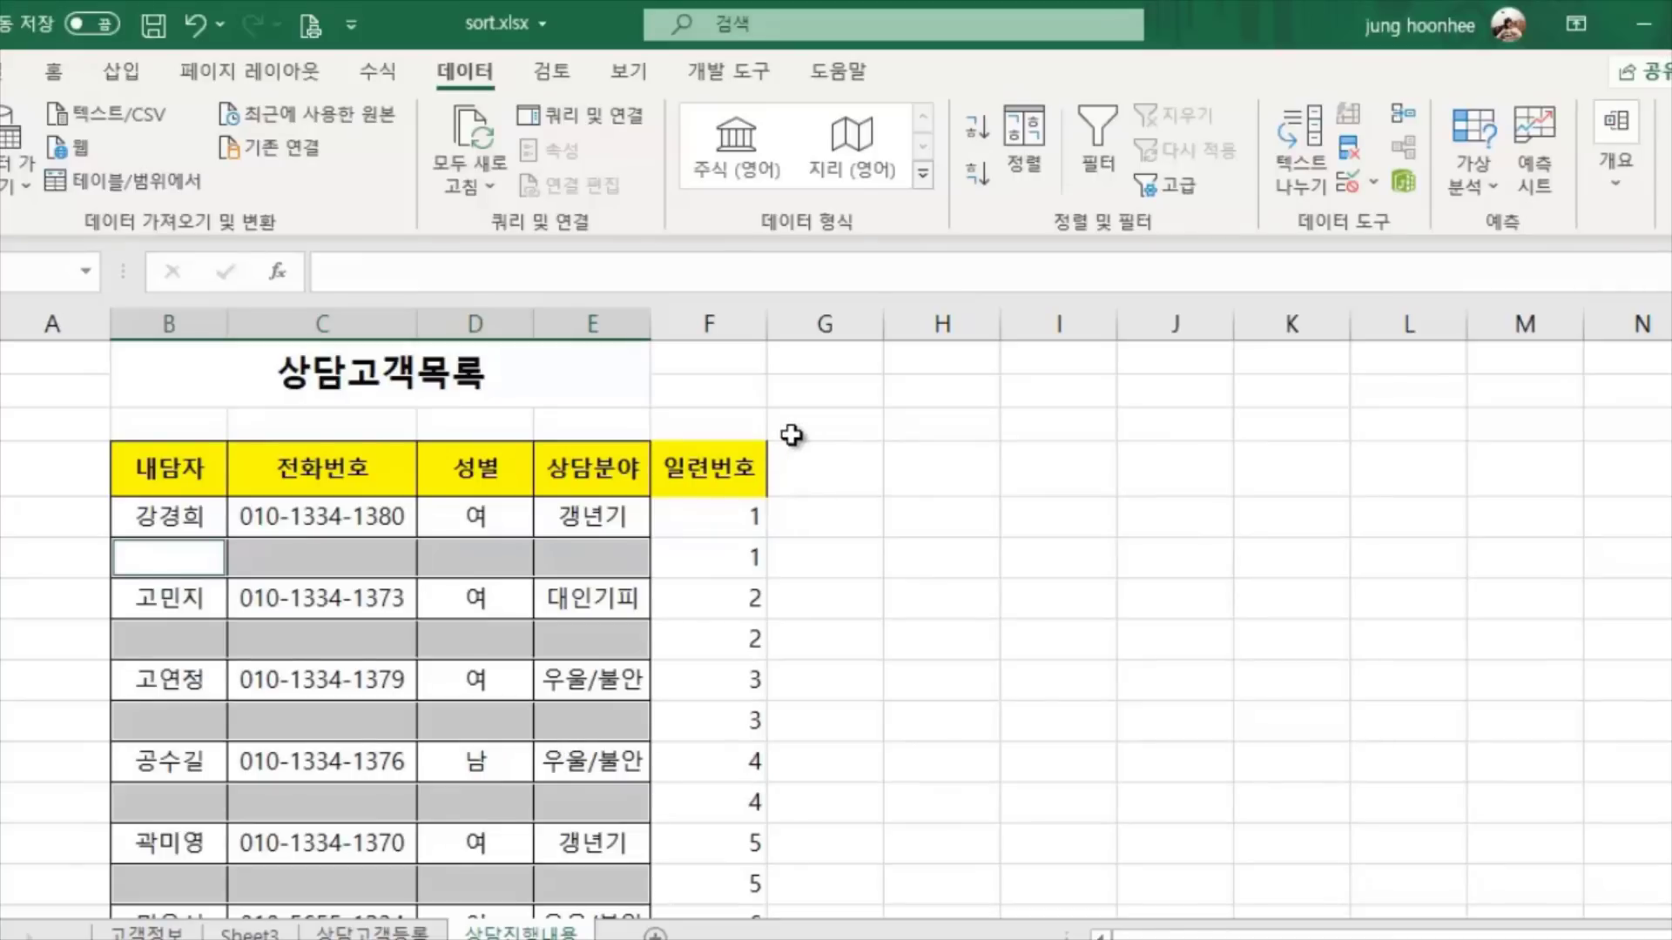
# Merge the selected blank cells of each empty row across columns B to E with 셀 병합
pyautogui.click(54, 77)
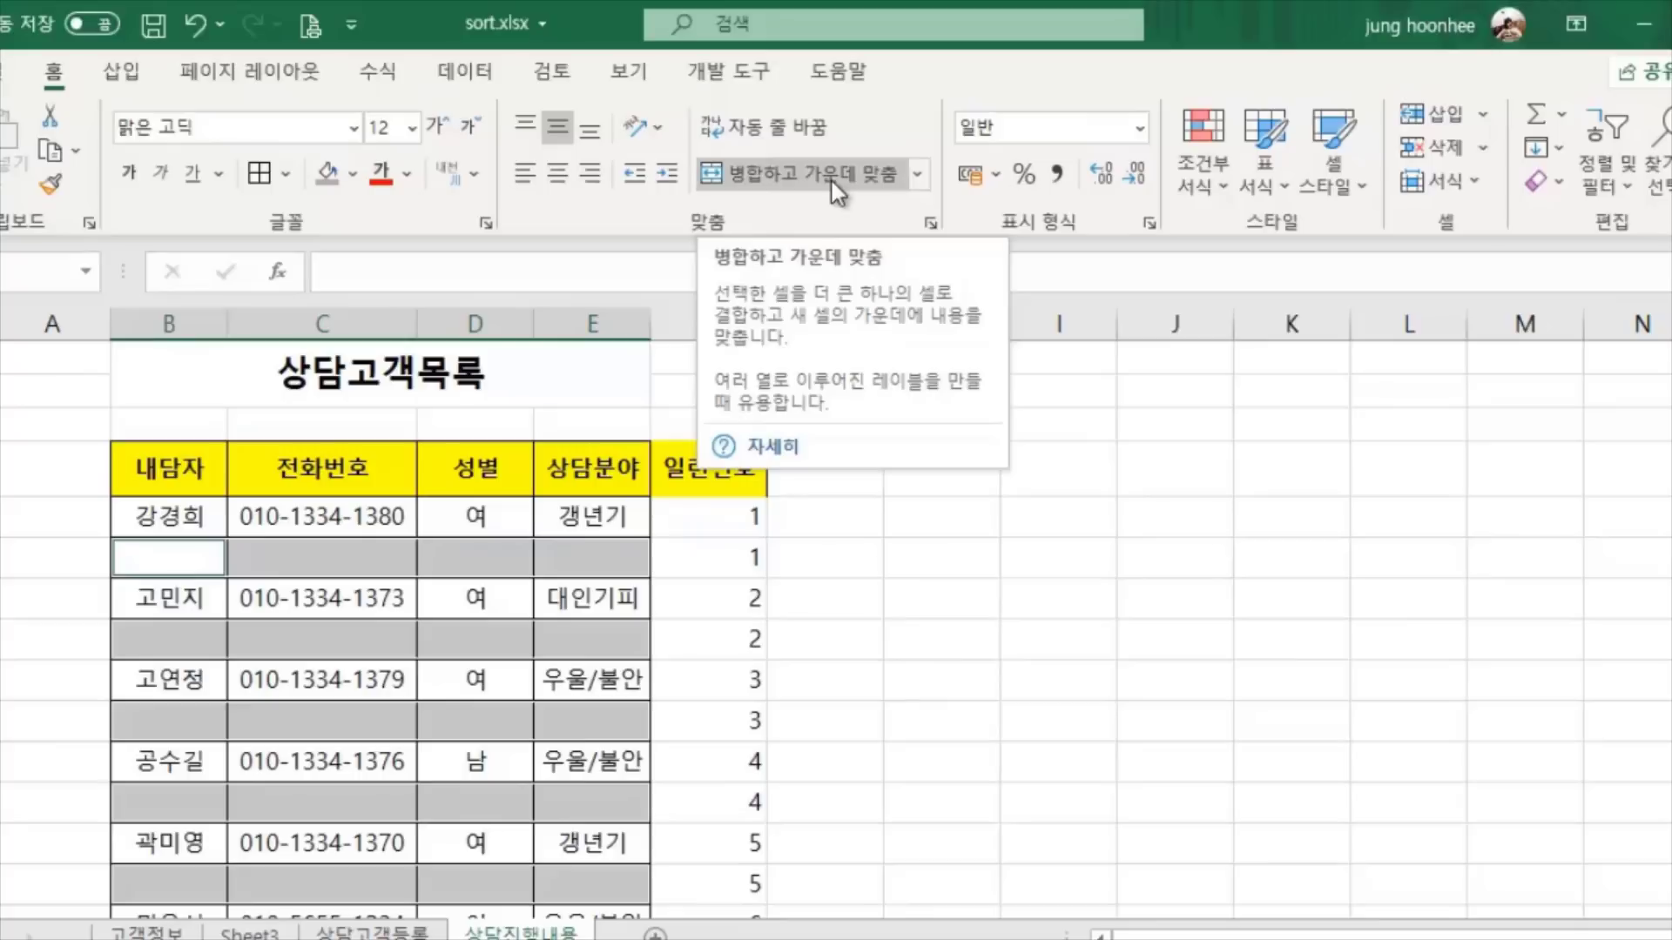
pyautogui.click(920, 178)
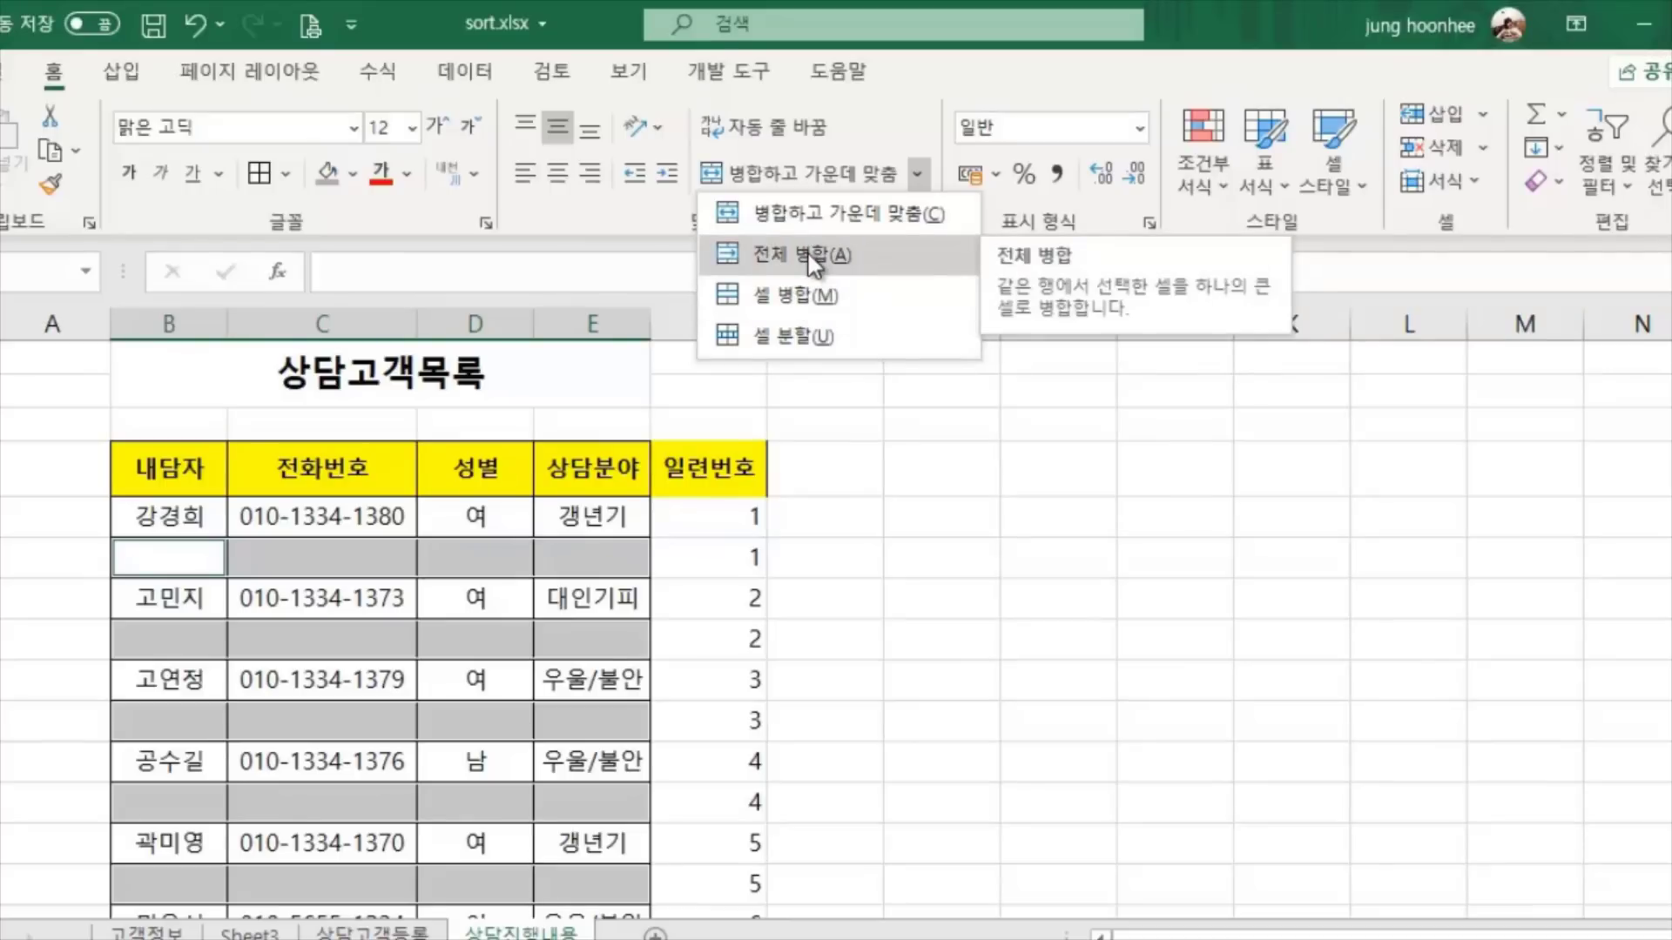
pyautogui.click(817, 295)
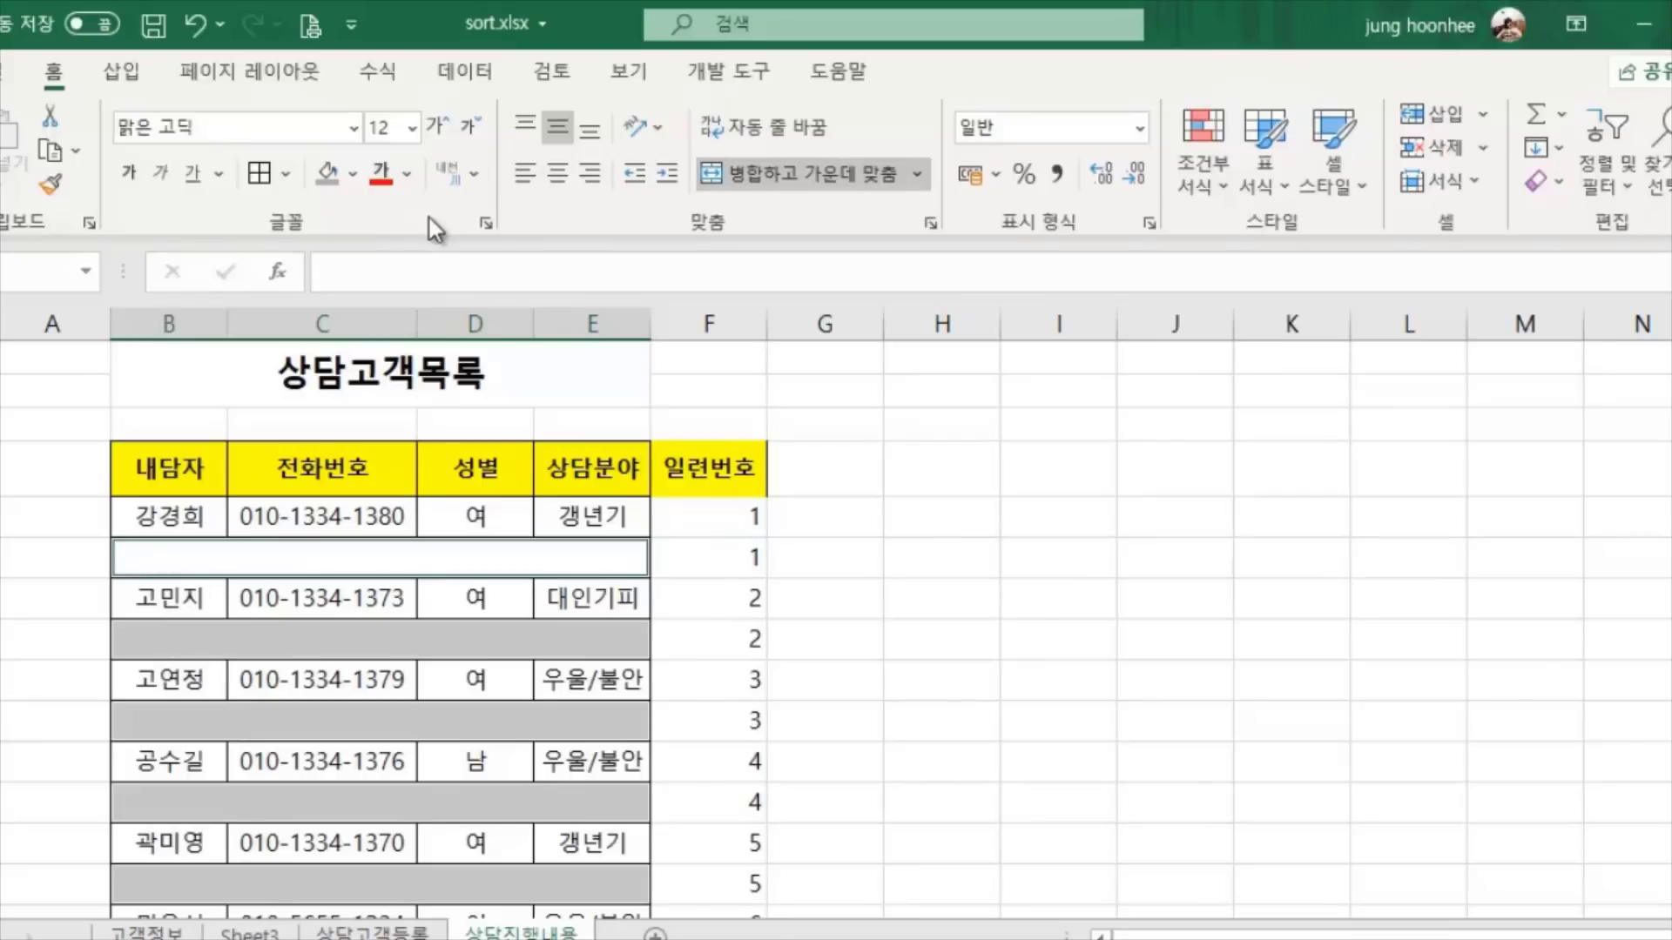
# Fill the merged blank rows with a light orange theme color and check the whole table
pyautogui.click(354, 174)
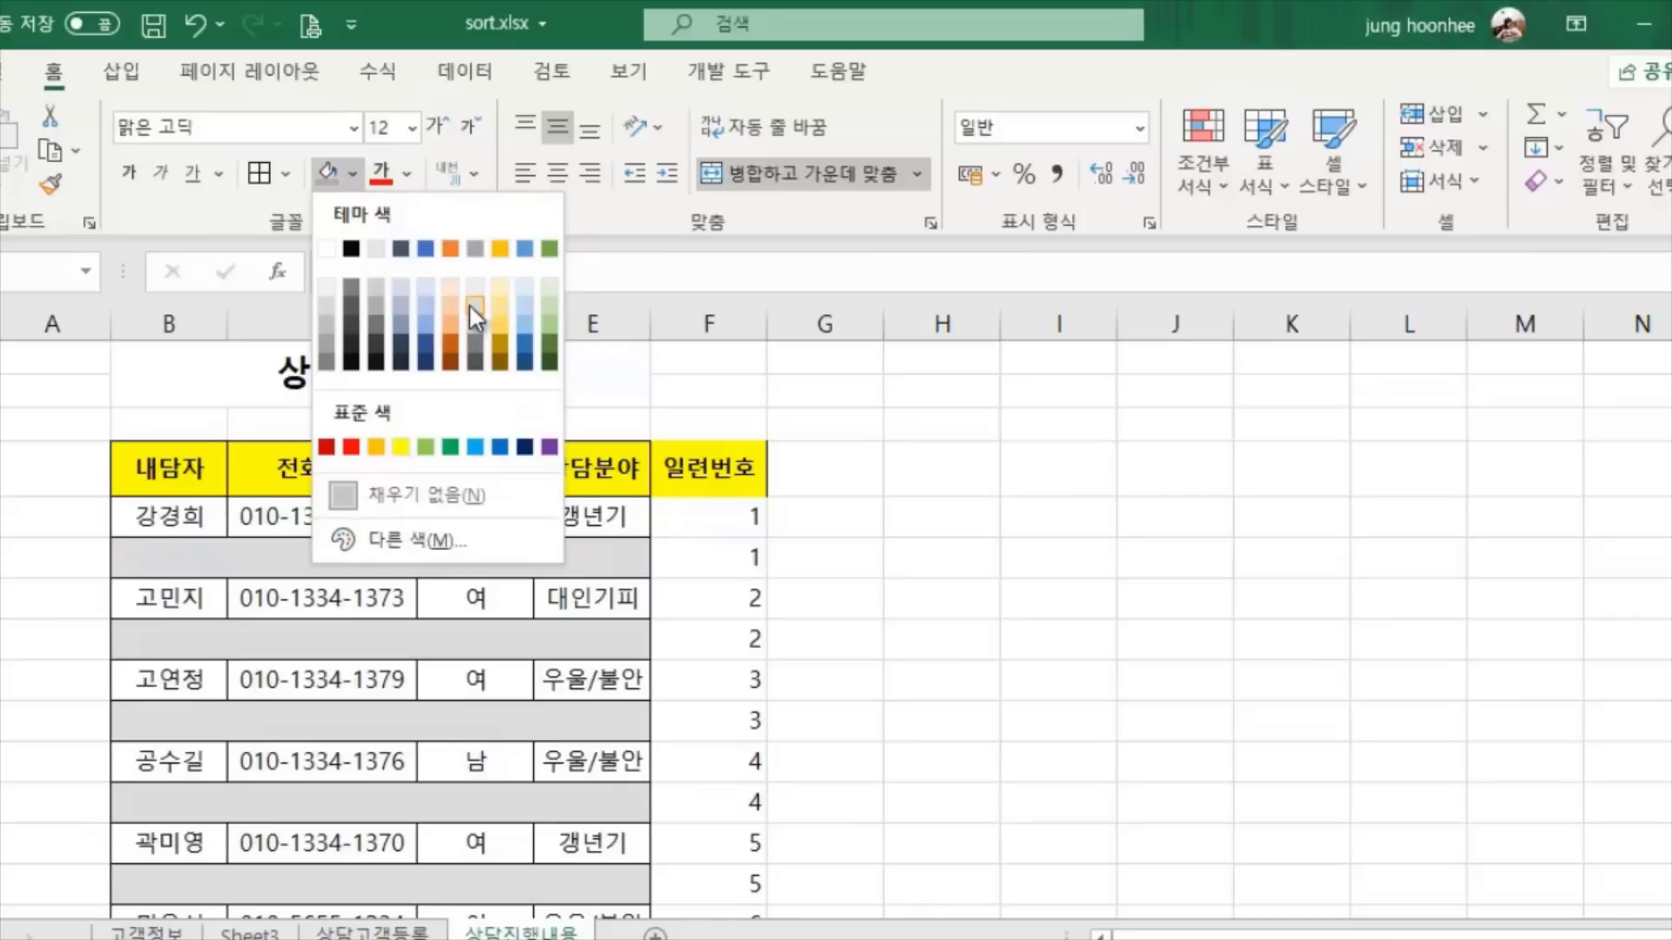
pyautogui.click(450, 318)
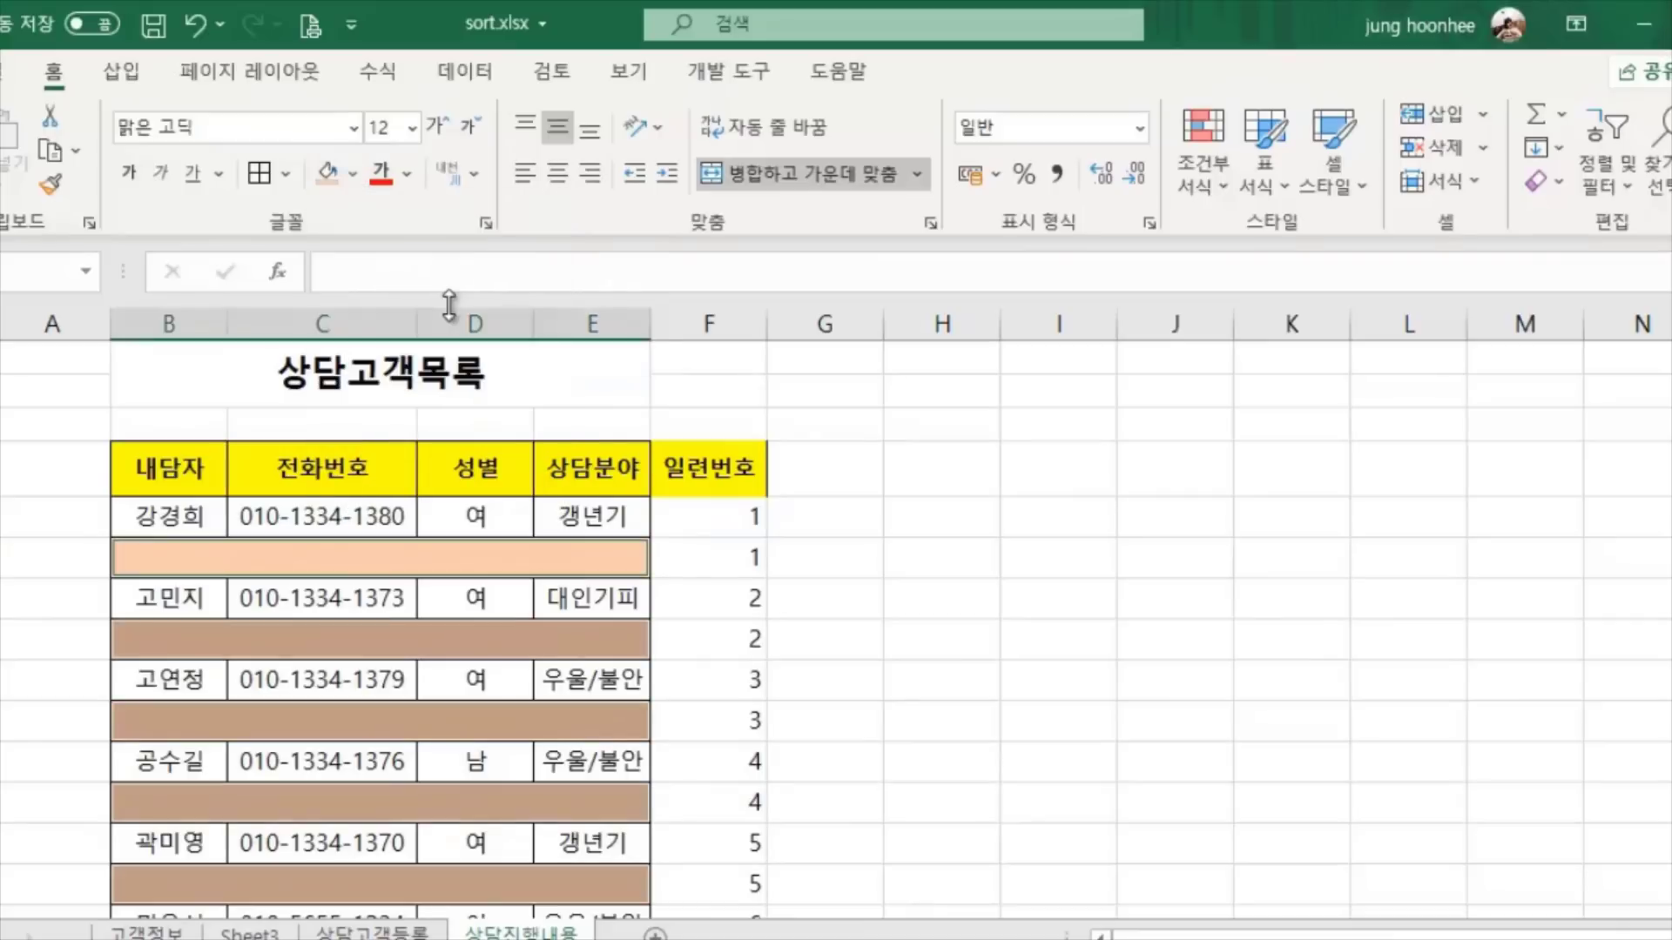
pyautogui.click(1254, 568)
pyautogui.scroll(-3, 791, 629)
pyautogui.scroll(-4, 792, 628)
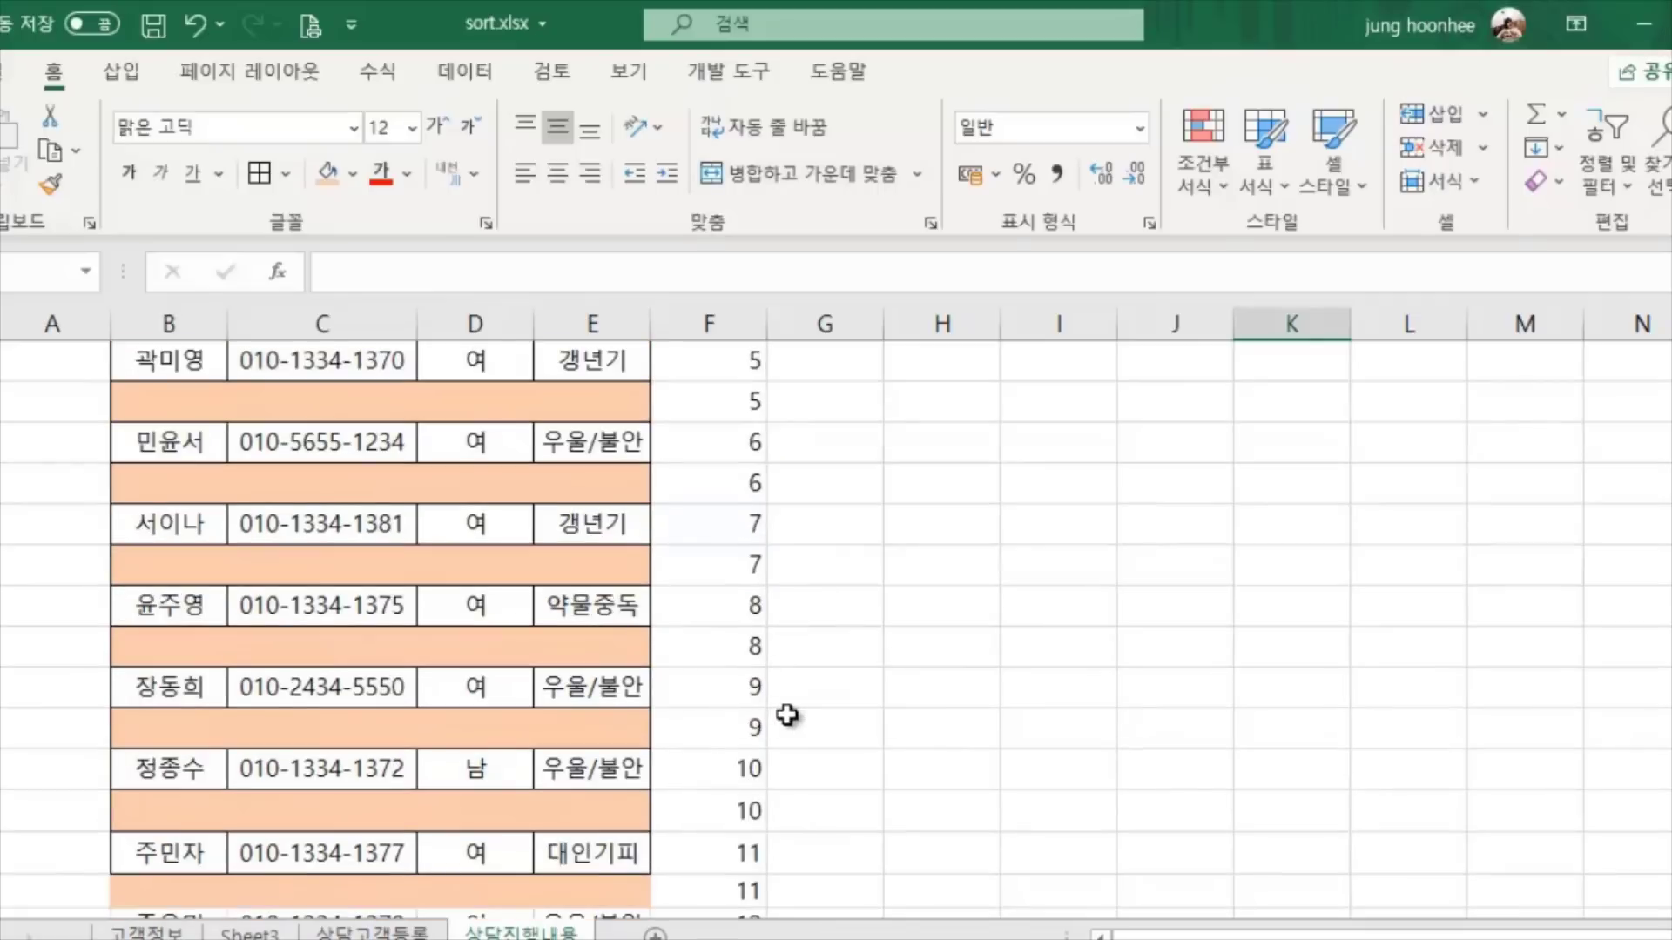
pyautogui.scroll(-4, 787, 716)
pyautogui.scroll(11, 788, 714)
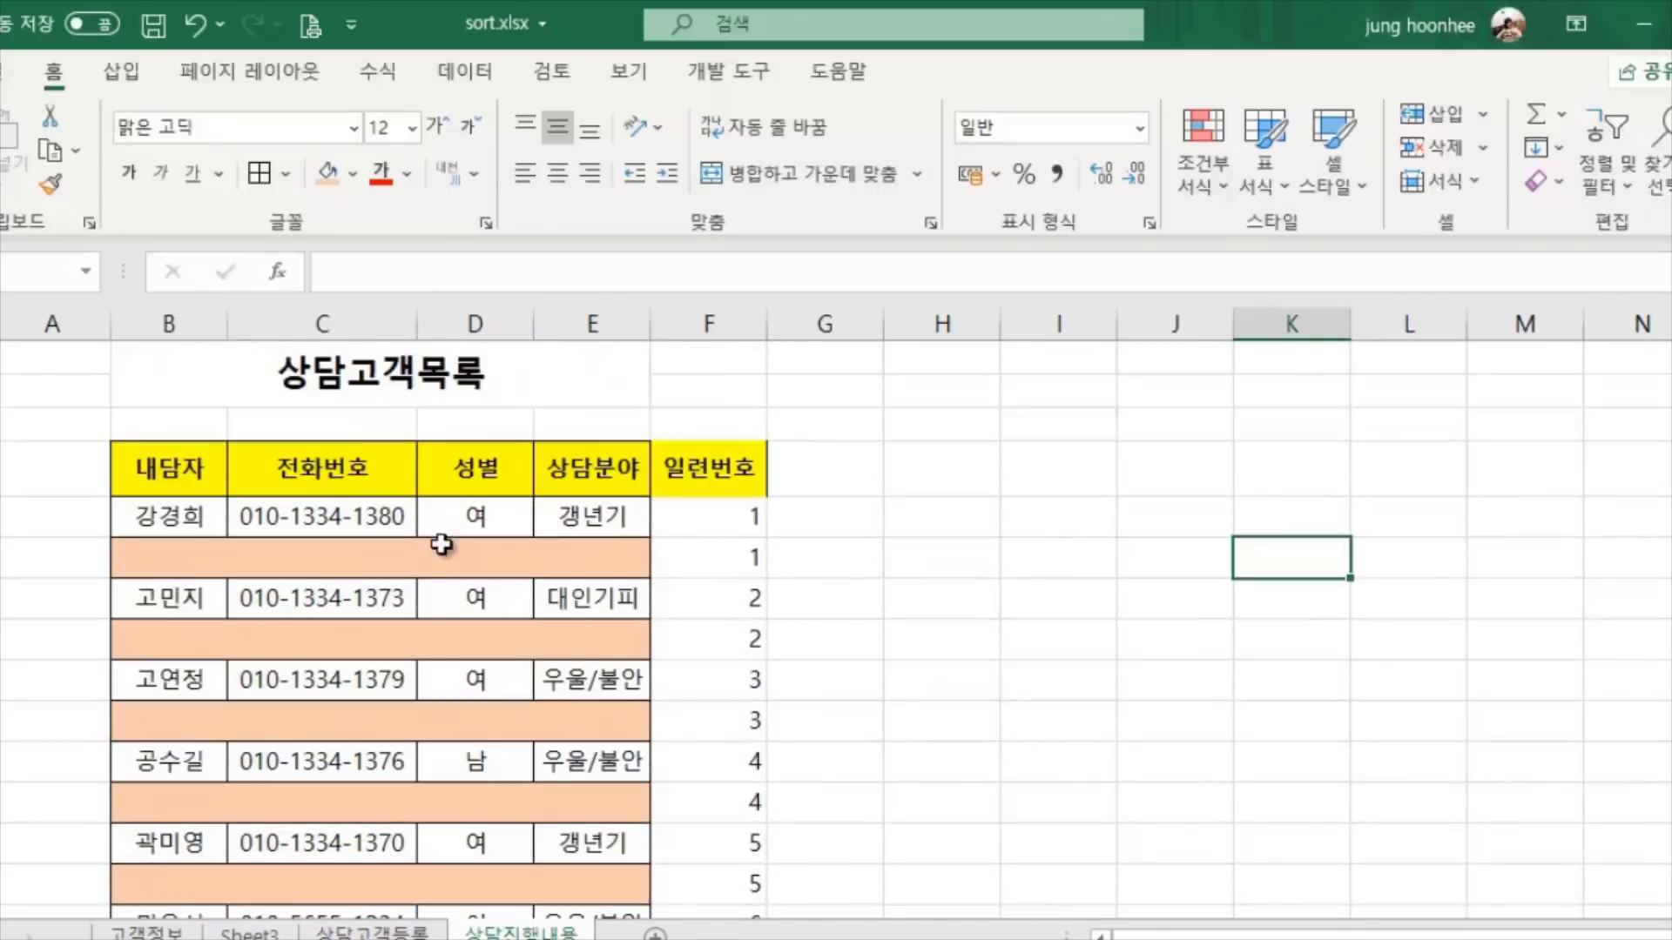
# Delete the helper column F (일련번호) from the 상담진행내용 sheet
pyautogui.click(720, 462)
pyautogui.click(933, 482)
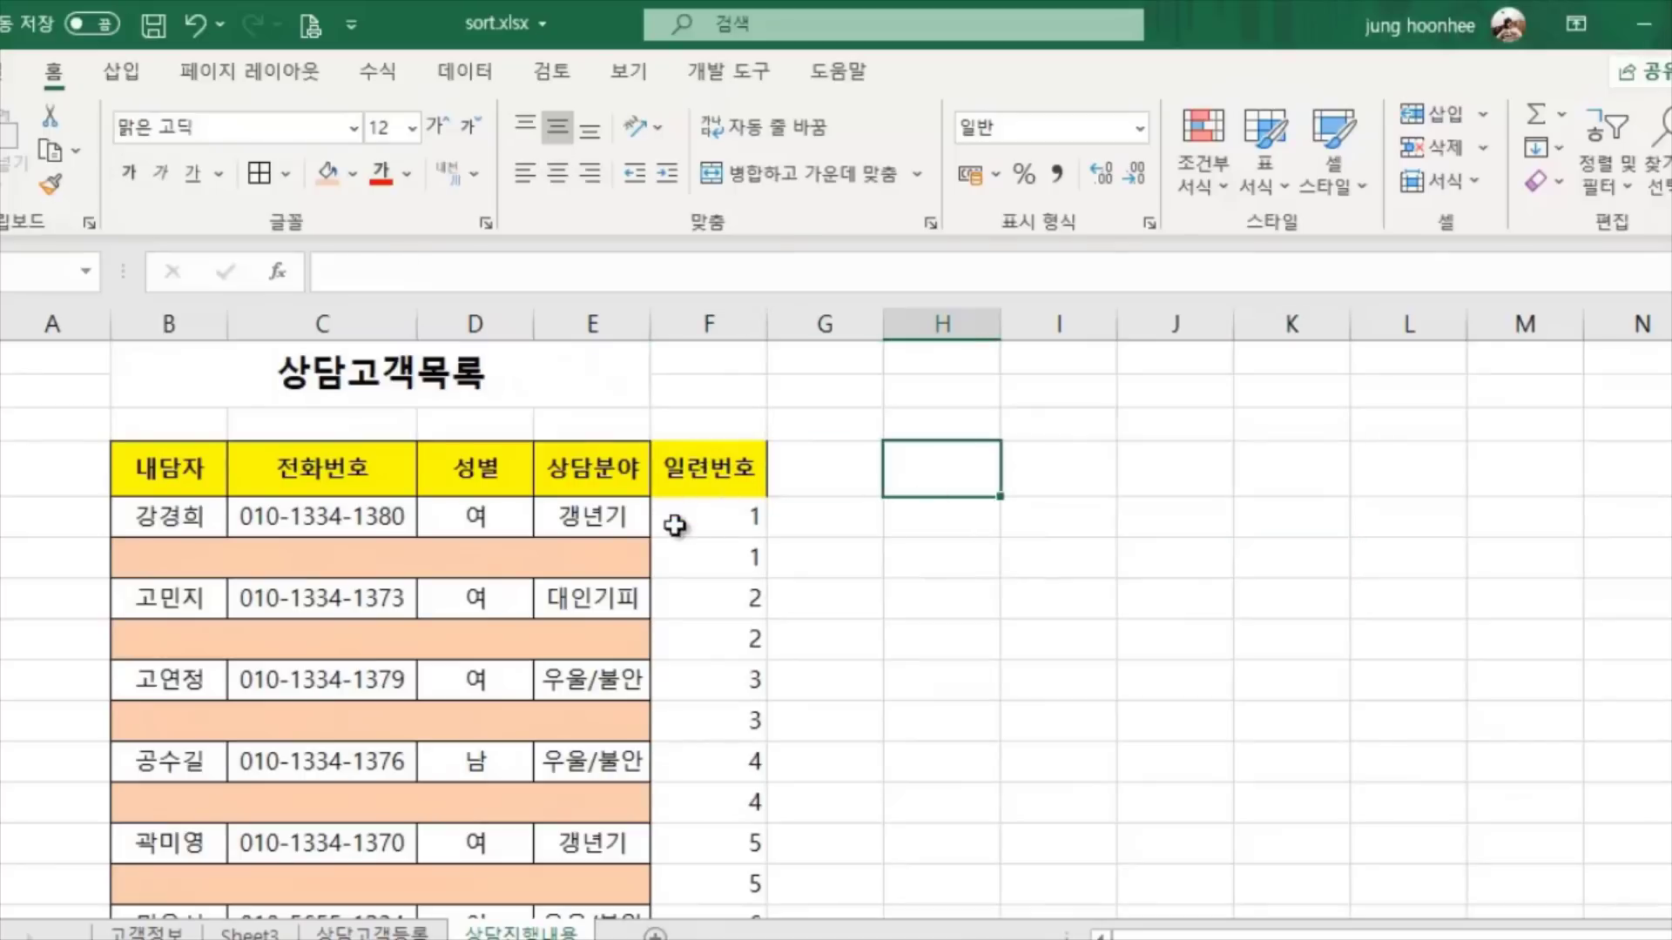
pyautogui.click(720, 320)
pyautogui.rightClick(719, 322)
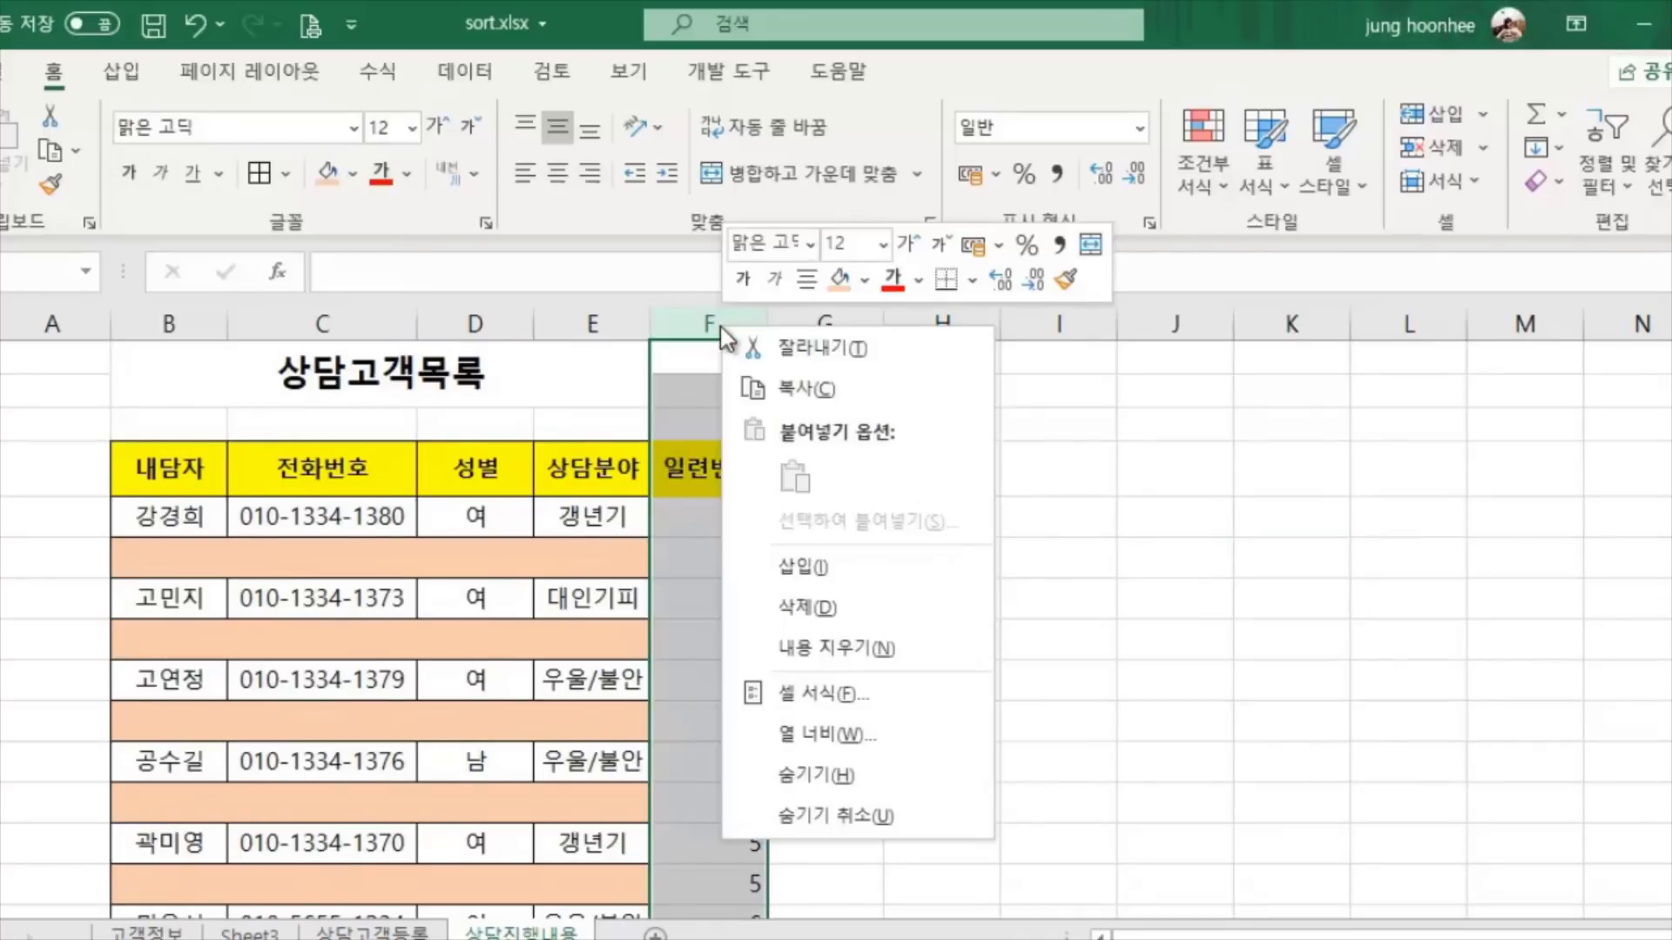
pyautogui.click(923, 604)
pyautogui.click(1067, 603)
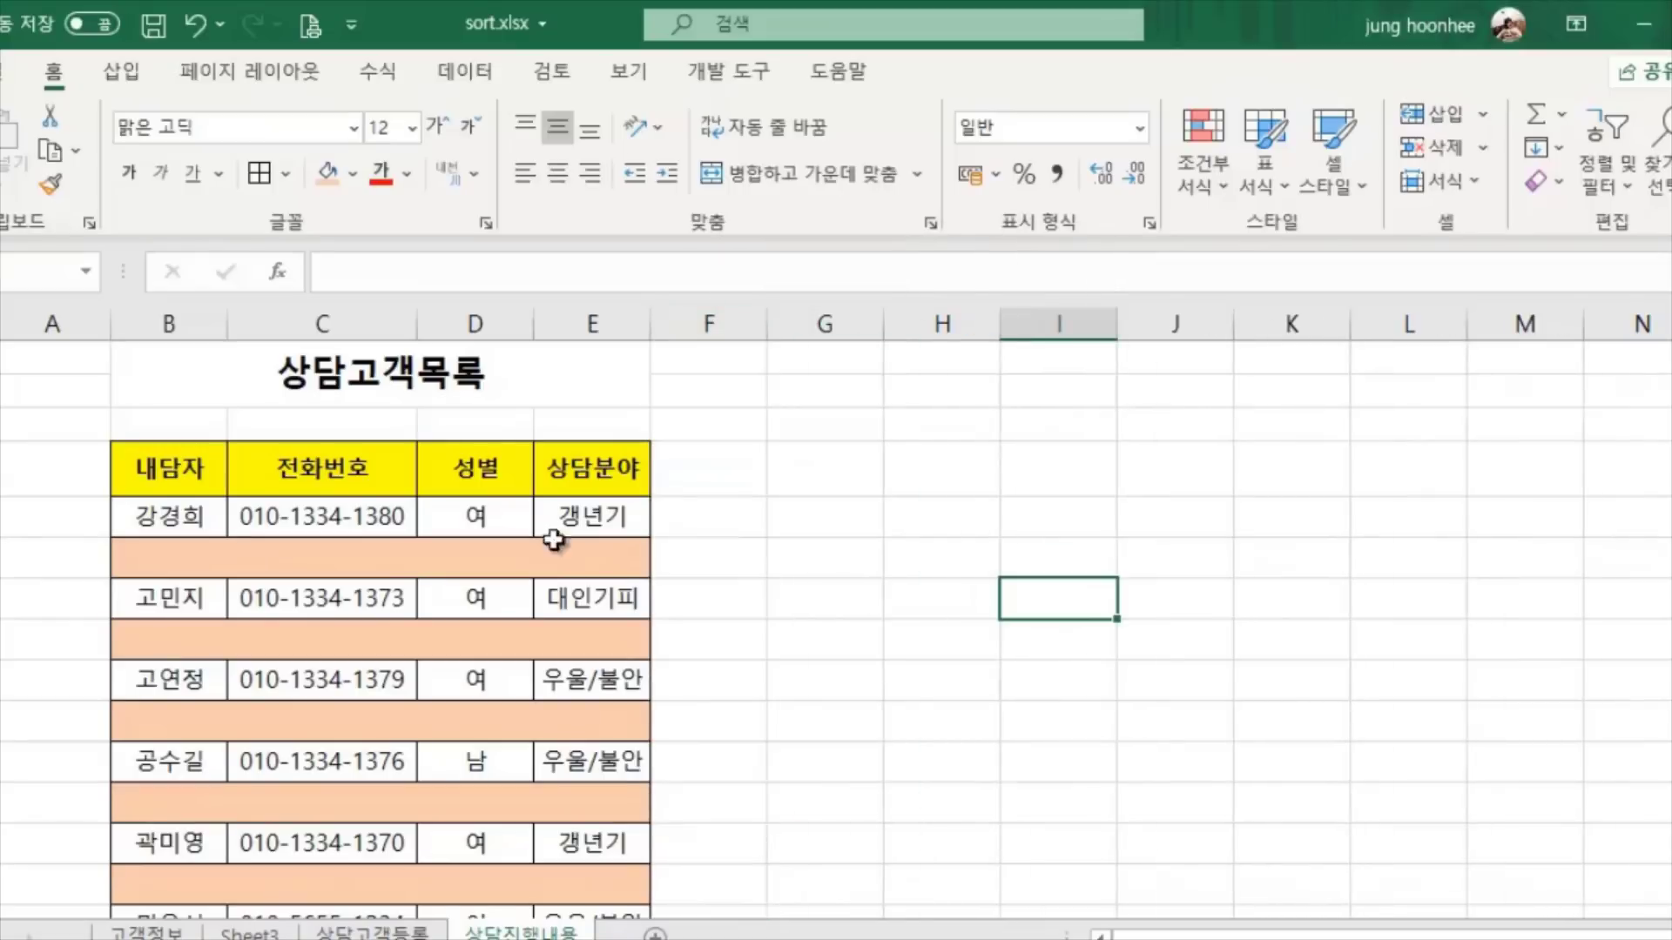
# Apply all borders to the whole 상담고객목록 table, from the header row through the last merged row in columns B to E
pyautogui.scroll(-6, 455, 735)
pyautogui.scroll(-2, 456, 741)
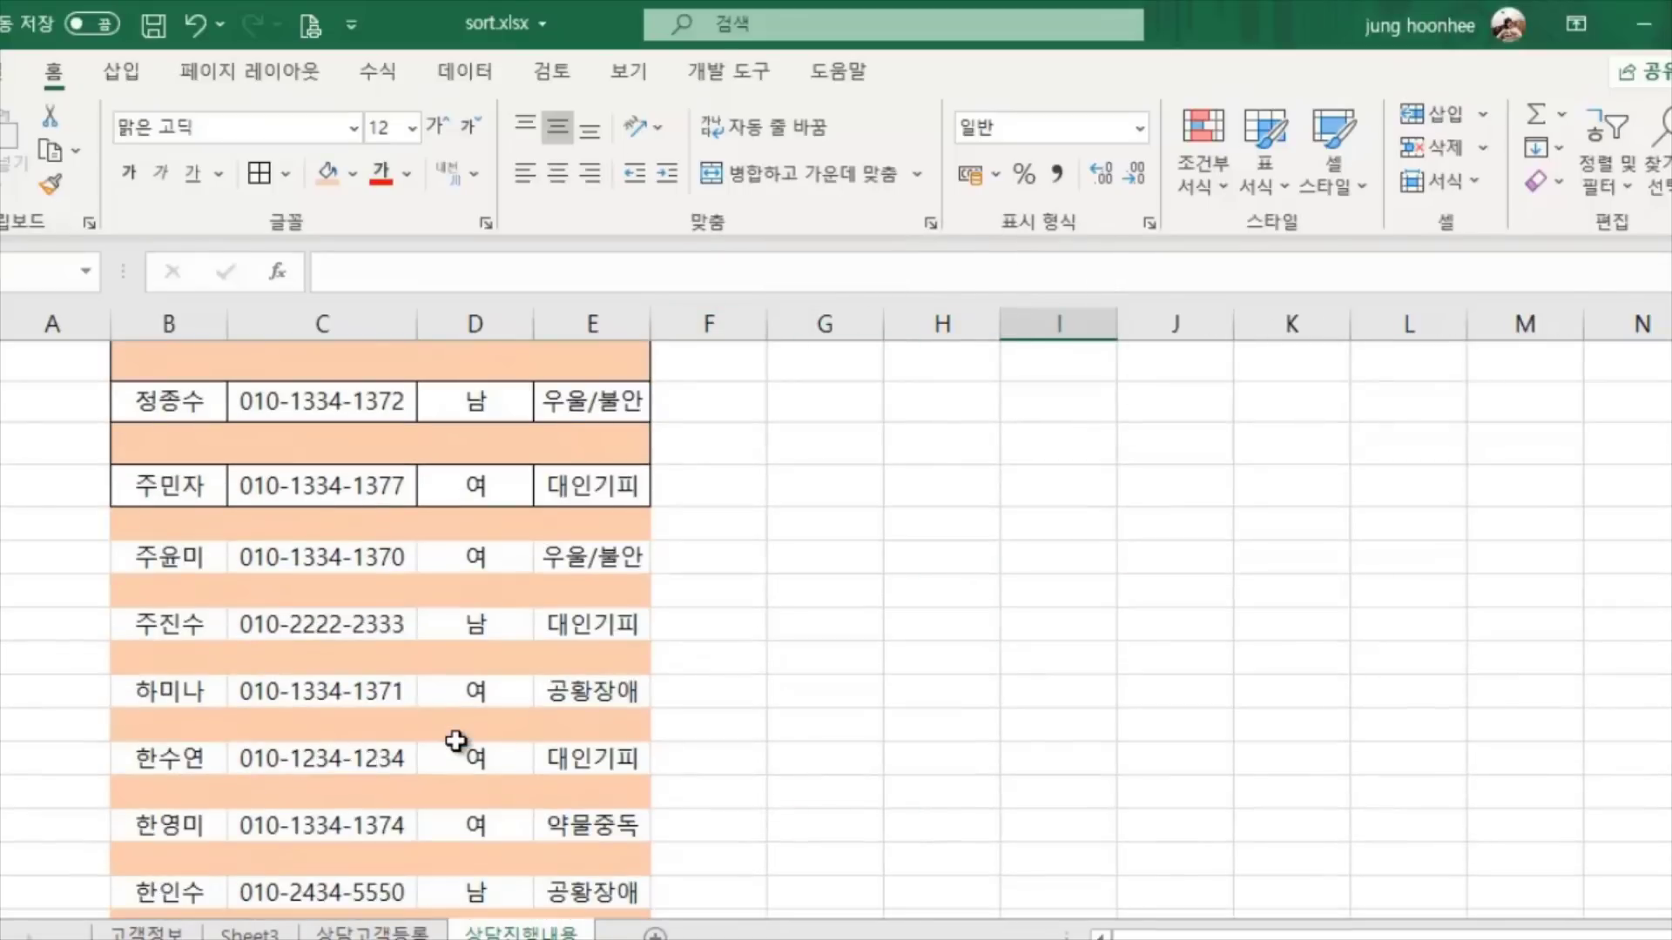
pyautogui.scroll(5, 456, 741)
pyautogui.scroll(-2, 455, 741)
pyautogui.scroll(-4, 455, 741)
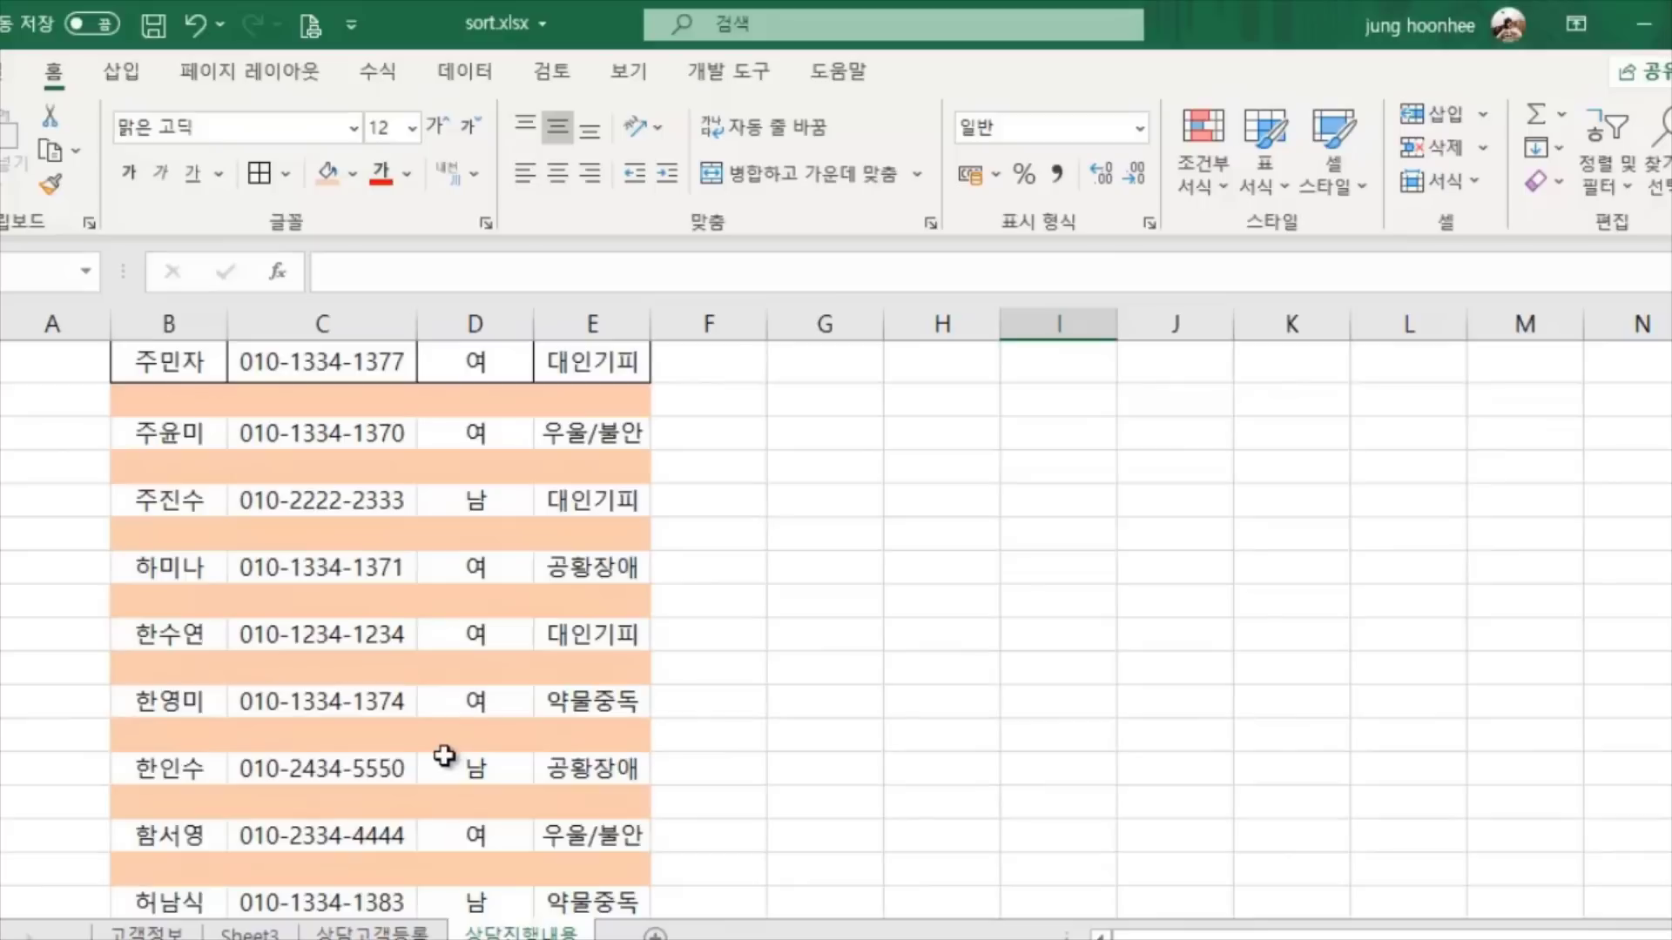
pyautogui.scroll(9, 427, 754)
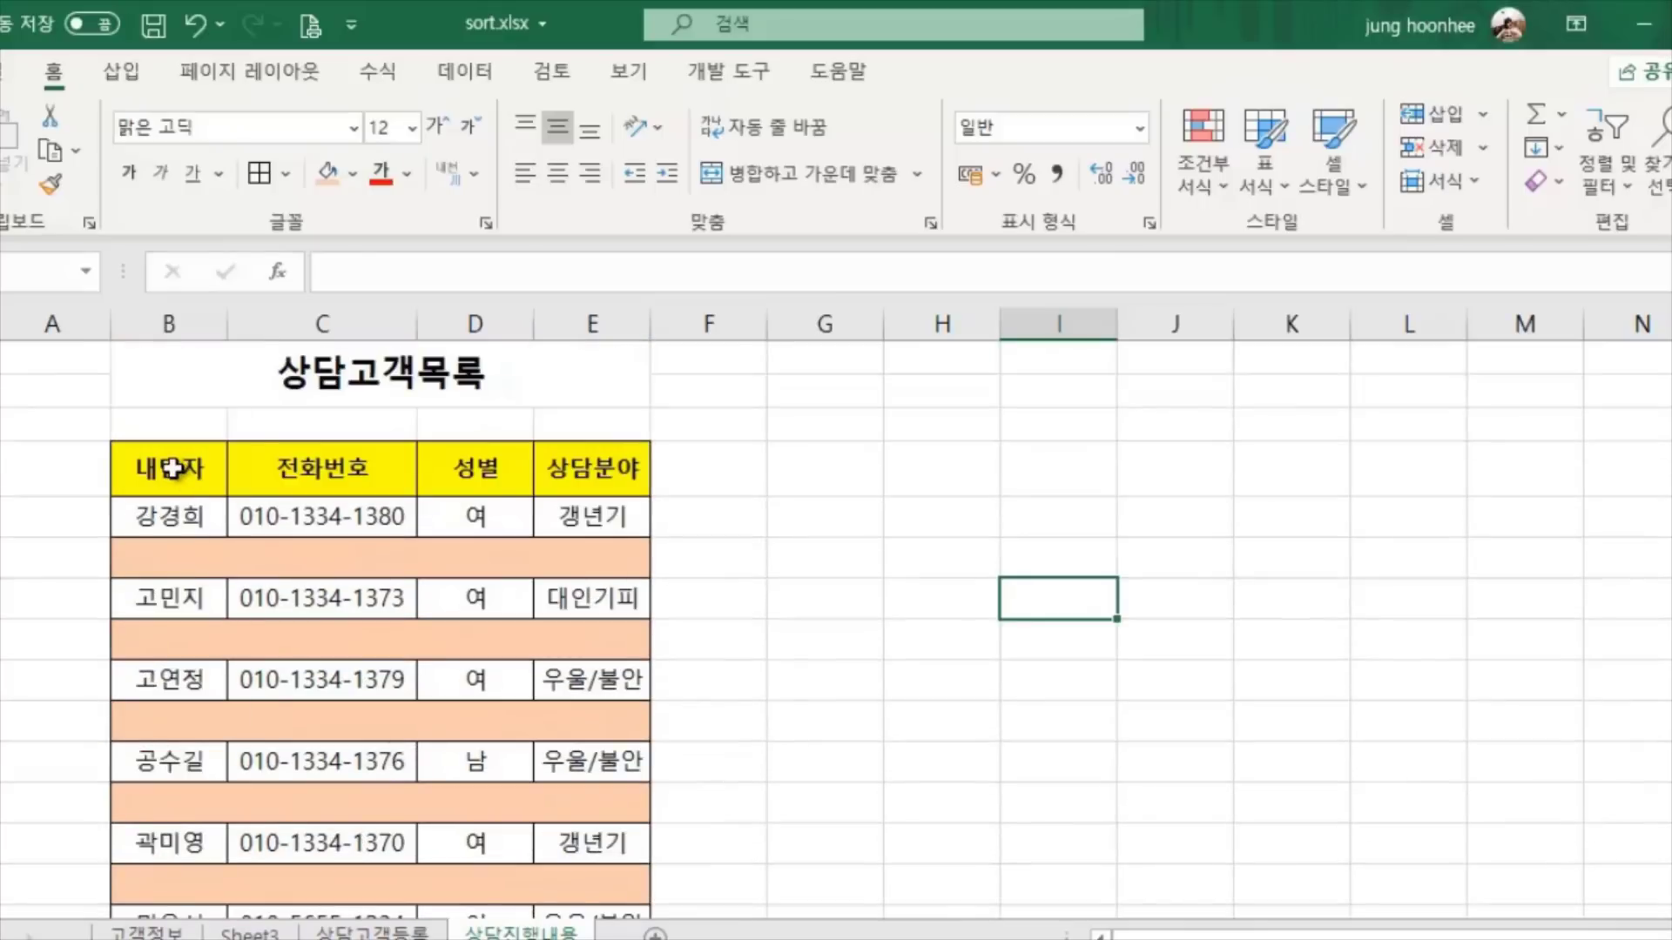
pyautogui.click(174, 468)
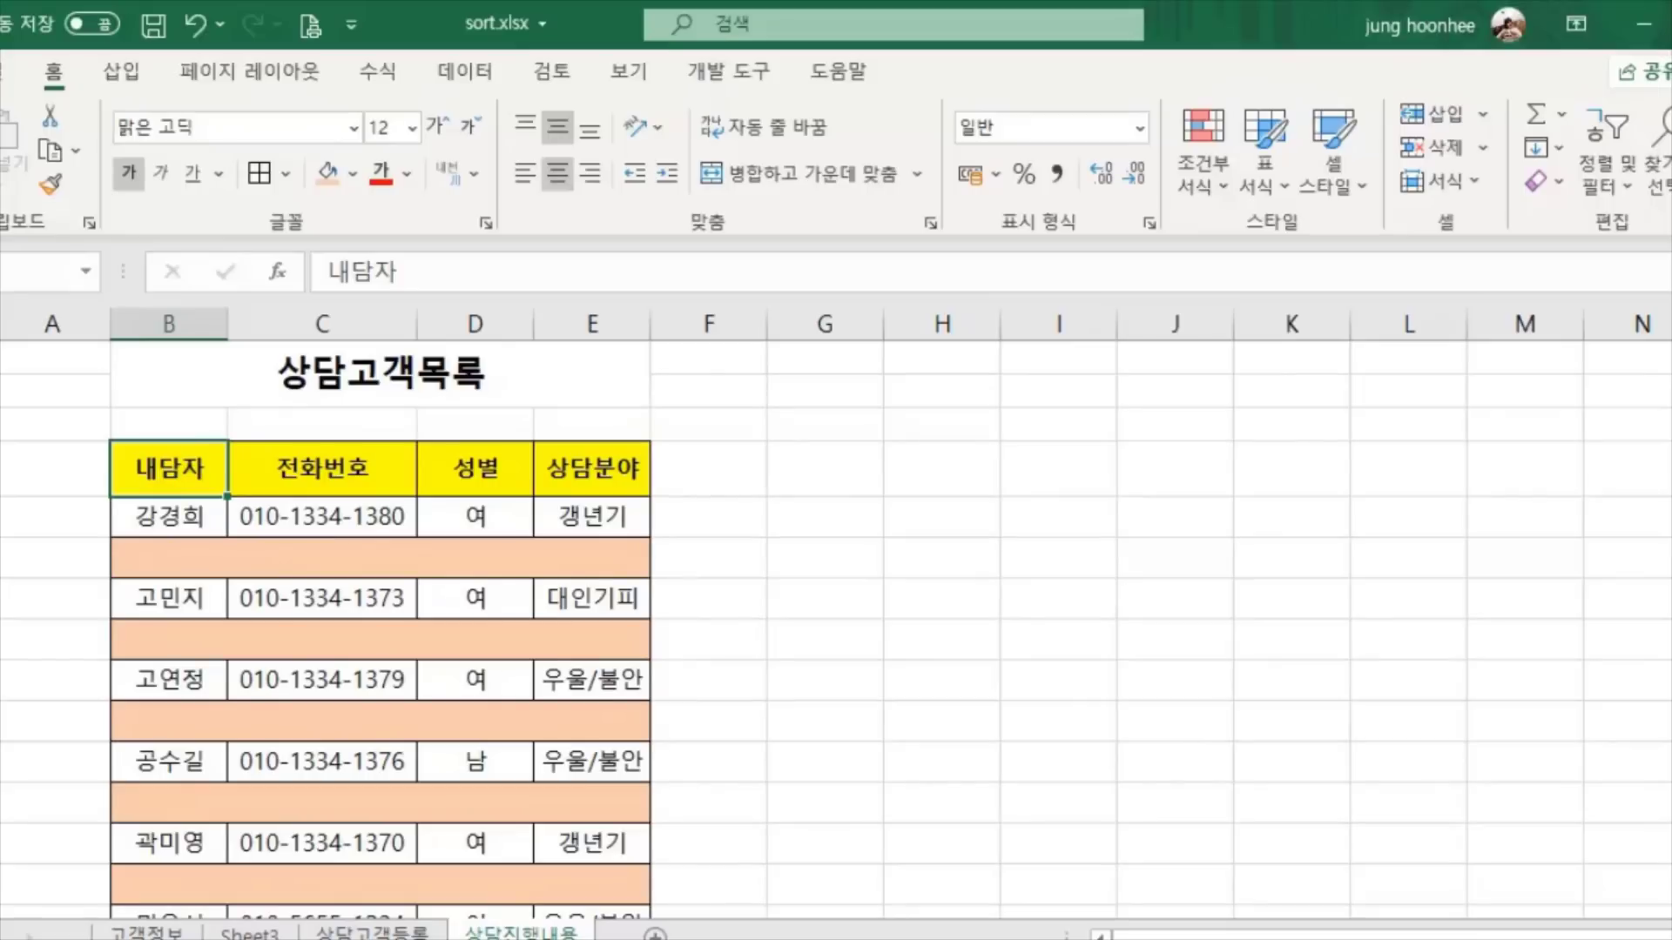
pyautogui.hotkey('ctrl', 'shift', 'Right')
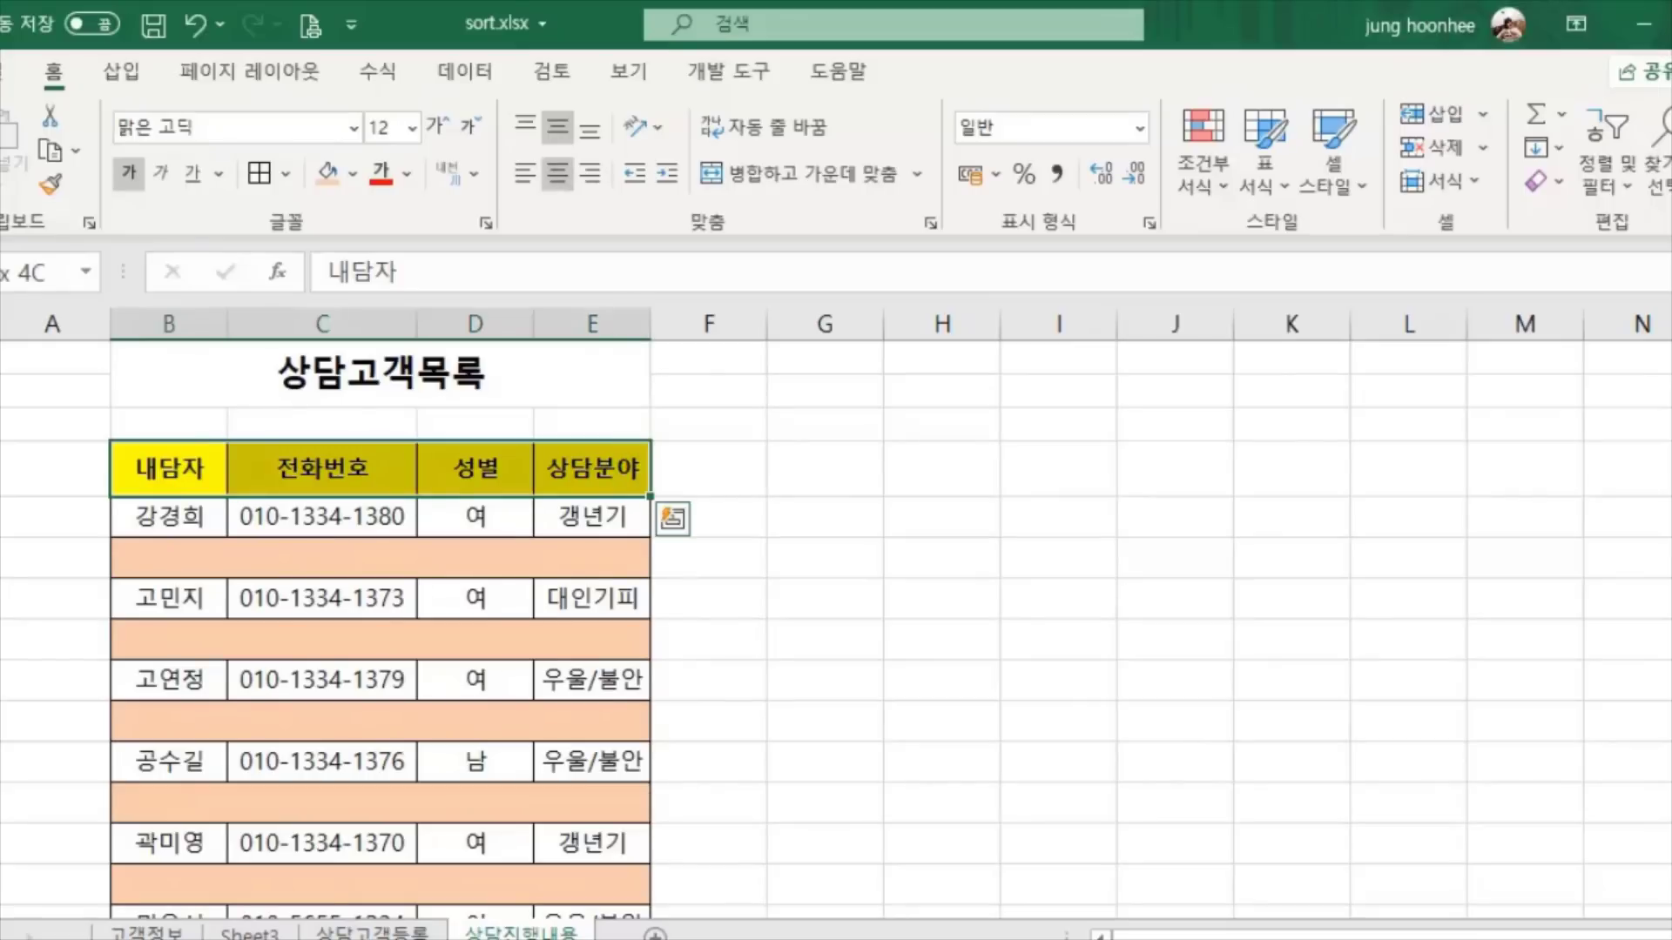
pyautogui.scroll(-10, 755, 810)
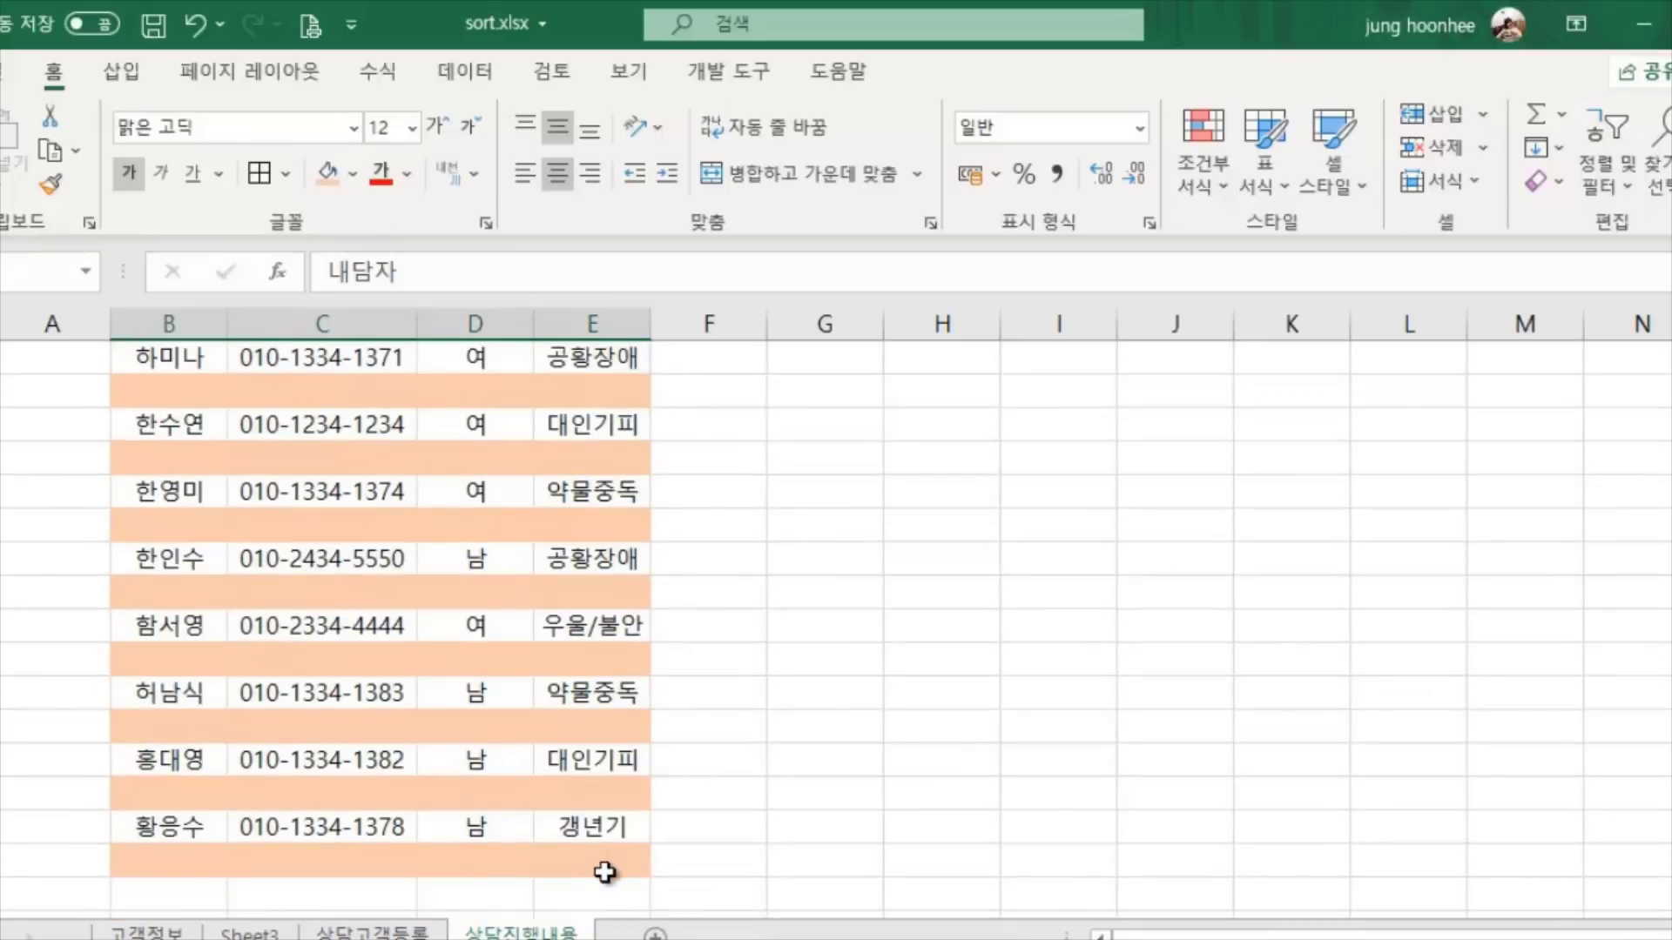
pyautogui.keyDown('shift'); pyautogui.click(604, 872); pyautogui.keyUp('shift')
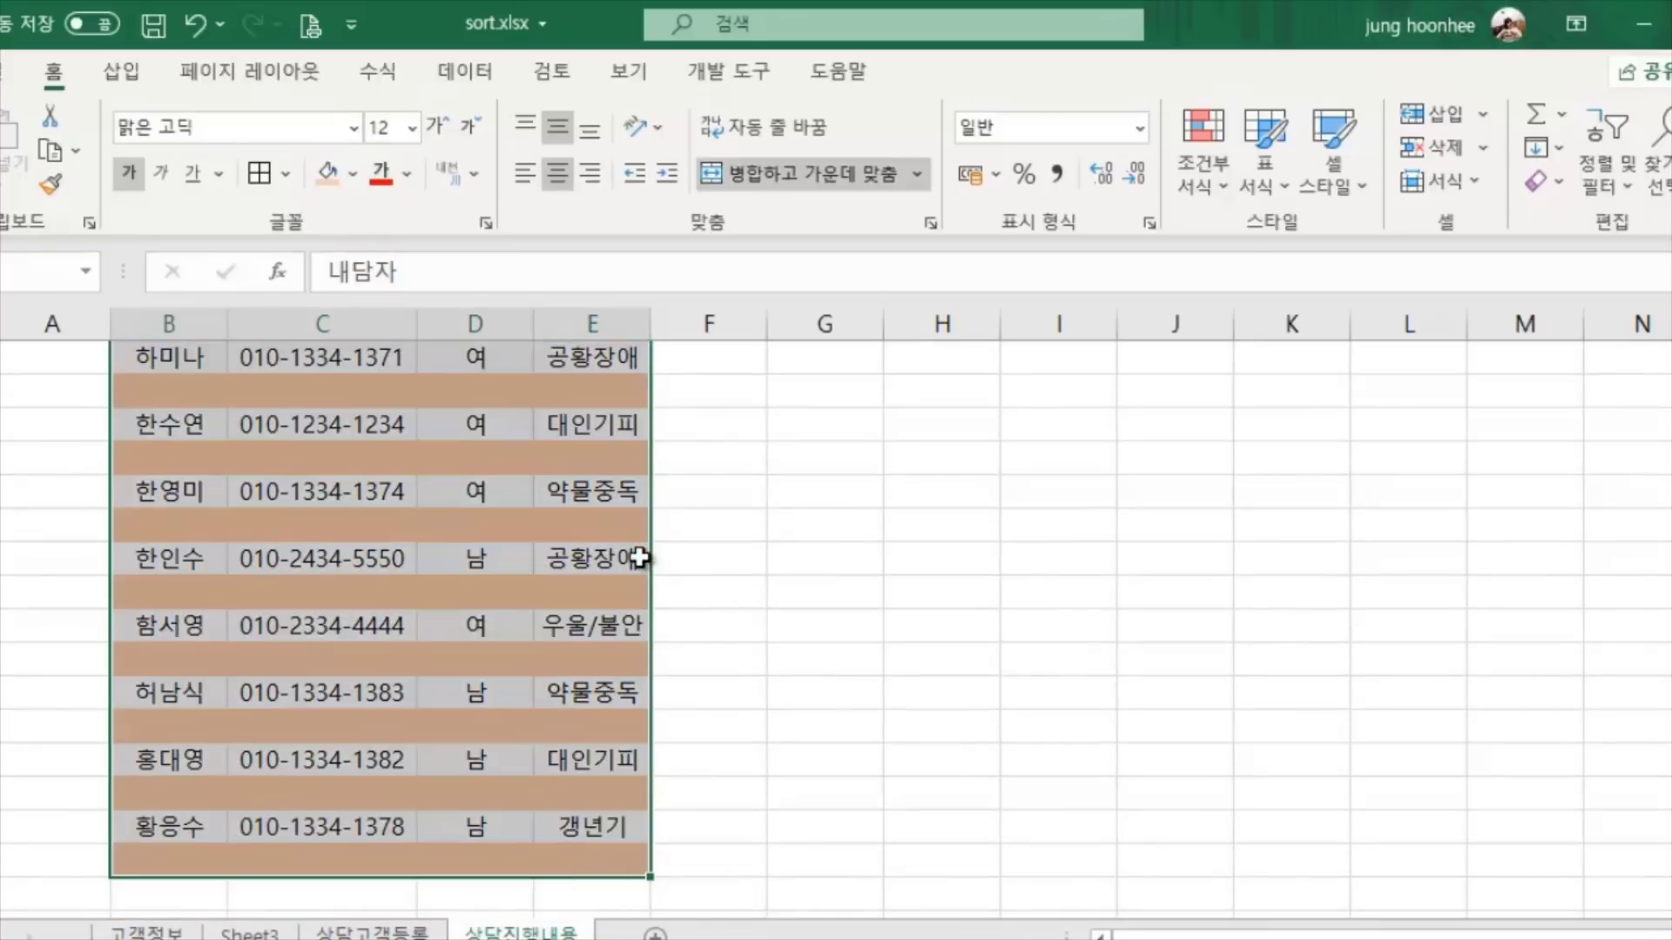
pyautogui.click(257, 173)
pyautogui.scroll(10, 1102, 361)
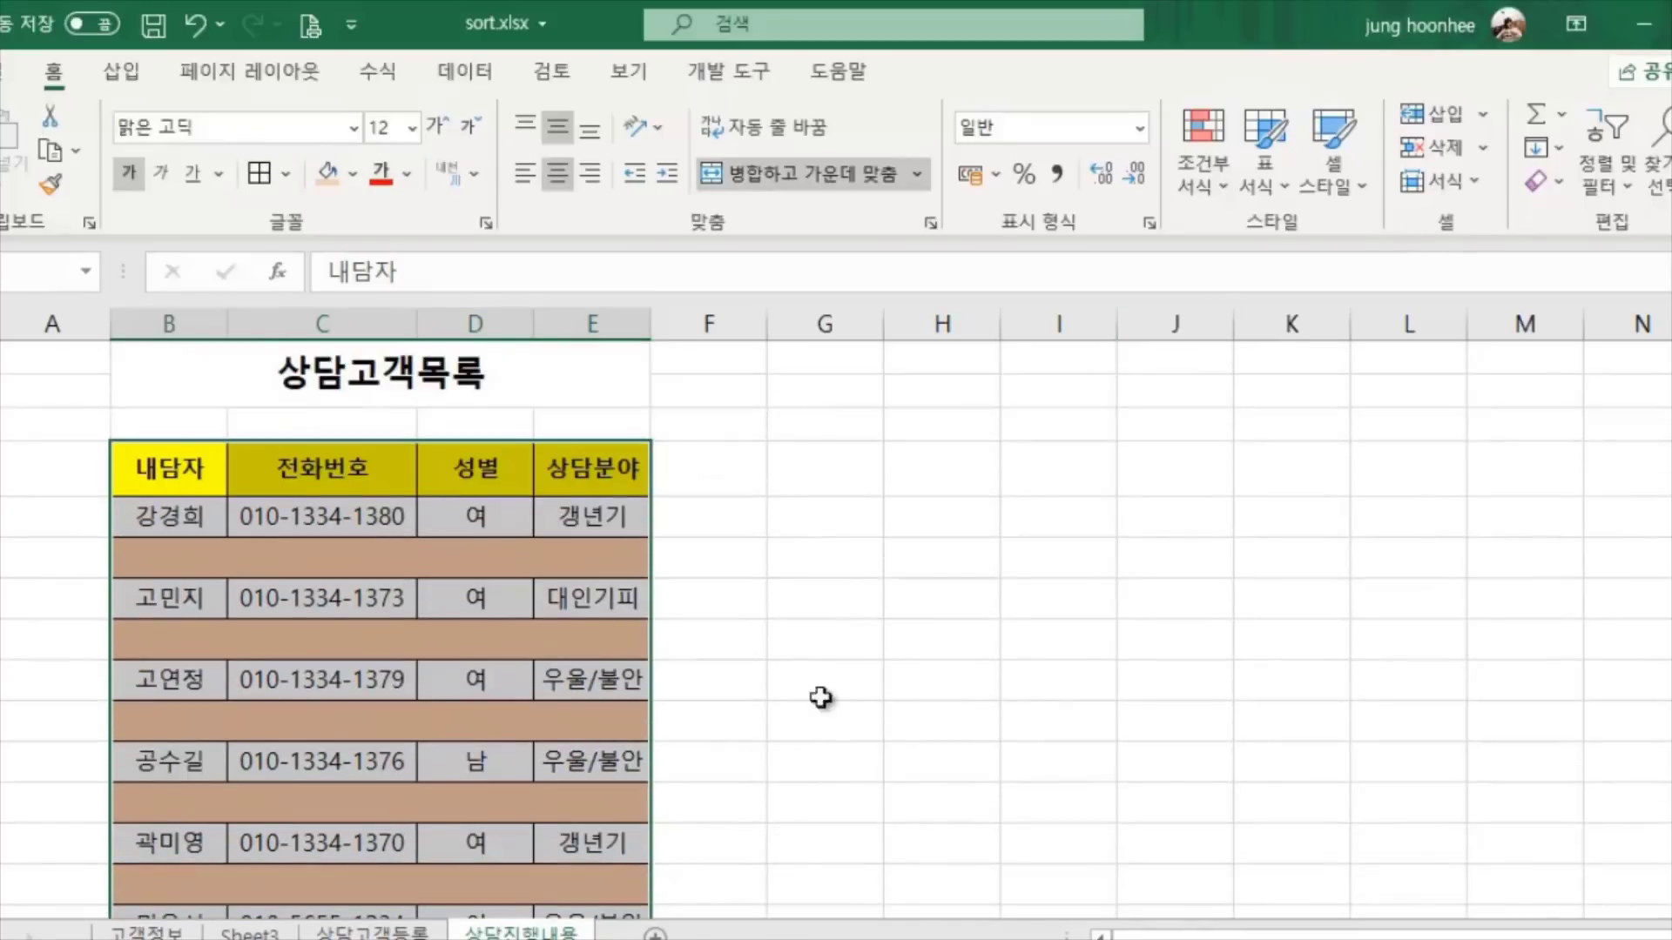
pyautogui.click(859, 669)
# Check the borders down the whole 상담고객목록 table and inspect the merged rows below the first four clients
pyautogui.scroll(-4, 905, 666)
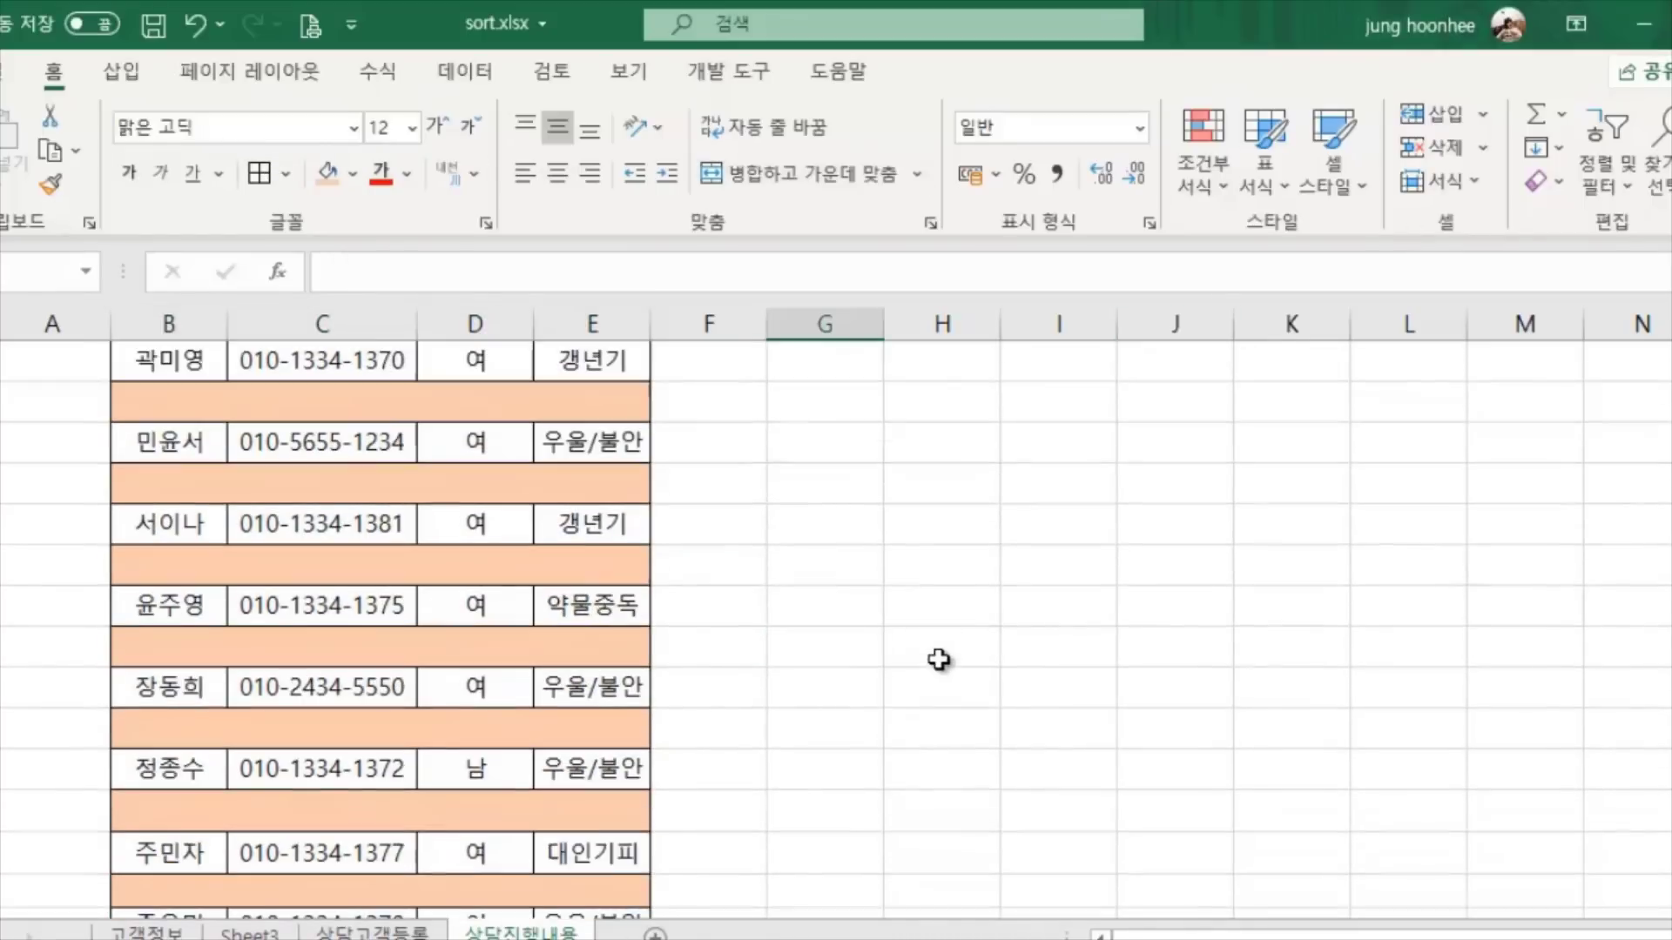
pyautogui.scroll(-3, 756, 819)
pyautogui.scroll(-3, 756, 819)
pyautogui.scroll(7, 758, 816)
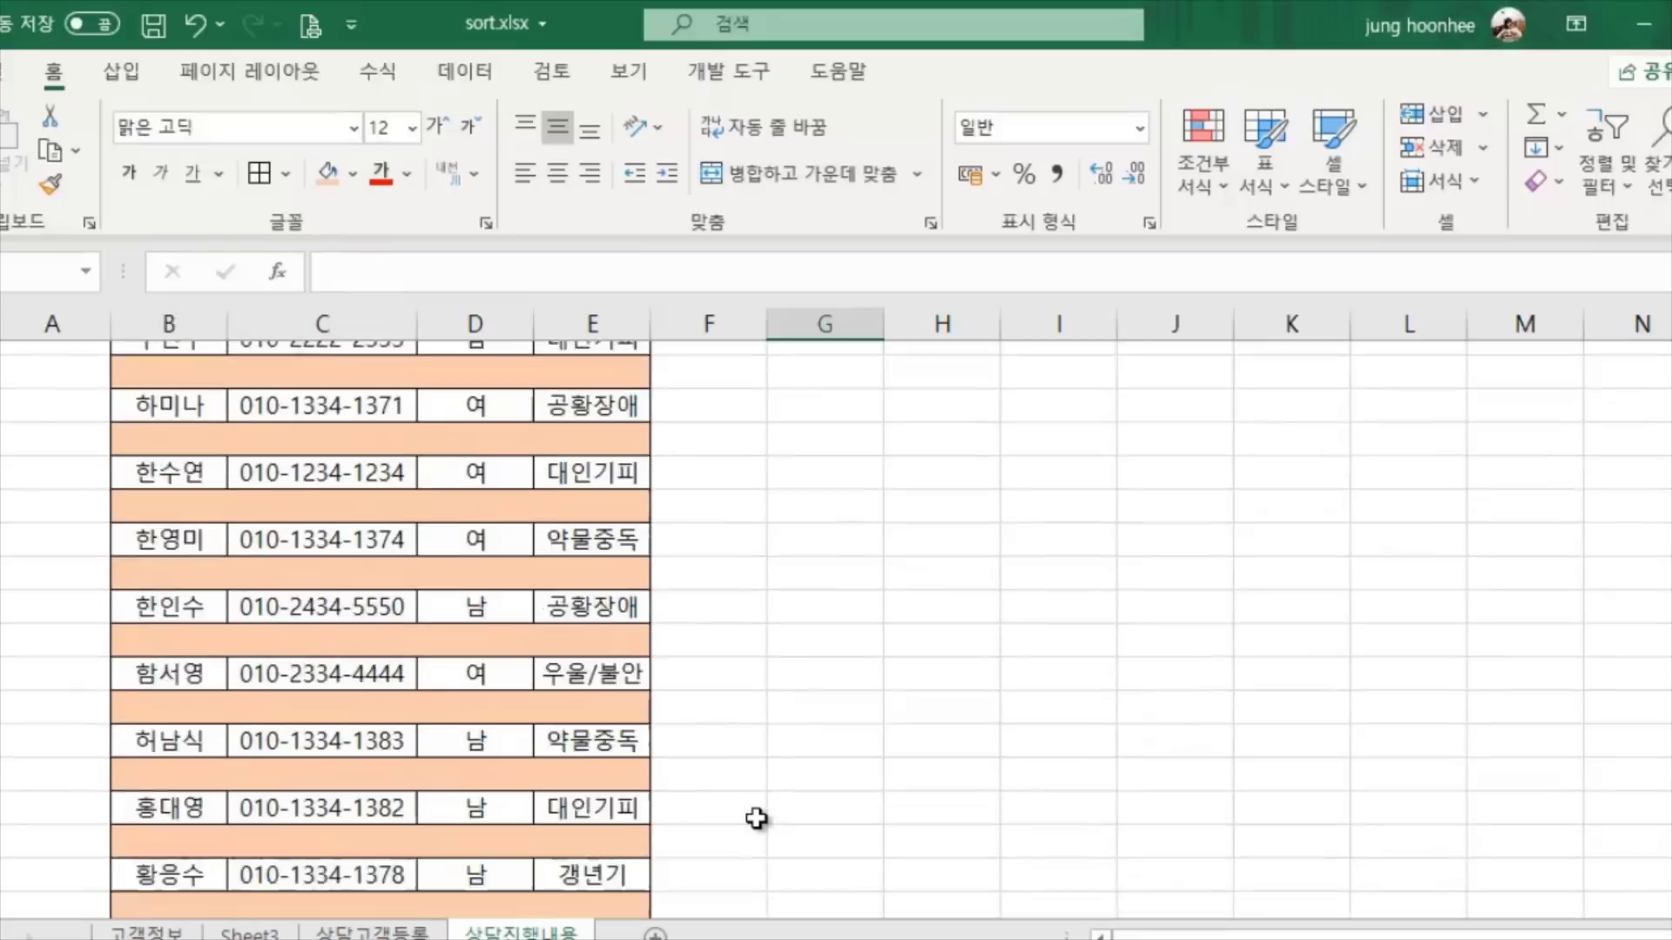
pyautogui.scroll(3, 619, 771)
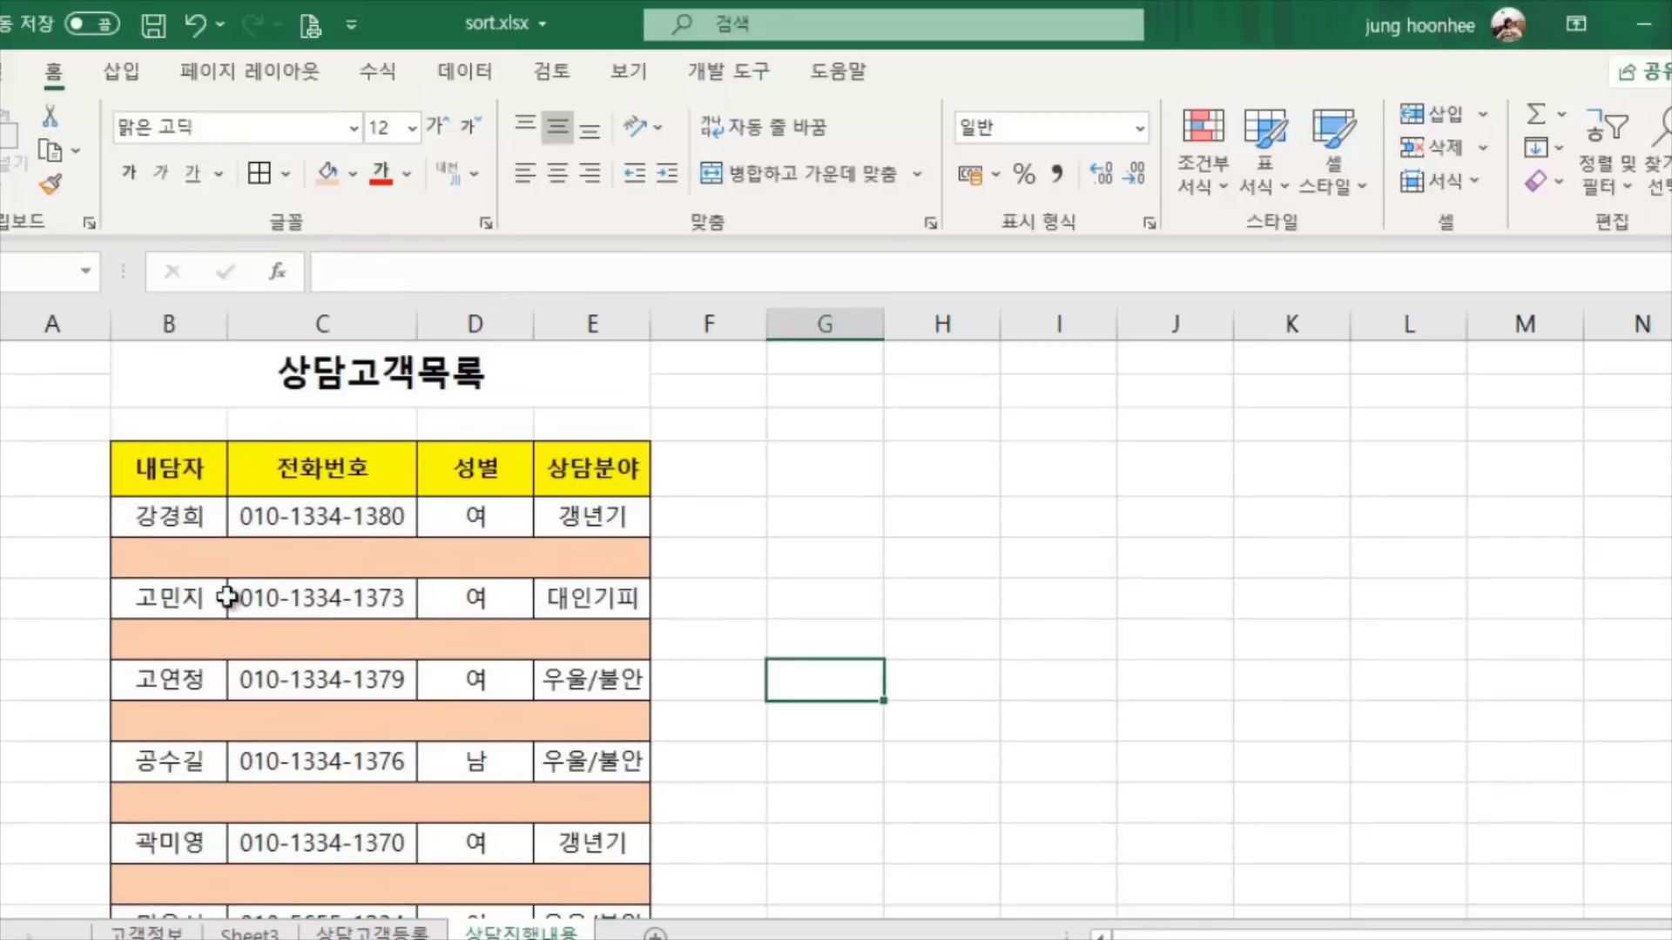
pyautogui.click(170, 560)
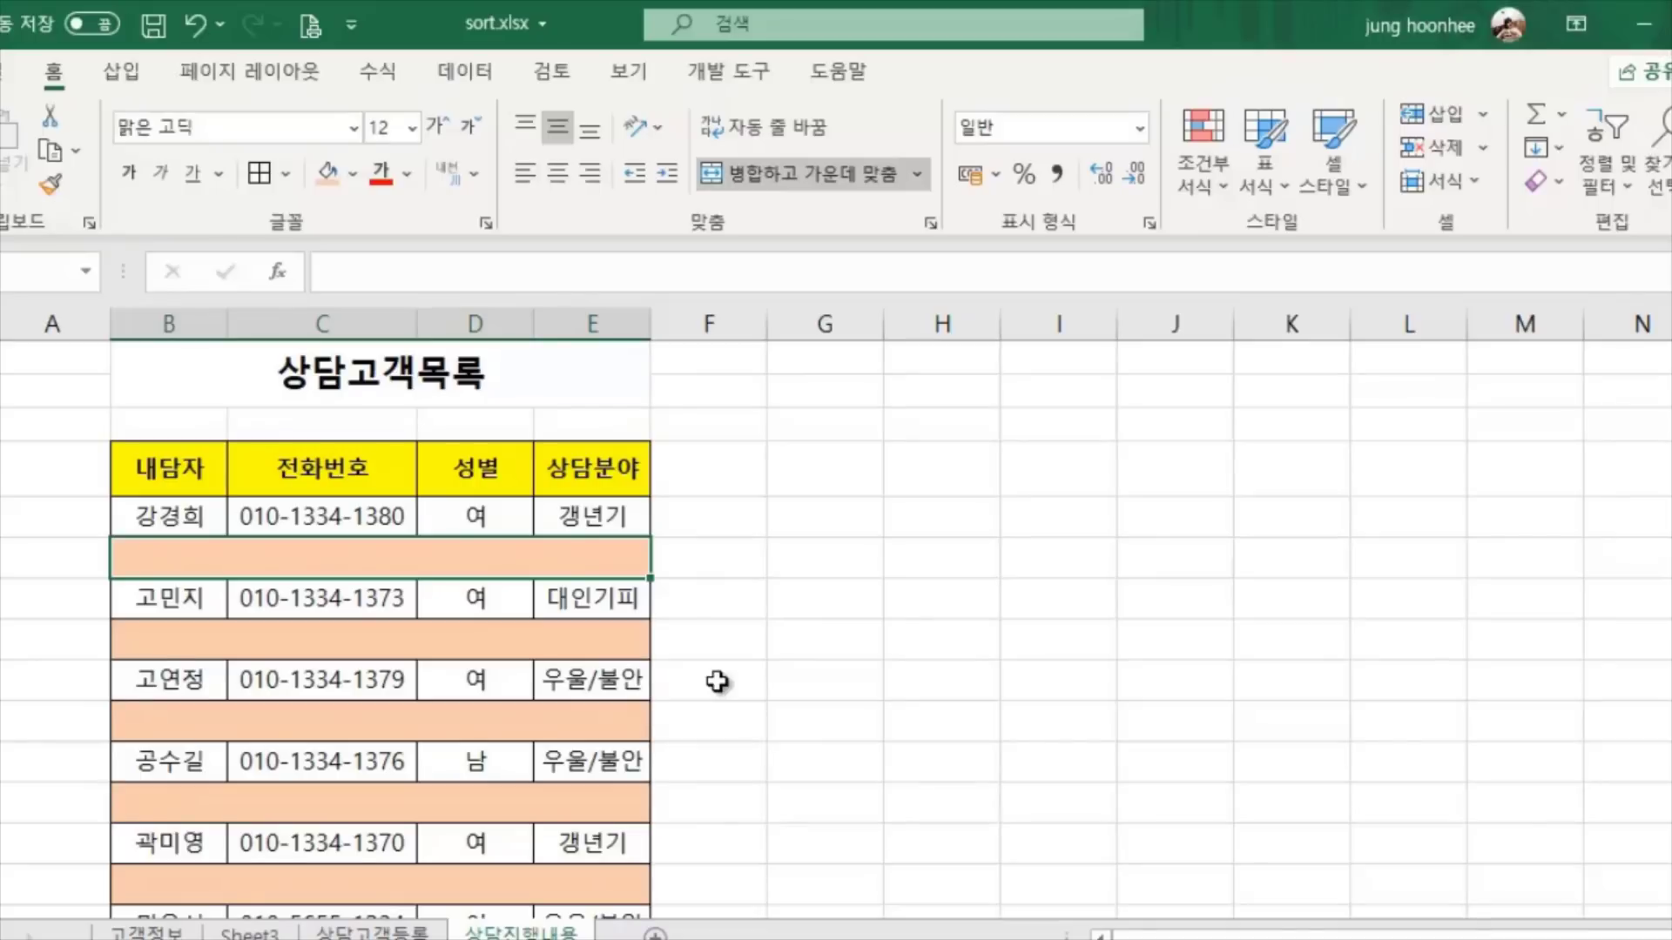
pyautogui.click(215, 646)
pyautogui.click(213, 727)
pyautogui.click(246, 806)
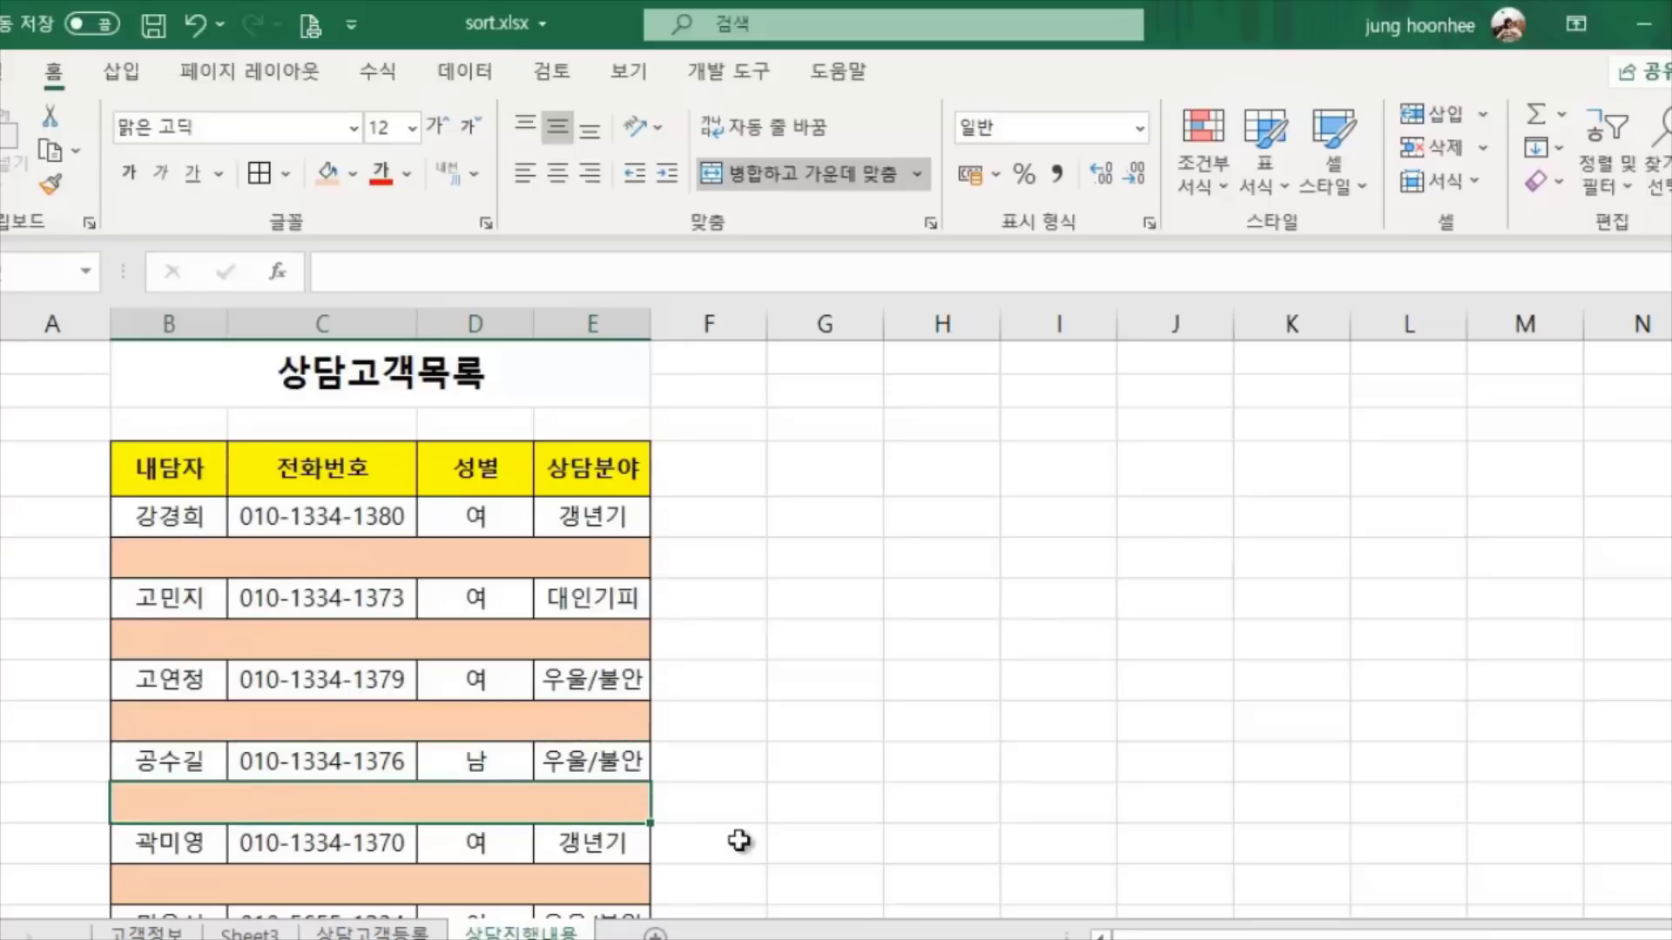
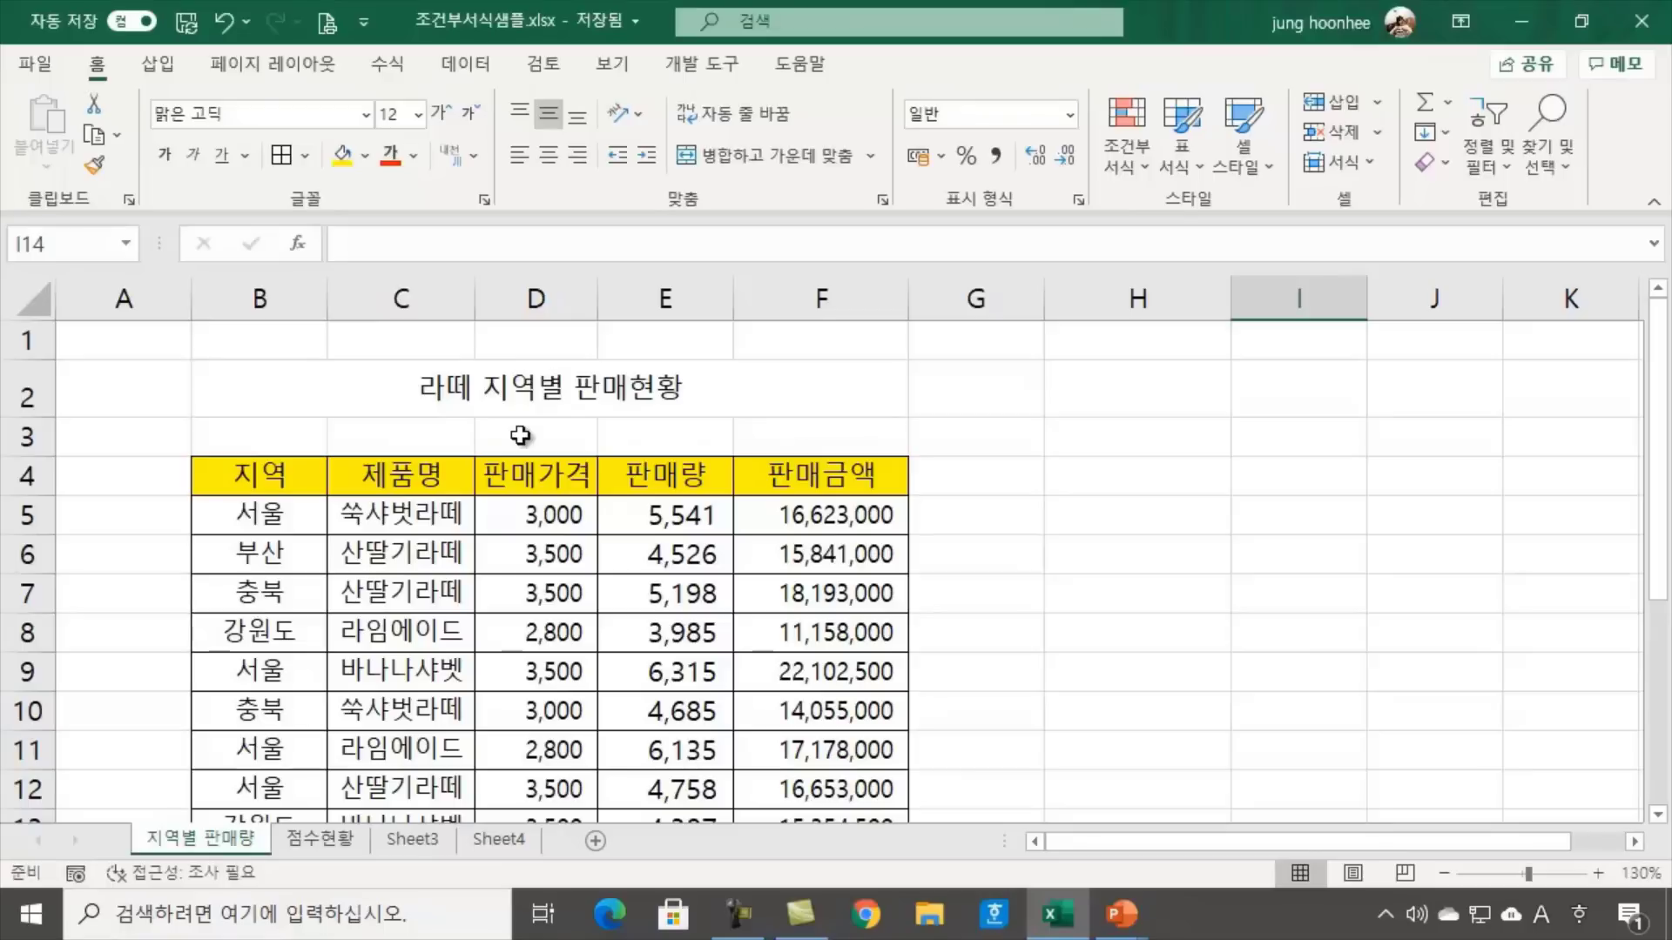
# Examine the title, 지역 and 제품명 columns of the 라떼 지역별 판매현황 table in 조건부서식샘플.xlsx
pyautogui.click(448, 386)
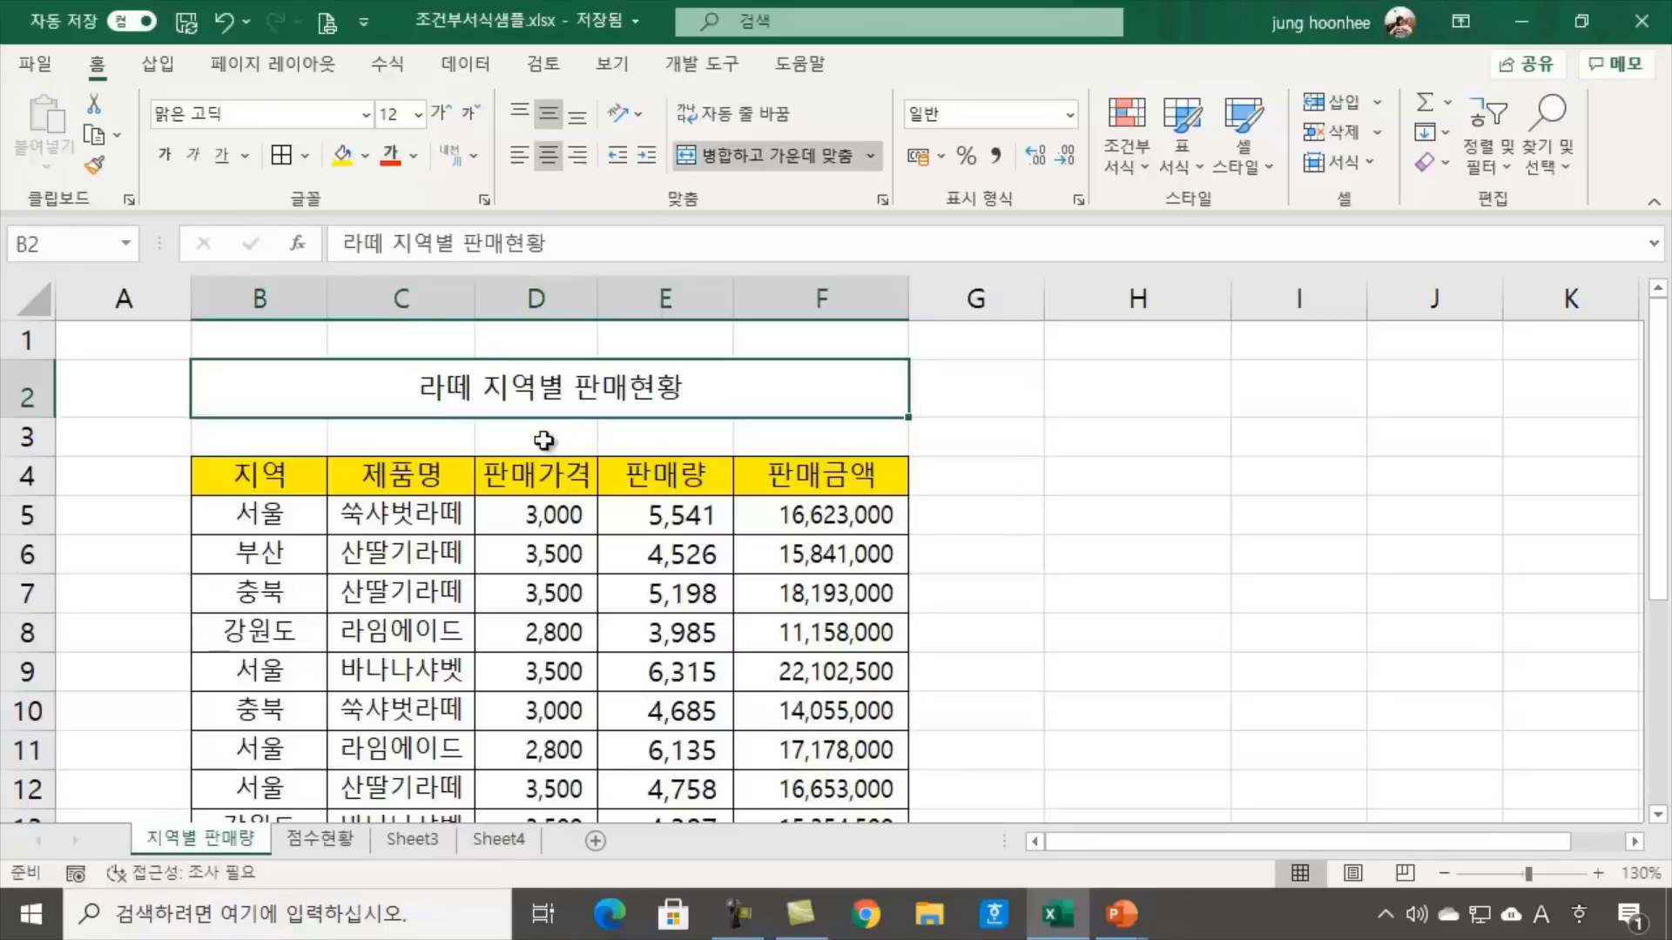
pyautogui.click(425, 518)
pyautogui.click(425, 562)
pyautogui.click(421, 620)
pyautogui.click(415, 719)
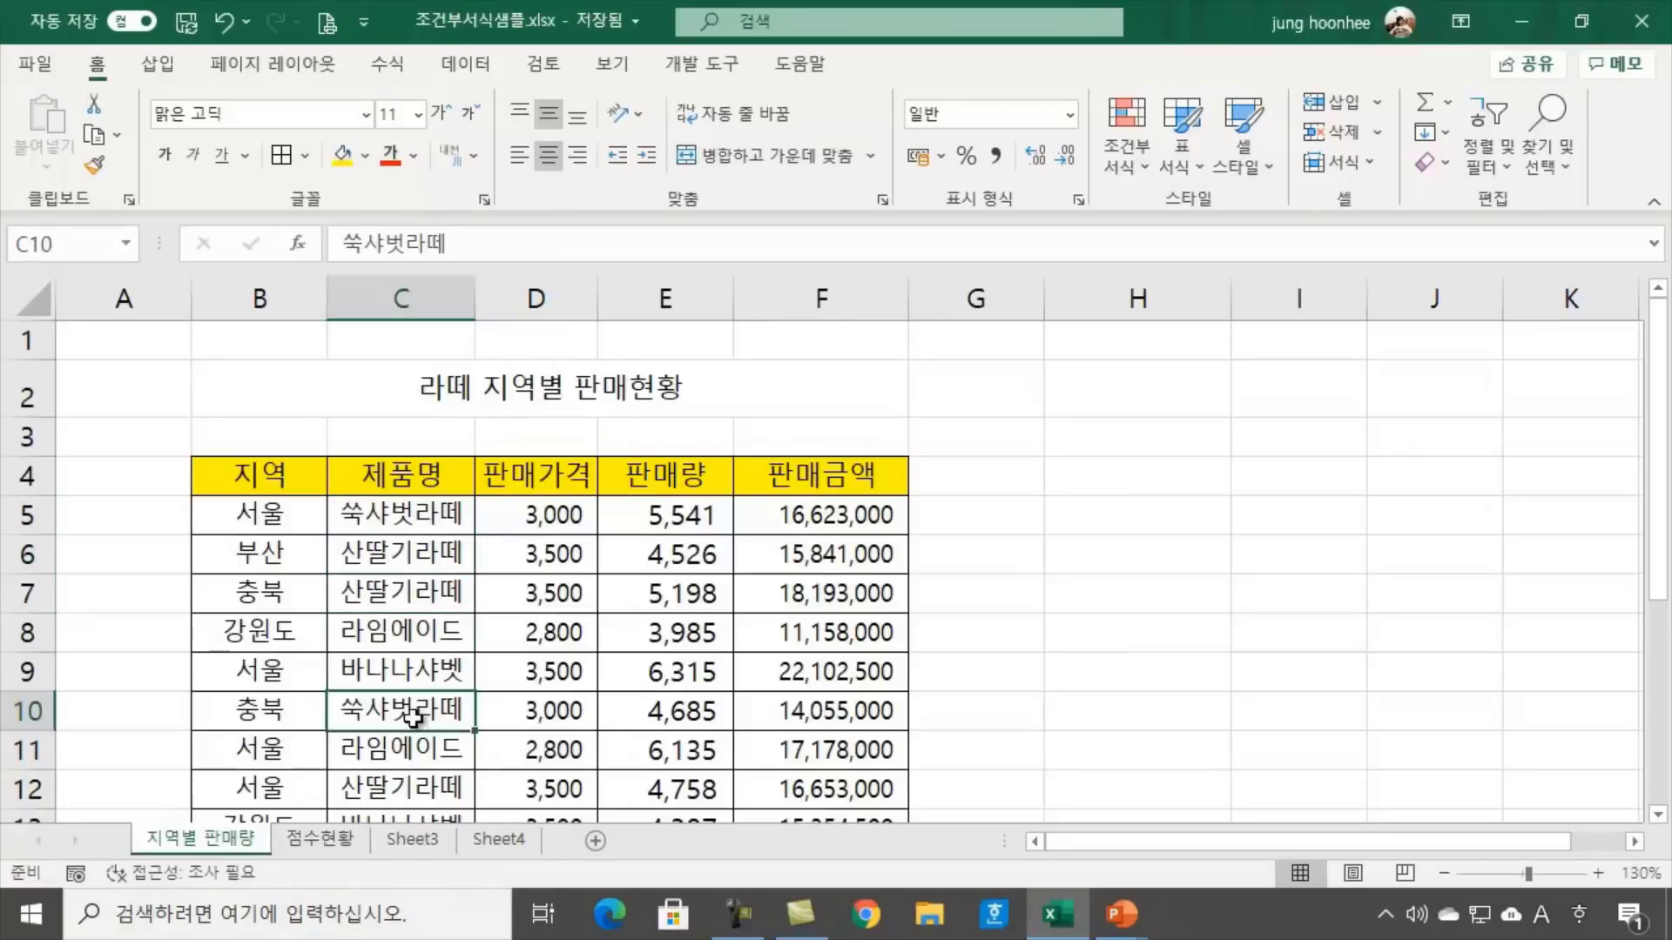
pyautogui.click(1096, 608)
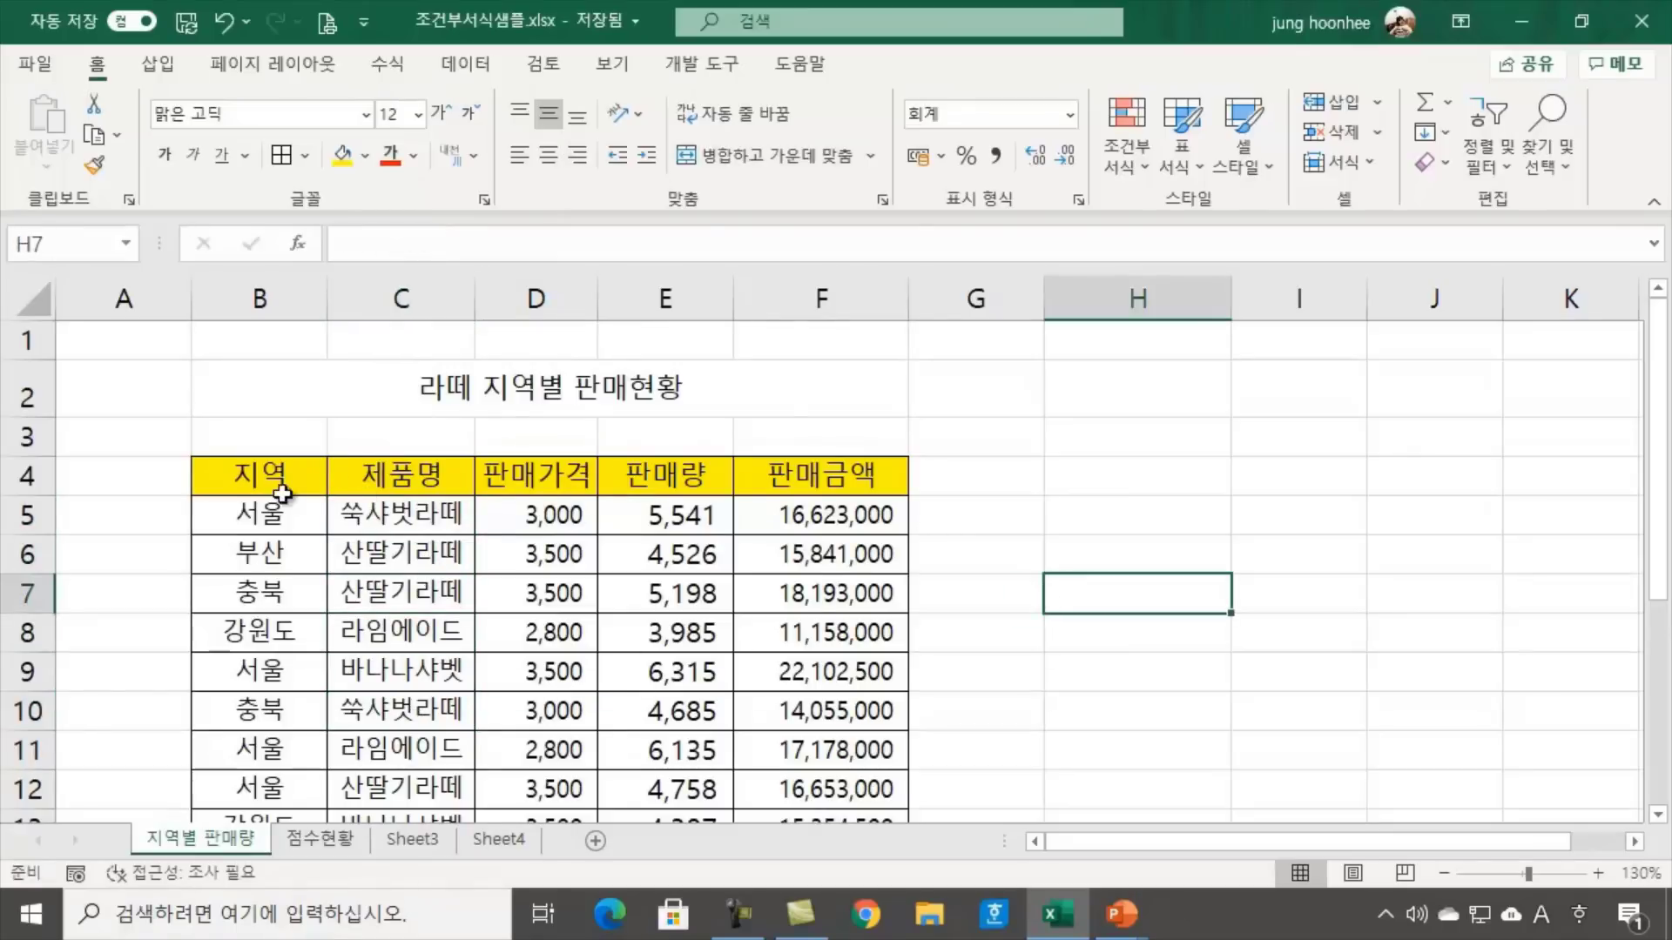
pyautogui.moveTo(273, 475); pyautogui.dragTo(279, 802)
pyautogui.click(420, 474)
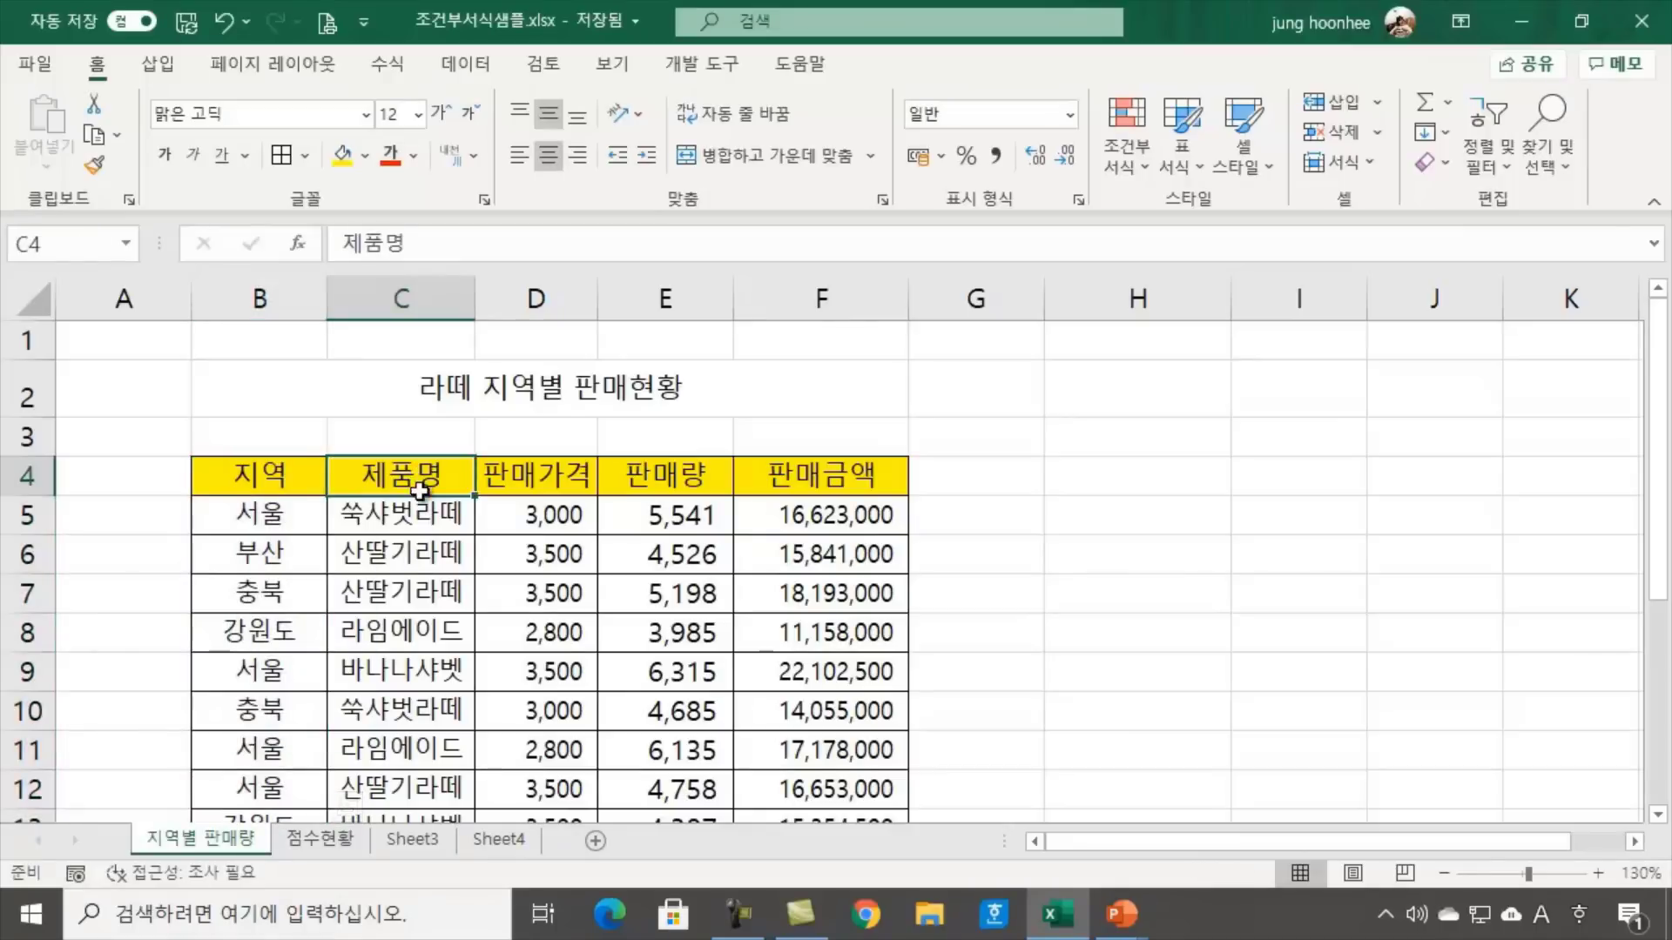
pyautogui.click(965, 571)
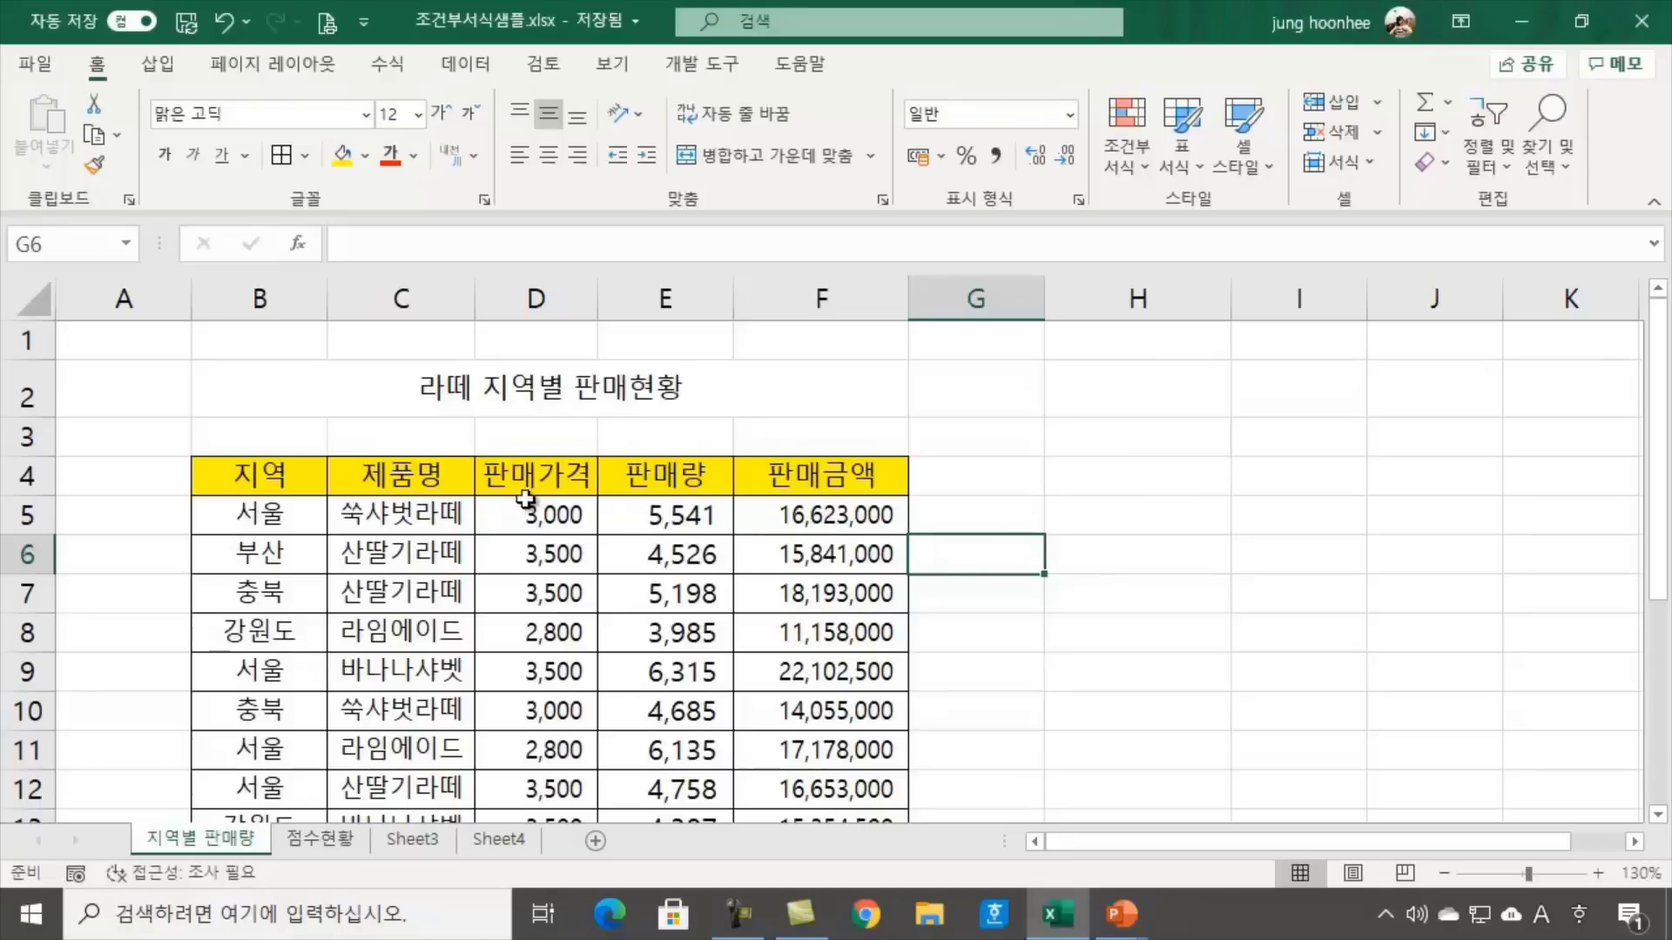
# Examine how 판매가격, 판매량 and 판매금액 relate in the first data row of the sales table
pyautogui.moveTo(548, 514); pyautogui.dragTo(549, 554)
pyautogui.moveTo(562, 627); pyautogui.dragTo(560, 792)
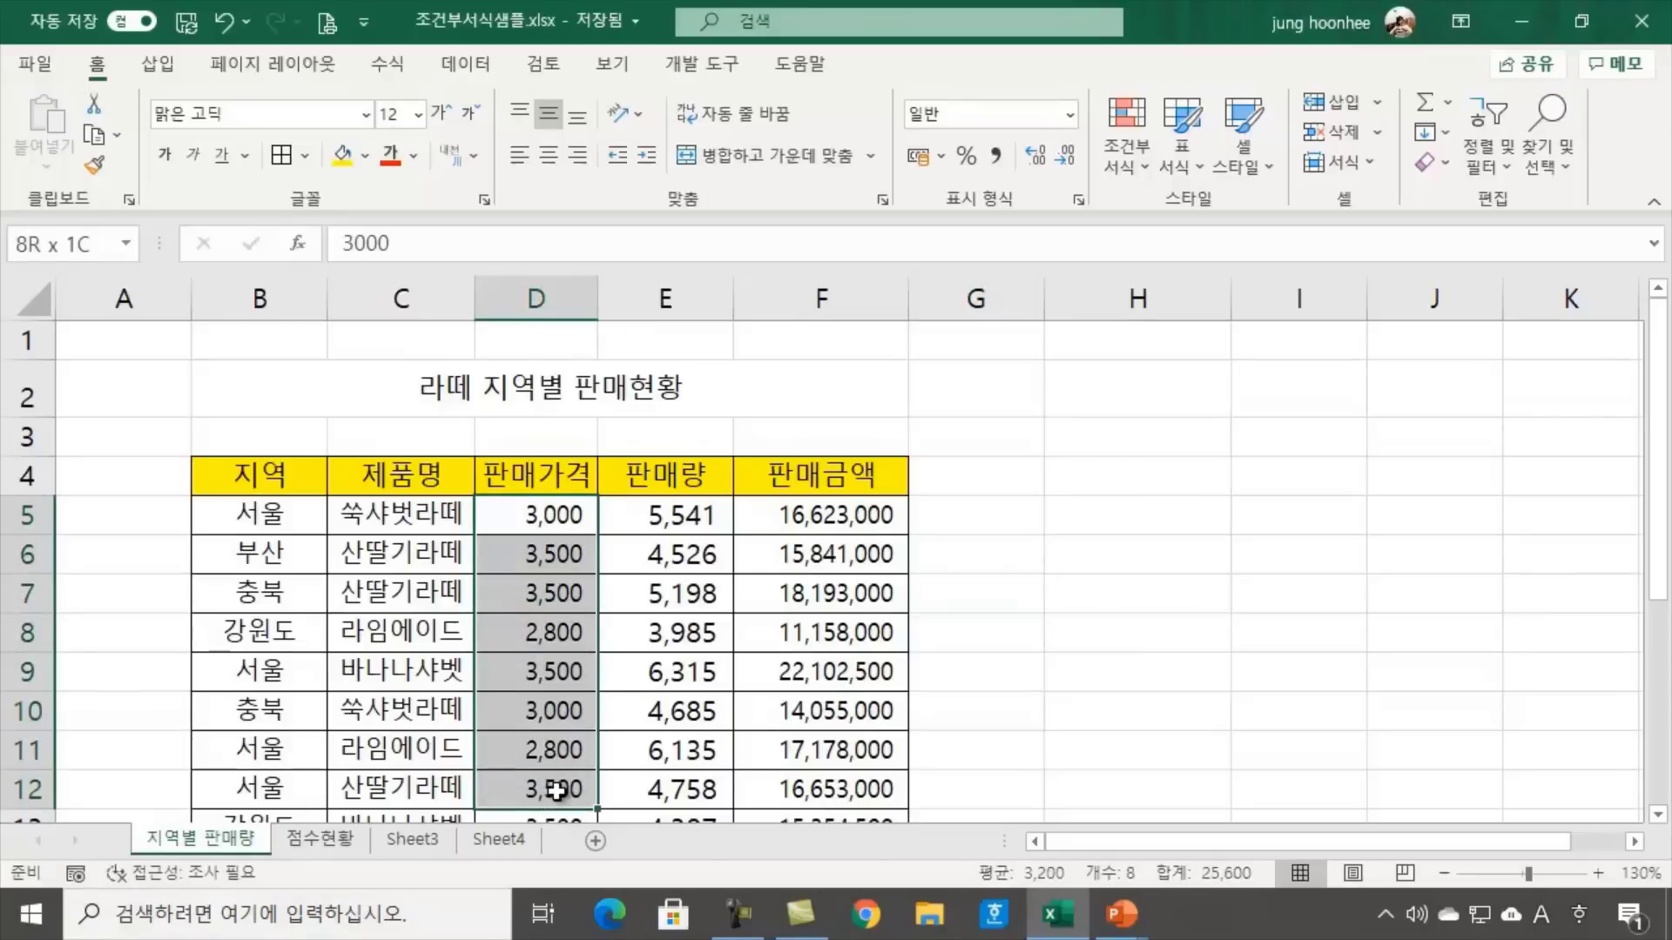
pyautogui.click(666, 518)
pyautogui.click(261, 521)
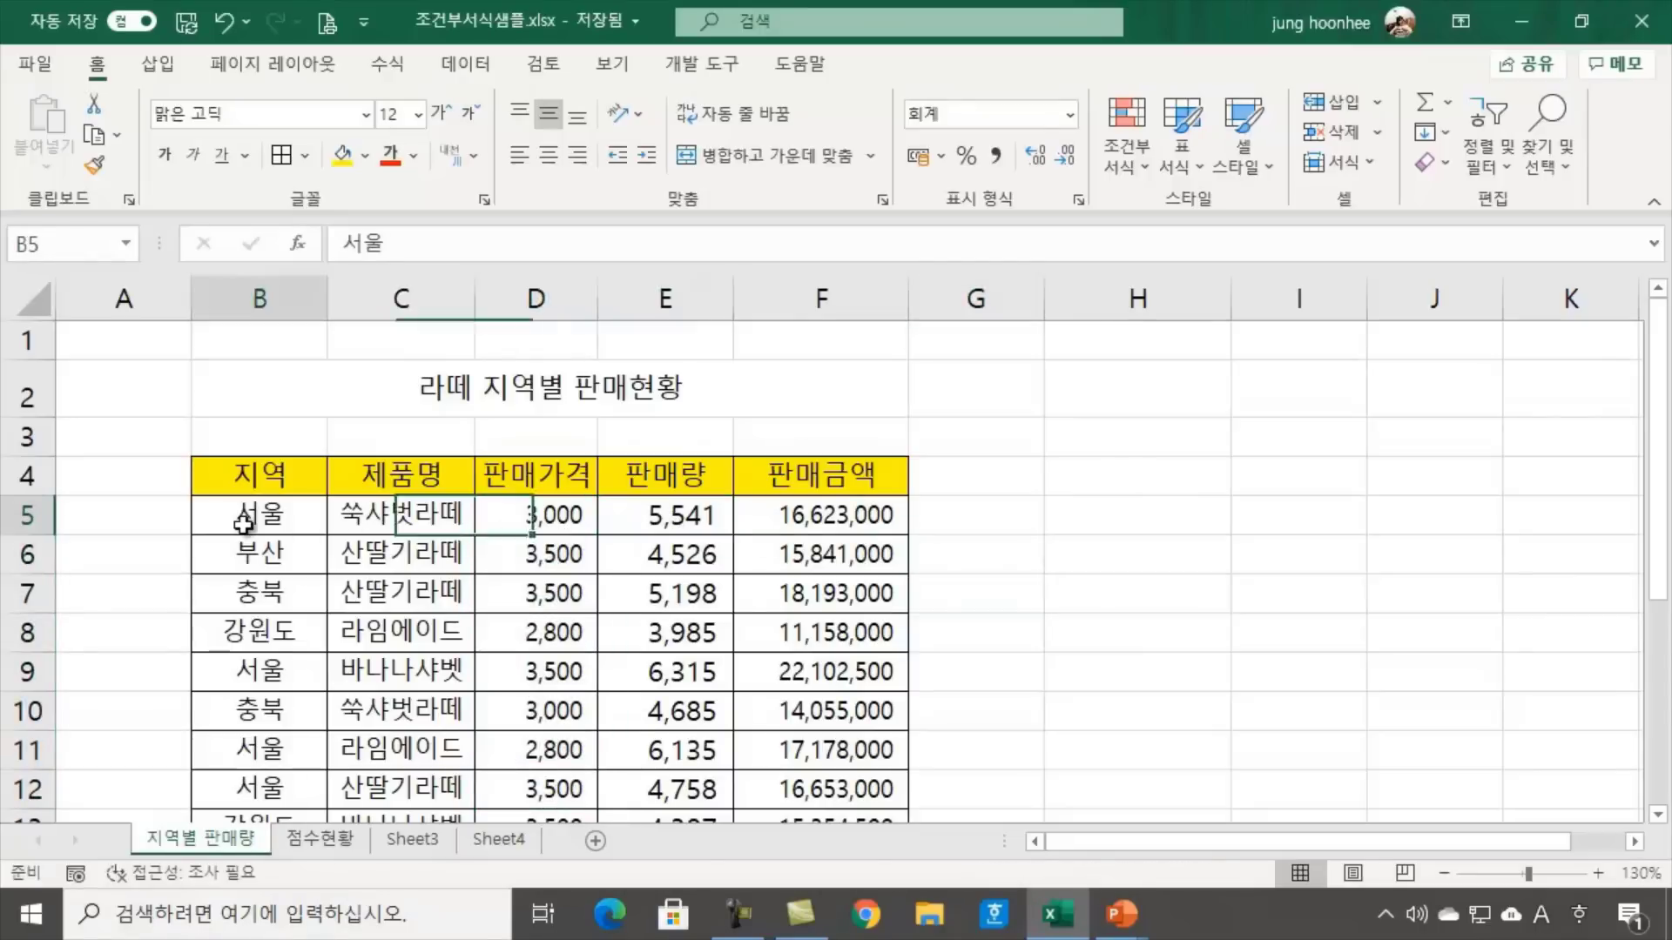
pyautogui.click(564, 519)
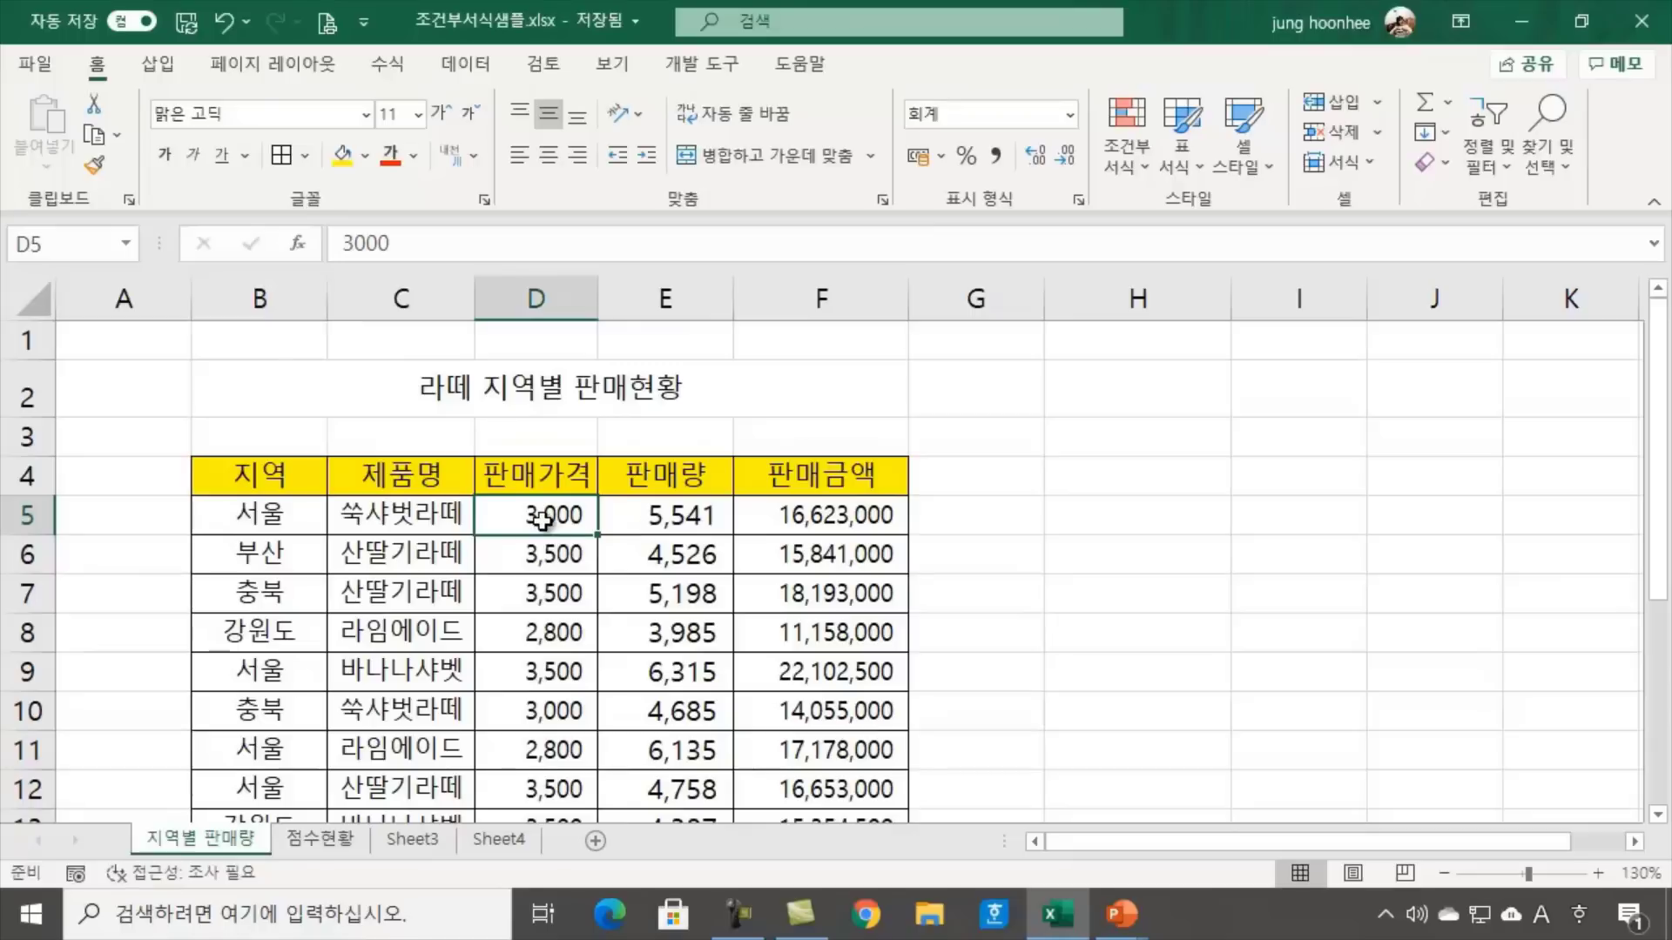
pyautogui.click(657, 516)
pyautogui.click(557, 522)
pyautogui.click(705, 521)
pyautogui.click(522, 517)
pyautogui.click(688, 514)
pyautogui.click(868, 518)
pyautogui.click(1197, 587)
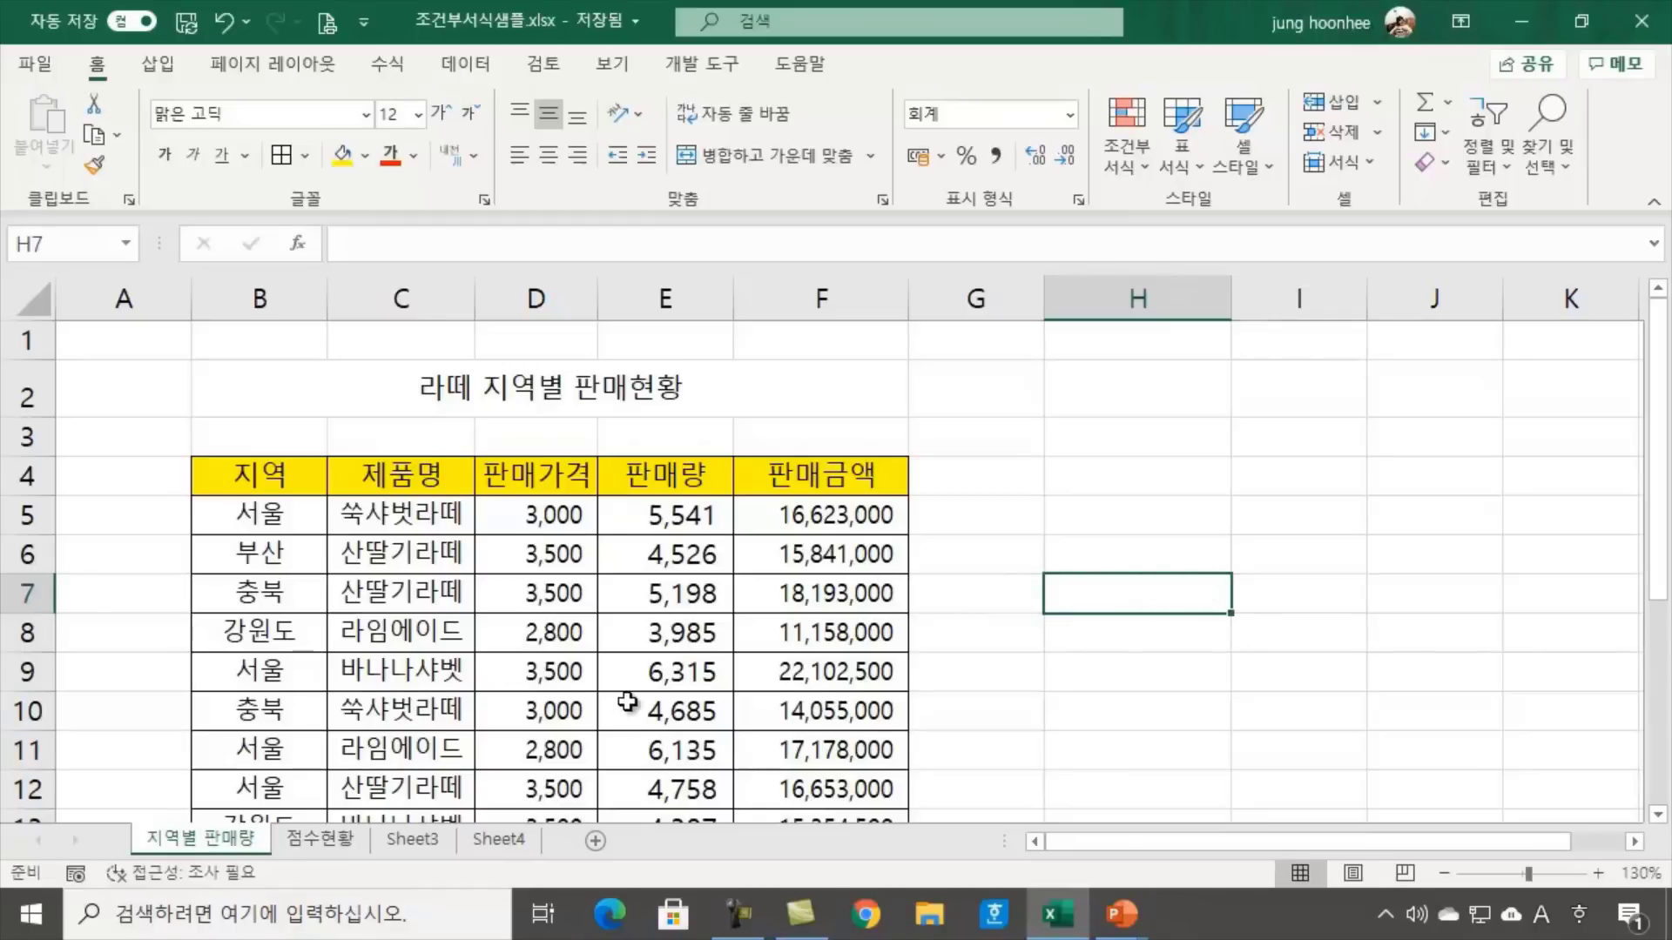
# Review all rows of the sales table, focusing on the values in the 판매량 column
pyautogui.scroll(-3, 644, 714)
pyautogui.scroll(2, 638, 759)
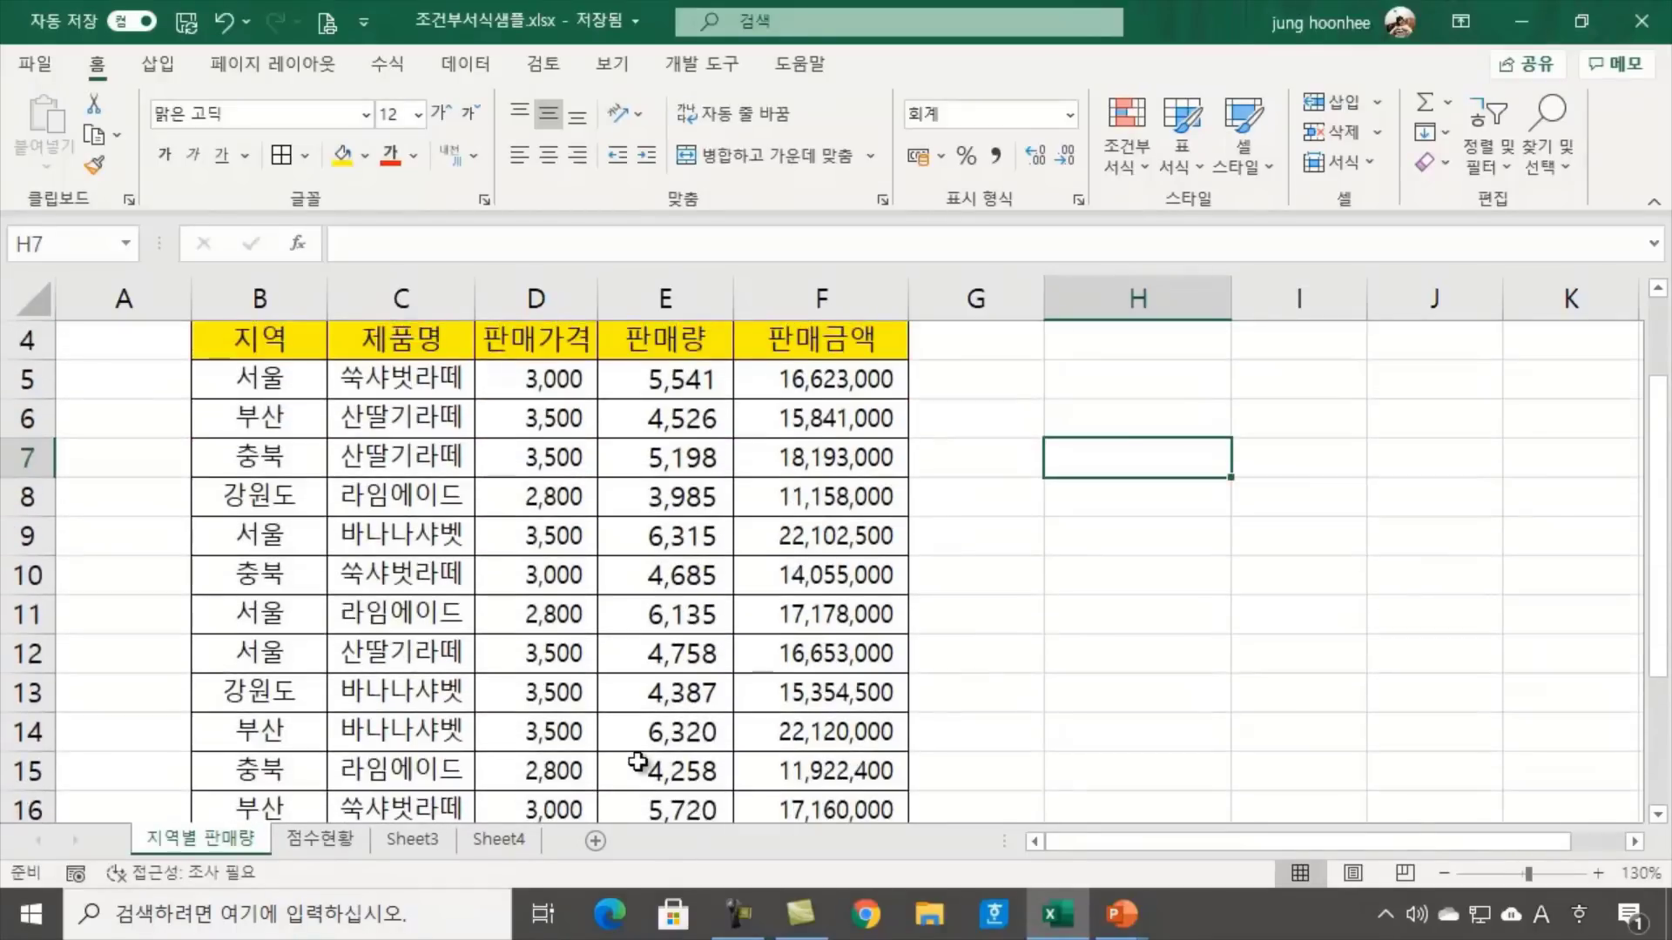
pyautogui.scroll(-1, 639, 760)
pyautogui.scroll(2, 638, 762)
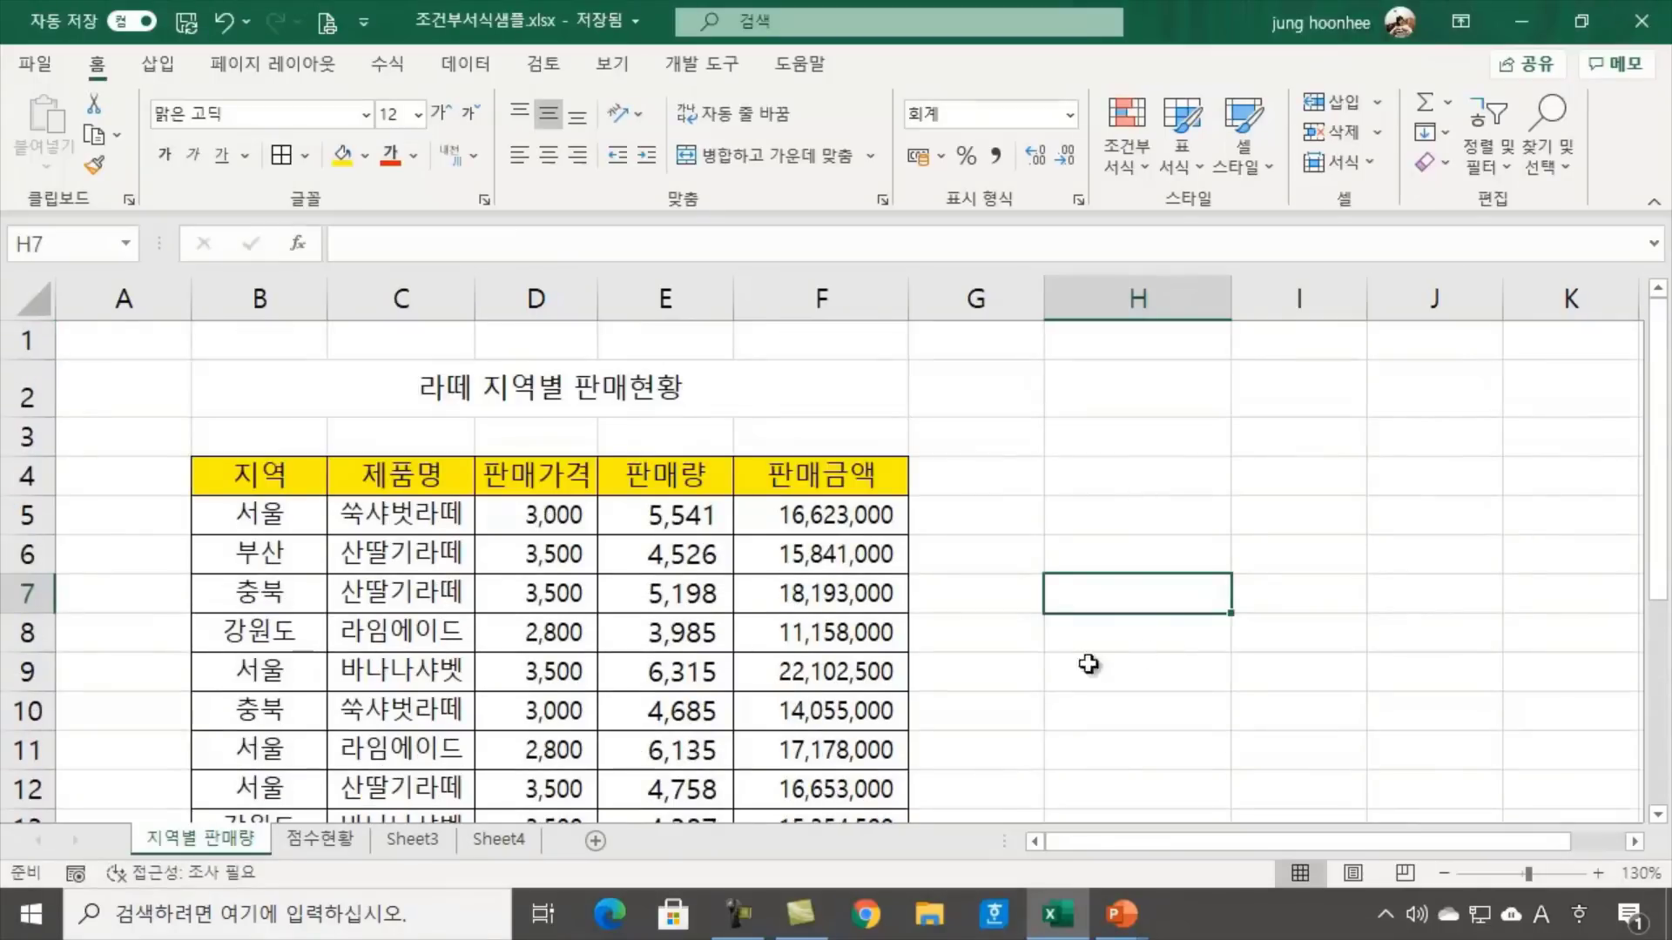
pyautogui.scroll(-2, 1010, 684)
pyautogui.scroll(-2, 1007, 691)
pyautogui.scroll(4, 1007, 690)
pyautogui.click(680, 516)
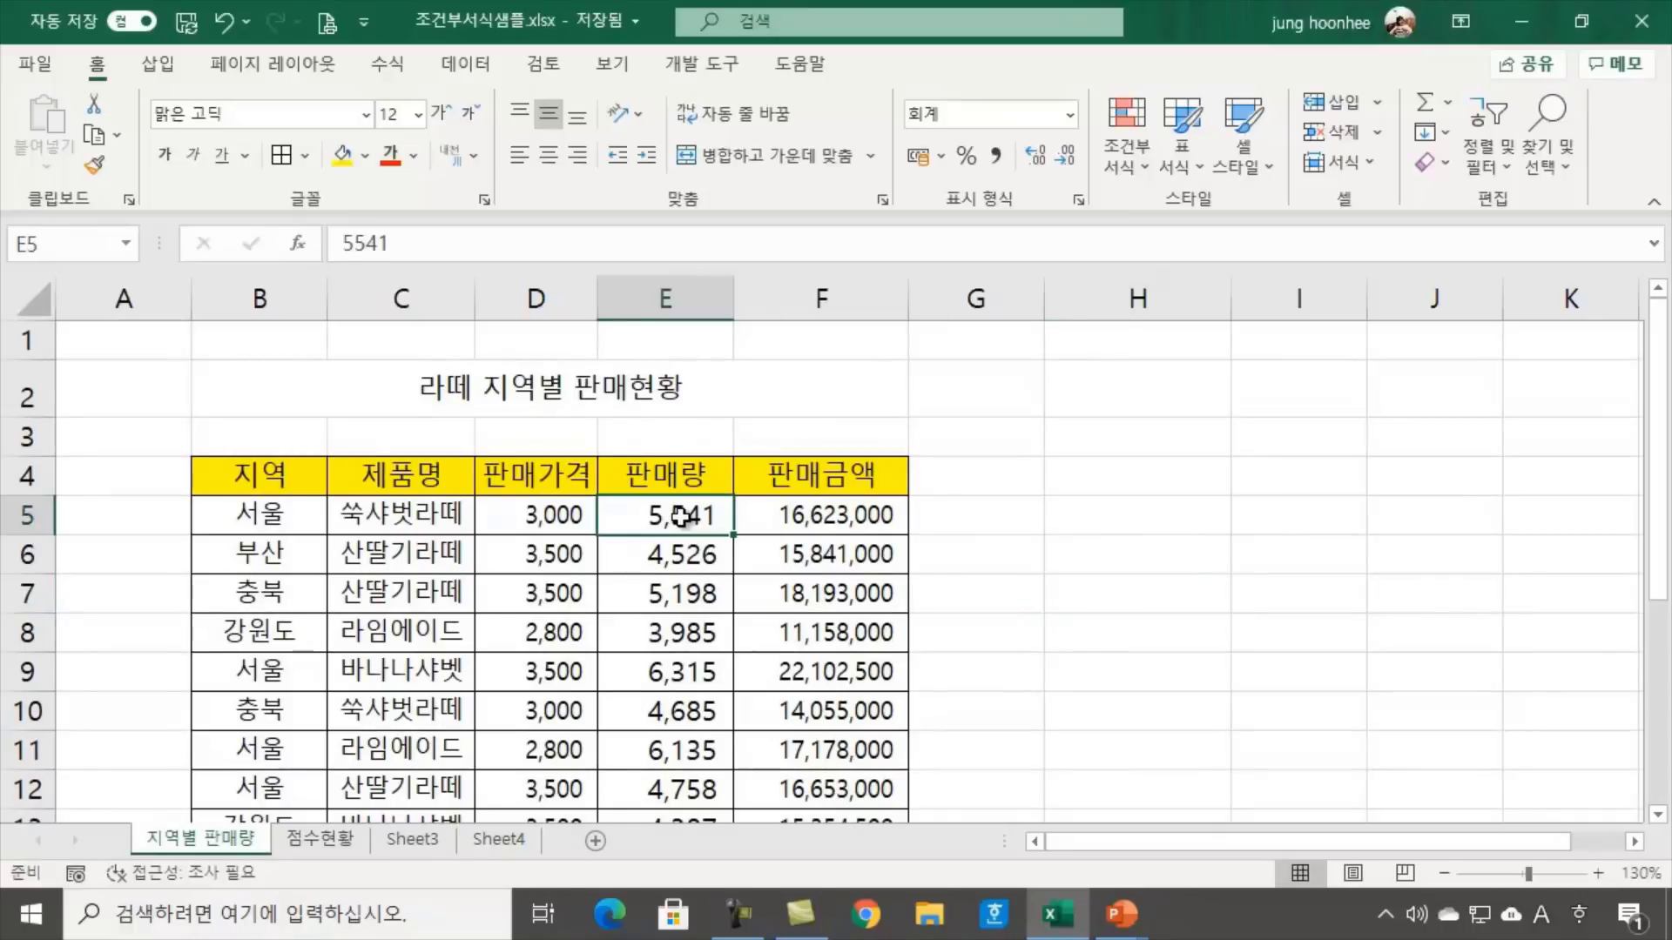
pyautogui.scroll(-3, 669, 745)
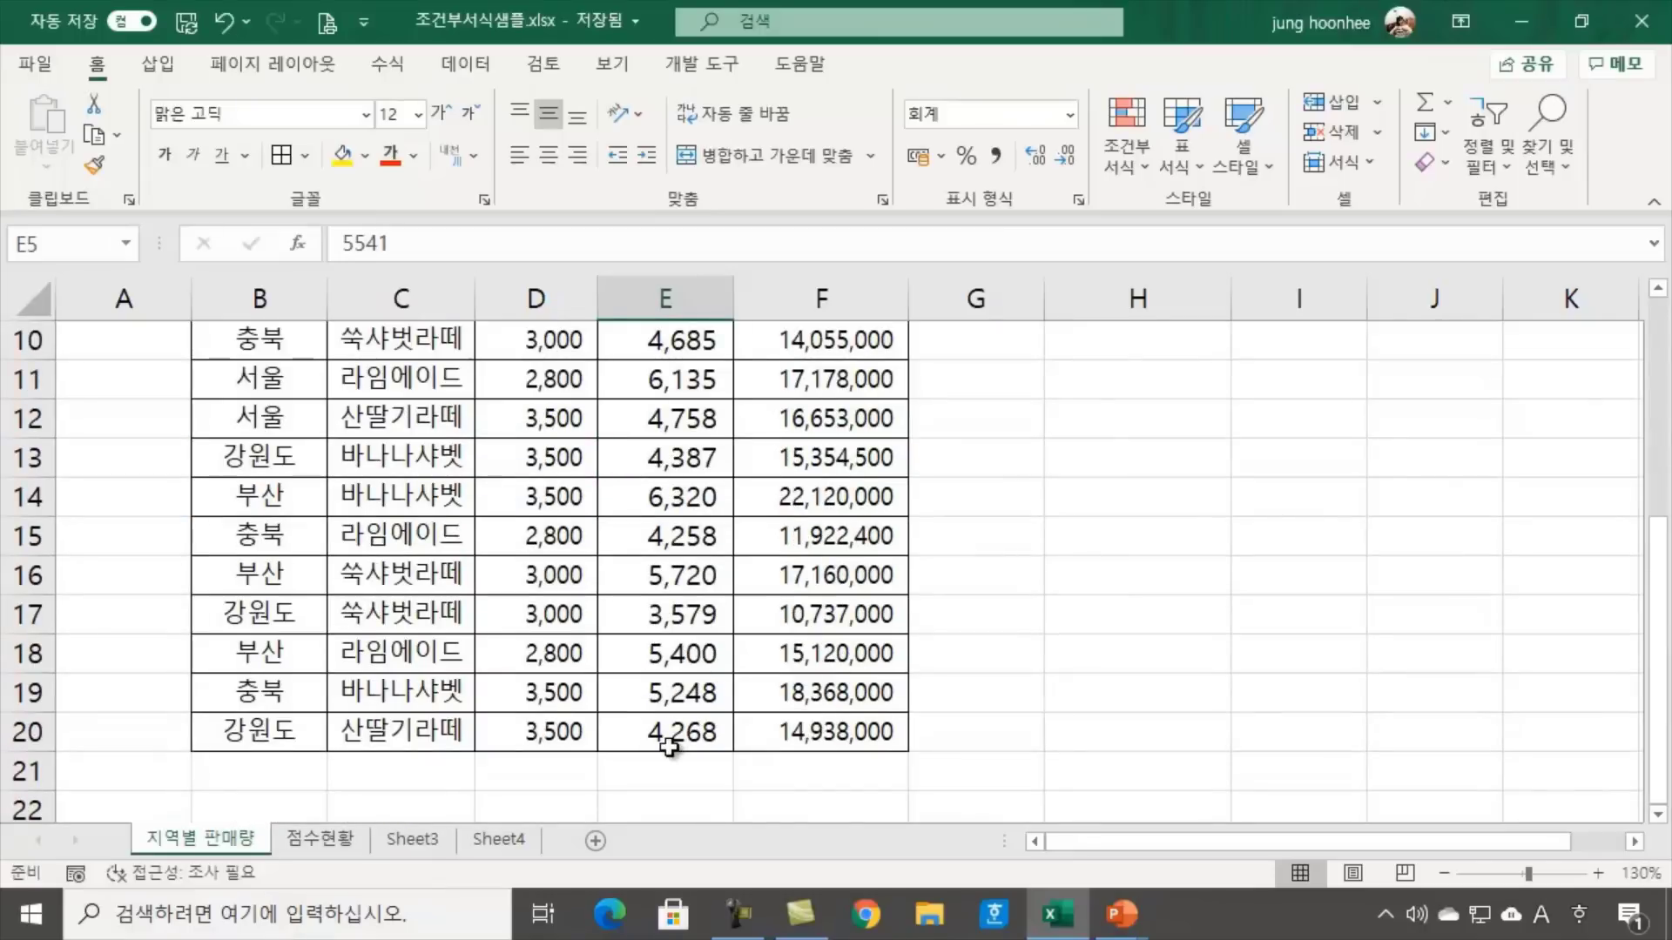
pyautogui.scroll(3, 669, 746)
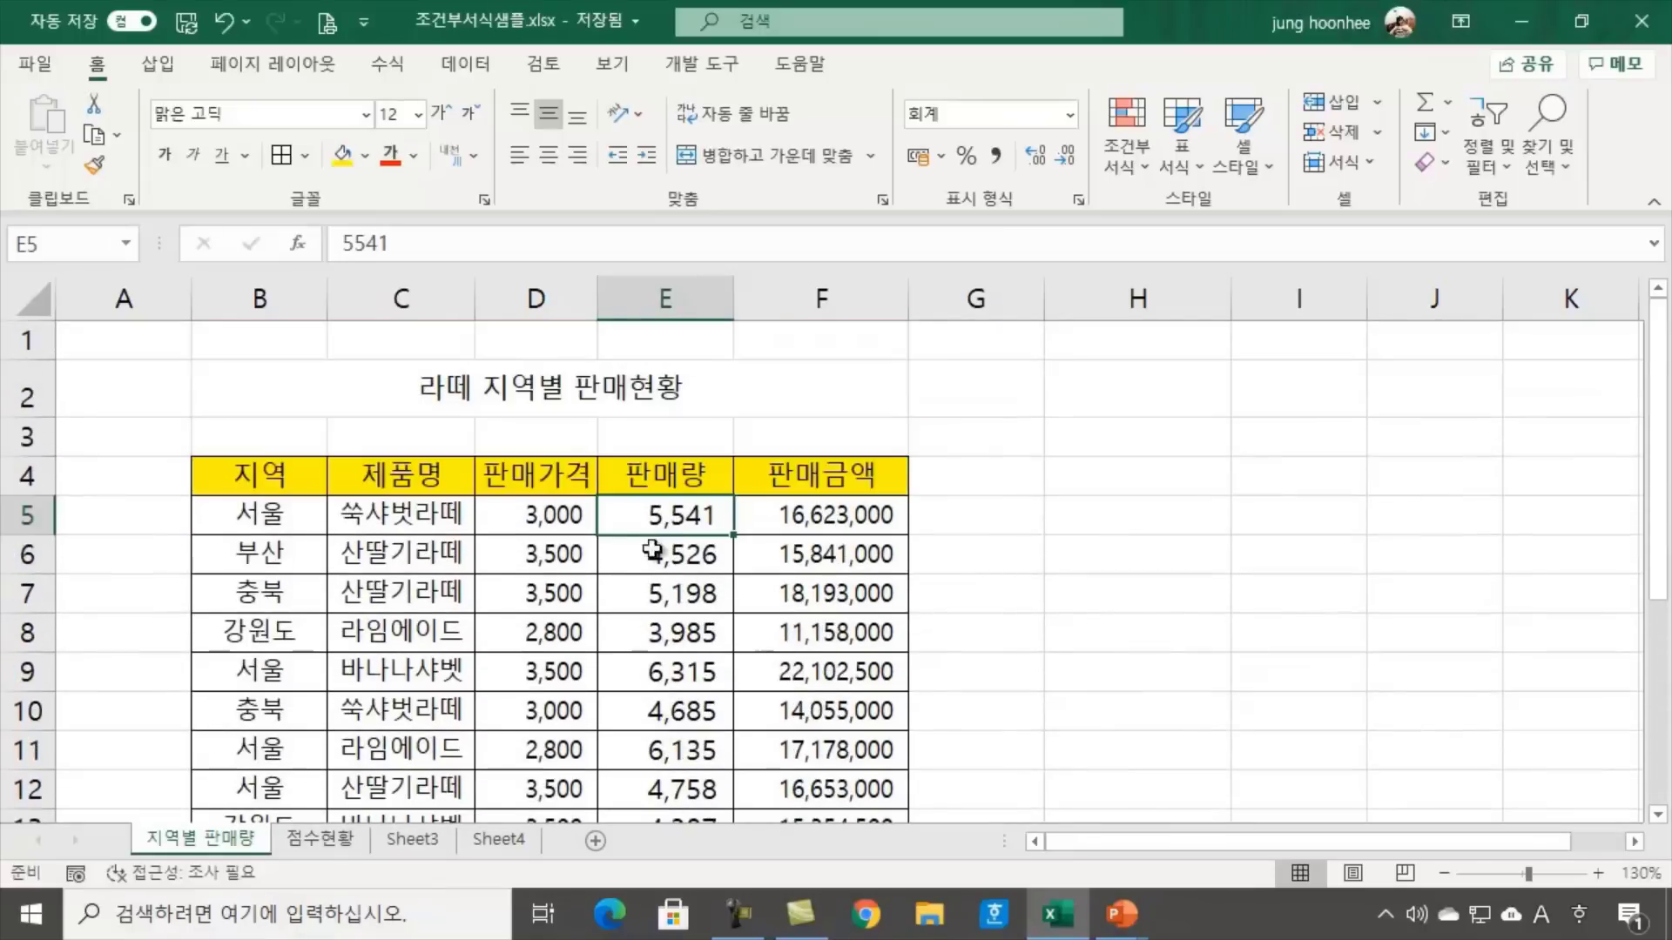
# Select the 판매량 values in E5:E20 and open a 보다 큼 cell highlighting rule for them
pyautogui.click(676, 548)
pyautogui.click(657, 514)
pyautogui.moveTo(657, 514); pyautogui.dragTo(681, 768)
pyautogui.scroll(2, 746, 566)
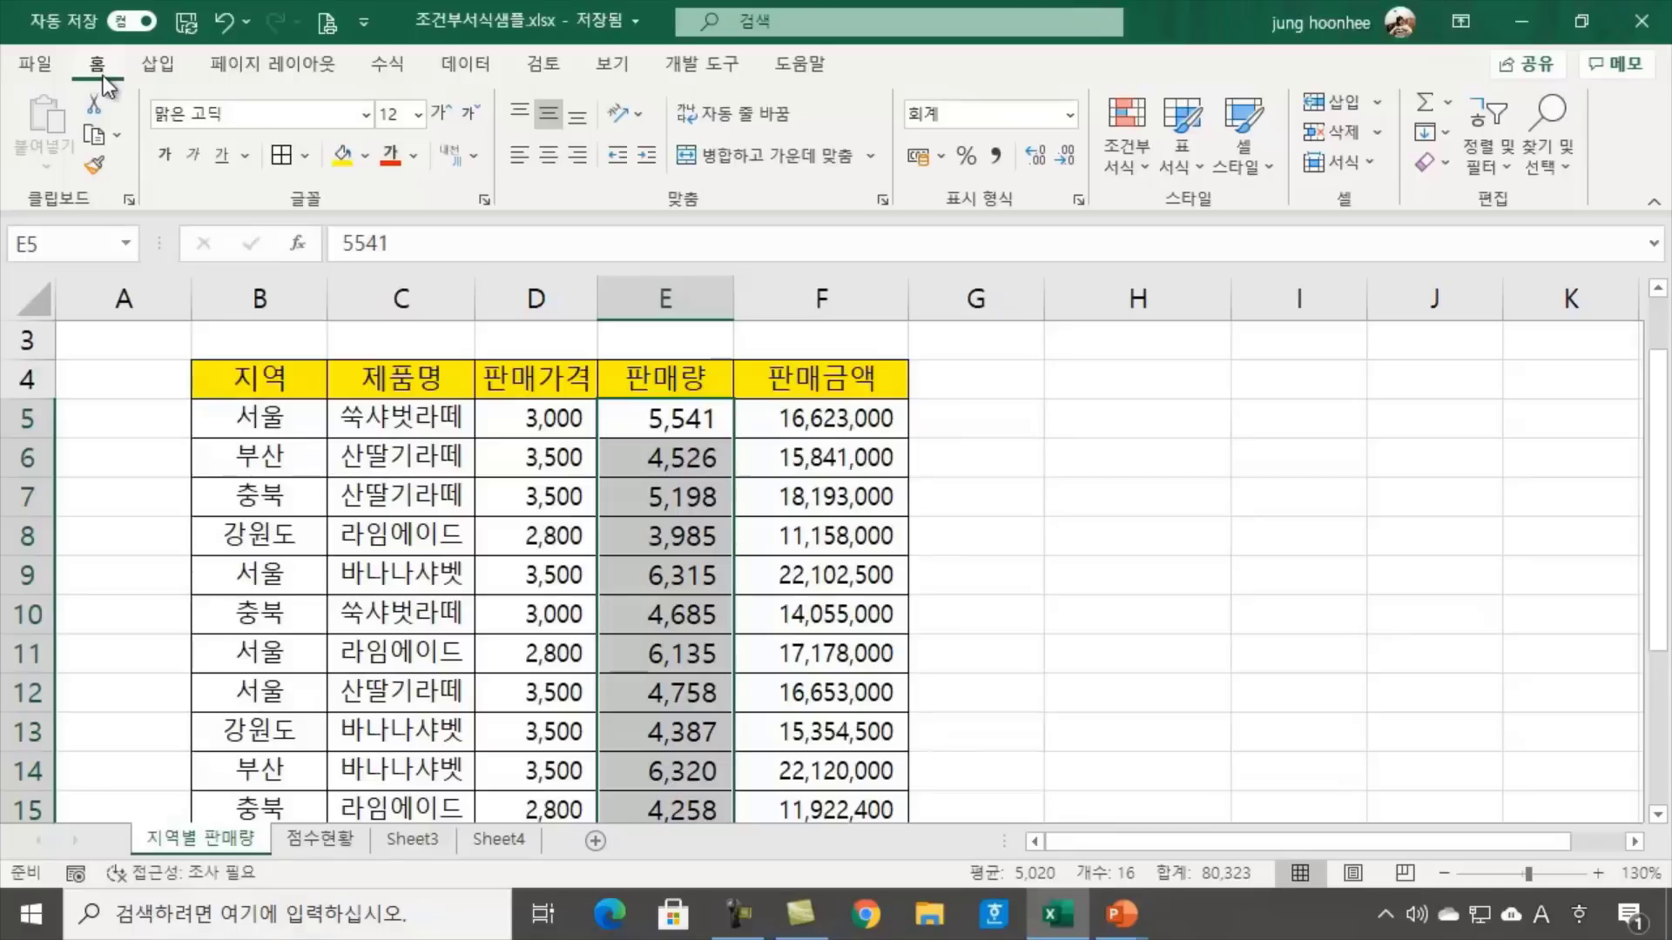
pyautogui.click(1142, 169)
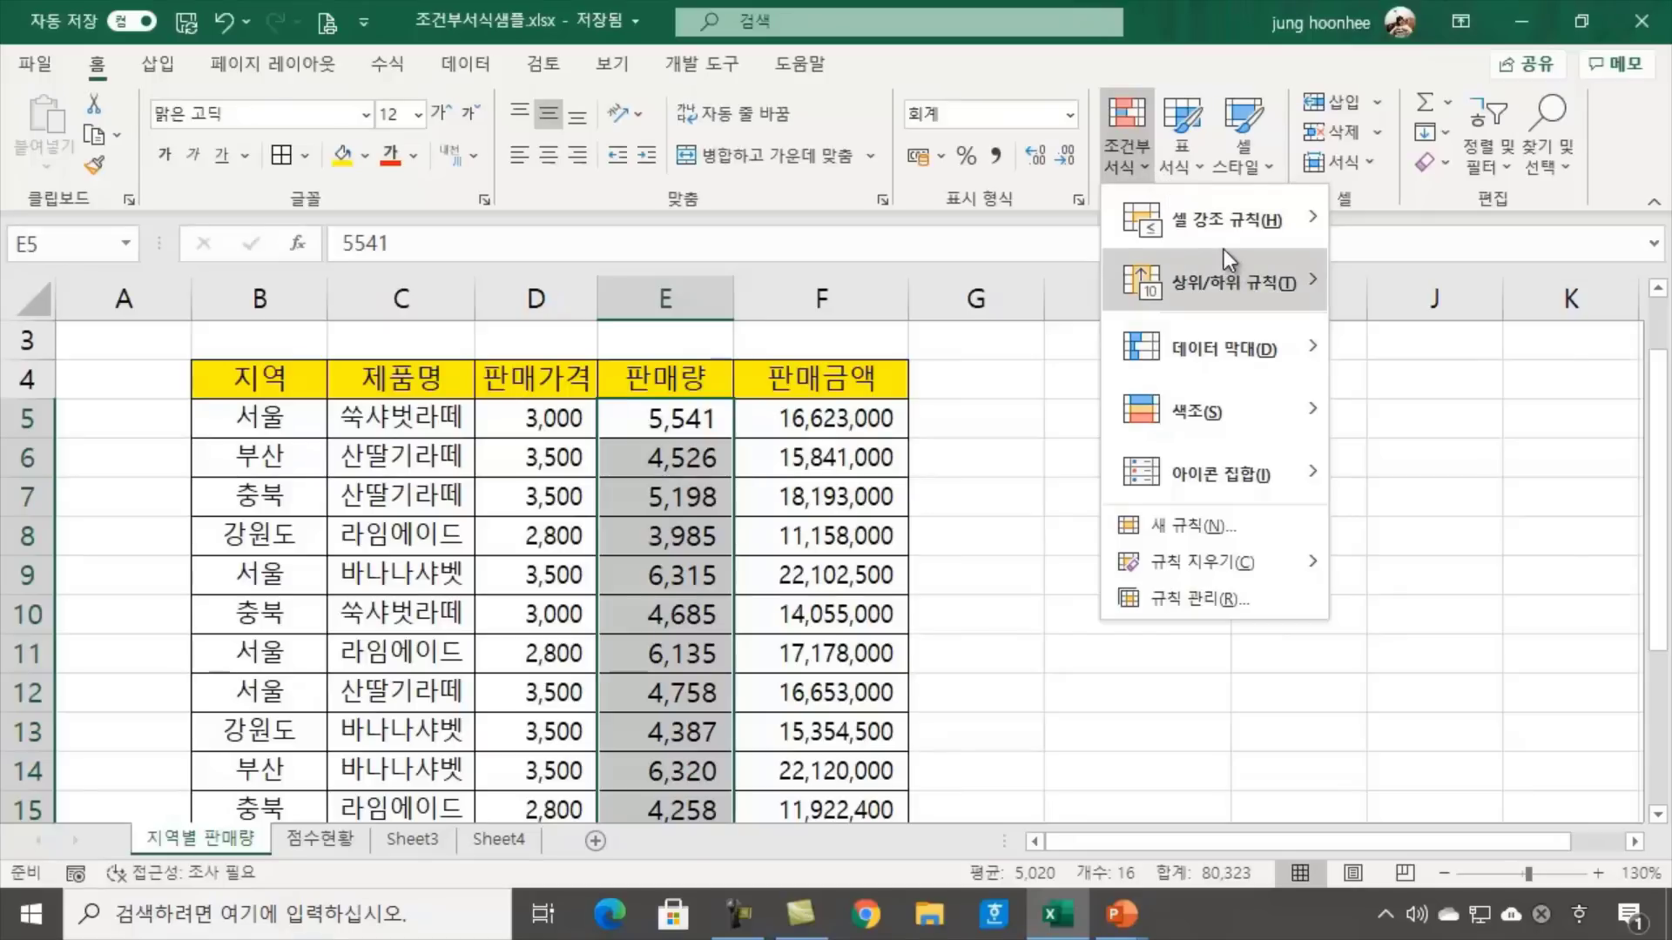
pyautogui.moveTo(1224, 249)
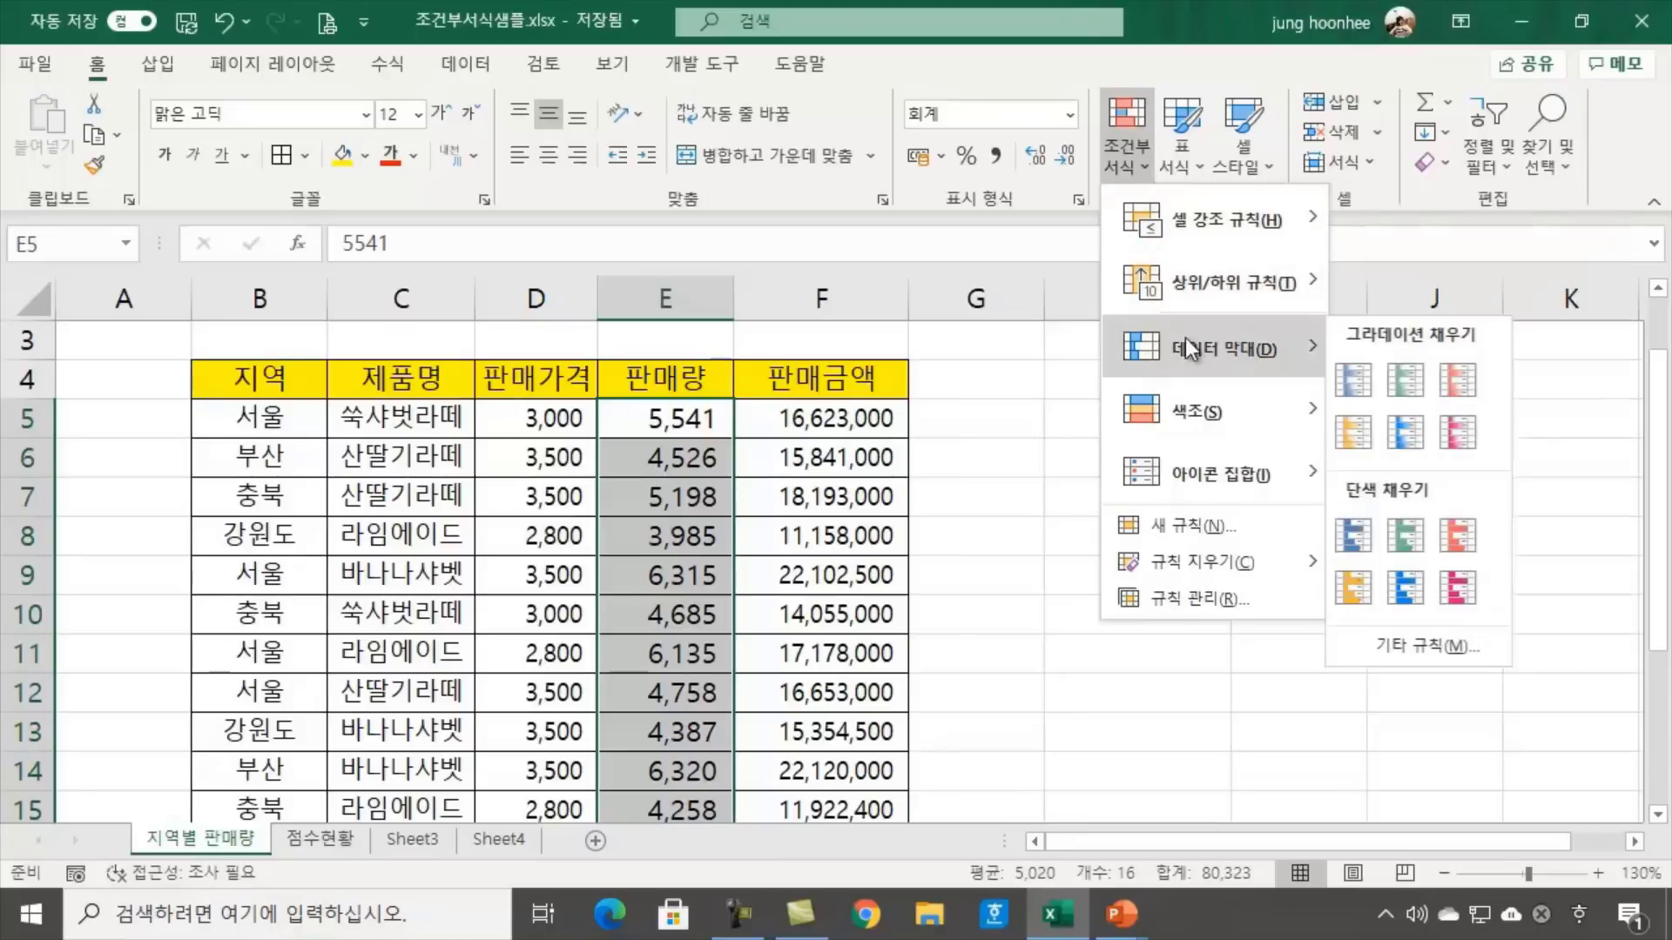
pyautogui.moveTo(1192, 212)
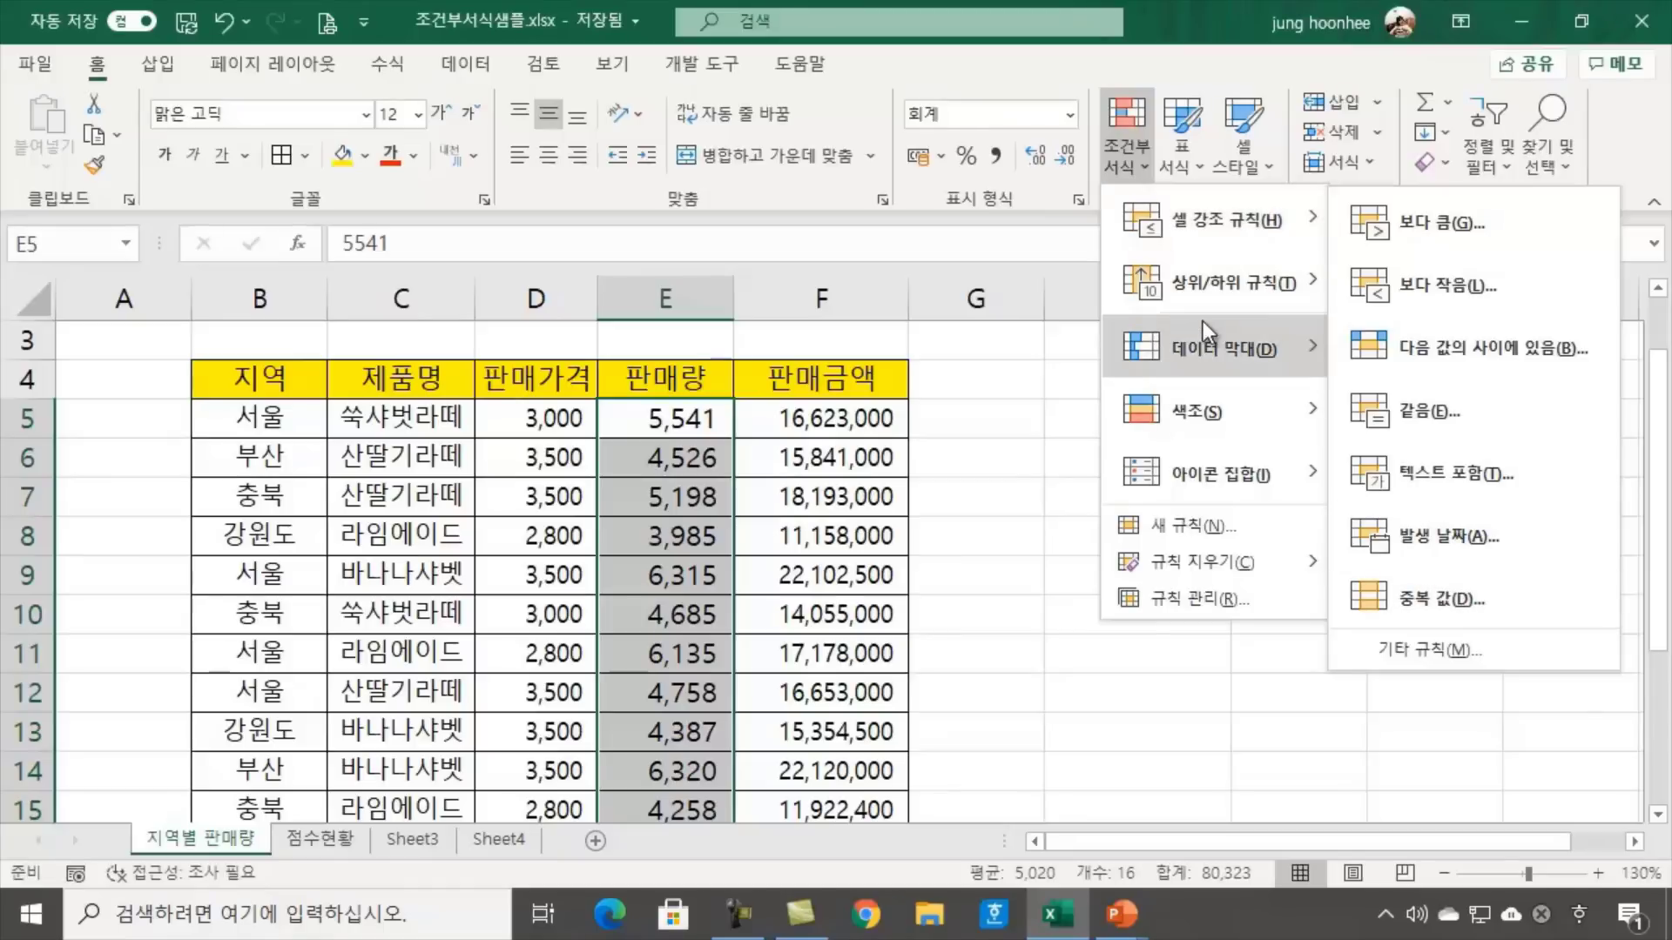
pyautogui.moveTo(1168, 291)
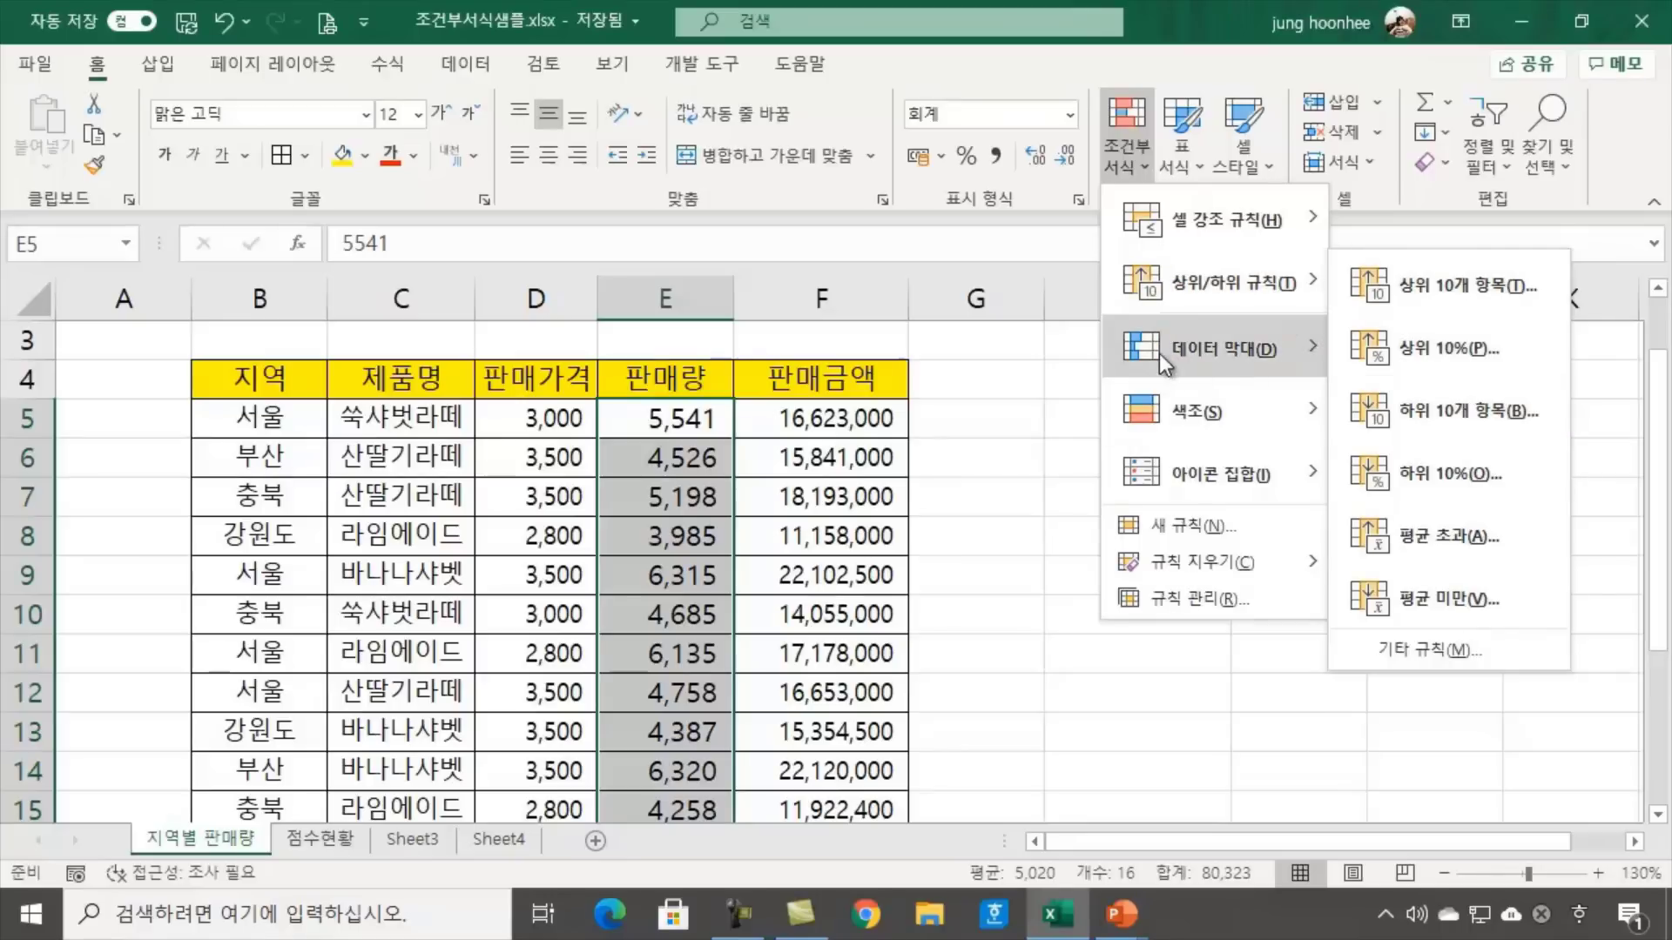
pyautogui.moveTo(1195, 357)
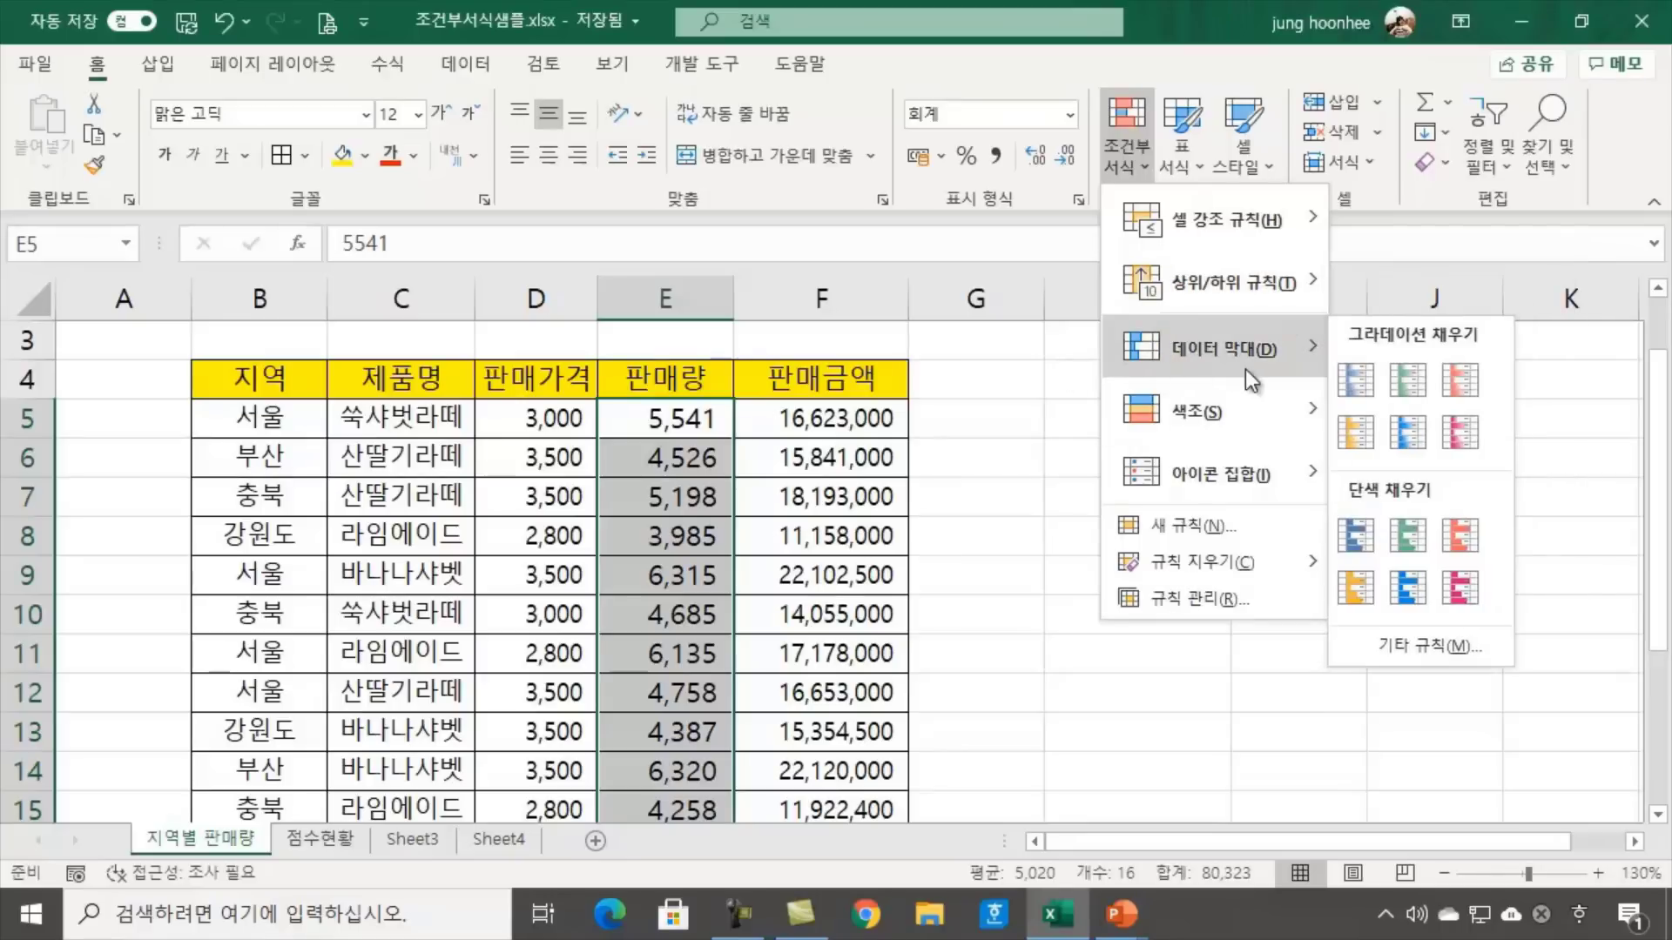
pyautogui.moveTo(1211, 483)
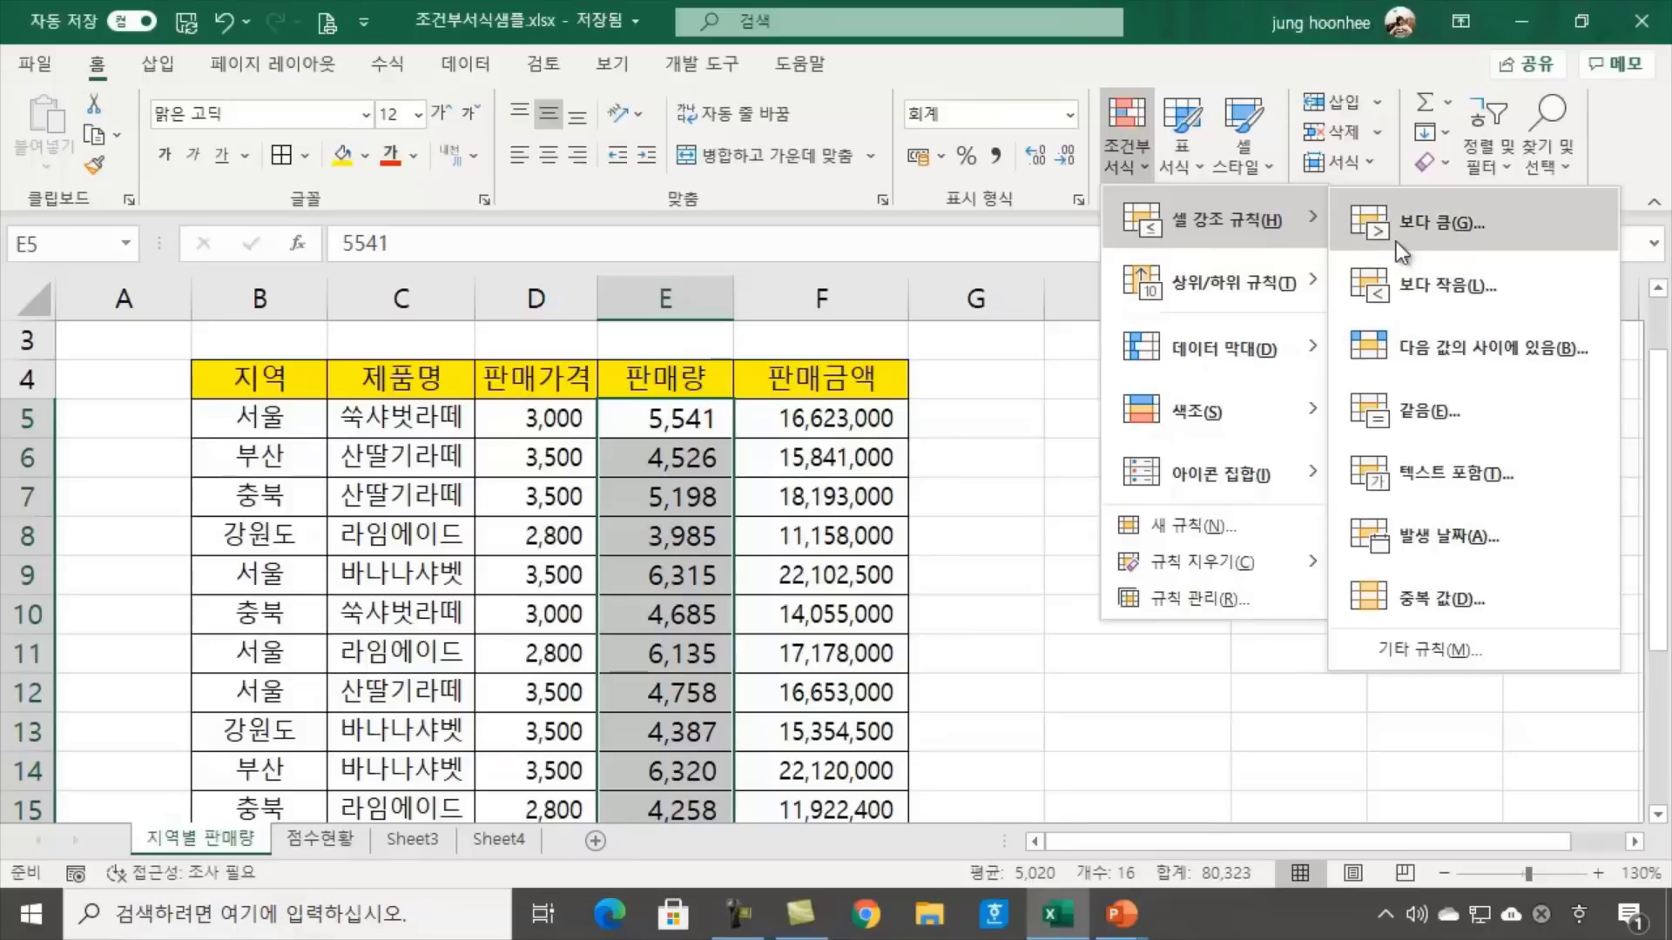
pyautogui.click(1446, 223)
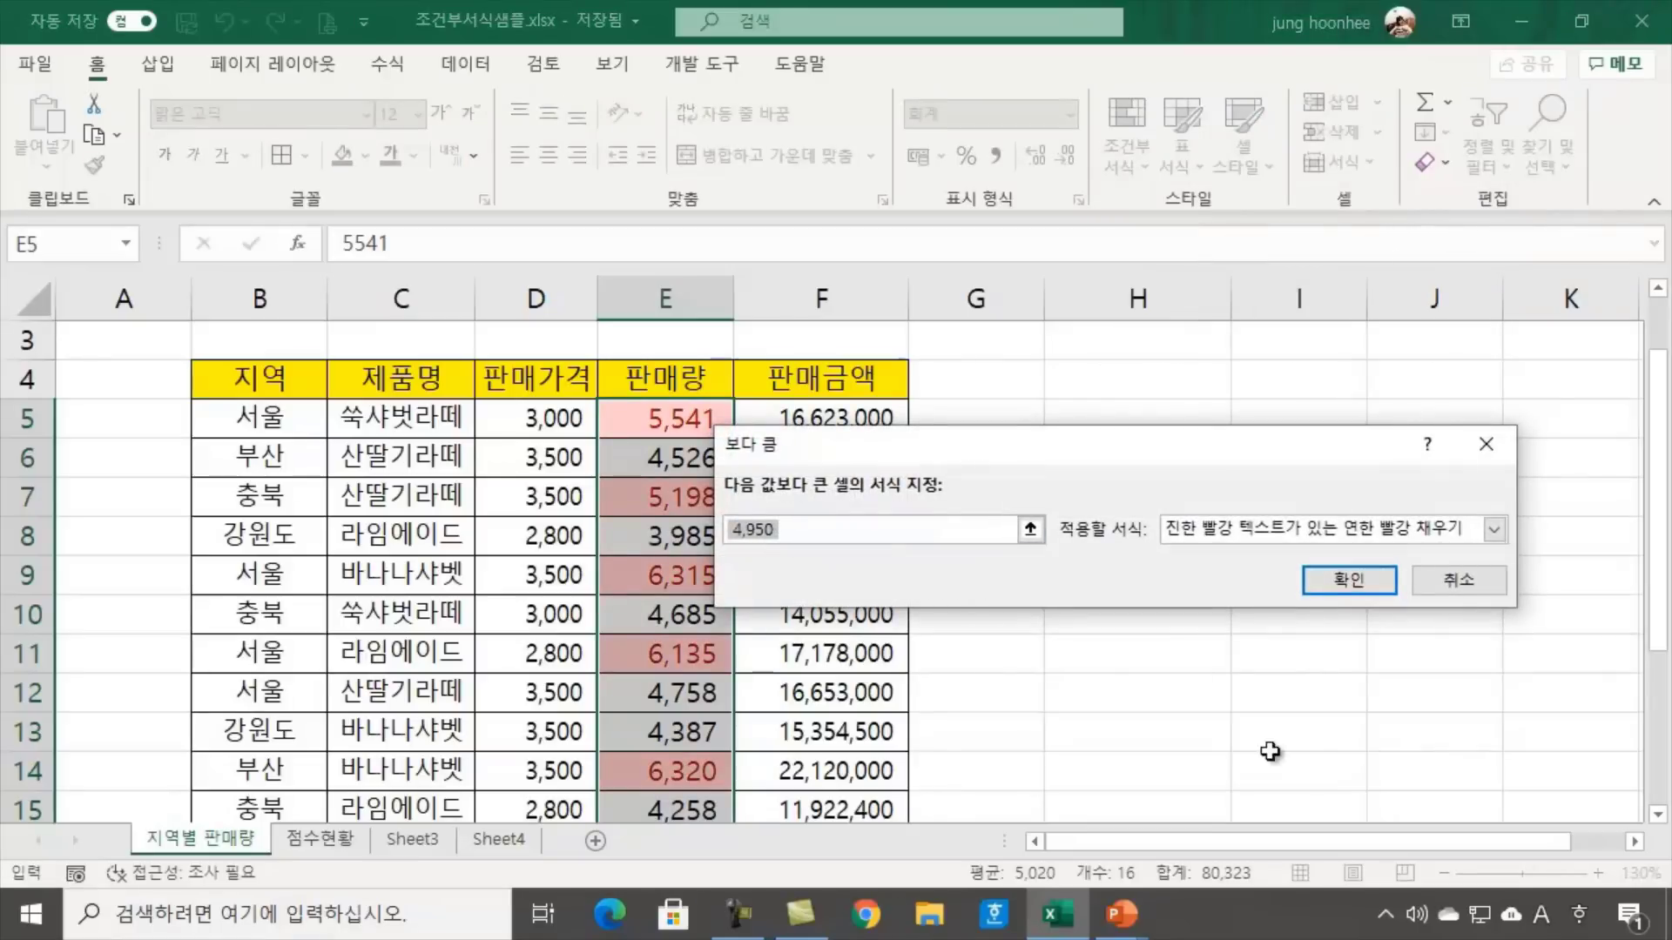
pyautogui.moveTo(1099, 451); pyautogui.dragTo(1249, 392)
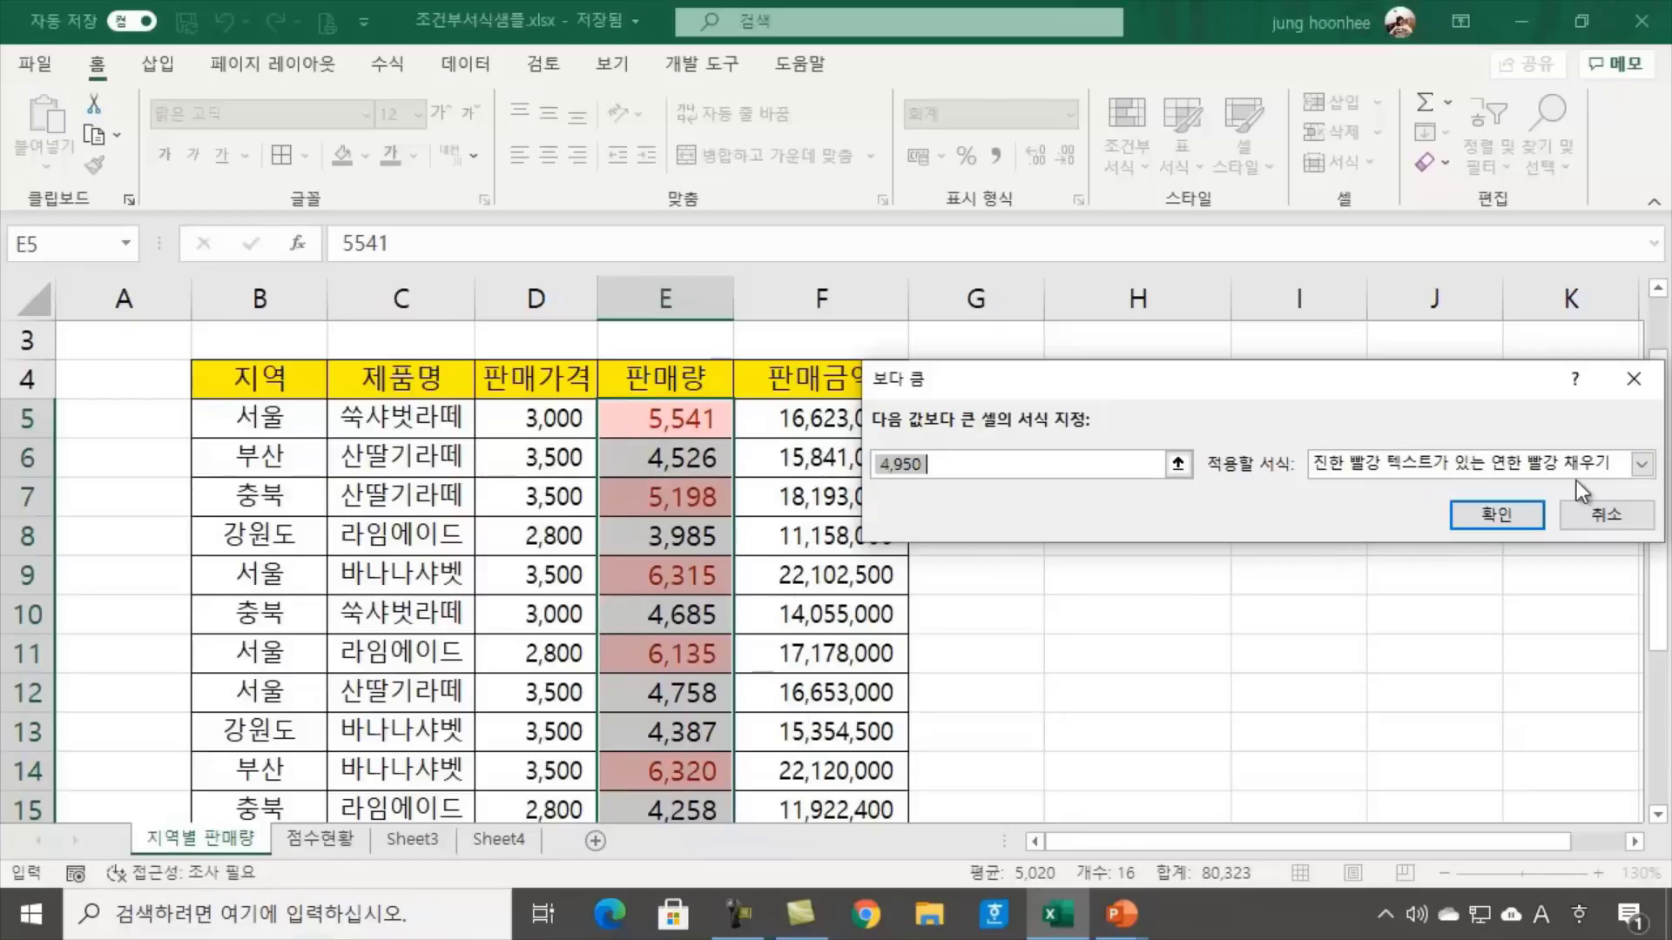
# Preview the dark green text with green fill and dark yellow text with yellow fill formats for the 보다 큼 rule
pyautogui.click(1643, 466)
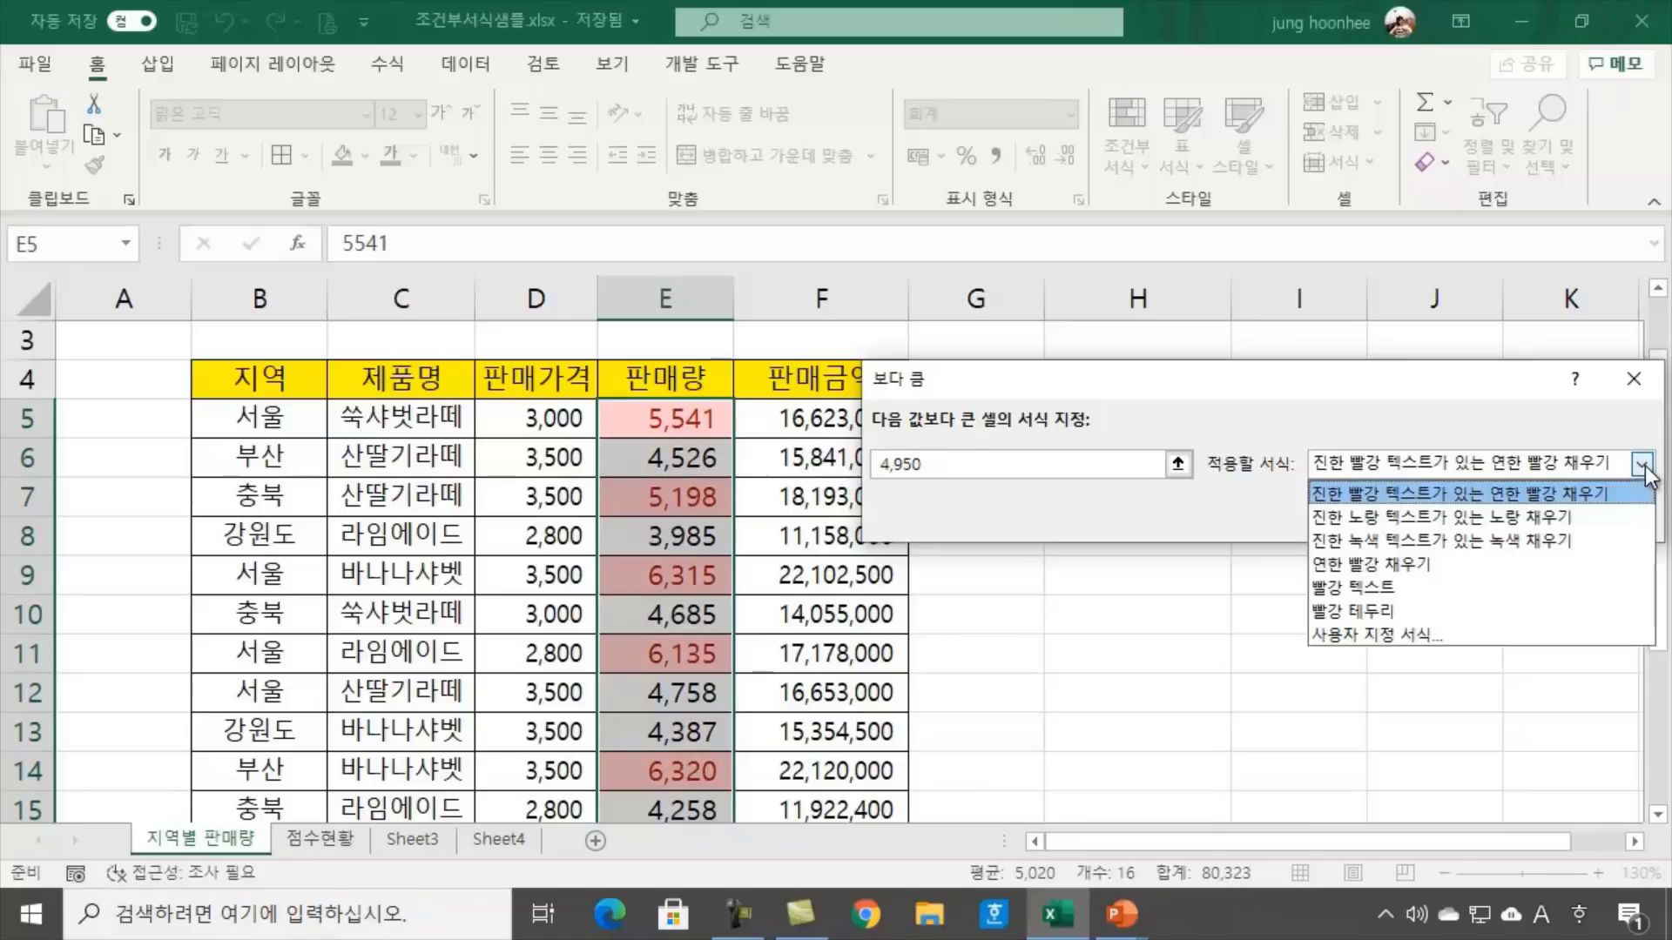
pyautogui.click(1404, 537)
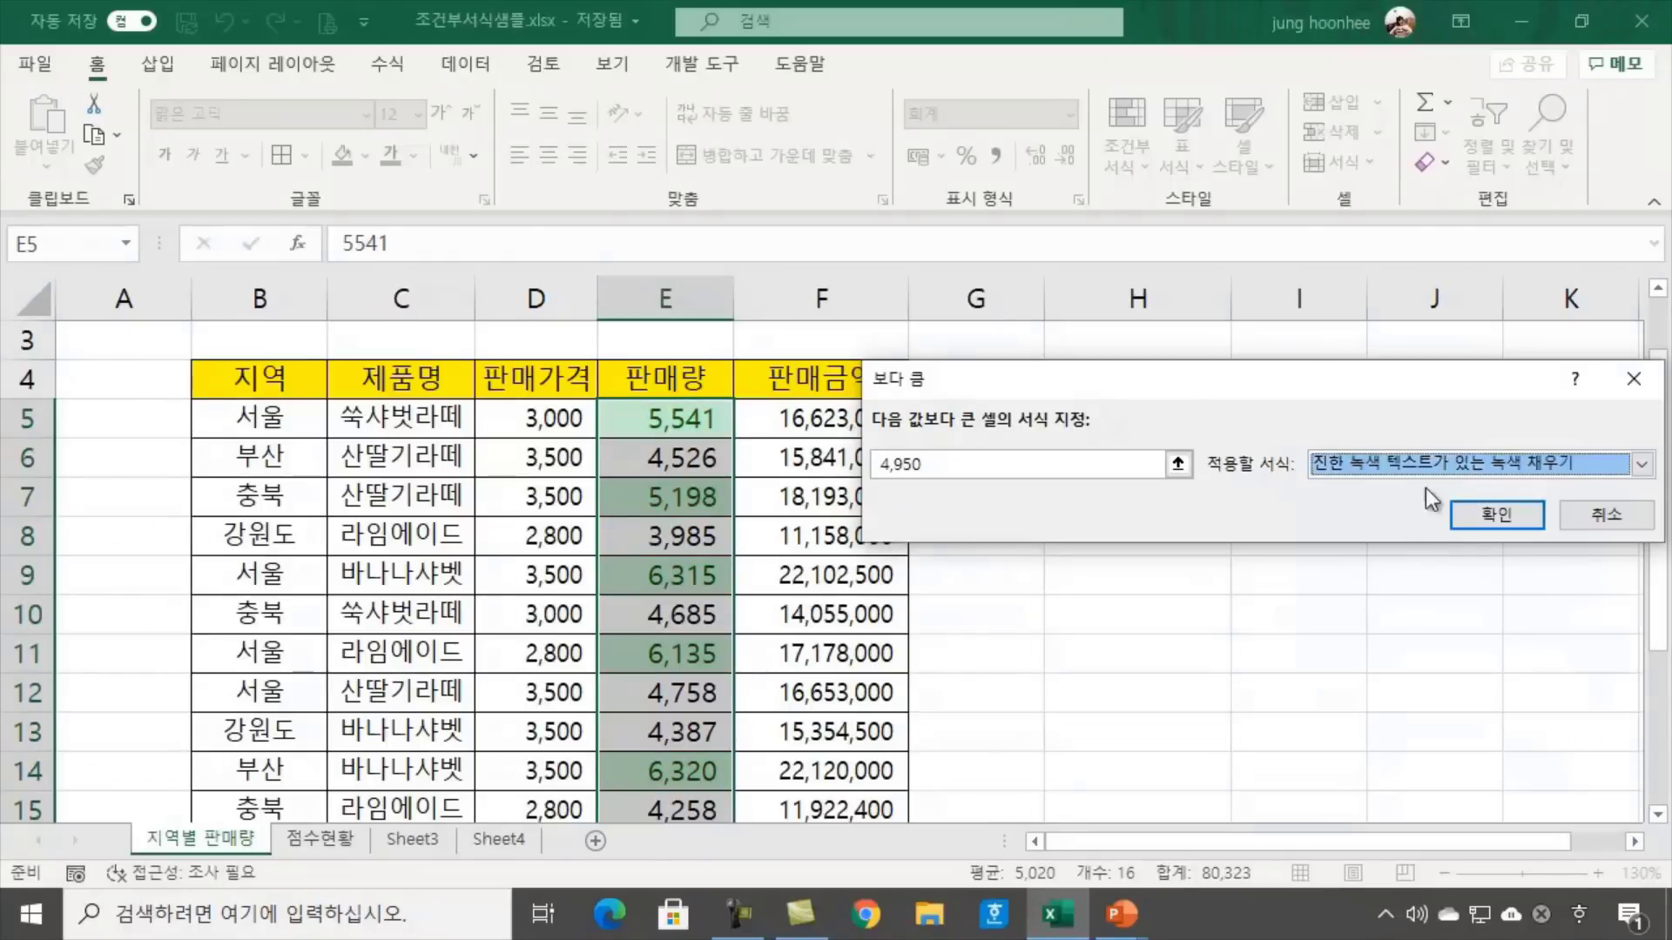
pyautogui.click(1487, 458)
pyautogui.click(1379, 517)
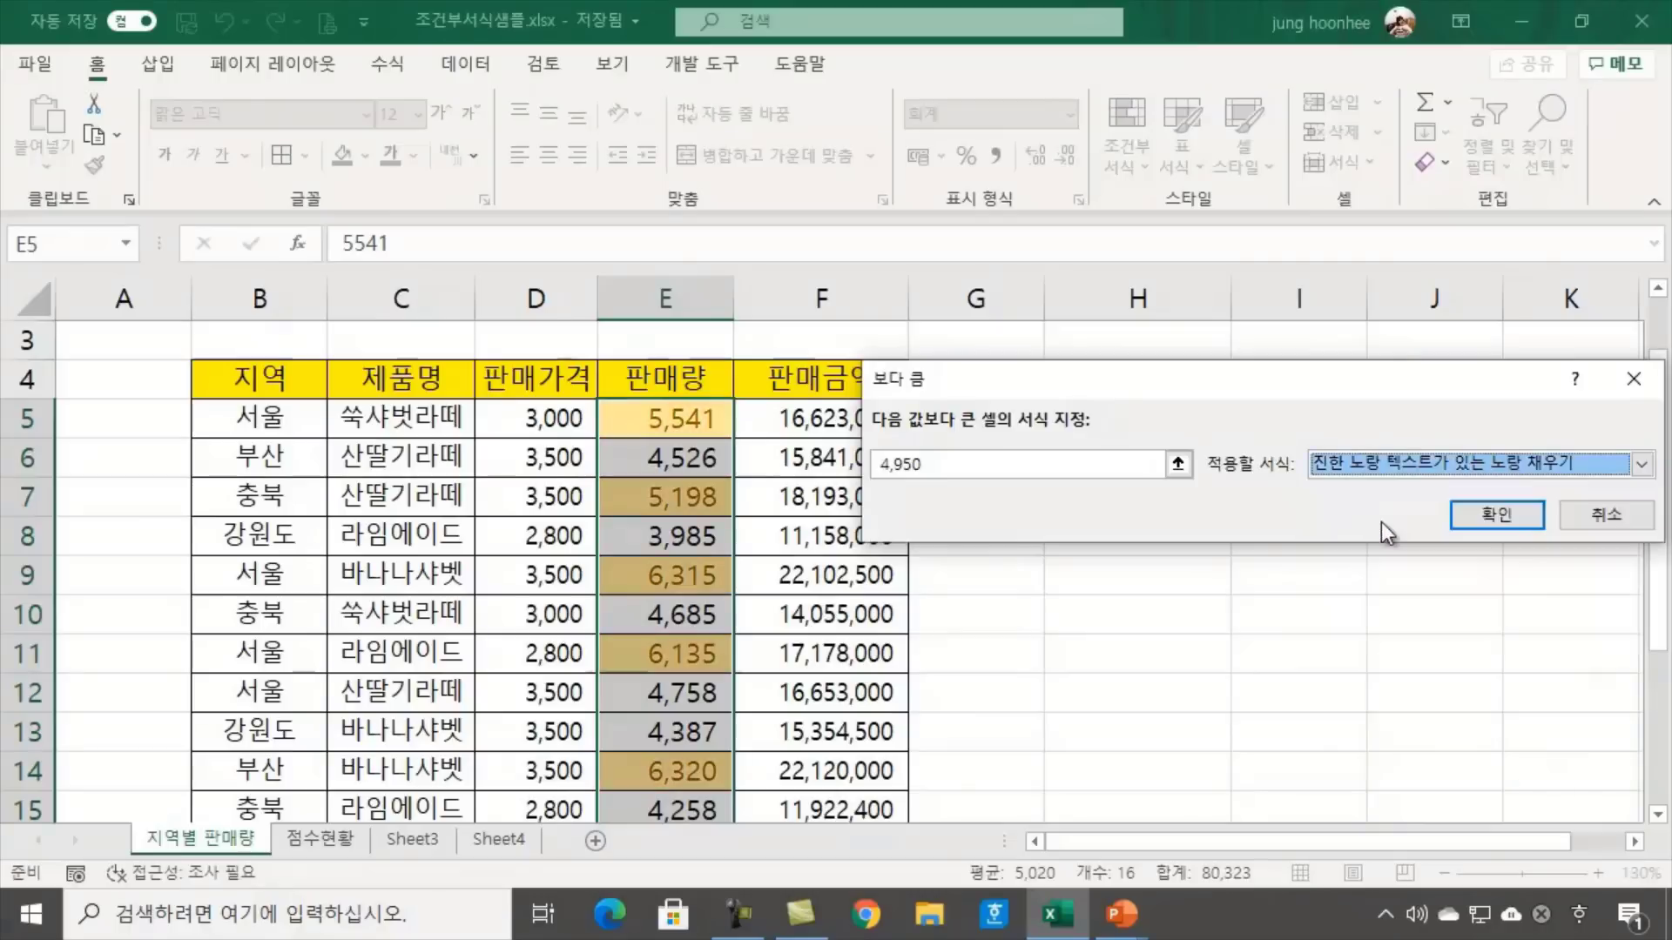
# Highlight 판매량 values greater than 4,950 with 진한 빨강 텍스트가 있는 연한 빨강 채우기
pyautogui.click(1641, 464)
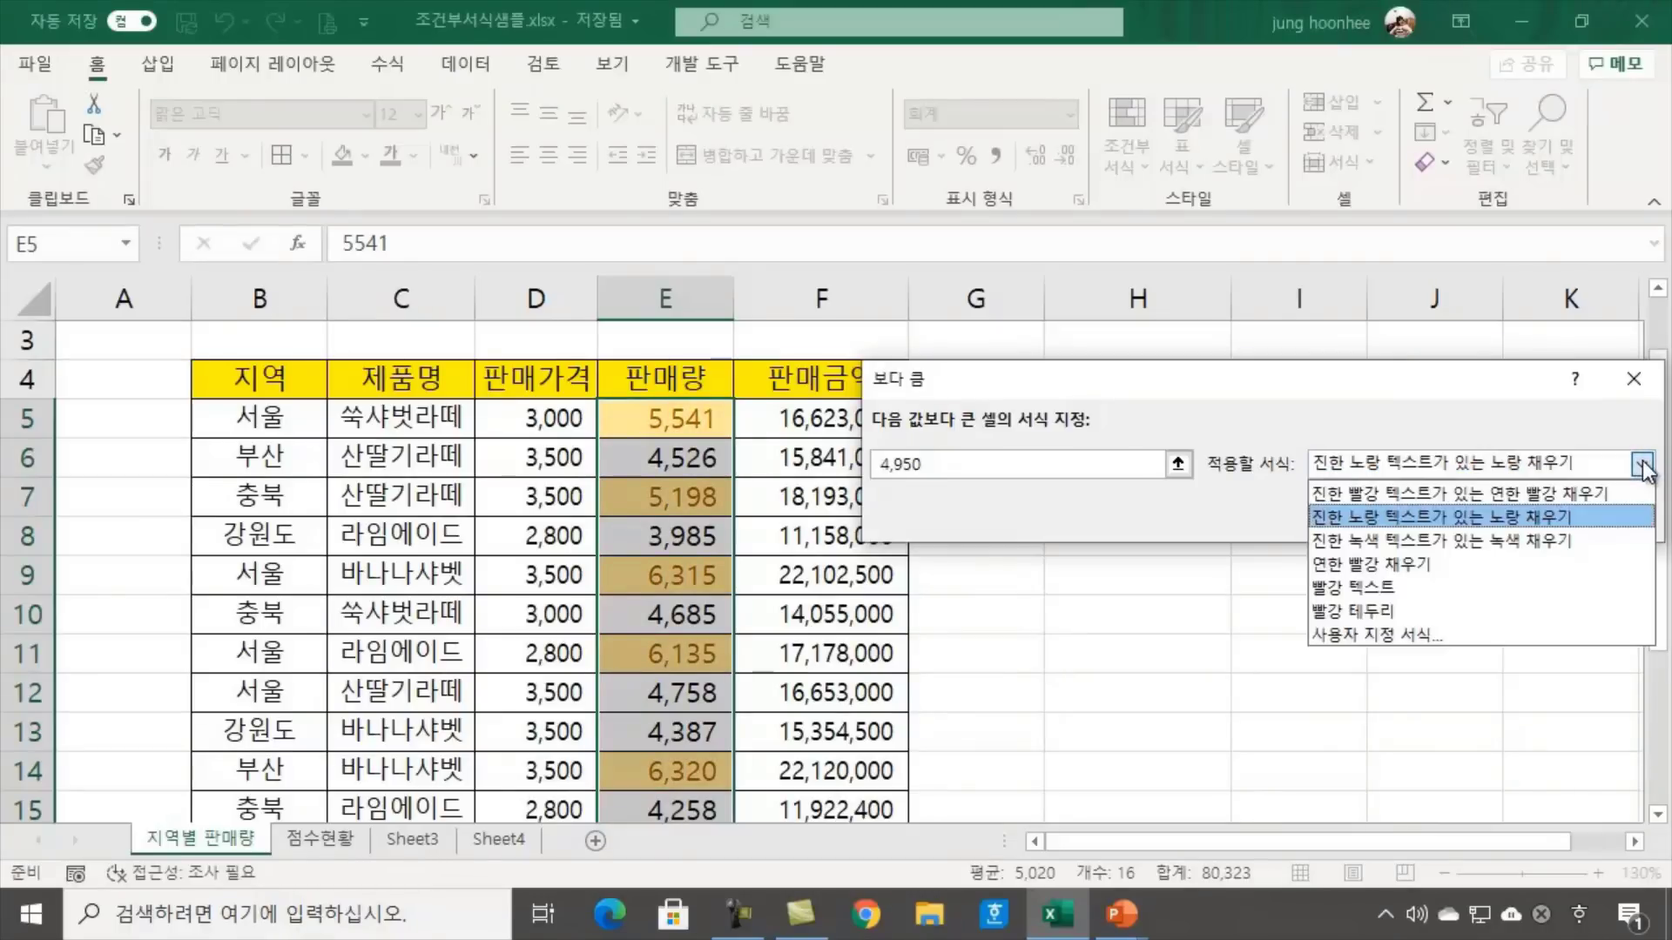
pyautogui.click(1418, 492)
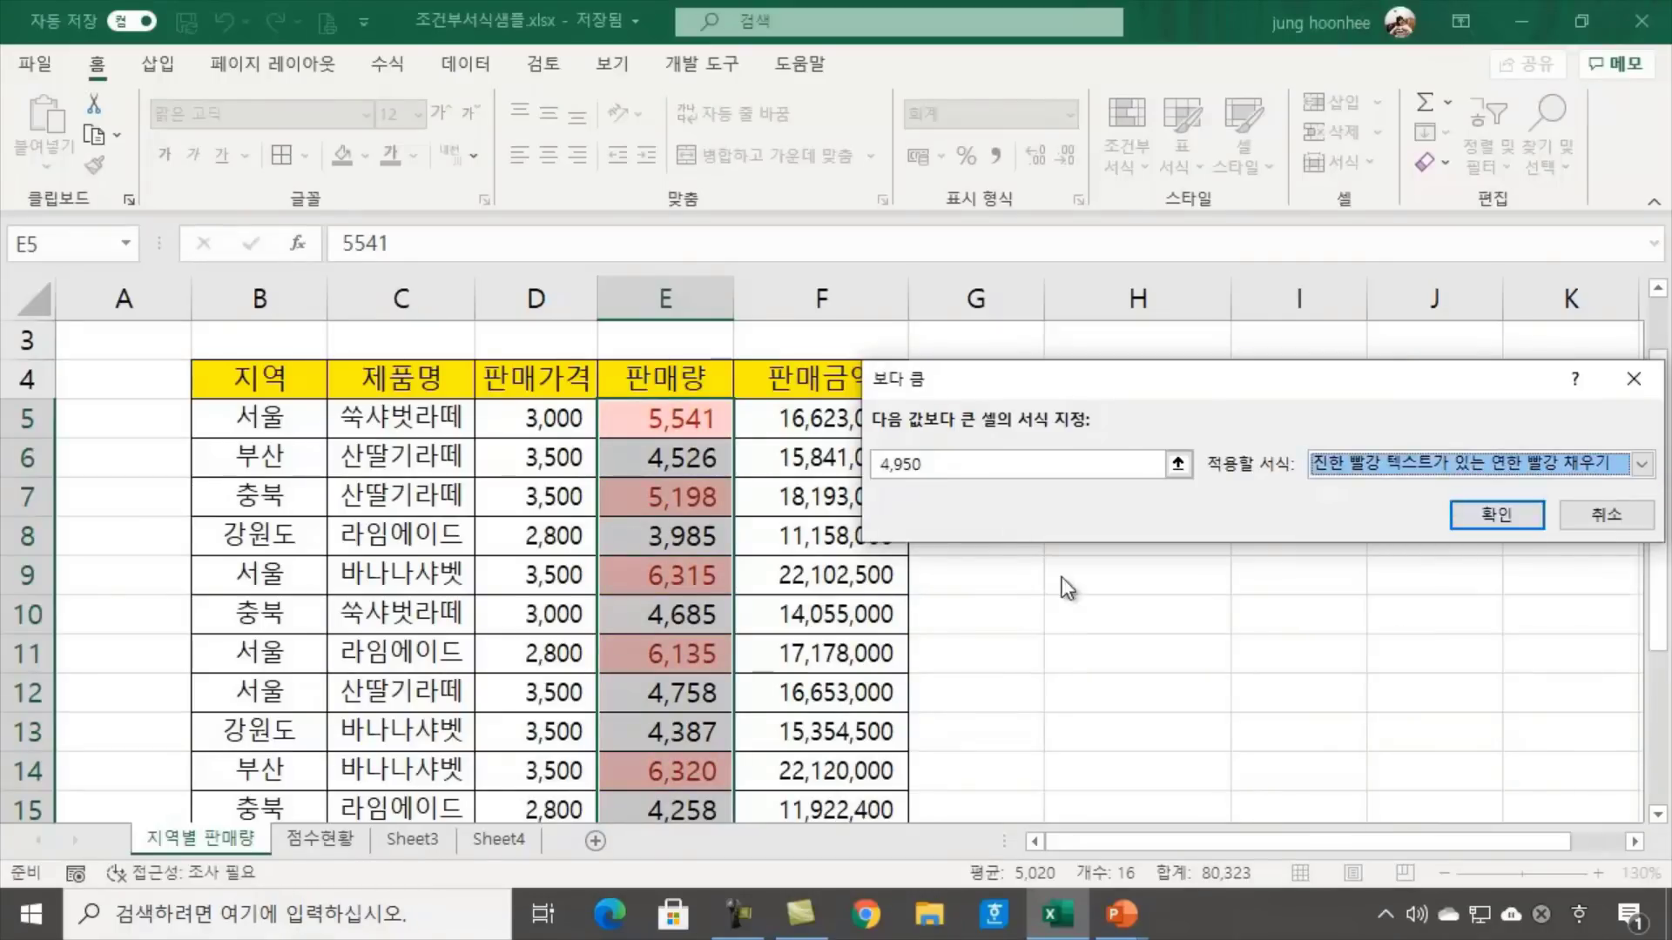
pyautogui.click(1496, 515)
pyautogui.click(1391, 620)
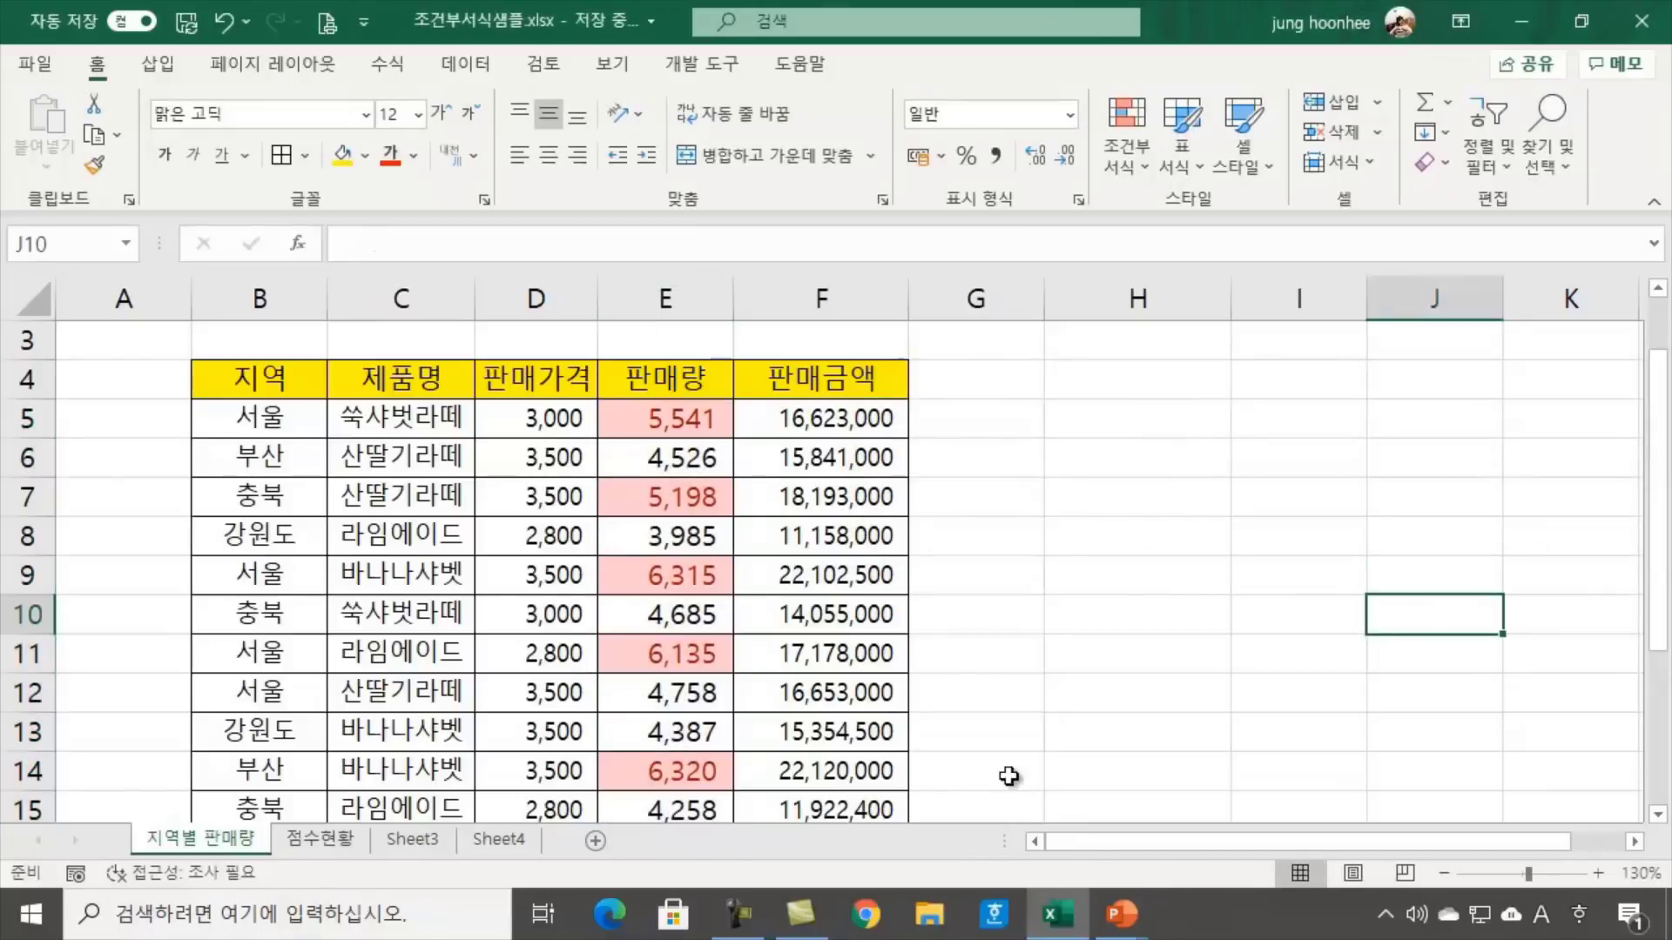
# Set the 판매량 of the 부산 바나나샤벳 row in E14 to 4100 to test the highlighting rule
pyautogui.scroll(-2, 630, 612)
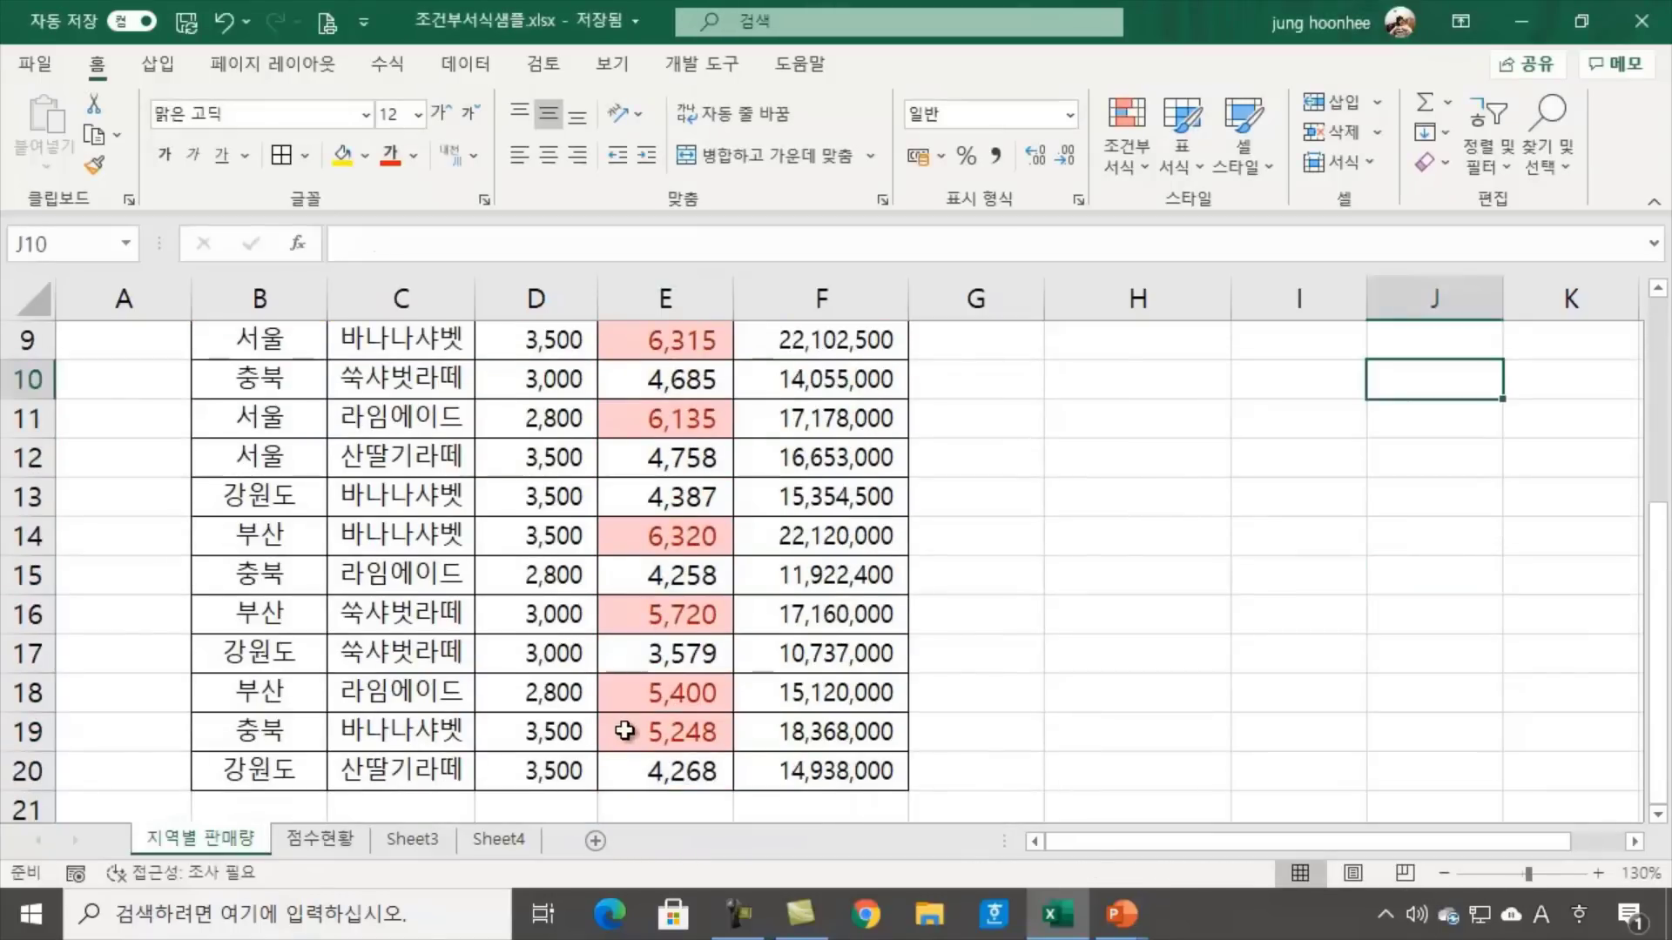
pyautogui.scroll(2, 625, 731)
pyautogui.scroll(1, 626, 732)
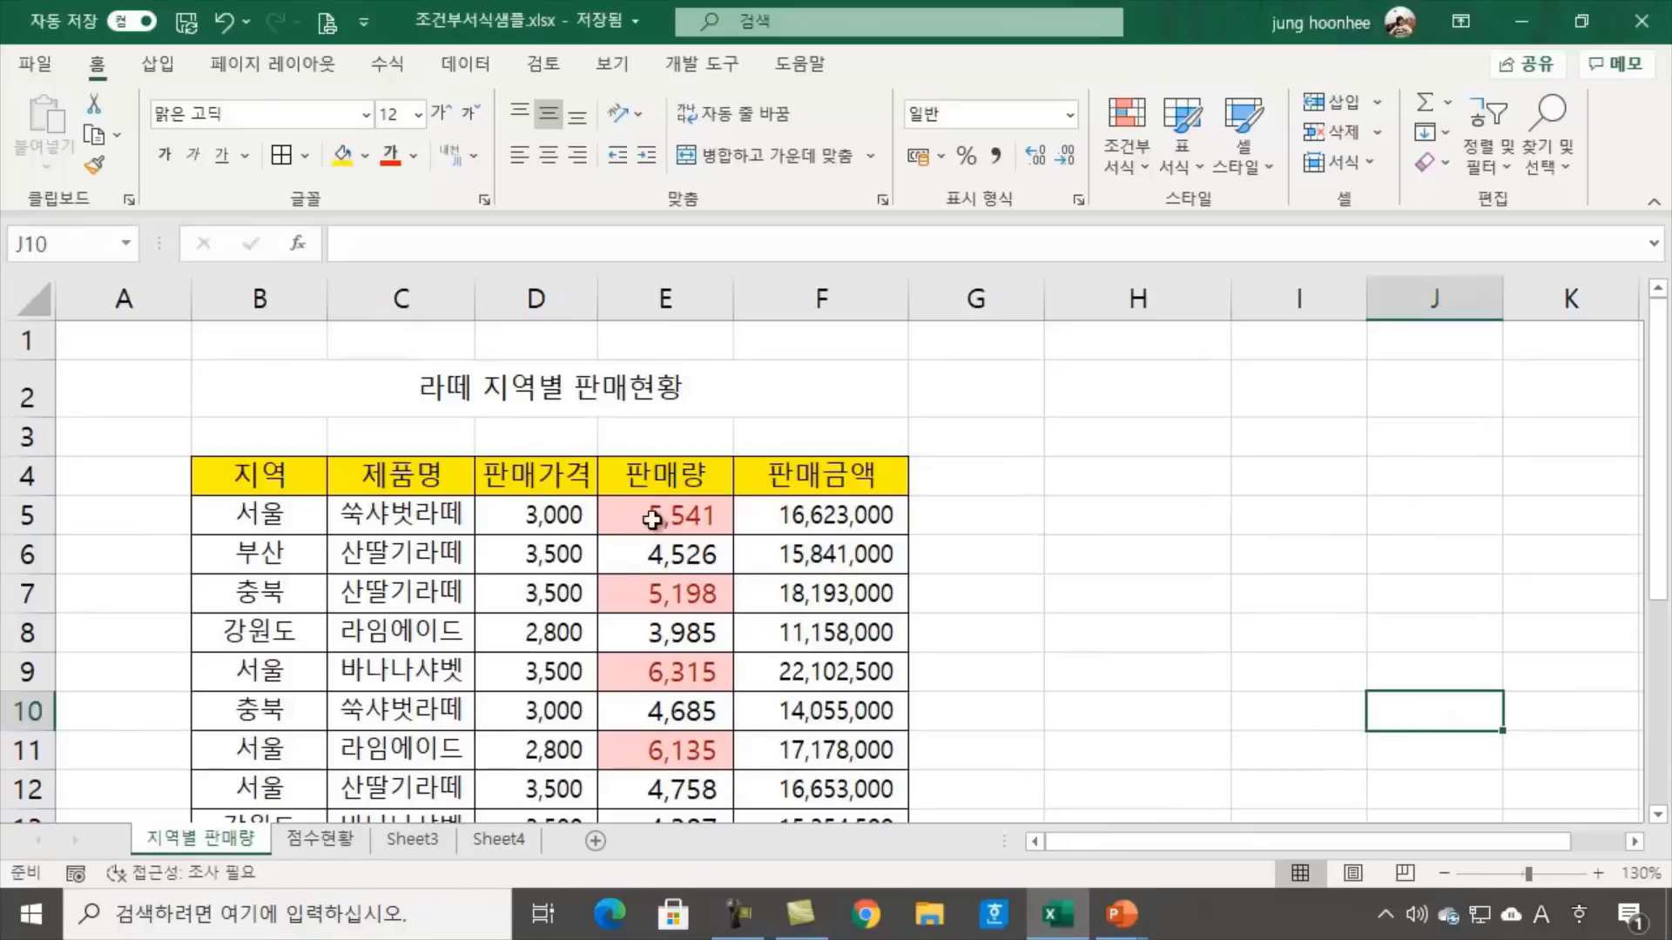
pyautogui.hotkey('ctrl', 'z')
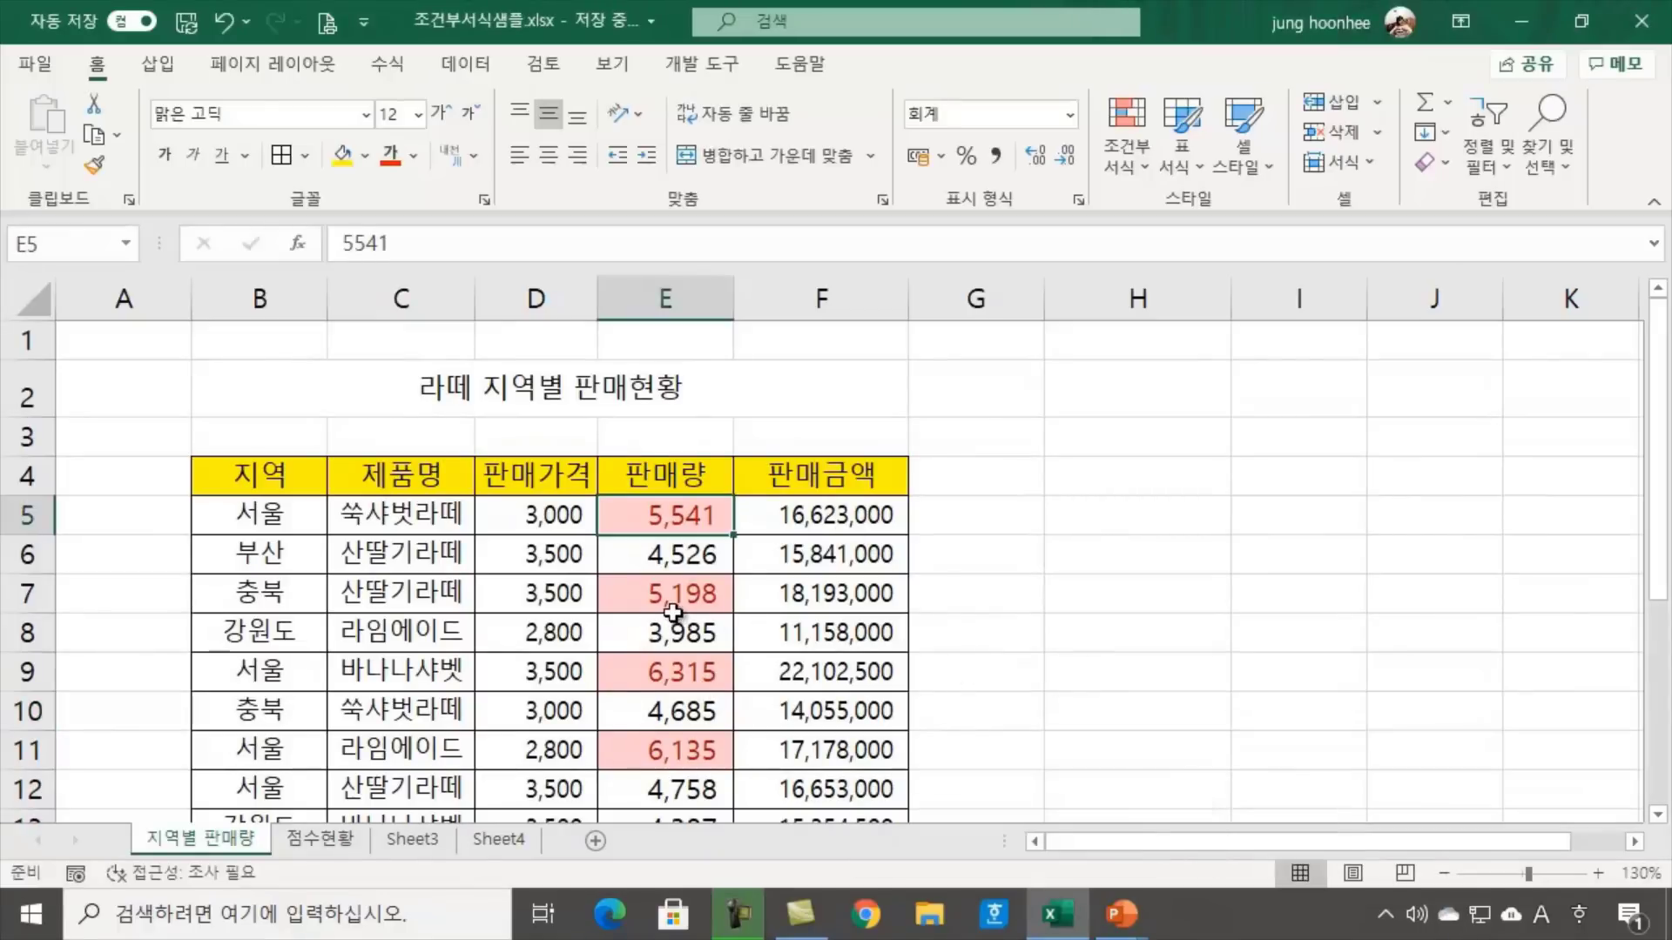
pyautogui.scroll(-2, 673, 612)
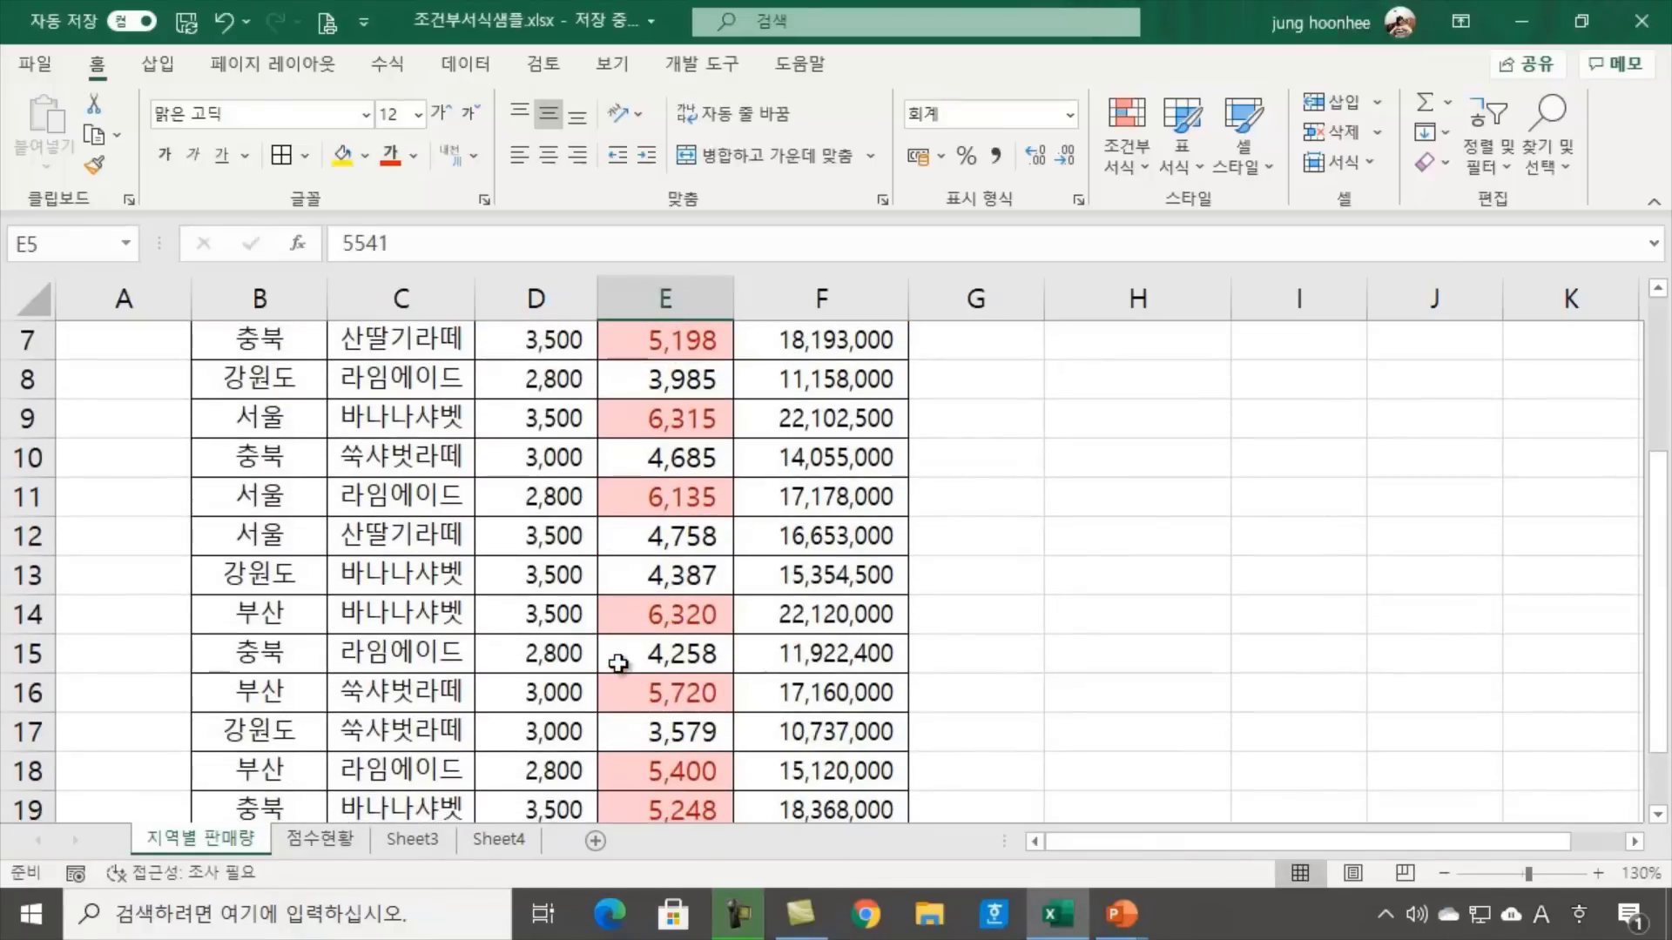
pyautogui.click(408, 615)
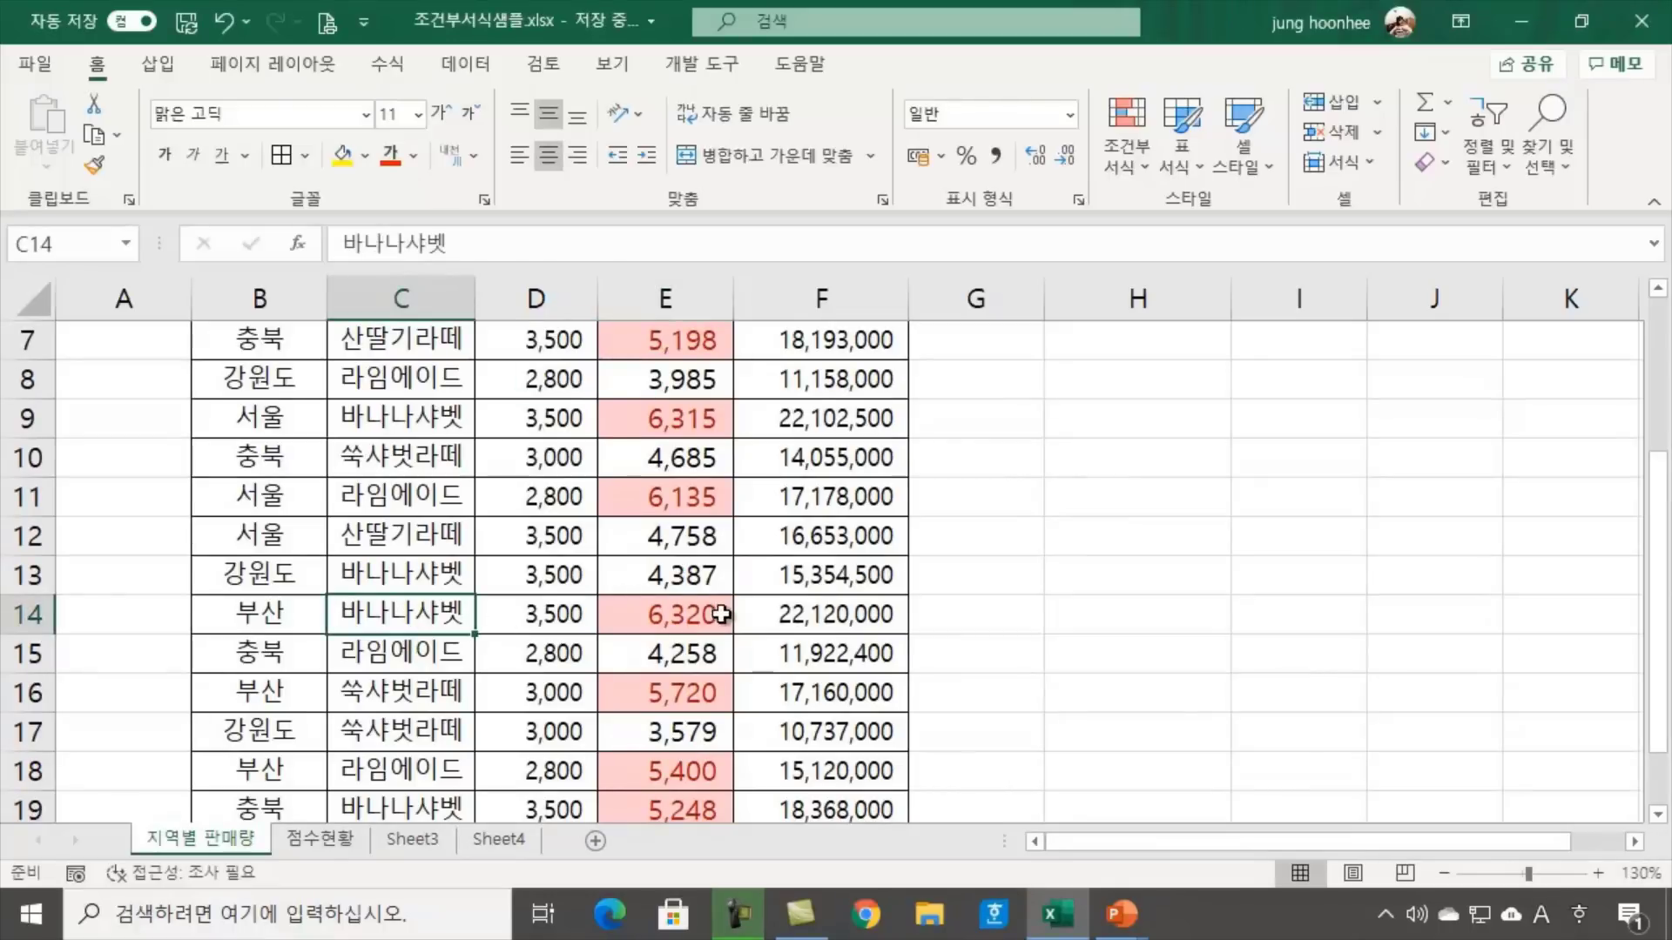
pyautogui.click(544, 620)
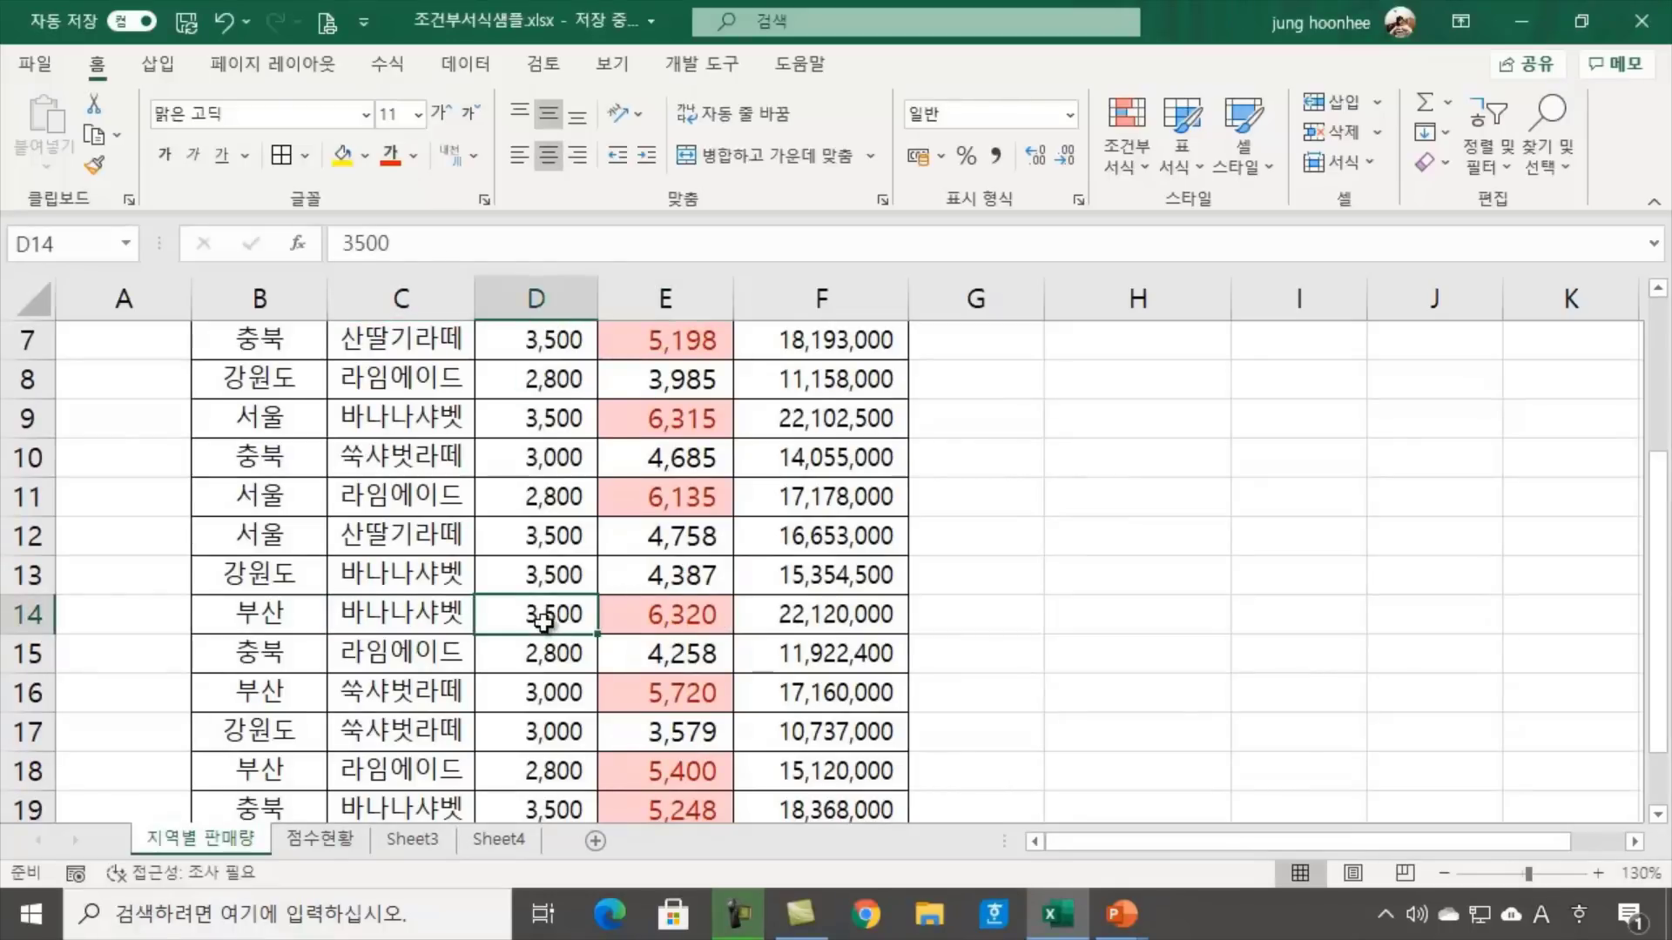
pyautogui.click(691, 622)
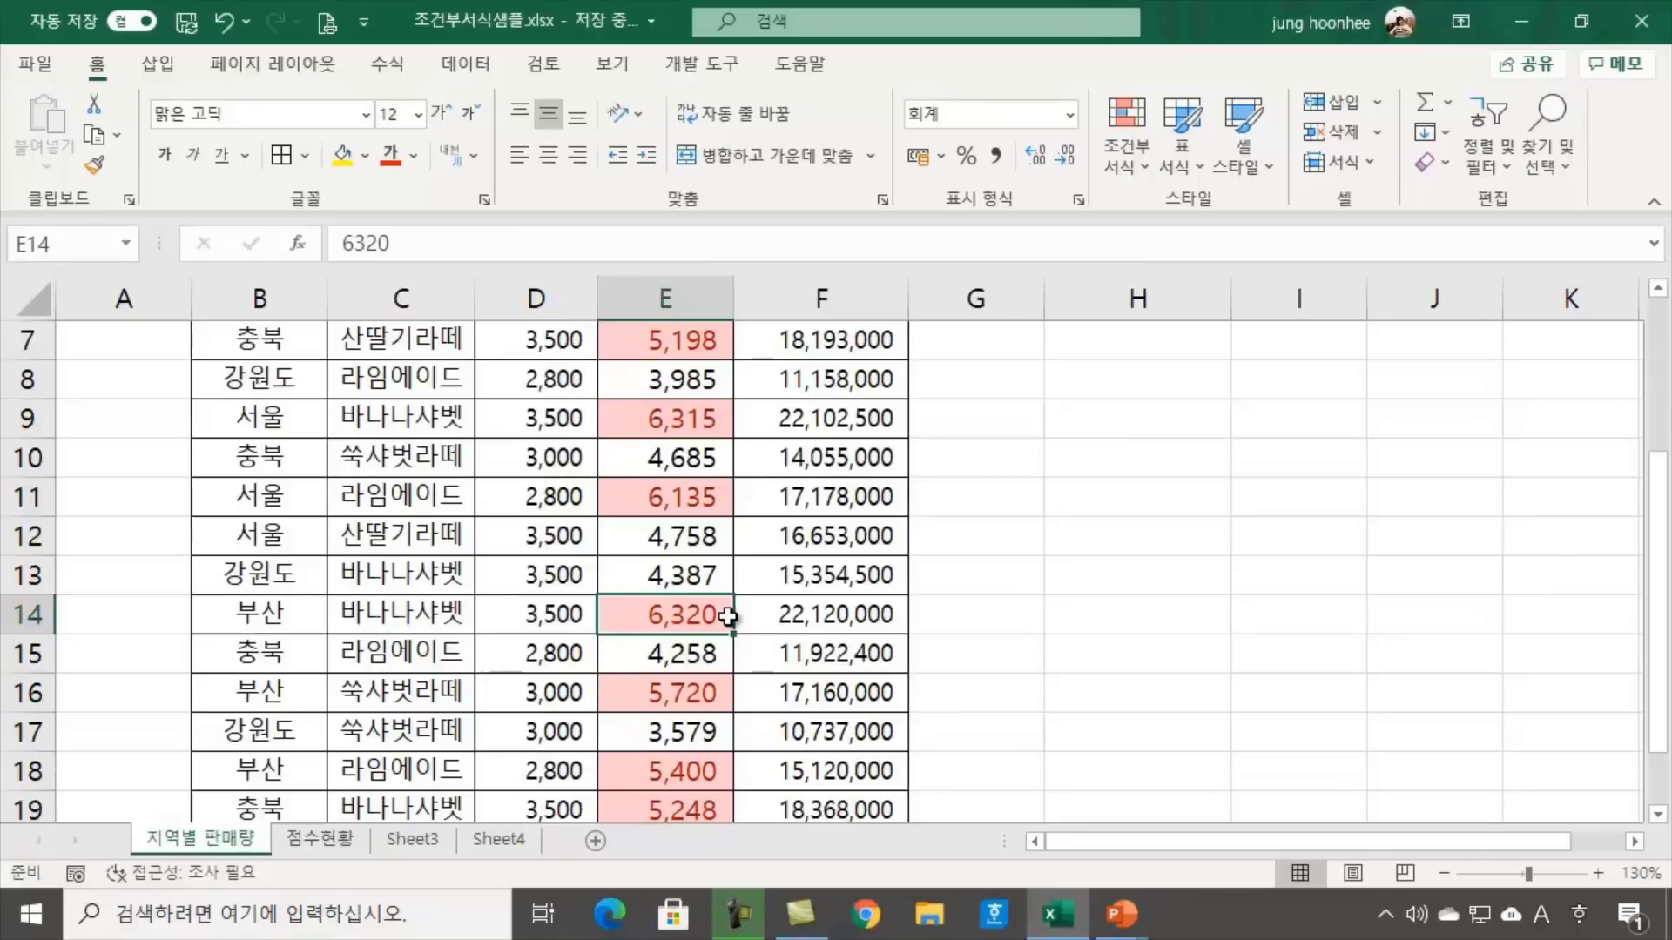
pyautogui.write('41')
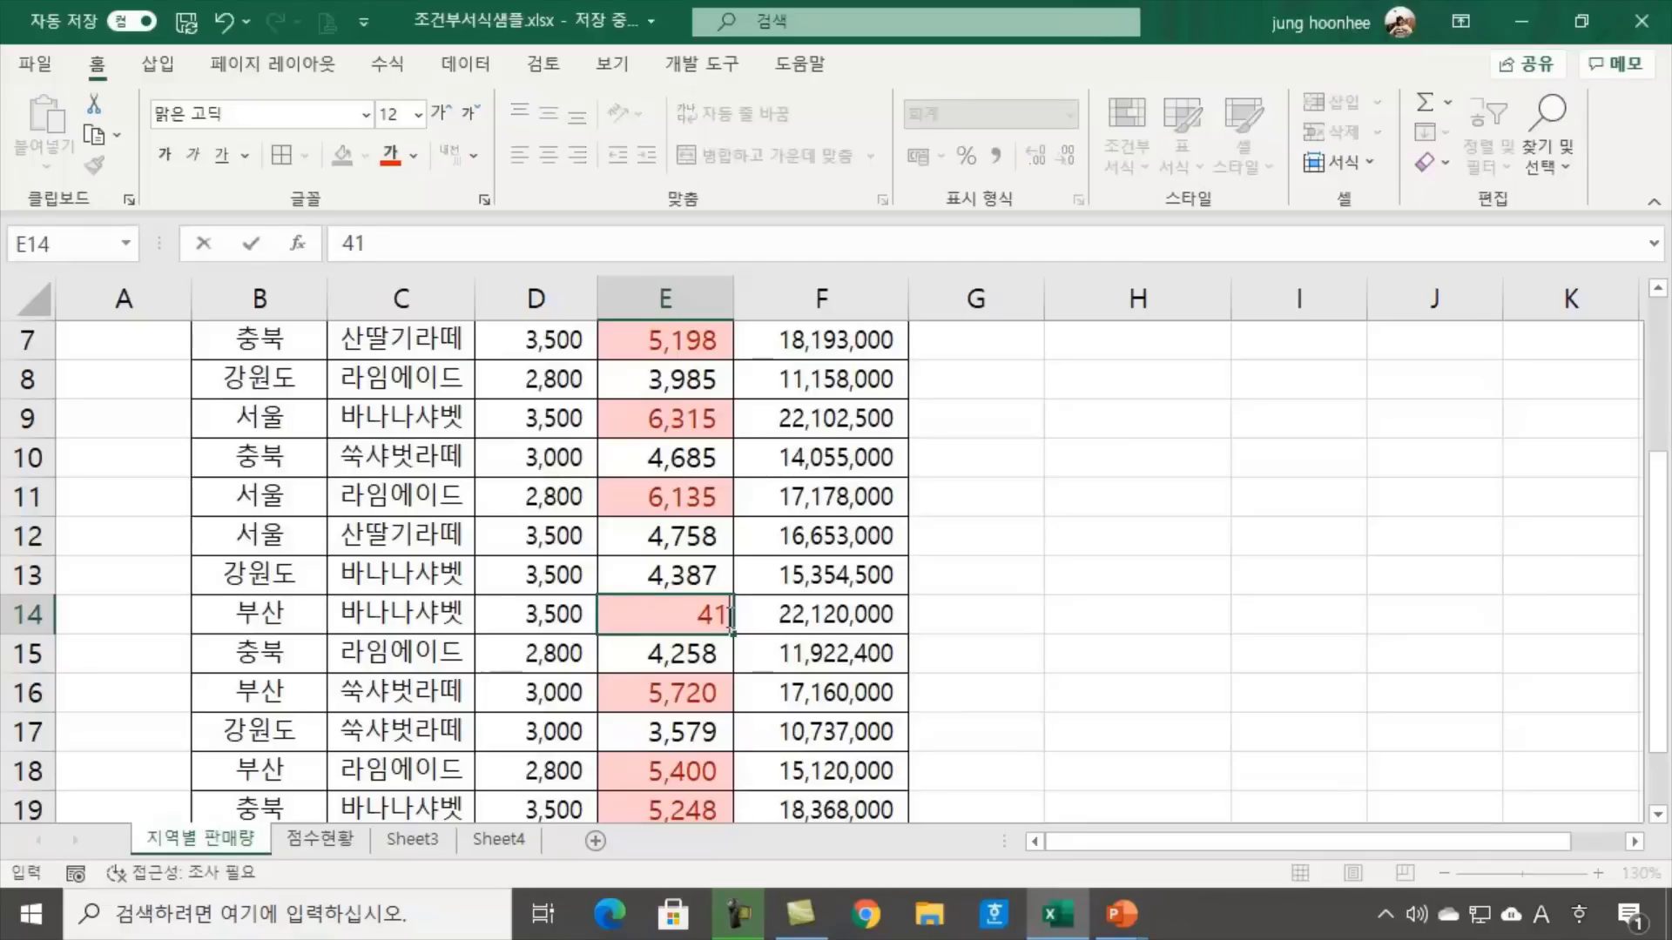
pyautogui.write('00')
pyautogui.press('Return')
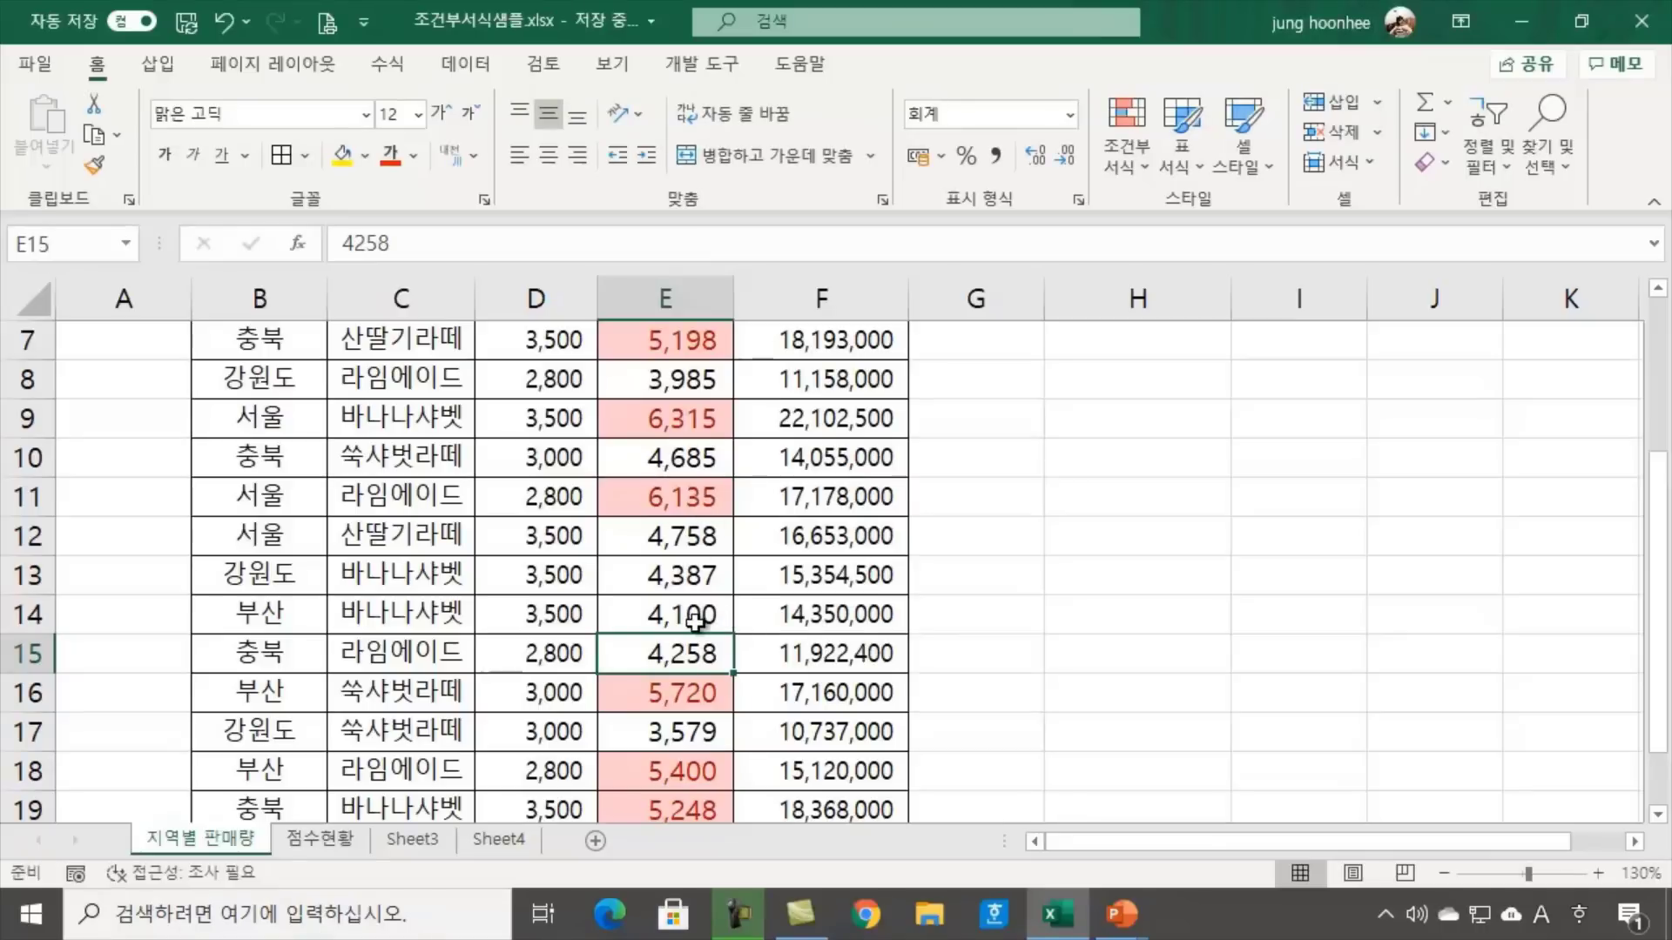
pyautogui.click(695, 620)
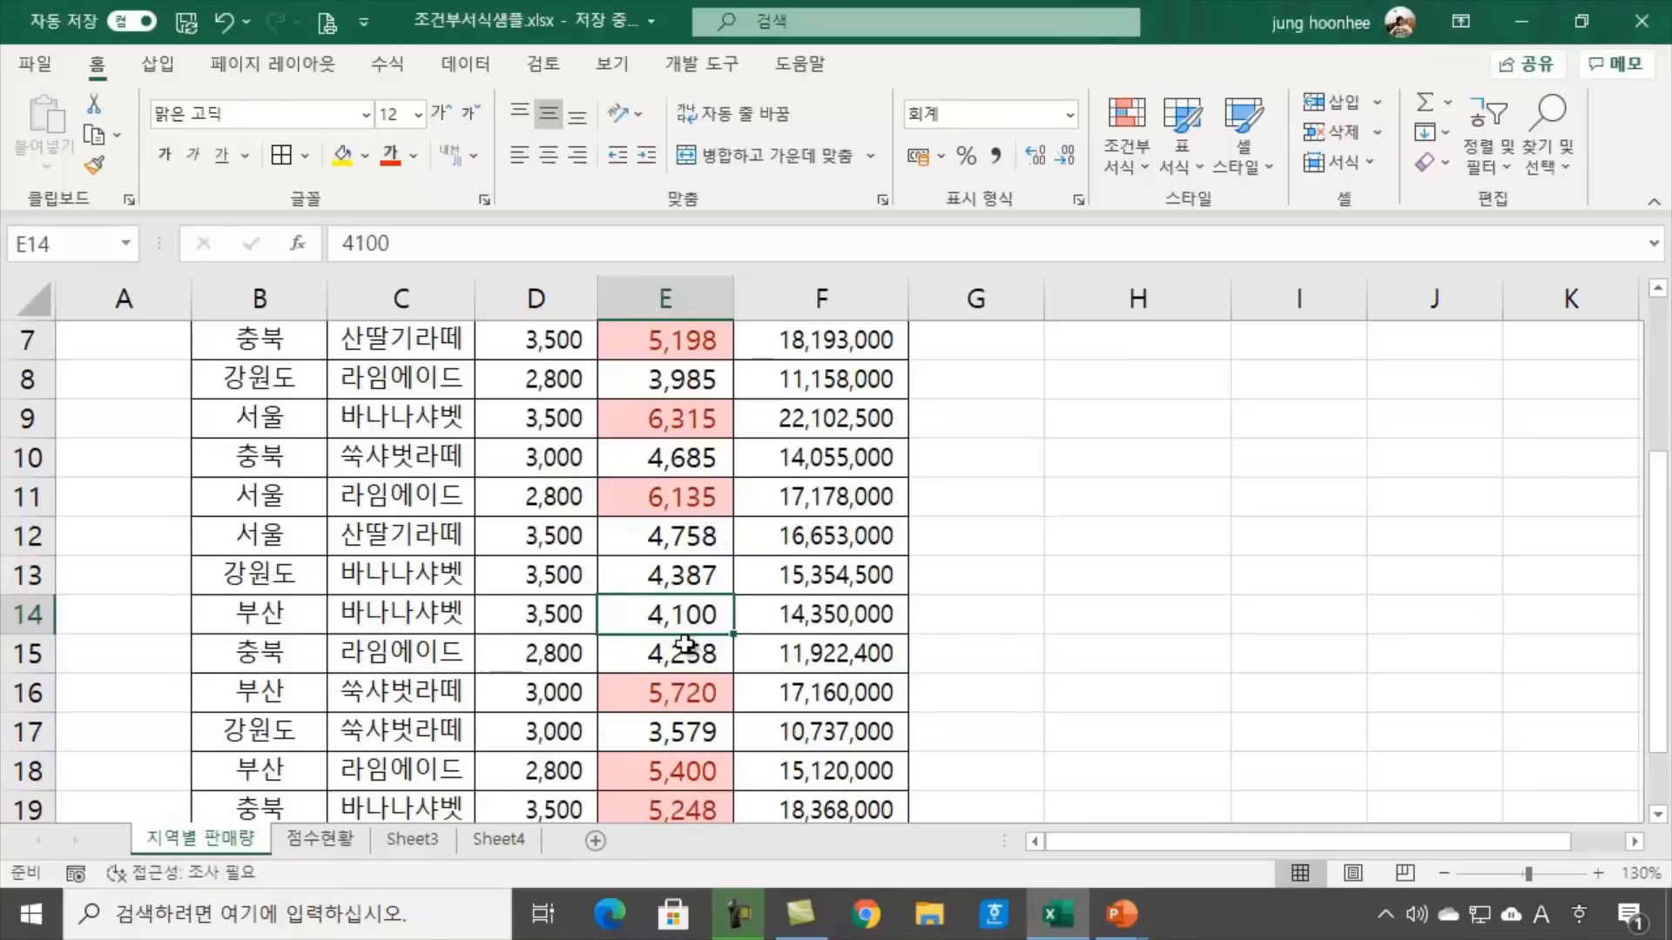
# Clear the conditional formatting rules from the 판매량 values in E5:E20
pyautogui.scroll(2, 684, 644)
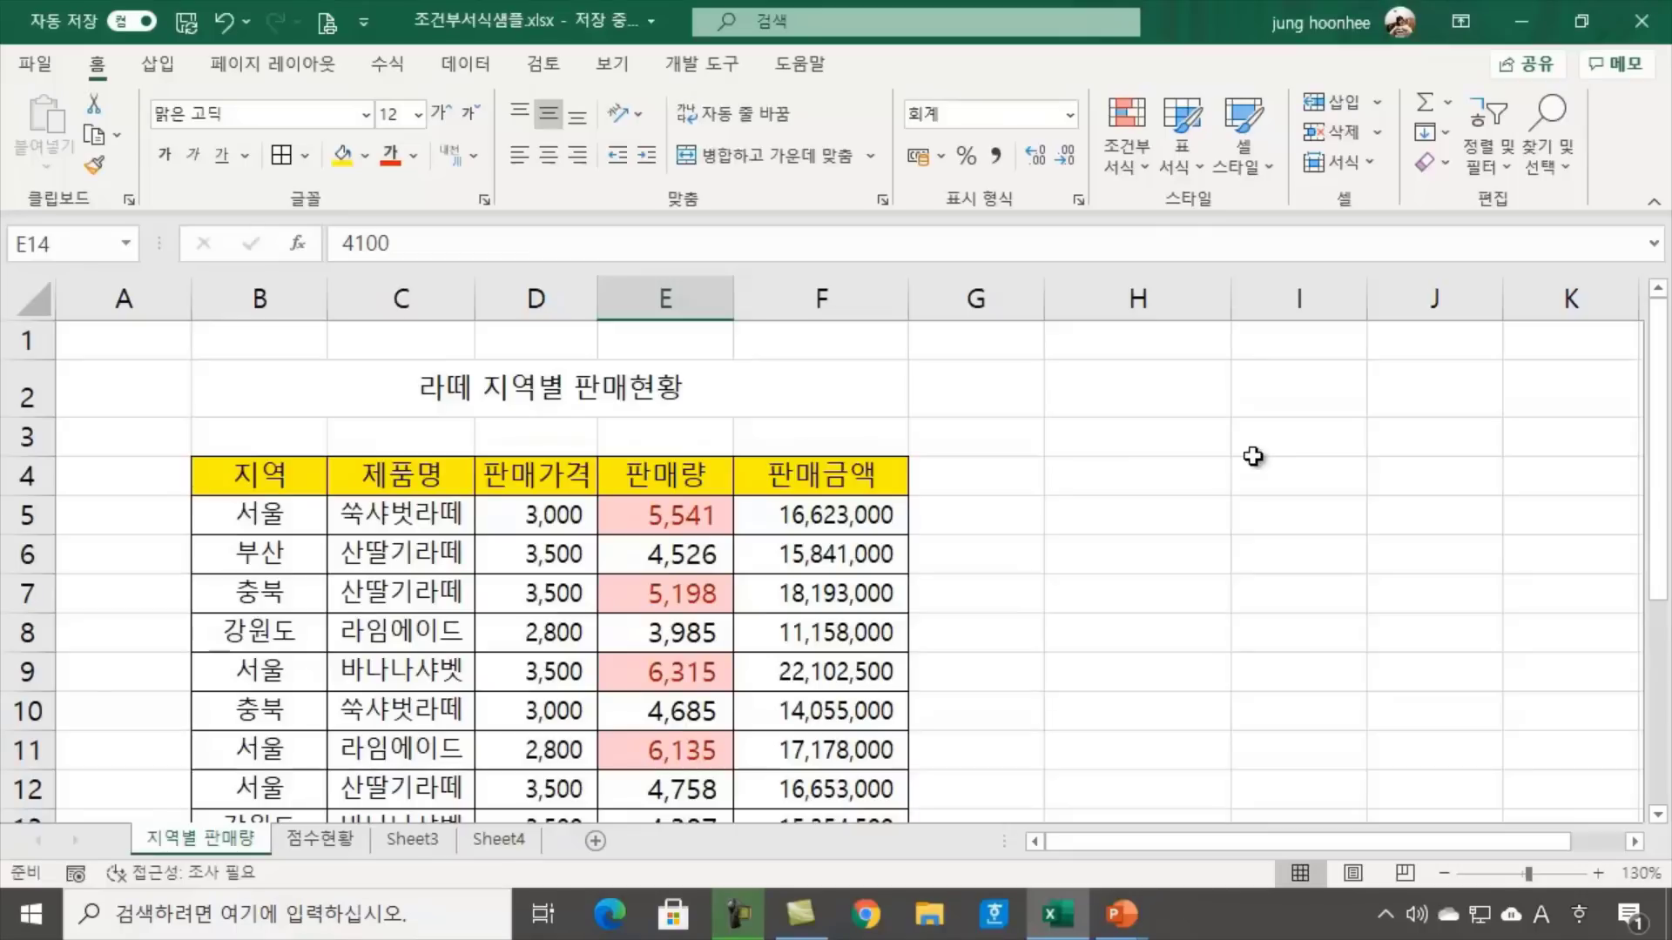
pyautogui.click(1214, 566)
pyautogui.moveTo(683, 515); pyautogui.dragTo(693, 731)
pyautogui.scroll(2, 409, 688)
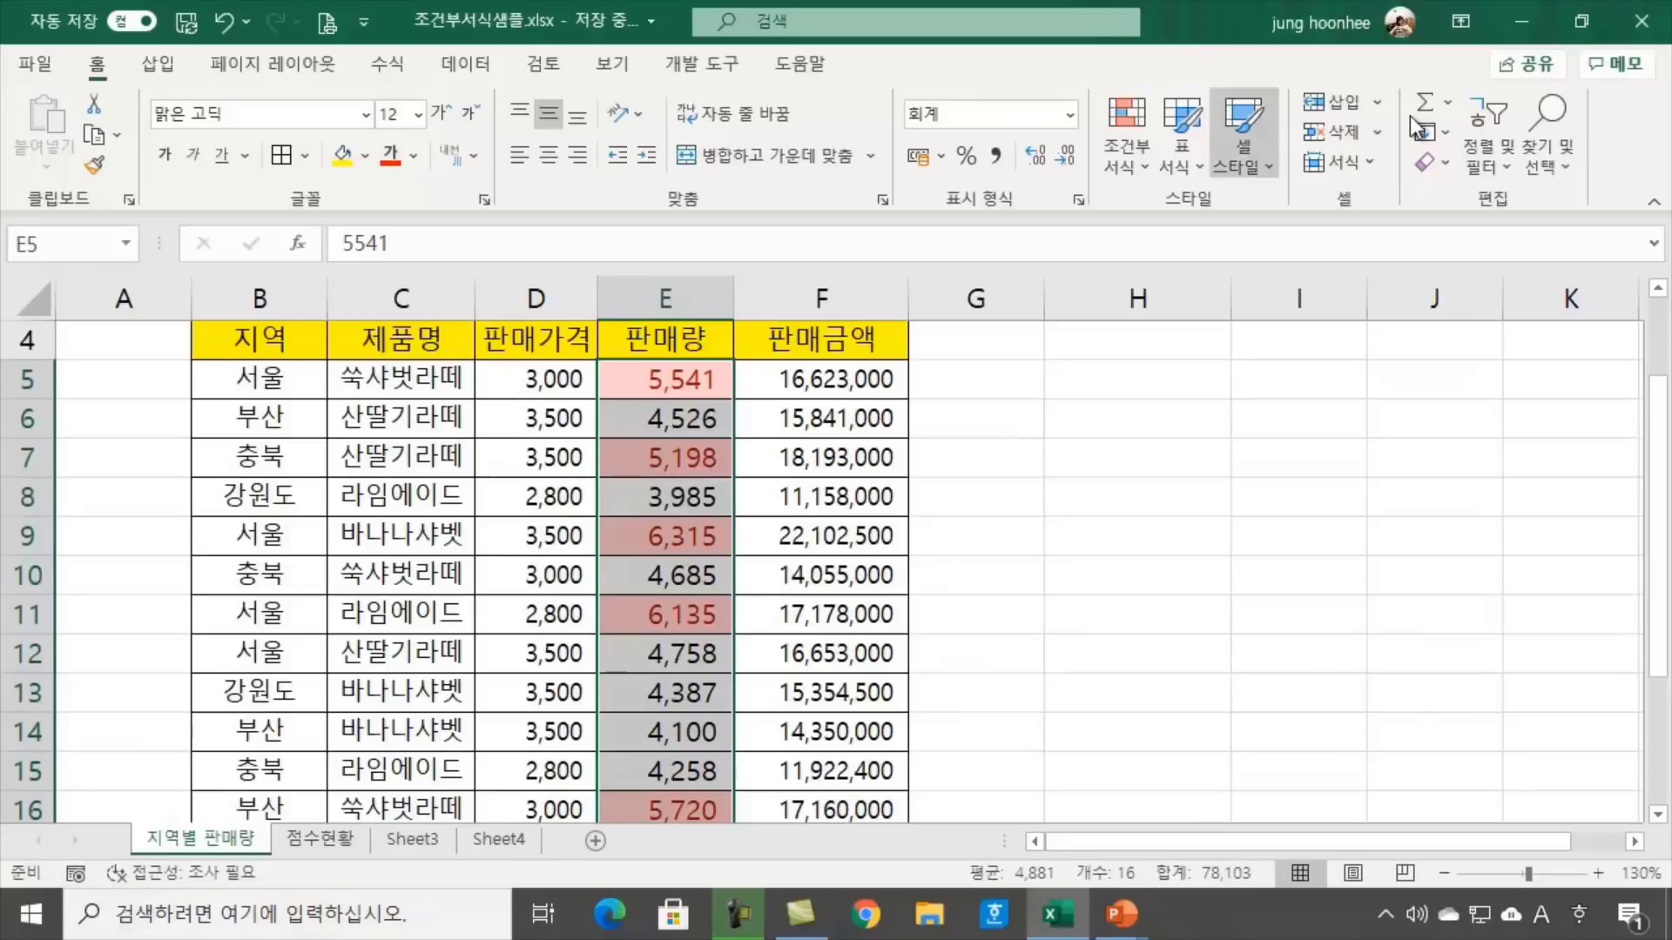
pyautogui.click(1142, 166)
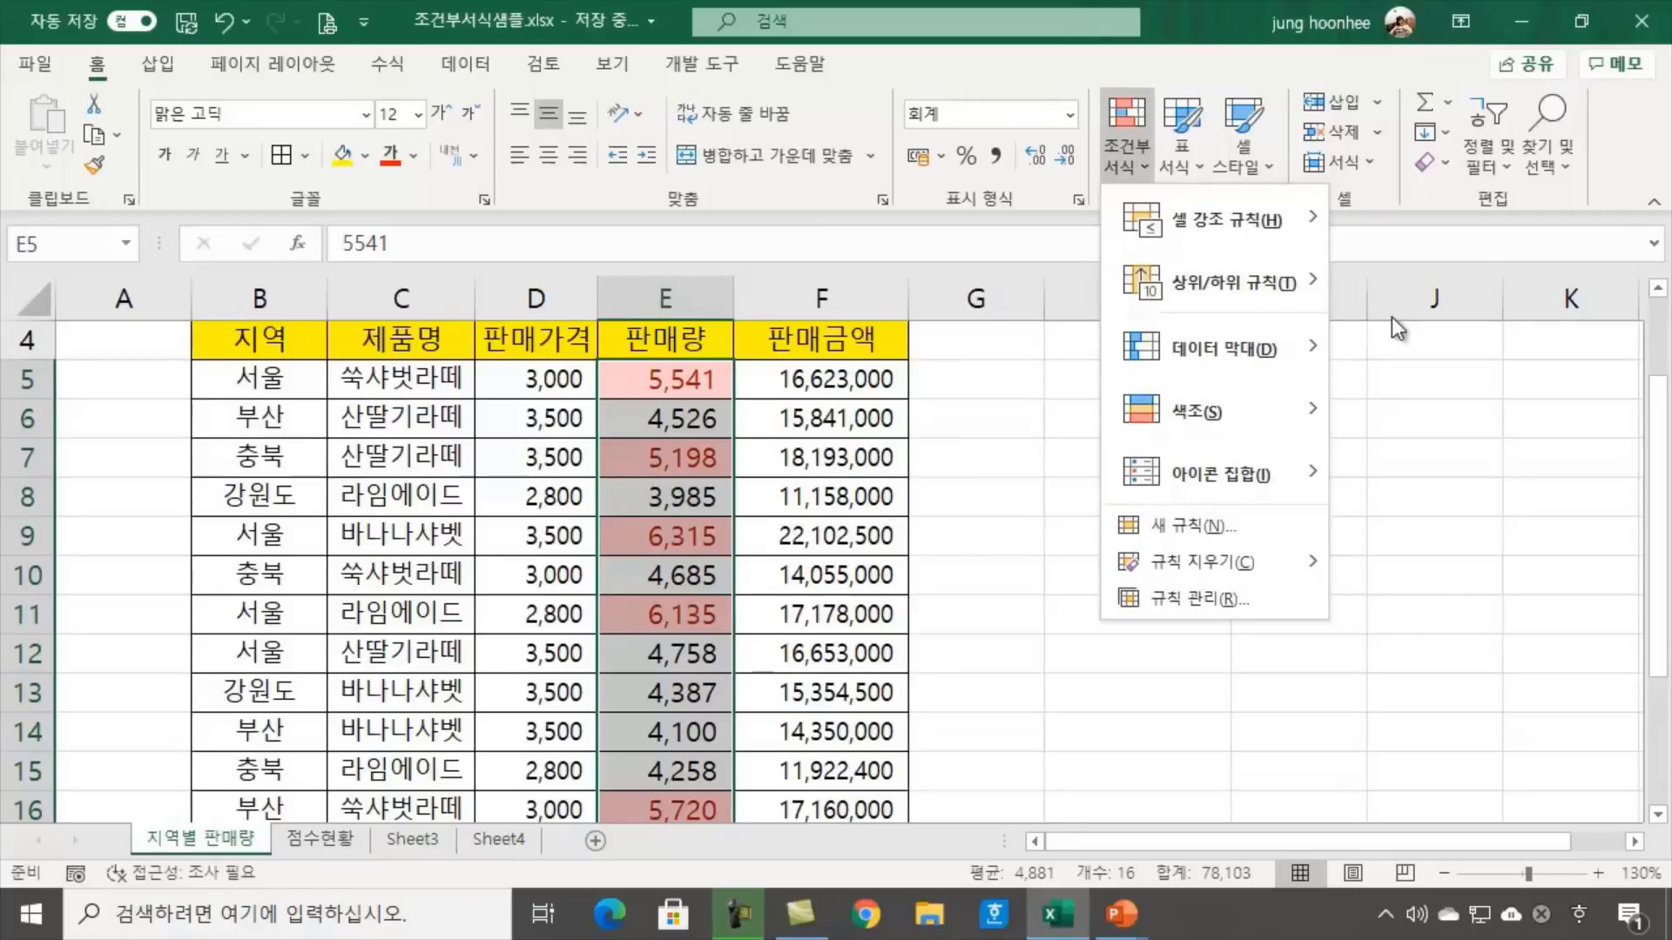
pyautogui.moveTo(1169, 579)
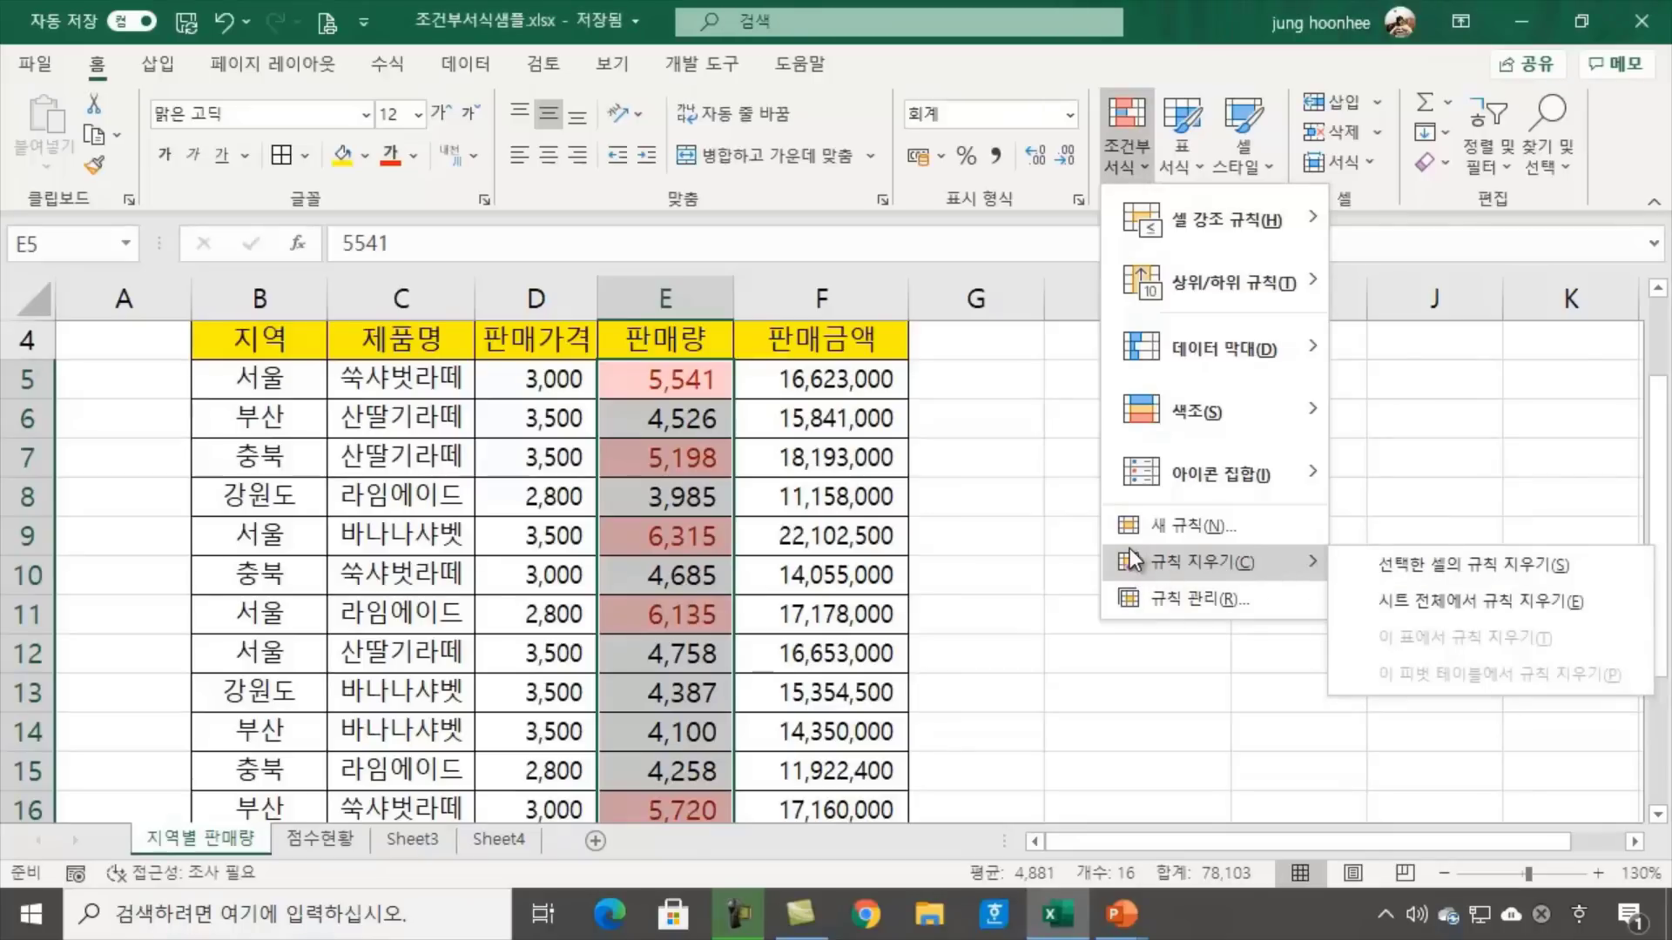
pyautogui.click(1472, 566)
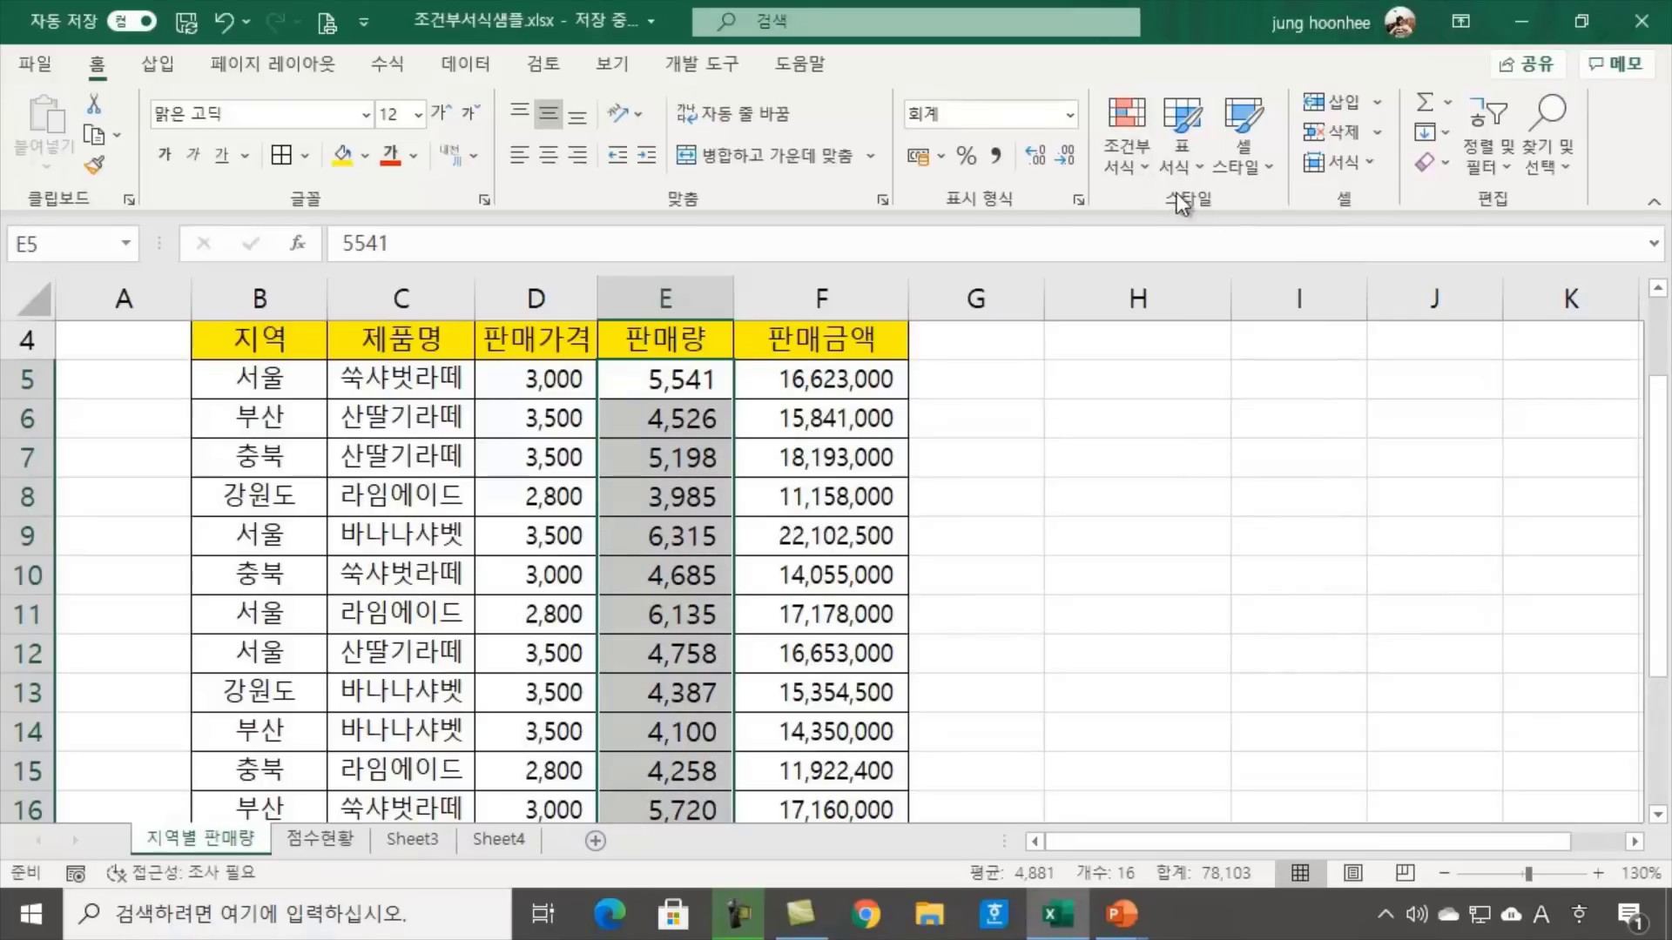
# Add a 평균 초과 conditional formatting rule to the 판매량 values in E5:E20, using 사용자 지정 서식 for its format
pyautogui.click(1140, 166)
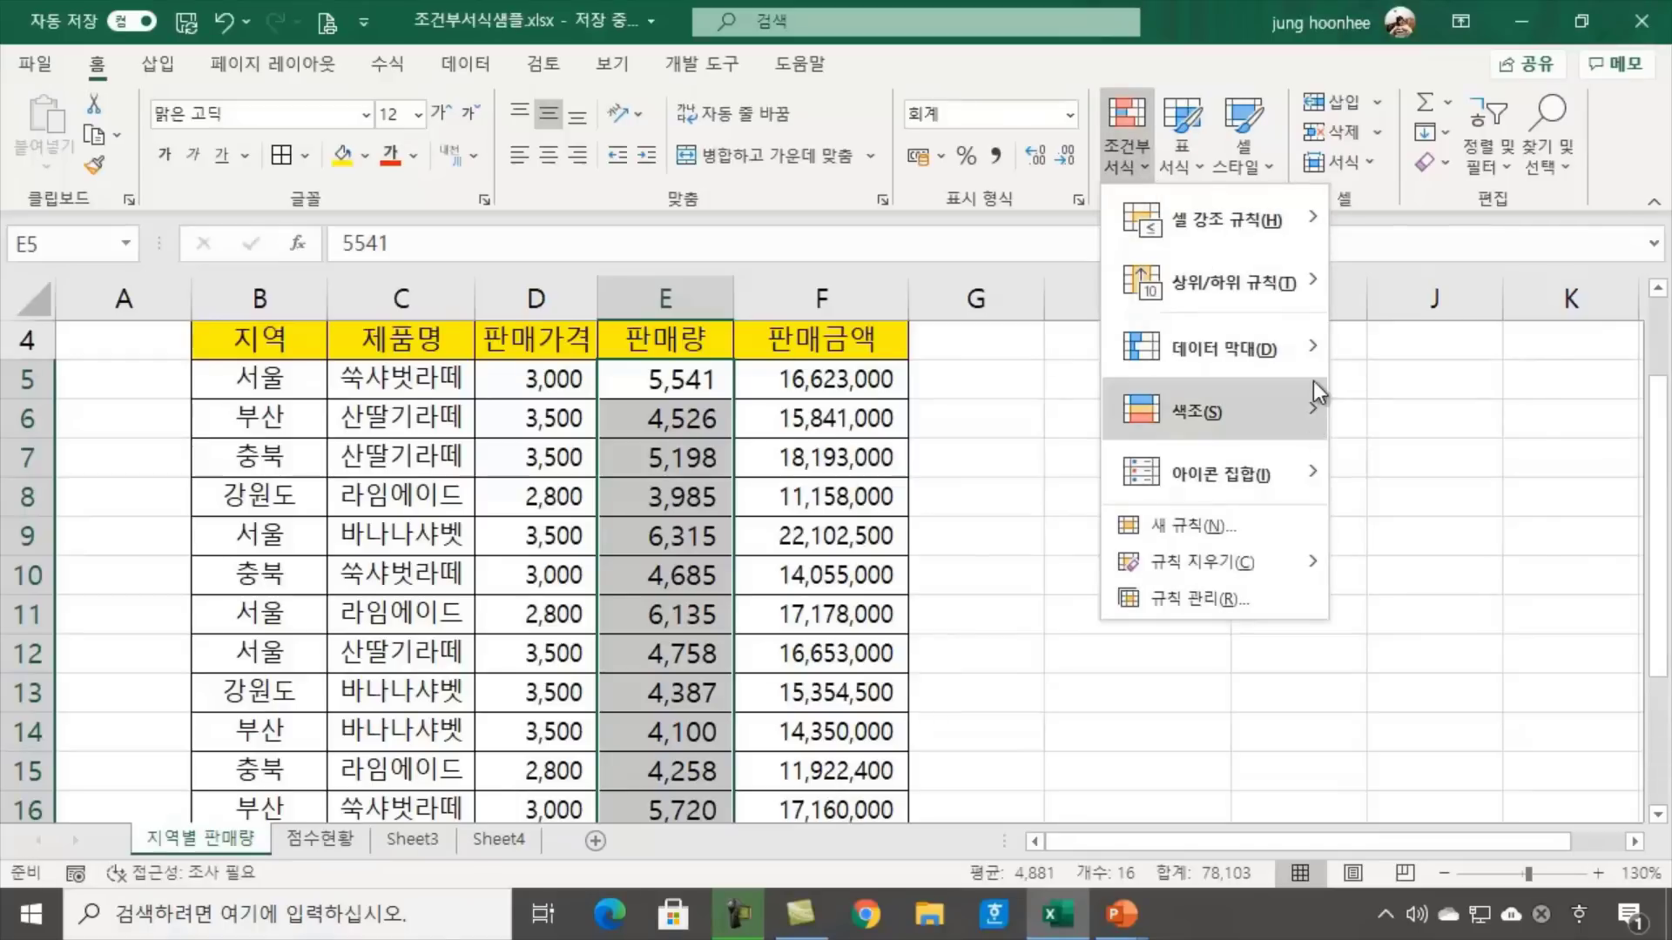
pyautogui.moveTo(1200, 289)
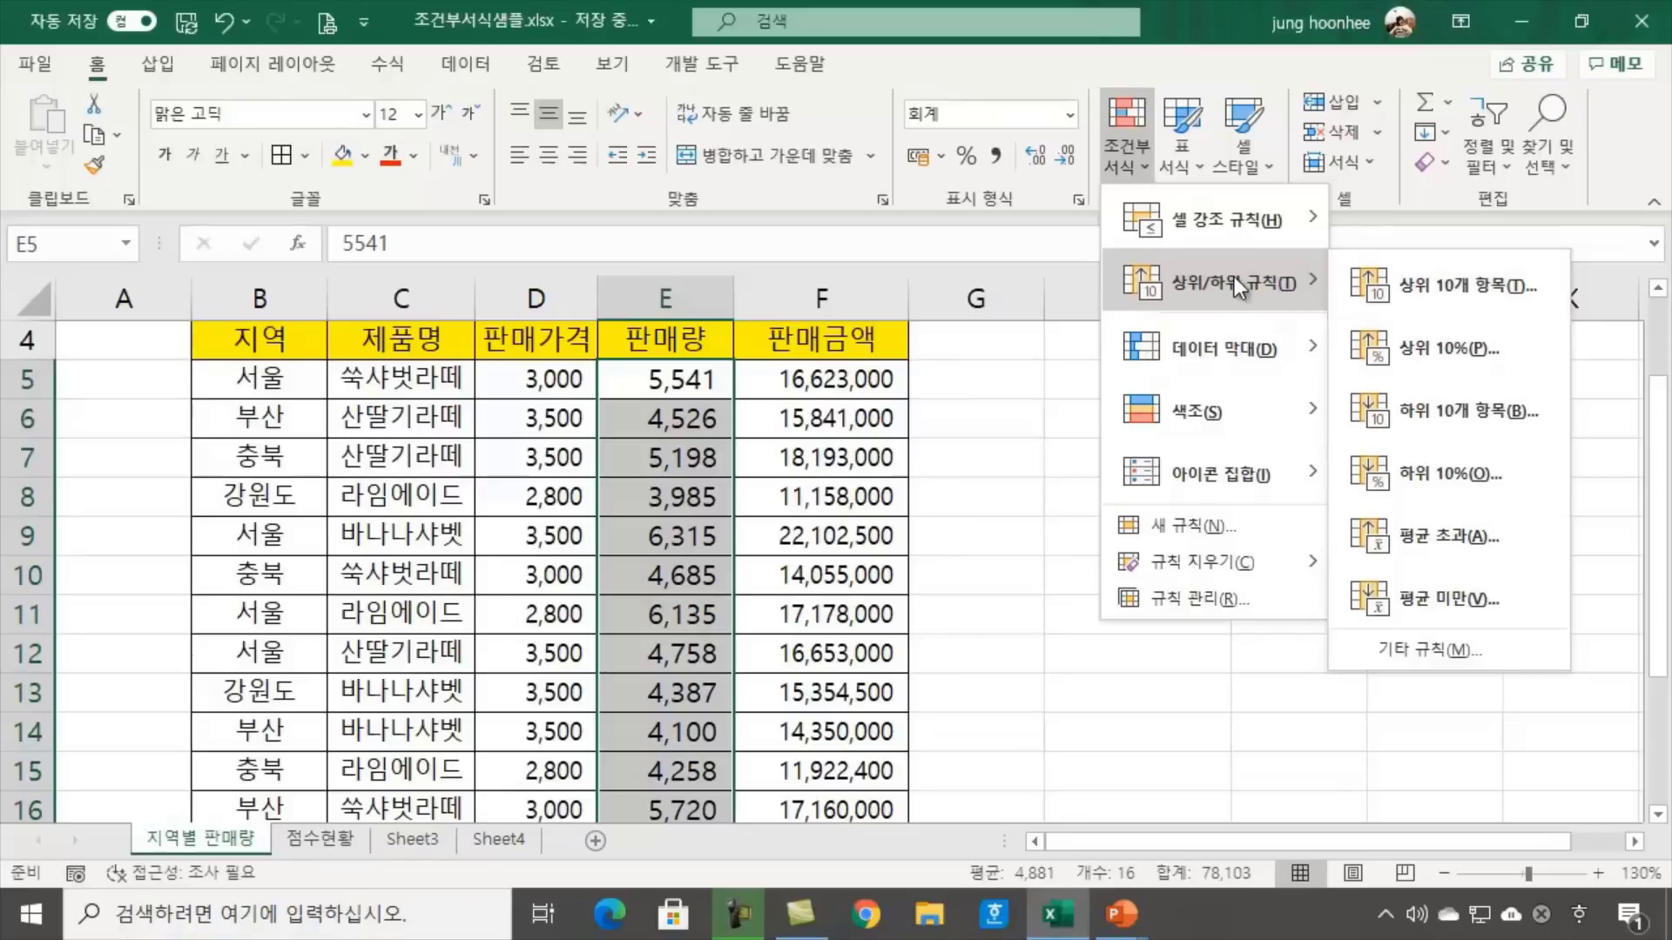
pyautogui.click(1470, 537)
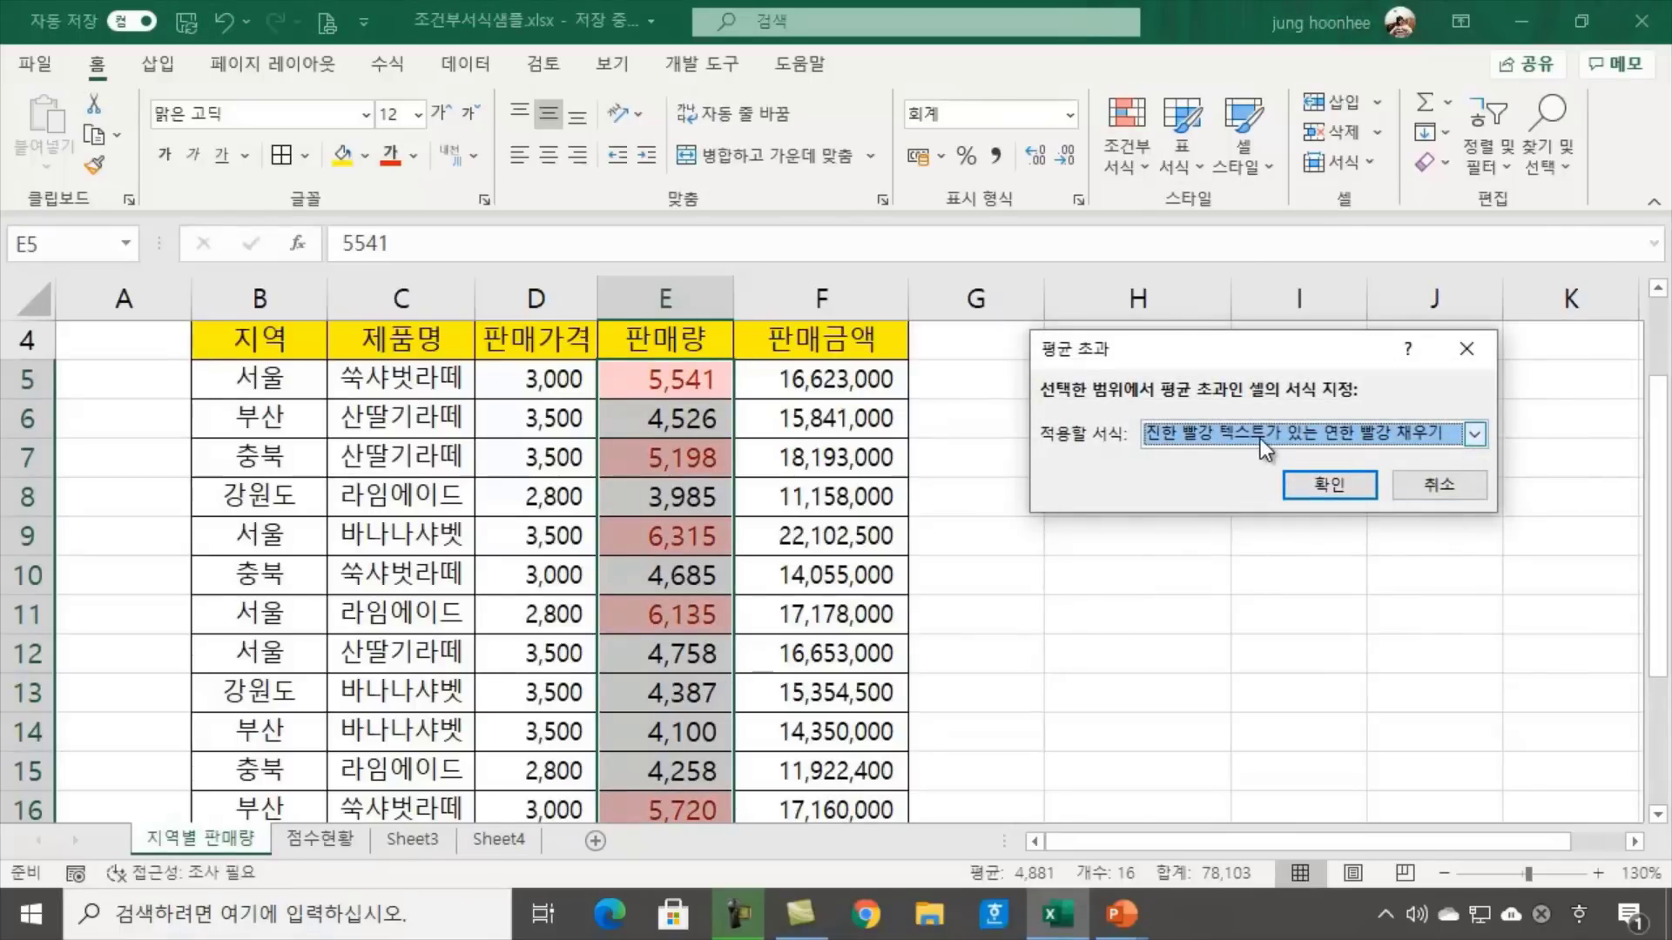
pyautogui.click(1477, 437)
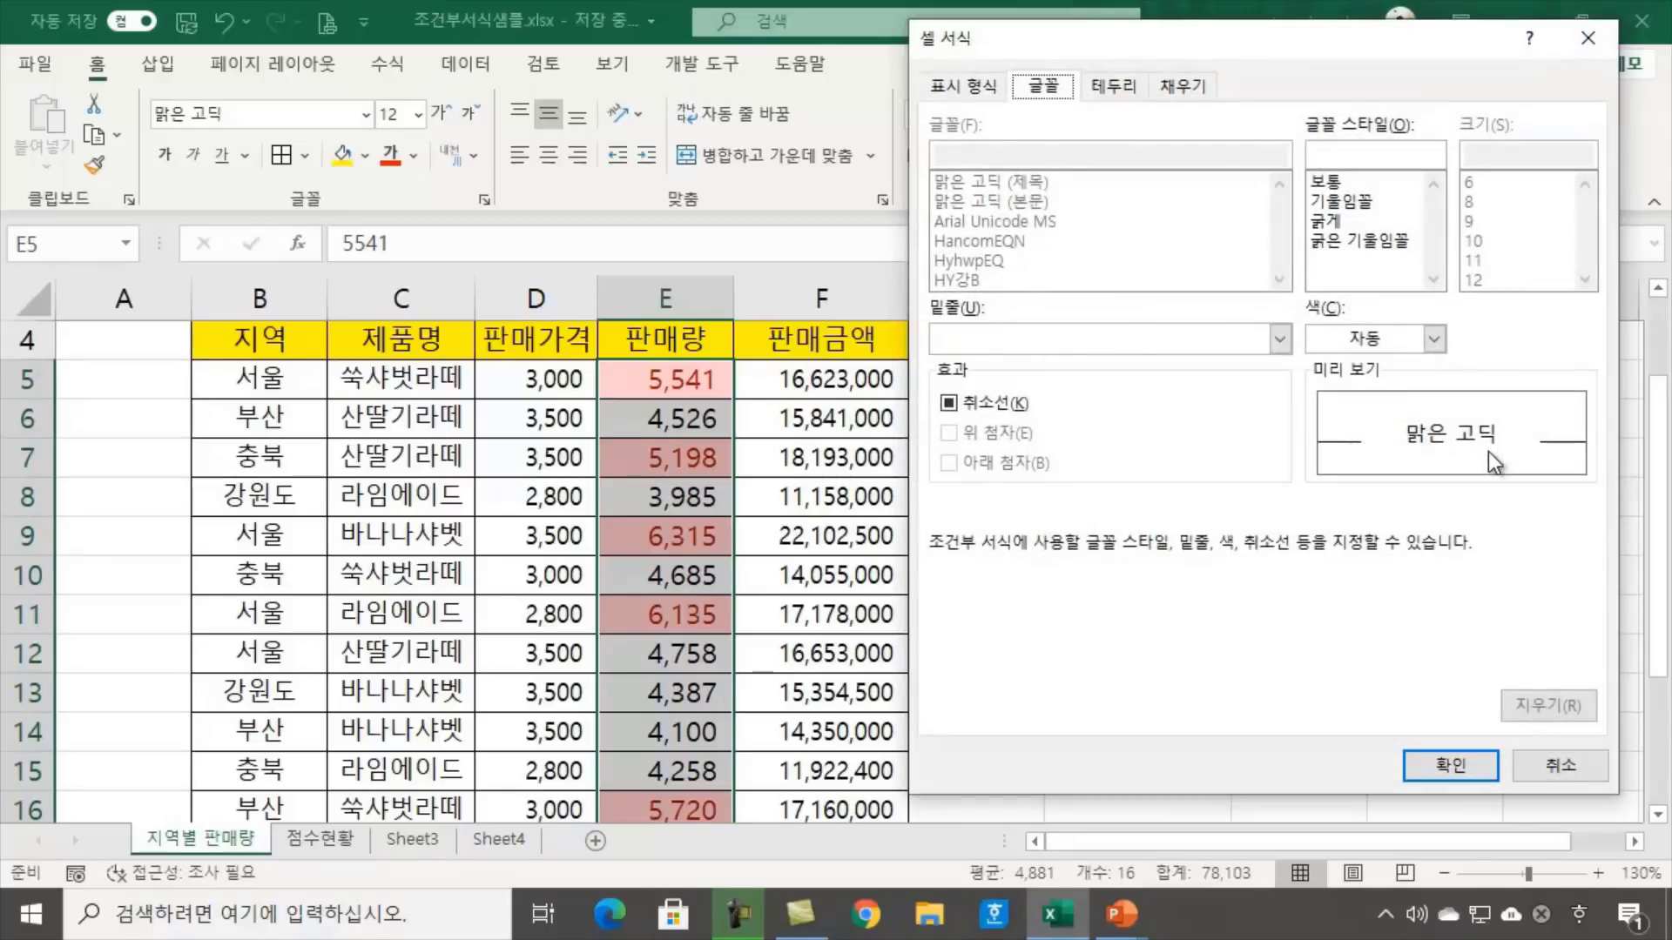
# Give the 평균 초과 rule a 굵게 font style and a medium-light green fill, and apply it
pyautogui.click(1326, 223)
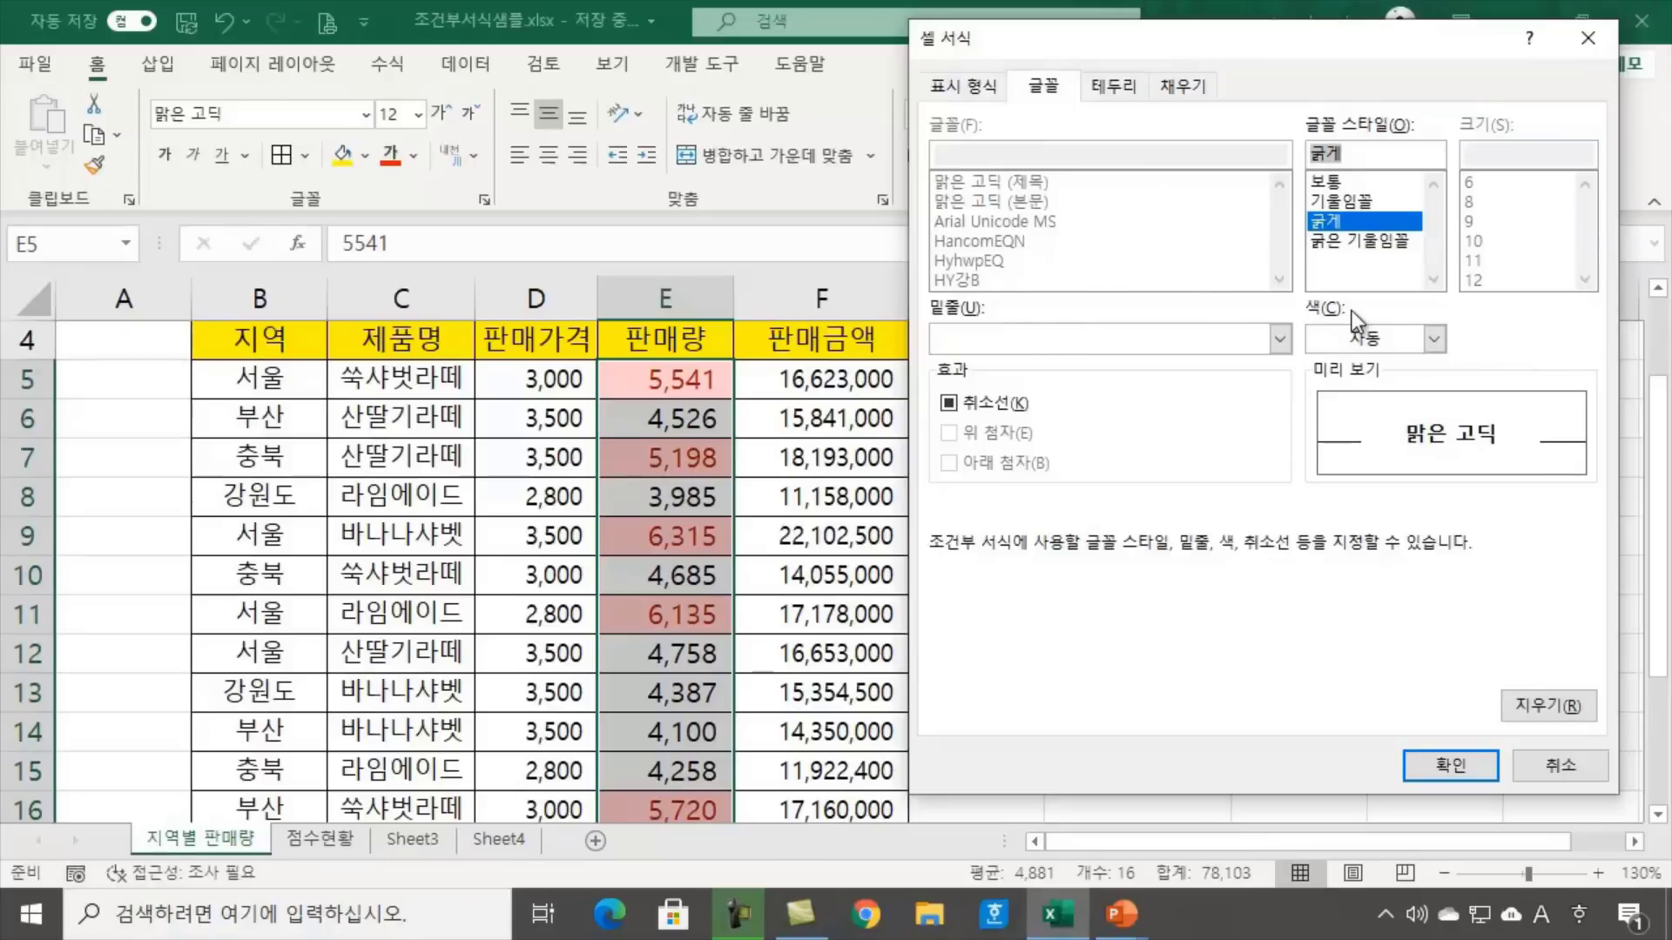
pyautogui.click(1123, 89)
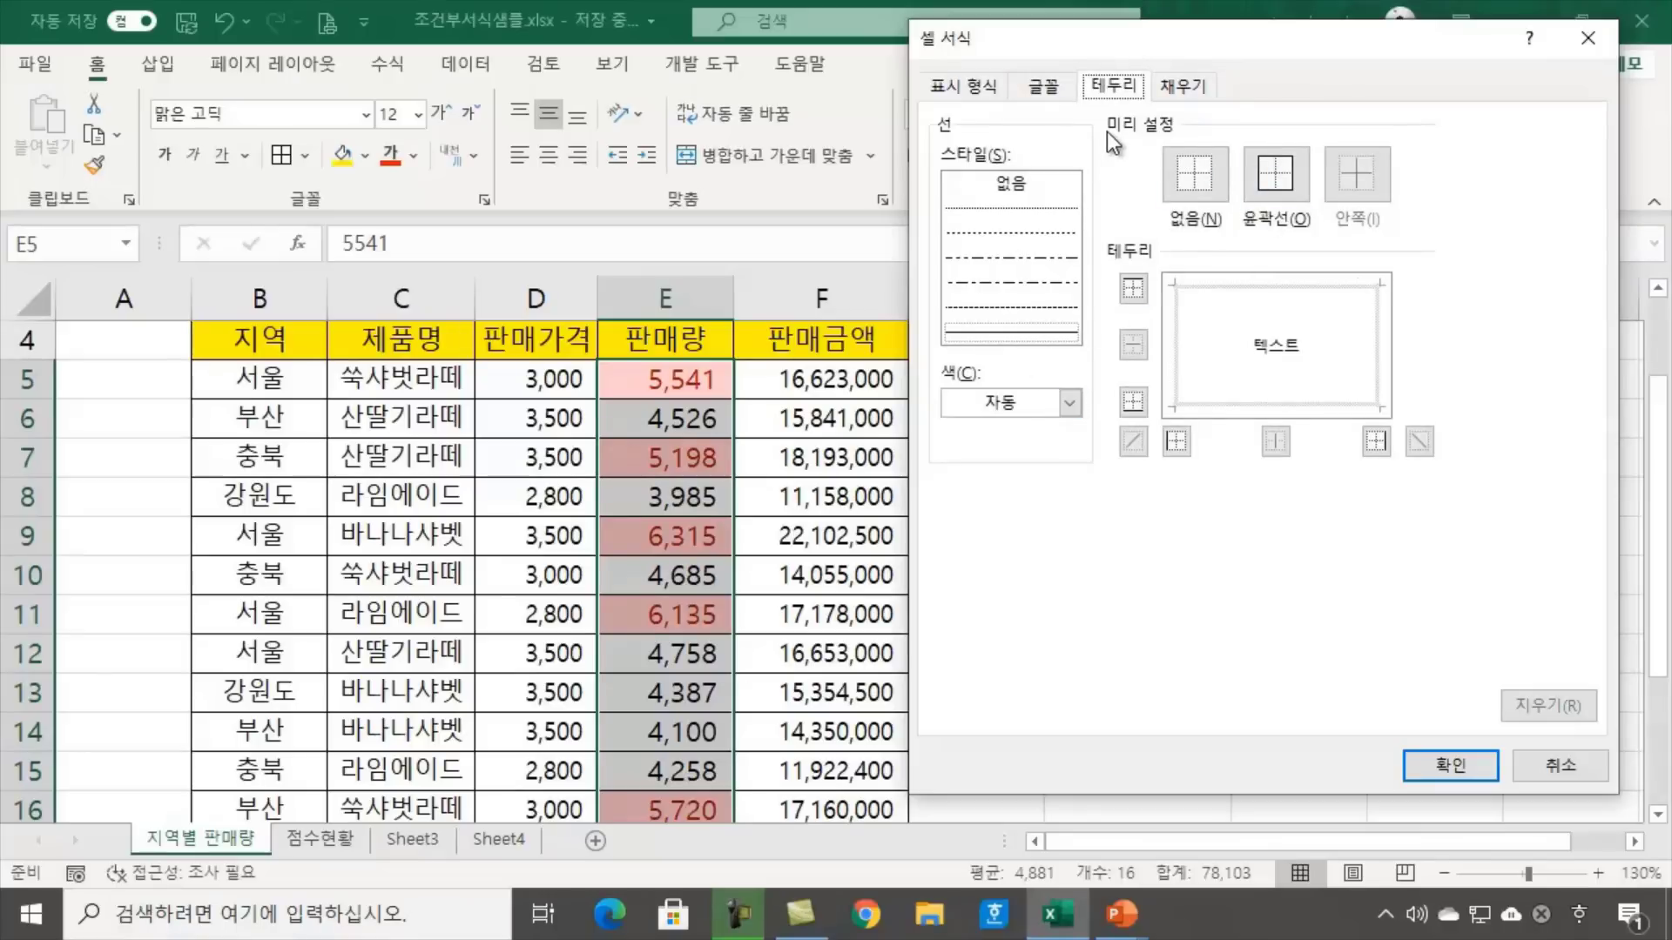
pyautogui.click(1188, 88)
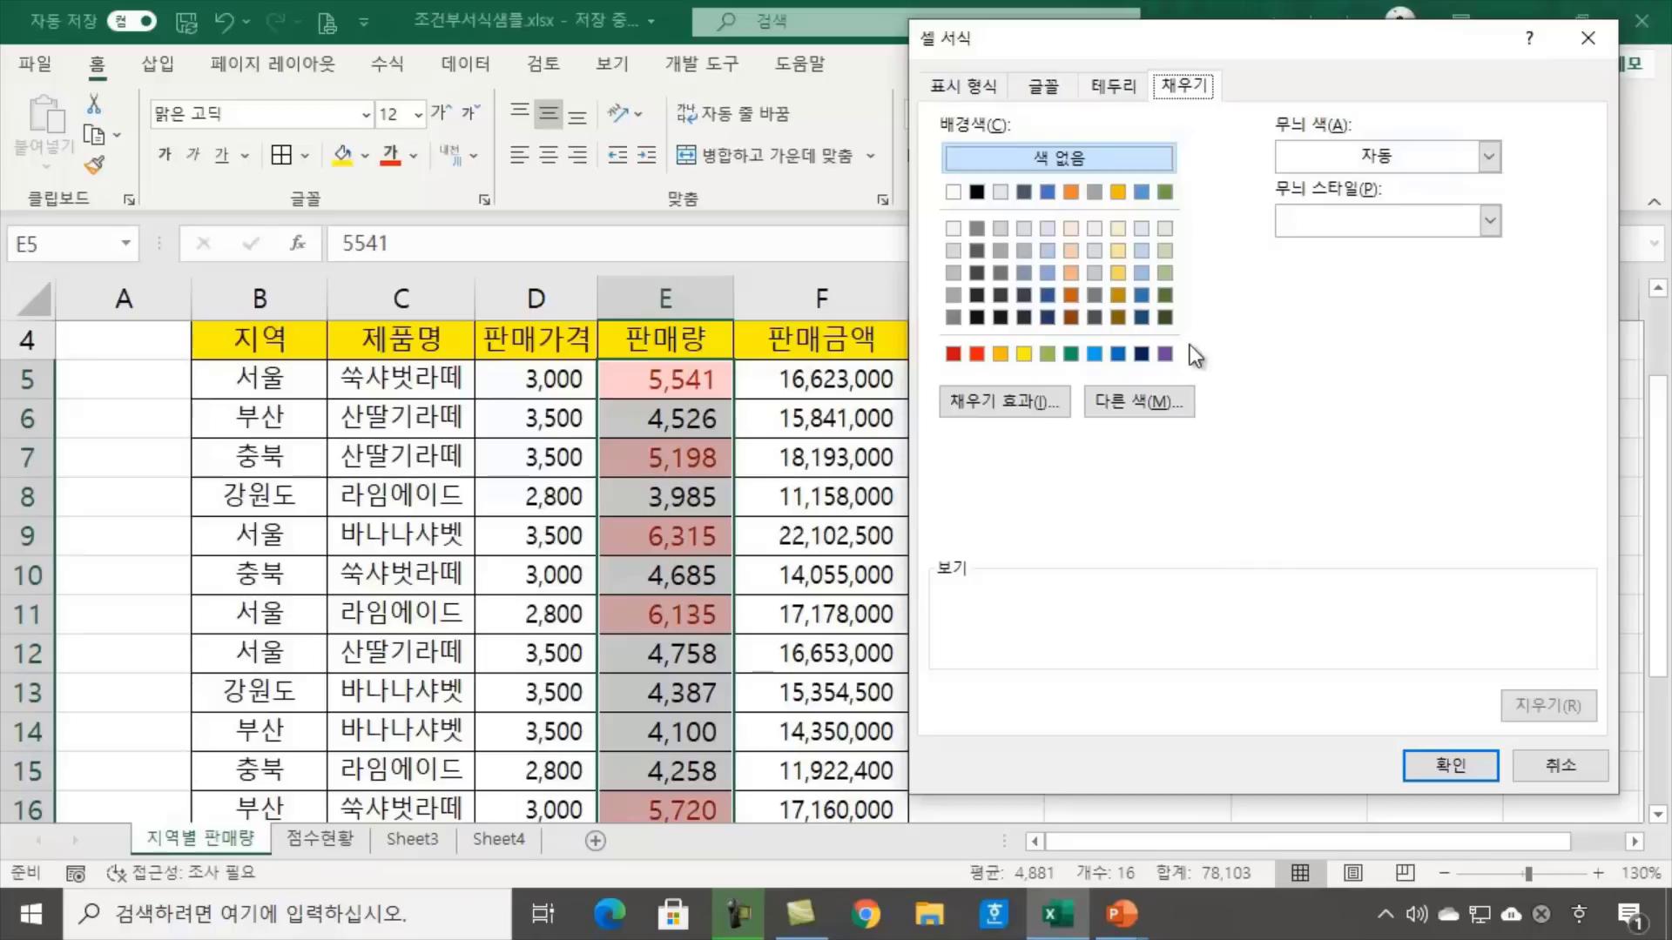
pyautogui.click(1164, 273)
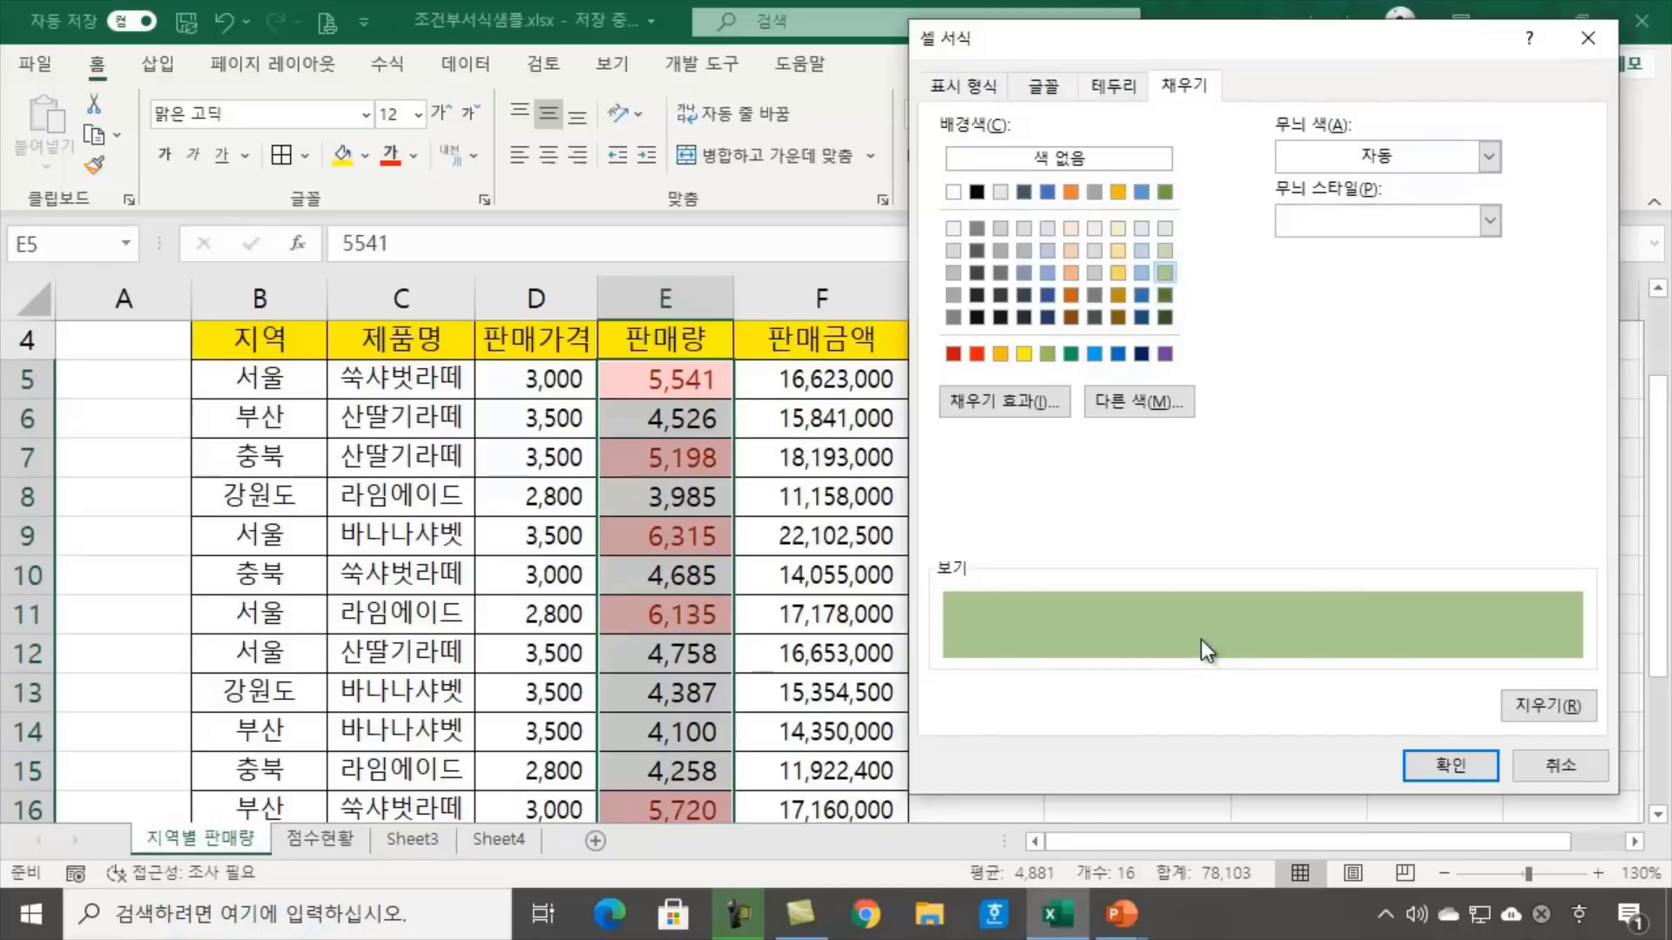
pyautogui.click(1477, 770)
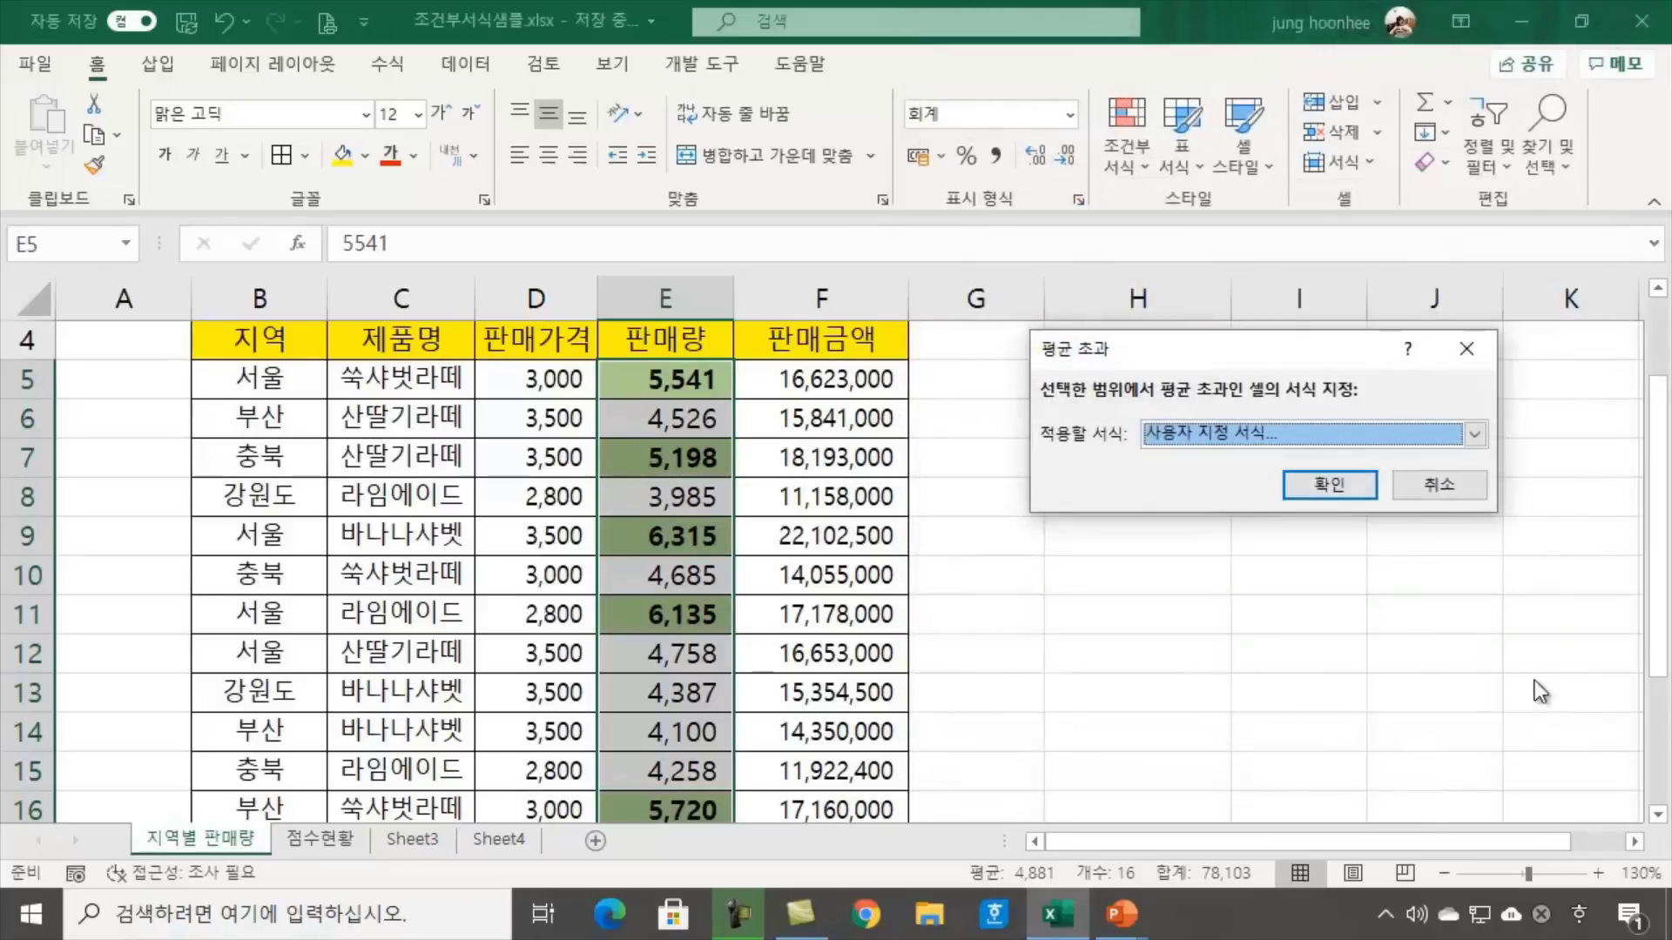
pyautogui.click(1315, 486)
pyautogui.click(1314, 694)
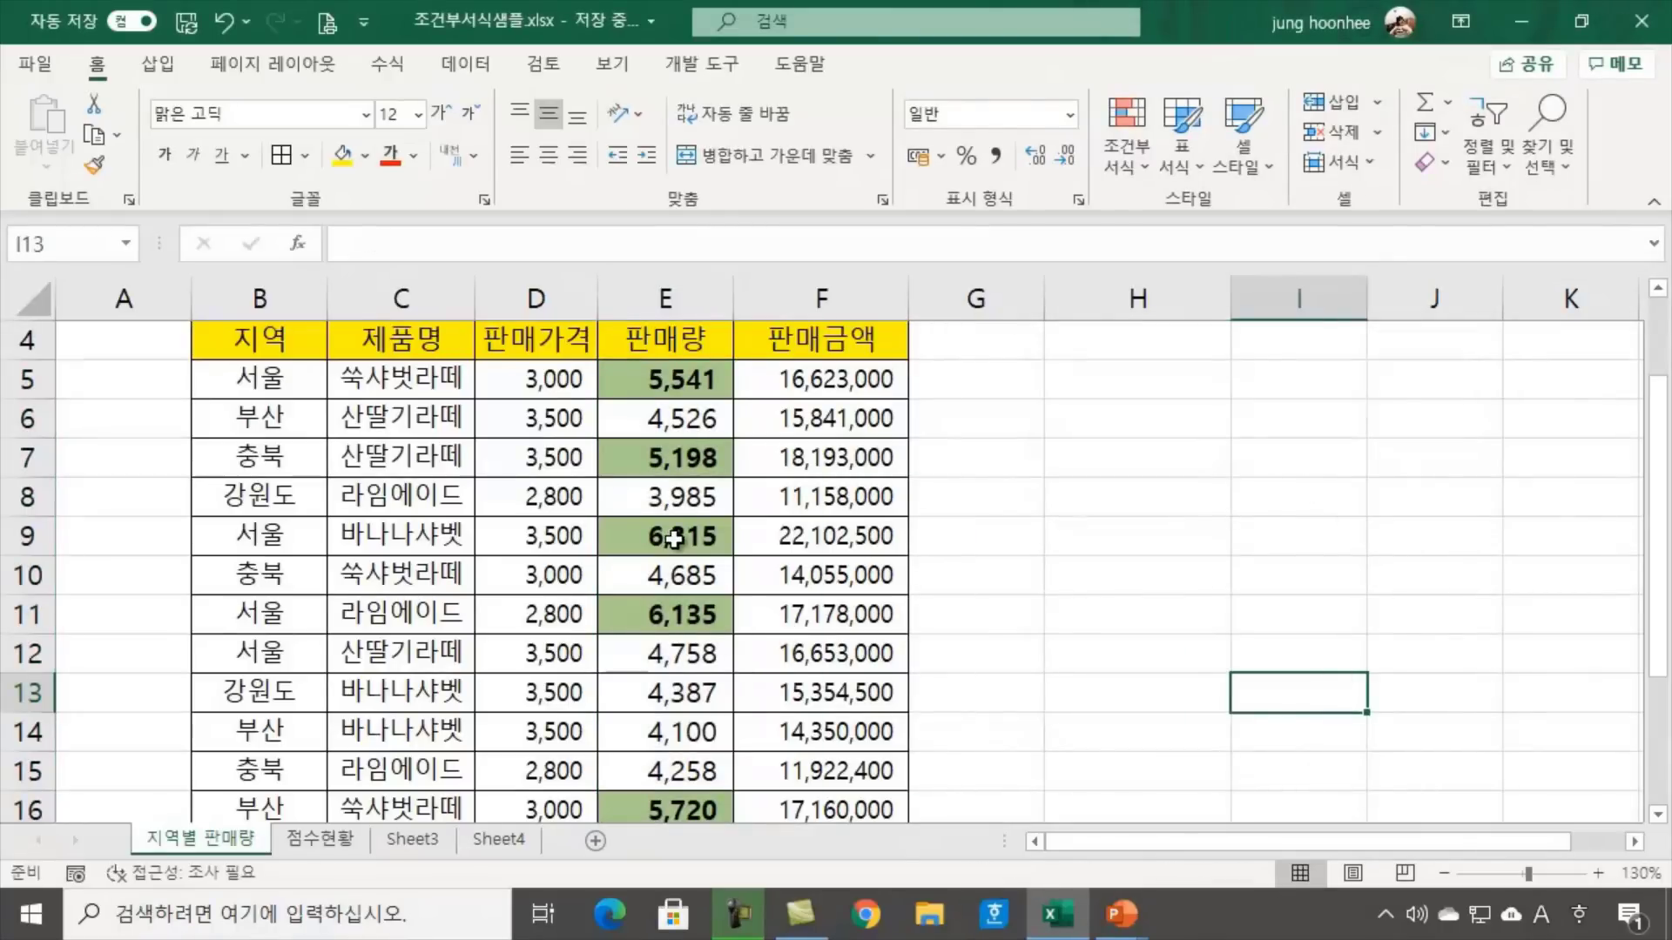
# Examine which 판매량 values are highlighted by the 평균 초과 rule across the whole table
pyautogui.scroll(-2, 674, 540)
pyautogui.scroll(3, 663, 772)
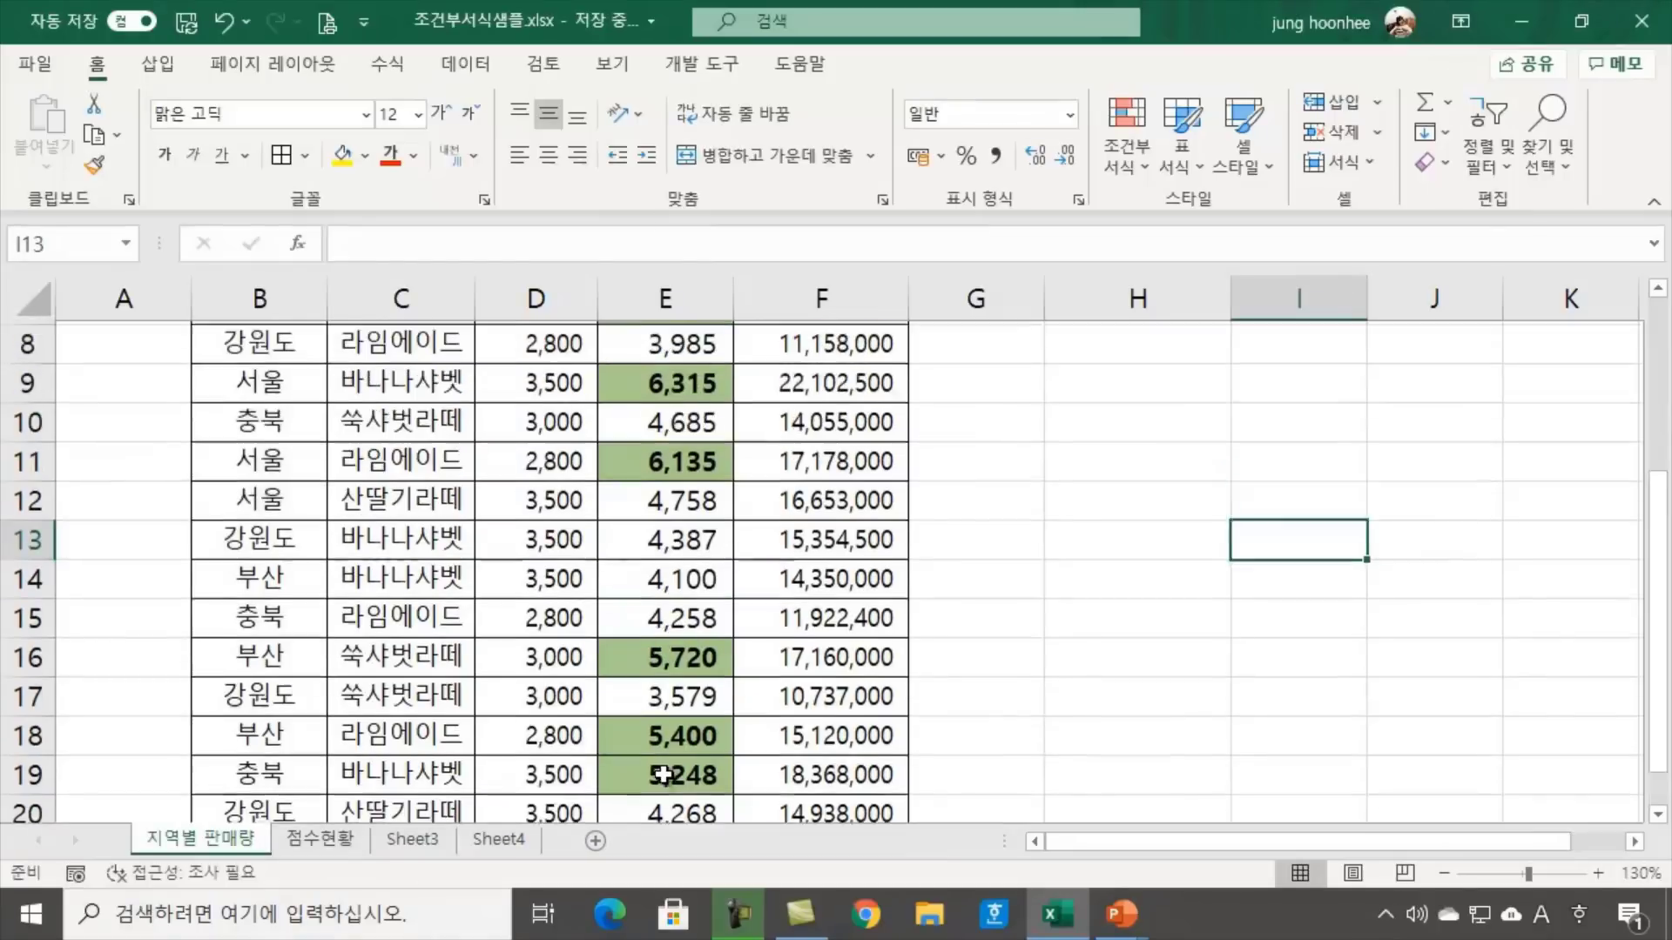
pyautogui.scroll(-2, 663, 773)
pyautogui.scroll(2, 663, 772)
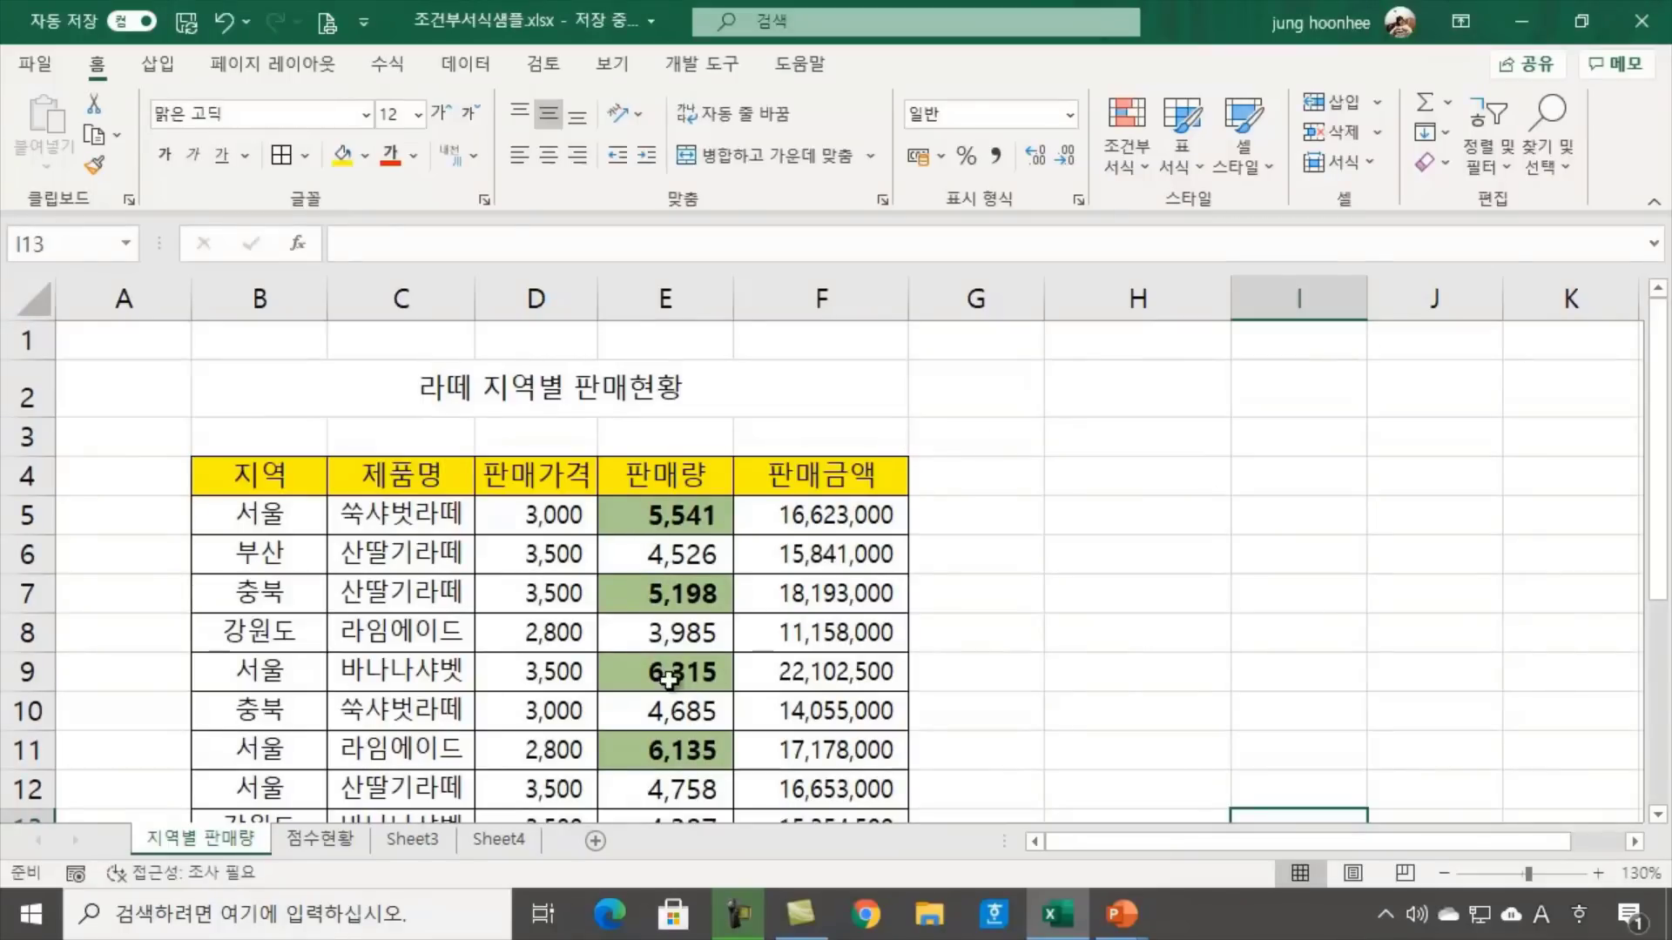
pyautogui.scroll(-1, 680, 775)
pyautogui.scroll(-3, 681, 775)
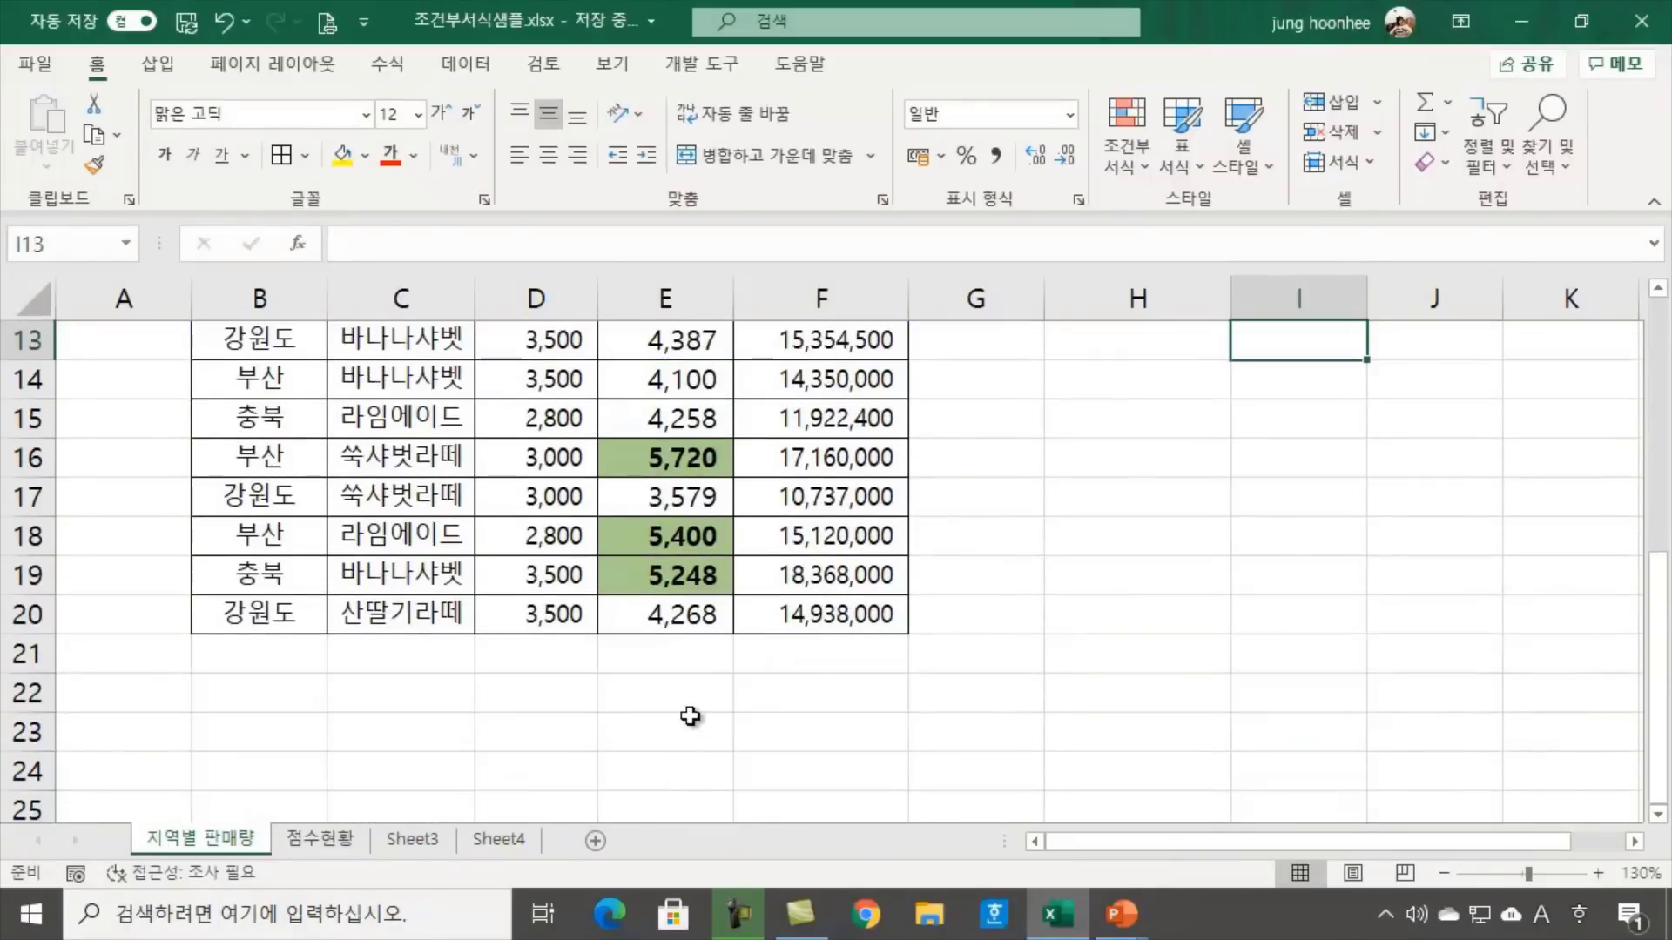
pyautogui.scroll(3, 683, 697)
pyautogui.scroll(1, 684, 701)
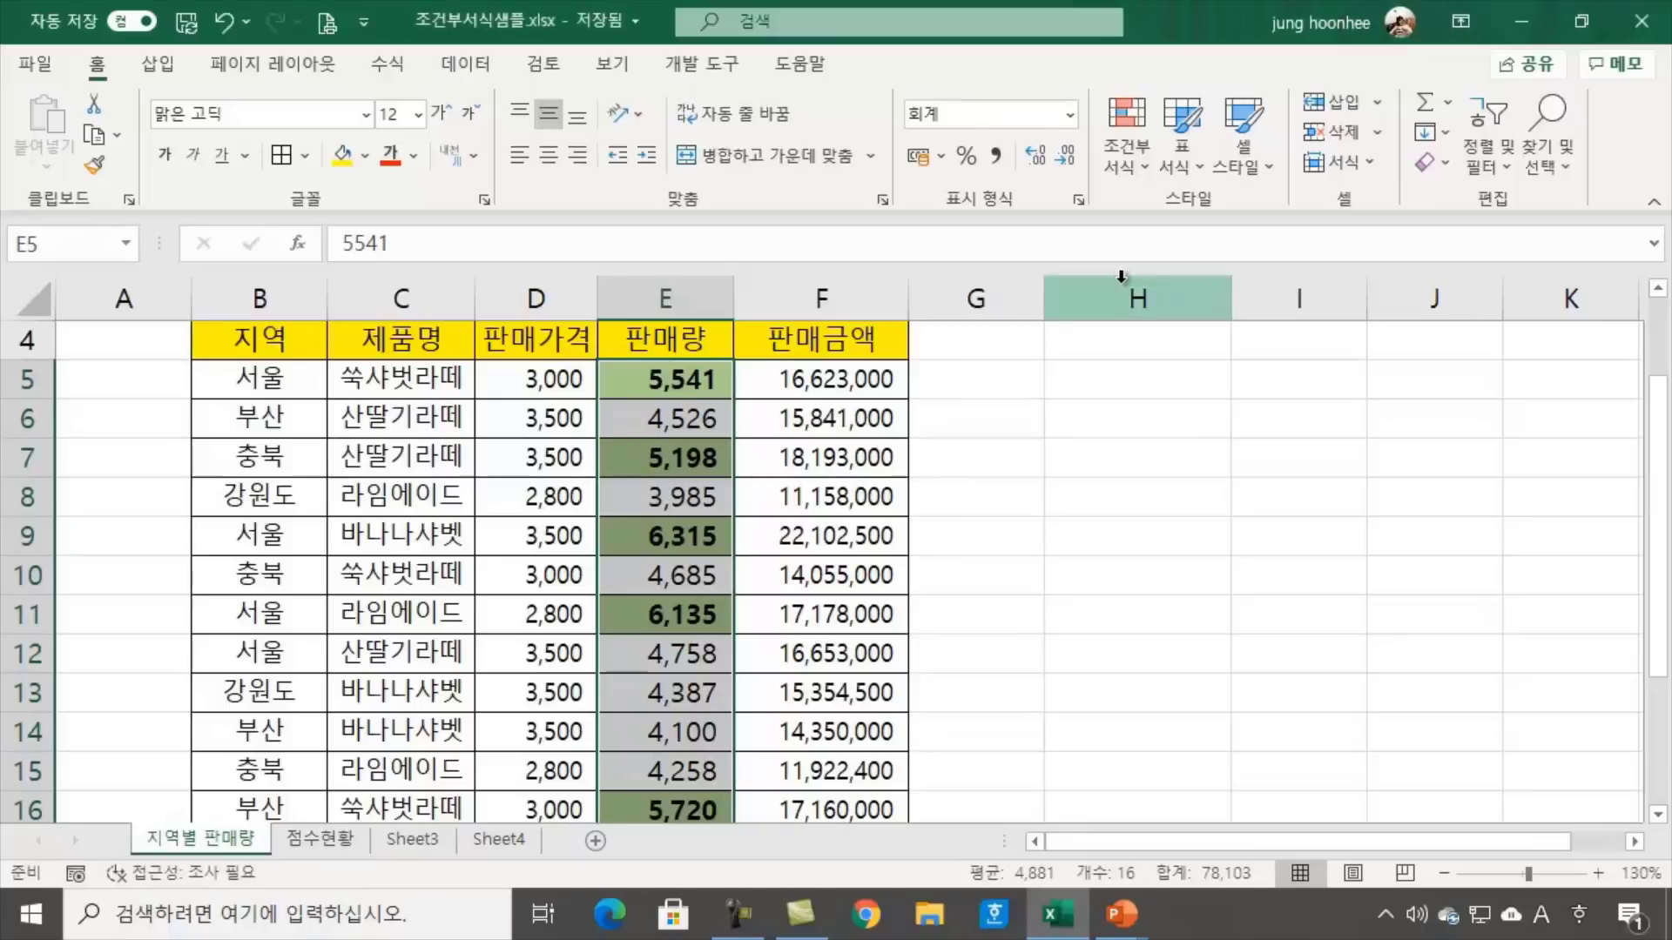
# In the rule manager for E5:E20, create a 평균보다 크거나 작은 값만 서식 지정 rule with the condition 미만
pyautogui.click(1141, 165)
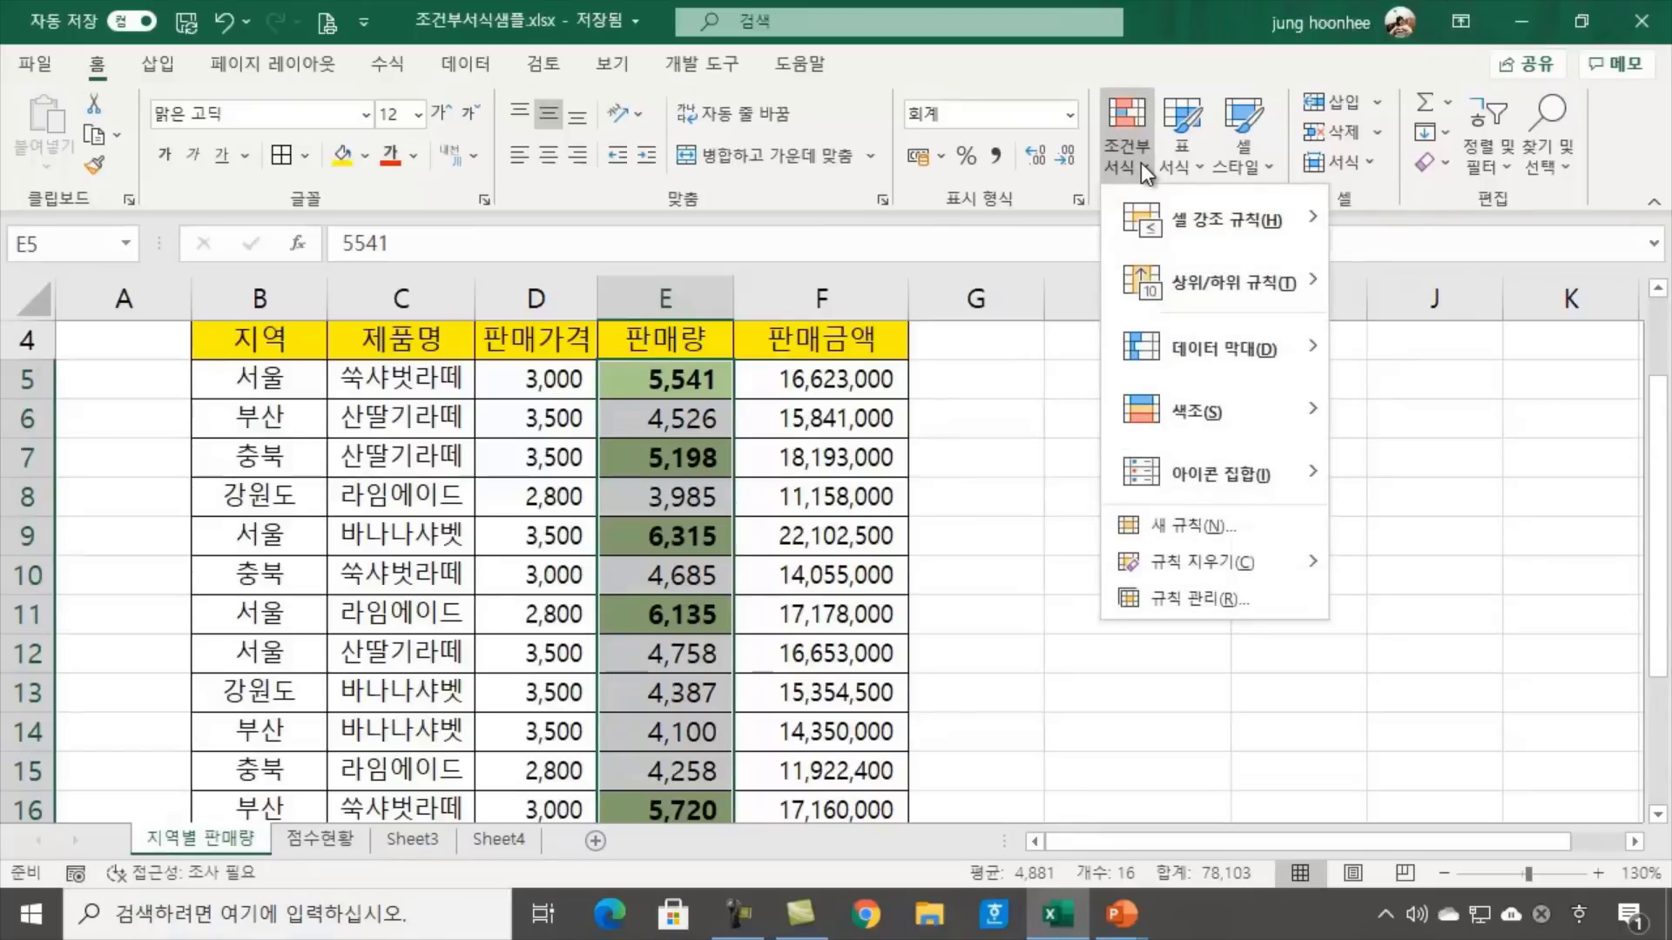
pyautogui.click(1219, 603)
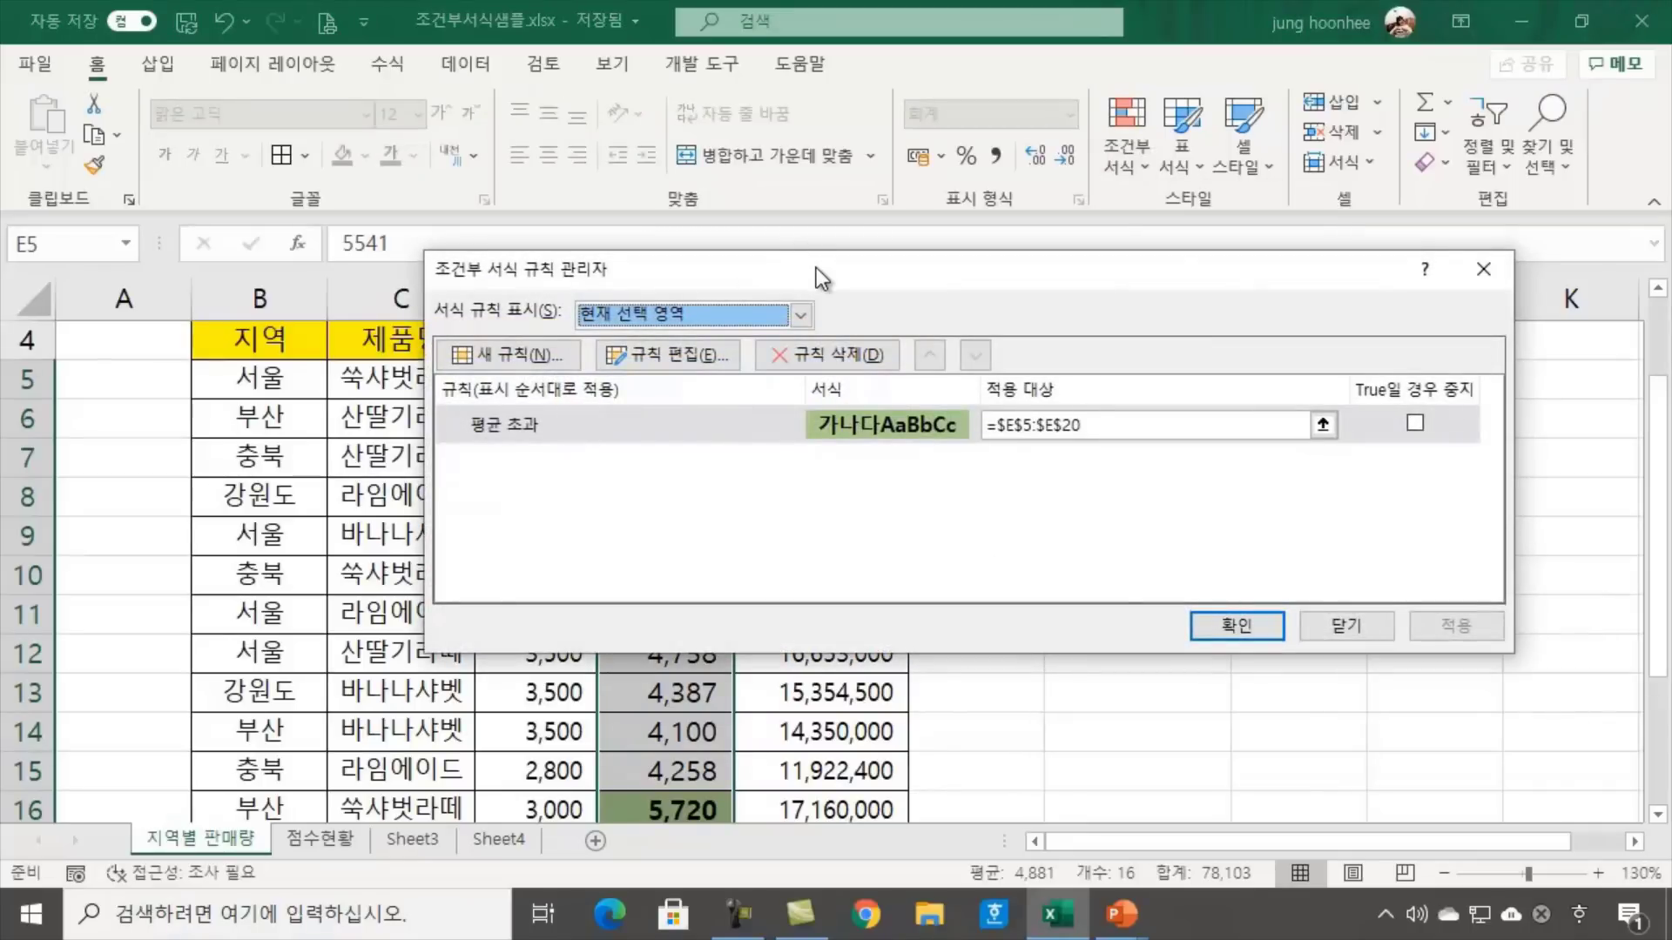
pyautogui.moveTo(817, 269); pyautogui.dragTo(1118, 262)
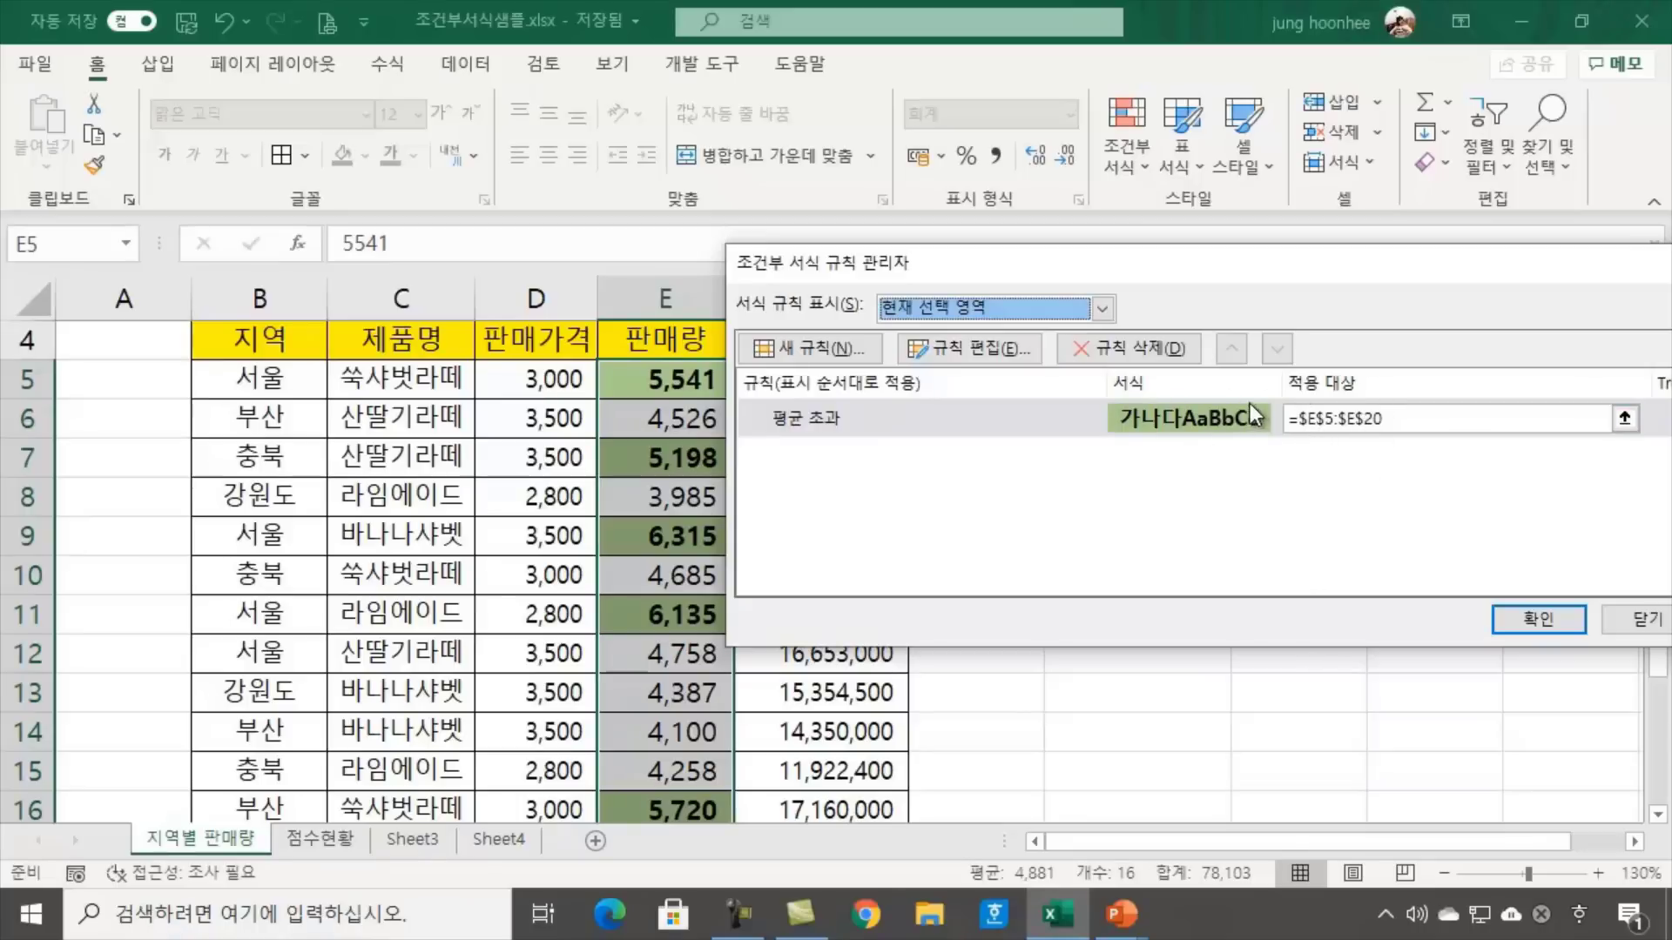
pyautogui.moveTo(1246, 265); pyautogui.dragTo(1289, 242)
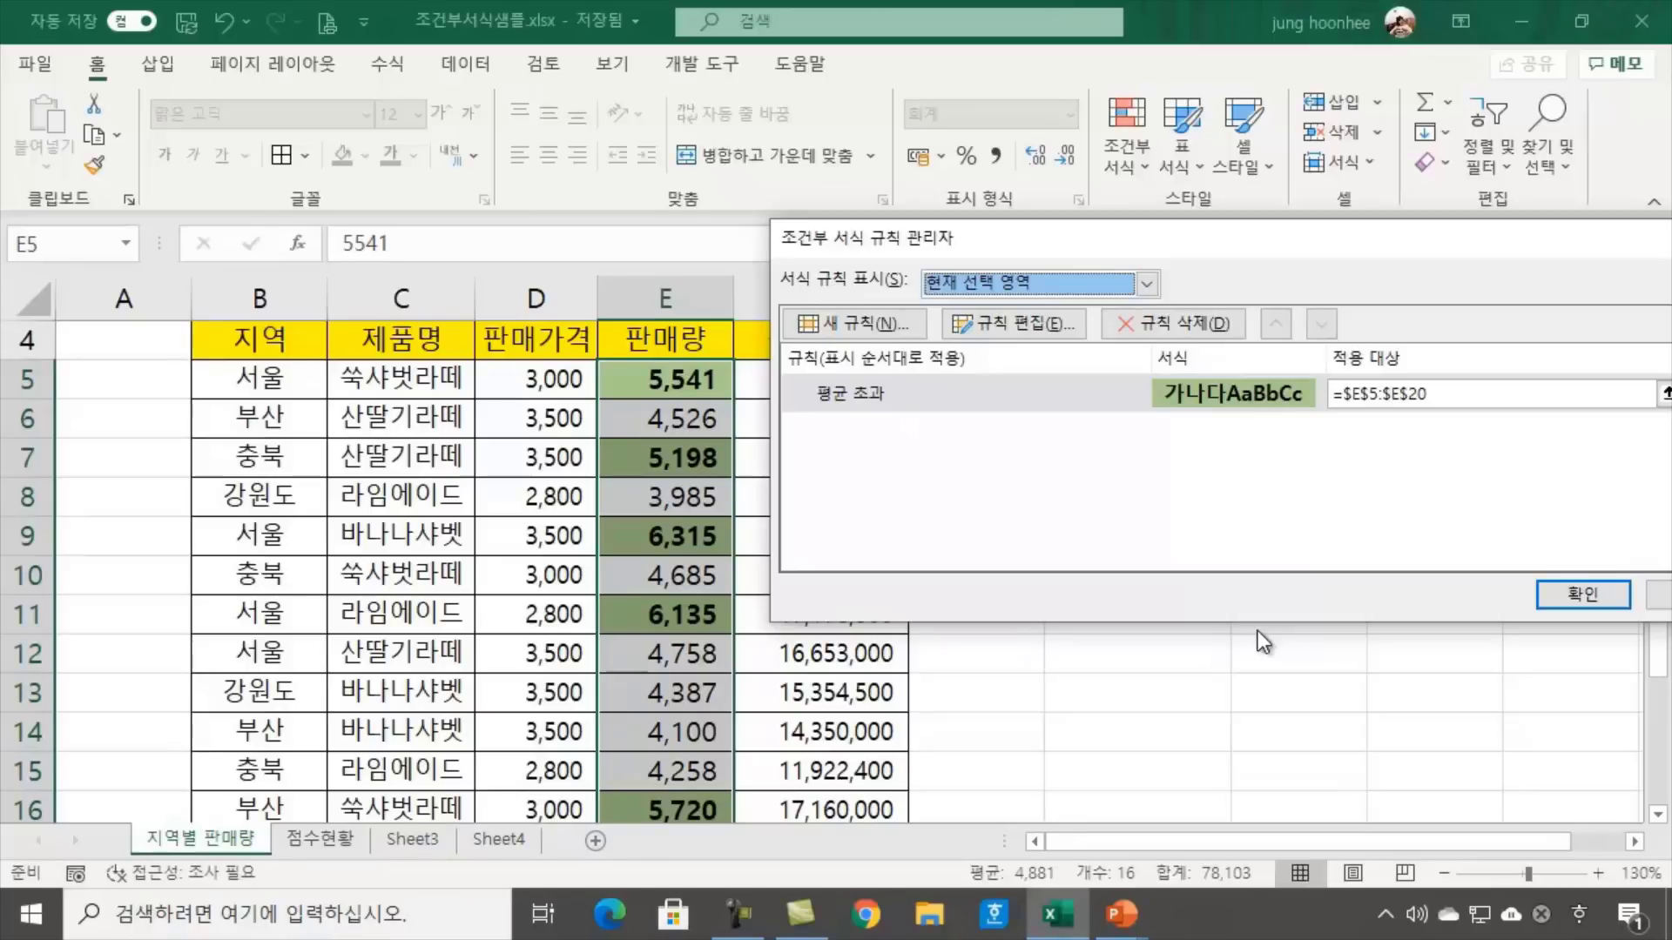
pyautogui.click(860, 328)
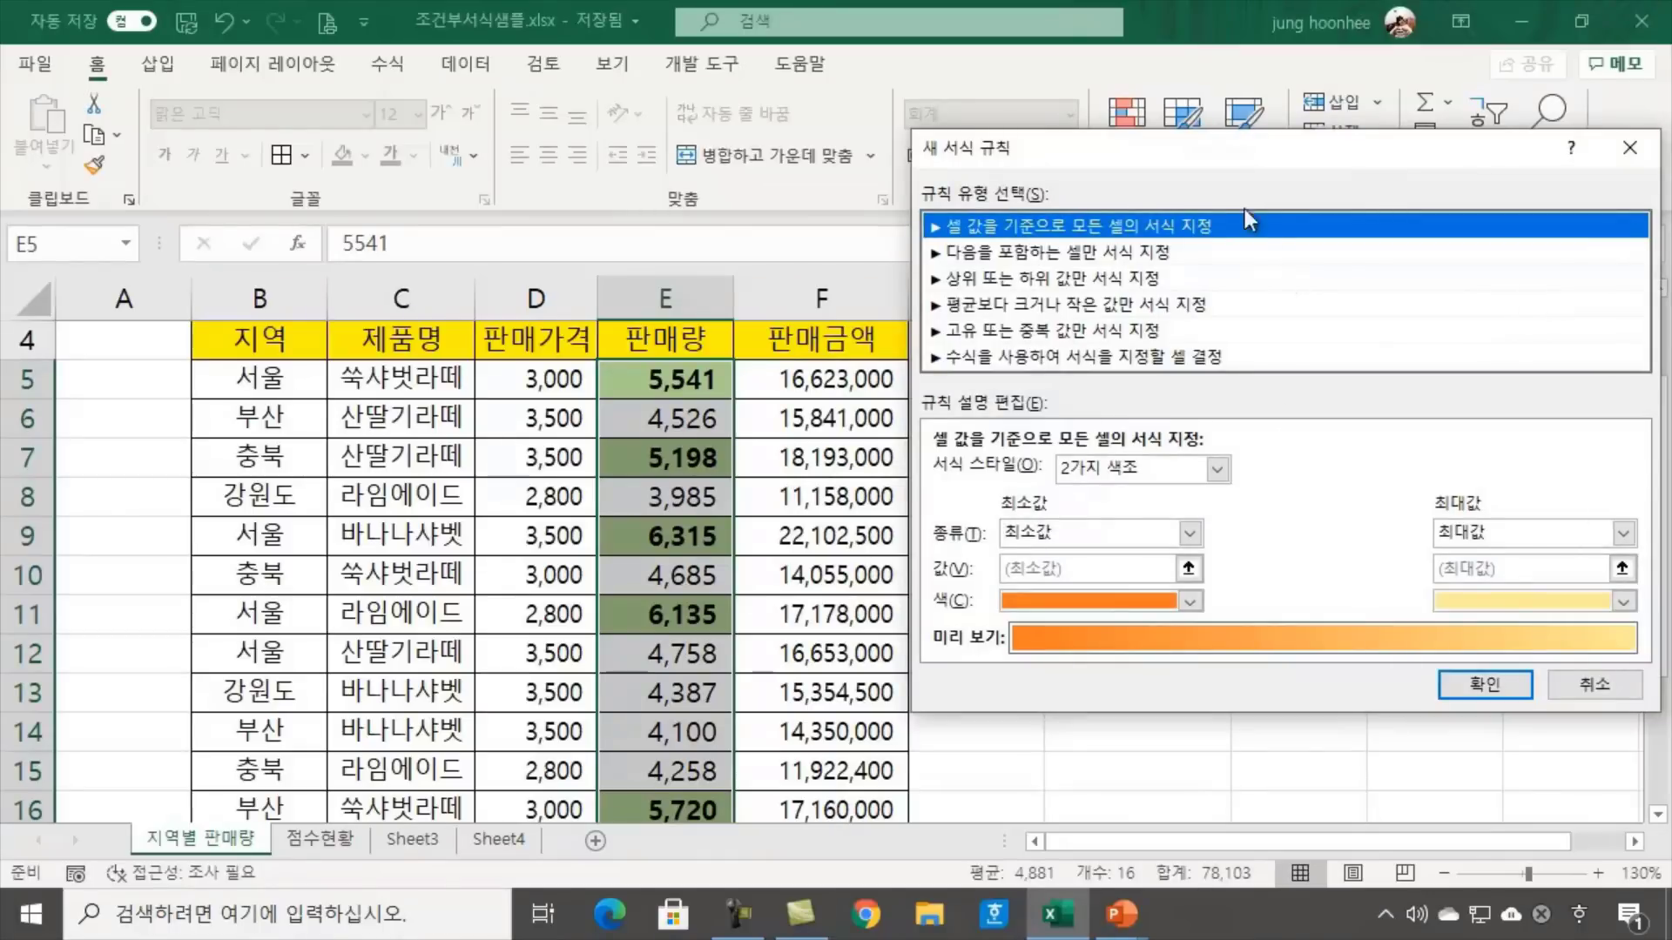
pyautogui.moveTo(1162, 153); pyautogui.dragTo(979, 186)
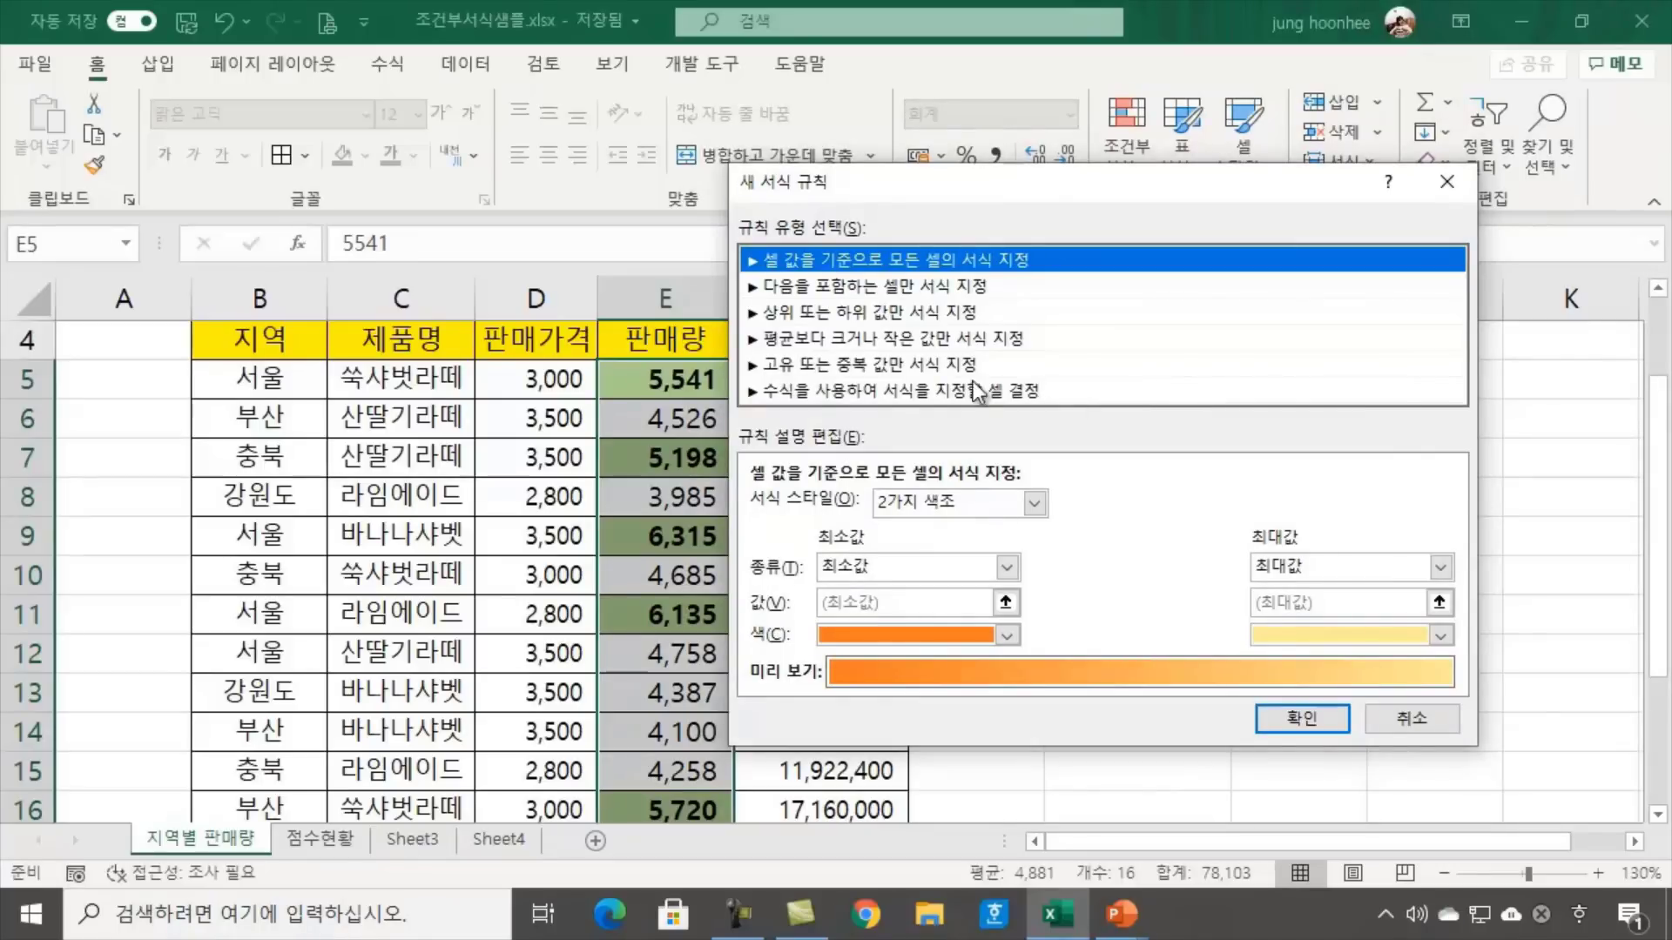
pyautogui.click(931, 338)
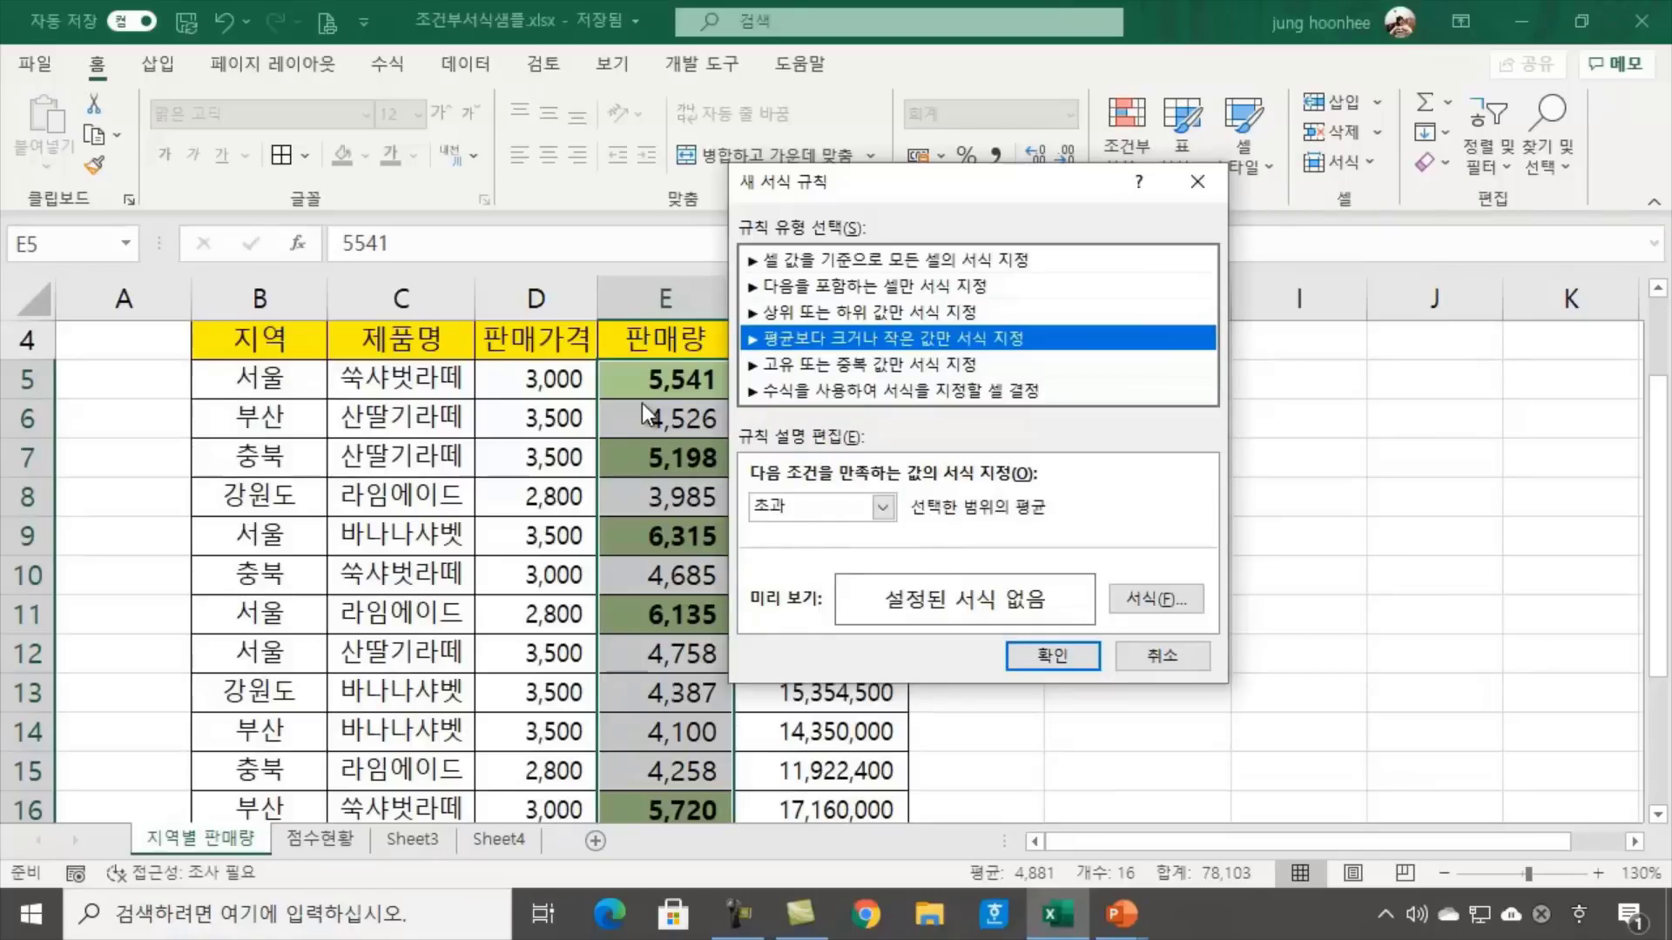
pyautogui.click(885, 509)
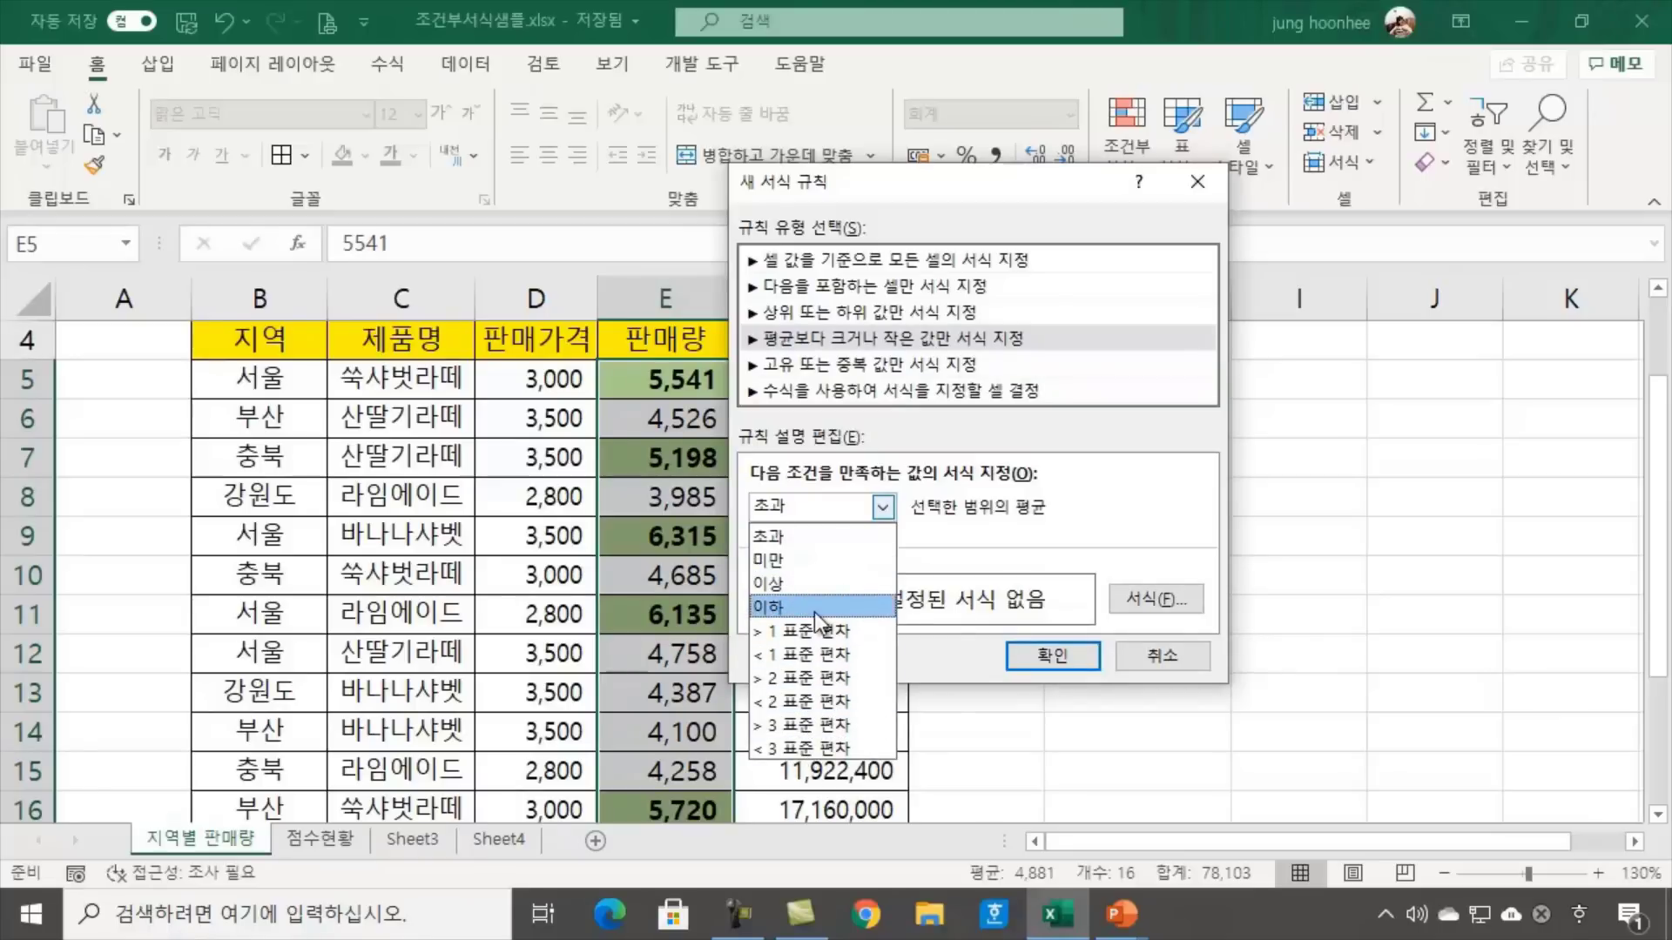
pyautogui.click(778, 562)
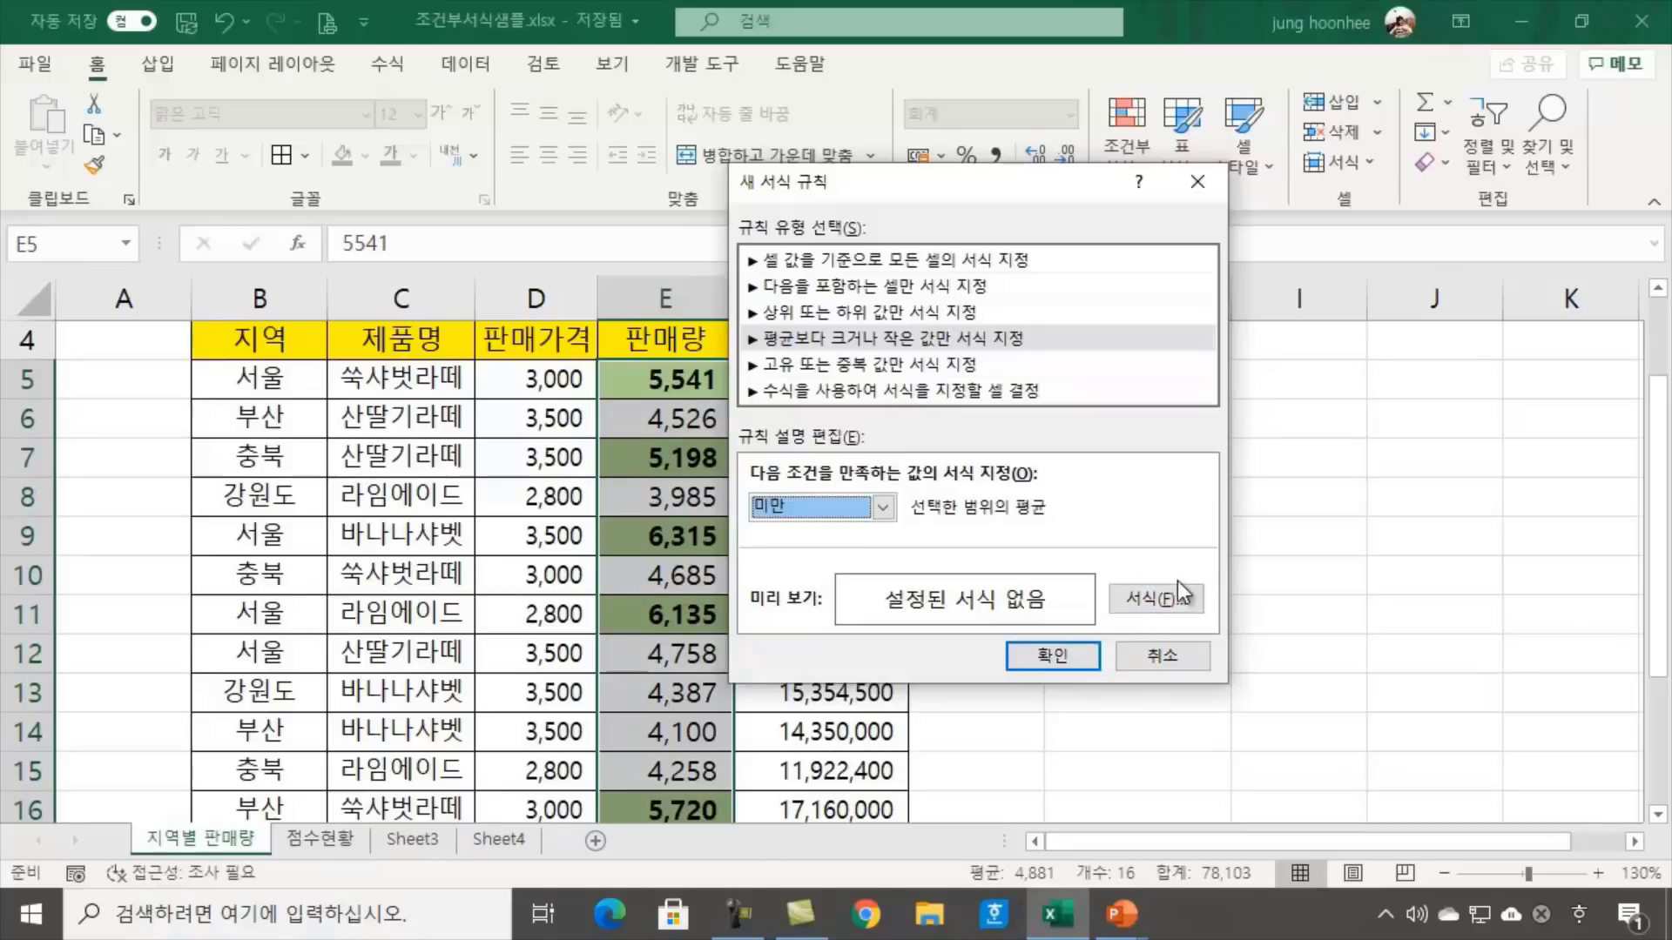
# Set the 미만 rule's format to the 기울임꼴 font style with a pink fill from the additional colors
pyautogui.click(1151, 603)
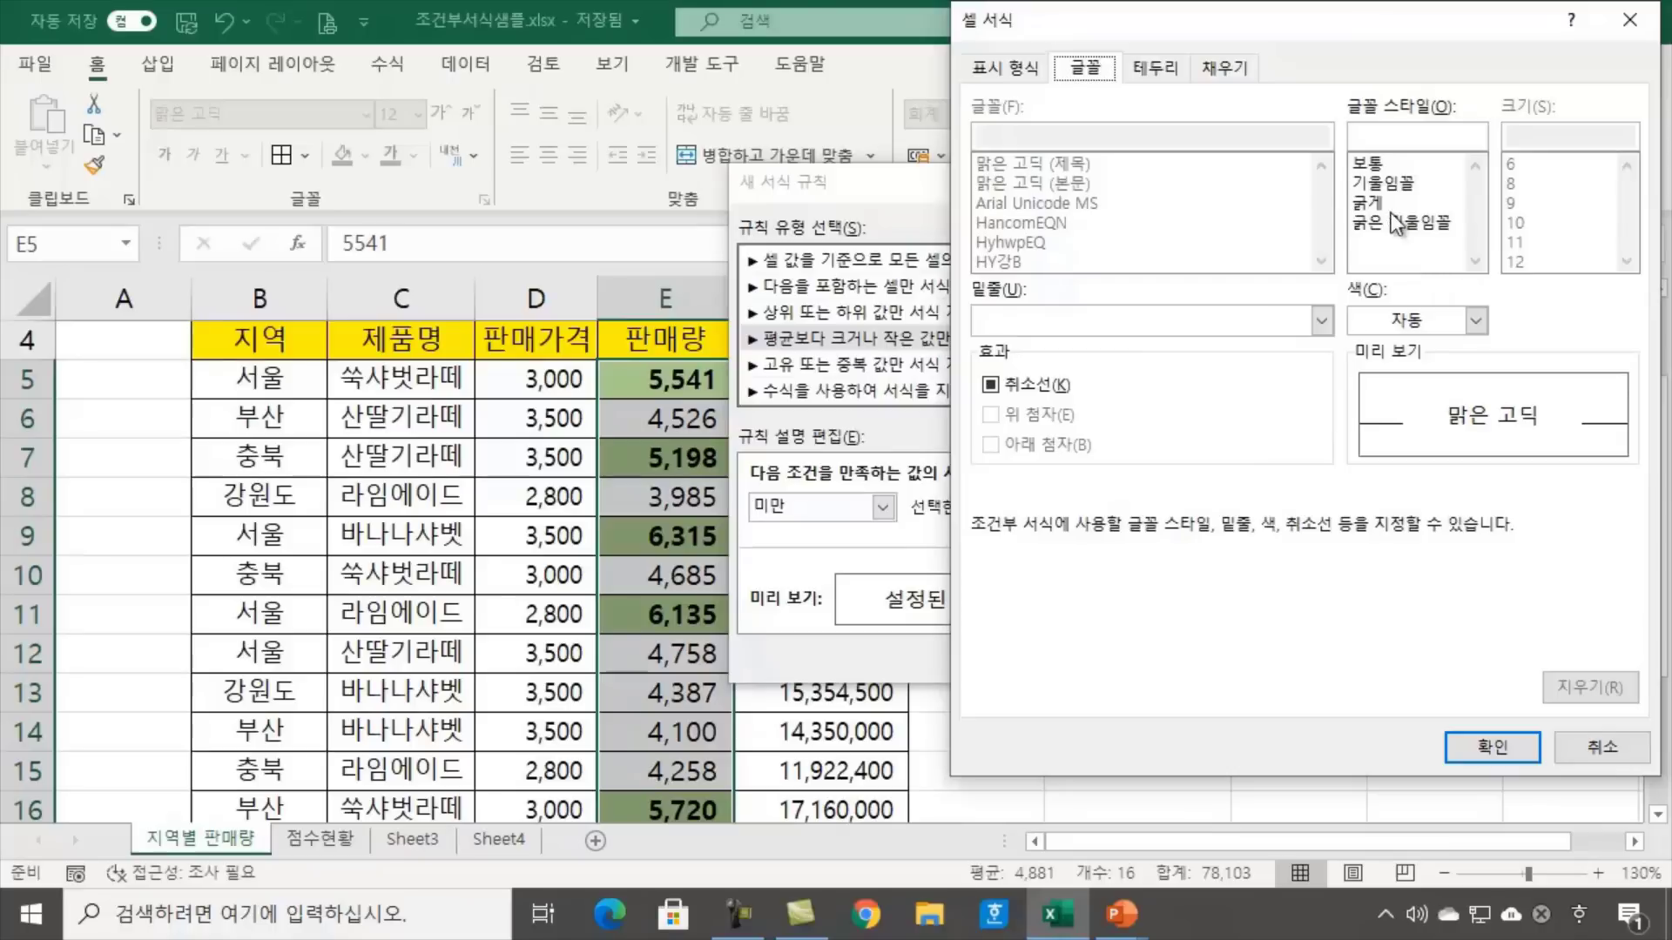
pyautogui.click(1407, 184)
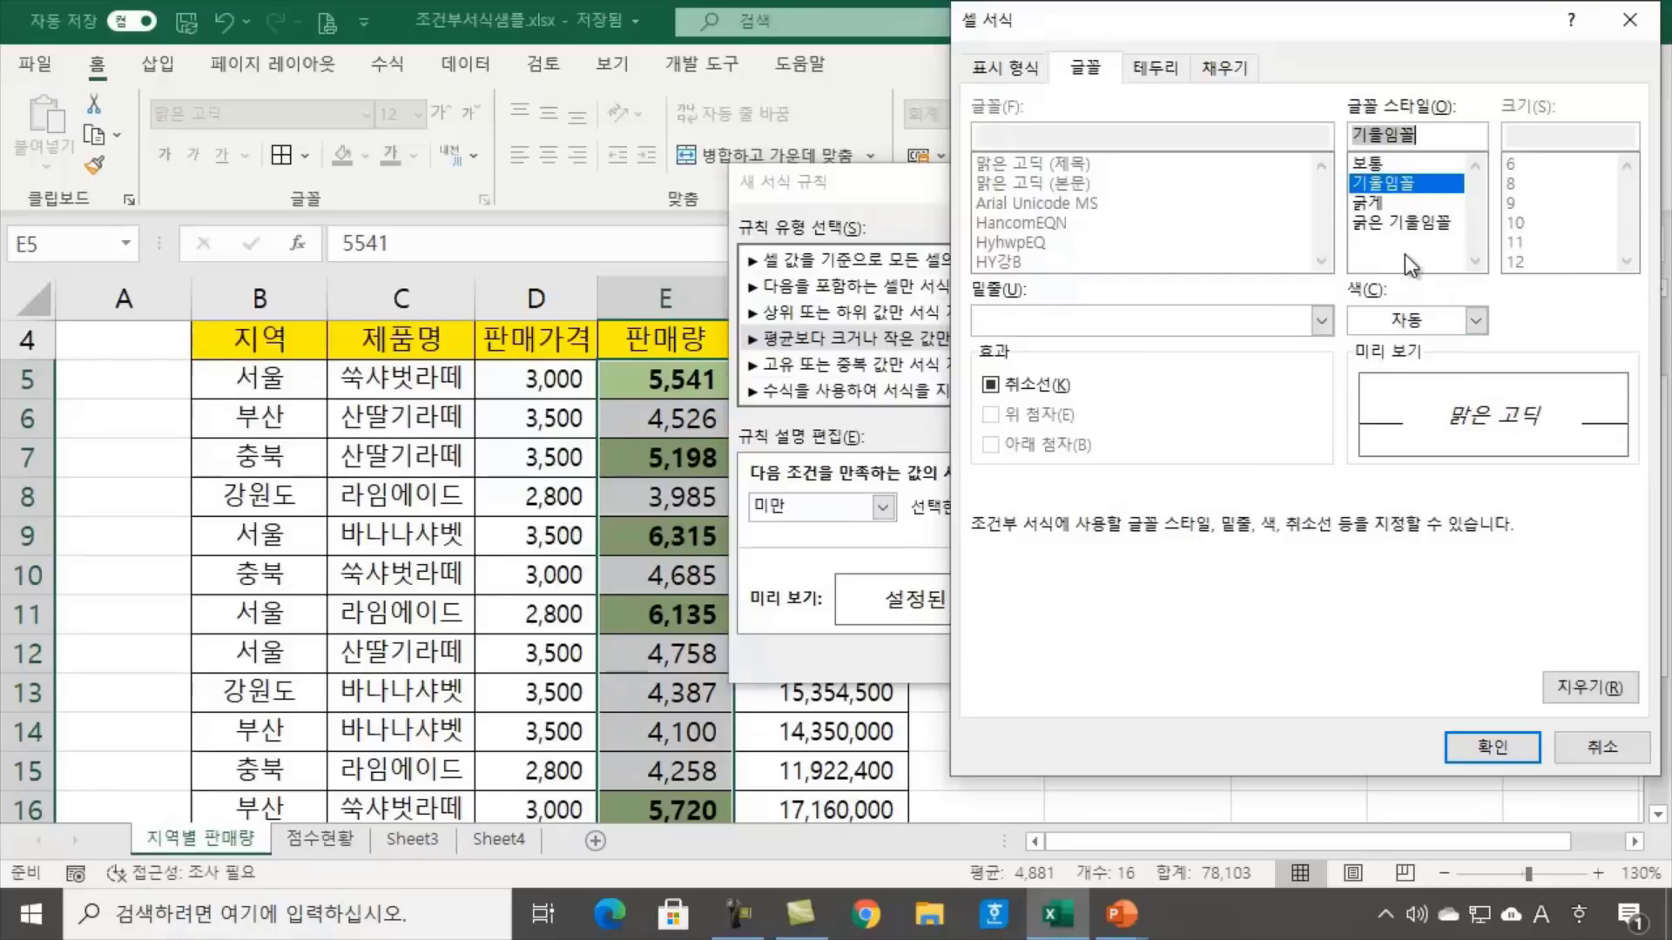
pyautogui.click(1234, 69)
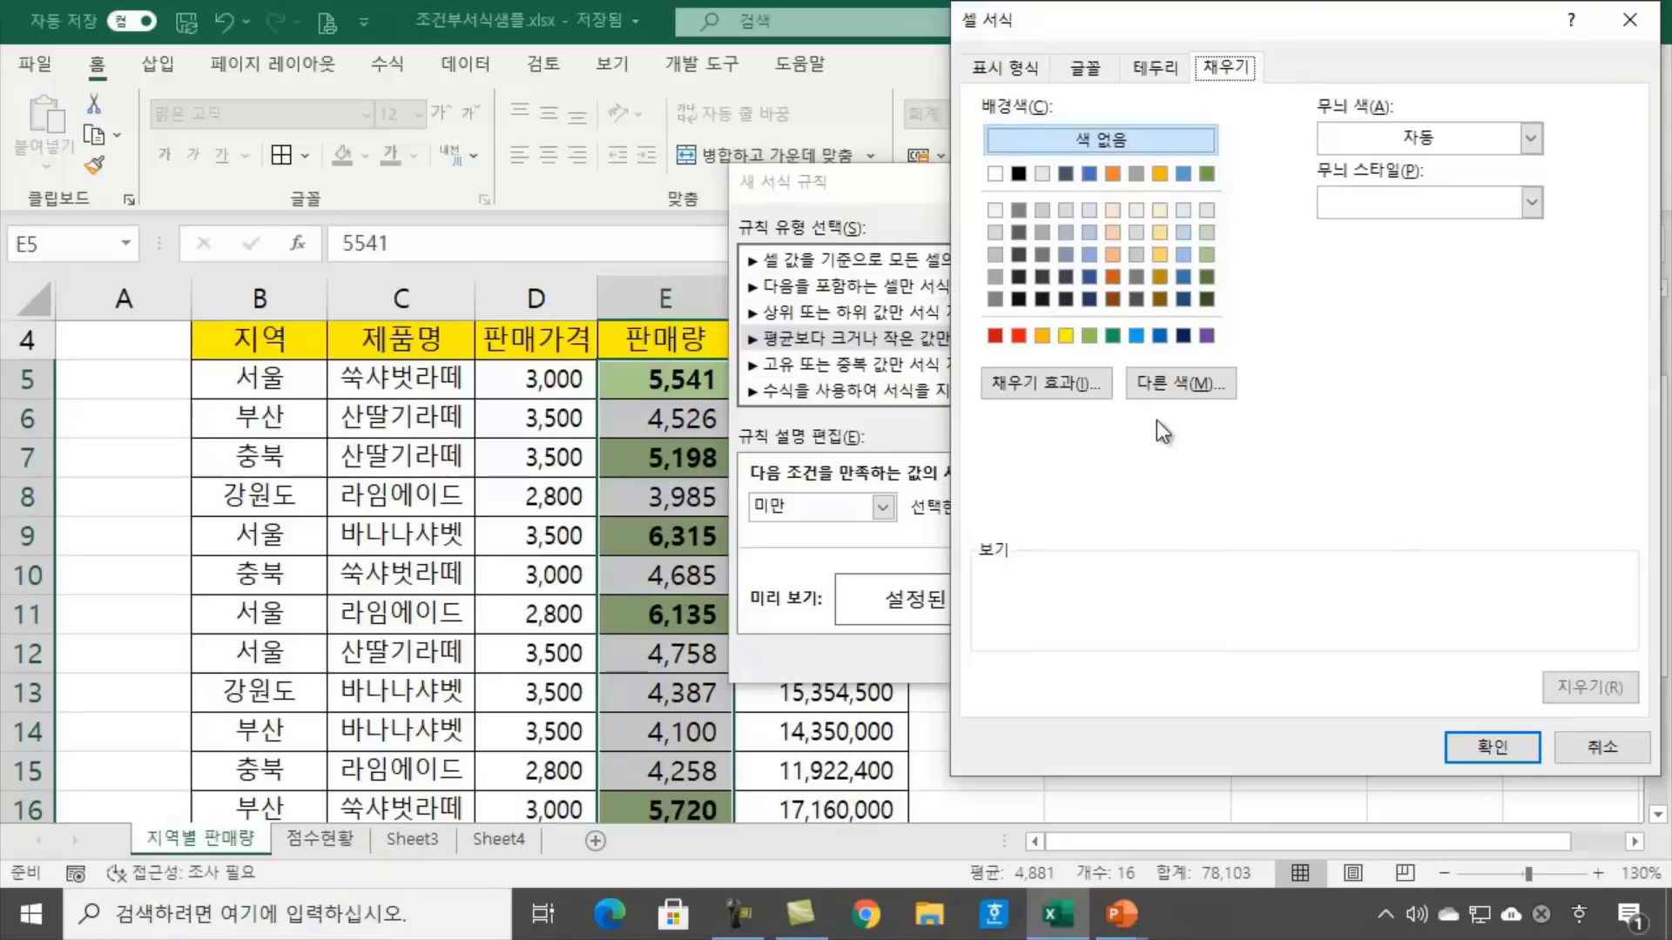
pyautogui.click(1172, 383)
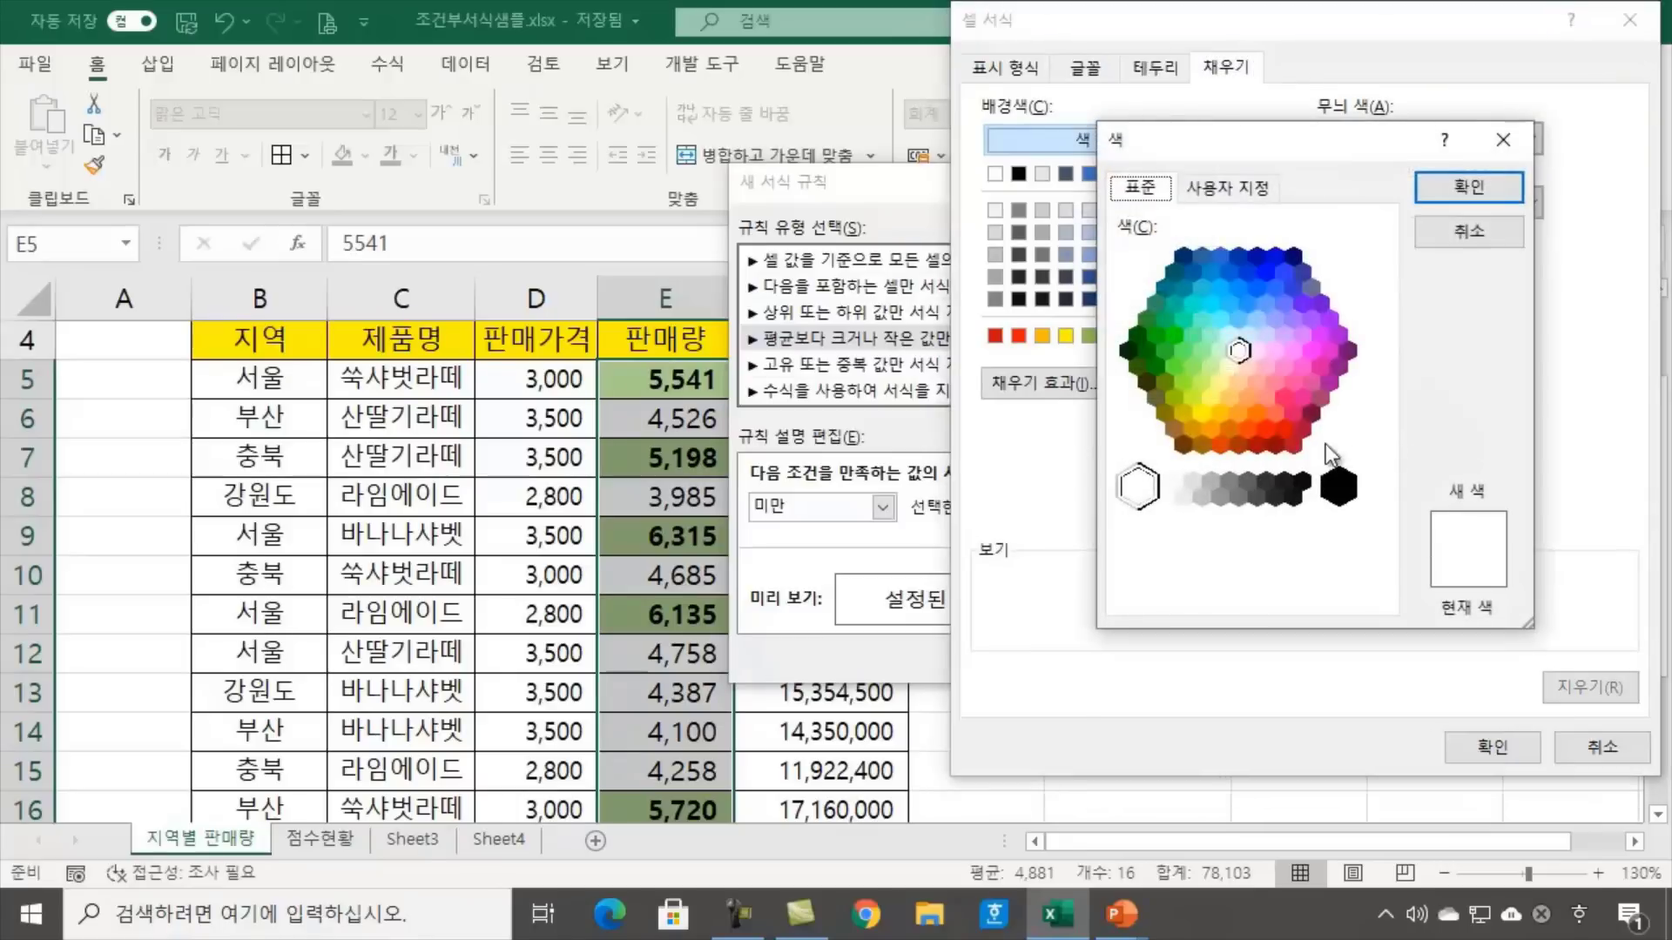
pyautogui.click(1278, 384)
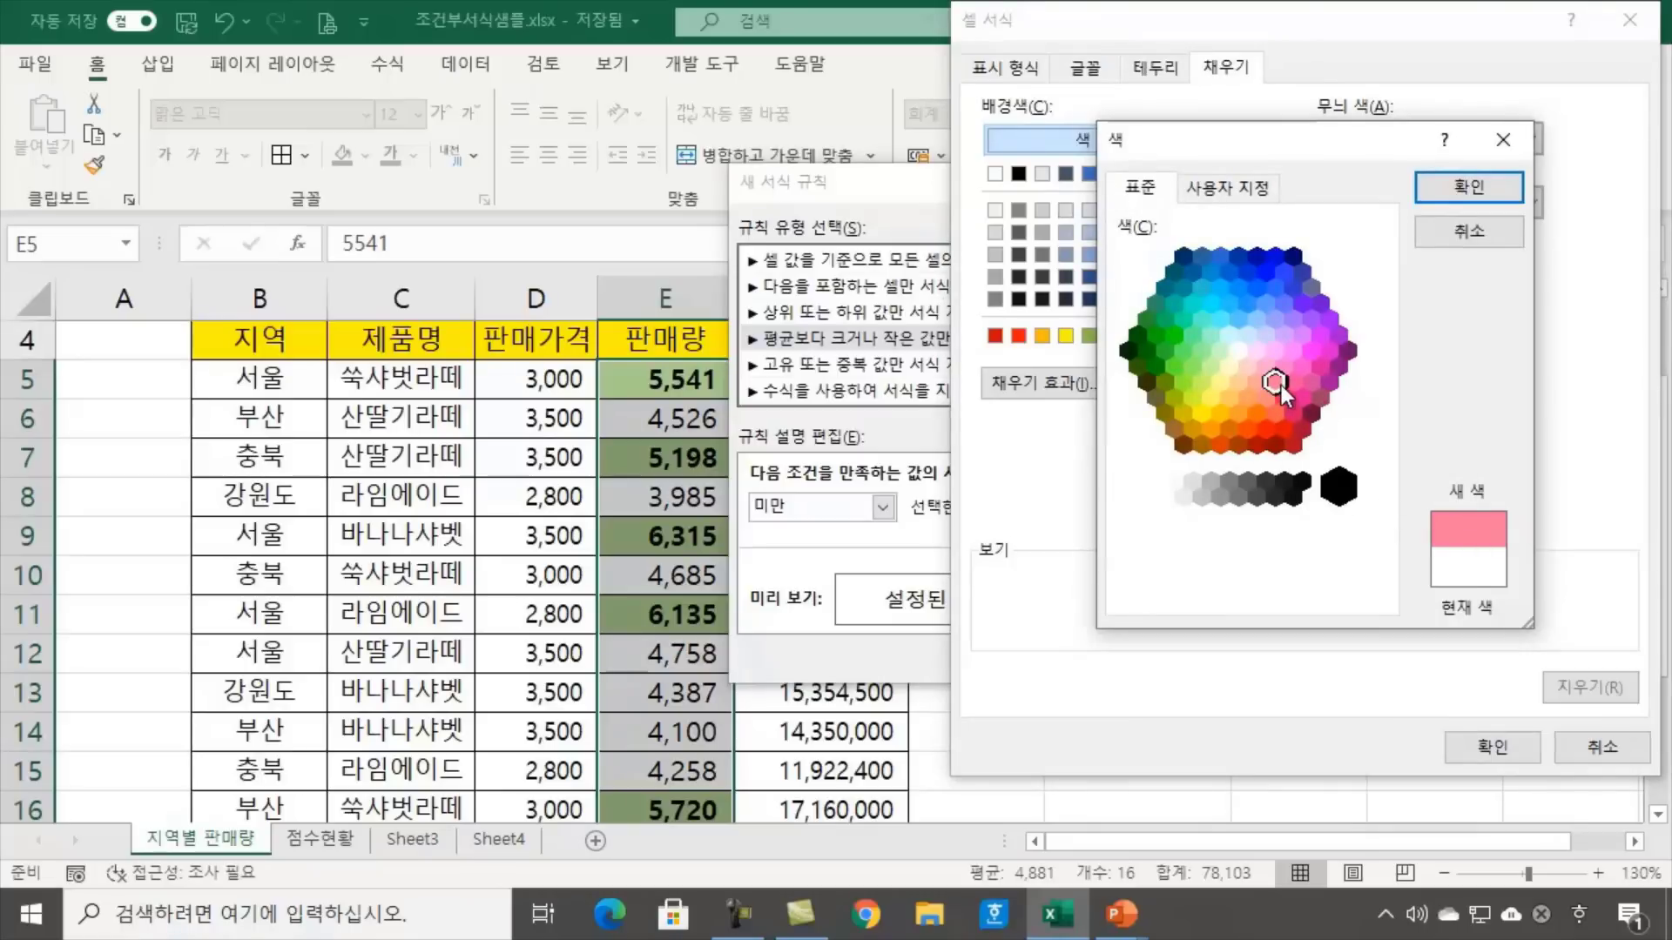
pyautogui.click(1456, 187)
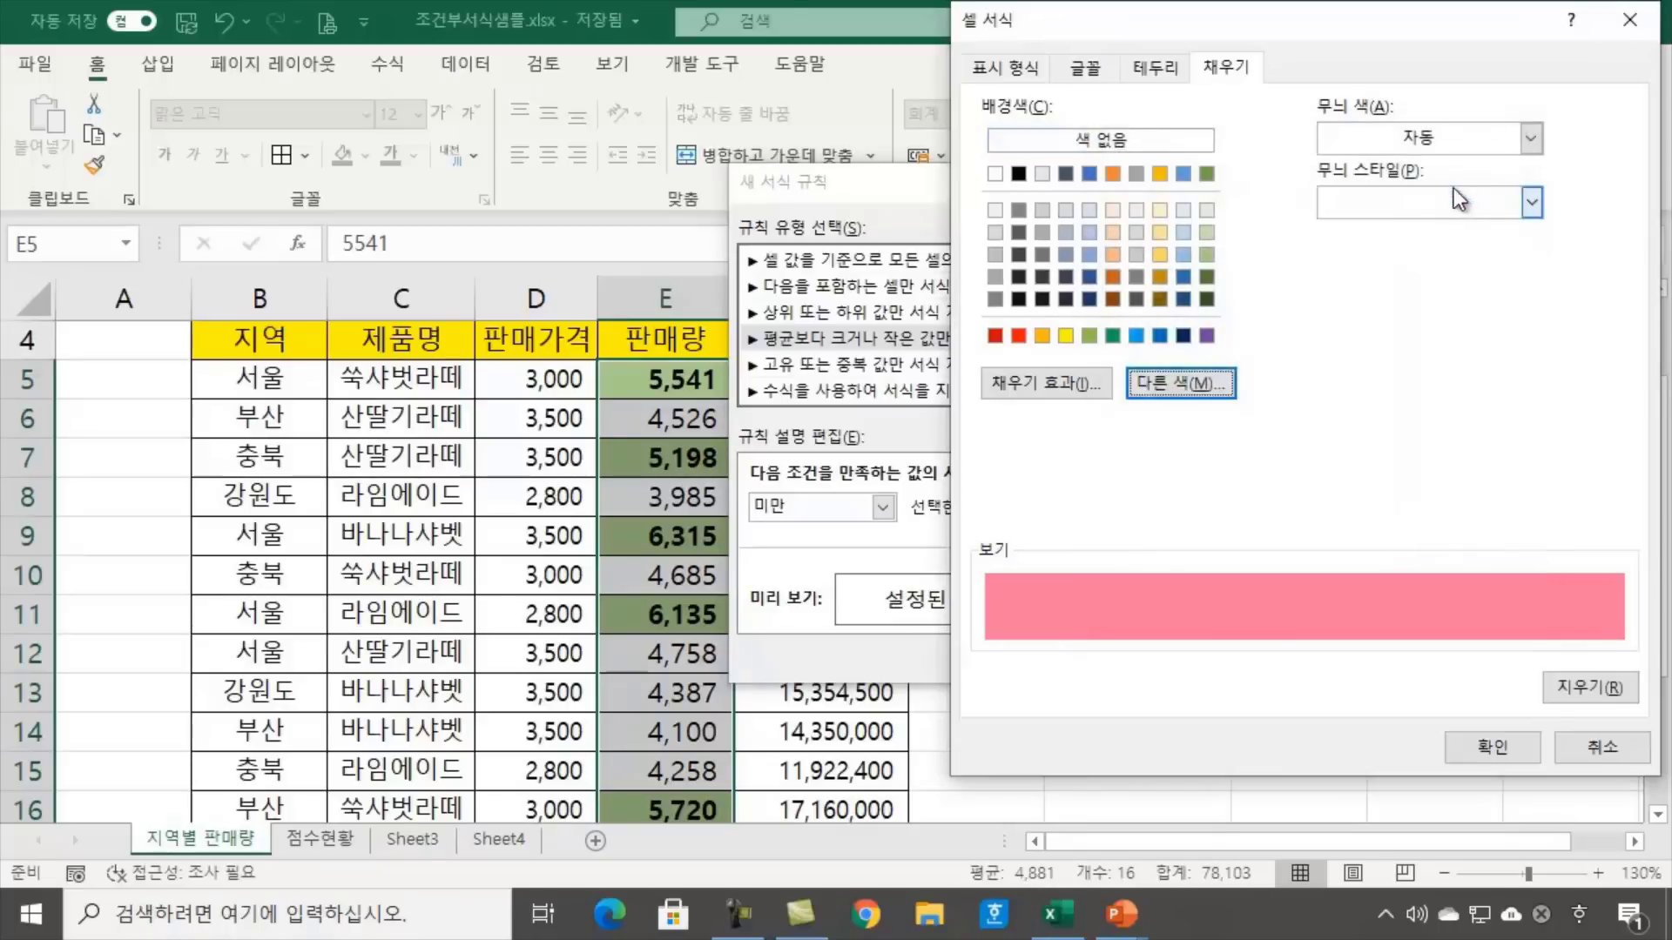
pyautogui.click(1498, 751)
# Save the 평균 미만 rule, apply it to the 판매량 values, and check the highlighting down to row 20
pyautogui.click(1053, 658)
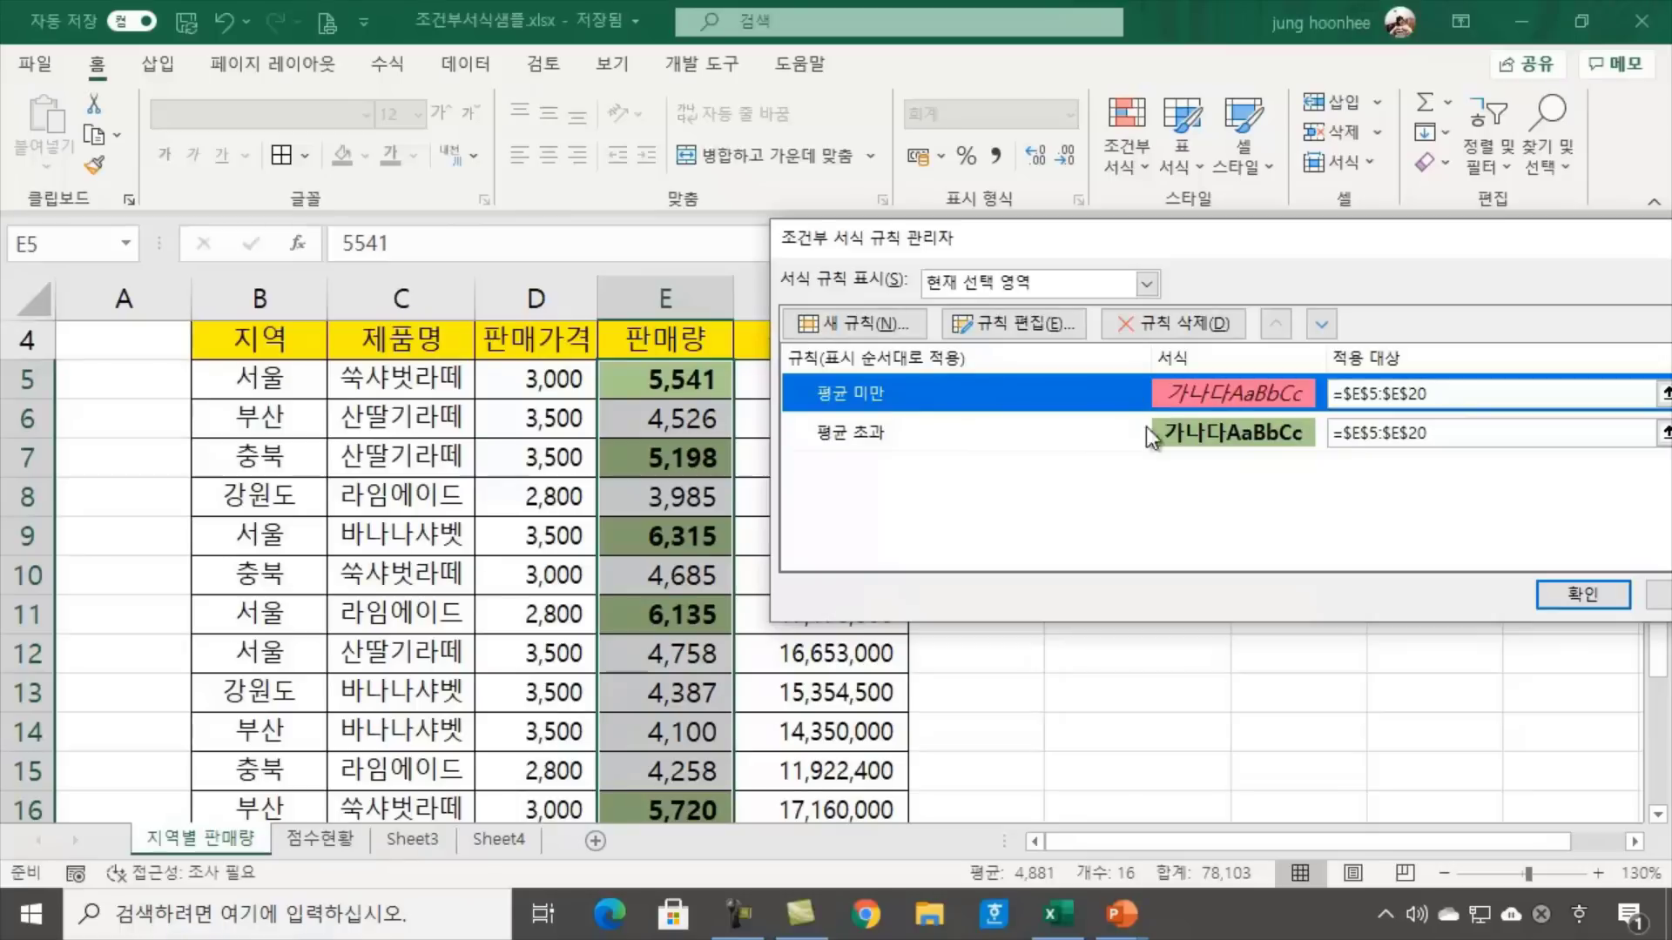
pyautogui.click(1582, 593)
pyautogui.click(1341, 586)
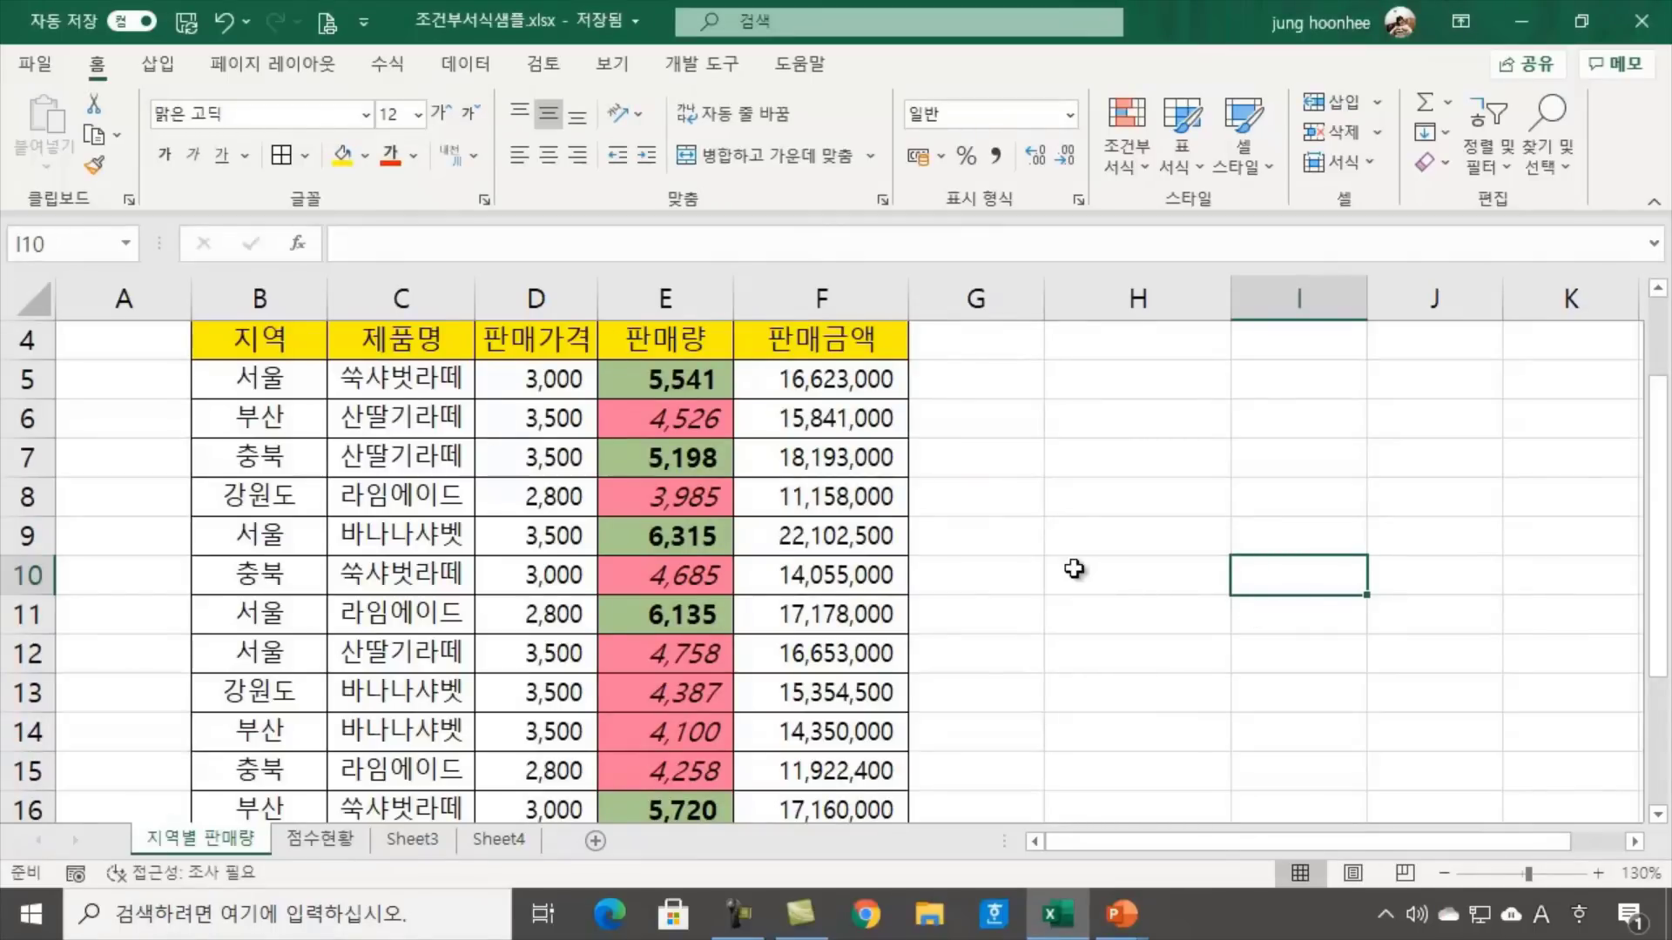
pyautogui.click(1064, 690)
pyautogui.scroll(-2, 694, 610)
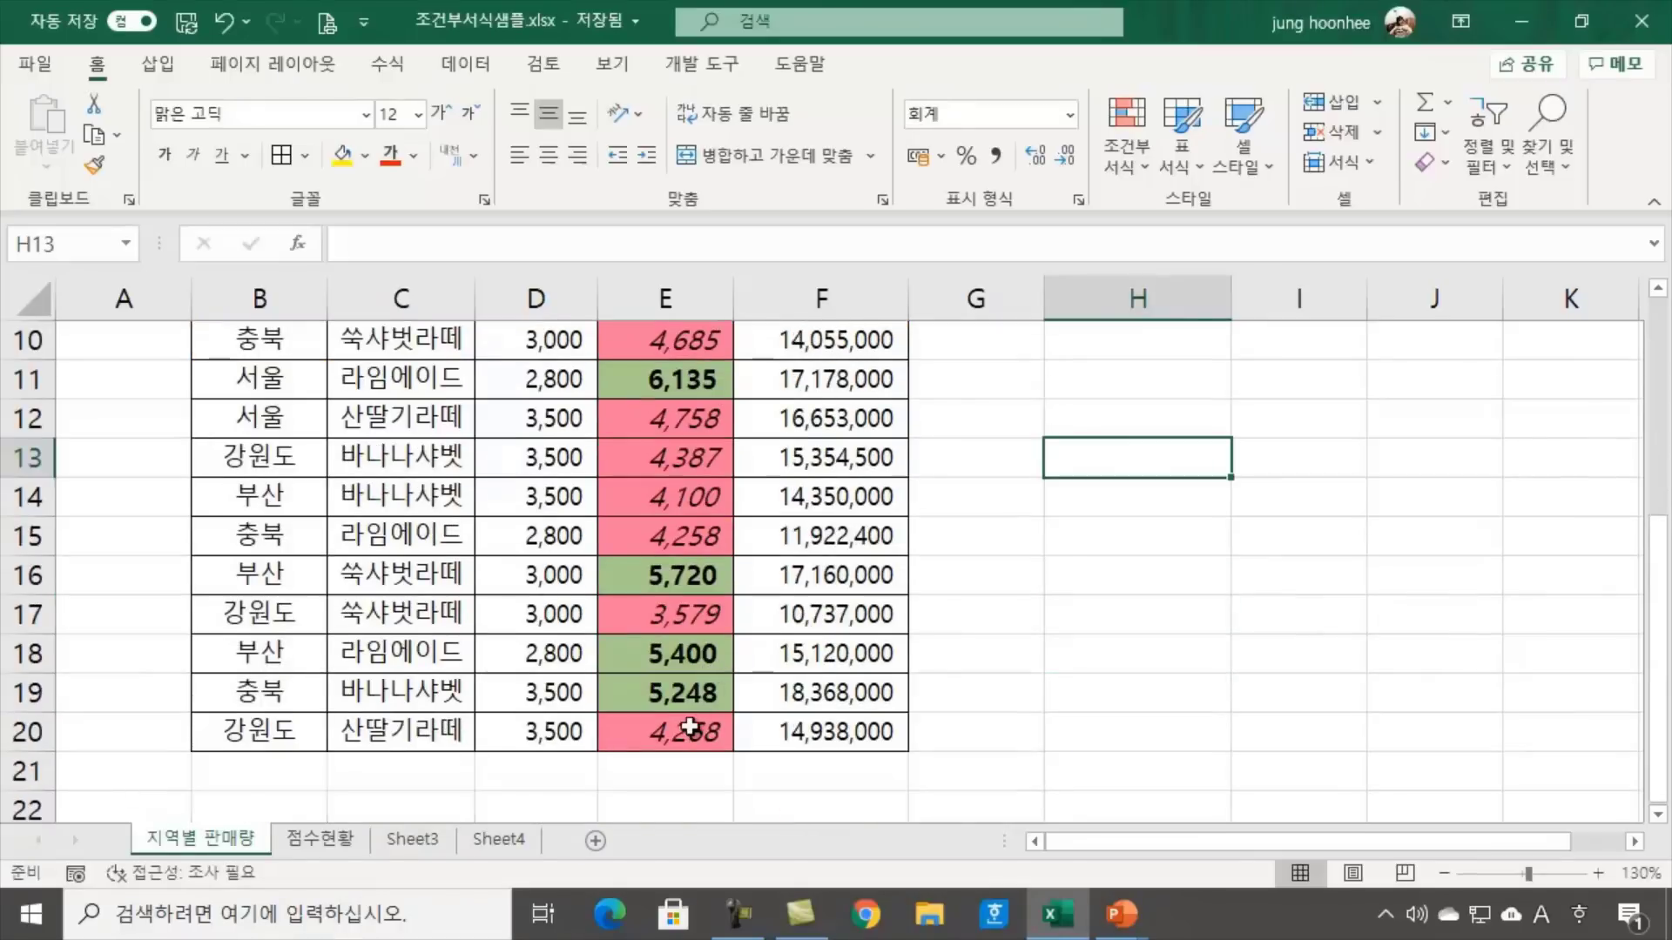
pyautogui.scroll(2, 690, 728)
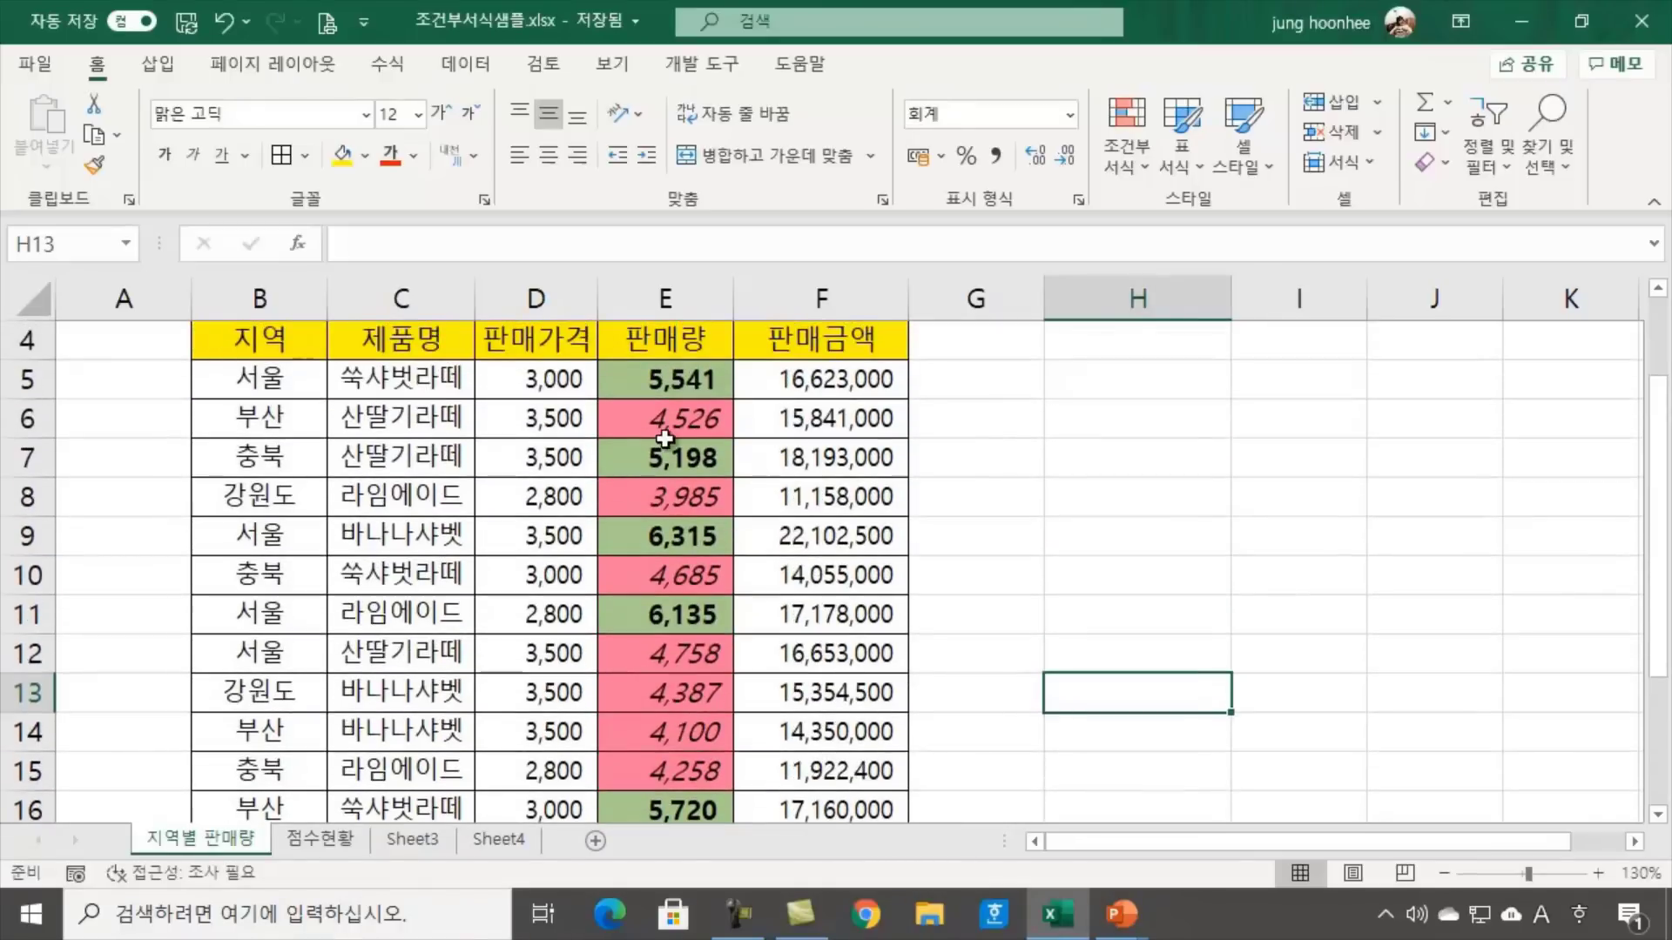
pyautogui.click(1066, 522)
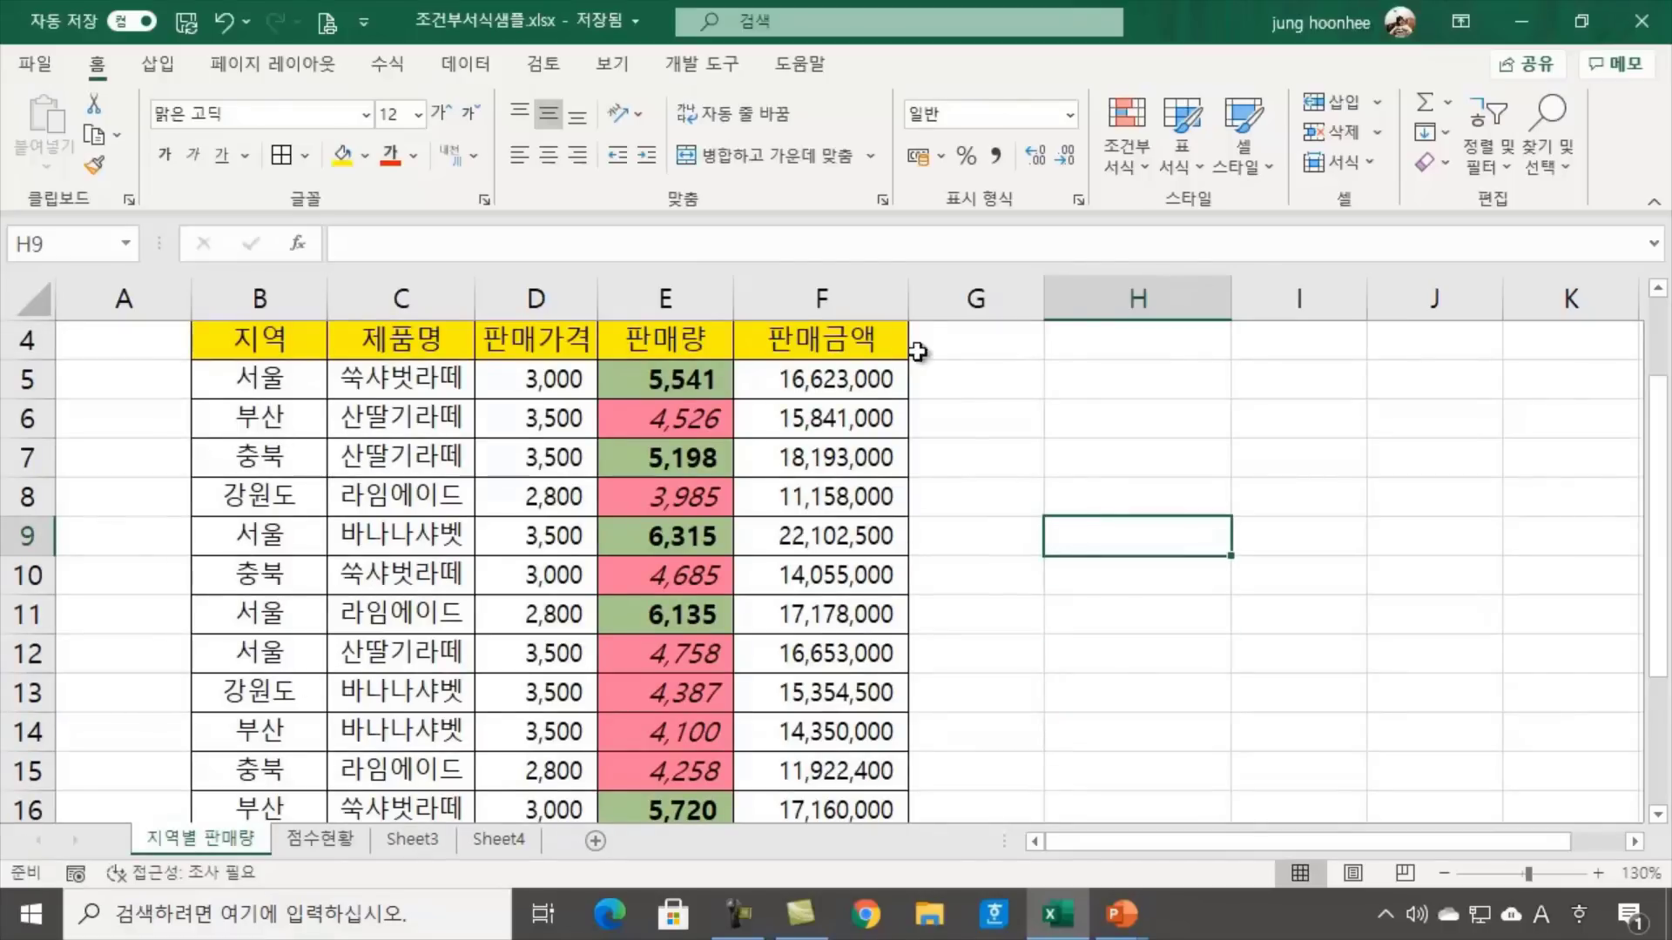
pyautogui.moveTo(856, 375); pyautogui.dragTo(839, 690)
pyautogui.click(992, 614)
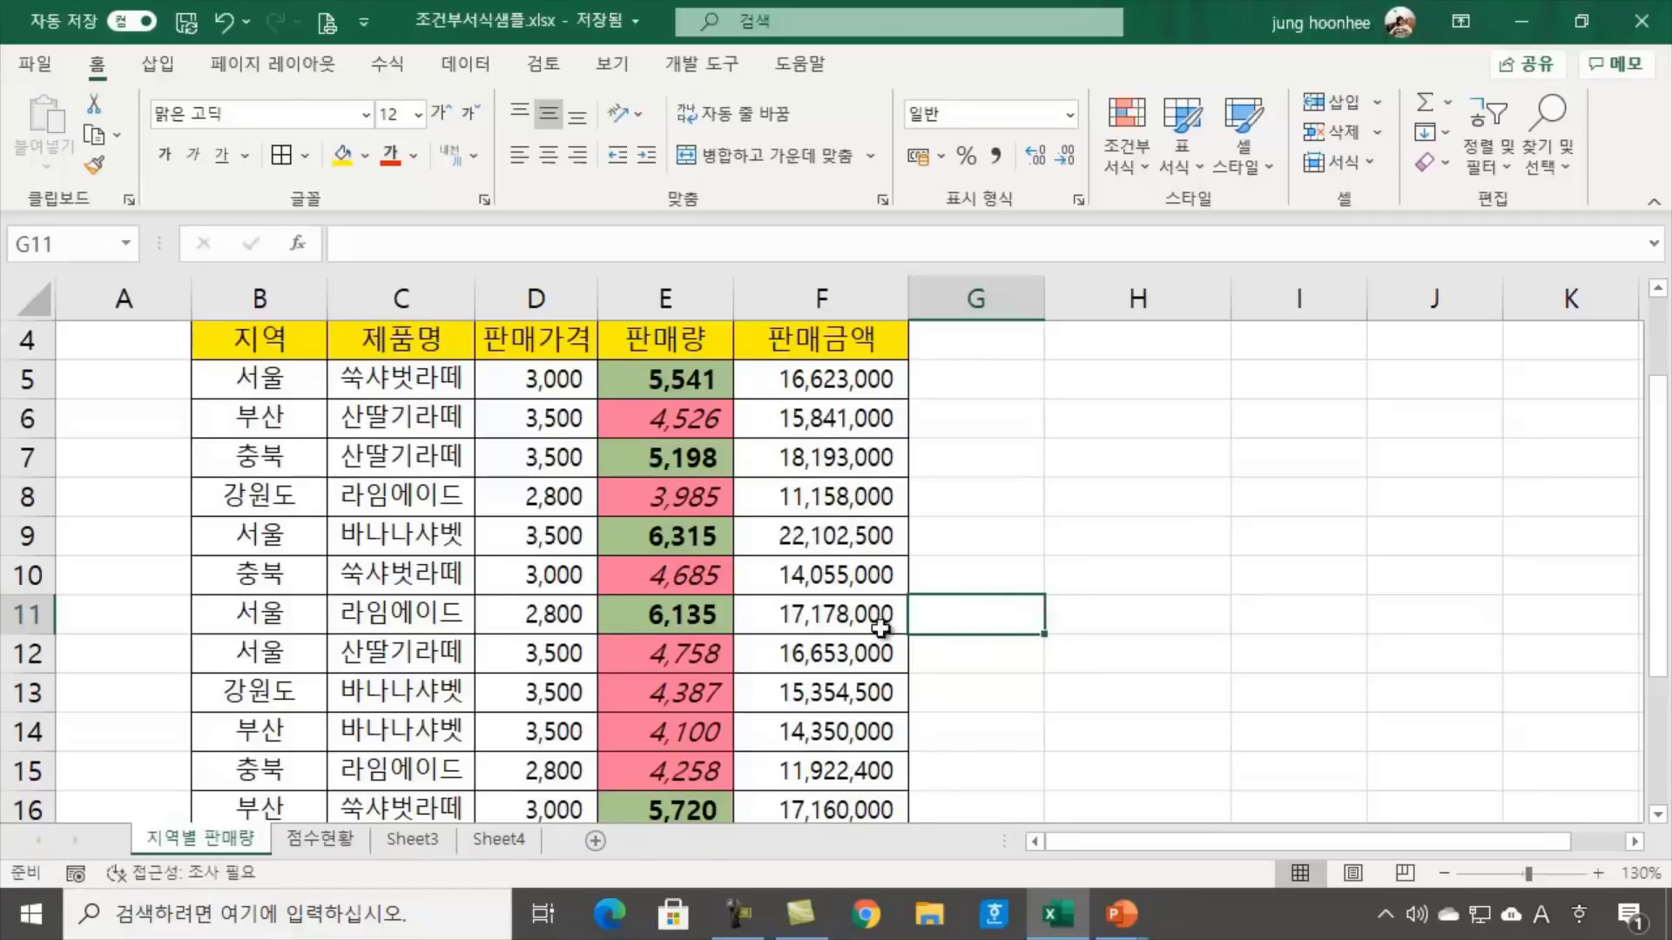
pyautogui.click(1146, 497)
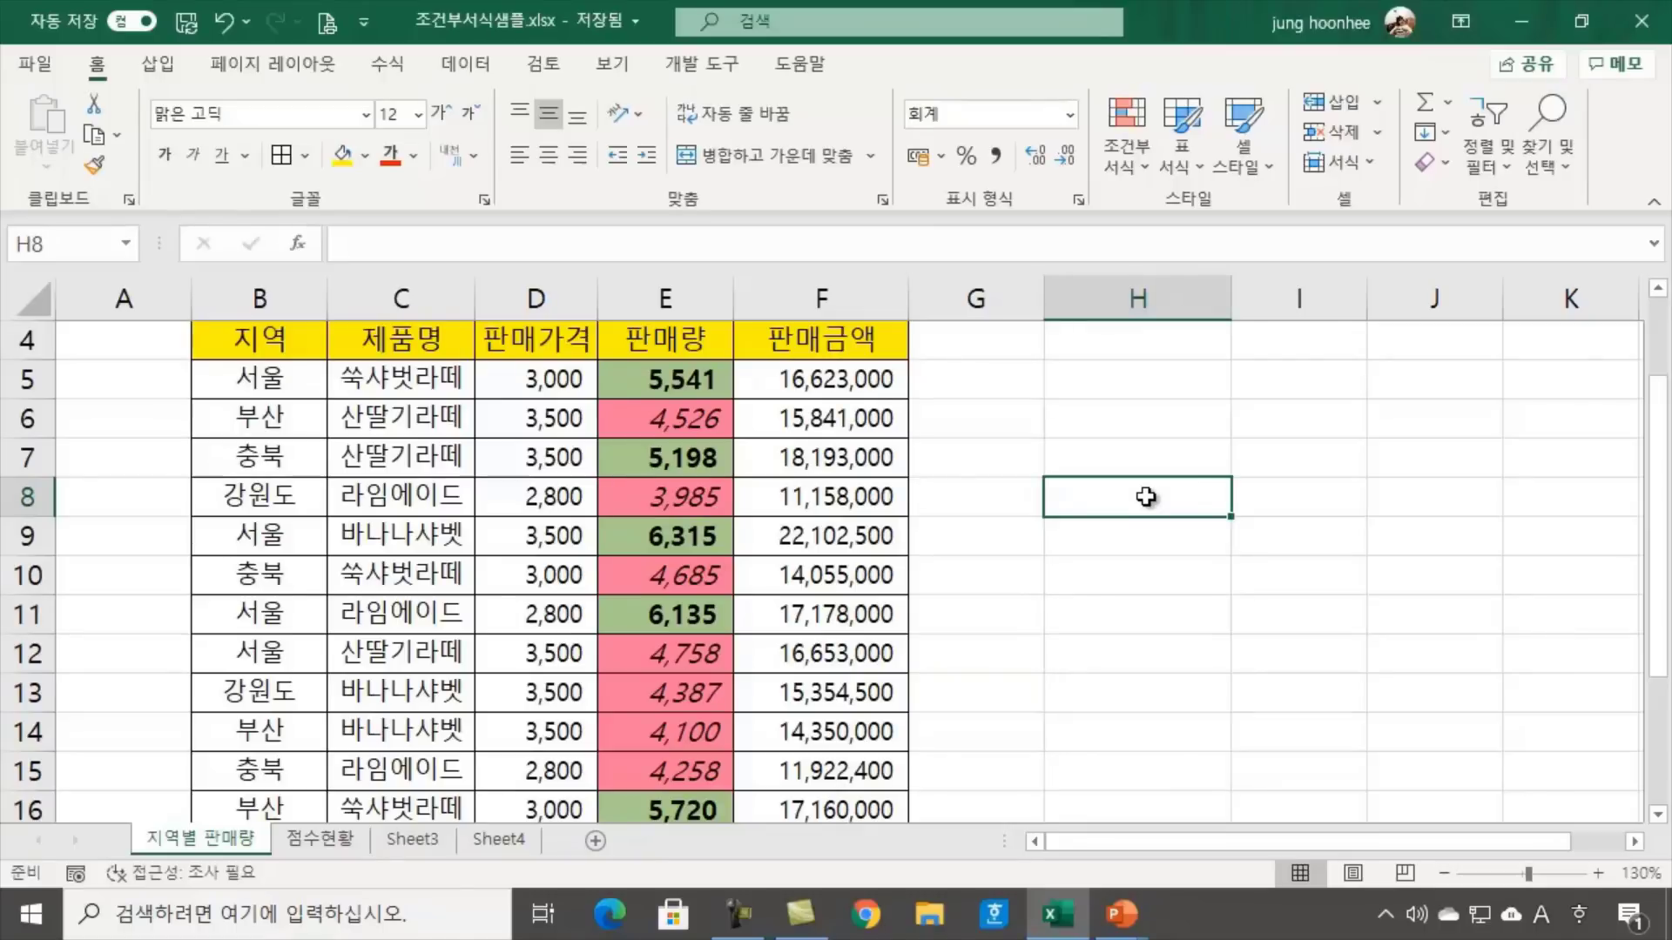
pyautogui.click(1069, 562)
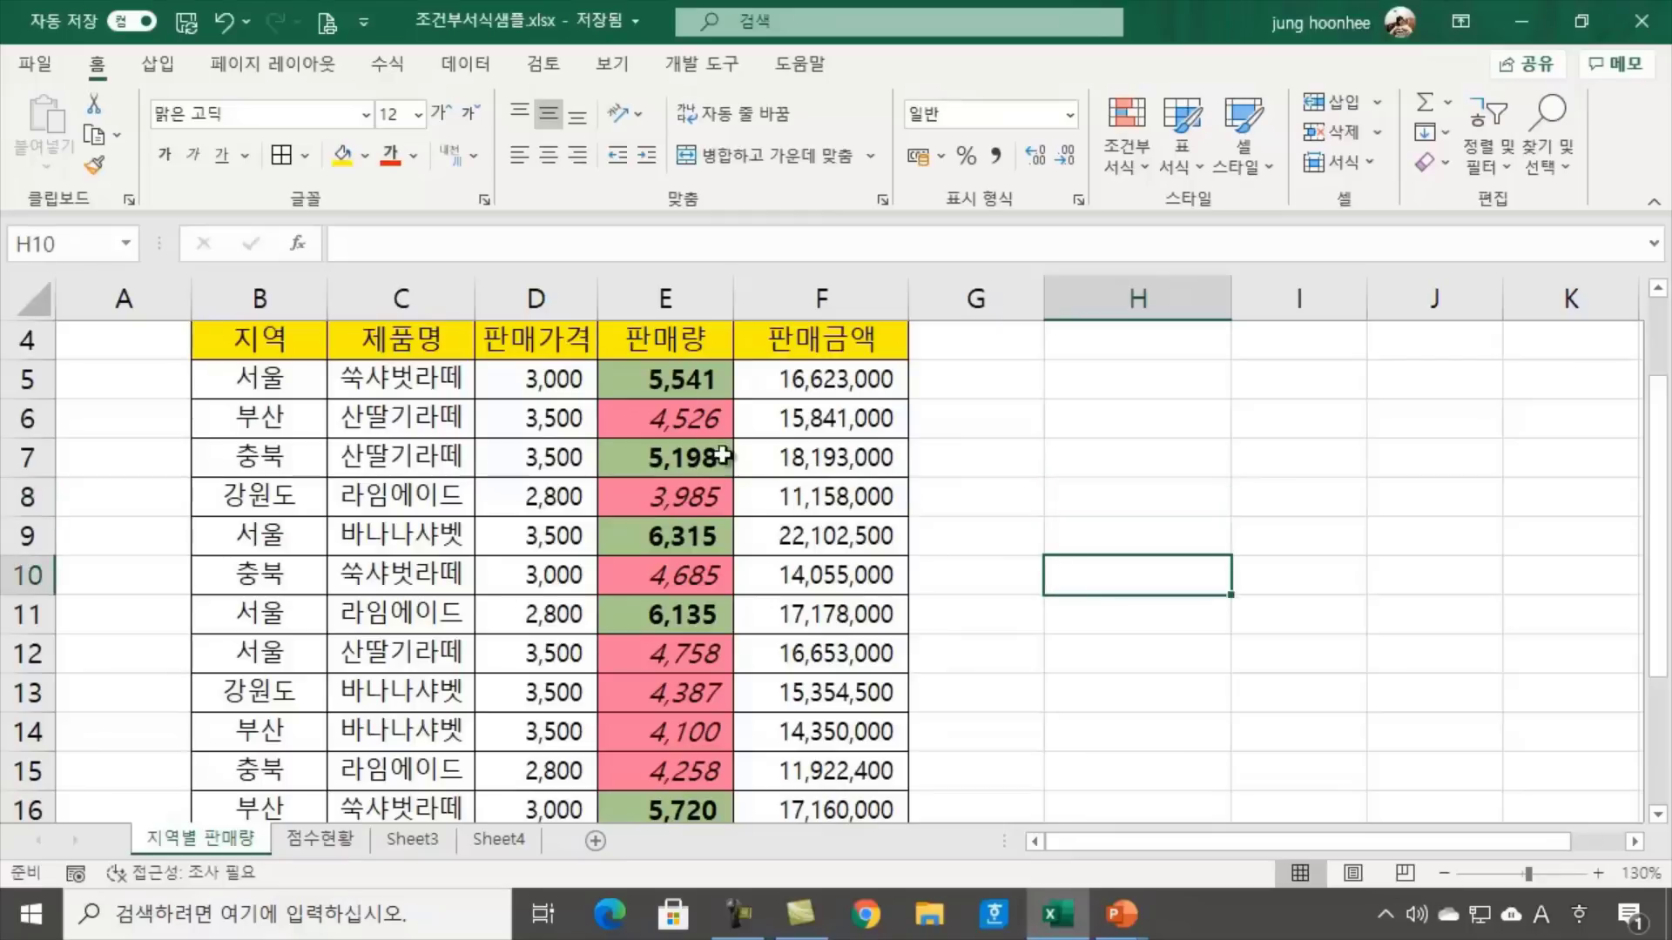
pyautogui.click(1006, 428)
# Select the 판매금액 values in F5:F20 and open the 조건부 서식 options for them
pyautogui.click(823, 340)
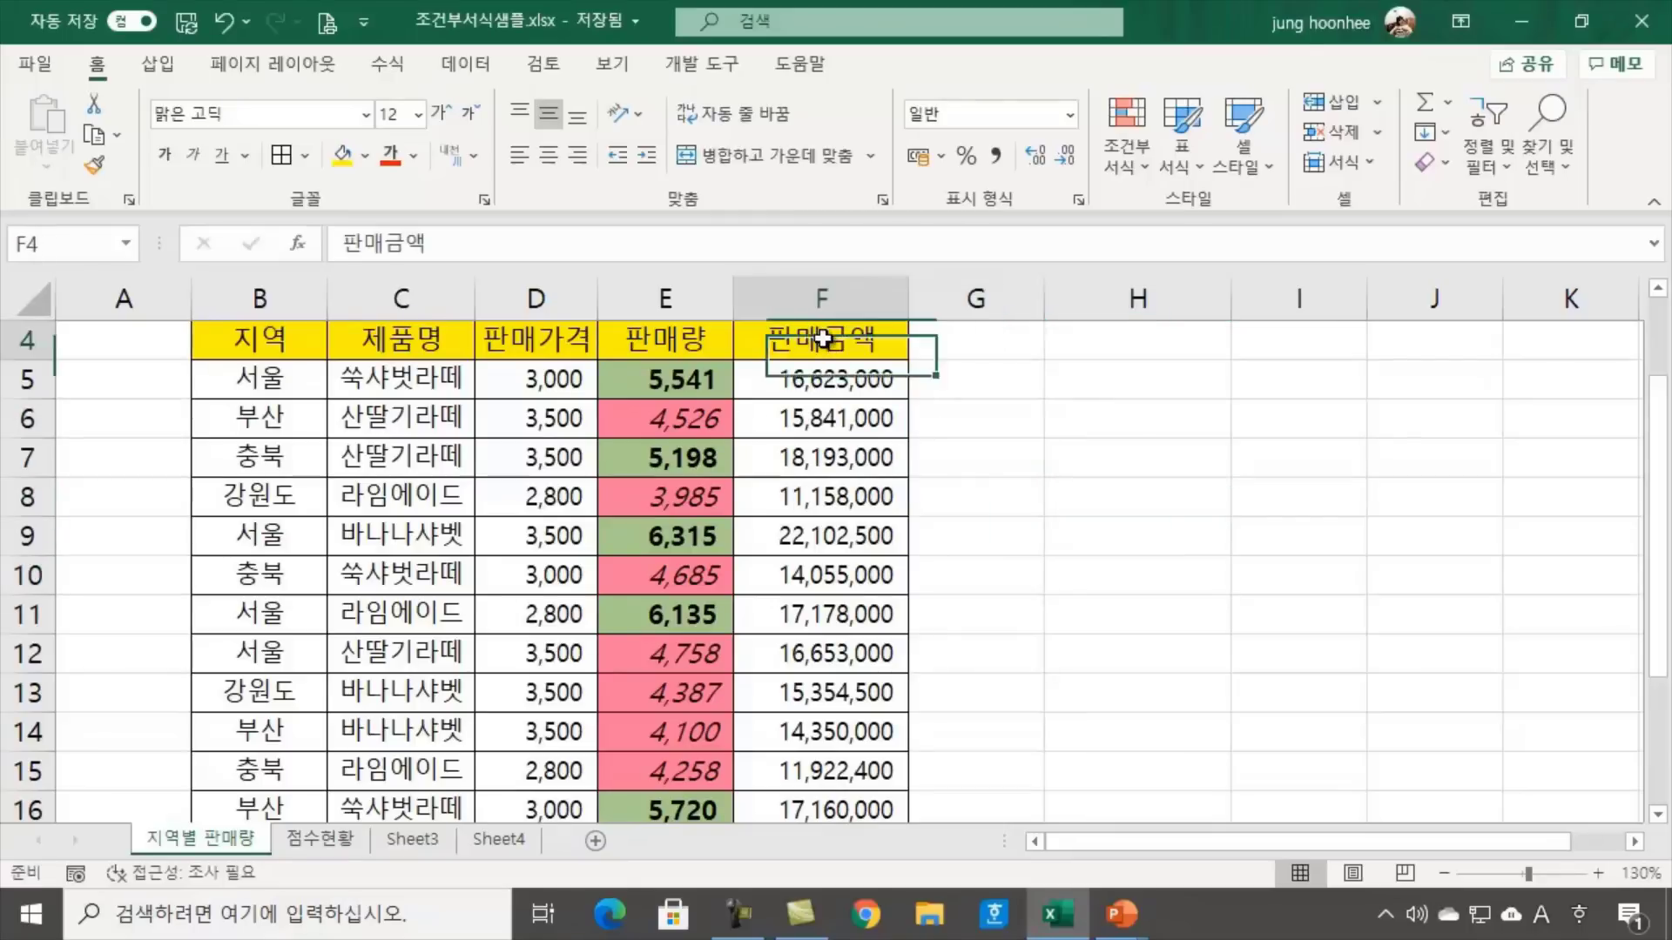
pyautogui.click(832, 383)
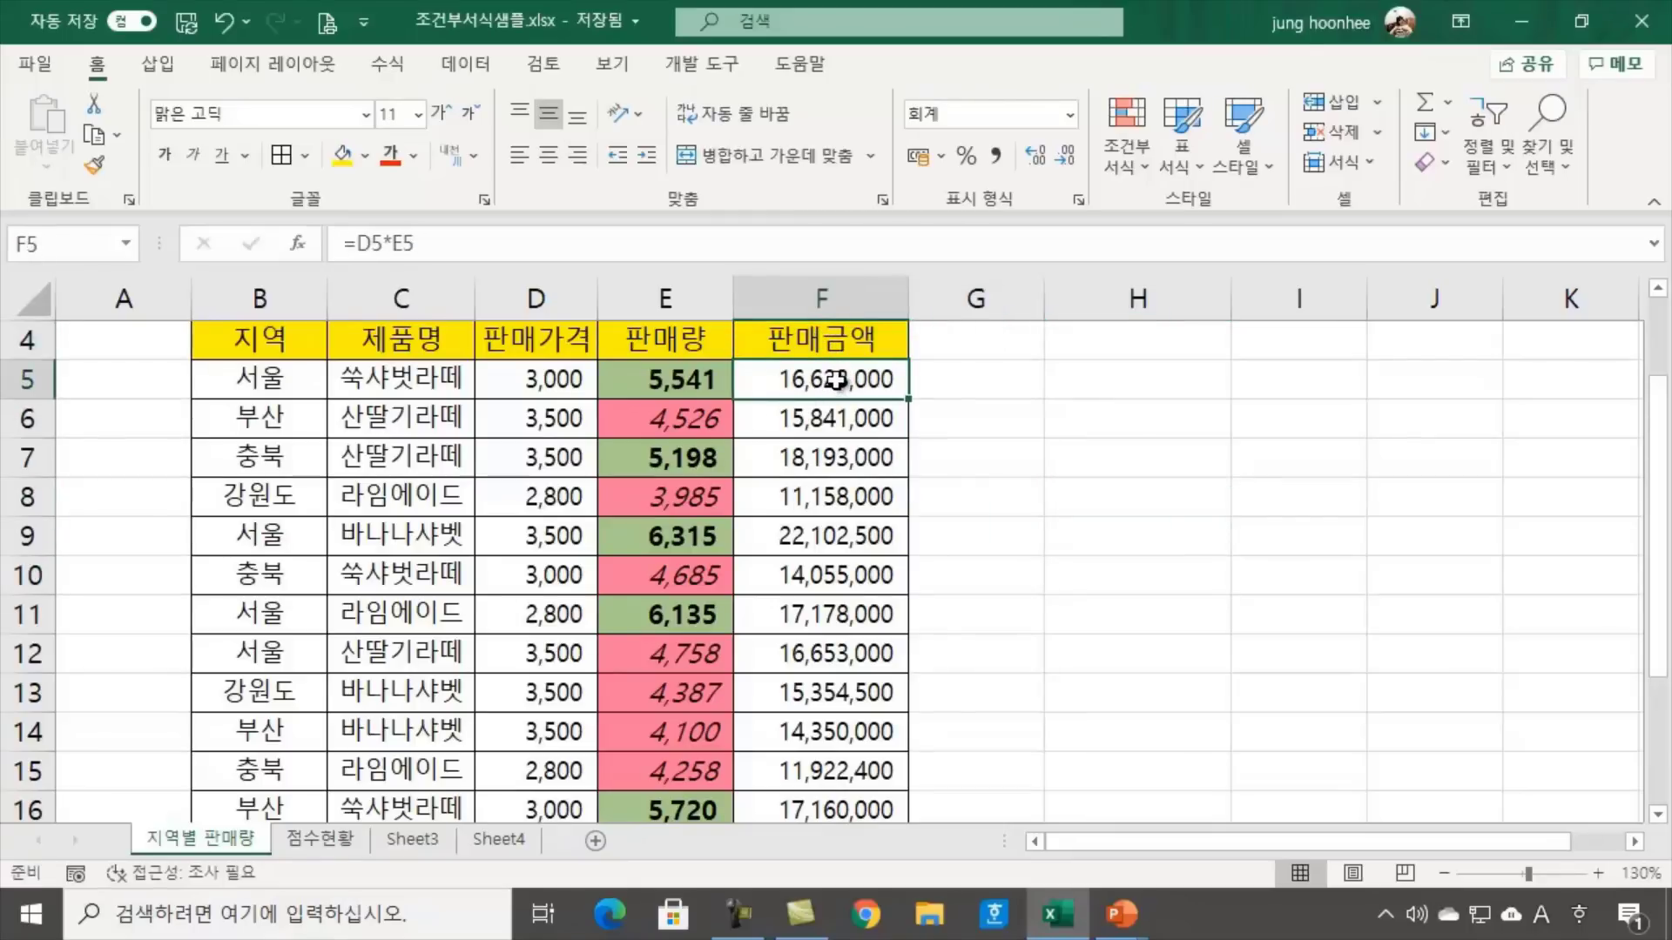
pyautogui.moveTo(836, 383); pyautogui.dragTo(849, 784)
pyautogui.scroll(2, 814, 522)
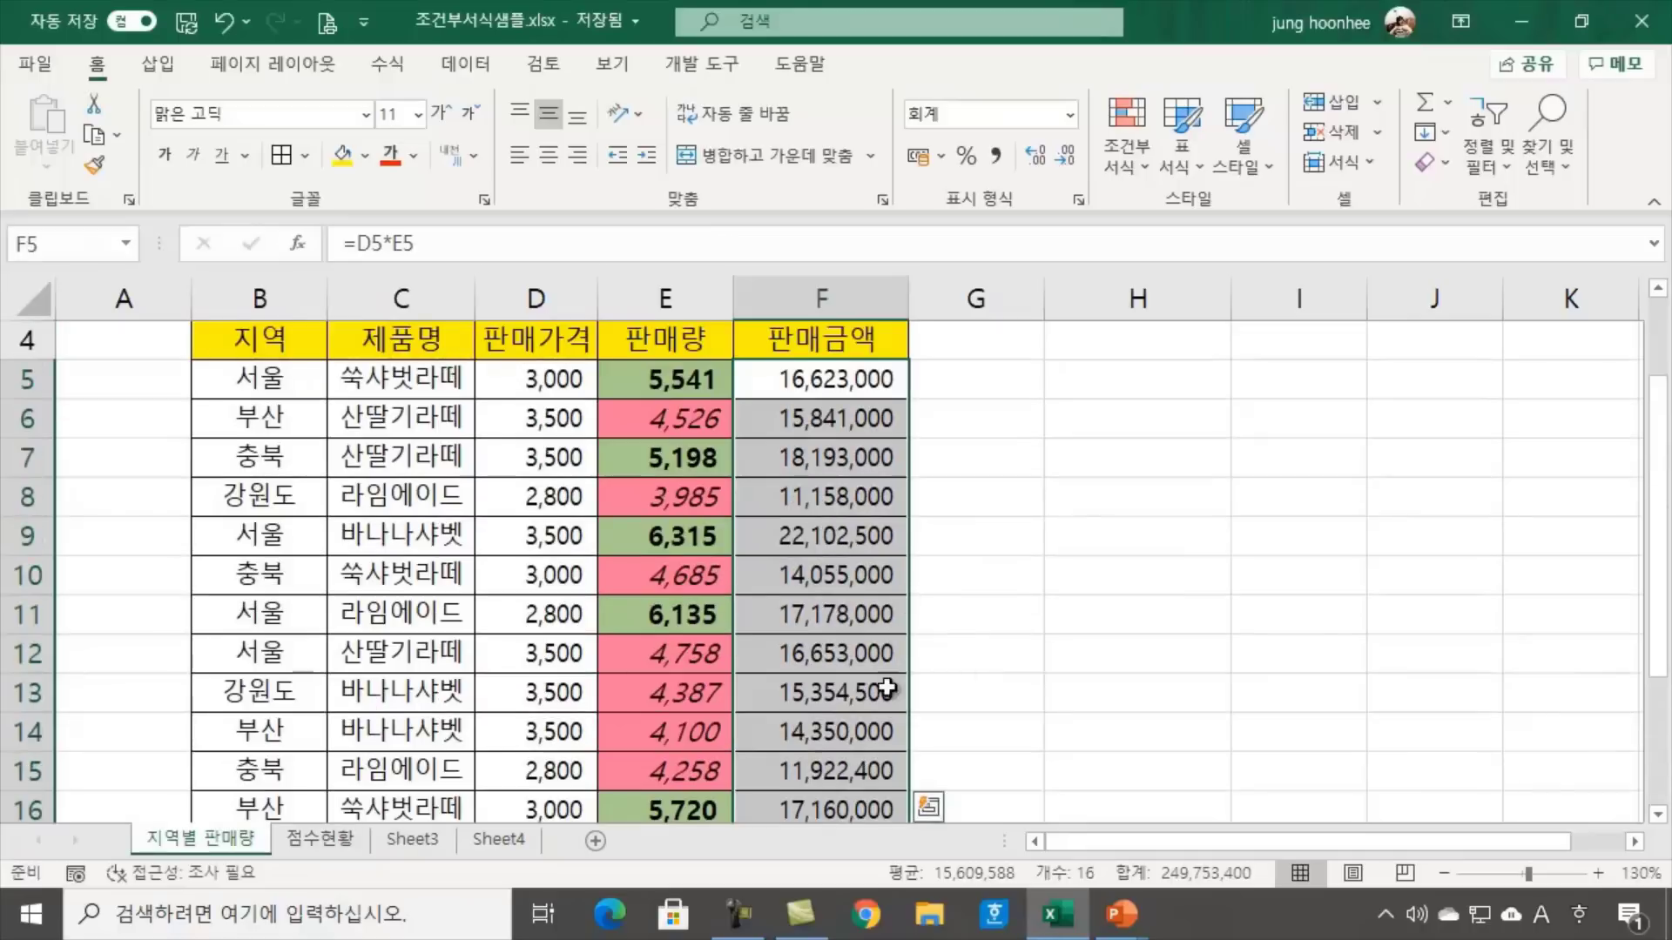
pyautogui.click(1142, 170)
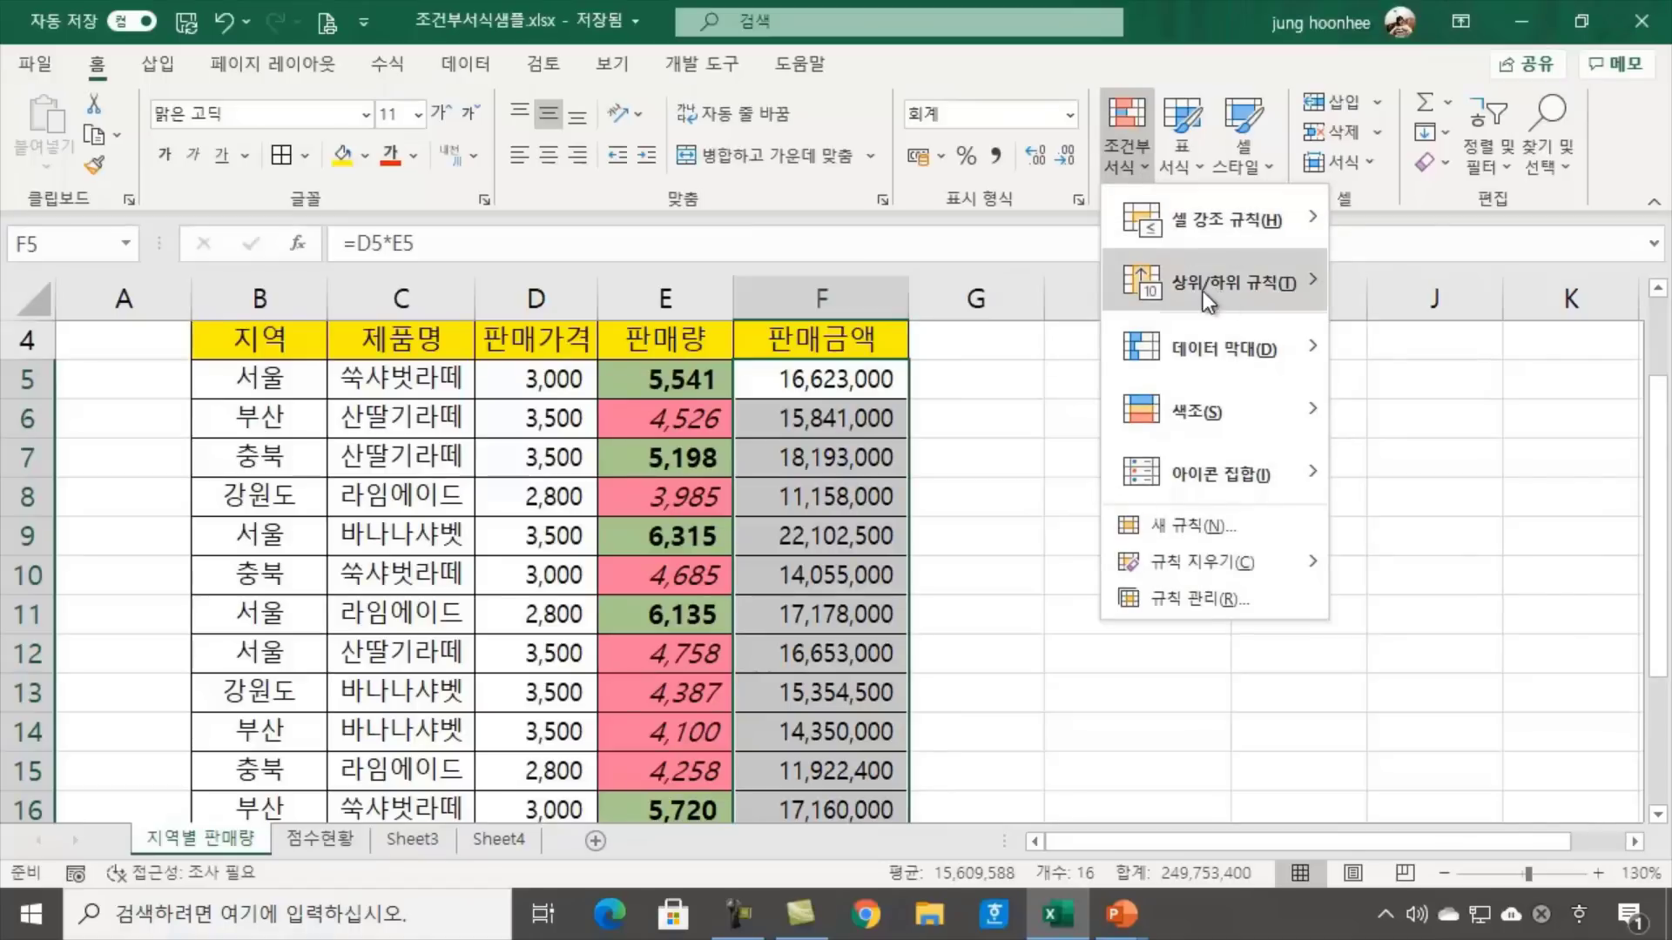
# Apply a Top 10 Items conditional formatting rule to the selected 판매금액 cells, limited to the top 3 with light red fill and dark red text
pyautogui.moveTo(1183, 286)
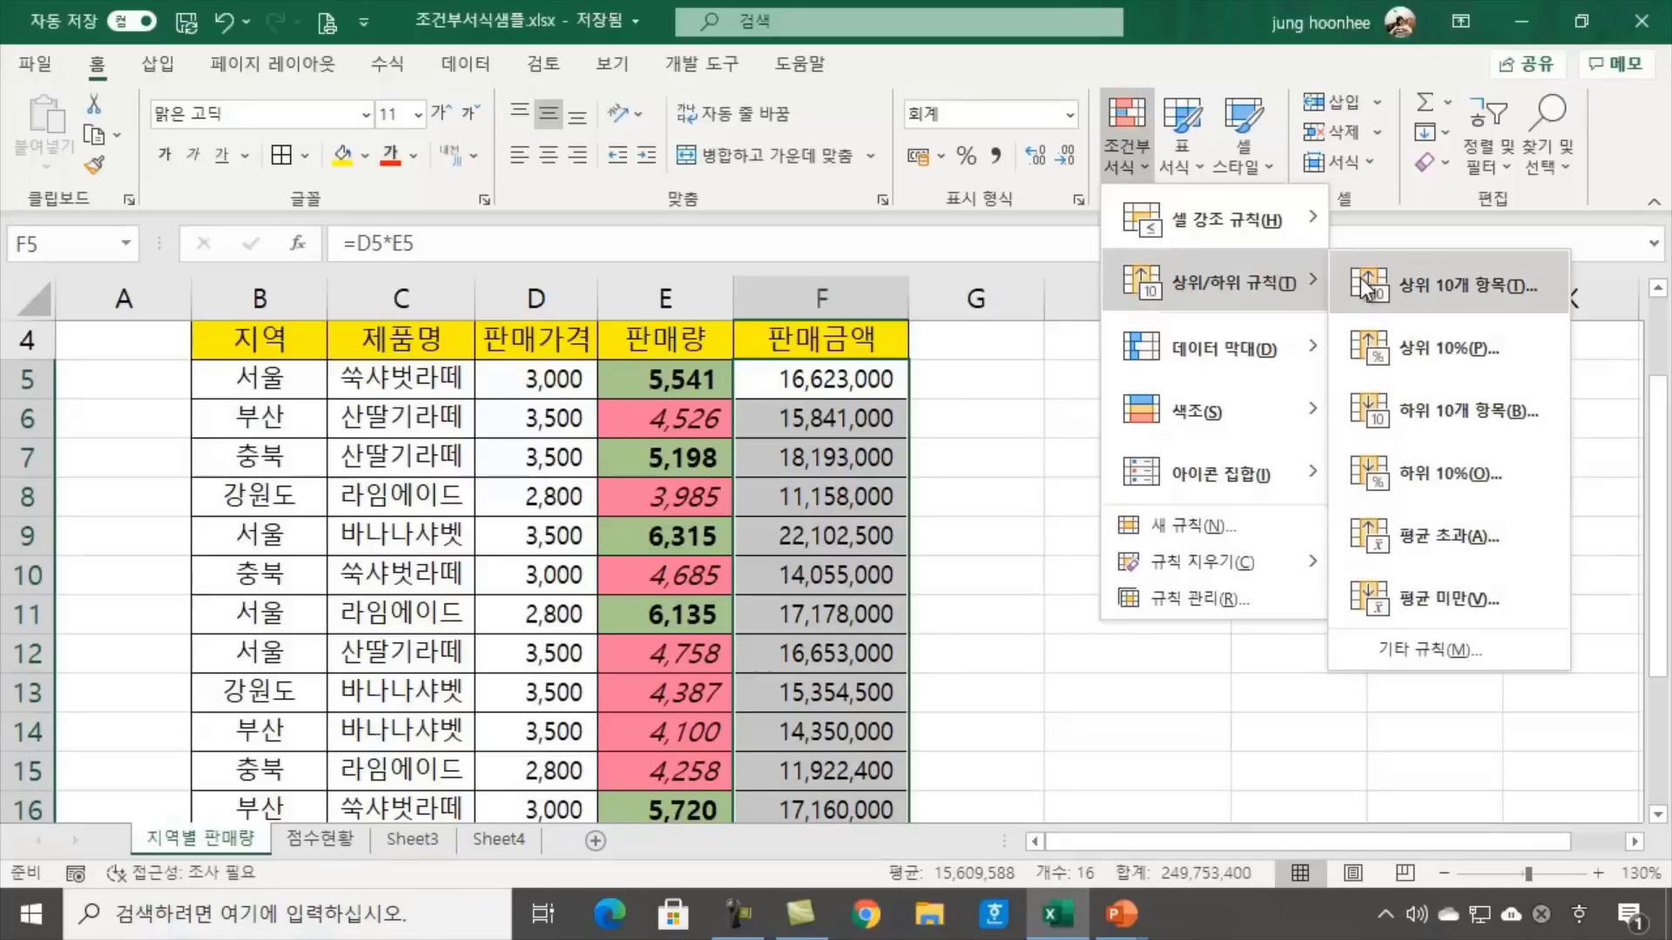
pyautogui.click(1456, 289)
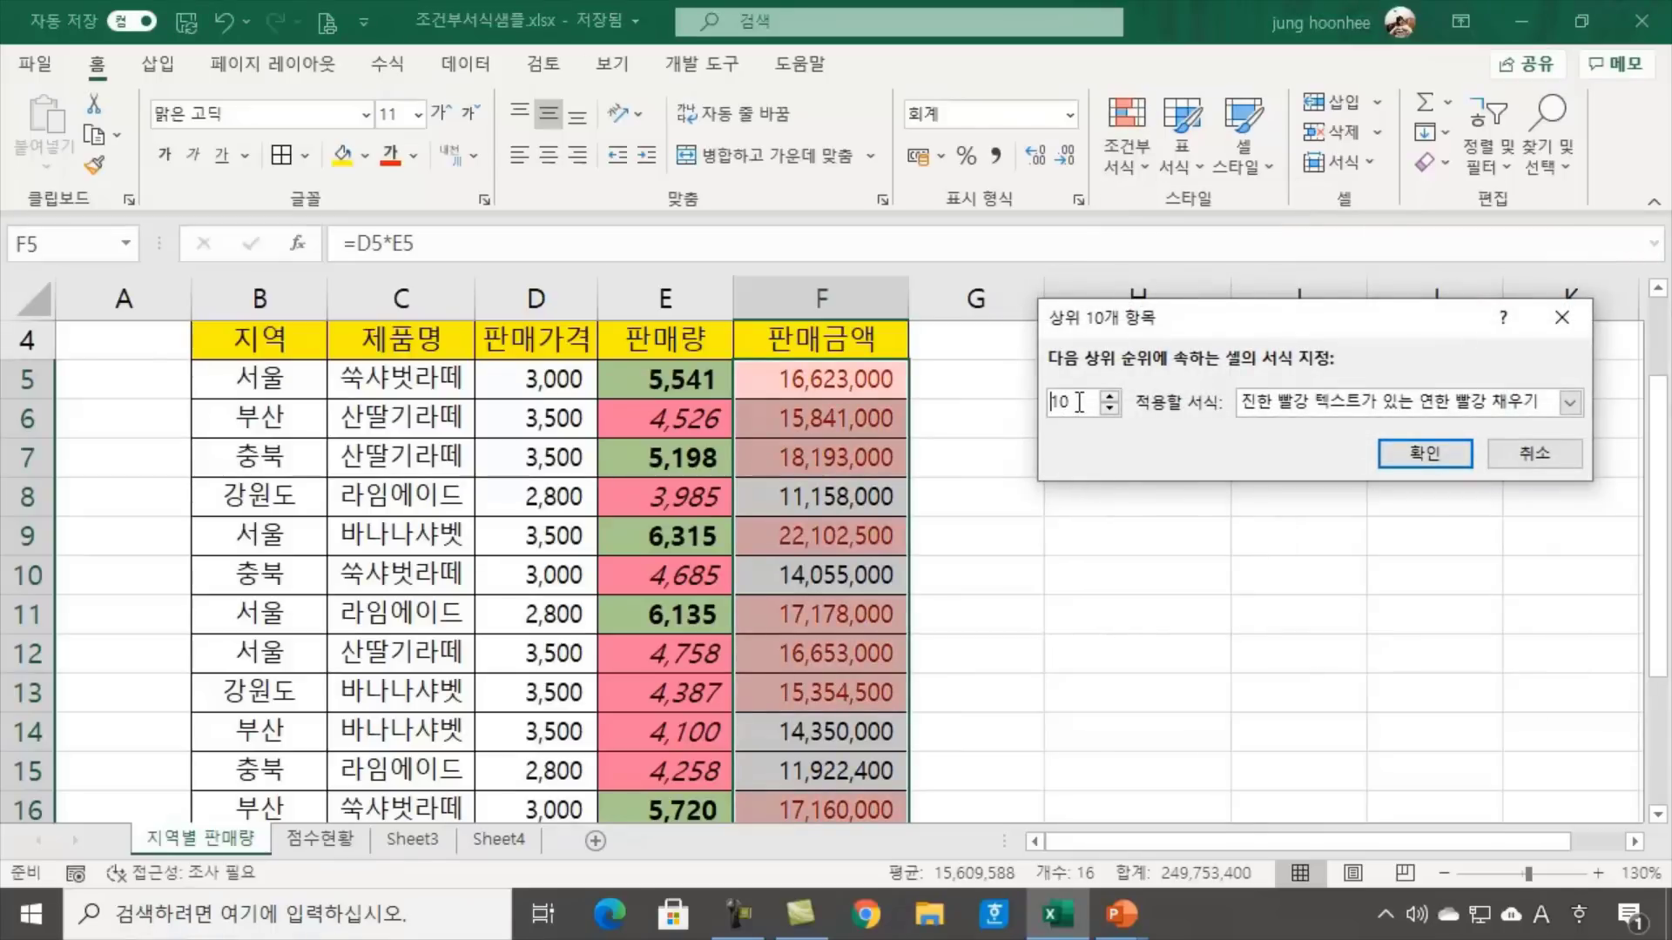
pyautogui.moveTo(1077, 401); pyautogui.dragTo(963, 393)
pyautogui.write('3')
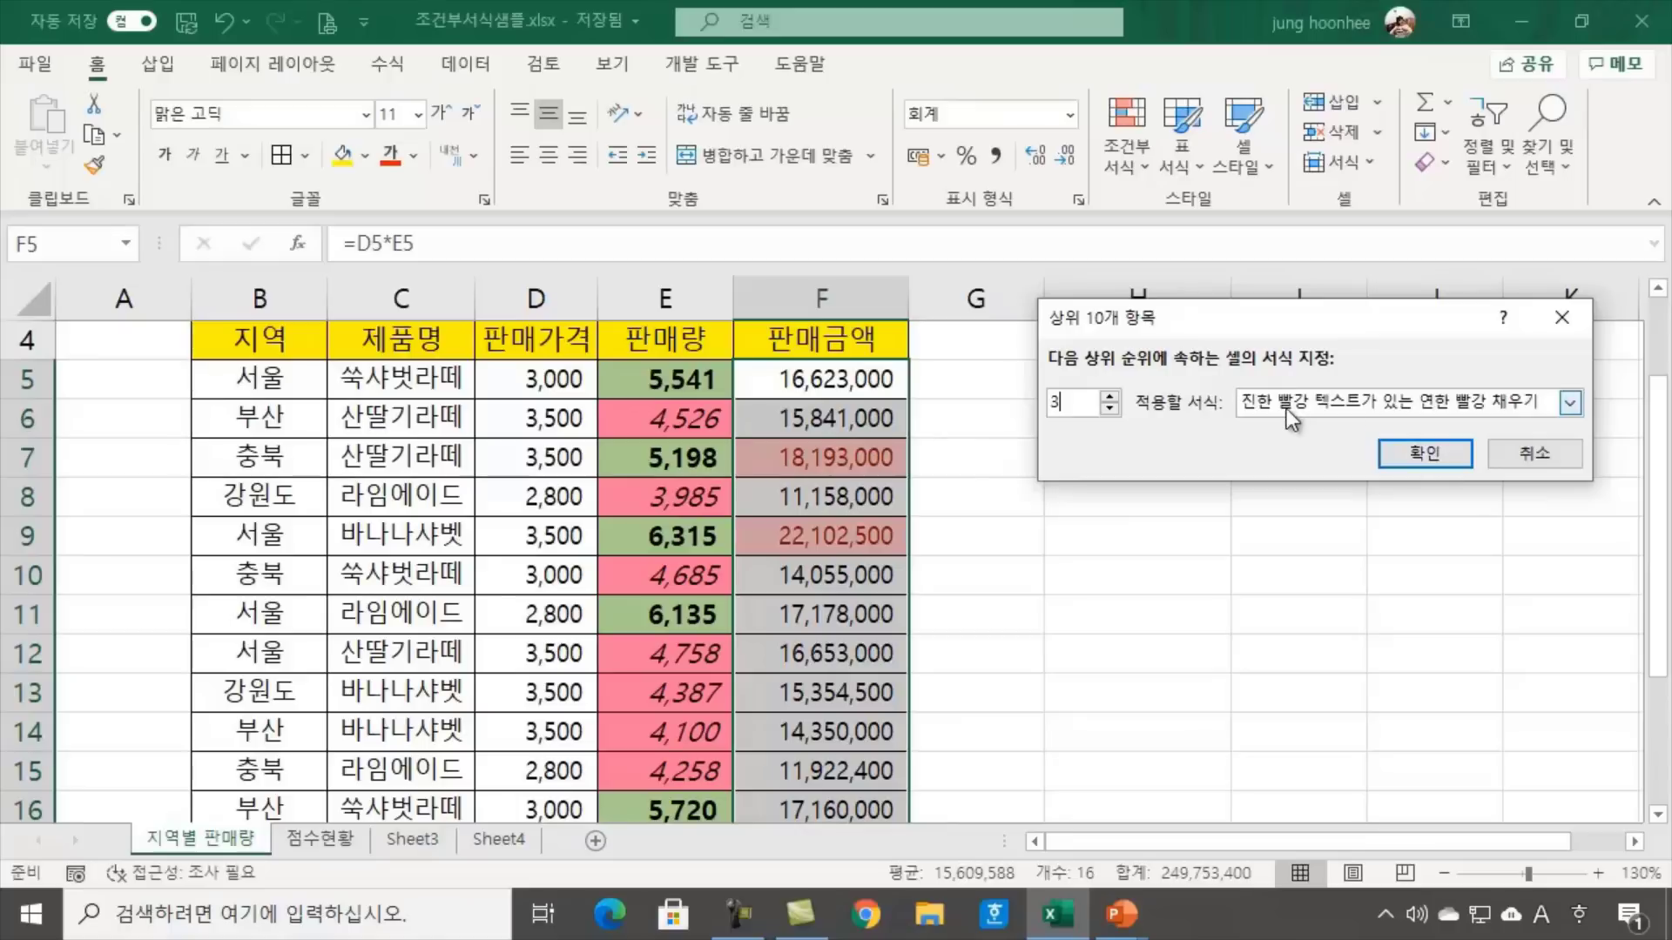
pyautogui.click(1415, 454)
# Look through the whole 판매금액 column to see which amounts the top 3 rule highlights
pyautogui.scroll(-2, 1123, 610)
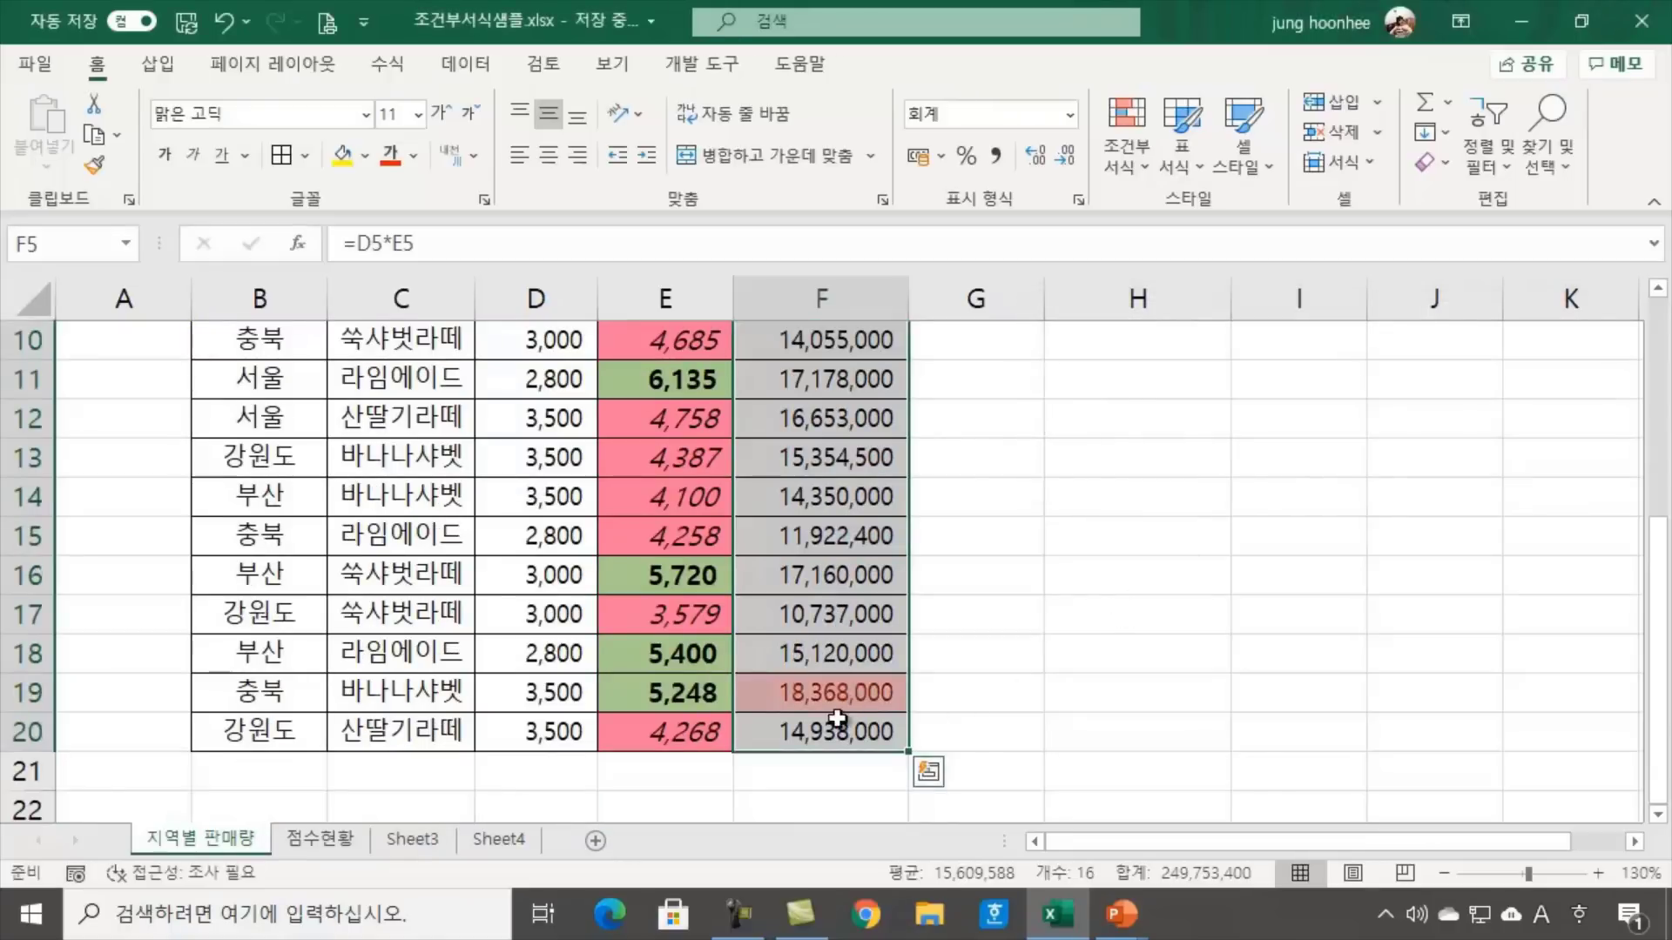
pyautogui.scroll(2, 1194, 682)
pyautogui.click(1158, 678)
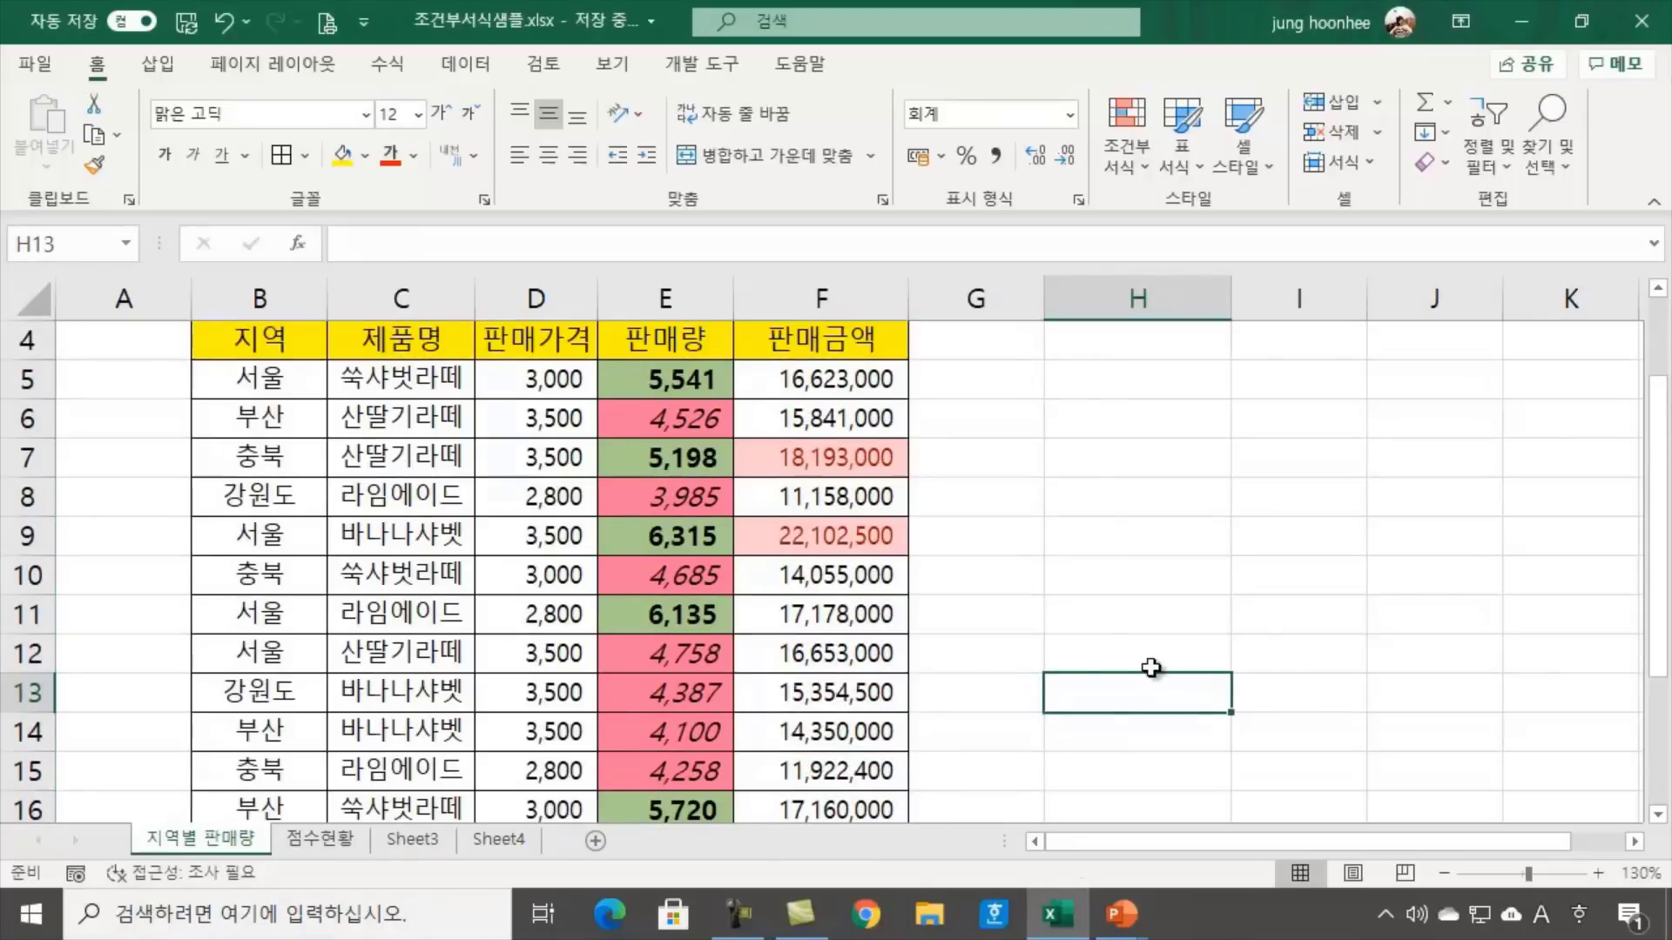
pyautogui.click(1014, 552)
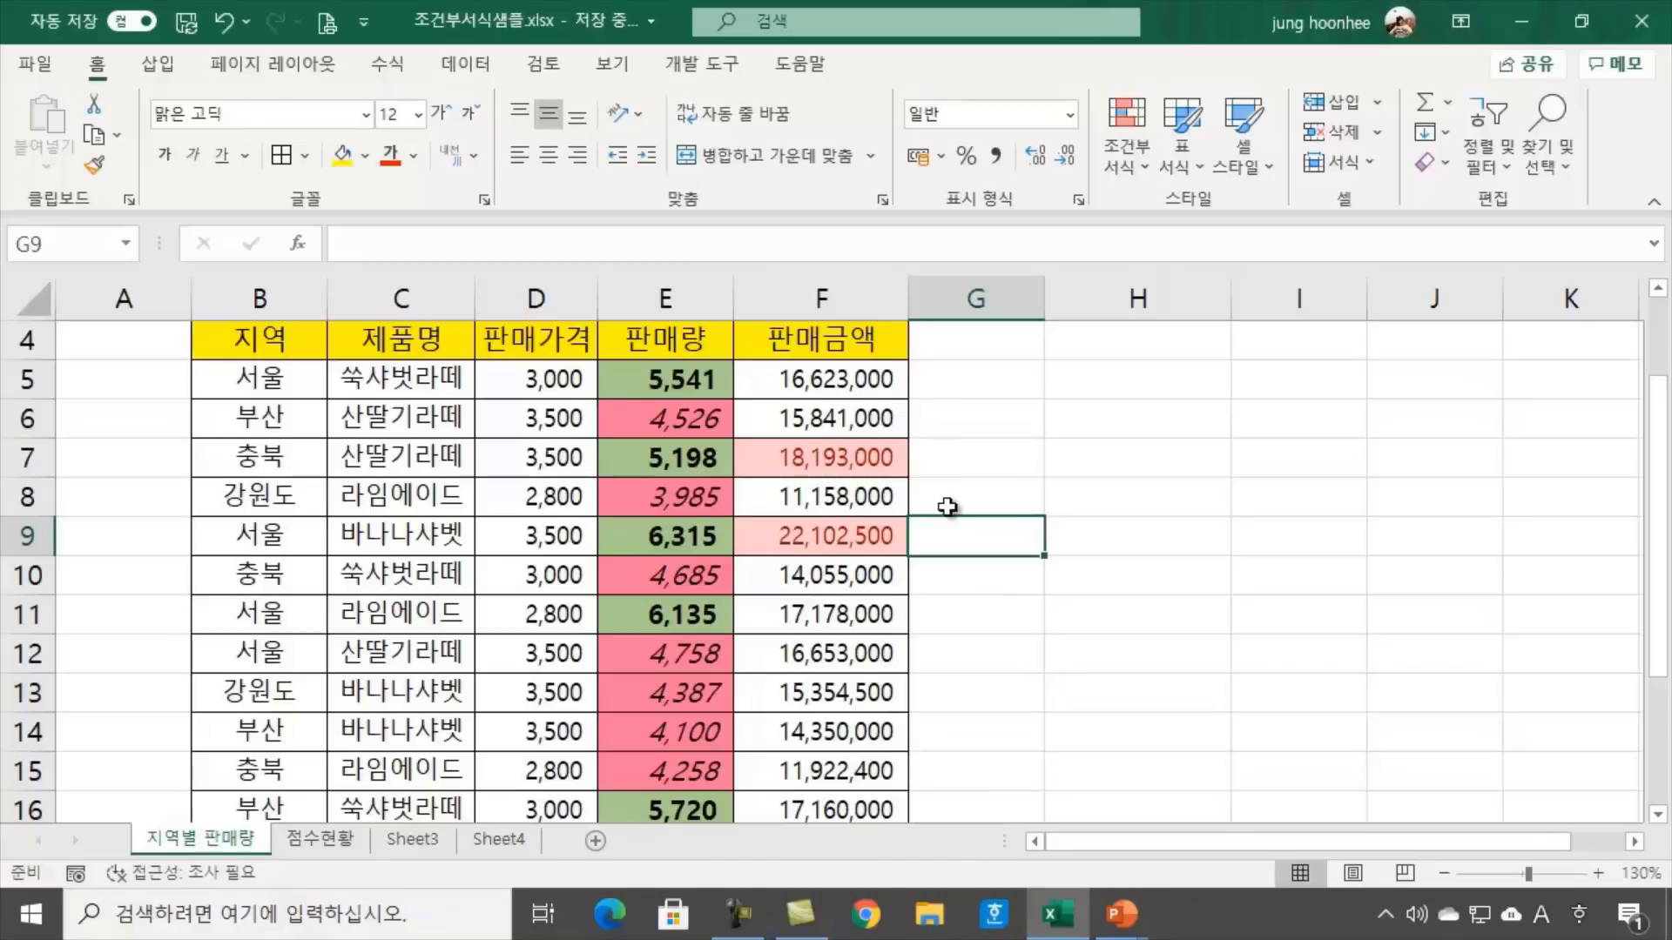
pyautogui.scroll(-2, 868, 534)
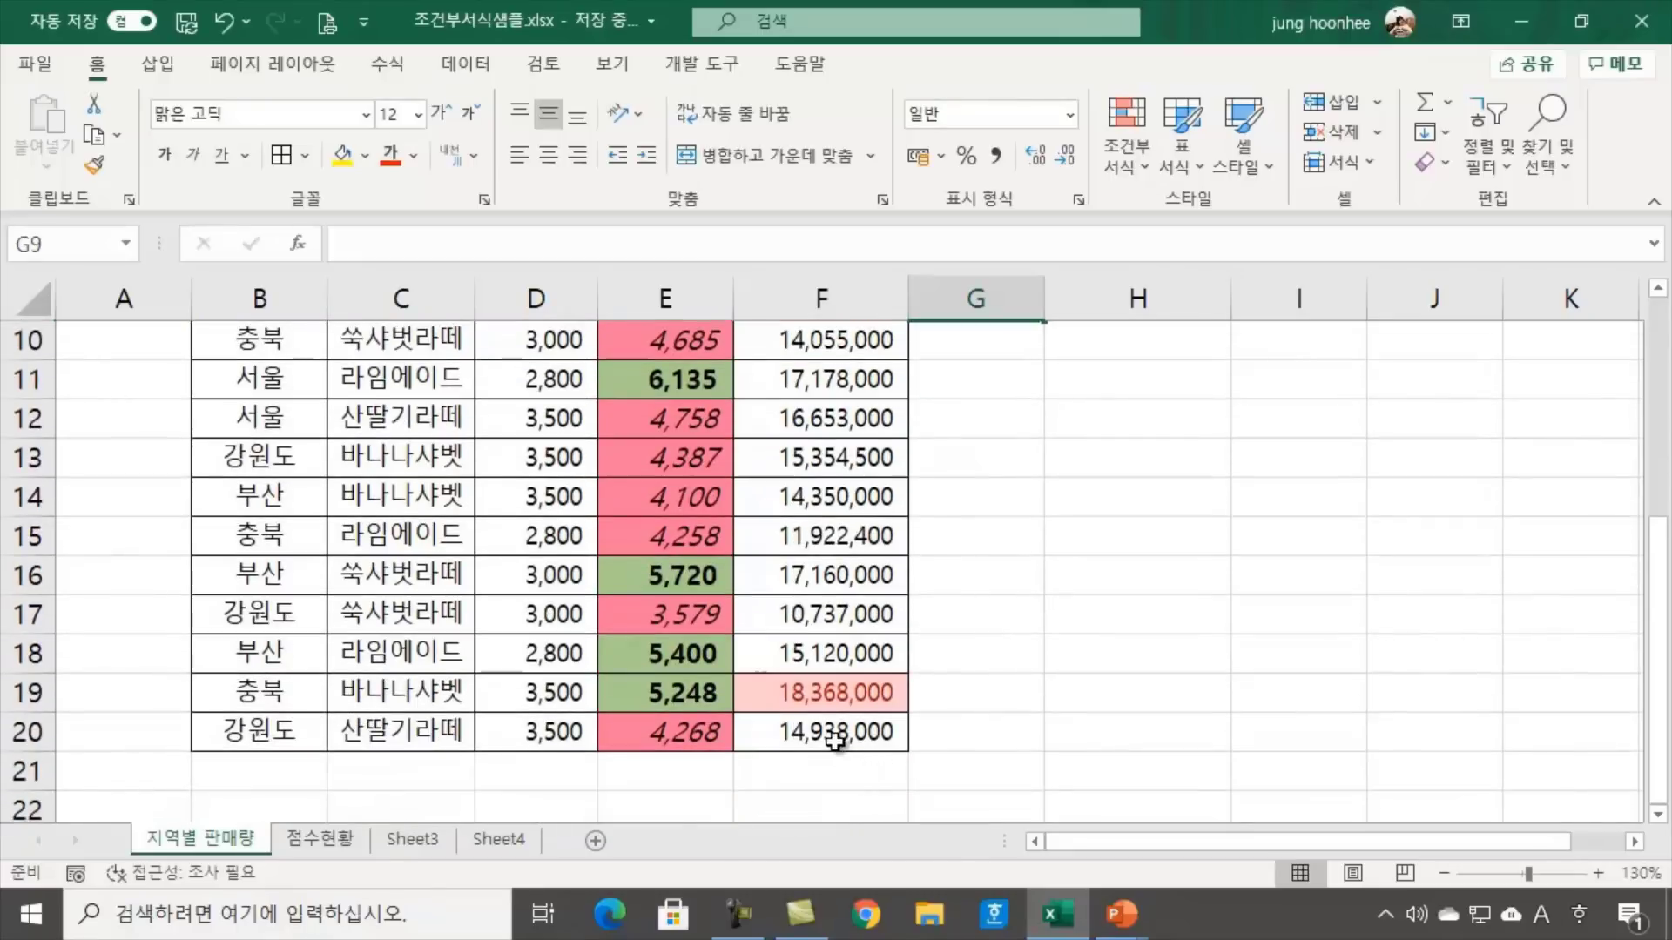
pyautogui.scroll(2, 862, 735)
pyautogui.scroll(-3, 836, 662)
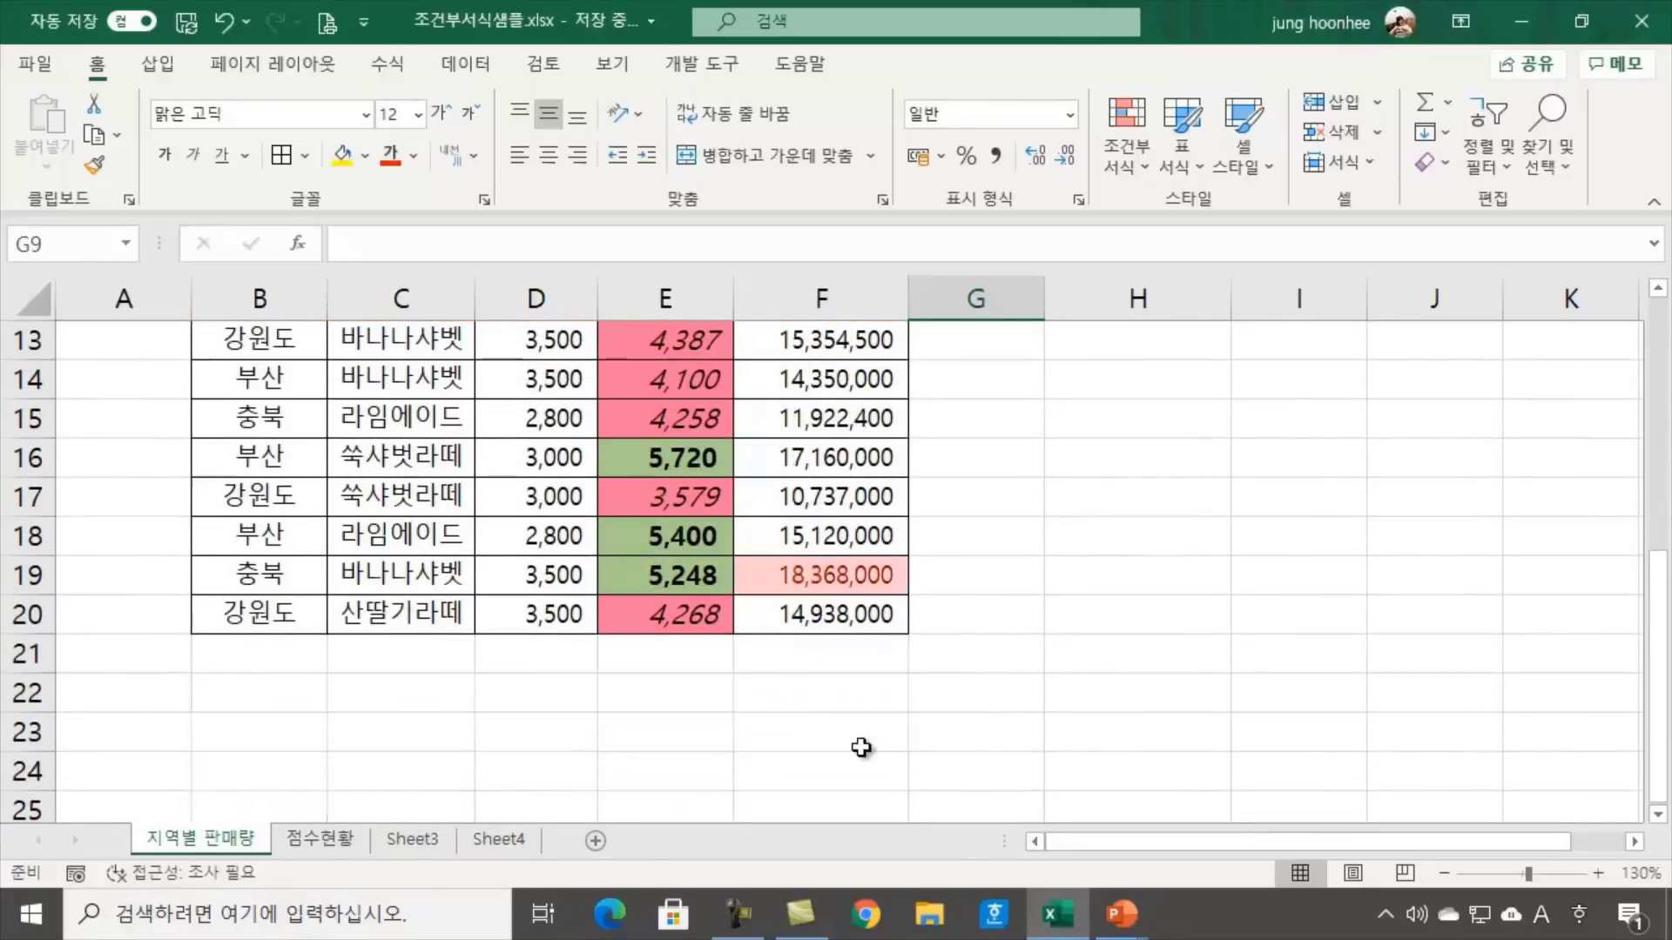
pyautogui.scroll(2, 862, 745)
pyautogui.scroll(2, 861, 739)
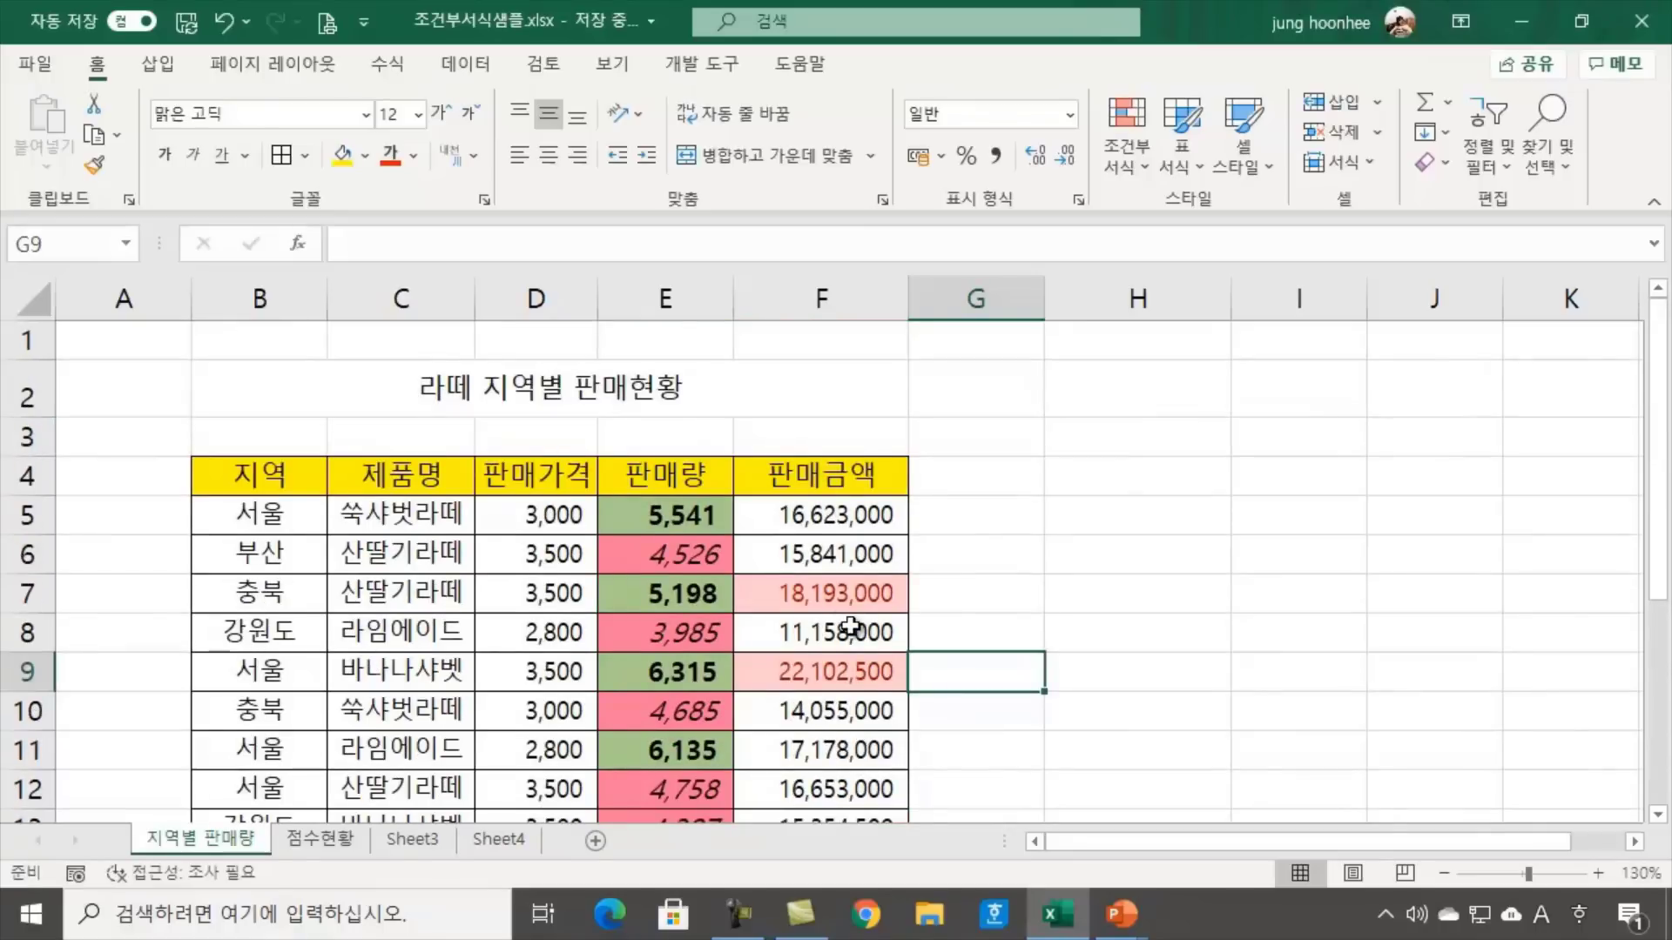
pyautogui.scroll(-3, 854, 586)
pyautogui.scroll(2, 848, 701)
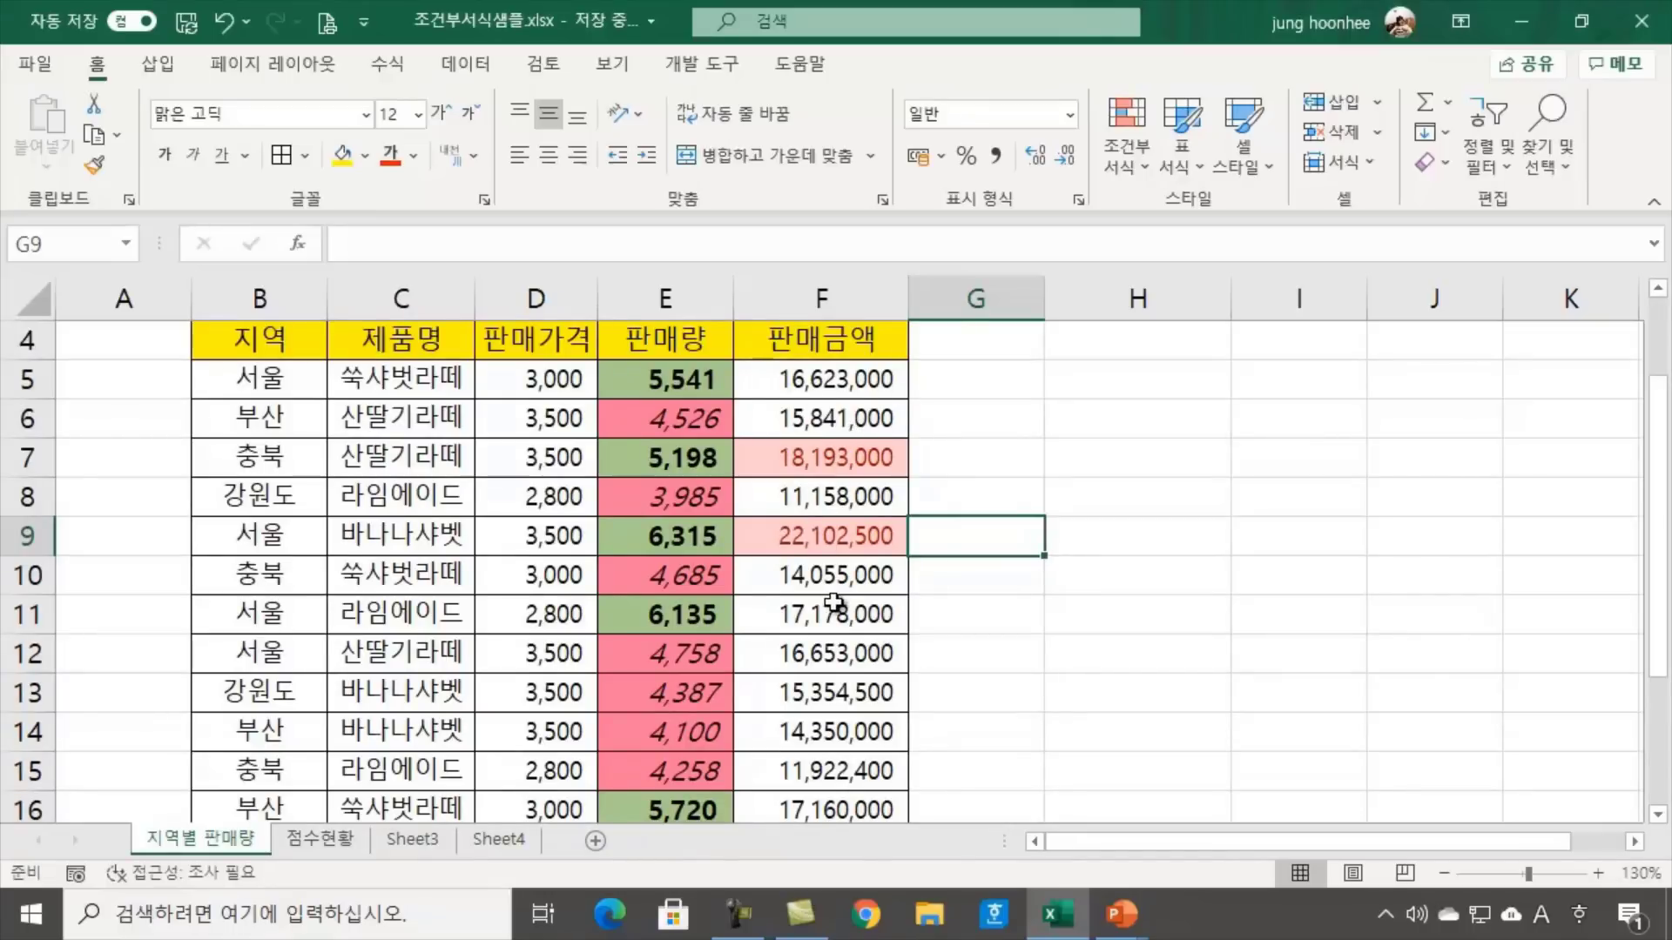
pyautogui.click(1140, 617)
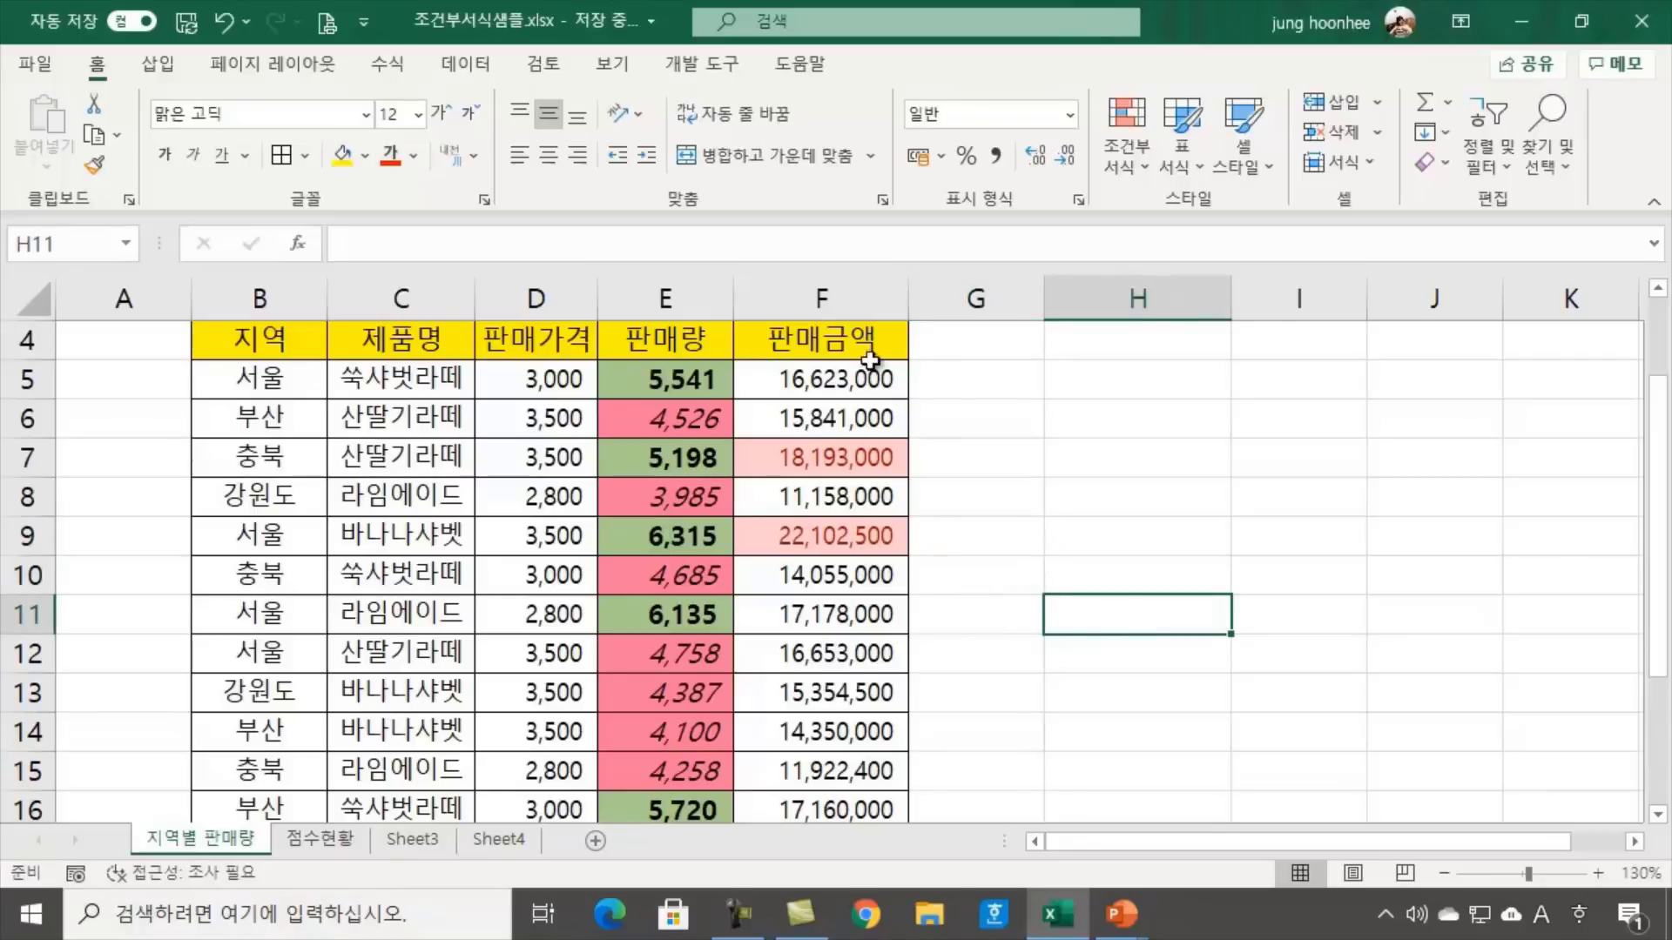
# Check the region and product name for each row with a highlighted sales amount
pyautogui.click(347, 471)
pyautogui.moveTo(232, 467); pyautogui.dragTo(470, 457)
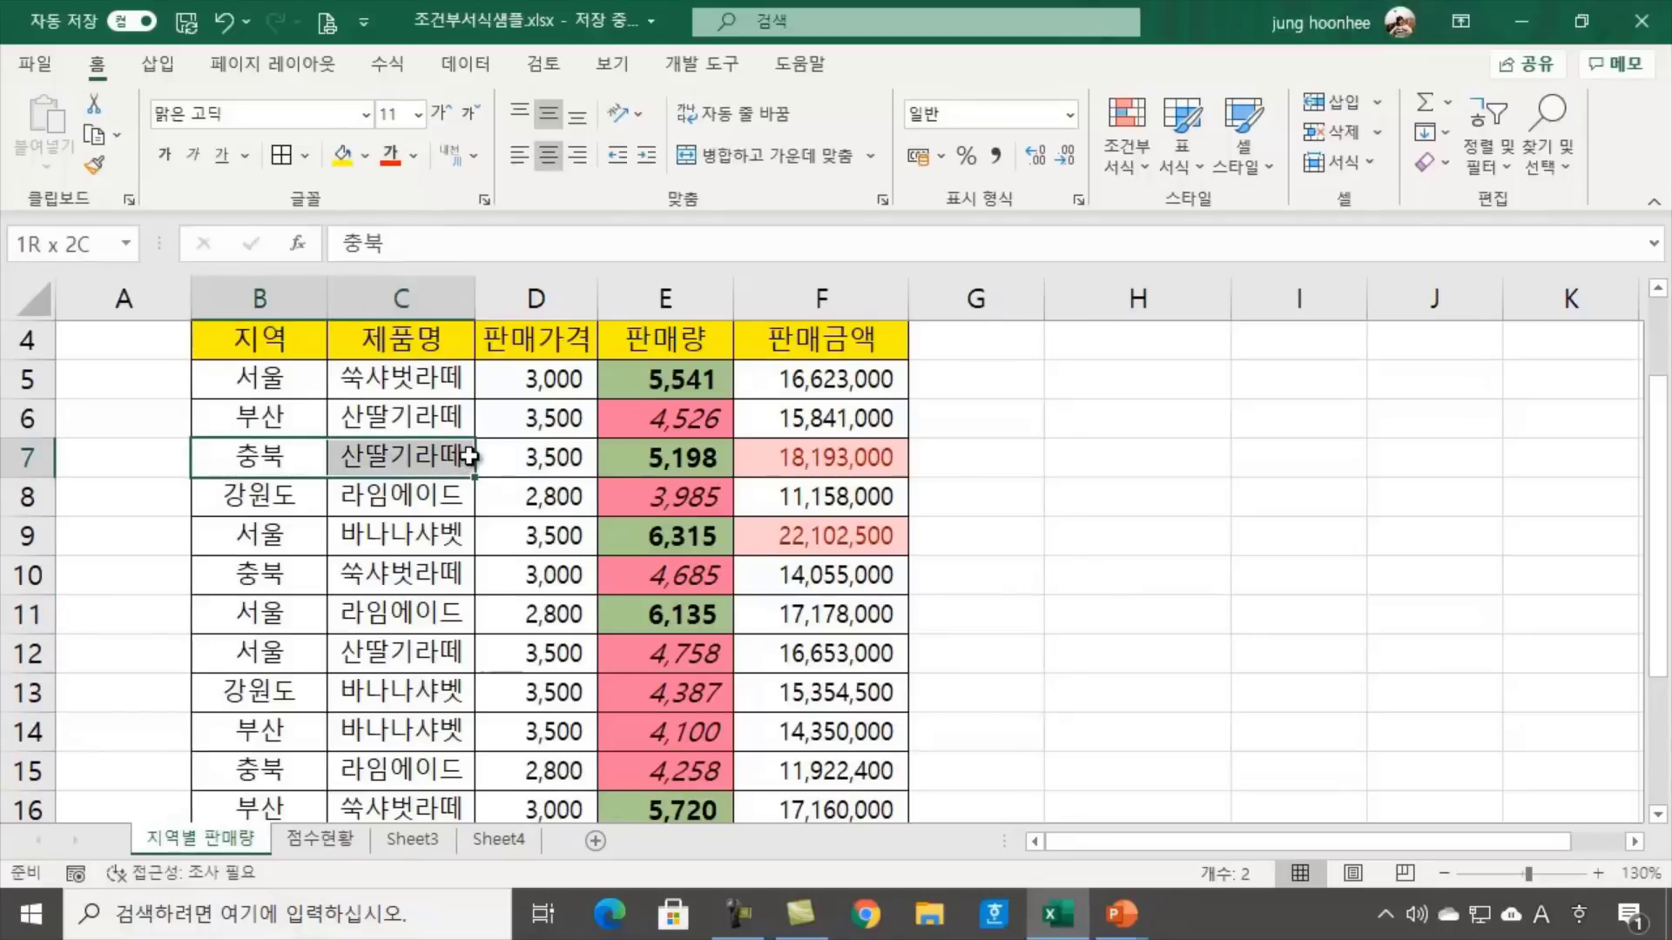
pyautogui.click(238, 545)
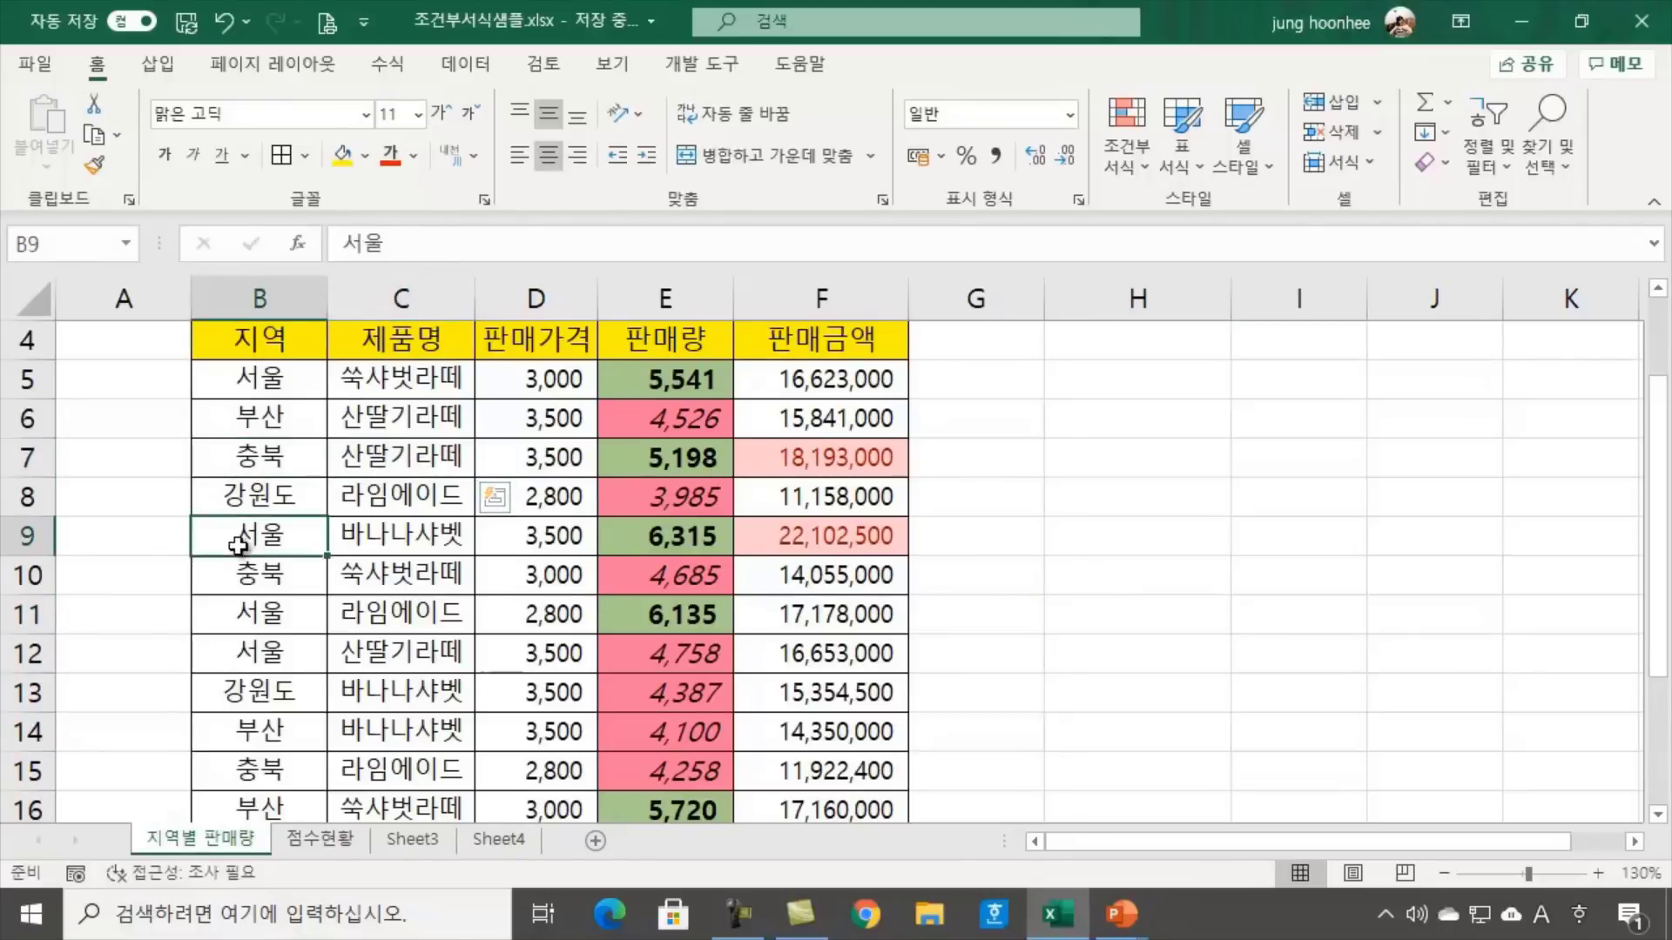
pyautogui.moveTo(238, 545); pyautogui.dragTo(457, 537)
pyautogui.scroll(-2, 1023, 623)
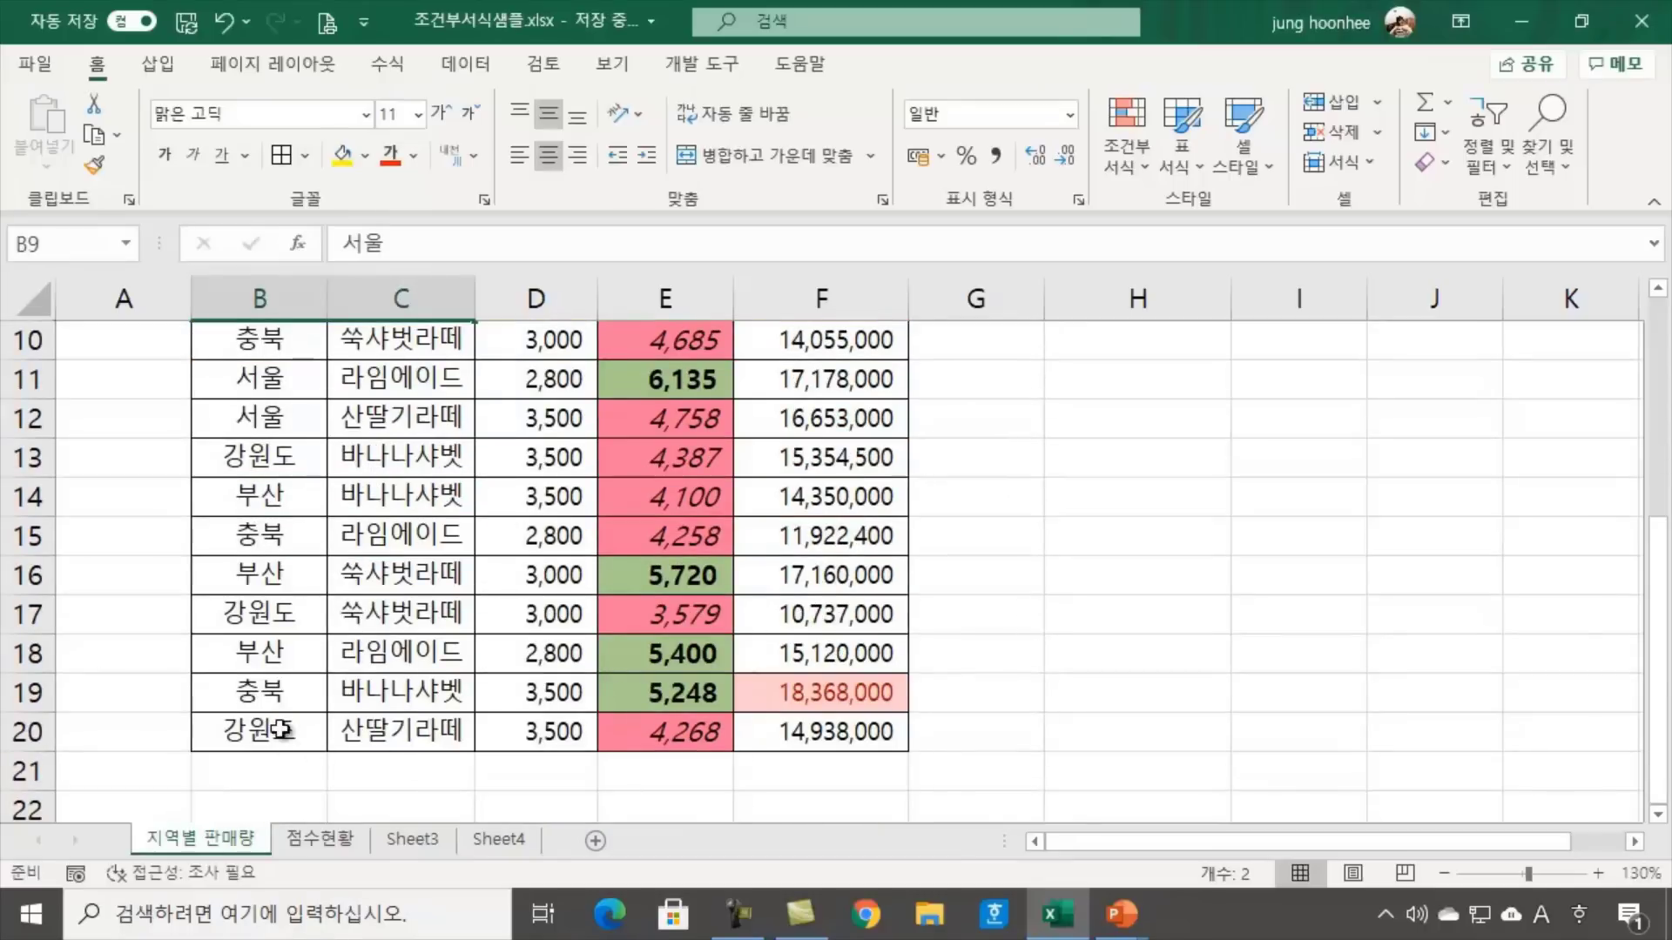
pyautogui.moveTo(250, 694); pyautogui.dragTo(383, 692)
pyautogui.click(1067, 627)
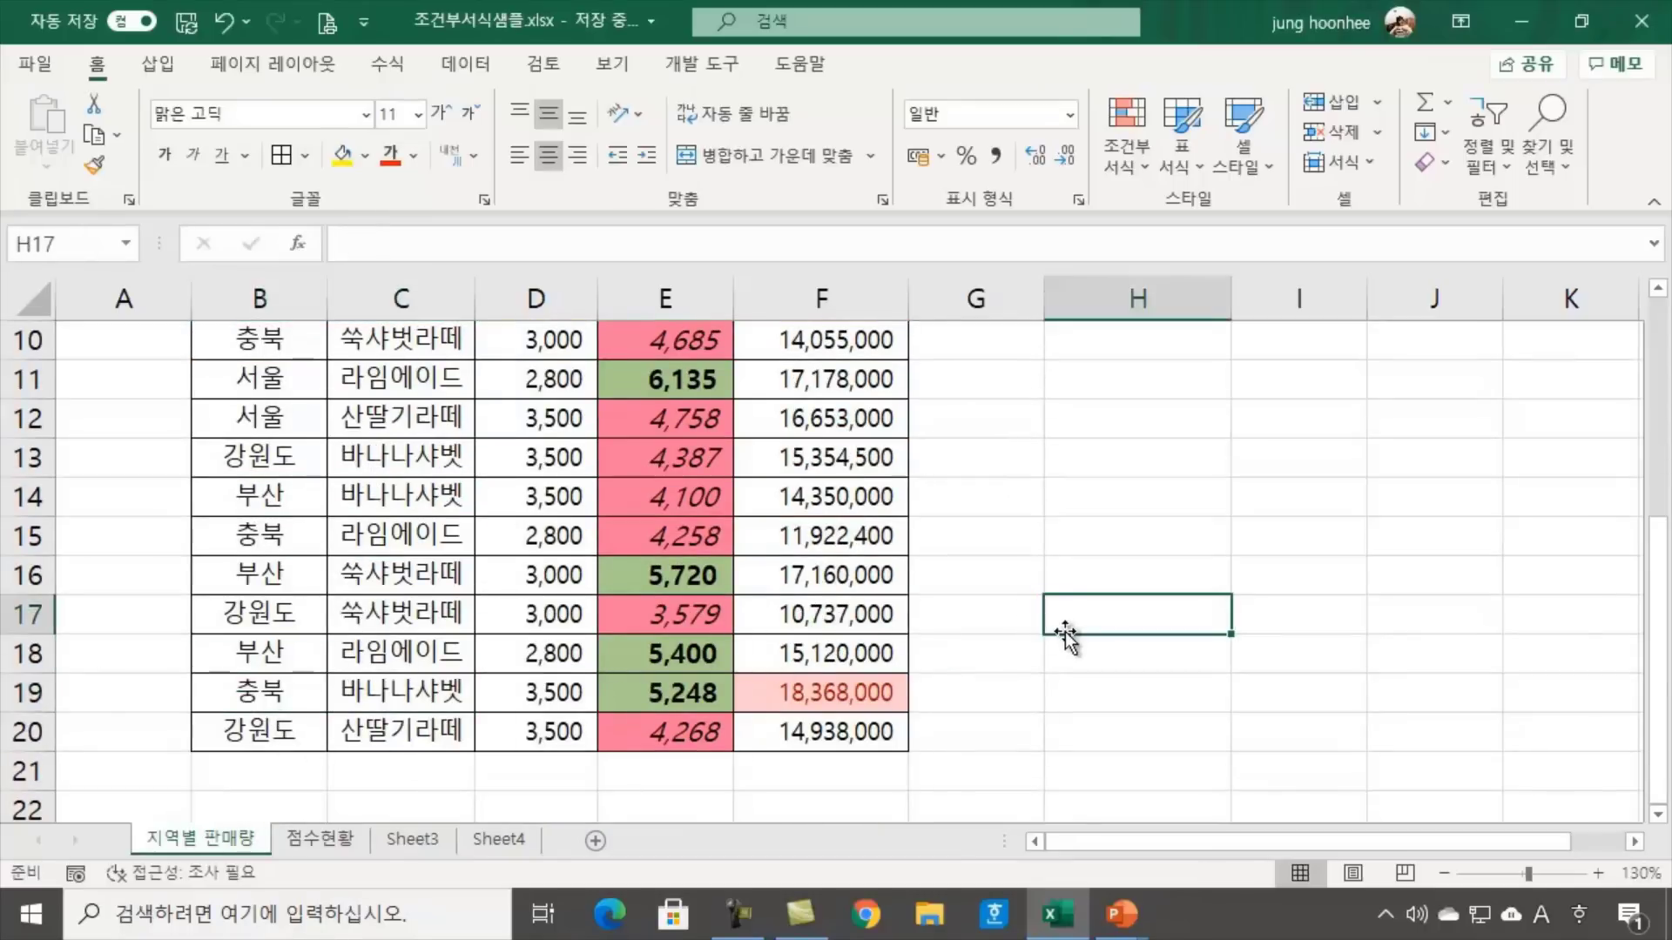
pyautogui.scroll(3, 1067, 636)
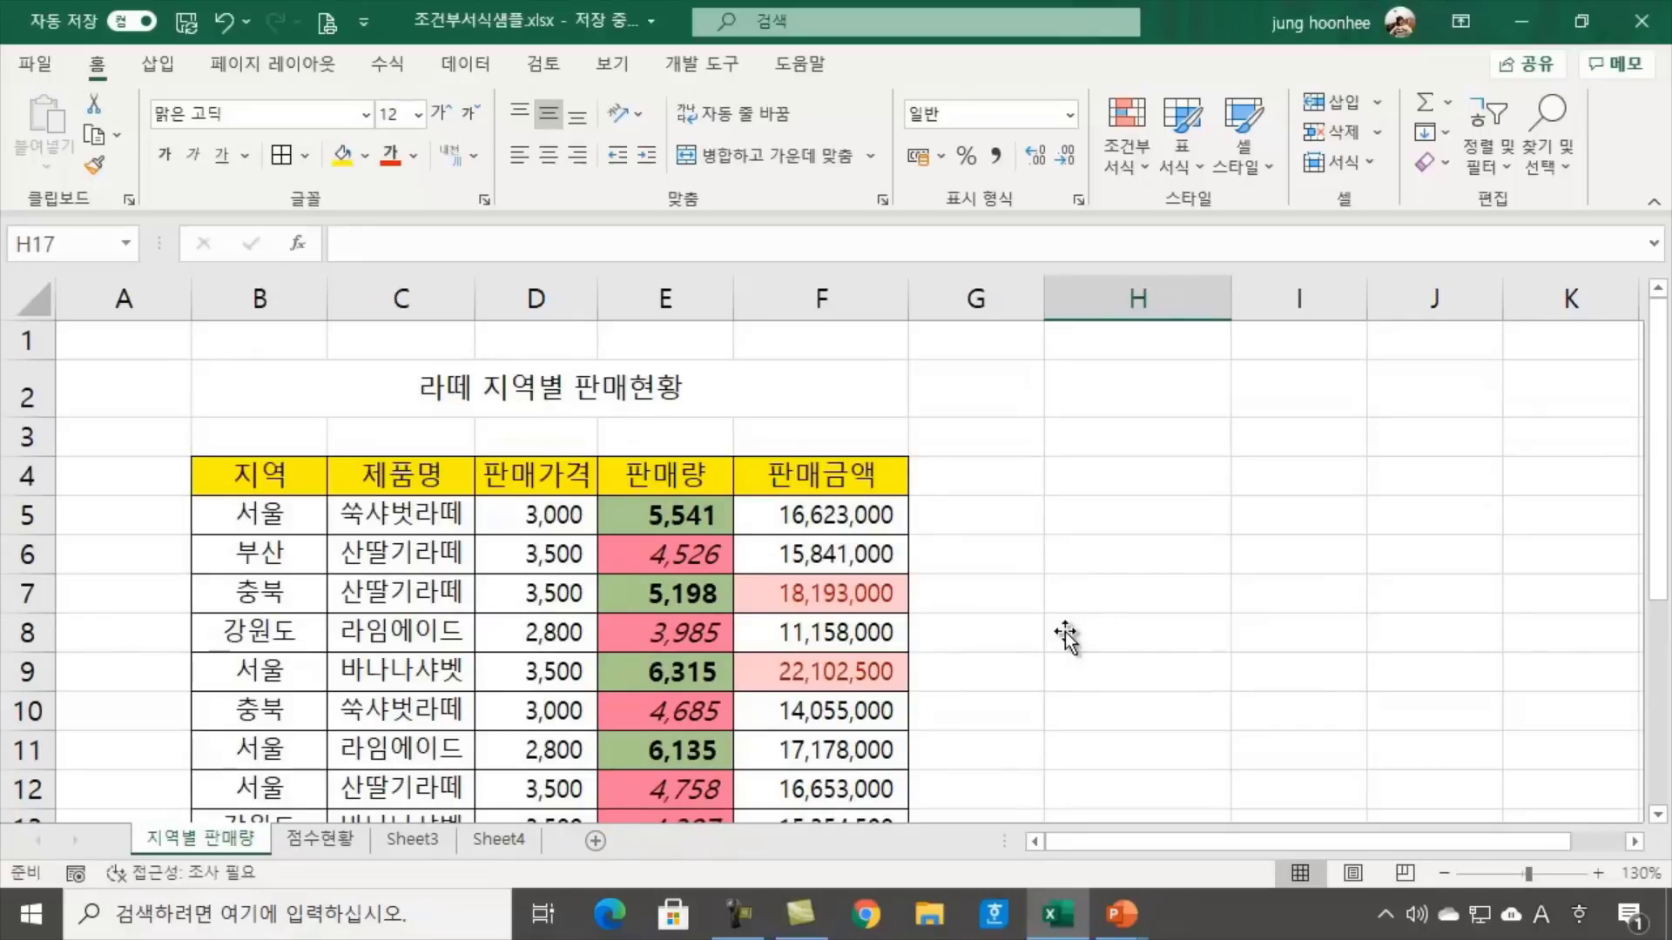
# Add filters to the table's header row, starting from the 판매금액 header in F4
pyautogui.click(823, 484)
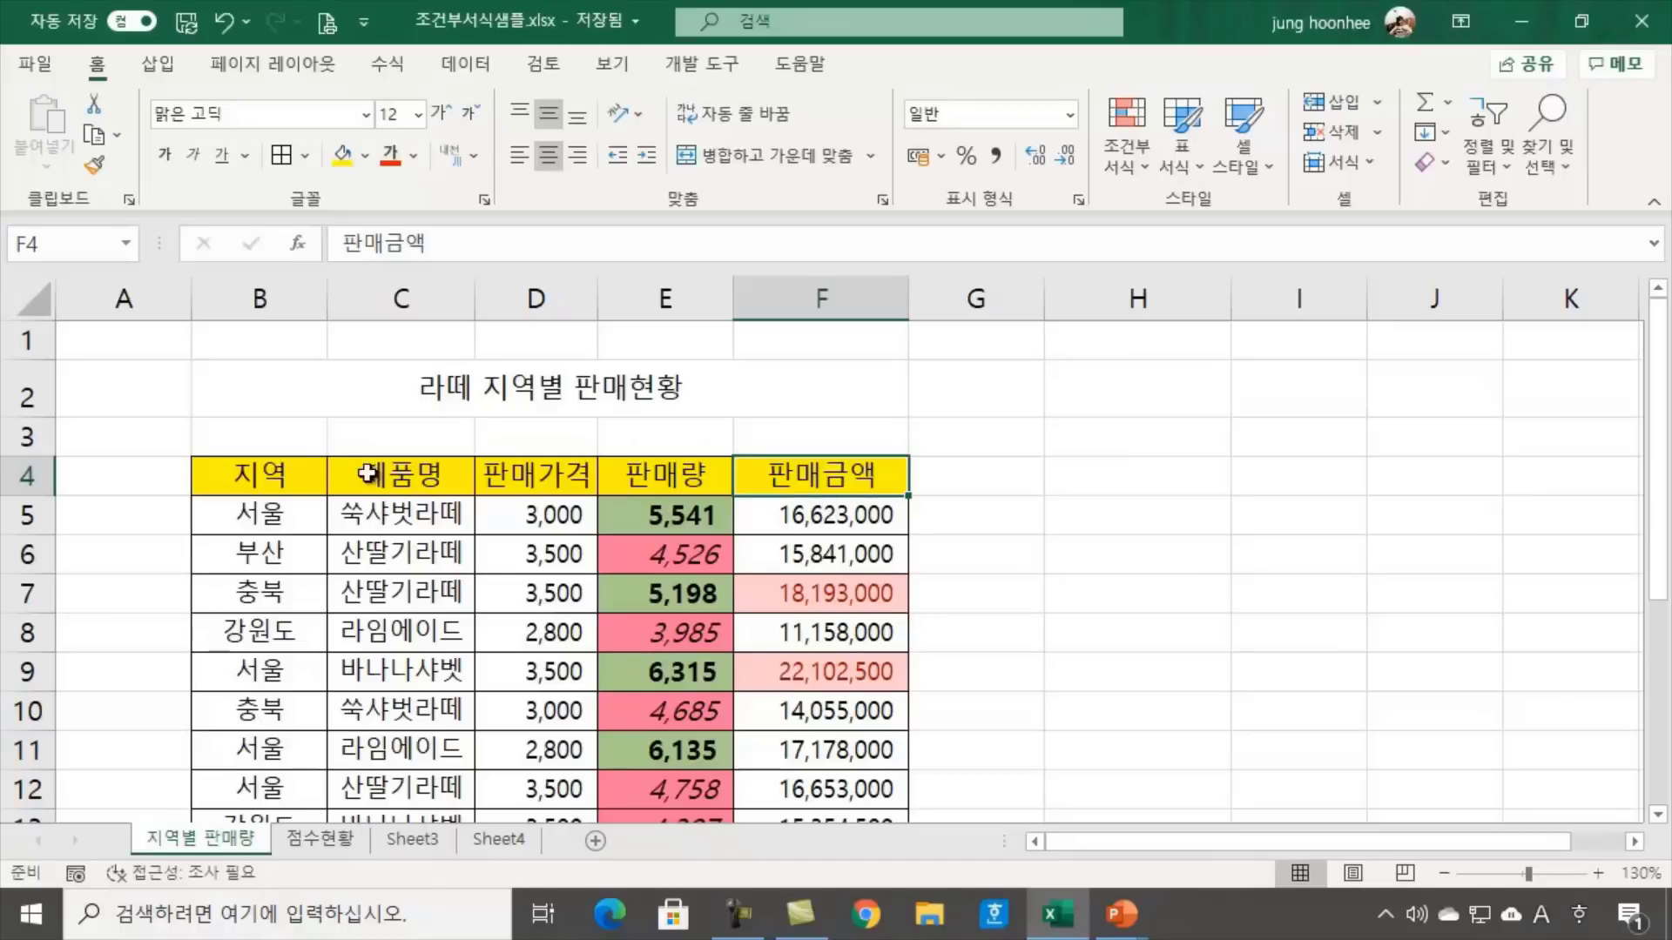
pyautogui.click(251, 476)
pyautogui.click(845, 479)
pyautogui.click(1058, 493)
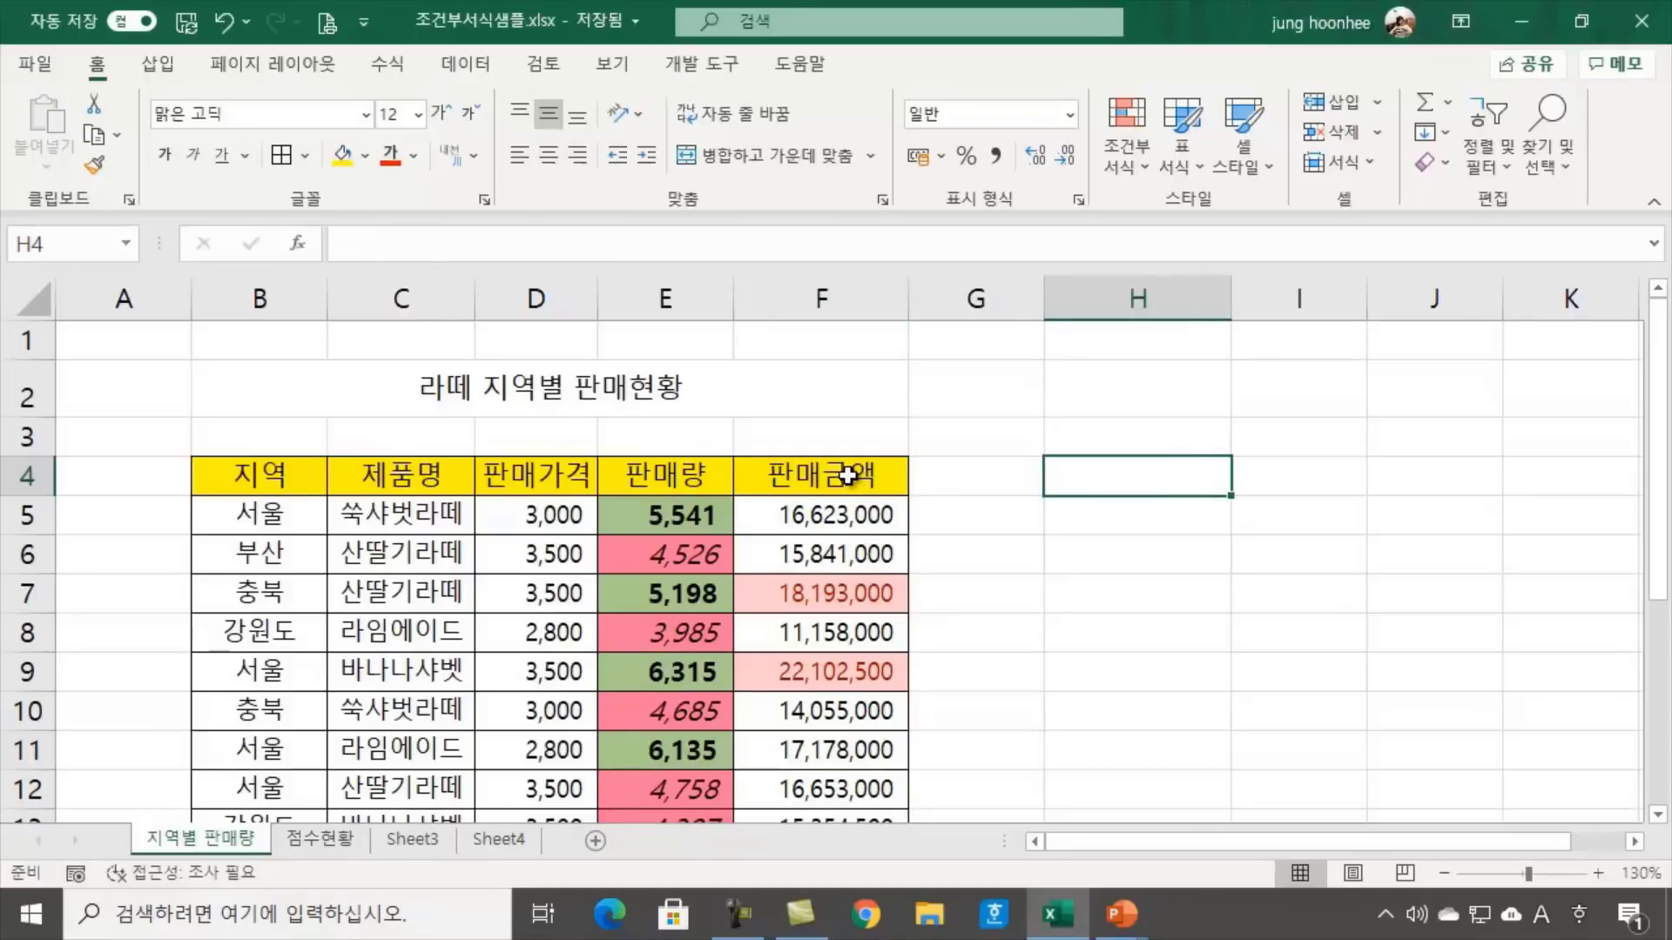
pyautogui.click(848, 475)
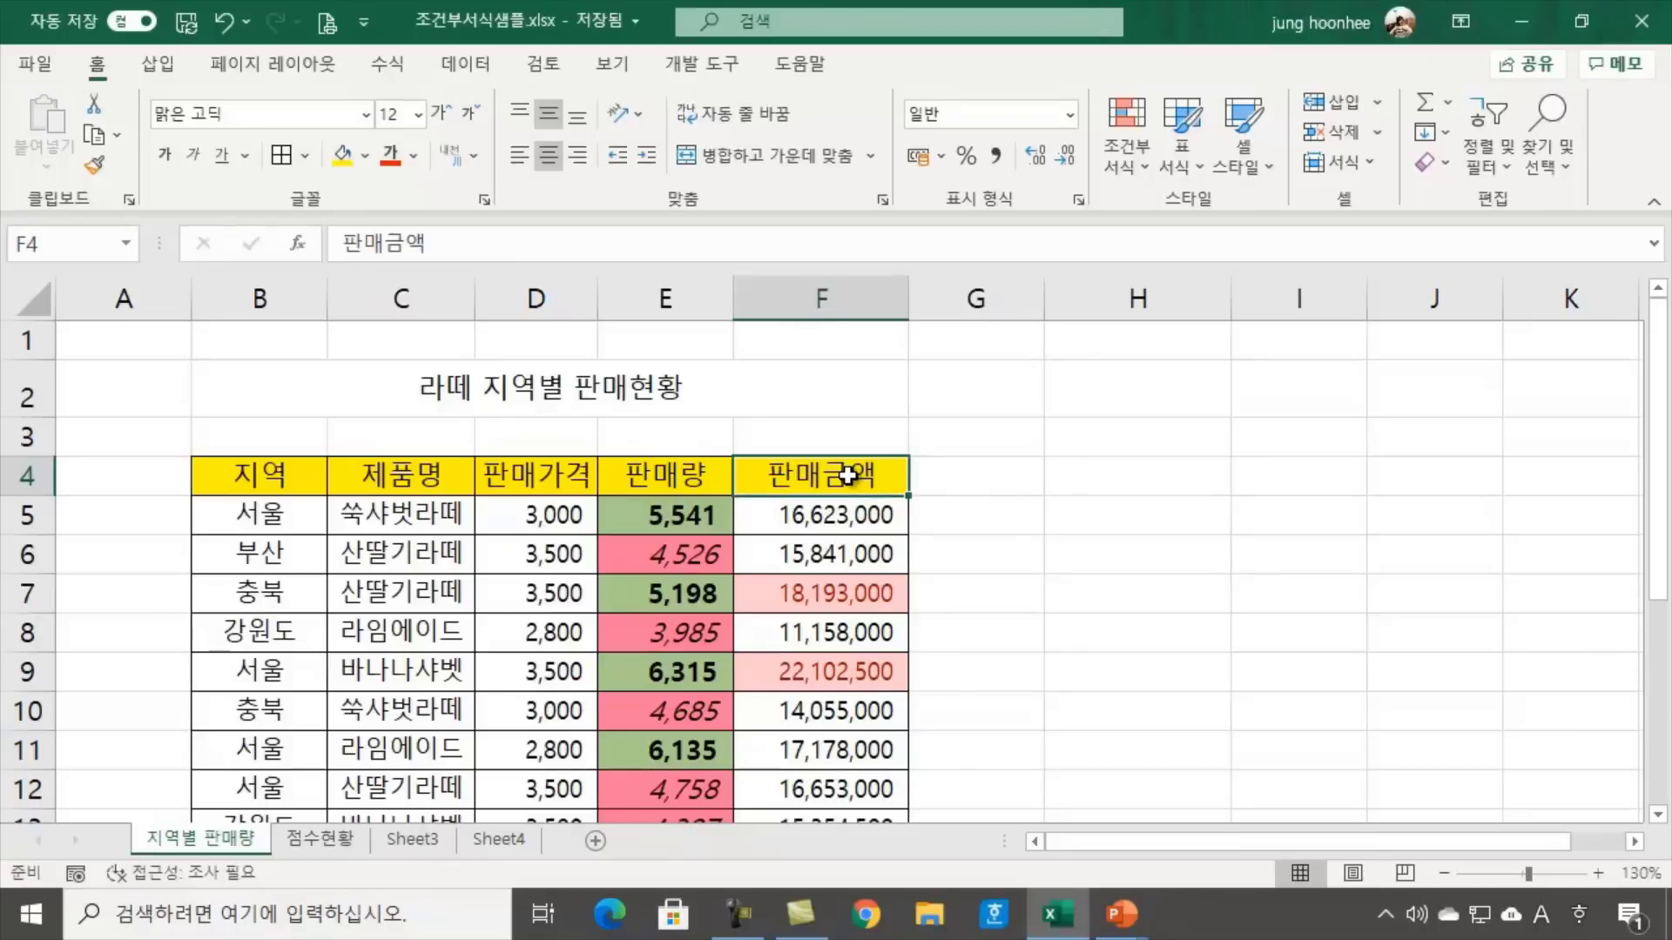
pyautogui.click(456, 64)
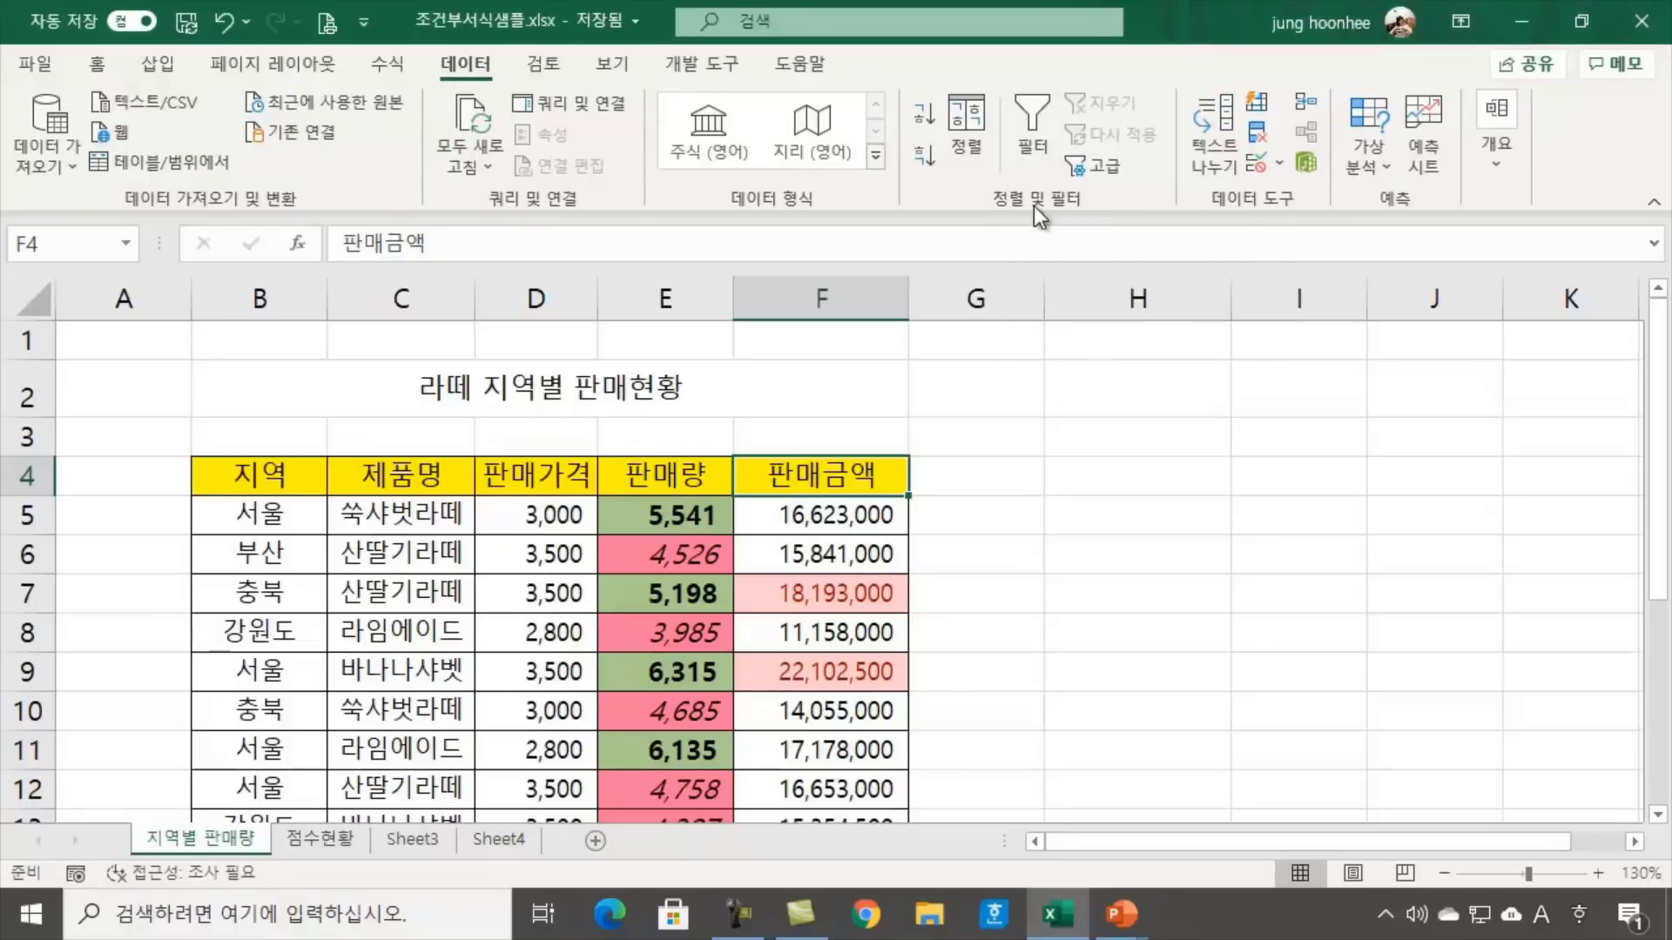
pyautogui.click(1033, 106)
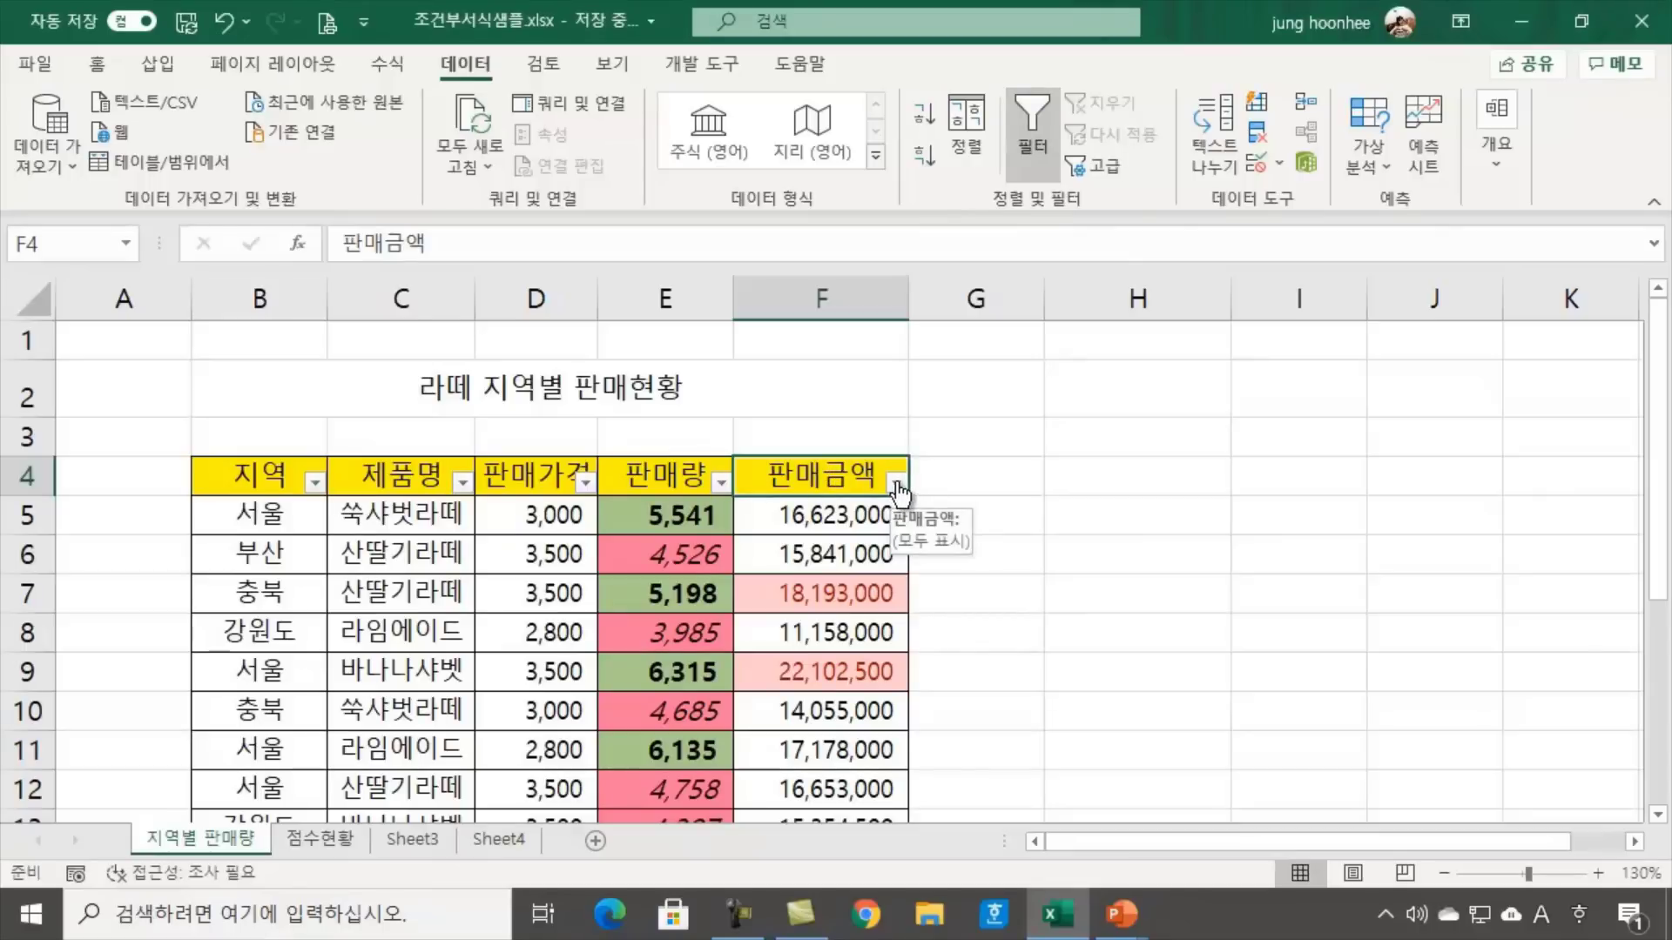
# Filter the 판매금액 column by the light red cell color and check the regions of the remaining rows
pyautogui.click(896, 484)
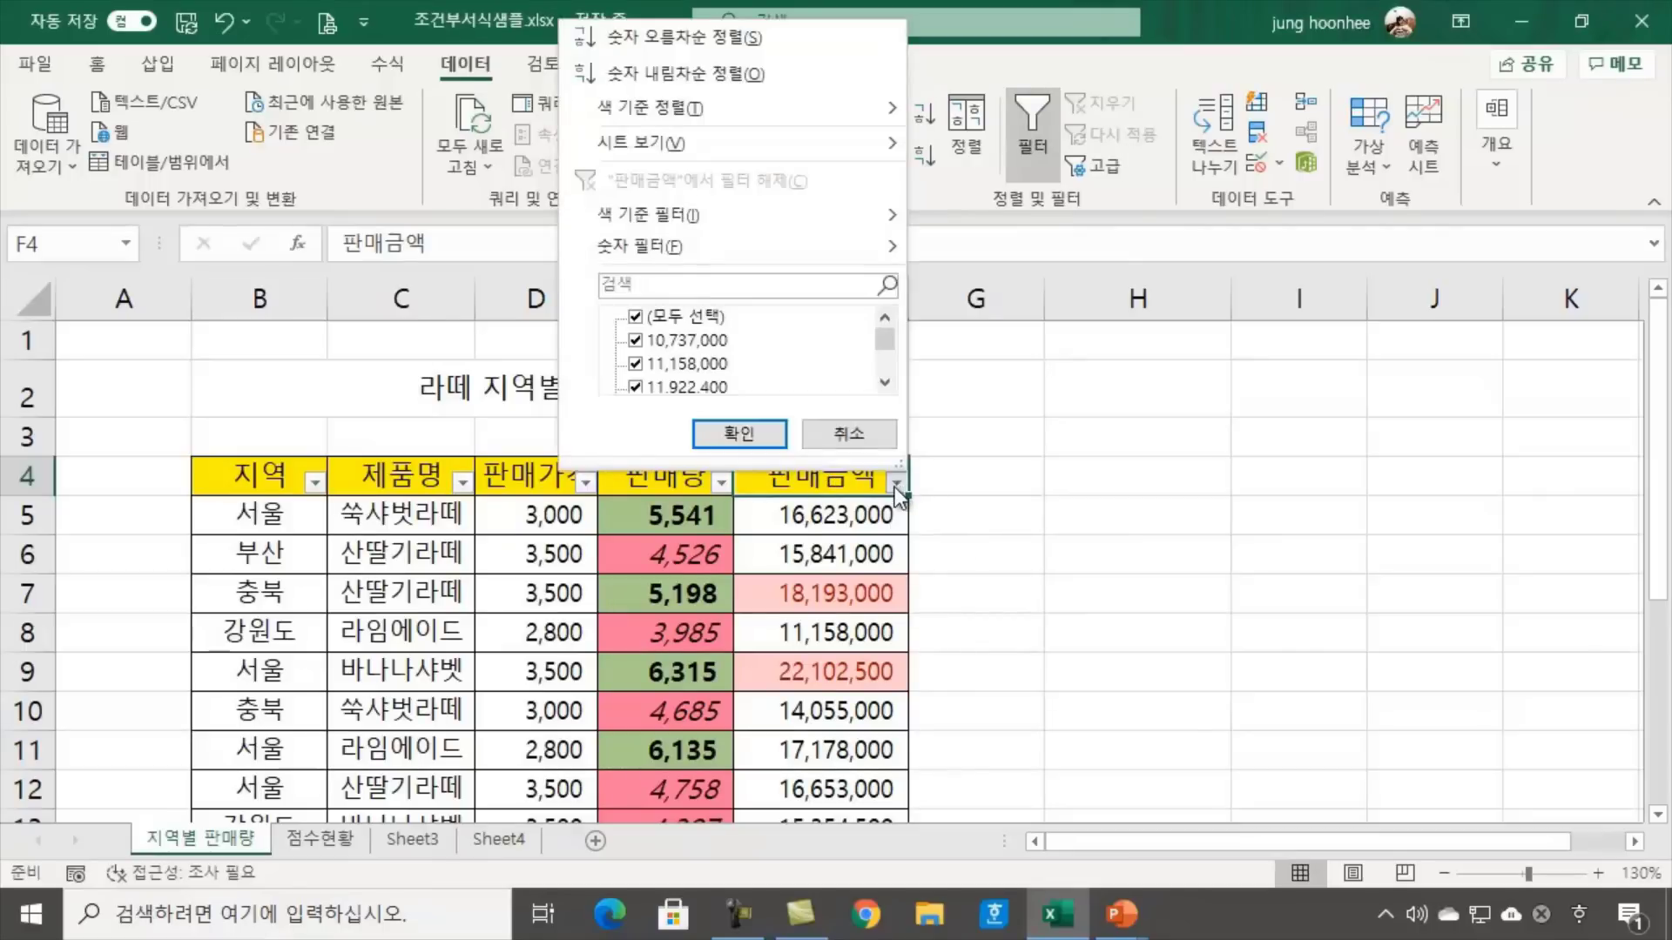
pyautogui.moveTo(618, 213)
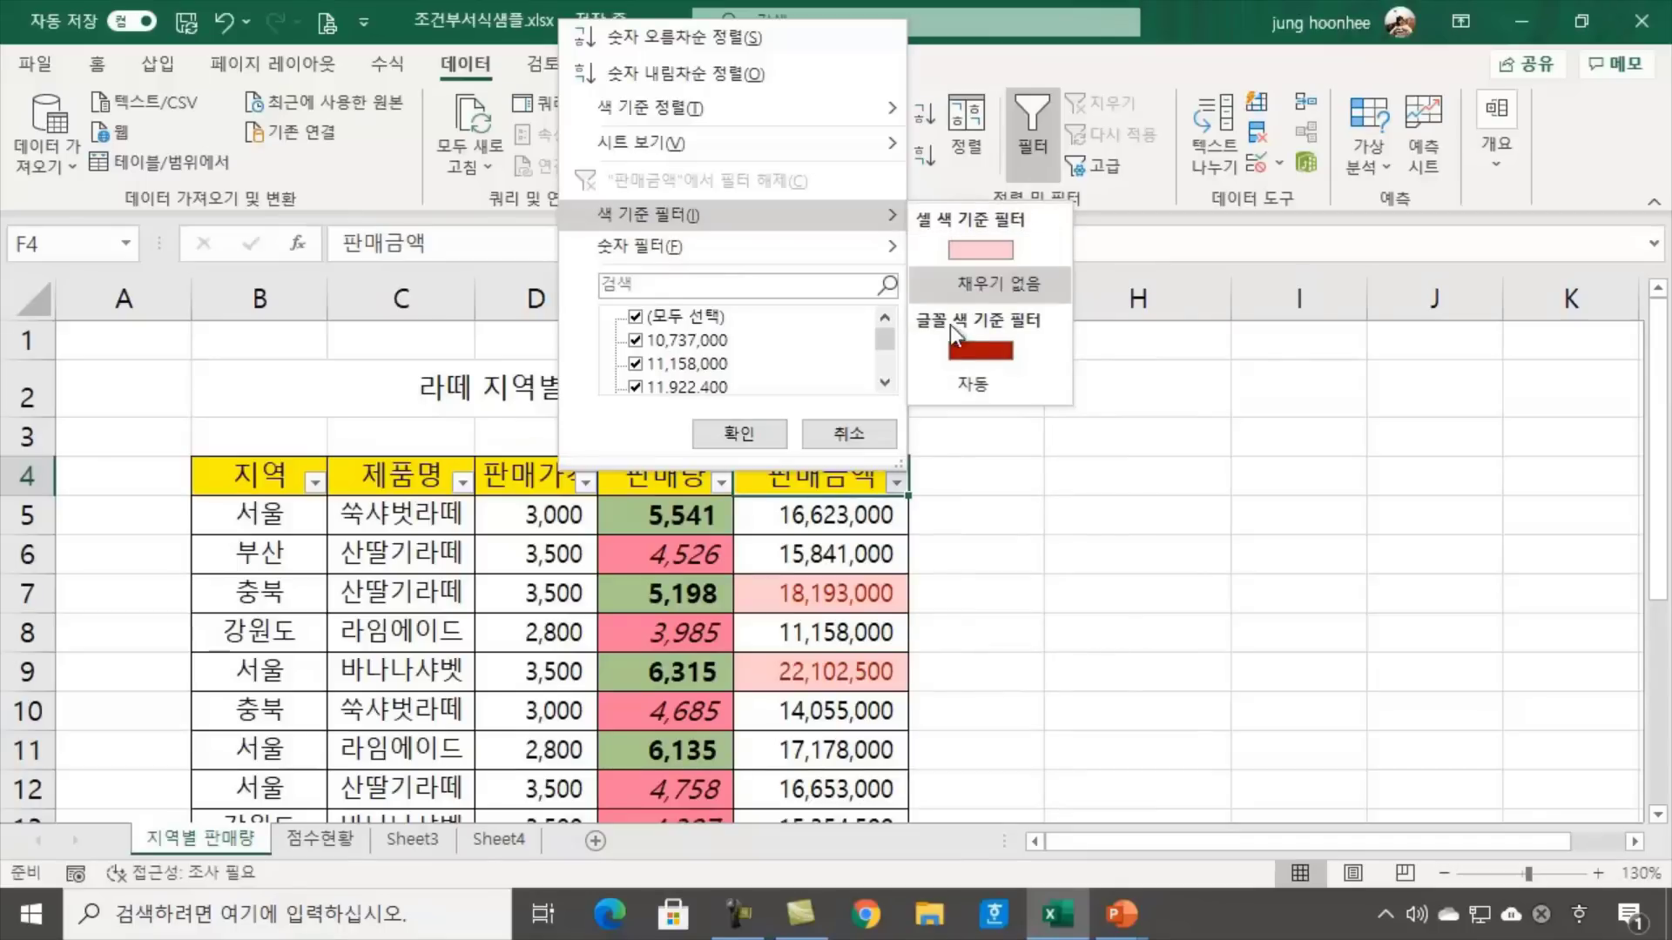
pyautogui.click(986, 250)
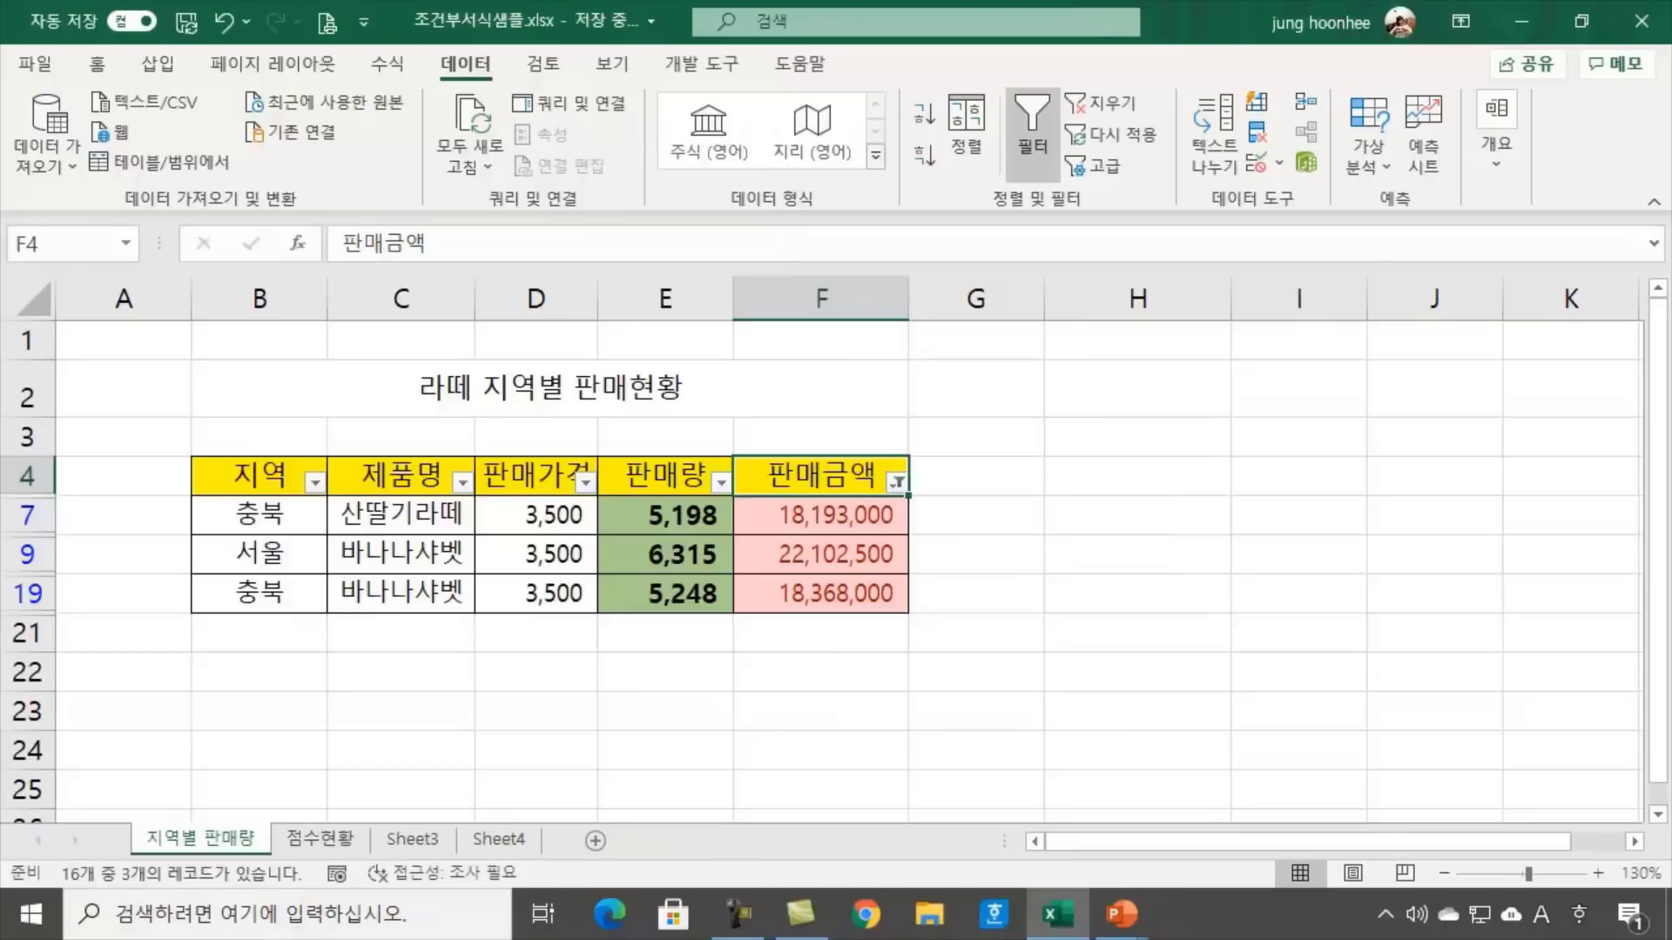
pyautogui.click(1108, 509)
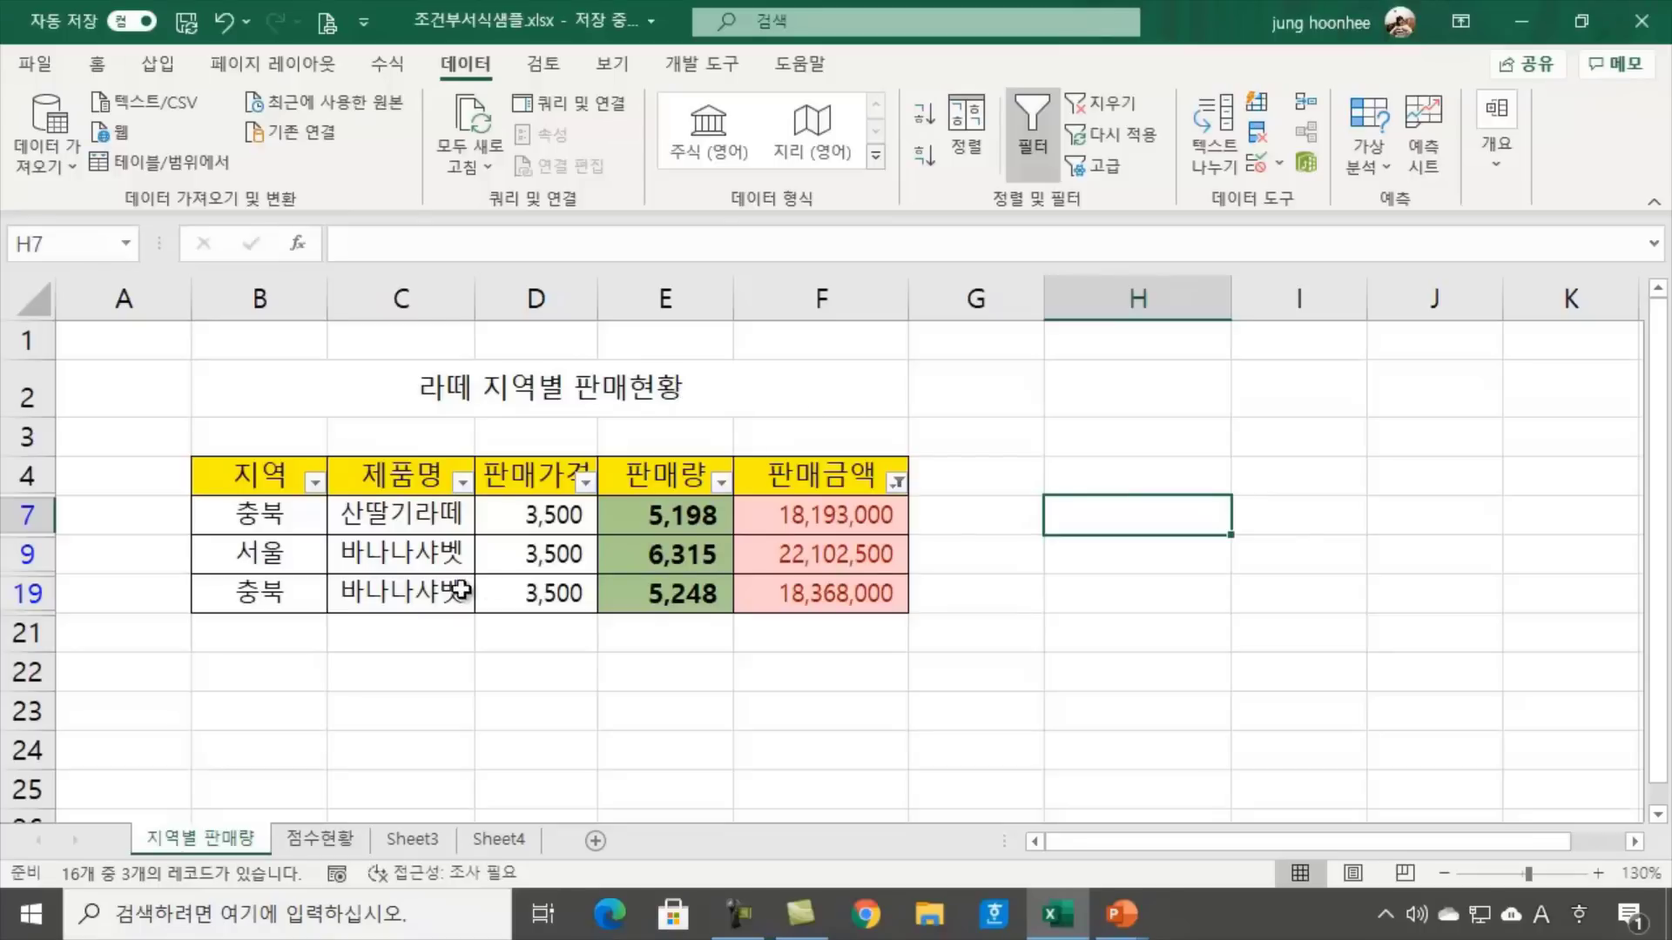
pyautogui.click(244, 509)
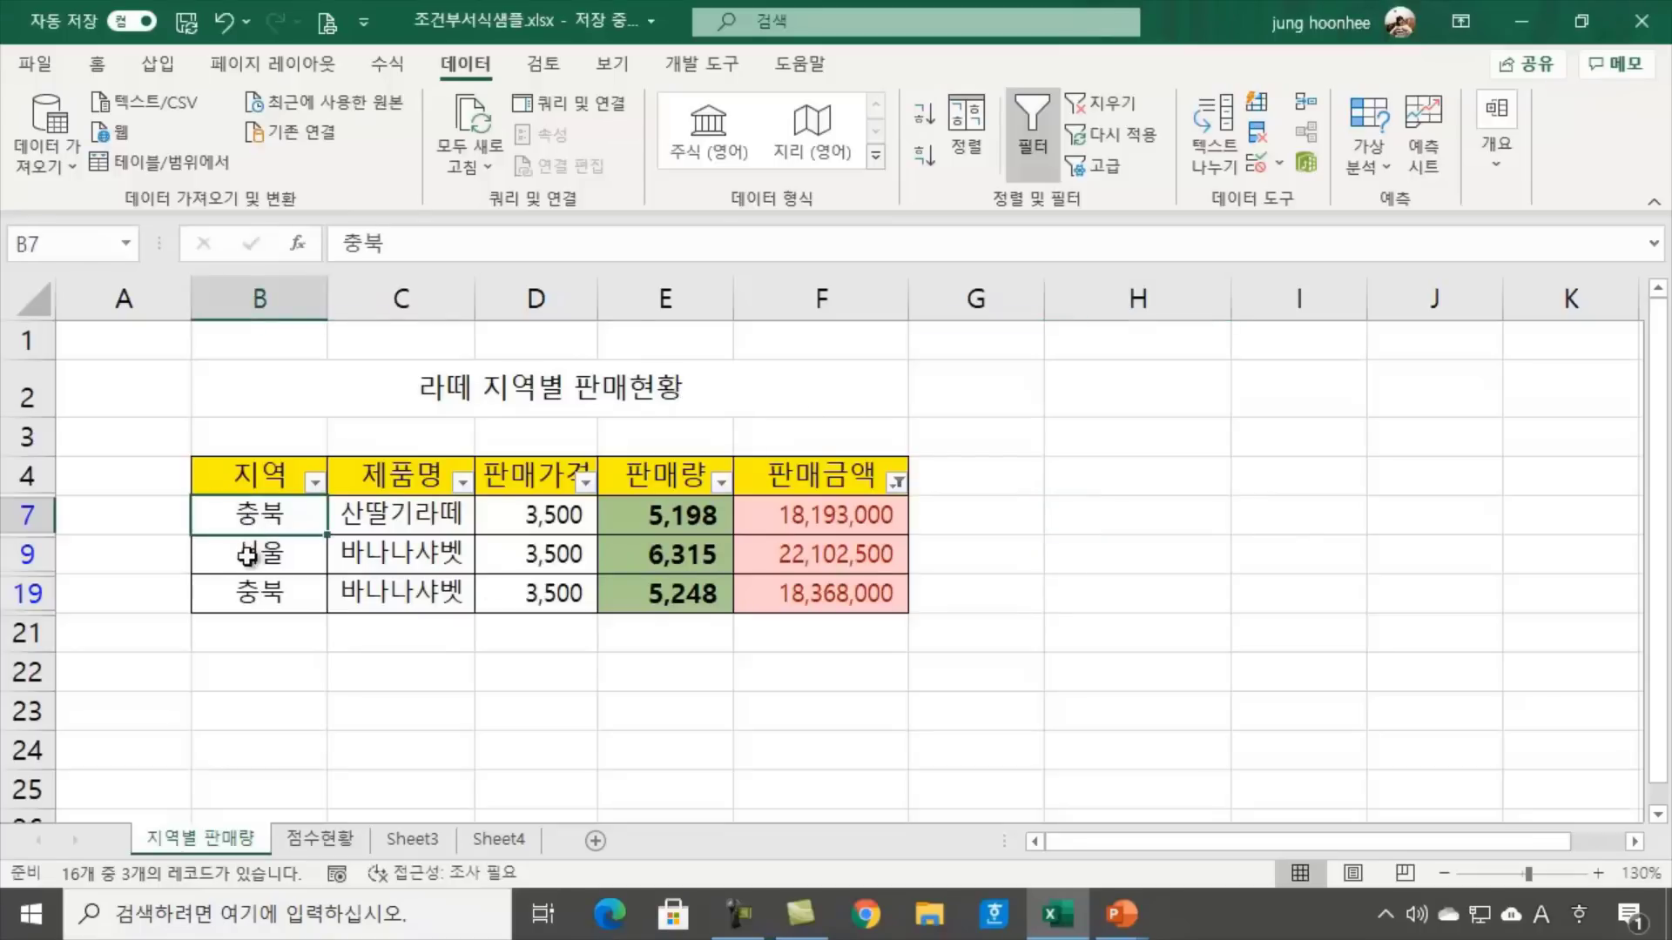
pyautogui.click(254, 553)
pyautogui.click(250, 592)
pyautogui.click(426, 719)
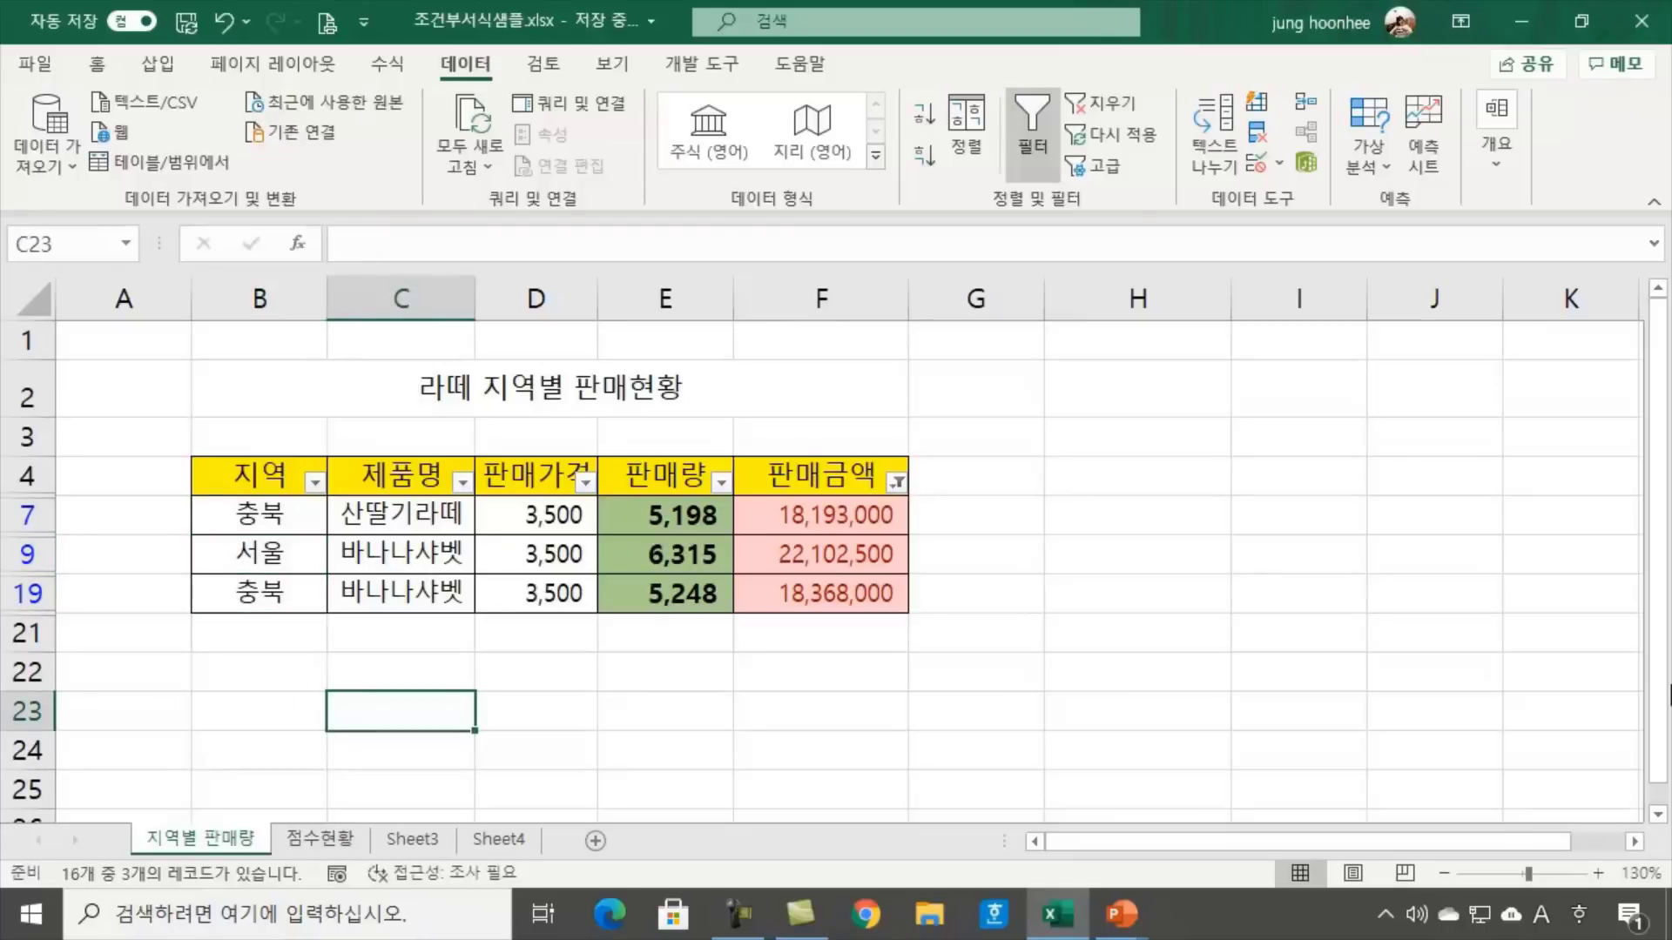
# Remove the filter from the sales table so all rows are shown again
pyautogui.click(786, 466)
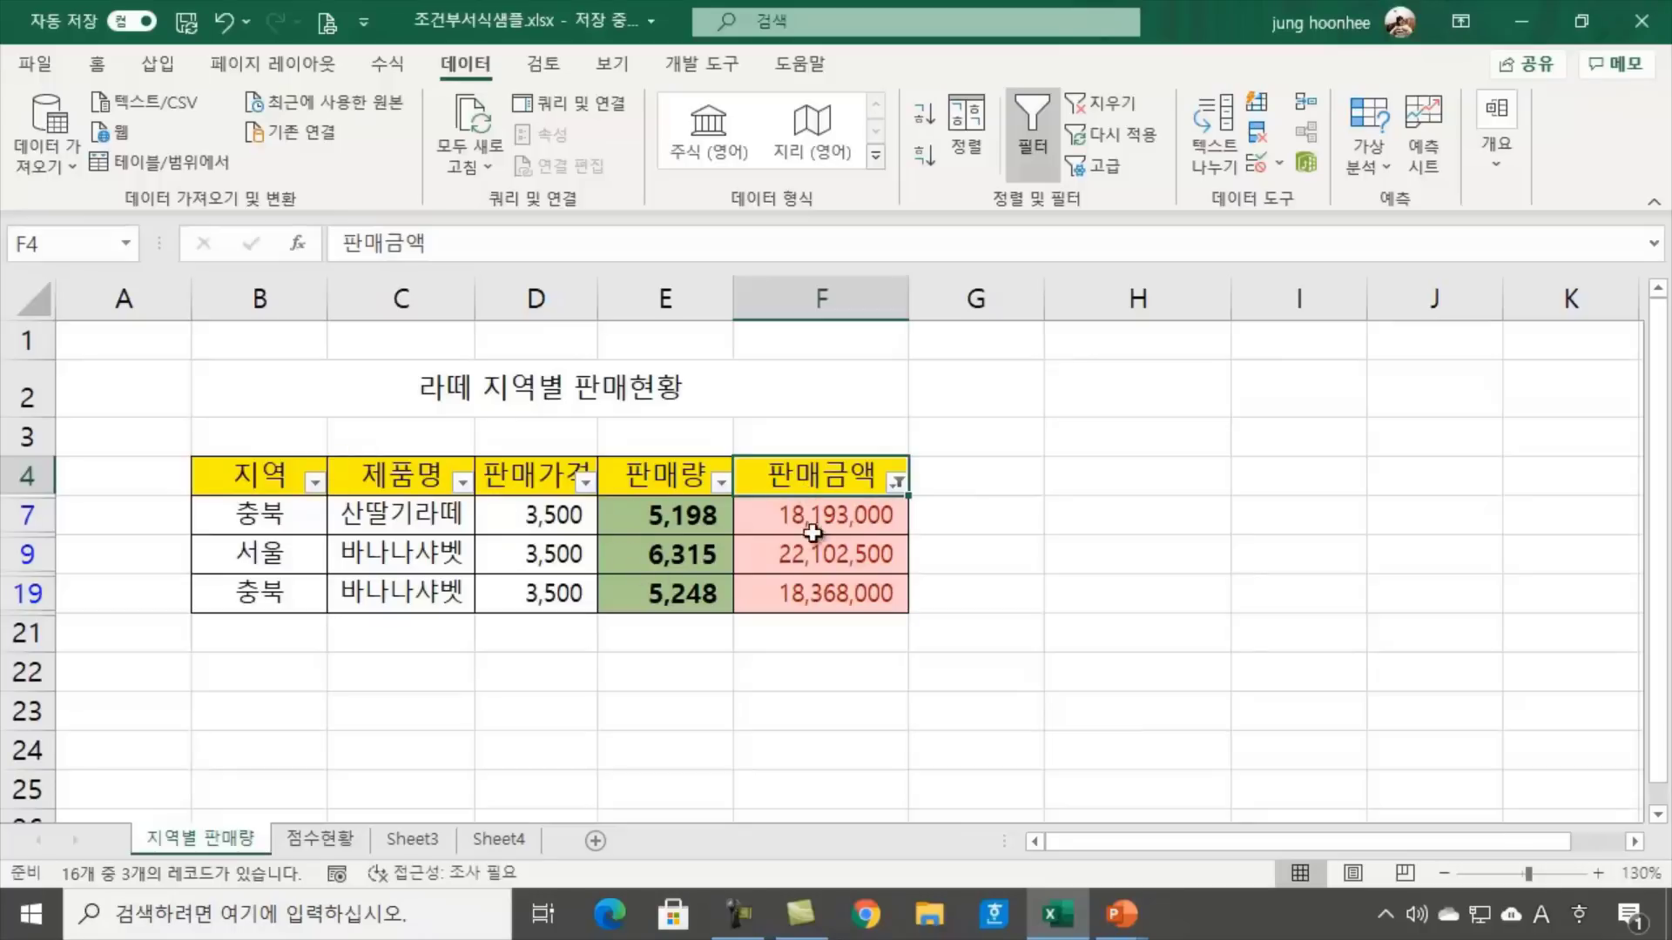
pyautogui.click(1031, 113)
pyautogui.click(1031, 112)
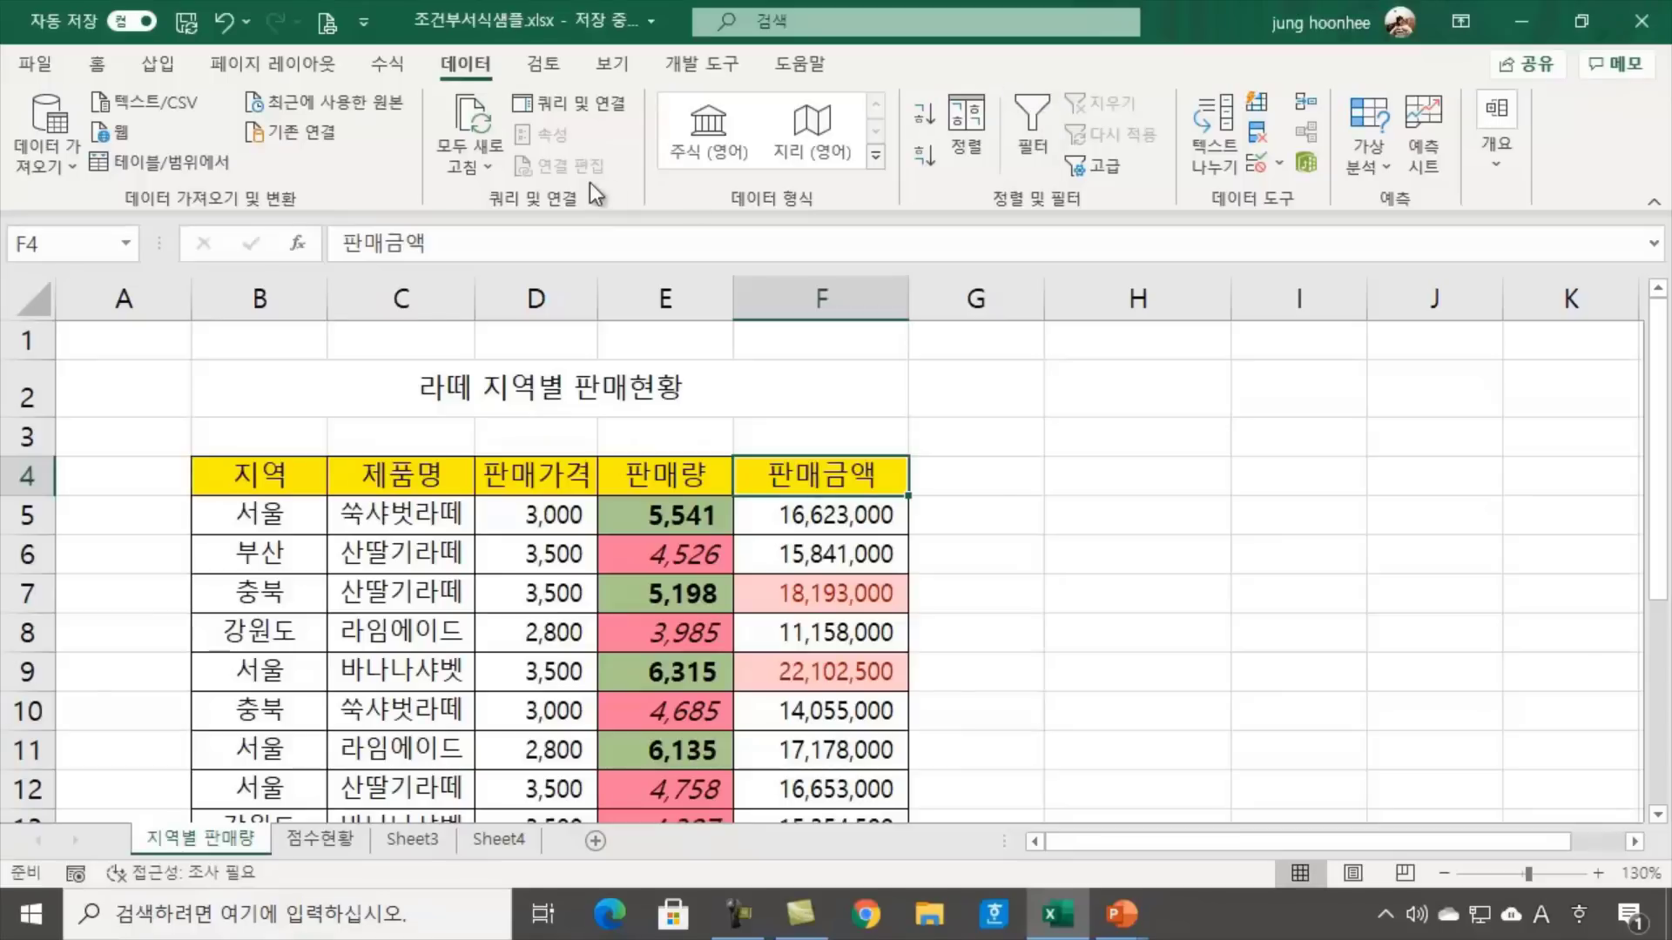
# Clear the conditional formatting rules from the 판매금액 cells F5:F20 only
pyautogui.click(784, 526)
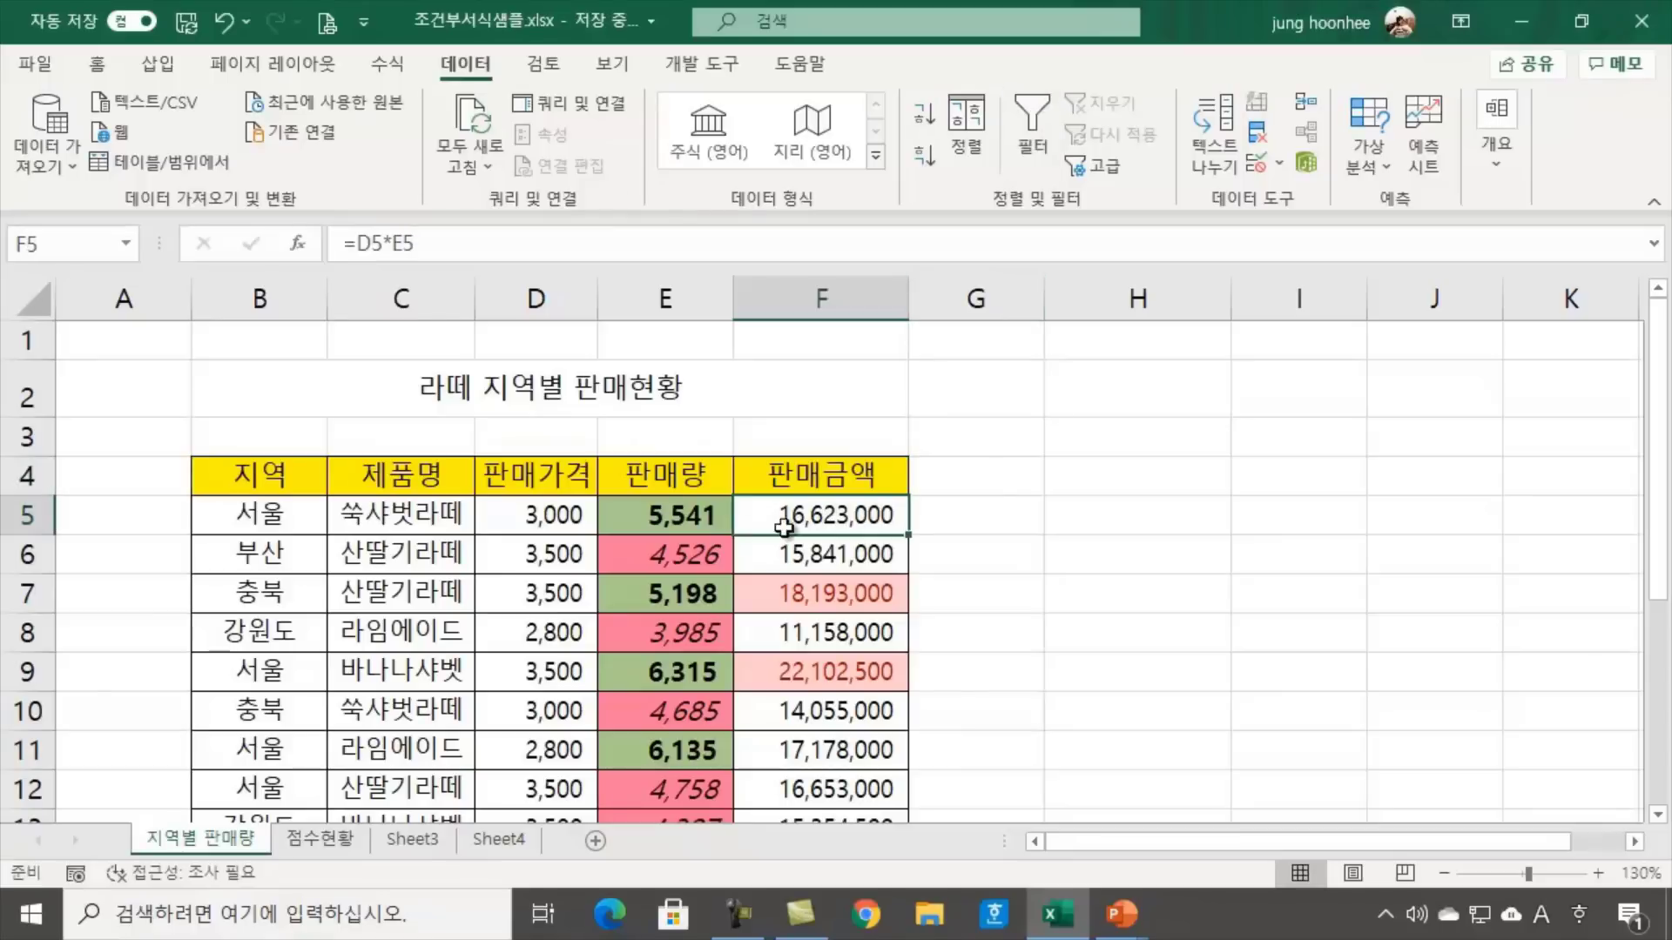
pyautogui.click(697, 523)
pyautogui.click(849, 520)
pyautogui.moveTo(834, 510); pyautogui.dragTo(823, 730)
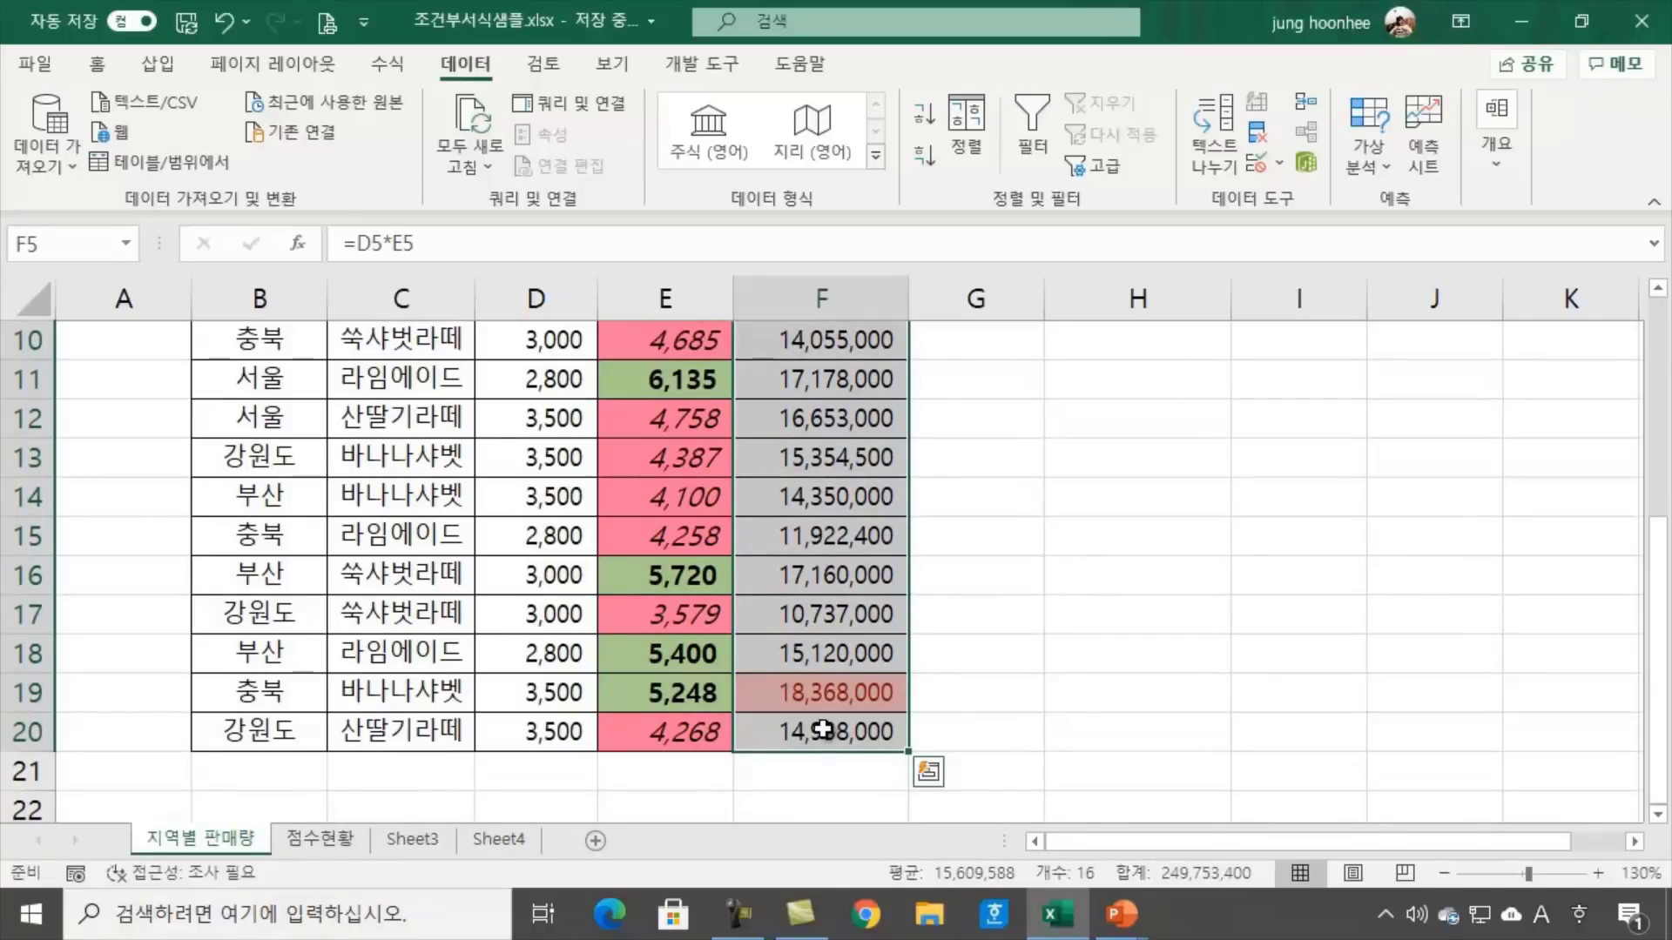
pyautogui.click(98, 65)
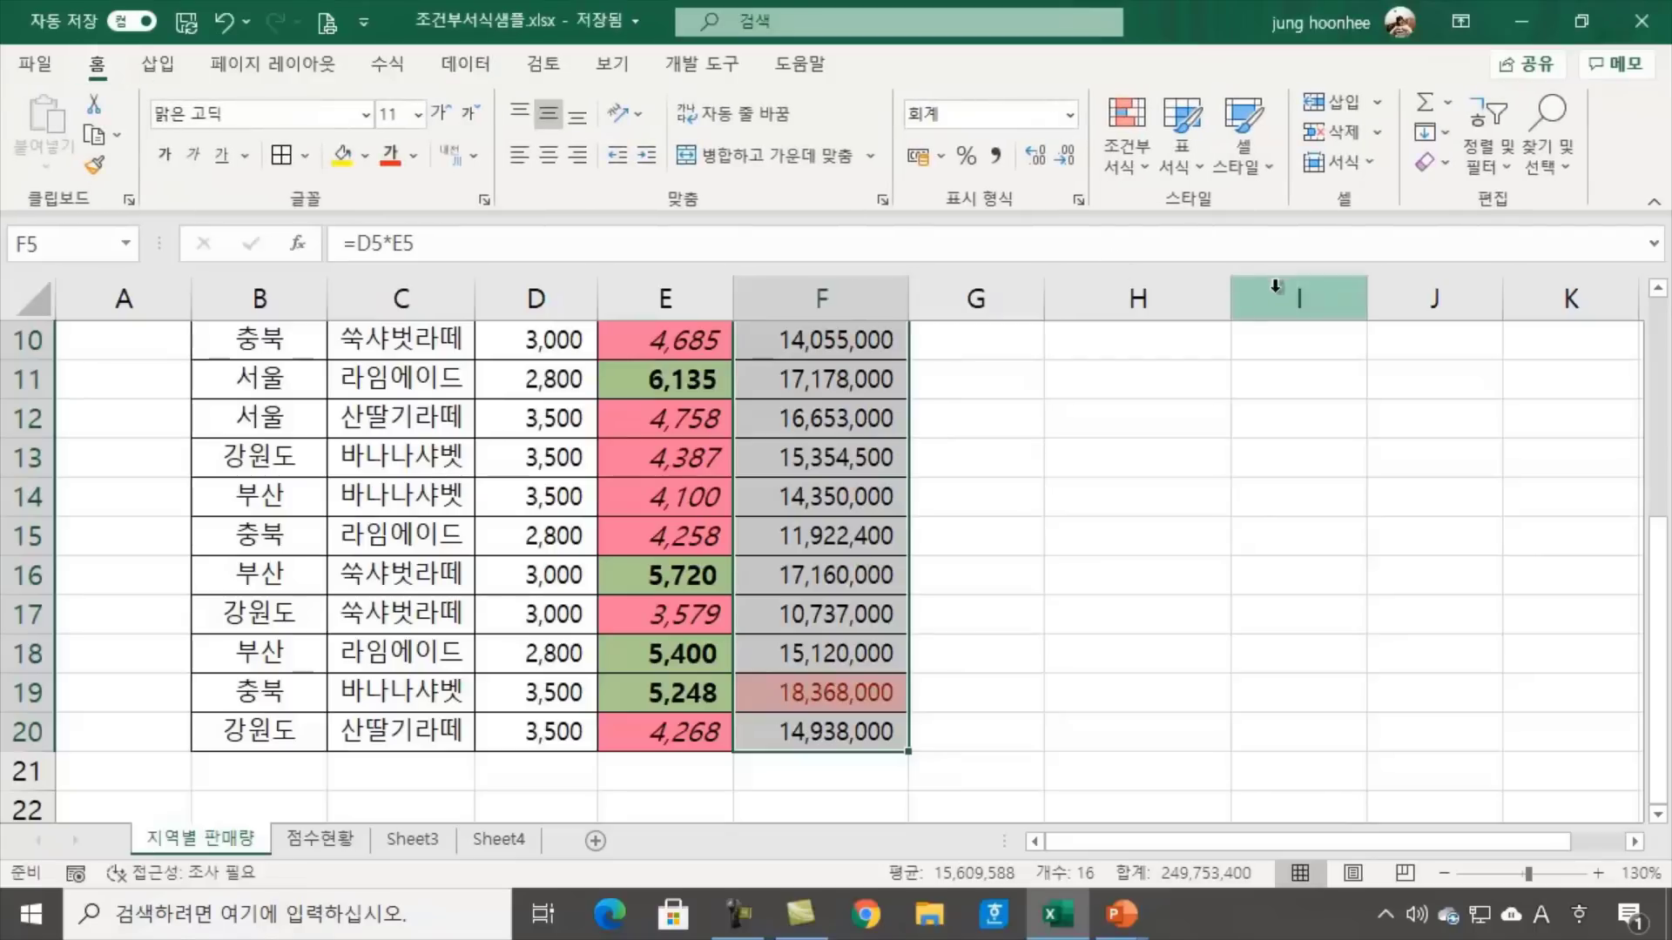
pyautogui.click(1145, 167)
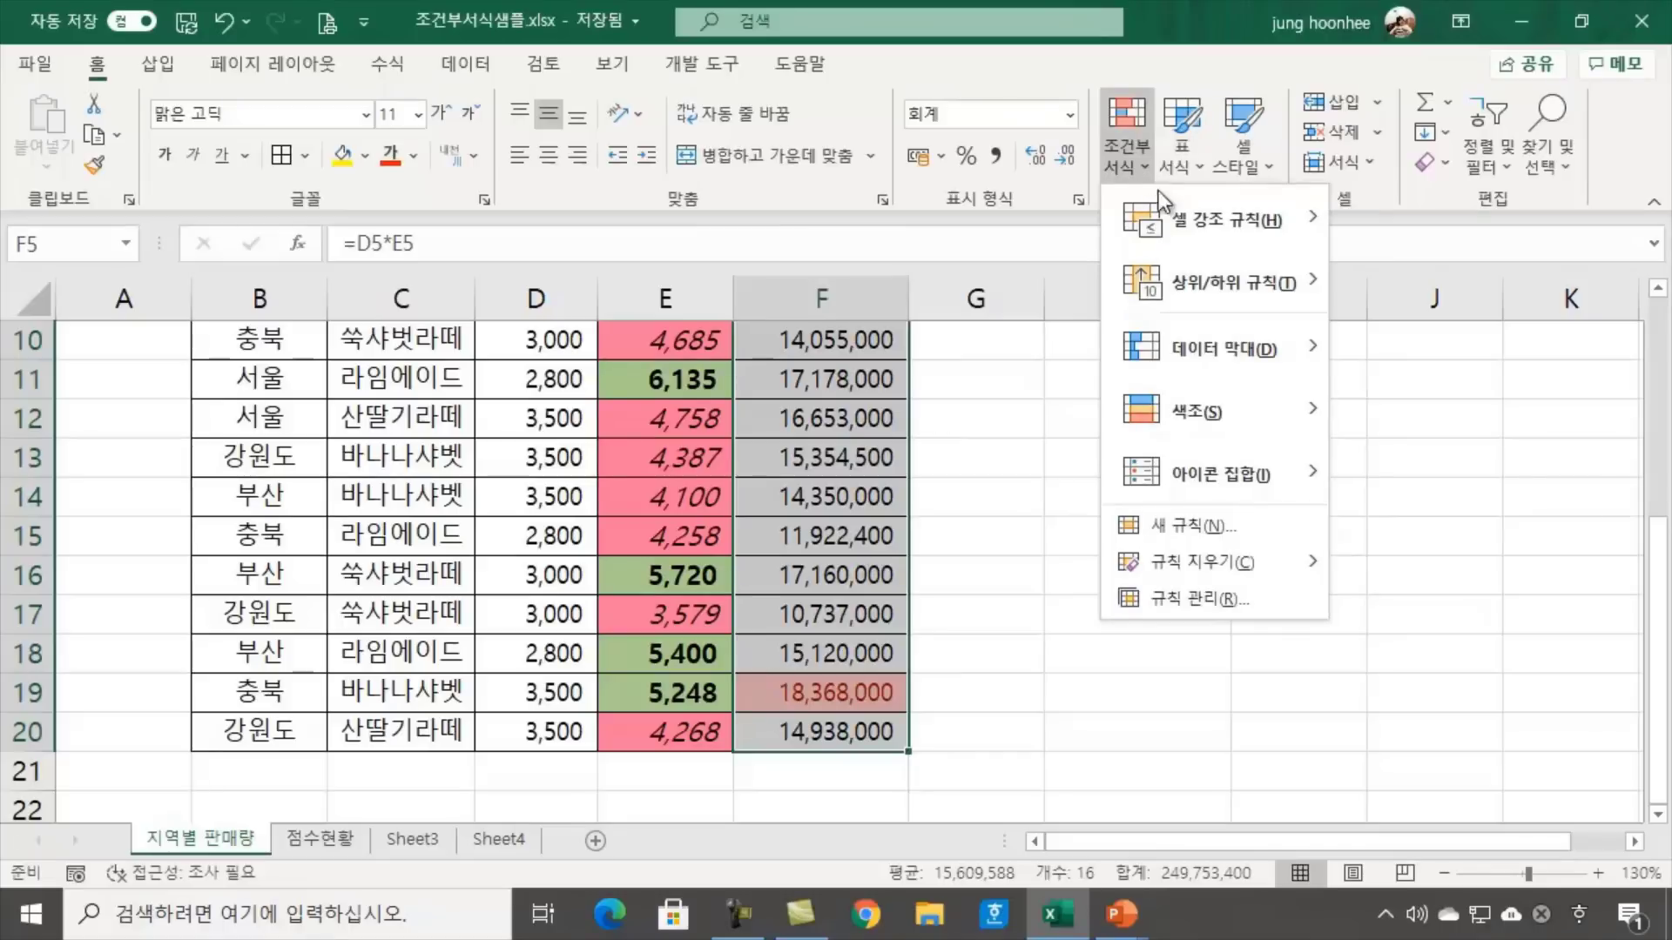
pyautogui.moveTo(1193, 566)
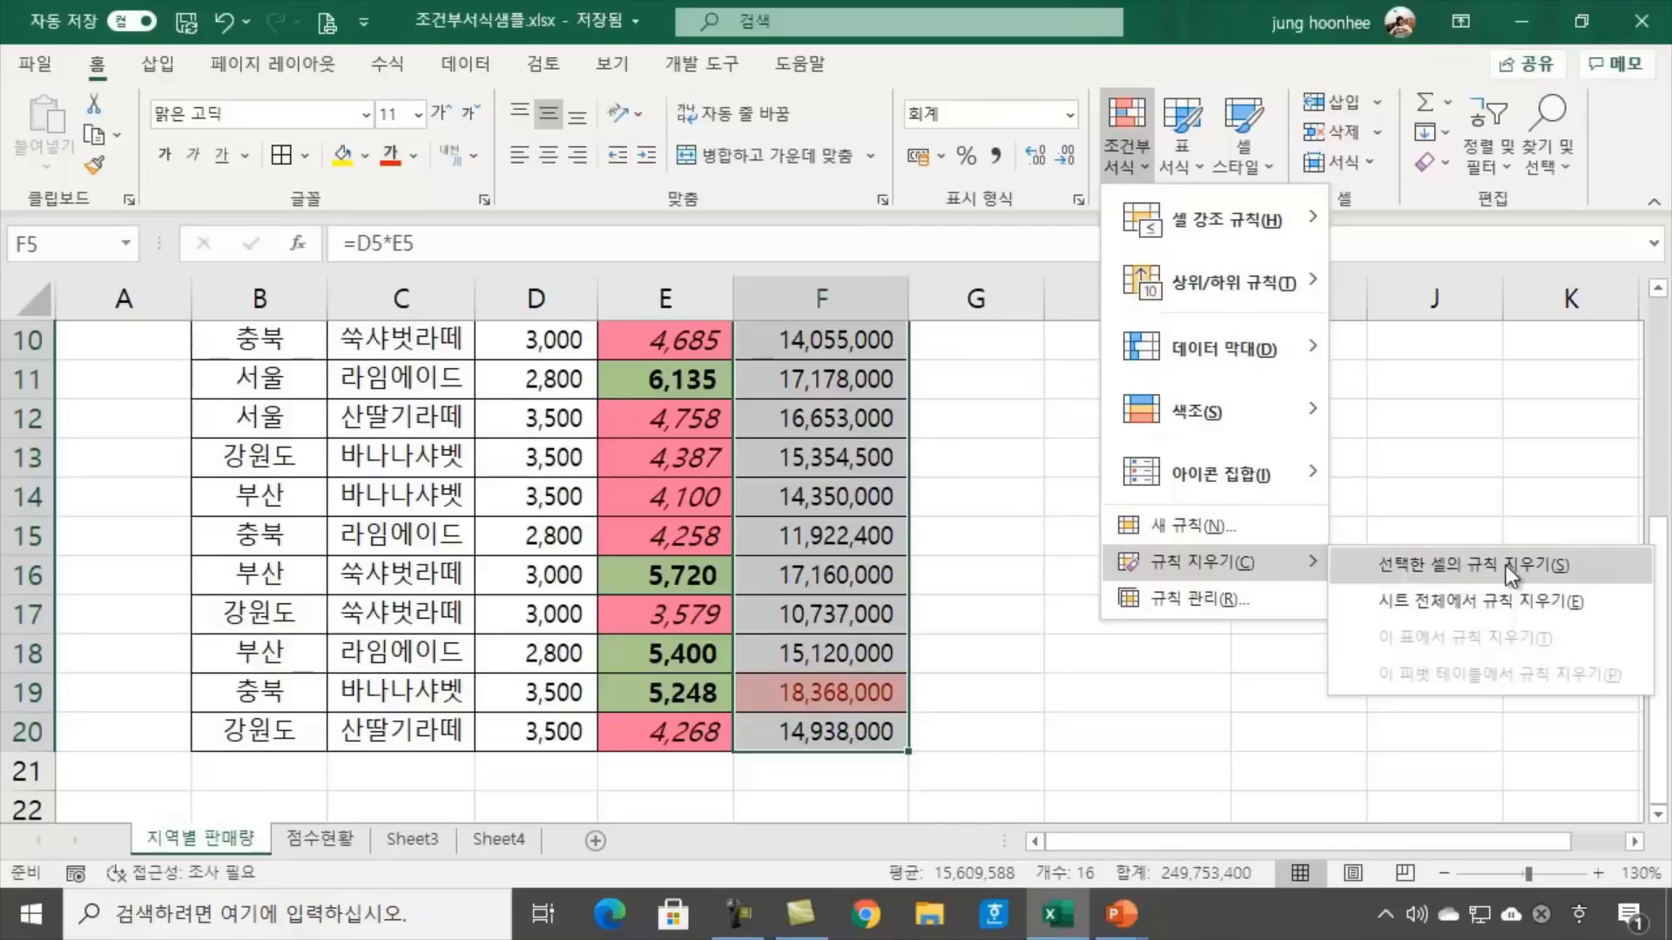
pyautogui.click(1465, 566)
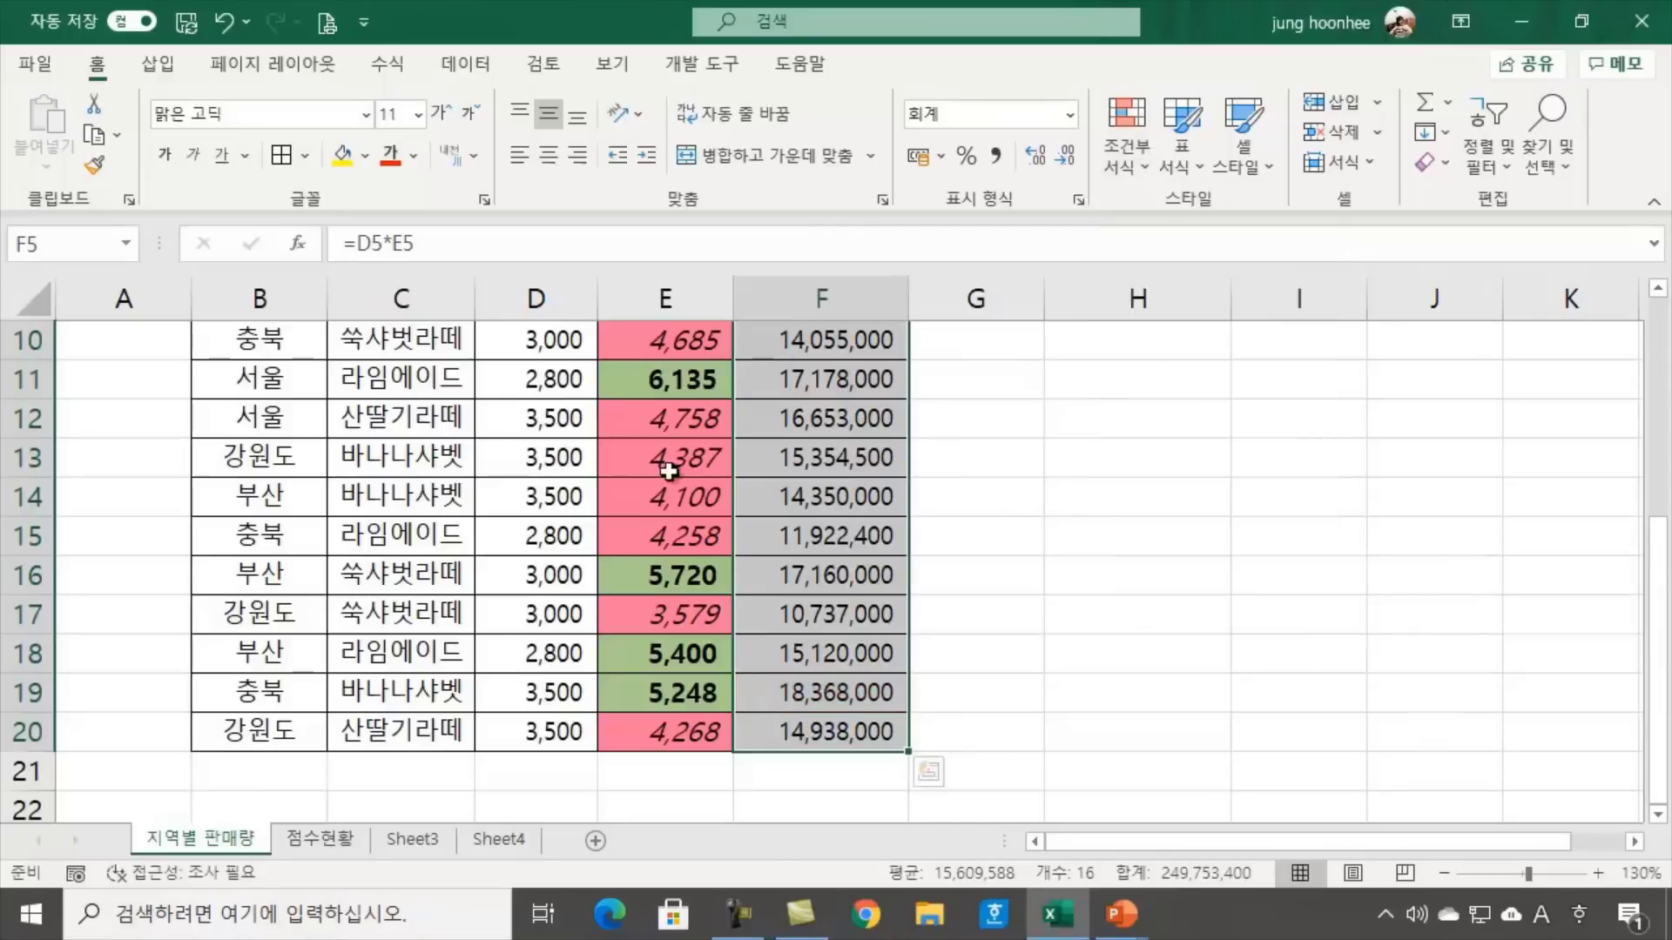
# Highlight the top 20% of the 판매금액 amounts in F5:F20 using light red fill with dark red text
pyautogui.scroll(2, 688, 505)
pyautogui.scroll(1, 701, 533)
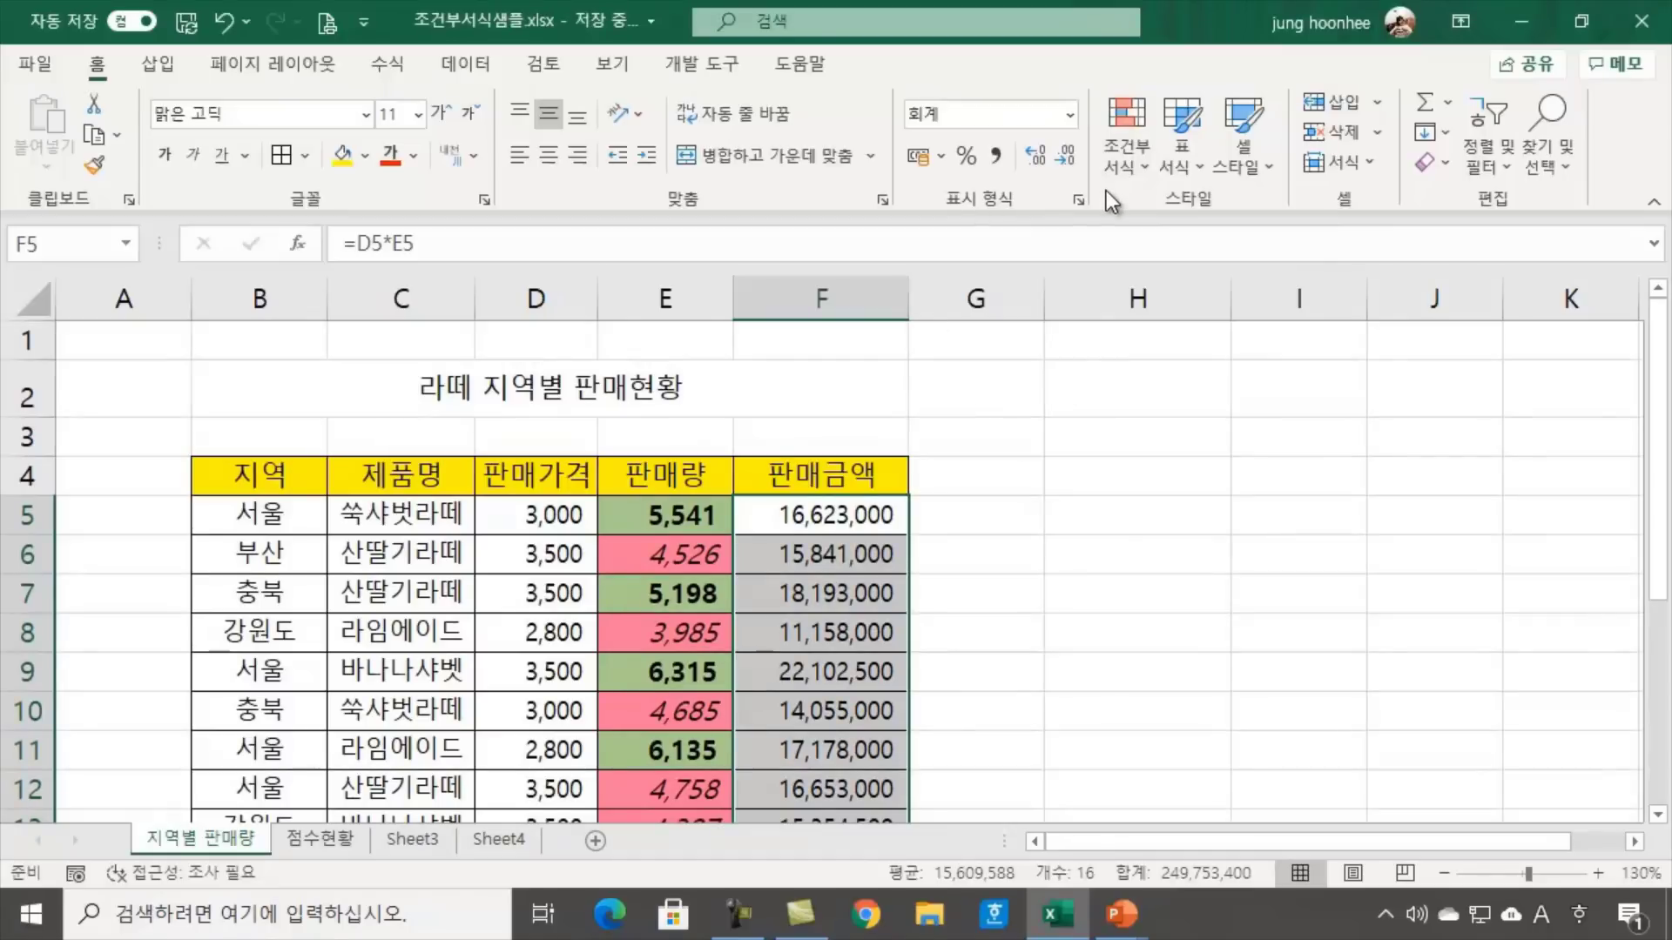
pyautogui.click(1136, 160)
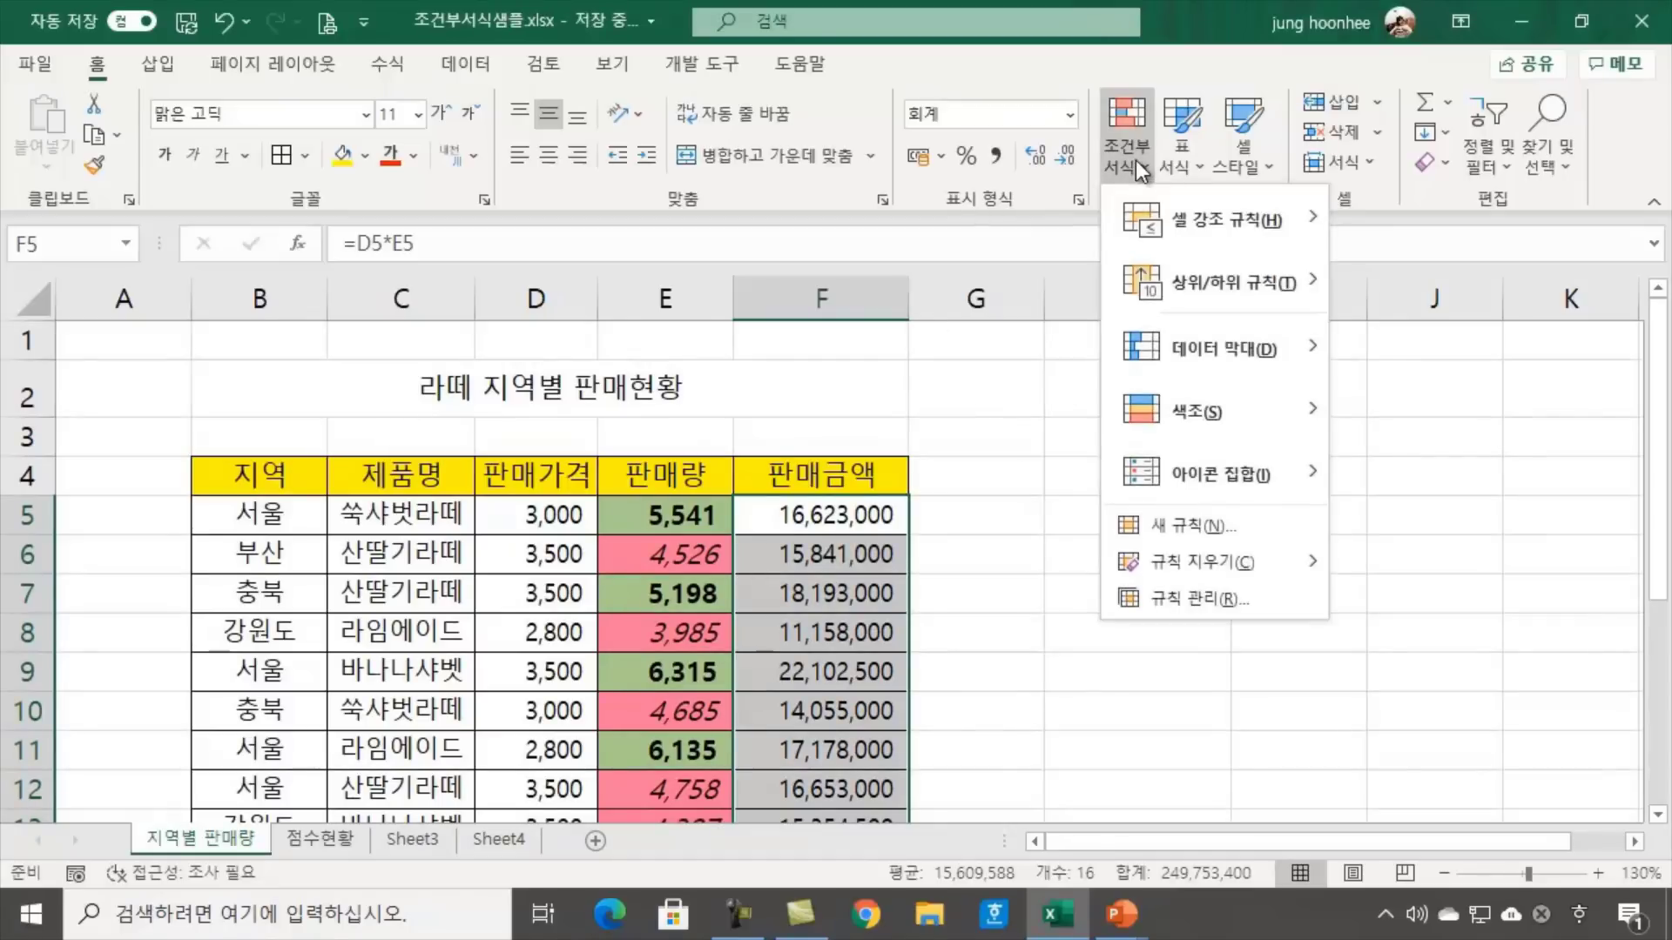
pyautogui.moveTo(1224, 287)
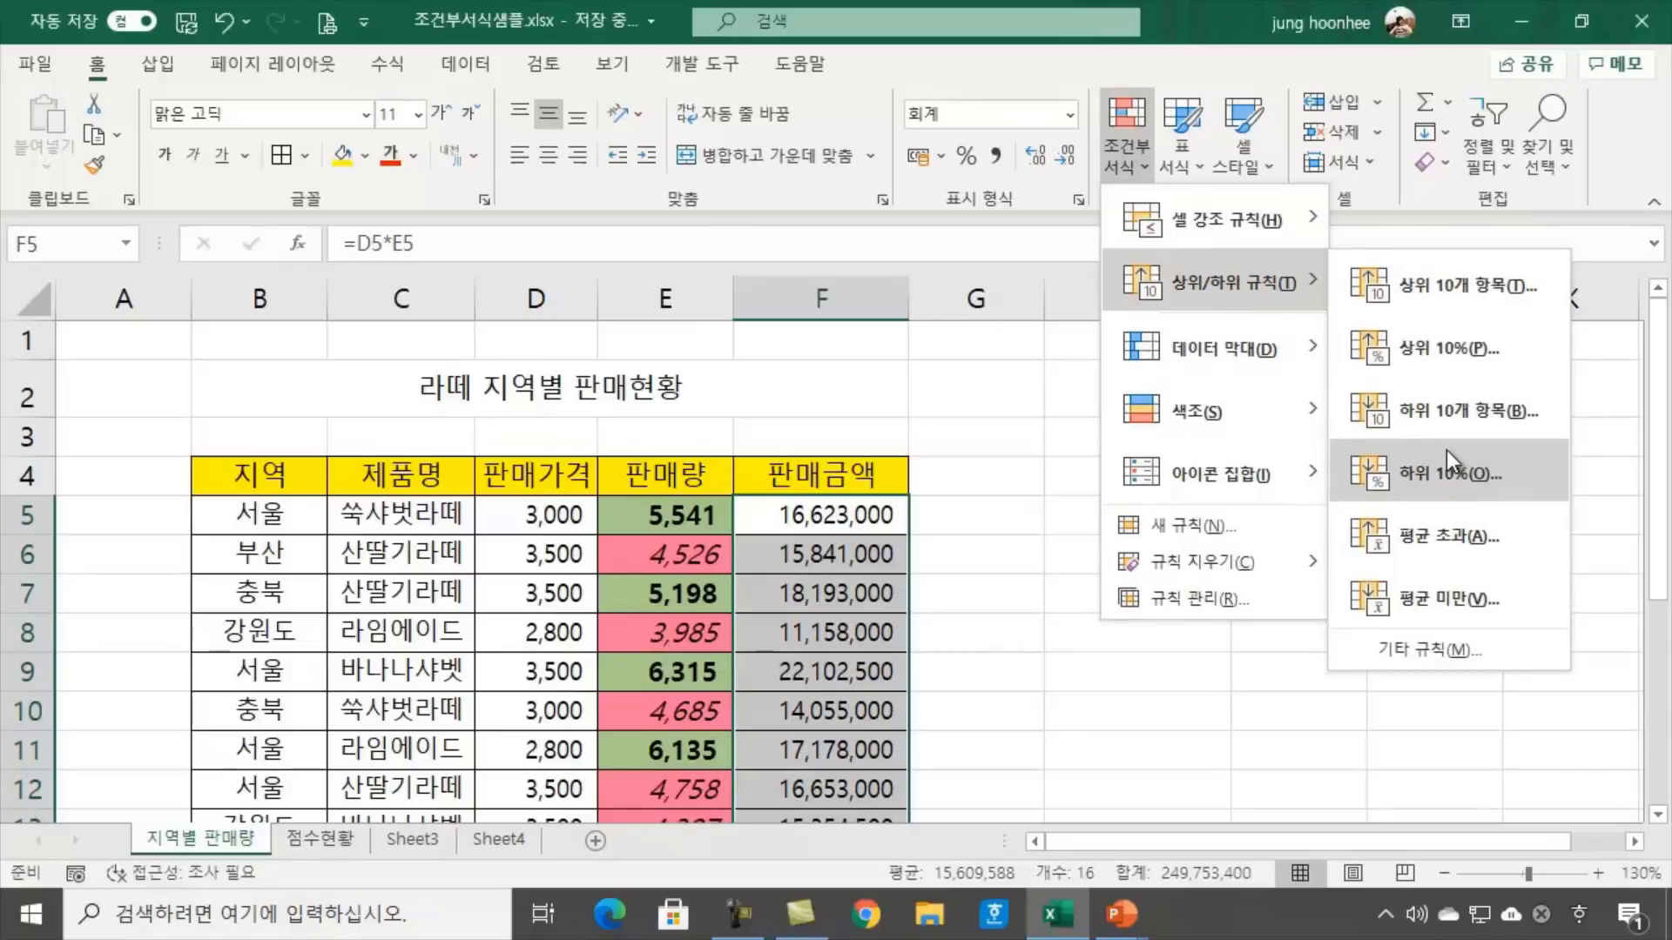
pyautogui.click(1446, 350)
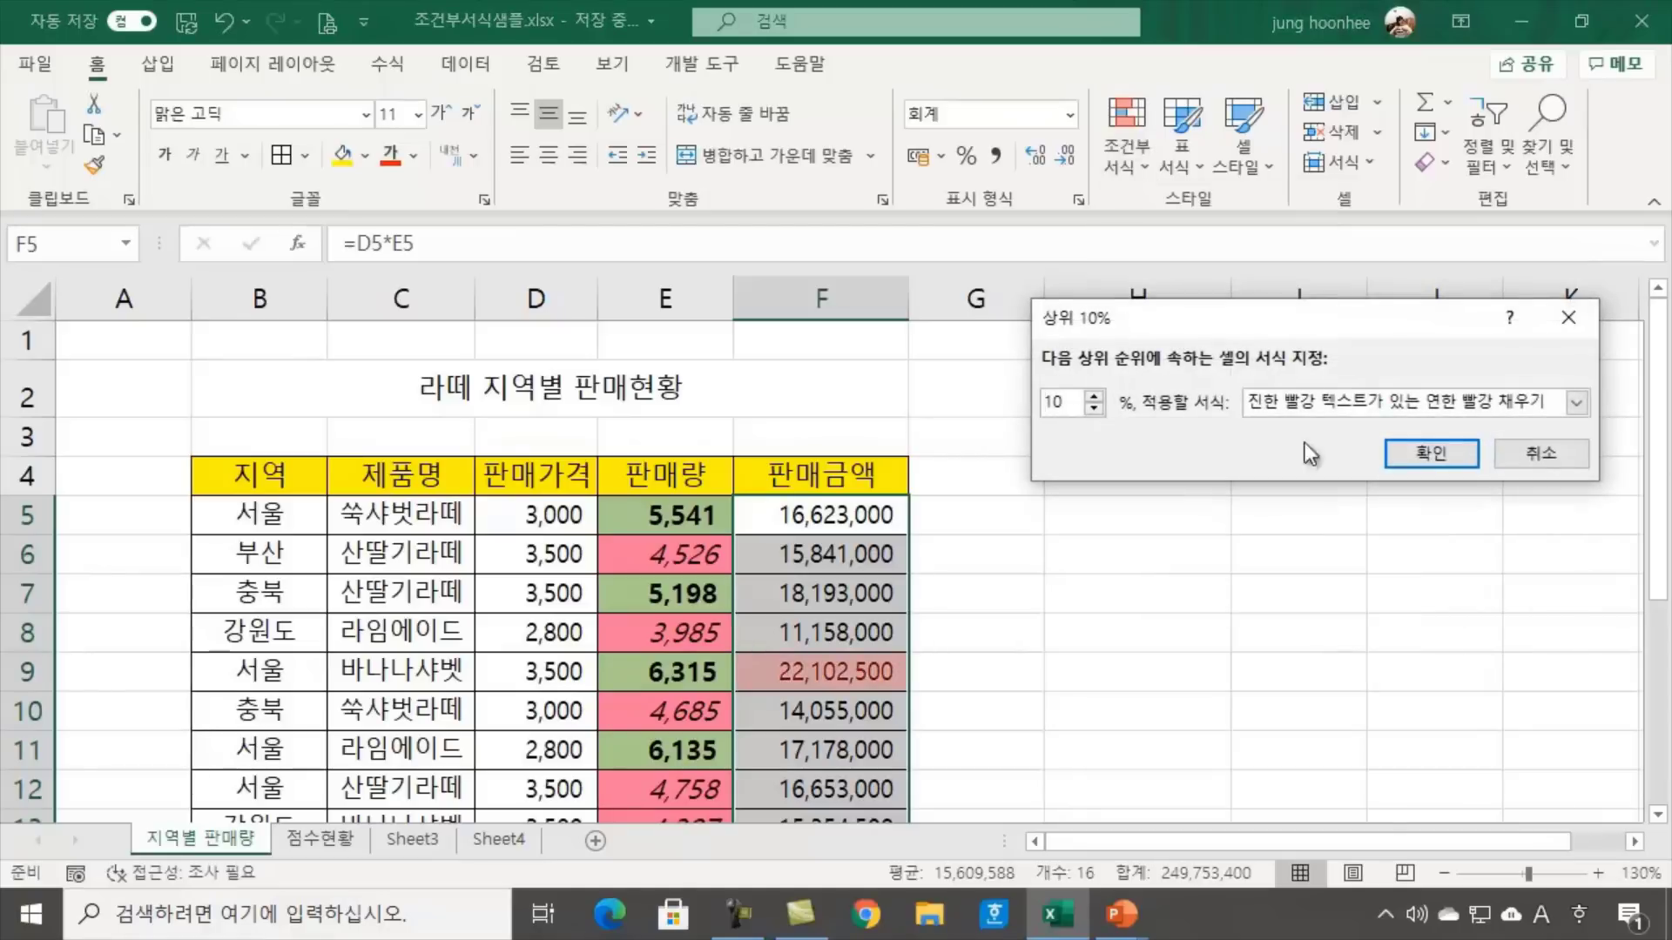
pyautogui.moveTo(1151, 317); pyautogui.dragTo(1127, 357)
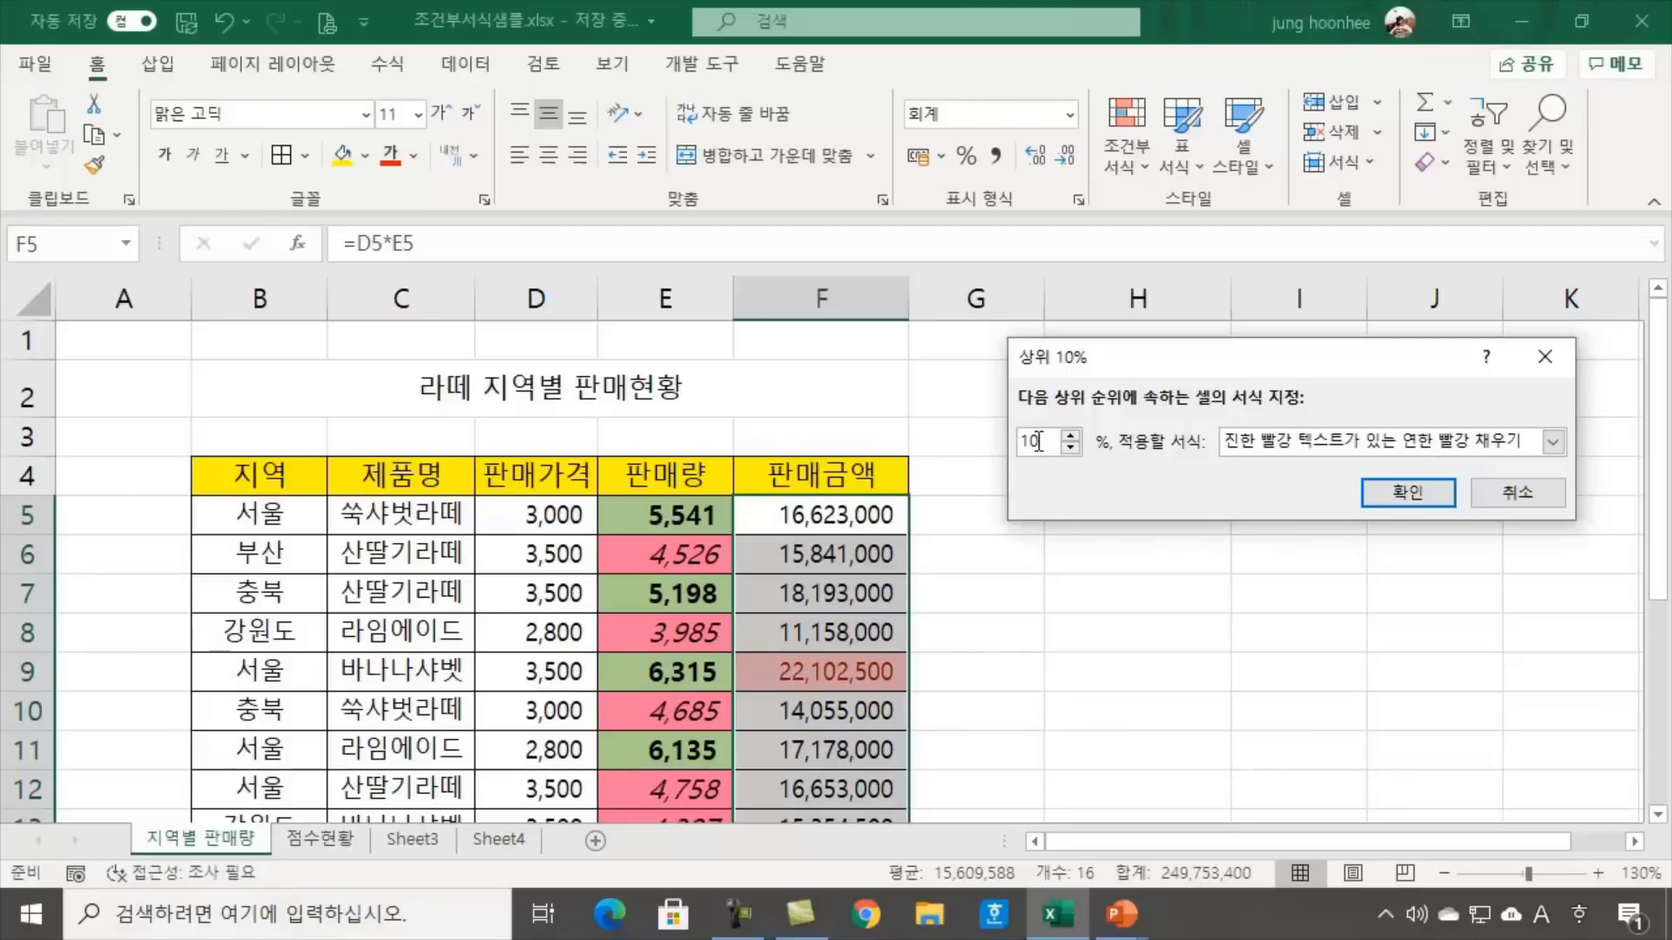
pyautogui.moveTo(1039, 441); pyautogui.dragTo(932, 430)
pyautogui.write('20')
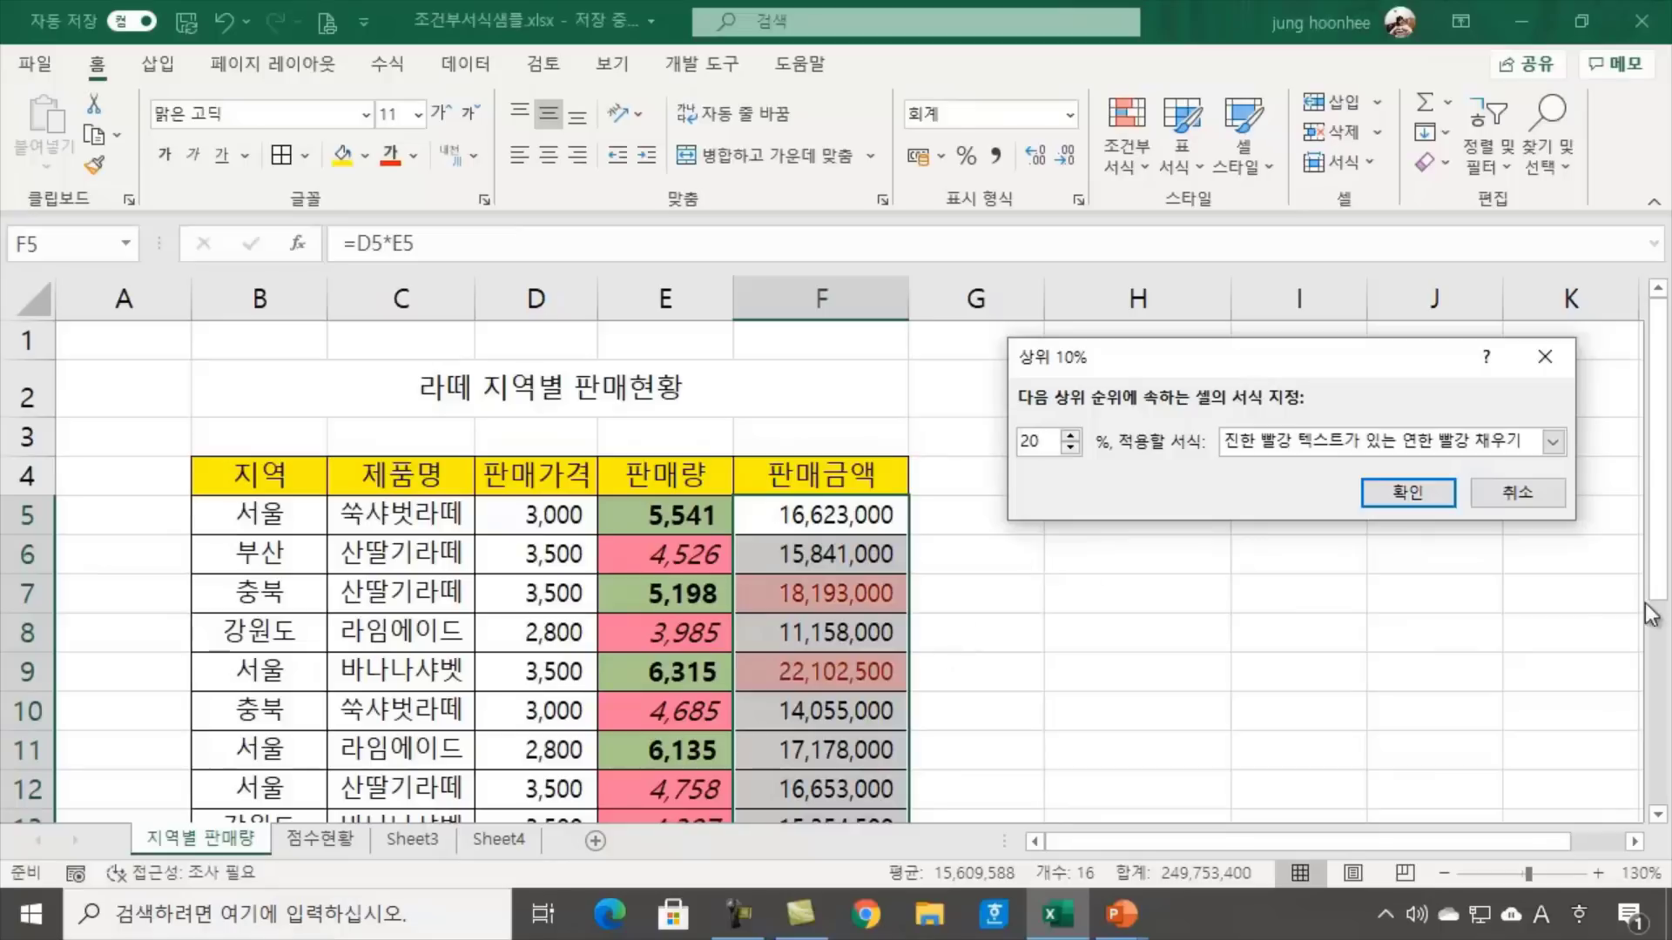
pyautogui.click(1420, 498)
pyautogui.click(1233, 697)
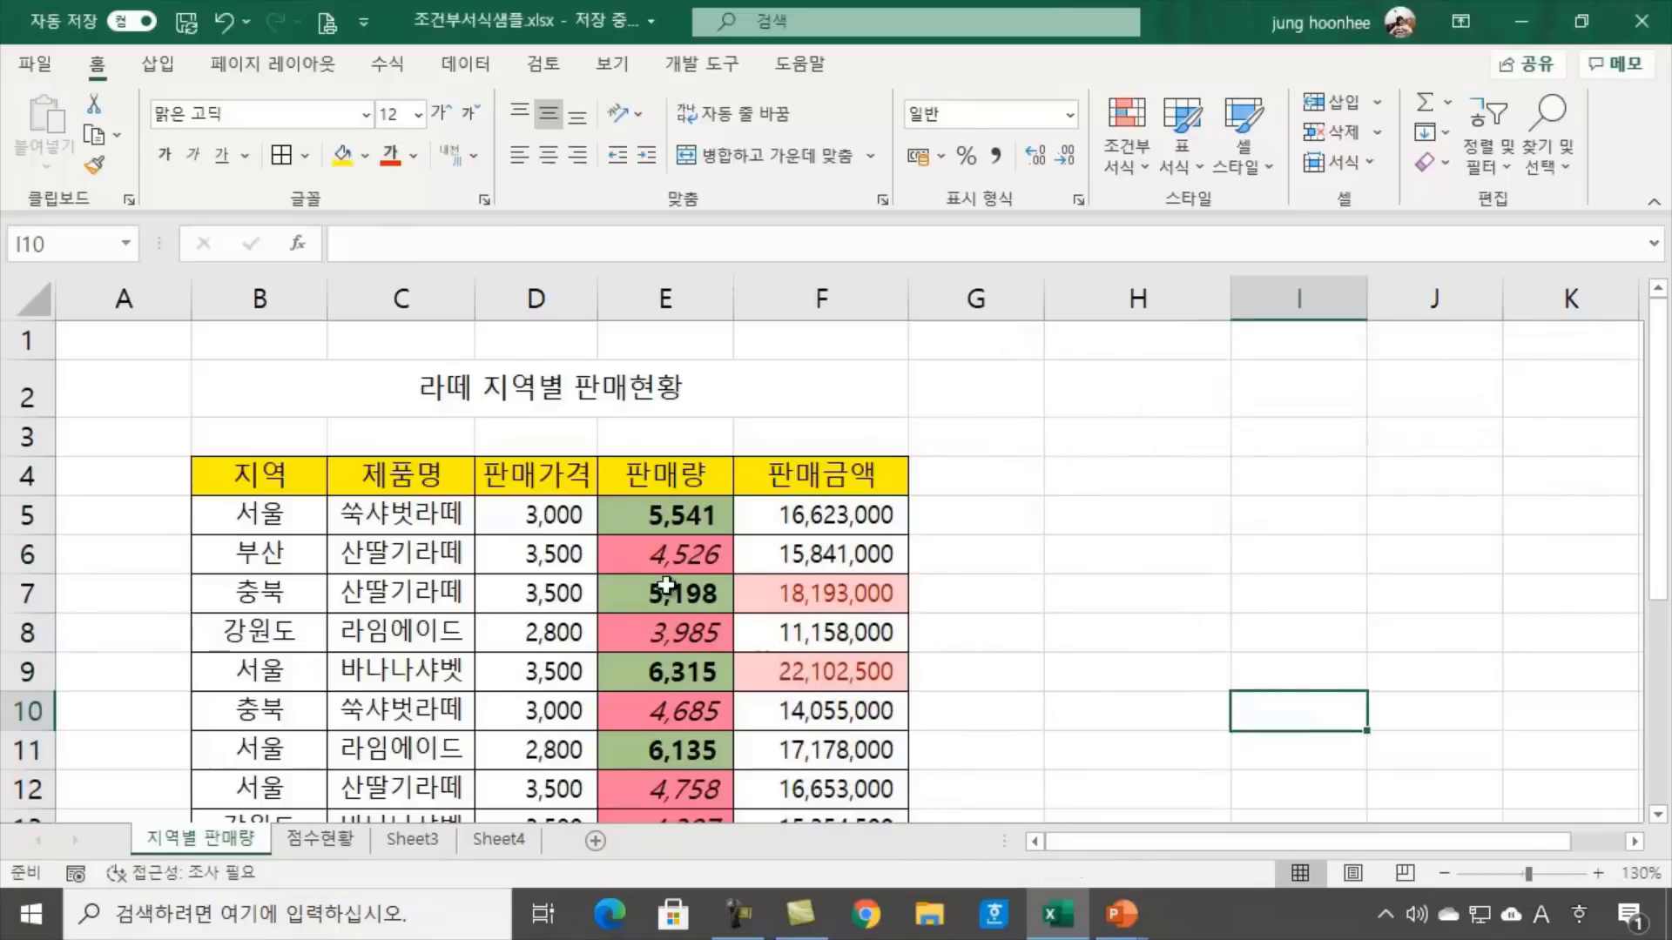
# Examine the highlighted 판매금액 amounts and the region and product name in each of their rows
pyautogui.click(797, 601)
pyautogui.click(857, 681)
pyautogui.scroll(-2, 880, 684)
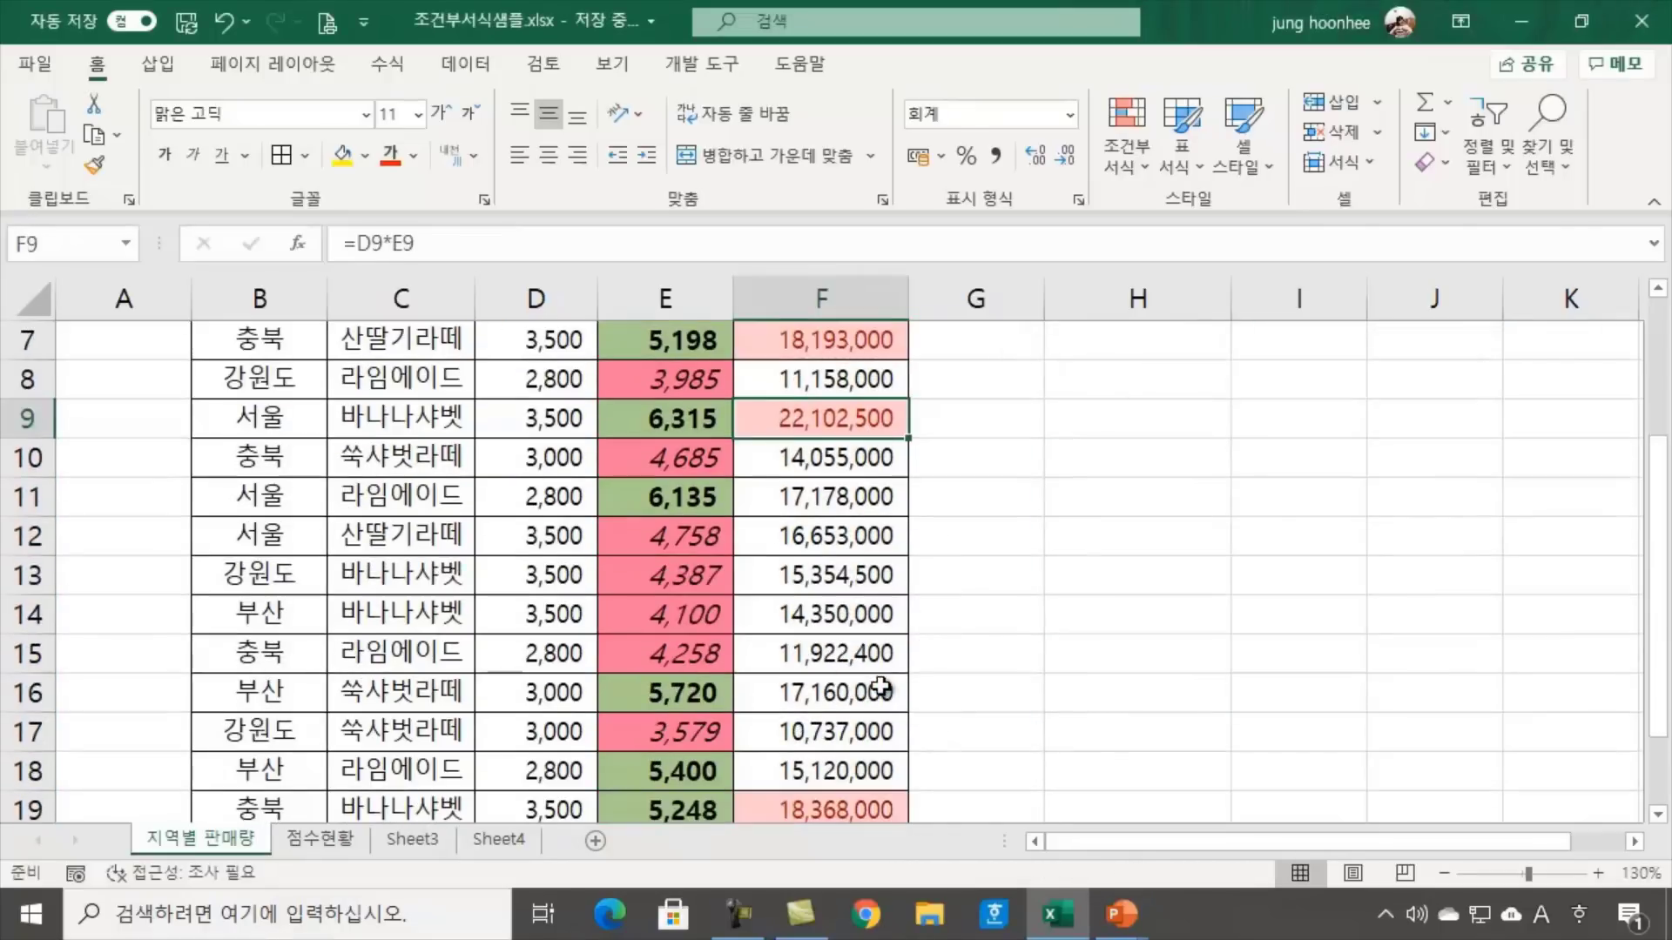
pyautogui.scroll(-3, 853, 749)
pyautogui.click(808, 474)
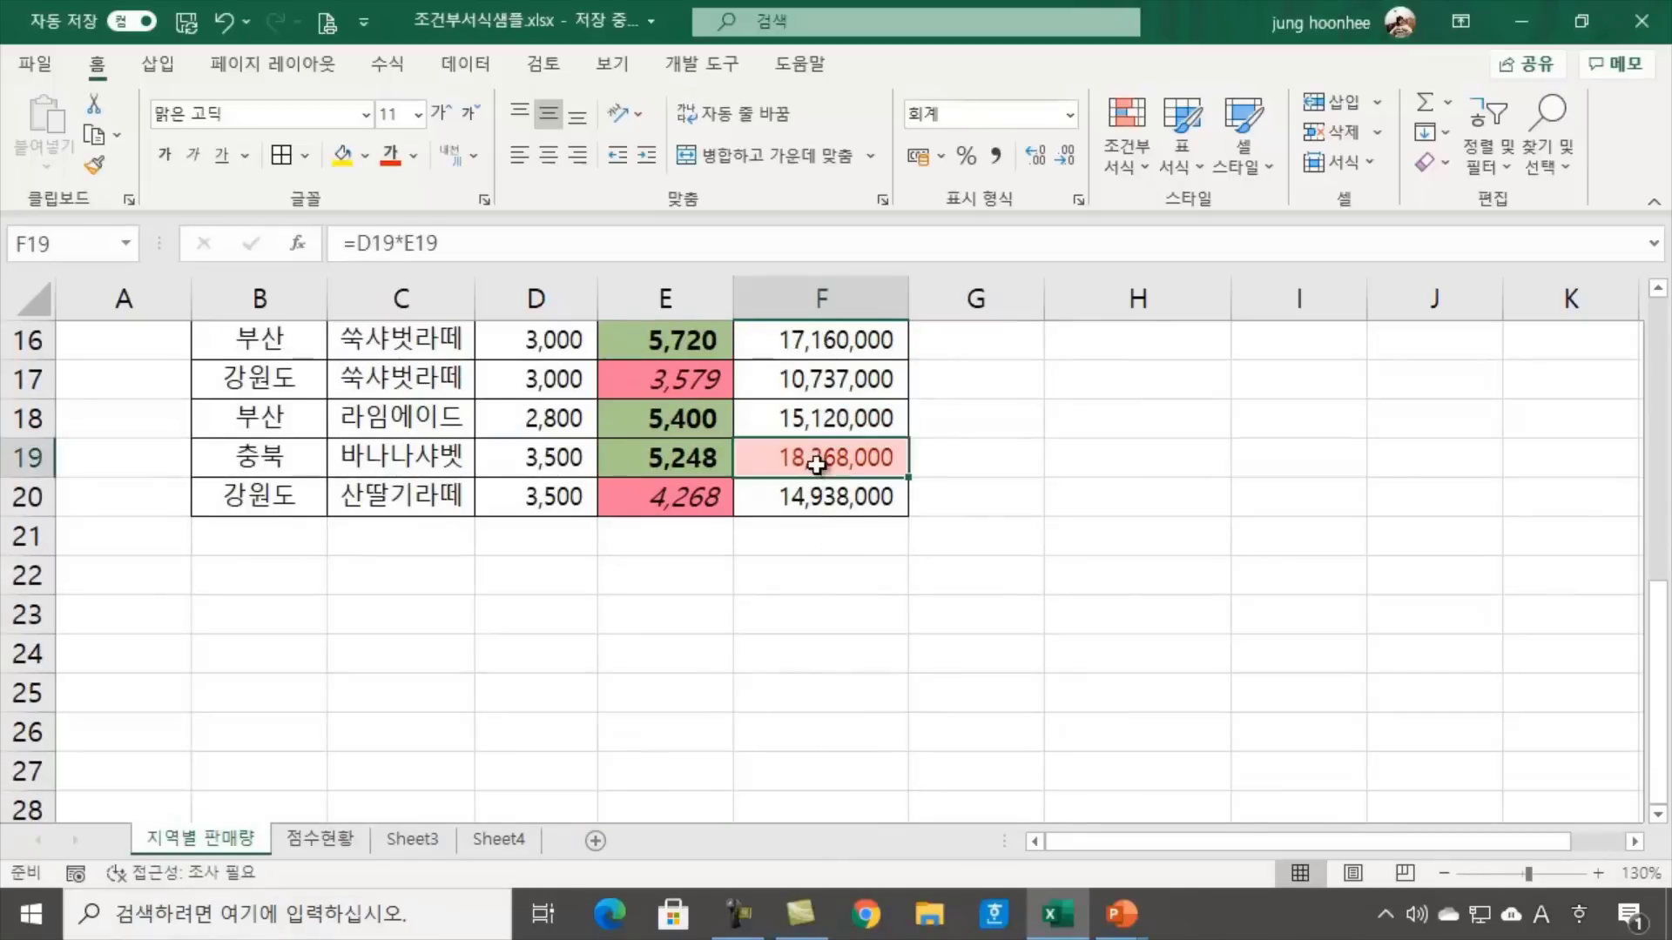
pyautogui.scroll(4, 913, 521)
pyautogui.click(809, 459)
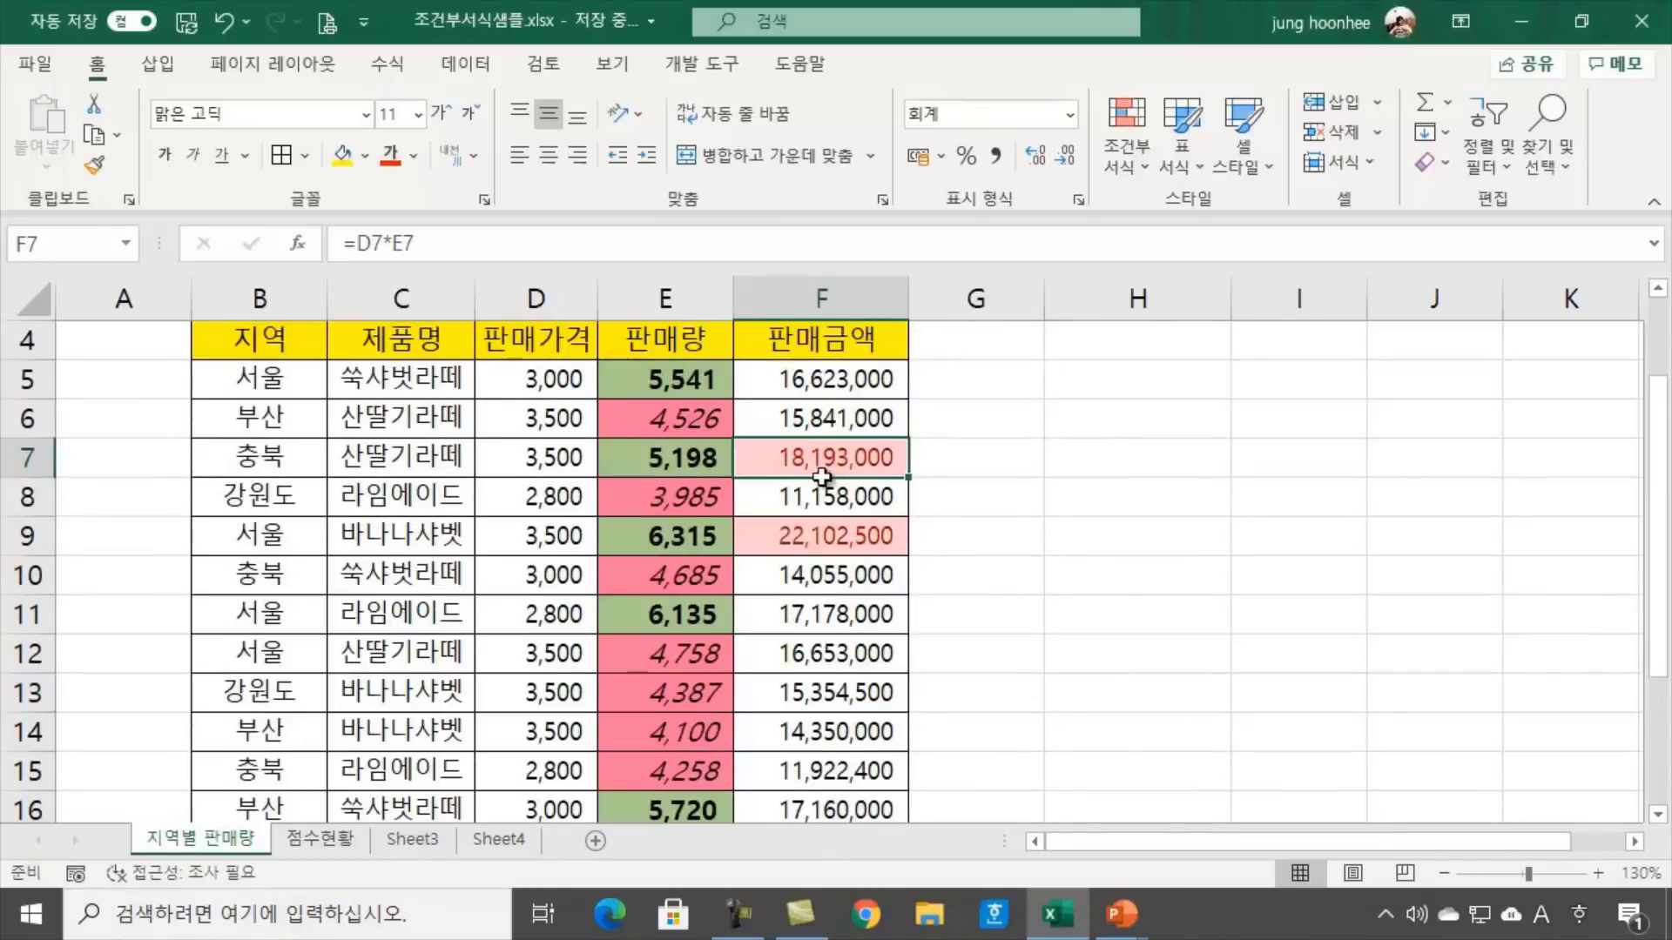
pyautogui.click(854, 542)
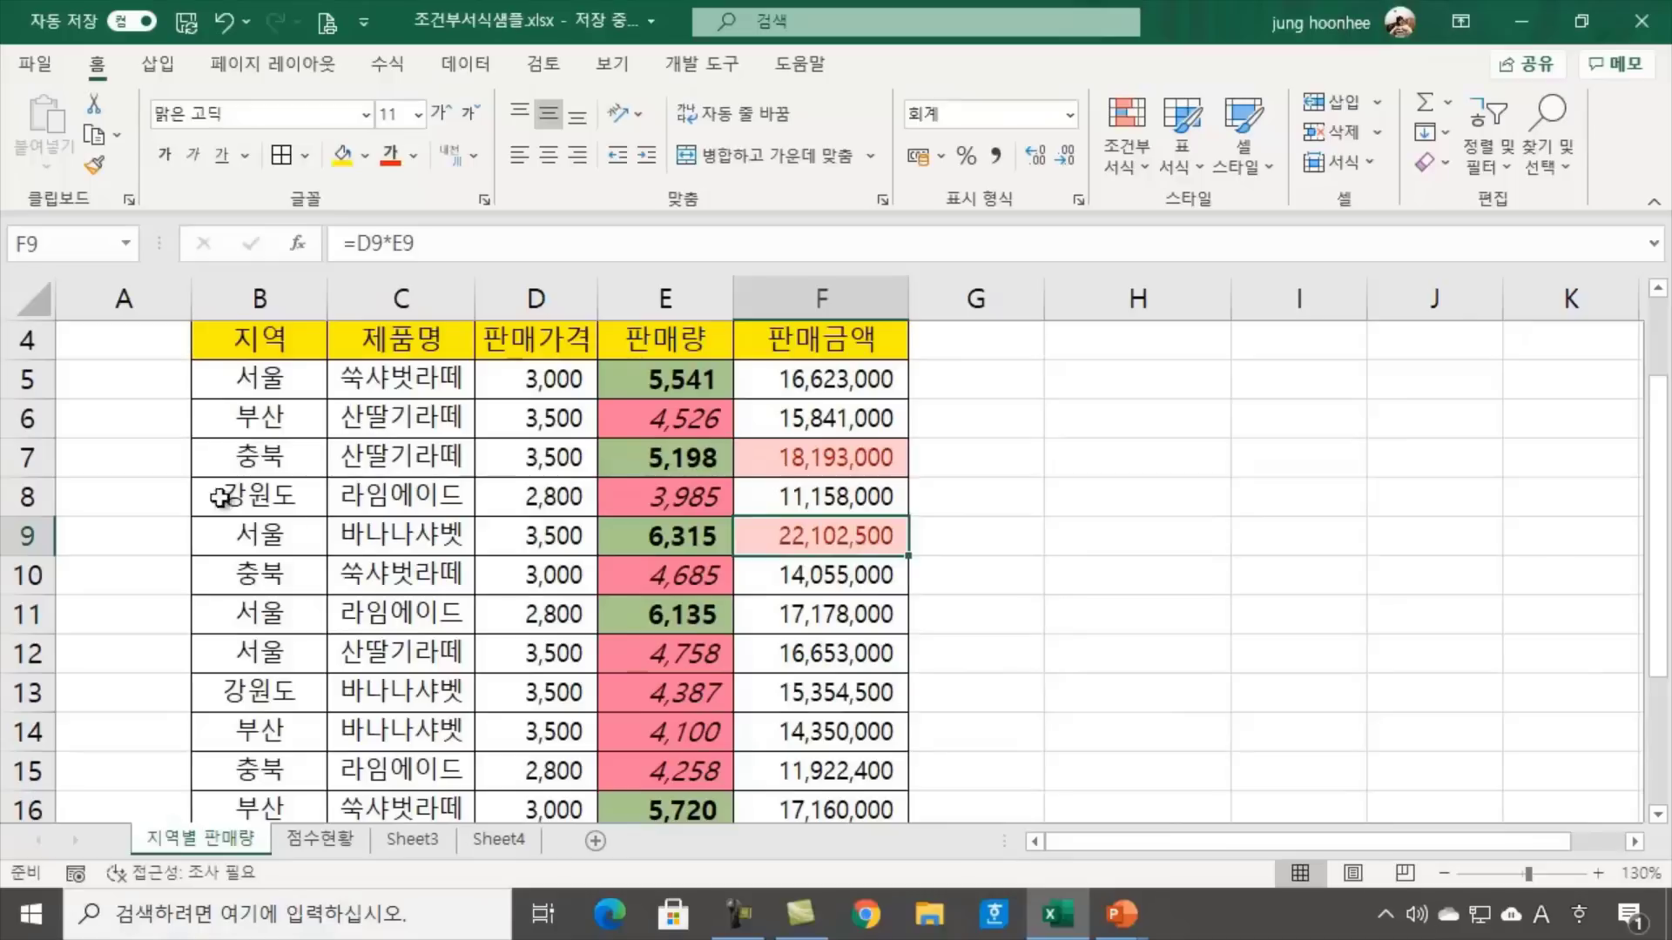
pyautogui.moveTo(228, 458); pyautogui.dragTo(428, 454)
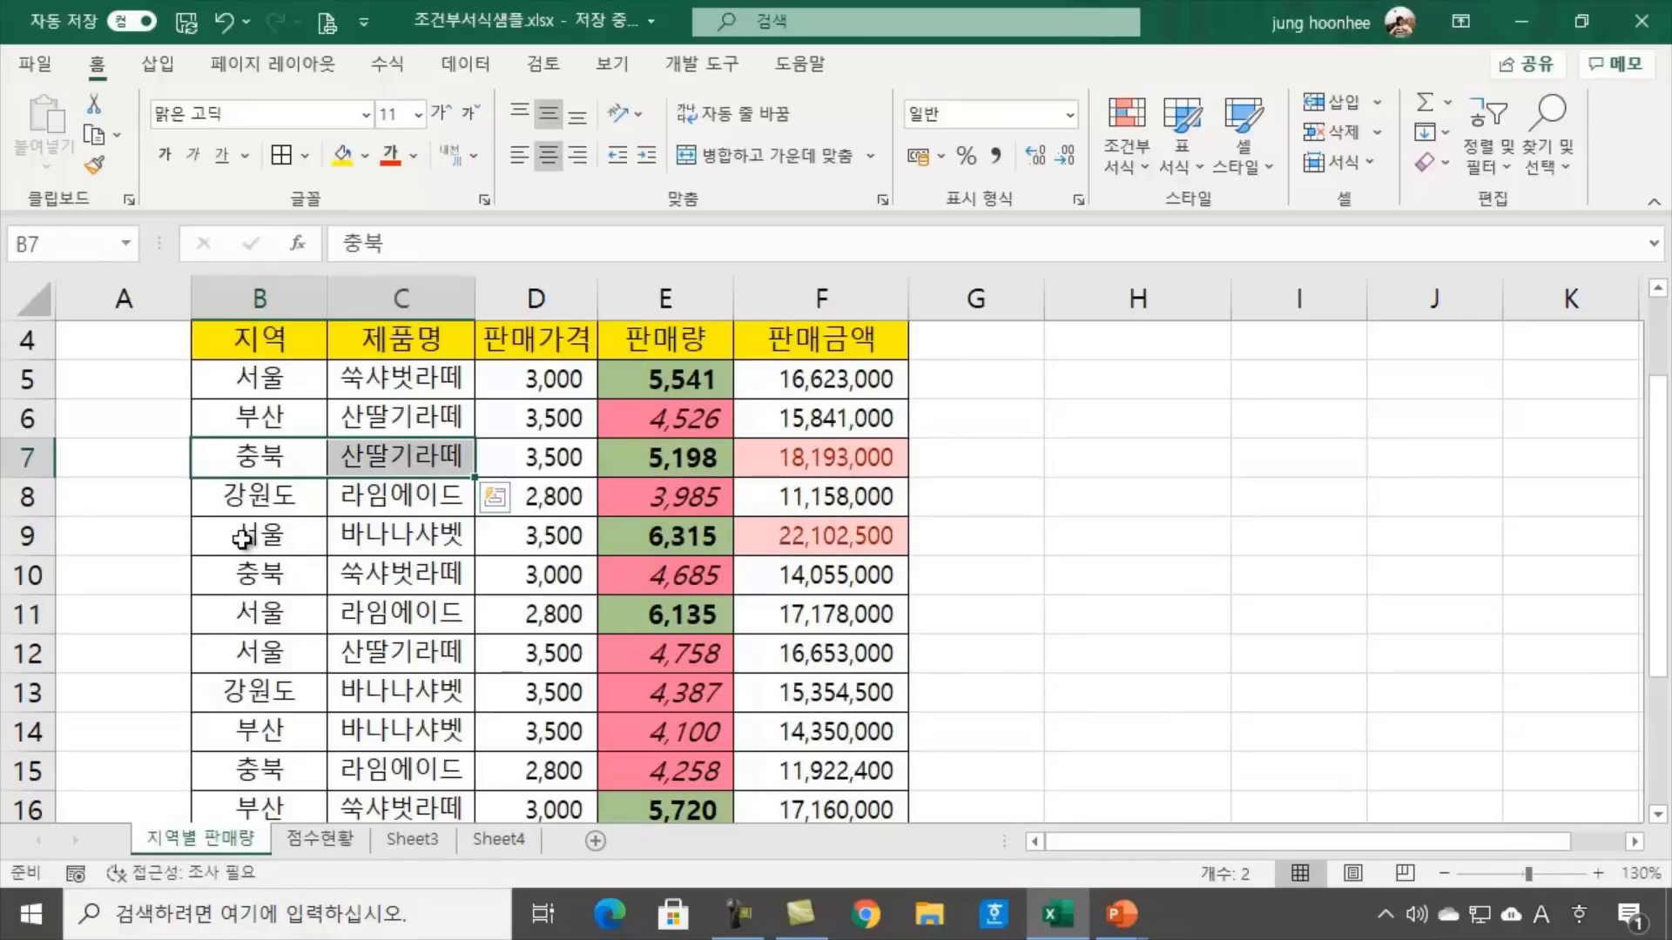
pyautogui.moveTo(233, 533); pyautogui.dragTo(587, 545)
pyautogui.scroll(-3, 649, 677)
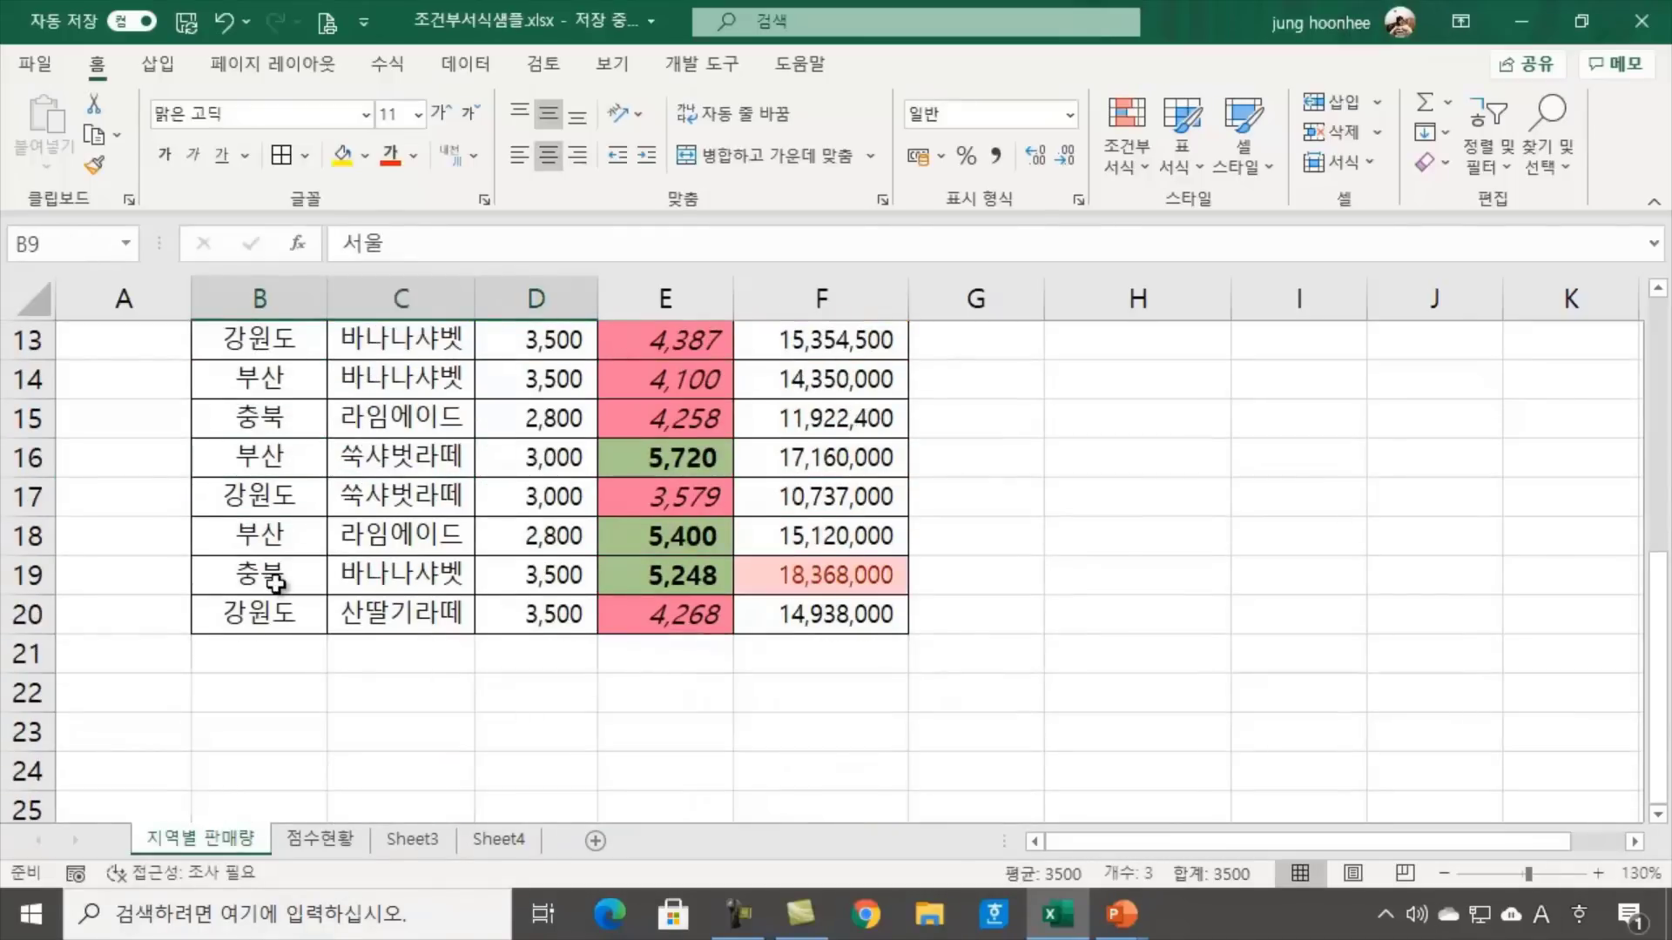
pyautogui.moveTo(279, 585); pyautogui.dragTo(409, 581)
pyautogui.scroll(2, 1123, 670)
pyautogui.scroll(2, 1122, 671)
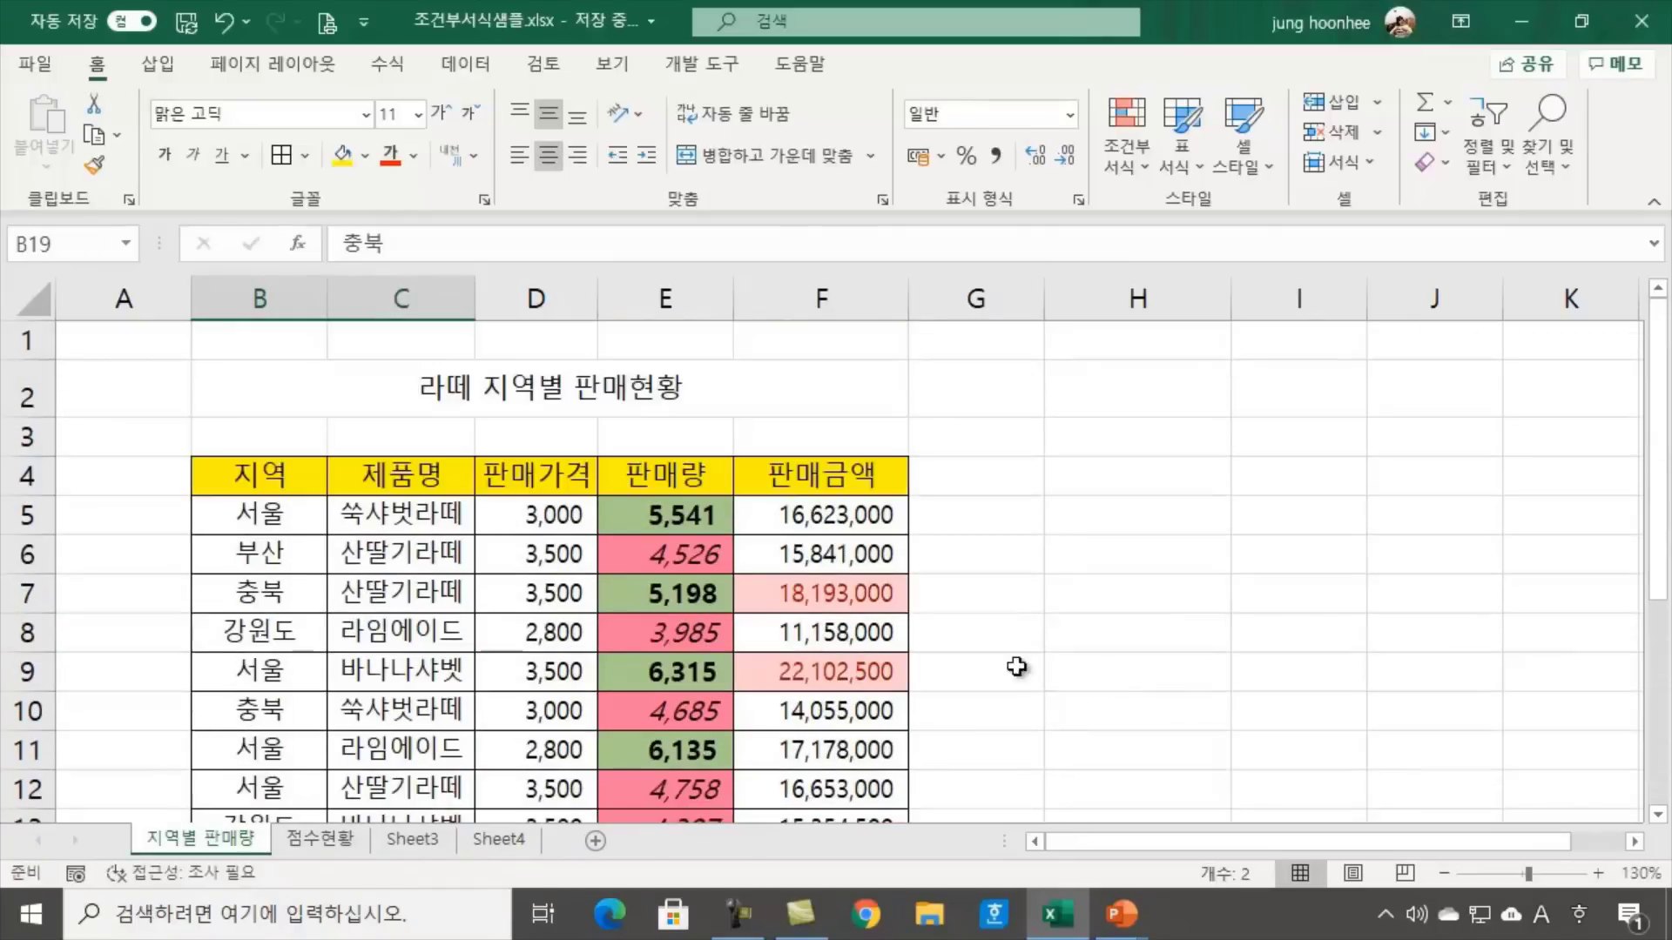
# Clear the conditional formatting rules from the selected 판매금액 cells F5:F20 and check the column
pyautogui.click(814, 521)
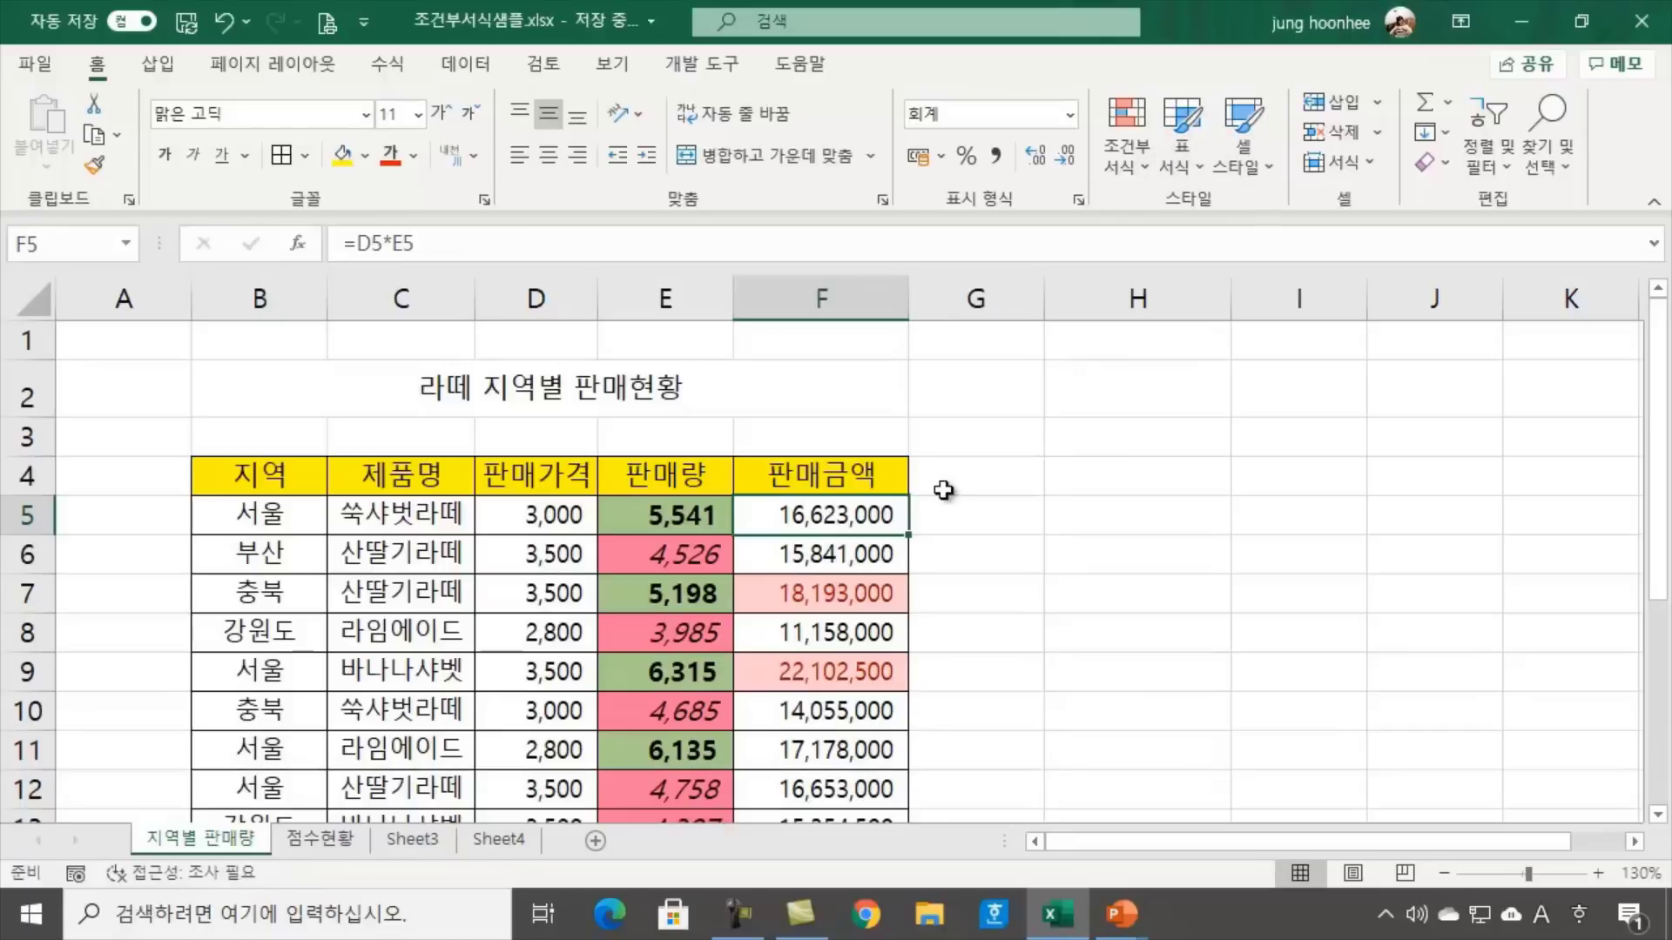
pyautogui.moveTo(832, 514); pyautogui.dragTo(808, 808)
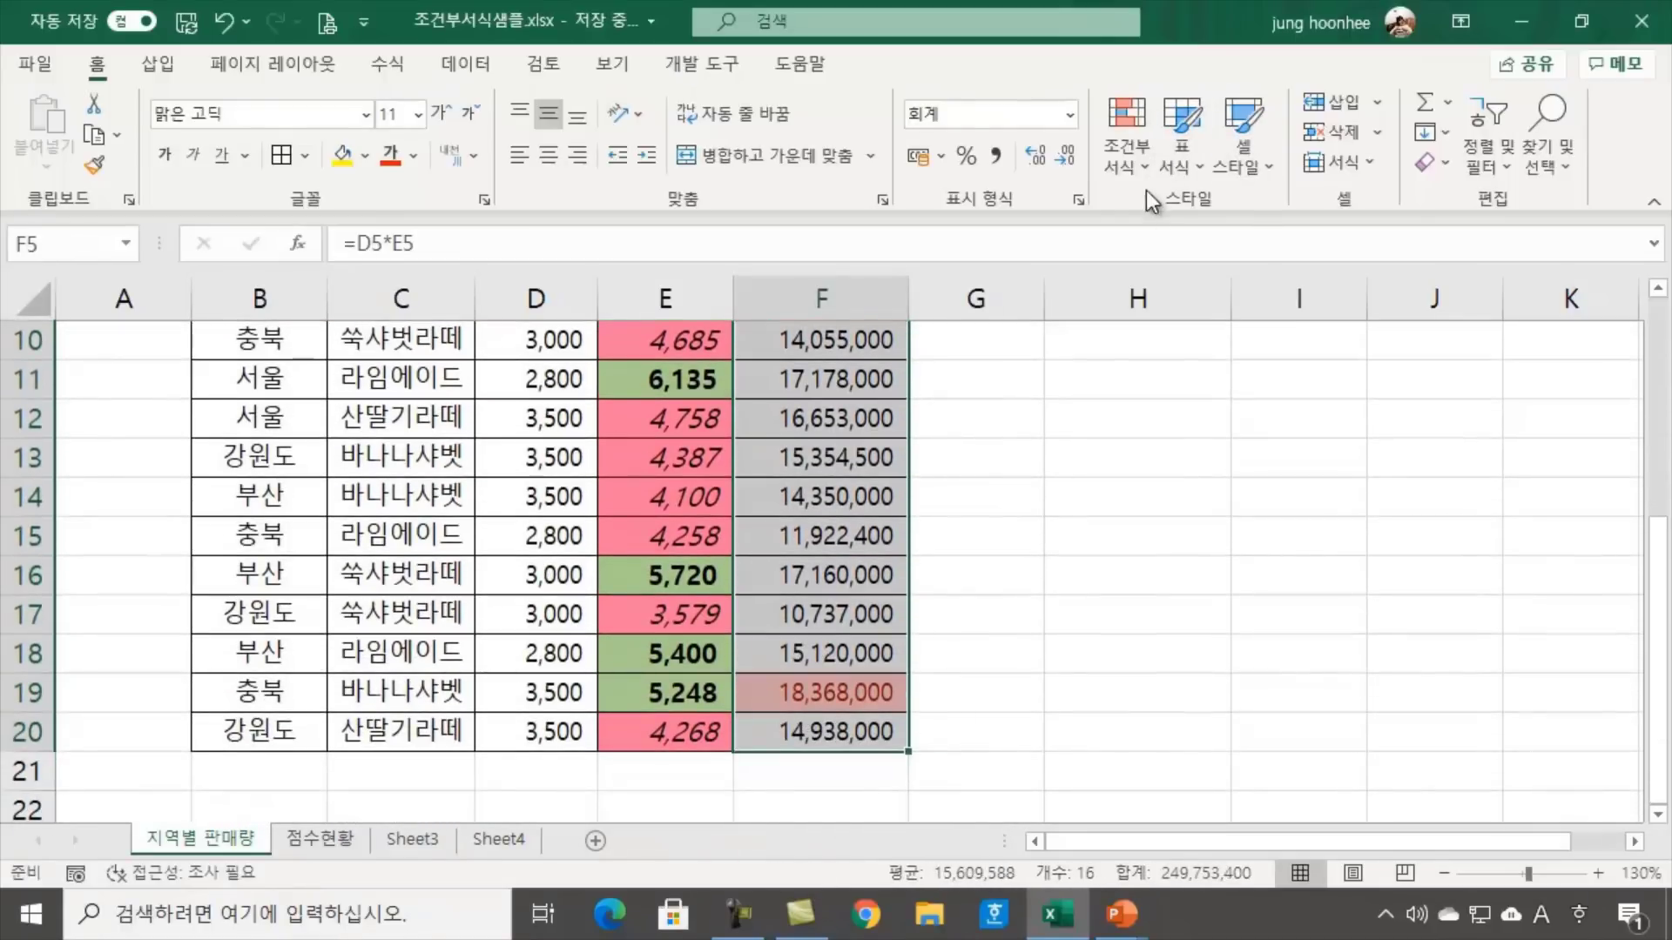
pyautogui.click(1146, 164)
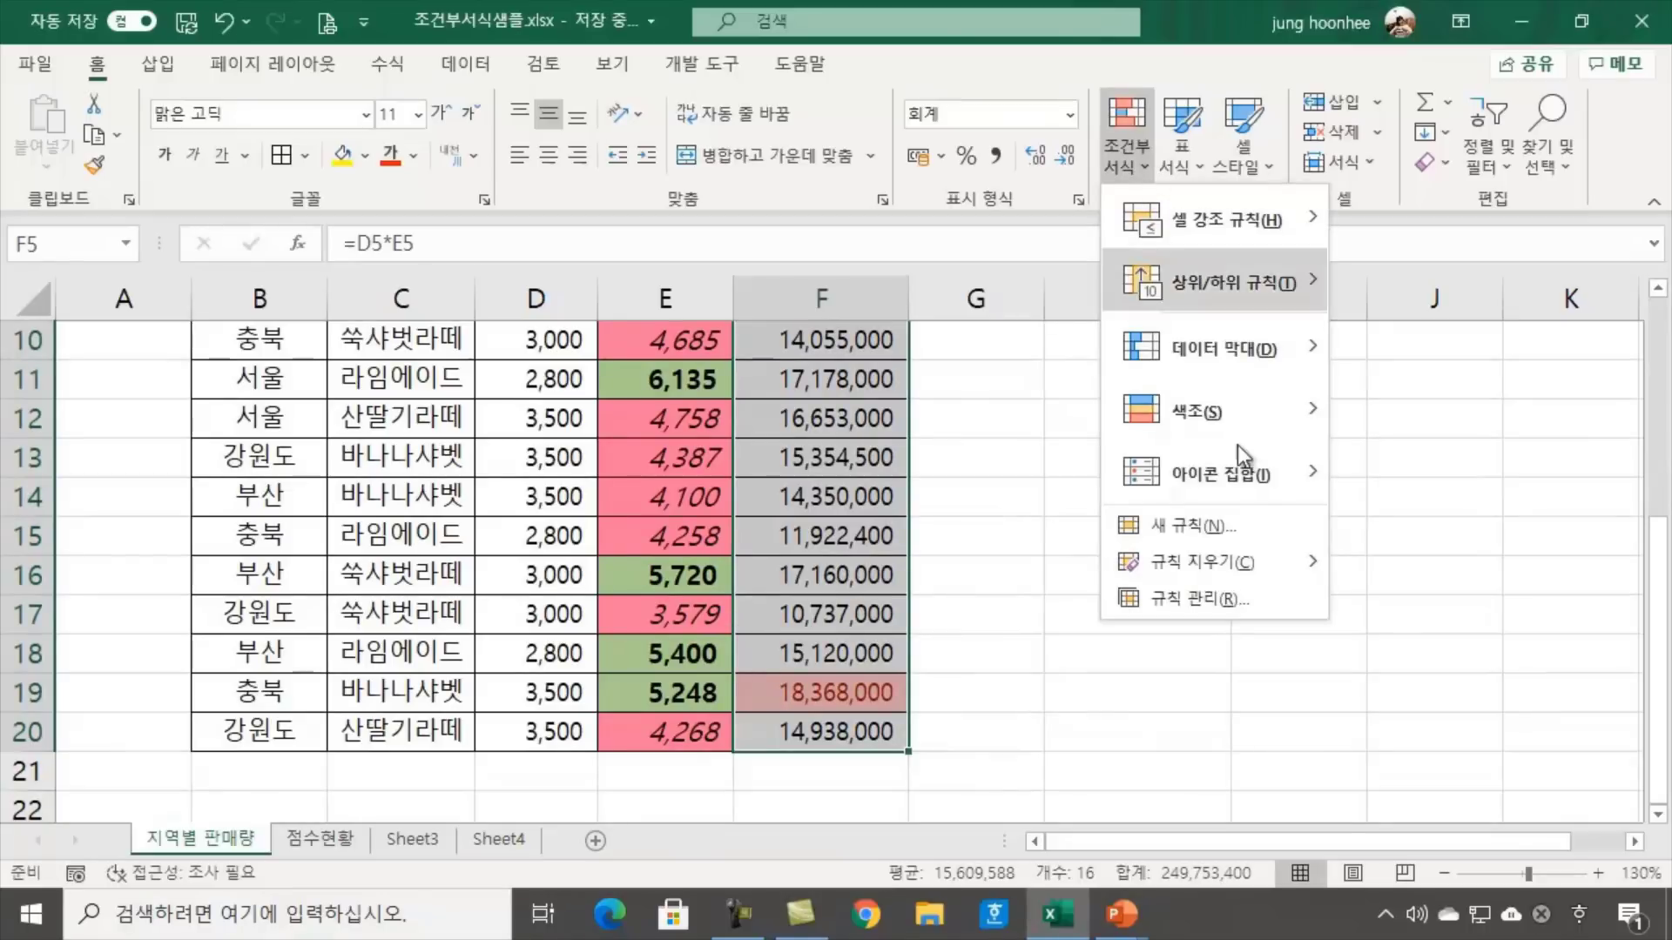
pyautogui.moveTo(1215, 289)
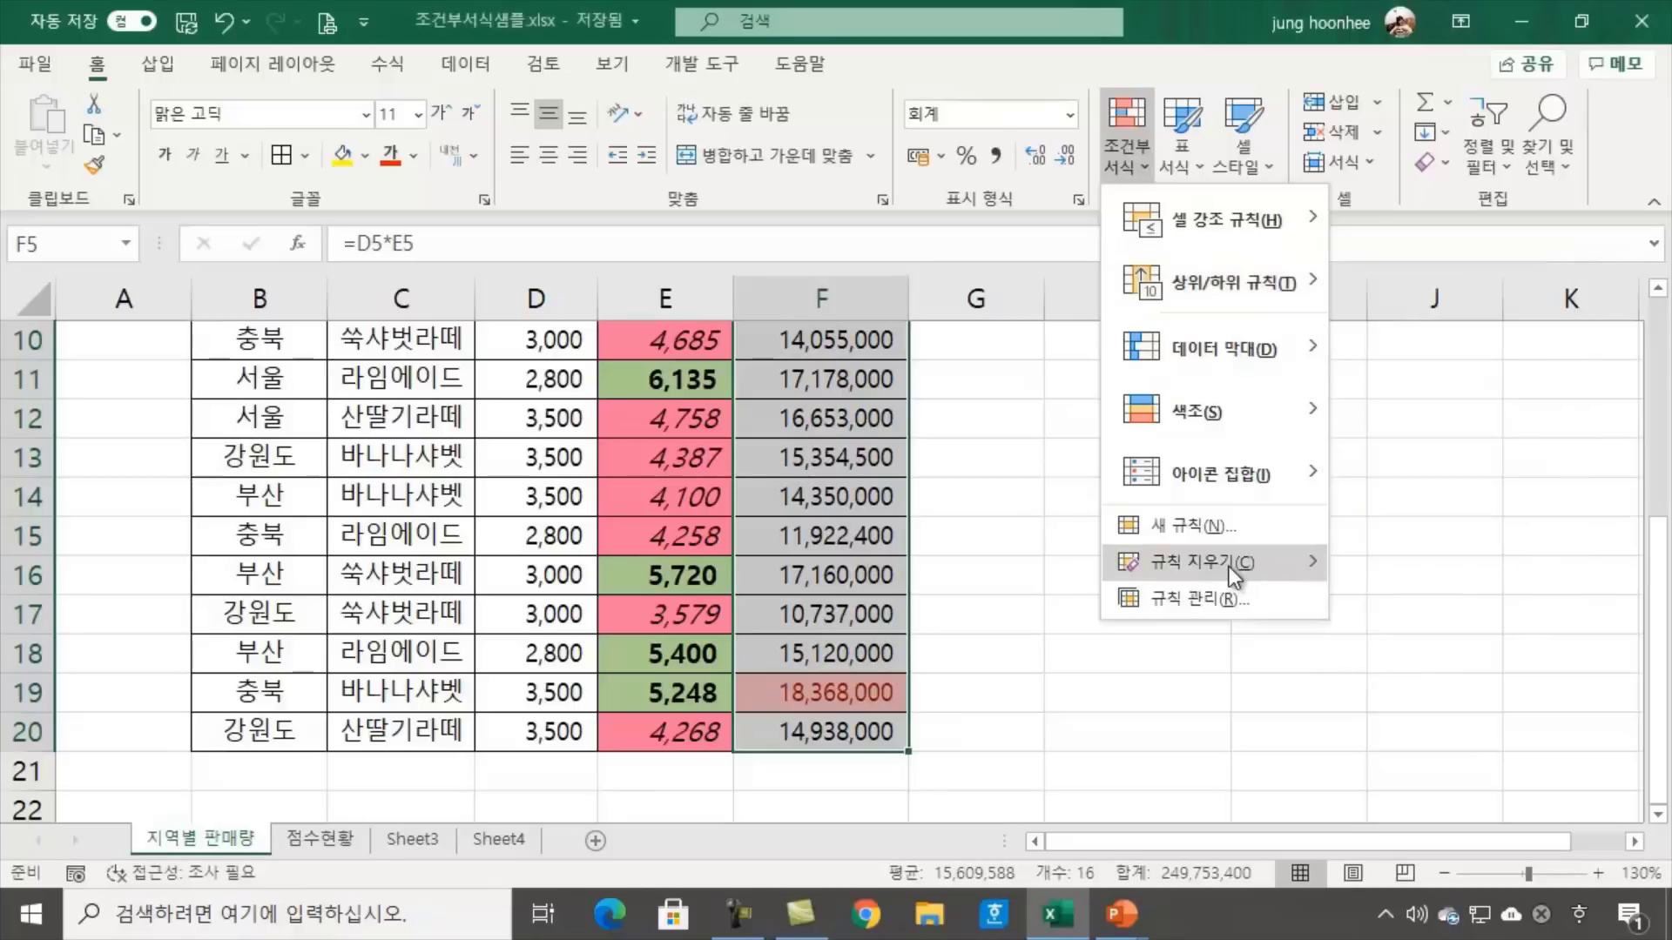
pyautogui.moveTo(1226, 566)
pyautogui.click(1465, 571)
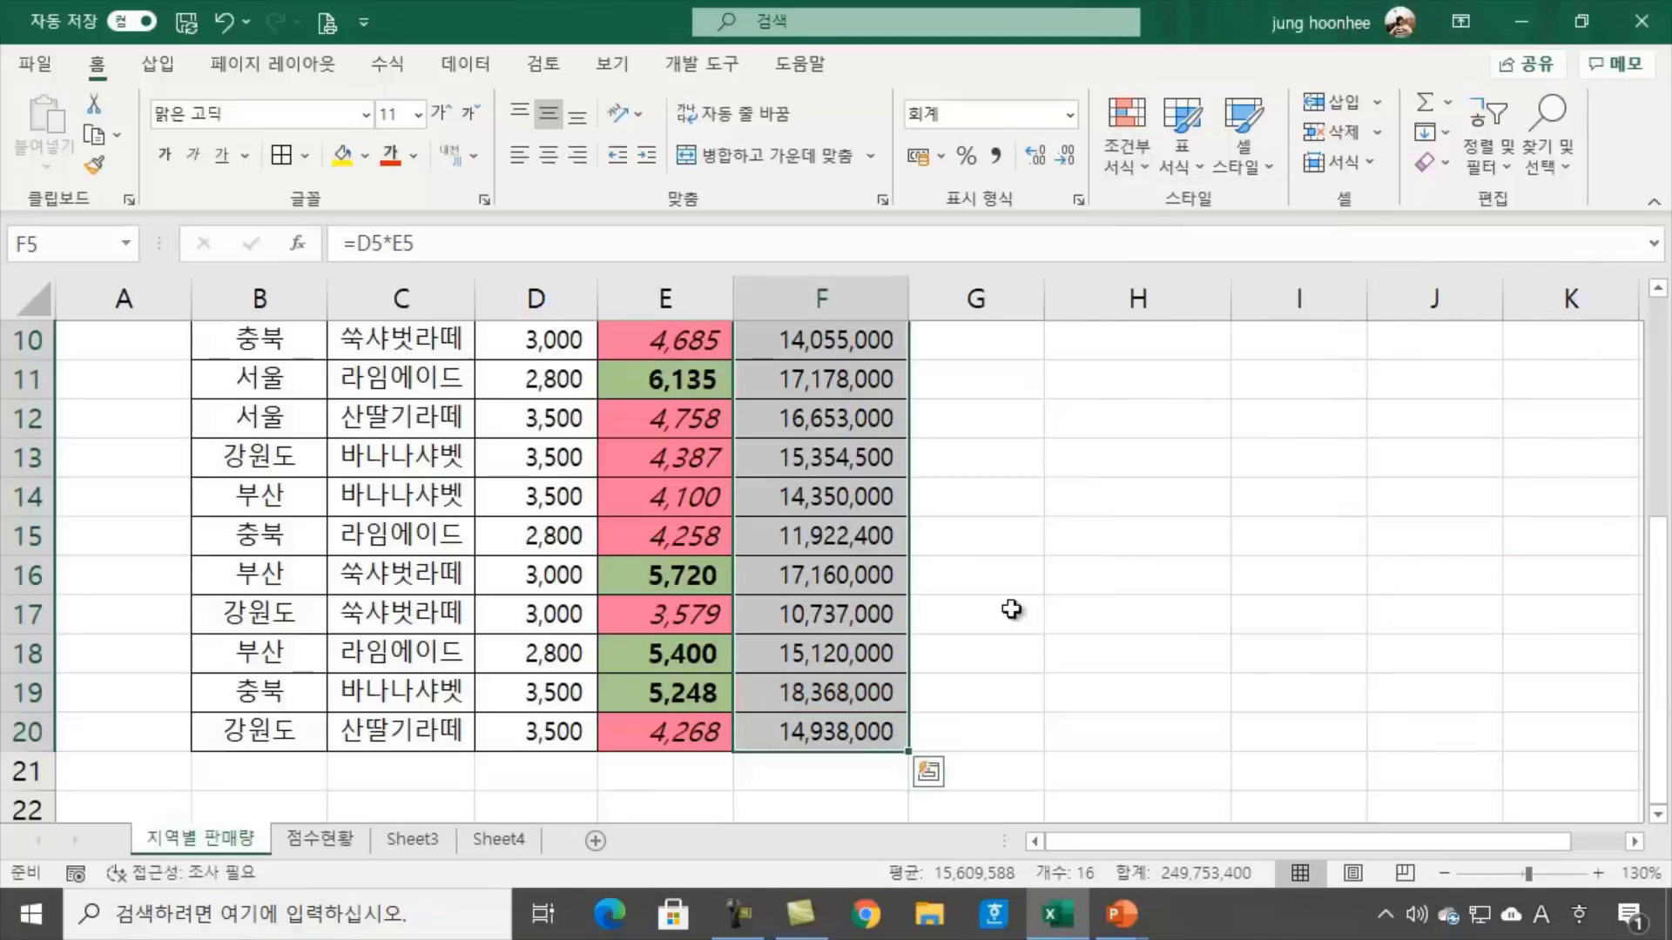
pyautogui.click(1067, 592)
pyautogui.scroll(3, 313, 632)
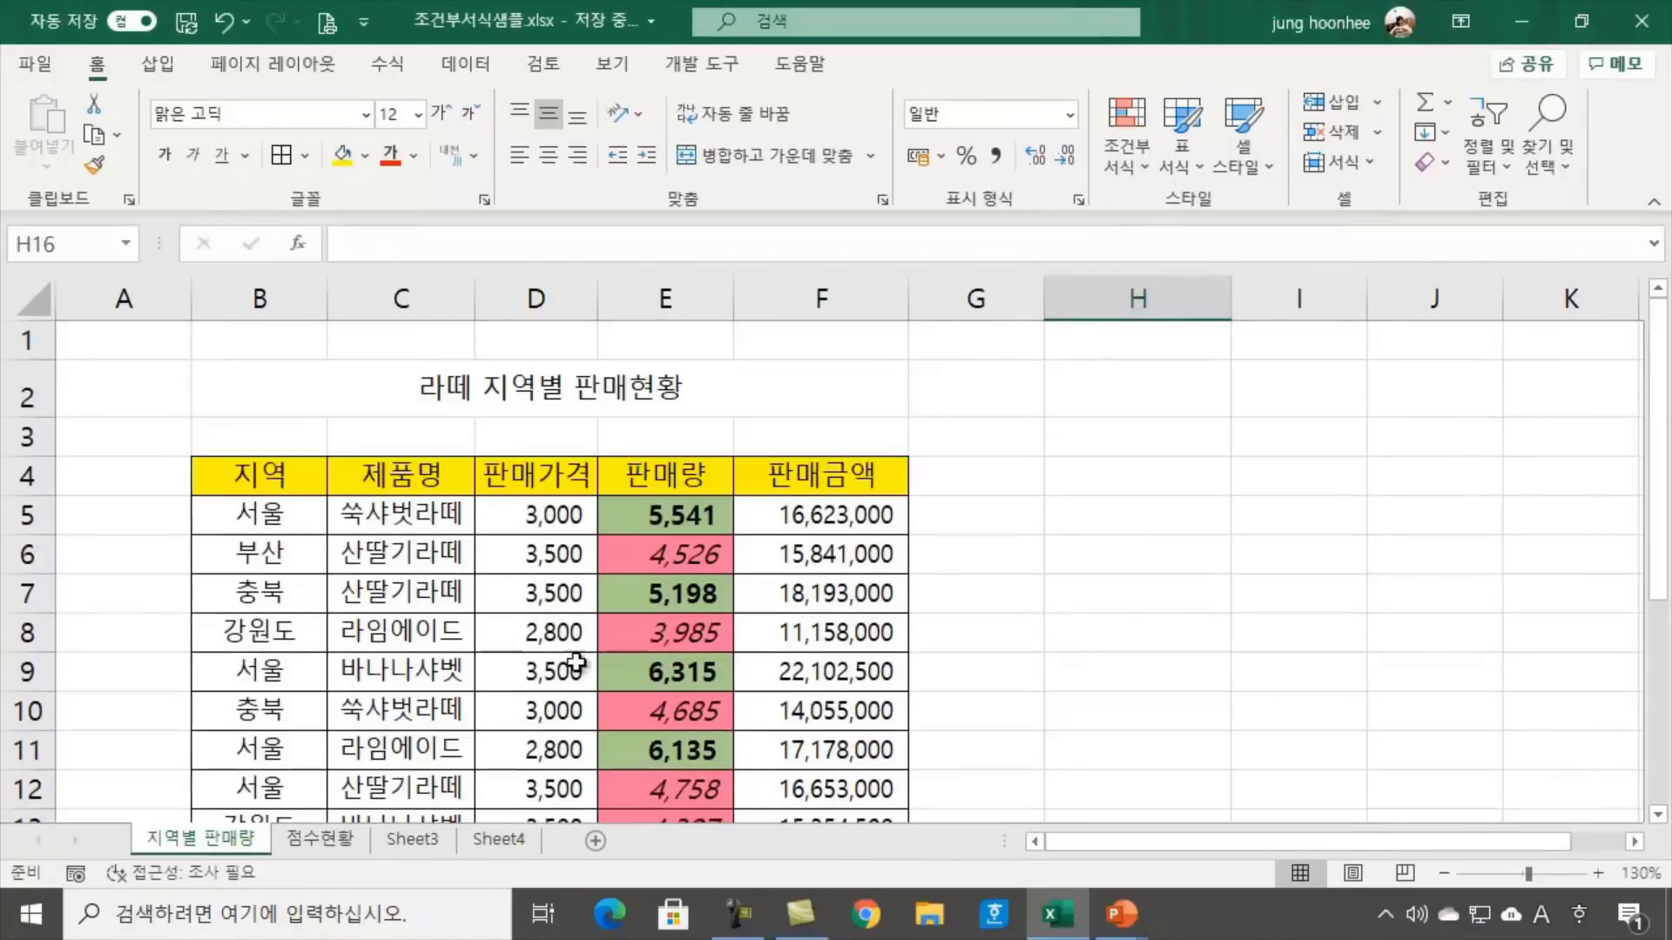
pyautogui.click(1058, 567)
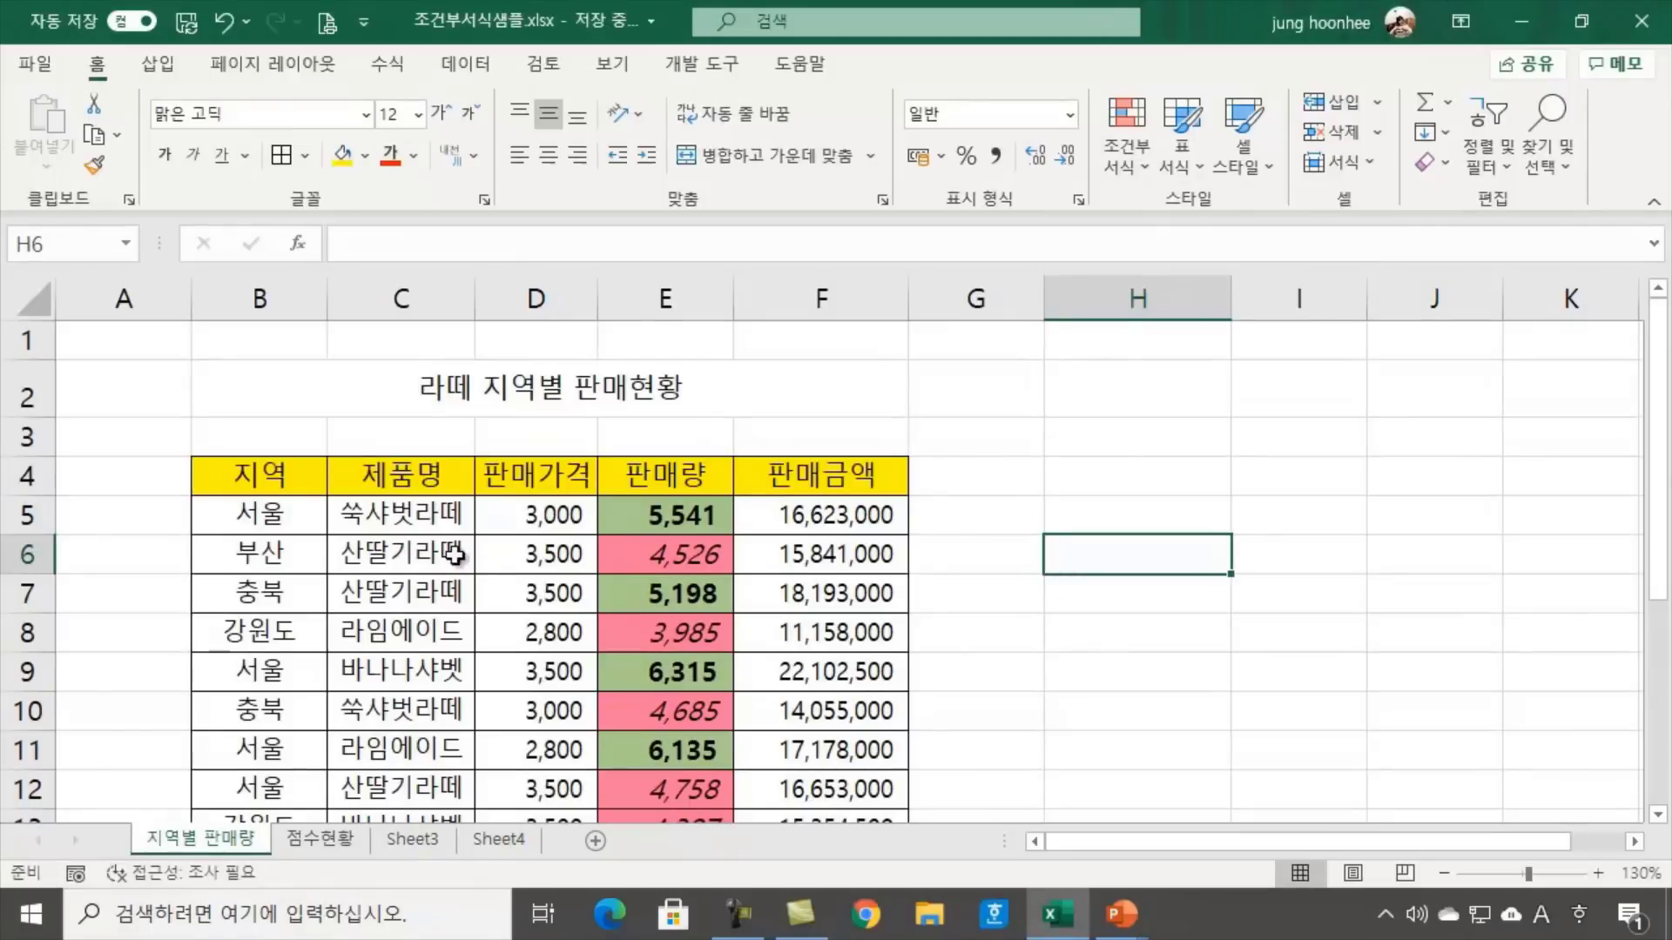
# Highlight the 제품명 cells in C5:C20 that contain the text 라떼, using light red fill with dark red text
pyautogui.click(396, 514)
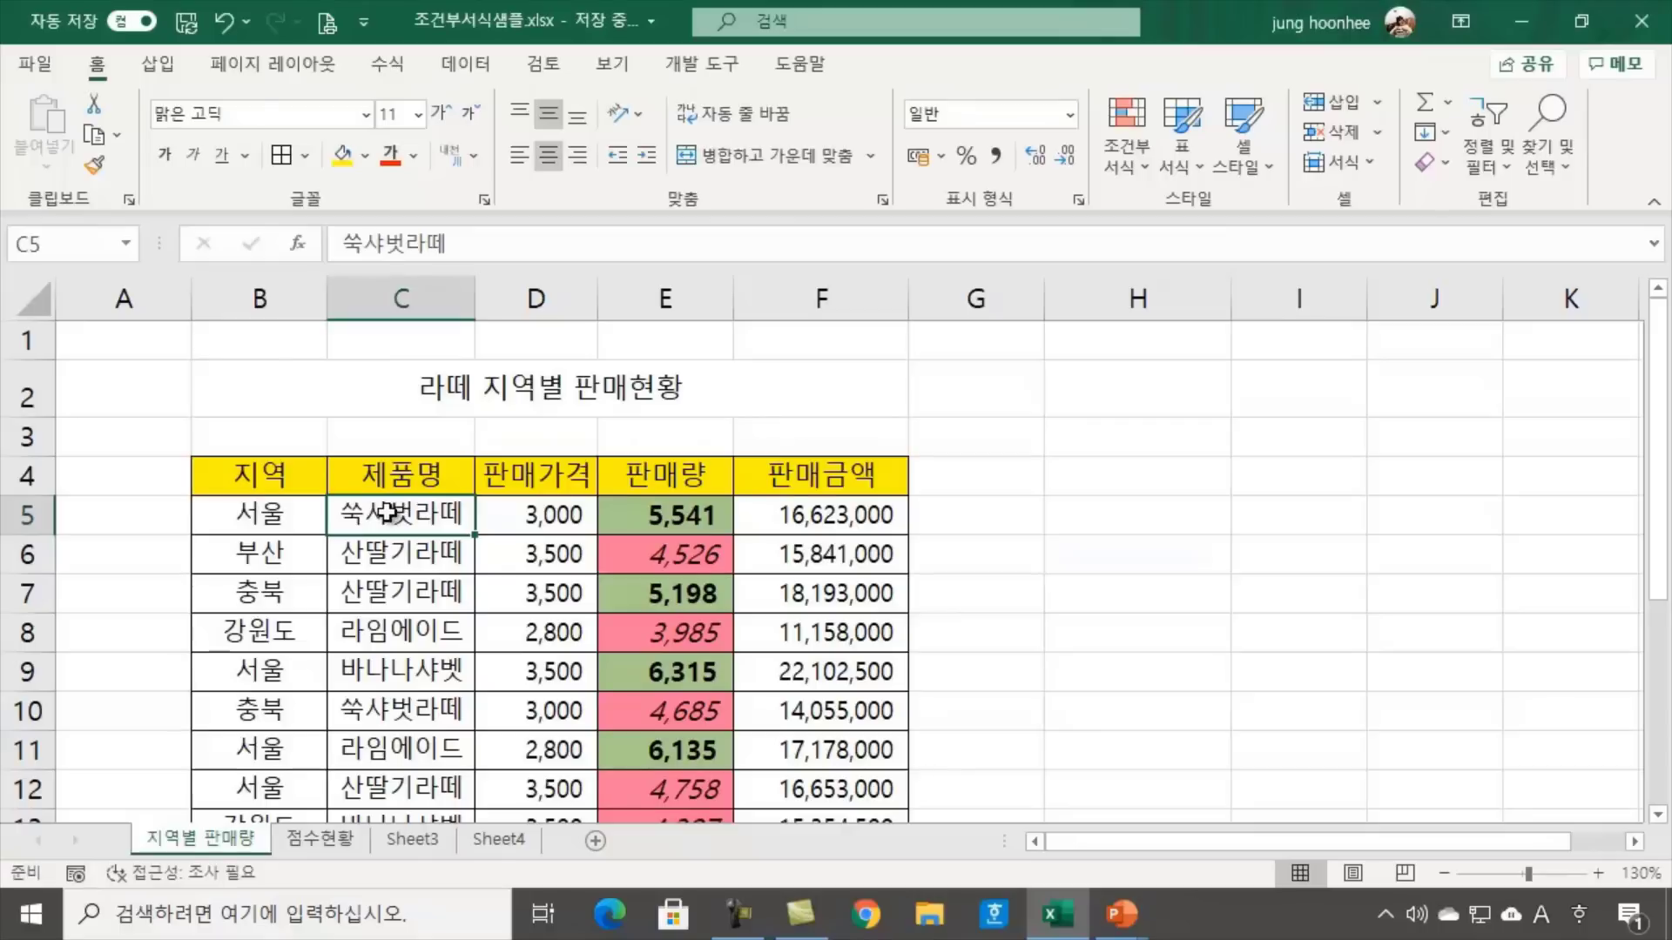
pyautogui.moveTo(387, 512); pyautogui.dragTo(392, 732)
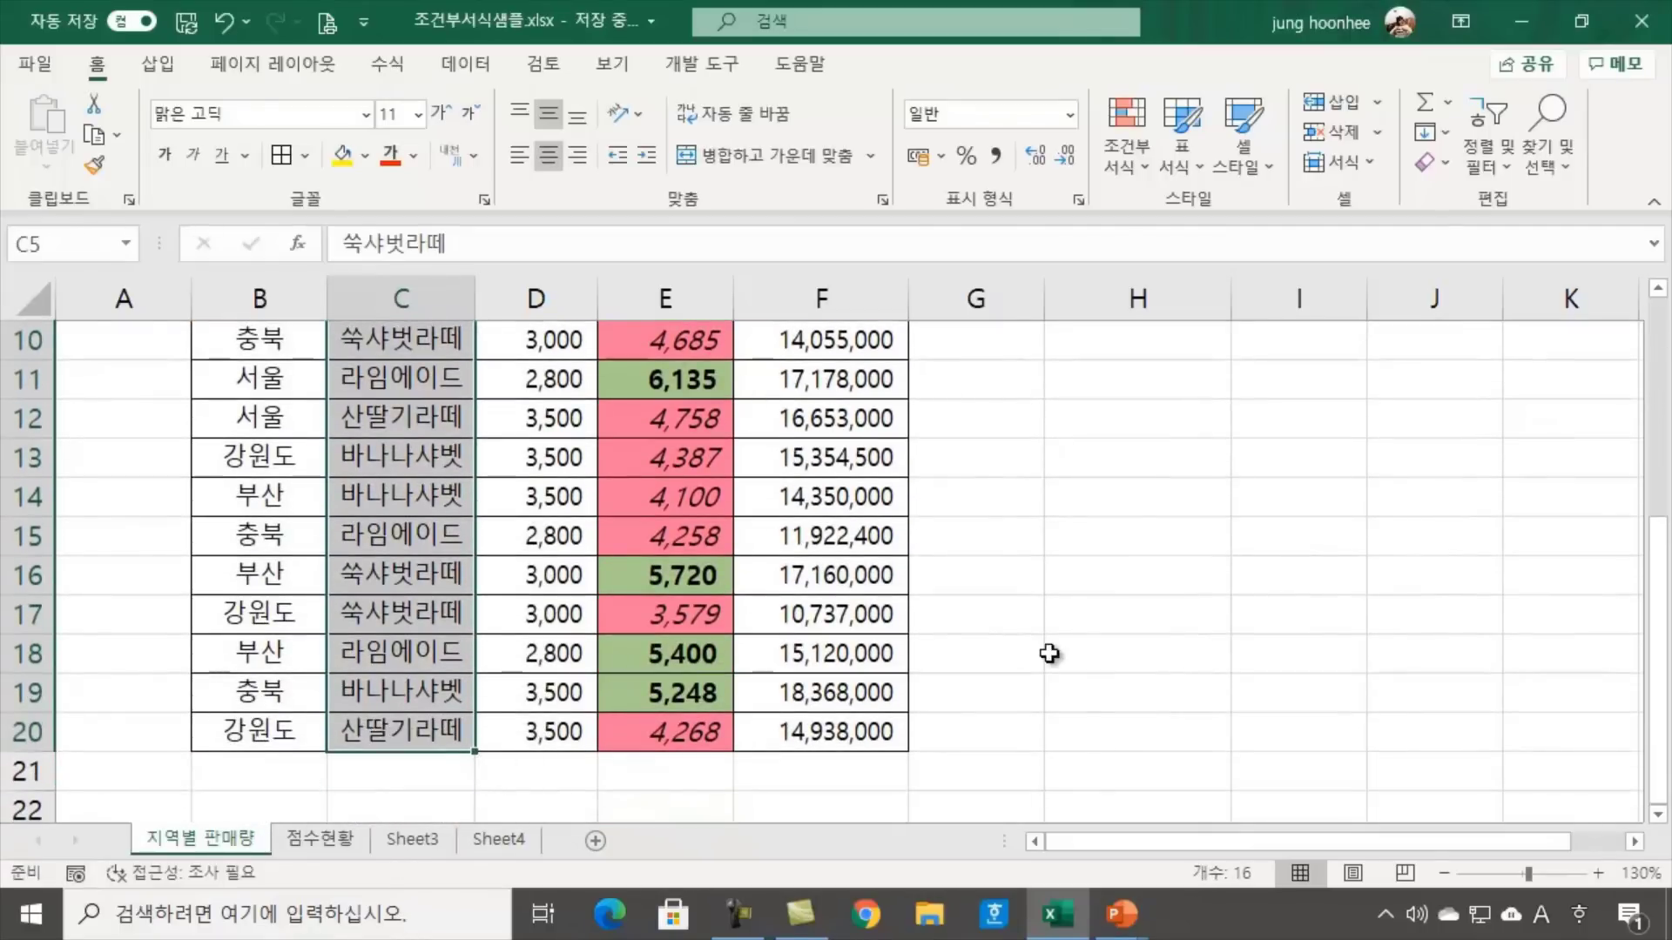
pyautogui.scroll(2, 391, 684)
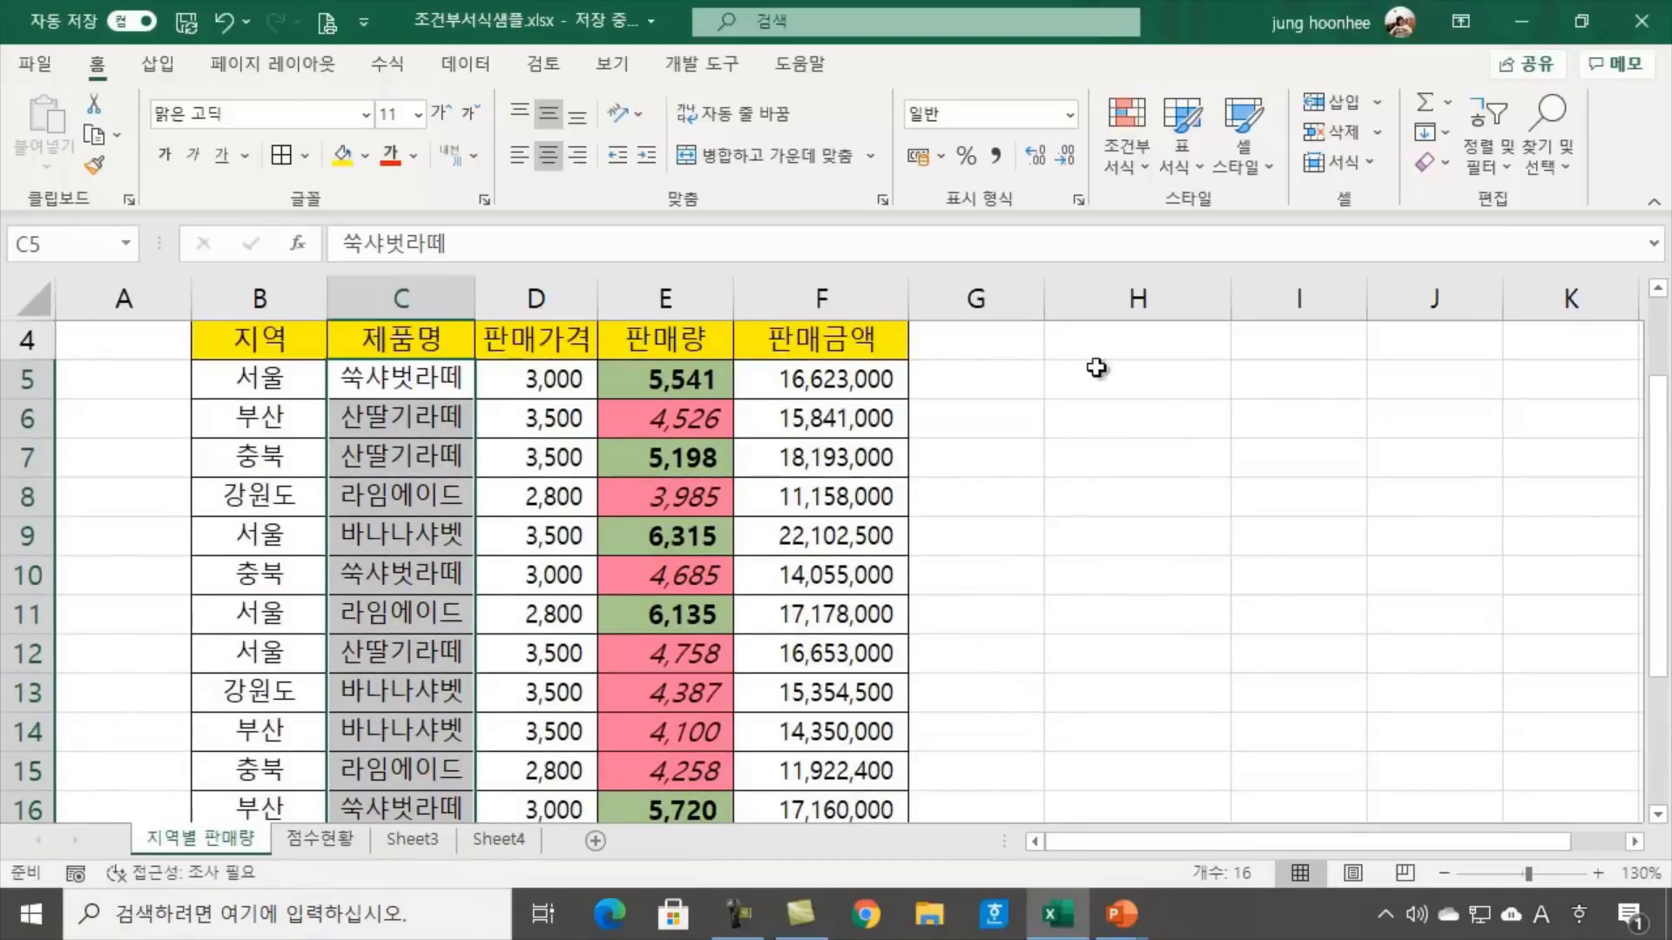
pyautogui.click(1143, 171)
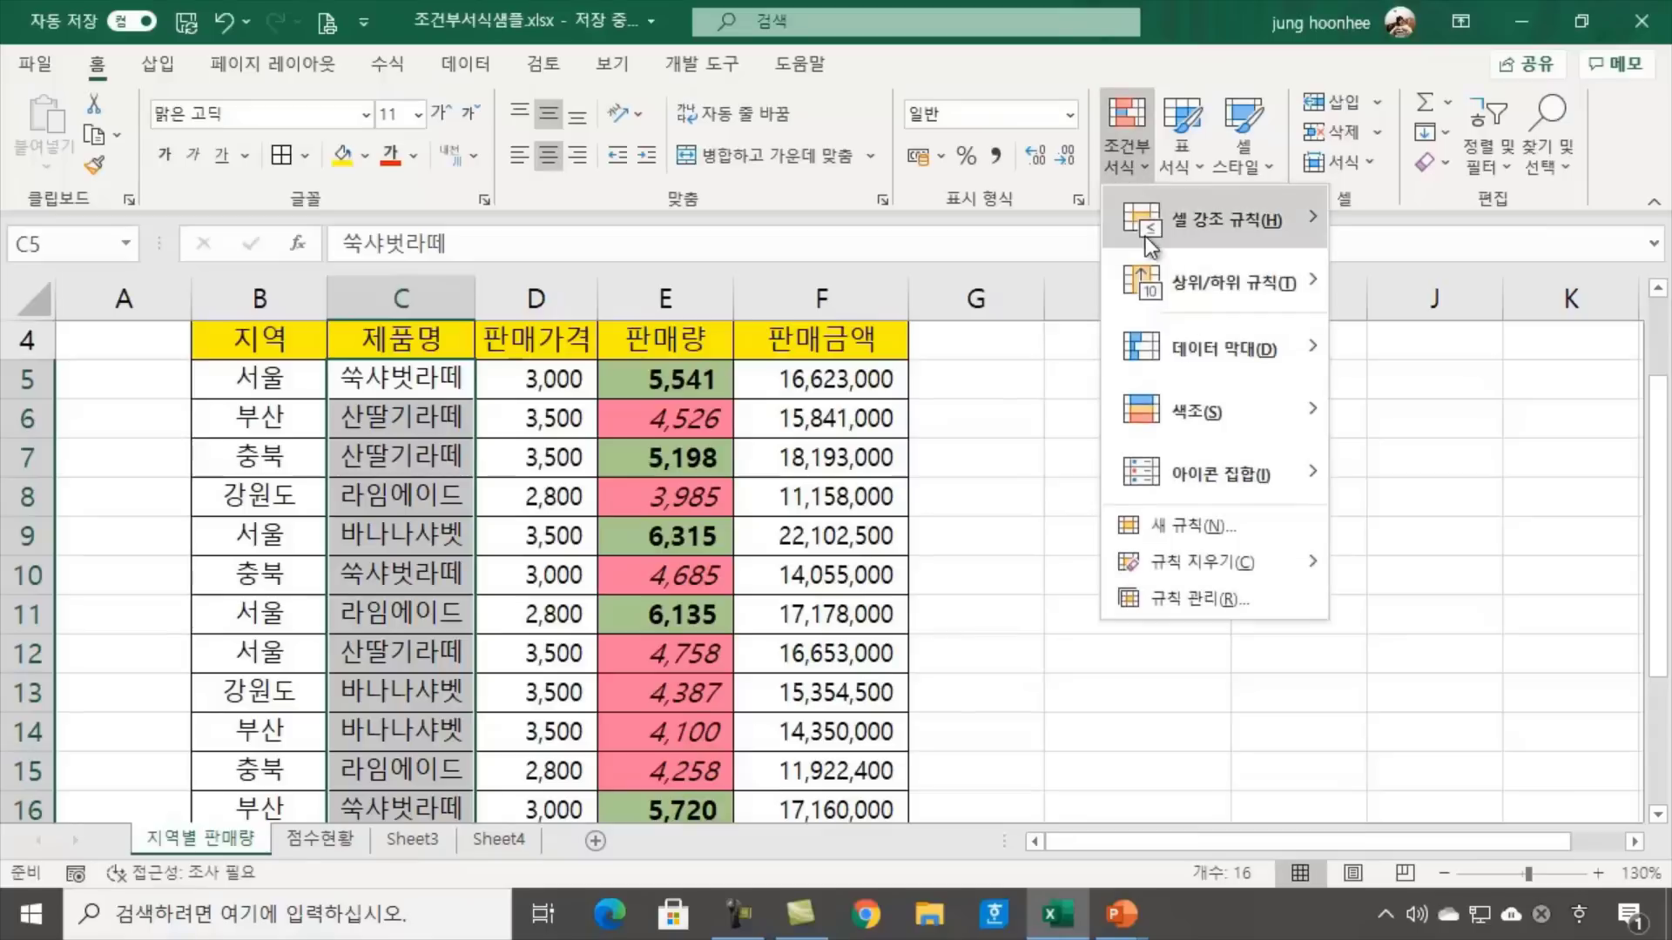
pyautogui.moveTo(1200, 222)
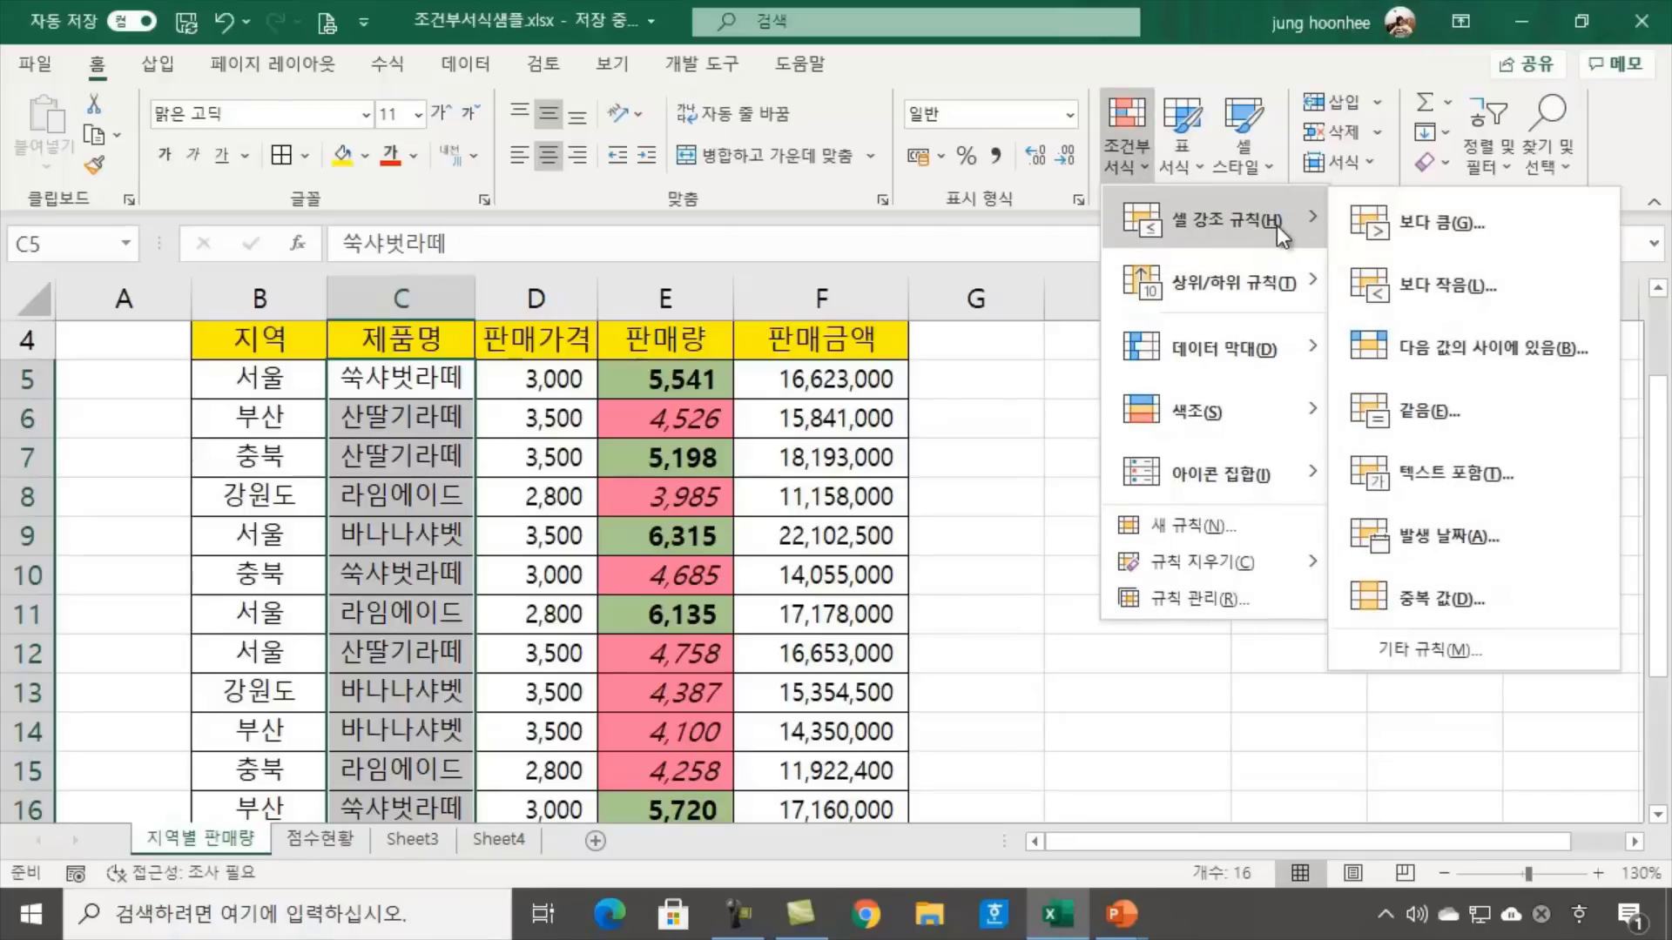
pyautogui.click(1477, 479)
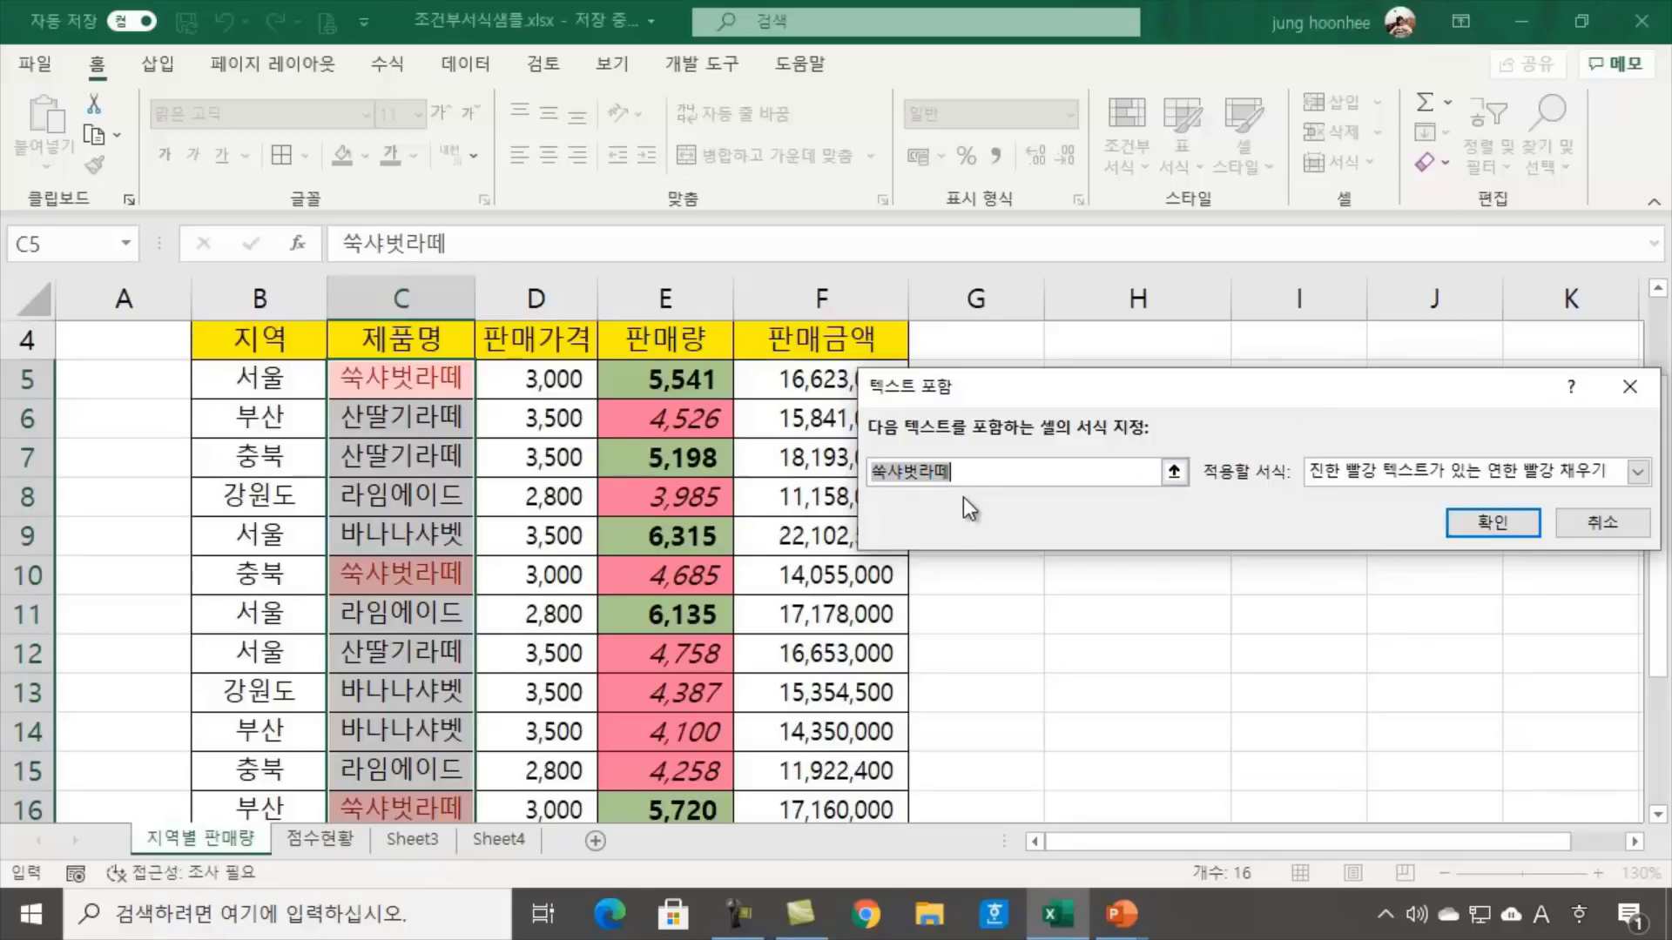
pyautogui.press('BackSpace')
pyautogui.write('ㅅ')
pyautogui.press('BackSpace')
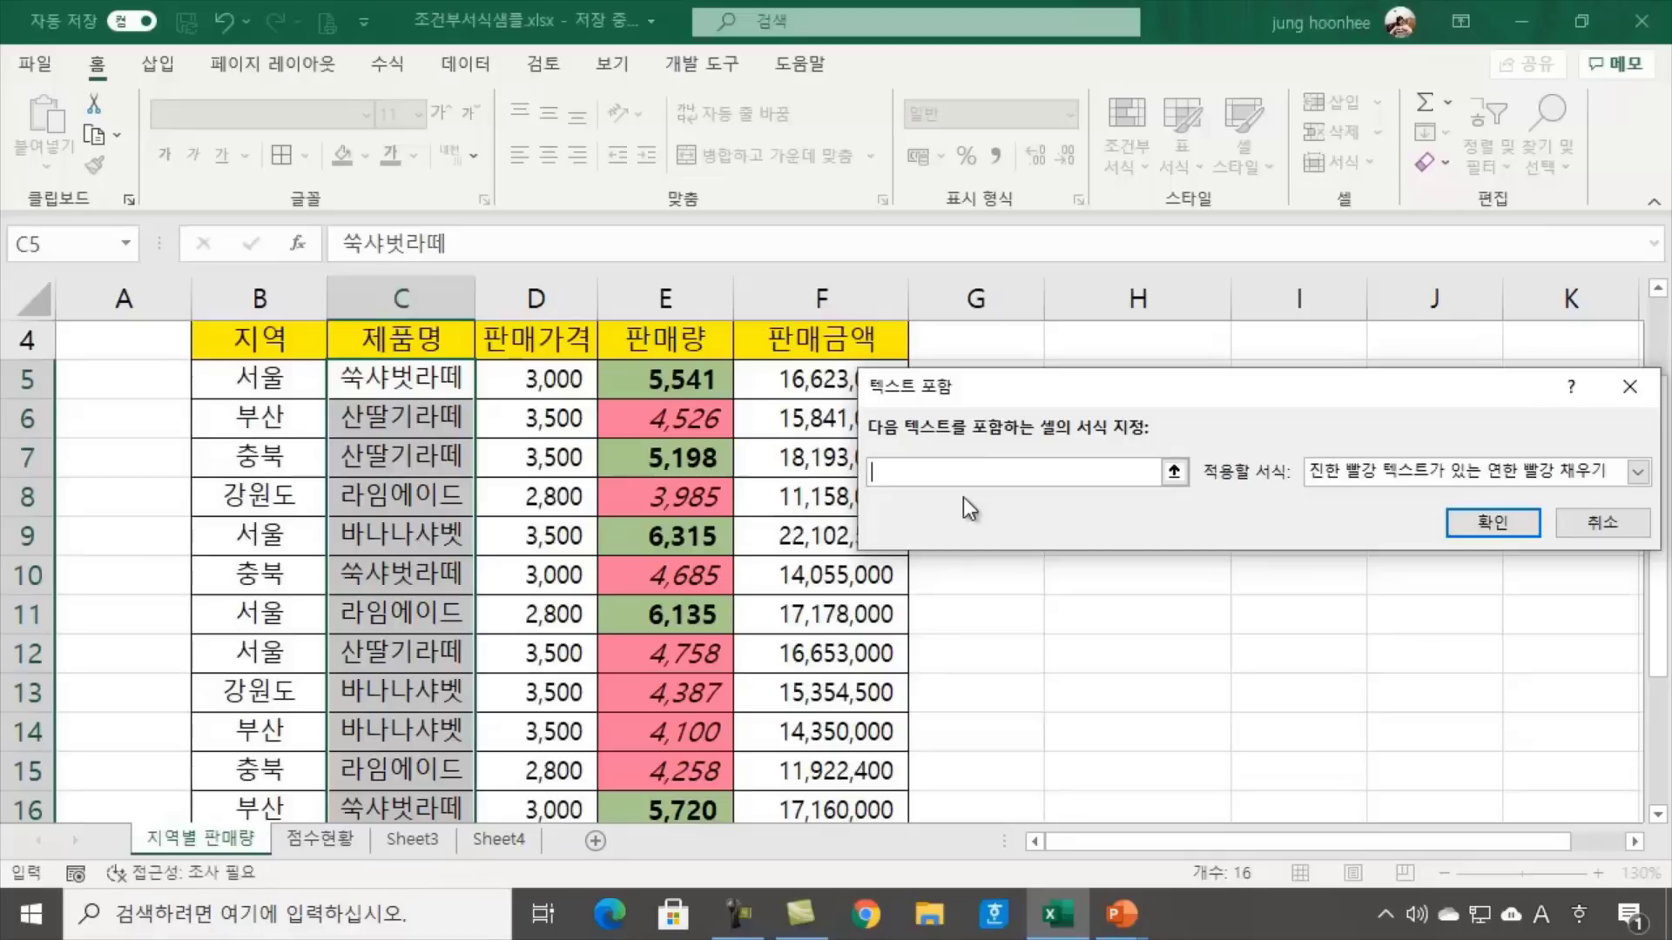
pyautogui.press('Hangul')
pyautogui.write('라ㄸㅔ')
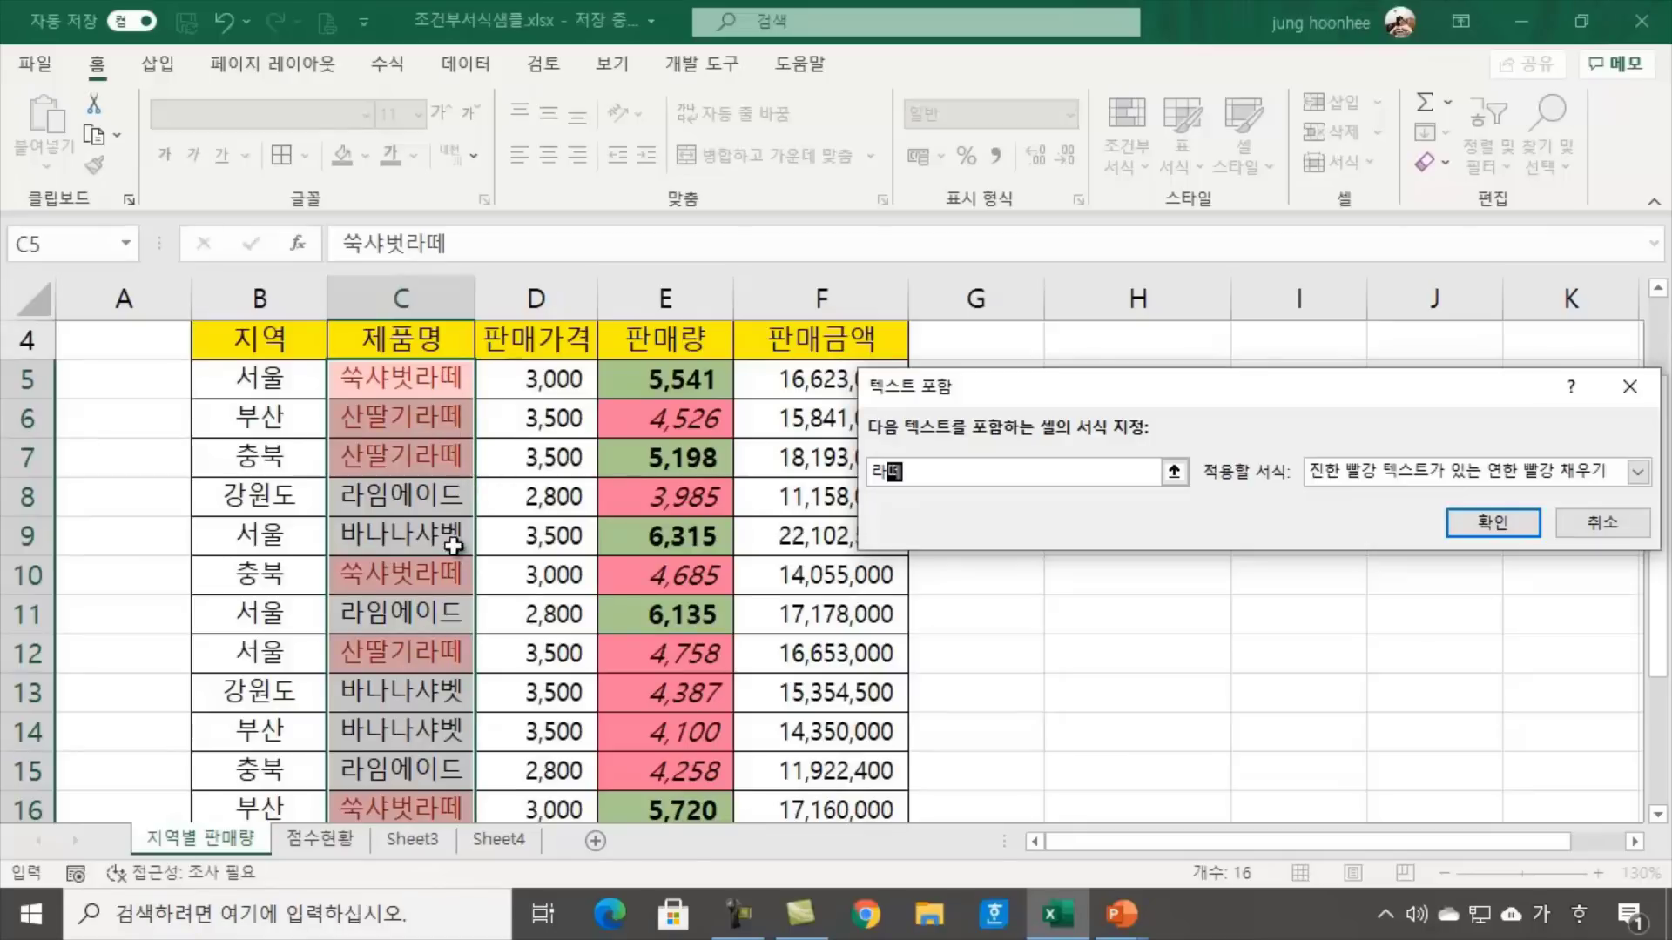
pyautogui.scroll(-2, 414, 627)
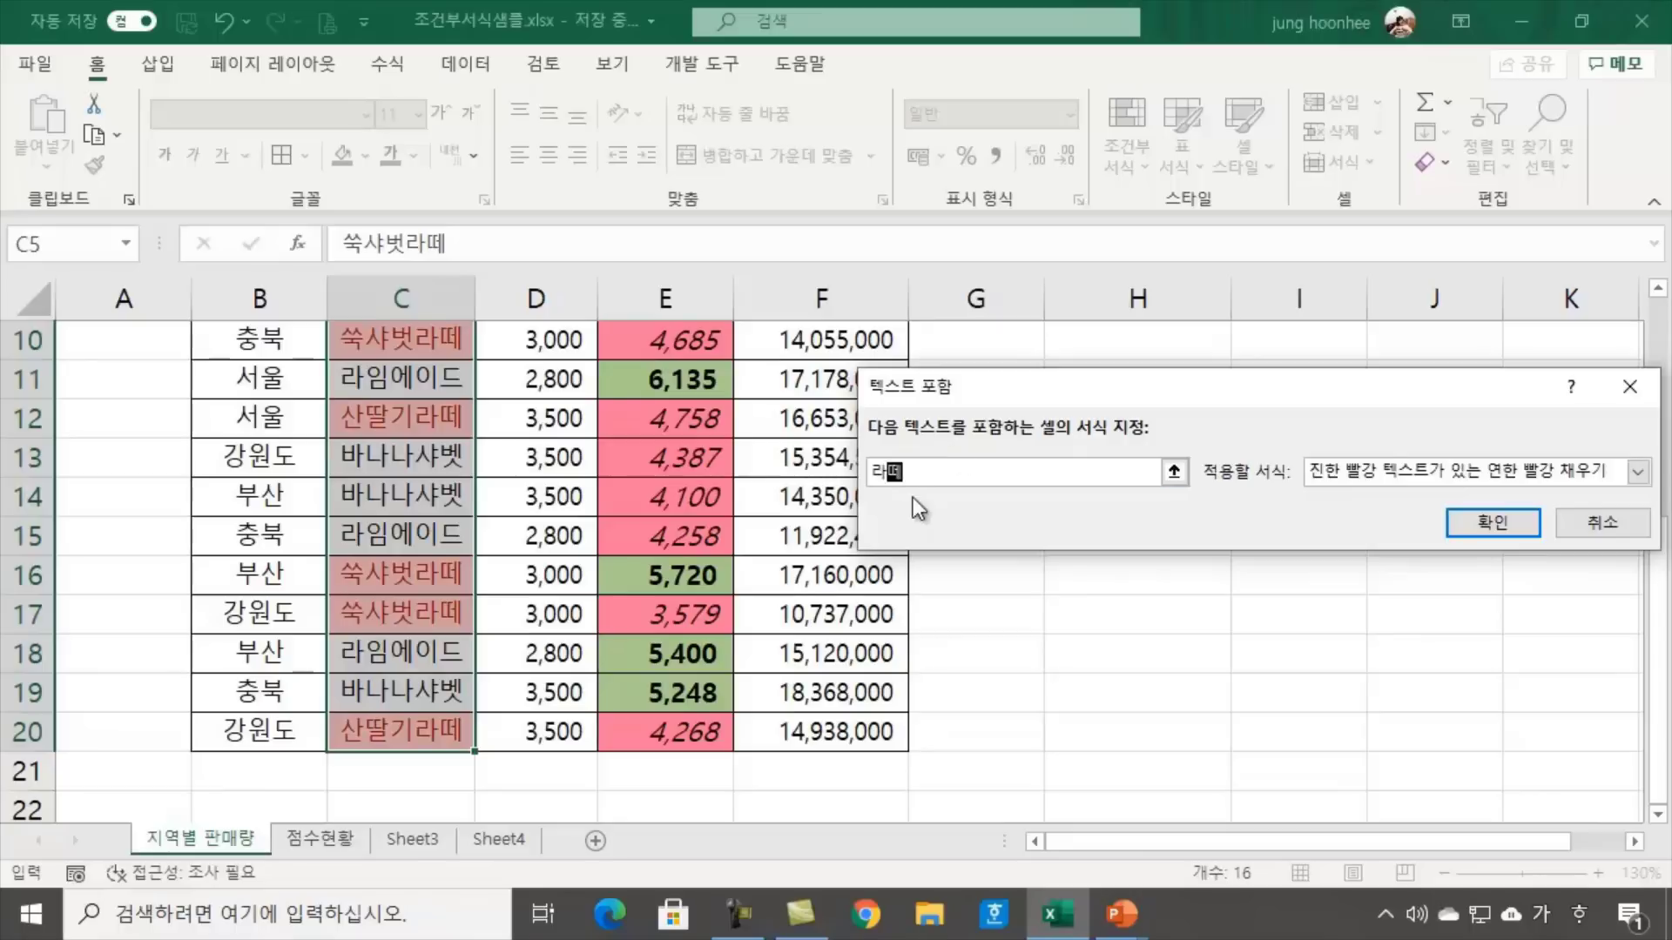
pyautogui.click(1492, 522)
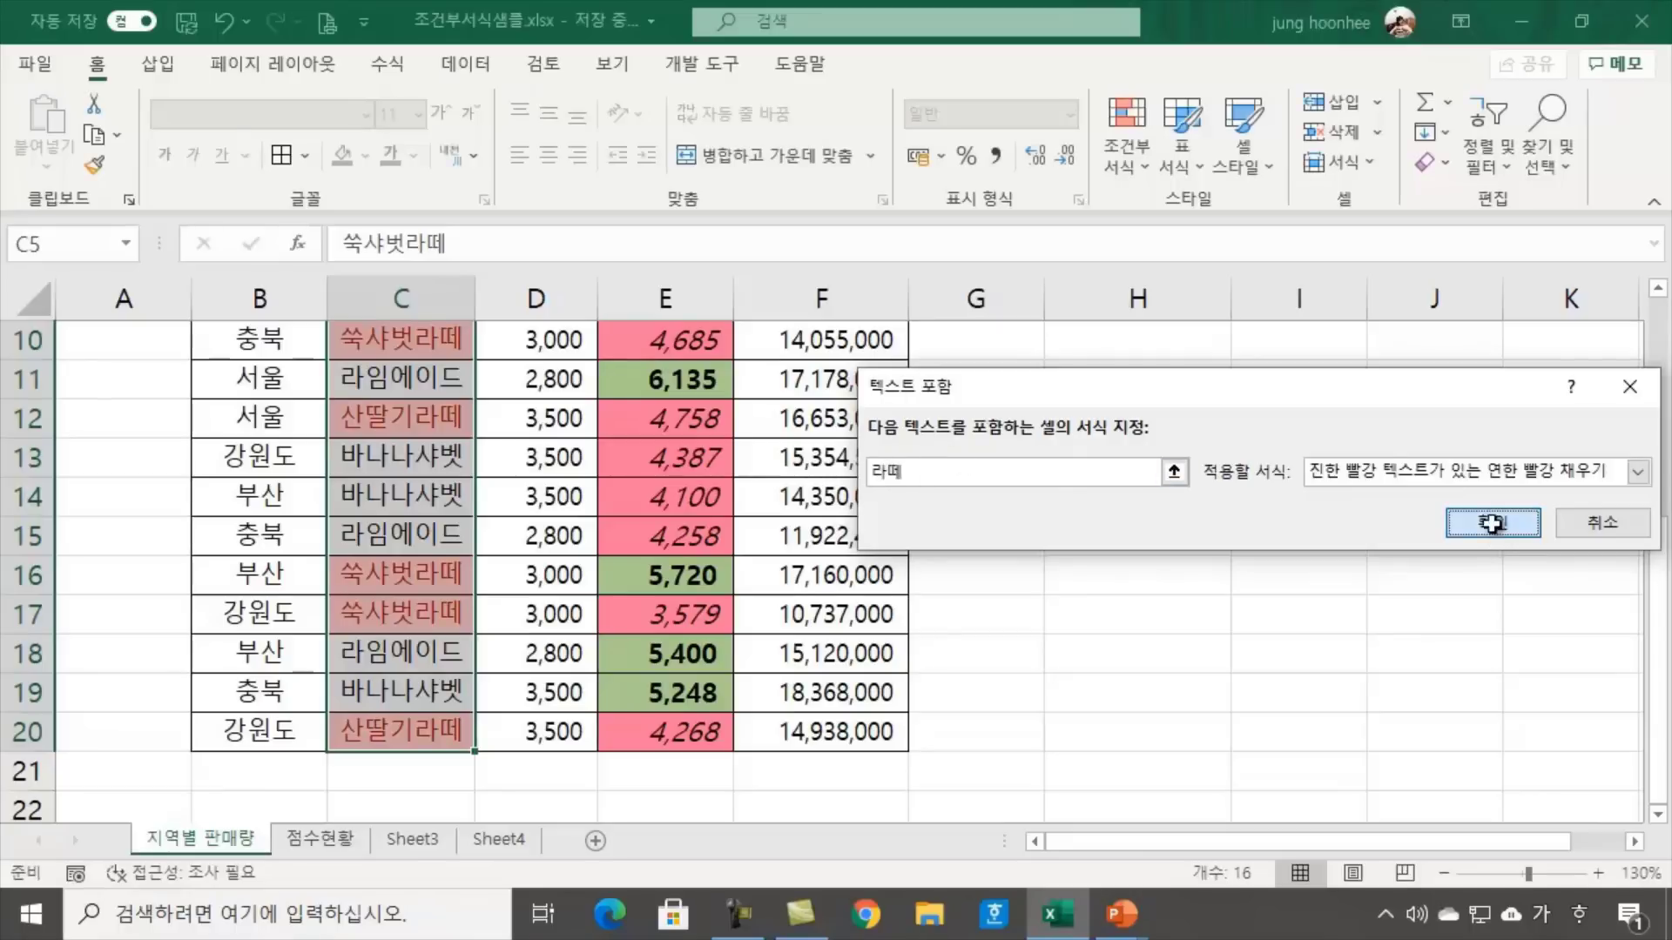
# Review the highlighted 라떼 products and clear the conditional formatting rules from the selected 제품명 cells C5:C20
pyautogui.scroll(3, 427, 607)
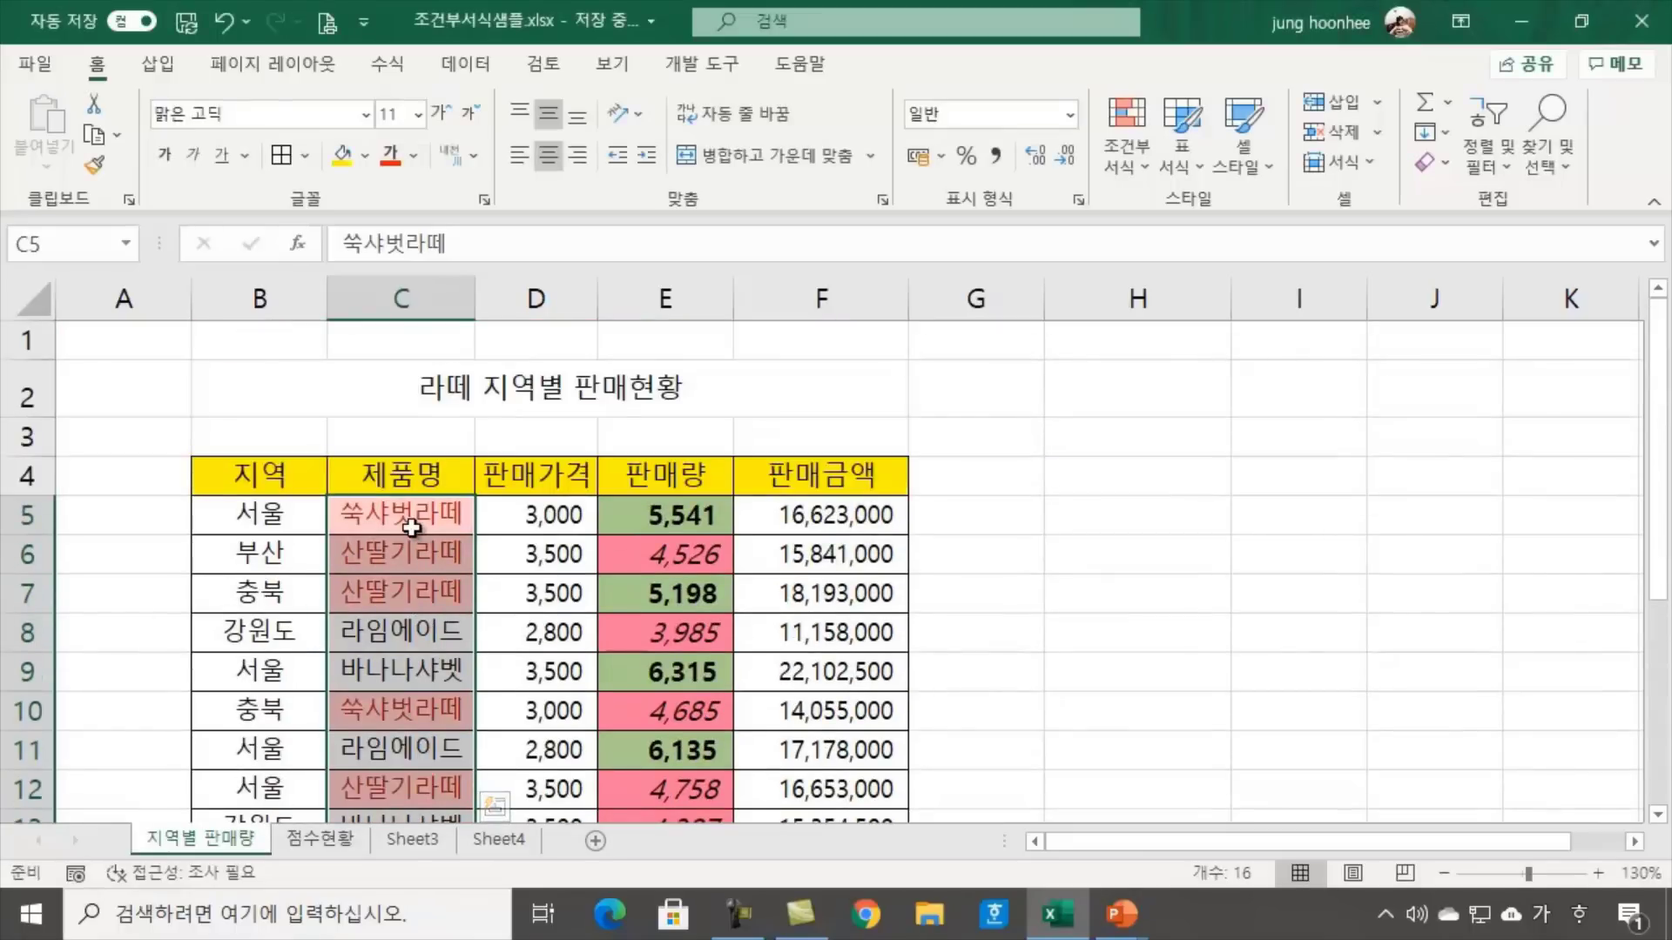
pyautogui.scroll(-4, 418, 518)
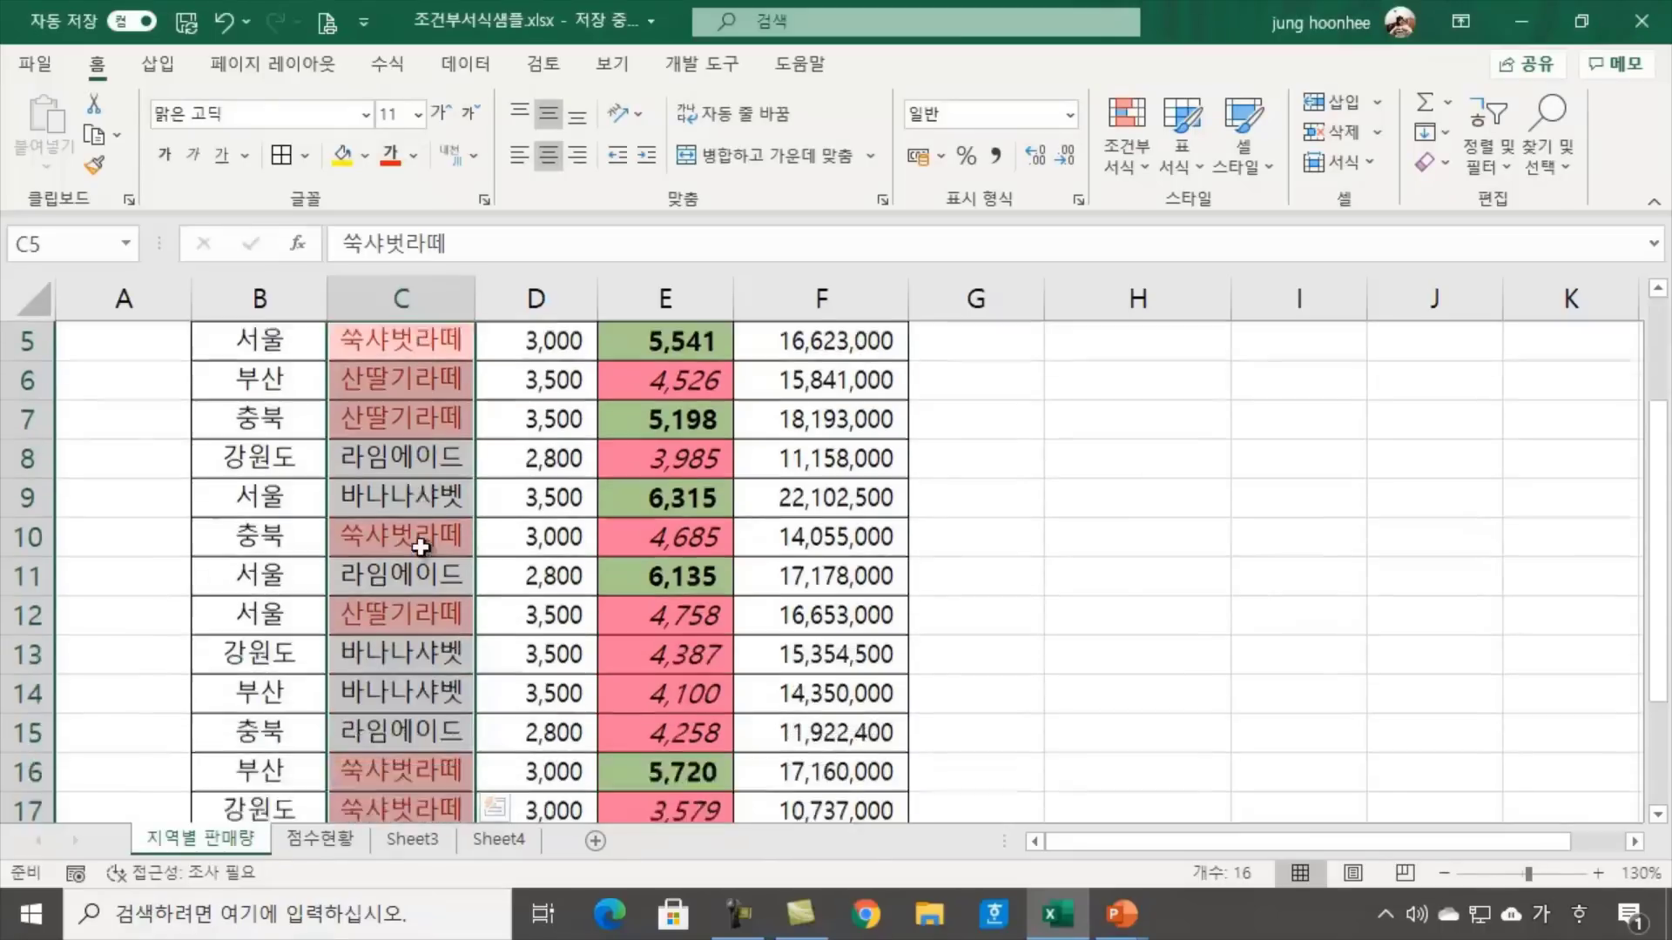
pyautogui.scroll(1, 403, 669)
pyautogui.scroll(3, 403, 669)
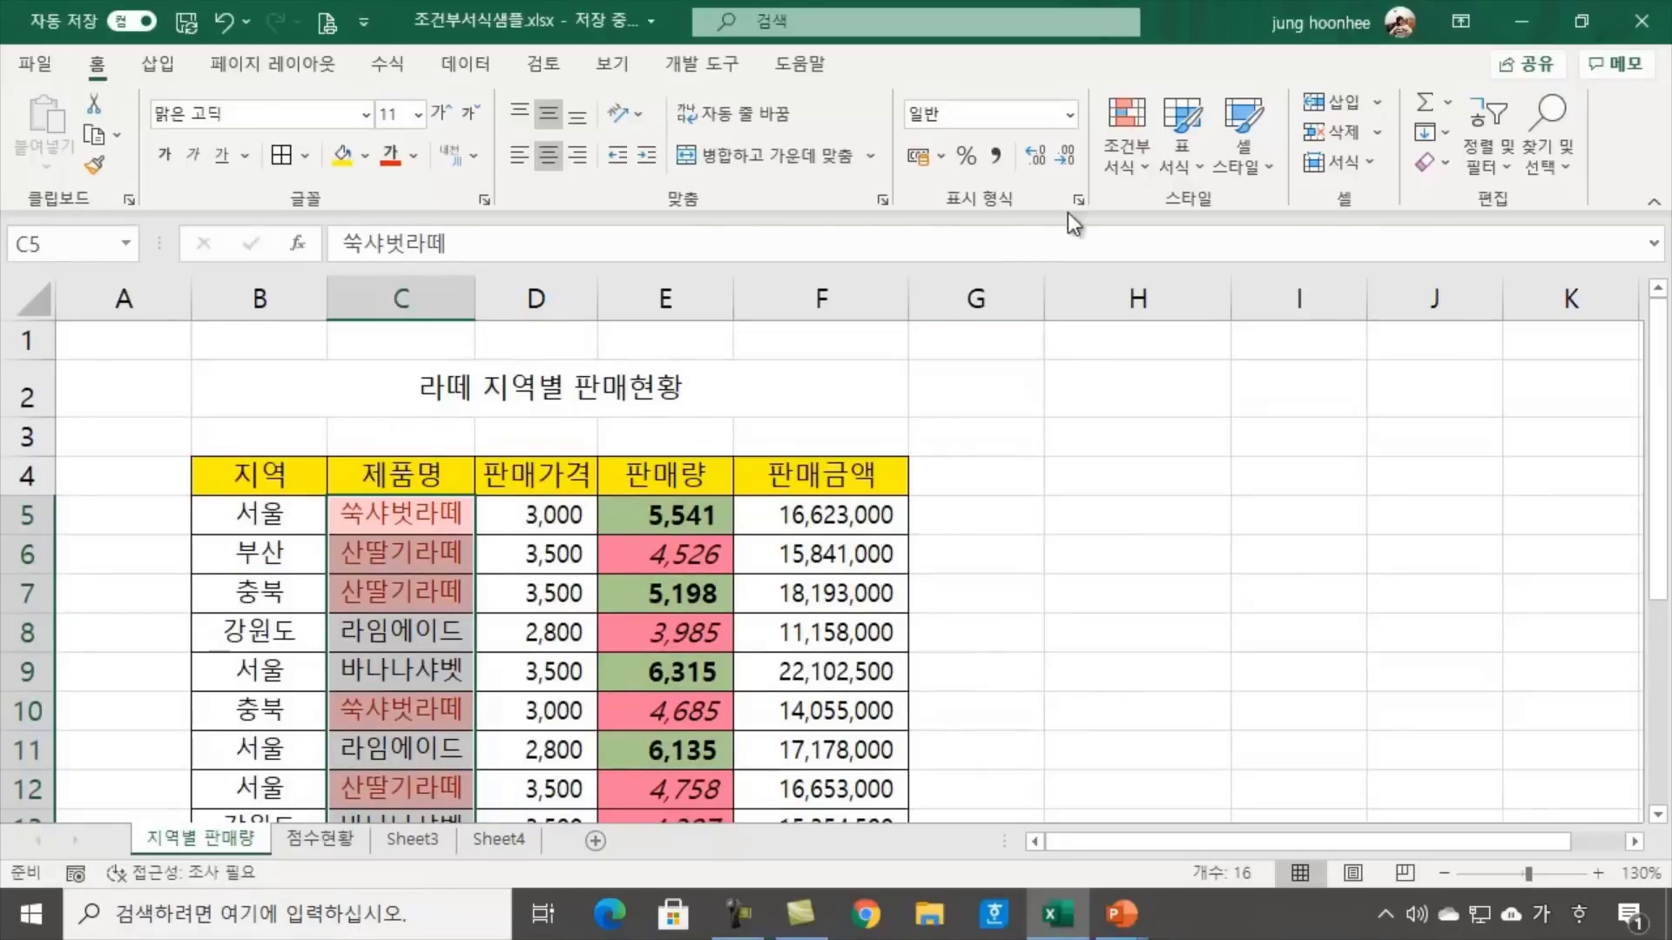
pyautogui.click(1142, 165)
pyautogui.moveTo(1204, 562)
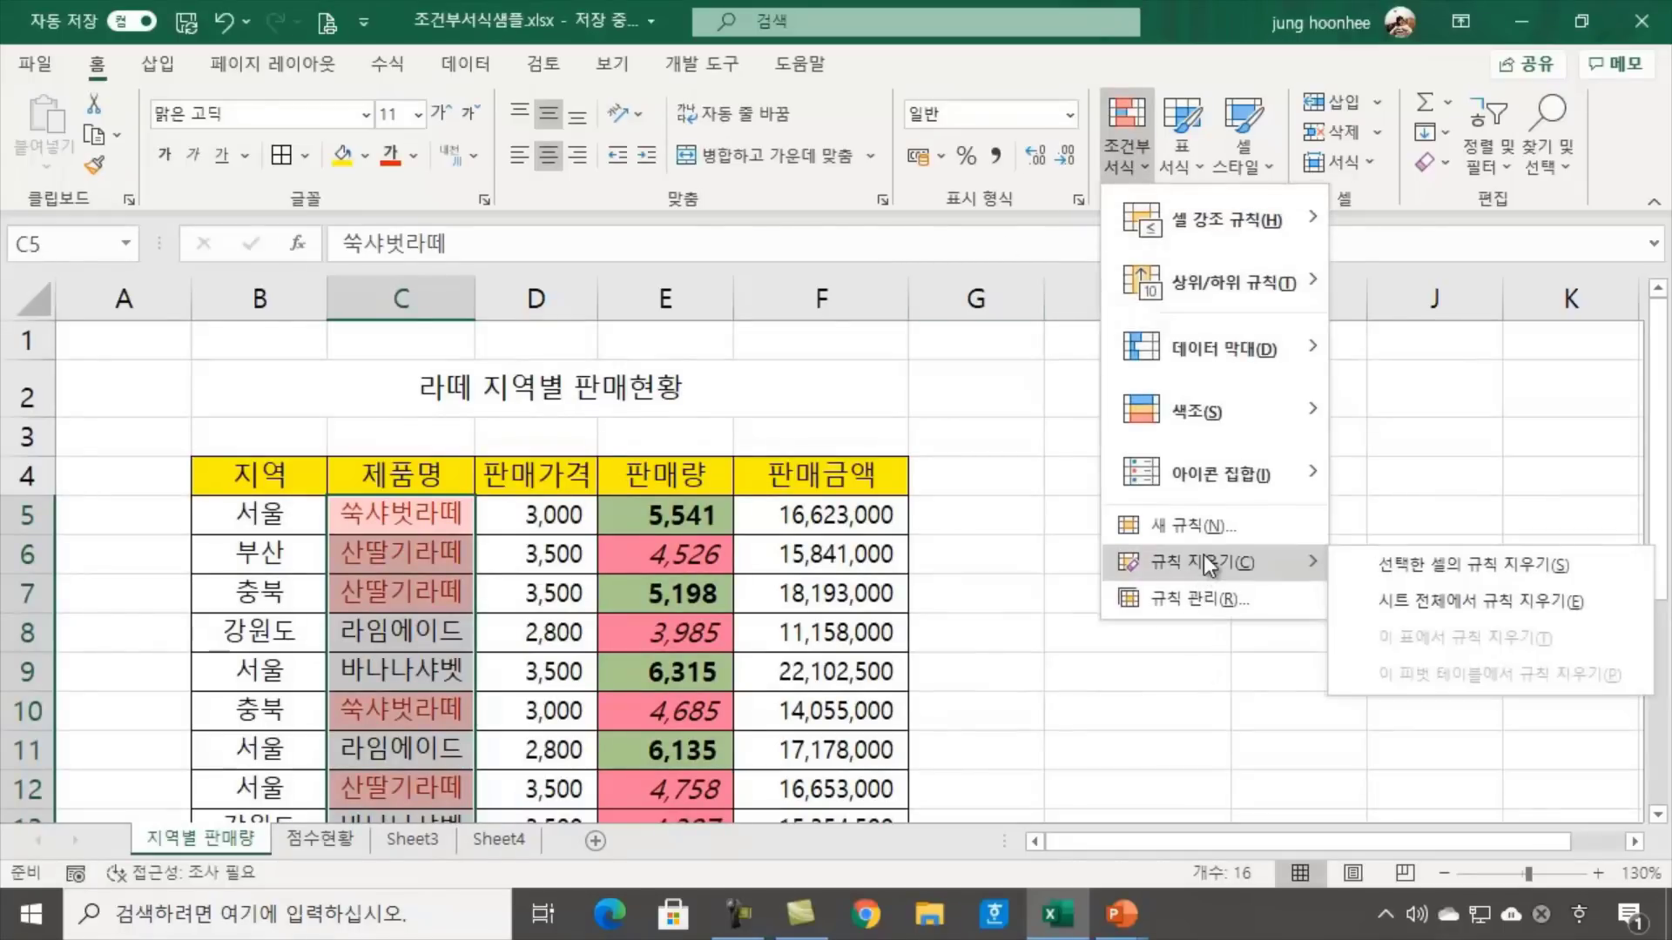
pyautogui.click(1412, 564)
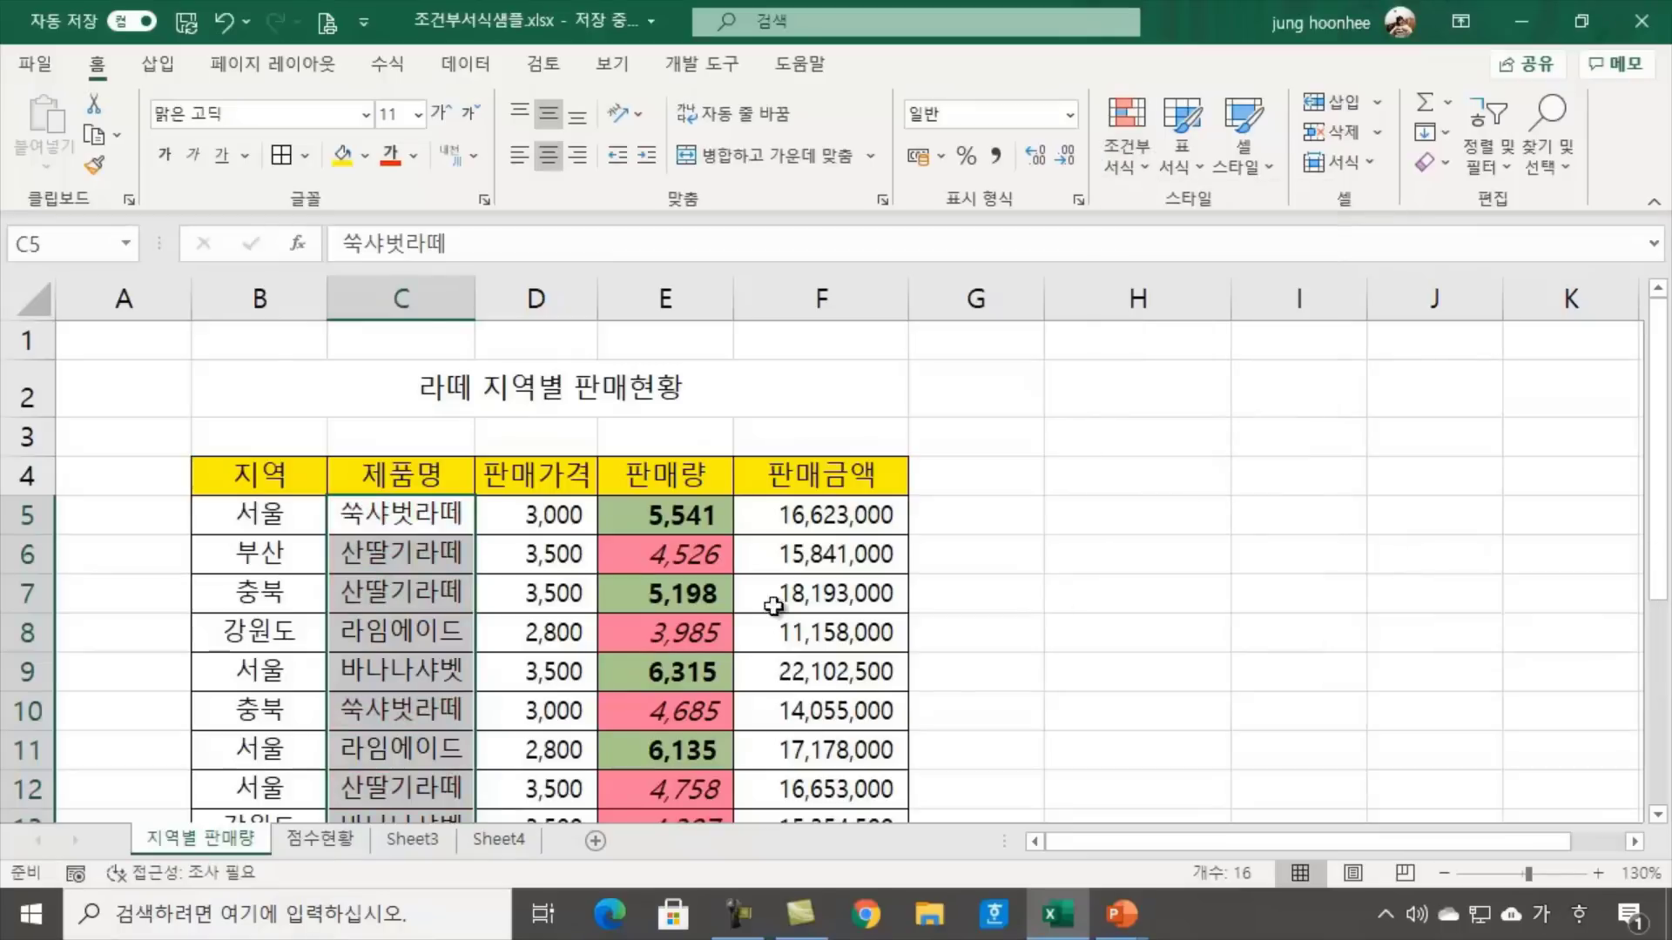
# Highlight the 제품명 cells in C5:C20 that are equal to 산딸기라떼, using light red fill with dark red text
pyautogui.click(1138, 170)
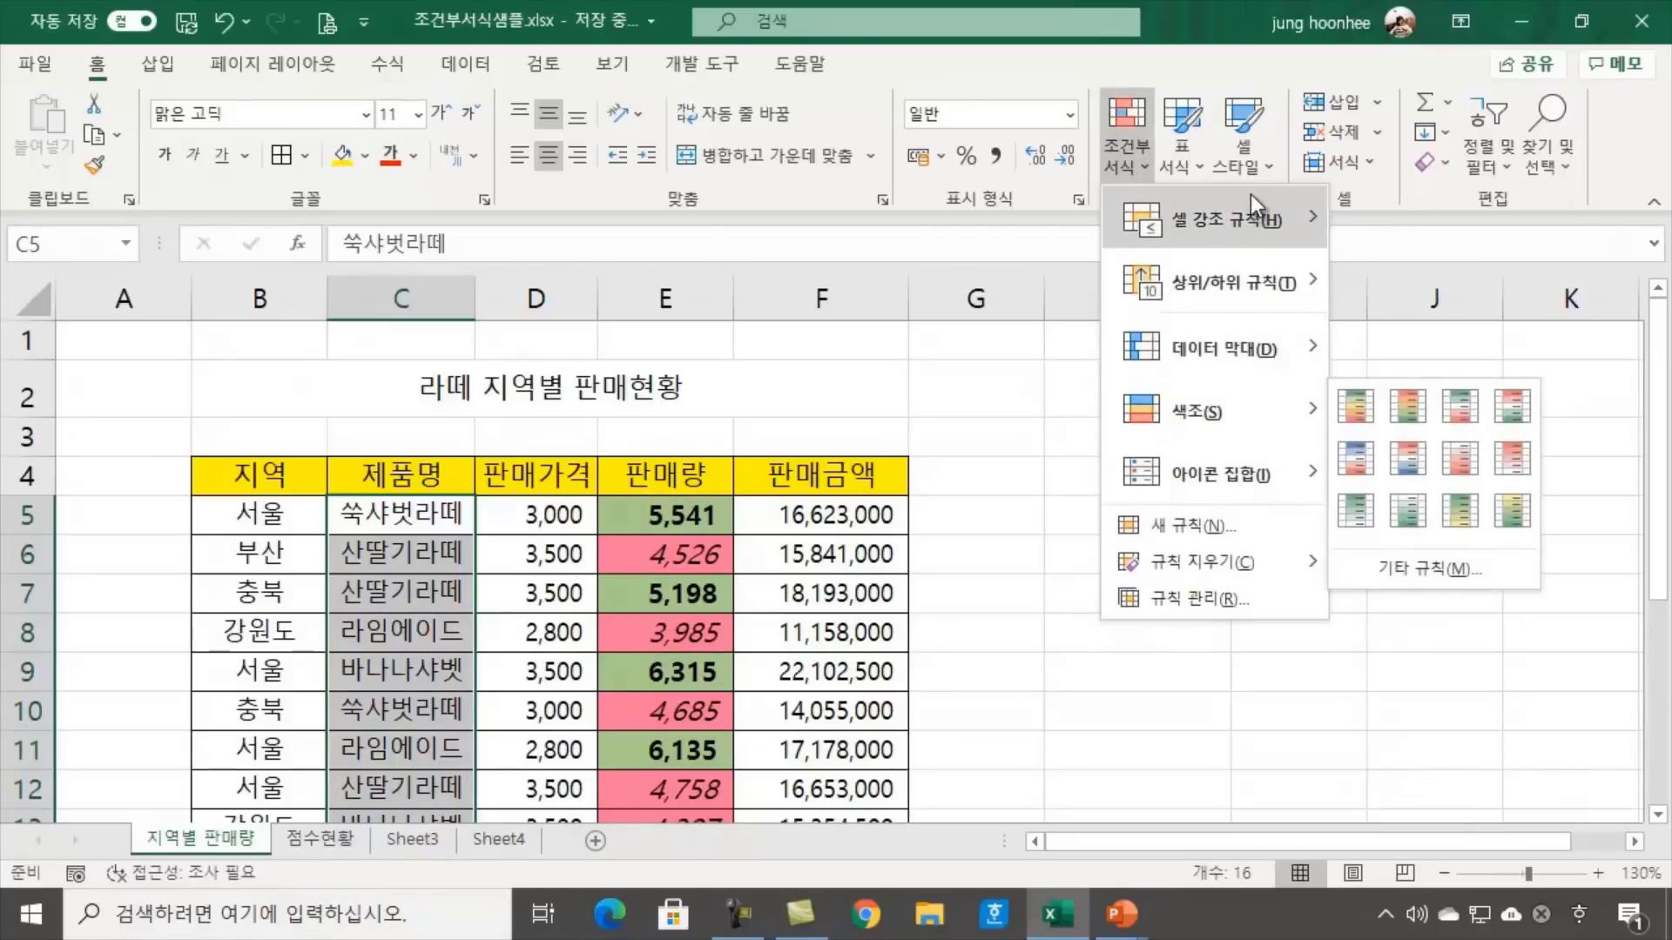
pyautogui.moveTo(1250, 217)
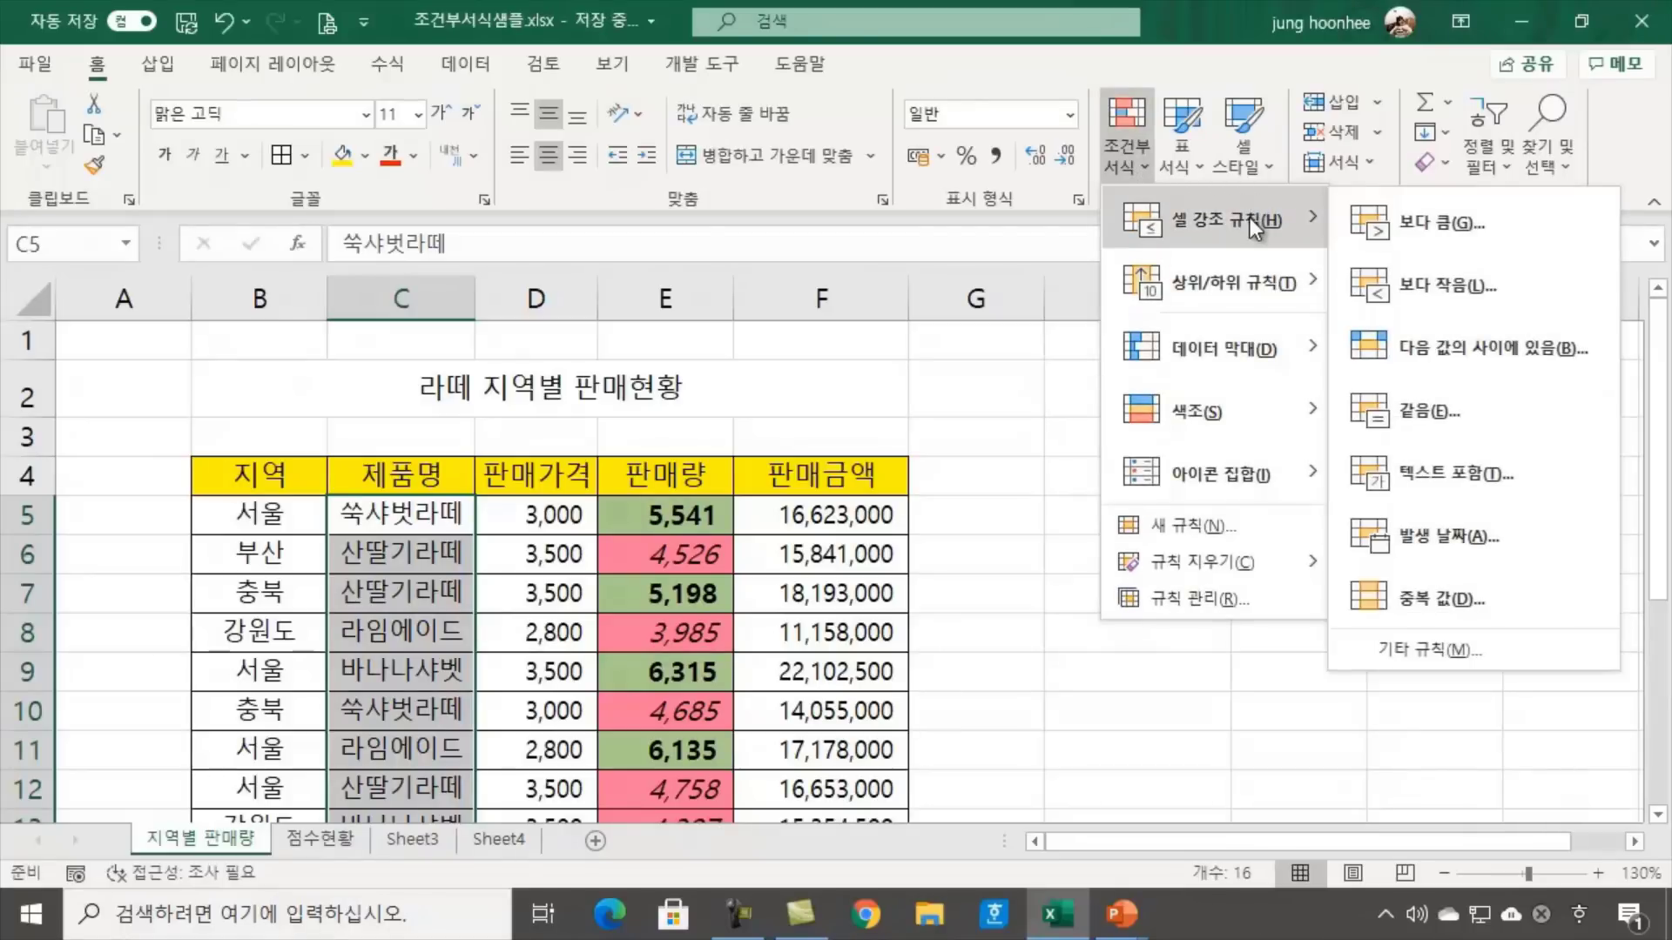
pyautogui.click(1428, 416)
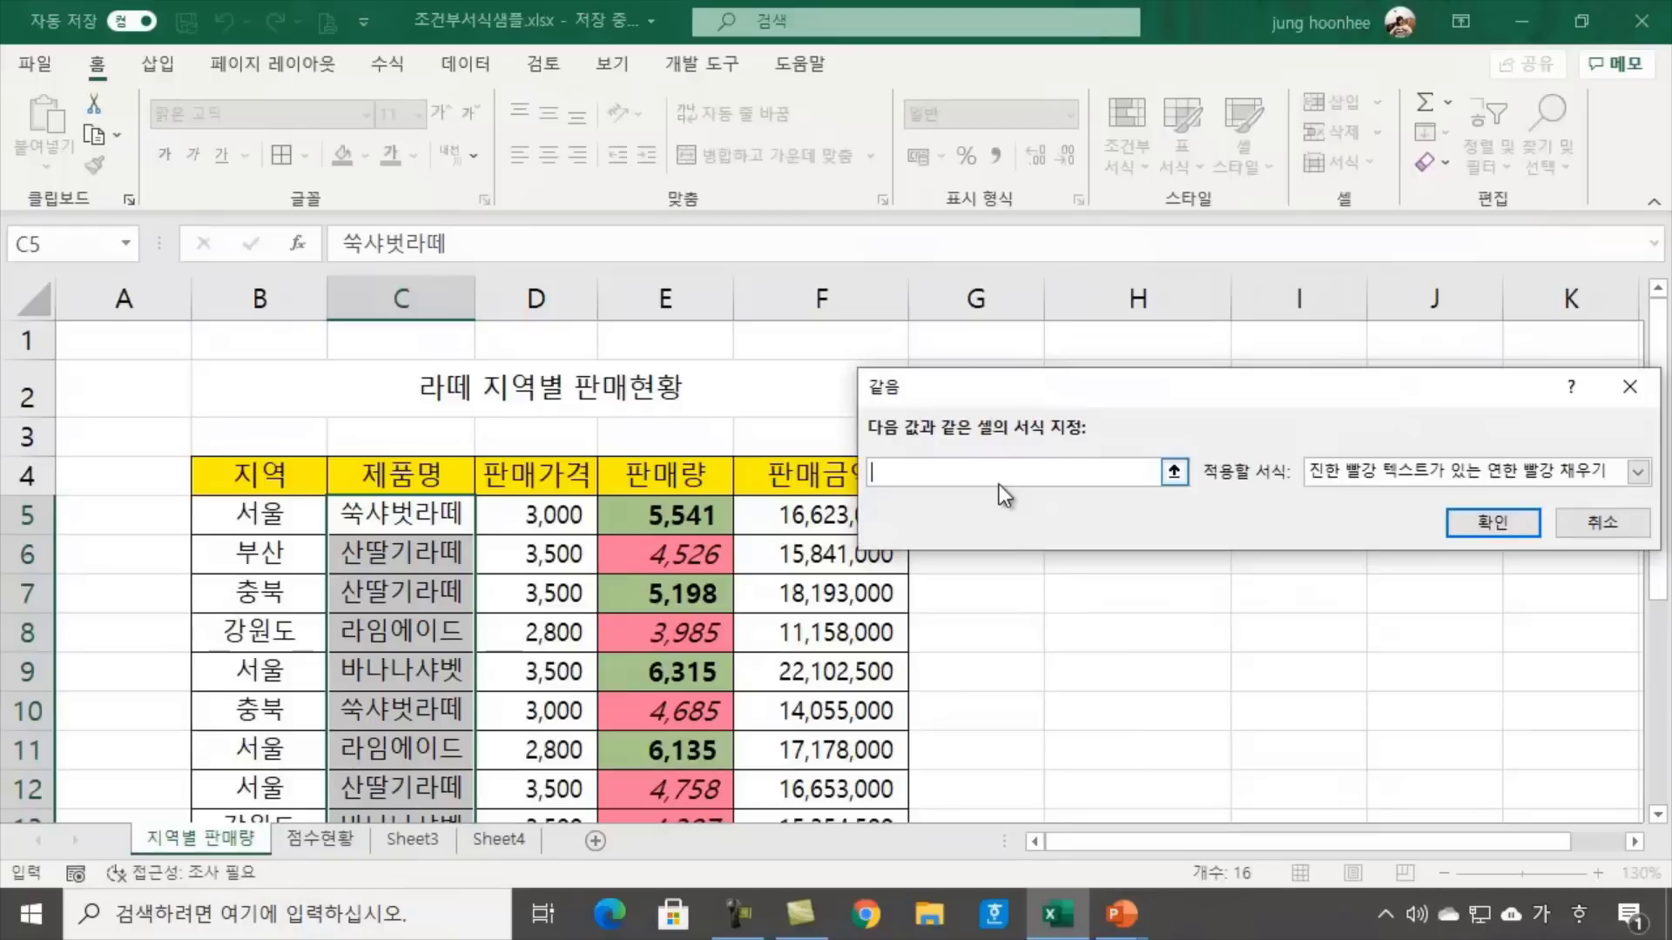
pyautogui.write('ㅌㅏㄸㅔ')
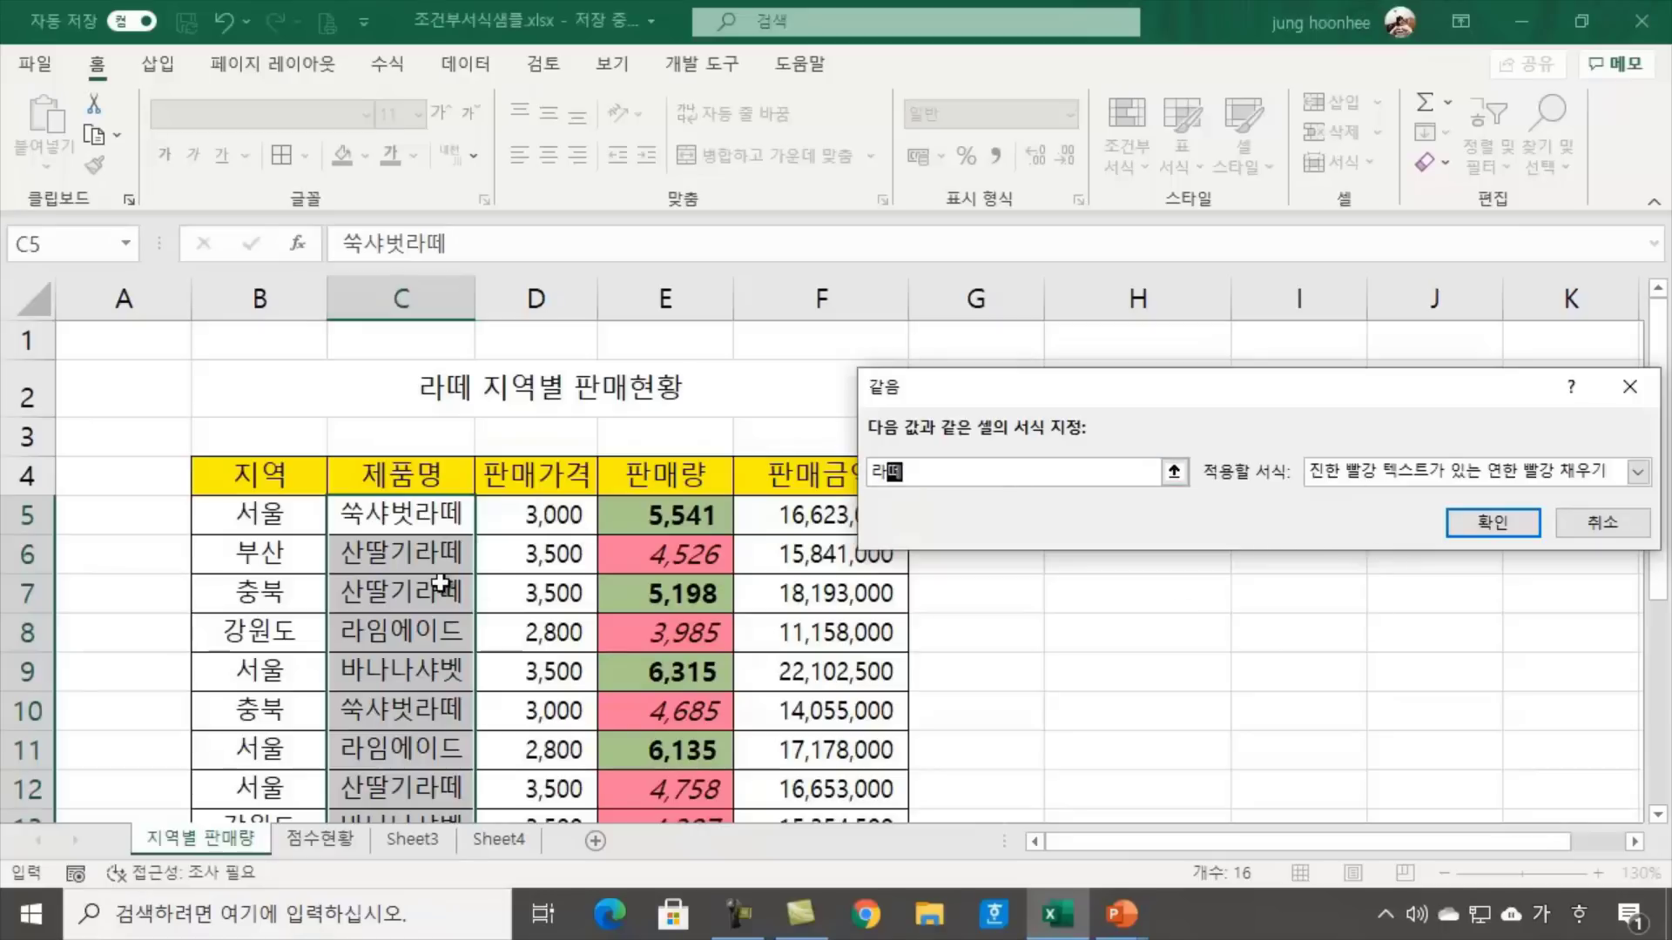
pyautogui.doubleClick(928, 470)
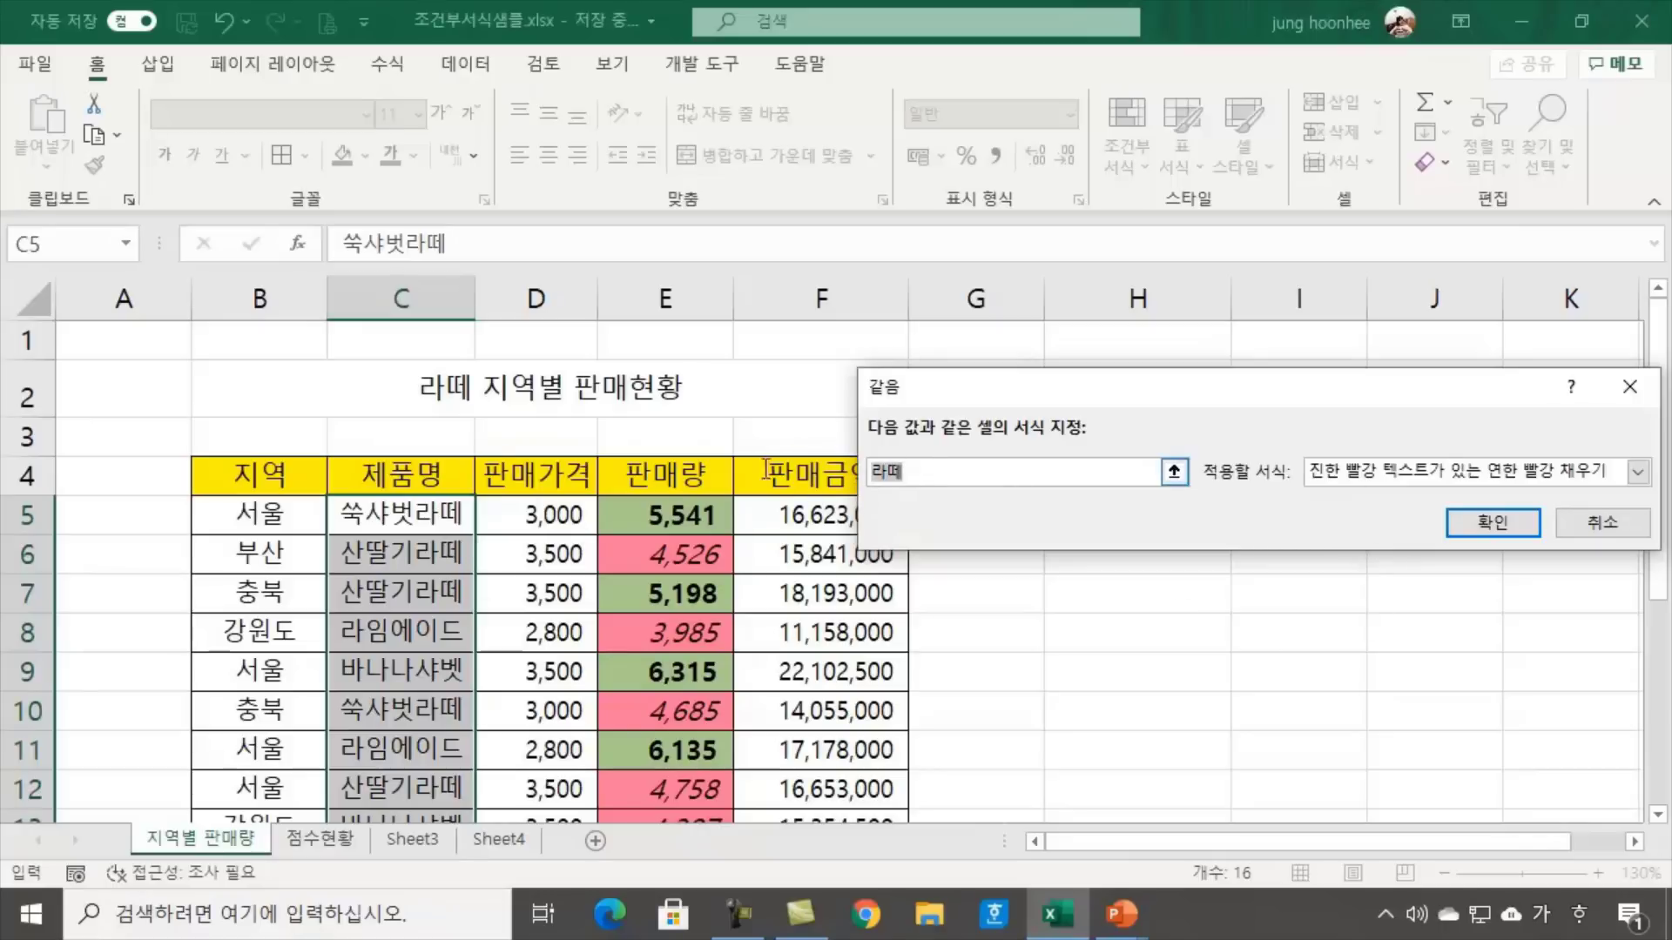
pyautogui.write('산딸기')
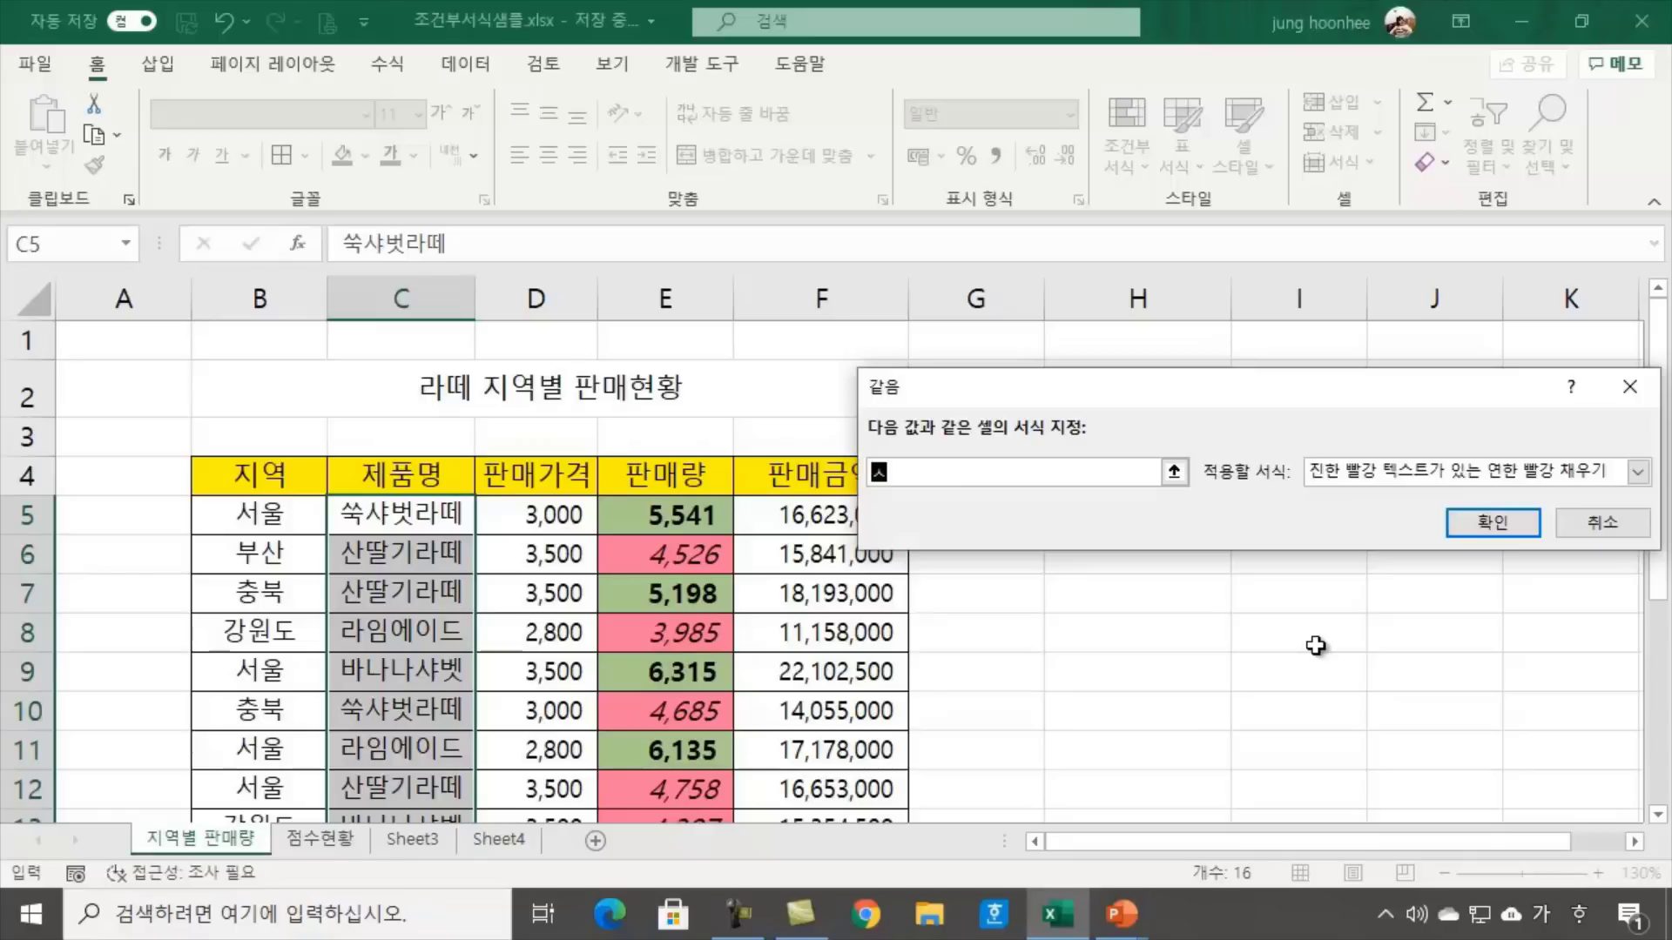
pyautogui.write('라')
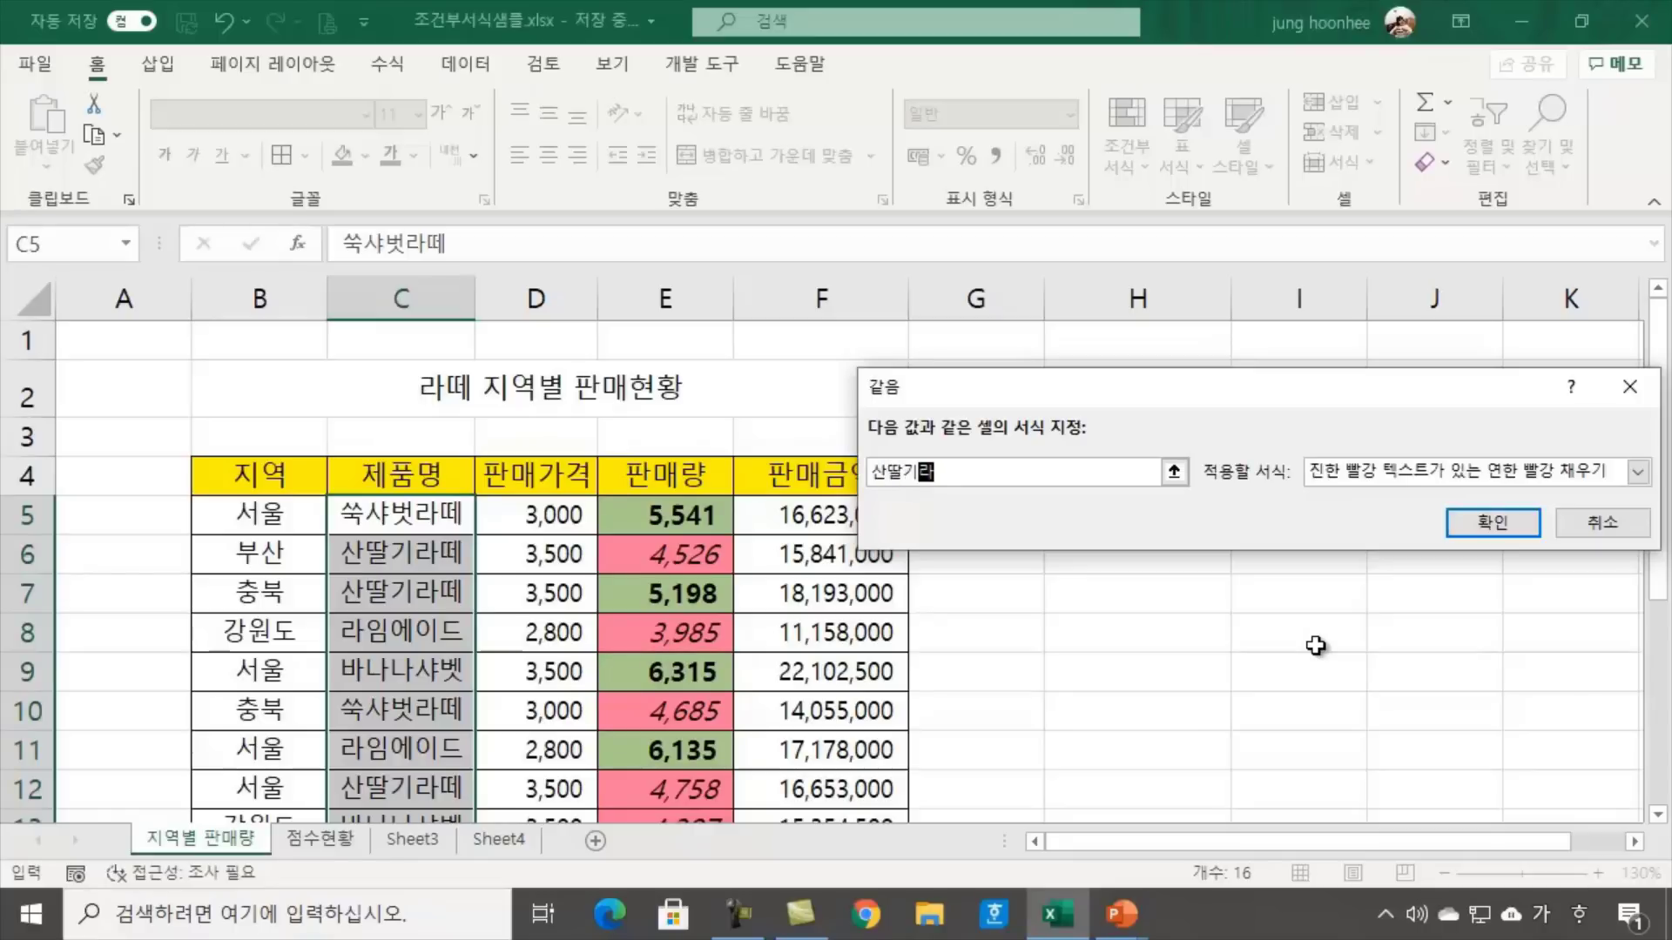
pyautogui.write('ㄸㅔ')
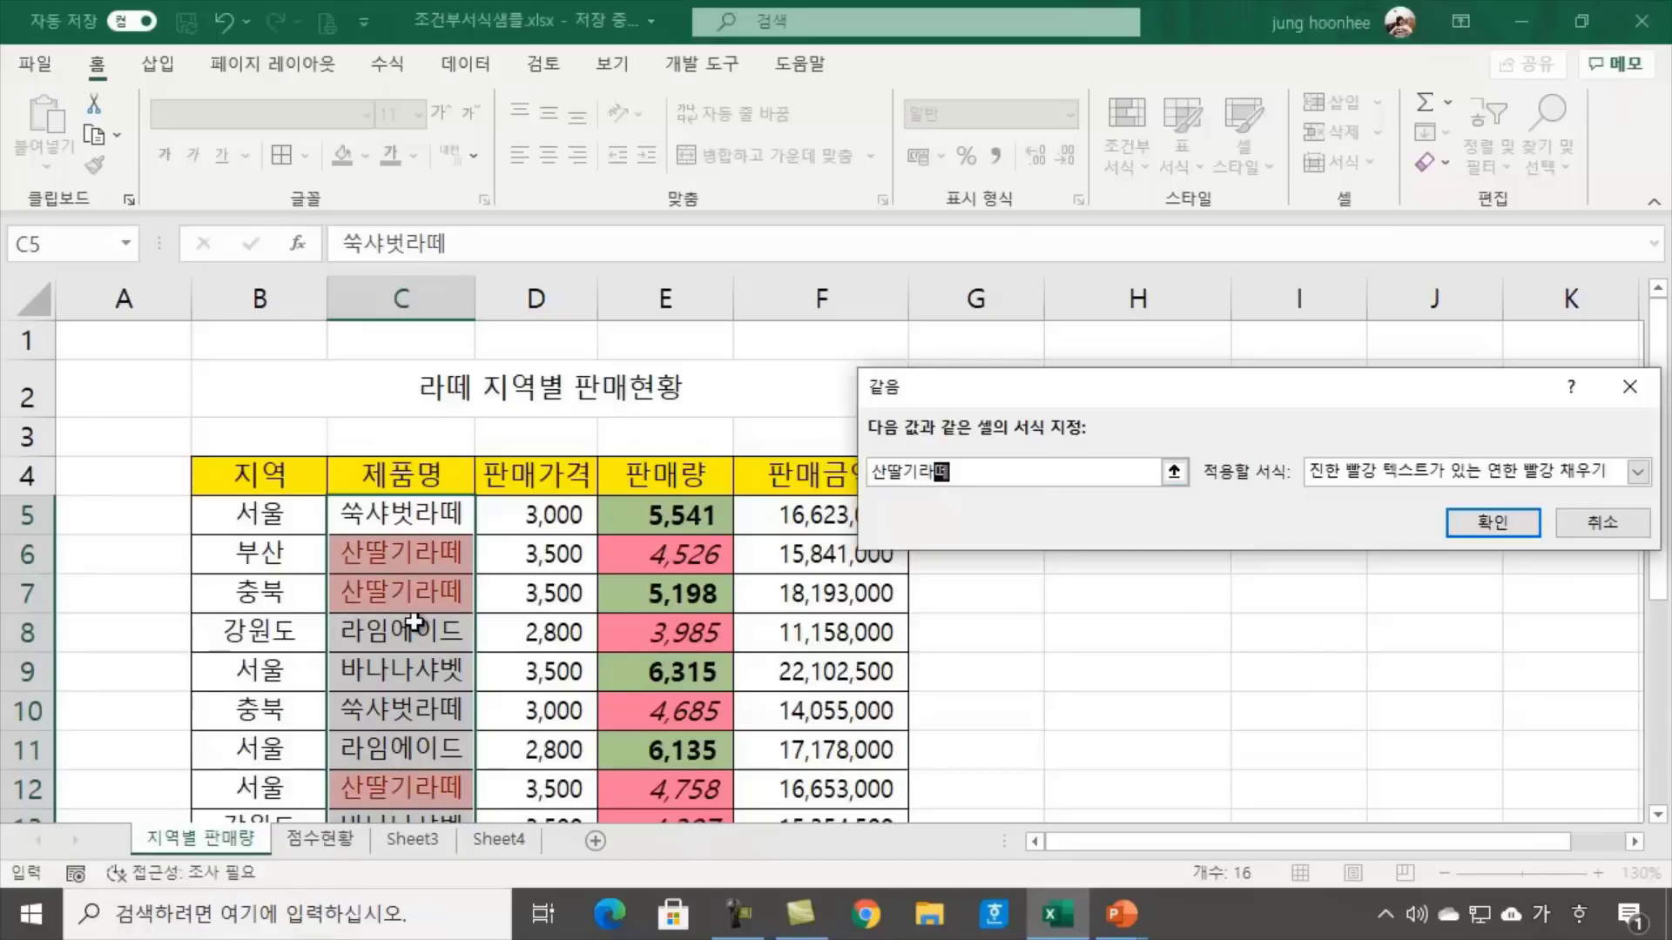
pyautogui.scroll(-2, 422, 623)
pyautogui.scroll(-1, 422, 727)
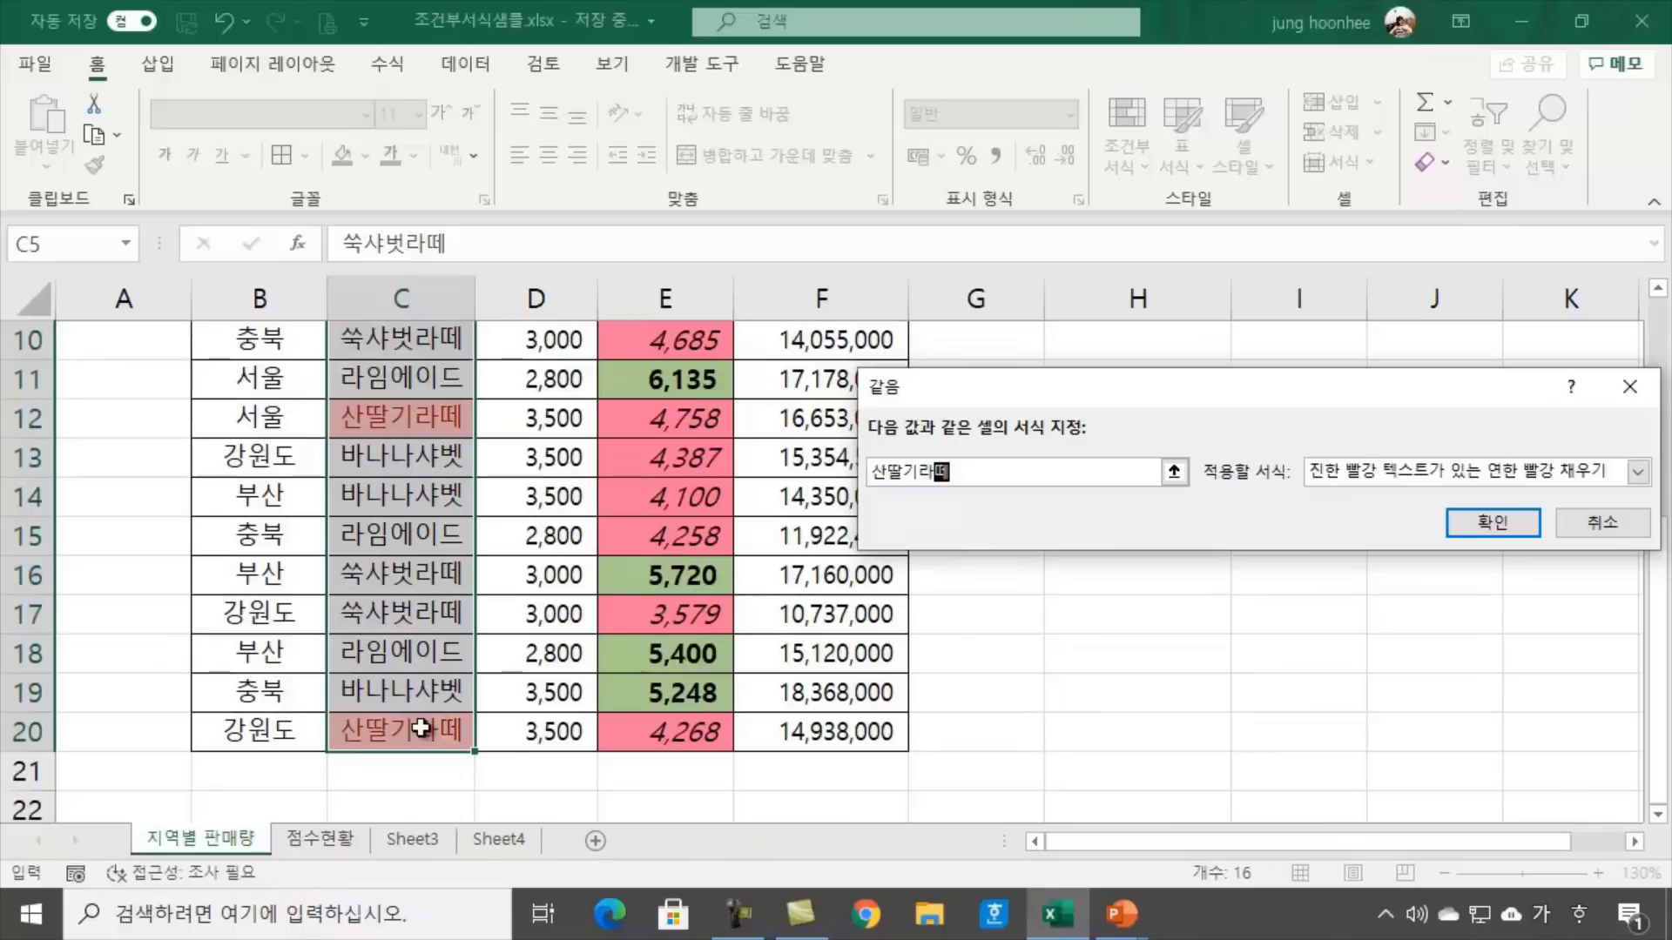
pyautogui.click(1465, 521)
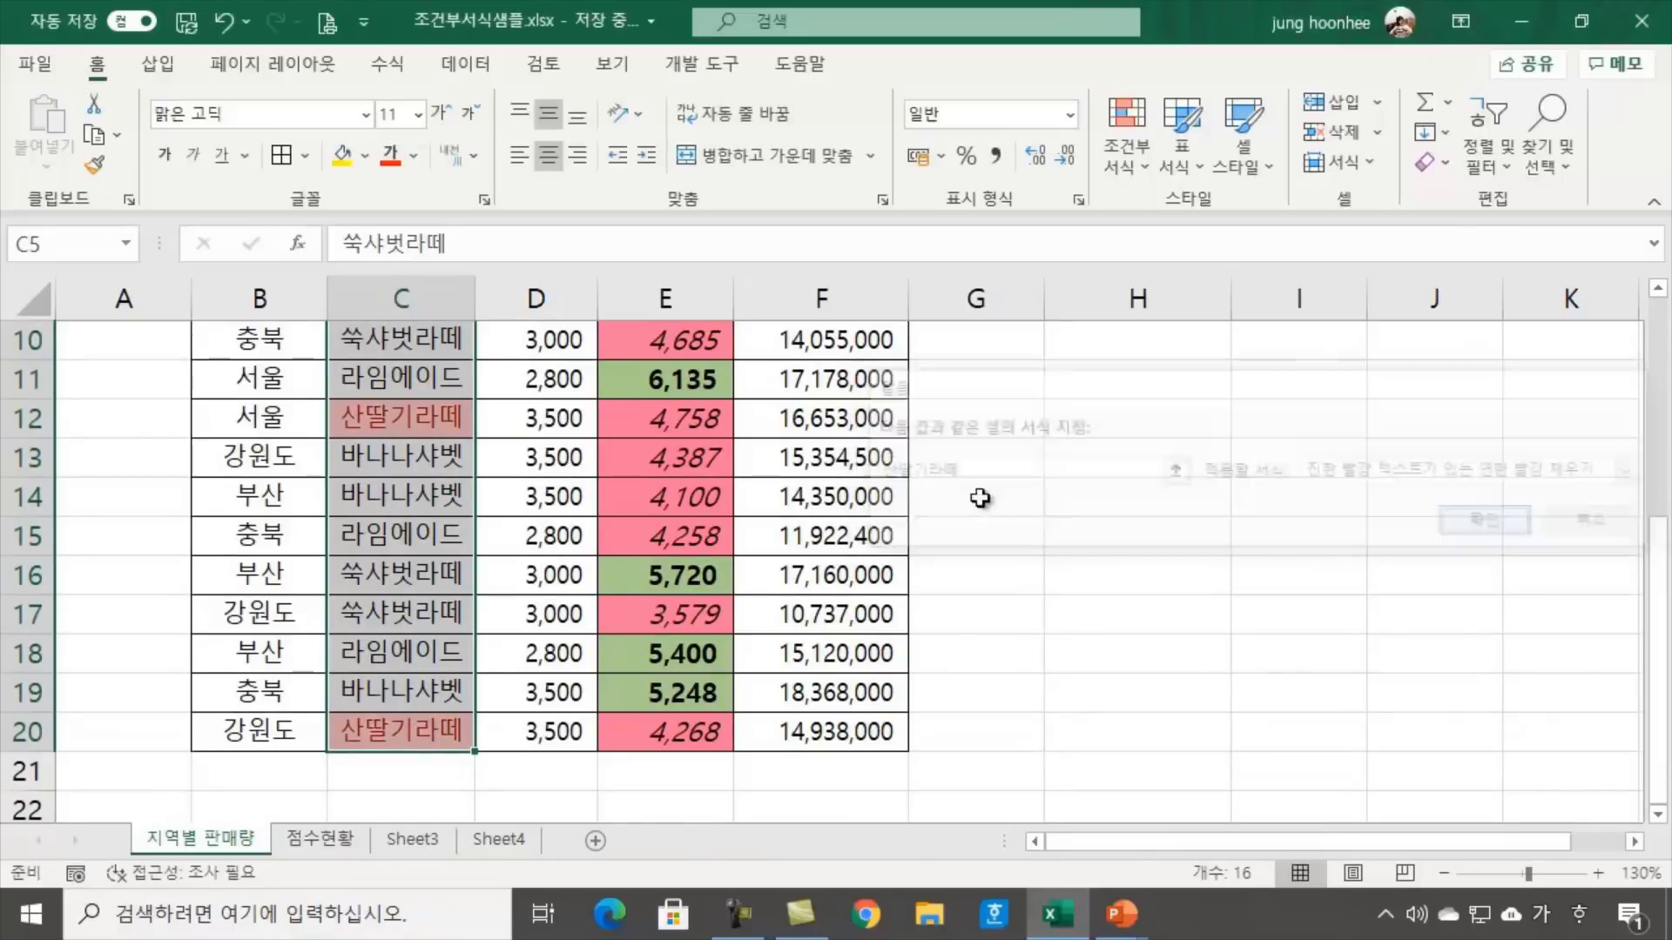
pyautogui.click(1141, 175)
pyautogui.moveTo(1221, 237)
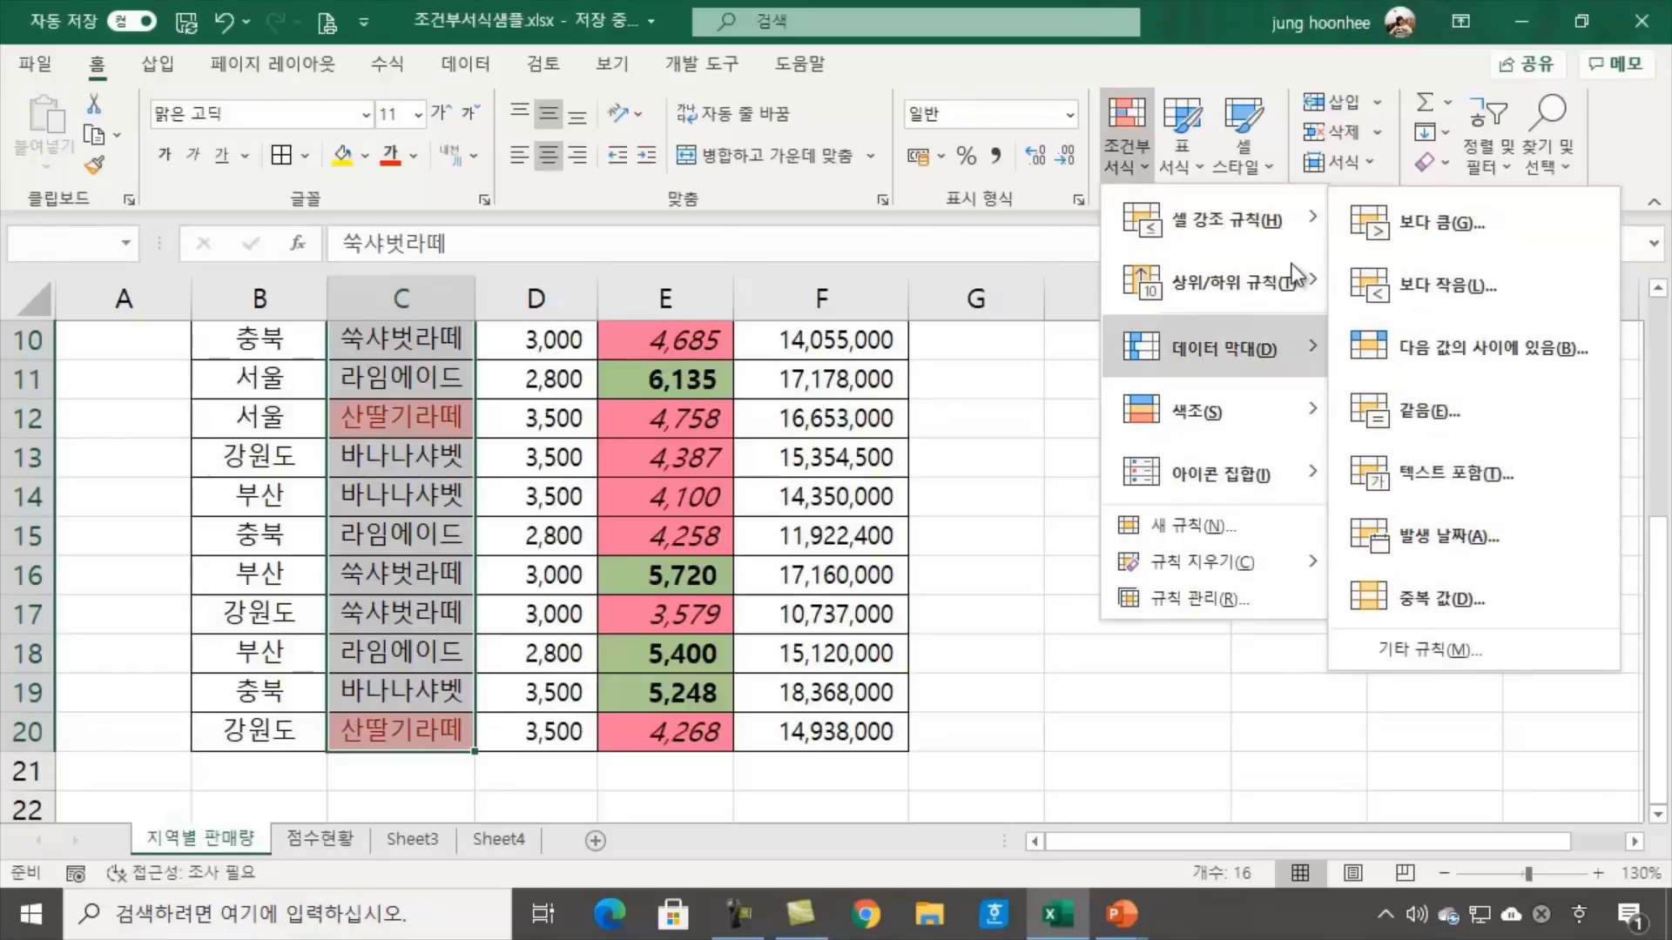
pyautogui.moveTo(1292, 264)
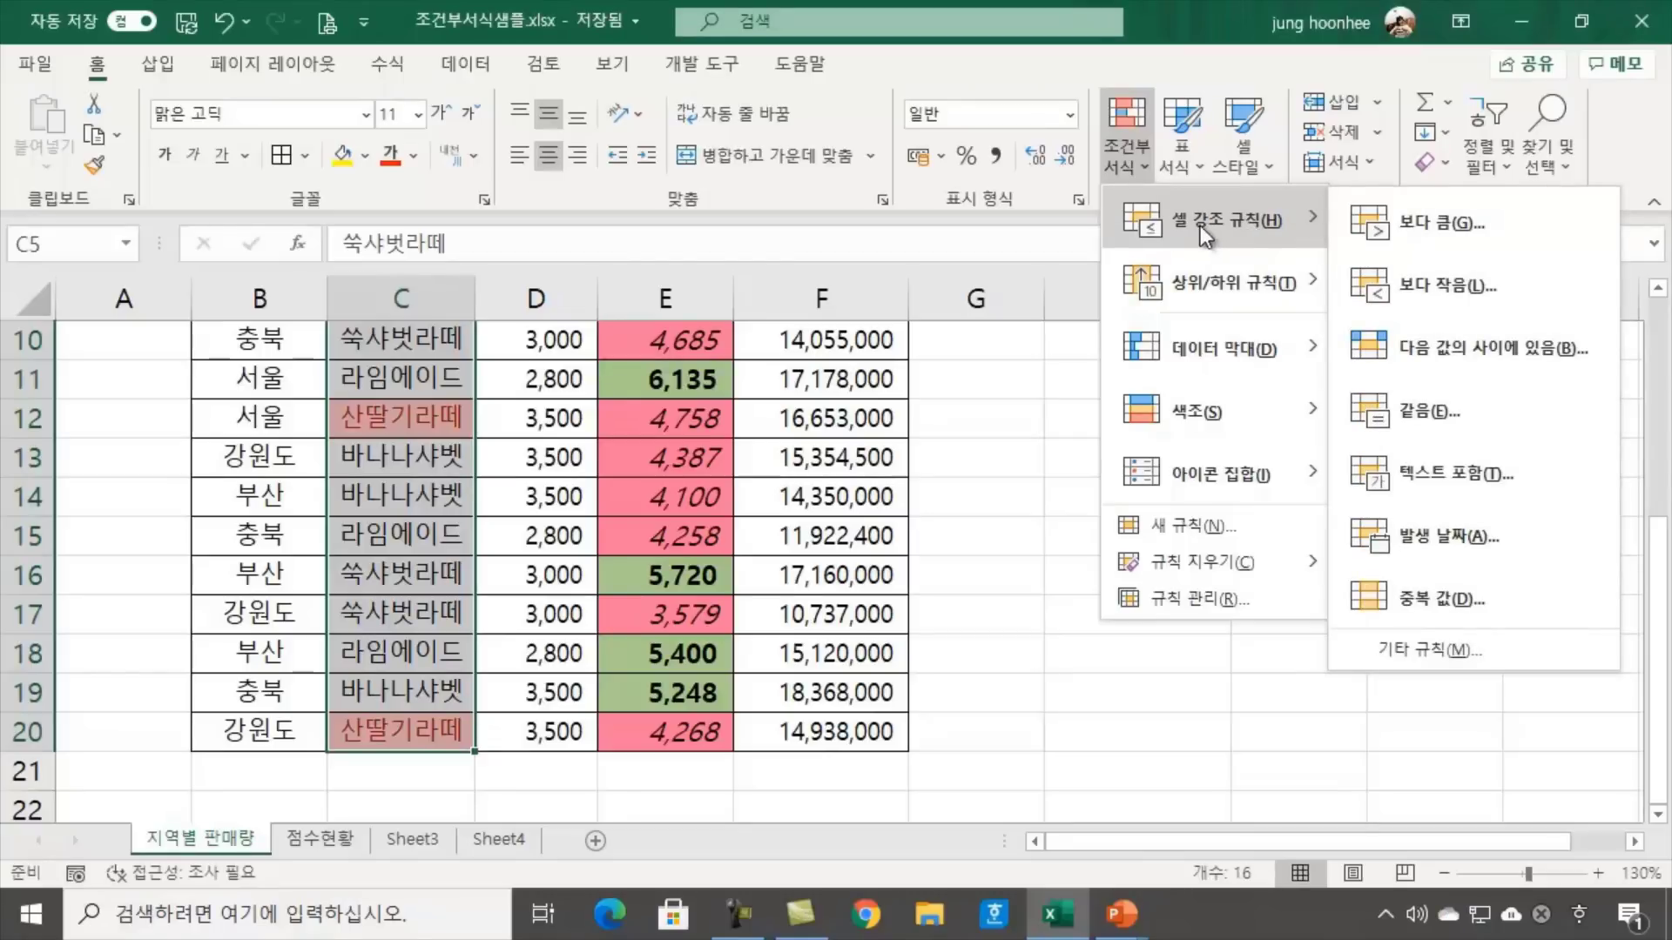
pyautogui.moveTo(1173, 284)
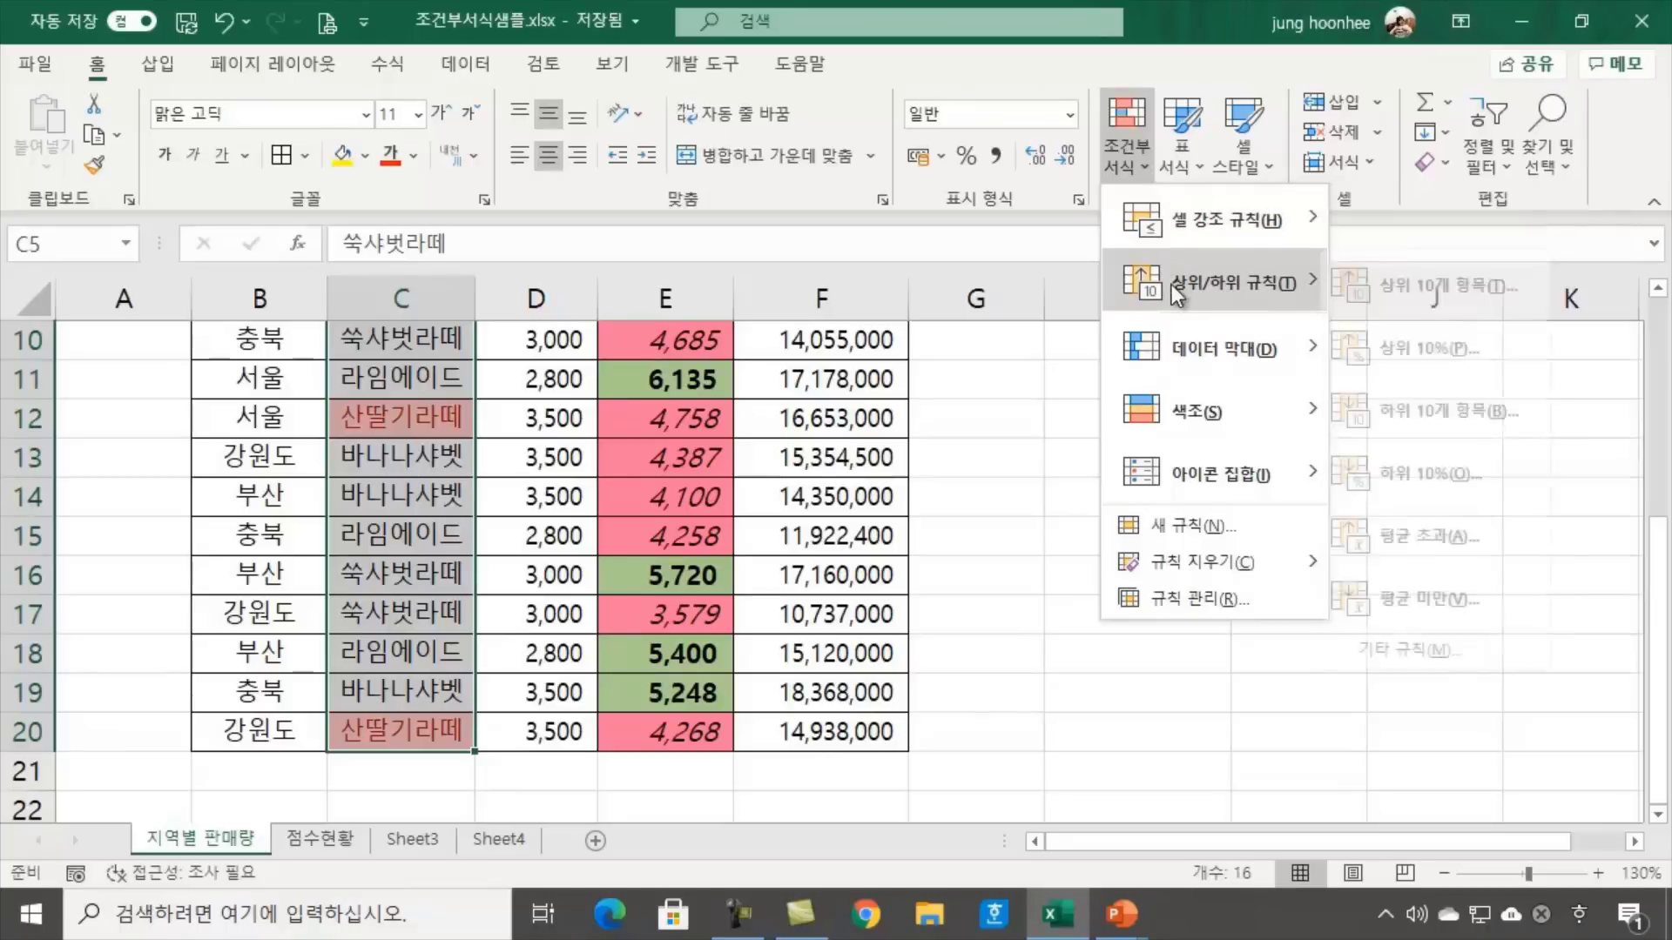
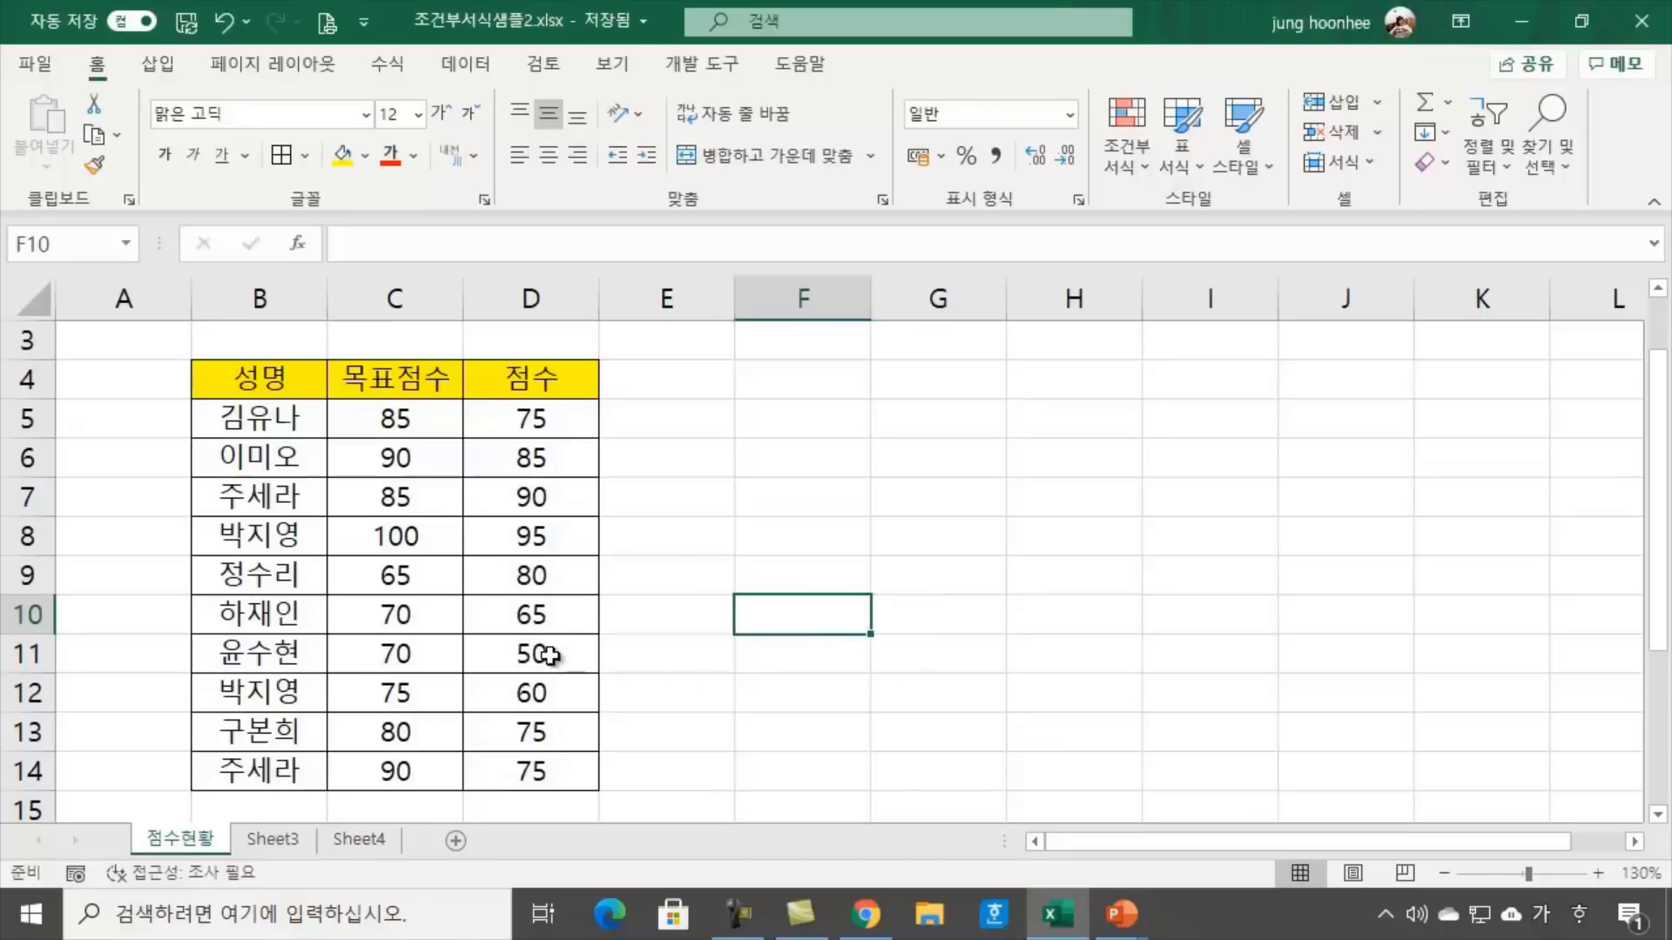
# Examine the 성명, 목표점수 and 점수 columns of the score table in rows 5 to 14
pyautogui.click(681, 446)
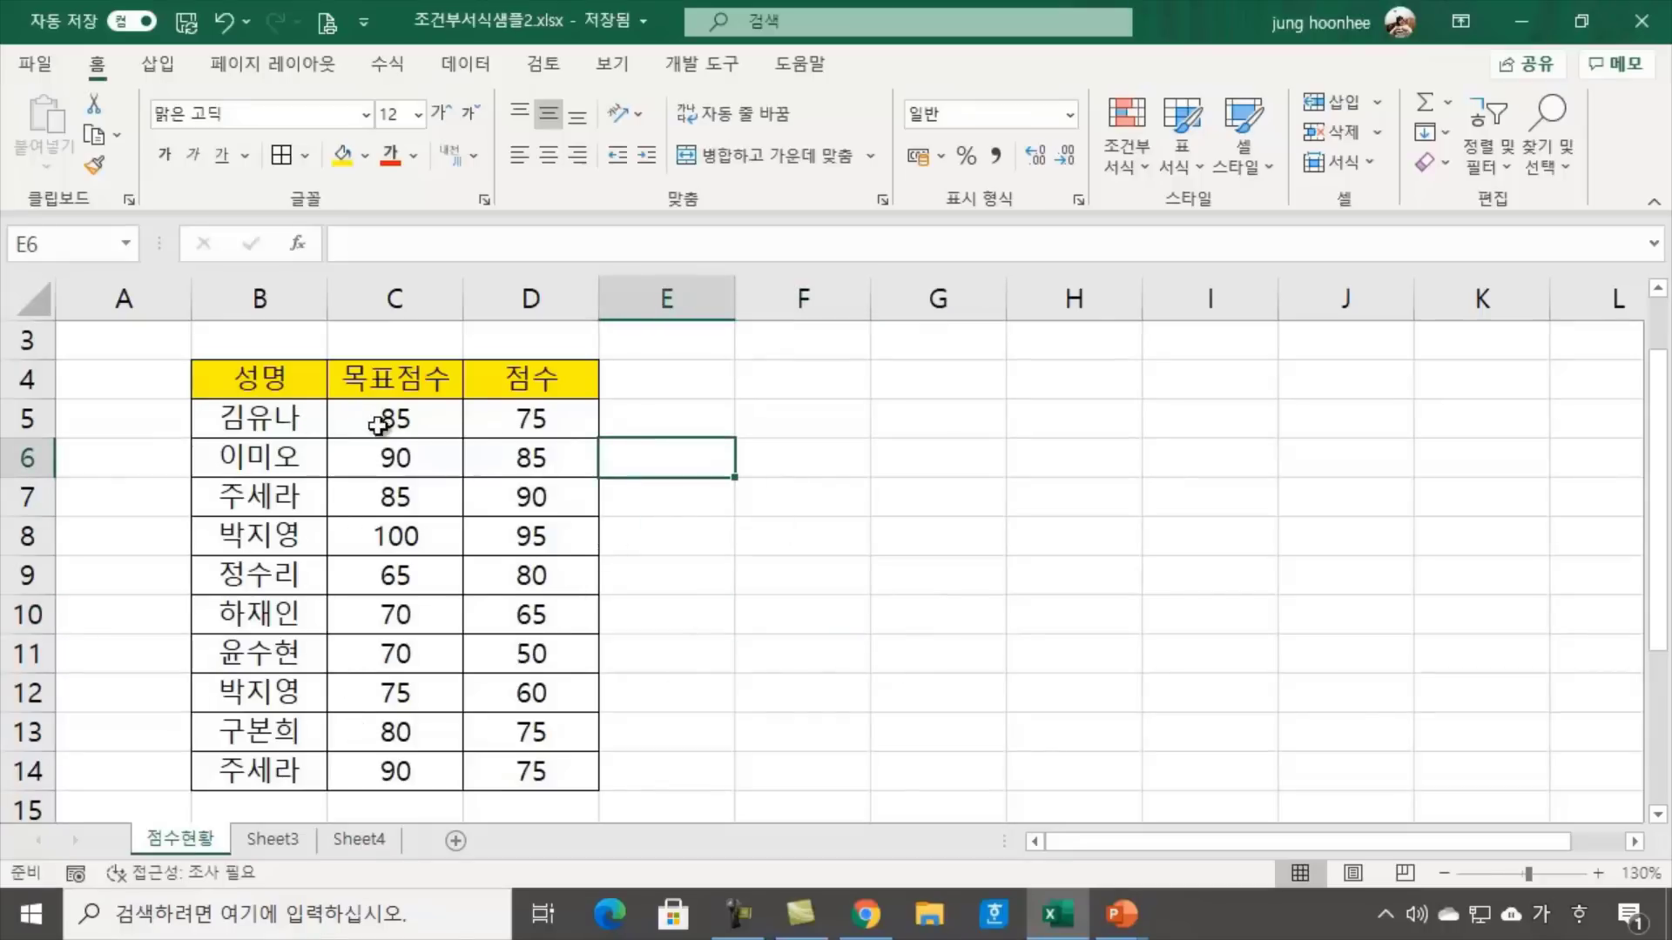
pyautogui.moveTo(270, 418); pyautogui.dragTo(266, 775)
pyautogui.moveTo(391, 416); pyautogui.dragTo(399, 773)
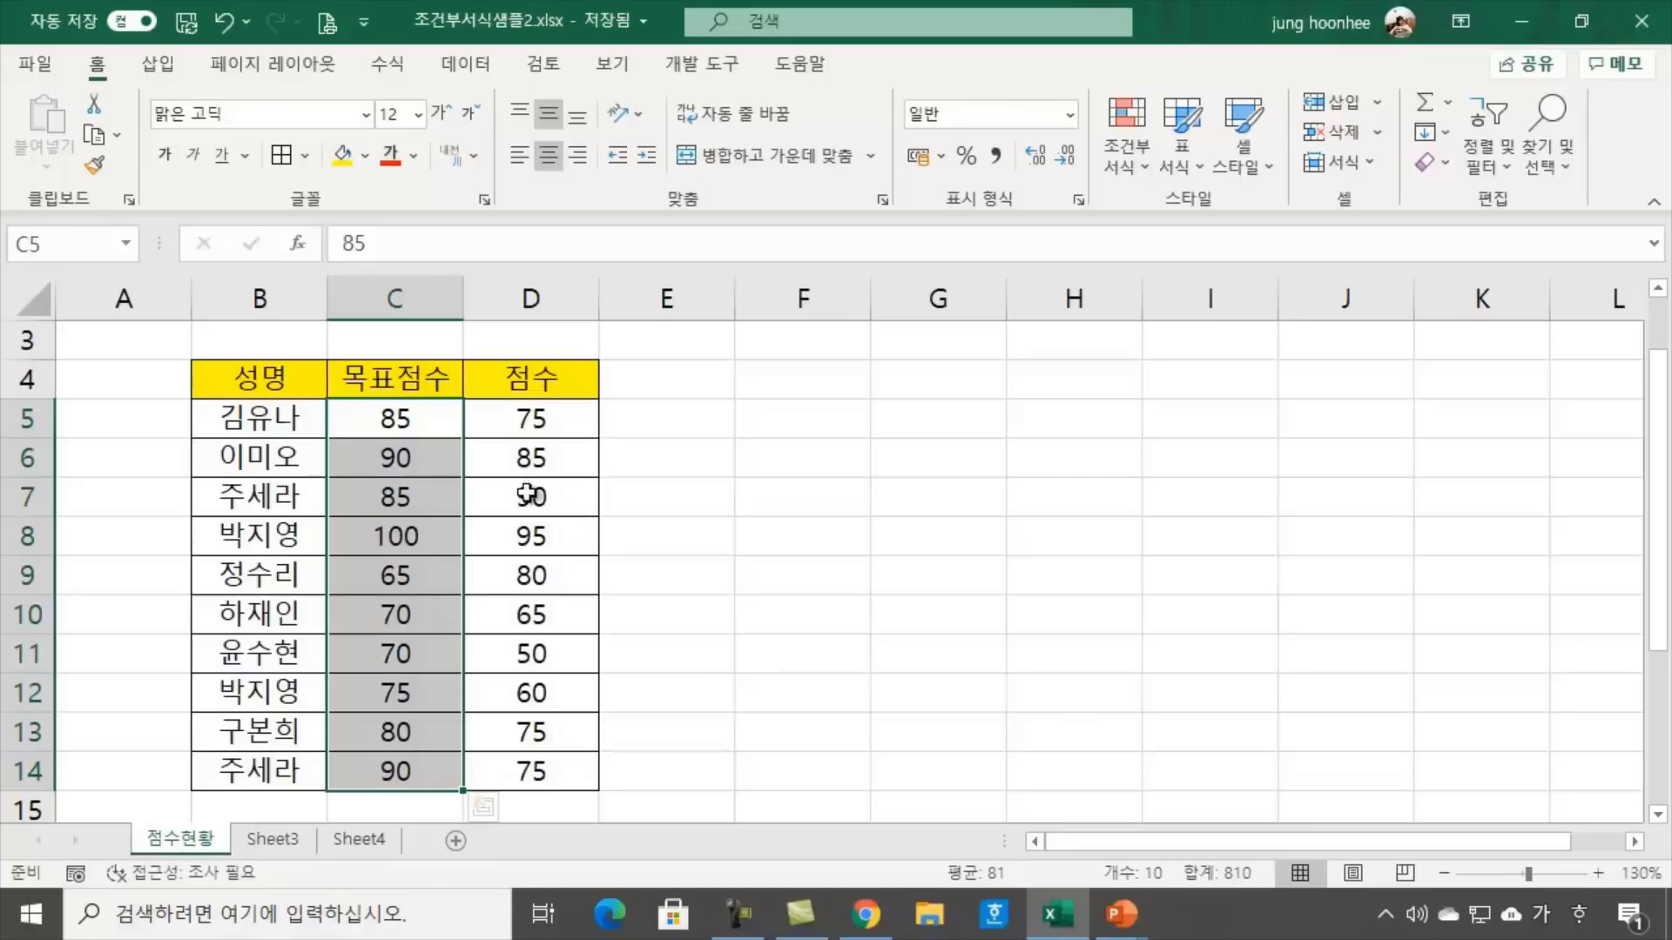
pyautogui.click(576, 424)
pyautogui.moveTo(576, 424); pyautogui.dragTo(557, 771)
pyautogui.click(756, 722)
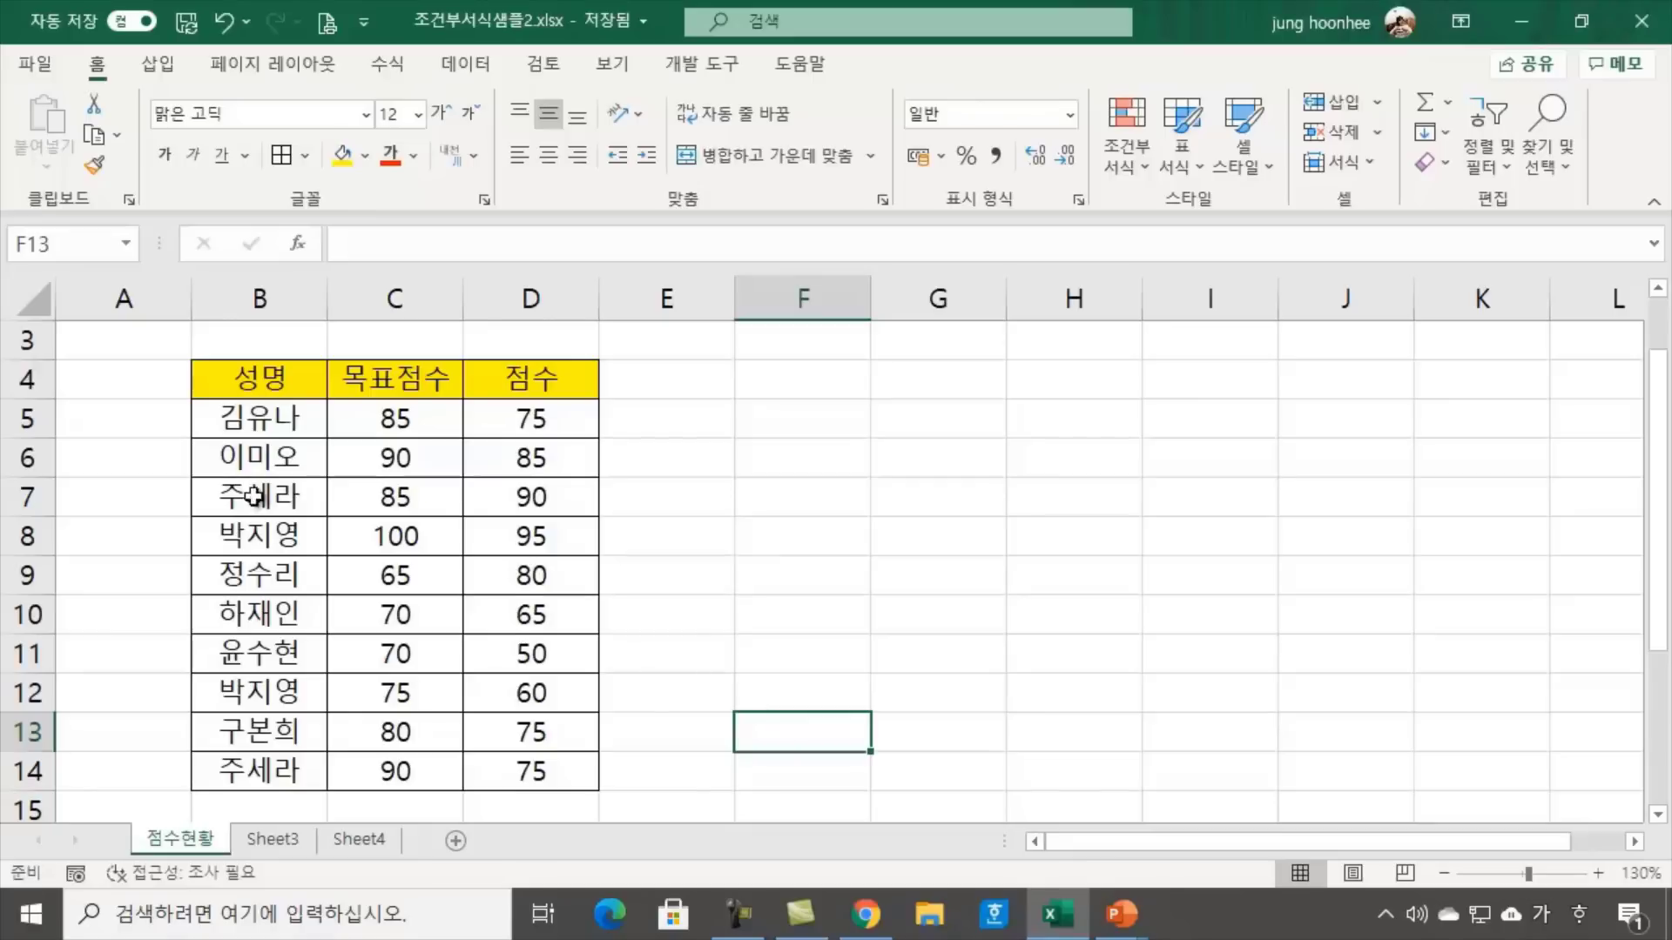
pyautogui.click(259, 417)
pyautogui.moveTo(258, 416); pyautogui.dragTo(241, 775)
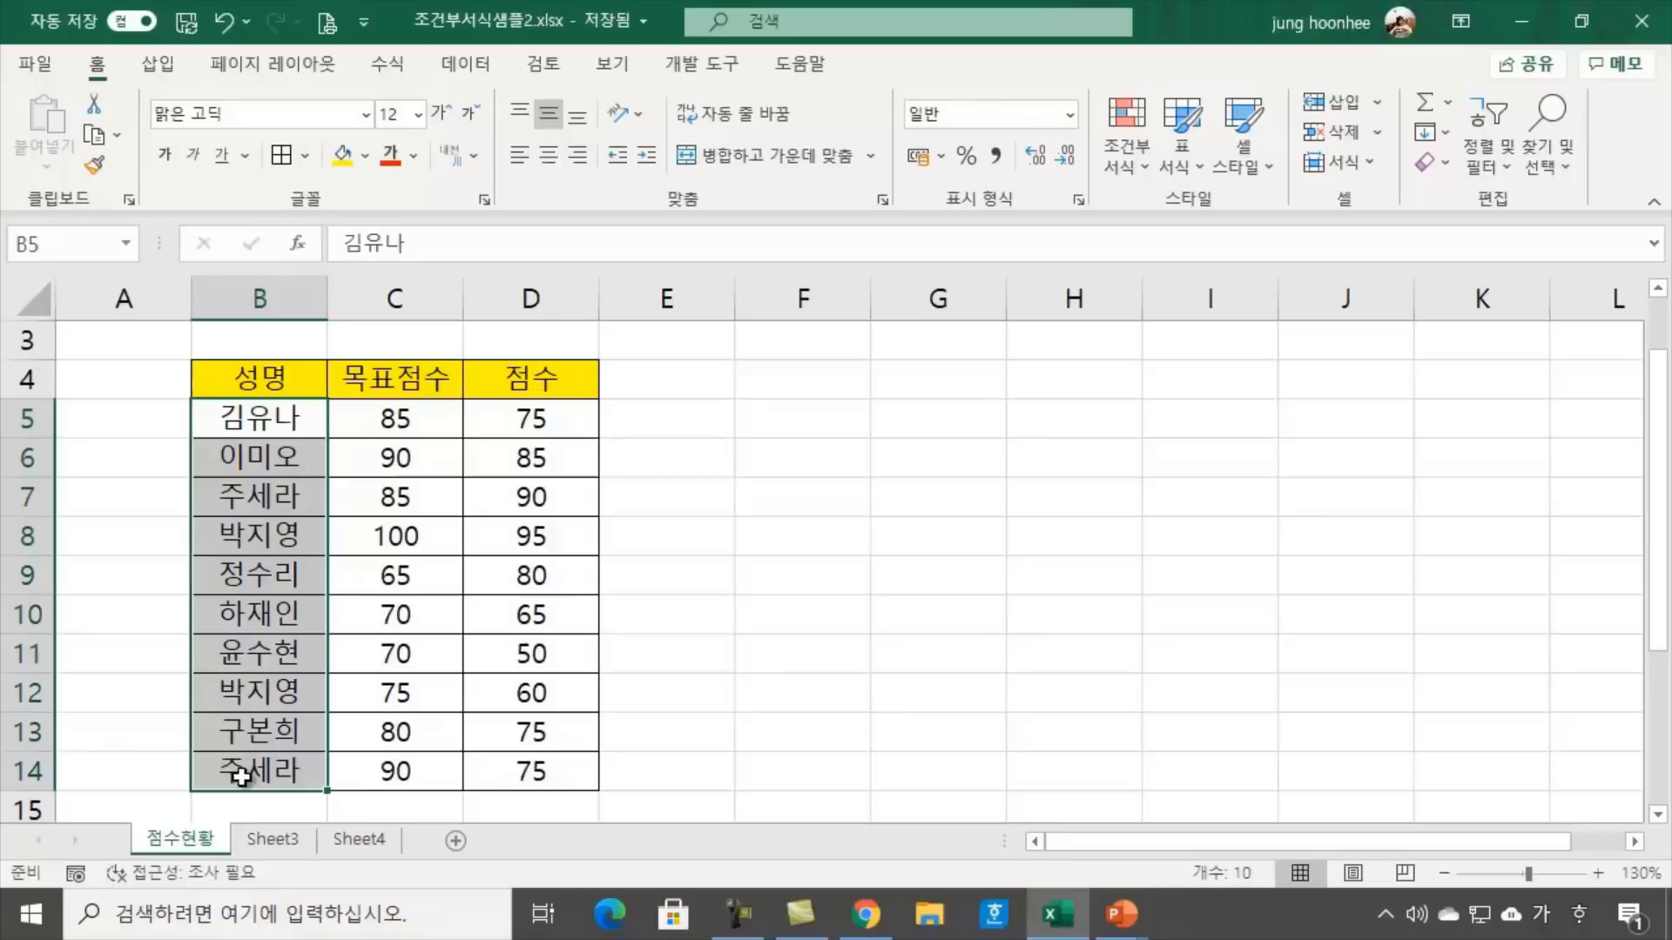
pyautogui.click(922, 566)
# Highlight the duplicate values in the 성명 cells B5:B14 using light red fill with dark red text
pyautogui.moveTo(250, 422); pyautogui.dragTo(279, 771)
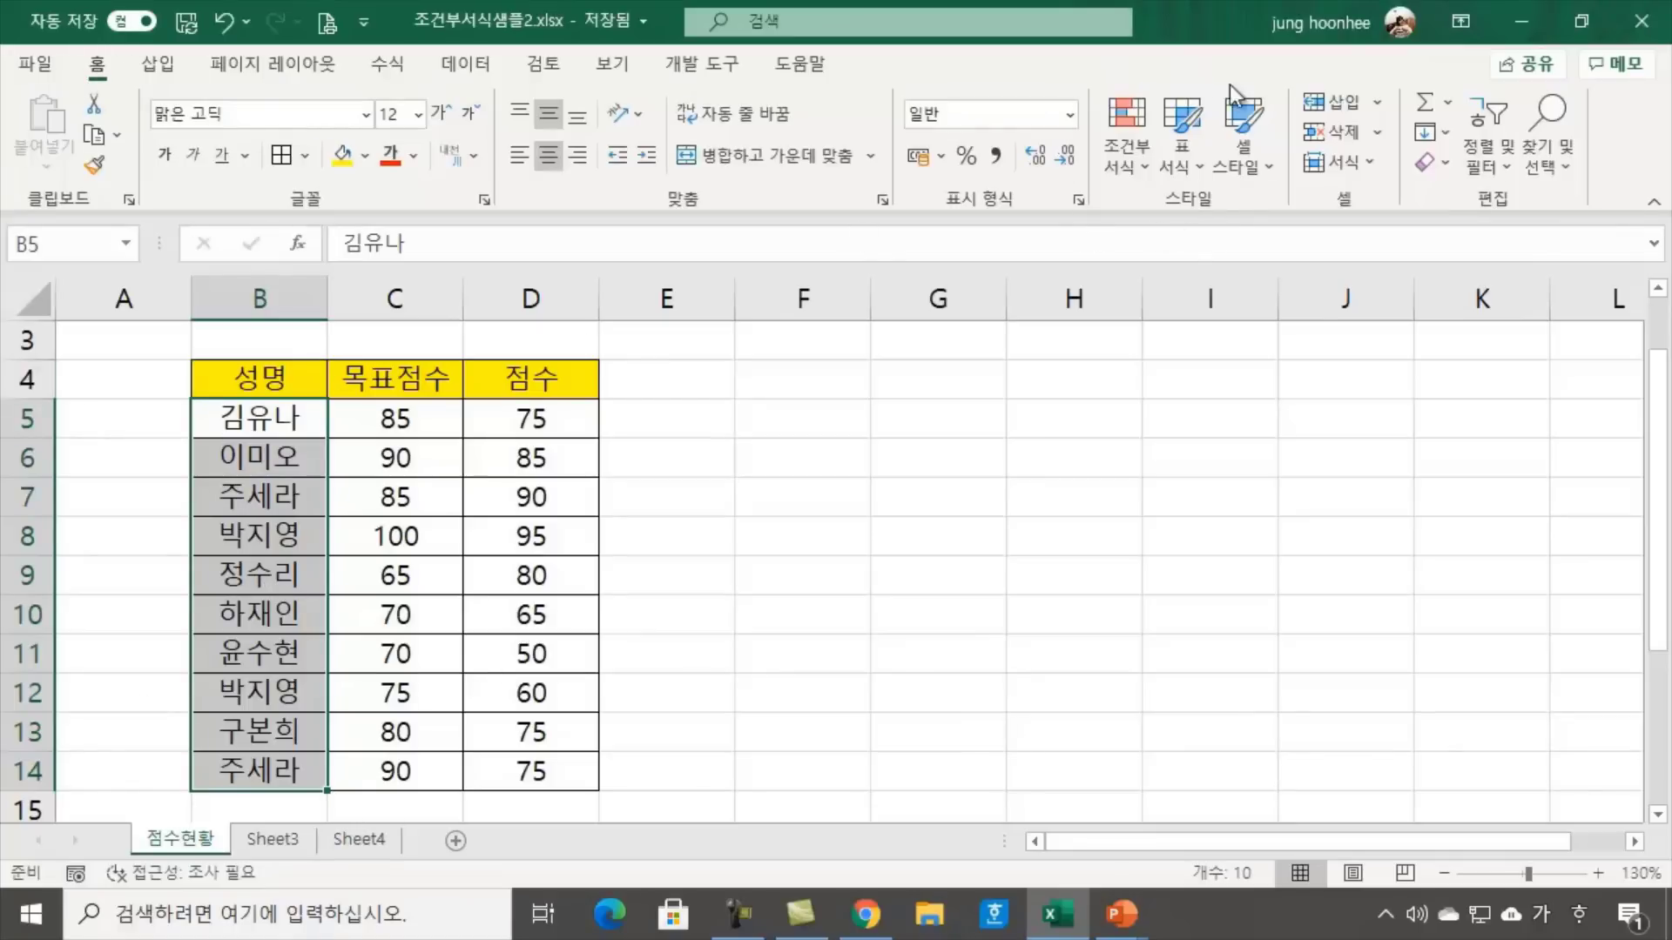
pyautogui.click(1143, 165)
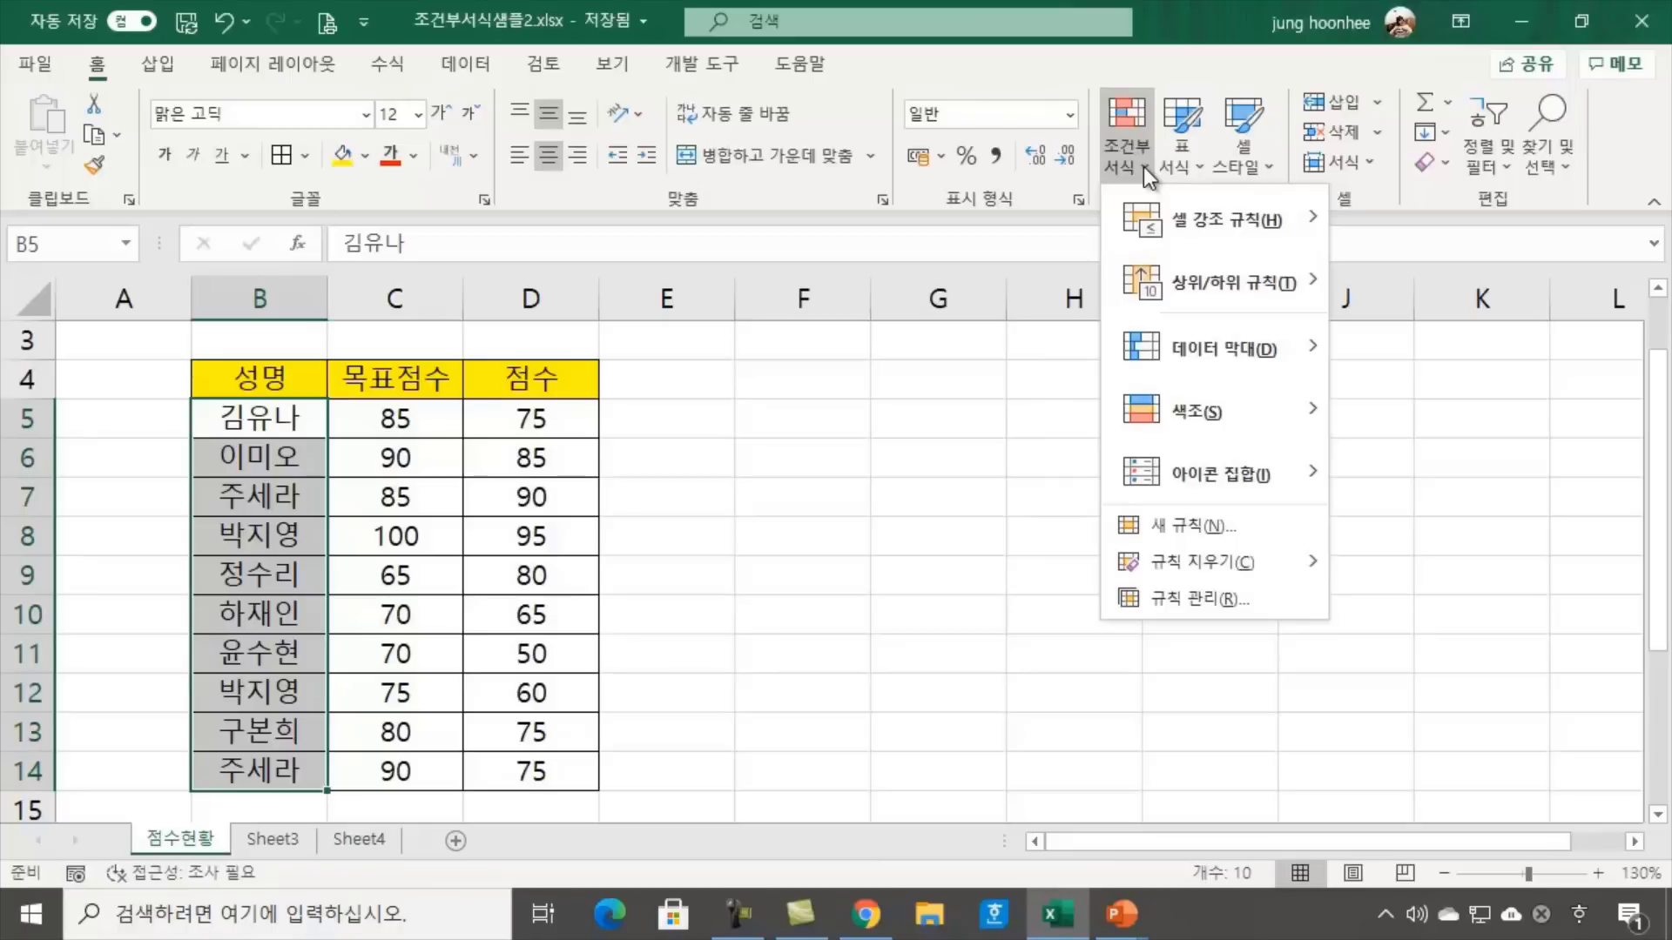
pyautogui.moveTo(1169, 217)
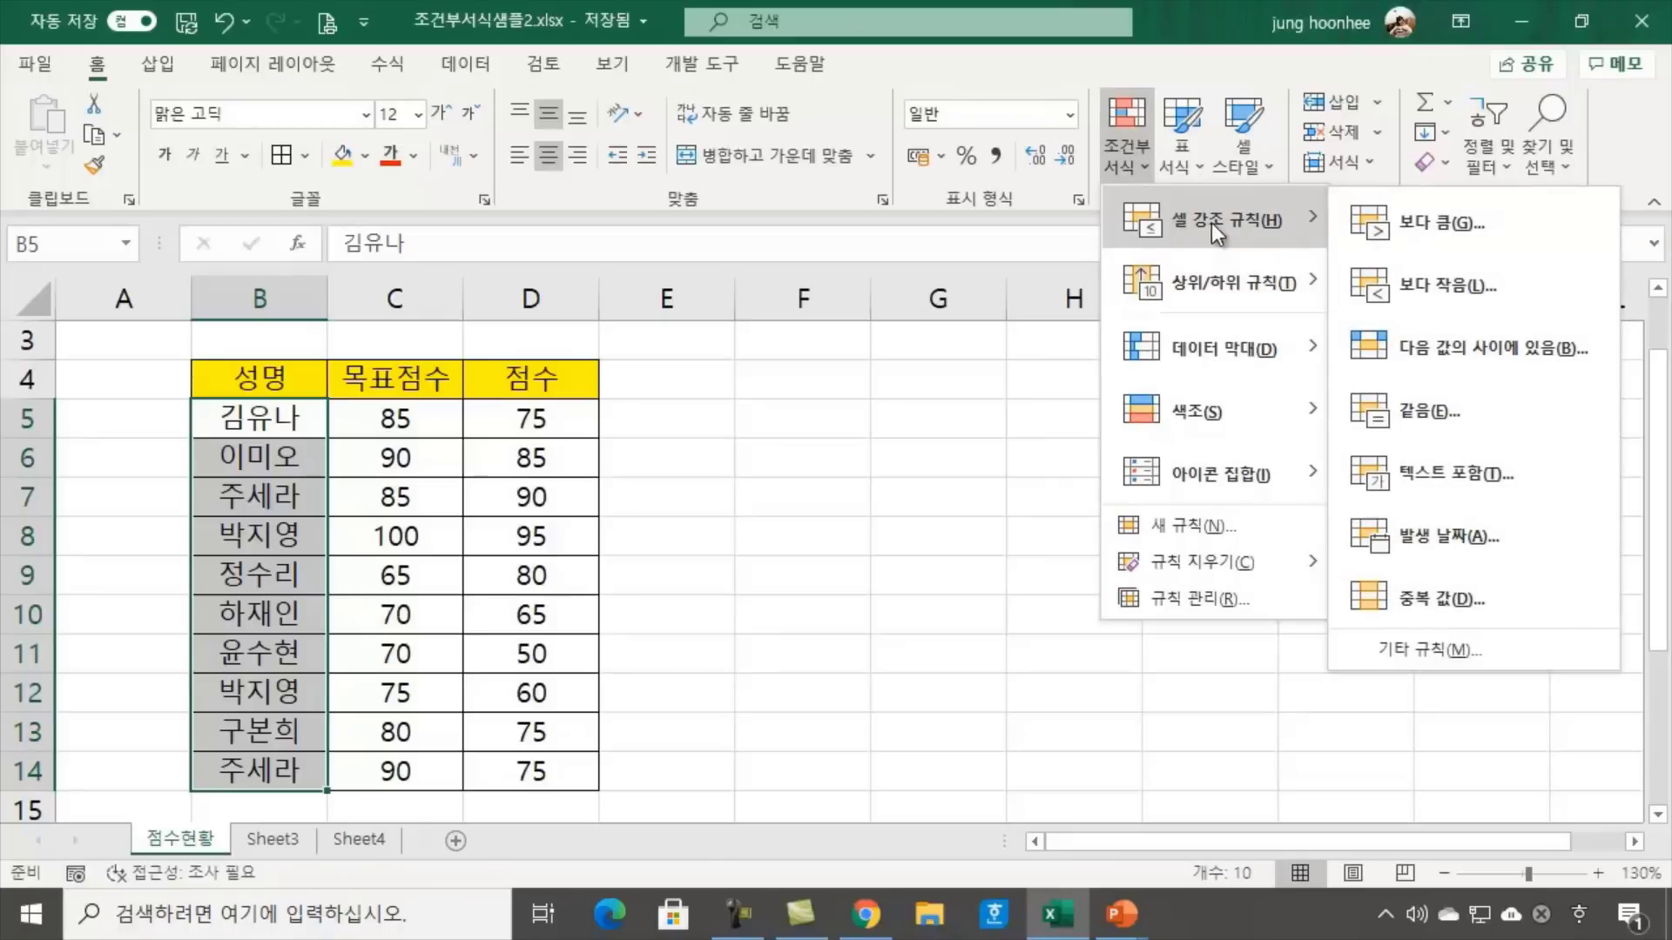
pyautogui.click(1414, 601)
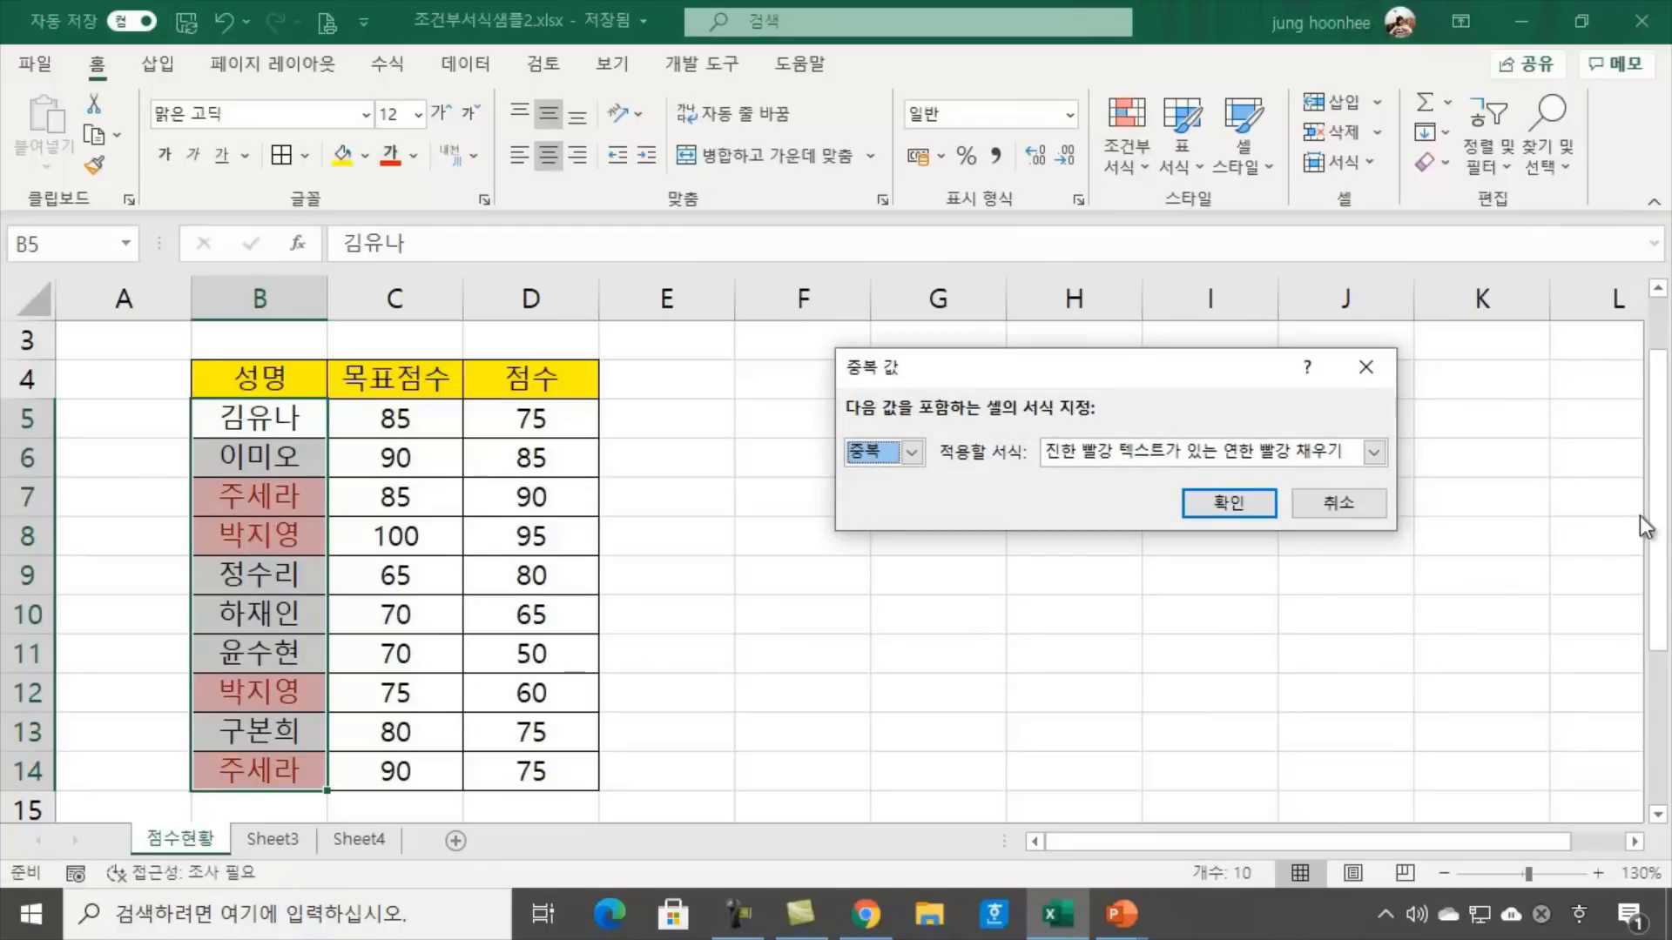
pyautogui.click(1219, 503)
pyautogui.click(1000, 616)
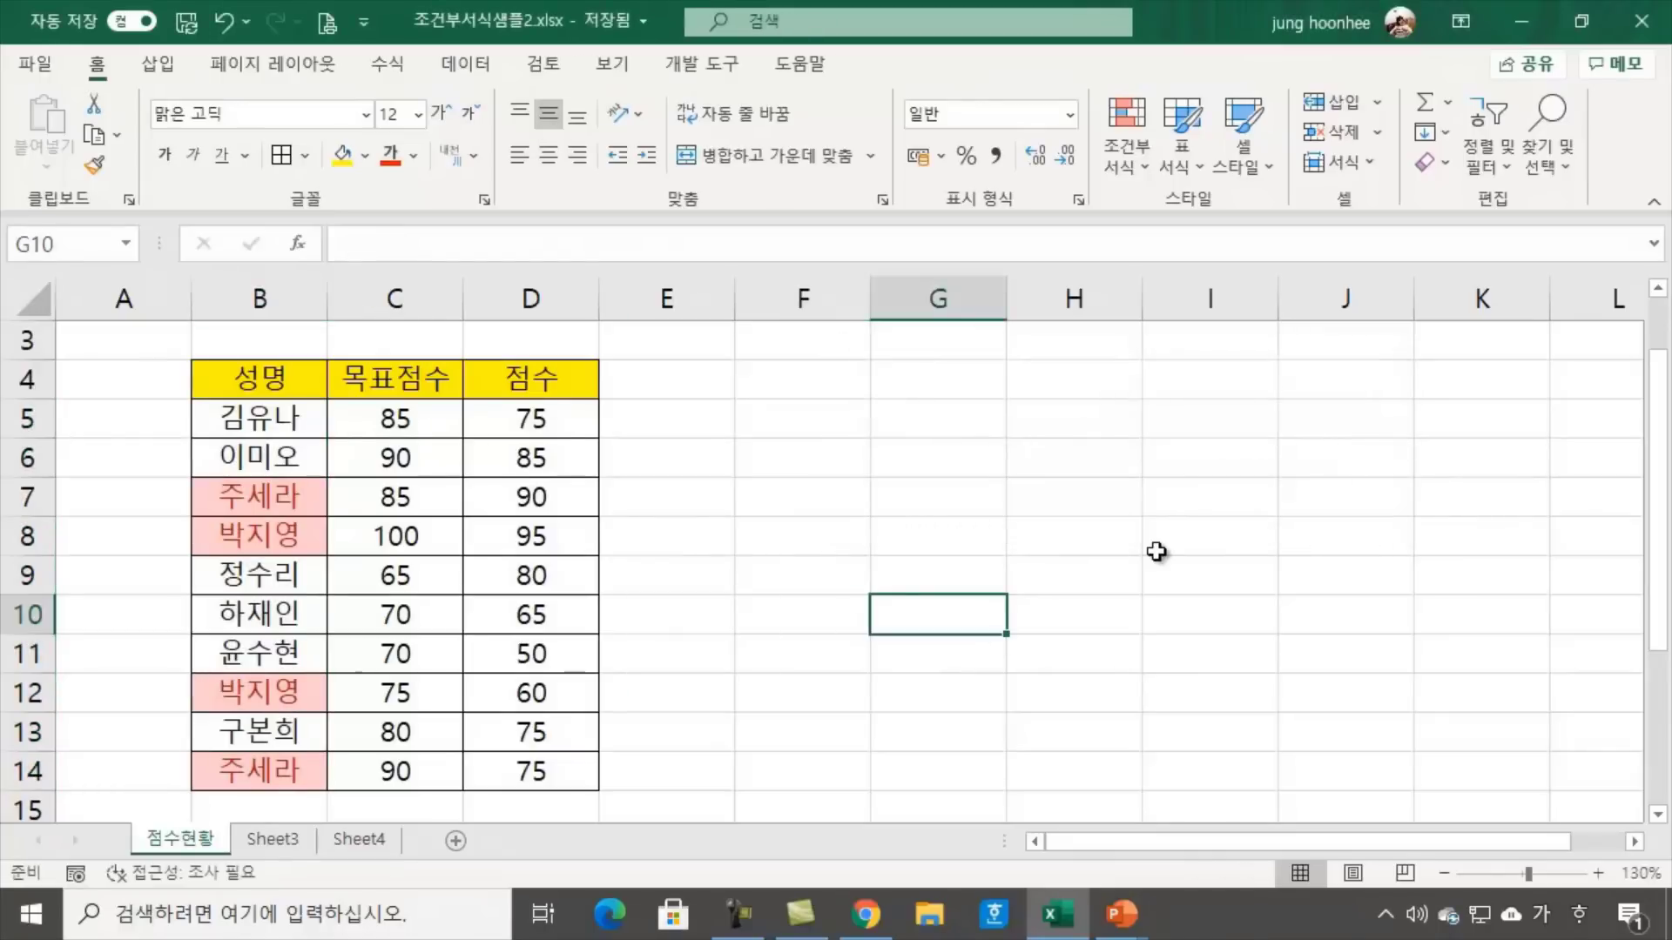
# Compare the highlighted duplicate names in the 성명 column, matching B7 with B14 and B8 with B12
pyautogui.click(275, 501)
pyautogui.click(279, 775)
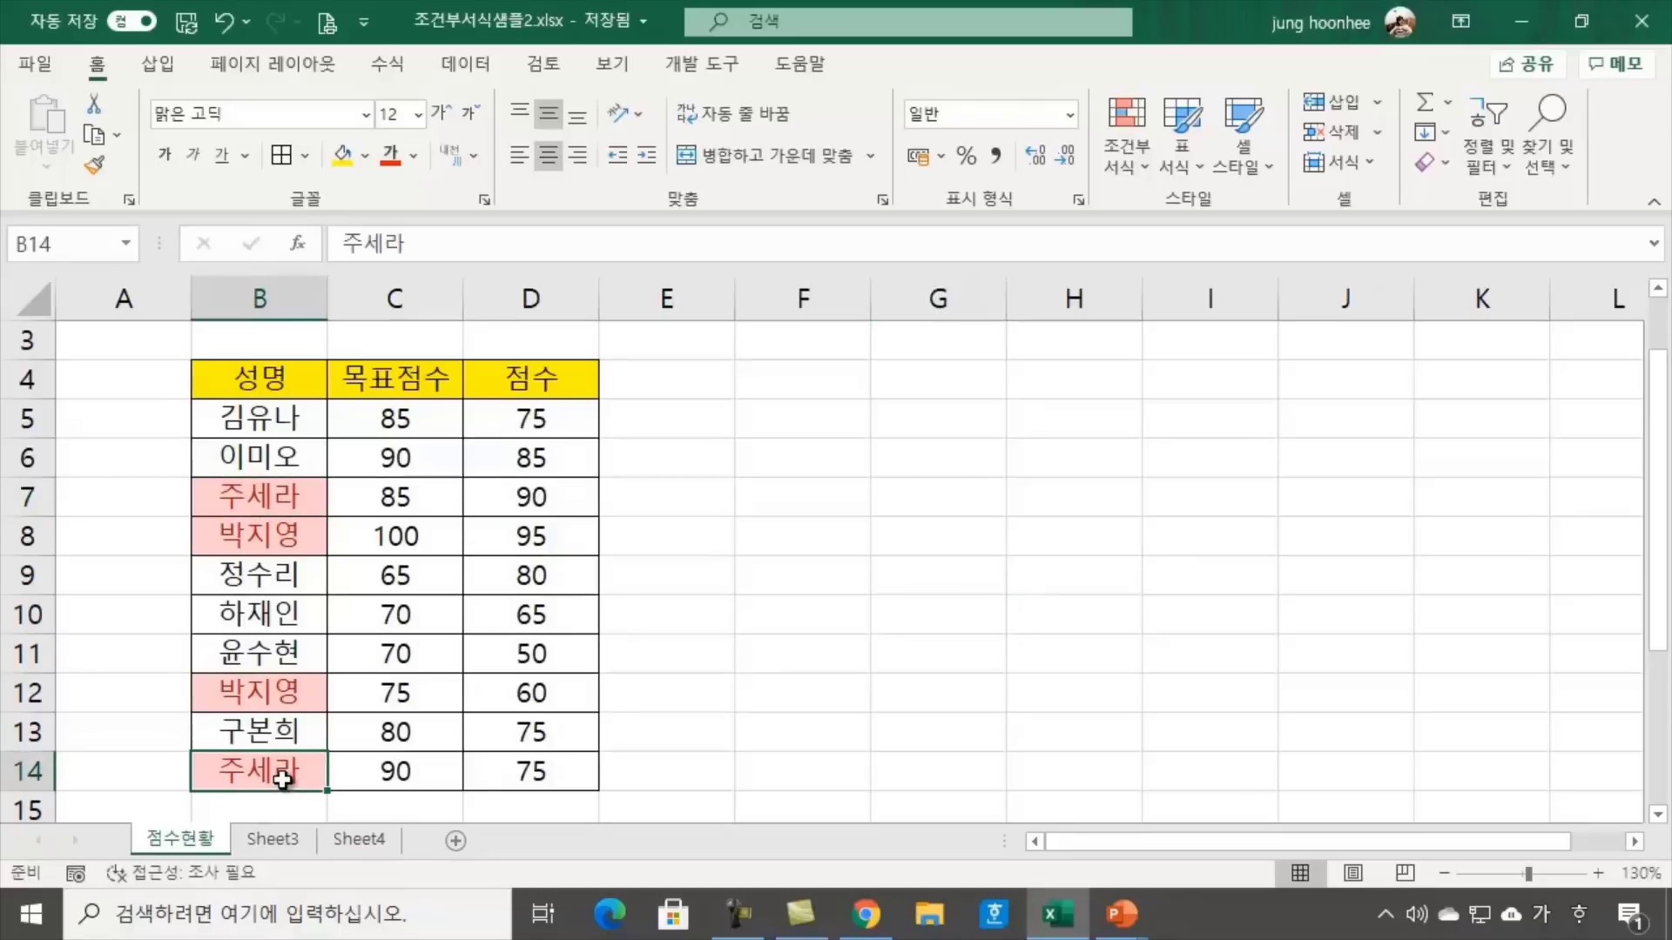
pyautogui.click(264, 501)
pyautogui.click(279, 775)
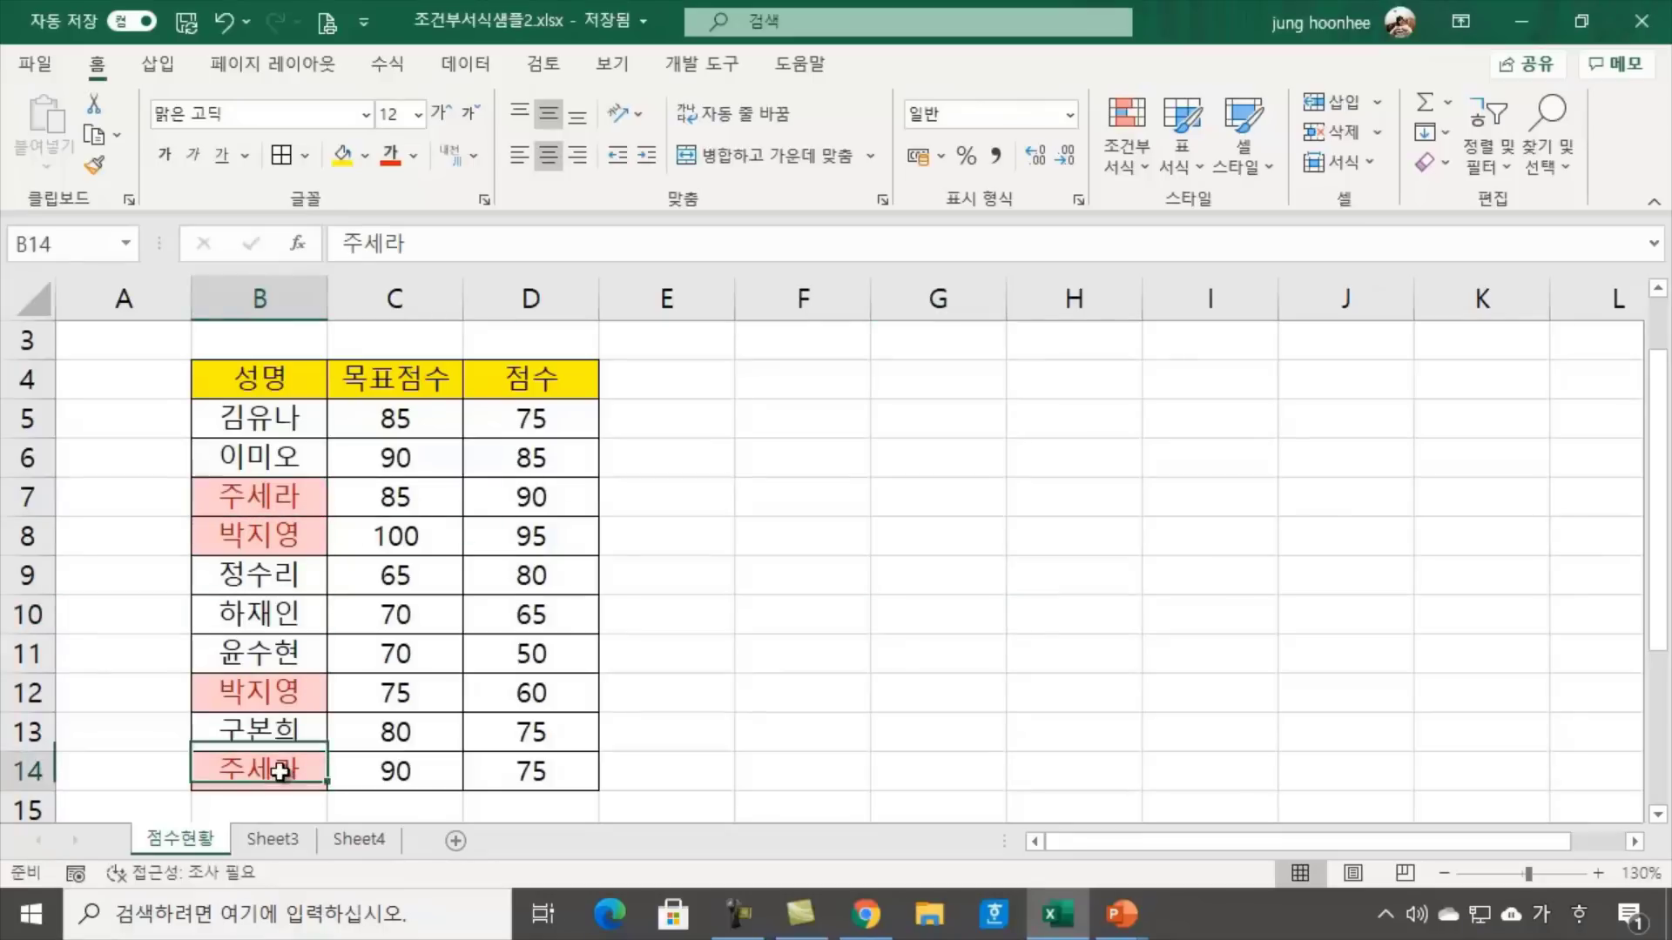
pyautogui.click(250, 688)
pyautogui.click(255, 537)
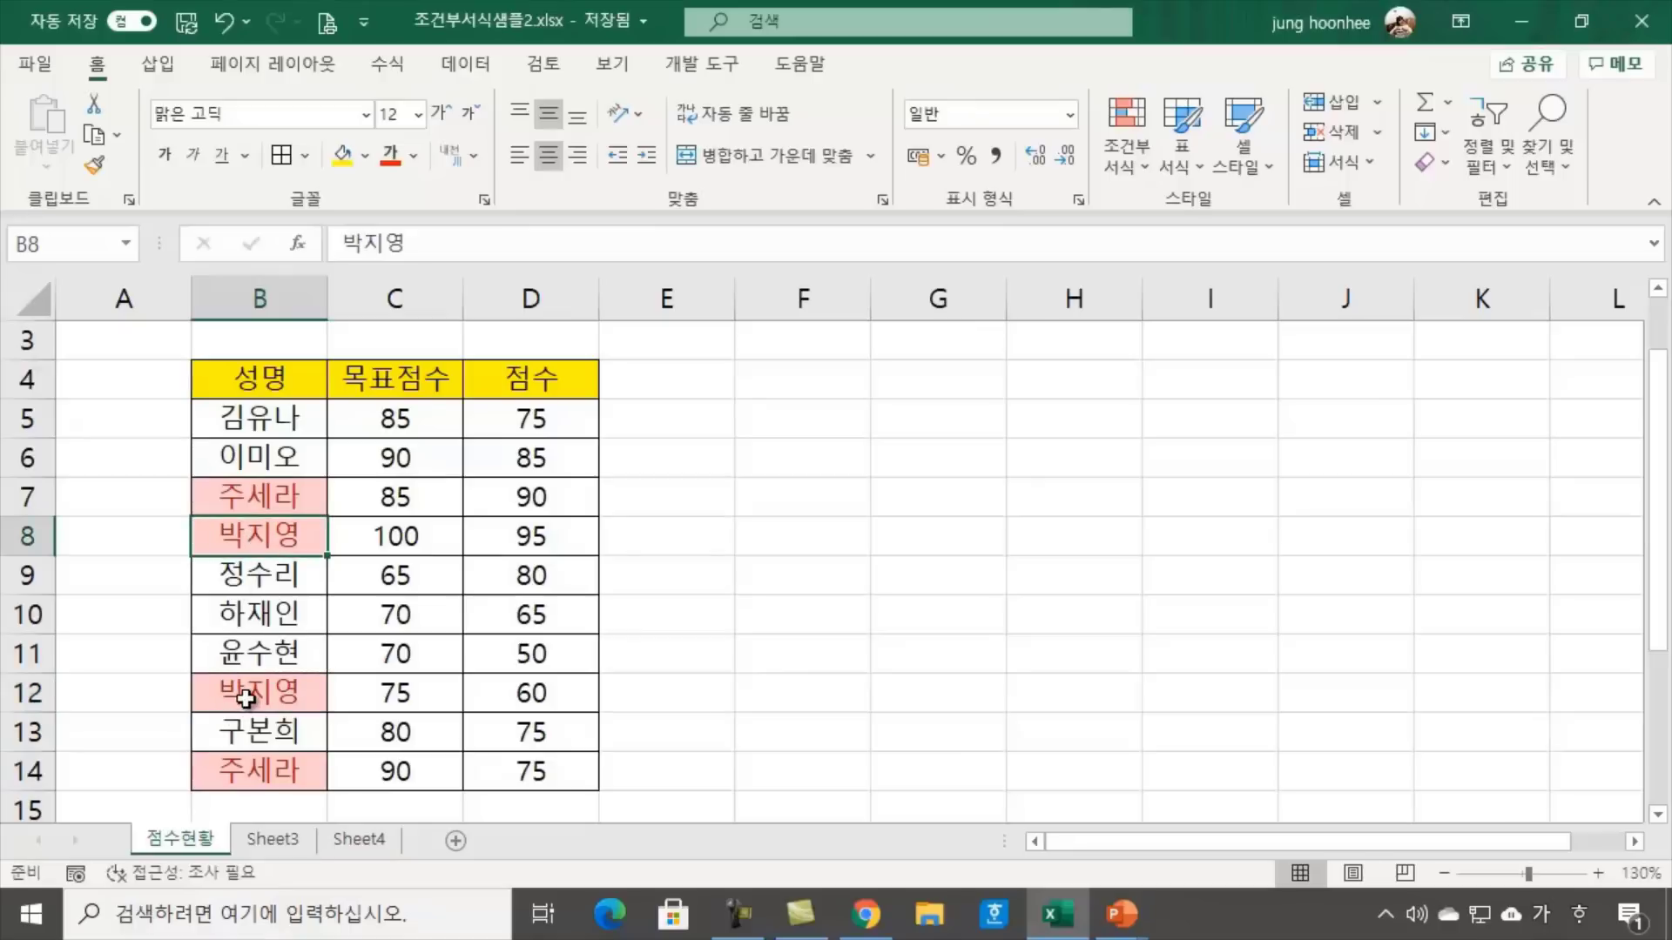
pyautogui.click(242, 697)
pyautogui.click(257, 523)
pyautogui.click(272, 692)
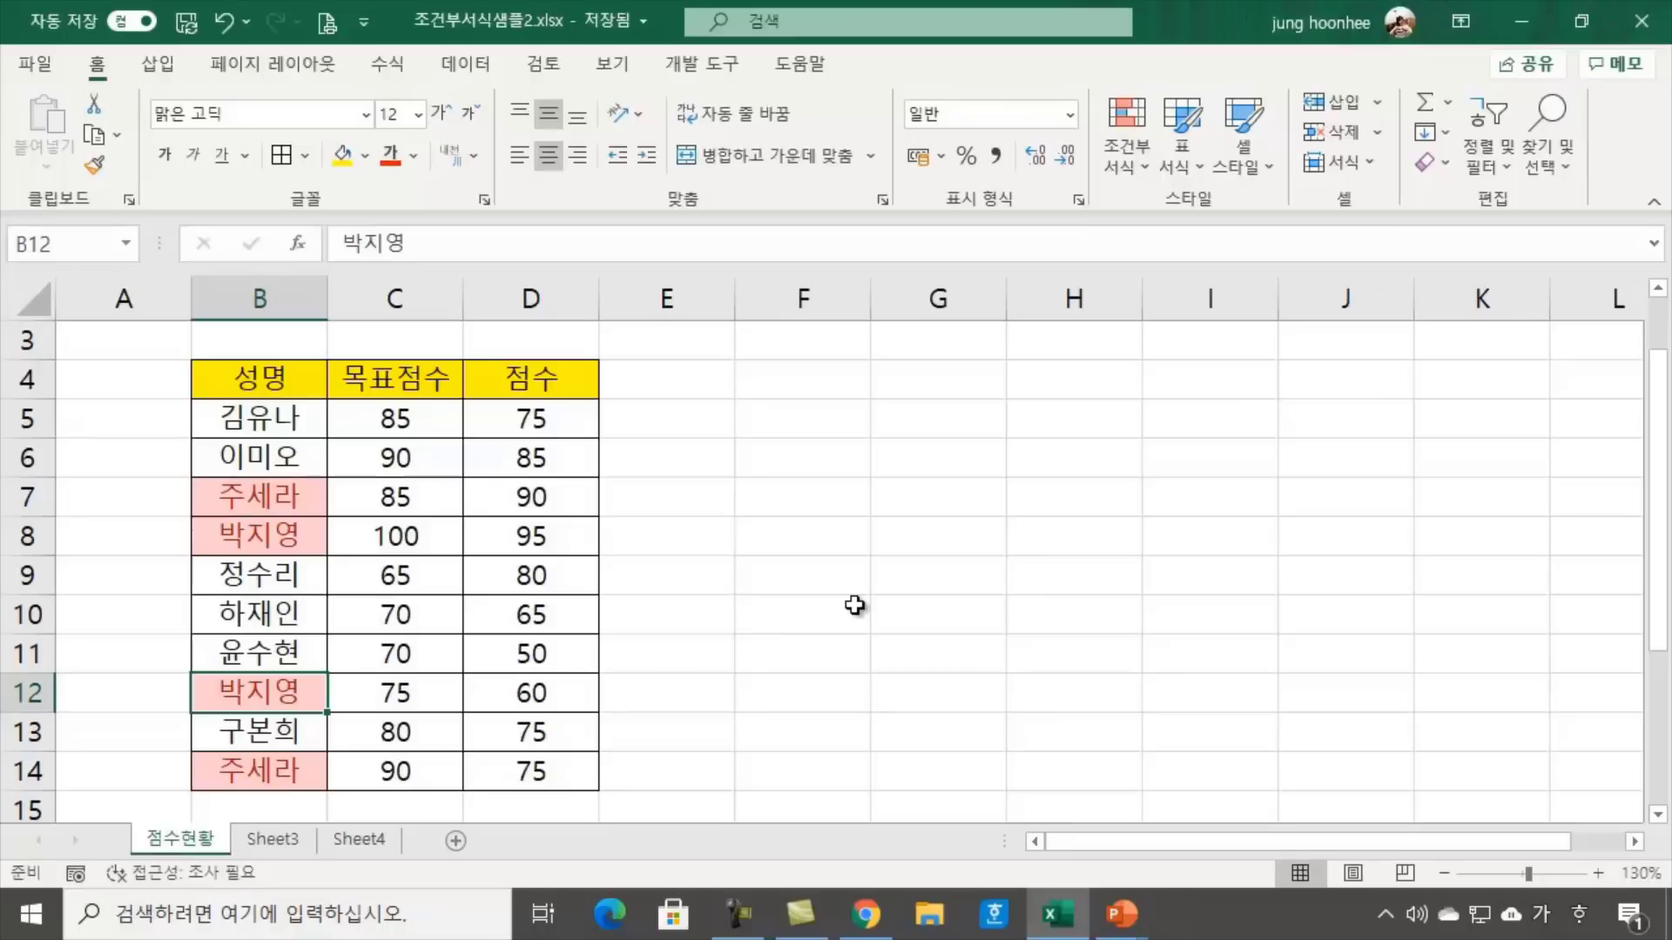
# Change the middle syllable of the name in B12 to make that name unique, and save the workbook
pyautogui.doubleClick(283, 692)
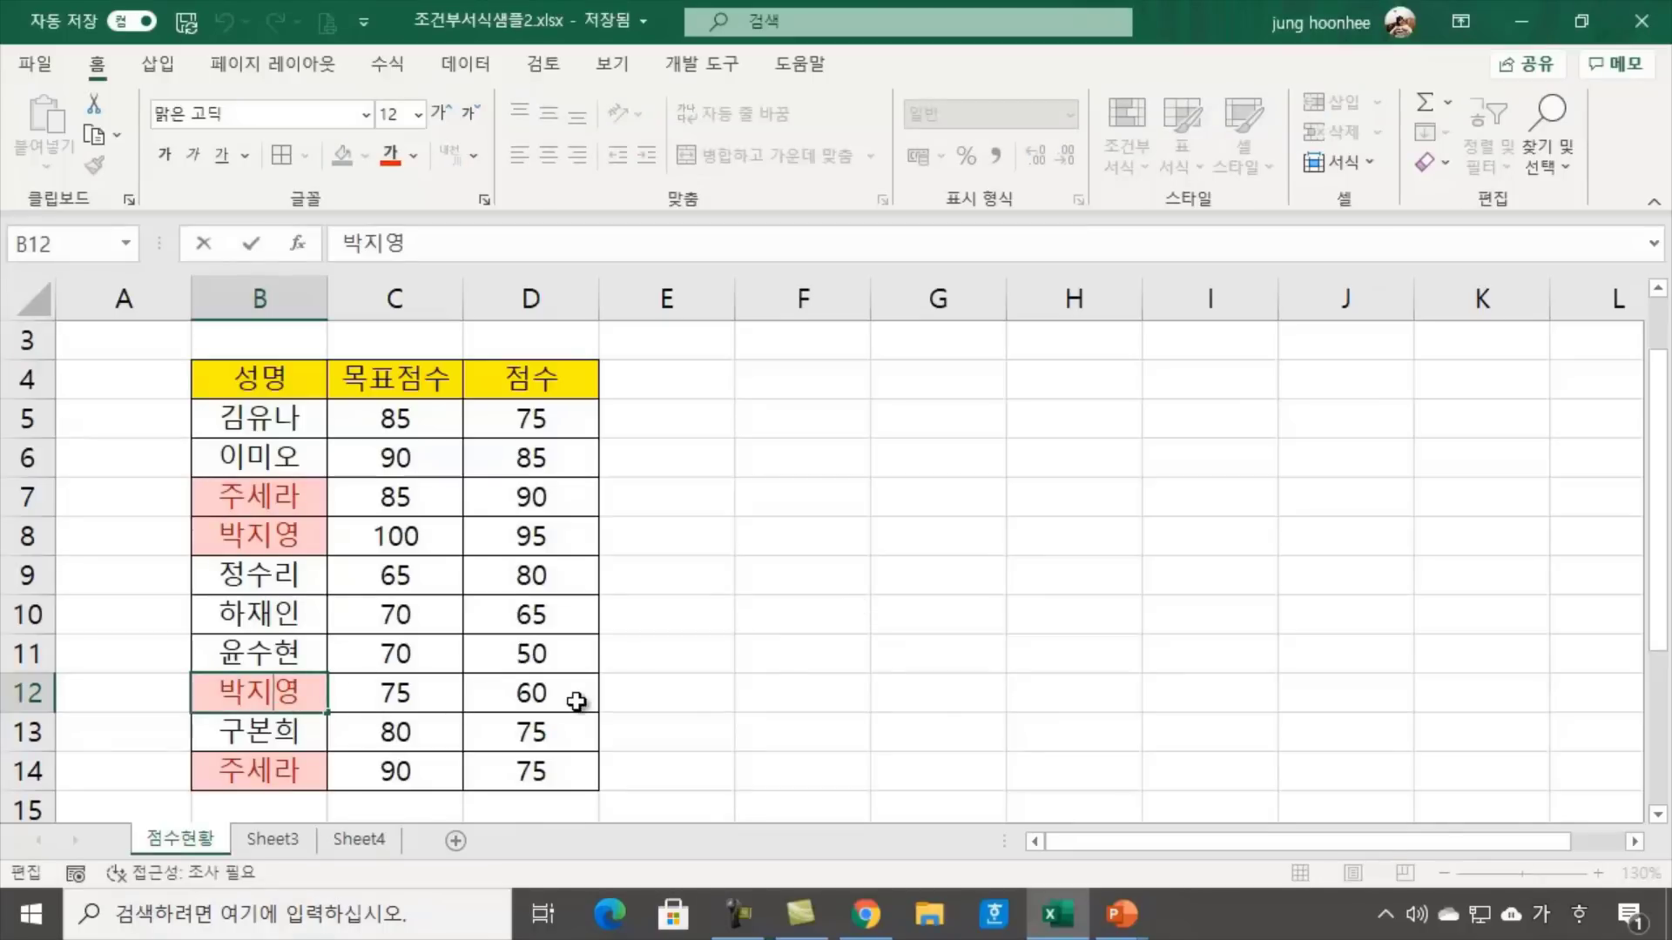
pyautogui.press('BackSpace')
pyautogui.write('ㅅㅔ')
pyautogui.press('Return')
pyautogui.hotkey('ctrl', 's')
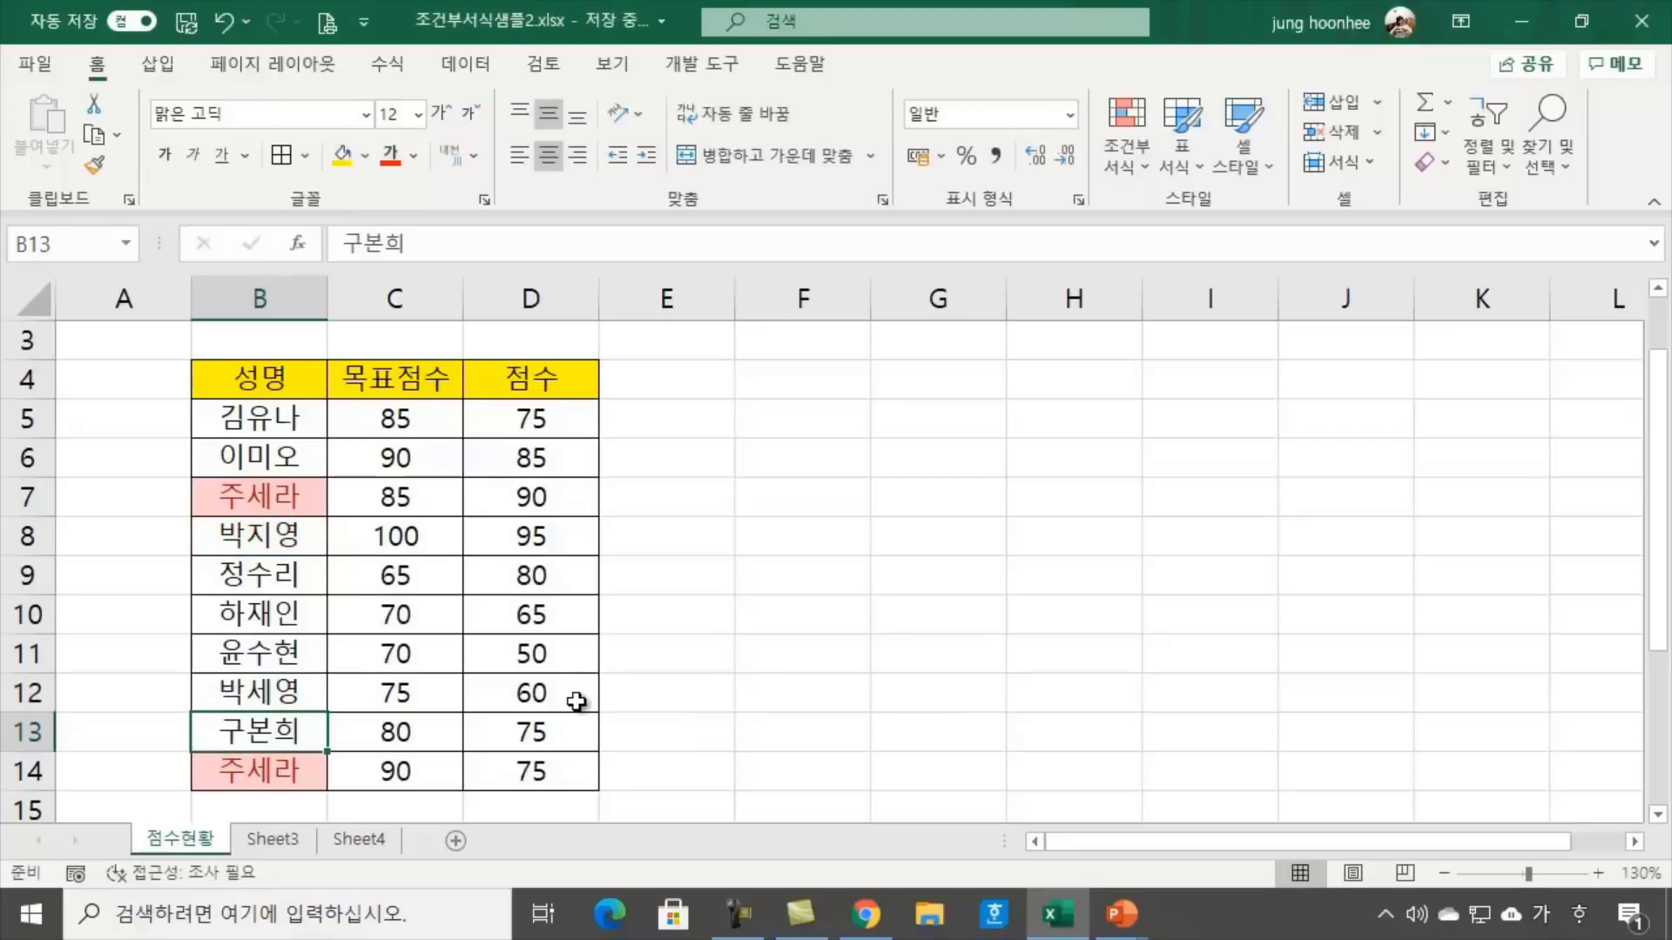
pyautogui.click(897, 651)
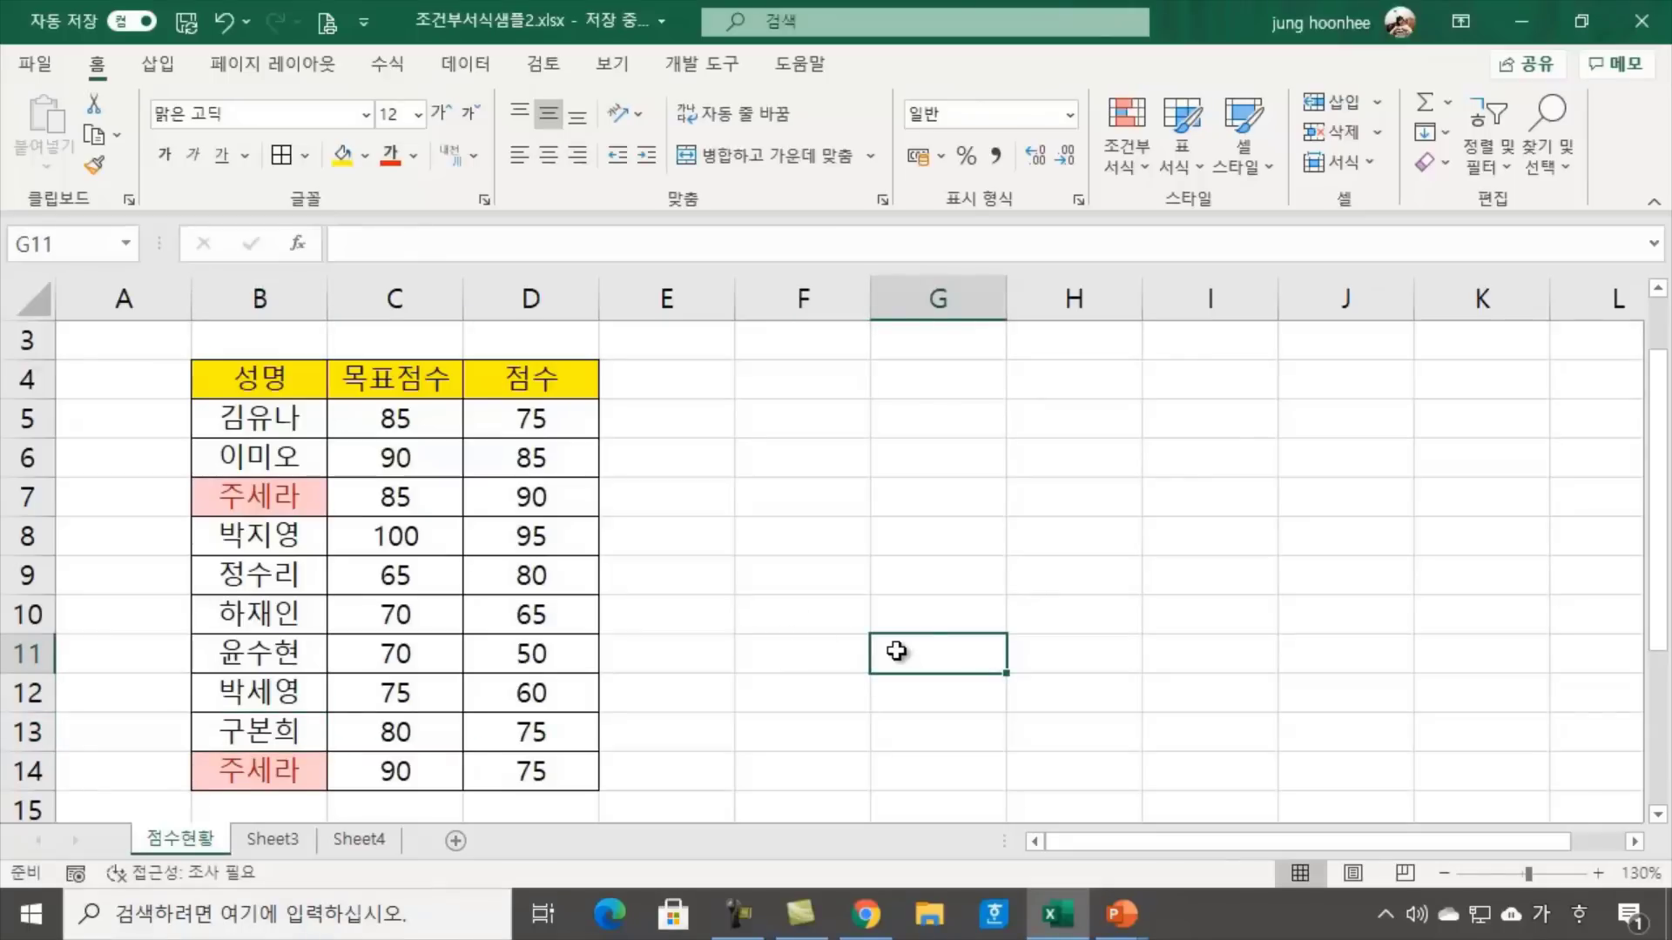
# Apply the circled check, exclamation and cross icon set to the 점수 values in D5:D14
pyautogui.click(768, 533)
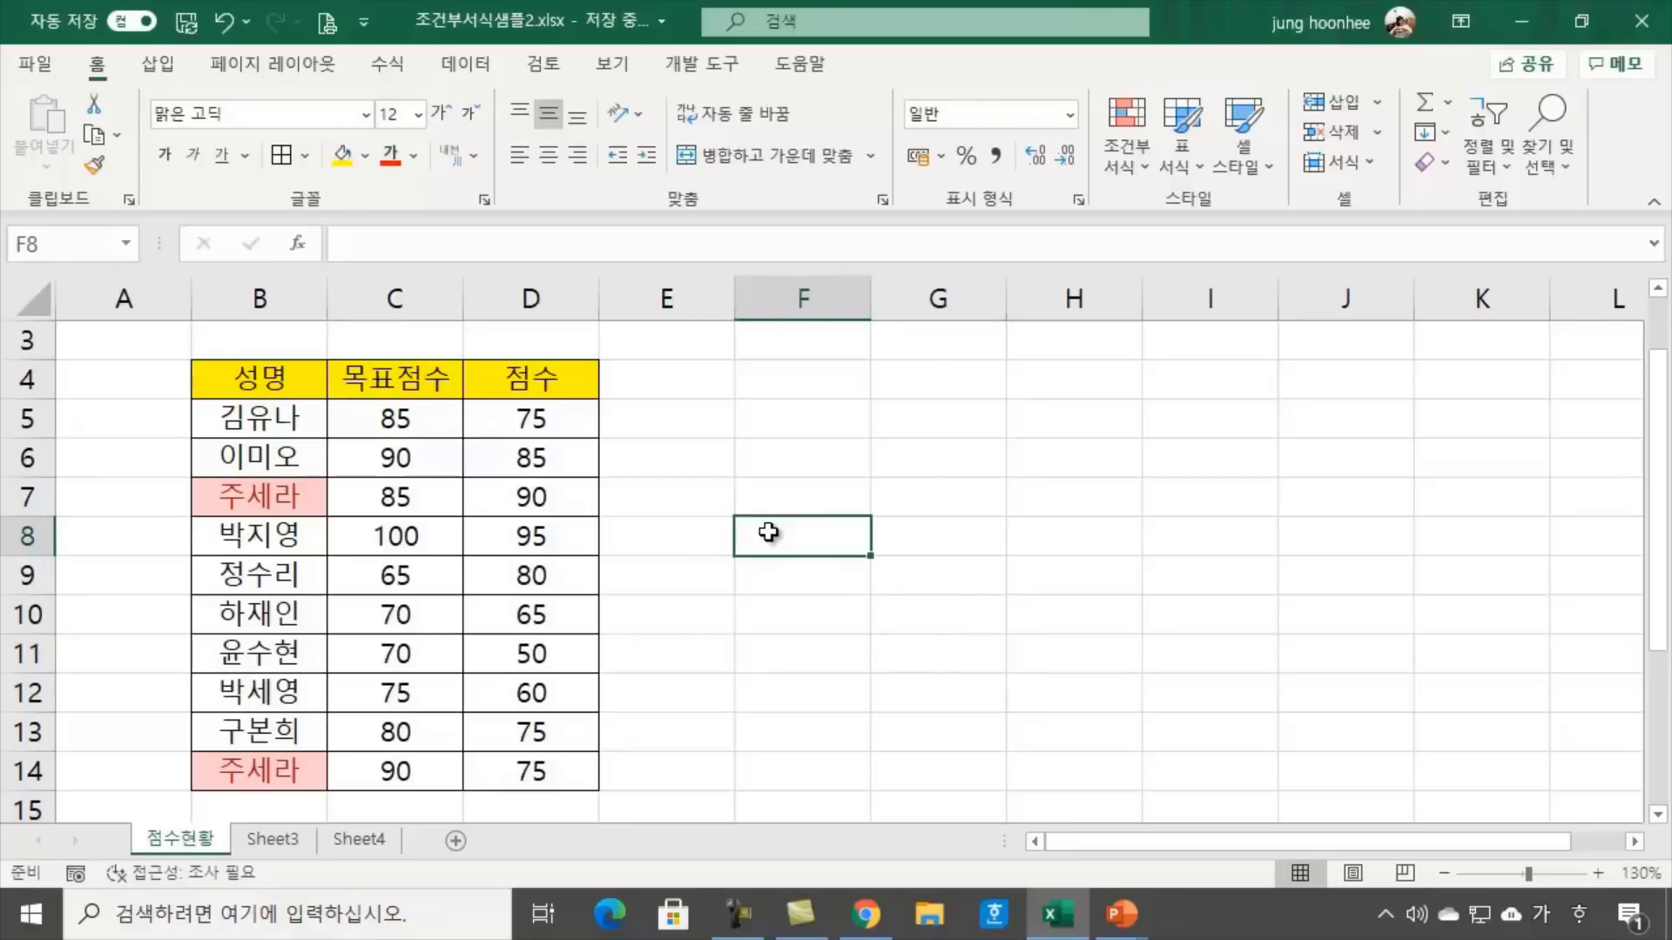
pyautogui.click(1228, 610)
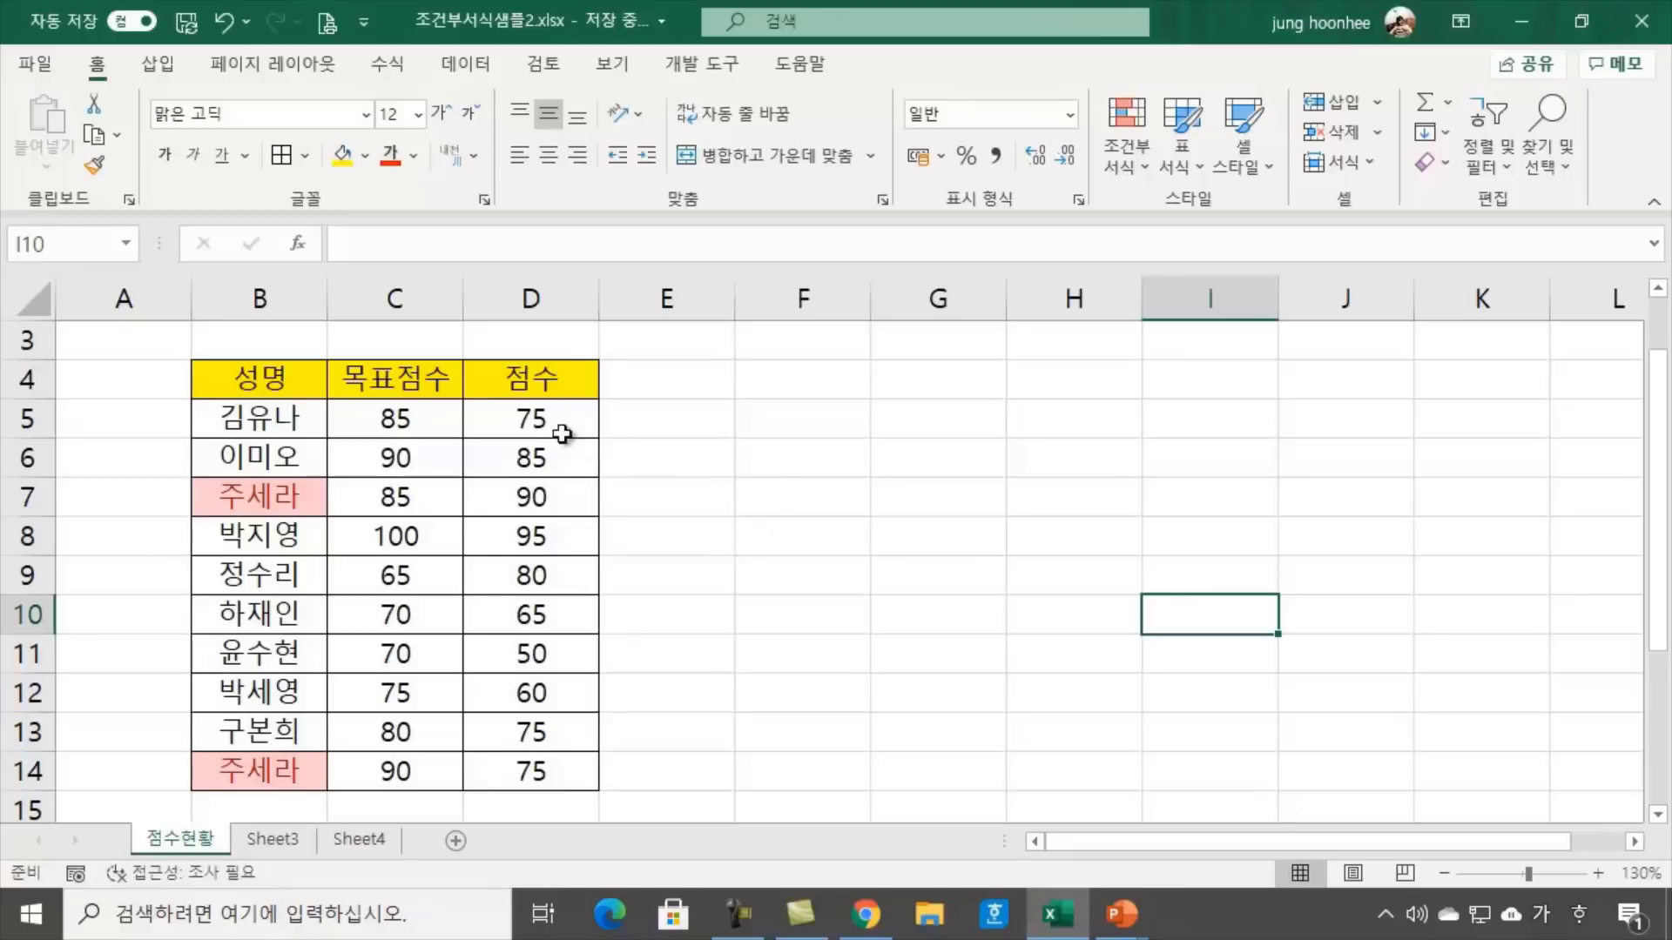
pyautogui.moveTo(562, 433); pyautogui.dragTo(554, 768)
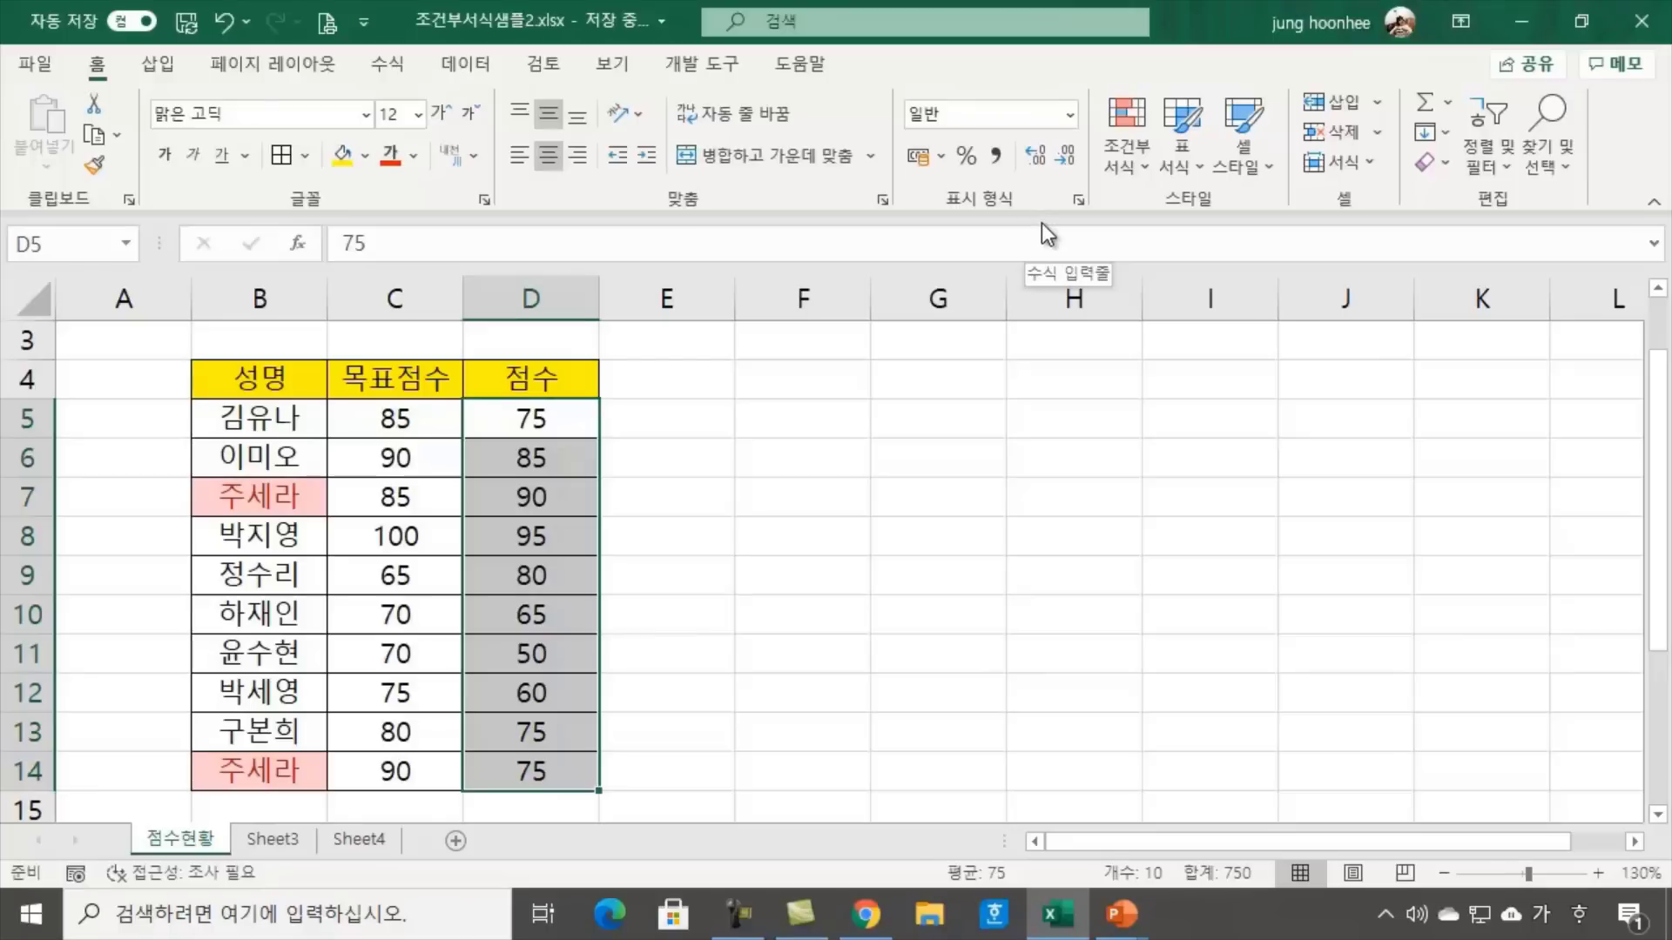
pyautogui.click(1142, 166)
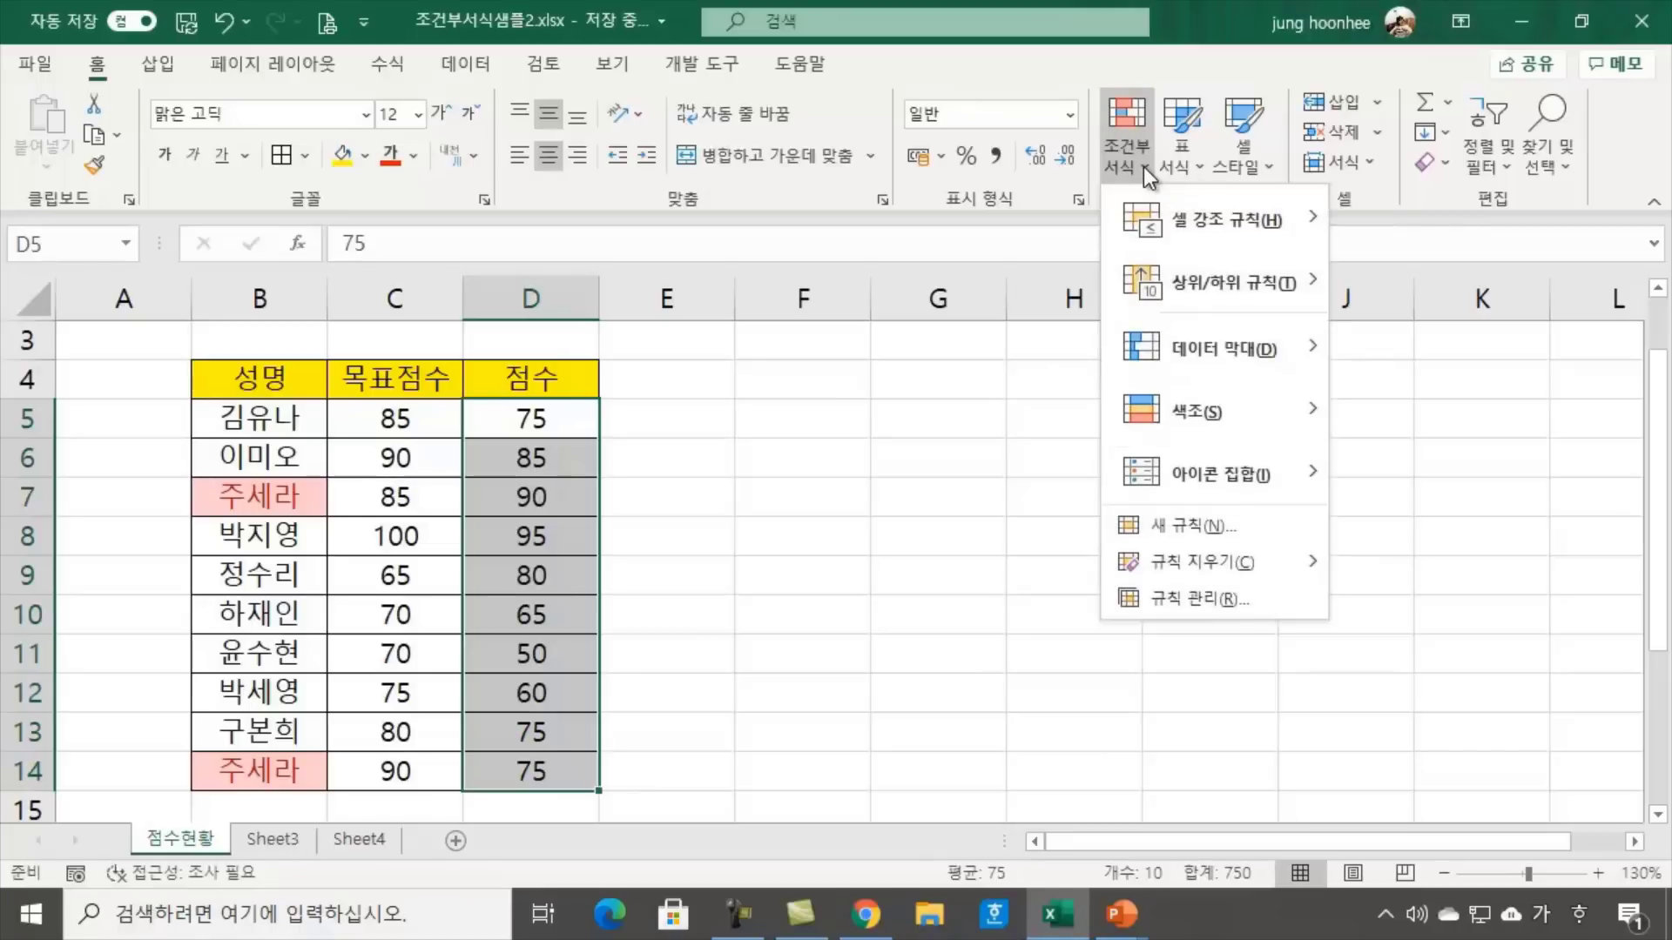
pyautogui.moveTo(1226, 414)
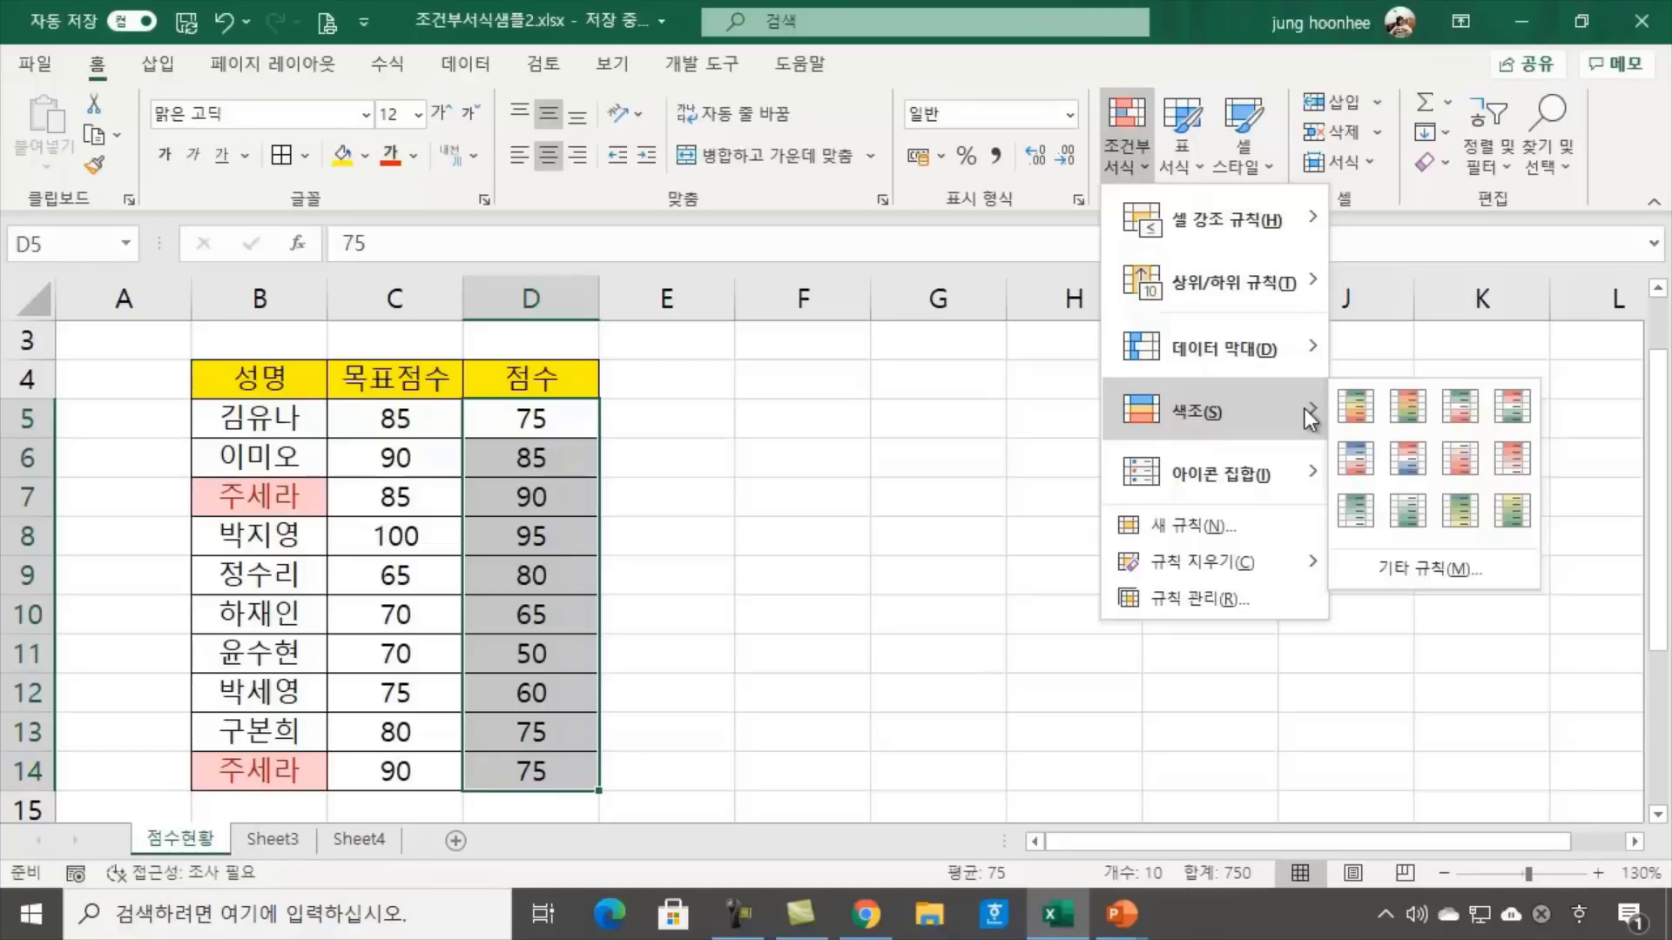
pyautogui.moveTo(1292, 479)
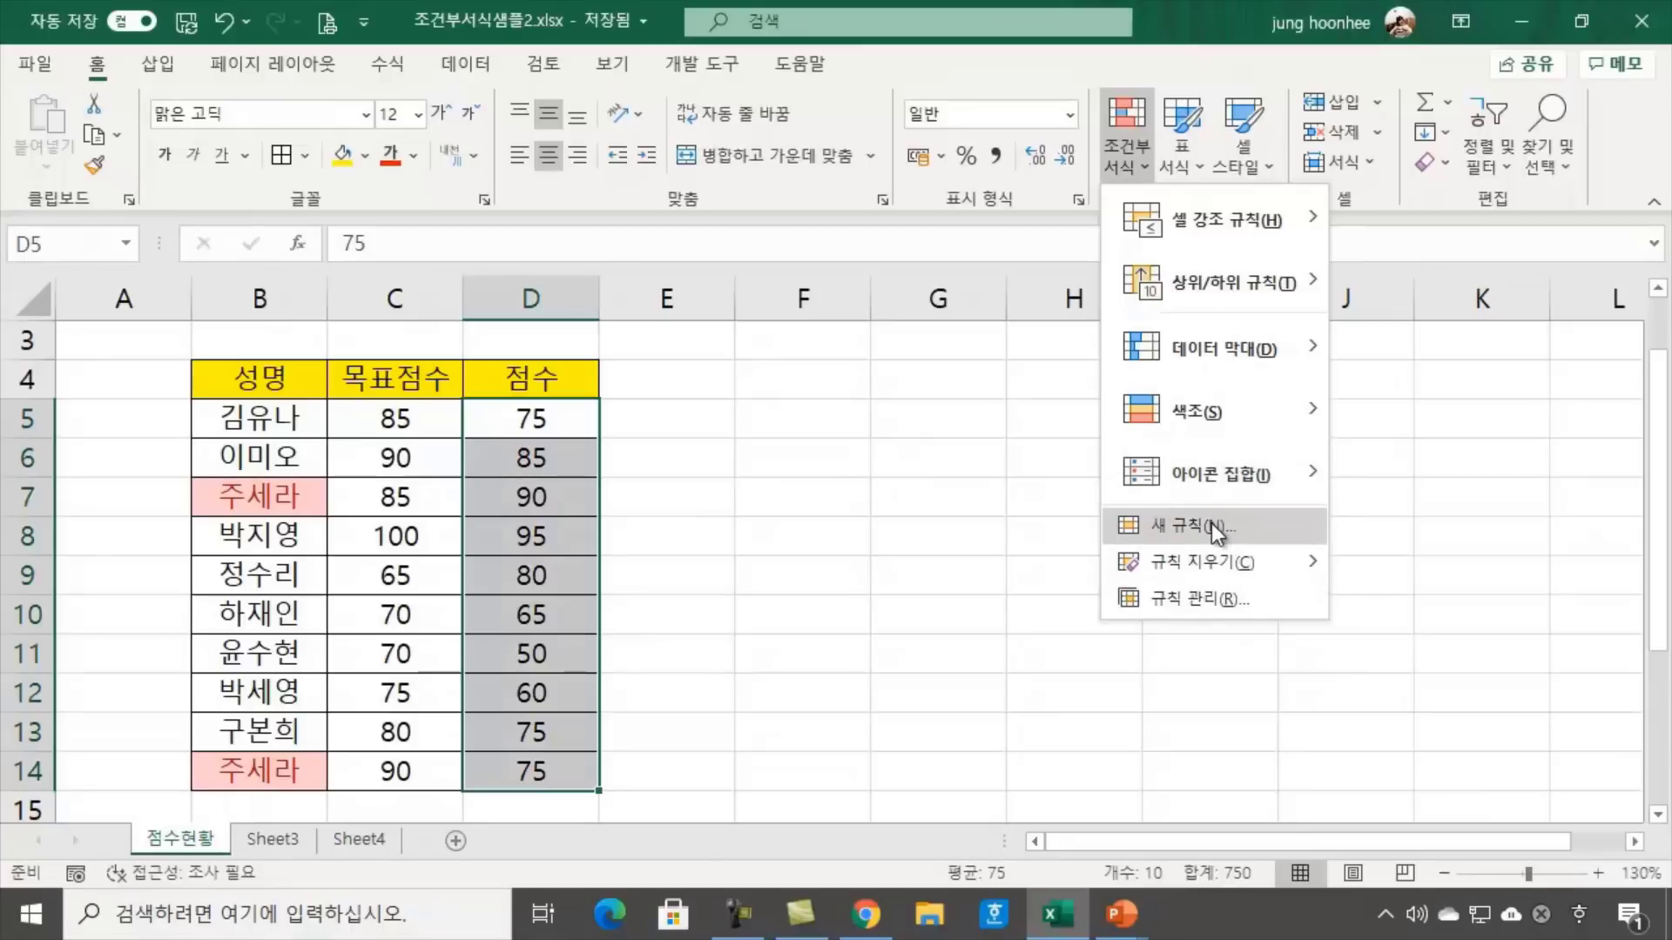
pyautogui.moveTo(1226, 478)
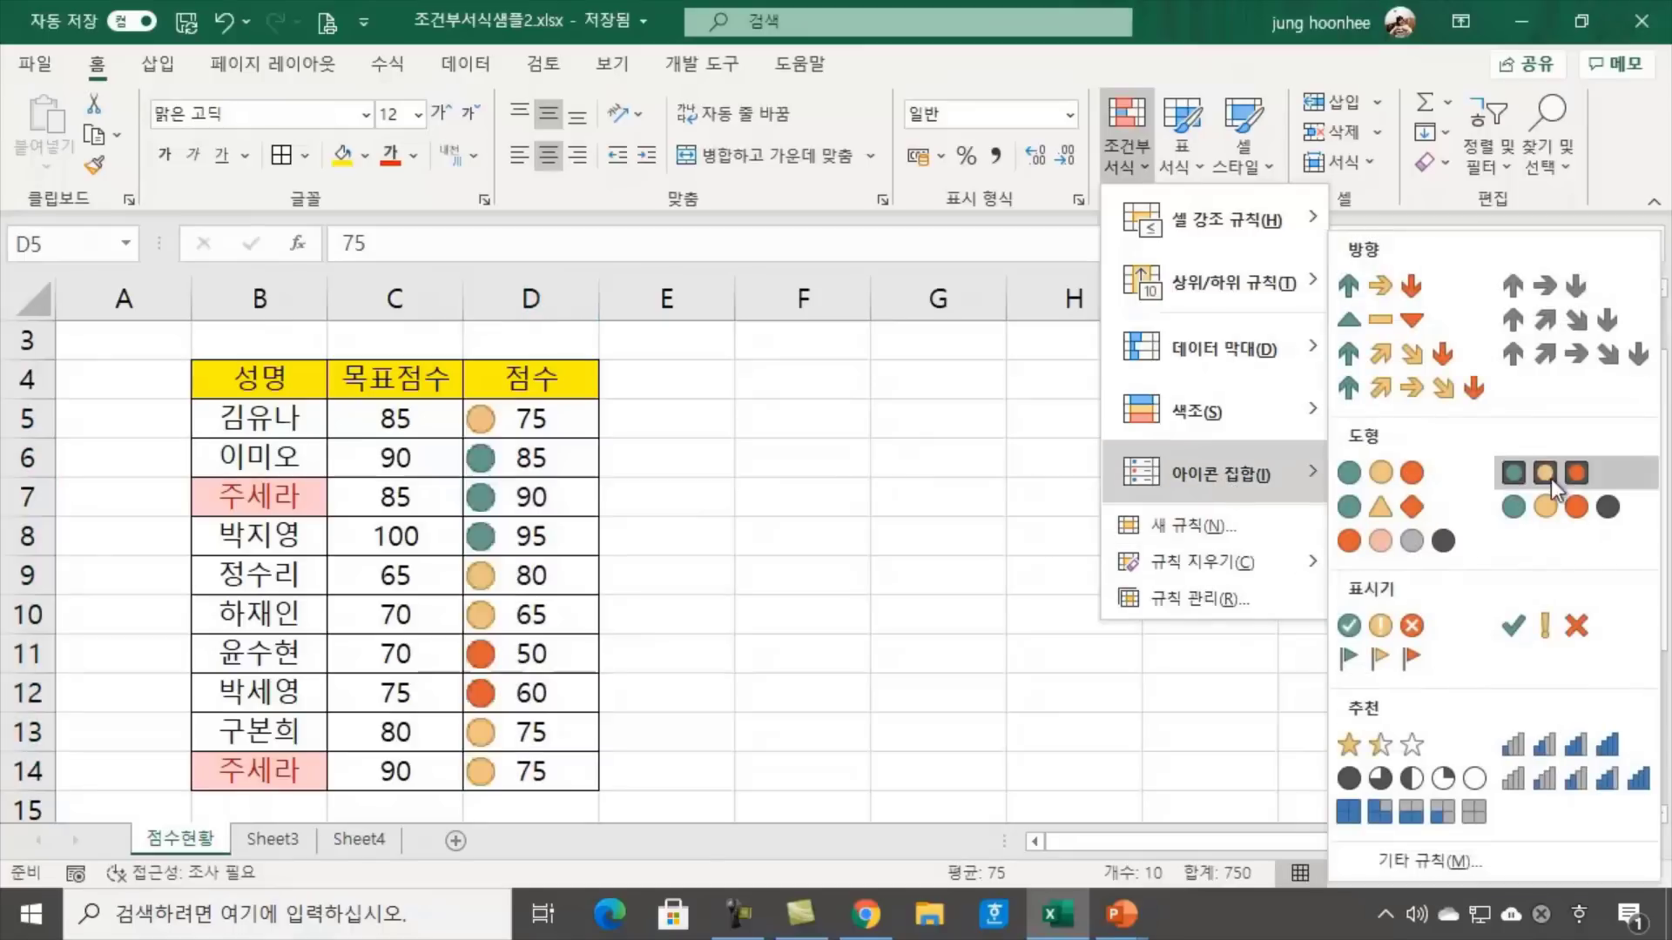
pyautogui.click(1415, 629)
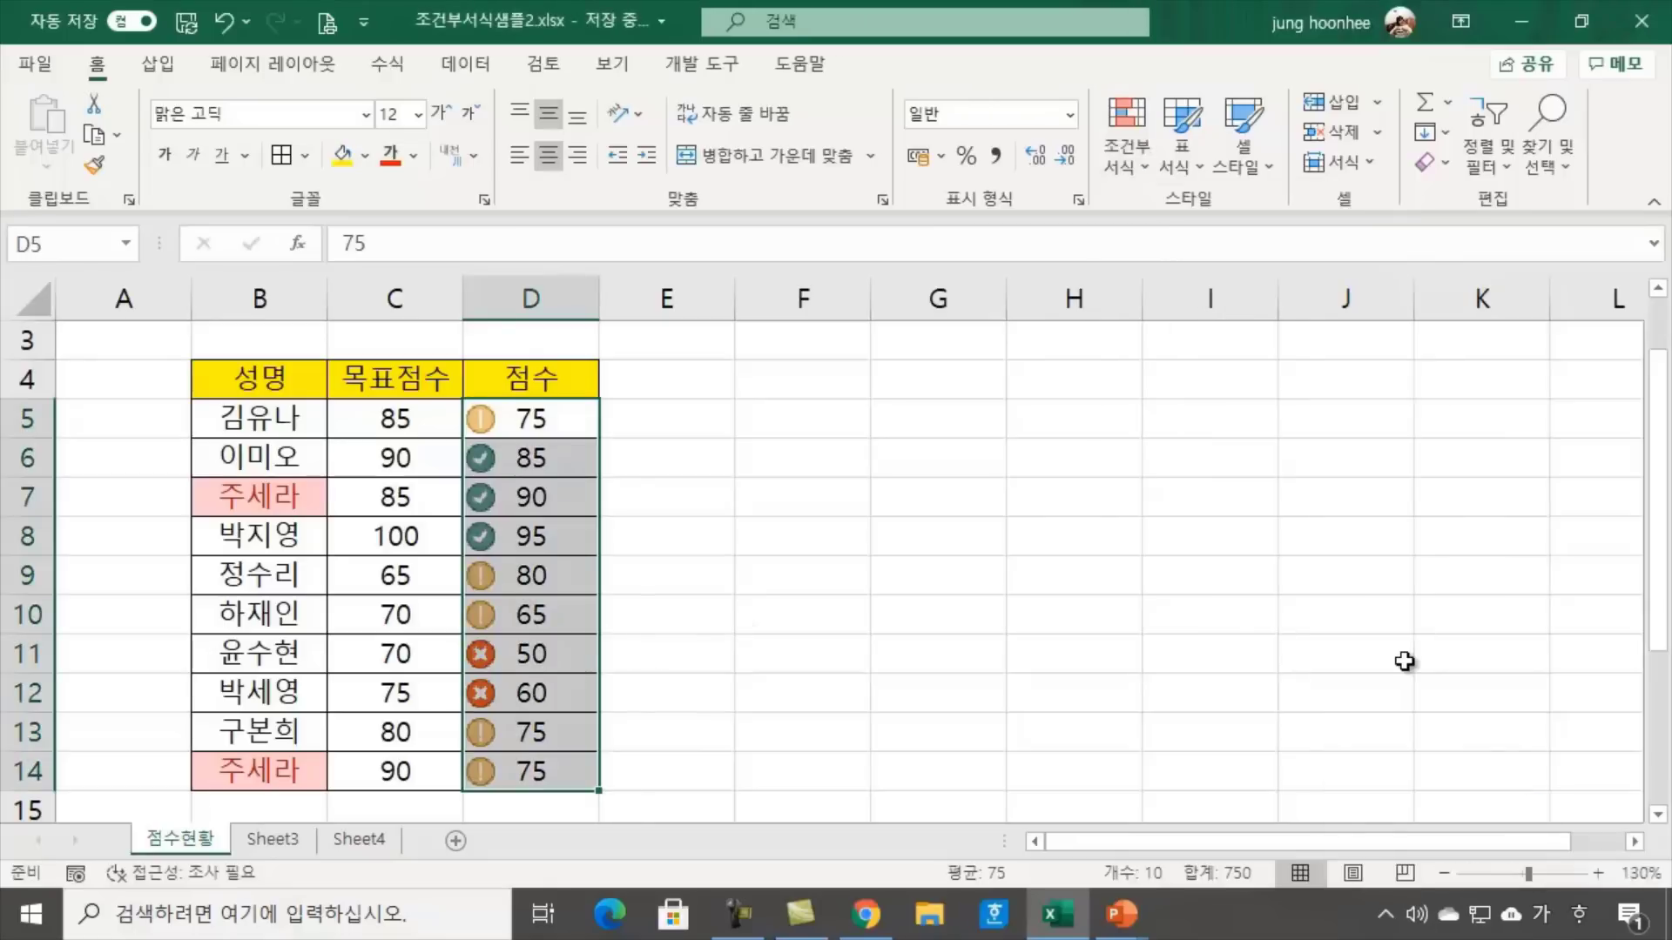
# Examine which scores in the 점수 column carry the check, exclamation and cross icons, focusing on D6:D8
pyautogui.click(826, 653)
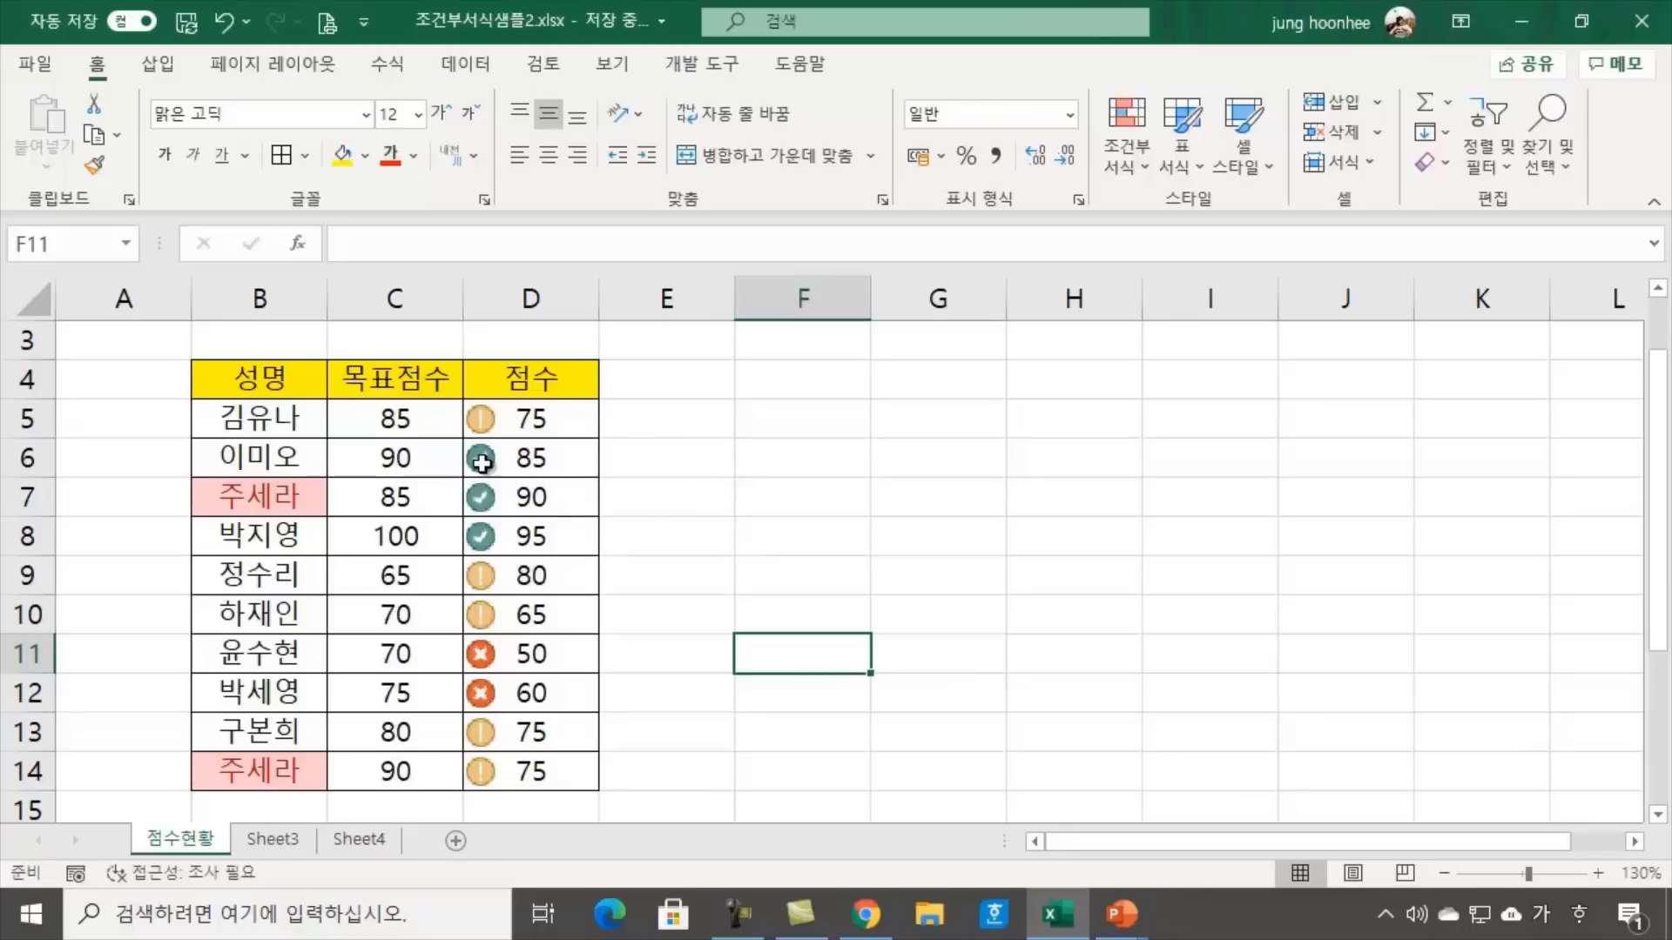
pyautogui.click(528, 459)
pyautogui.click(533, 498)
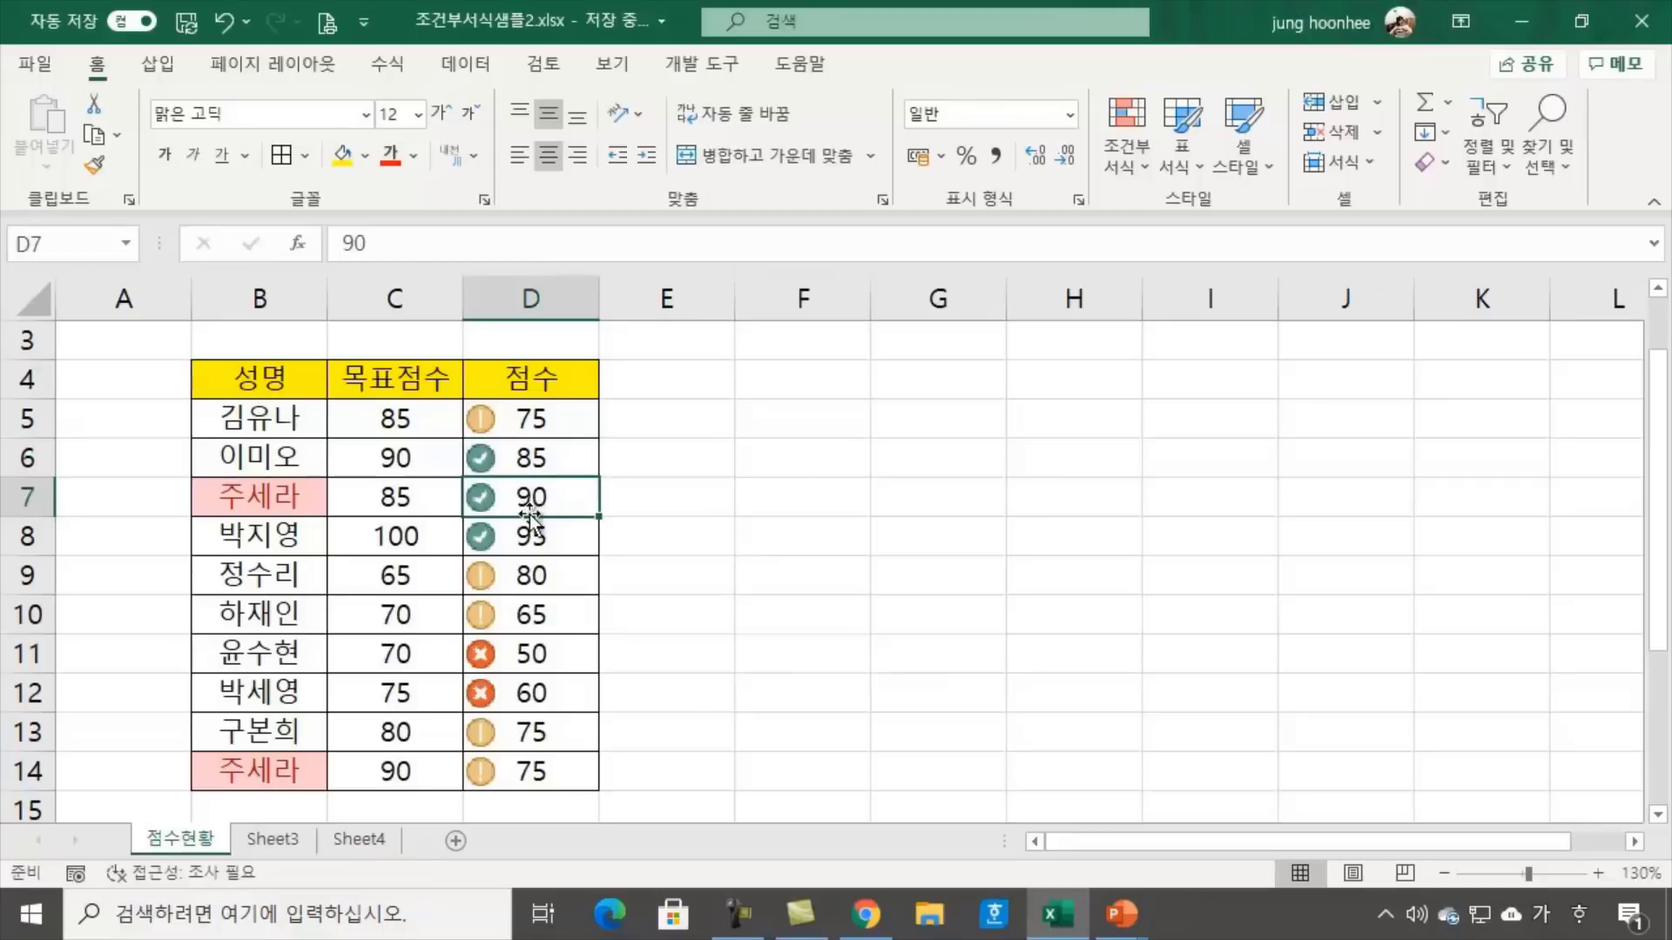
pyautogui.click(535, 461)
pyautogui.click(517, 498)
pyautogui.click(518, 542)
pyautogui.click(910, 731)
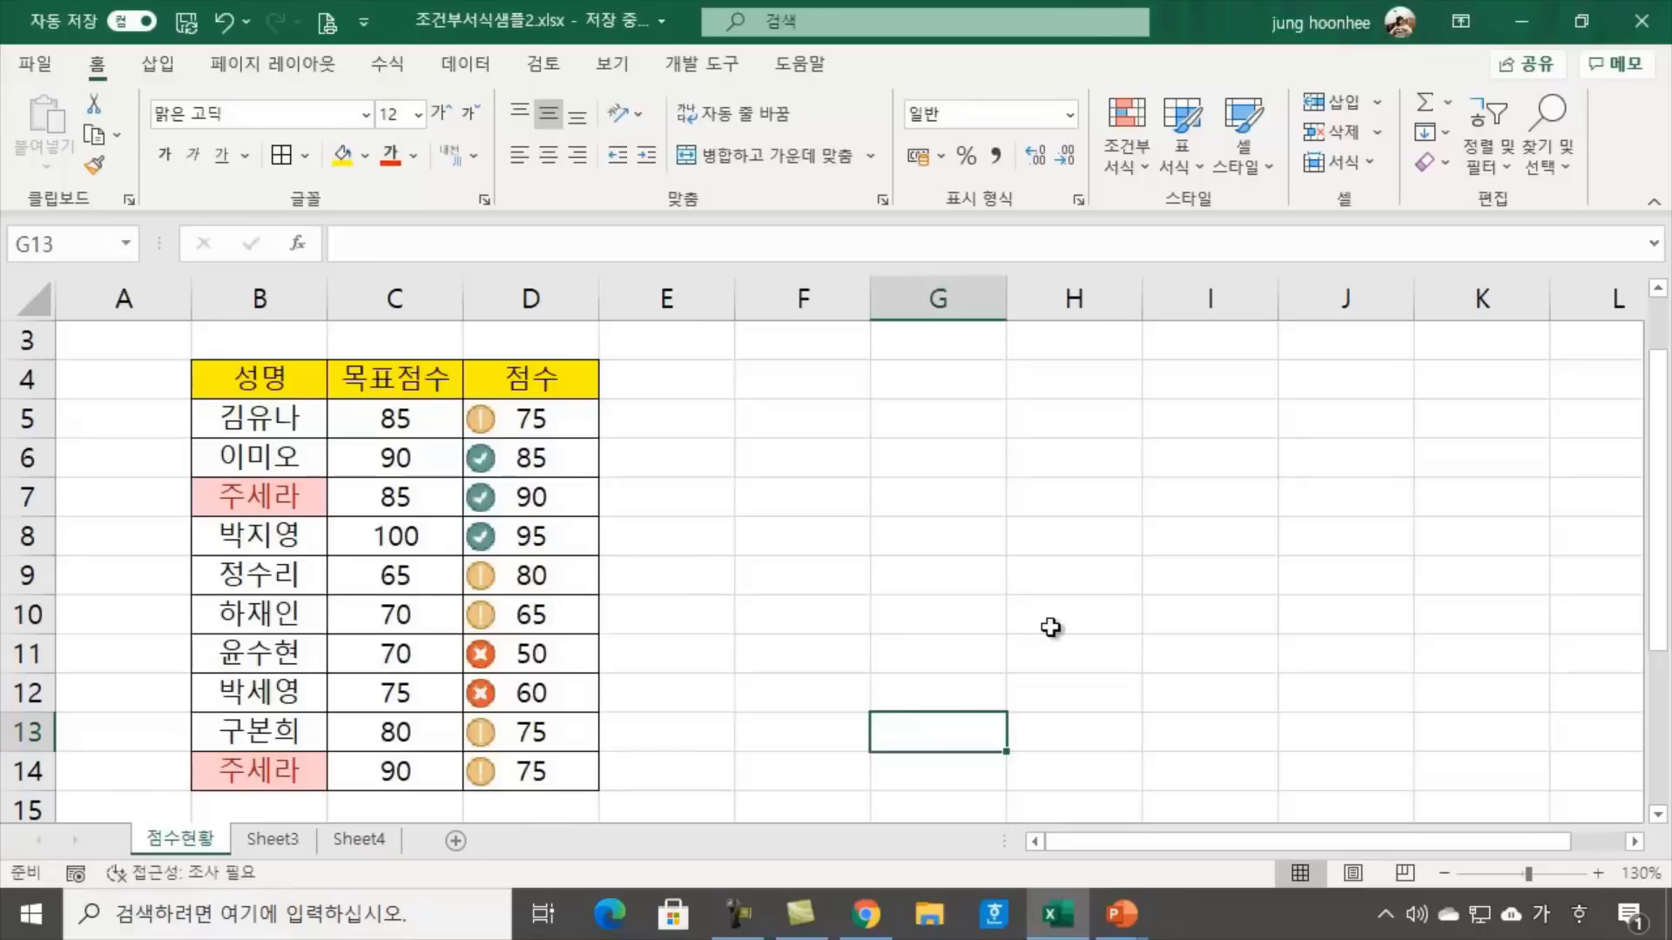
pyautogui.click(922, 544)
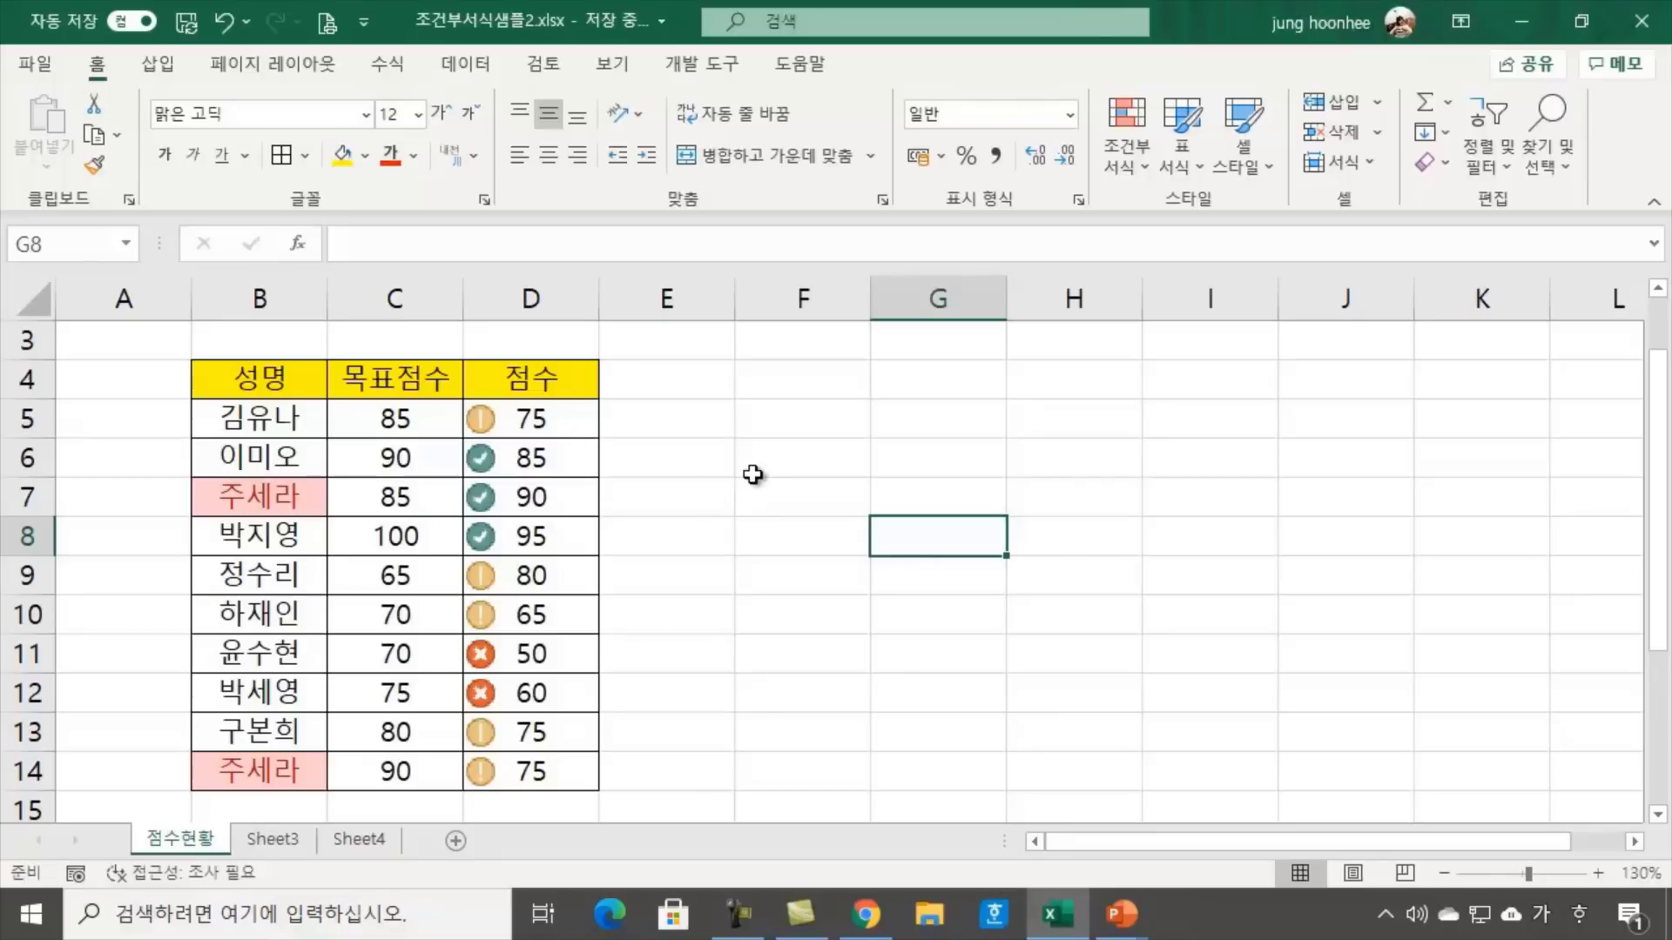
pyautogui.moveTo(530, 457); pyautogui.dragTo(535, 535)
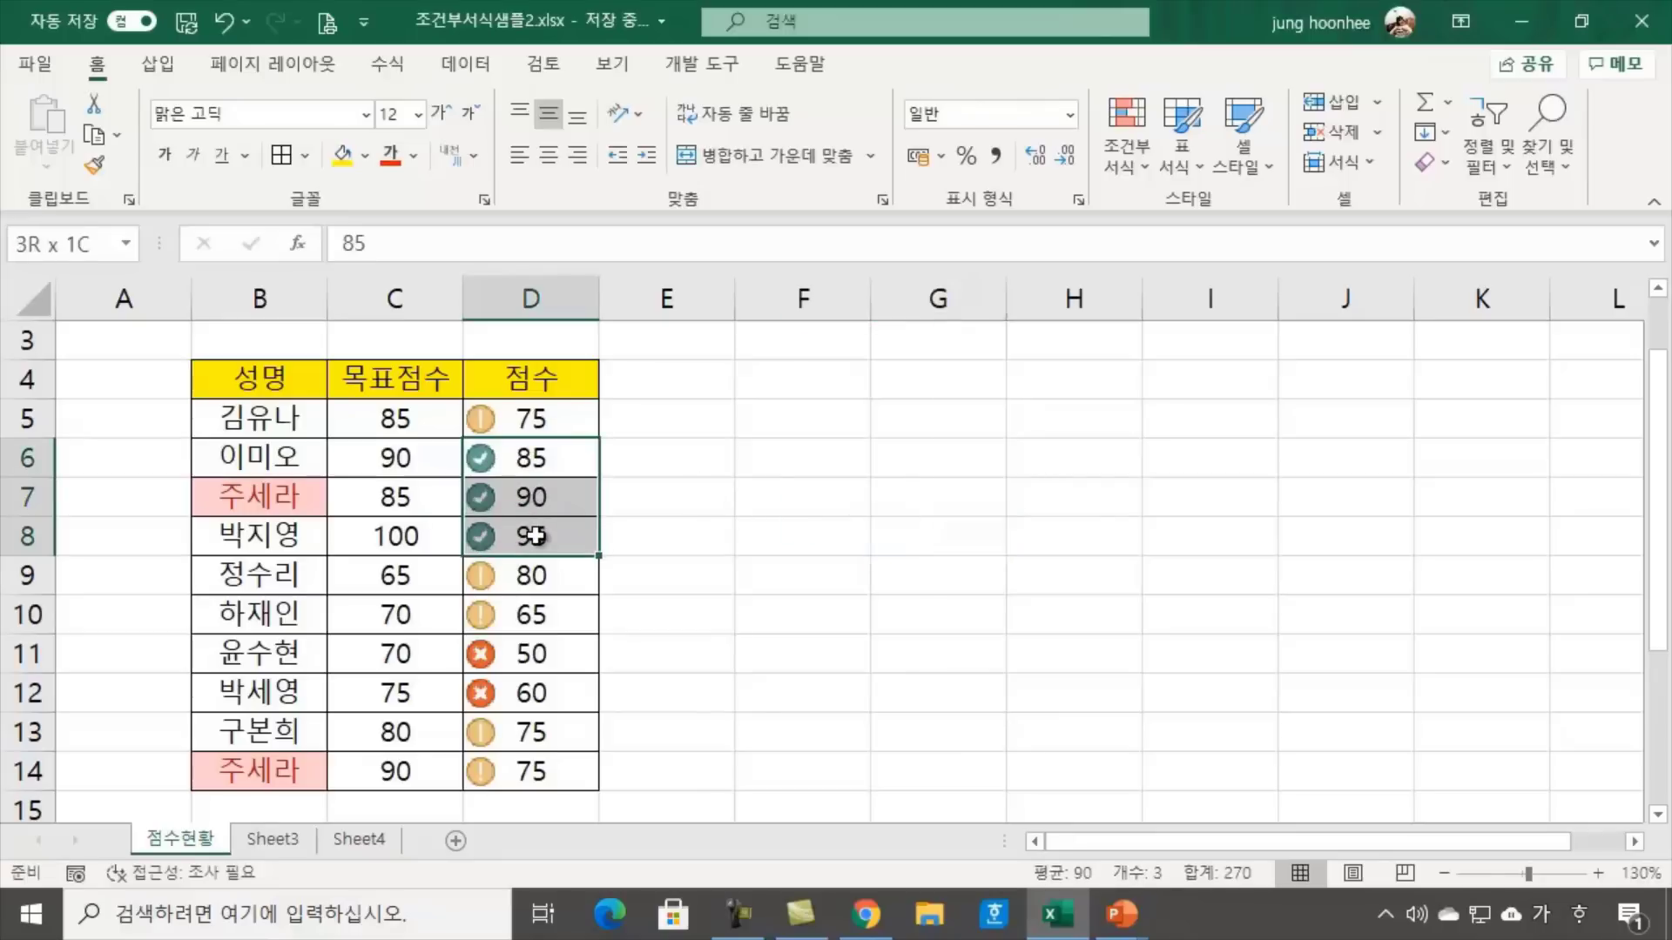
pyautogui.click(1109, 616)
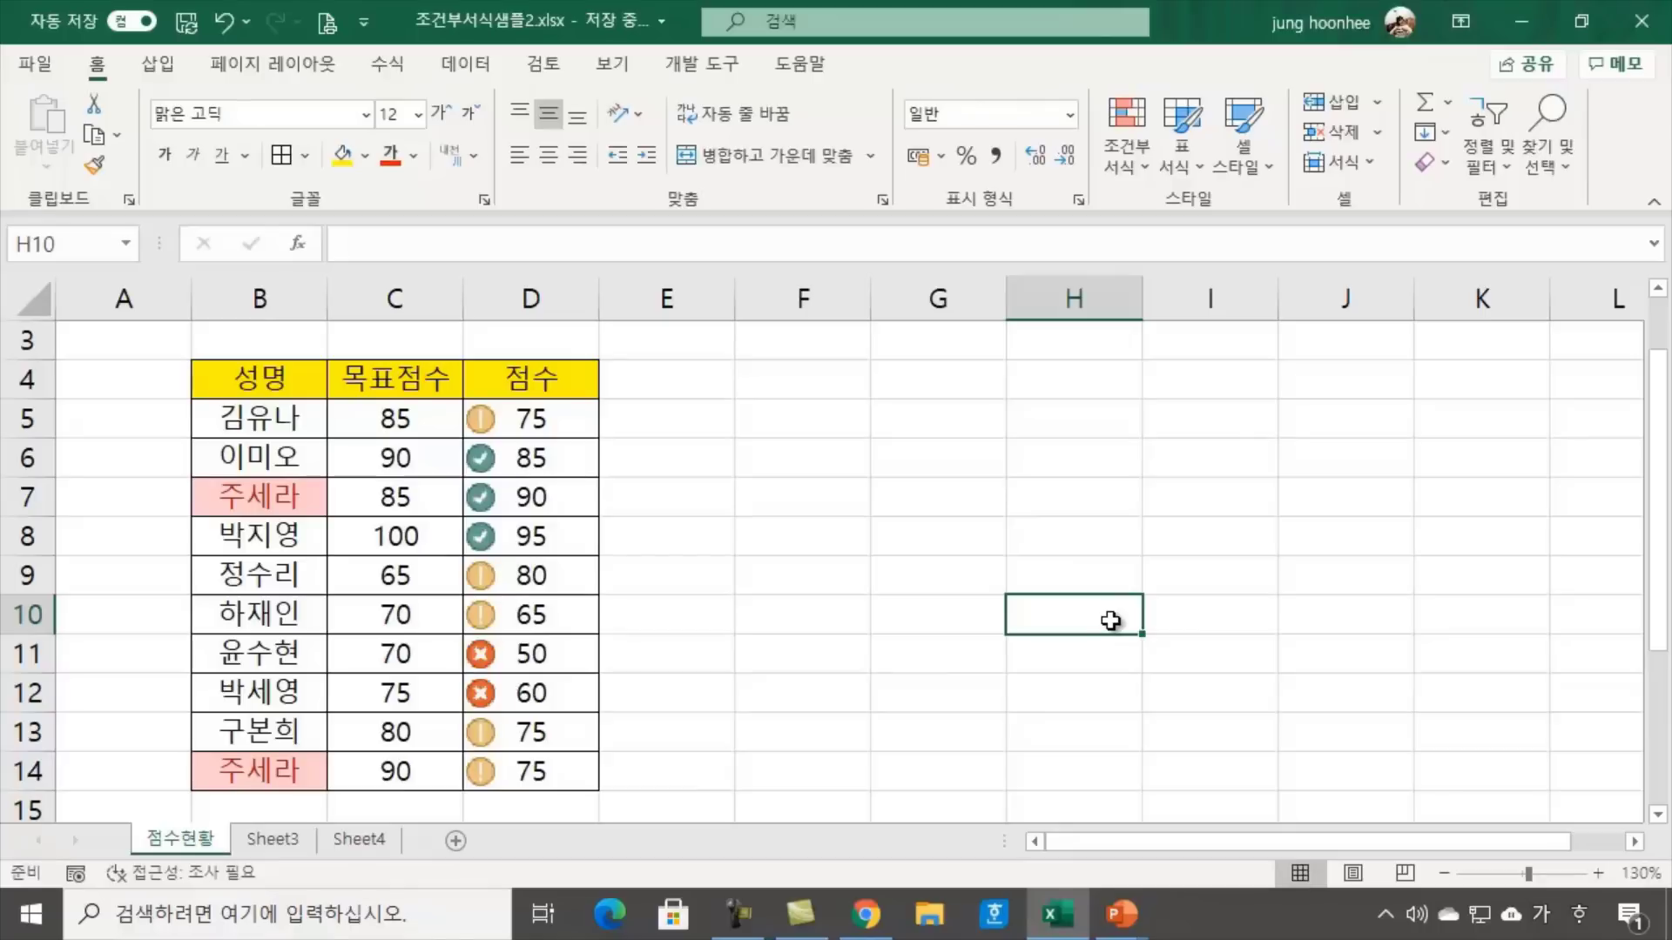
pyautogui.click(710, 512)
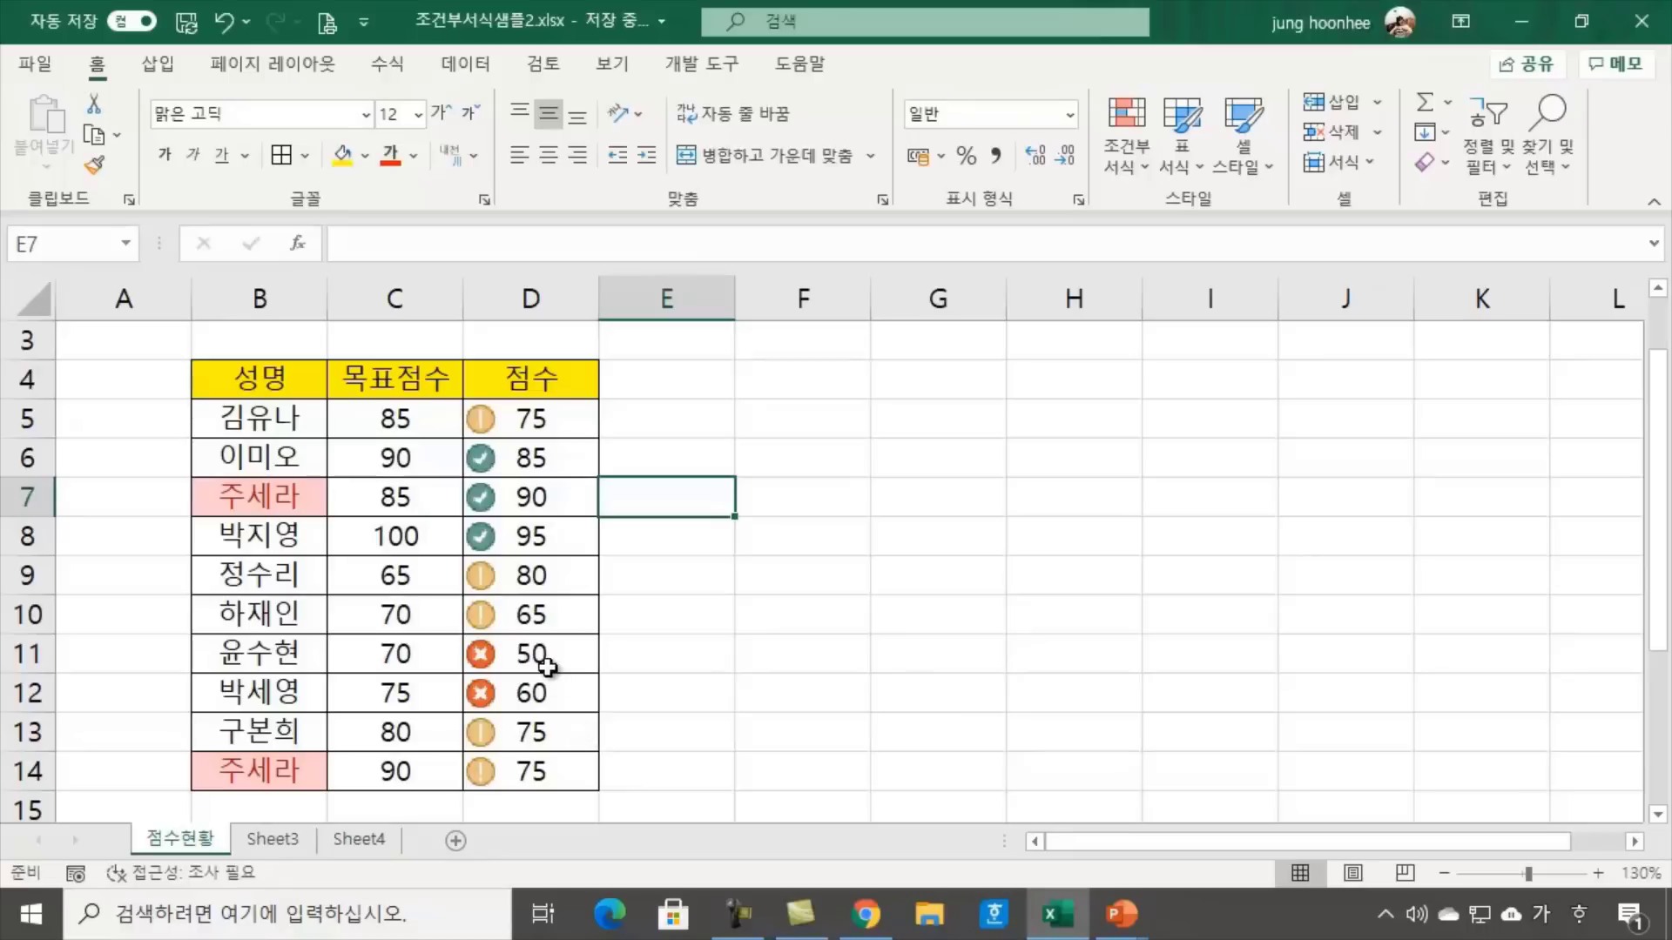
pyautogui.click(770, 704)
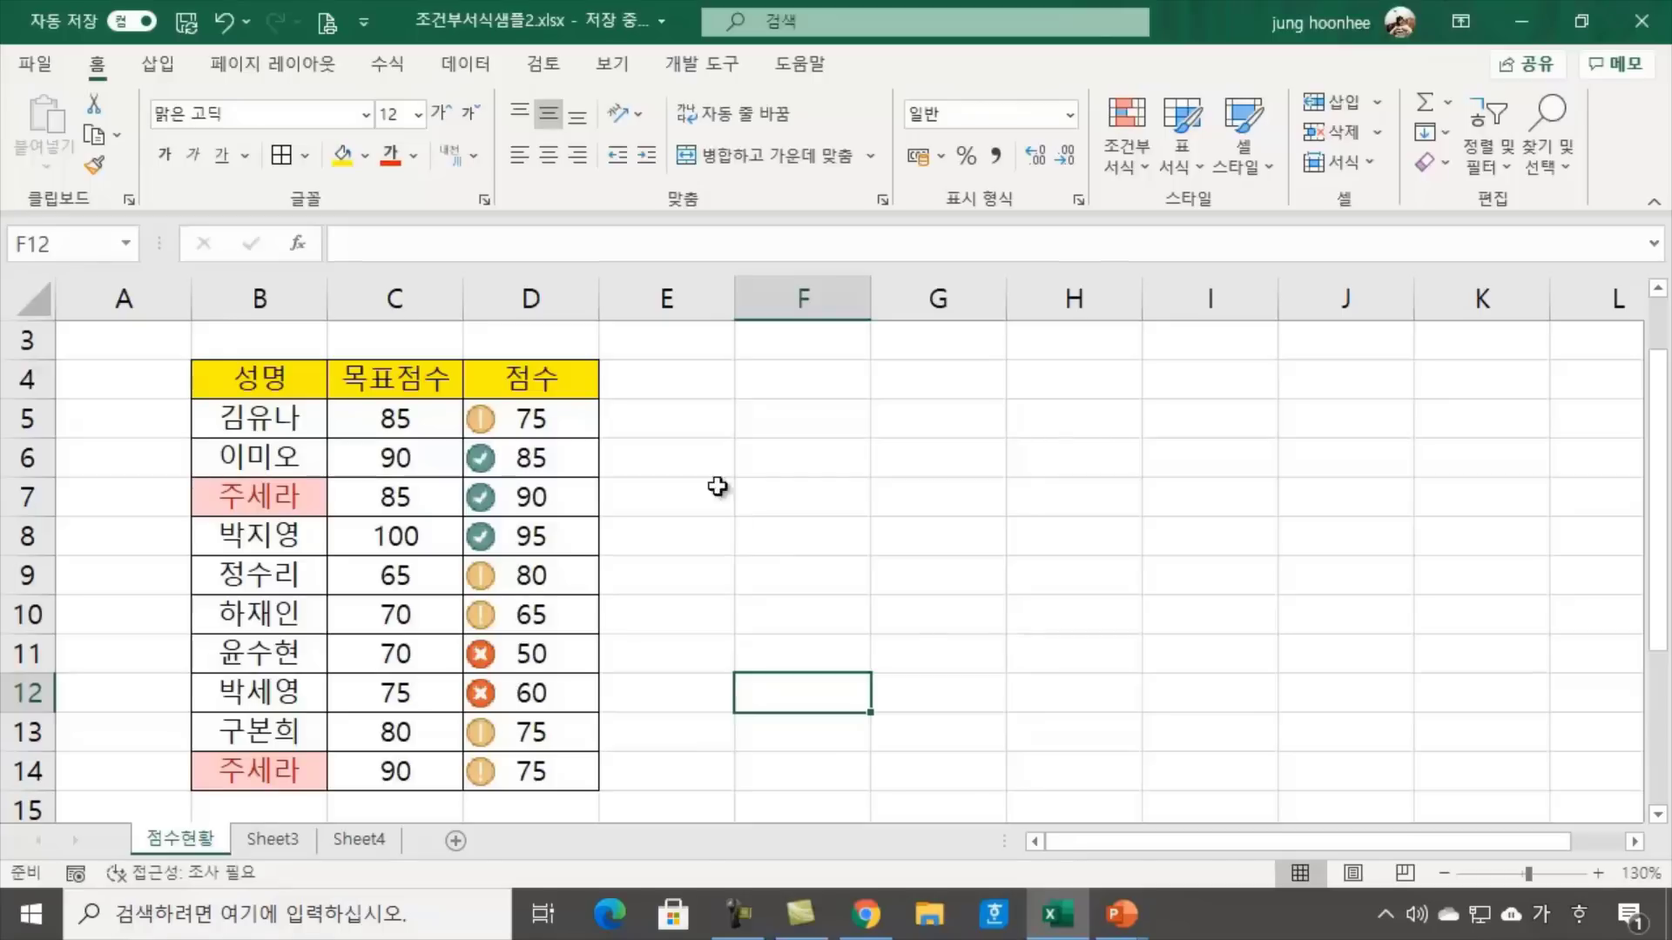
# Review the icon thresholds and value types in the icon set rule applied to D5:D14
pyautogui.click(528, 408)
pyautogui.moveTo(528, 409)
pyautogui.mouseDown()
pyautogui.moveTo(512, 811)
pyautogui.moveTo(523, 764)
pyautogui.mouseUp()
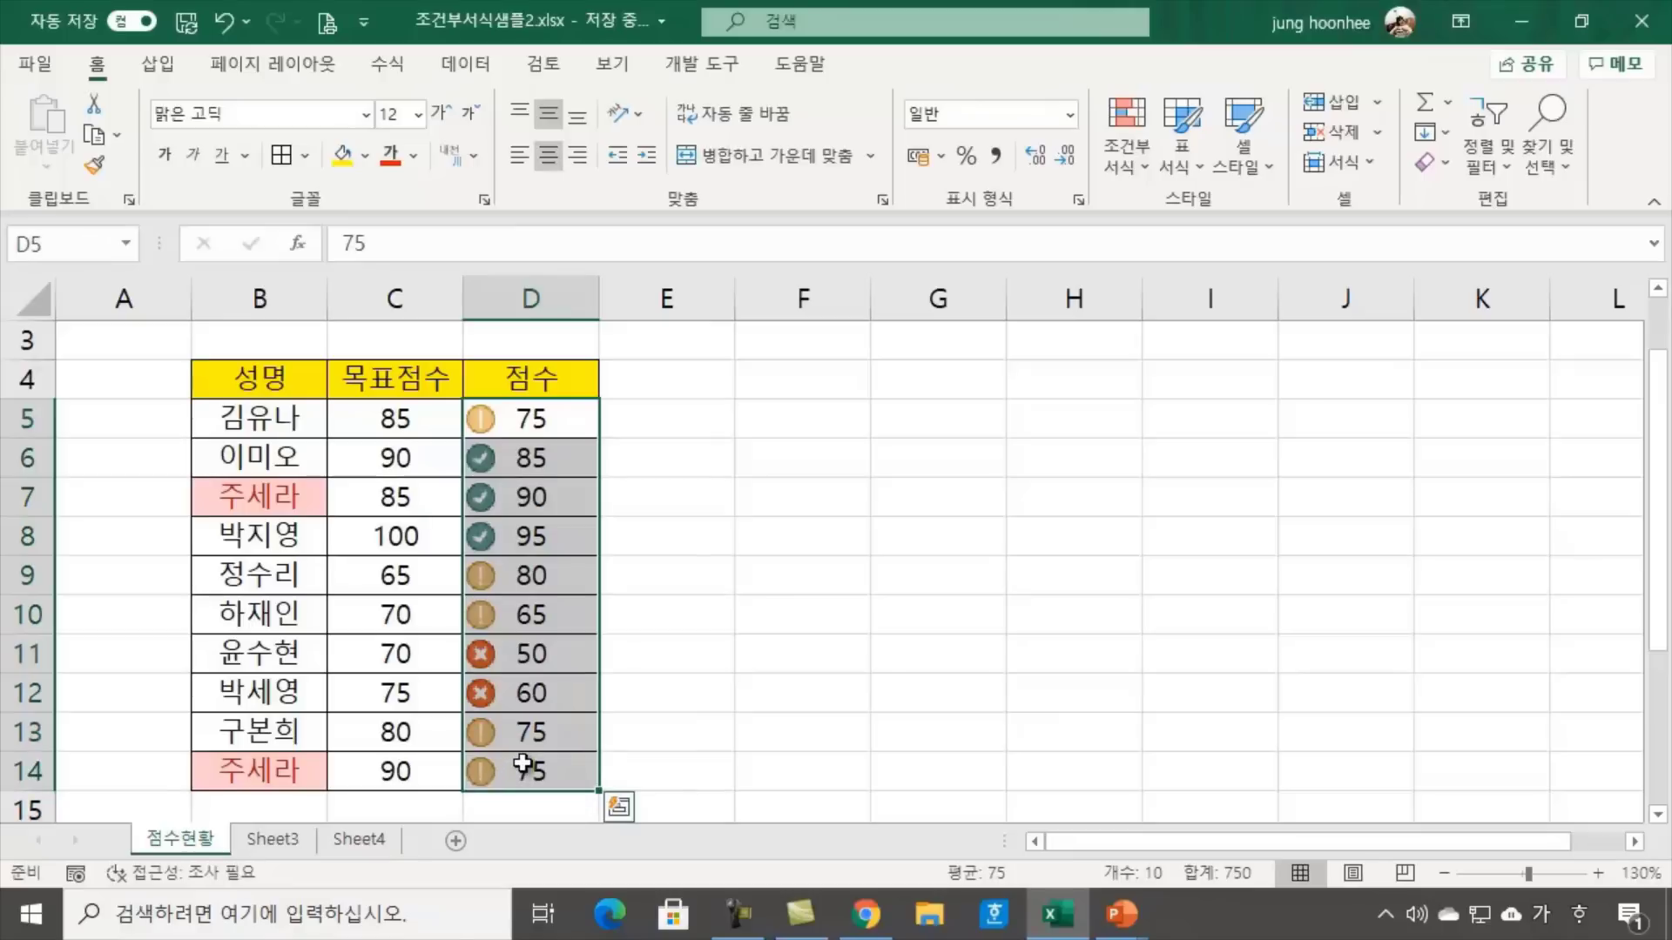
pyautogui.click(1146, 176)
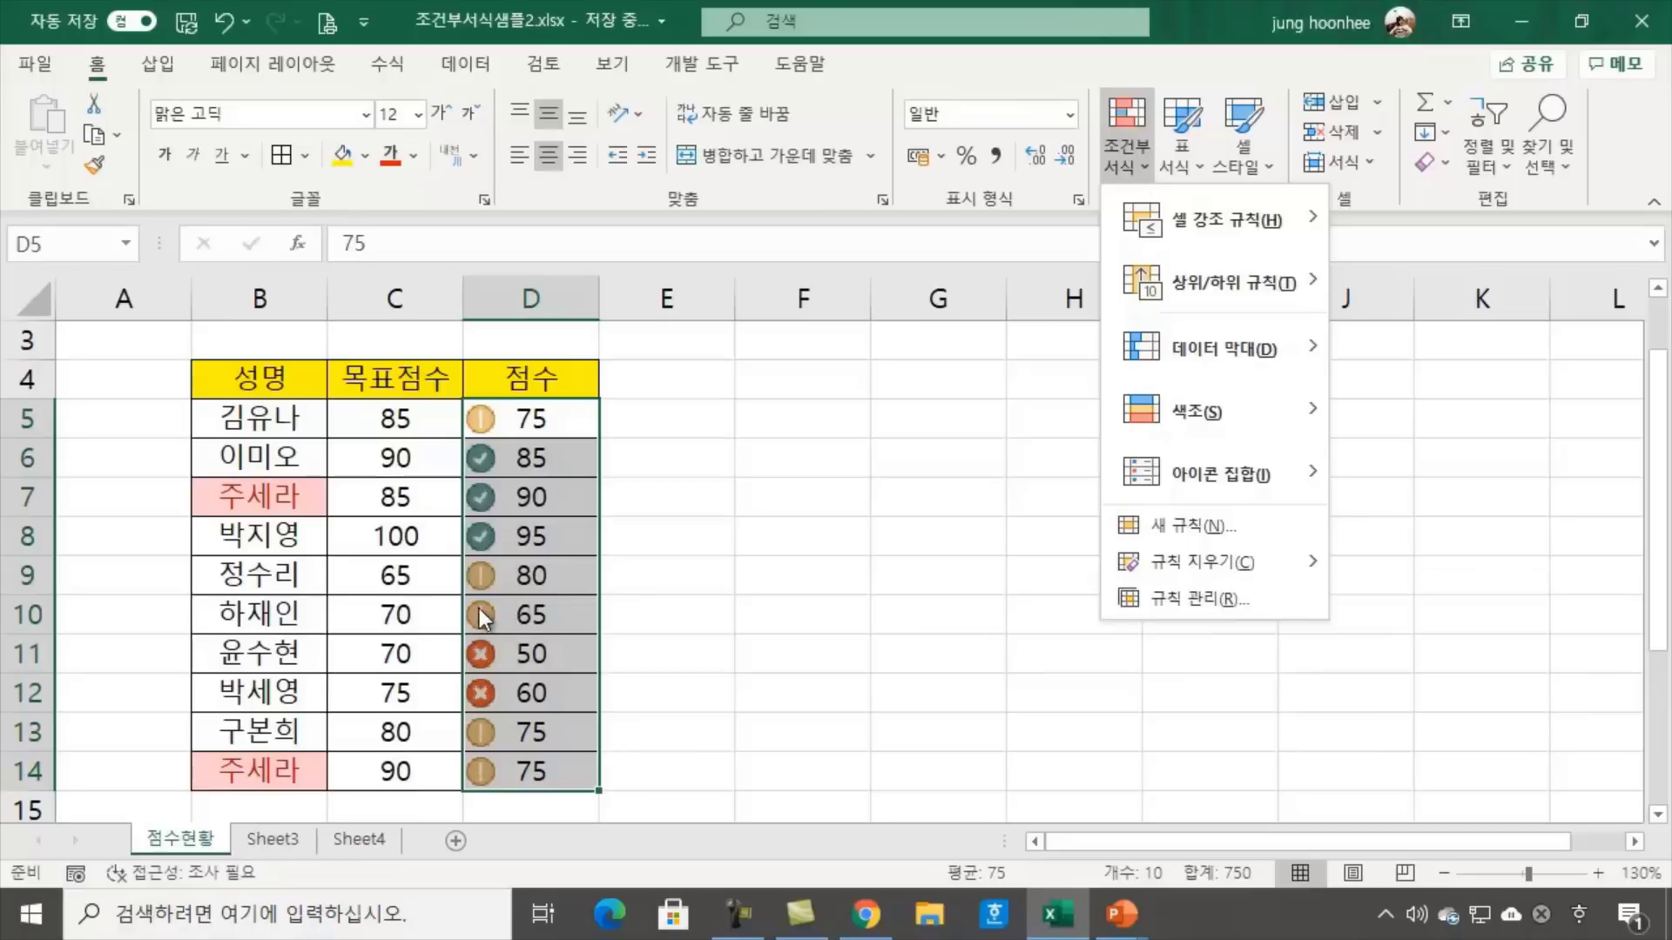
pyautogui.click(1193, 599)
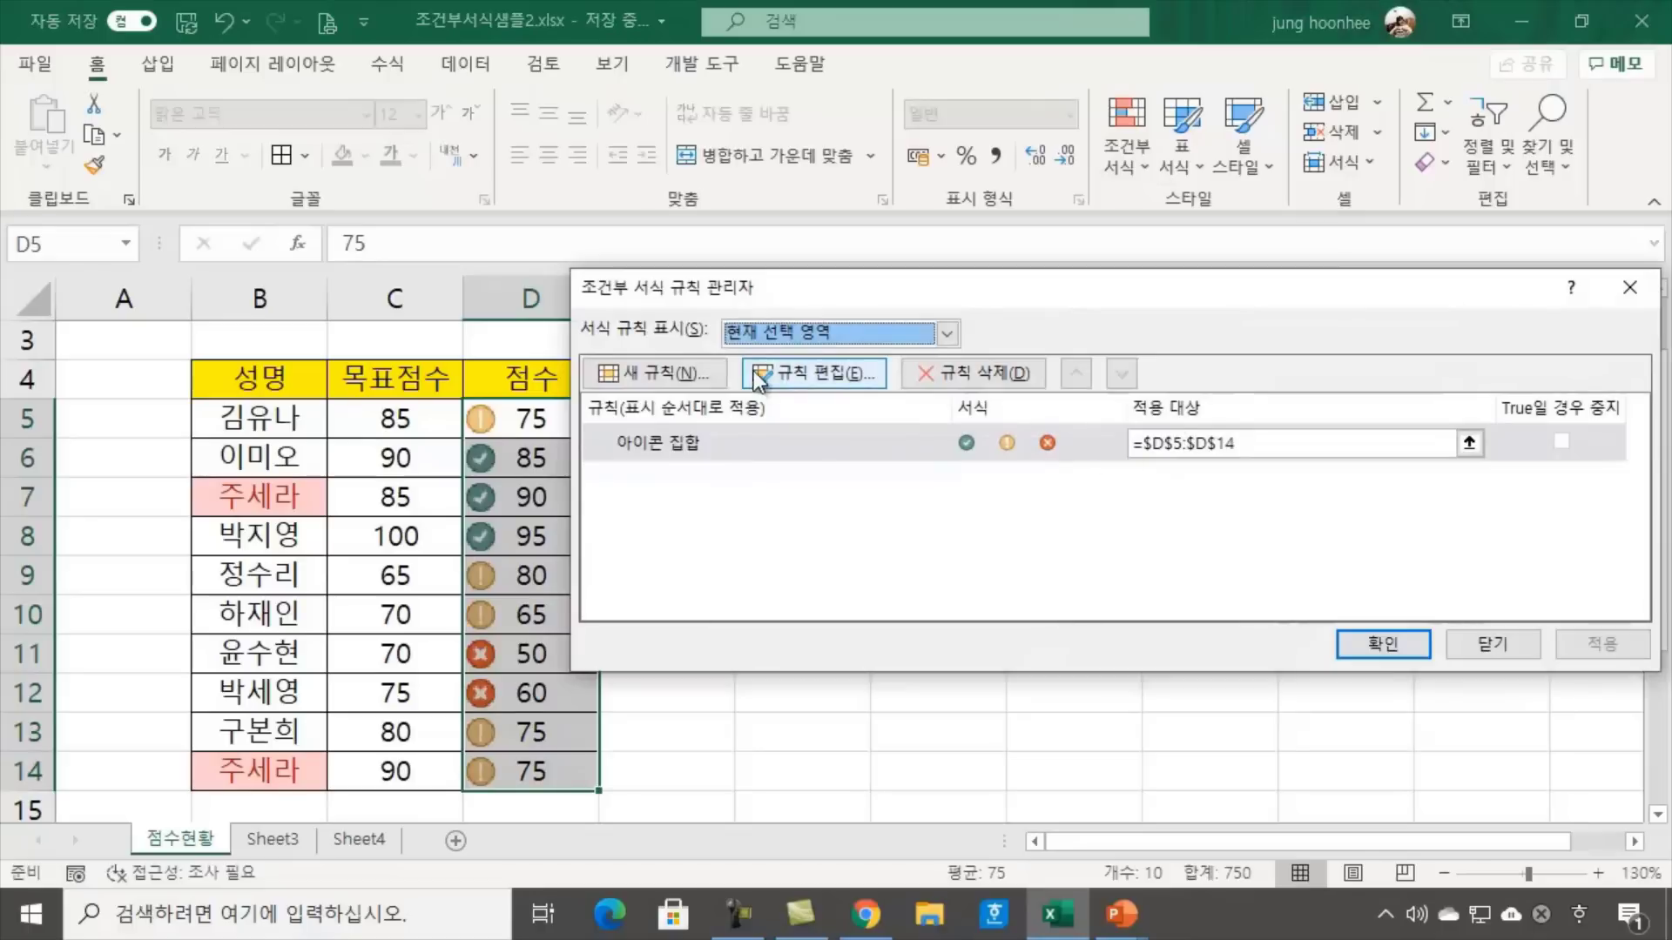
pyautogui.click(802, 375)
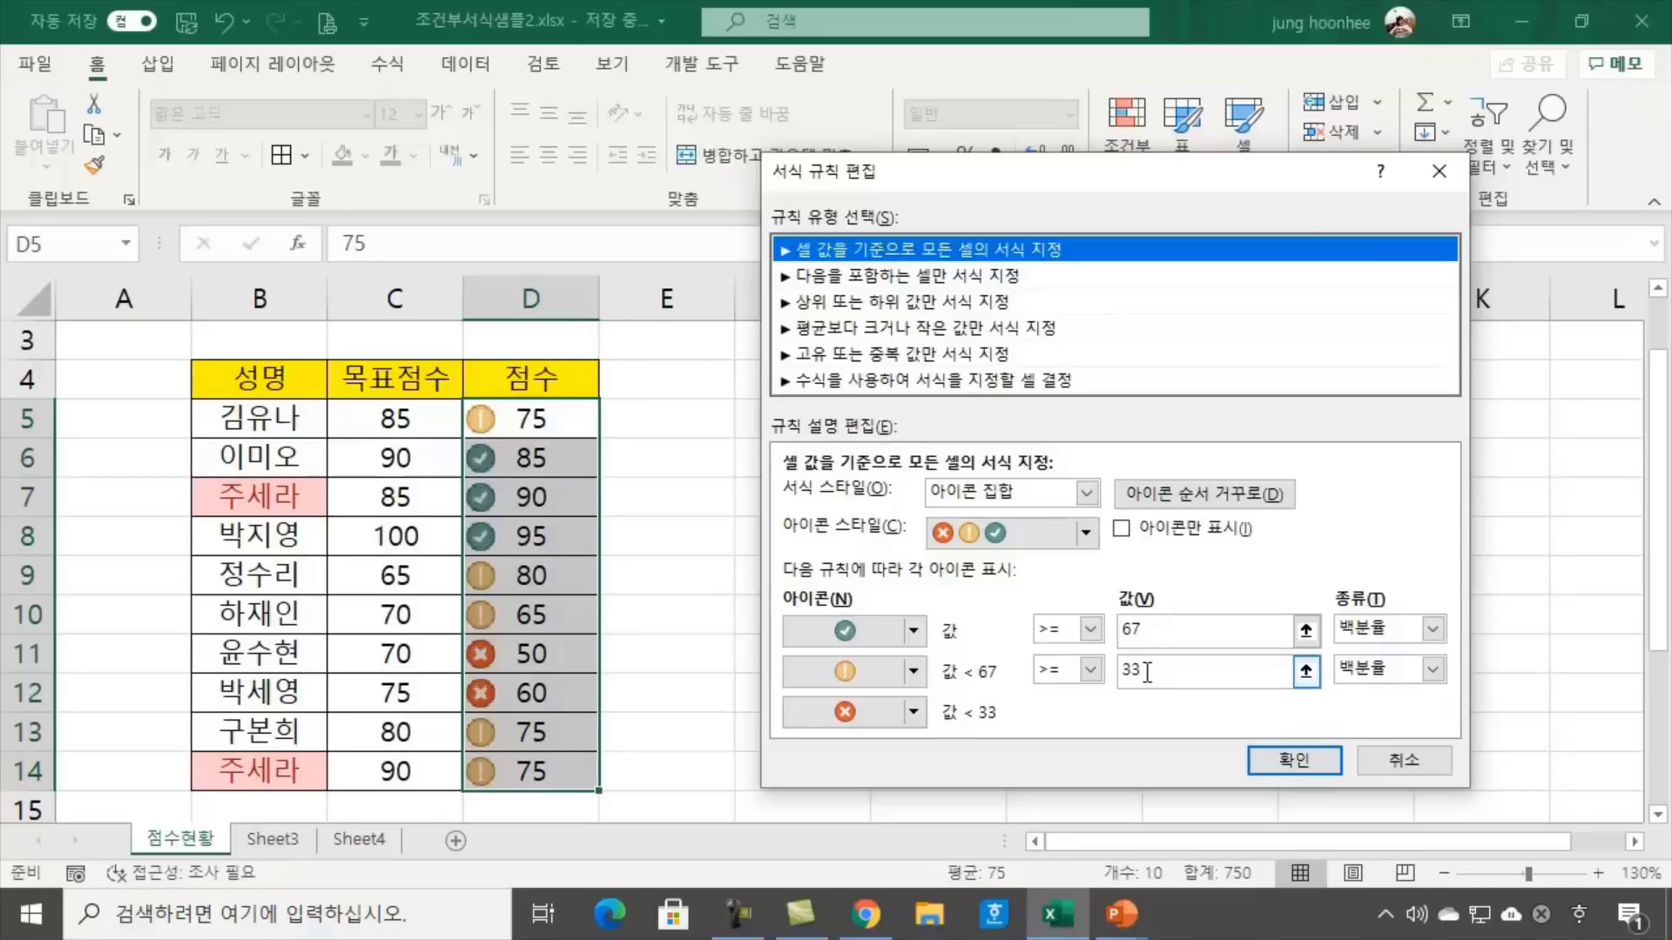
pyautogui.click(1310, 759)
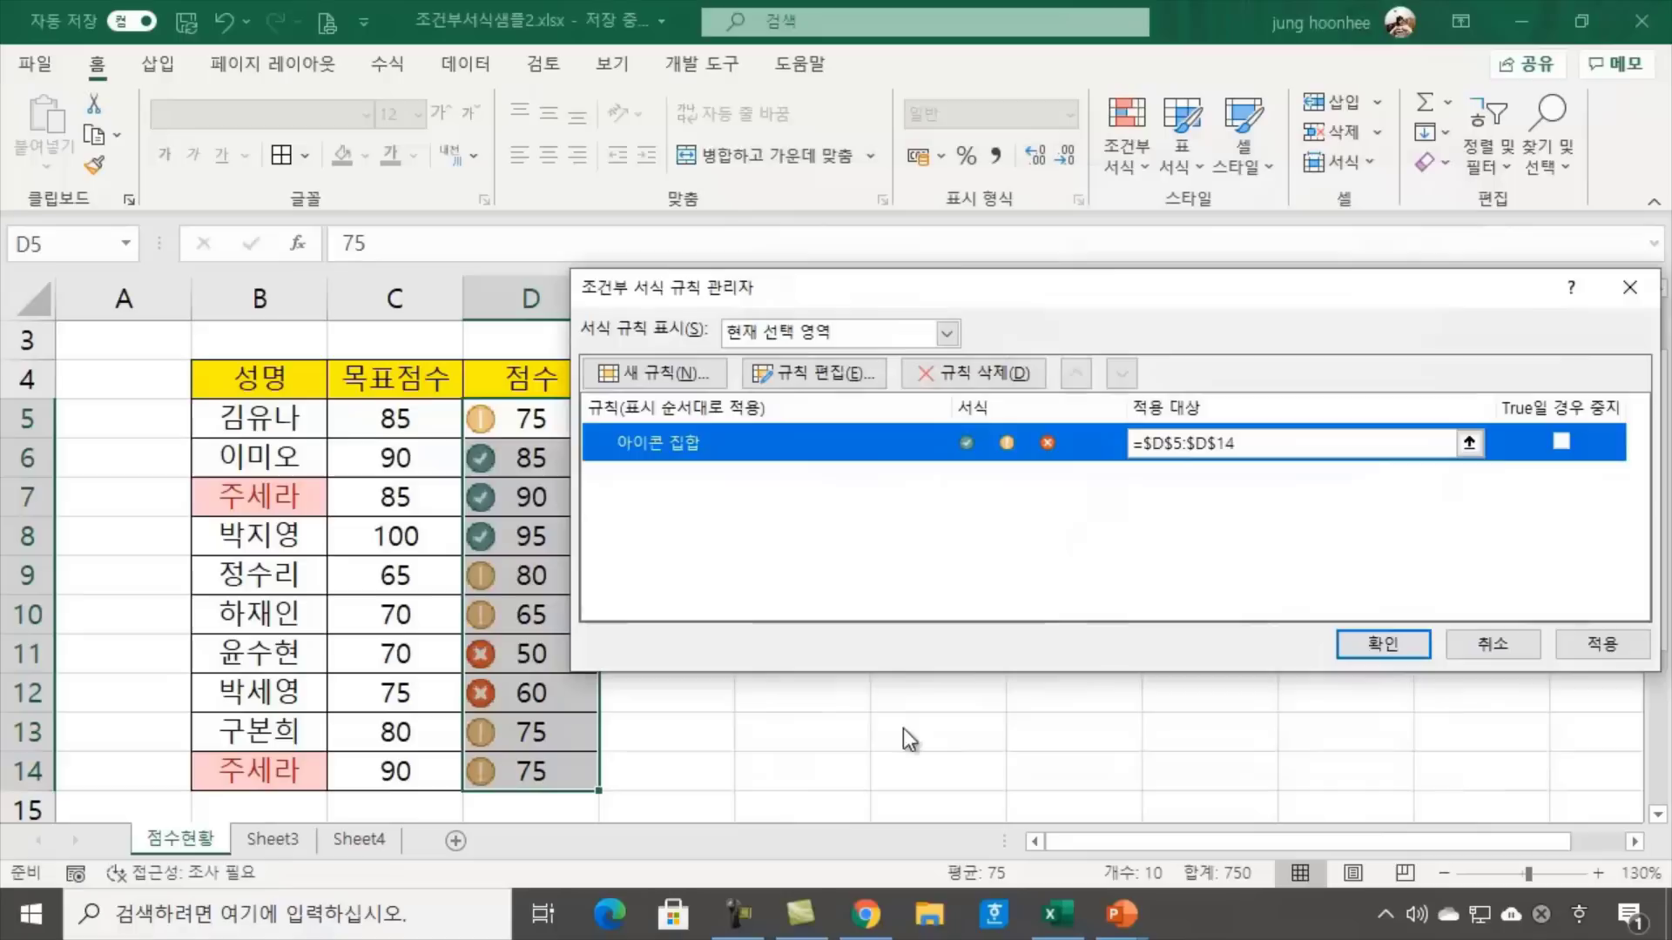
pyautogui.click(1385, 645)
pyautogui.click(1038, 628)
pyautogui.click(869, 480)
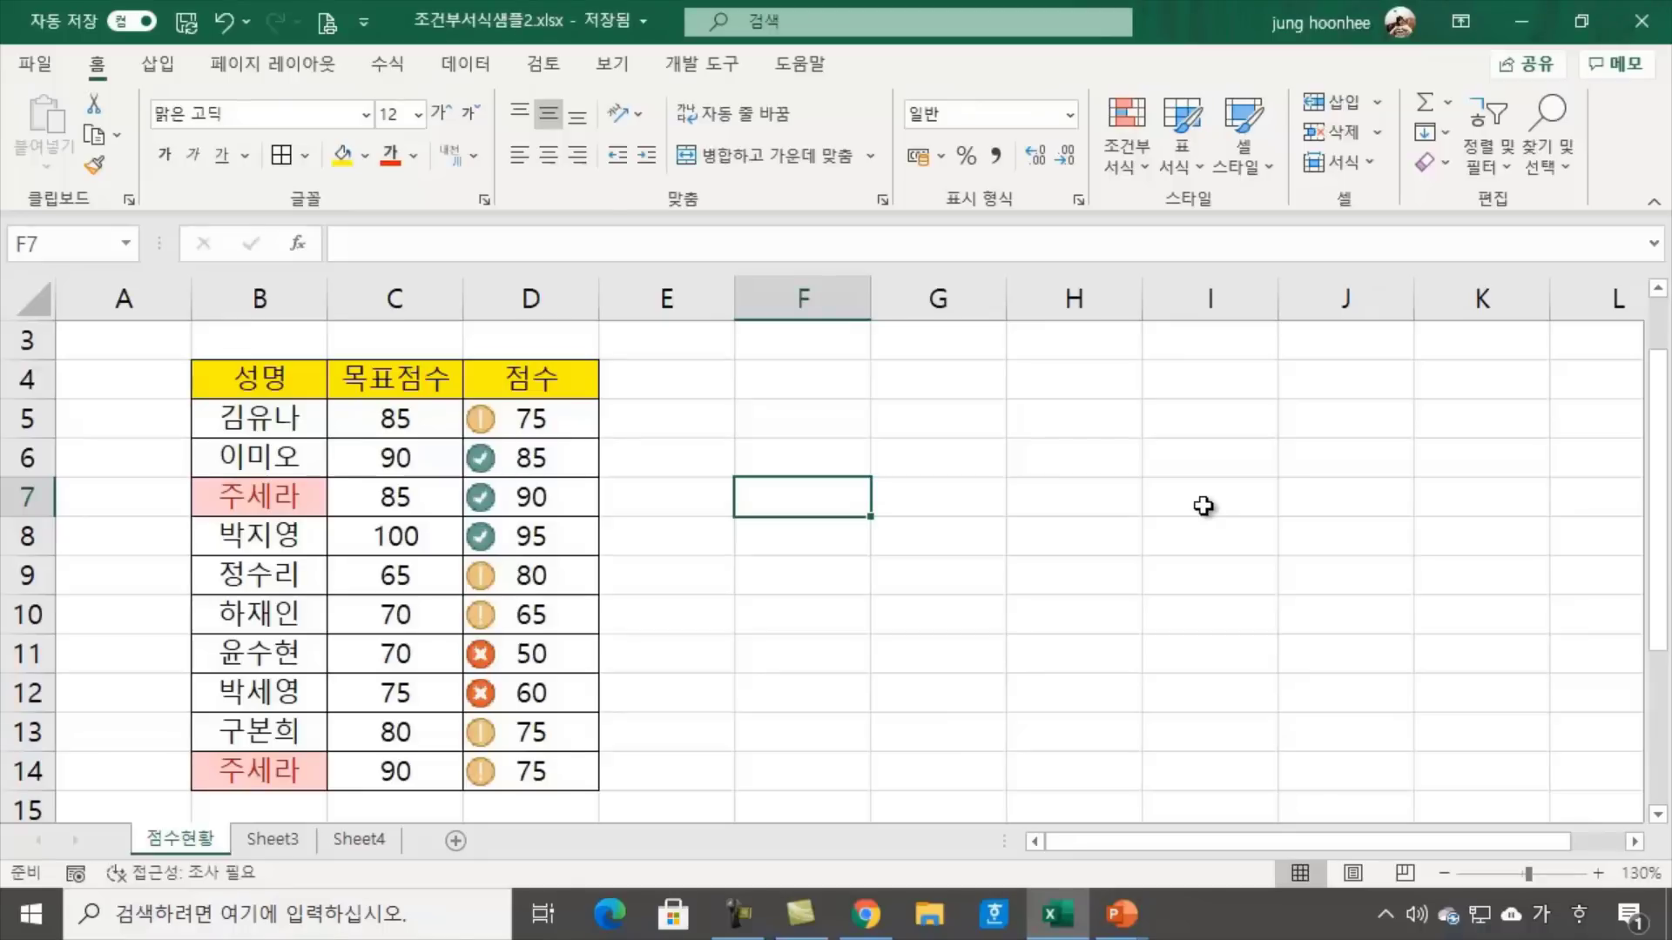
pyautogui.click(989, 575)
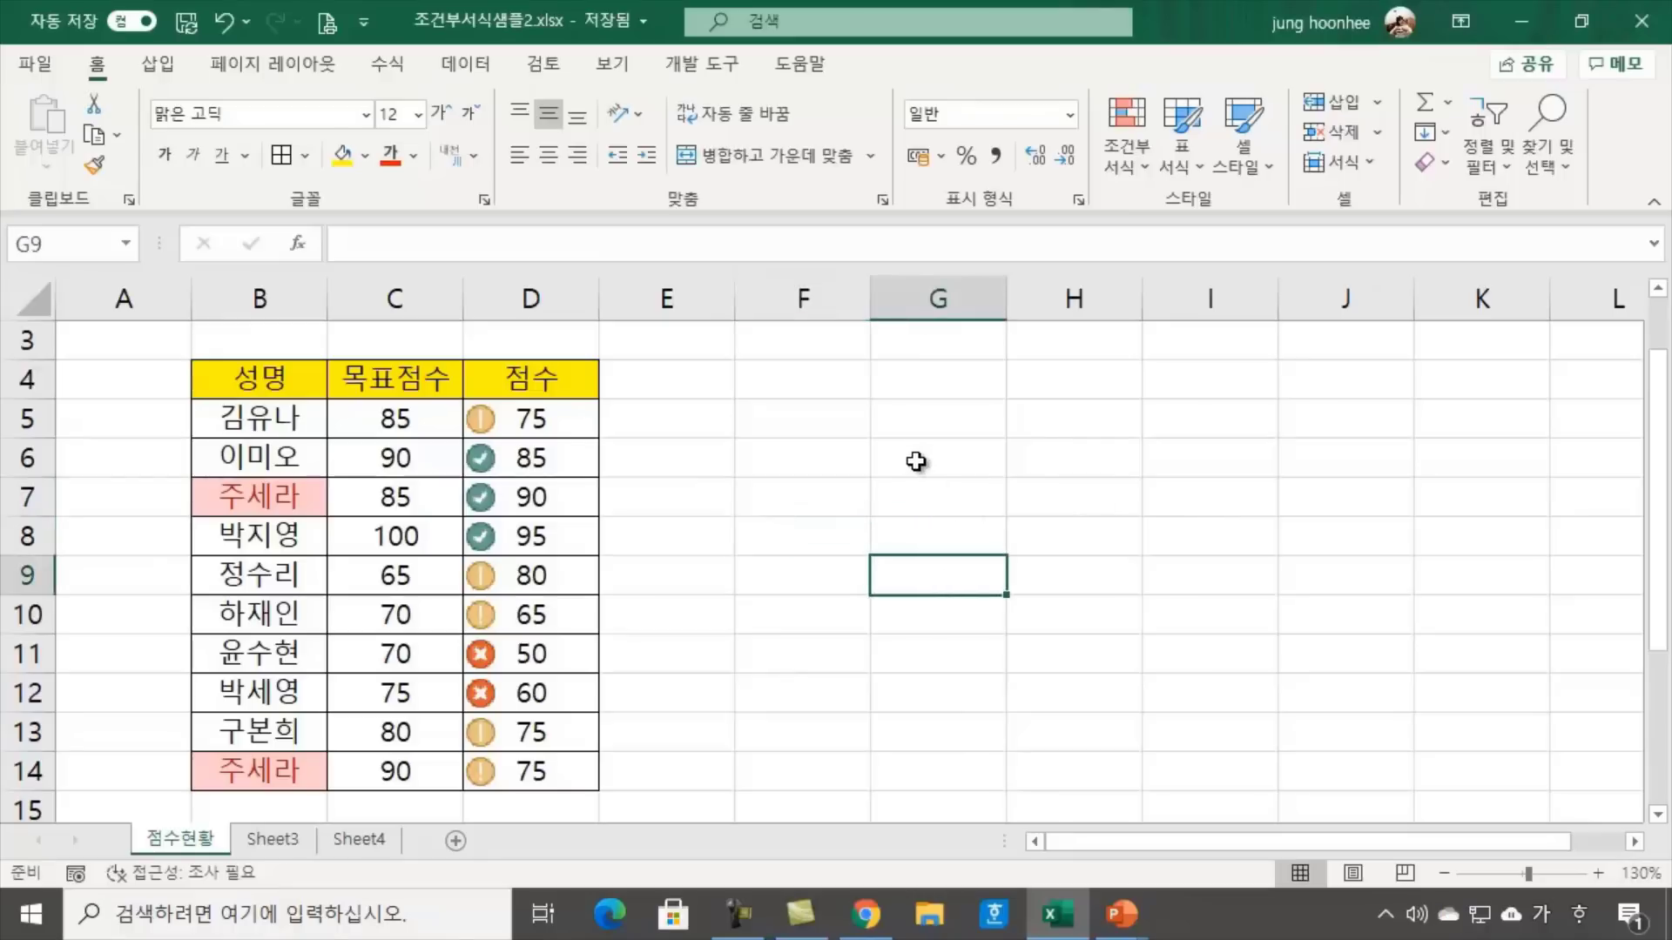
# Enter the label 우수점수 in H6 and the value 90 in I6
pyautogui.click(1042, 458)
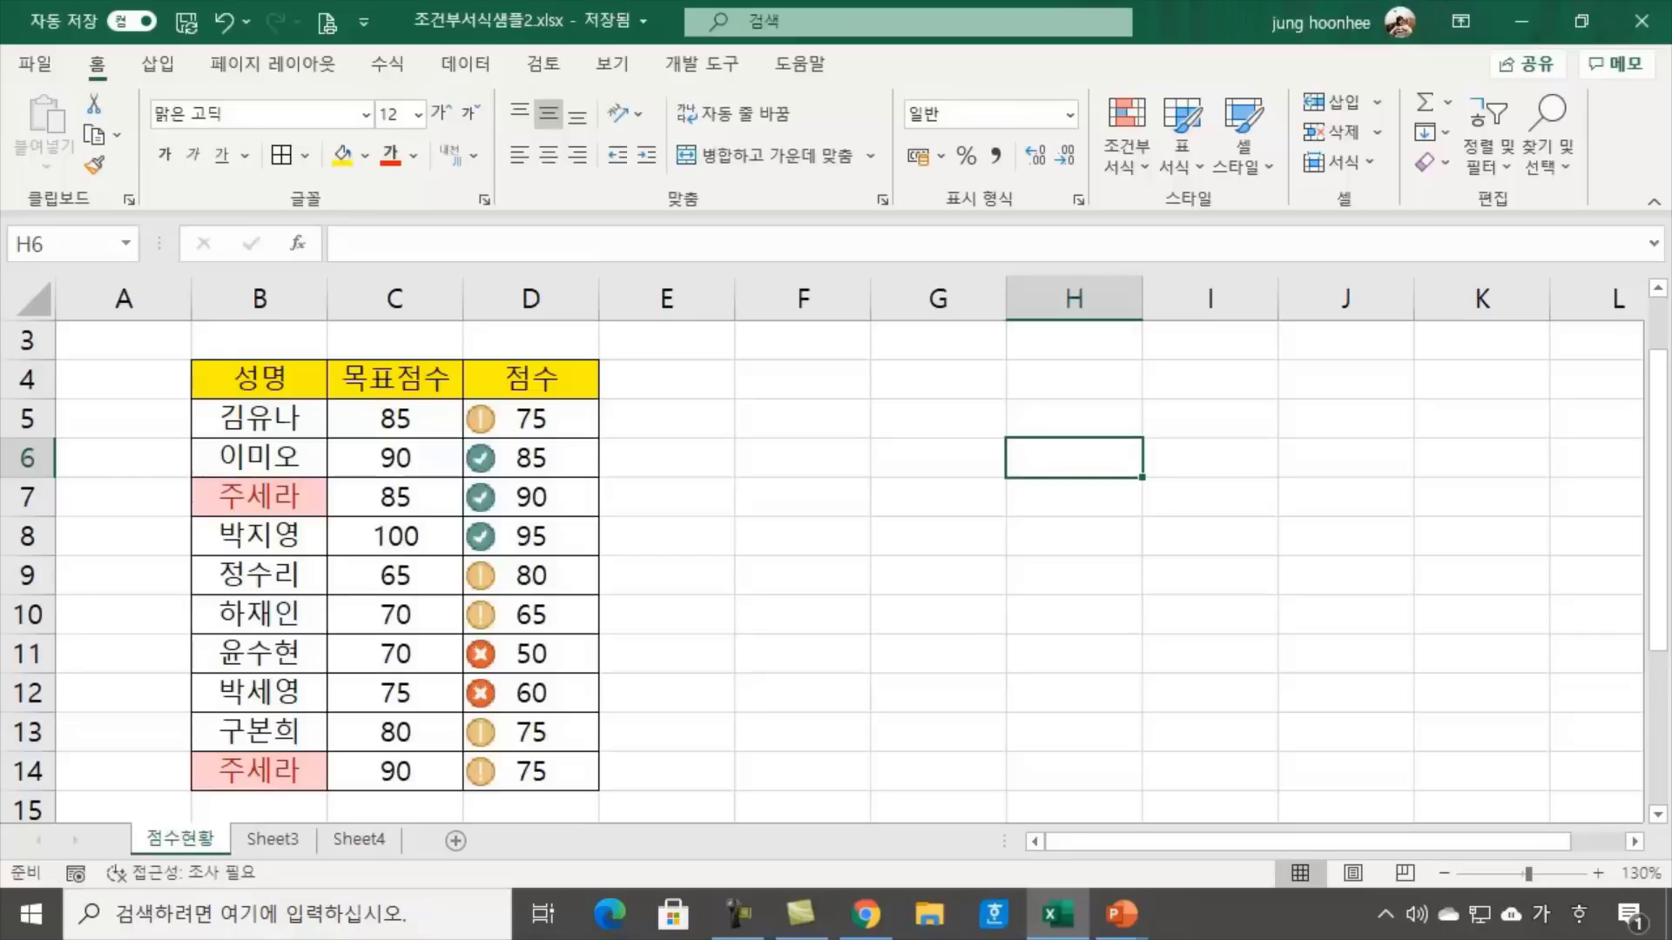
pyautogui.write('ㅈ')
pyautogui.write('고점')
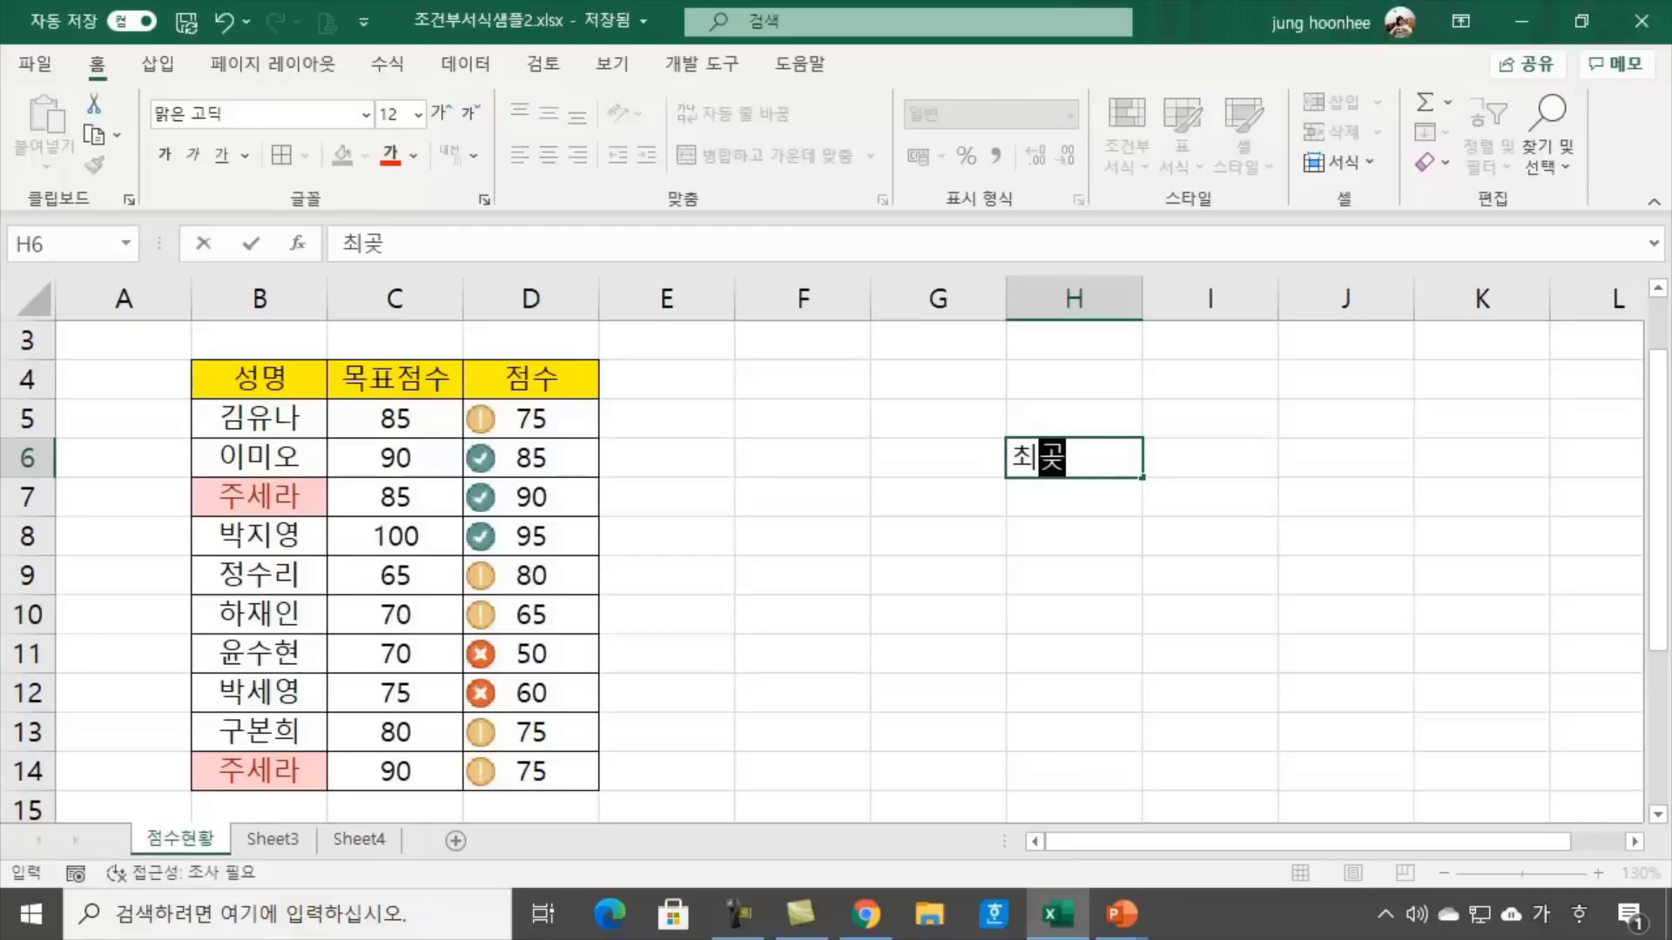
pyautogui.press('BackSpace')
pyautogui.press('BackSpace')
pyautogui.press('BackSpace')
pyautogui.press('BackSpace')
pyautogui.press('BackSpace')
pyautogui.write('우수점수')
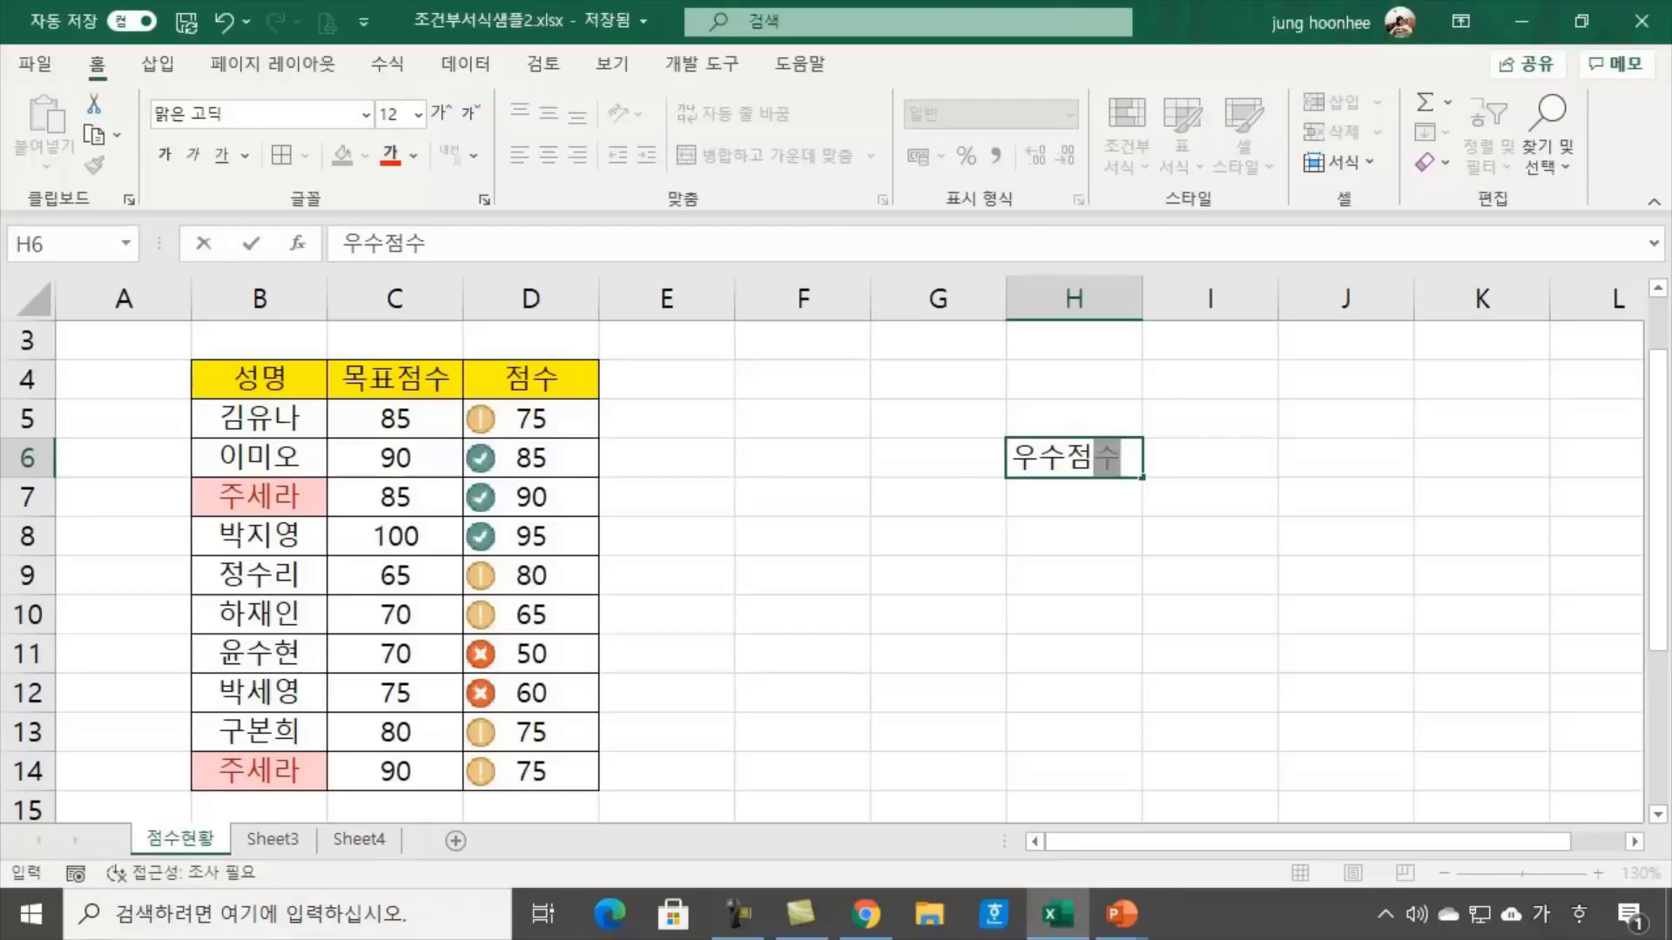
pyautogui.press('Tab')
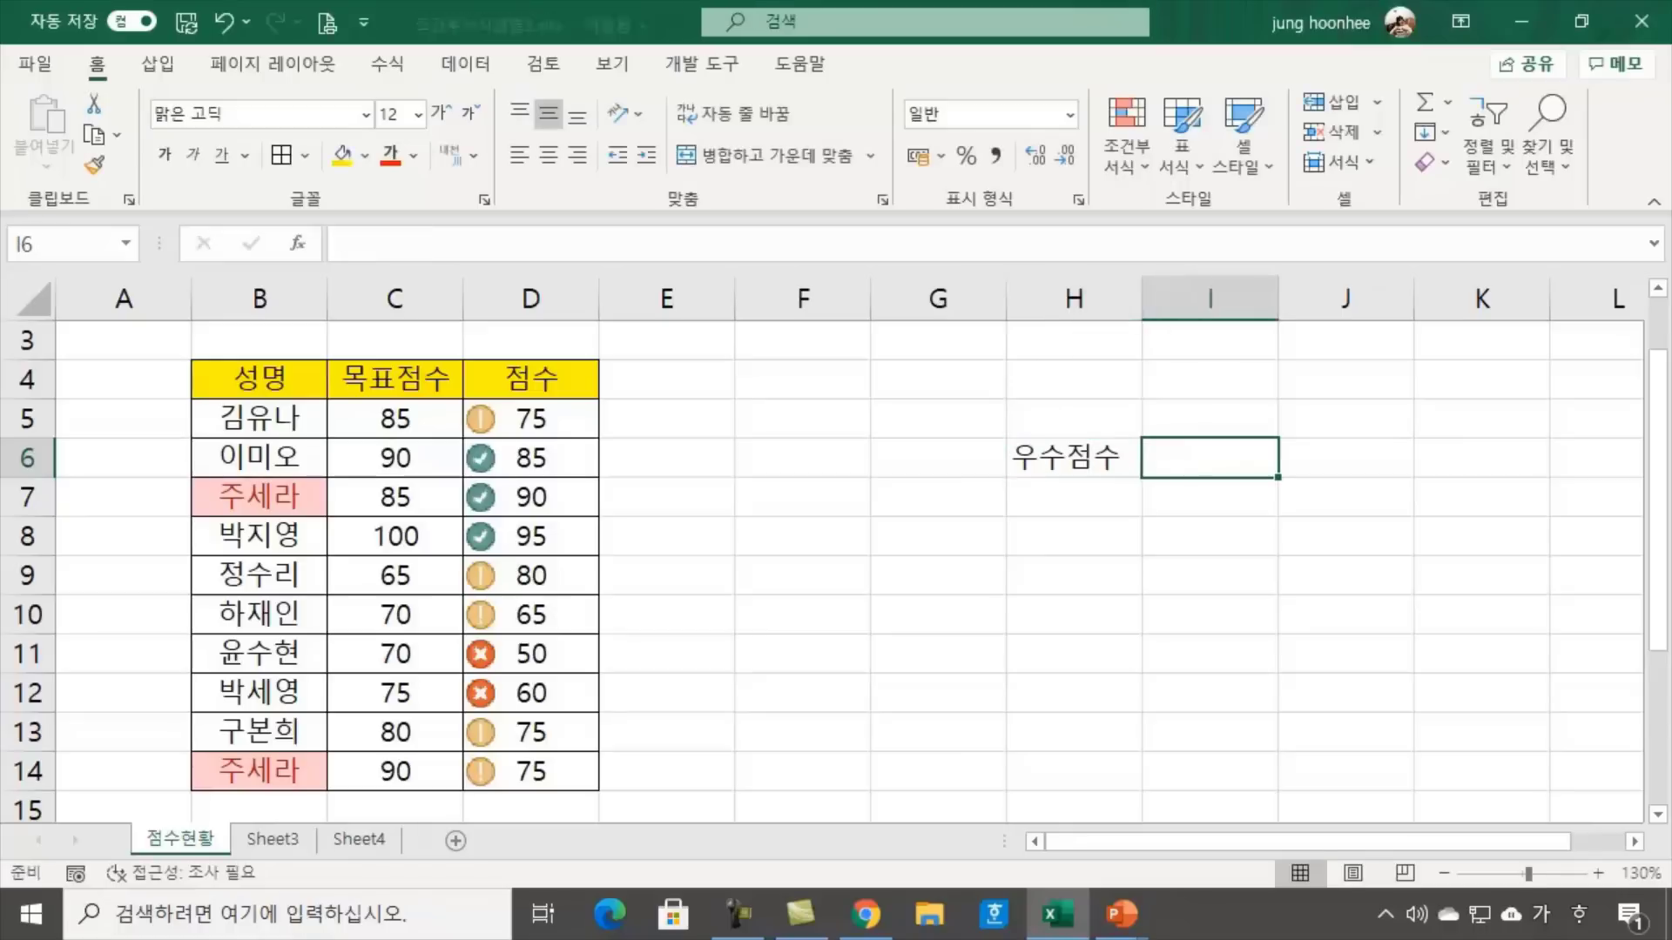
pyautogui.write('90')
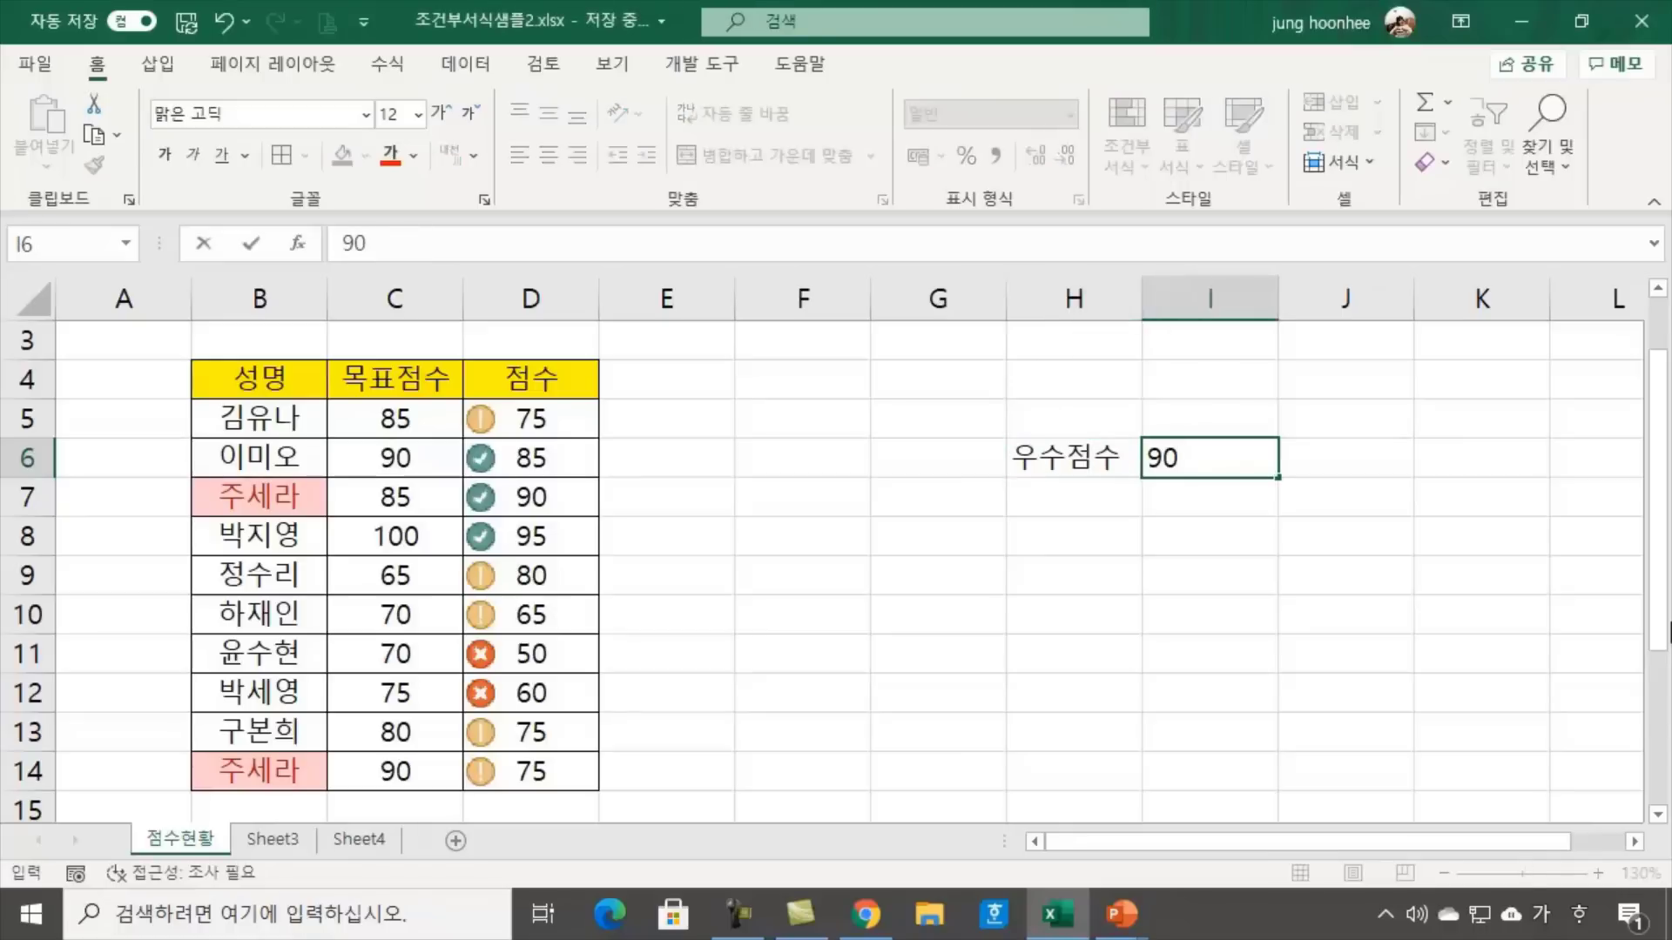
pyautogui.press('Return')
# Enter the label 평균점수 in H7, below the 우수점수 label
pyautogui.click(1073, 497)
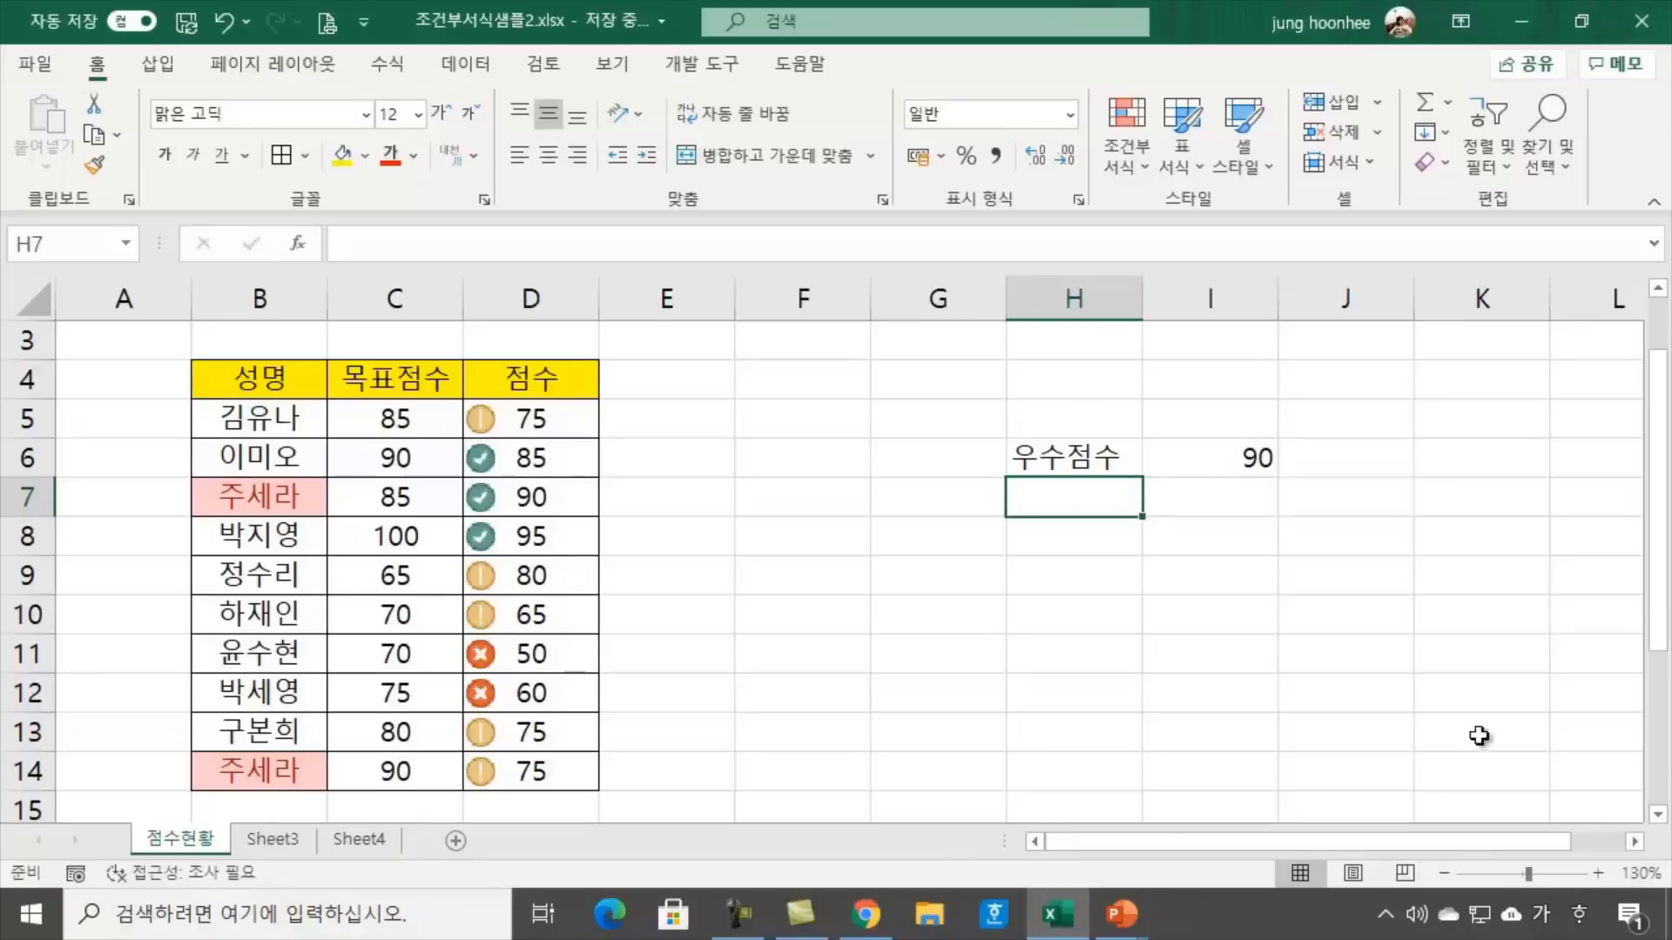
pyautogui.click(1222, 460)
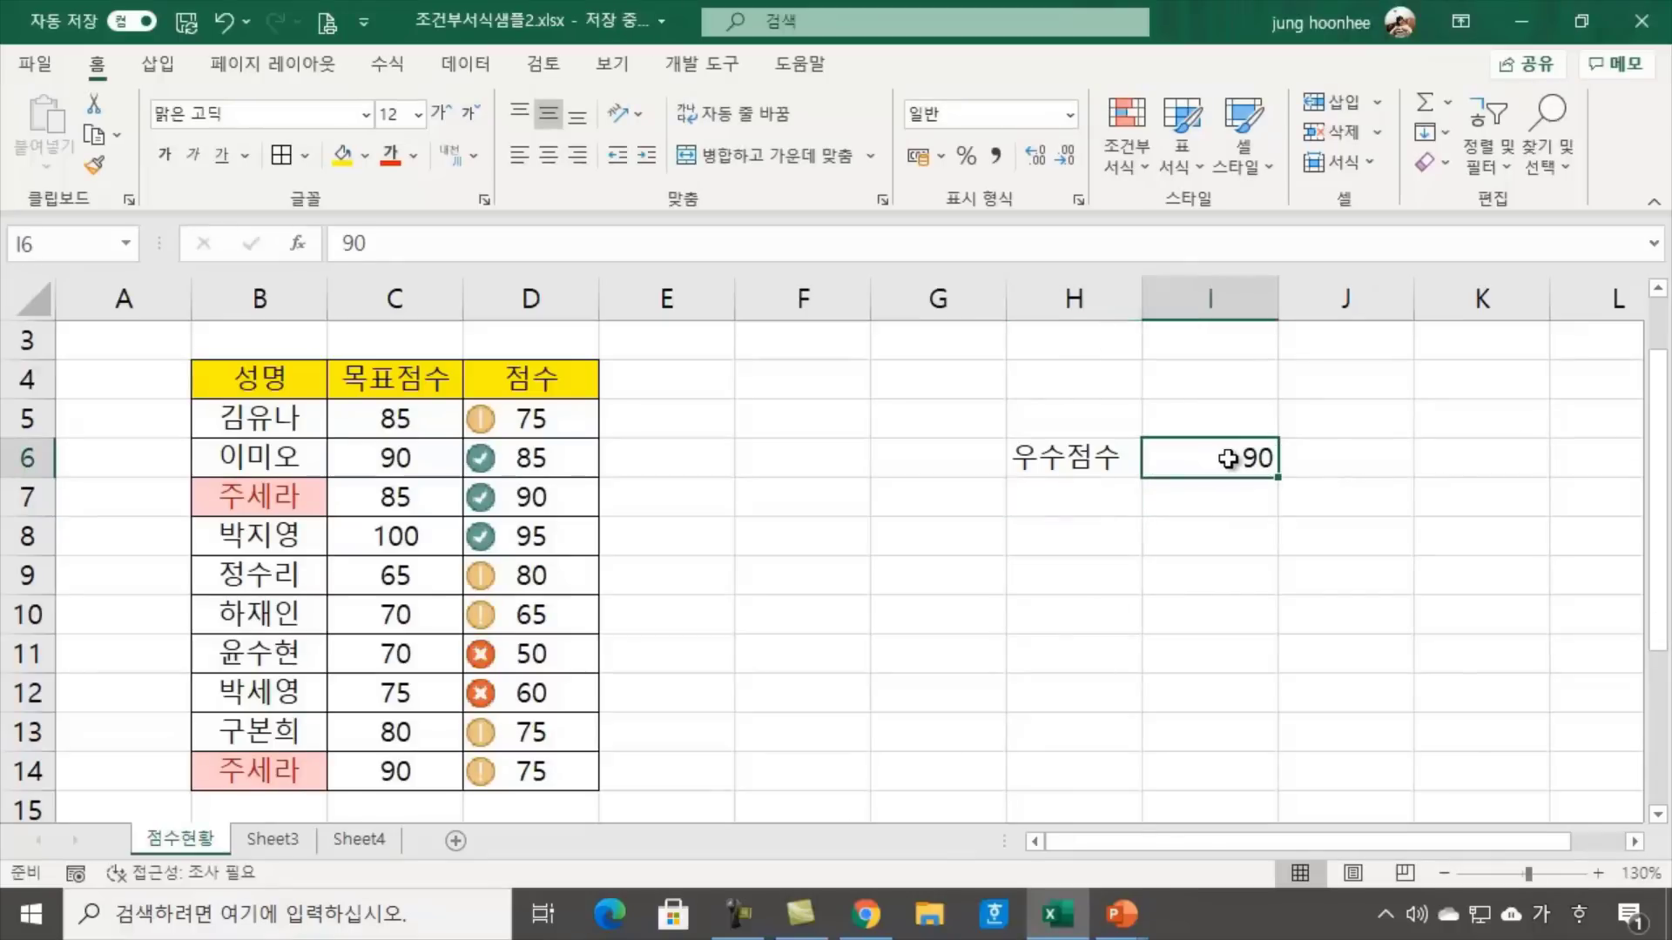
pyautogui.click(1054, 509)
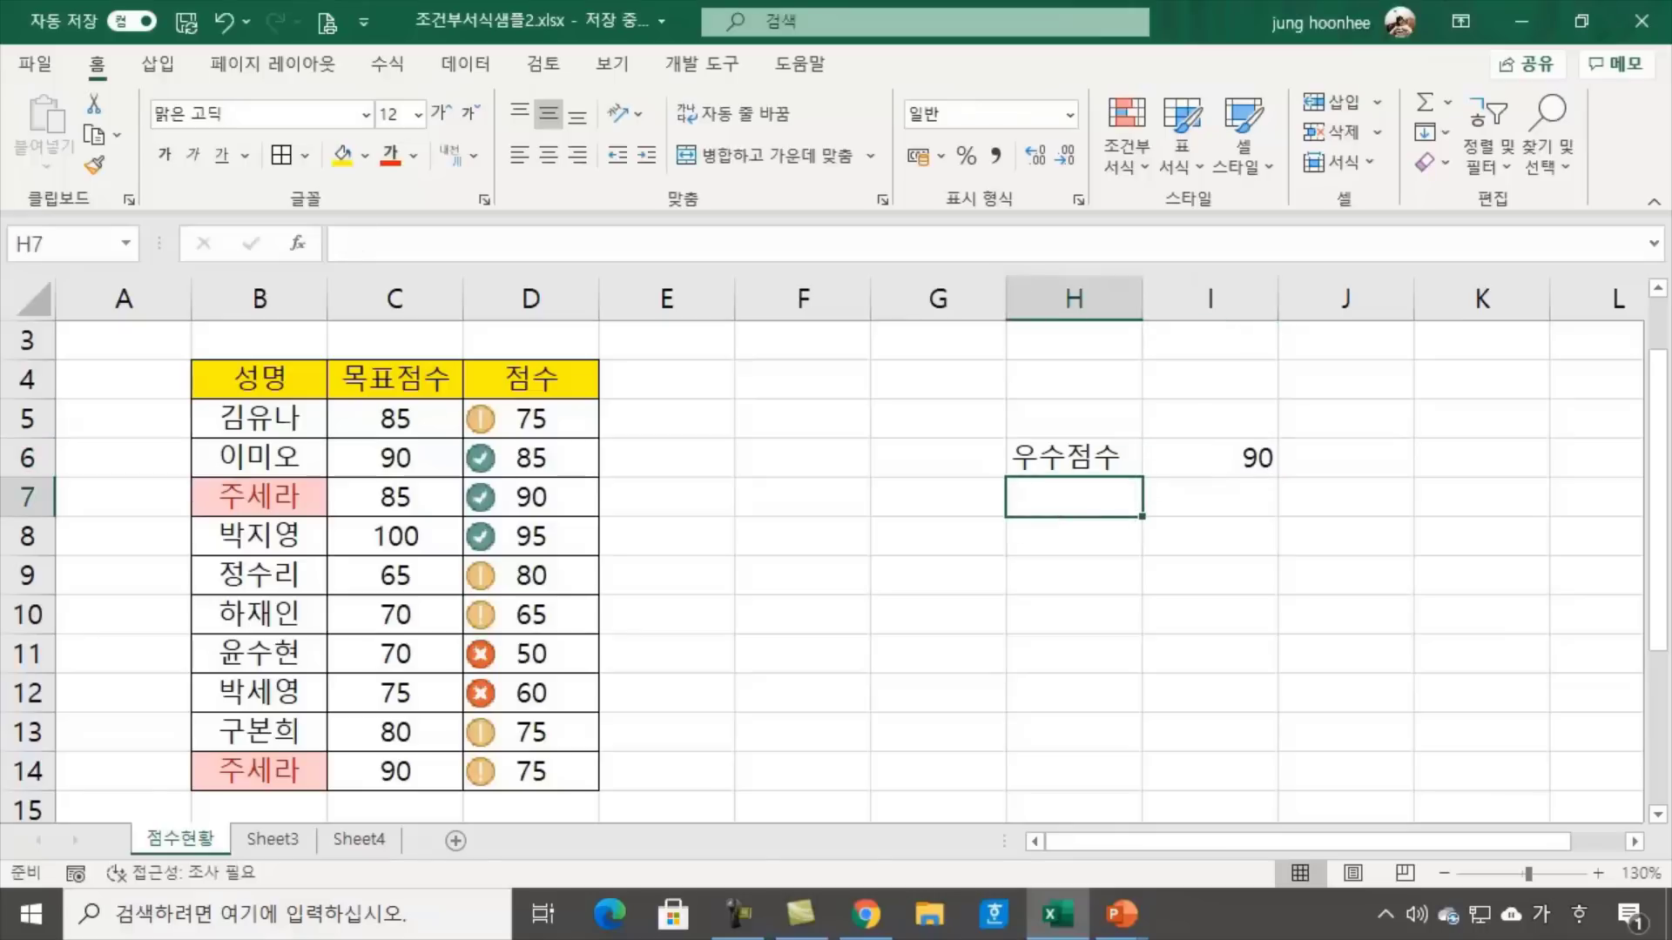
pyautogui.write('평')
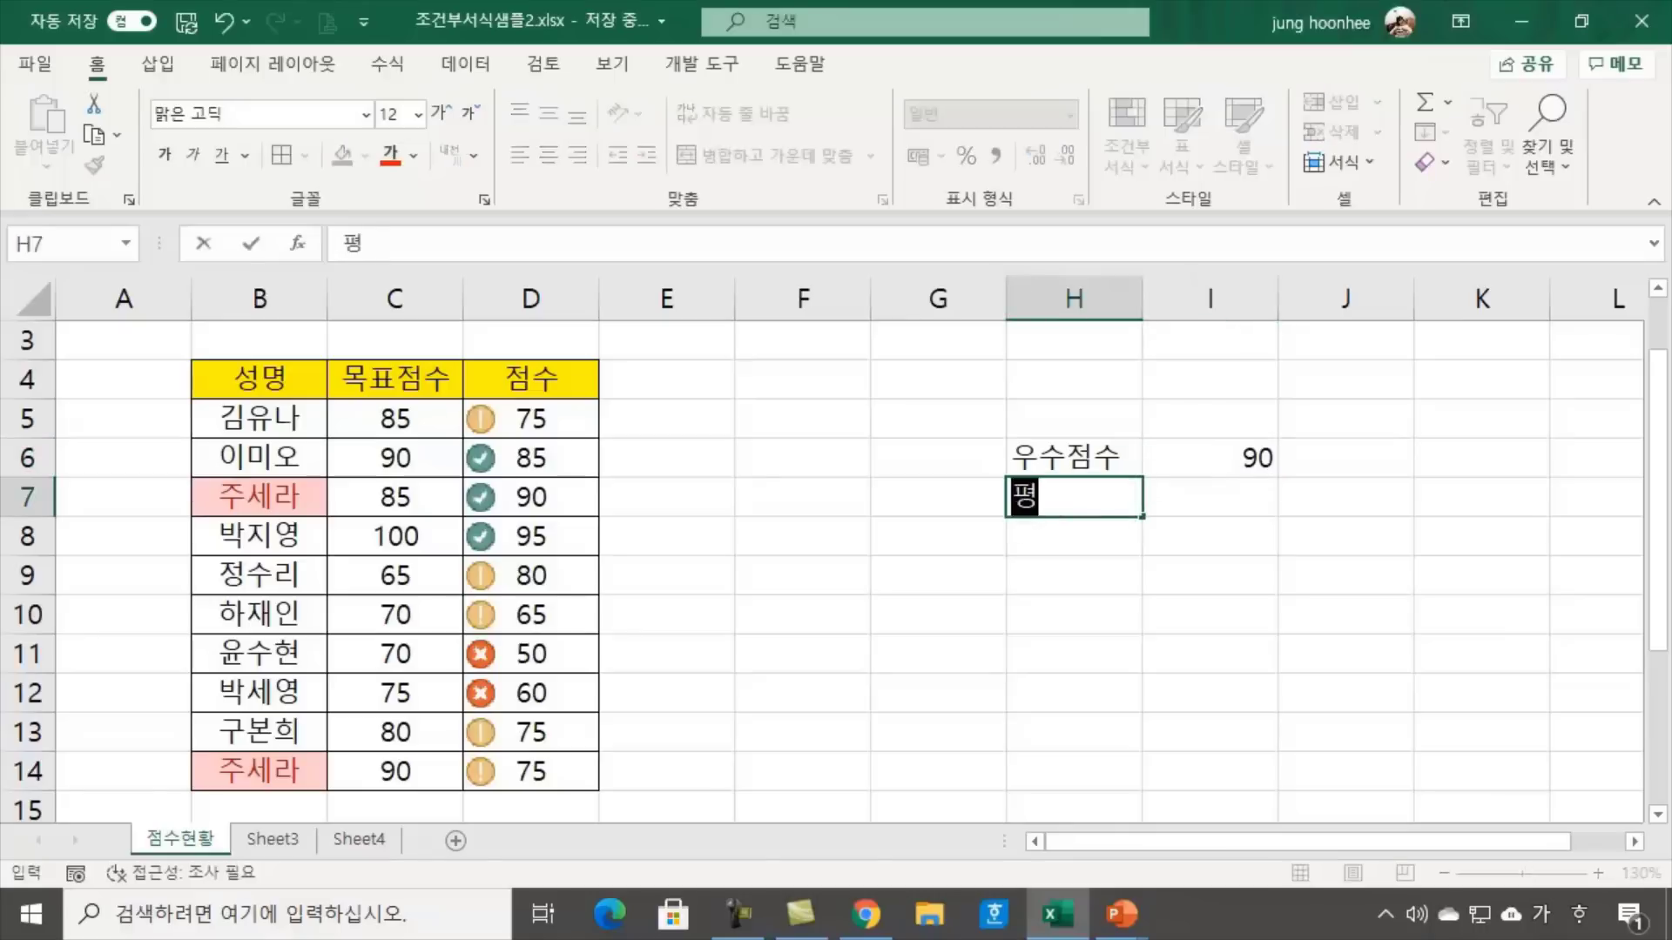
pyautogui.write('균점수')
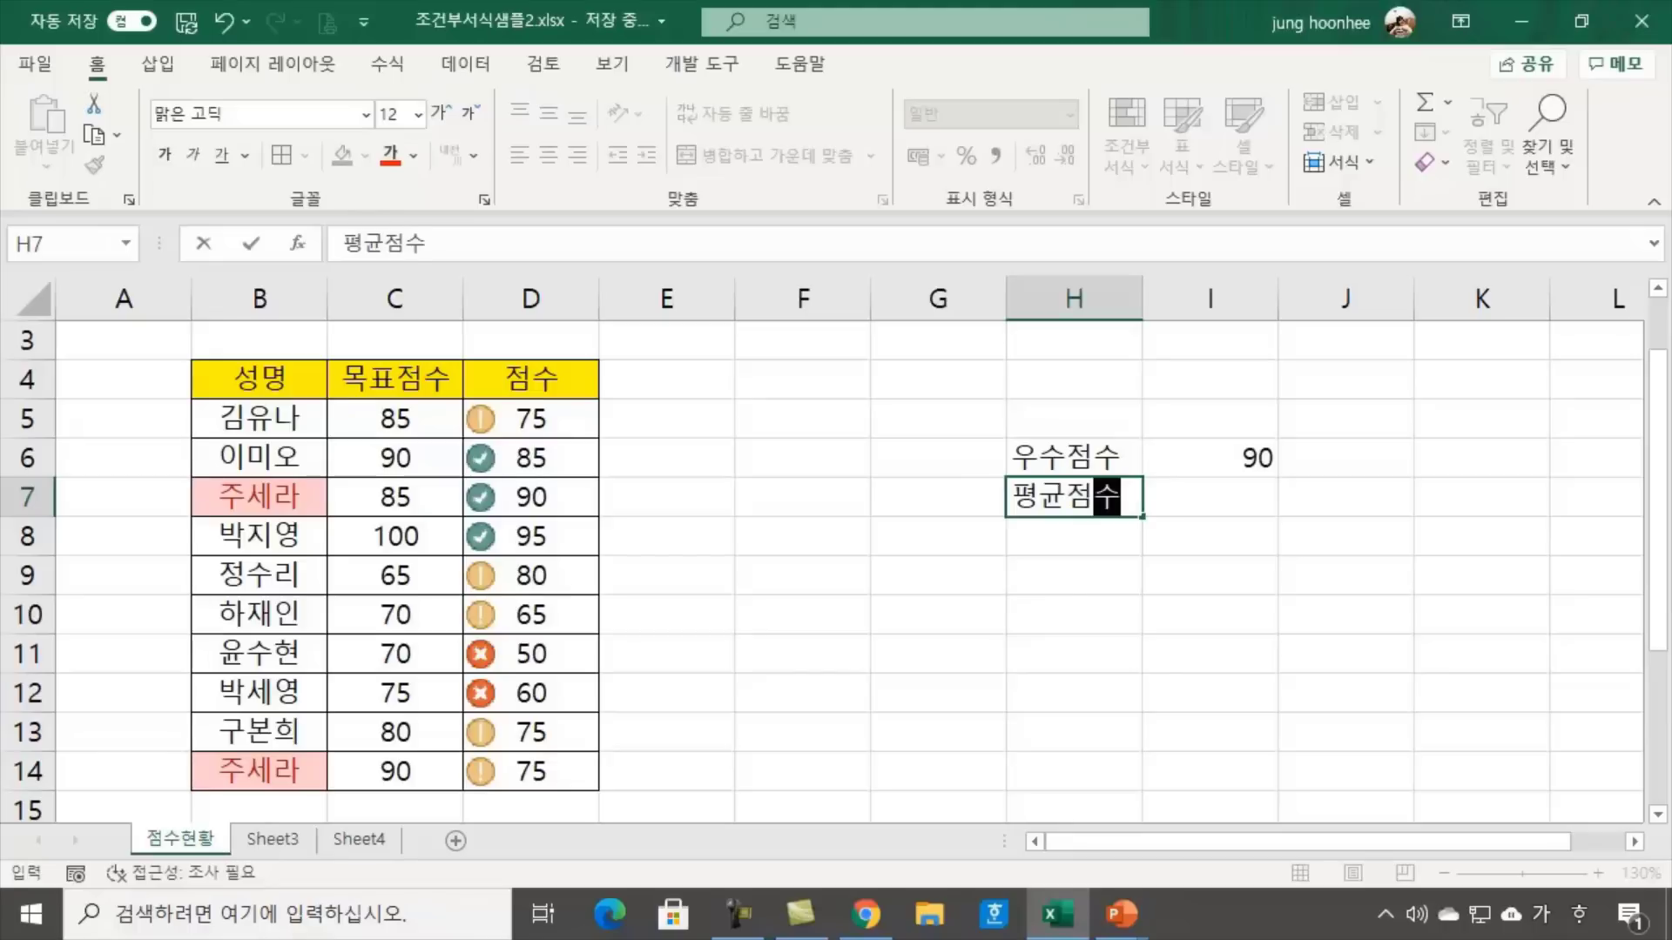
pyautogui.press('Tab')
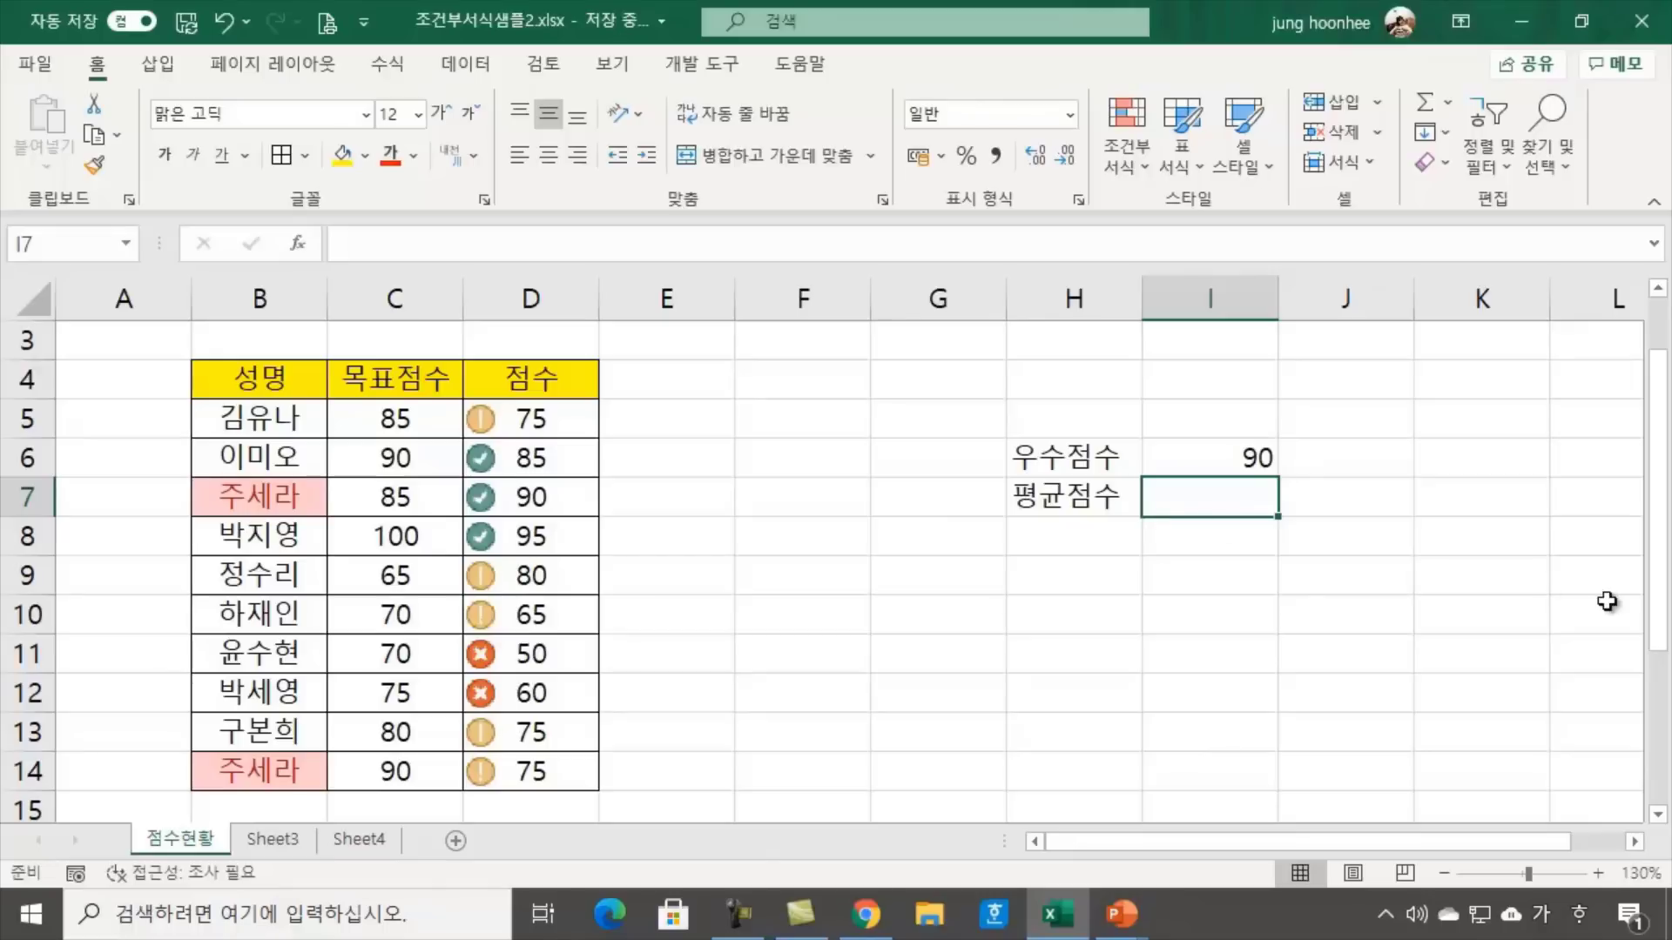
# Calculate the average of the 점수 values in I7 with the formula =AVERAGE(D5:D15)
pyautogui.write('=')
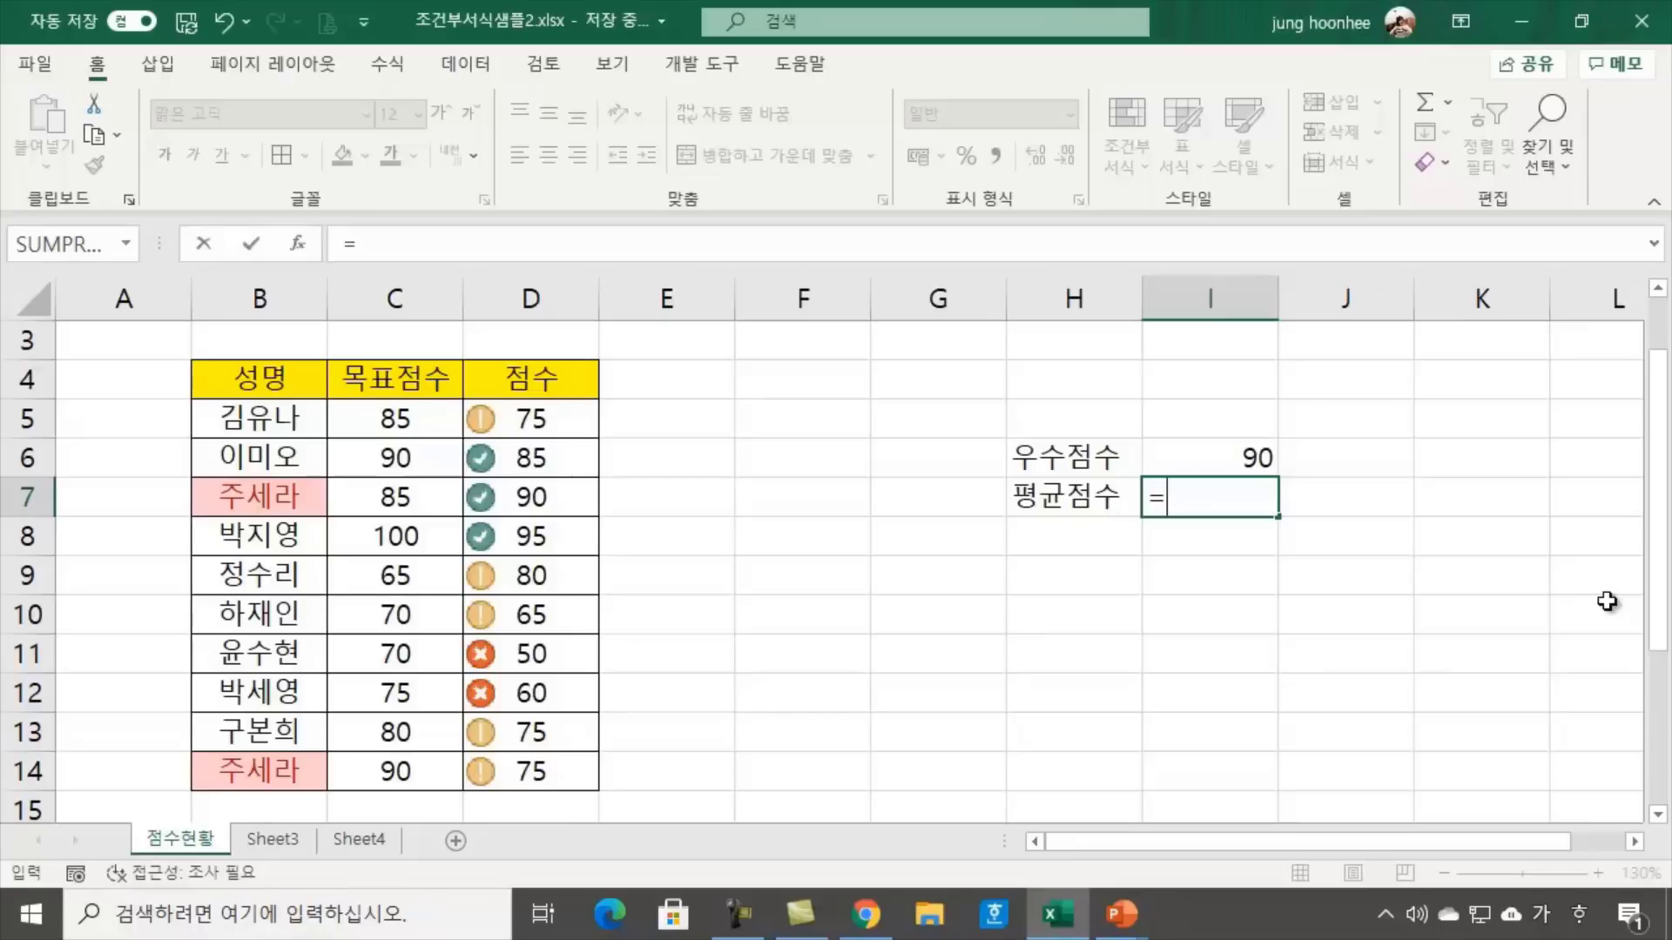
pyautogui.write('ㅁㅍ')
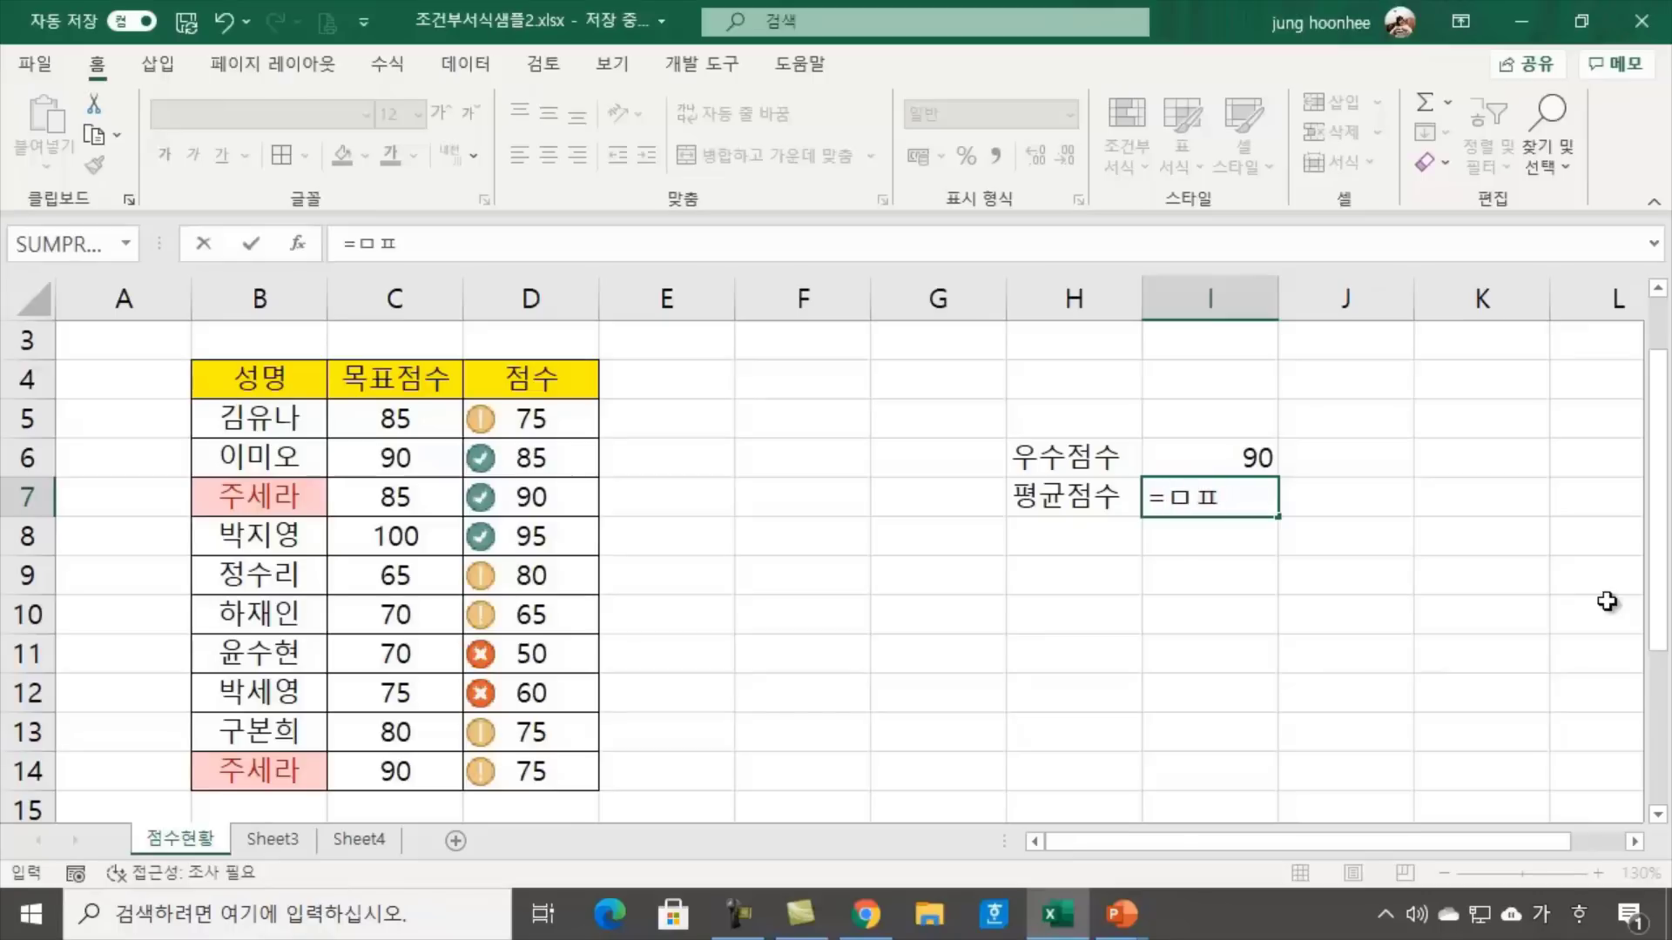
pyautogui.press('BackSpace')
pyautogui.press('BackSpace')
pyautogui.press('Hangul')
pyautogui.write('aver')
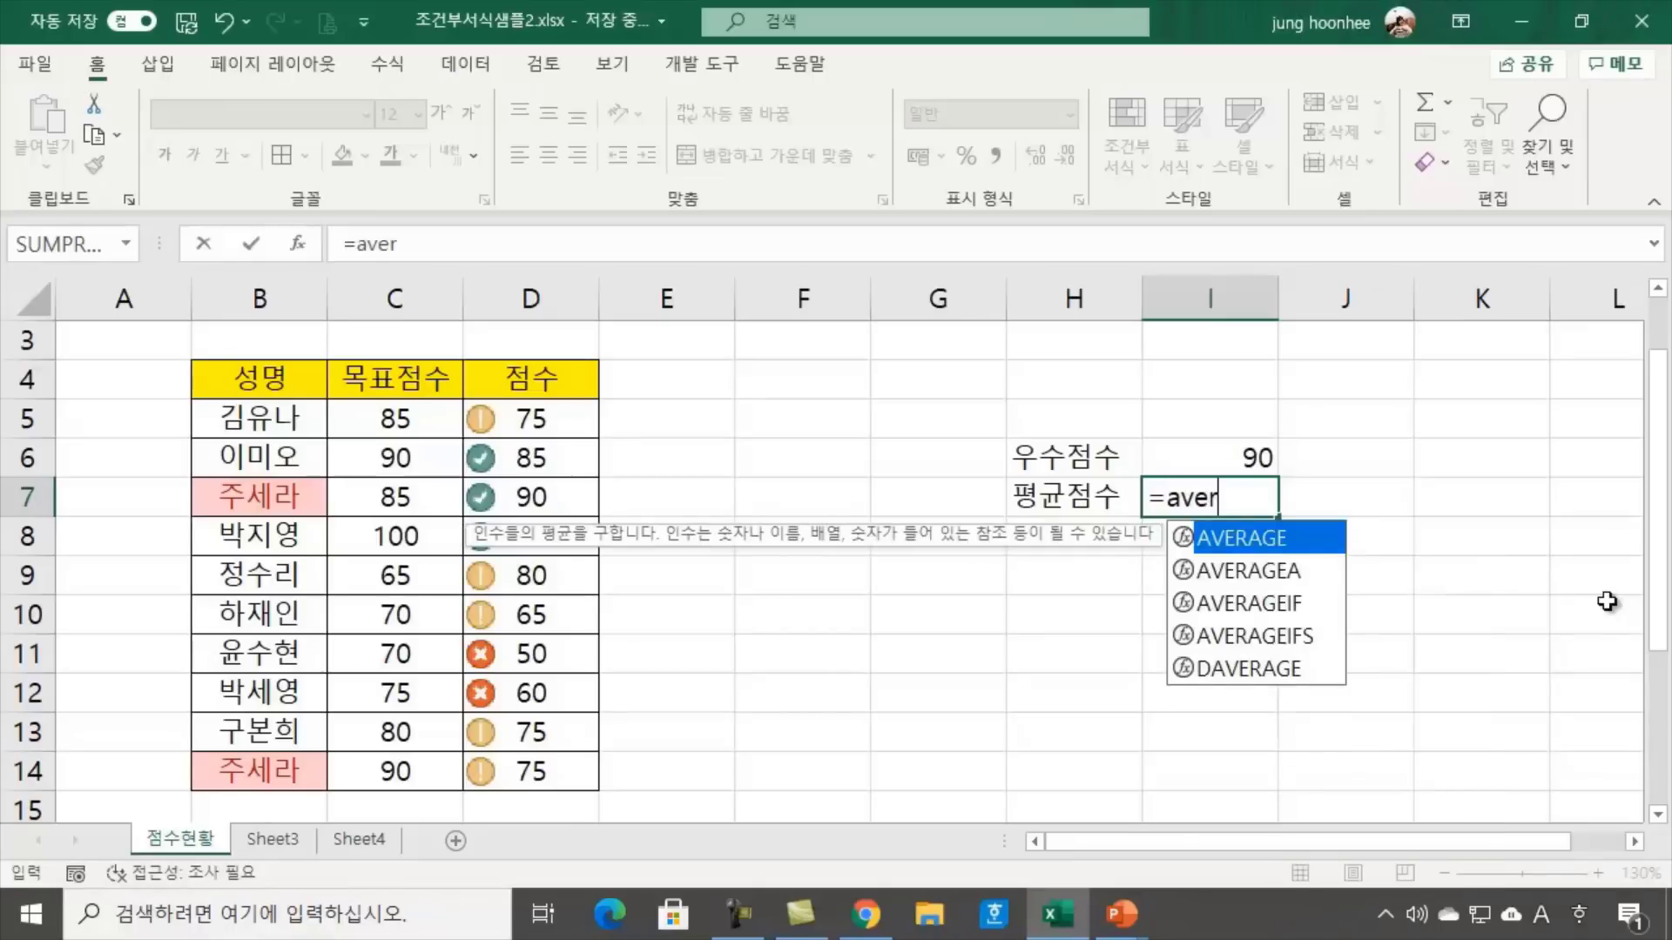
pyautogui.write('age(')
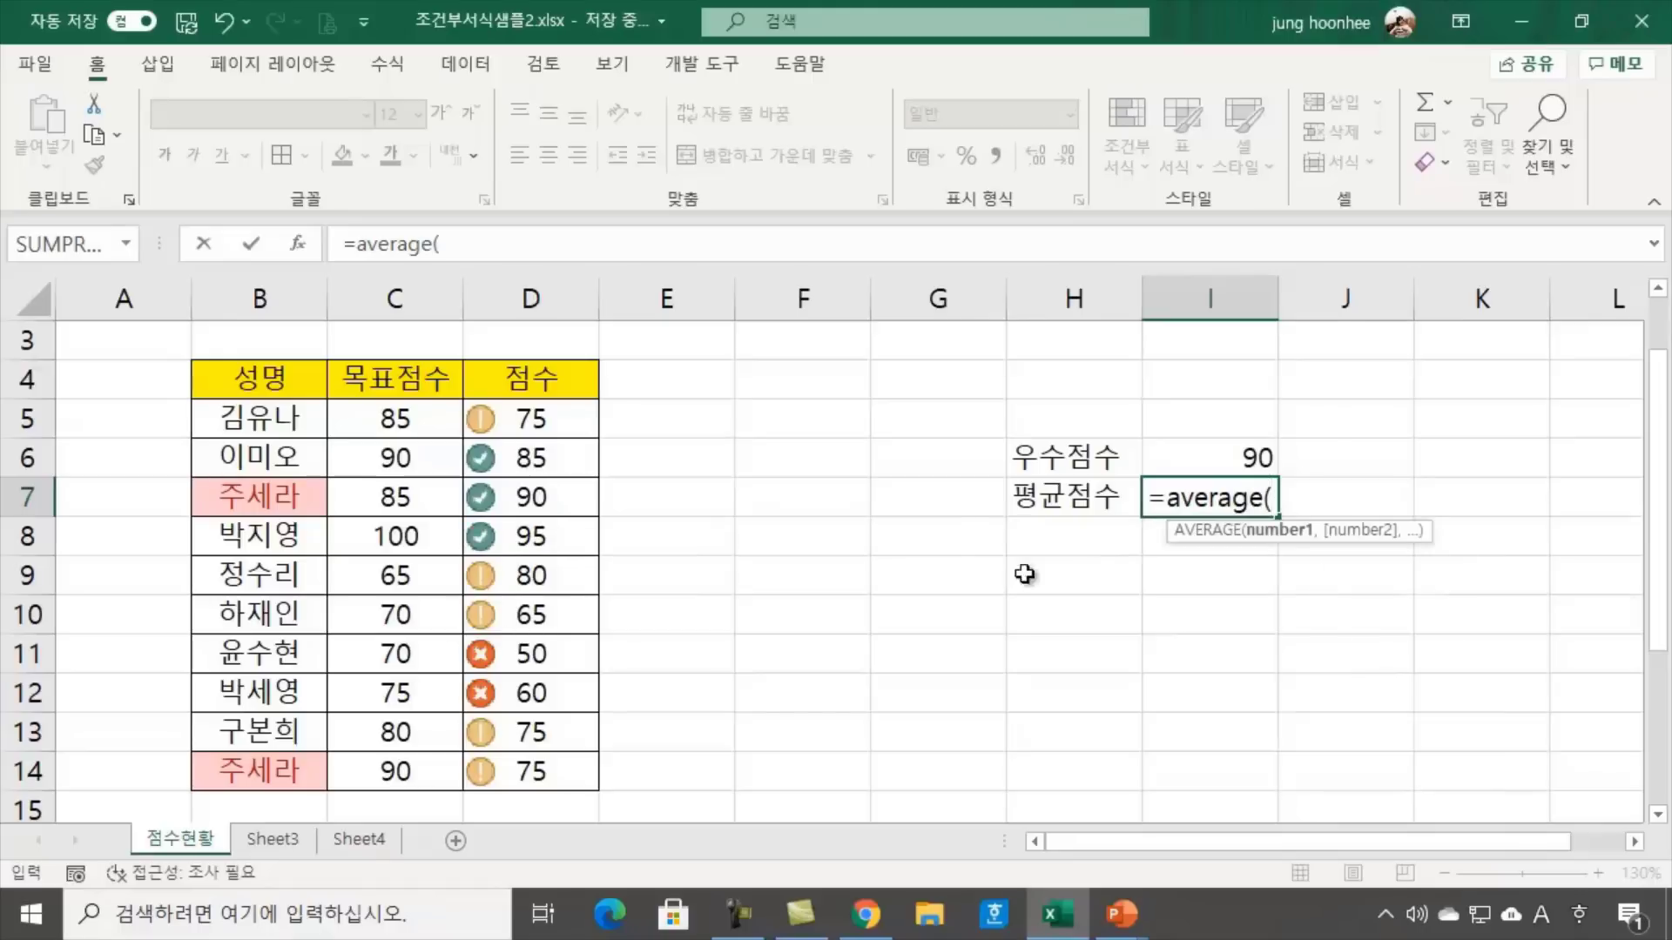
pyautogui.moveTo(539, 418); pyautogui.dragTo(540, 814)
pyautogui.write(')')
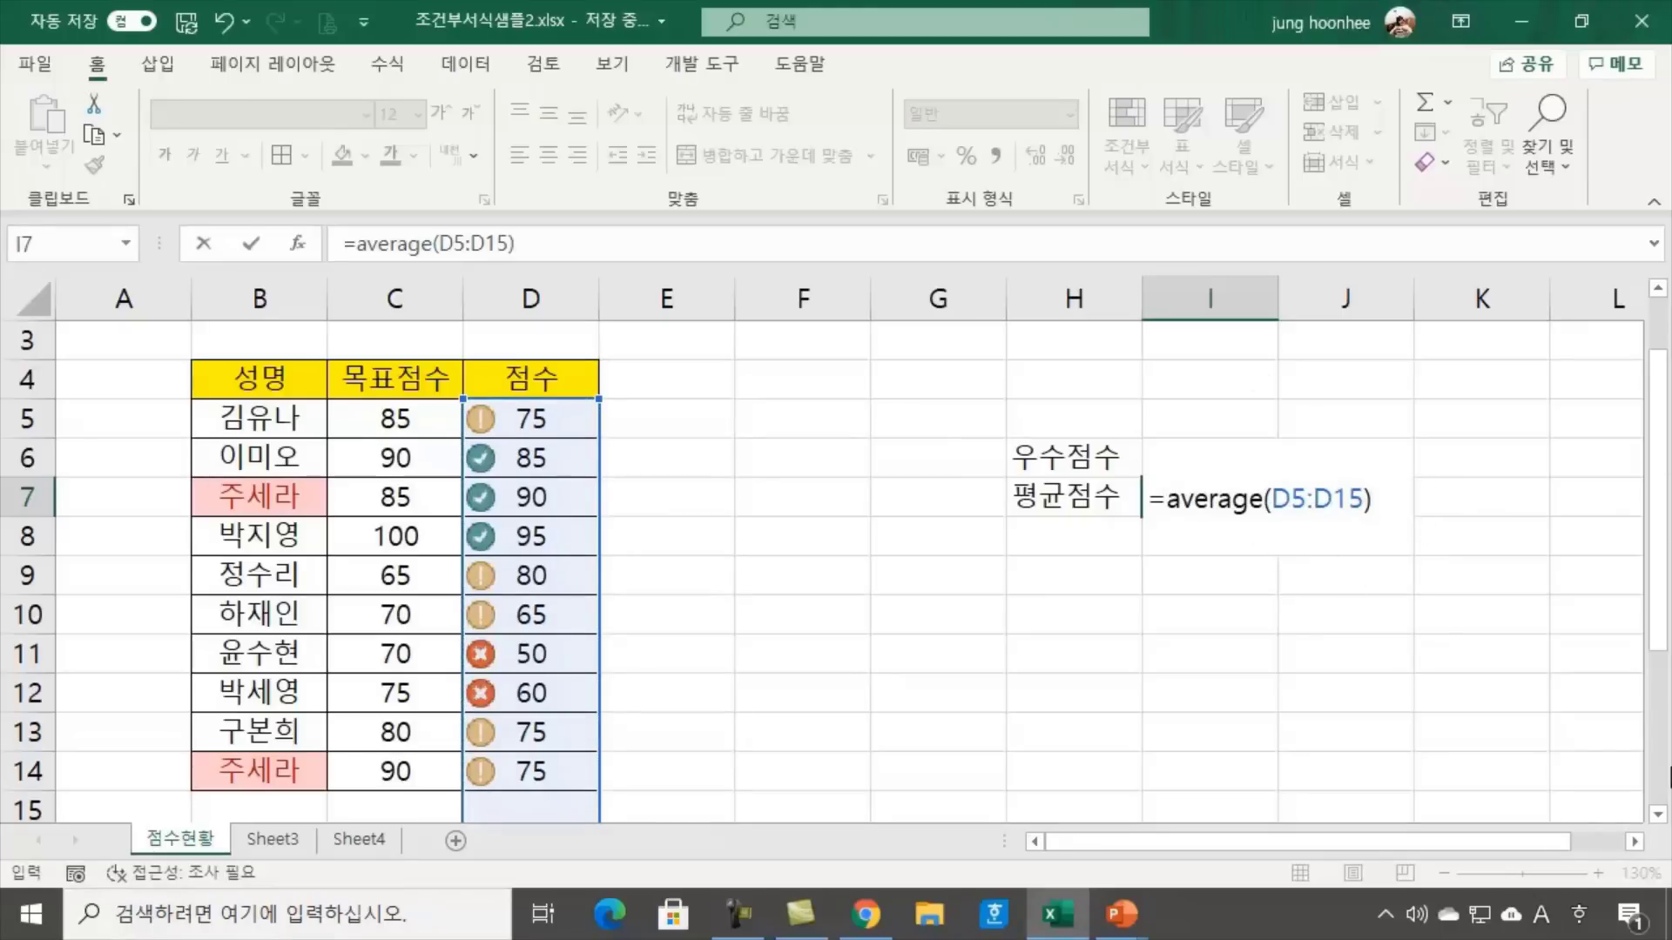
pyautogui.press('Return')
pyautogui.click(1198, 707)
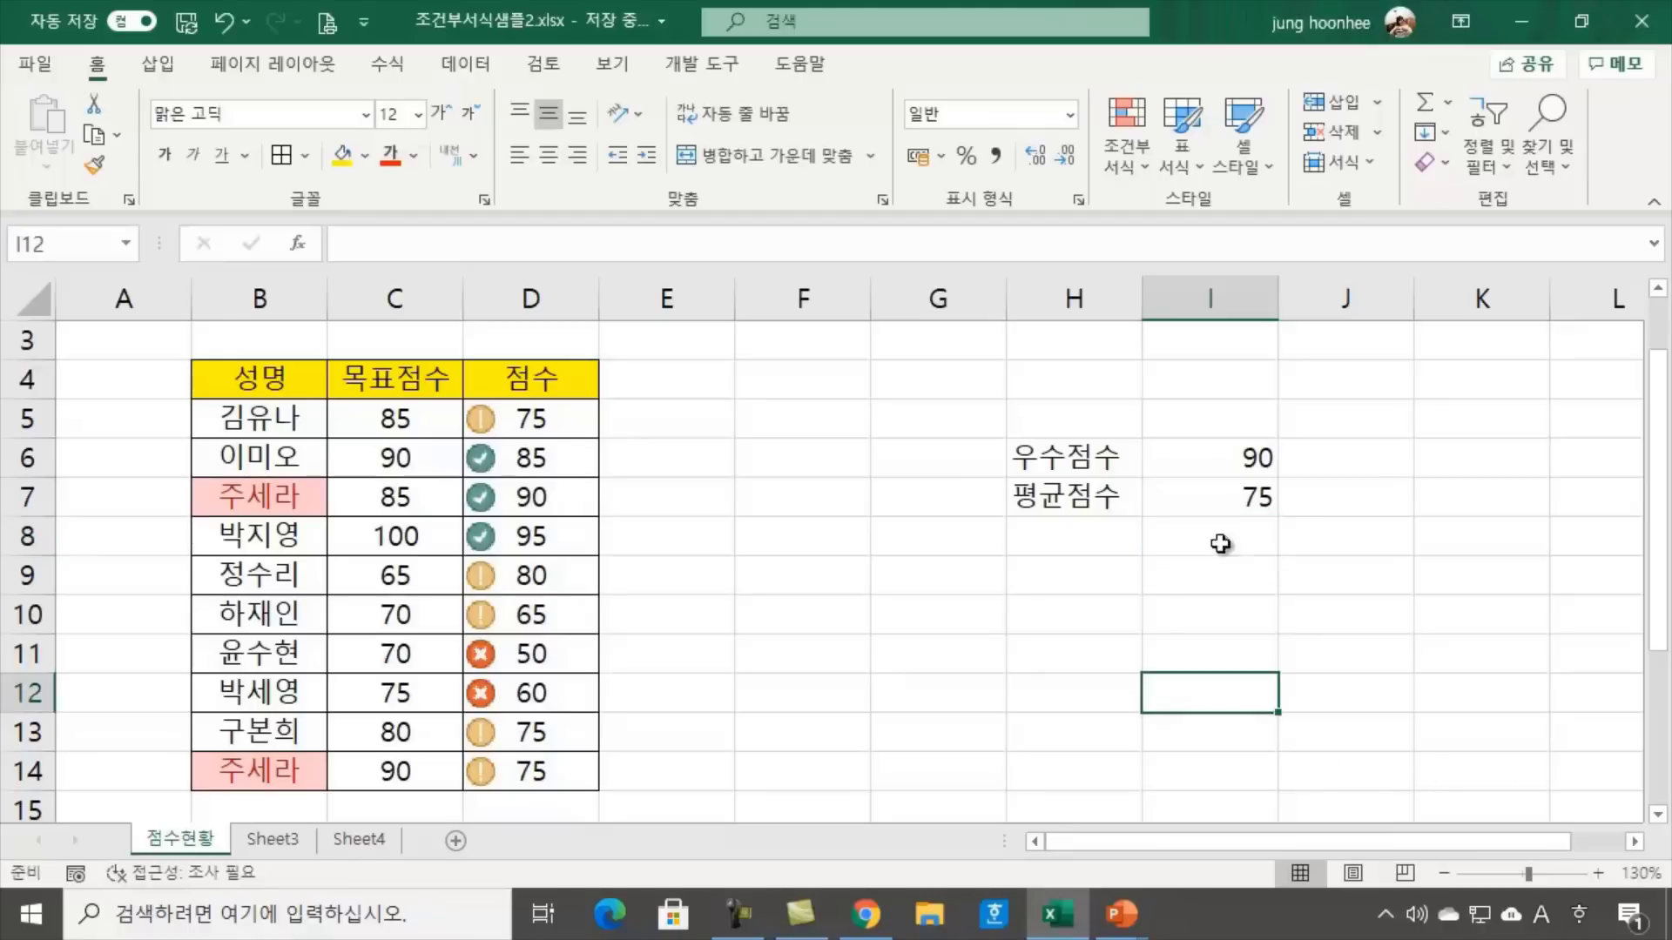
# Compare the 우수점수 and 평균점수 reference values in I6:I7 with the icons shown beside the scores in D5:D8
pyautogui.click(1227, 575)
pyautogui.click(1246, 492)
pyautogui.click(1265, 616)
pyautogui.click(1397, 619)
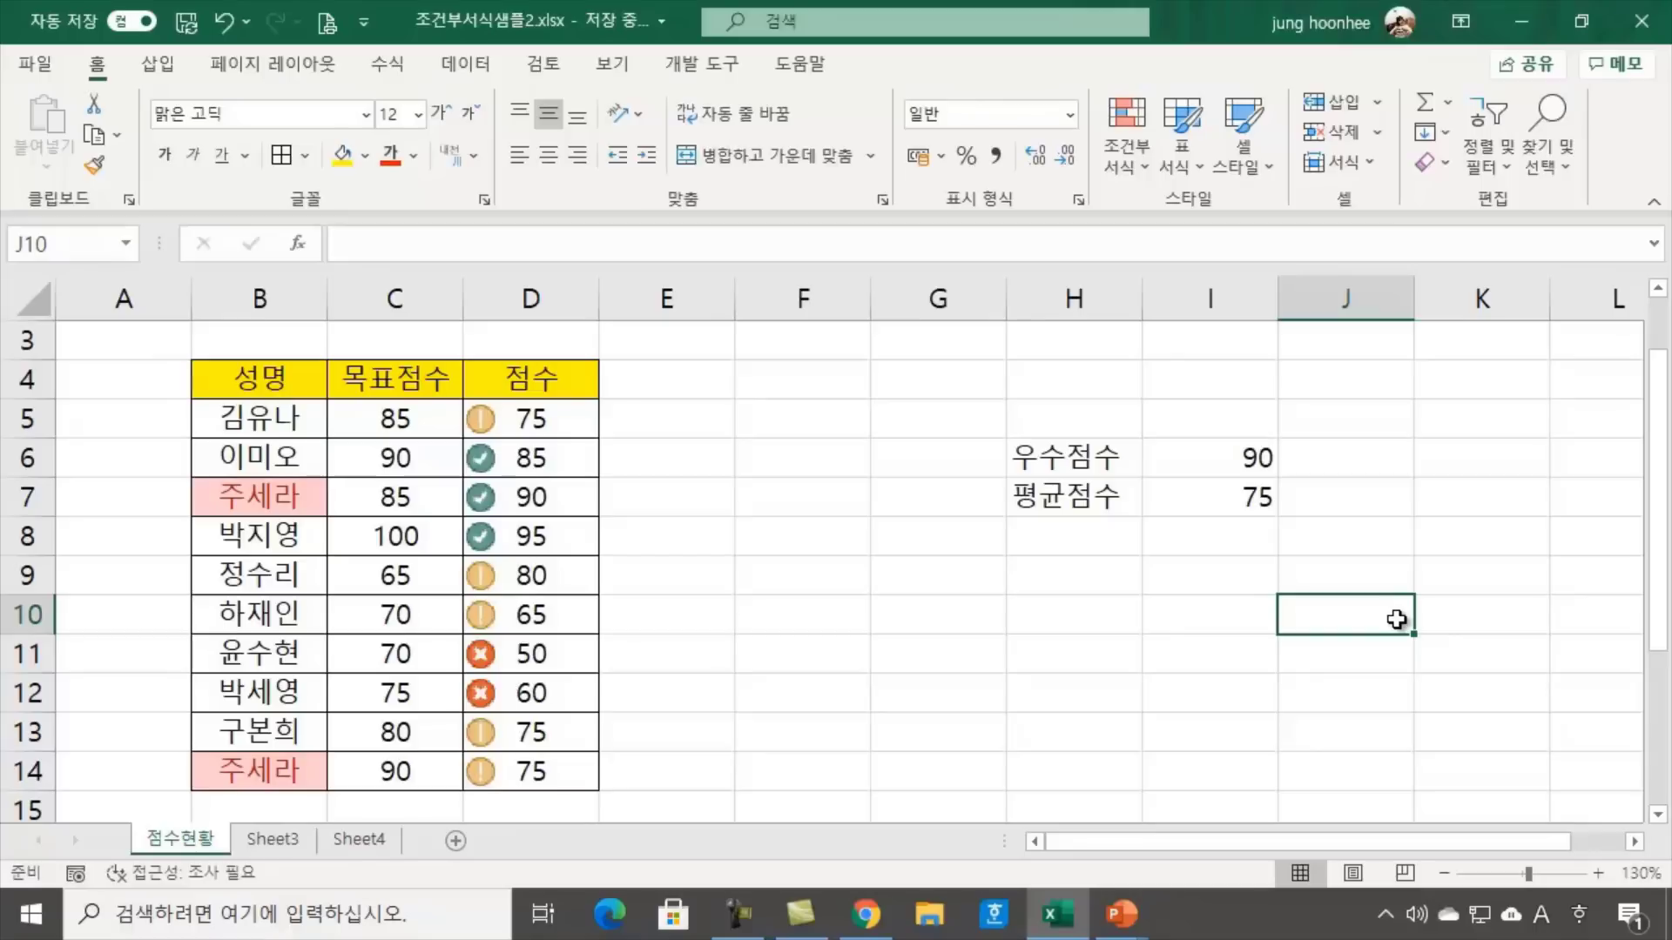
pyautogui.click(945, 574)
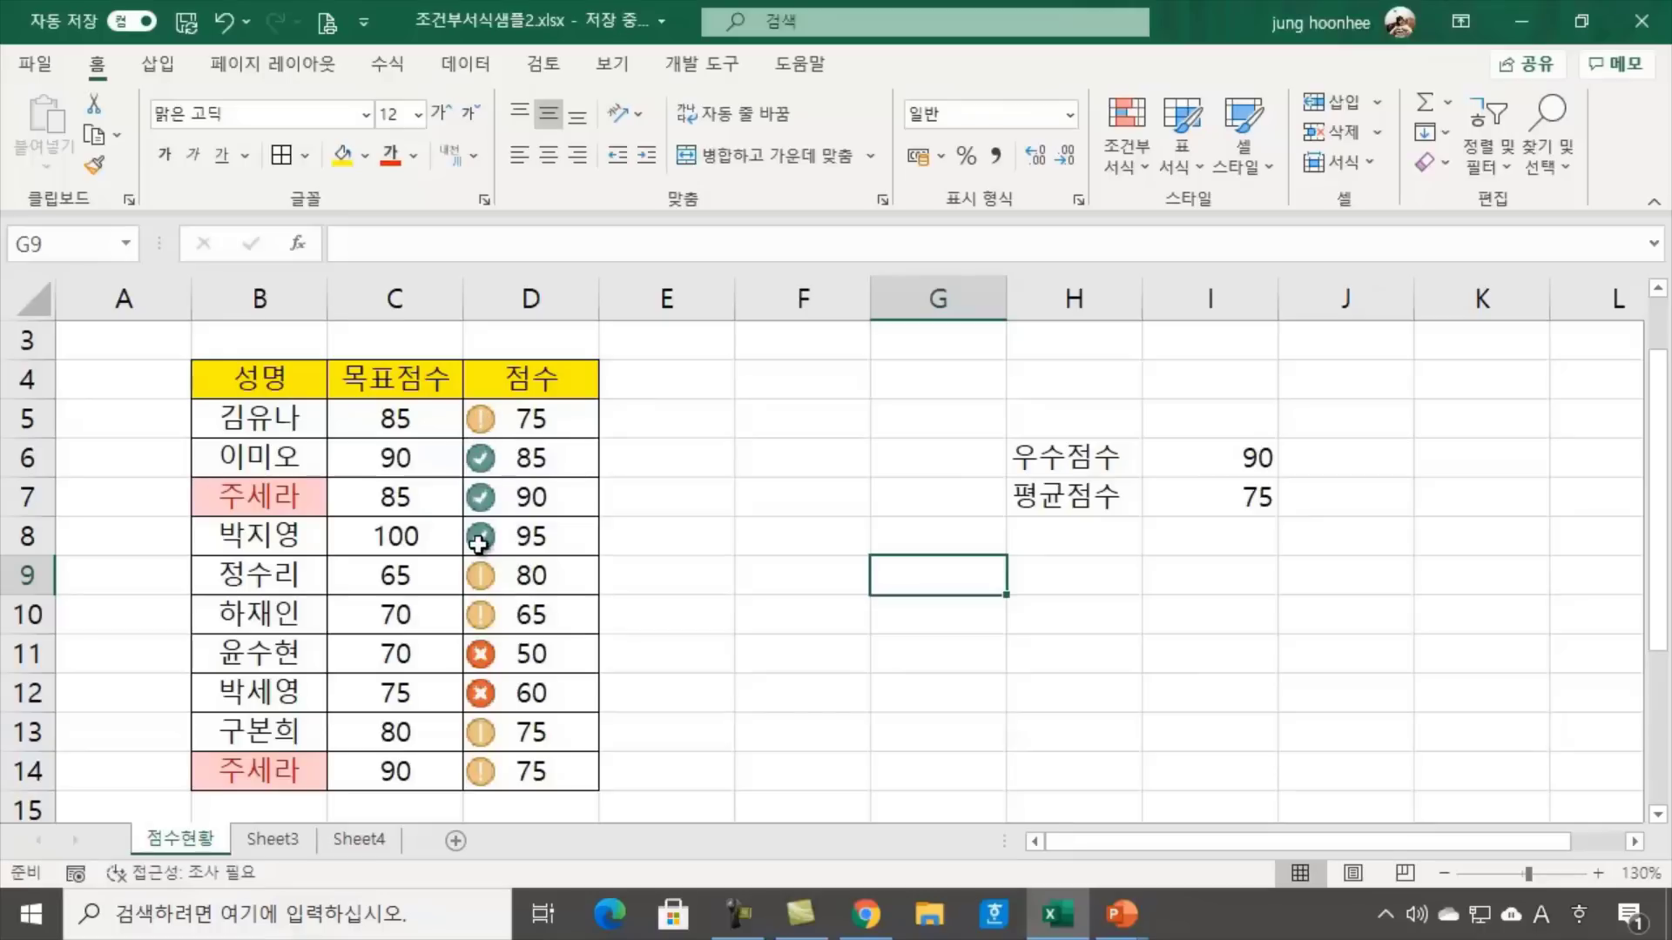
pyautogui.click(1244, 457)
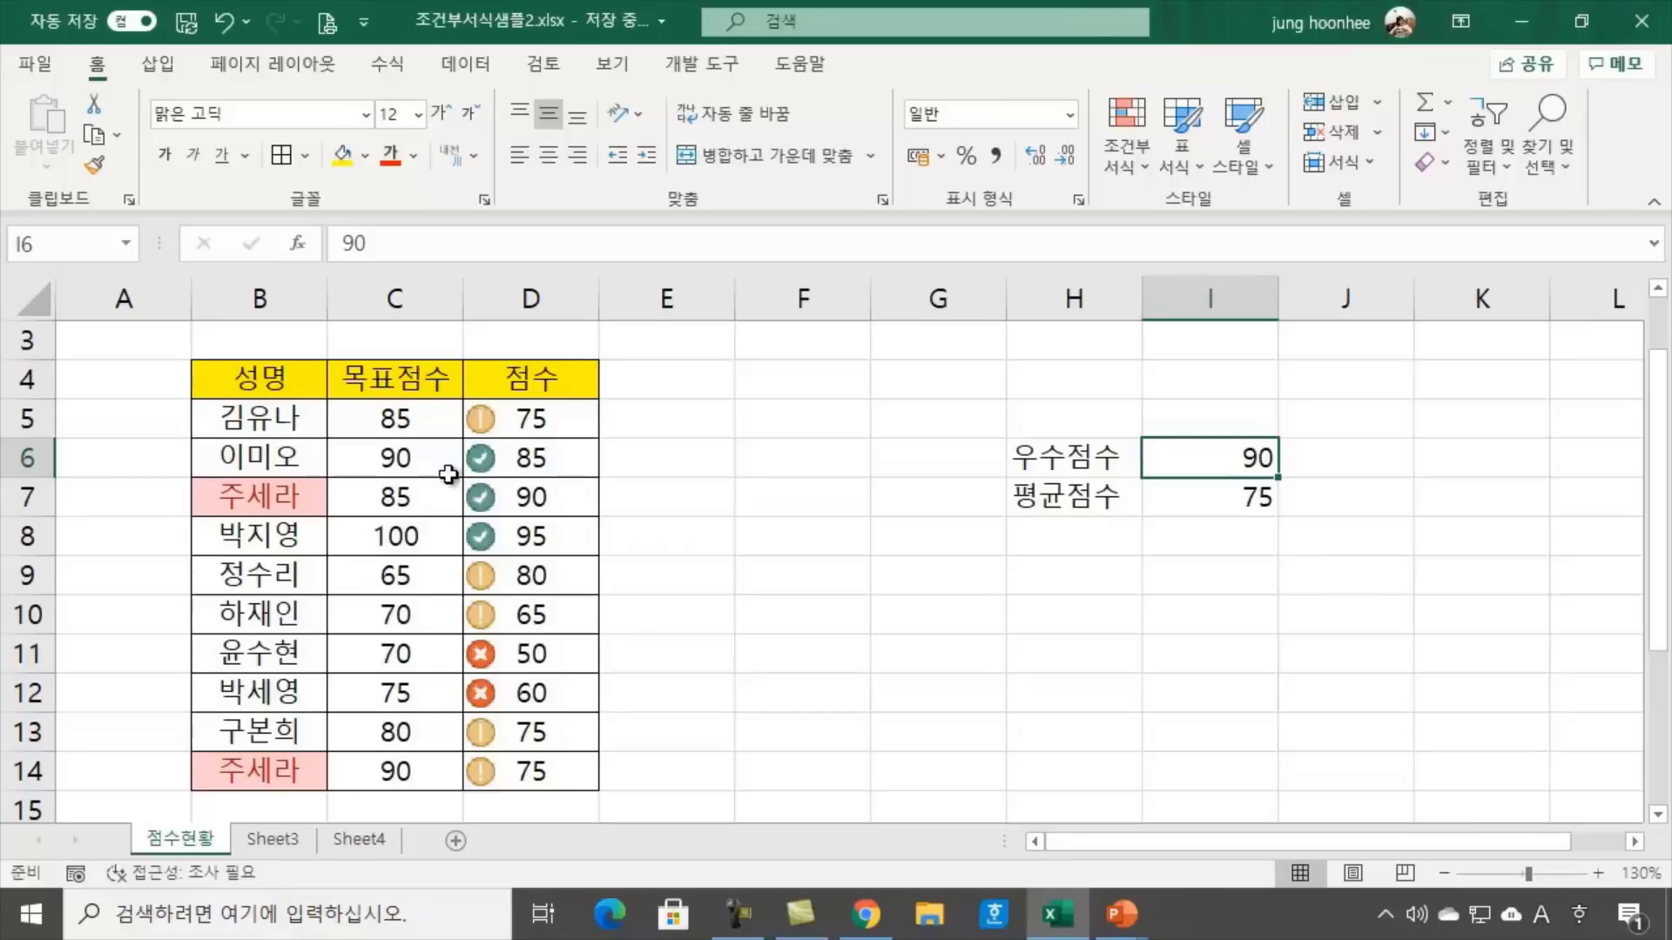
pyautogui.click(483, 468)
pyautogui.click(486, 499)
pyautogui.click(490, 537)
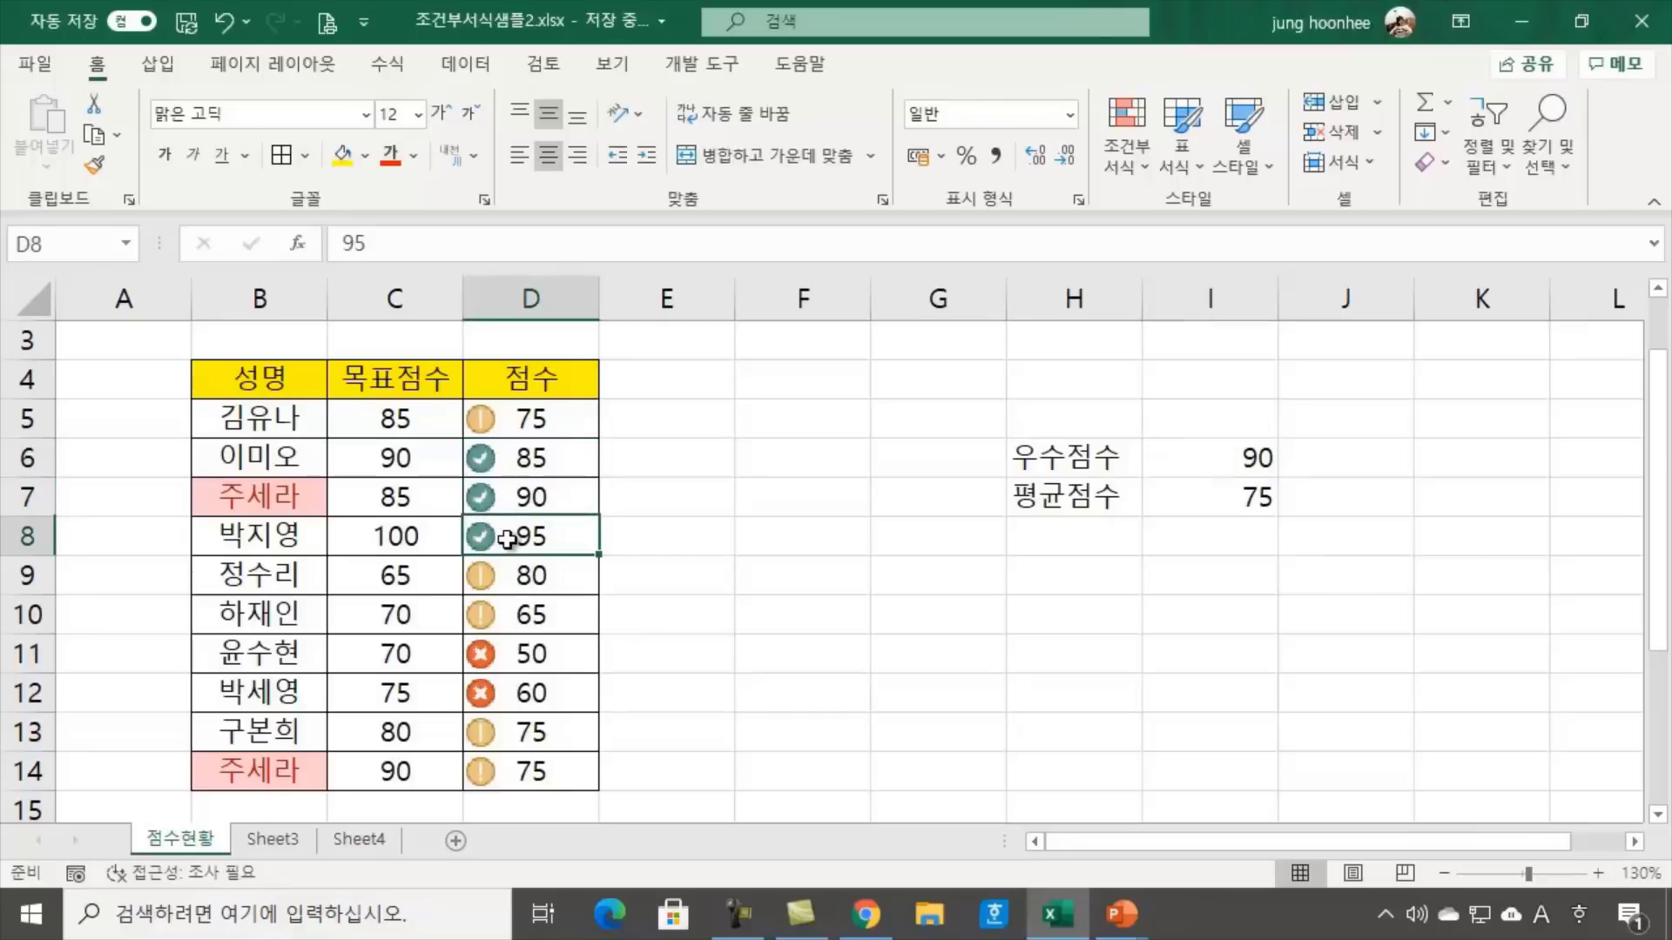
pyautogui.click(1015, 553)
pyautogui.click(1220, 468)
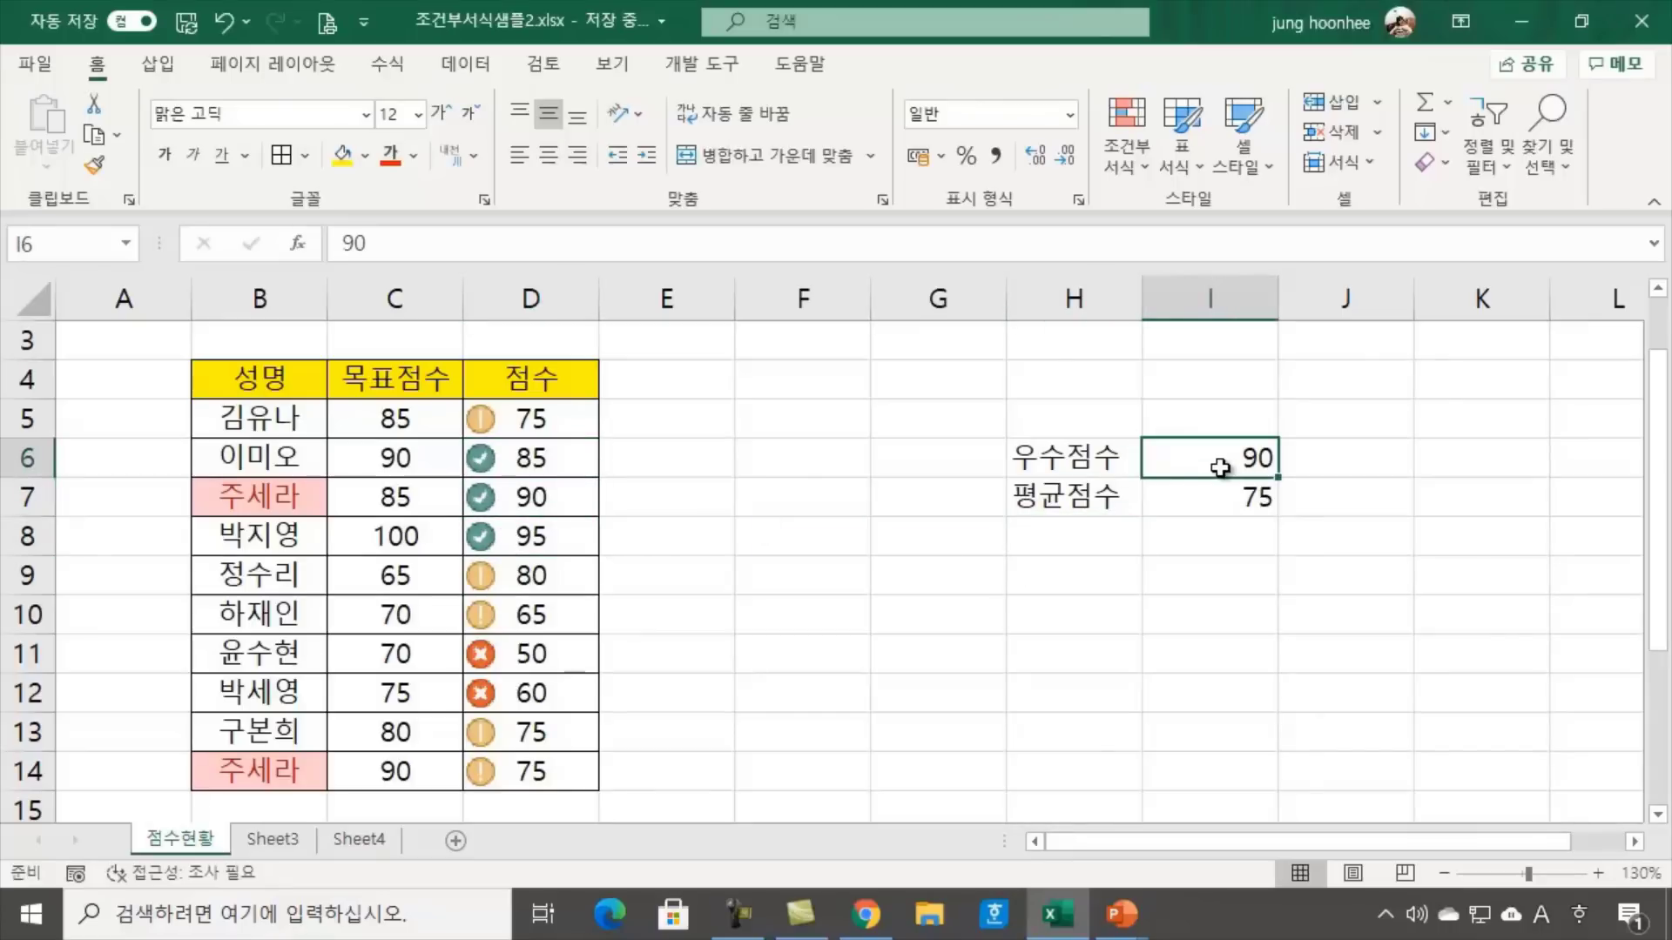
pyautogui.click(1219, 501)
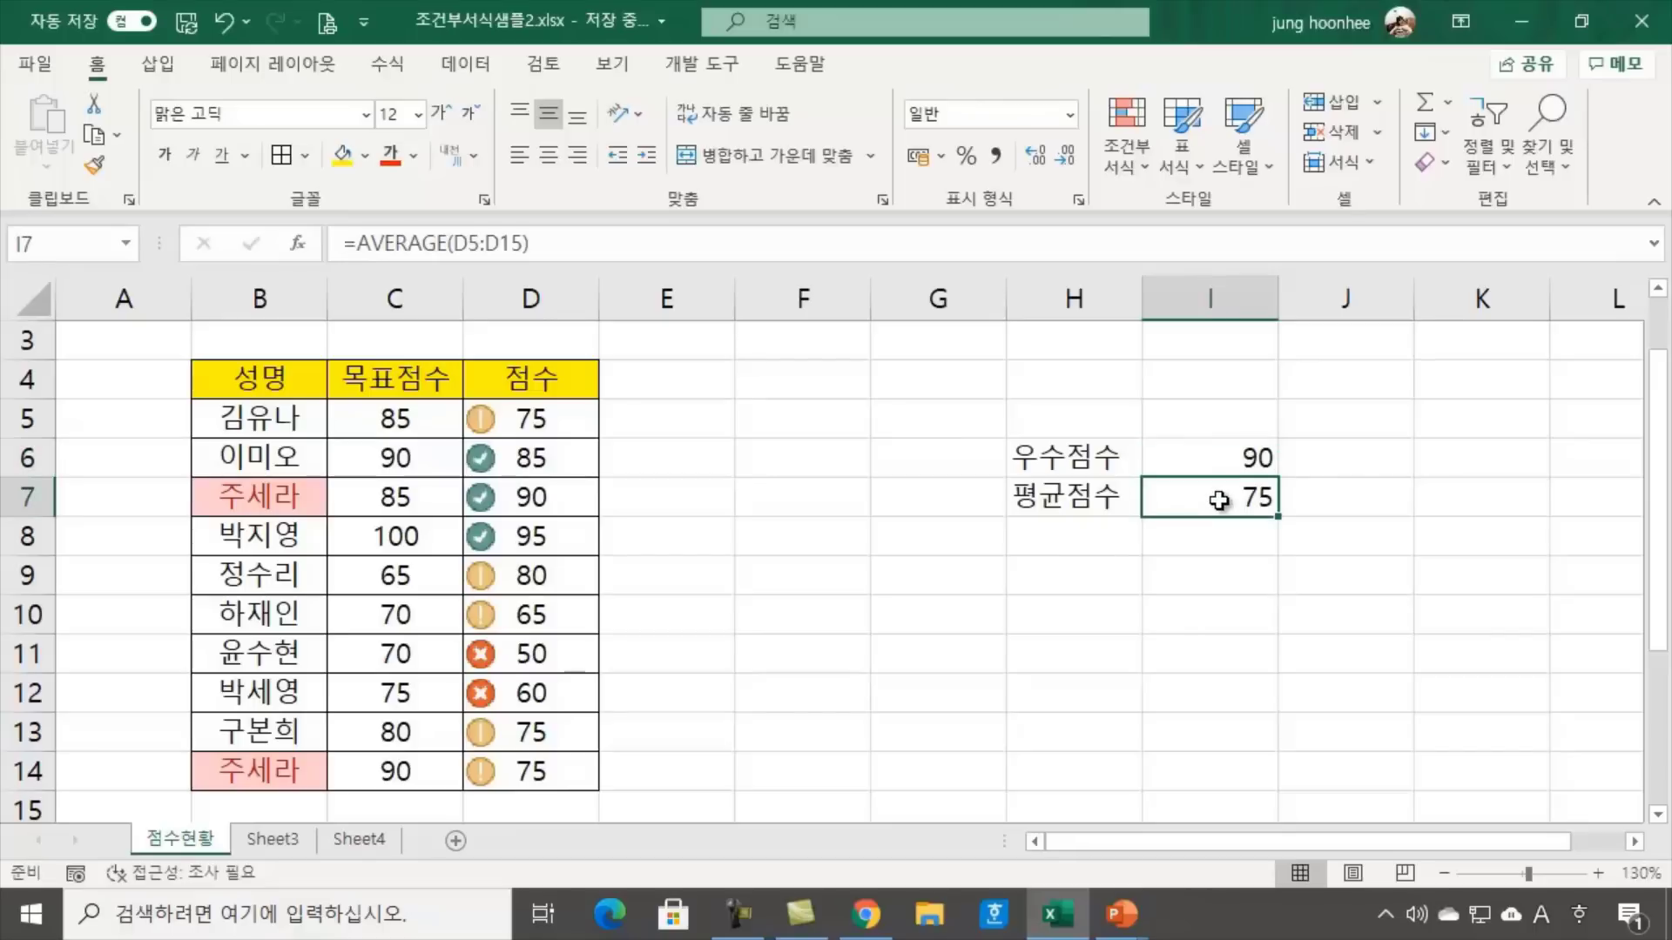
pyautogui.click(1222, 462)
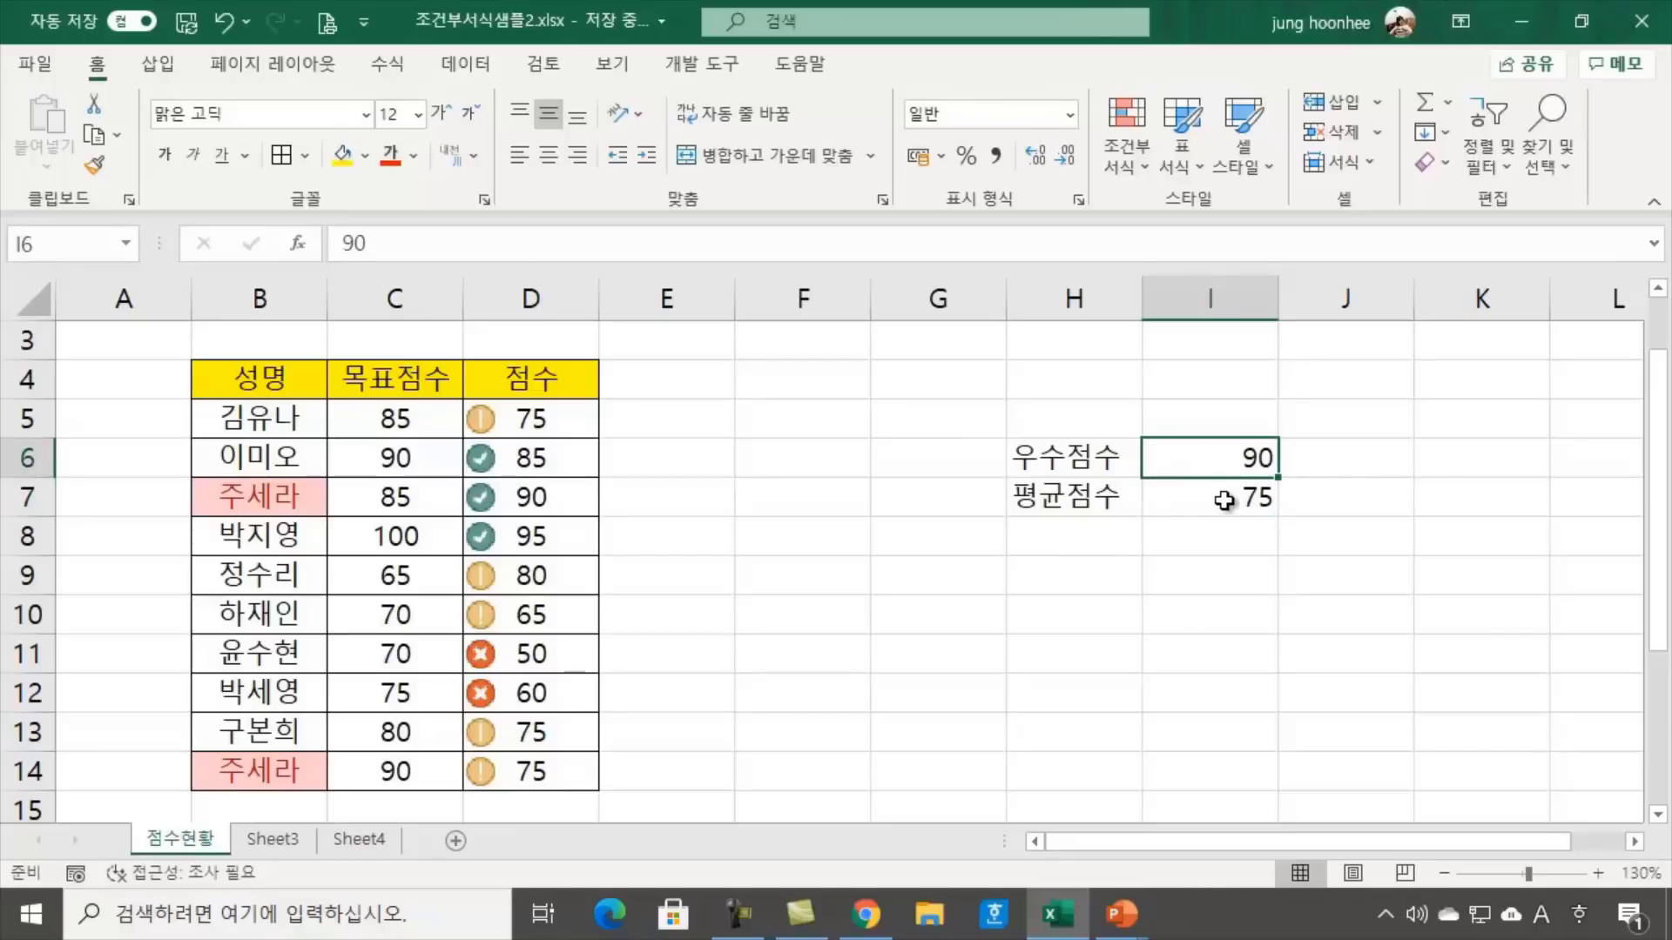
pyautogui.click(1225, 501)
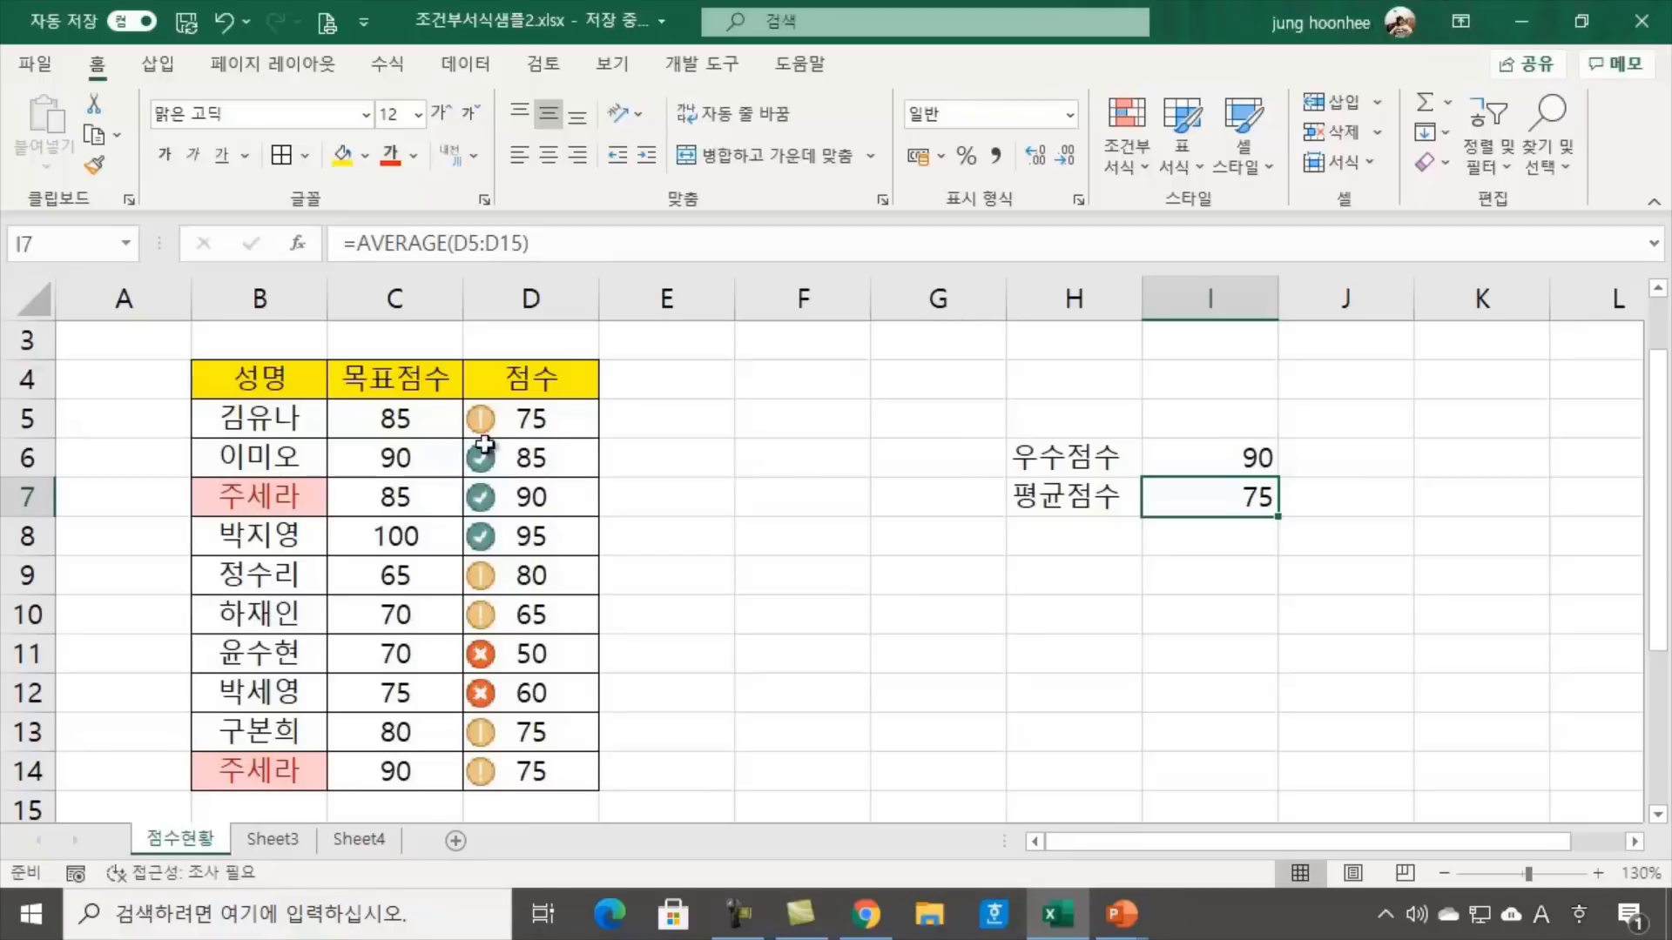
pyautogui.click(495, 418)
pyautogui.click(1147, 721)
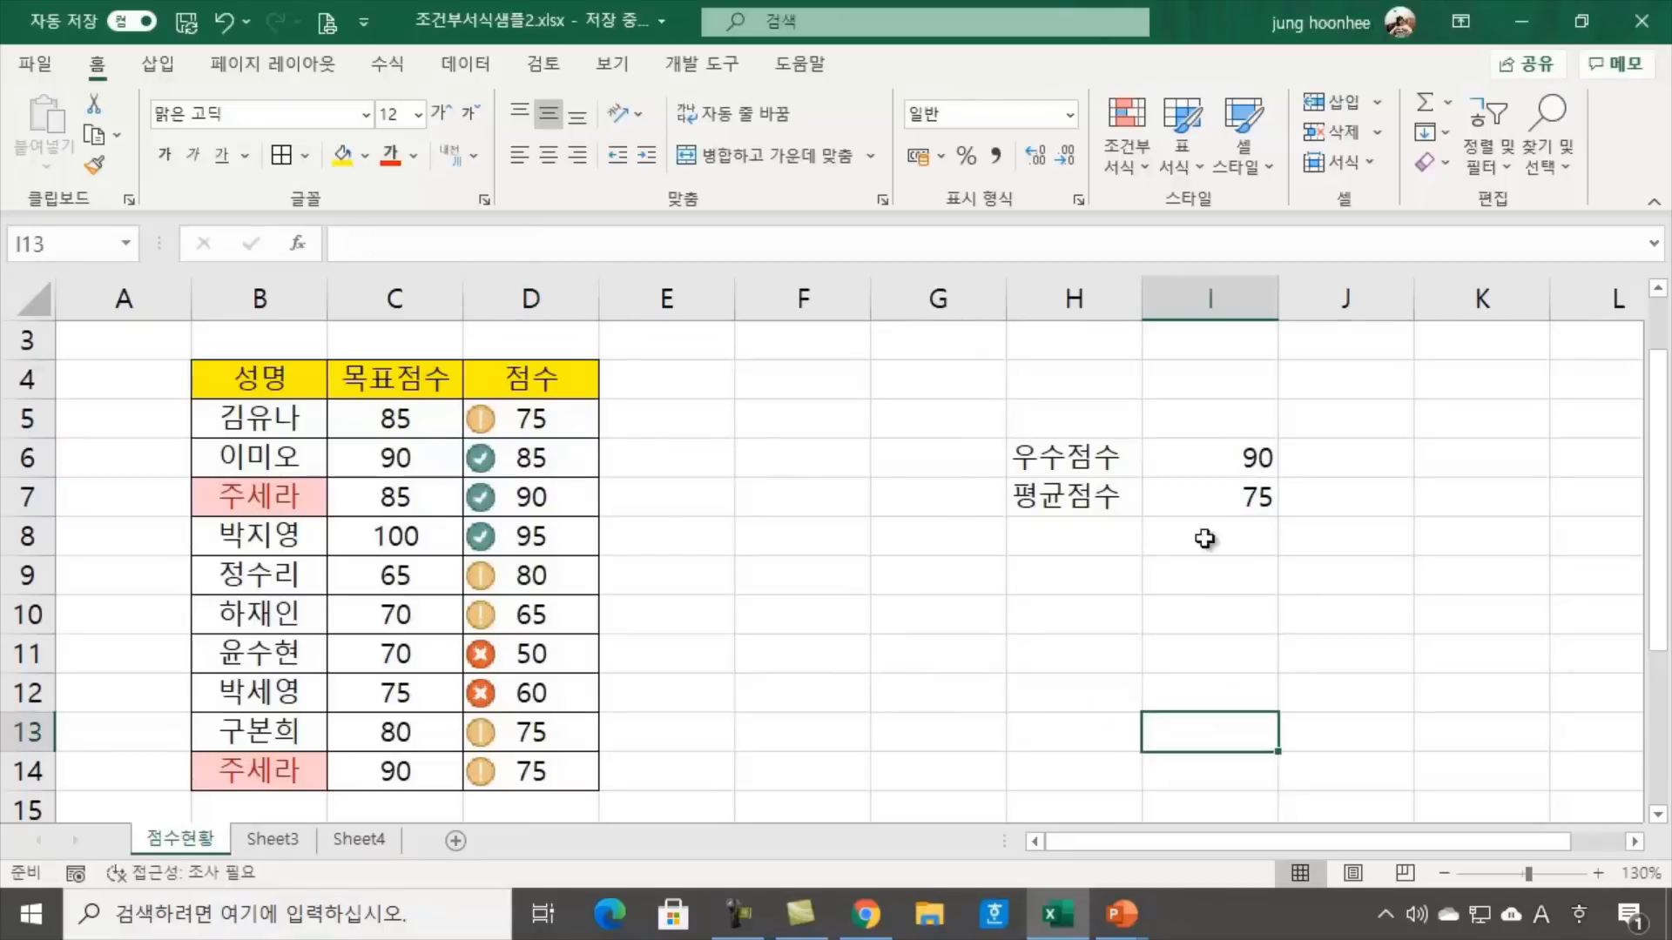
pyautogui.click(1064, 712)
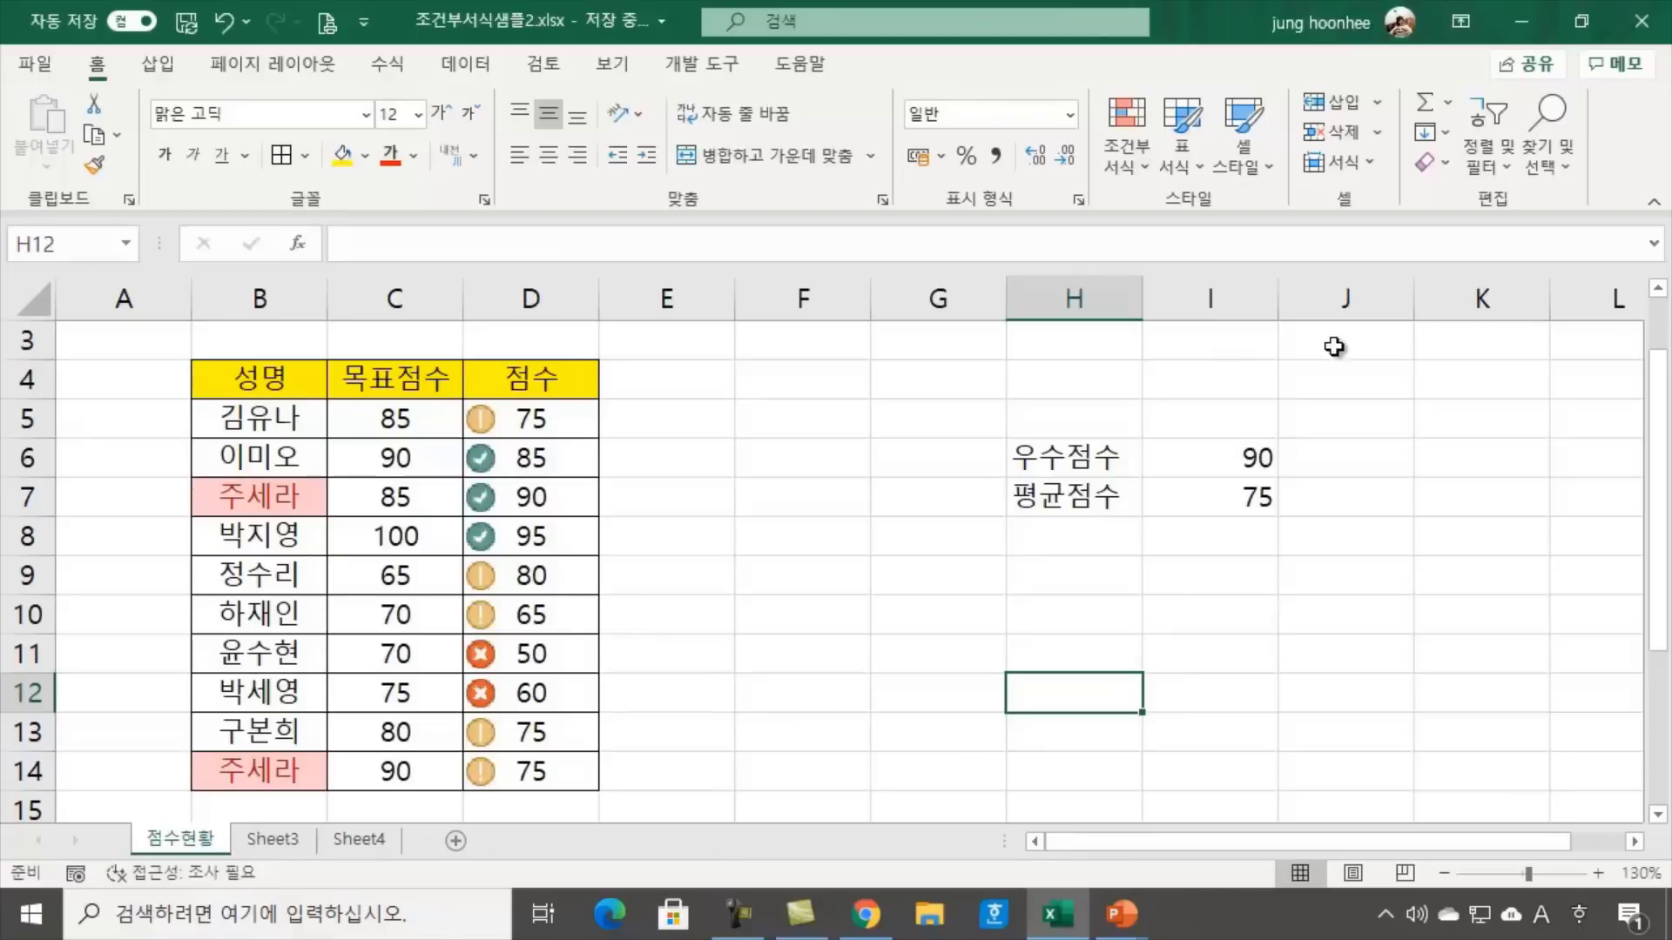
# Apply all borders to the reference score table in H6:I7
pyautogui.click(1232, 457)
pyautogui.moveTo(1073, 463); pyautogui.dragTo(1232, 504)
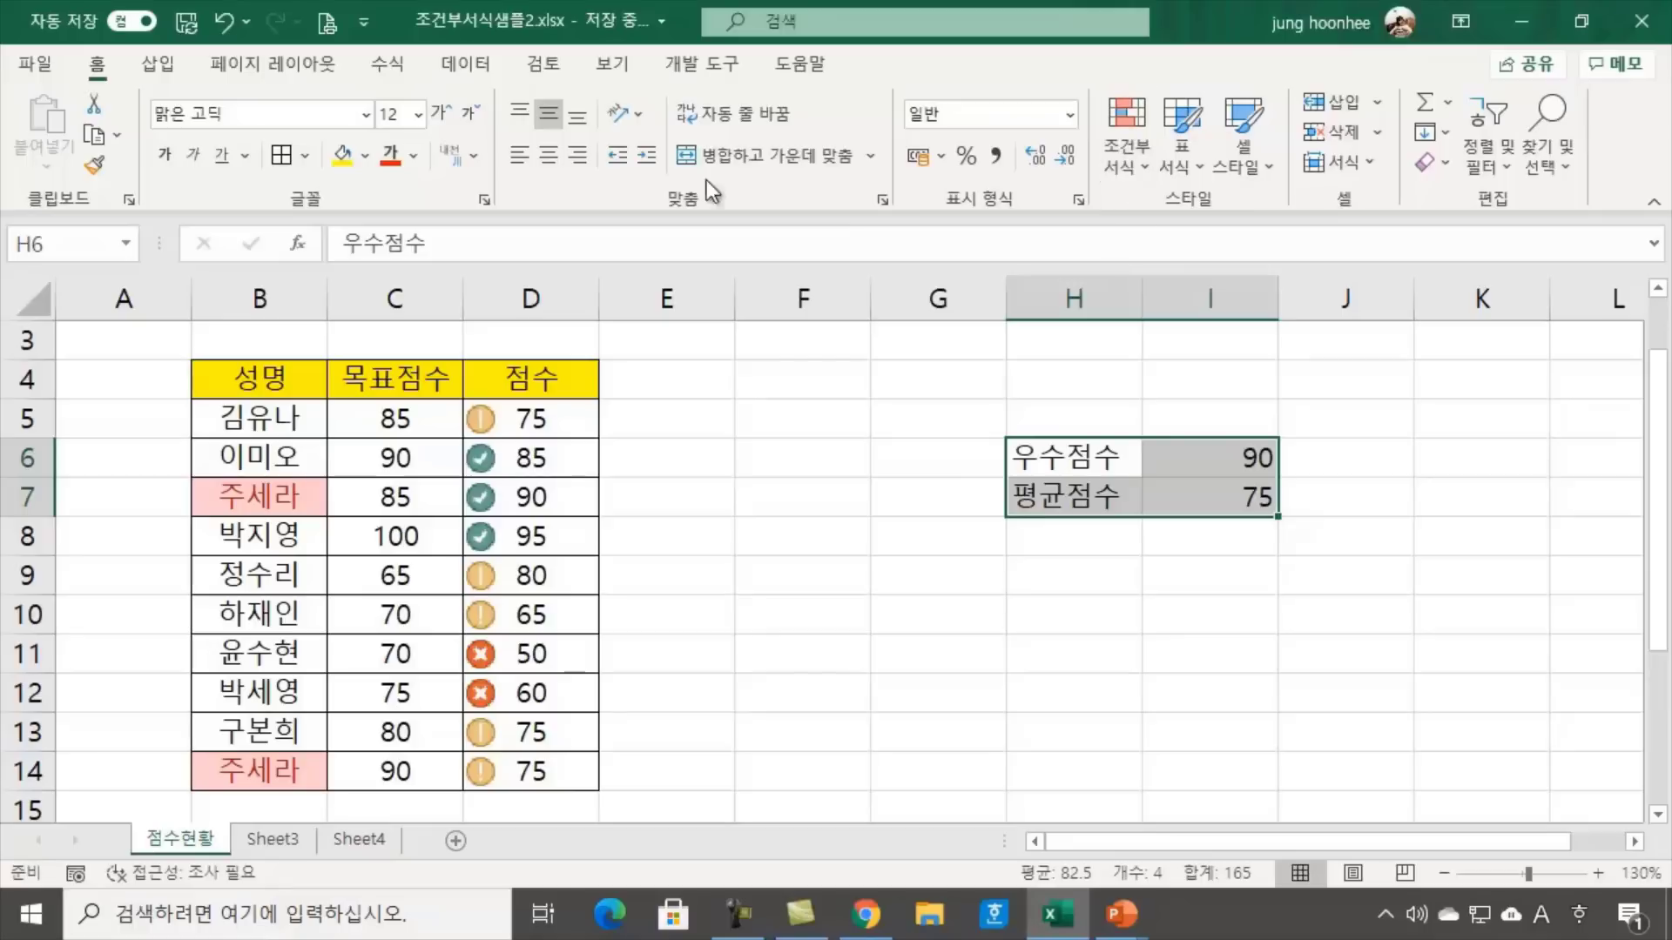
pyautogui.click(284, 153)
pyautogui.click(1285, 609)
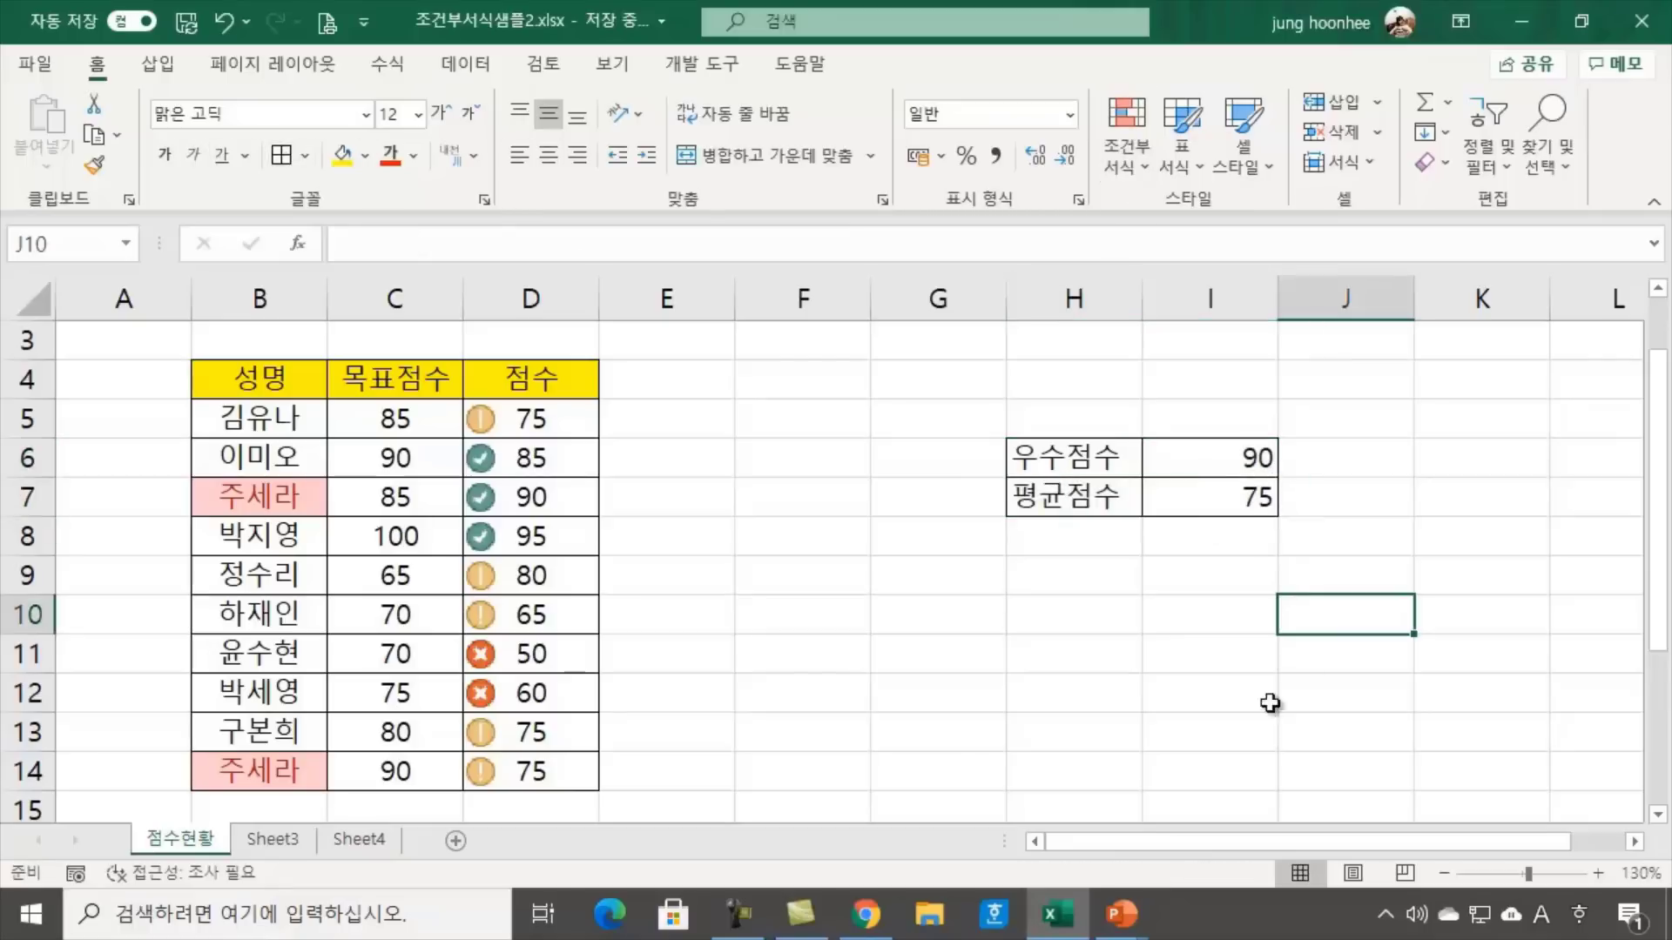
pyautogui.click(965, 772)
pyautogui.click(1461, 634)
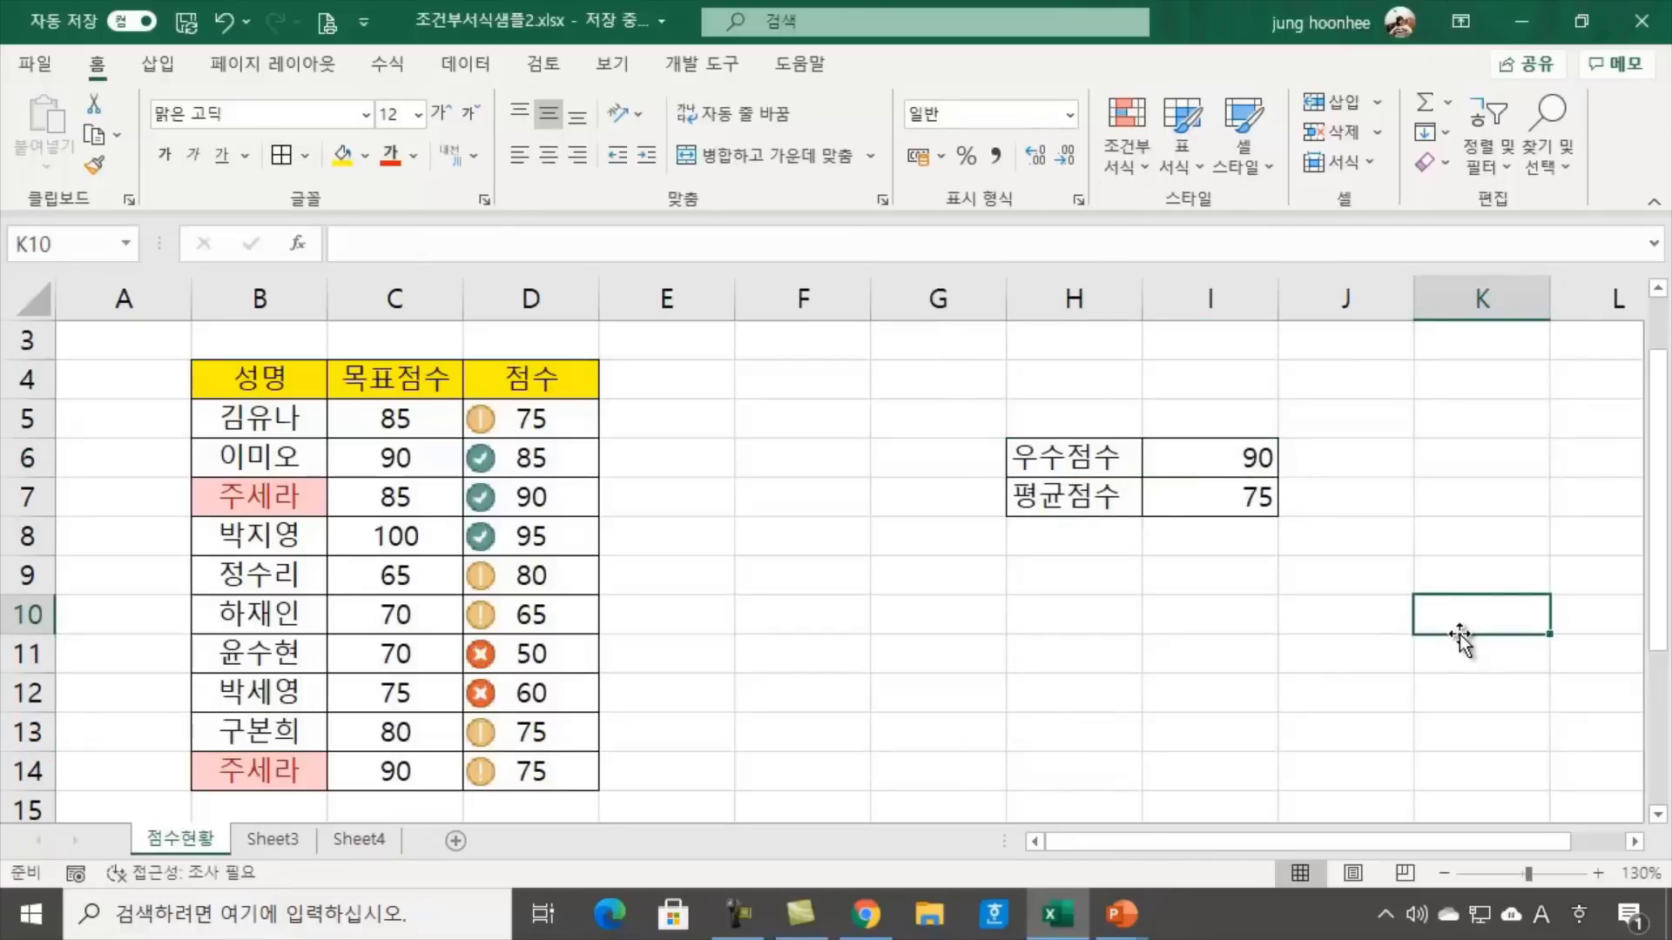
# Open the icon set rule applied to D5:D14 for editing, keeping the reference values in H6:I7 in view
pyautogui.click(533, 412)
pyautogui.moveTo(533, 413); pyautogui.dragTo(524, 776)
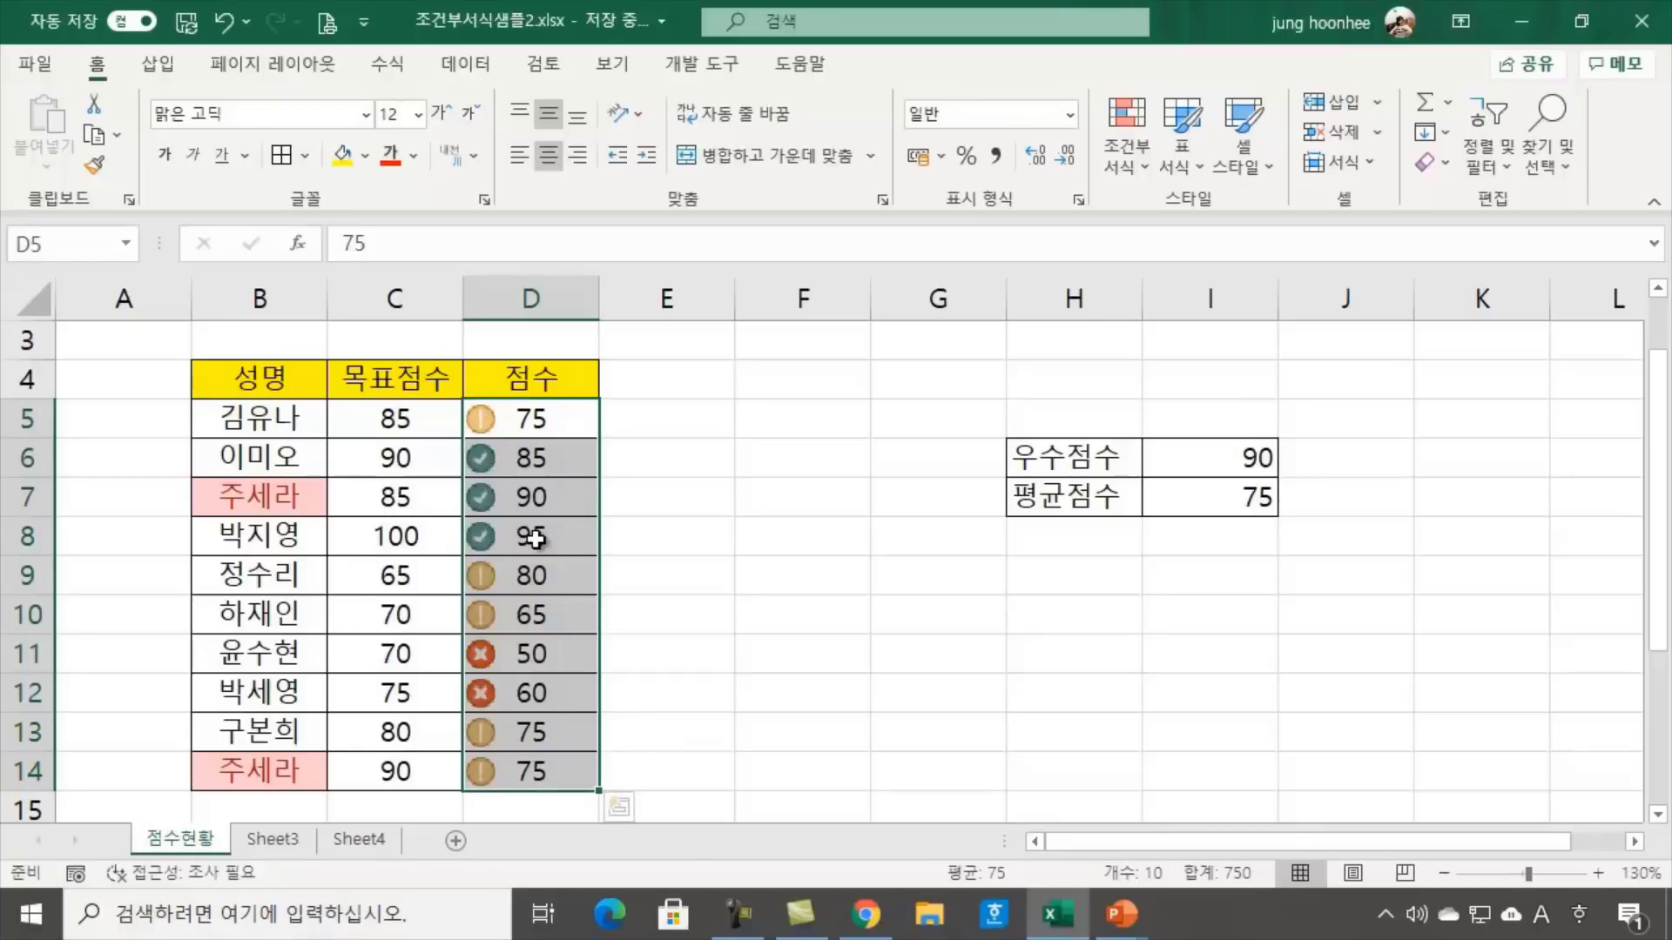
pyautogui.click(1143, 169)
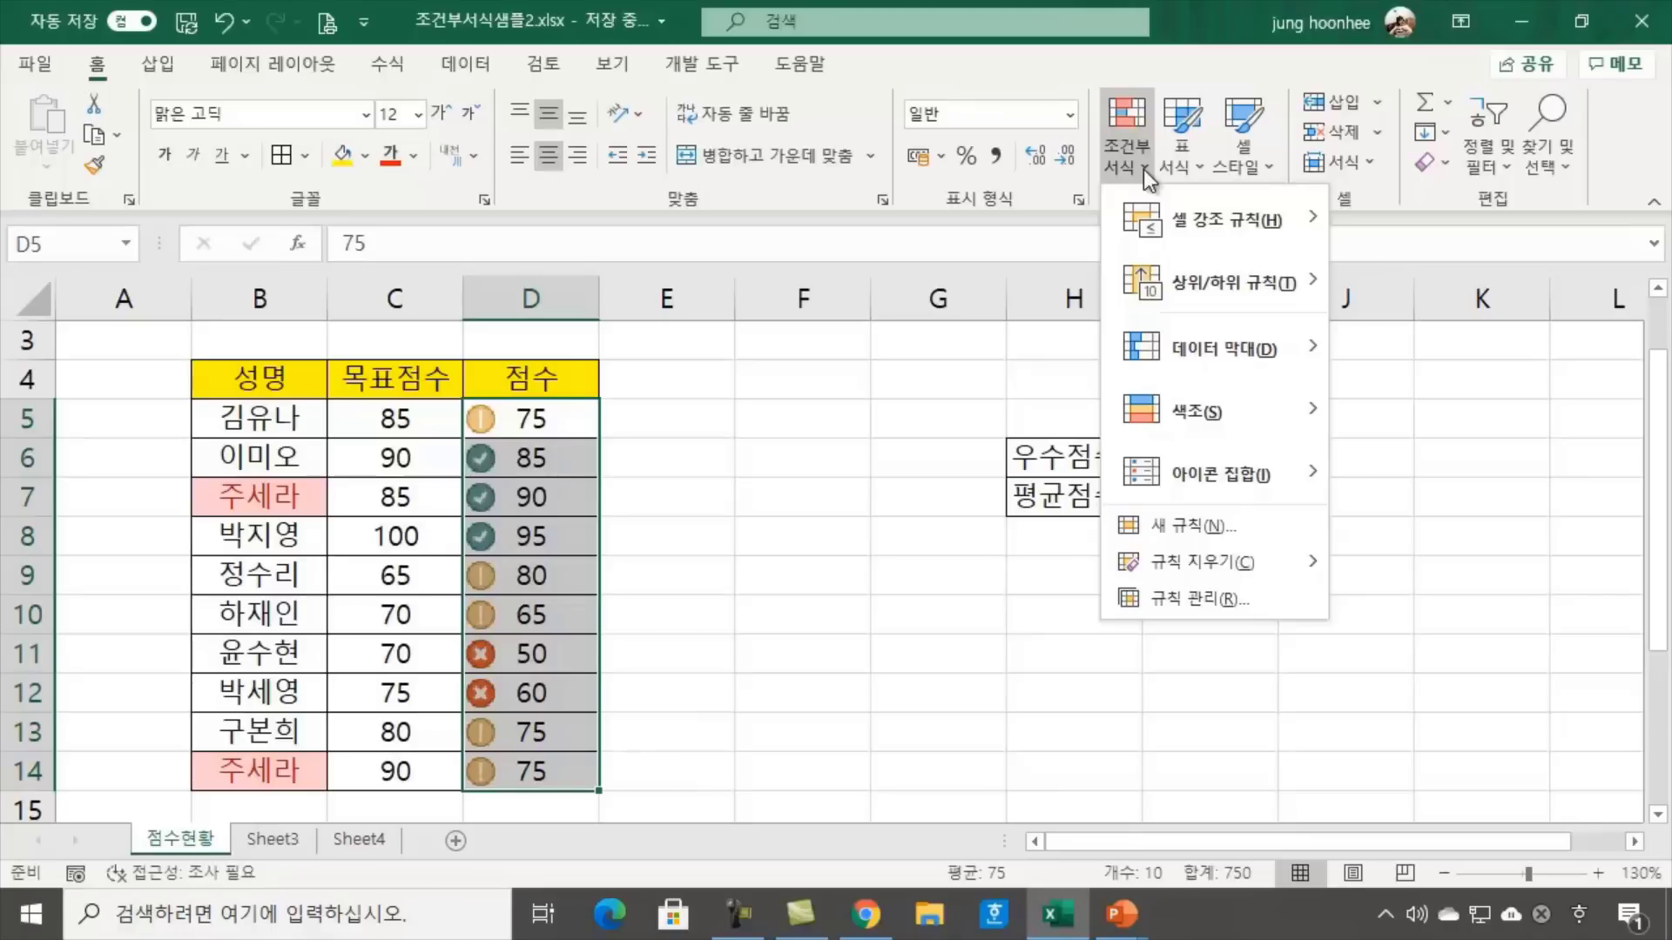
pyautogui.click(1219, 598)
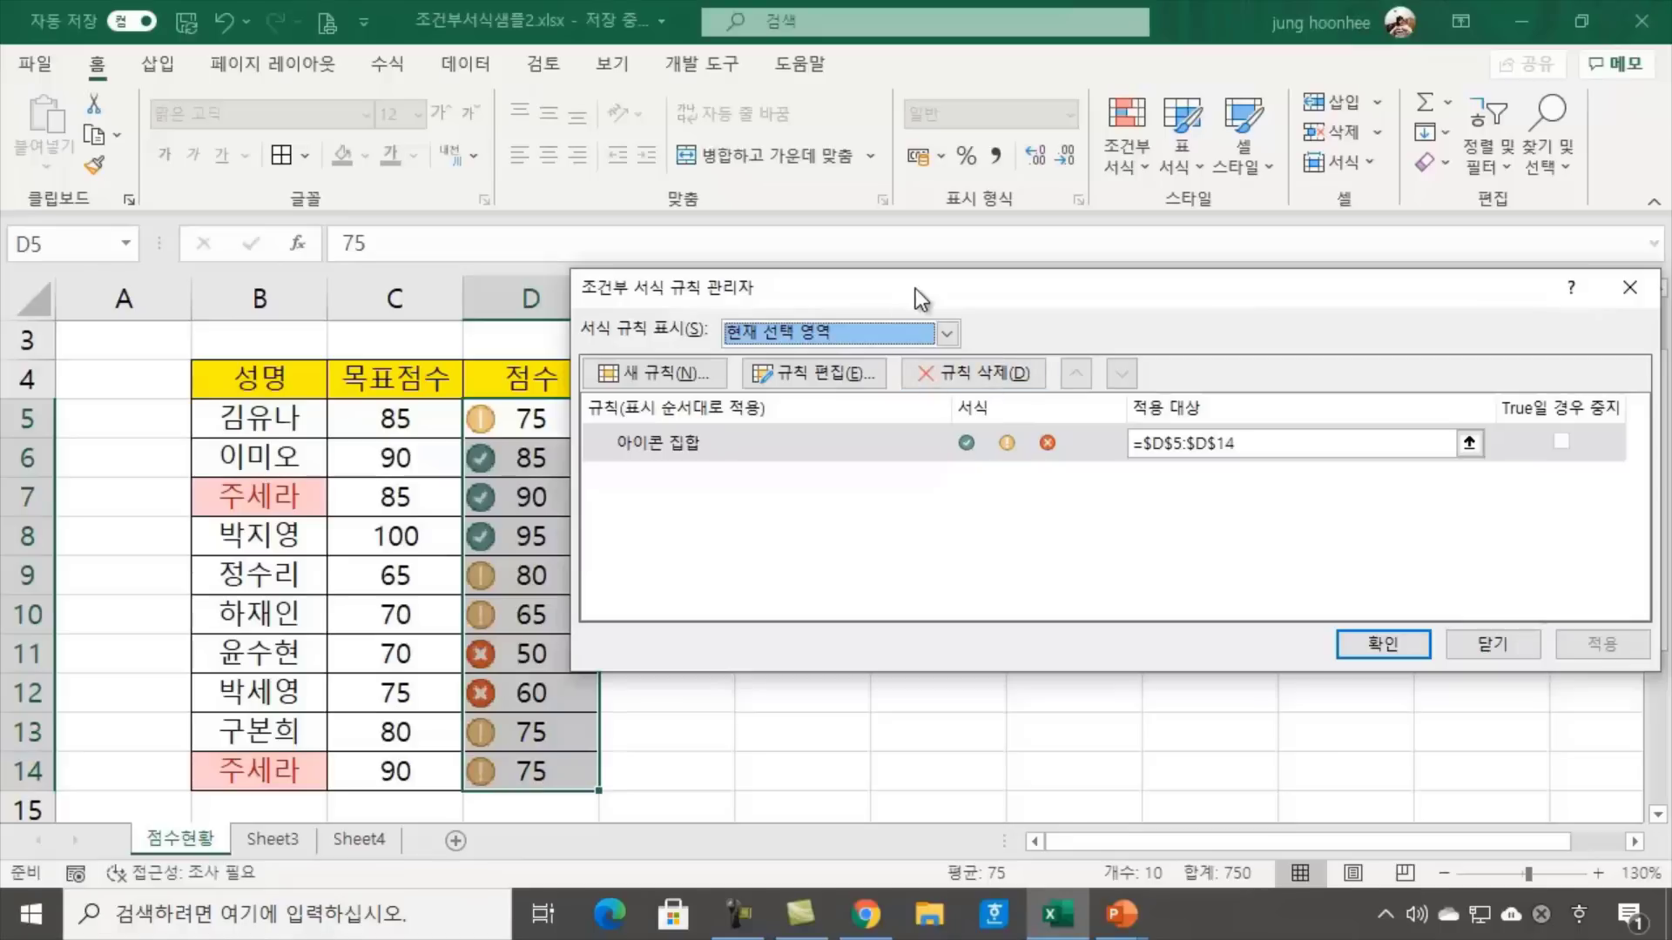
pyautogui.moveTo(916, 289); pyautogui.dragTo(1128, 370)
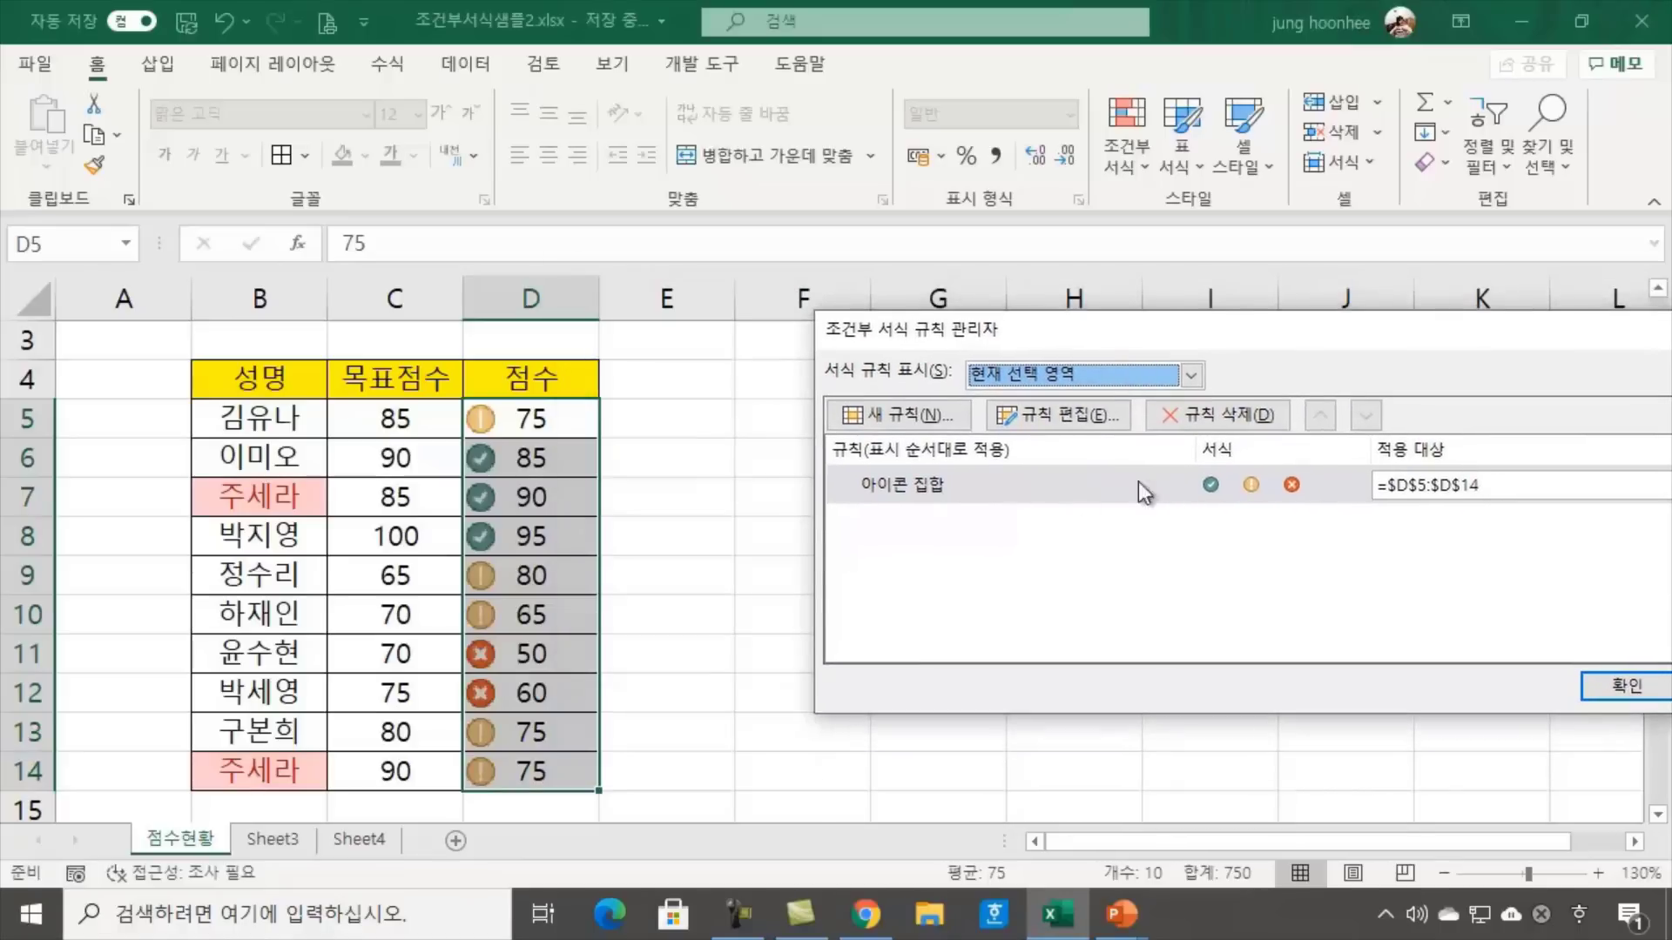
pyautogui.click(1062, 411)
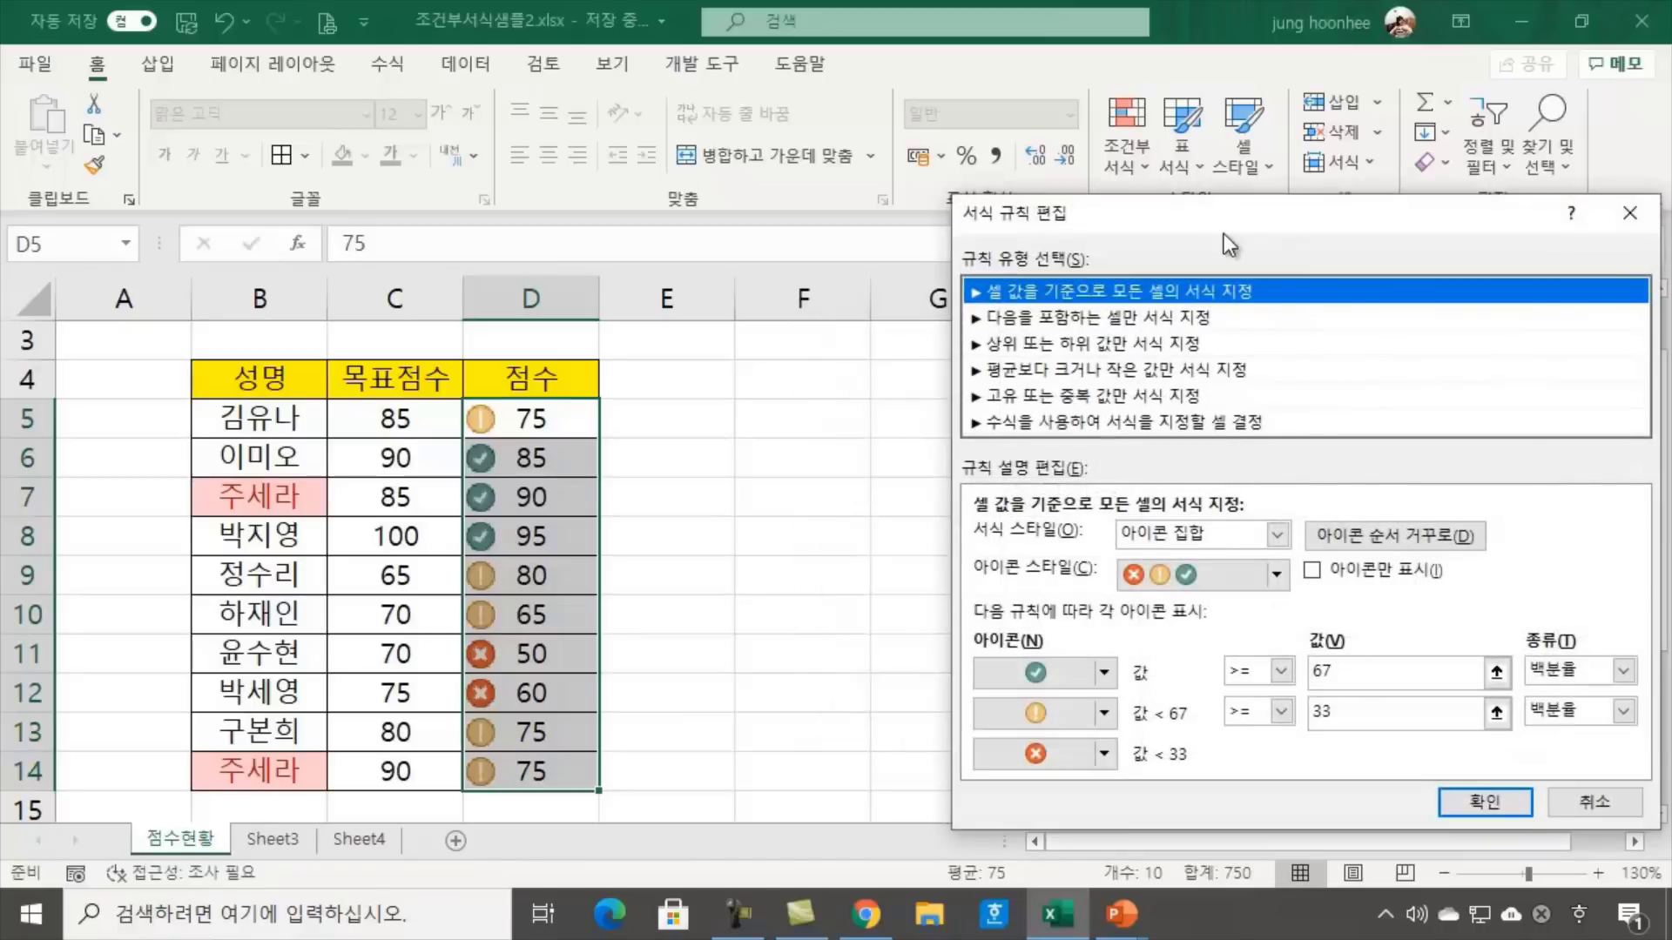
pyautogui.moveTo(1237, 211); pyautogui.dragTo(521, 97)
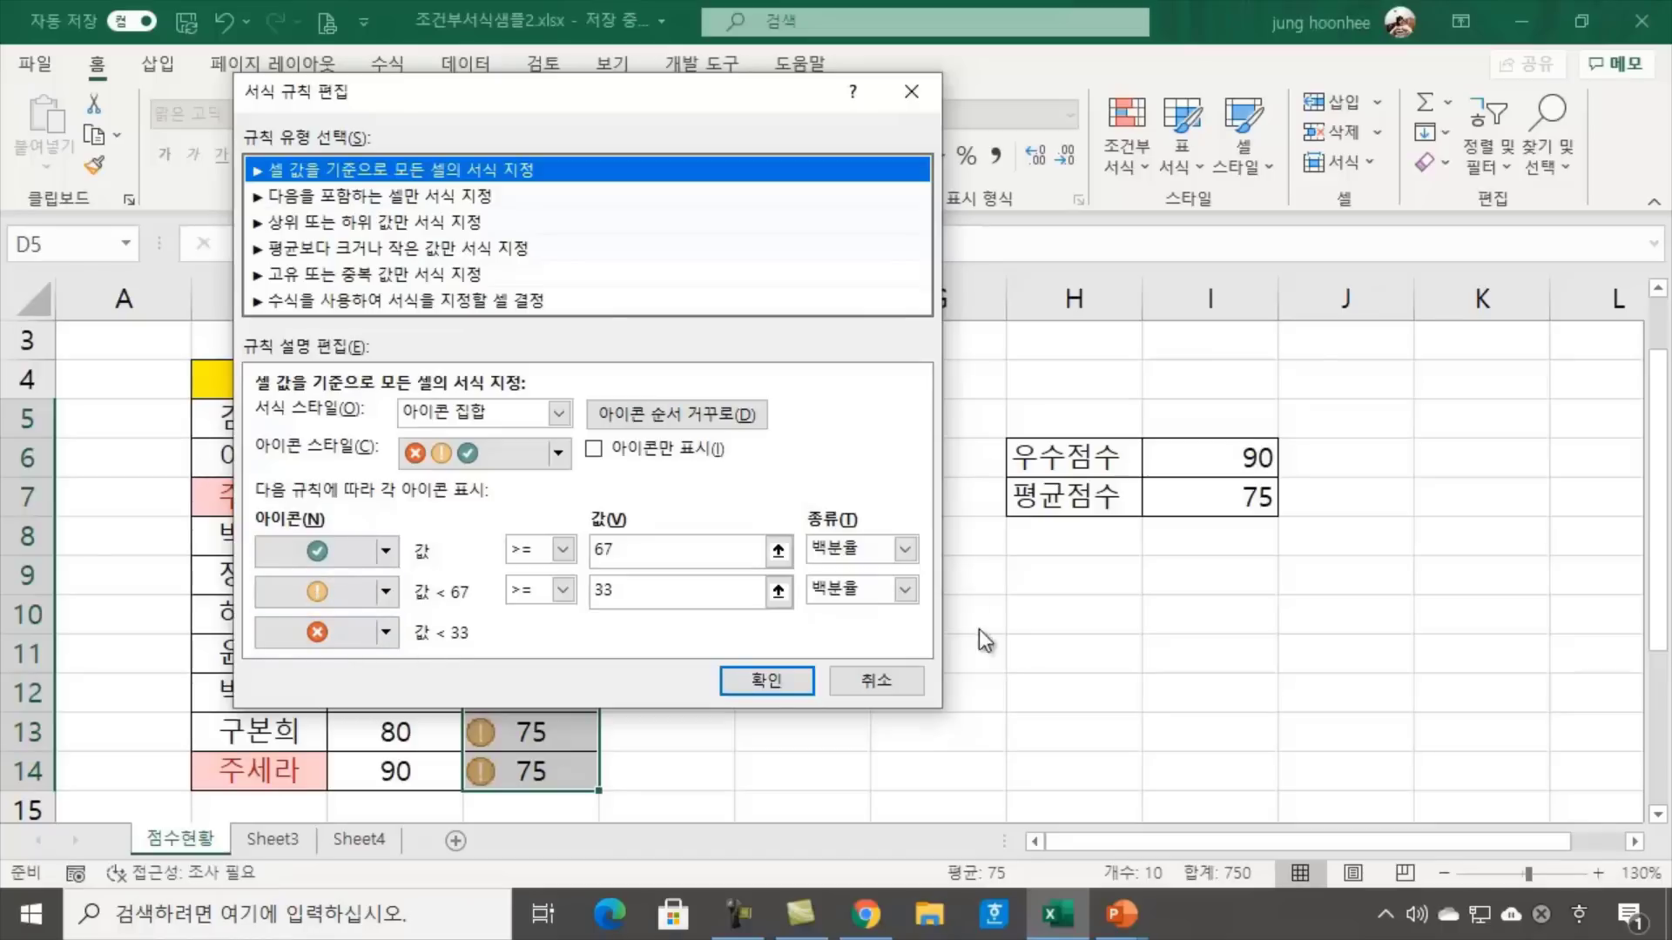
# Change the threshold type of both the green check and yellow exclamation icons to 숫자
pyautogui.click(911, 545)
pyautogui.click(842, 580)
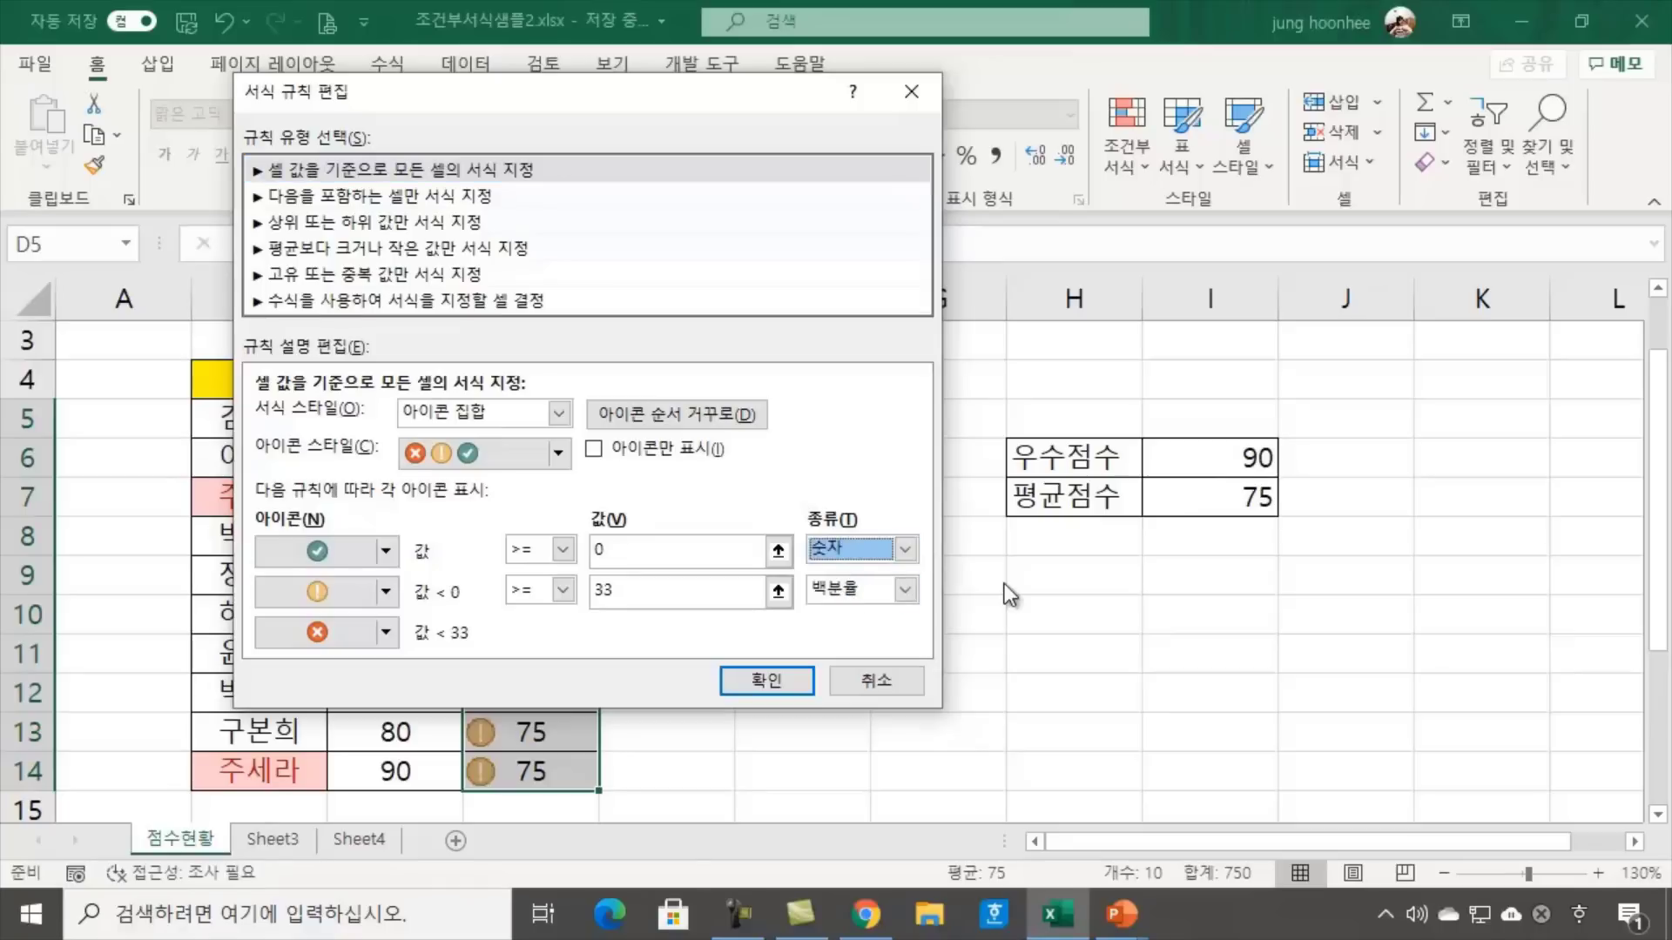
pyautogui.click(901, 595)
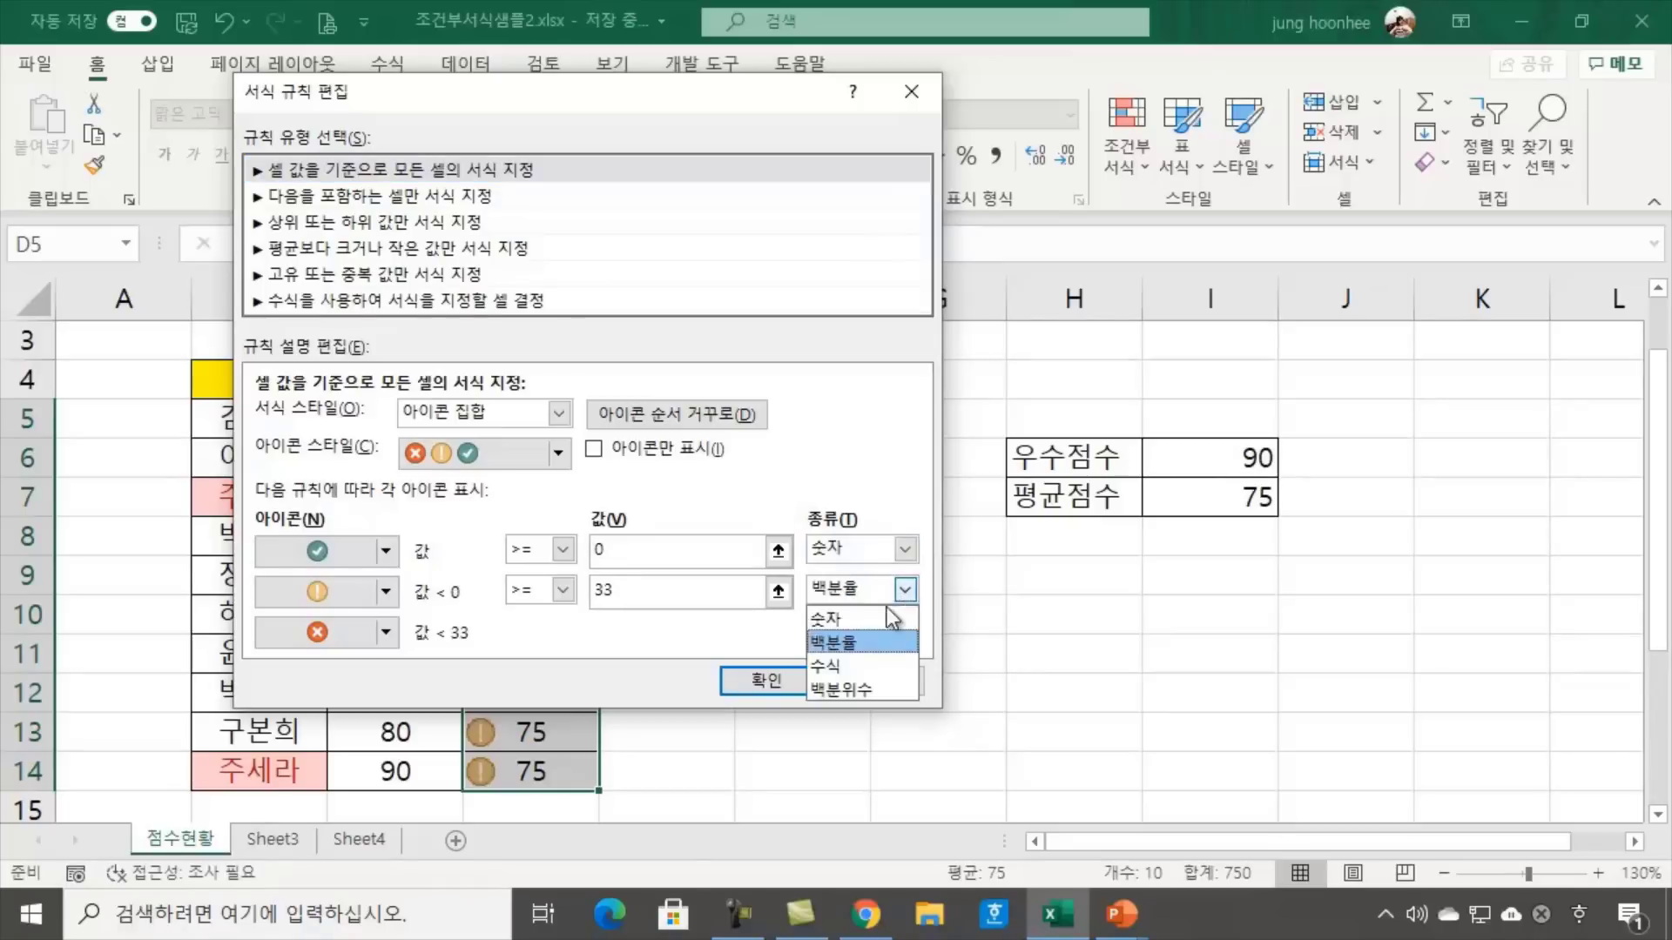
pyautogui.click(827, 620)
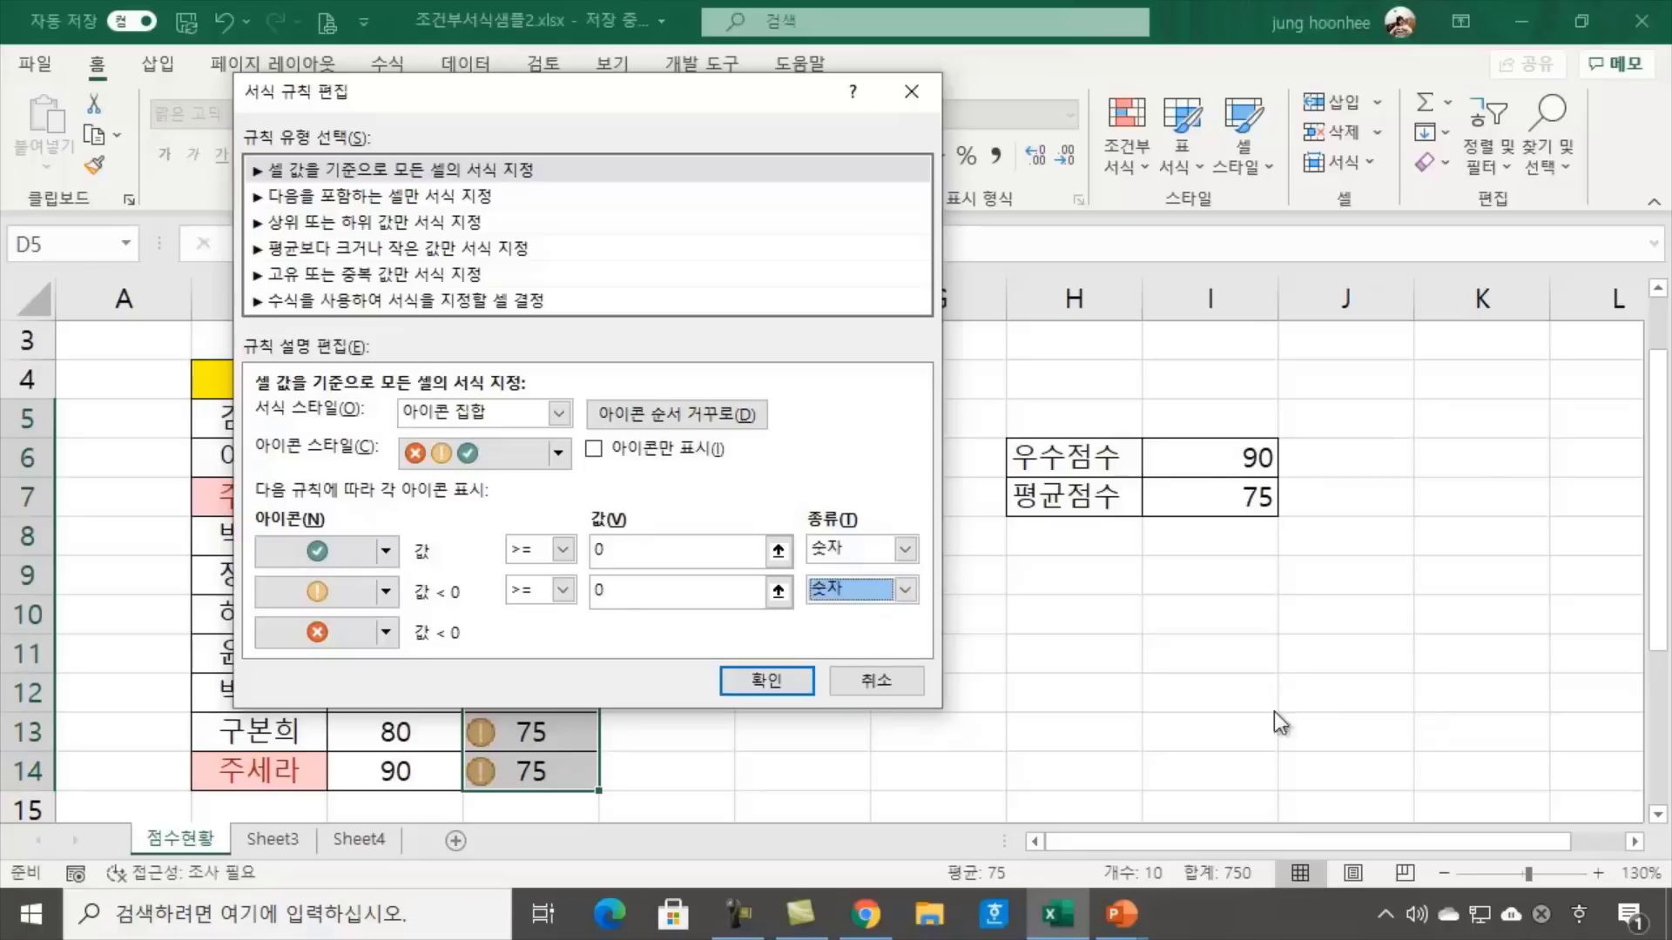
# Set the green icon's threshold to =$I$6 and the yellow icon's threshold to =$I$7, and apply the edited icon set rule
pyautogui.click(619, 551)
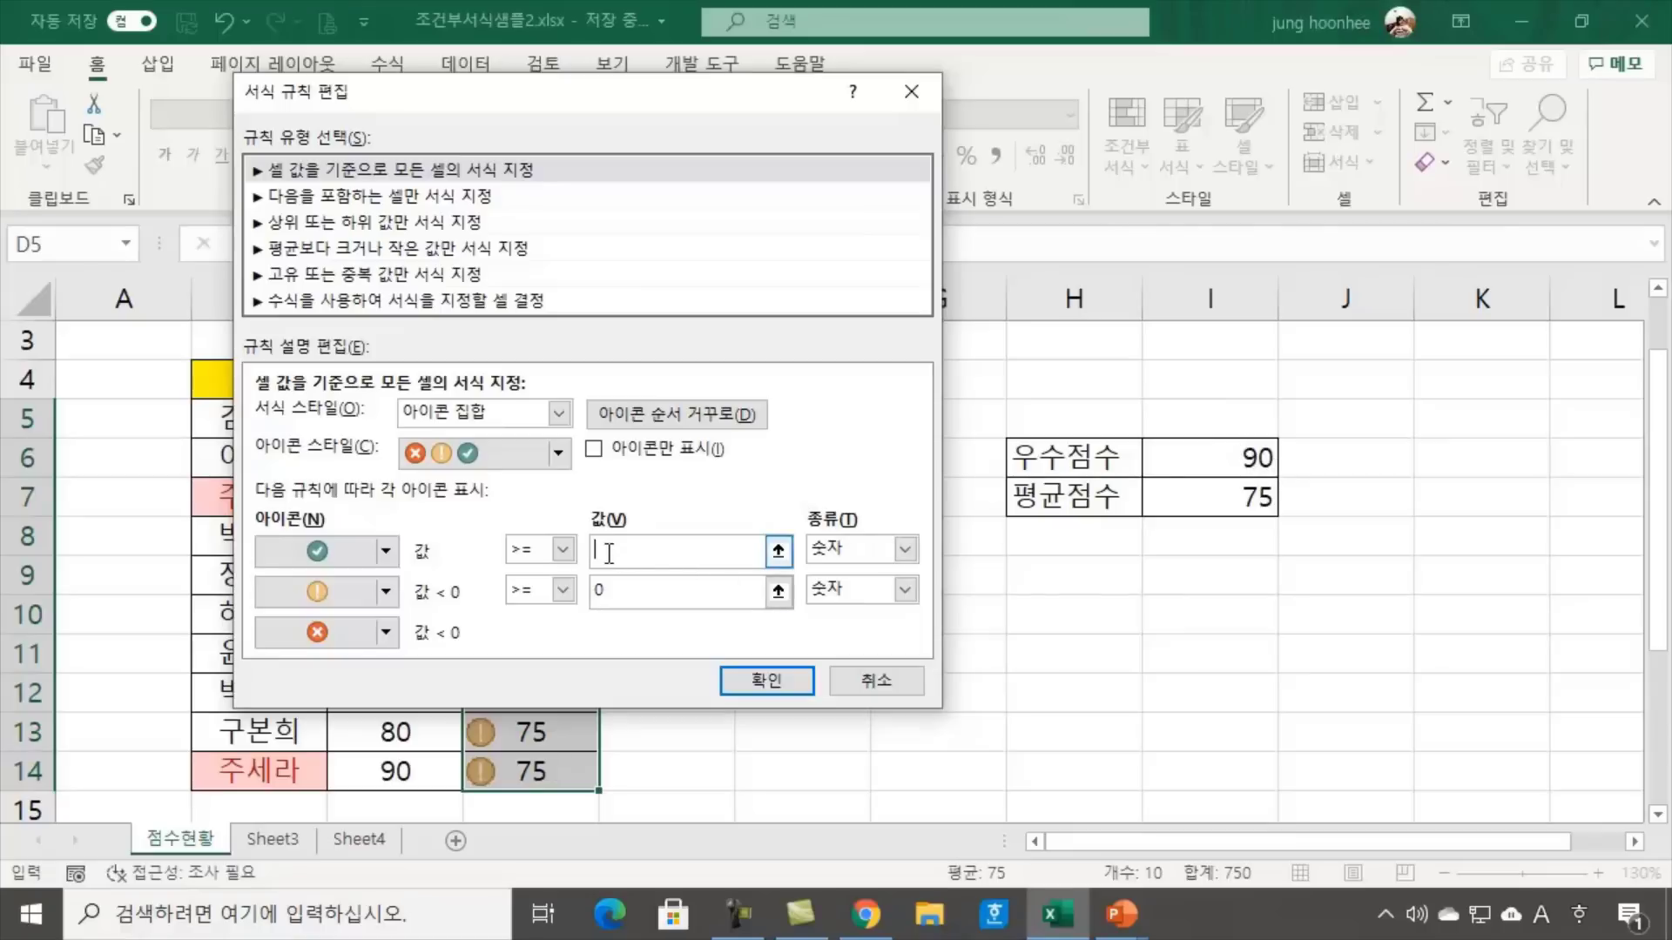
pyautogui.click(1198, 453)
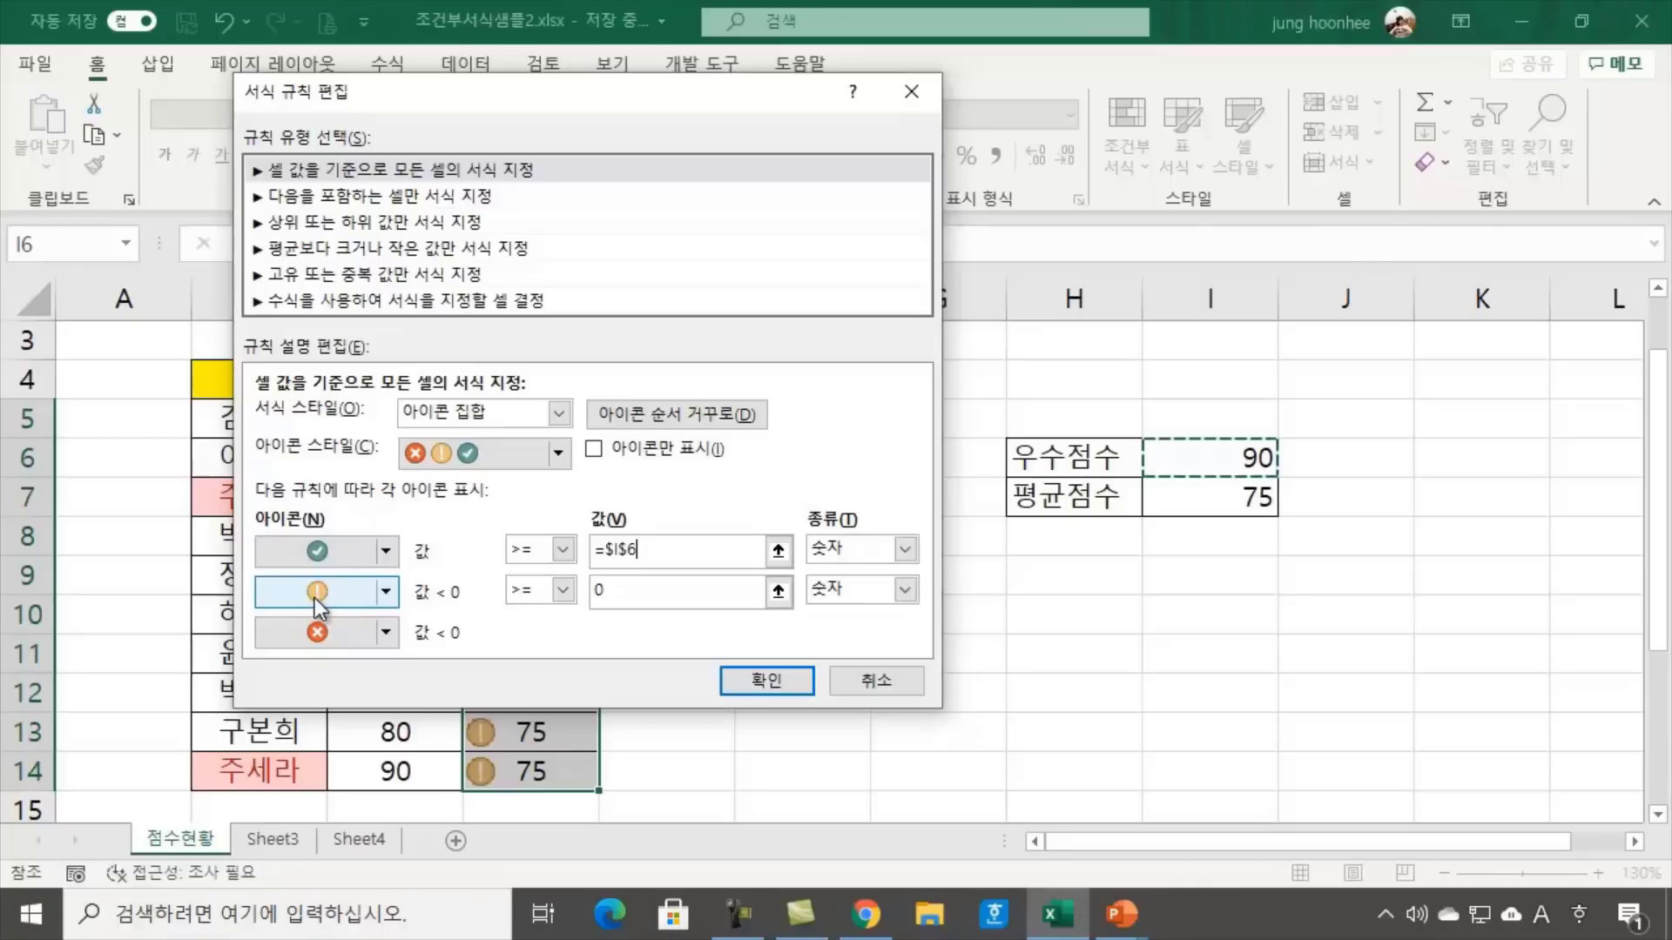
pyautogui.click(639, 589)
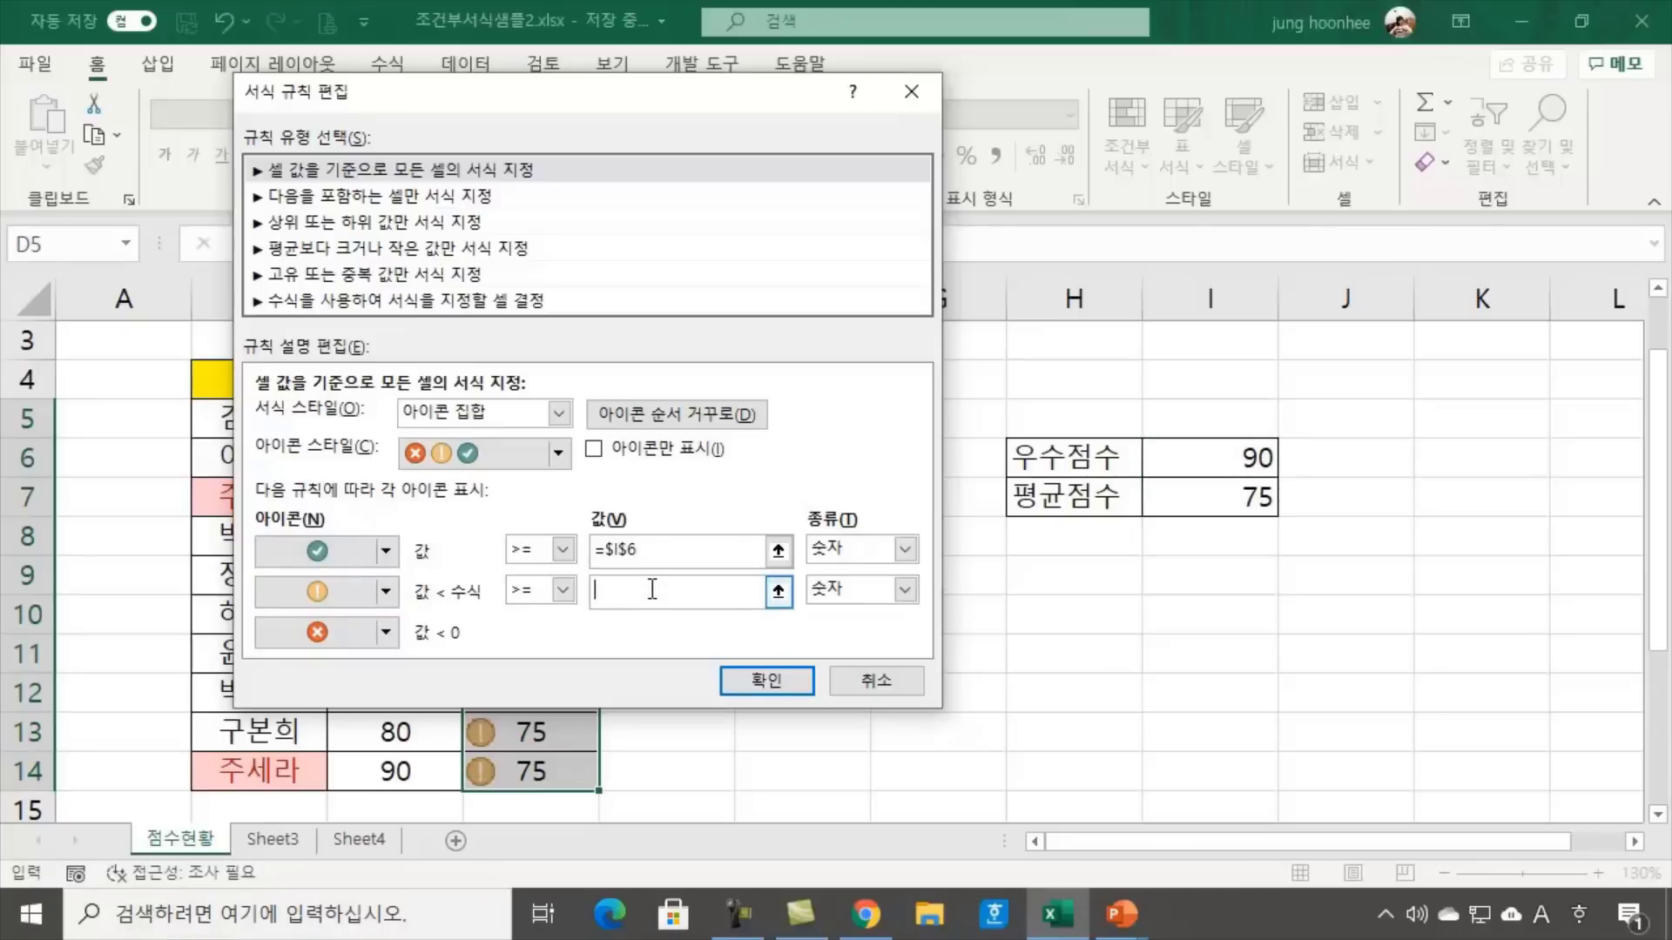
pyautogui.click(1188, 498)
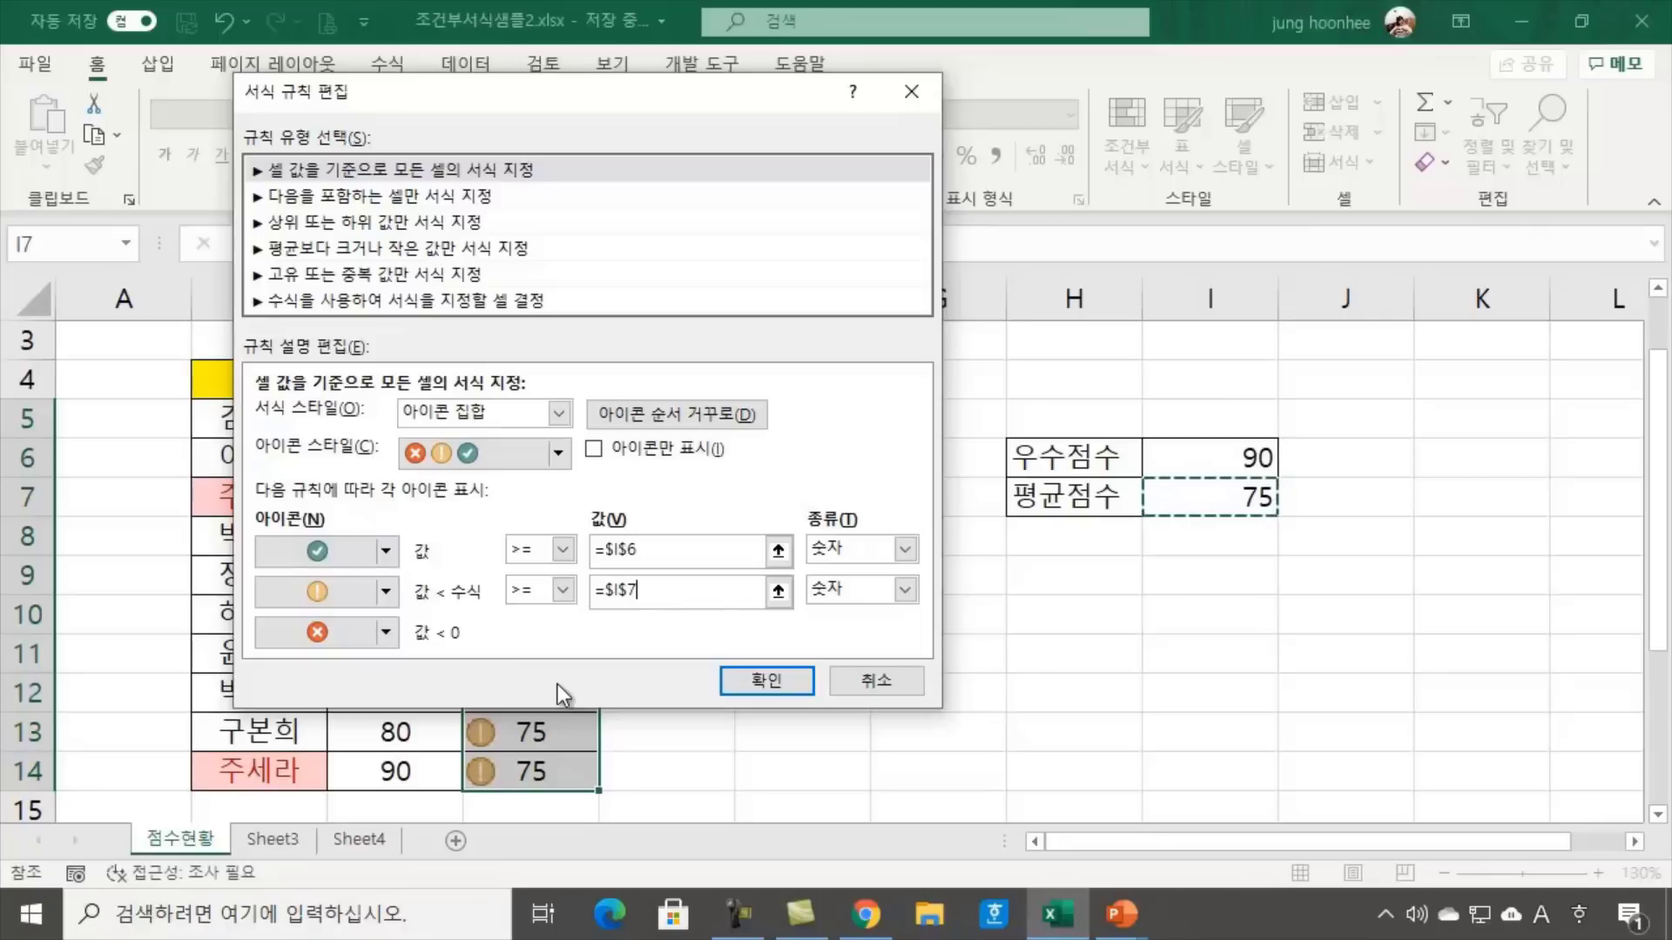
pyautogui.click(759, 680)
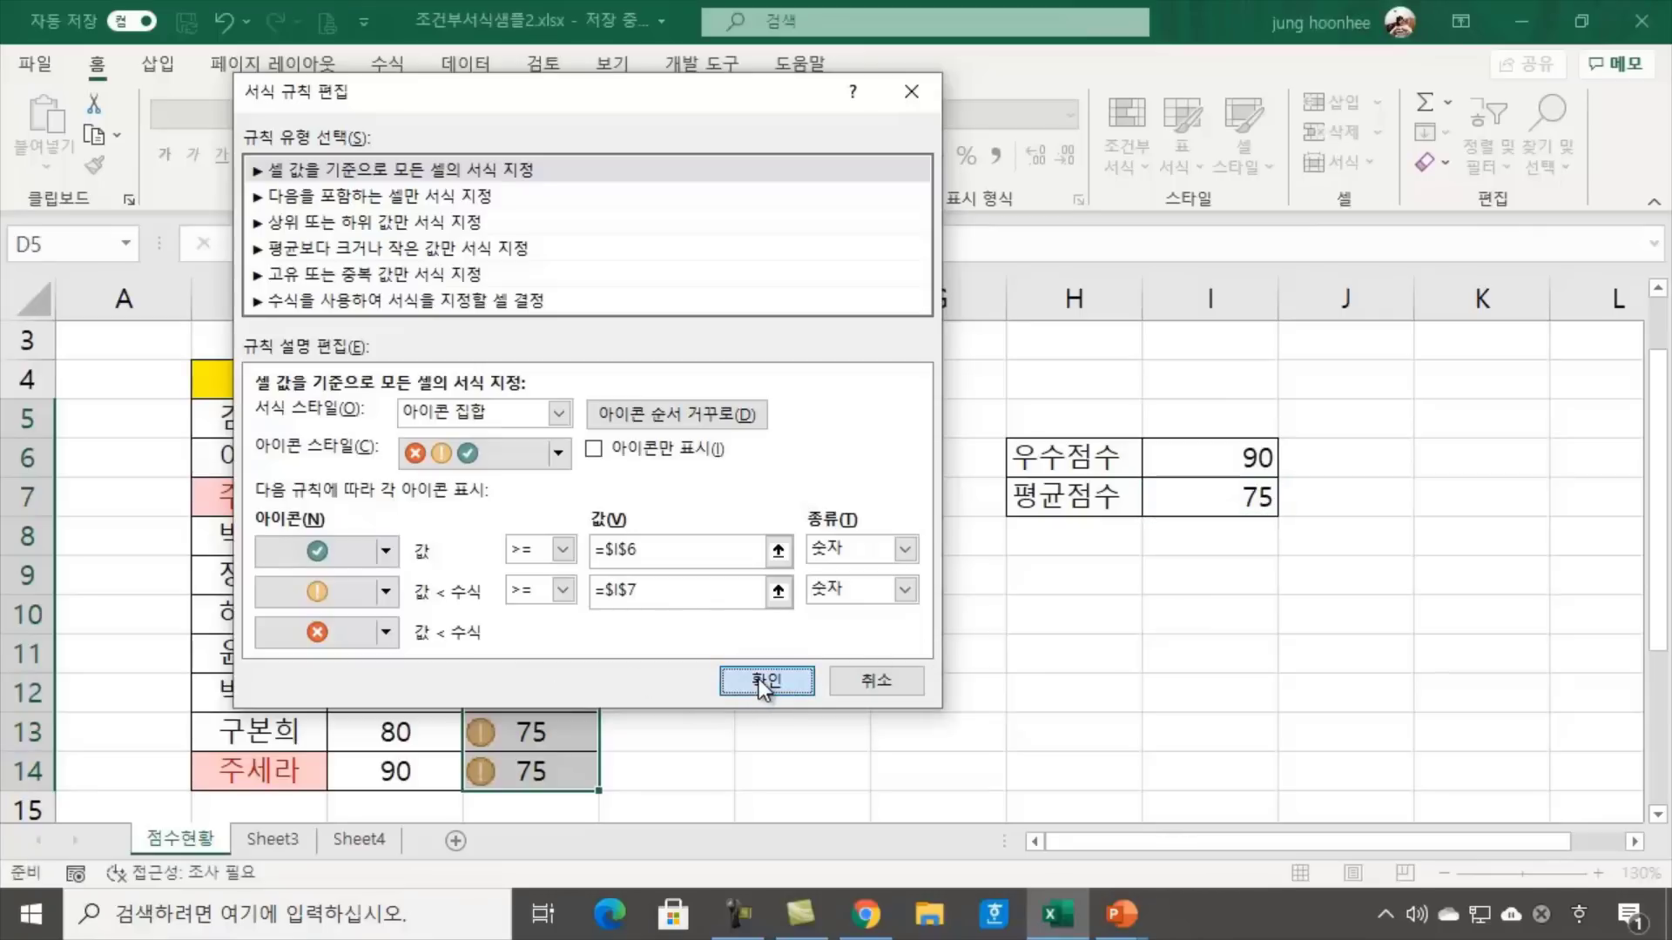
pyautogui.click(760, 679)
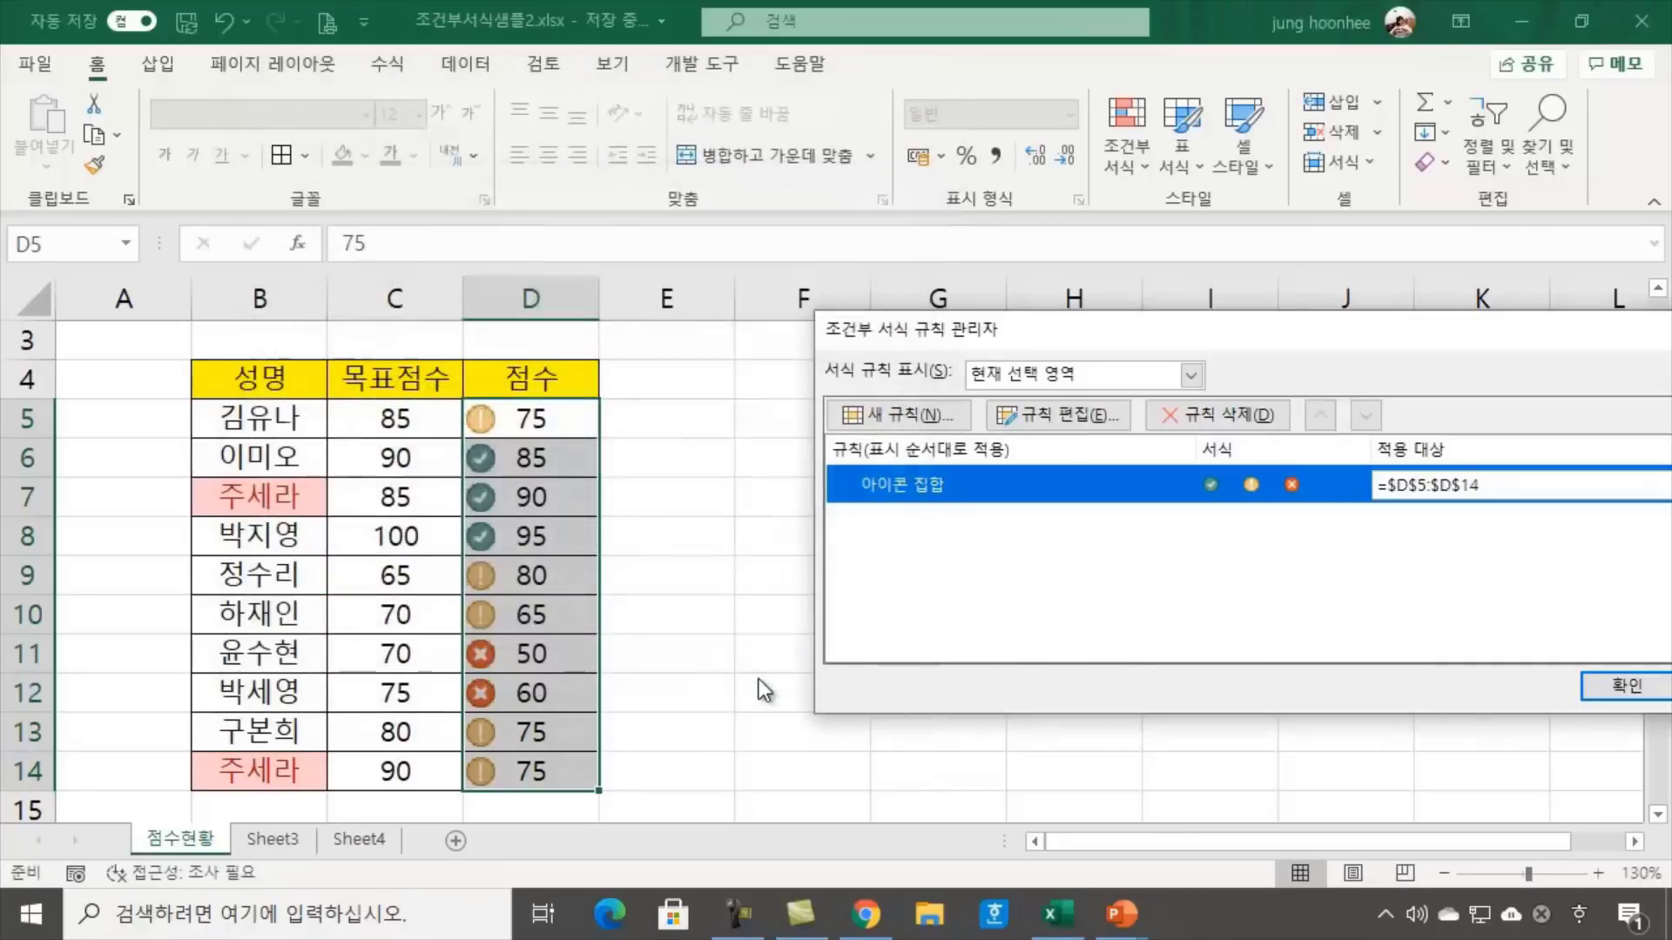
pyautogui.click(1613, 686)
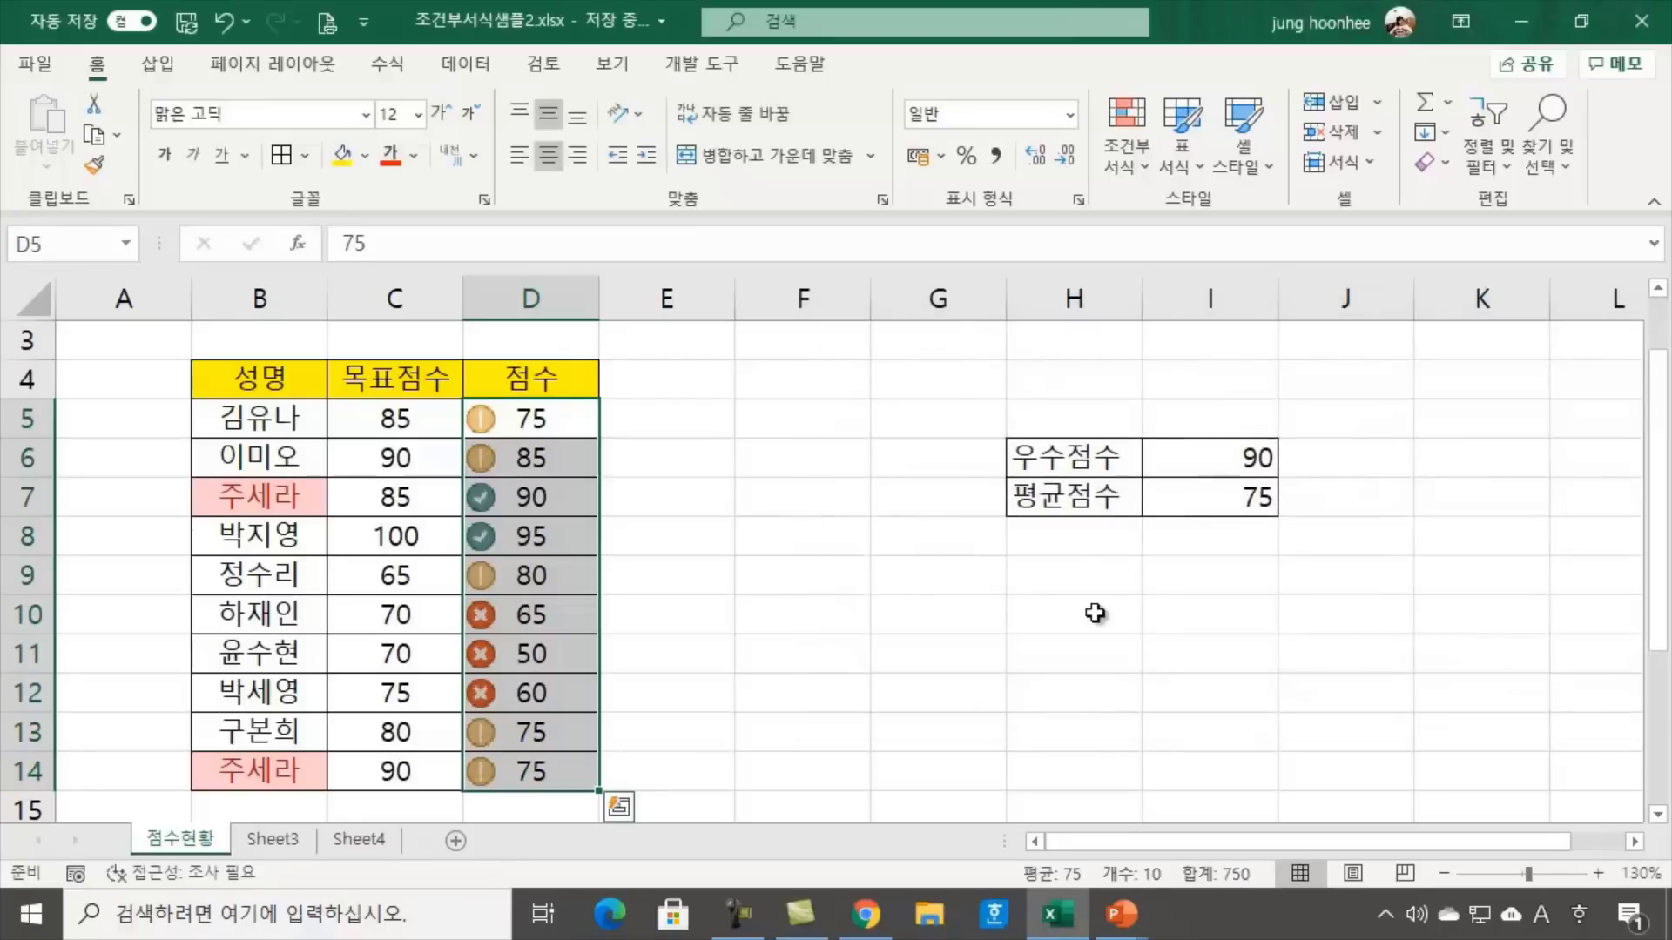
# Compare the 우수점수 reference value in I6 with the scores and icons in D7:D8
pyautogui.click(860, 671)
pyautogui.click(1239, 651)
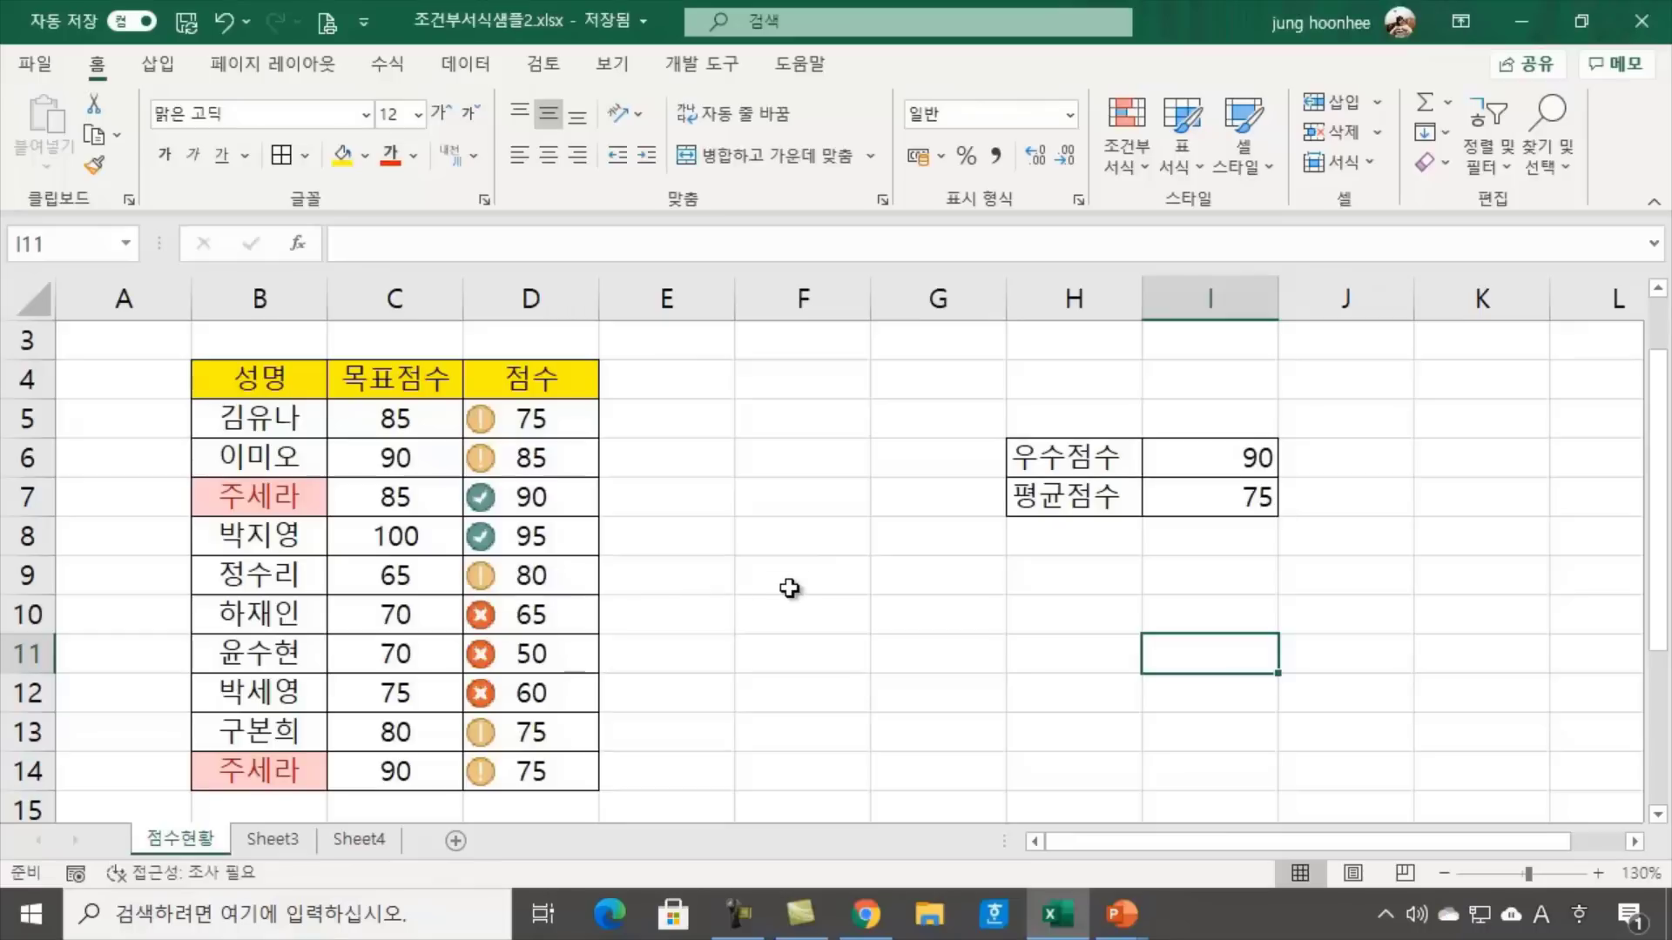
pyautogui.click(1185, 473)
pyautogui.click(671, 575)
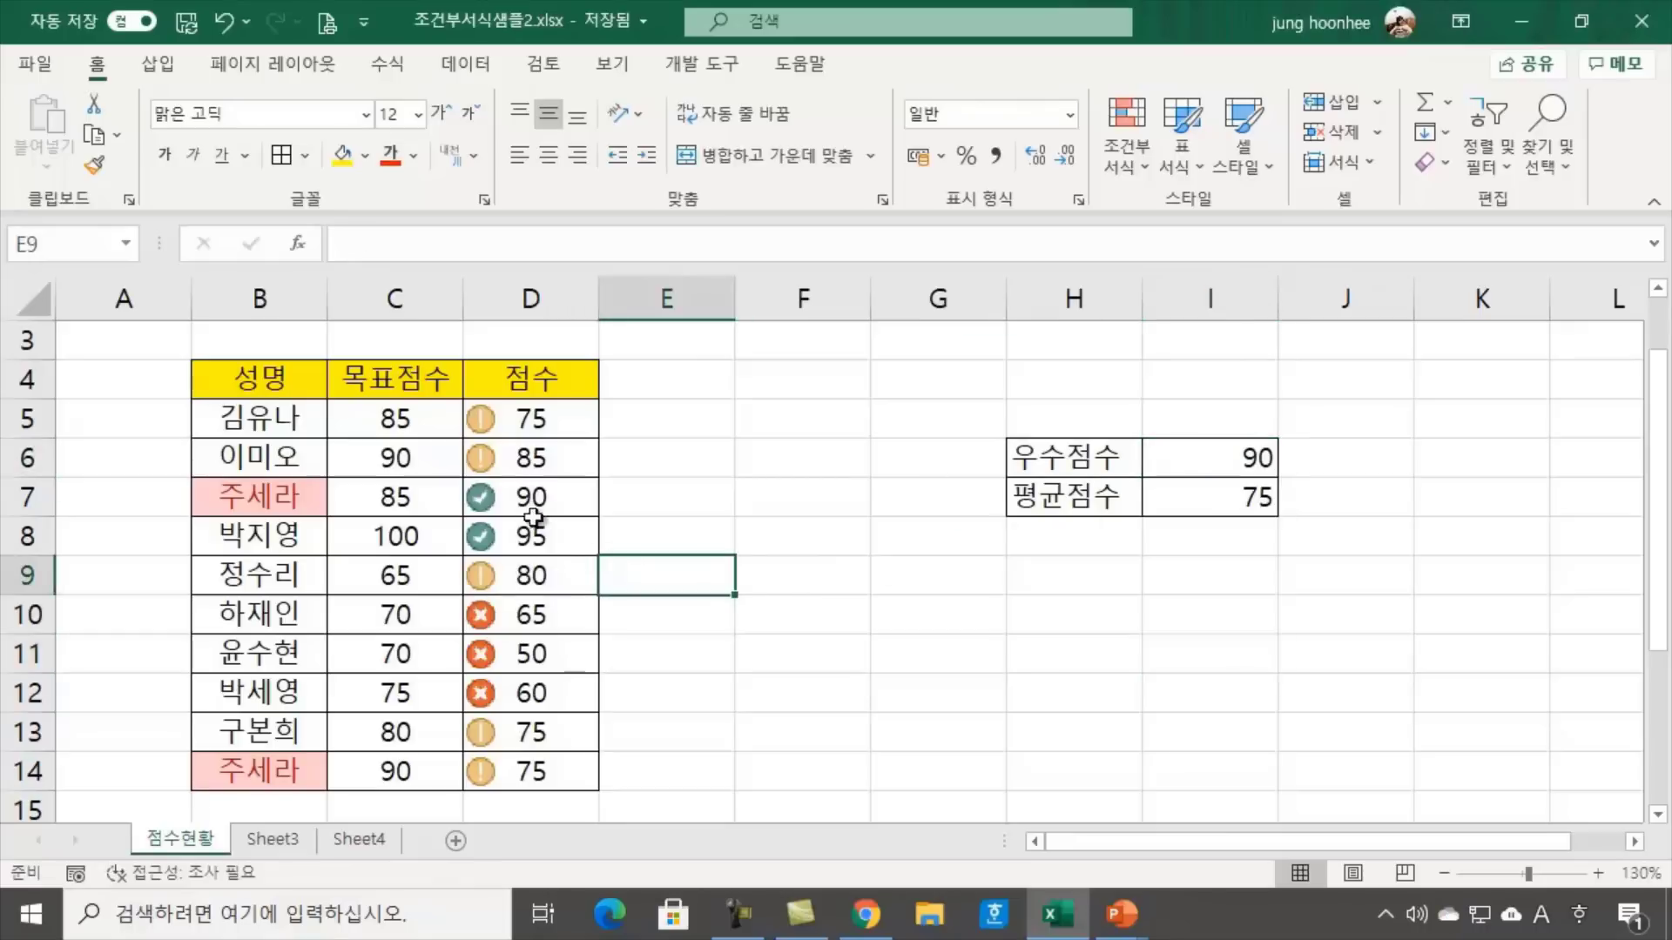
pyautogui.click(526, 496)
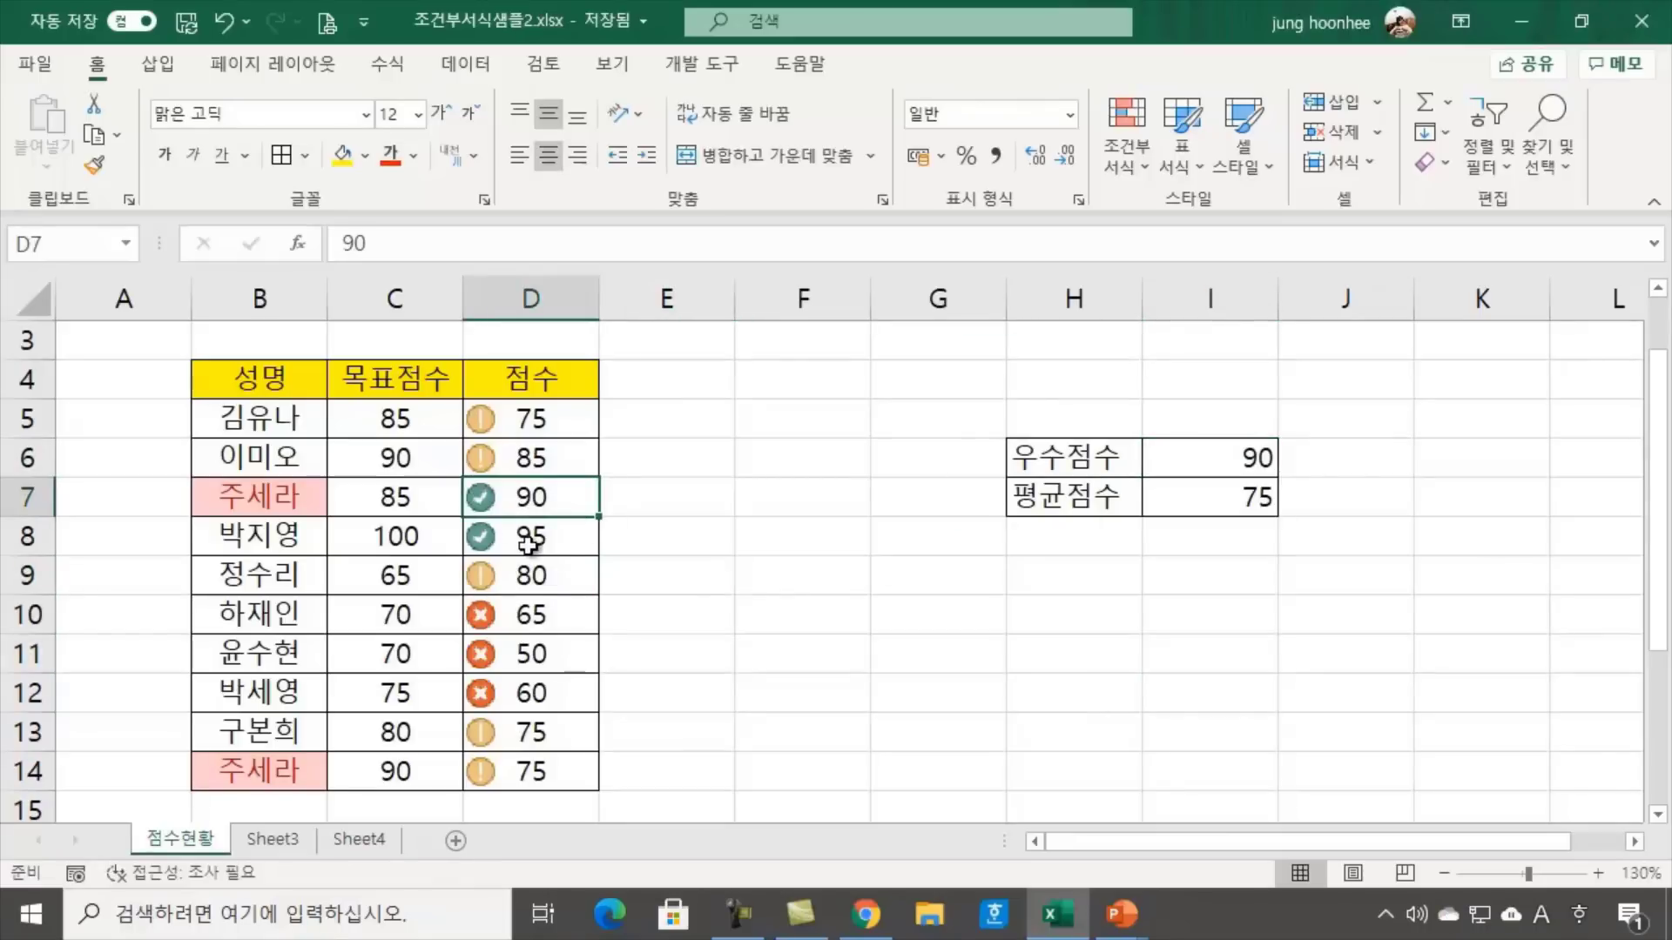
pyautogui.click(529, 544)
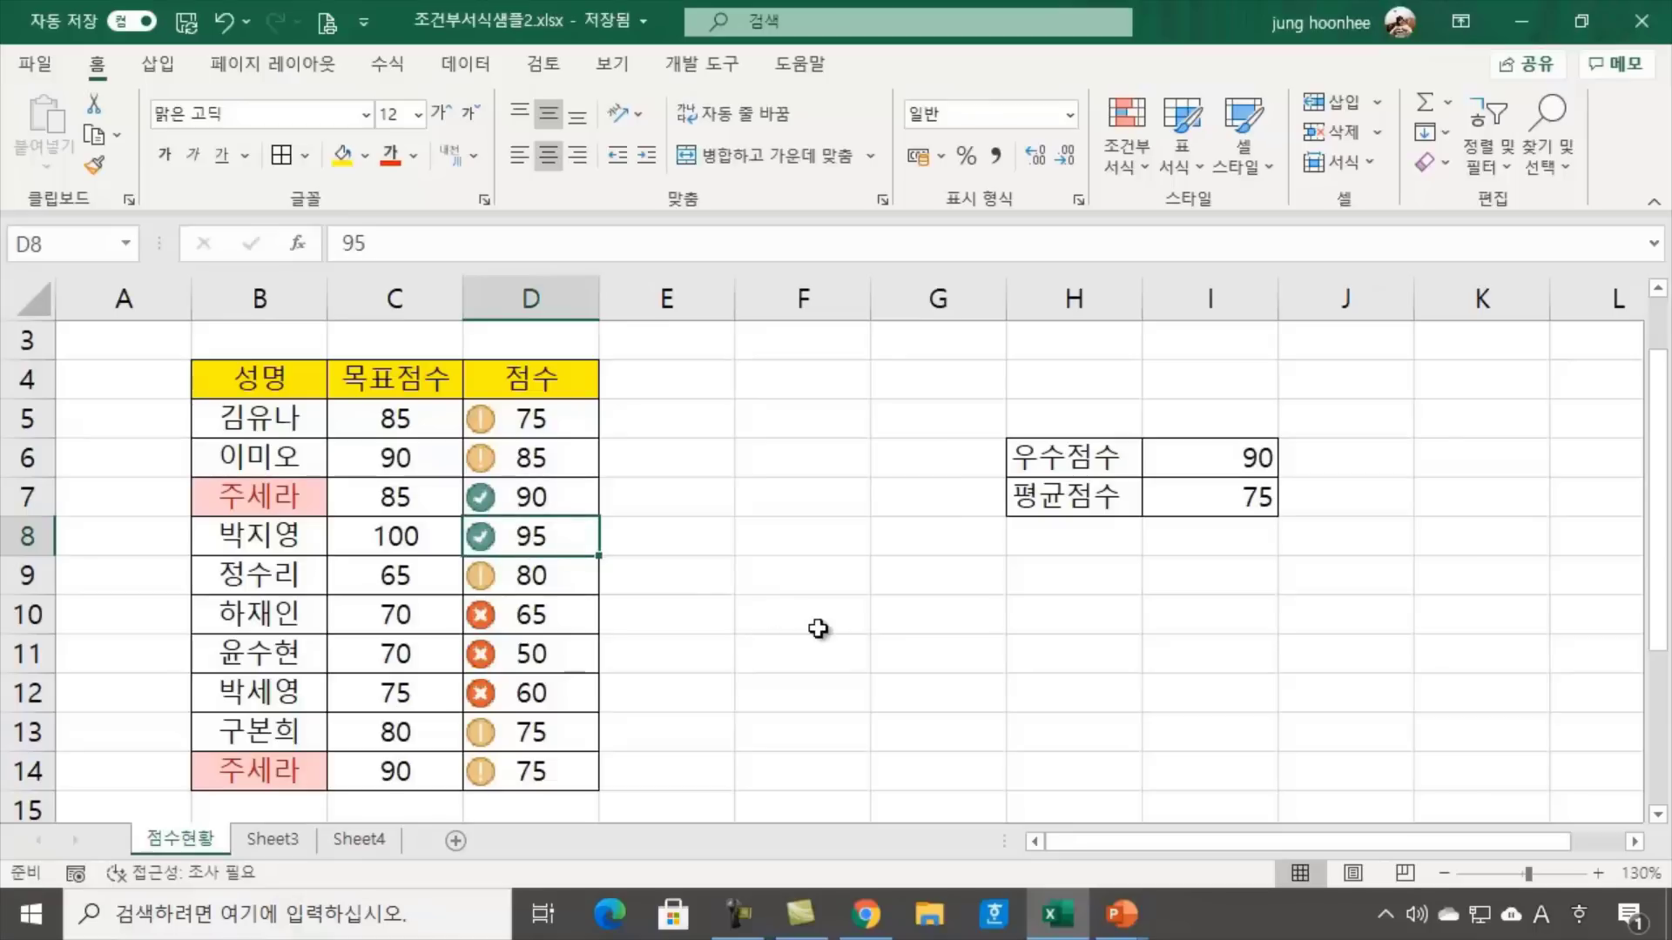
# Compare the 평균점수 reference value in I7 with the yellow and red icons beside the scores in the 점수 column
pyautogui.click(1178, 498)
pyautogui.click(1052, 632)
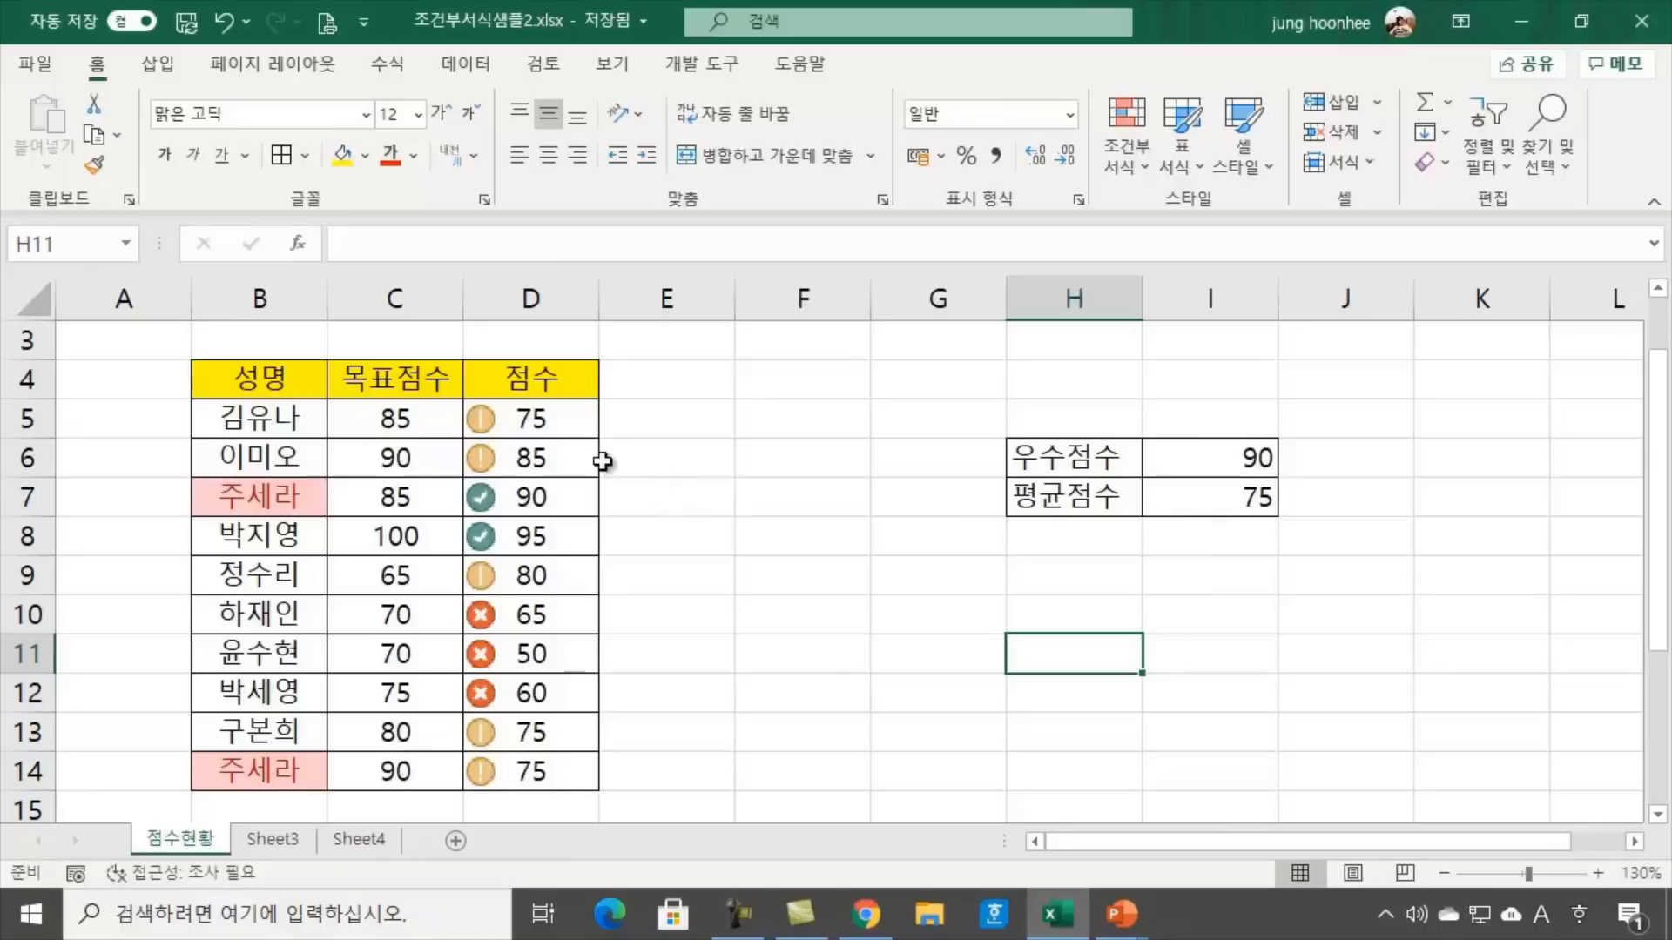
pyautogui.click(485, 419)
pyautogui.click(517, 458)
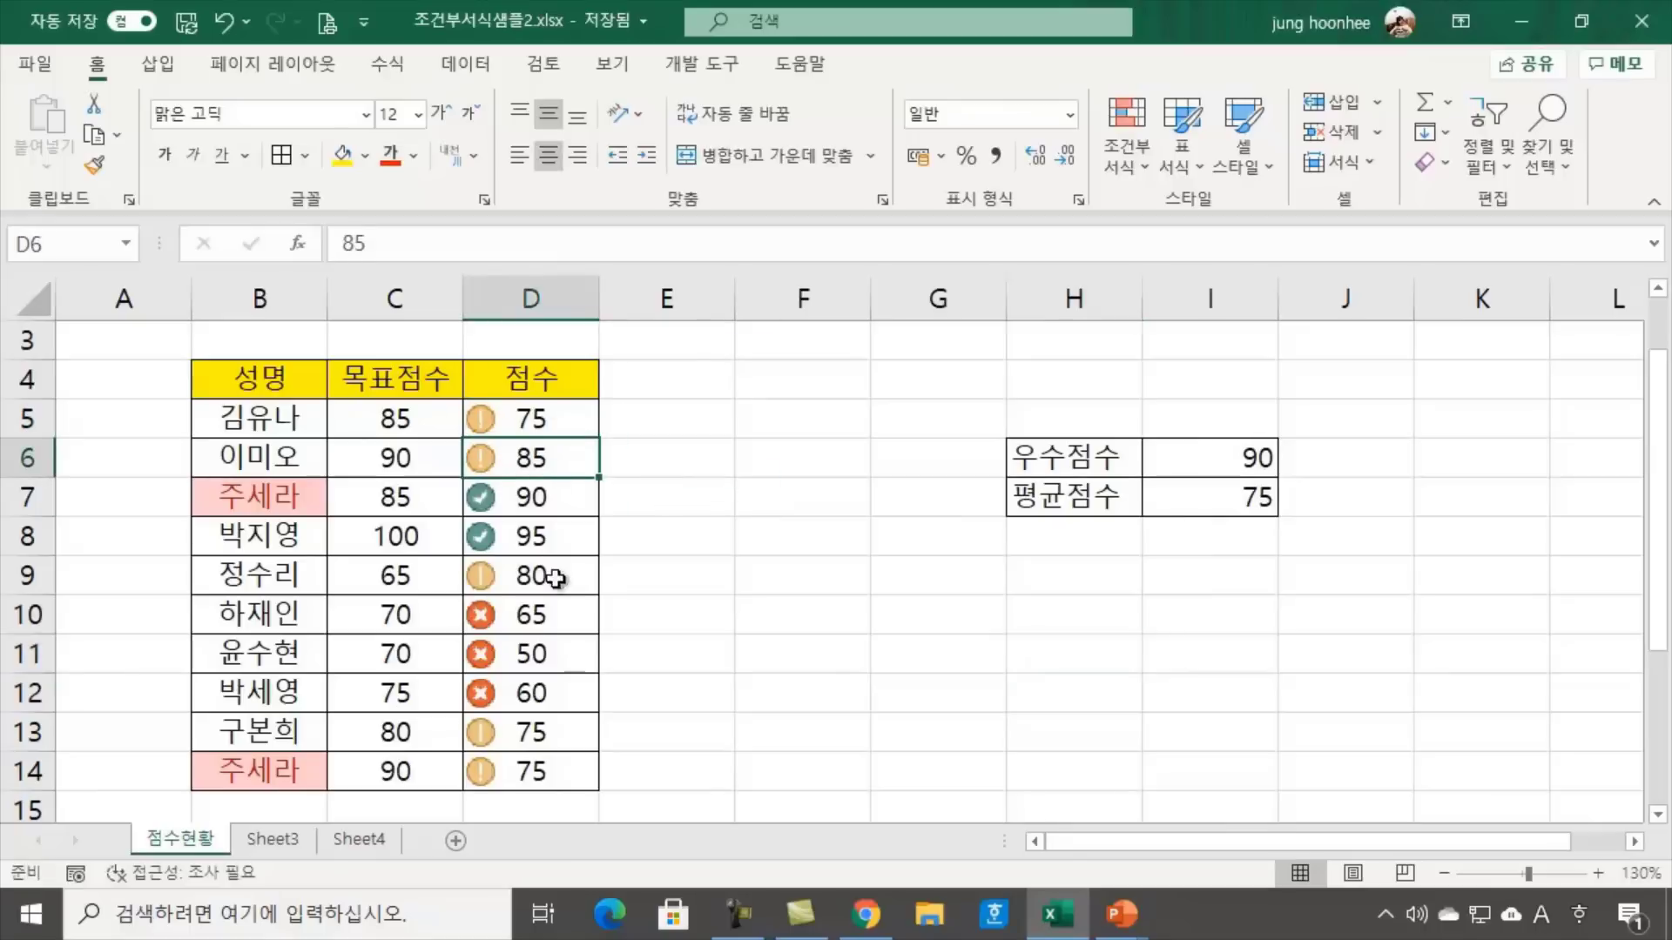
pyautogui.click(528, 577)
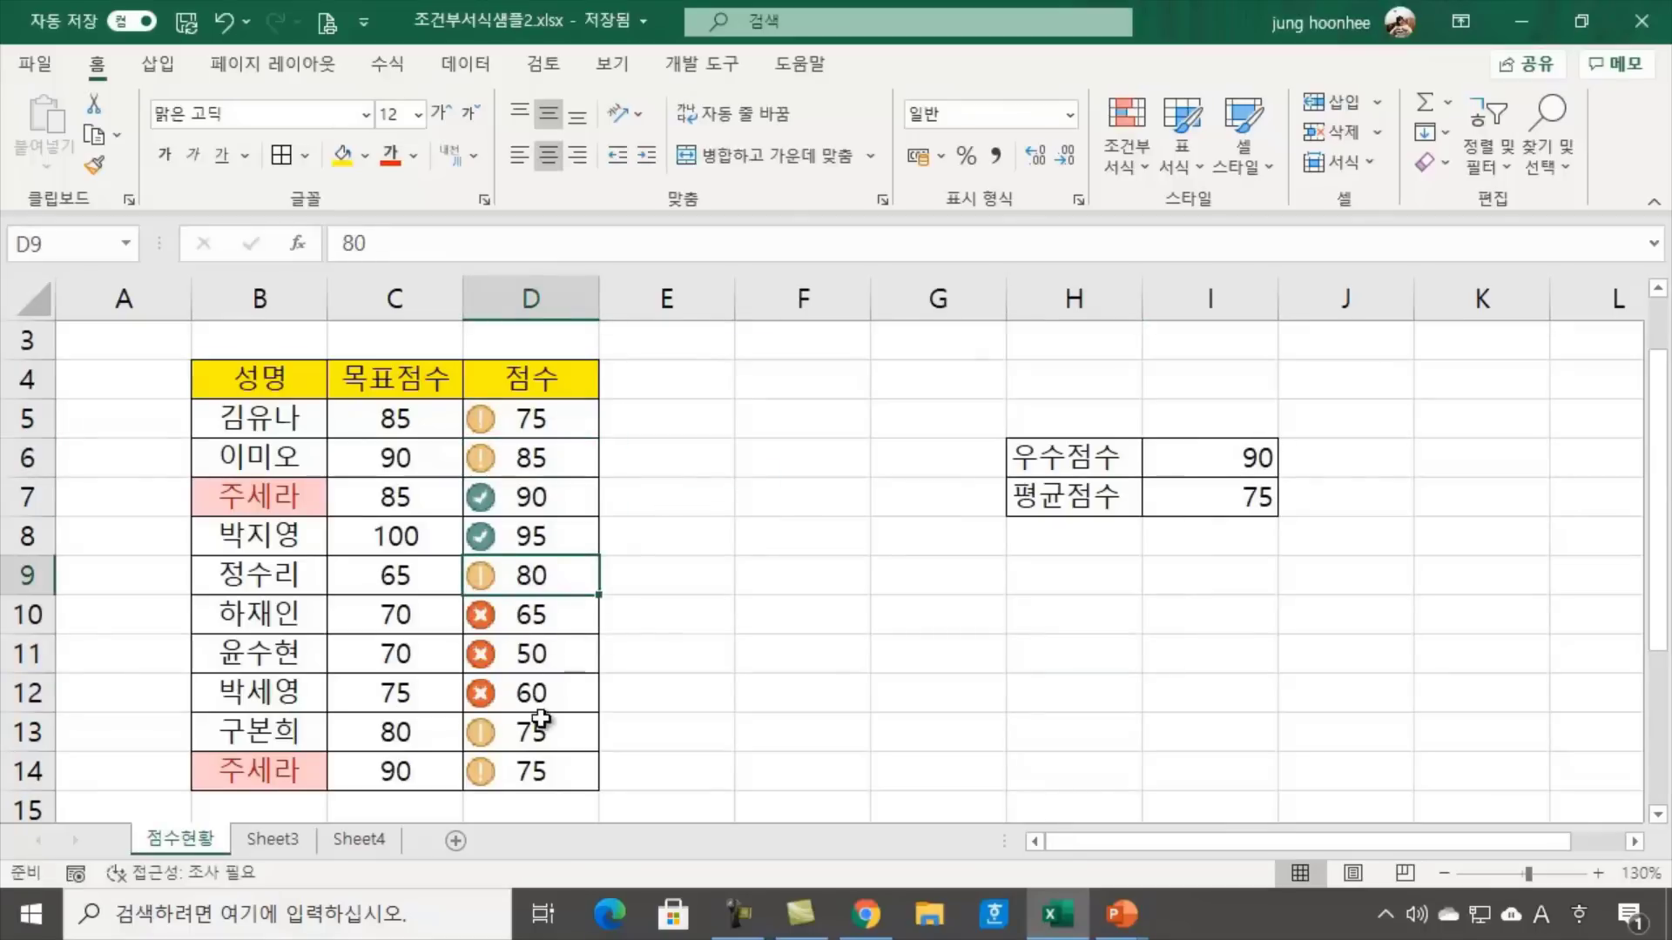
pyautogui.click(543, 723)
pyautogui.click(776, 731)
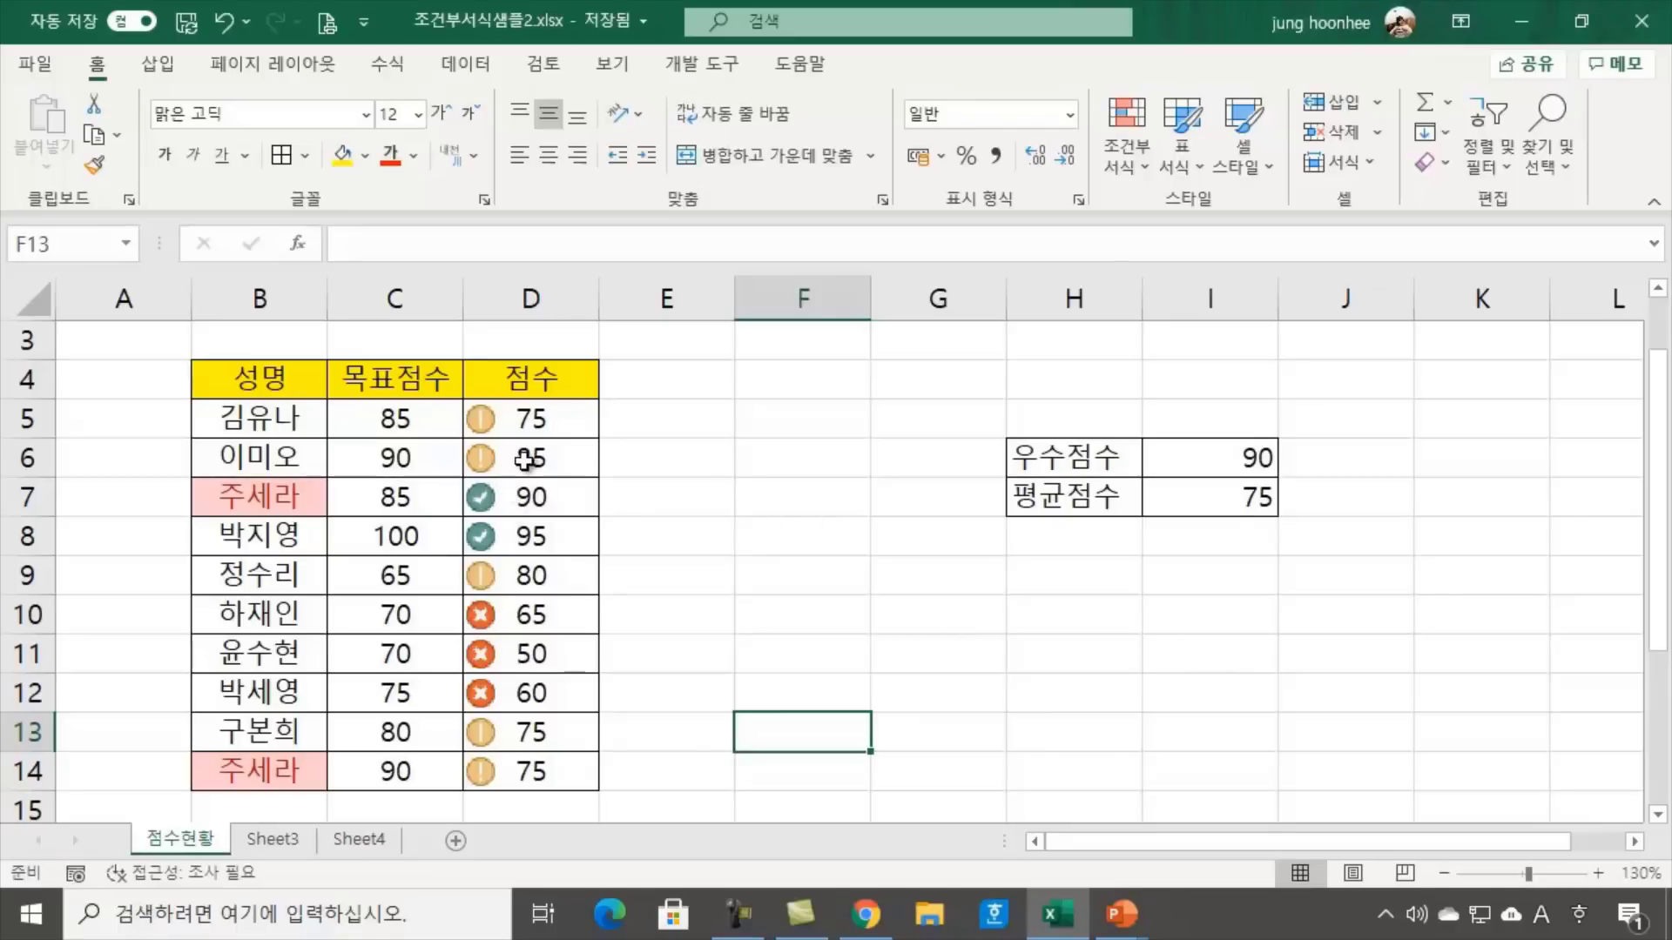
pyautogui.click(795, 625)
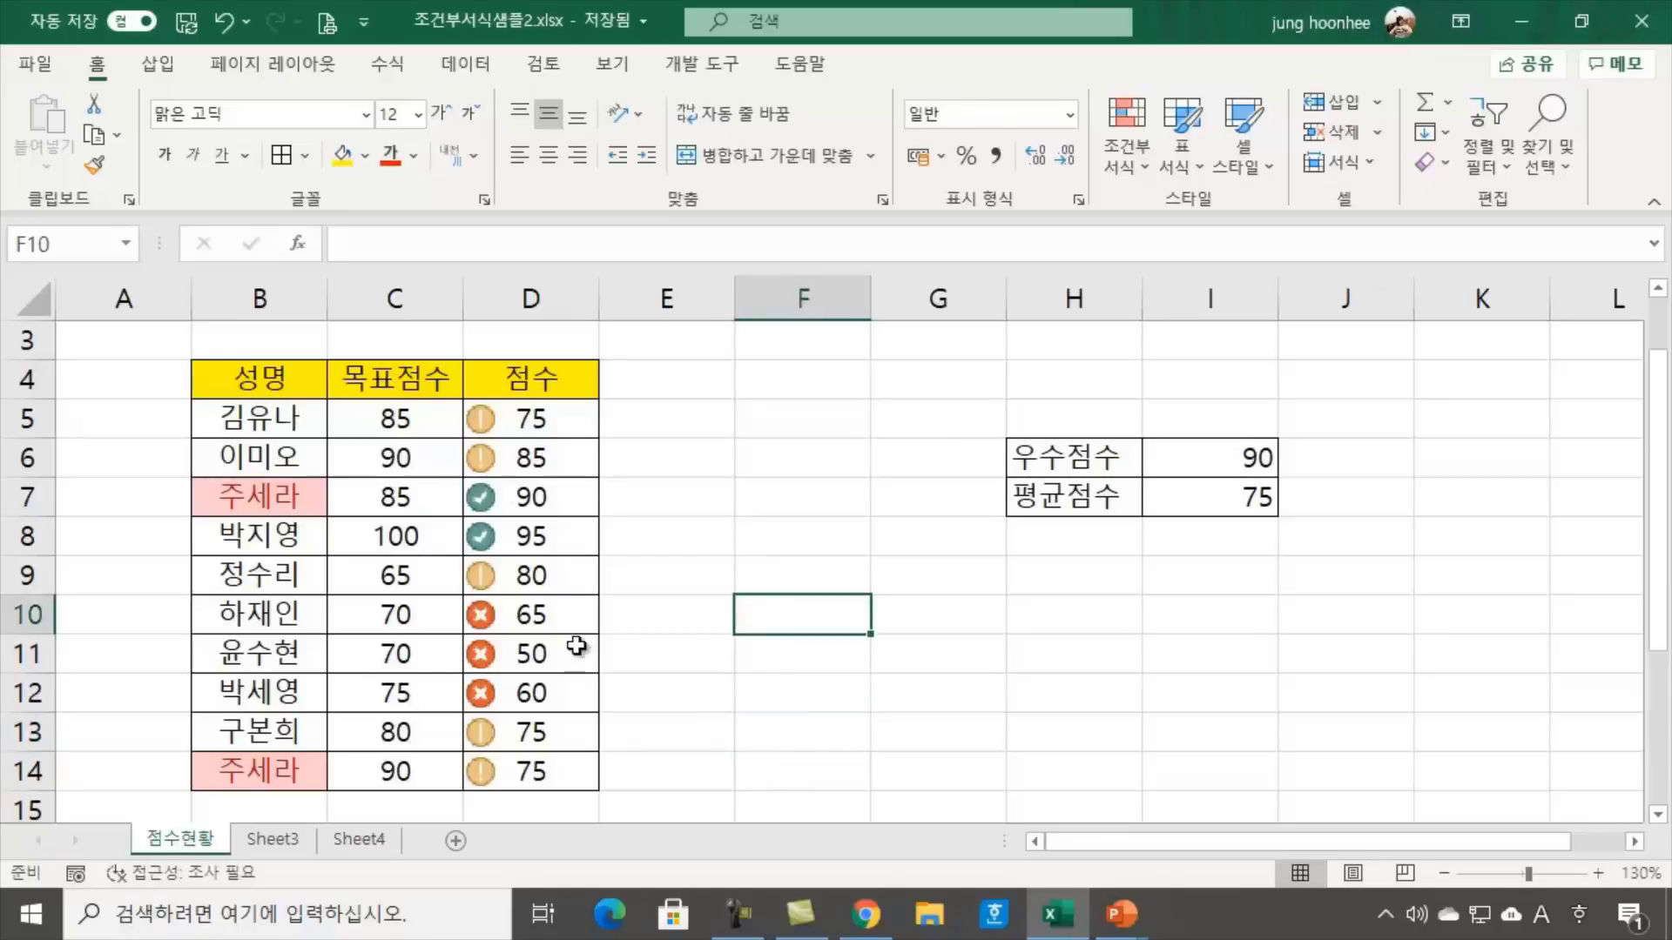
pyautogui.click(521, 620)
pyautogui.moveTo(520, 620); pyautogui.dragTo(528, 706)
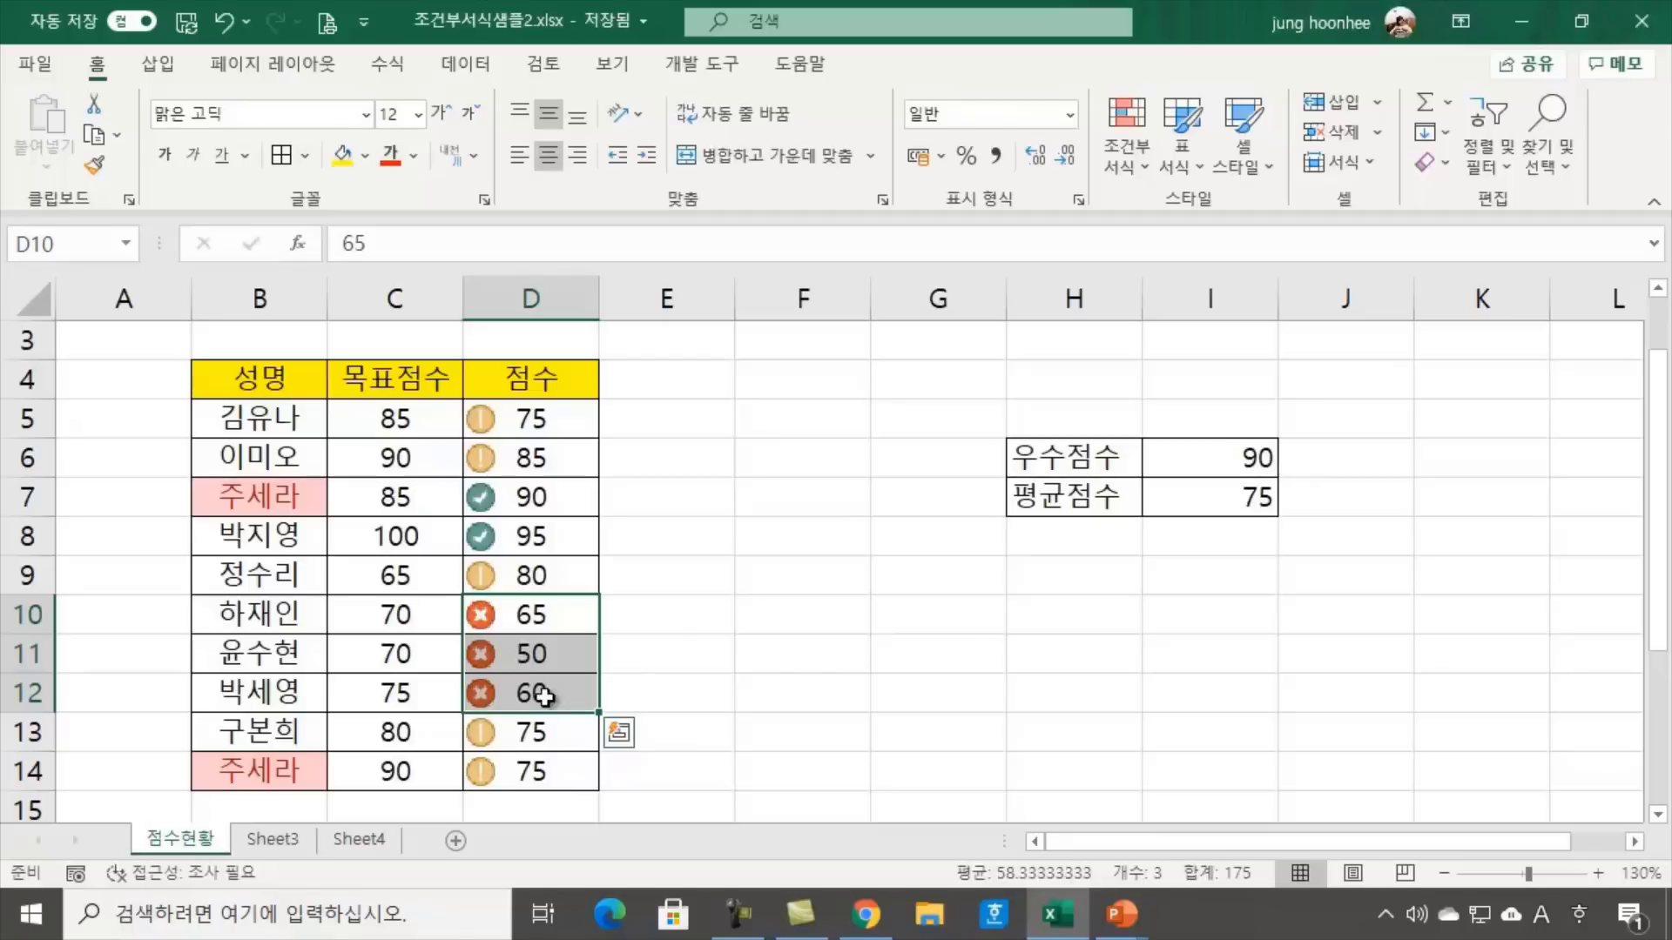
pyautogui.click(944, 682)
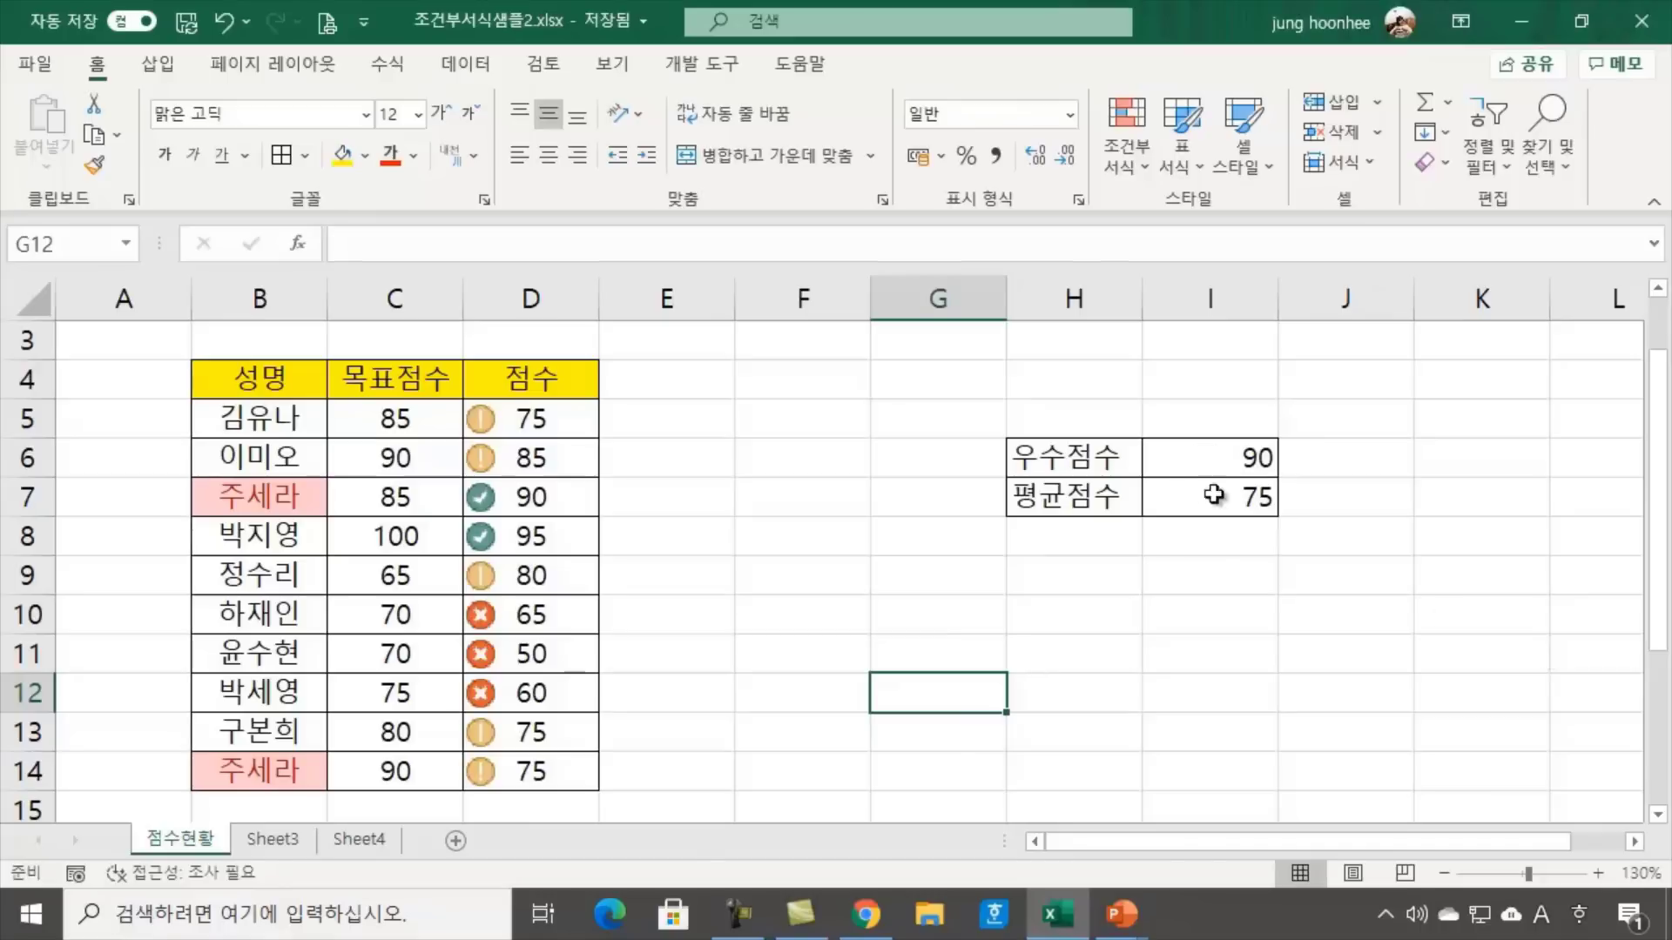
# Set the 우수점수 reference value in I6 to 85
pyautogui.click(1206, 610)
pyautogui.click(1241, 452)
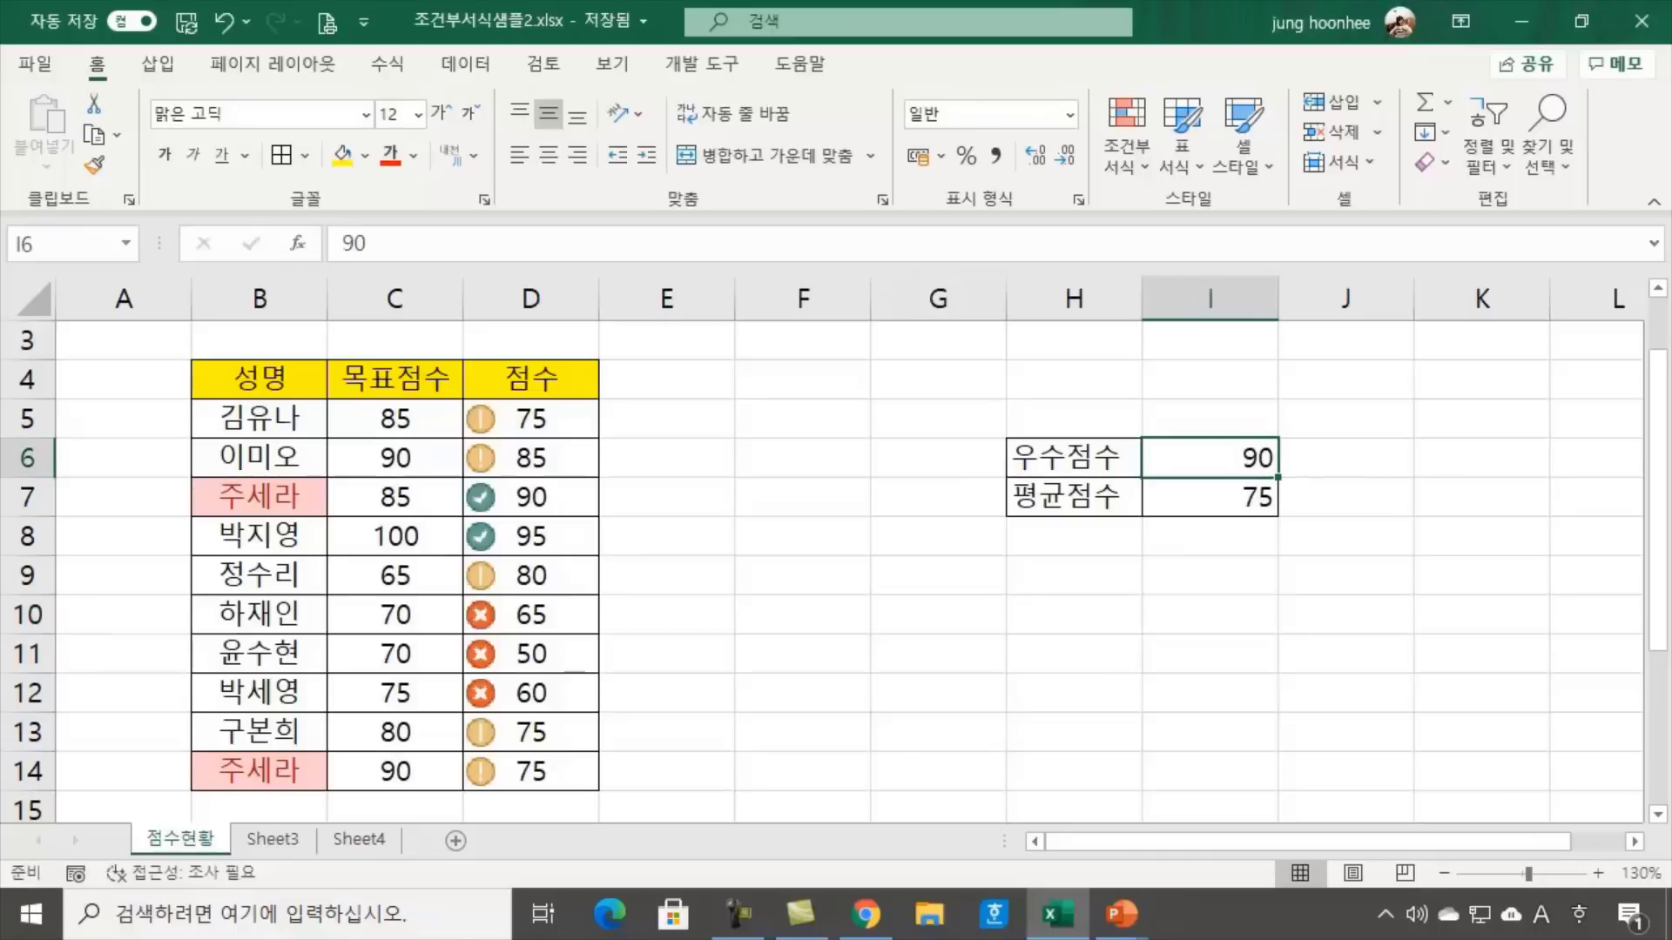
pyautogui.write('85')
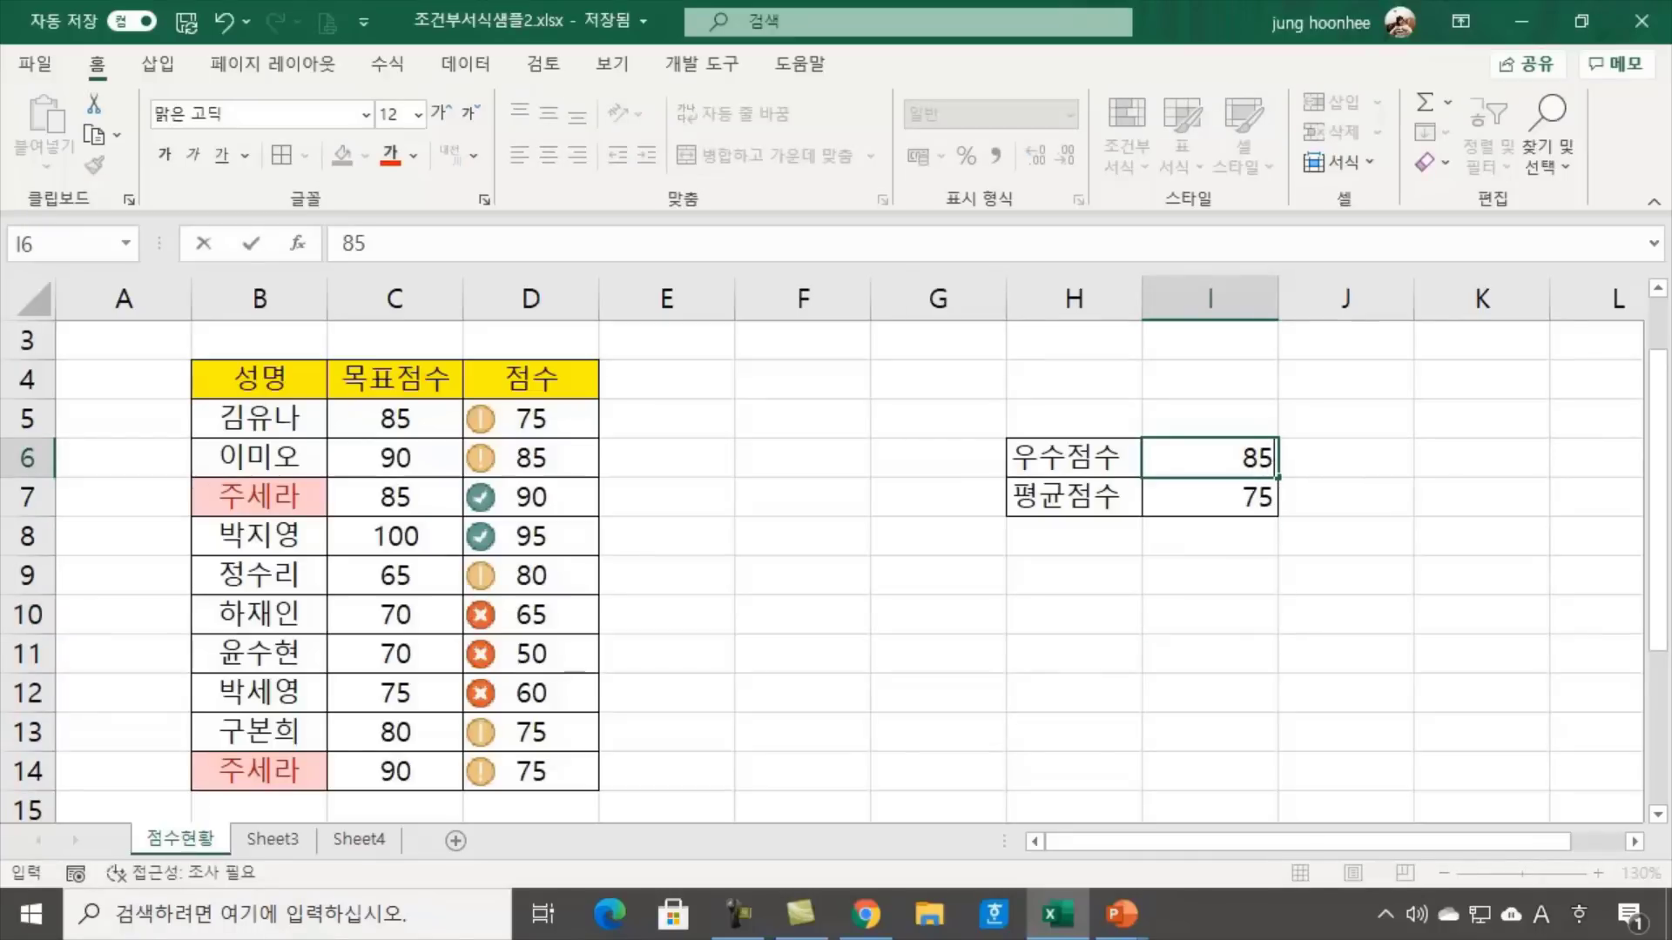
pyautogui.press('Return')
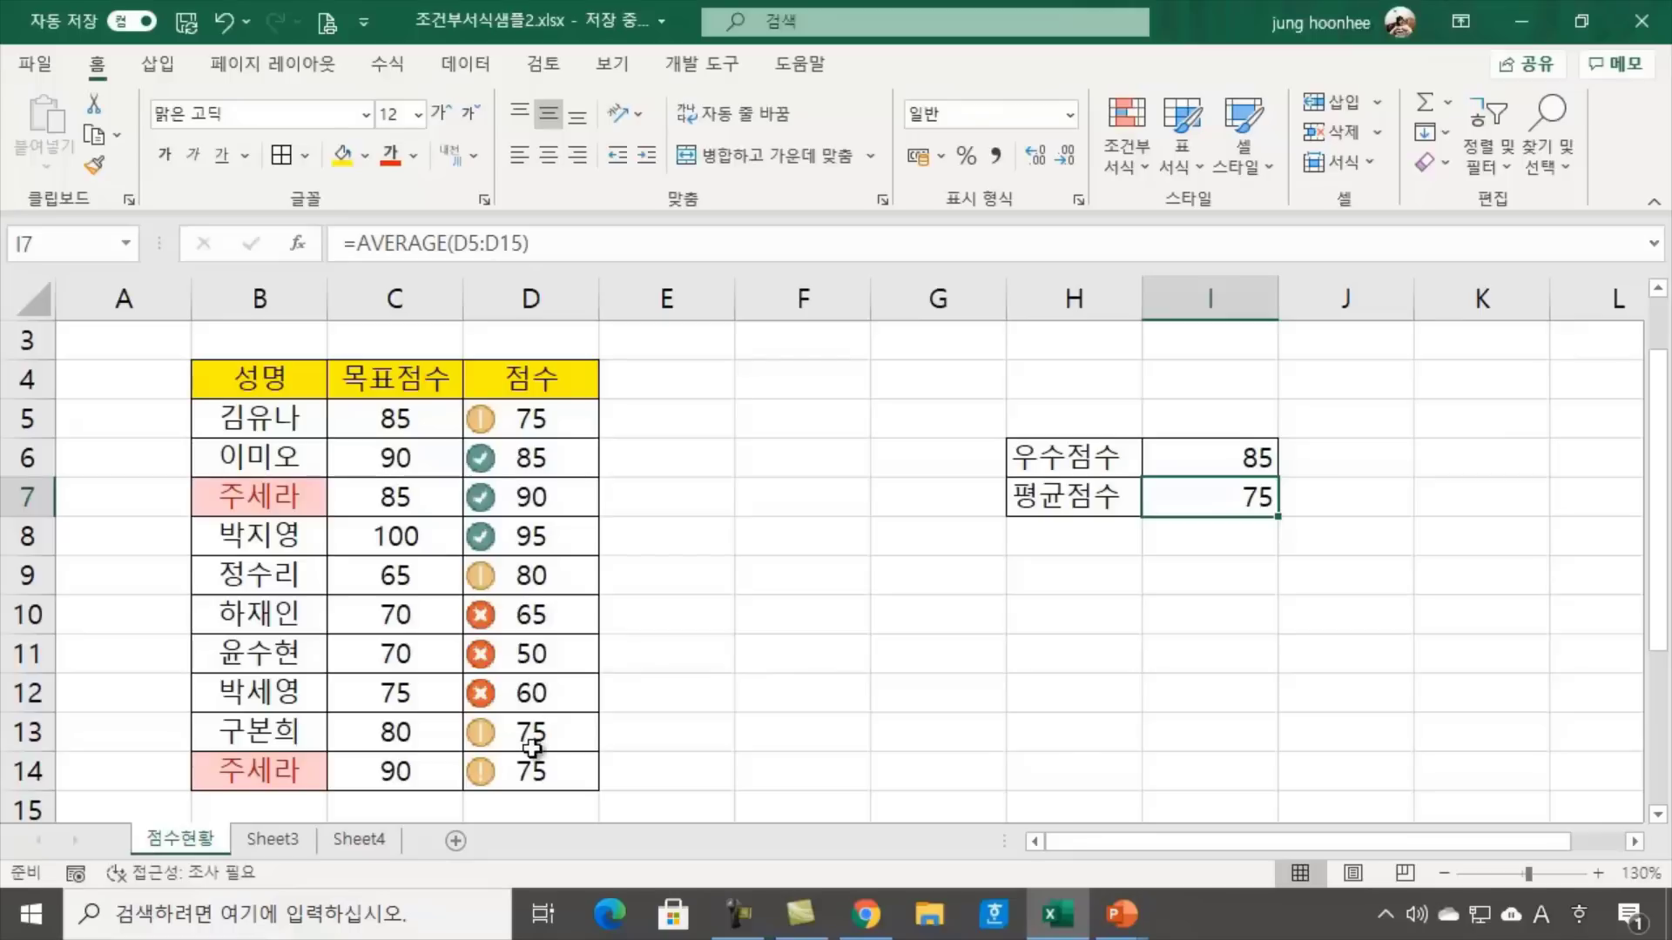
pyautogui.click(711, 586)
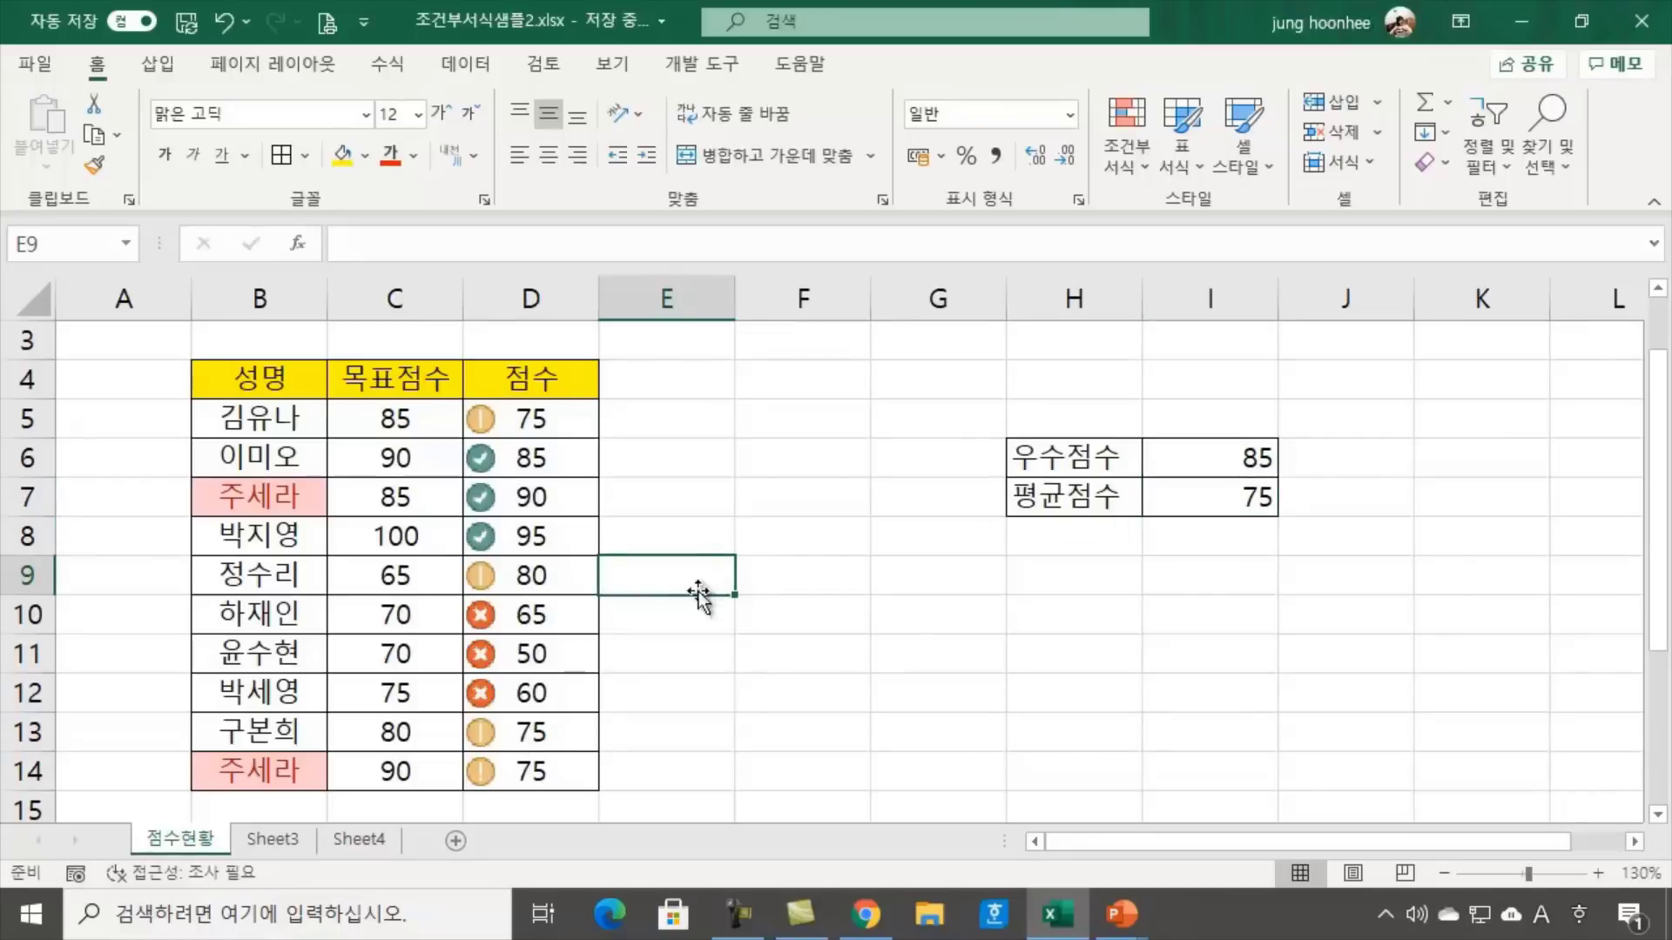
pyautogui.click(499, 409)
pyautogui.moveTo(498, 410); pyautogui.dragTo(485, 771)
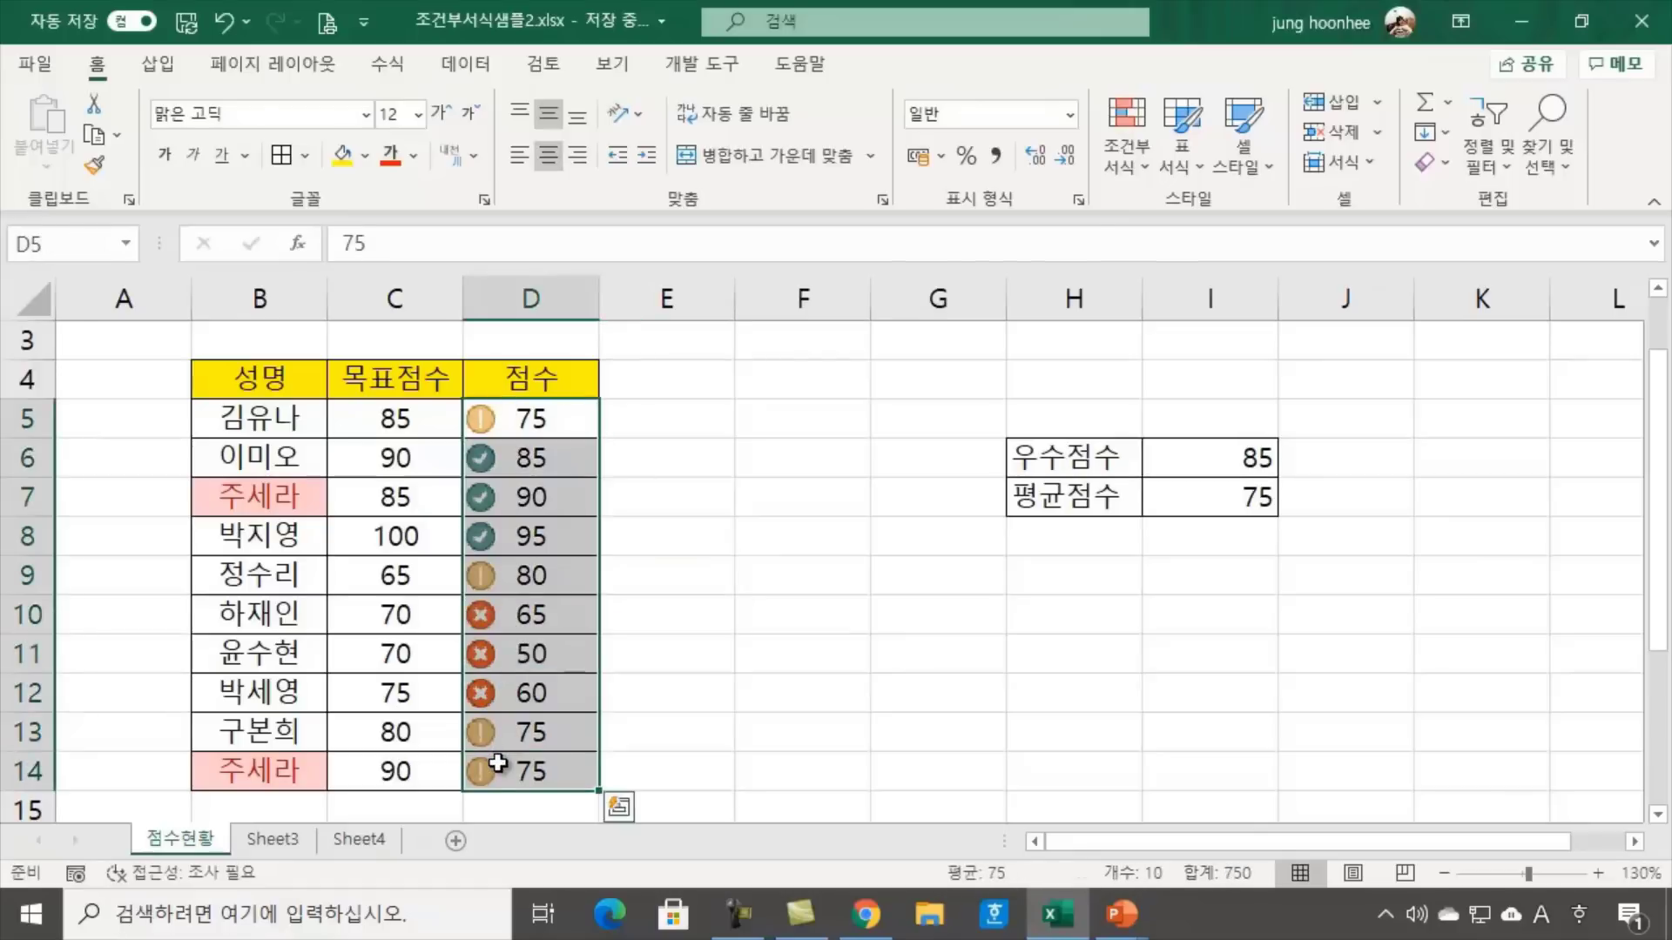
pyautogui.click(1151, 169)
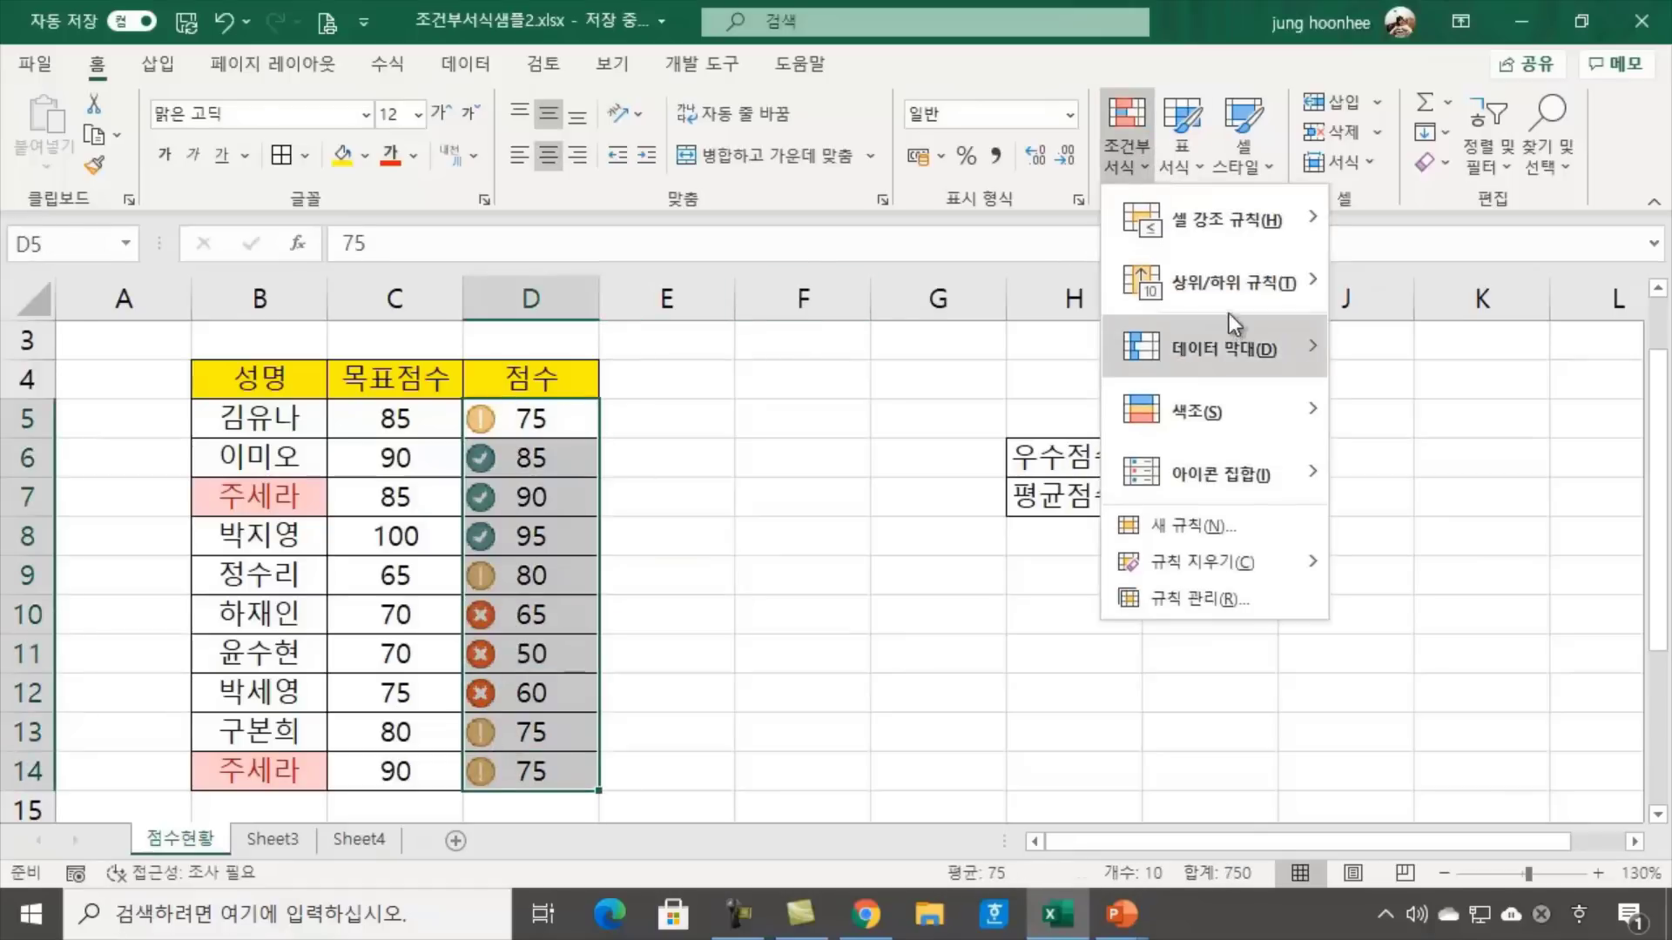
pyautogui.moveTo(1253, 263)
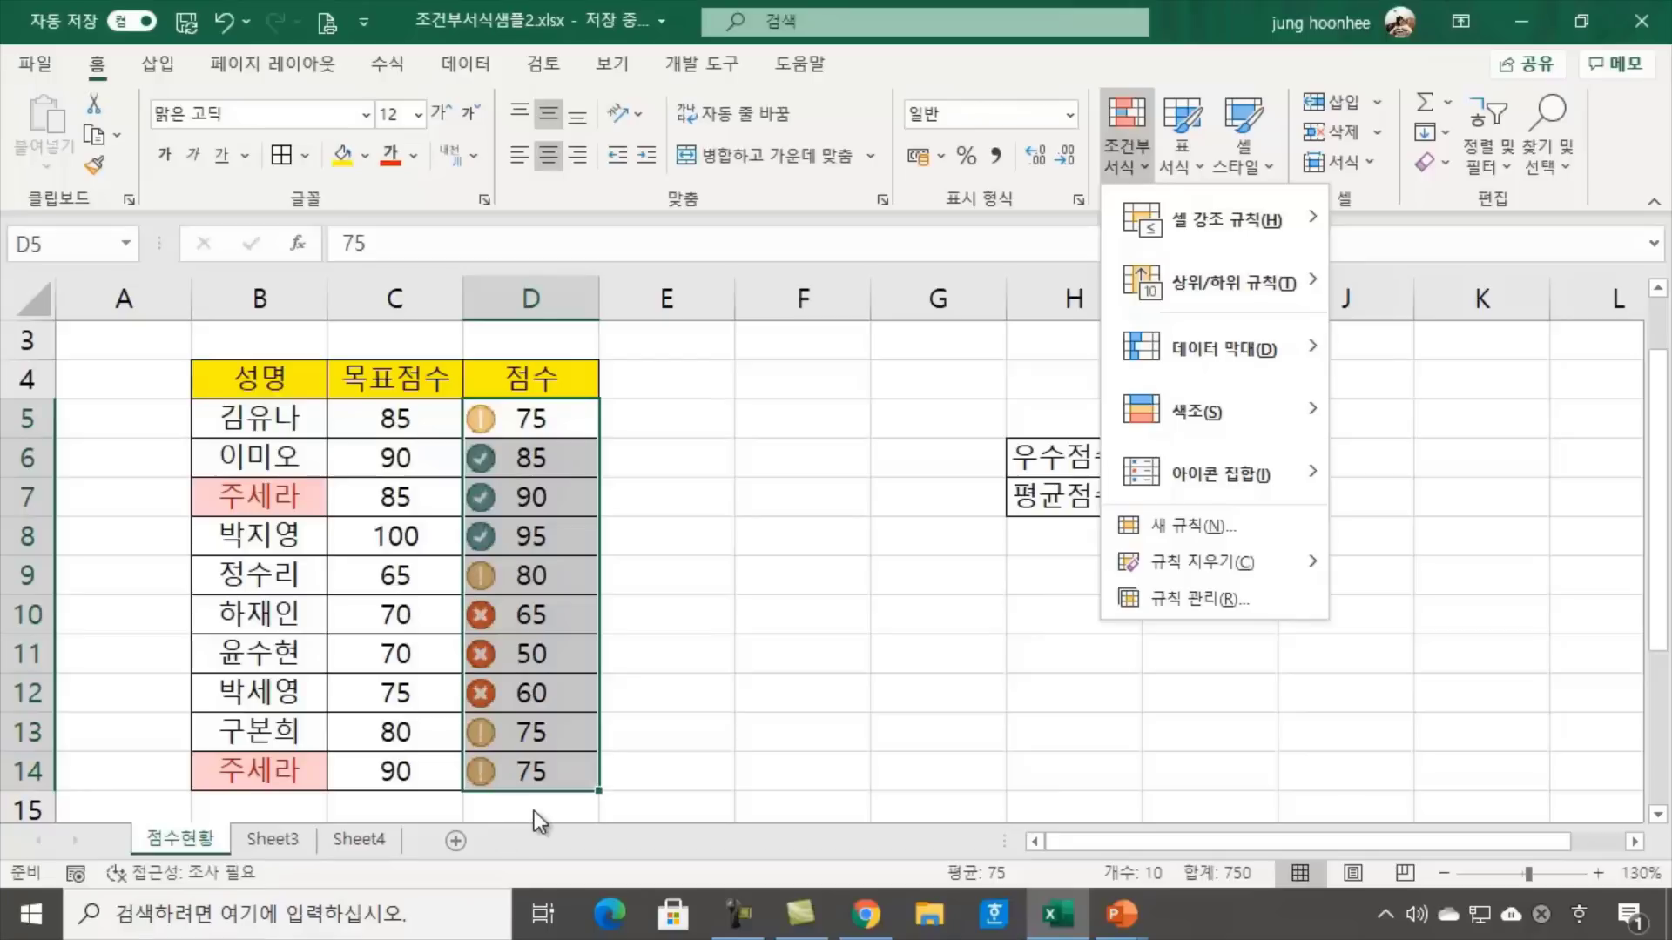
pyautogui.click(714, 736)
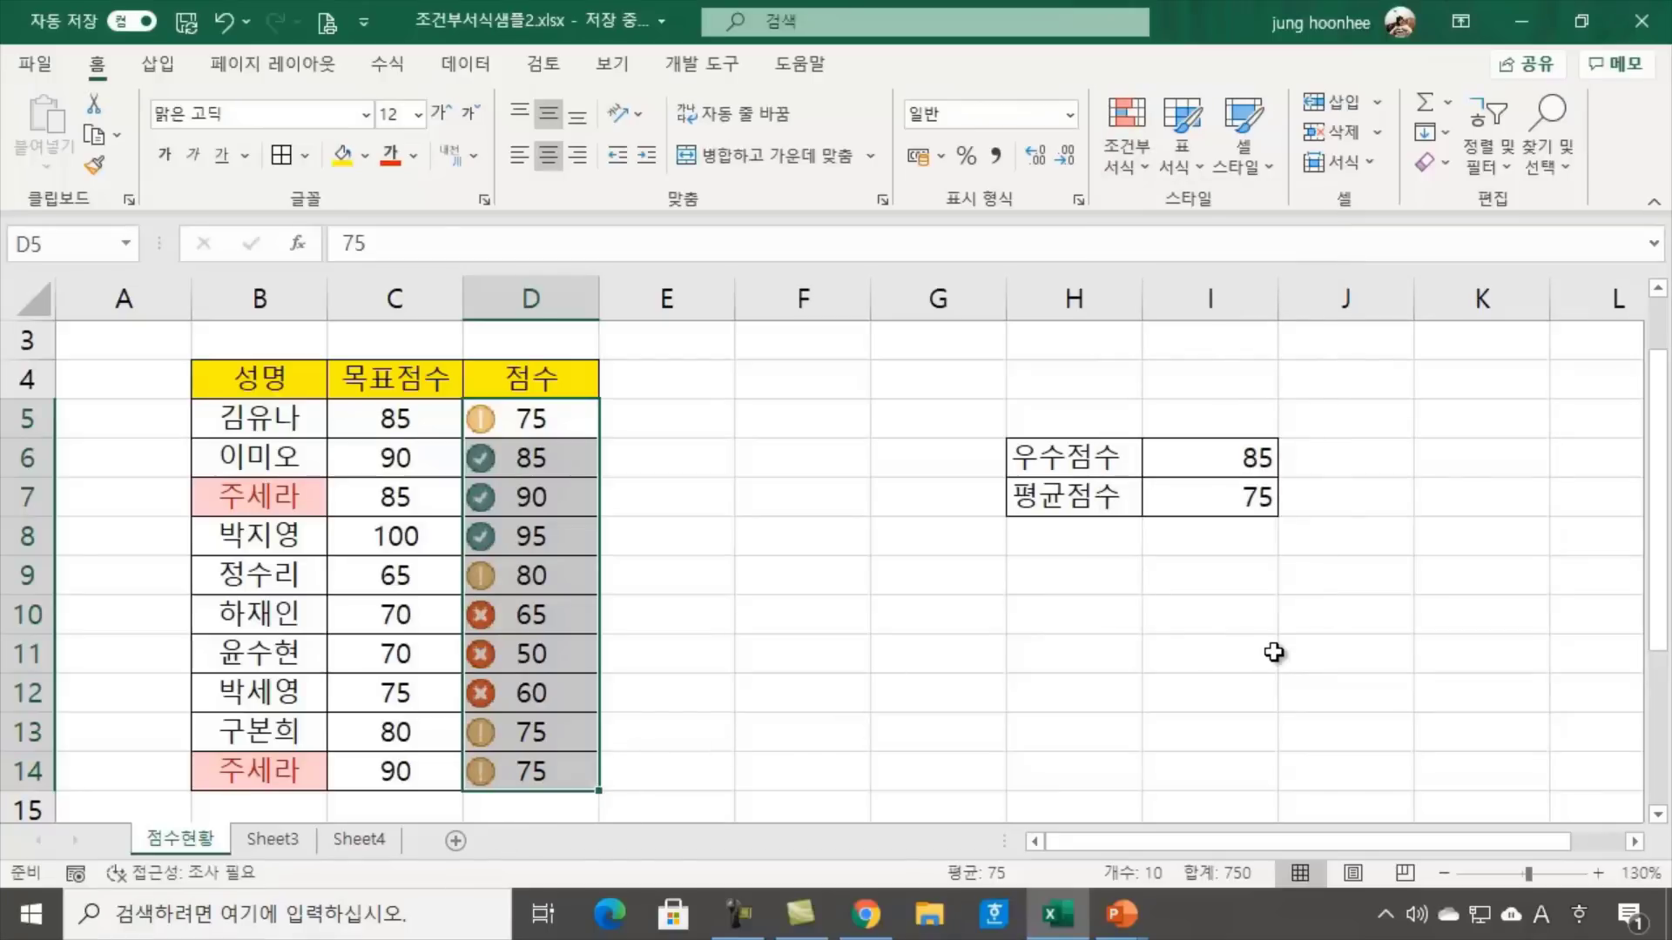
# Review the 우수점수 and 평균점수 reference values in I6:I7 against the icons shown in the 점수 column
pyautogui.click(1132, 707)
pyautogui.click(1203, 456)
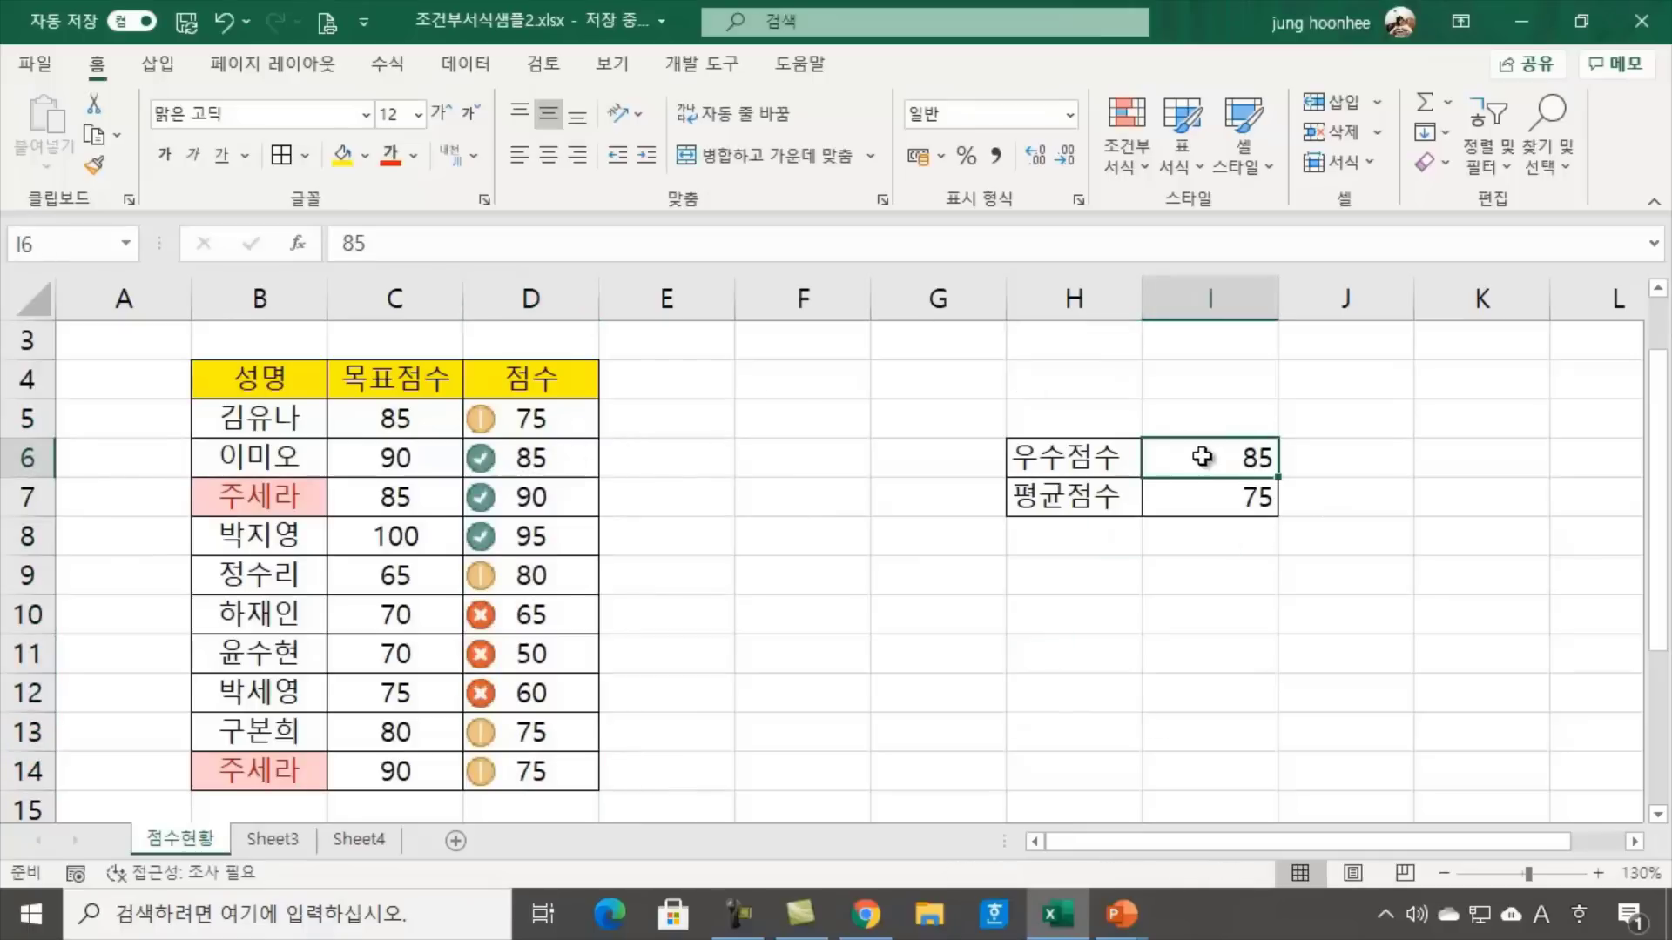
pyautogui.click(1165, 496)
pyautogui.click(862, 566)
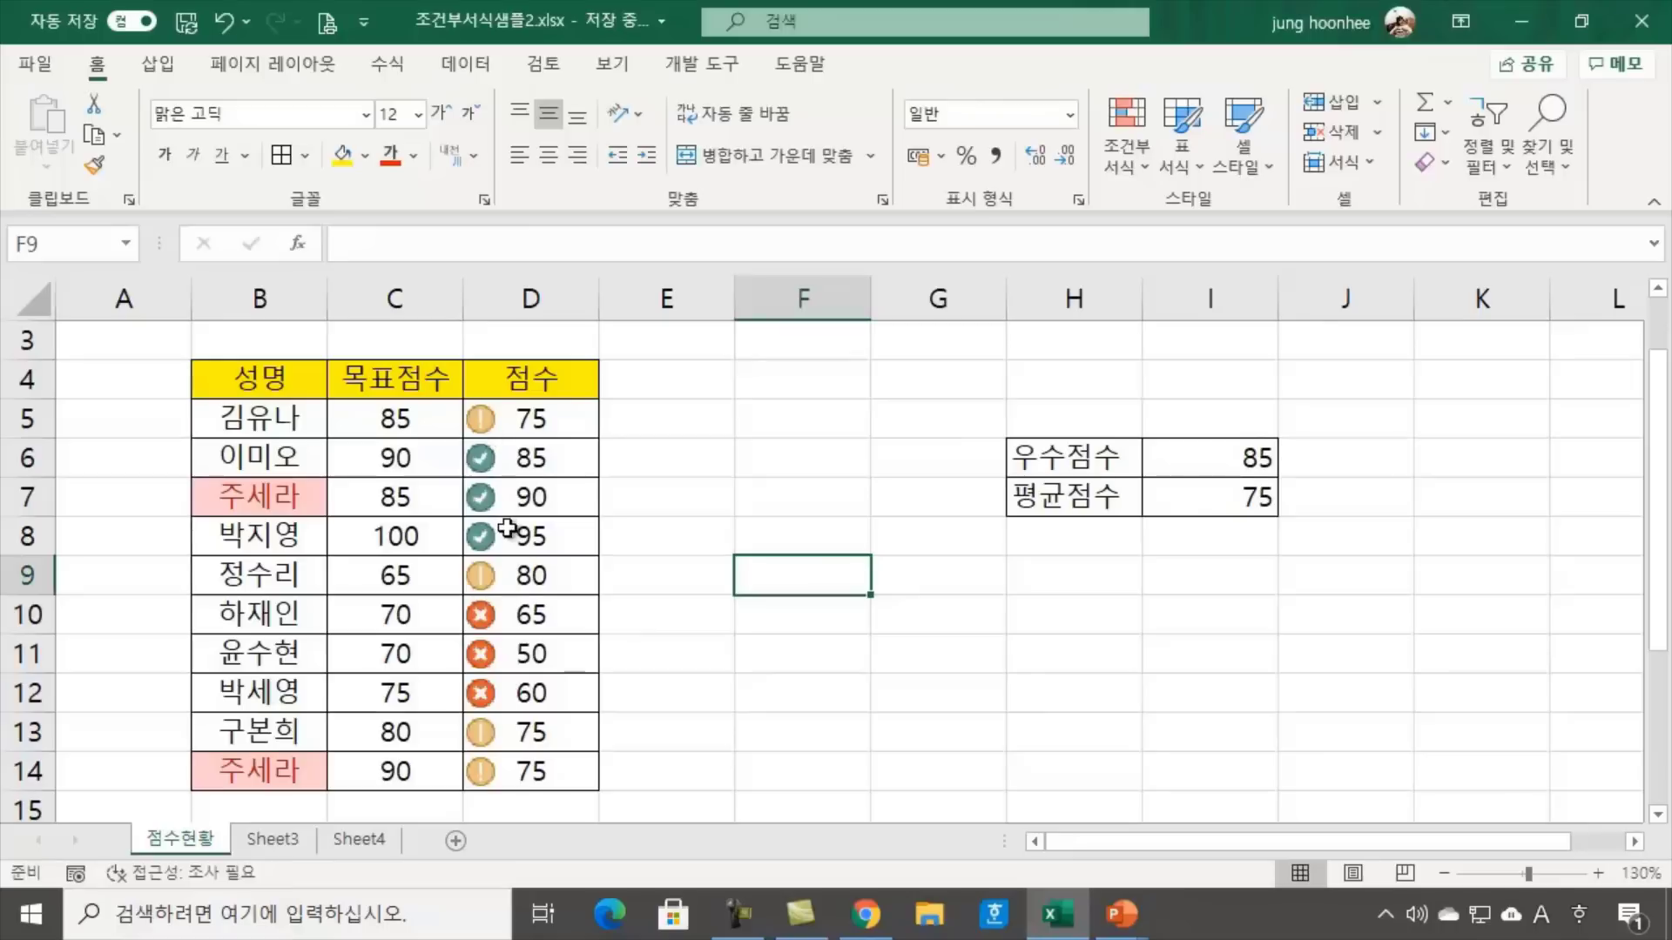
pyautogui.click(1080, 721)
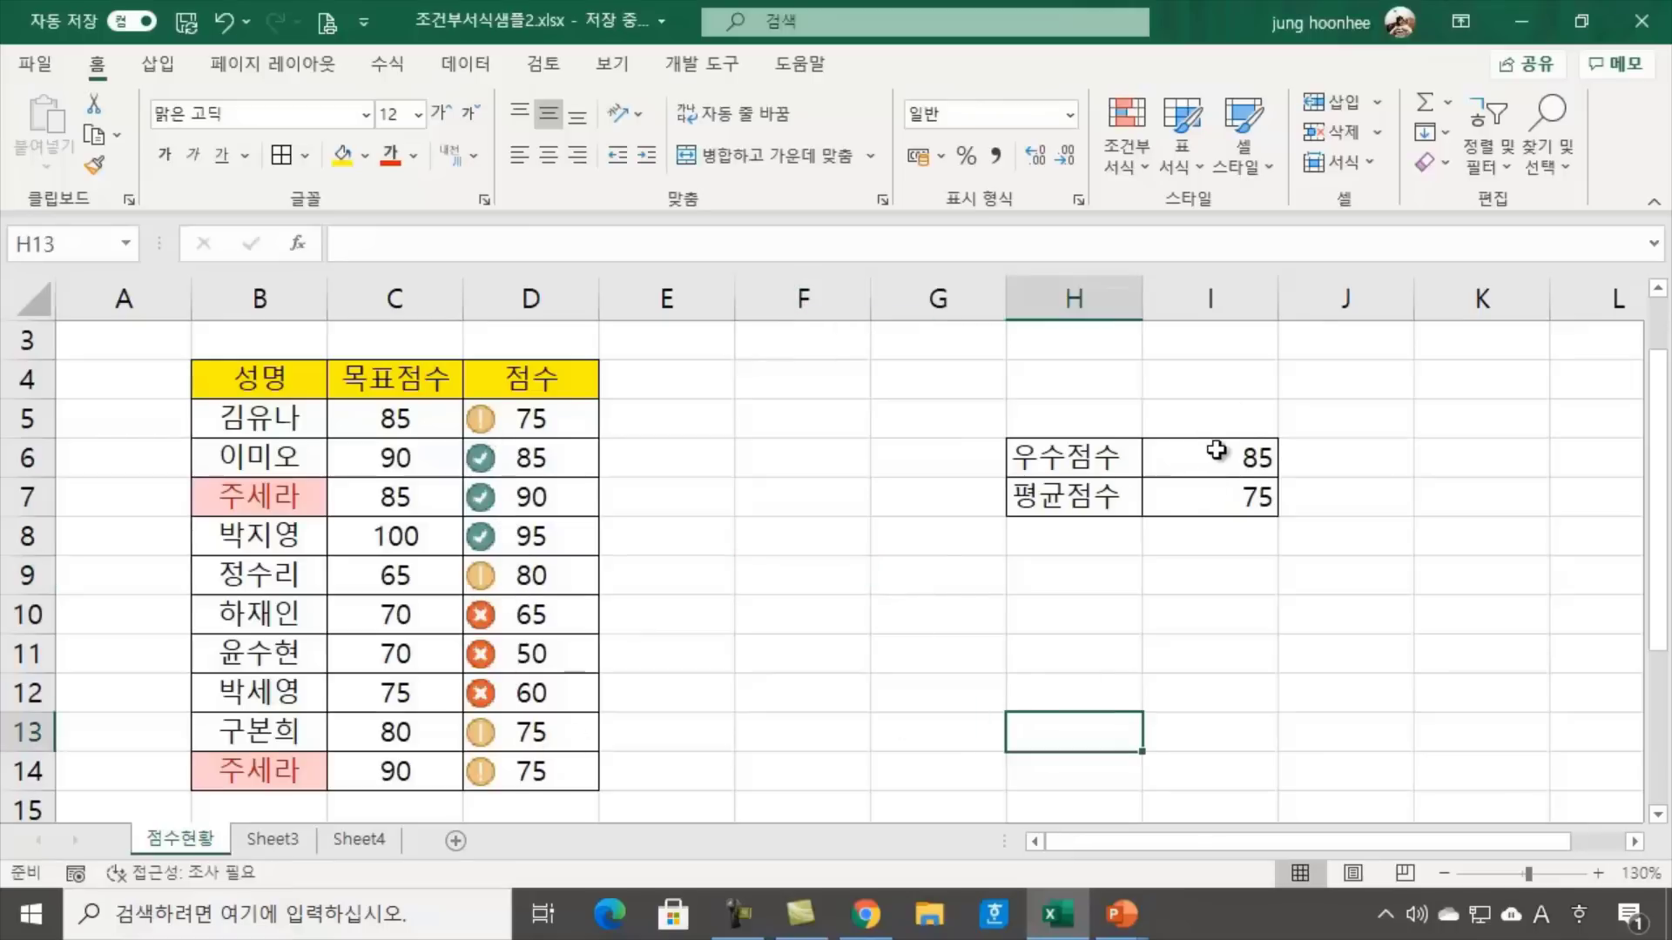
pyautogui.click(1216, 450)
pyautogui.click(1221, 504)
pyautogui.click(1199, 611)
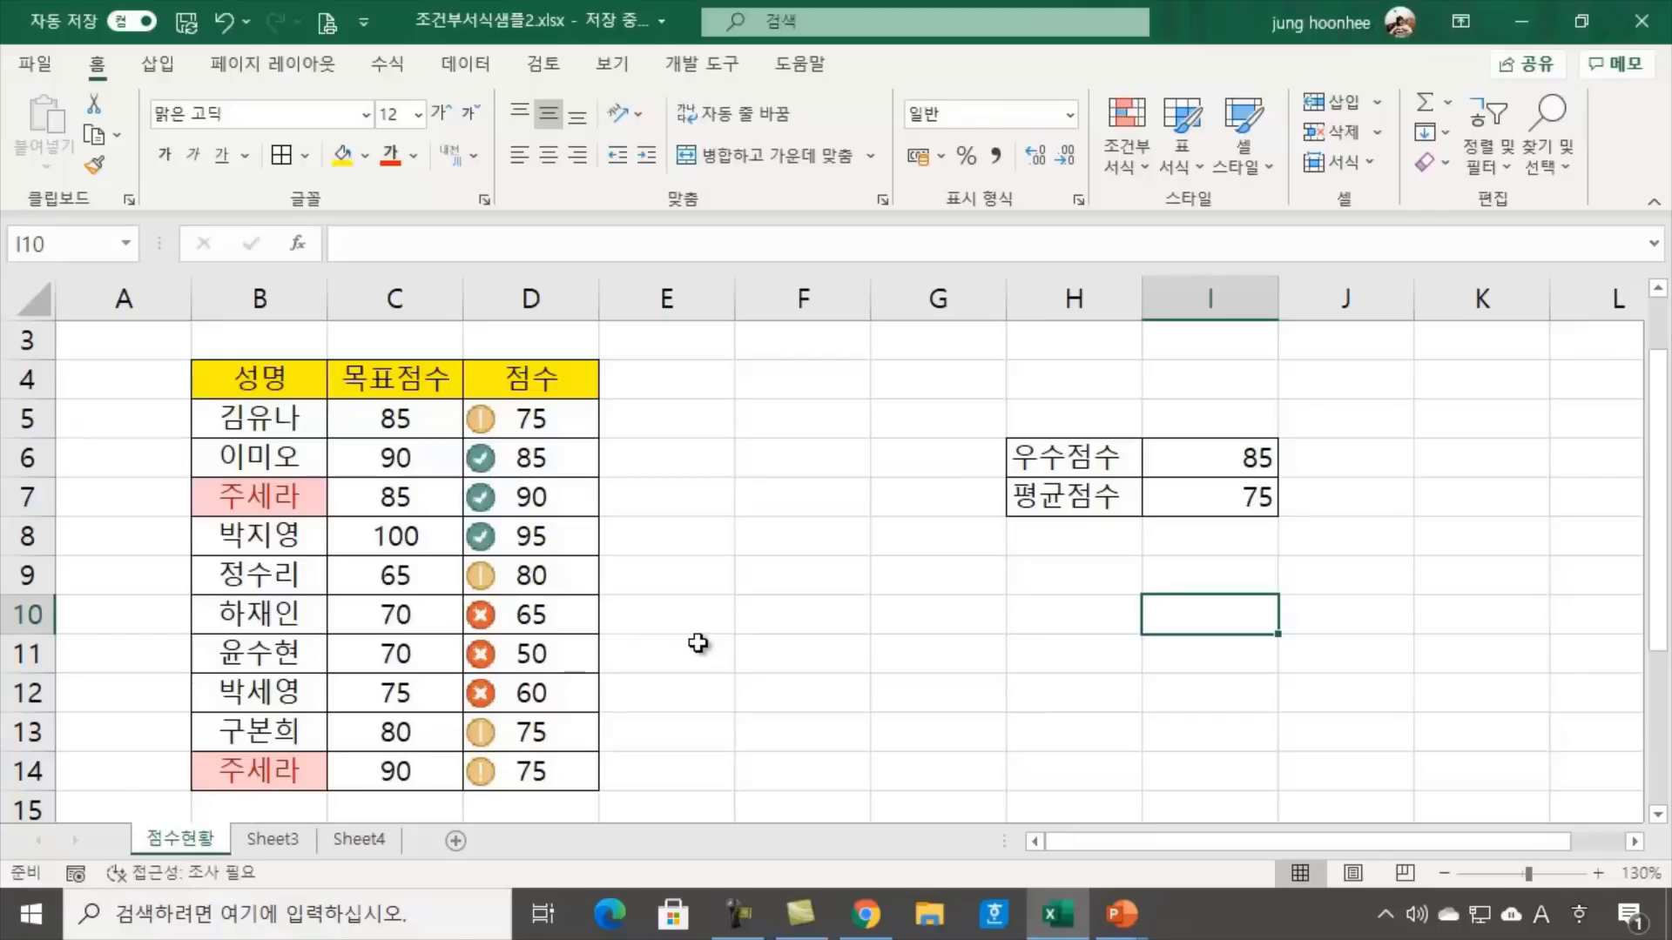
pyautogui.click(737, 653)
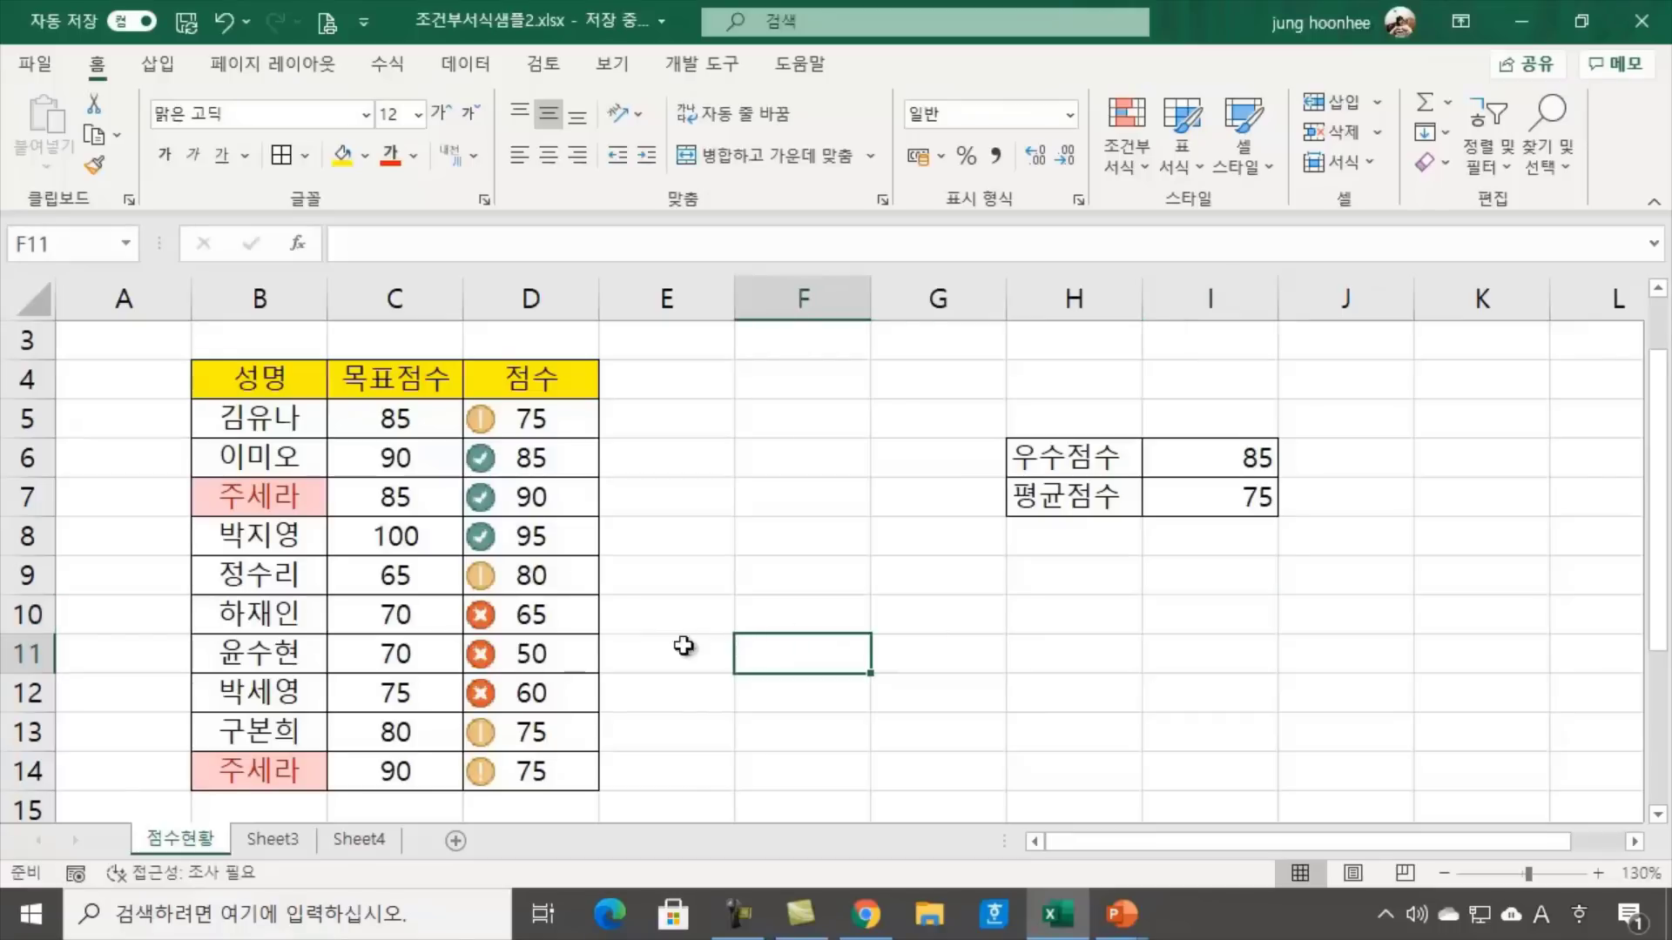
pyautogui.click(290, 662)
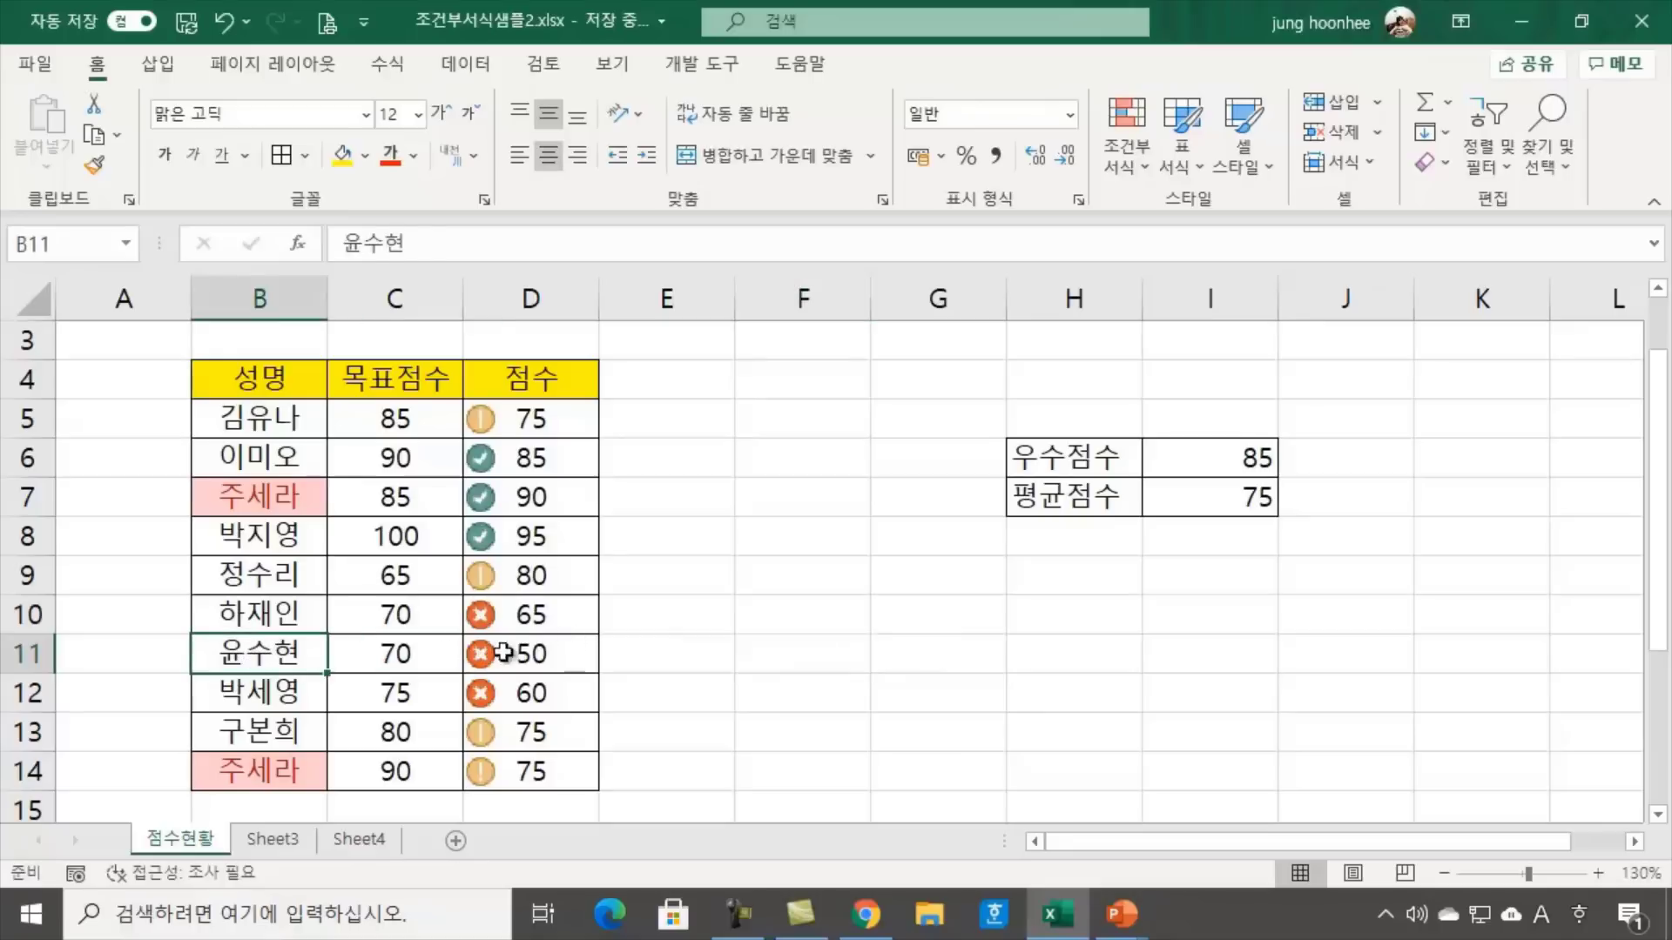
# Change the score in D11 of the 점수 column to 60
pyautogui.click(546, 658)
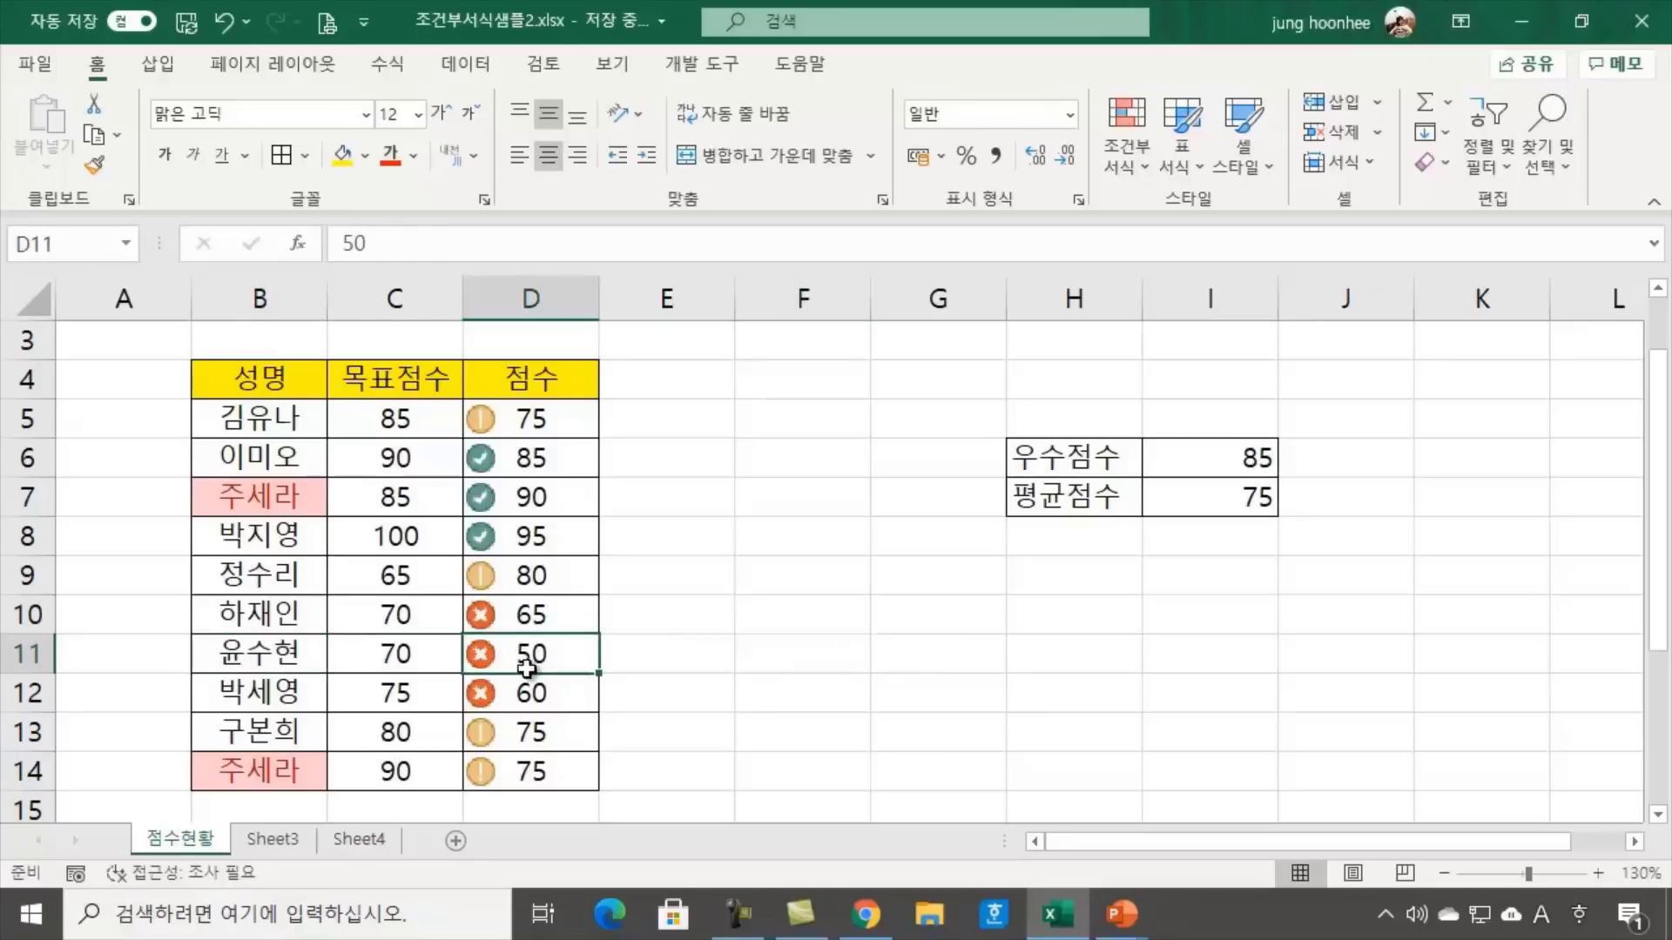
pyautogui.doubleClick(547, 653)
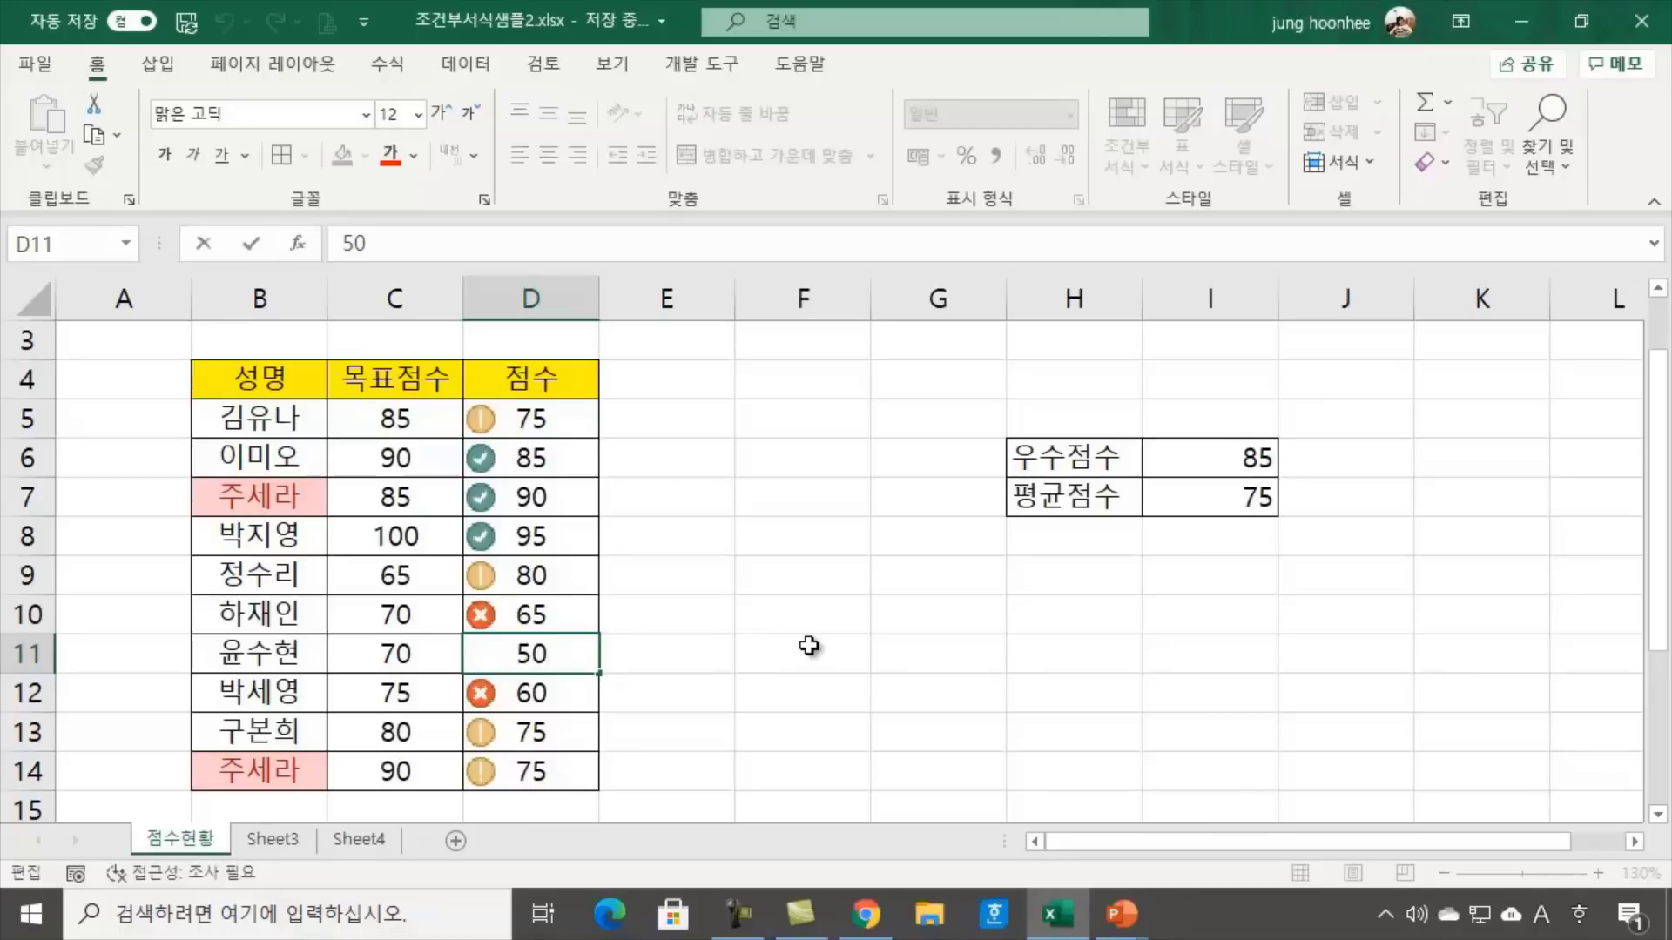
pyautogui.press('BackSpace')
pyautogui.press('BackSpace')
pyautogui.write('60')
pyautogui.press('Return')
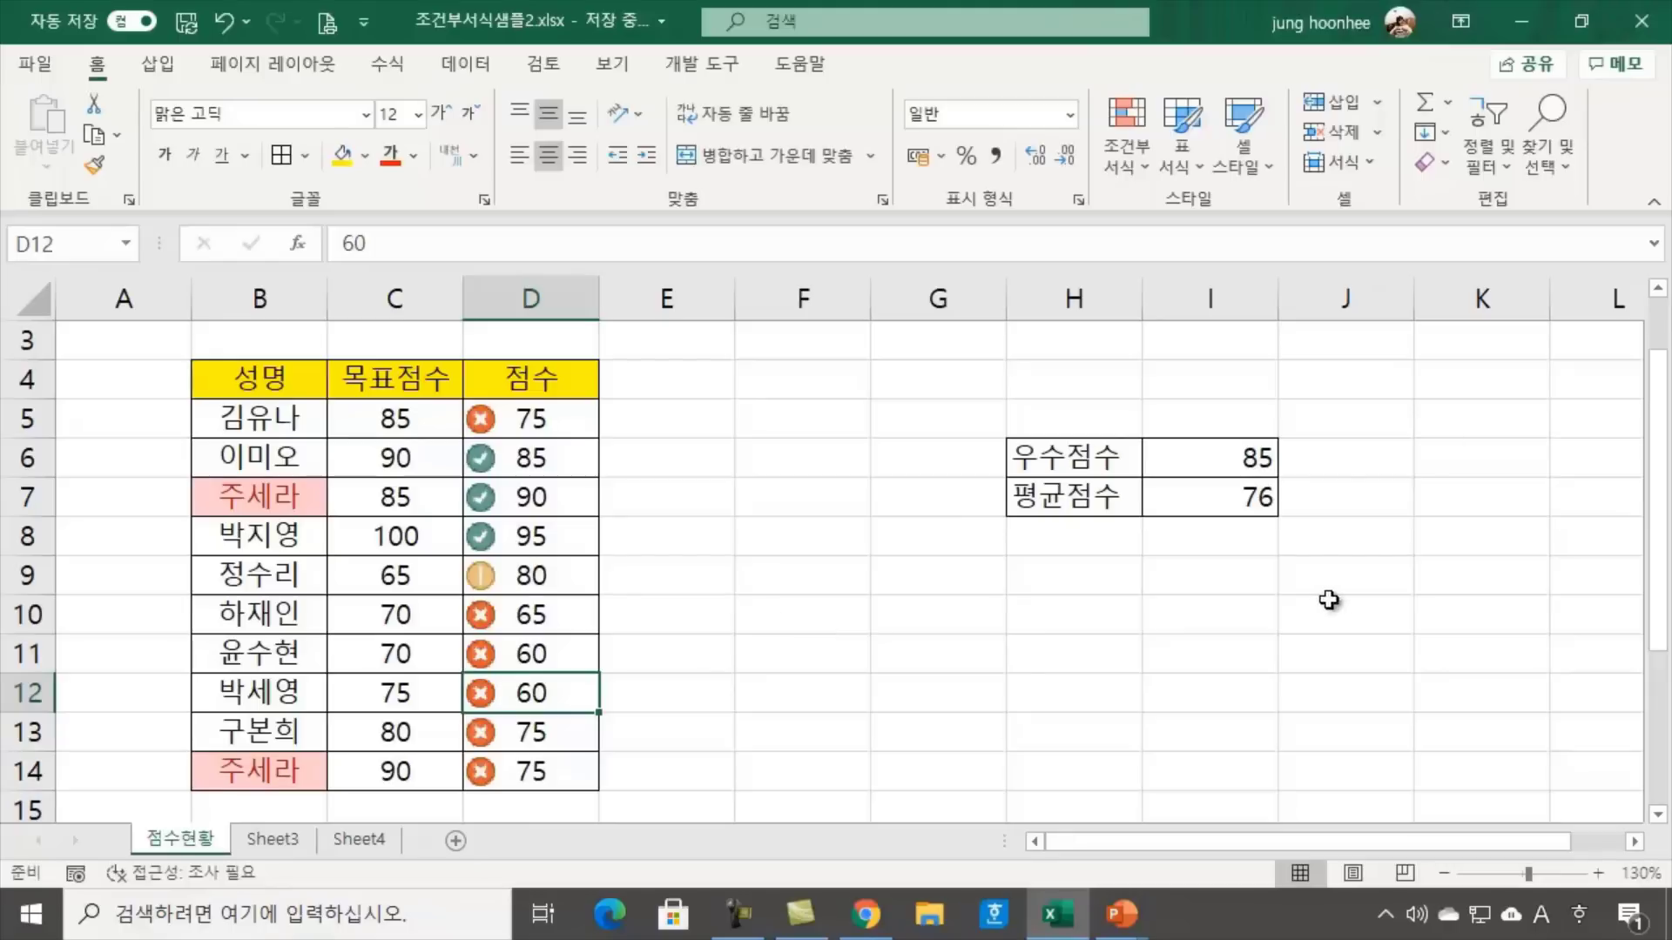
# Examine the 평균점수 formula in I7 and compare its value with the icons in the 점수 column
pyautogui.click(1228, 503)
pyautogui.click(1164, 585)
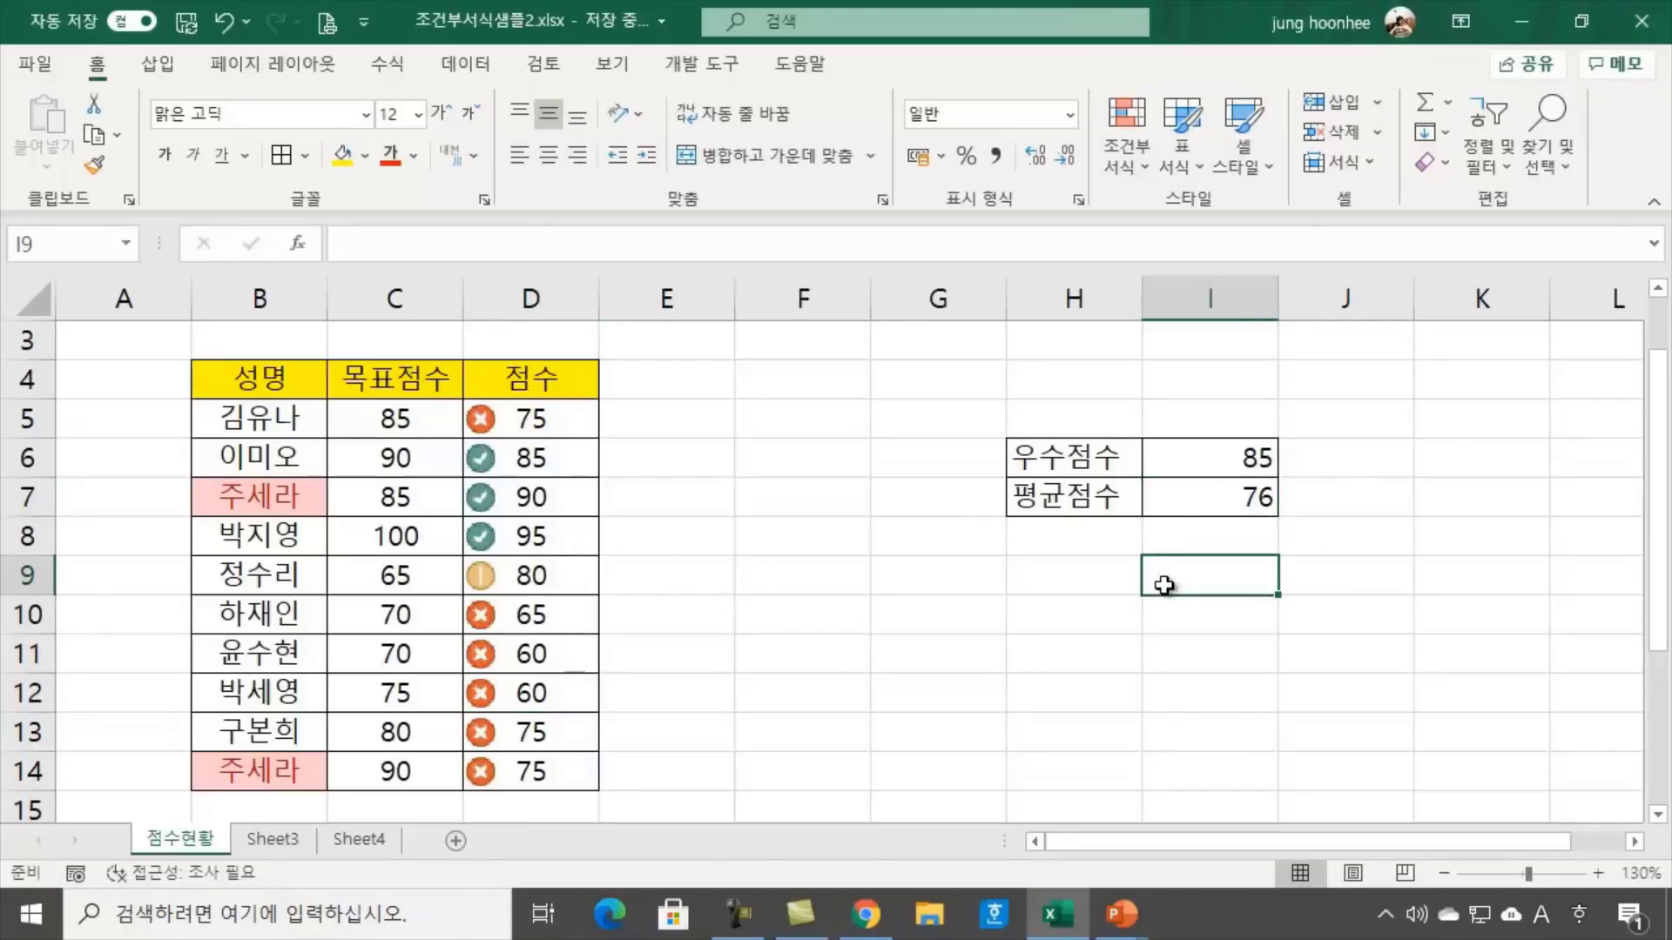
pyautogui.click(1217, 498)
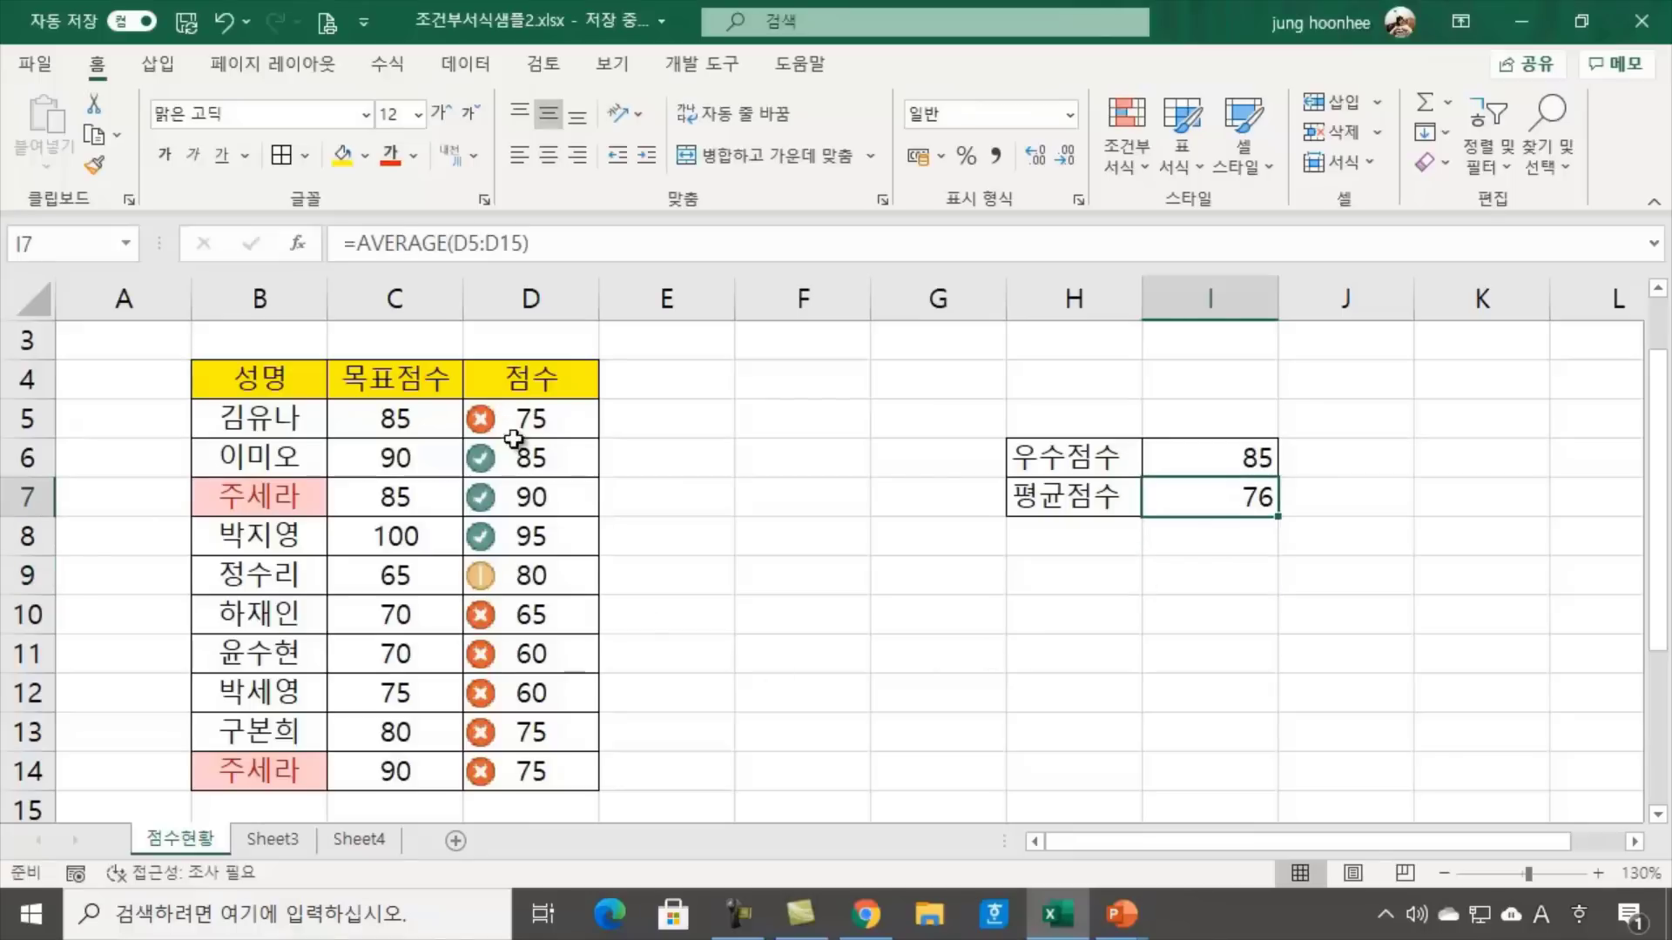
pyautogui.click(835, 707)
pyautogui.click(1193, 702)
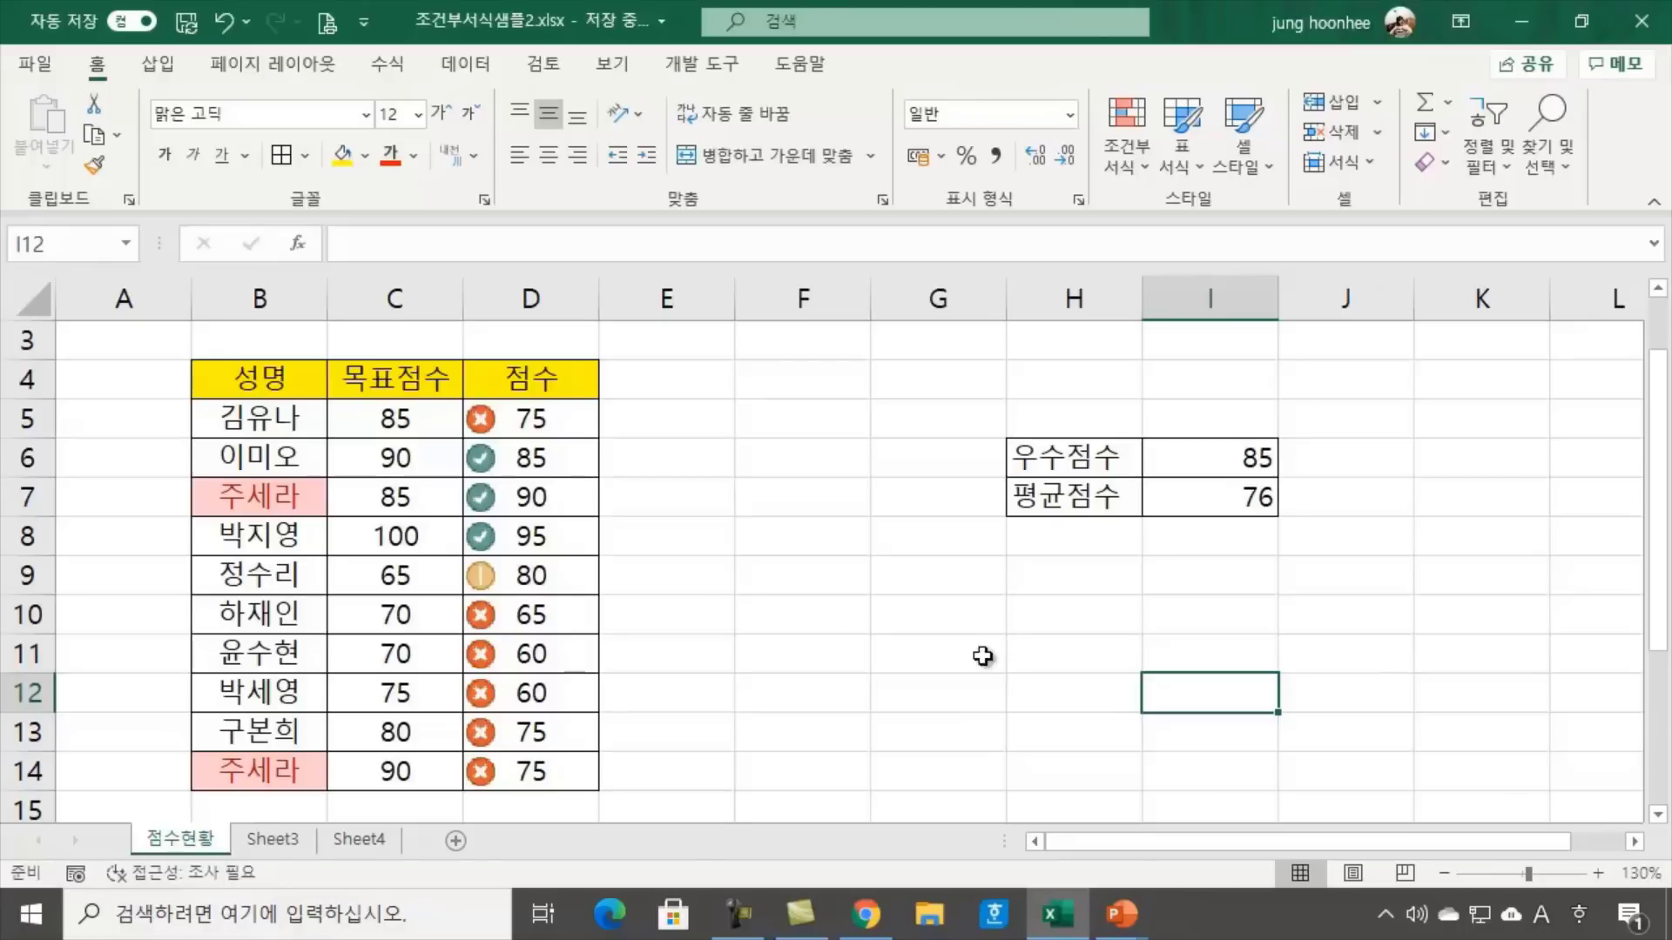
pyautogui.click(922, 694)
pyautogui.click(1077, 650)
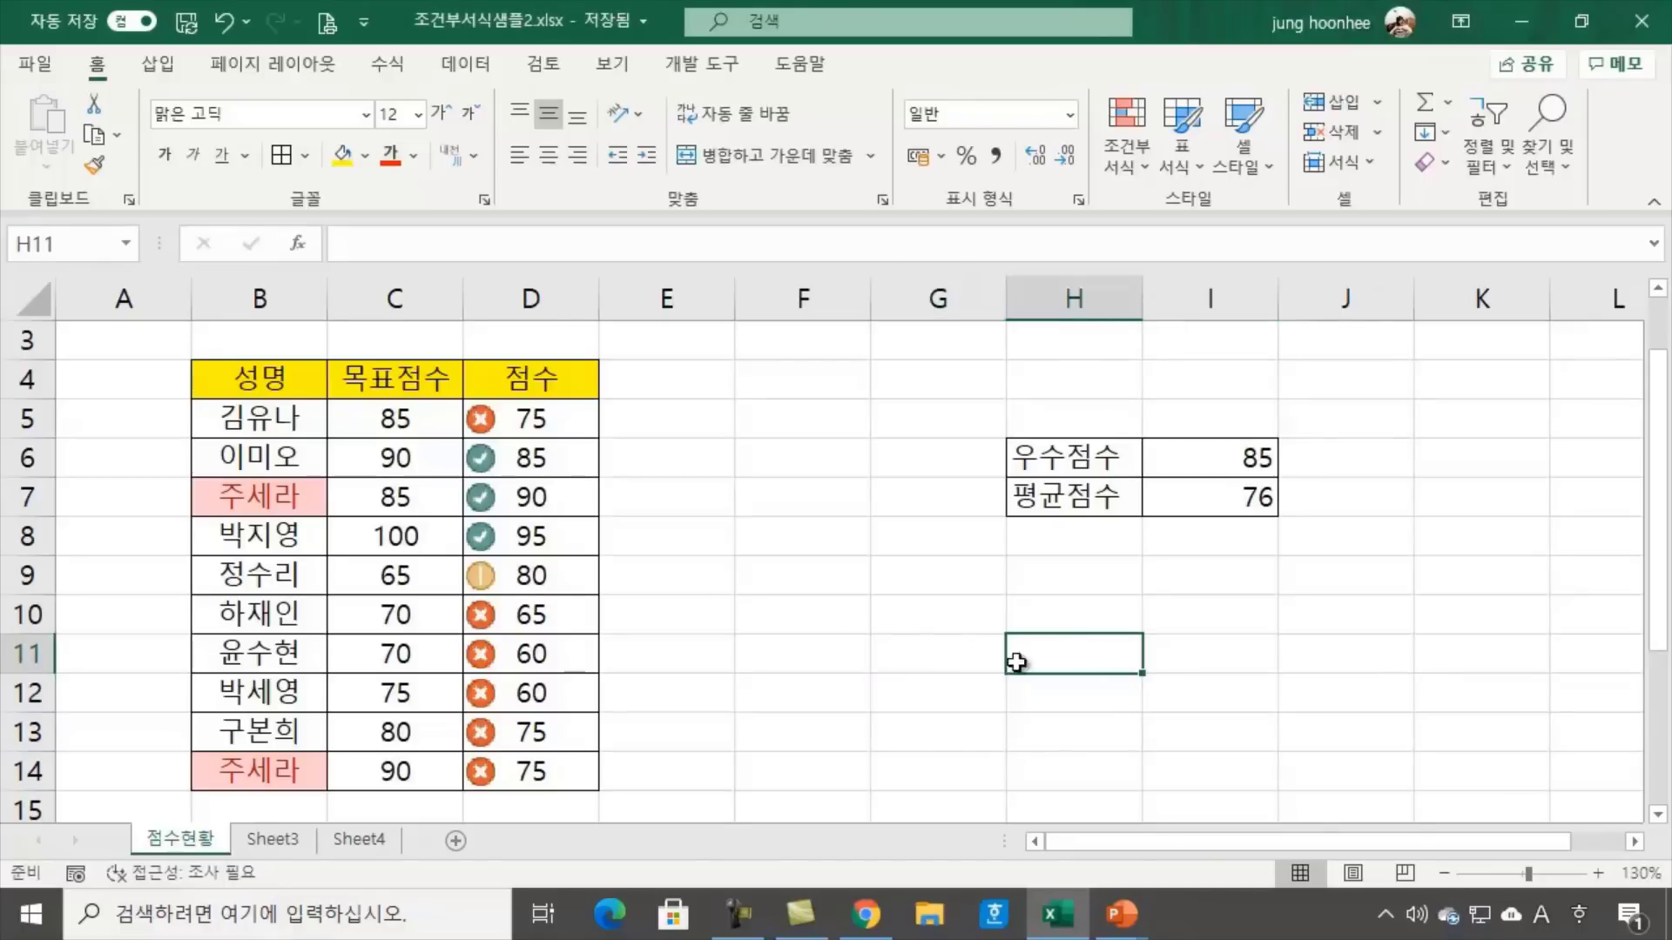
pyautogui.click(812, 662)
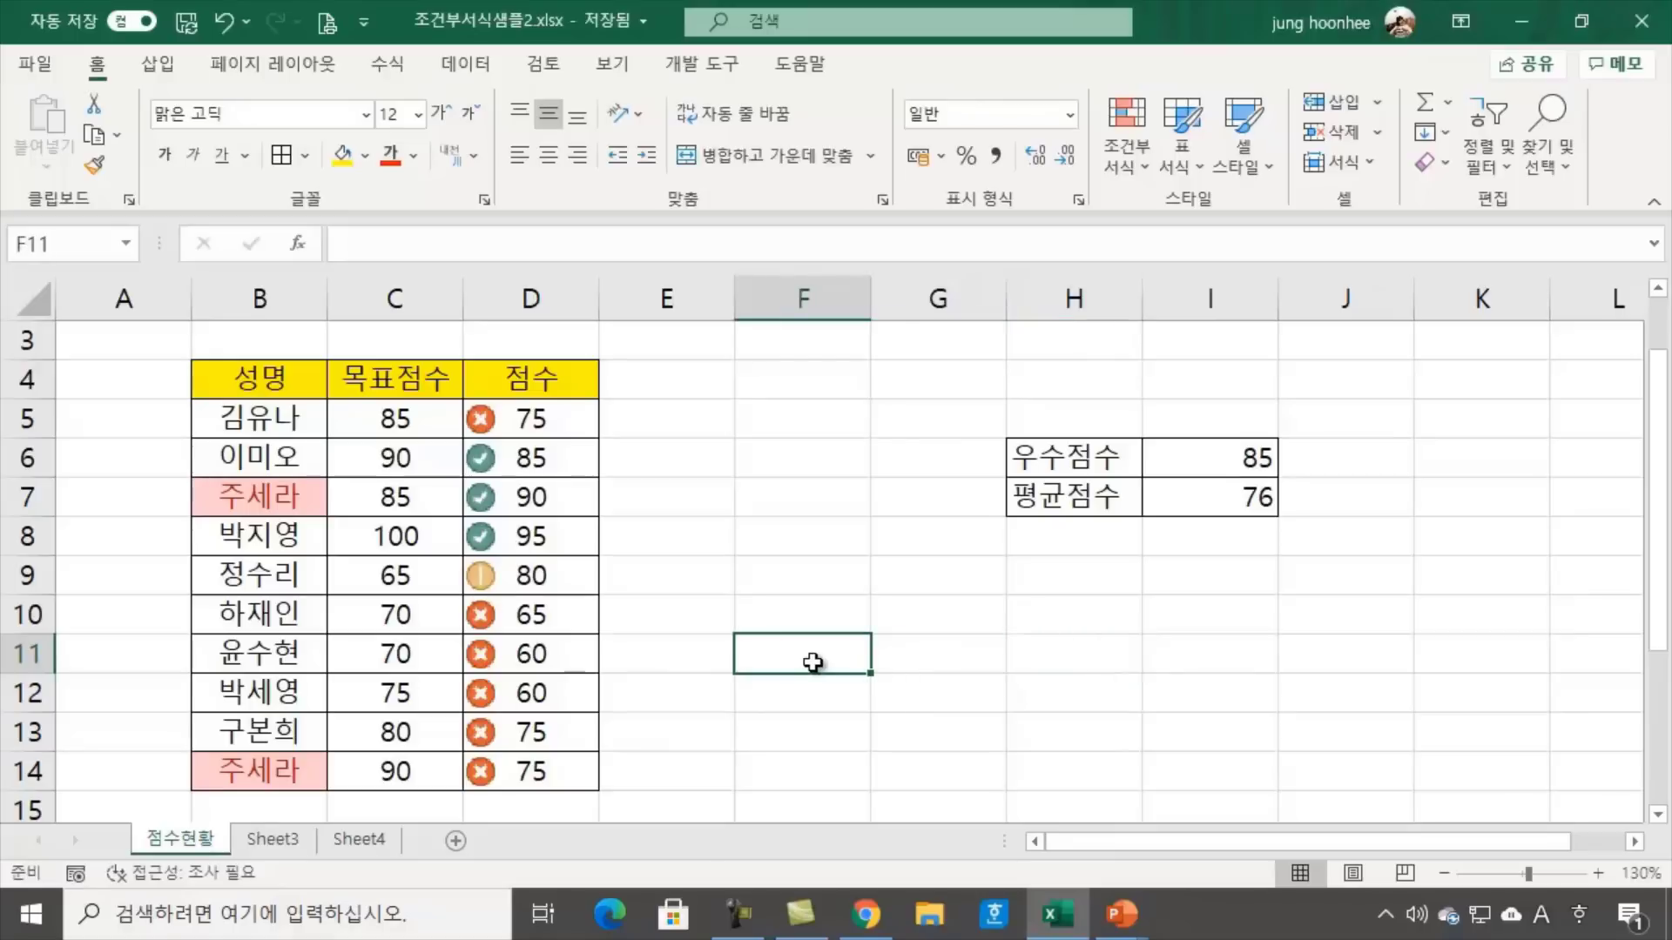
# Change the score in D13 of the 점수 column to 55
pyautogui.click(548, 738)
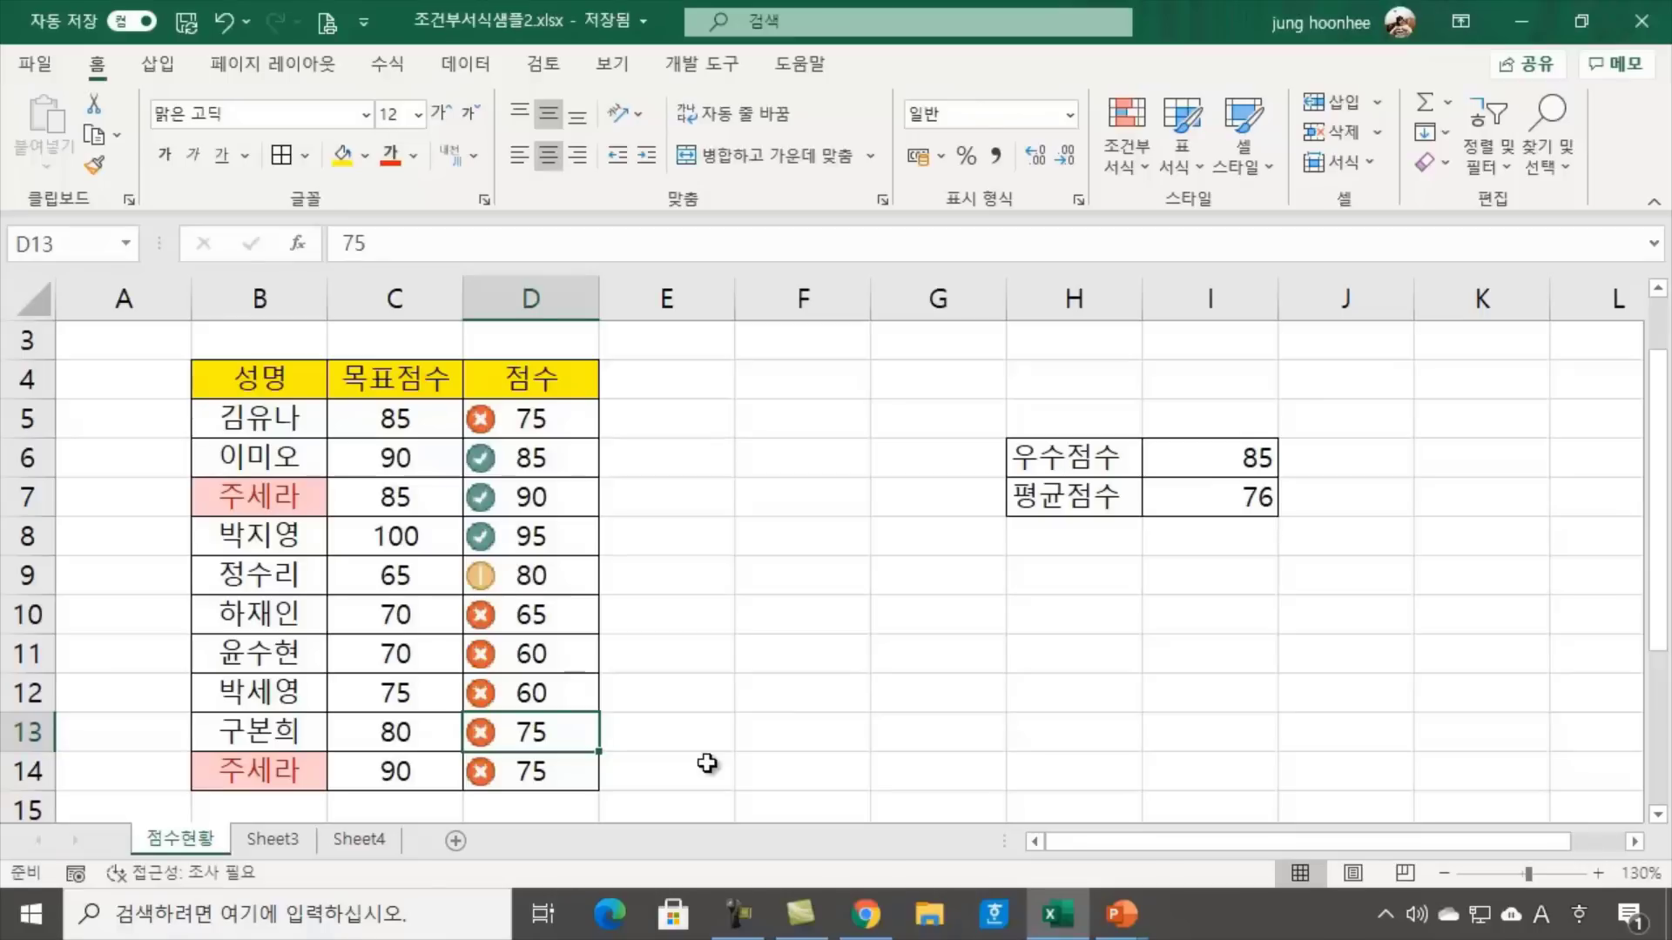
pyautogui.write('80')
pyautogui.press('BackSpace')
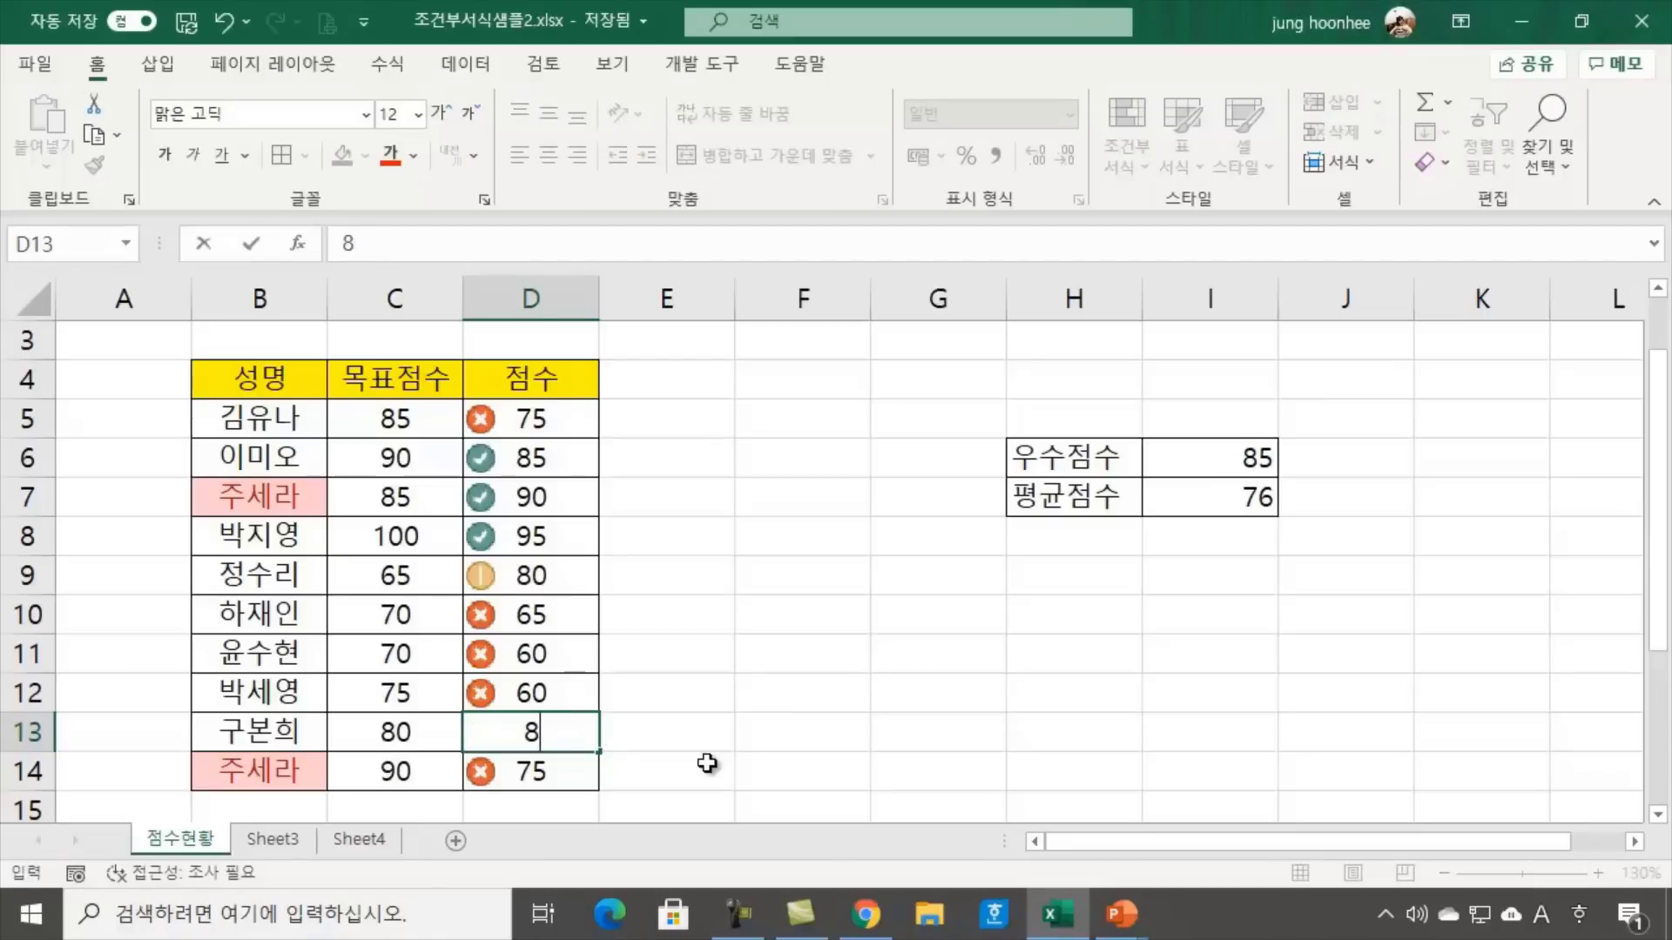
pyautogui.press('BackSpace')
pyautogui.write('55')
pyautogui.press('Return')
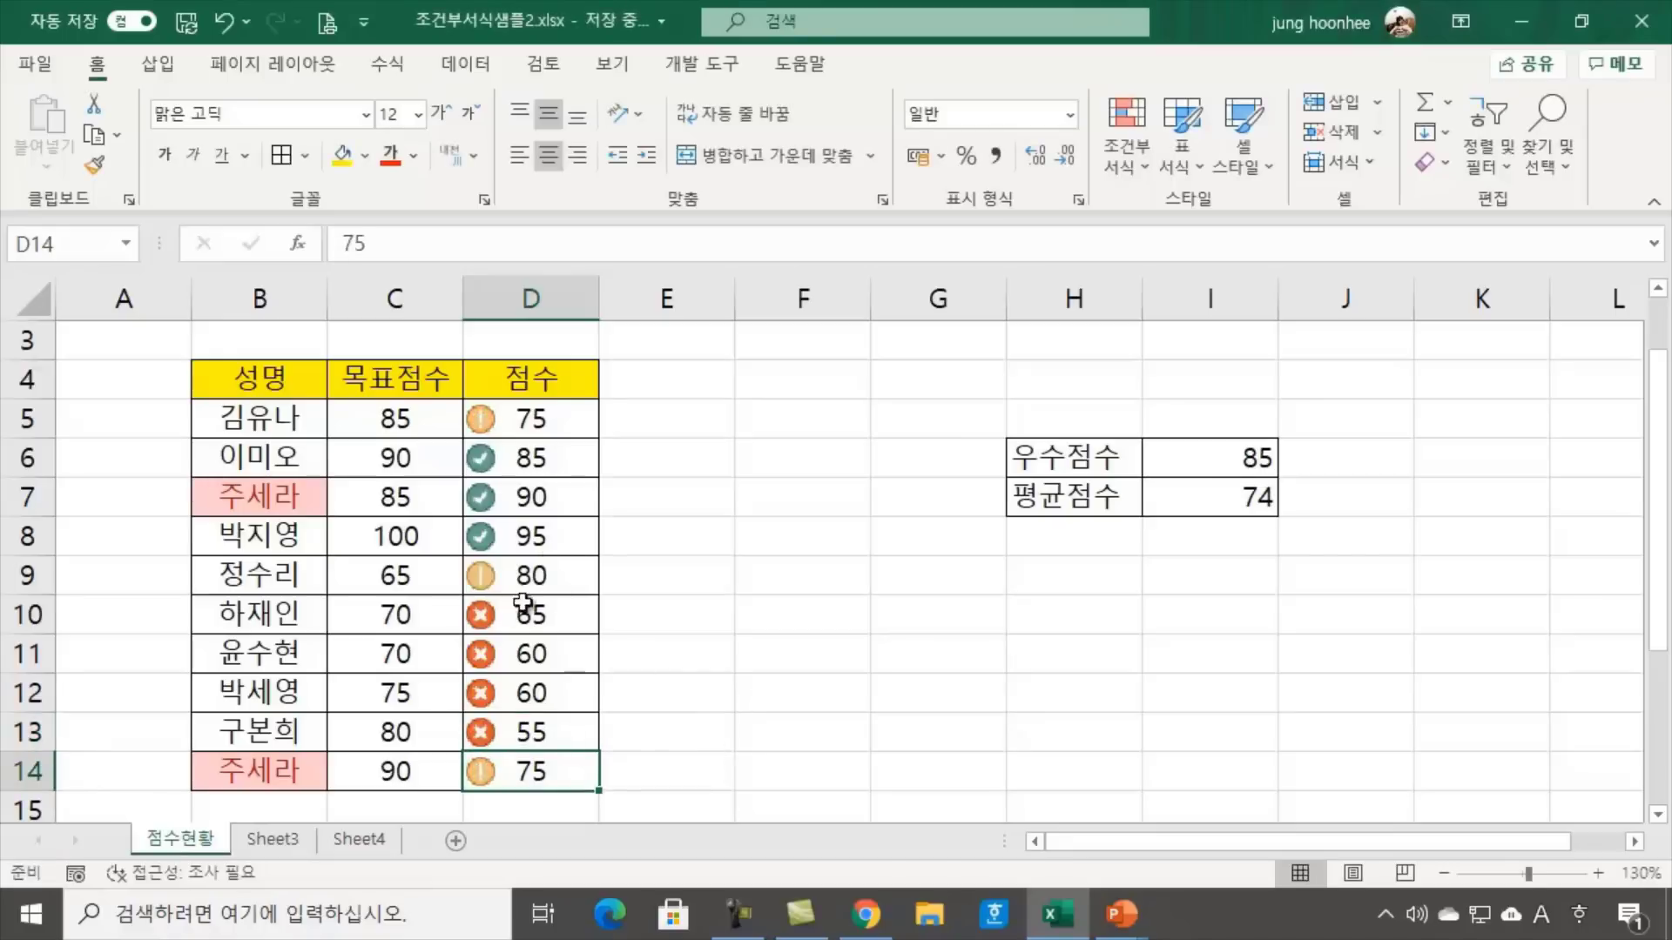
pyautogui.click(797, 605)
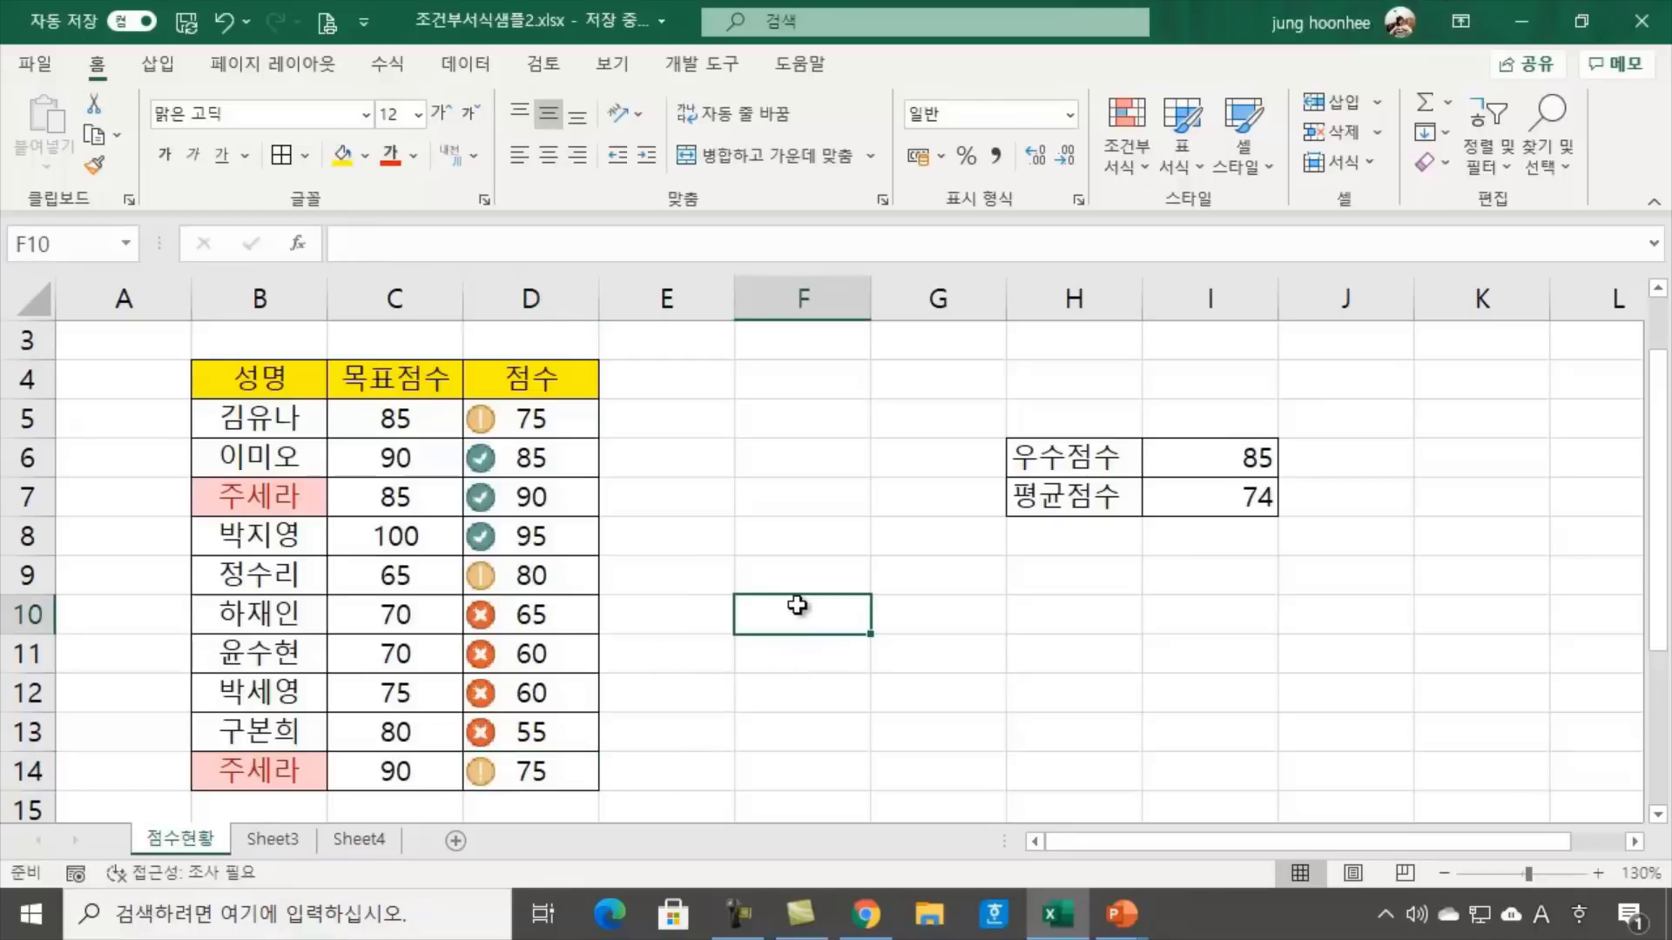
# Compare the 목표점수 value in C5 with the 점수 value in D5 for the first person in the table
pyautogui.click(704, 432)
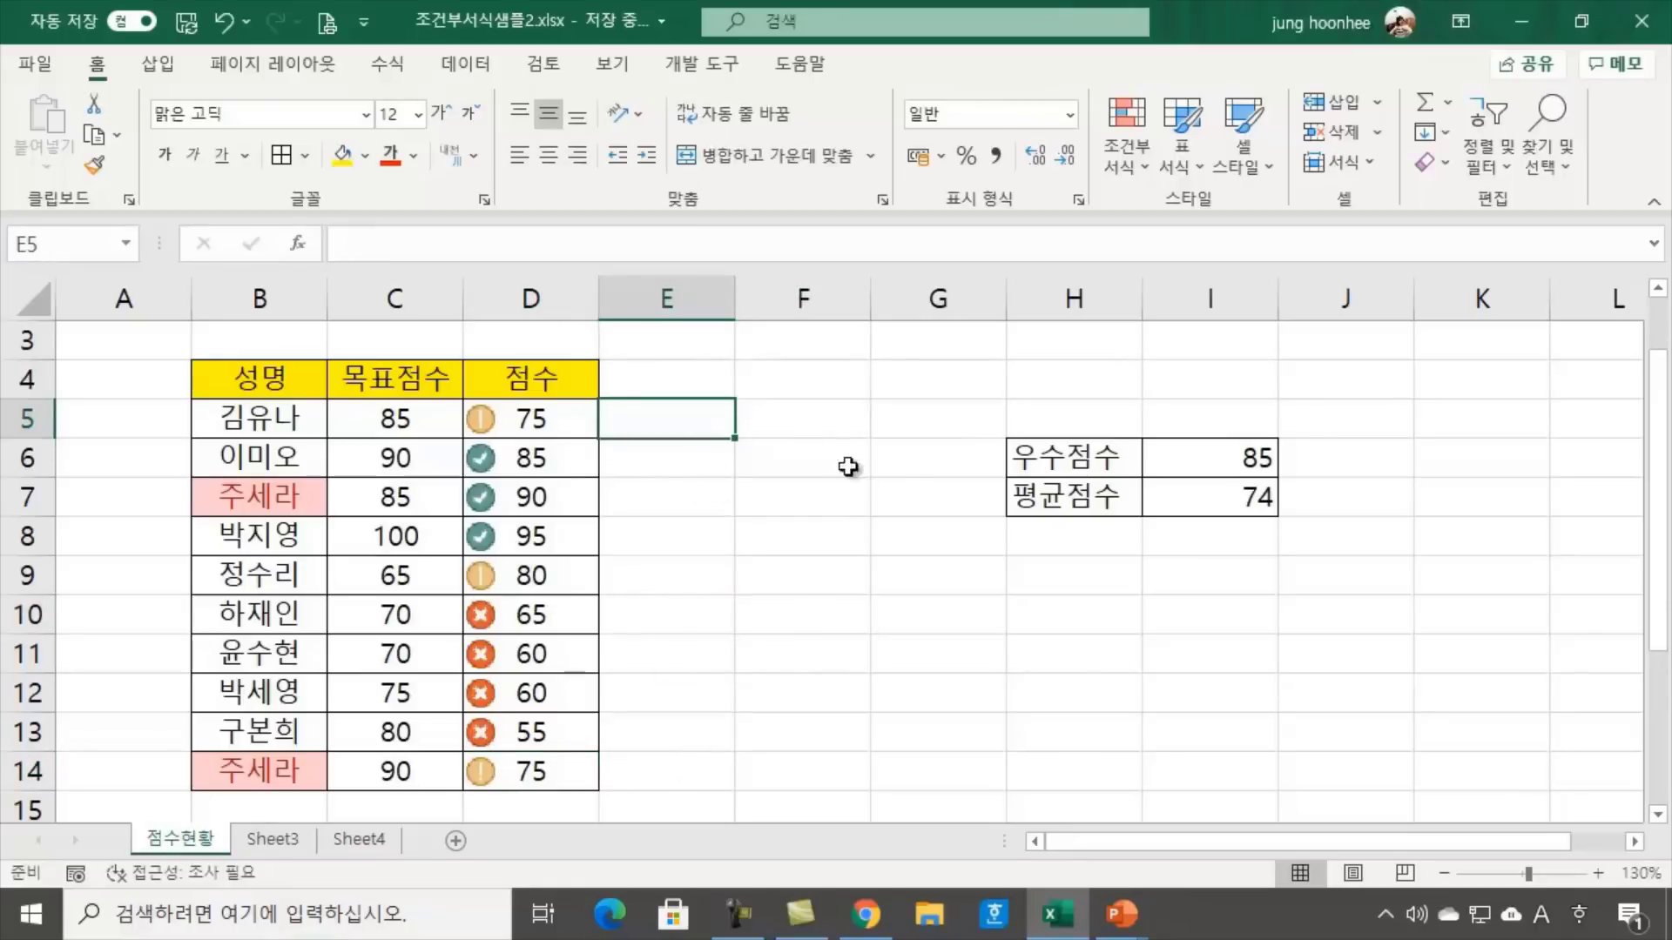
pyautogui.click(838, 509)
pyautogui.click(353, 422)
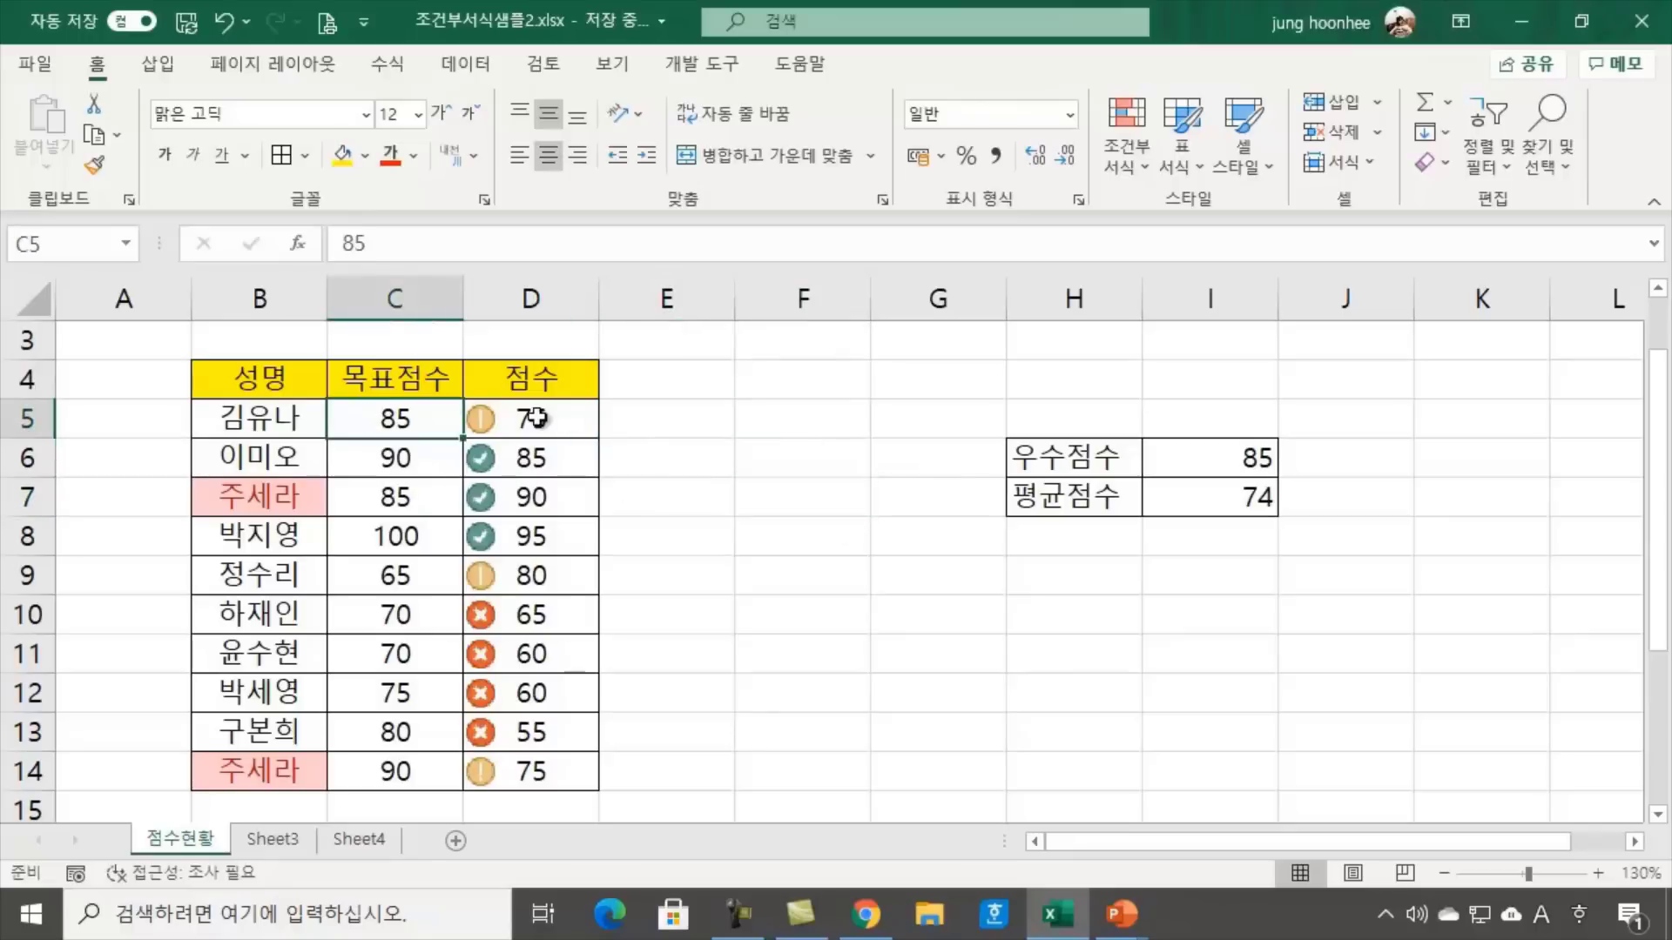
pyautogui.click(252, 422)
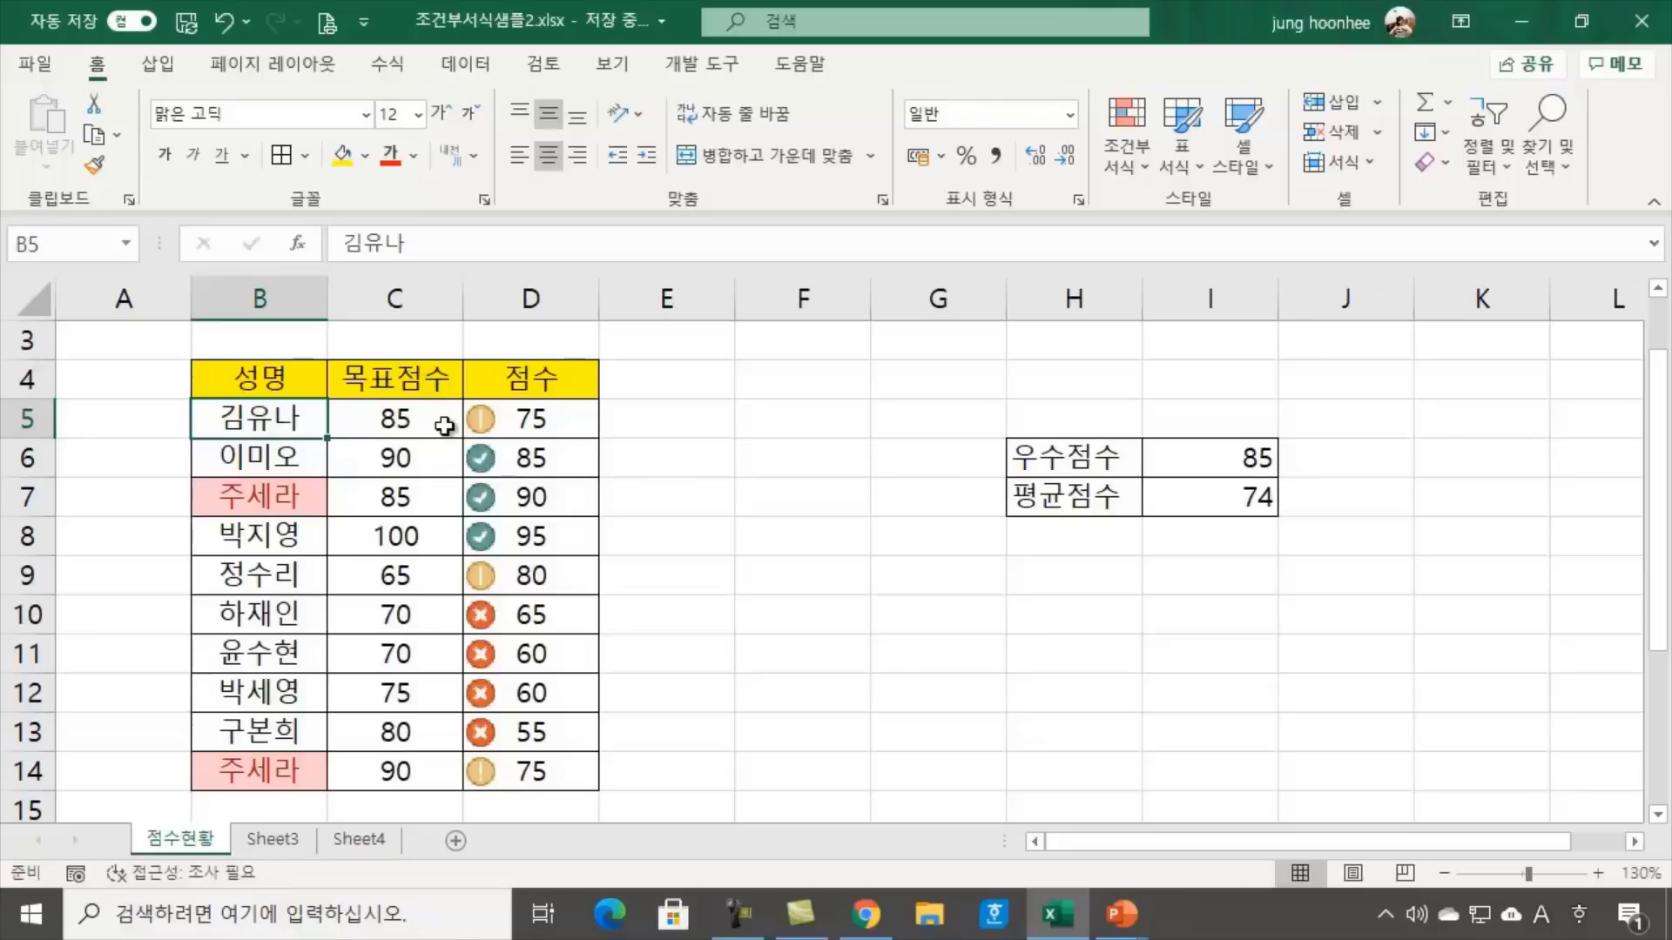
pyautogui.click(394, 423)
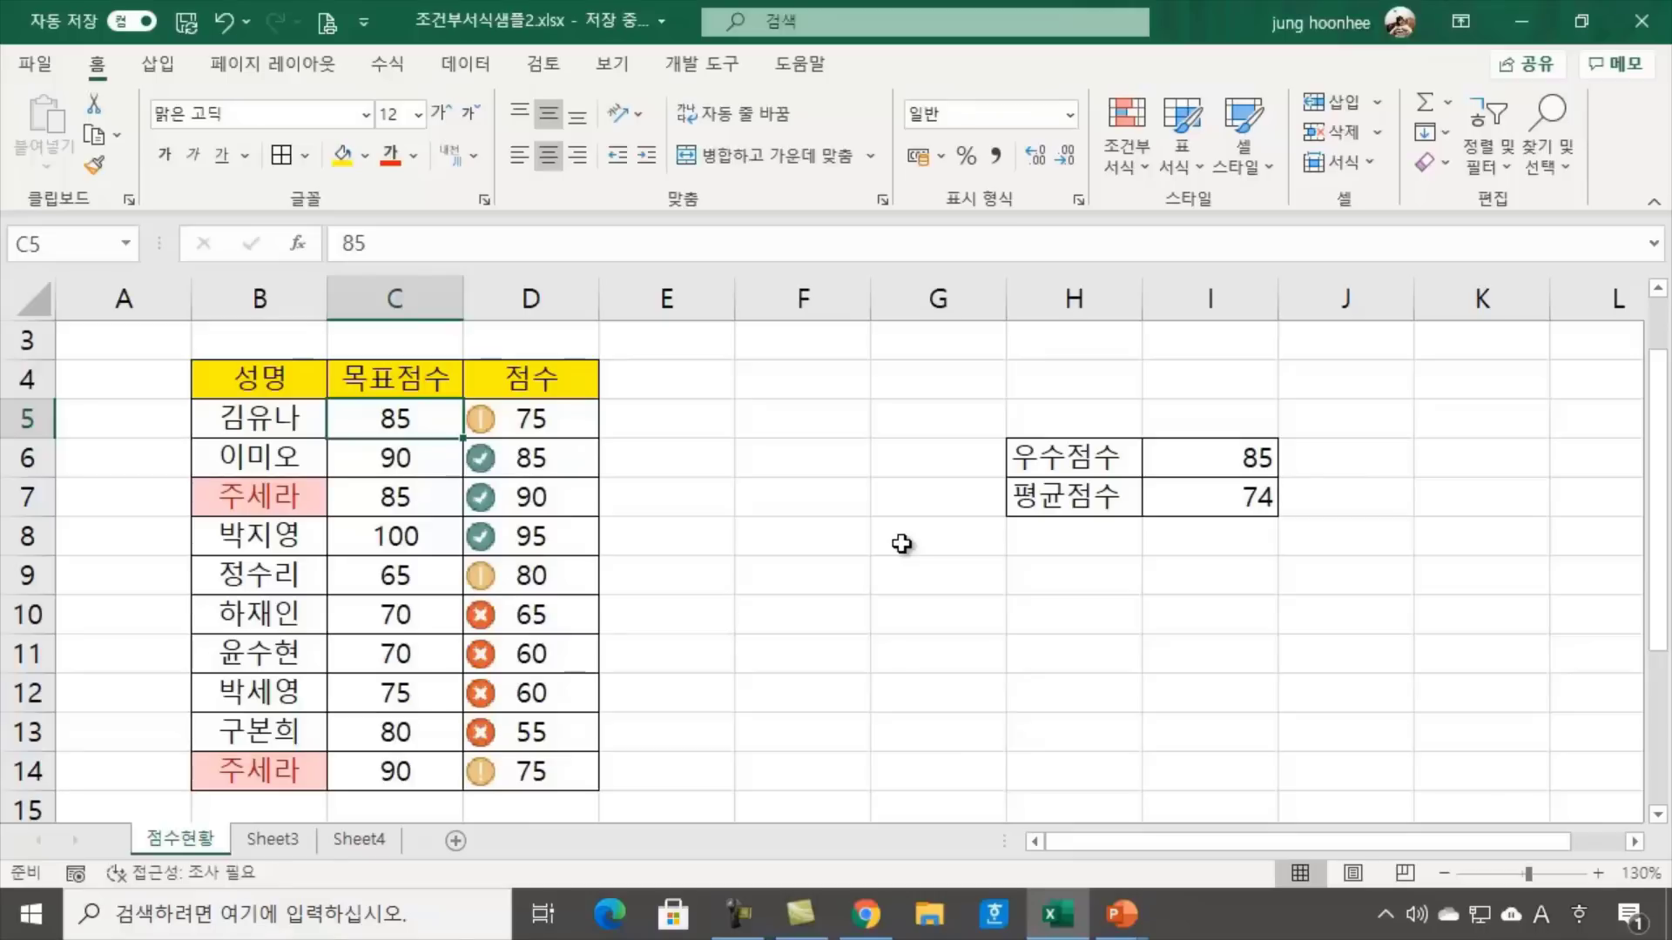
pyautogui.click(549, 418)
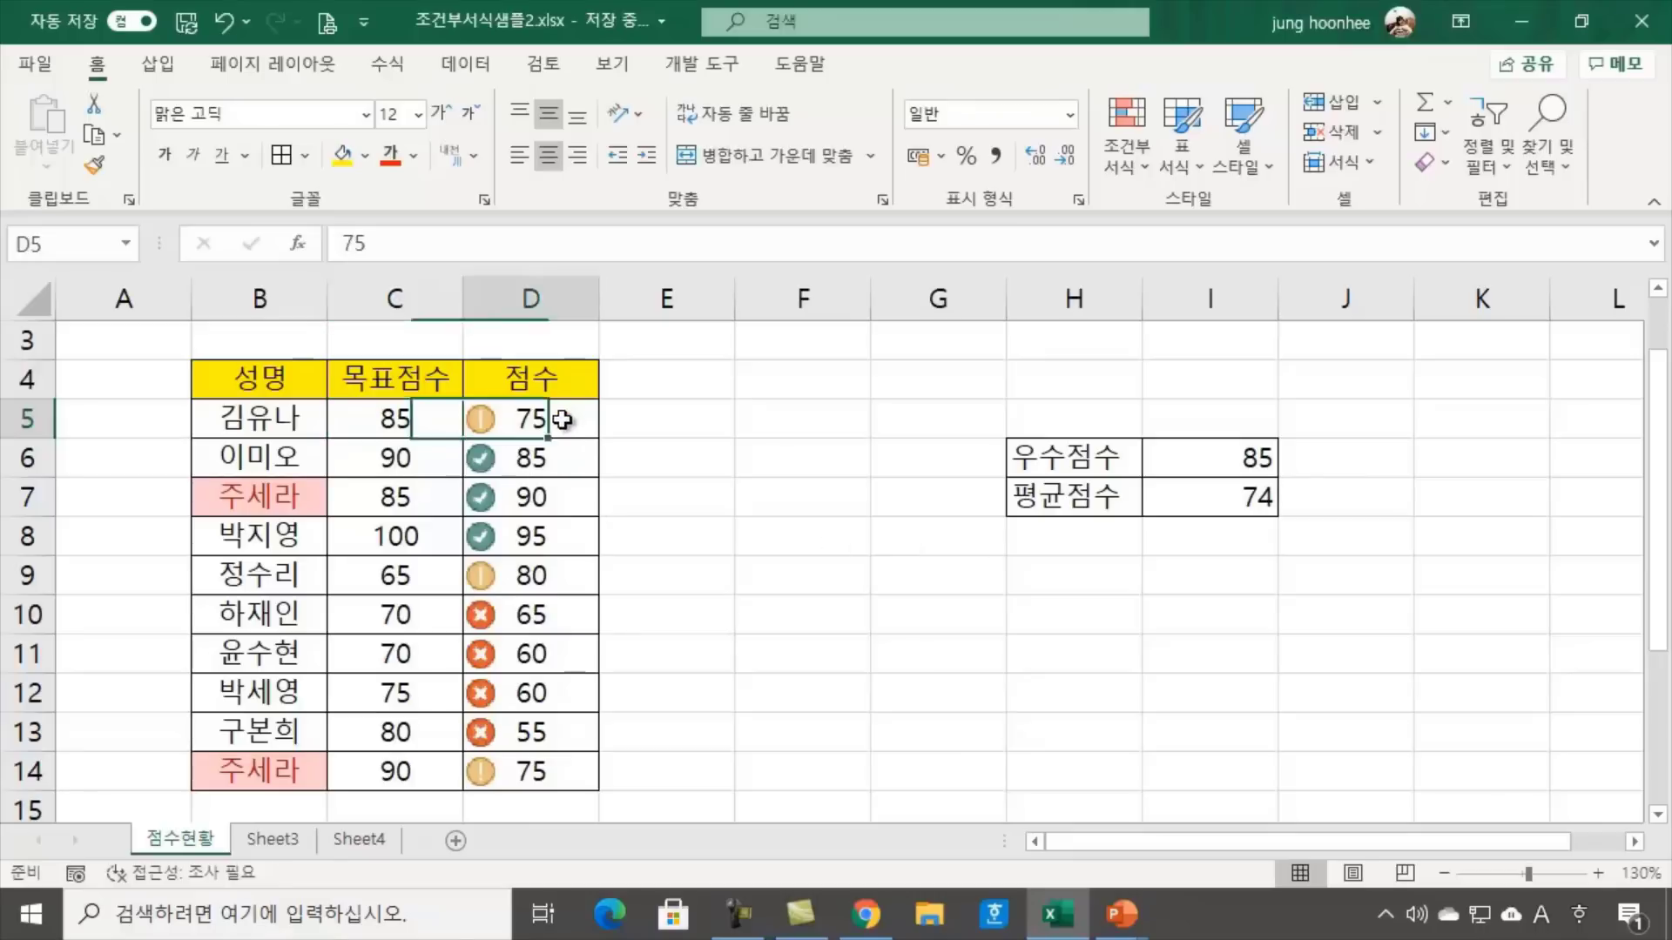
pyautogui.click(774, 449)
# Add the column heading 목표달성율 in E4, next to the 점수 heading
pyautogui.click(663, 381)
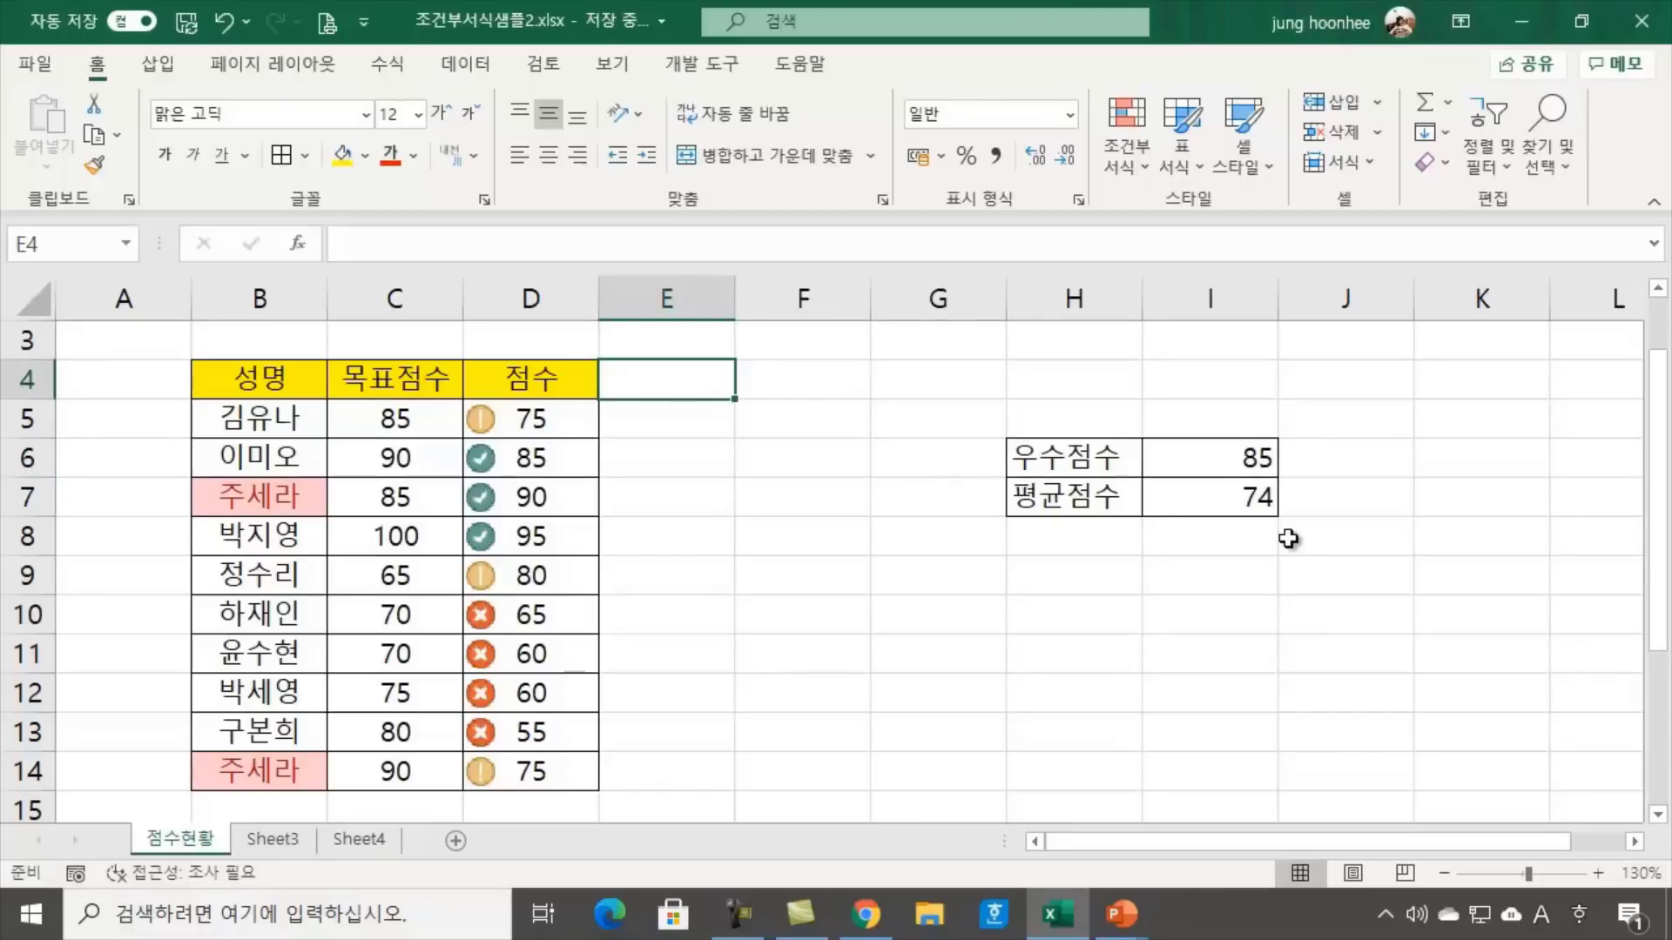
pyautogui.write('ahr')
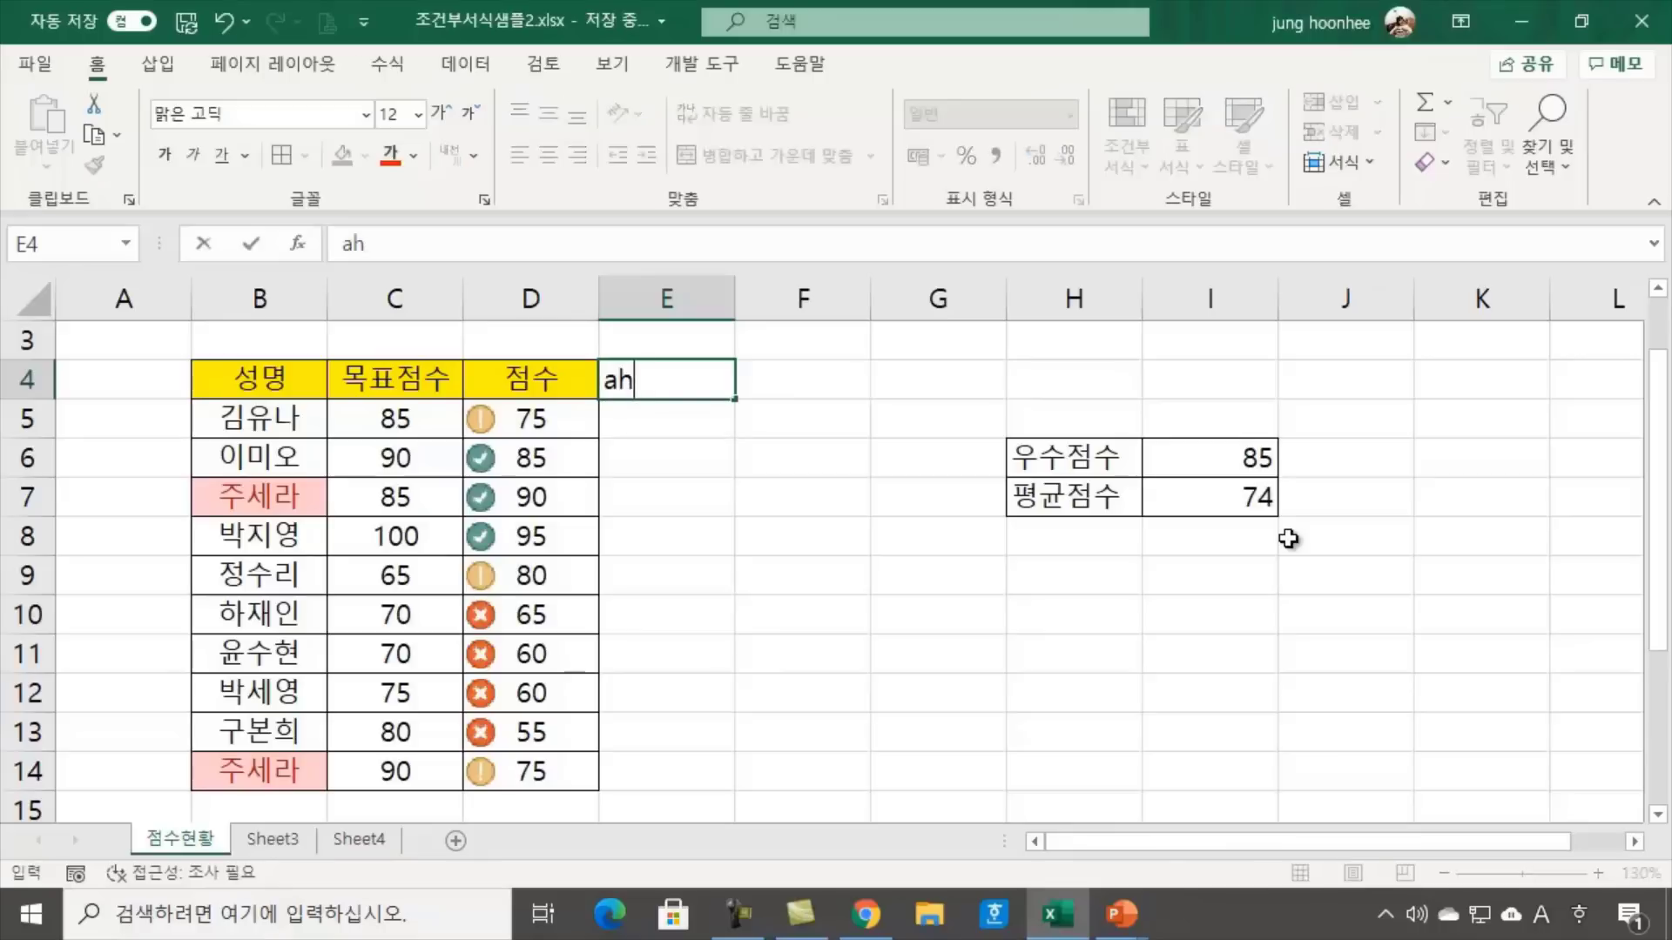
pyautogui.press('BackSpace')
pyautogui.press('BackSpace')
pyautogui.press('Hangul')
pyautogui.write('목표')
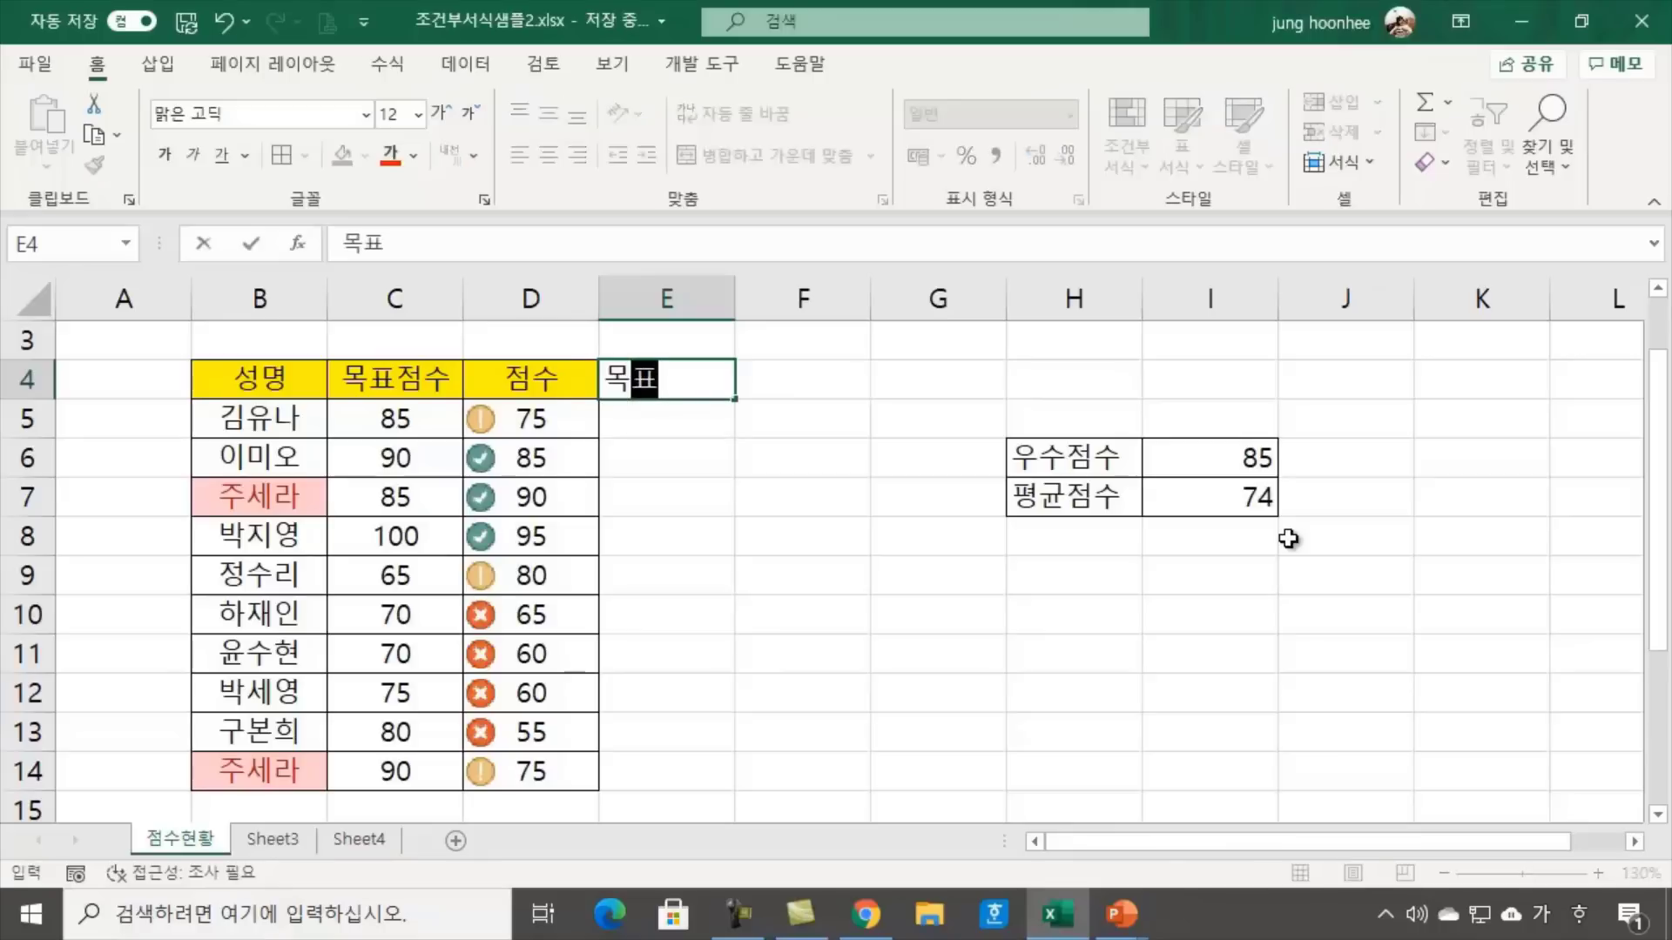
pyautogui.write('달서ㅇ율')
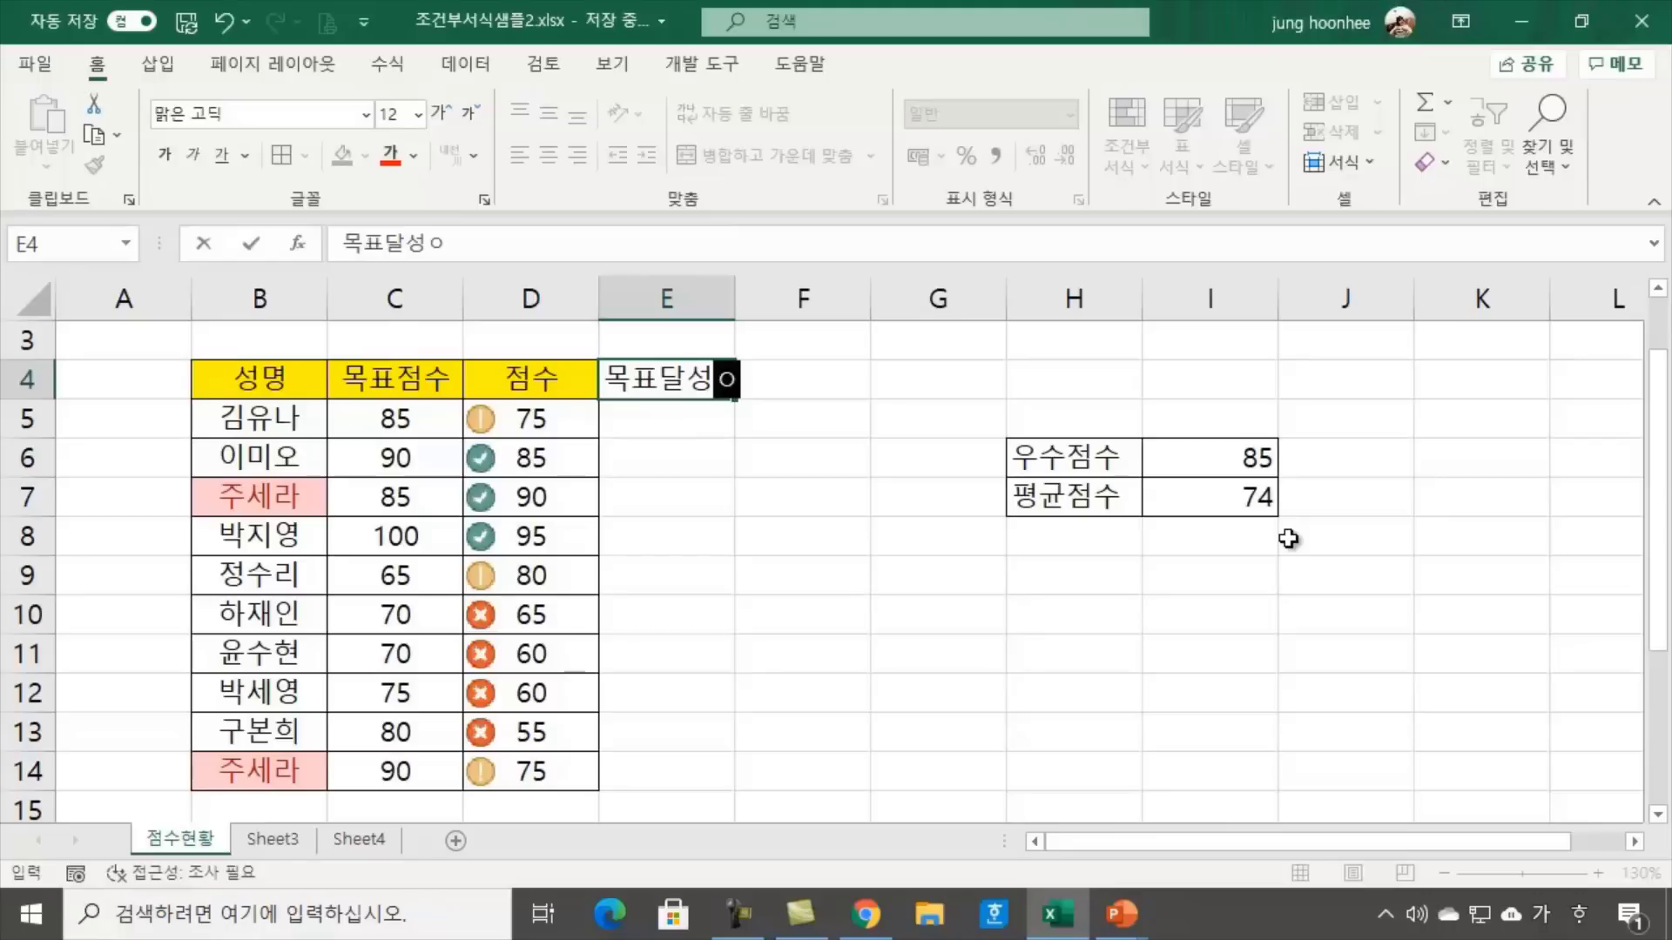
pyautogui.press('Return')
pyautogui.click(814, 590)
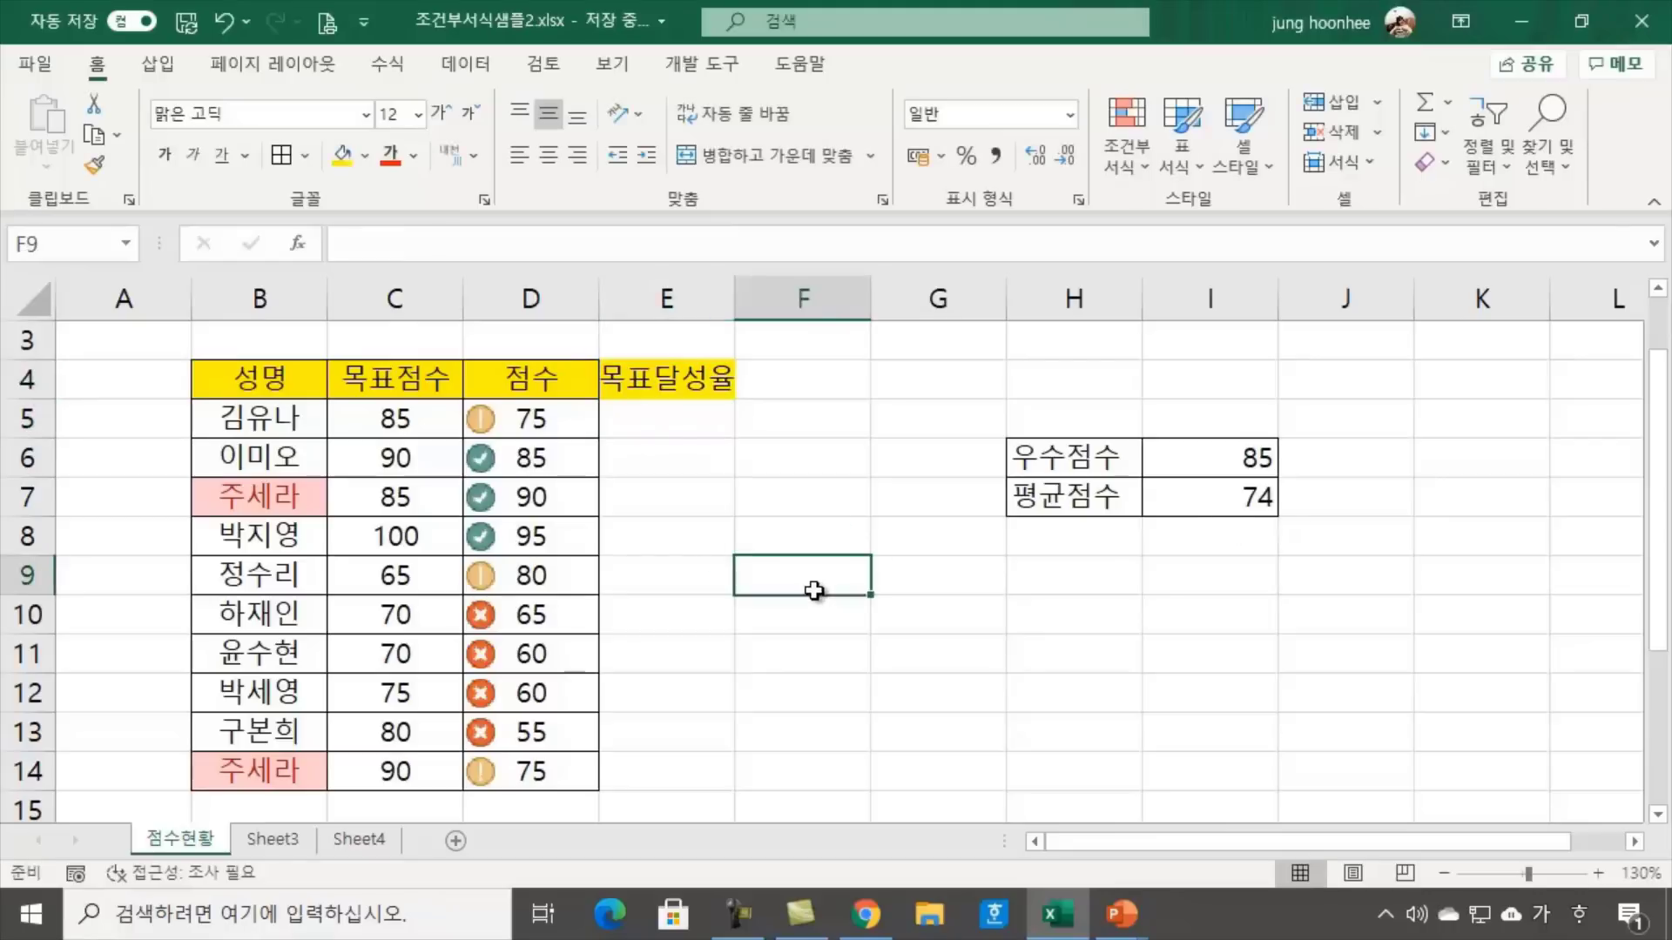
# Calculate the achievement rate in E5 with the formula =D5/C5 and fill it down to E14
pyautogui.click(703, 424)
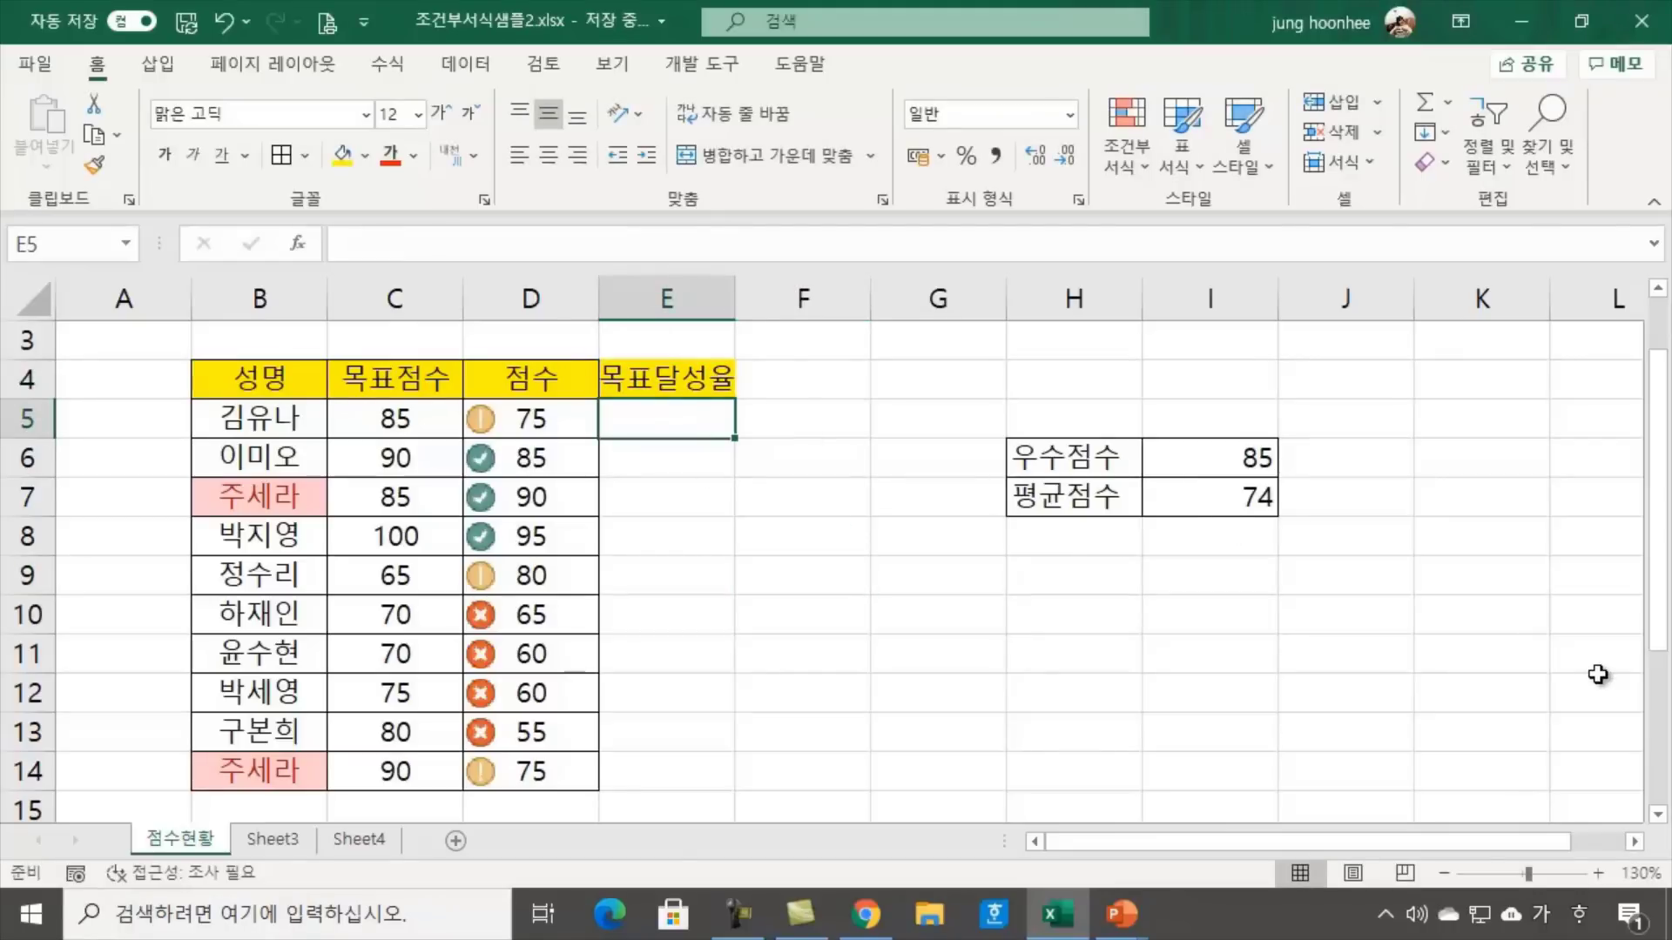
pyautogui.write('=')
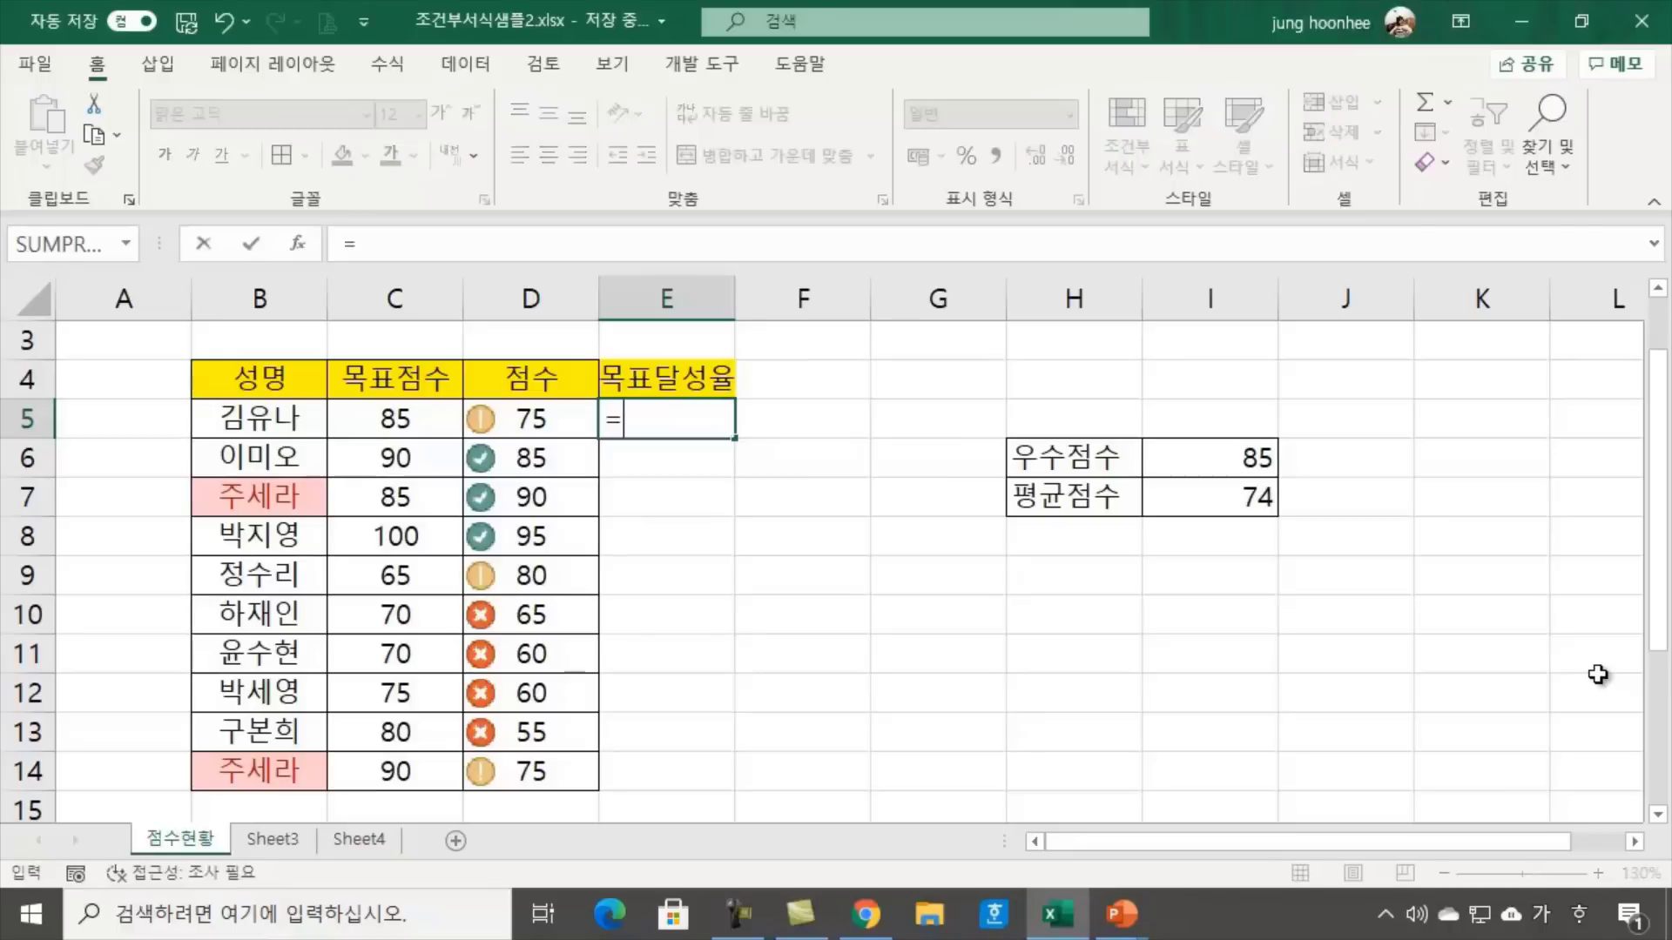
pyautogui.click(534, 421)
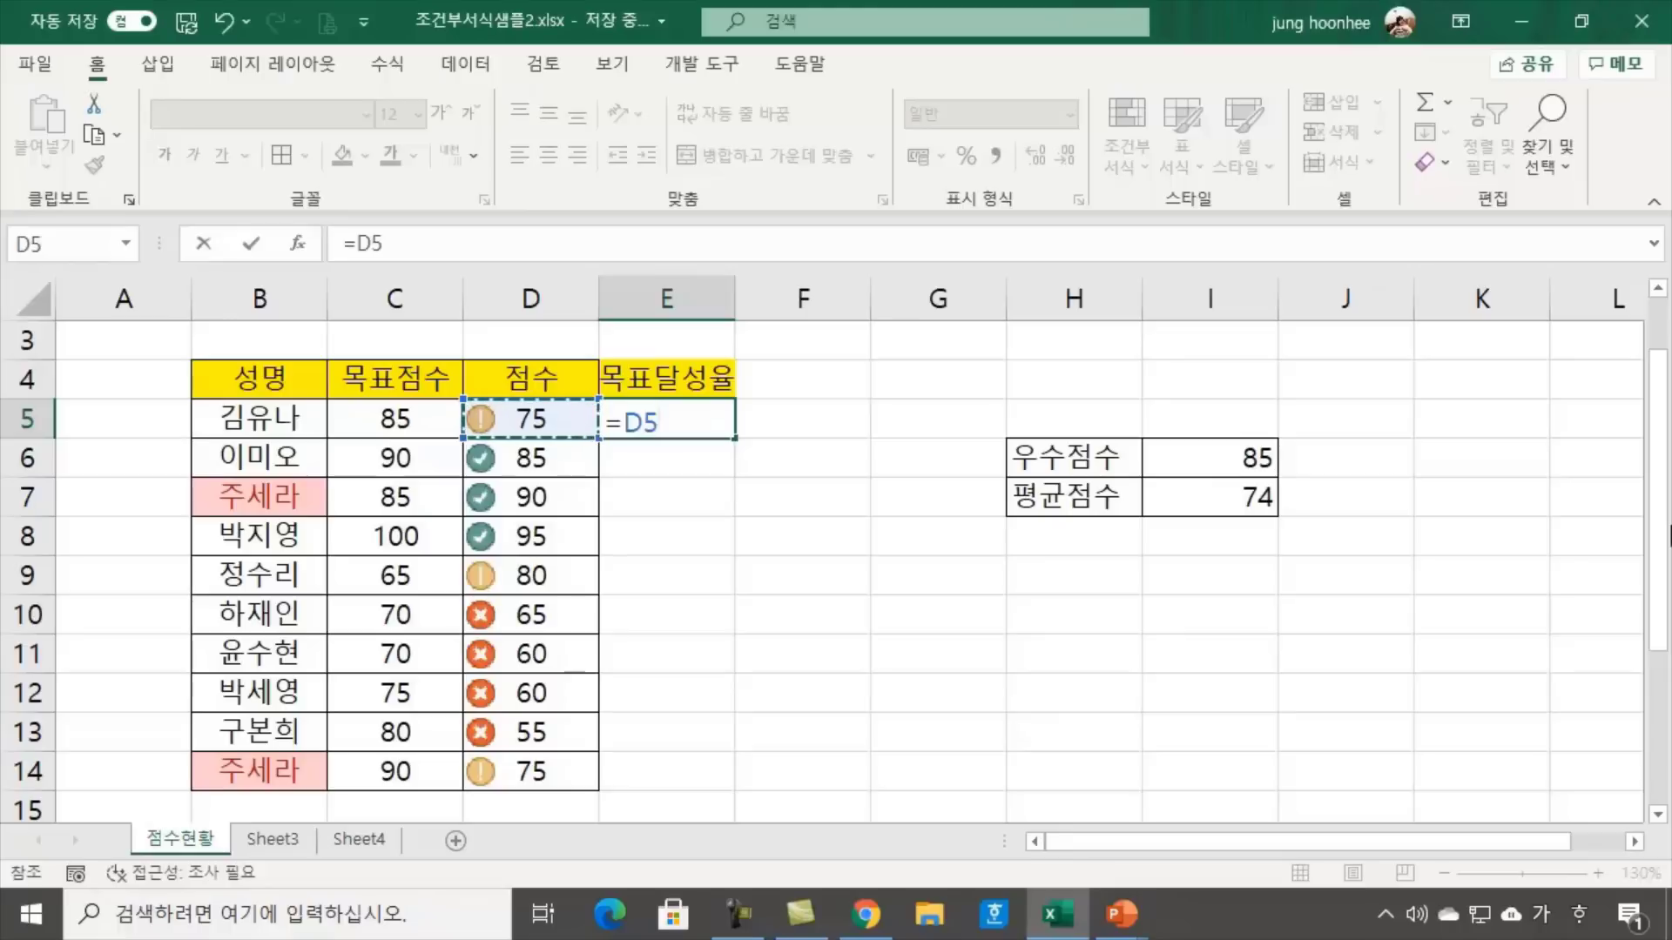
pyautogui.write('/')
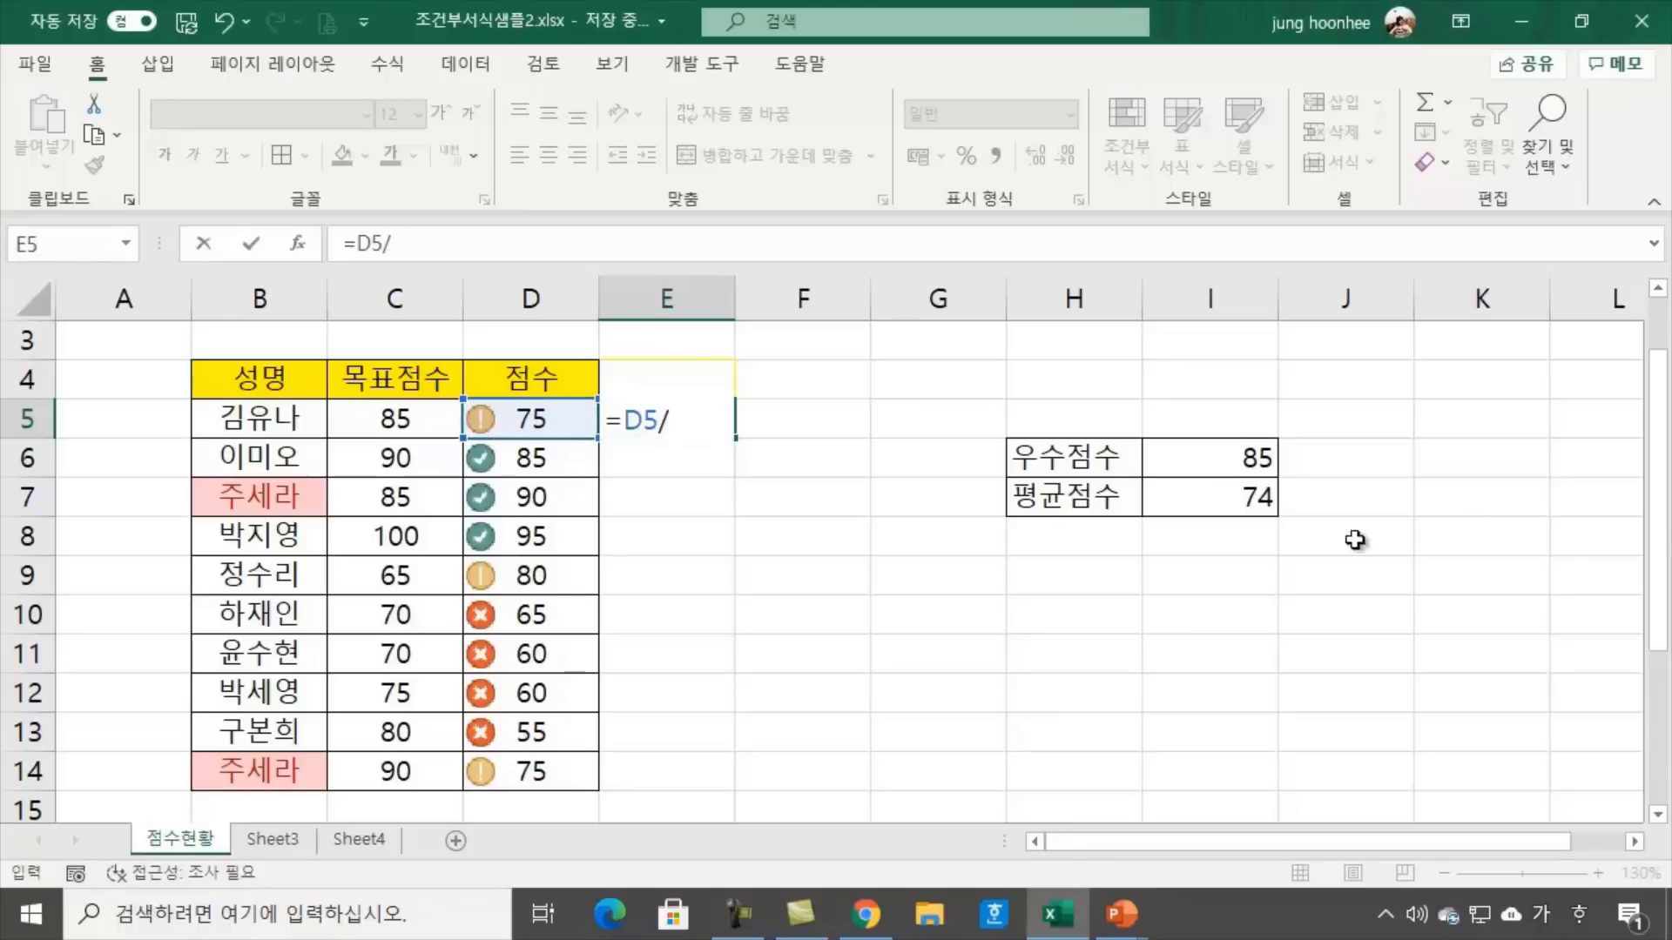
pyautogui.click(420, 422)
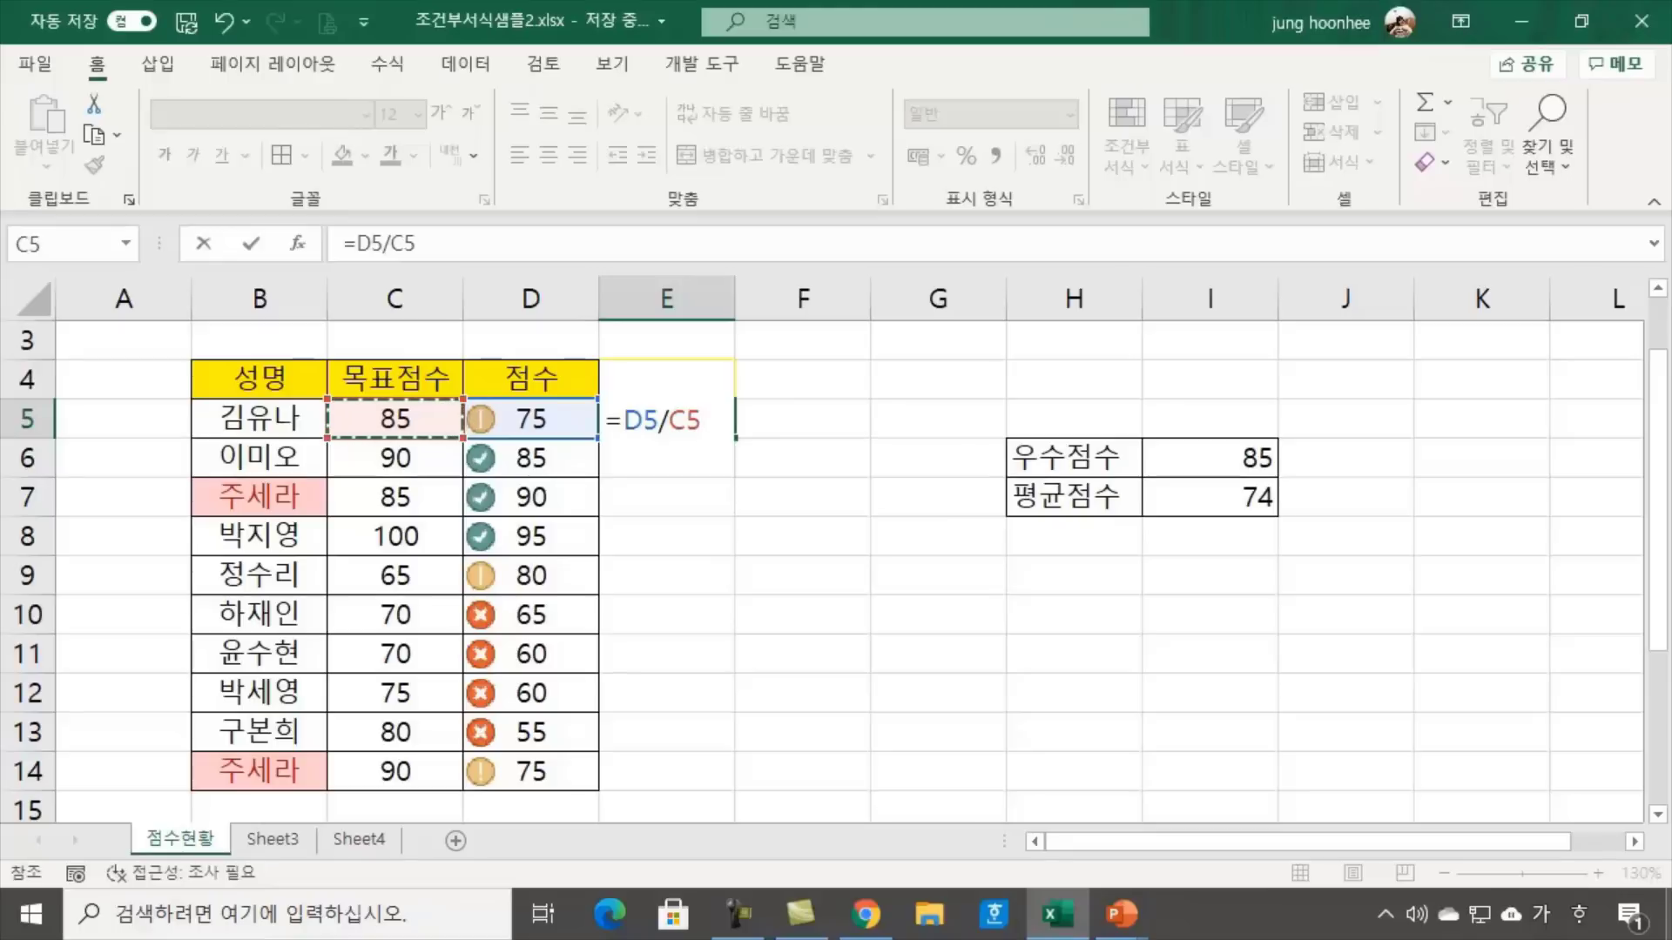
pyautogui.press('Return')
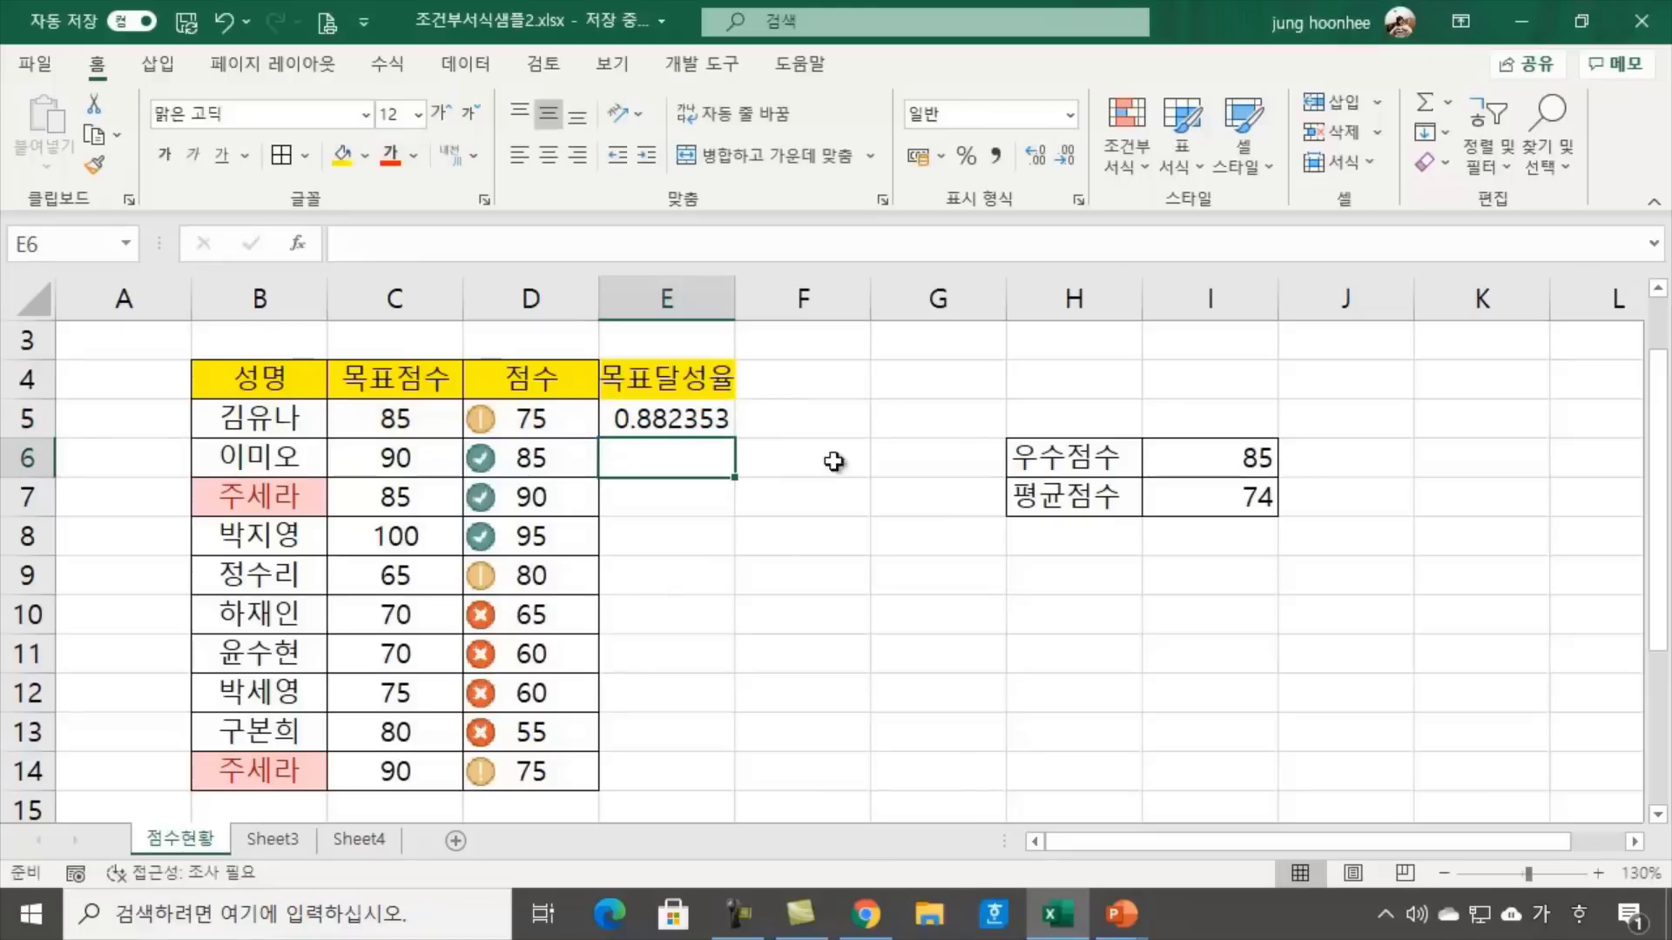
pyautogui.click(684, 420)
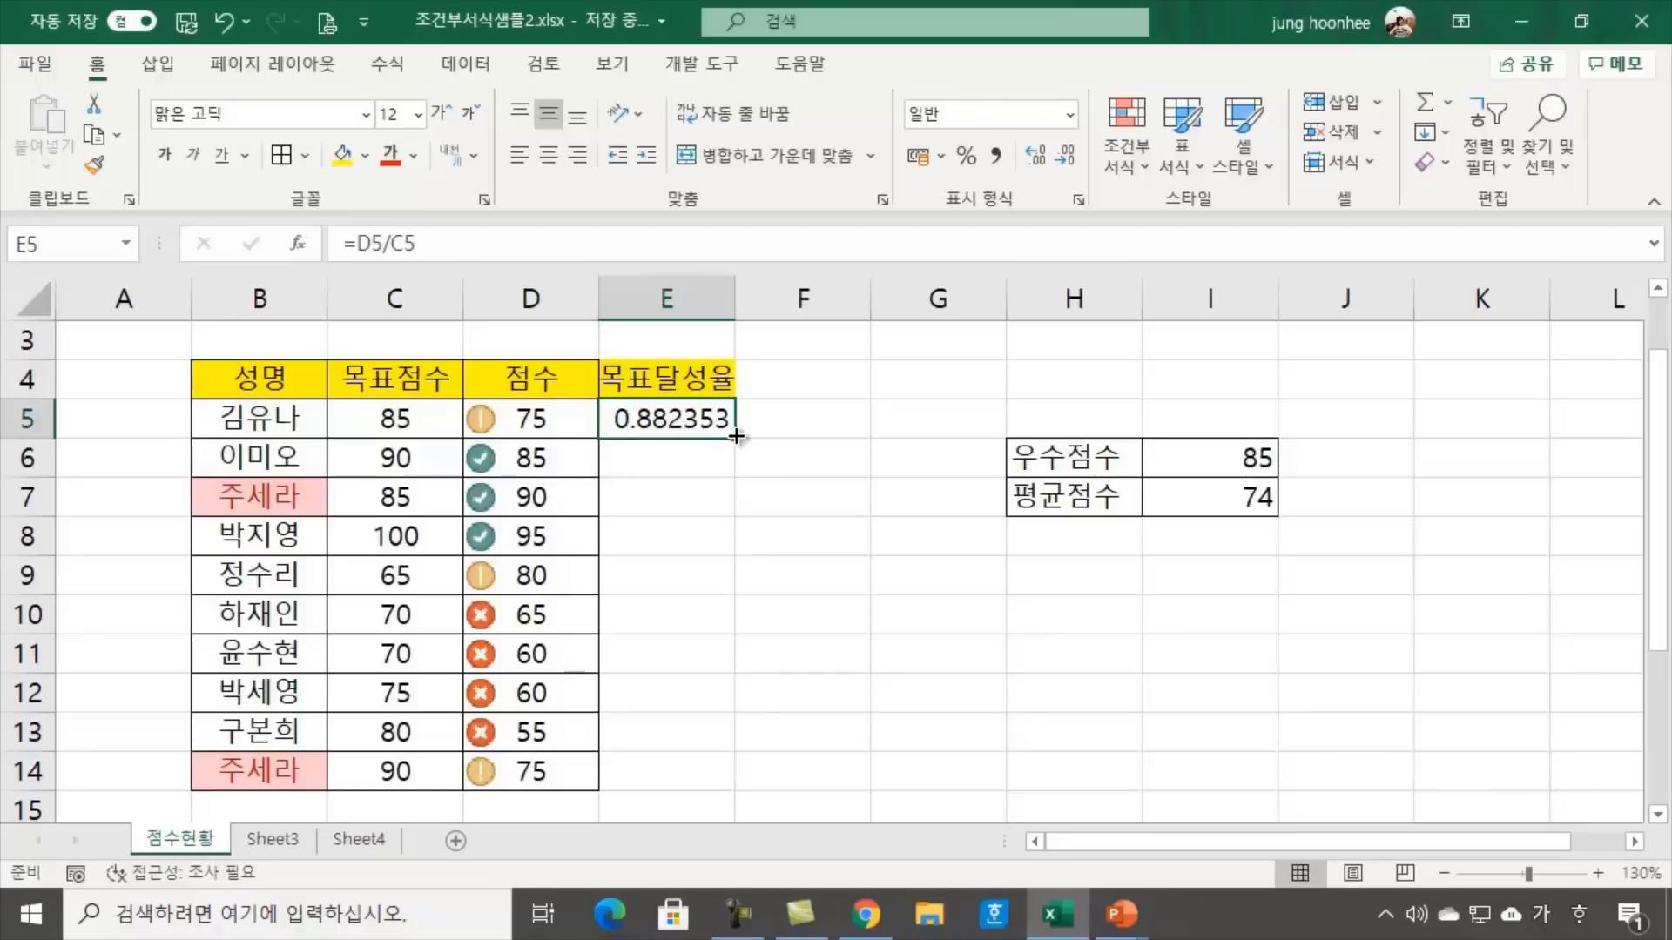
pyautogui.doubleClick(735, 436)
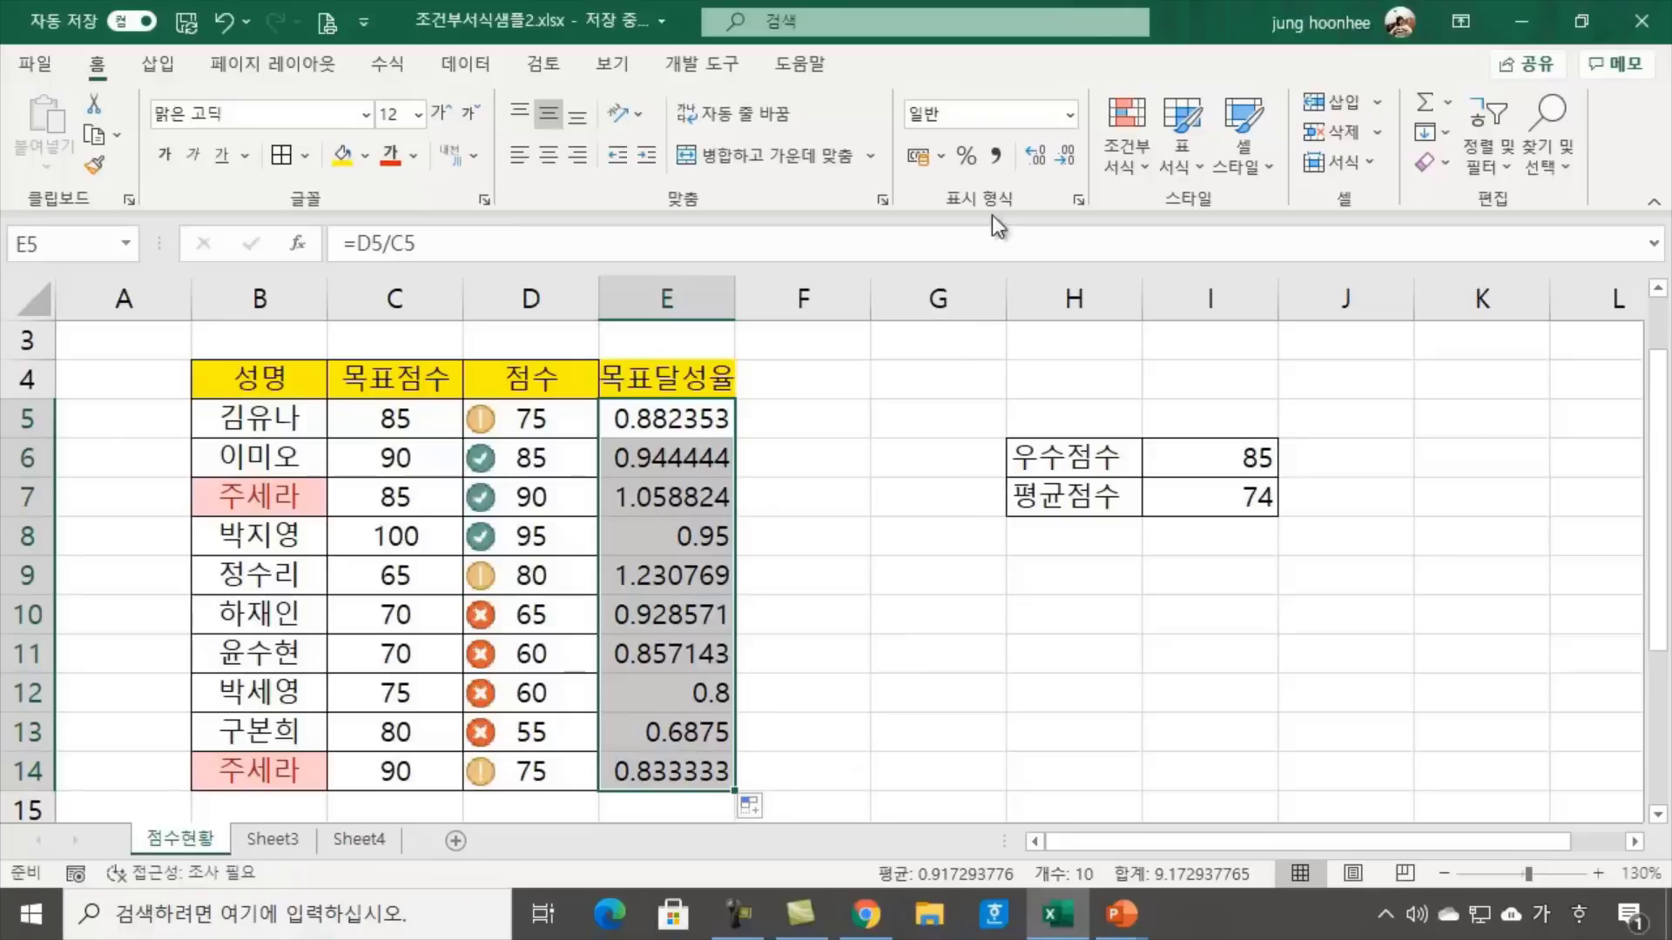
# Format the 목표달성율 values in E5:E14 as percentages (백분율) with one decimal place
pyautogui.click(1072, 113)
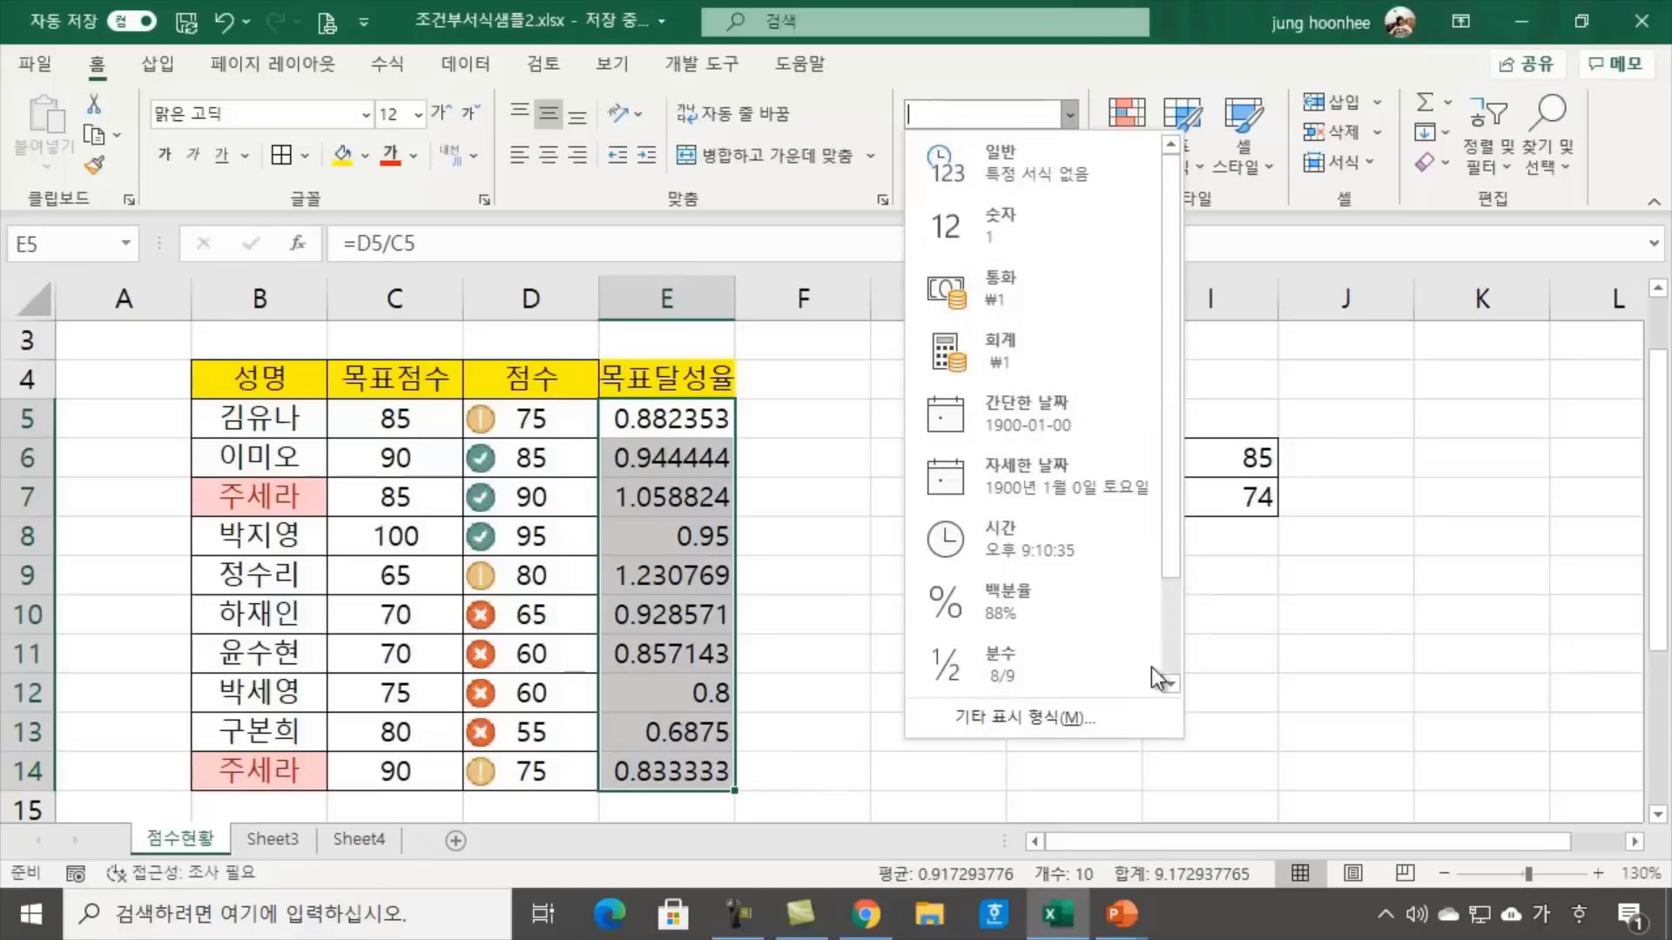
pyautogui.click(1000, 599)
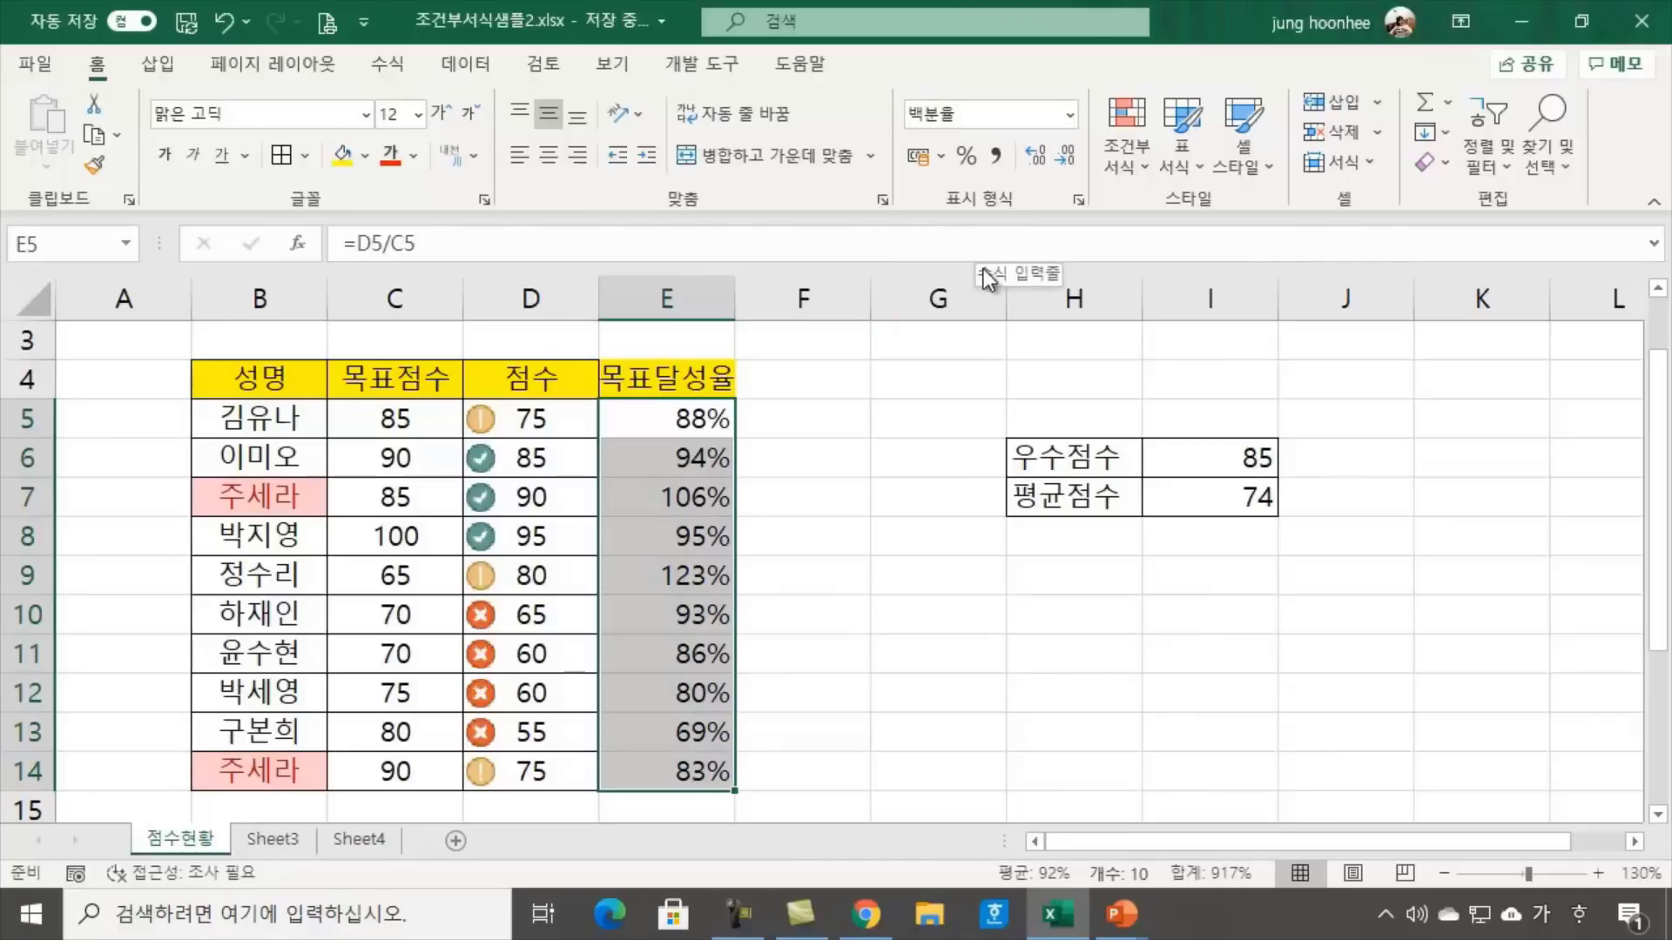
pyautogui.click(1038, 158)
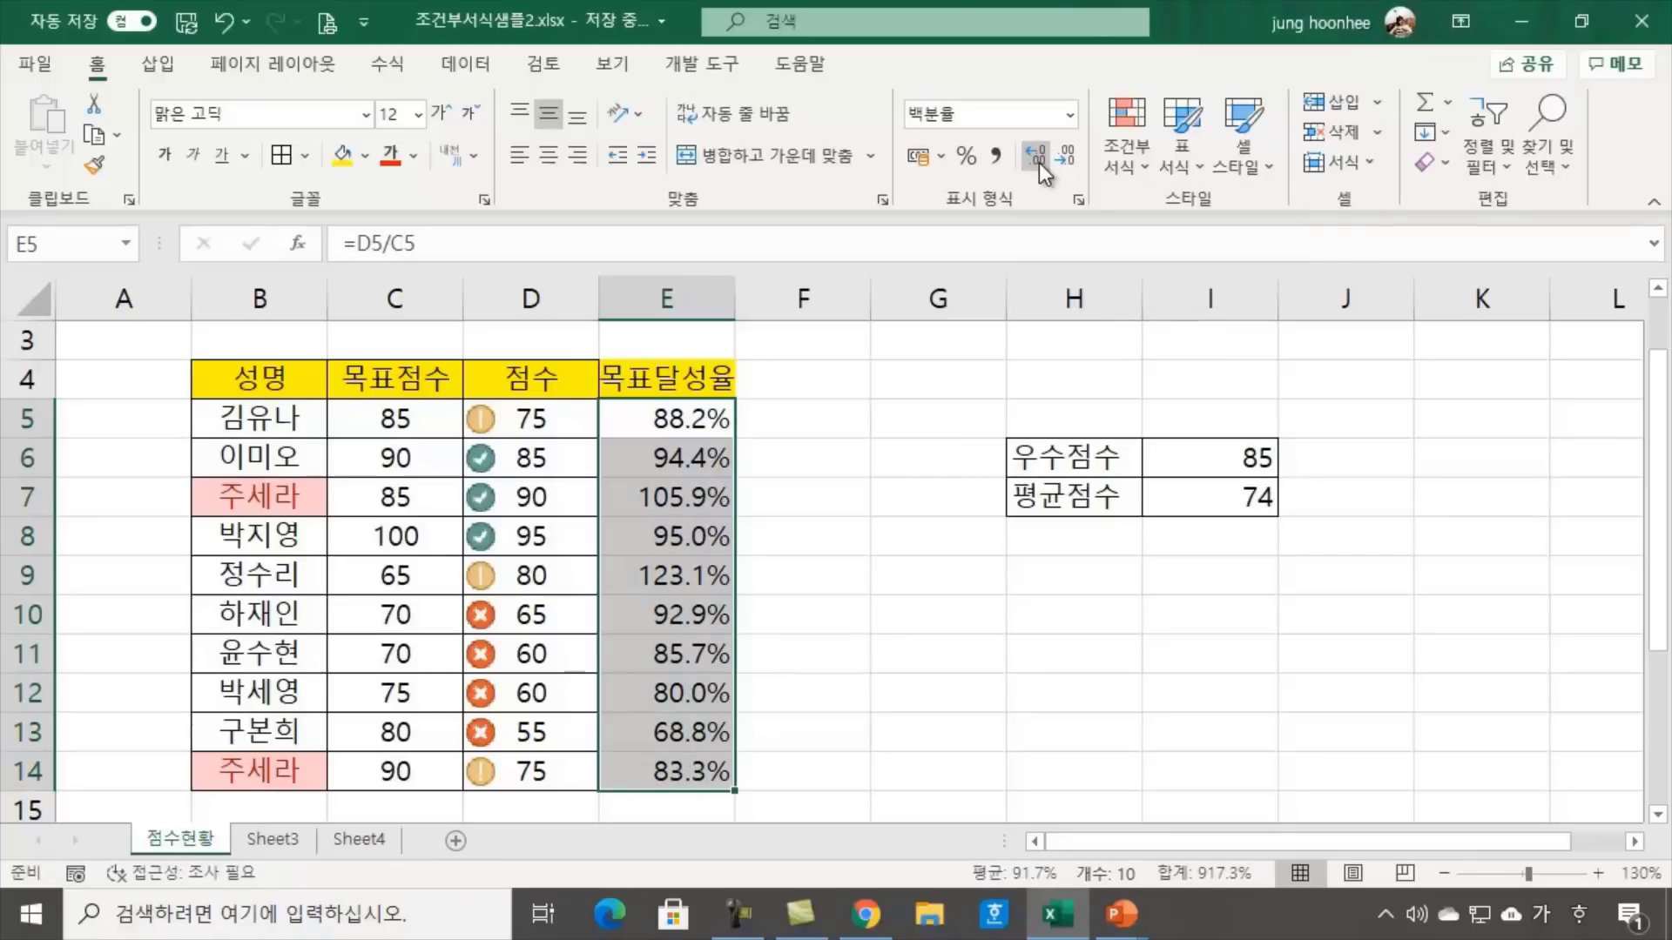
pyautogui.click(877, 565)
pyautogui.click(1000, 693)
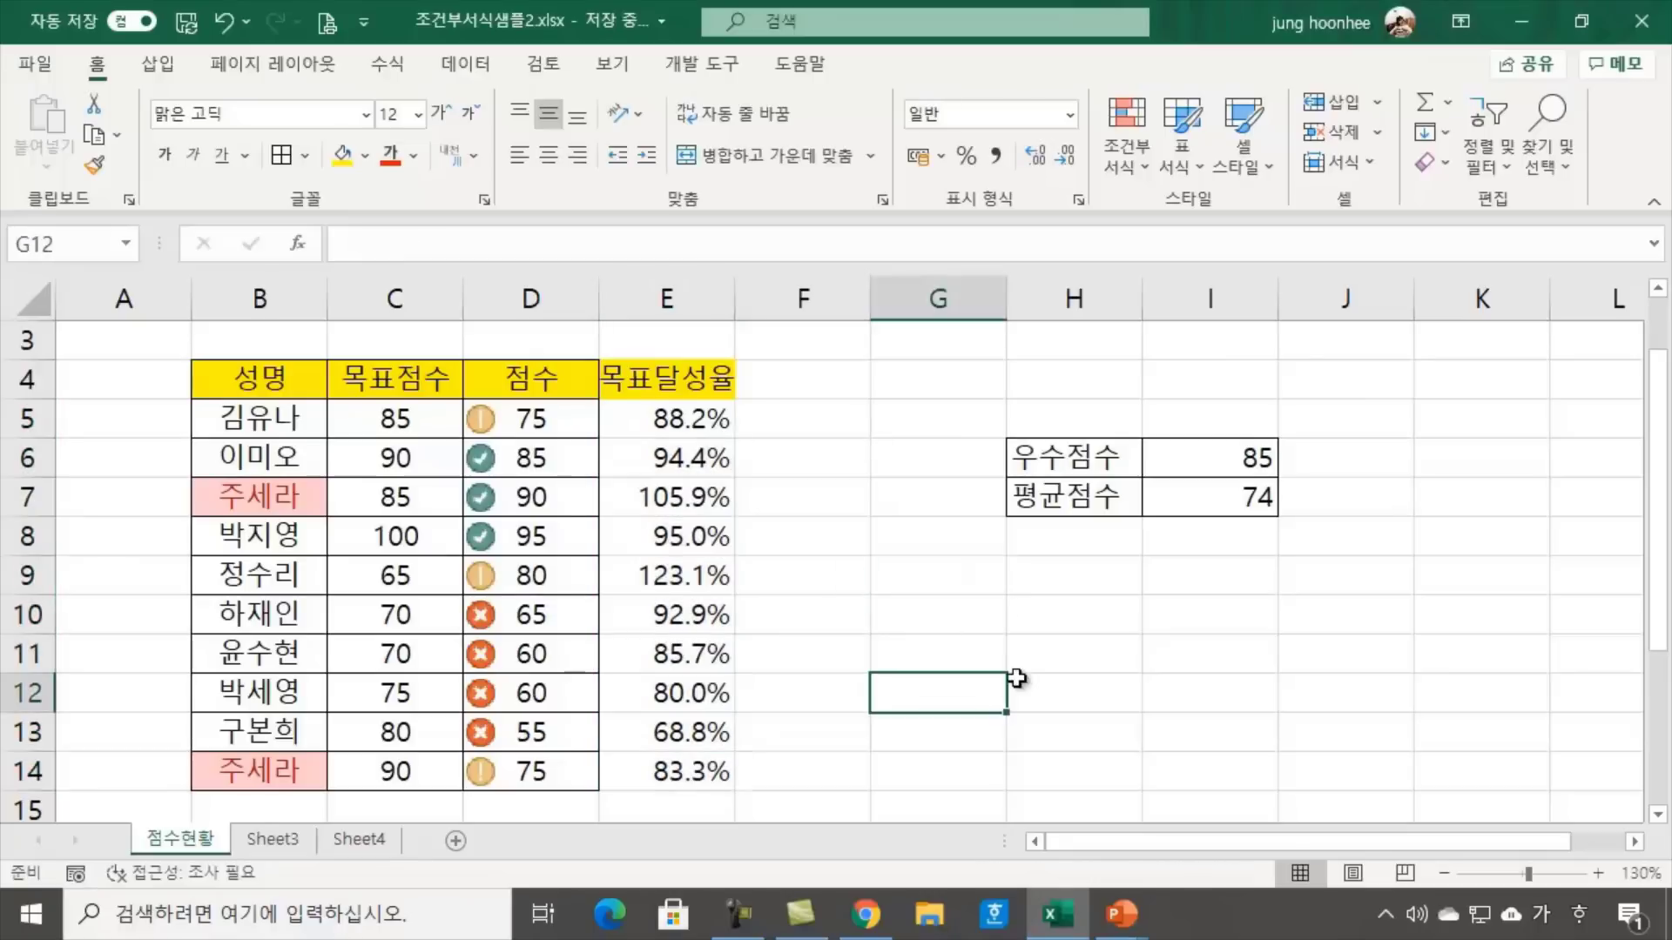
pyautogui.click(771, 417)
pyautogui.click(896, 706)
pyautogui.click(803, 494)
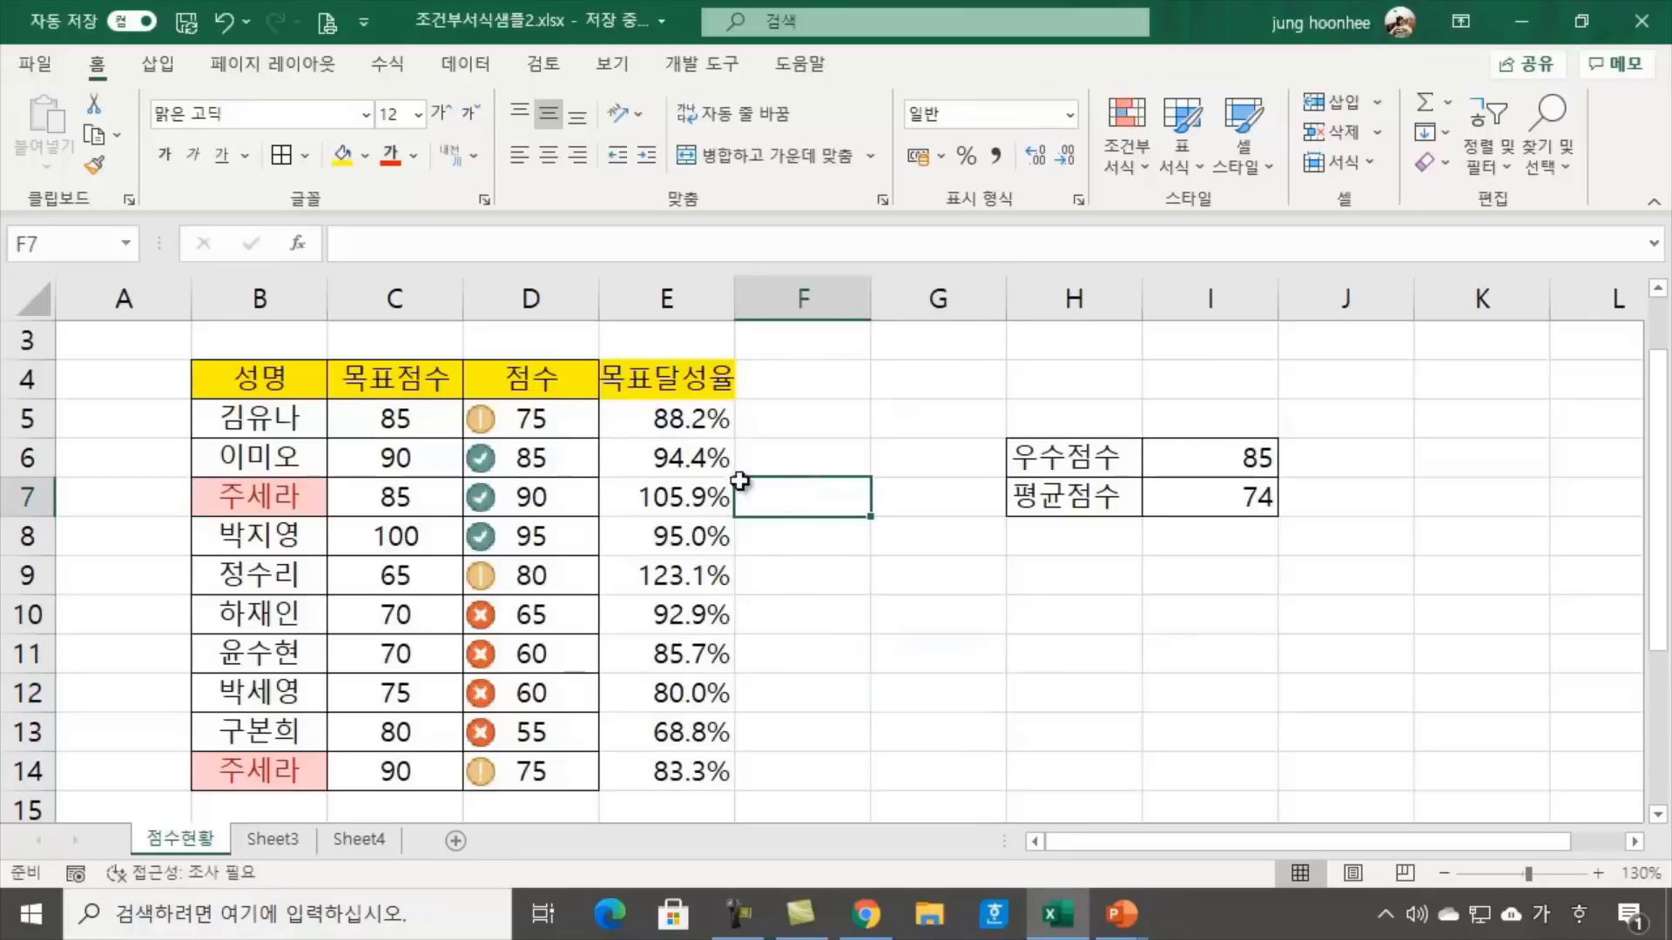
pyautogui.click(685, 423)
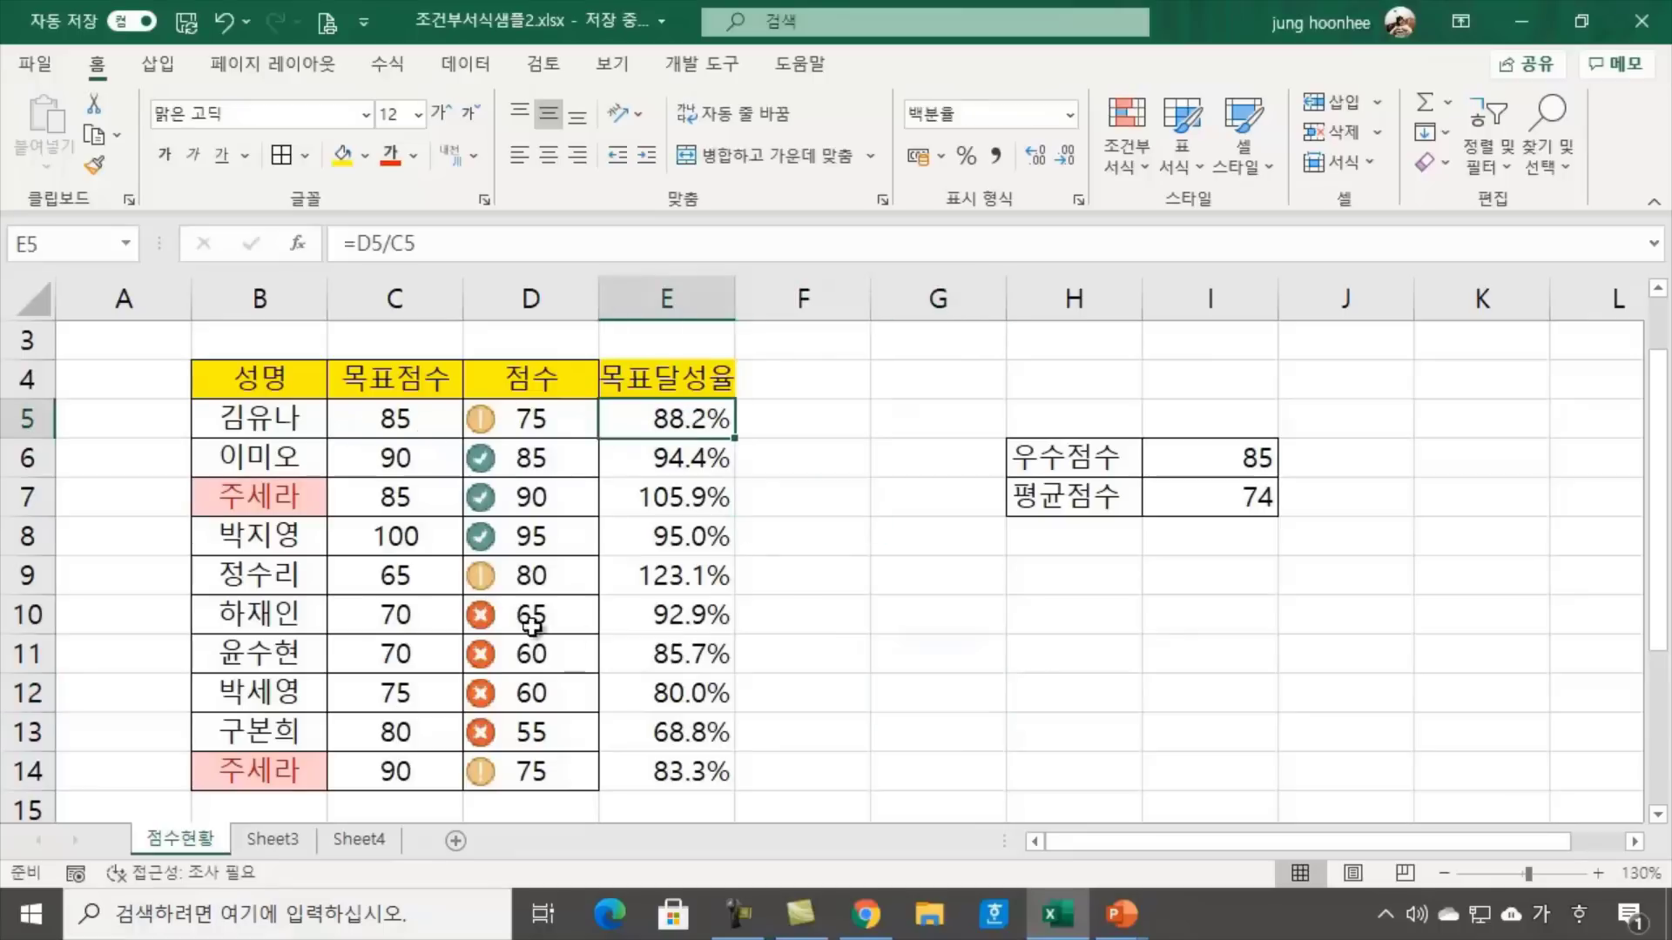
pyautogui.click(936, 766)
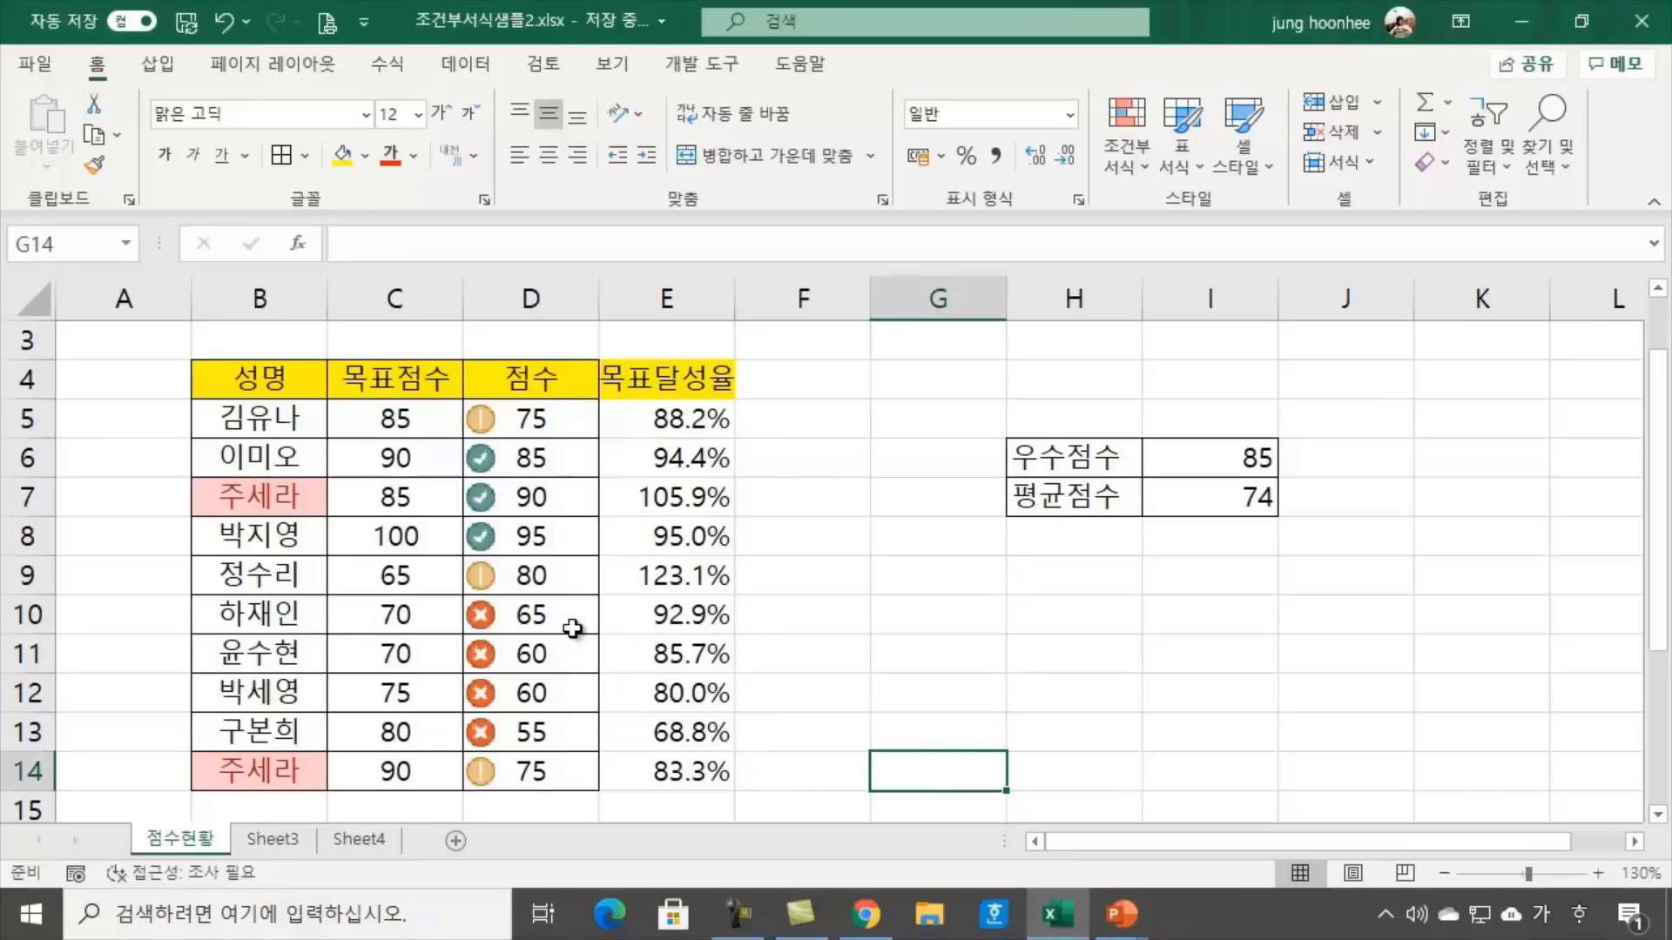
pyautogui.moveTo(689, 416); pyautogui.dragTo(700, 781)
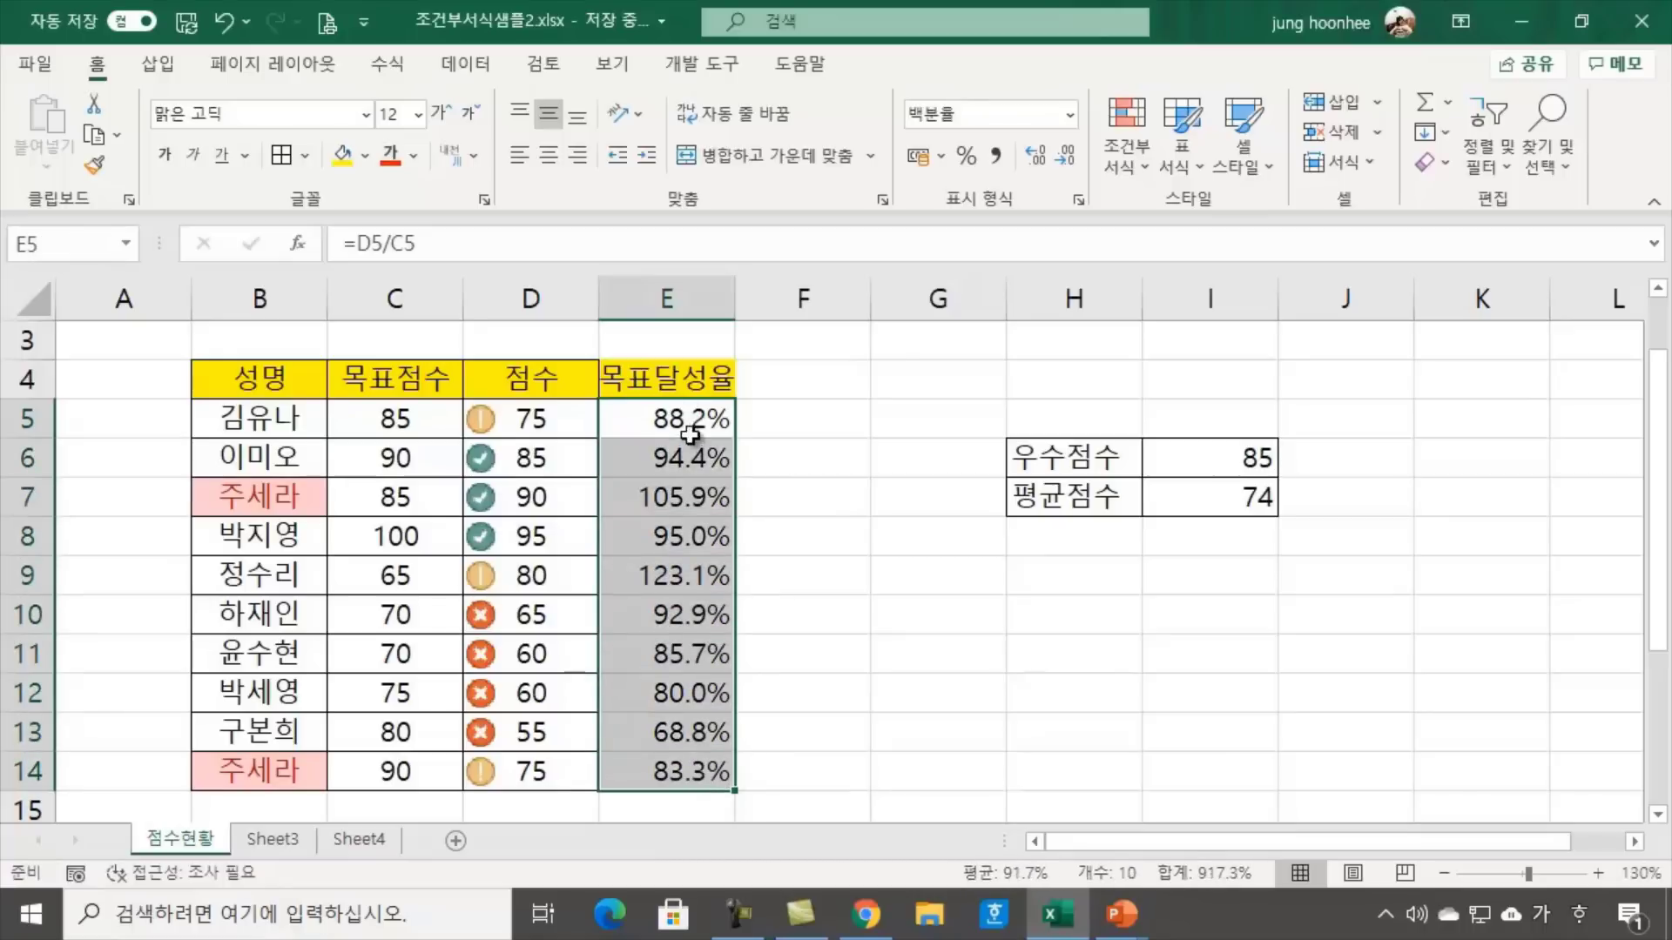
pyautogui.click(876, 629)
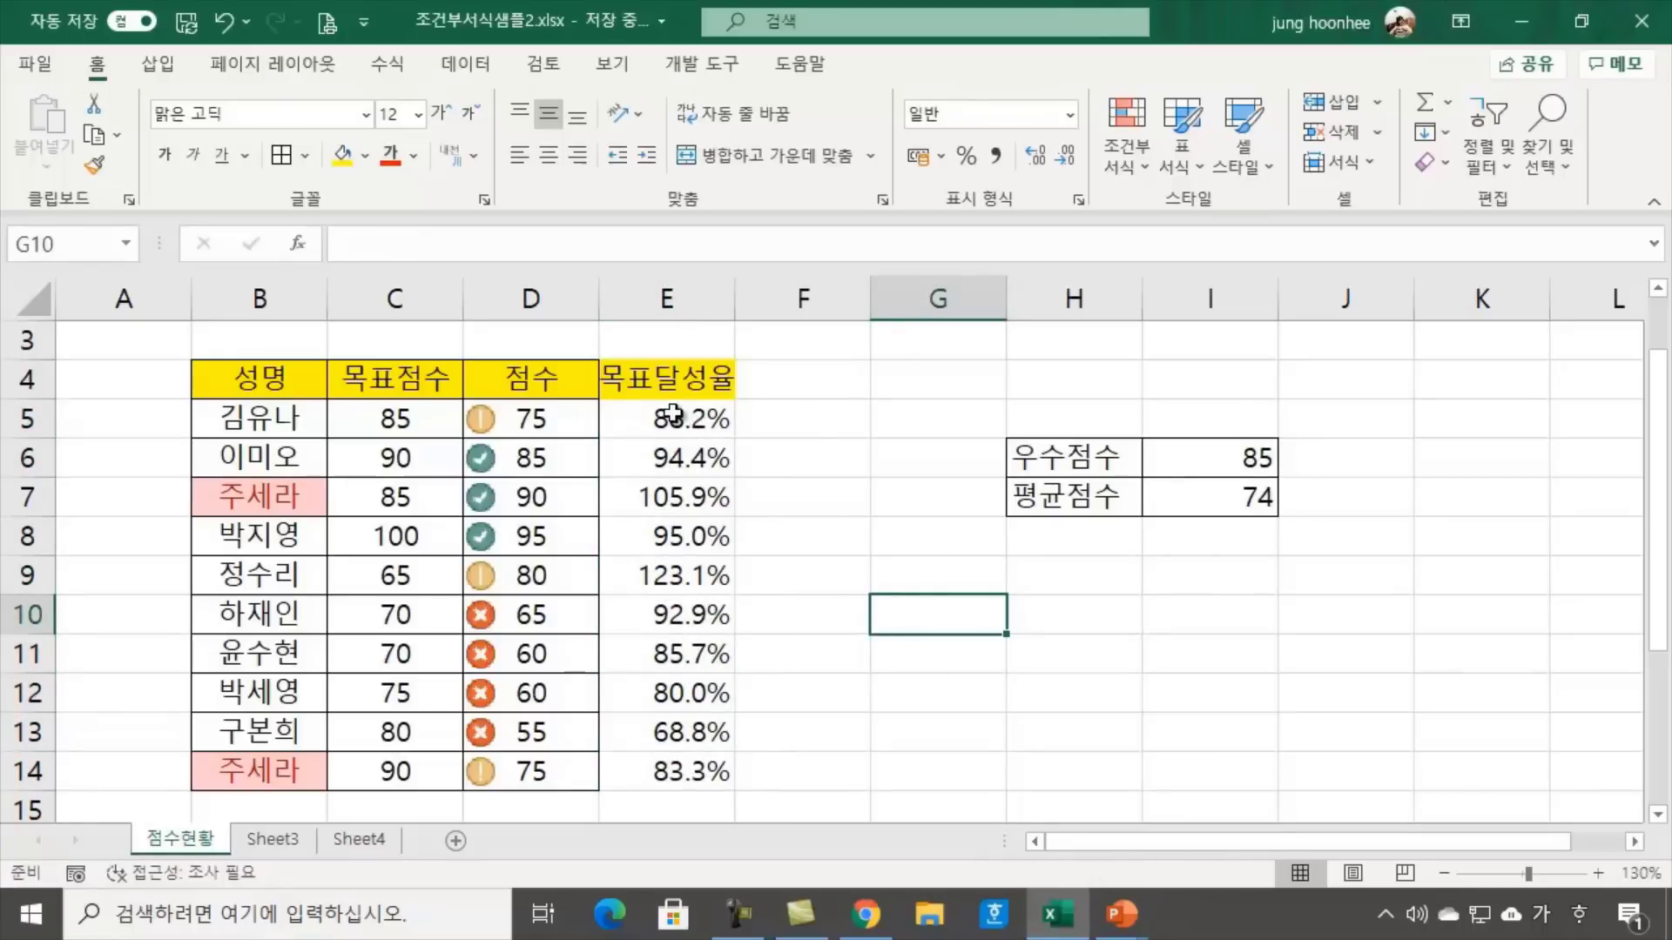
# Apply blue gradient-fill data bars (데이터 막대) to the 목표달성율 values in E5:E14
pyautogui.moveTo(675, 416); pyautogui.dragTo(688, 778)
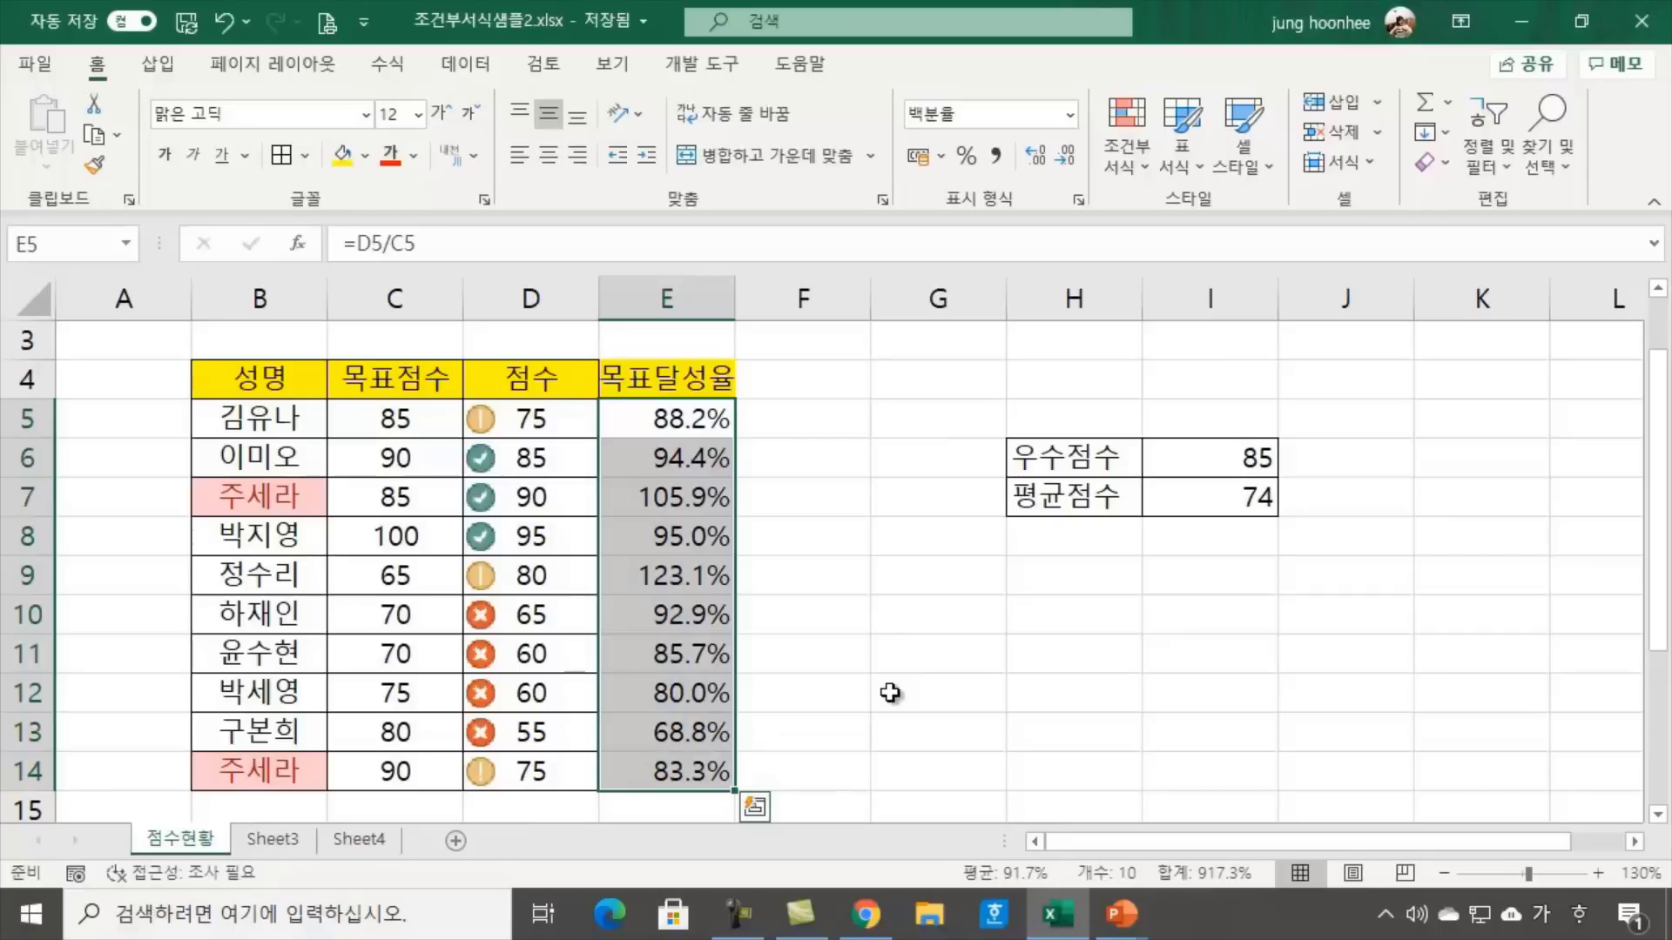
pyautogui.click(1143, 165)
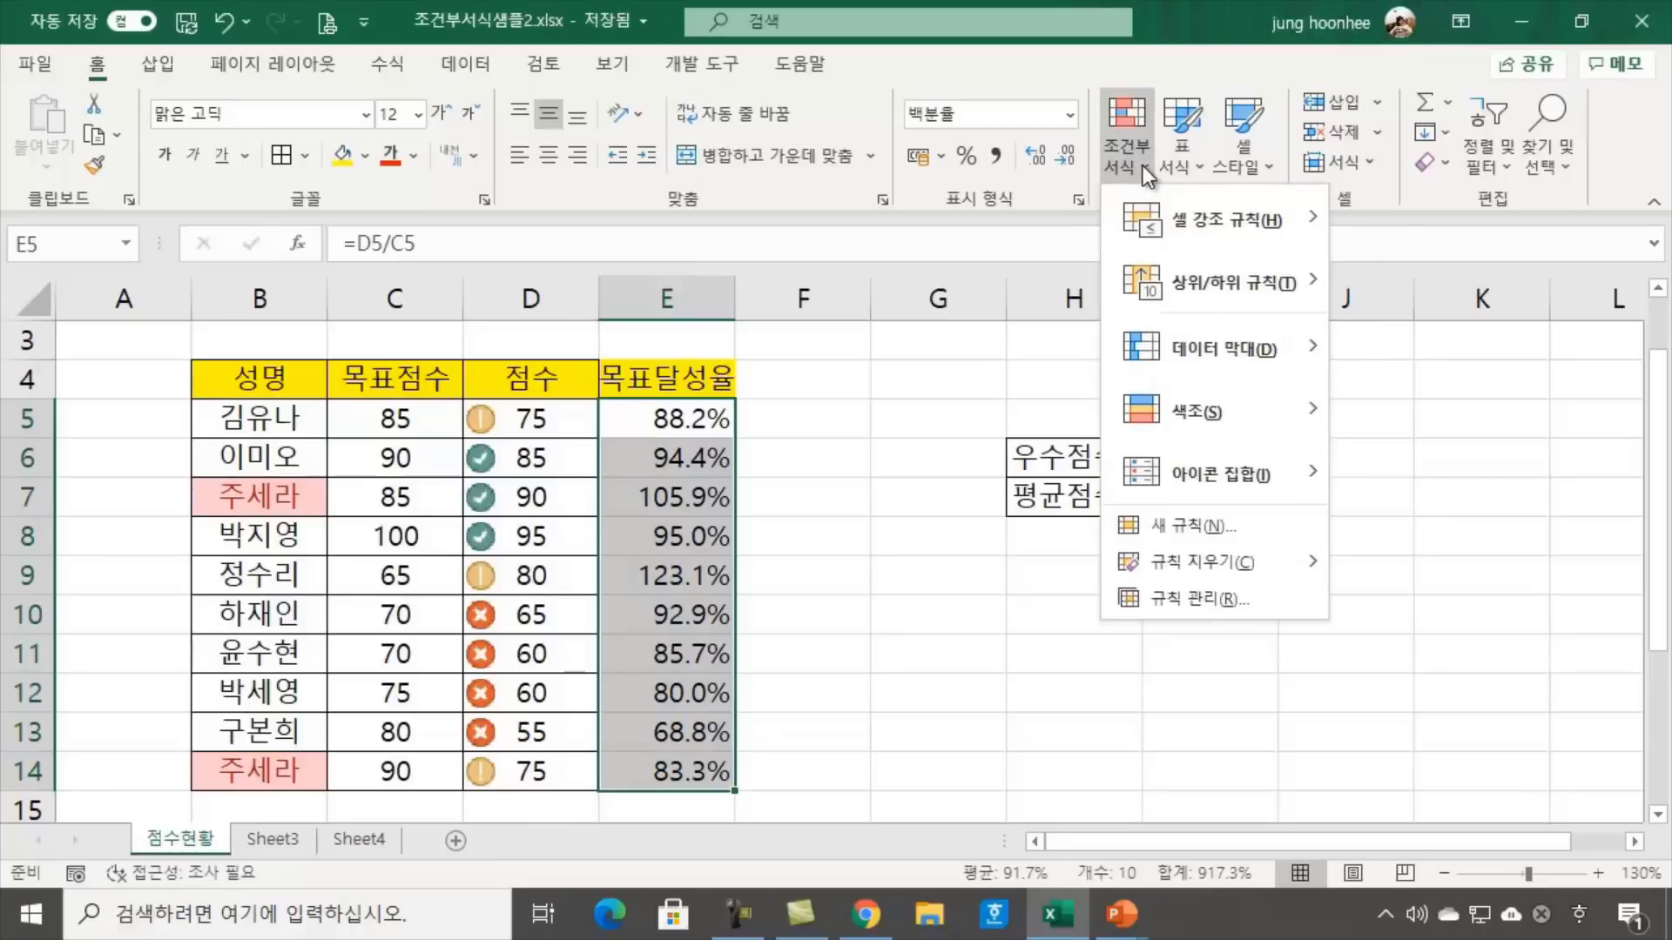
pyautogui.moveTo(1180, 367)
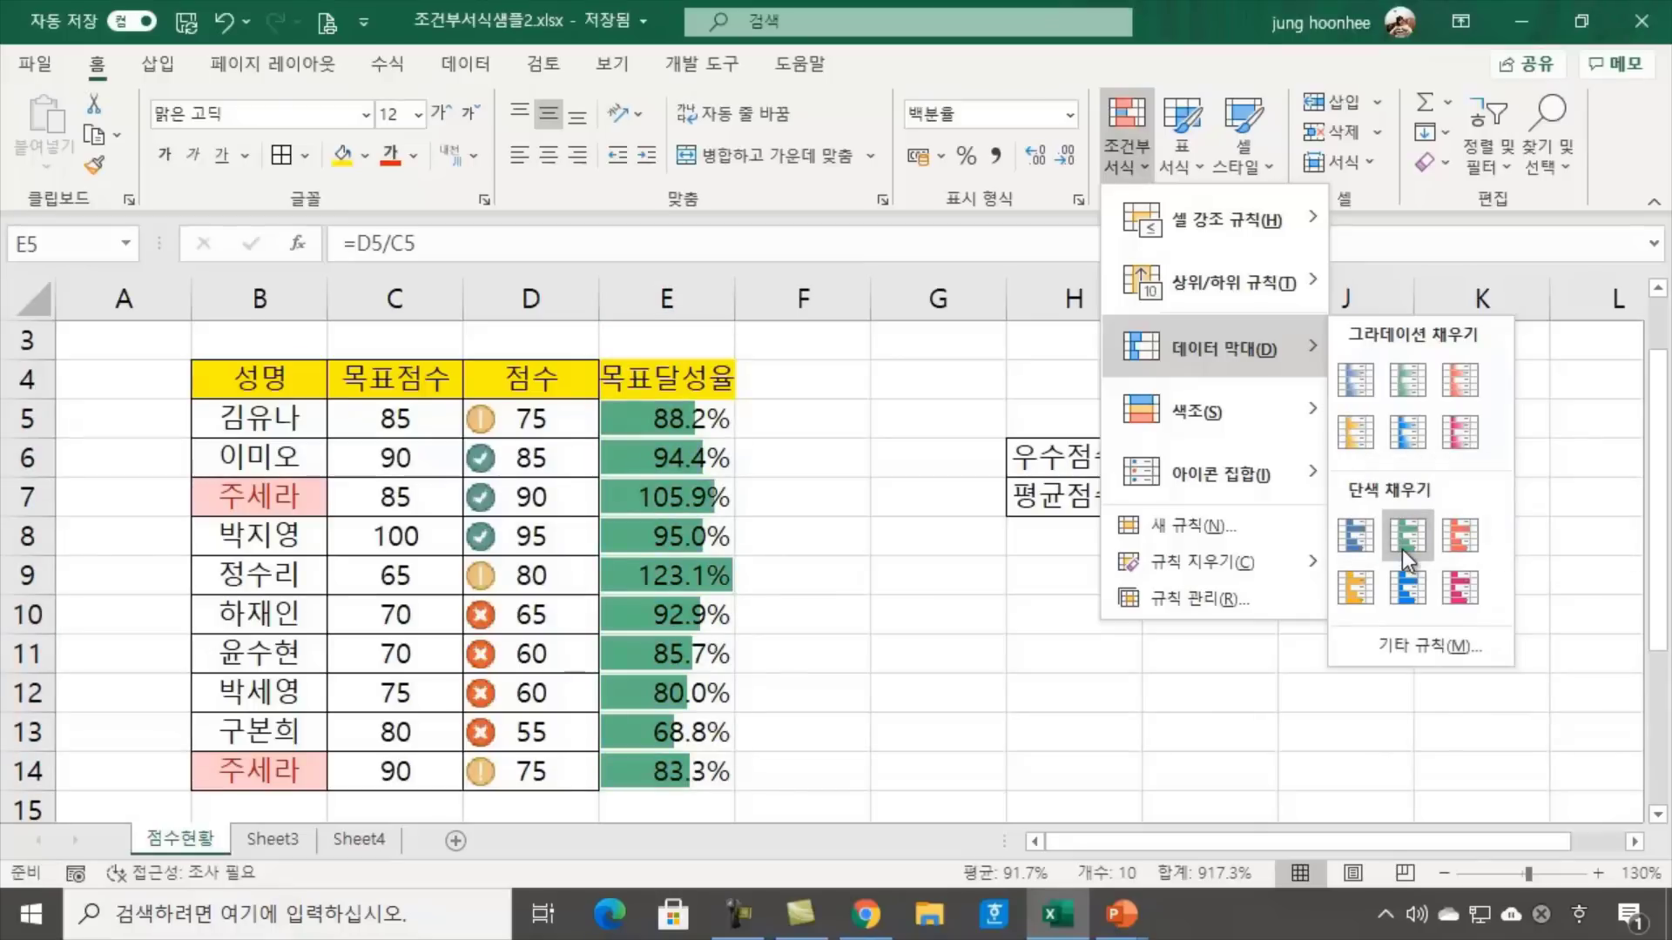
pyautogui.click(1357, 383)
pyautogui.click(952, 632)
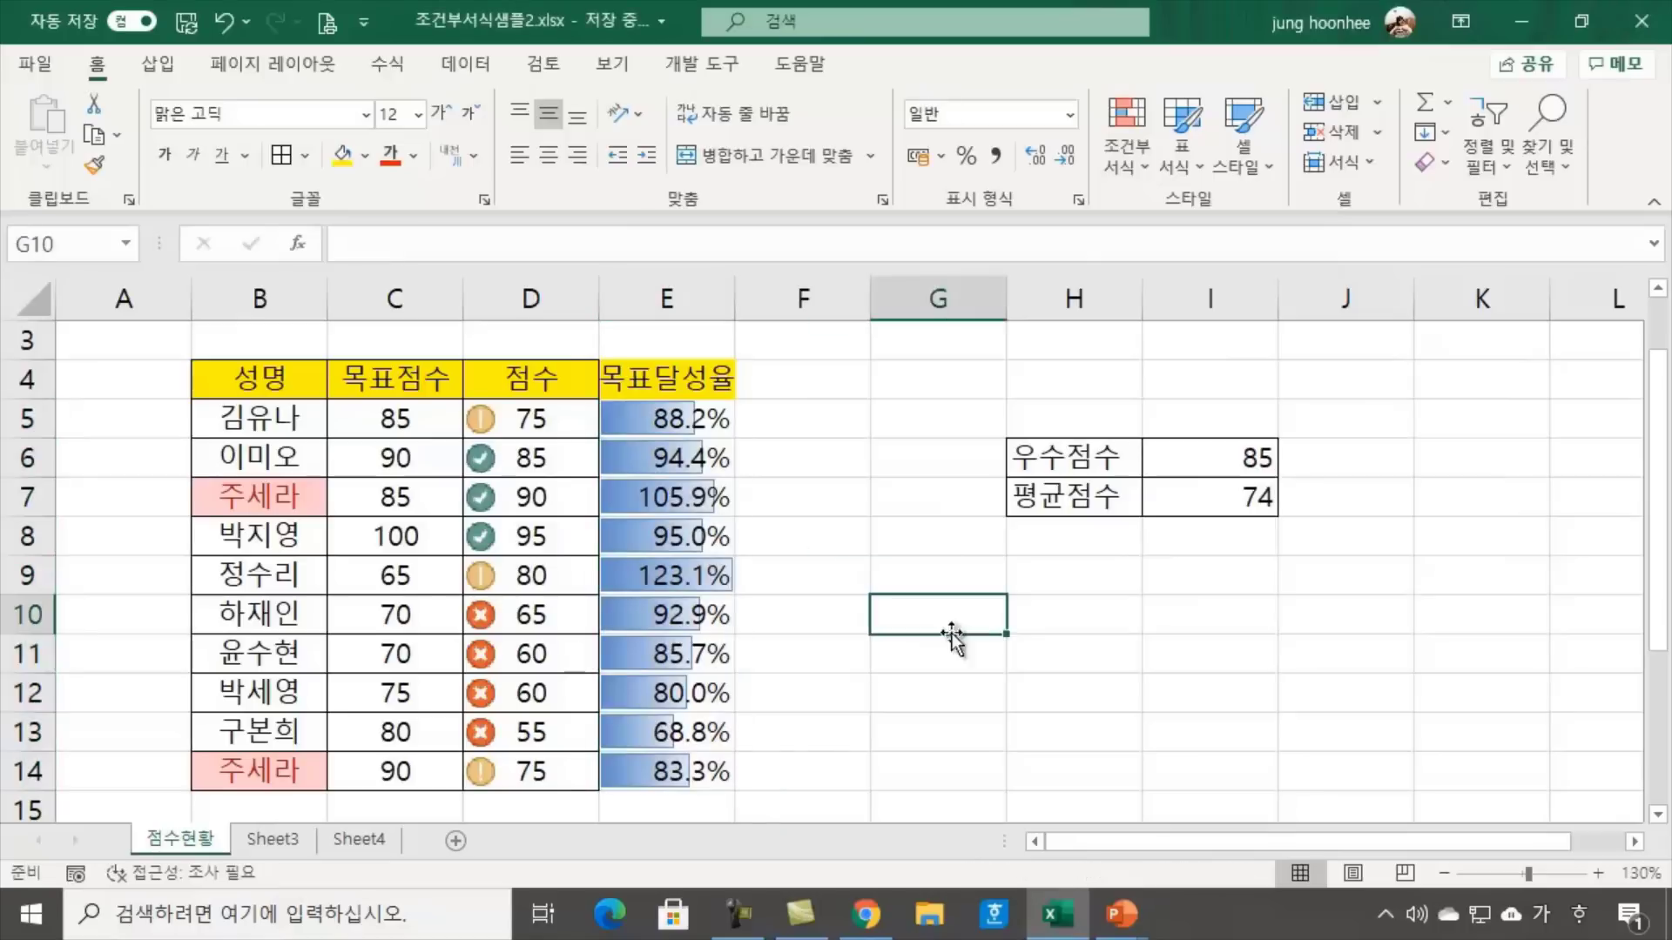
# Examine how the data bar lengths in the 목표달성율 column compare, particularly the bar in E9
pyautogui.click(1084, 684)
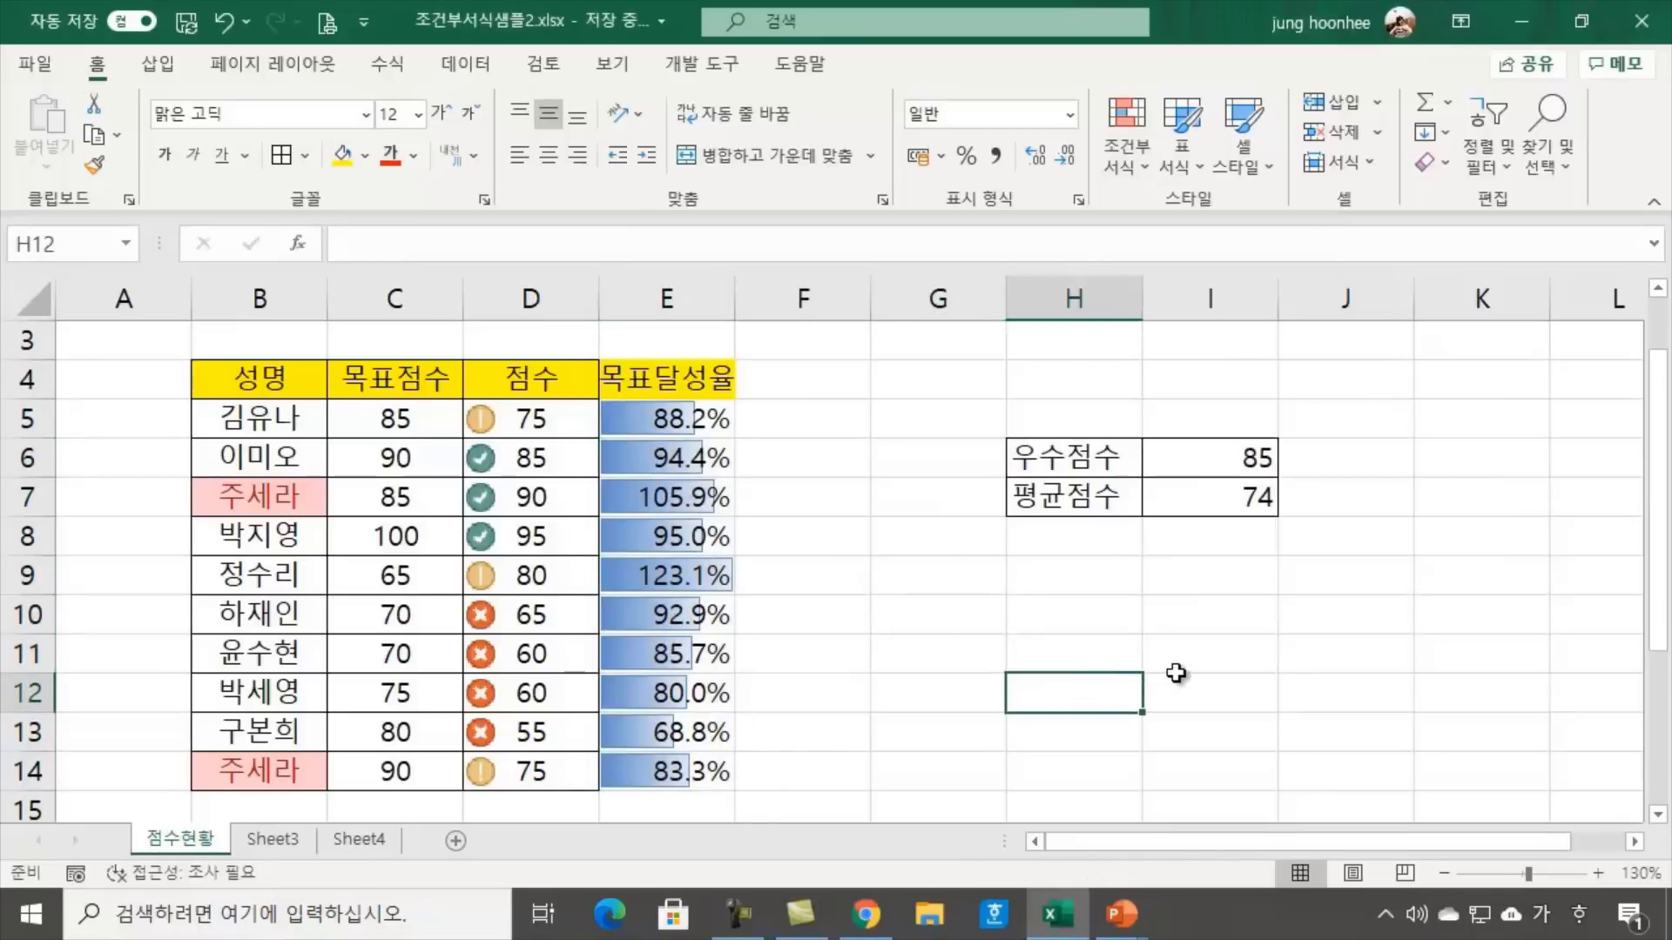
pyautogui.click(862, 622)
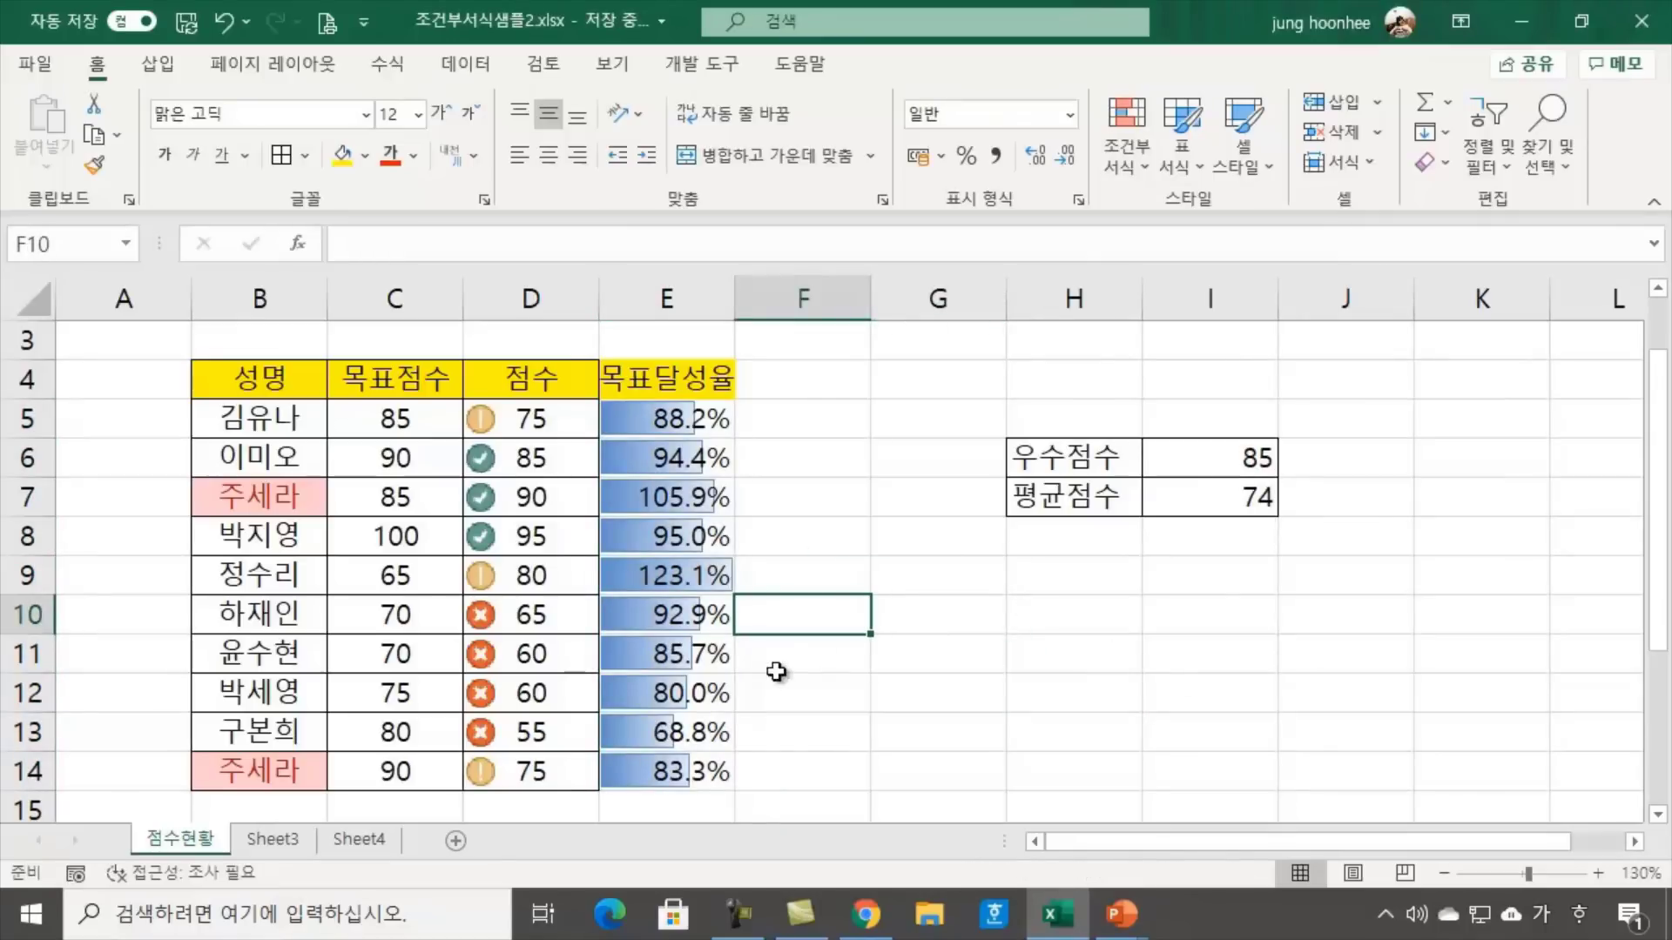
pyautogui.click(912, 679)
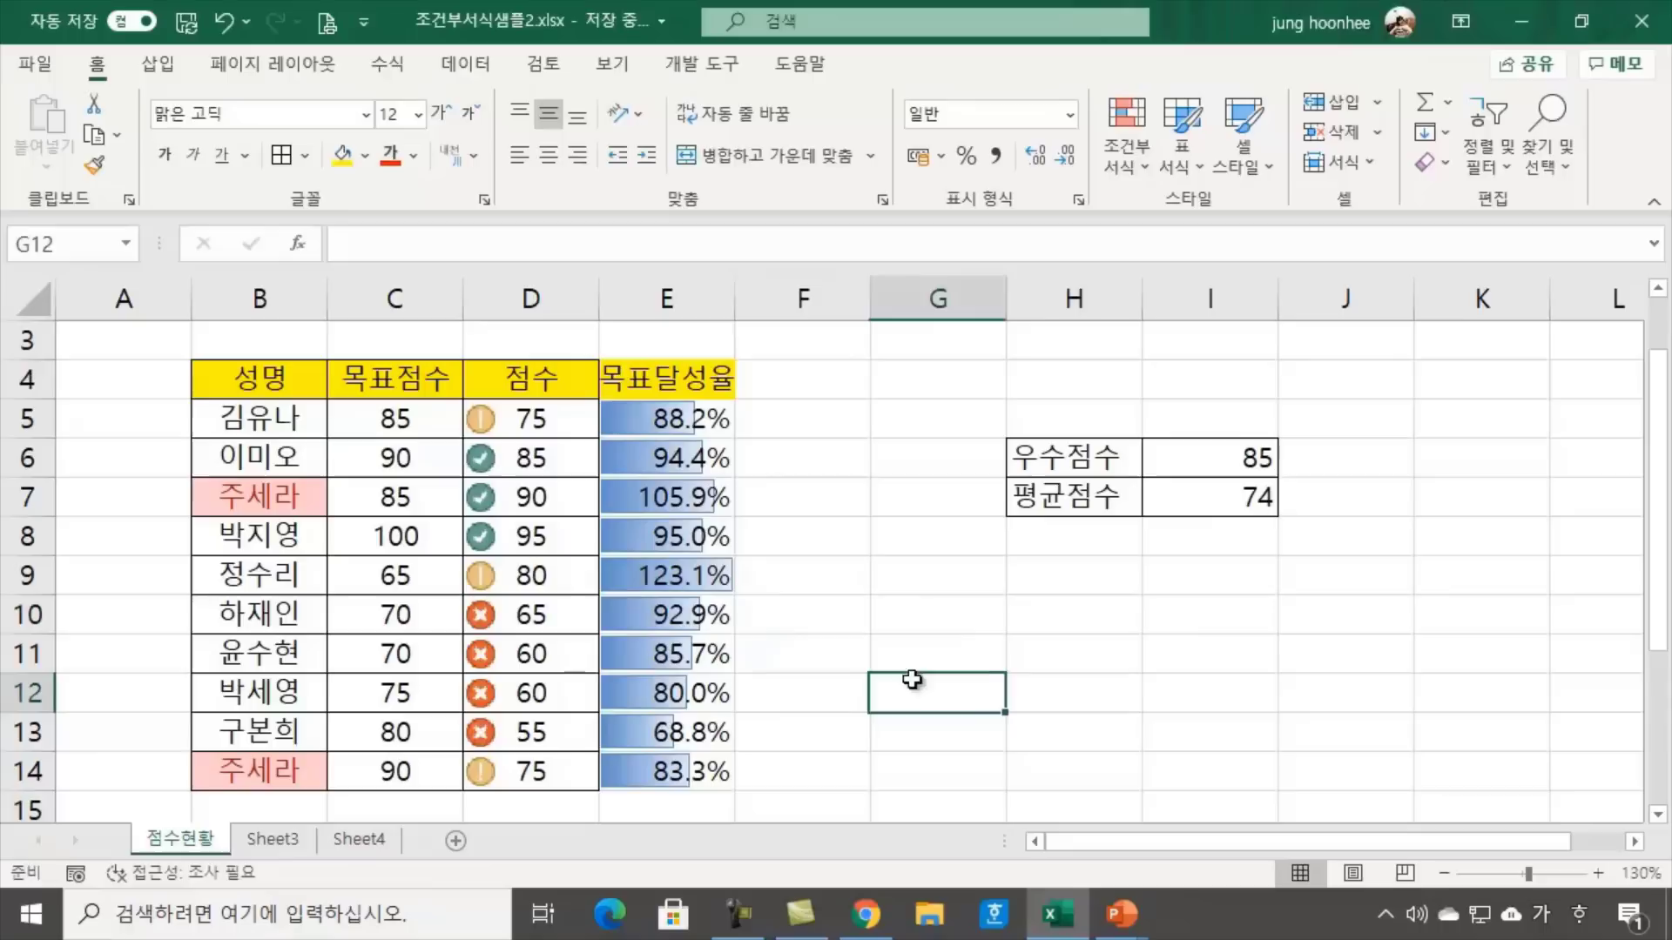
pyautogui.click(694, 580)
pyautogui.click(788, 588)
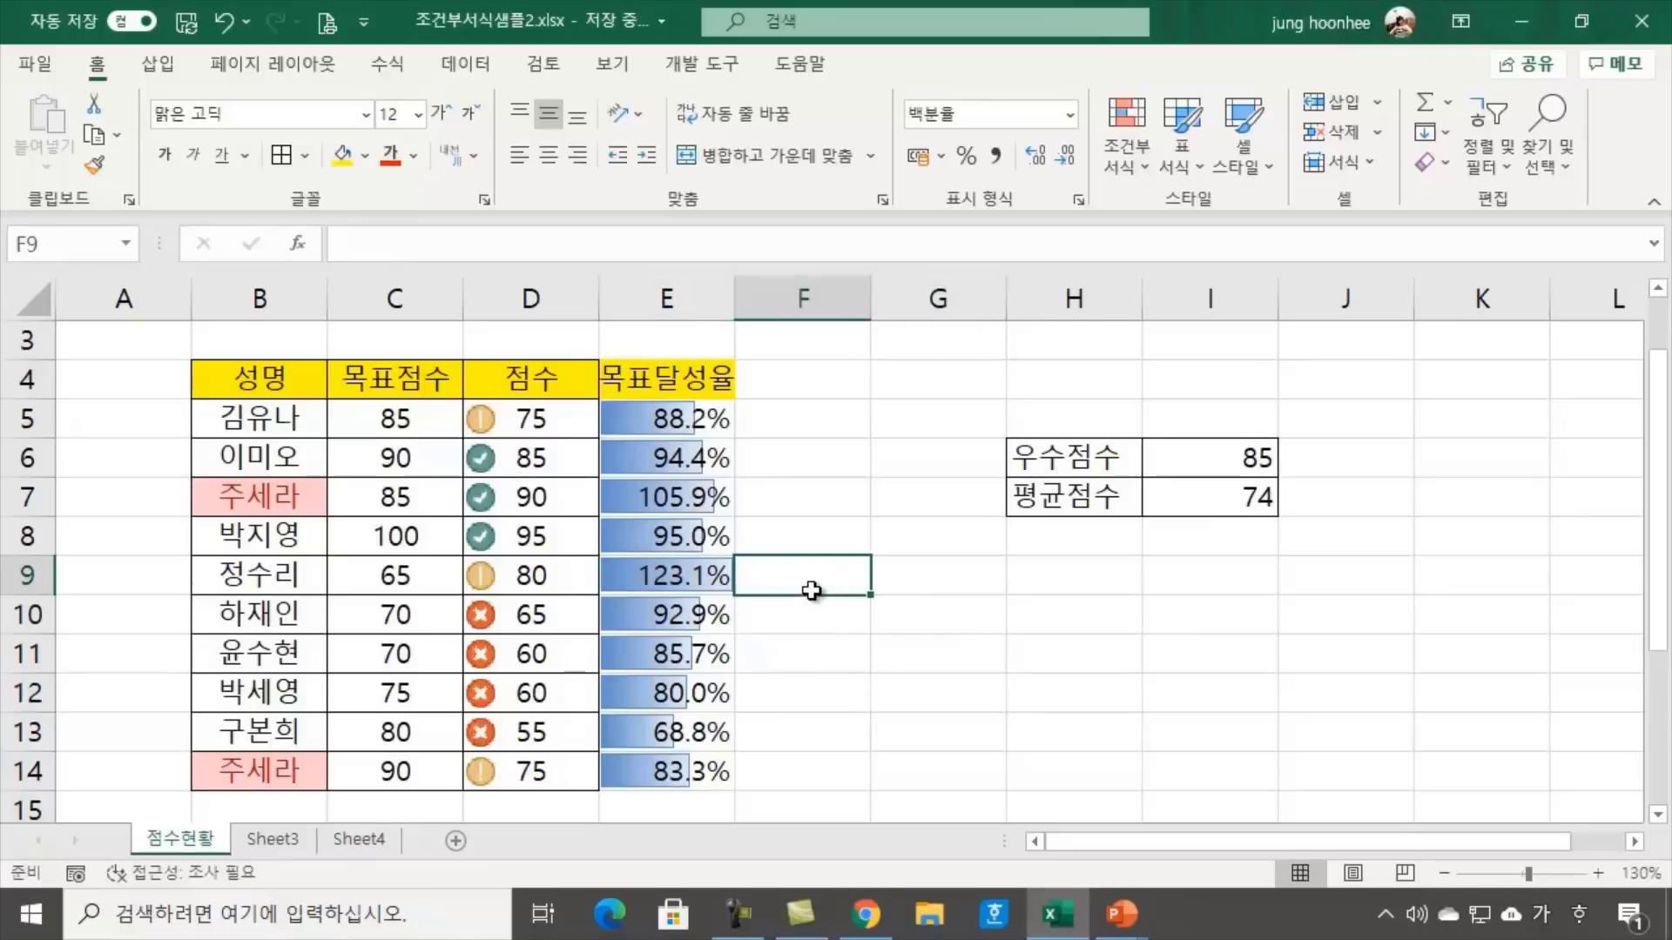
pyautogui.click(705, 575)
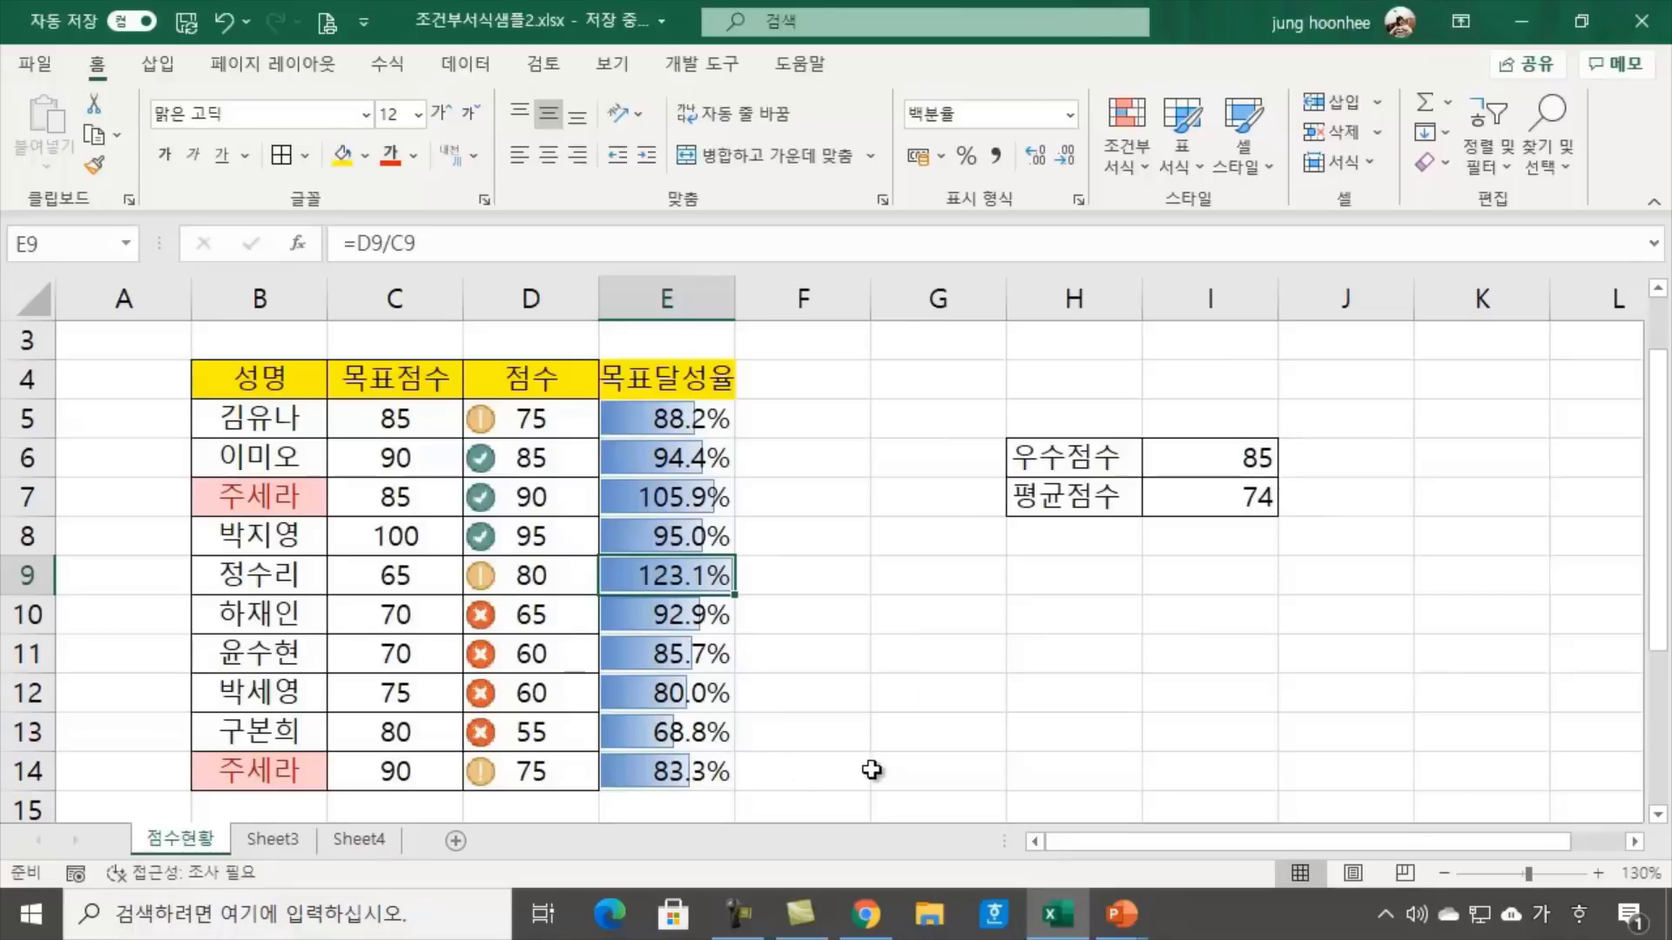
pyautogui.click(925, 764)
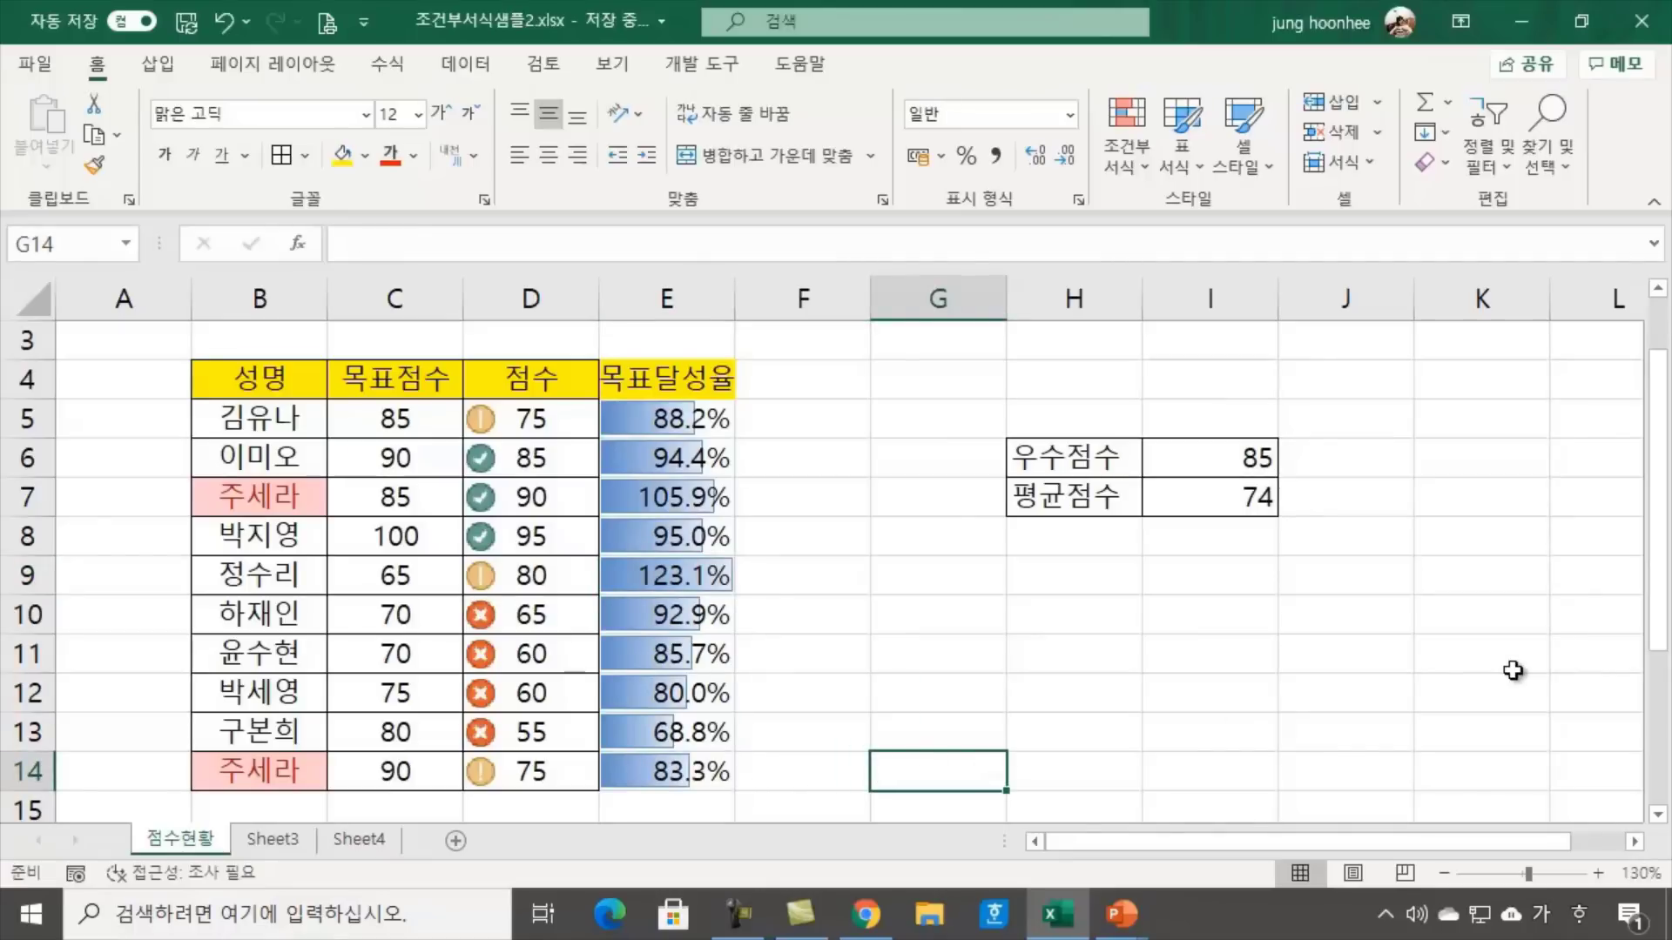
pyautogui.click(929, 650)
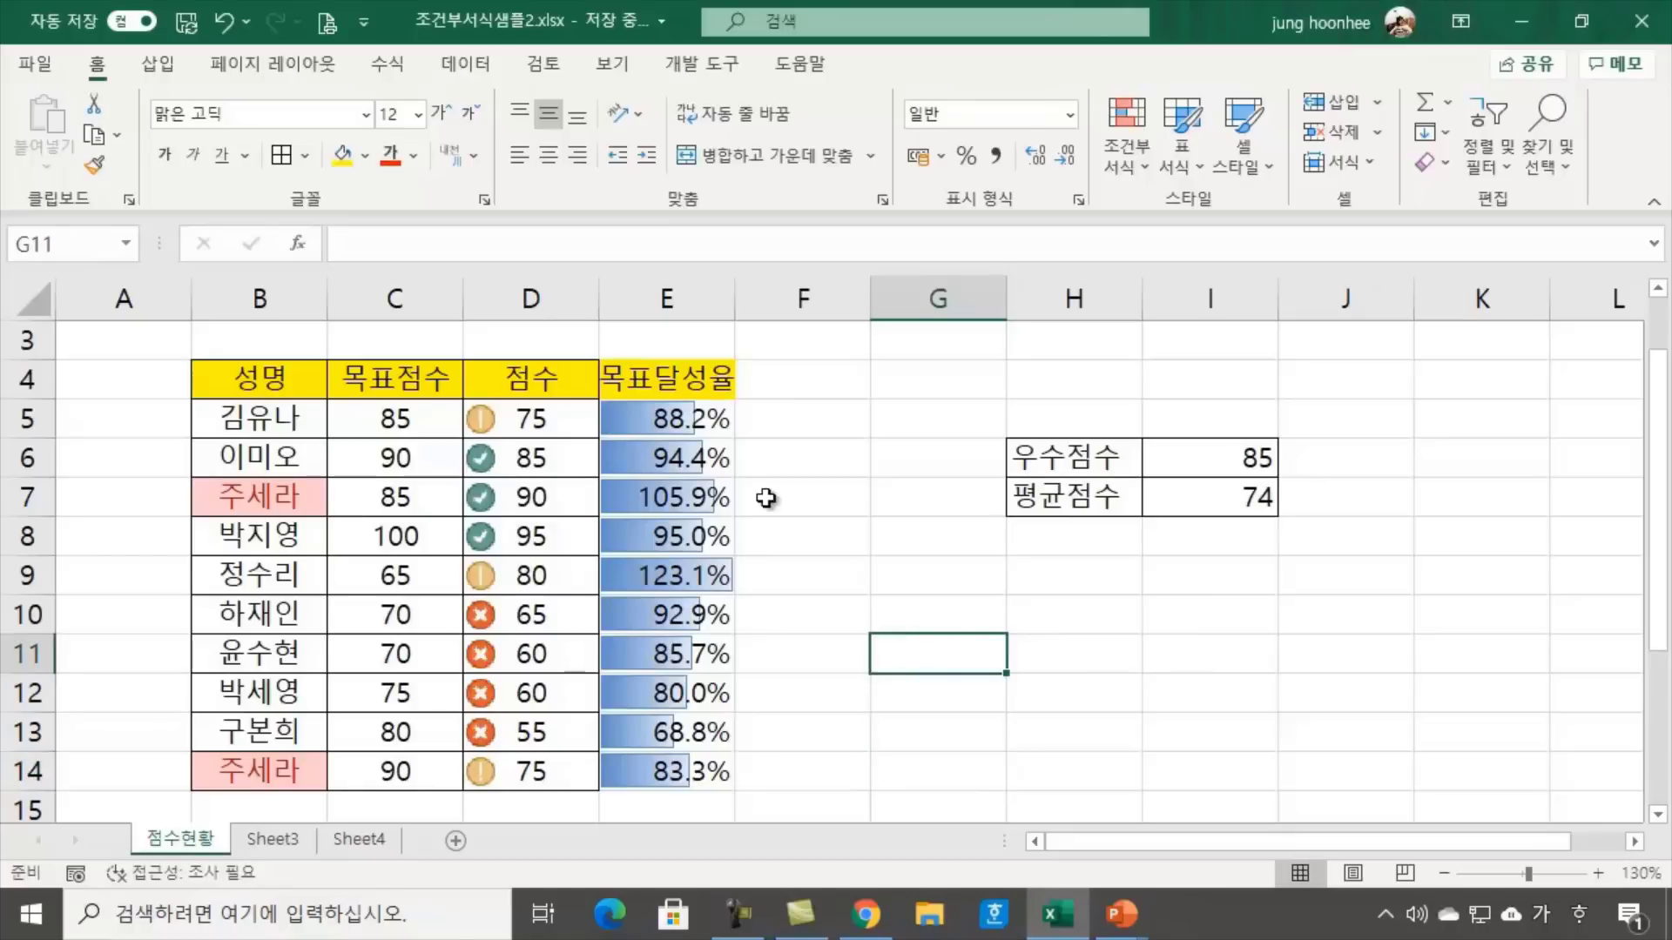
pyautogui.click(801, 414)
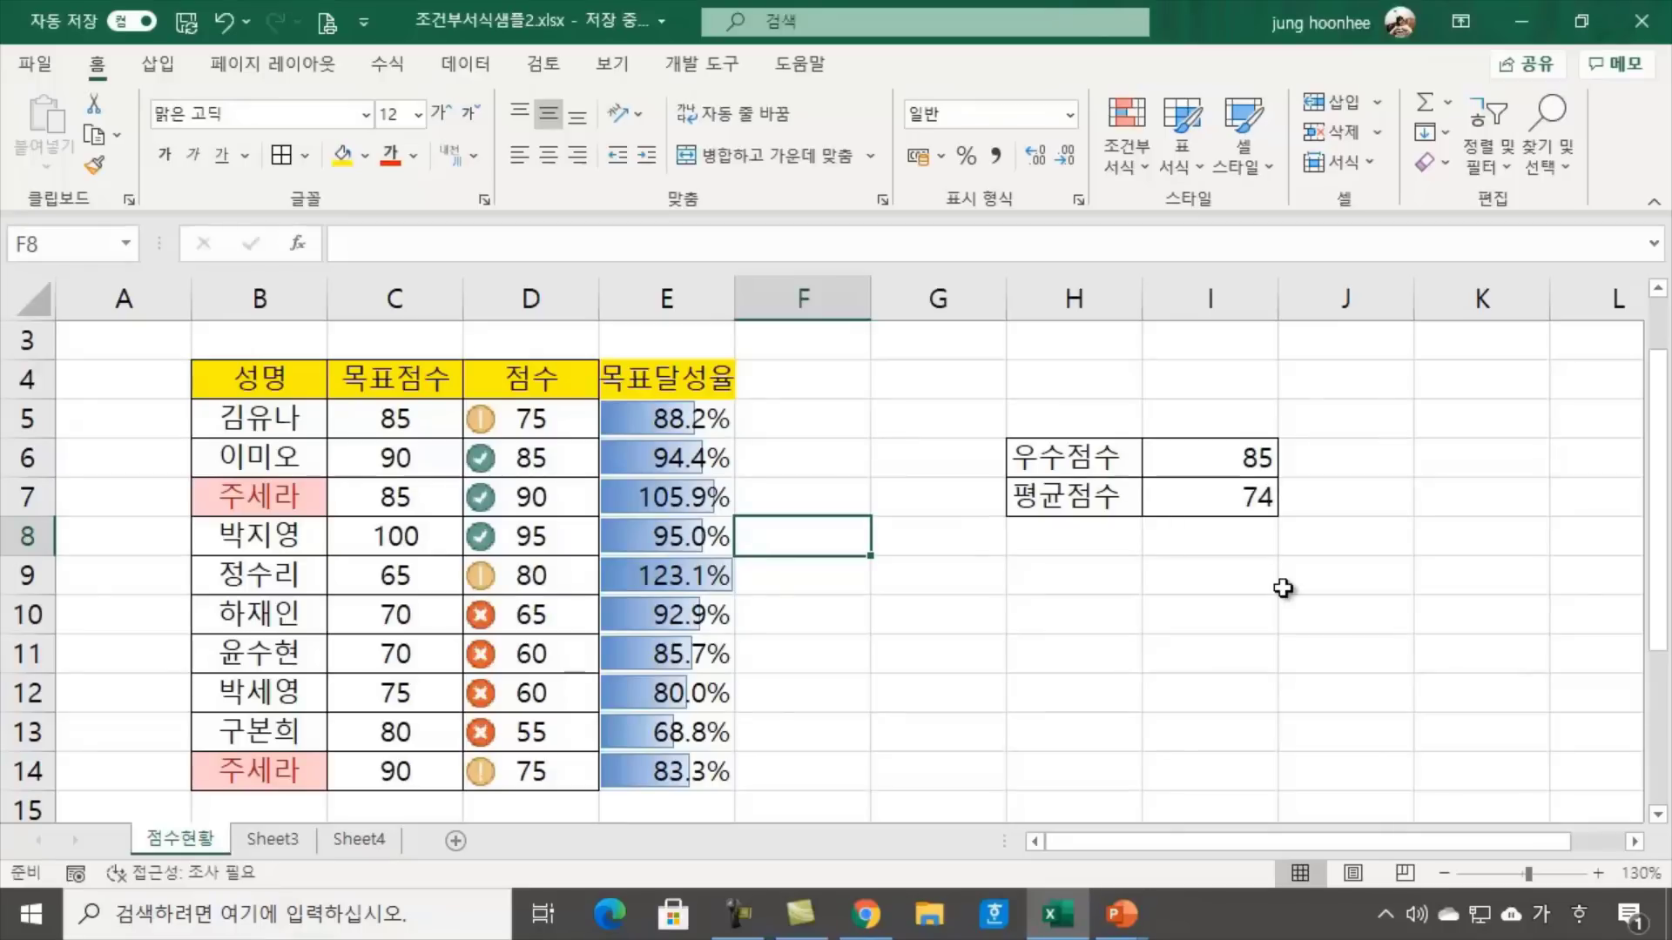
pyautogui.click(878, 718)
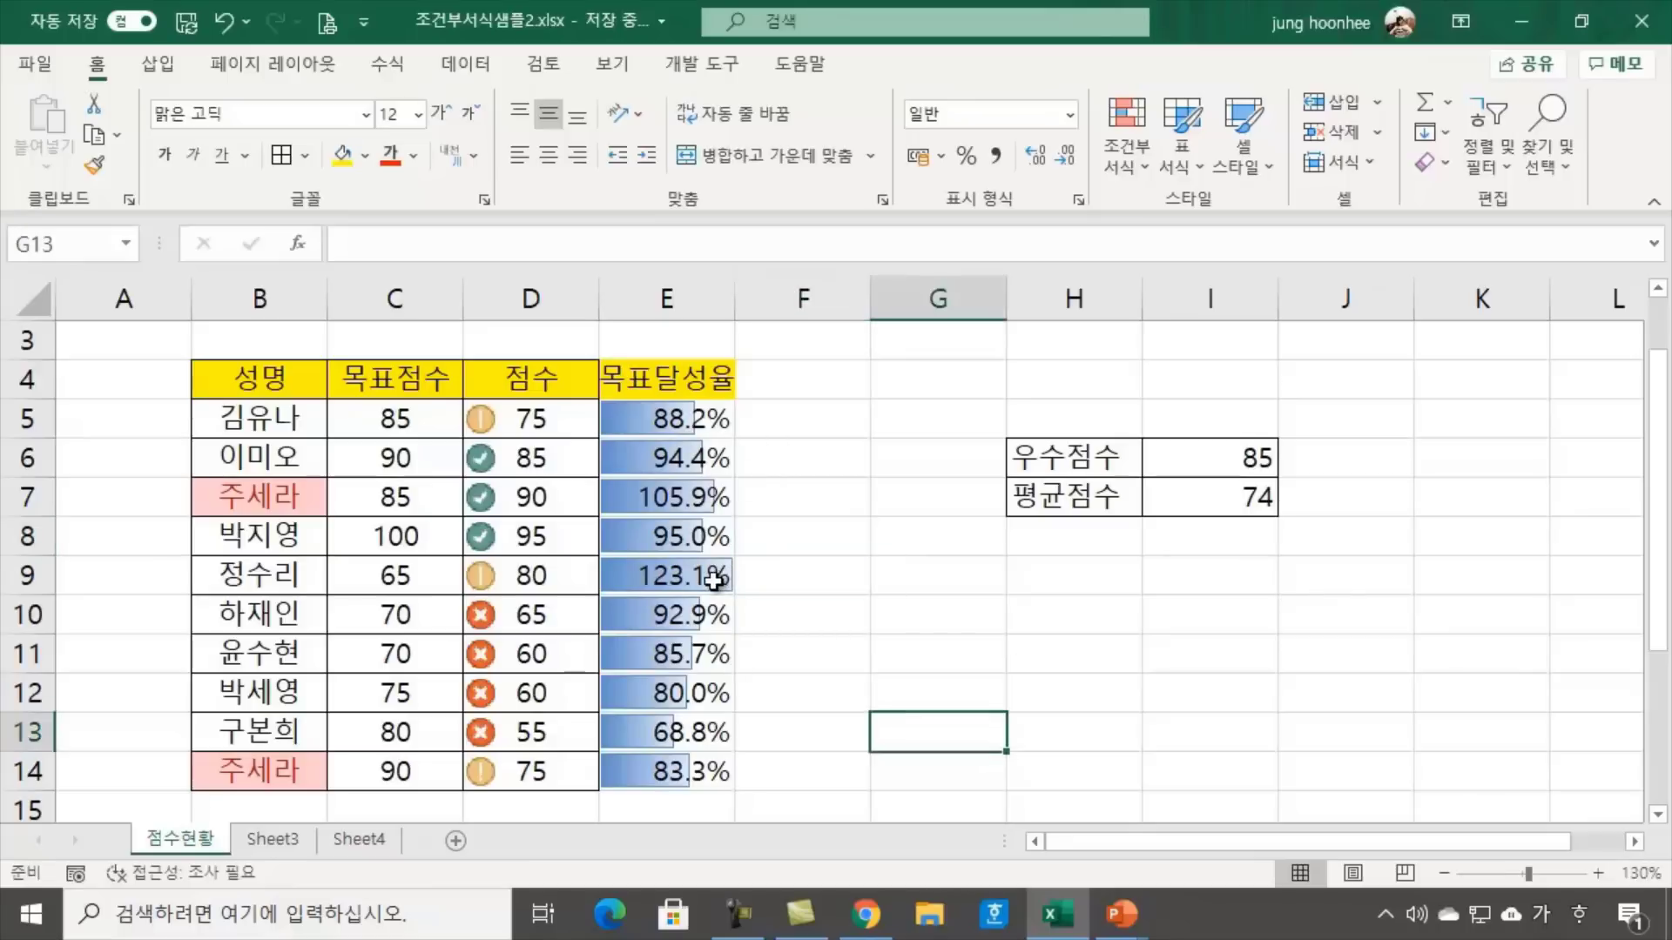
# Compare the 목표달성율 in E9 with the 목표점수 in C9 and the 점수 in D9
pyautogui.click(714, 581)
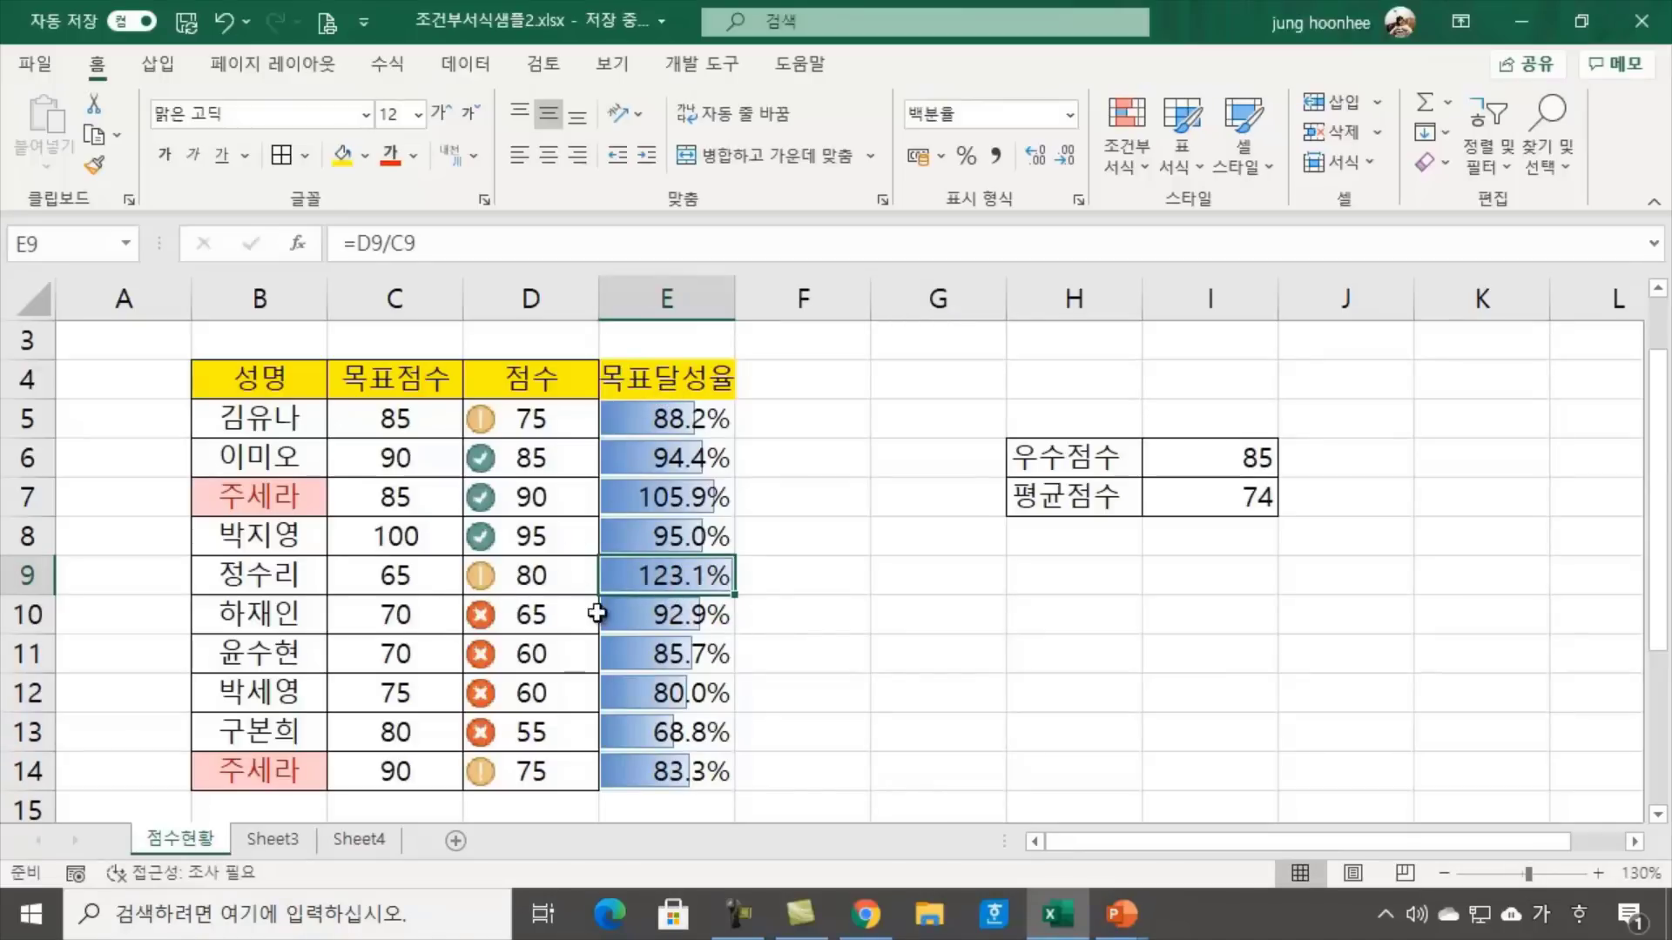
pyautogui.click(394, 580)
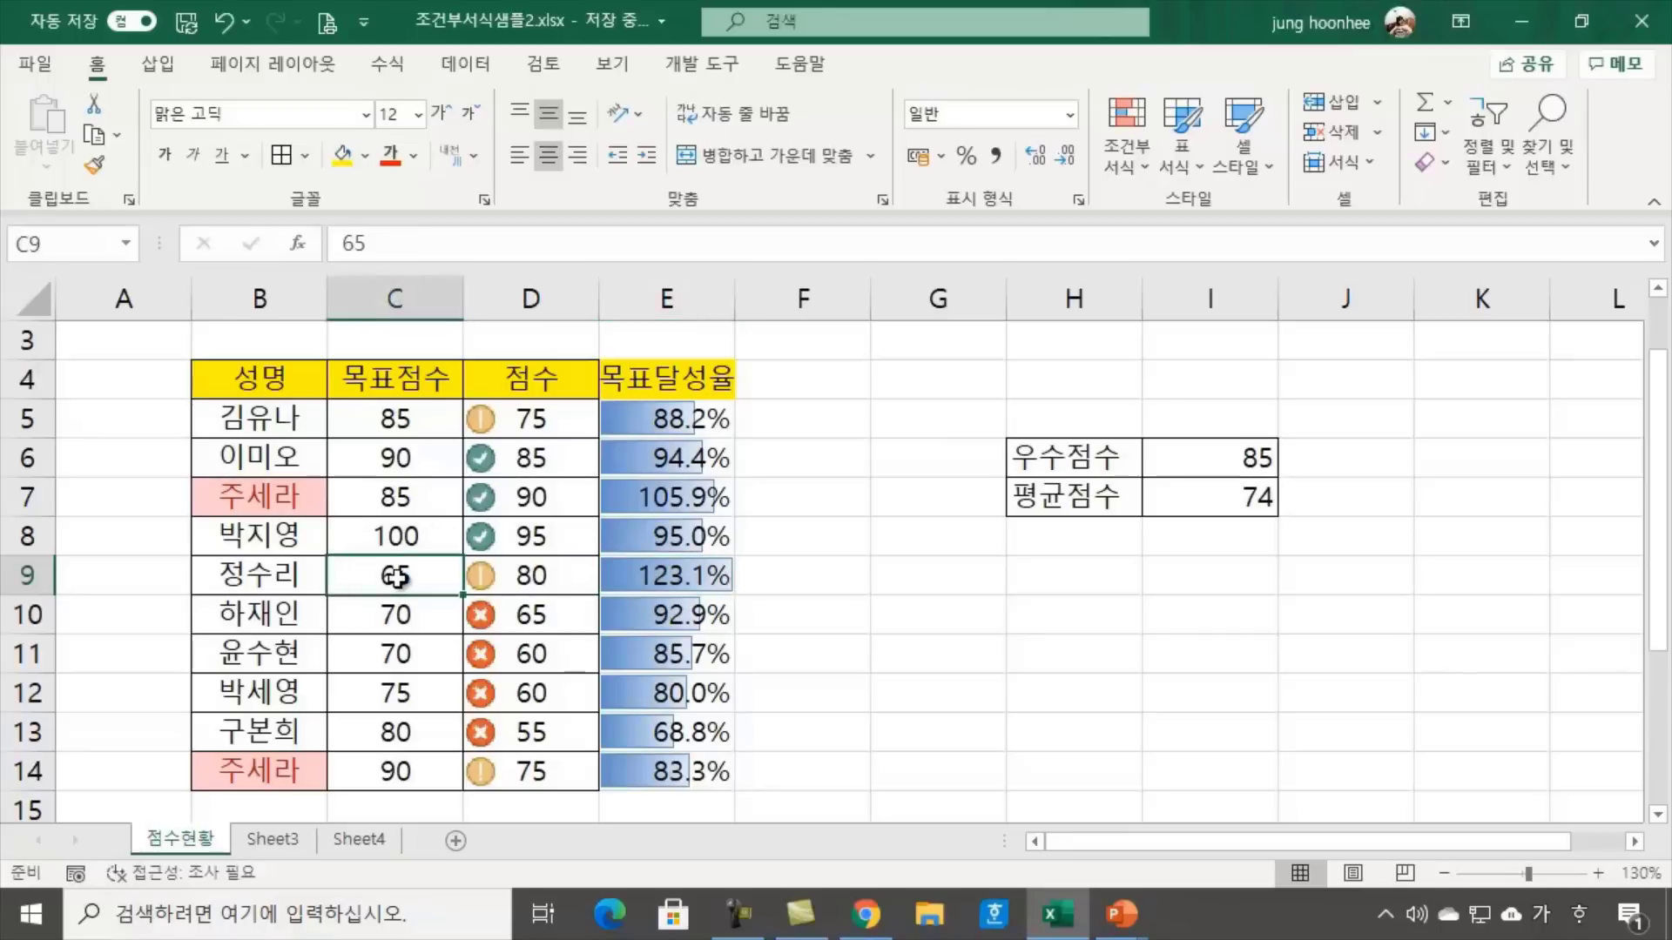
pyautogui.click(555, 582)
pyautogui.click(692, 582)
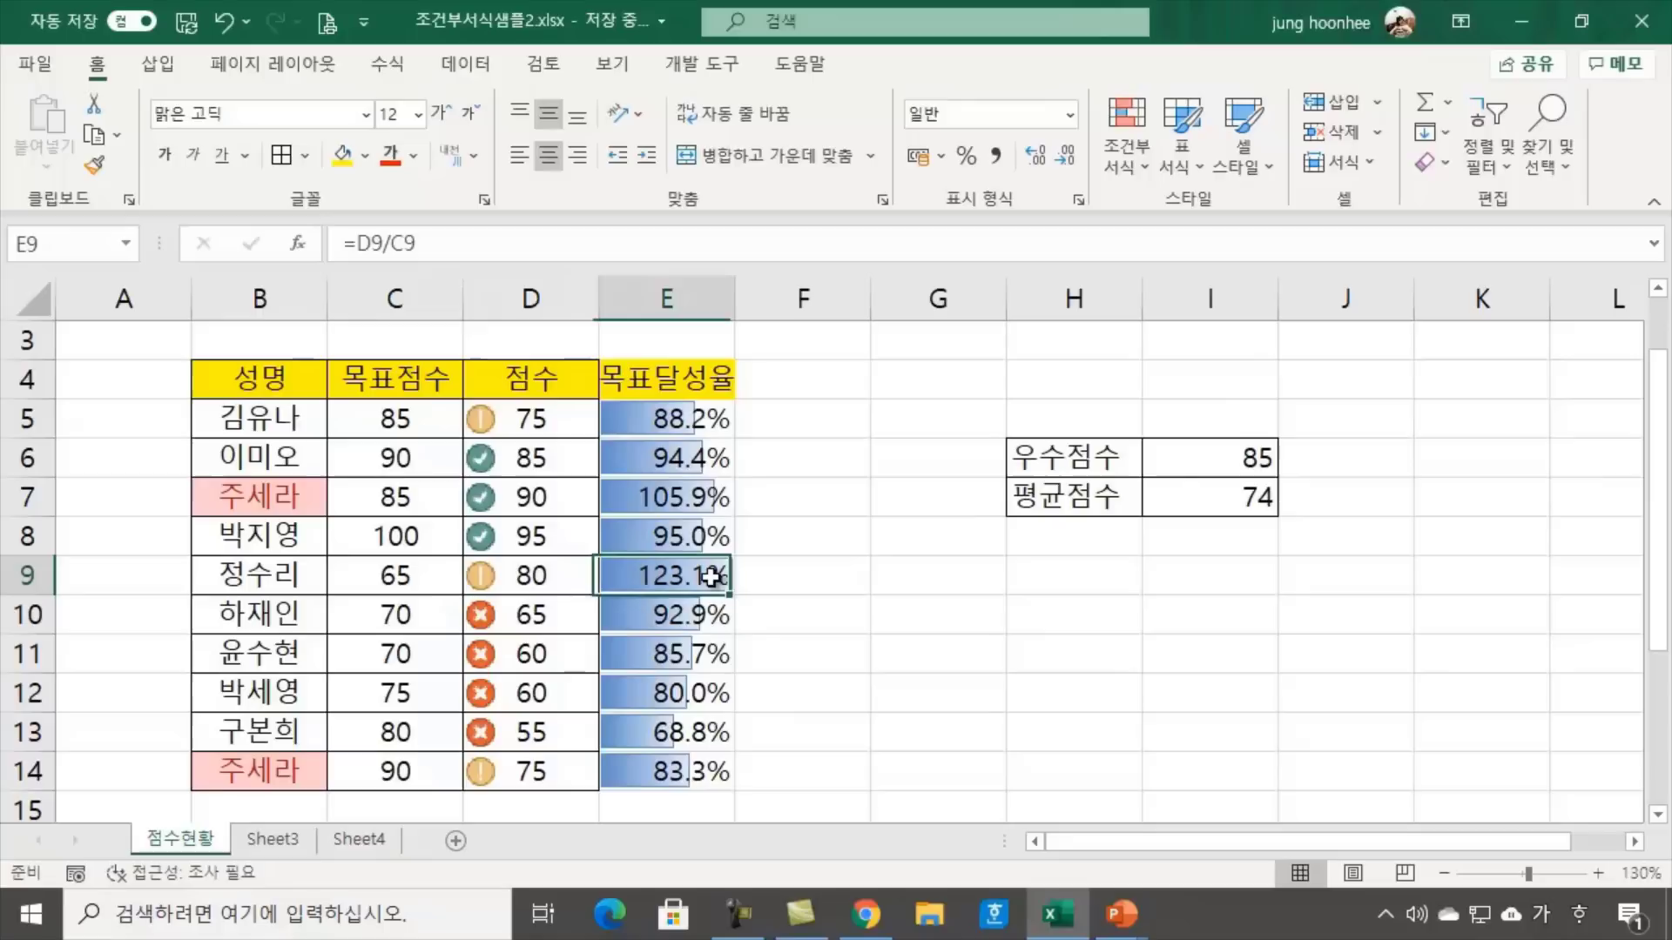
pyautogui.click(391, 576)
pyautogui.click(533, 577)
pyautogui.click(971, 604)
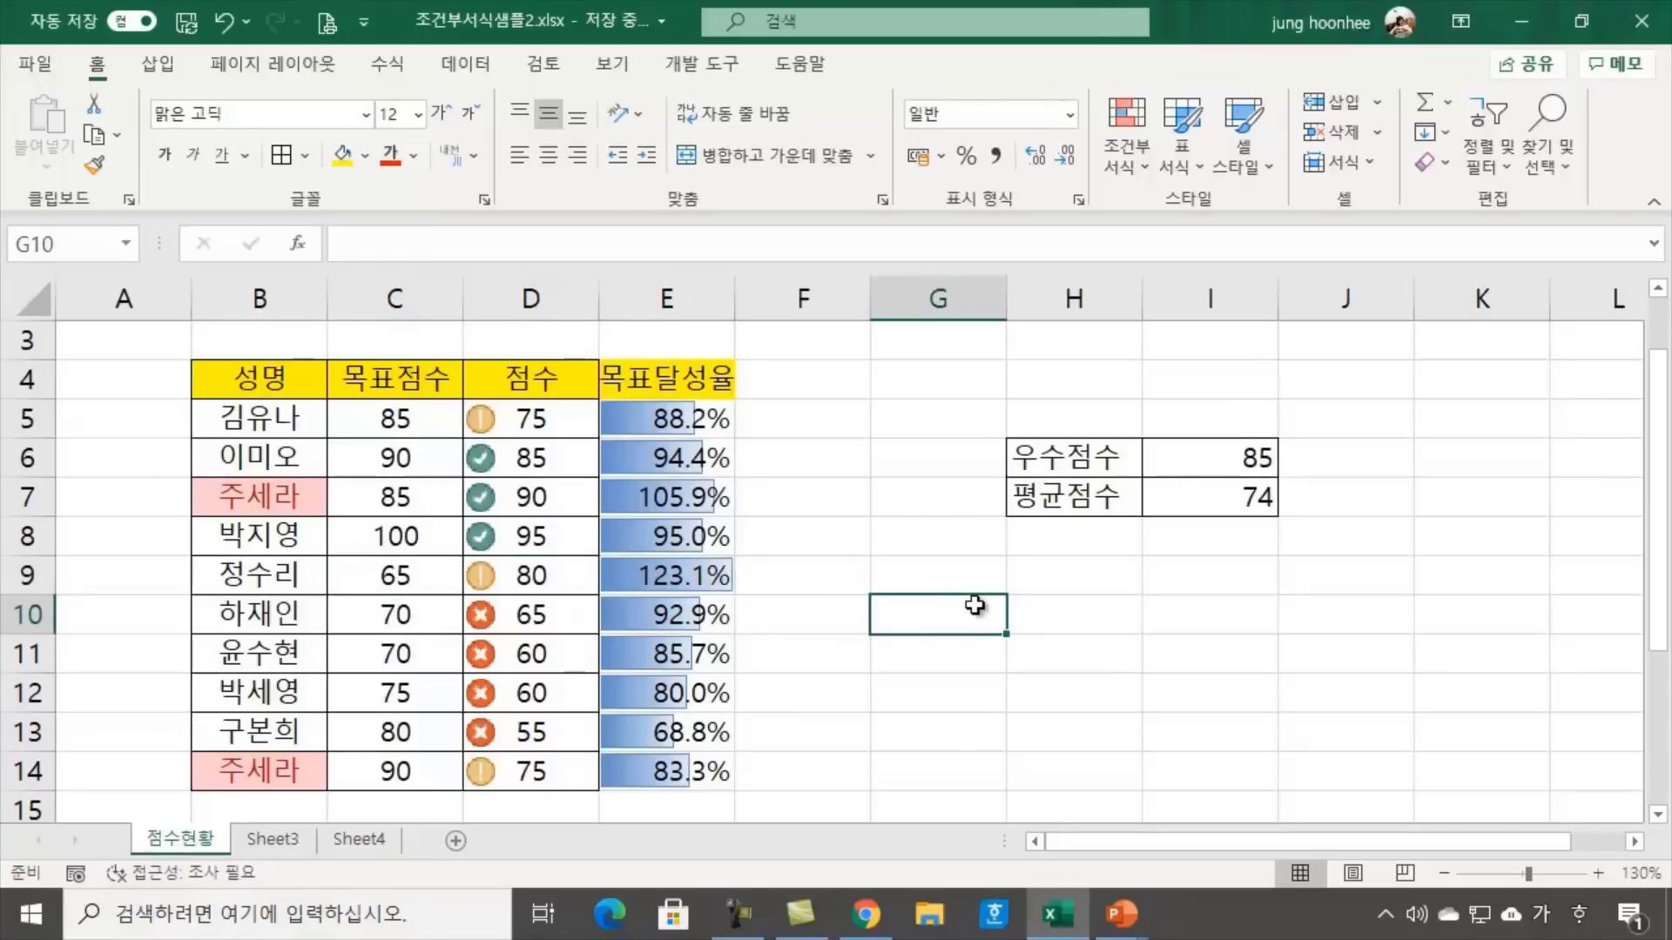
pyautogui.click(667, 419)
pyautogui.moveTo(664, 427); pyautogui.dragTo(659, 760)
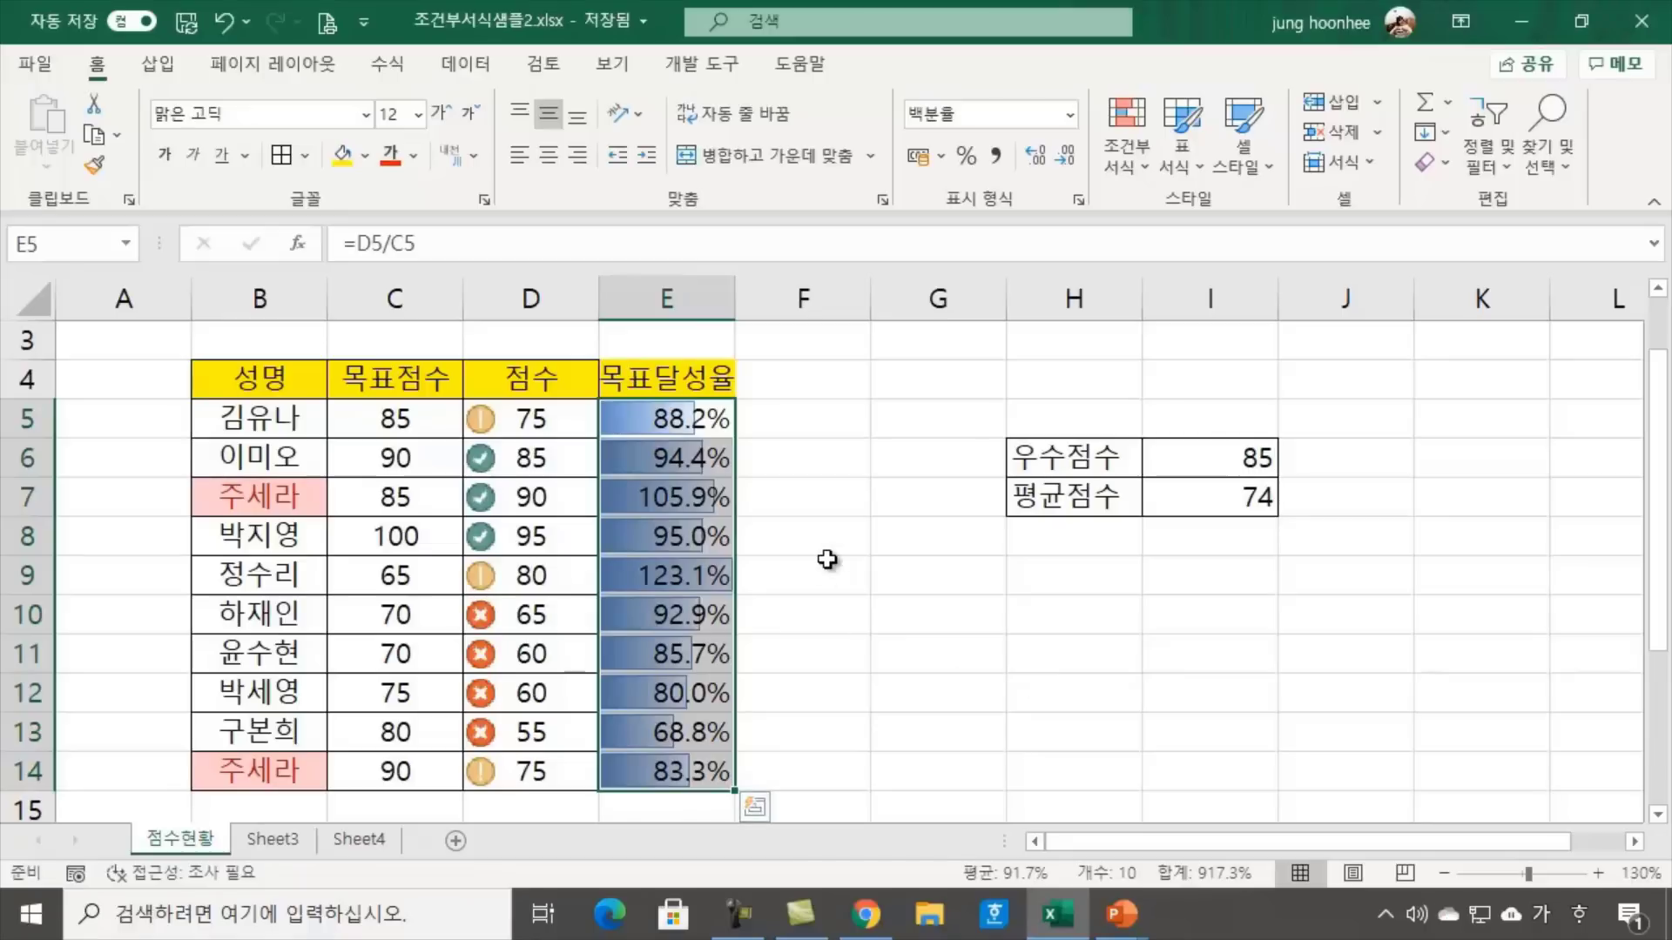
pyautogui.click(875, 486)
# Start a new conditional formatting rule for E5:E14 that targets values below (미만) the average of the selected range
pyautogui.click(664, 411)
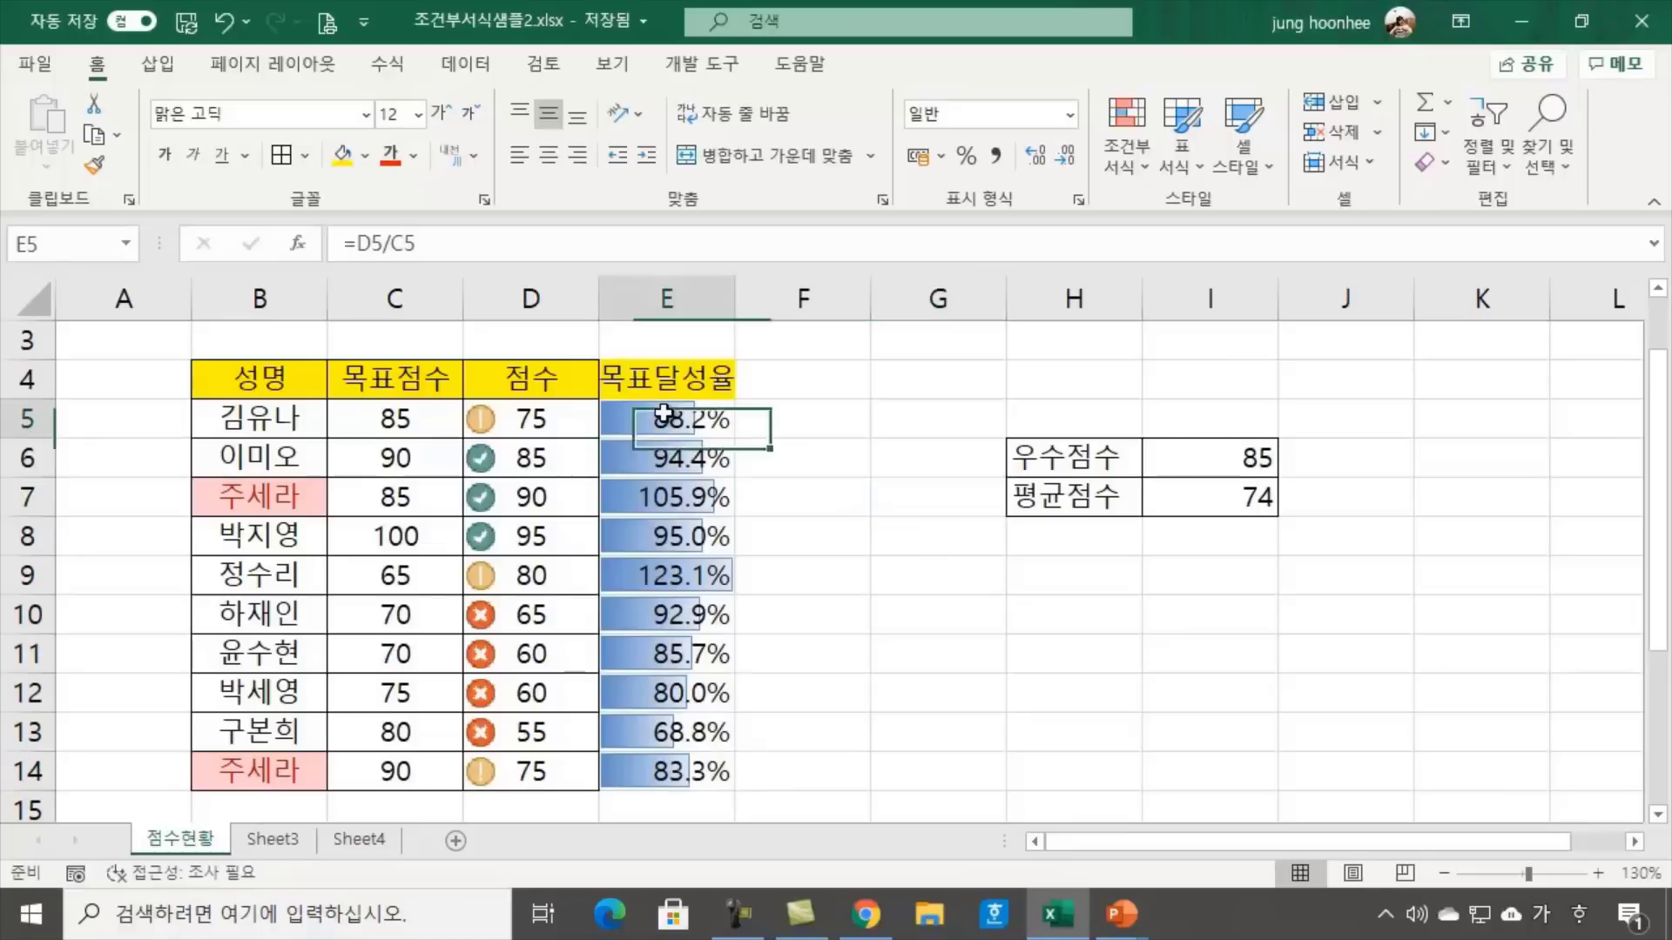
pyautogui.moveTo(663, 411); pyautogui.dragTo(770, 775)
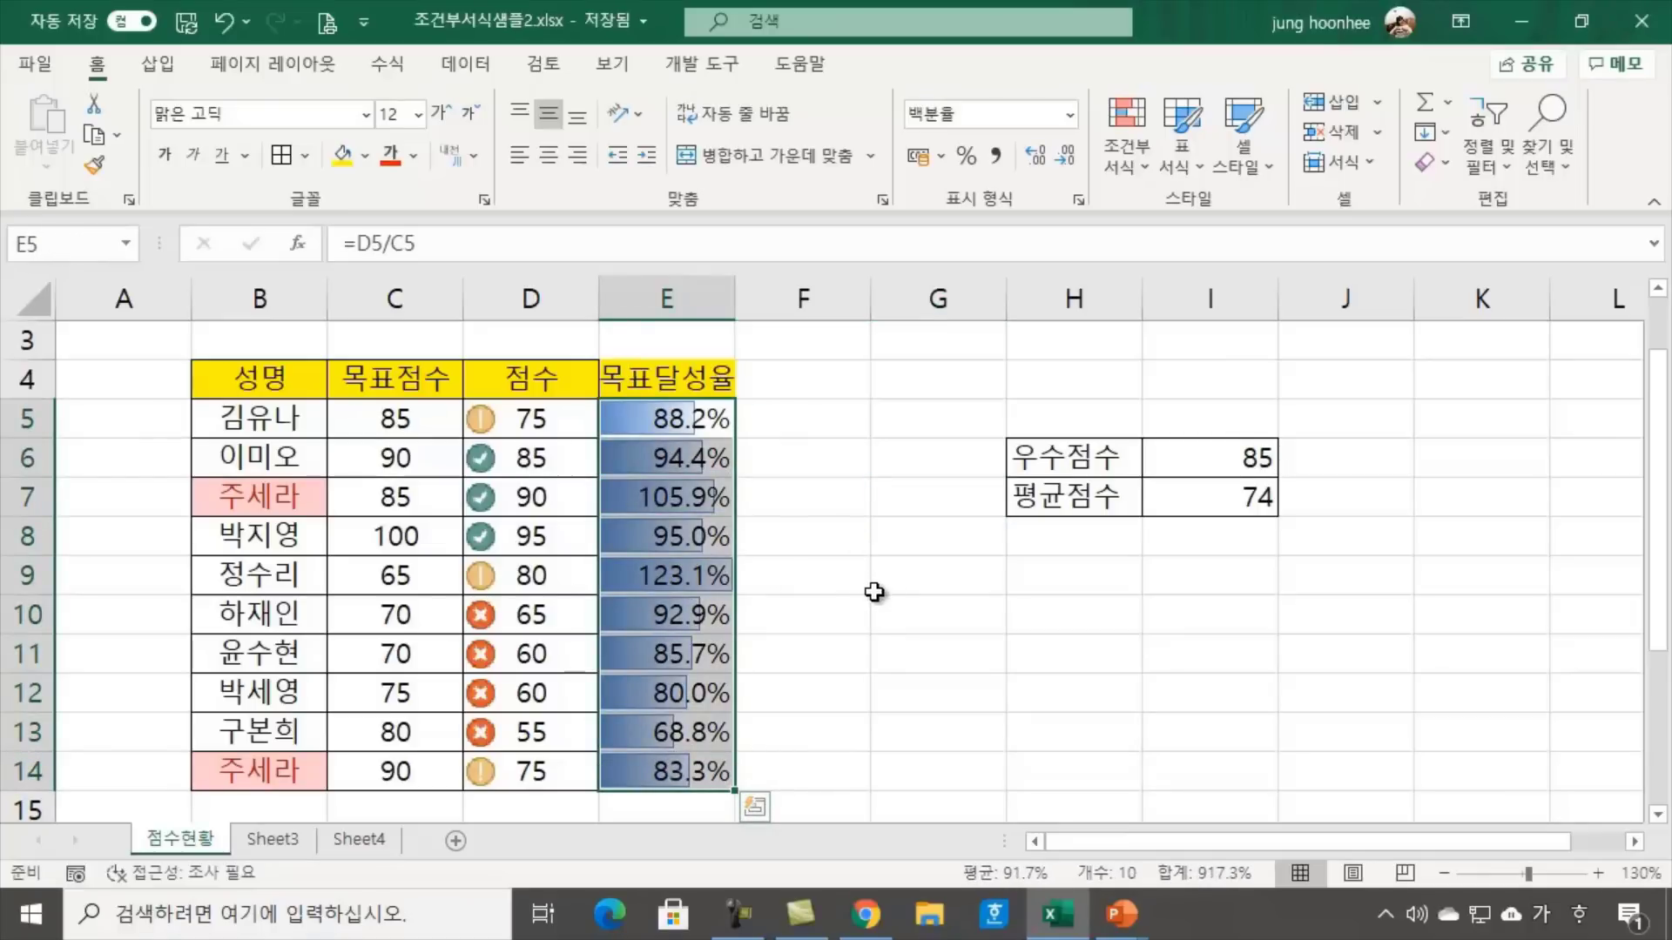
pyautogui.click(1146, 164)
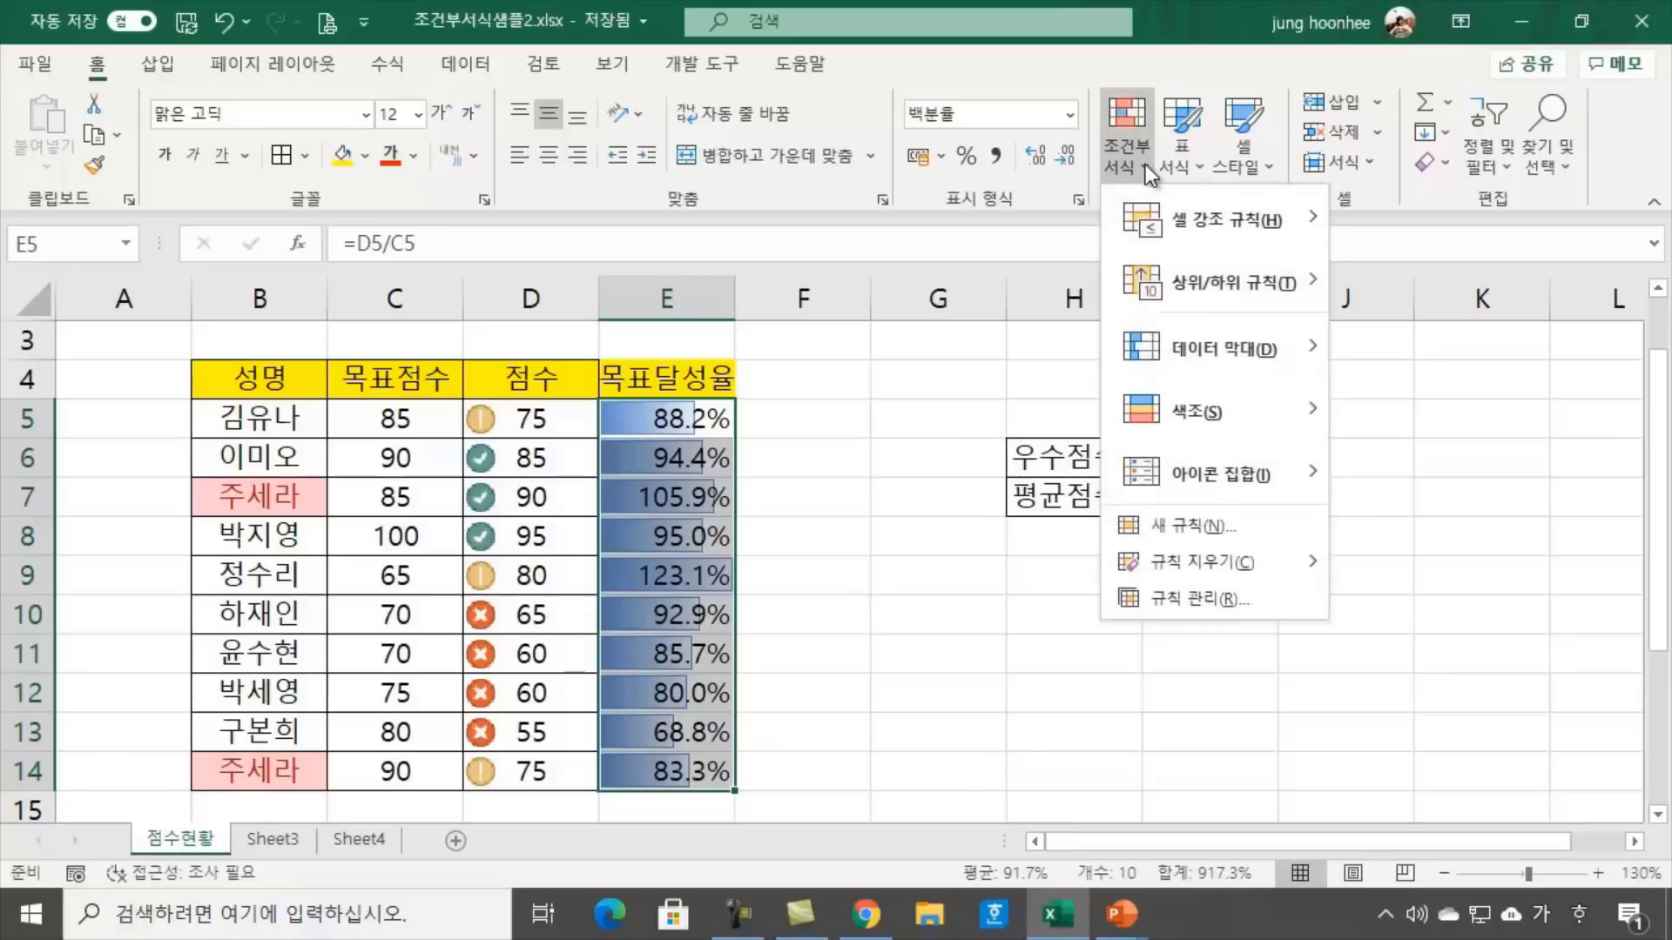
pyautogui.click(1224, 603)
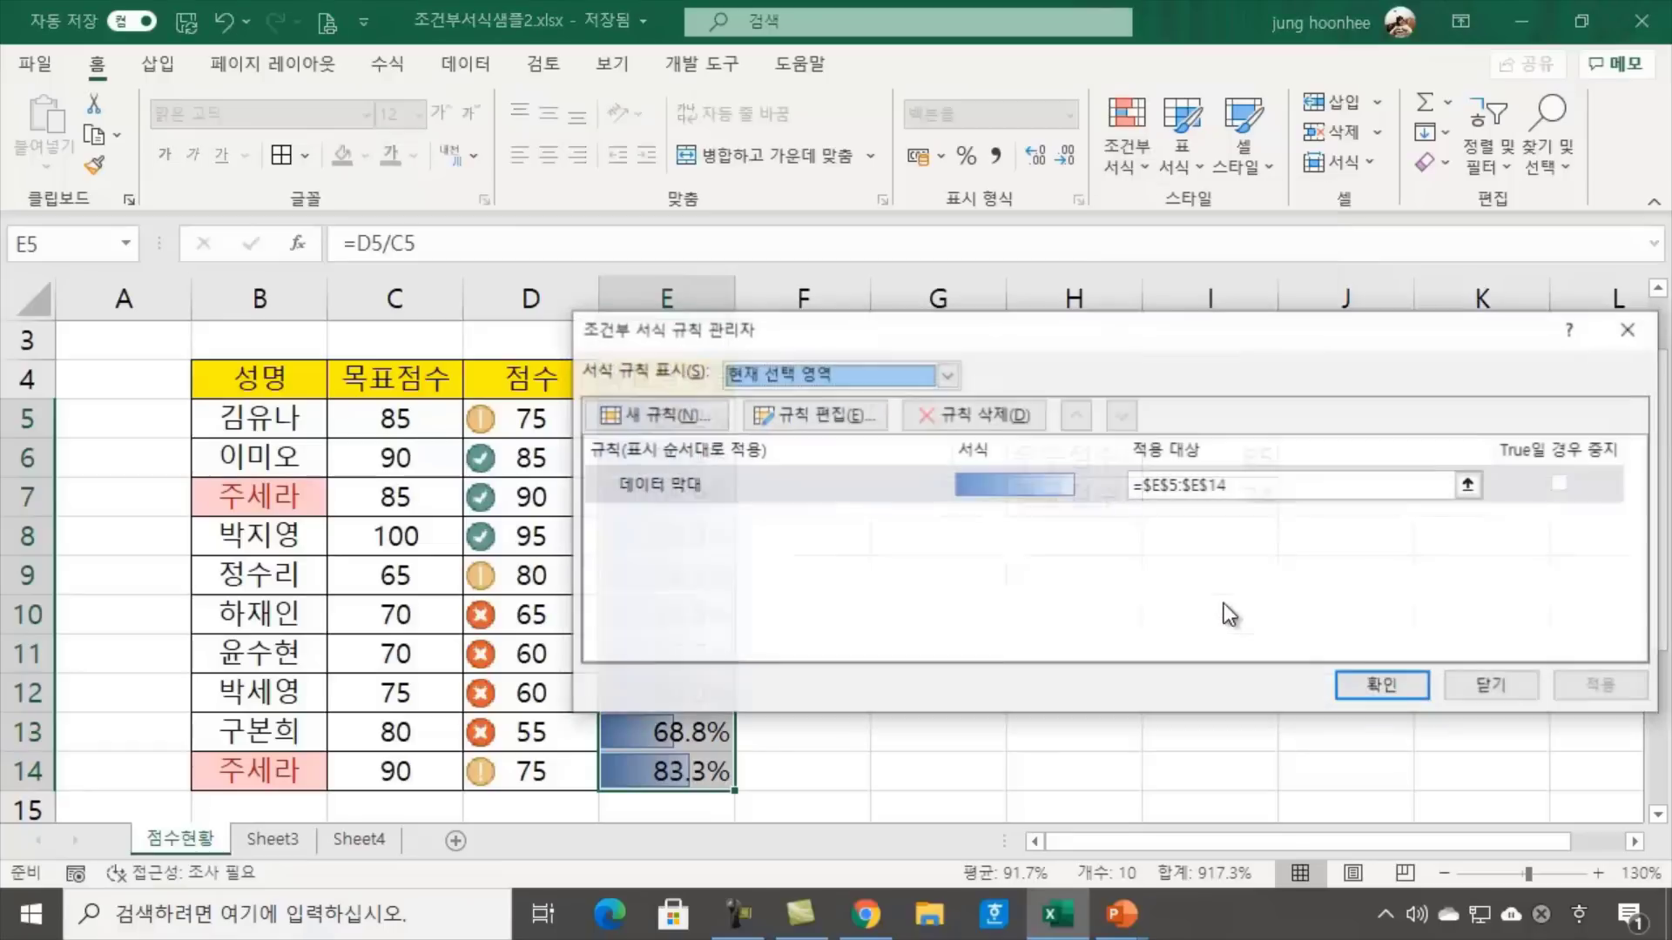
pyautogui.moveTo(1111, 280); pyautogui.dragTo(1243, 330)
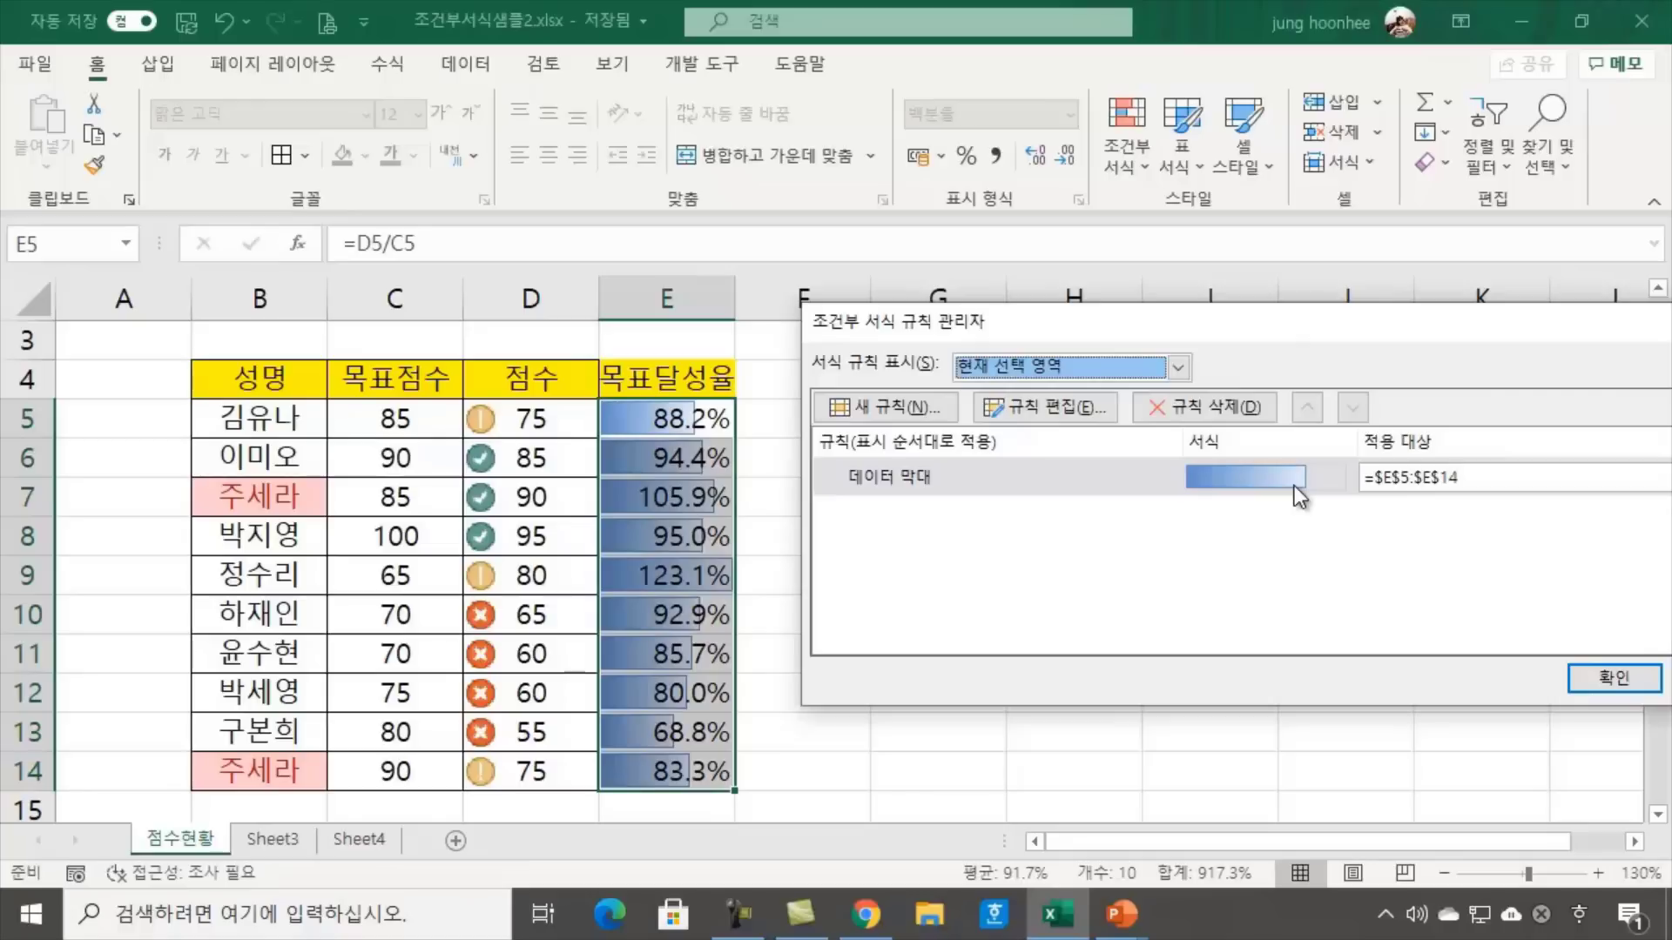
pyautogui.click(875, 409)
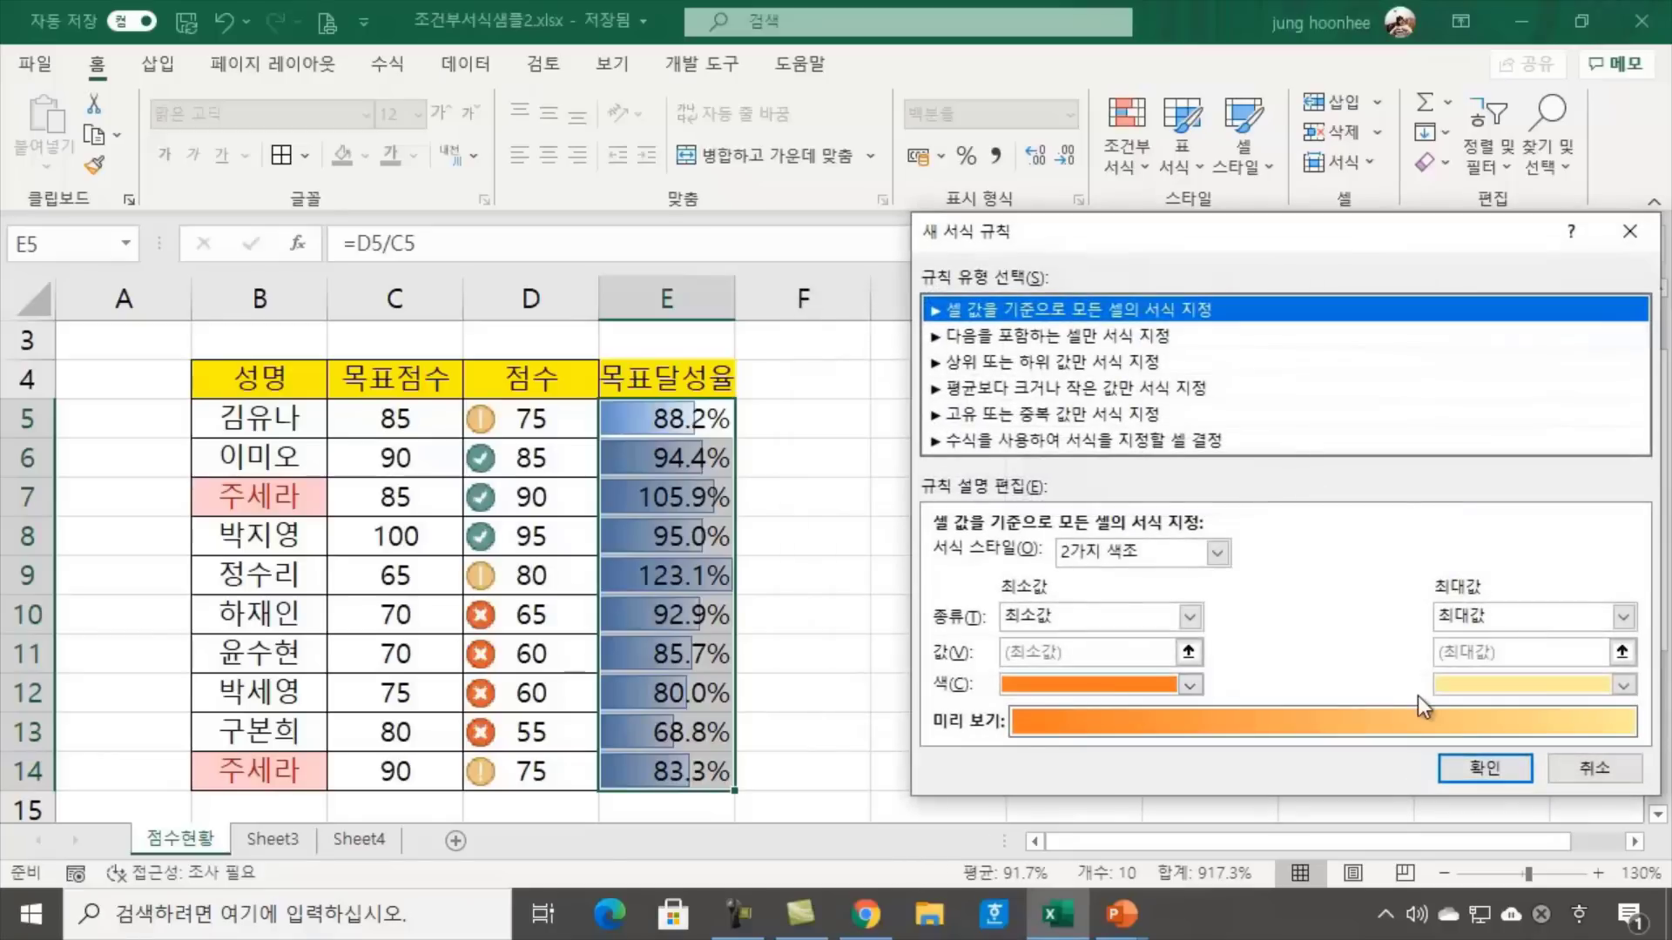
pyautogui.moveTo(1090, 231); pyautogui.dragTo(991, 165)
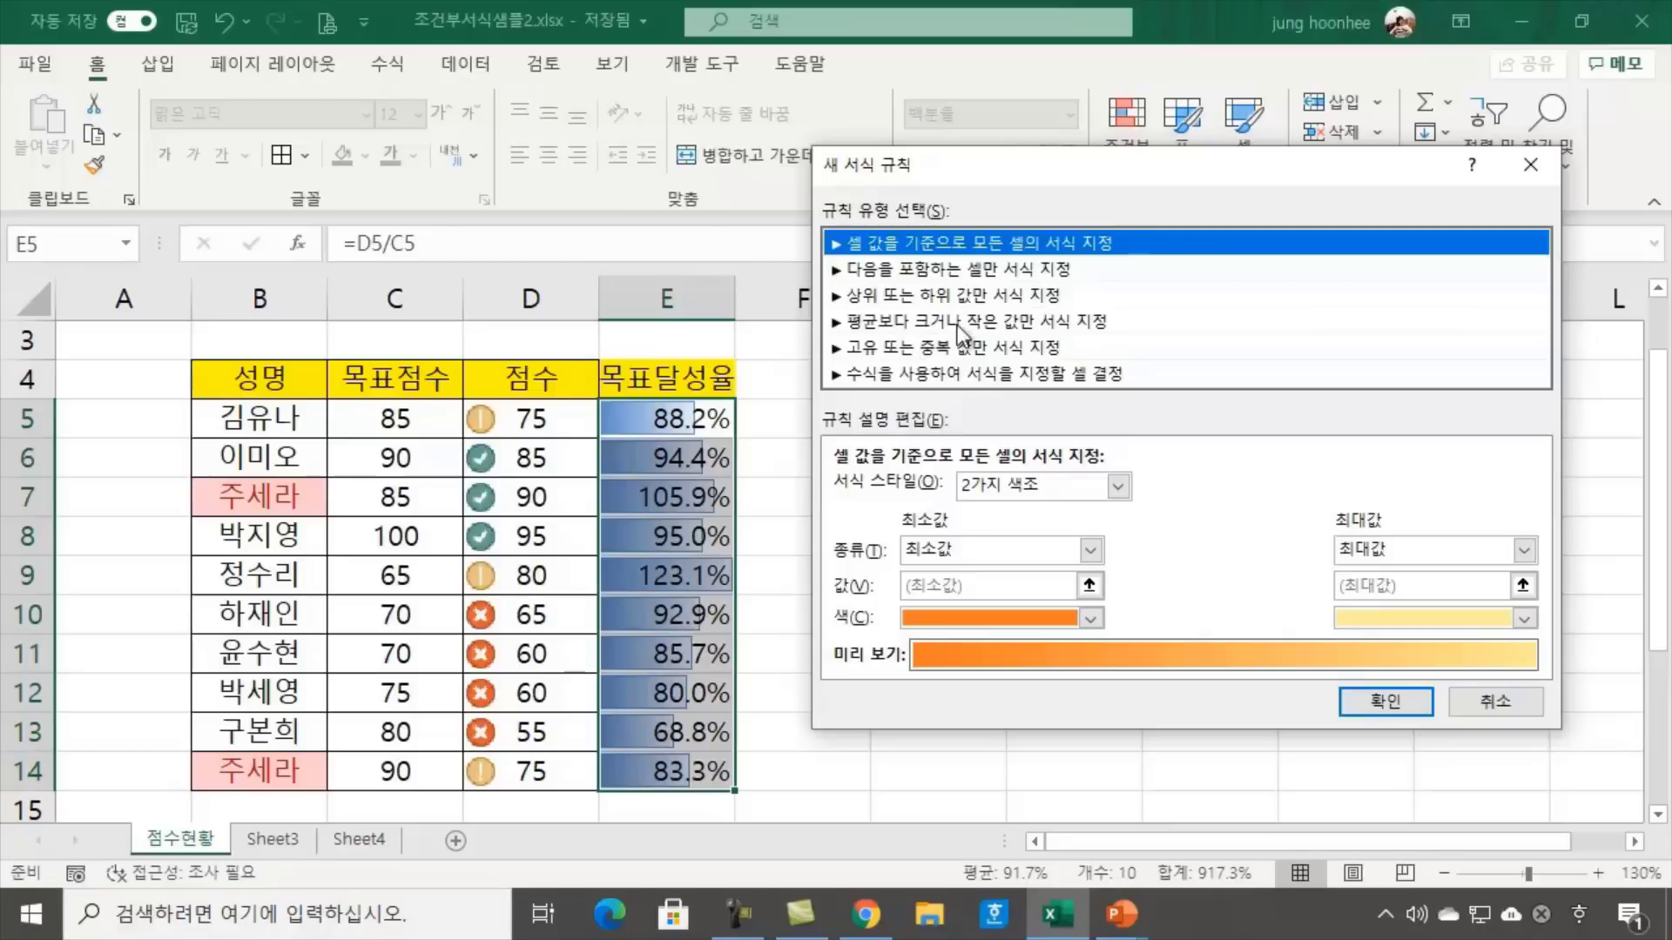
pyautogui.click(989, 324)
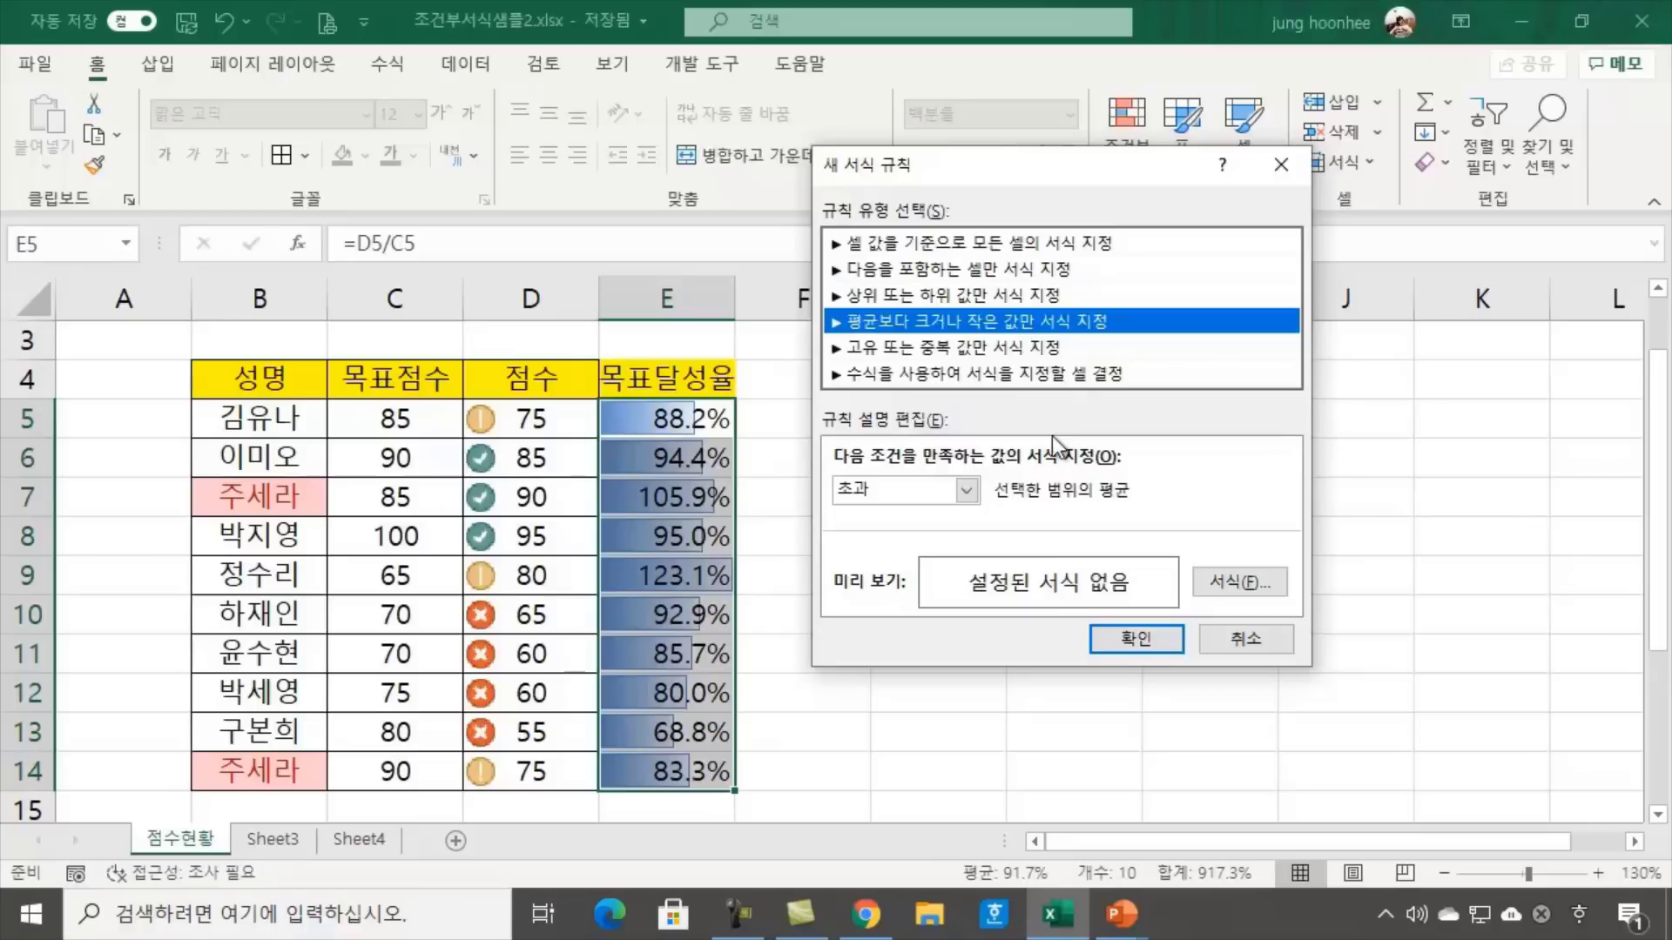
pyautogui.click(968, 491)
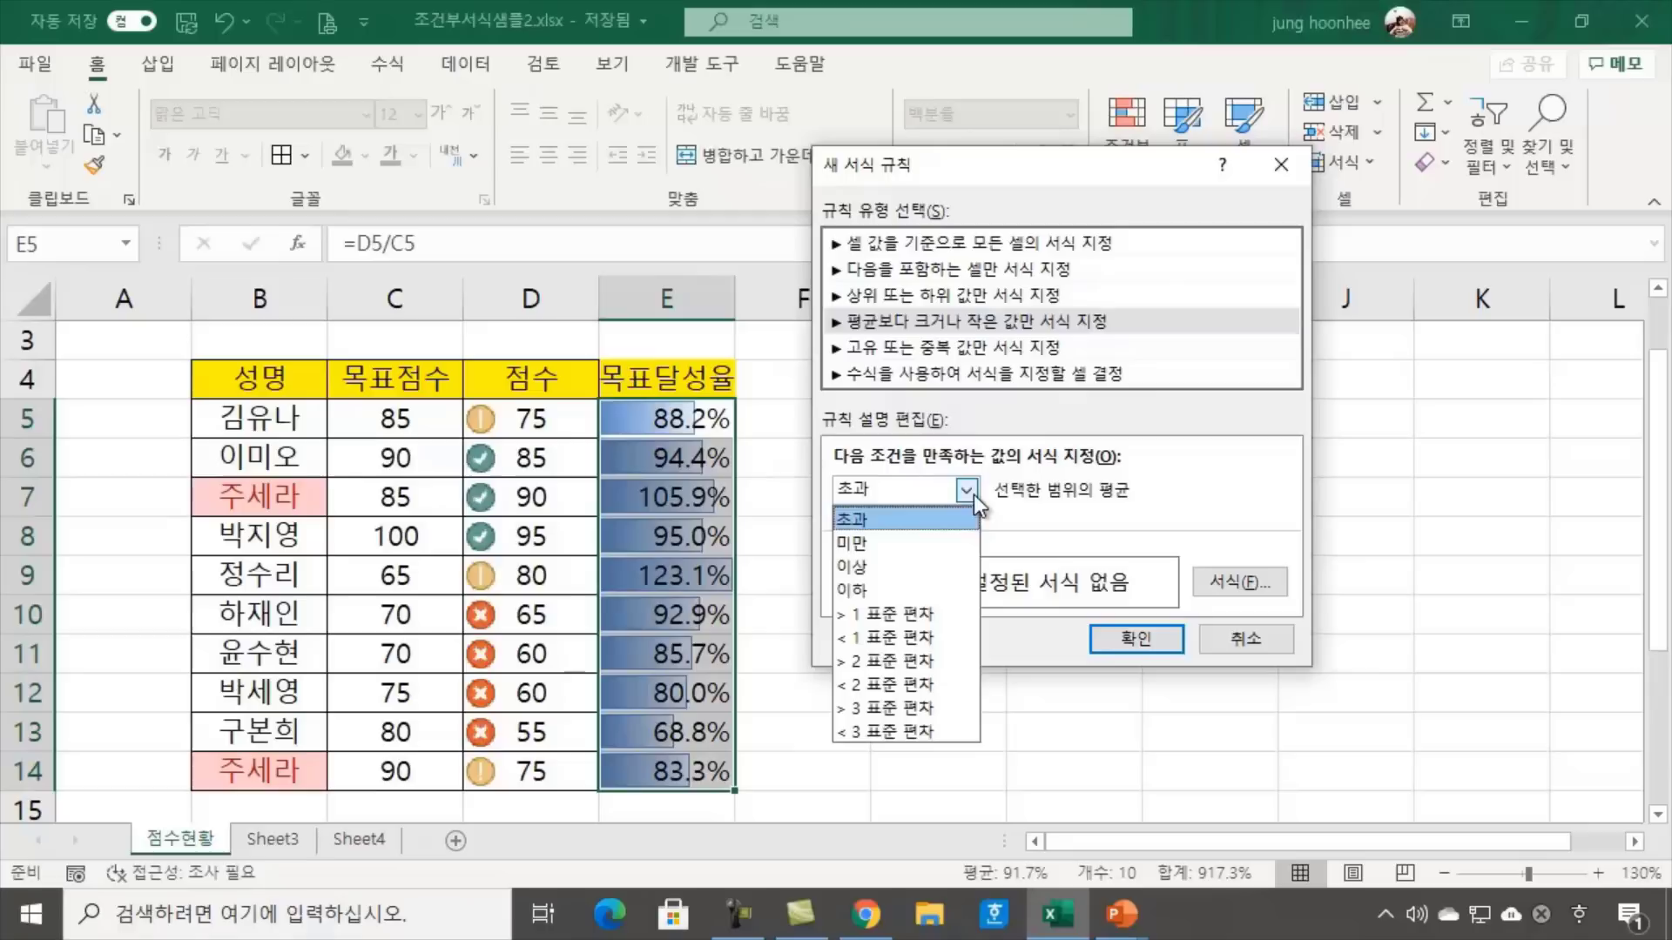
pyautogui.click(897, 541)
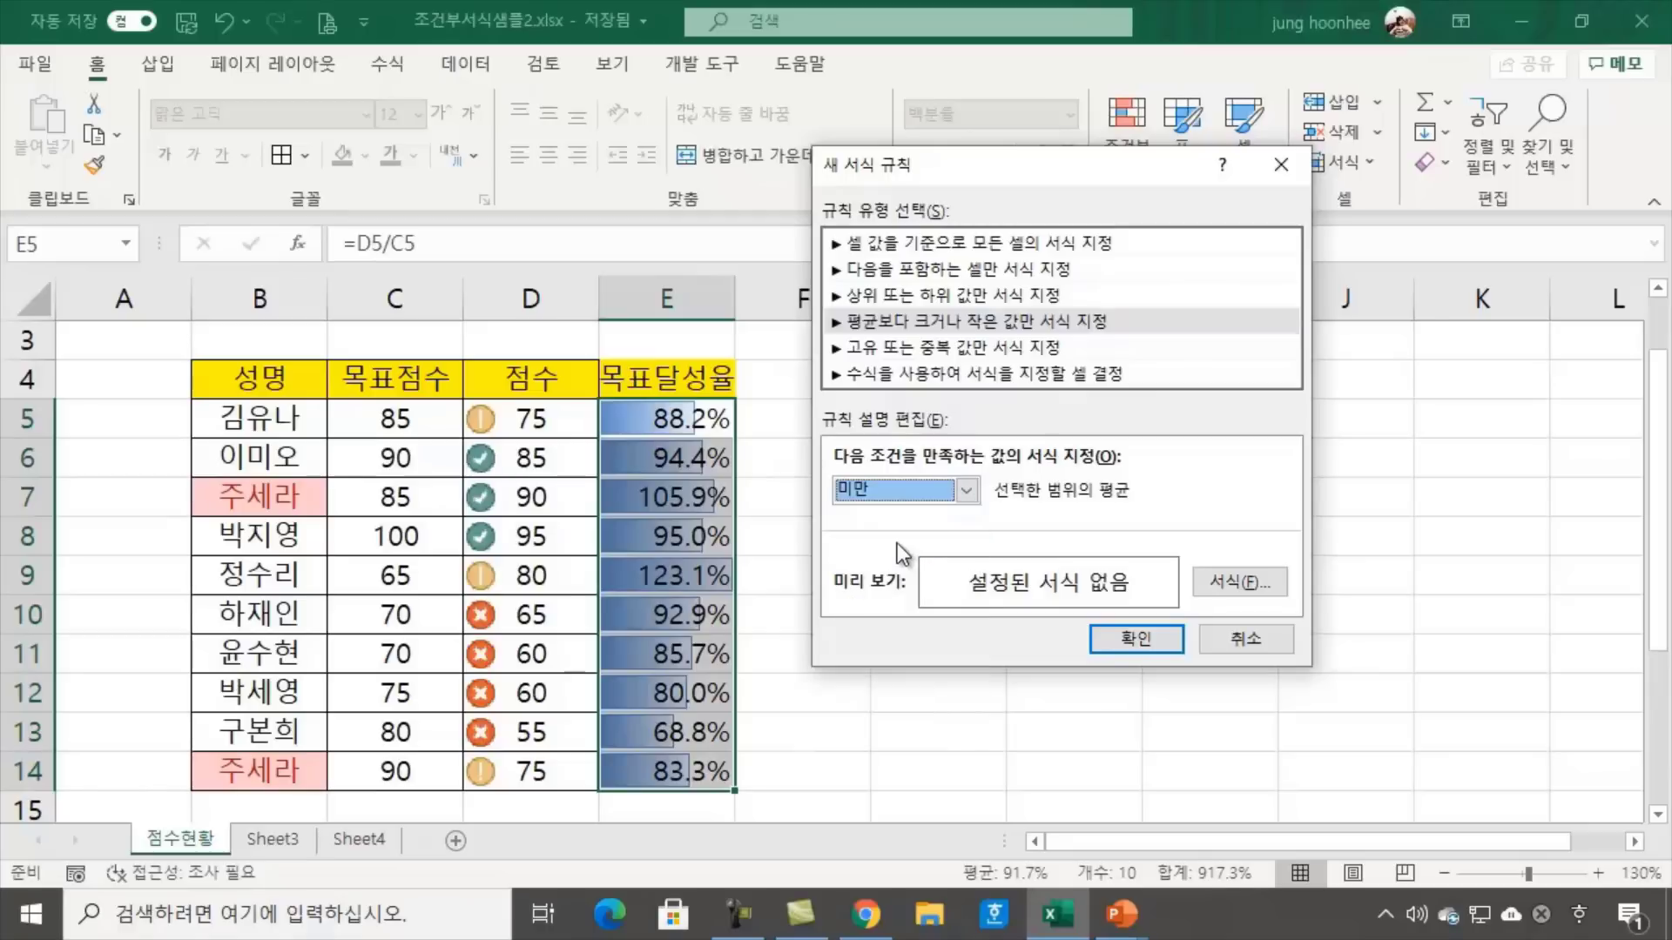
# Format the below-average rule with bold (굵게) red font and apply it to the 목표달성율 values in E5:E14
pyautogui.click(1242, 584)
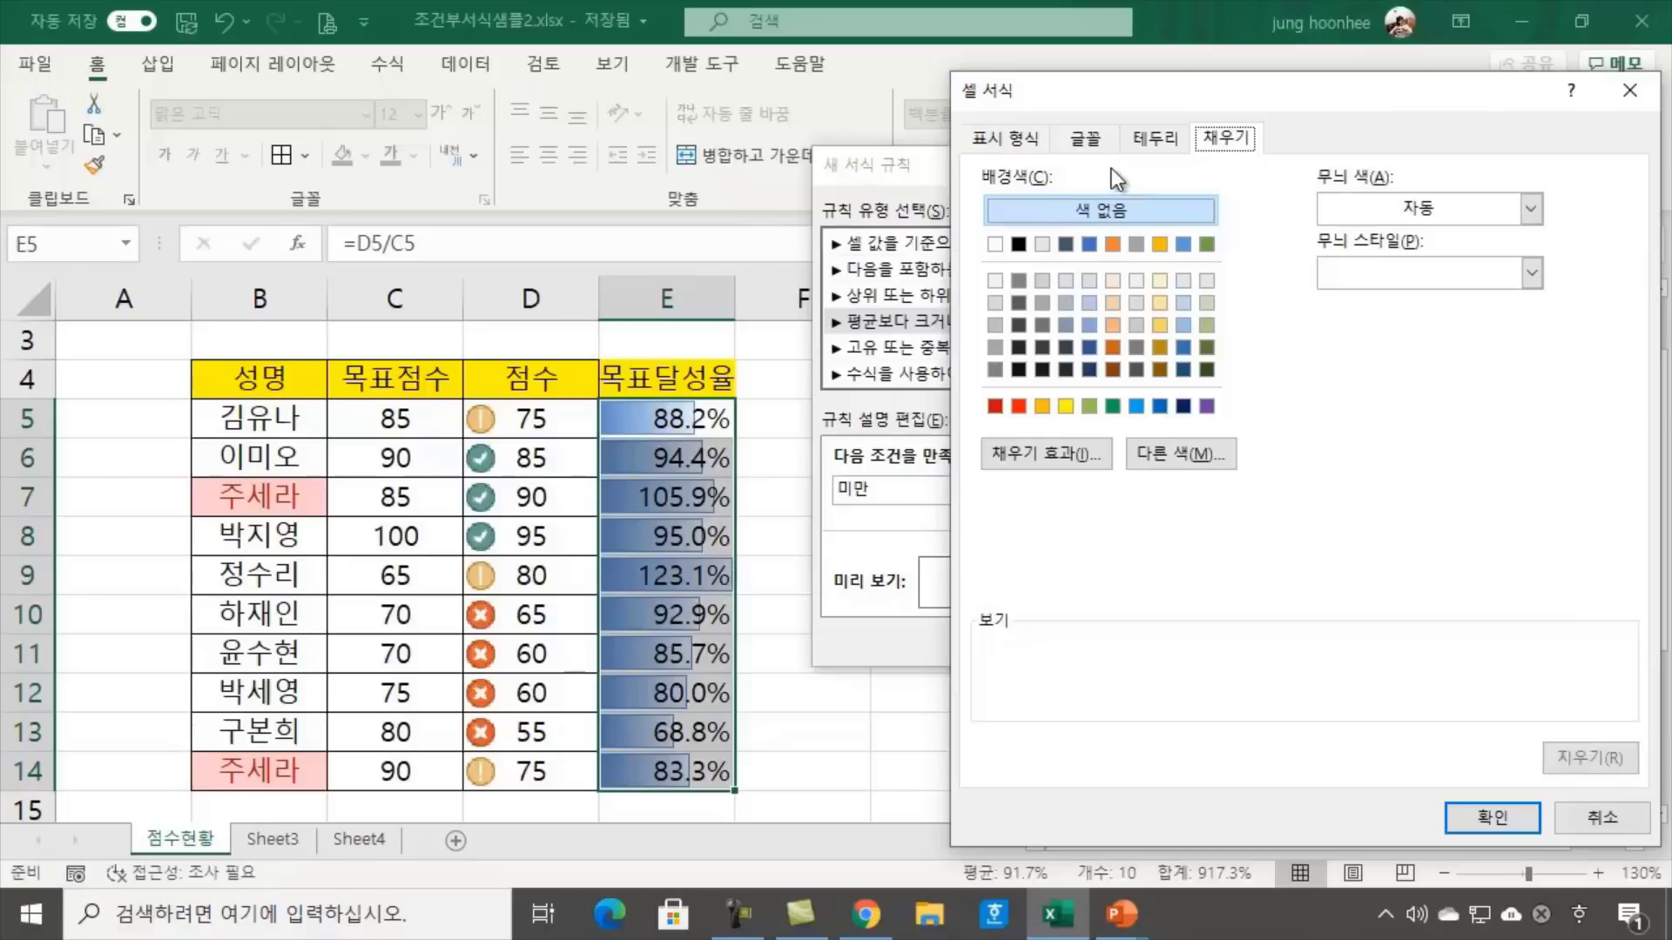
pyautogui.click(1094, 145)
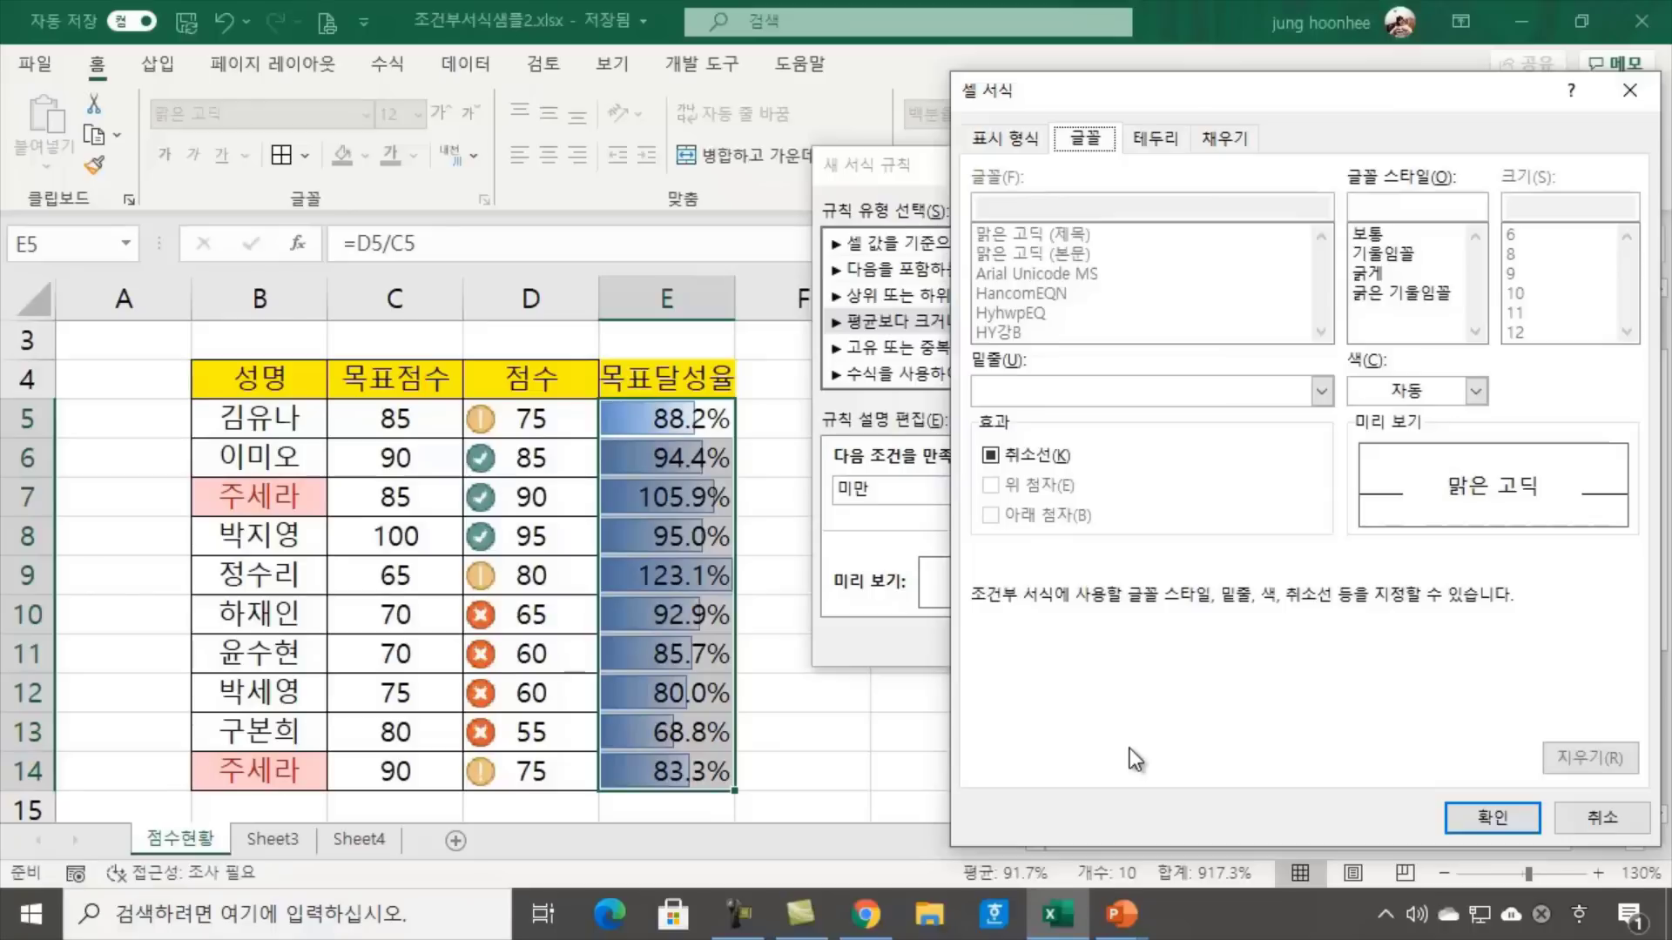
pyautogui.click(1373, 276)
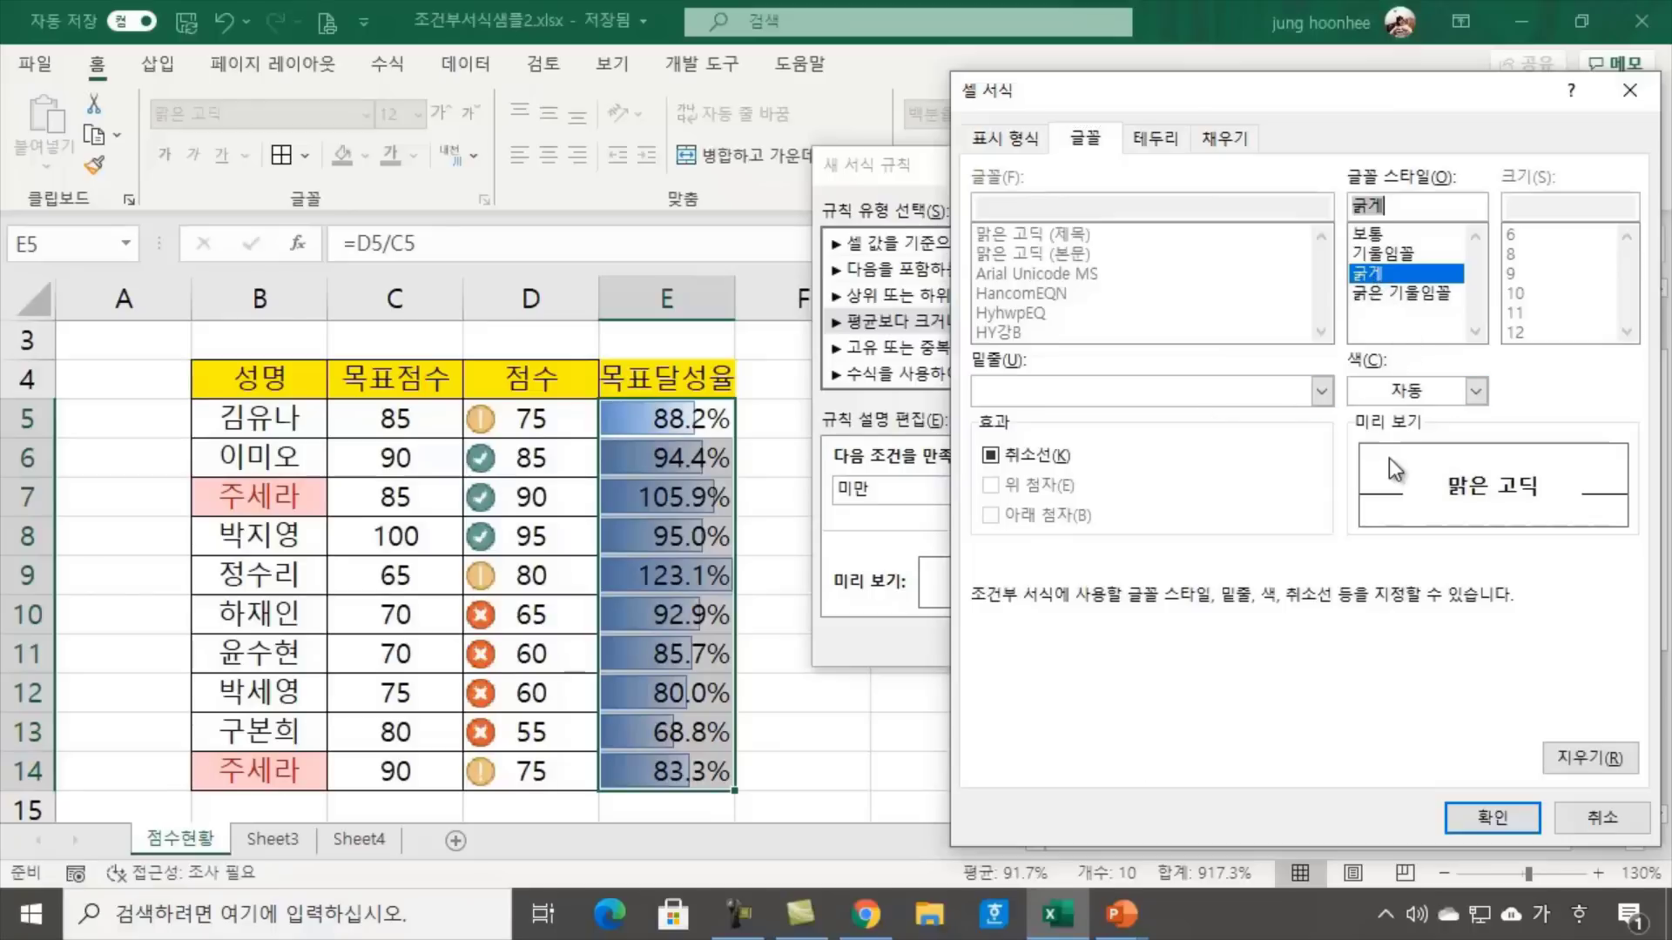
pyautogui.click(1474, 392)
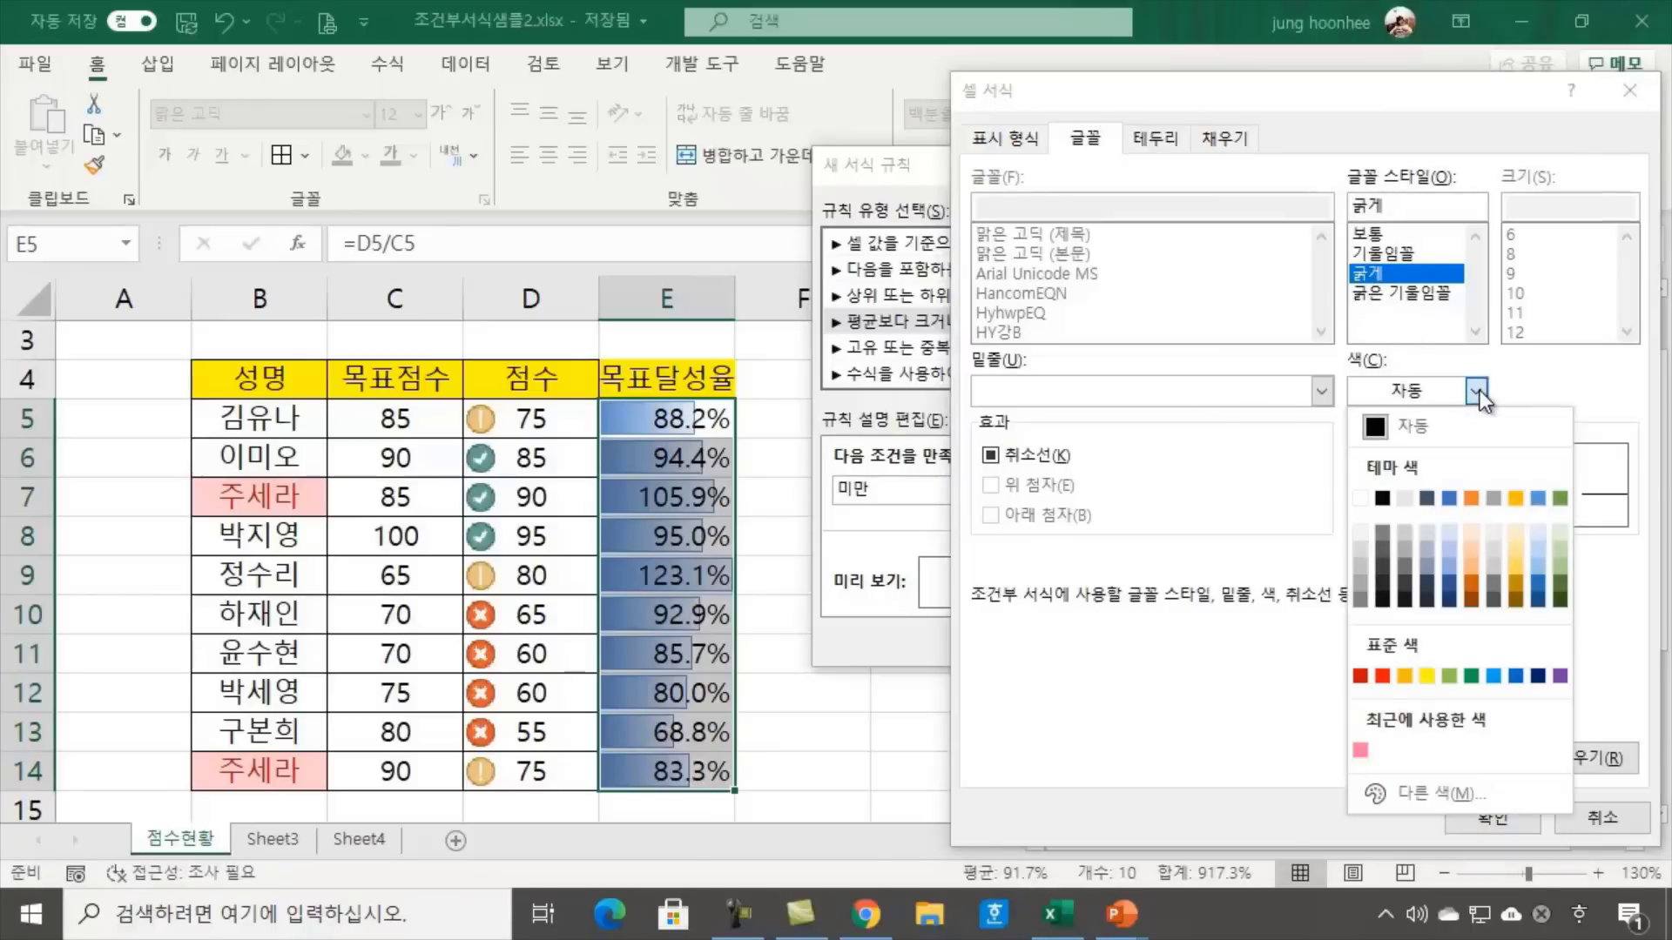
pyautogui.click(1381, 677)
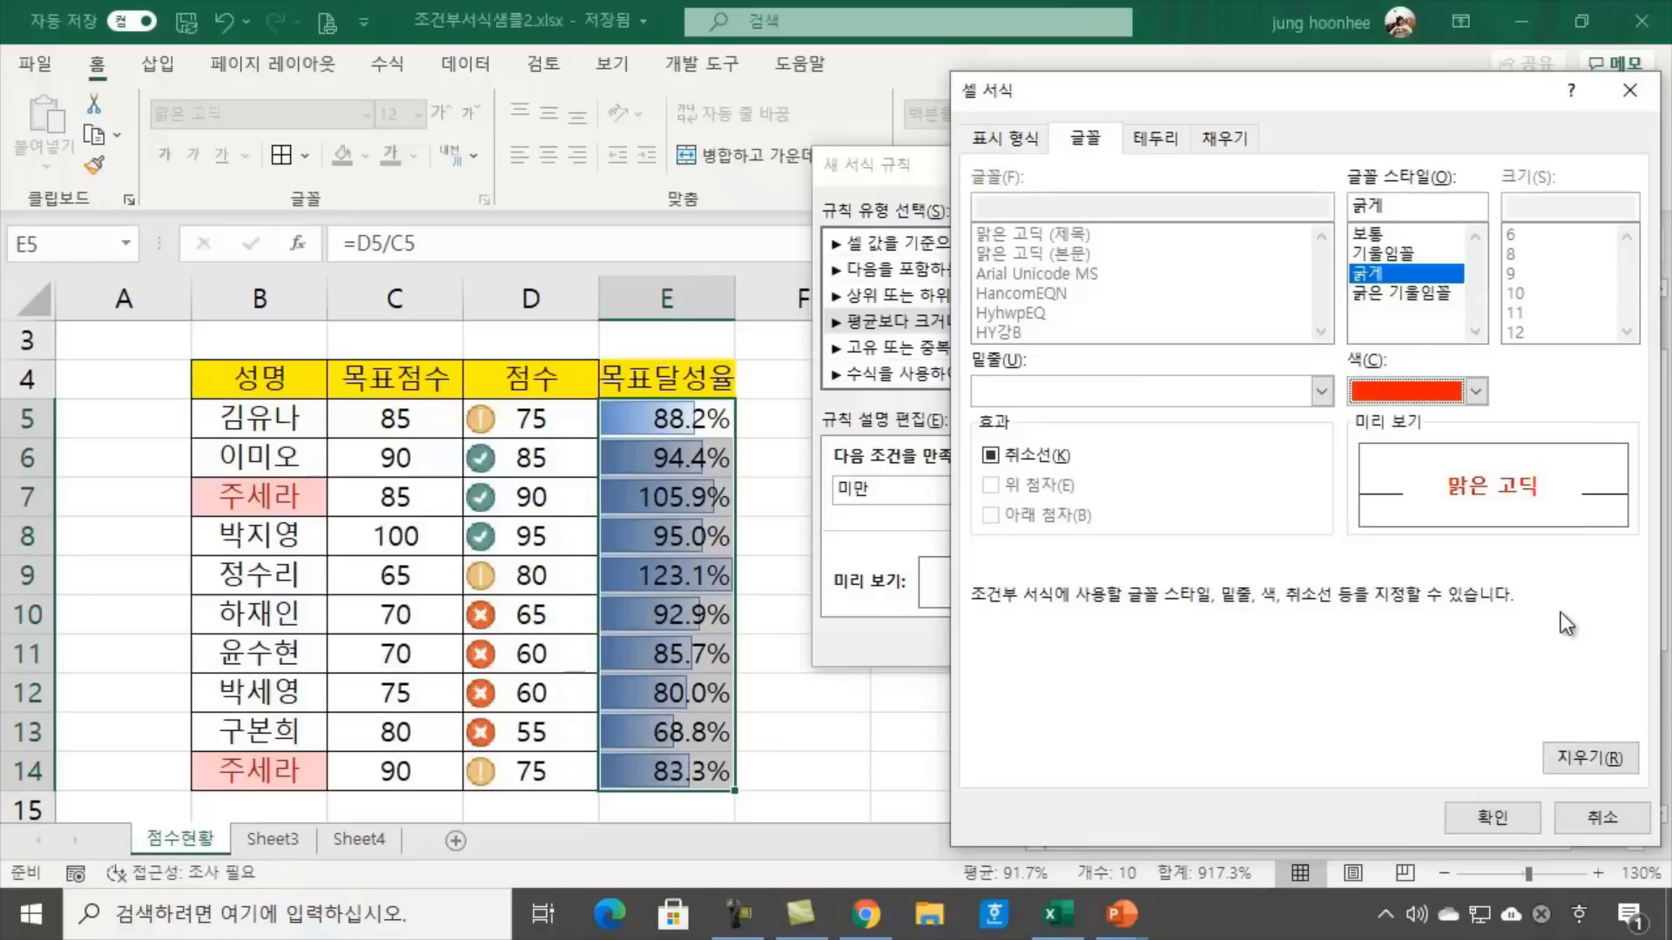
pyautogui.click(1512, 822)
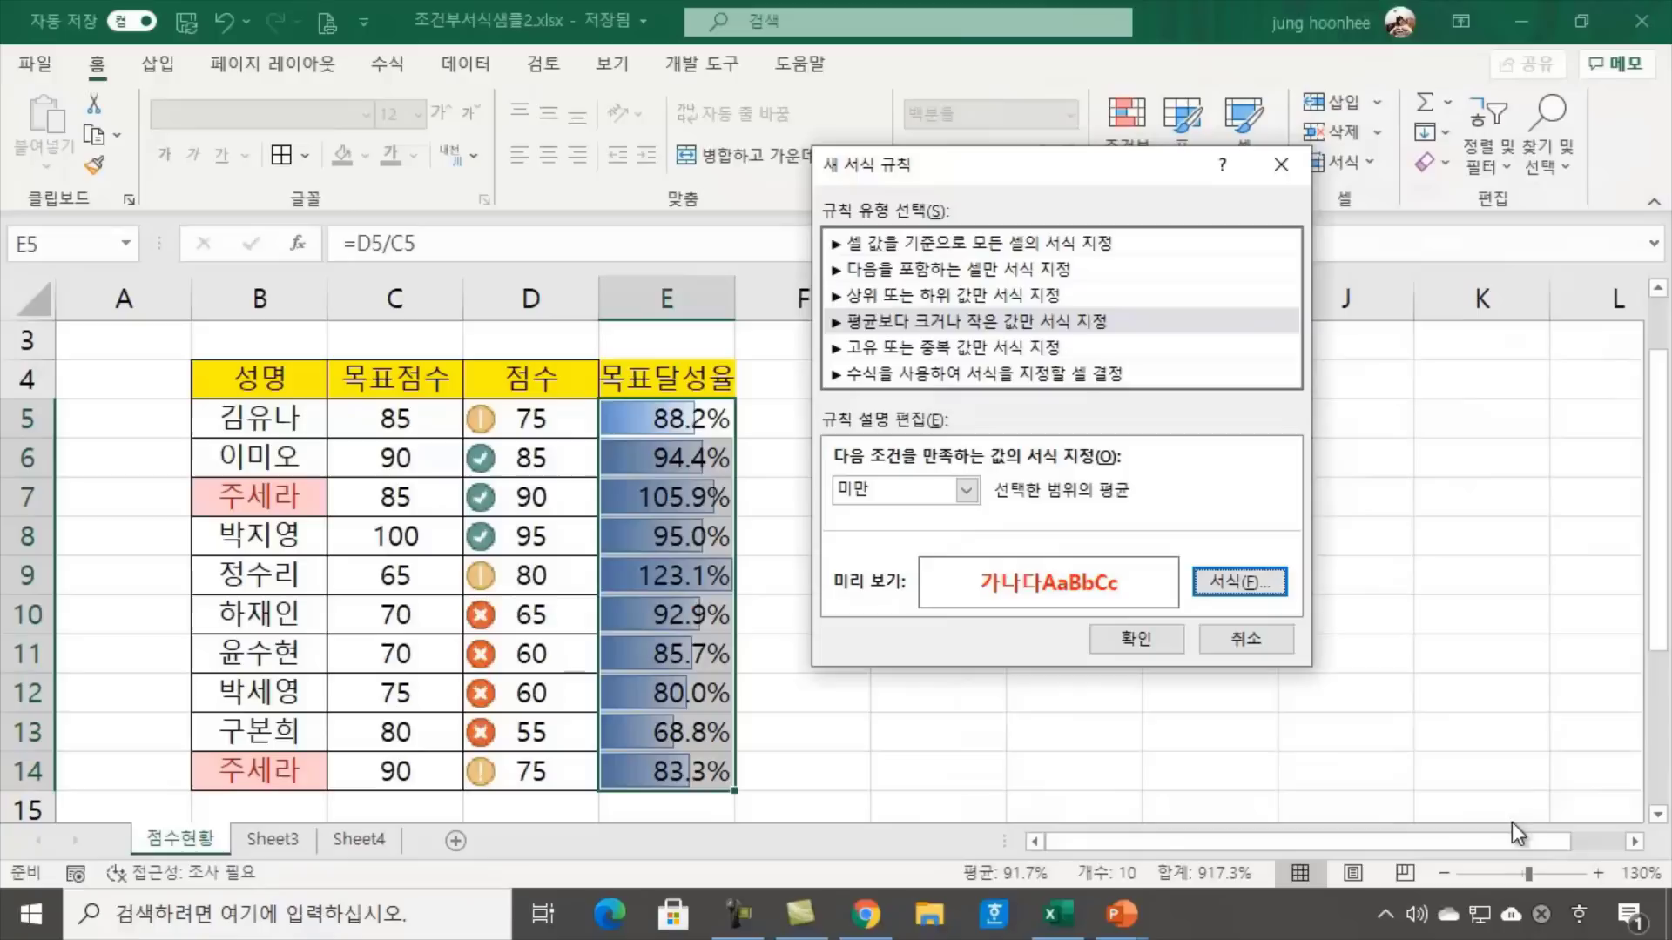
pyautogui.click(1137, 639)
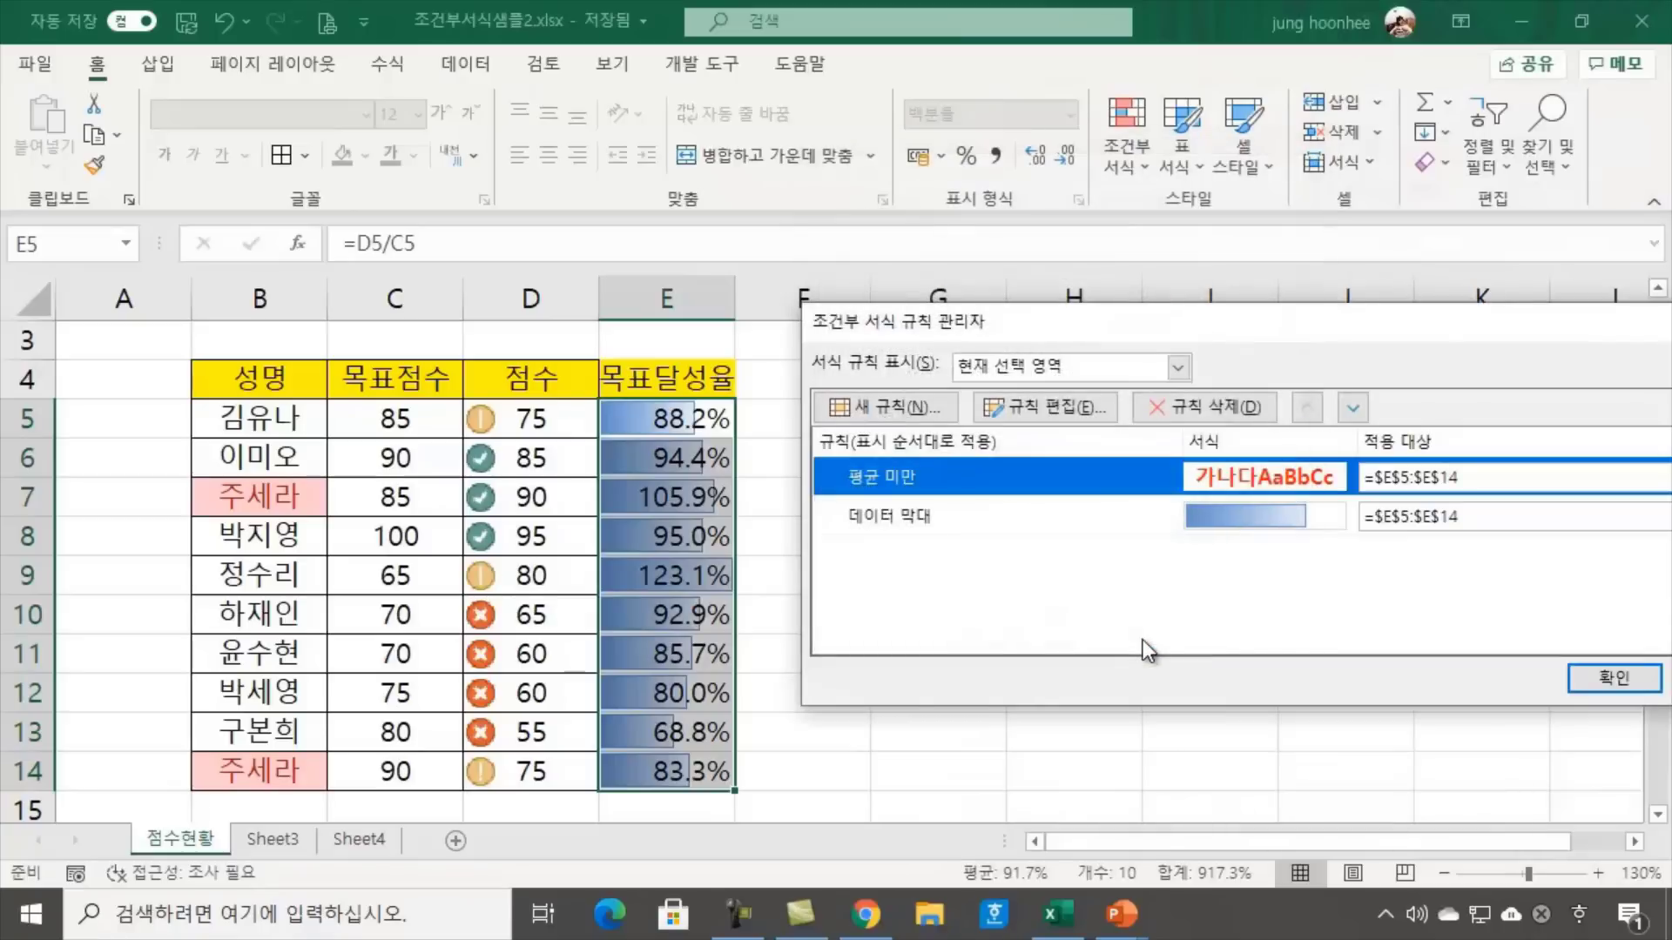
pyautogui.click(1608, 683)
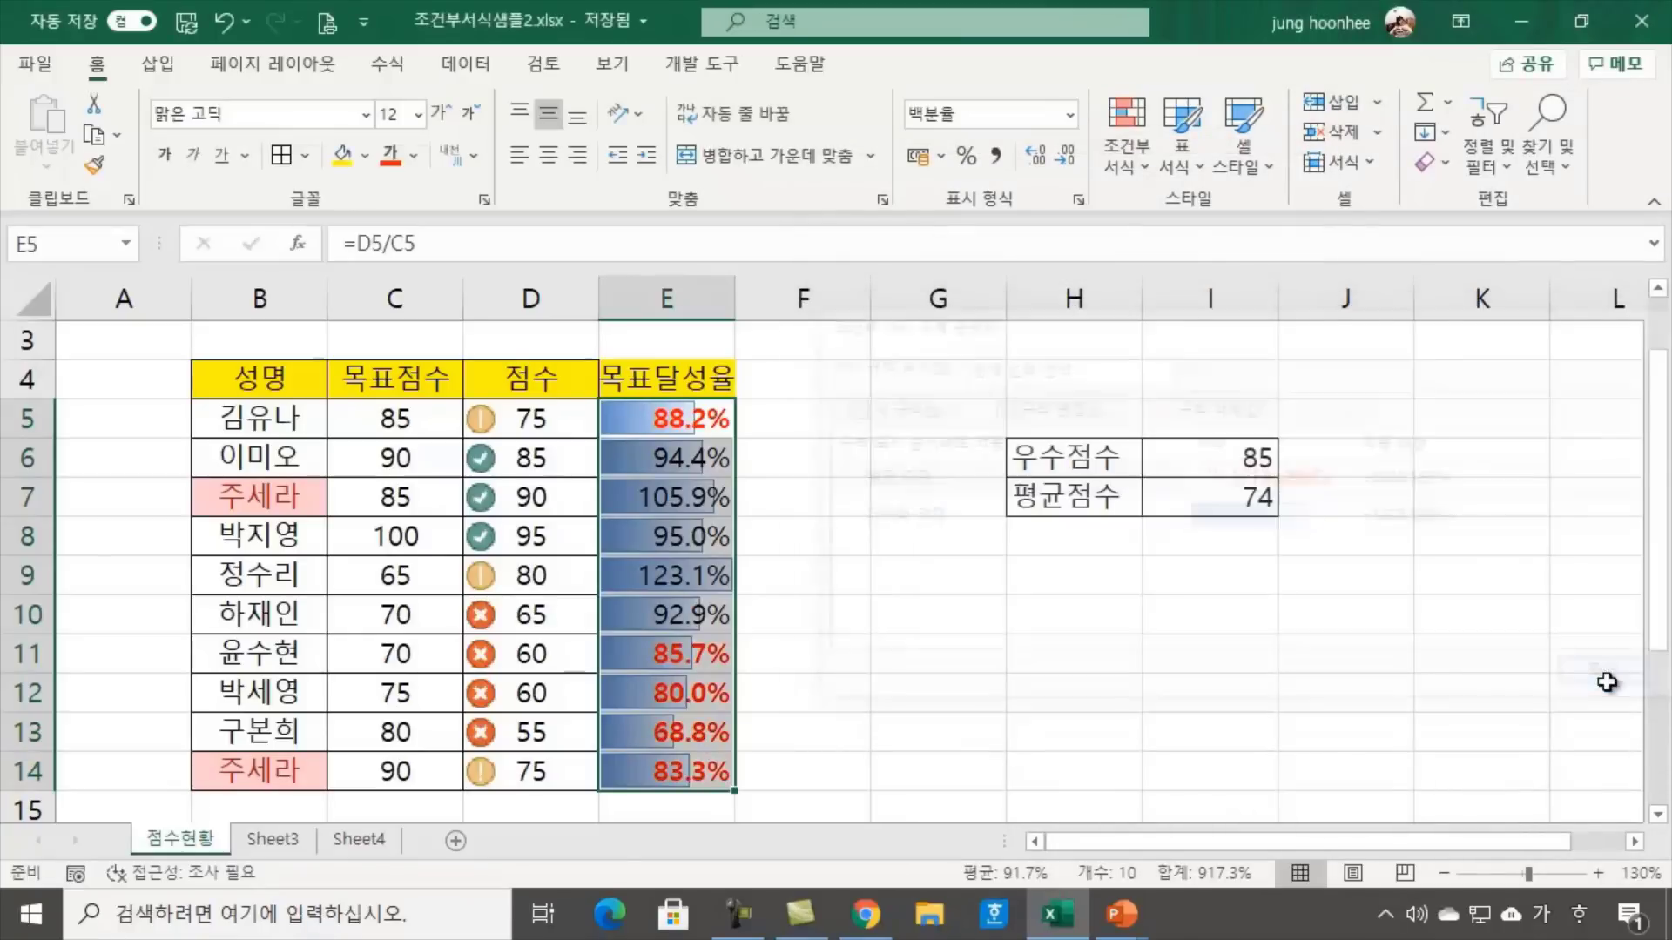
pyautogui.click(996, 691)
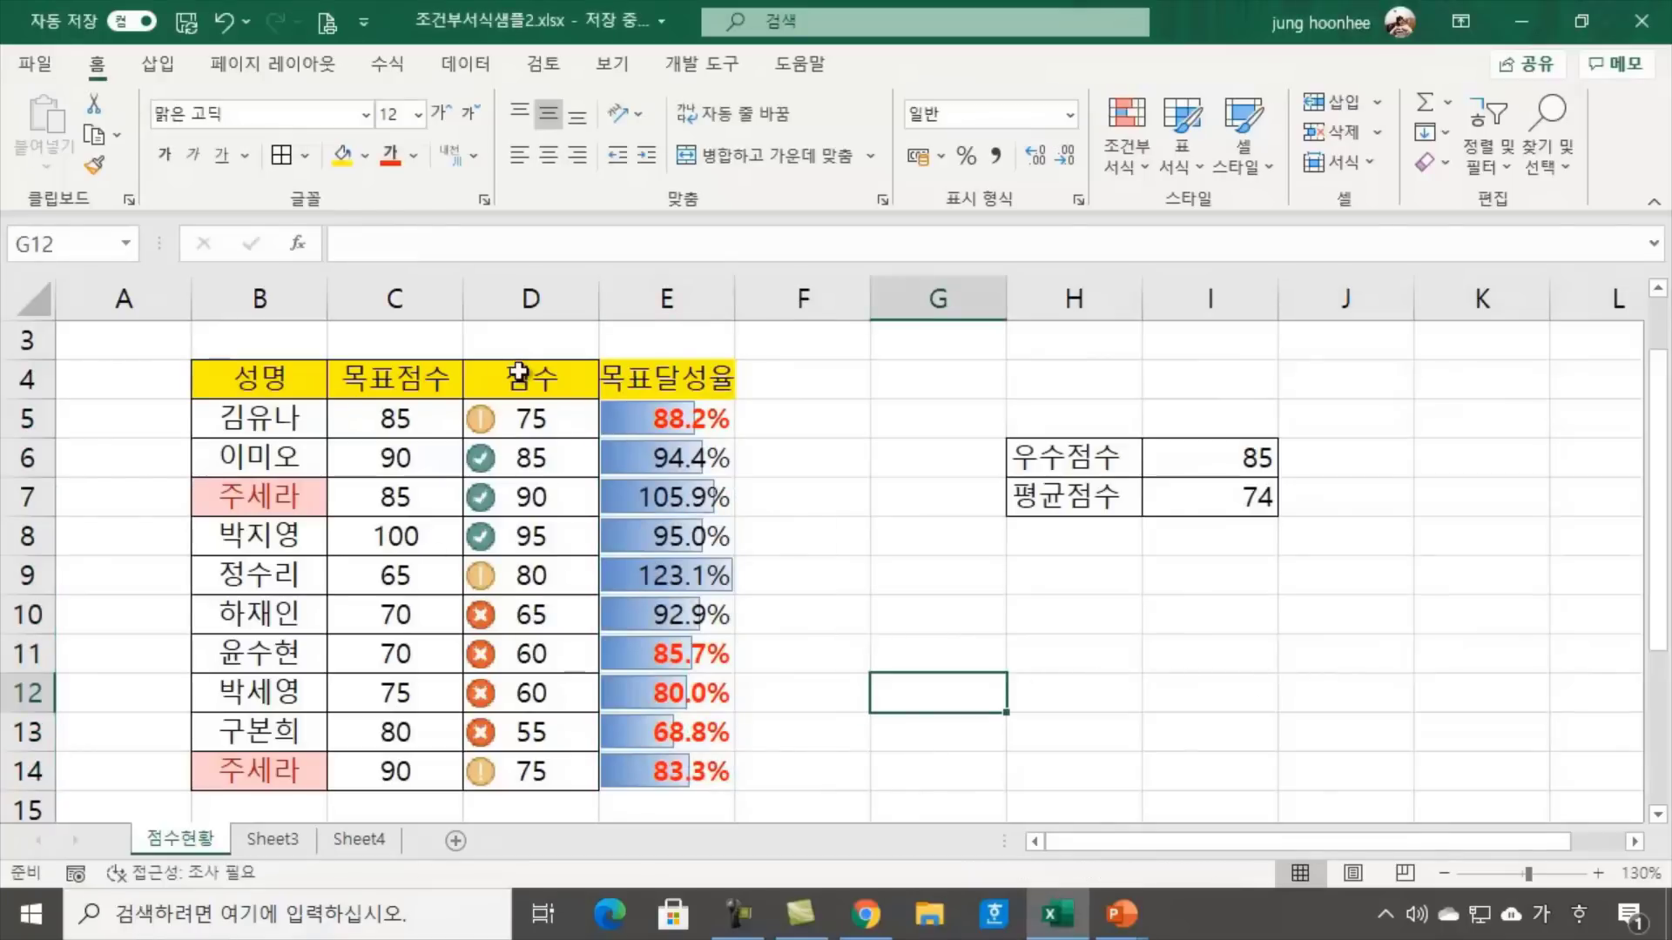
# Examine which 목표달성율 values the below-average rule highlights, checking E5 and E11 through E14
pyautogui.click(875, 566)
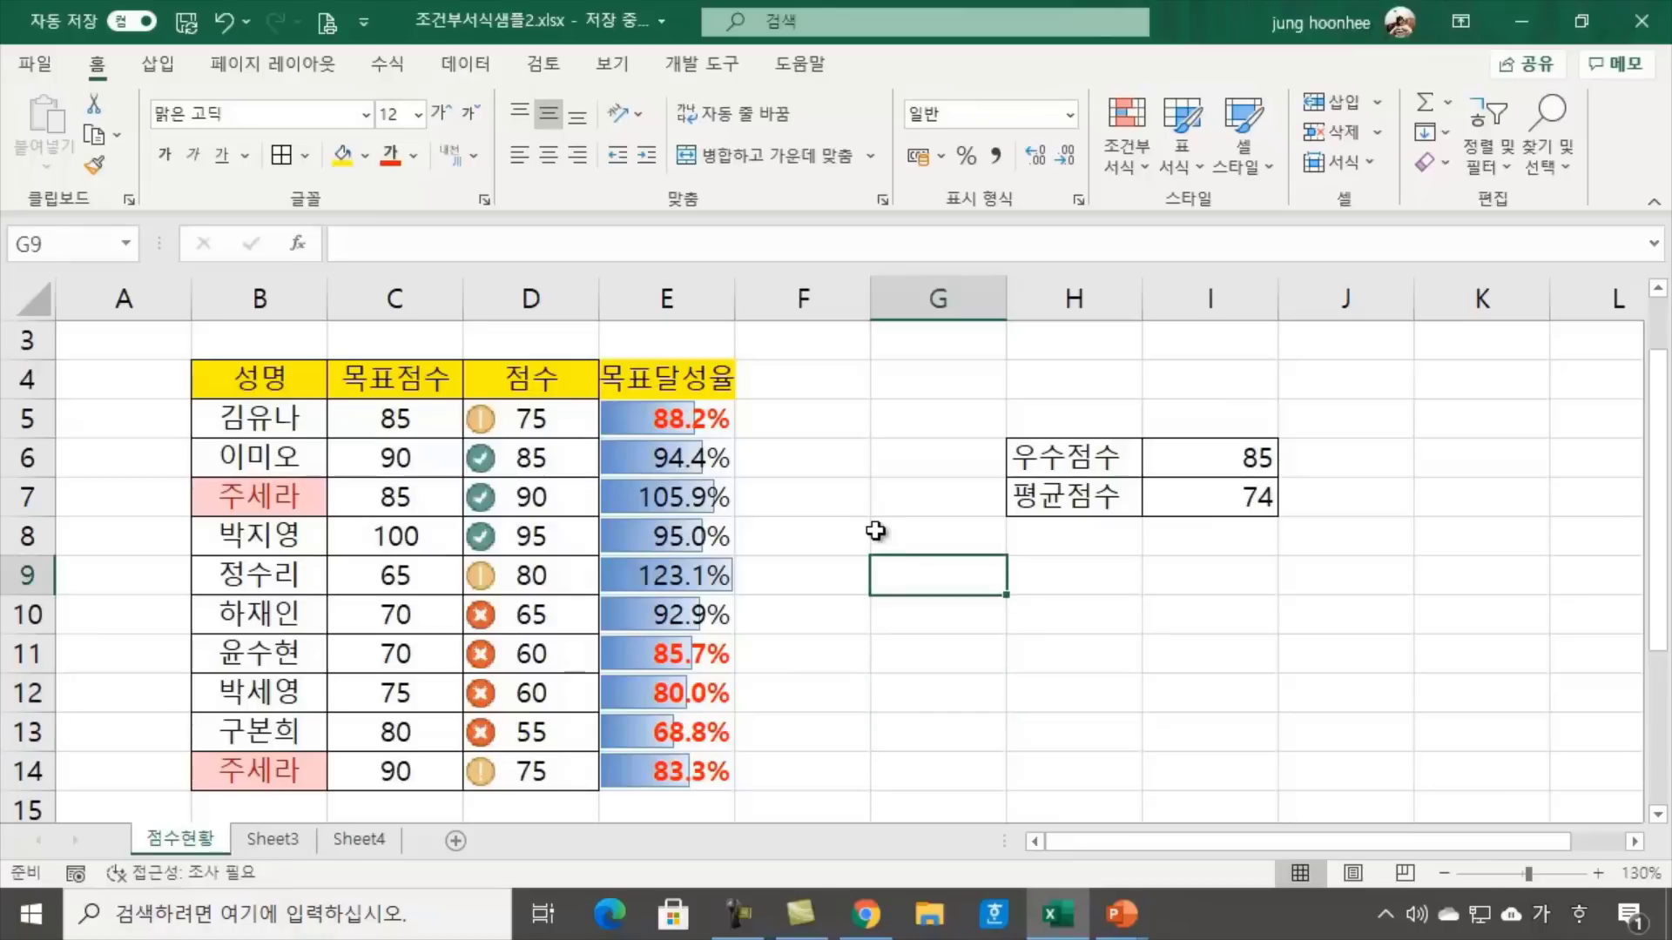
pyautogui.click(679, 659)
pyautogui.click(679, 693)
pyautogui.click(679, 733)
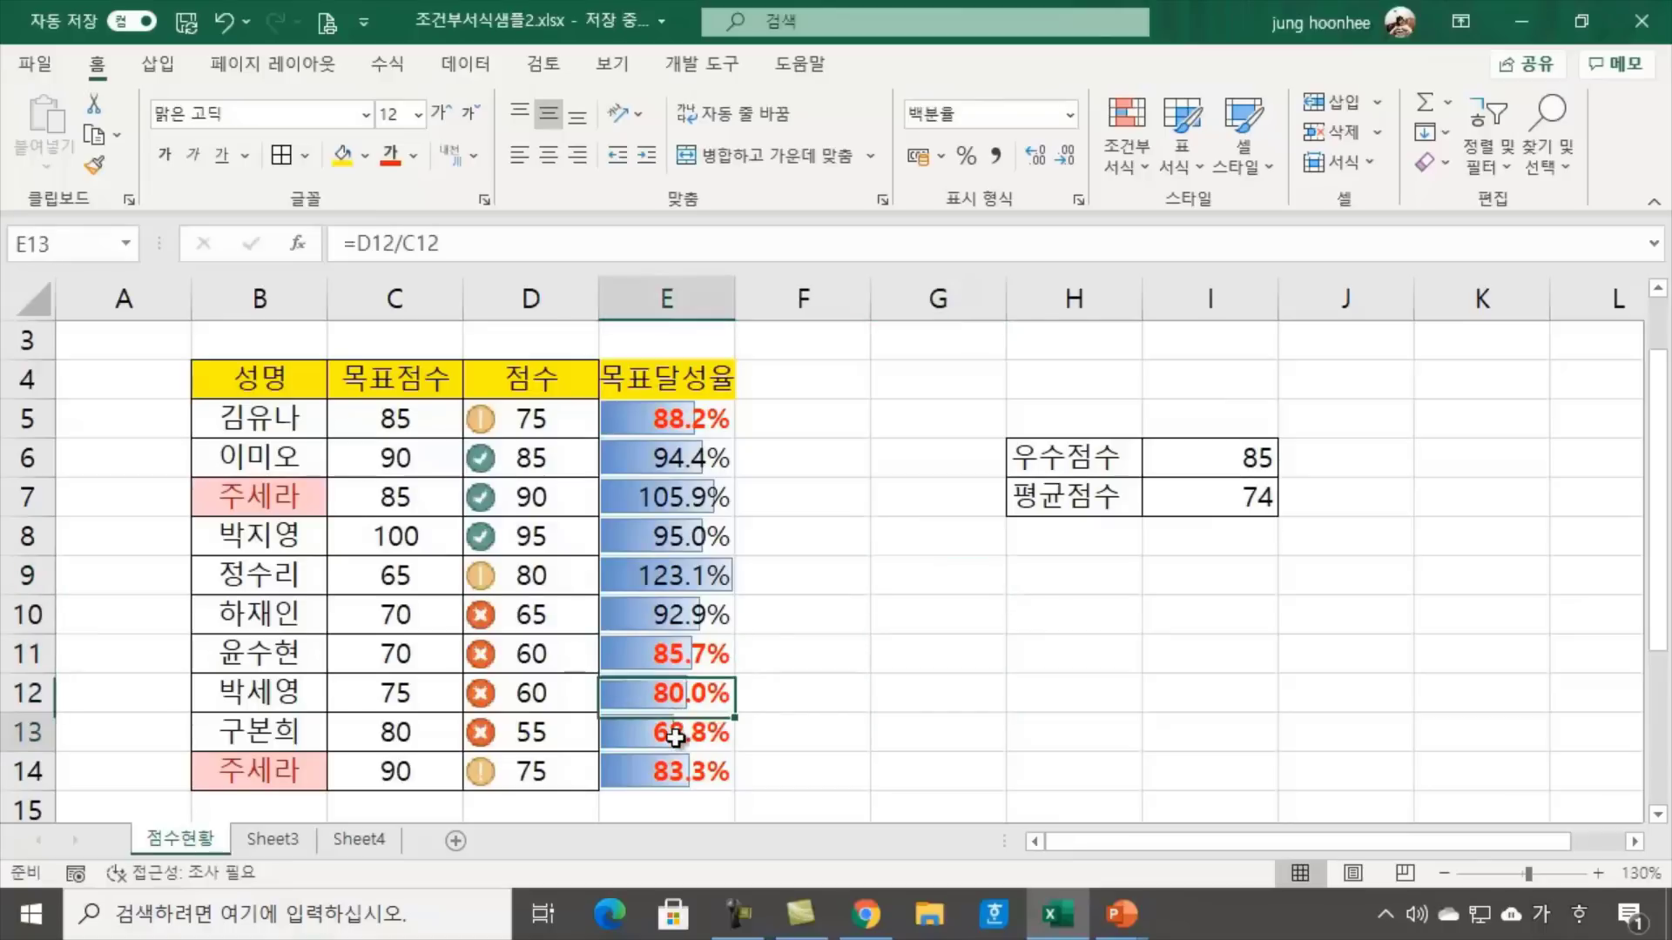
pyautogui.click(680, 776)
pyautogui.click(669, 427)
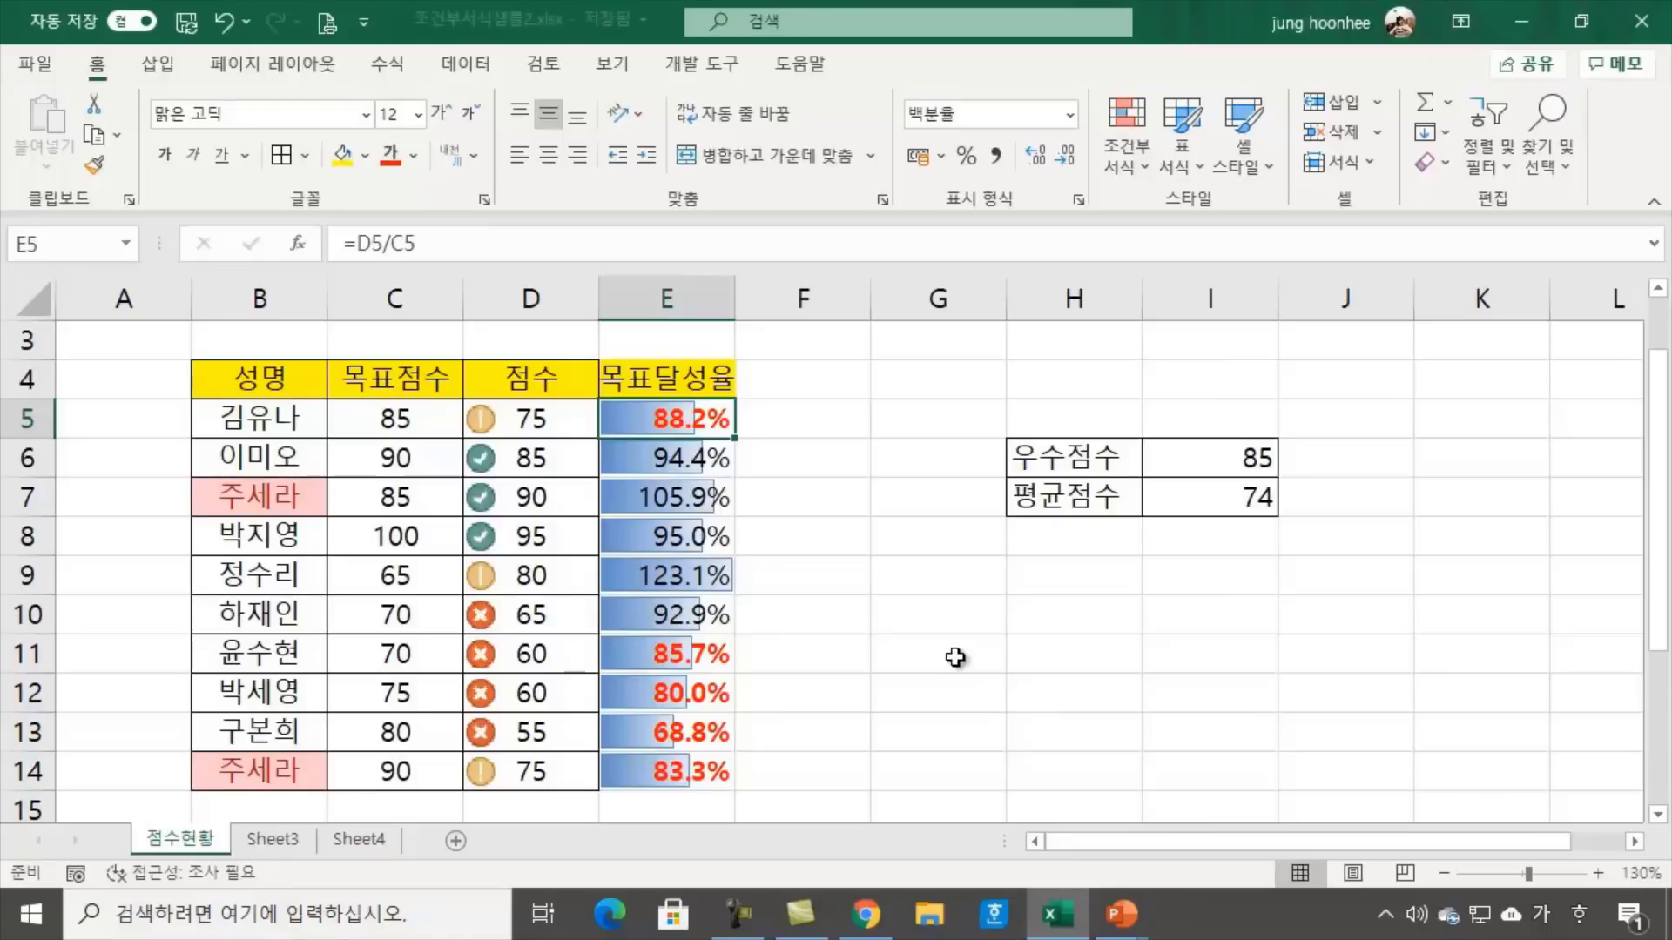
pyautogui.click(666, 651)
pyautogui.click(677, 700)
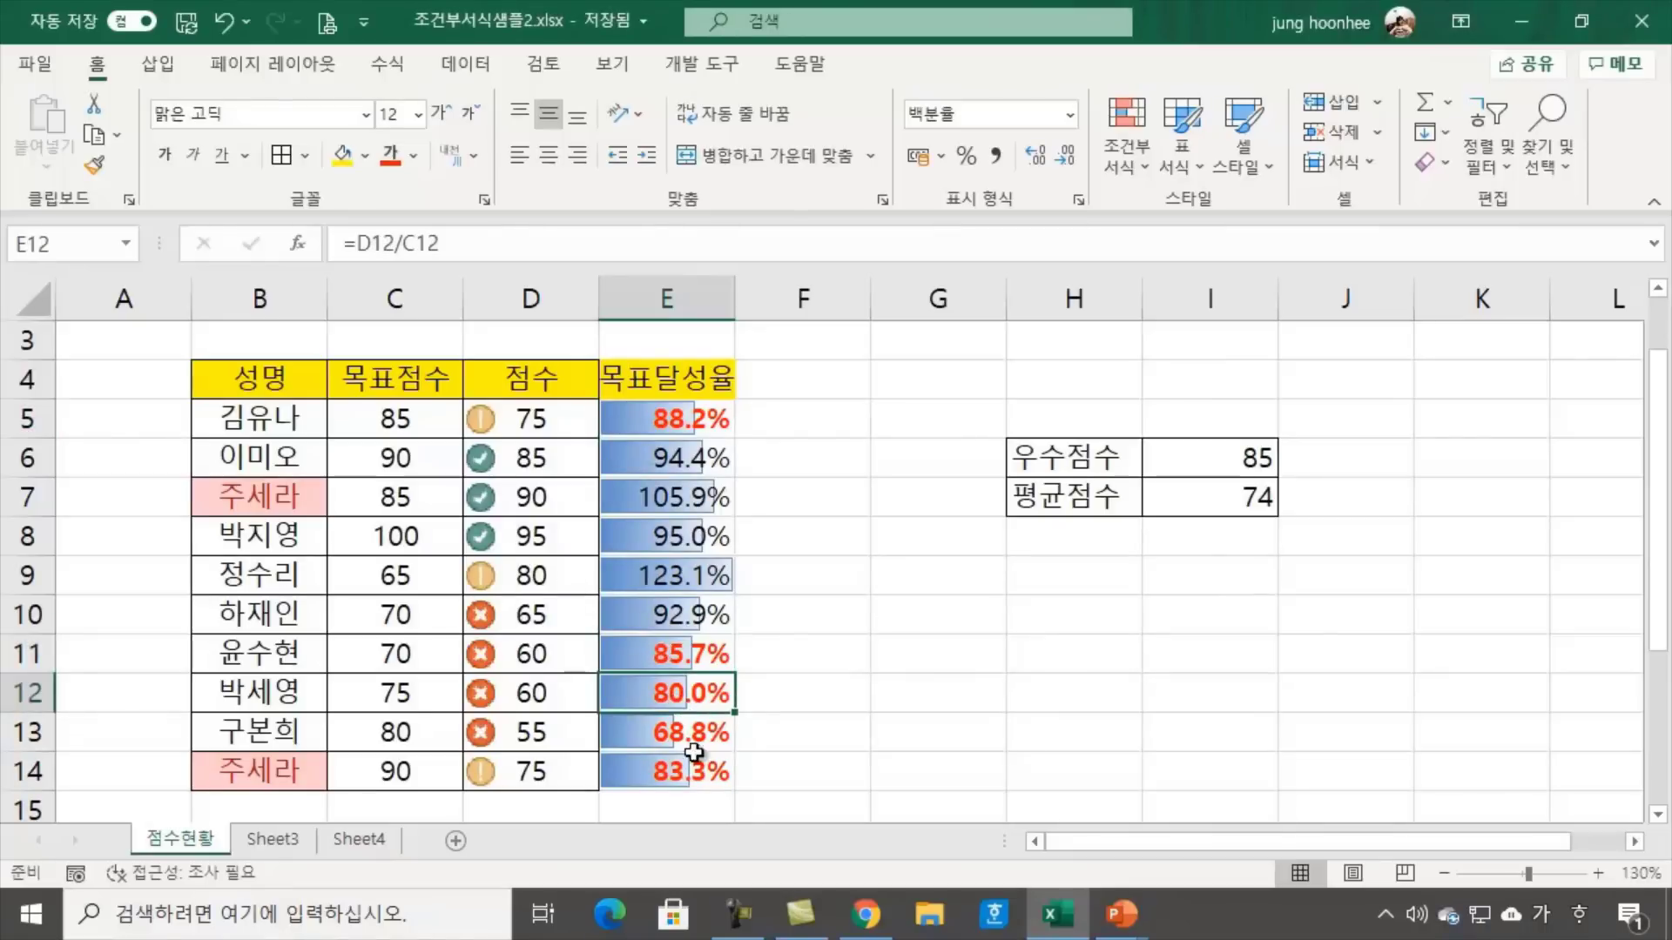
pyautogui.click(693, 732)
pyautogui.click(692, 771)
pyautogui.click(844, 747)
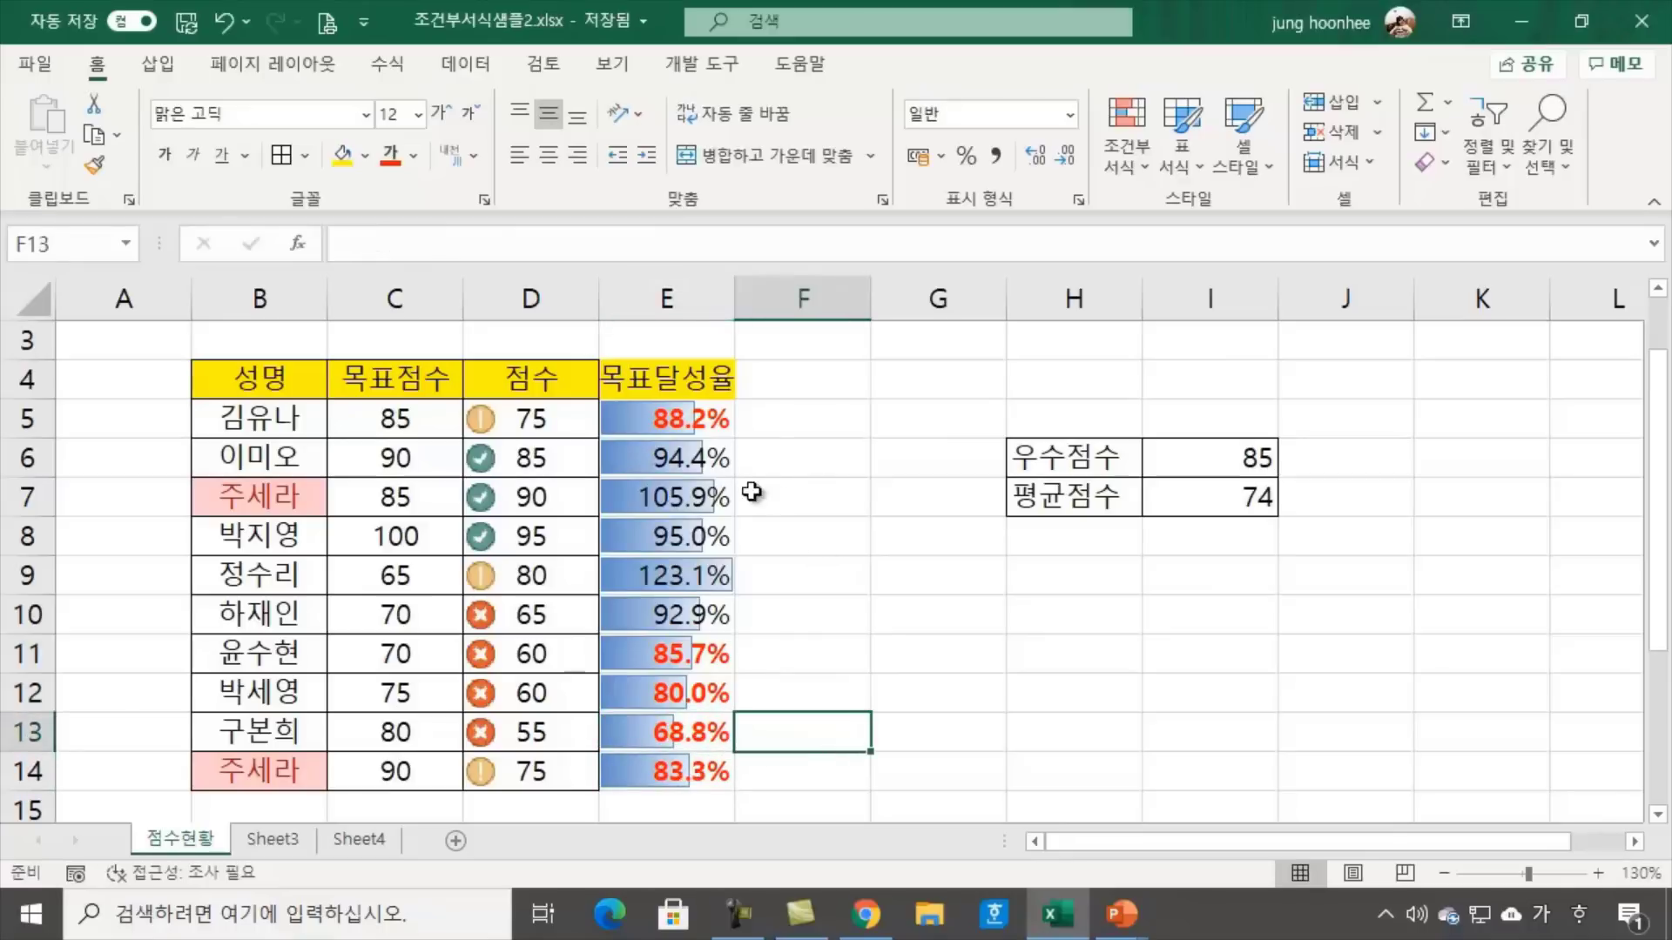
pyautogui.click(690, 406)
pyautogui.click(827, 435)
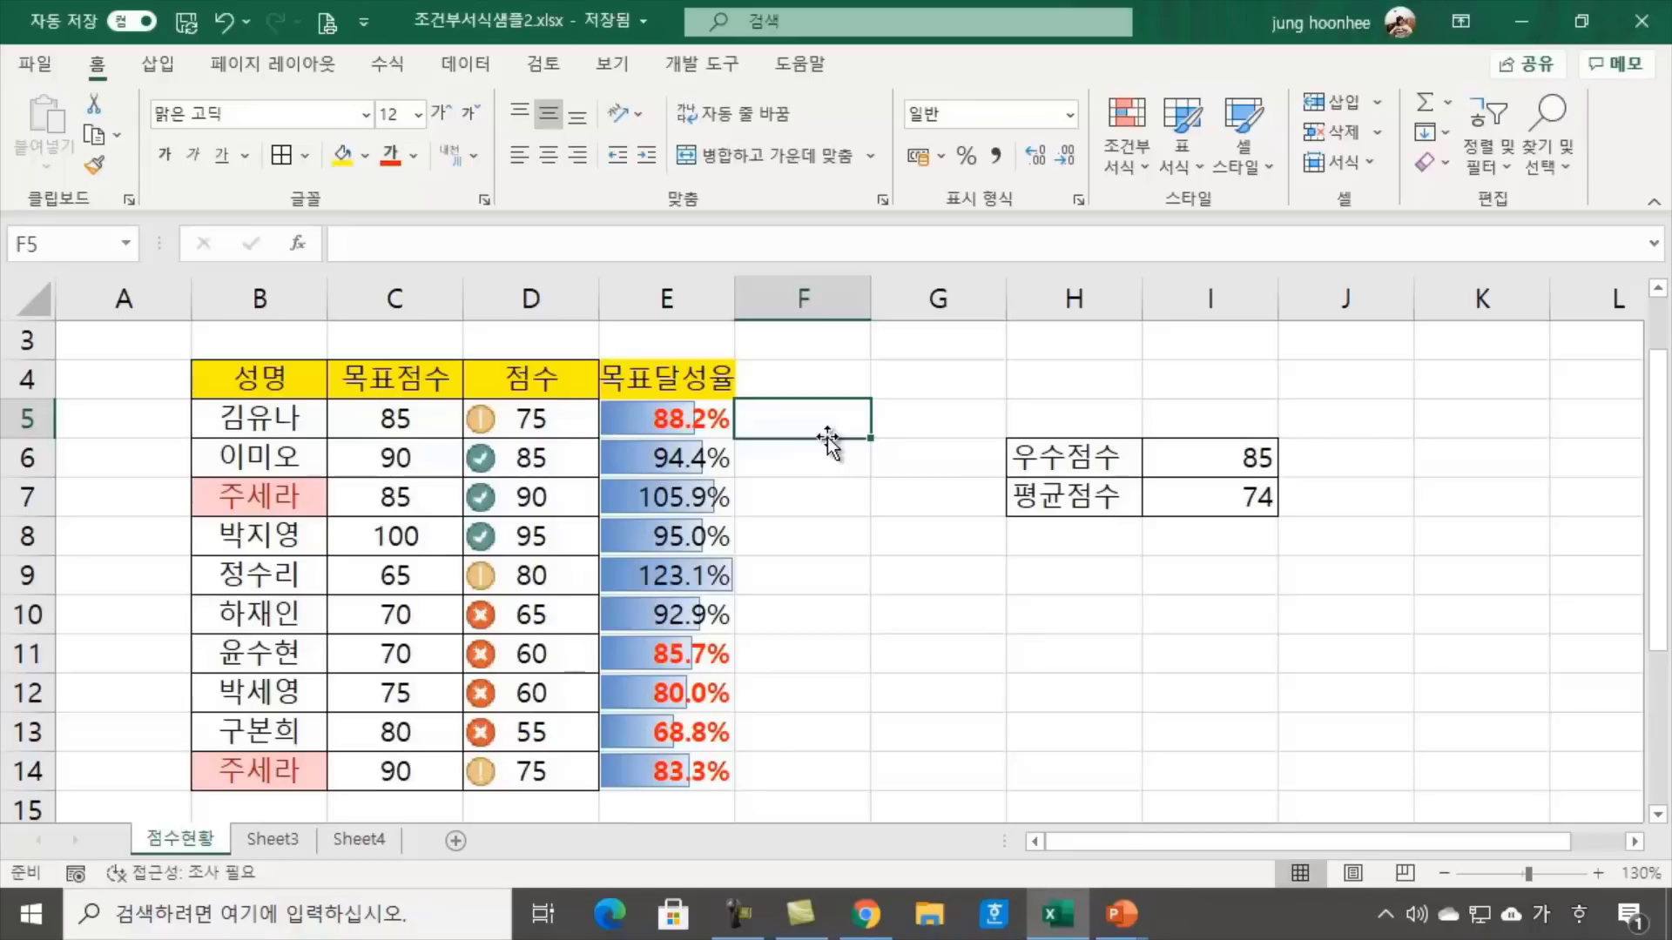
pyautogui.click(686, 431)
pyautogui.click(950, 557)
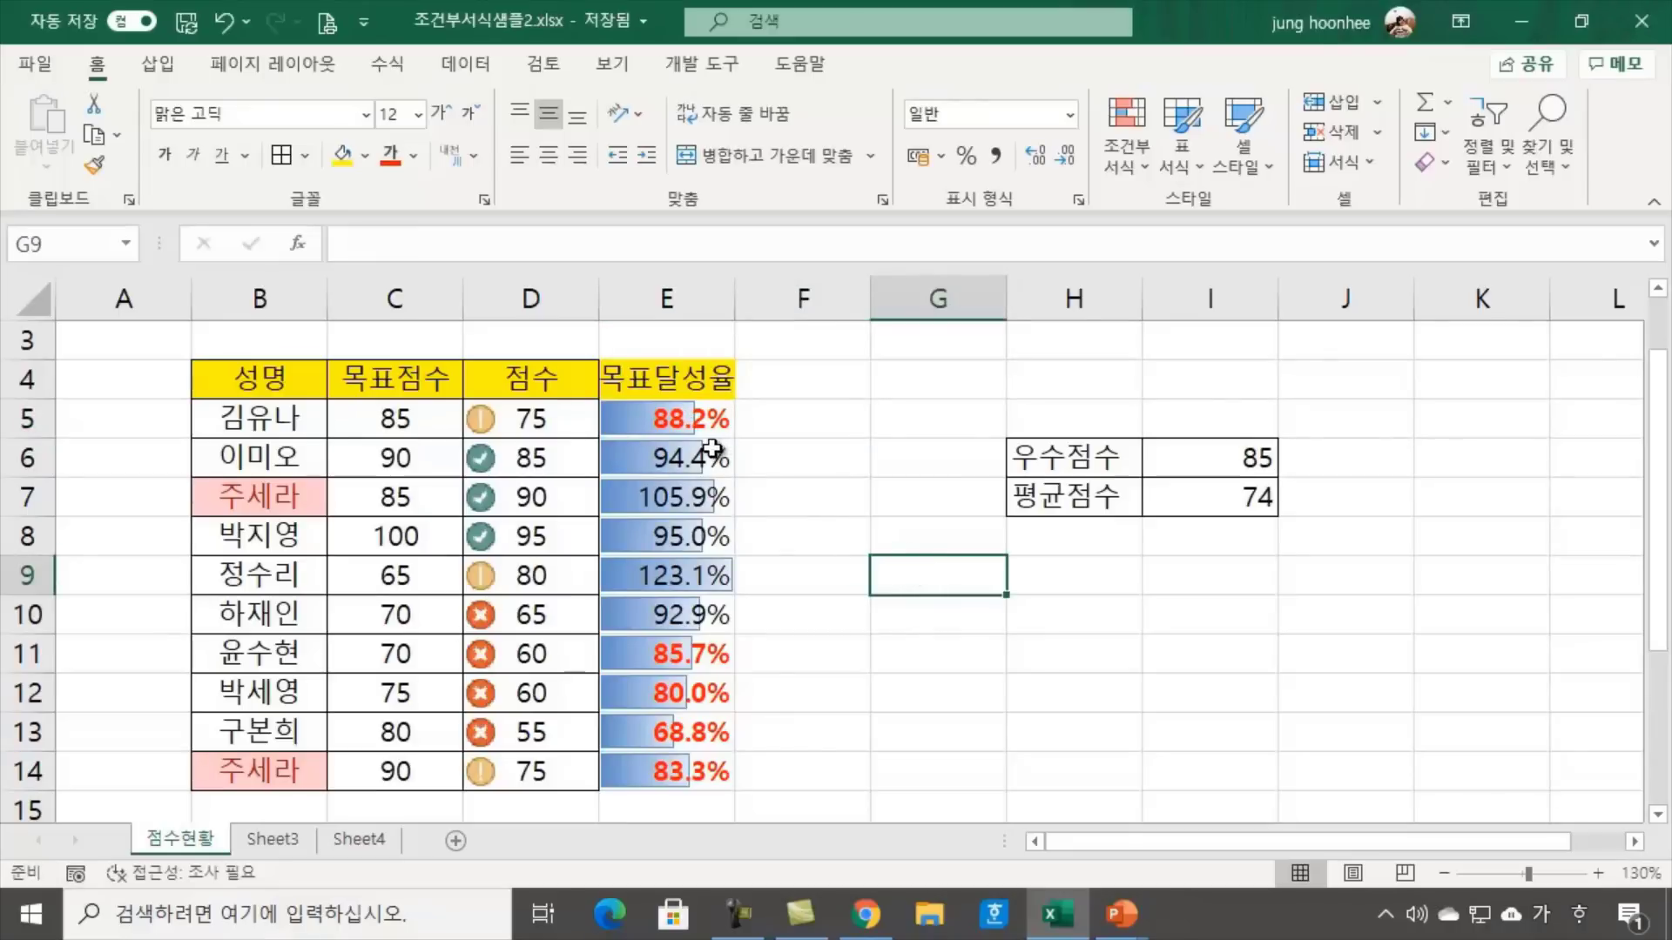
# Check the 목표점수 values in C5 and C11 through C14 for the rows highlighted as below average
pyautogui.click(403, 419)
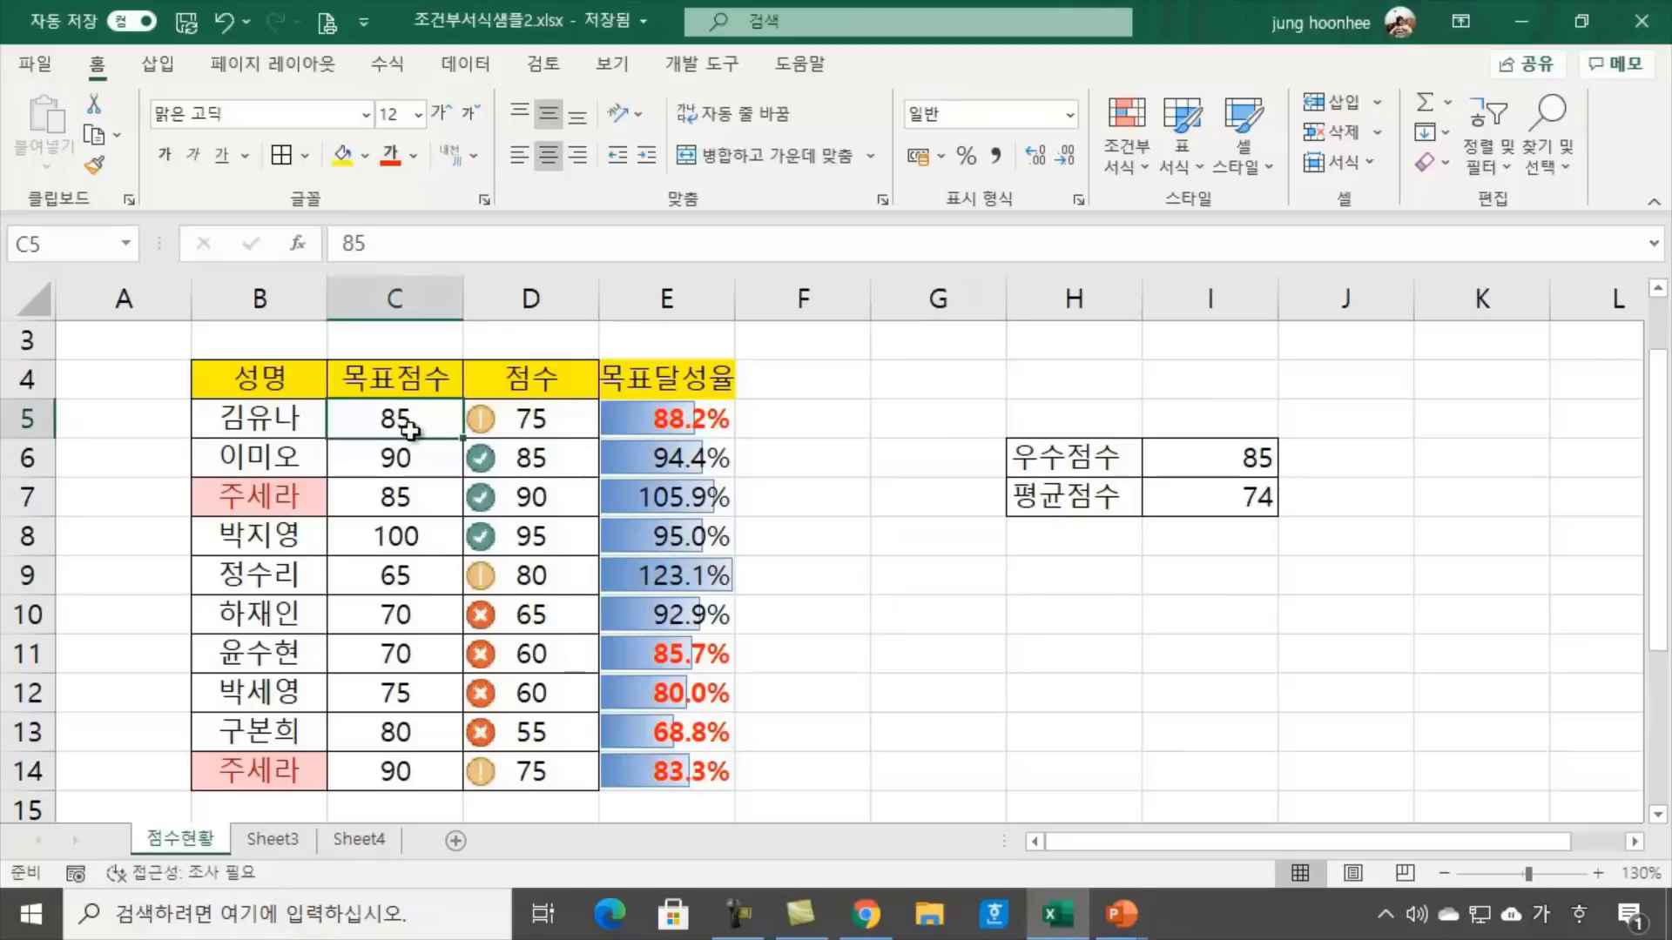
pyautogui.click(994, 736)
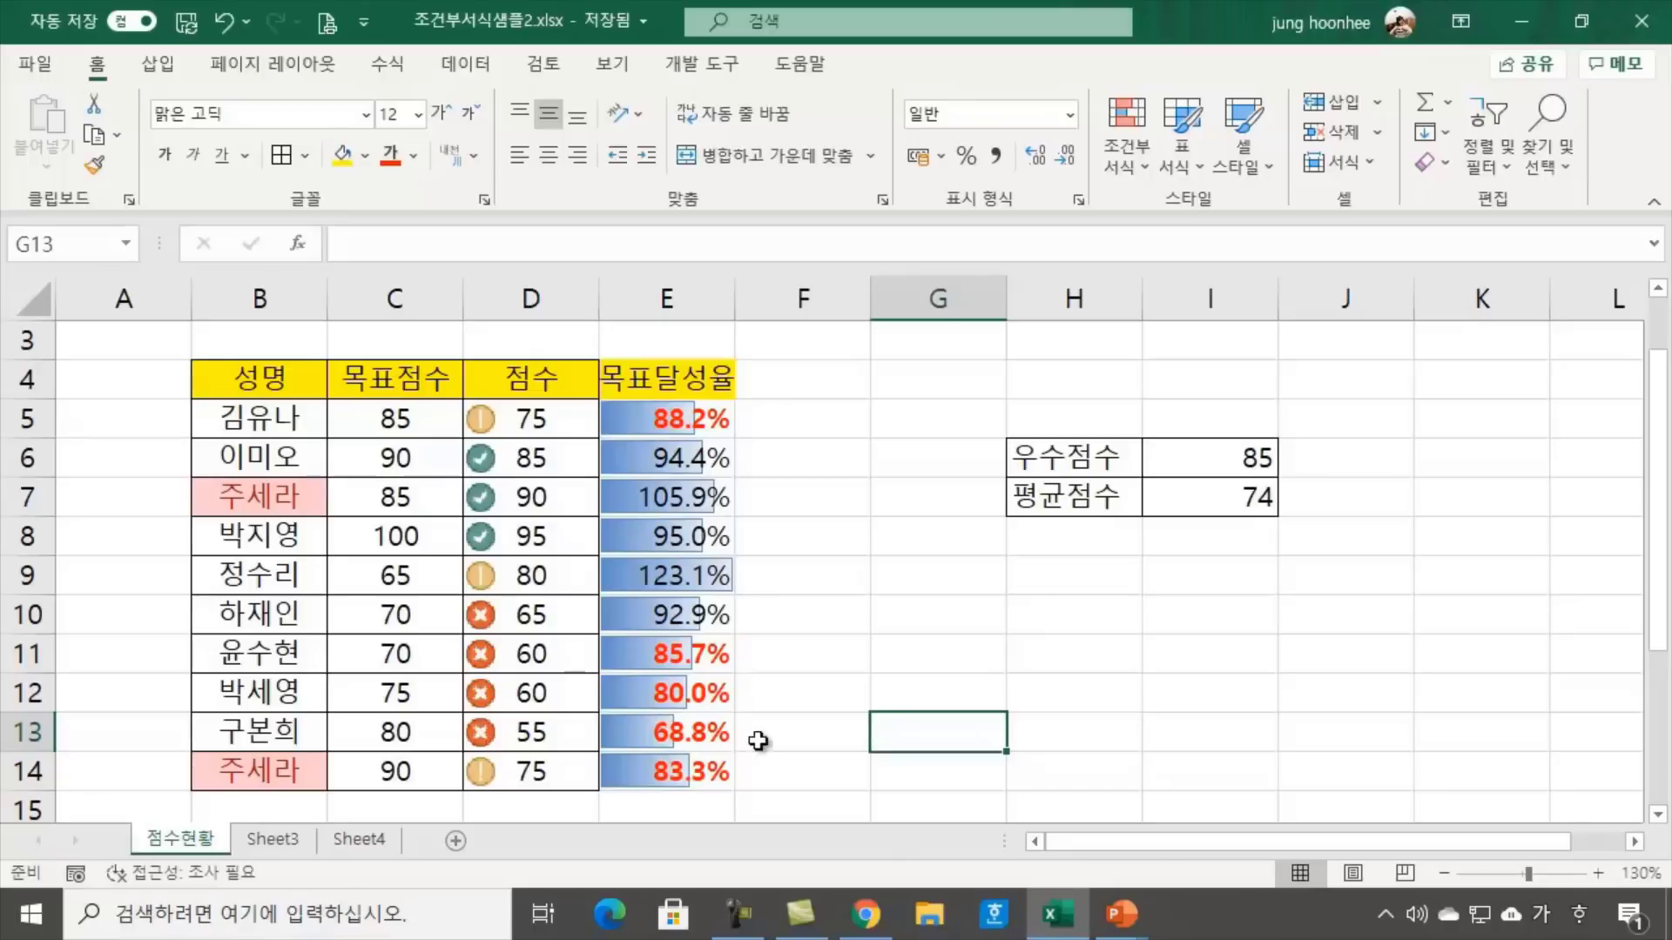
pyautogui.click(416, 662)
pyautogui.click(385, 697)
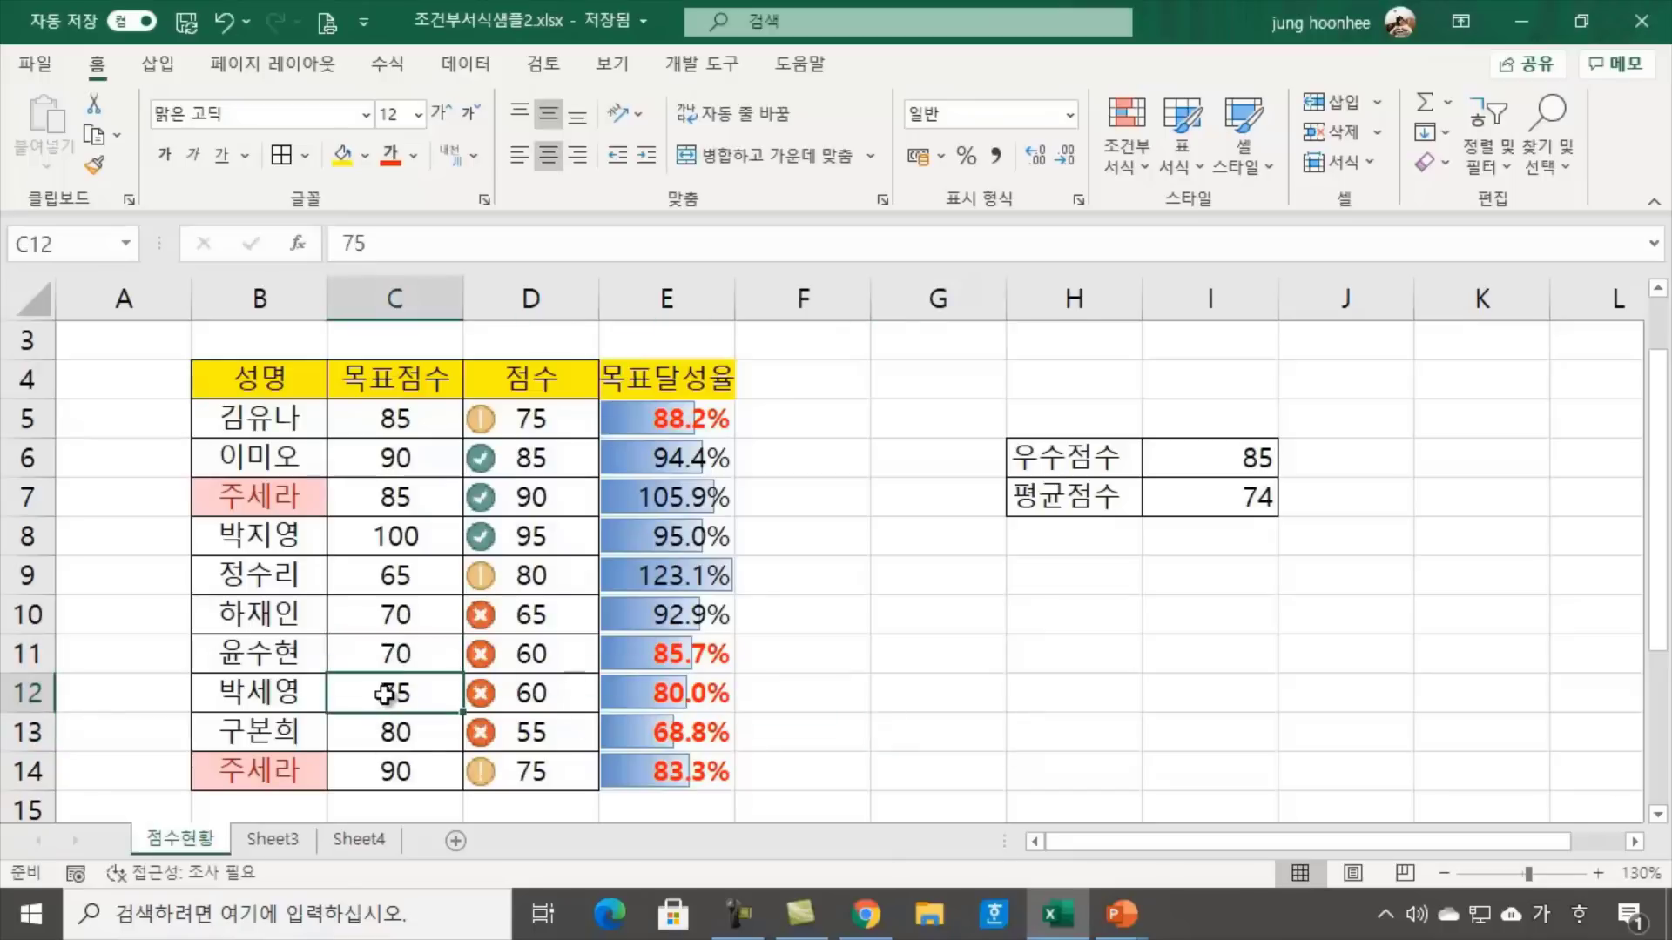
pyautogui.click(392, 738)
pyautogui.click(405, 762)
pyautogui.click(889, 572)
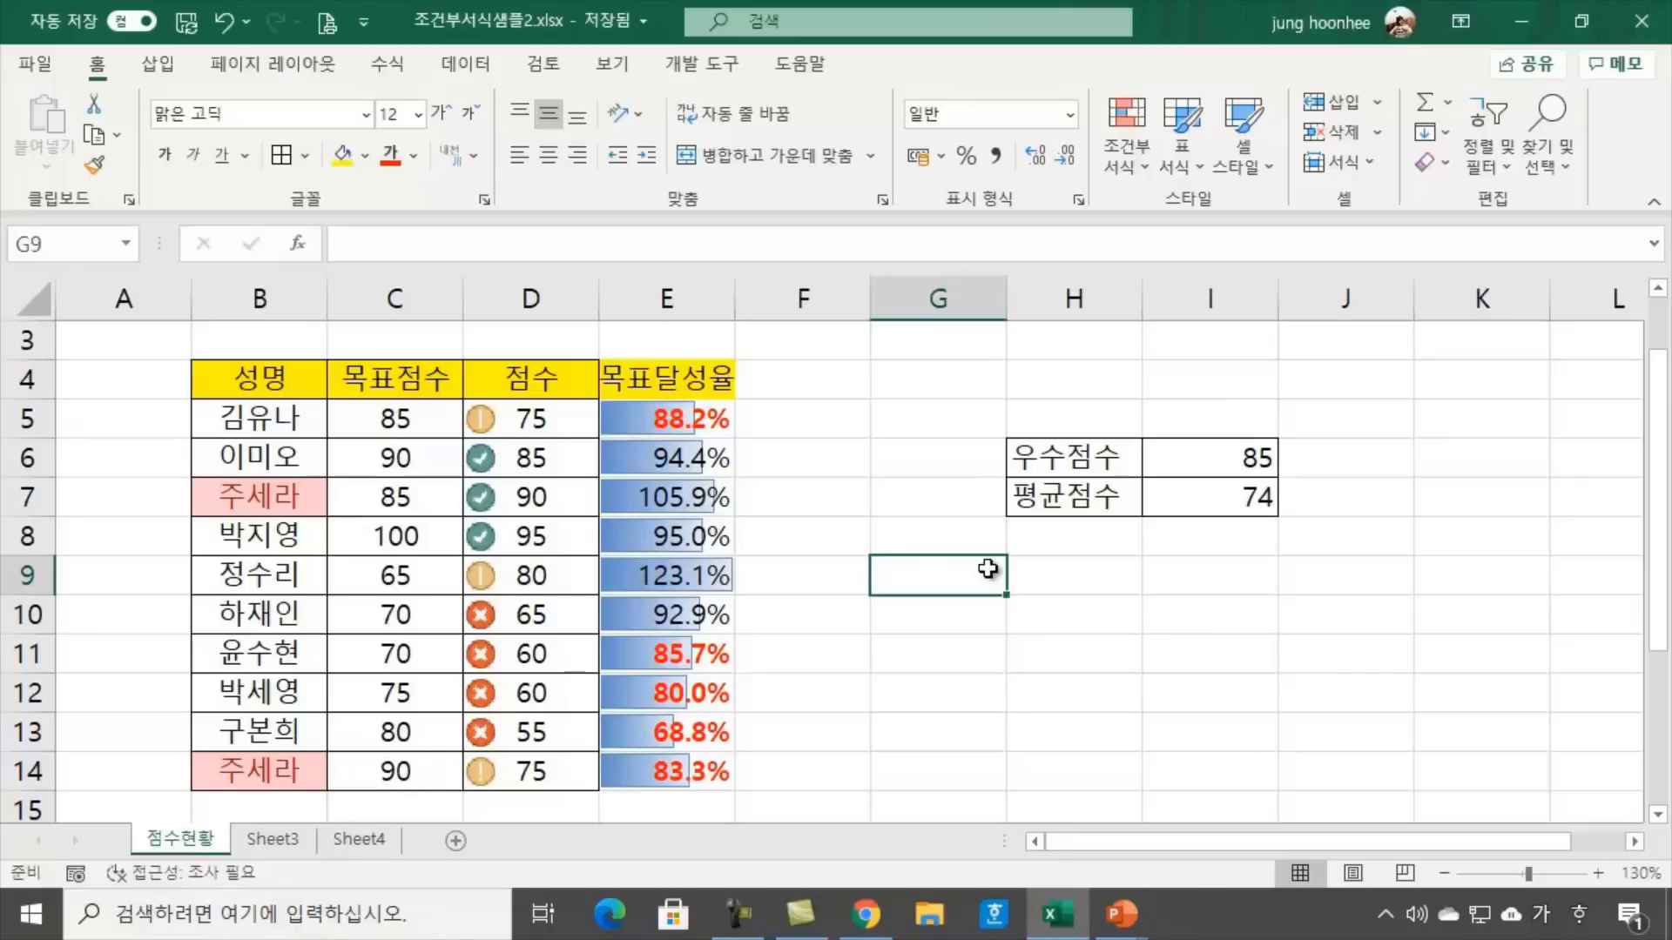
# Clear all conditional formatting rules from the 목표달성율 values in E5:E14 only
pyautogui.click(864, 426)
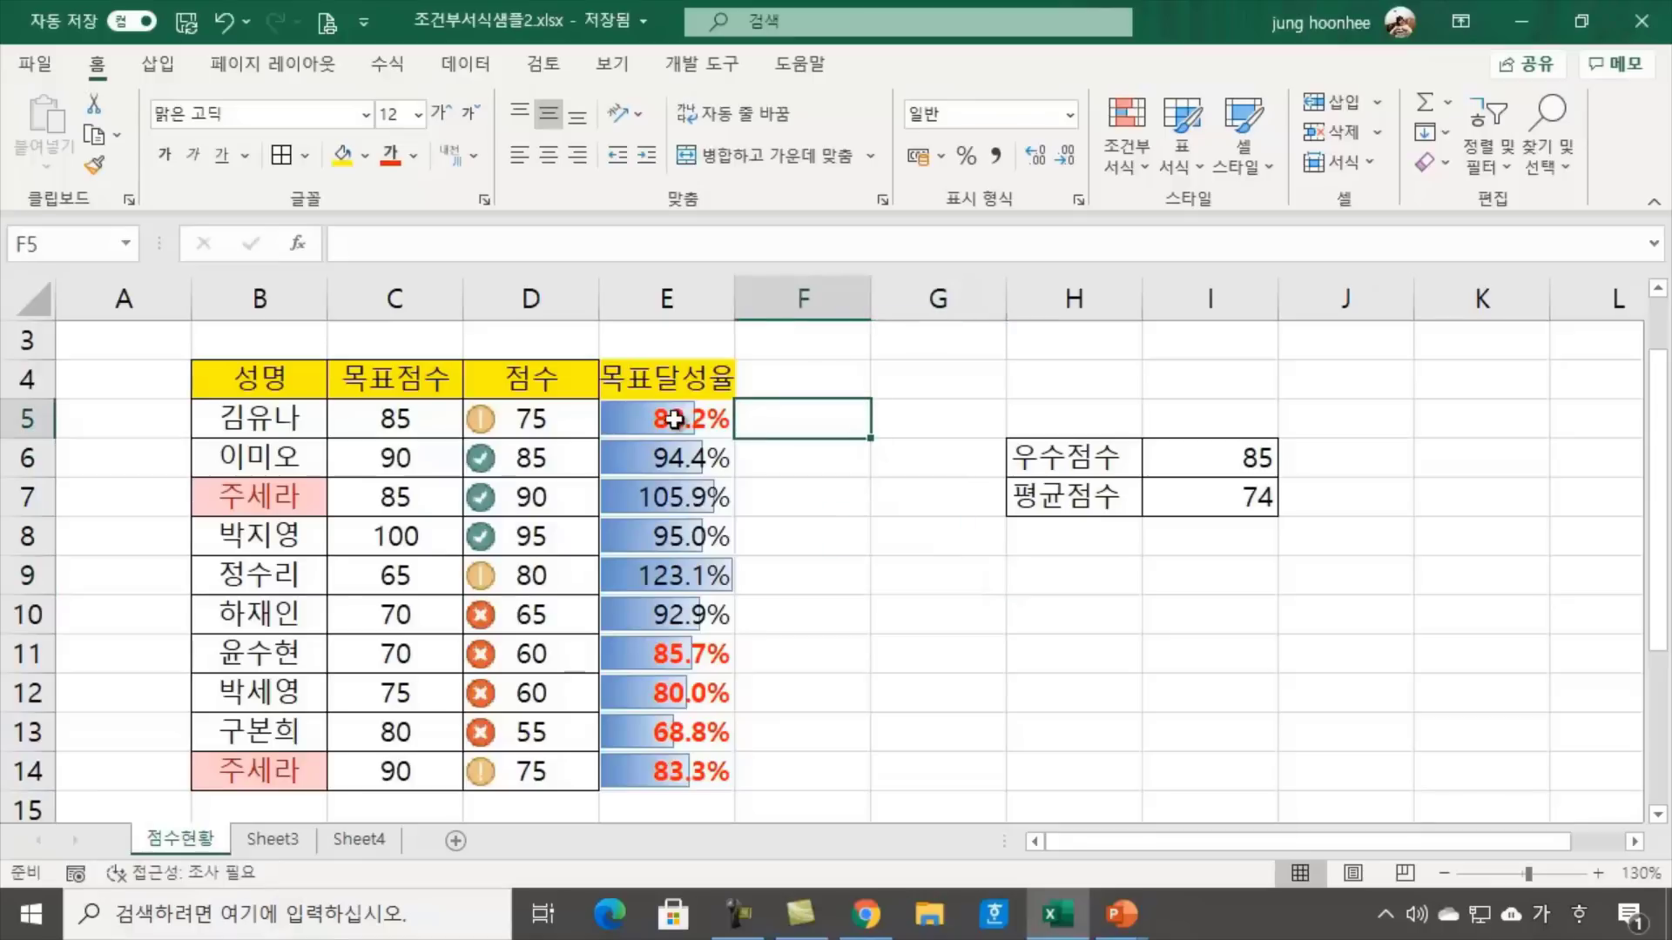
pyautogui.moveTo(667, 417); pyautogui.dragTo(688, 768)
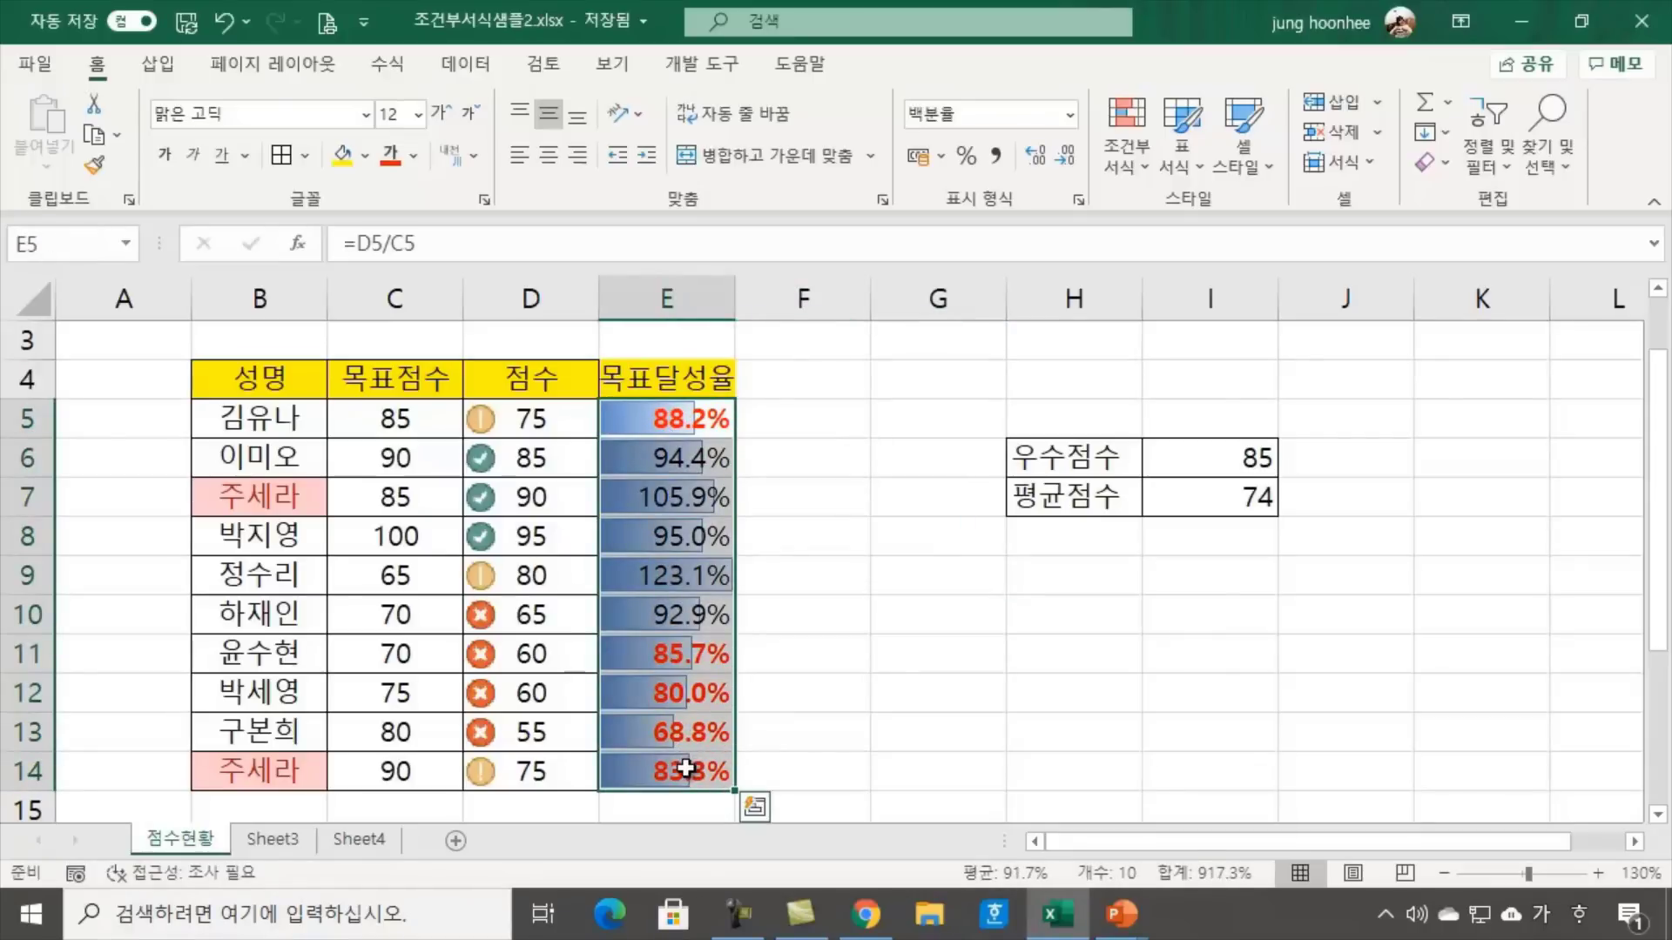
pyautogui.click(864, 752)
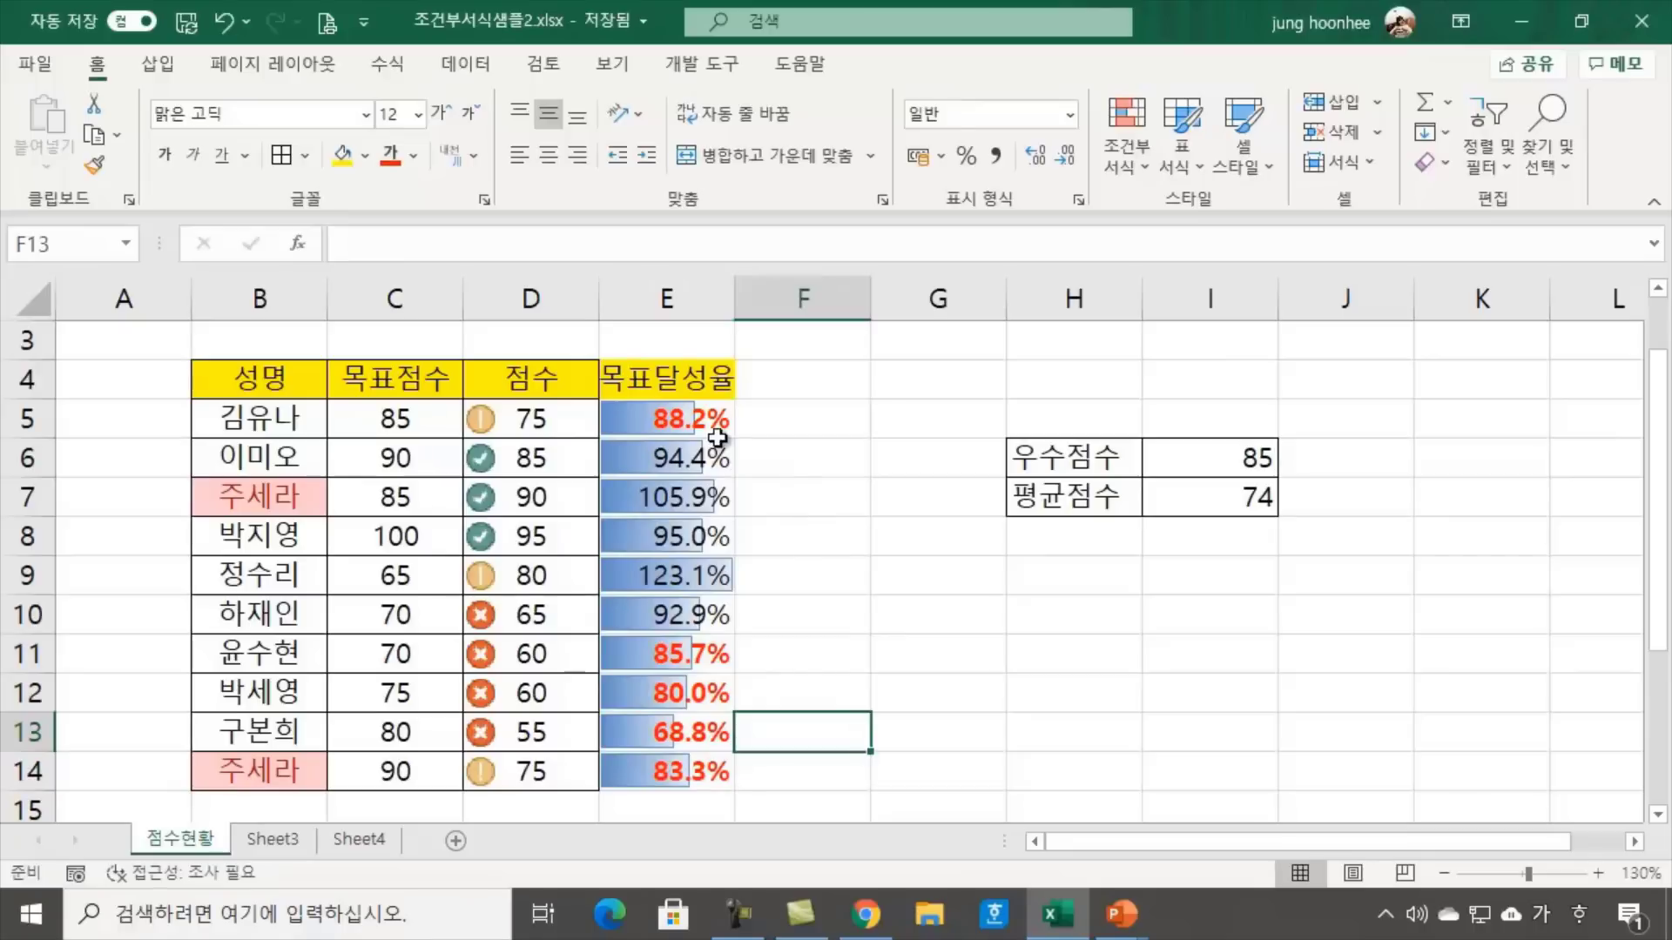
pyautogui.click(678, 419)
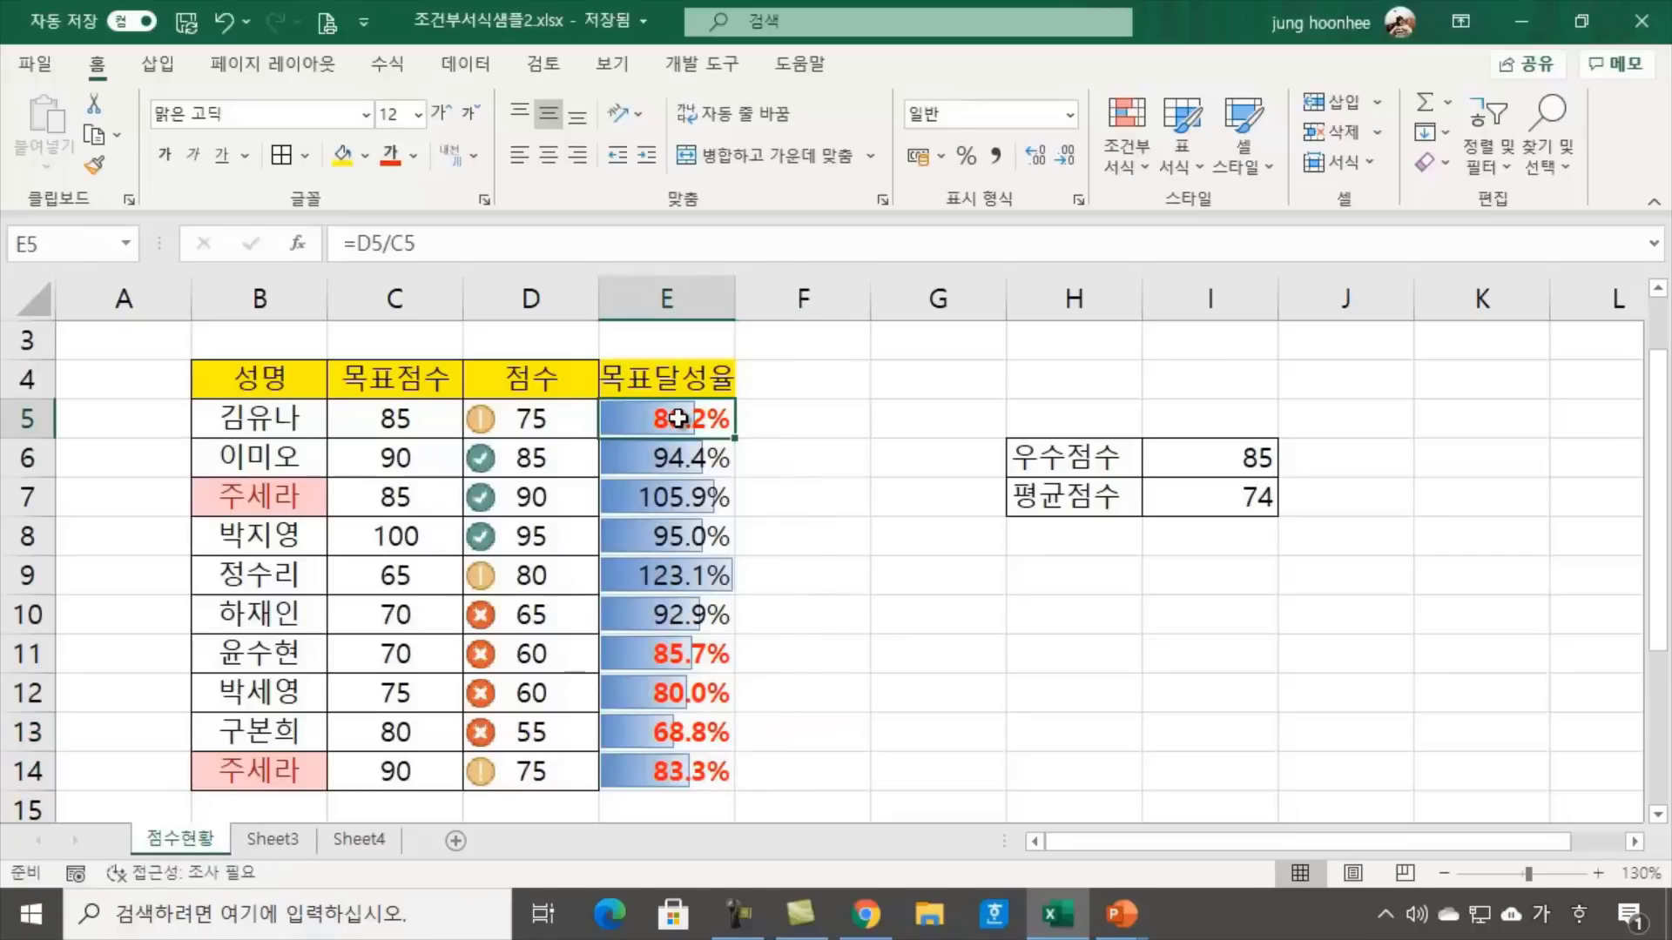
pyautogui.moveTo(678, 418); pyautogui.dragTo(664, 757)
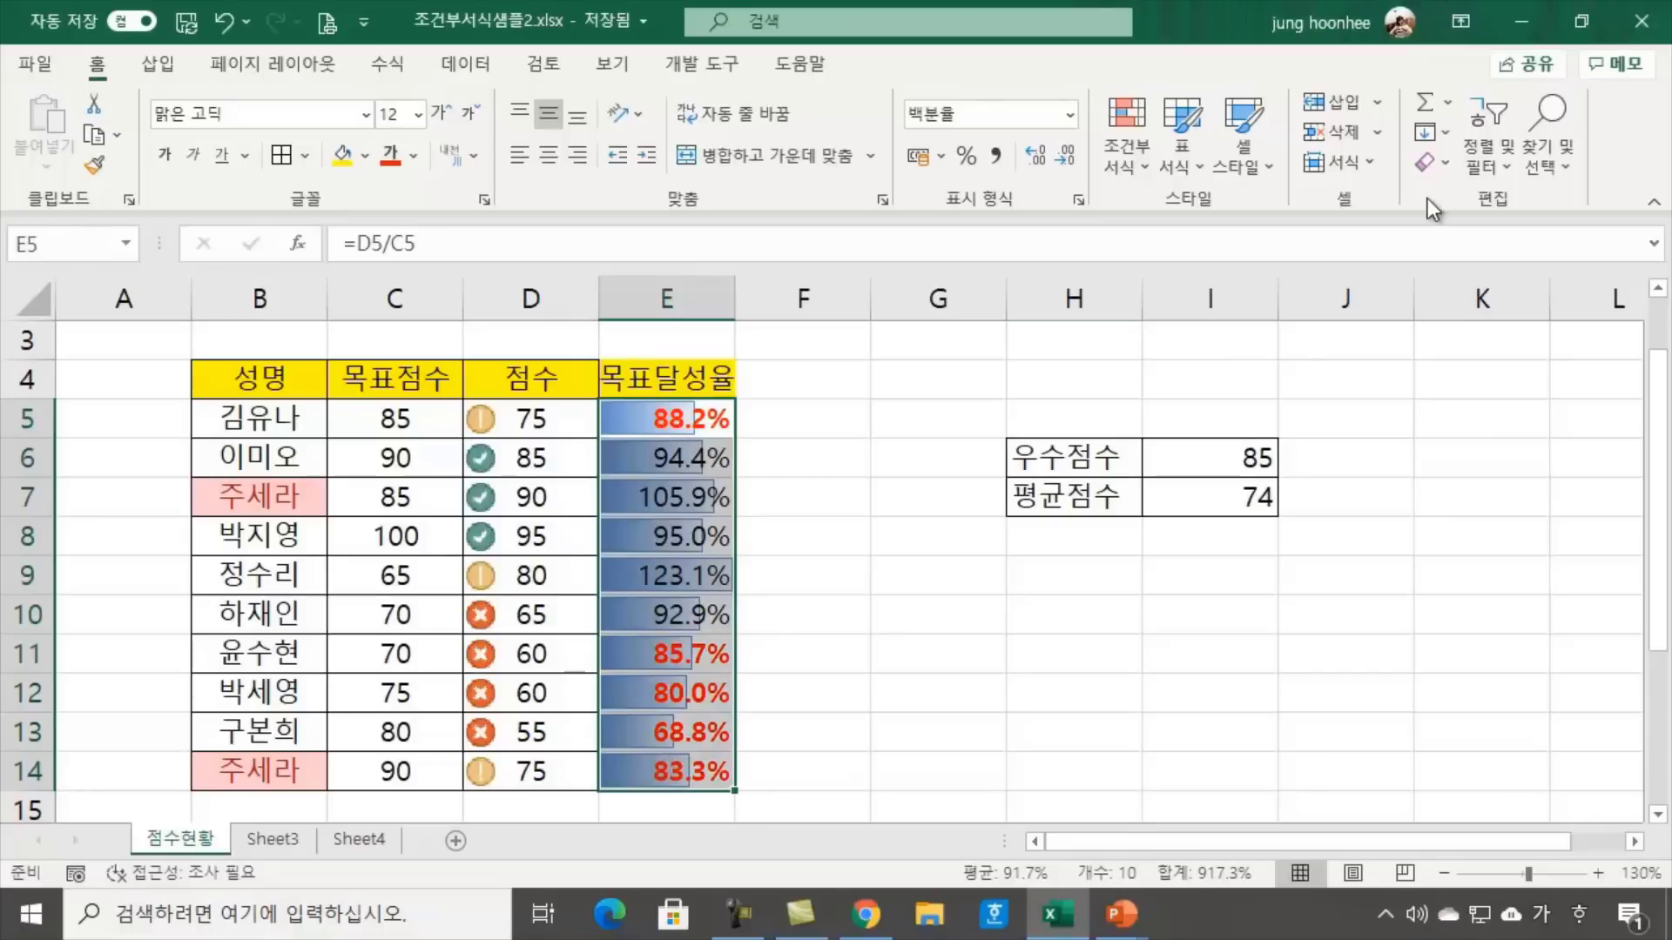
pyautogui.click(1137, 167)
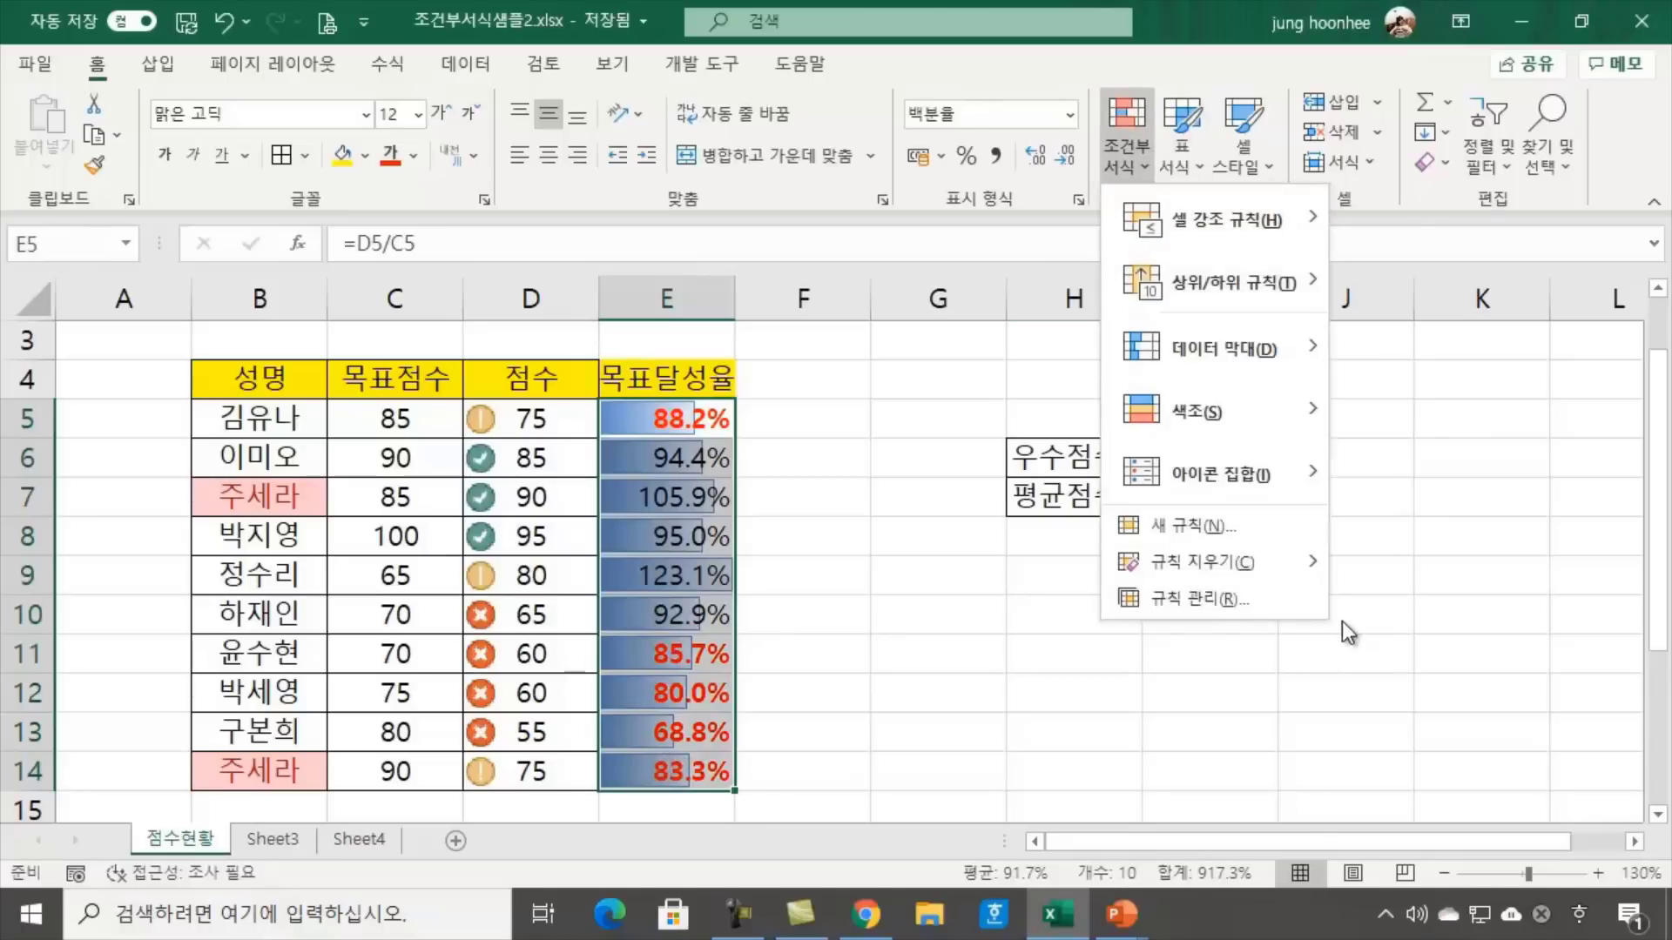
pyautogui.moveTo(1241, 566)
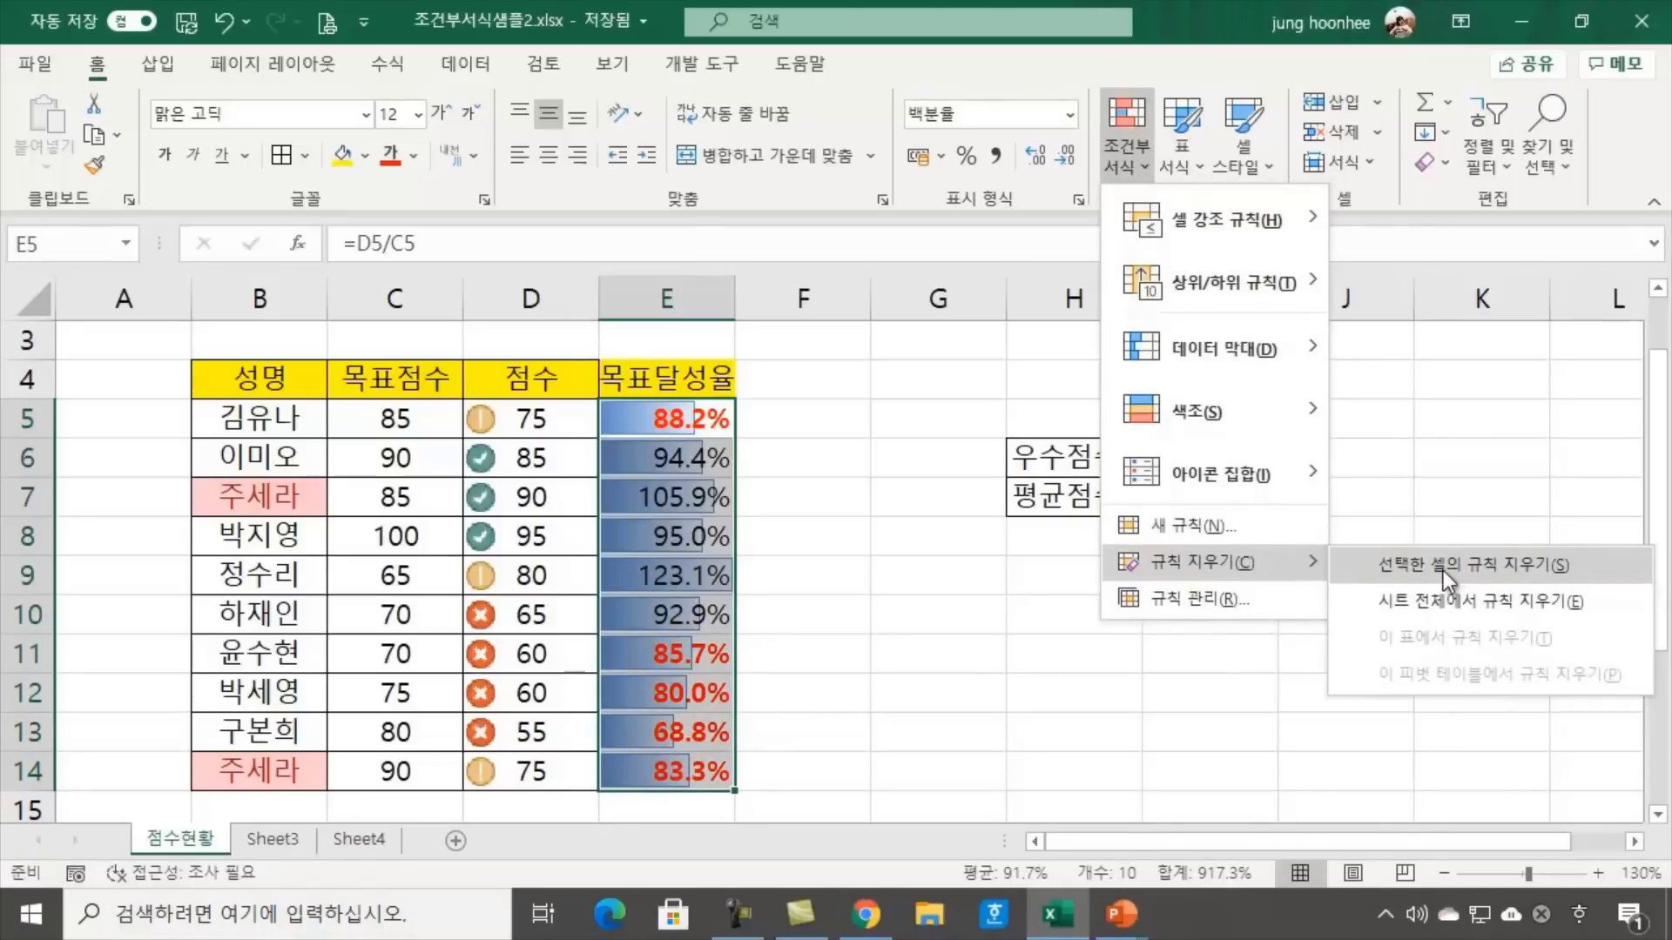
pyautogui.click(1475, 568)
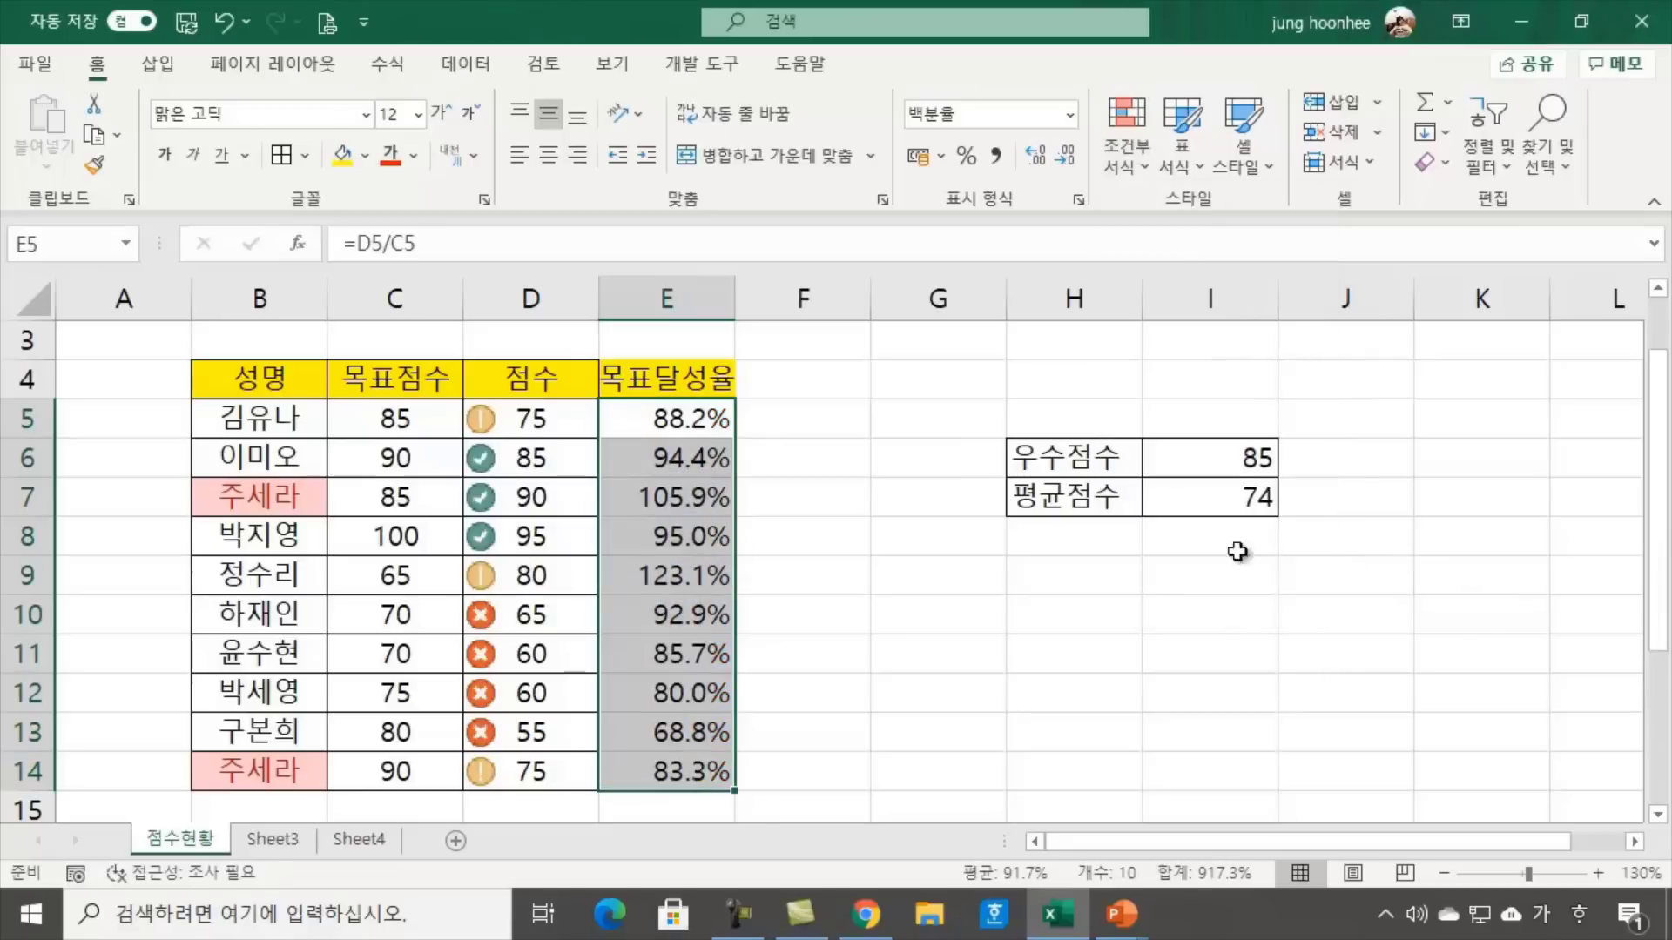
# Apply all cell borders to the 목표달성율 column, from the header in E4 through E14
pyautogui.click(1024, 659)
pyautogui.click(1295, 653)
pyautogui.moveTo(682, 374); pyautogui.dragTo(679, 777)
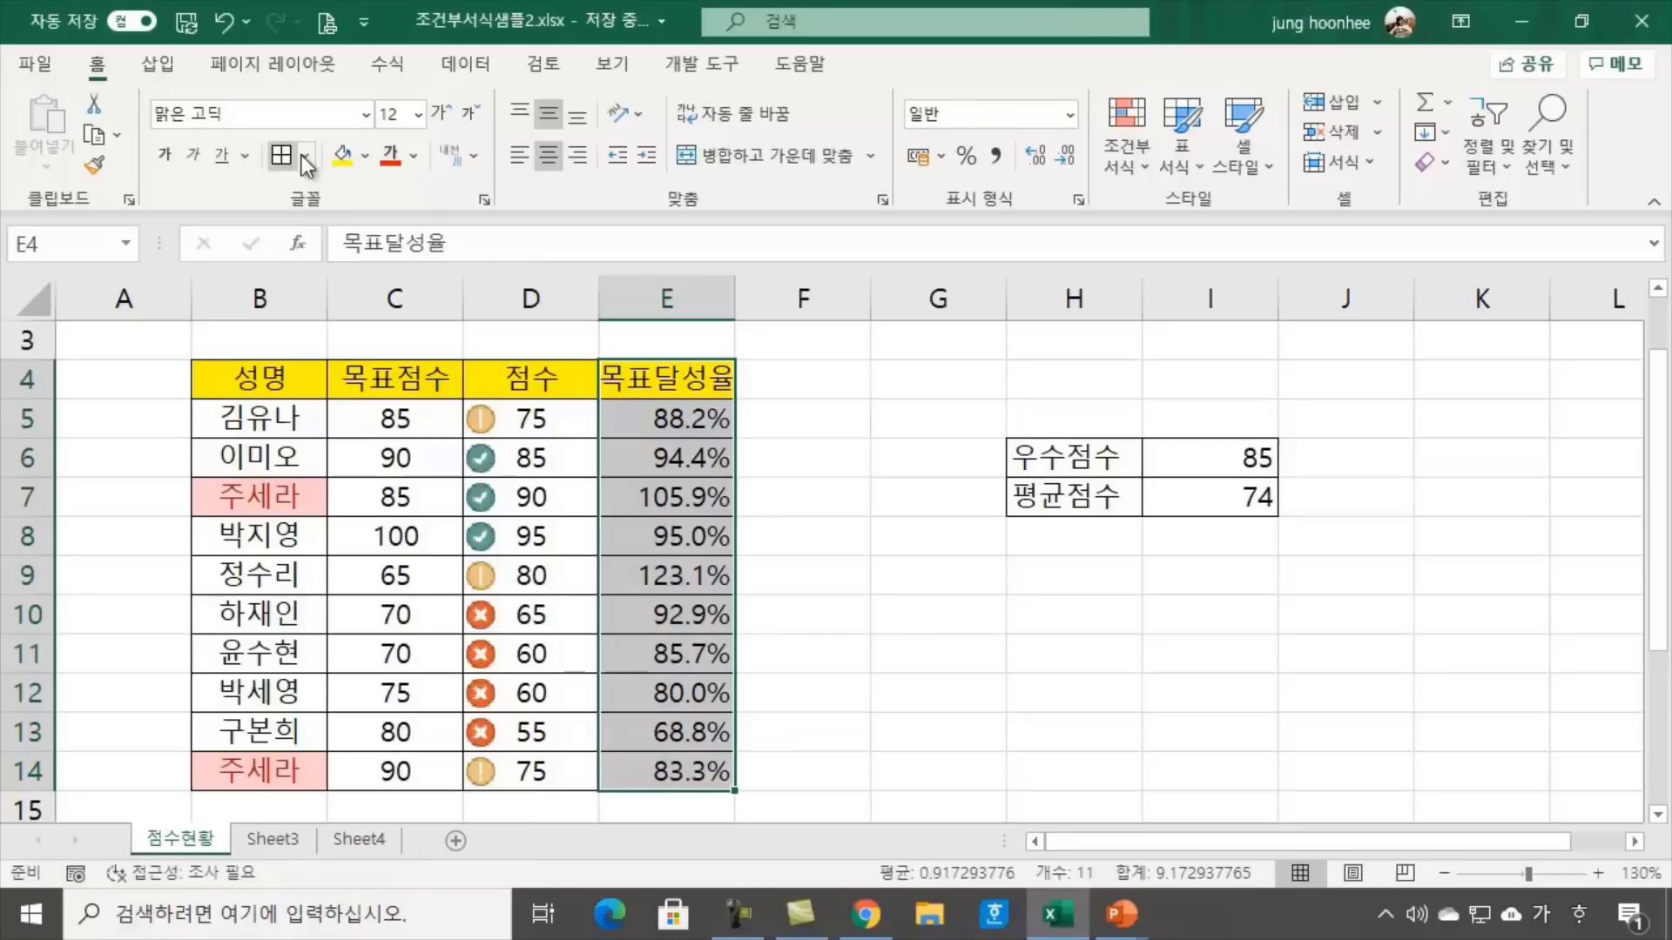
pyautogui.click(1132, 727)
pyautogui.click(1034, 625)
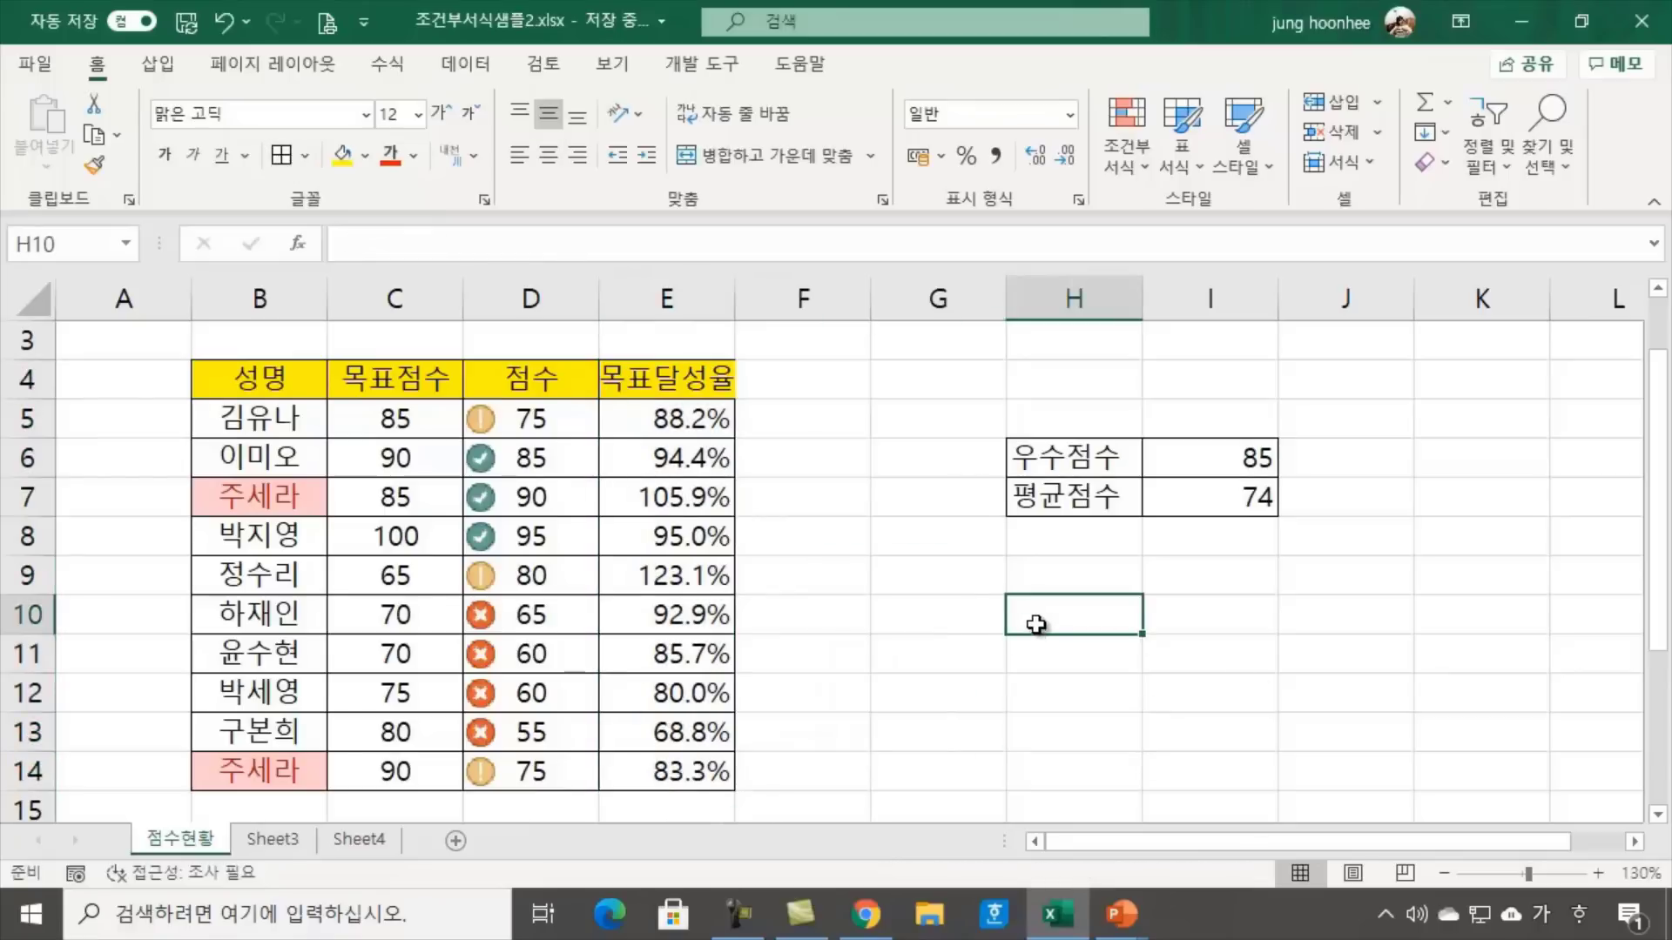
pyautogui.click(655, 418)
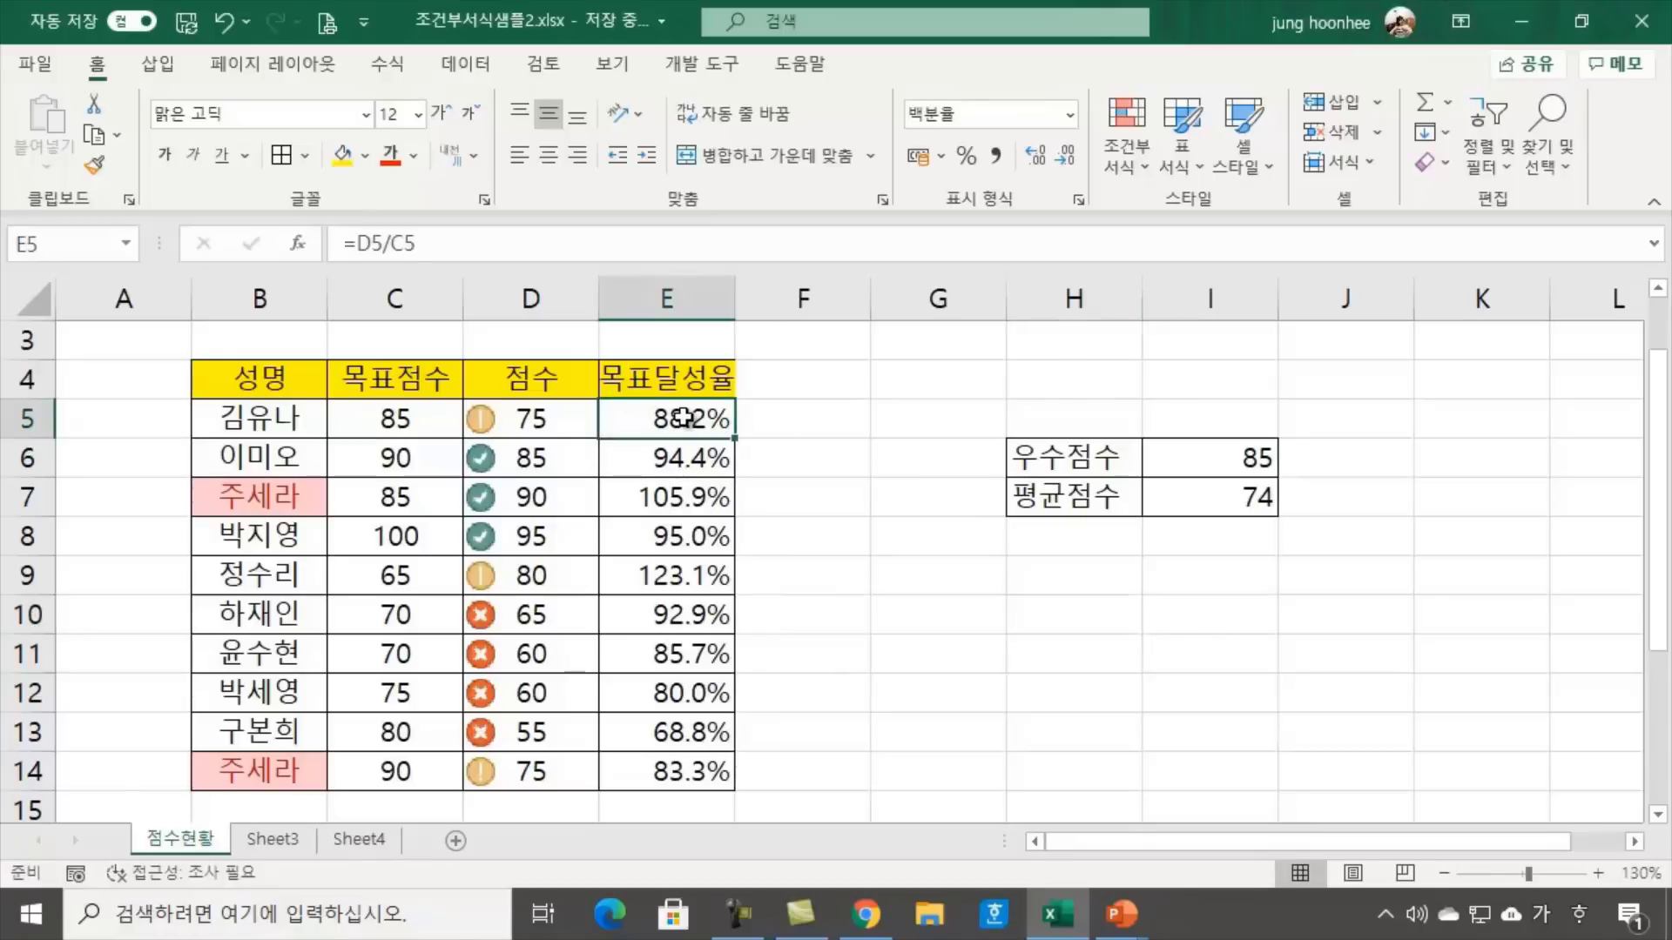
pyautogui.moveTo(685, 425); pyautogui.dragTo(683, 778)
pyautogui.click(907, 743)
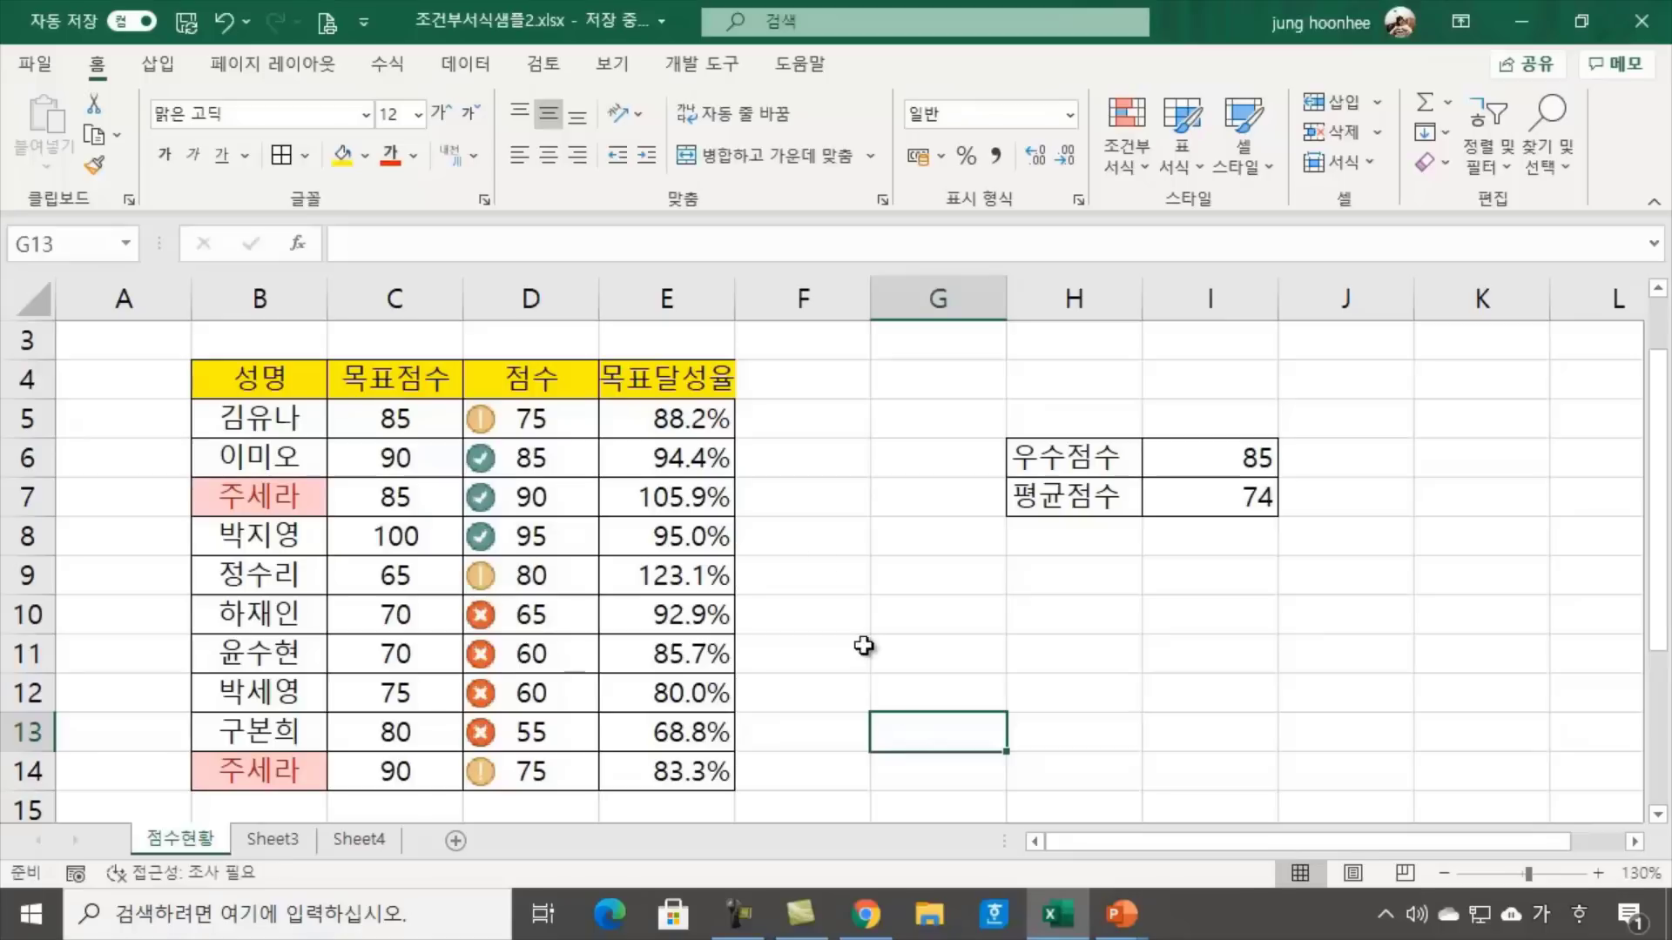
pyautogui.click(769, 487)
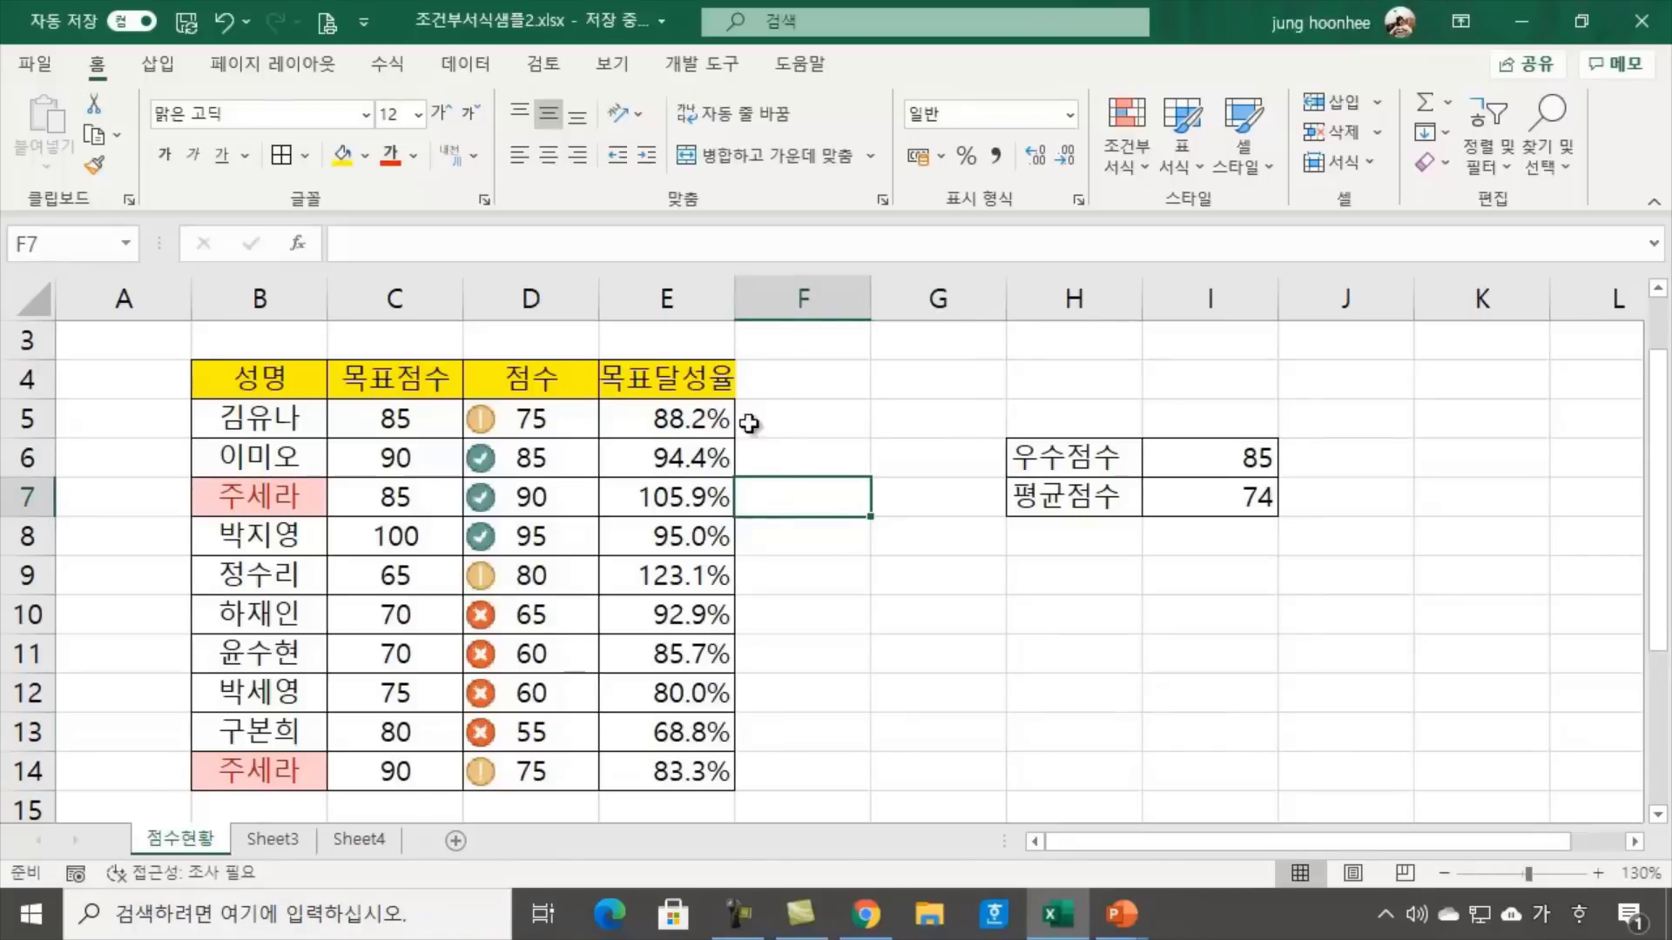
pyautogui.click(875, 531)
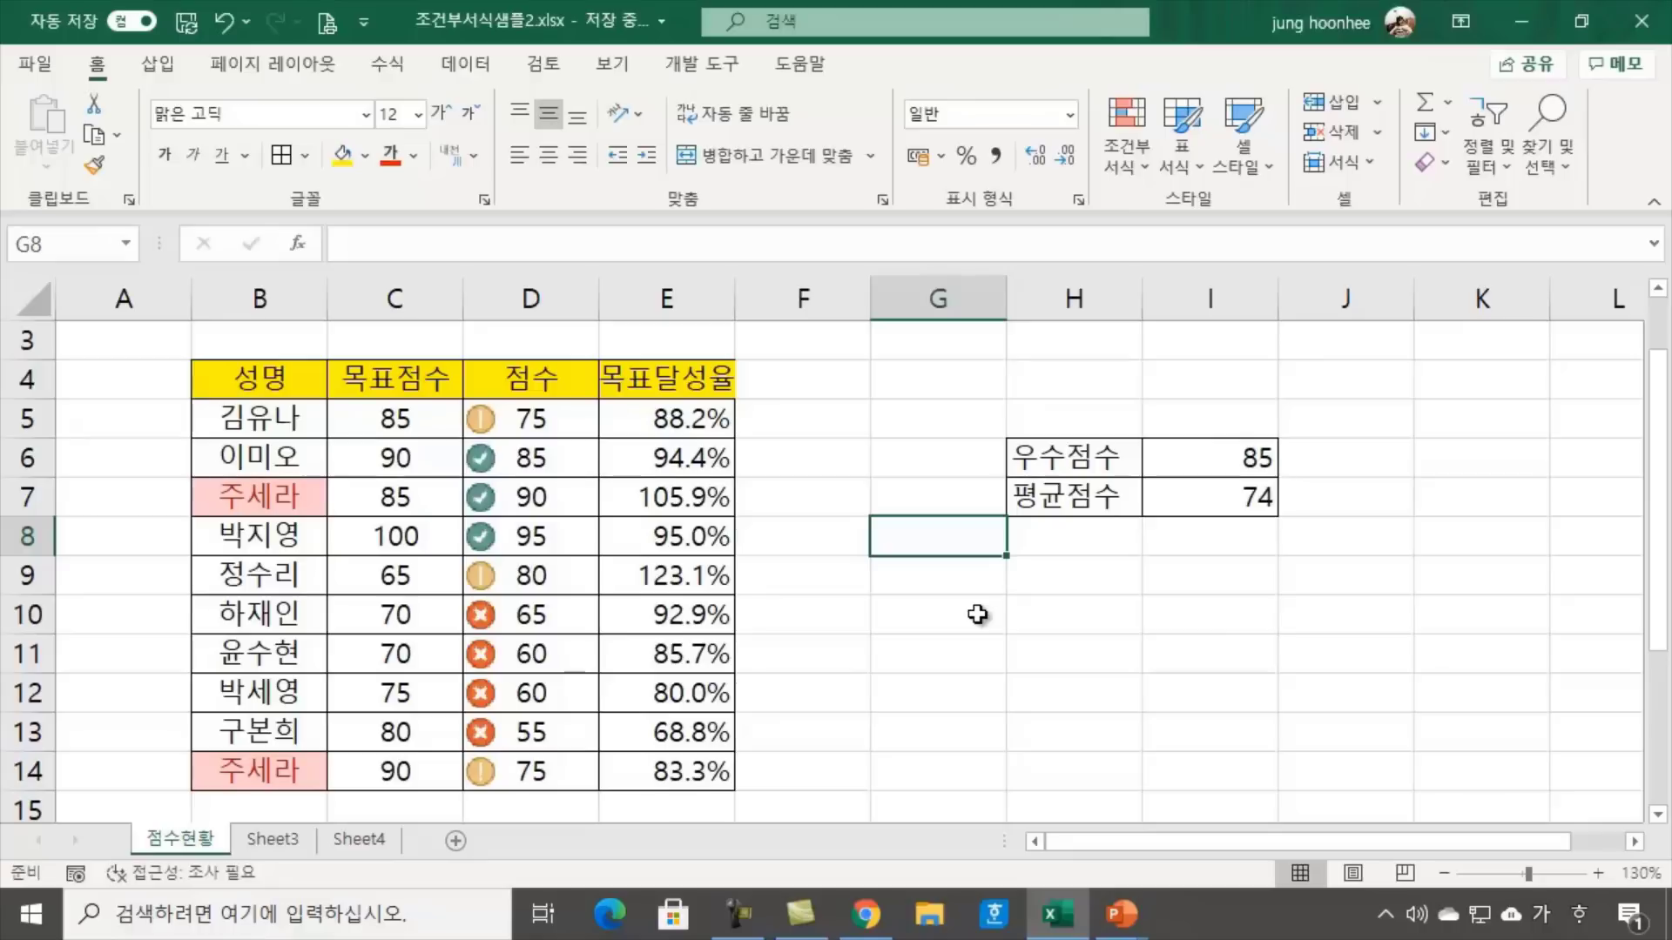
pyautogui.click(832, 643)
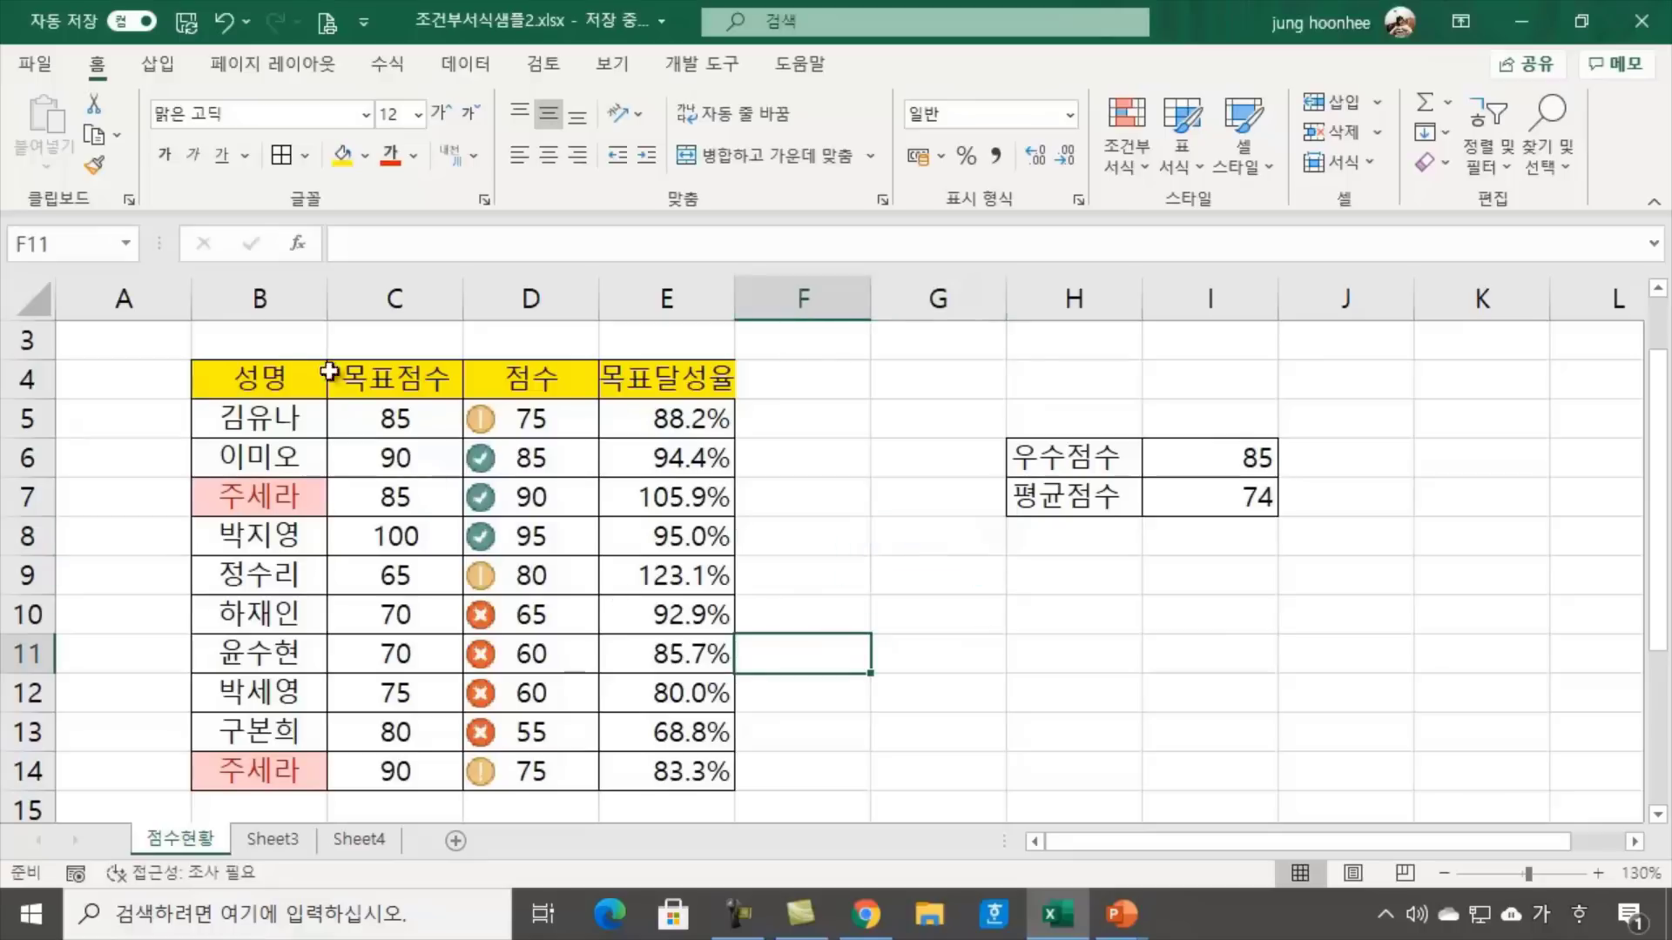
# Try a 2-D clustered bar chart from the 성명 and 목표달성율 columns, rows 4 to 14, and delete it
pyautogui.moveTo(254, 378); pyautogui.dragTo(253, 772)
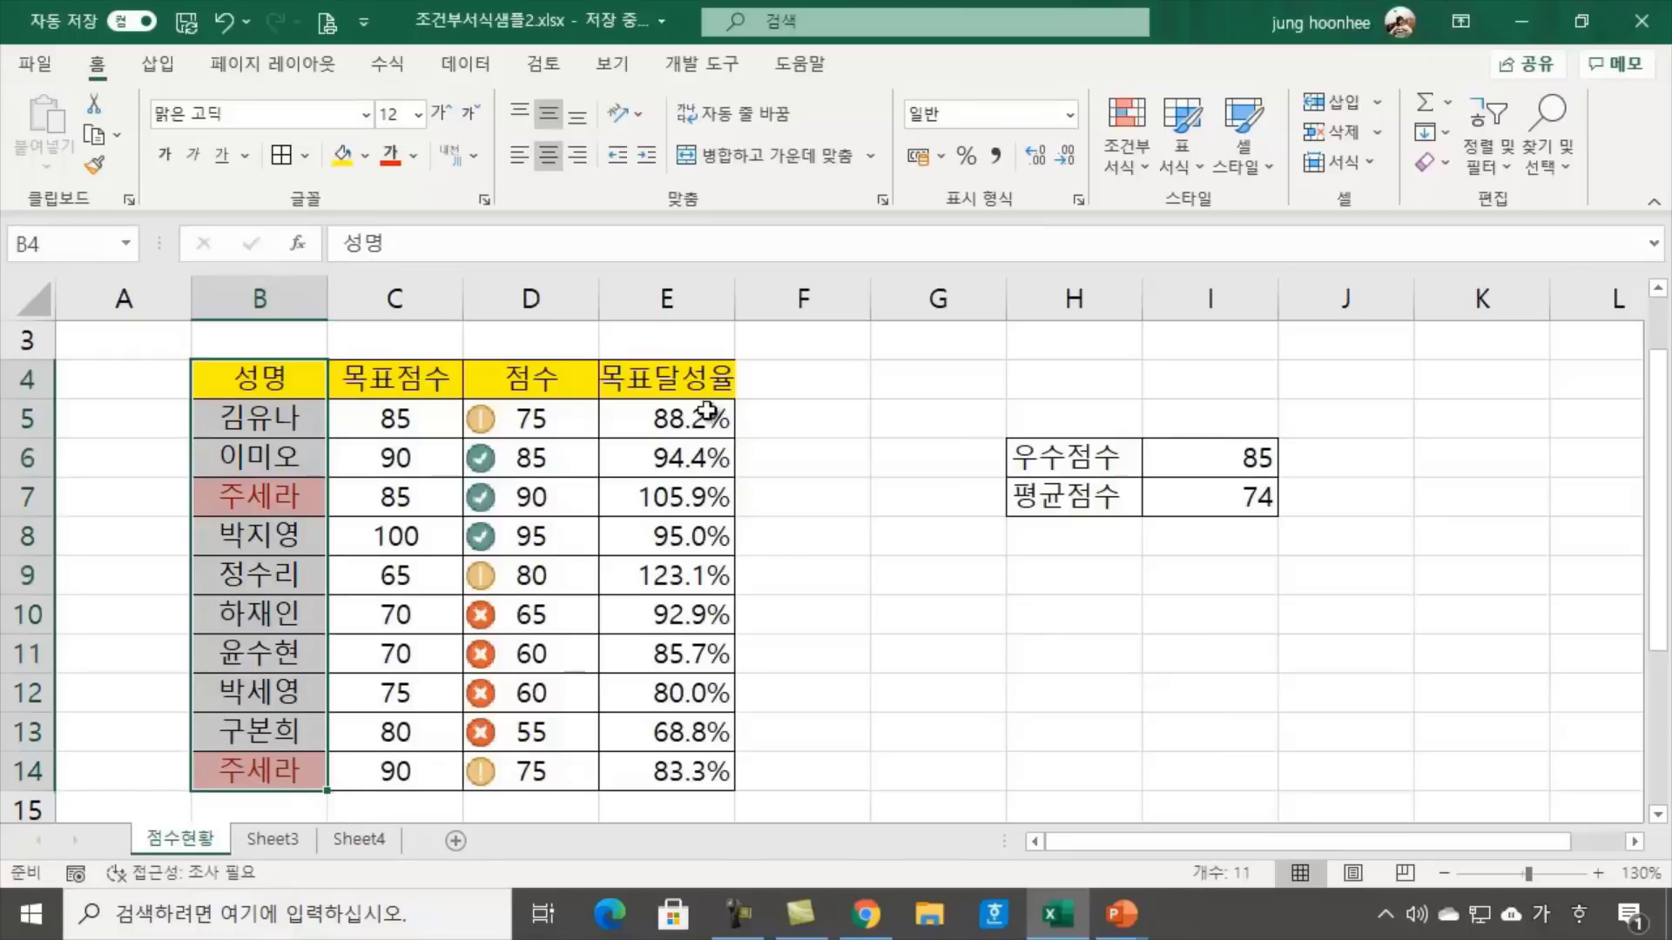
pyautogui.moveTo(685, 375); pyautogui.dragTo(685, 770)
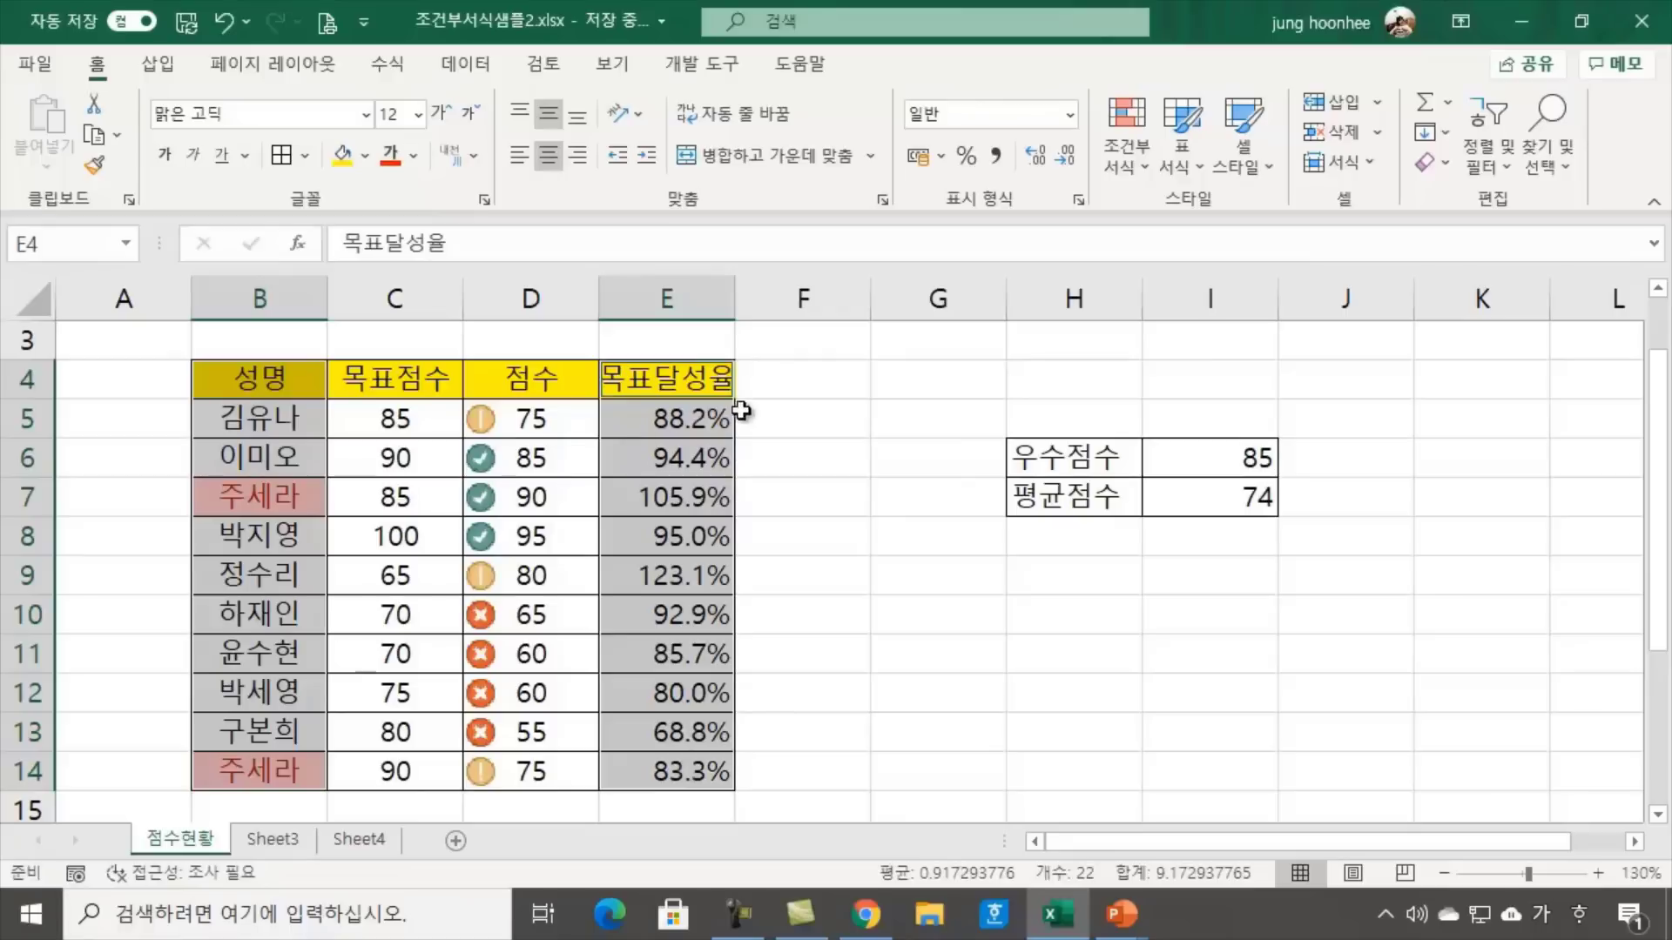
pyautogui.click(157, 64)
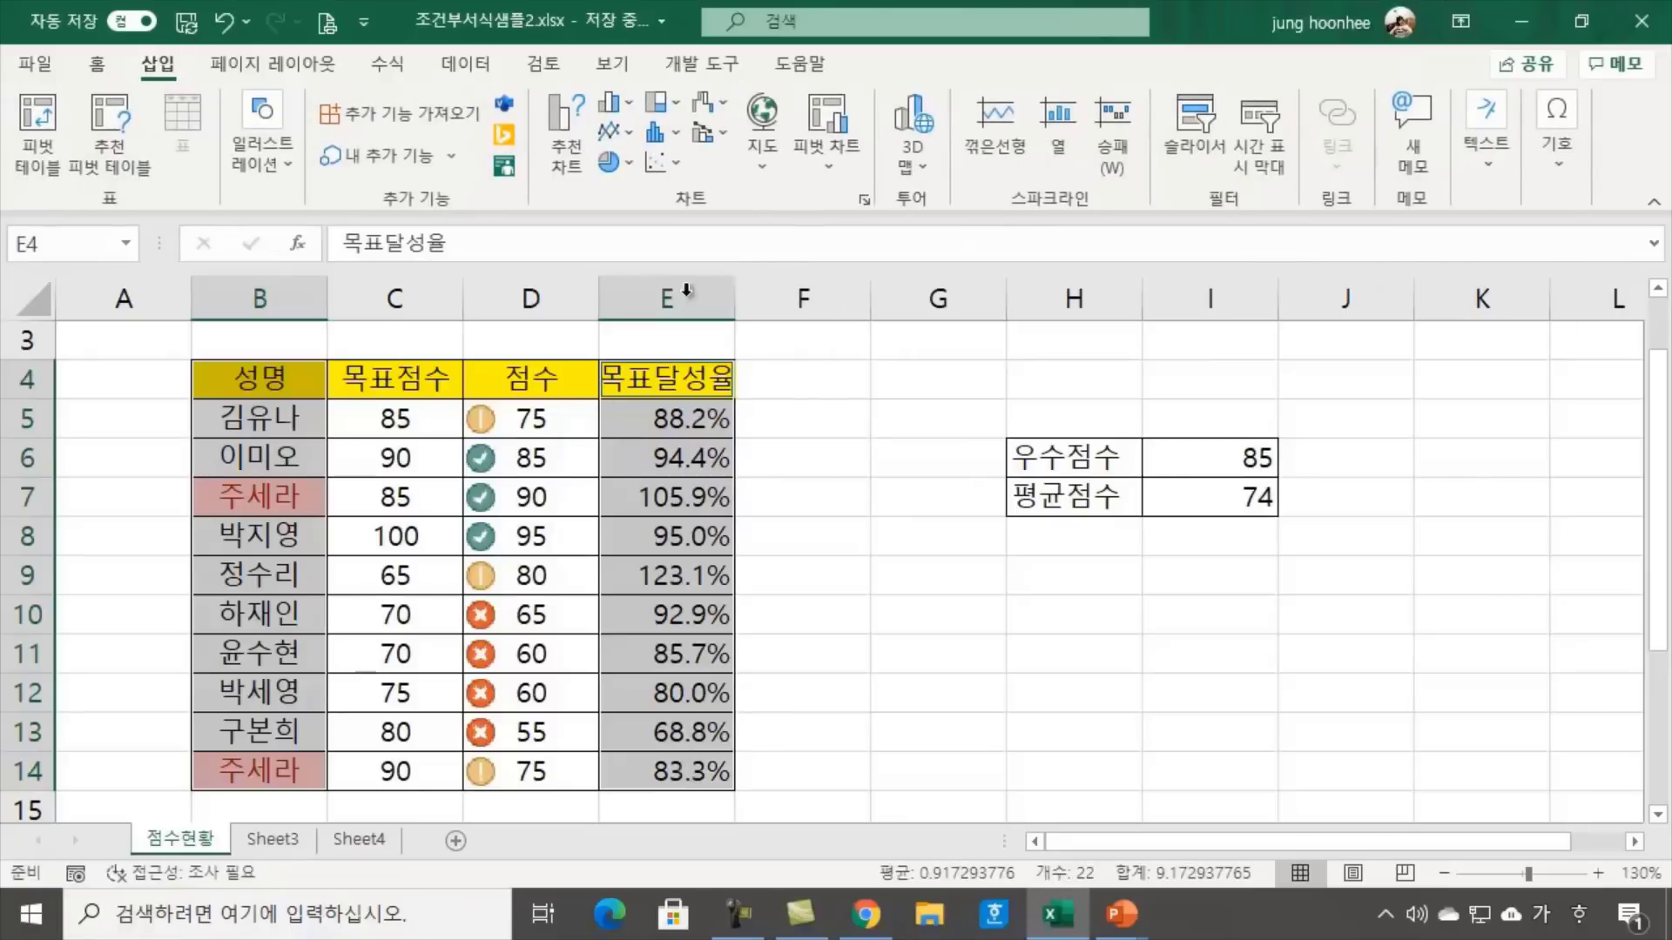
pyautogui.click(612, 102)
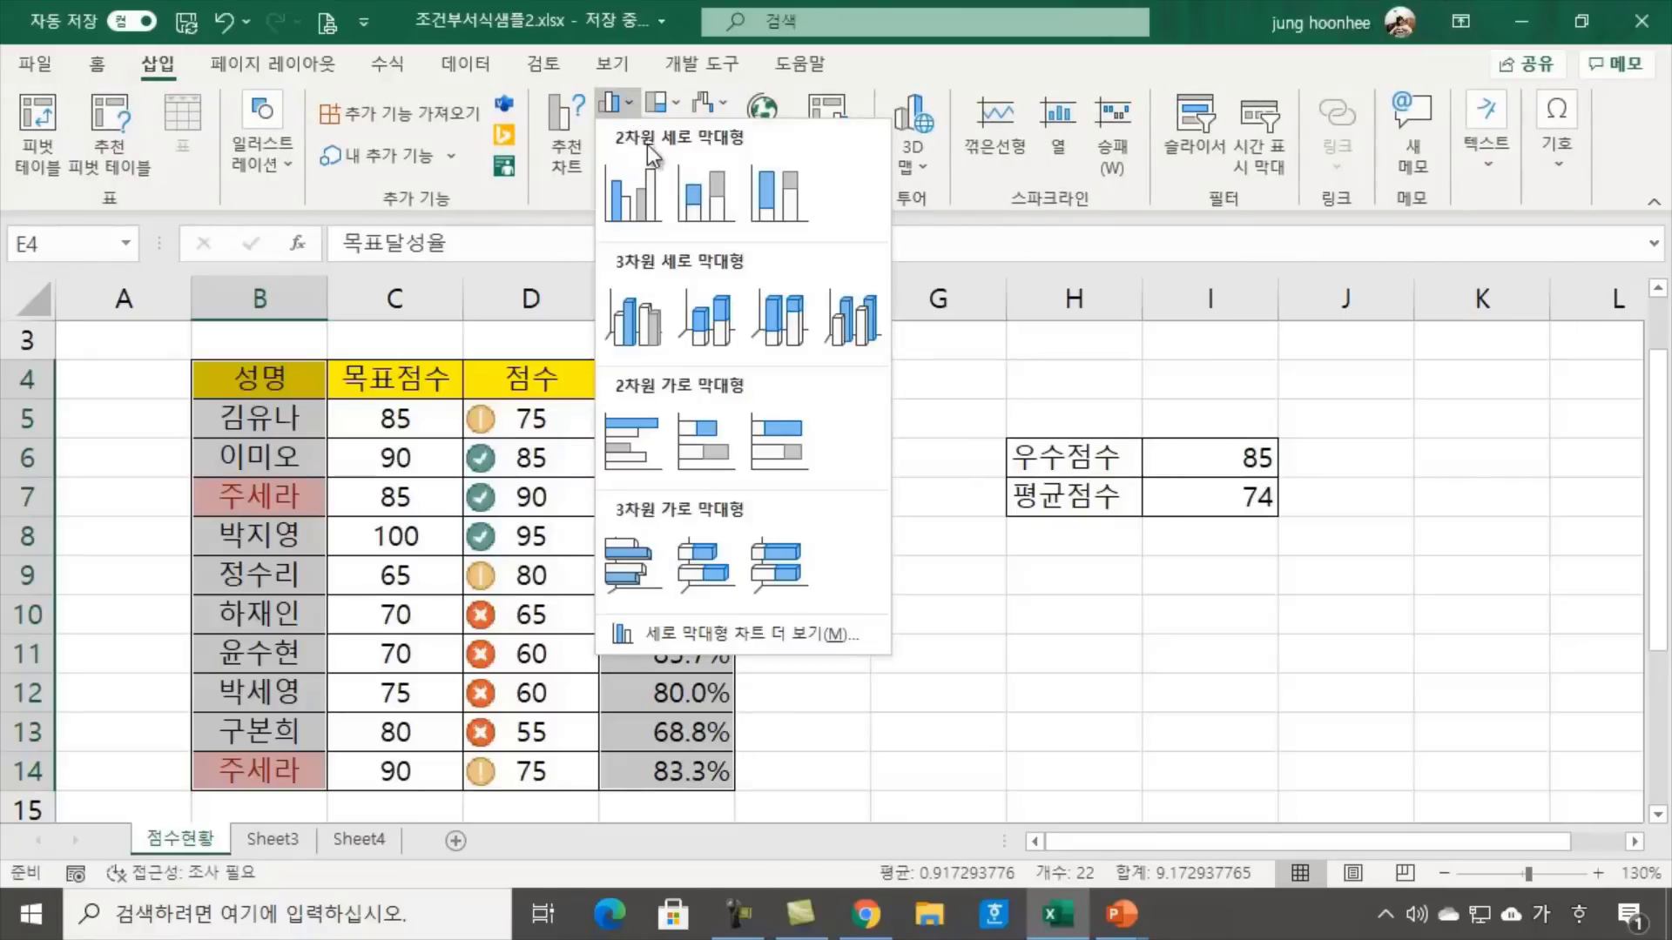
pyautogui.click(631, 442)
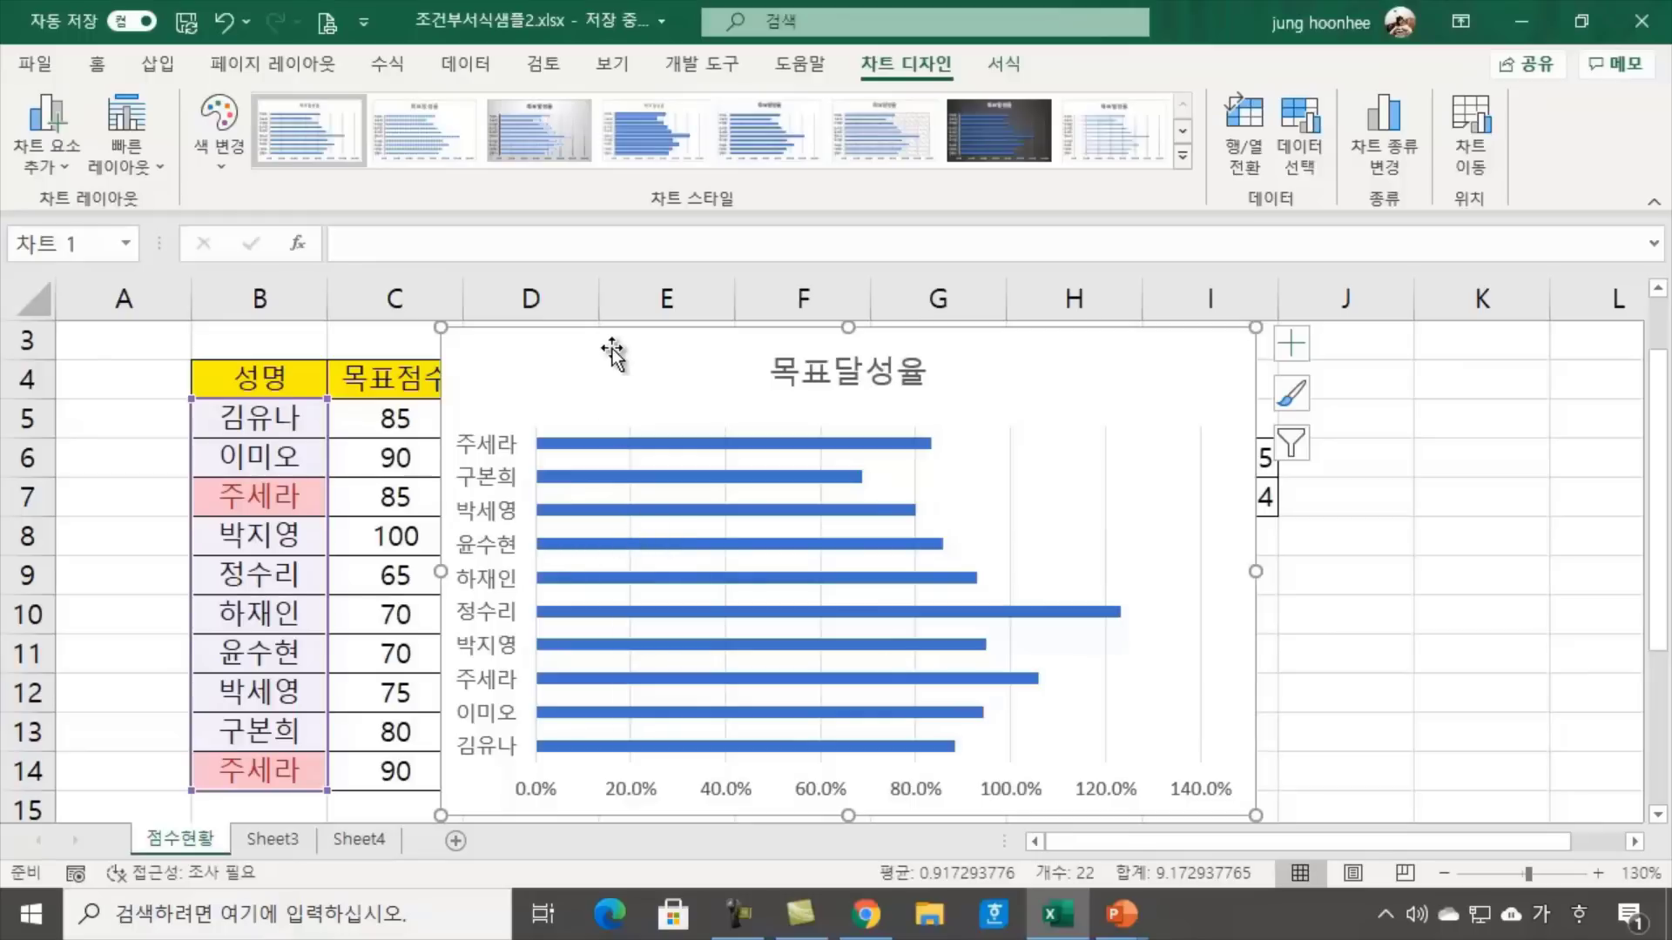
pyautogui.press('Delete')
pyautogui.click(877, 567)
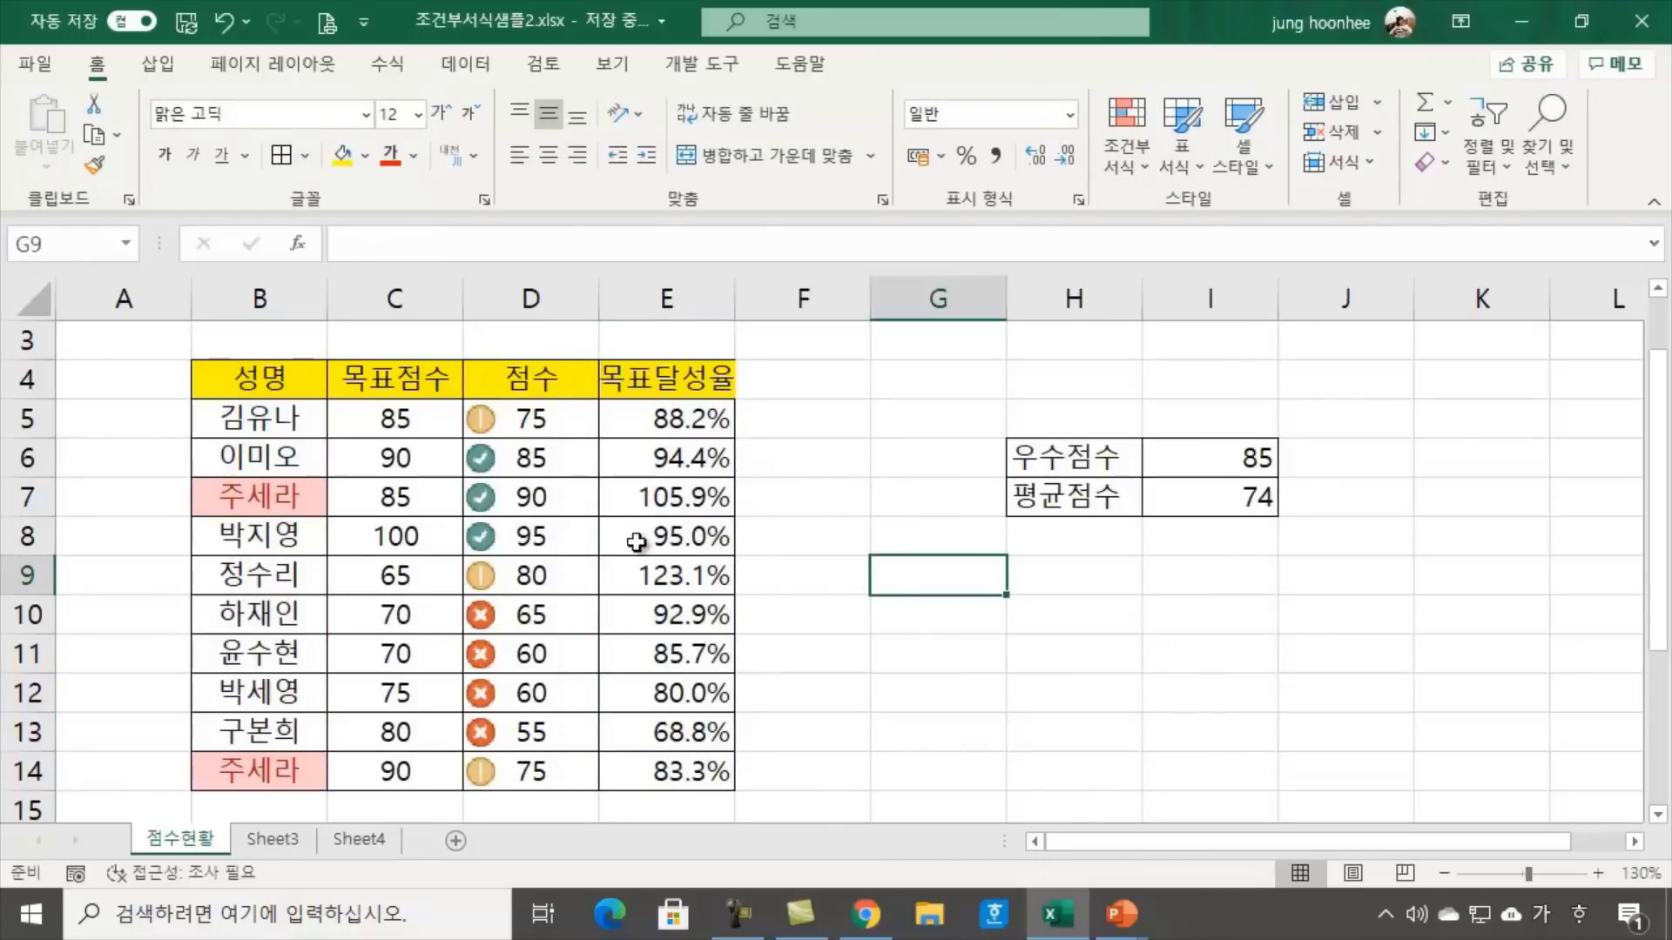
# Apply blue gradient-fill data bars to the 목표달성율 values in E5:E14
pyautogui.click(843, 448)
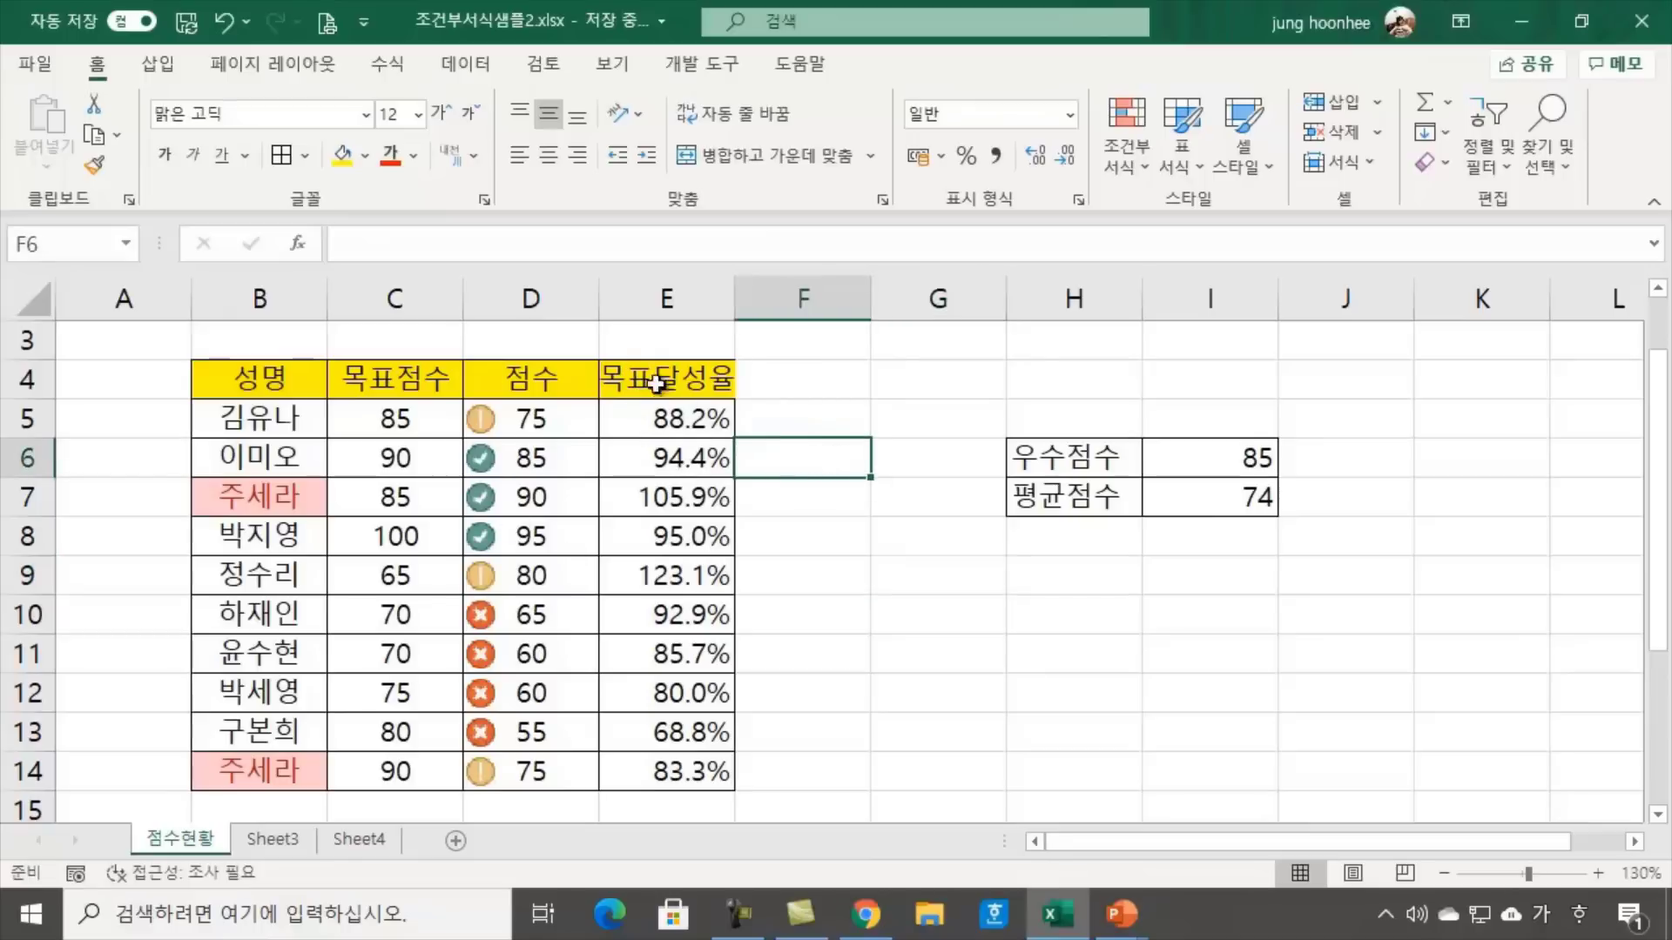
pyautogui.moveTo(664, 420); pyautogui.dragTo(662, 775)
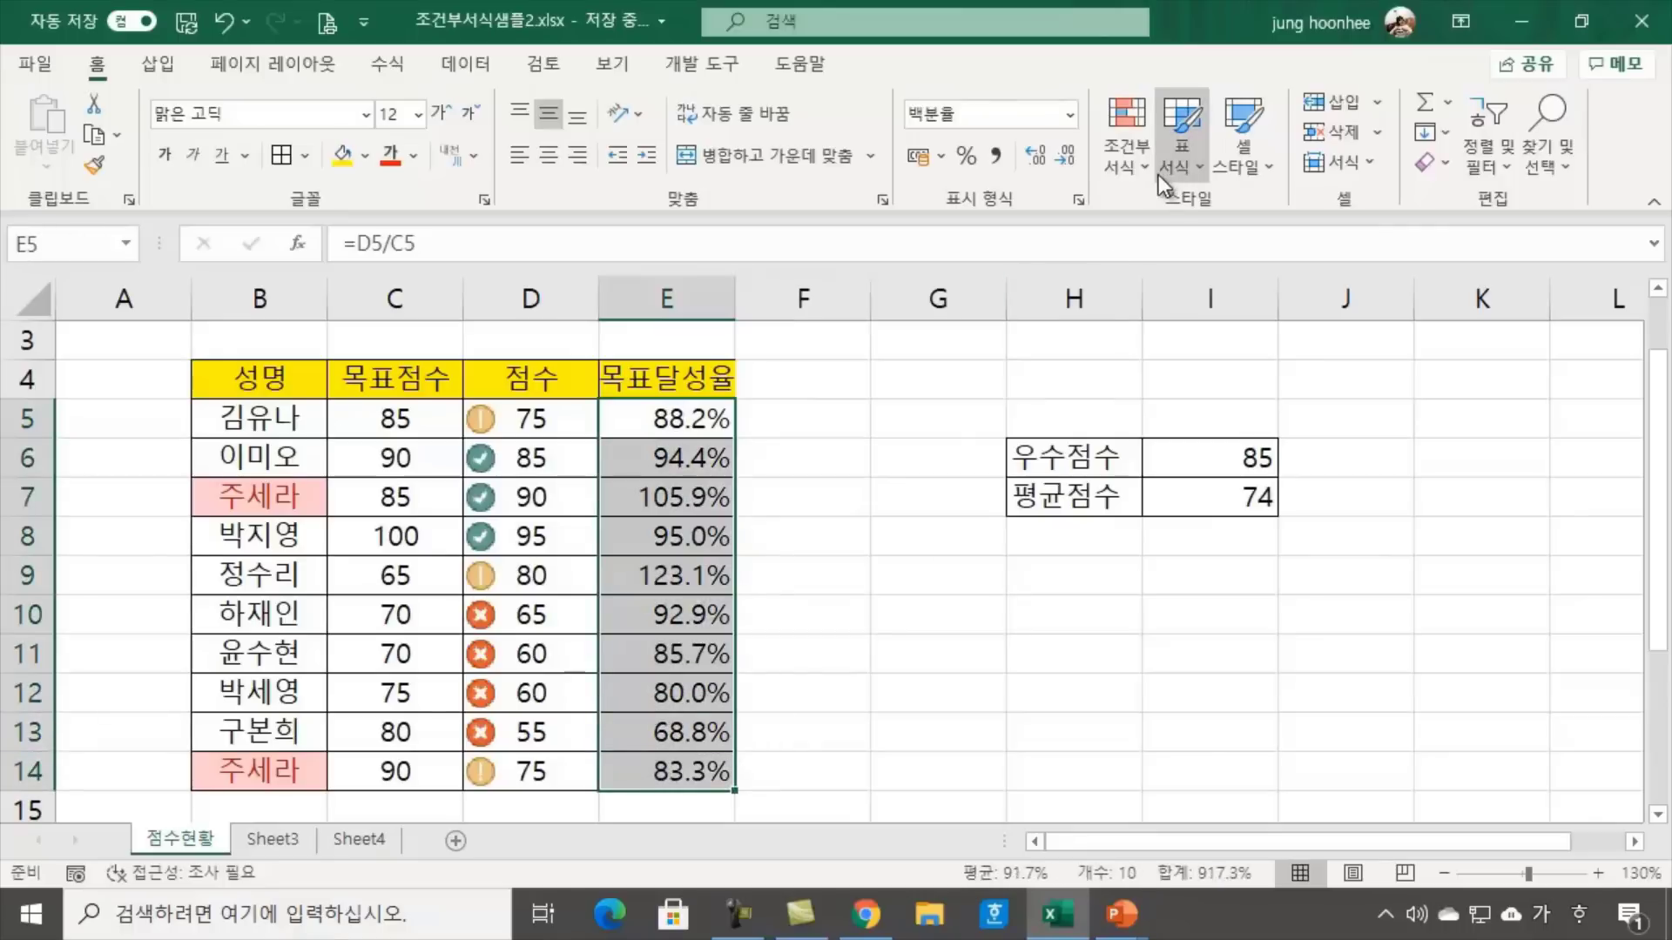
pyautogui.click(1128, 155)
pyautogui.moveTo(1247, 376)
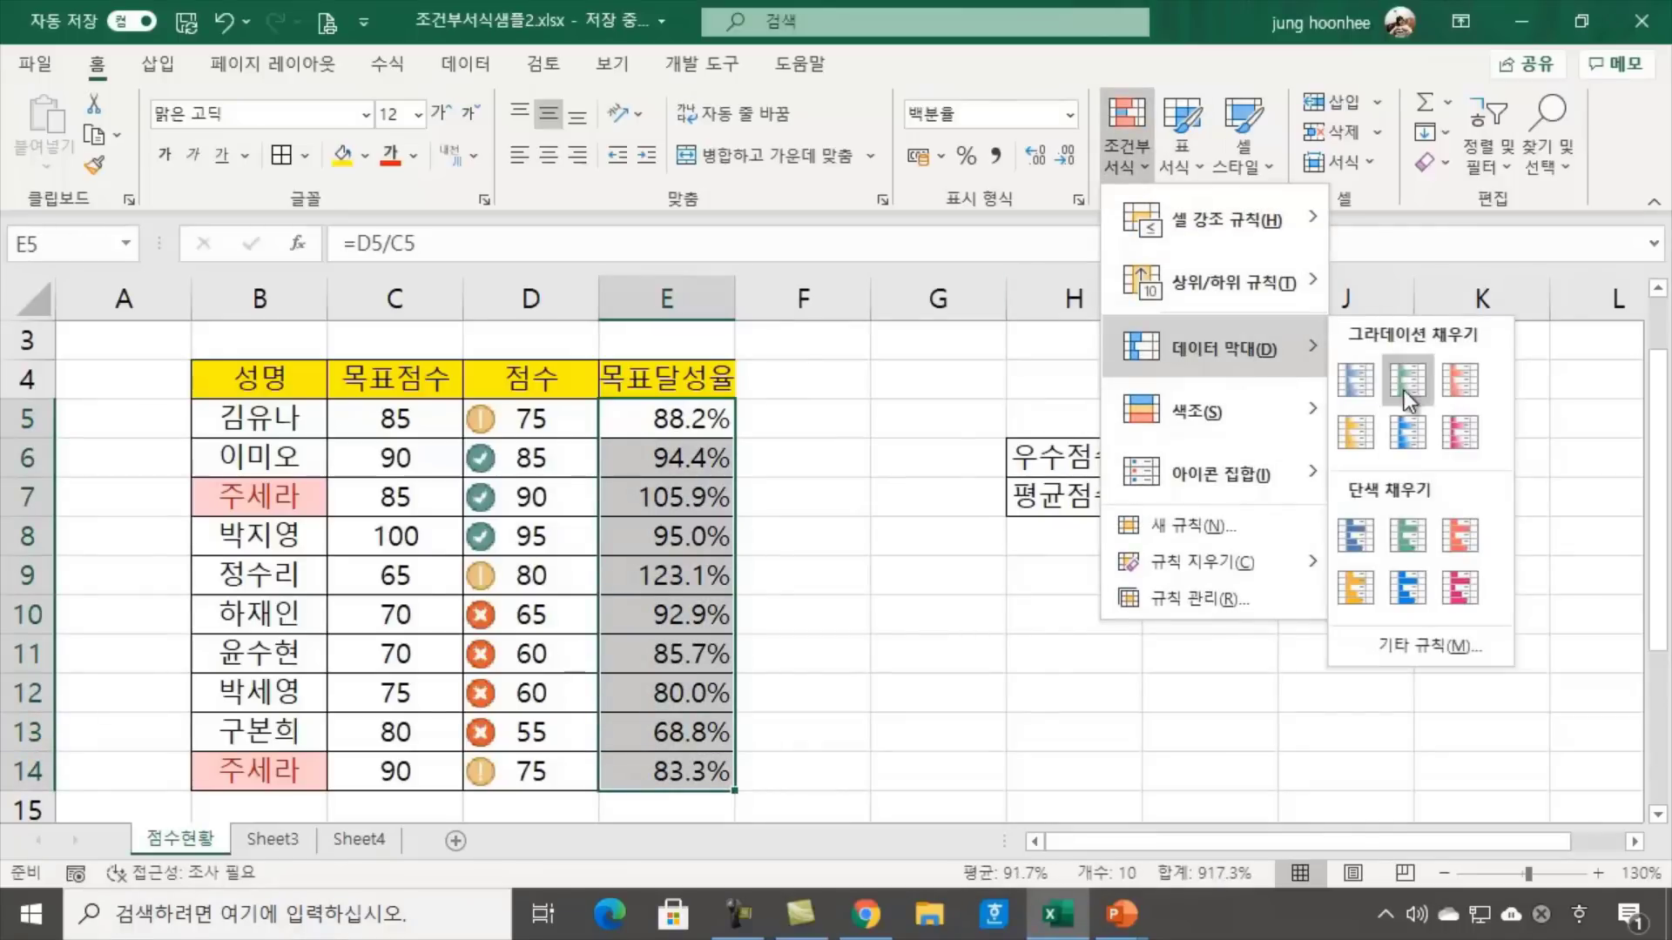
pyautogui.click(1357, 383)
pyautogui.click(997, 701)
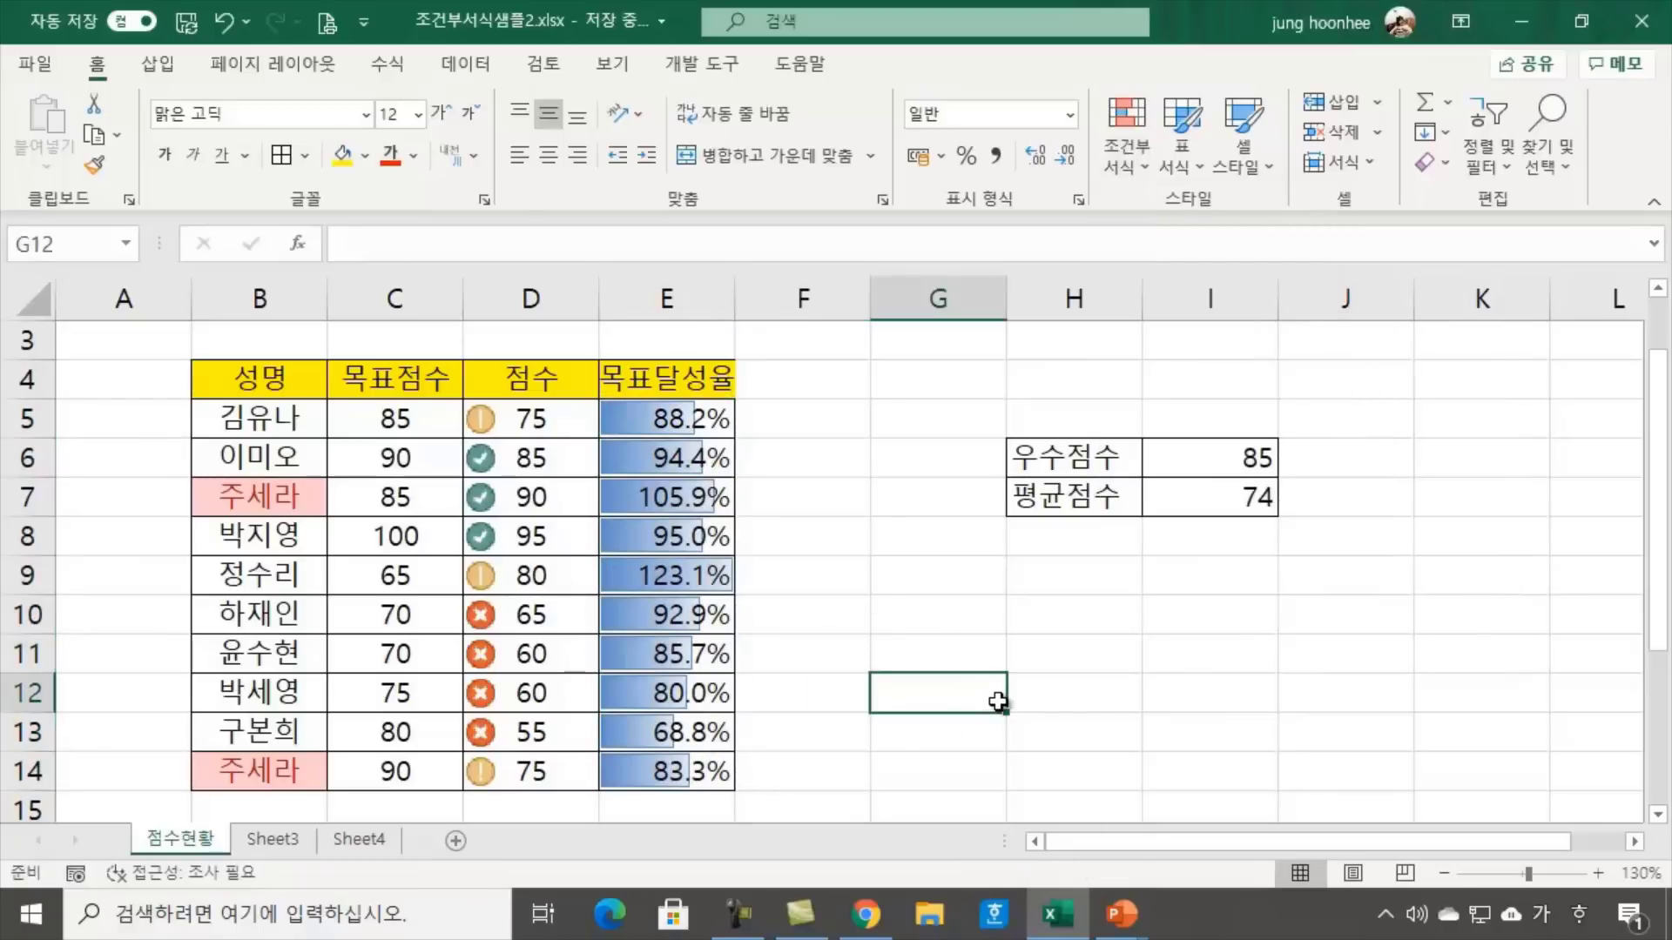
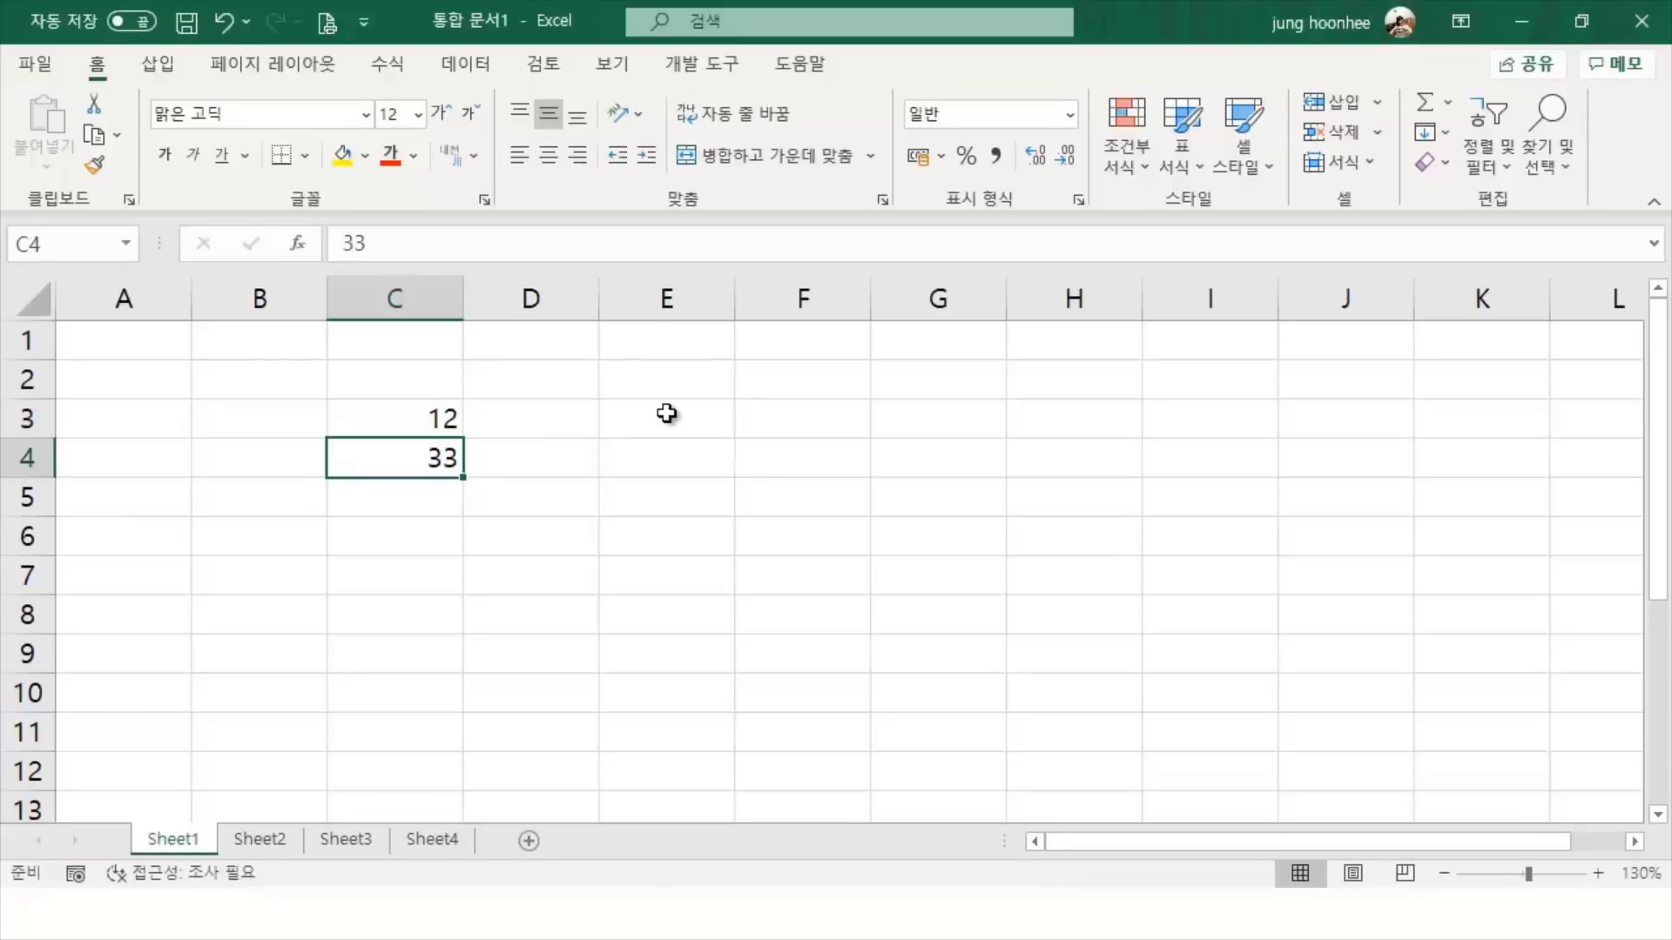
# Enter the formula =C3+C4 in cell E3 of Sheet1 in the 통합 문서1 workbook
pyautogui.click(664, 413)
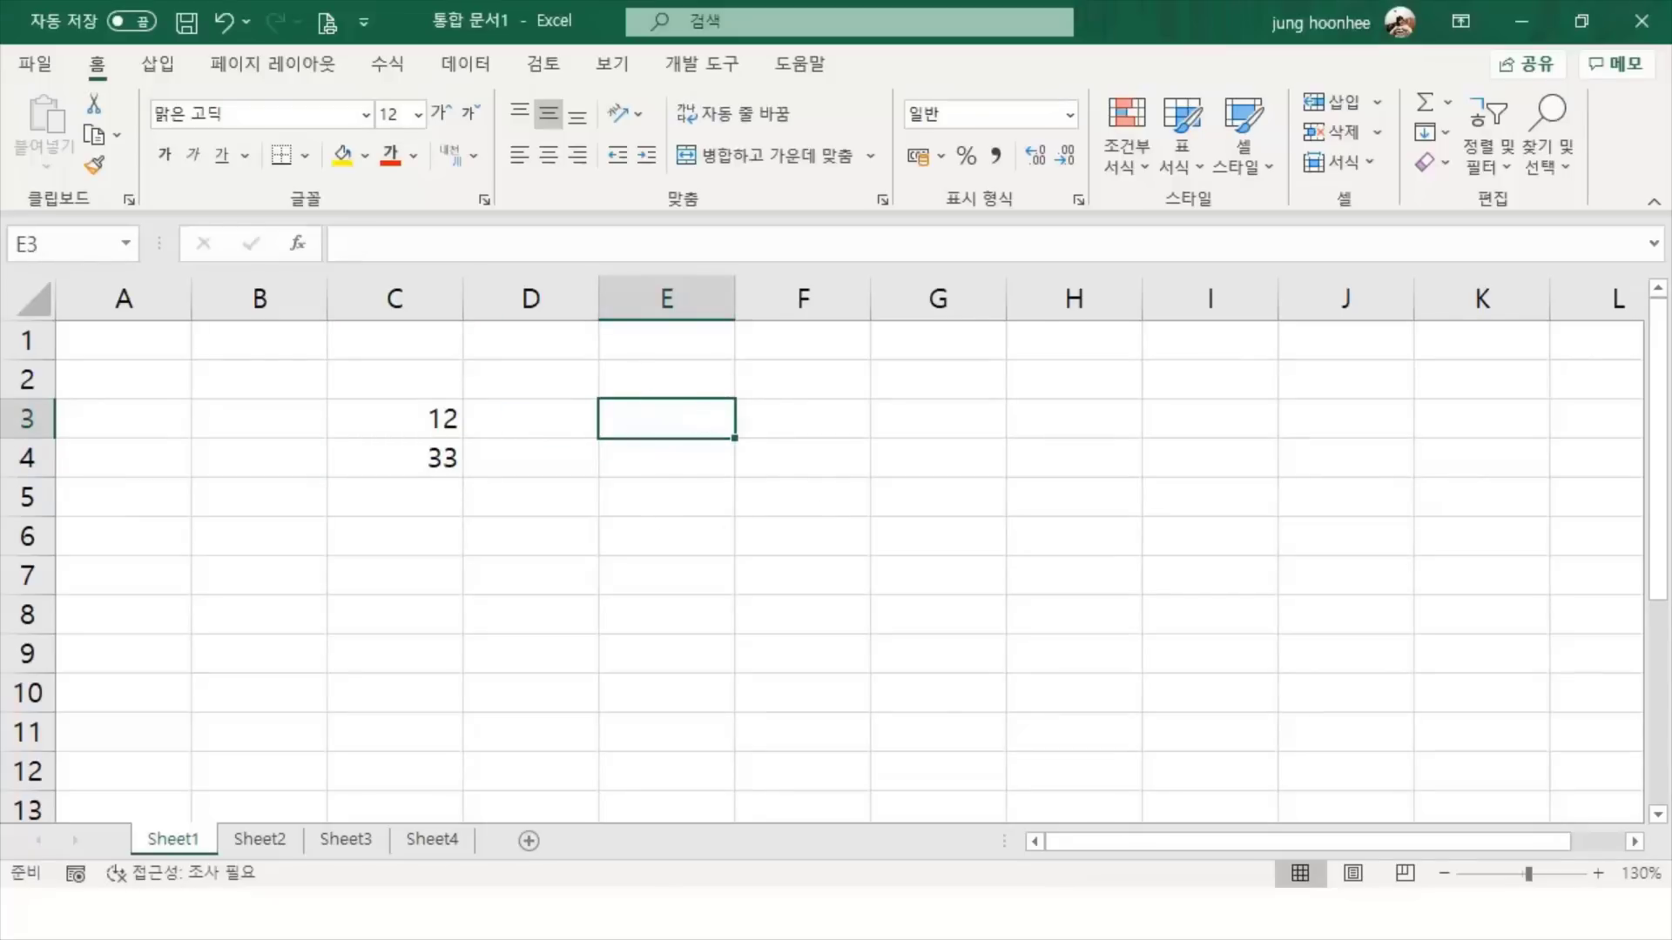
pyautogui.write('=')
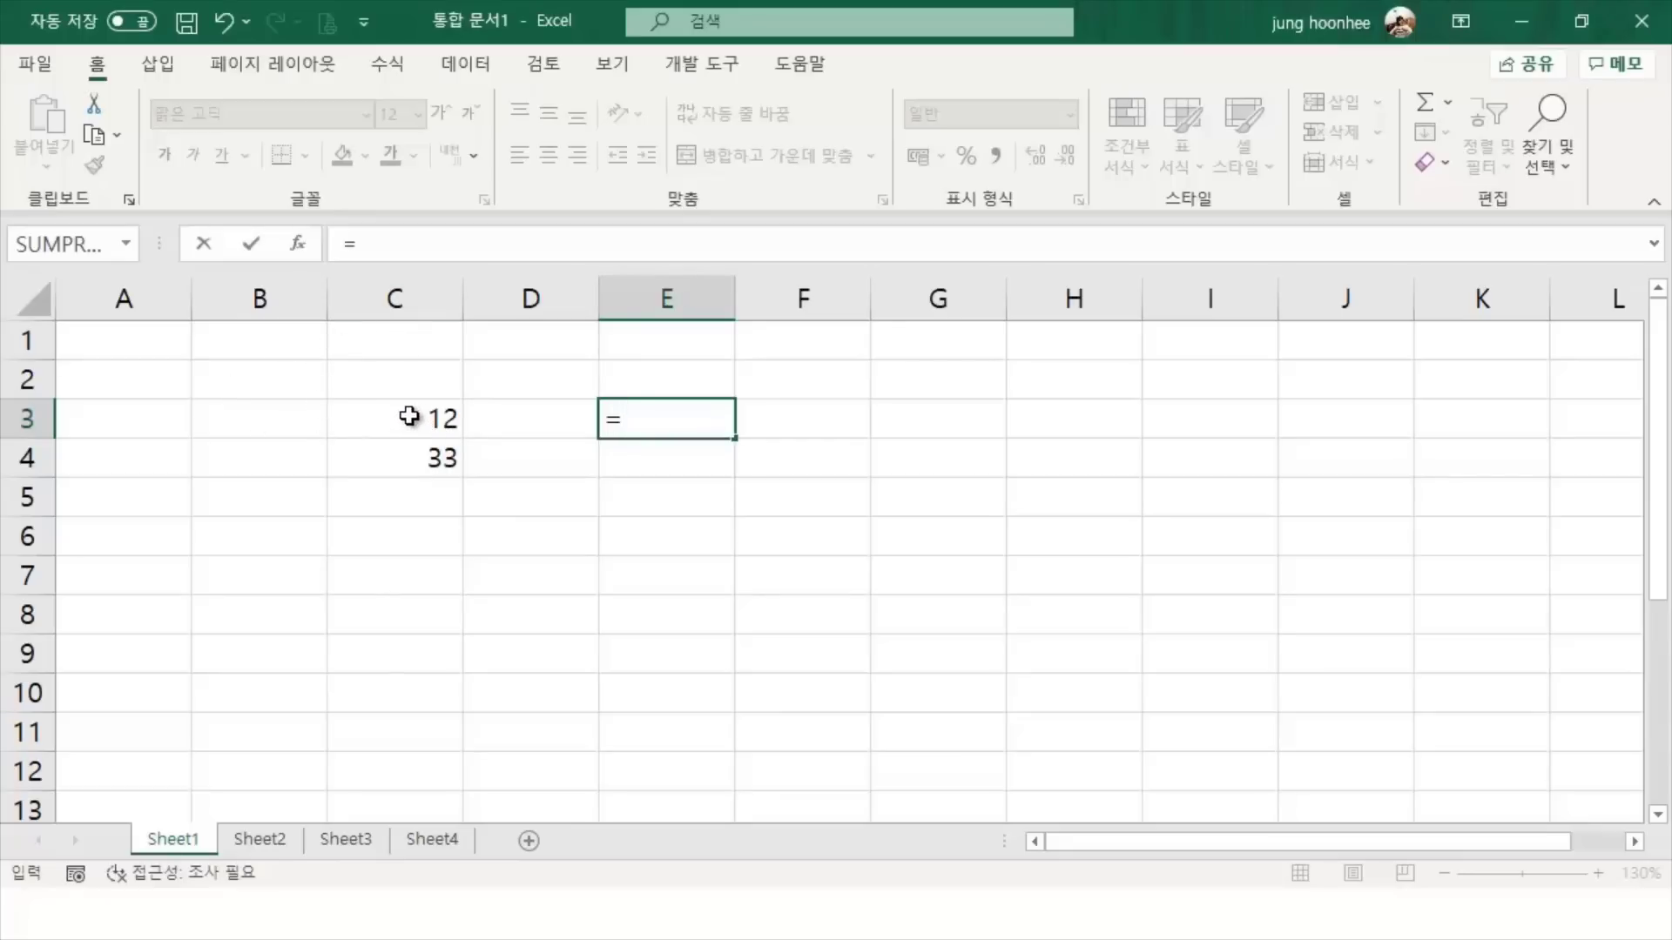
pyautogui.click(408, 416)
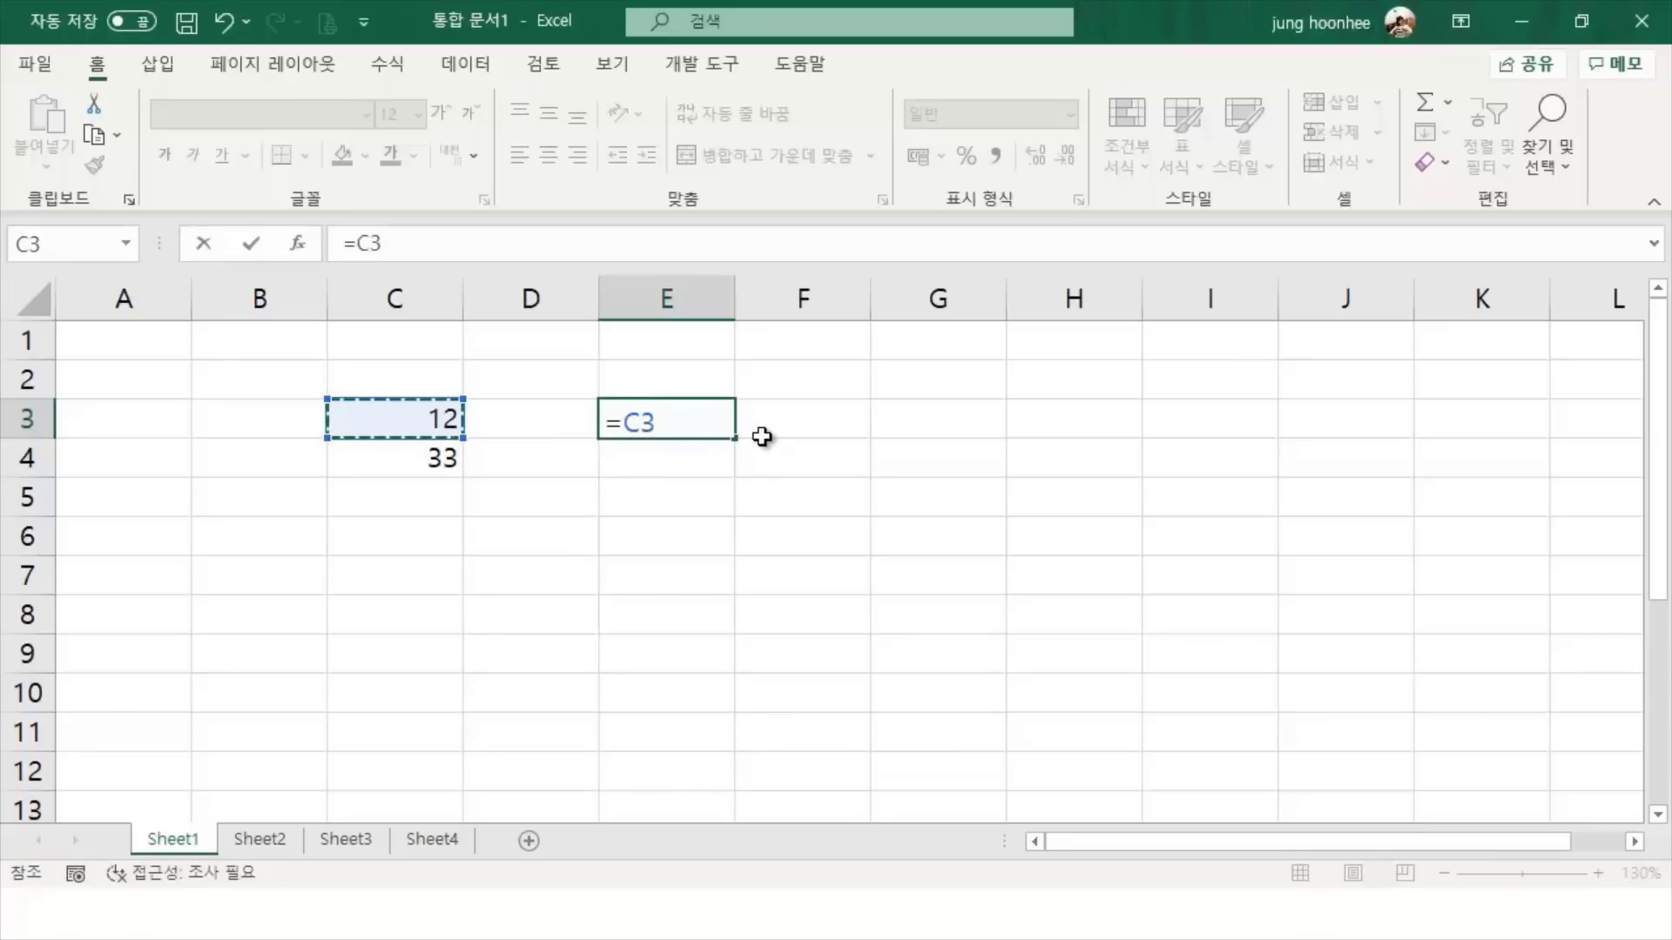
pyautogui.write('+')
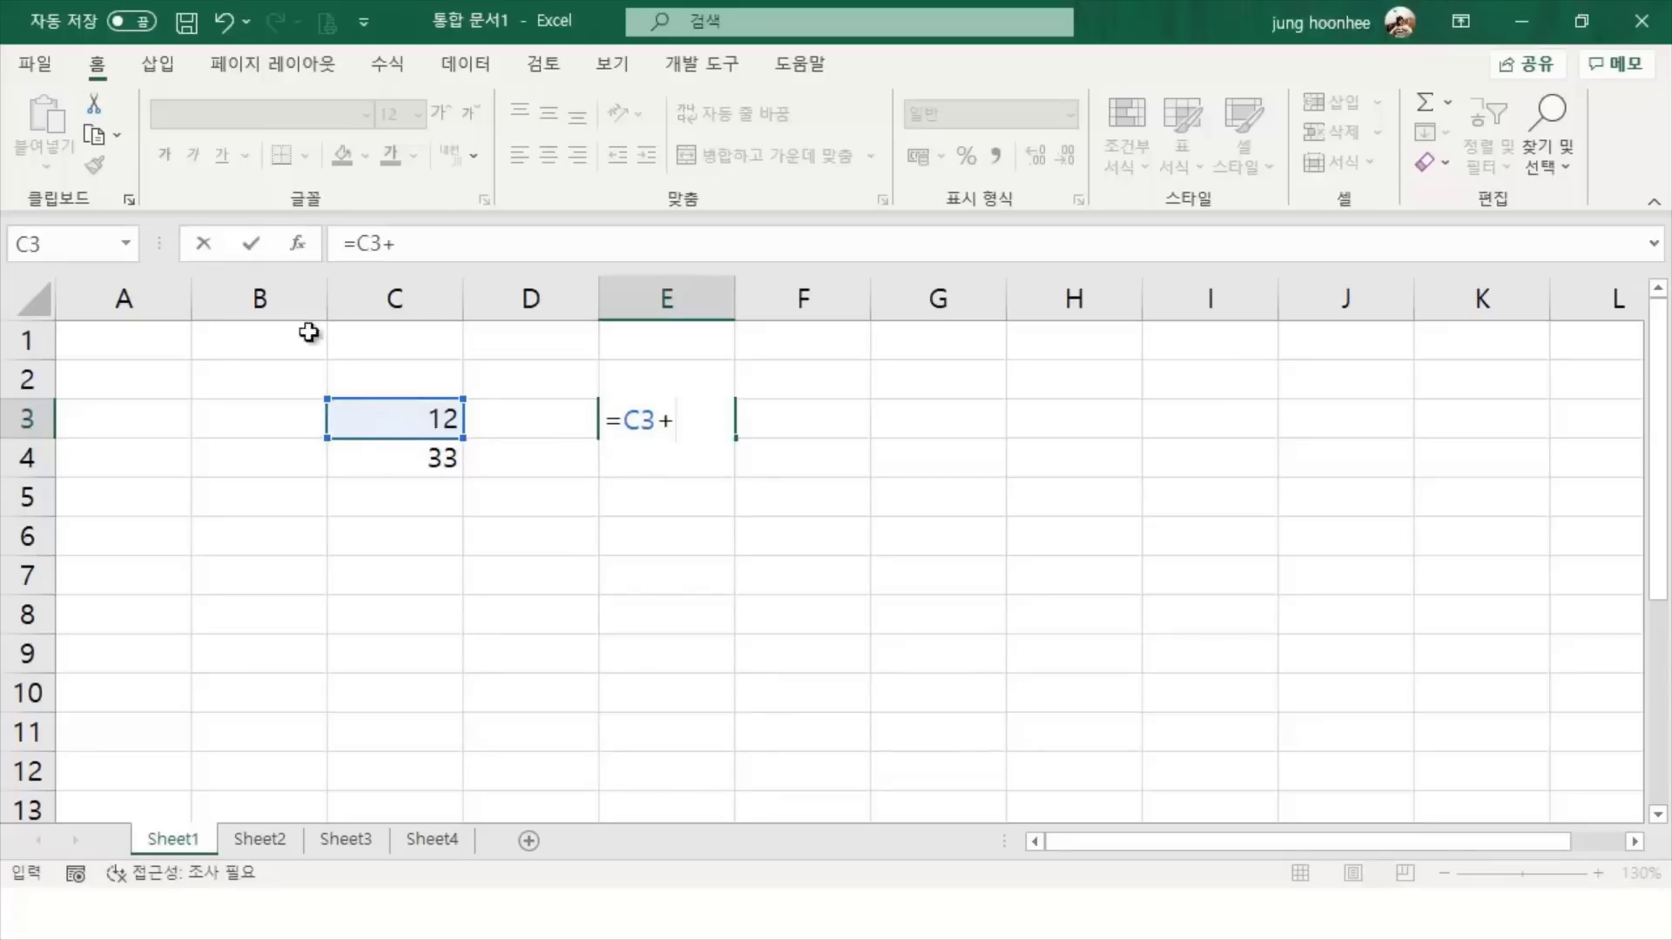
pyautogui.click(421, 461)
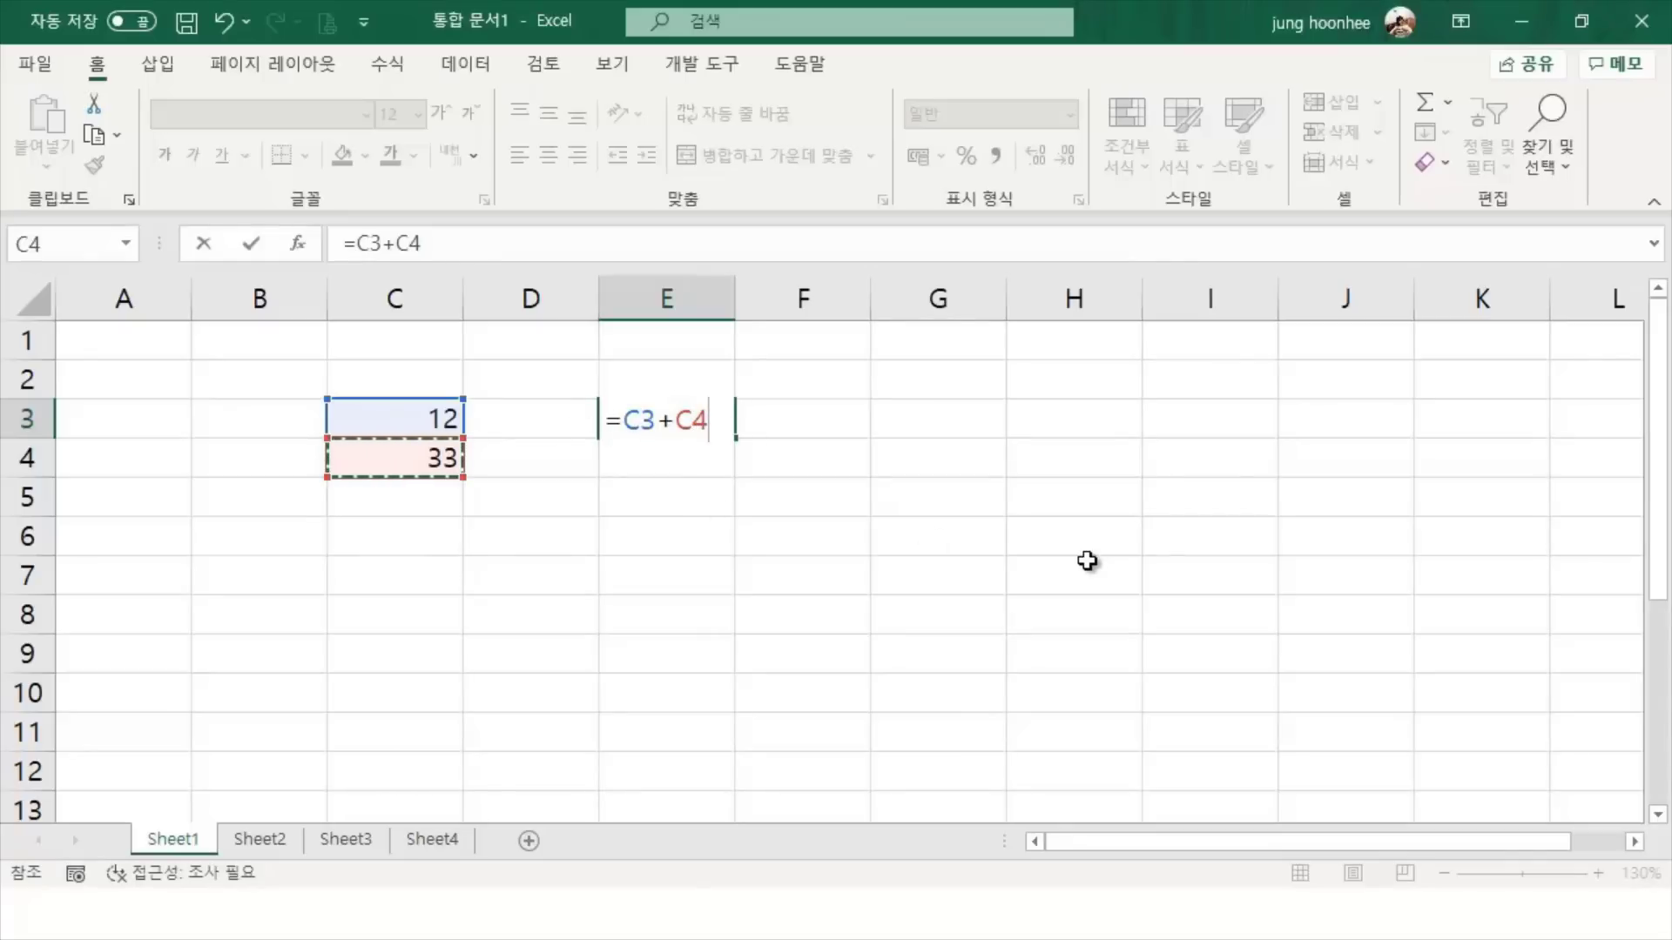
pyautogui.press('Return')
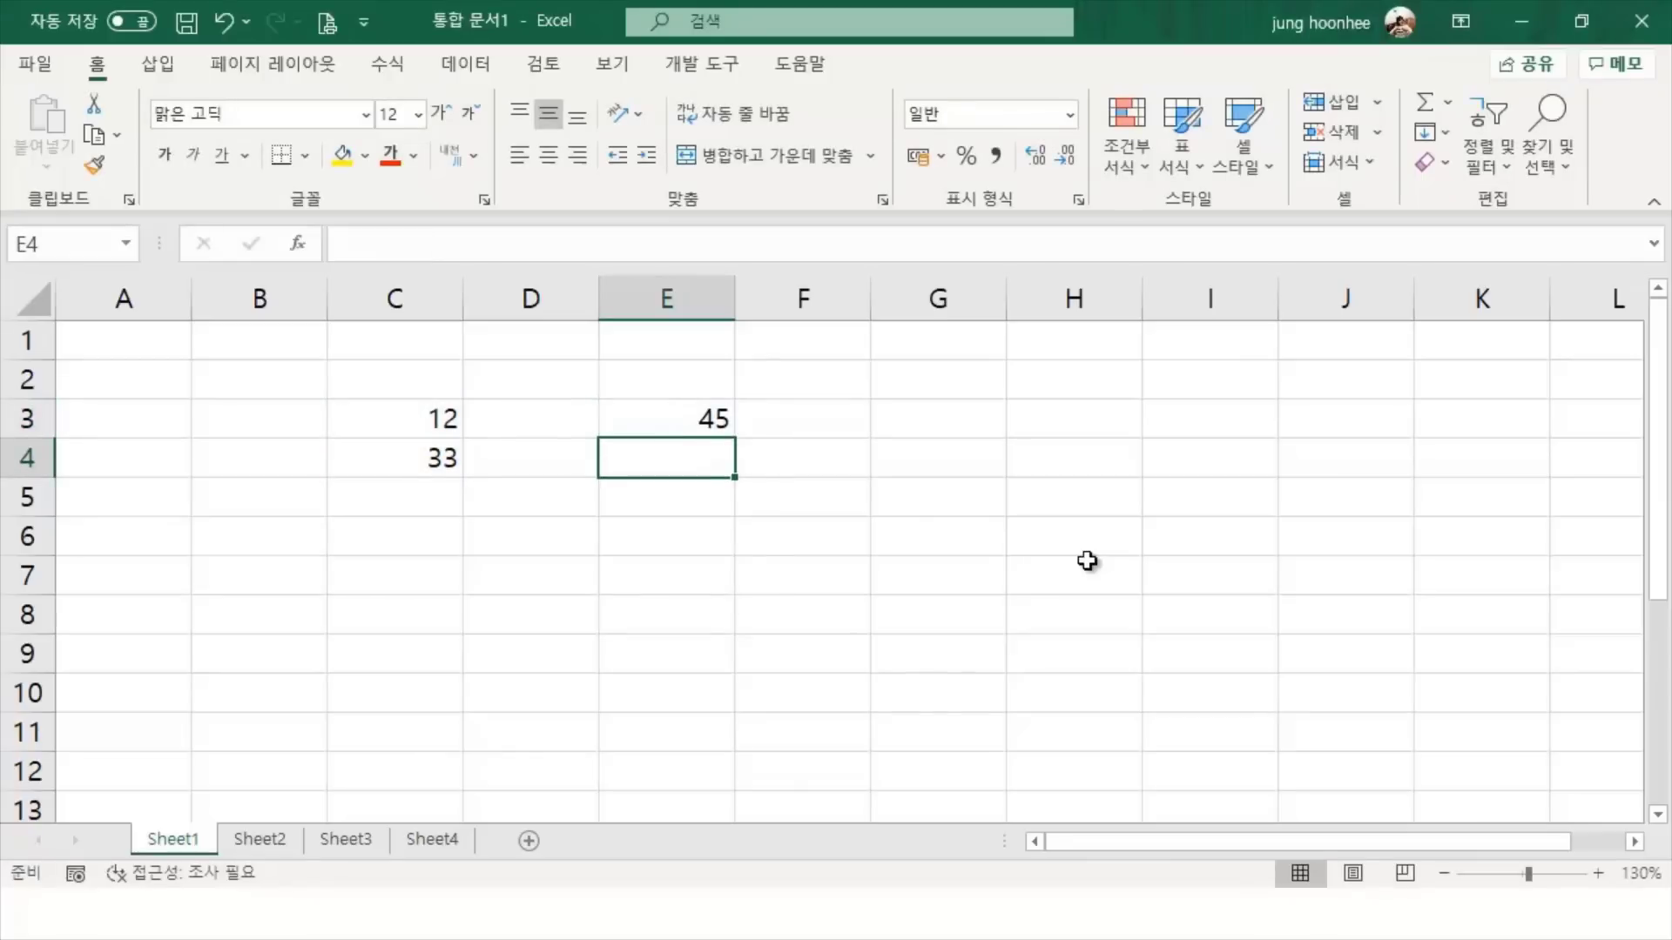
# Check the formula in E3, set C3 to 20, and check E3 again
pyautogui.click(679, 423)
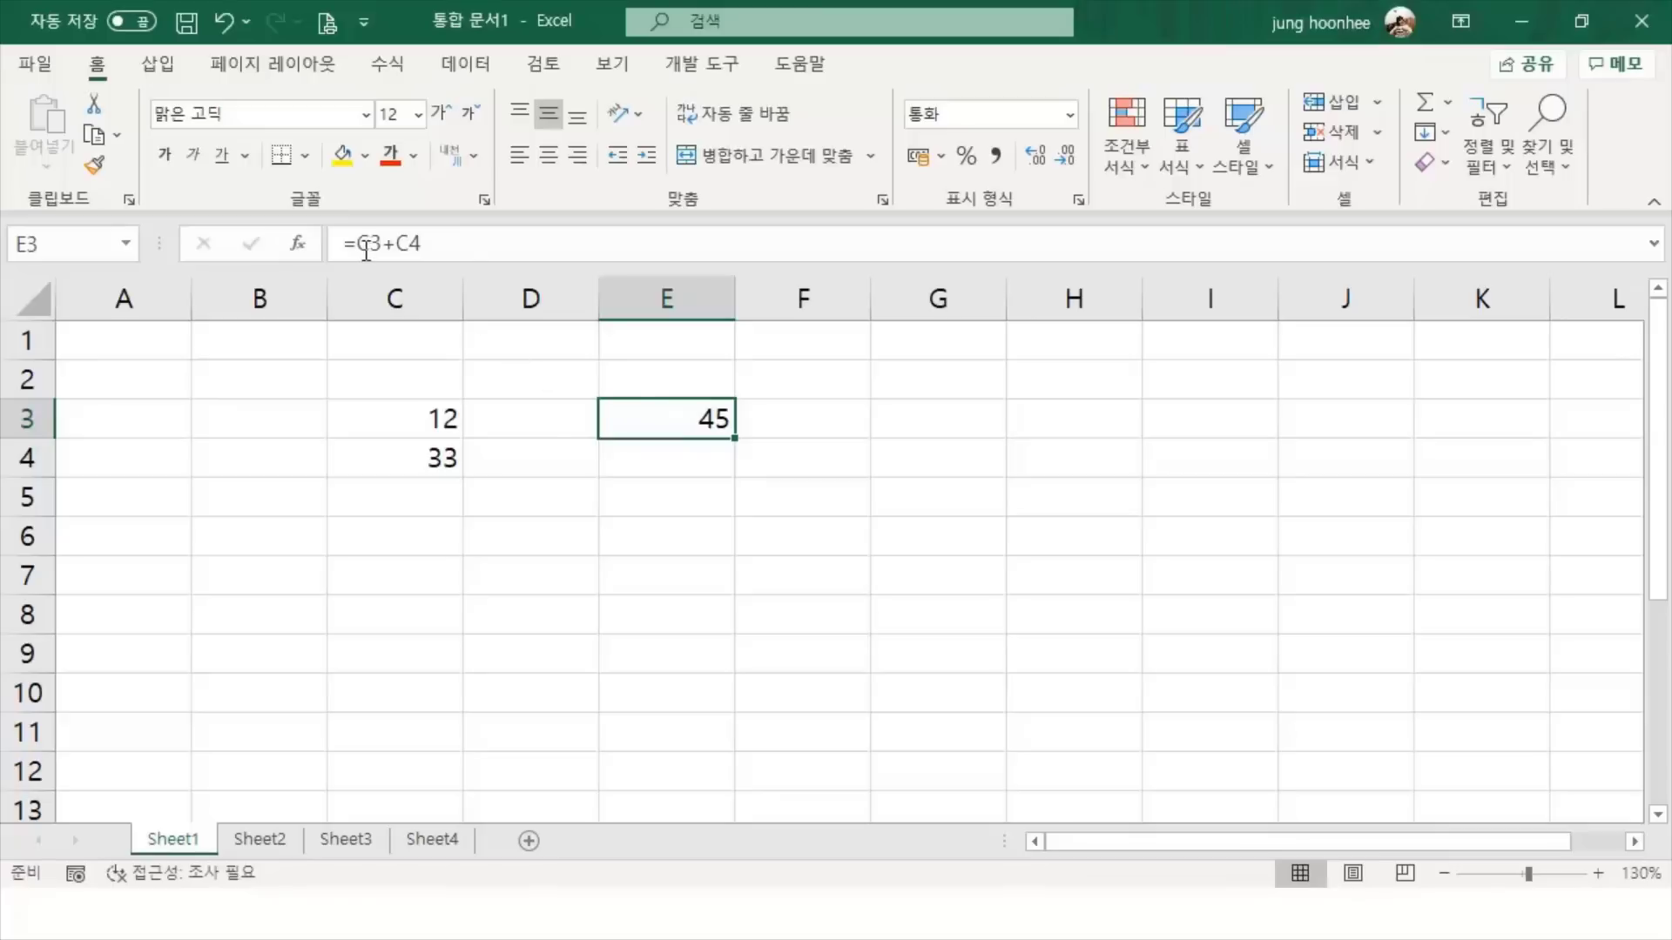
pyautogui.click(441, 425)
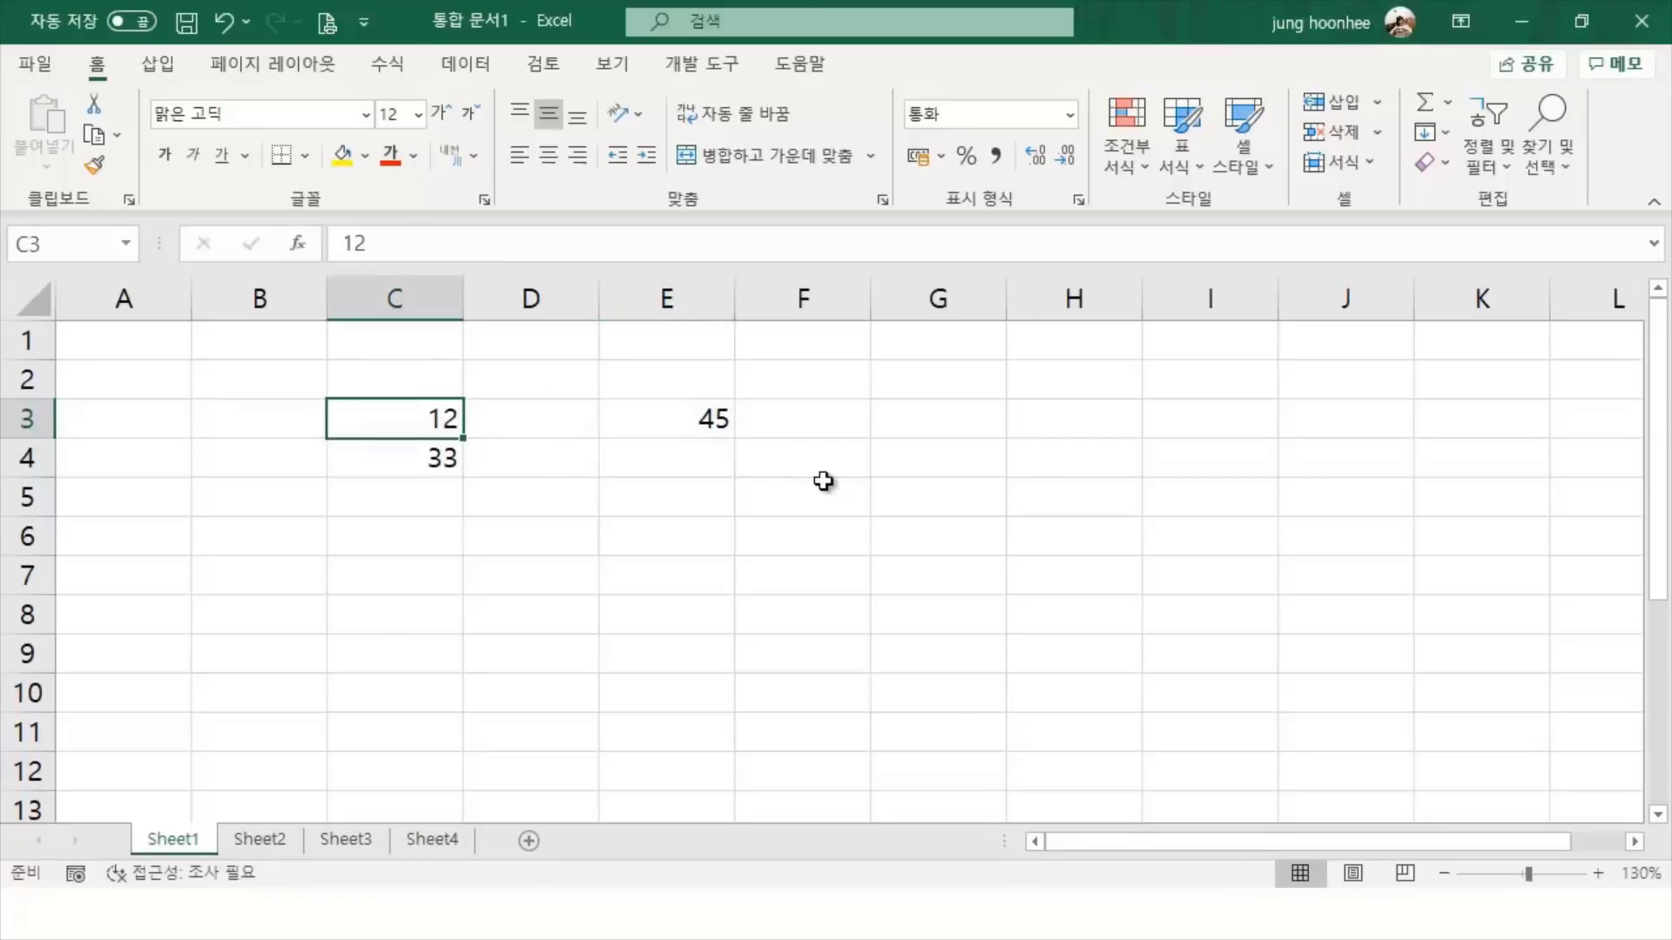
pyautogui.write('2')
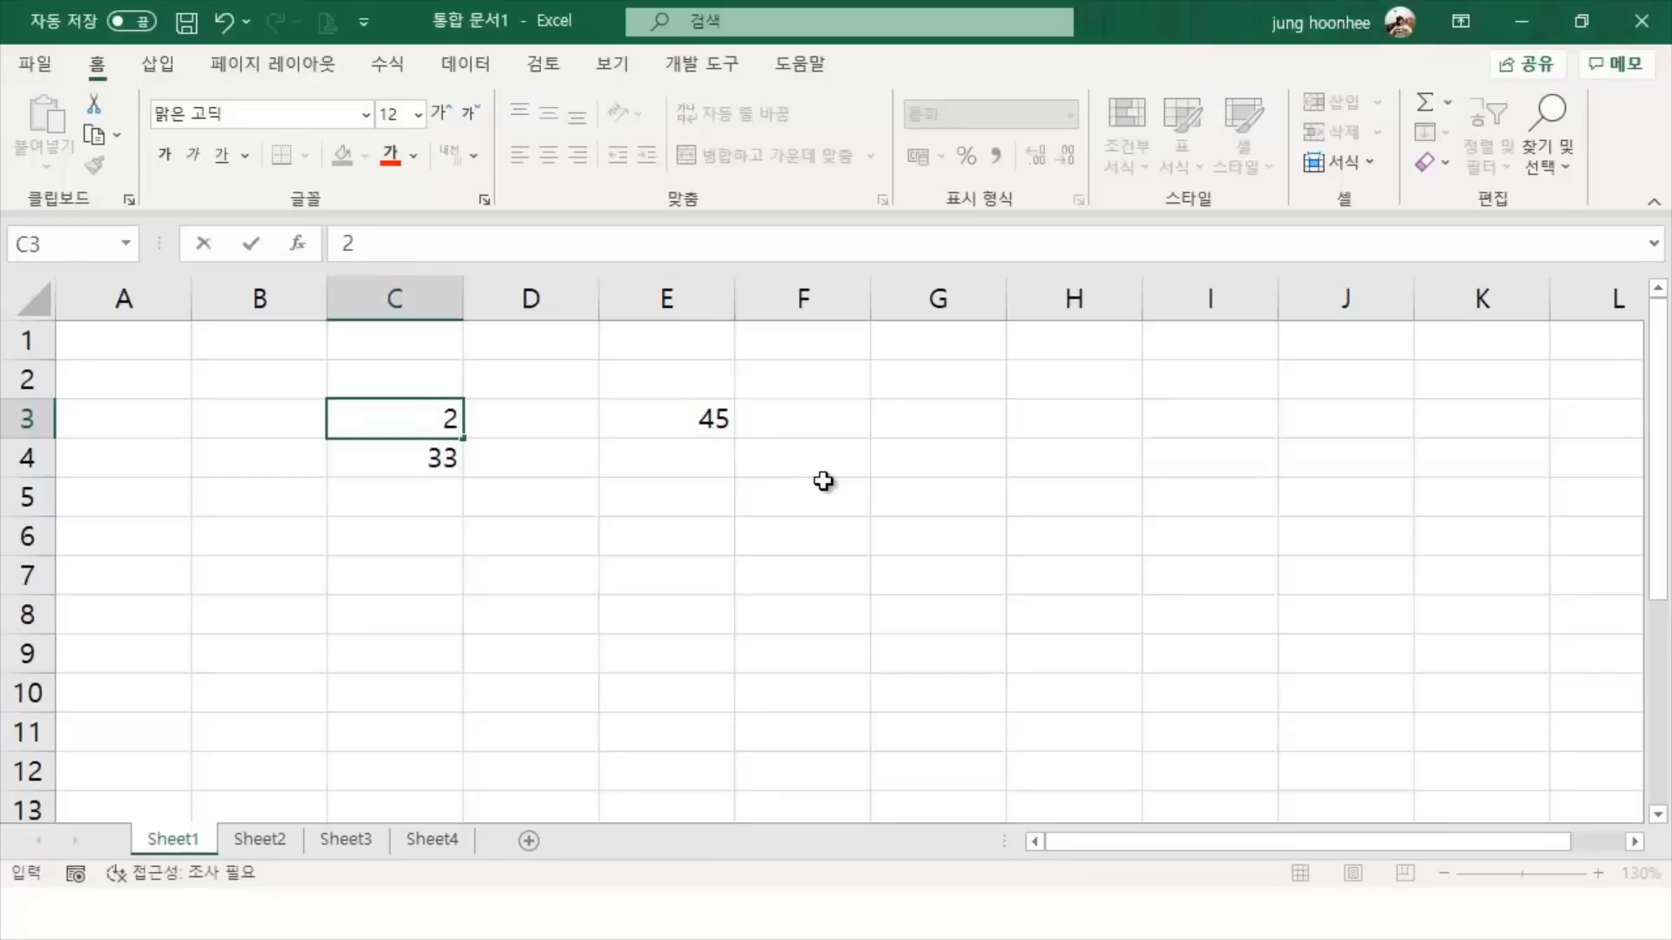
pyautogui.write('0')
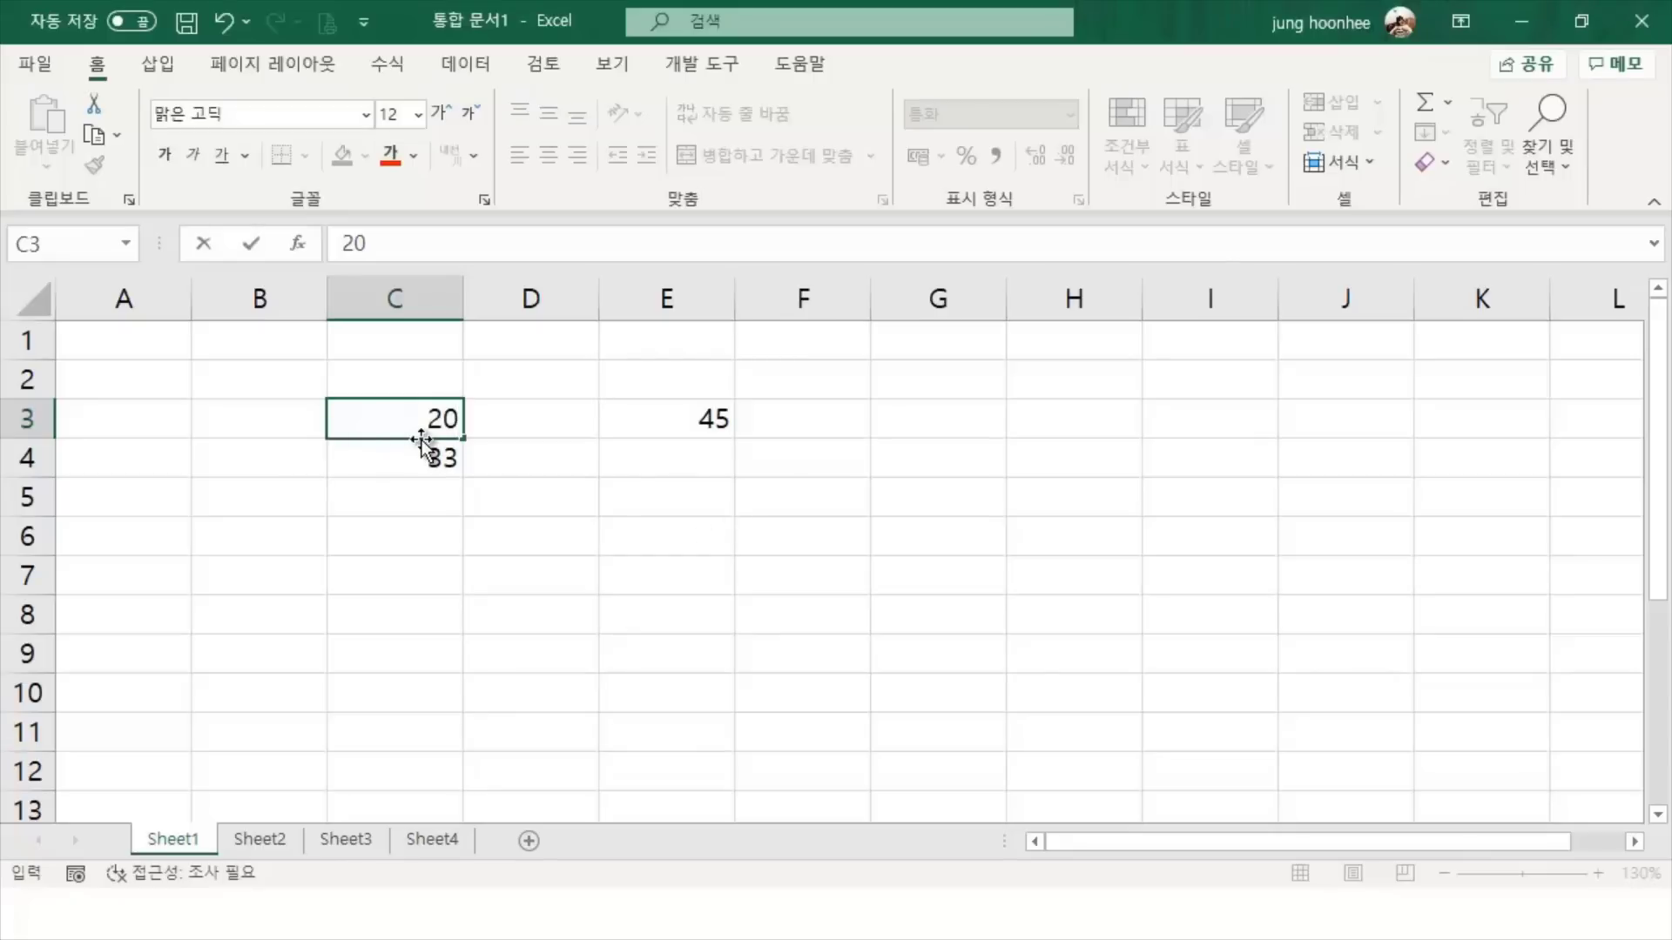
pyautogui.press('Return')
pyautogui.click(690, 418)
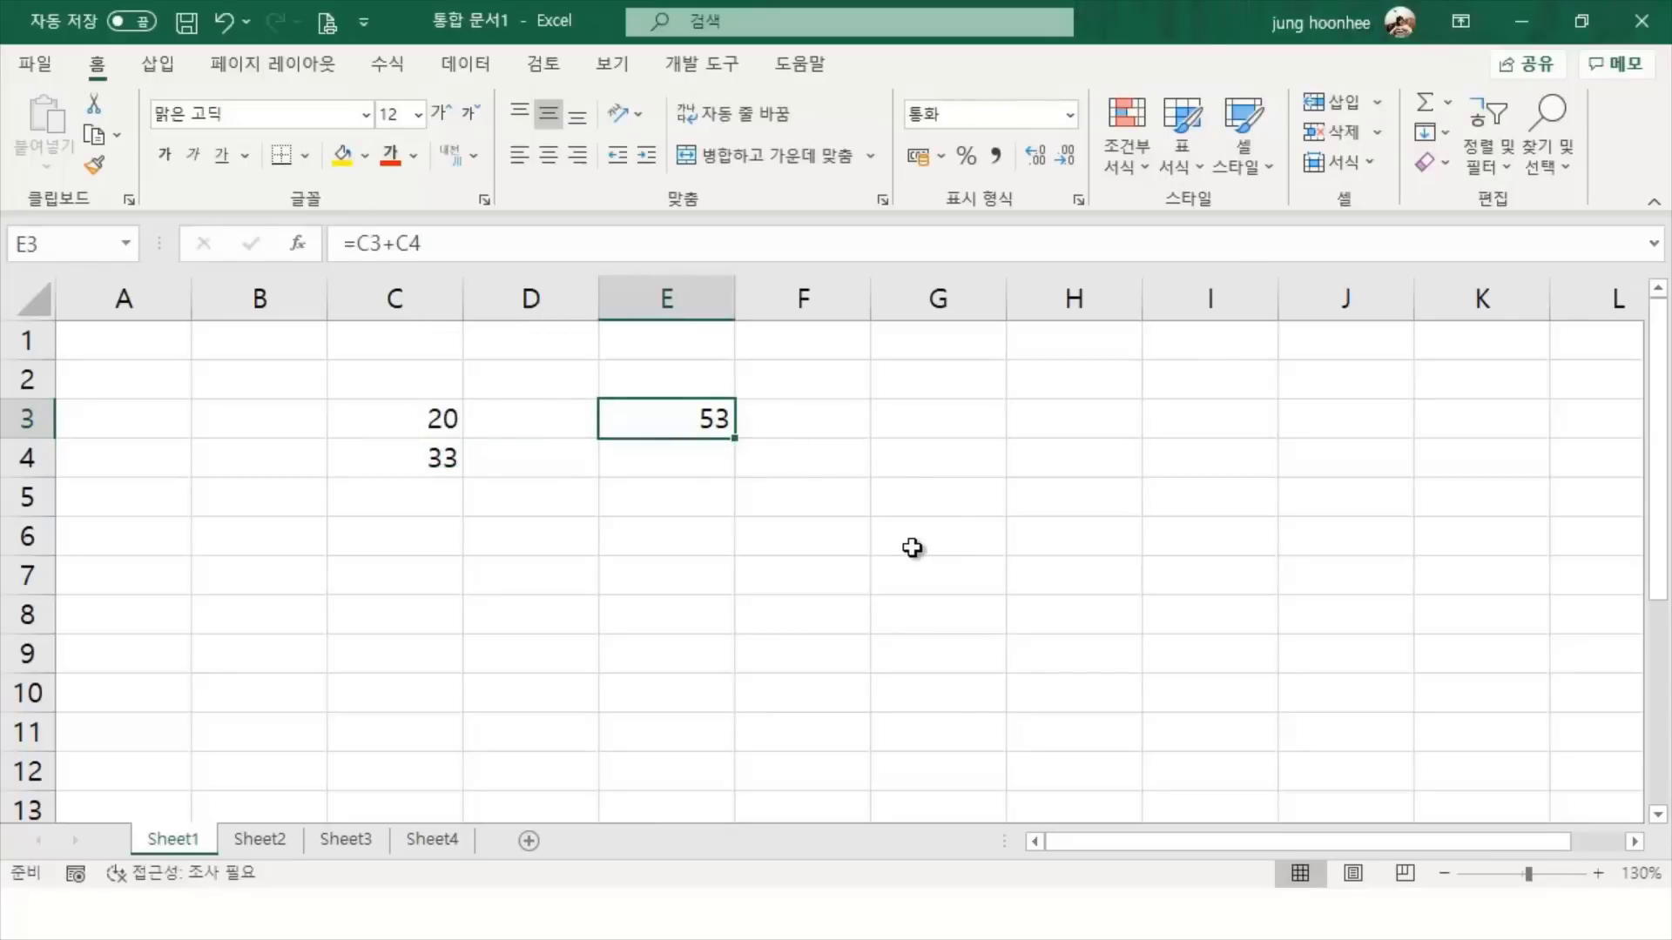
# Examine how the input cells C3 and C4 relate to the sum formula in E3
pyautogui.click(388, 409)
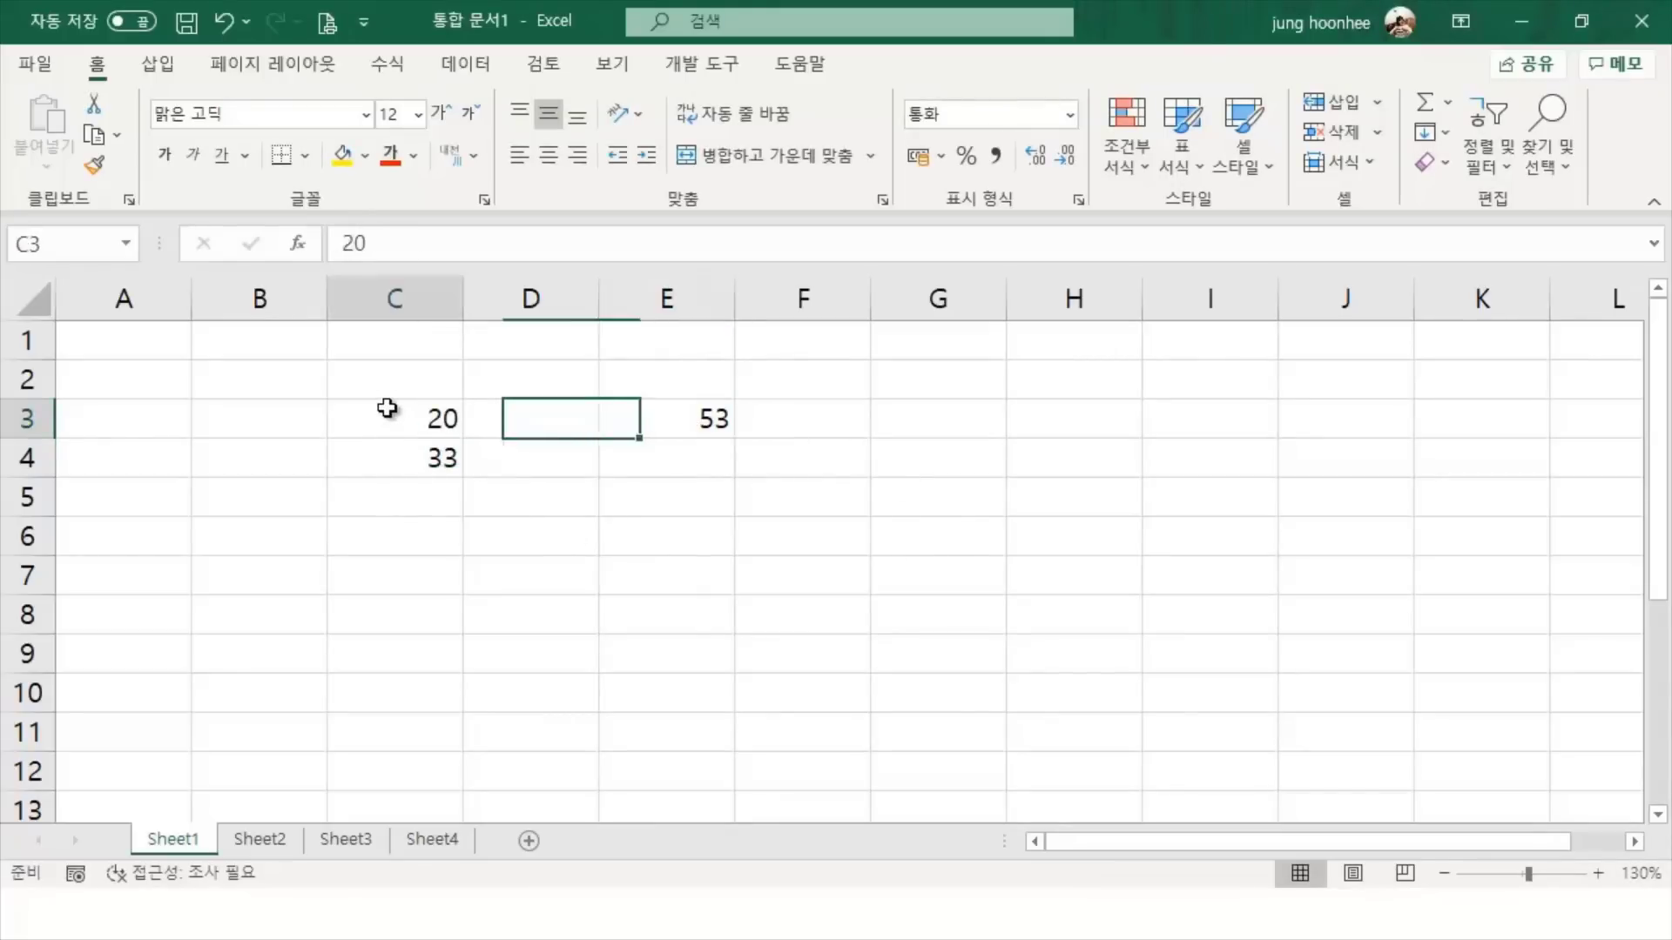
pyautogui.click(386, 457)
pyautogui.click(400, 415)
pyautogui.click(399, 459)
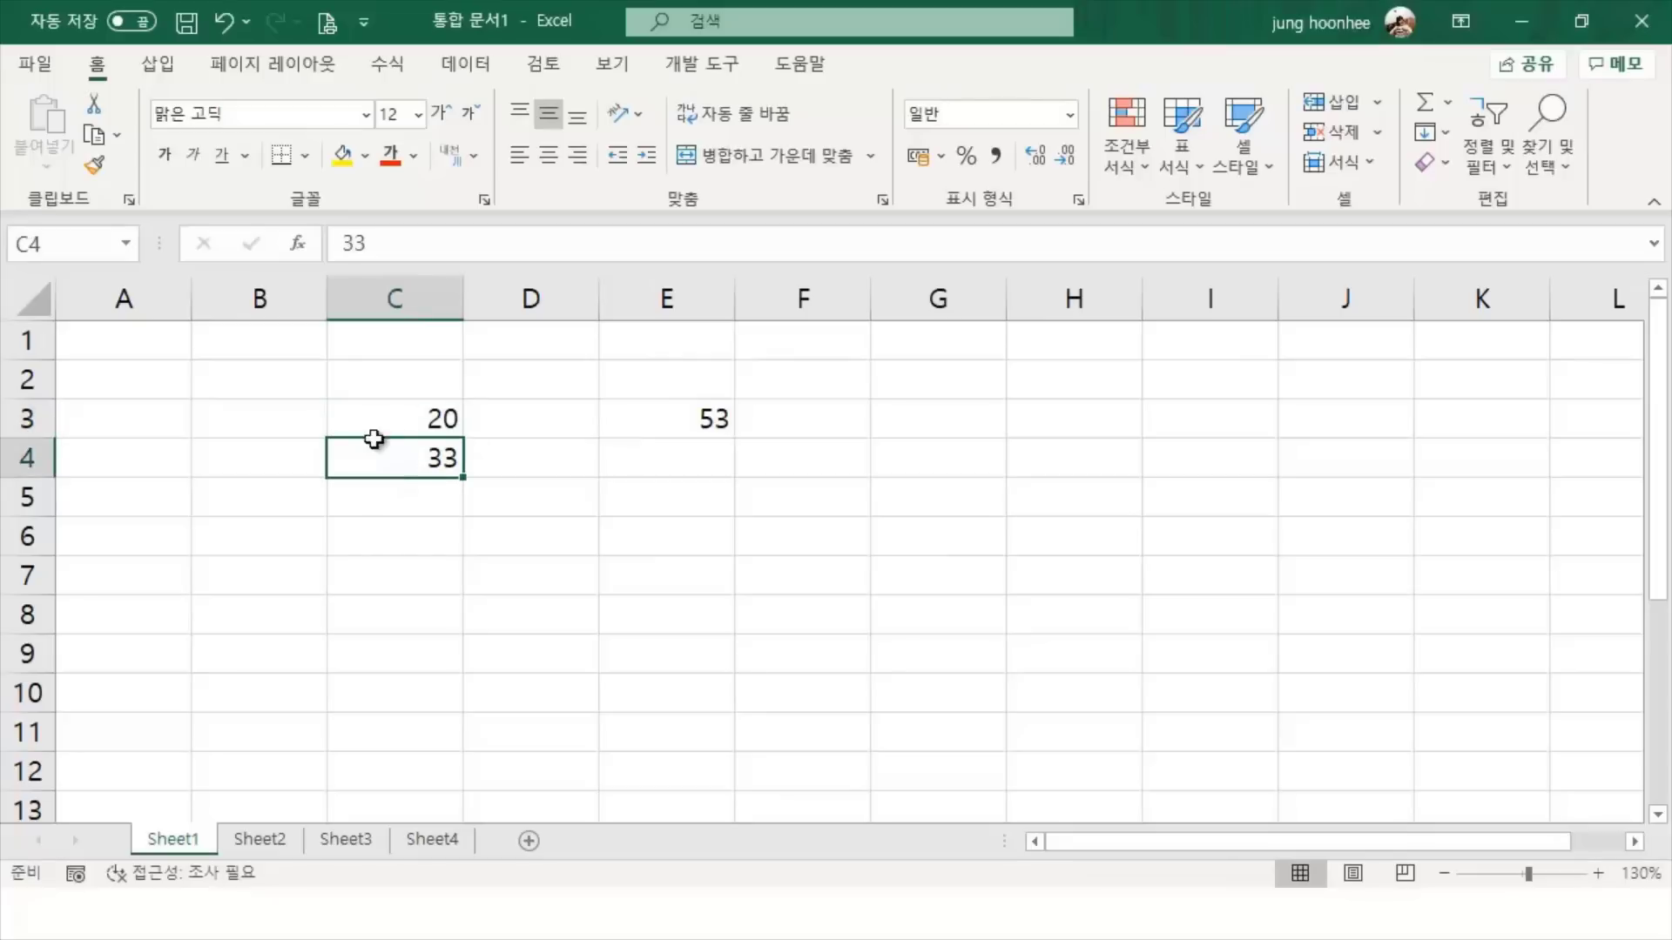
pyautogui.click(383, 426)
pyautogui.click(379, 454)
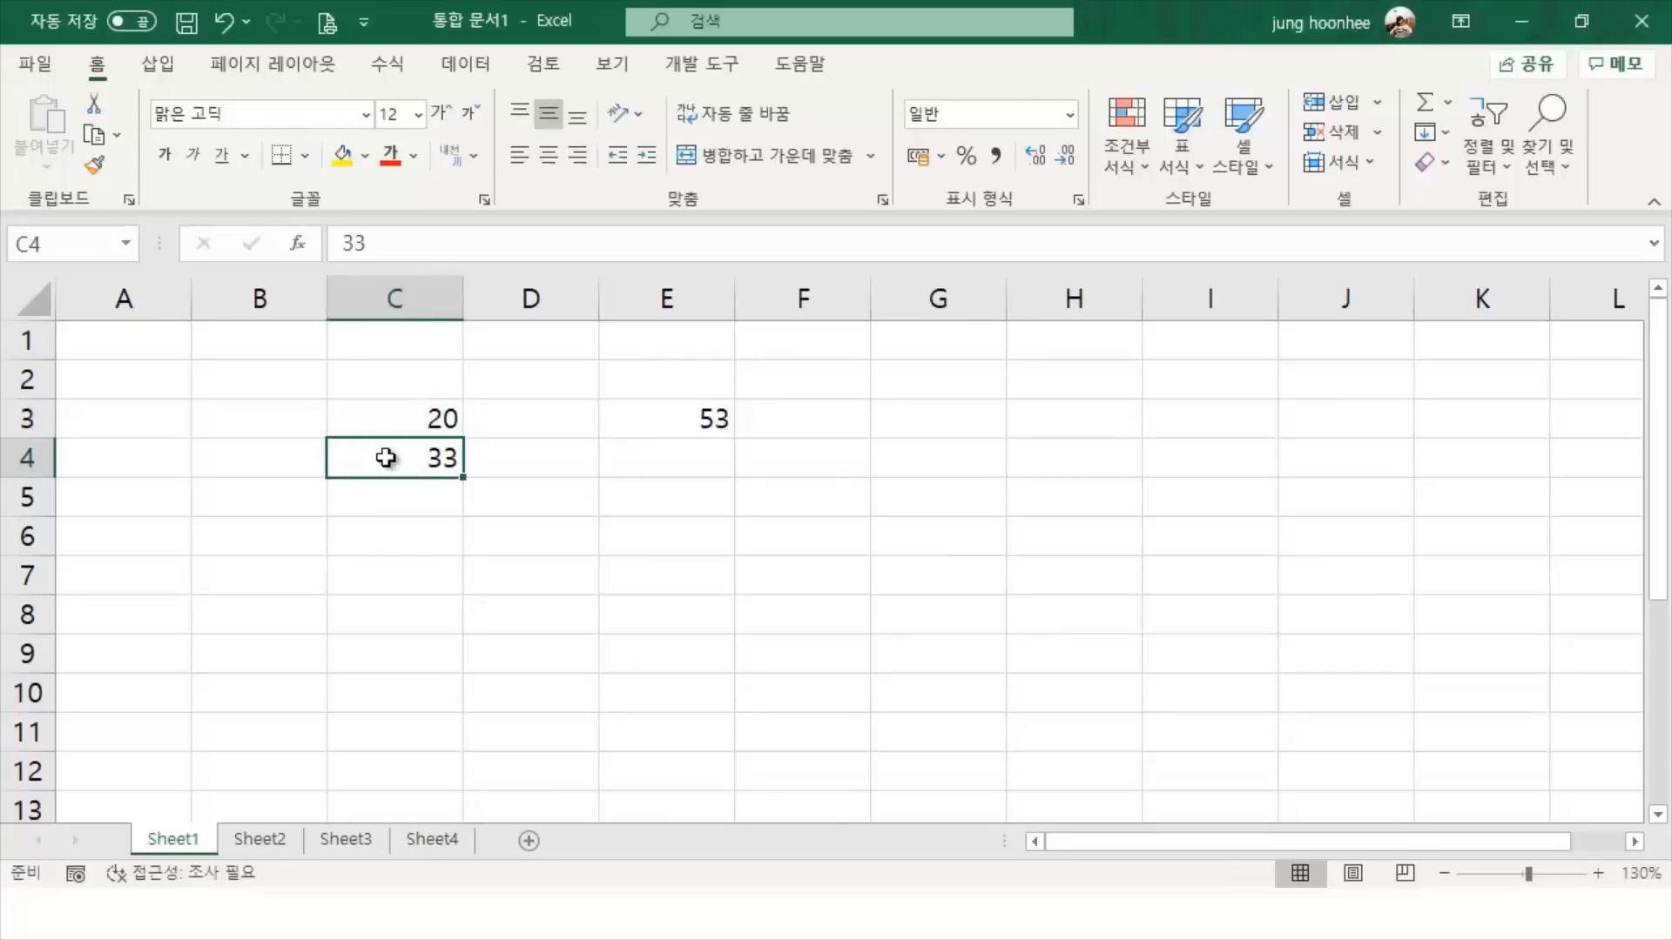
pyautogui.click(665, 419)
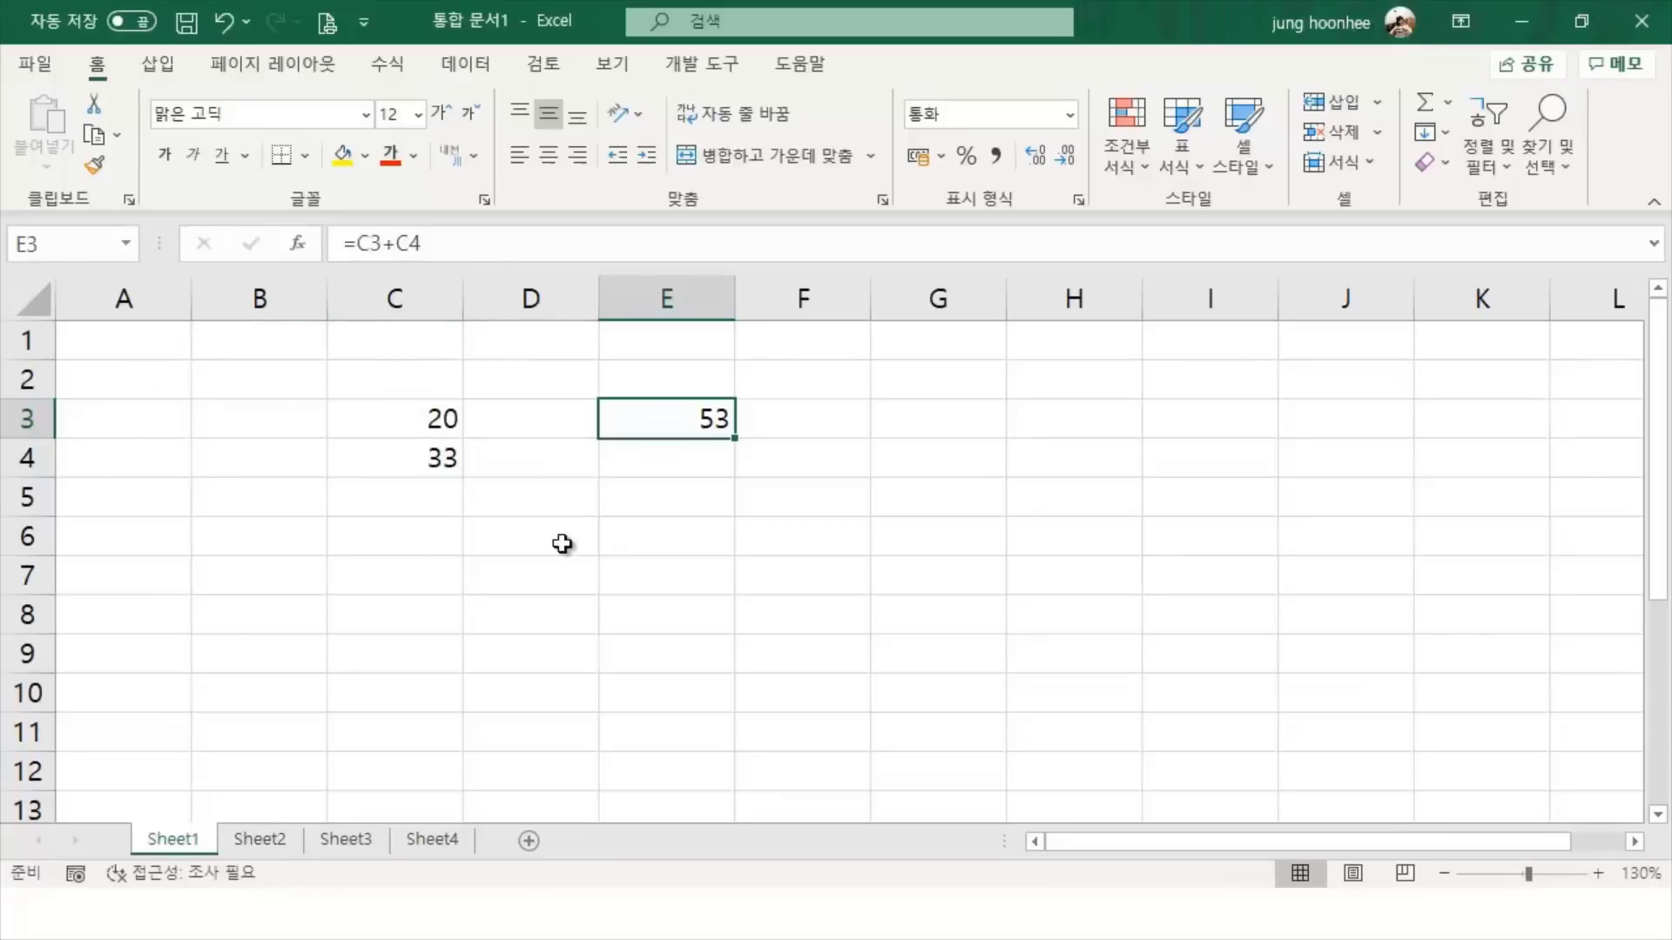
pyautogui.click(421, 416)
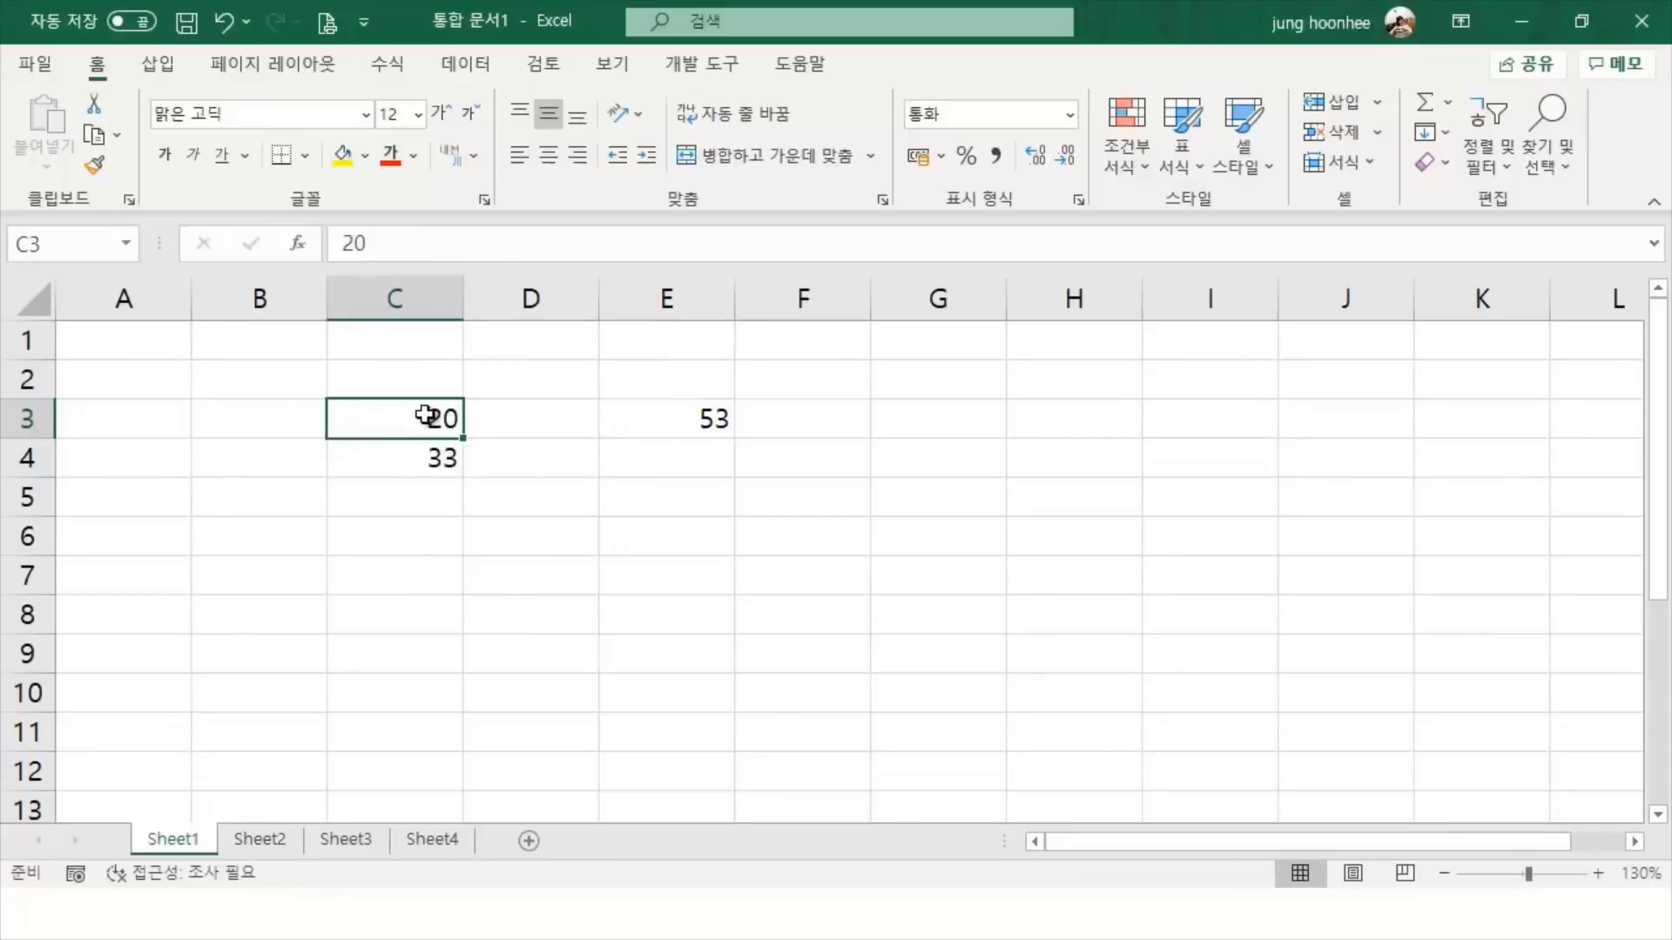
pyautogui.click(693, 425)
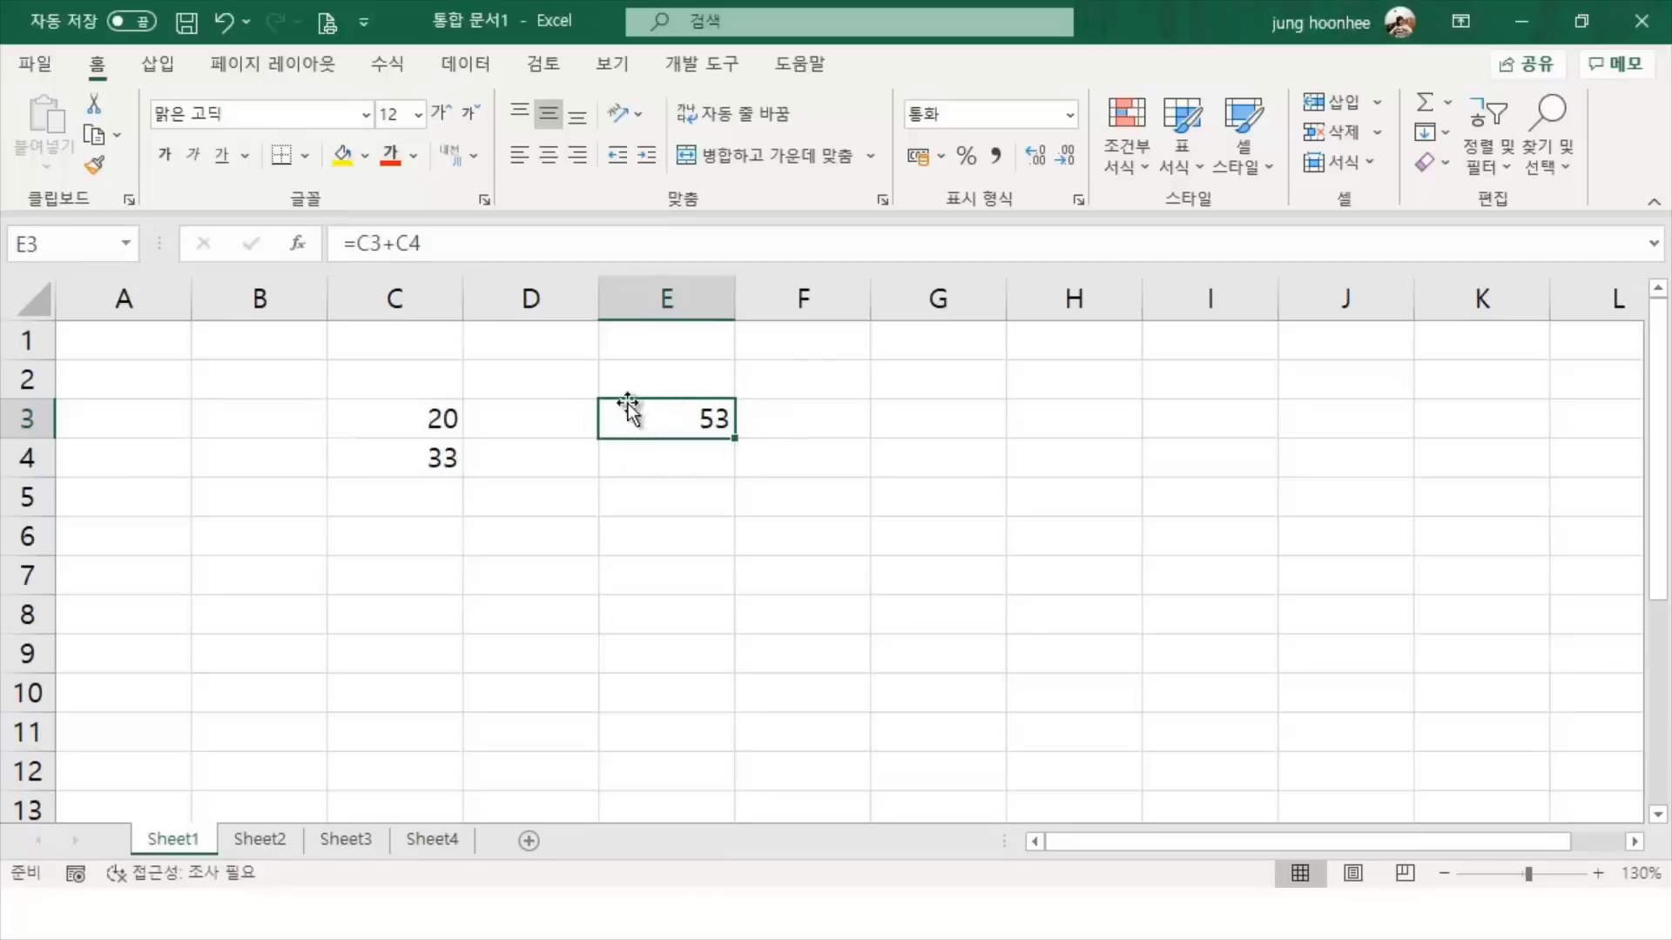
pyautogui.click(722, 545)
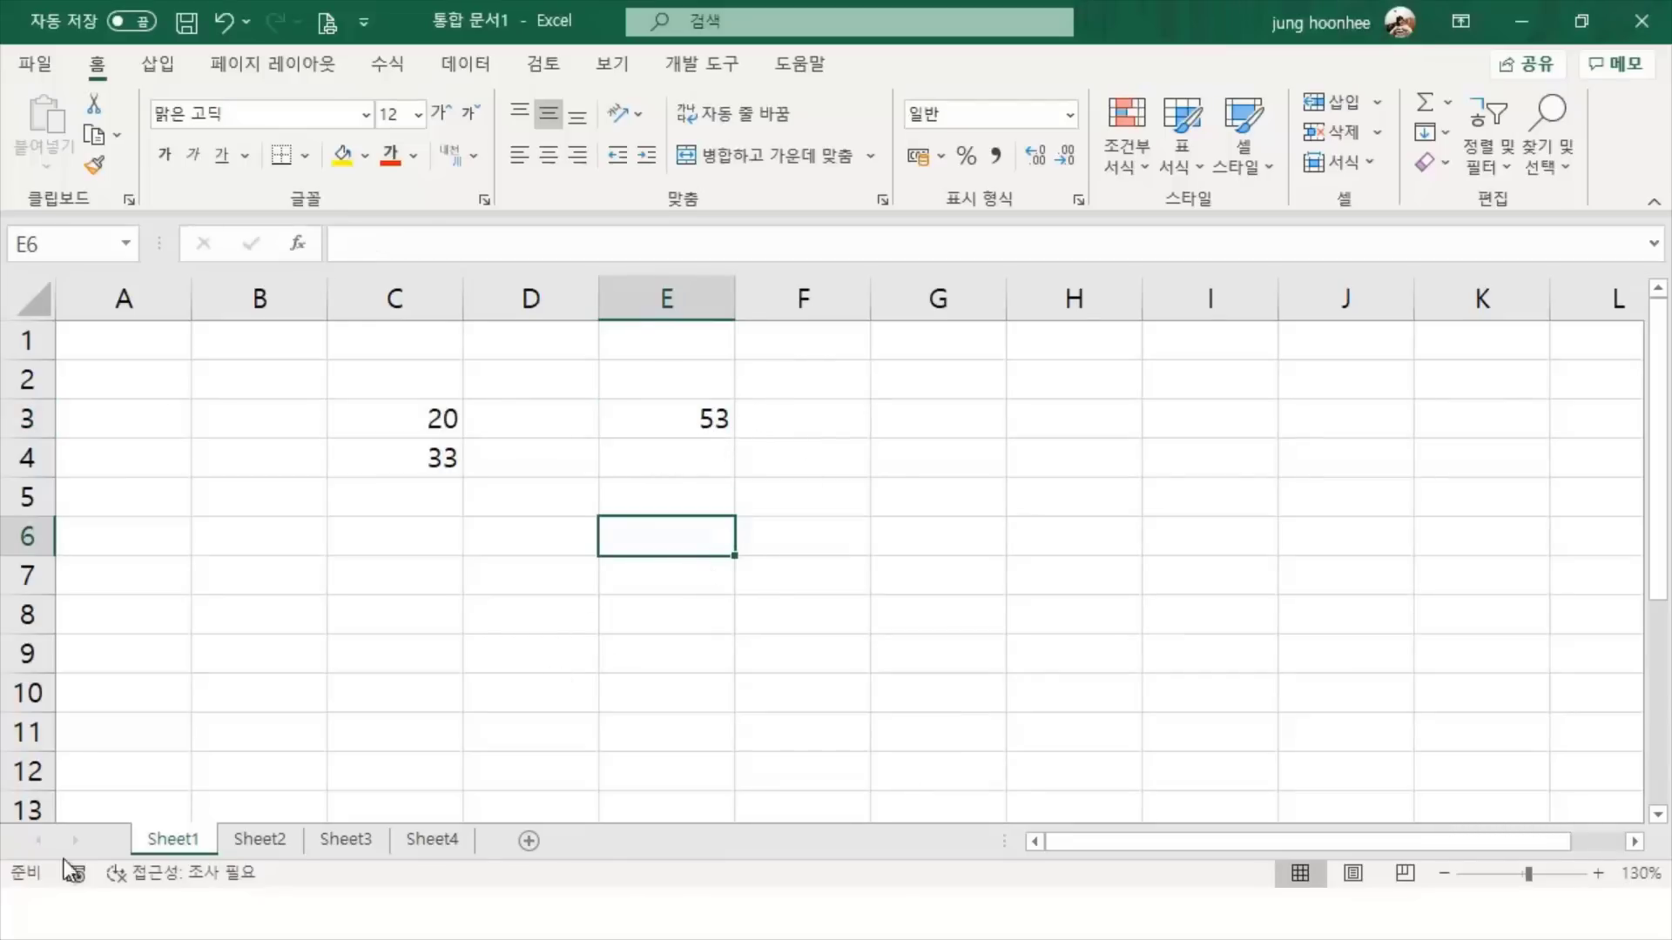
pyautogui.click(370, 620)
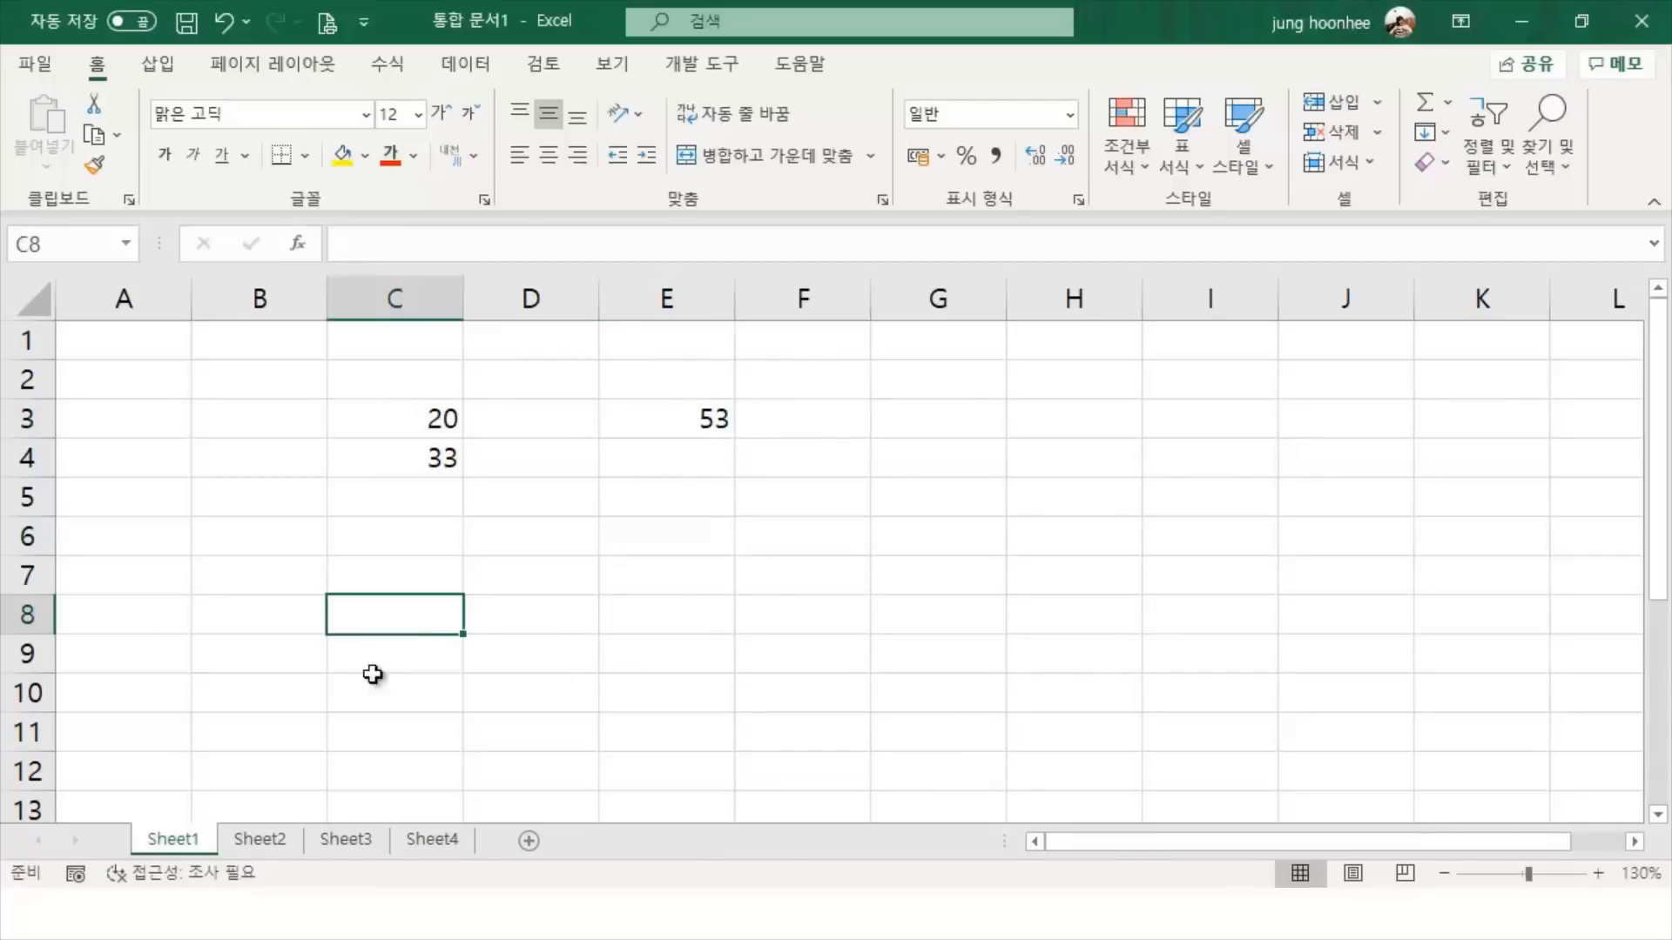
# Rename the sheet Sheet2 as 1월
pyautogui.doubleClick(275, 840)
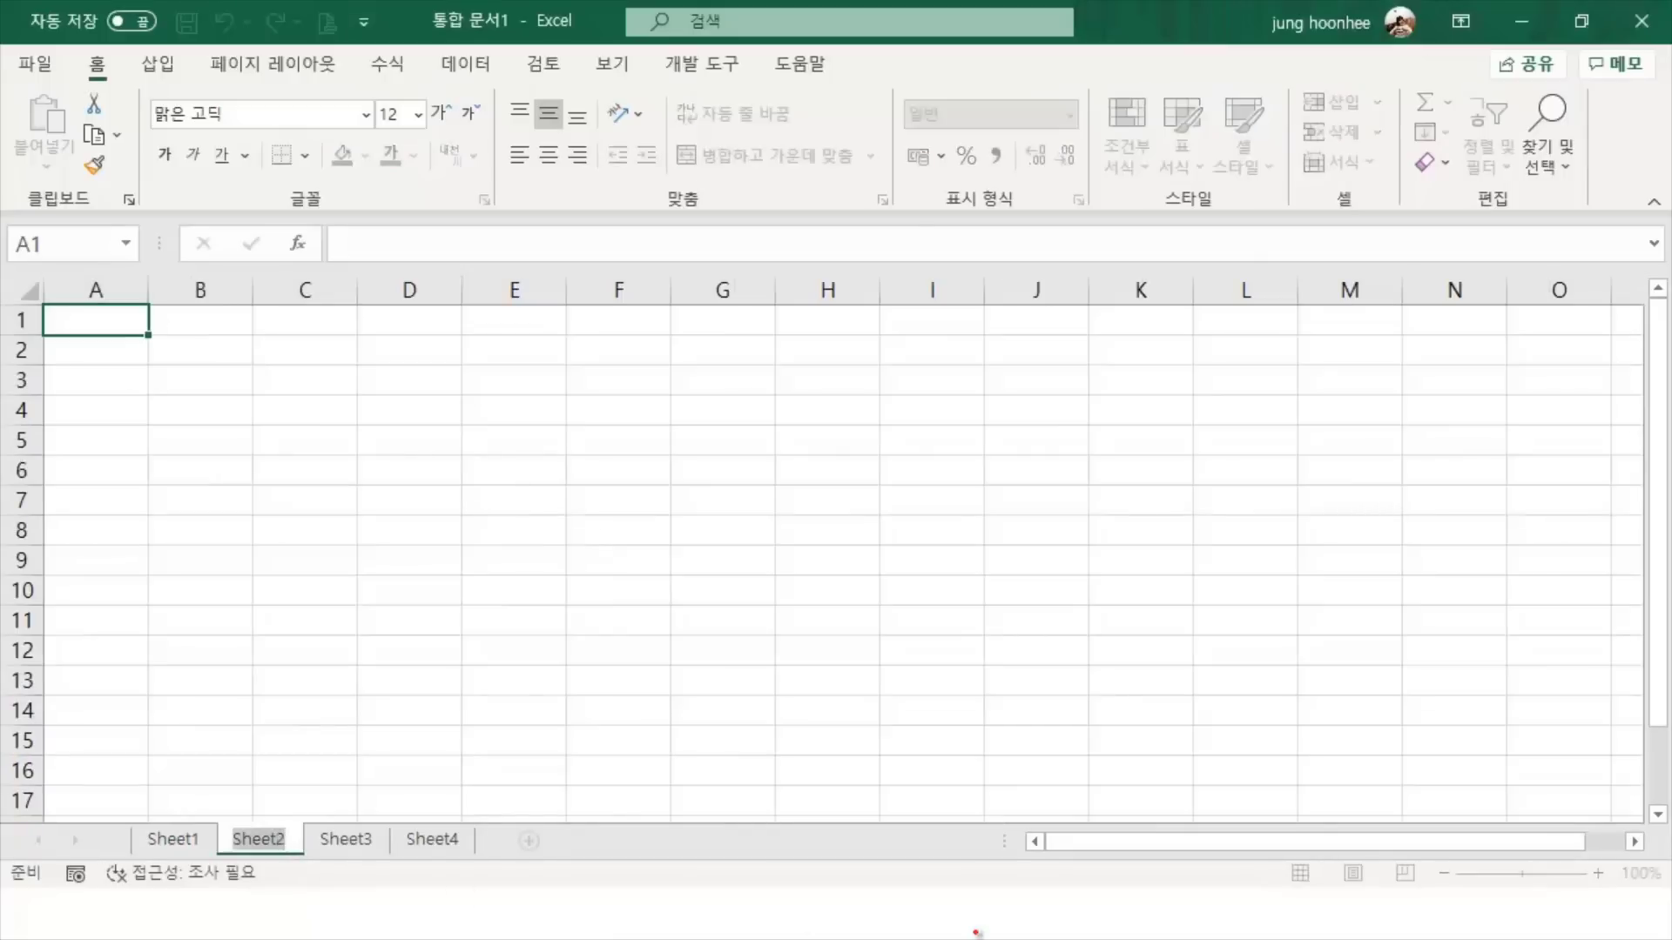
pyautogui.write('1')
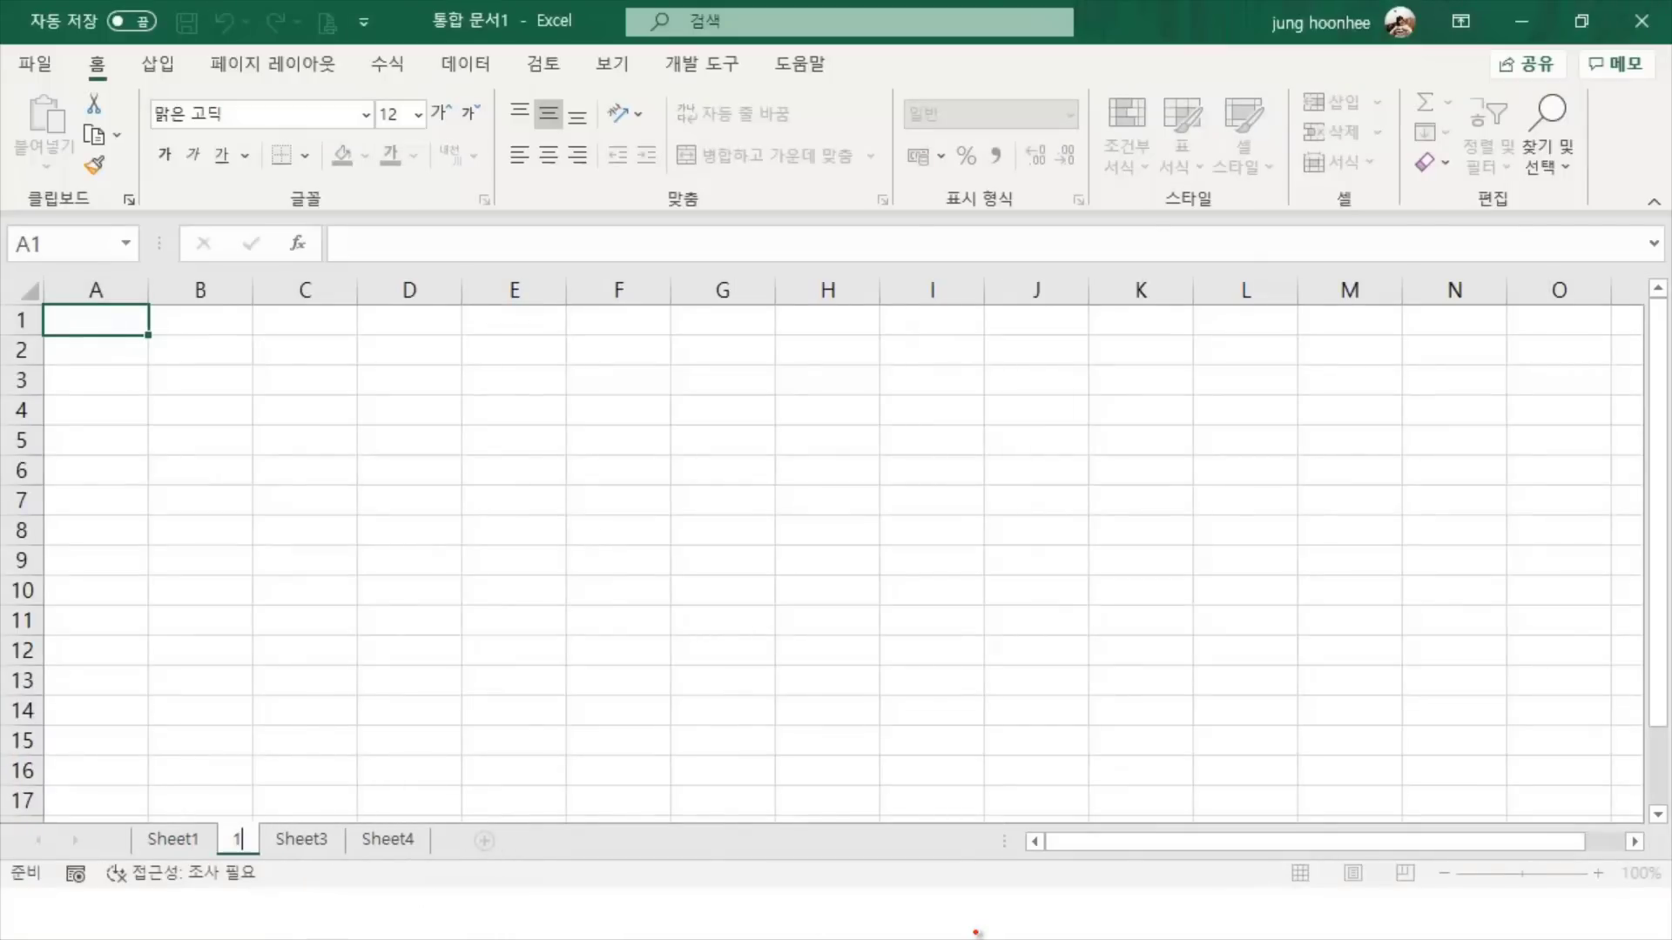
pyautogui.write('우')
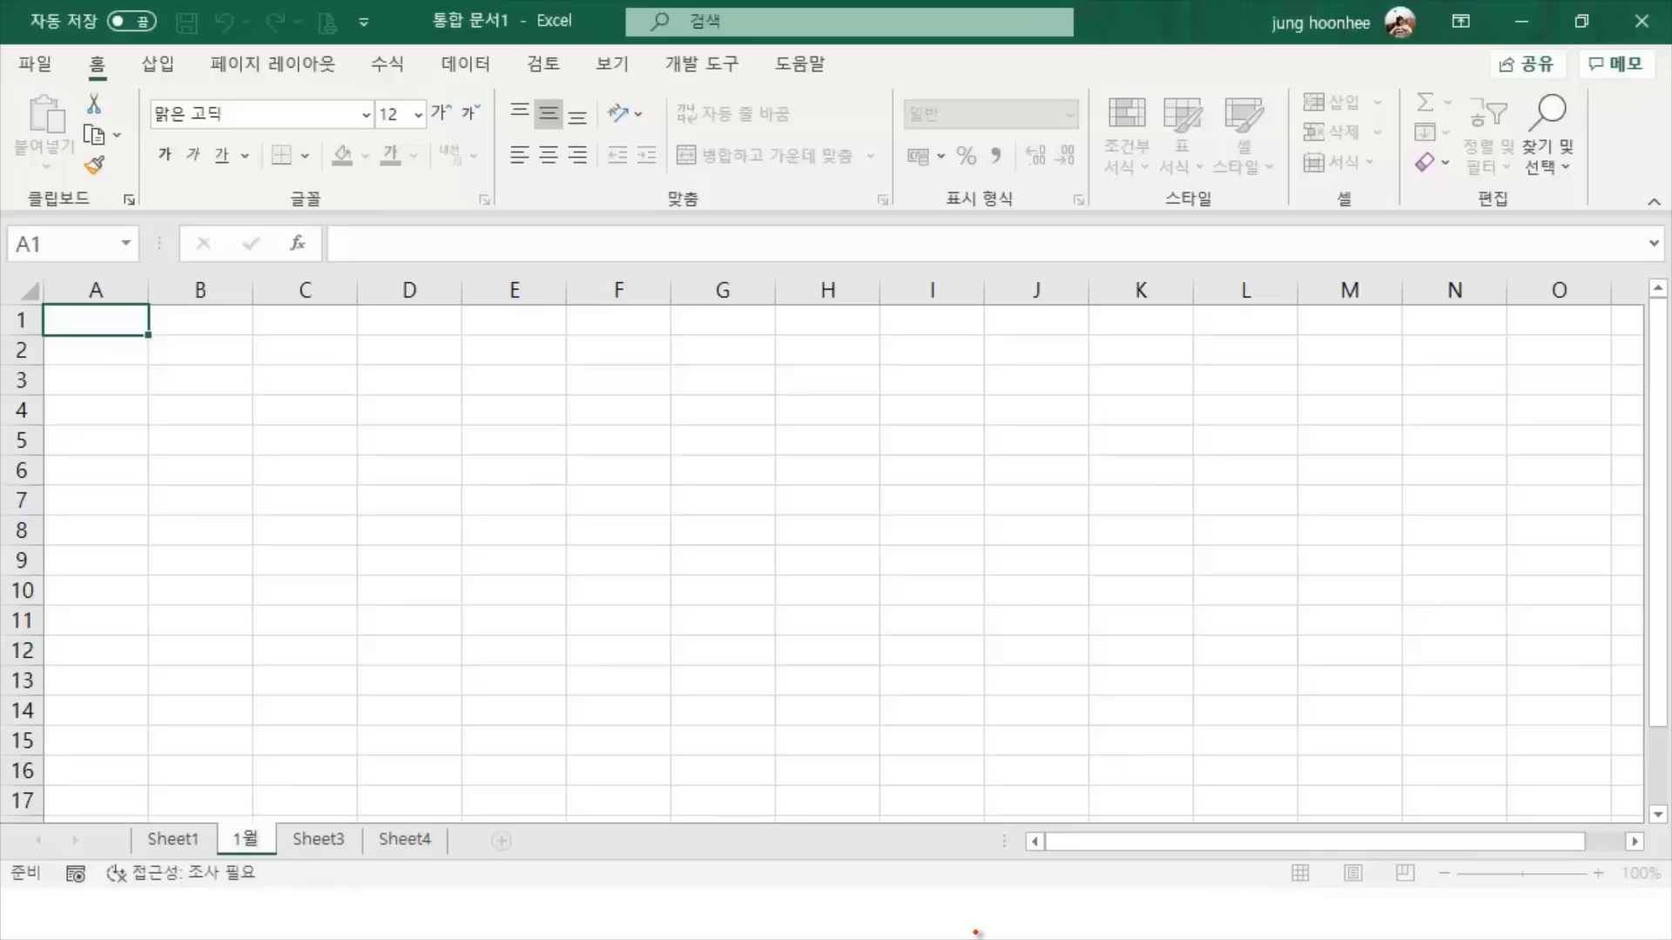
pyautogui.press('Return')
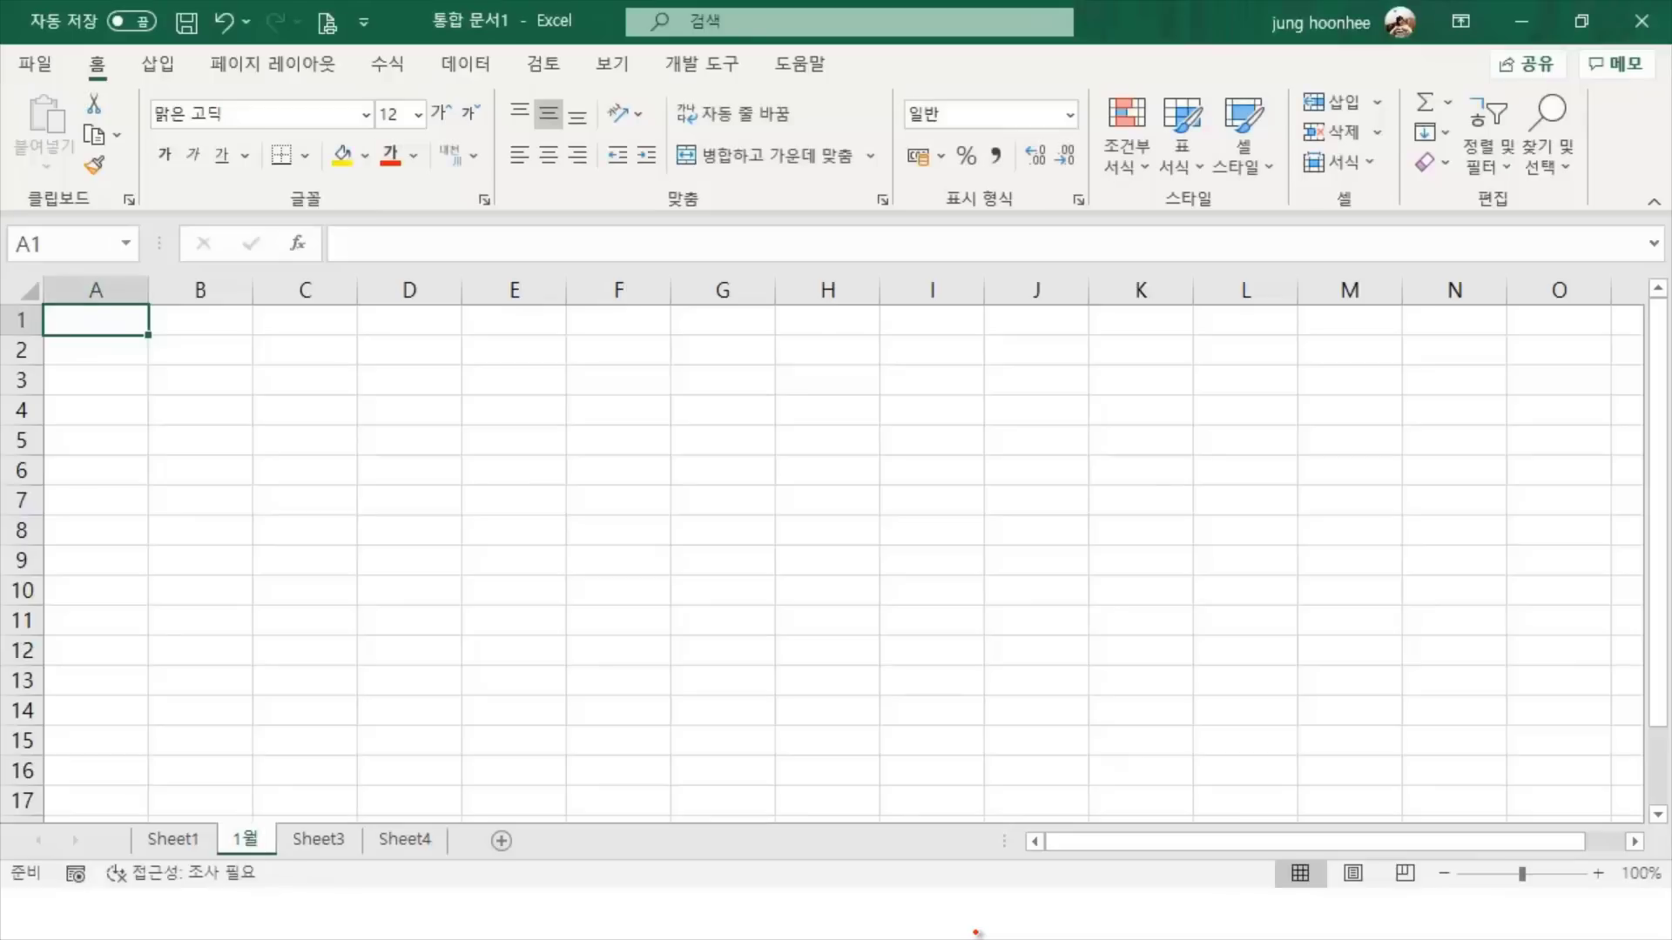
# Rename the sheet Sheet3 as 2월
pyautogui.doubleClick(327, 841)
pyautogui.write('2')
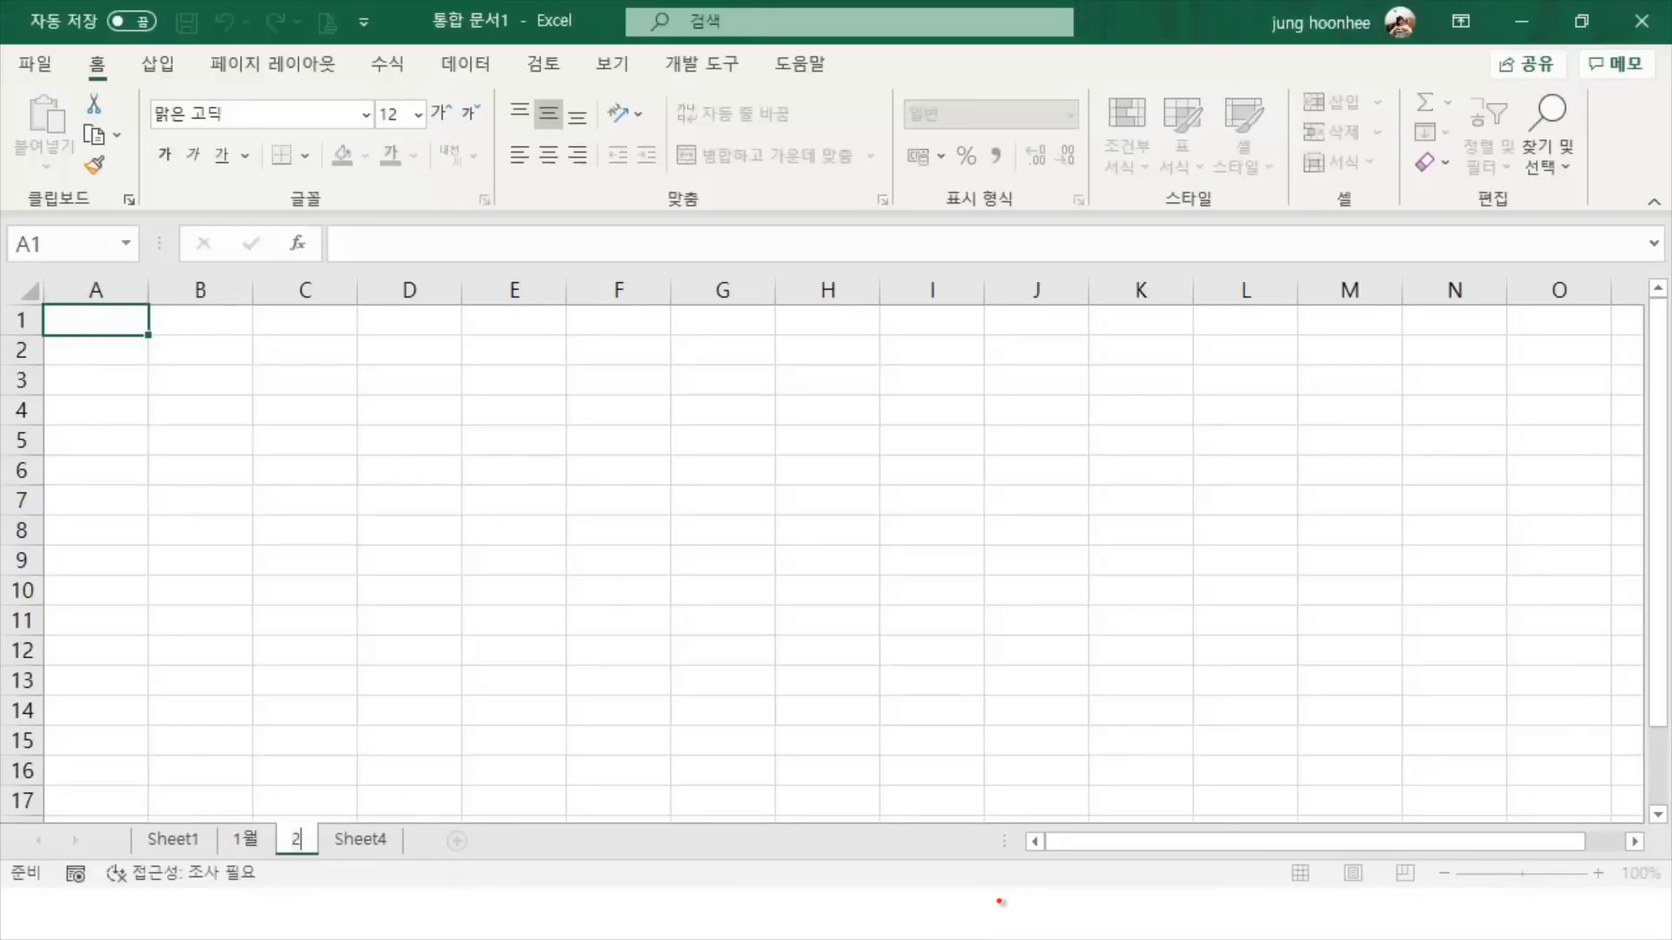
pyautogui.write('워')
pyautogui.press('Return')
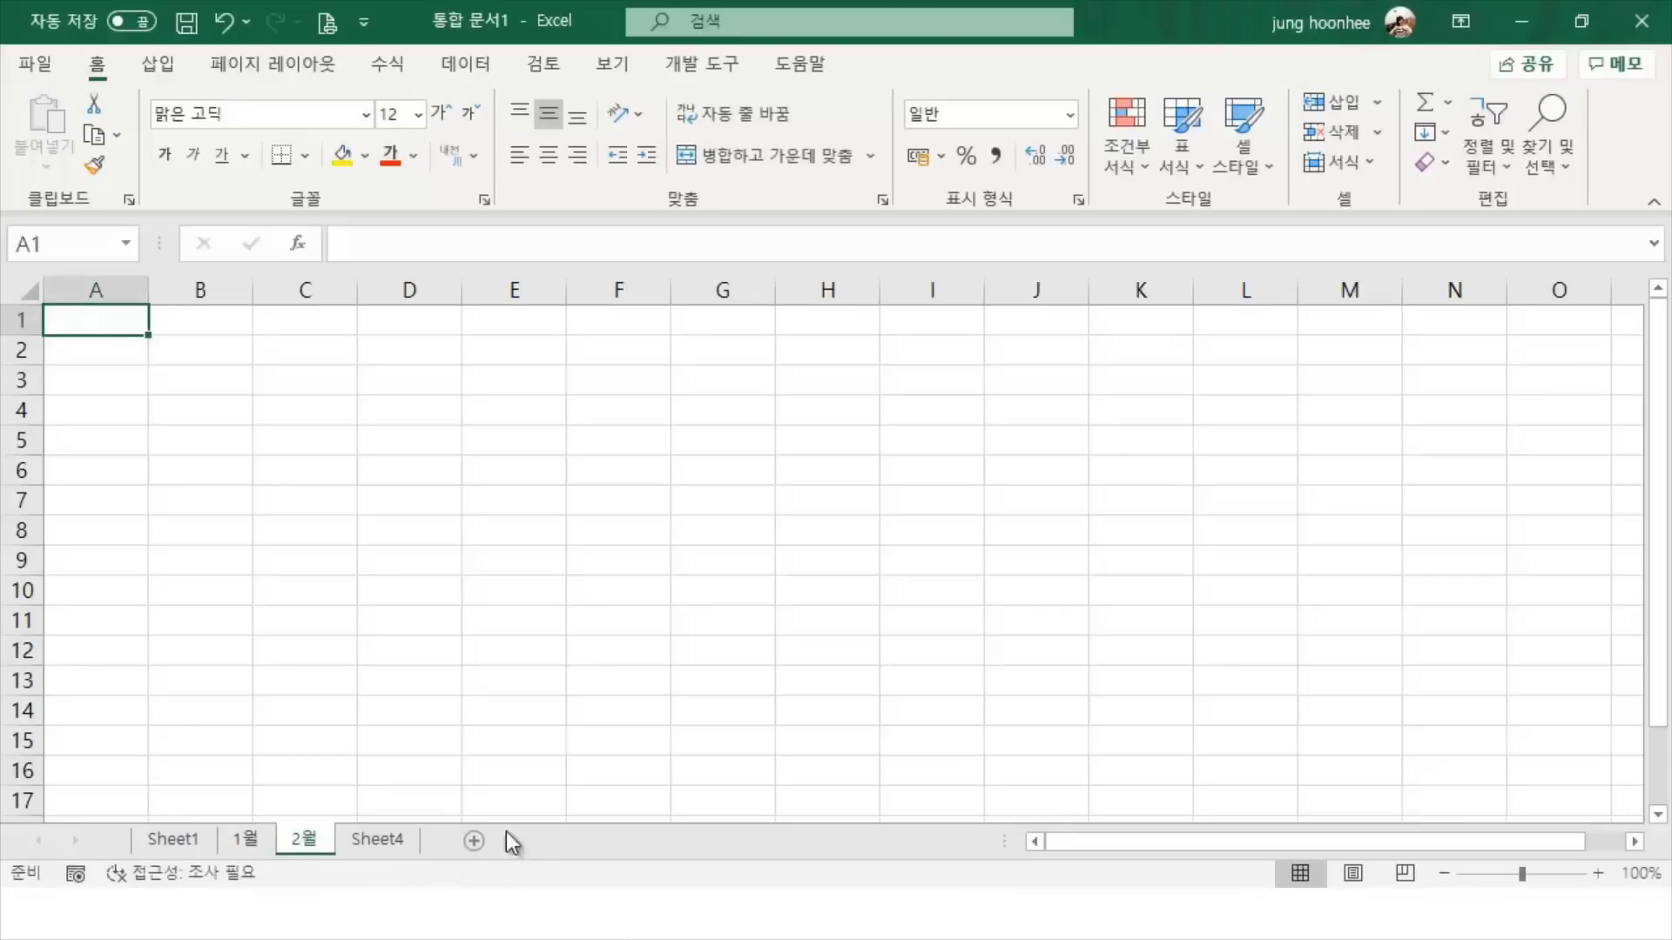
# Rename the sheet Sheet4 as 3월
pyautogui.doubleClick(394, 845)
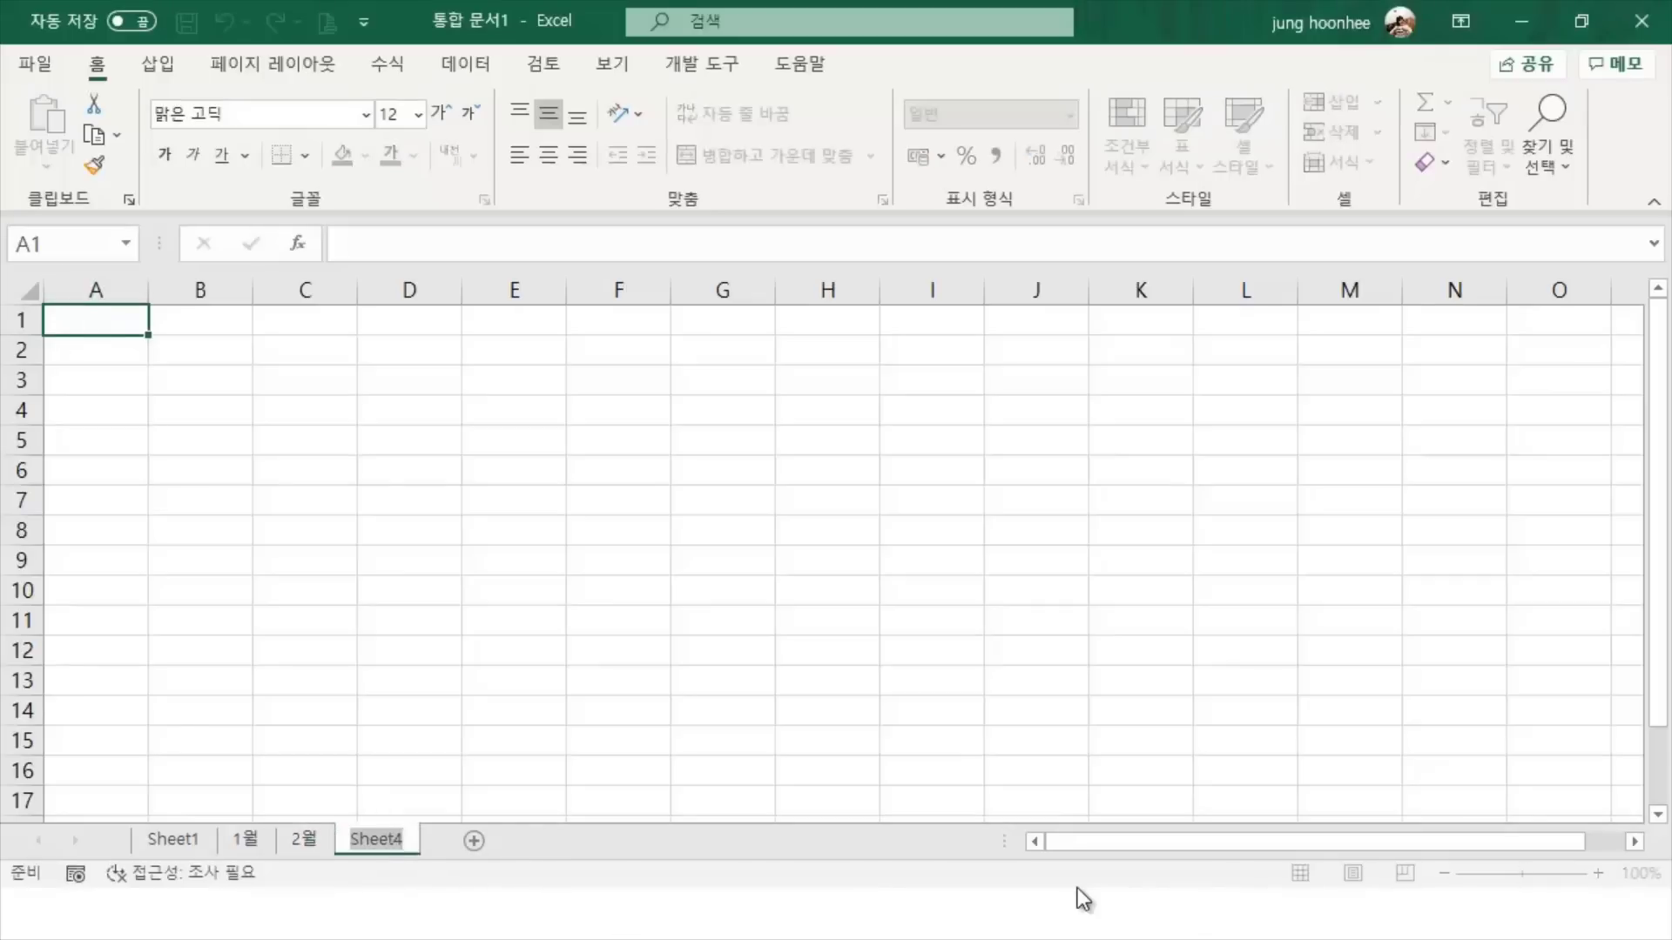
pyautogui.write('3월')
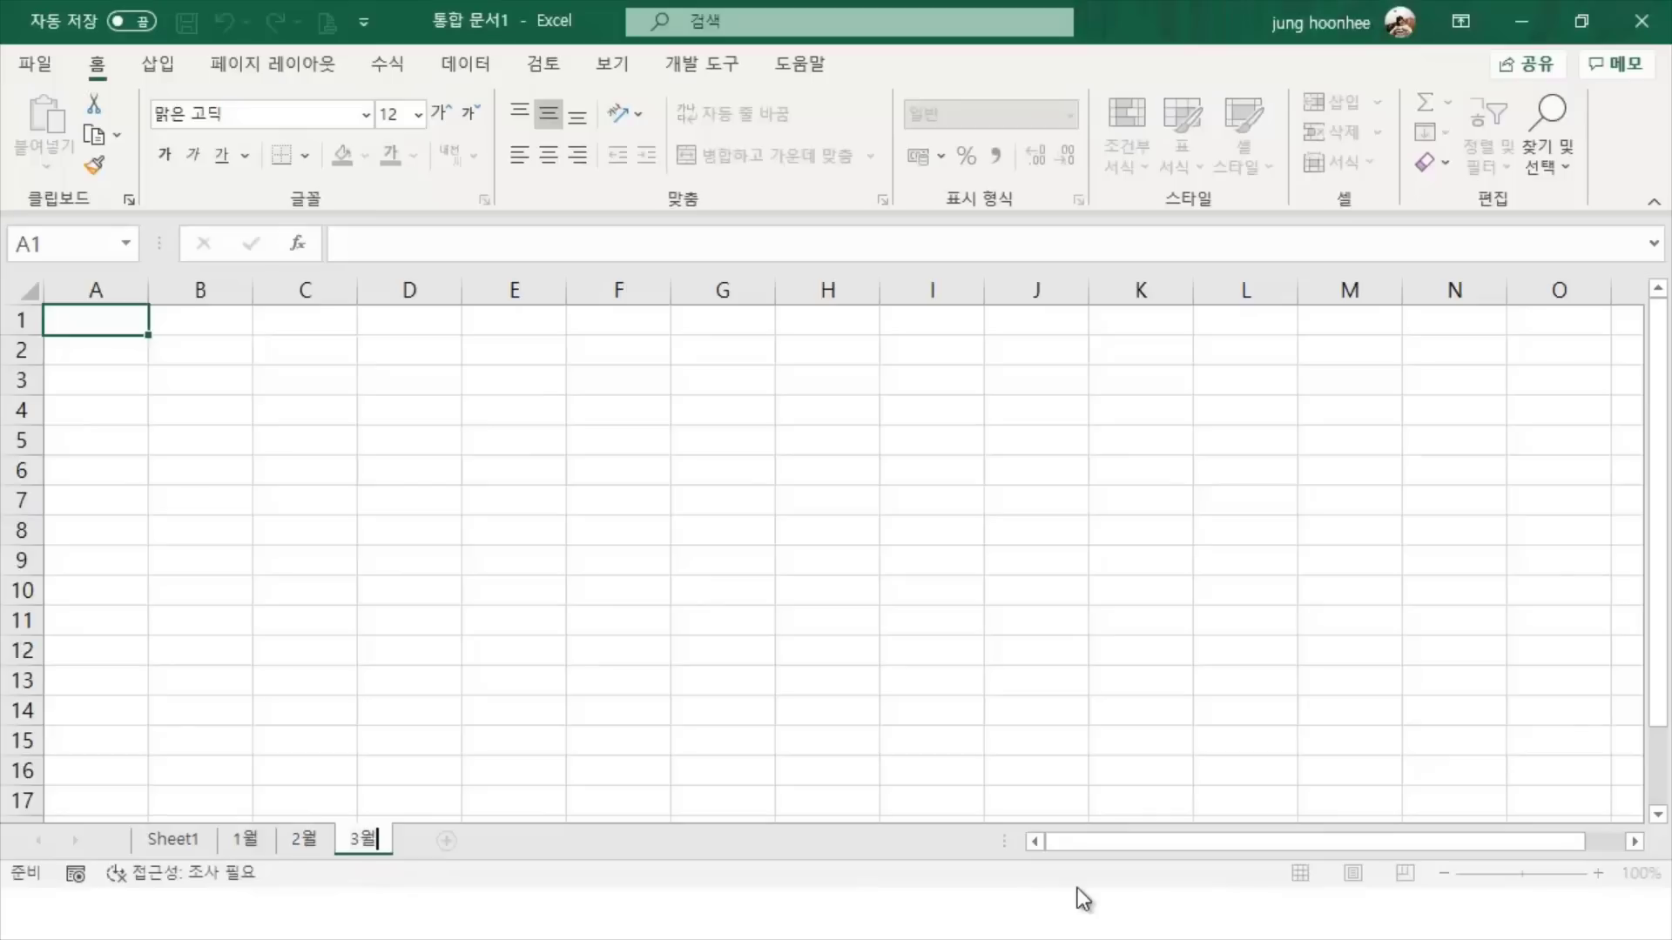
# Name the last sheet 3월 and flip through the 1월, 2월 and 3월 sheets
pyautogui.press('Return')
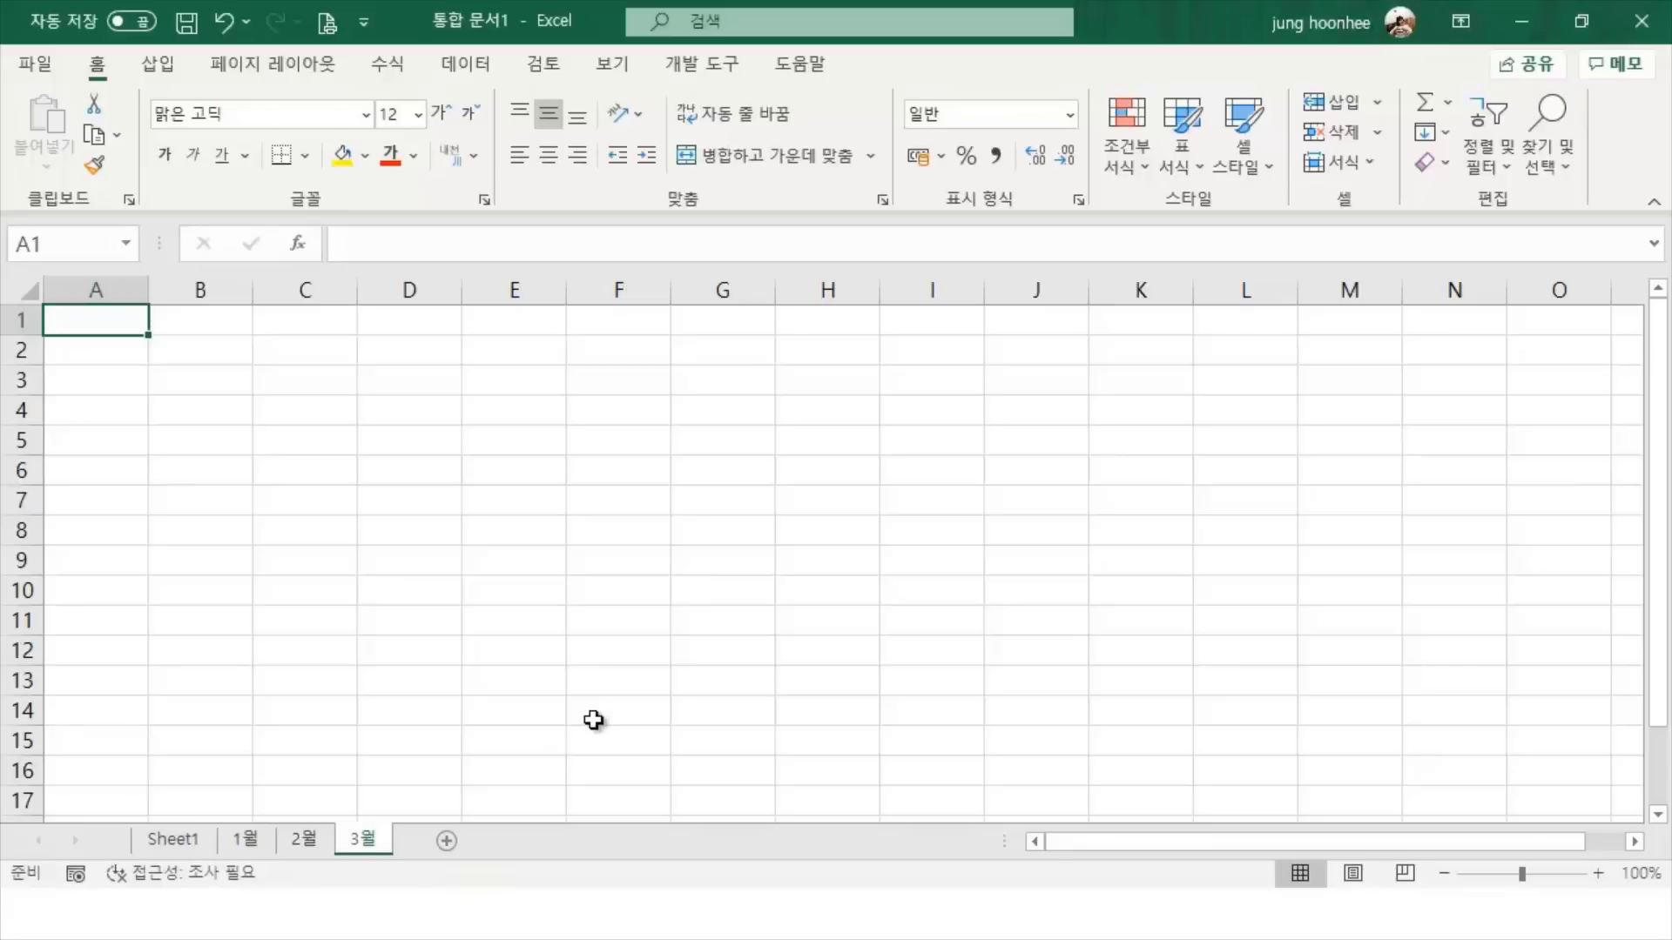
pyautogui.click(348, 712)
pyautogui.click(237, 843)
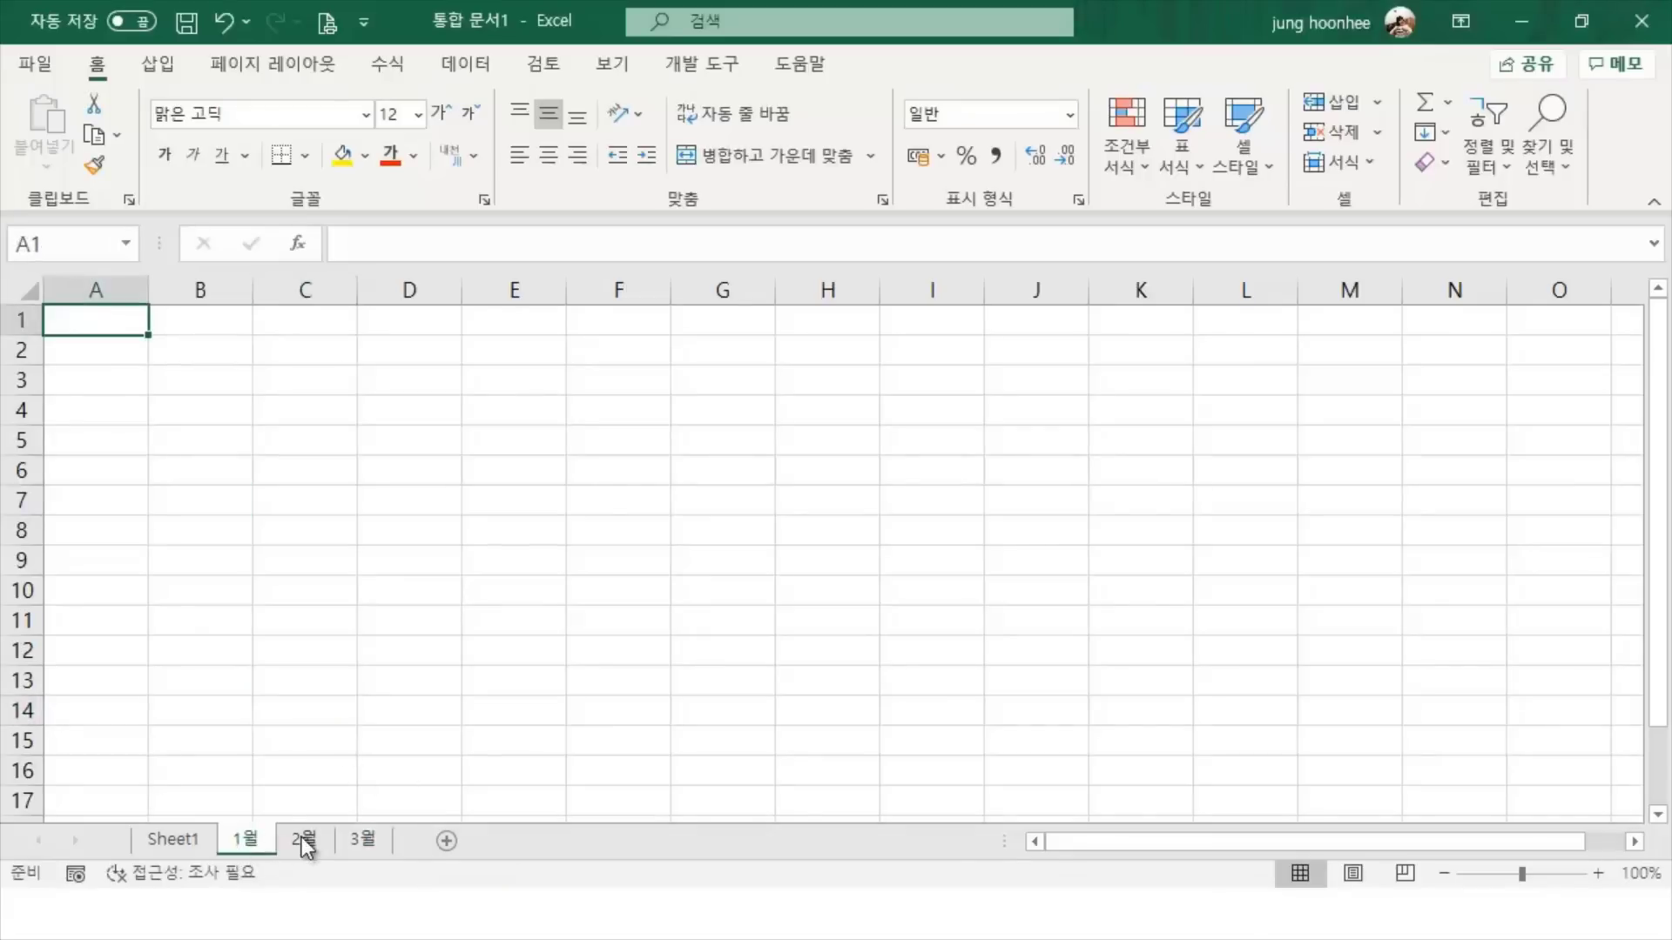
pyautogui.click(301, 838)
pyautogui.click(364, 840)
pyautogui.click(488, 677)
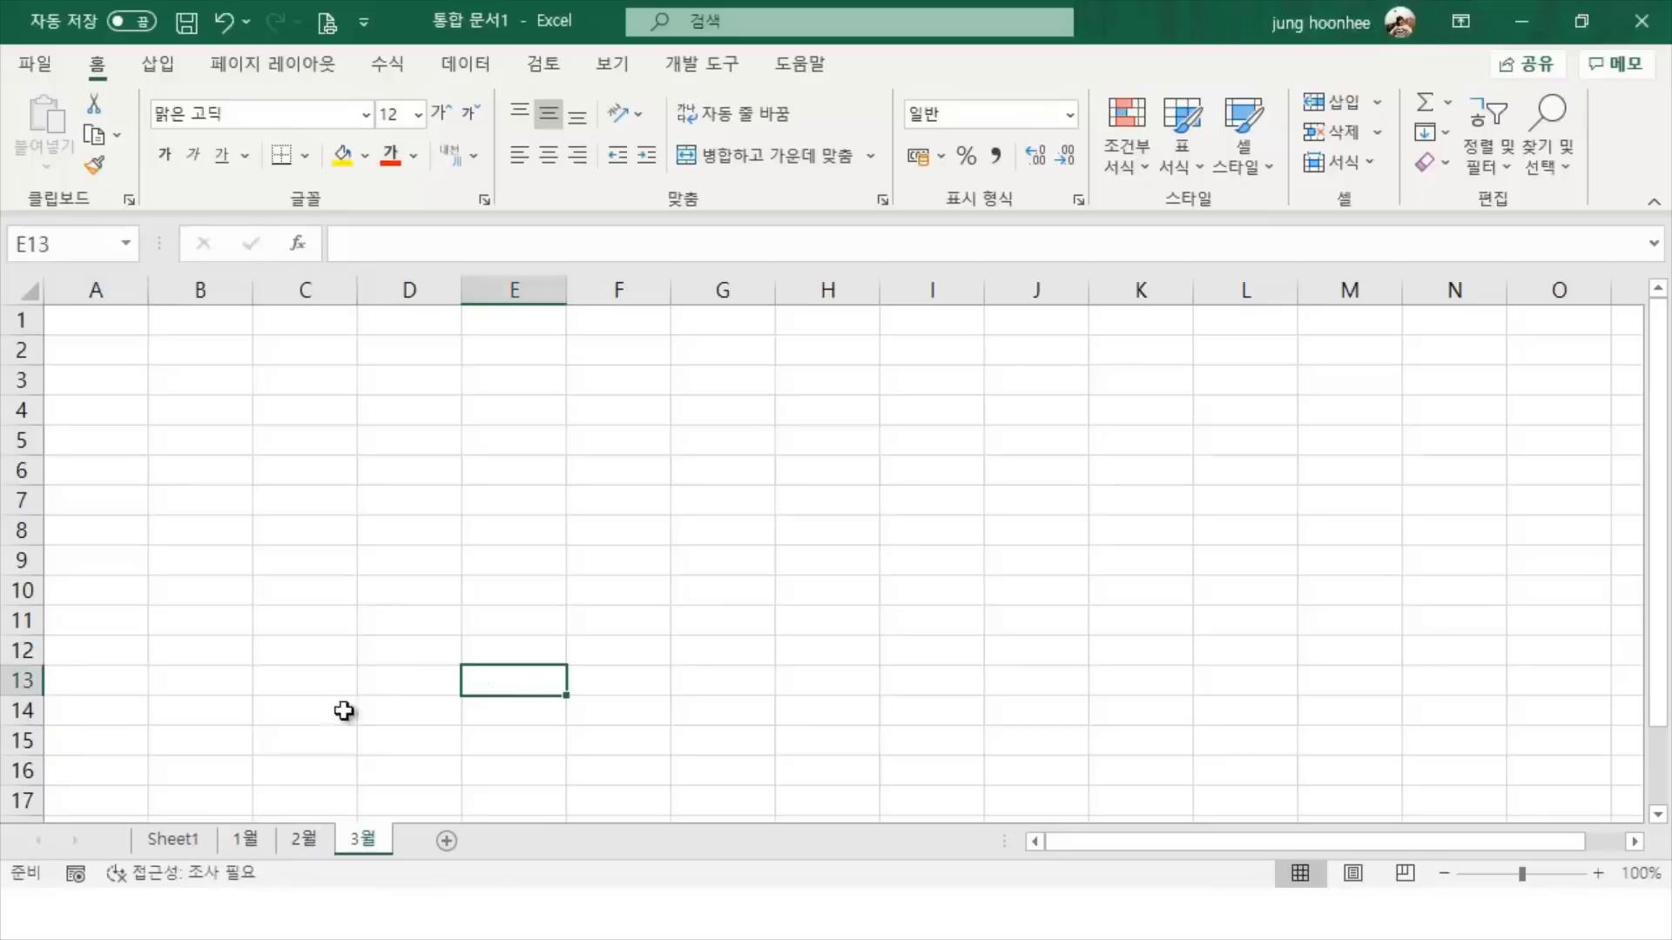
# On the 1월 sheet, enter the header 매출액 in C3 and the amount 430000 in C4
pyautogui.click(246, 840)
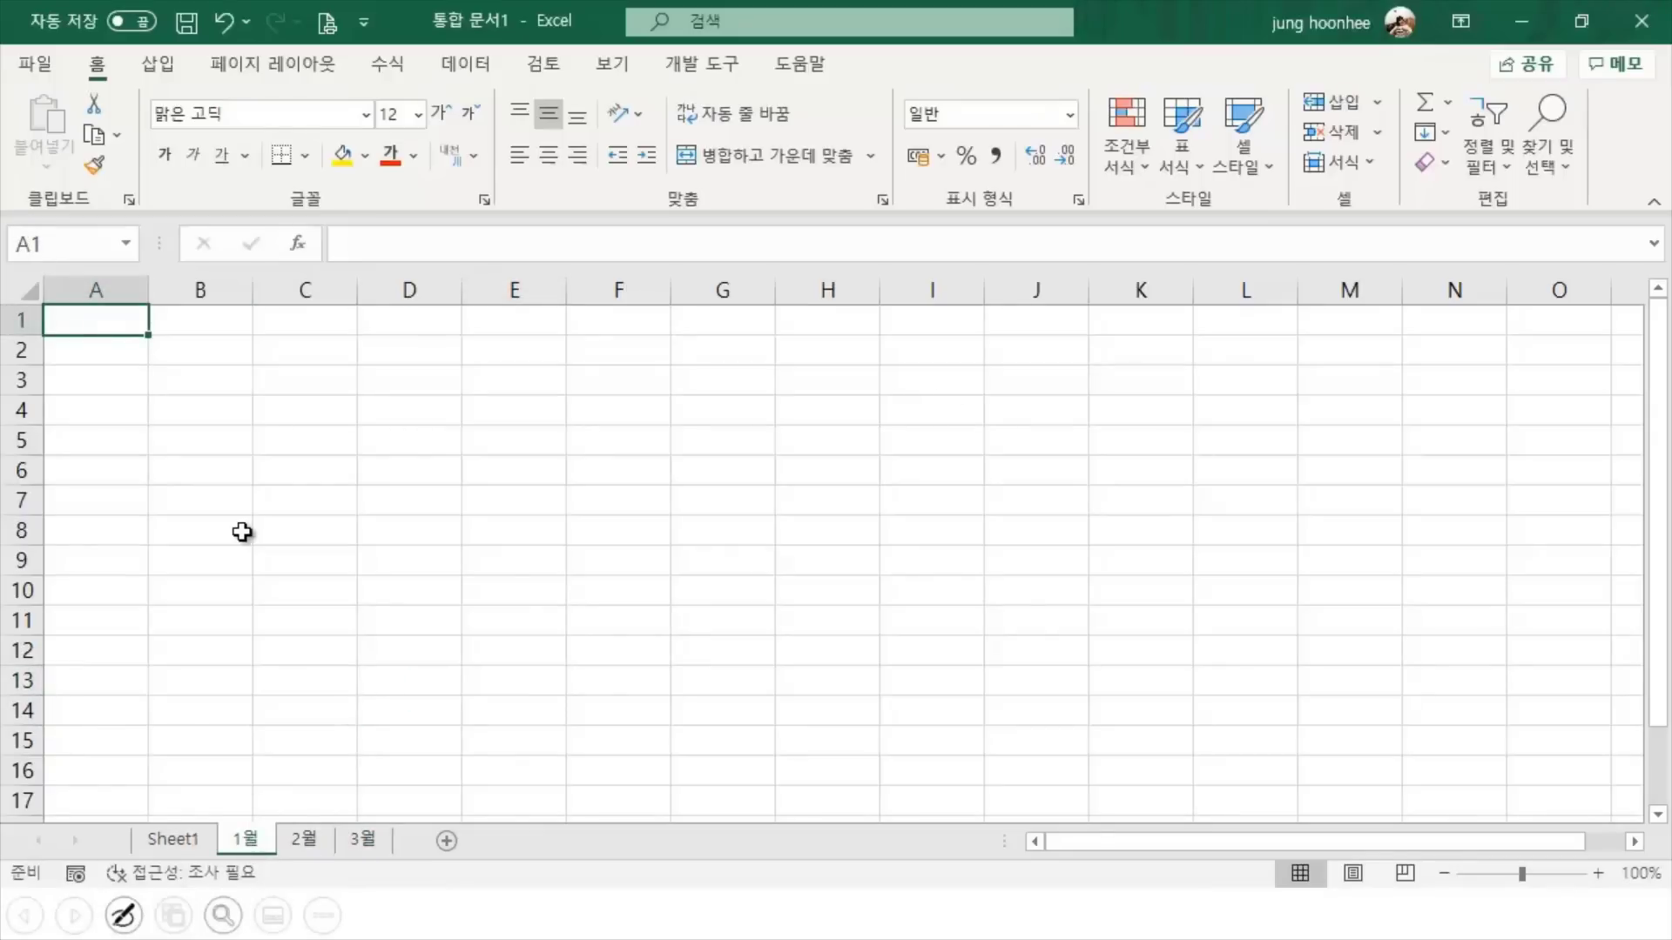
pyautogui.click(303, 381)
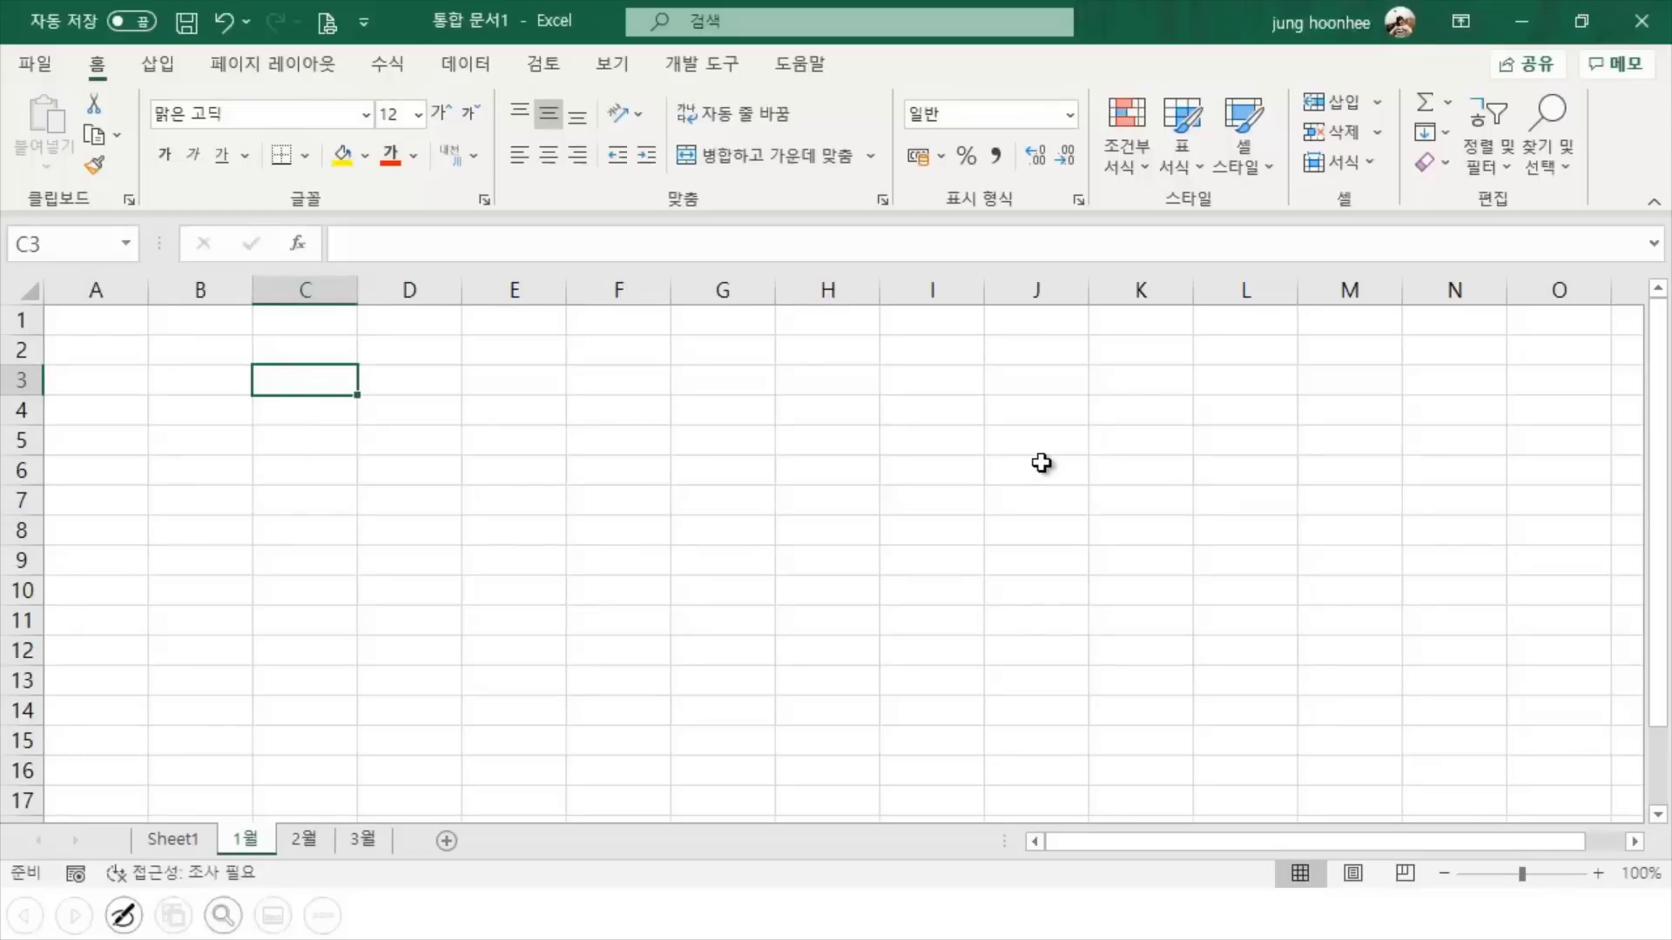
pyautogui.write('매출액')
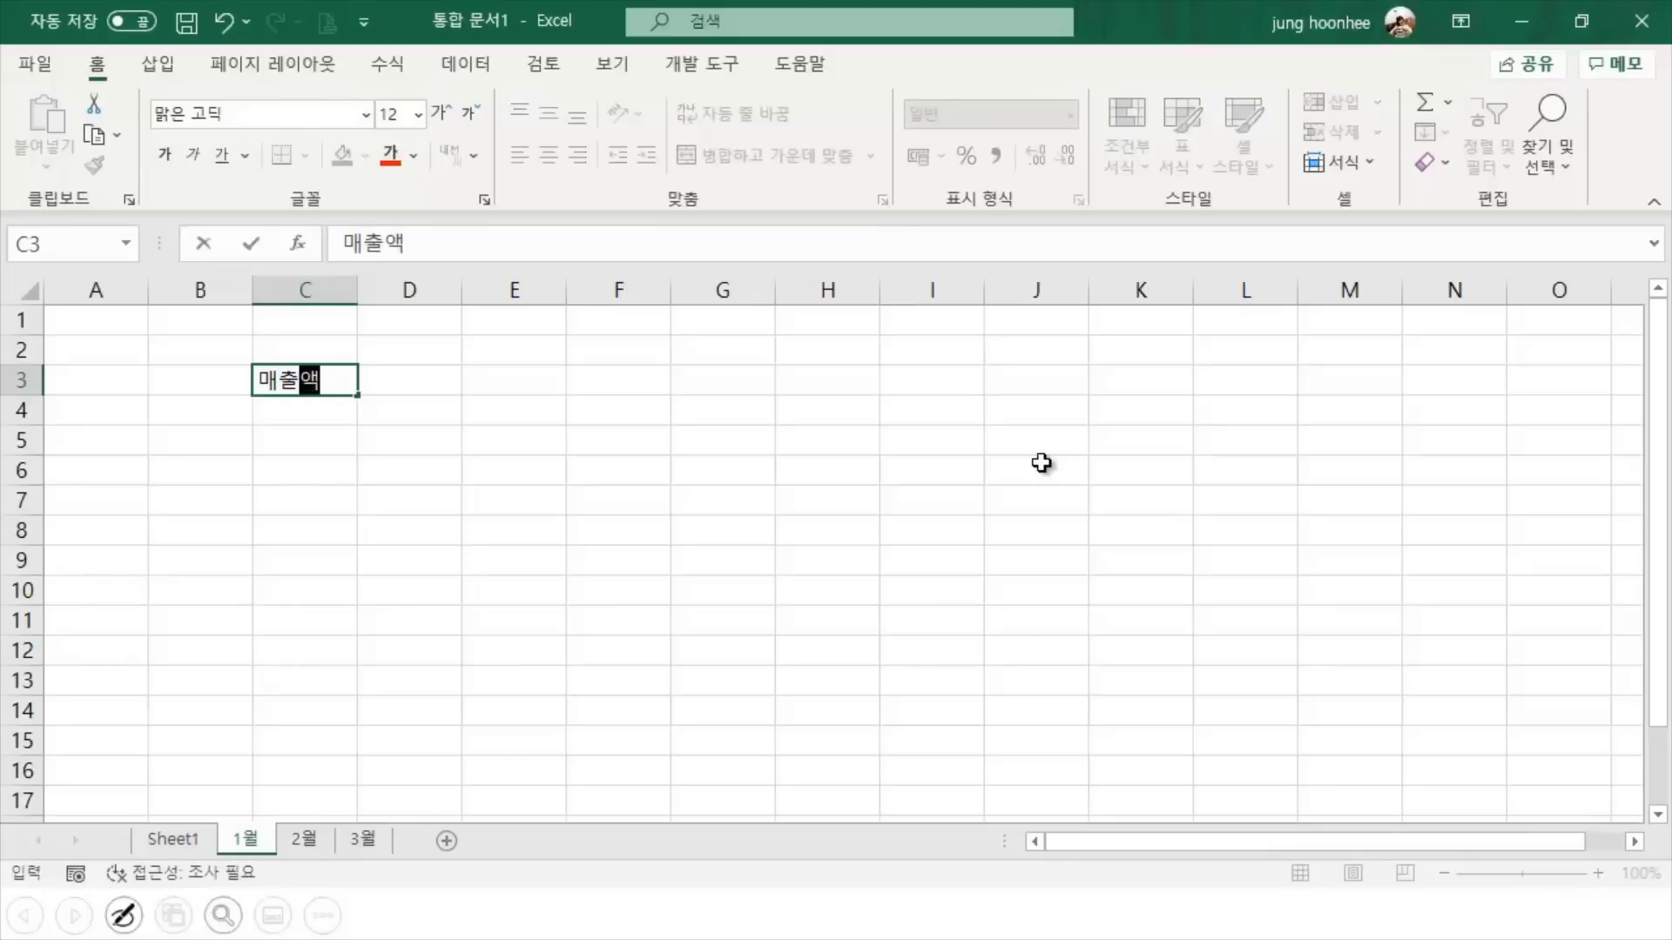
pyautogui.press('Return')
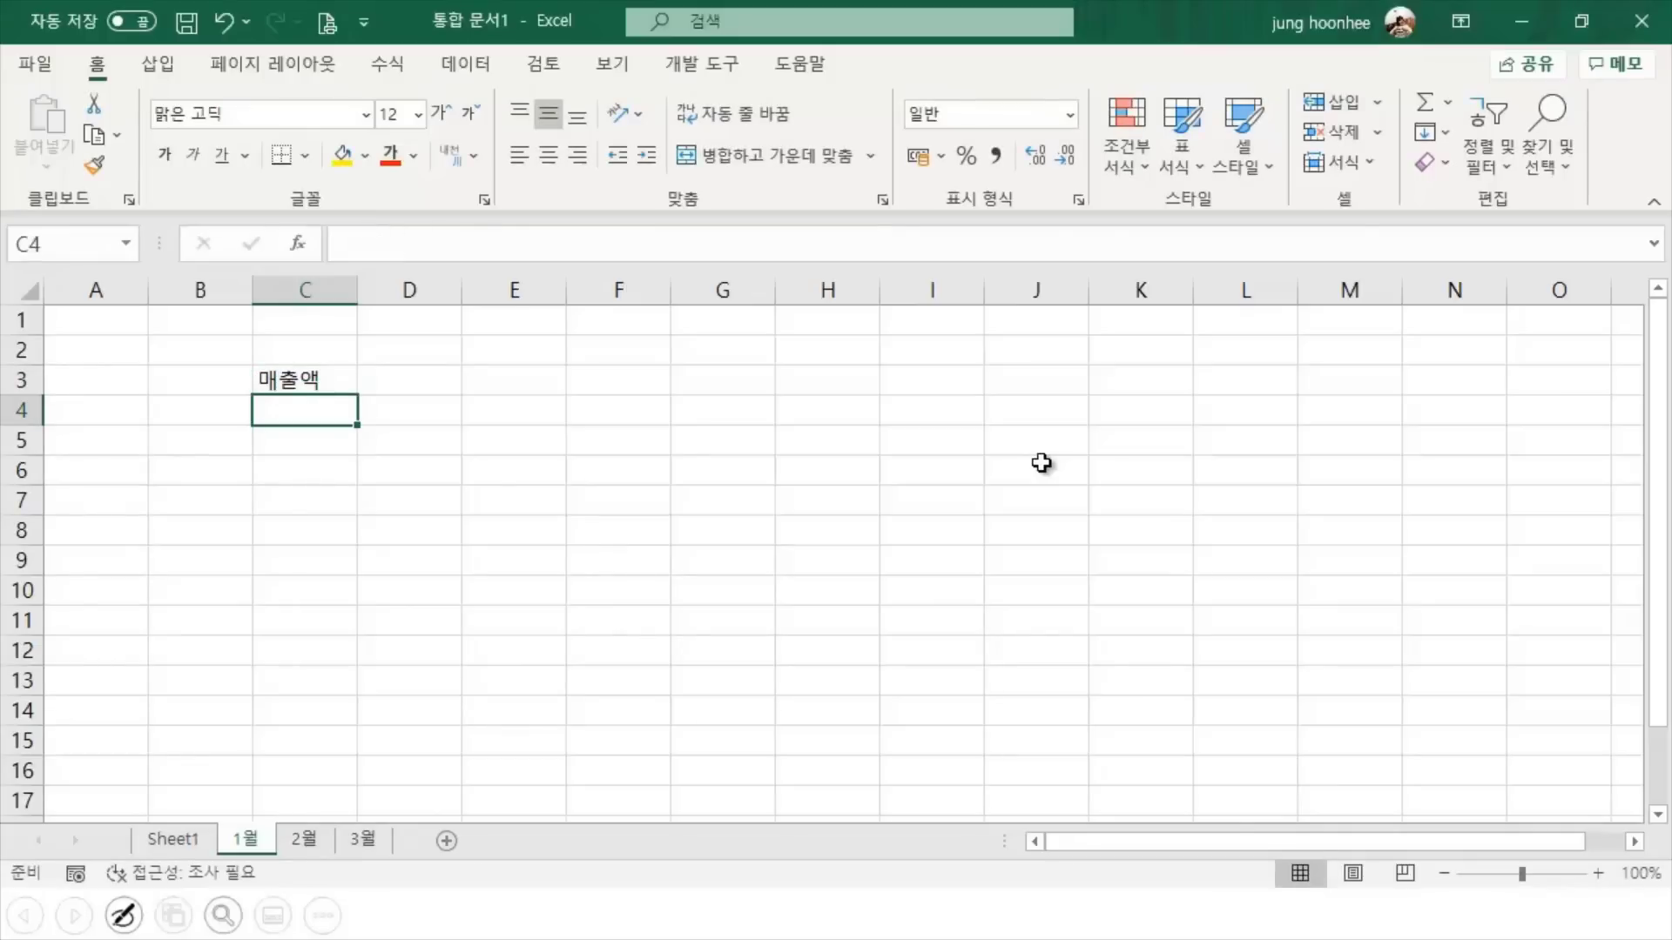
pyautogui.write('43')
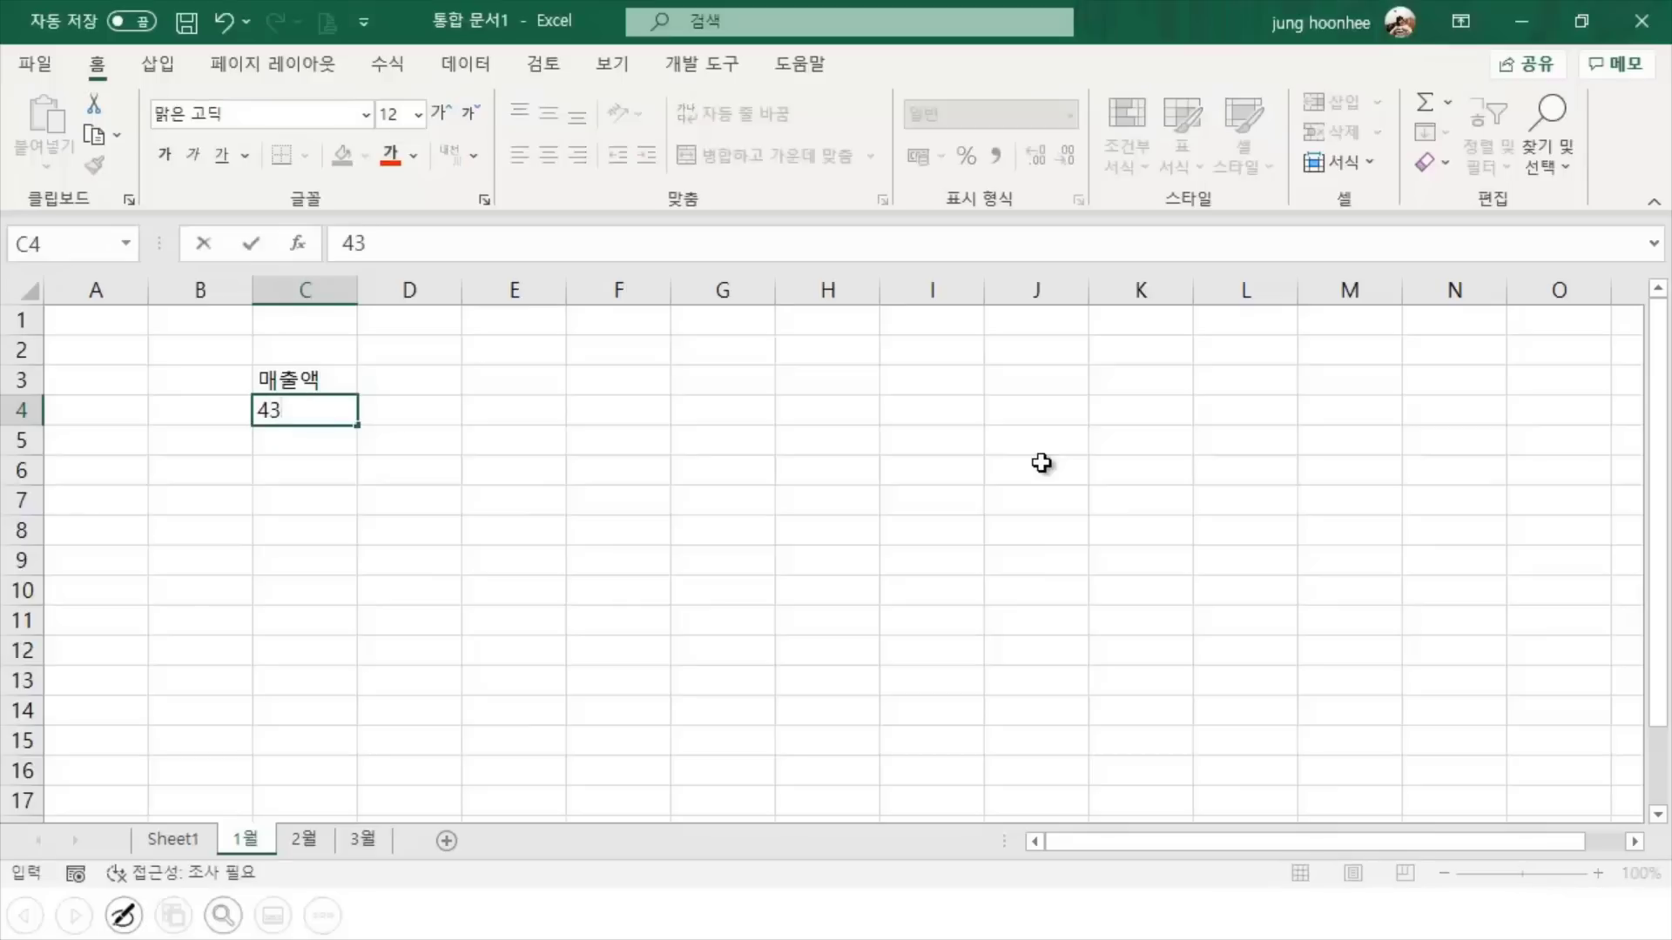
pyautogui.write('0000')
pyautogui.press('Return')
# Apply the comma style to the amount in C4 of the 1월 sheet
pyautogui.click(318, 410)
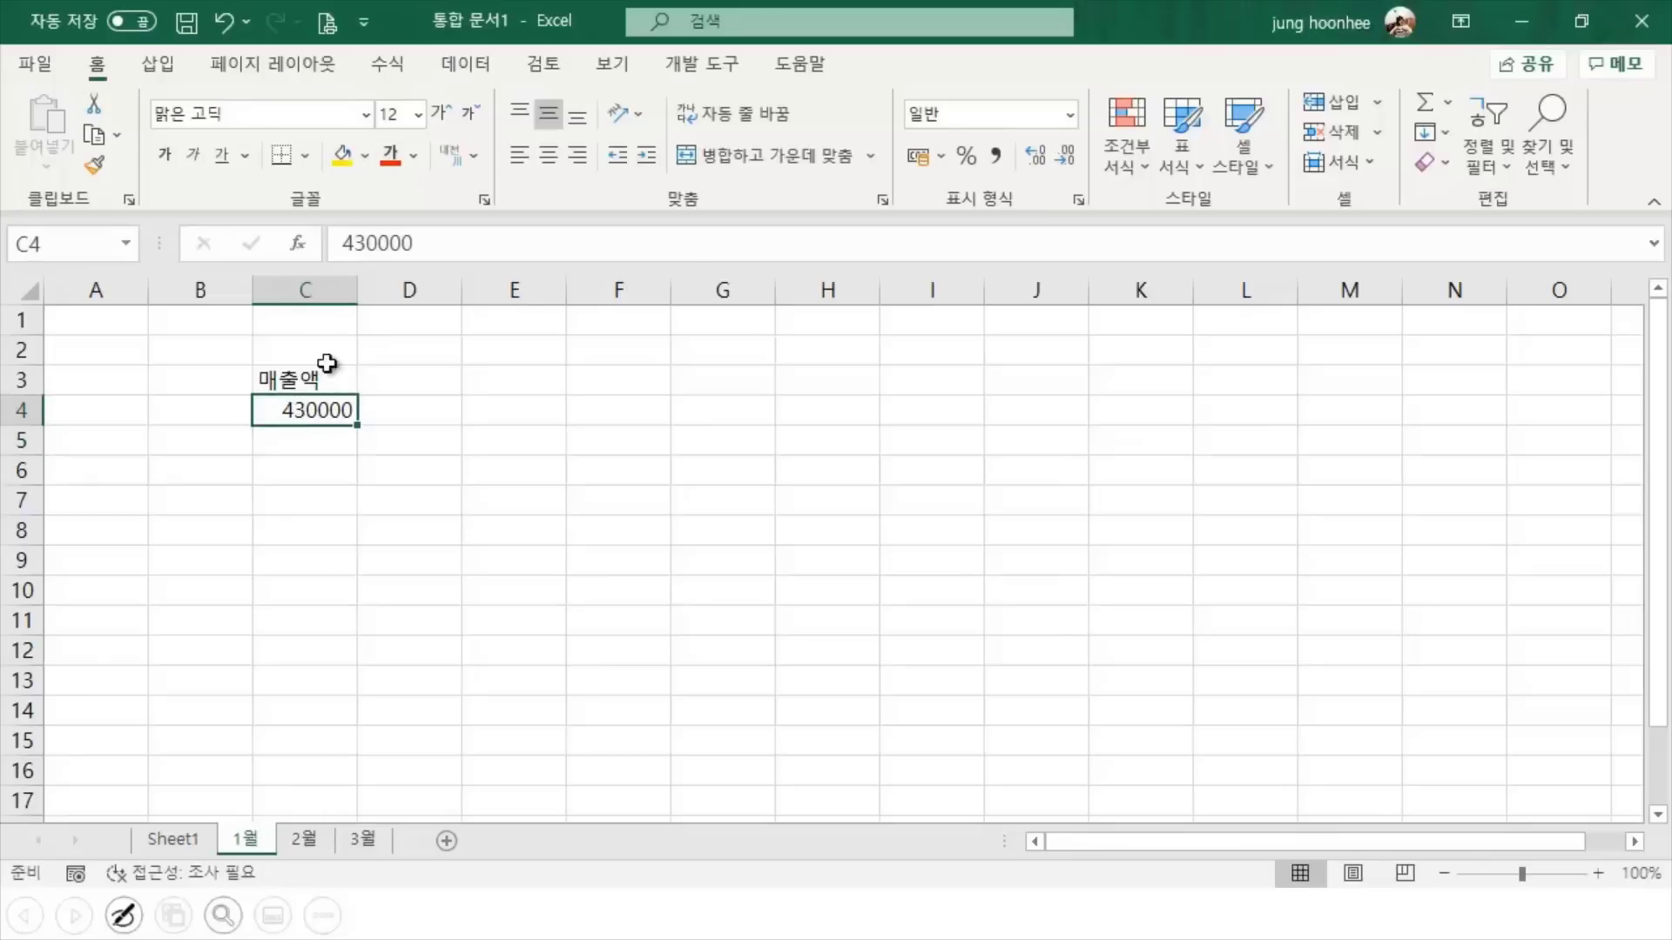
pyautogui.click(996, 157)
pyautogui.click(527, 646)
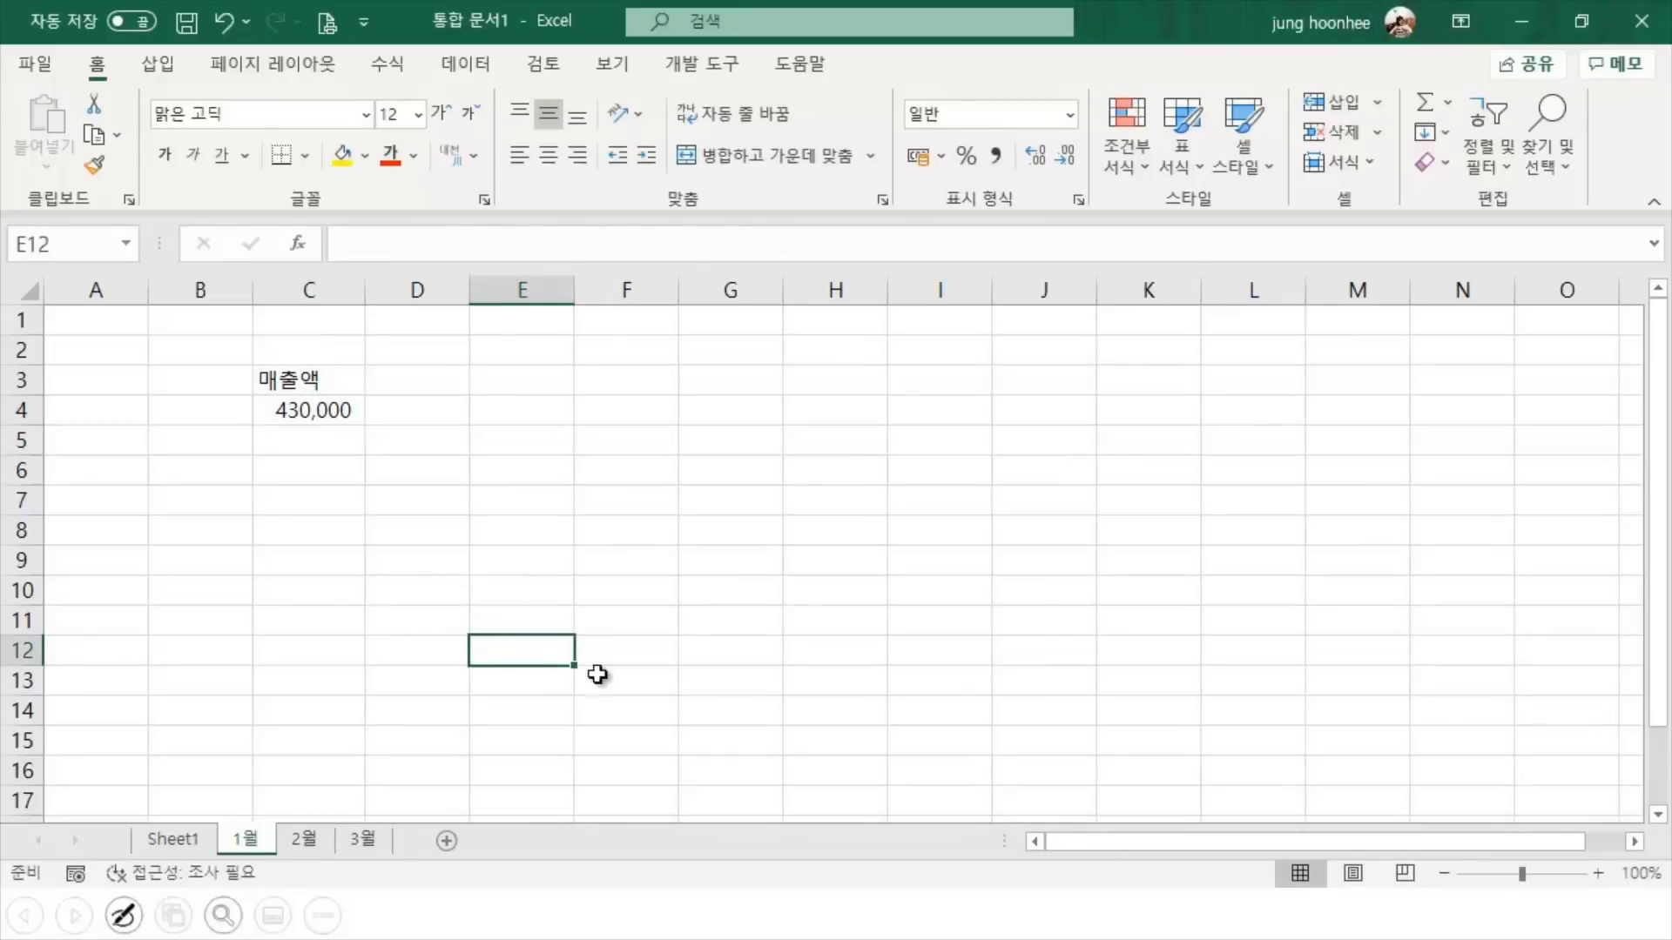
pyautogui.click(453, 568)
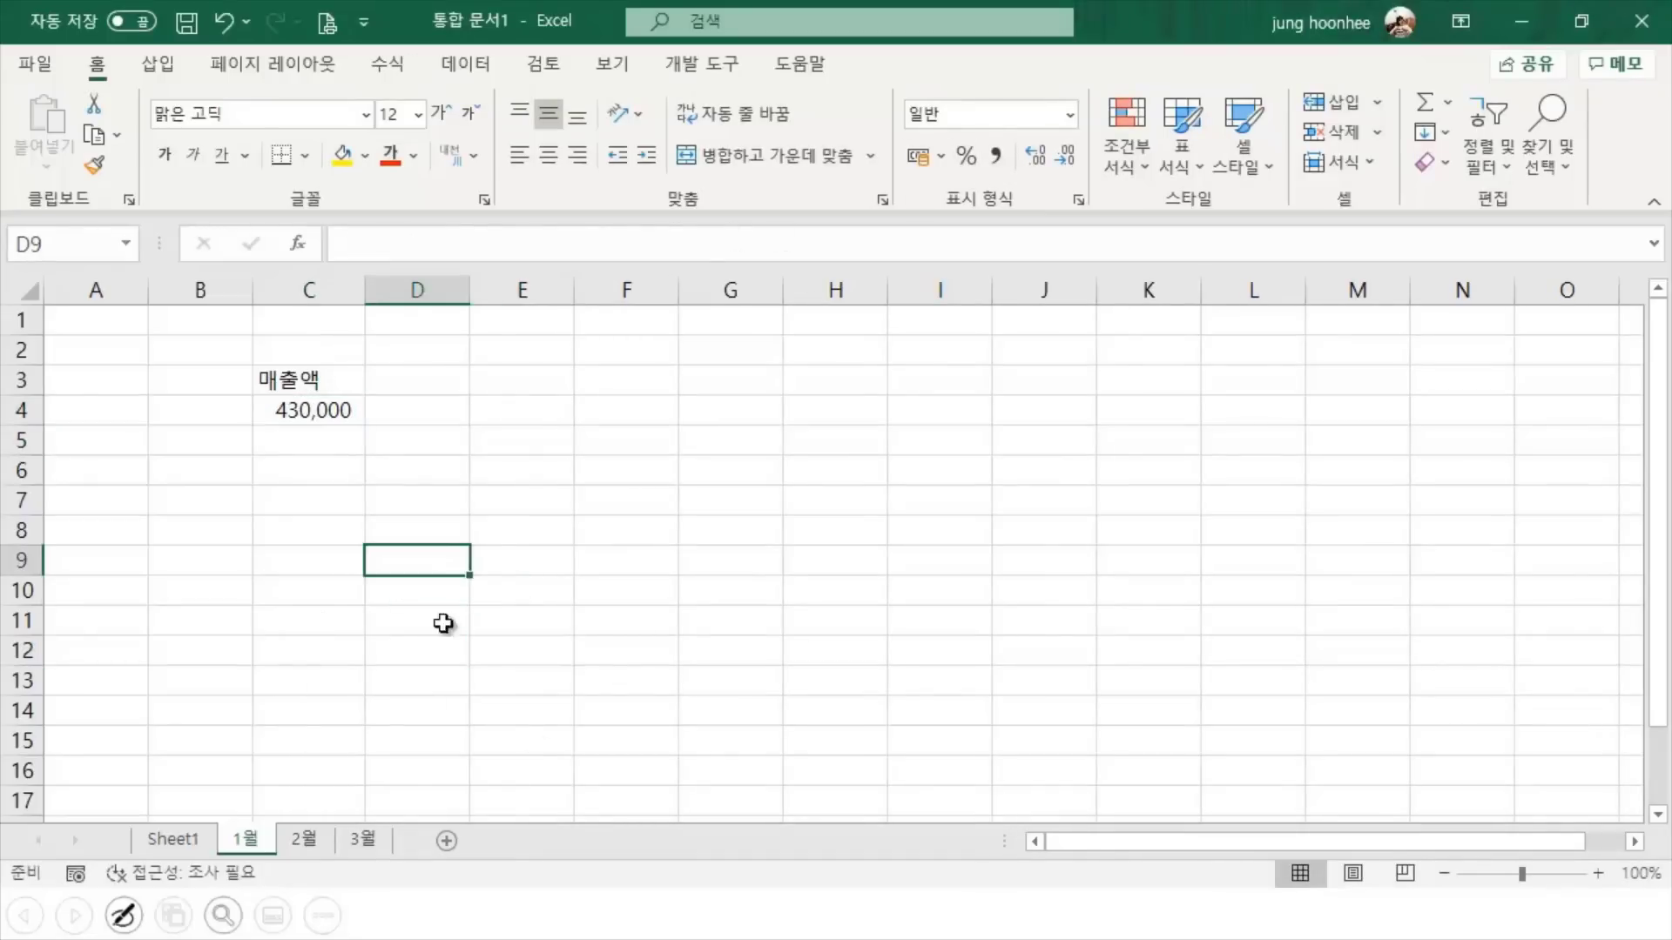
pyautogui.click(328, 413)
pyautogui.click(496, 485)
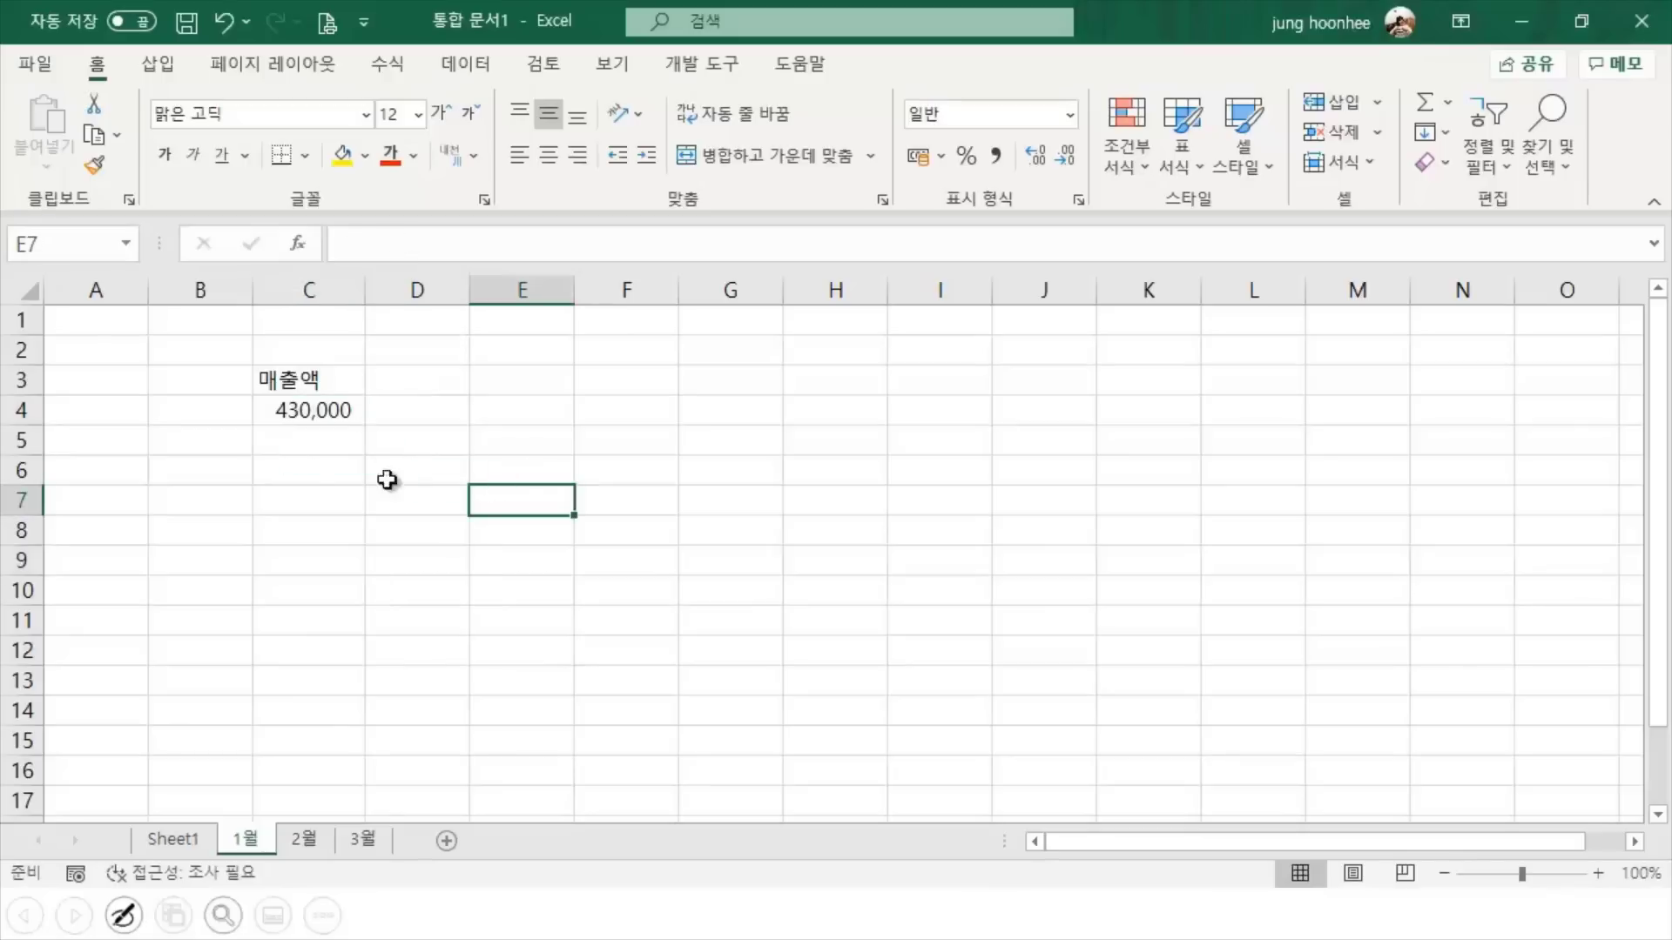
# Enter 510000 in C5 of the 1월 sheet and apply the comma style to it
pyautogui.click(305, 440)
pyautogui.write('5')
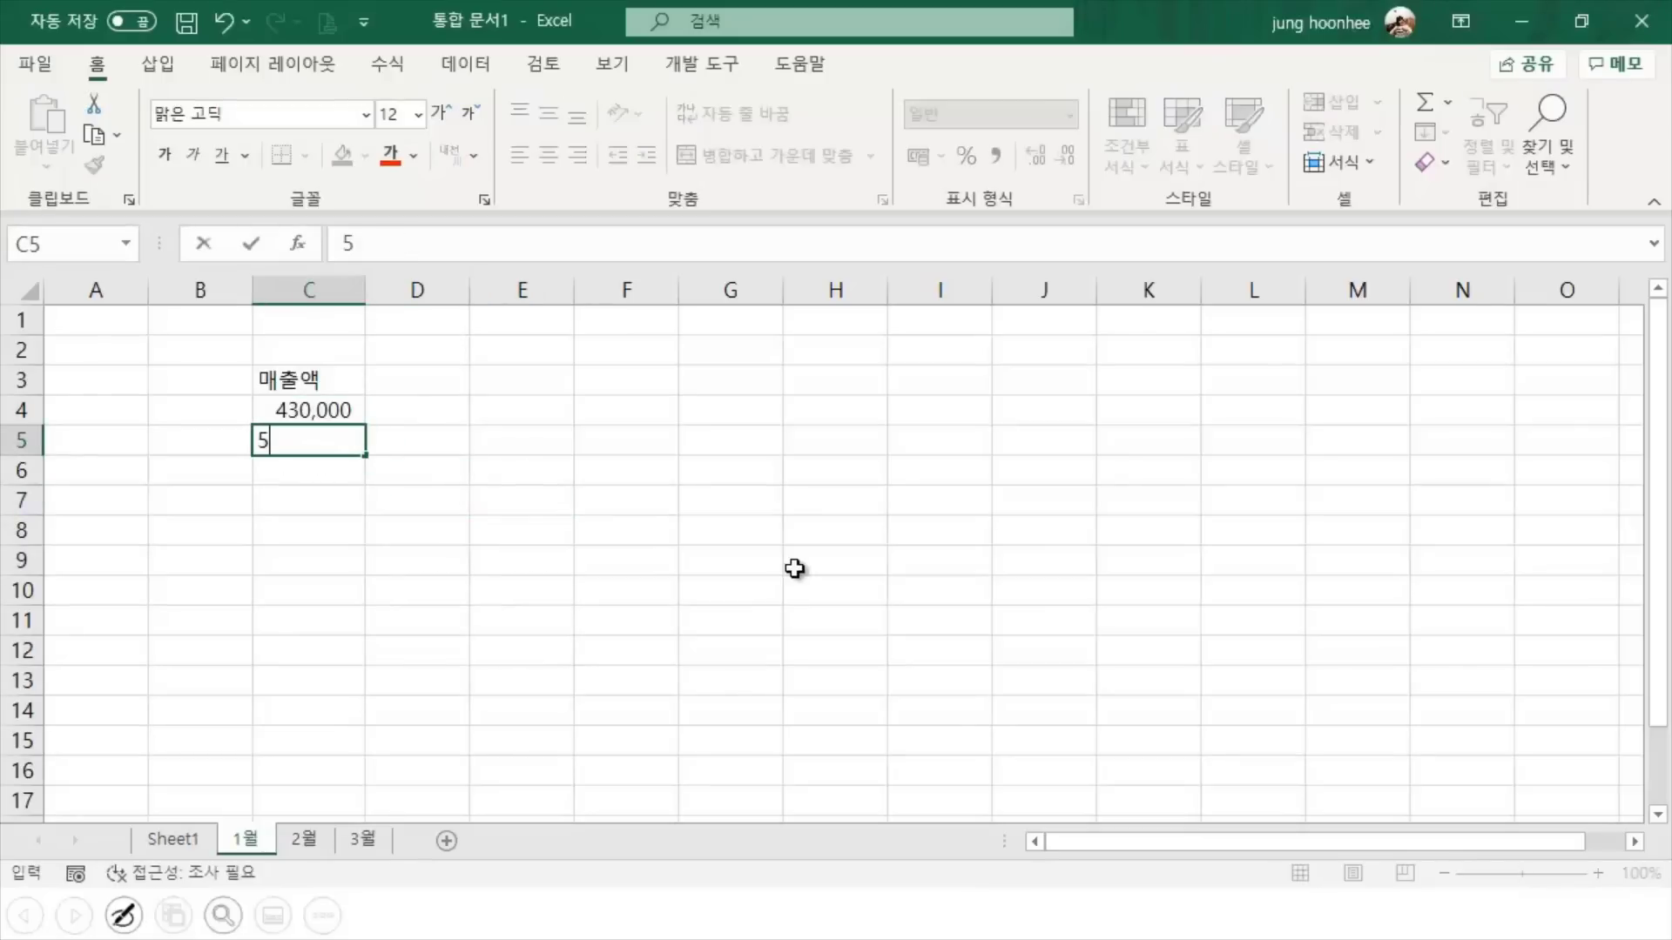
pyautogui.write('10,000000')
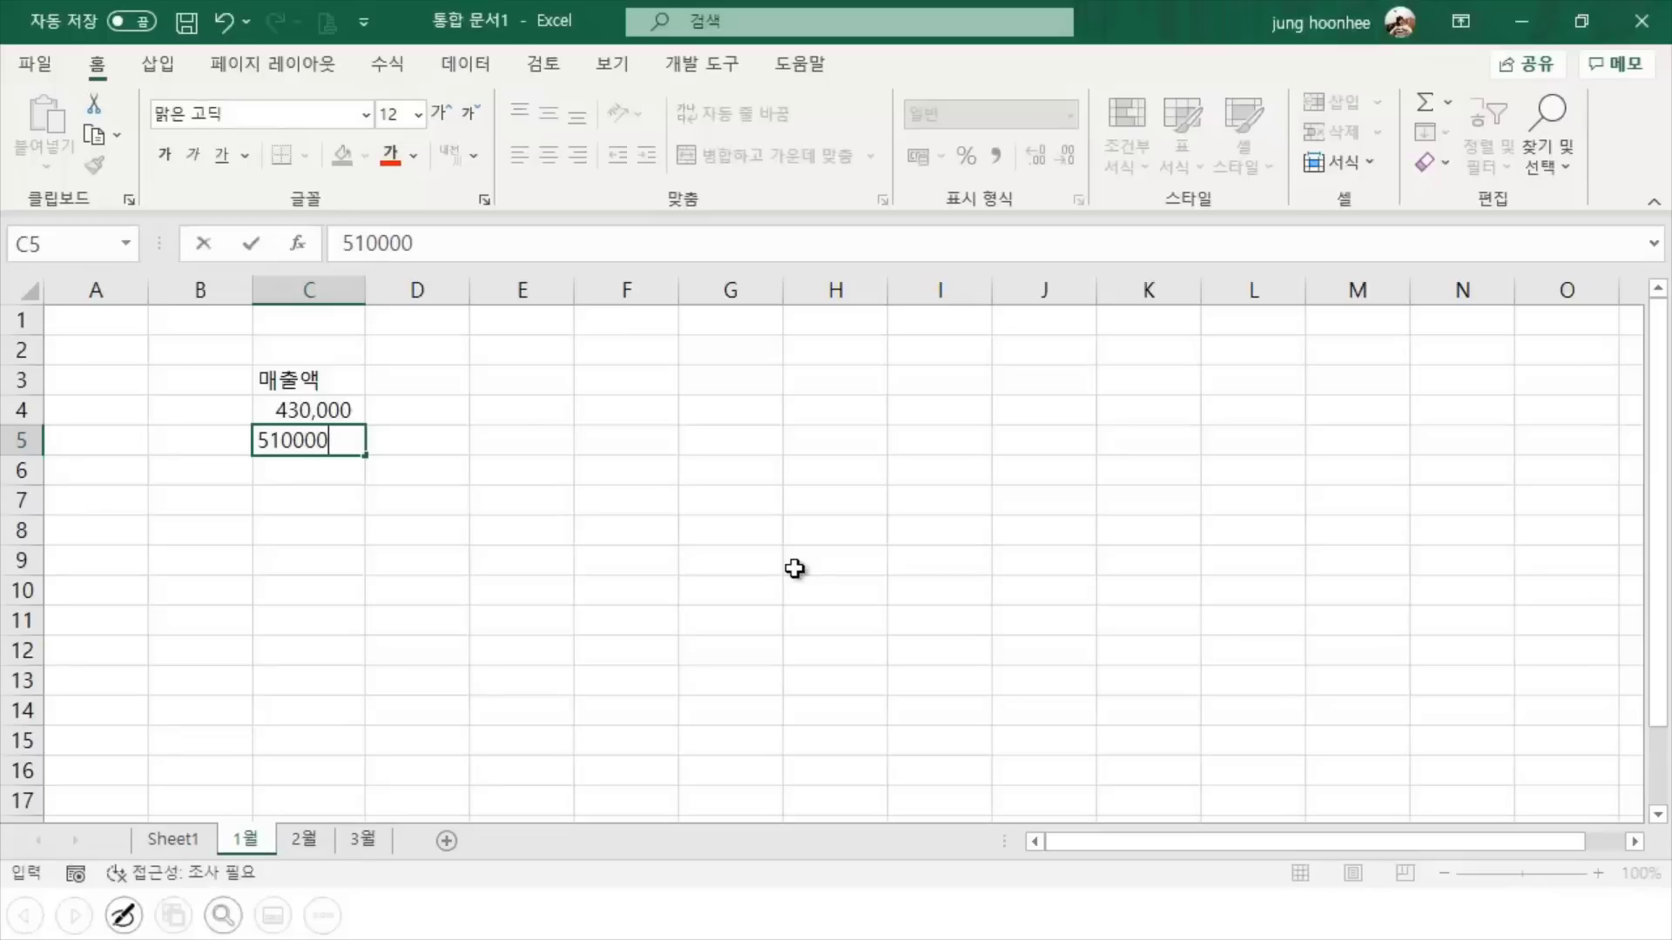
pyautogui.press('Return')
pyautogui.click(332, 435)
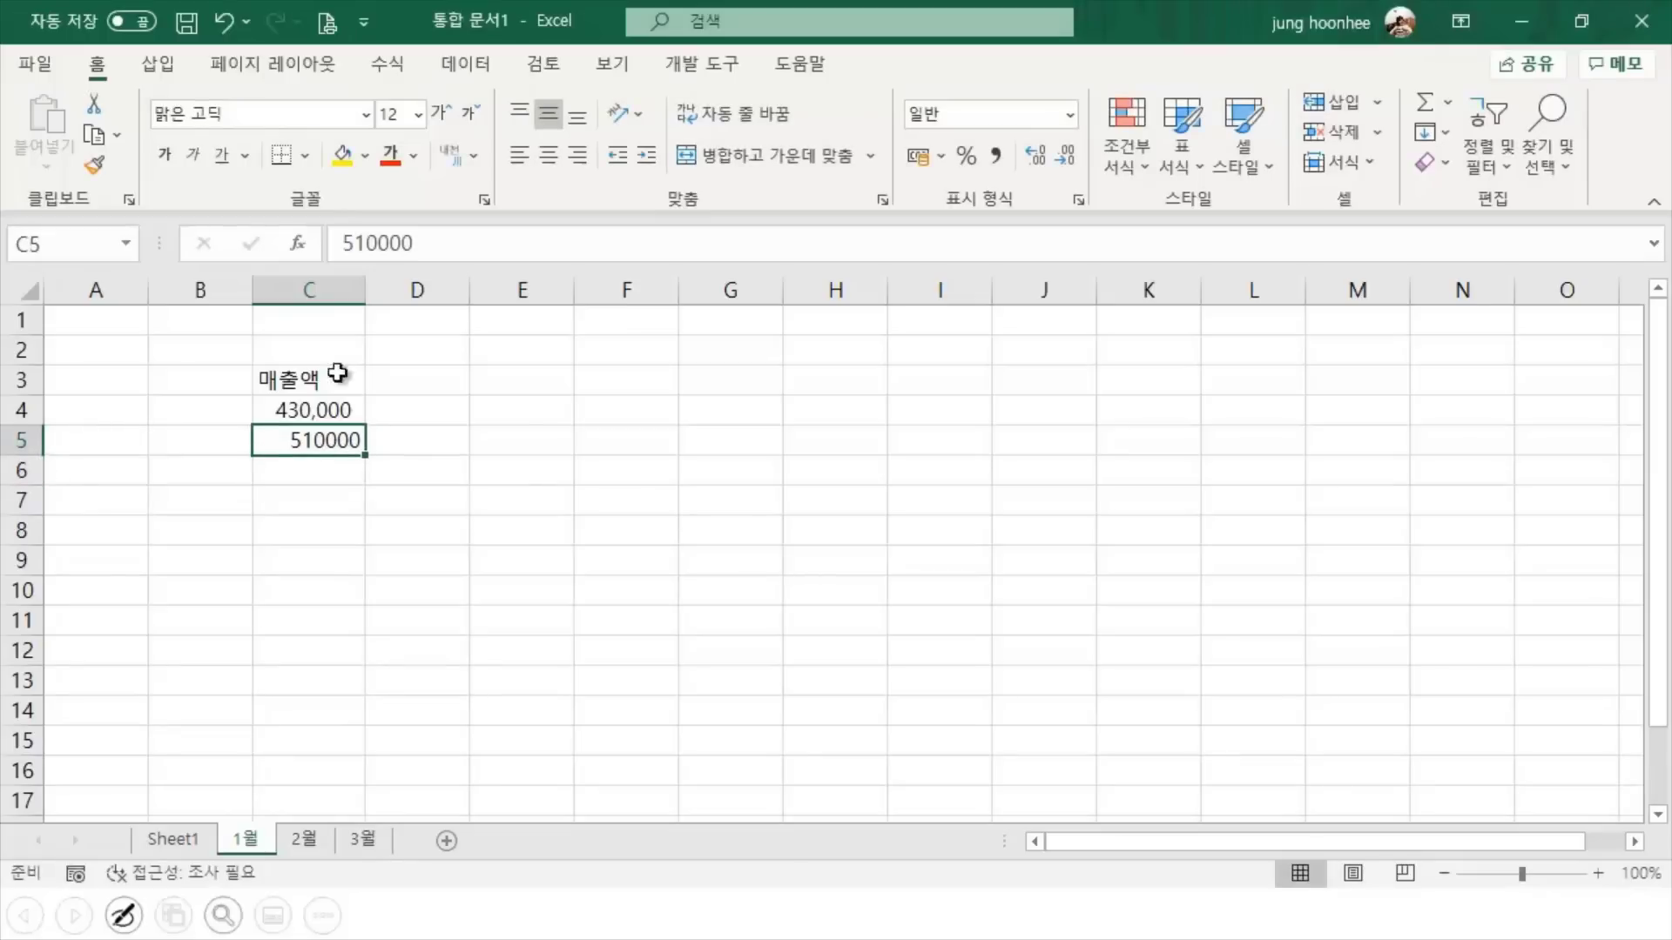
pyautogui.click(995, 155)
pyautogui.click(569, 544)
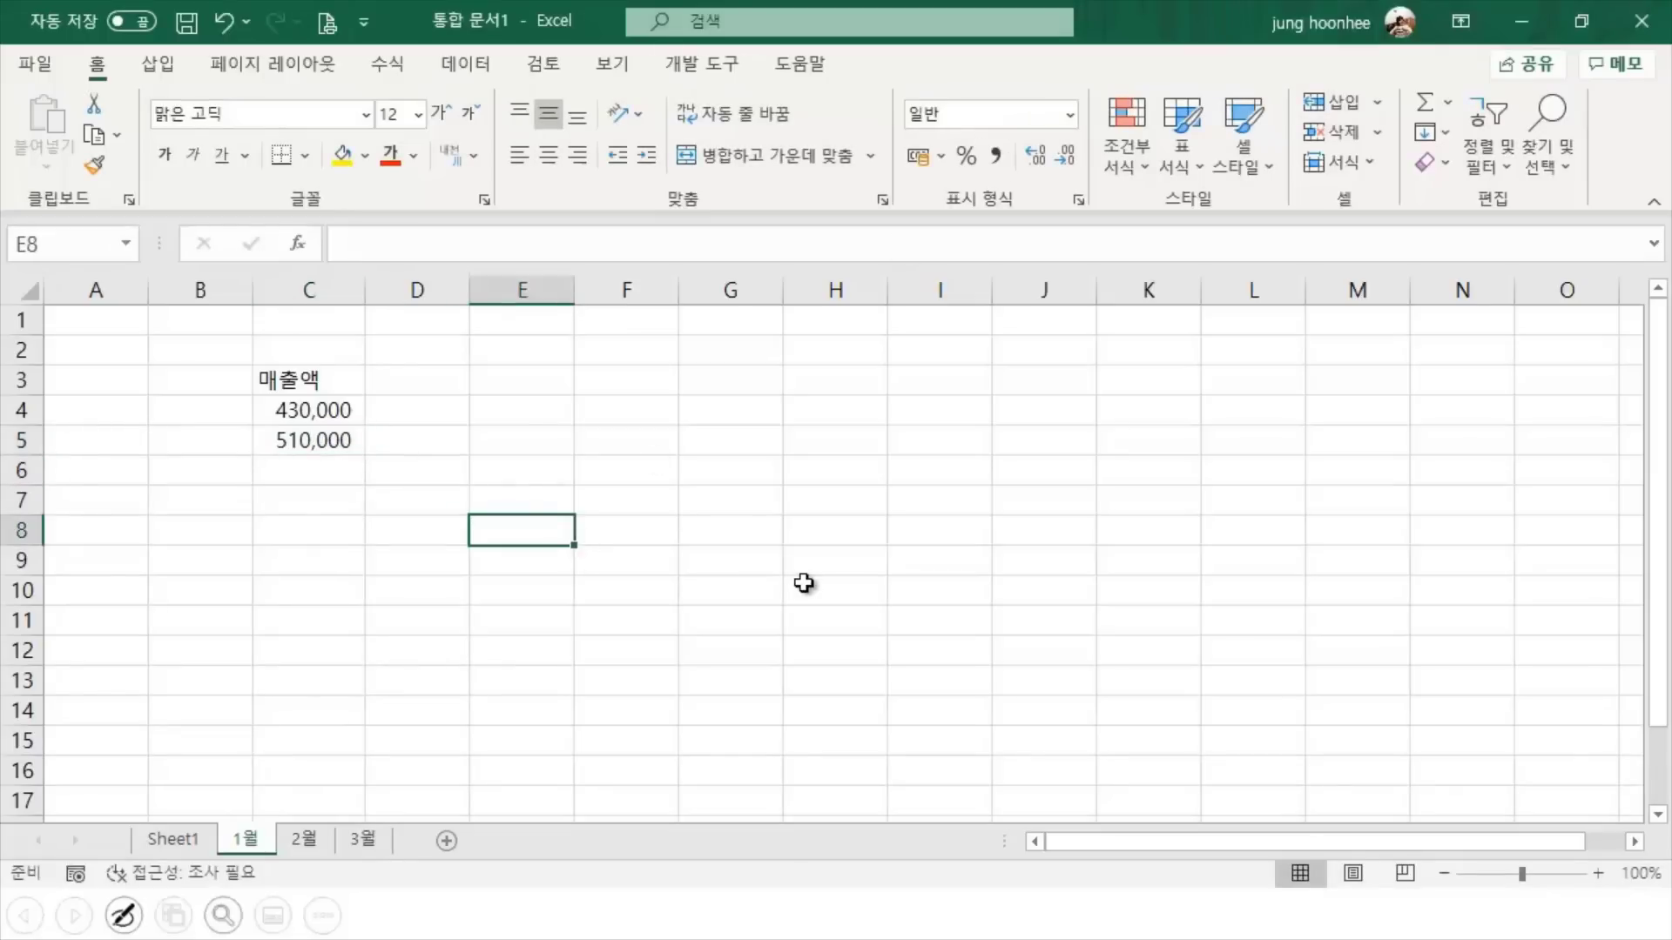
pyautogui.scroll(3, 691, 568)
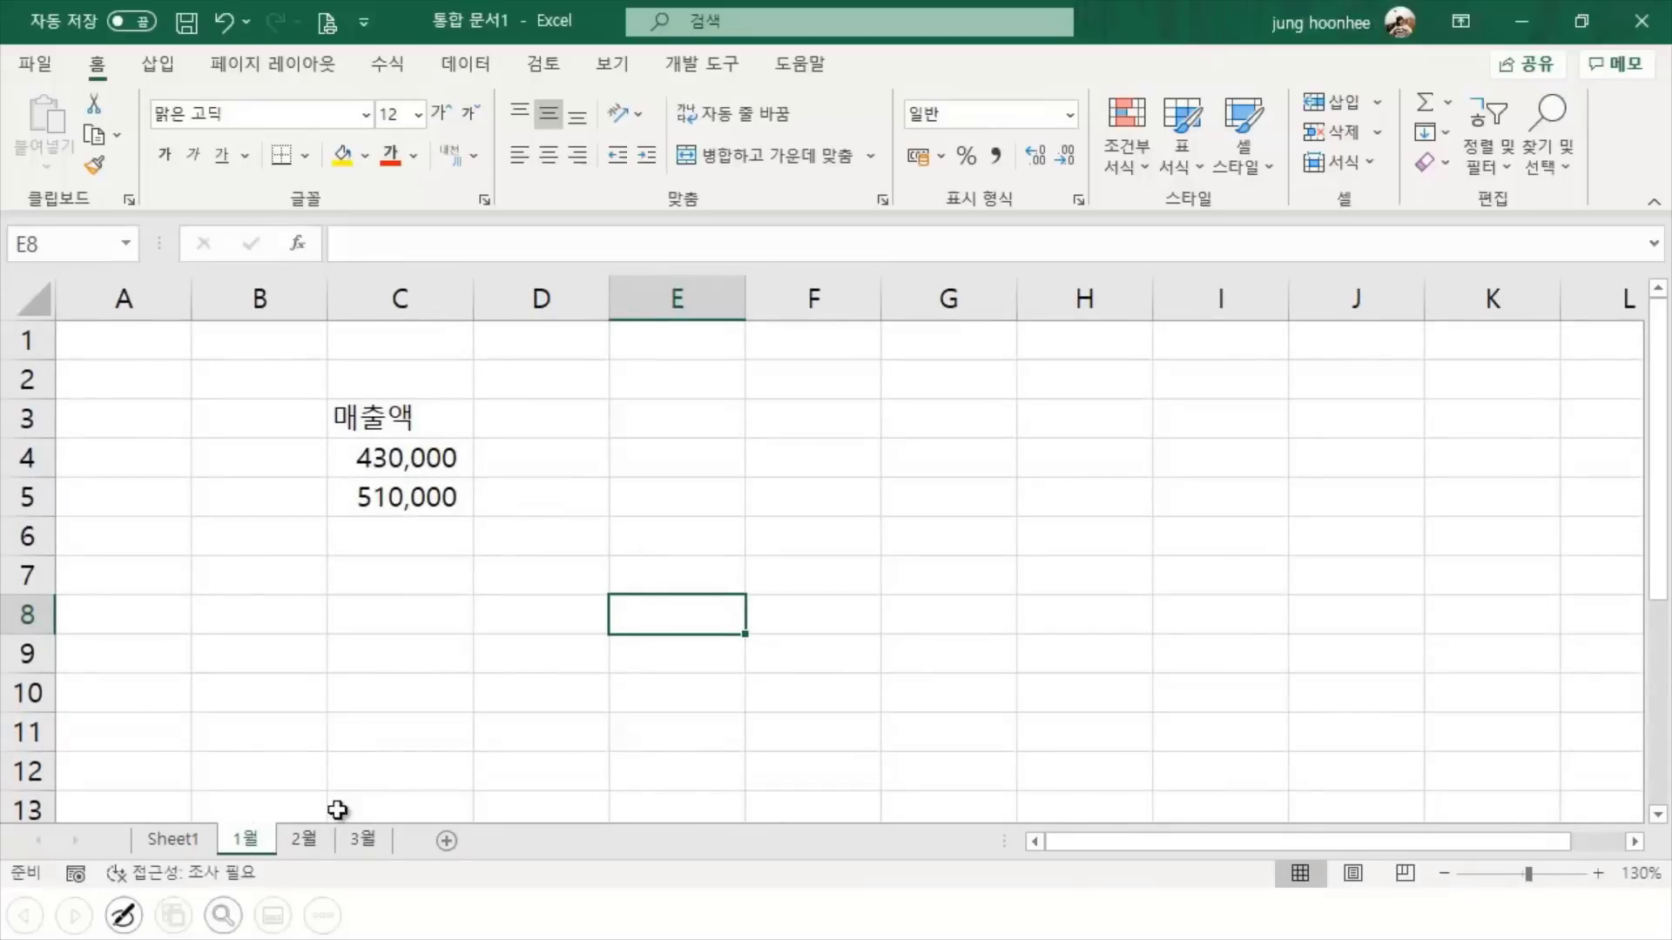
# On the 2월 sheet, enter the header 매출액 in C3, 70000 in C4 and 65000 in C5
pyautogui.click(304, 839)
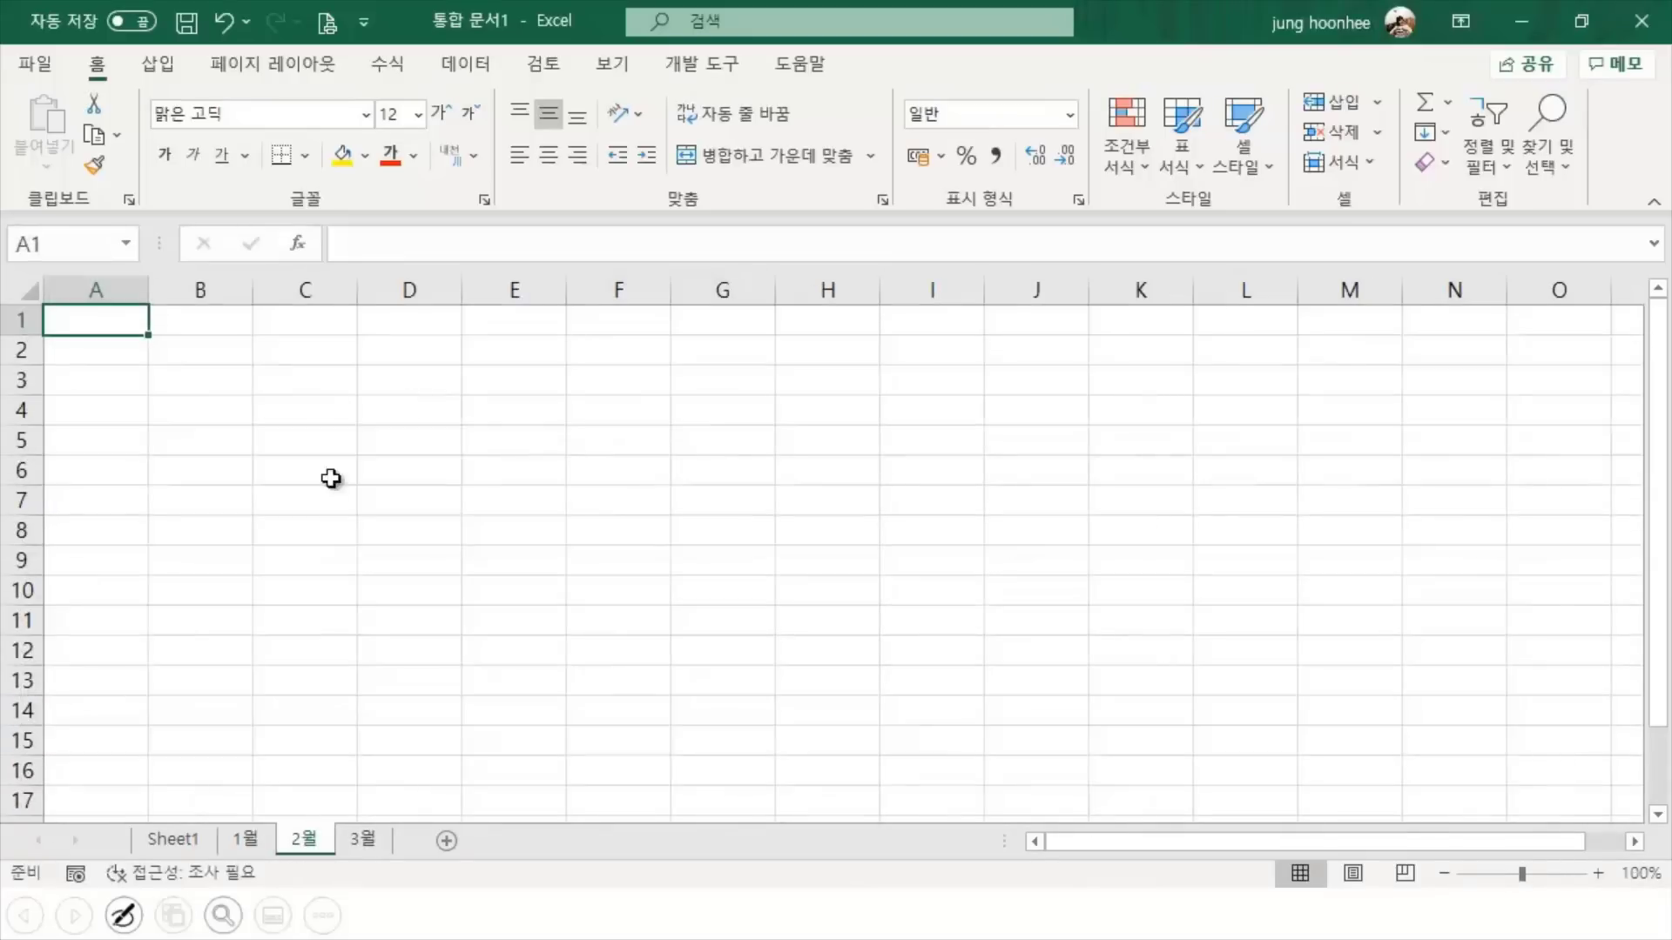
pyautogui.click(325, 371)
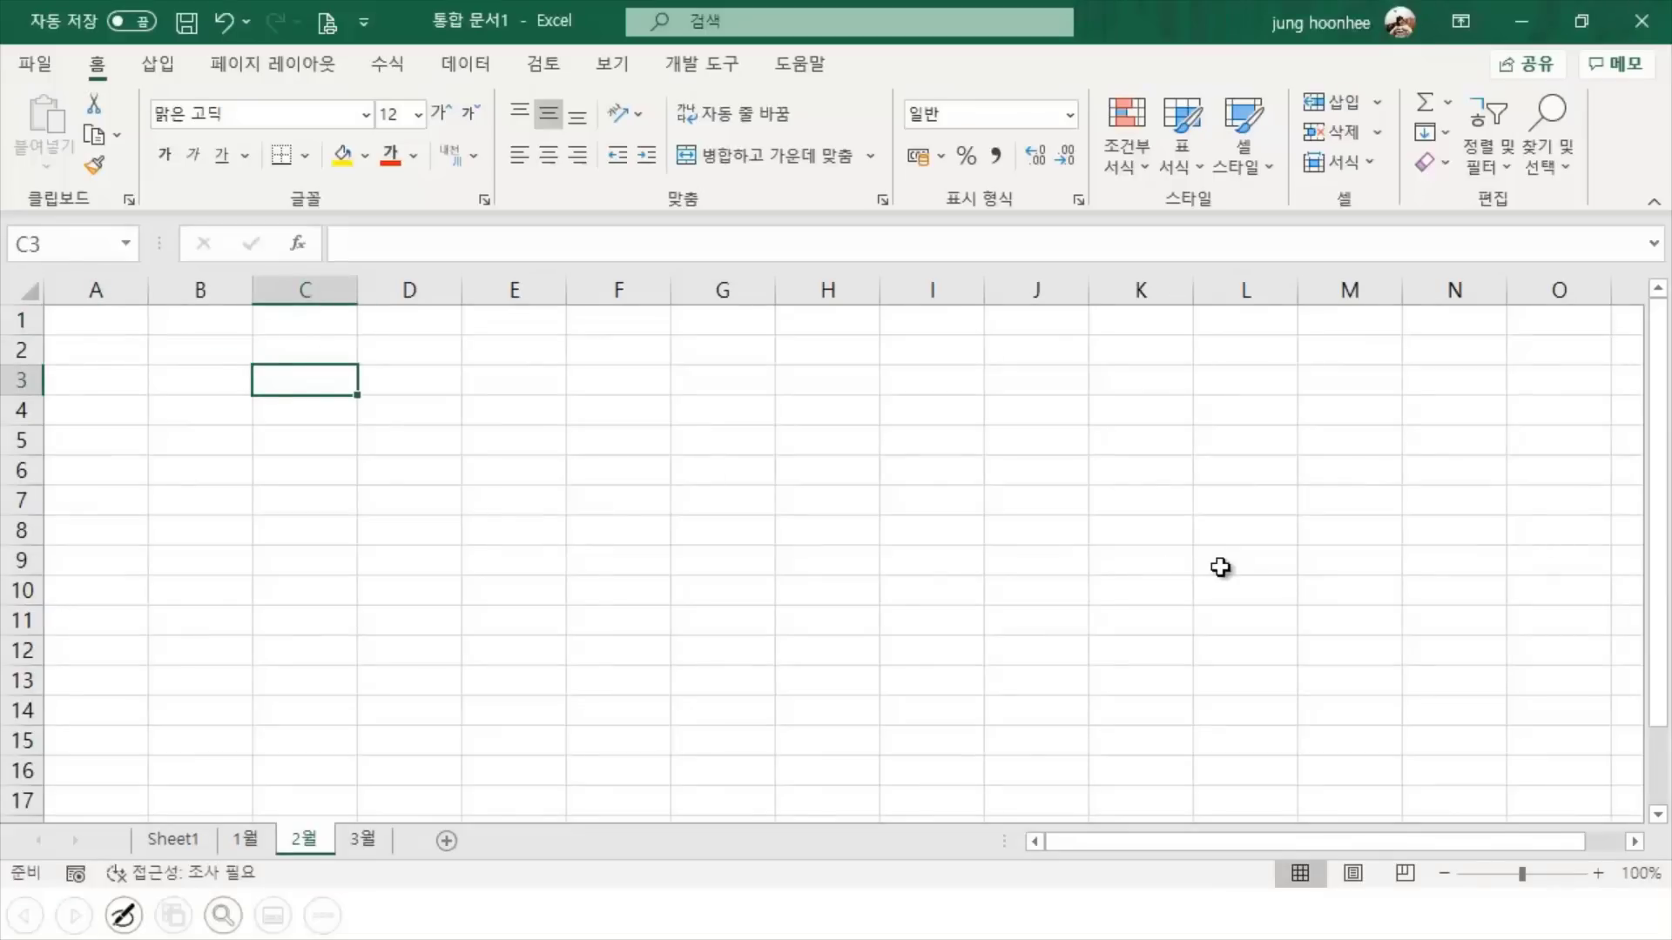
pyautogui.write('매출액')
pyautogui.press('Return')
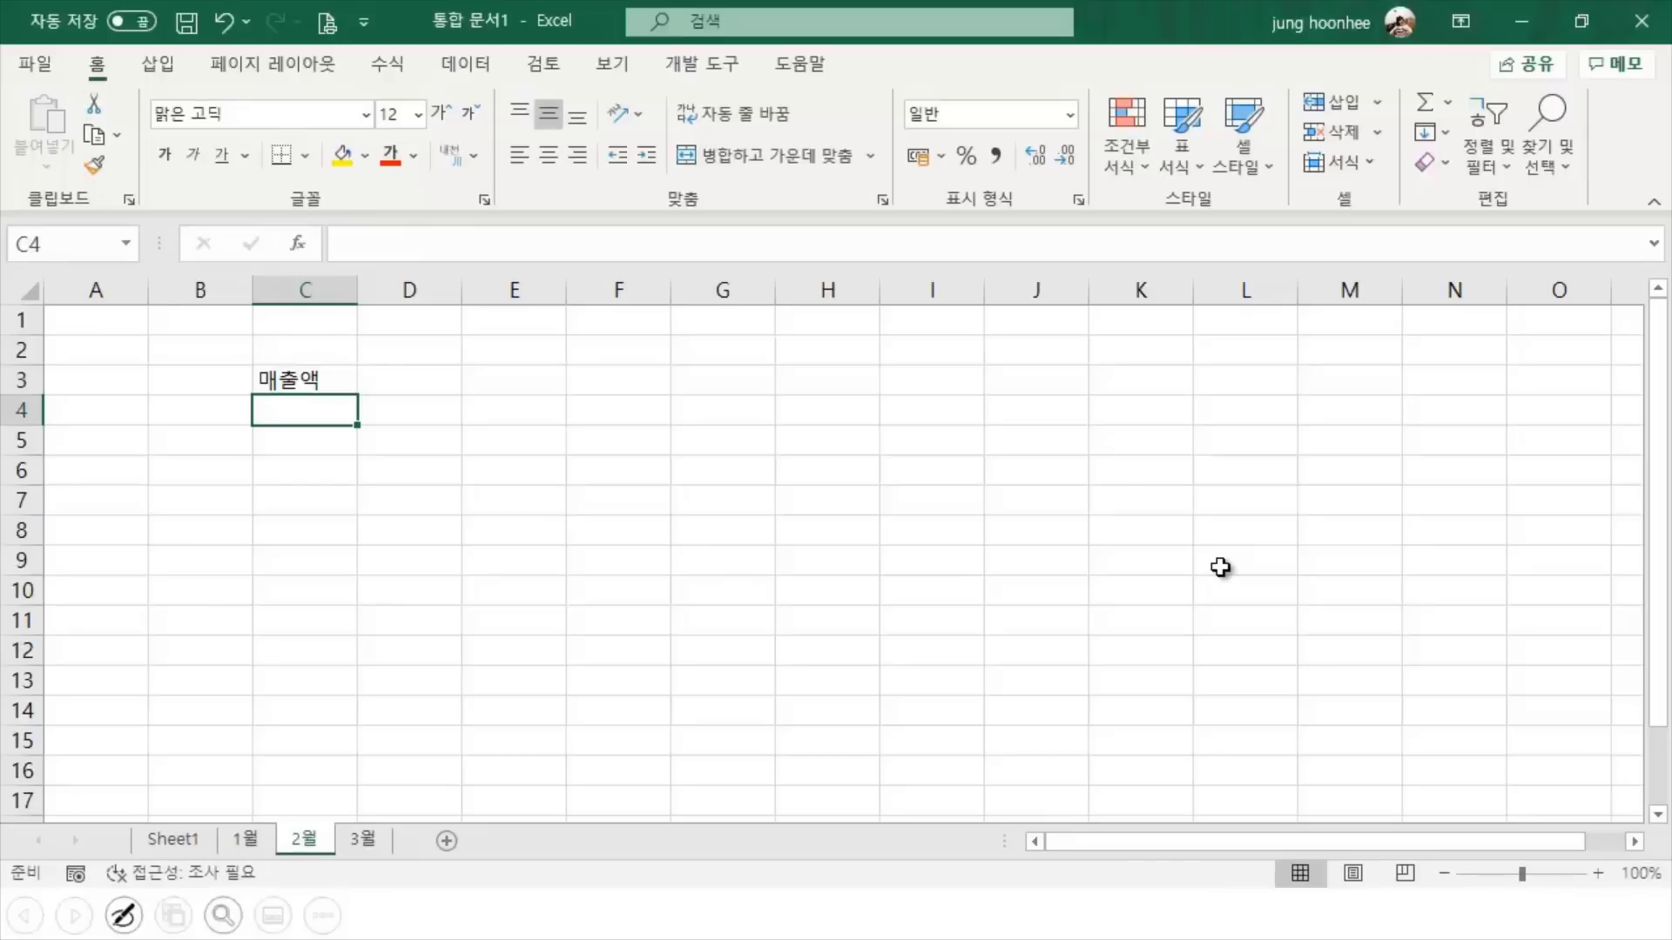
pyautogui.write('70000')
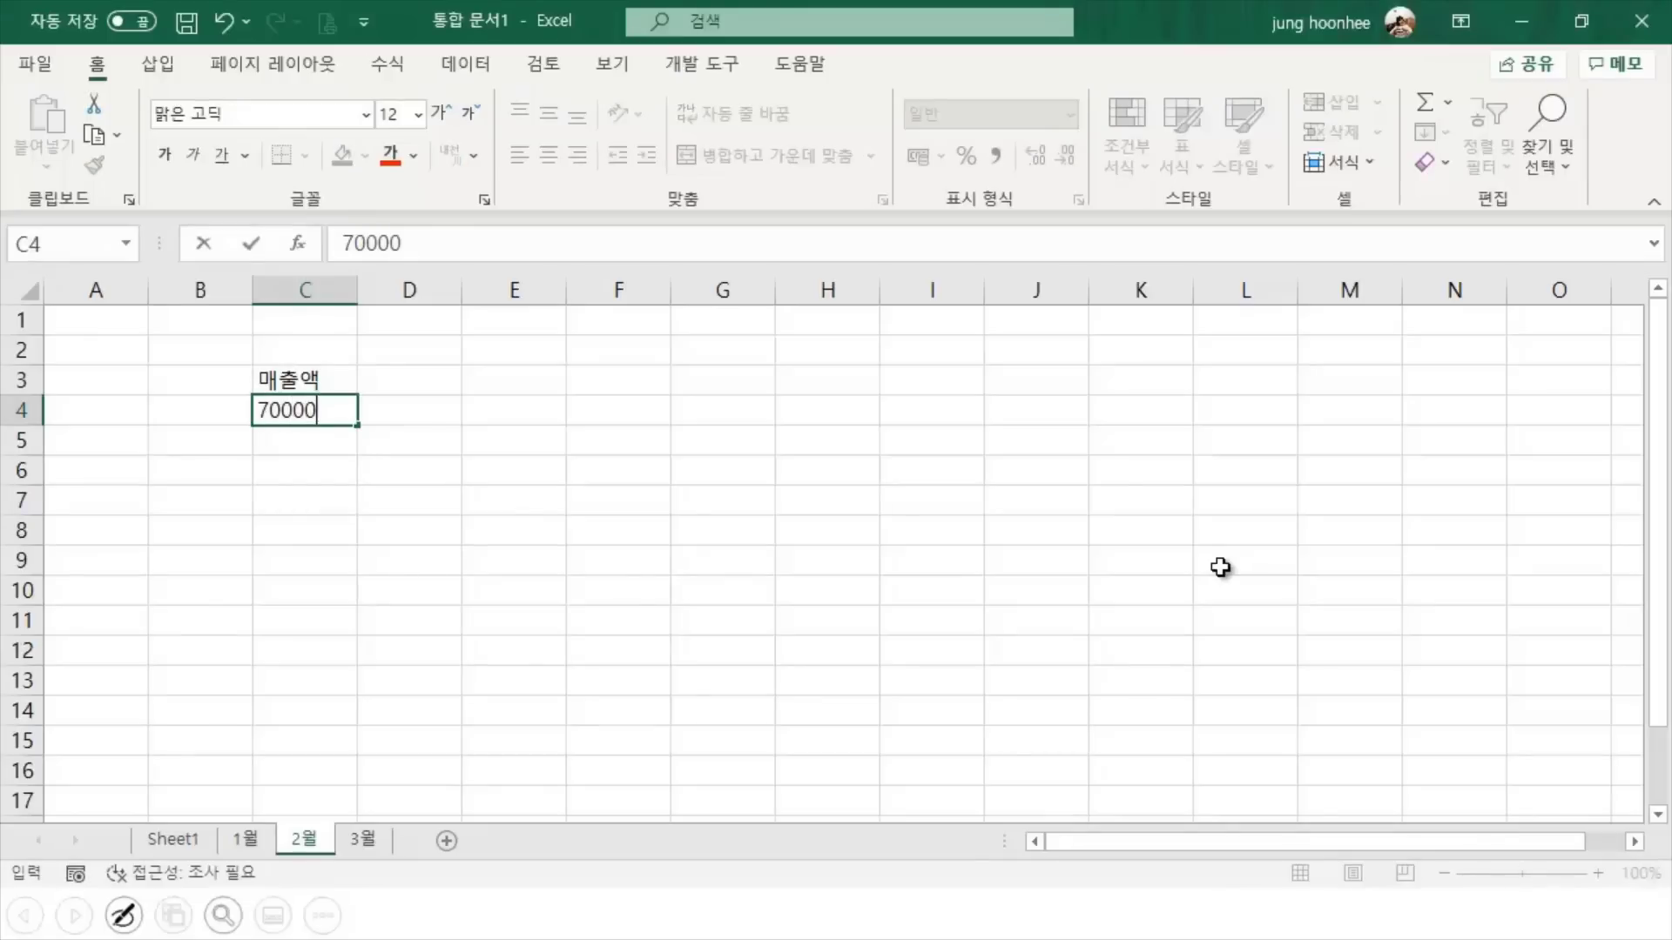
pyautogui.press('Return')
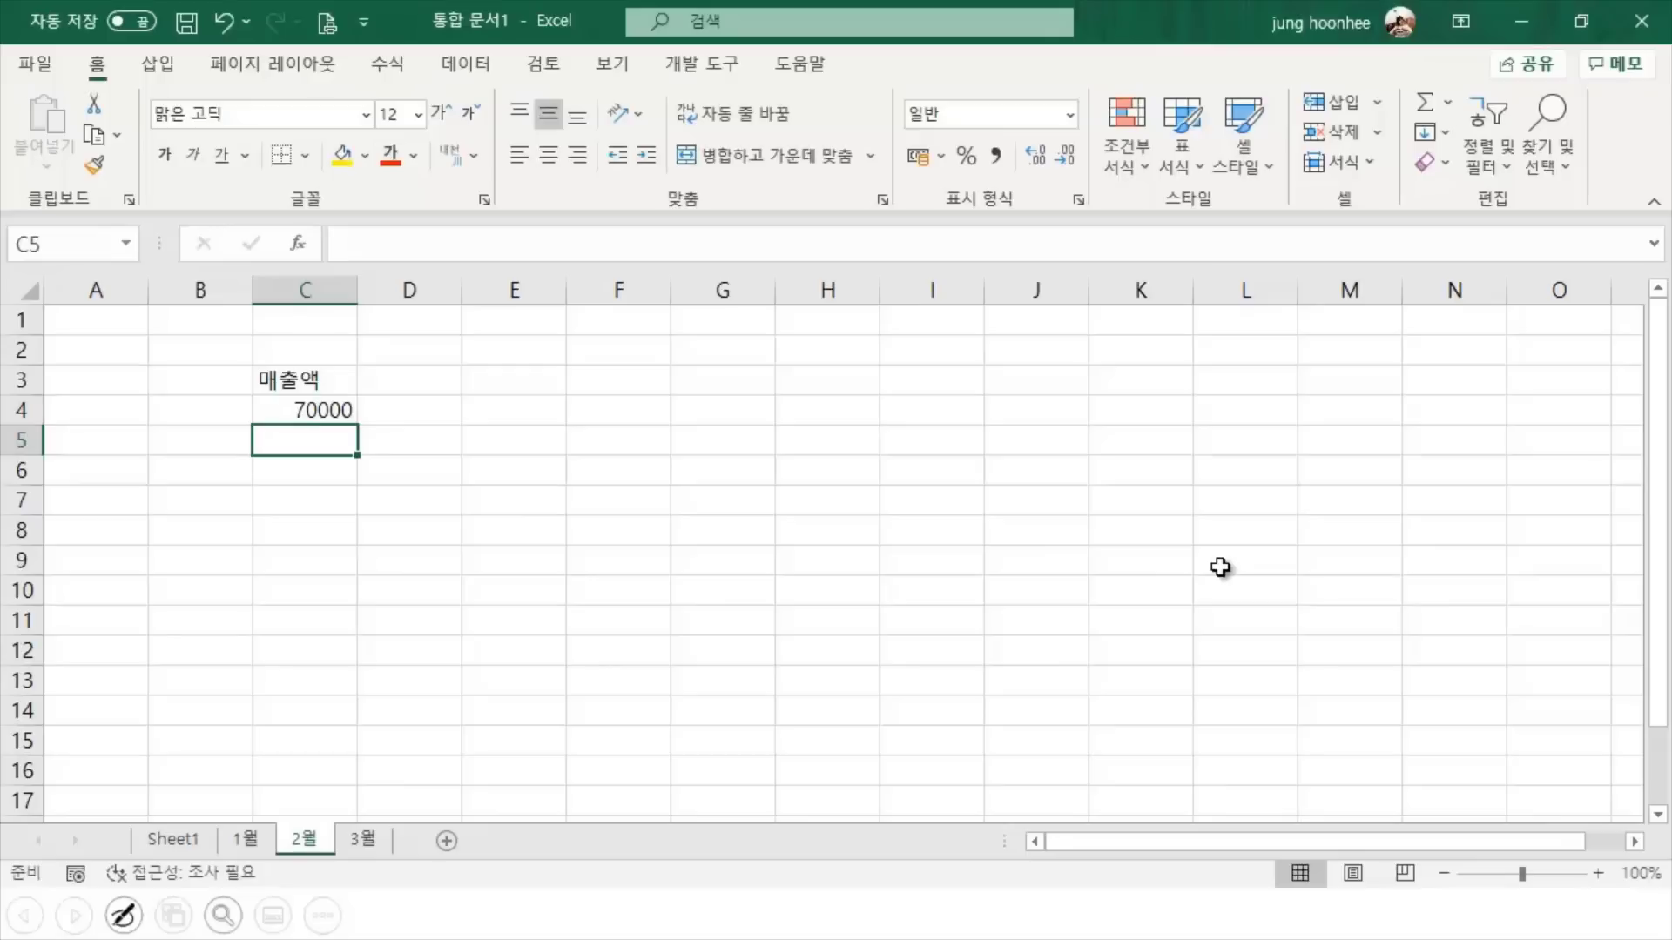
pyautogui.write('65000')
pyautogui.press('Return')
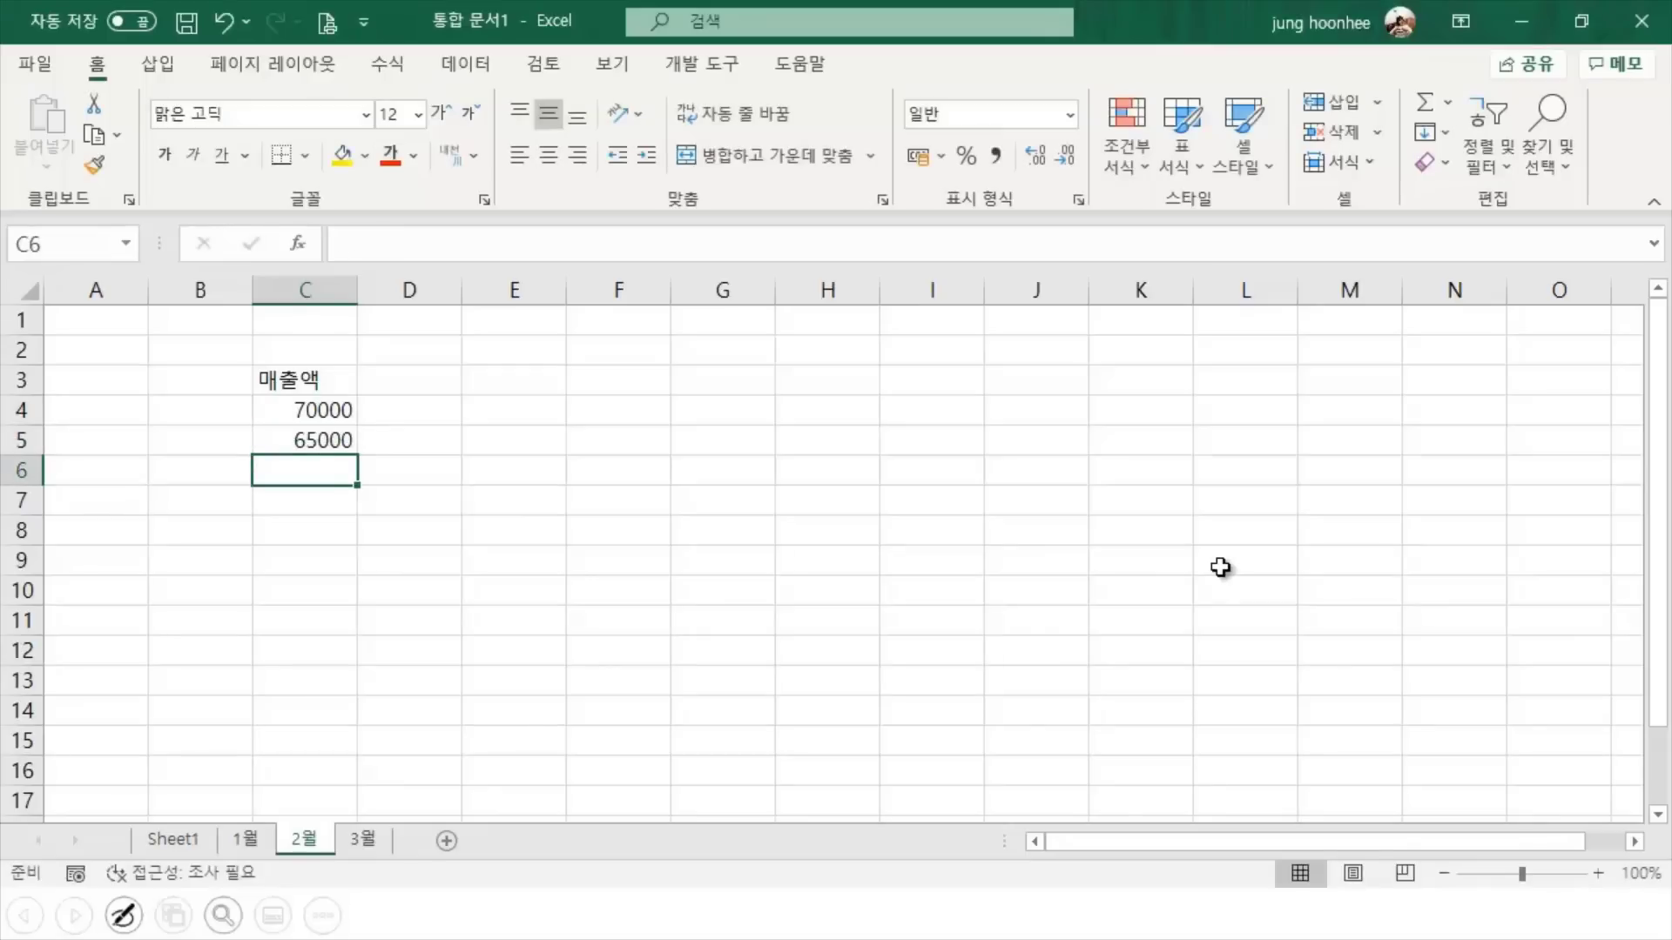
# Apply the comma style to the amounts in C4:C5 of the 2월 sheet
pyautogui.moveTo(302, 410); pyautogui.dragTo(306, 437)
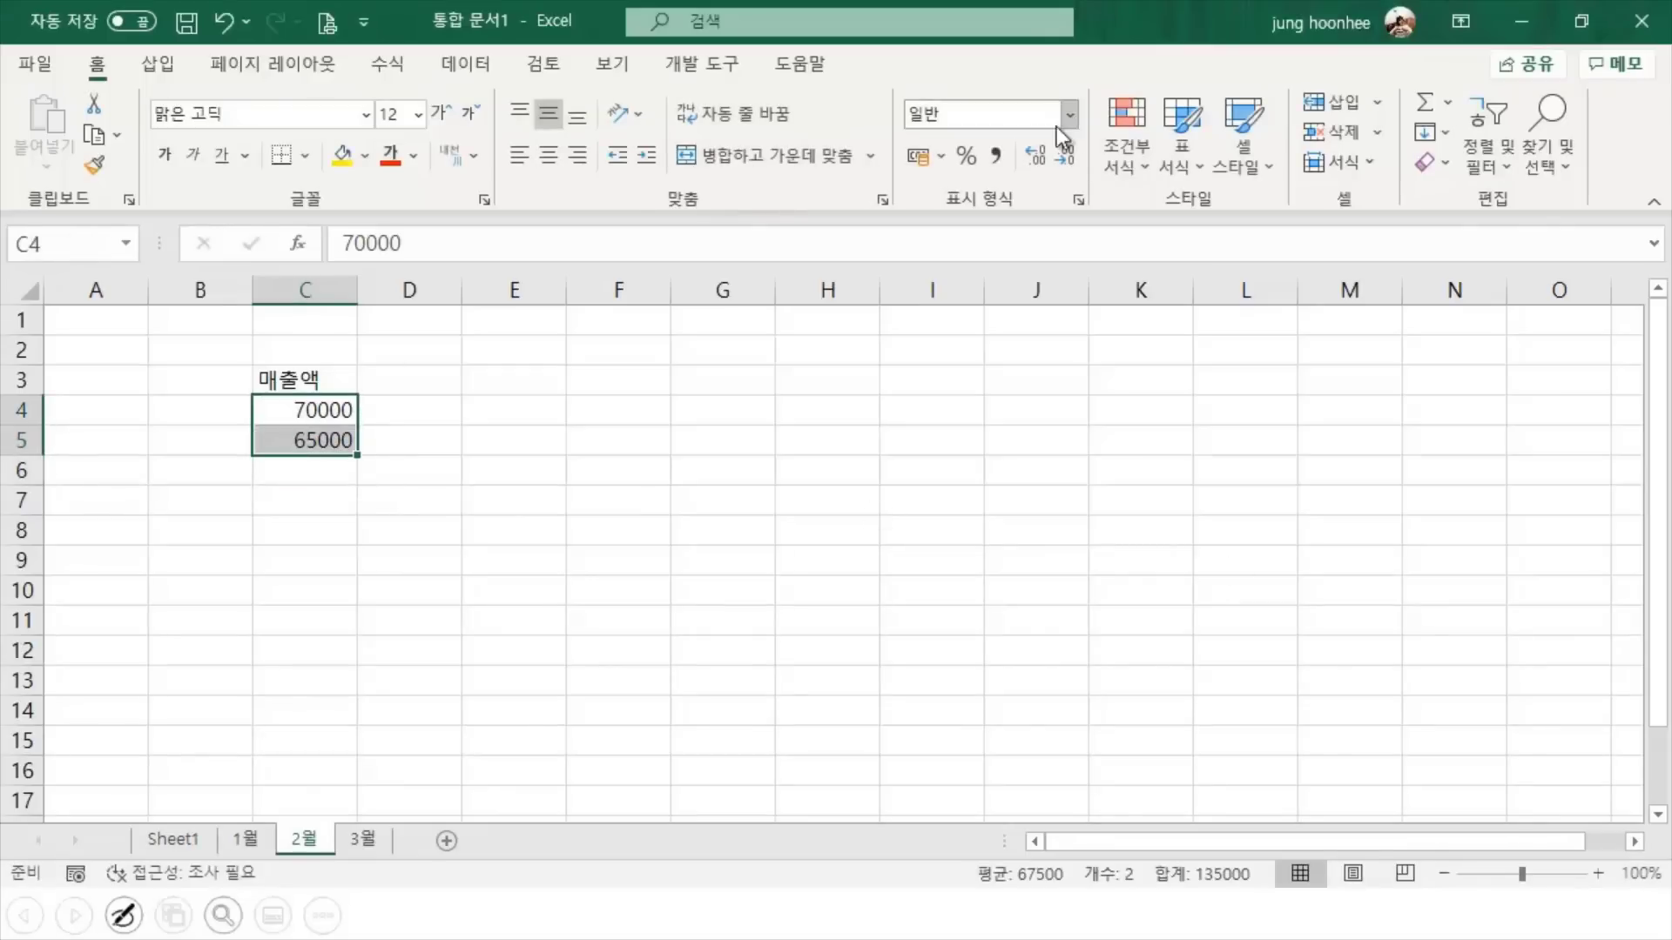
pyautogui.click(994, 155)
pyautogui.click(485, 683)
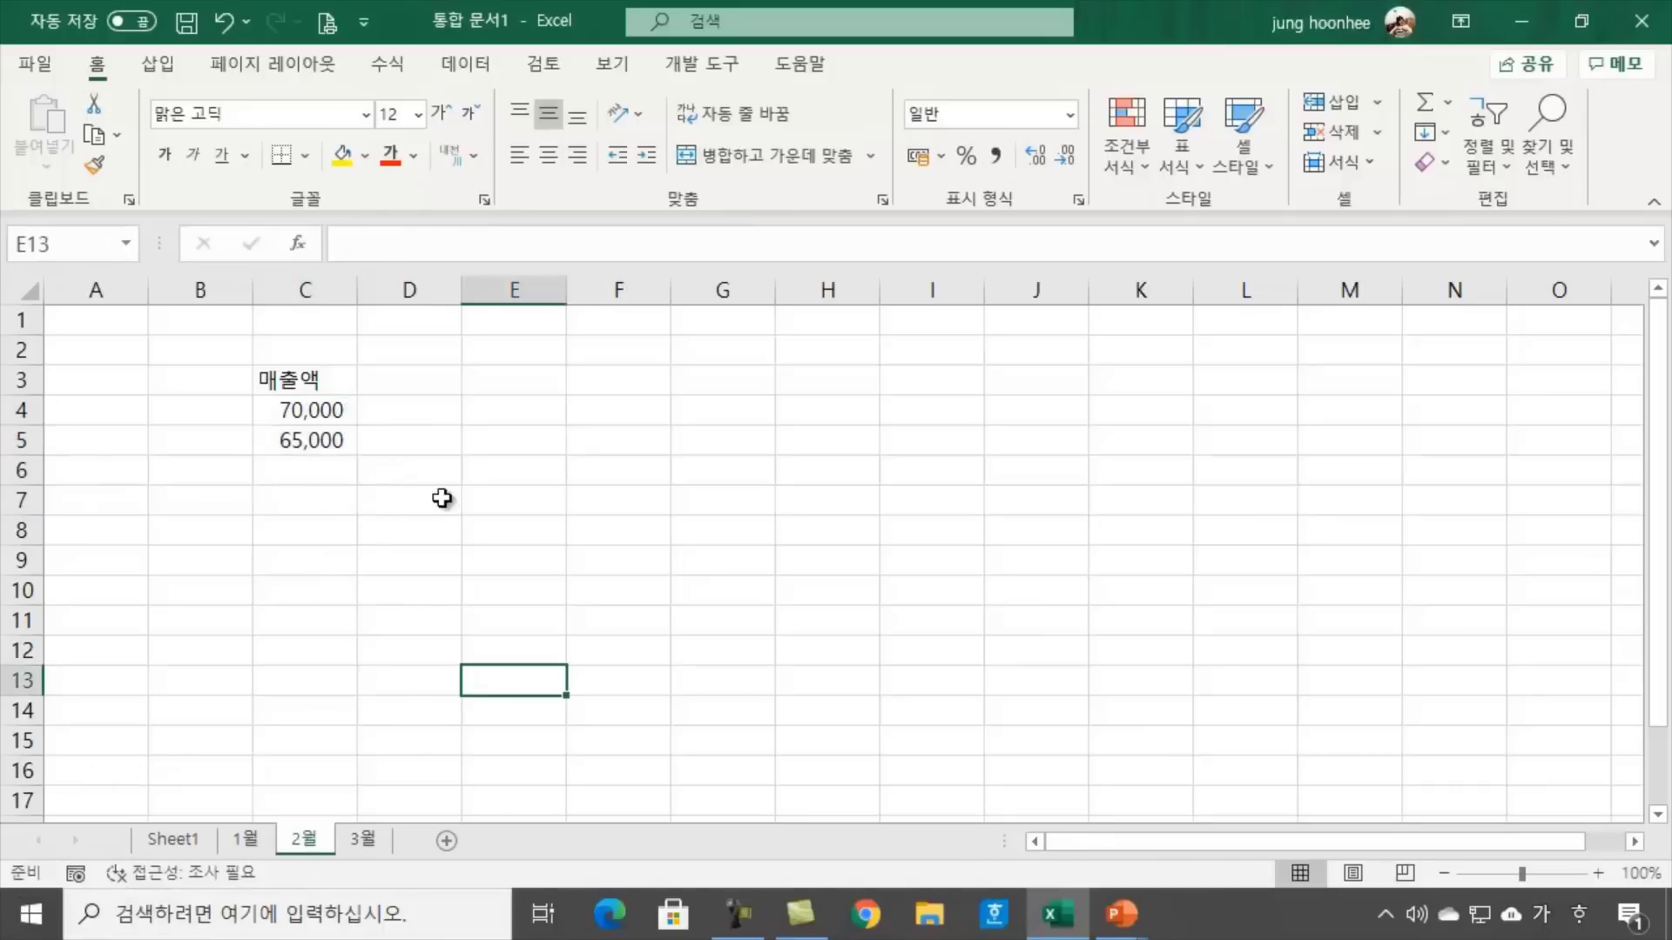
# On the 3월 sheet, enter the header 매출액 in C3, 200000 in C4 and 450000 in C5
pyautogui.click(376, 840)
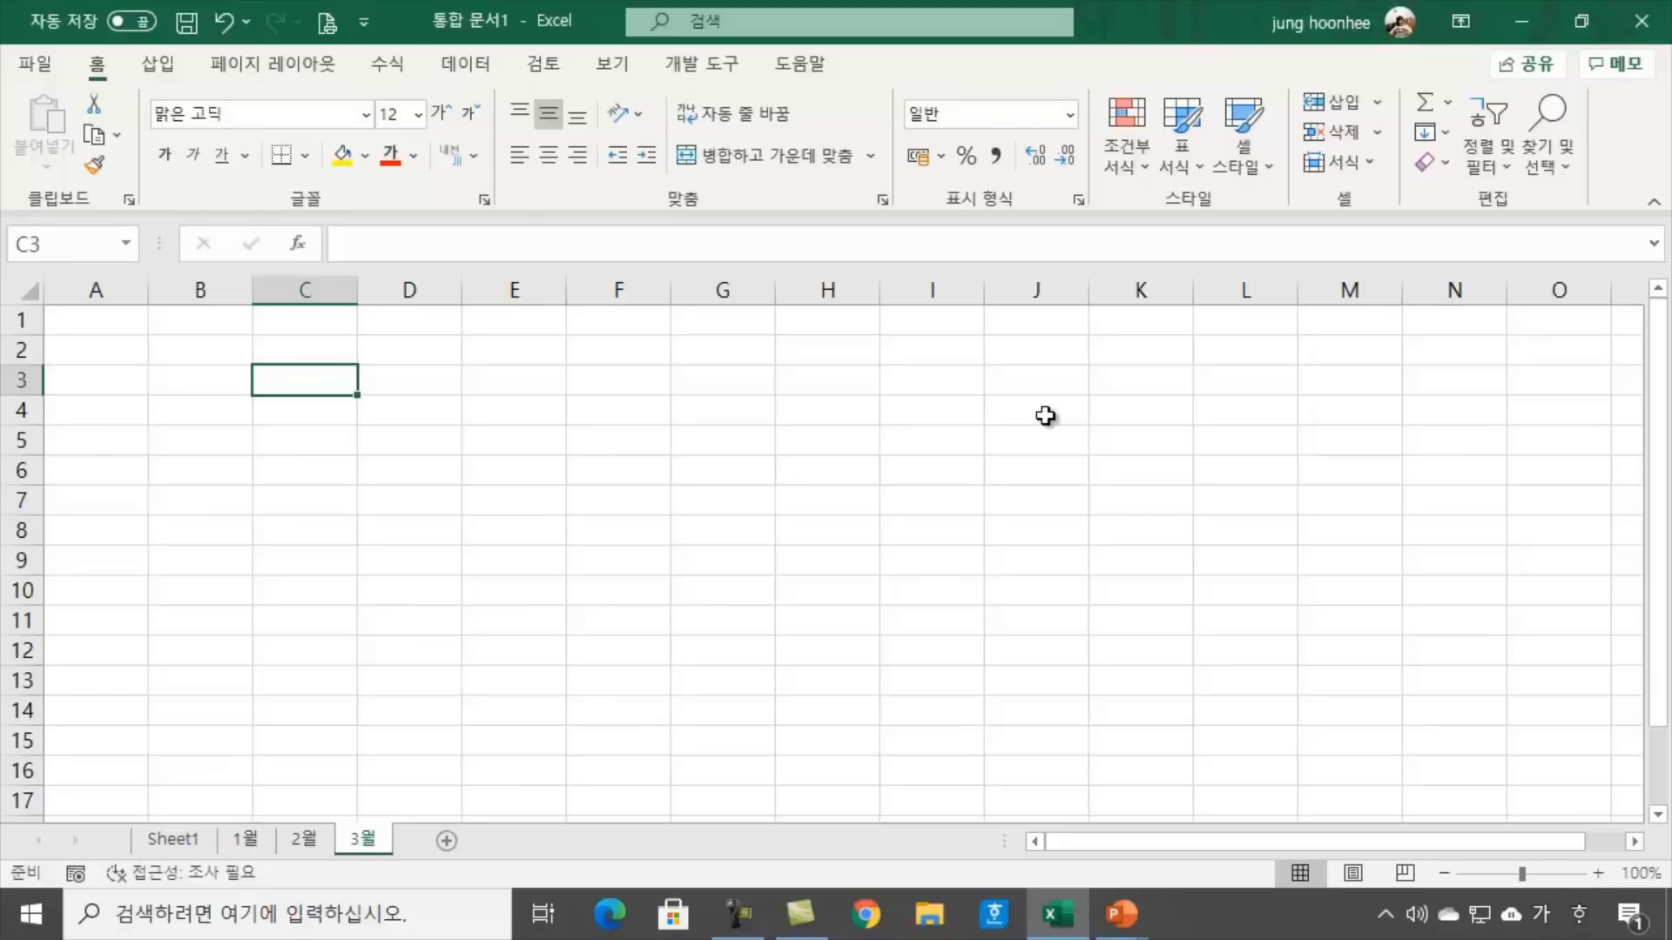
pyautogui.write('매출액')
pyautogui.press('Return')
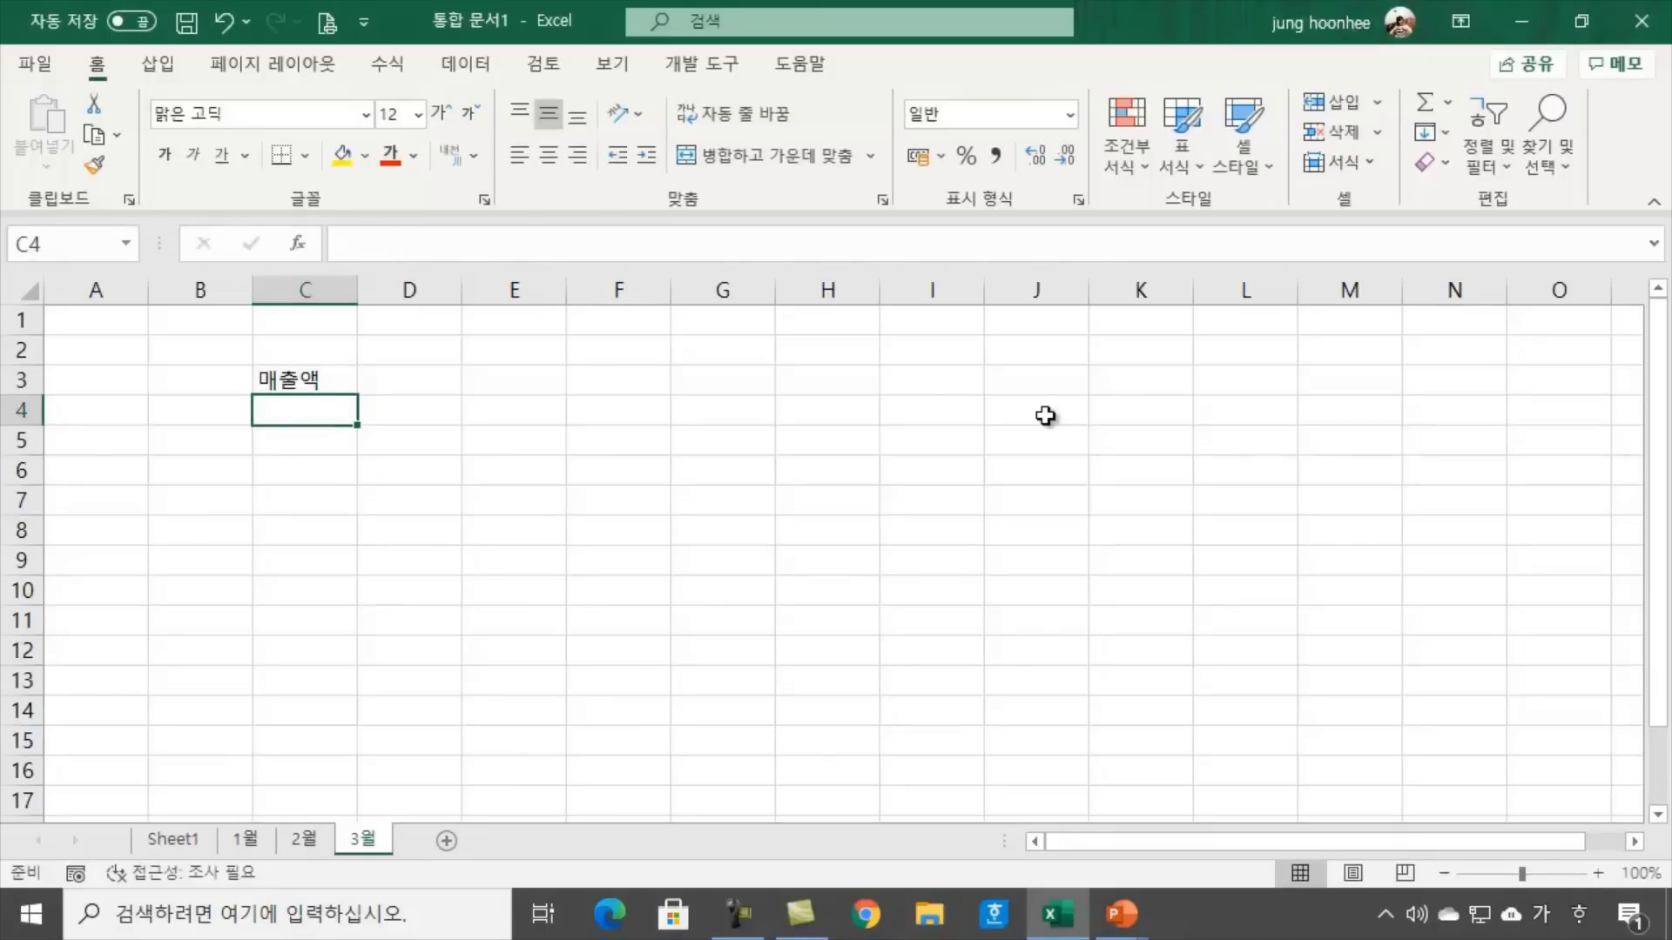
pyautogui.write('200000')
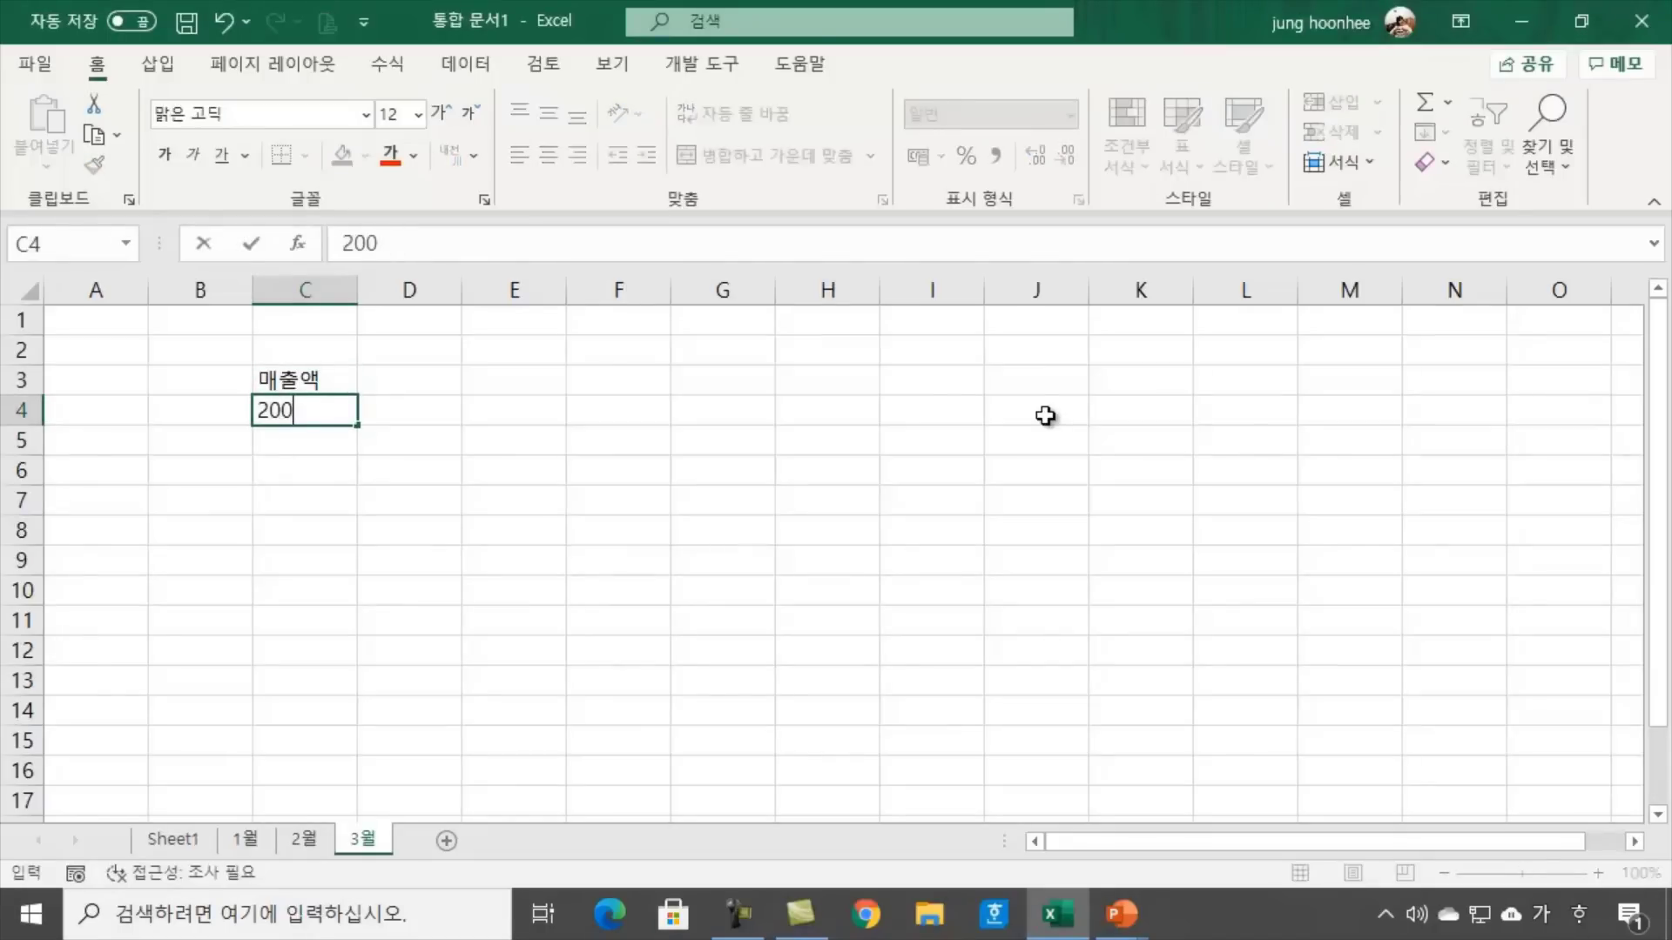
pyautogui.press('Return')
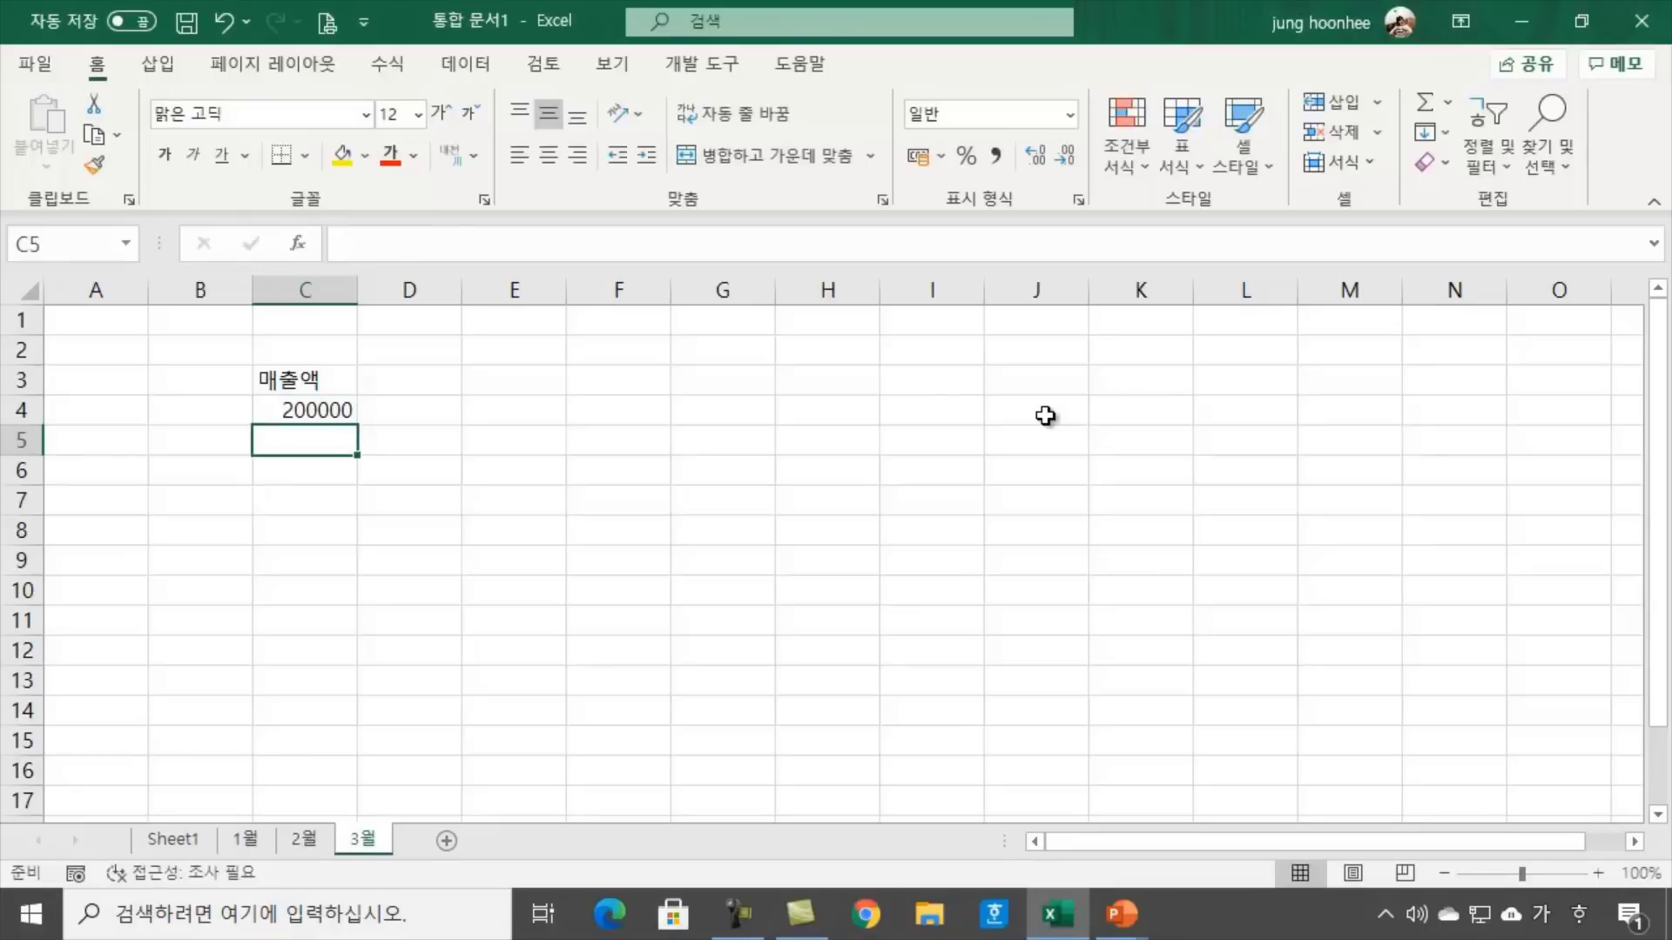
pyautogui.write('450000')
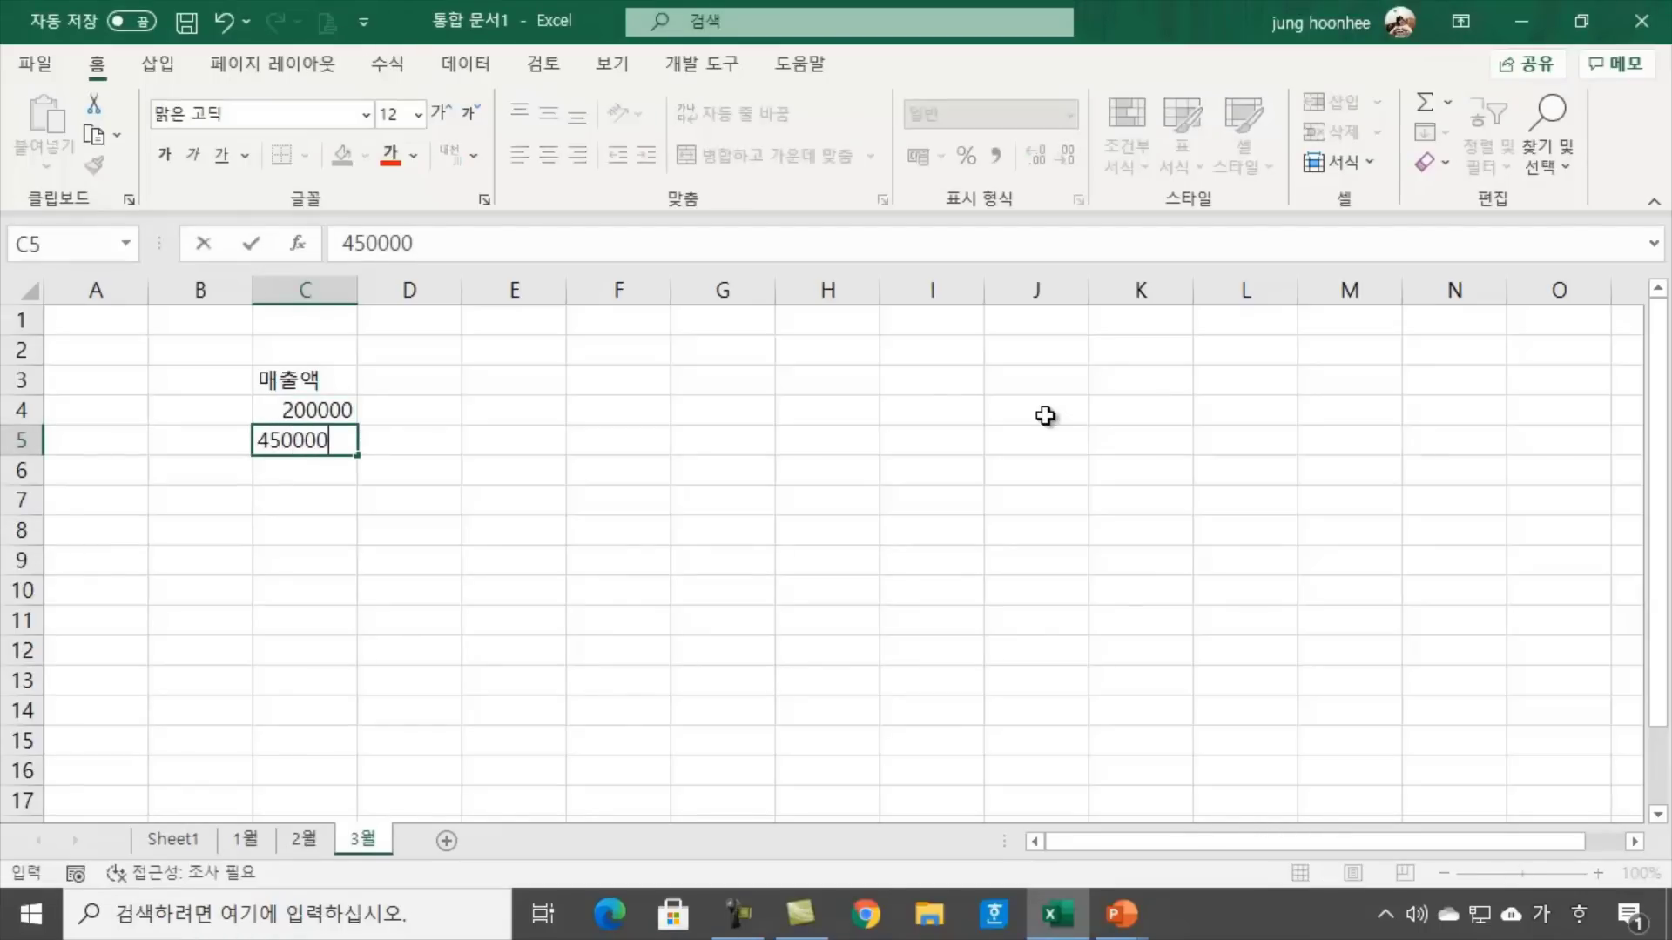
pyautogui.press('Return')
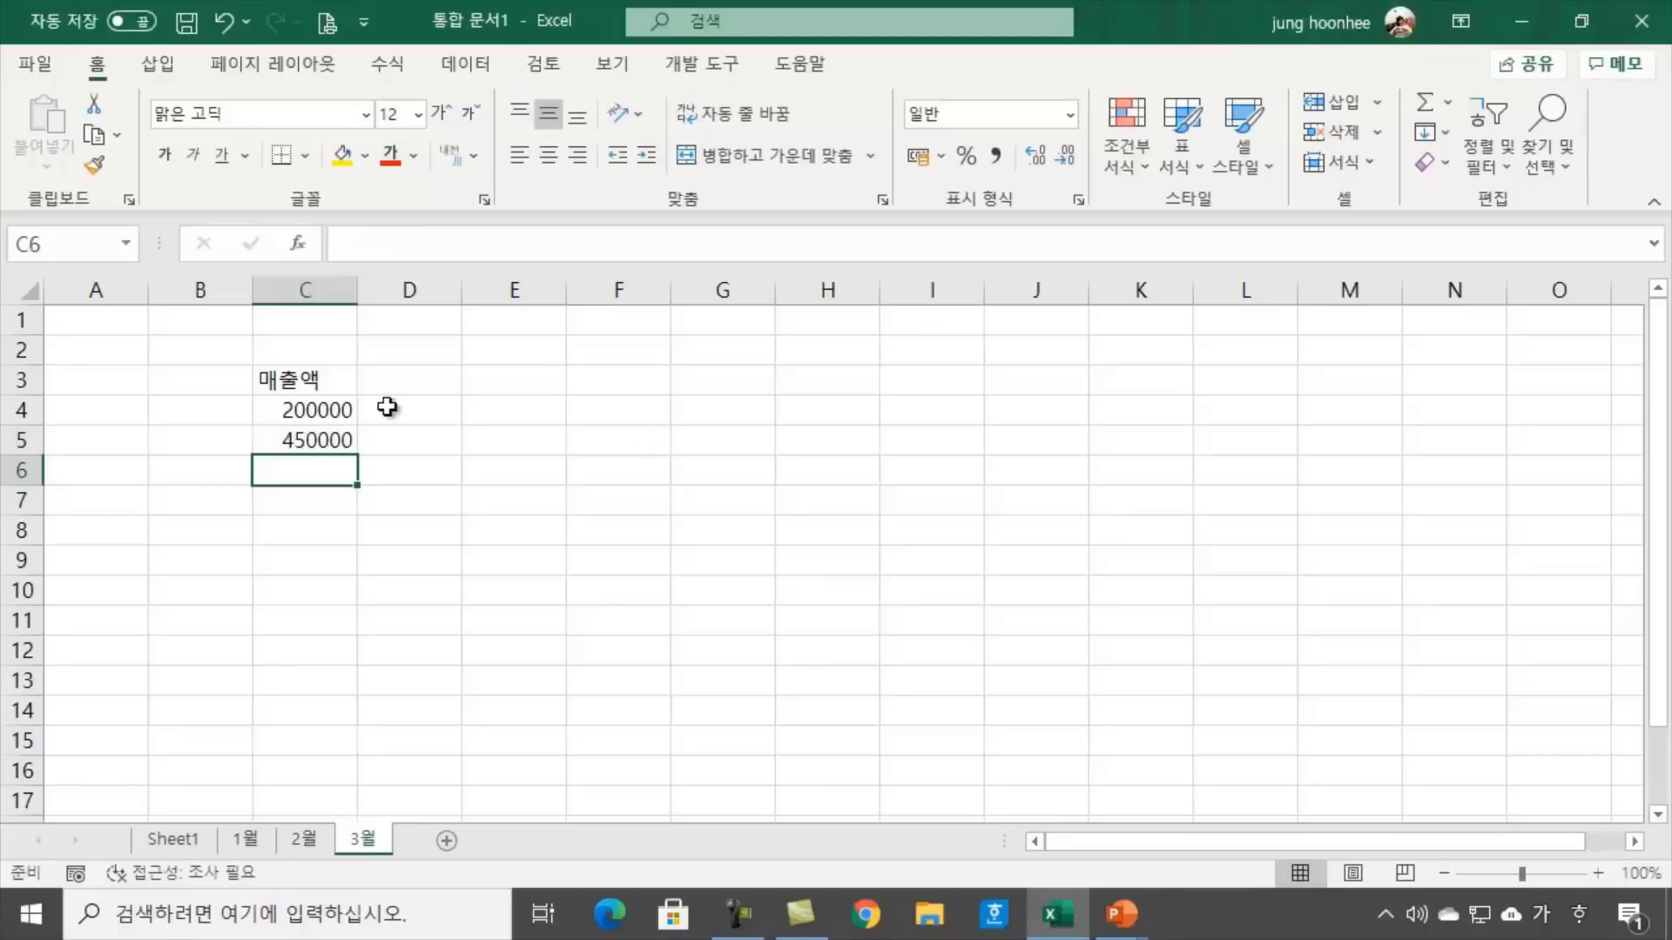
# Apply the comma style to the amounts in C4:C5 of the 3월 sheet
pyautogui.moveTo(295, 410); pyautogui.dragTo(296, 440)
pyautogui.click(995, 155)
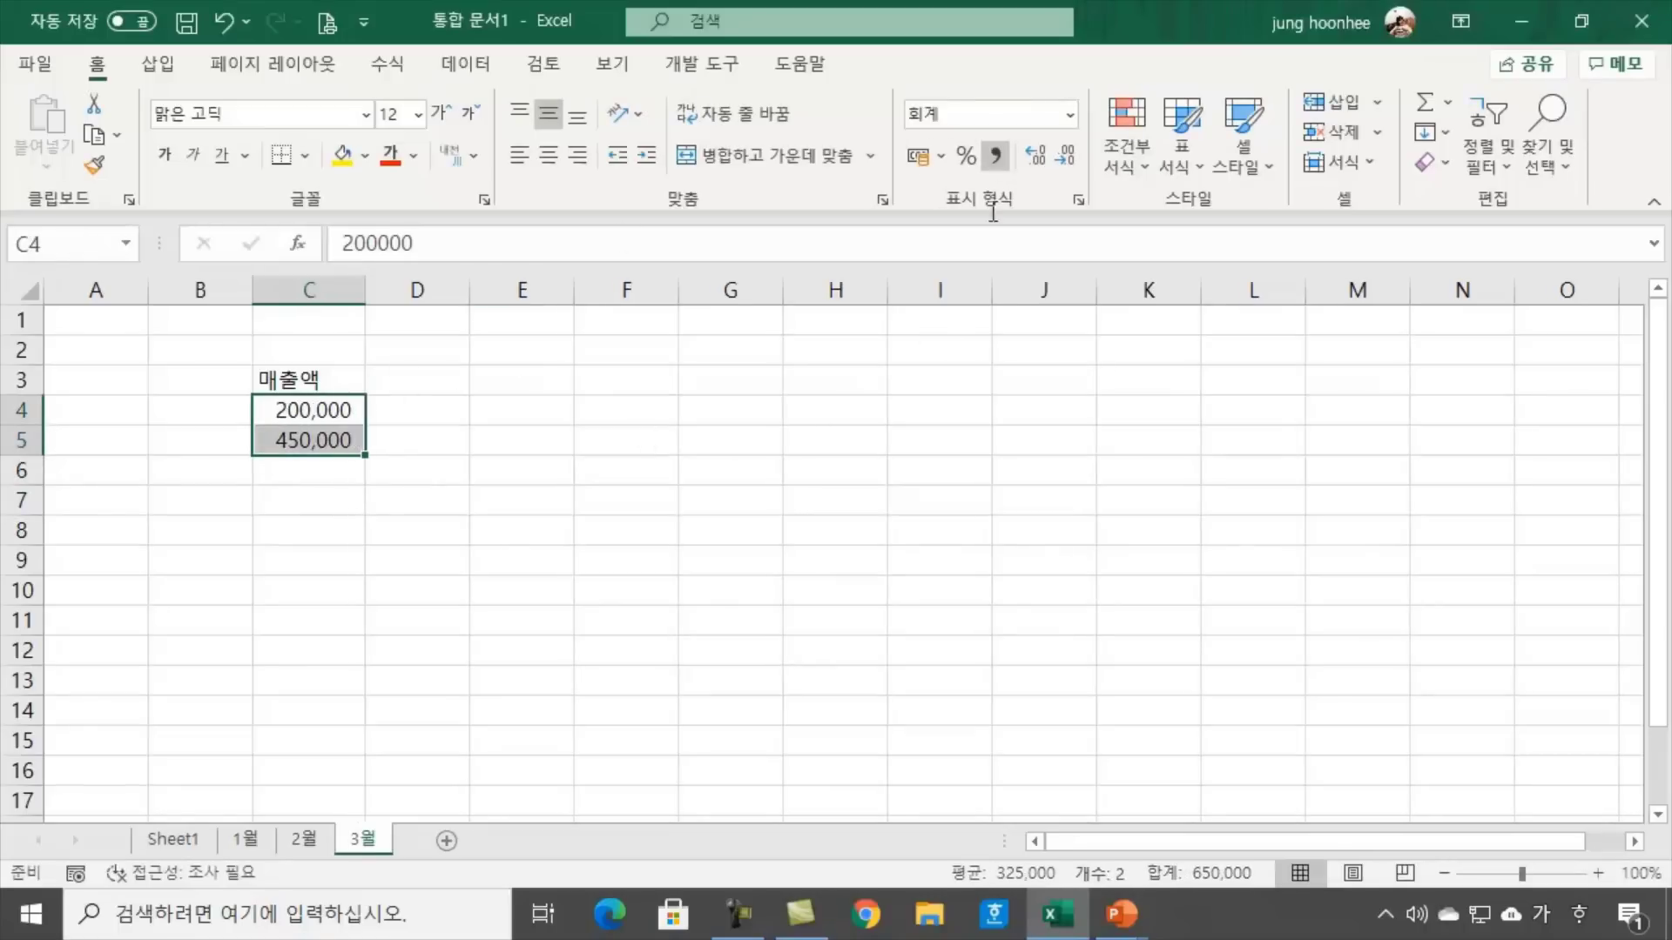
pyautogui.click(633, 566)
pyautogui.click(305, 840)
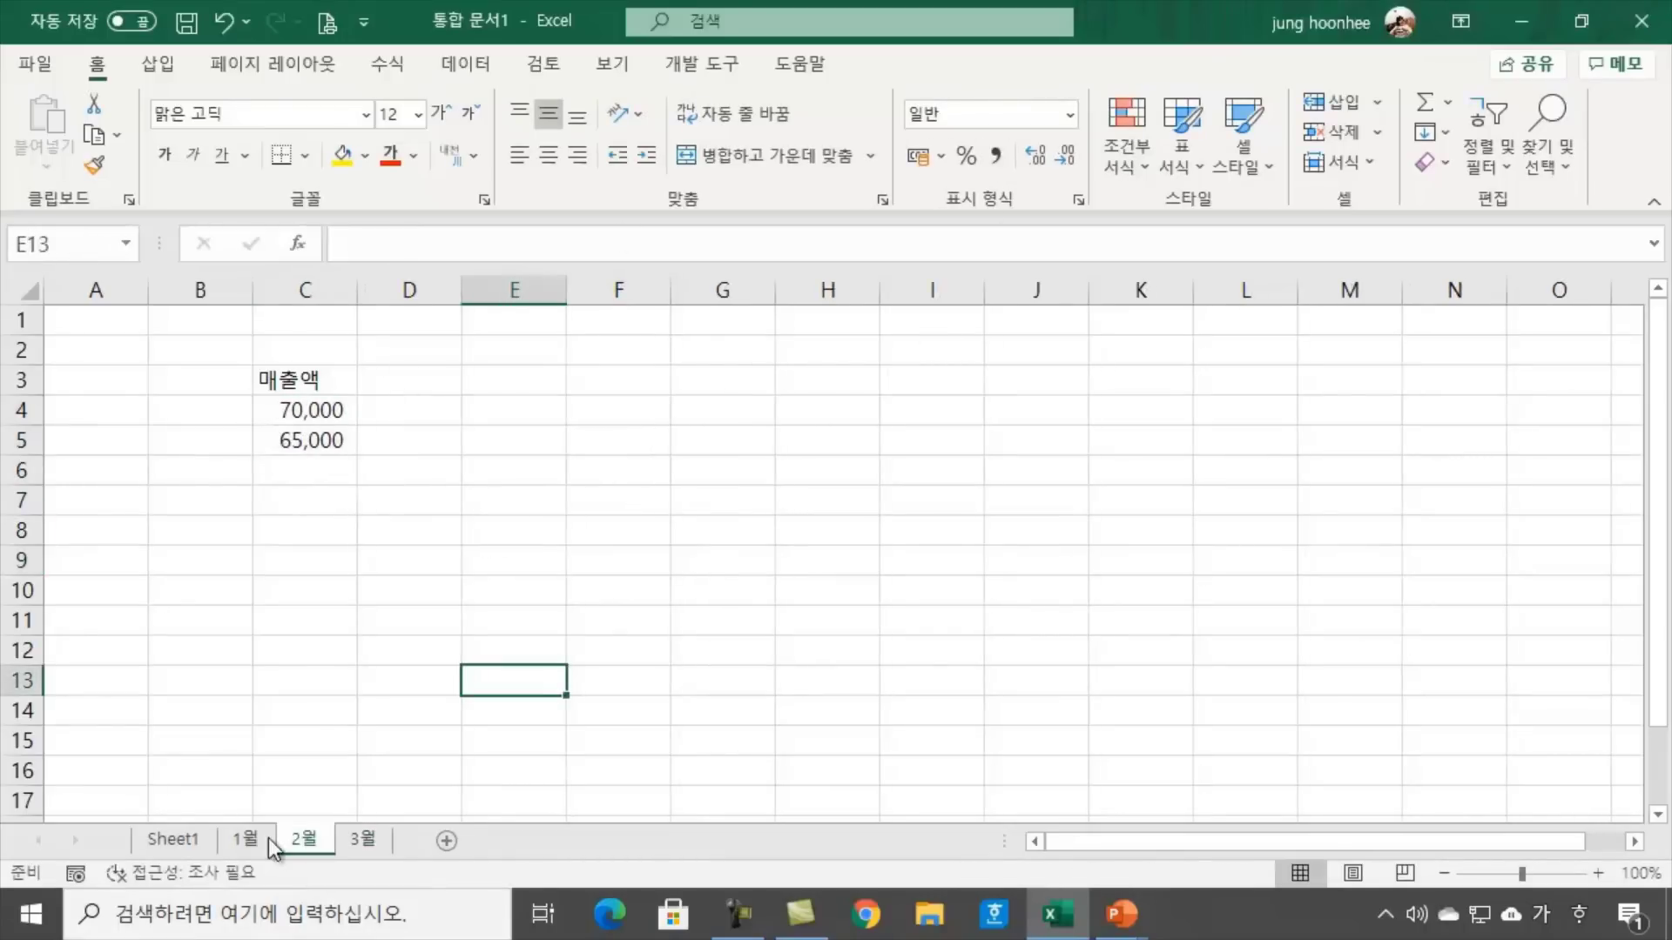
pyautogui.click(224, 831)
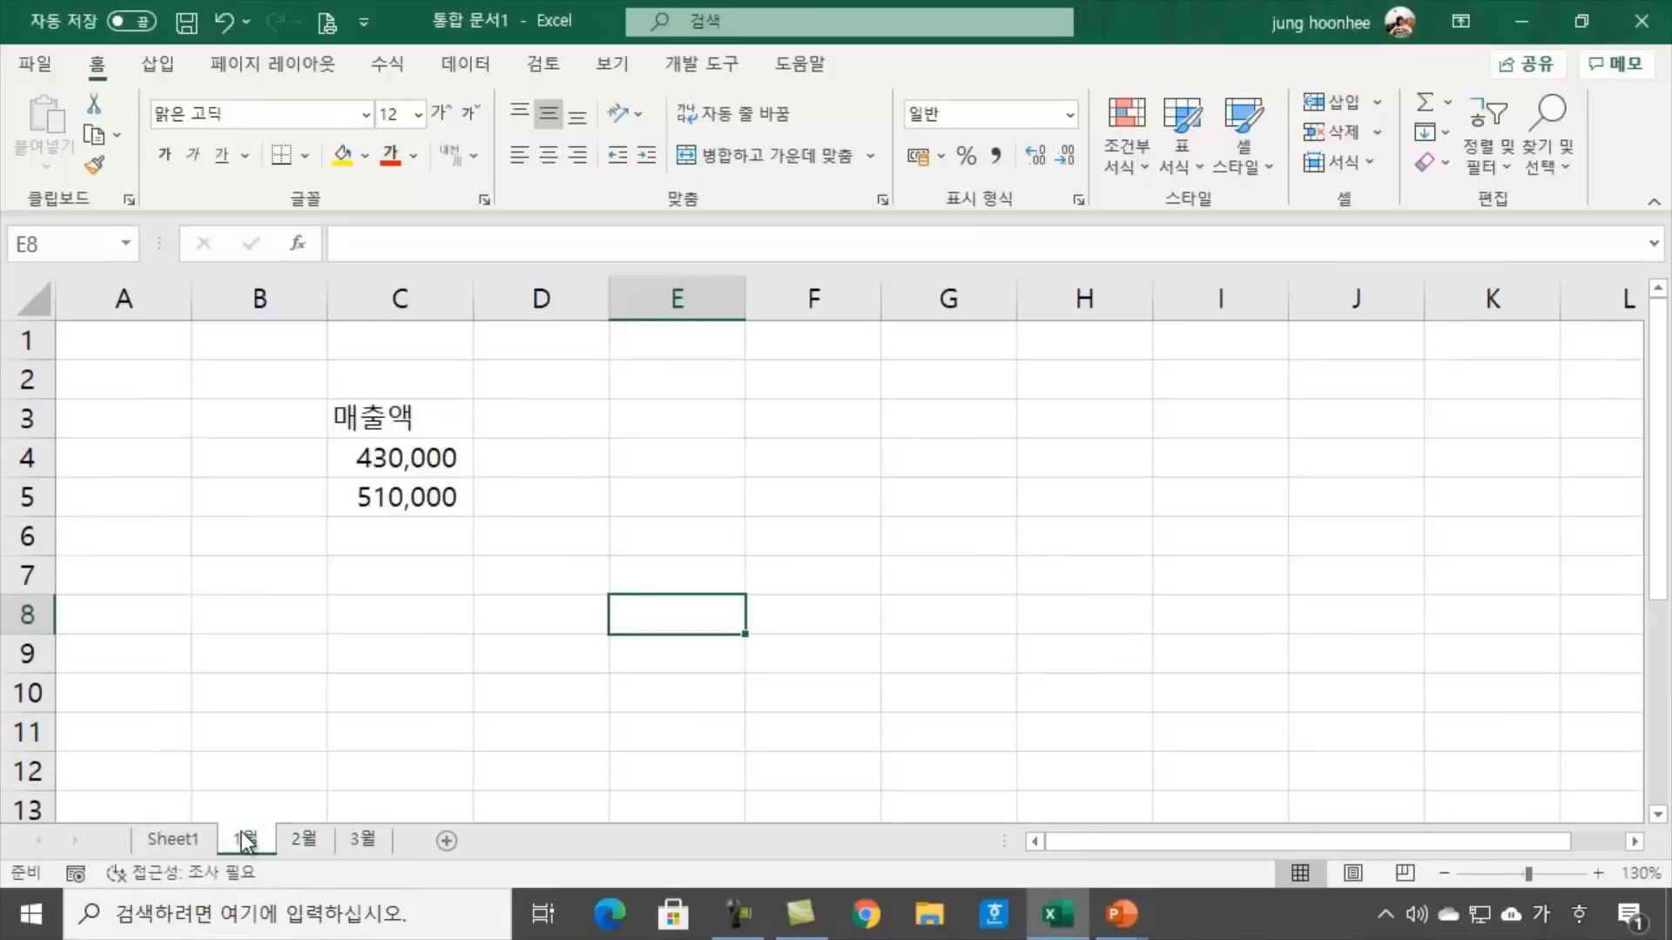
pyautogui.click(312, 839)
pyautogui.click(364, 839)
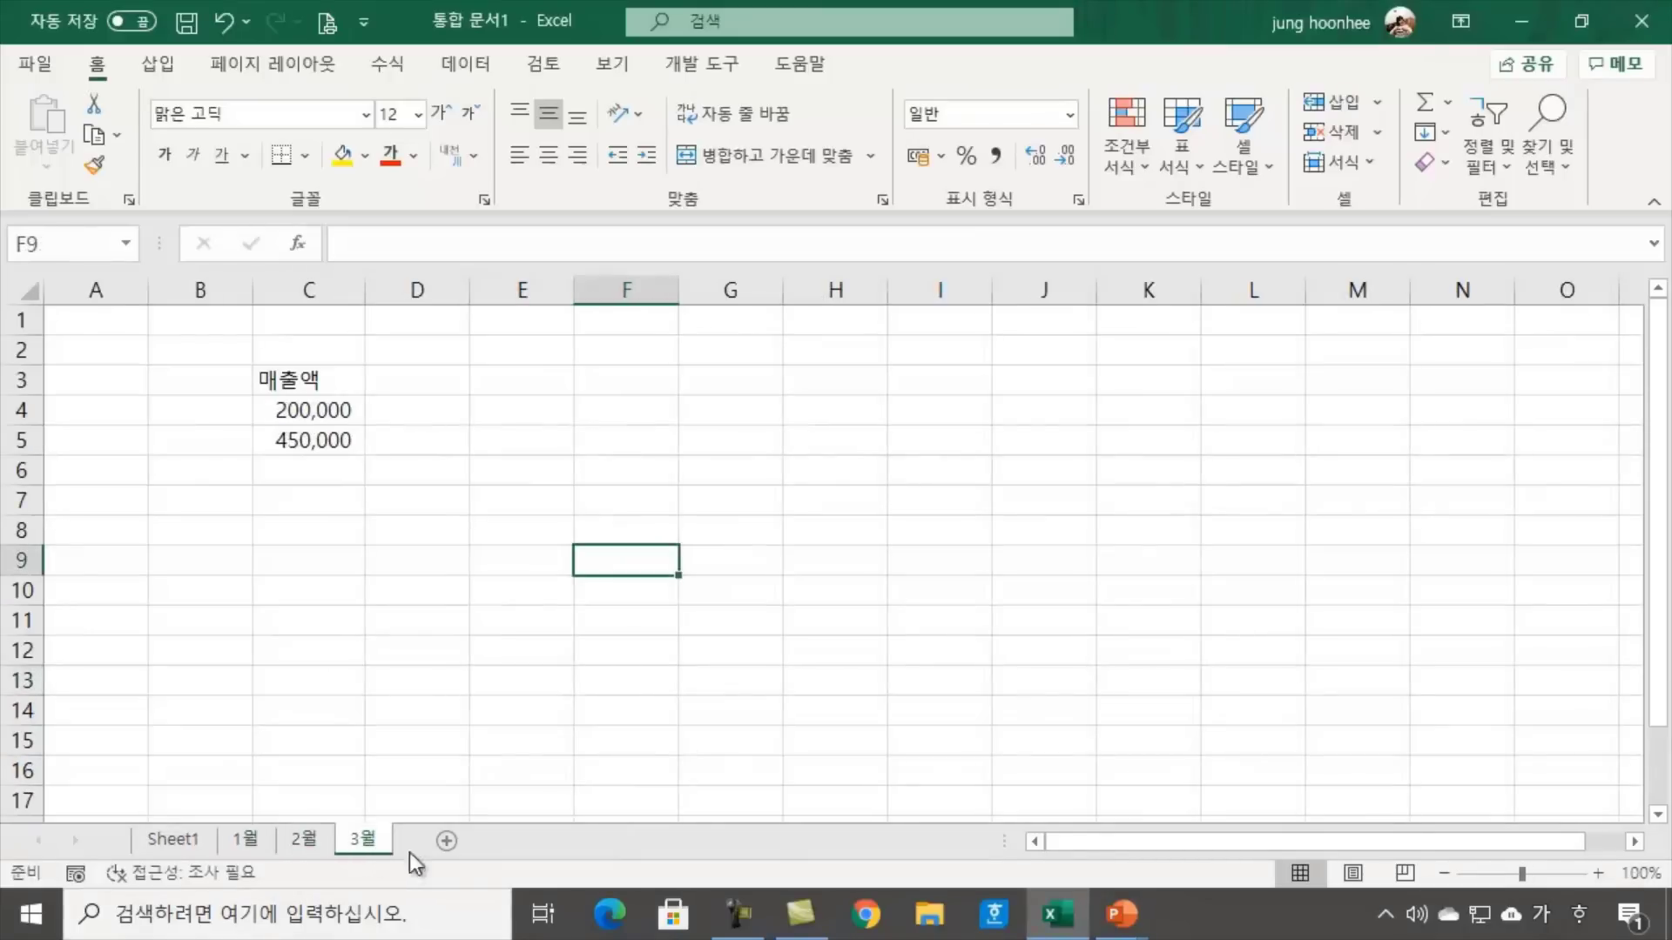
pyautogui.click(489, 619)
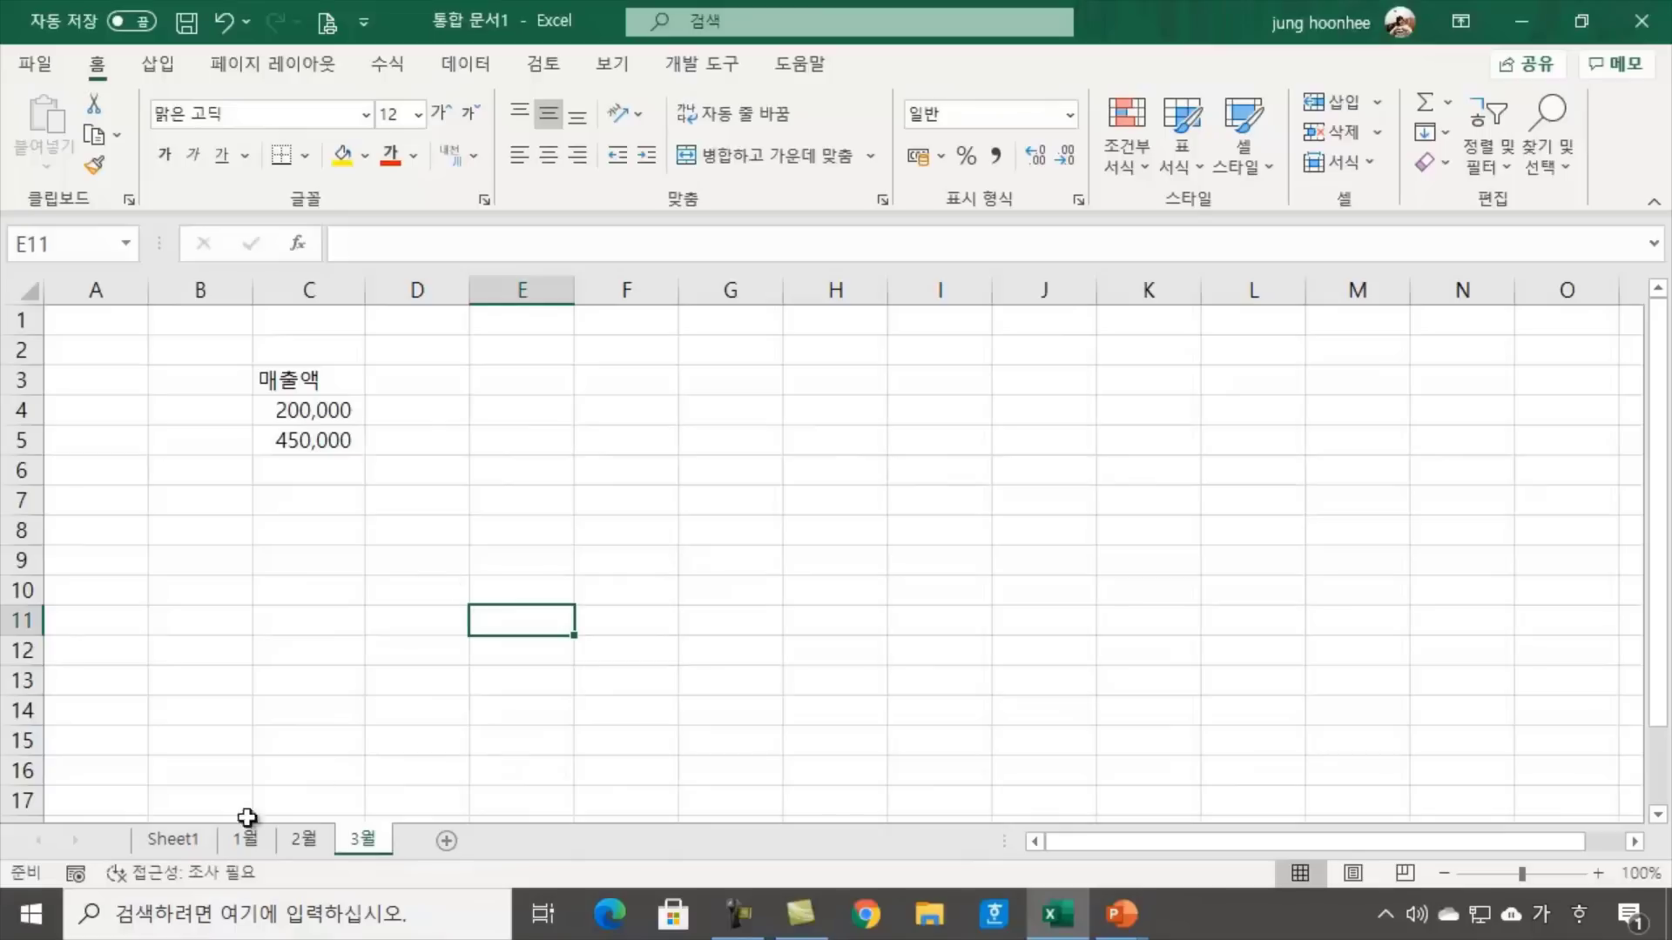
pyautogui.click(240, 843)
pyautogui.click(312, 840)
pyautogui.click(354, 840)
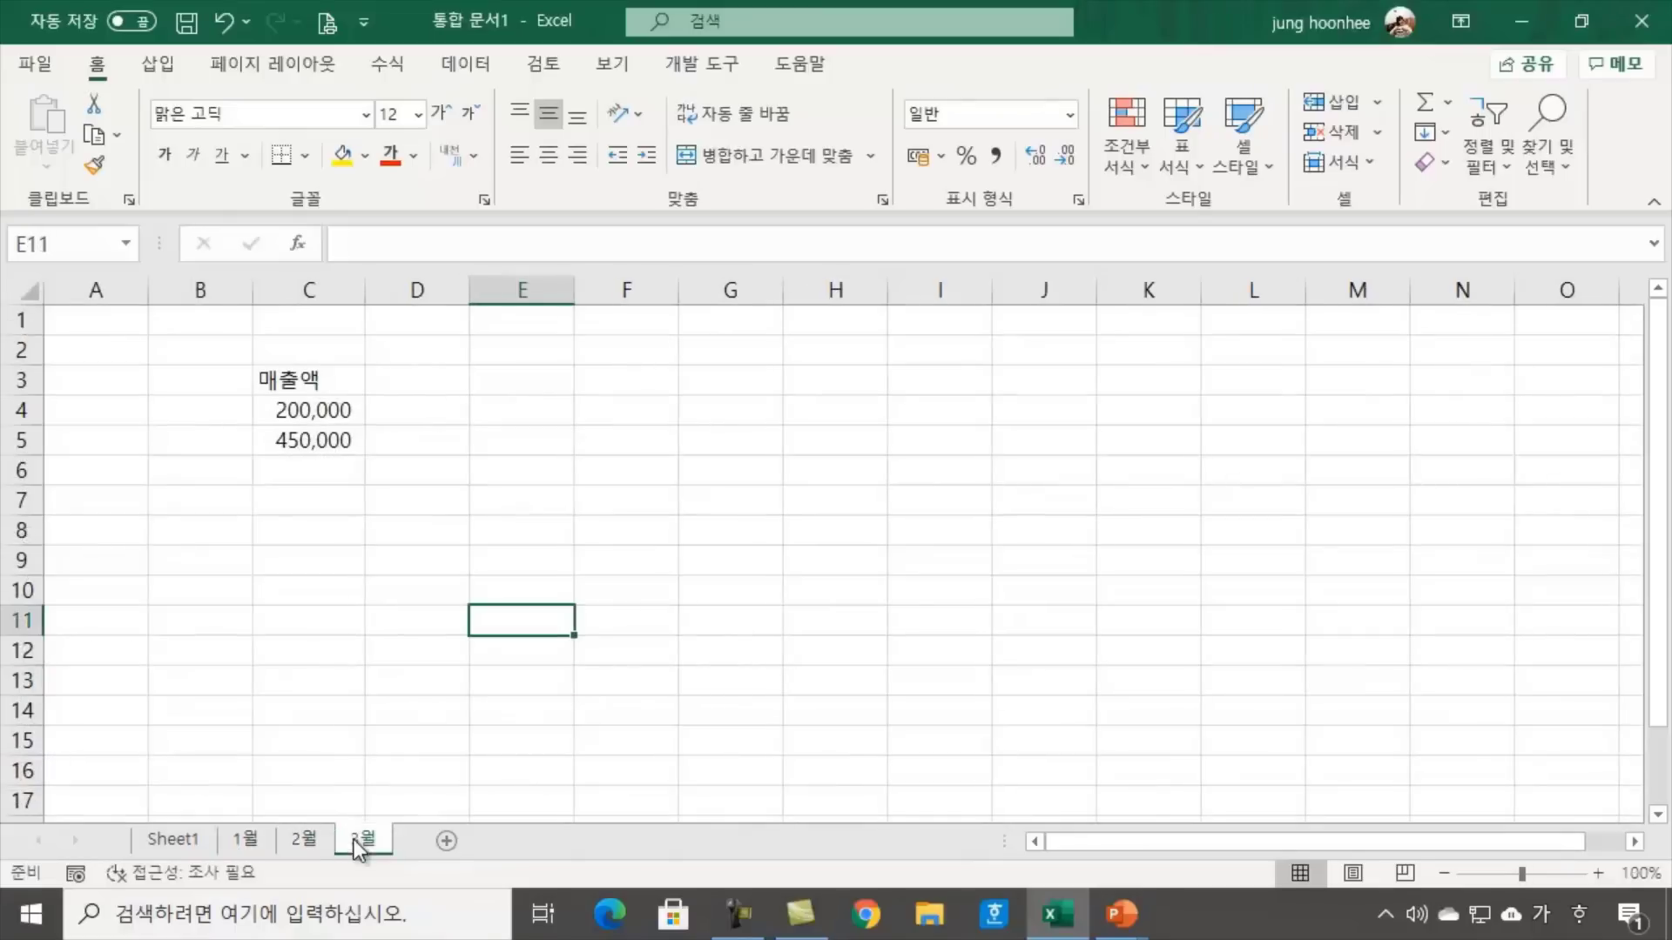
# Delete the sum formula =C3+C4 from cell E3 on Sheet1
pyautogui.click(164, 839)
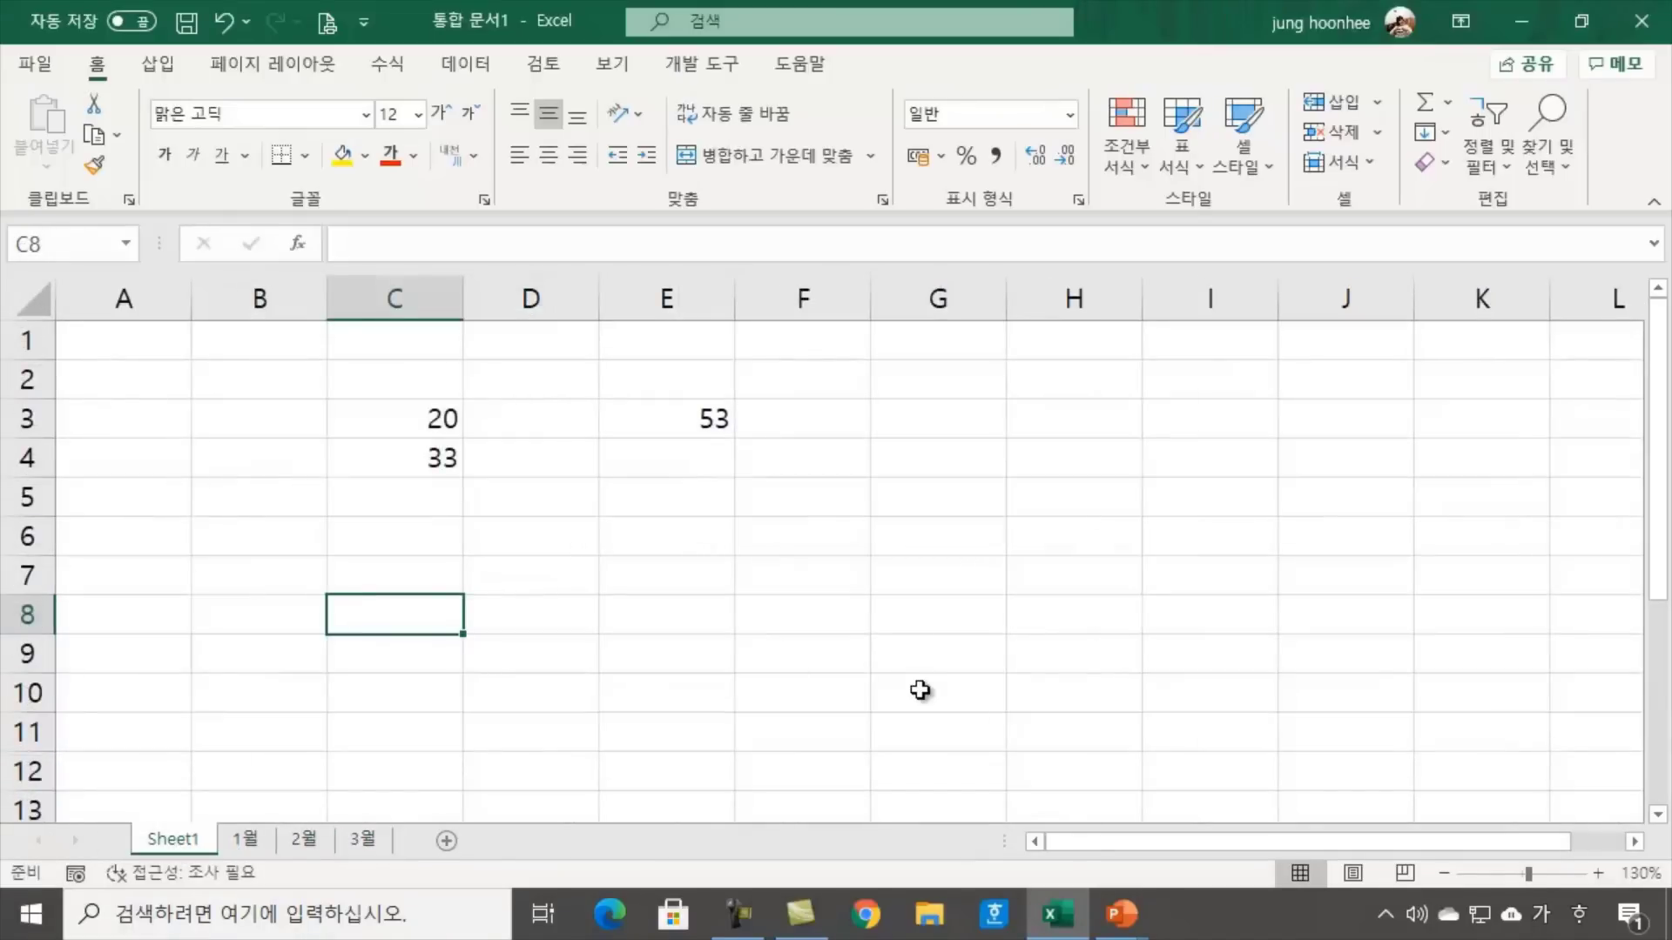
pyautogui.click(884, 548)
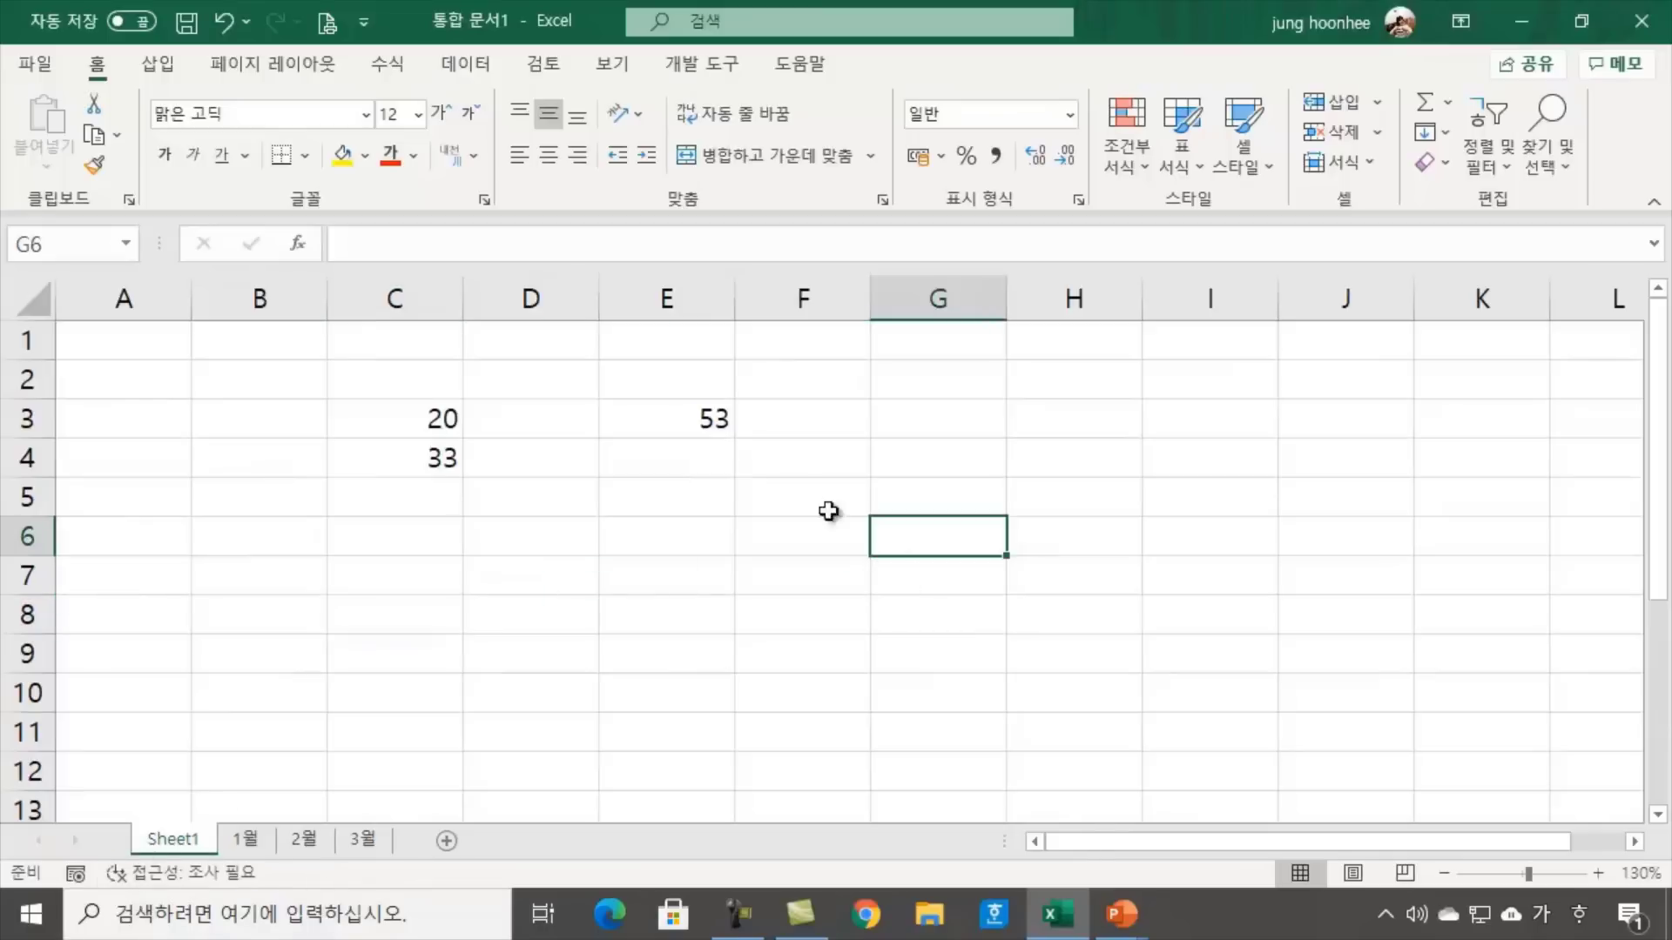
pyautogui.click(788, 459)
pyautogui.click(665, 534)
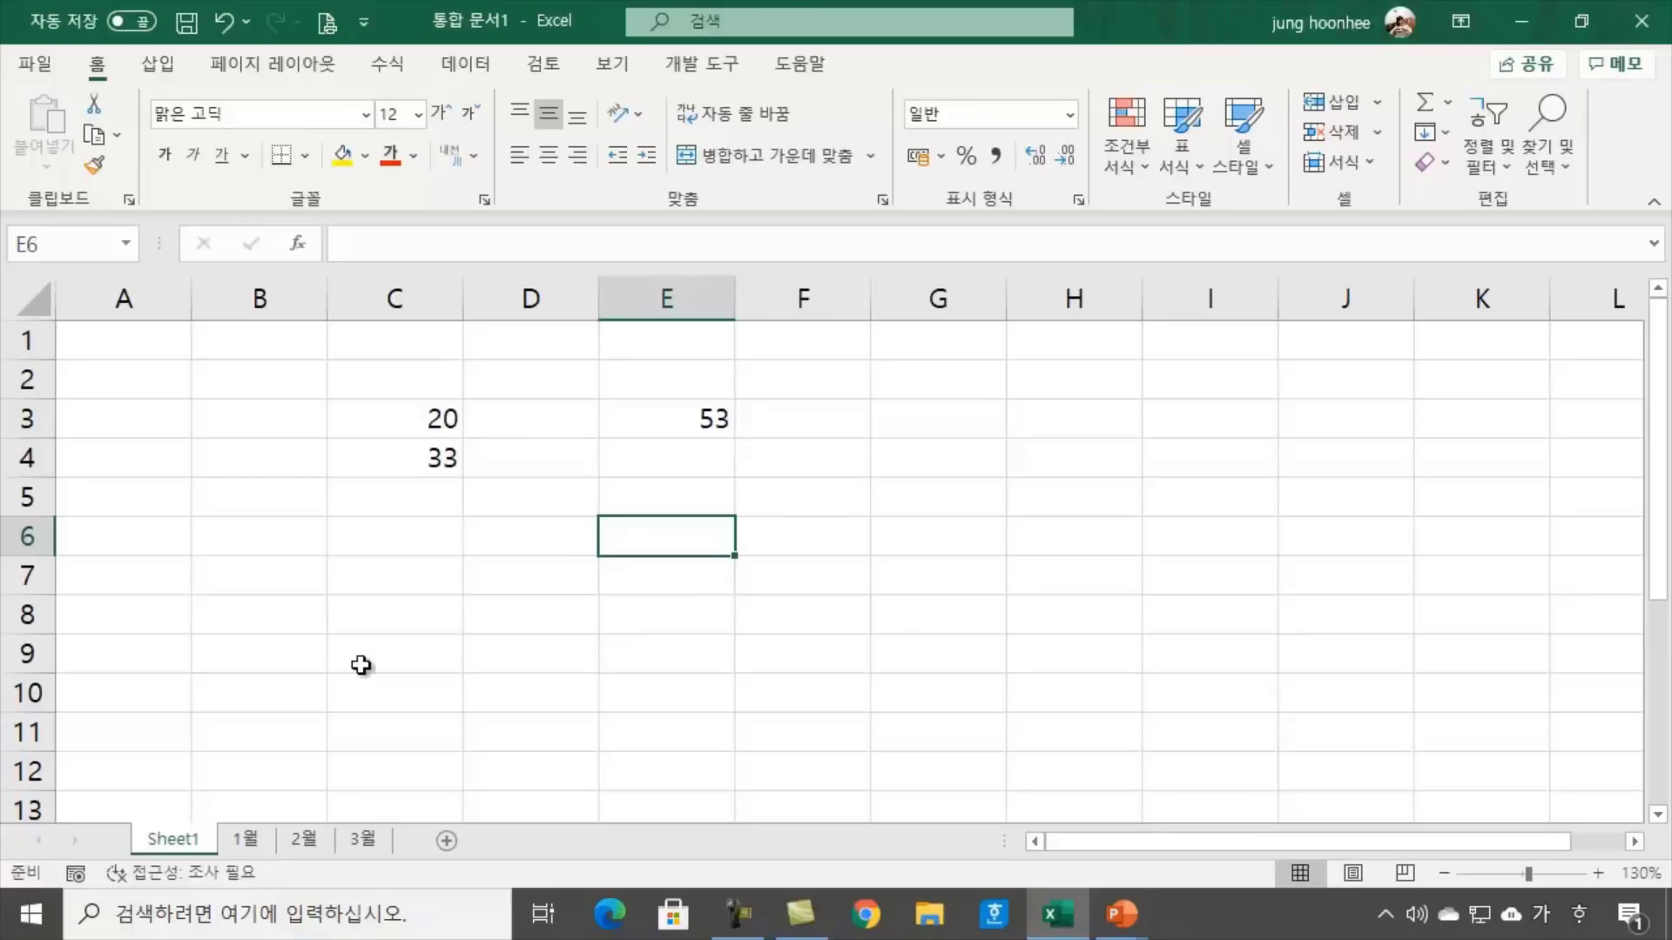
pyautogui.click(674, 413)
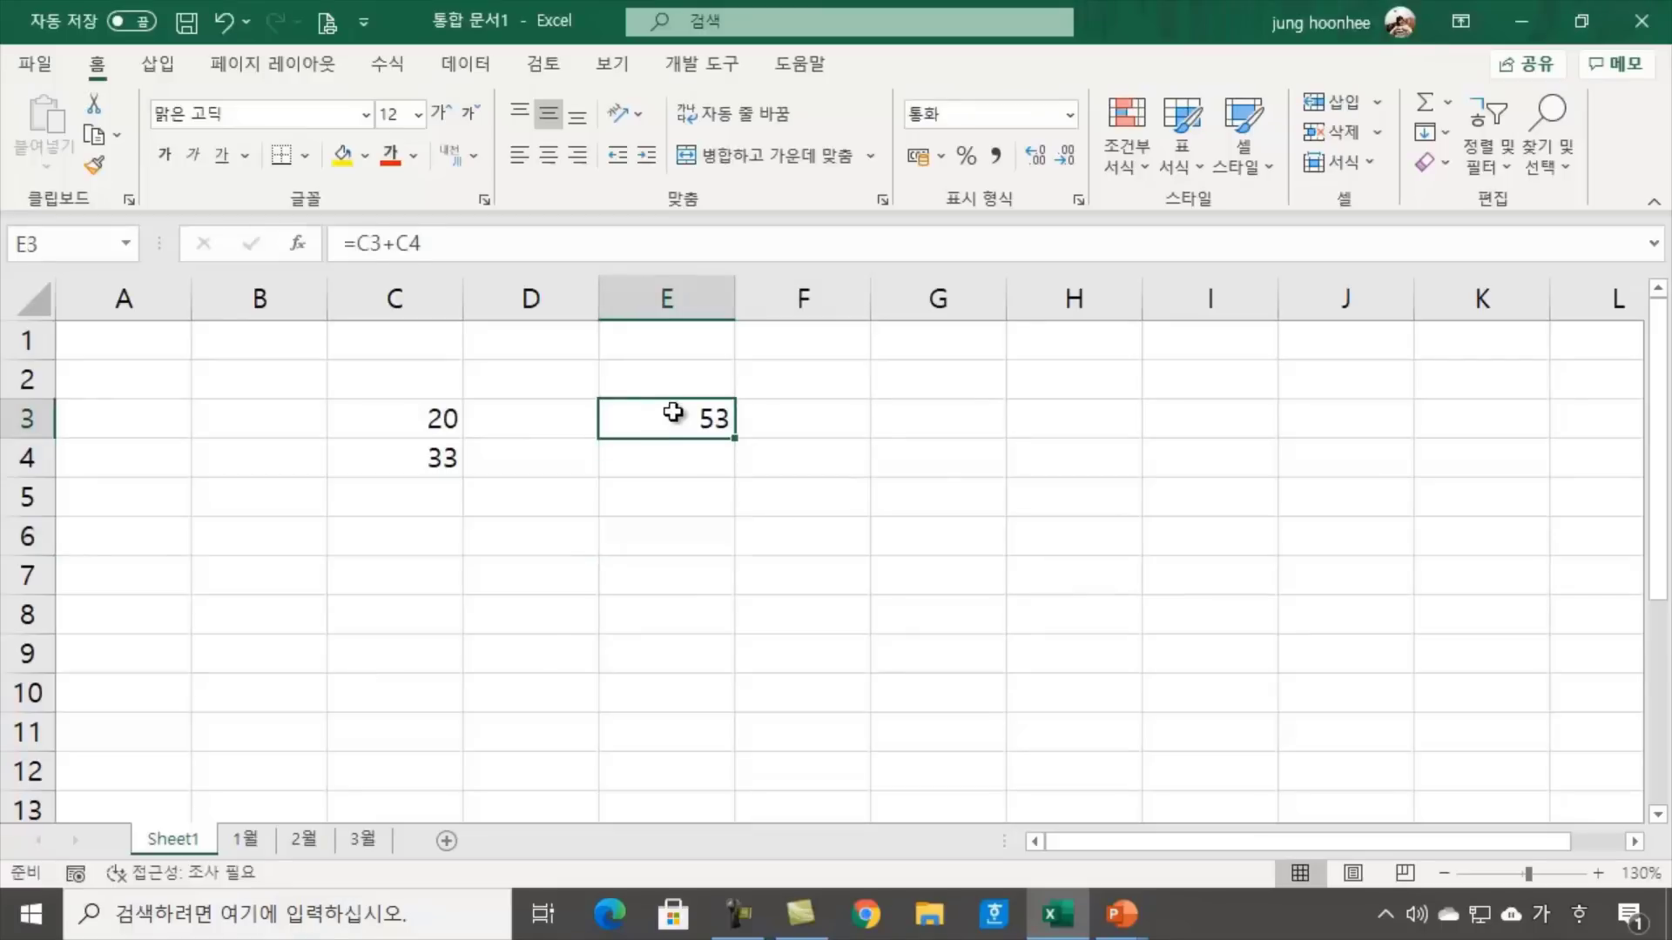
pyautogui.press('Delete')
pyautogui.click(821, 567)
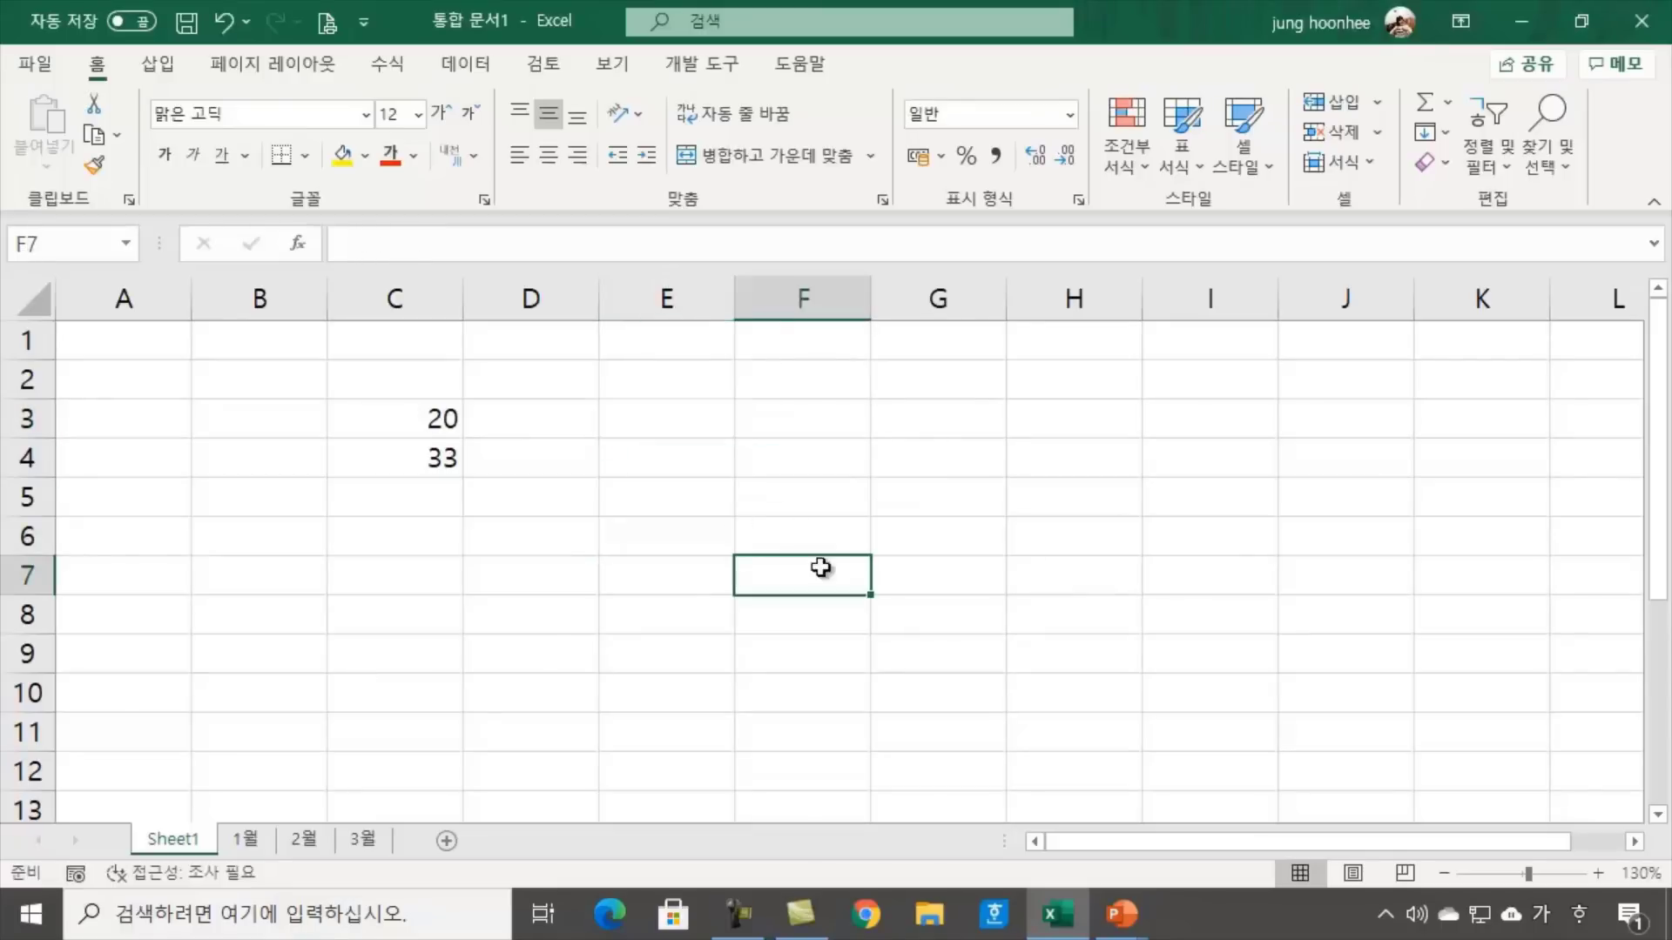
# Enter the label 1월 매출합 in cell F3 of Sheet1
pyautogui.click(804, 421)
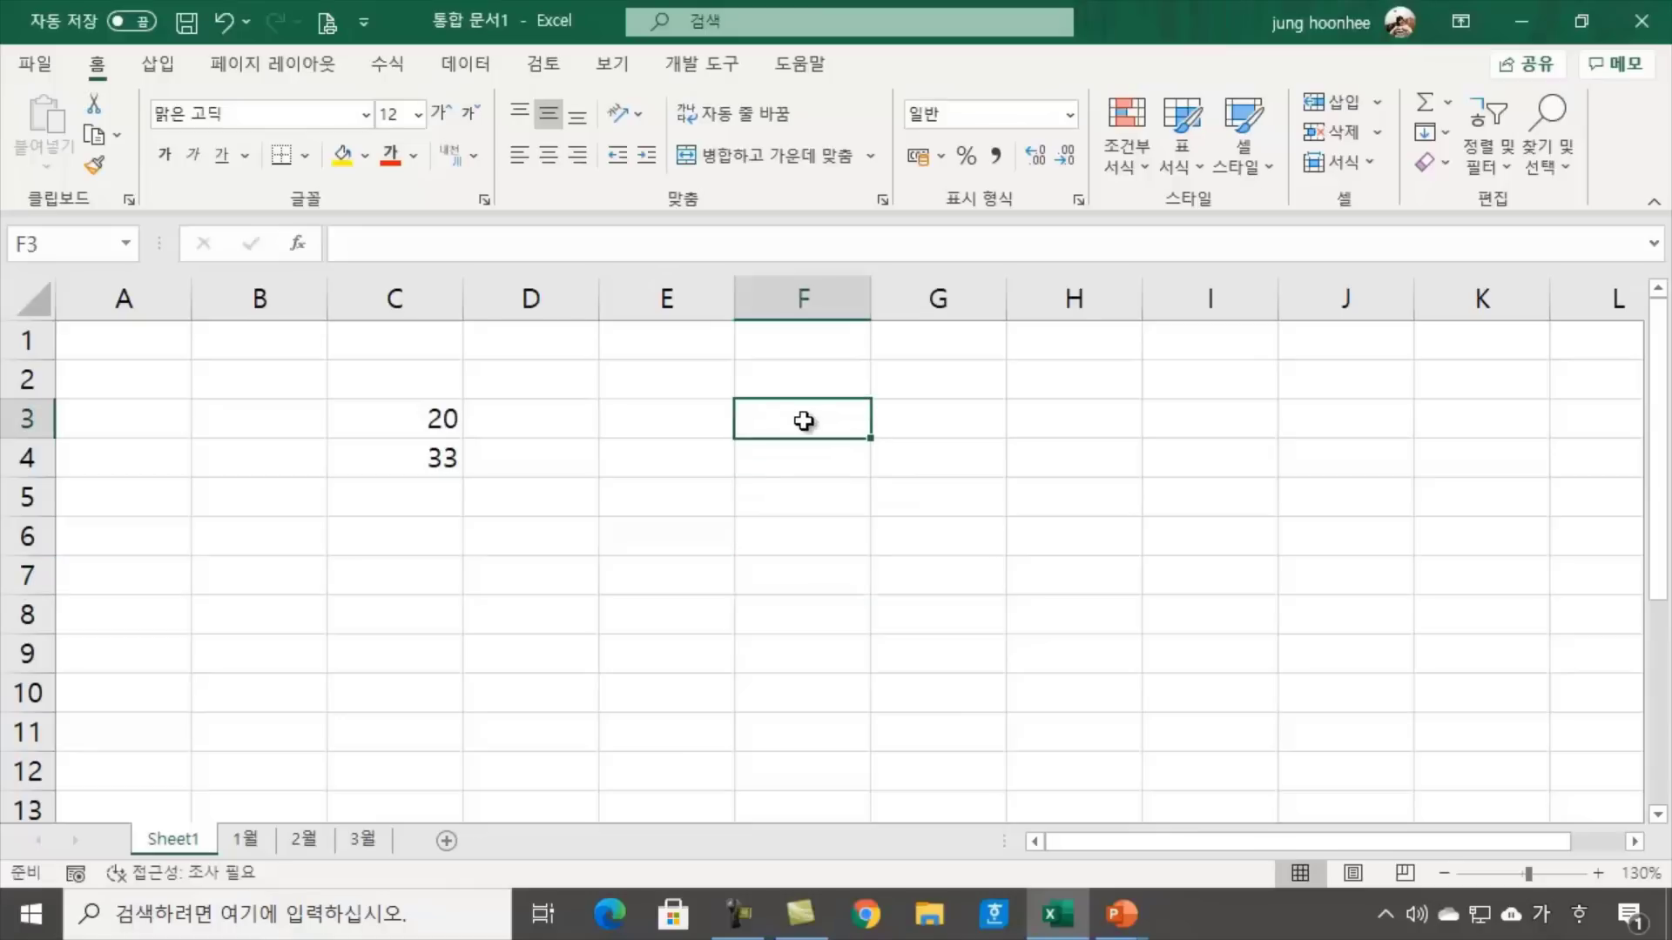
pyautogui.click(248, 839)
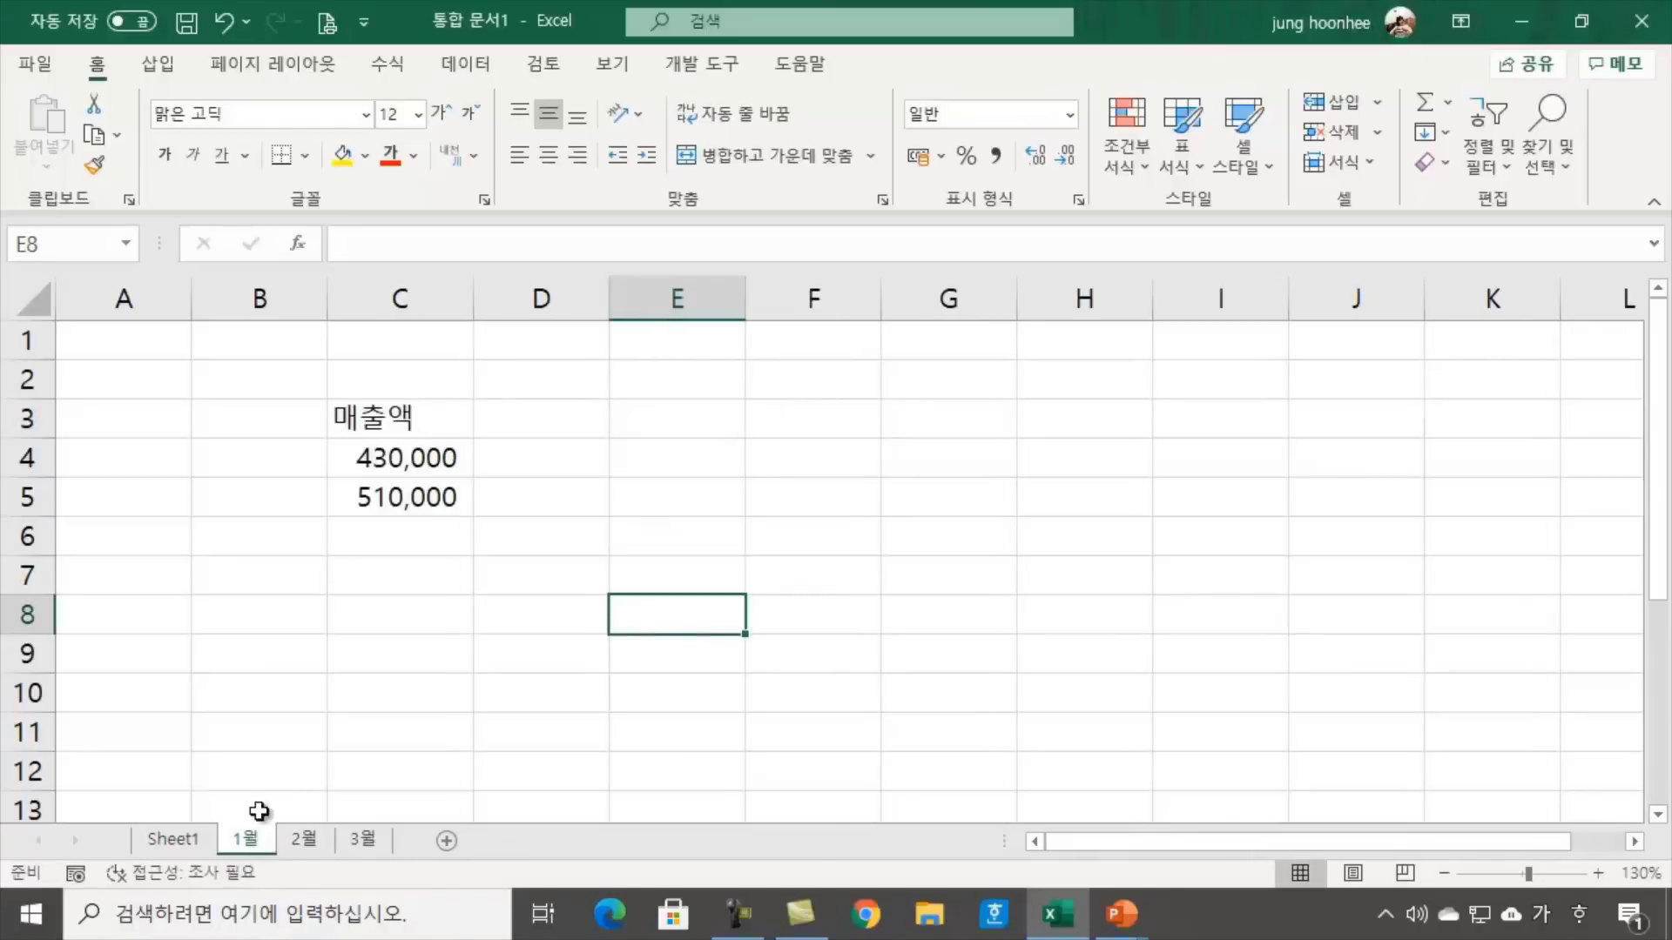
pyautogui.moveTo(379, 457); pyautogui.dragTo(381, 495)
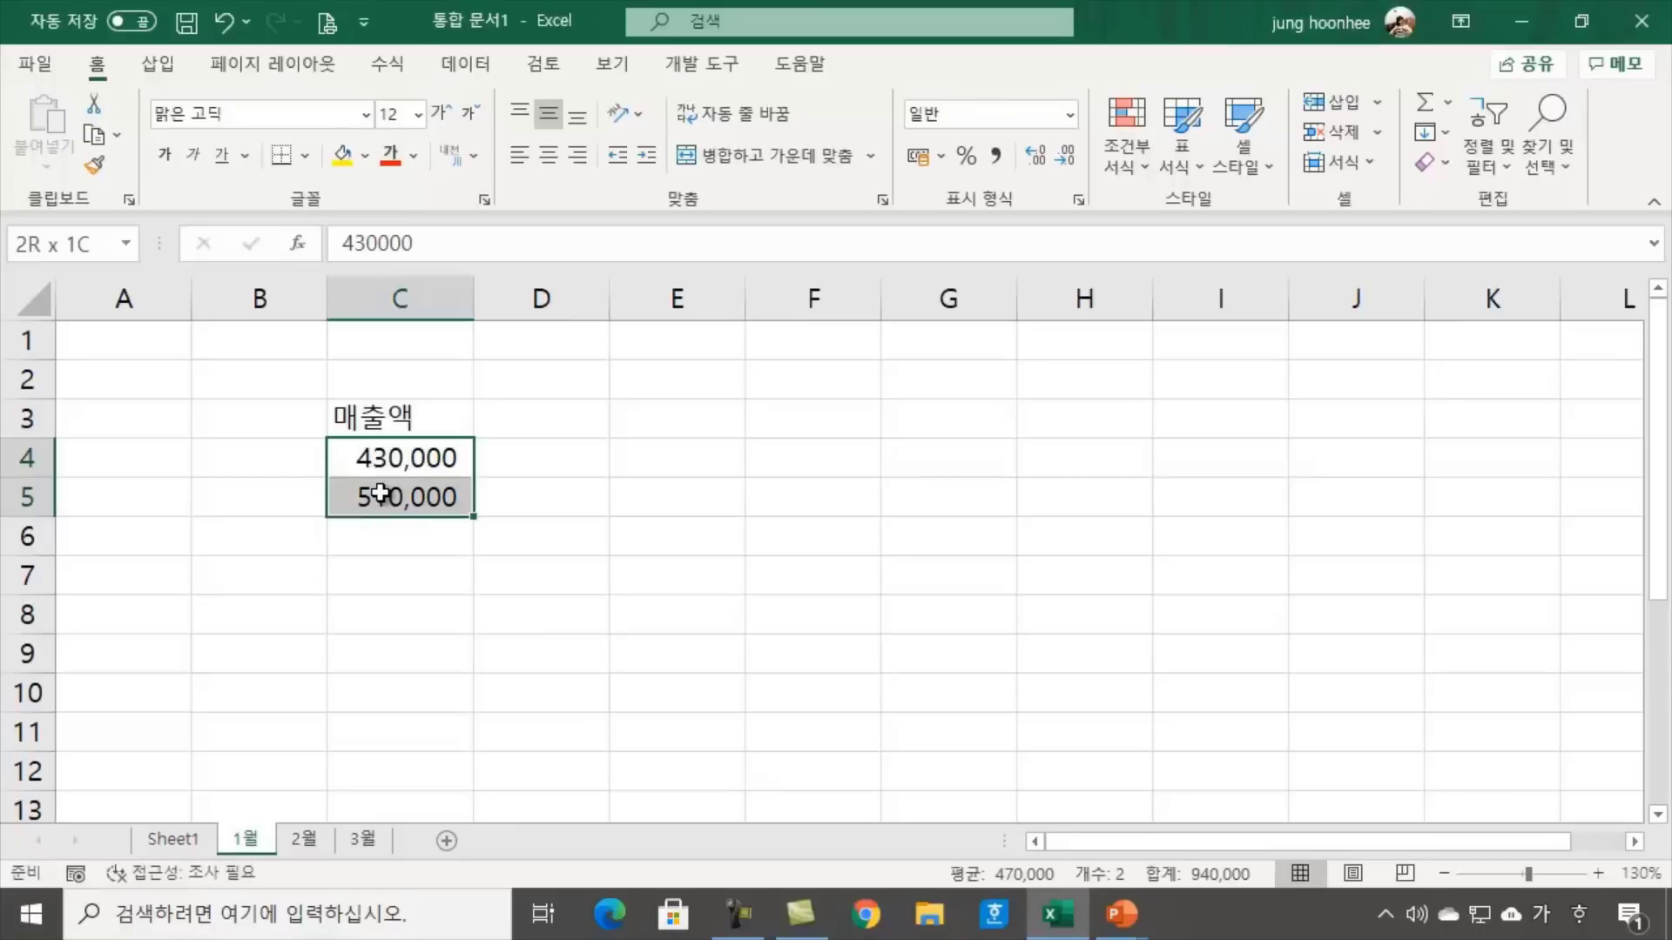
pyautogui.click(179, 839)
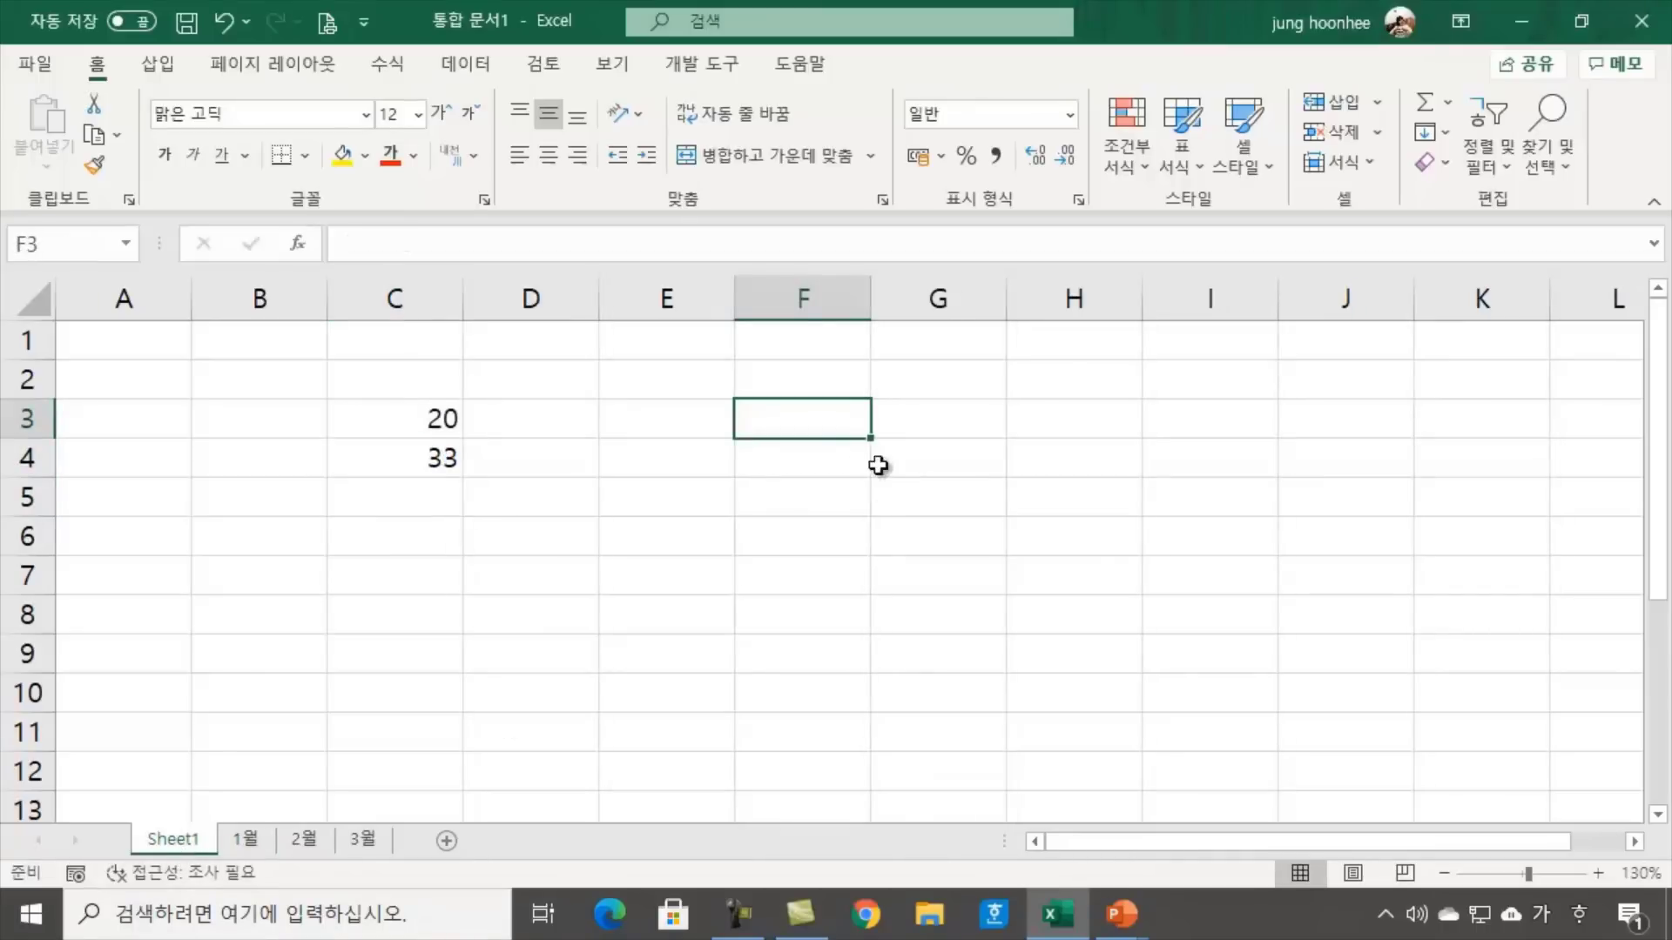
pyautogui.write('1월 매')
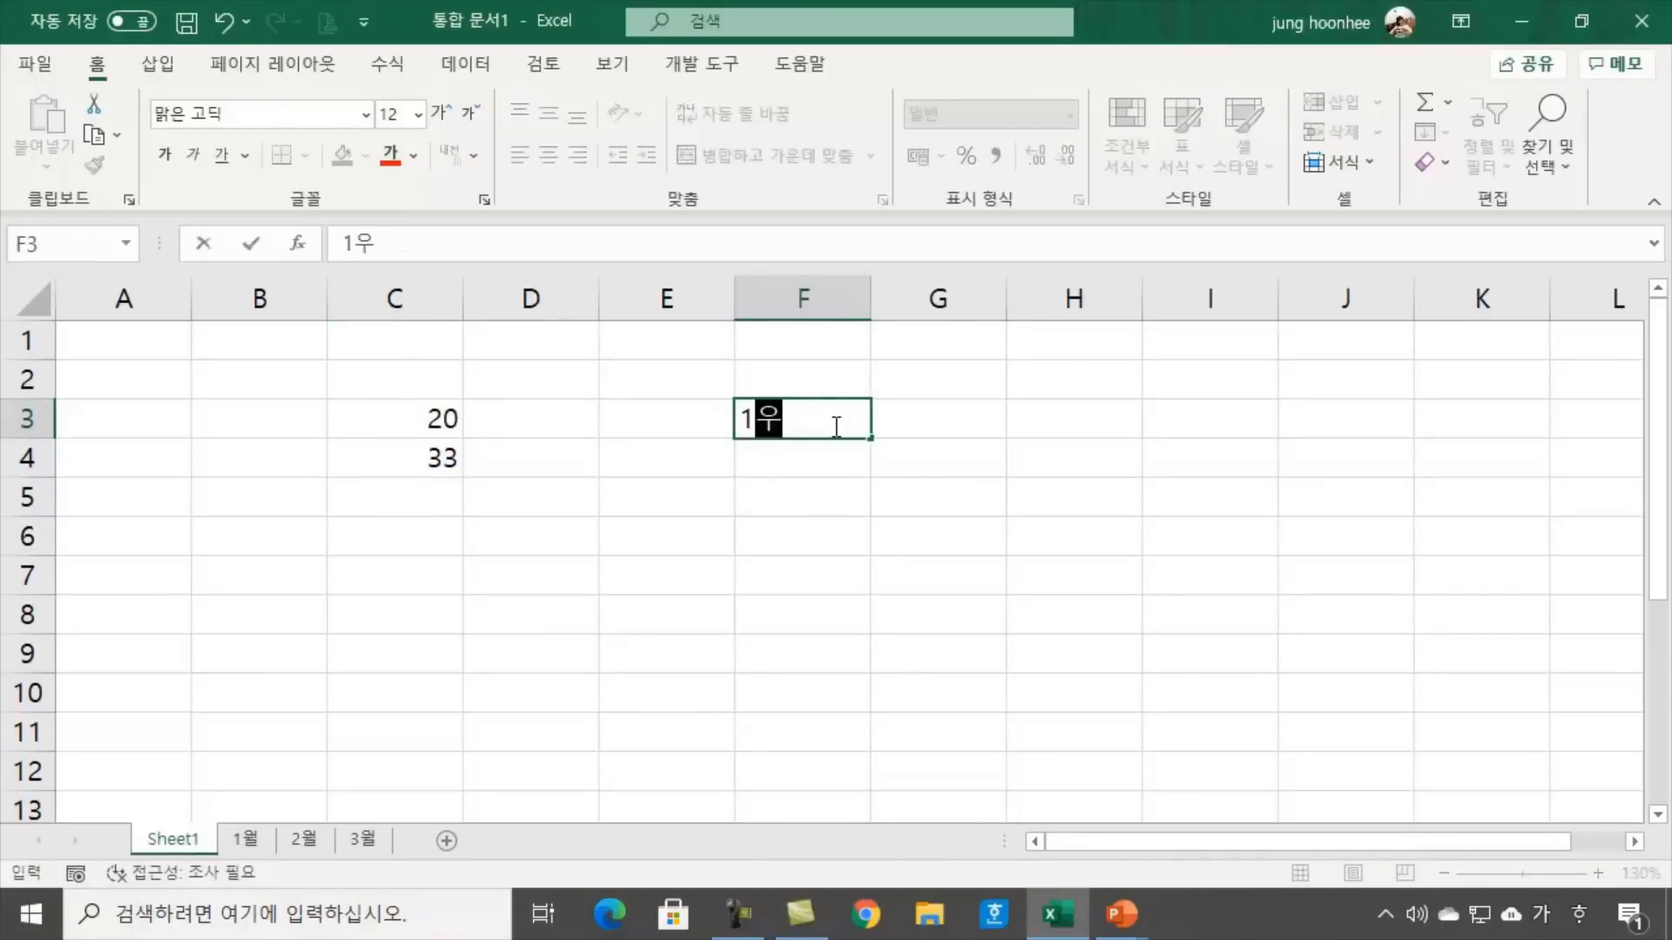
pyautogui.write('출합')
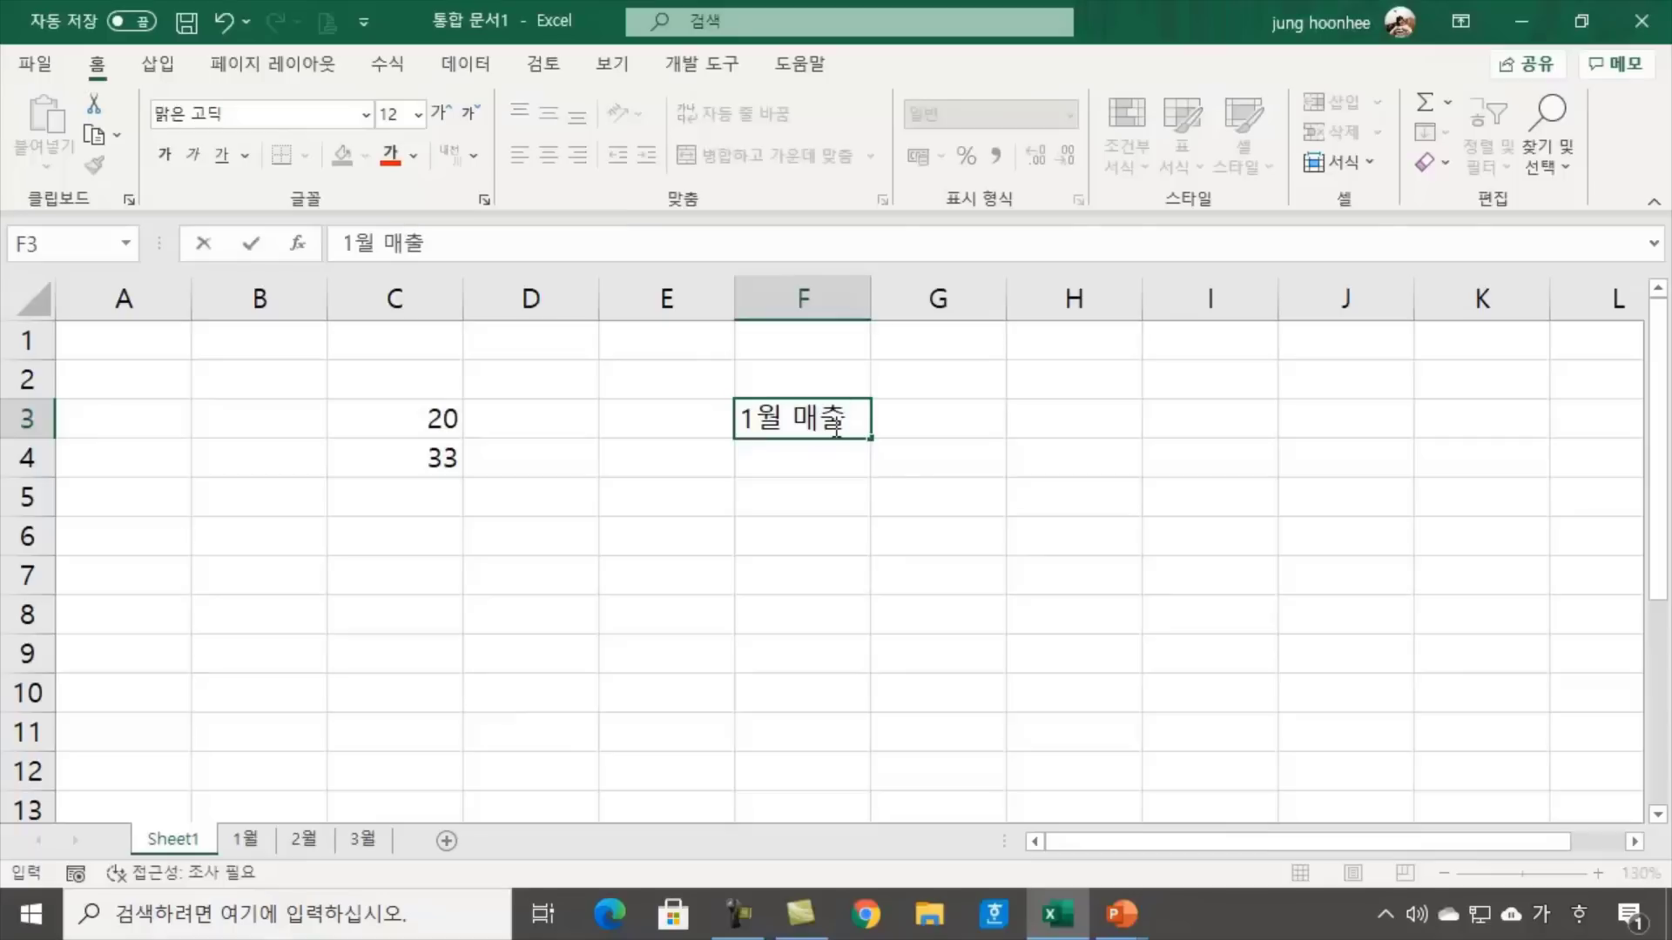
pyautogui.press('Return')
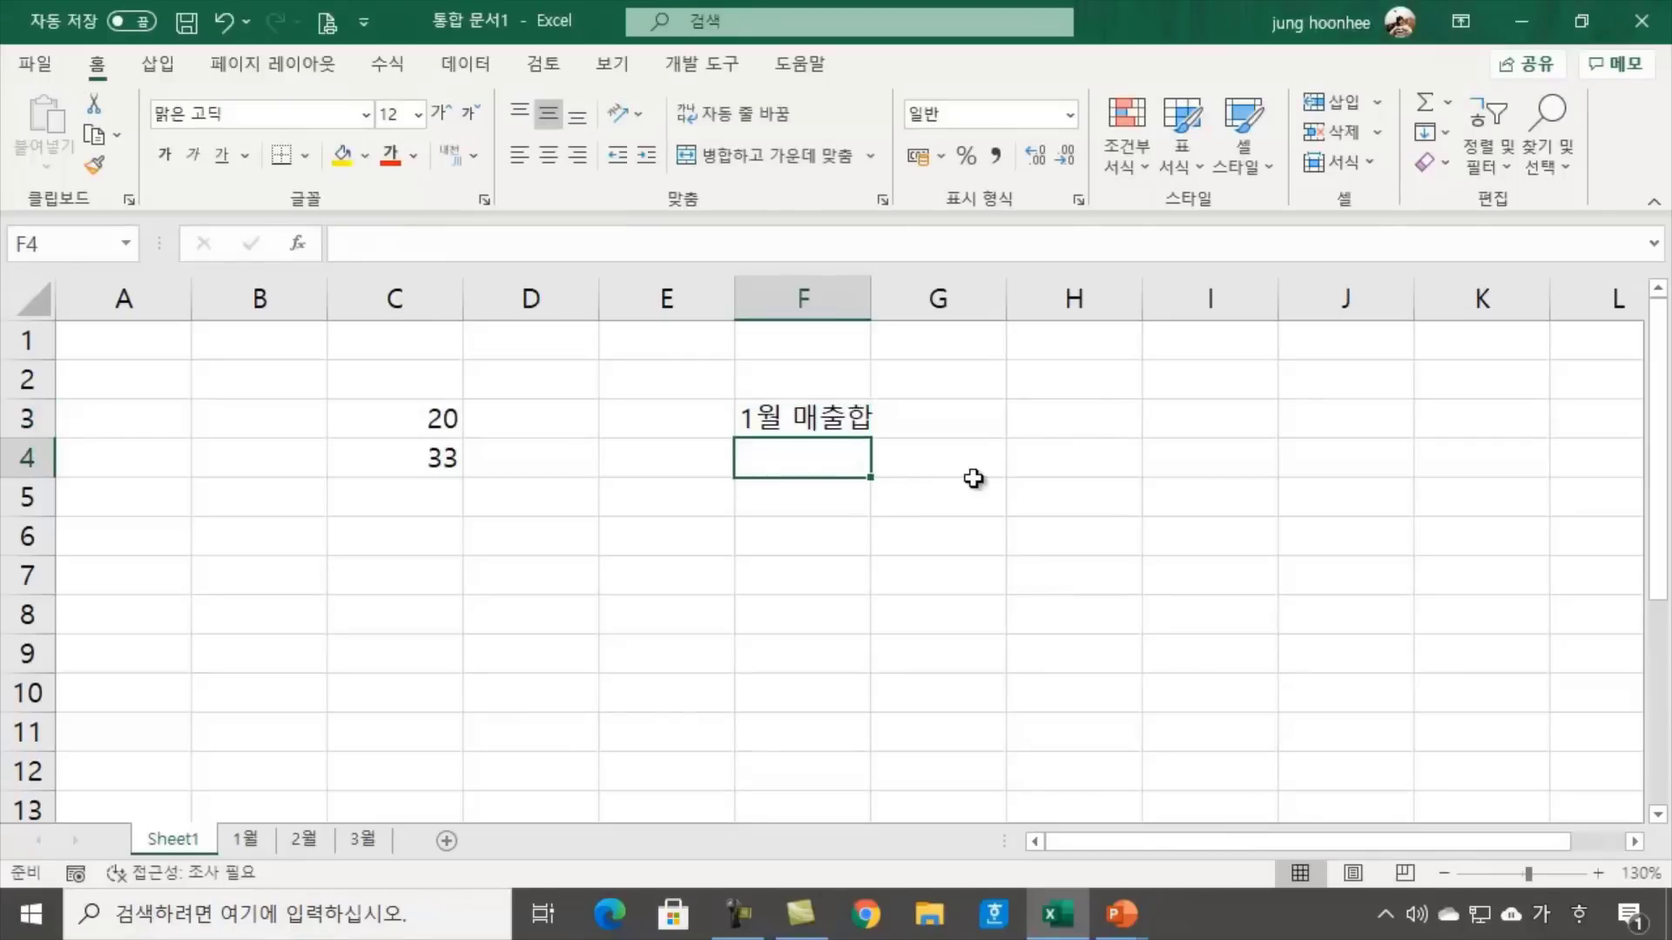
pyautogui.click(973, 483)
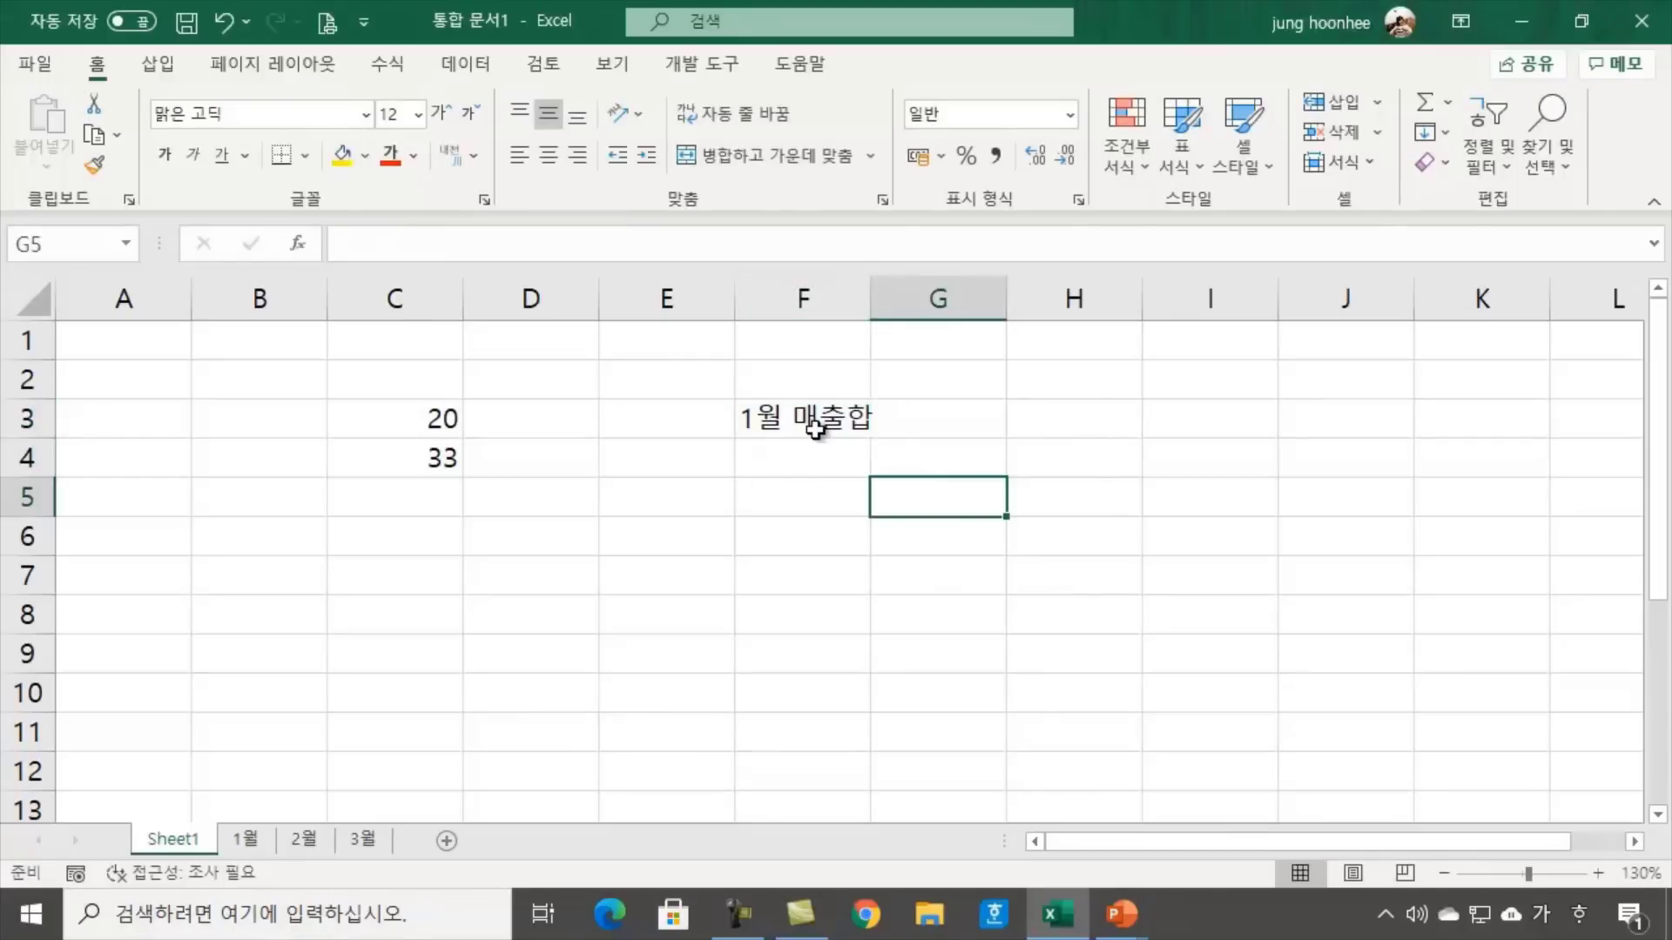
# Examine the sales amounts in C4:C5 of the 1월 sheet and the cell under the 1월 매출합 label on Sheet1
pyautogui.click(251, 841)
pyautogui.moveTo(407, 462); pyautogui.dragTo(430, 504)
pyautogui.click(421, 614)
pyautogui.click(185, 841)
pyautogui.click(813, 463)
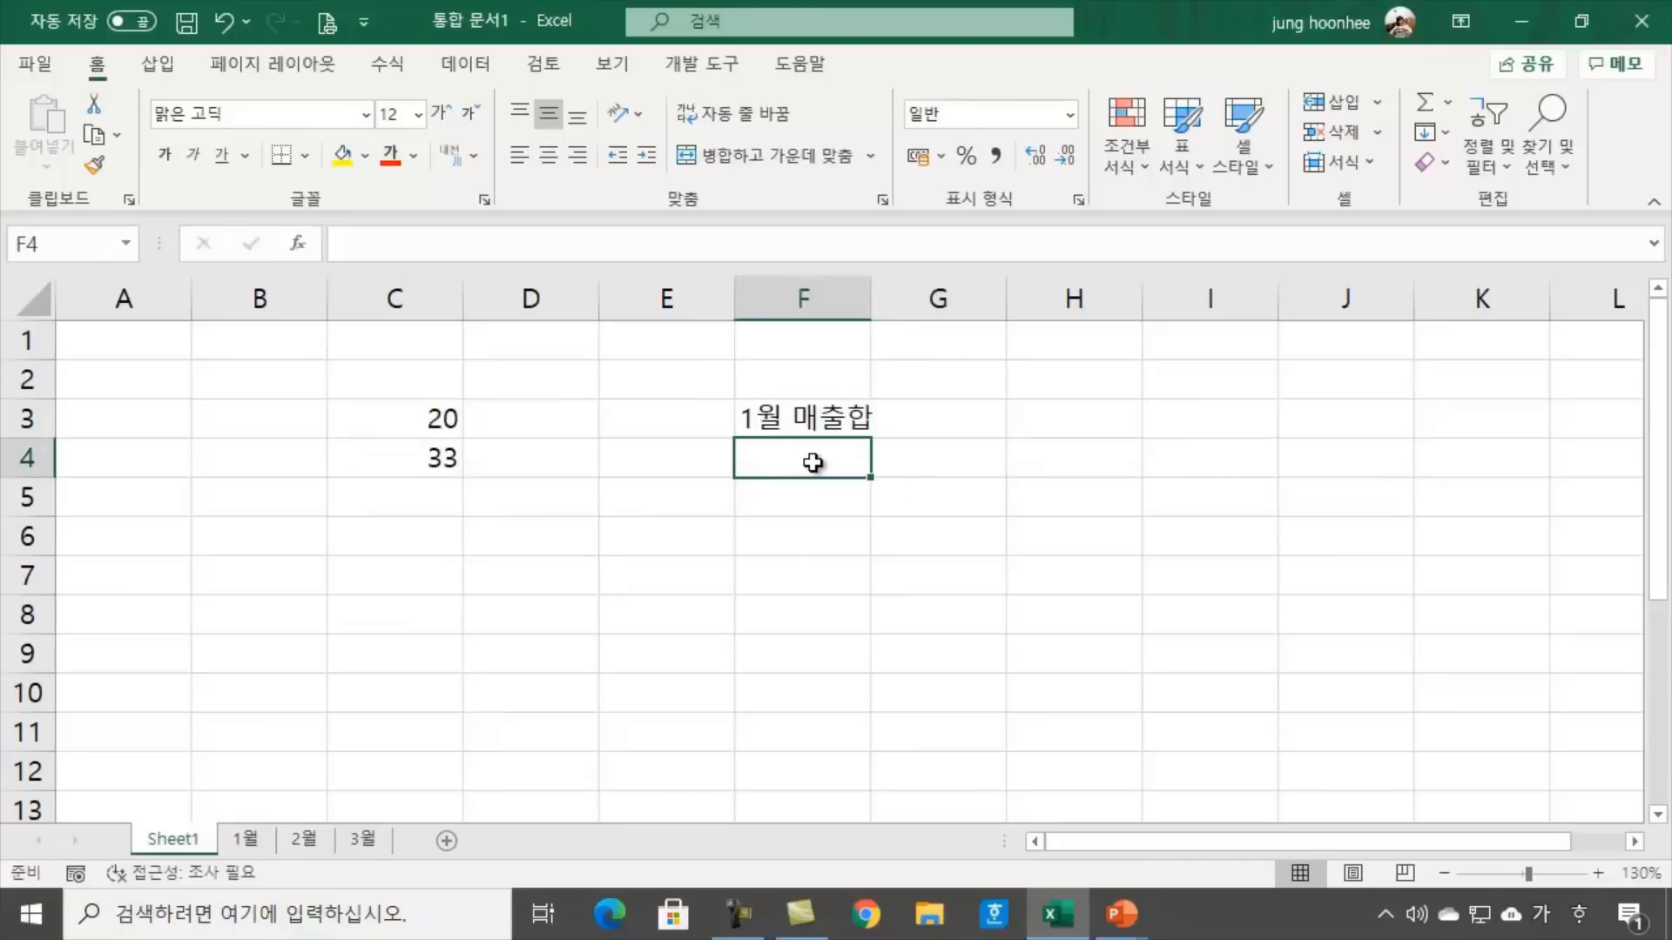
pyautogui.click(1001, 534)
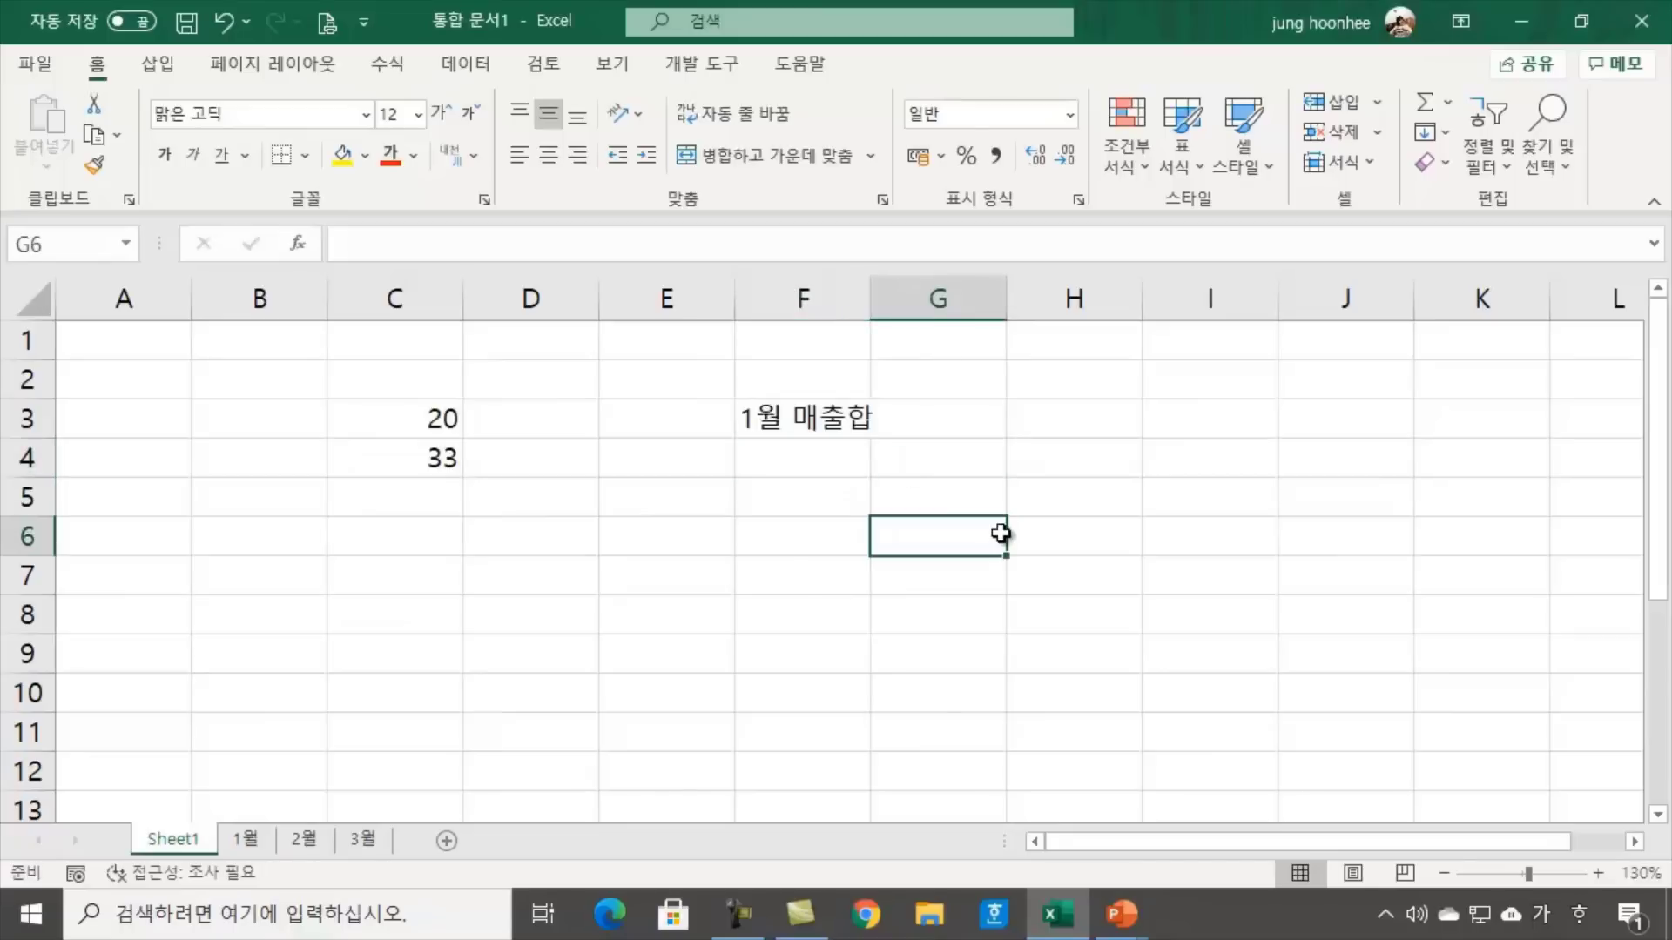
pyautogui.click(250, 841)
pyautogui.click(160, 842)
pyautogui.click(841, 572)
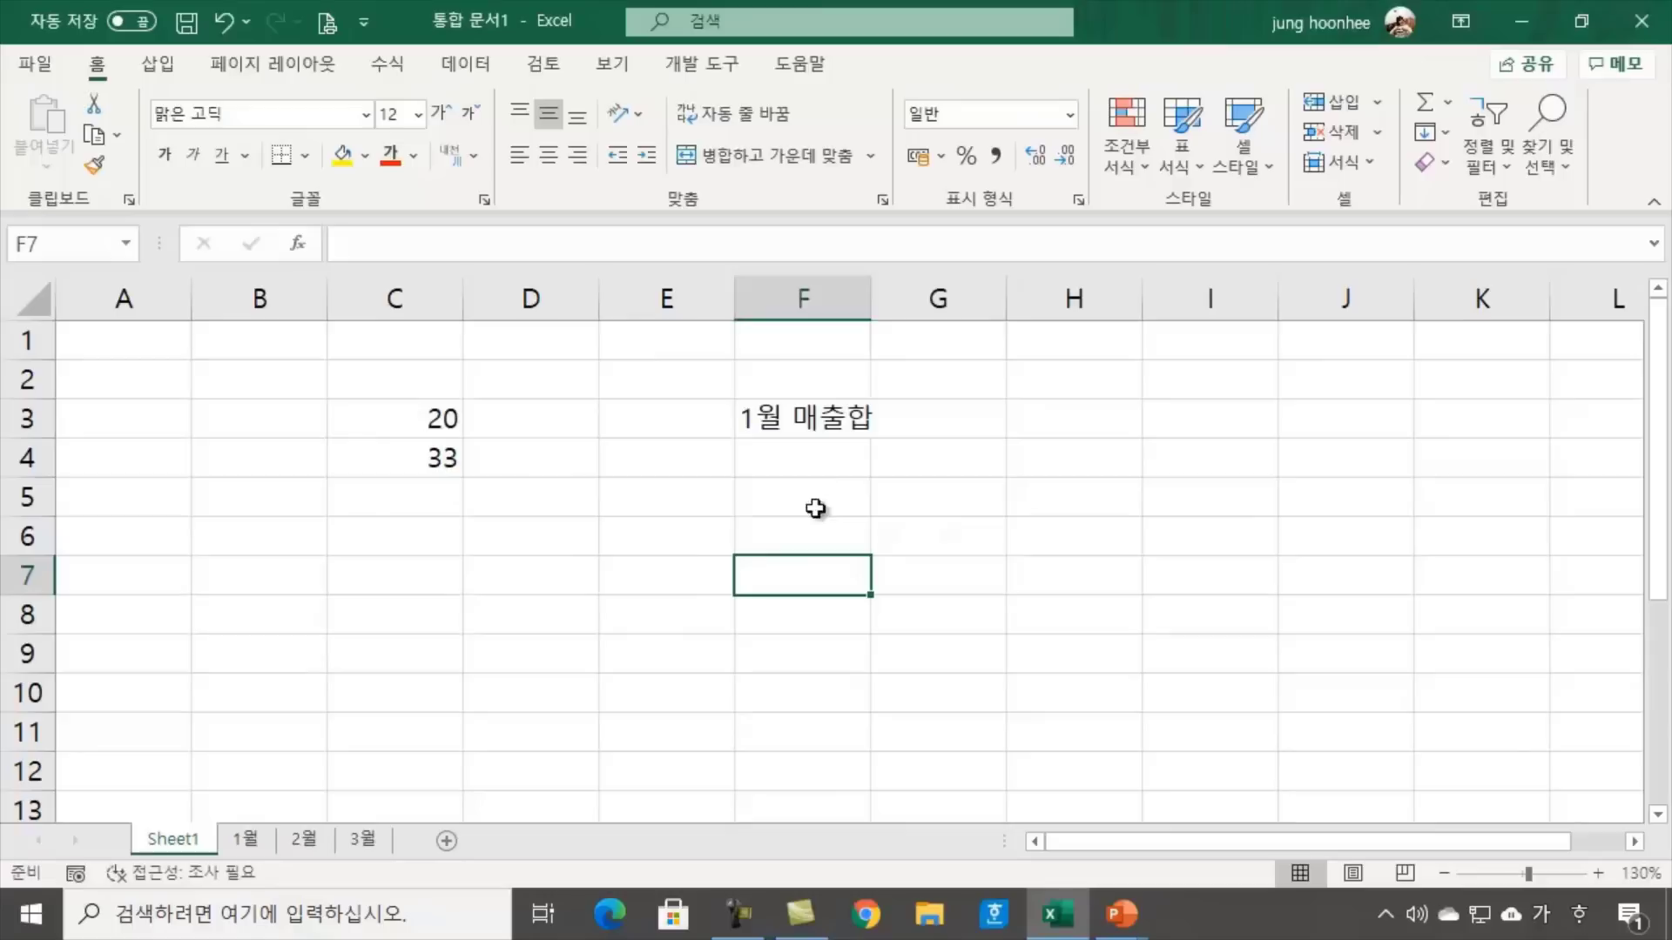
pyautogui.click(819, 465)
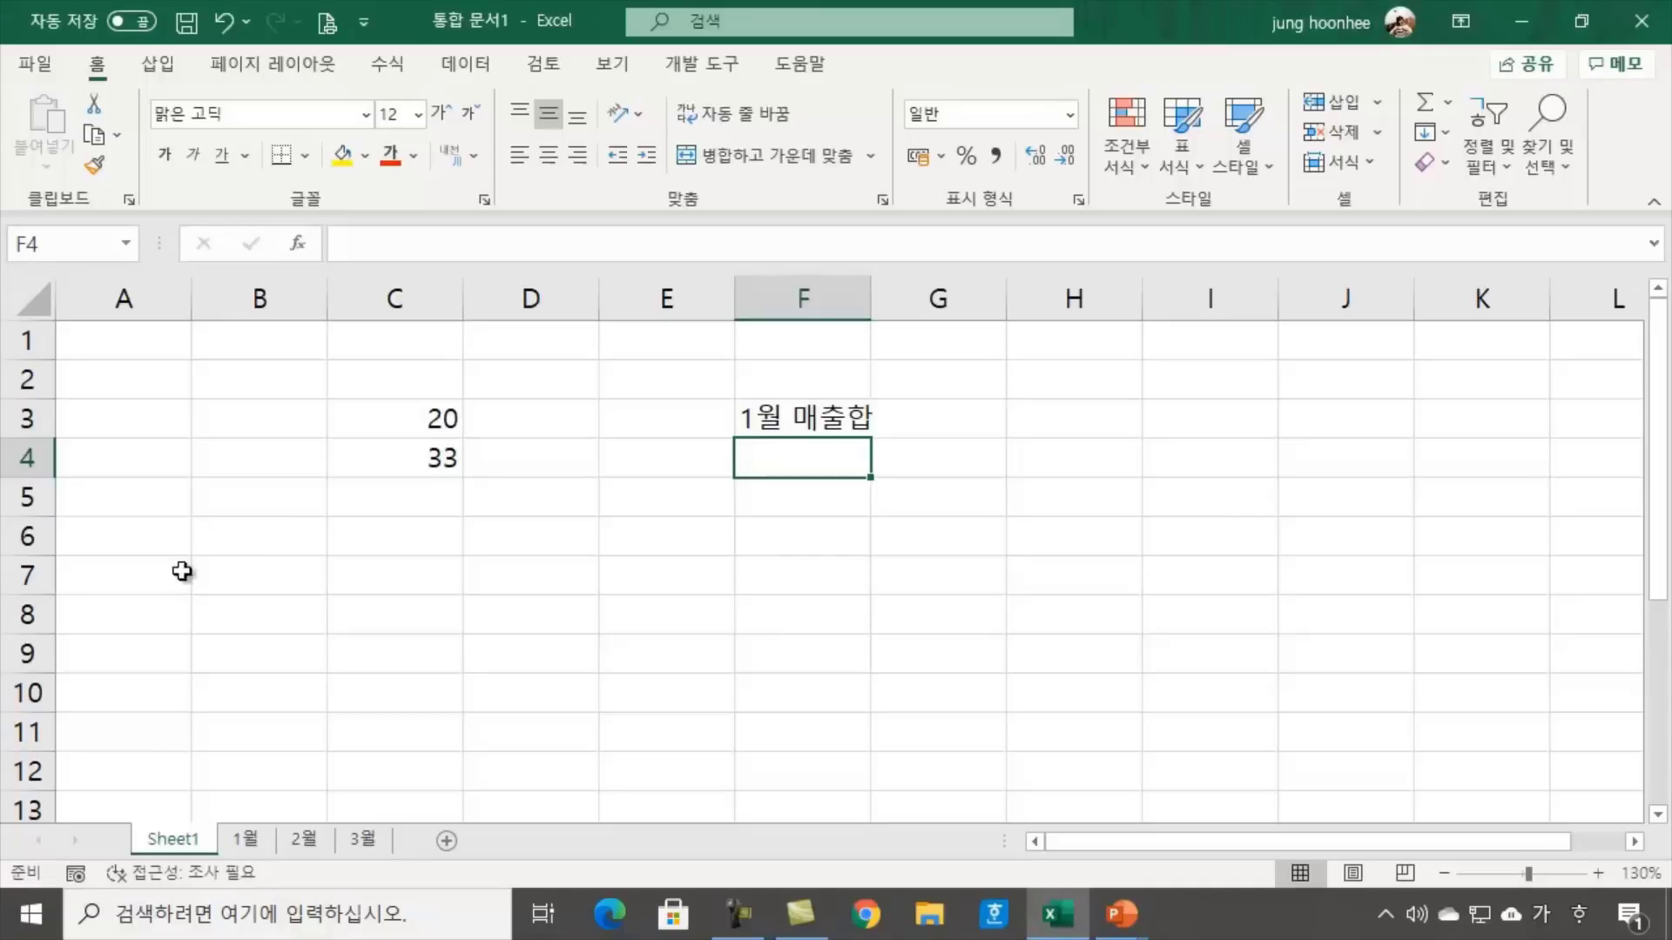
pyautogui.click(245, 841)
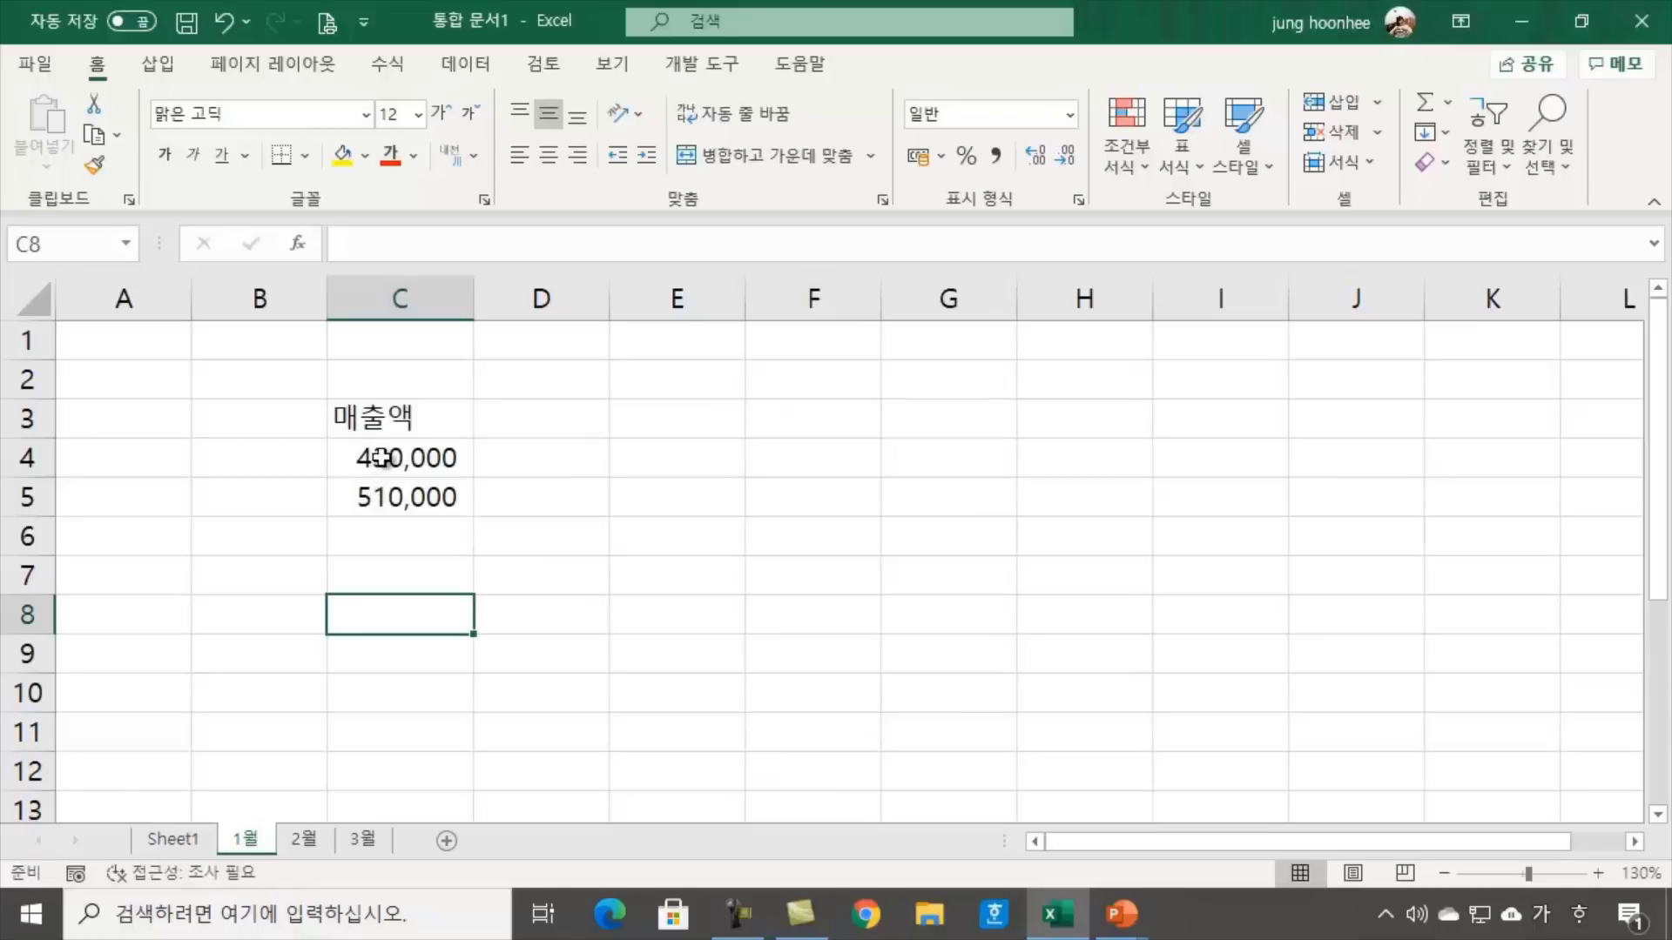
pyautogui.moveTo(388, 451); pyautogui.dragTo(388, 503)
pyautogui.click(543, 555)
pyautogui.click(166, 841)
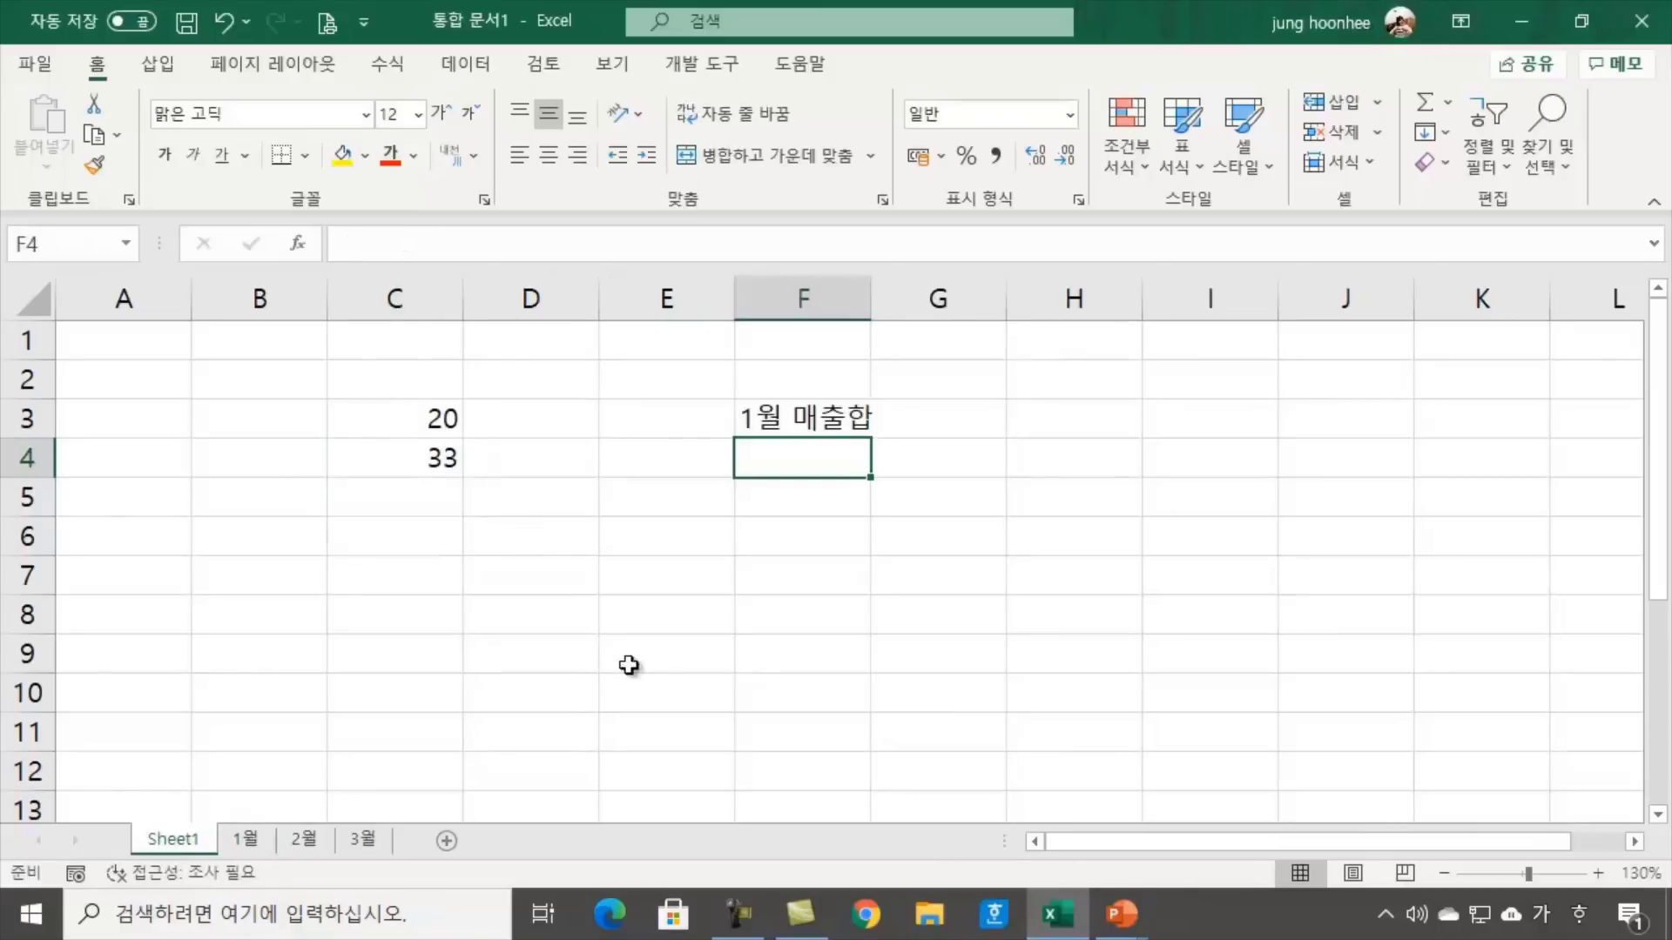
pyautogui.click(760, 614)
pyautogui.click(778, 454)
pyautogui.write('=')
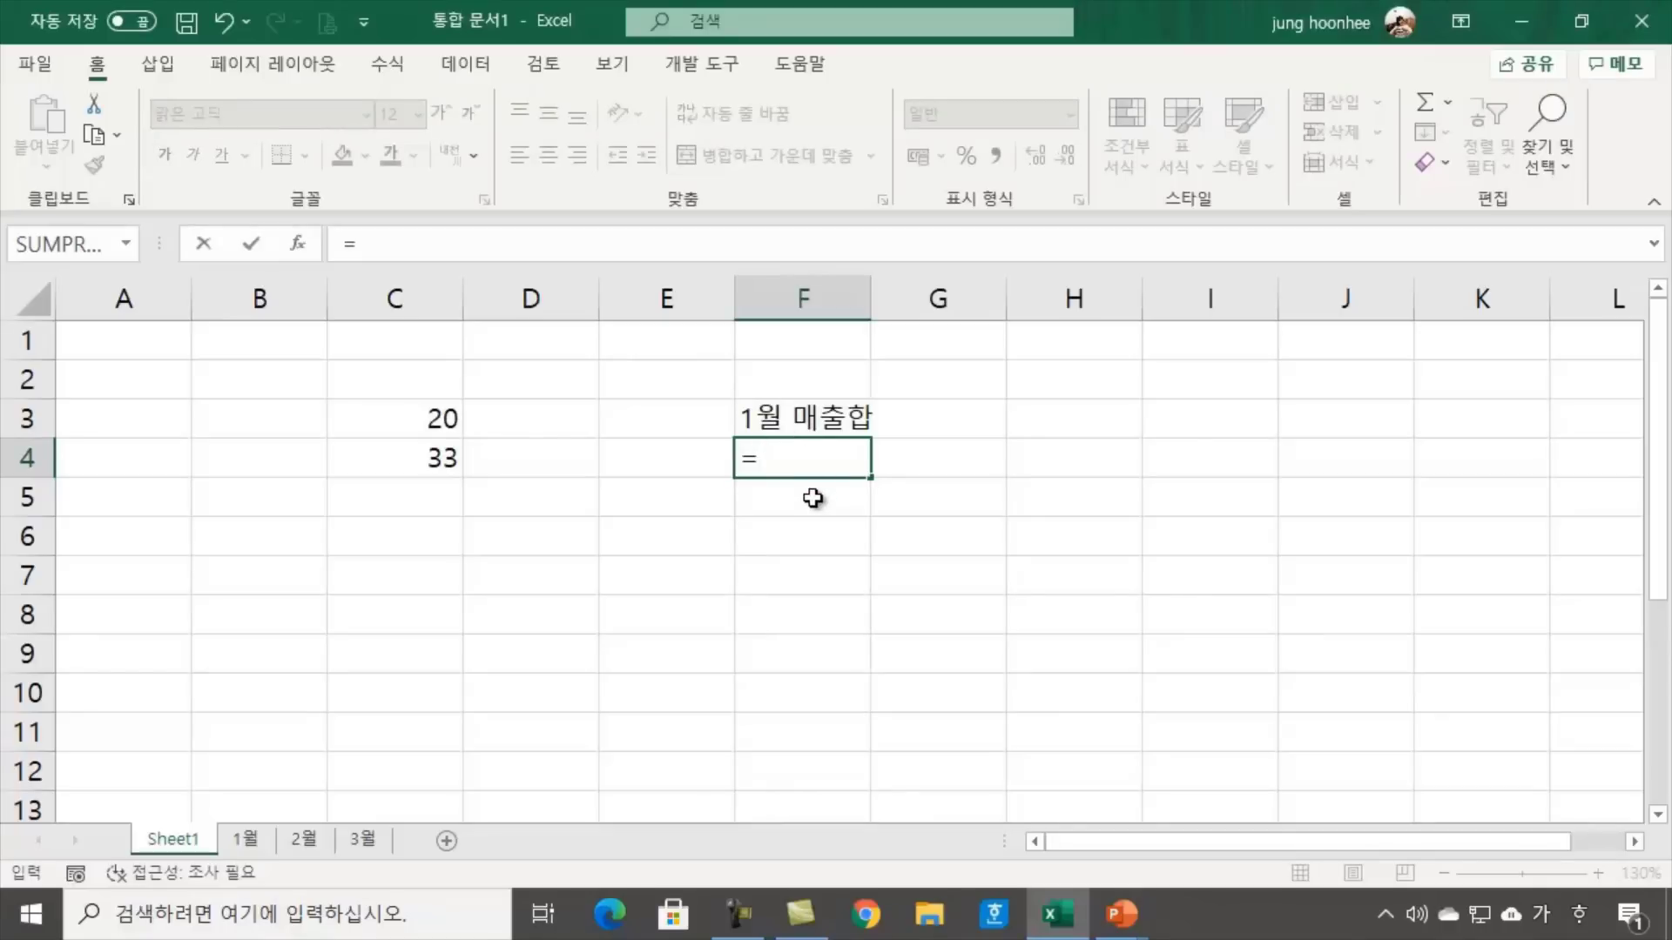
pyautogui.click(814, 538)
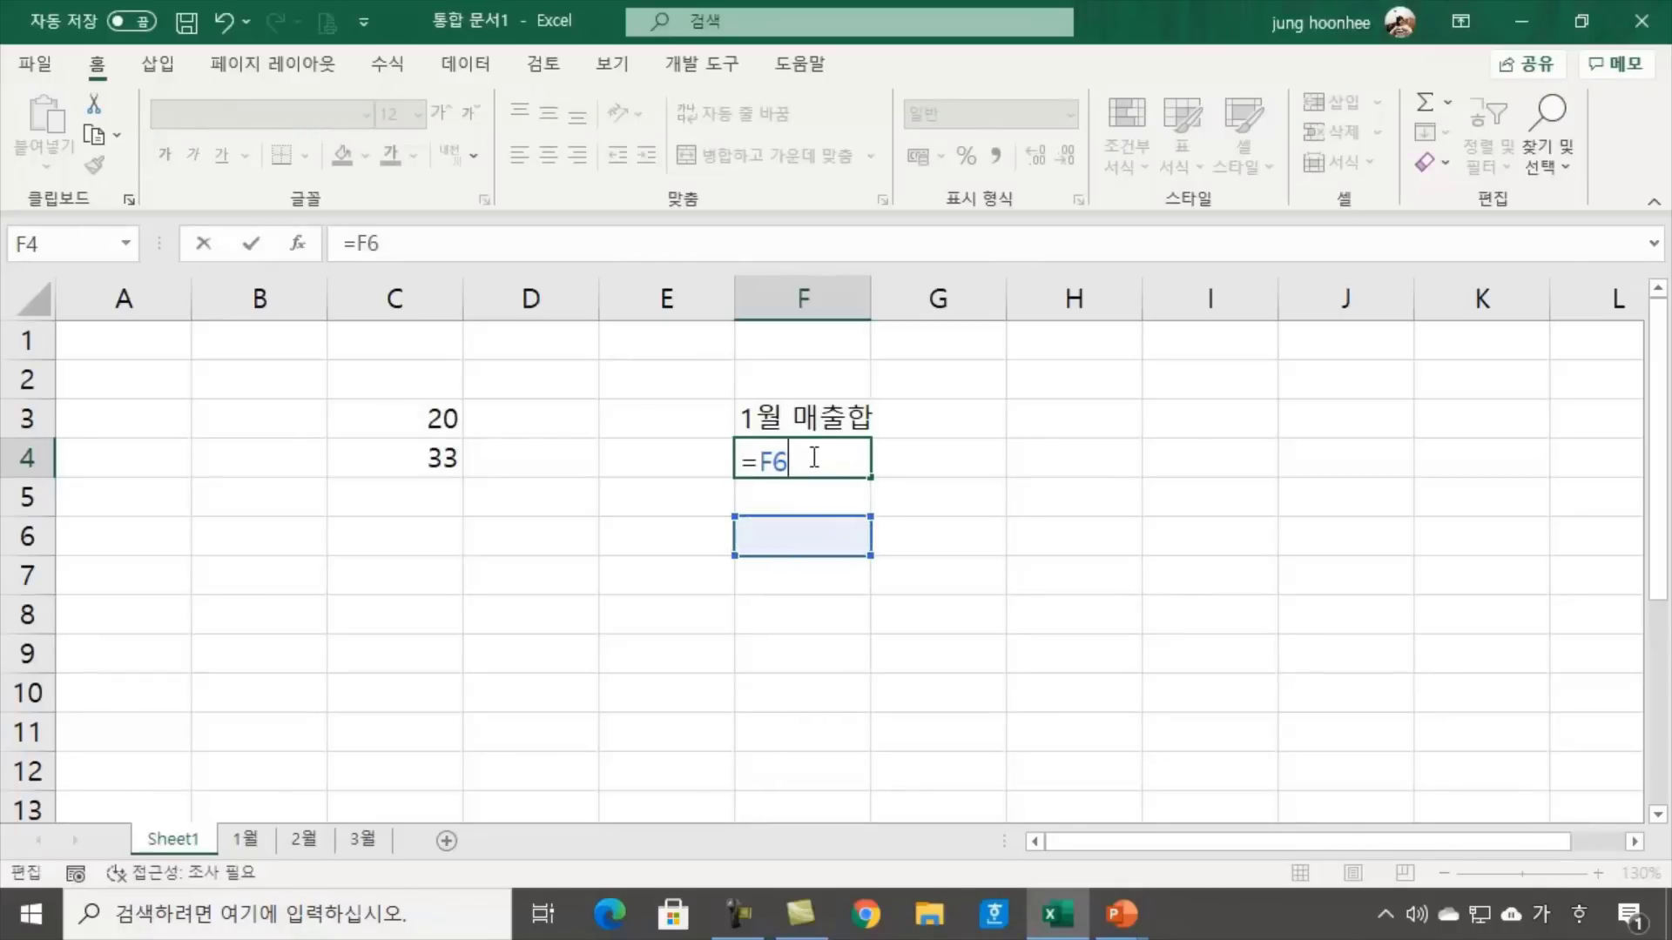
pyautogui.press('BackSpace')
pyautogui.press('BackSpace')
pyautogui.press('BackSpace')
pyautogui.press('Return')
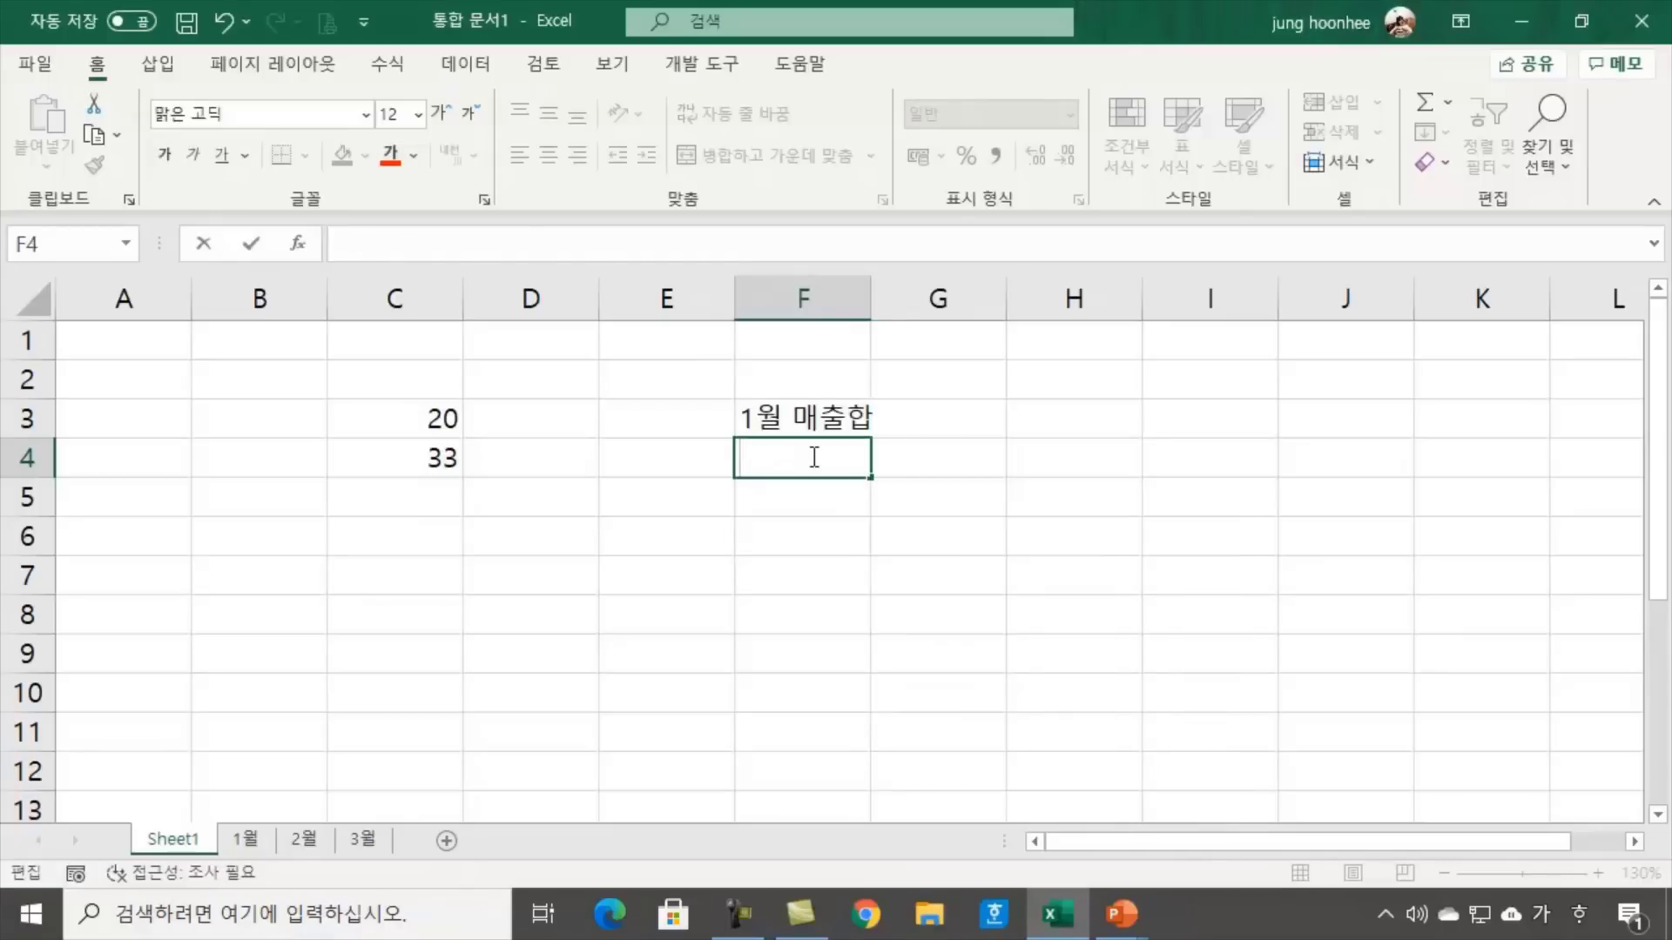
# Sum the amounts in C4:C5 of the 1월 sheet in cell F4 of Sheet1 with a SUM formula and check the formula
pyautogui.click(812, 465)
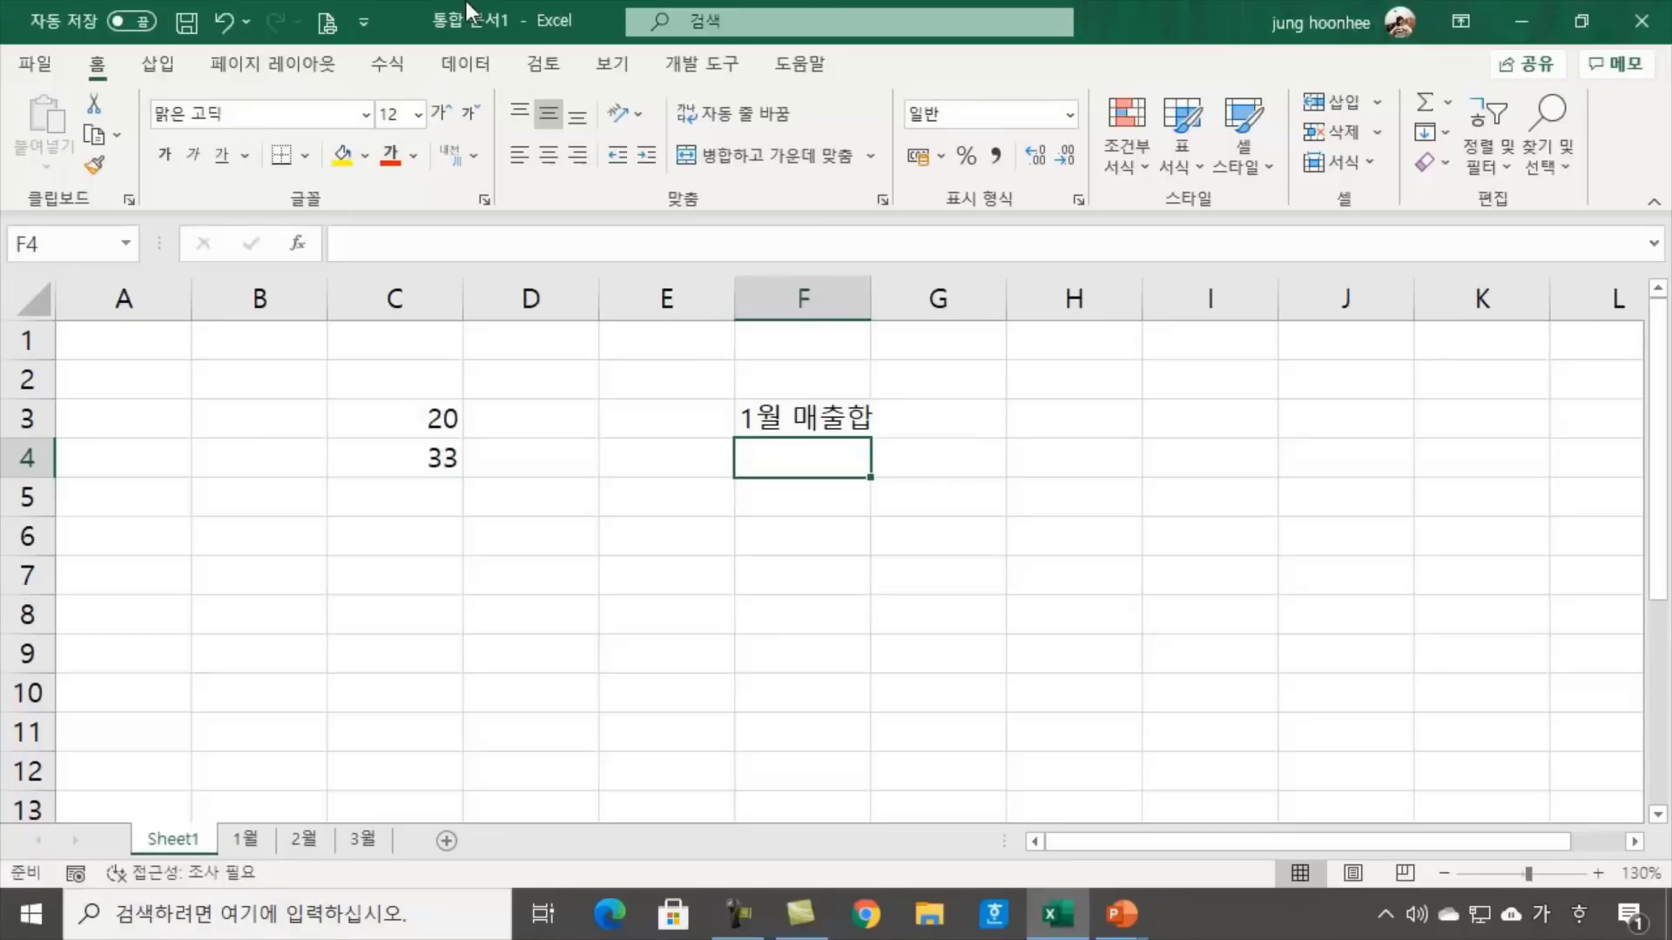
pyautogui.click(1428, 101)
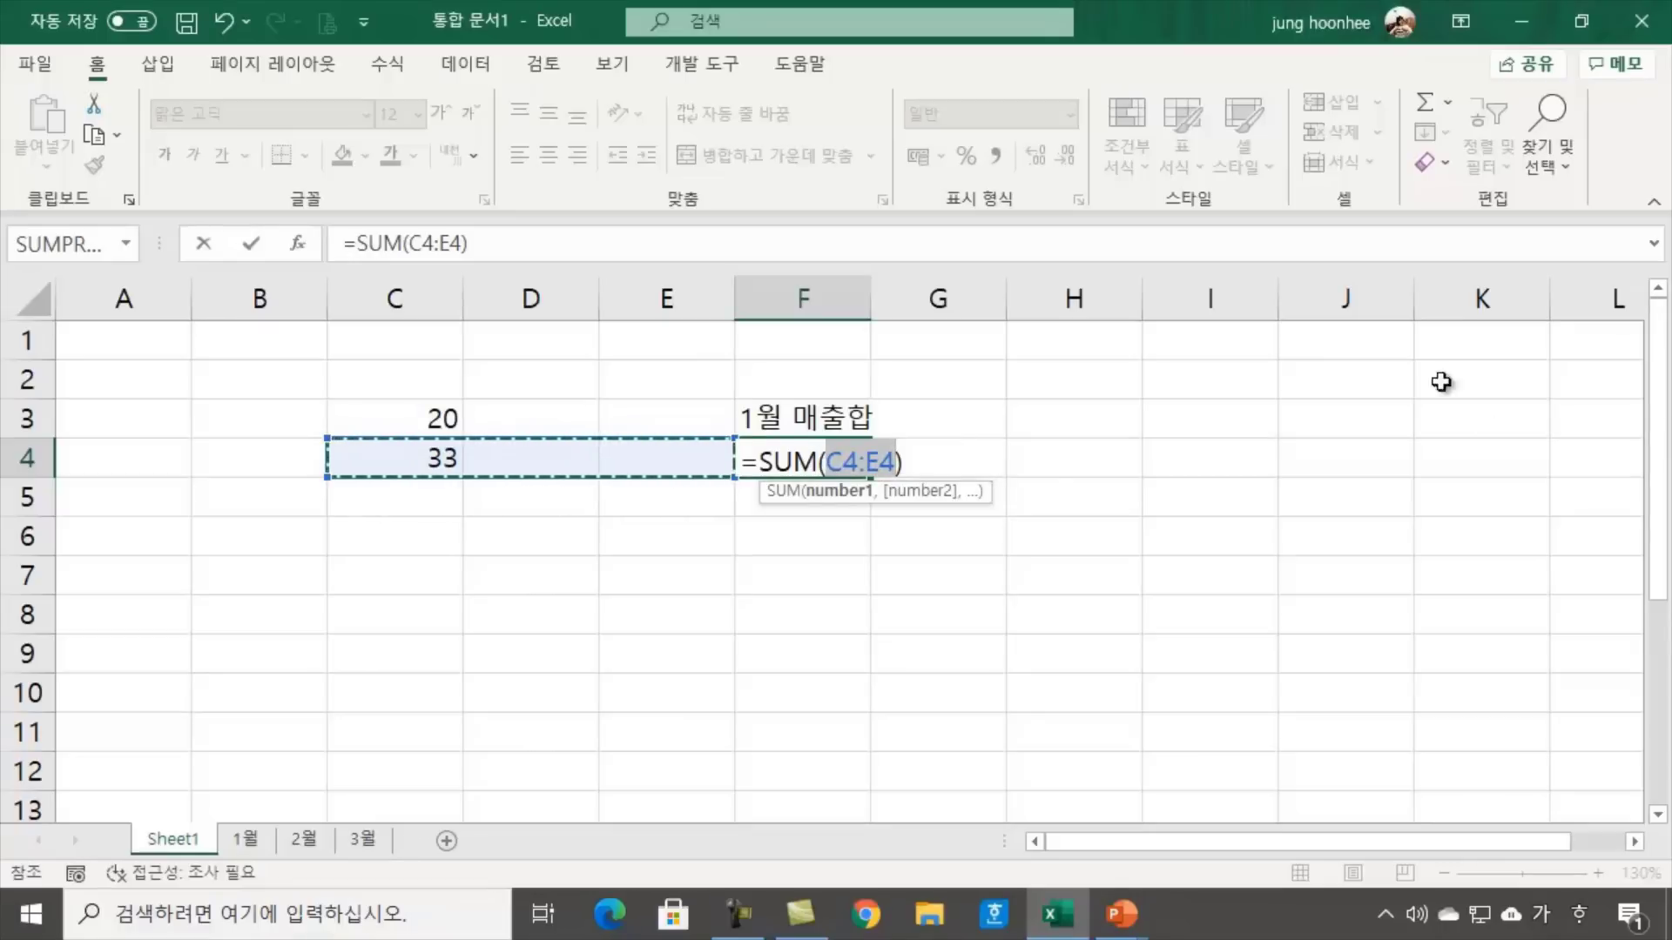
pyautogui.click(897, 462)
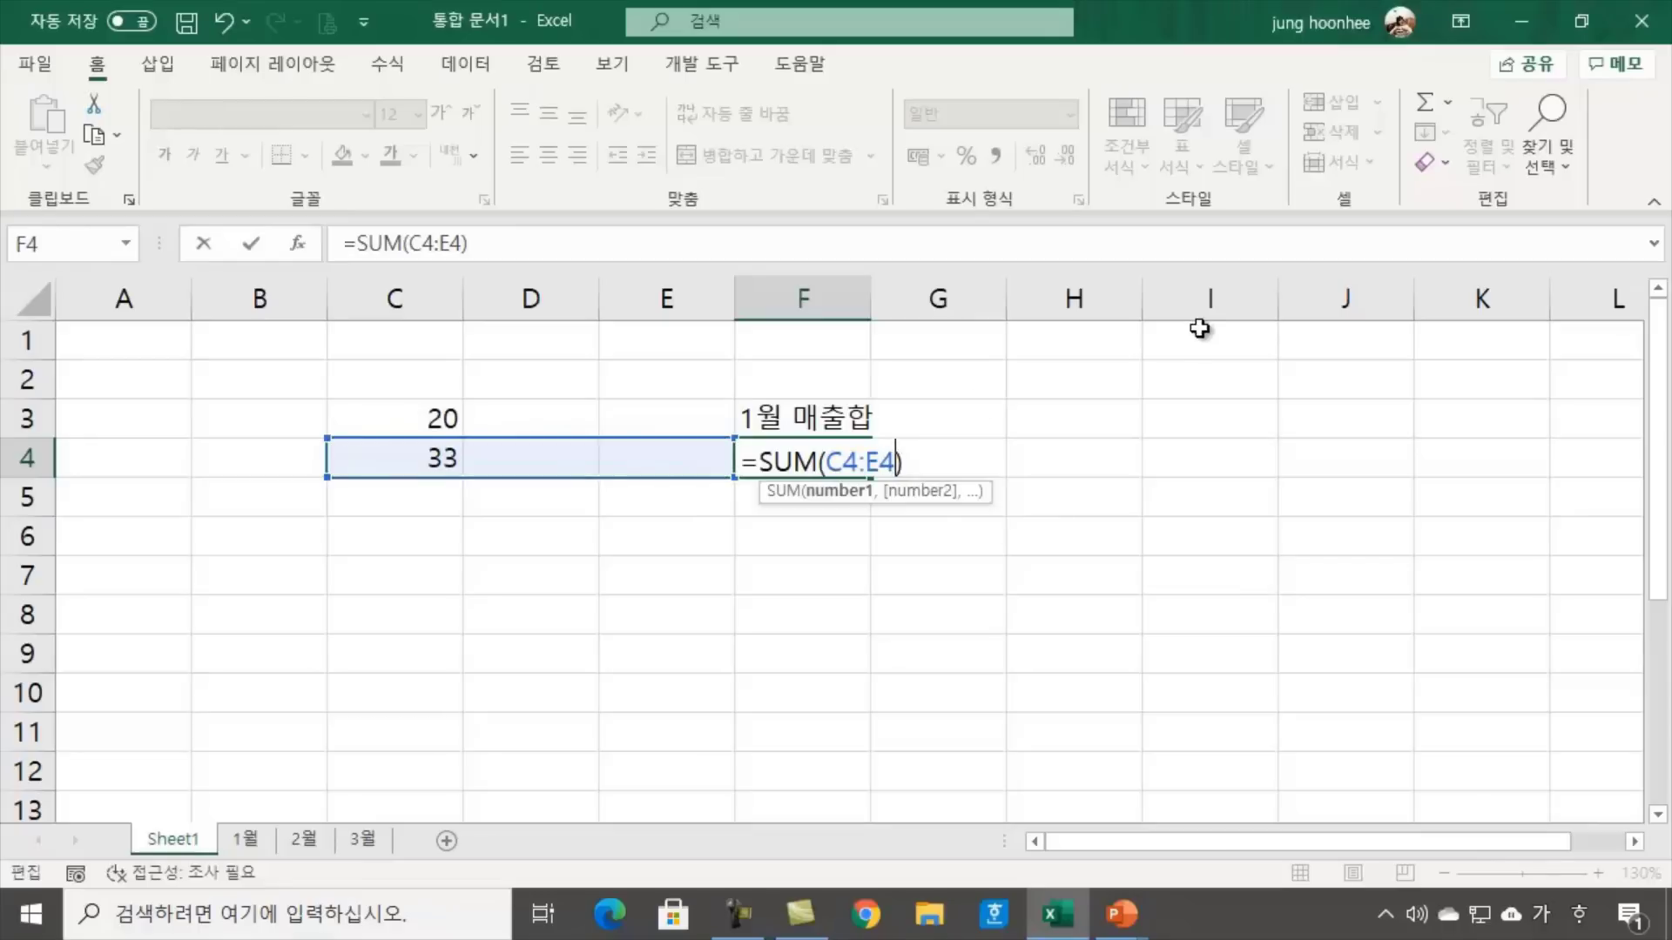
pyautogui.press('BackSpace')
pyautogui.press('BackSpace')
pyautogui.press('BackSpace')
pyautogui.press('BackSpace')
pyautogui.press('BackSpace')
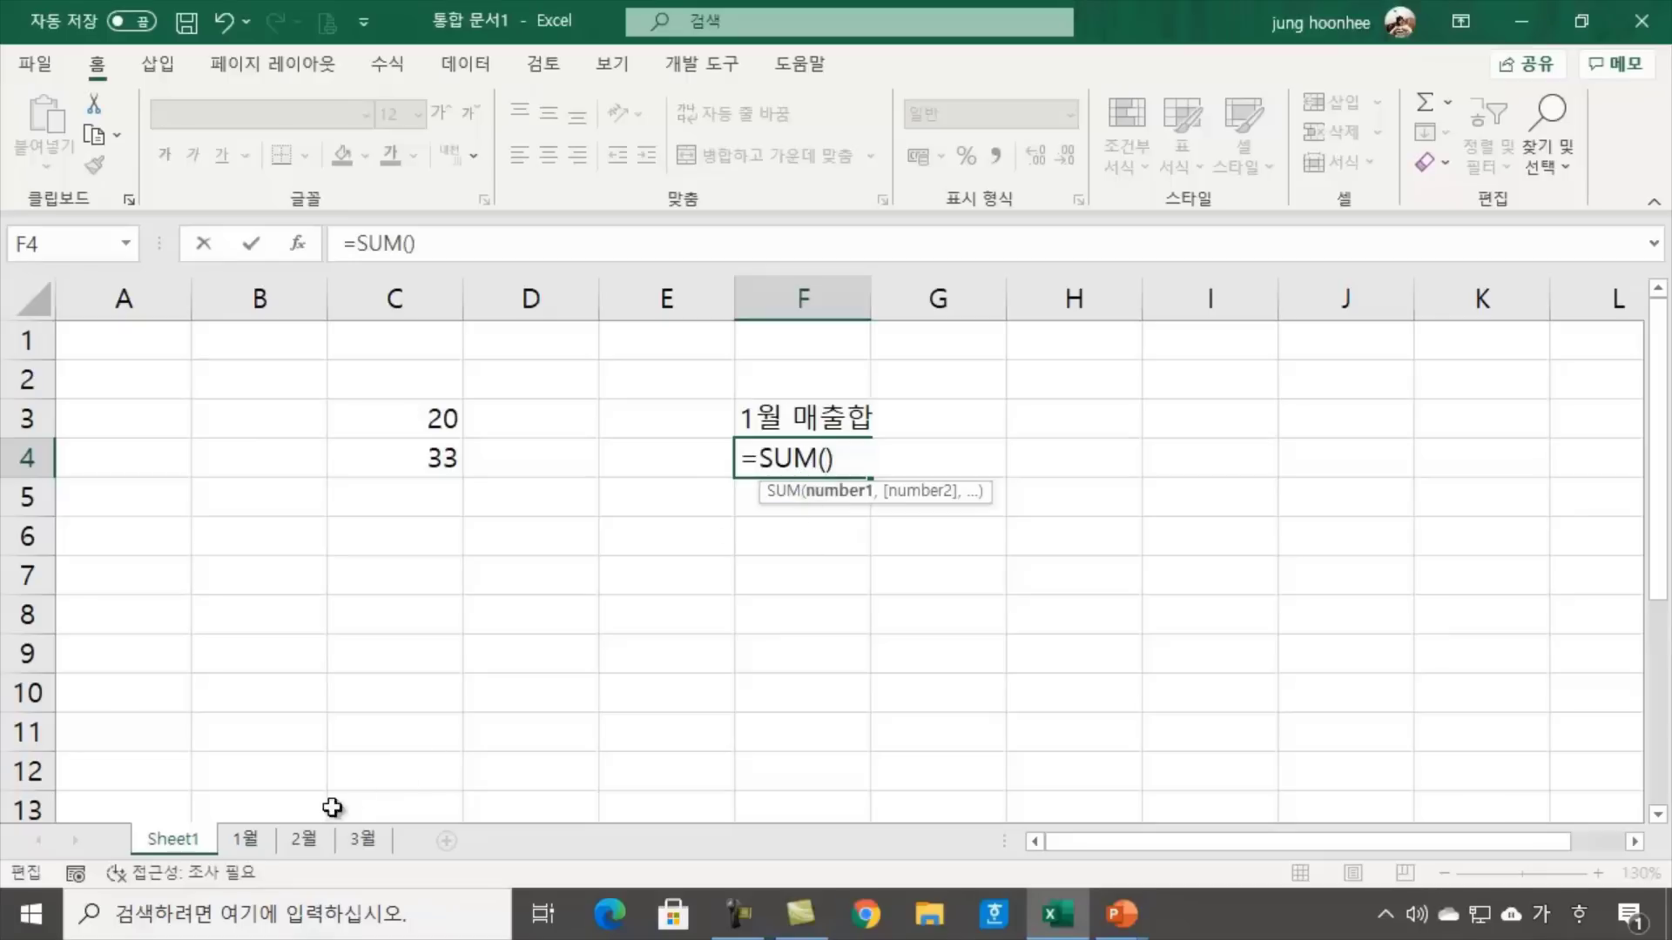
pyautogui.click(254, 839)
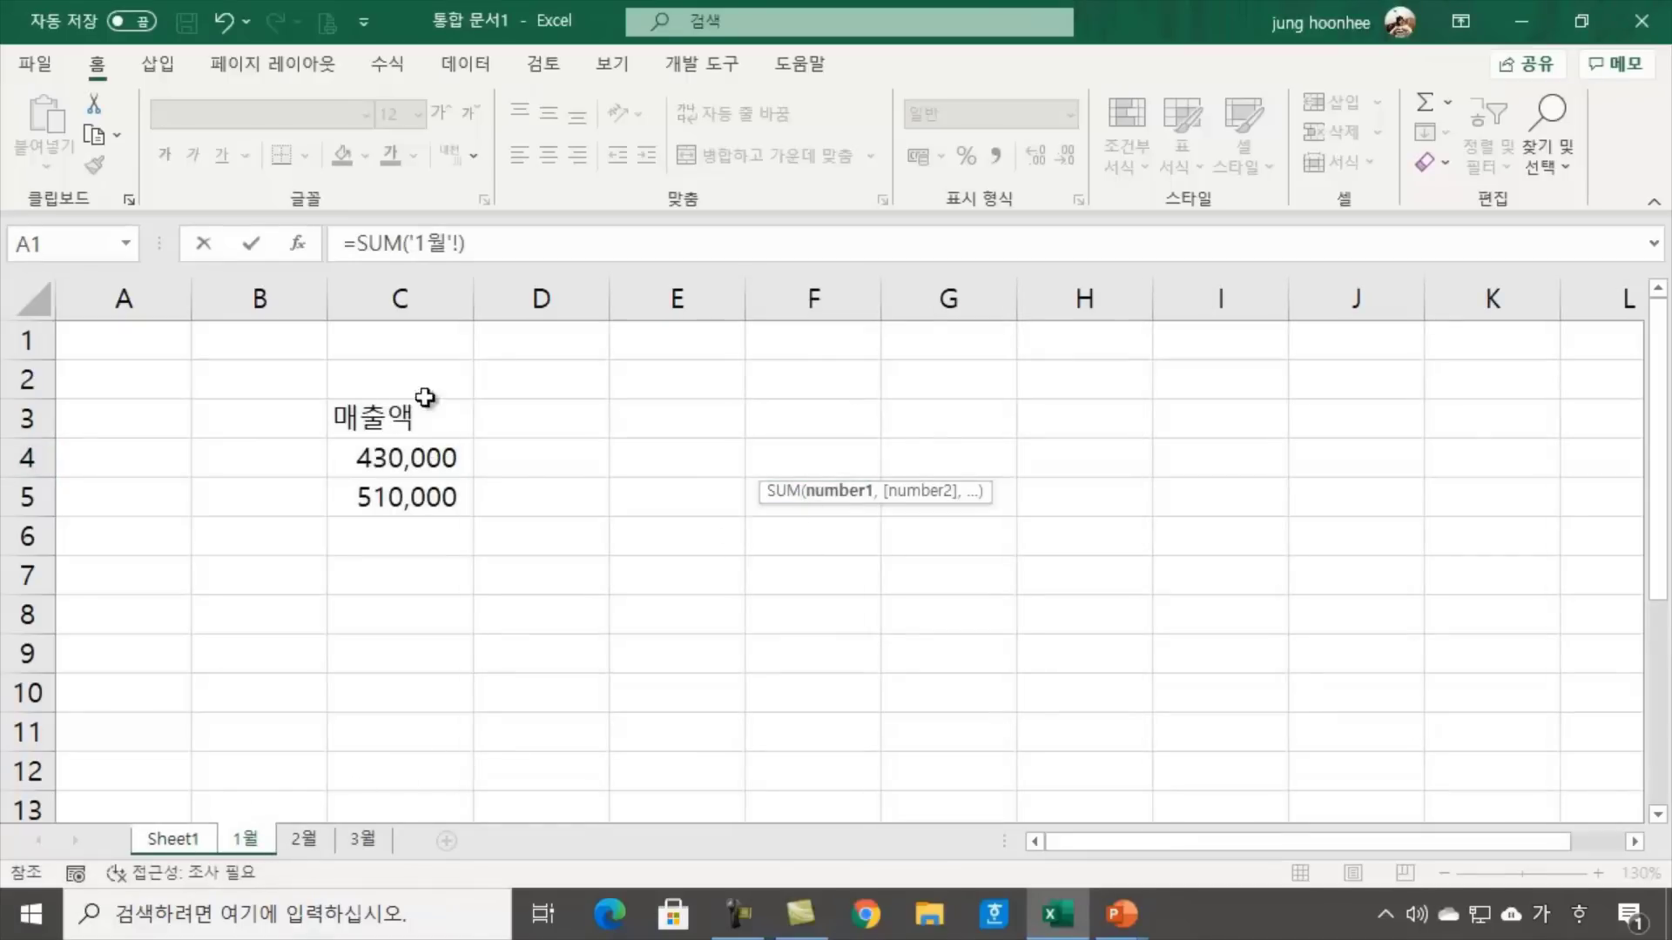
pyautogui.moveTo(401, 458); pyautogui.dragTo(404, 493)
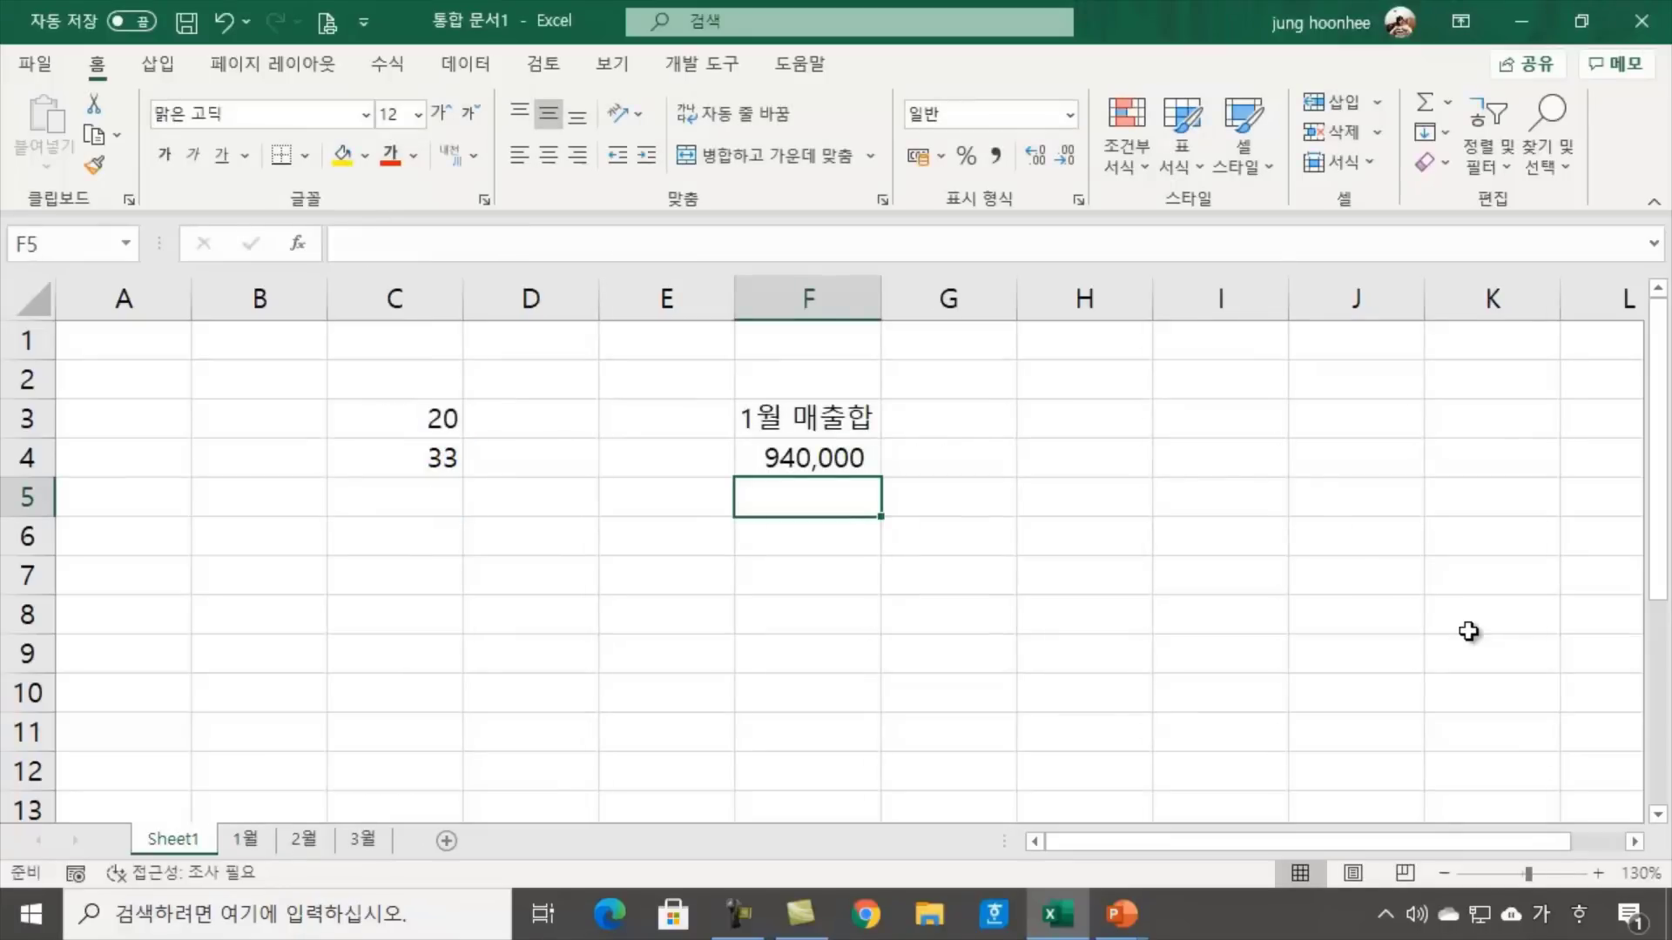
pyautogui.click(784, 459)
pyautogui.click(1032, 619)
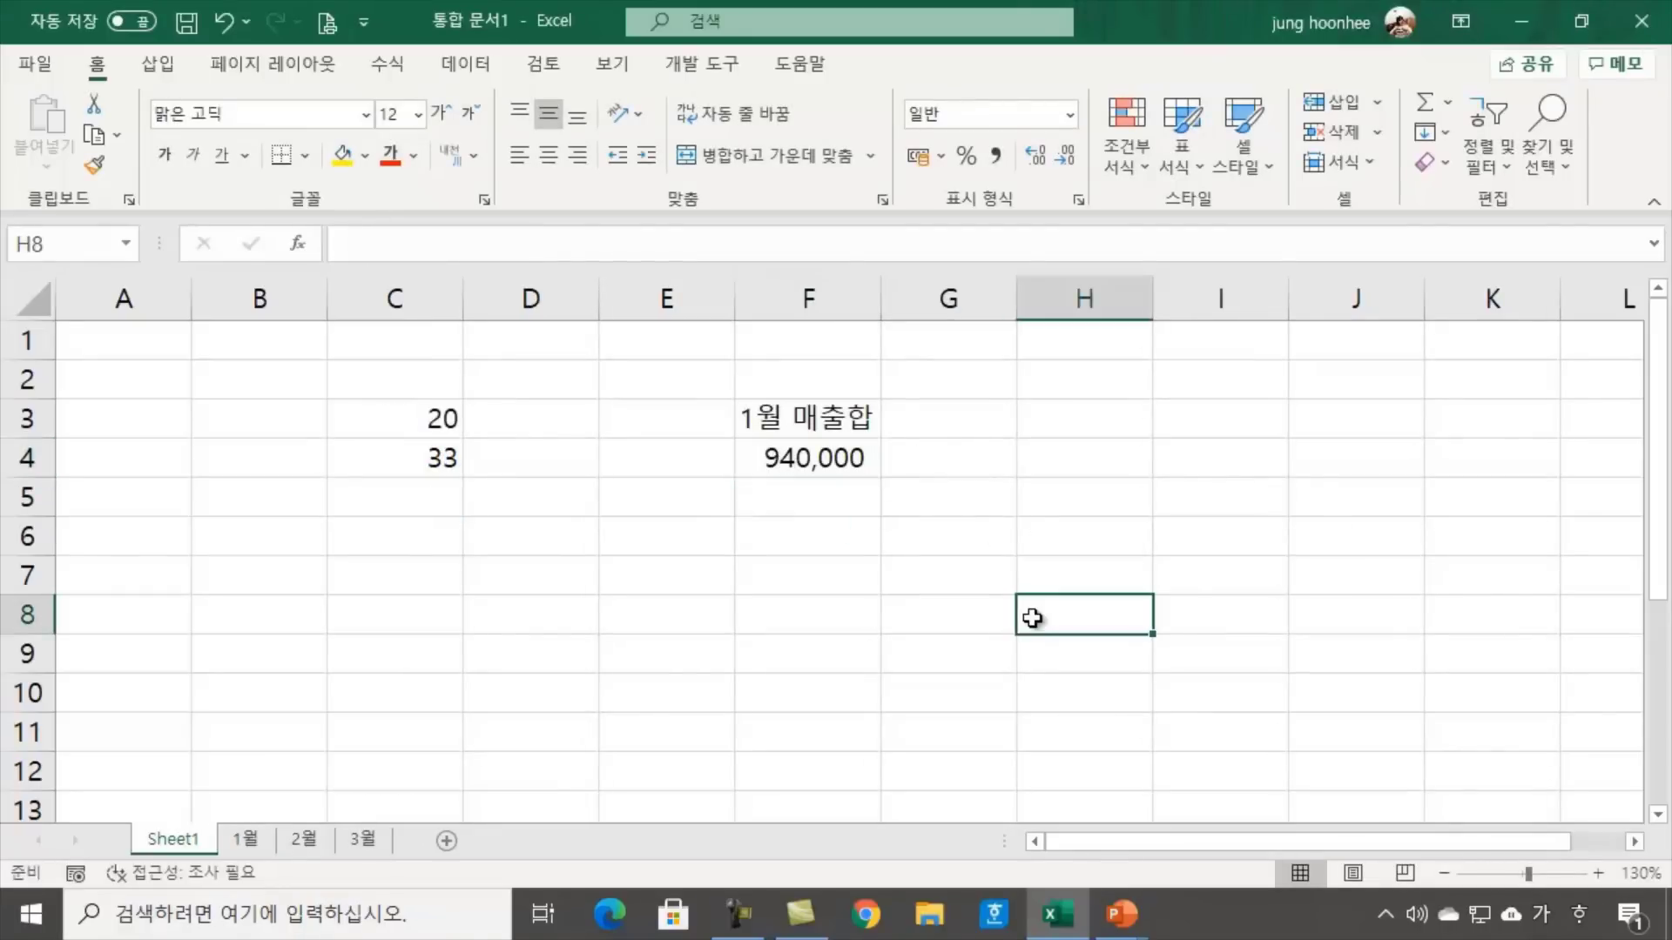
pyautogui.click(753, 439)
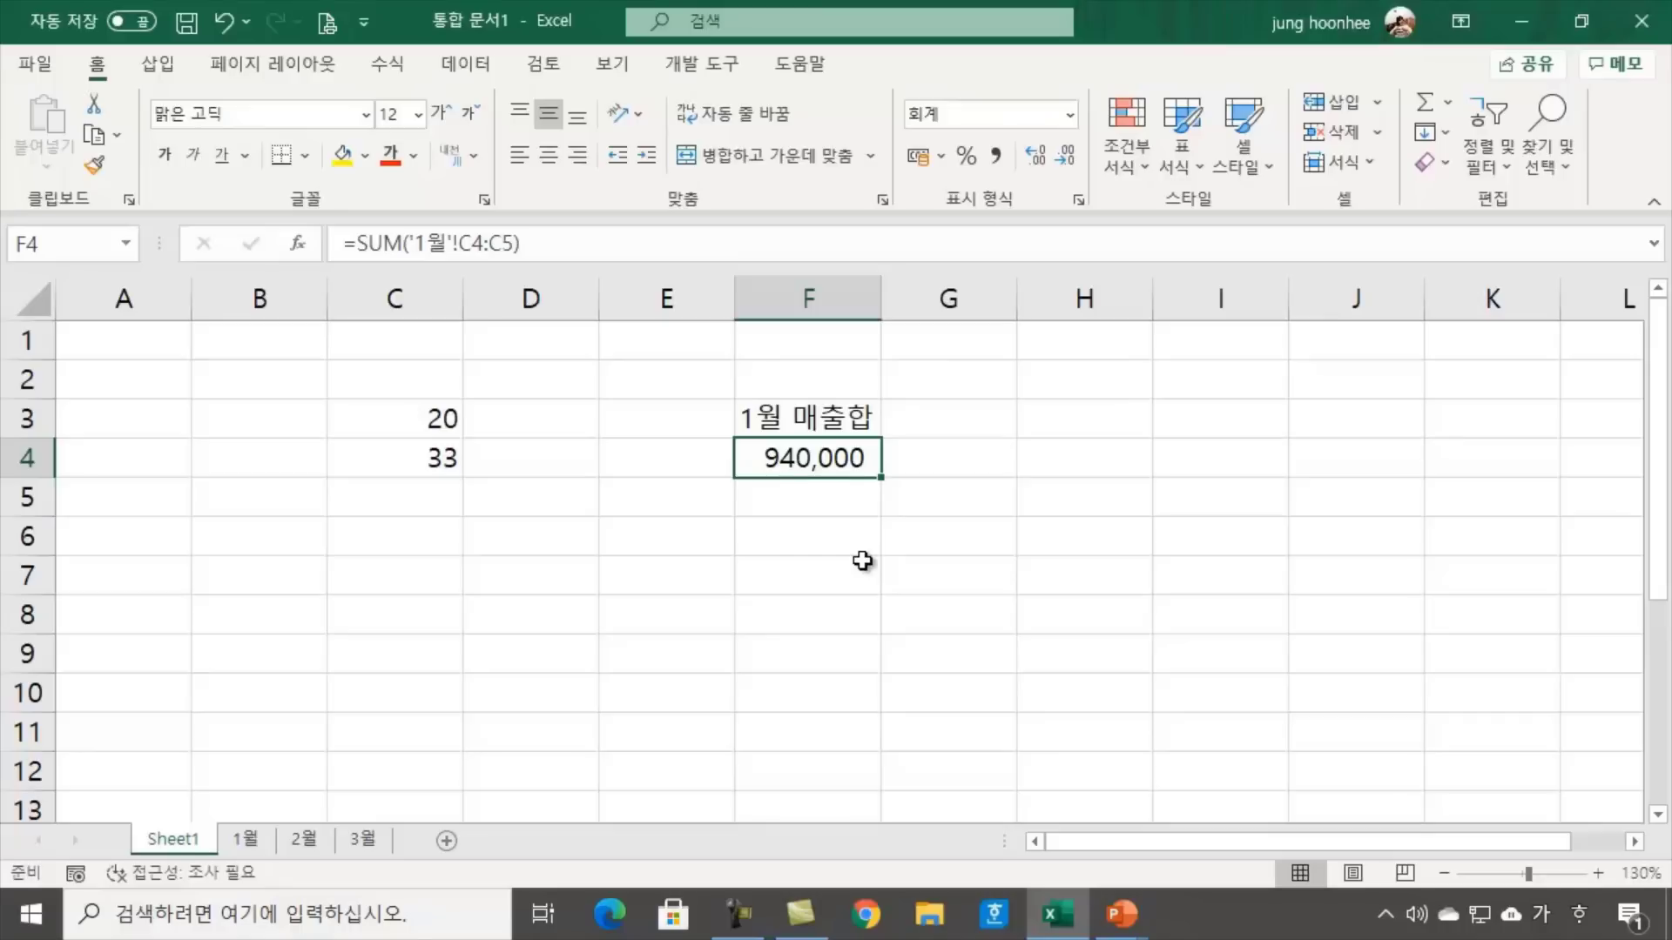
# Enter the label 1사분기매출합 in cell G3 of Sheet1
pyautogui.click(957, 427)
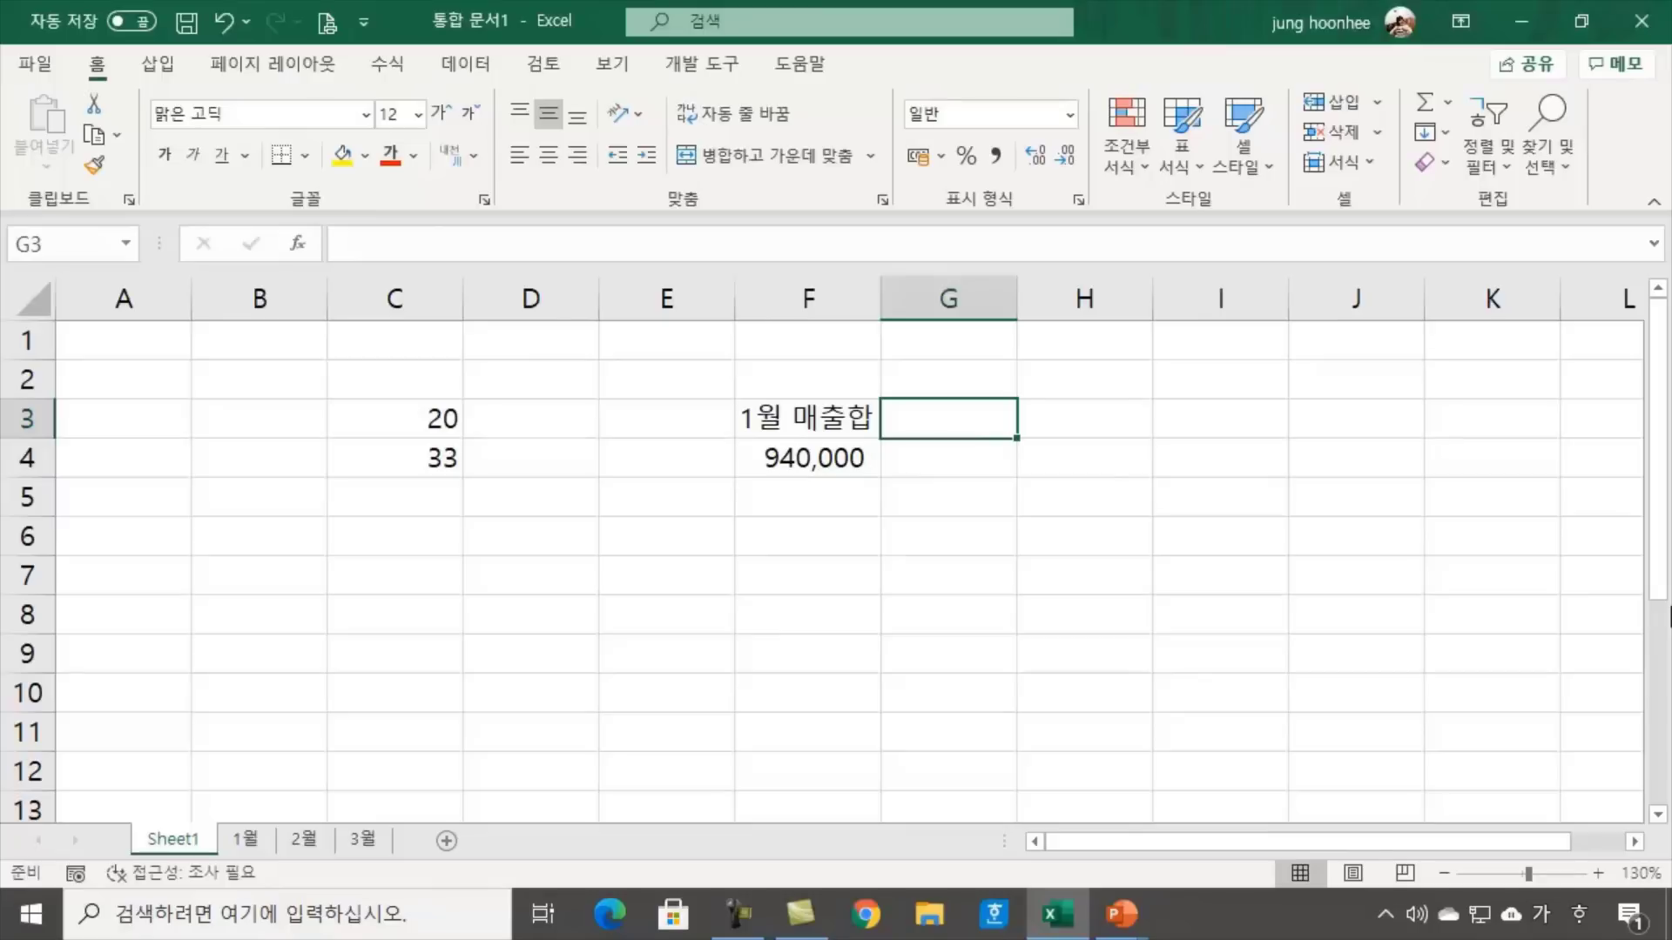
pyautogui.write('1사분기')
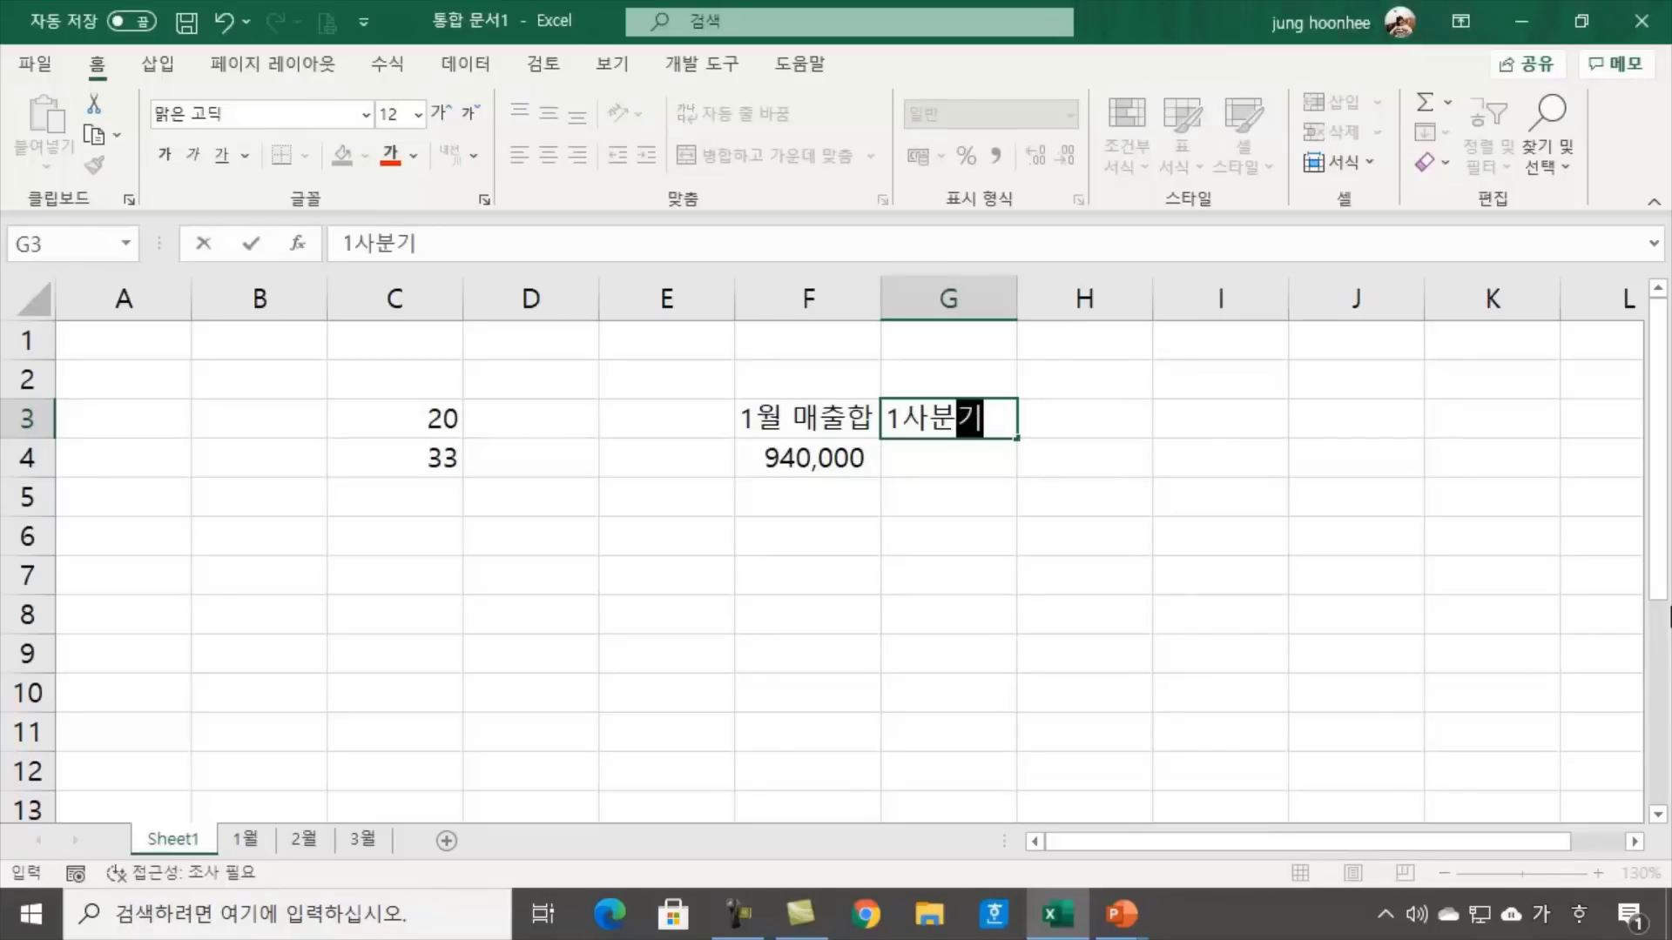
pyautogui.write('매추')
pyautogui.write('합')
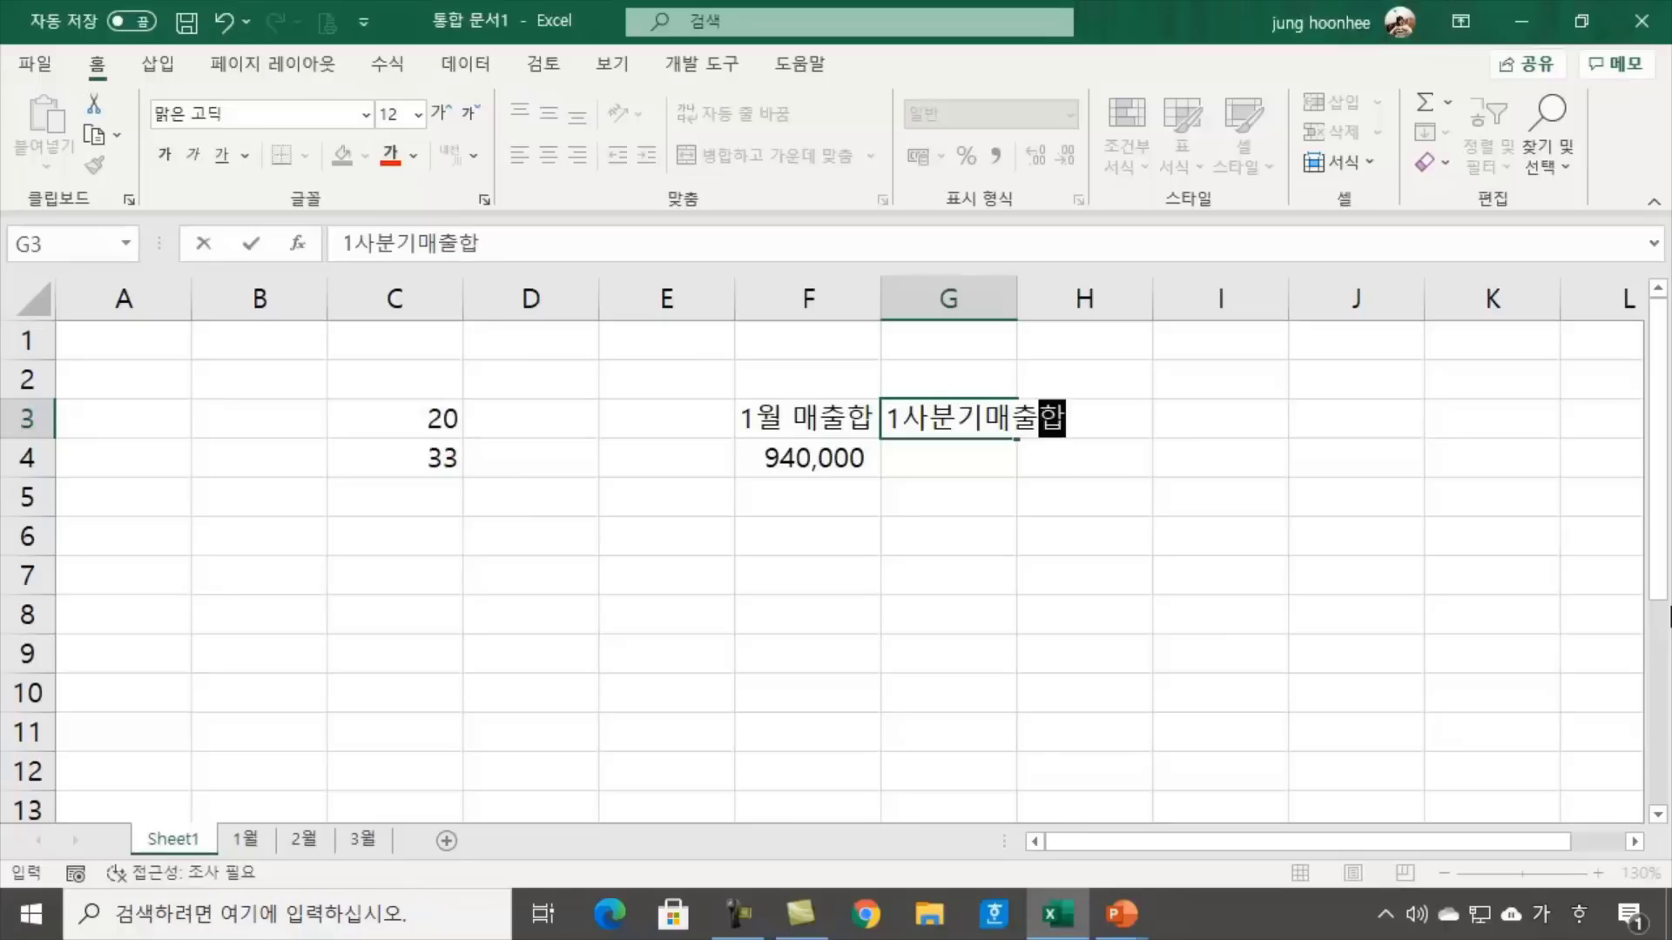
pyautogui.press('Return')
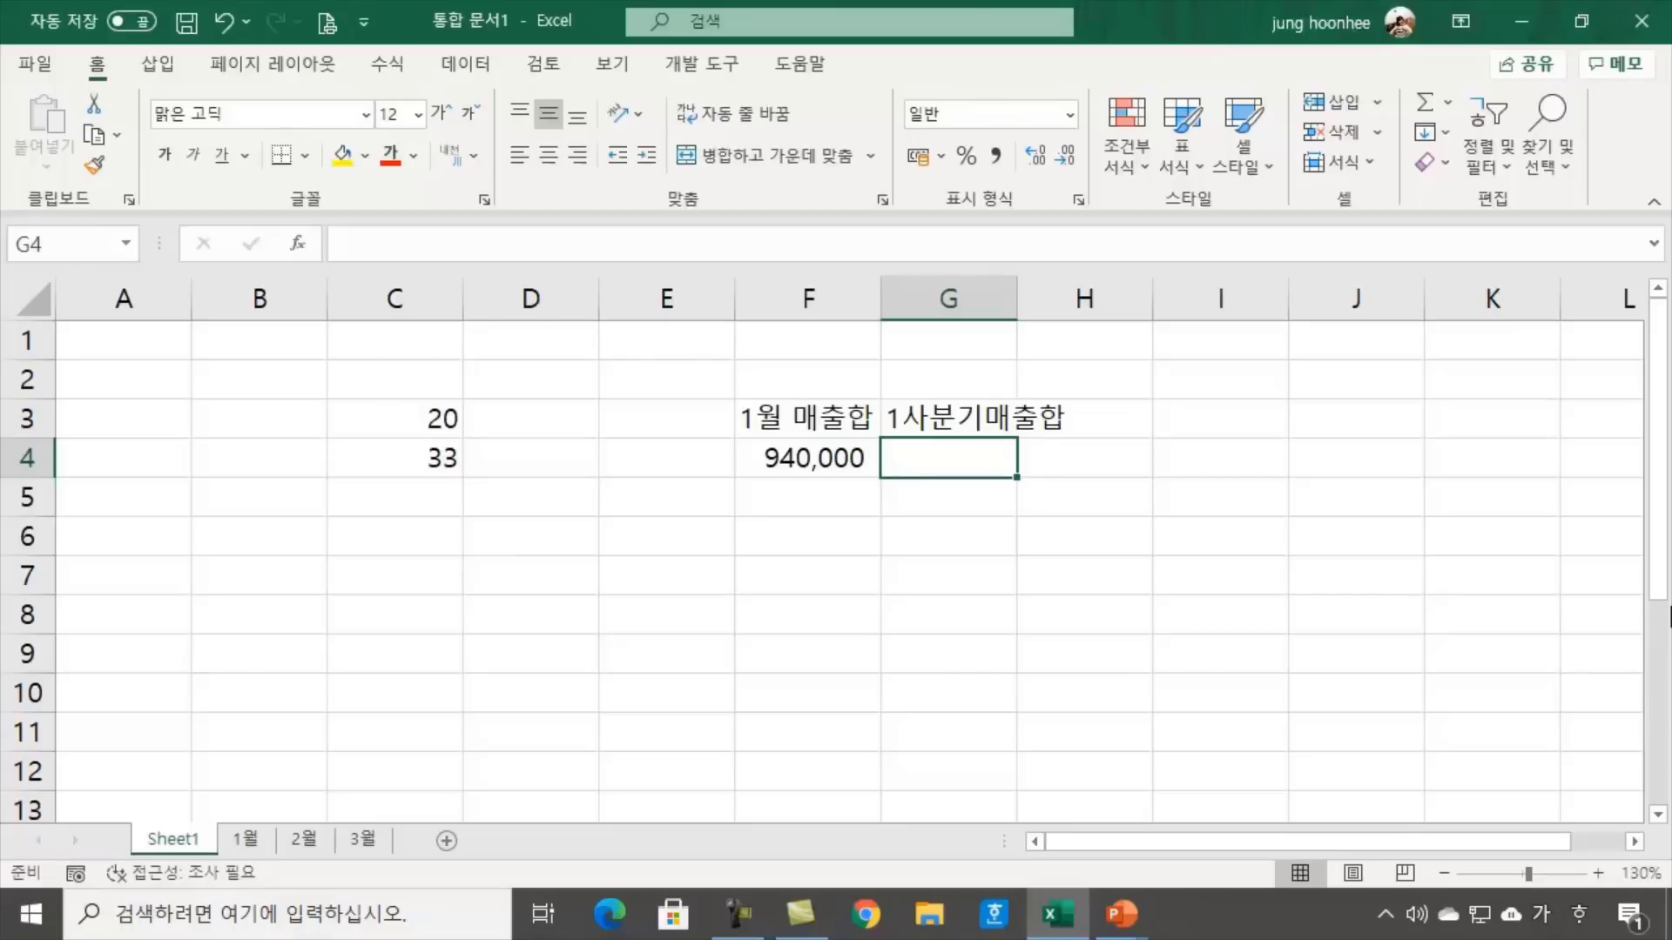
# Sum C4:C5 across the 1월 through 3월 sheets in cell G4 of Sheet1 with =SUM('1월:3월'!C4:C5)
pyautogui.click(242, 845)
pyautogui.click(305, 843)
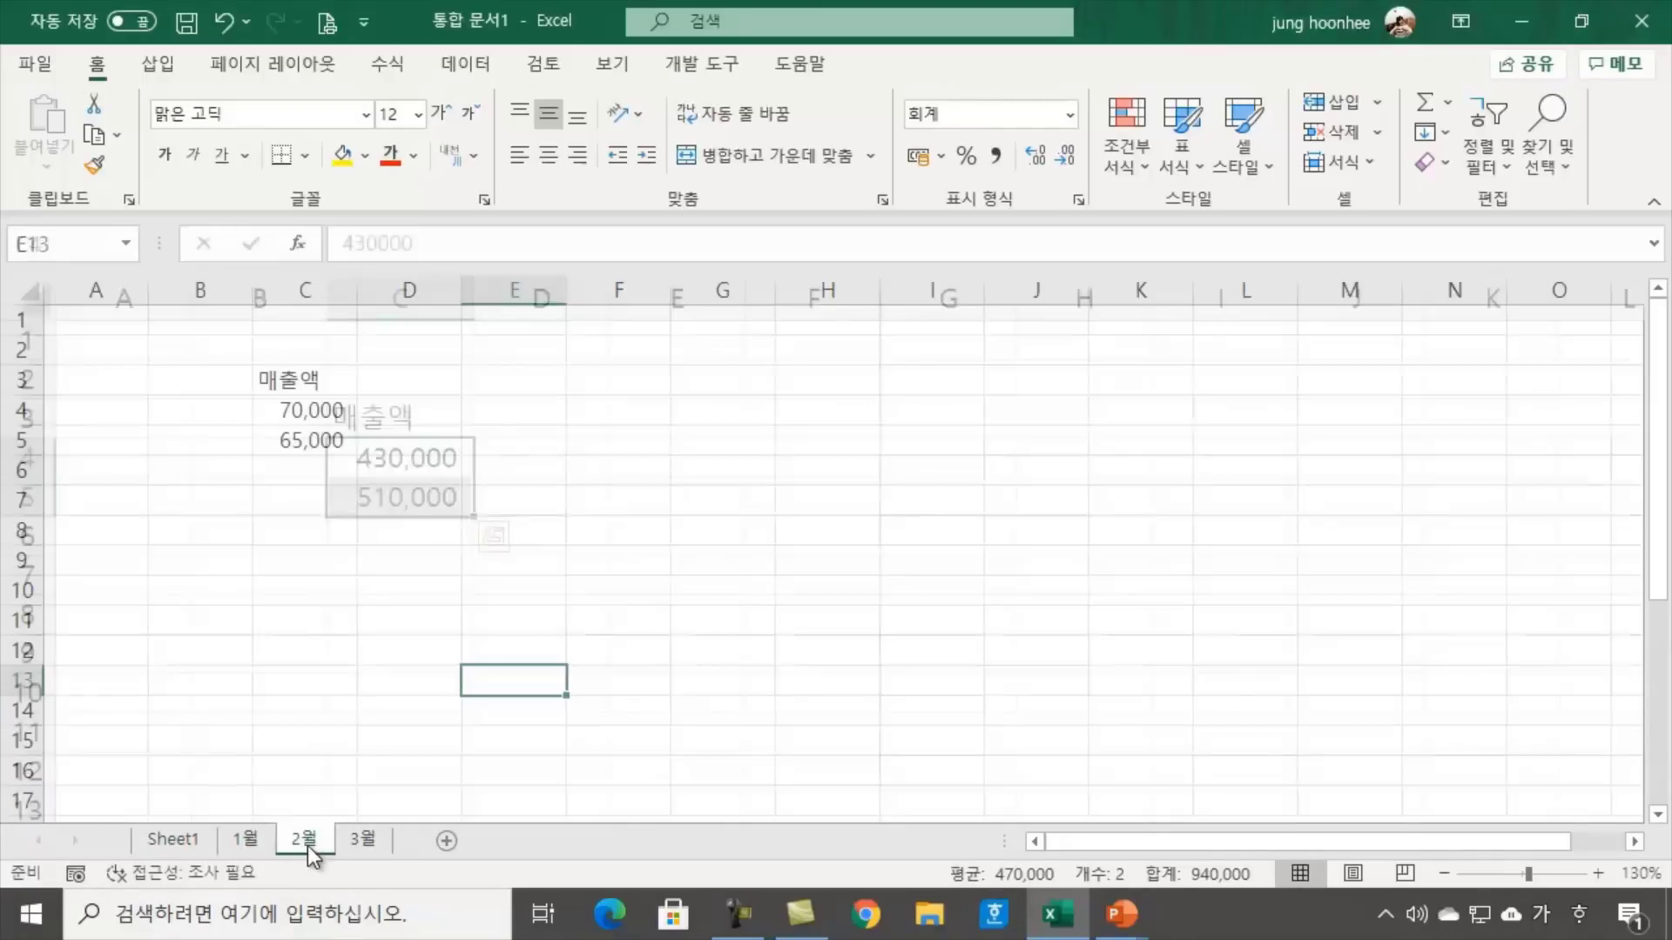
pyautogui.click(371, 853)
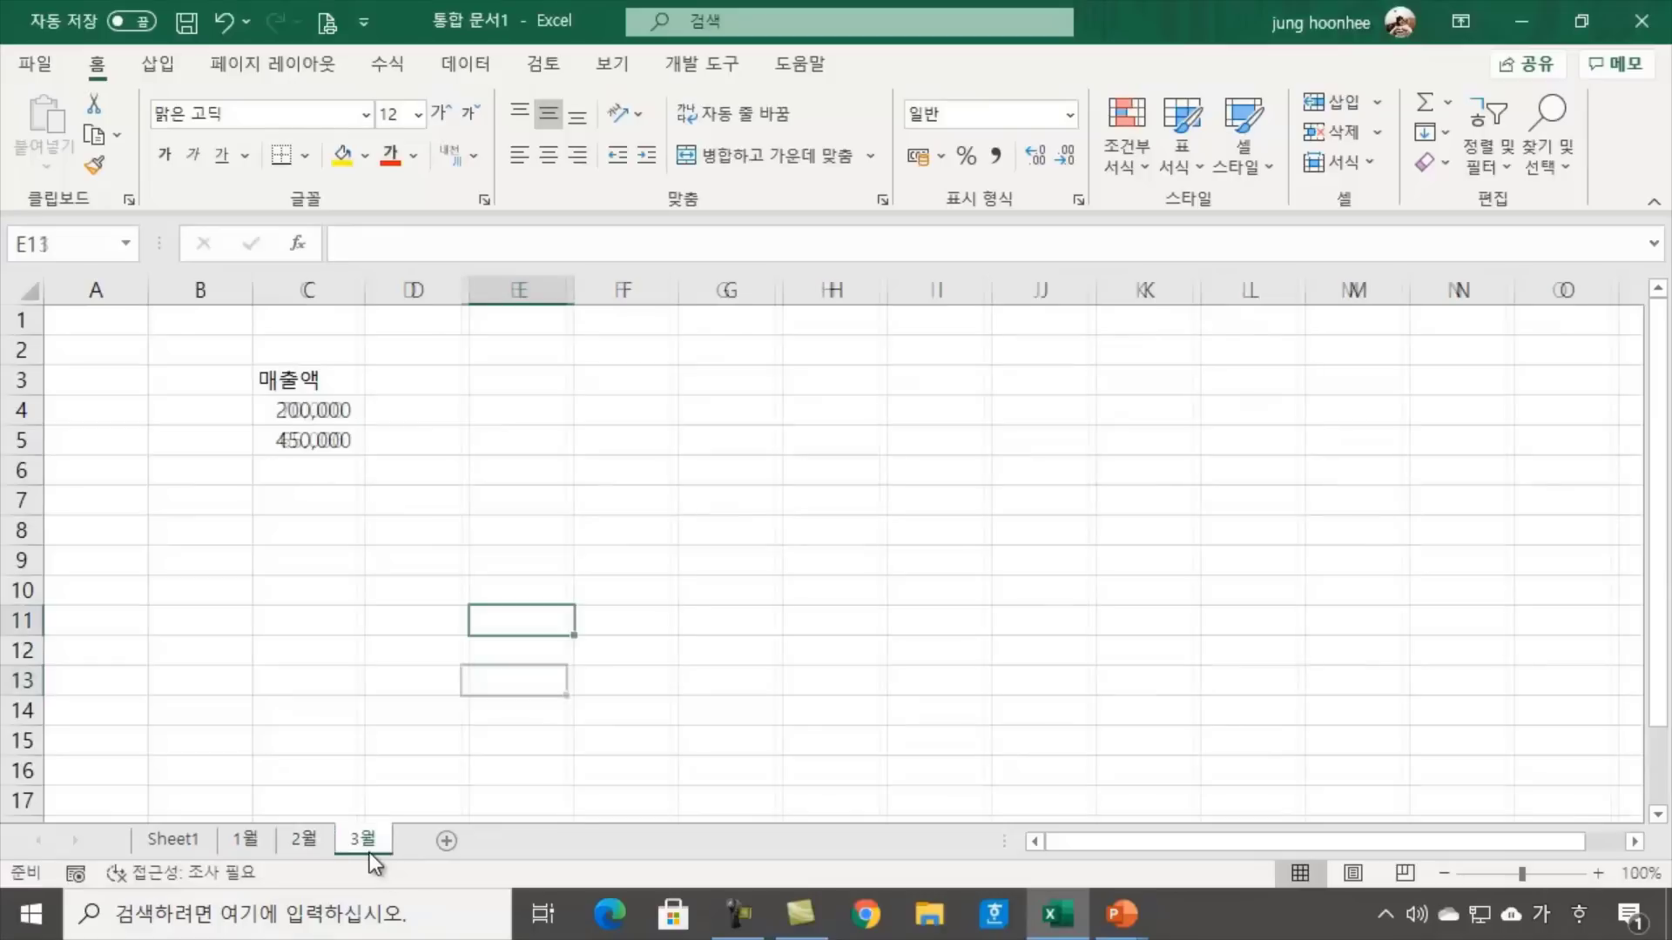
pyautogui.click(175, 849)
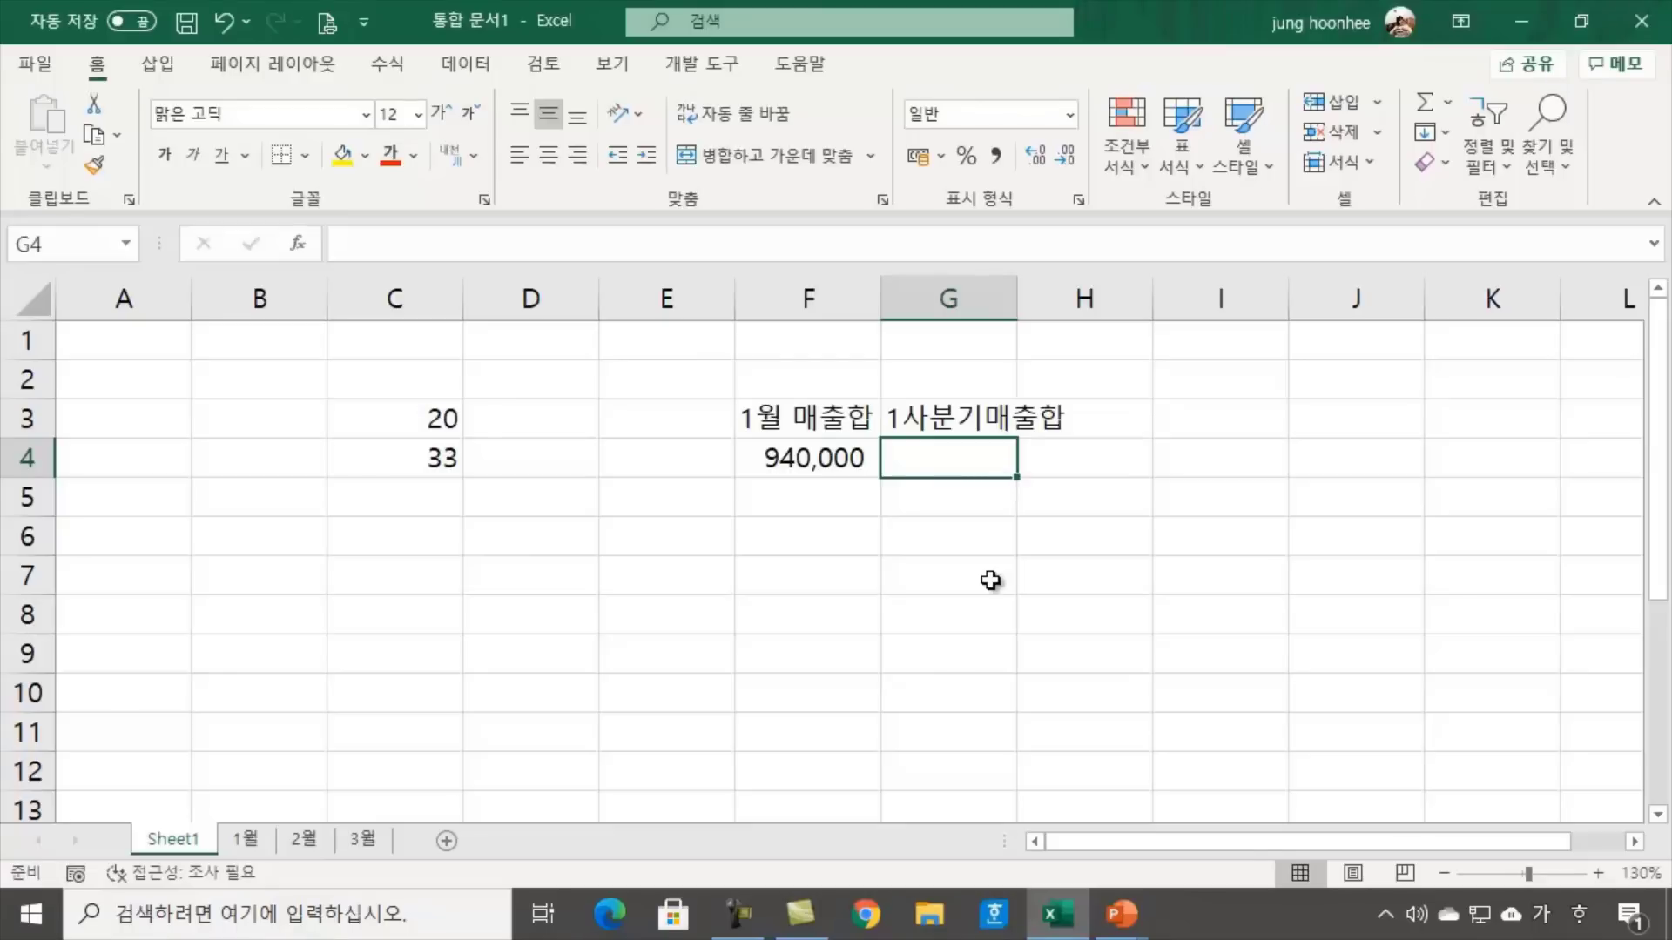
pyautogui.click(1425, 107)
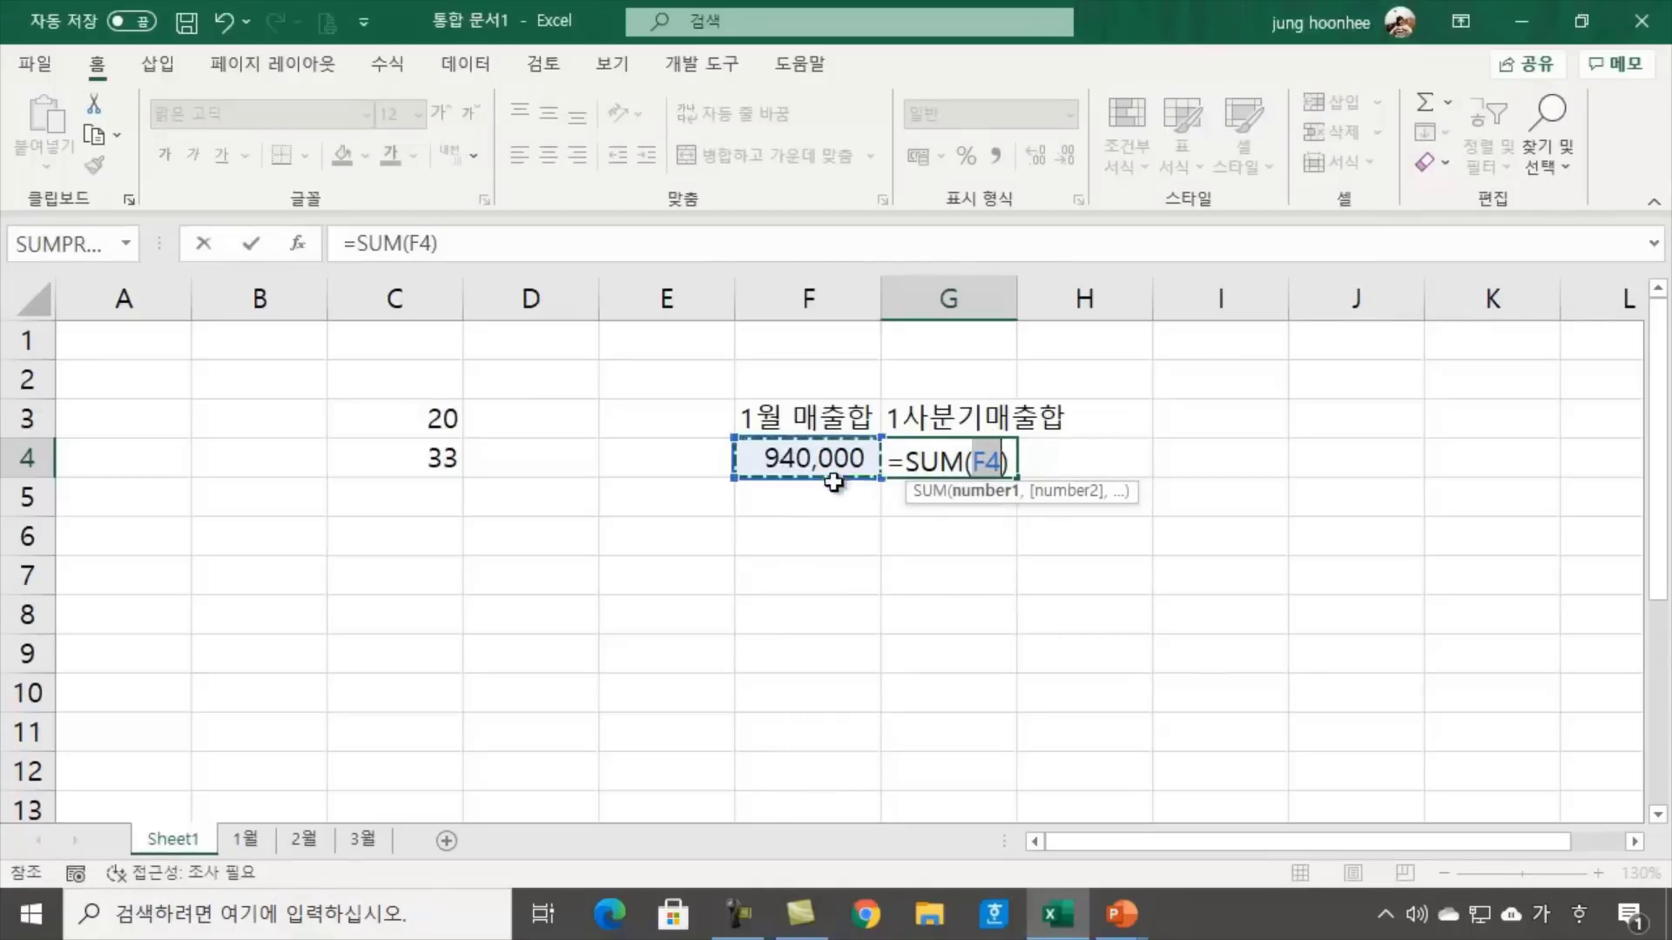
pyautogui.press('F2')
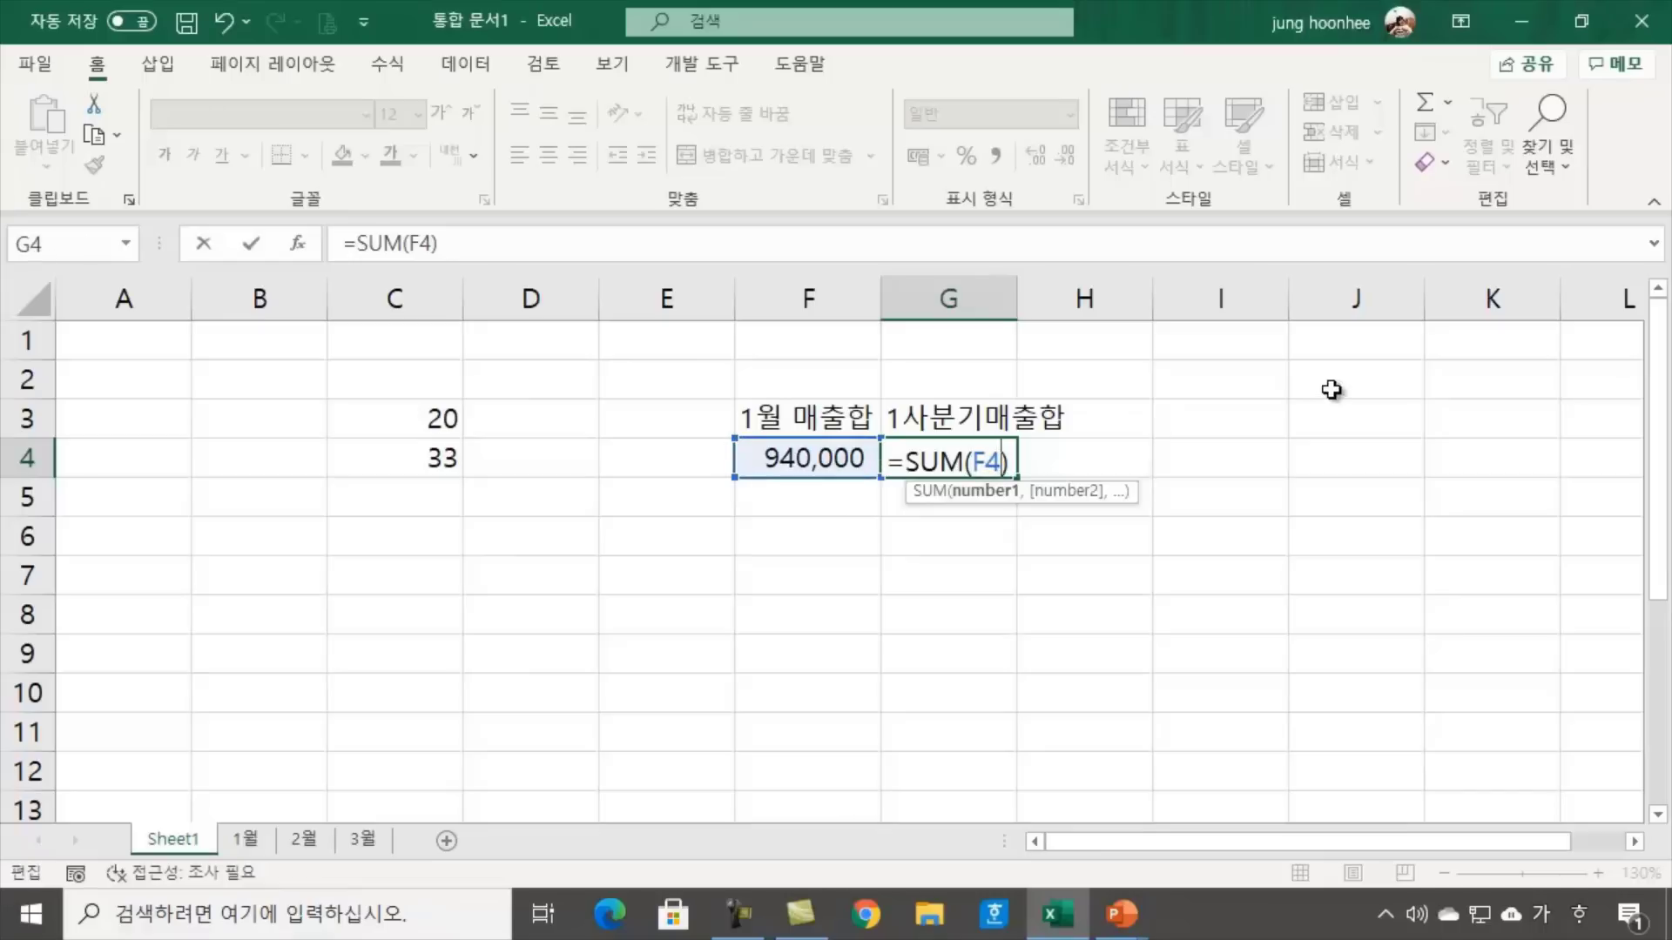
pyautogui.press('BackSpace')
pyautogui.press('BackSpace')
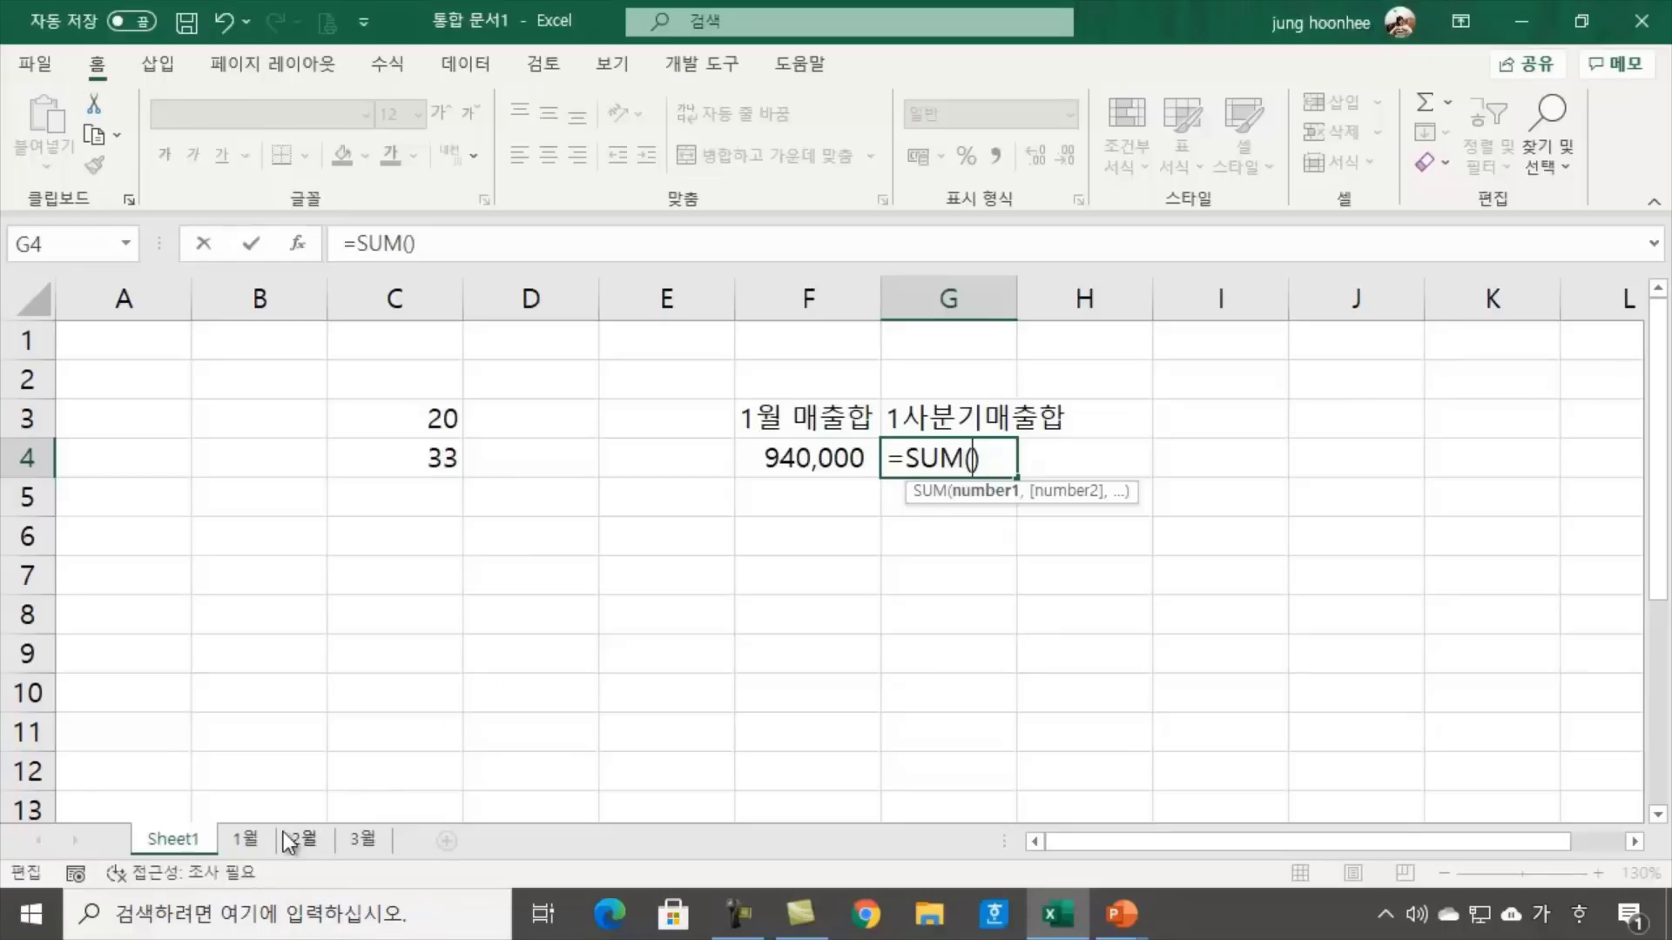
pyautogui.click(247, 840)
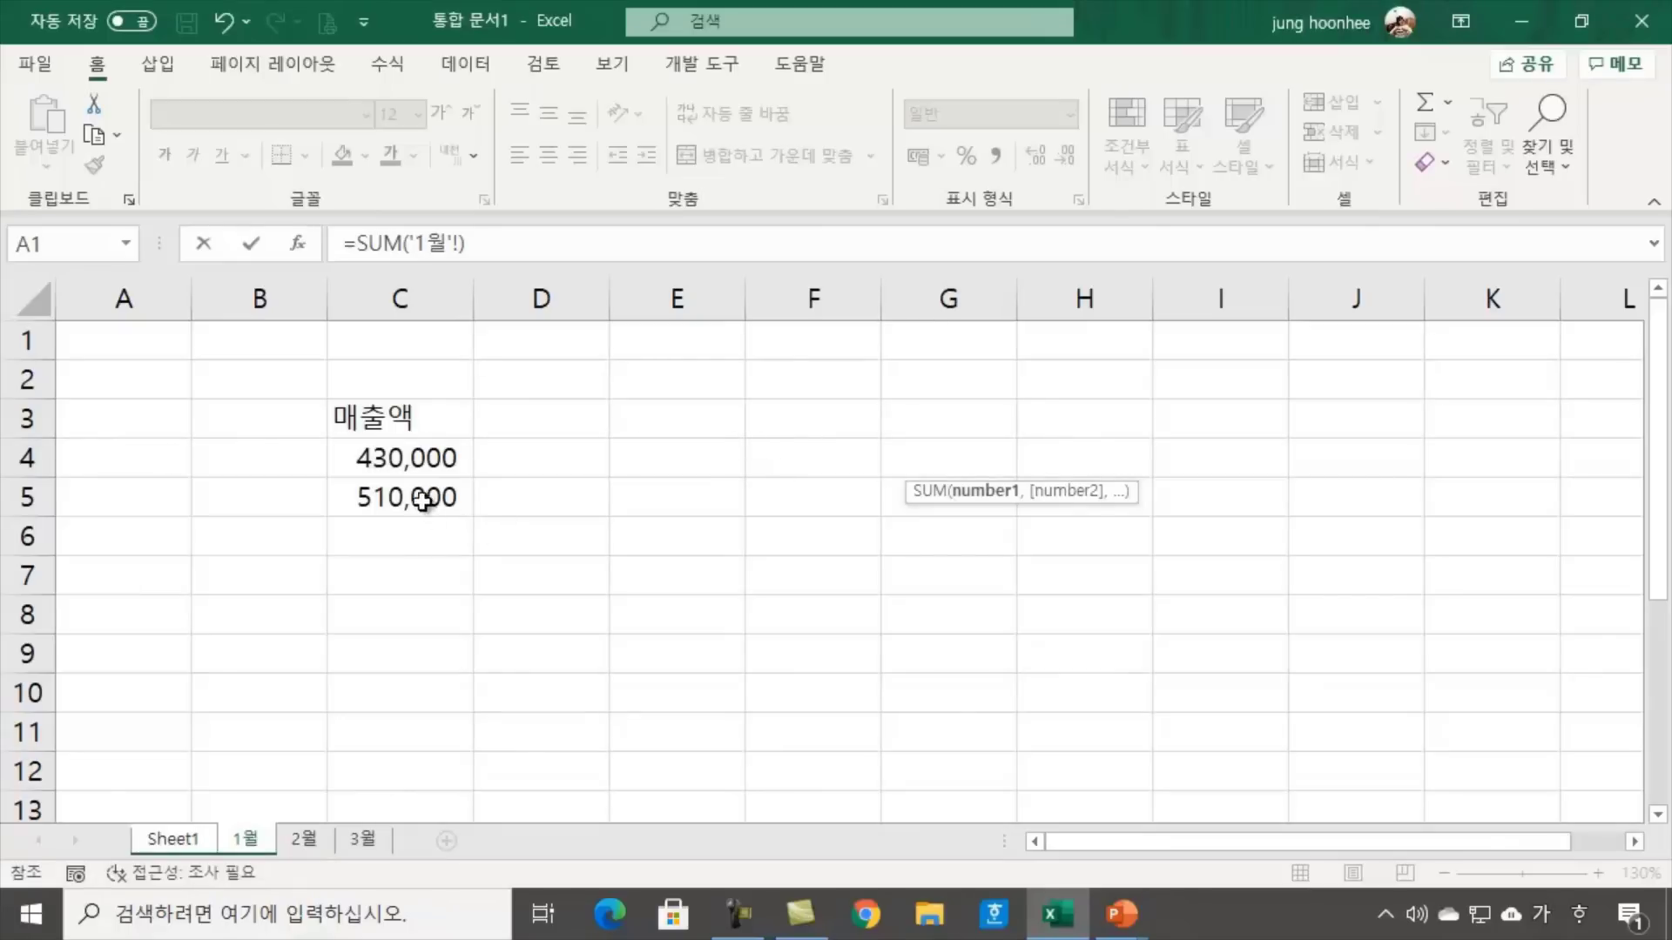
pyautogui.click(403, 454)
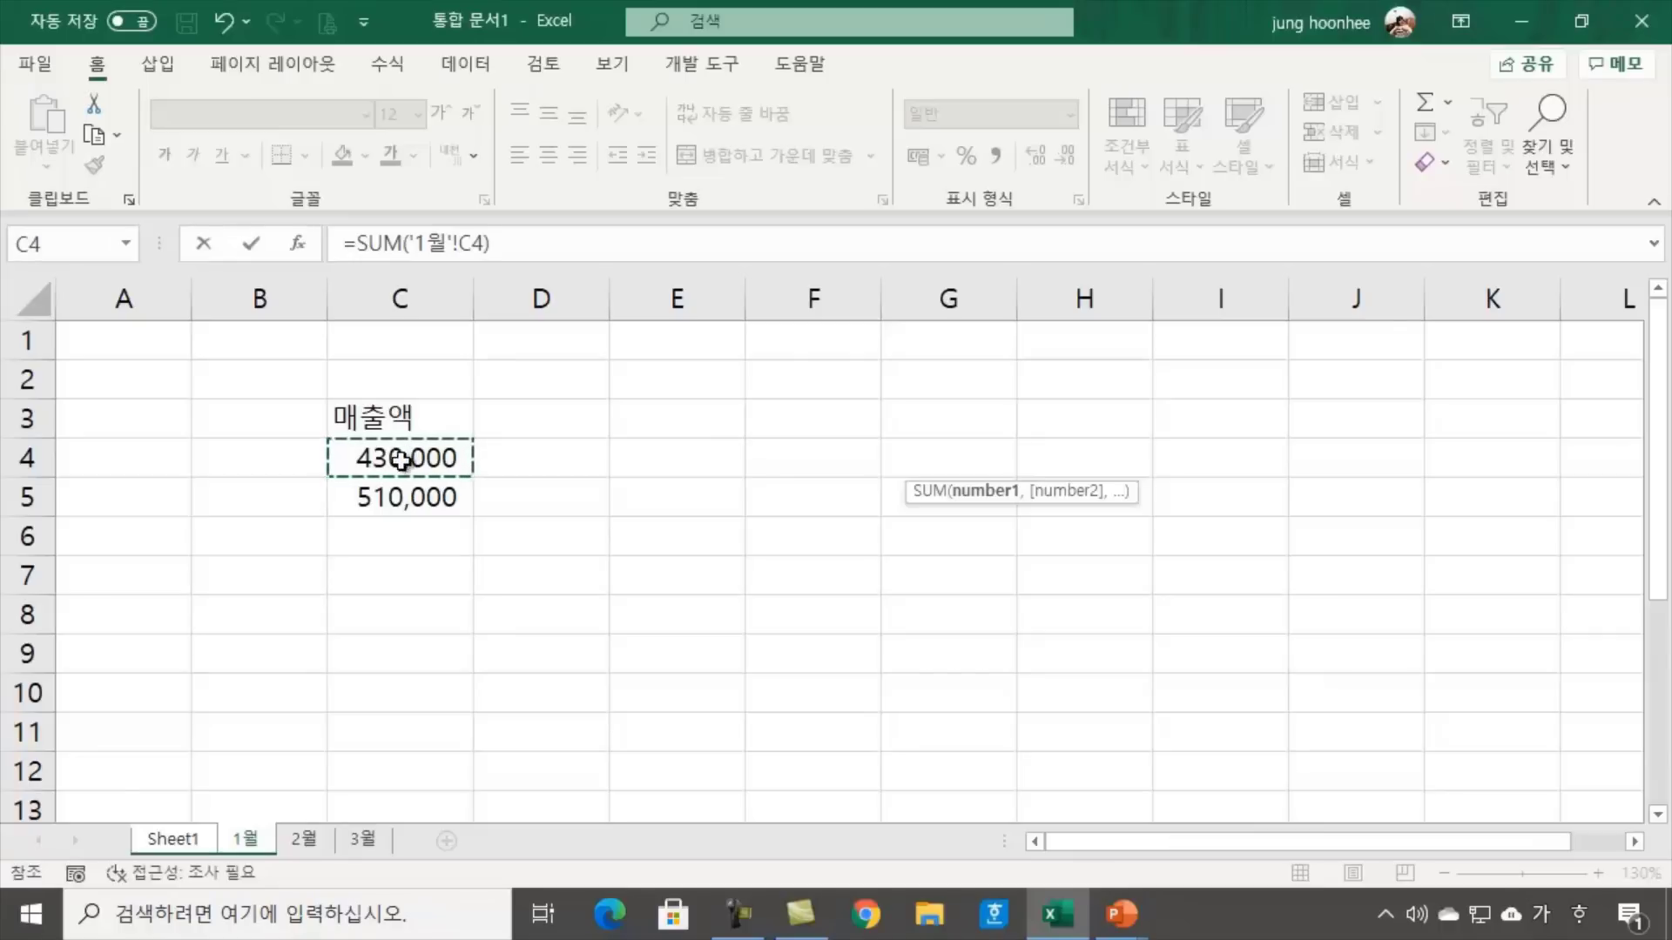
pyautogui.moveTo(400, 460); pyautogui.dragTo(398, 500)
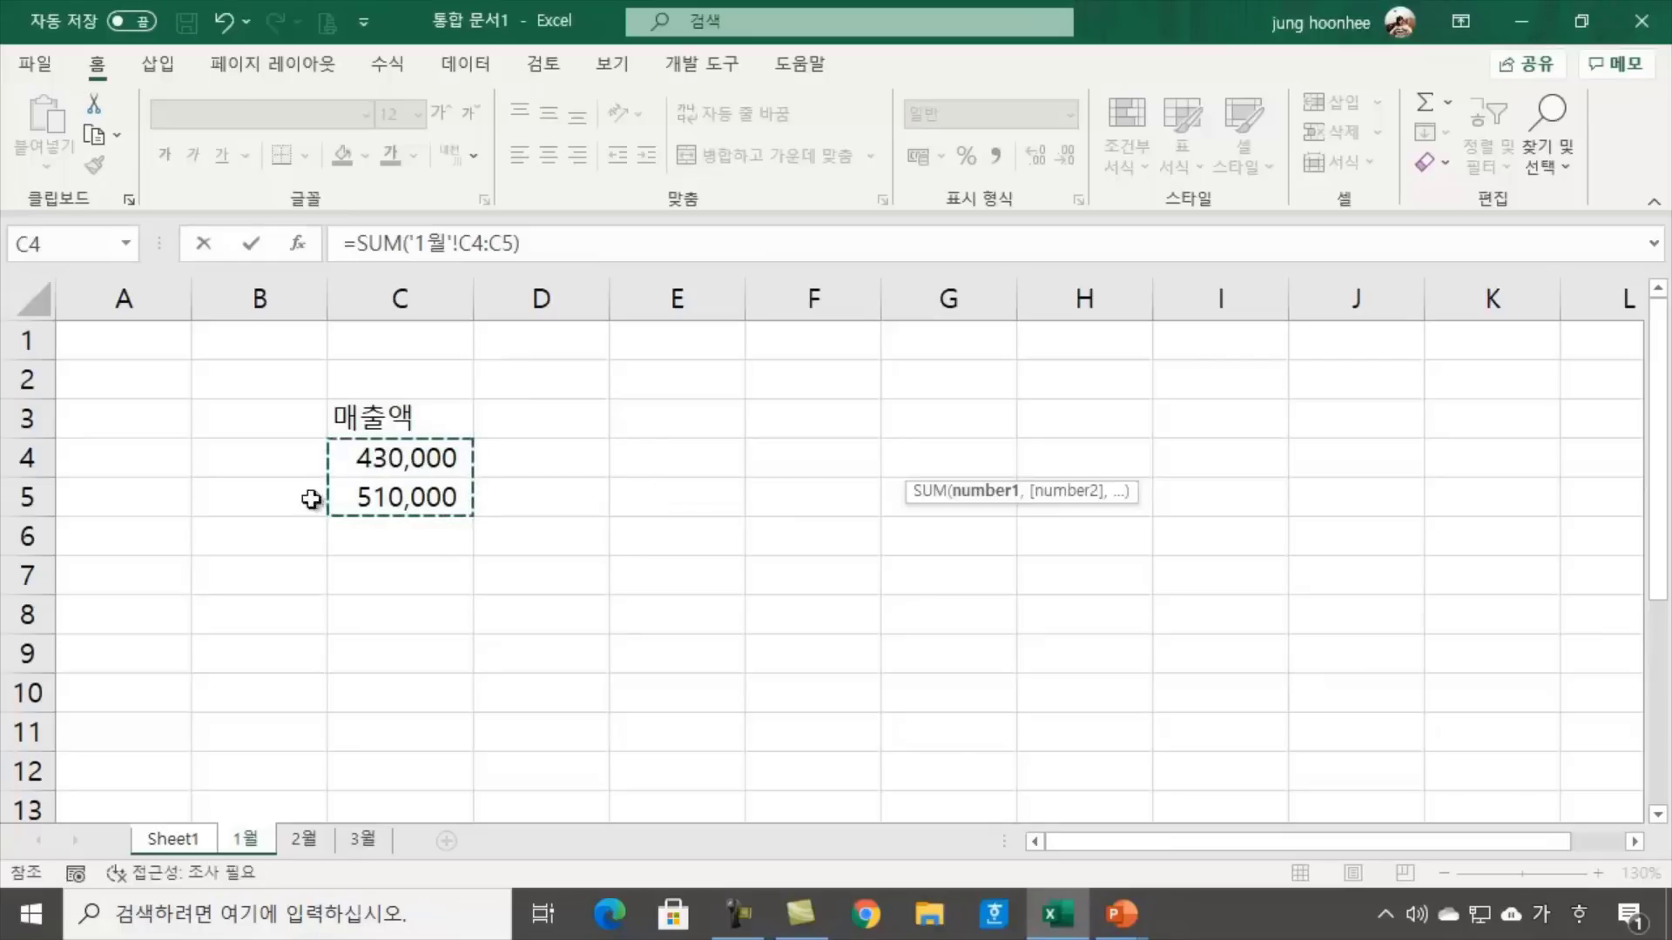
pyautogui.keyDown('shift'); pyautogui.click(367, 840); pyautogui.keyUp('shift')
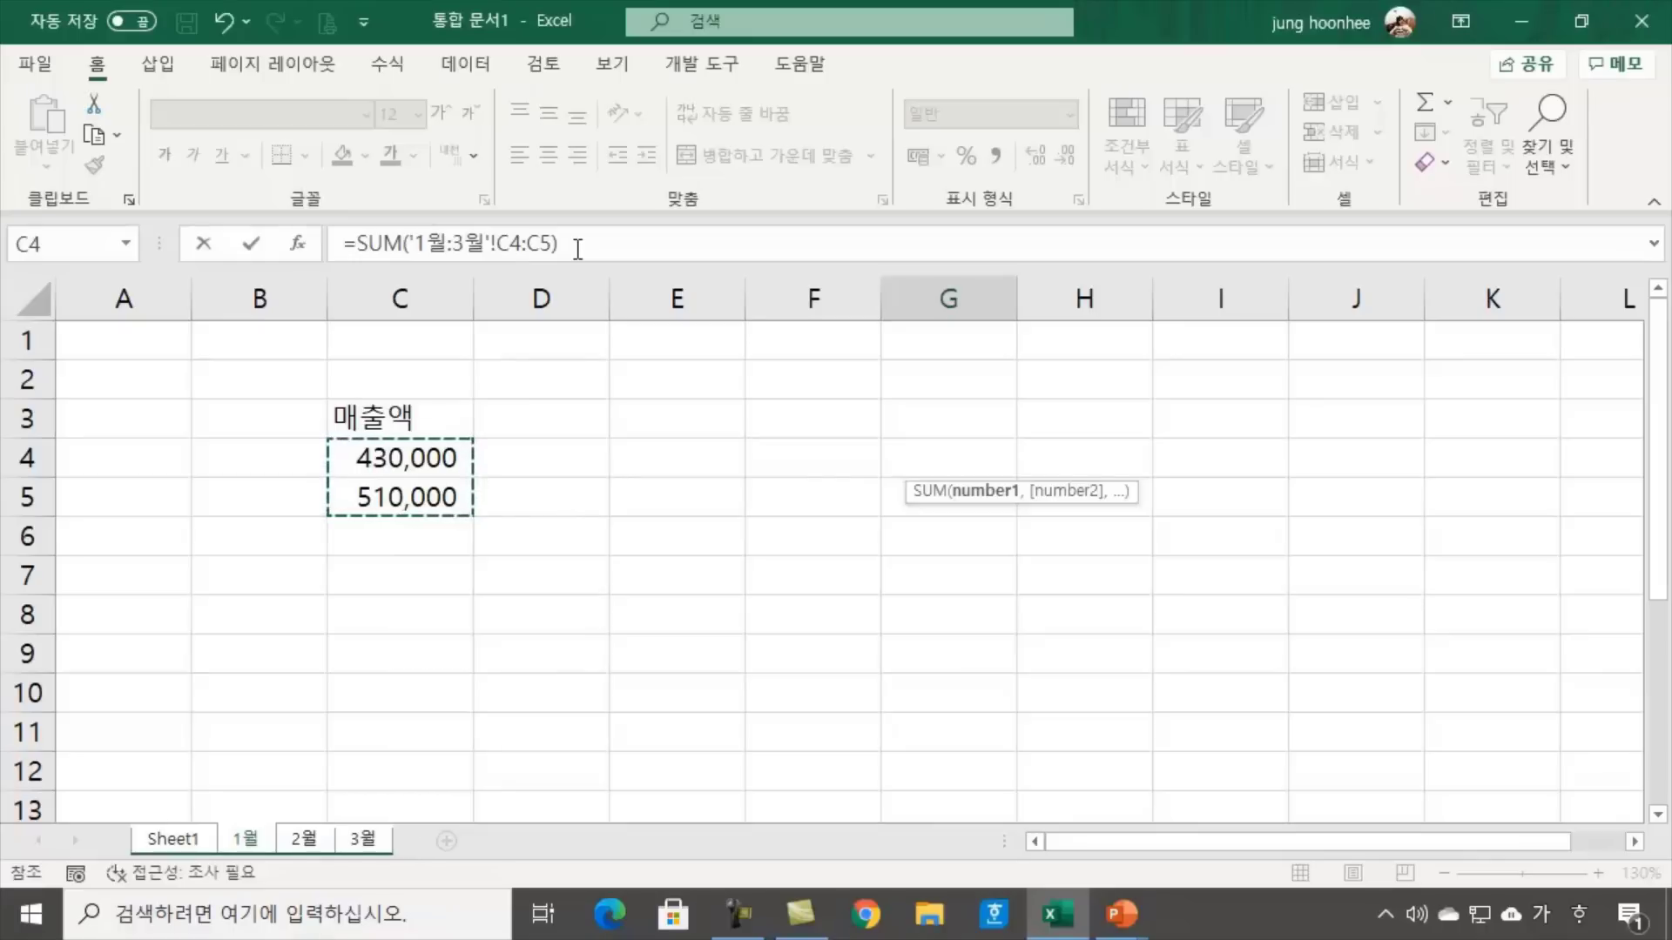
pyautogui.press('Return')
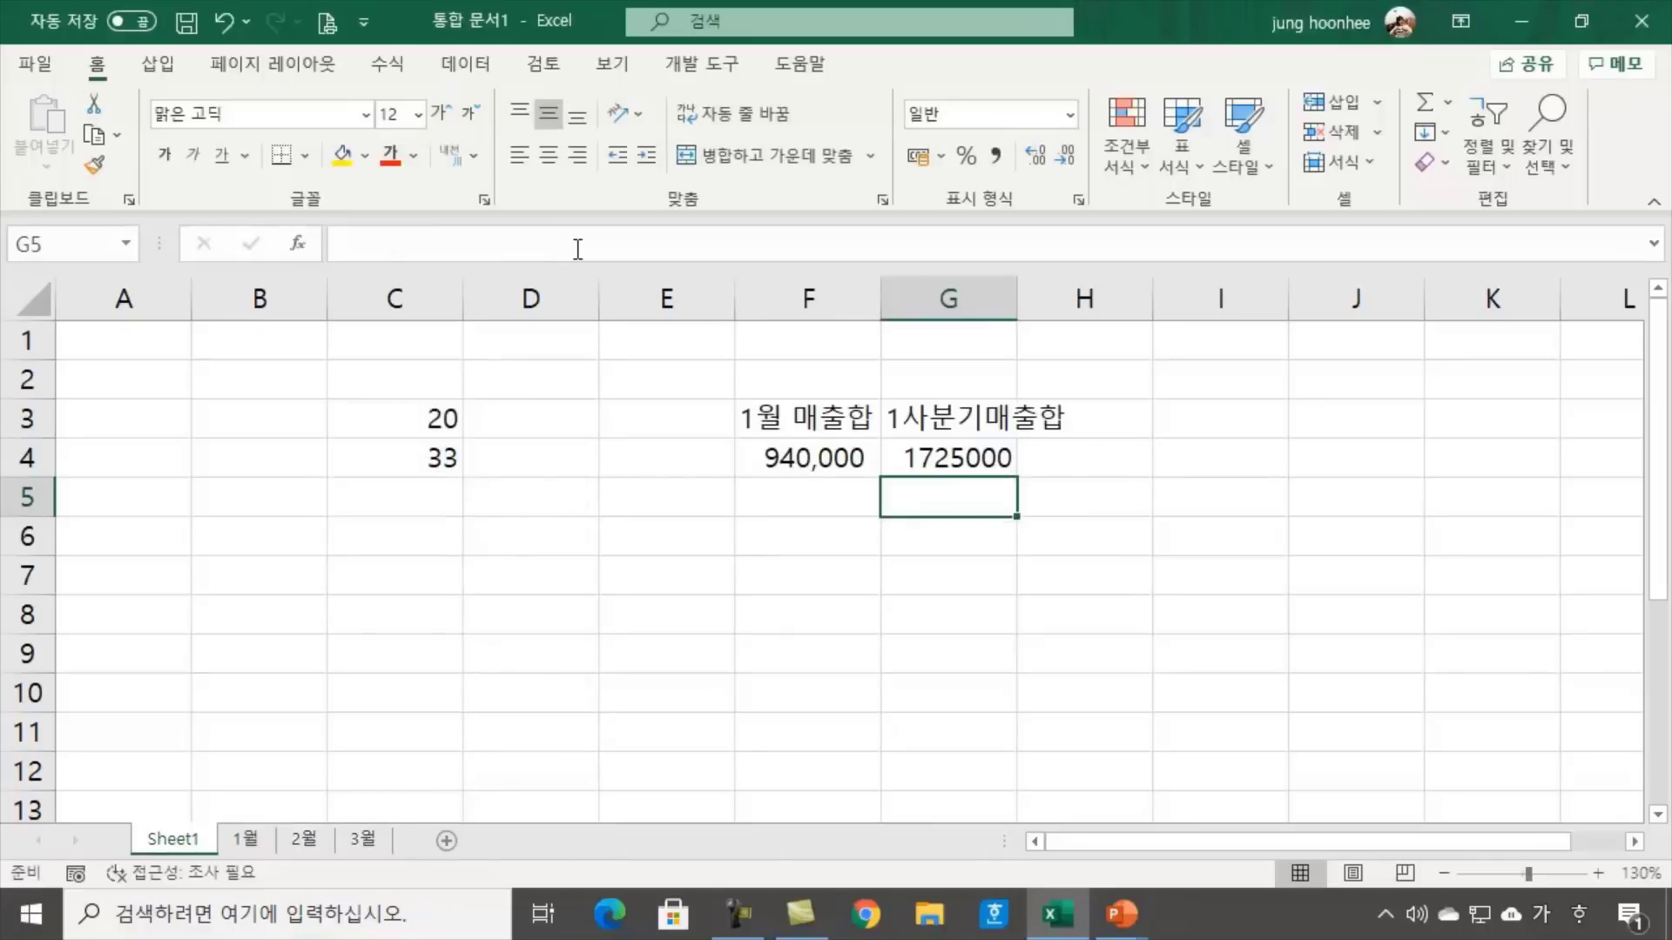
# Apply the comma number style to the first-quarter total in cell G4 of Sheet1
pyautogui.click(961, 455)
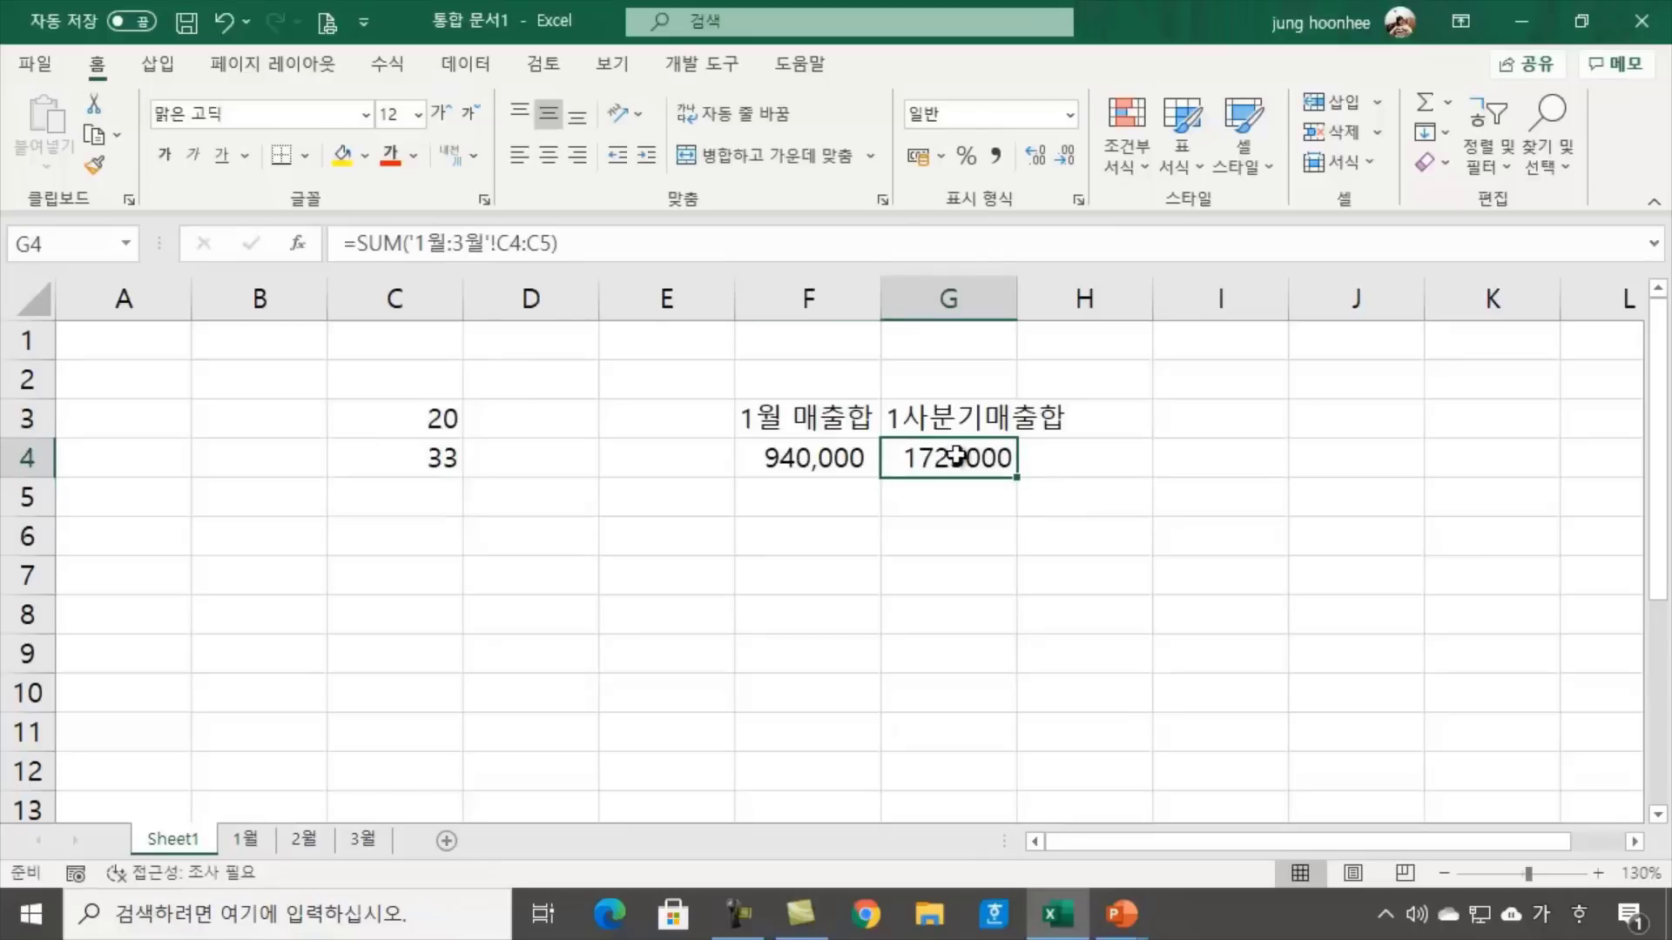
pyautogui.click(1000, 153)
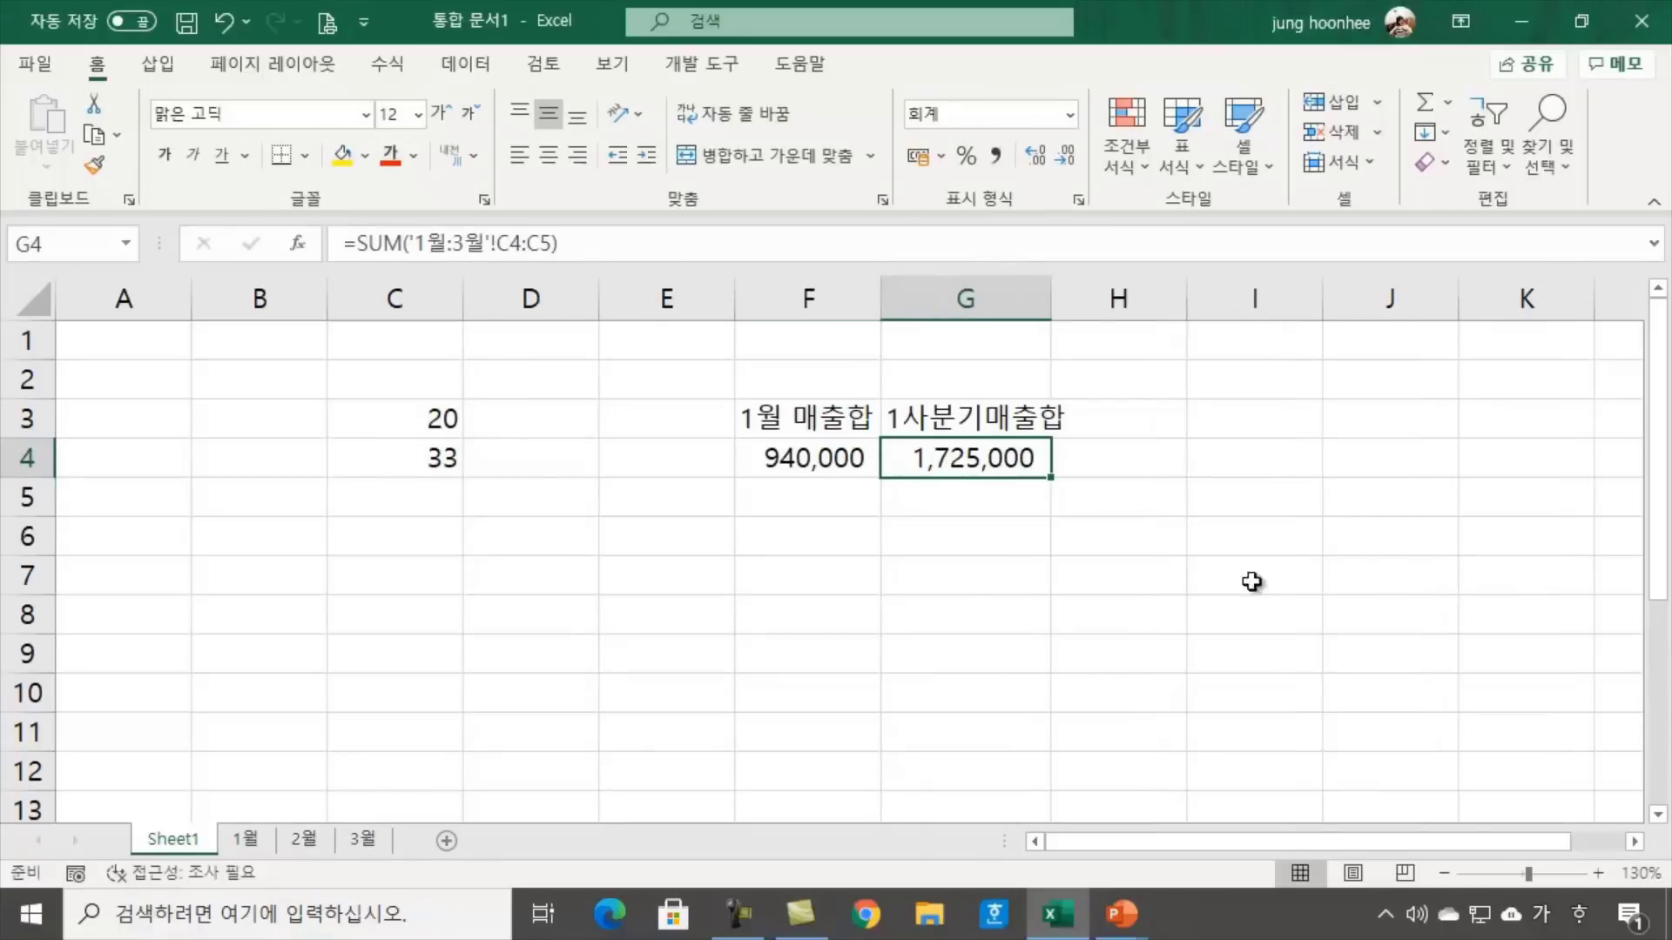
pyautogui.click(1030, 585)
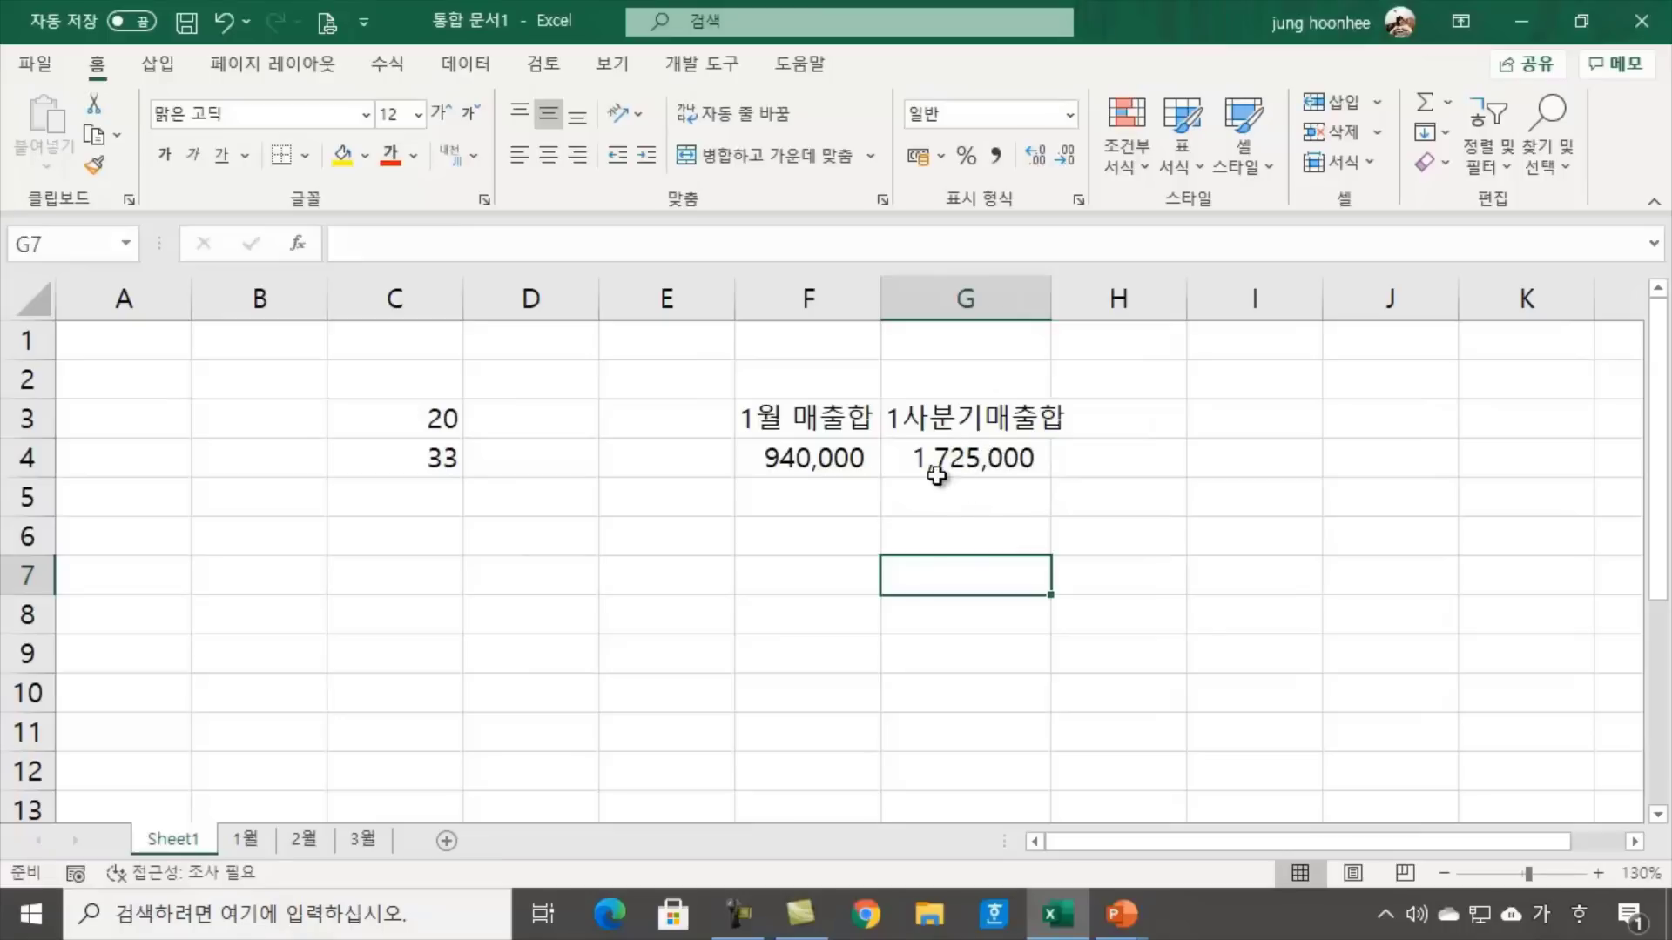
pyautogui.click(980, 463)
pyautogui.click(1043, 623)
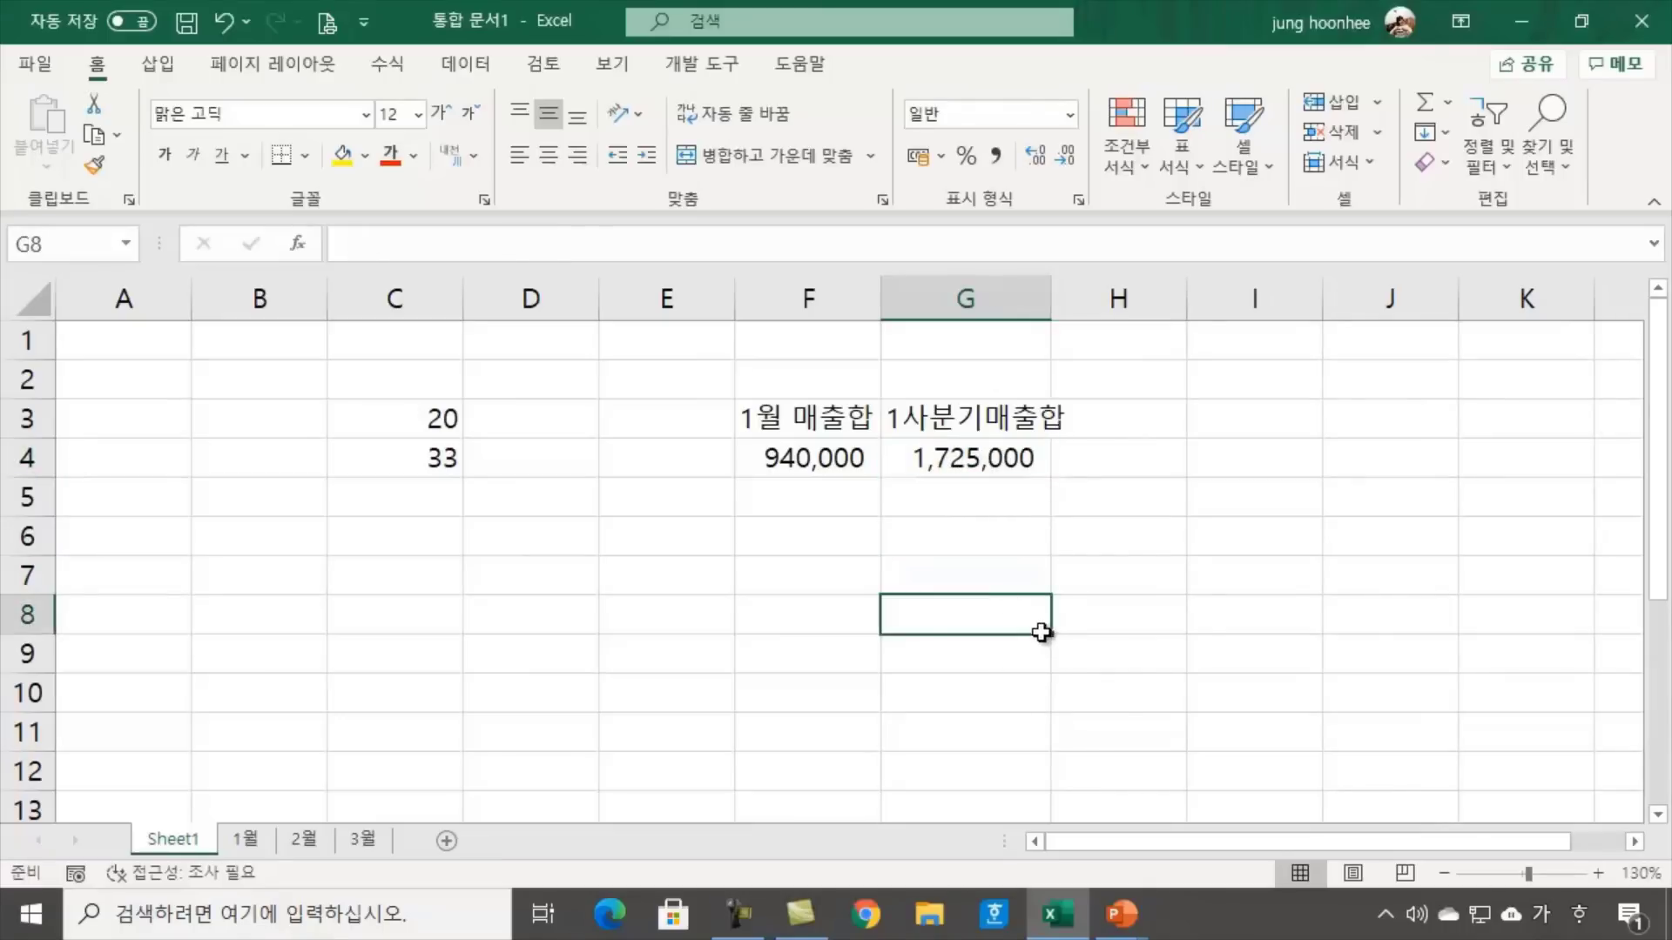
# Examine the amounts in C4:C5 of the 1월, 2월 and 3월 sheets and the total formula in G4 of Sheet1
pyautogui.click(233, 845)
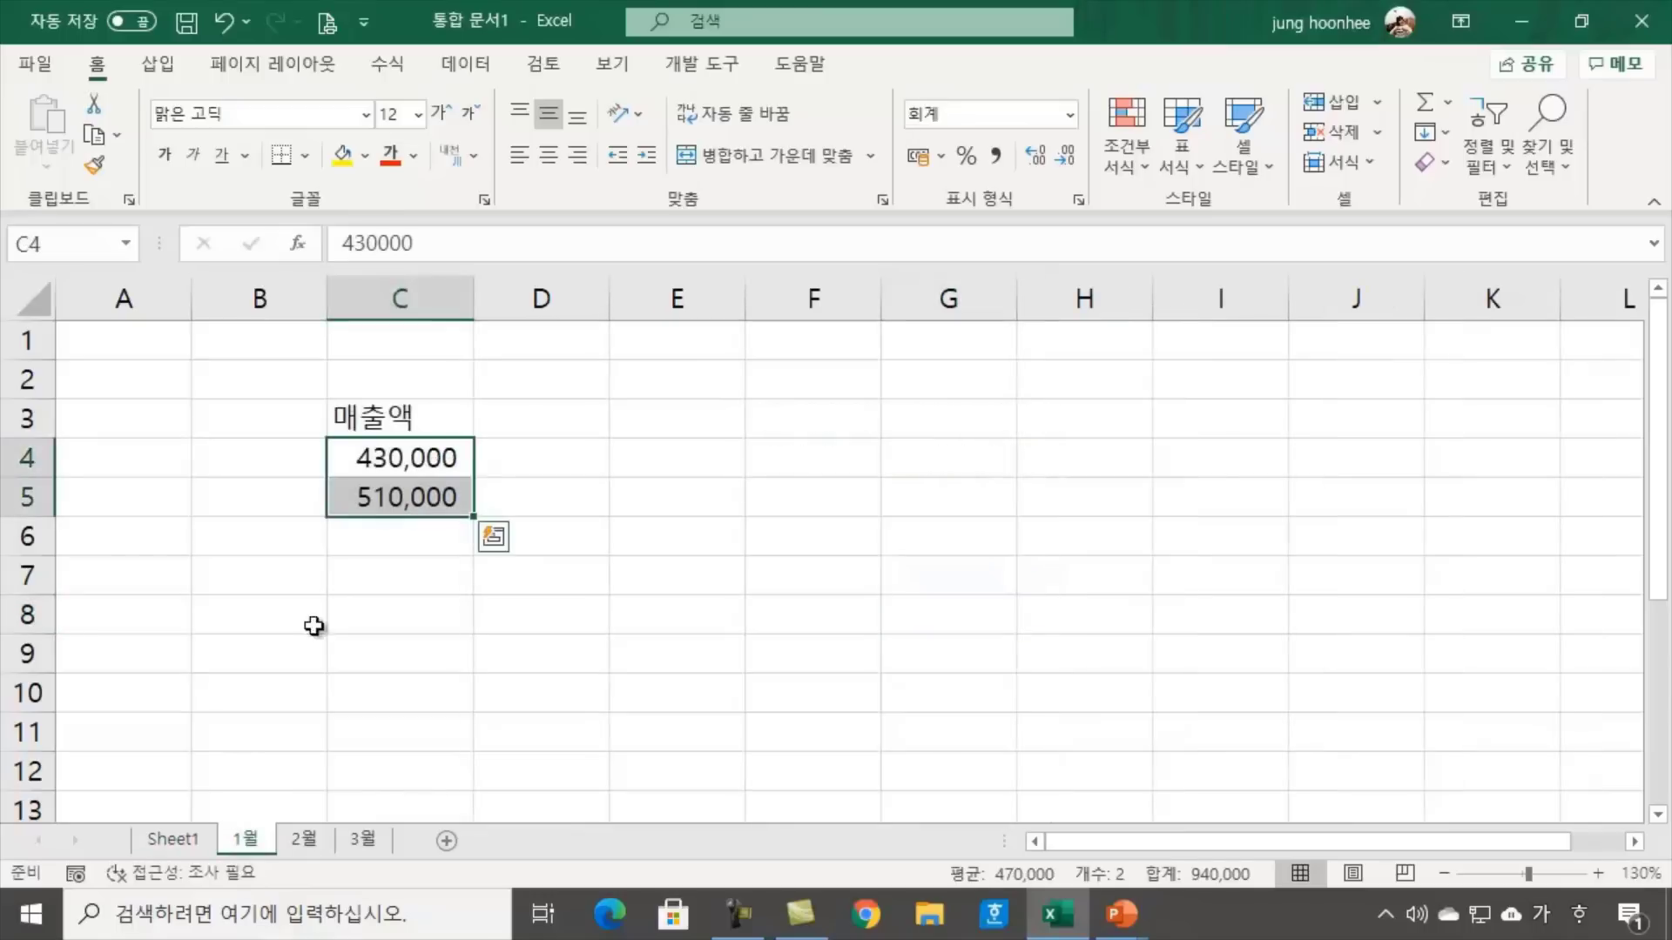
pyautogui.click(402, 454)
pyautogui.moveTo(403, 455); pyautogui.dragTo(409, 495)
pyautogui.click(321, 832)
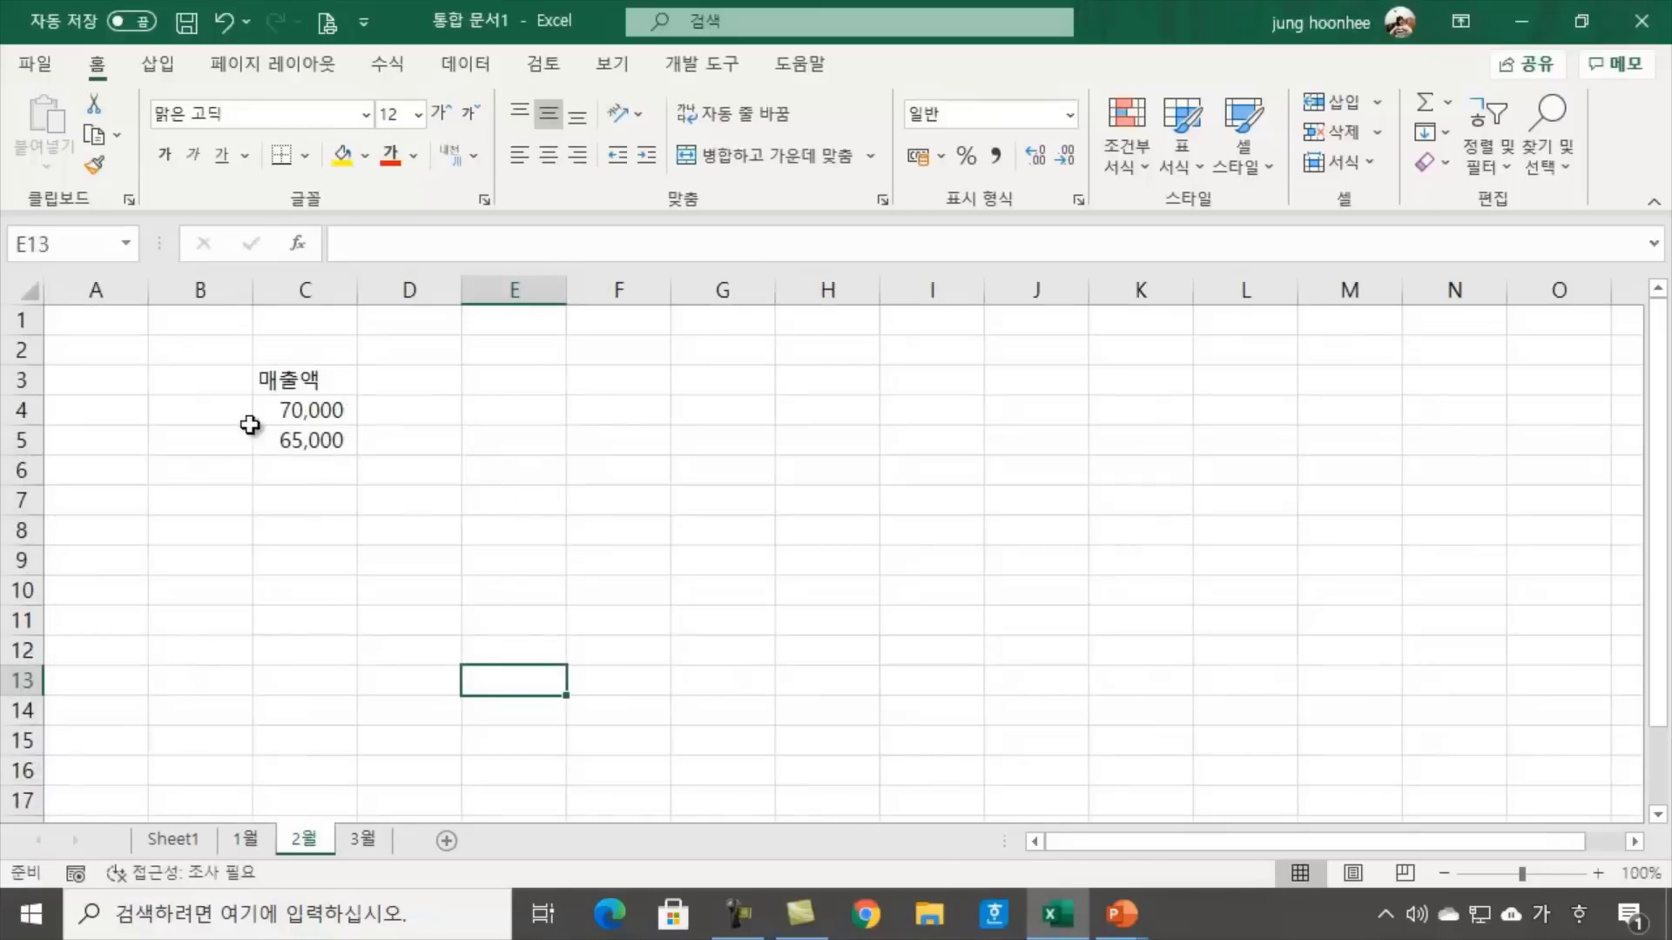
pyautogui.moveTo(292, 416); pyautogui.dragTo(336, 440)
pyautogui.click(355, 840)
pyautogui.click(336, 419)
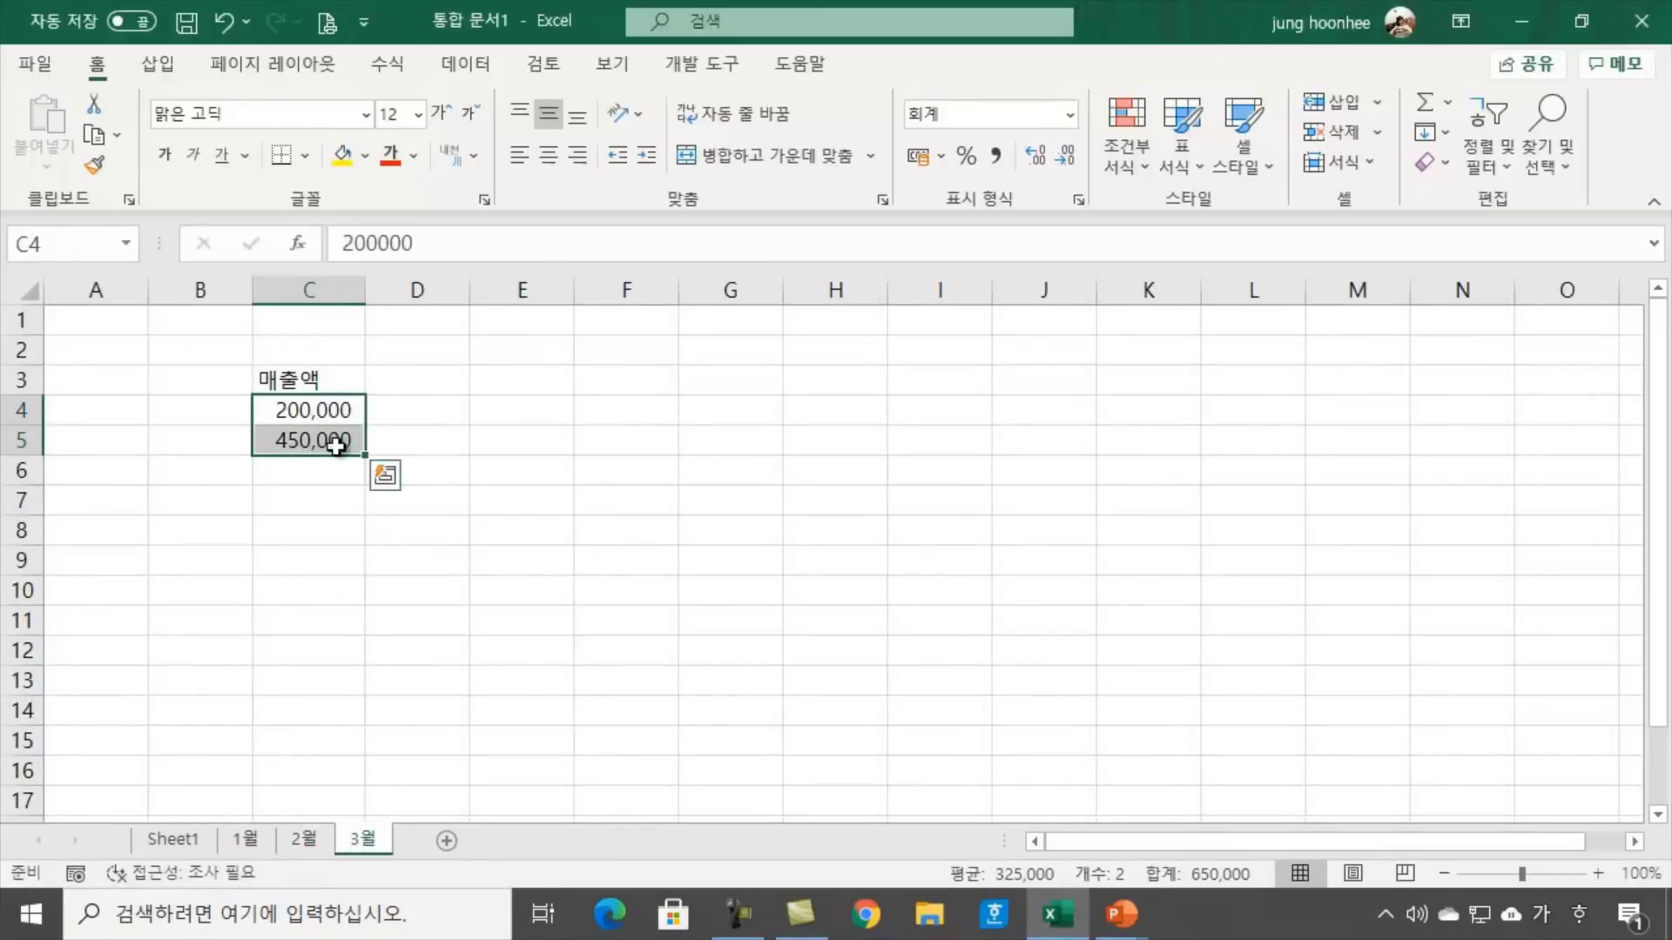
pyautogui.click(185, 838)
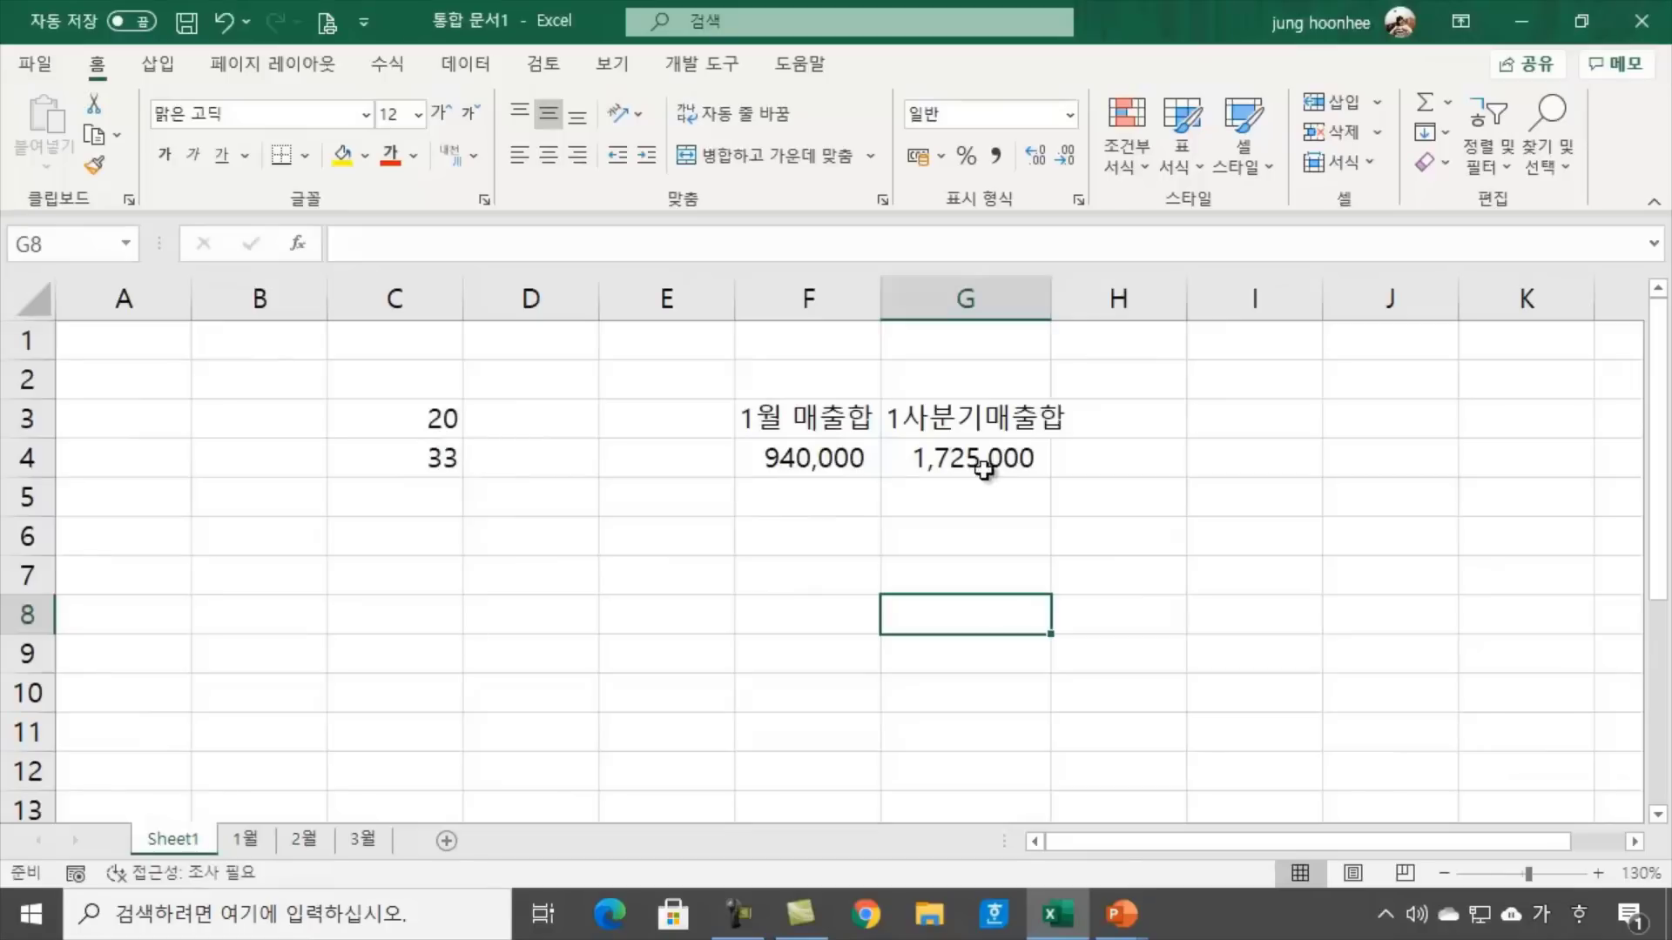
pyautogui.click(976, 457)
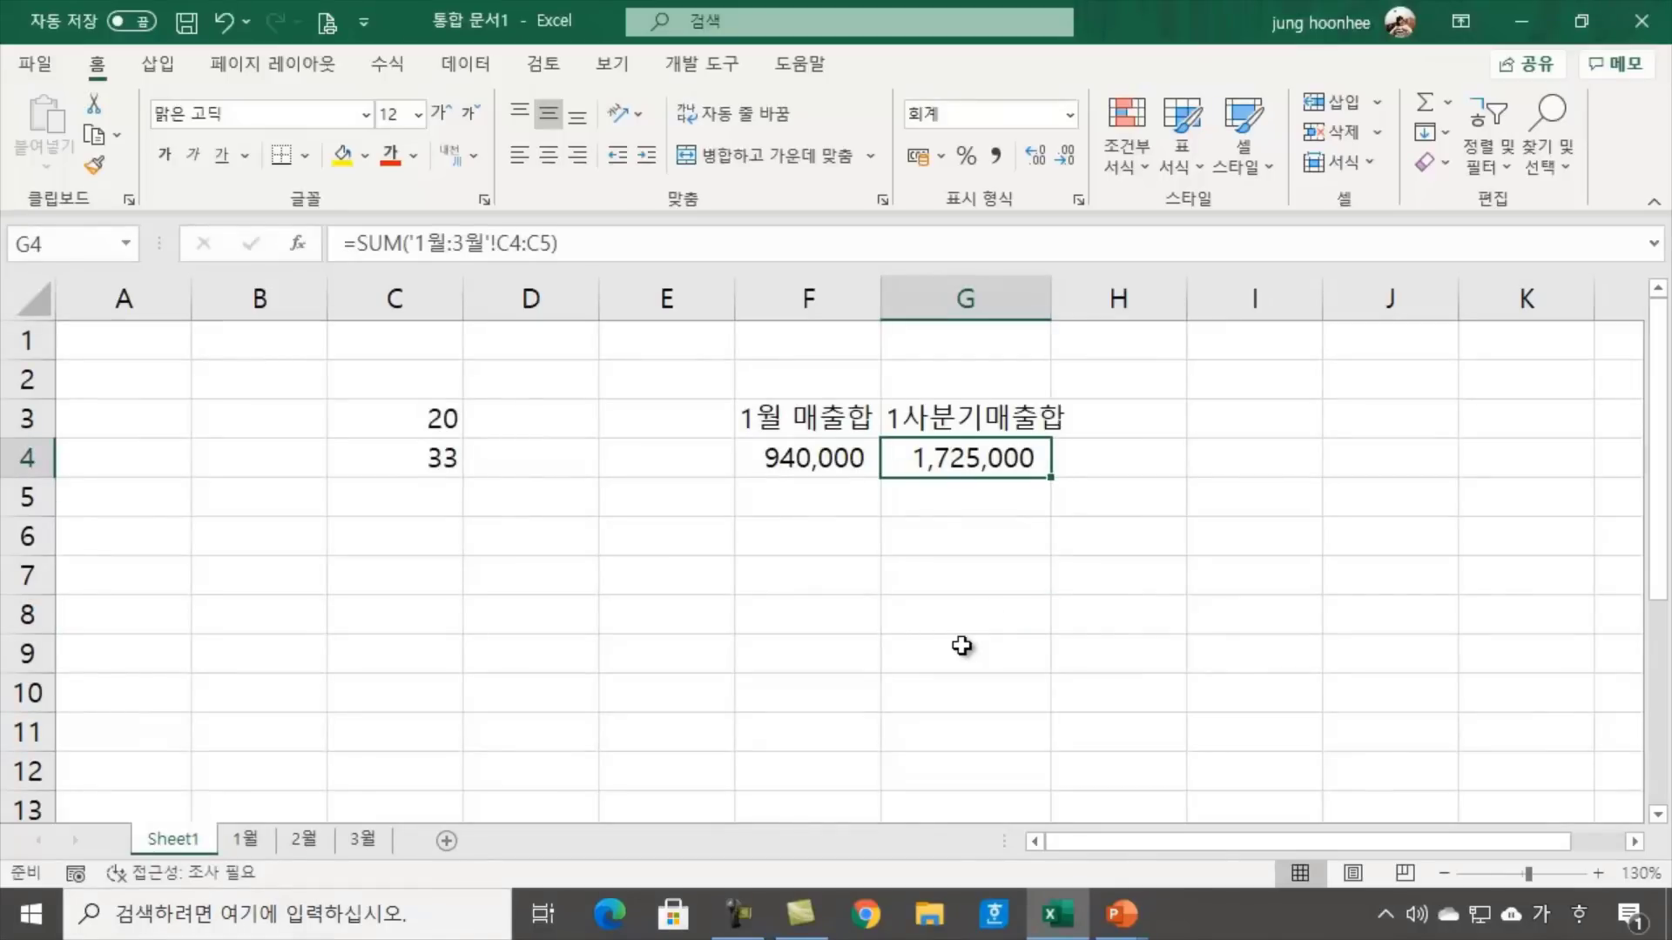
# Compare the cell positions of the 매출액 amounts across the 1월, 2월 and 3월 sheets
pyautogui.click(826, 608)
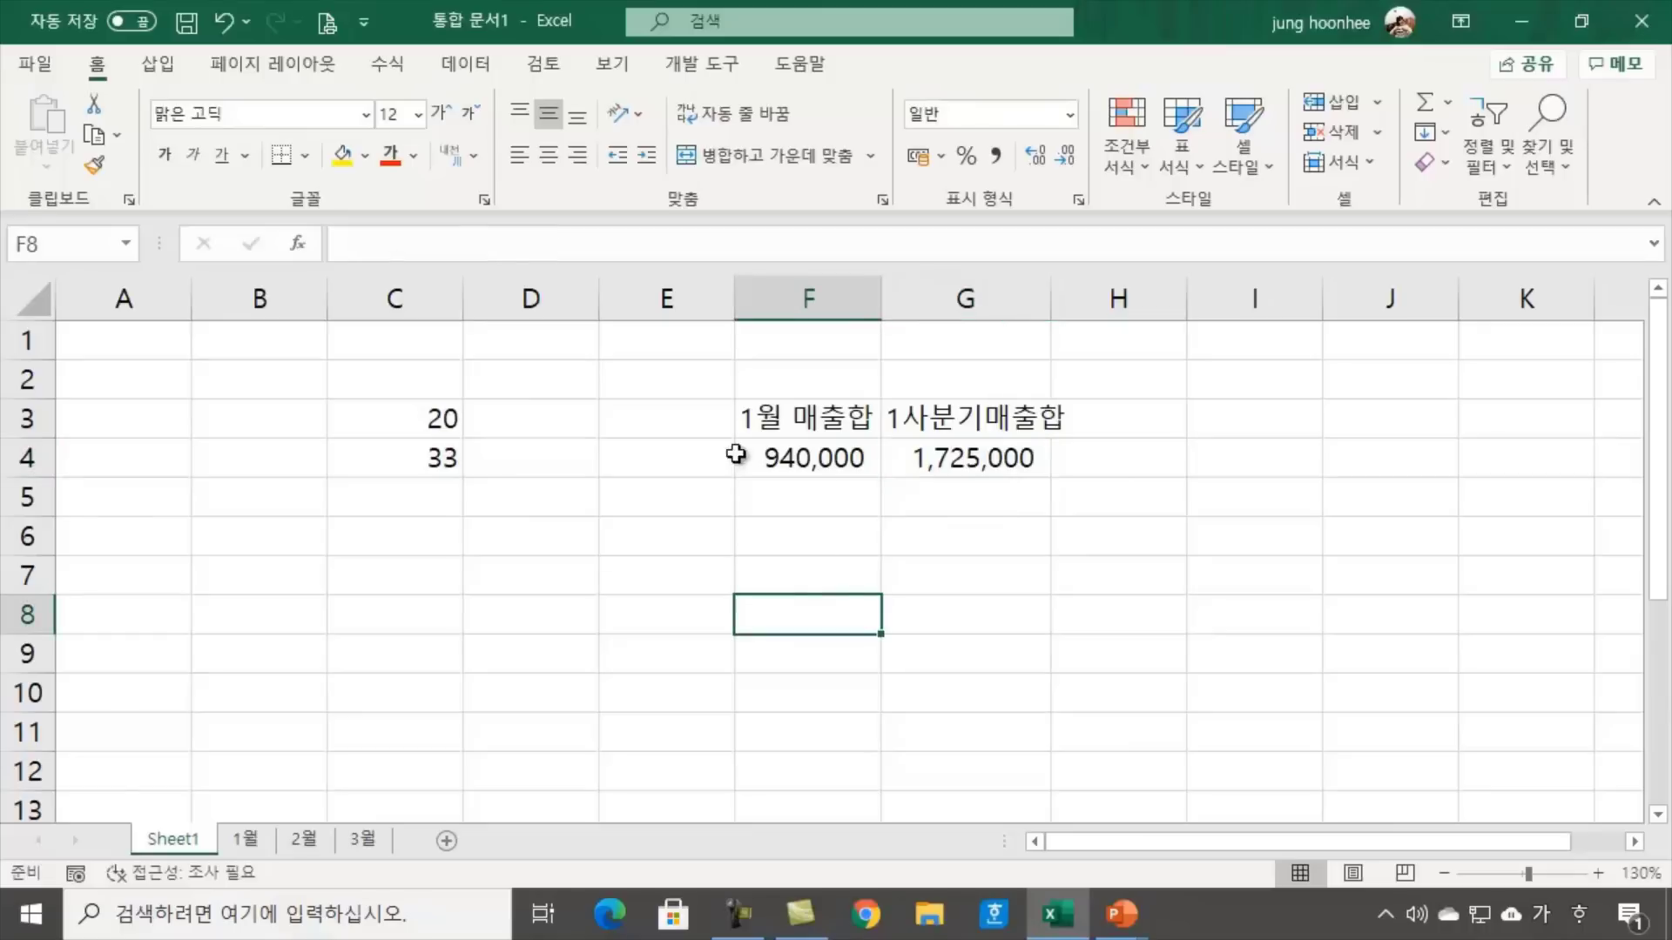
pyautogui.click(244, 837)
pyautogui.click(310, 838)
pyautogui.click(361, 838)
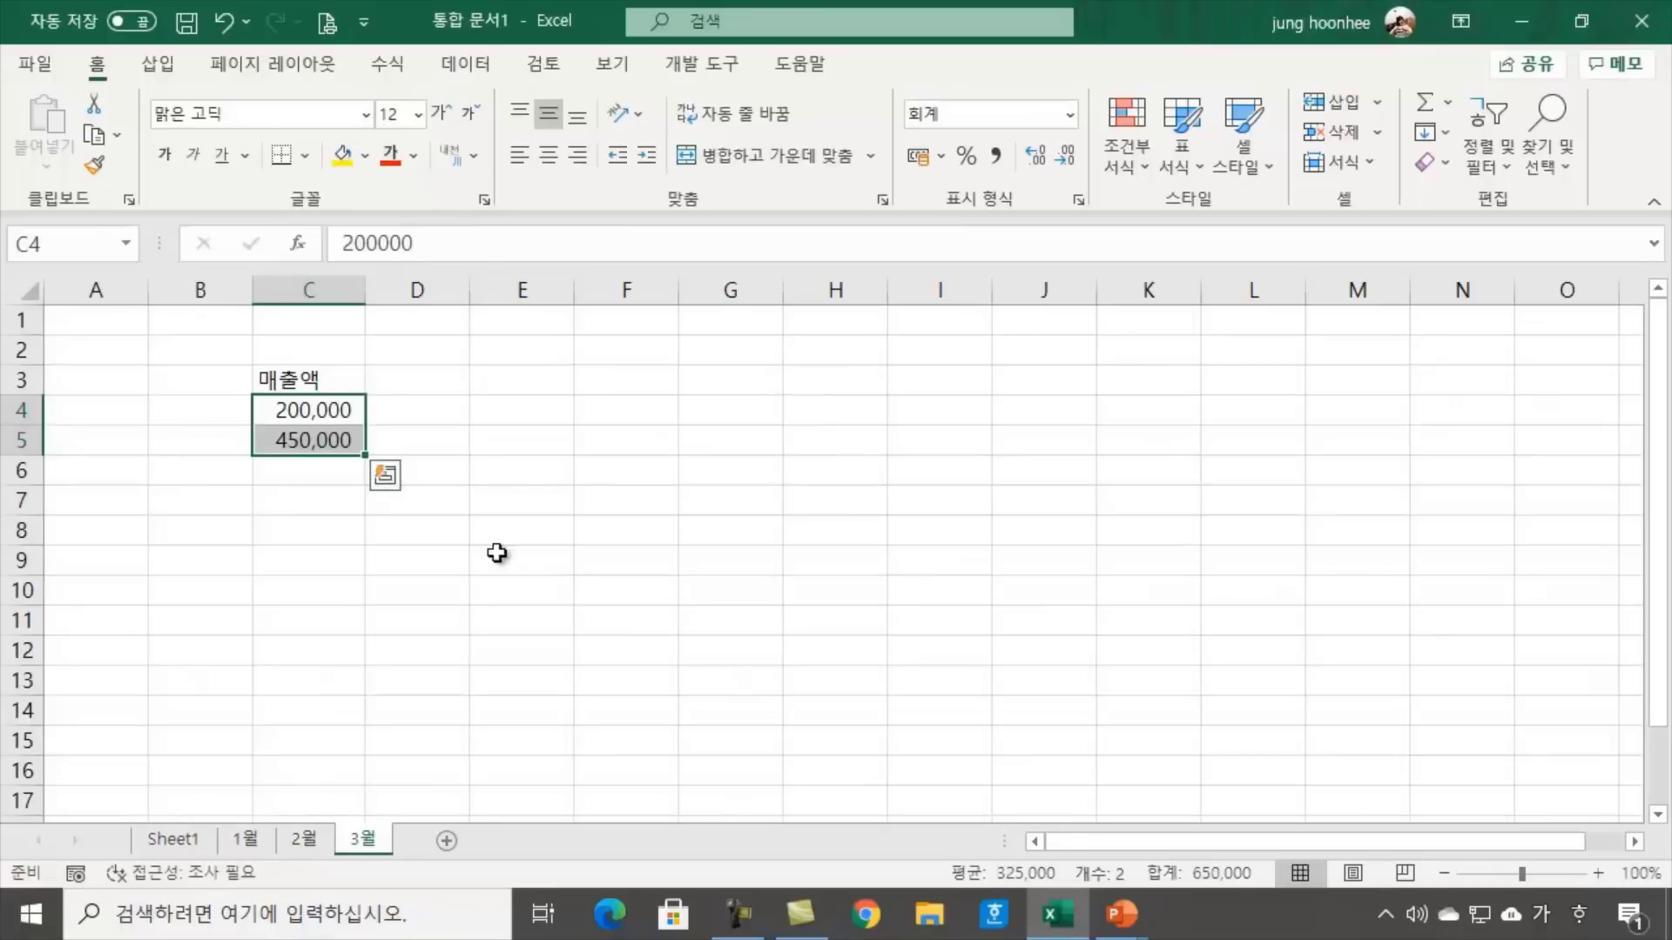
pyautogui.click(247, 839)
pyautogui.click(304, 839)
pyautogui.click(359, 839)
pyautogui.click(234, 841)
pyautogui.click(310, 840)
pyautogui.click(349, 839)
pyautogui.click(248, 841)
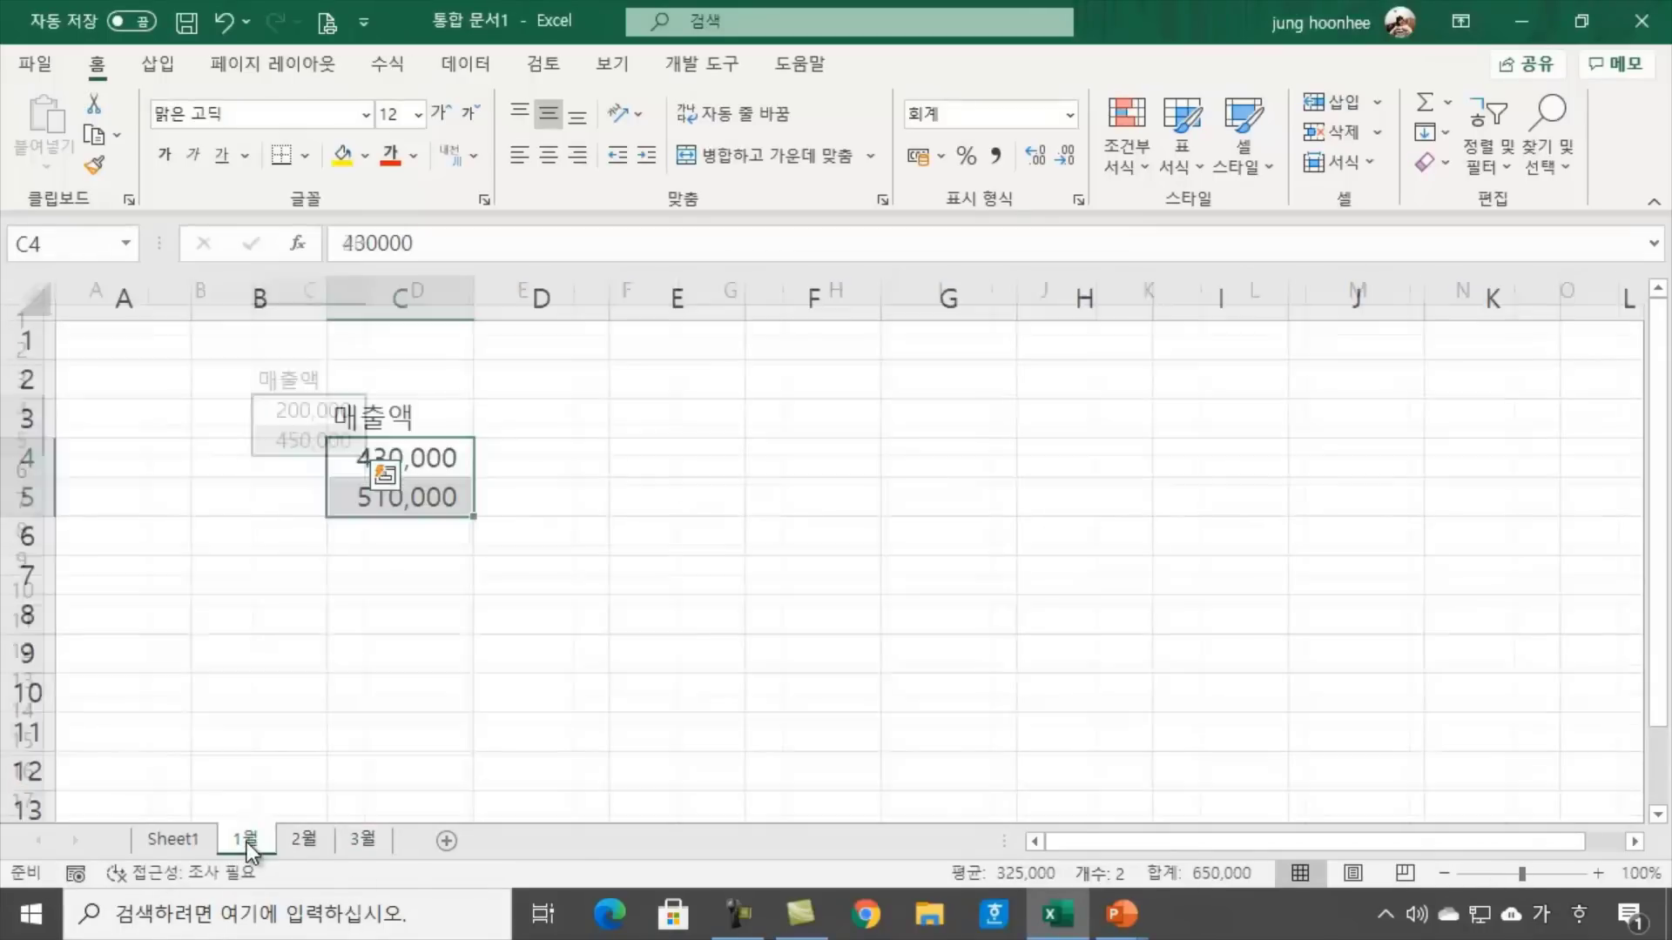
pyautogui.click(305, 839)
pyautogui.click(360, 839)
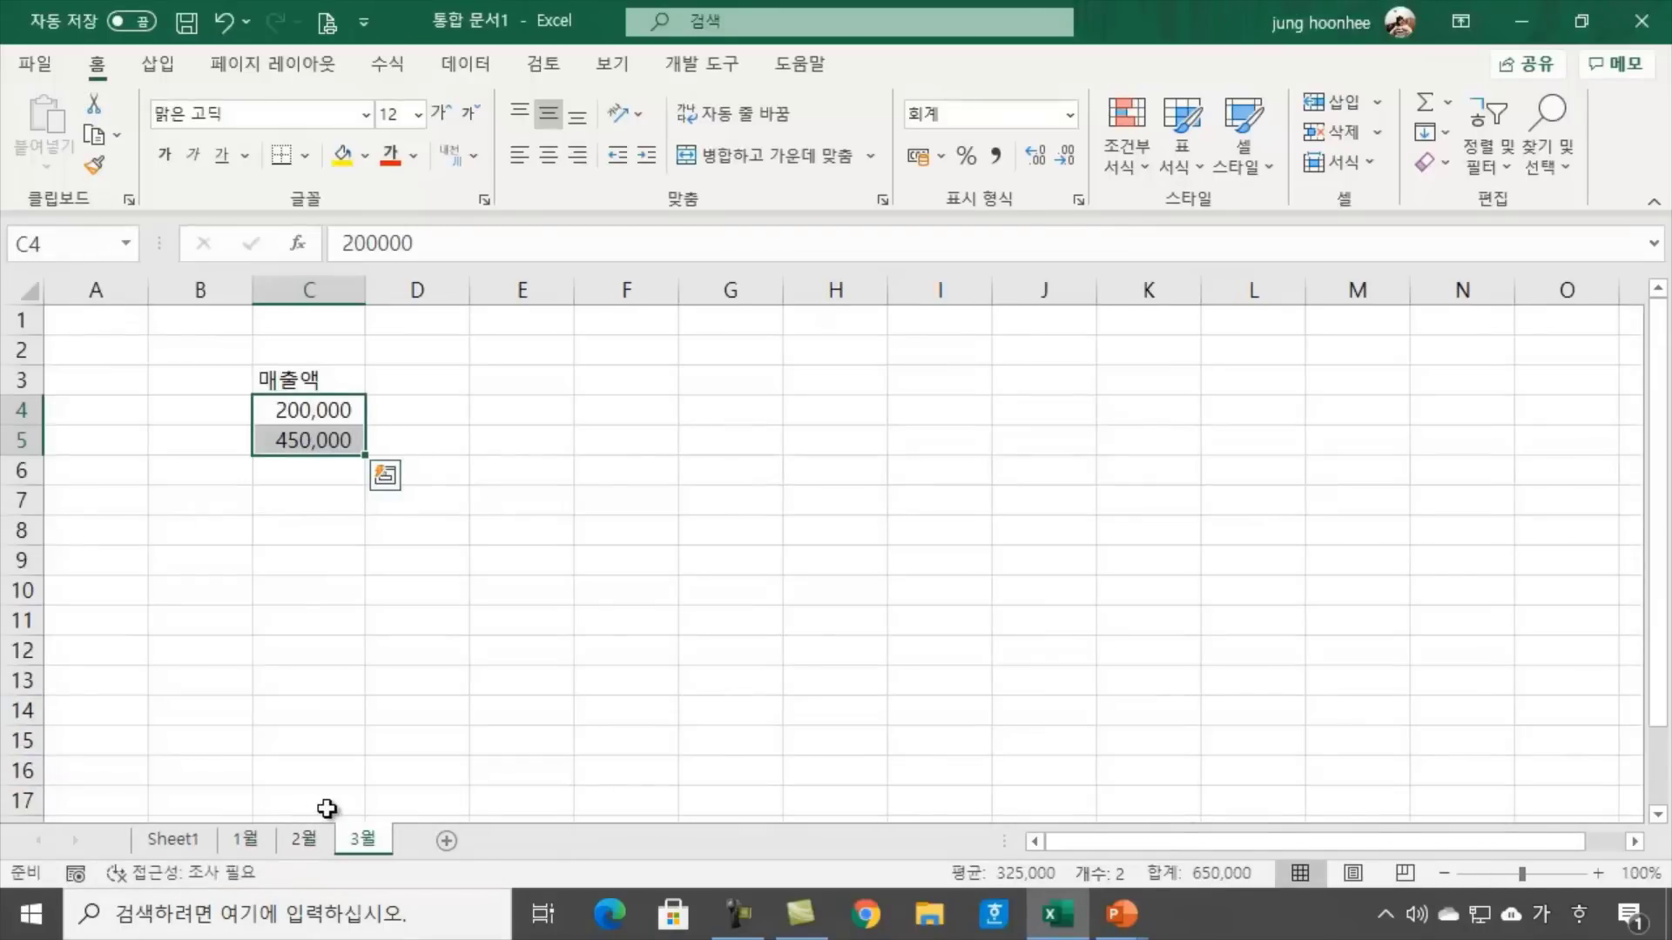
pyautogui.click(394, 705)
pyautogui.click(392, 644)
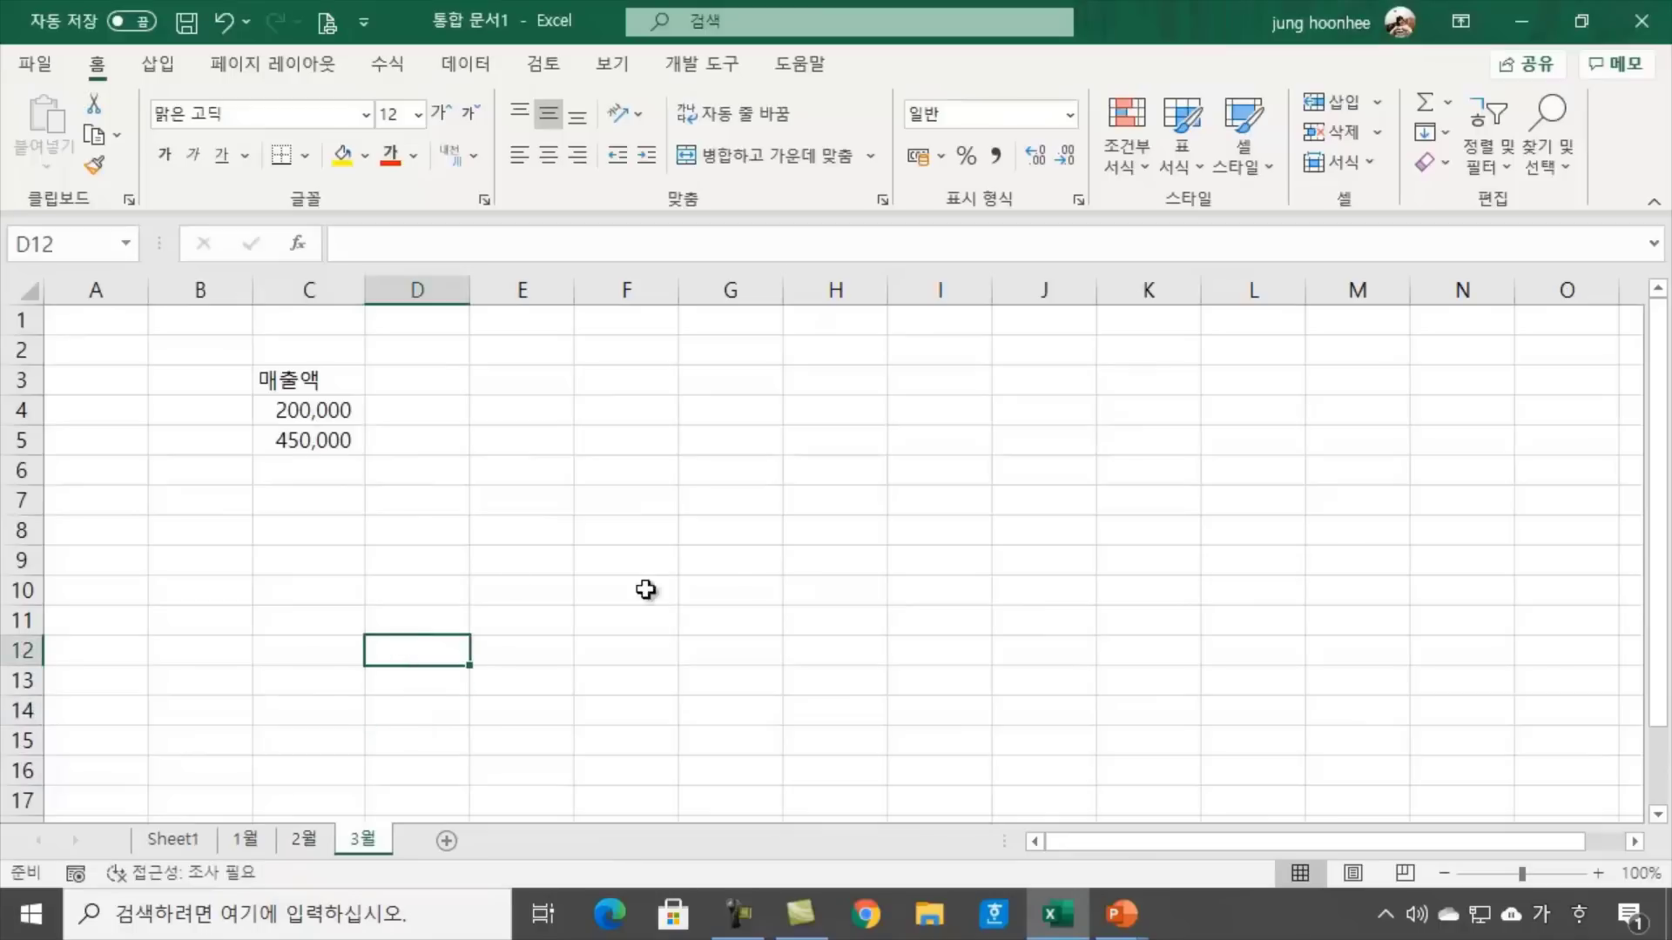
pyautogui.press('Up')
pyautogui.press('Up')
pyautogui.press('Up')
pyautogui.press('Up')
pyautogui.press('Up')
# Review the amounts on the 1월 and 2월 sheets, and check the formula under 1사분기매출합 on Sheet1
pyautogui.click(242, 840)
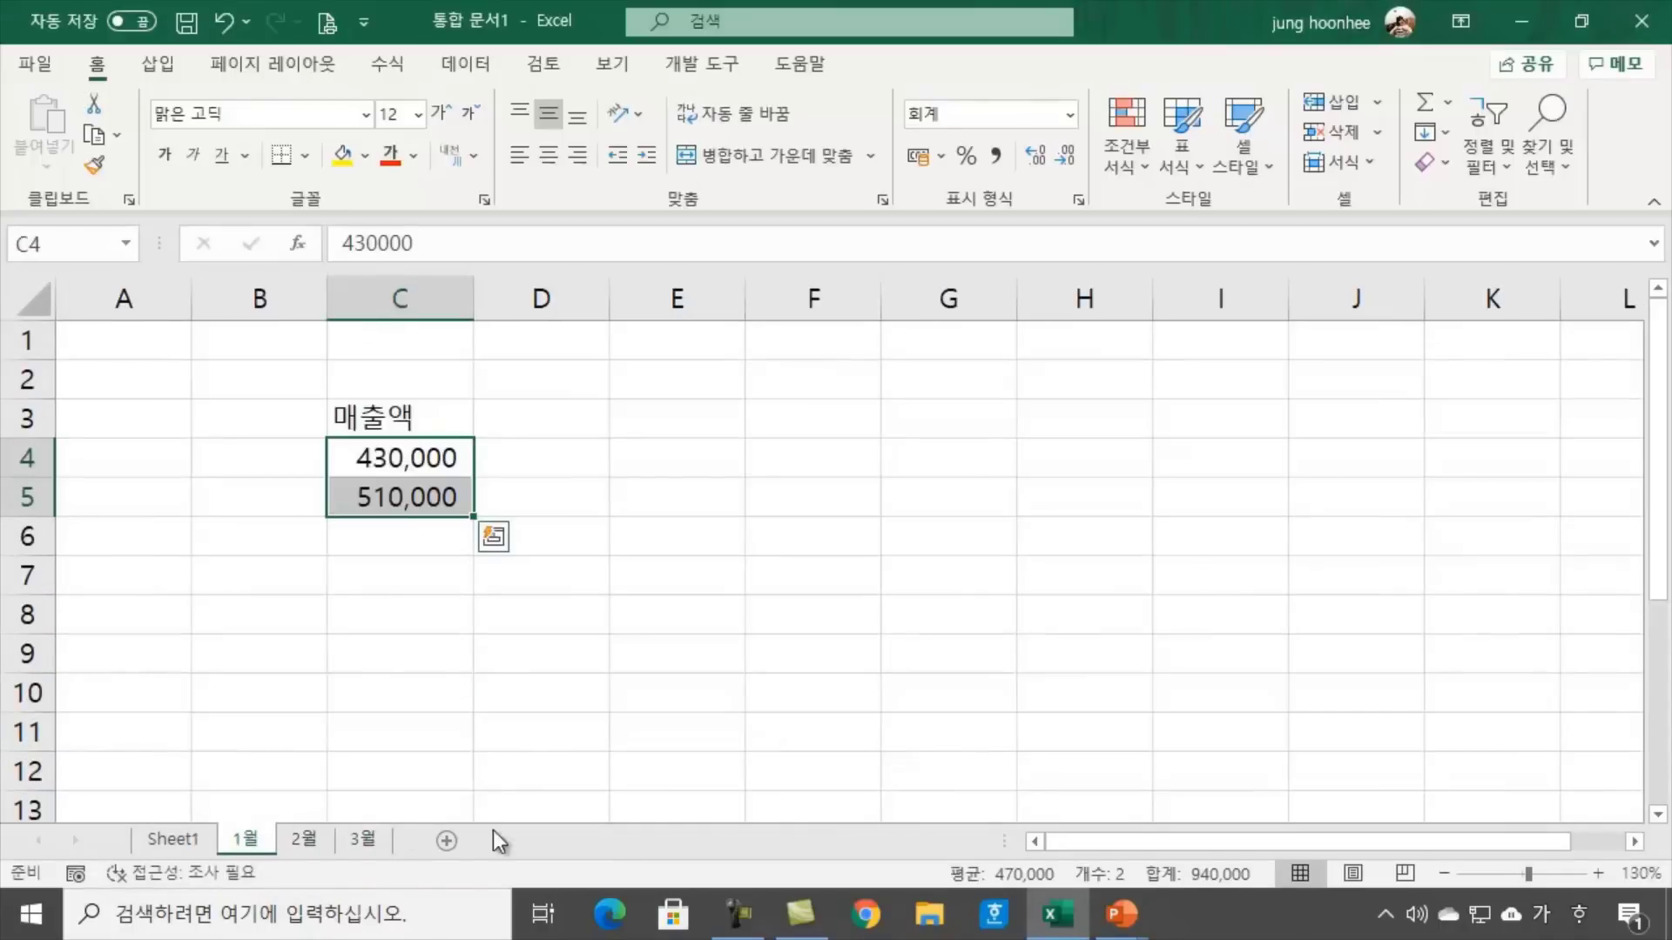
pyautogui.click(322, 843)
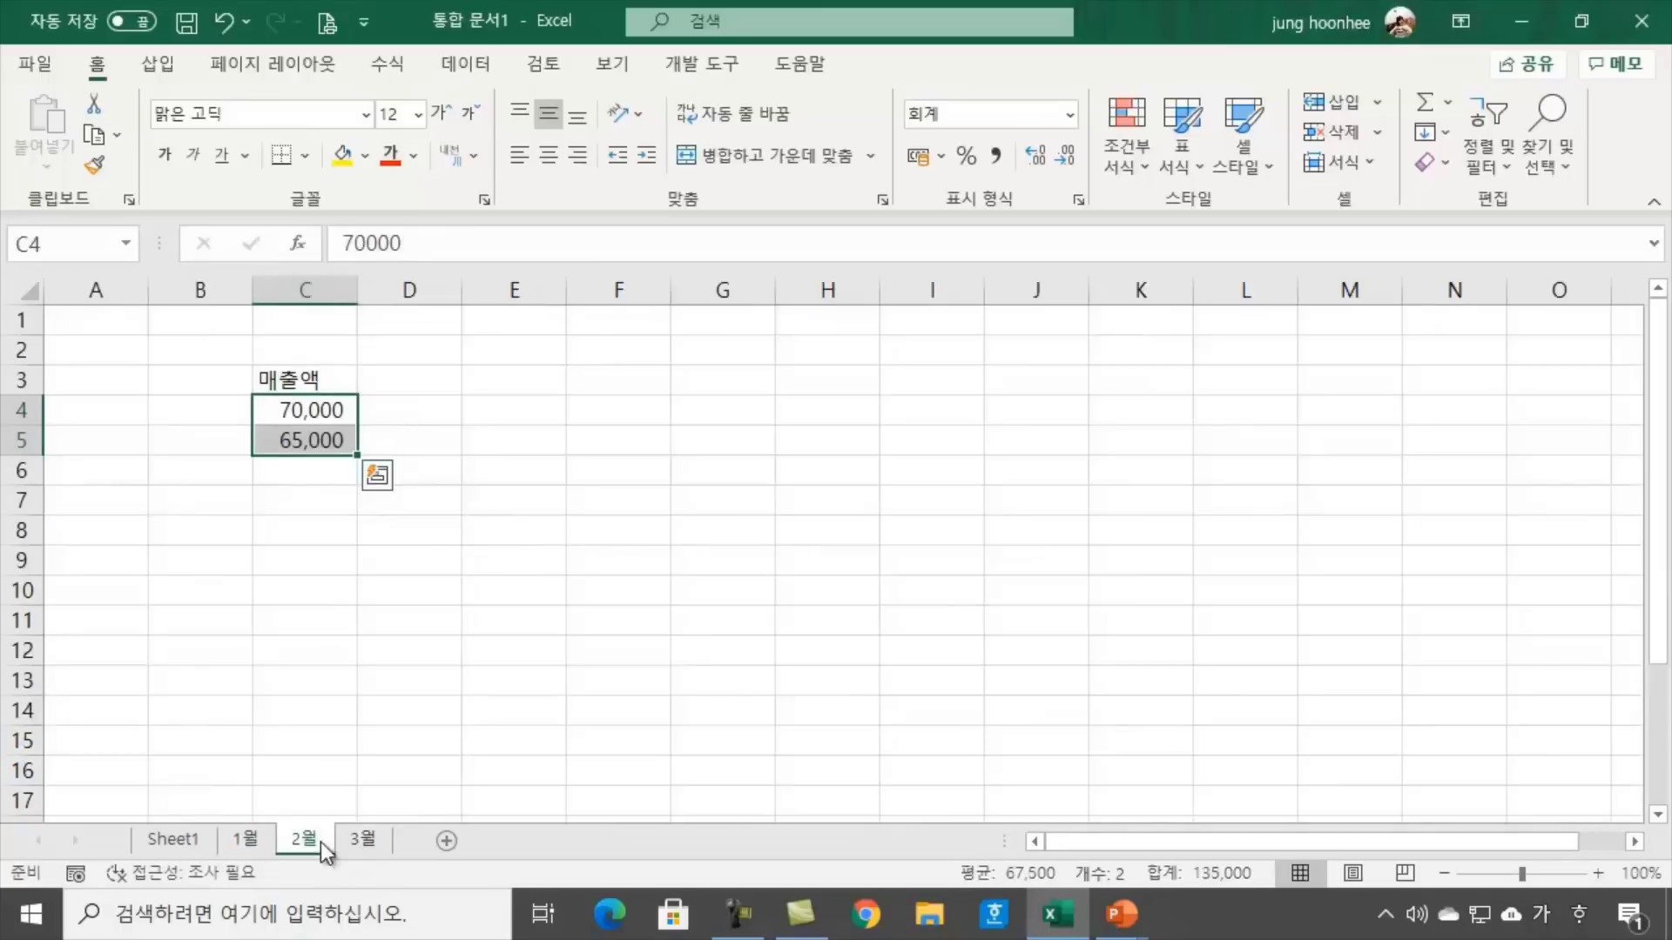
pyautogui.click(179, 840)
pyautogui.click(963, 459)
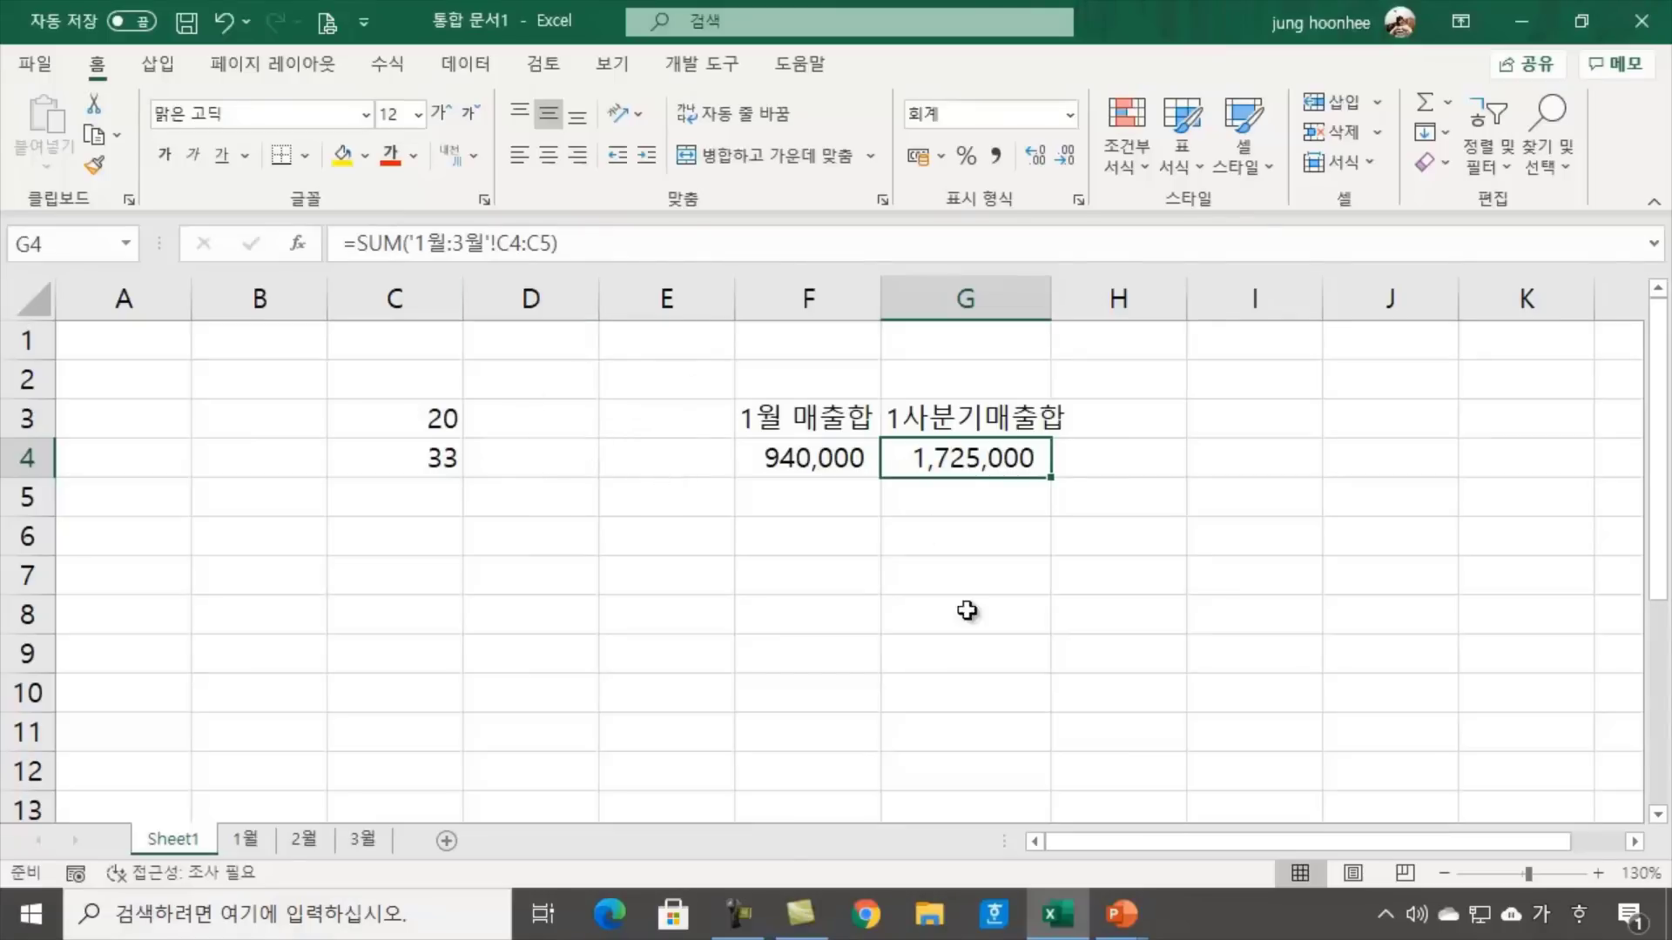
pyautogui.click(859, 597)
pyautogui.click(667, 587)
pyautogui.click(475, 648)
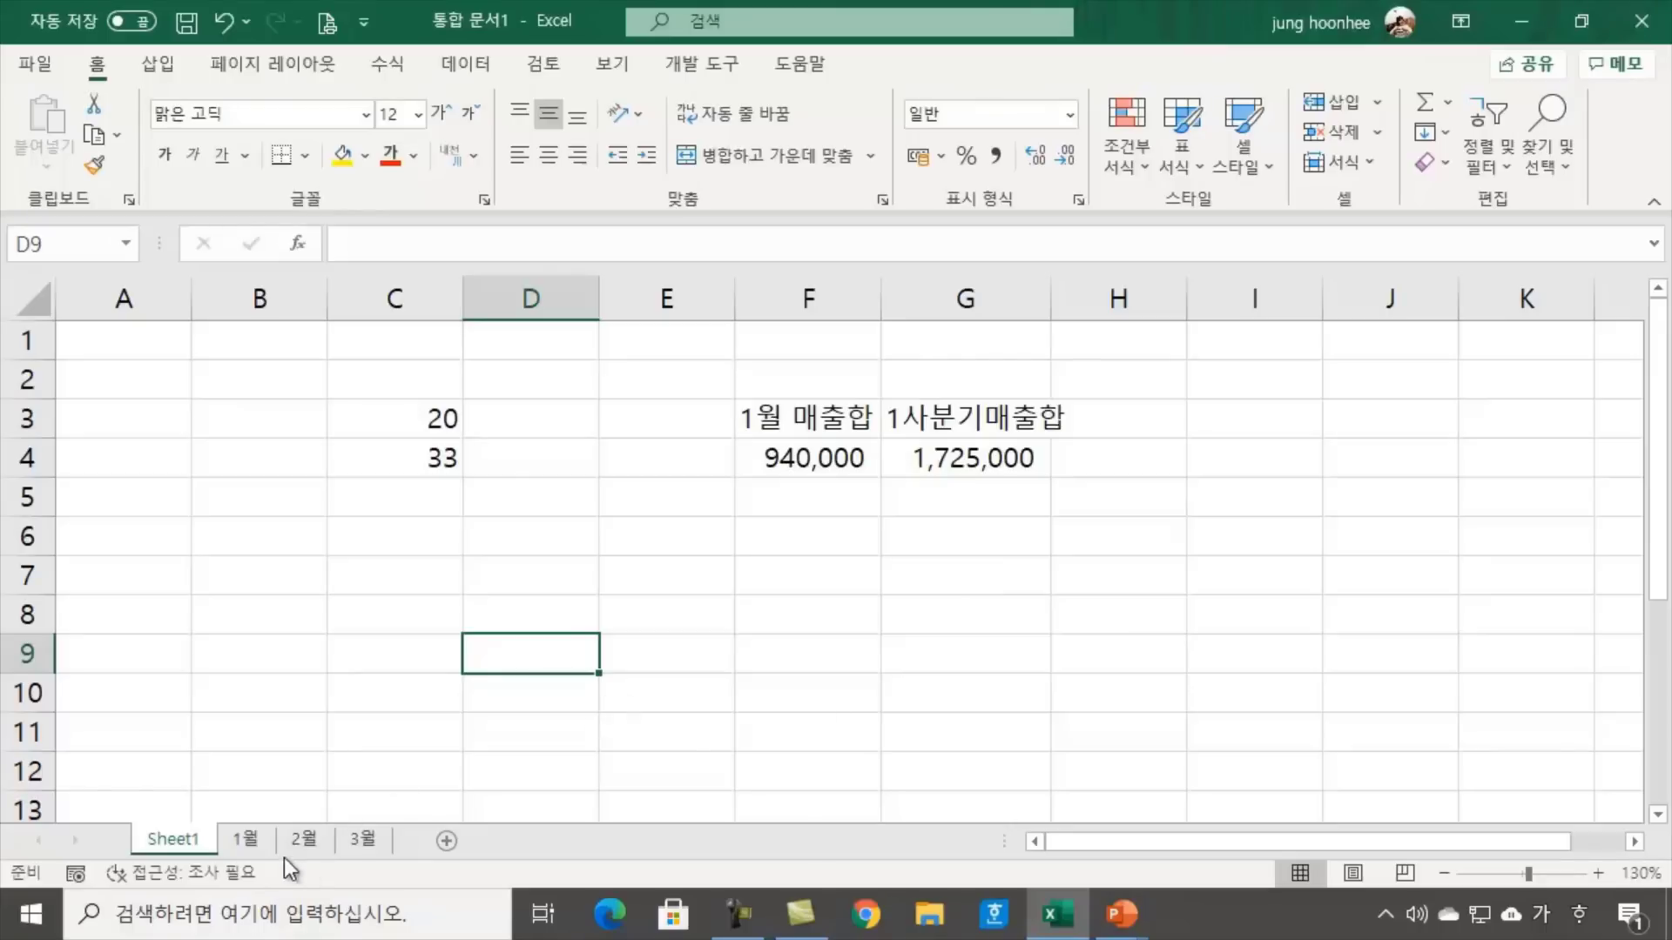
# Look through the 1월, 2월 and 3월 sheets to compare their layouts, and return to Sheet1
pyautogui.click(249, 841)
pyautogui.click(305, 840)
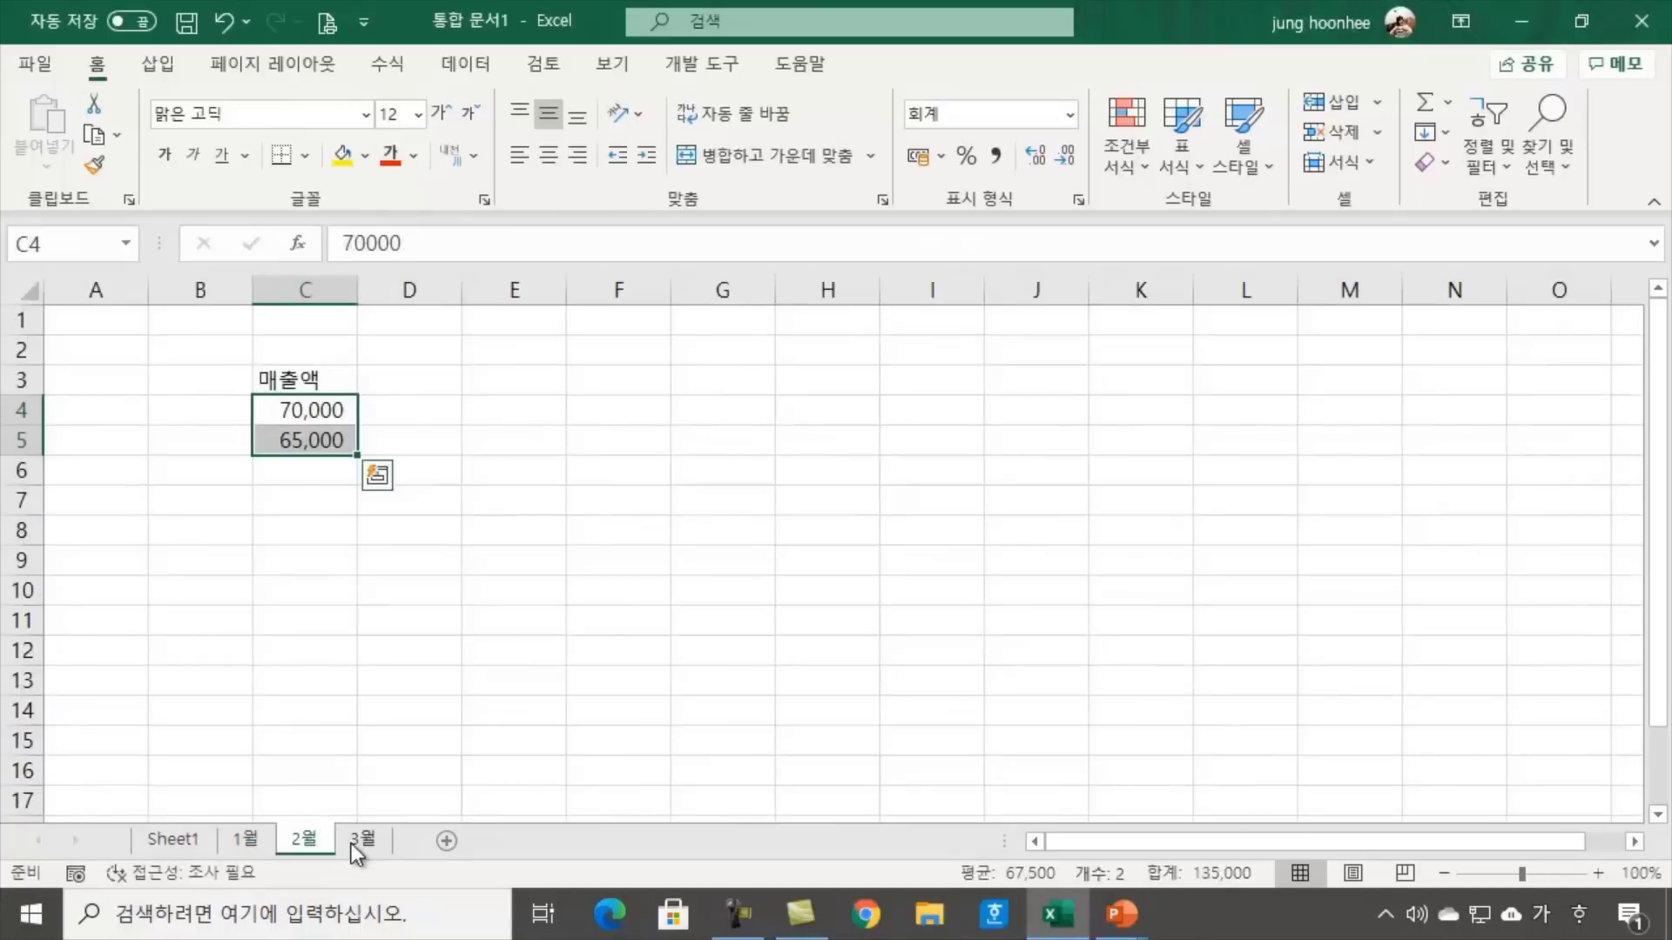
pyautogui.click(364, 840)
pyautogui.click(234, 840)
pyautogui.click(302, 841)
pyautogui.click(357, 841)
pyautogui.click(190, 839)
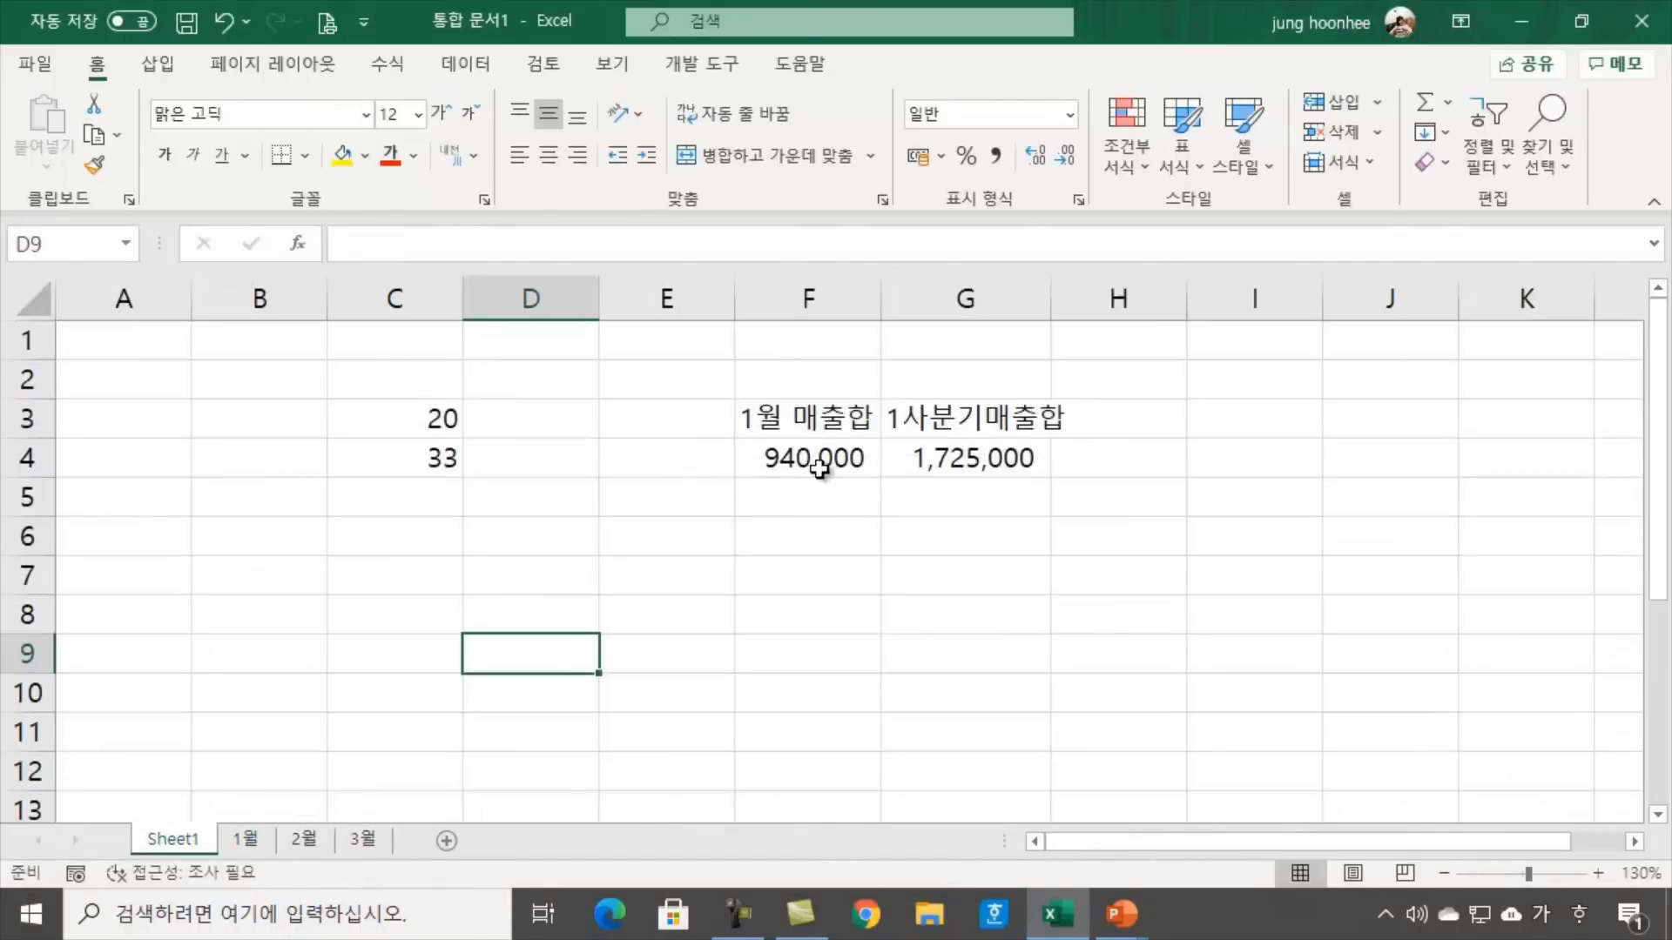
pyautogui.click(960, 460)
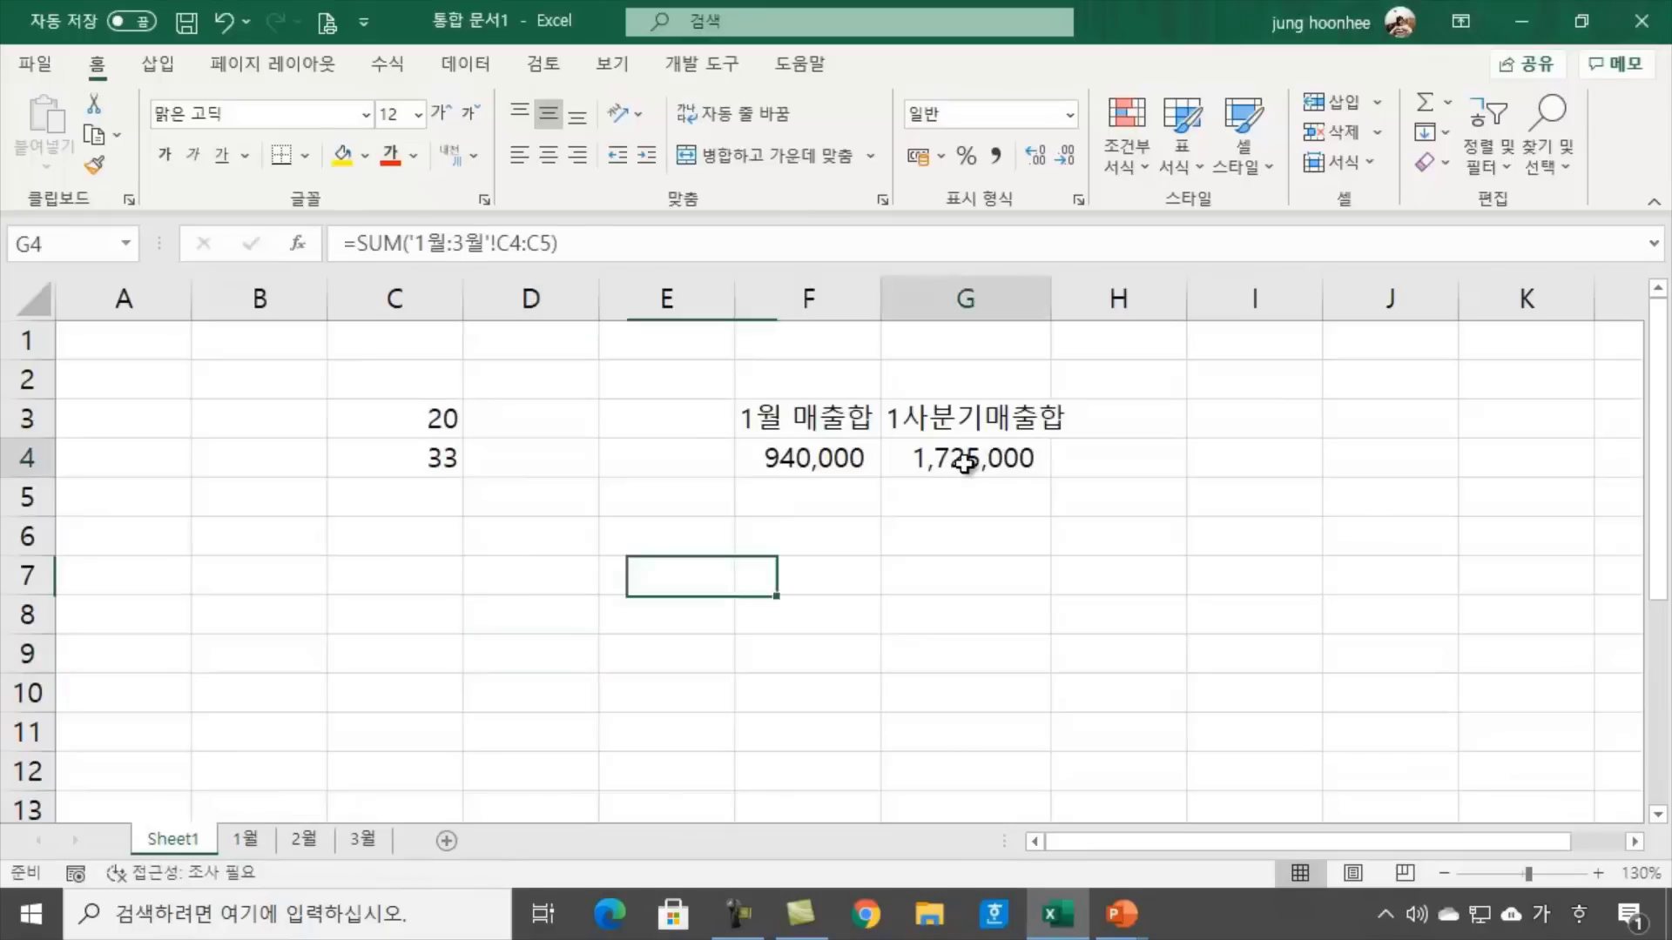
pyautogui.click(970, 787)
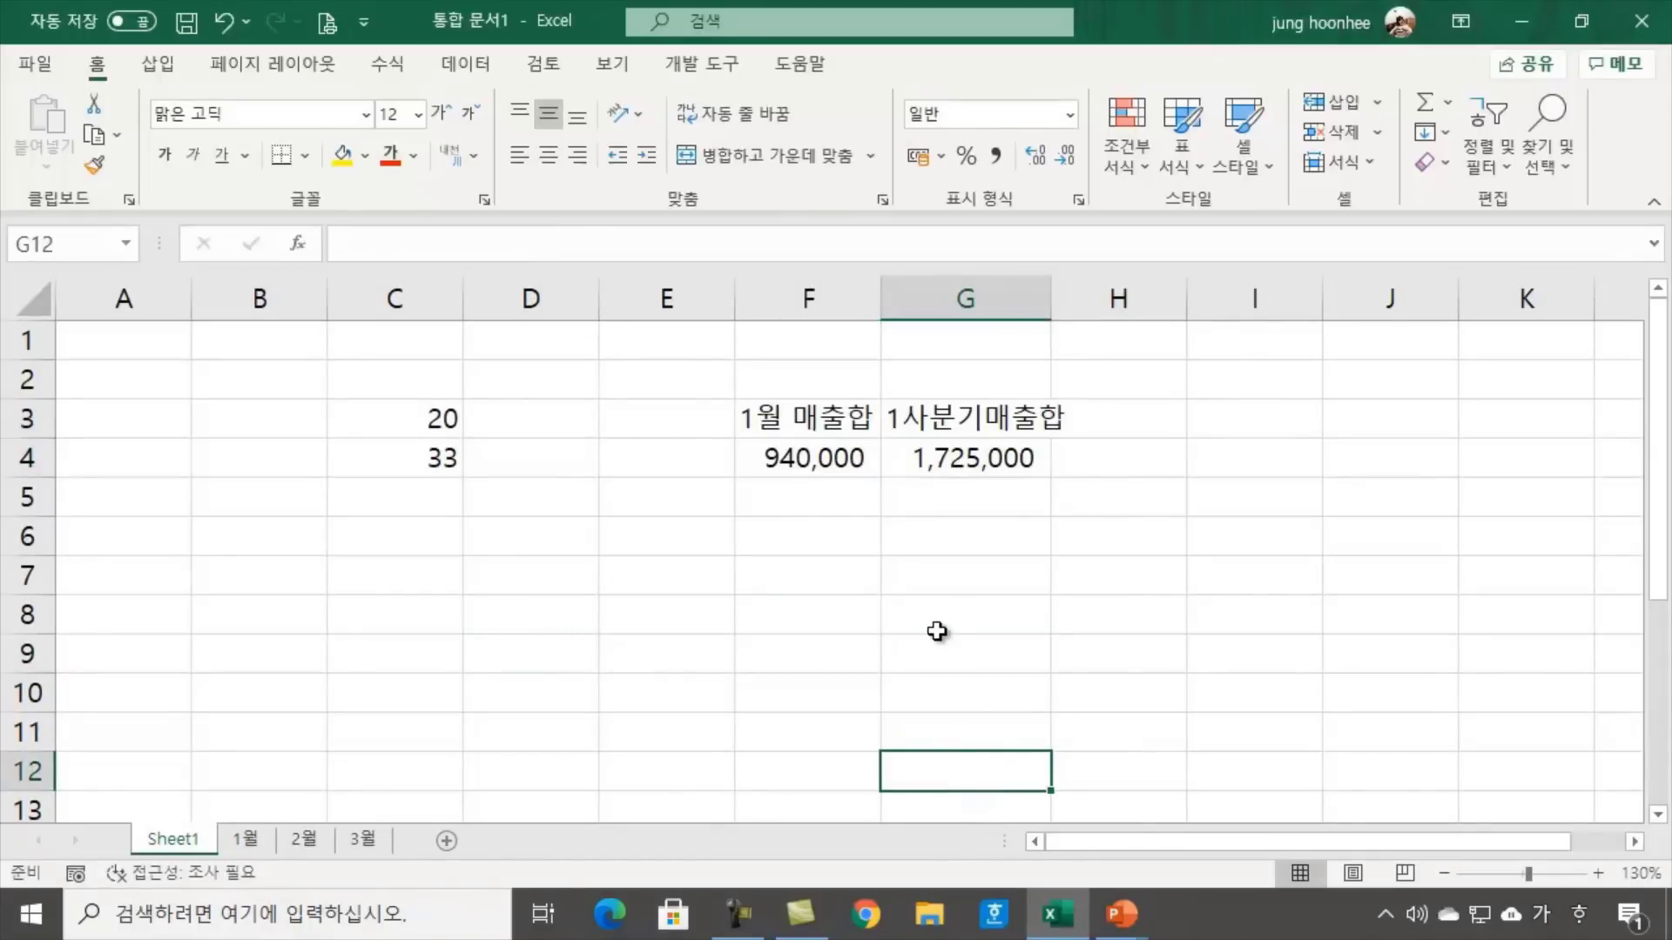
pyautogui.click(804, 536)
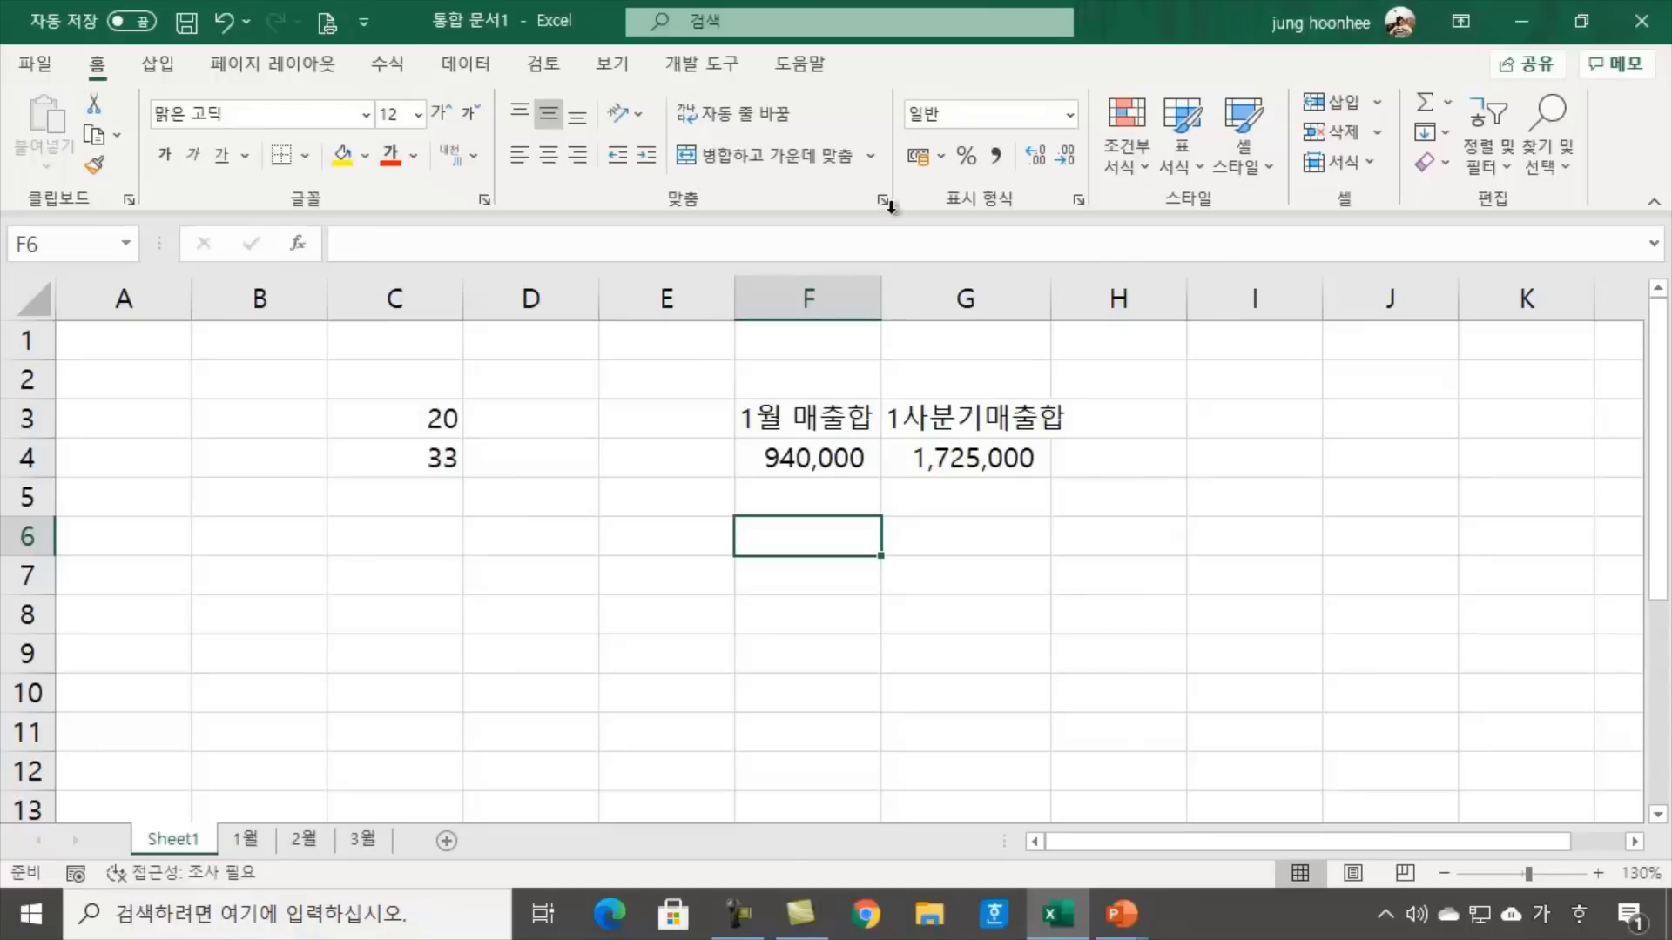
pyautogui.click(896, 644)
pyautogui.click(822, 540)
pyautogui.click(1042, 615)
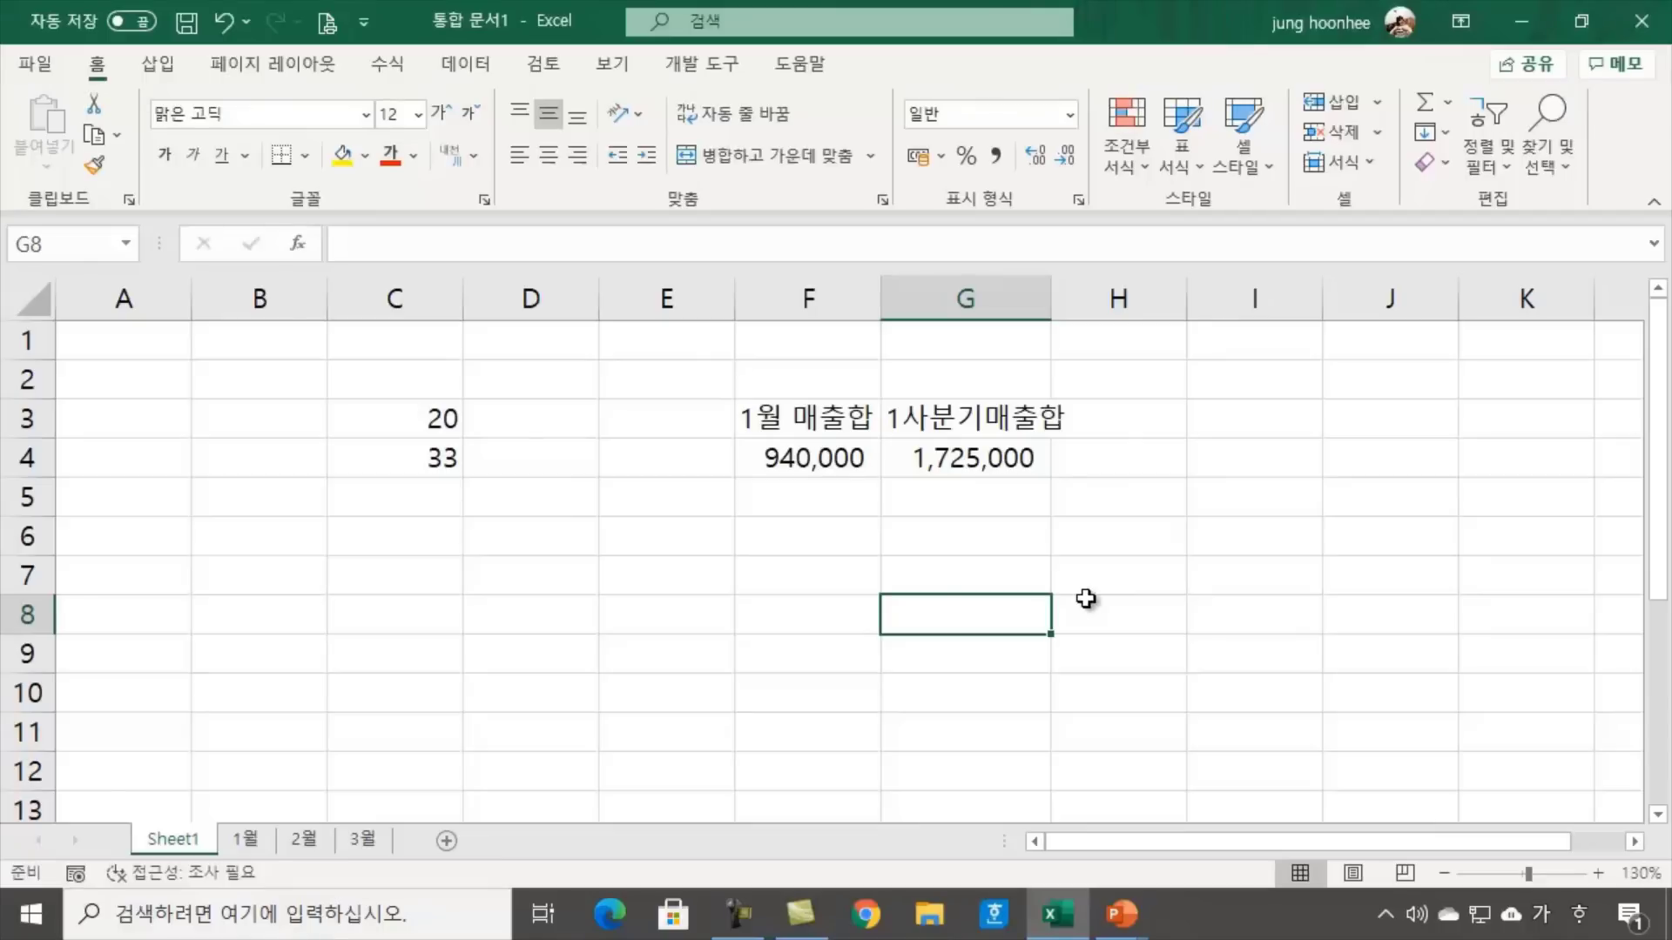
pyautogui.click(766, 561)
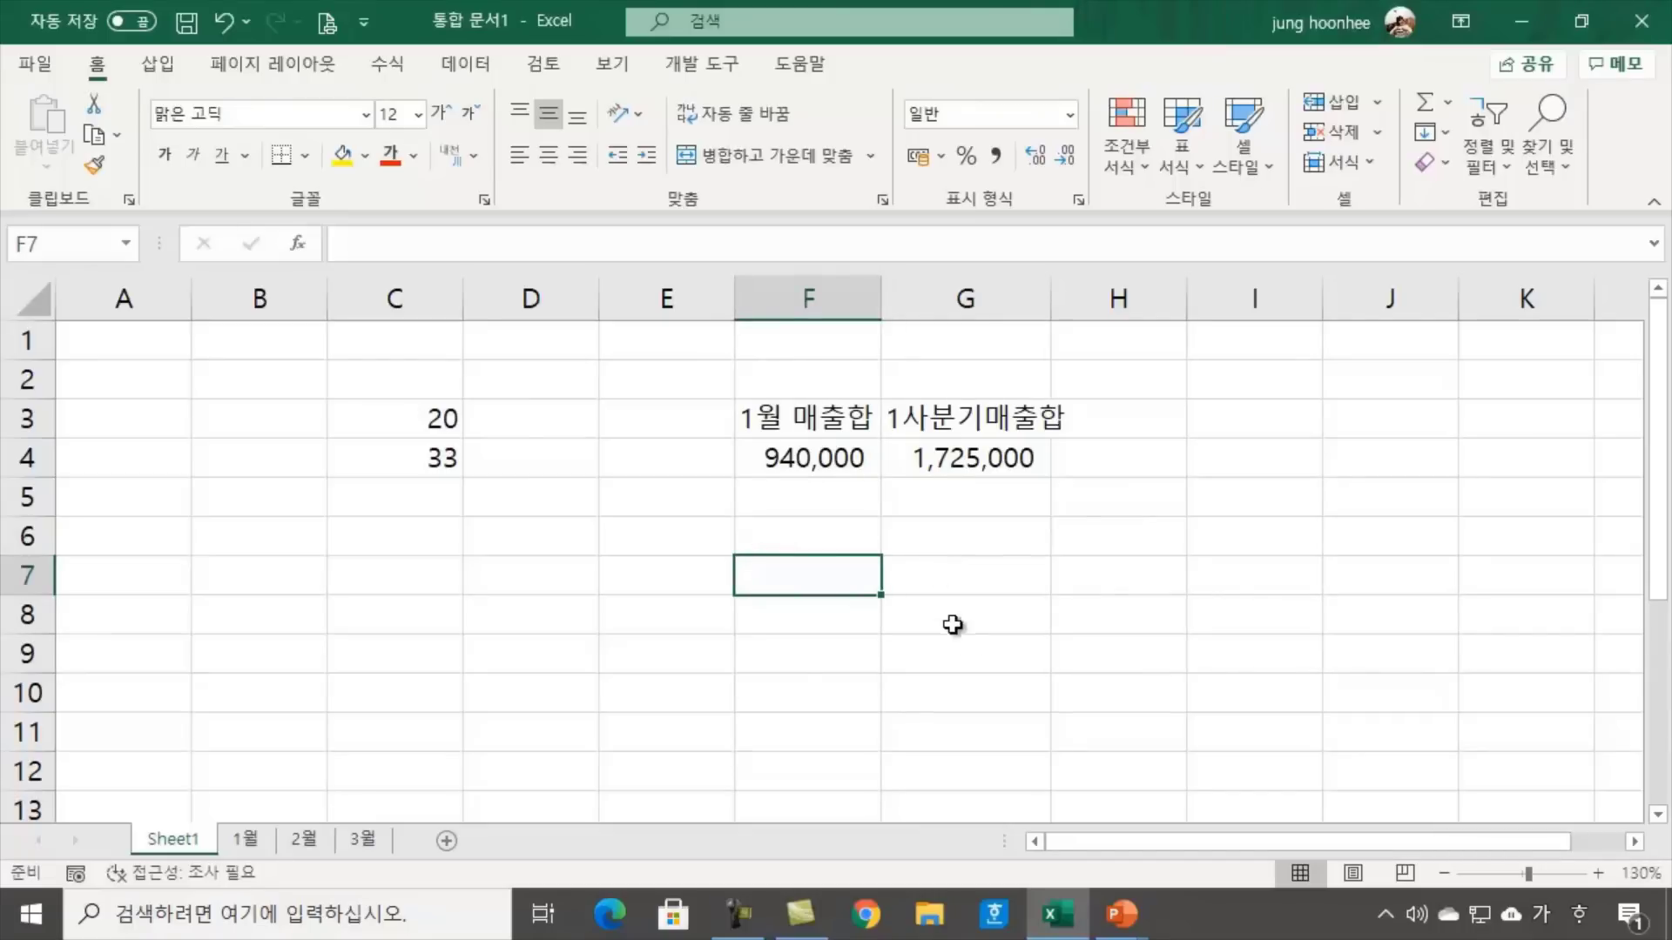
pyautogui.click(961, 636)
pyautogui.click(1078, 573)
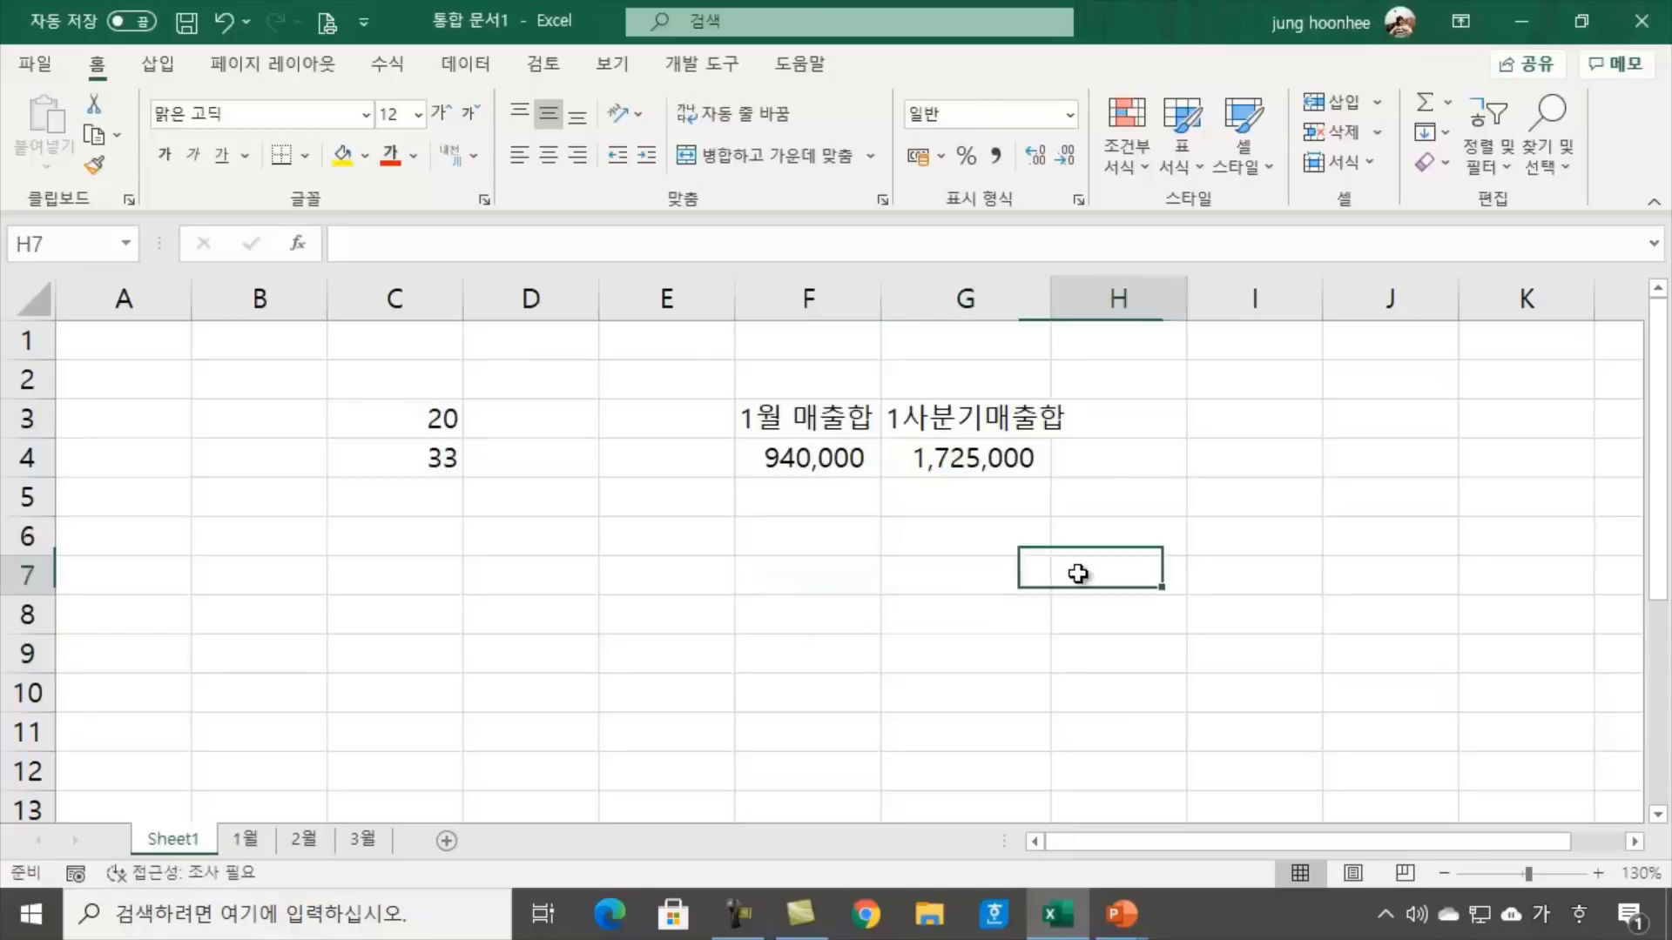
pyautogui.click(935, 623)
pyautogui.click(1063, 608)
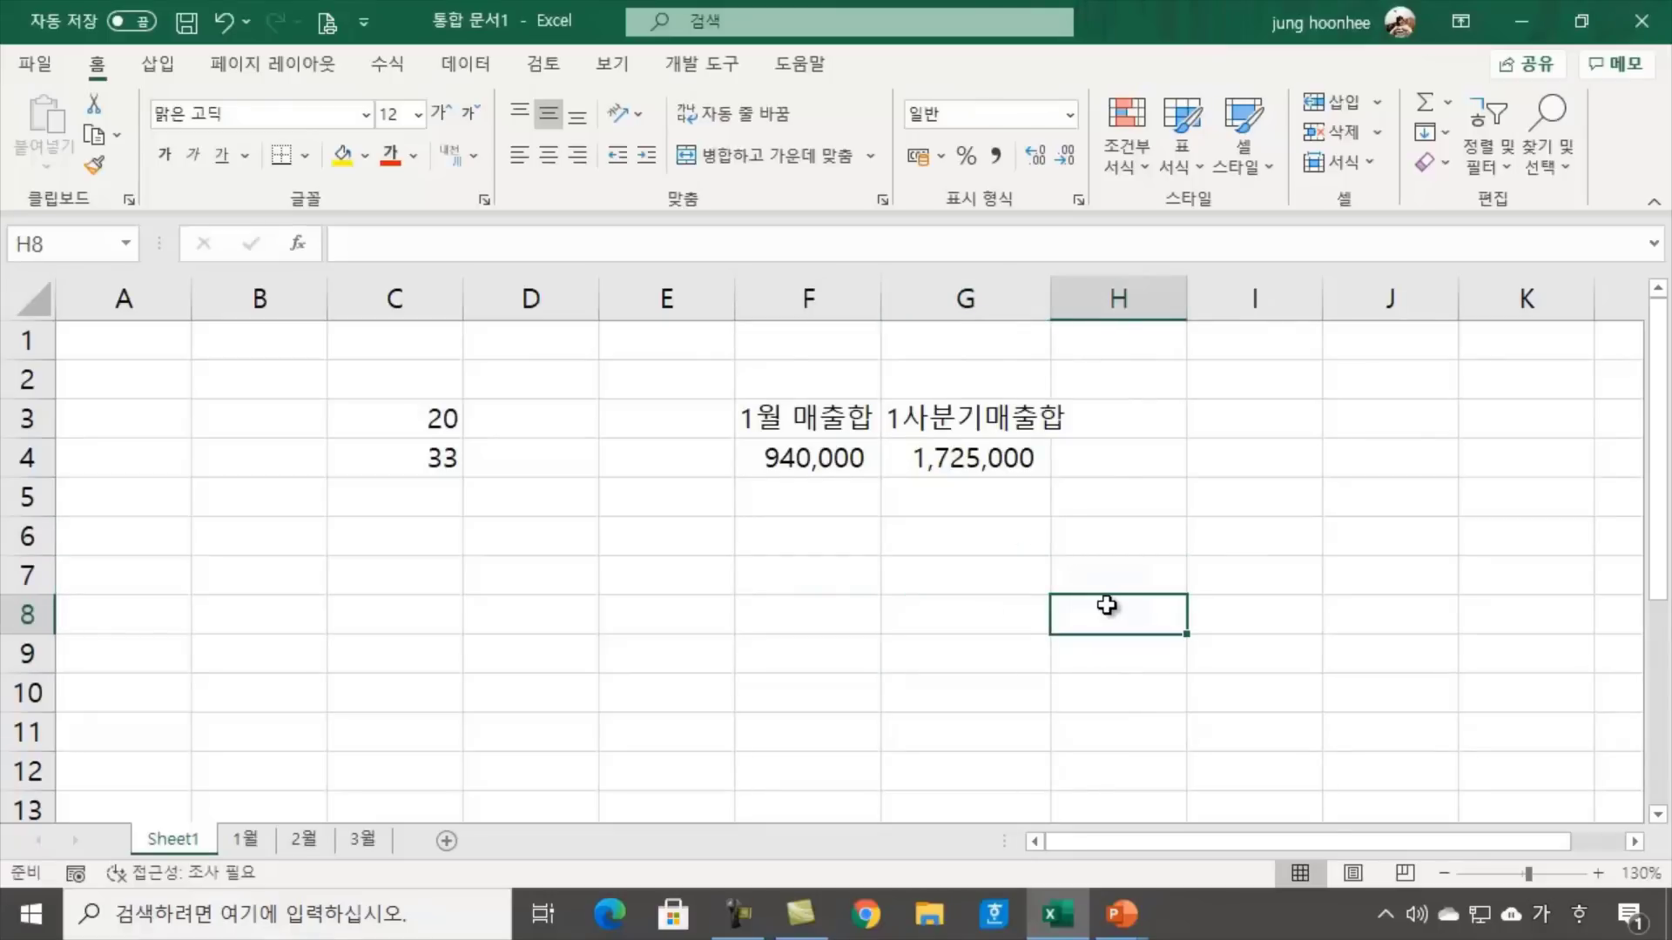
pyautogui.click(716, 616)
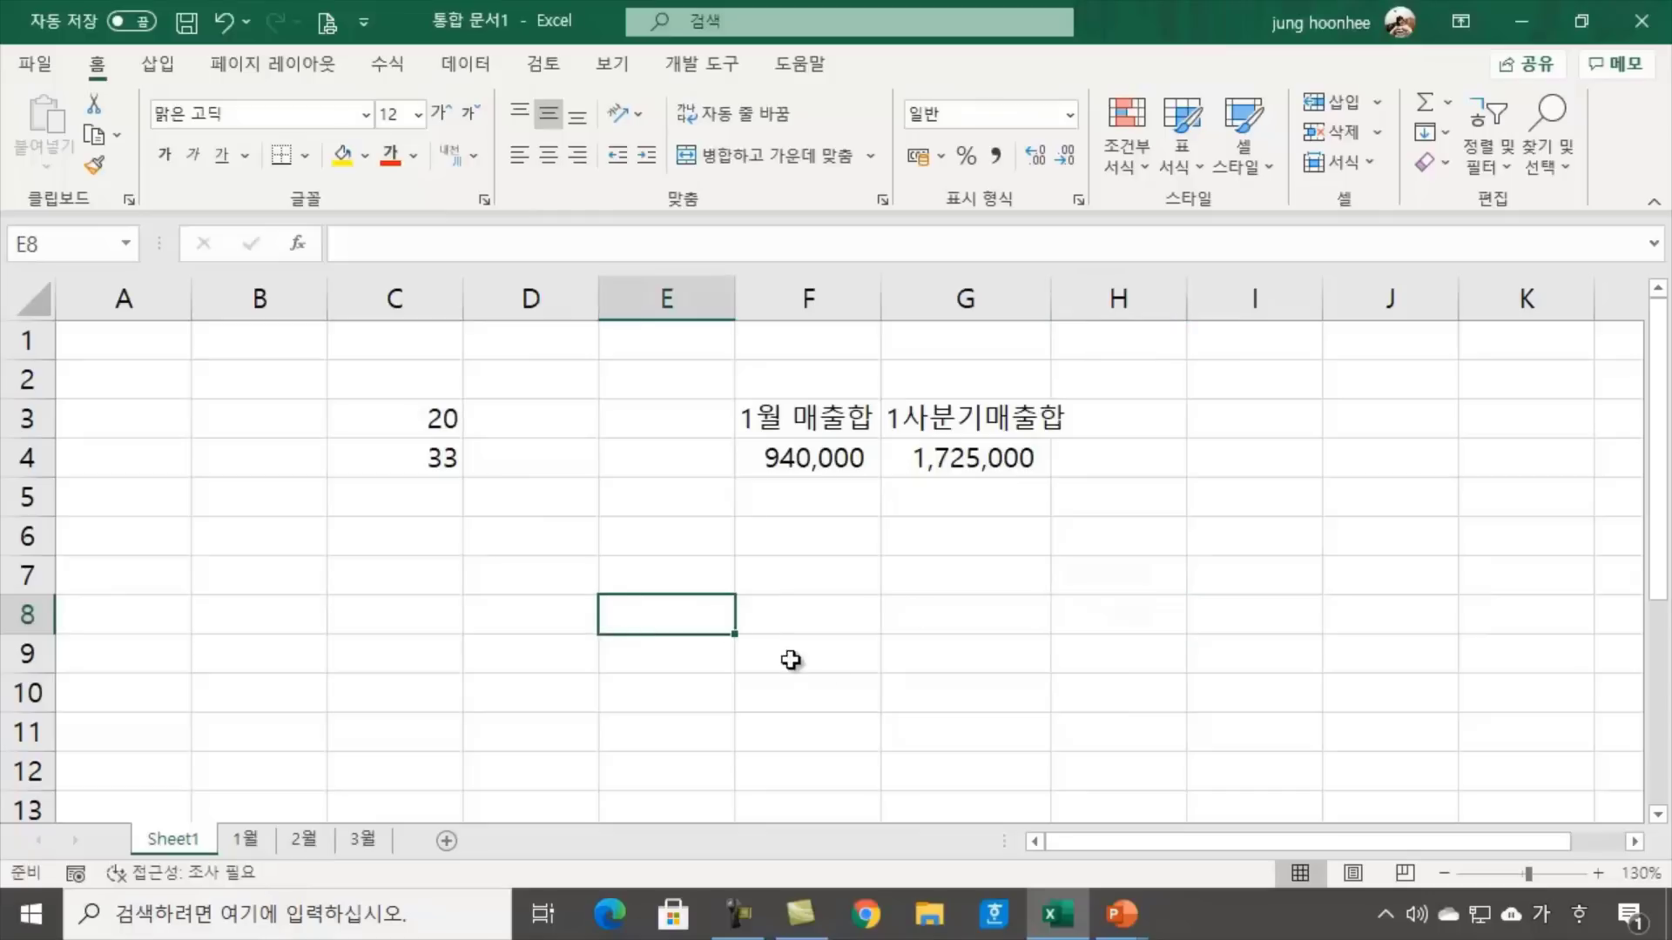
pyautogui.click(899, 624)
# Delete columns C through G from Sheet1
pyautogui.moveTo(403, 318); pyautogui.dragTo(955, 287)
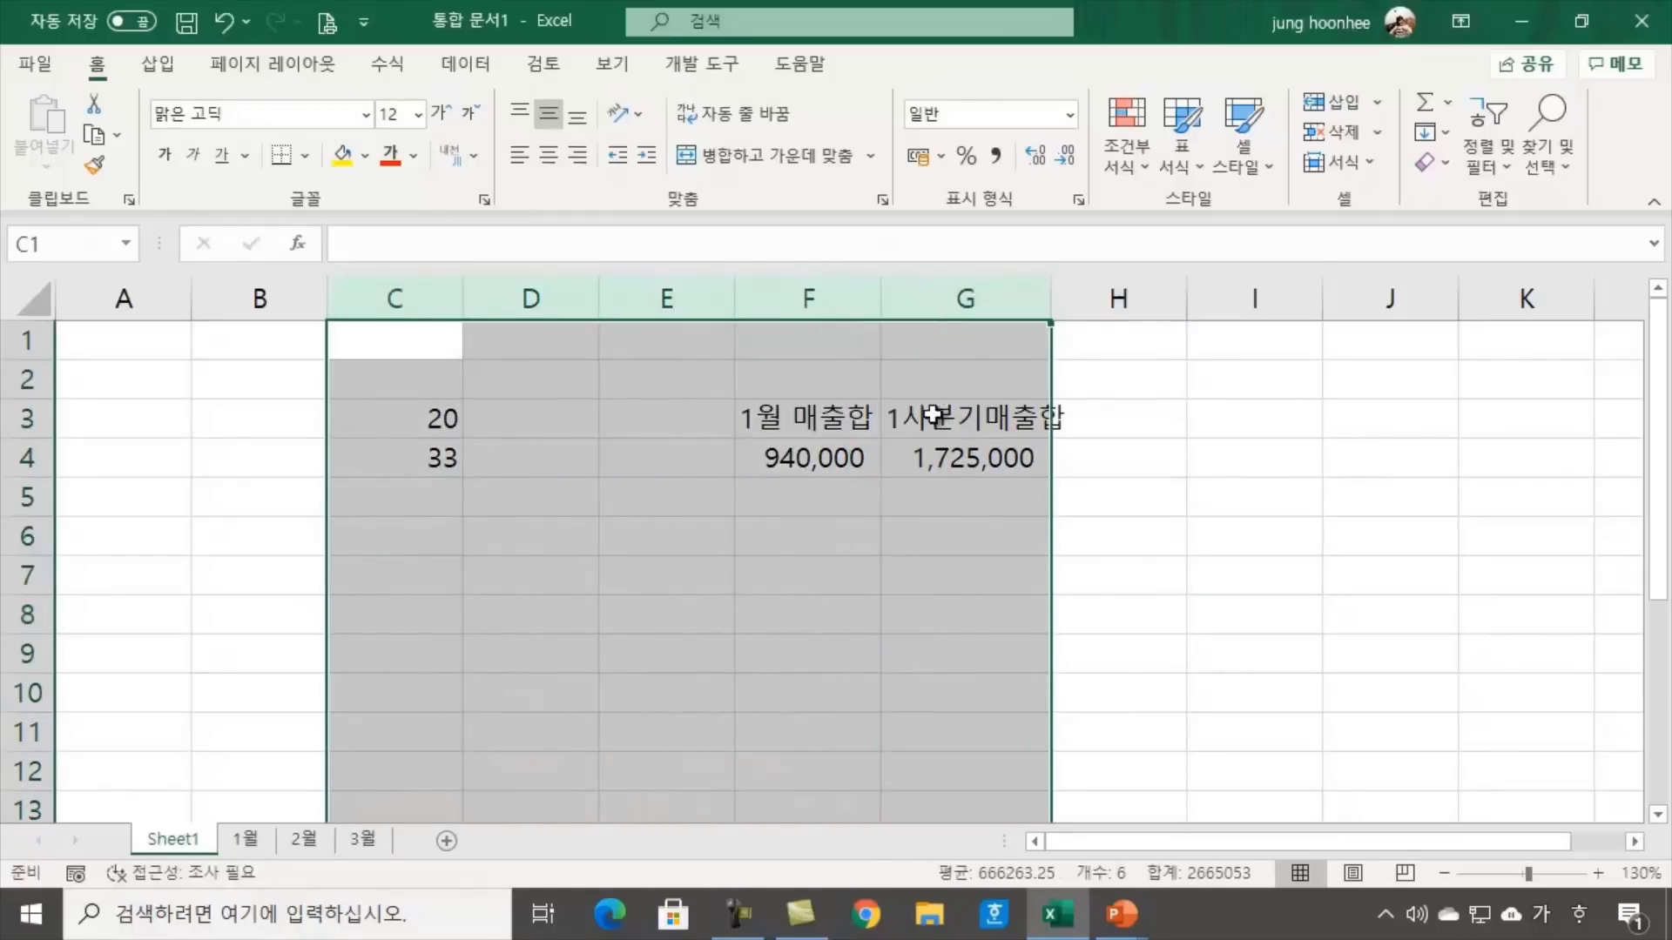
pyautogui.rightClick(929, 373)
pyautogui.click(1038, 627)
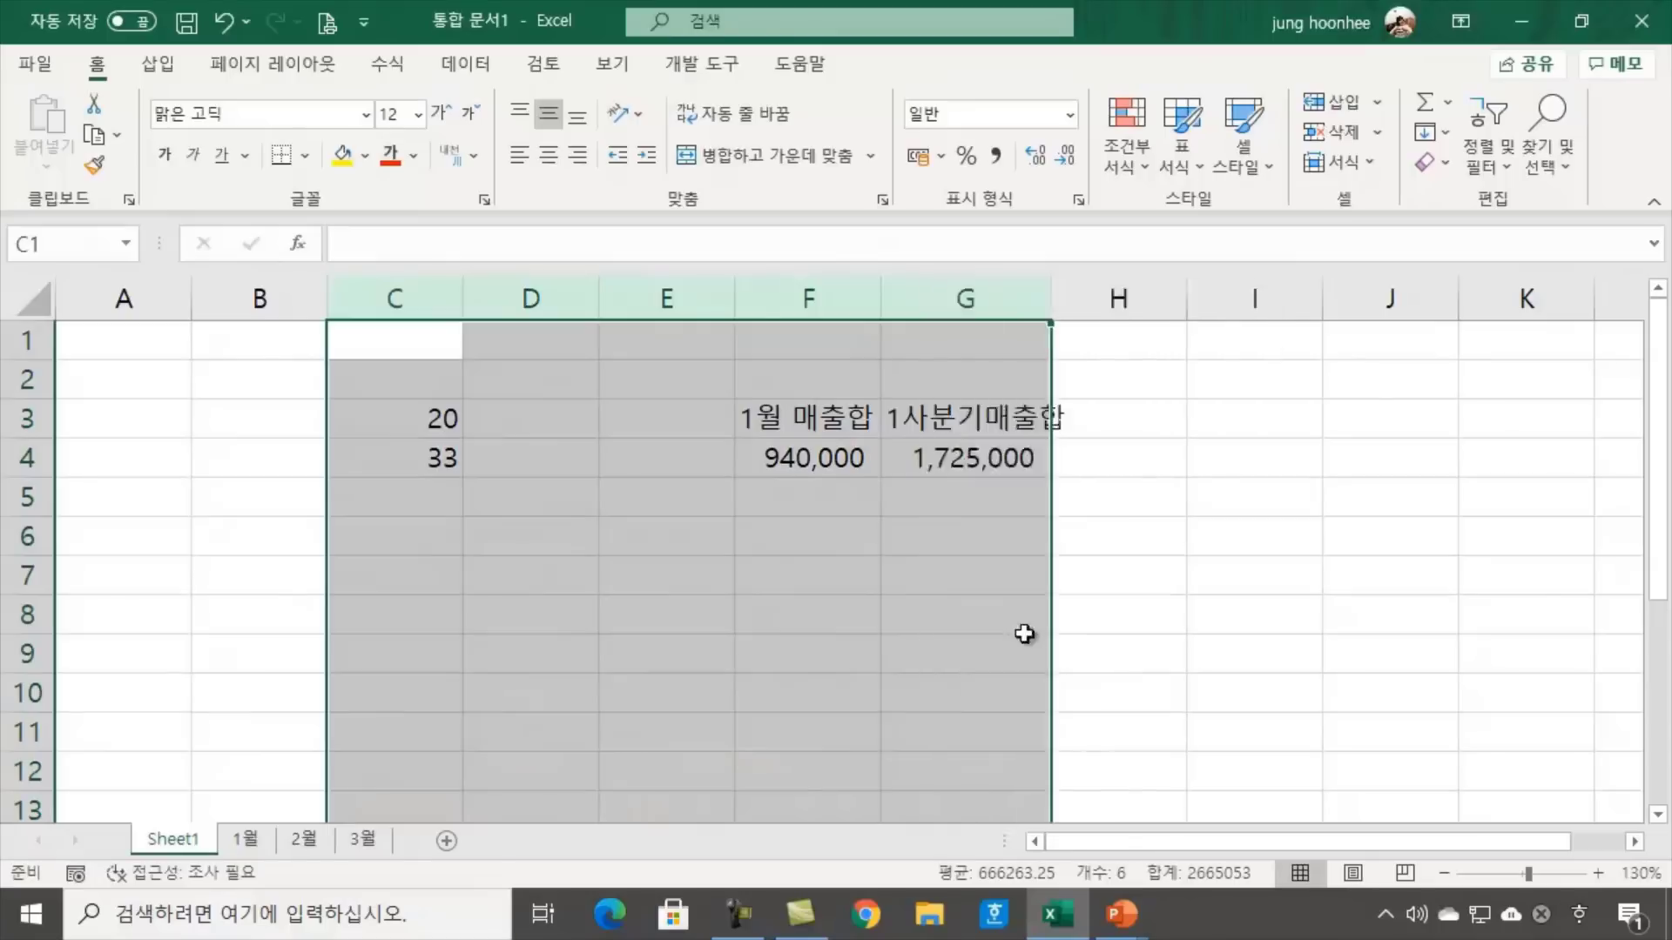
pyautogui.click(1111, 568)
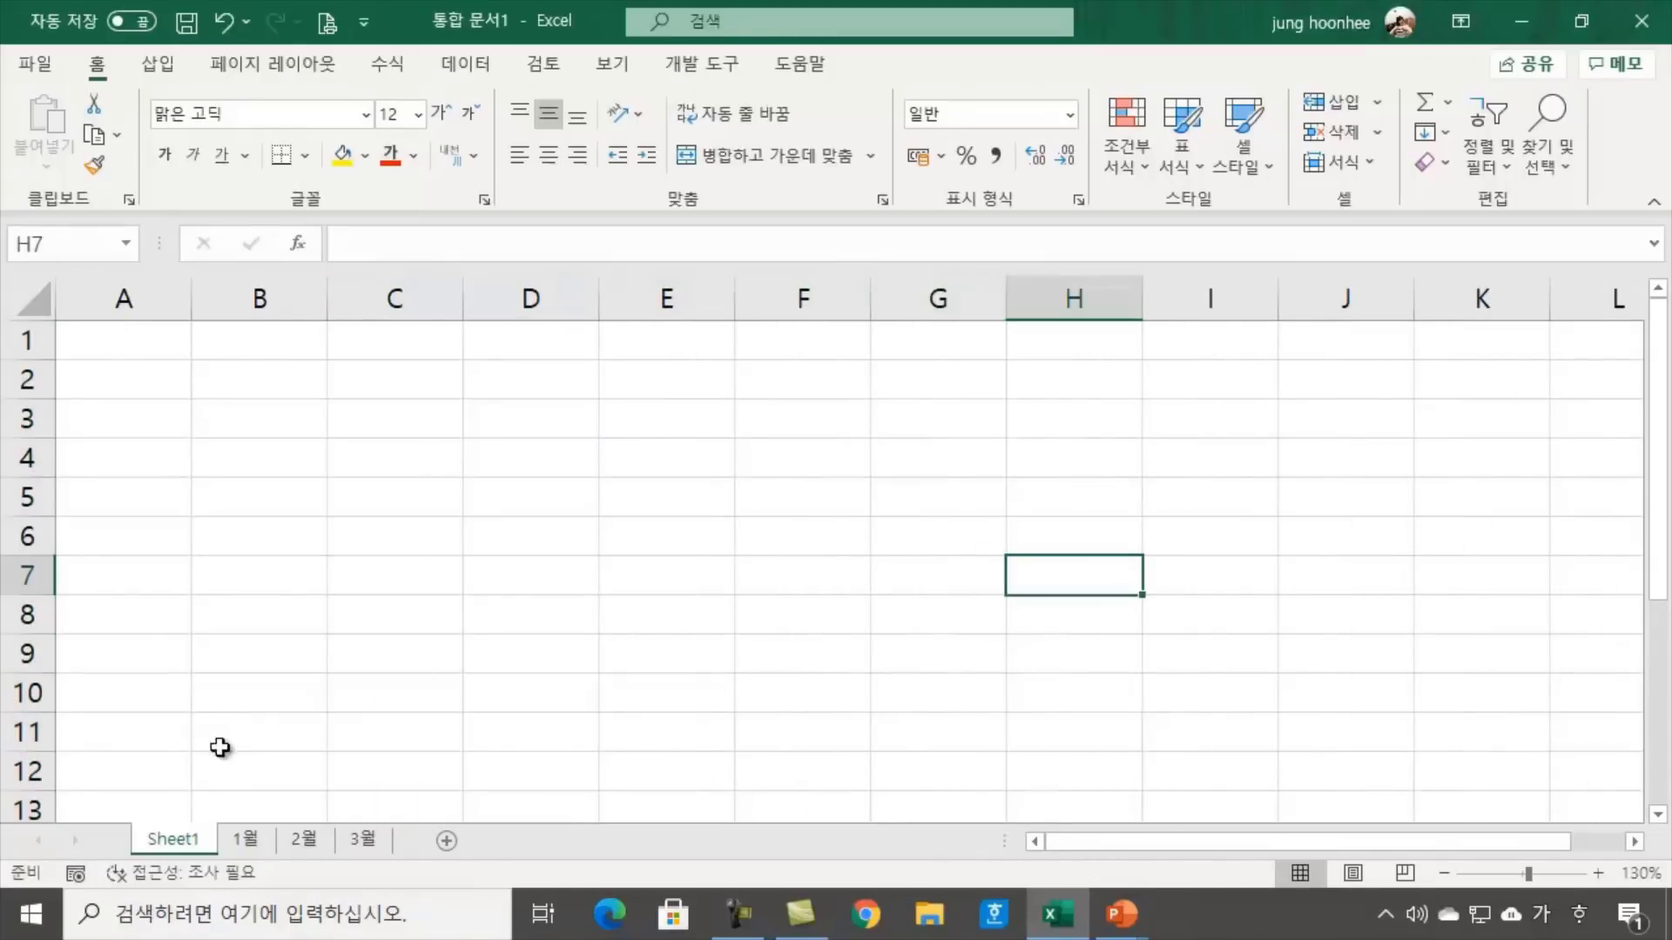
# Create a new blank workbook
pyautogui.click(35, 63)
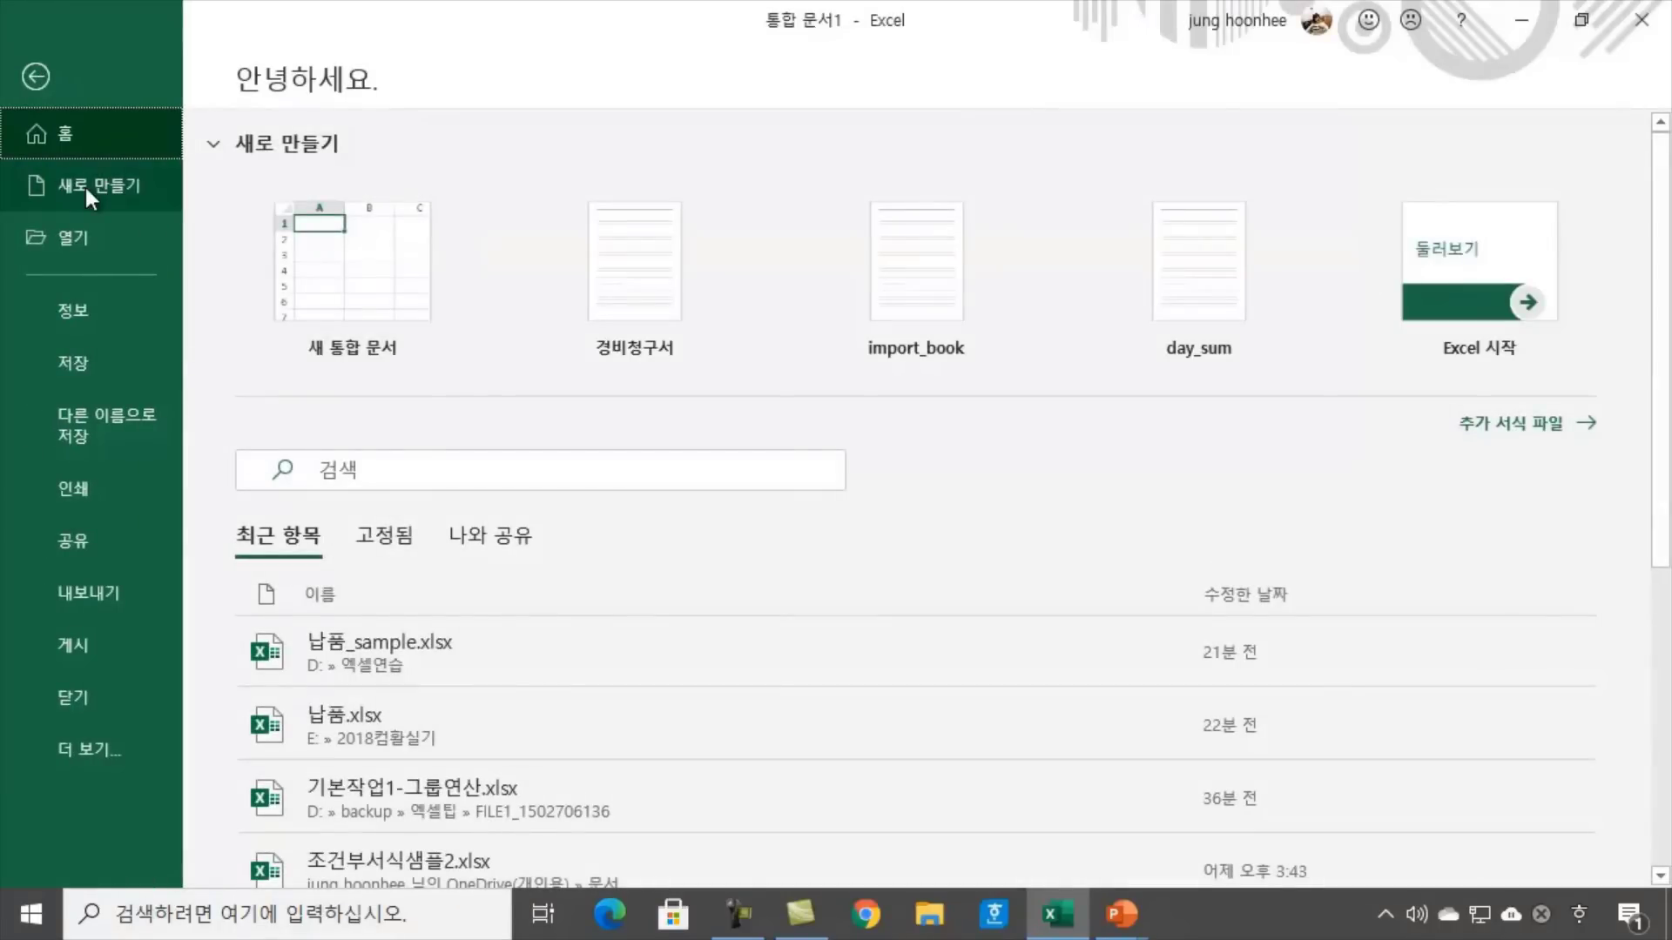
pyautogui.click(339, 268)
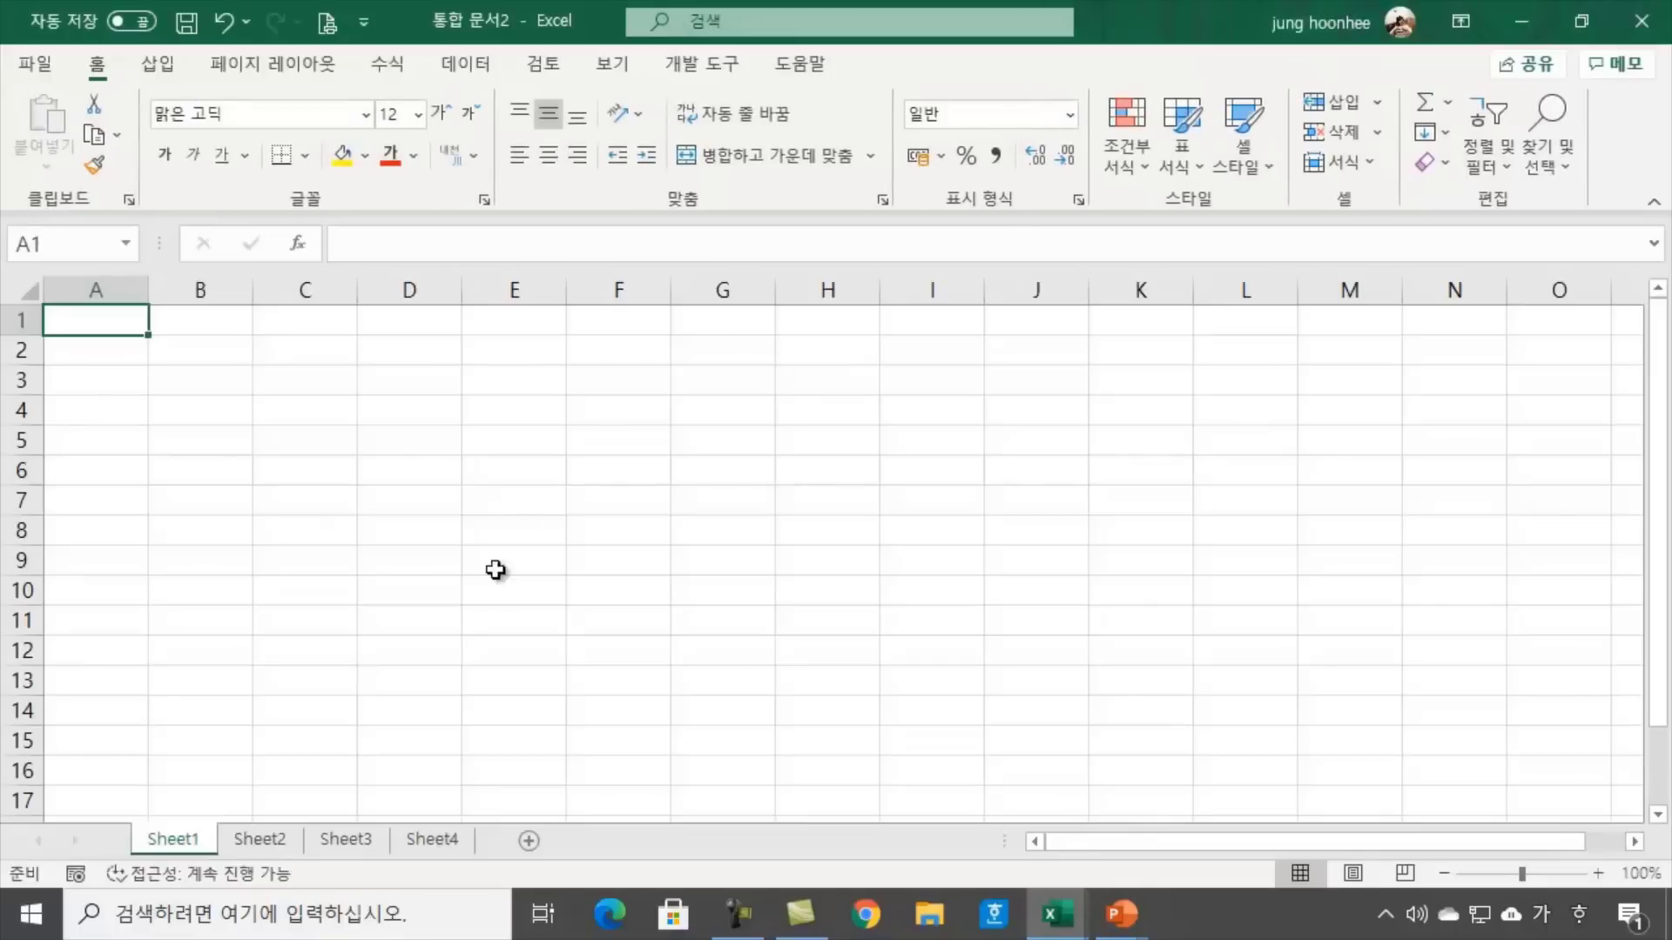
pyautogui.click(533, 460)
# Enter the headers 이름 in C3 and 구매수량 in D3 of Sheet1
pyautogui.click(270, 379)
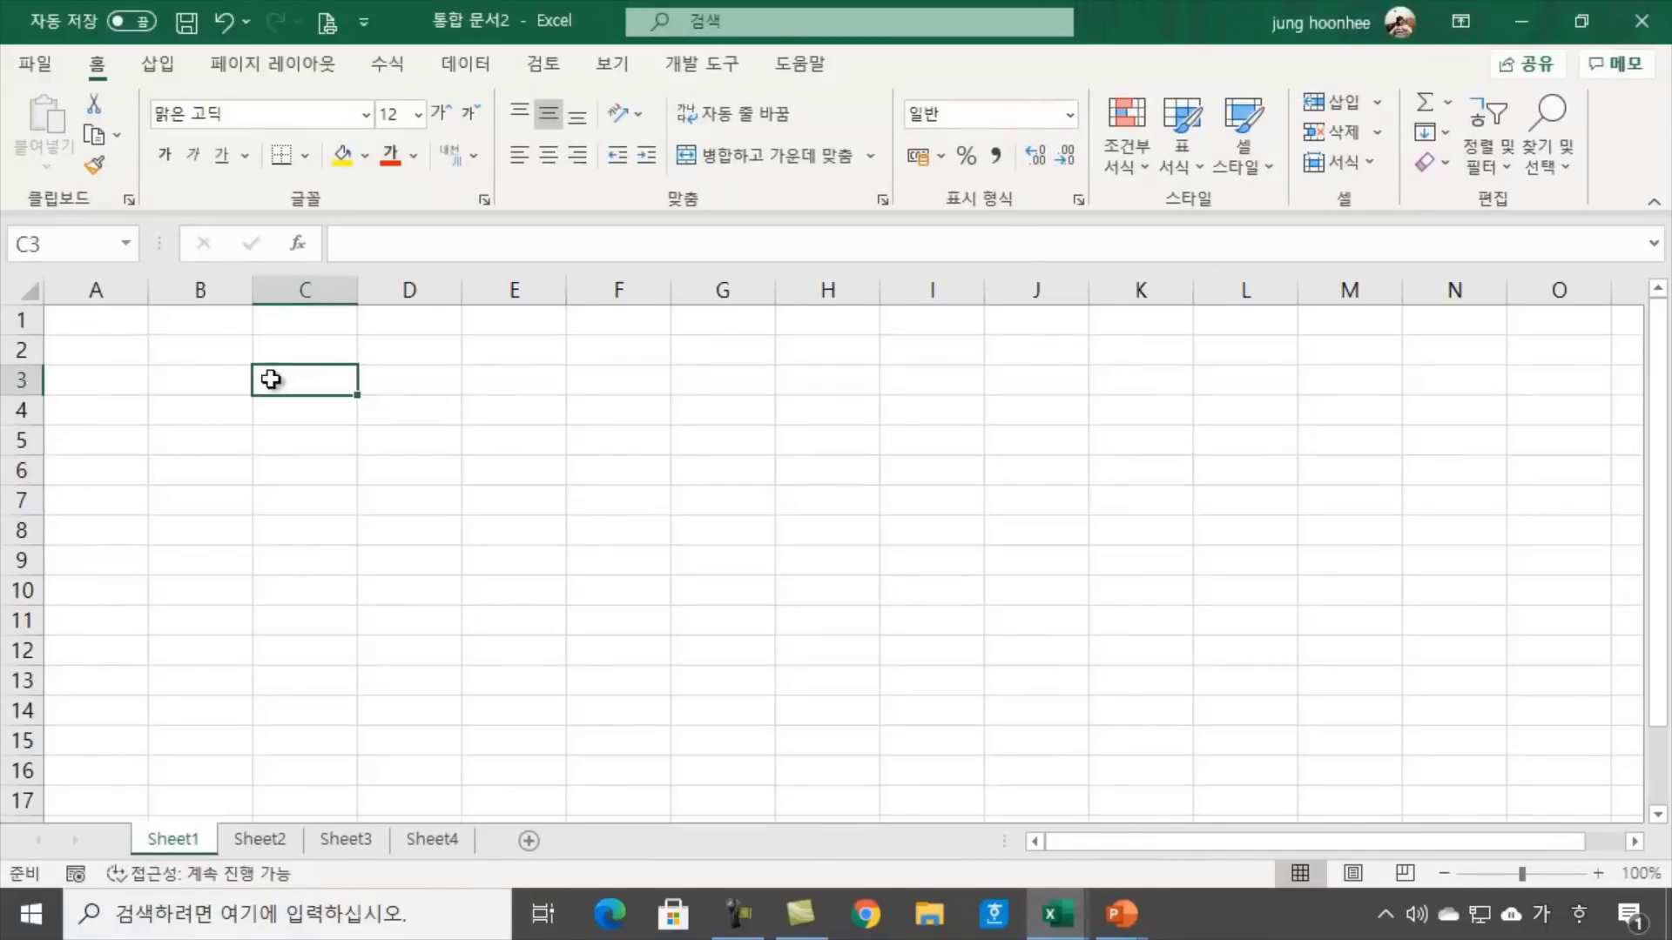
pyautogui.keyDown('ctrl'); pyautogui.scroll(2, 553, 576); pyautogui.keyUp('ctrl')
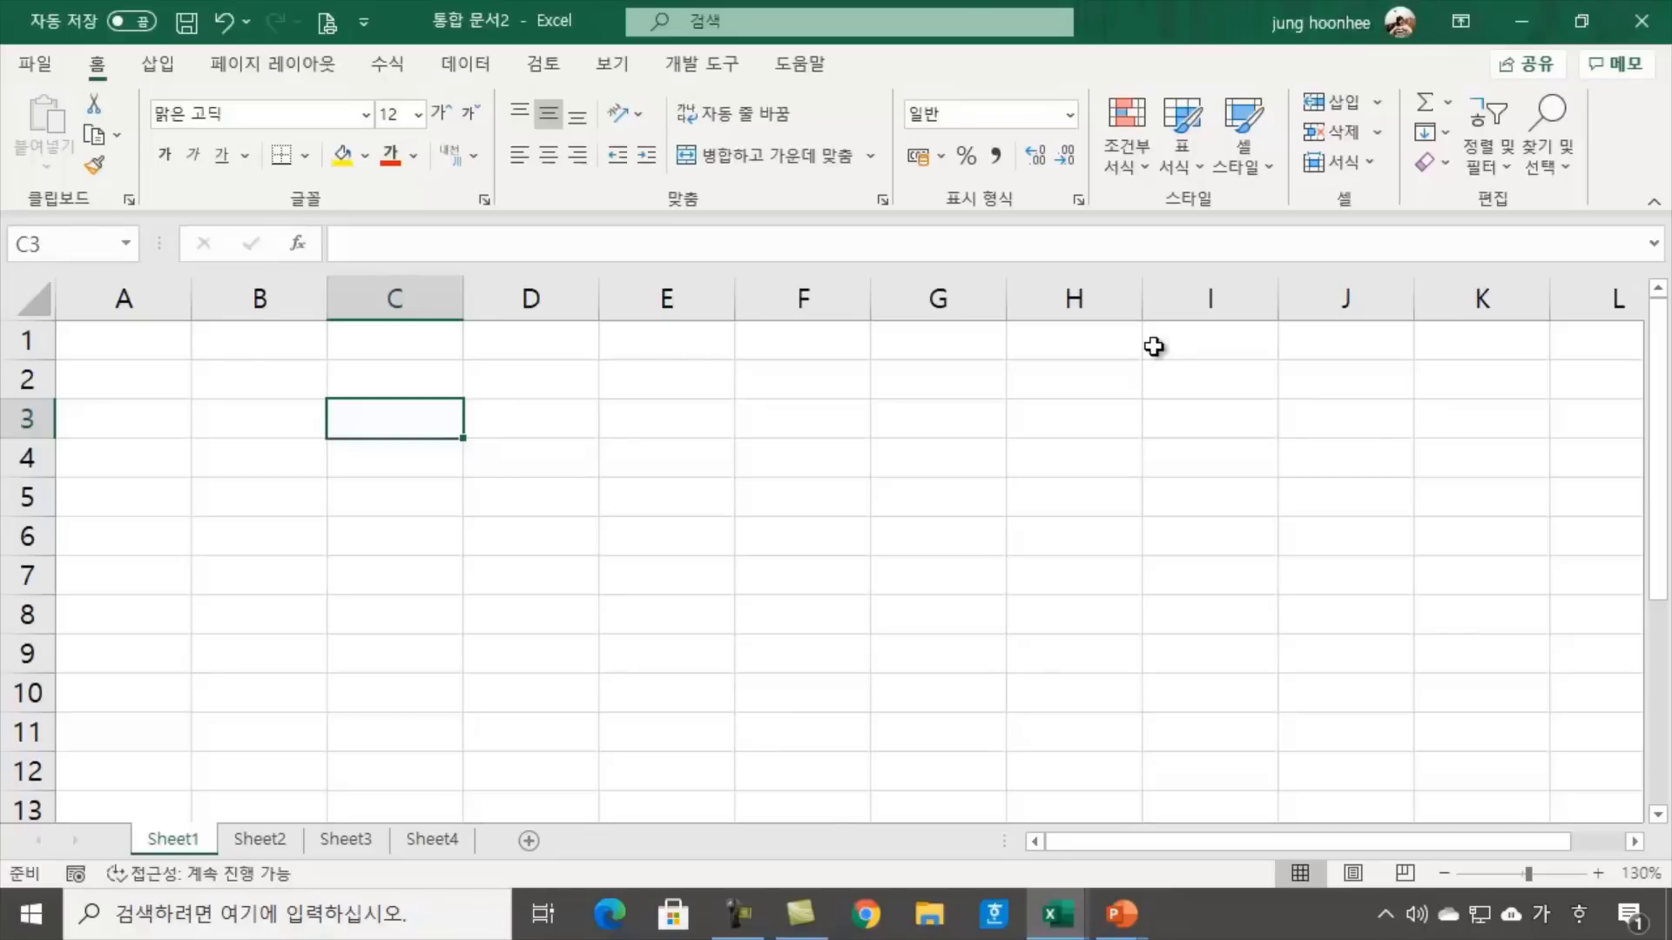
pyautogui.write('가')
pyautogui.press('BackSpace')
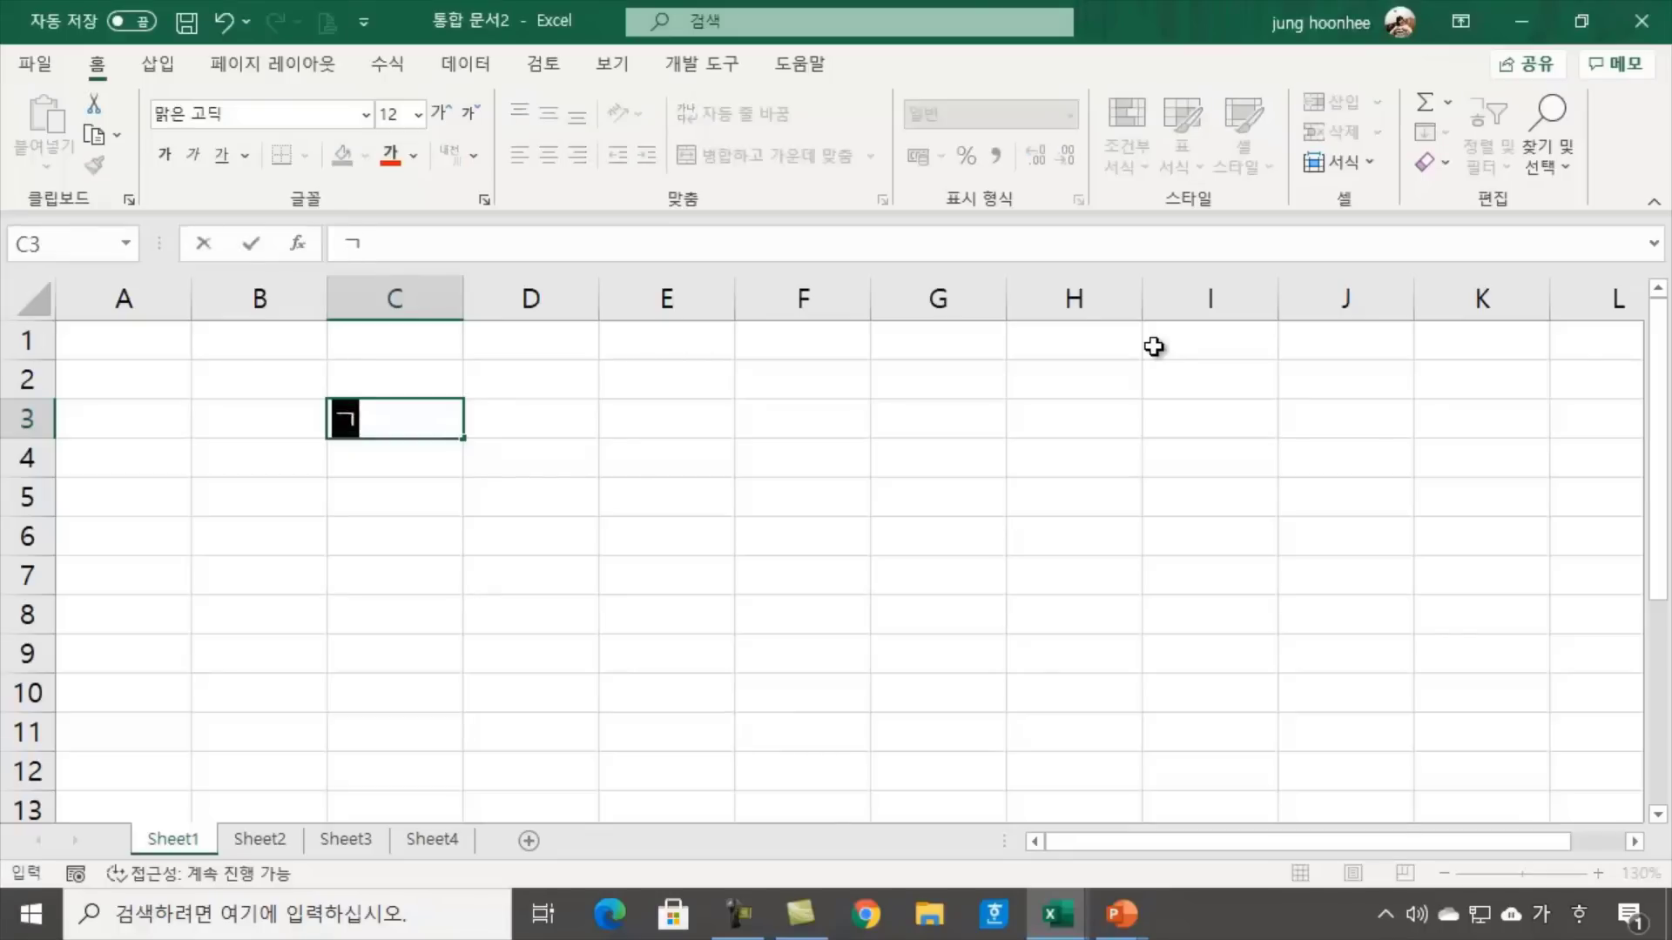
pyautogui.press('BackSpace')
pyautogui.write('이름')
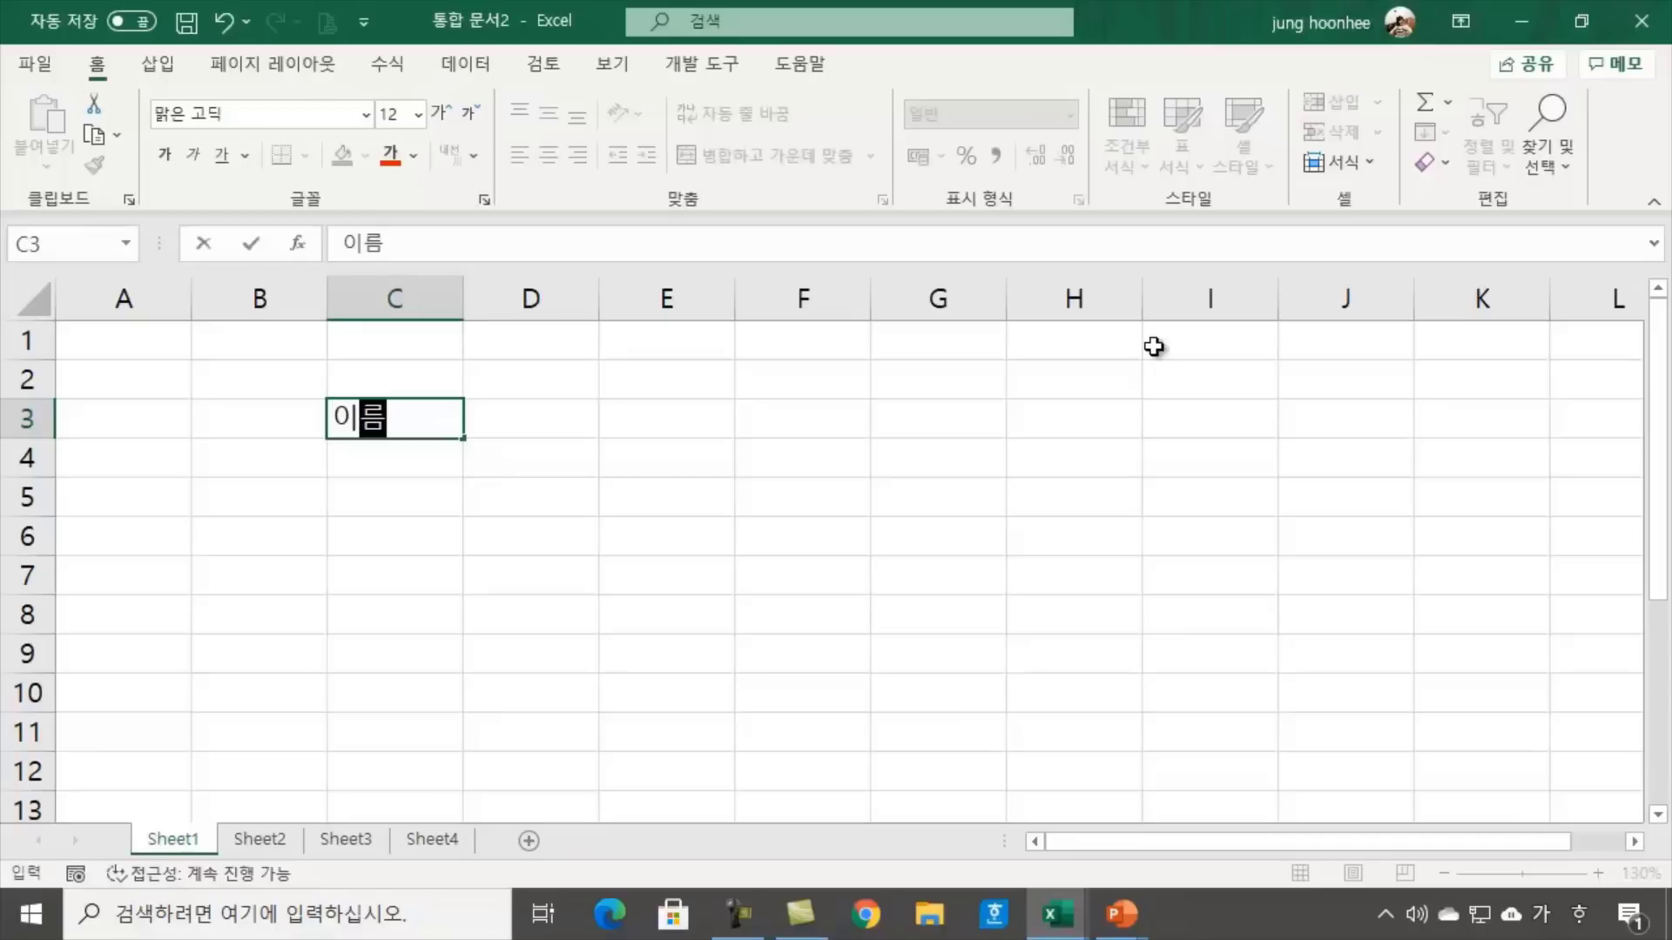
pyautogui.press('Tab')
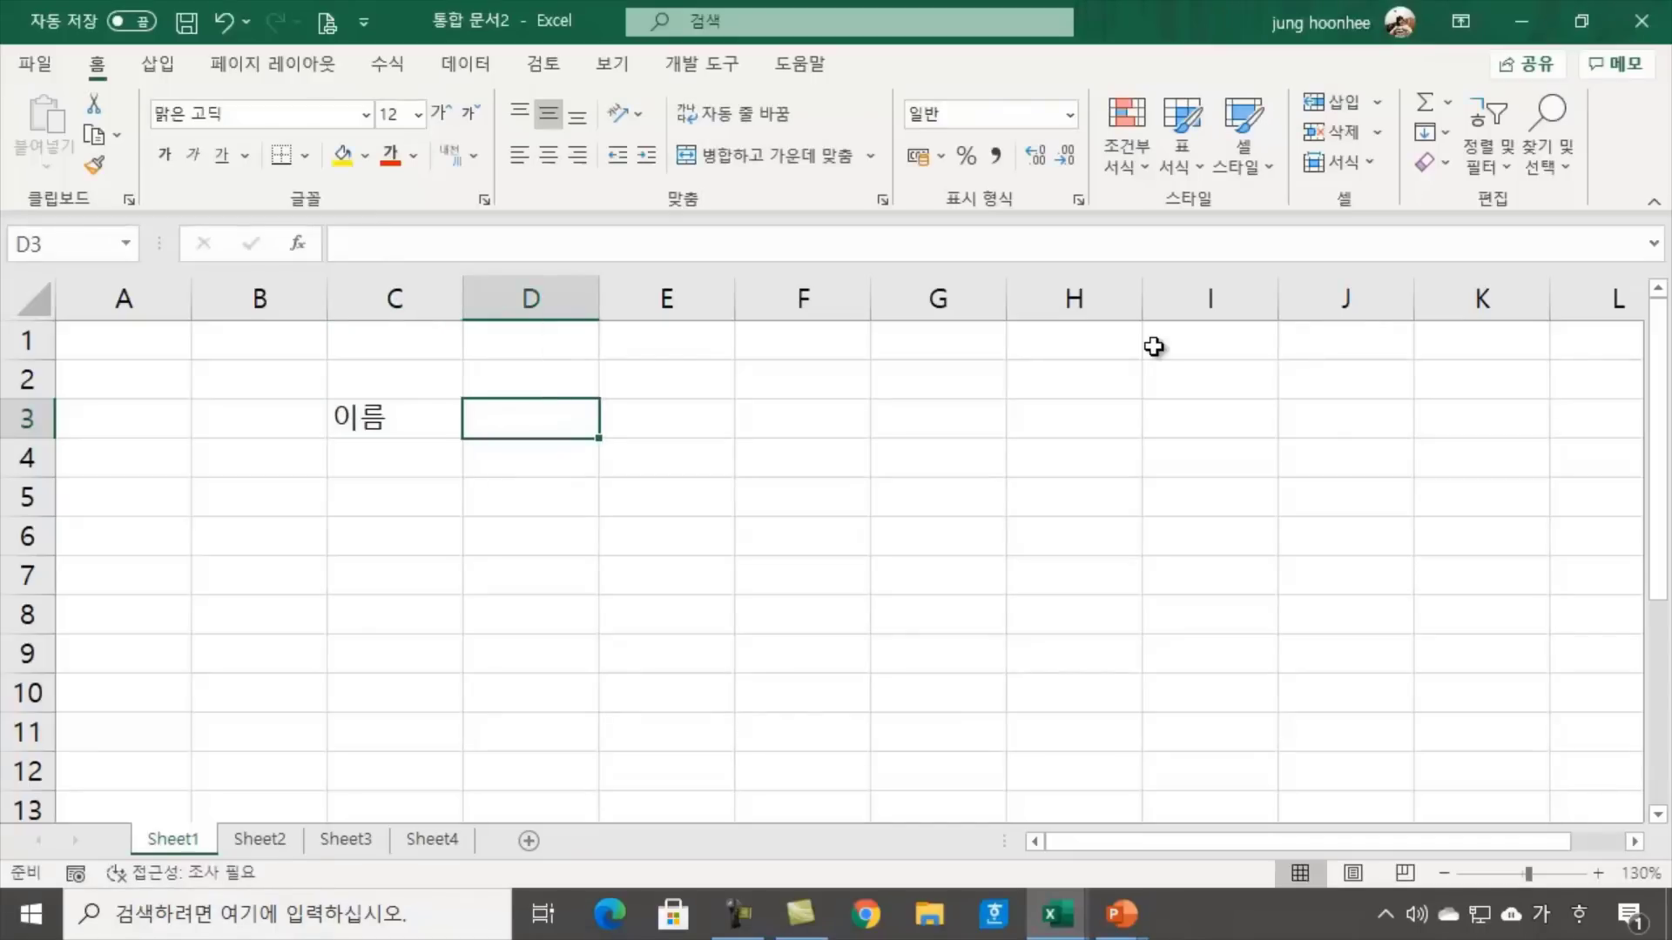
pyautogui.write('구매수량')
pyautogui.press('Return')
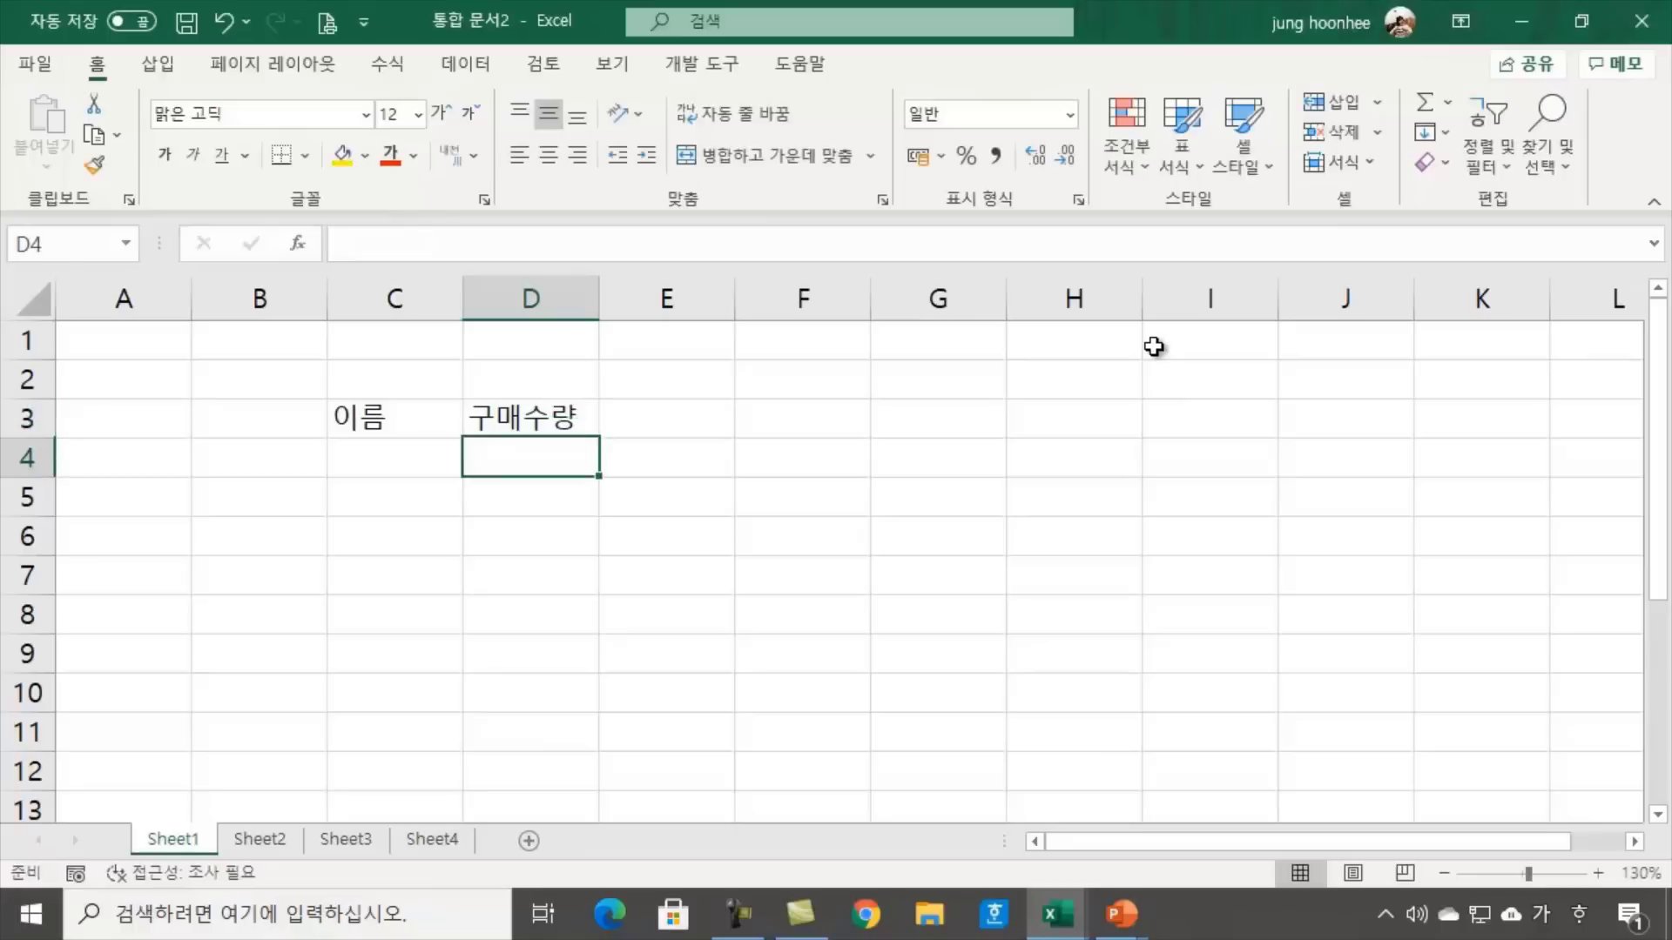
# Enter 갑 in C4 under 이름 and autofill the series down to C12
pyautogui.click(426, 460)
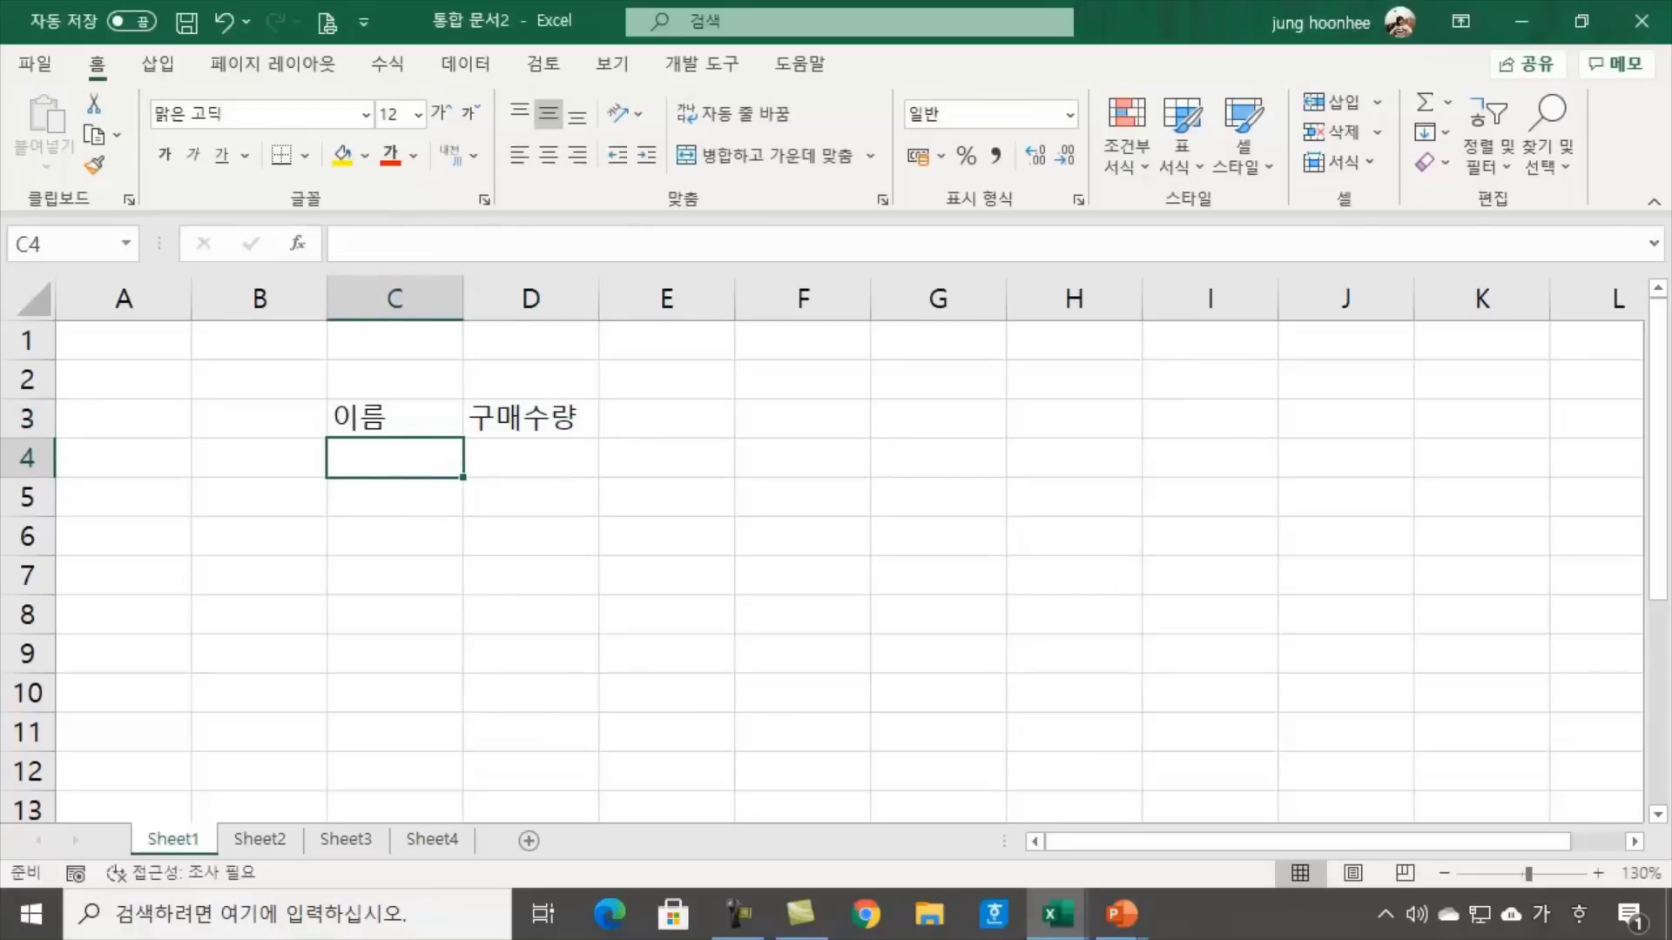
pyautogui.write('갑')
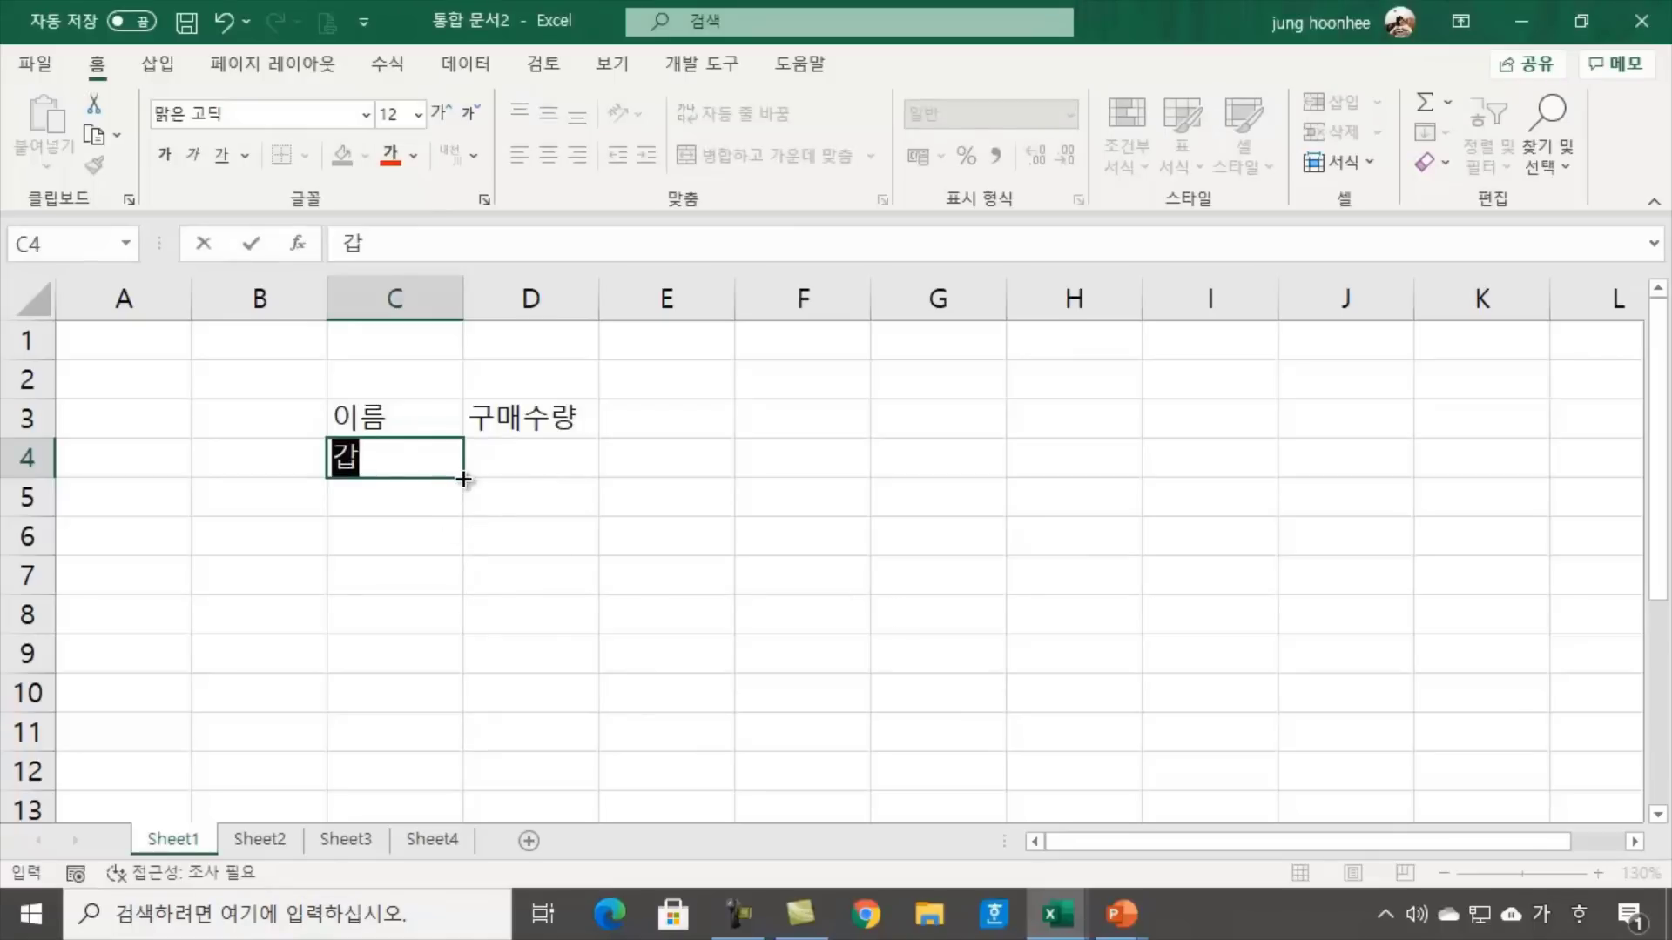
pyautogui.moveTo(463, 479); pyautogui.dragTo(446, 803)
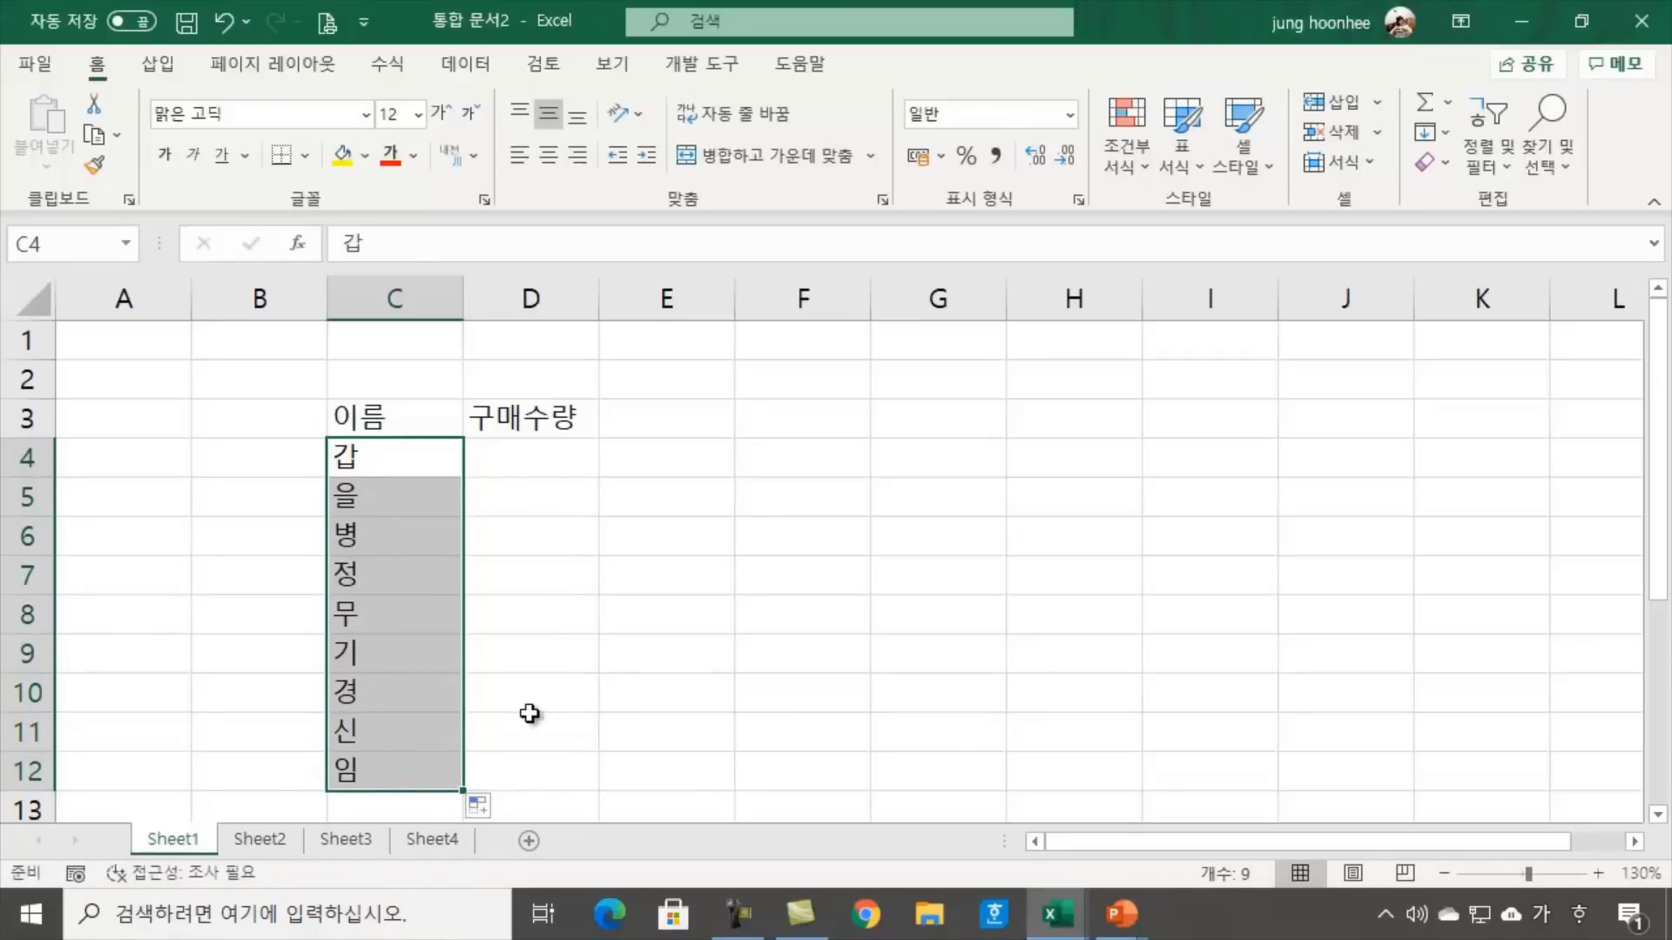
pyautogui.scroll(-1, 420, 827)
pyautogui.scroll(1, 524, 675)
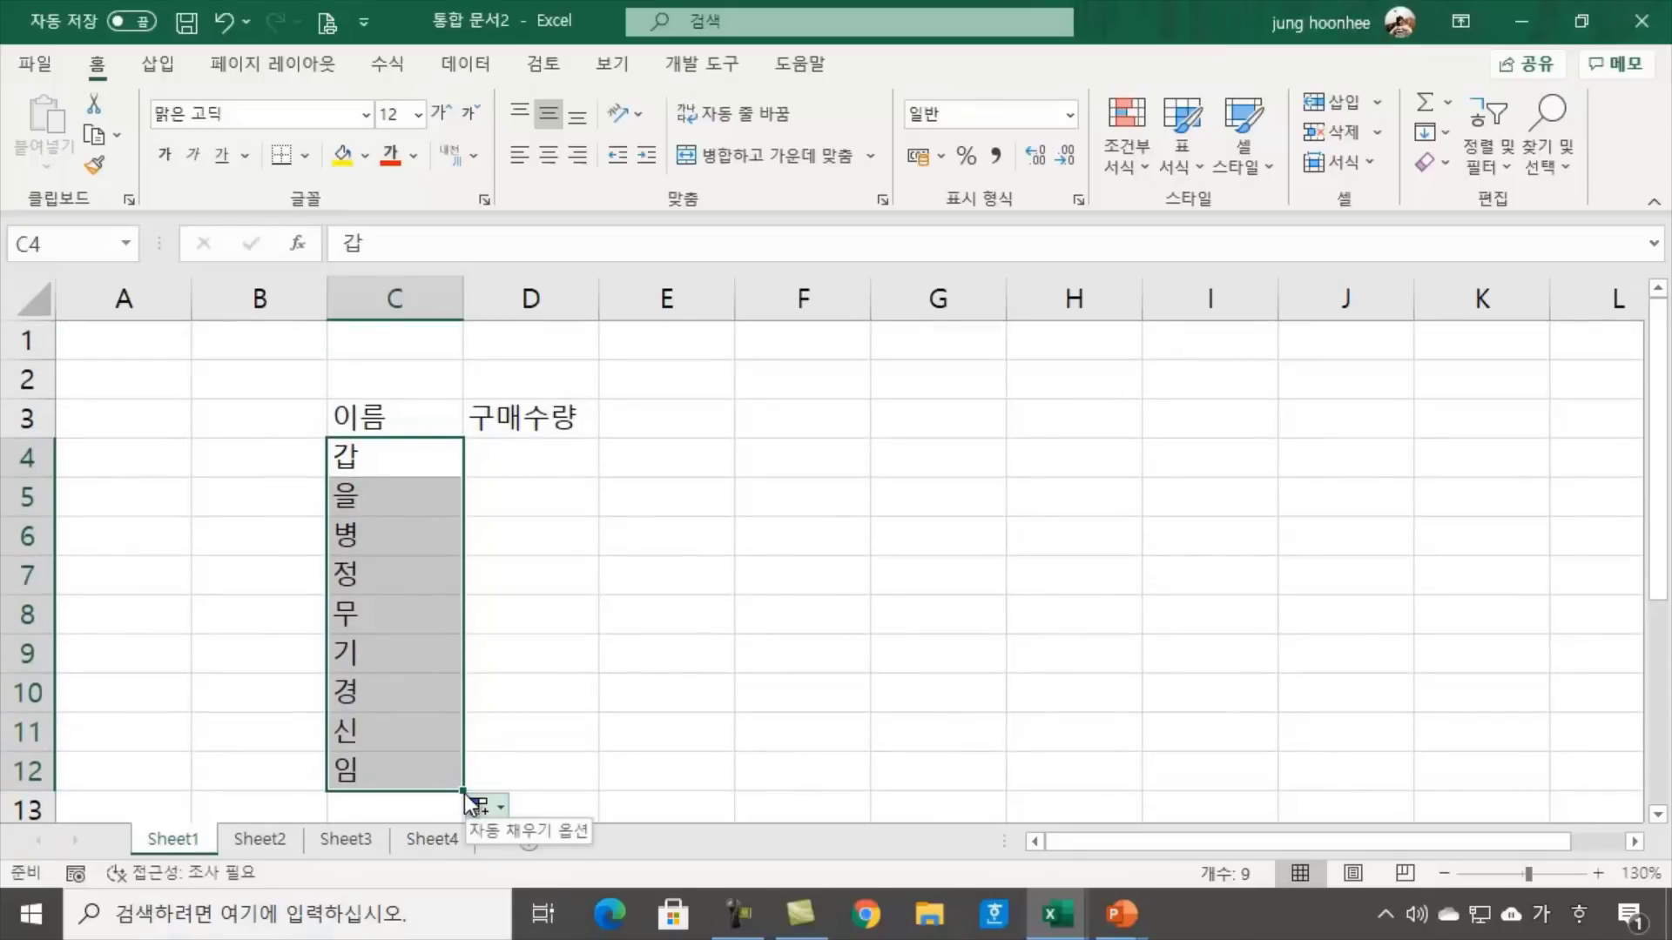
# Extend the 이름 series from C12 down to C14 and clear the surplus 갑 in C14
pyautogui.click(505, 747)
pyautogui.click(455, 773)
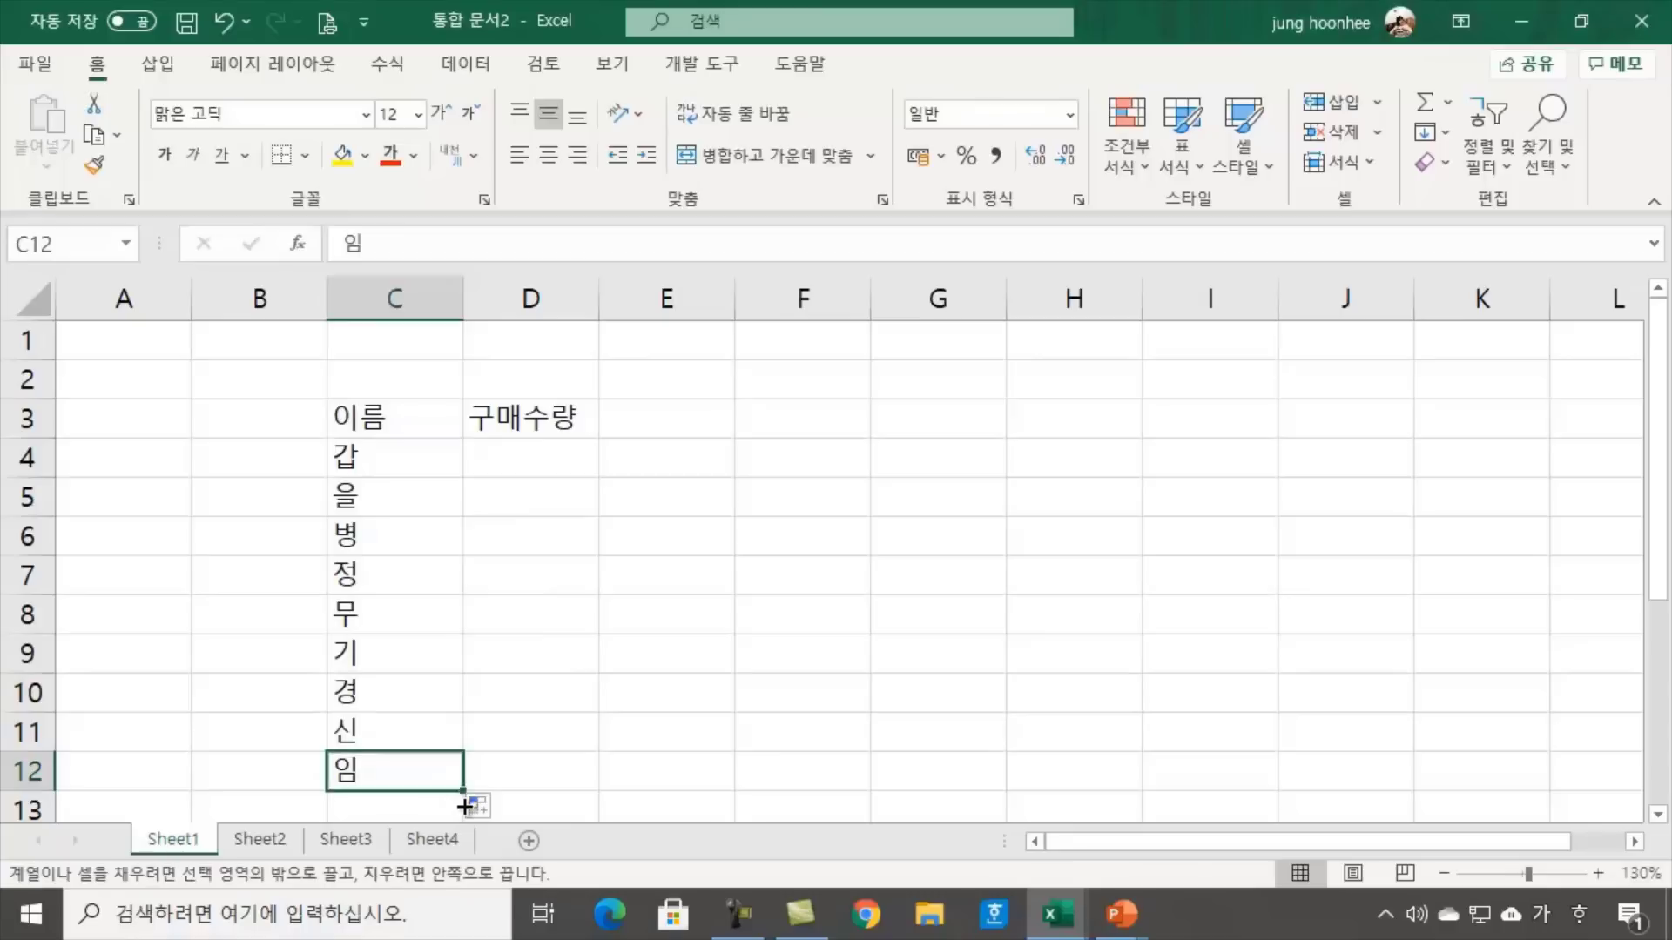
pyautogui.moveTo(463, 806); pyautogui.dragTo(463, 711)
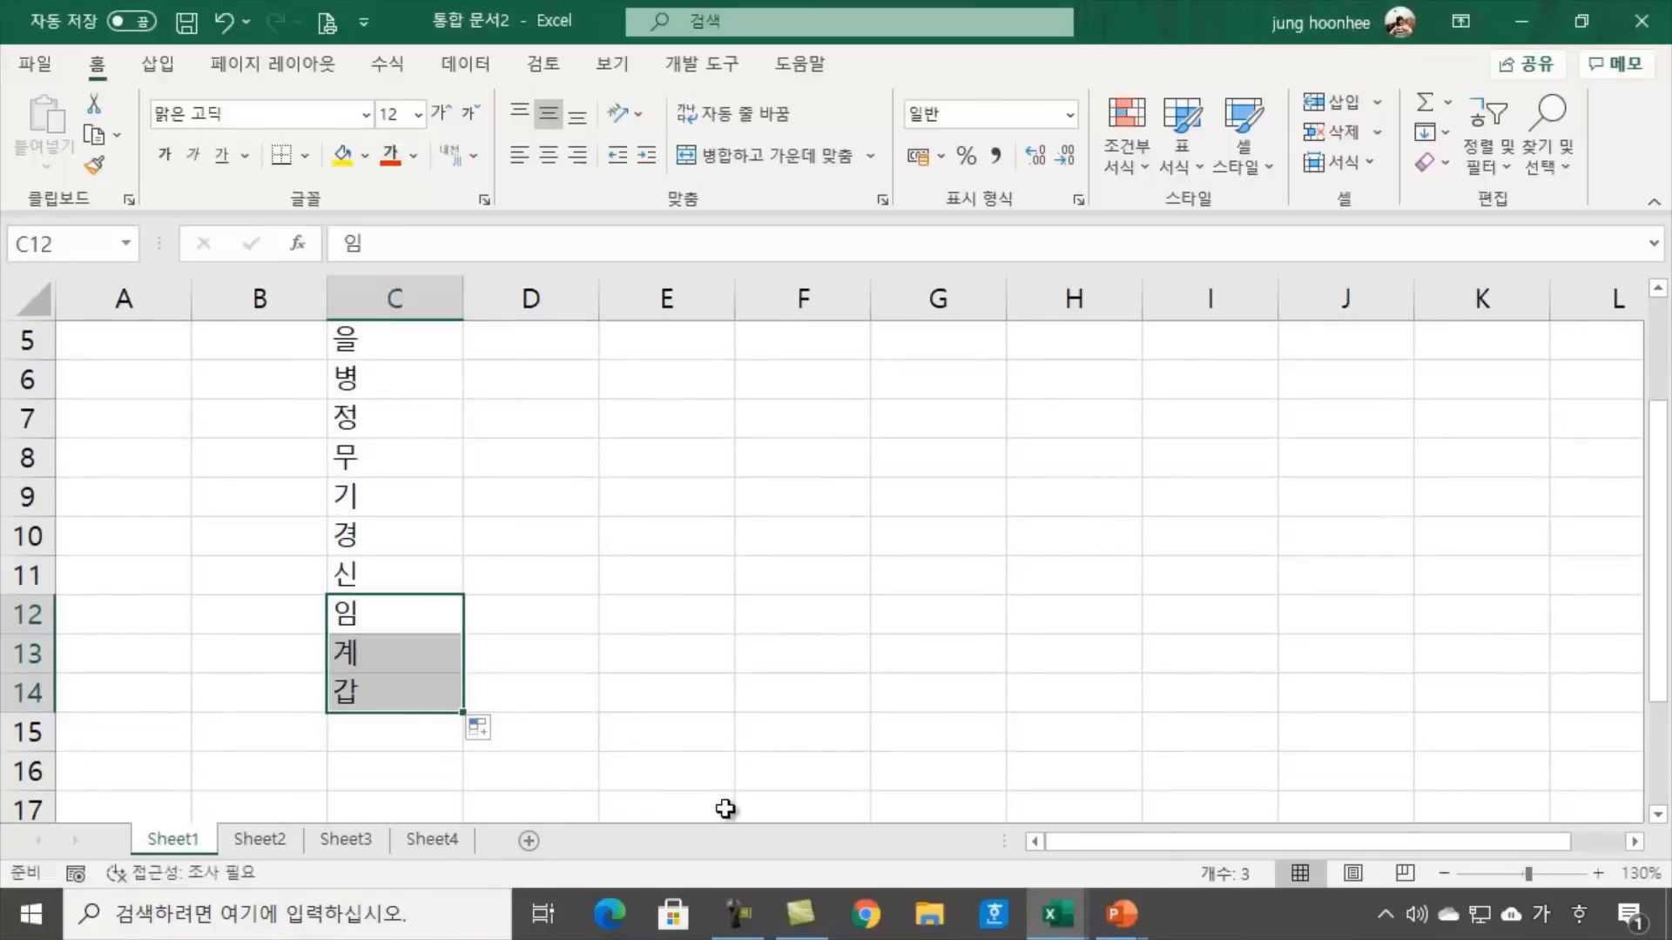
pyautogui.click(412, 694)
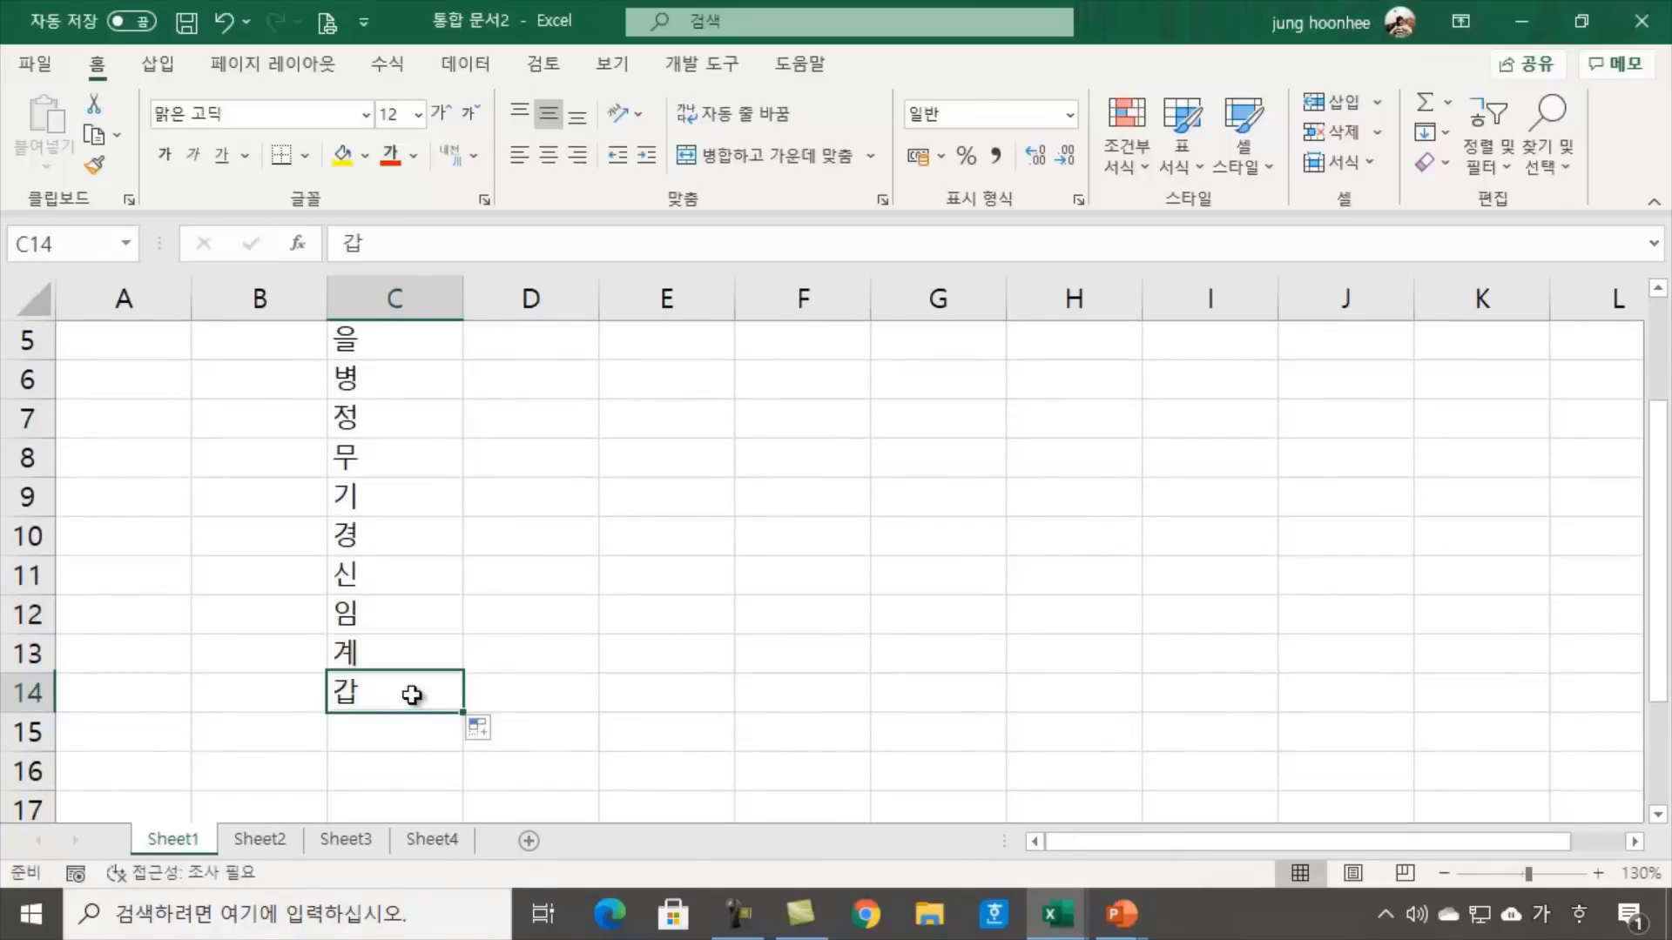
pyautogui.press('Delete')
pyautogui.click(493, 611)
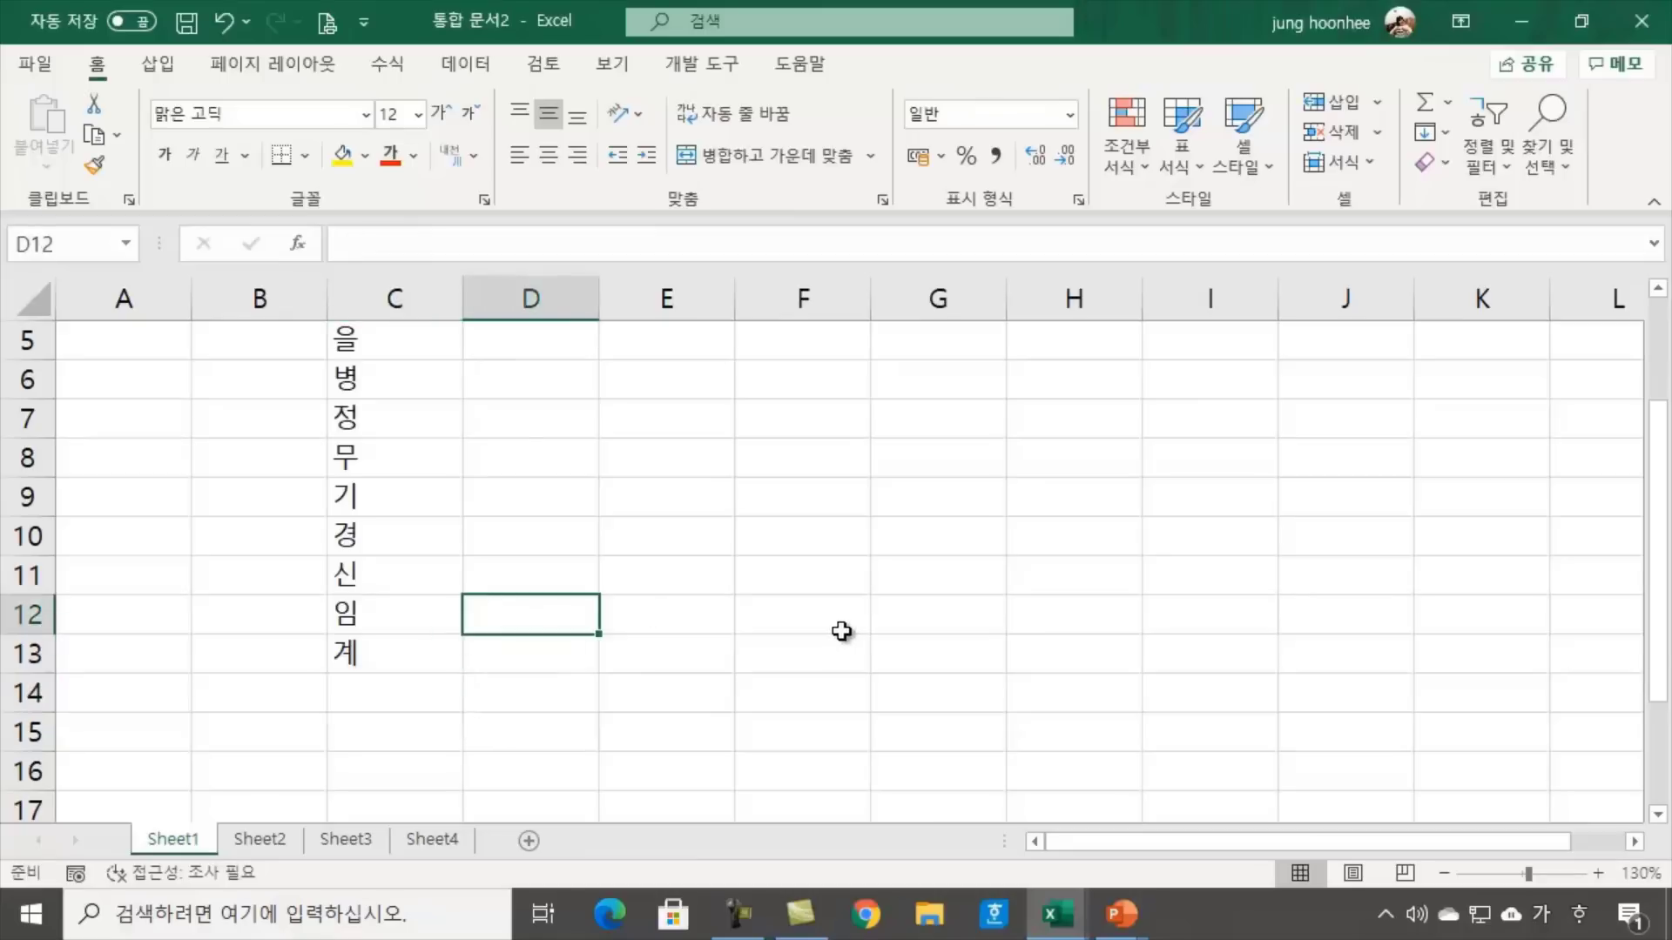
# Enter the 구매수량 values 12, 3, 4, 22, 5, 7, 6, 9, 30 and 25 in D4:D13
pyautogui.scroll(2, 841, 632)
pyautogui.click(524, 451)
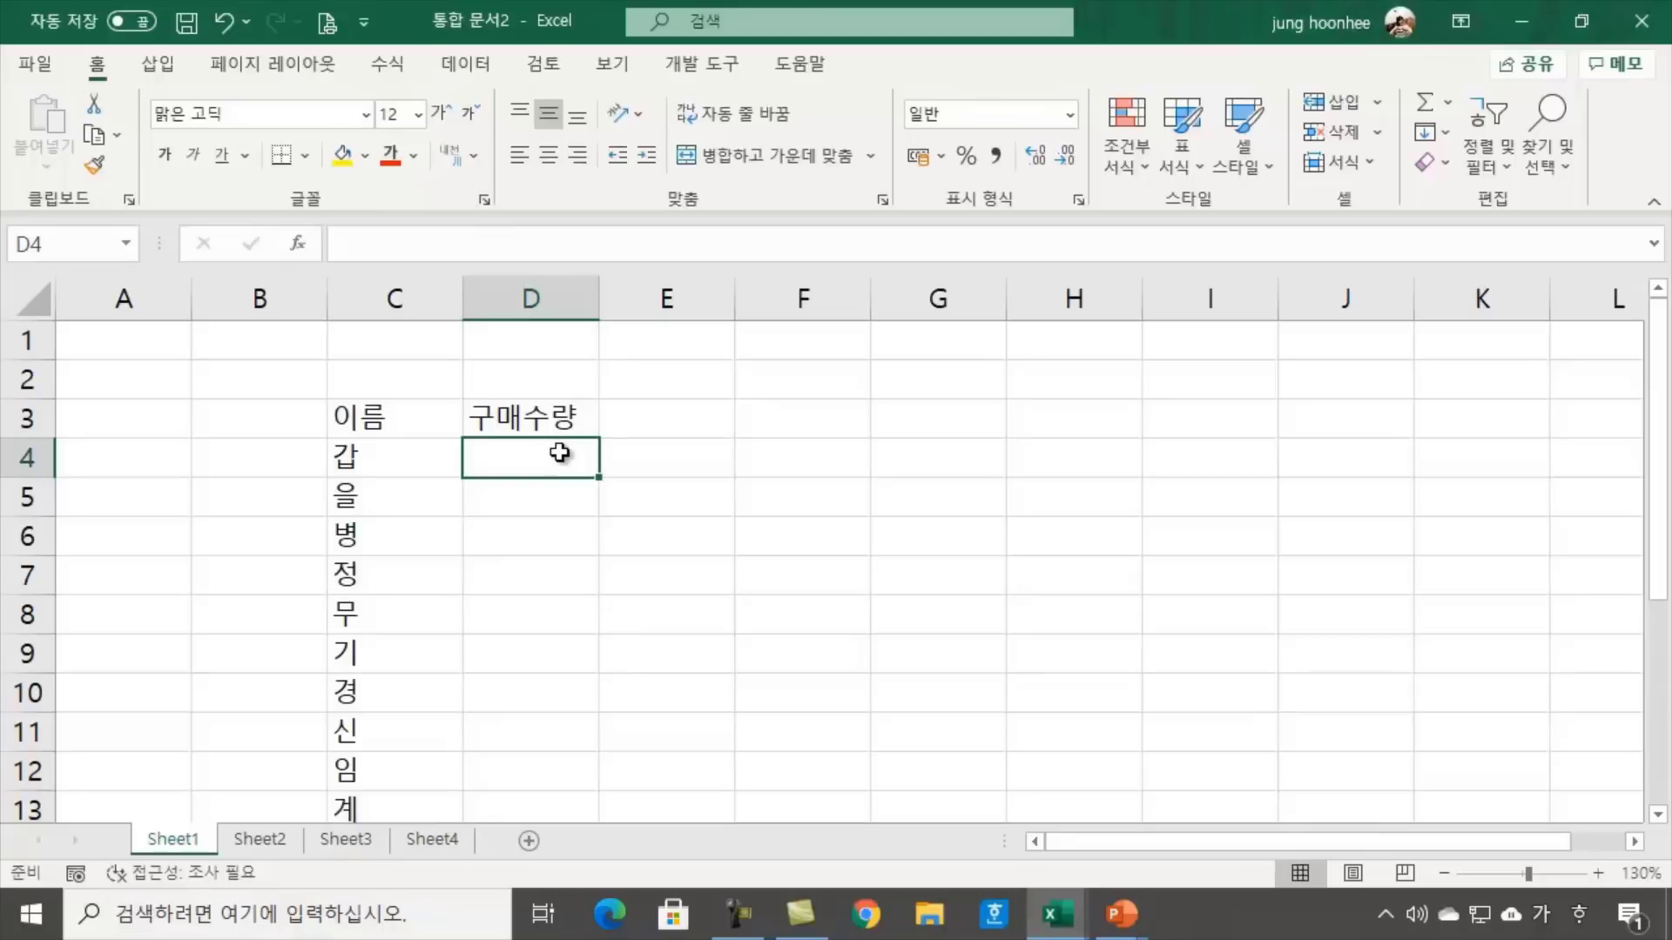
pyautogui.write('12')
pyautogui.press('Return')
pyautogui.write('3')
pyautogui.press('Return')
pyautogui.write('4')
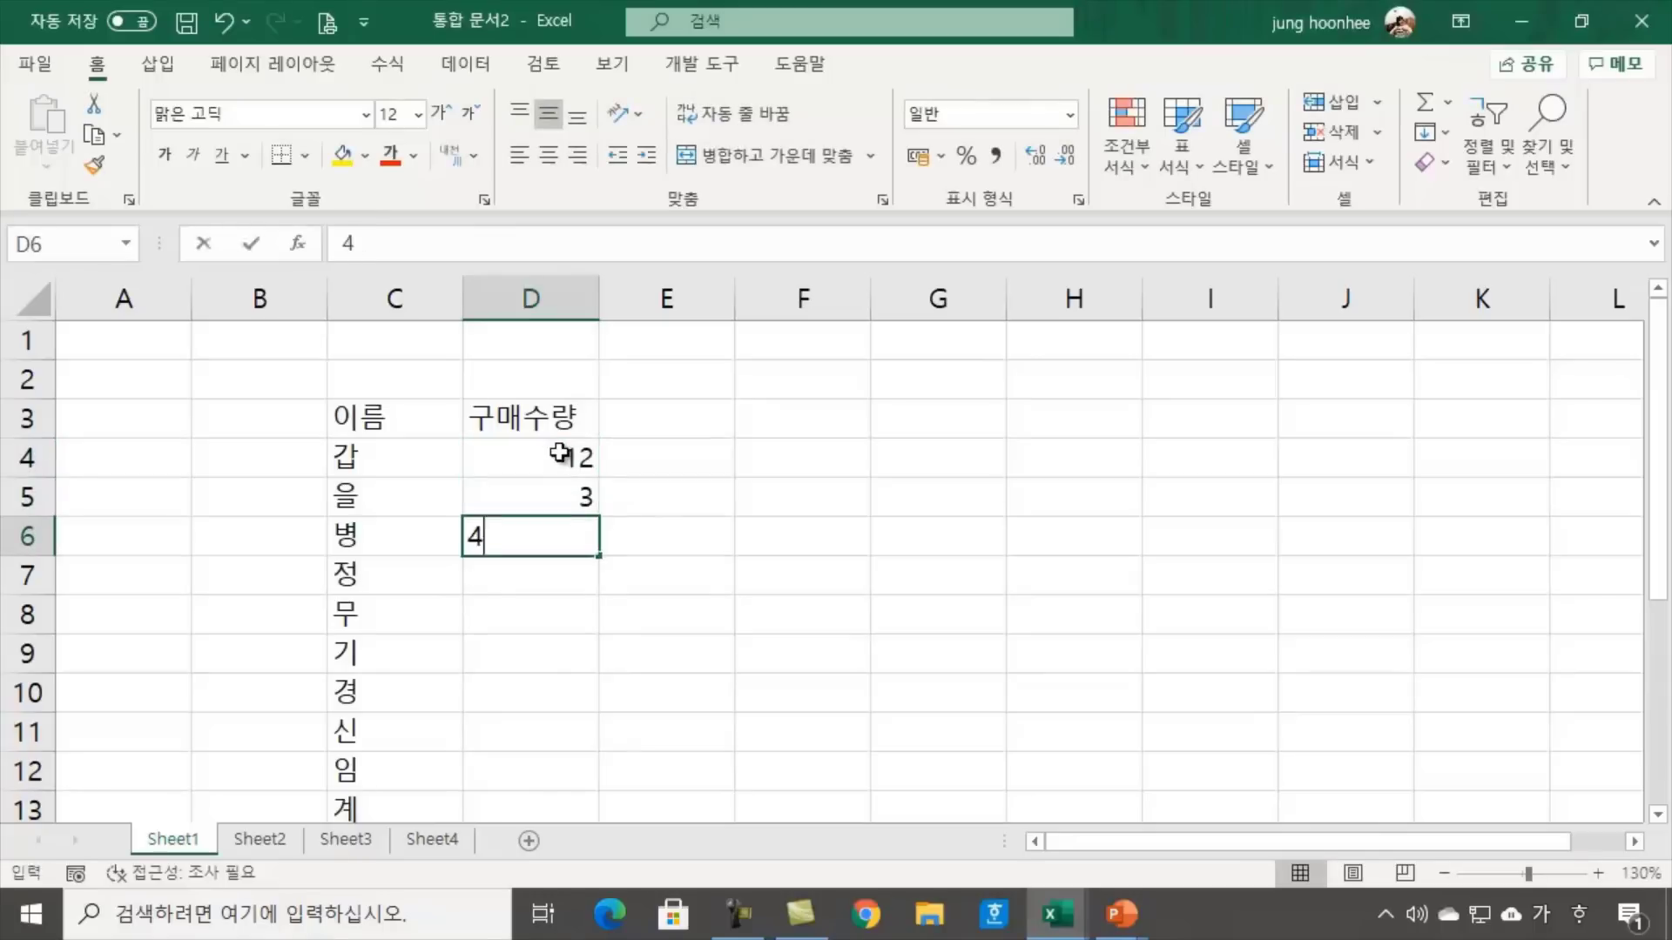
pyautogui.press('Return')
pyautogui.write('22')
pyautogui.press('Return')
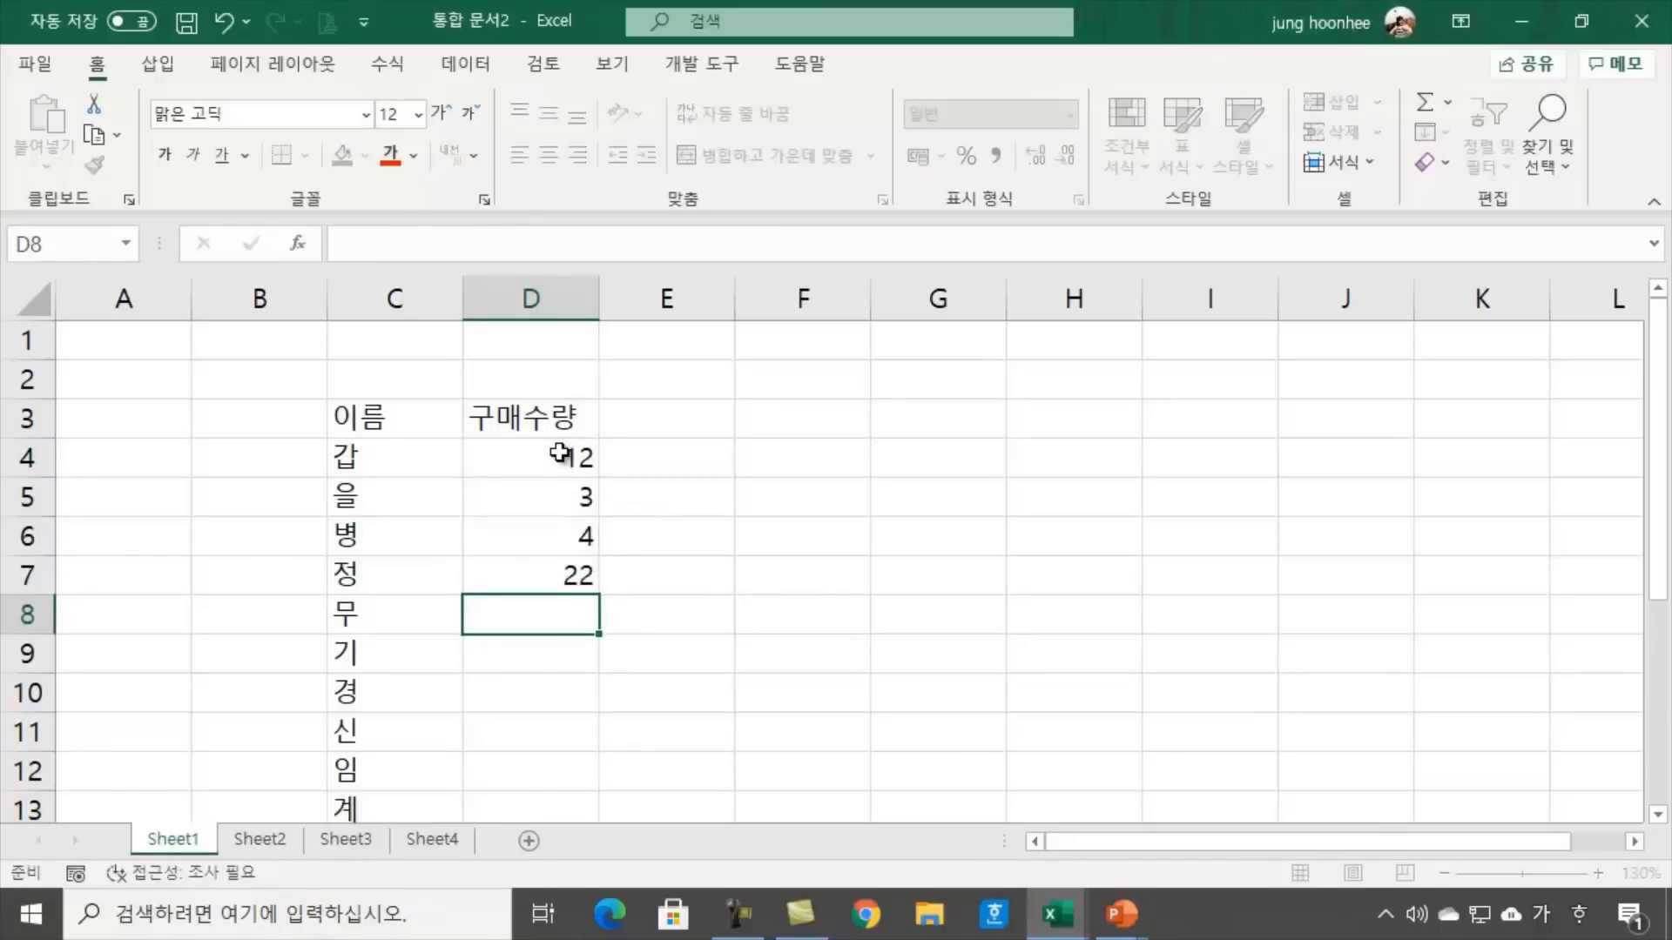
pyautogui.write('5')
pyautogui.press('Return')
pyautogui.write('7')
pyautogui.press('Return')
pyautogui.write('6')
pyautogui.press('Return')
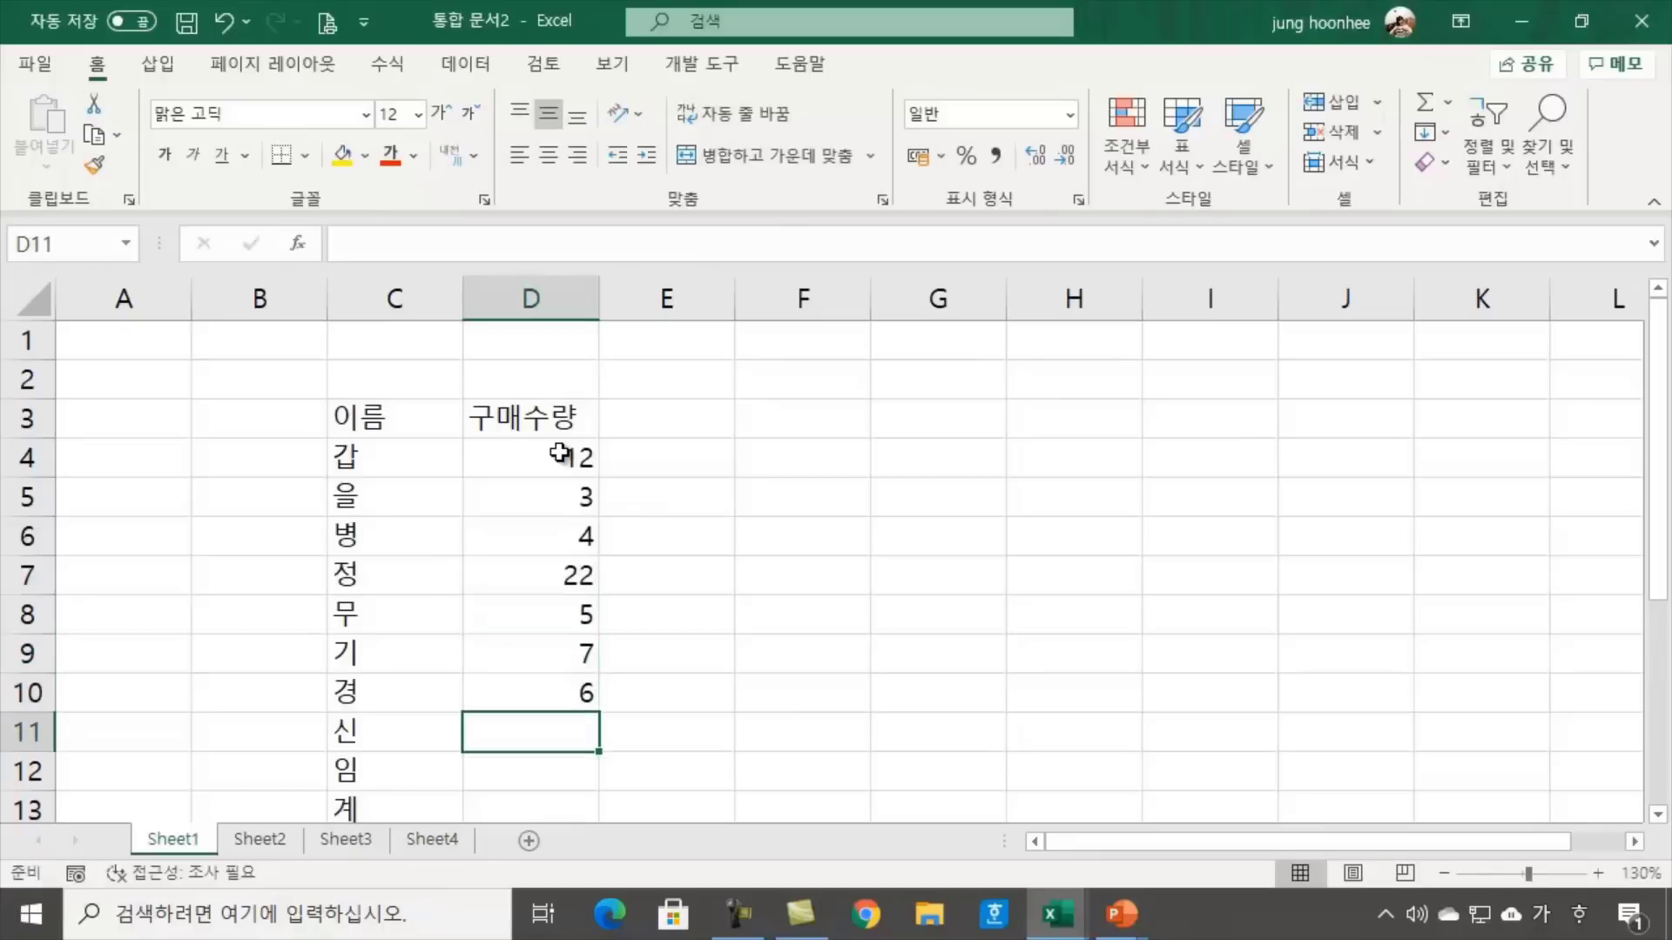
pyautogui.write('9')
pyautogui.press('Return')
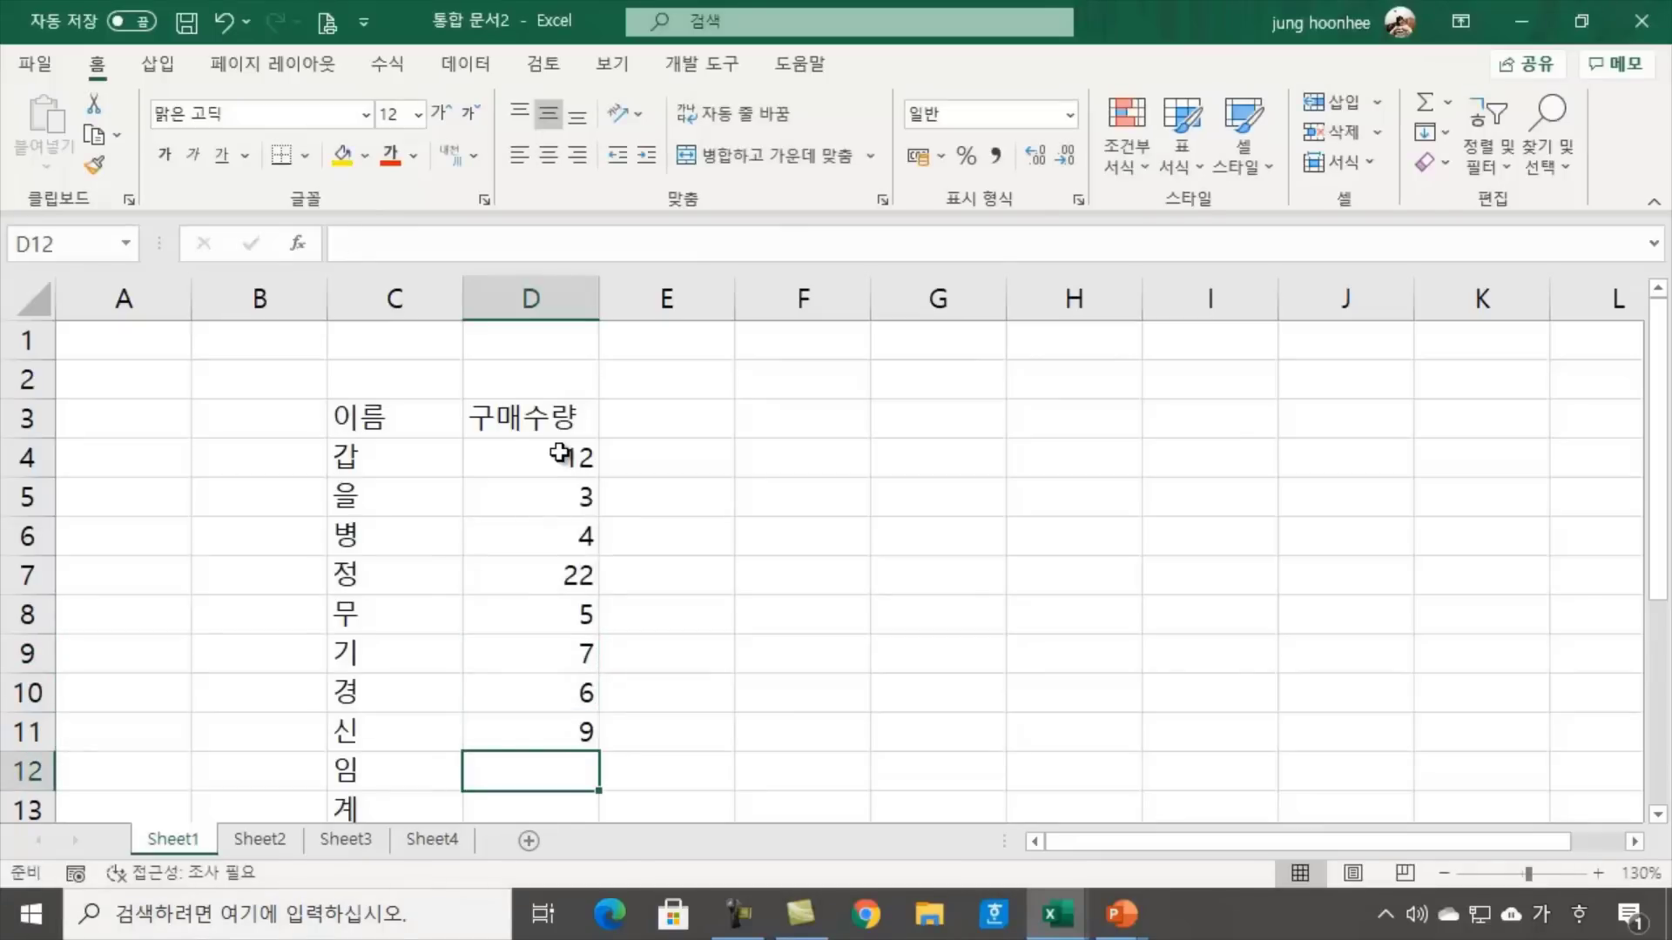
pyautogui.write('30')
pyautogui.press('Return')
pyautogui.write('2')
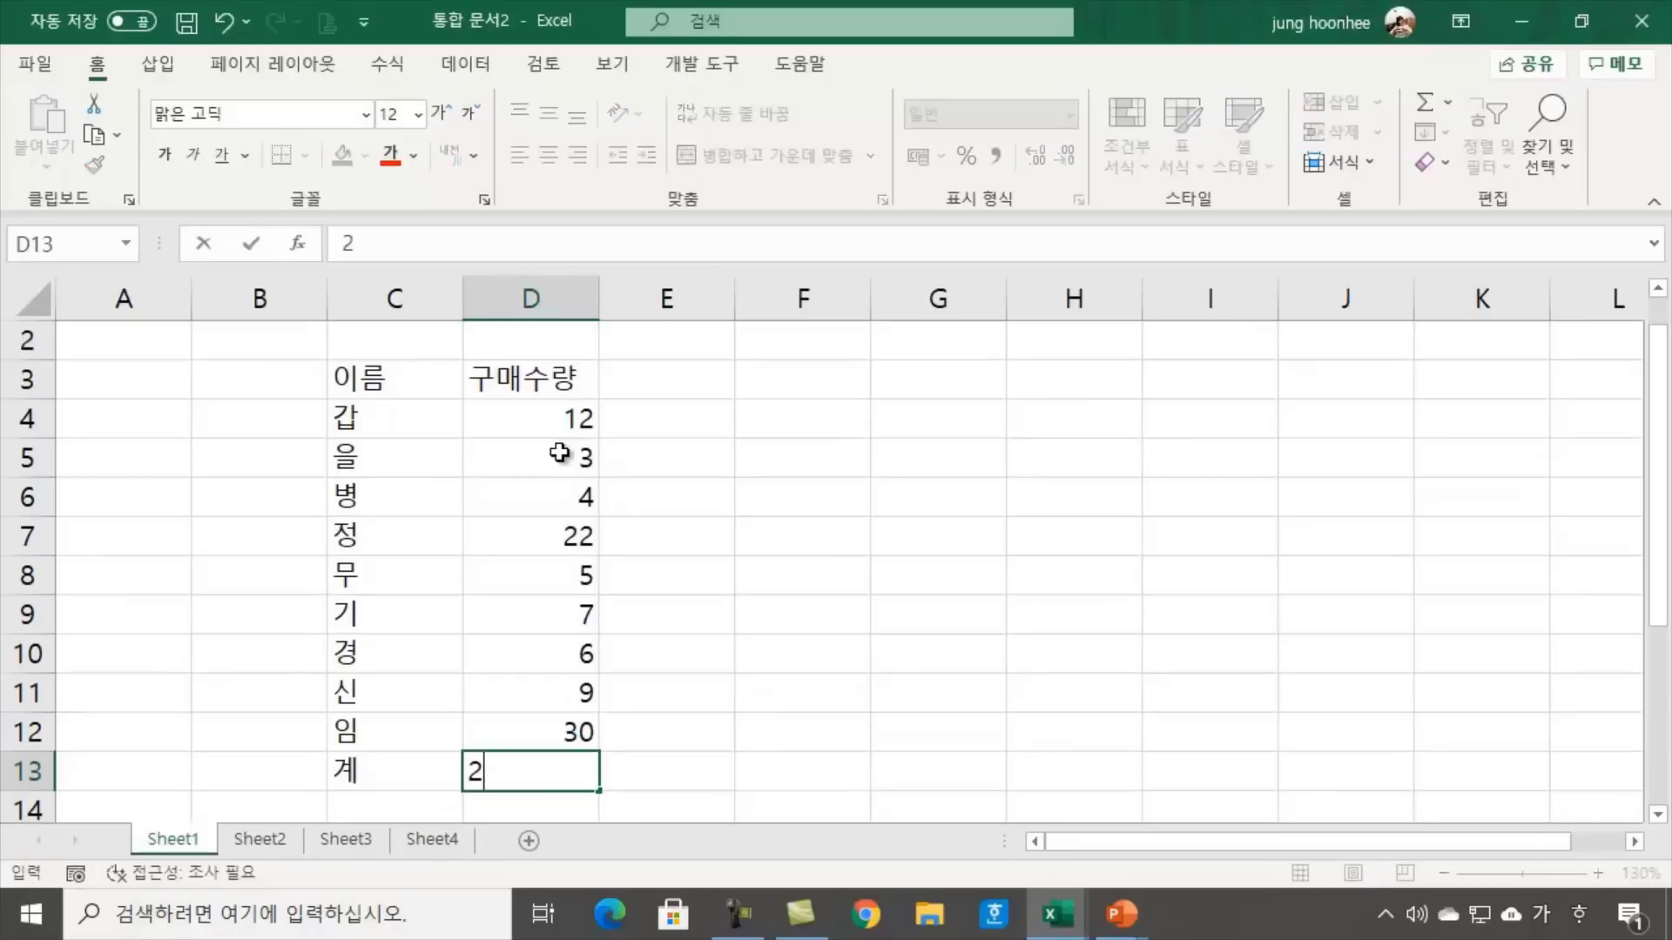
pyautogui.write('5')
pyautogui.press('Return')
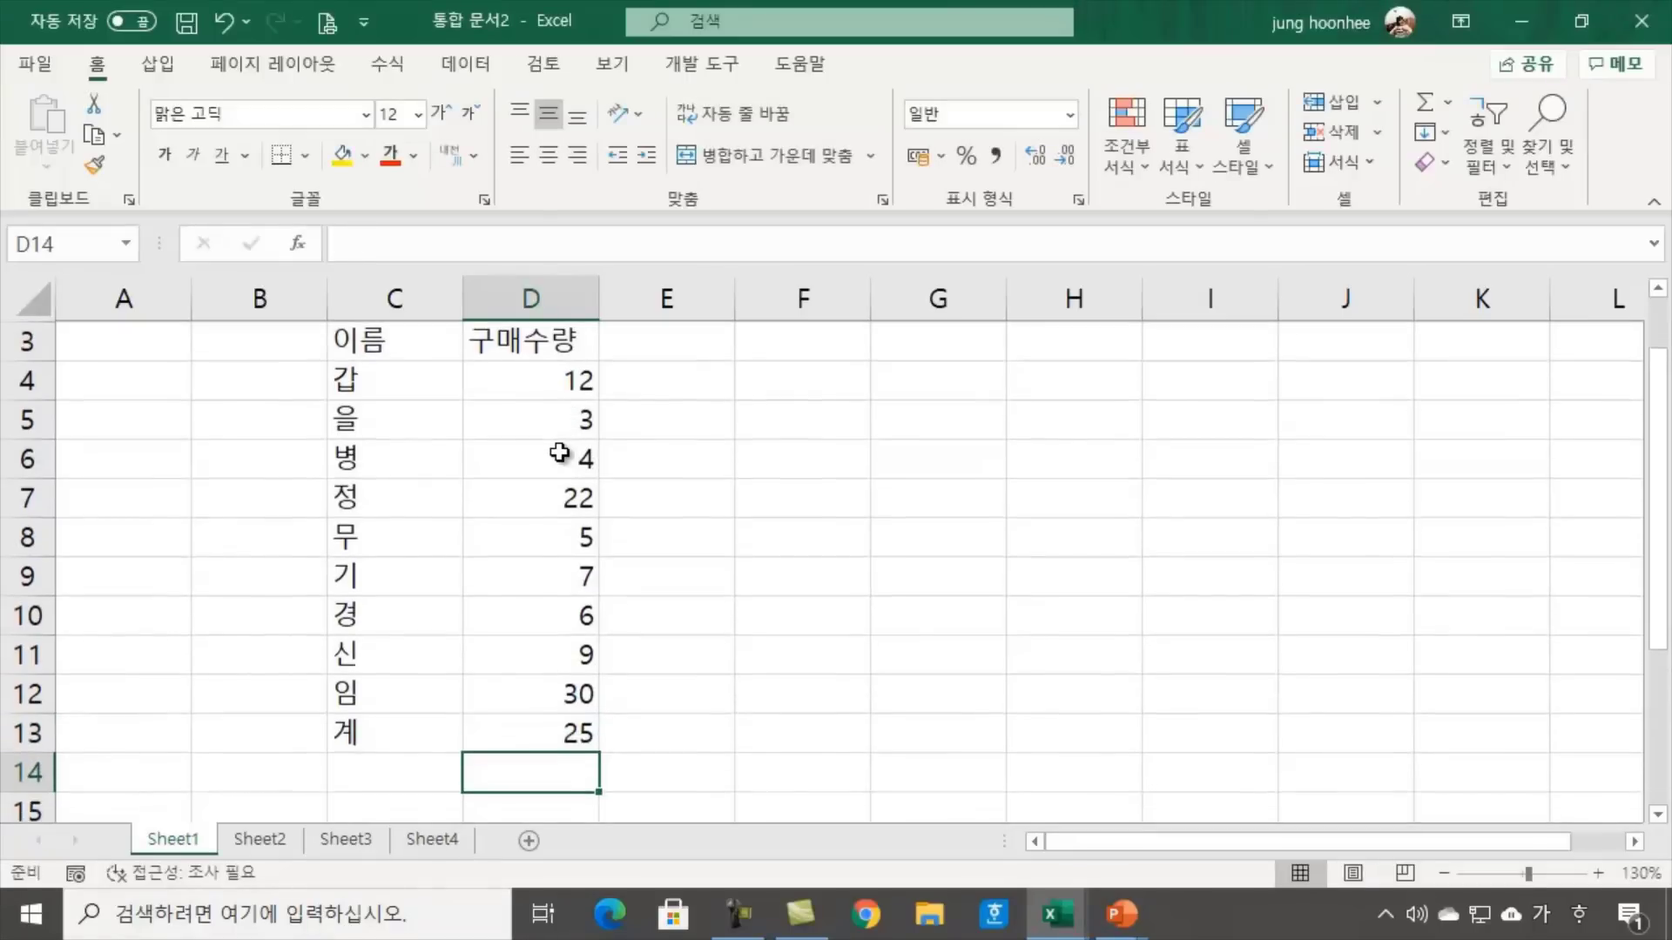
pyautogui.click(786, 498)
pyautogui.click(740, 453)
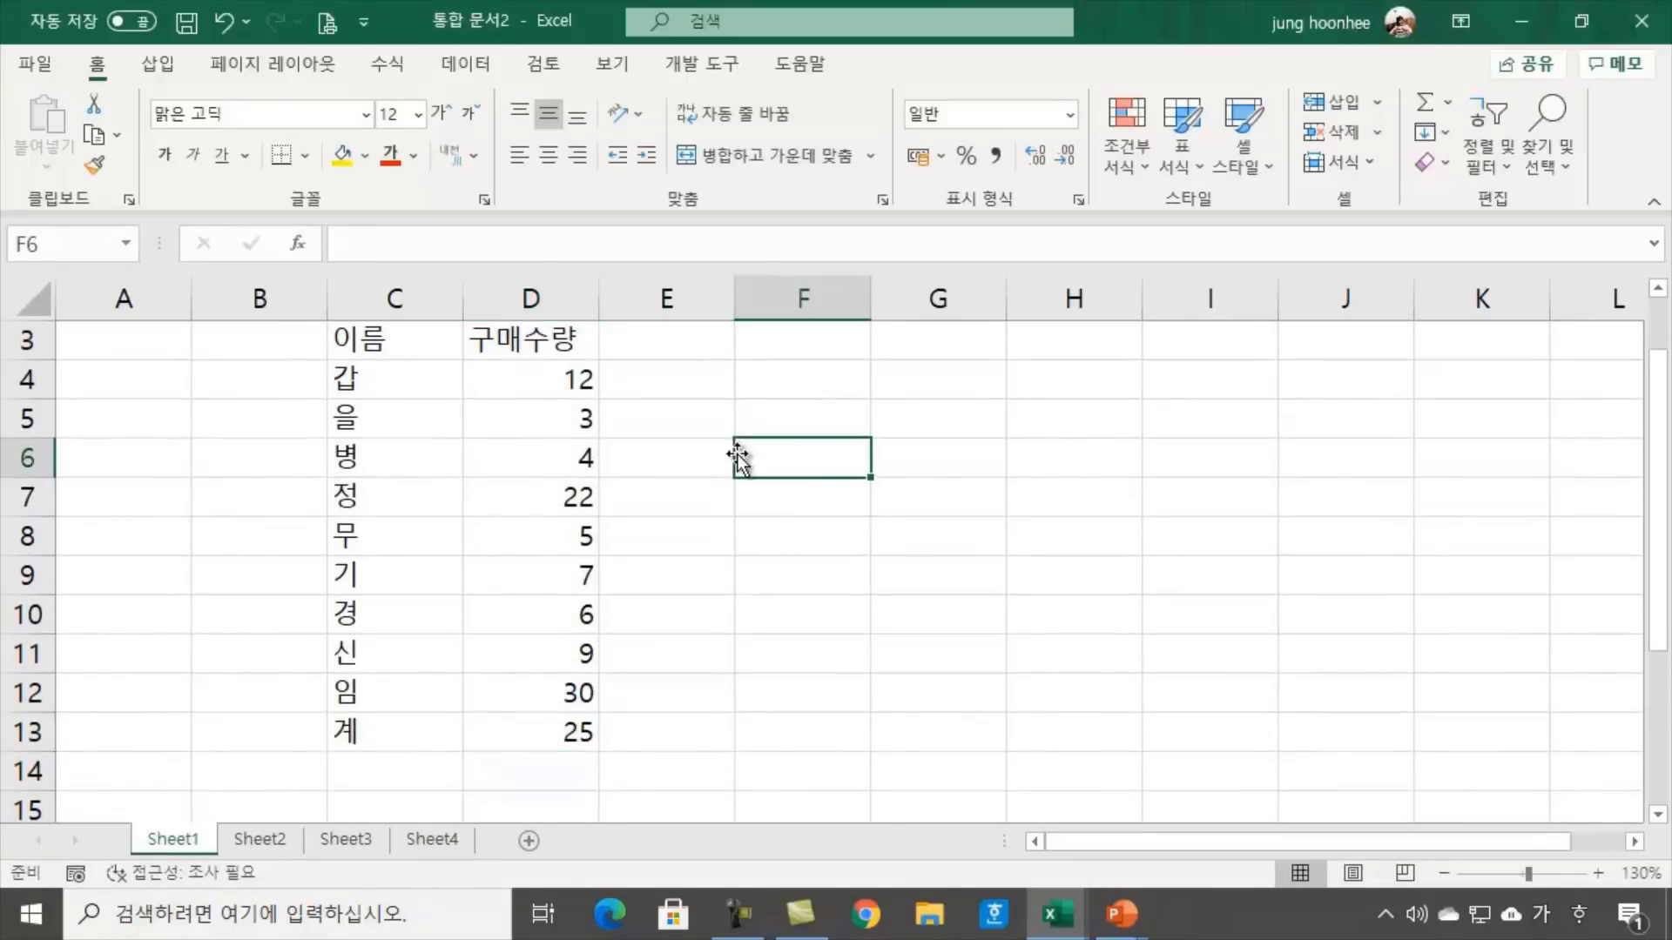
# Fill the header cells C3:D3 of the name and purchase-quantity table with yellow
pyautogui.click(348, 338)
pyautogui.moveTo(469, 334); pyautogui.dragTo(562, 335)
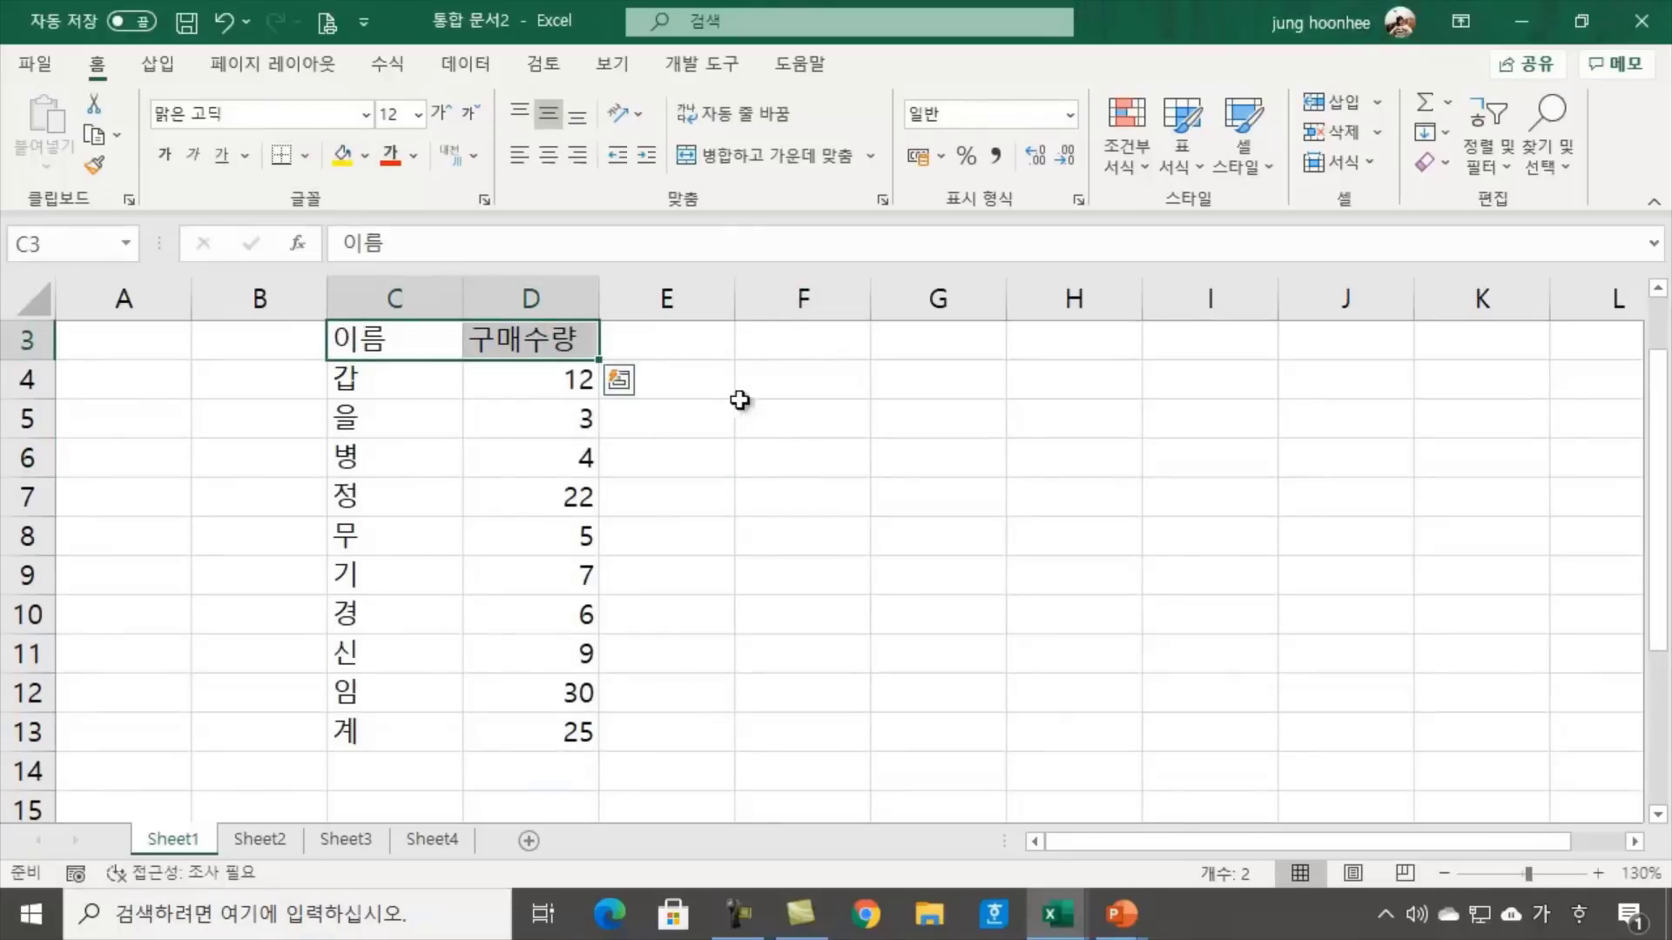
pyautogui.click(341, 156)
pyautogui.click(789, 492)
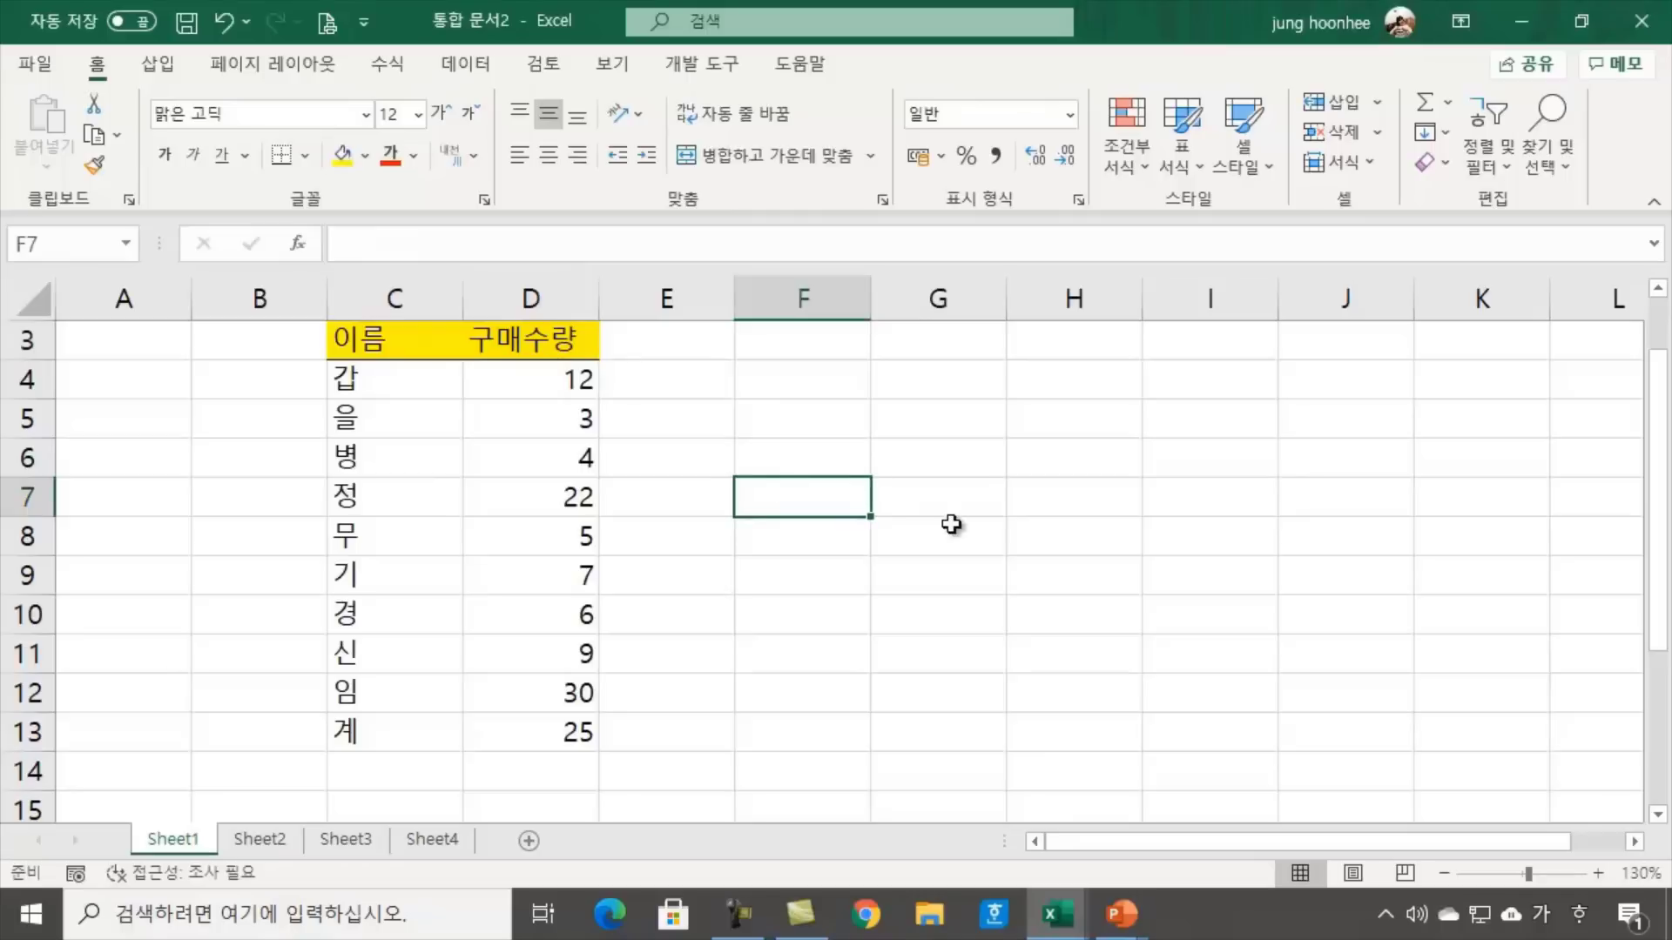
pyautogui.scroll(1, 836, 583)
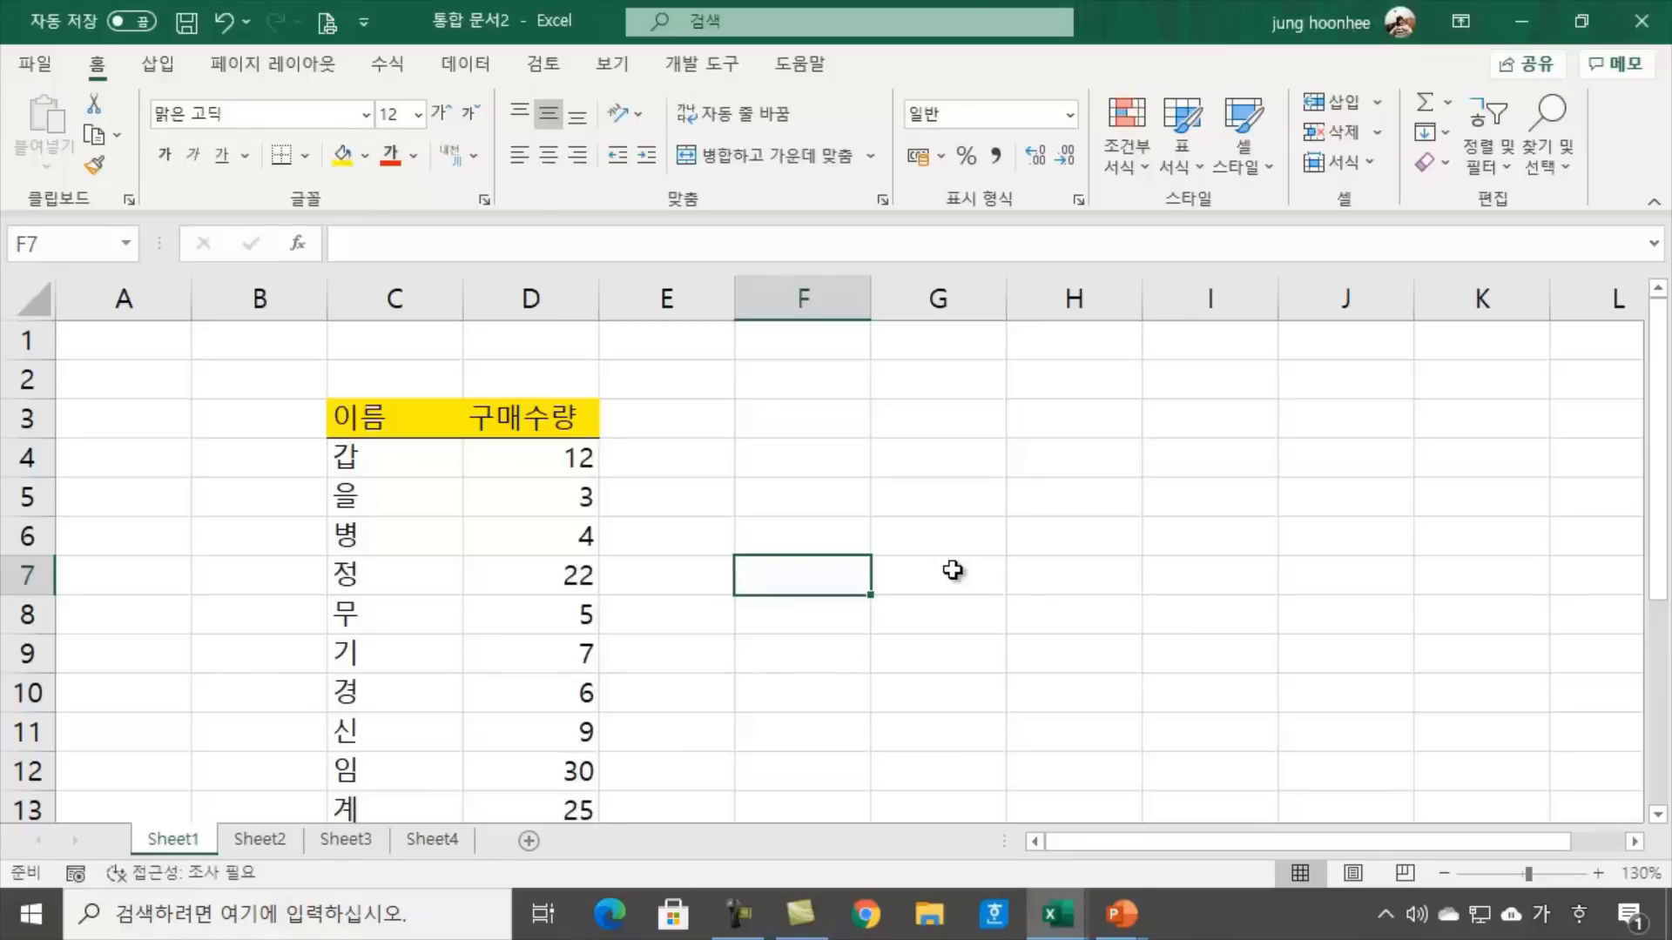
# Save the workbook as sample_22.xlsx in the 엑셀연습 folder on drive D
pyautogui.click(847, 427)
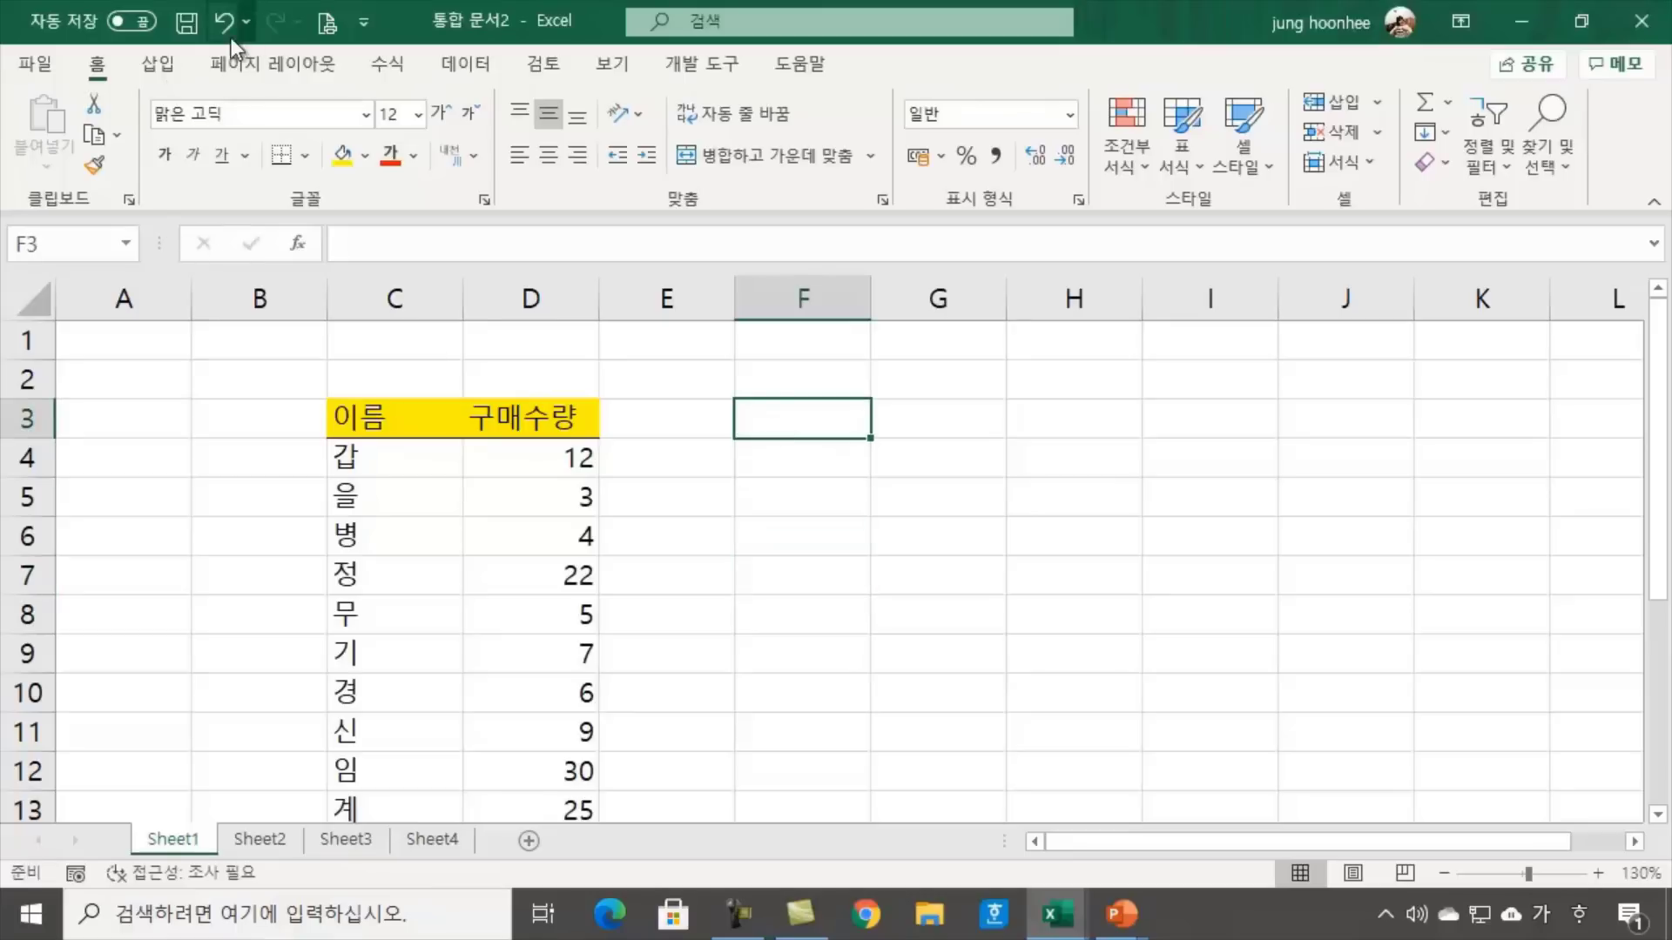
pyautogui.click(186, 24)
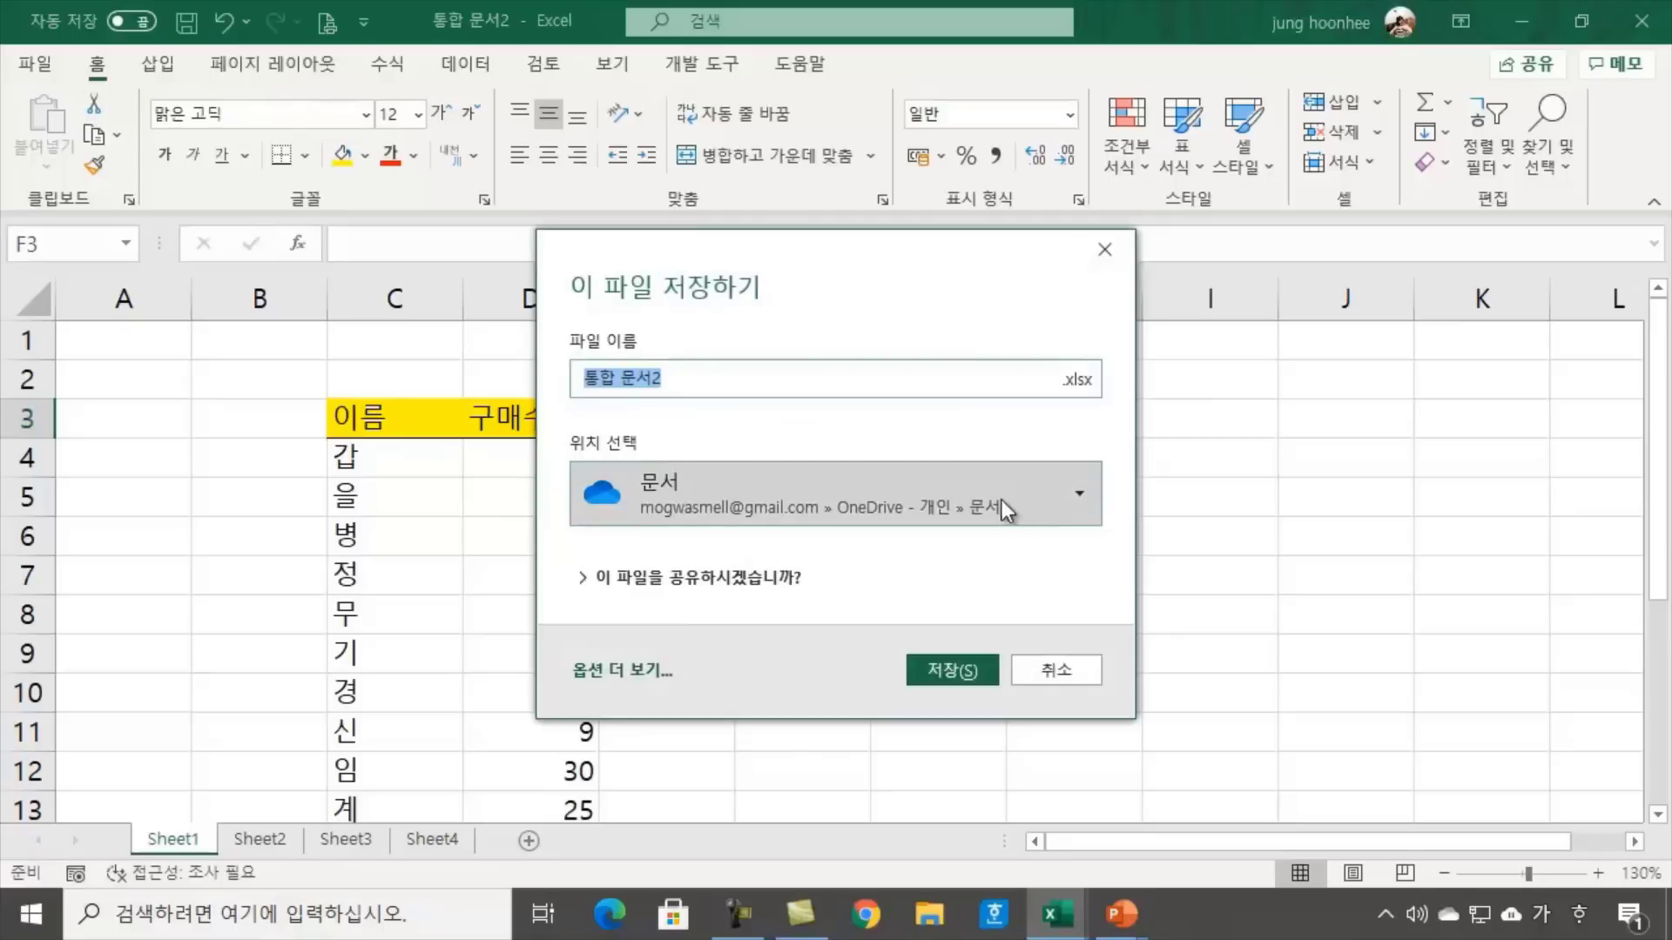
pyautogui.click(1081, 489)
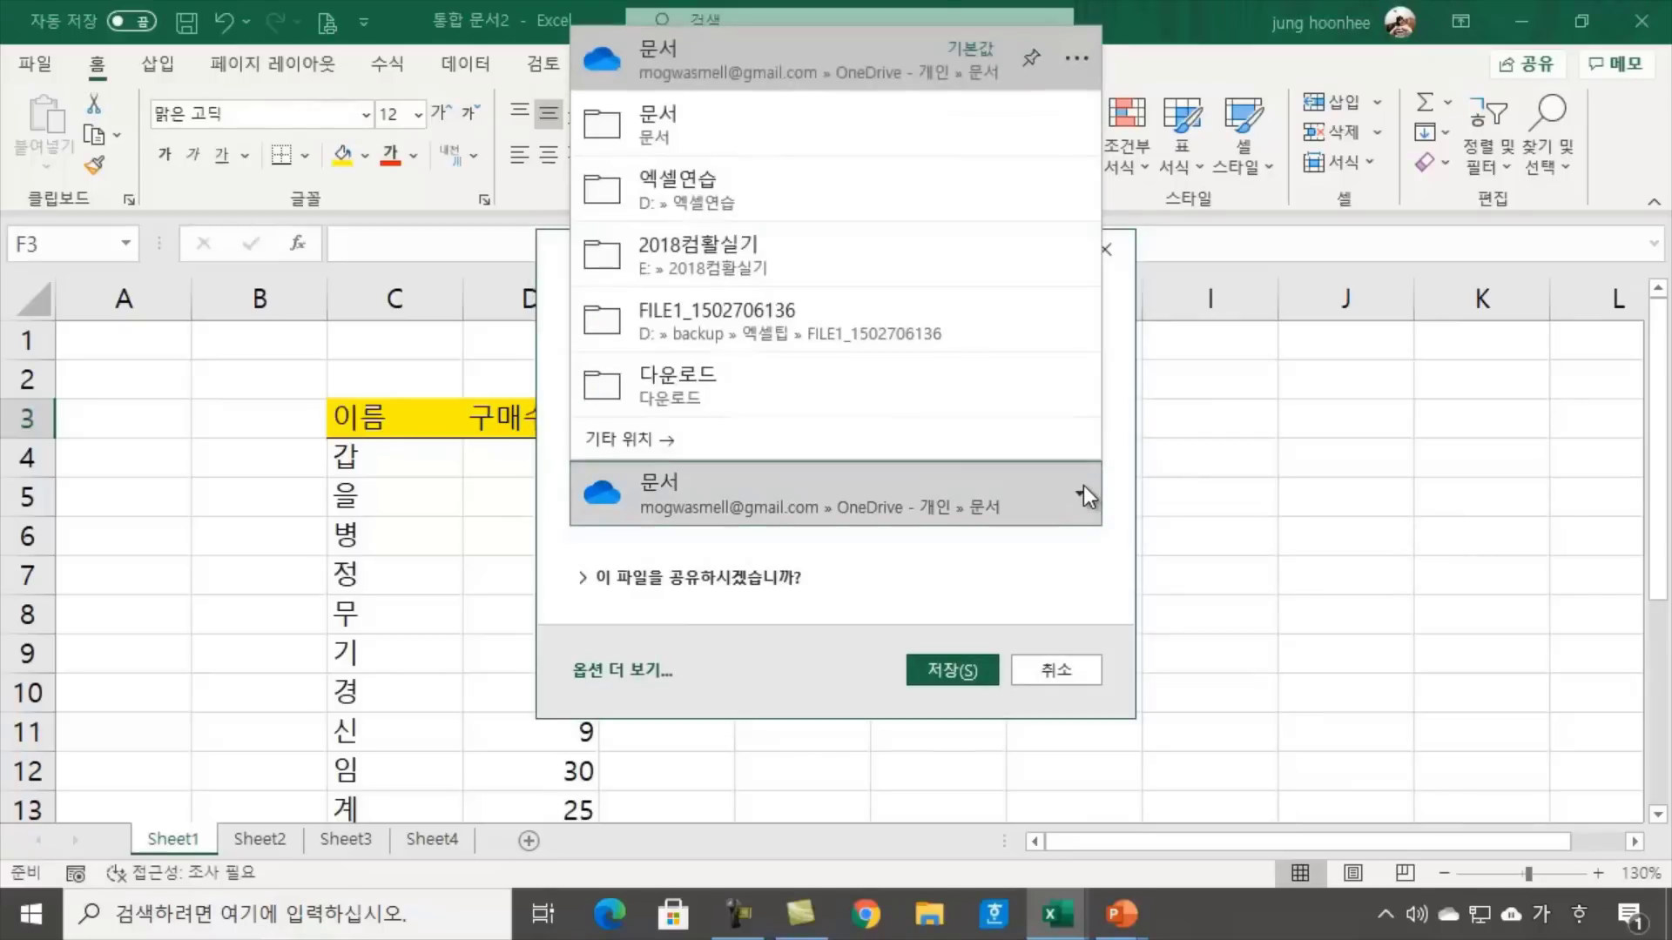
pyautogui.click(757, 187)
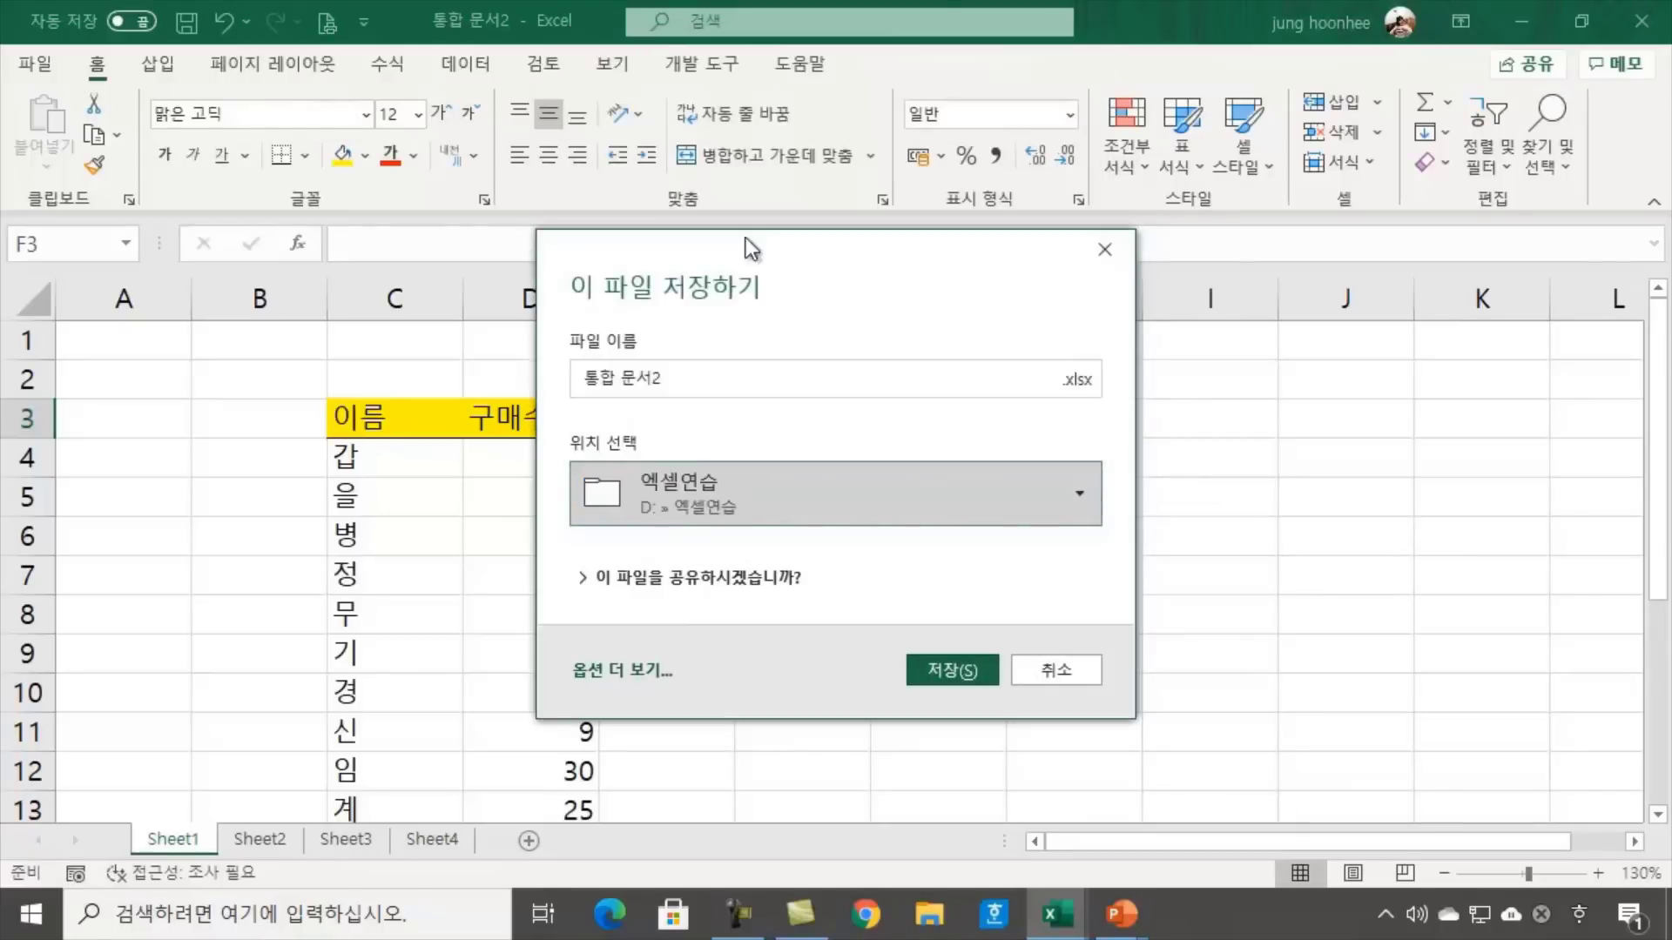
pyautogui.click(705, 380)
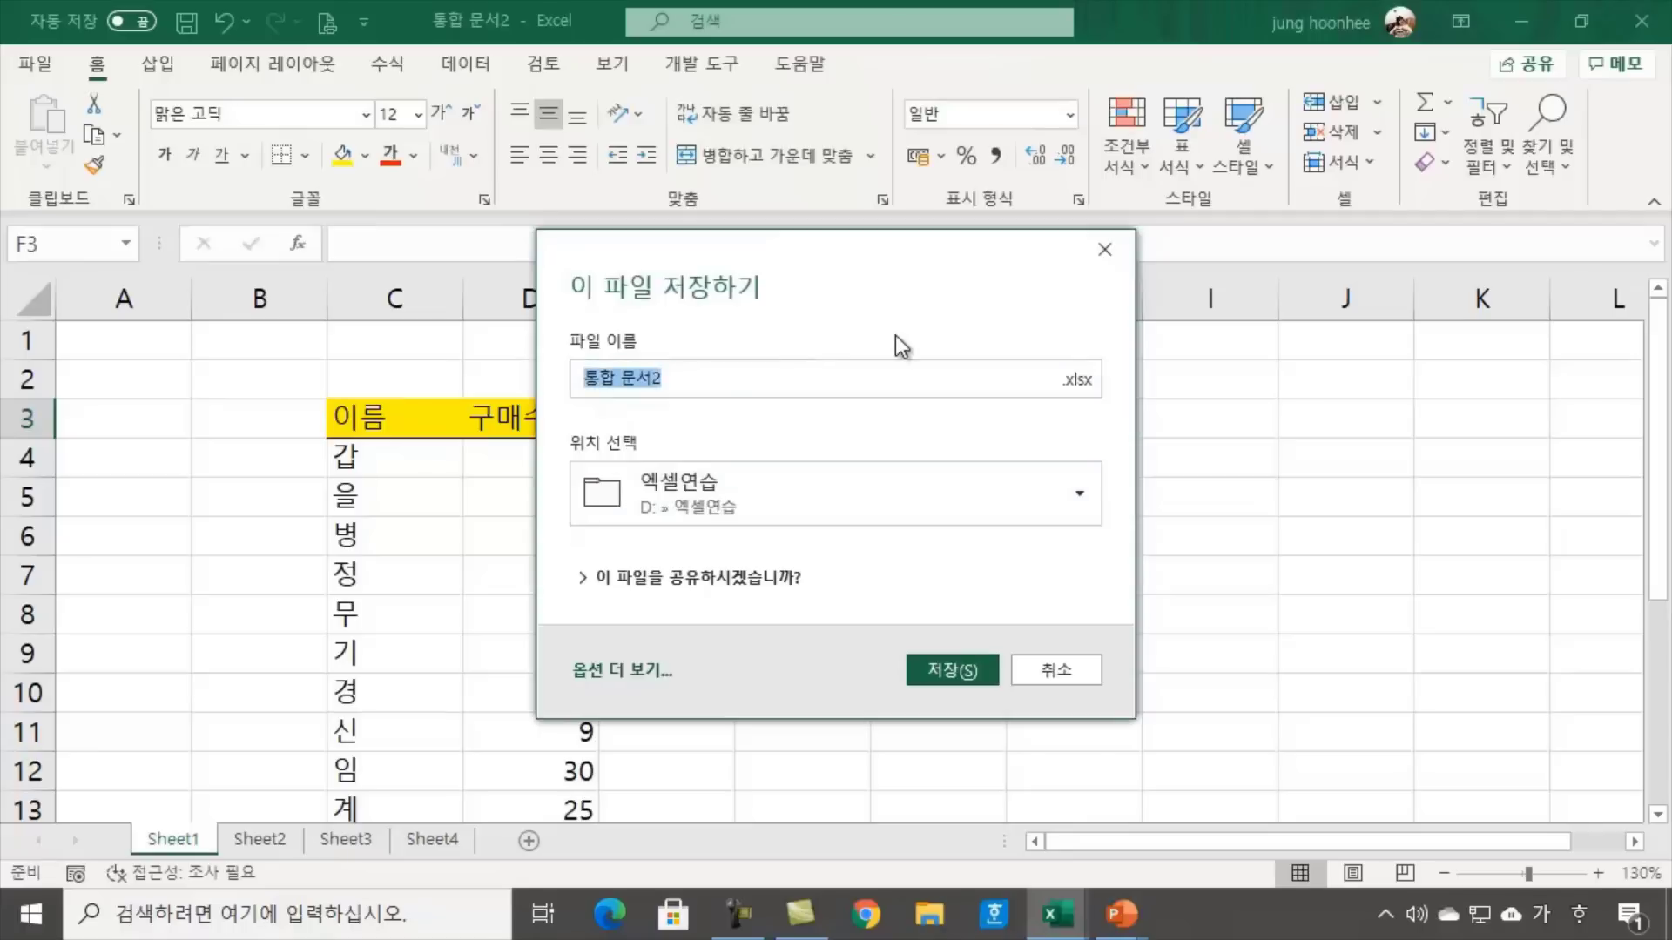
pyautogui.write('ㄴㅁ')
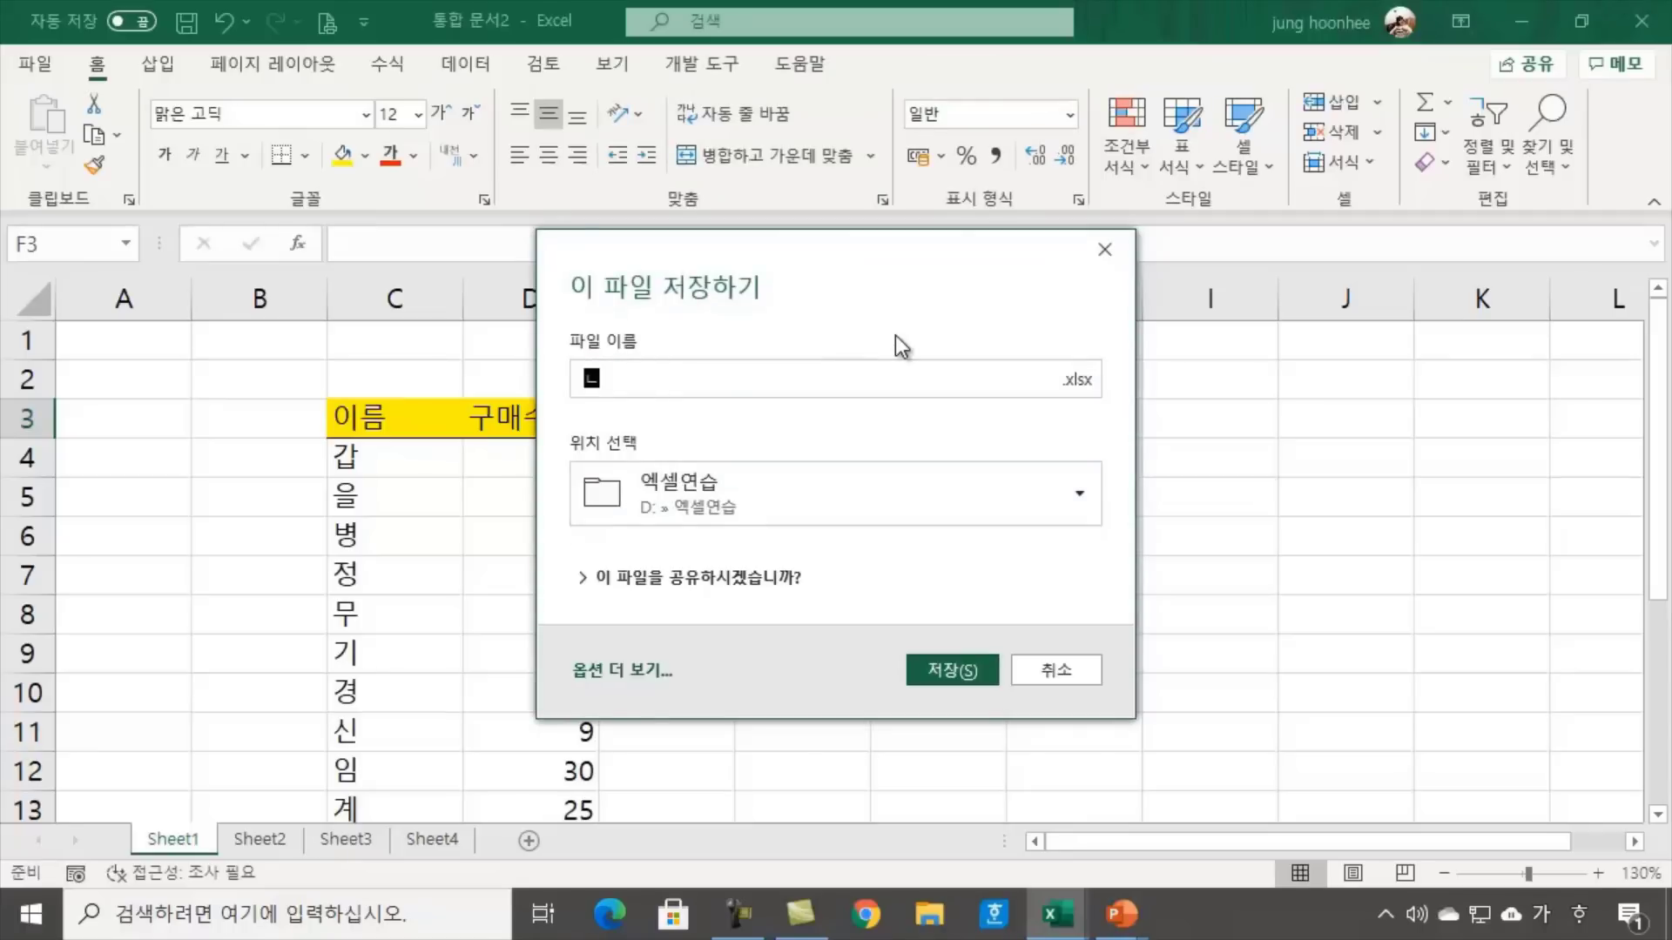
pyautogui.press('BackSpace')
pyautogui.press('BackSpace')
pyautogui.press('Hangul')
pyautogui.write('sample_22')
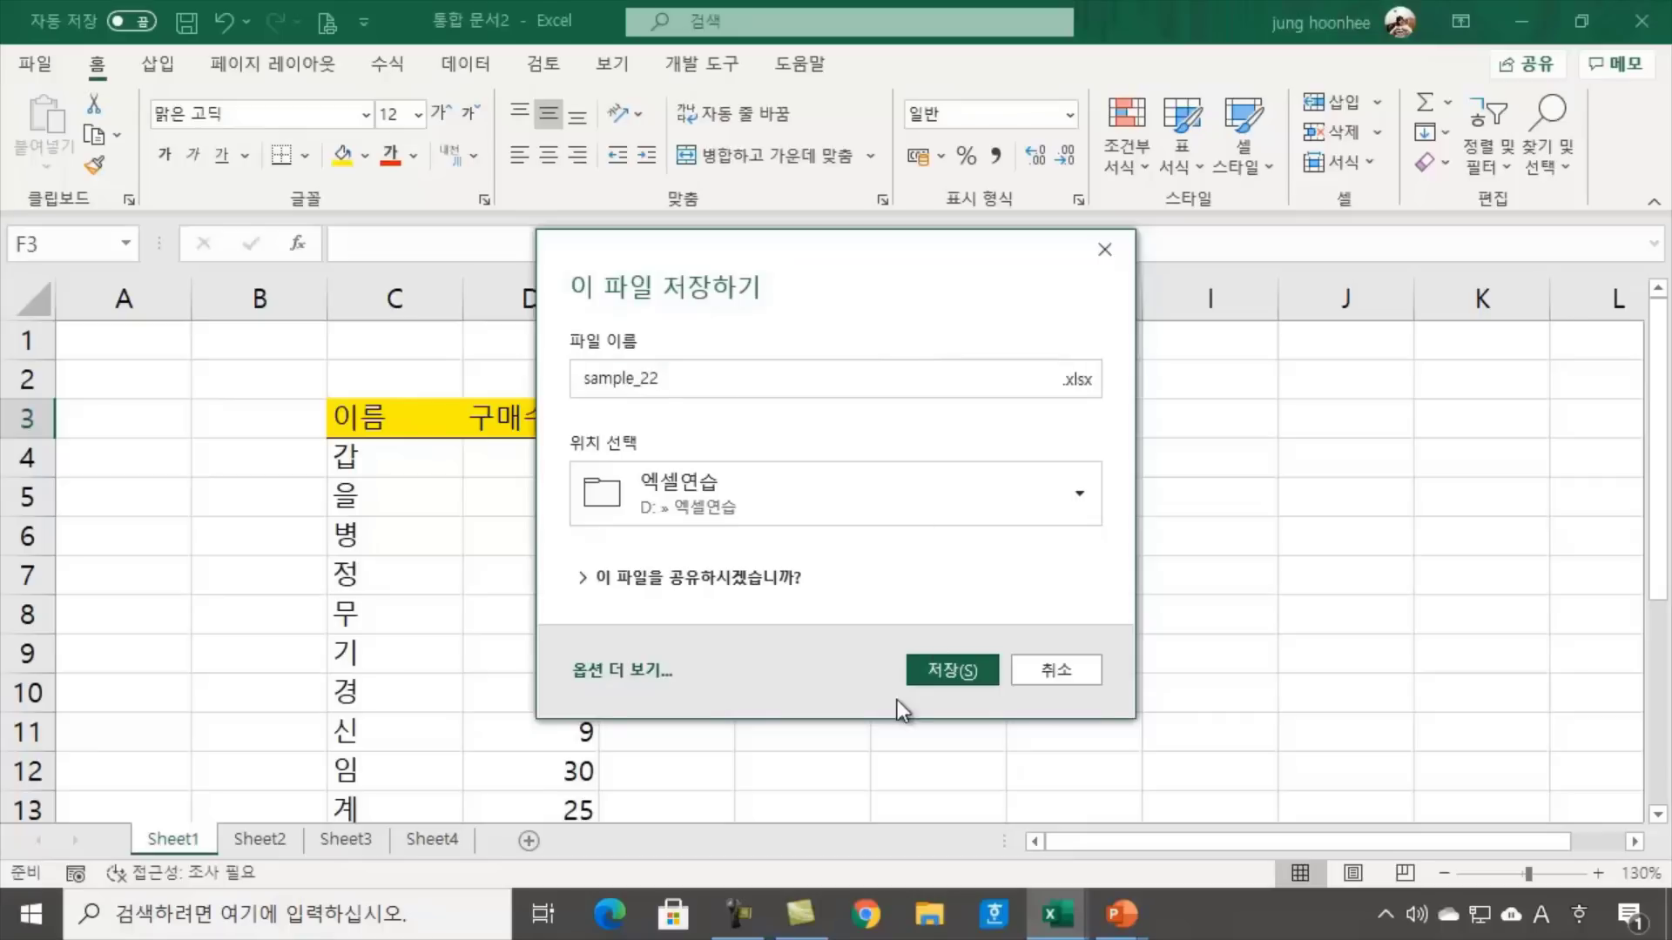
pyautogui.click(940, 672)
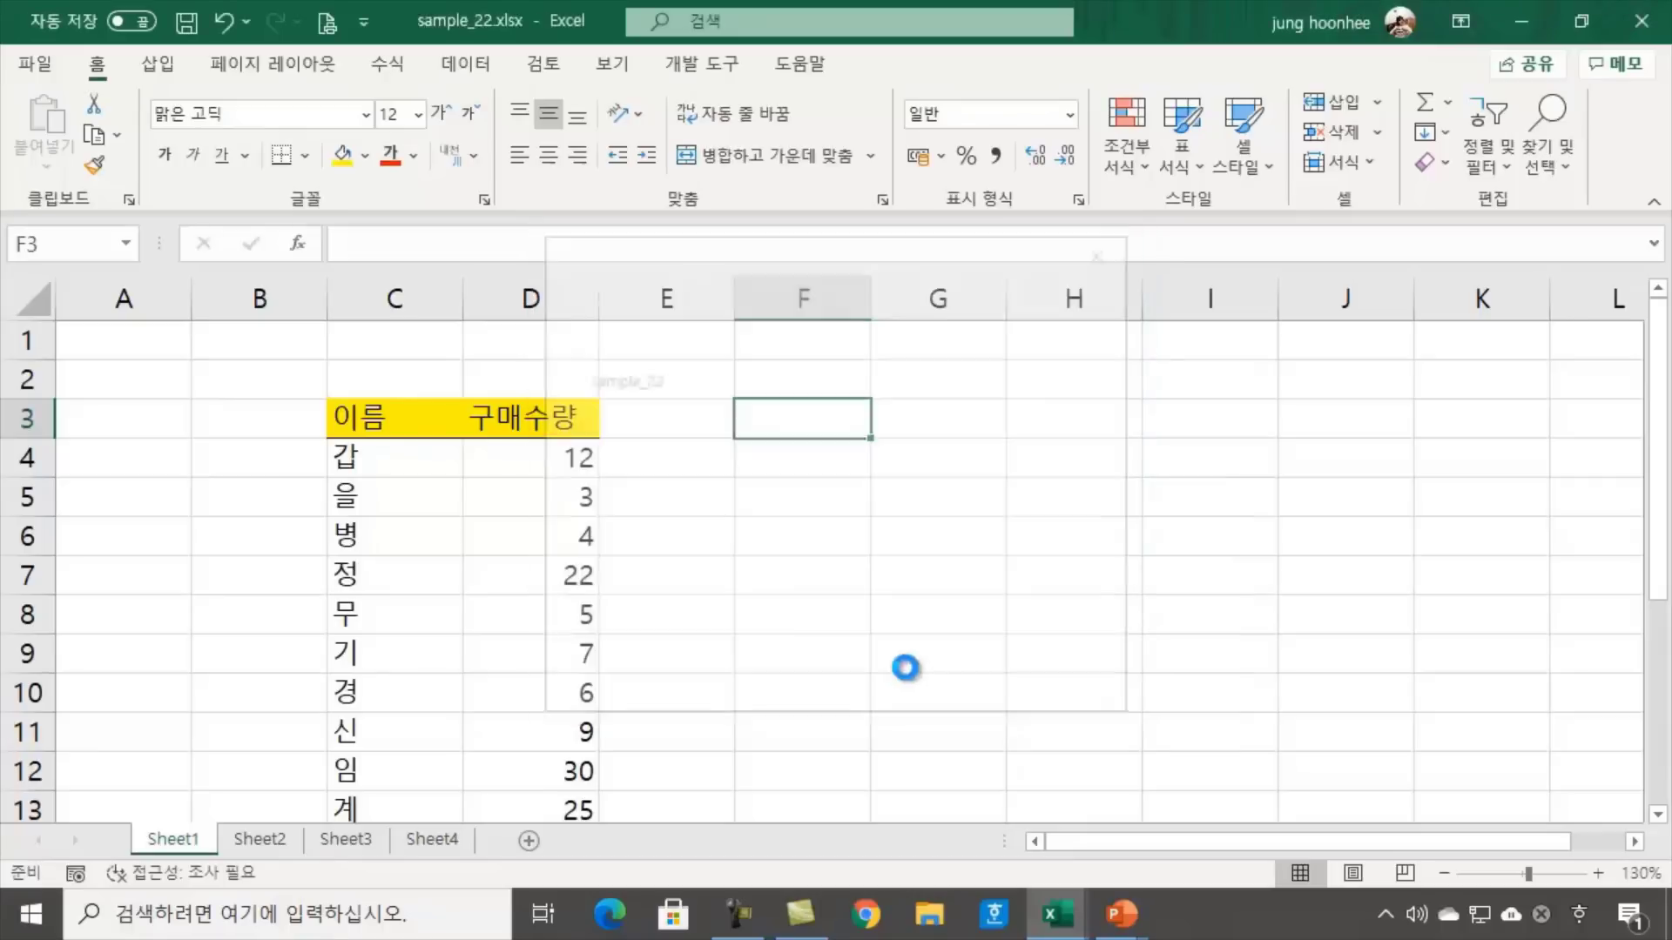
pyautogui.click(982, 496)
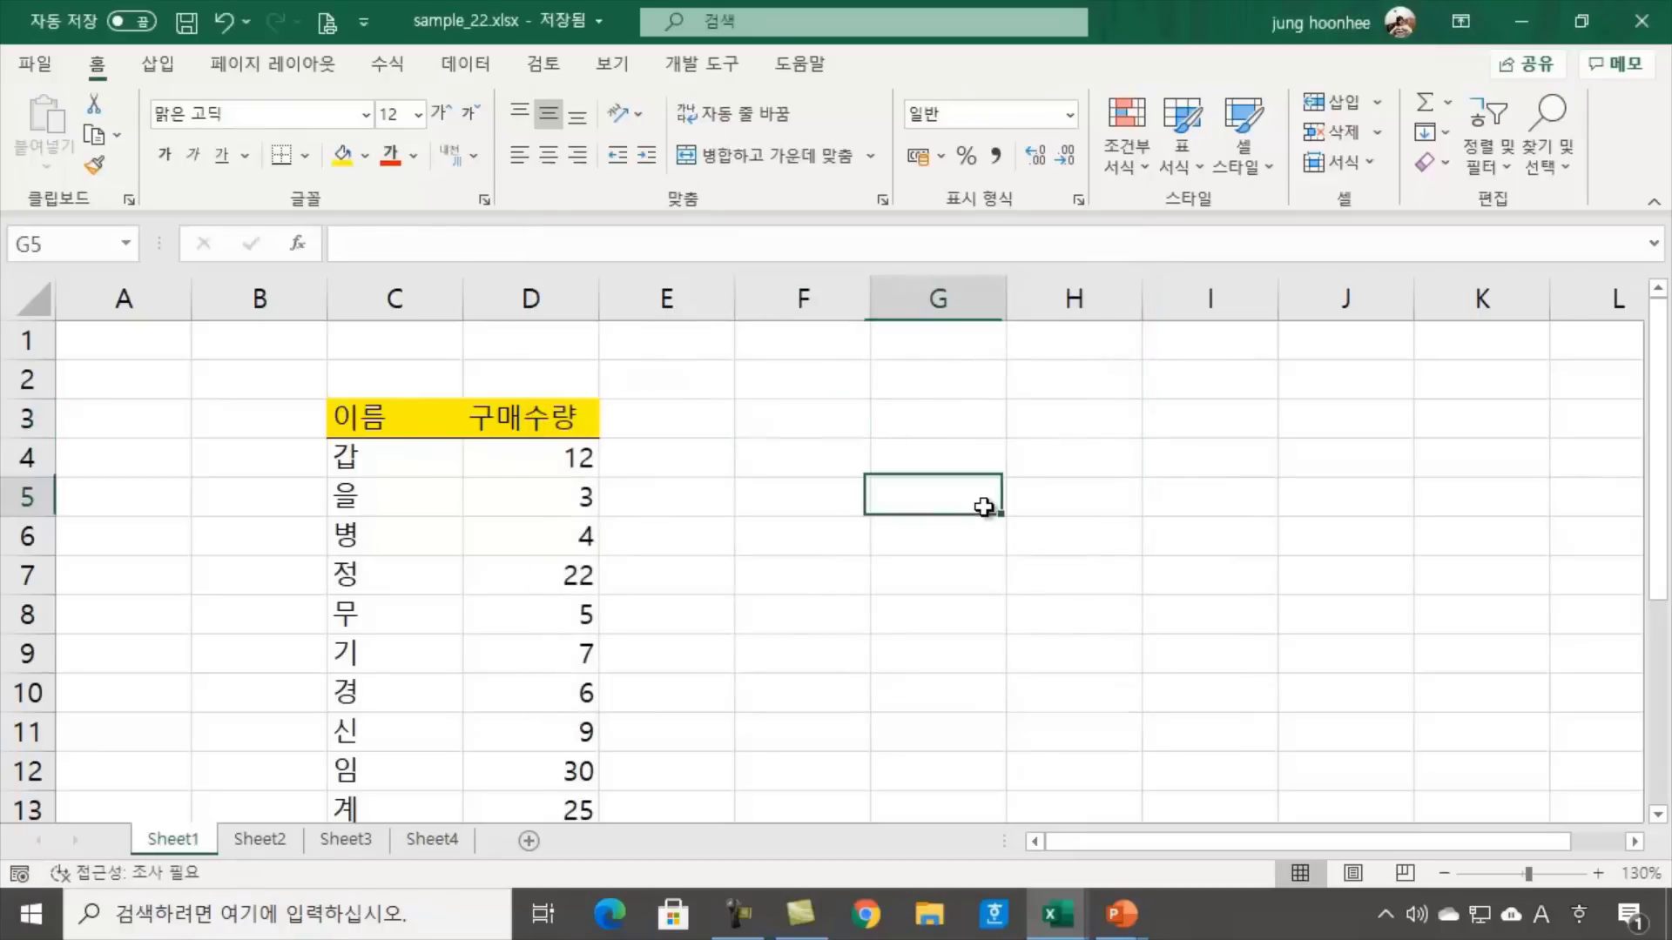
# Close the sample_22.xlsx workbook and return to the empty Sheet1 of 통합 문서1
pyautogui.click(26, 67)
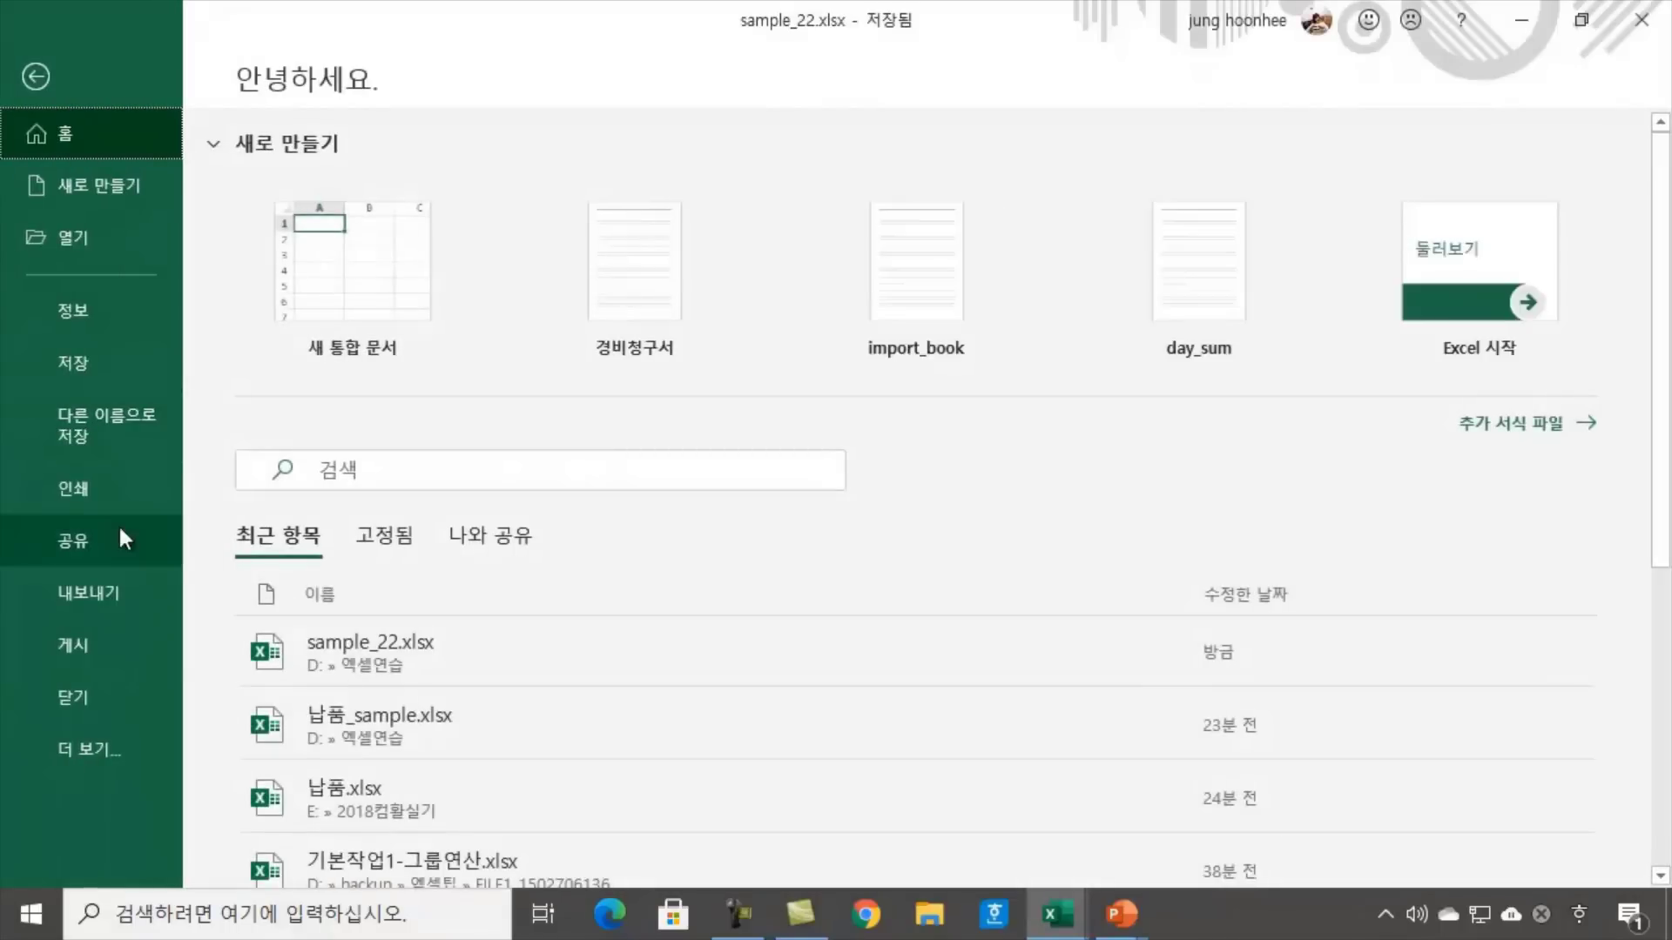
pyautogui.click(69, 693)
pyautogui.click(663, 487)
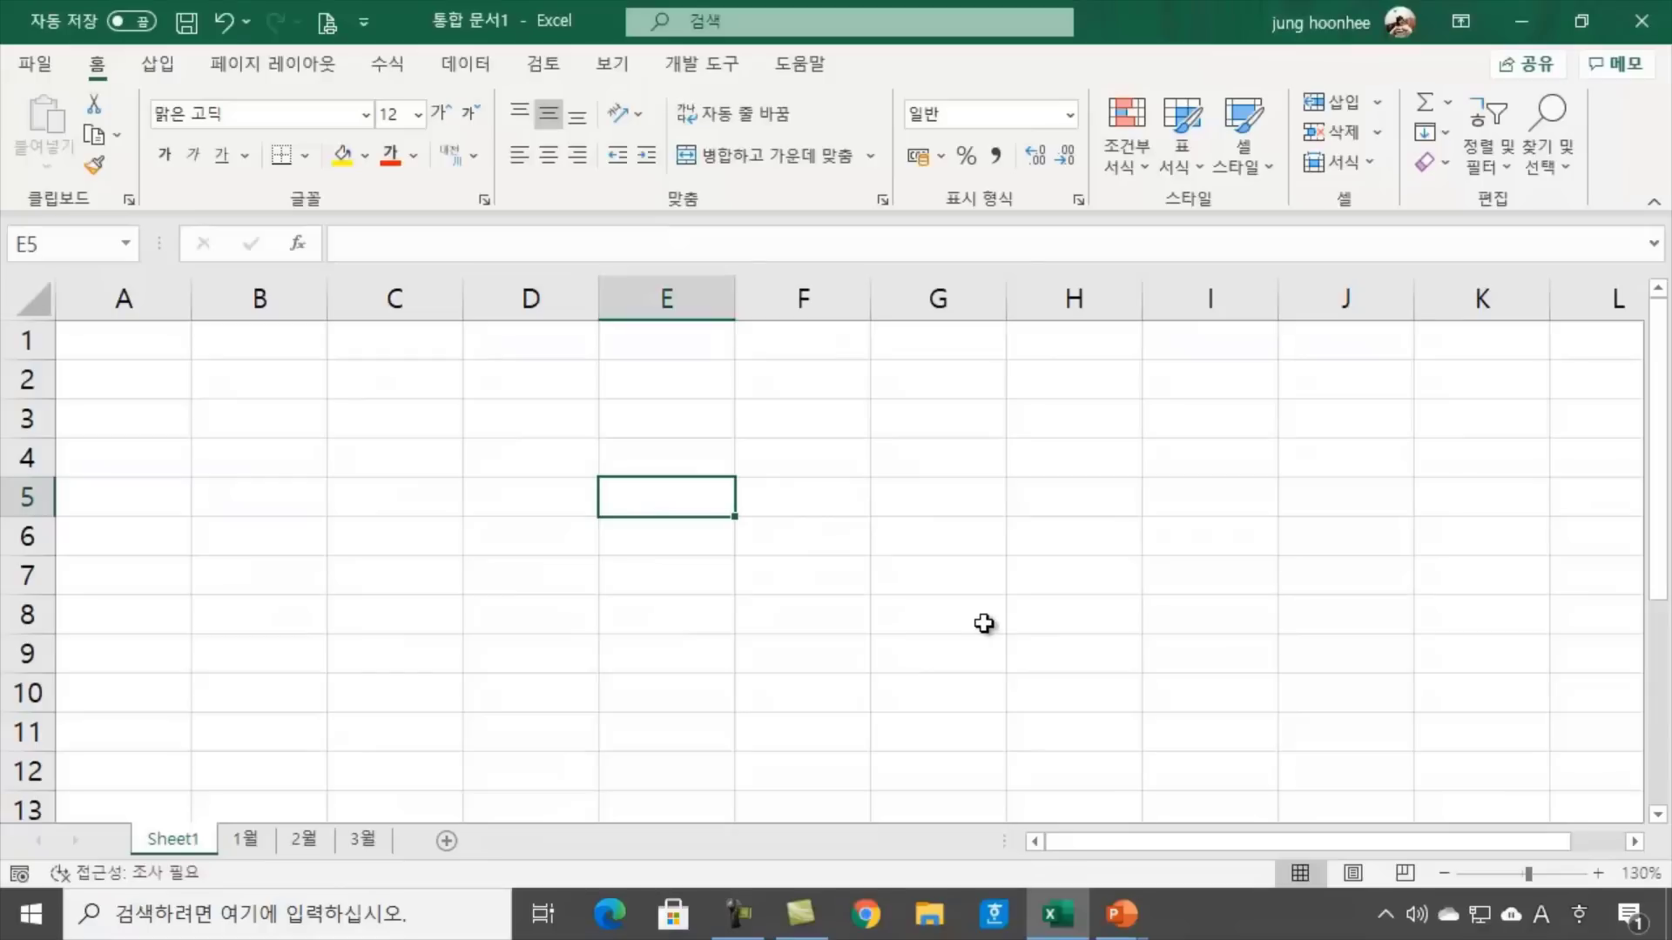
pyautogui.click(550, 605)
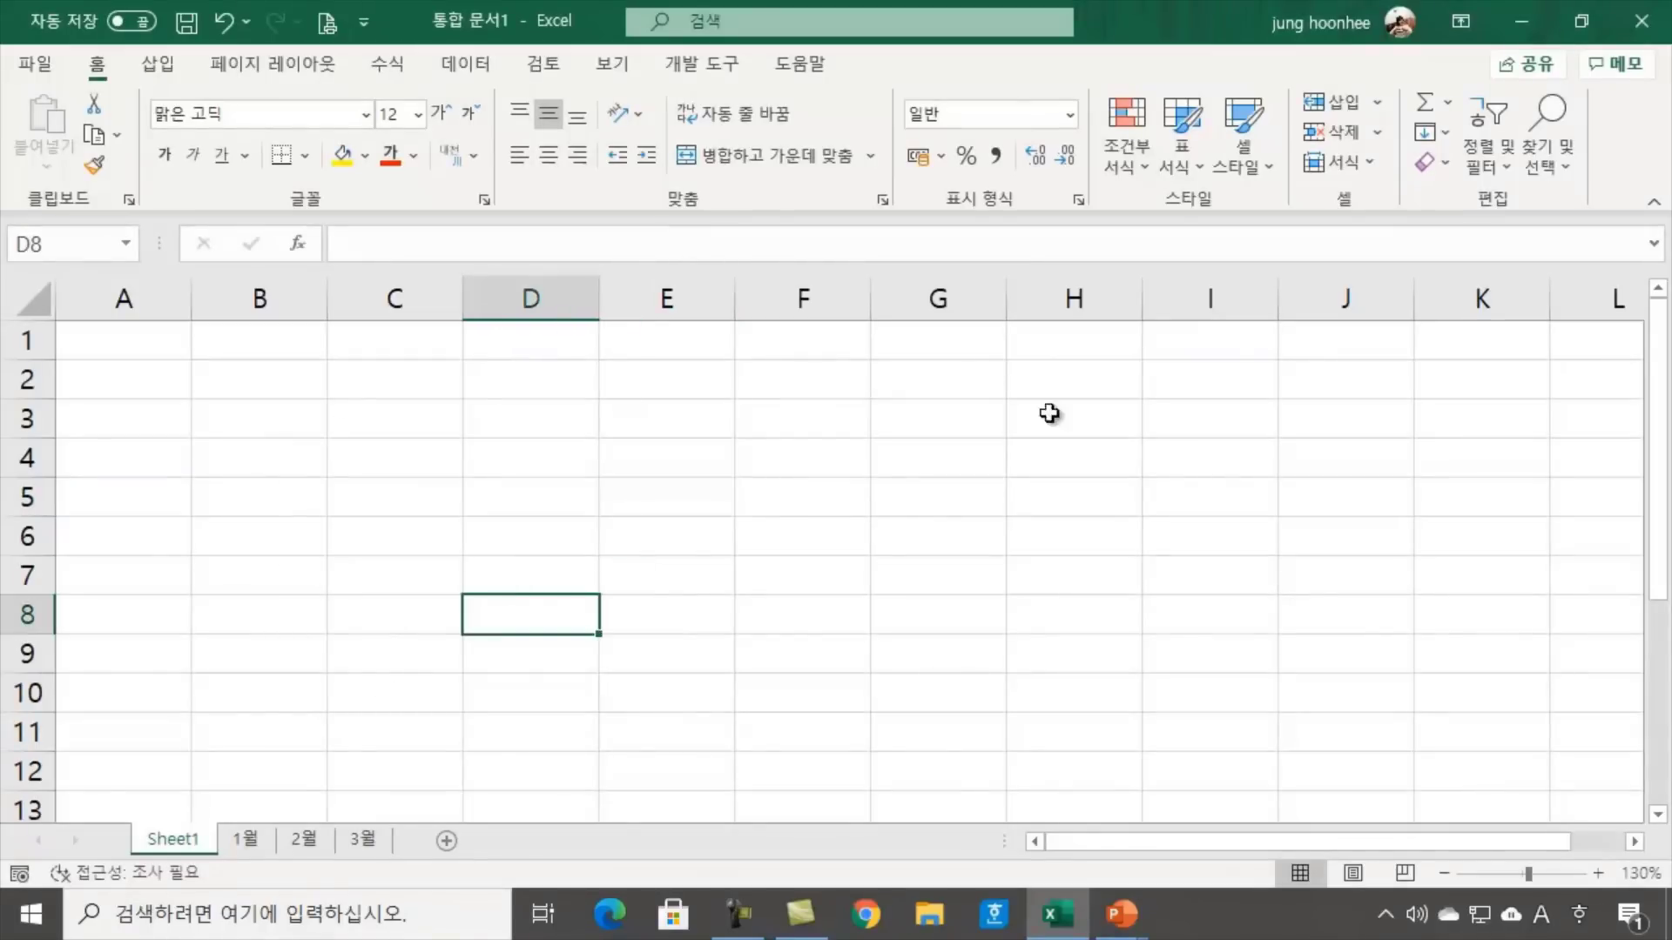
# Enter the label 구매수량합 in D3 of Sheet1 and select E3 beside it
pyautogui.click(678, 422)
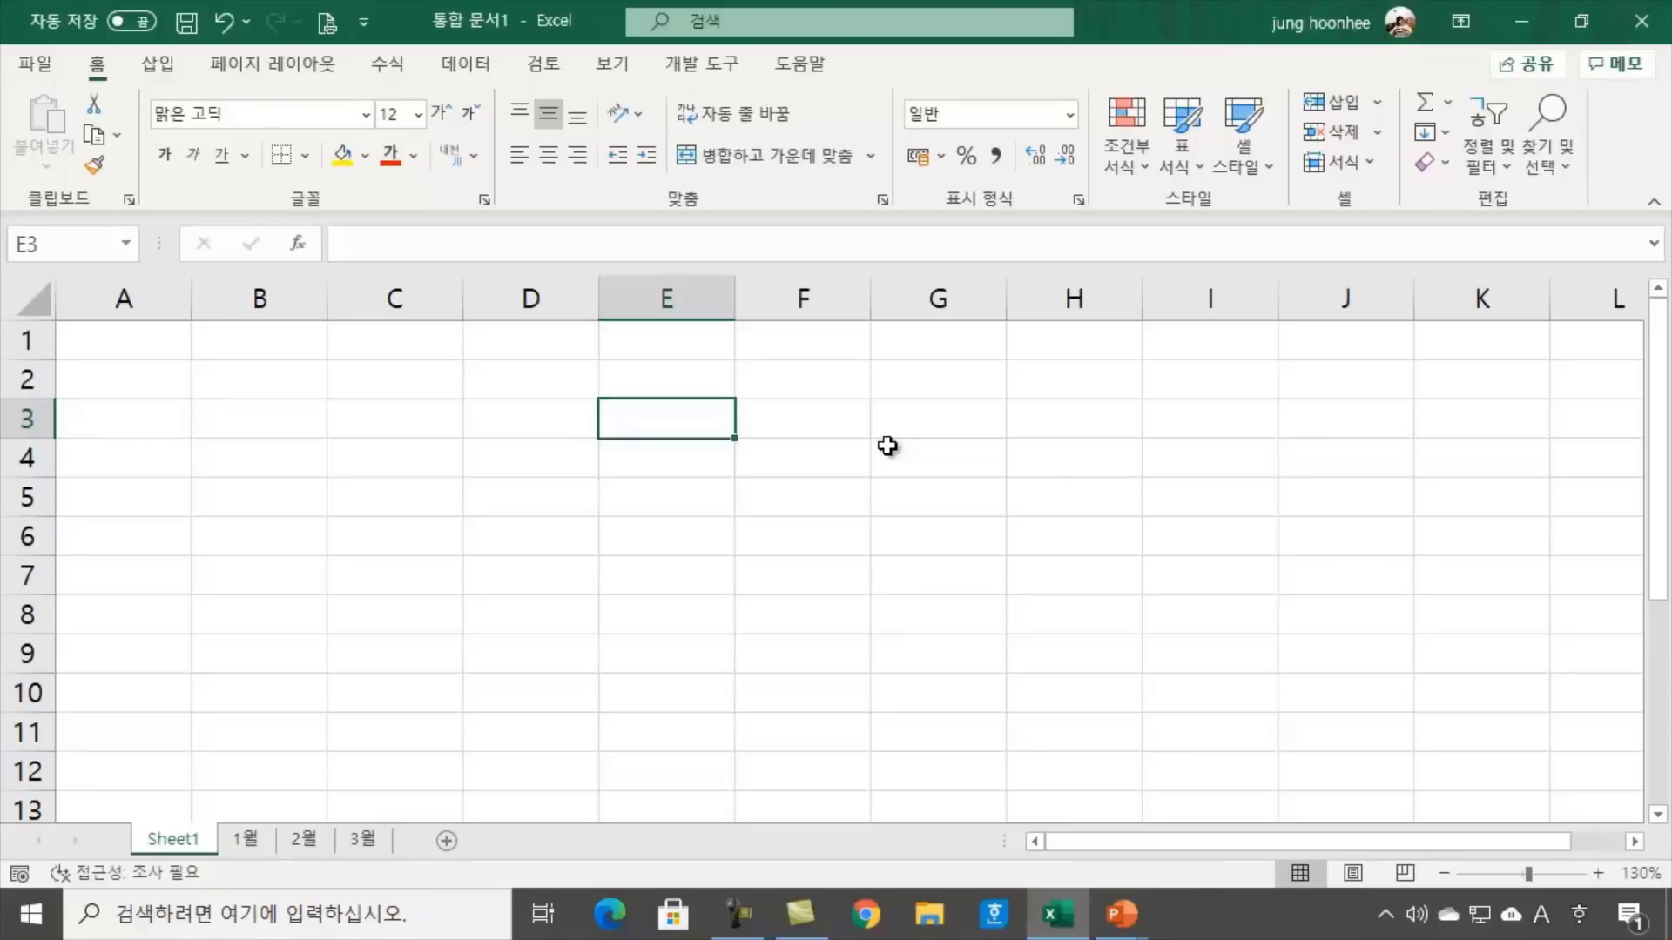
pyautogui.click(561, 426)
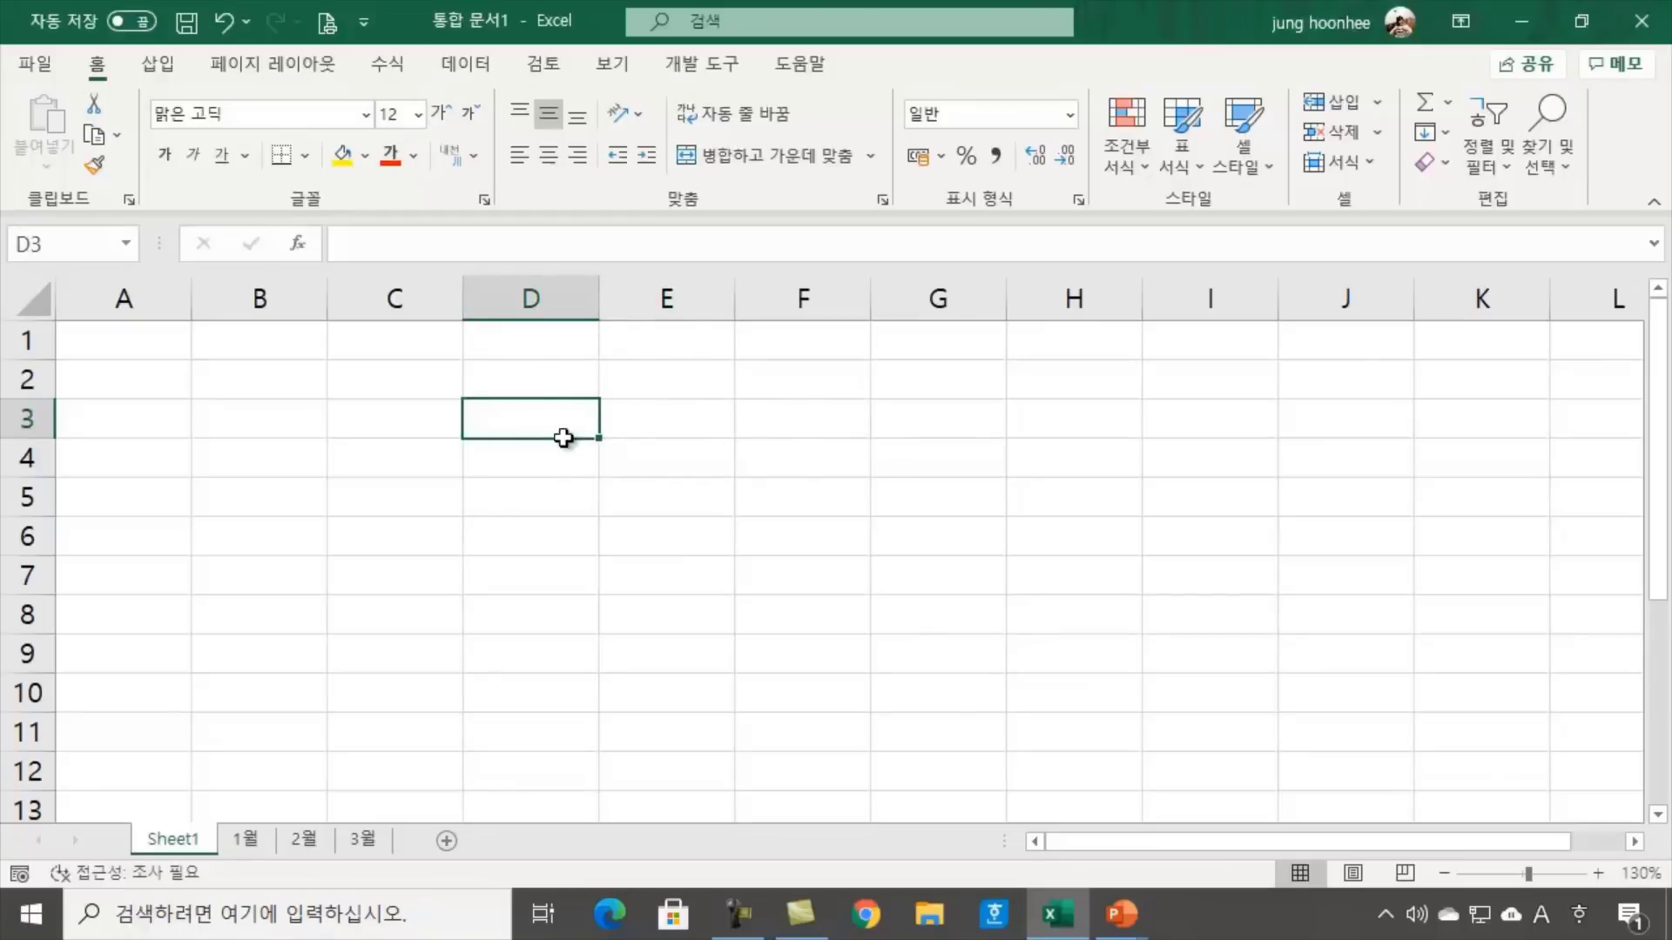
pyautogui.write('ma')
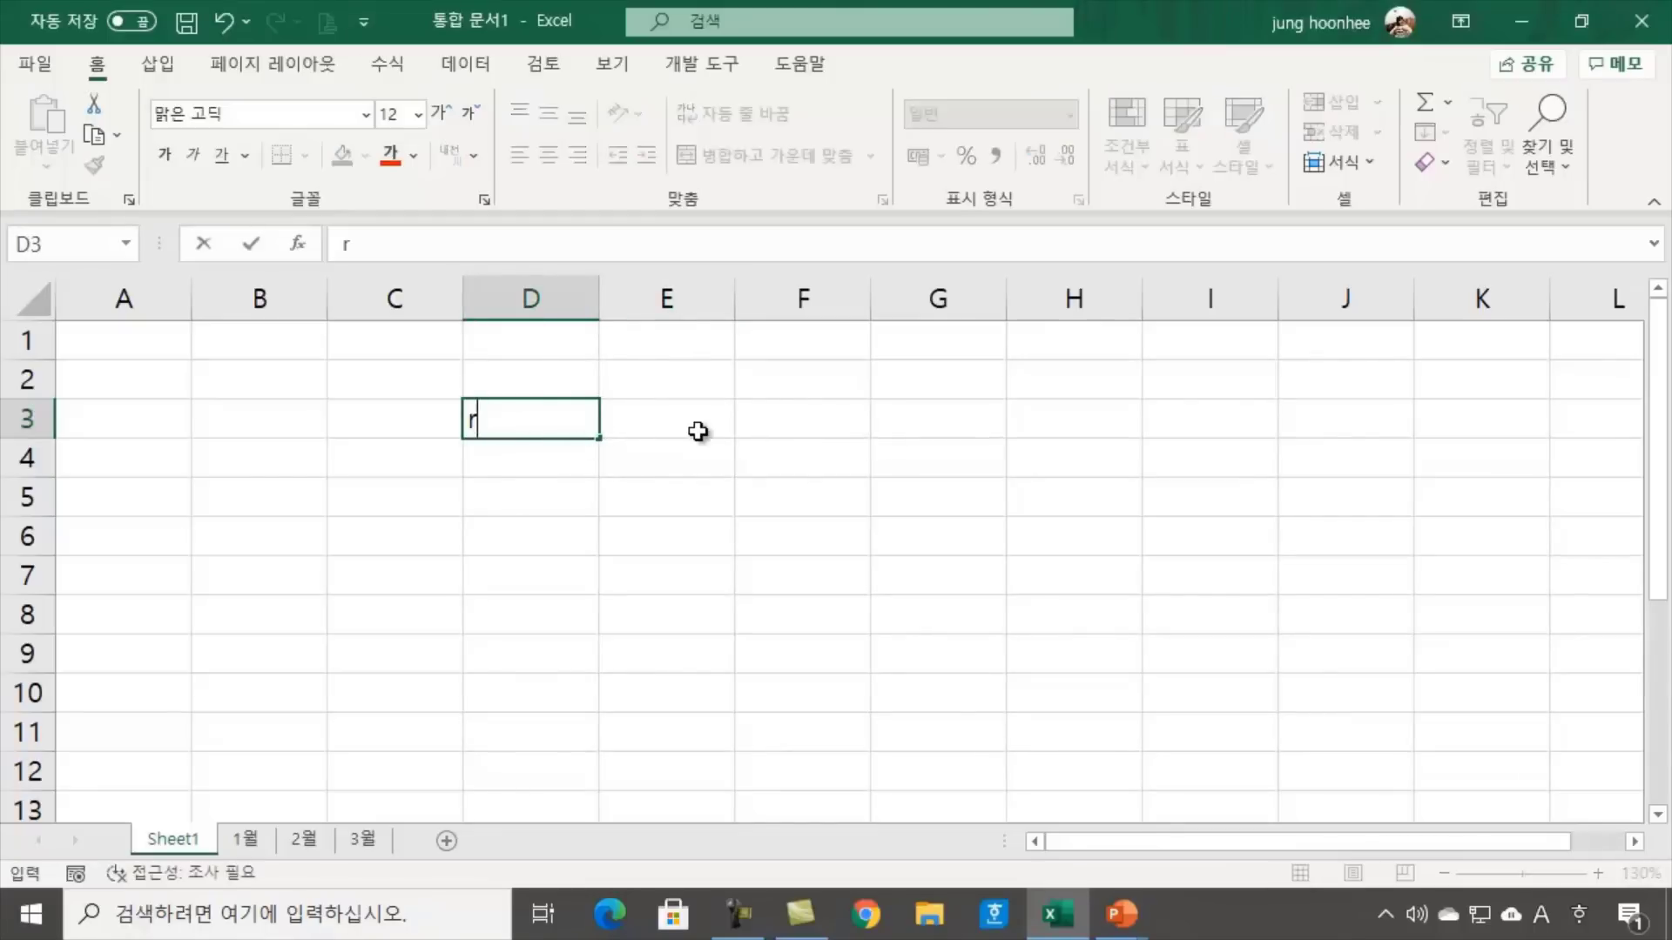
pyautogui.press('BackSpace')
pyautogui.press('BackSpace')
pyautogui.press('Hangul')
pyautogui.write('구매수량합')
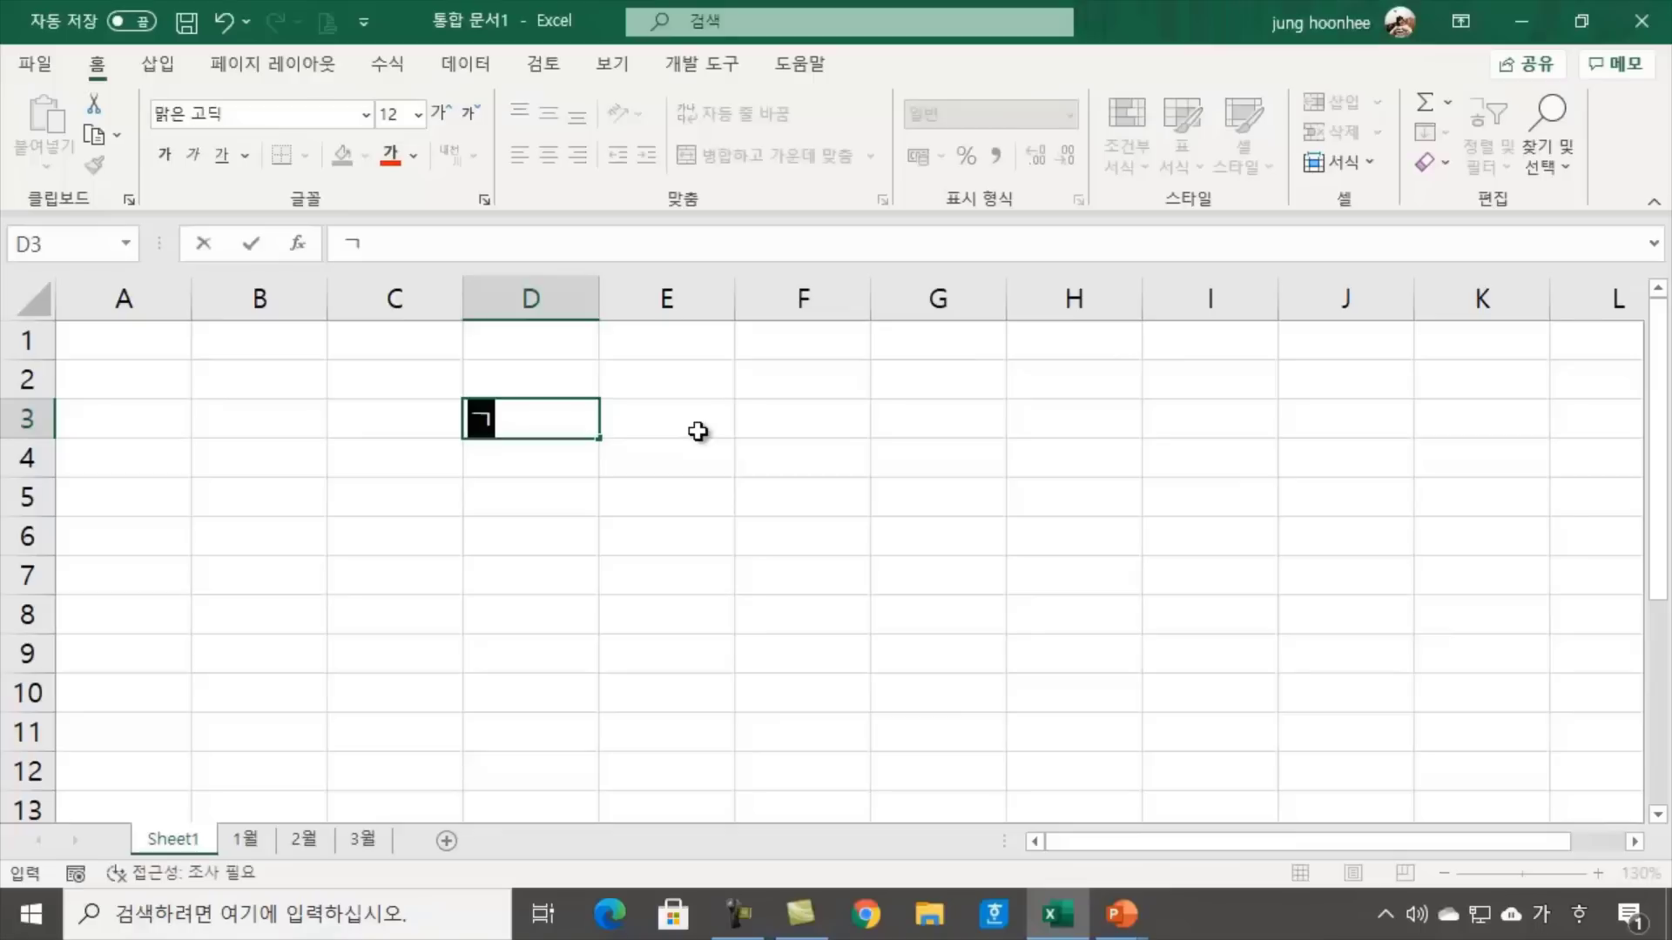
pyautogui.press('Return')
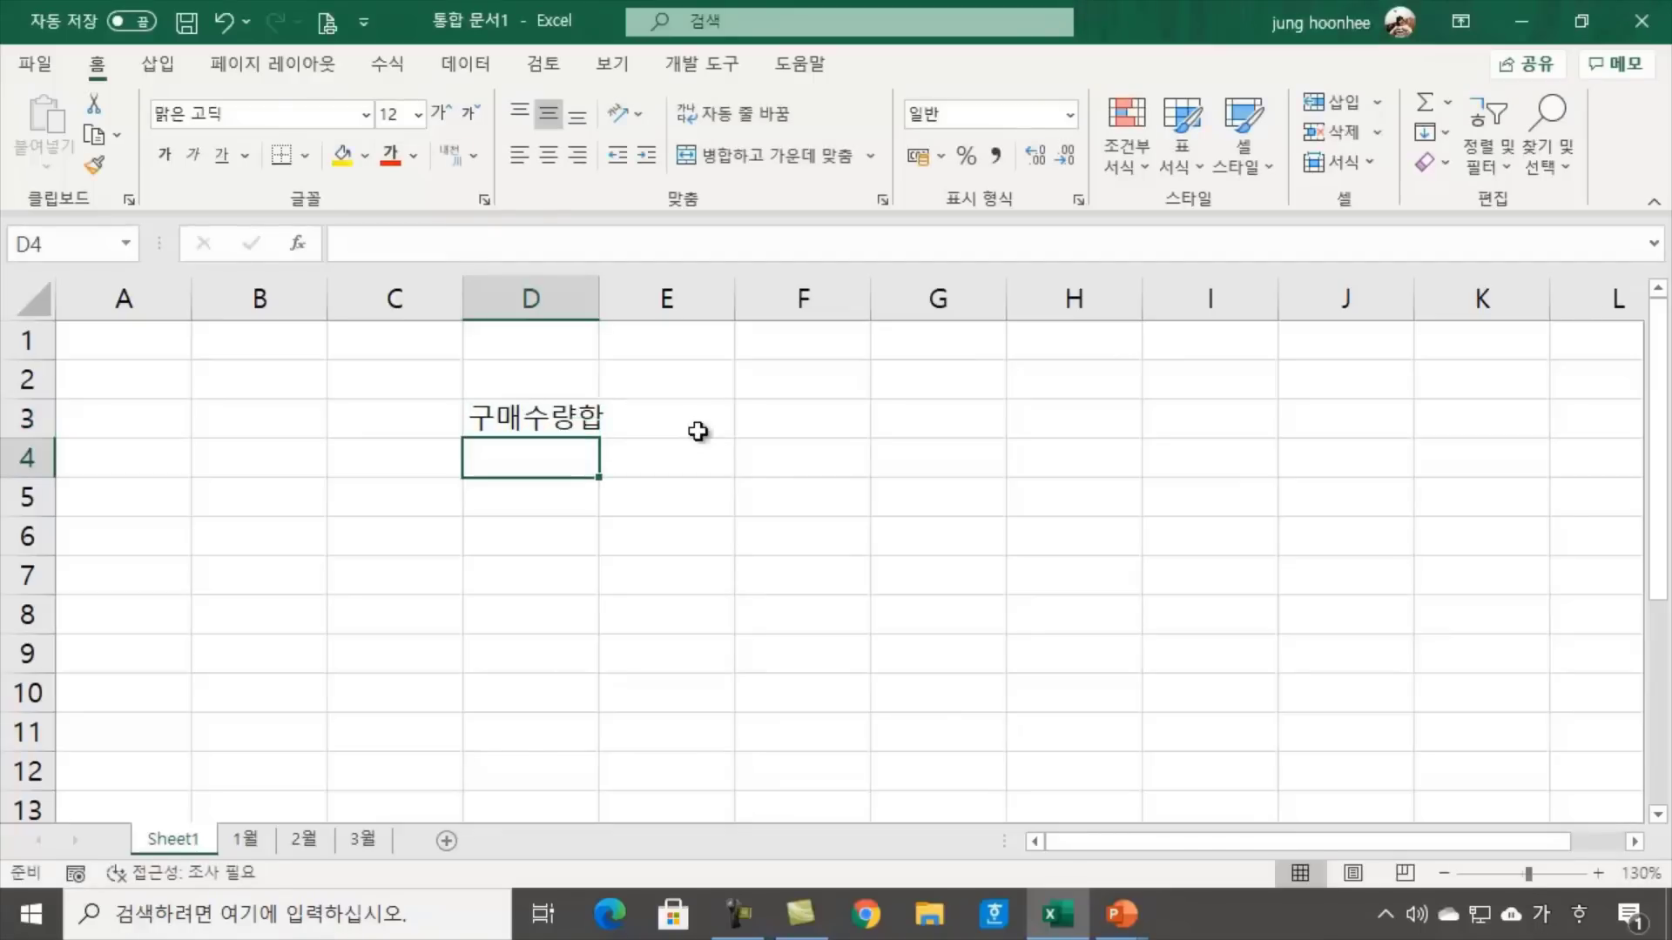
pyautogui.click(552, 416)
pyautogui.click(685, 419)
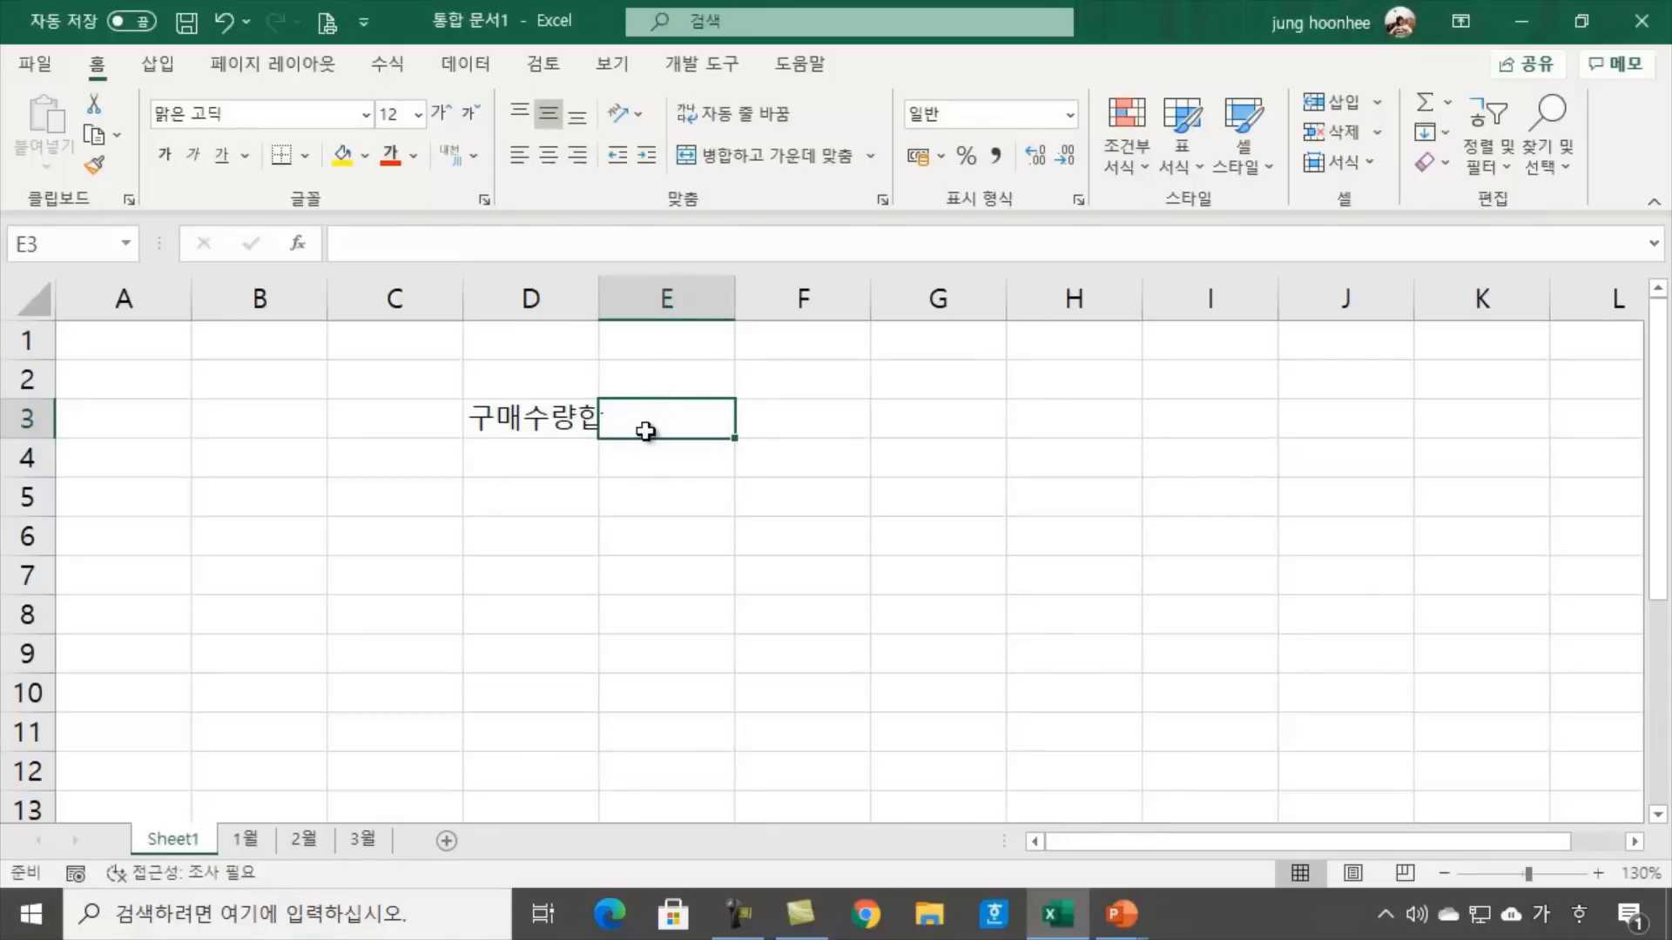
pyautogui.click(857, 486)
pyautogui.click(698, 419)
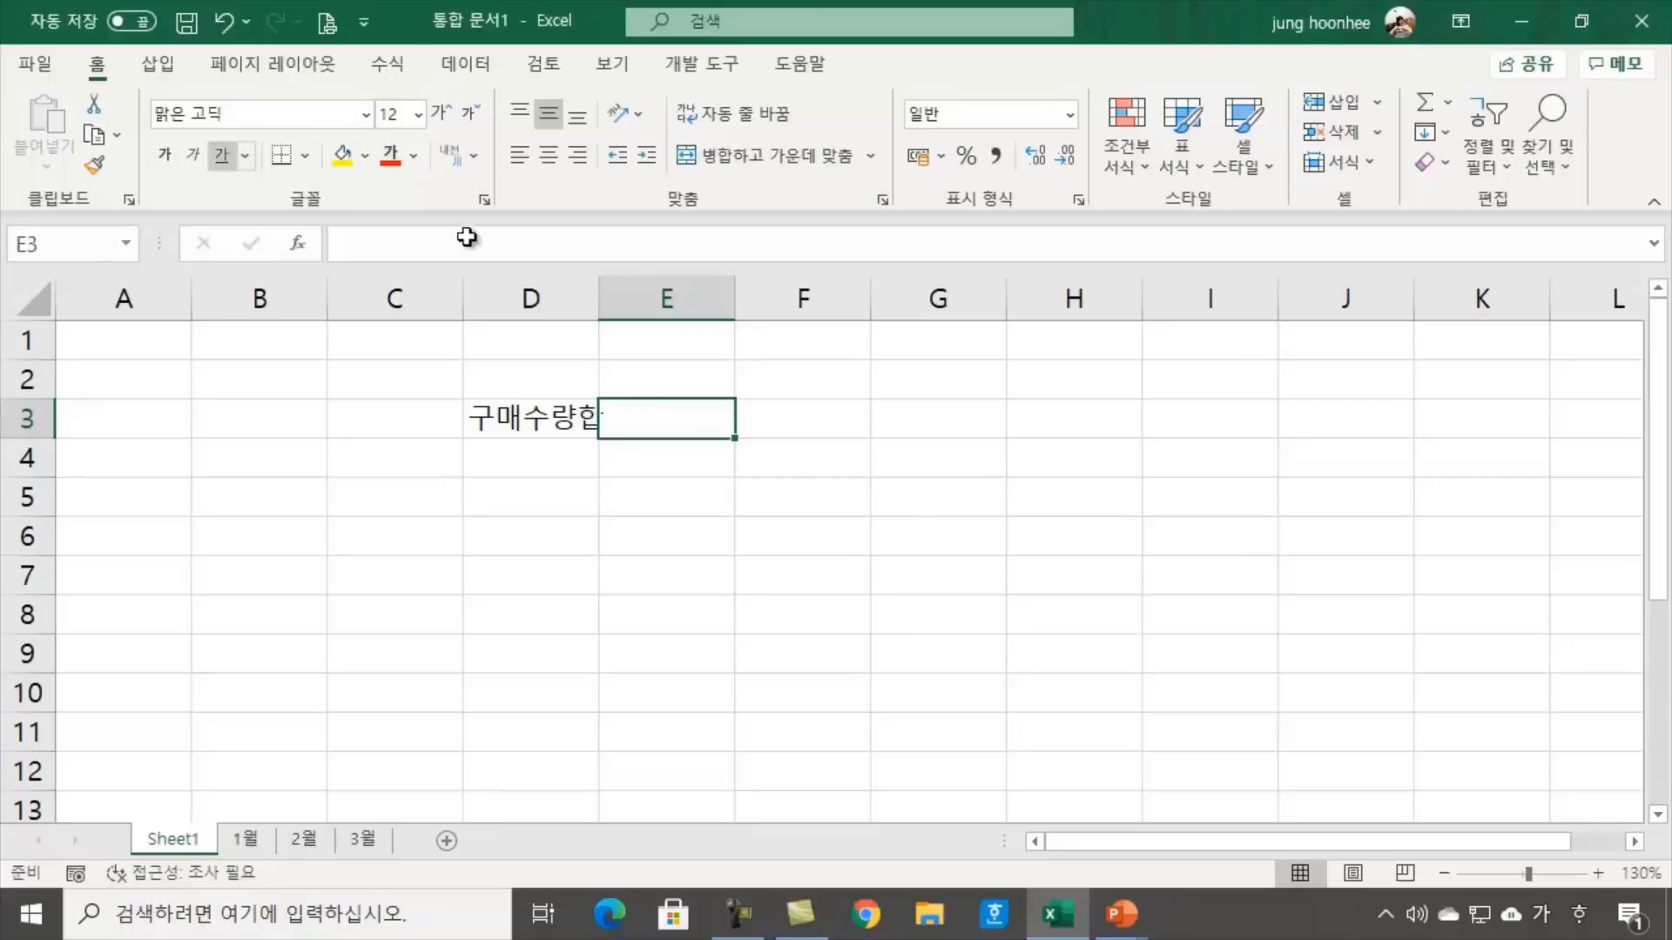
# Reopen sample_22.xlsx from the recent workbooks
pyautogui.click(35, 67)
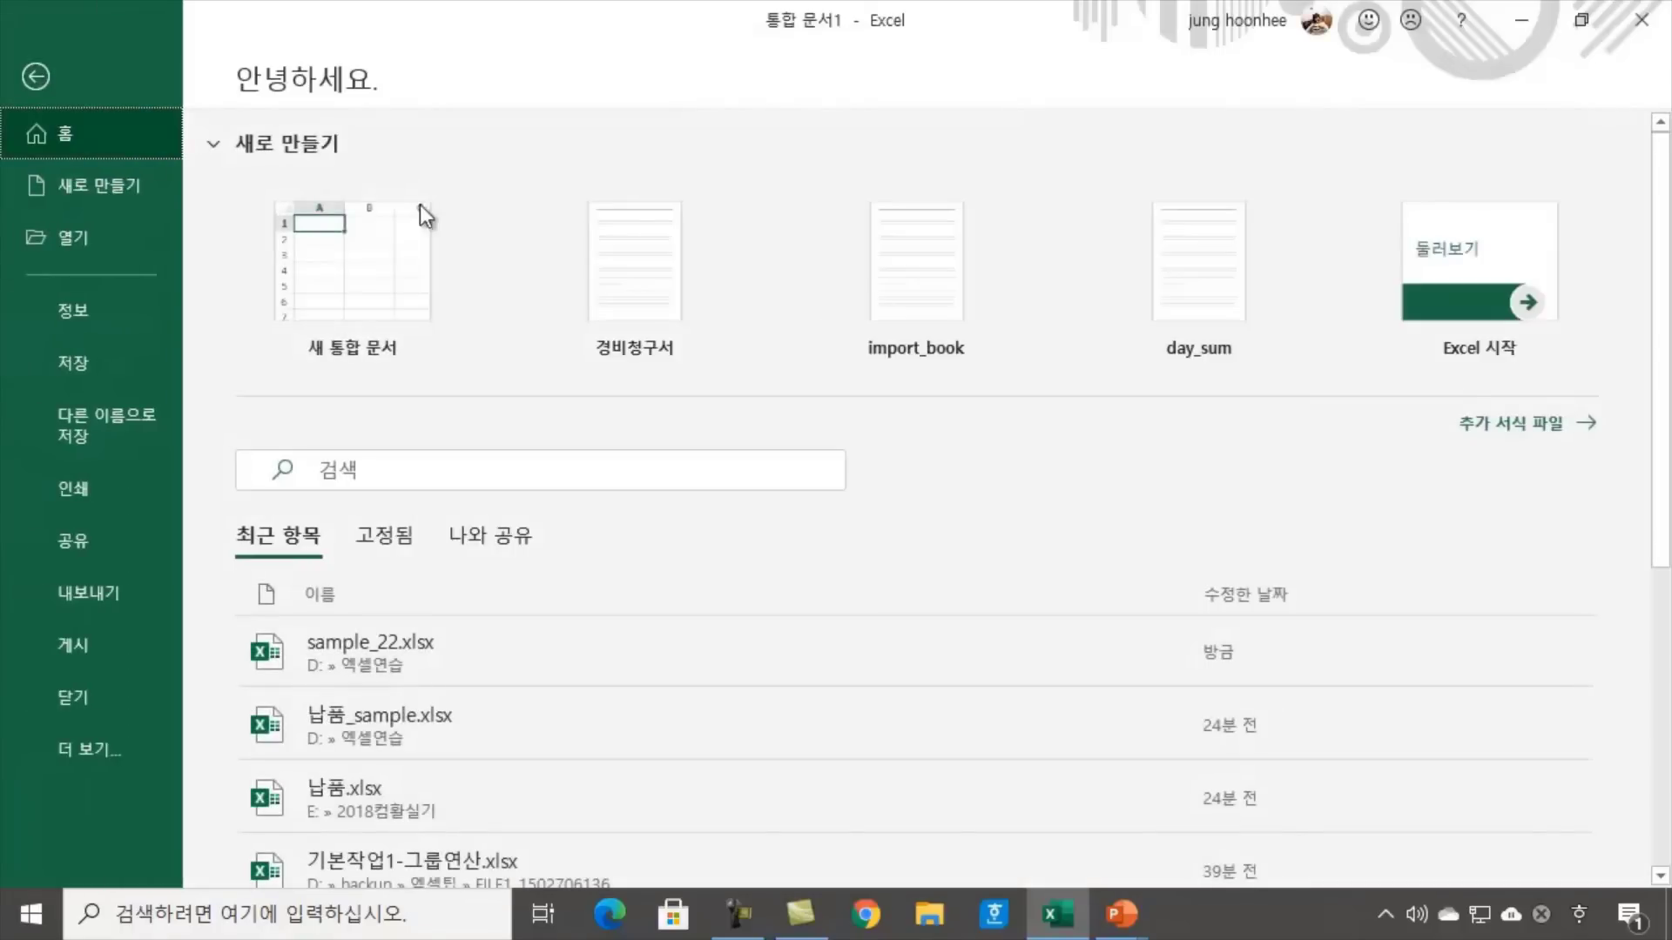
pyautogui.click(395, 646)
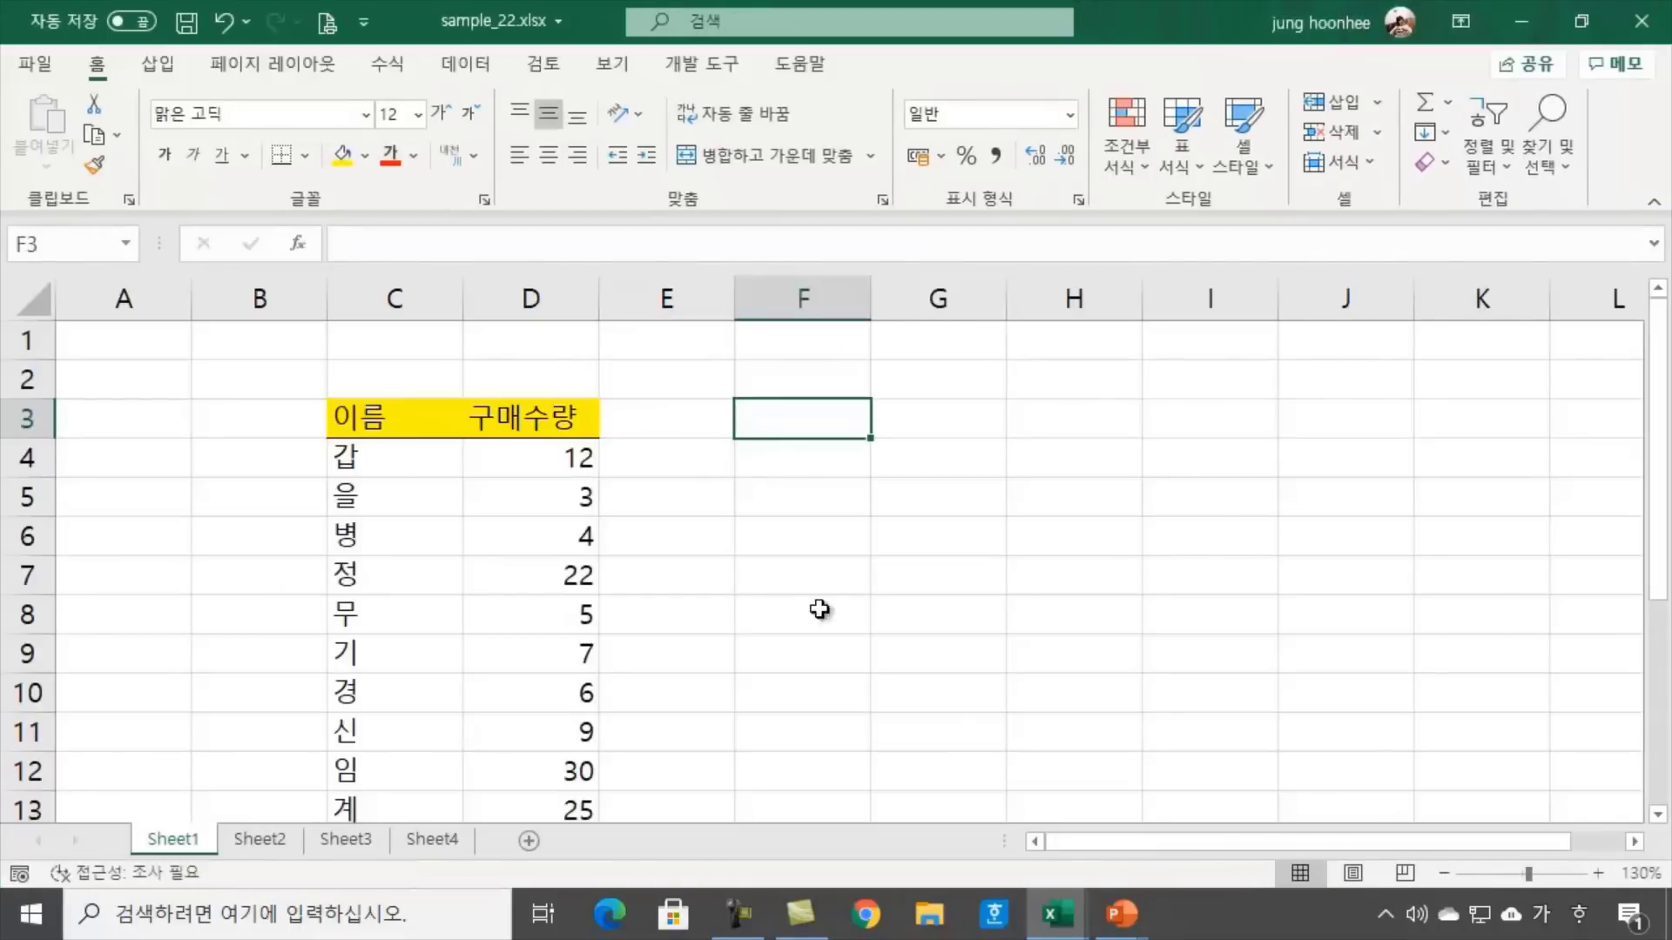
pyautogui.click(980, 642)
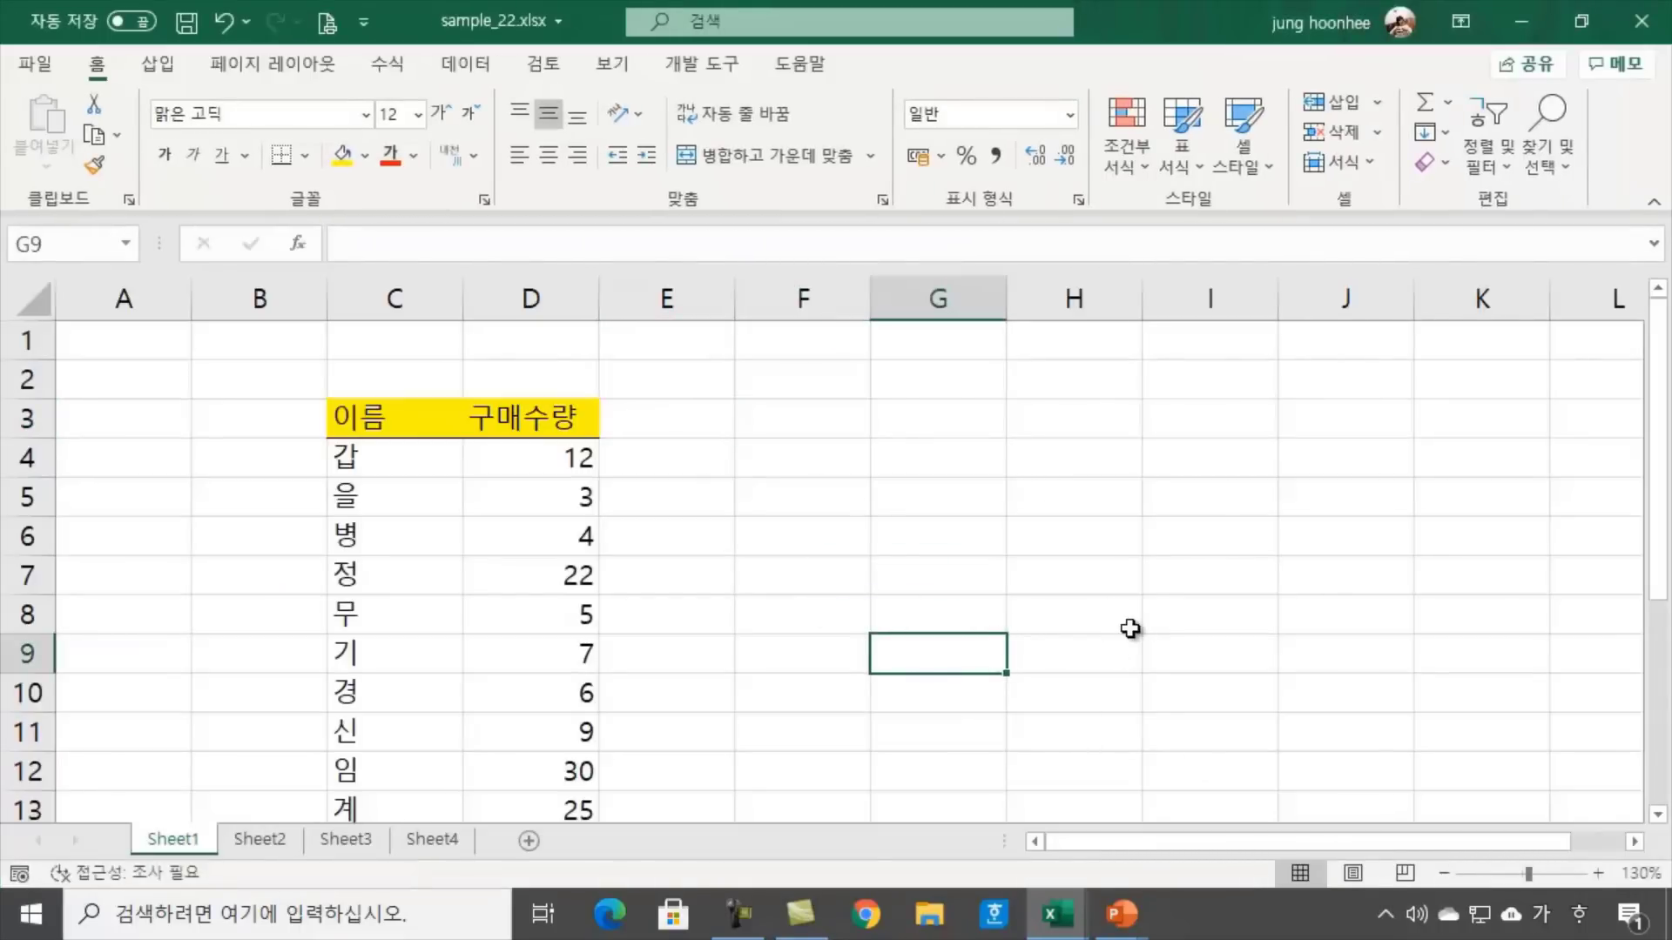
# Switch to the 통합 문서1 workbook and arrange all open workbook windows with the 바둑판식 (tiled) layout
pyautogui.moveTo(1041, 919)
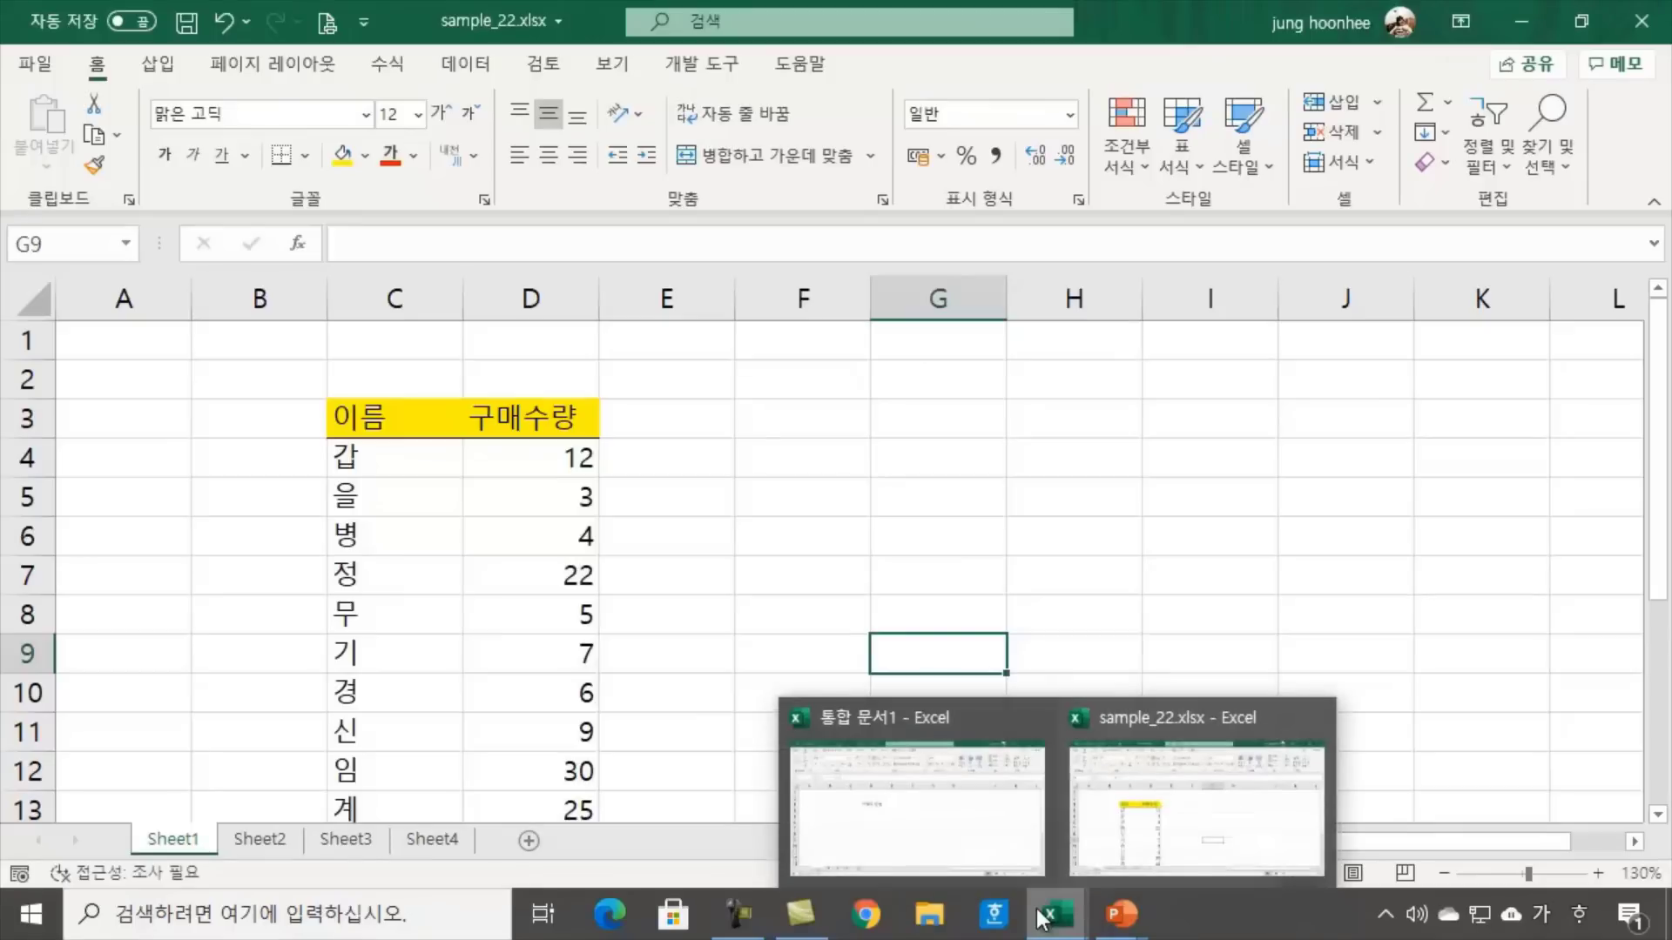
pyautogui.click(907, 782)
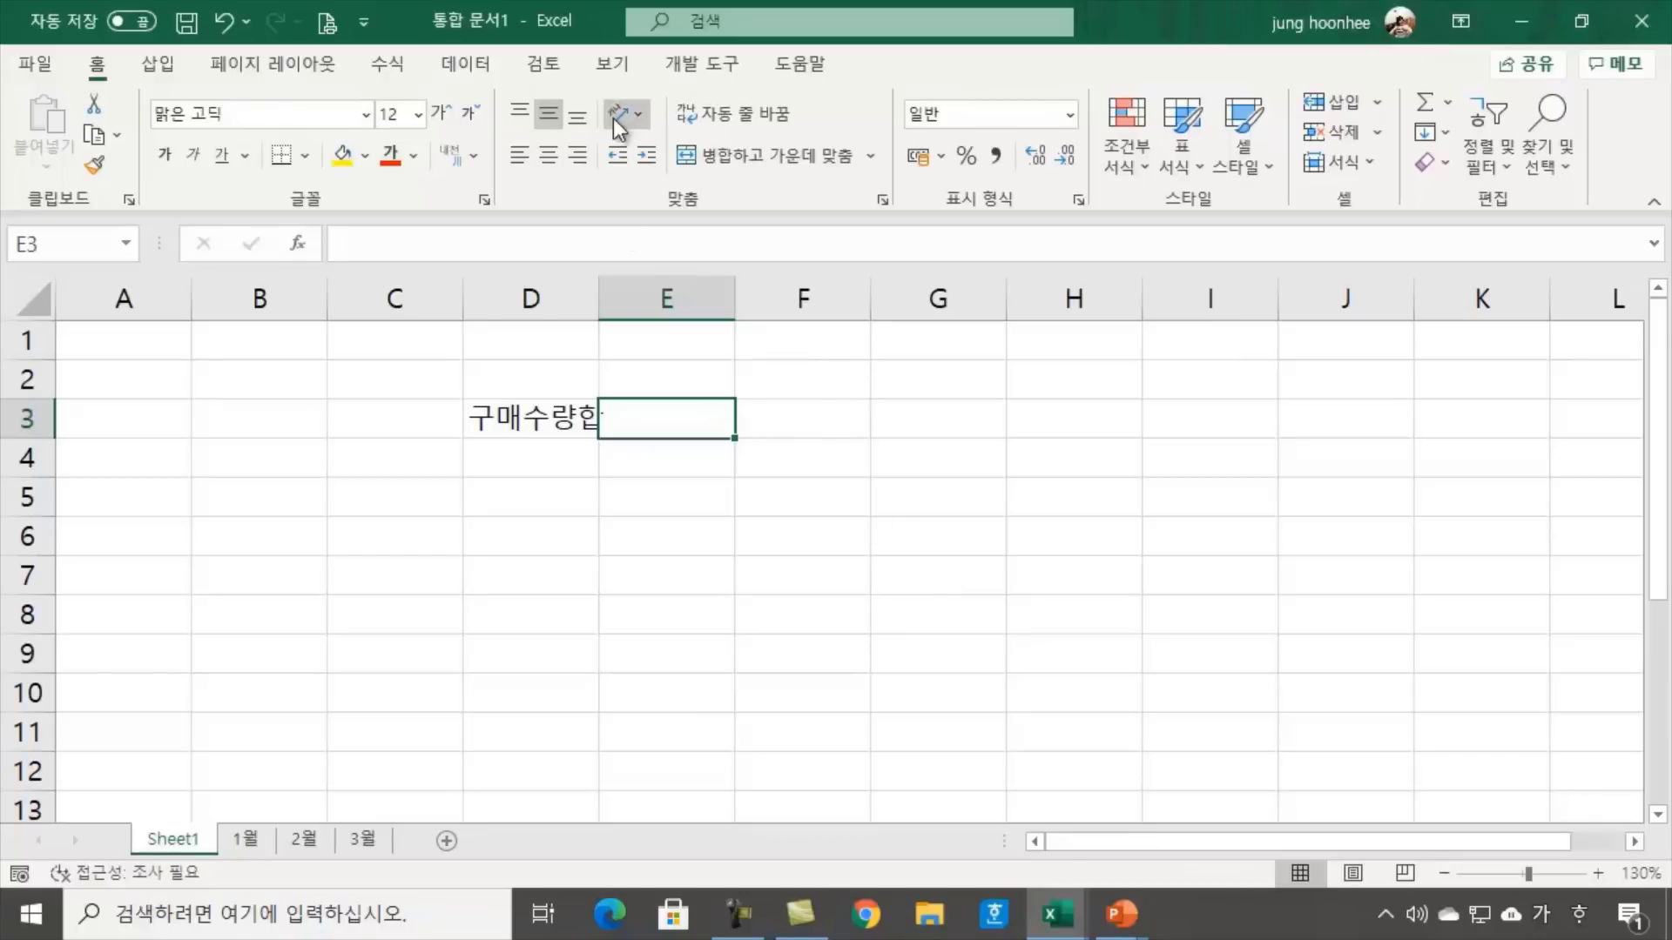
pyautogui.click(615, 68)
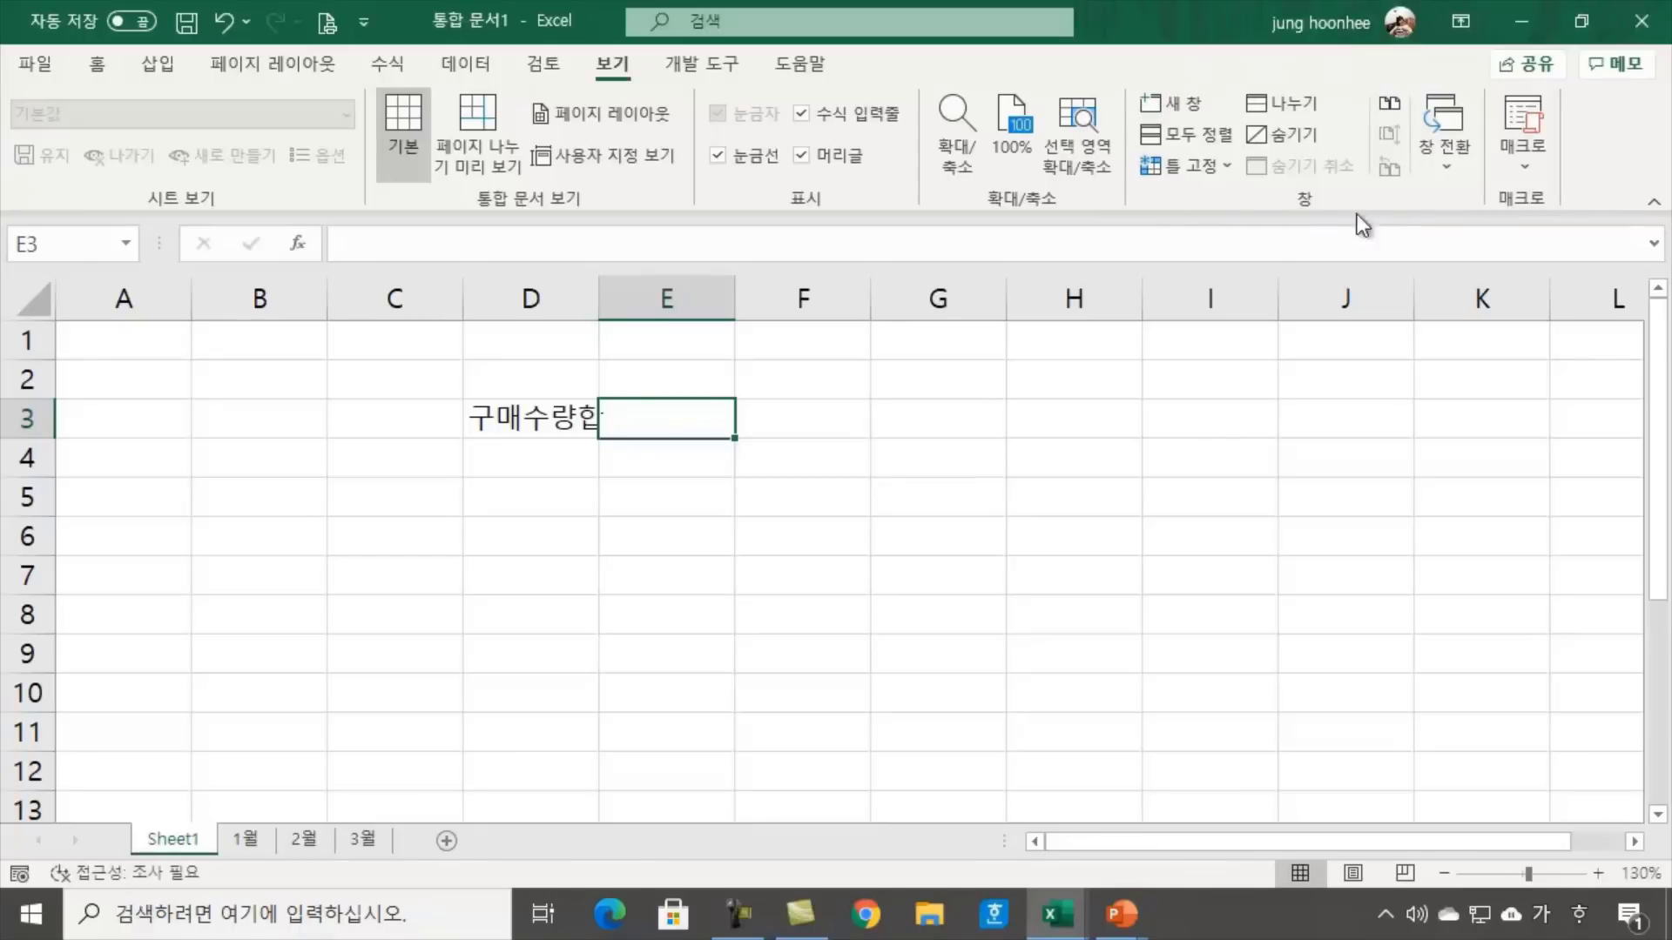
pyautogui.click(1179, 138)
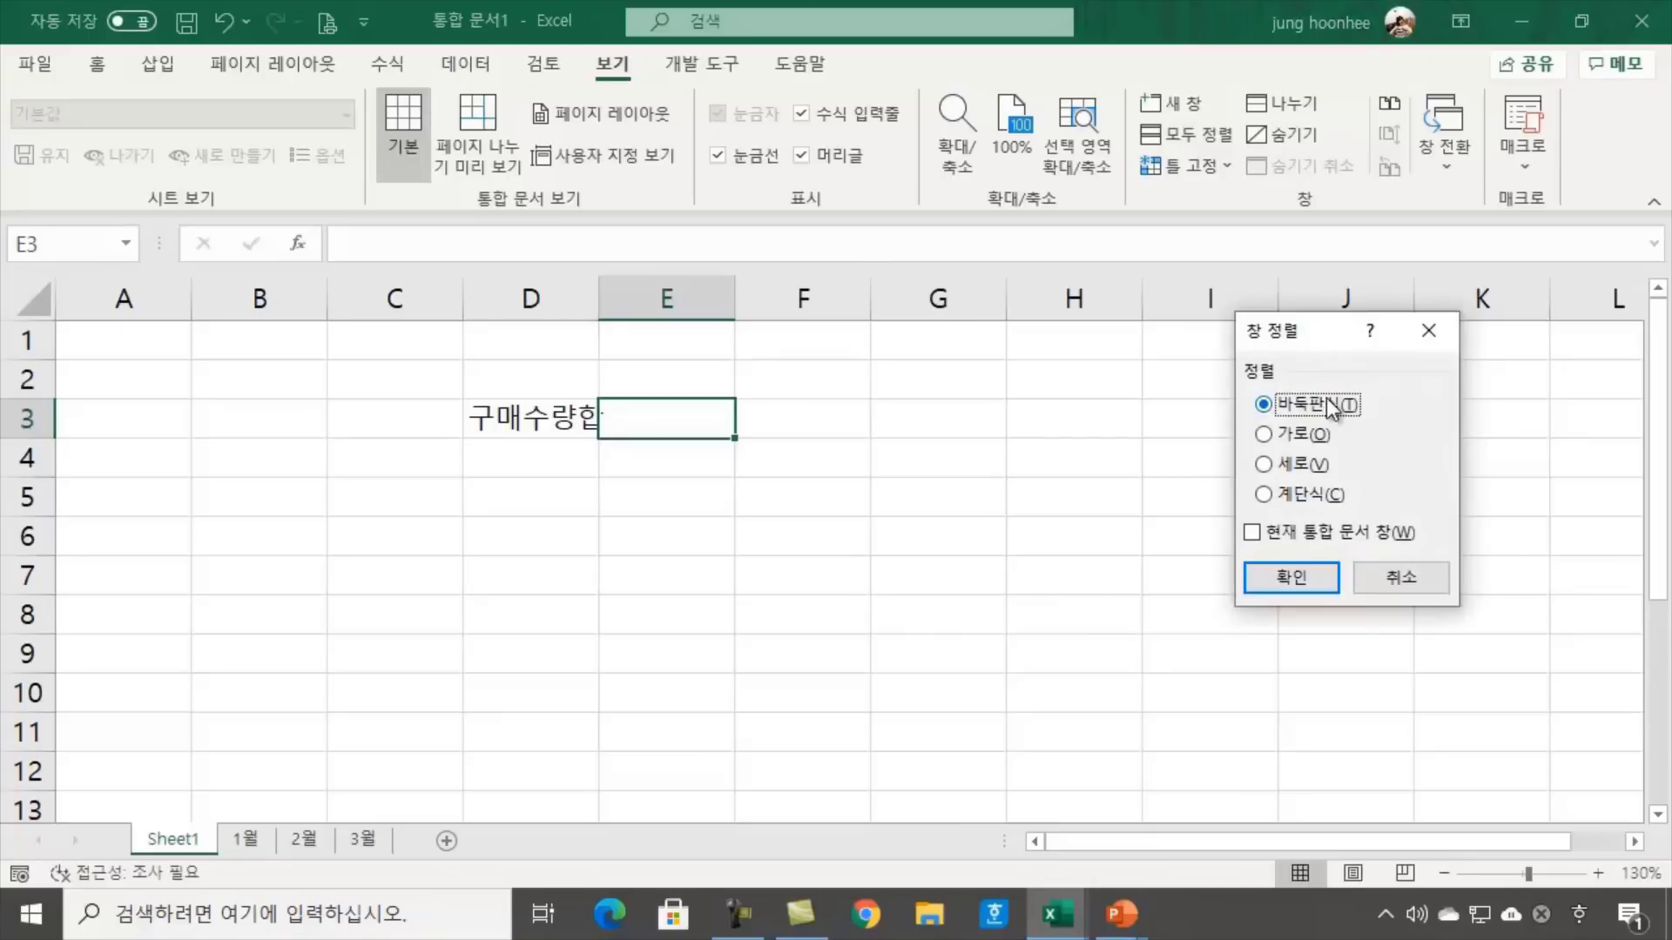
pyautogui.click(1295, 582)
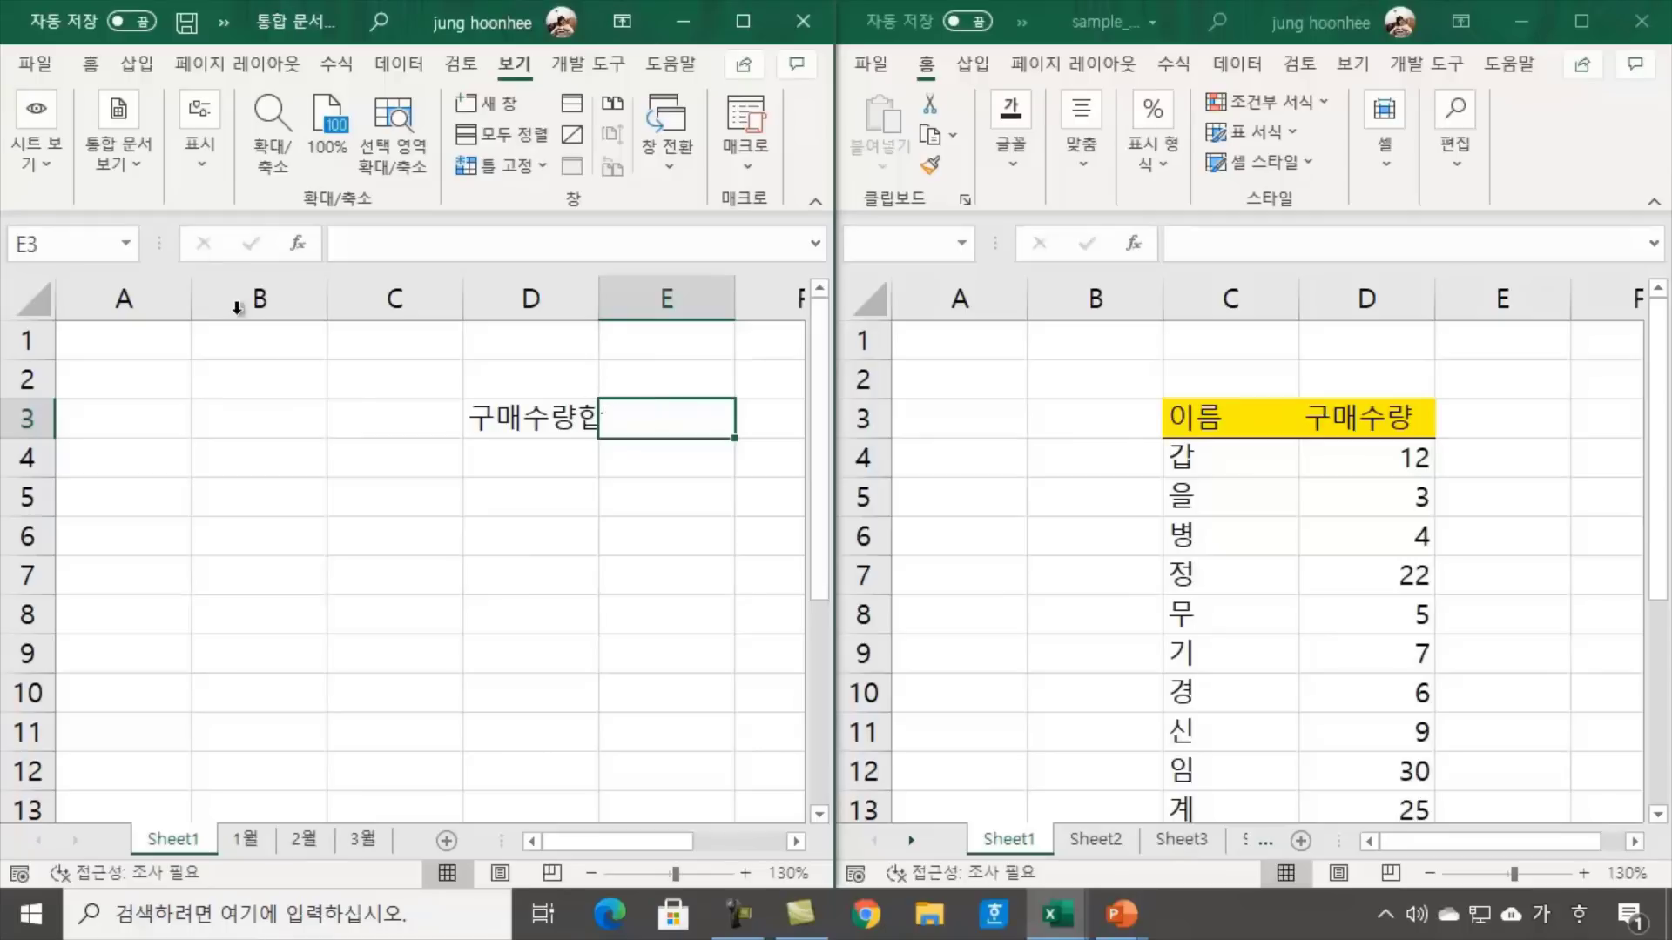
pyautogui.click(88, 75)
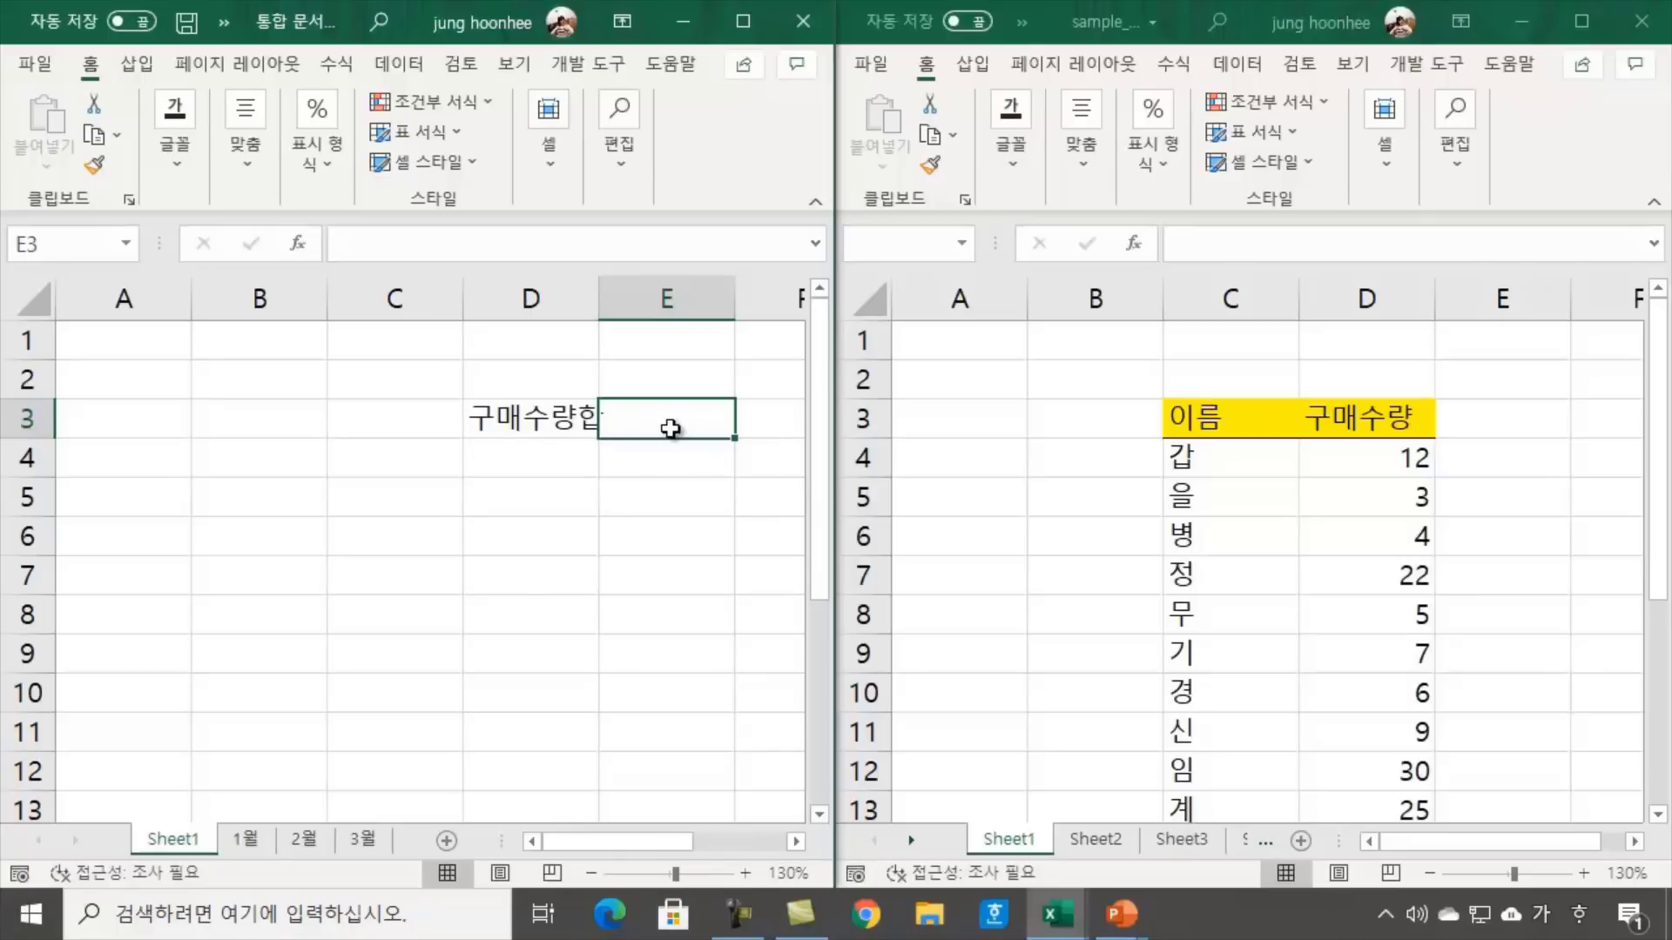
# Enter a SUM formula in E3 of 통합 문서1 that totals D4:D13 on Sheet1 of sample_22.xlsx, and reselect E3
pyautogui.write('=')
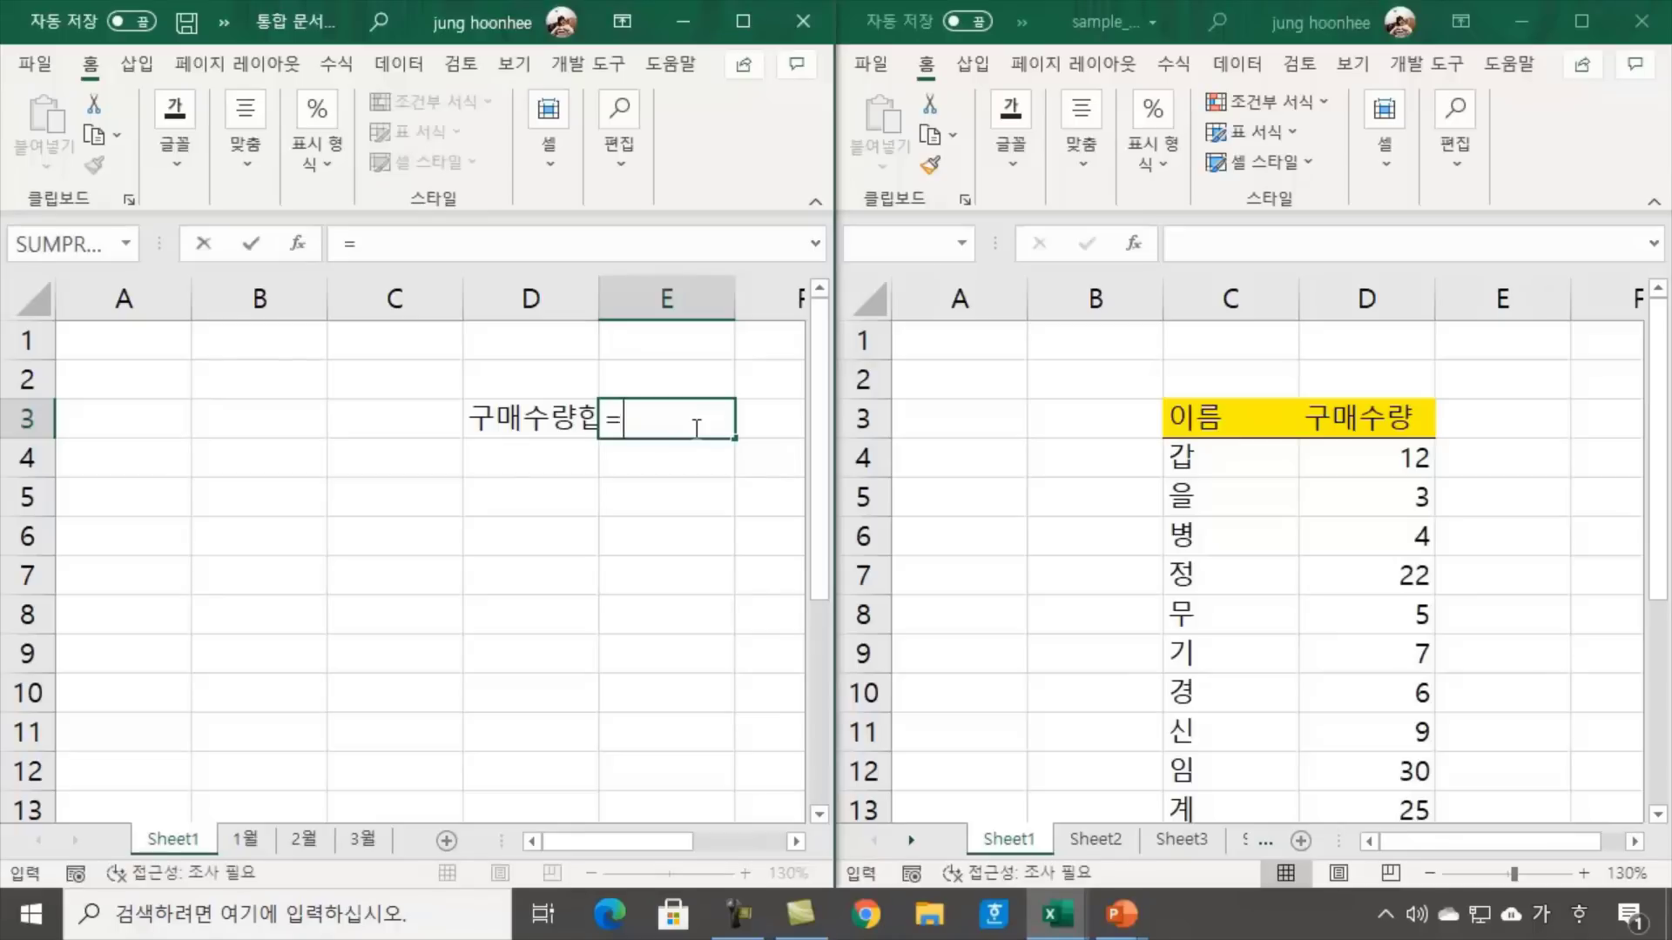
pyautogui.write('ㄴ')
pyautogui.press('BackSpace')
pyautogui.press('Hangul')
pyautogui.write('sum')
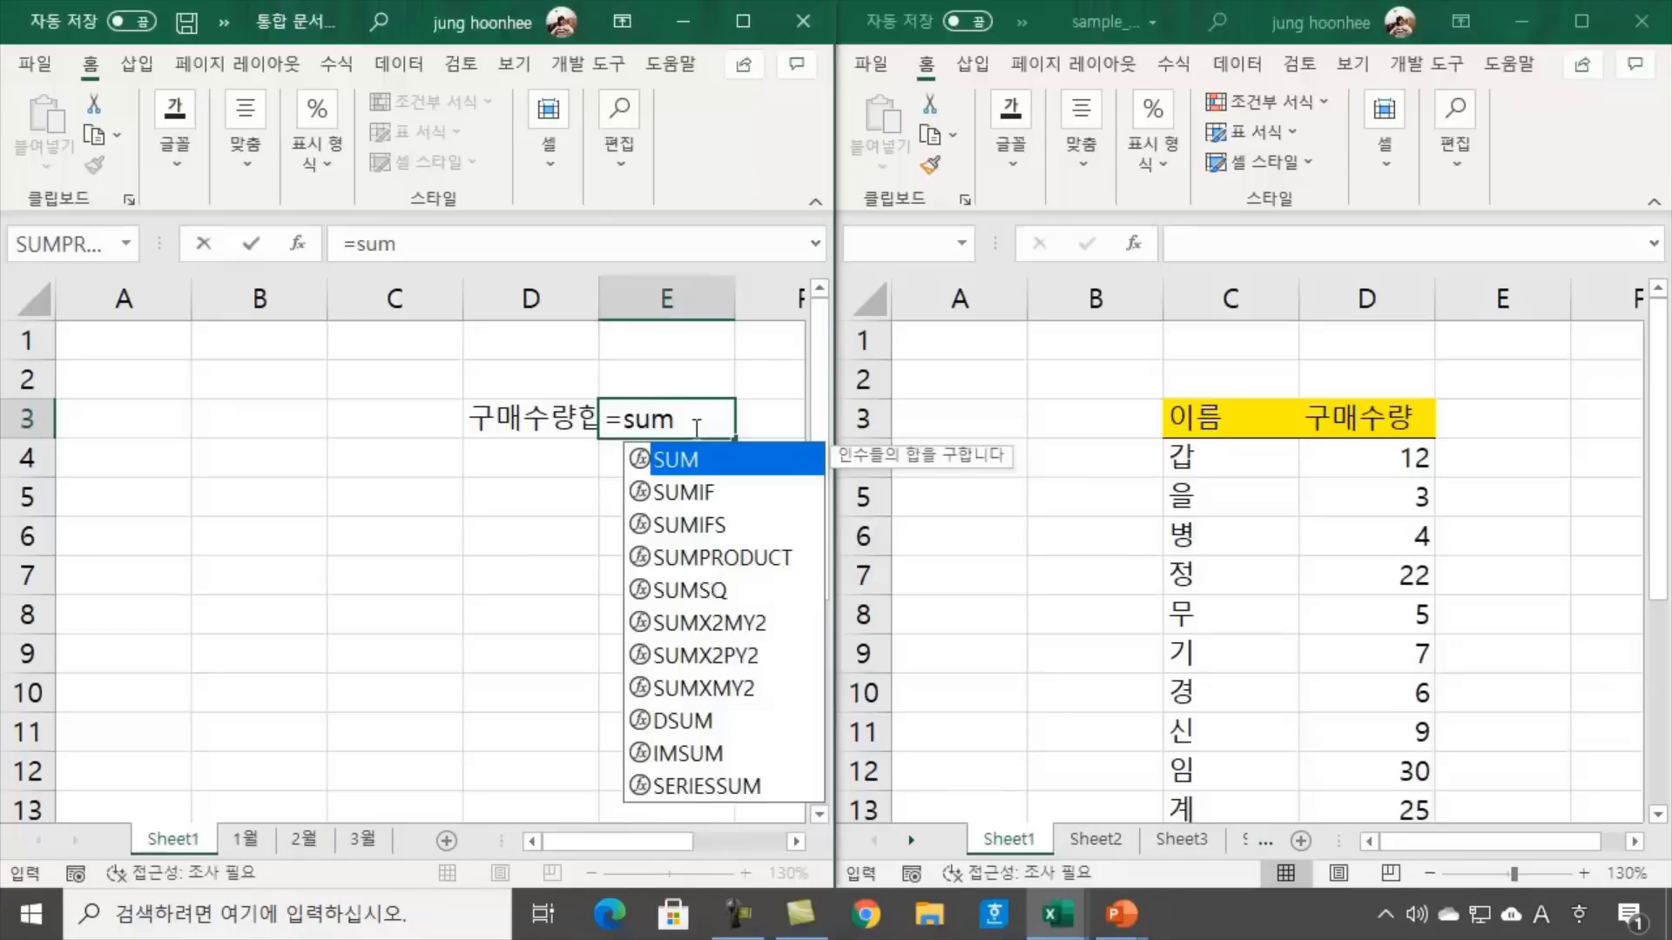
pyautogui.write('(')
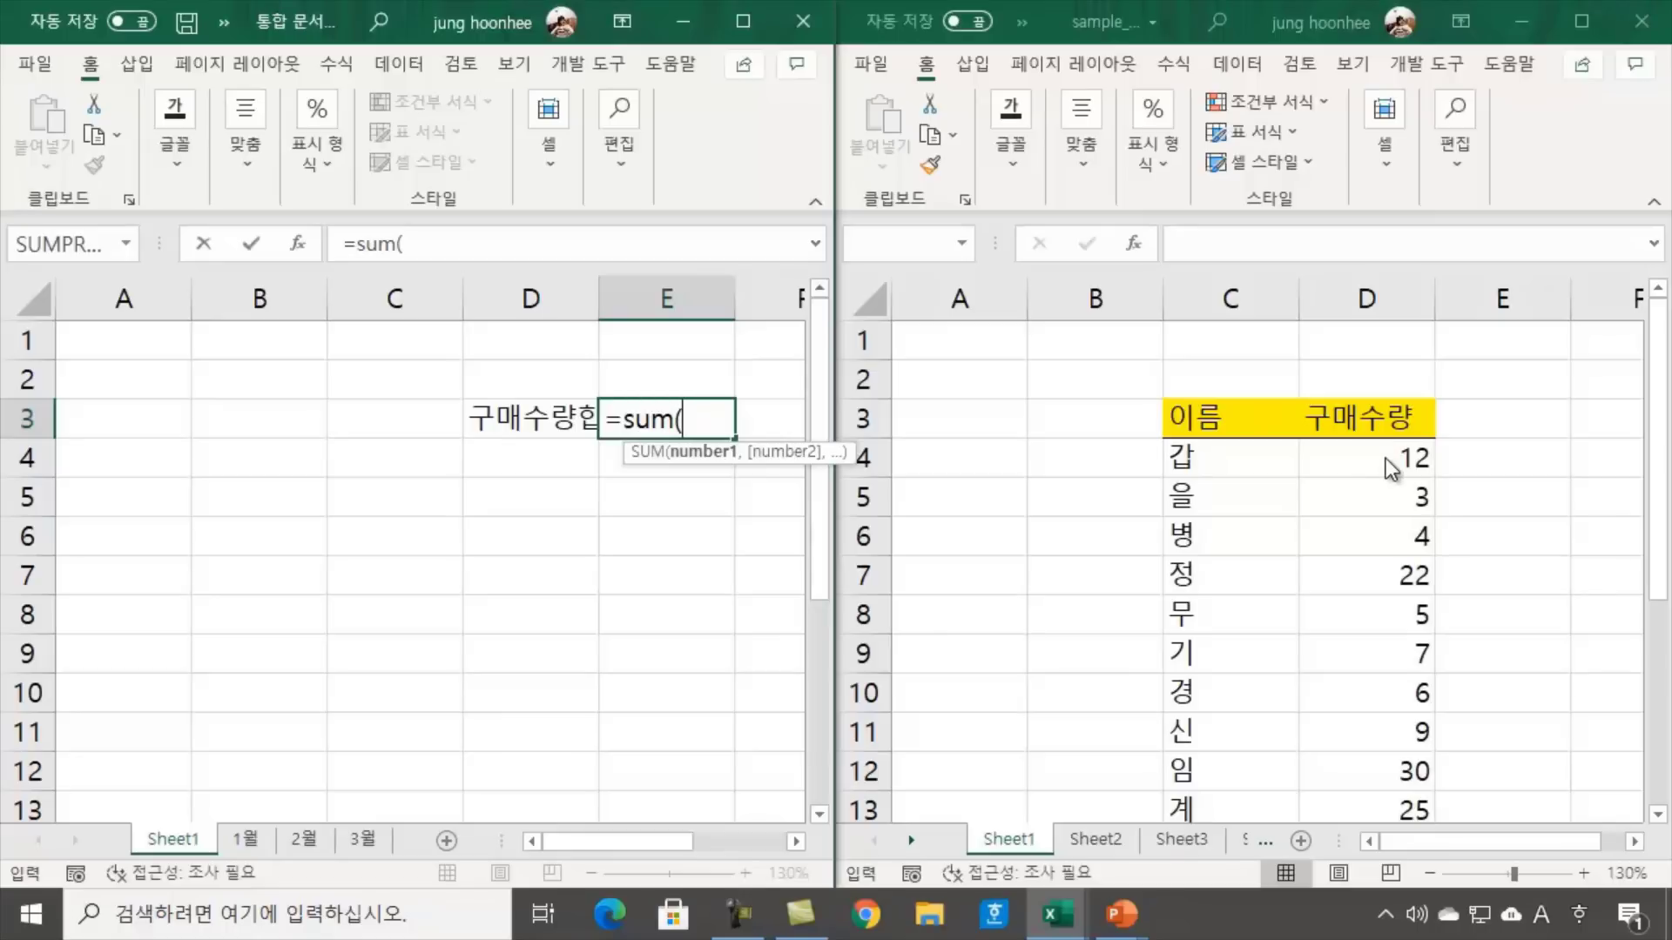
pyautogui.moveTo(1385, 458); pyautogui.dragTo(1390, 740)
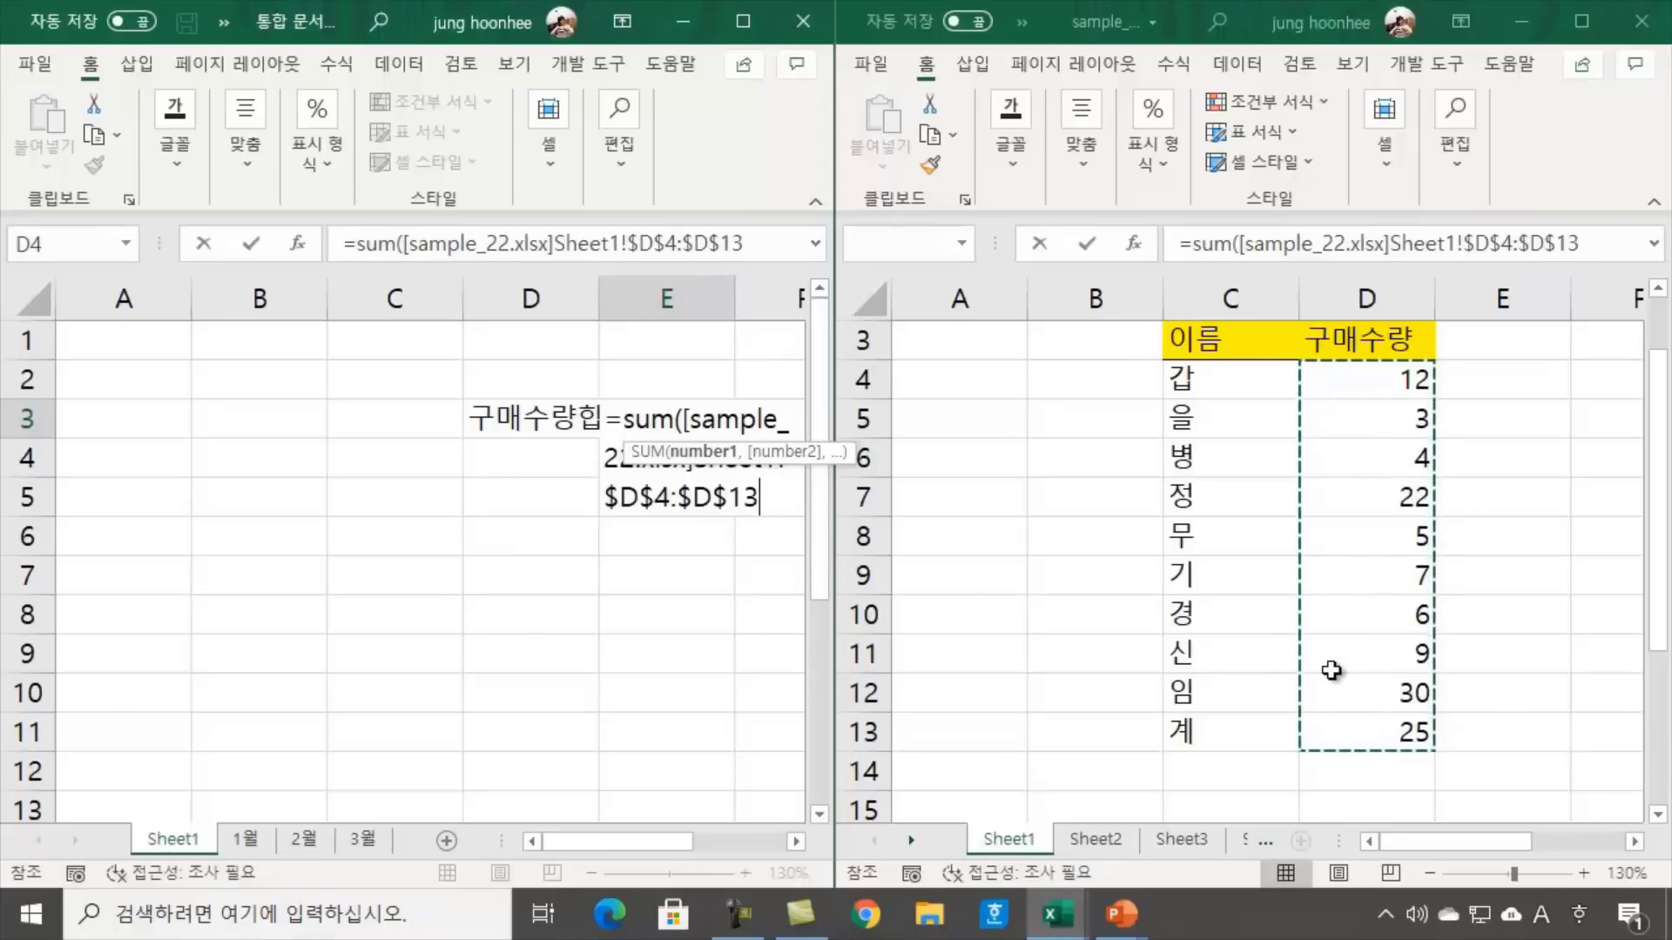
pyautogui.write(')')
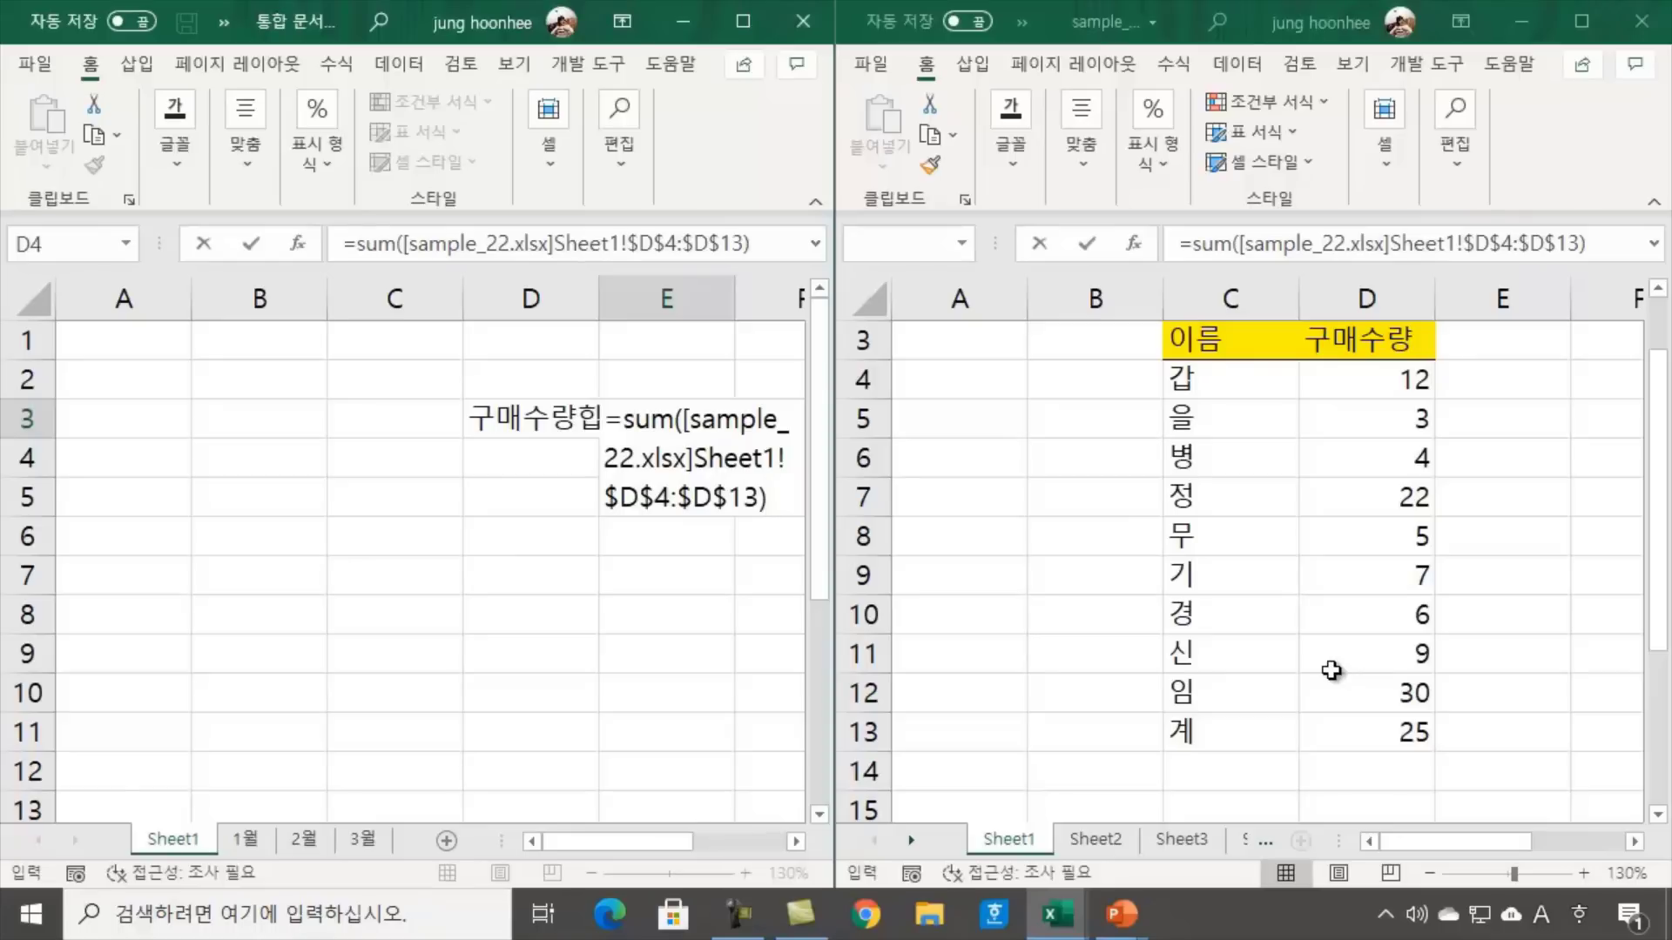
pyautogui.press('Return')
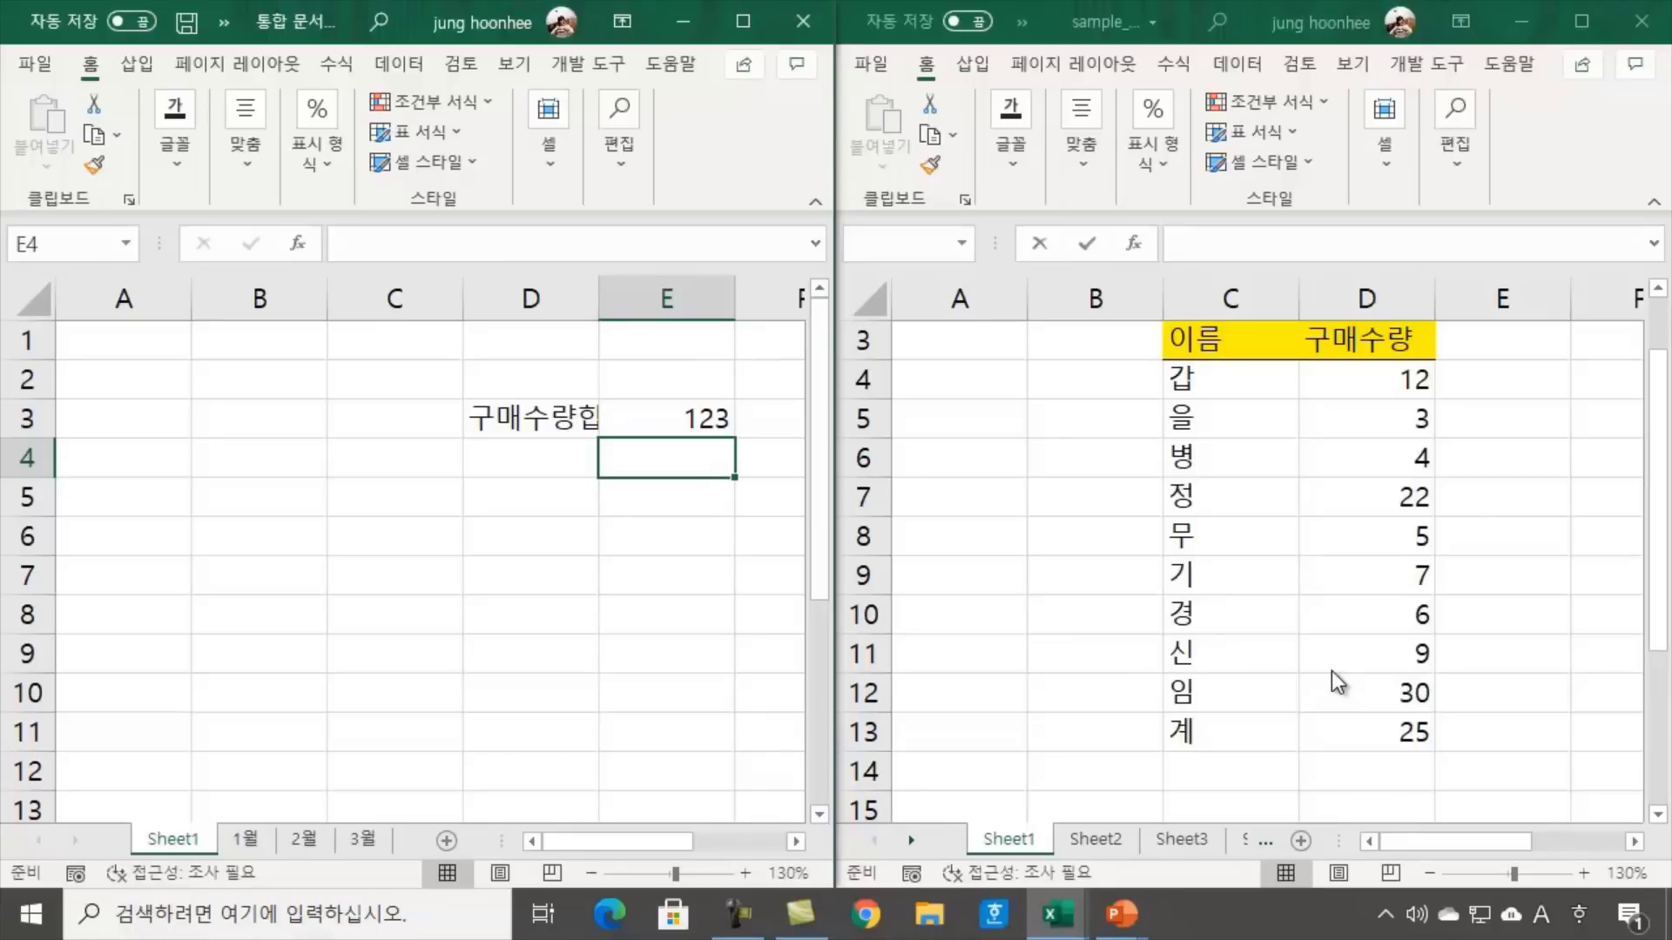
pyautogui.click(679, 424)
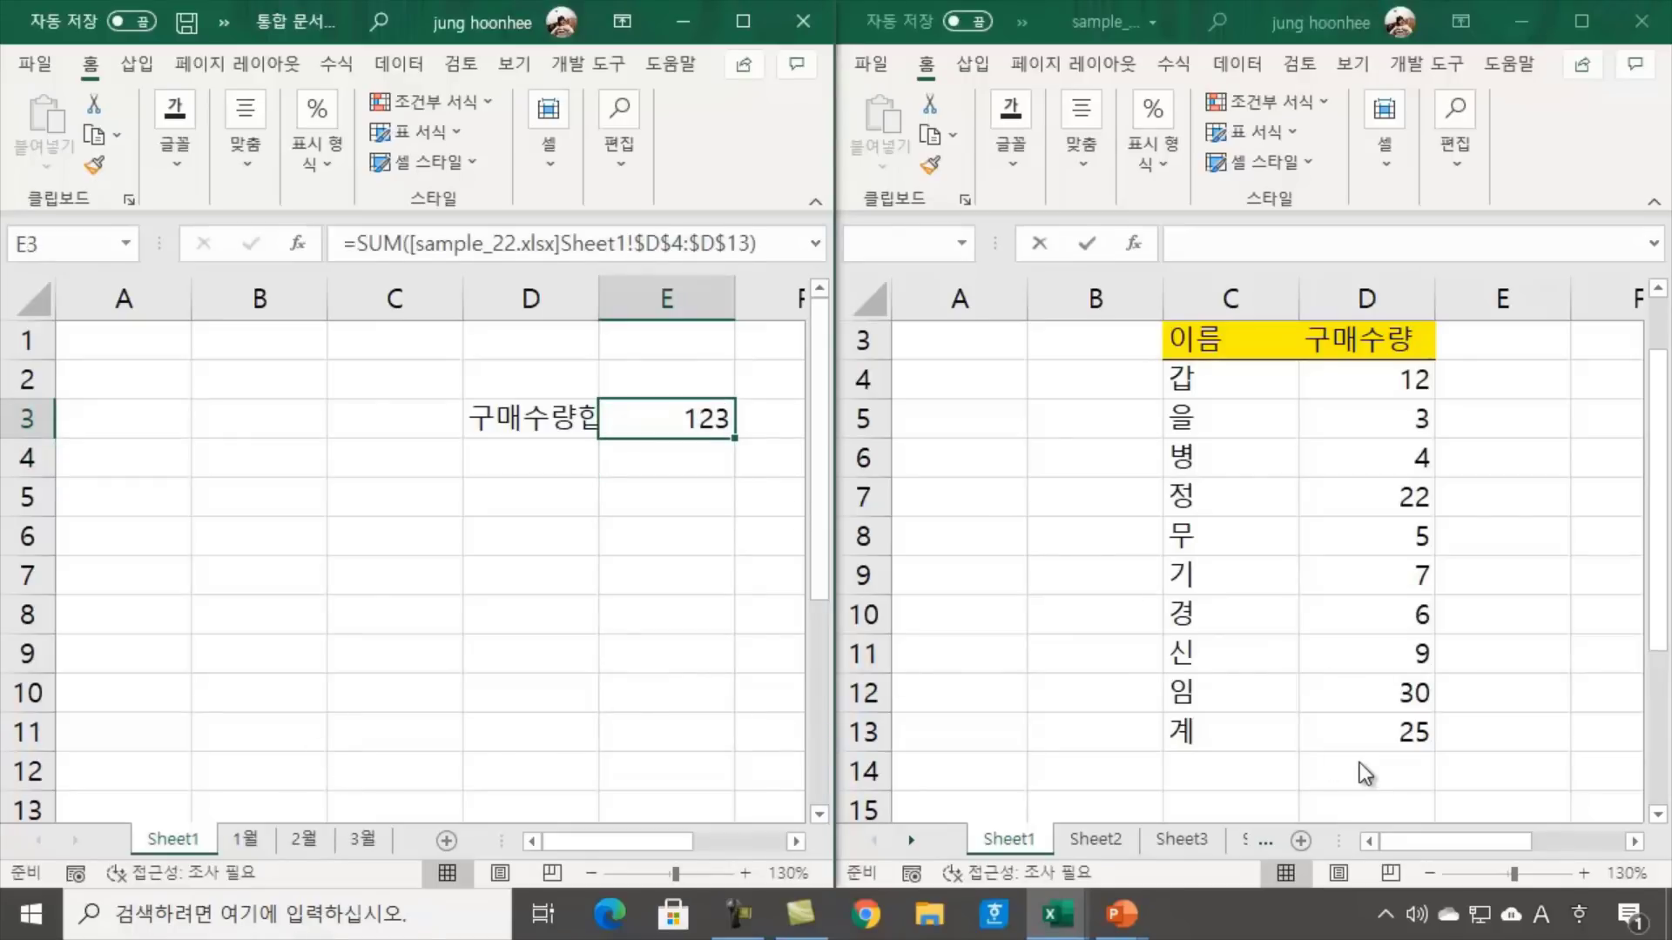
# Change the 구매수량 of 병 in D6 of sample_22.xlsx to 40
pyautogui.click(1394, 511)
pyautogui.click(1393, 457)
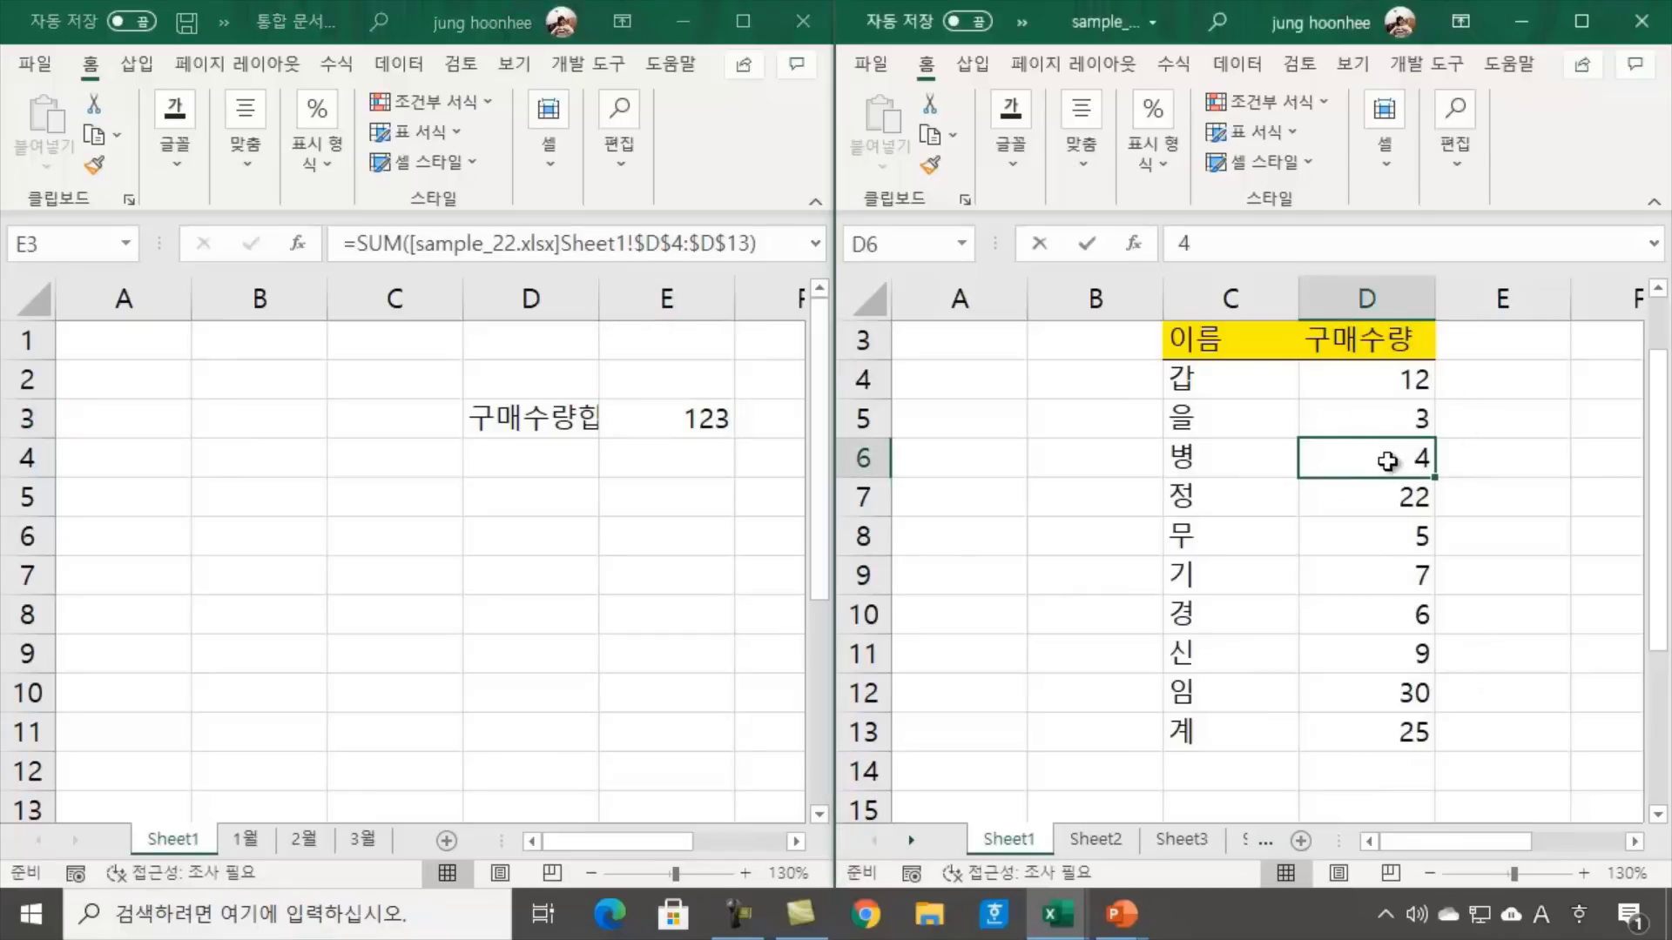
pyautogui.click(1376, 376)
pyautogui.click(1402, 533)
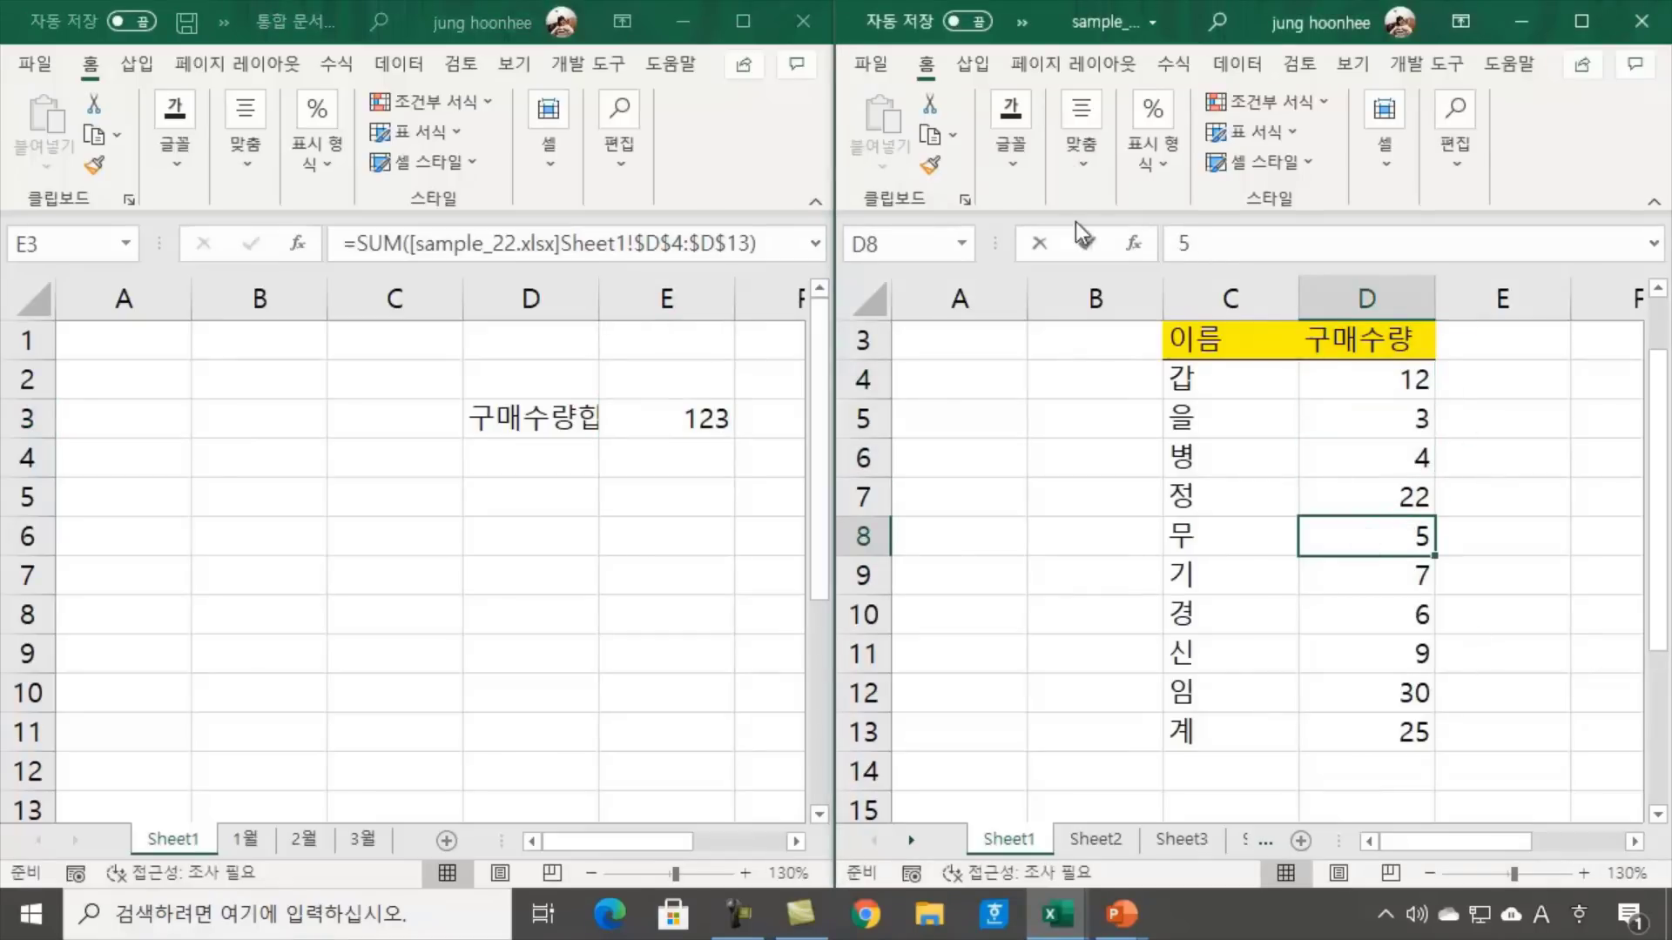
pyautogui.click(1483, 570)
pyautogui.click(1180, 456)
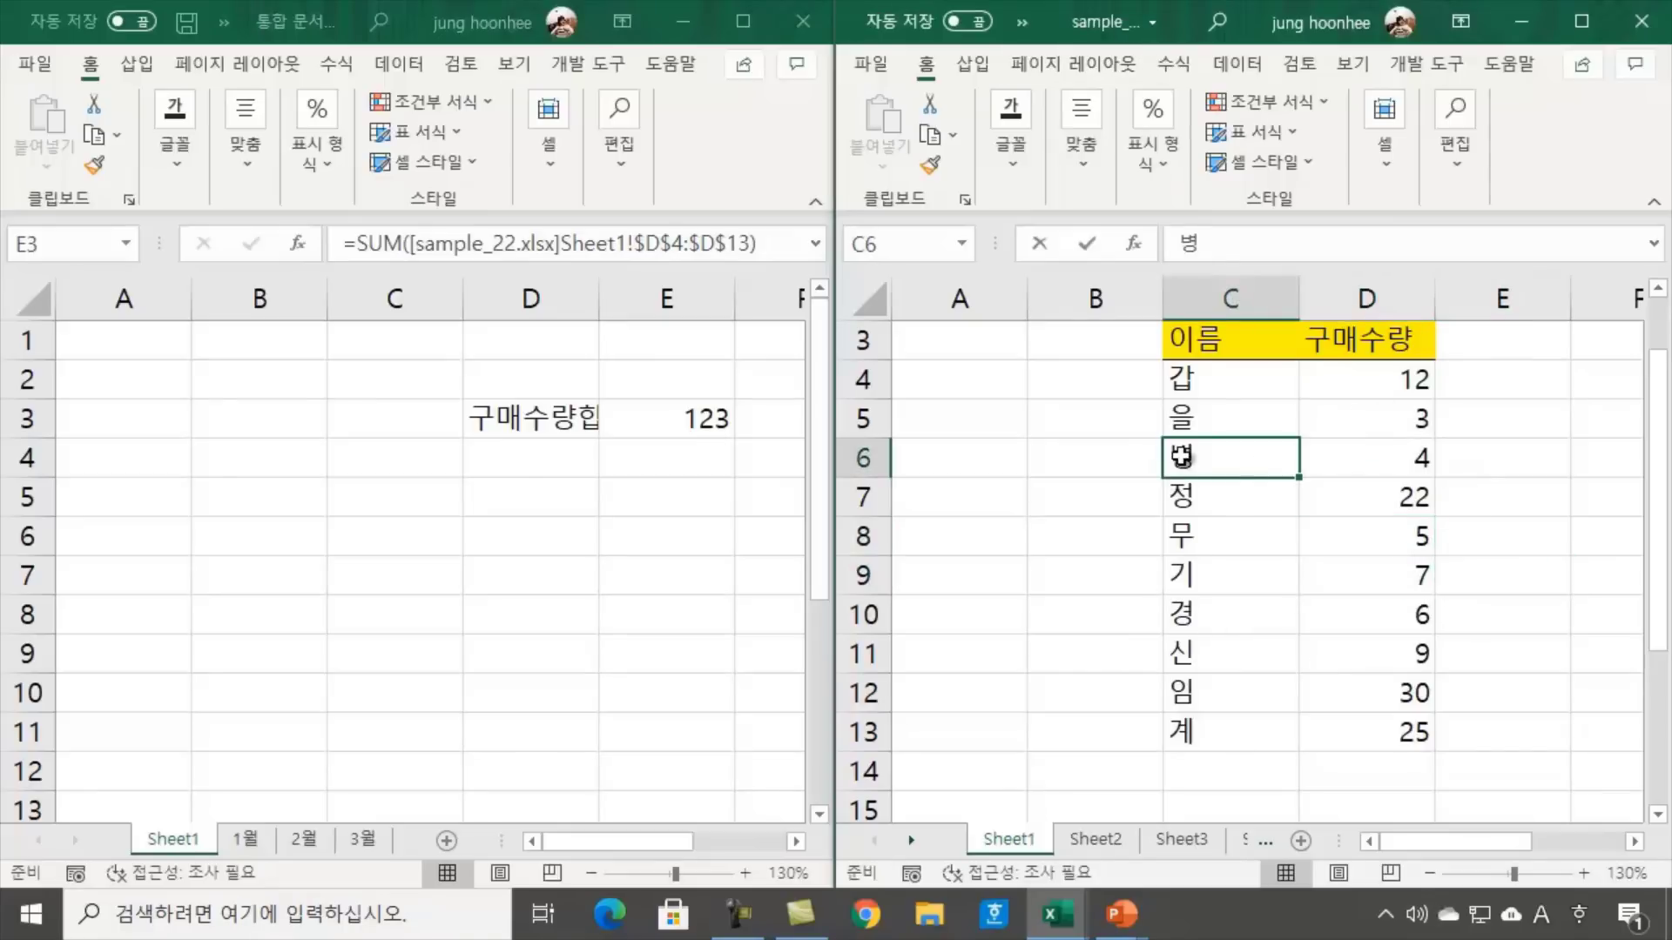
pyautogui.click(1389, 460)
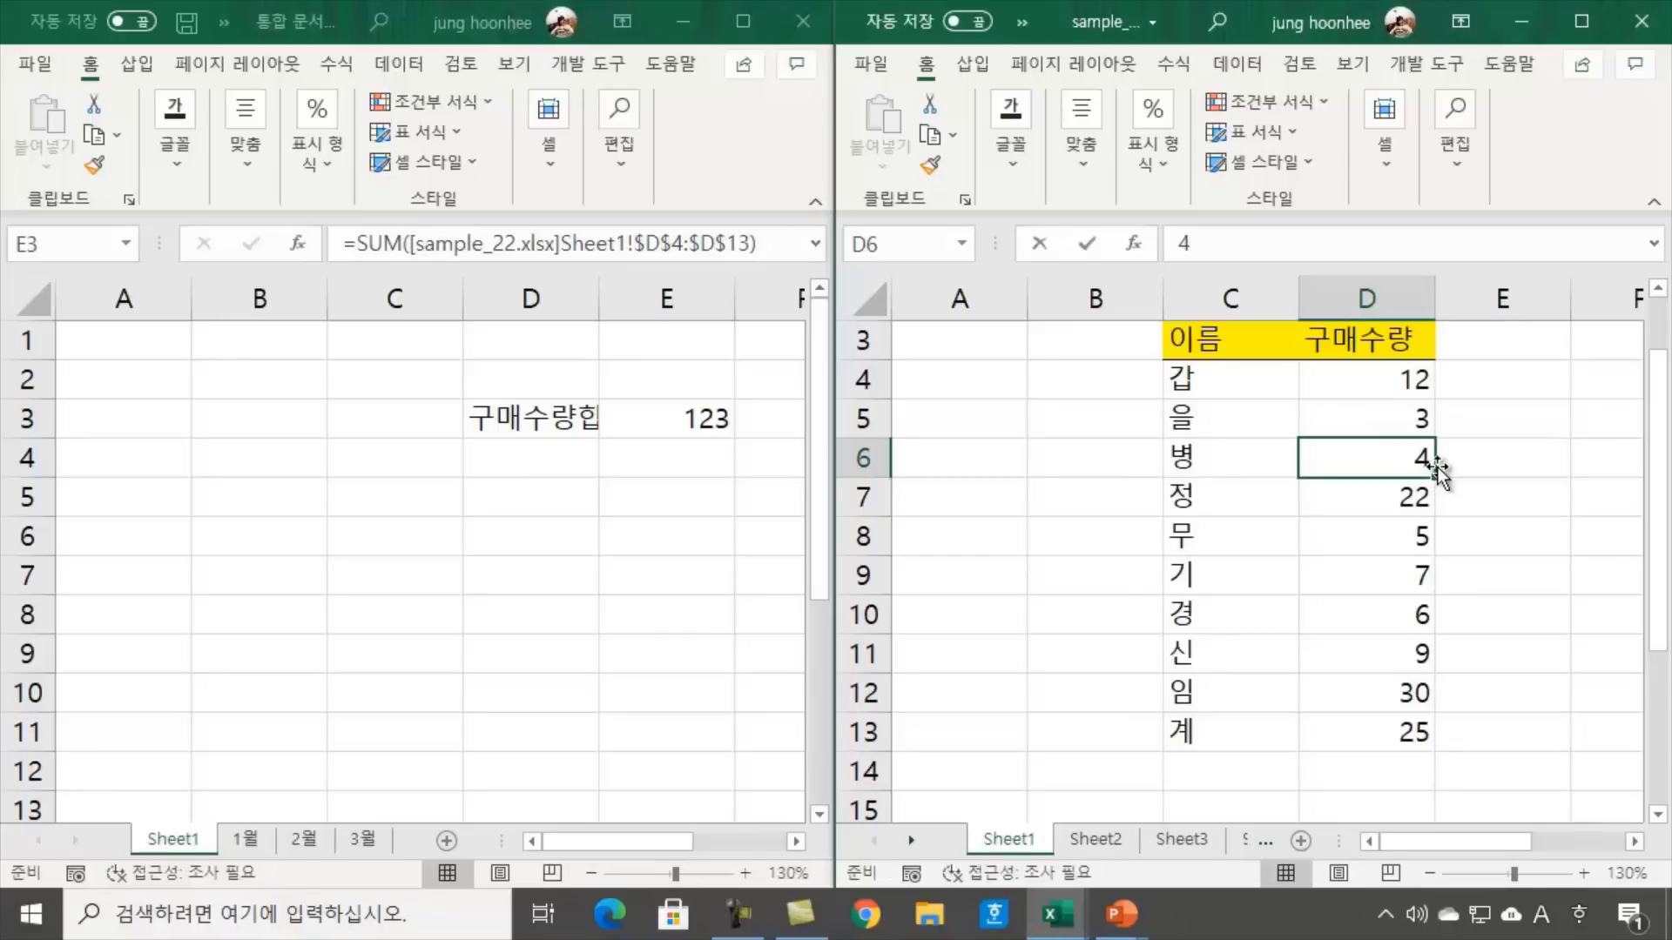
pyautogui.write('40')
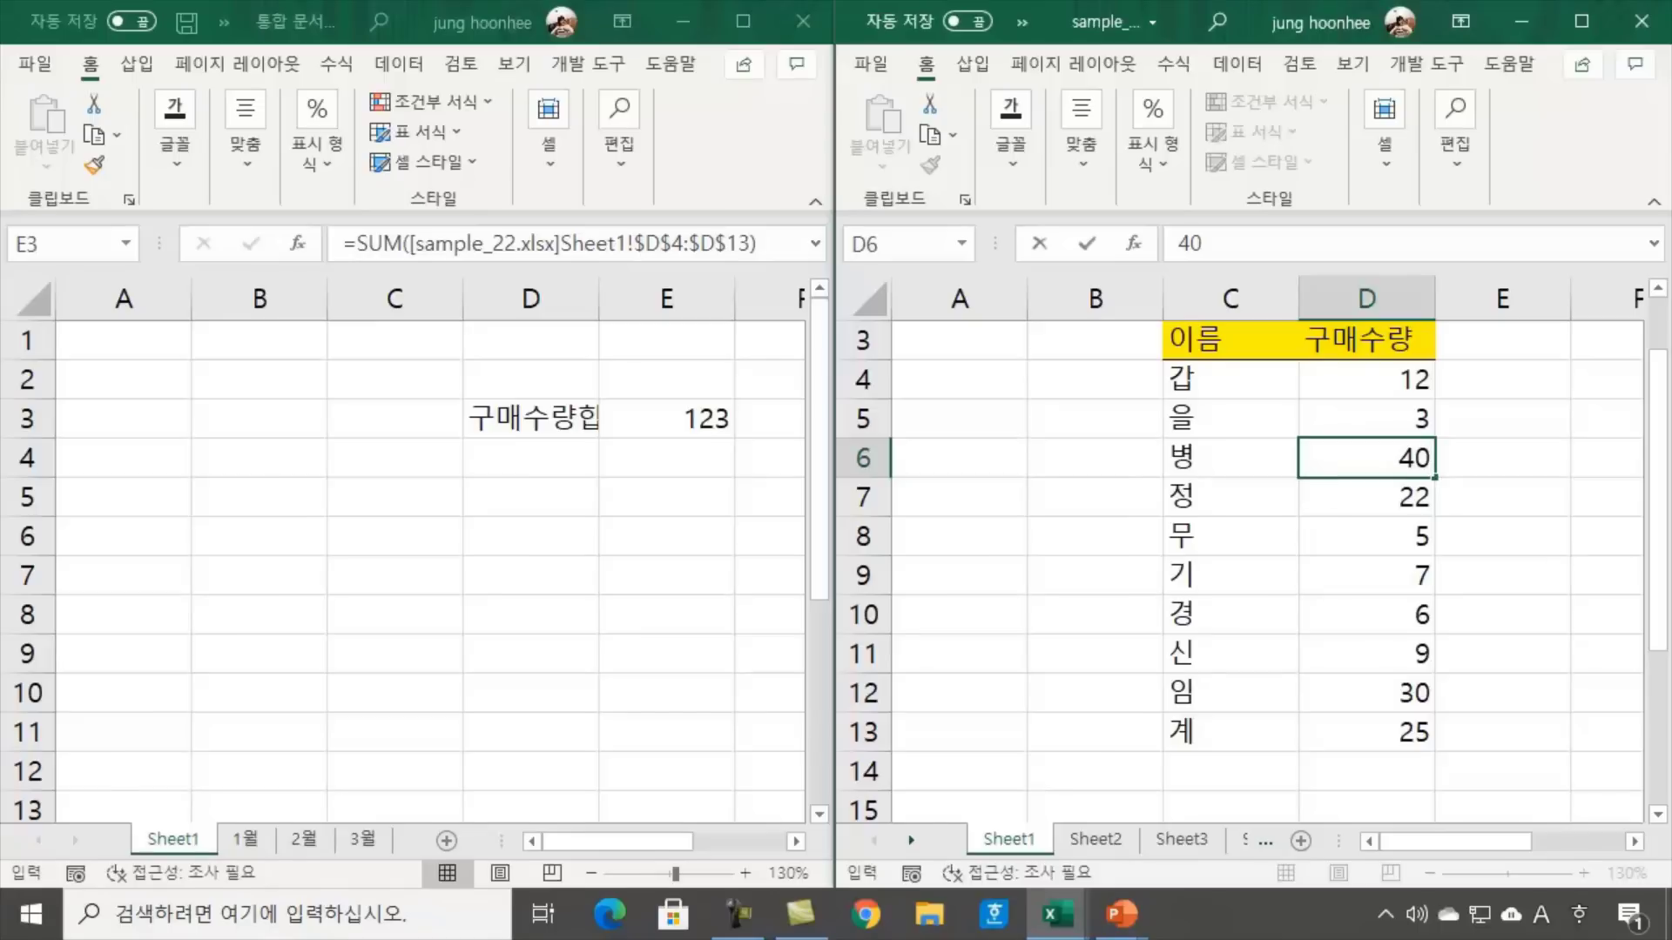
pyautogui.press('Return')
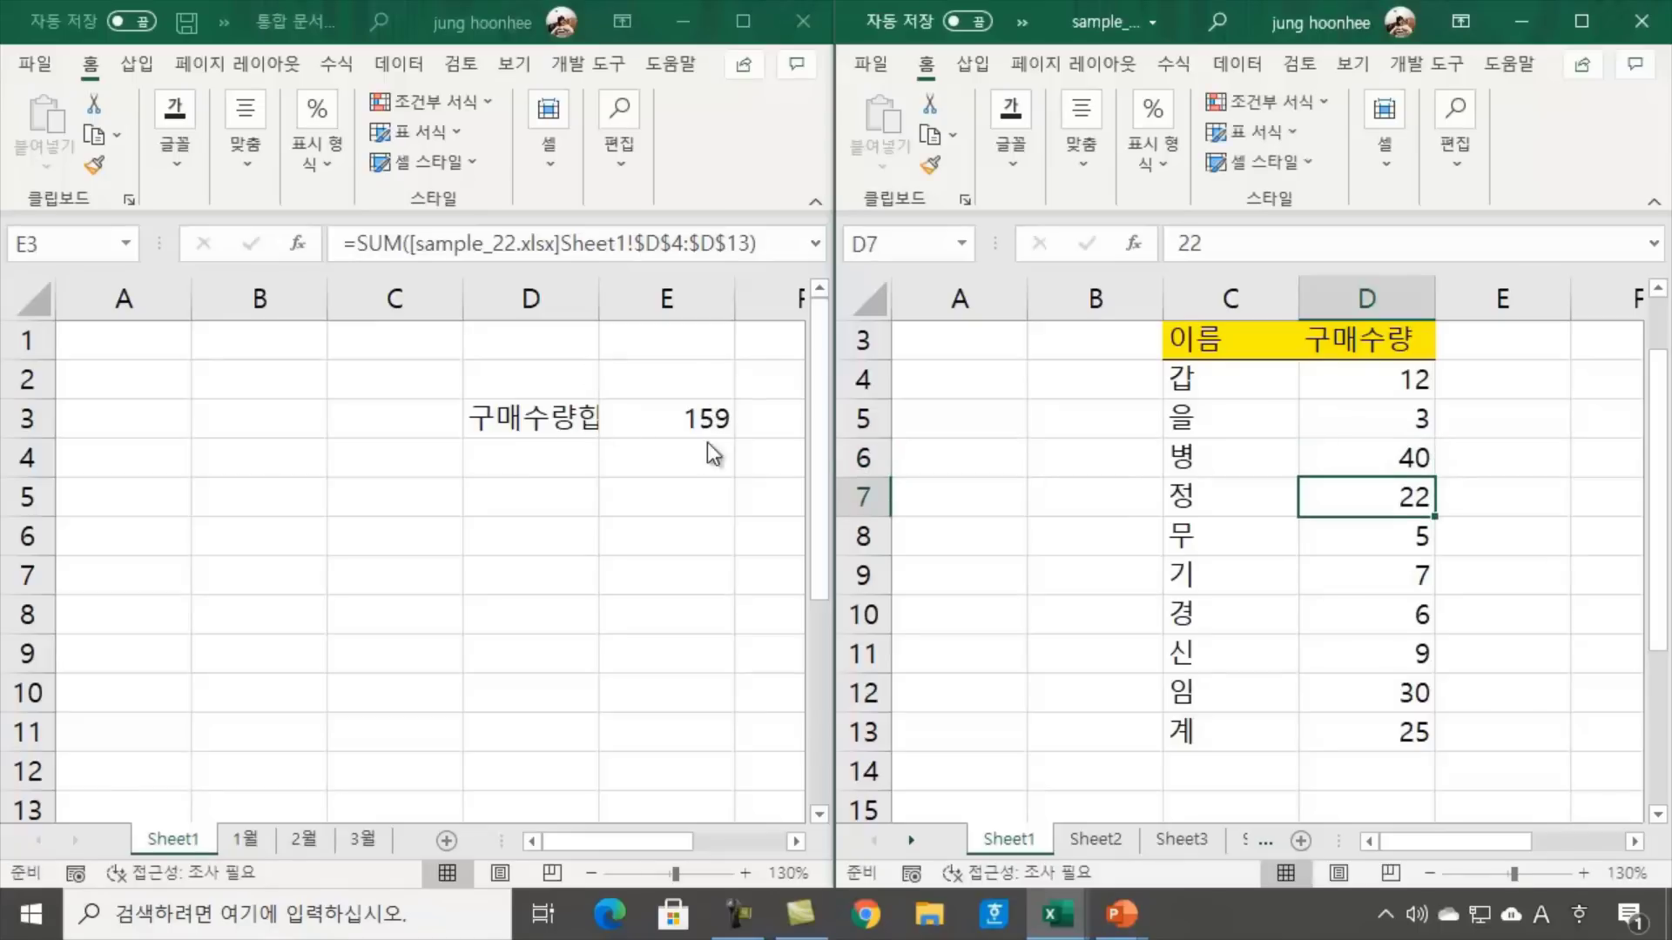
# Check the purchase quantity total in E3 of 통합 문서1 and its external reference formula
pyautogui.click(665, 429)
pyautogui.click(696, 485)
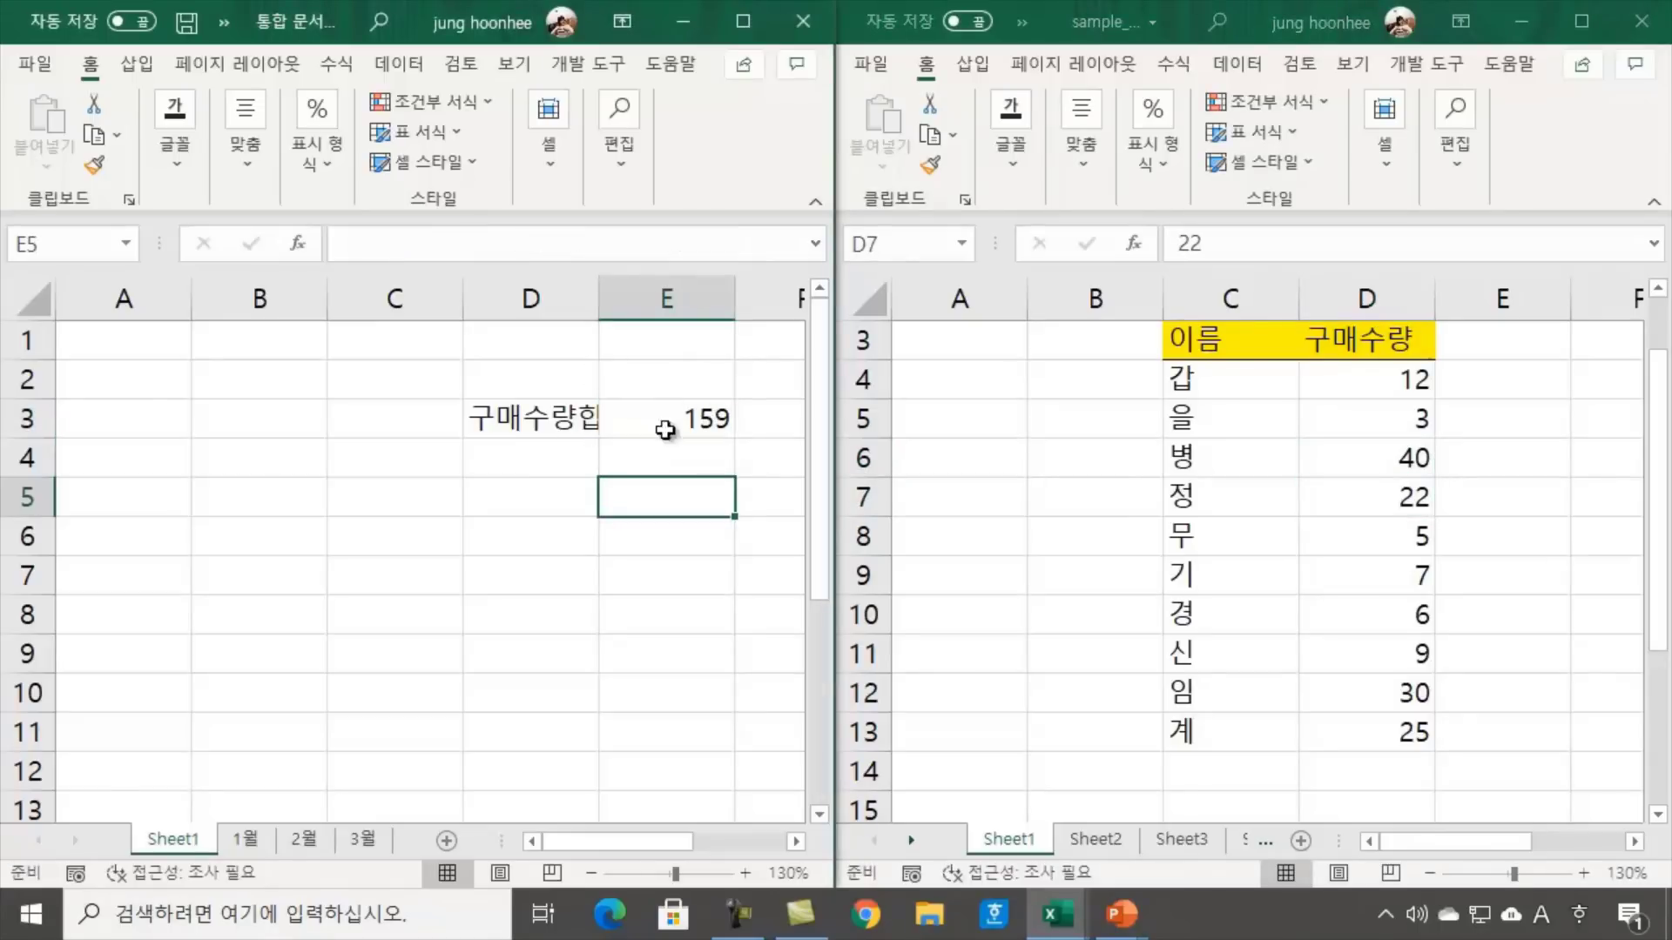
pyautogui.click(665, 430)
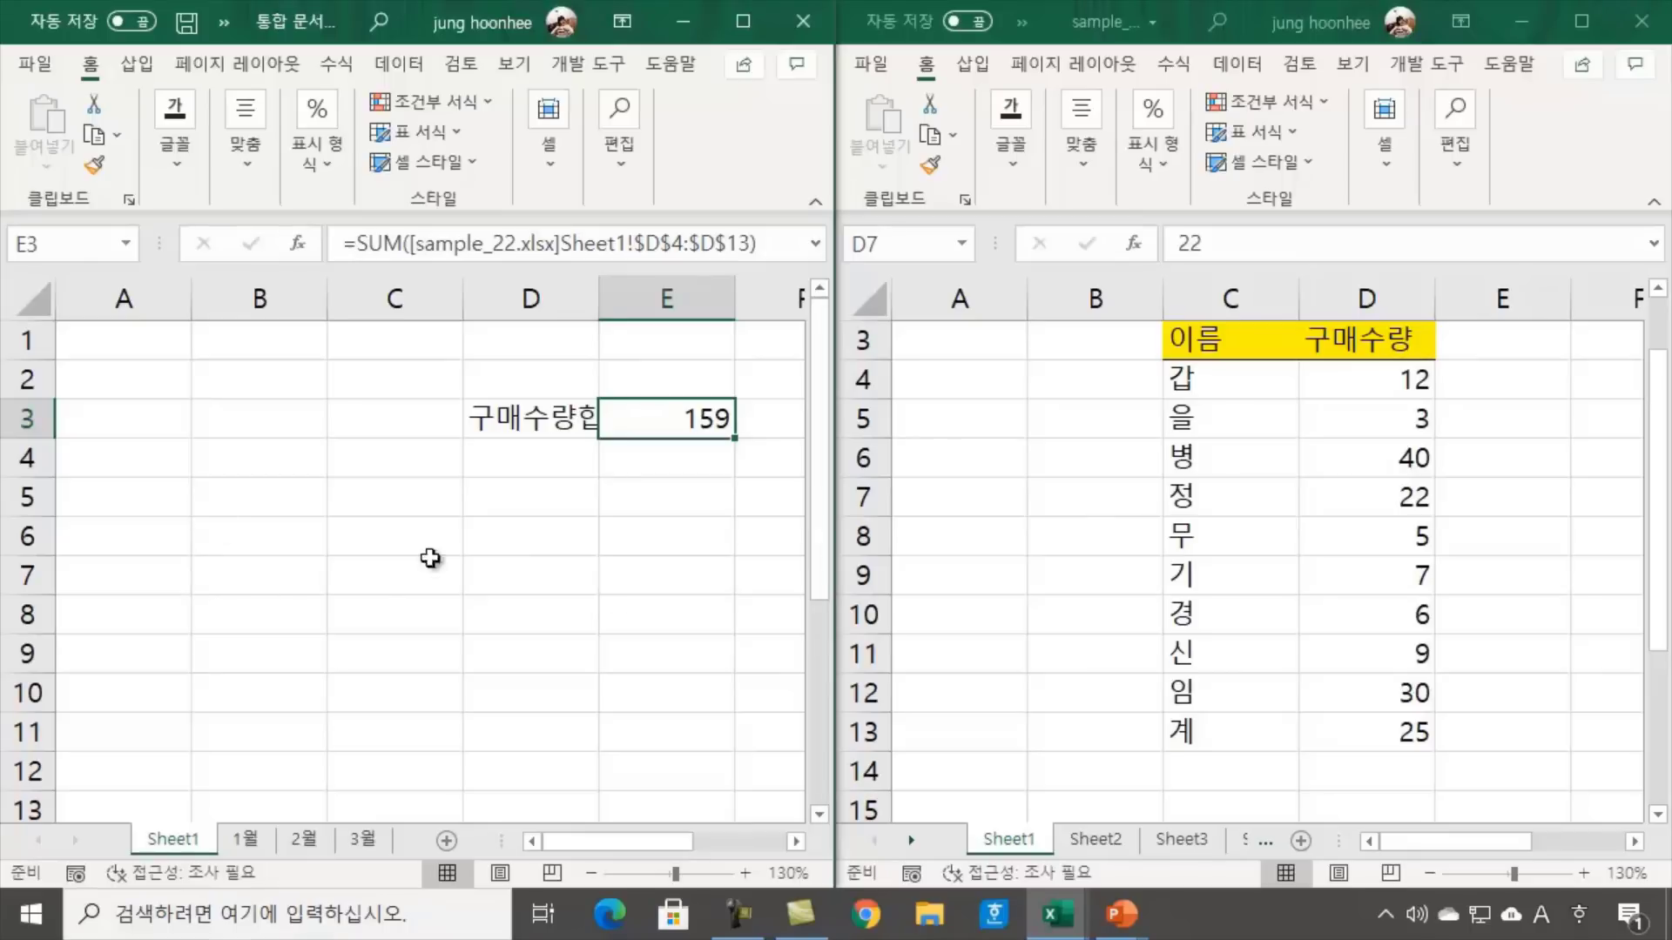
pyautogui.click(527, 536)
pyautogui.click(716, 421)
pyautogui.click(508, 679)
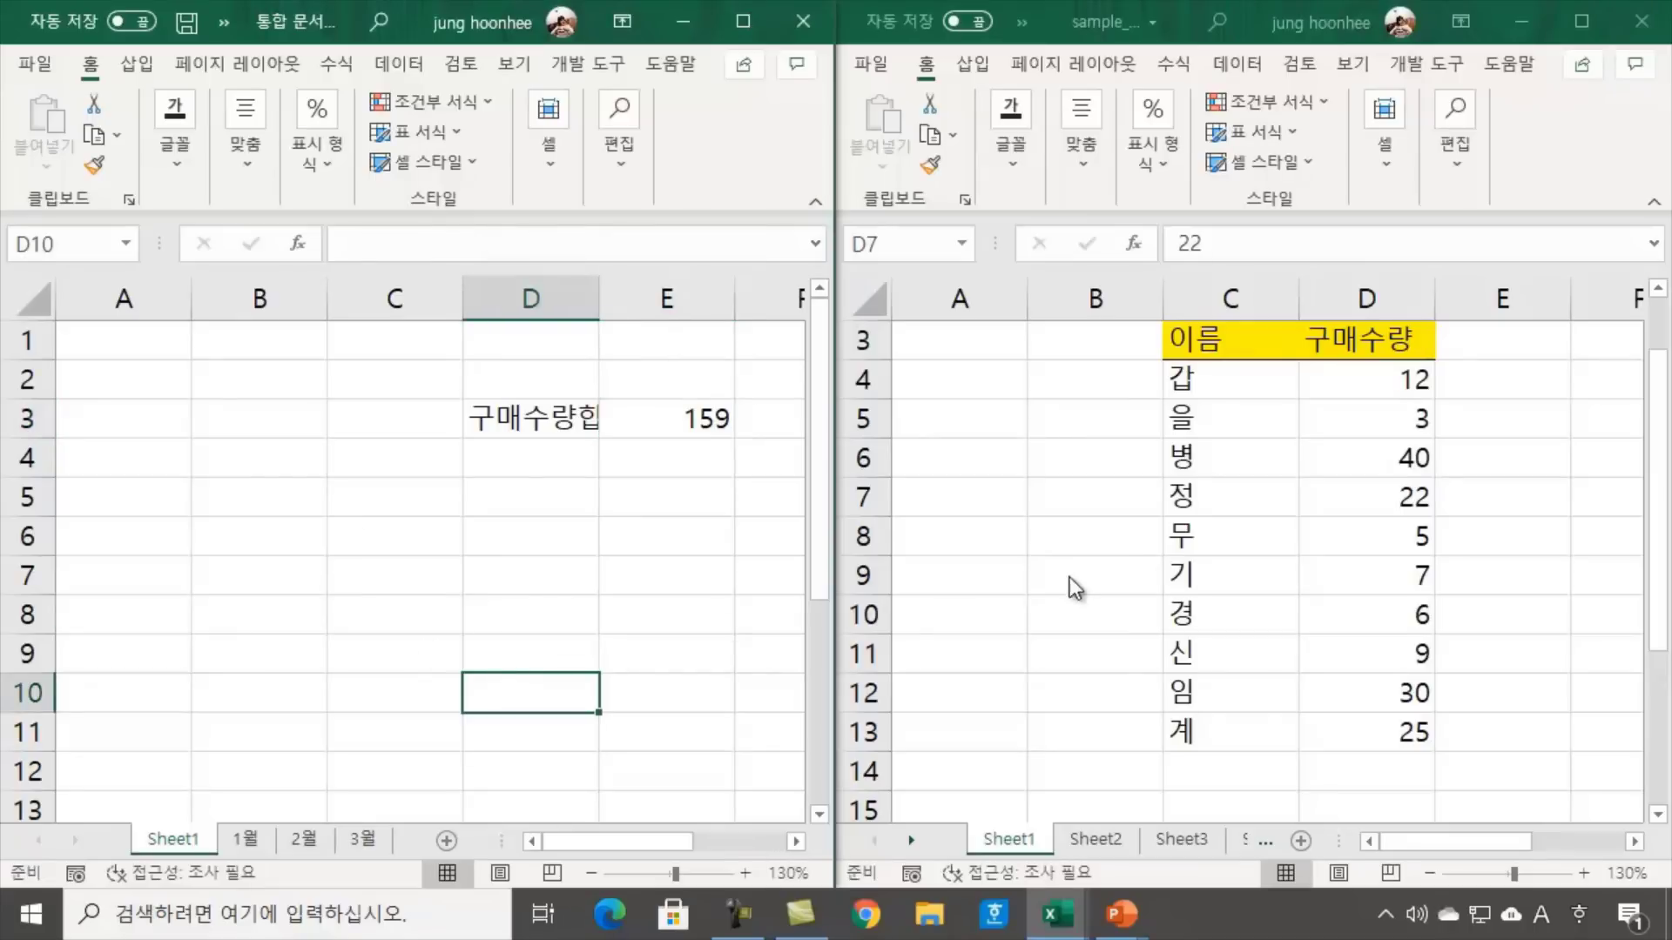
pyautogui.click(665, 601)
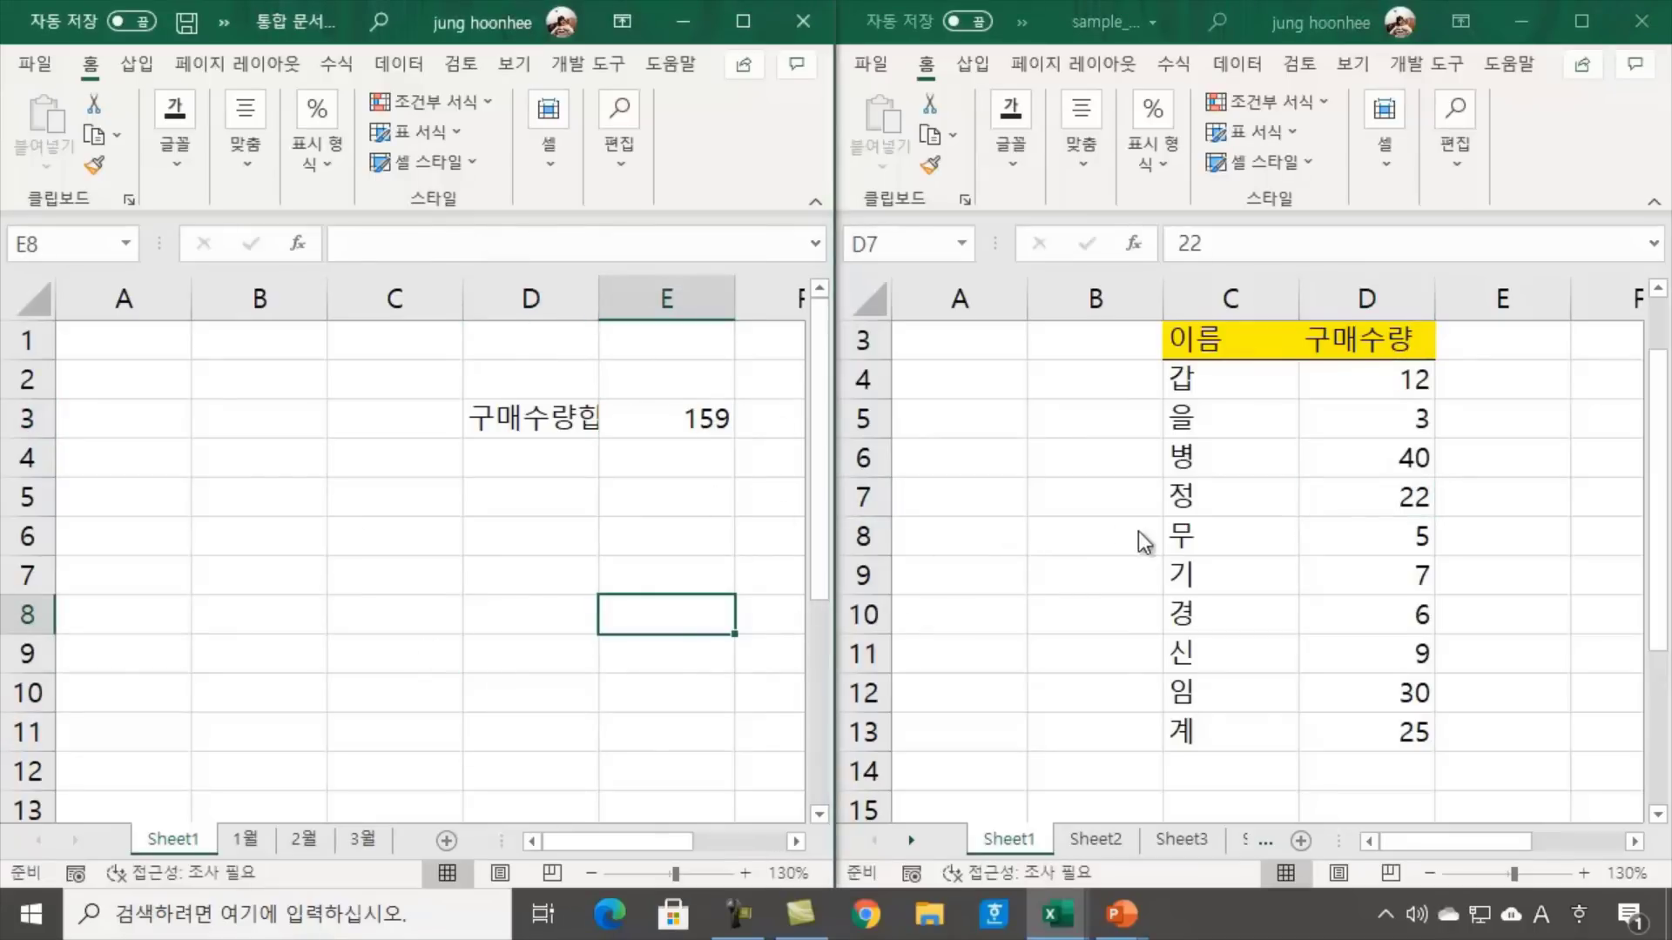
# Rename Sheet1 of the sample_22.xlsx workbook as 구매데이터
pyautogui.click(1128, 13)
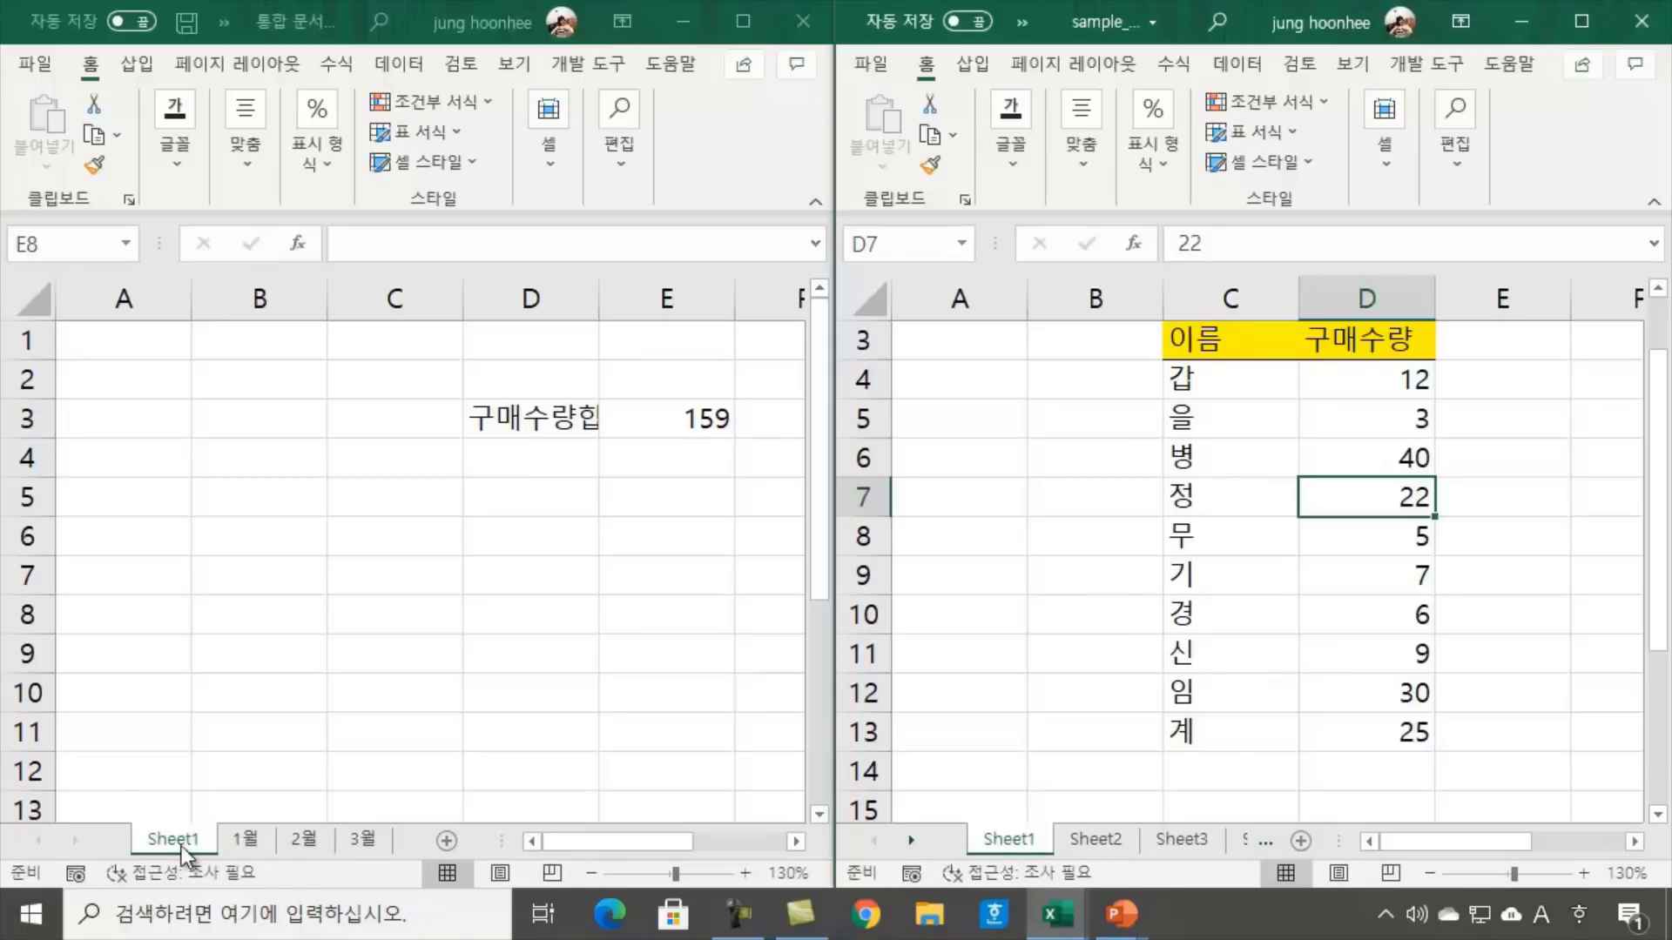
pyautogui.click(1069, 735)
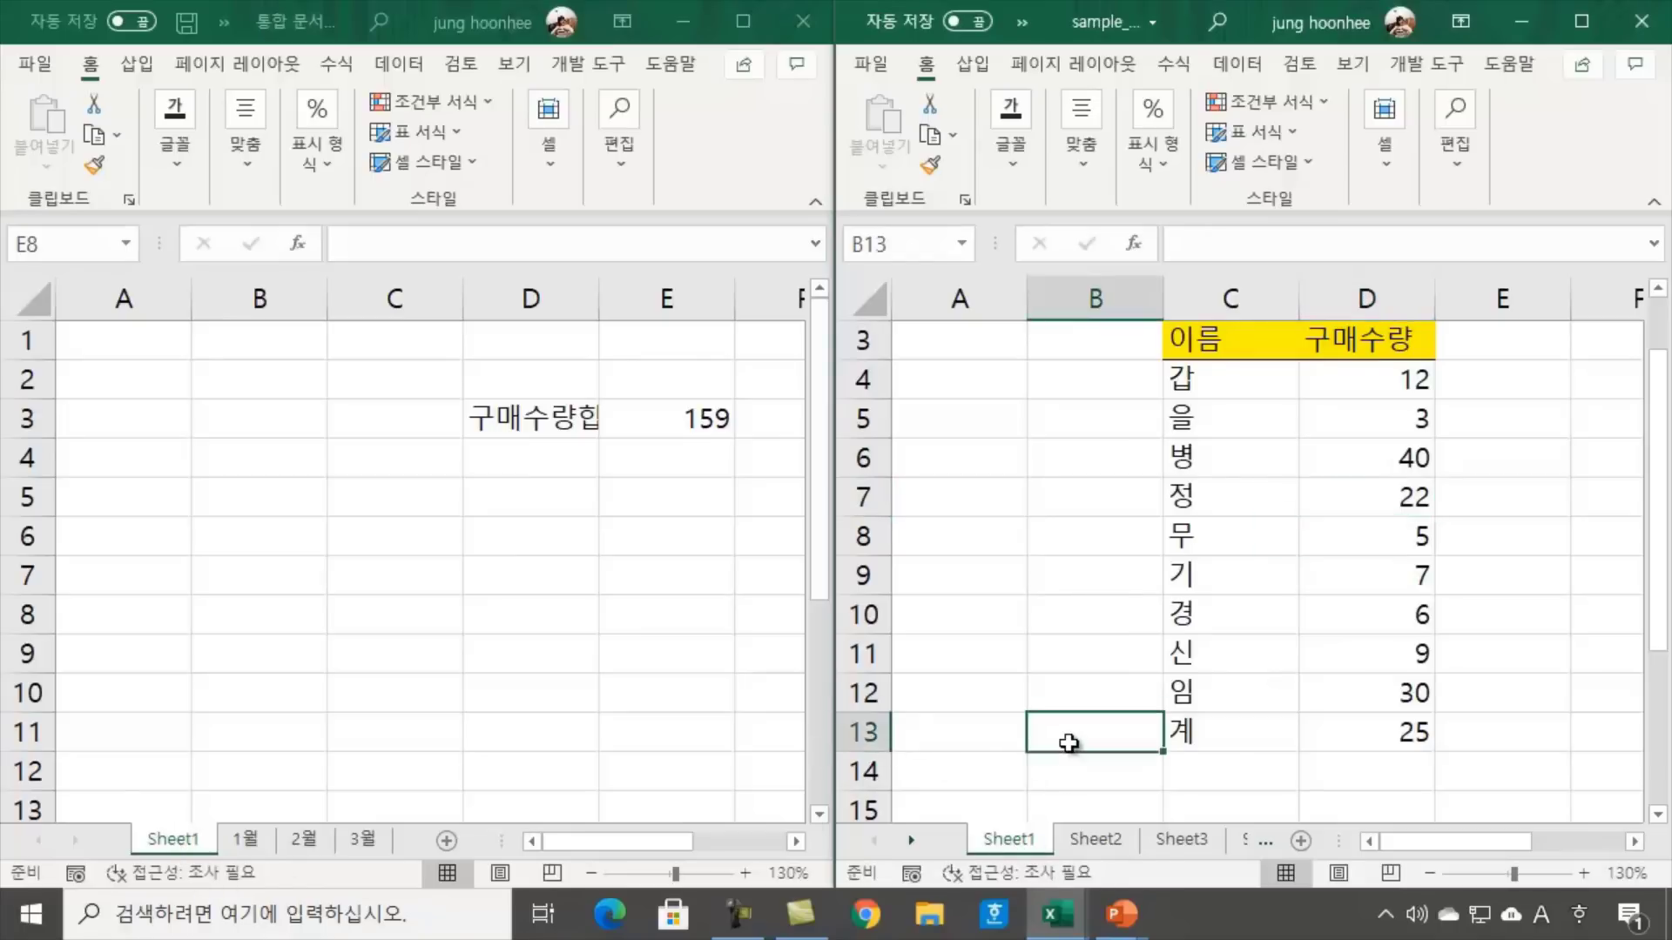
pyautogui.doubleClick(1016, 843)
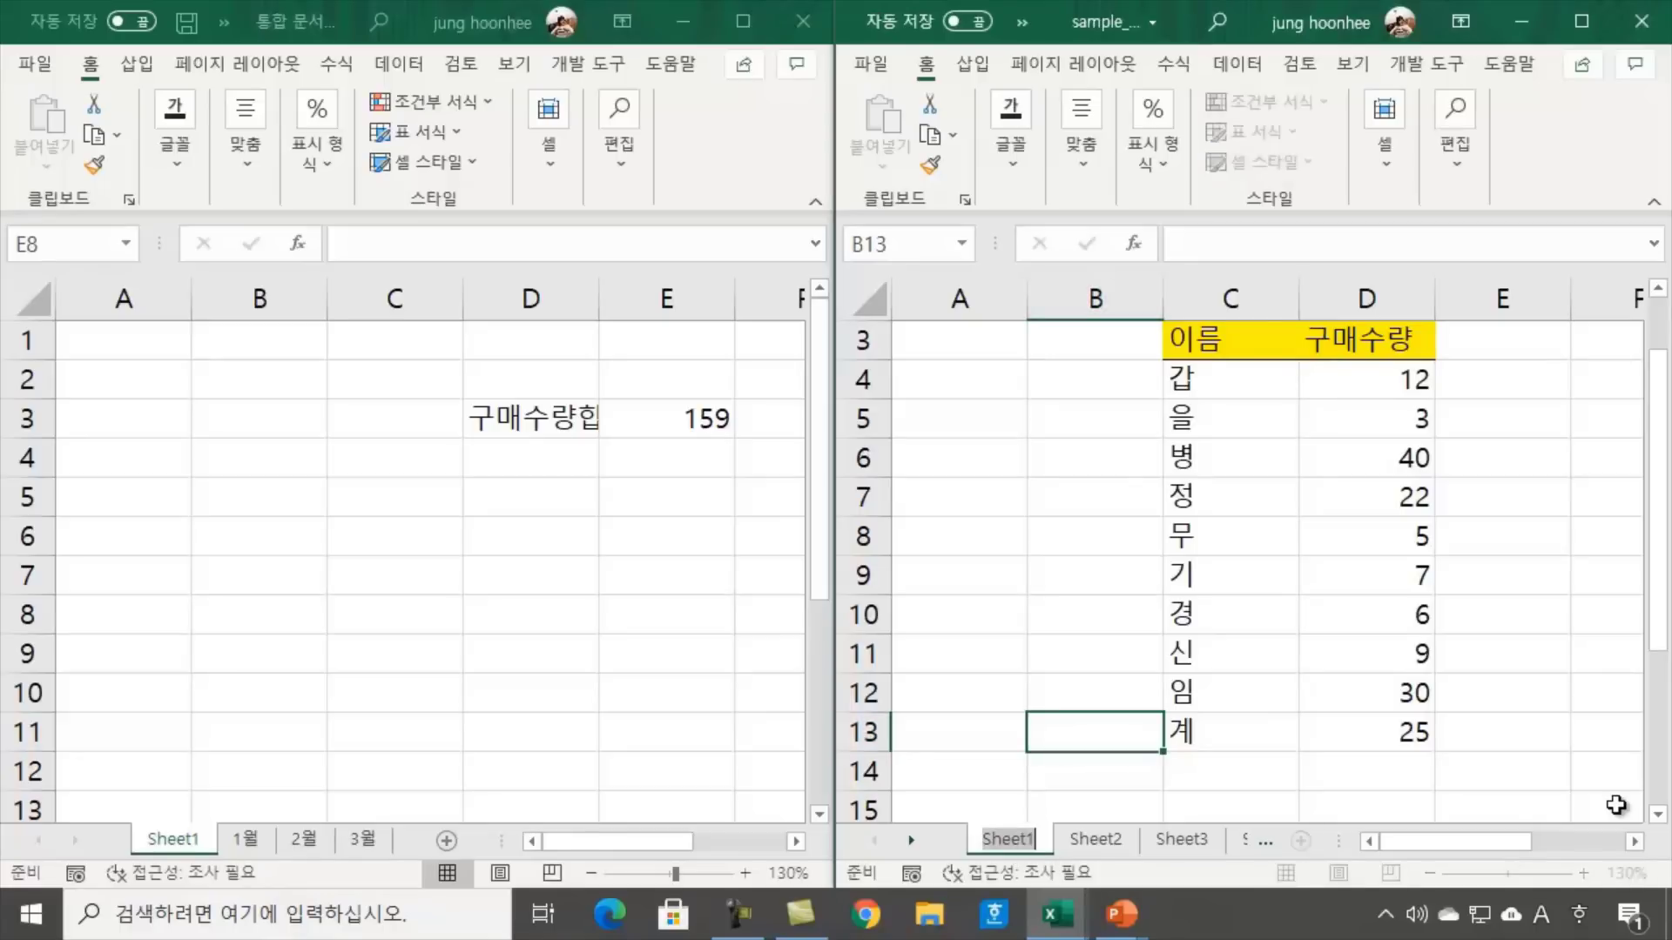
pyautogui.write('rn')
pyautogui.press('BackSpace')
pyautogui.press('BackSpace')
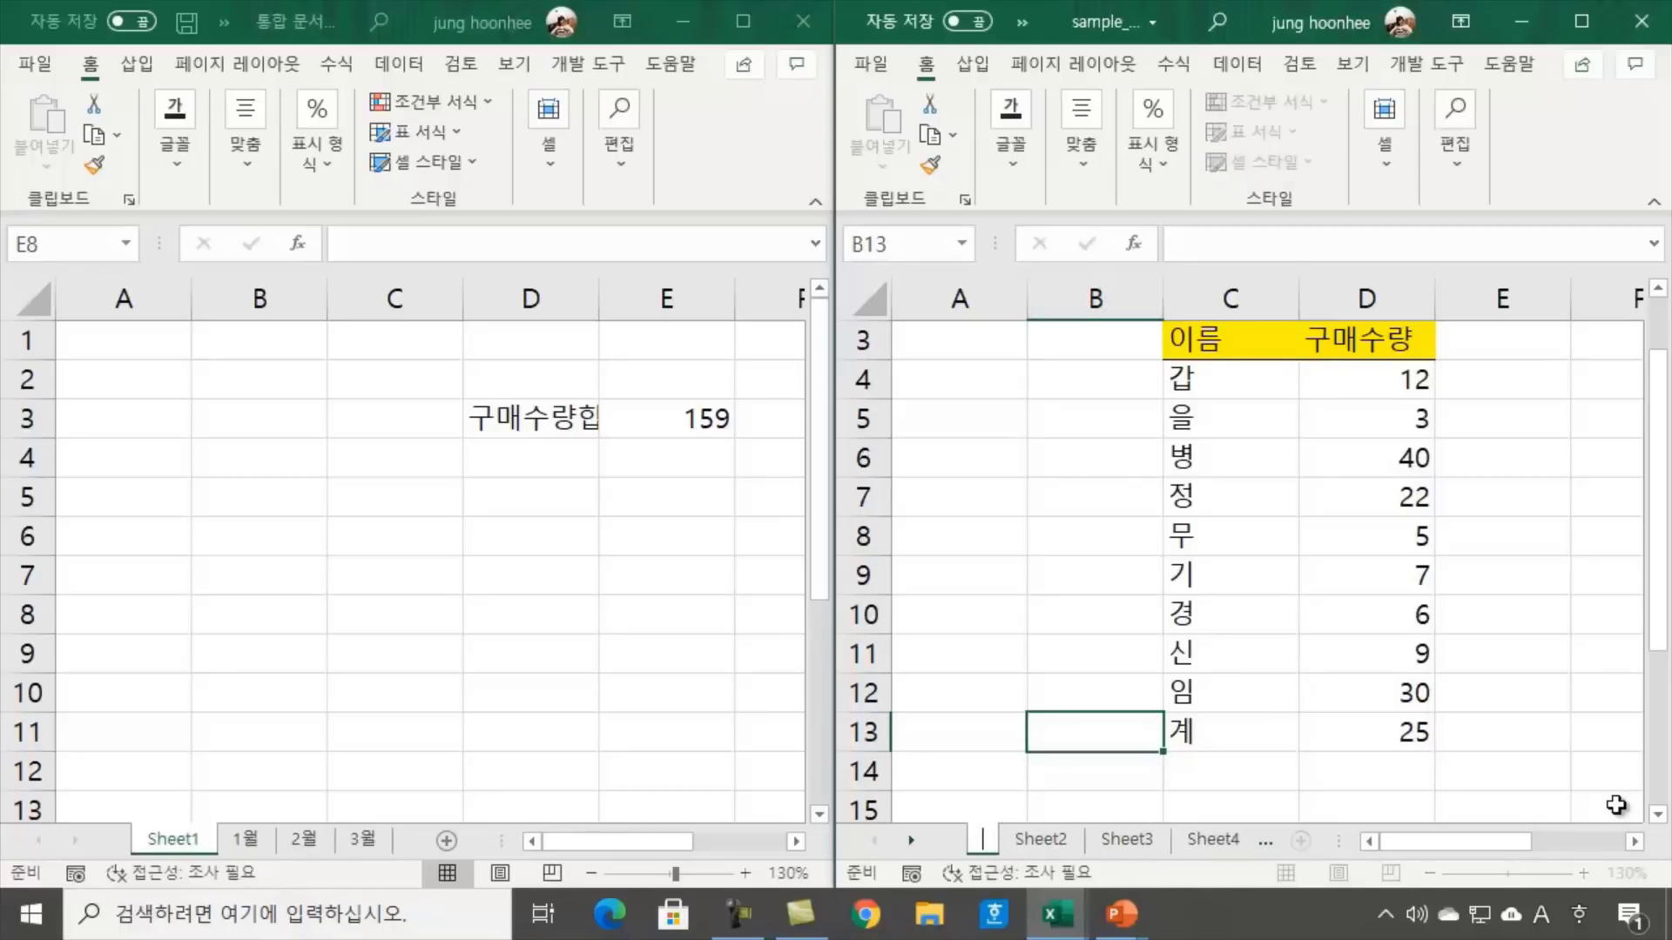
pyautogui.press('Hangul')
pyautogui.write('ㄱㅜ매데이터')
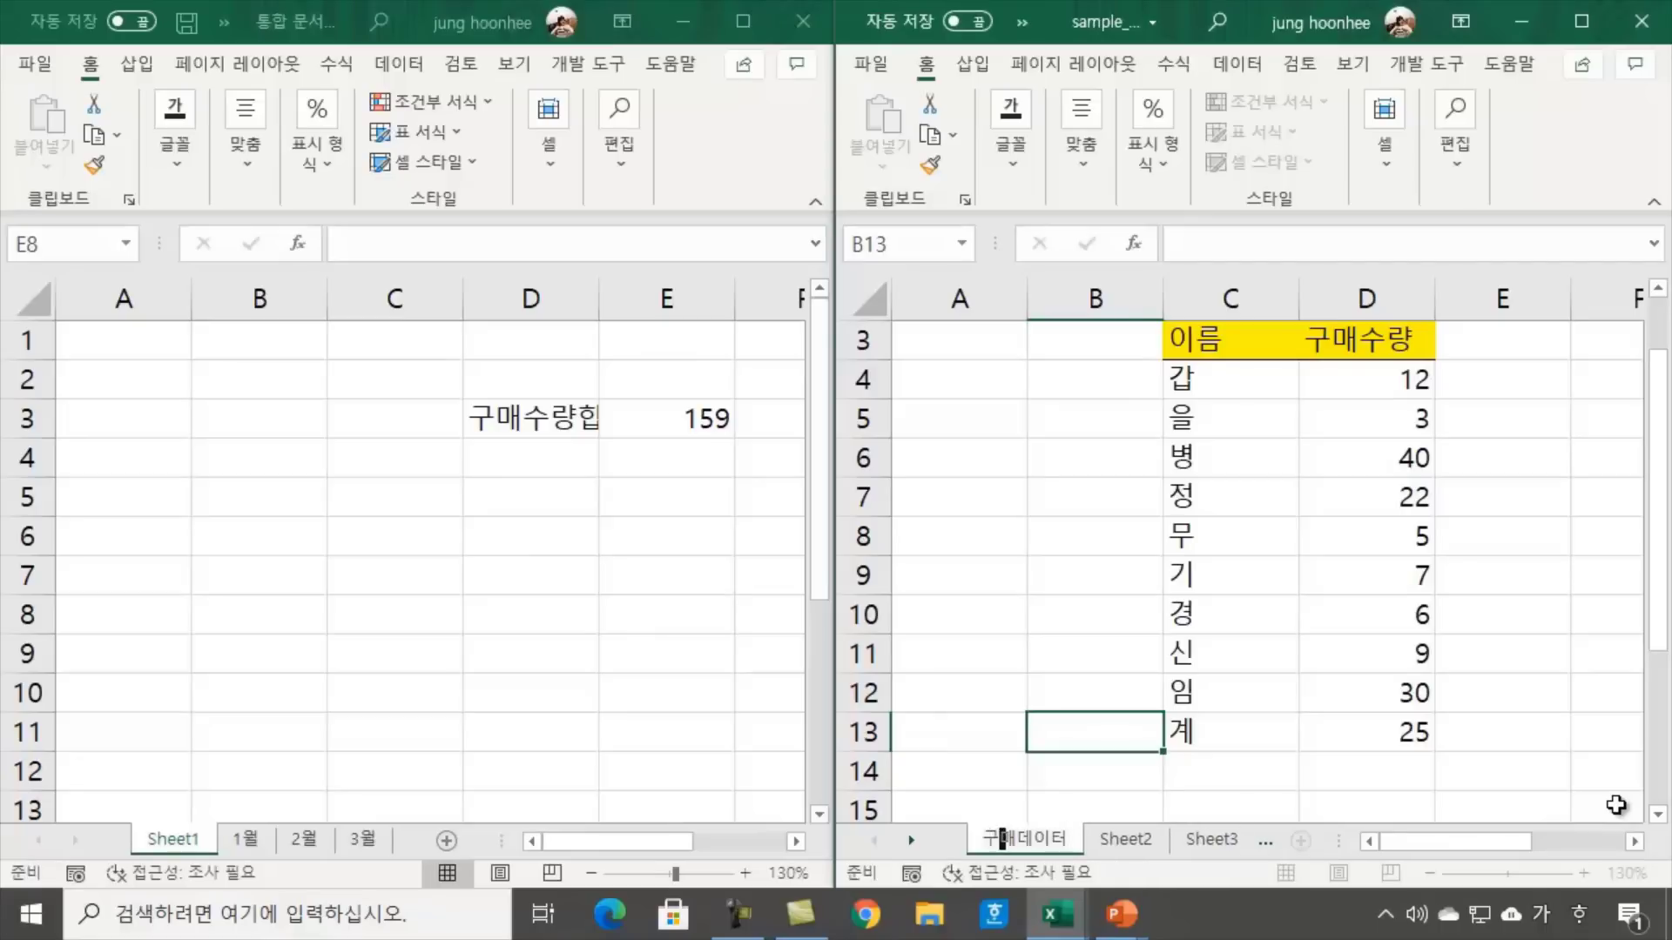
pyautogui.press('Return')
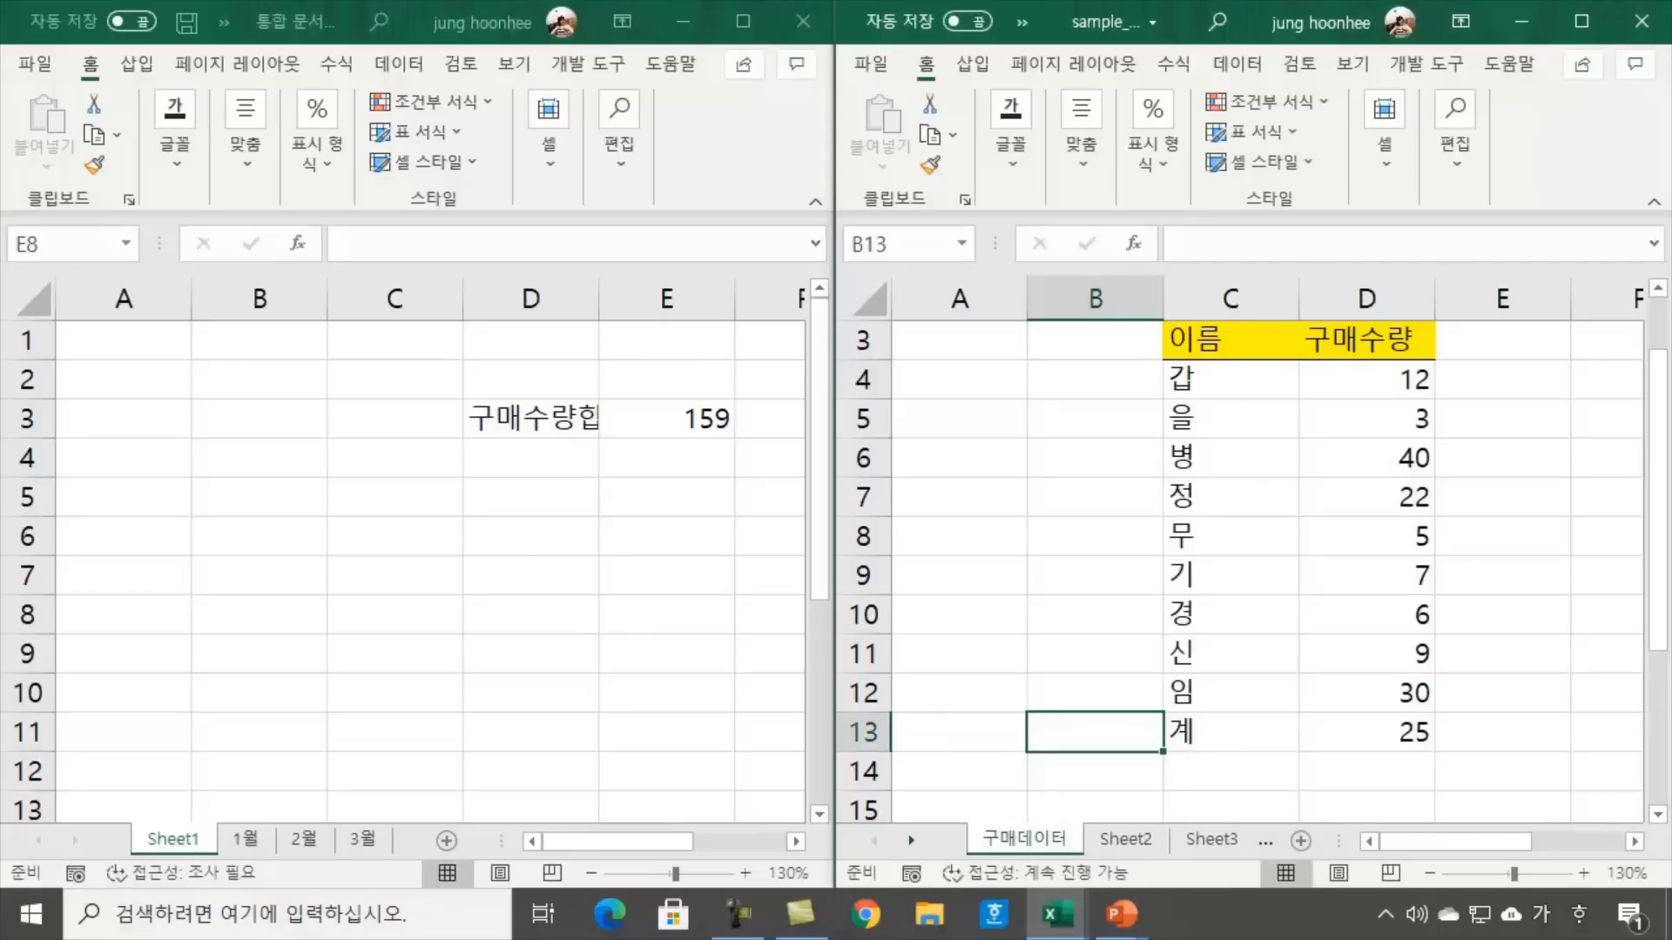
# Copy the 구매데이터 sheet from sample_22.xlsx into 통합 문서1, placing it after the 3월 sheet
pyautogui.click(1037, 606)
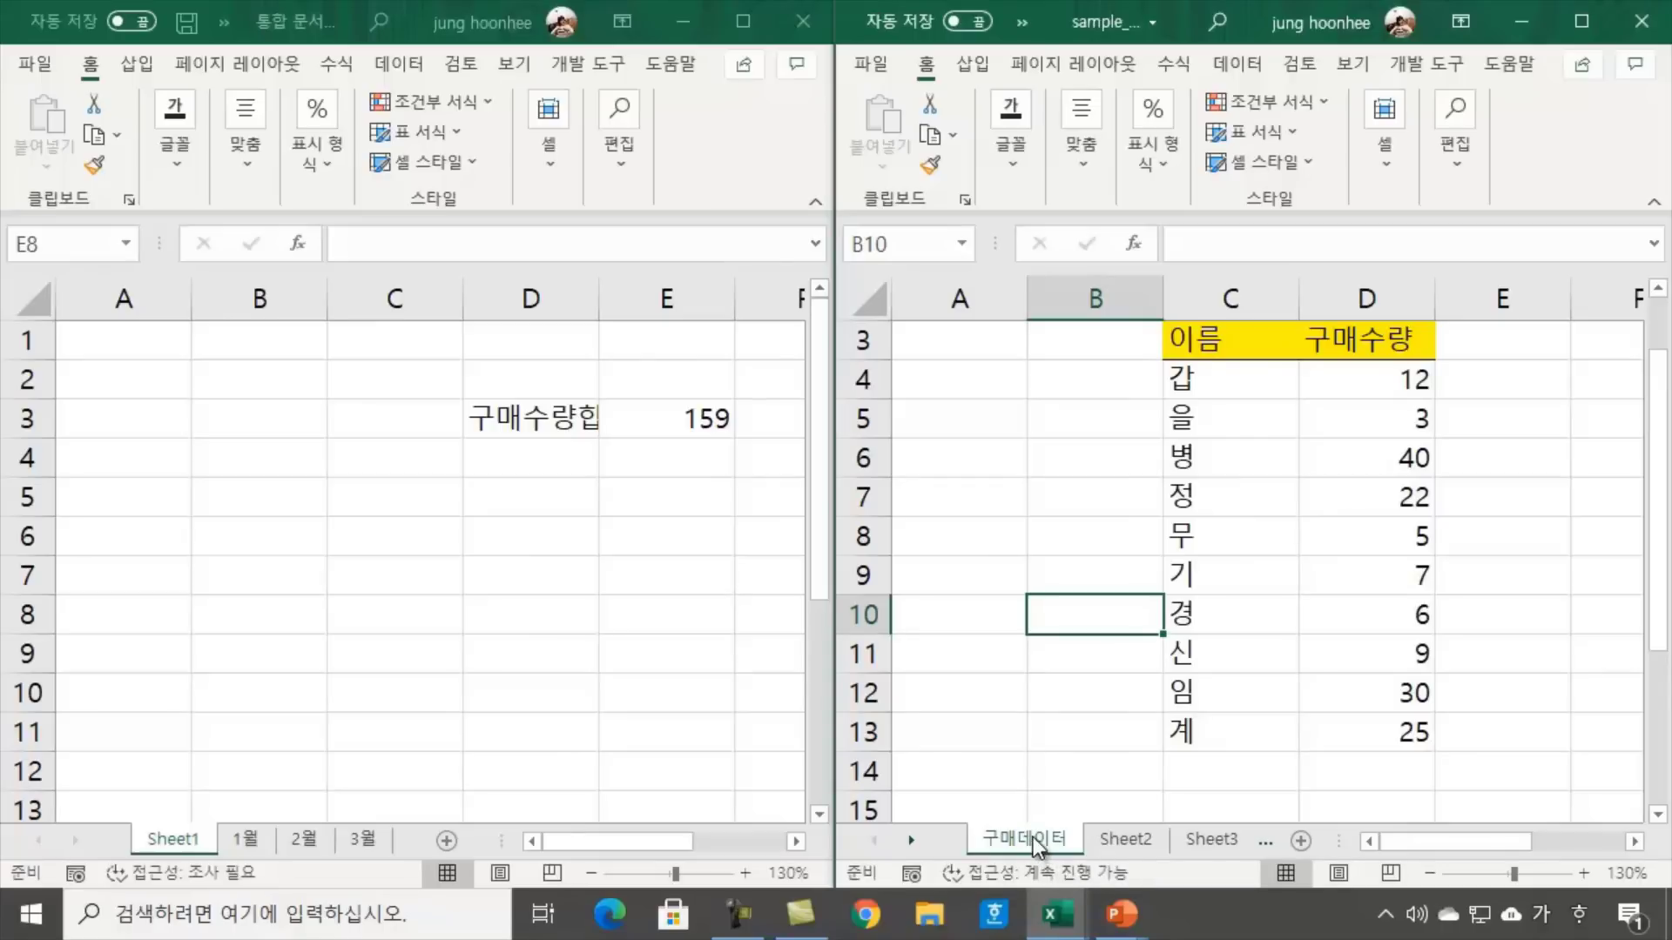
pyautogui.moveTo(1033, 838)
pyautogui.mouseDown()
pyautogui.moveTo(776, 836)
pyautogui.moveTo(531, 806)
pyautogui.moveTo(429, 826)
pyautogui.mouseUp()
pyautogui.moveTo(410, 798)
pyautogui.mouseDown()
pyautogui.moveTo(402, 857)
pyautogui.moveTo(401, 828)
pyautogui.mouseUp()
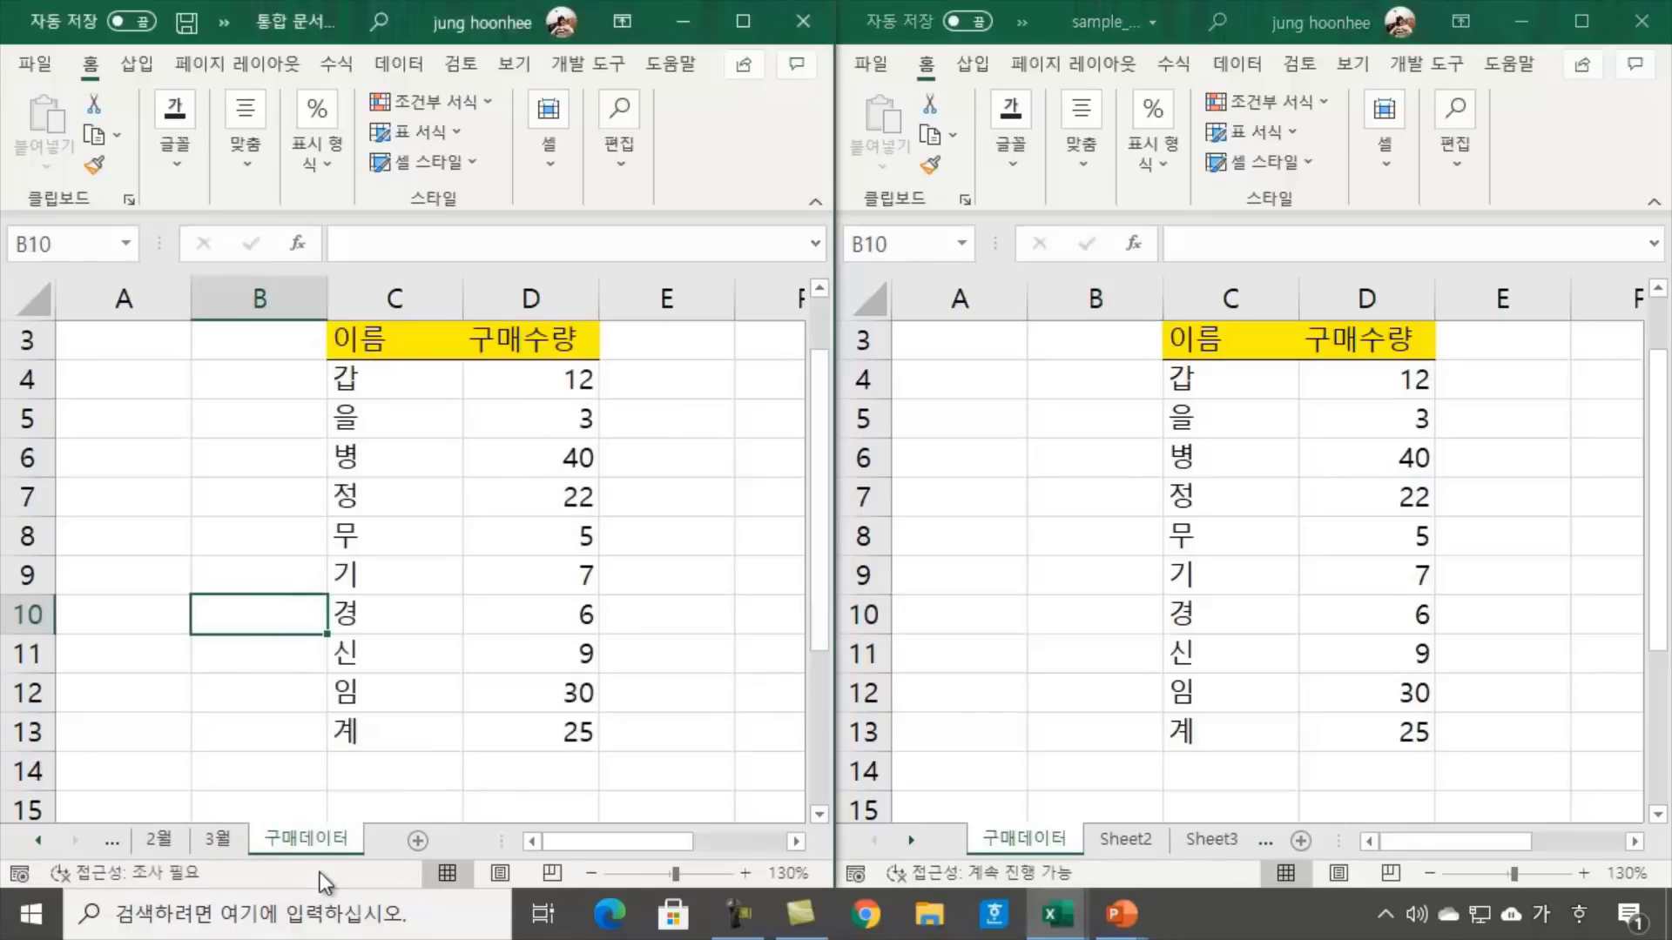
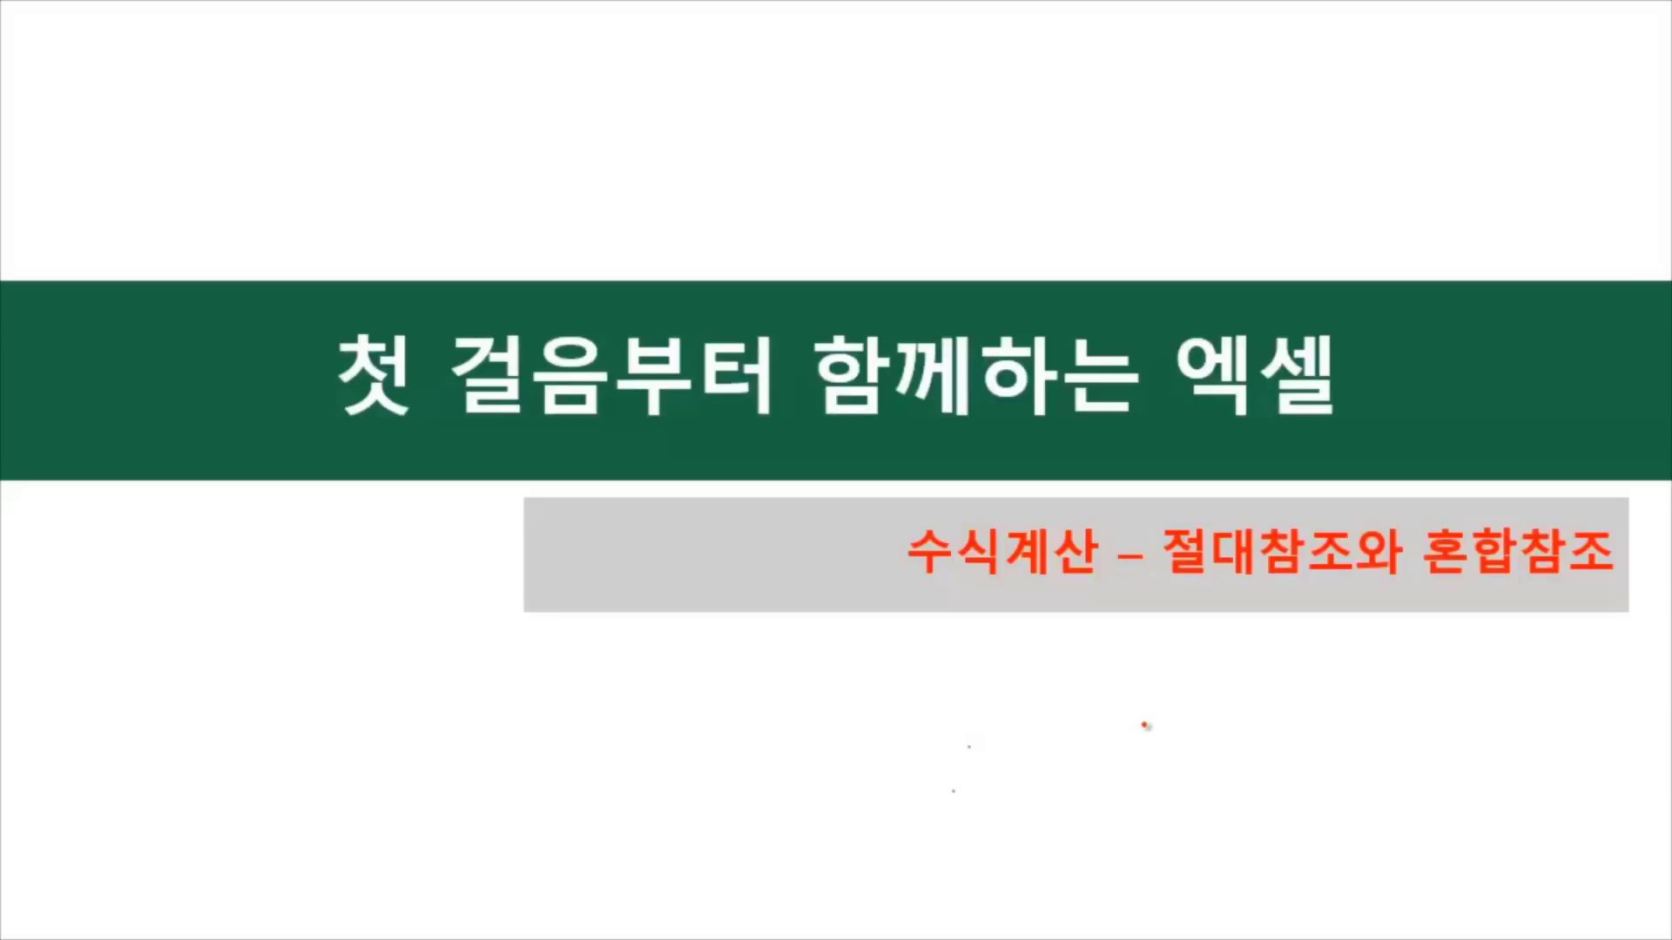
# Show the taskbar over the running PowerPoint slide show and switch to the 번지참조.xlsx workbook in Excel
pyautogui.rightClick(1078, 660)
pyautogui.moveTo(1158, 329)
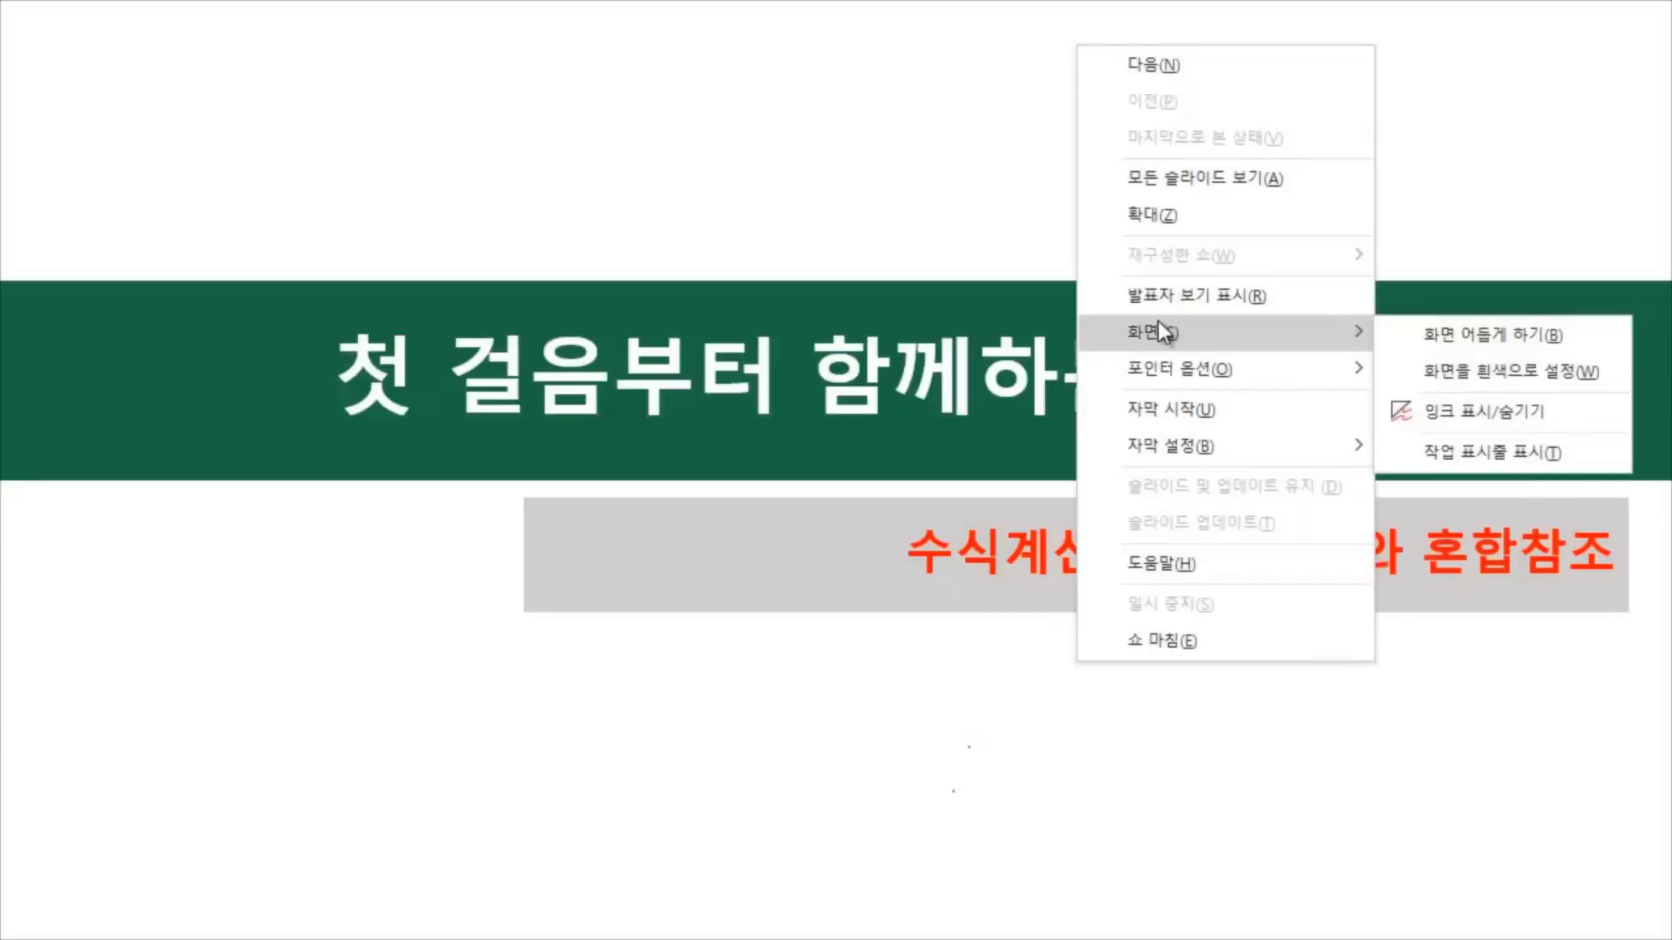
pyautogui.click(1446, 454)
pyautogui.click(1056, 912)
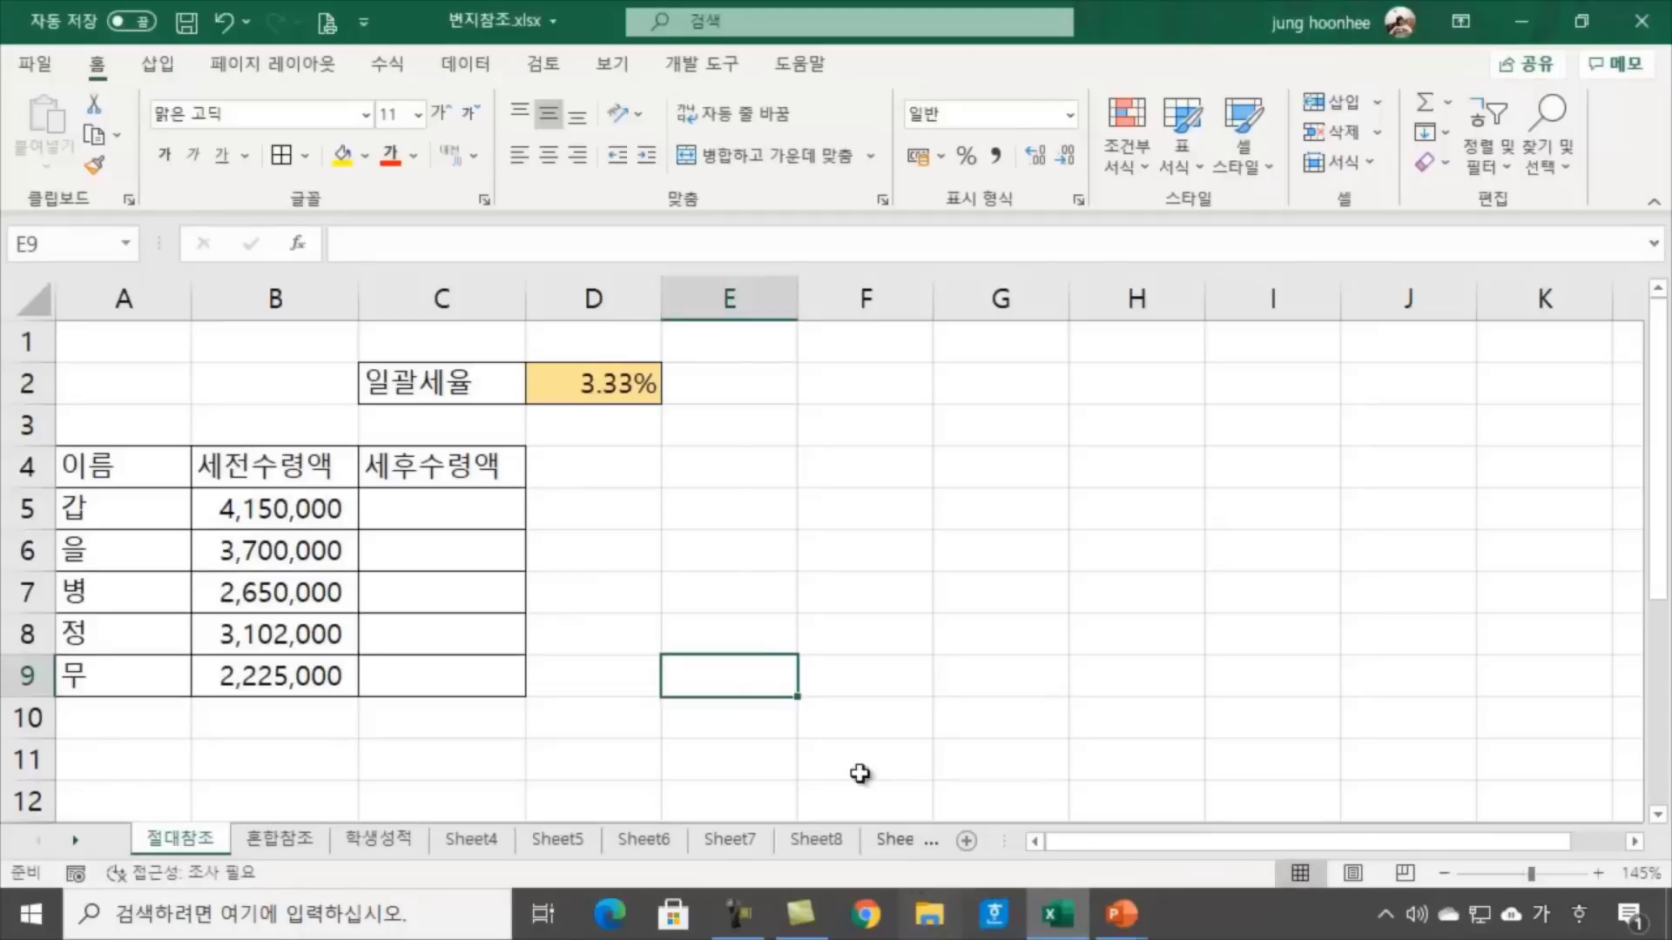
# Examine the names in A5:A9 and the 세전수령액 amounts in B5:B9 on the 절대참조 sheet
pyautogui.click(864, 559)
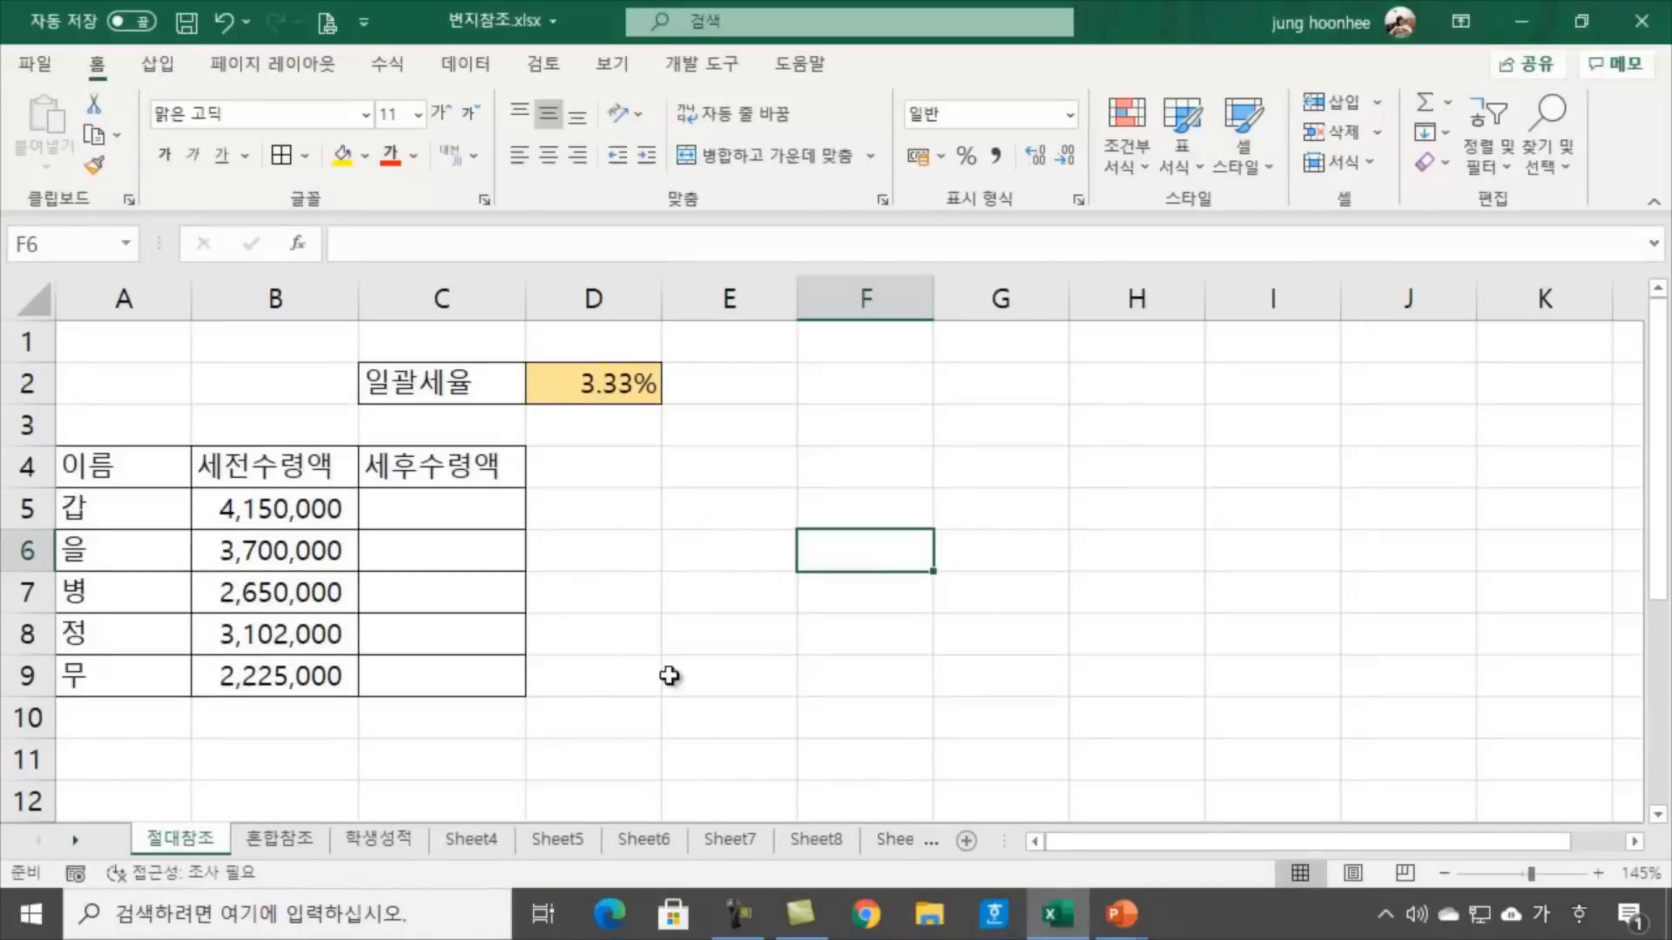
pyautogui.keyDown('ctrl'); pyautogui.scroll(1, 829, 636); pyautogui.keyUp('ctrl')
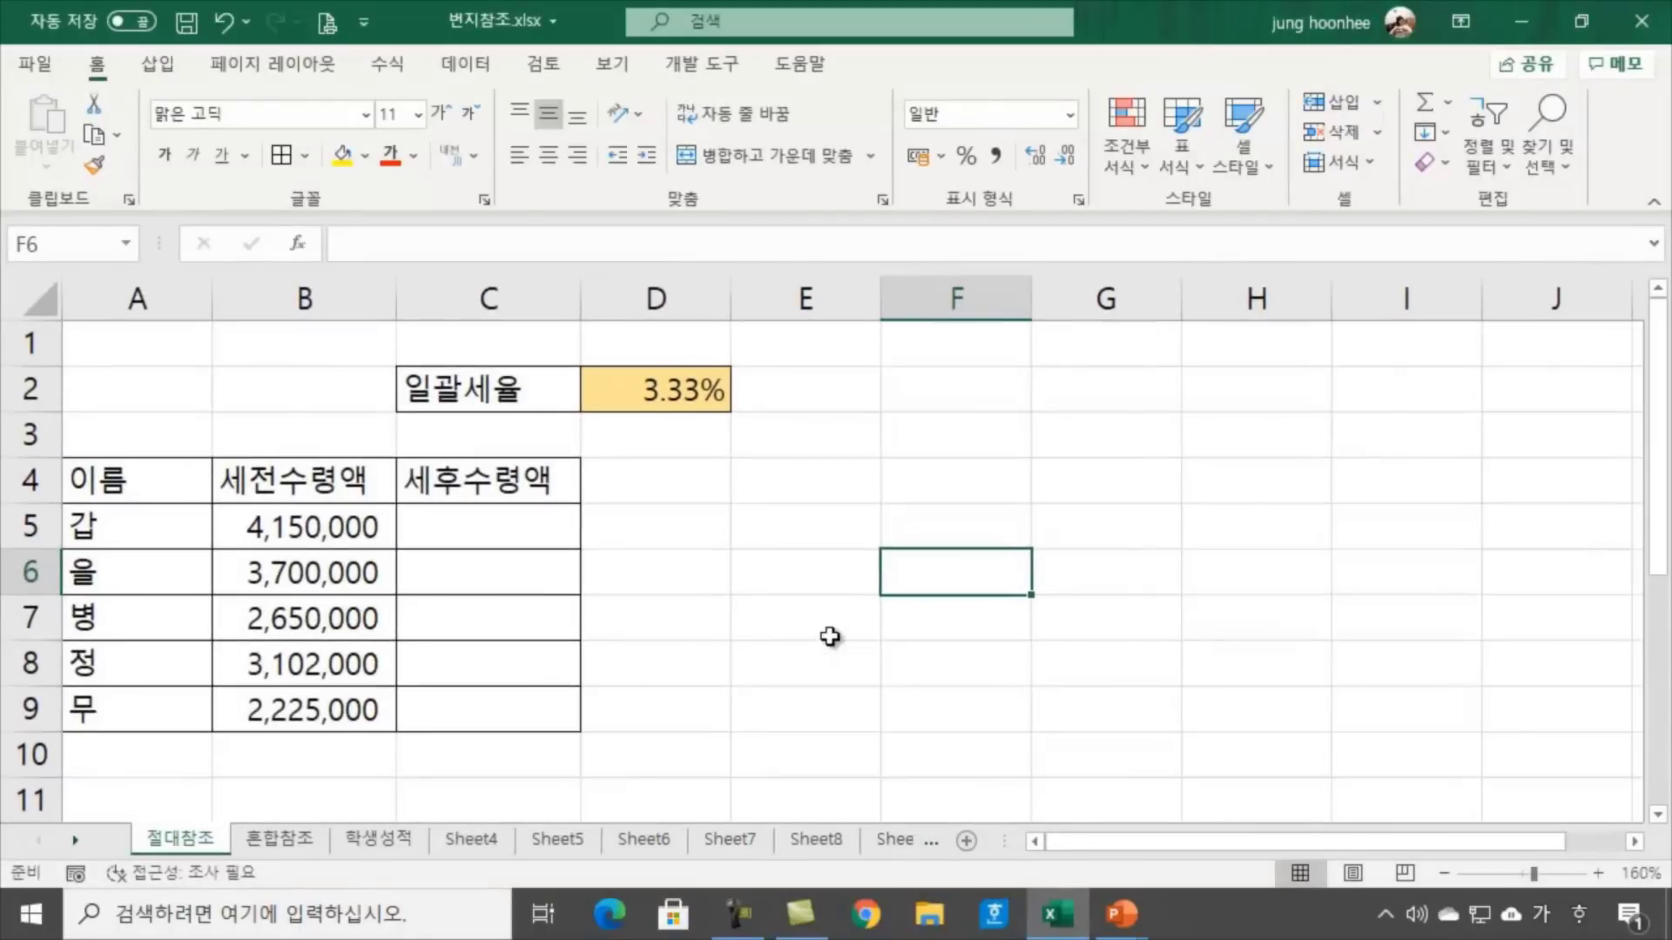
pyautogui.click(829, 635)
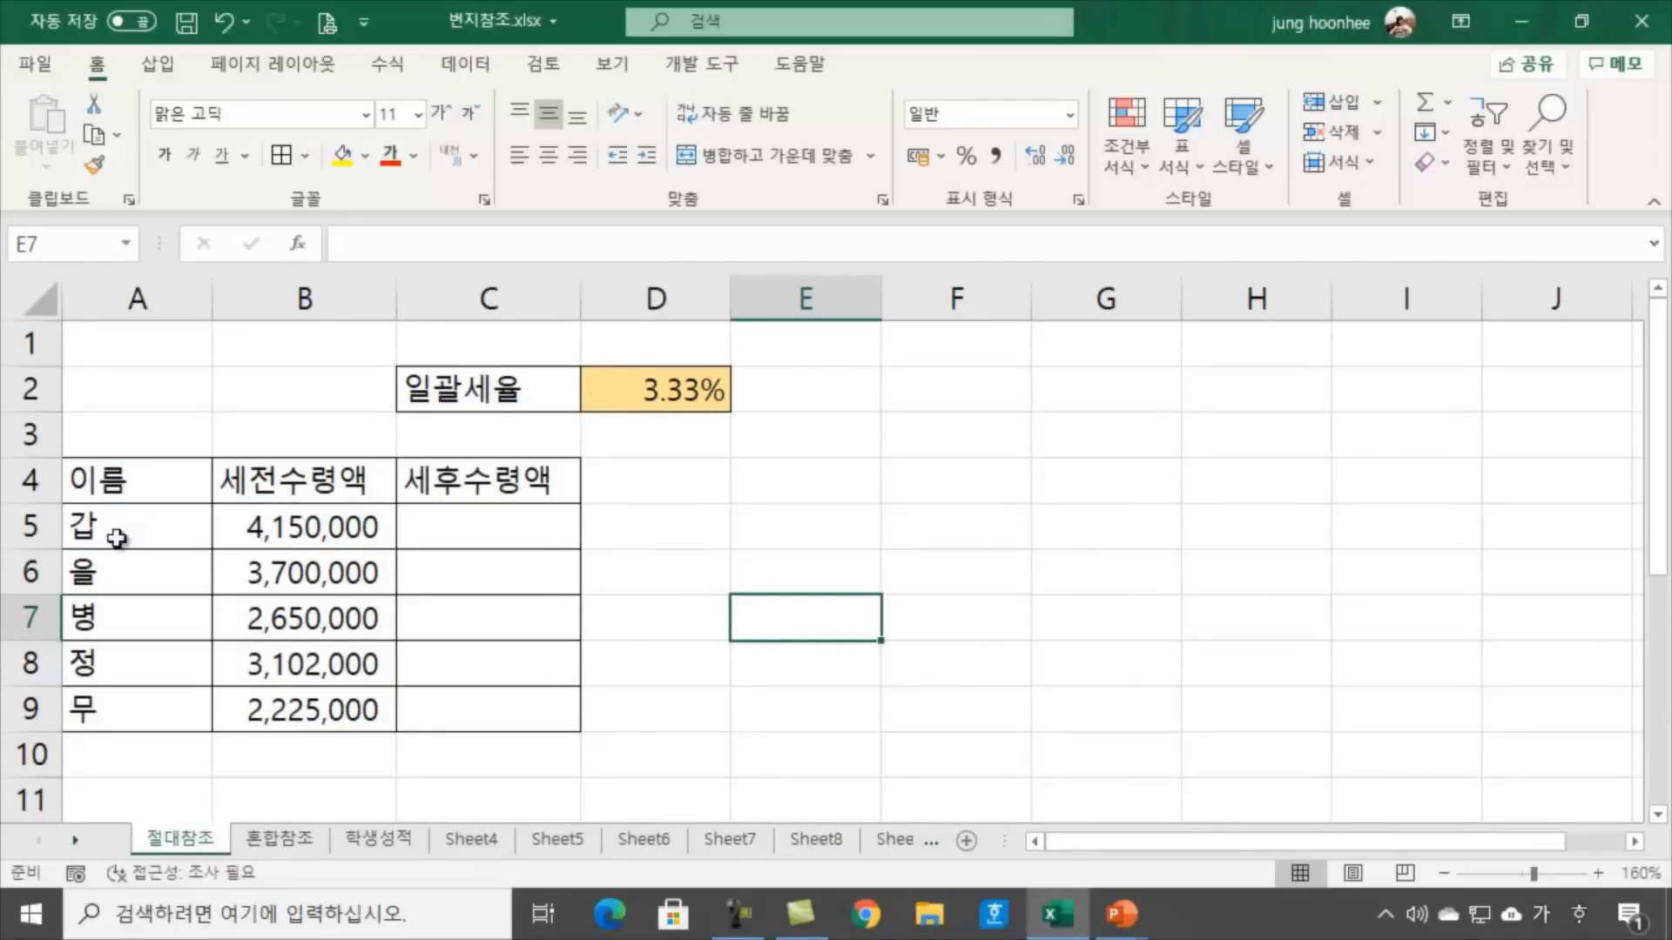
pyautogui.moveTo(123, 516); pyautogui.dragTo(114, 713)
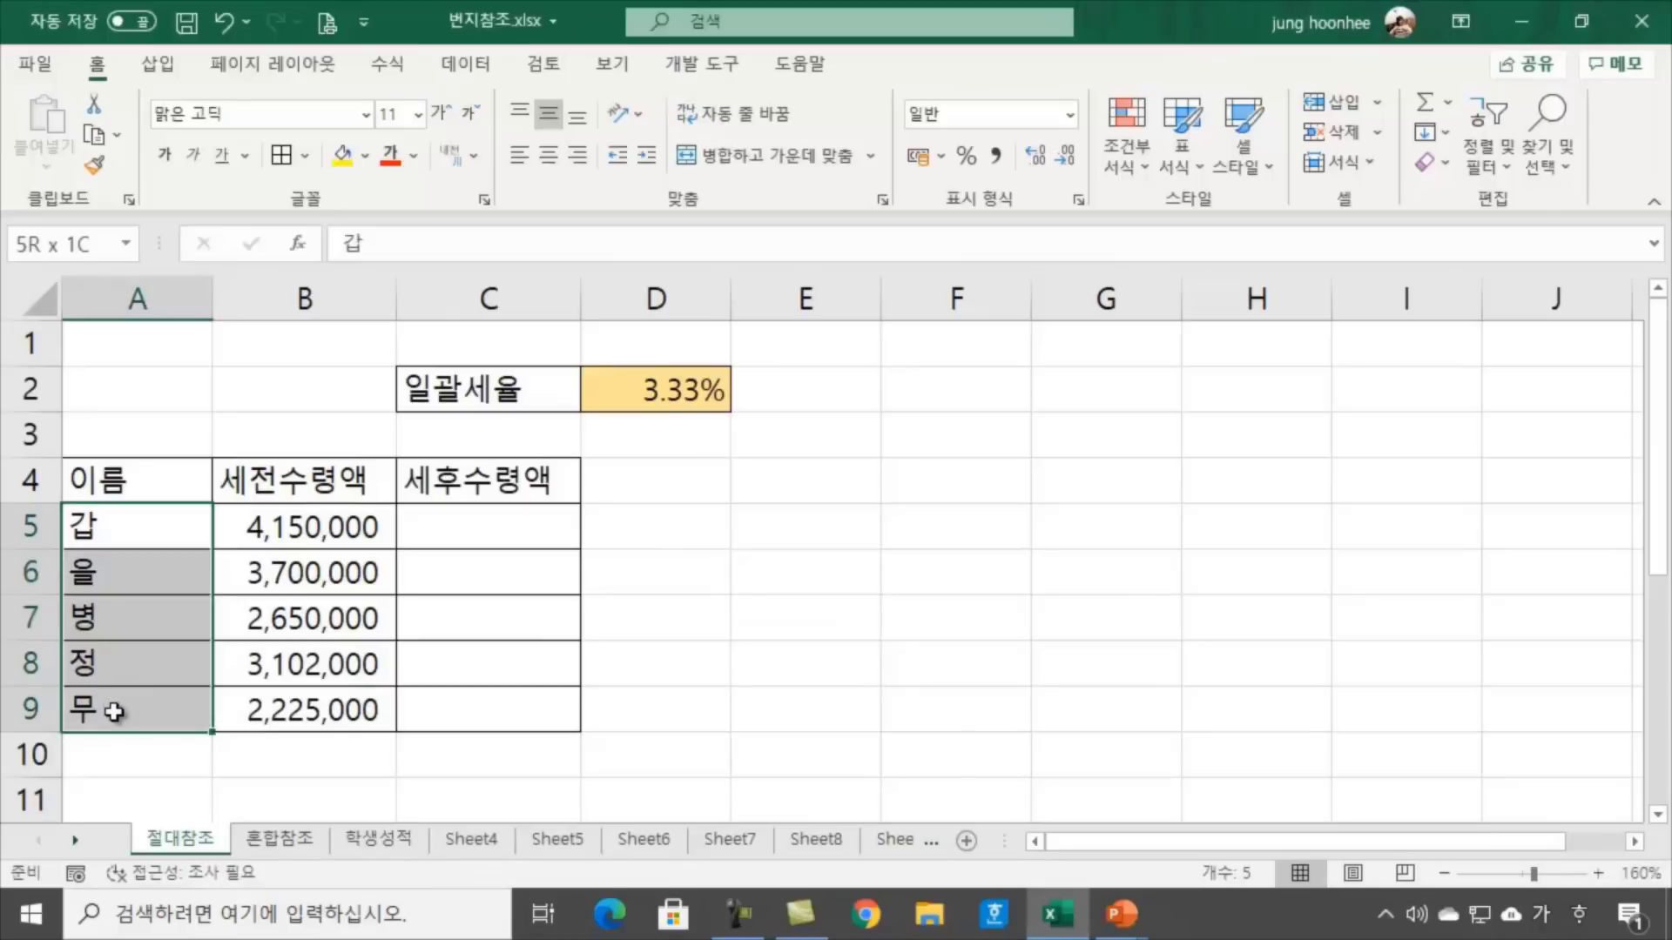
pyautogui.click(767, 568)
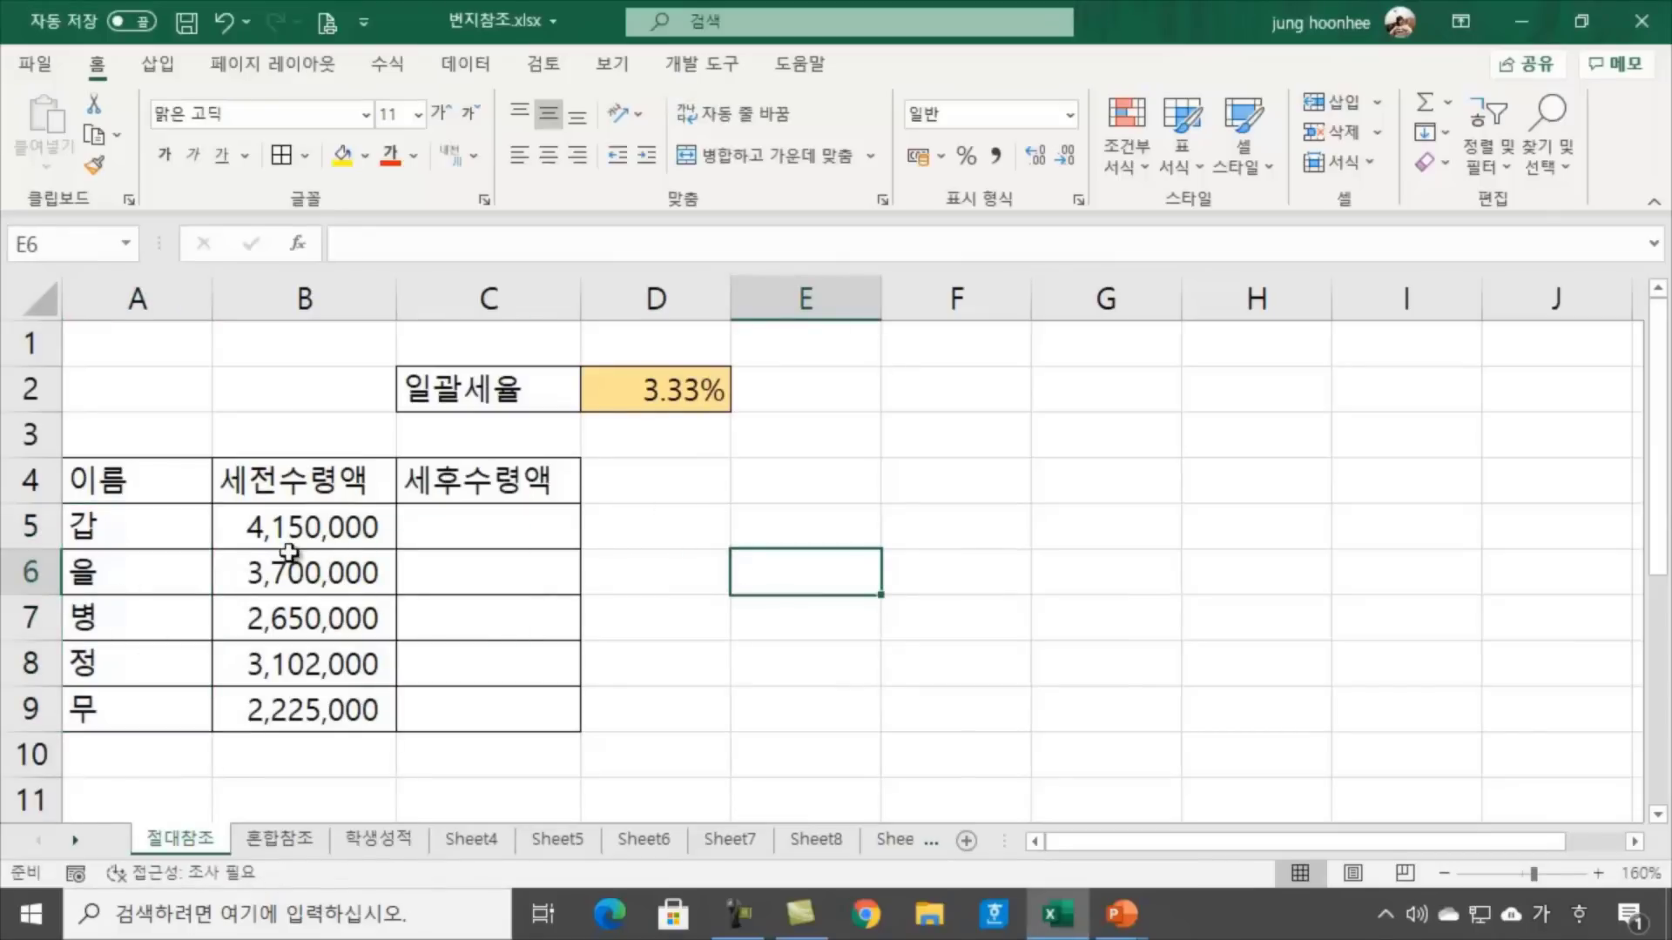
pyautogui.click(137, 532)
pyautogui.click(300, 528)
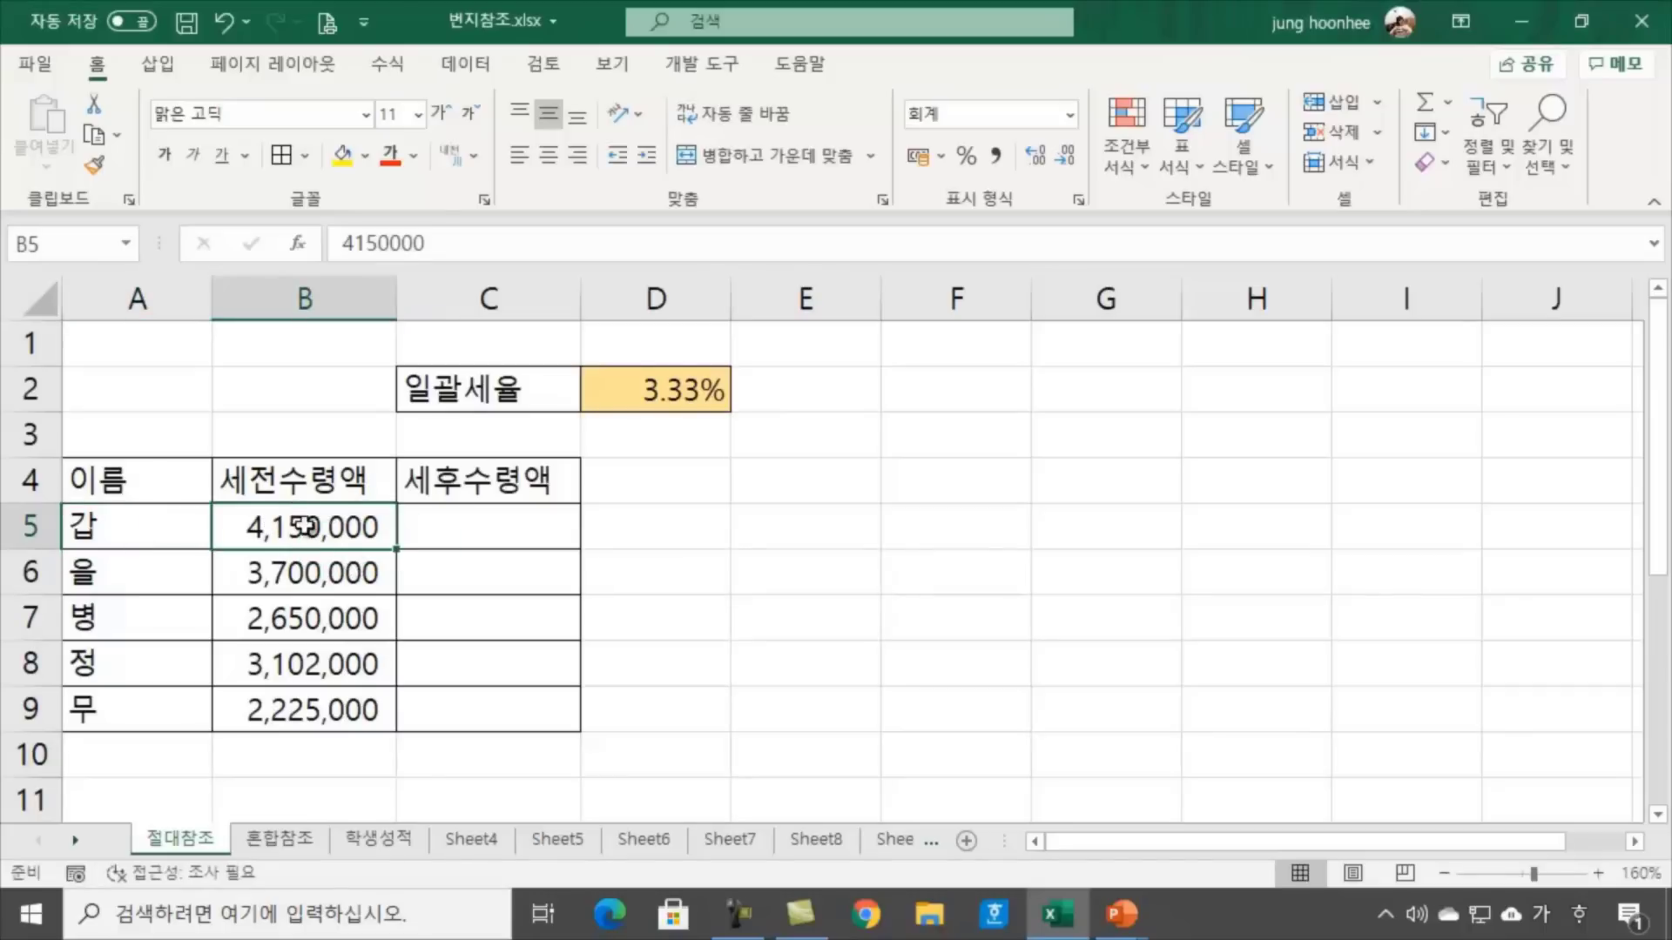
pyautogui.moveTo(327, 528); pyautogui.dragTo(318, 731)
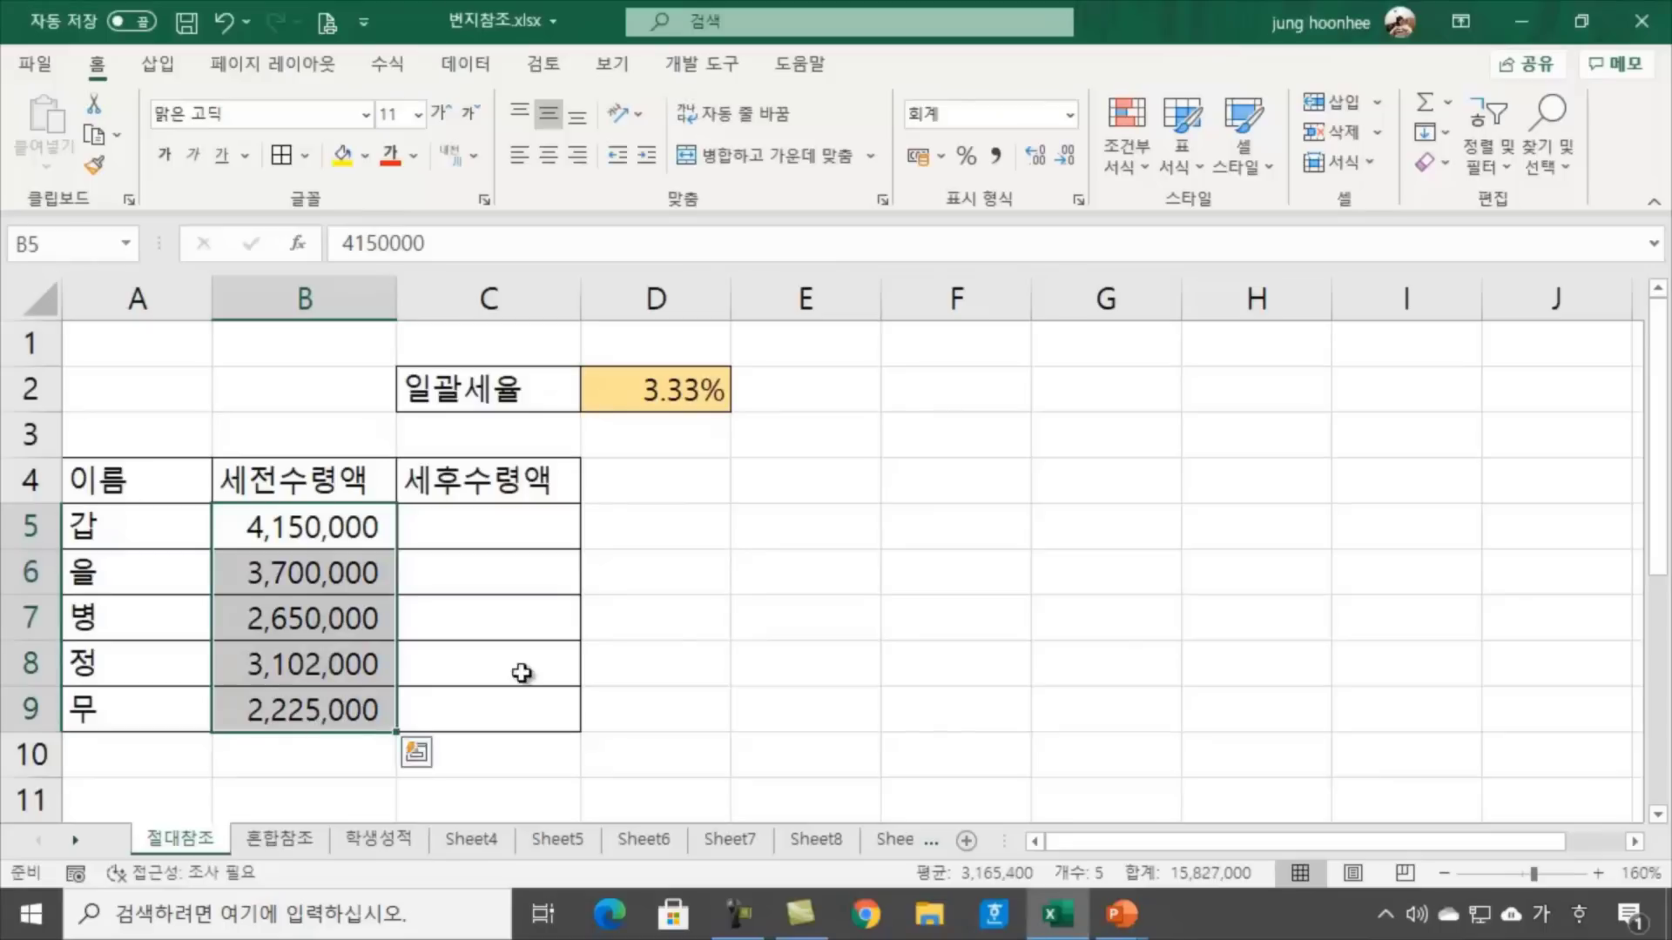
# Examine each 세전수령액 amount in B5:B9 together with the 일괄세율 rate in D2 and the empty 세후수령액 cell C5
pyautogui.click(737, 631)
pyautogui.click(327, 533)
pyautogui.click(311, 586)
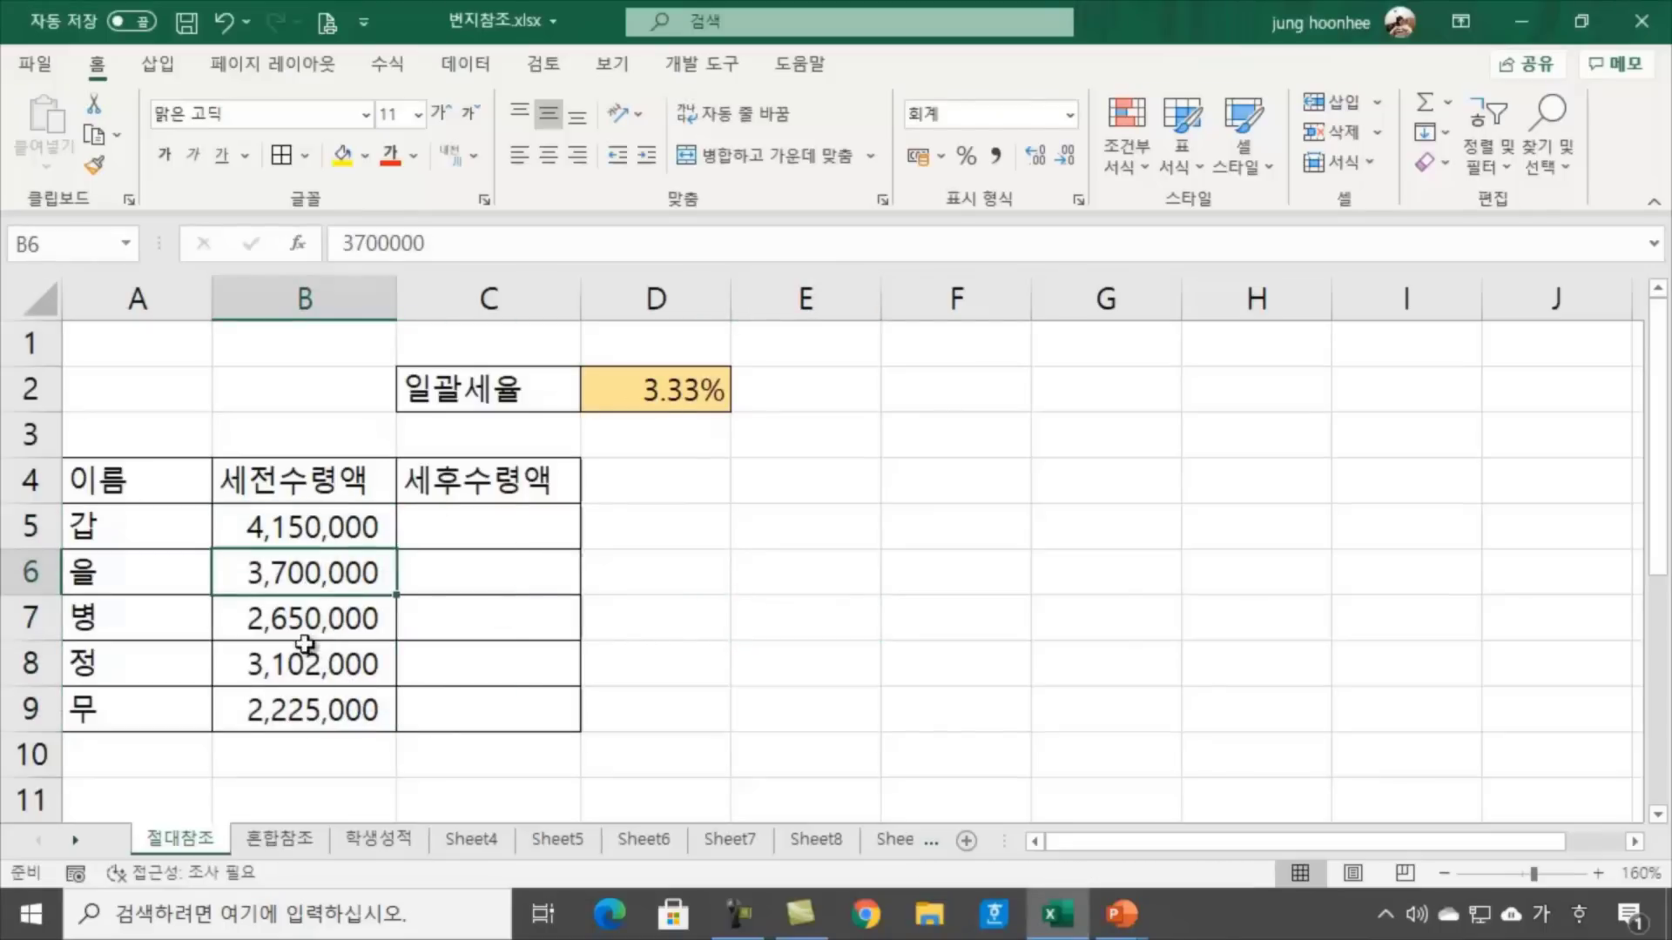
pyautogui.click(306, 625)
pyautogui.click(318, 666)
pyautogui.click(306, 714)
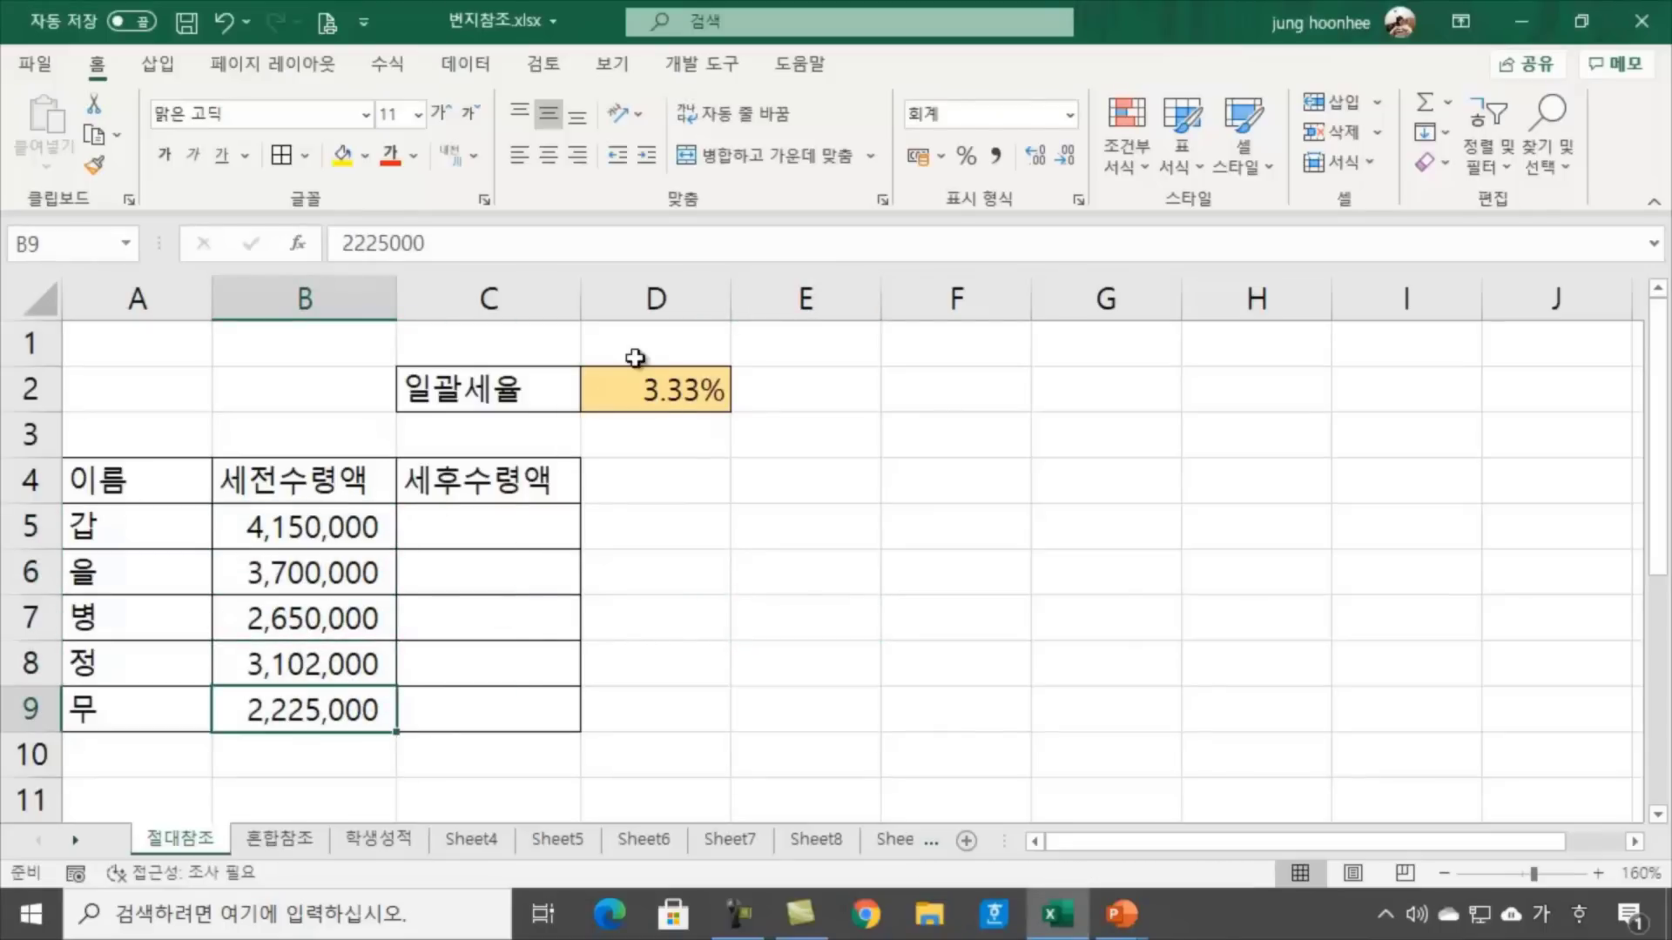
pyautogui.click(657, 383)
pyautogui.click(890, 524)
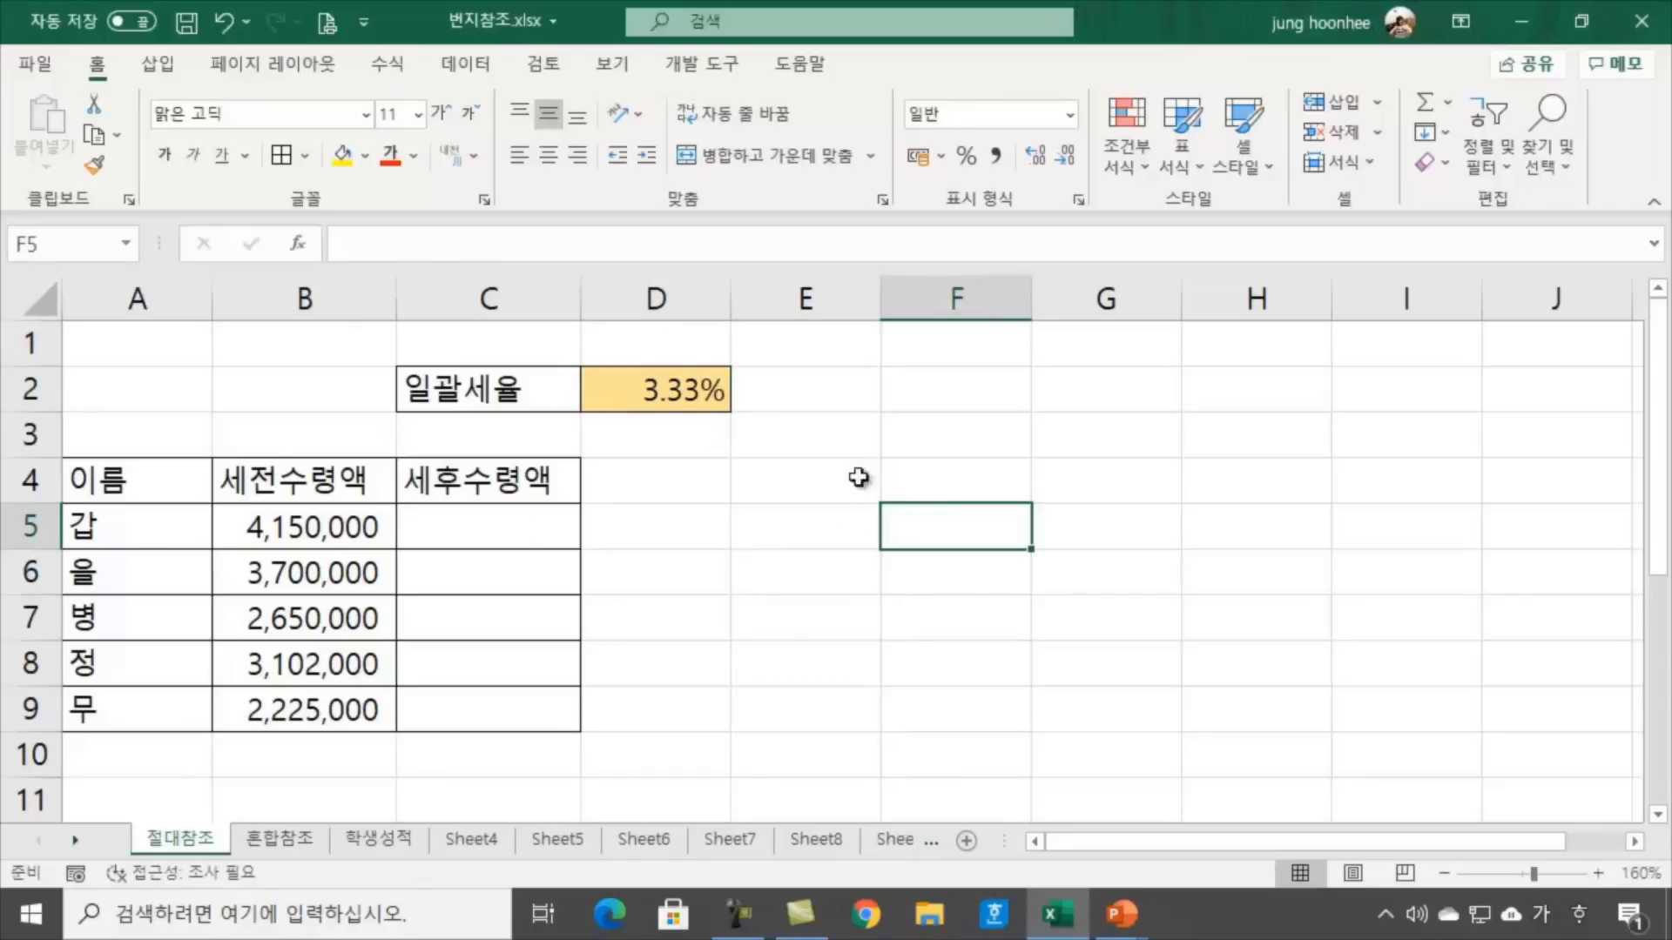
pyautogui.click(794, 612)
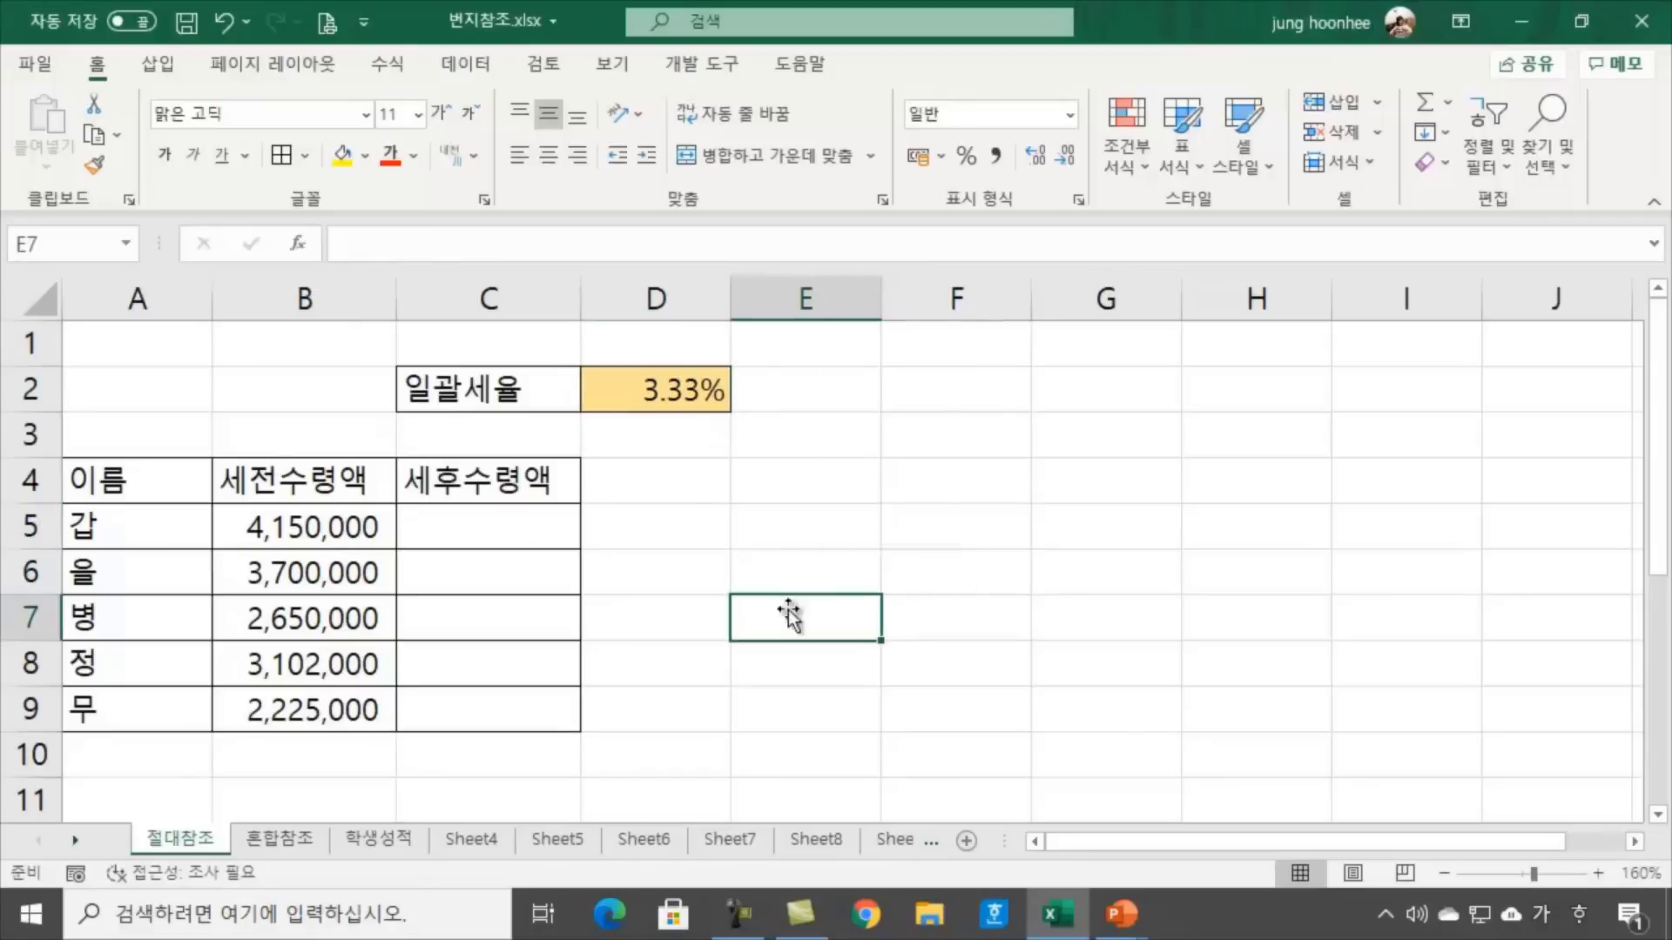
pyautogui.click(328, 528)
pyautogui.click(685, 384)
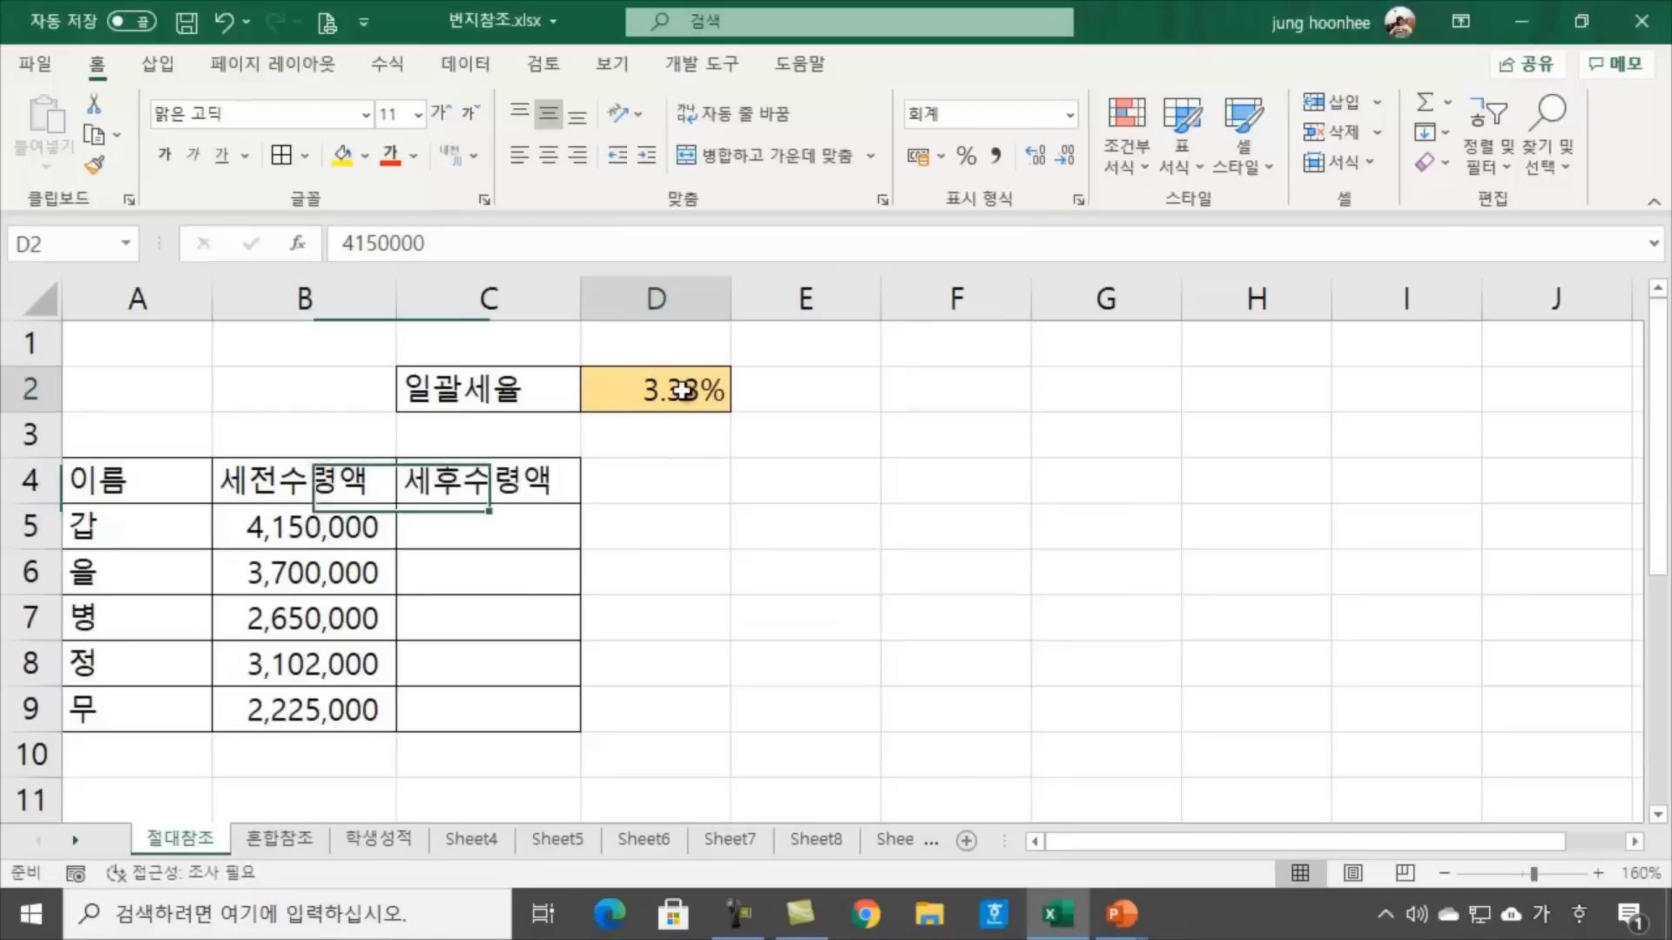
pyautogui.click(476, 529)
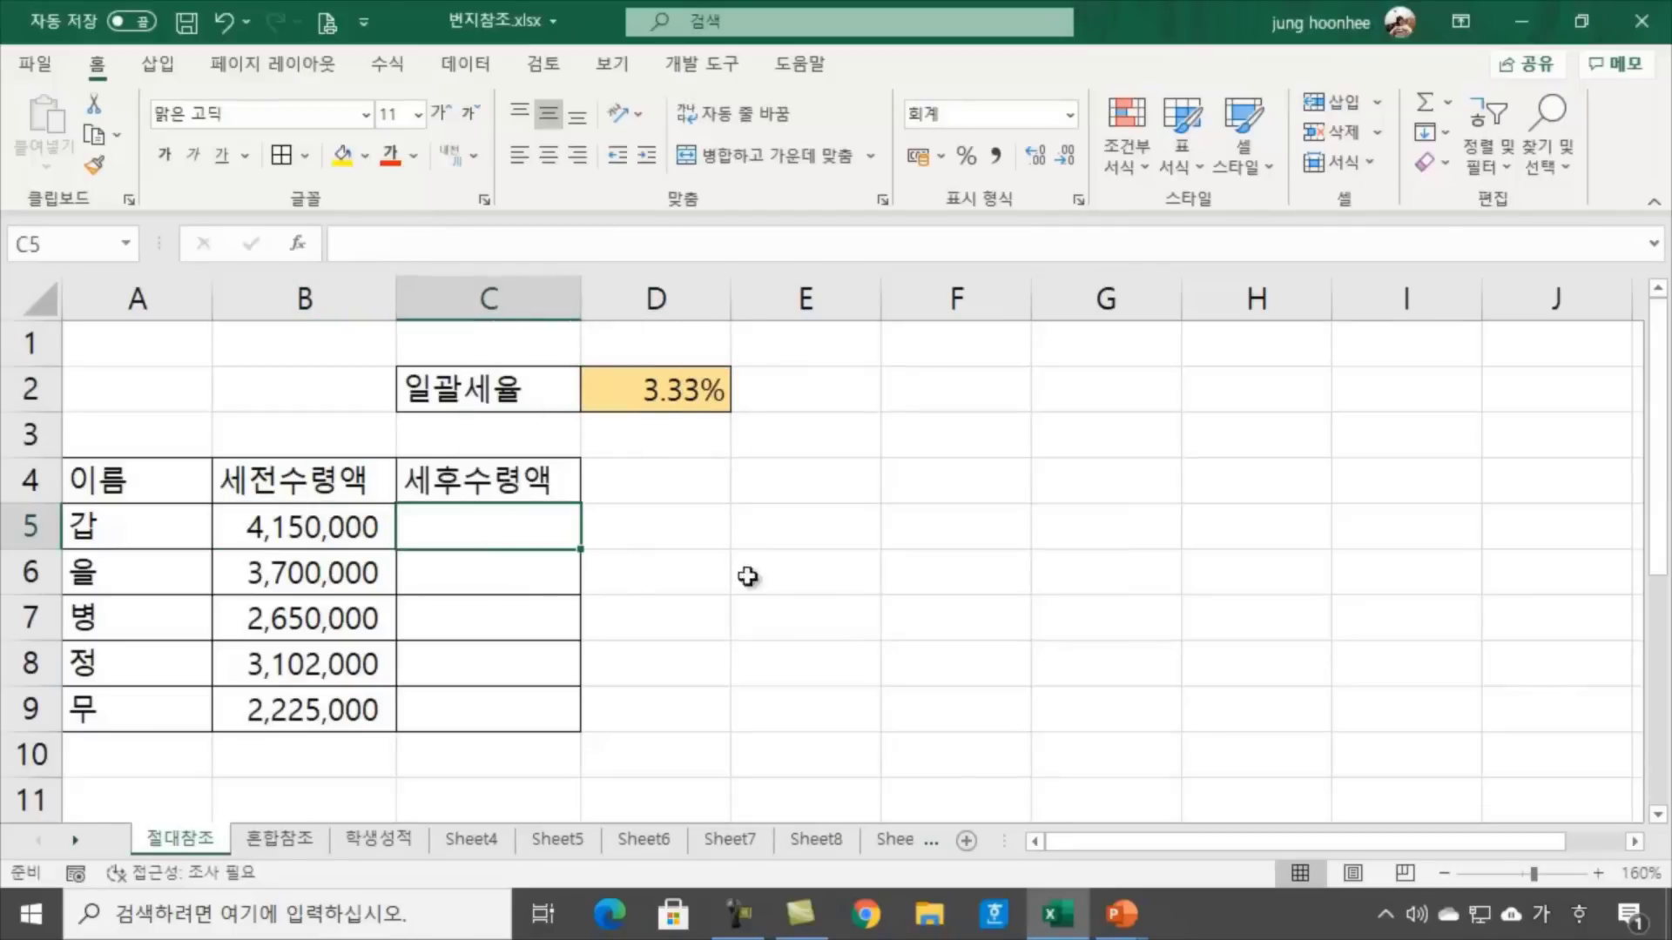
pyautogui.click(849, 591)
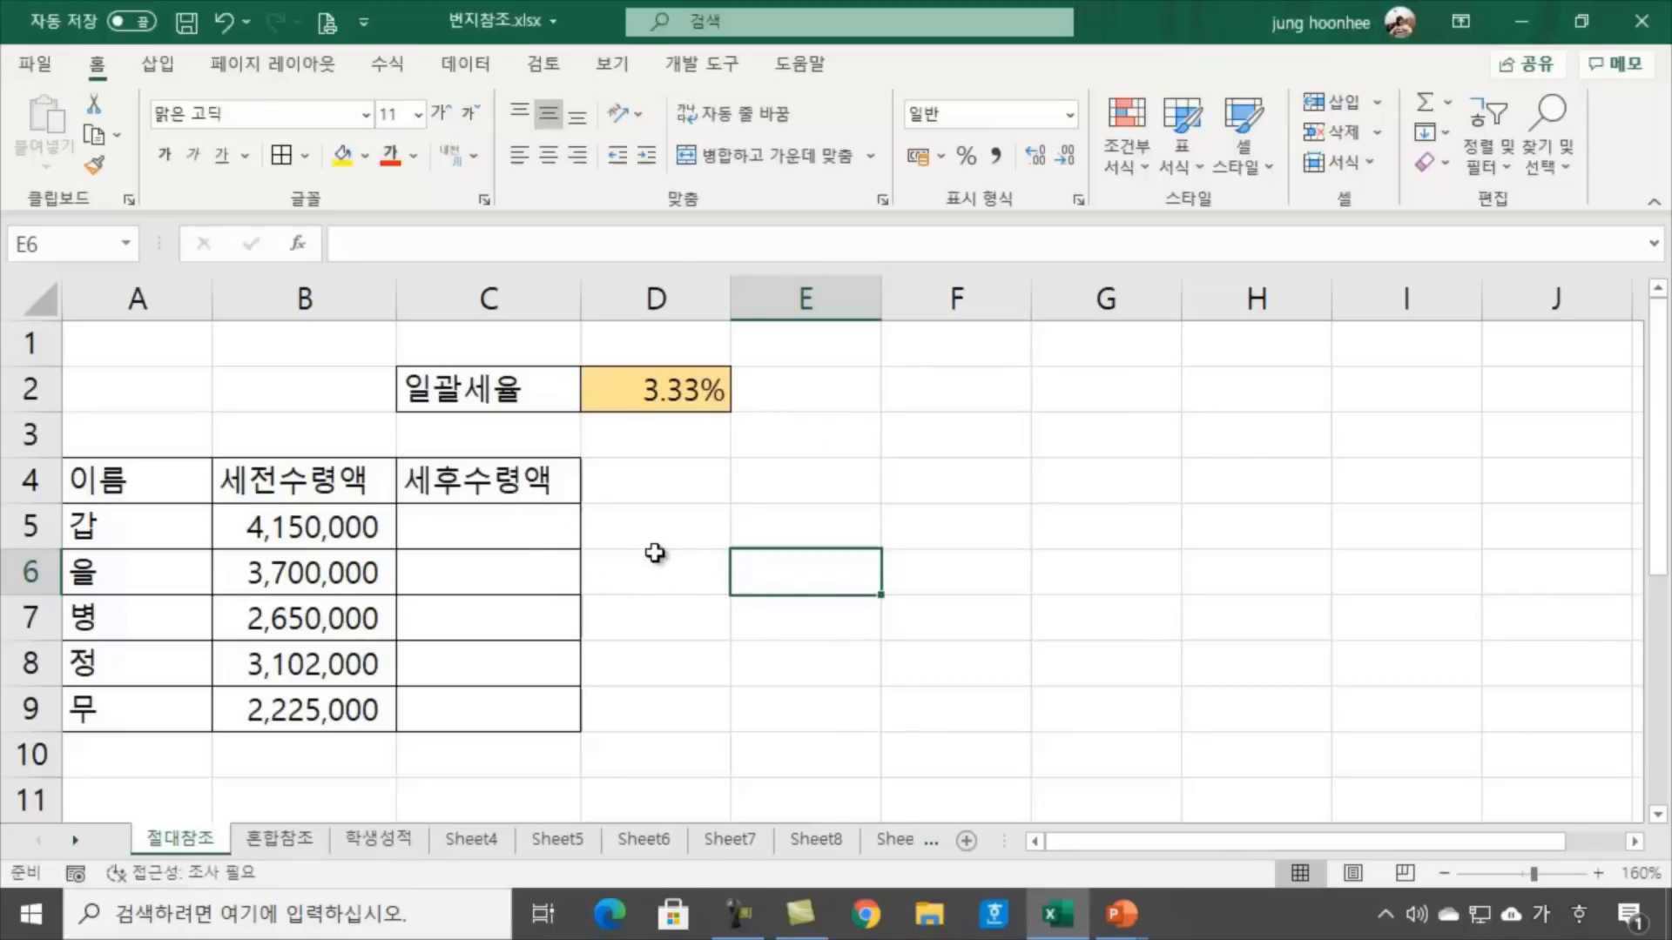
# Enter the after-tax formula =B5-(B5*D2) in cell D5, outside the table beside 갑's row
pyautogui.click(680, 528)
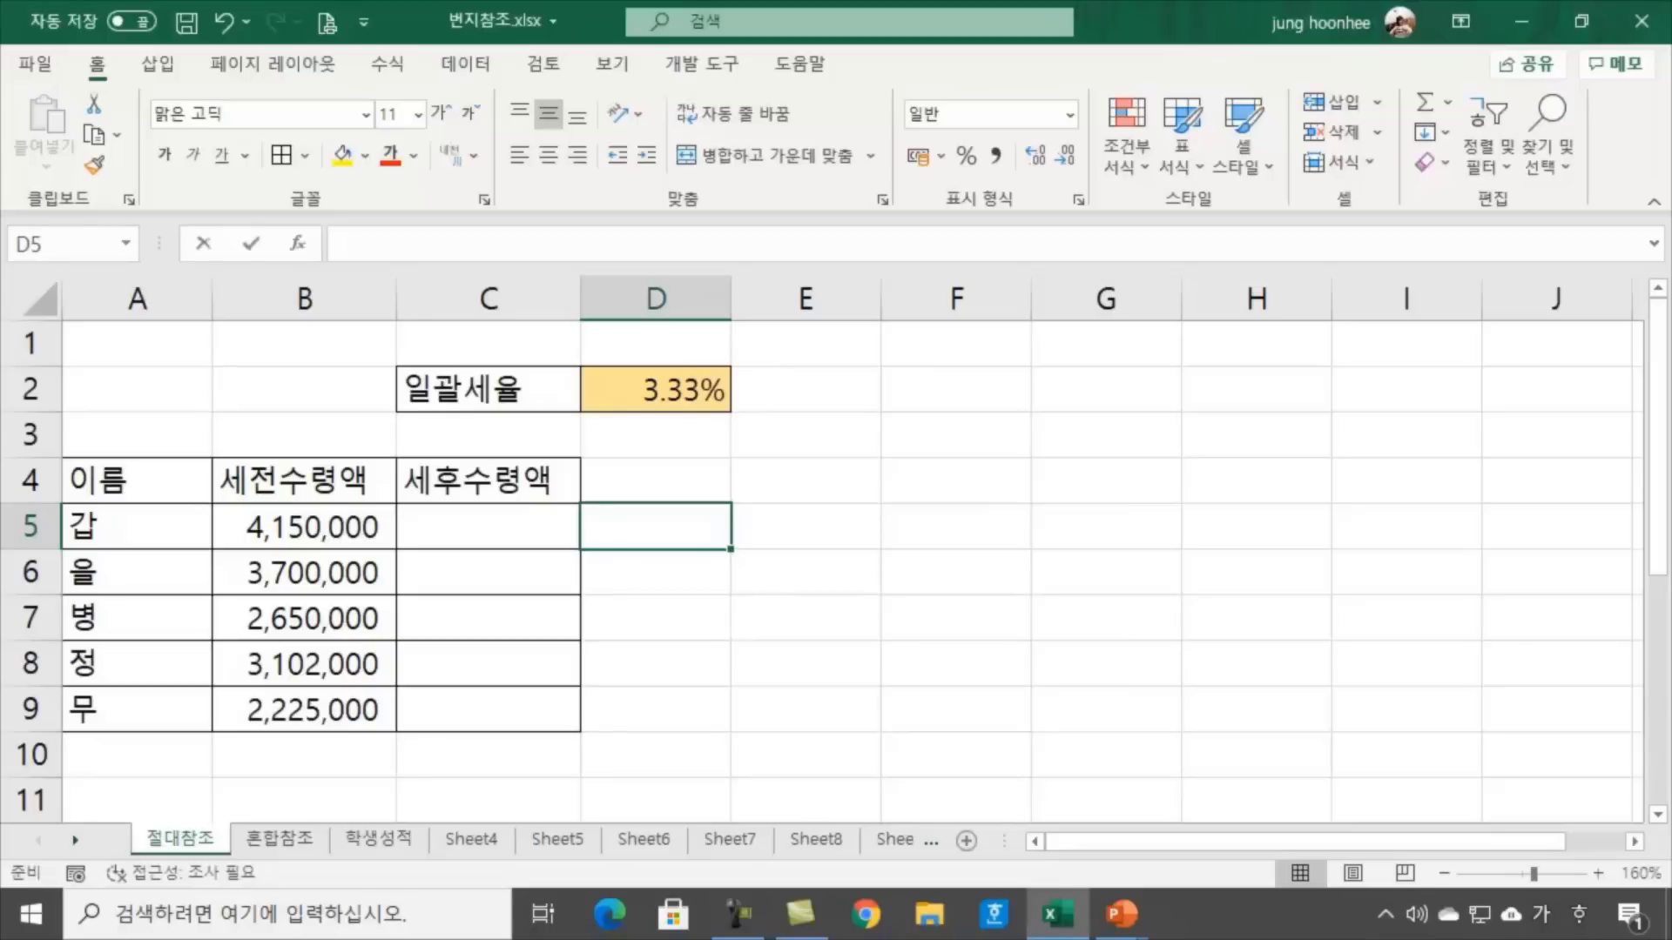
pyautogui.write('=')
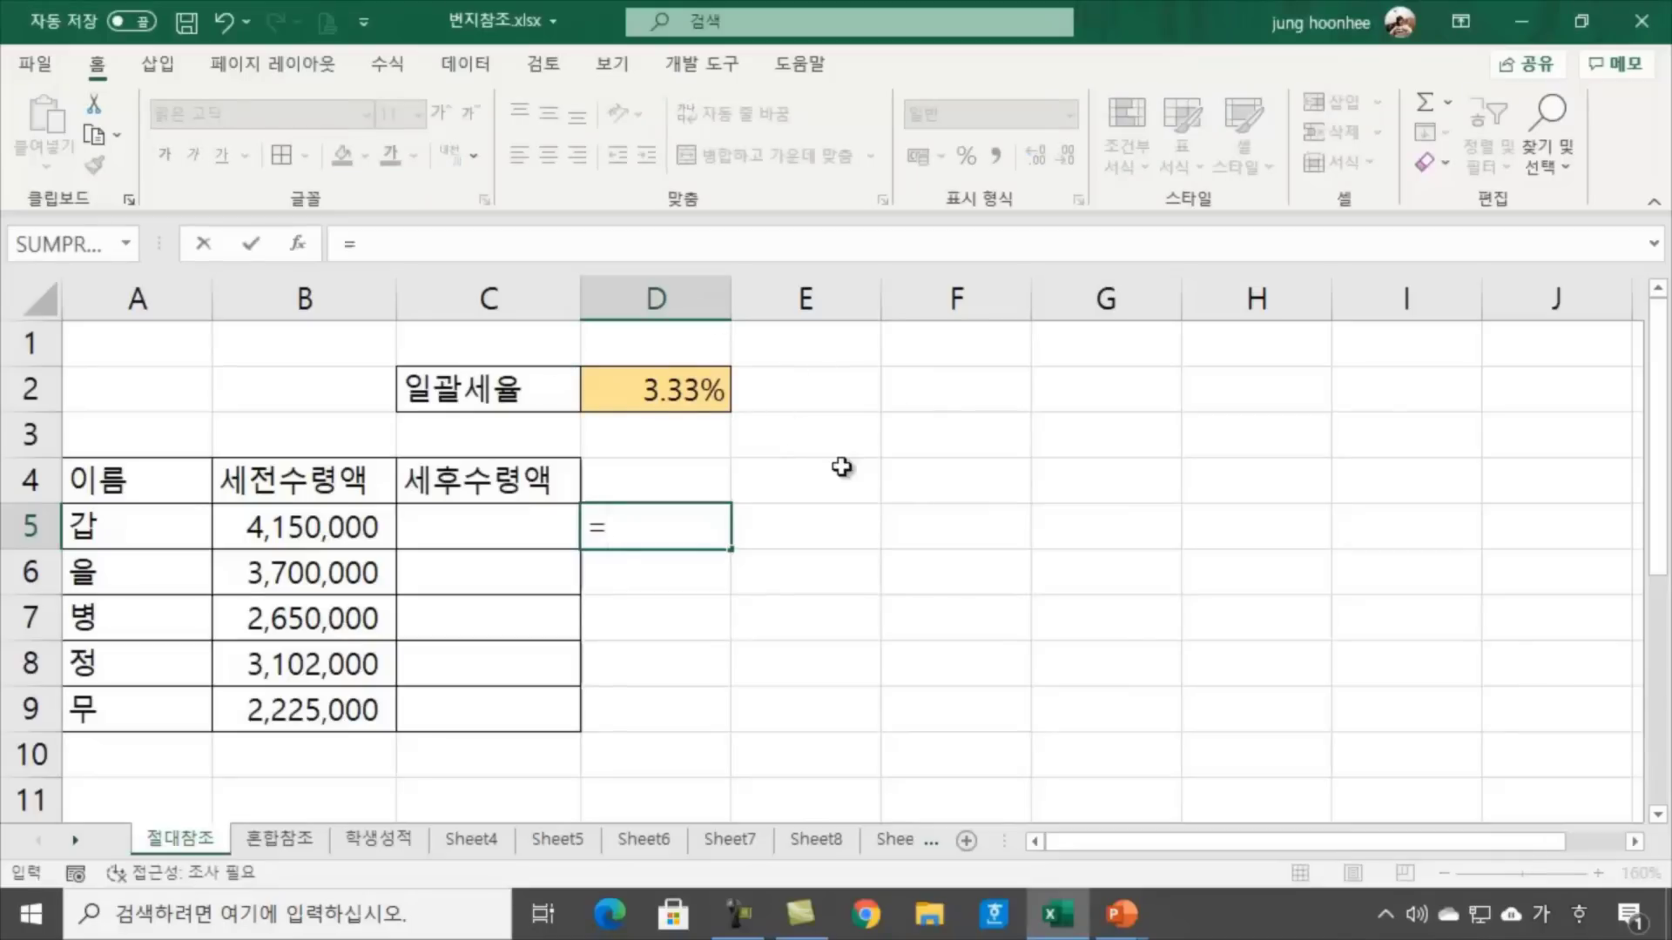
pyautogui.click(277, 528)
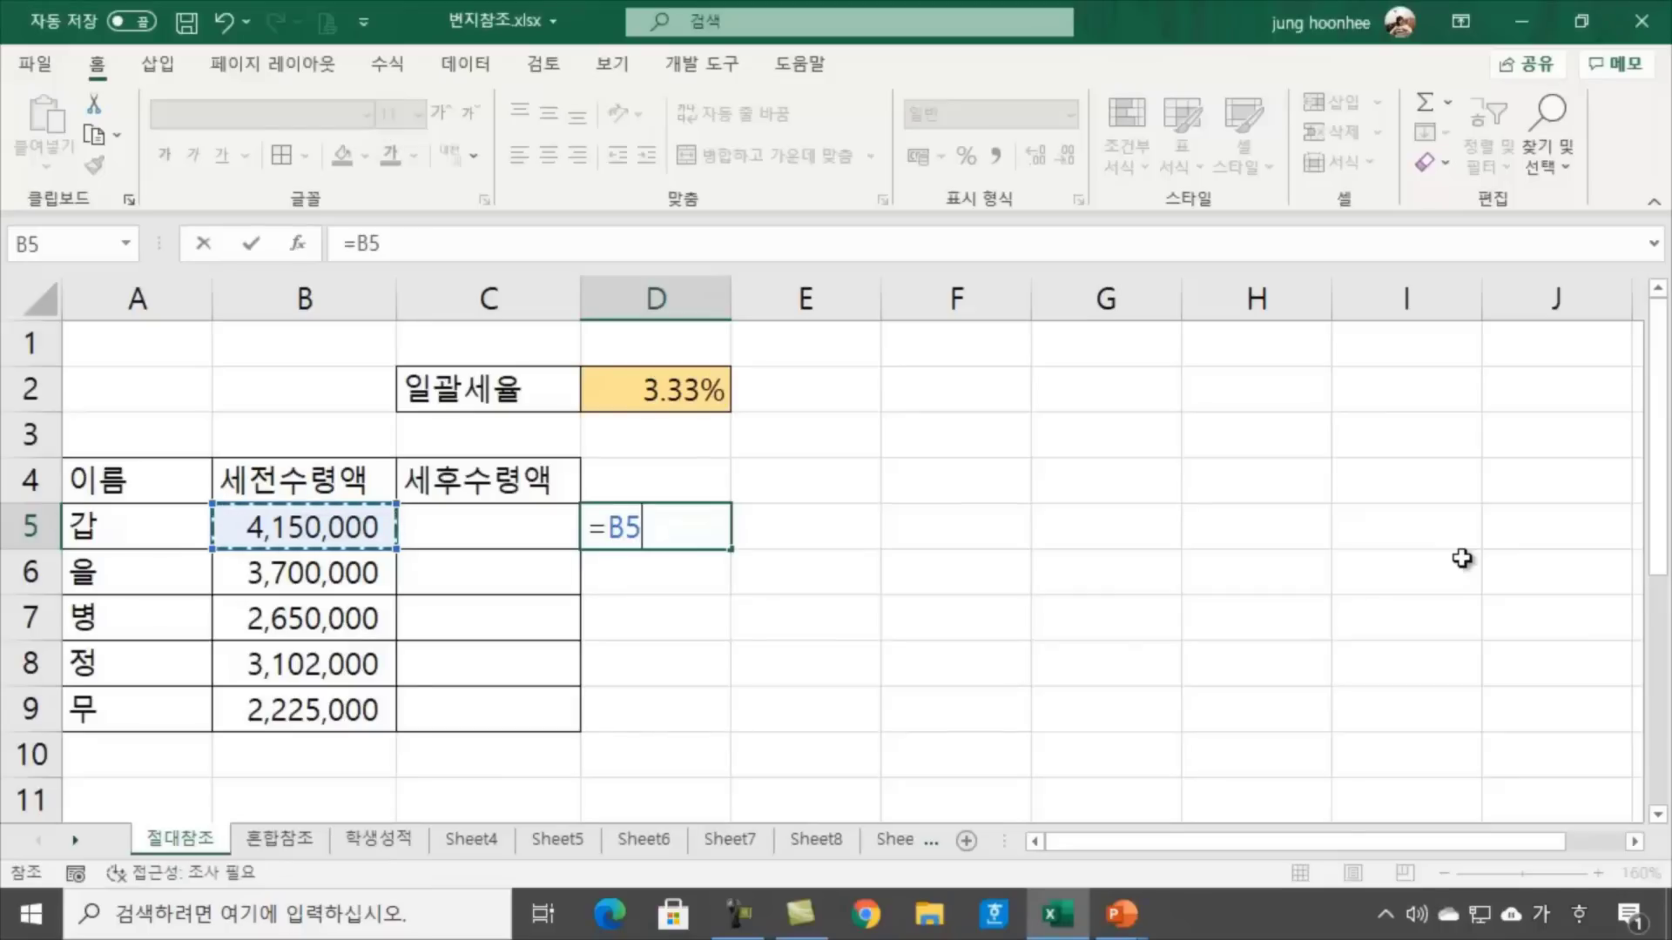
pyautogui.write('-(')
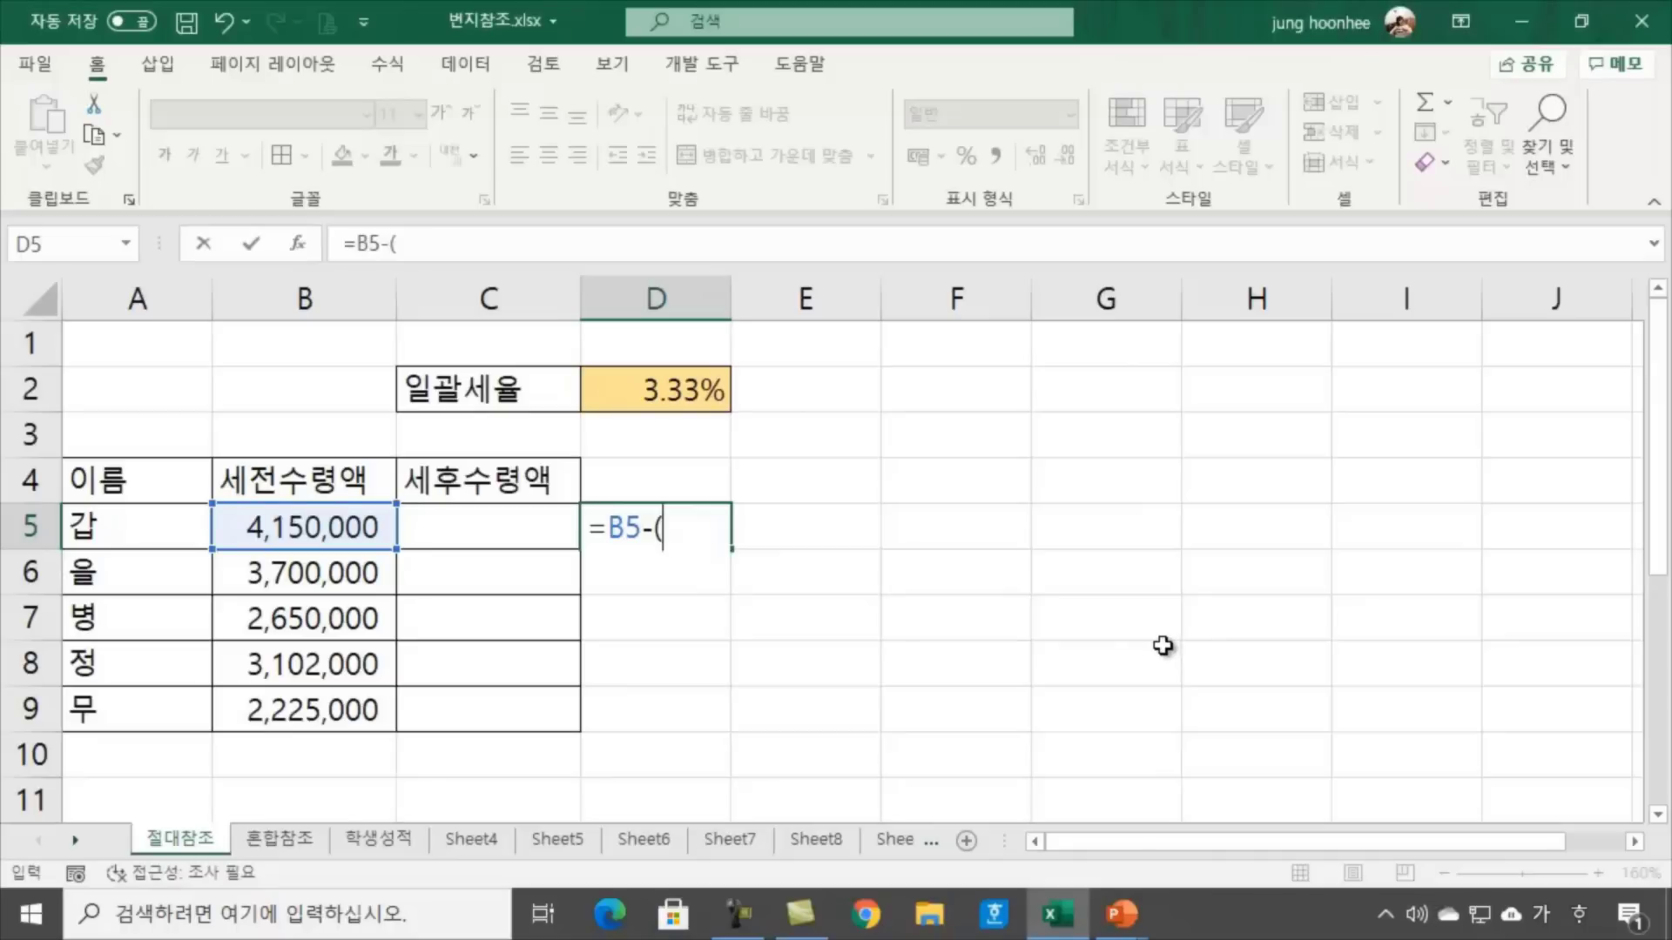
pyautogui.click(295, 523)
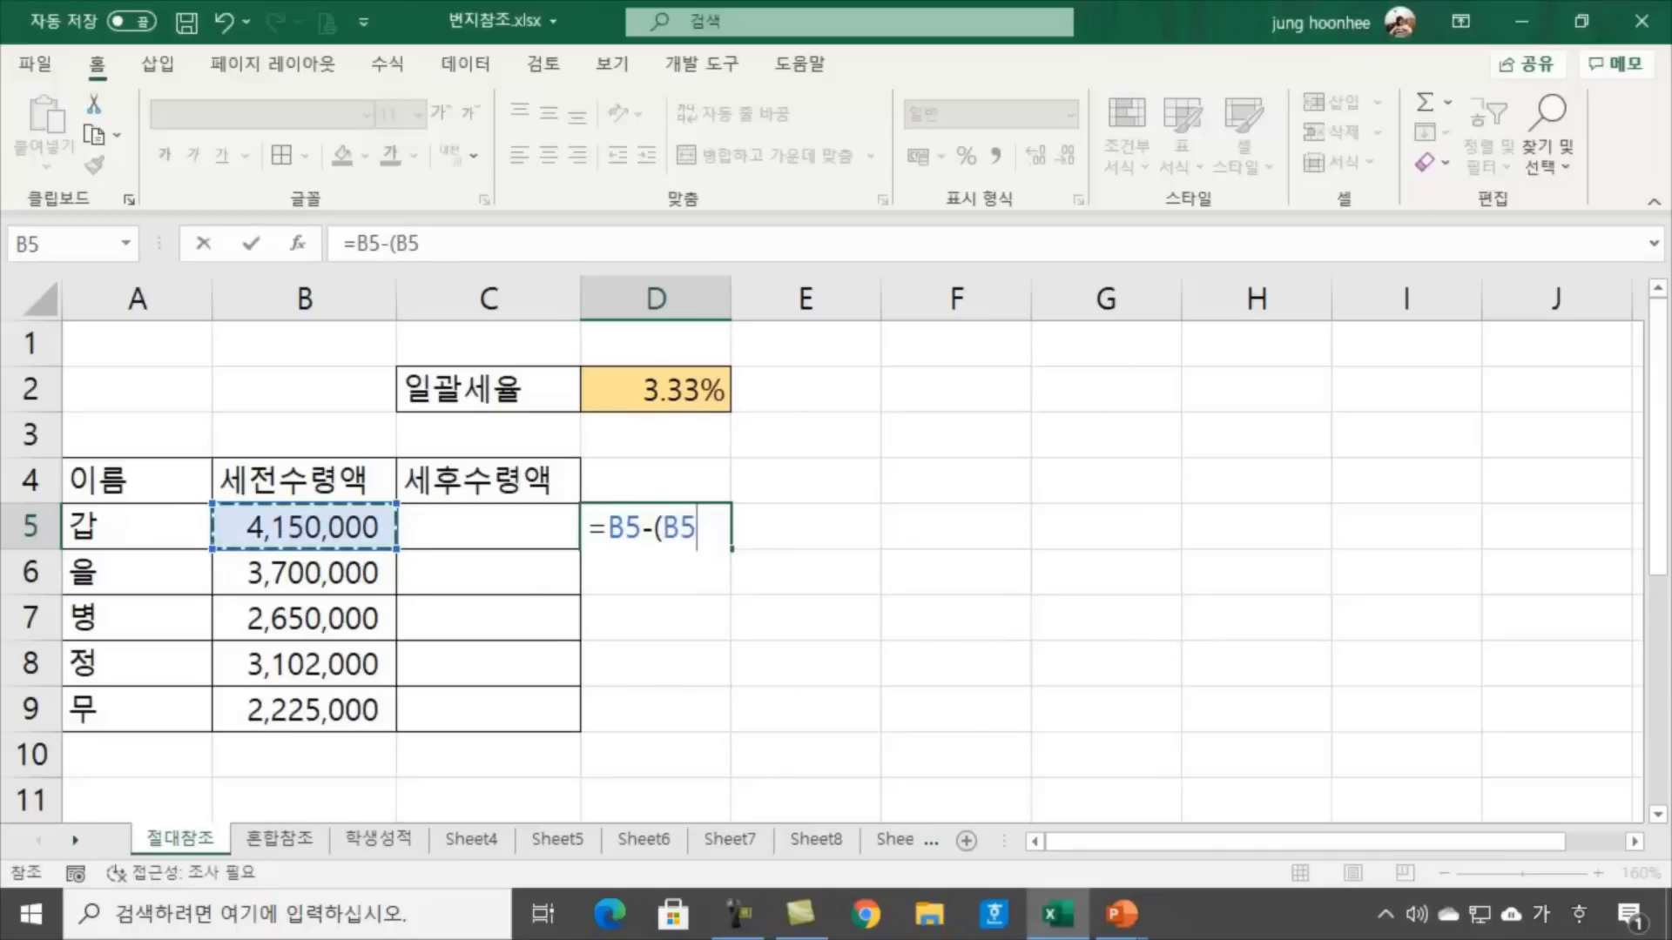
pyautogui.write('*')
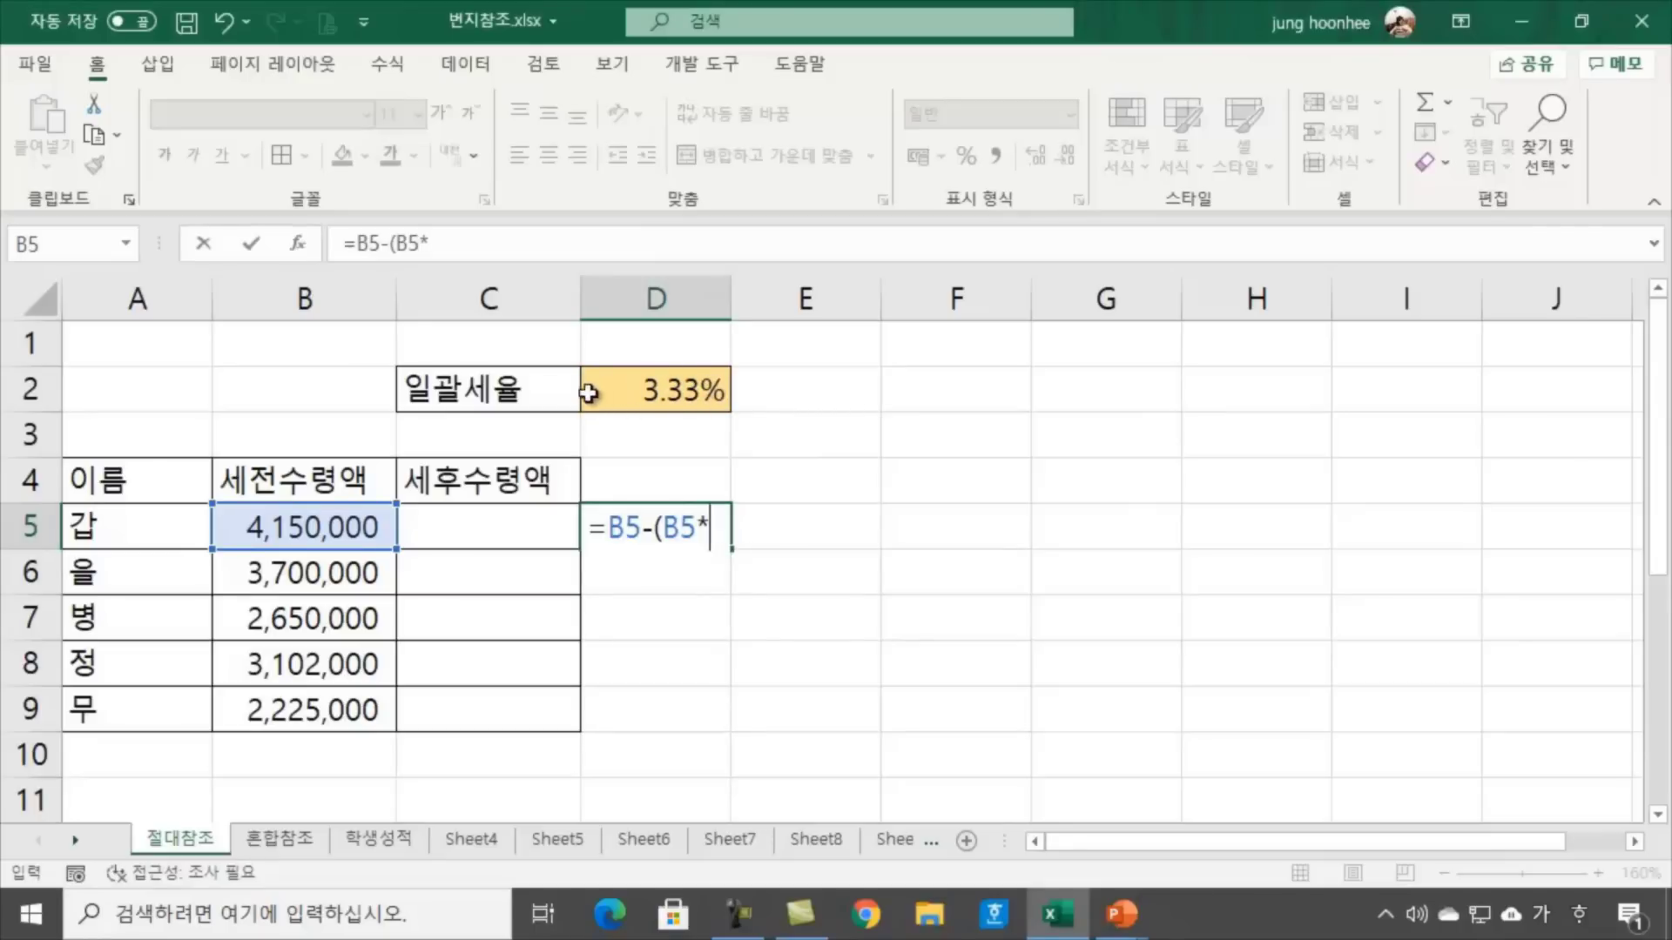
pyautogui.click(692, 390)
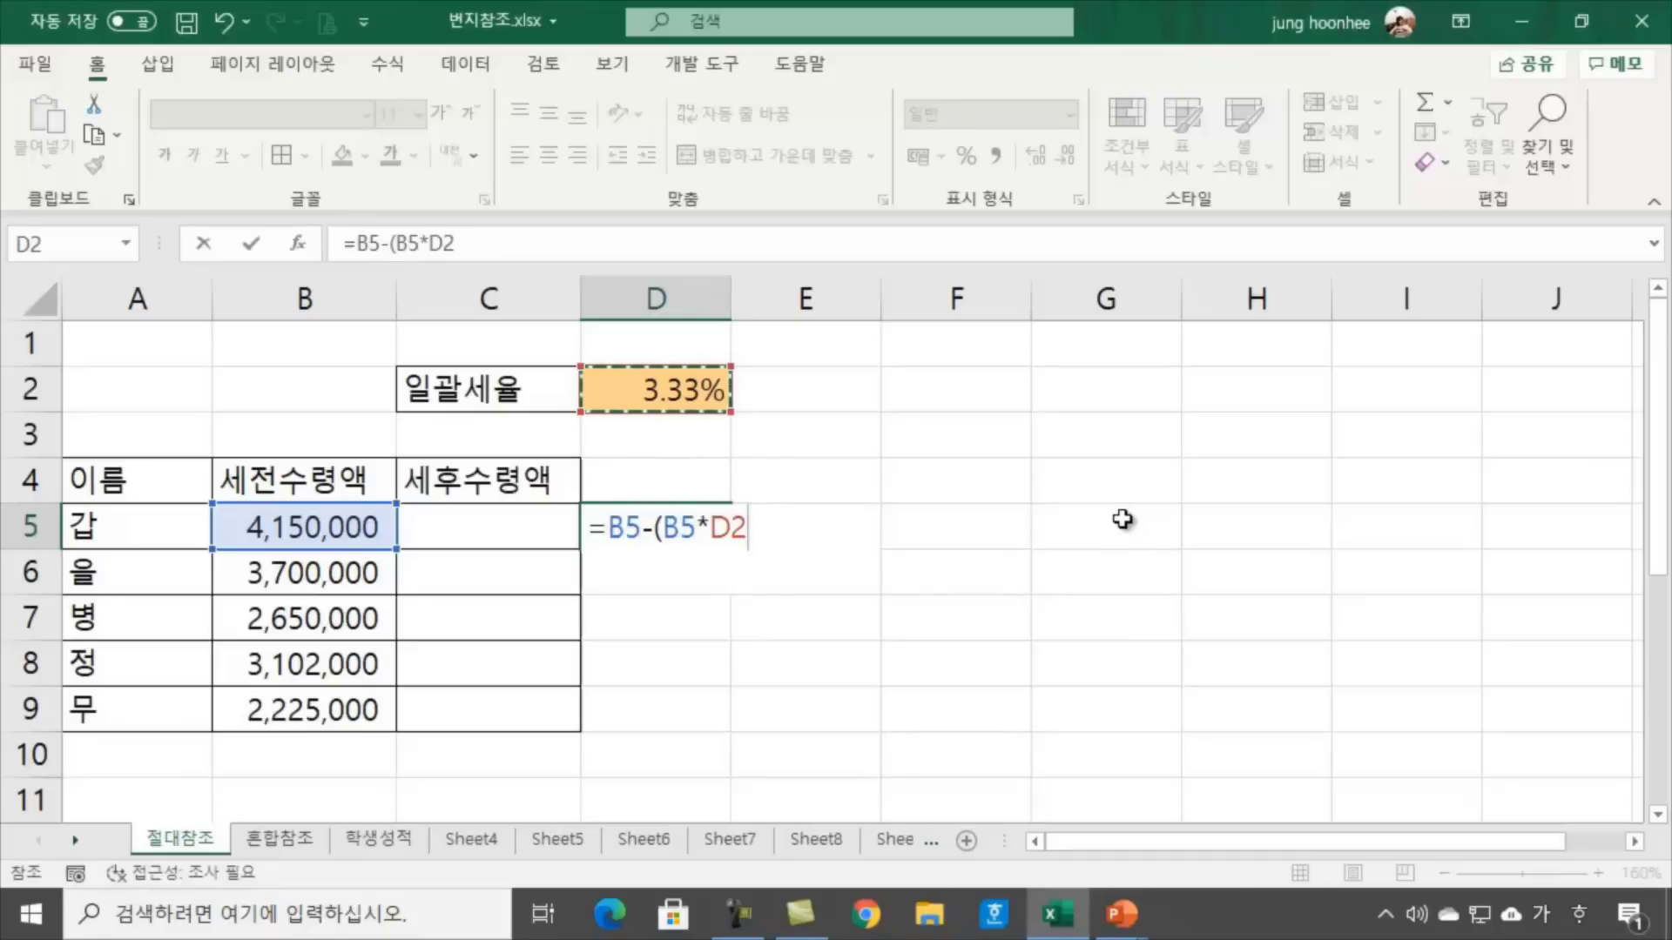
pyautogui.write(')')
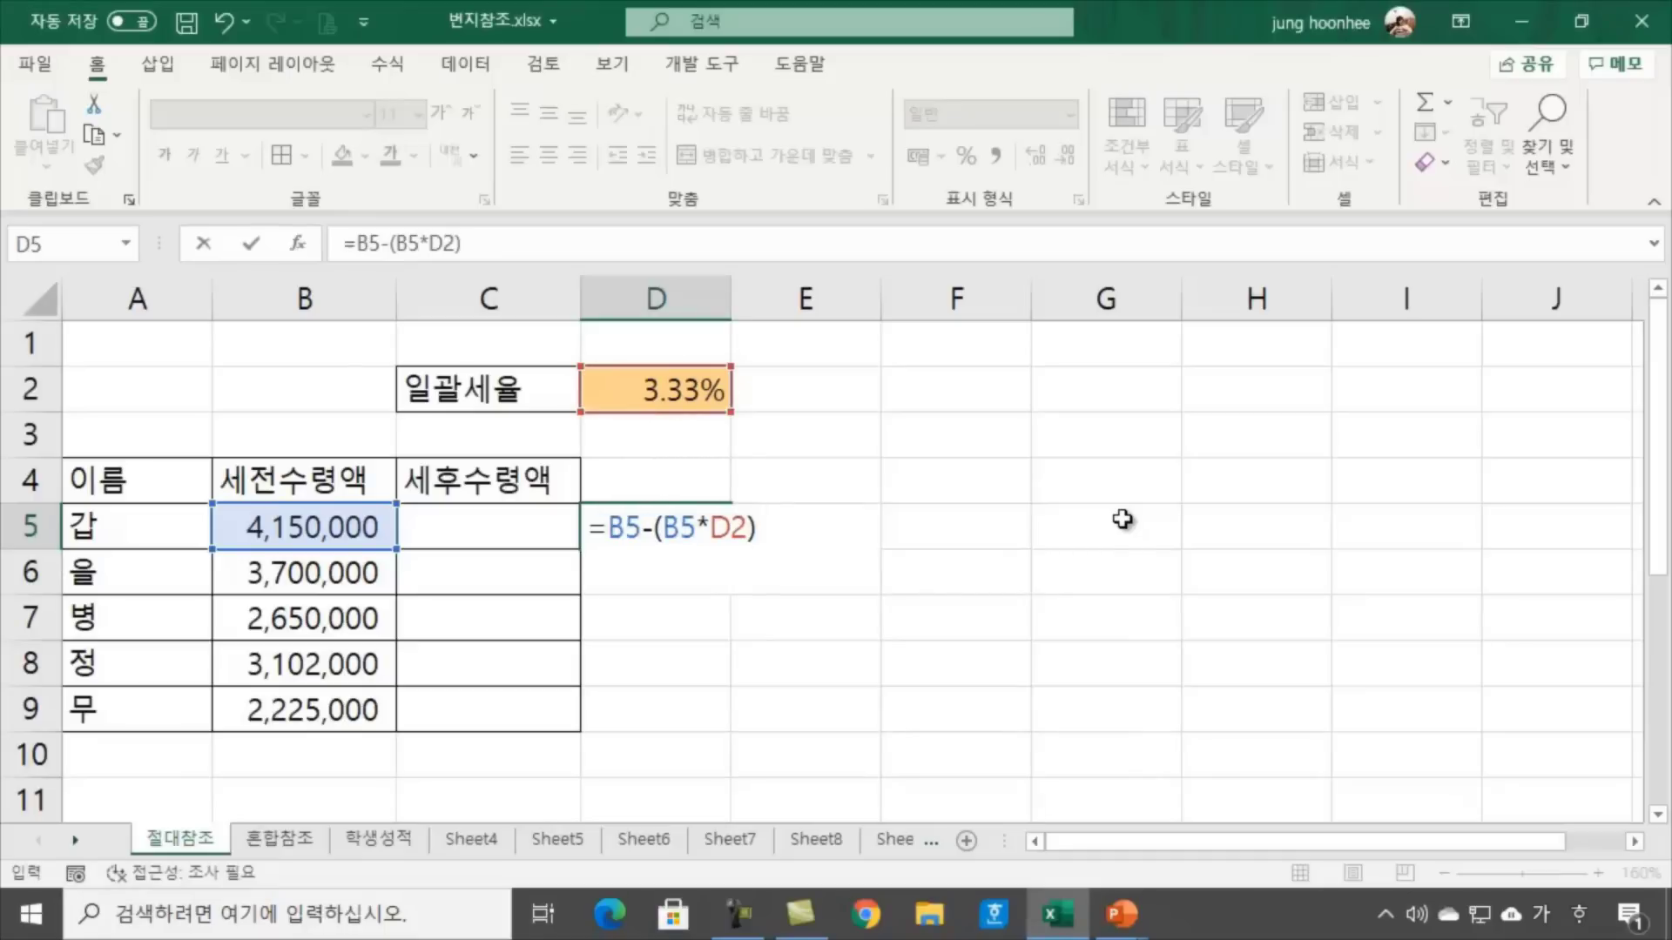
pyautogui.press('Return')
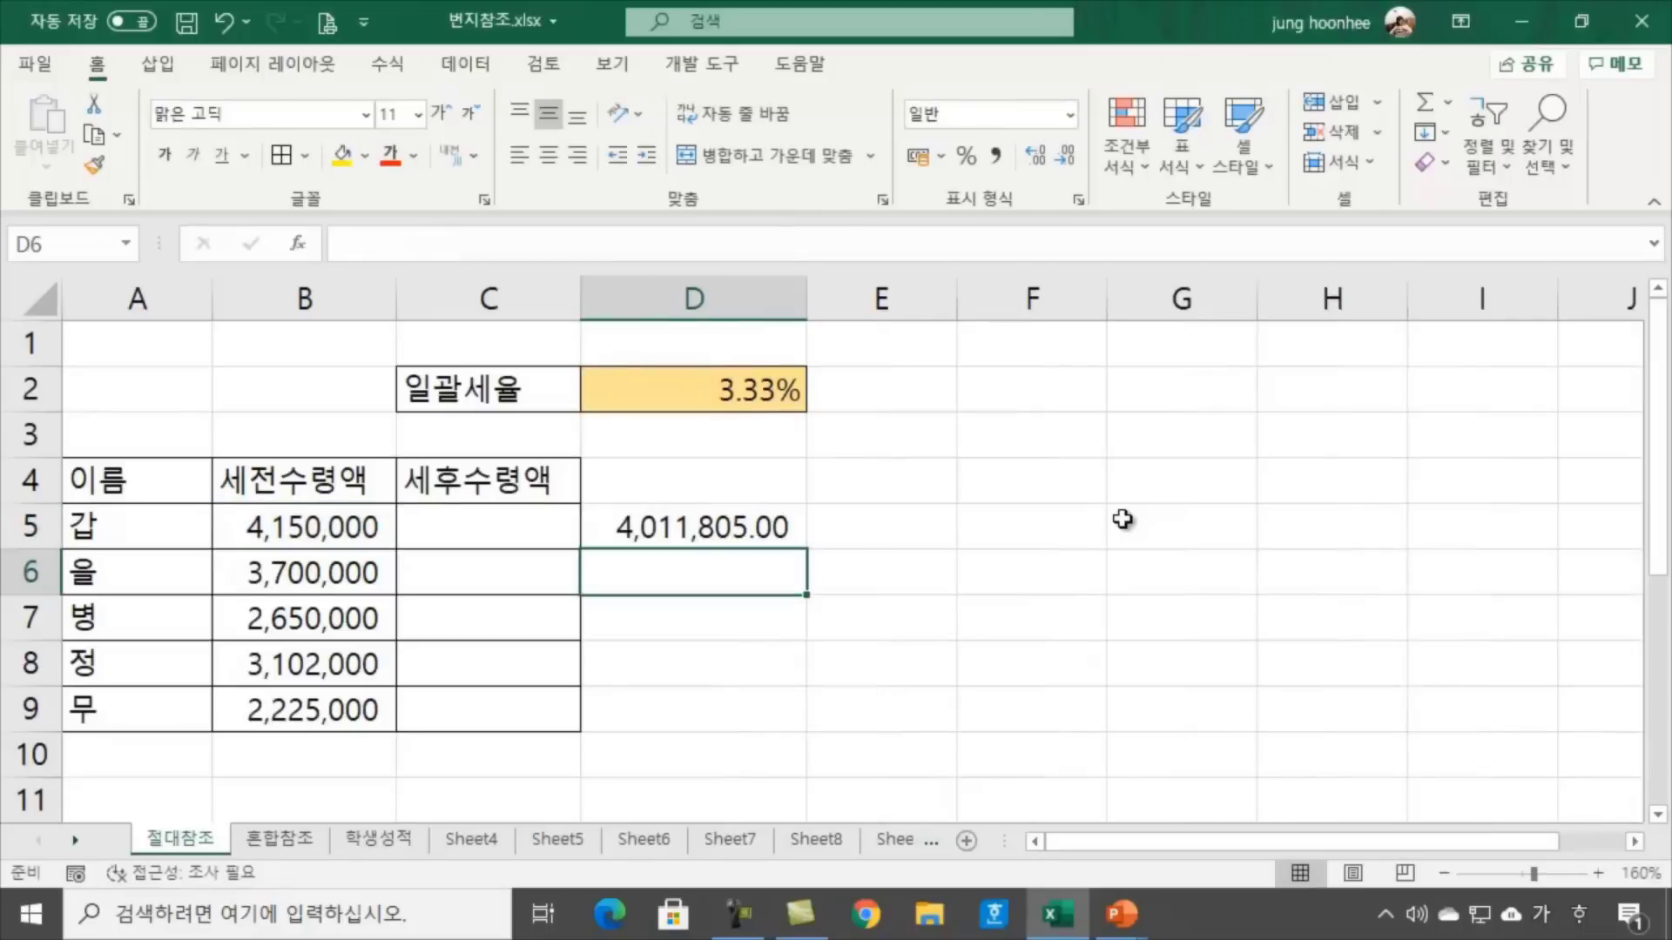
# Reduce the number format of the after-tax amount in D5 to zero decimal places
pyautogui.click(697, 525)
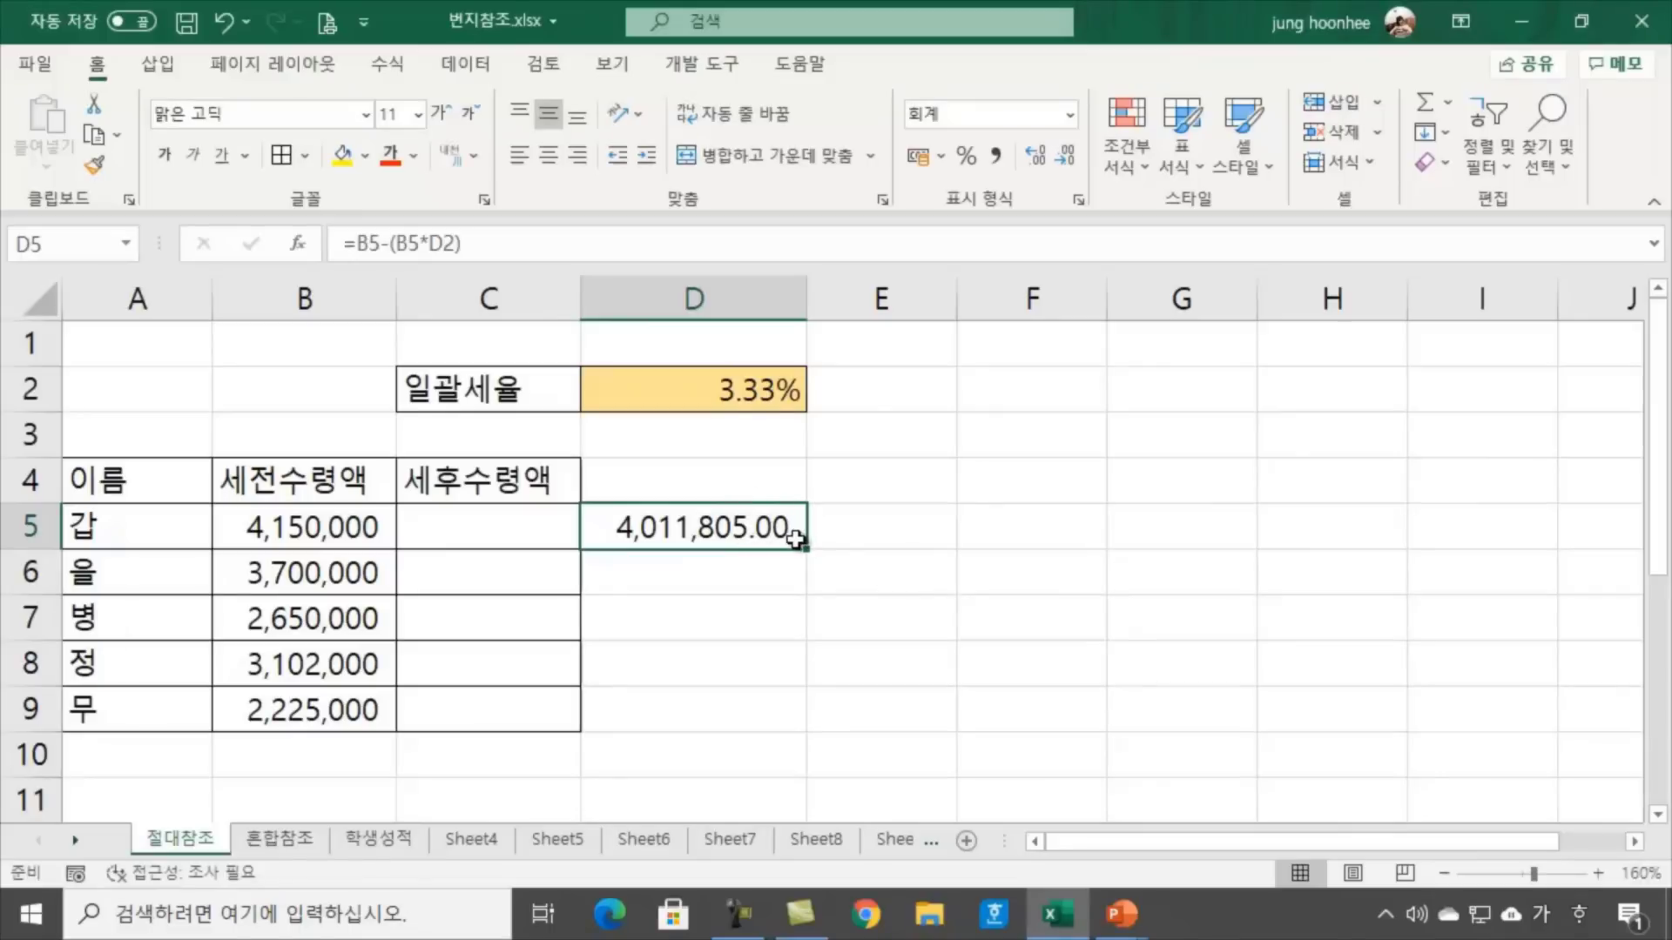
pyautogui.click(1068, 157)
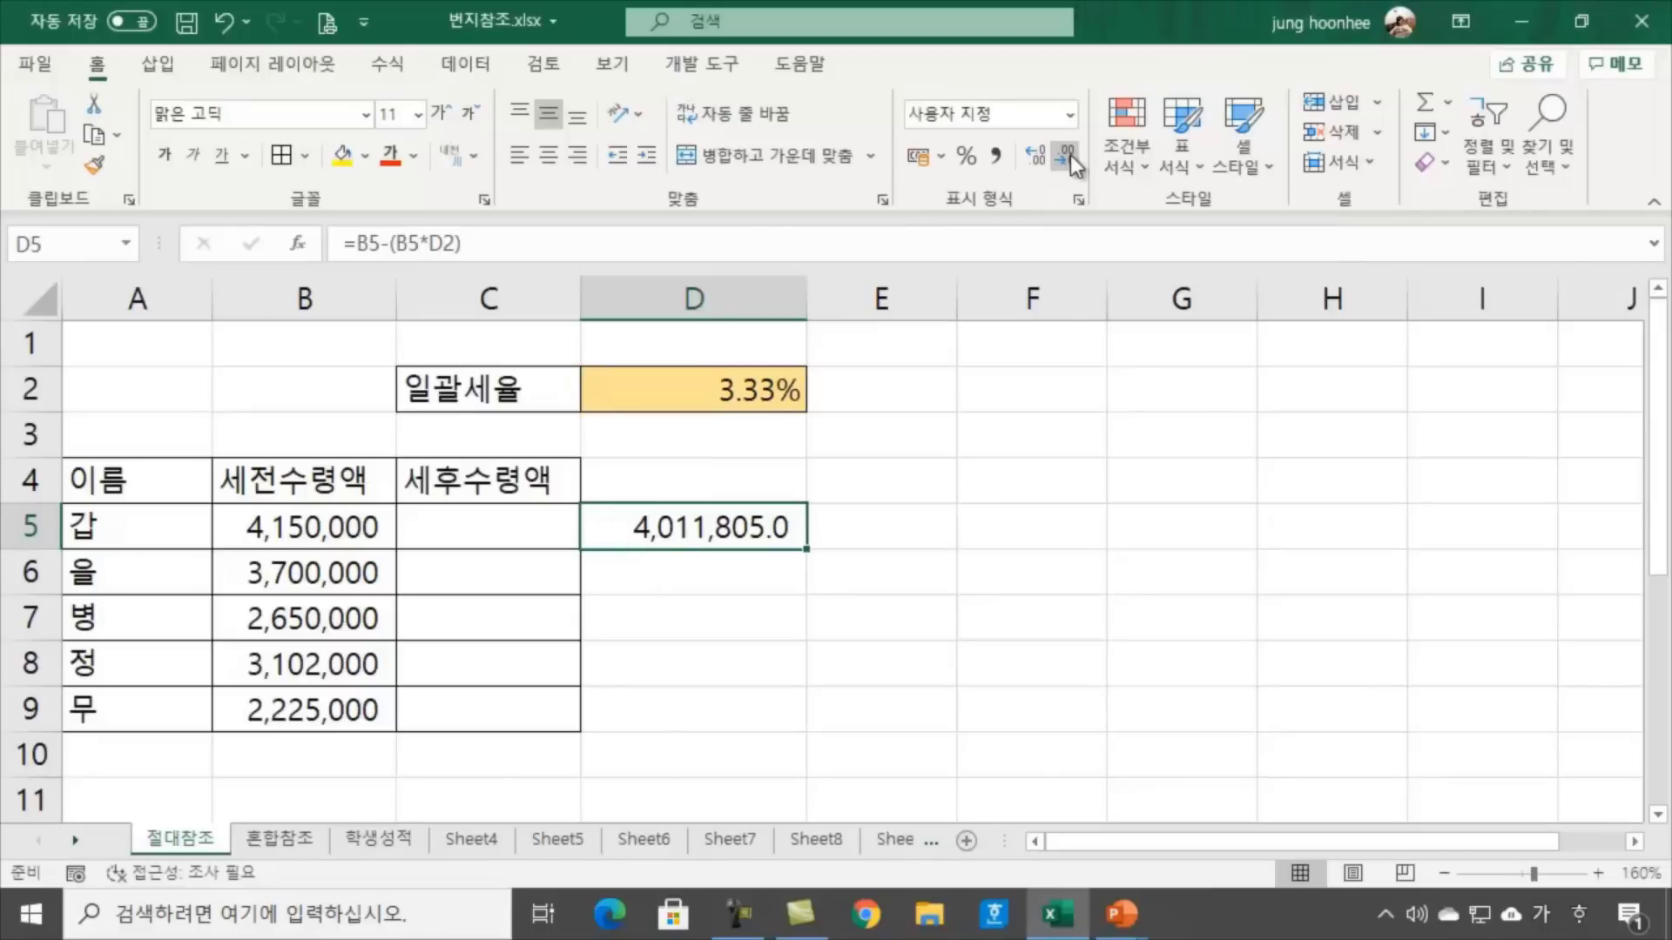
pyautogui.click(1069, 155)
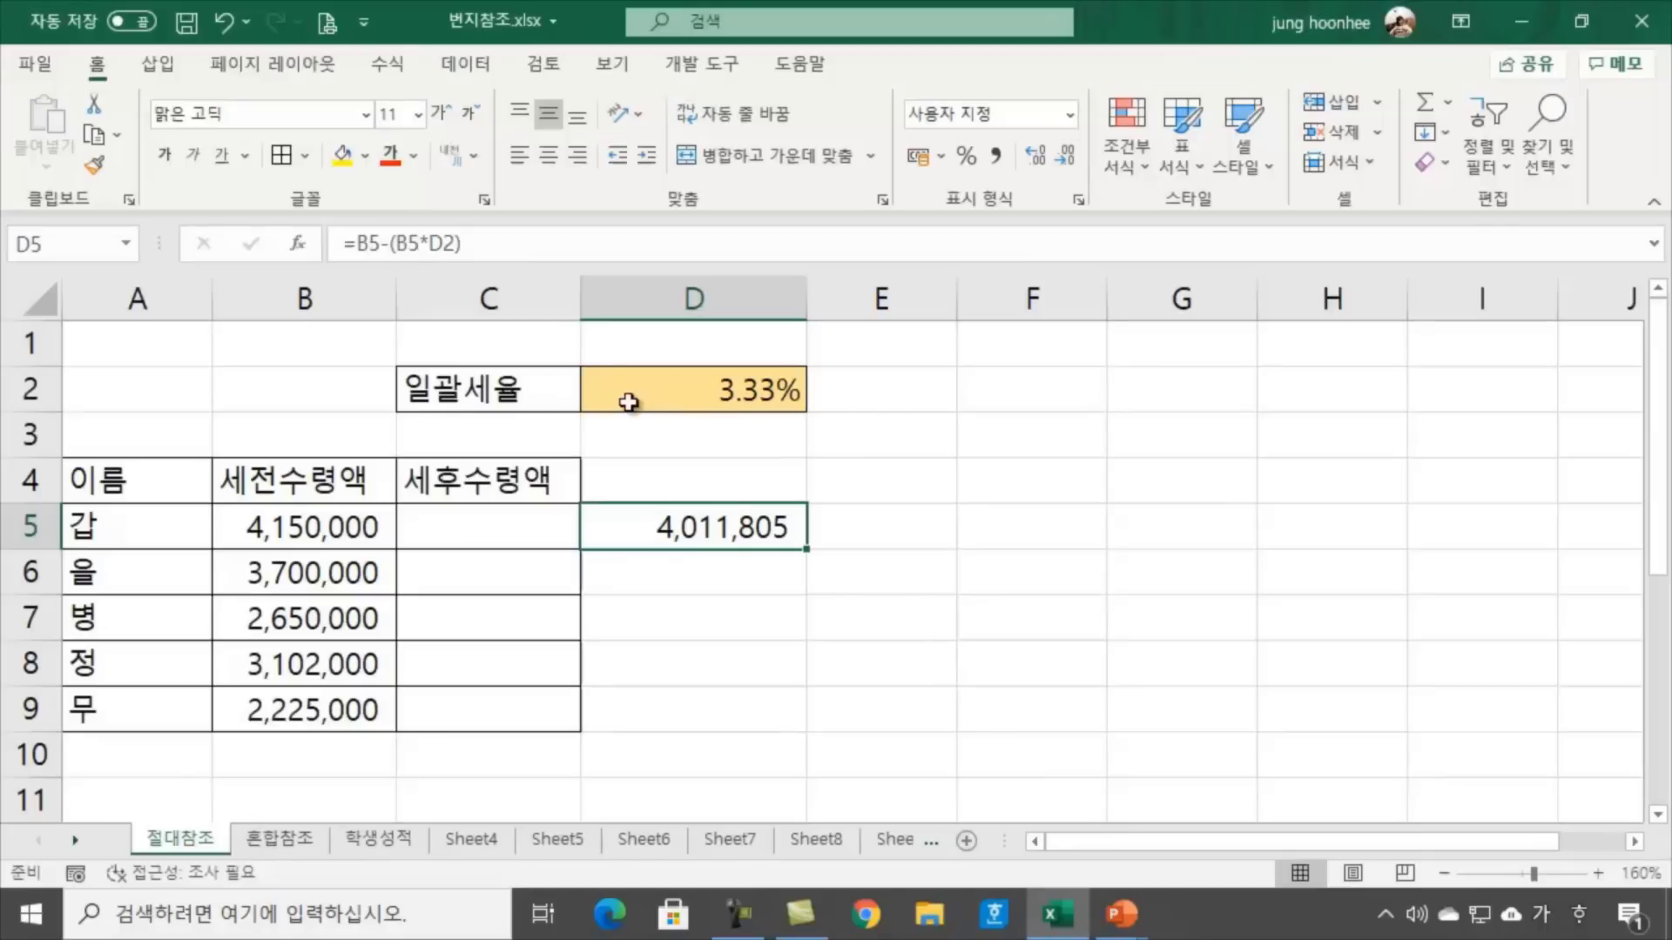
# Examine the D5 formula alongside the cells it refers to, the amount in B5 and the tax rate in D2
pyautogui.click(699, 397)
pyautogui.click(287, 547)
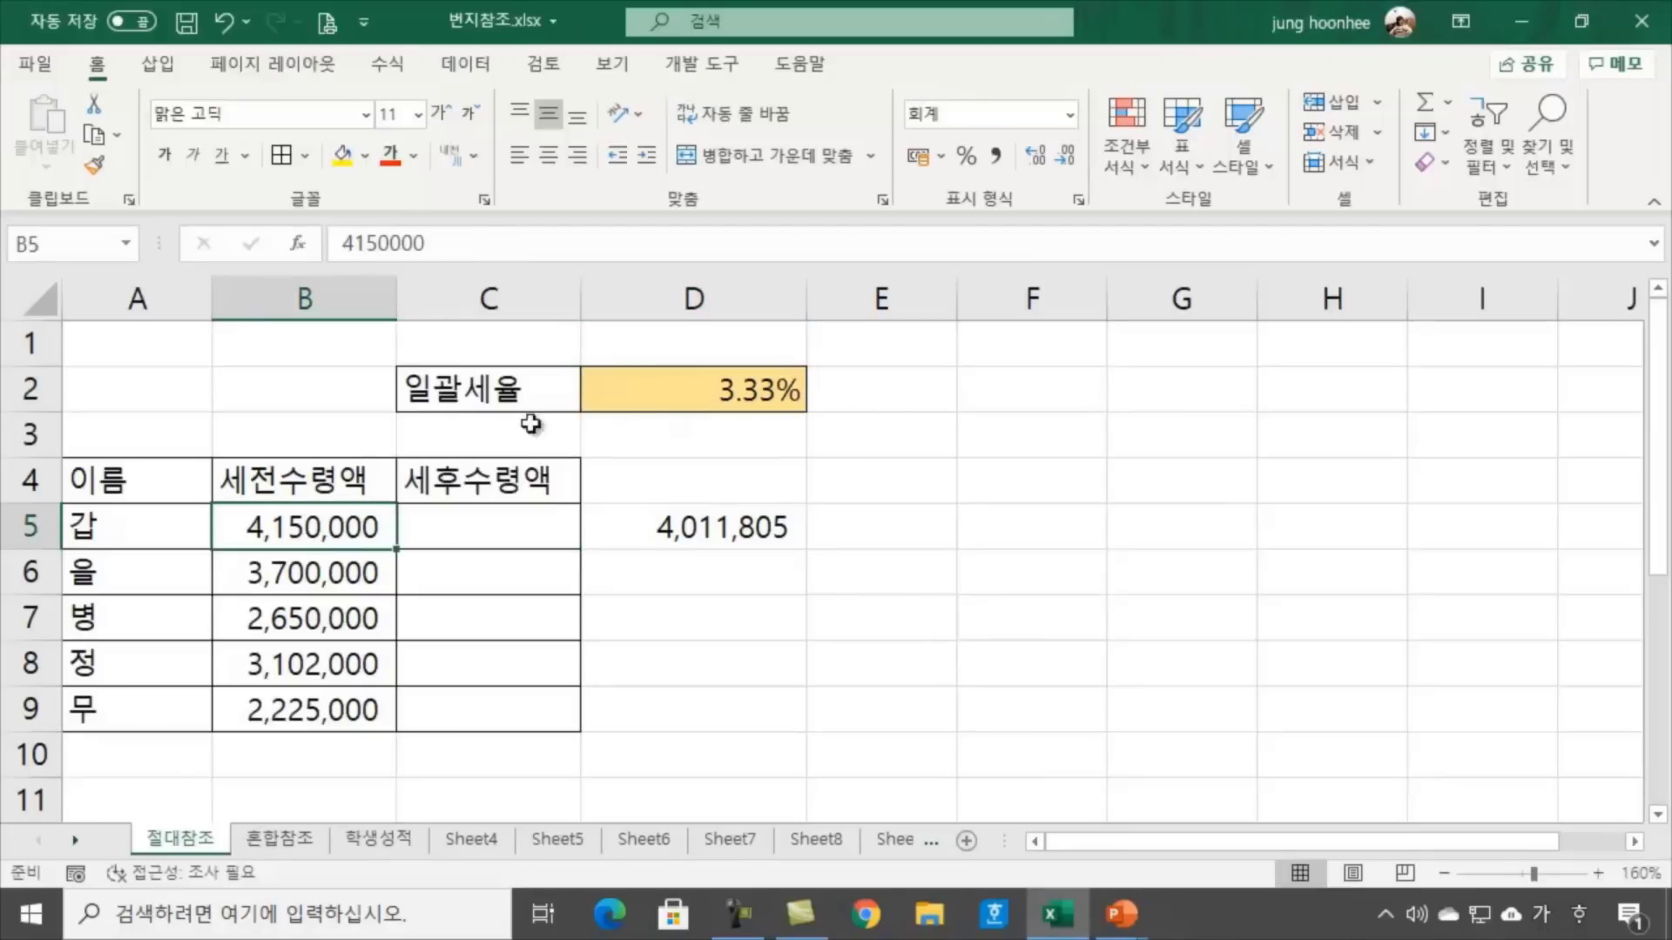
pyautogui.click(659, 394)
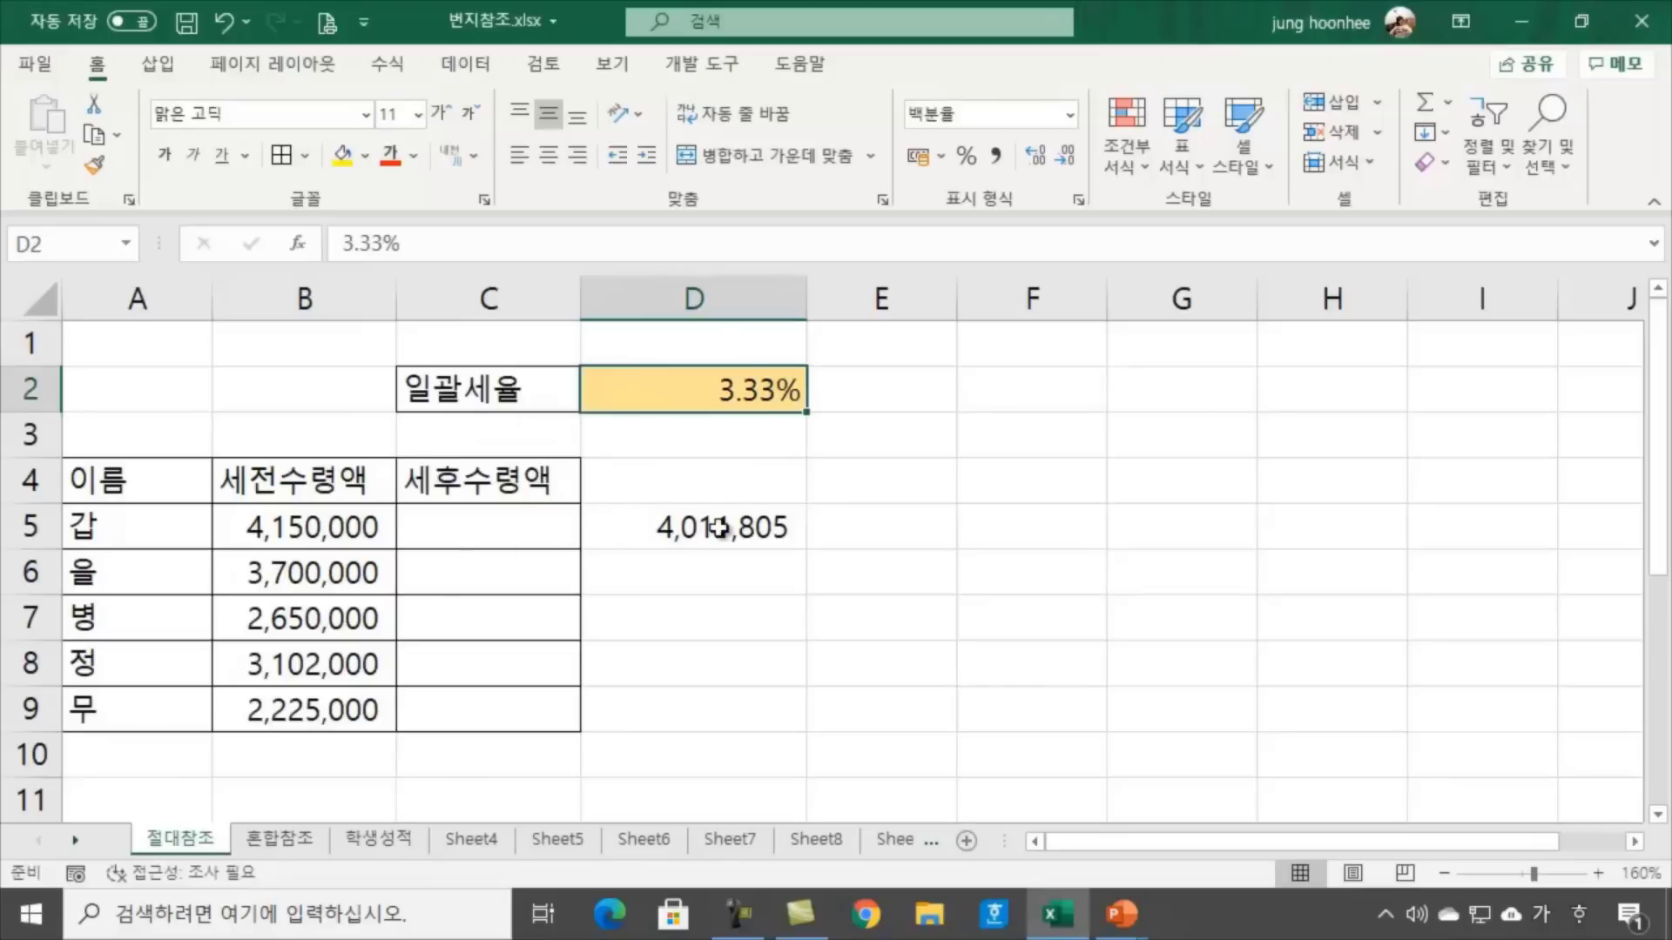
pyautogui.click(693, 535)
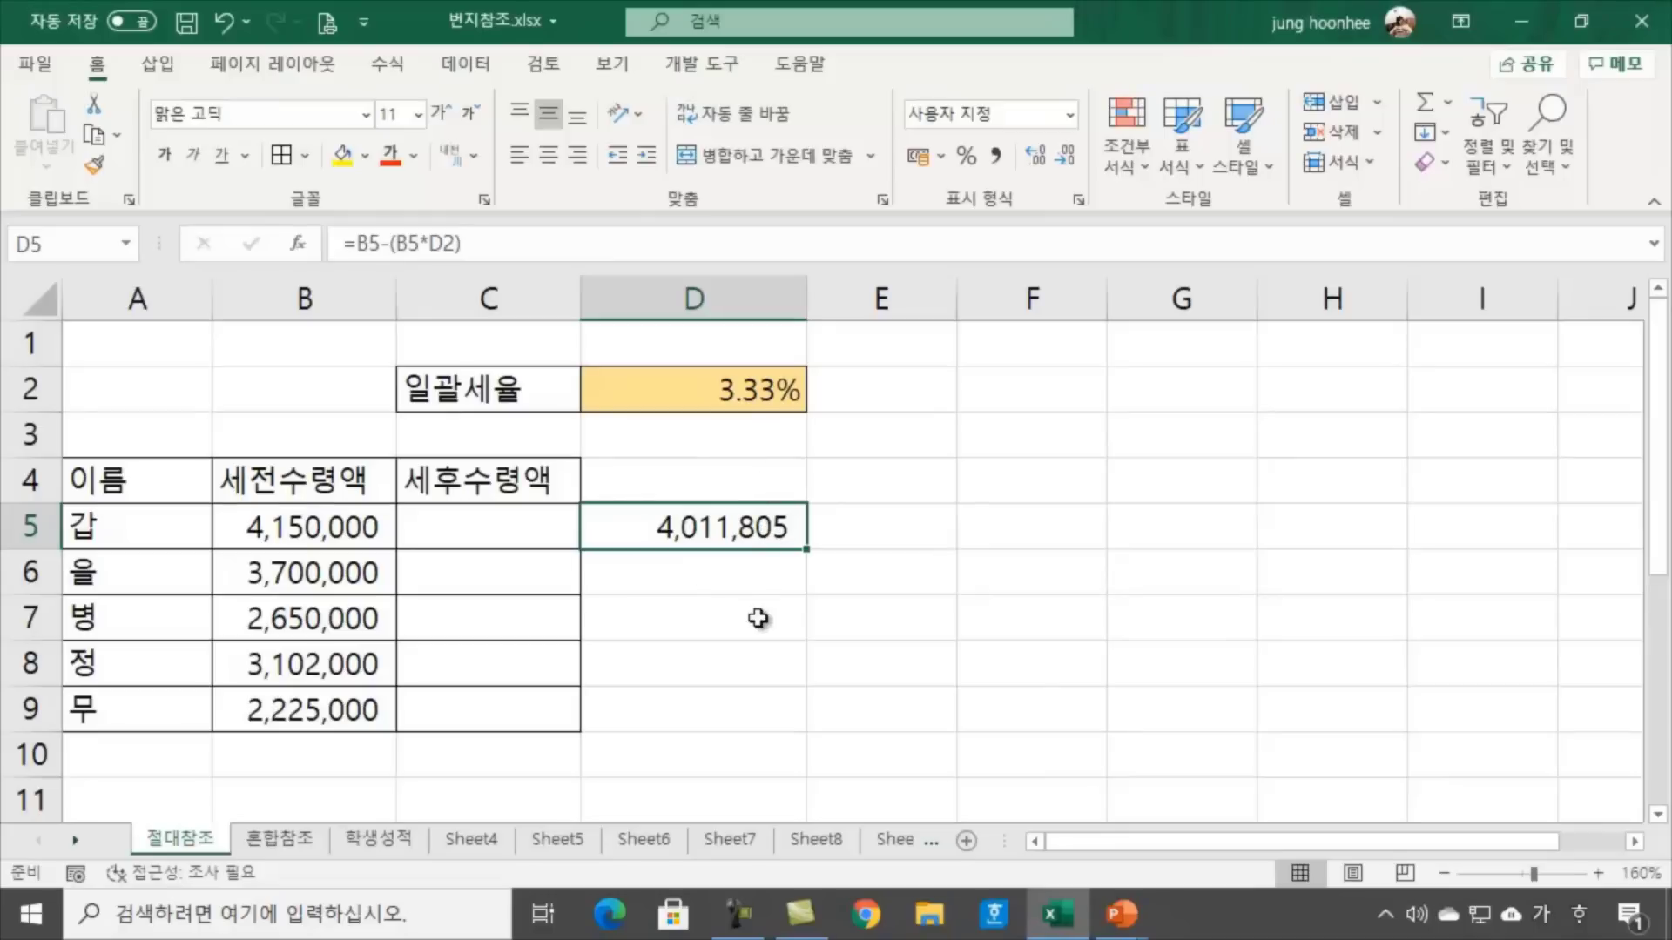
pyautogui.click(988, 625)
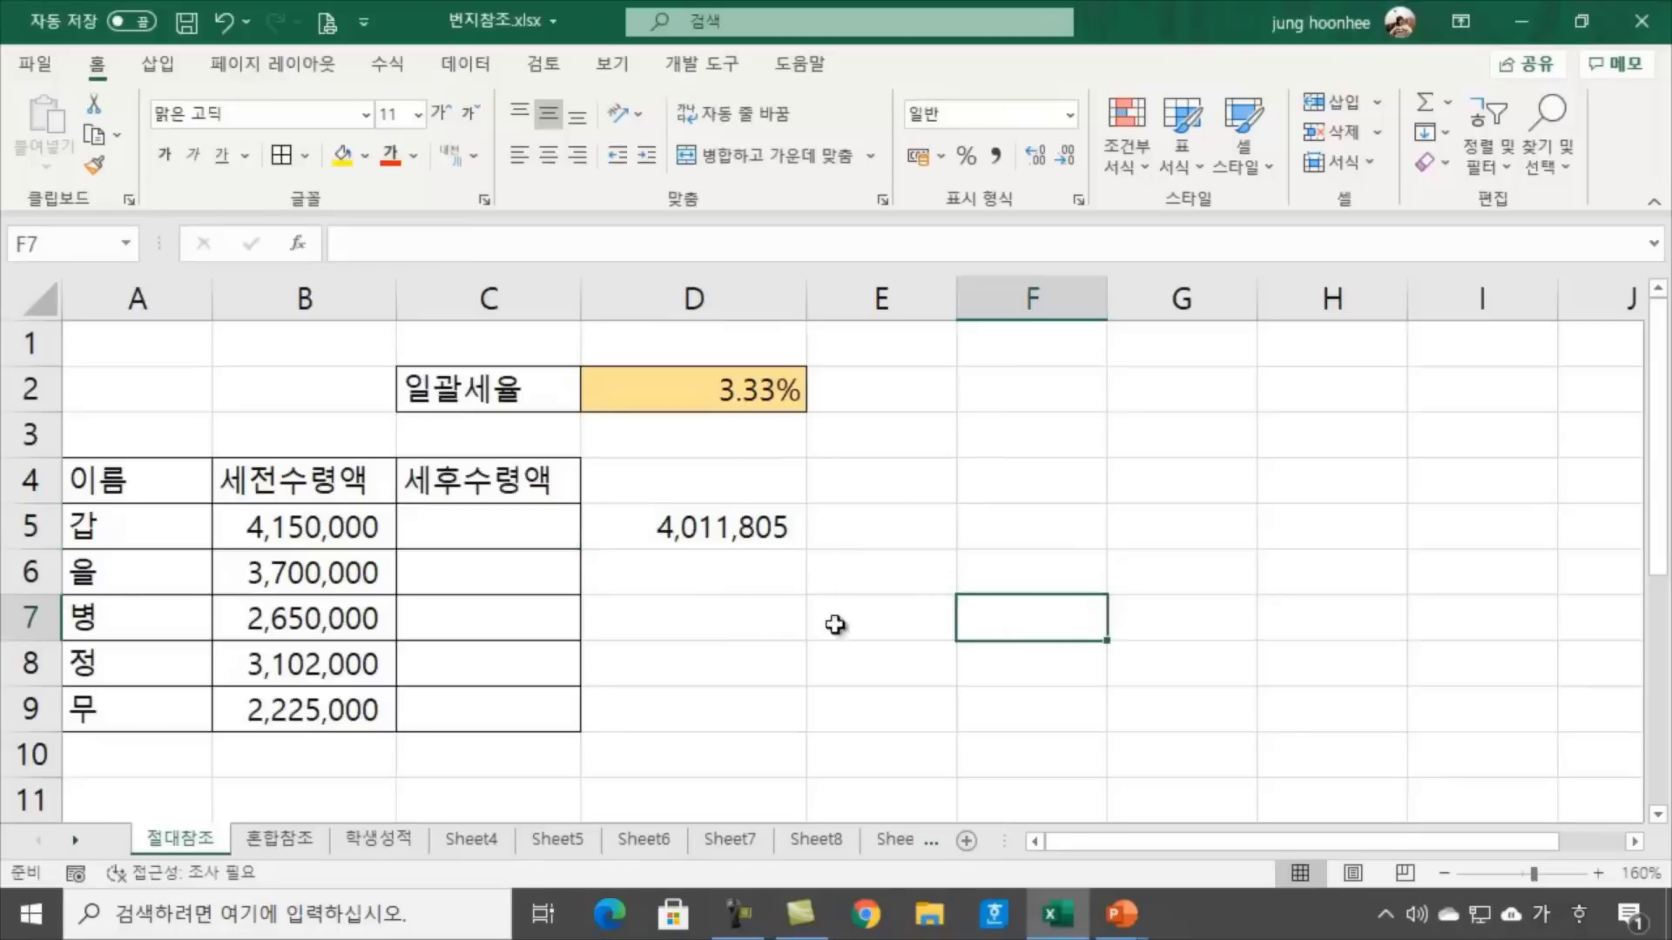
pyautogui.click(664, 636)
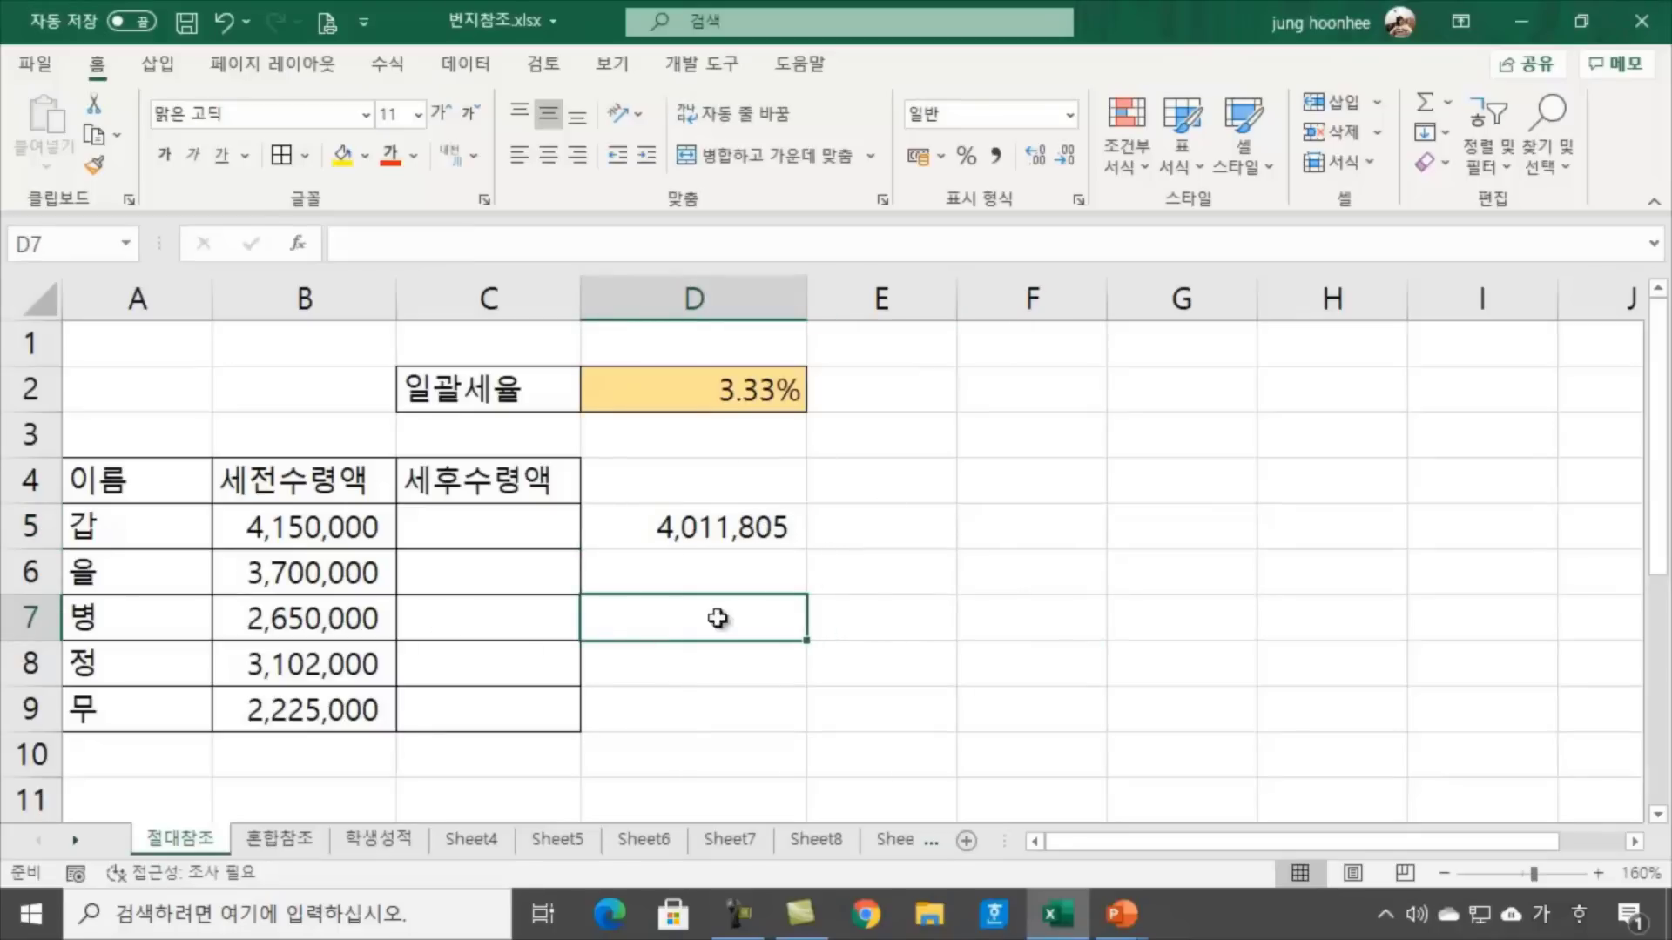
# Compare the D5 formula with what 을's row needs, checking the amount in B6 and the empty cell D6
pyautogui.click(728, 527)
pyautogui.click(103, 573)
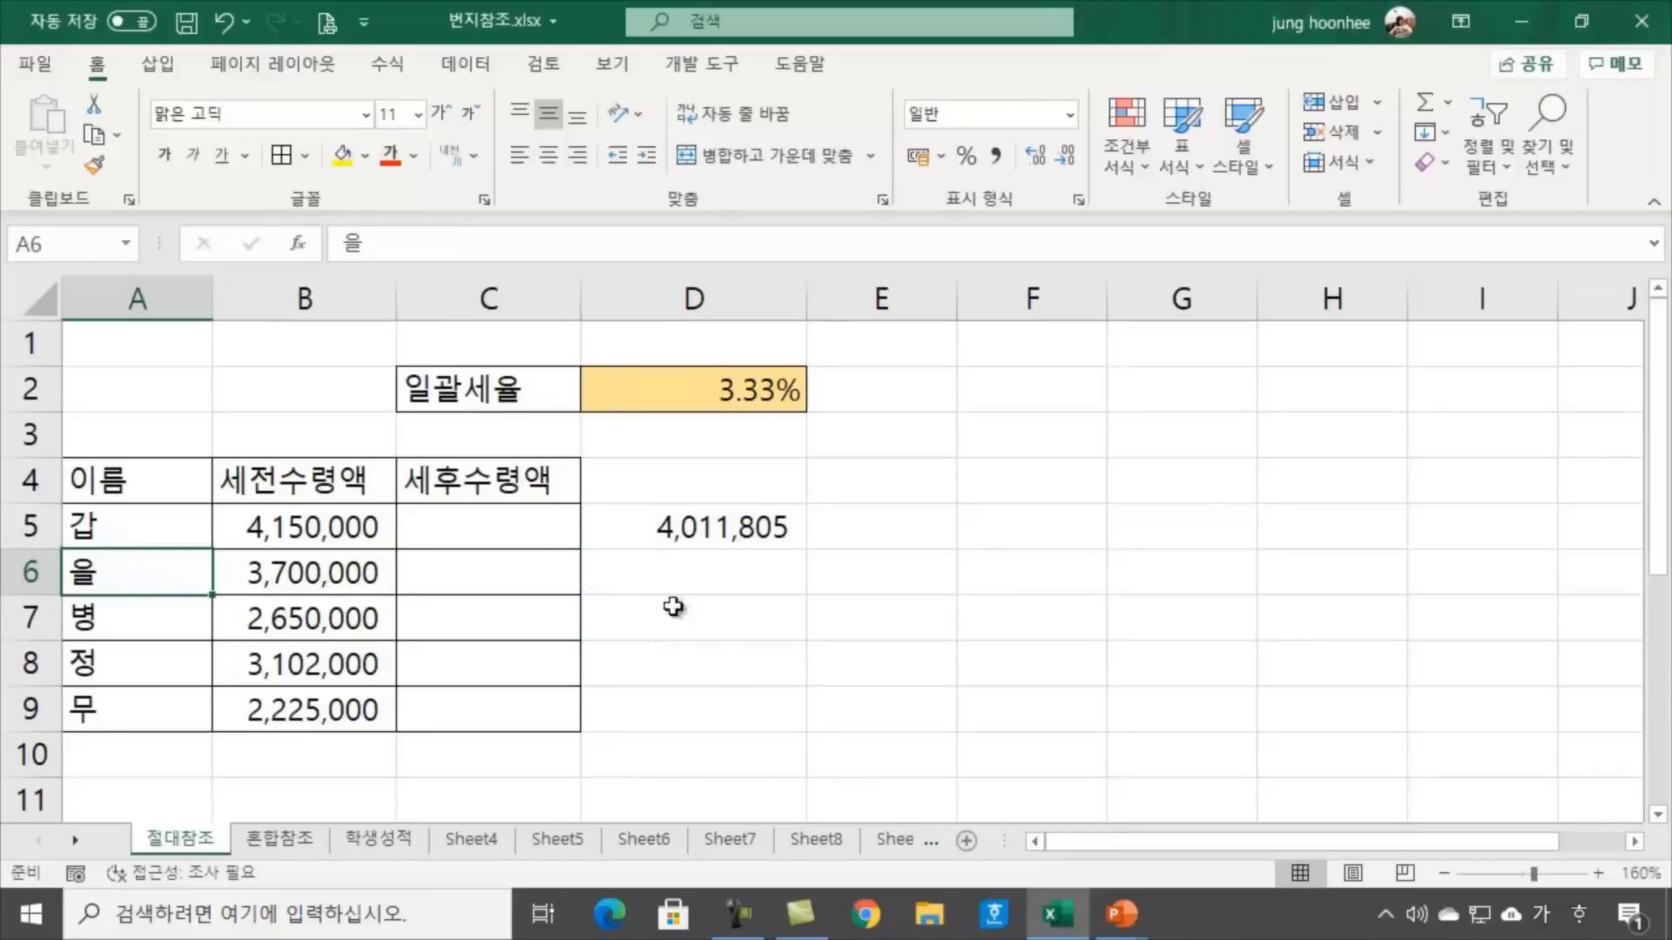
pyautogui.click(338, 572)
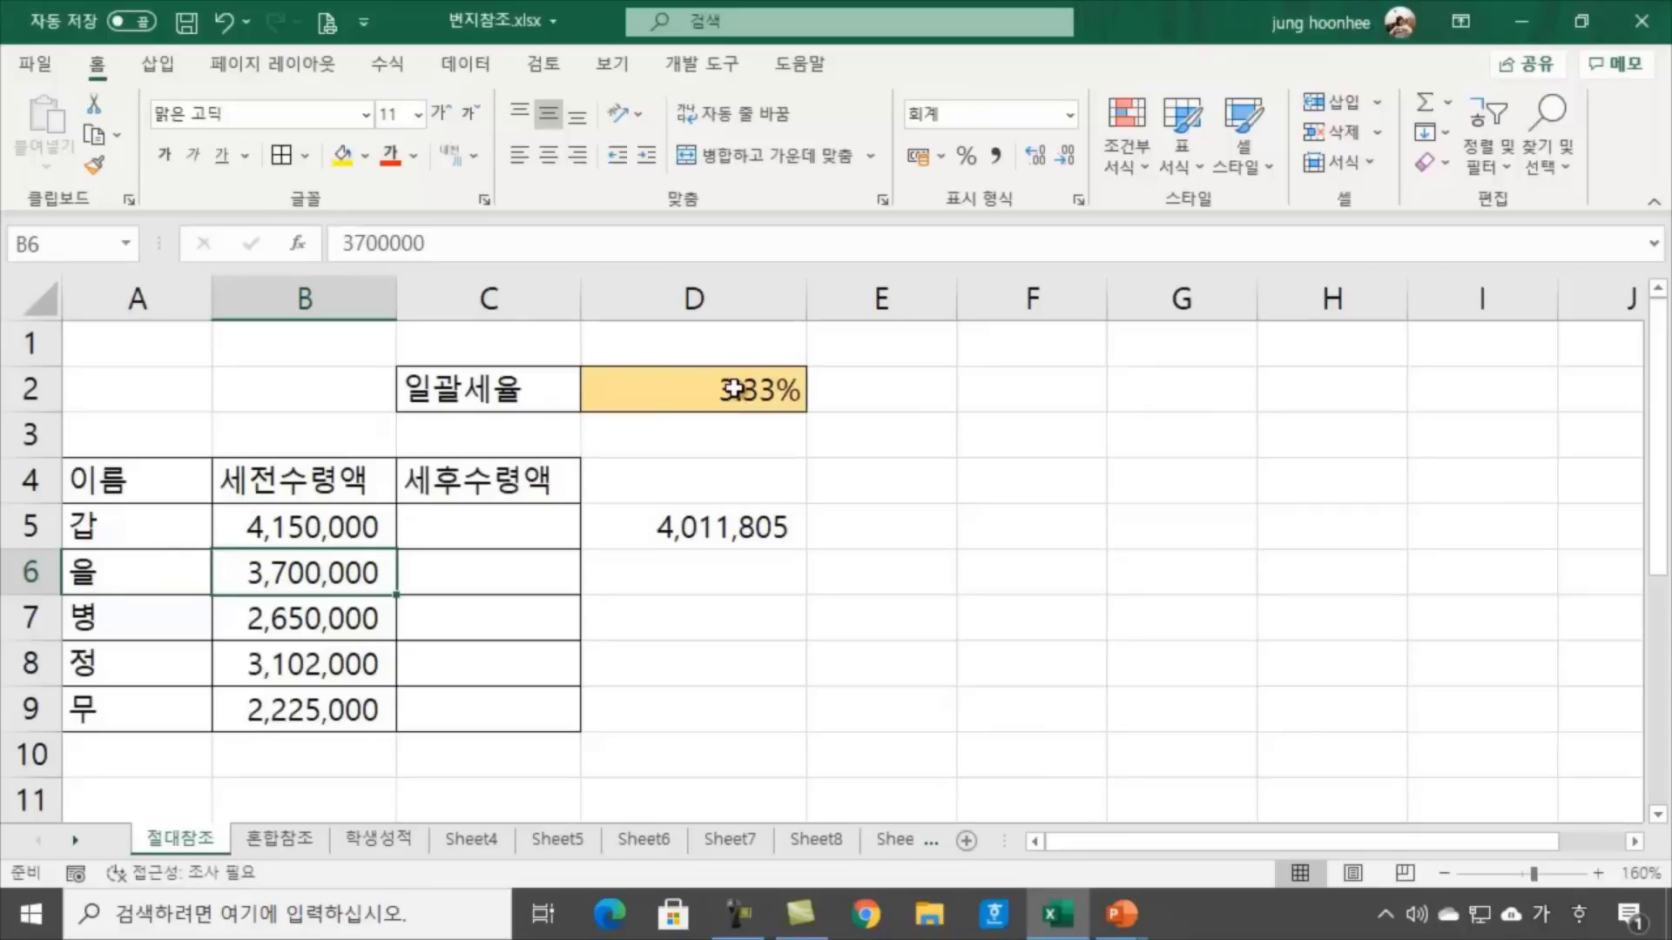
pyautogui.click(694, 580)
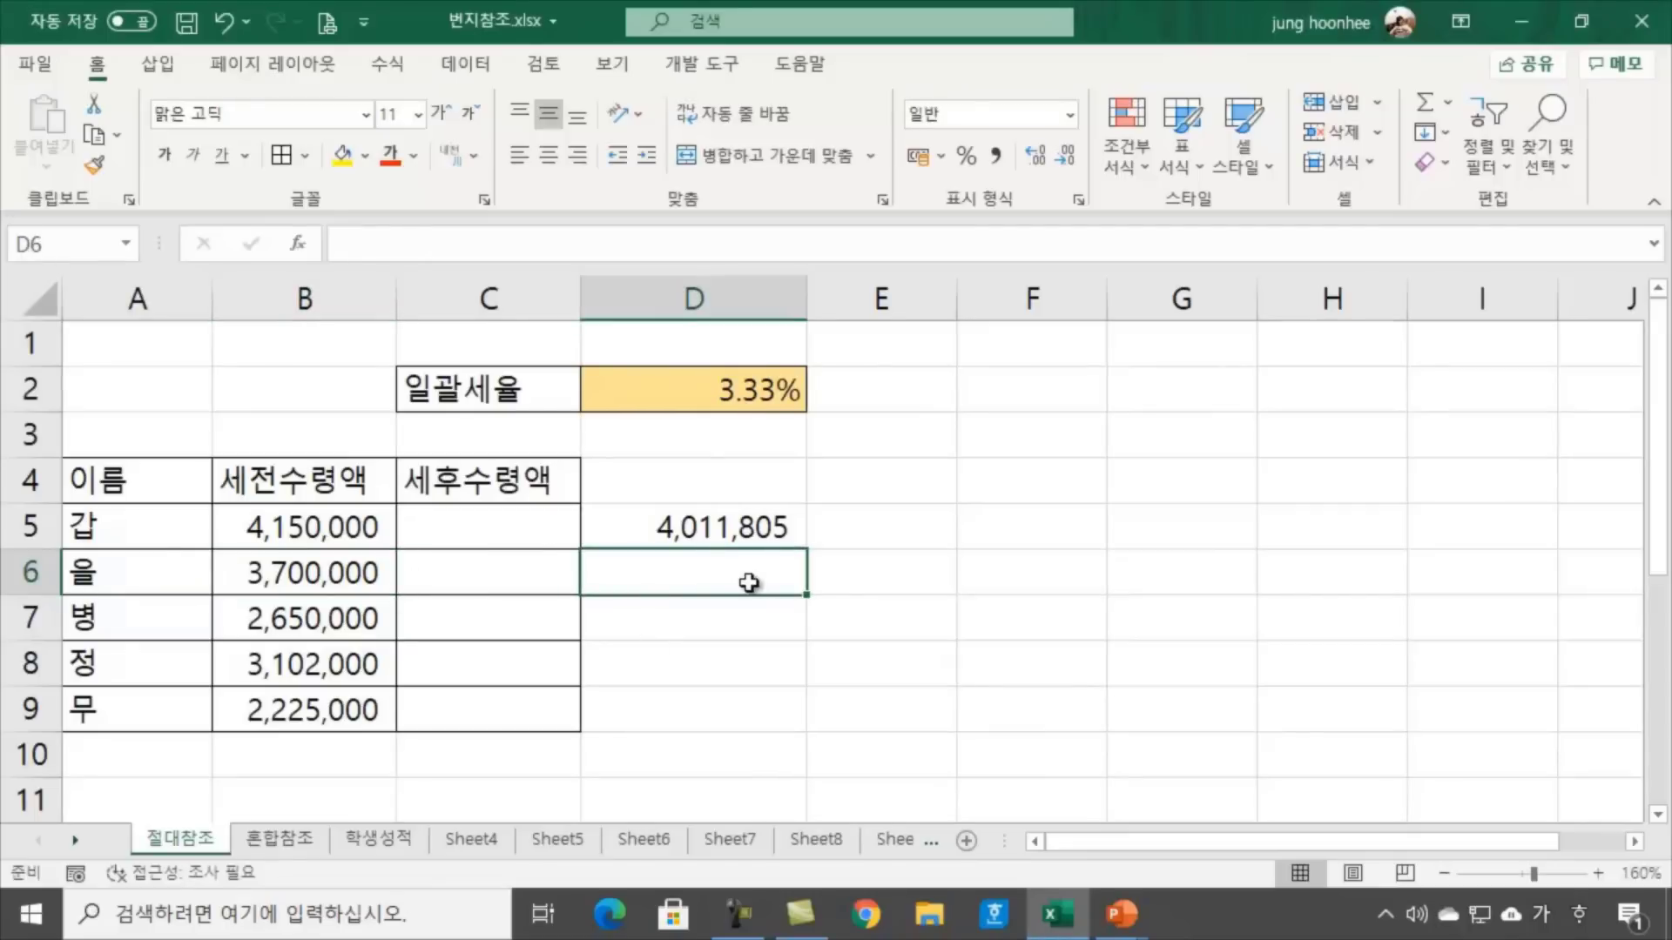
pyautogui.click(944, 563)
pyautogui.click(709, 582)
pyautogui.click(720, 526)
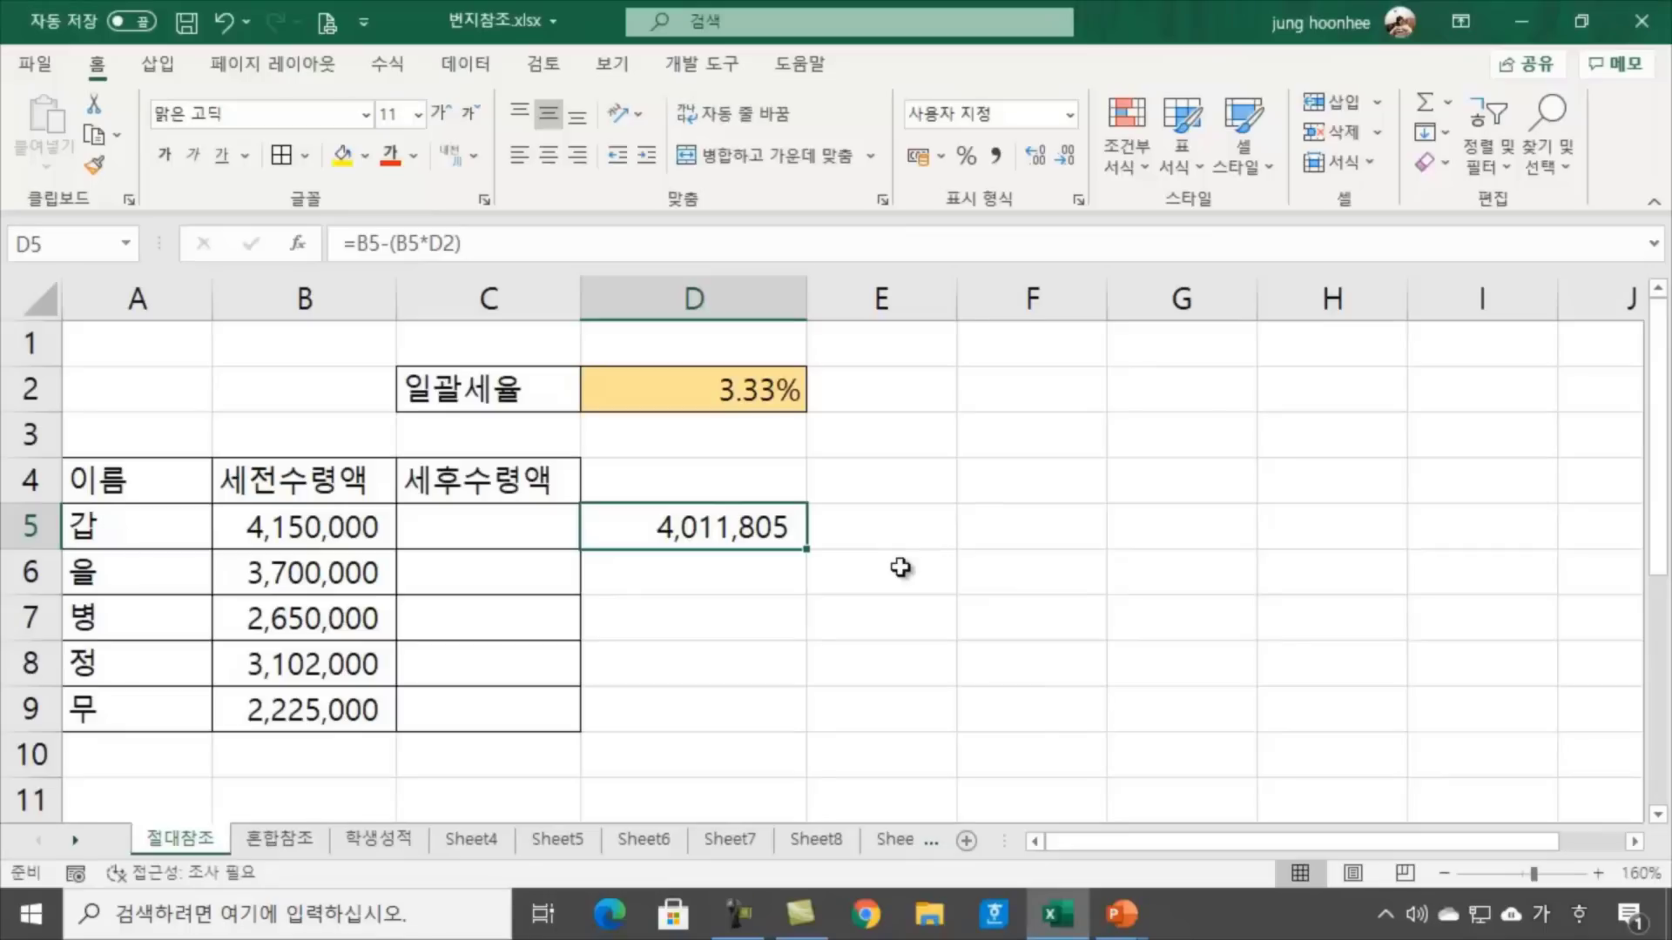
pyautogui.click(695, 577)
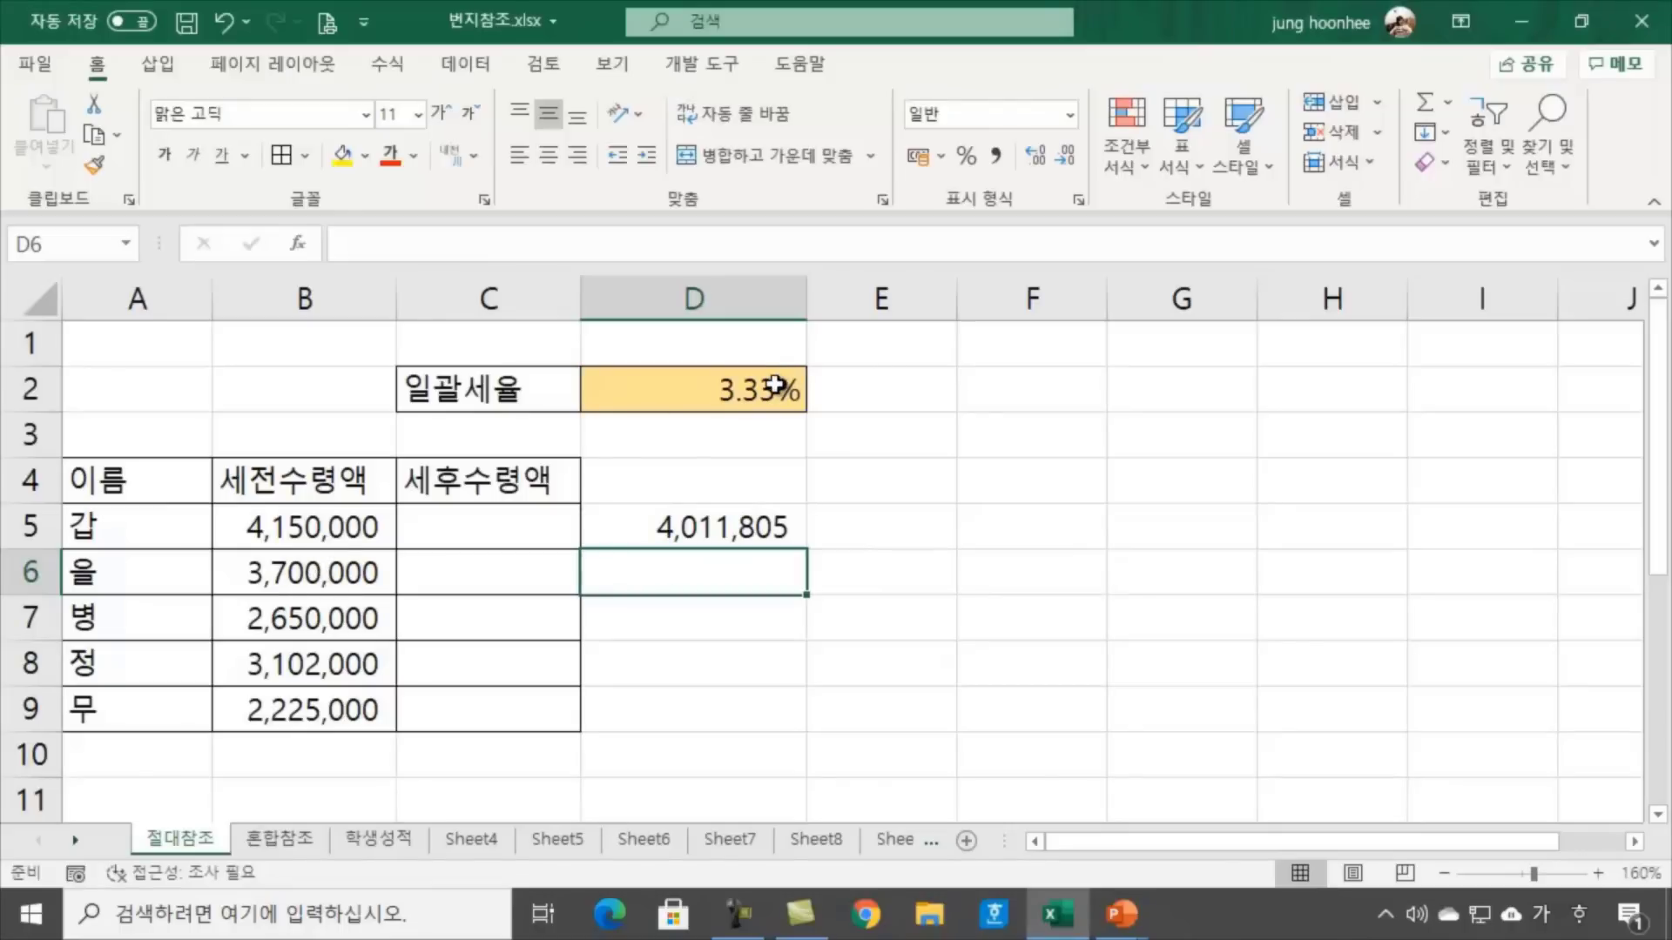
pyautogui.click(756, 525)
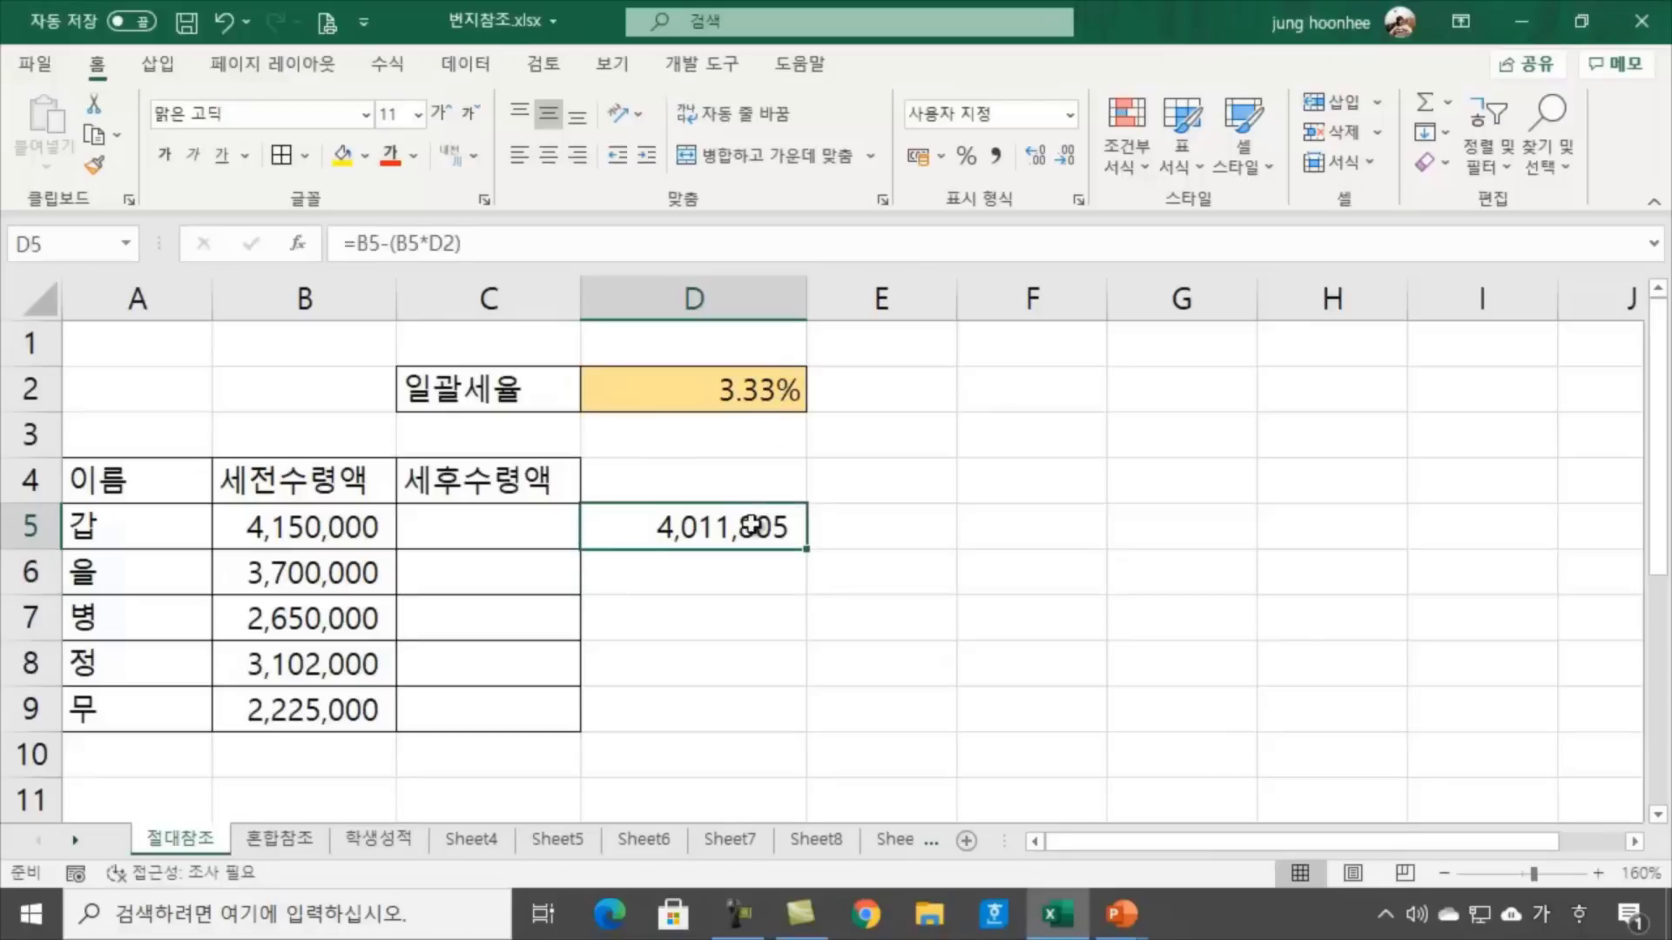
pyautogui.click(1093, 584)
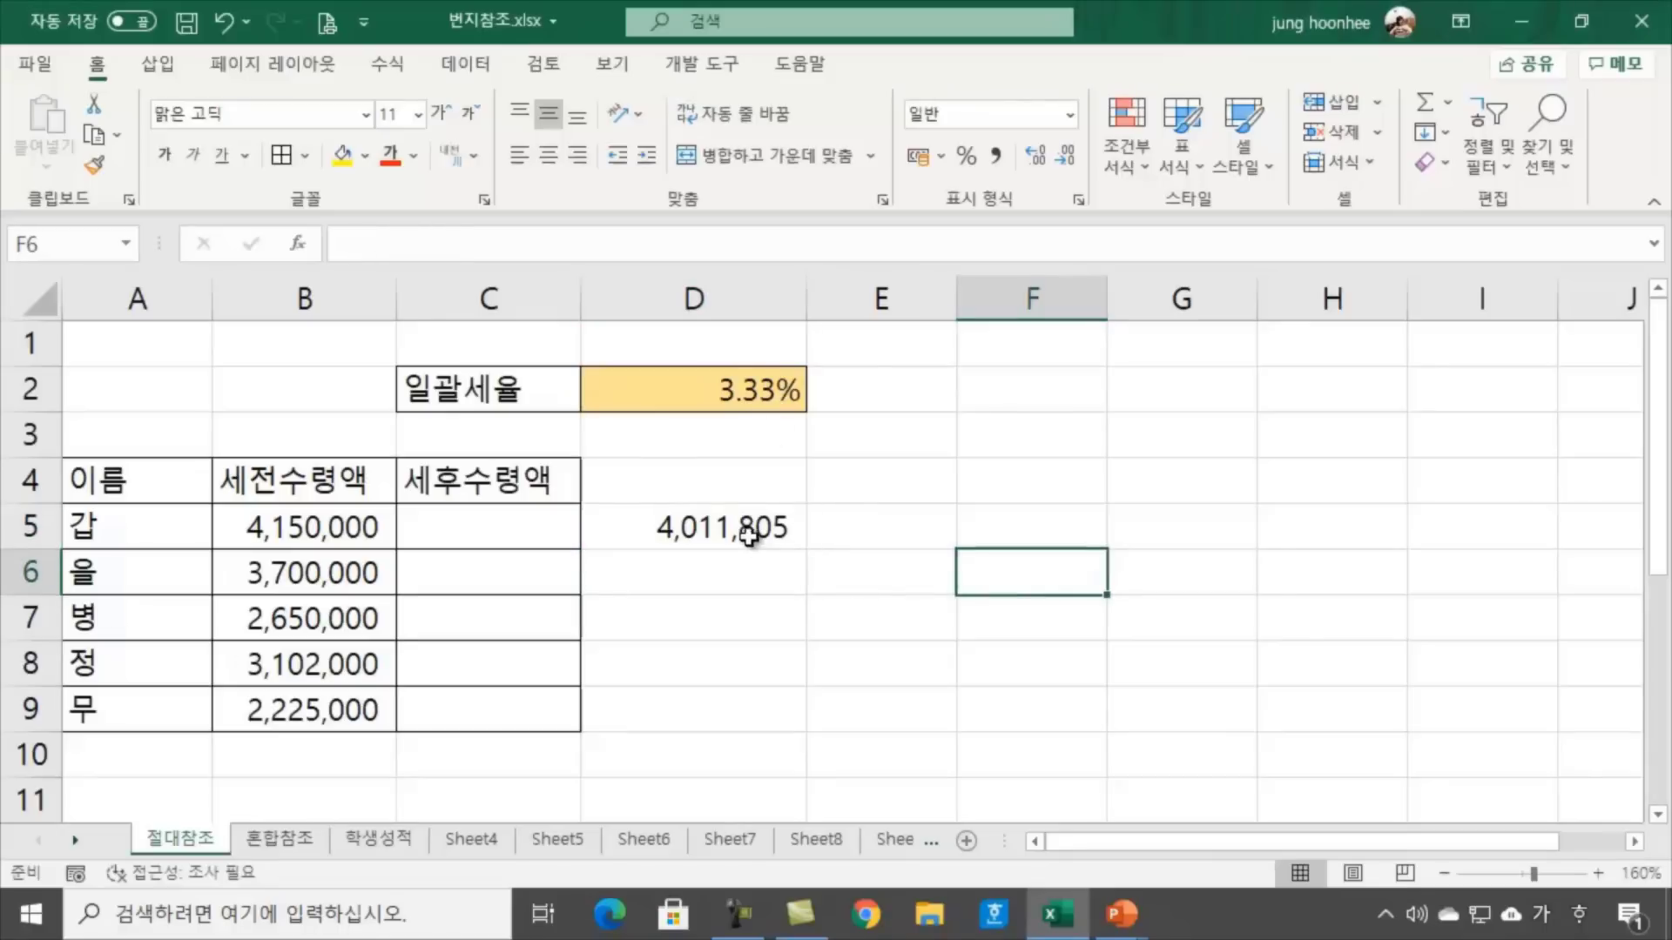
# Fill the D5 formula down through D9 and inspect the copied formula in D6 against B6 and D2
pyautogui.click(690, 522)
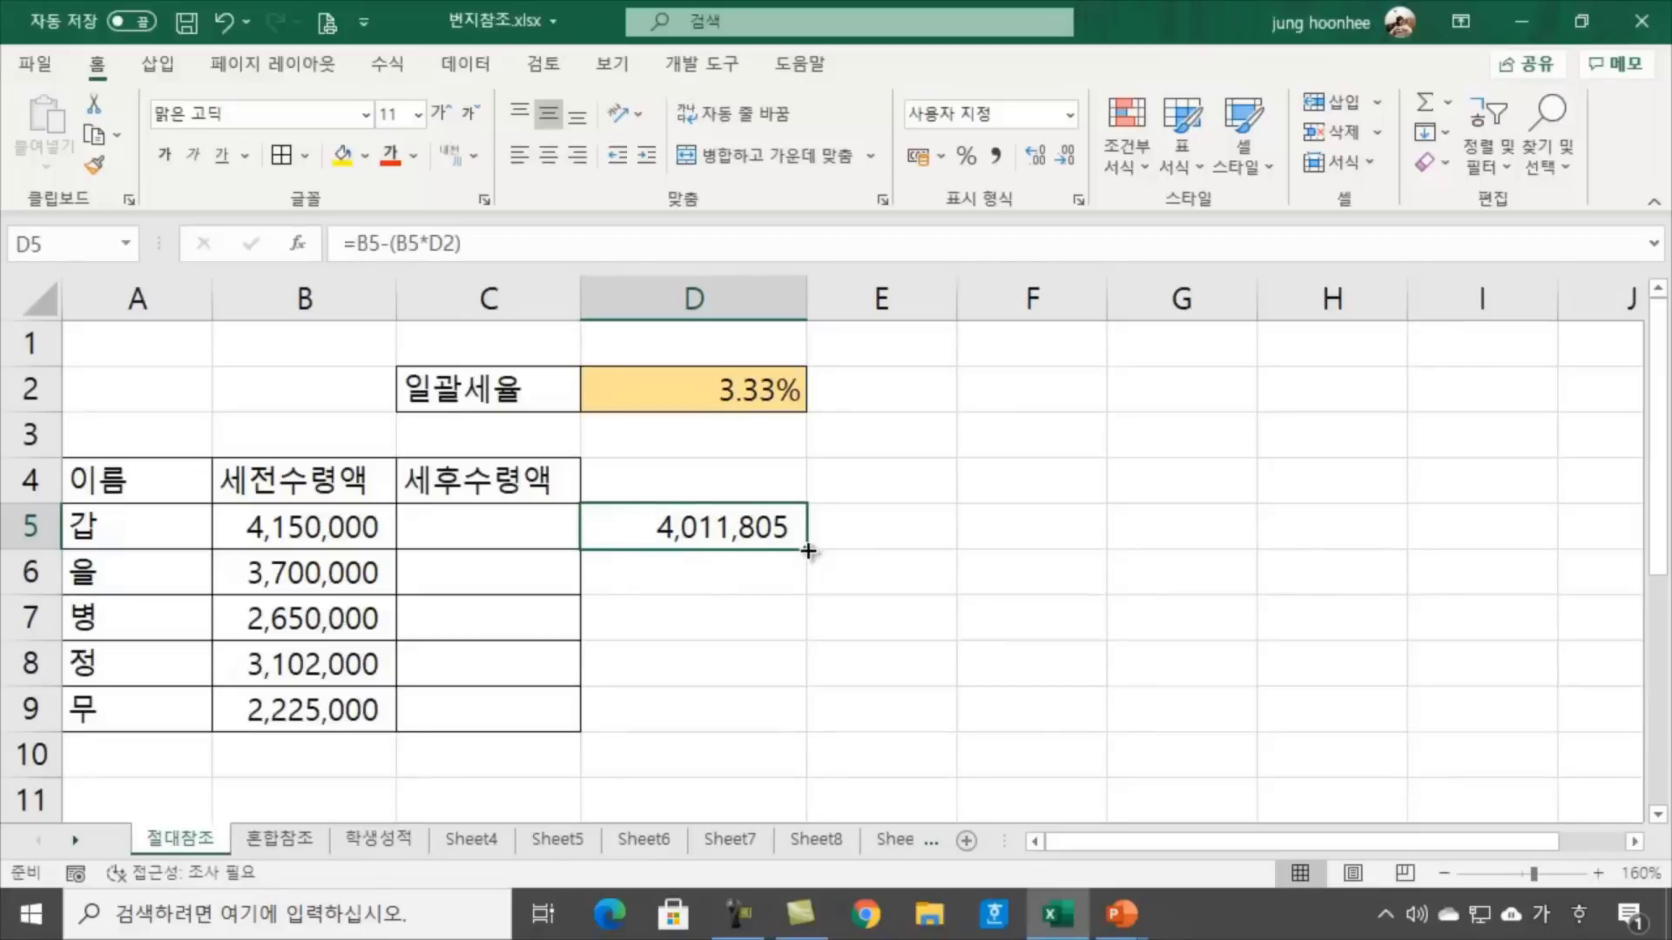
pyautogui.moveTo(808, 550); pyautogui.dragTo(805, 735)
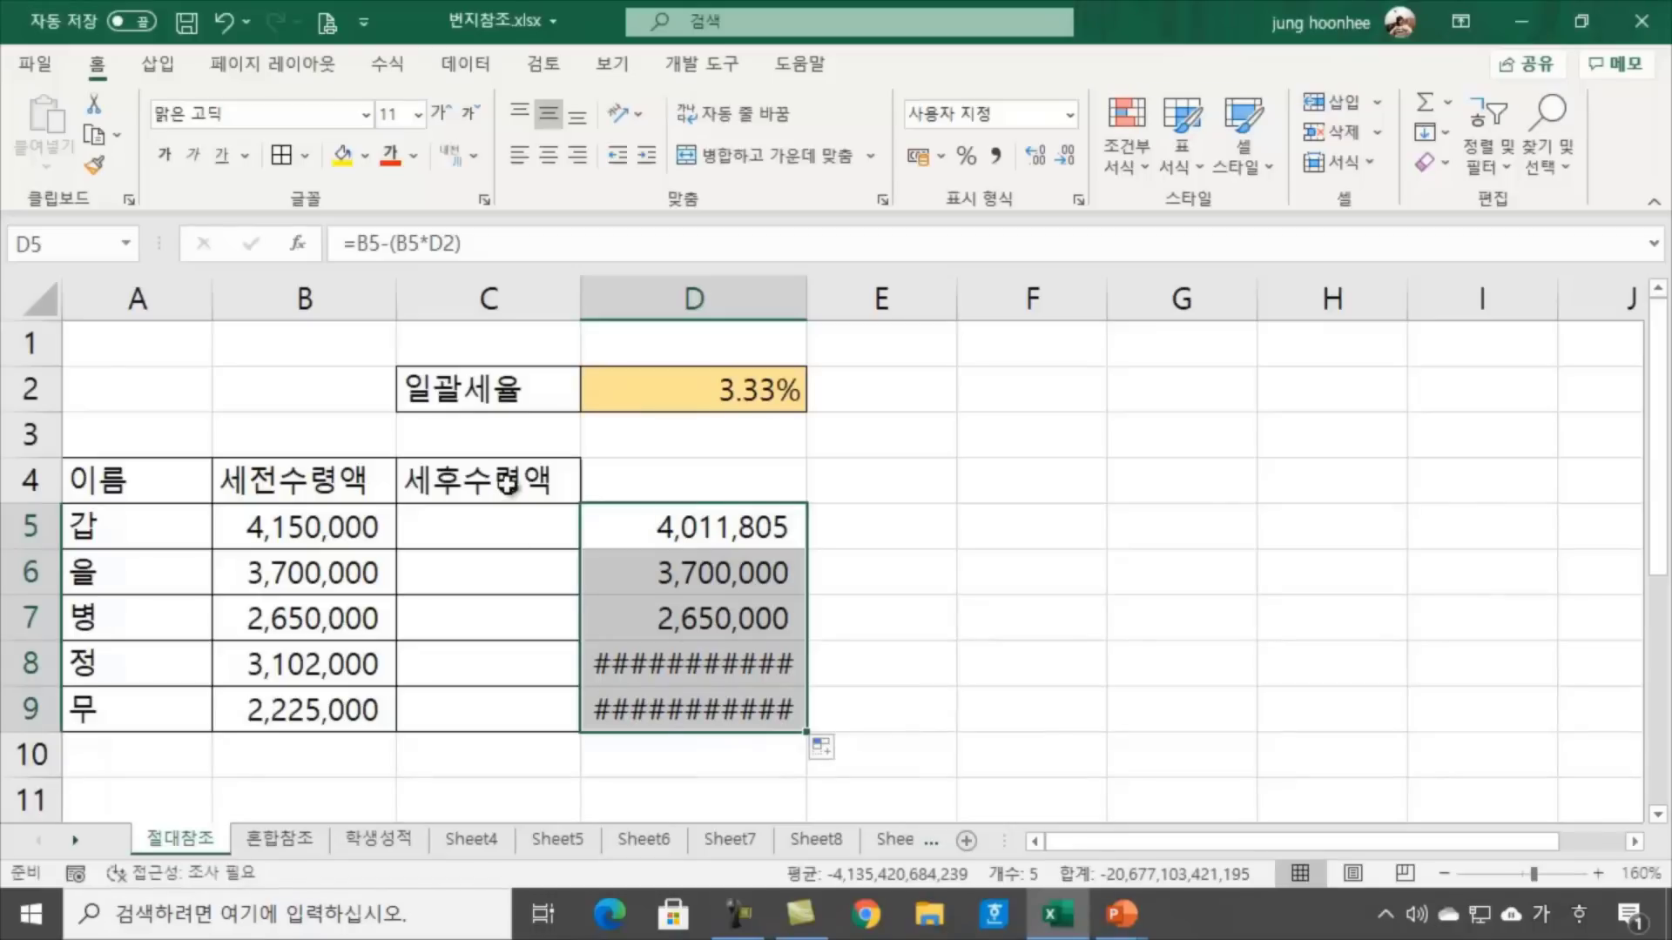
pyautogui.click(299, 581)
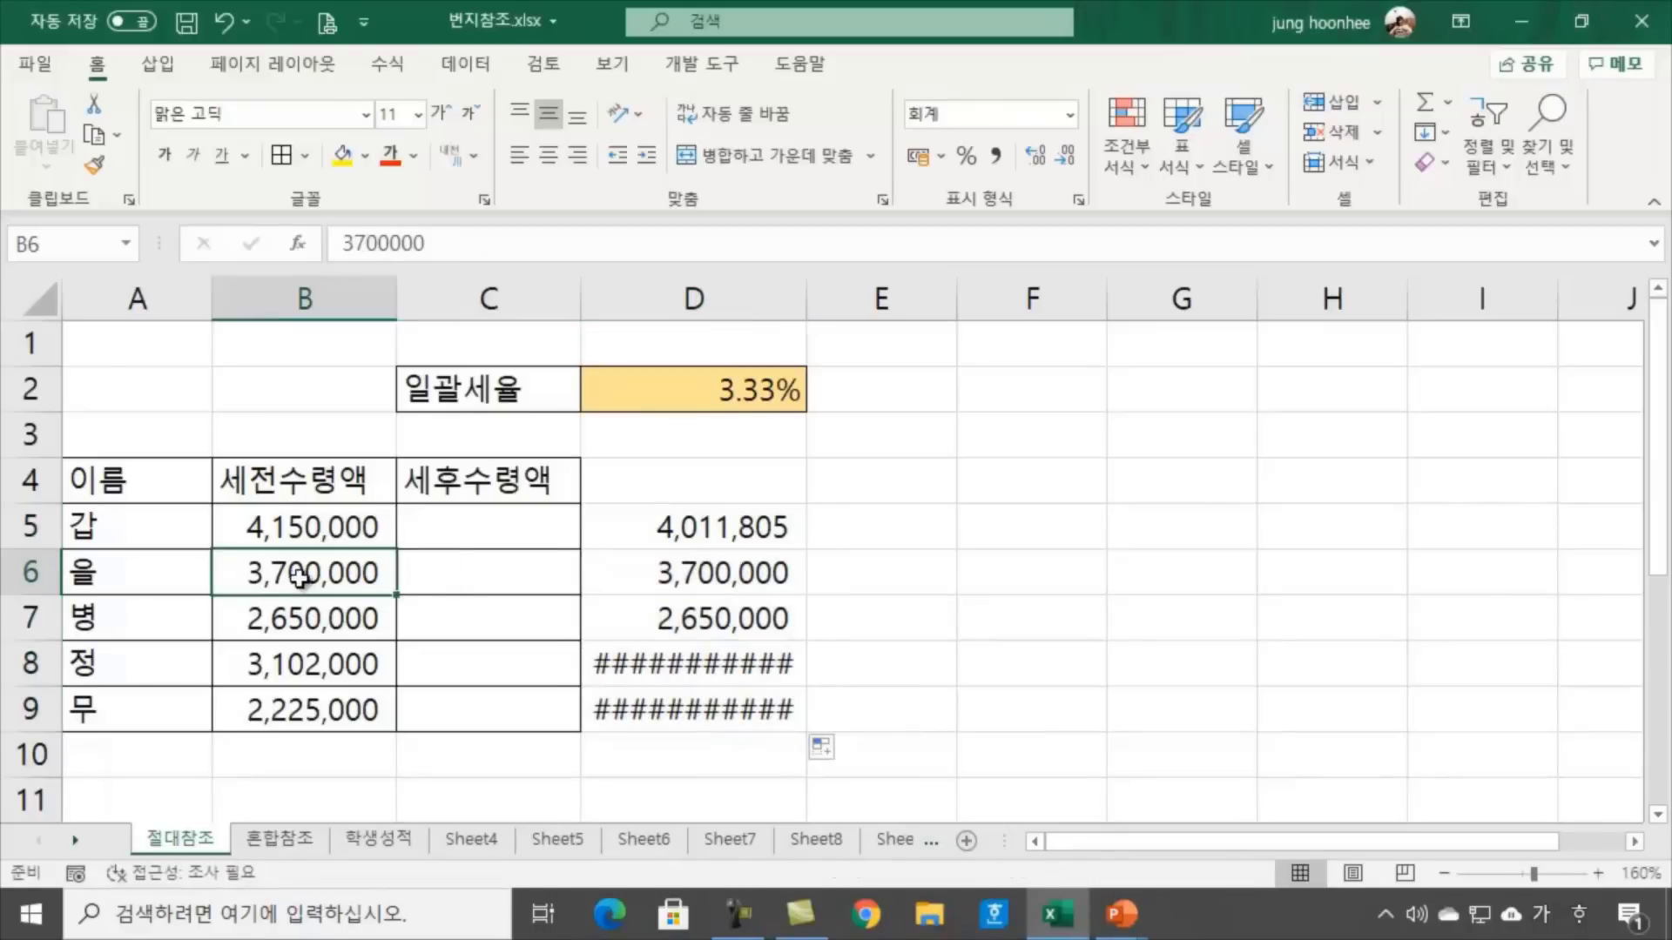
pyautogui.click(749, 388)
pyautogui.click(743, 577)
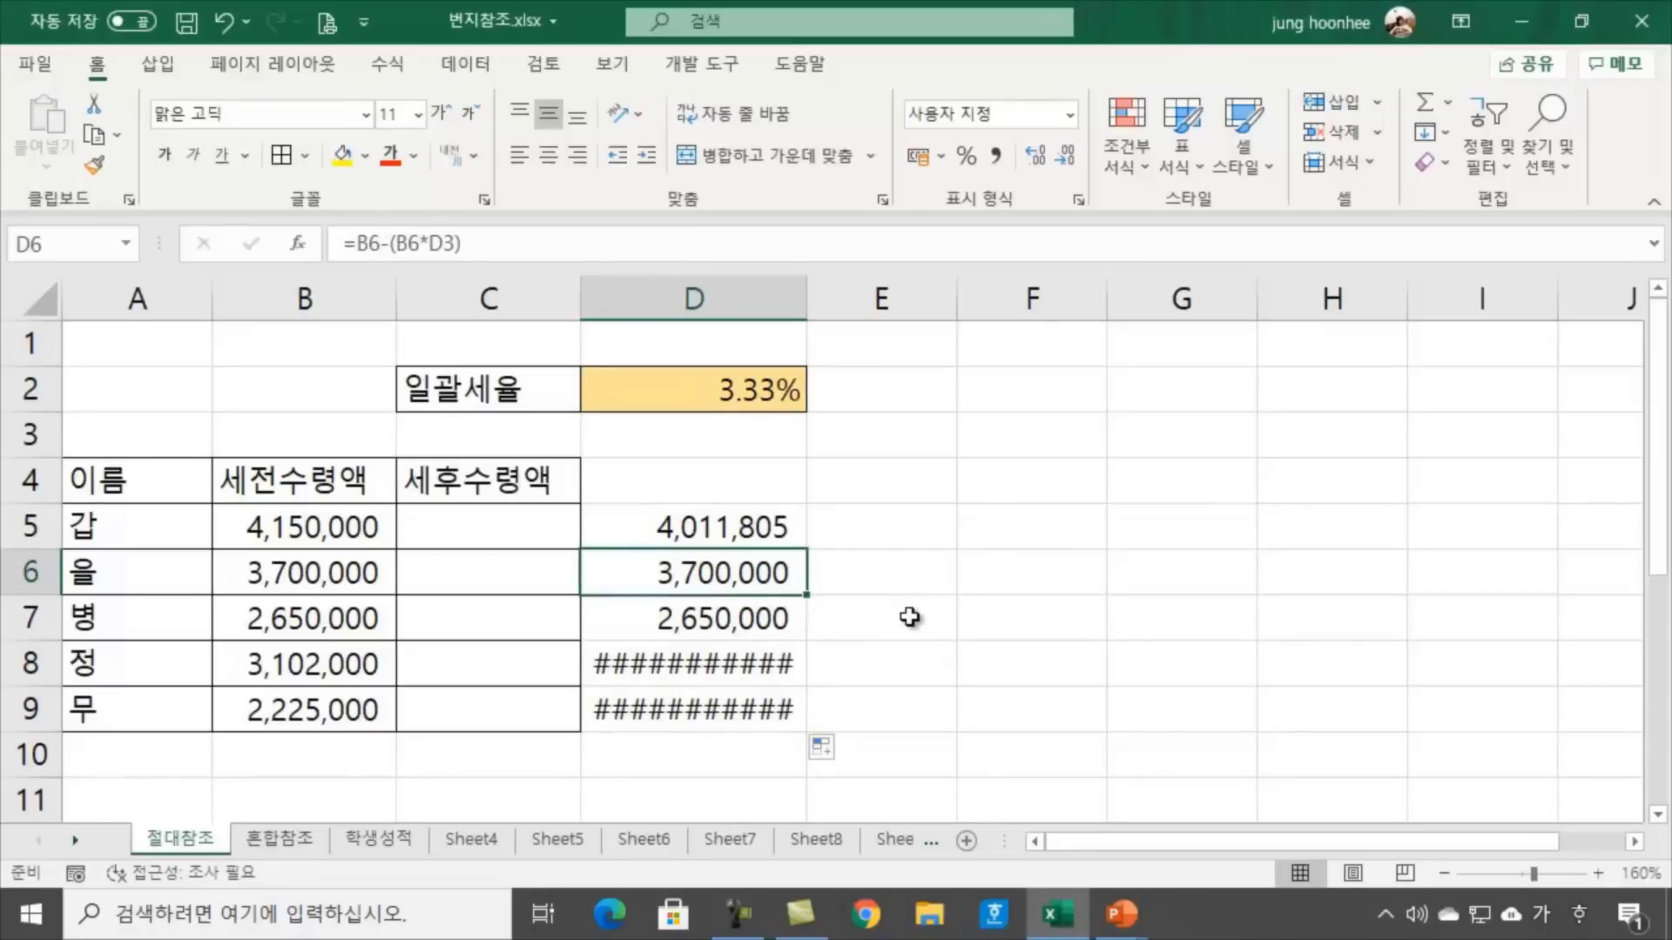
# Compare 병's copied result in D7 with the pre-tax amount in B7 and the tax rate in D2
pyautogui.click(335, 623)
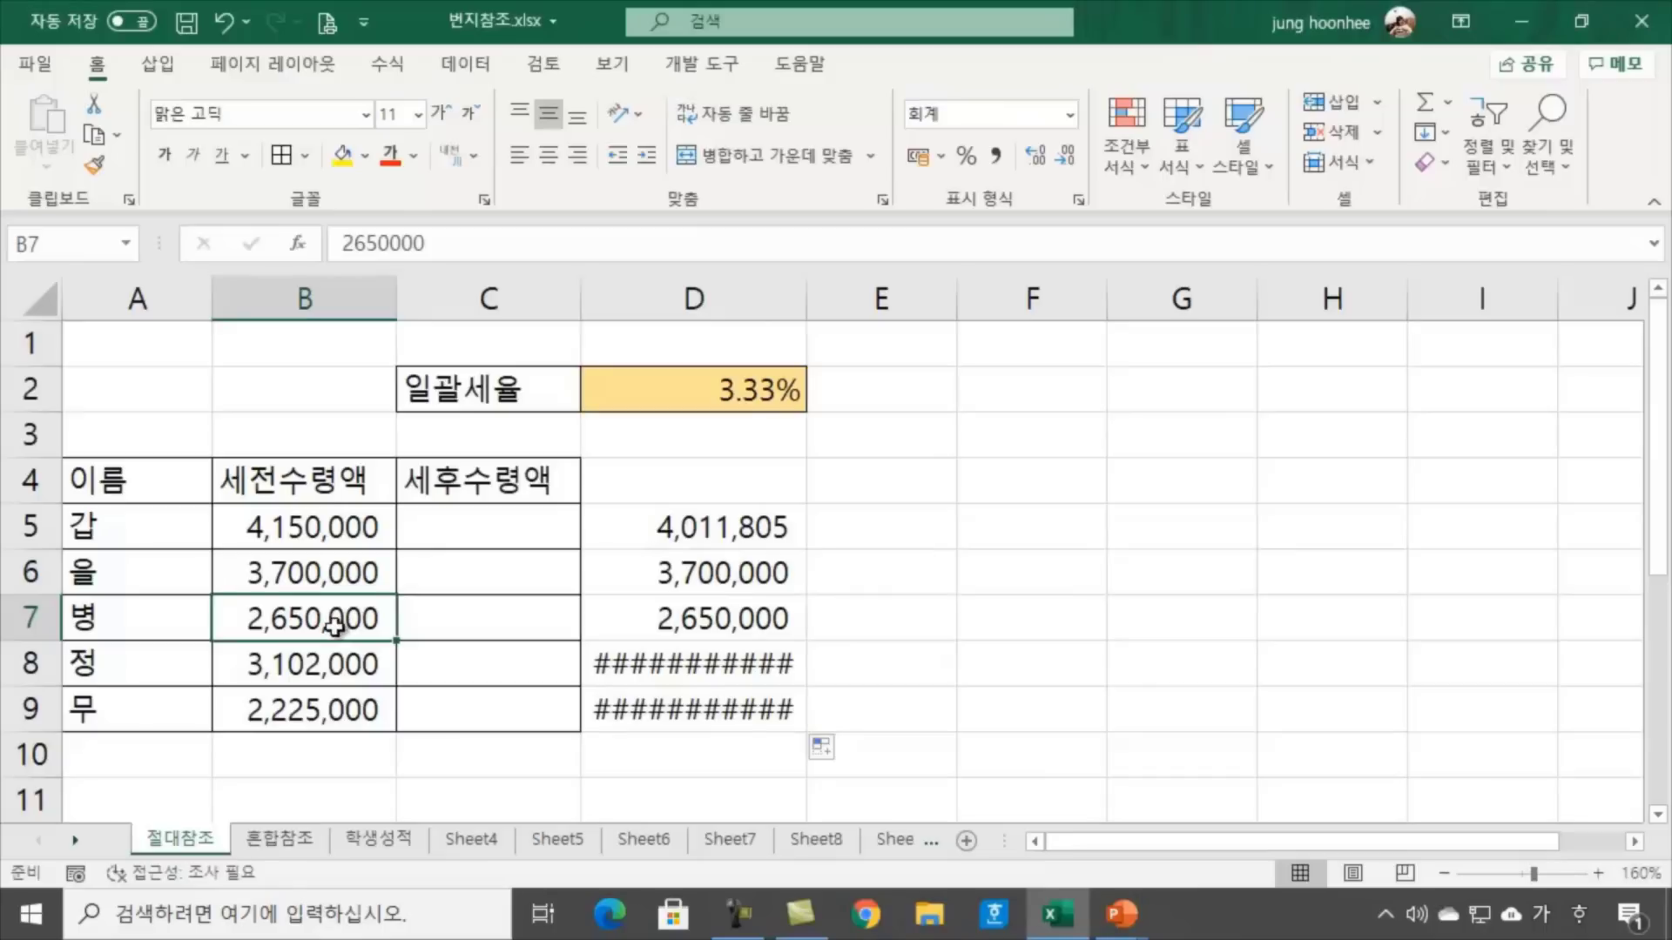
pyautogui.click(747, 392)
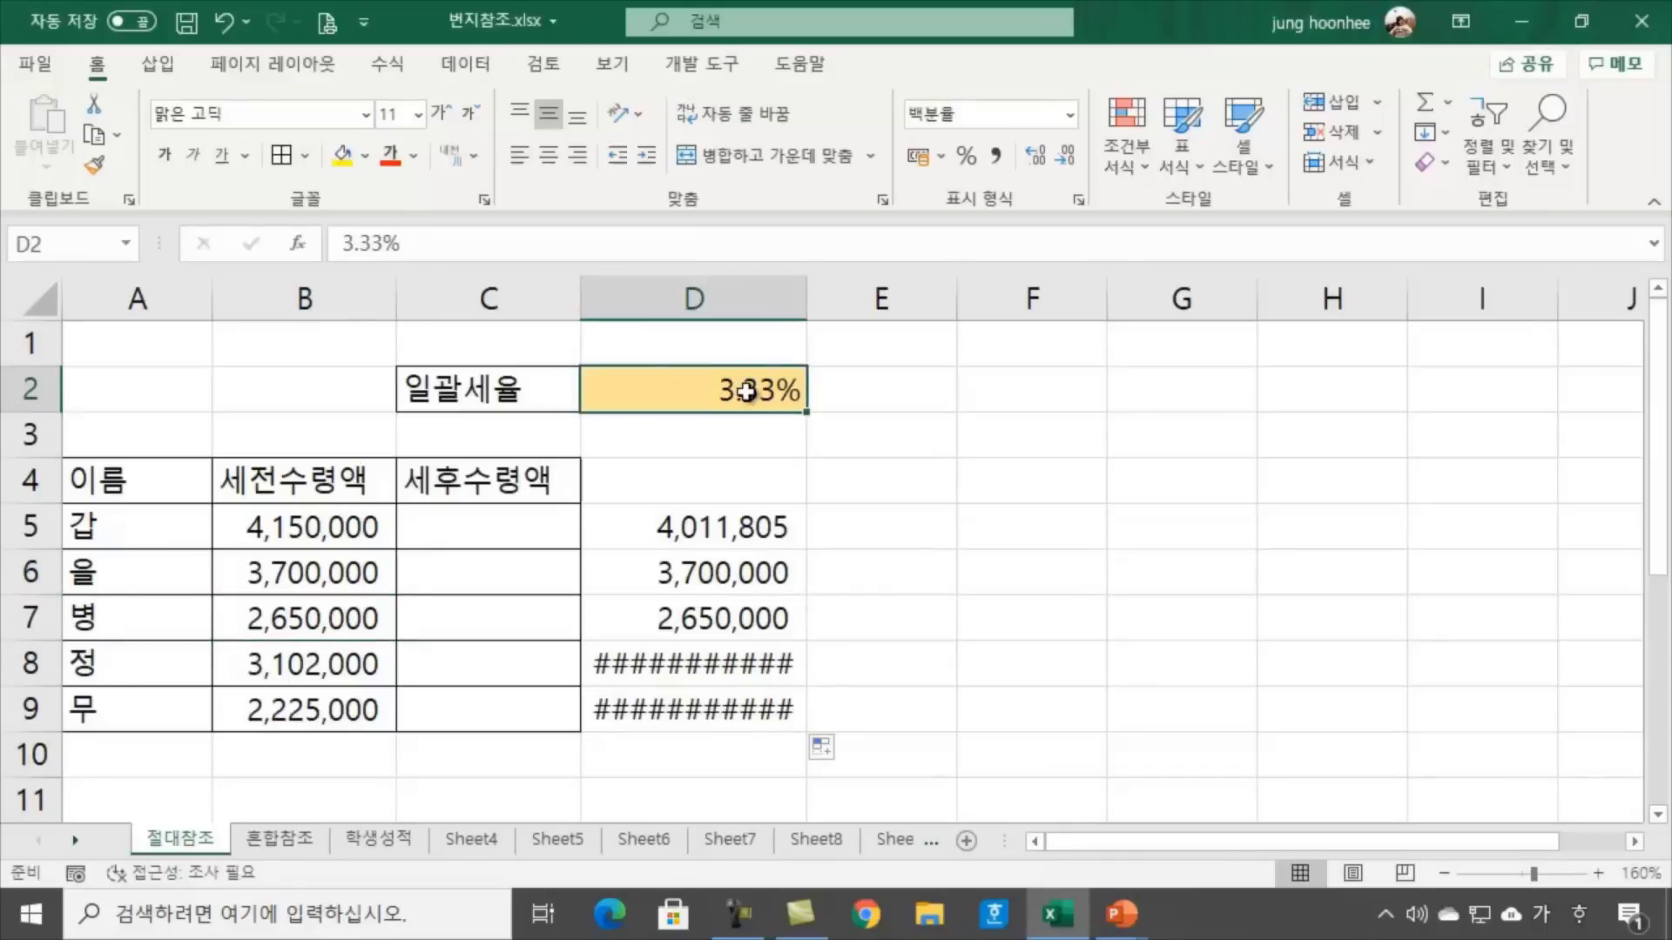
pyautogui.click(721, 623)
pyautogui.click(985, 663)
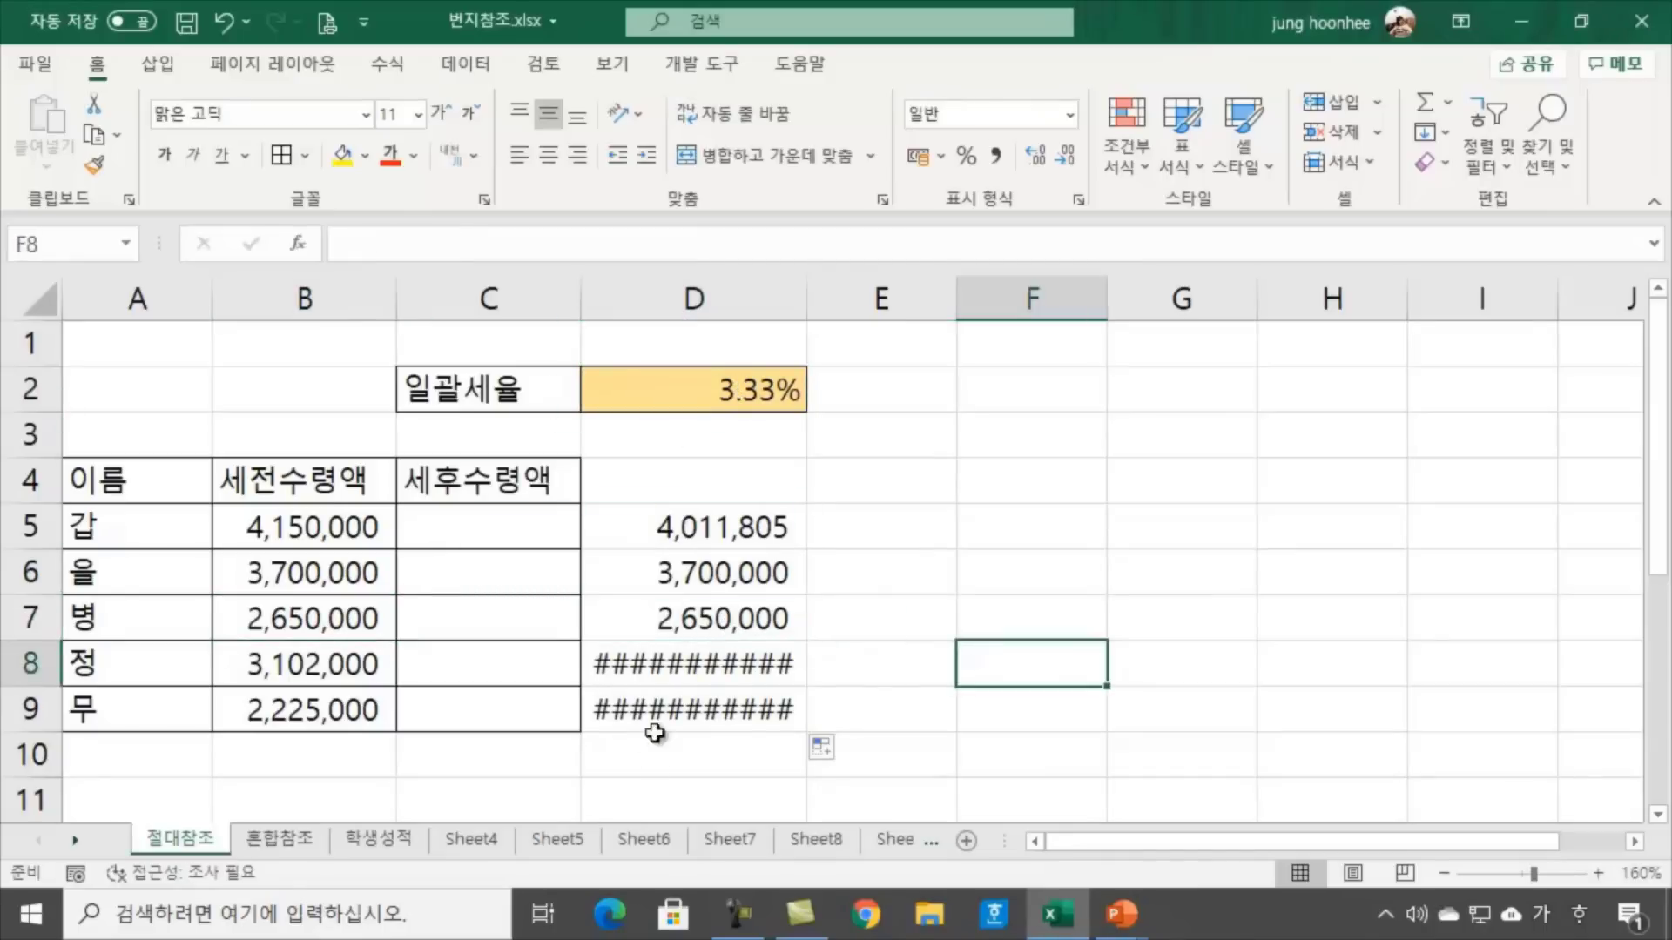
# Inspect the copied formulas in D8 and D9 for 정 and 무, including the full value behind D8
pyautogui.click(714, 667)
pyautogui.click(705, 724)
pyautogui.click(680, 669)
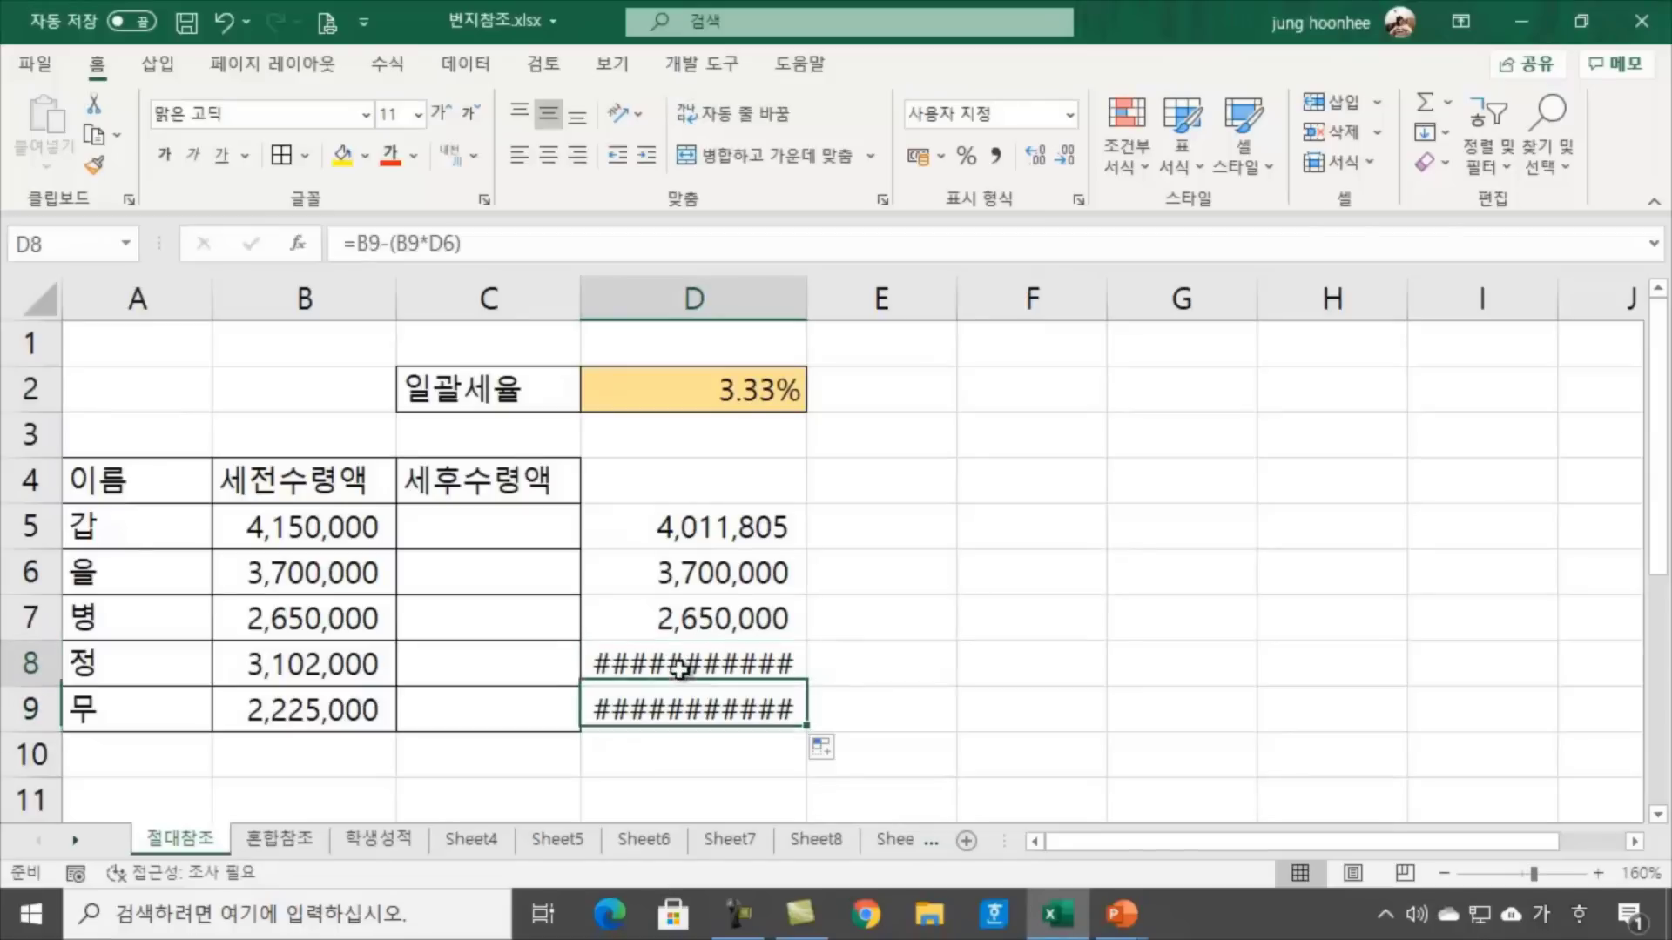
pyautogui.click(657, 699)
pyautogui.click(654, 655)
pyautogui.click(662, 710)
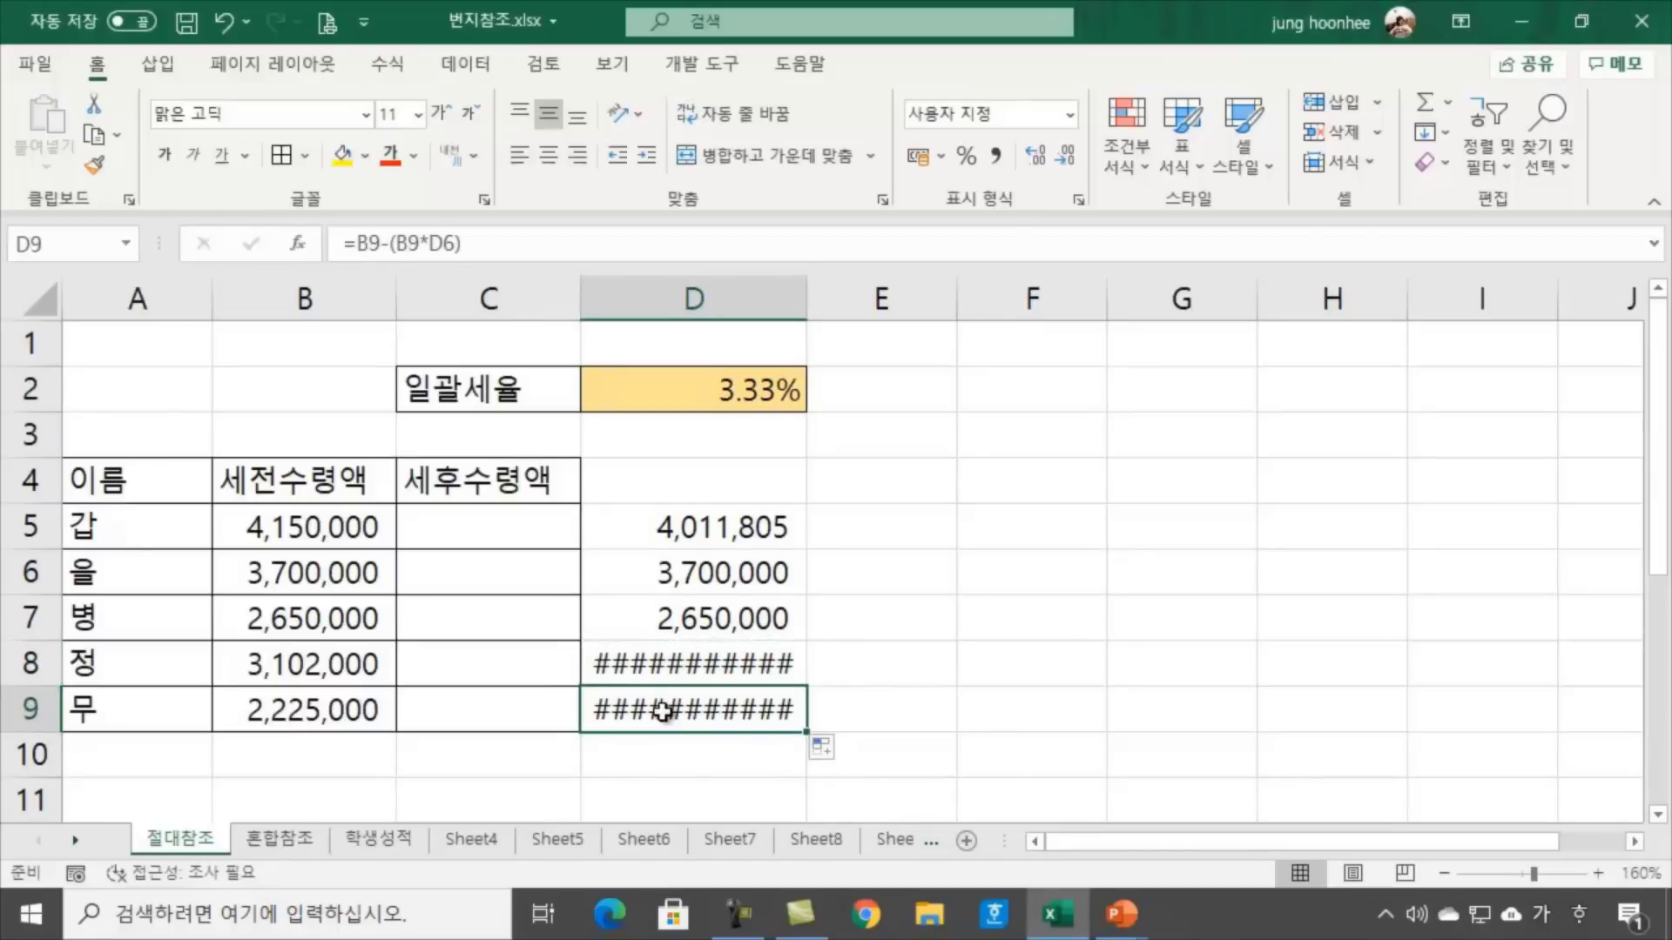
pyautogui.moveTo(679, 664)
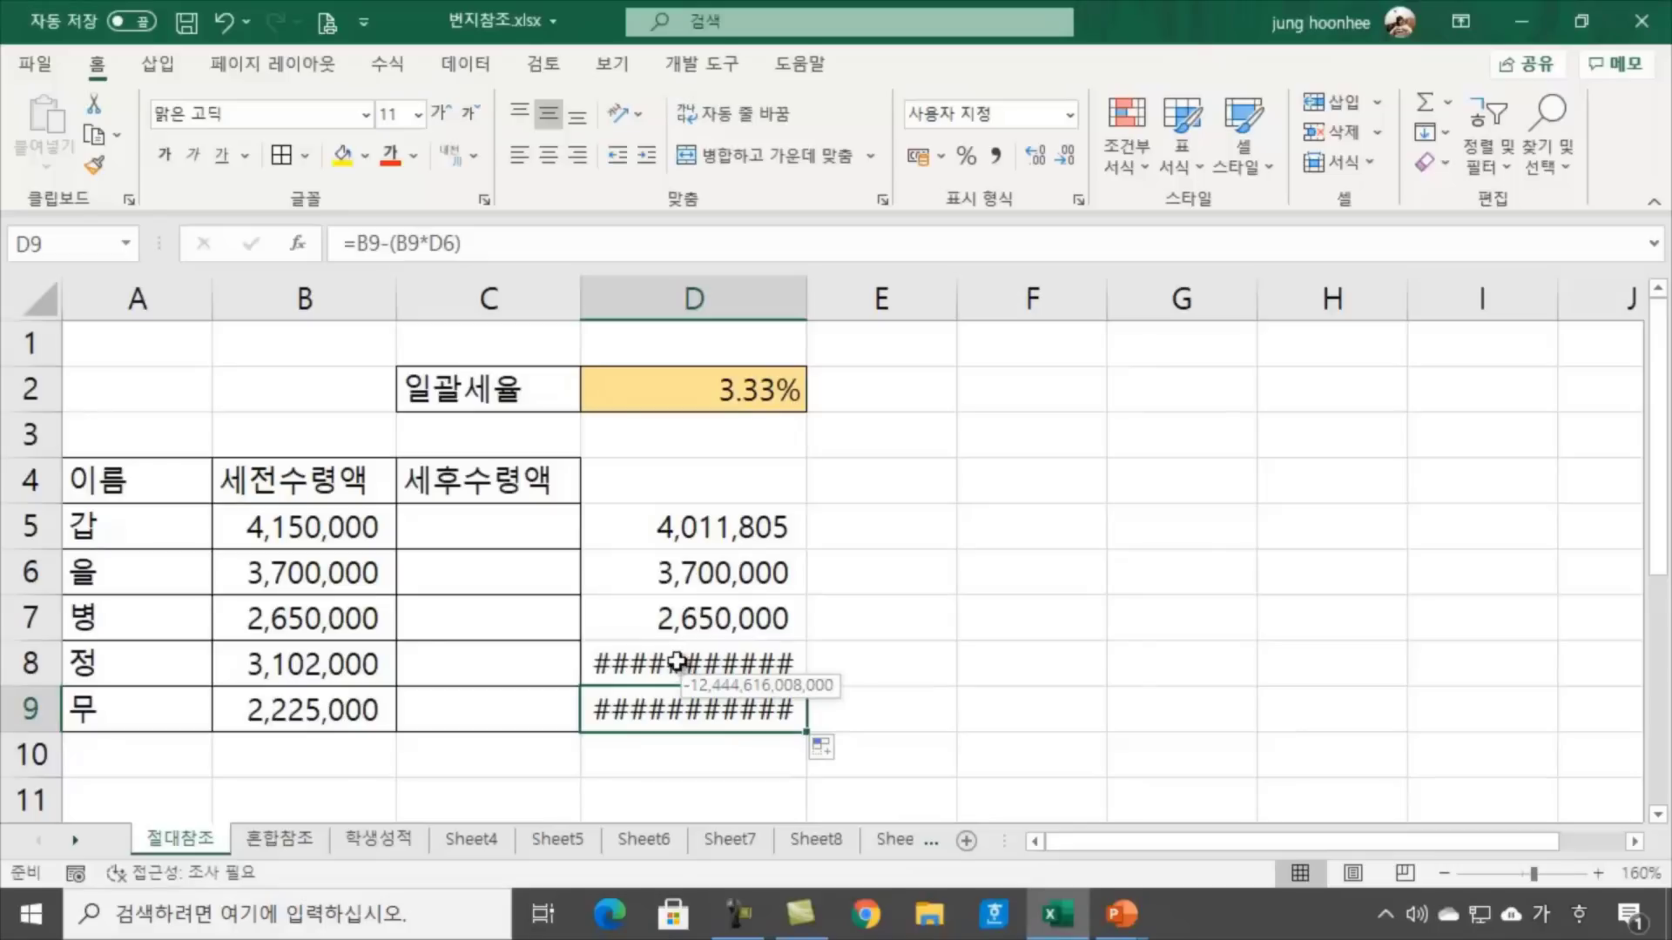
pyautogui.click(678, 664)
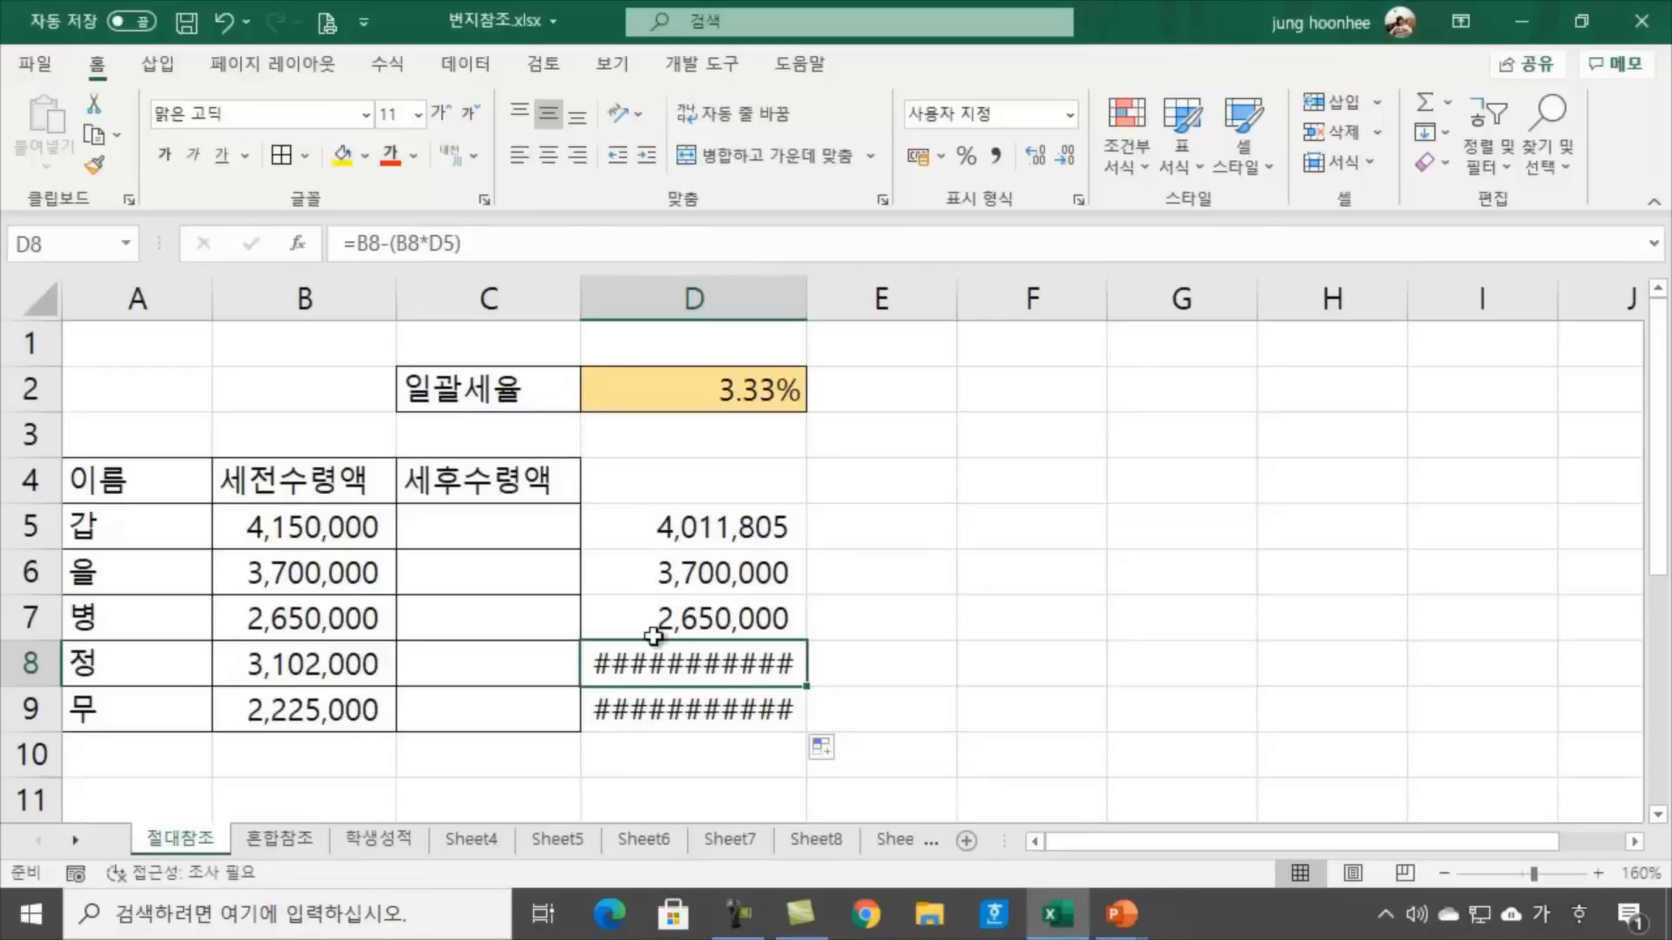
# Autofit the width of column D to its contents and check the results in D8 and D9
pyautogui.doubleClick(805, 289)
pyautogui.click(1102, 668)
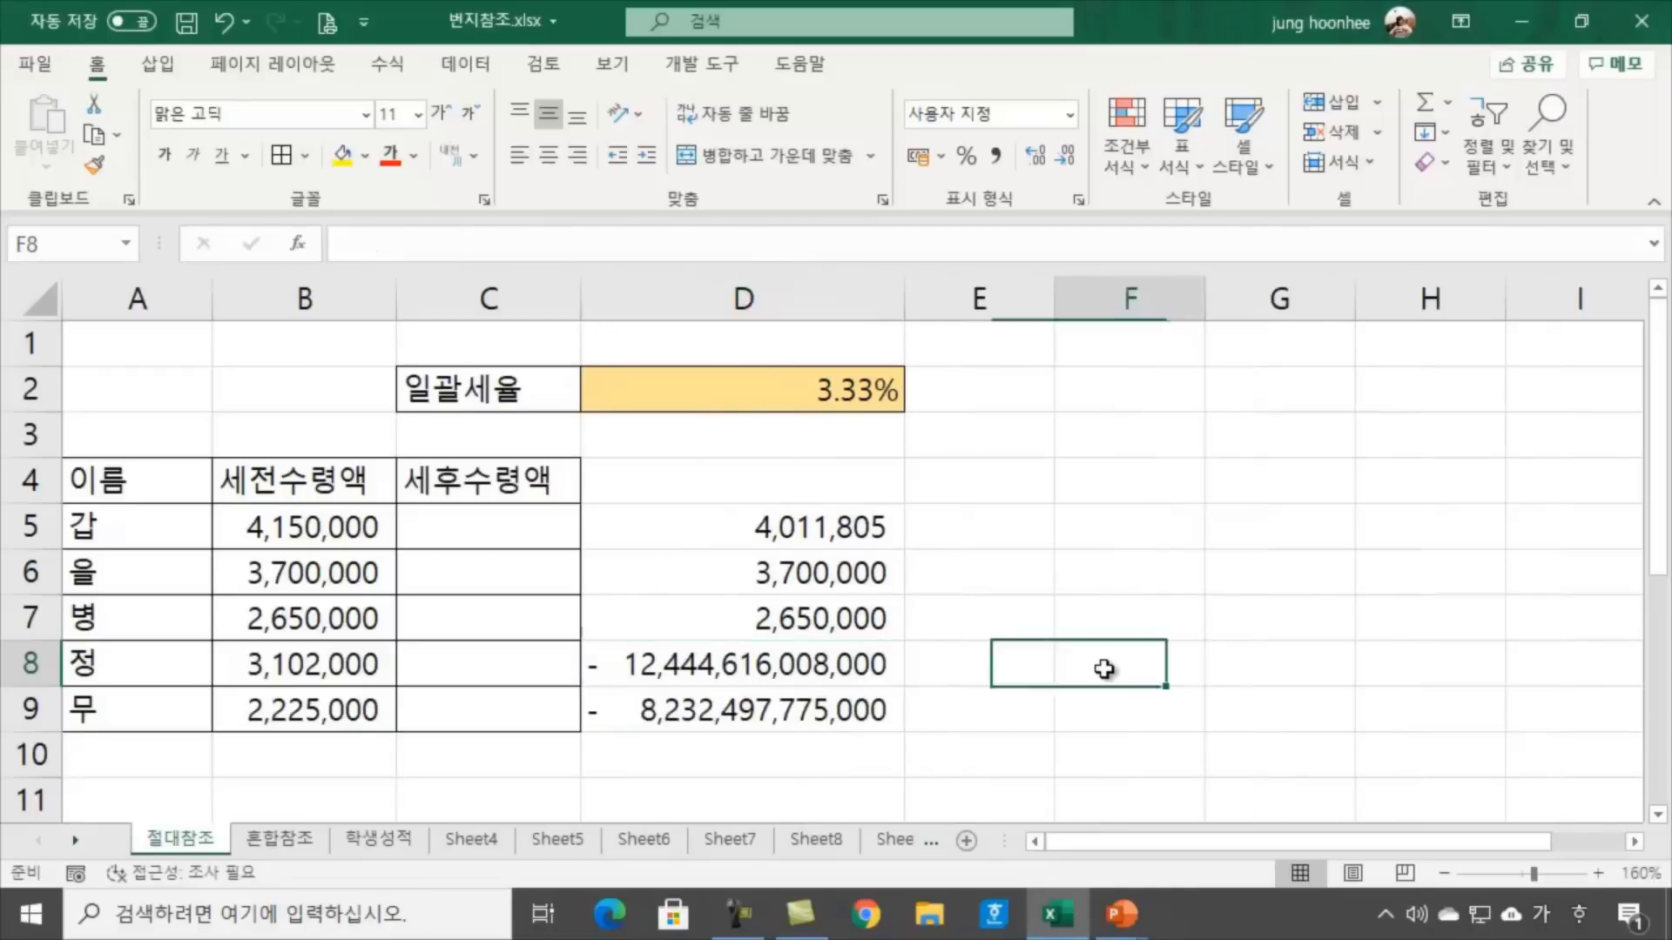
pyautogui.click(753, 685)
pyautogui.click(739, 716)
pyautogui.click(1295, 727)
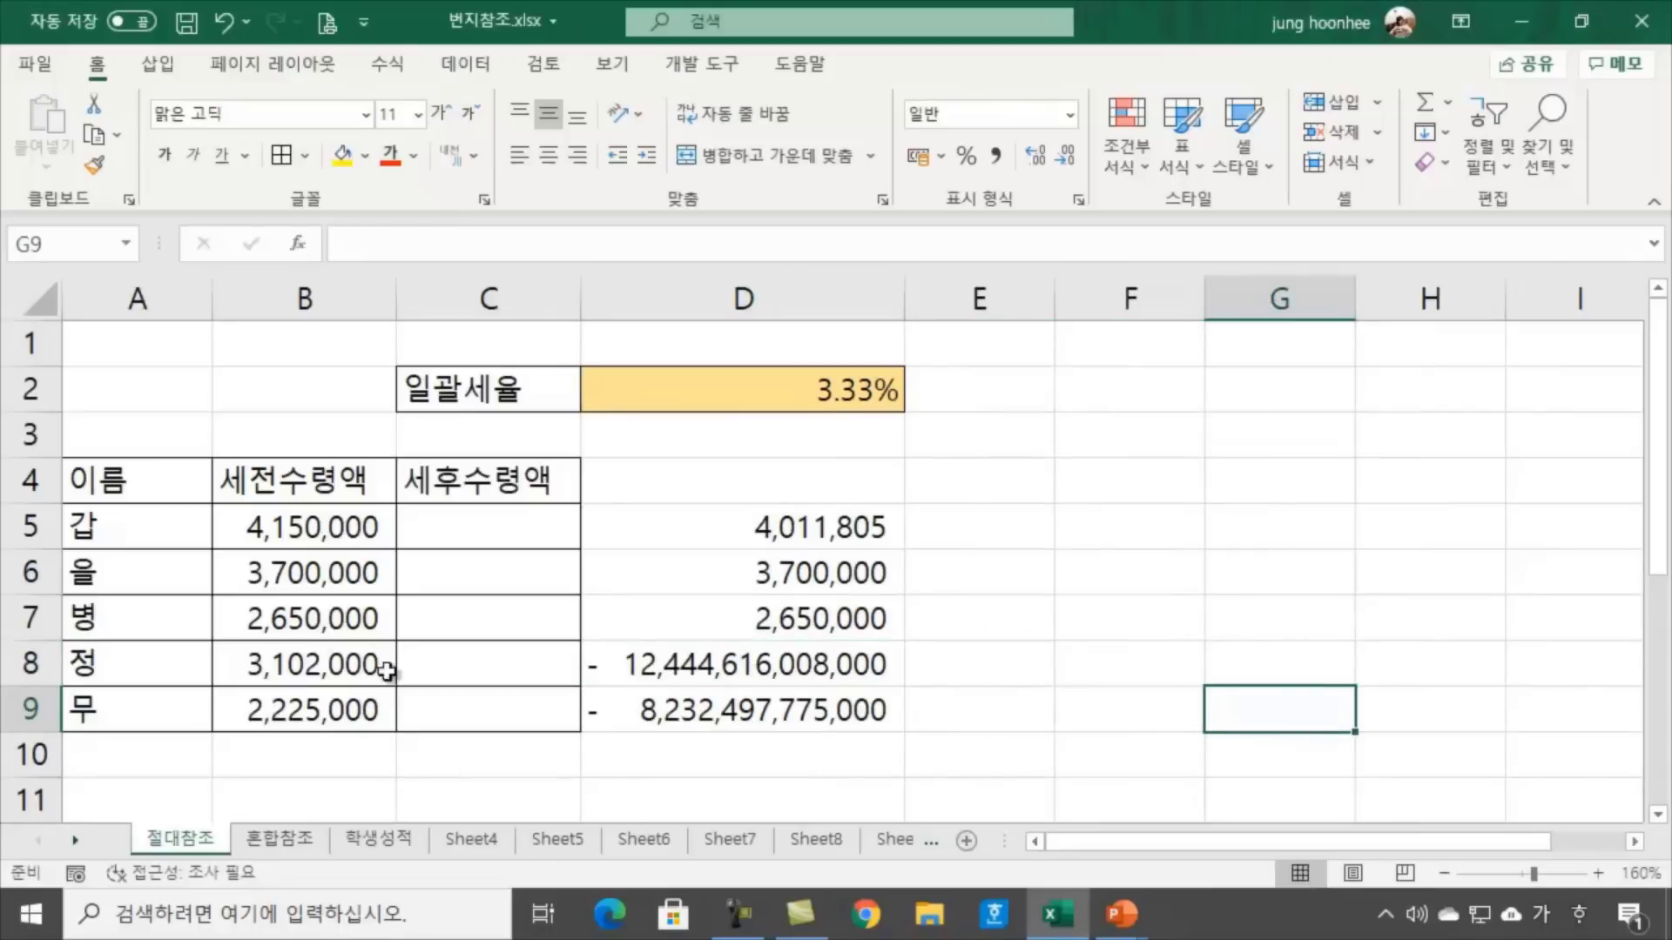
# Compare 정's pre-tax amount in B8 with the copied formula in D8, and check 갑's result in D5
pyautogui.click(309, 666)
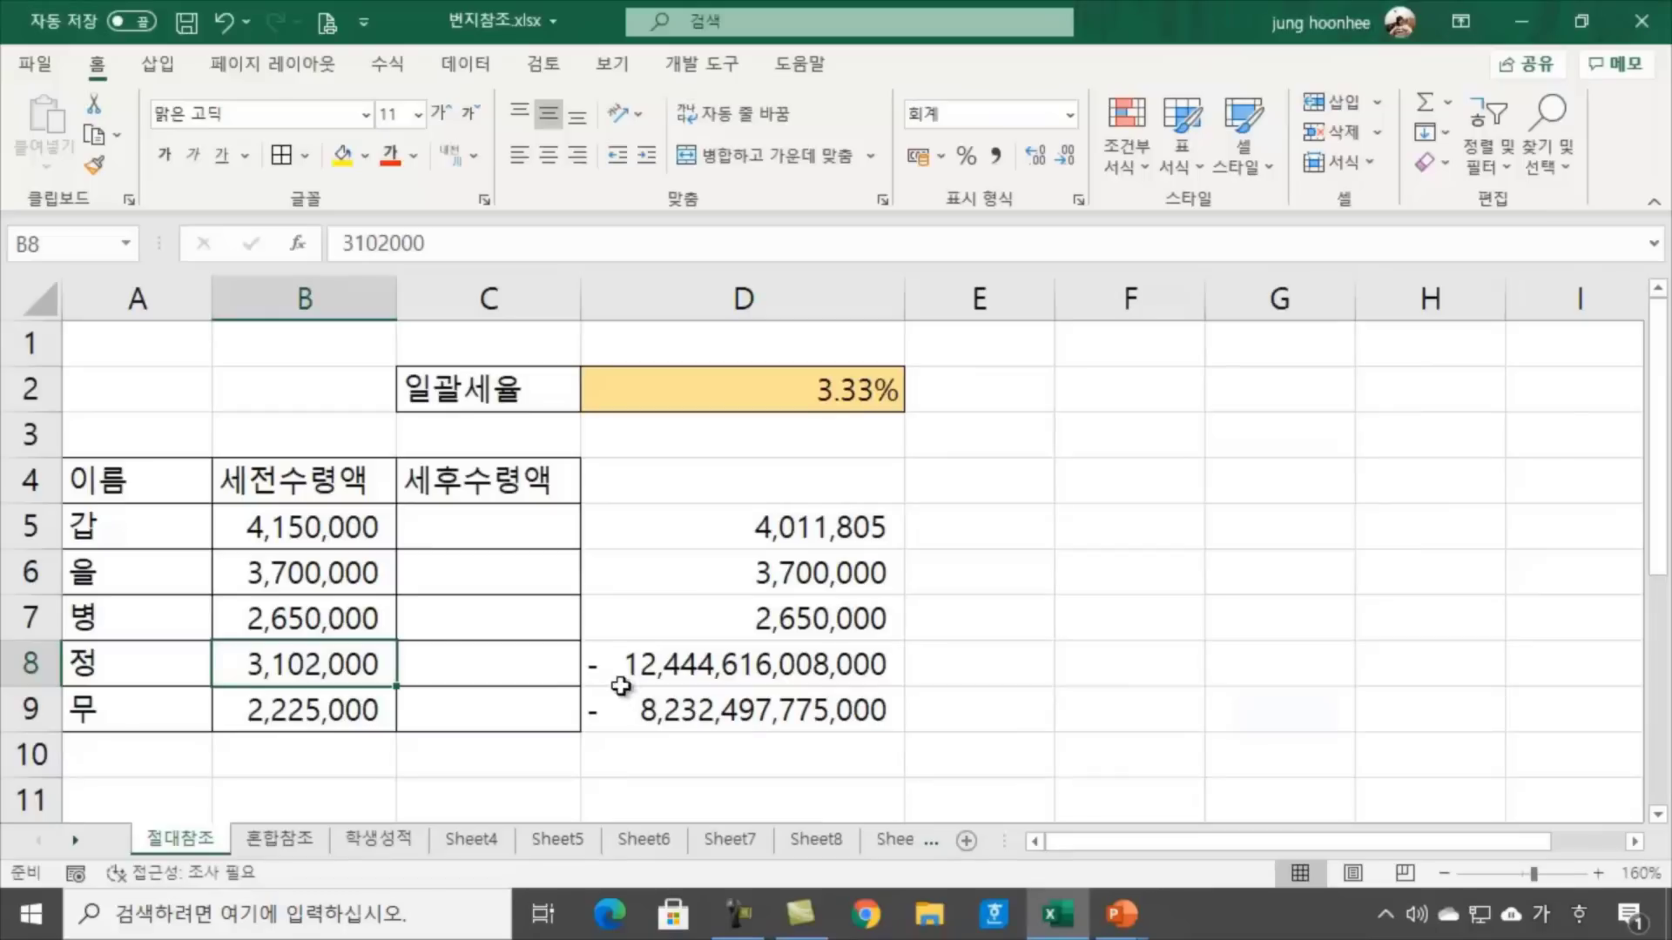
pyautogui.click(642, 667)
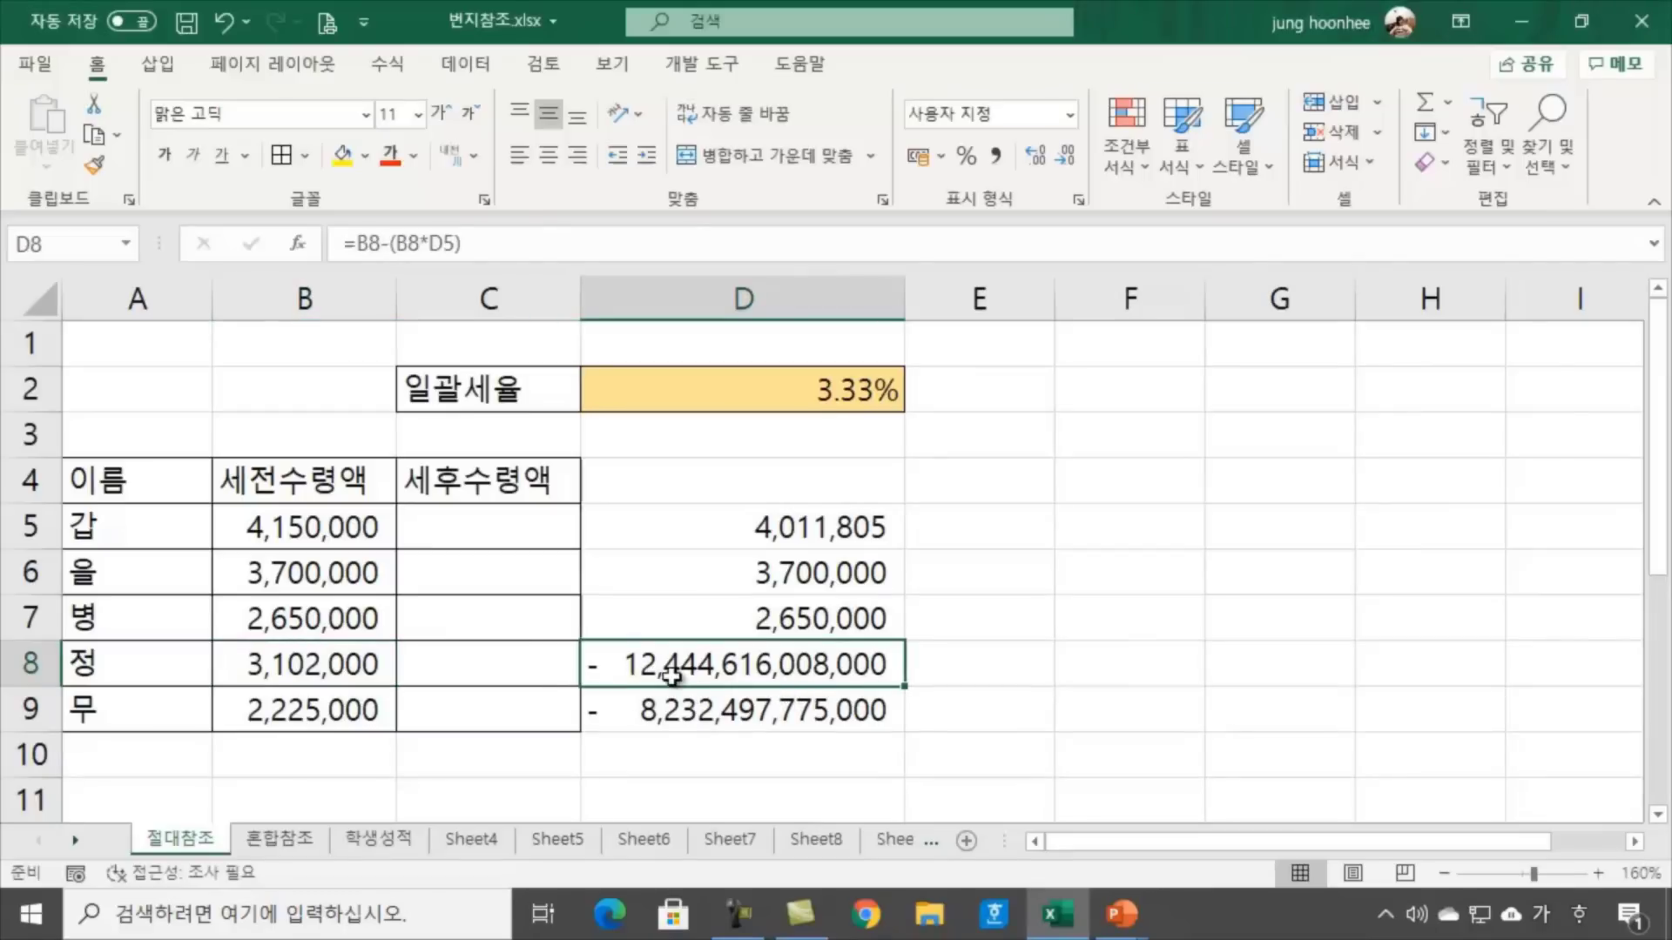
pyautogui.click(1139, 663)
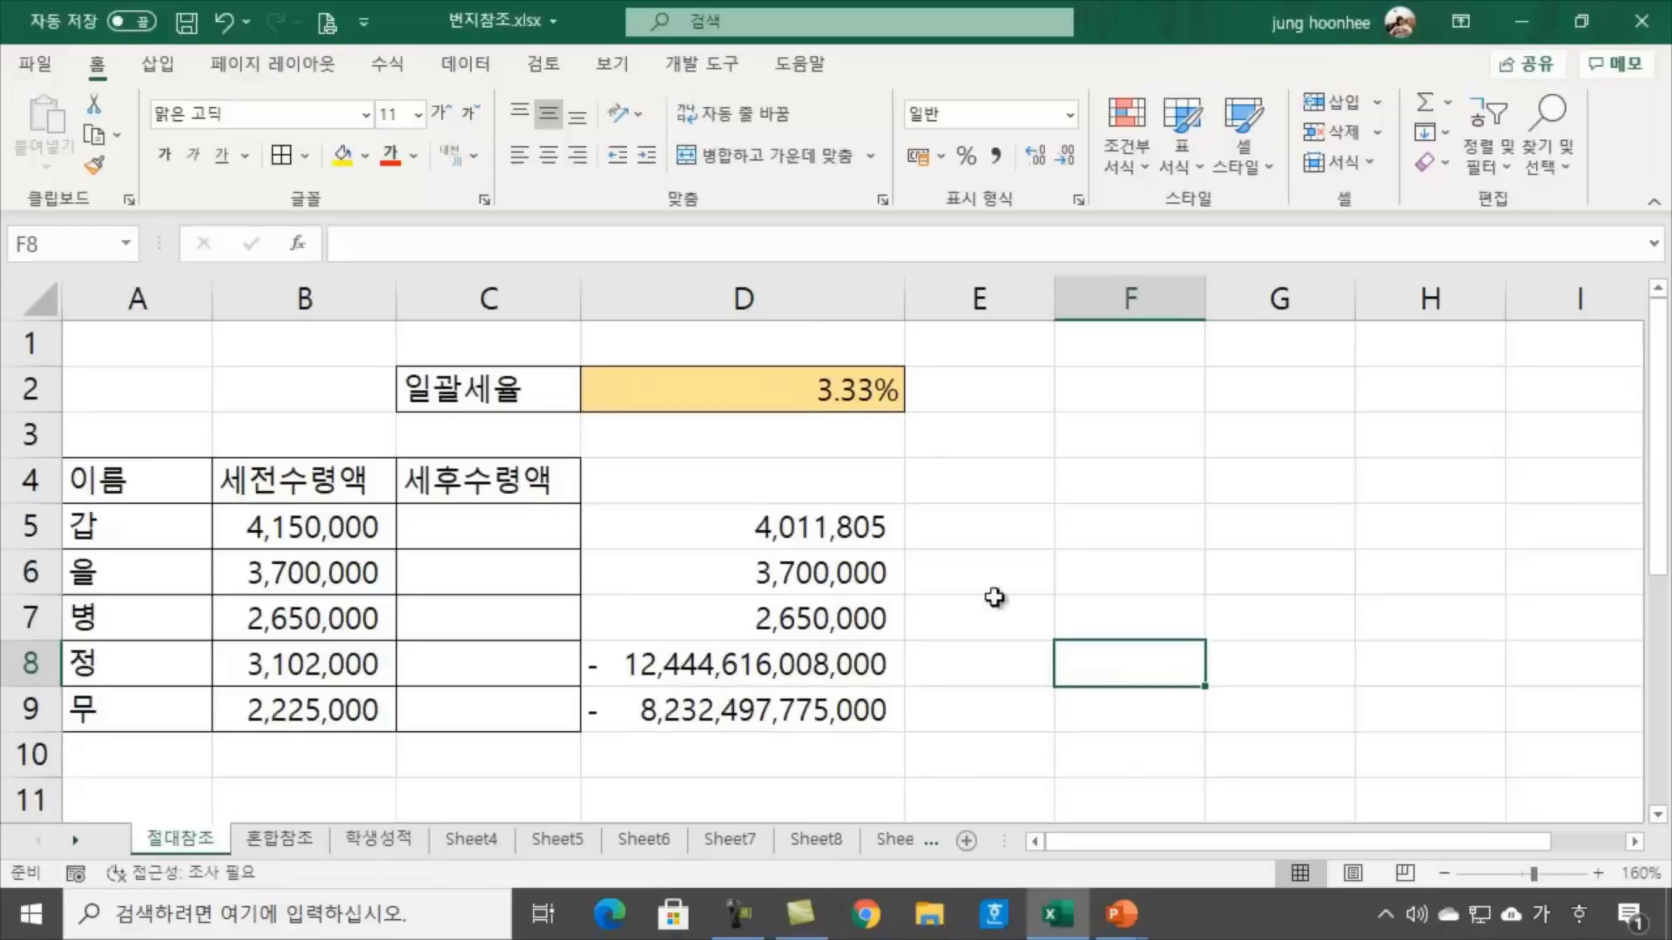
pyautogui.click(1074, 564)
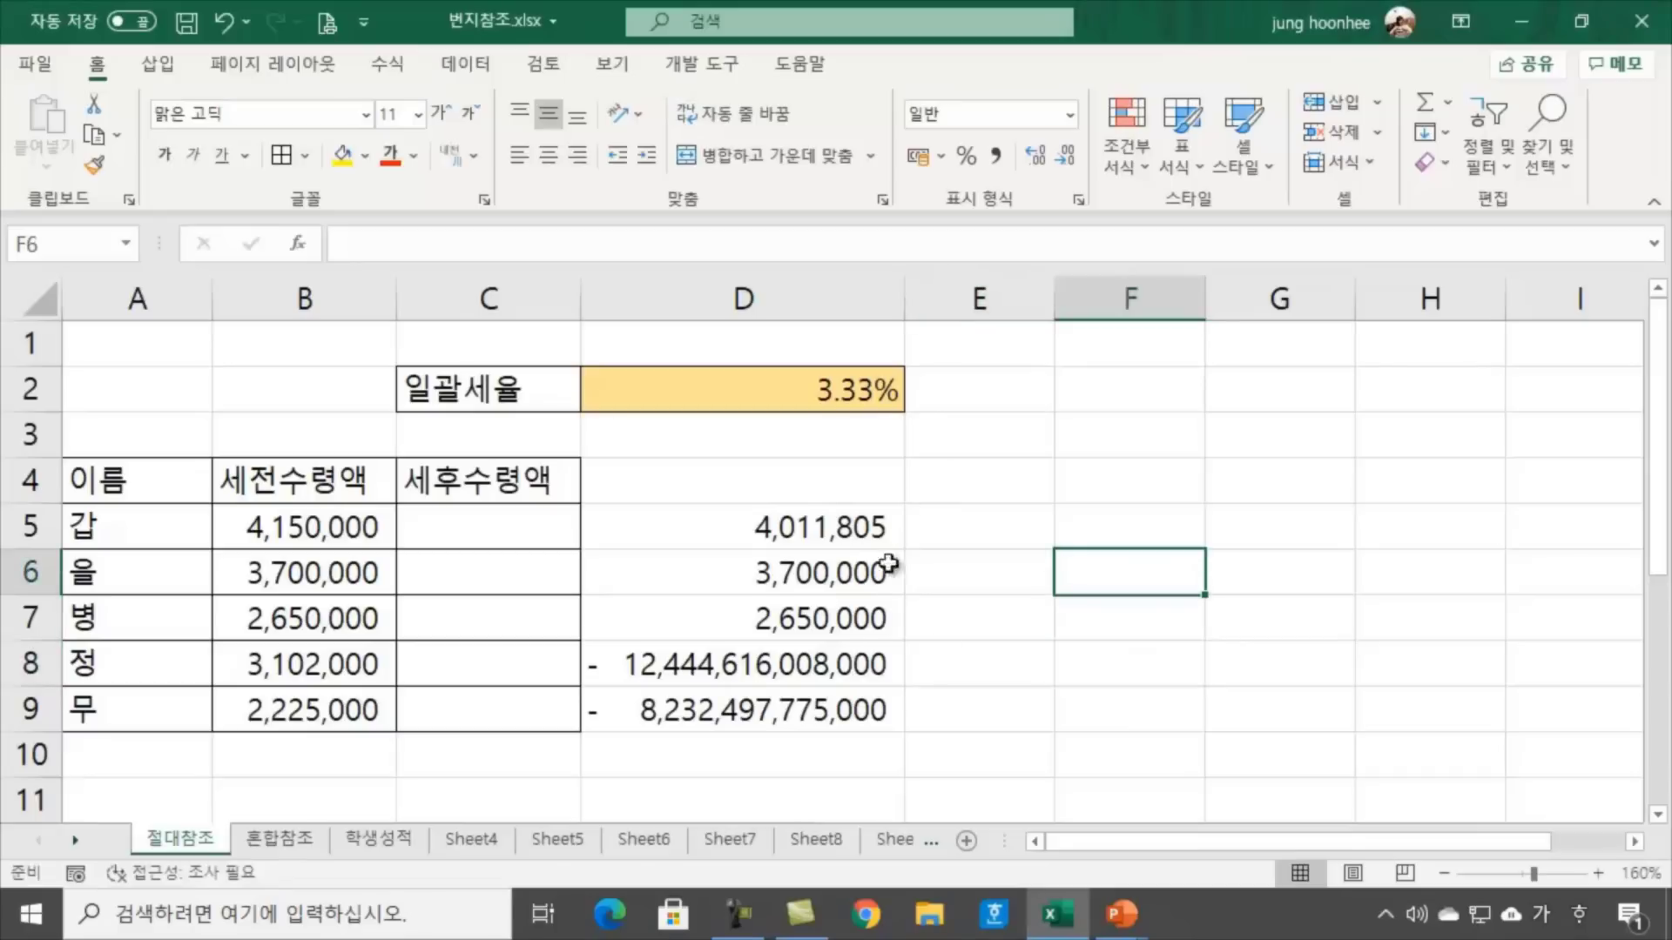
pyautogui.click(862, 526)
pyautogui.click(1034, 577)
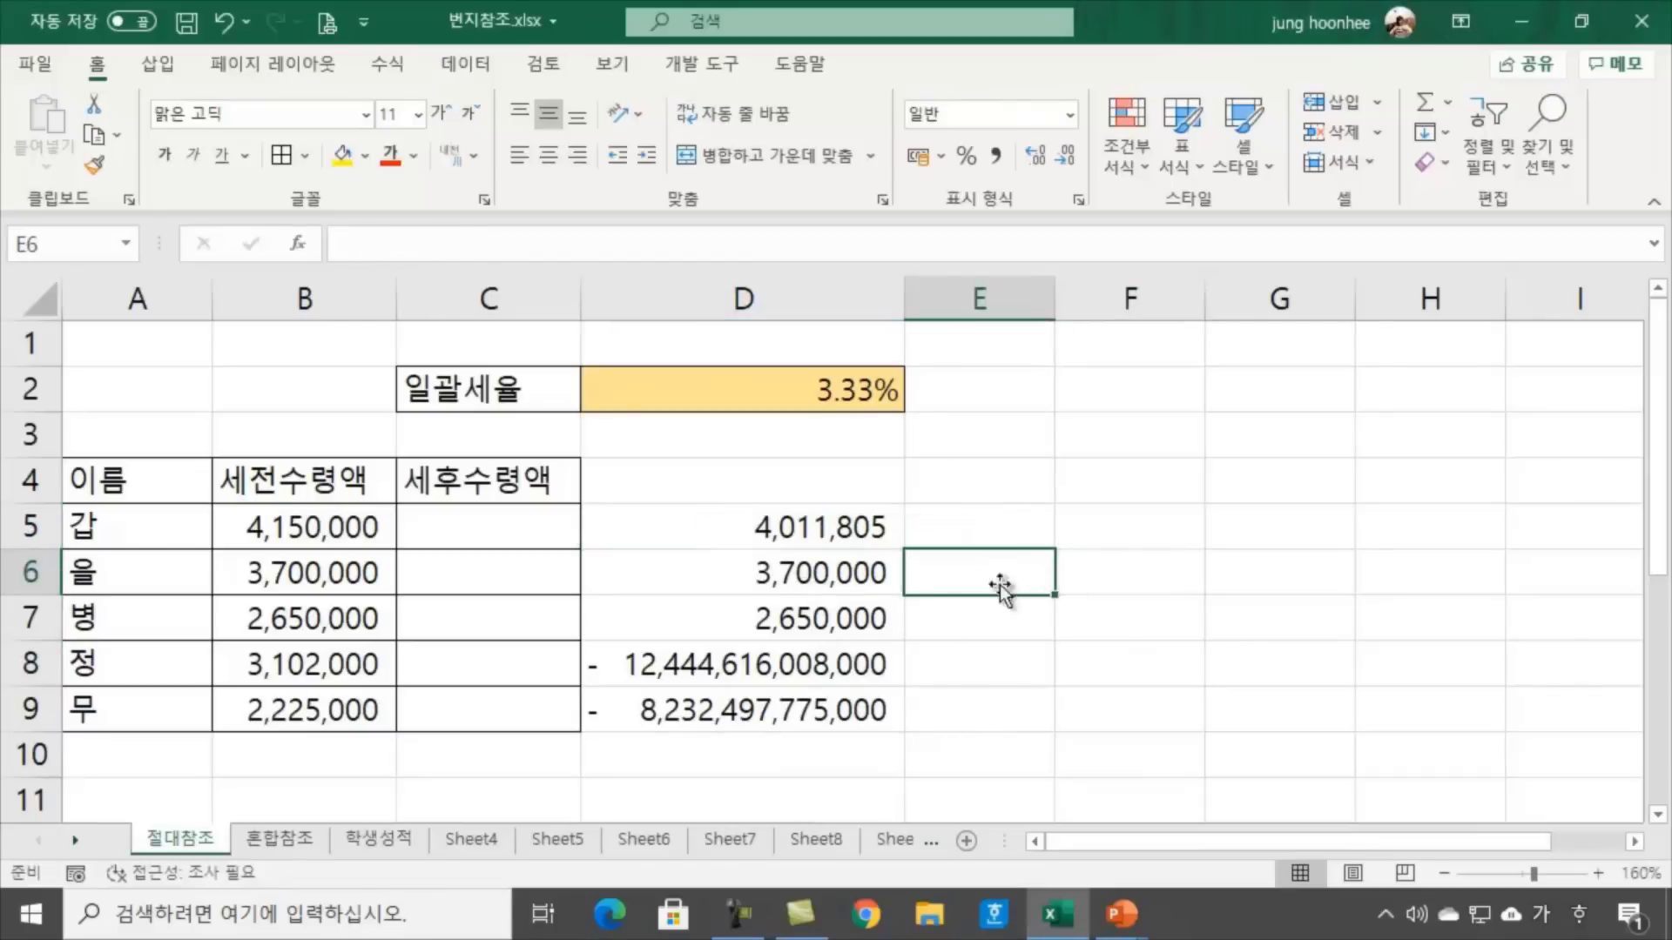
# Examine the copied formulas in D6 and D7, including the cell D4 that D7 refers to
pyautogui.click(779, 574)
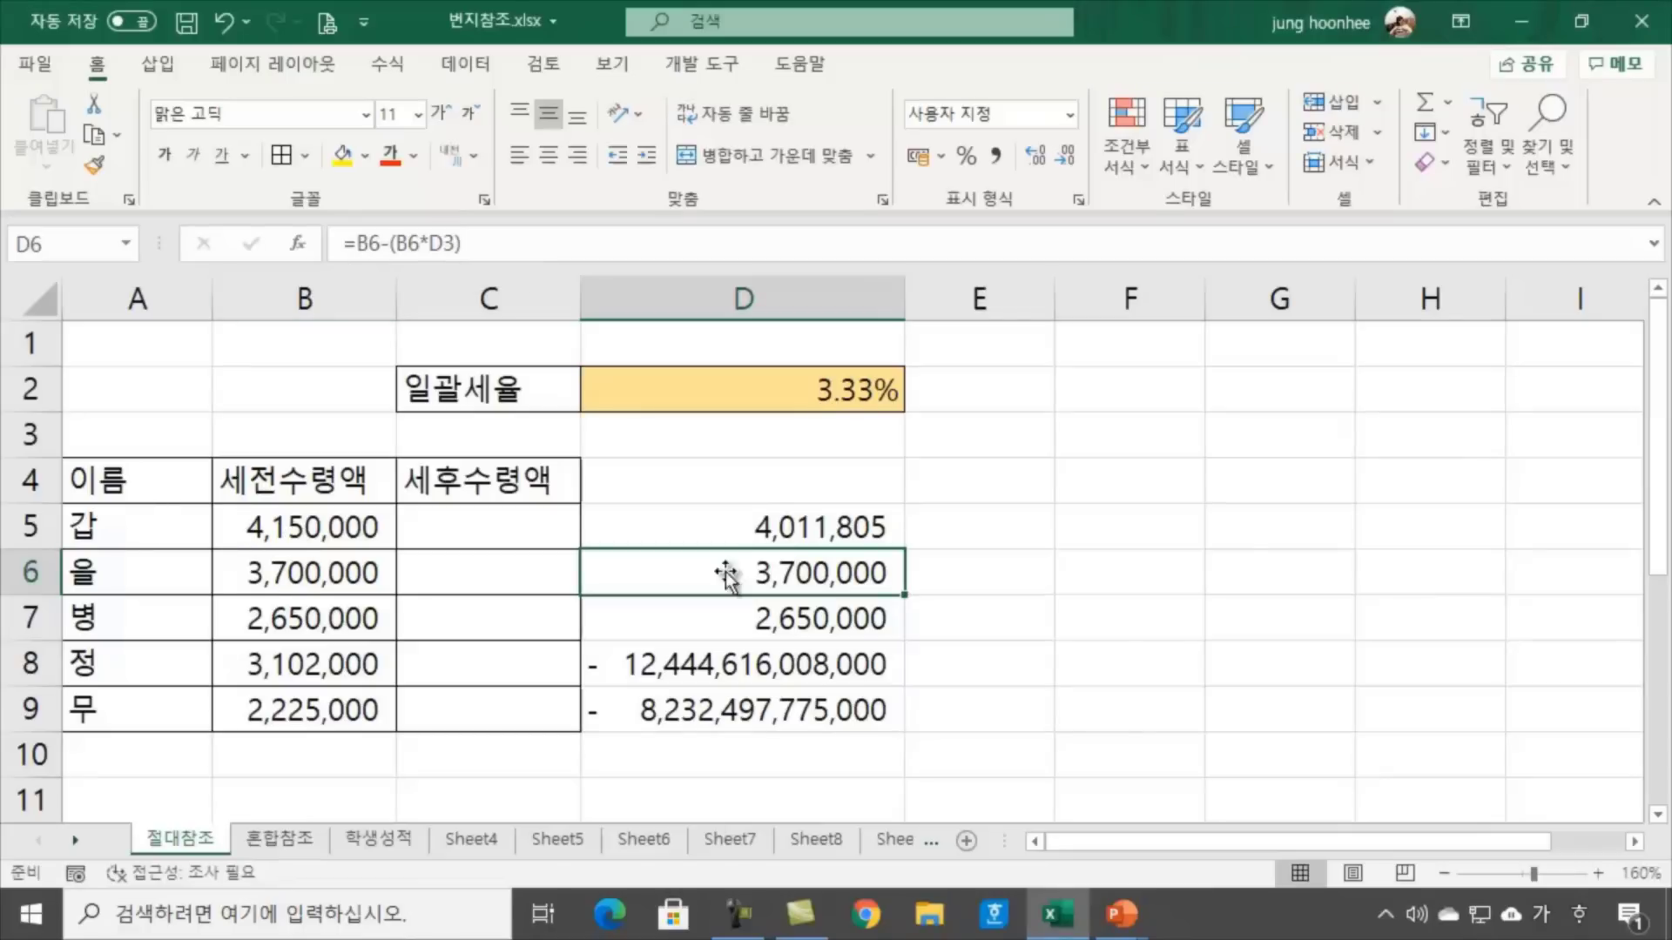
pyautogui.click(822, 619)
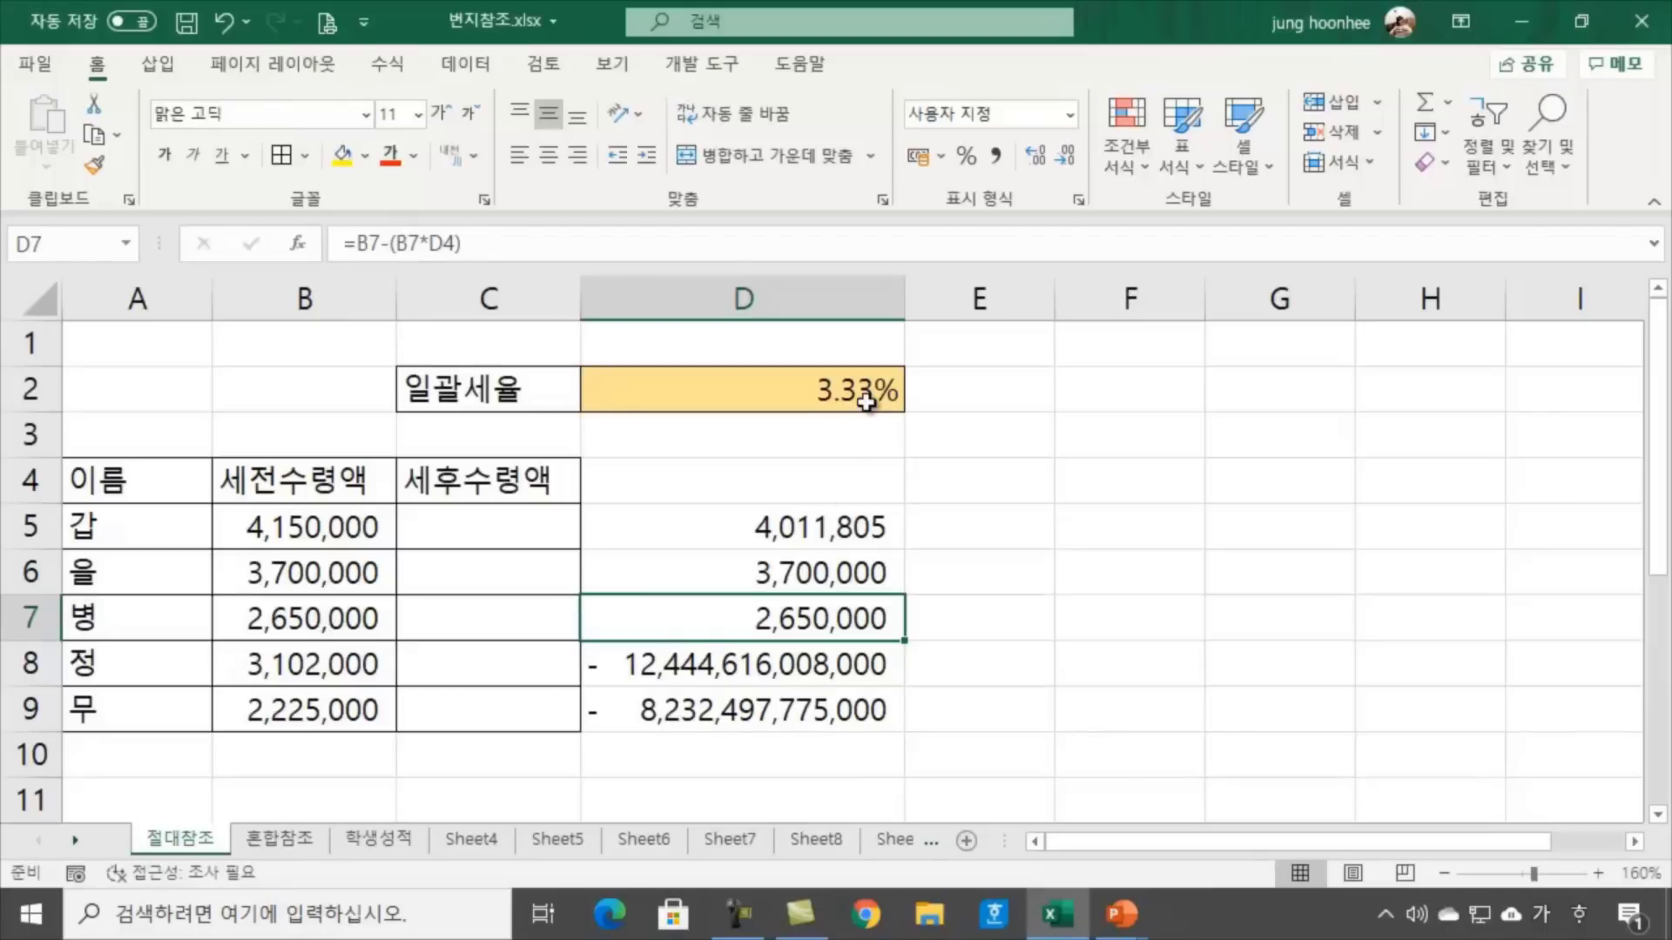
pyautogui.click(826, 485)
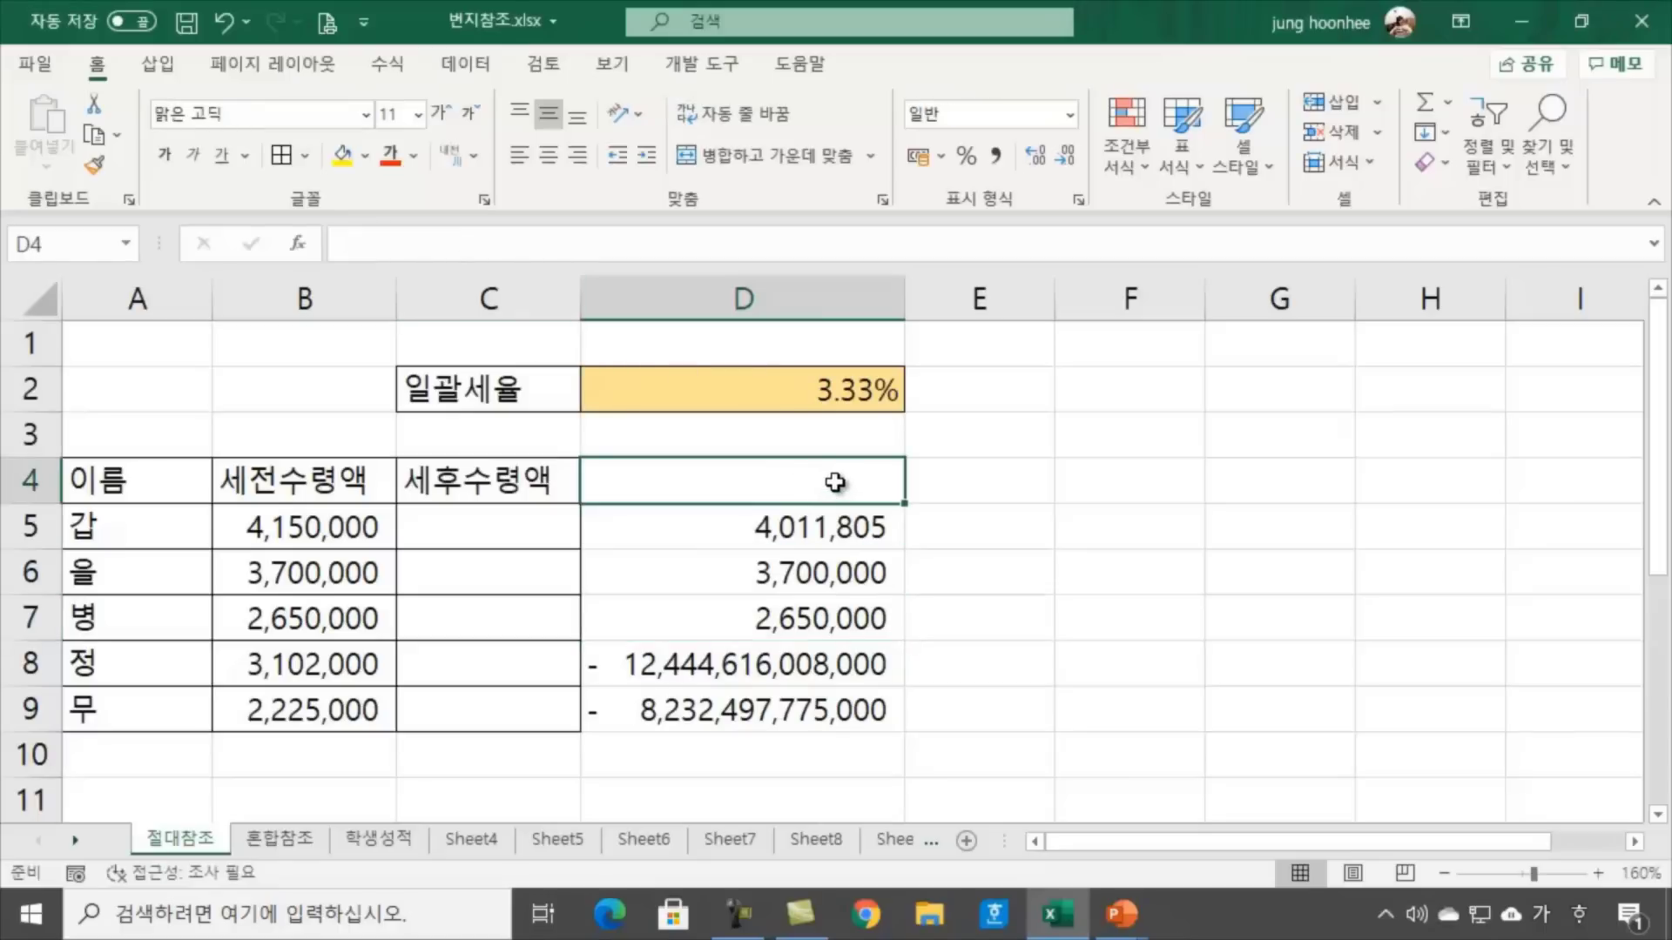
pyautogui.click(811, 624)
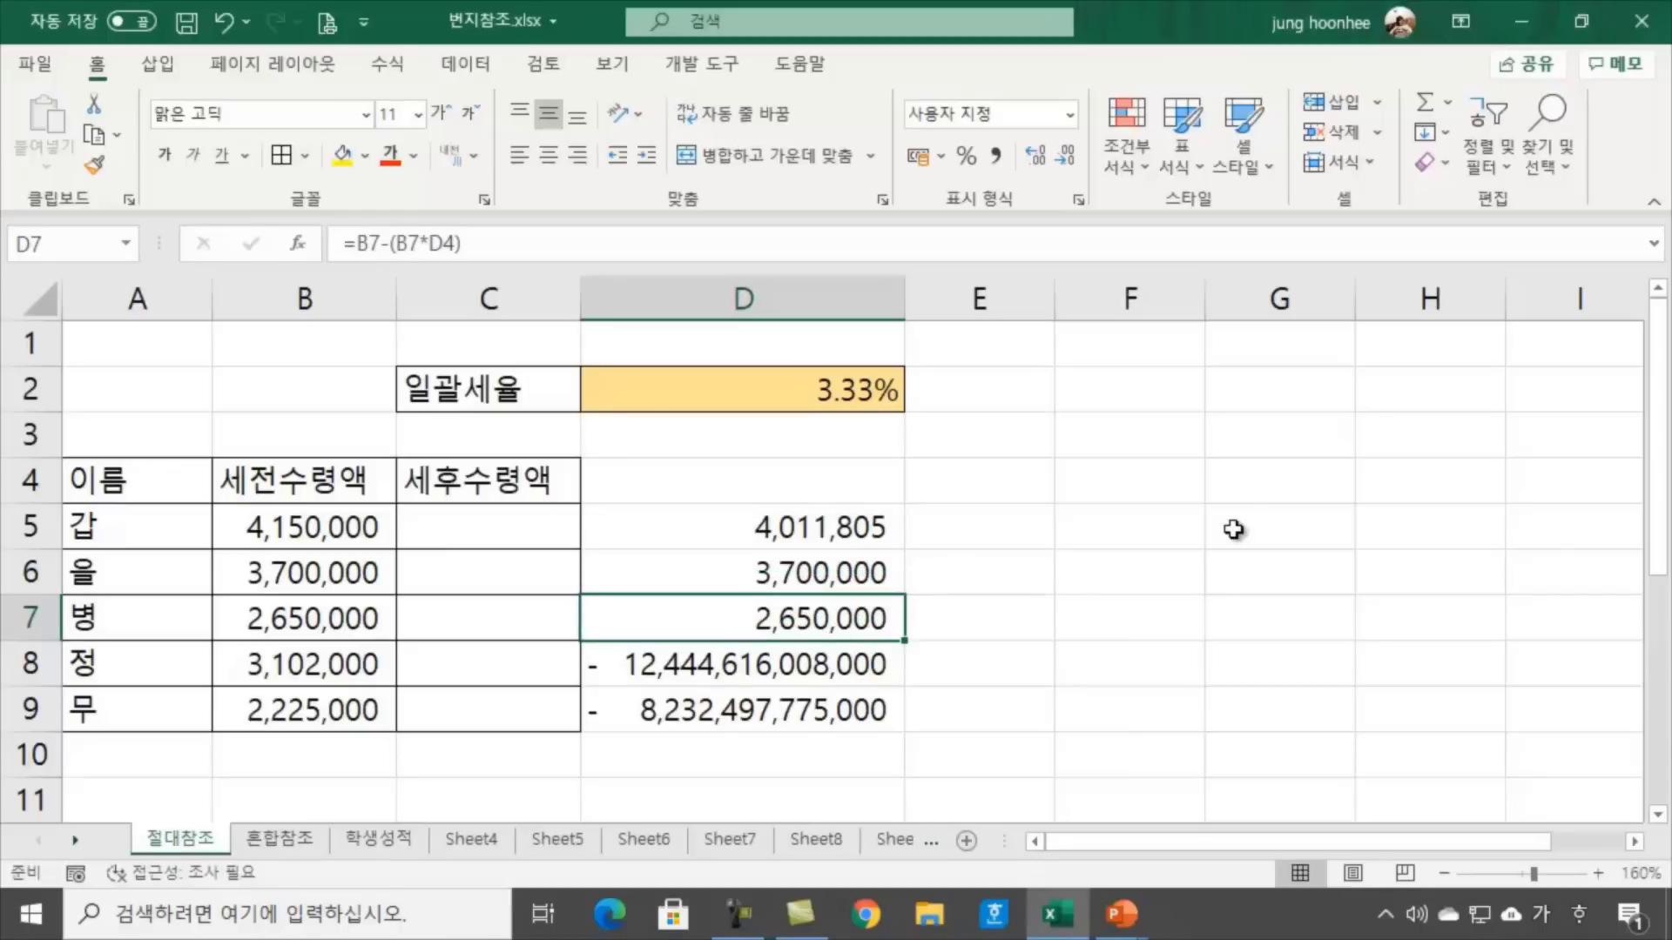
pyautogui.click(1067, 582)
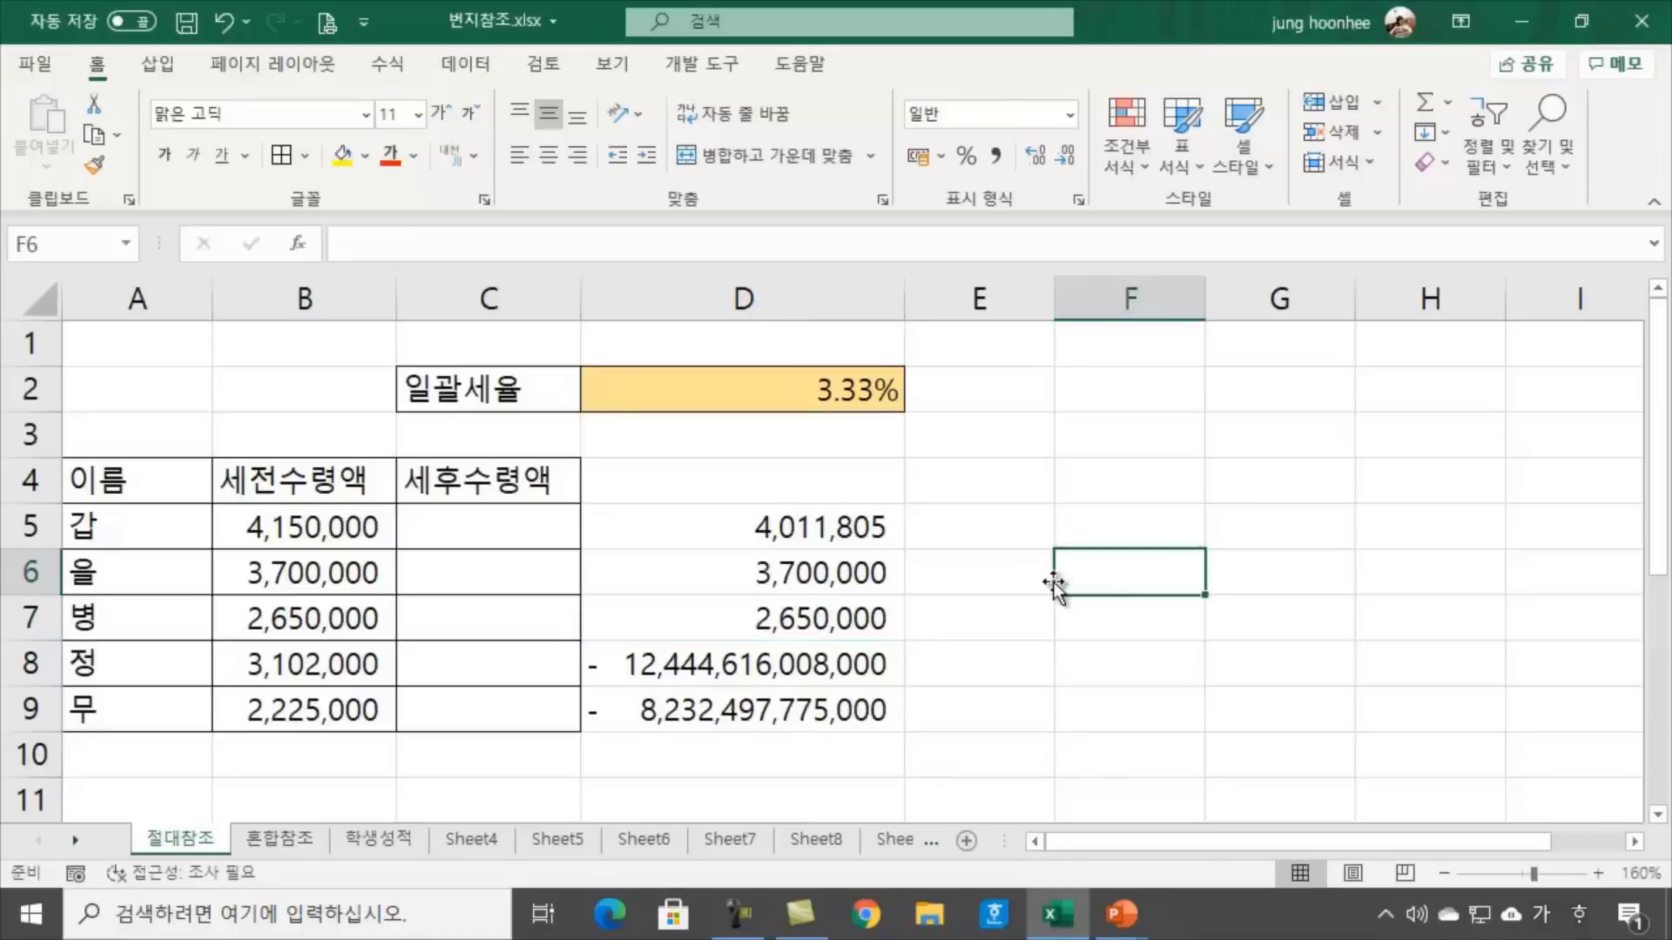
# Trace the D5 formula and pair each pre-tax amount in B5, B6 and B7 with the single tax rate in D2
pyautogui.click(816, 523)
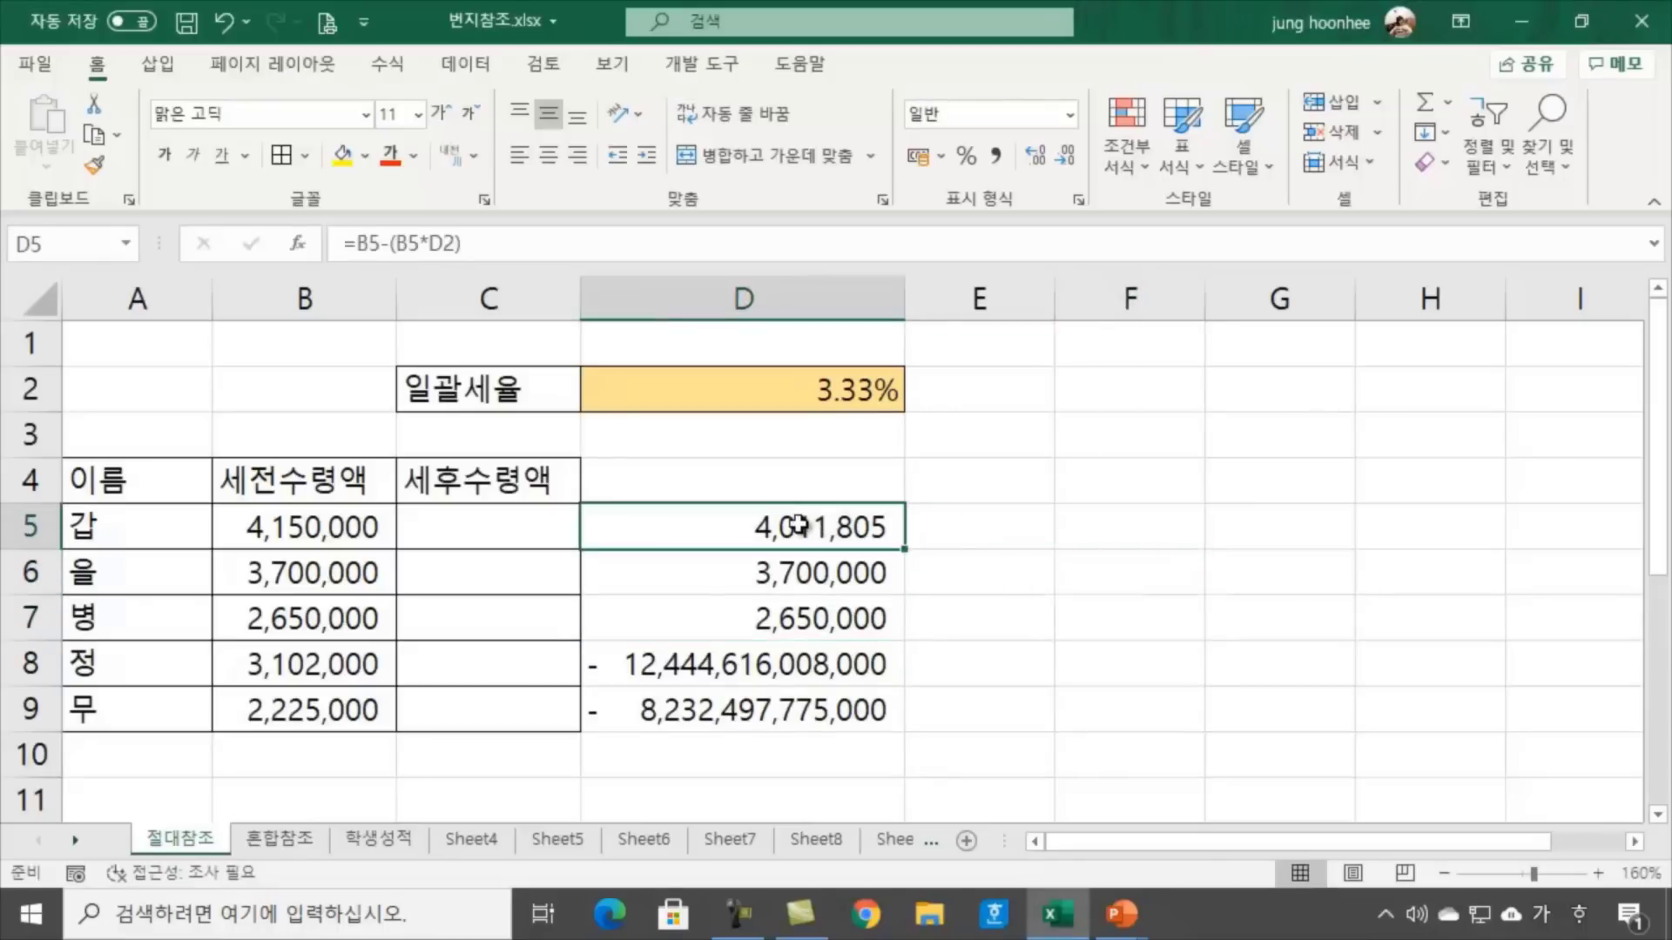
pyautogui.click(800, 398)
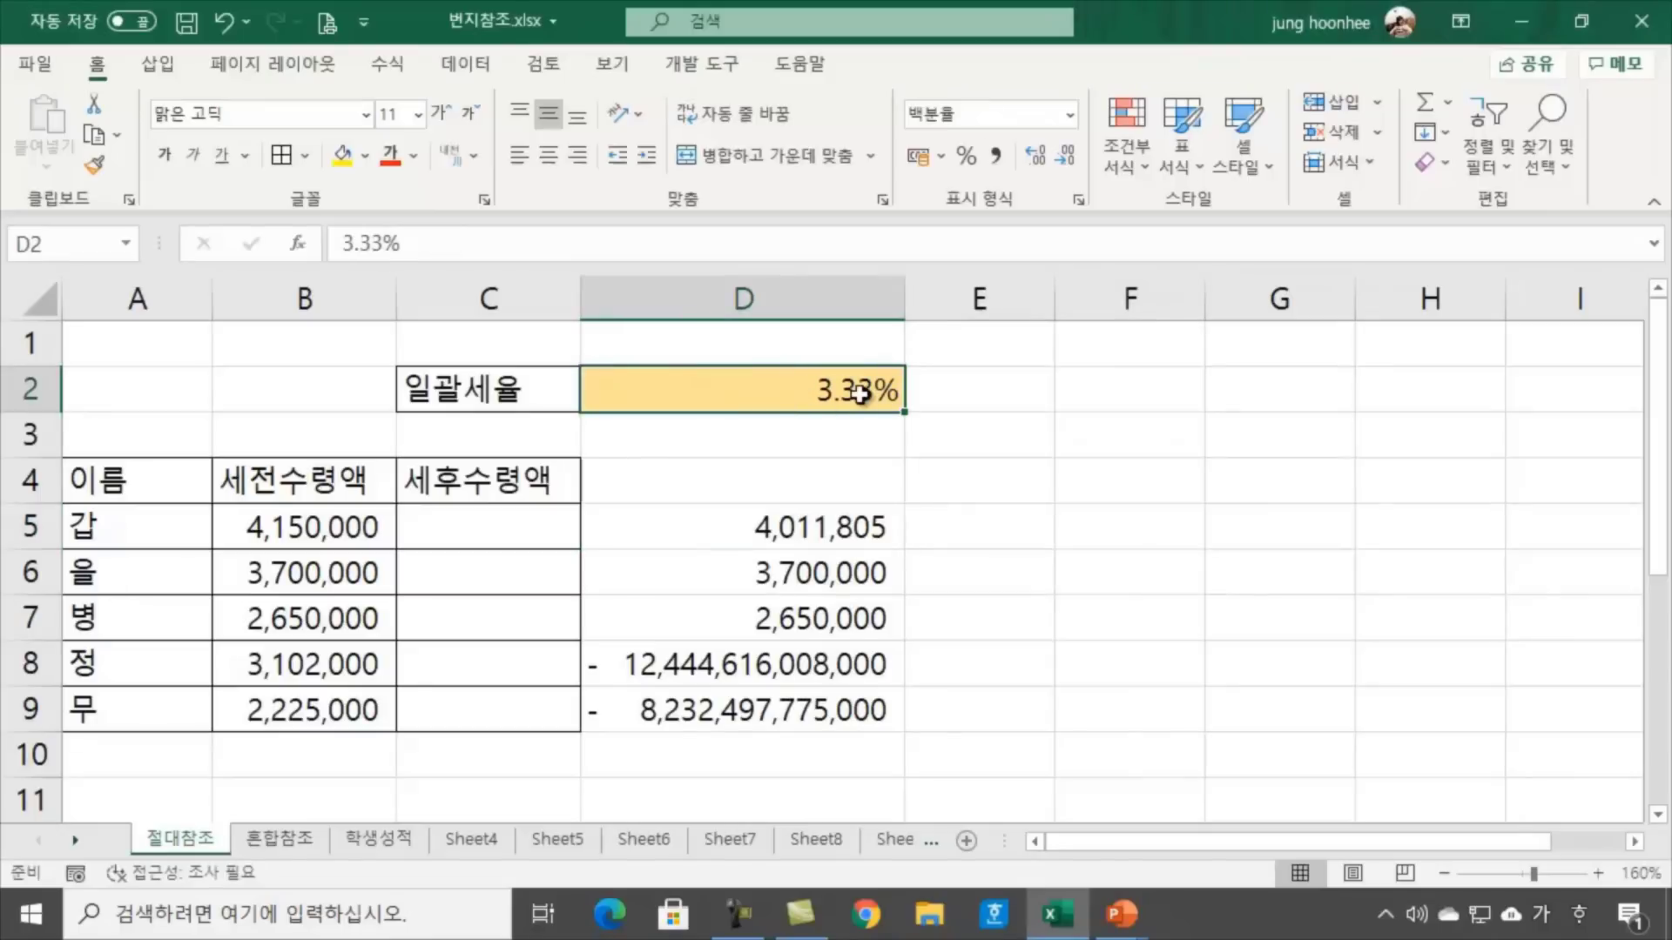
pyautogui.click(314, 527)
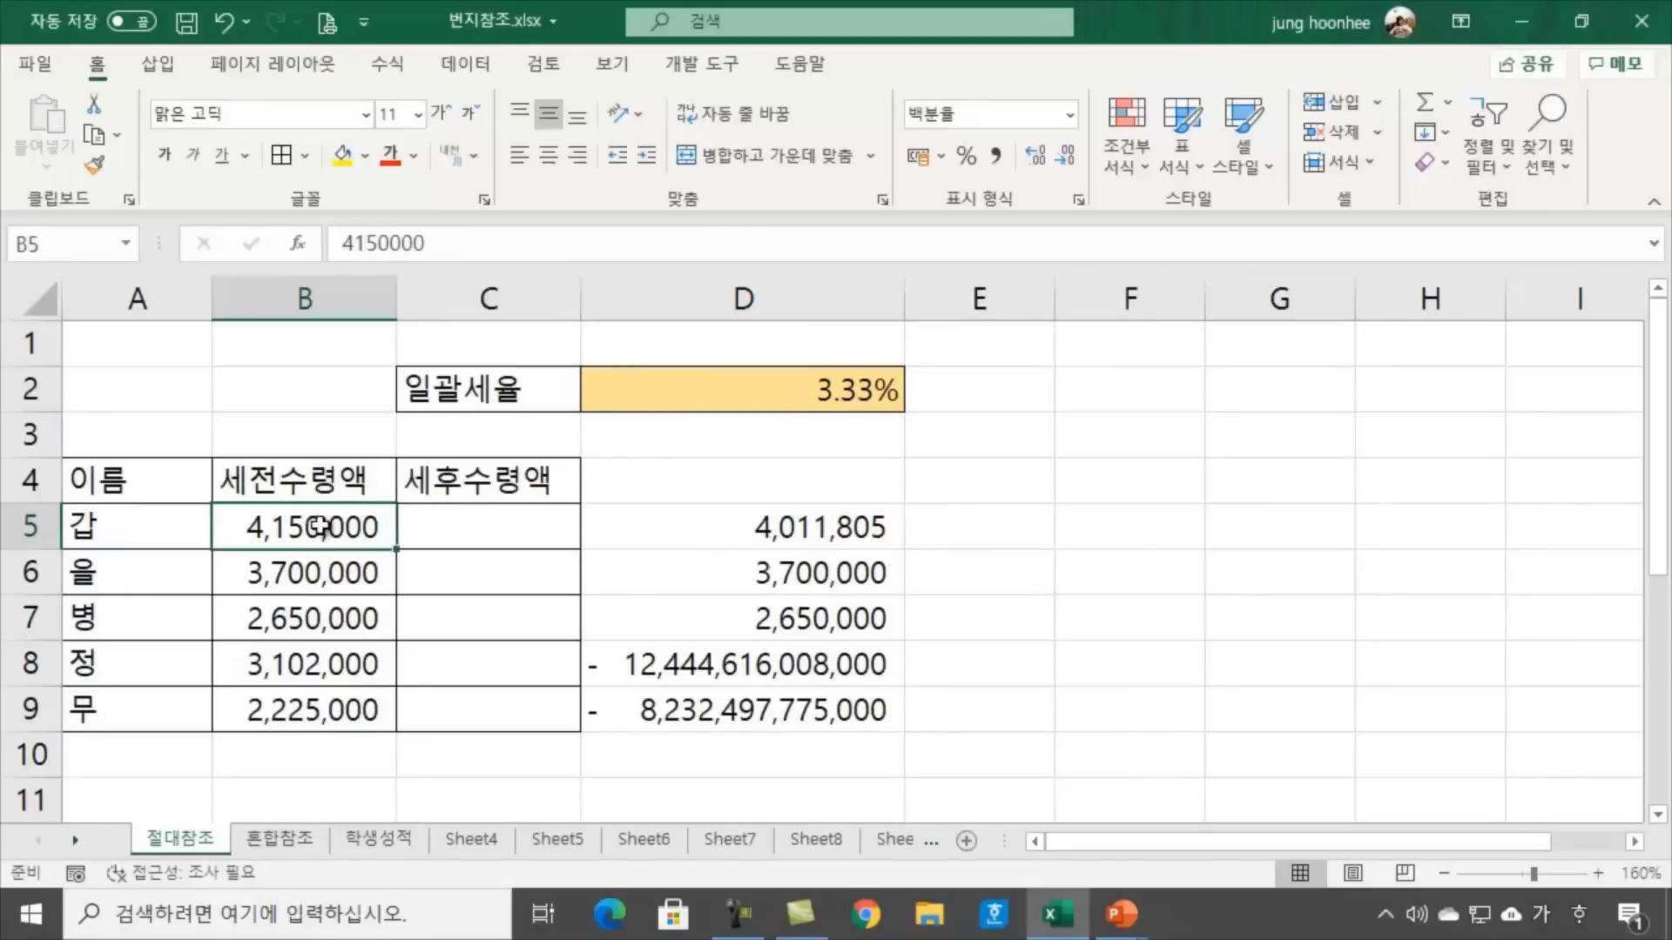
pyautogui.click(763, 403)
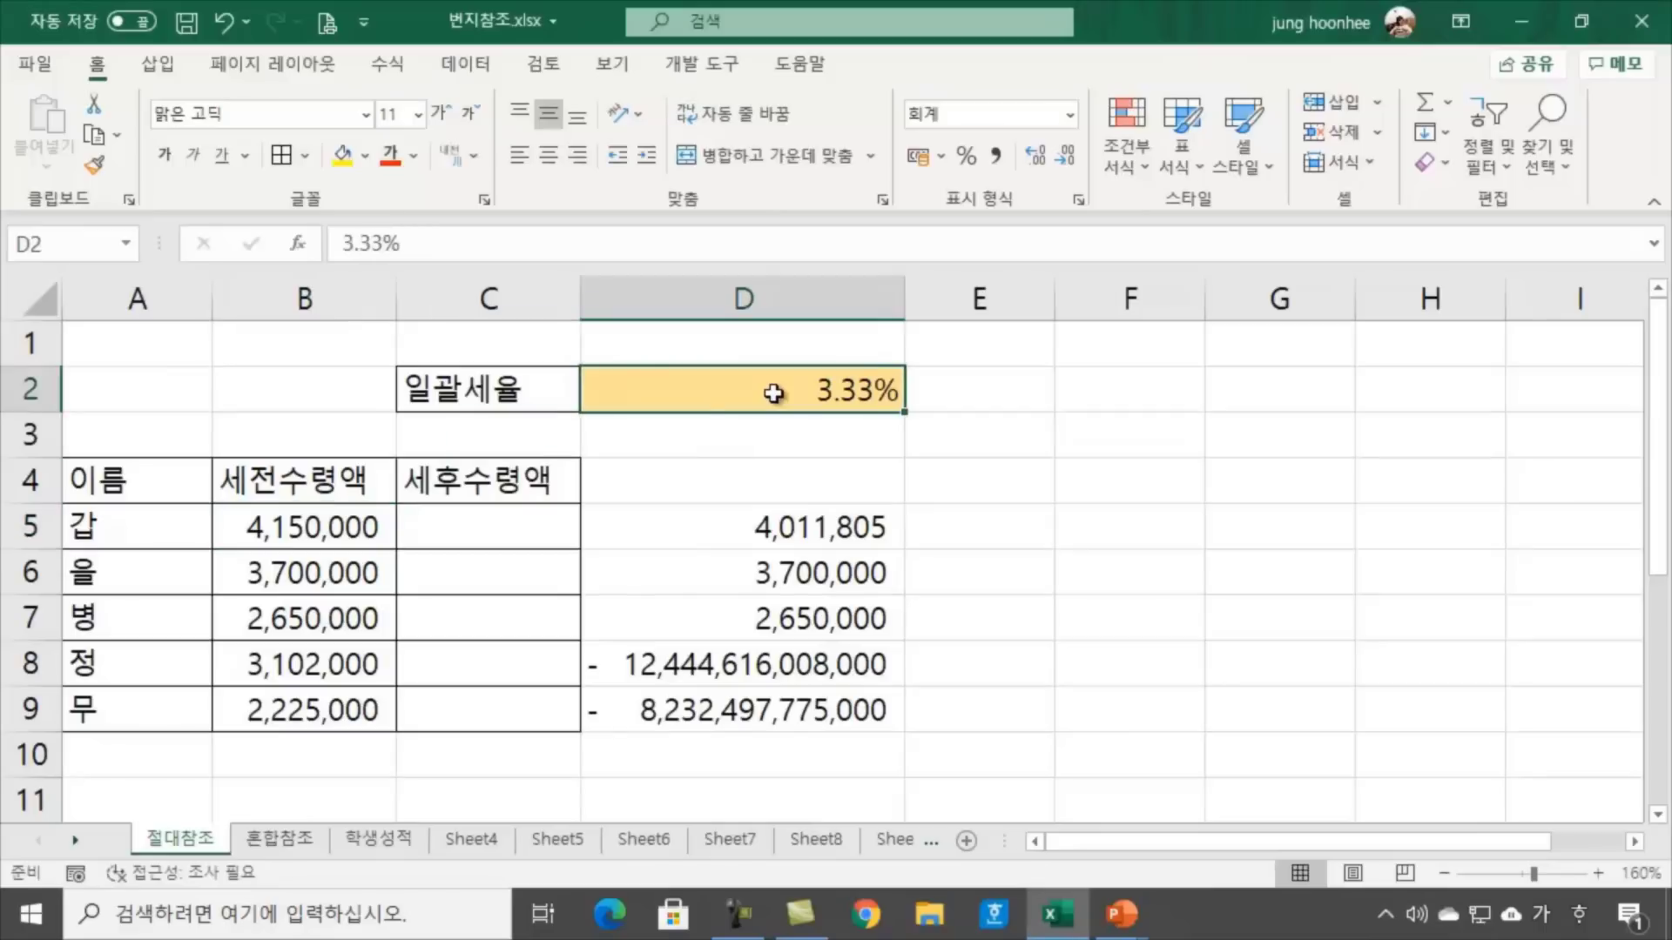
pyautogui.click(303, 576)
pyautogui.click(758, 384)
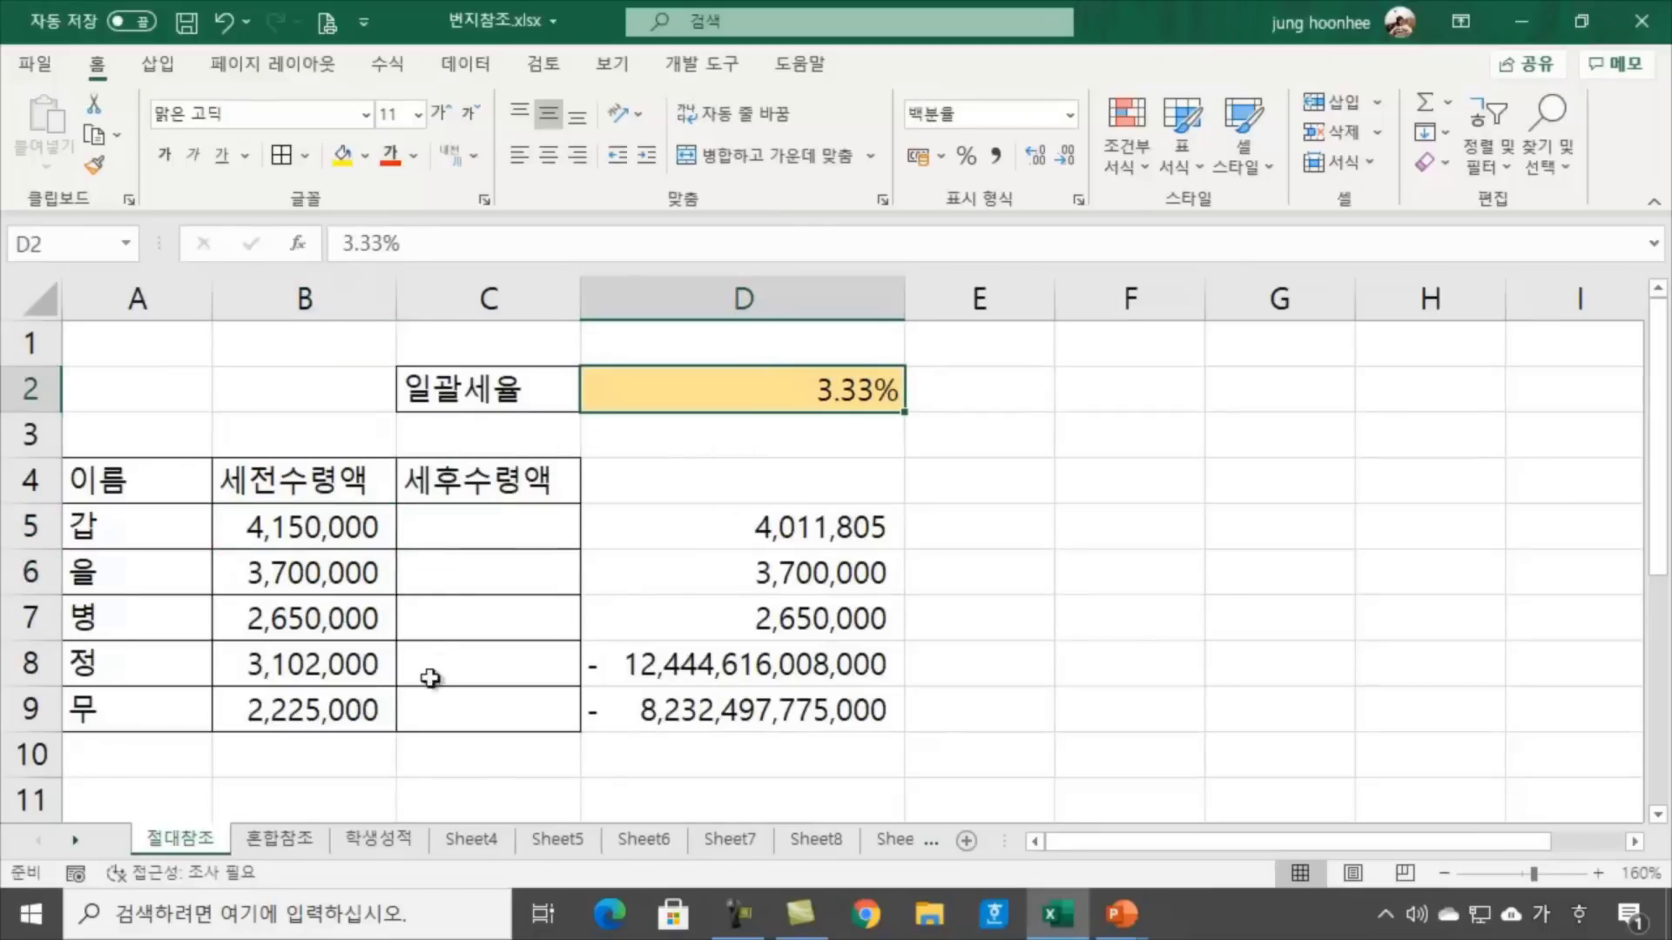
pyautogui.click(346, 621)
pyautogui.click(885, 392)
pyautogui.click(1059, 466)
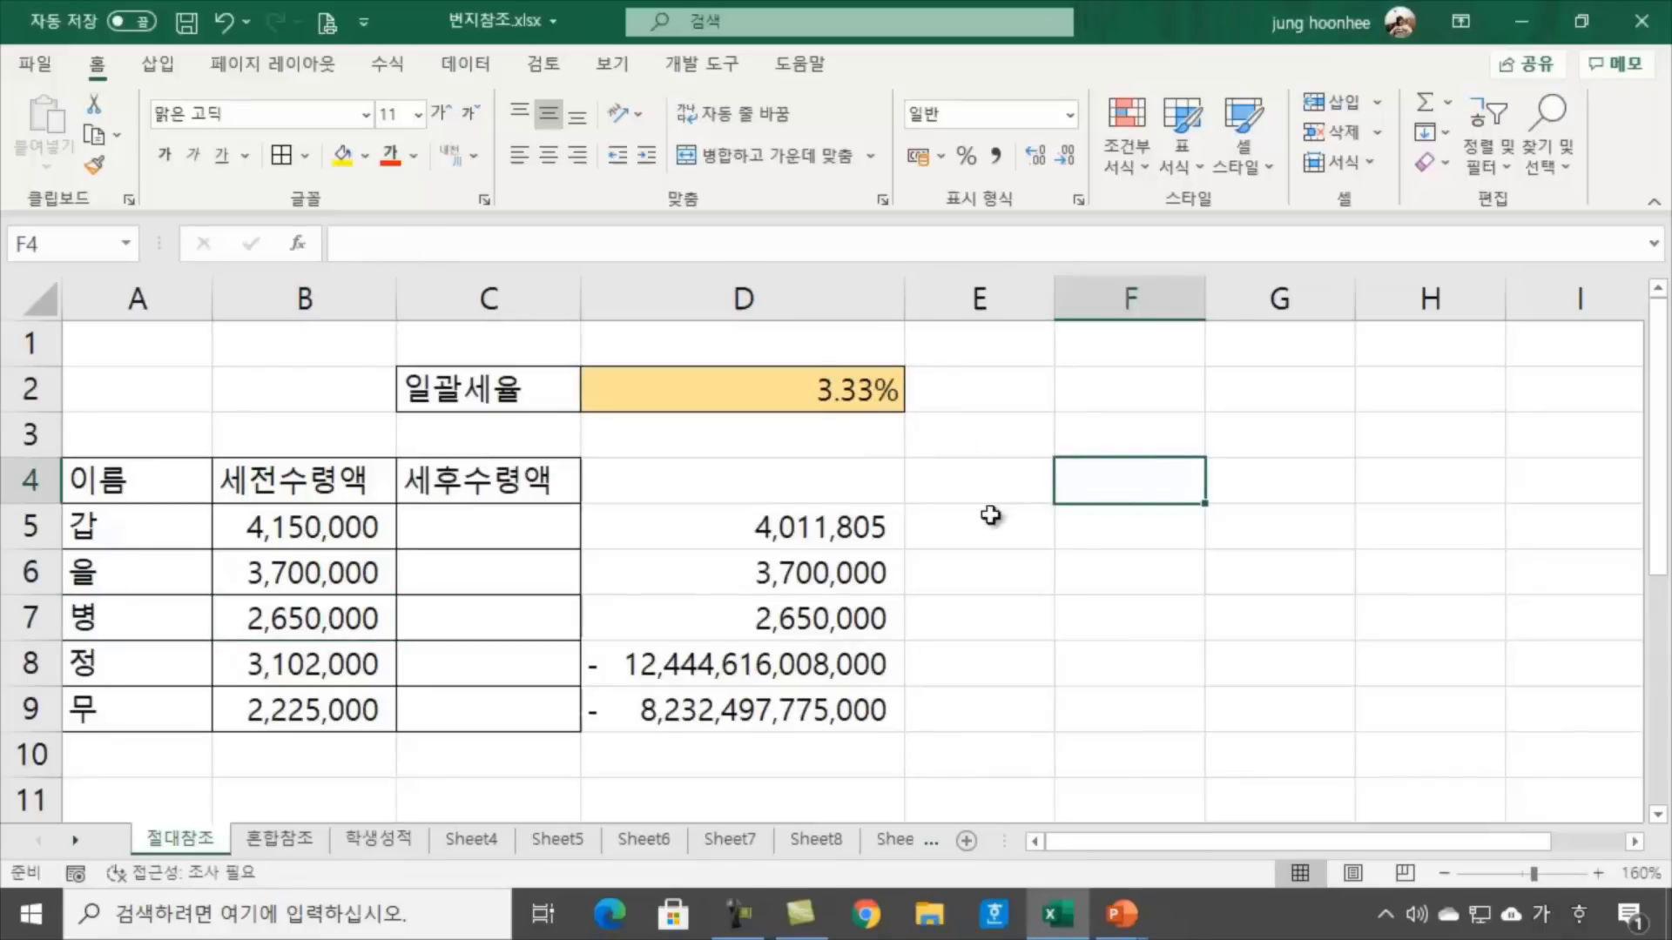
# Clear the after-tax formulas from D5:D9
pyautogui.click(871, 535)
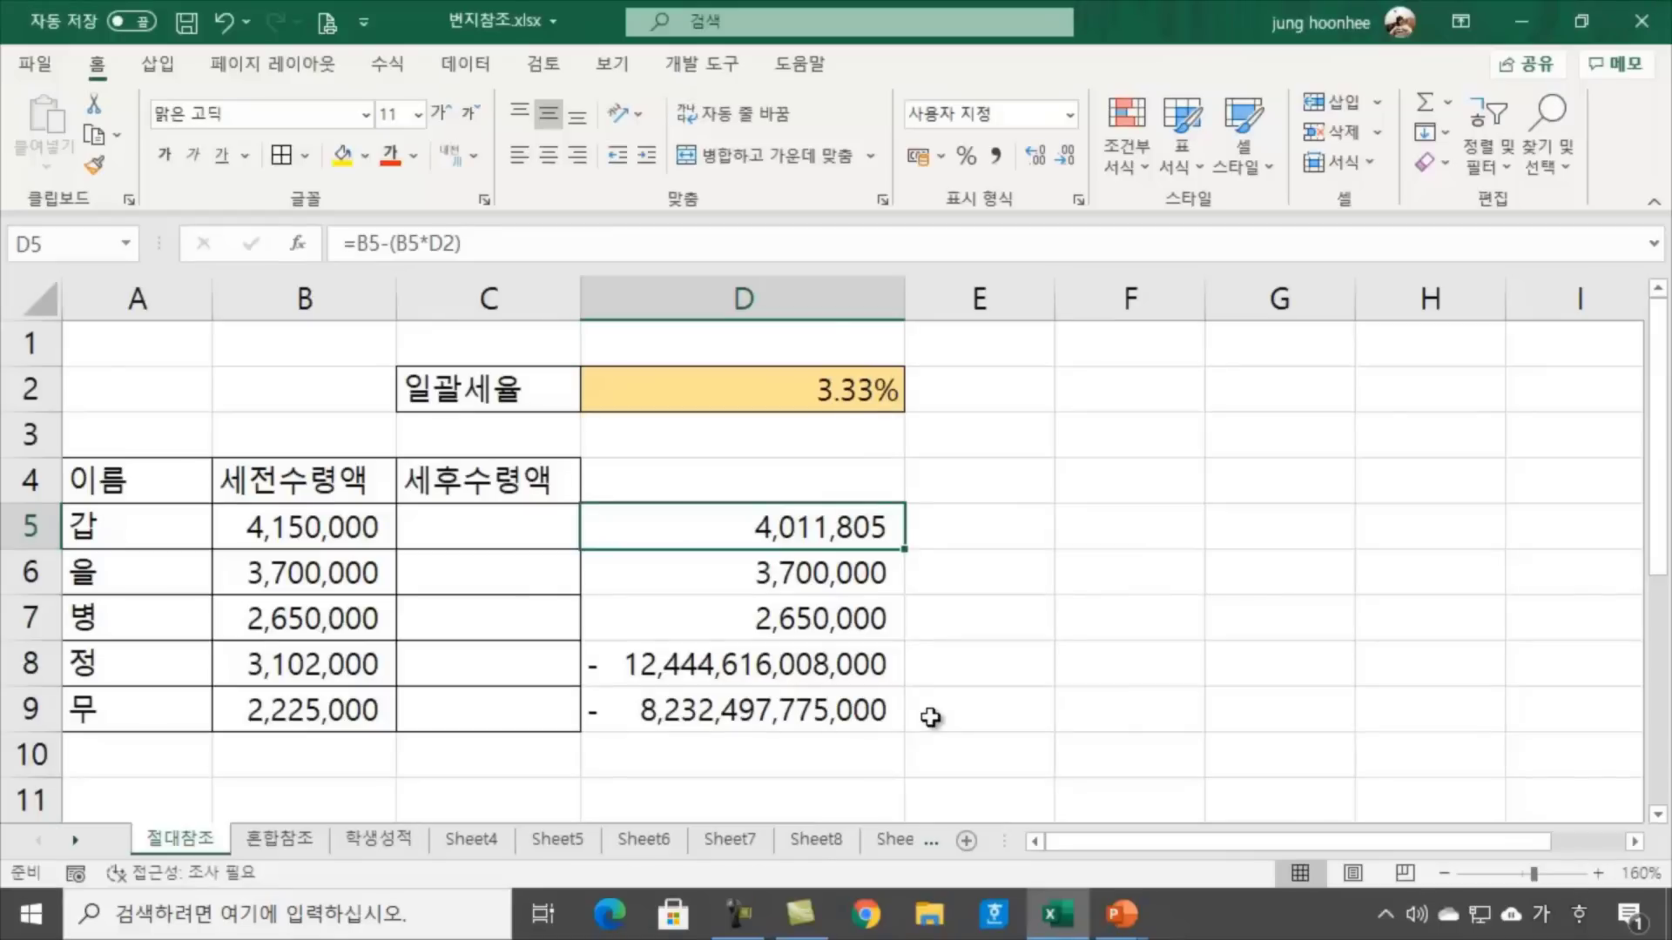
pyautogui.click(1002, 709)
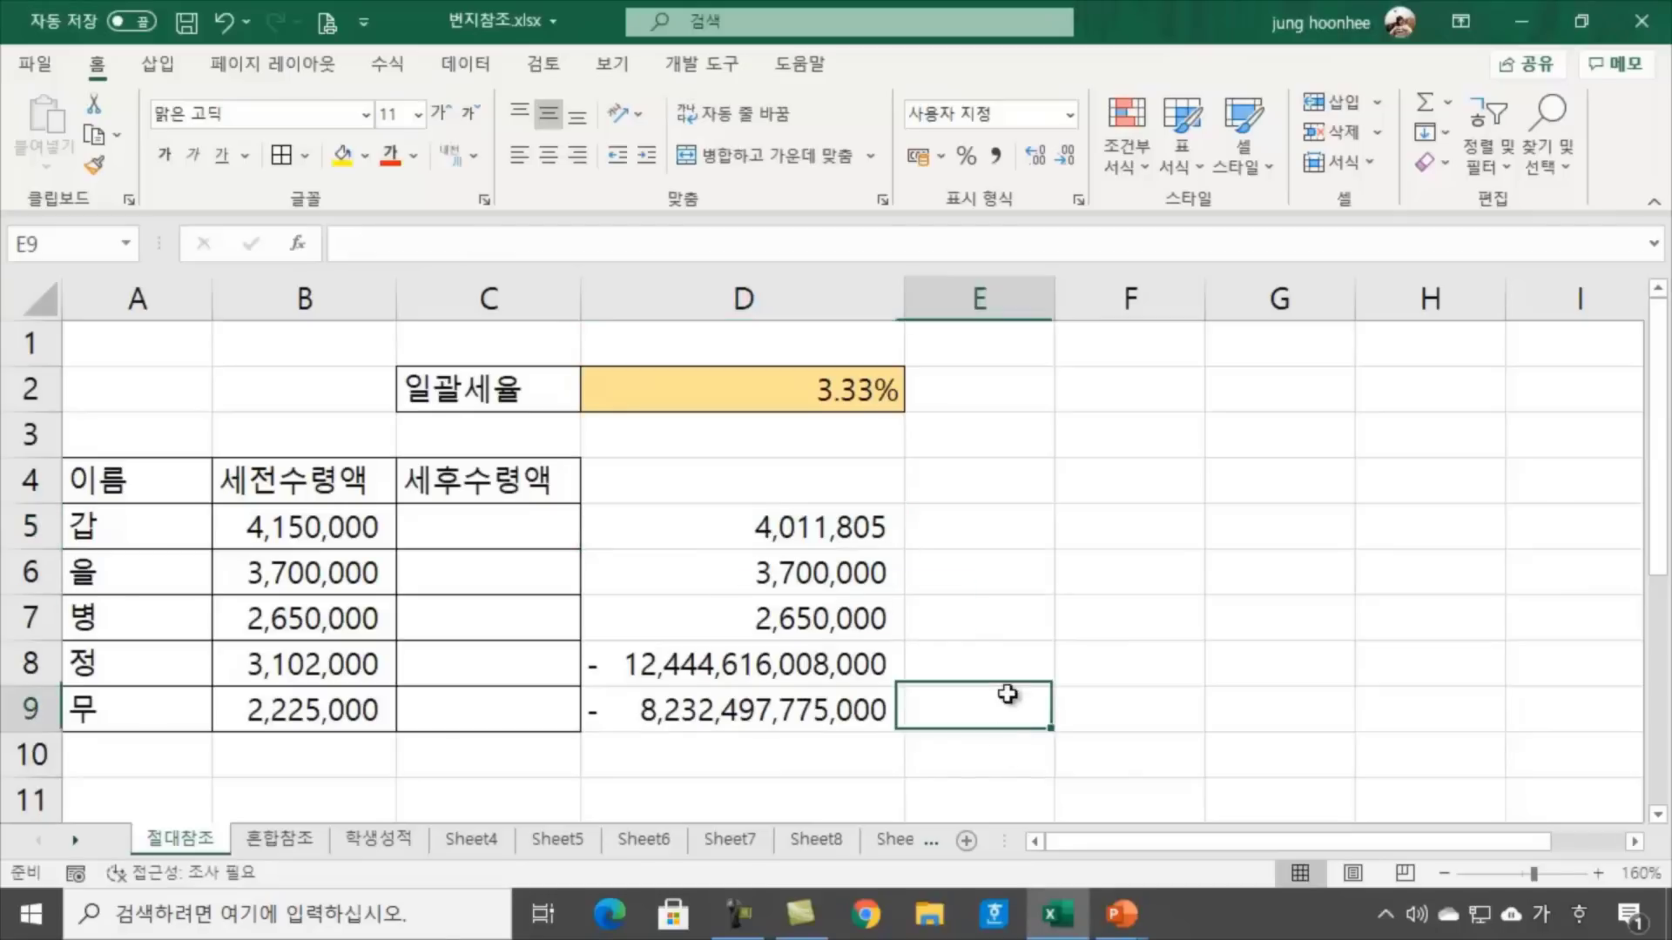
pyautogui.moveTo(778, 526); pyautogui.dragTo(754, 709)
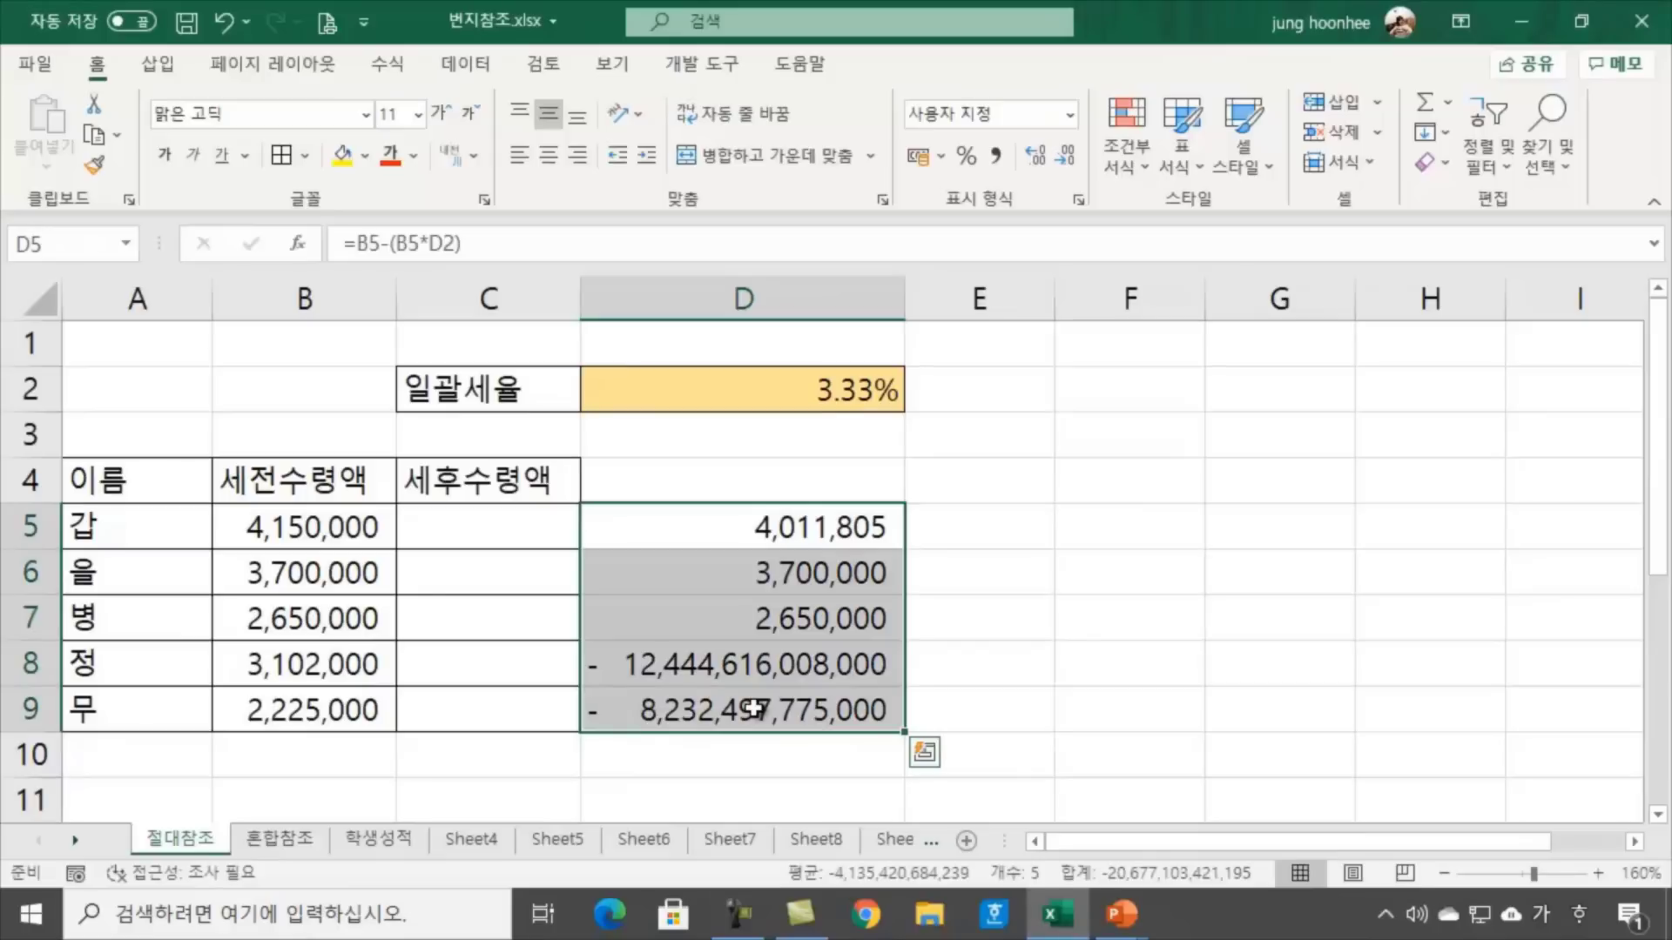
pyautogui.press('Delete')
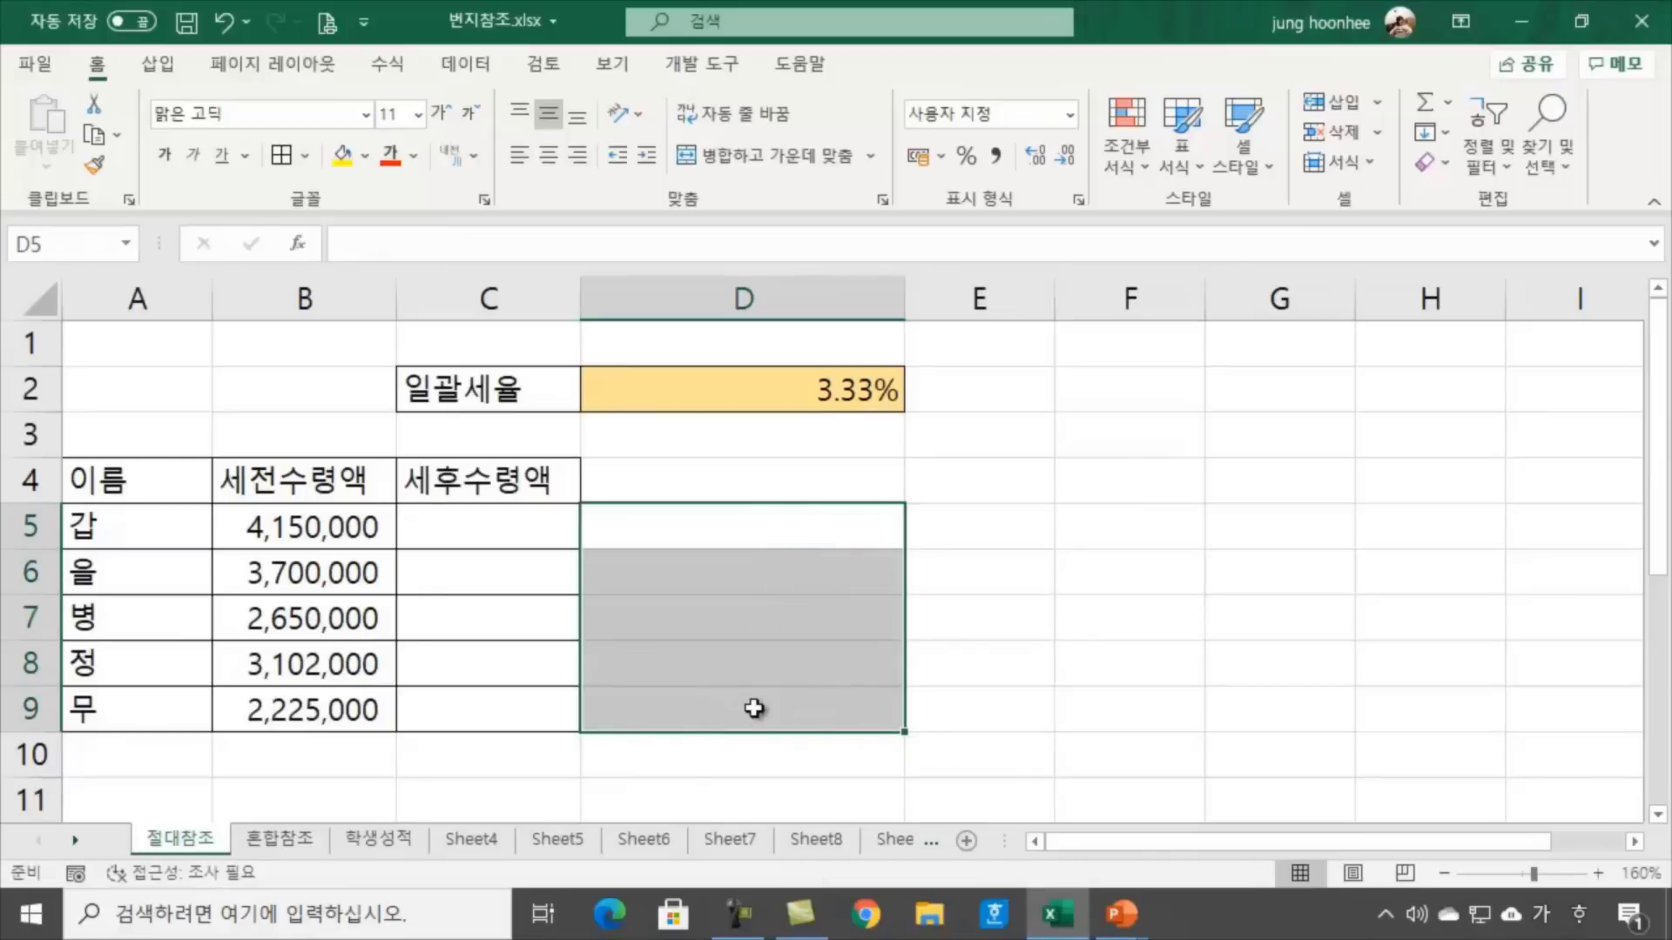
# Autofit column D to the width of the tax-rate cell
pyautogui.click(1010, 474)
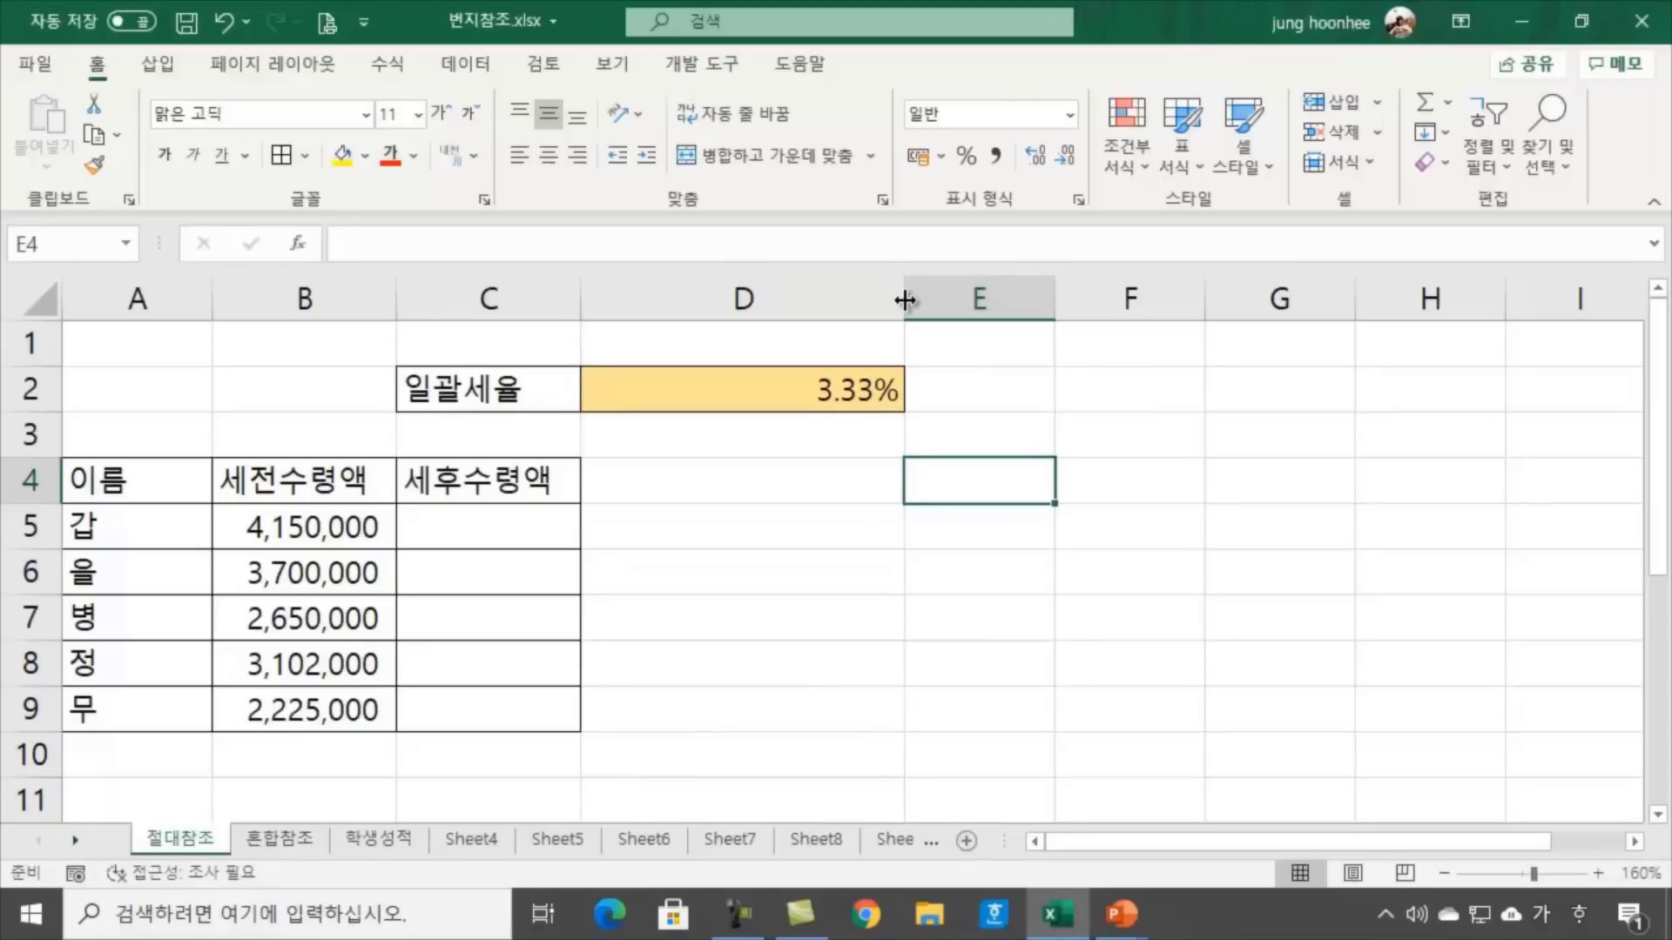
pyautogui.doubleClick(899, 296)
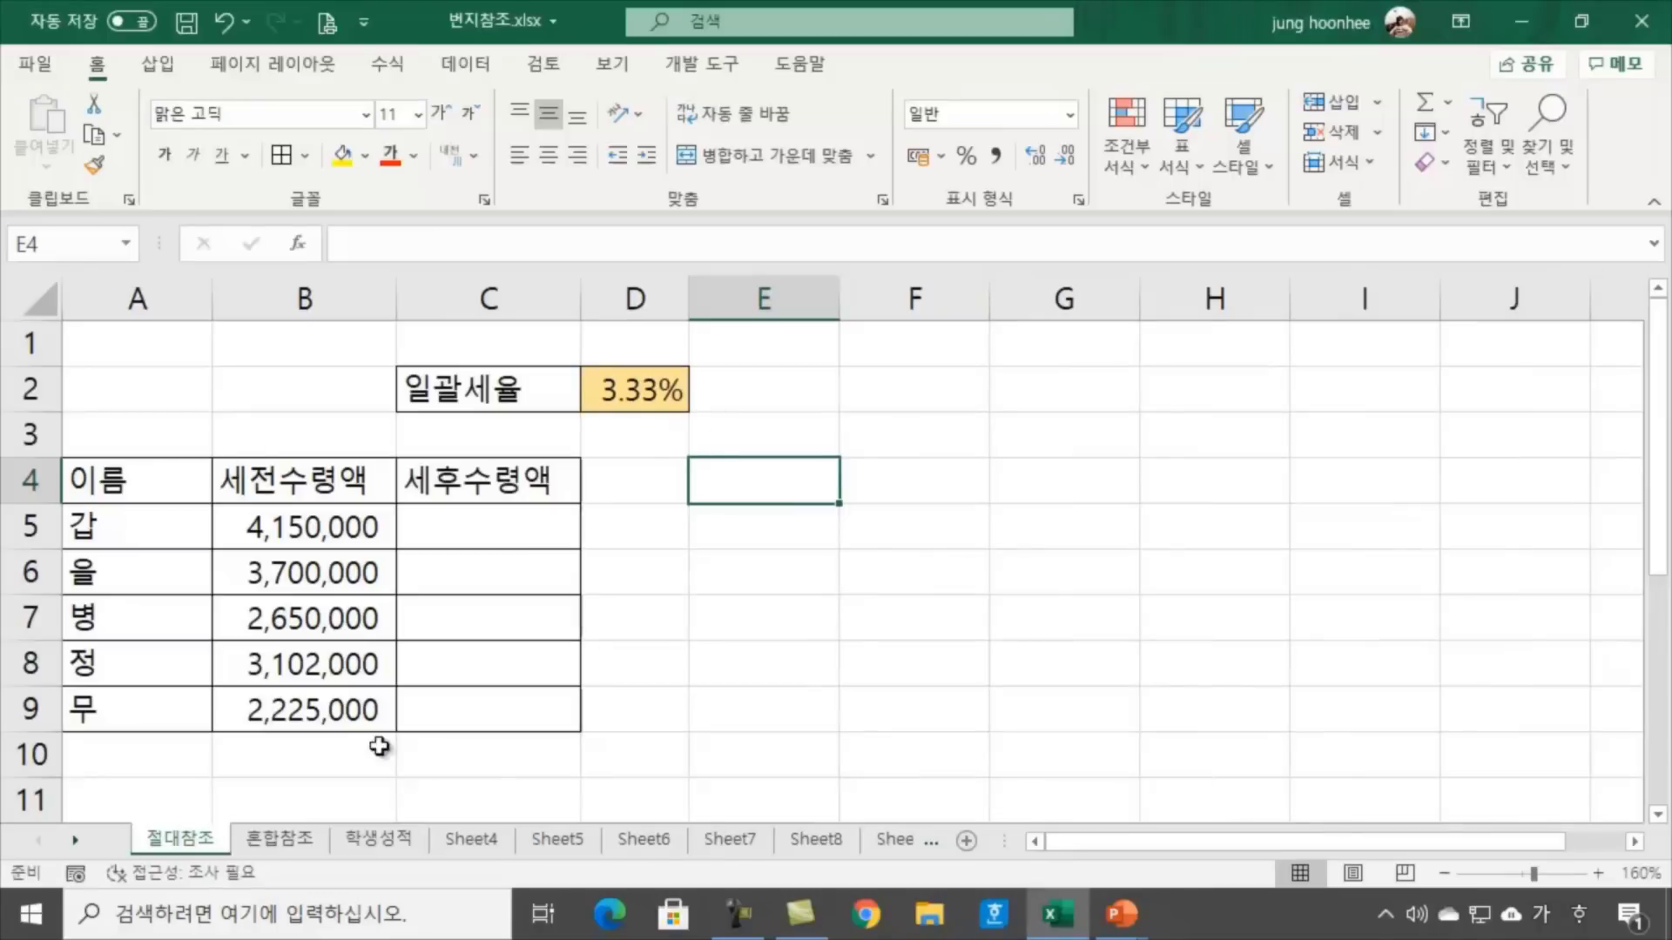
pyautogui.click(652, 742)
# Review the pre-tax amounts in B5:B8 against the empty 세후수령액 cells, ending on C5
pyautogui.click(486, 524)
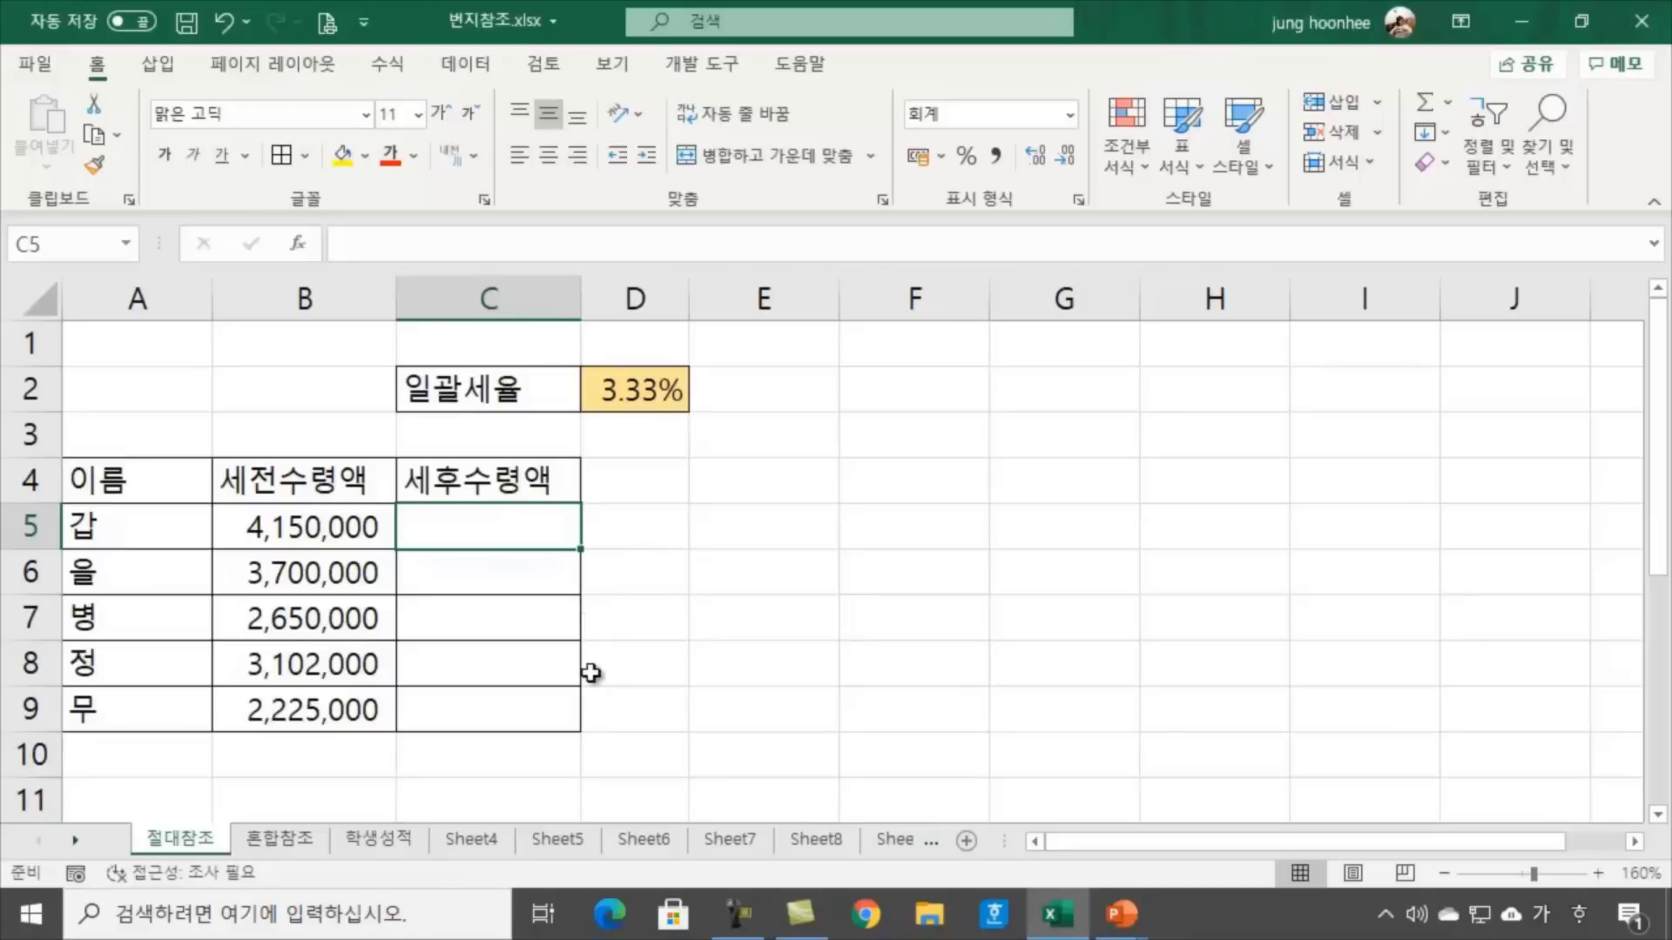
pyautogui.click(294, 542)
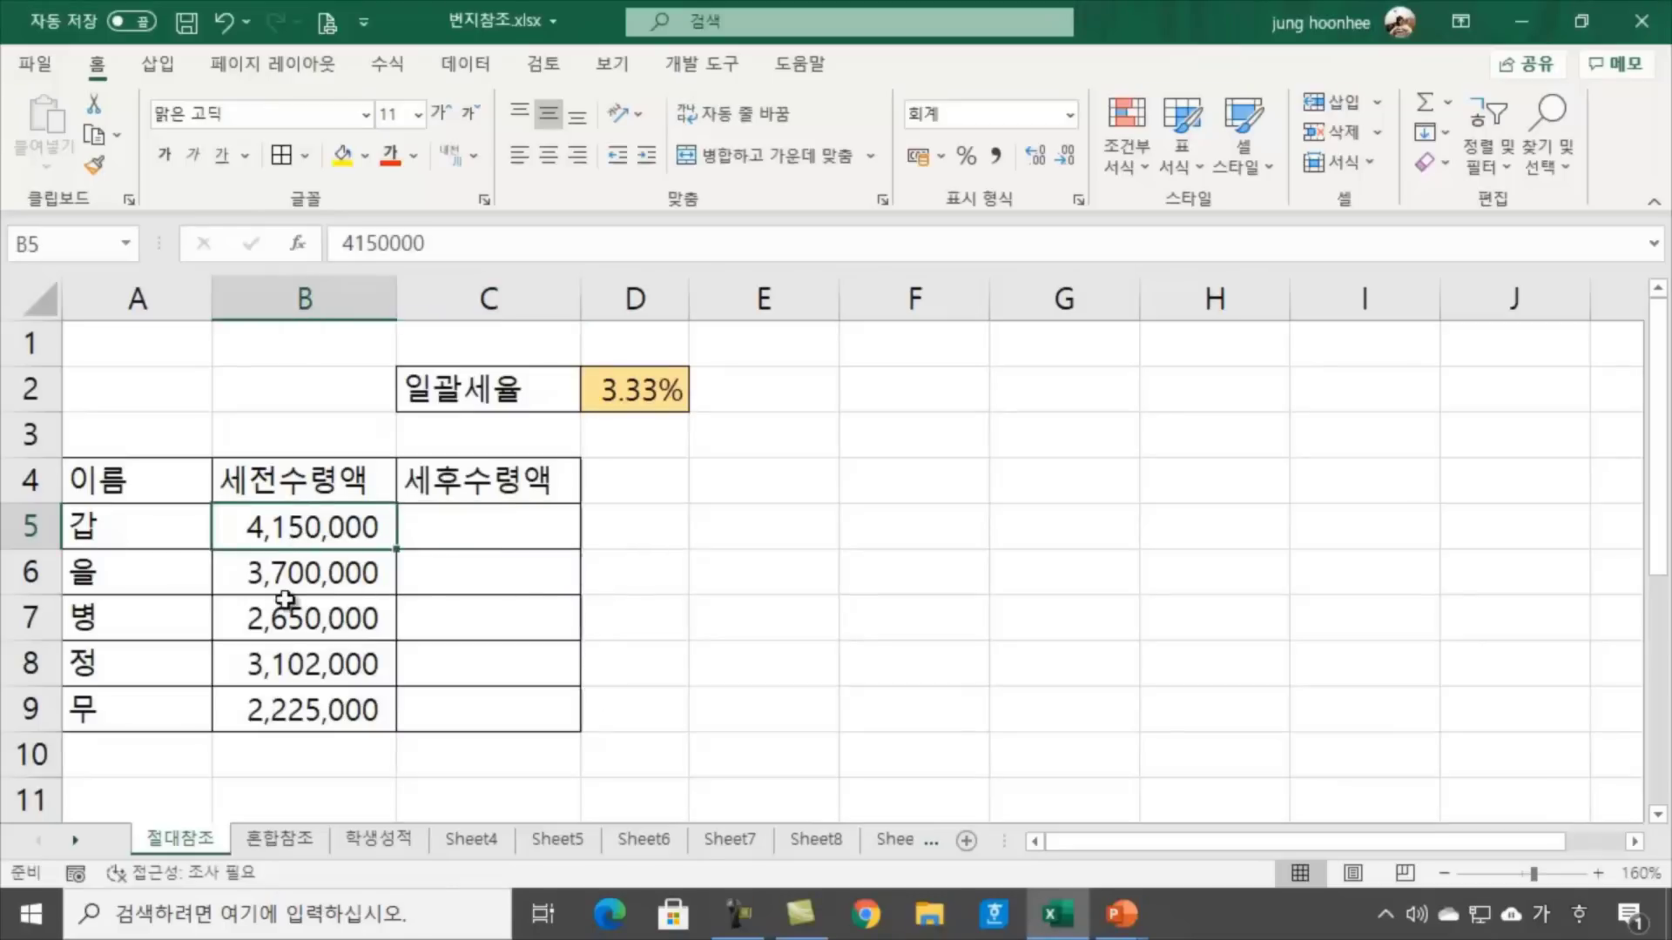
pyautogui.click(287, 574)
pyautogui.click(287, 621)
pyautogui.click(288, 666)
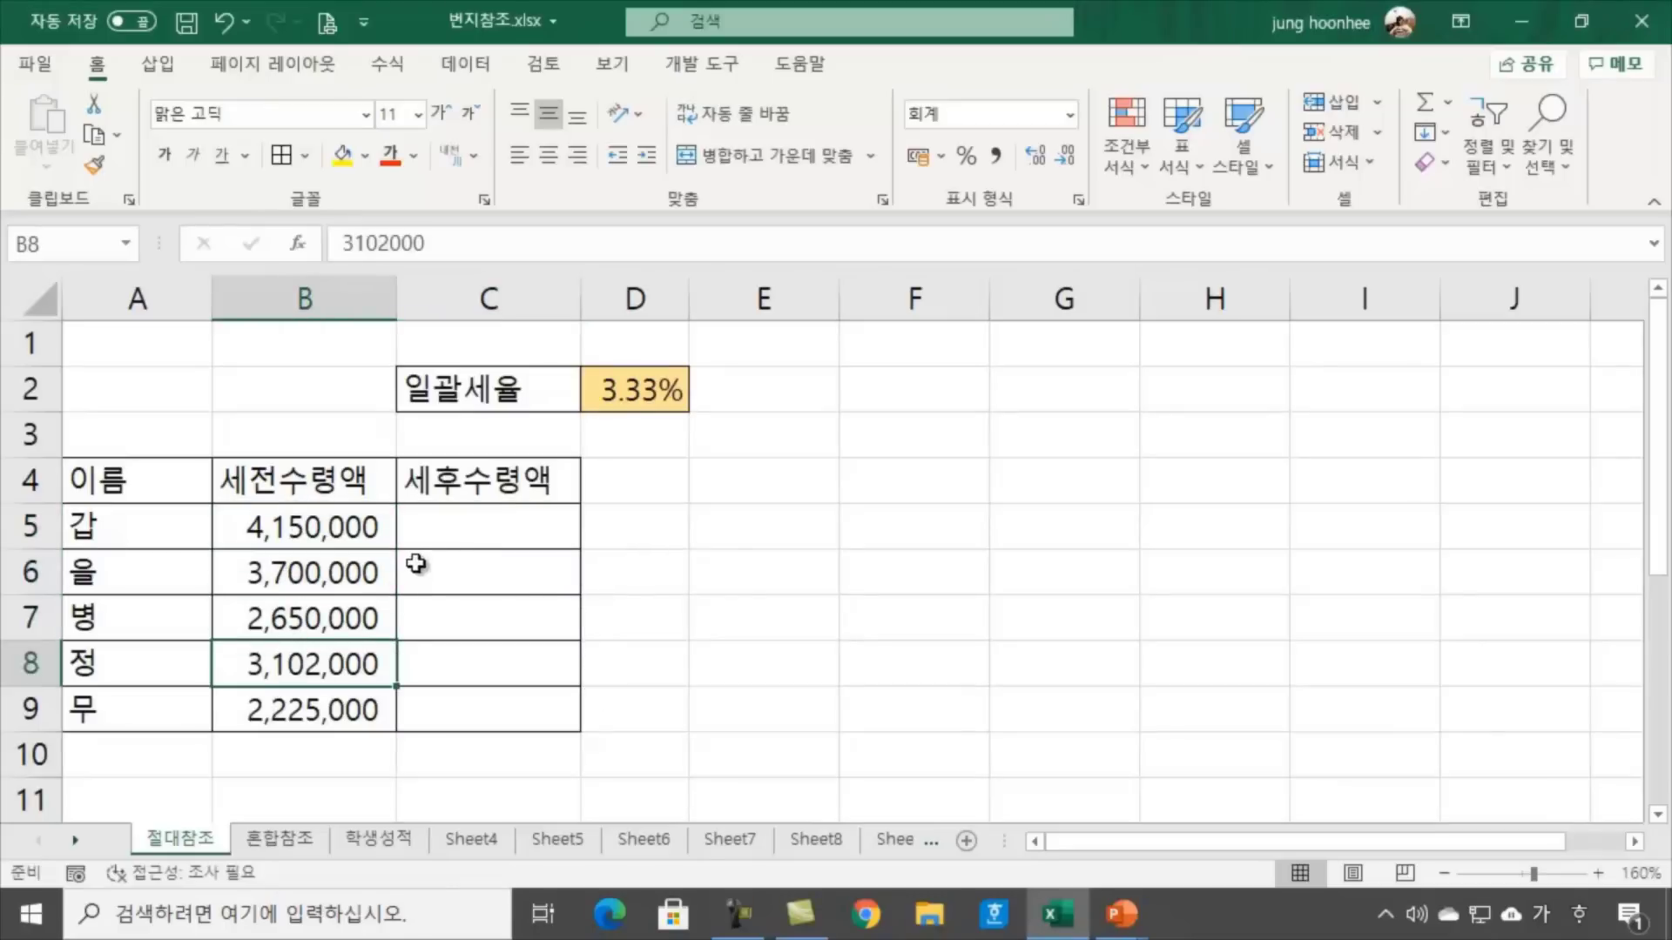
pyautogui.click(448, 557)
pyautogui.click(510, 533)
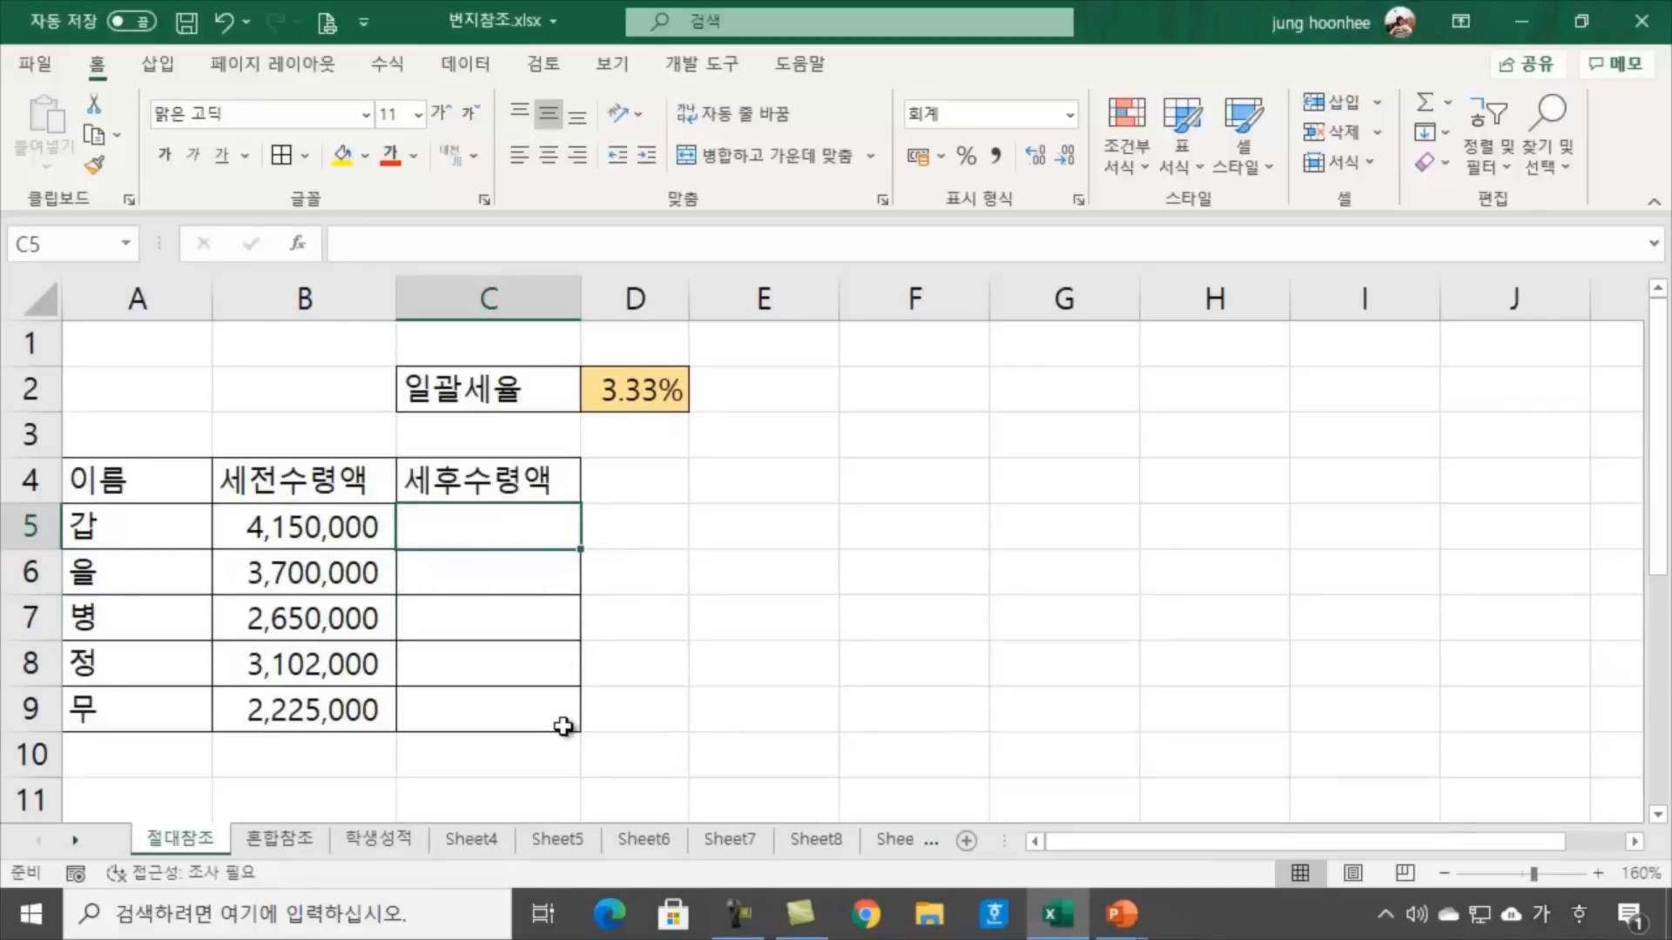
# Review the pre-tax amounts in B5:B9, pairing B5, B6 and B7 each with the single tax rate in D2
pyautogui.click(313, 525)
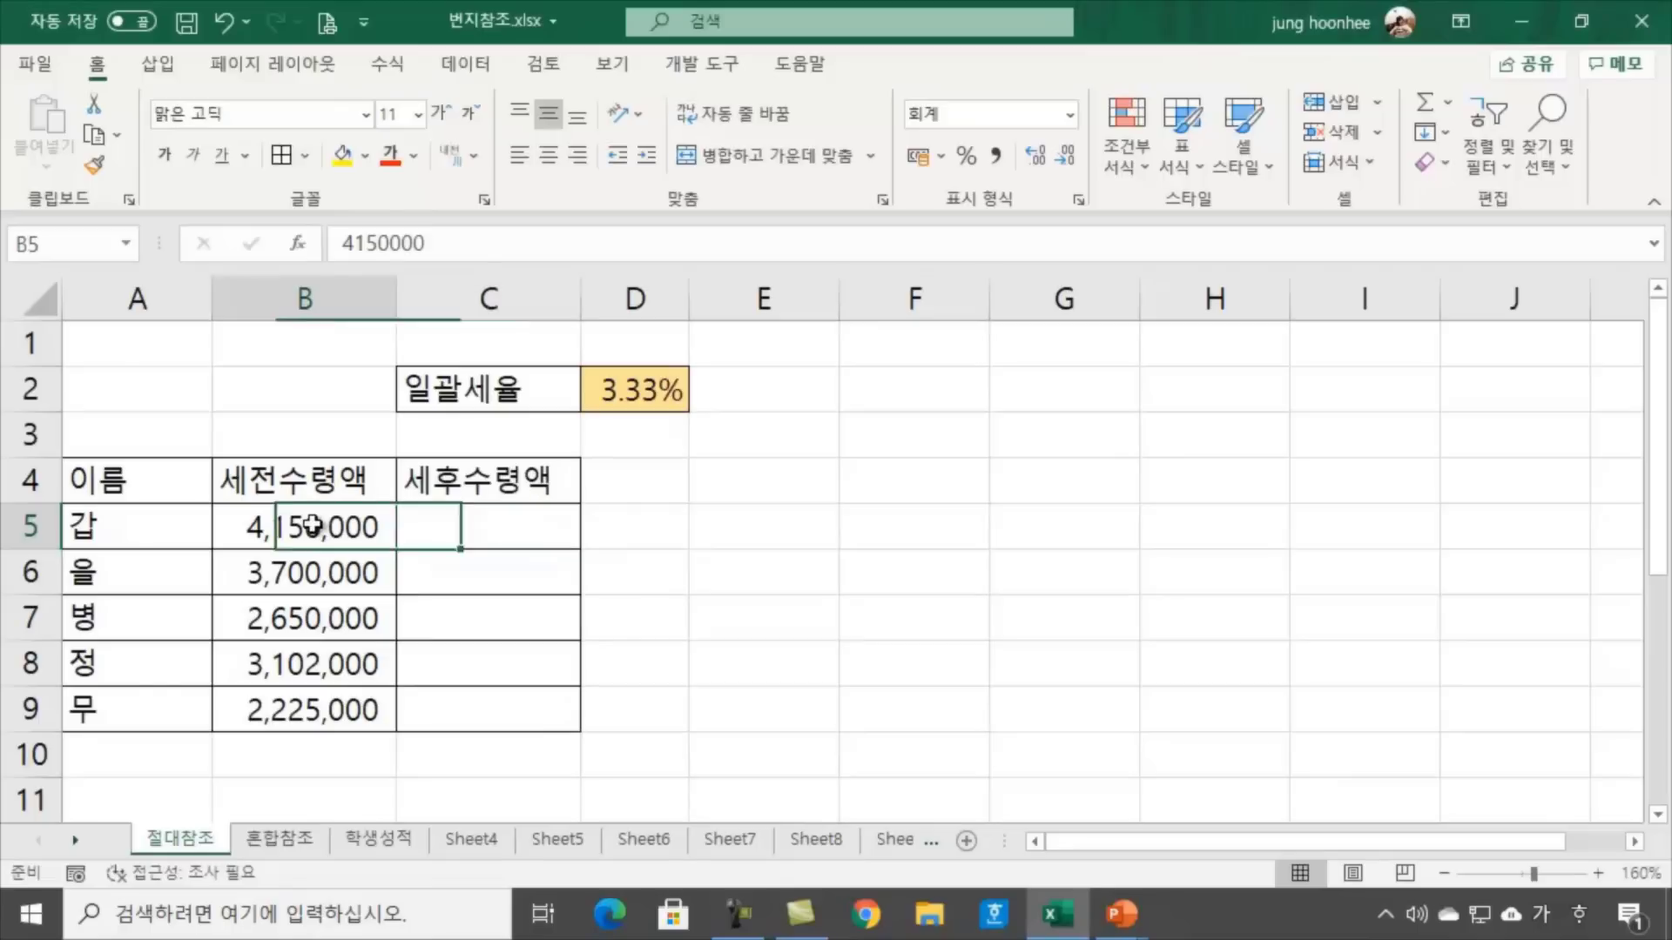
pyautogui.click(321, 573)
pyautogui.click(320, 629)
pyautogui.click(331, 661)
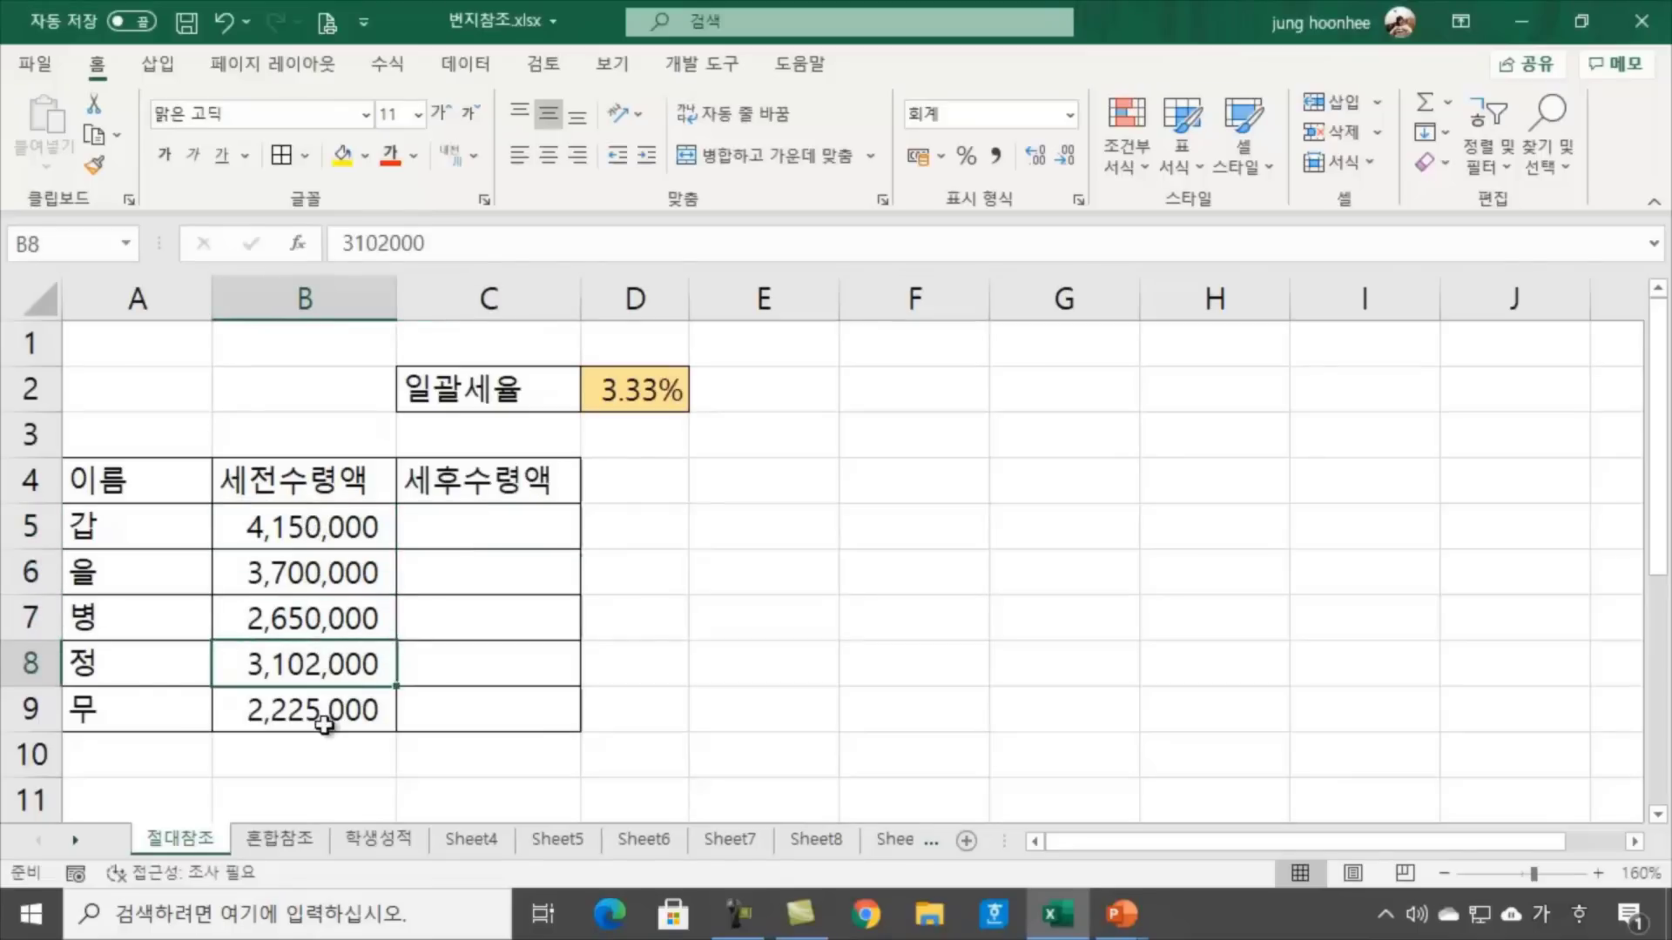
pyautogui.click(328, 710)
pyautogui.click(651, 400)
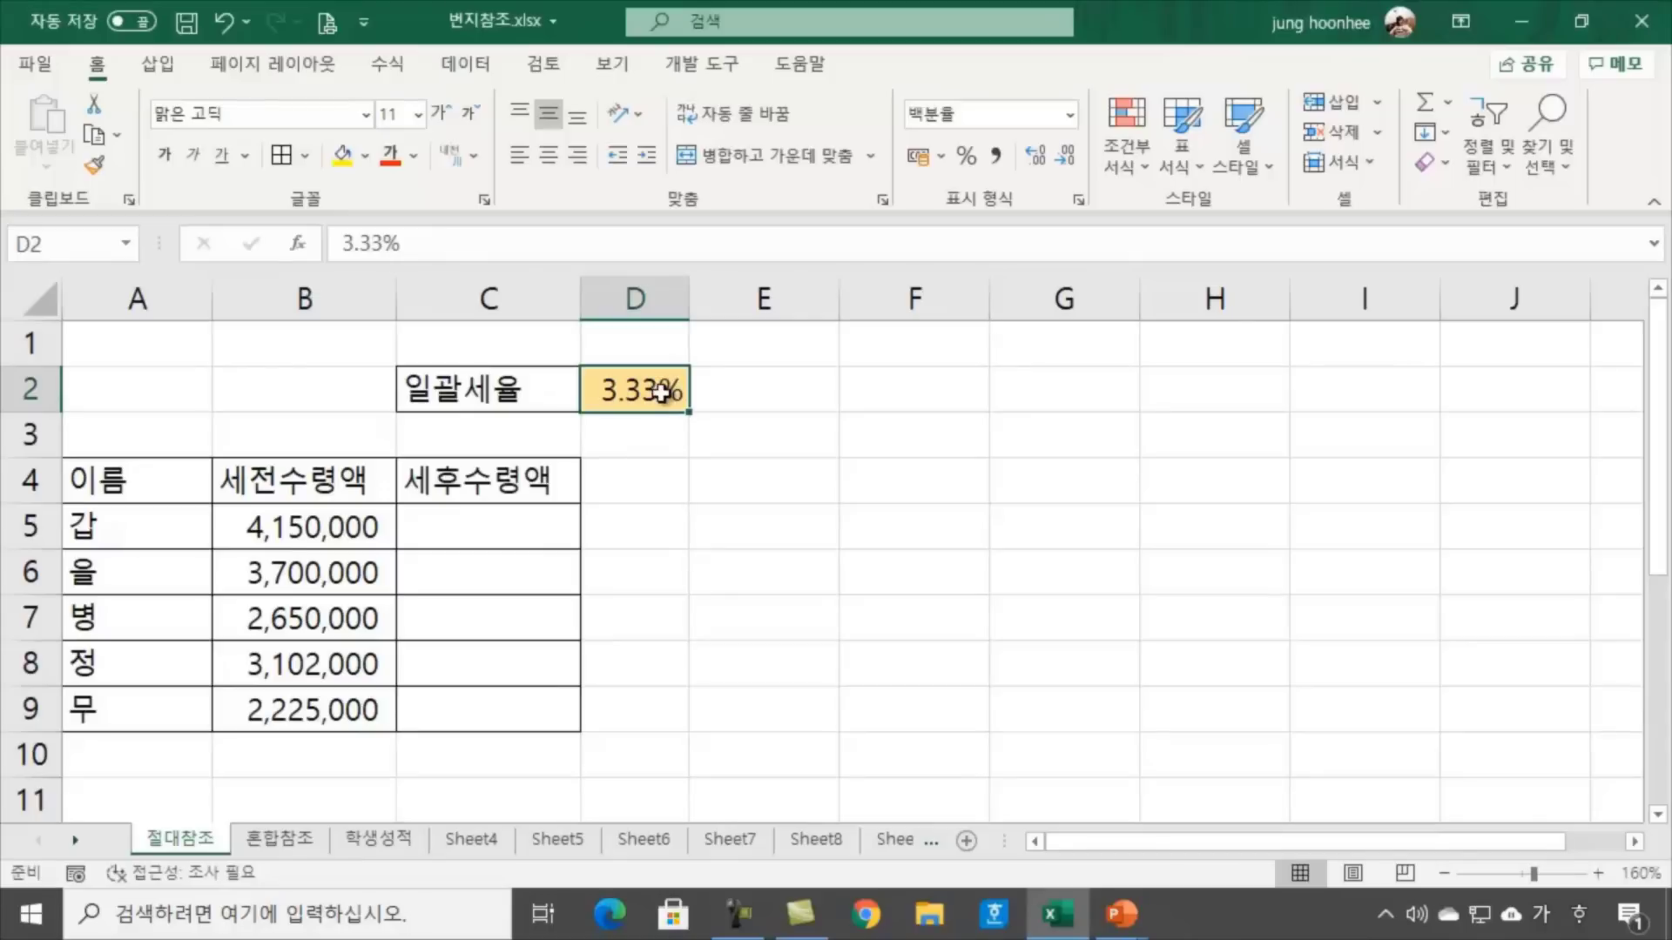
pyautogui.click(450, 527)
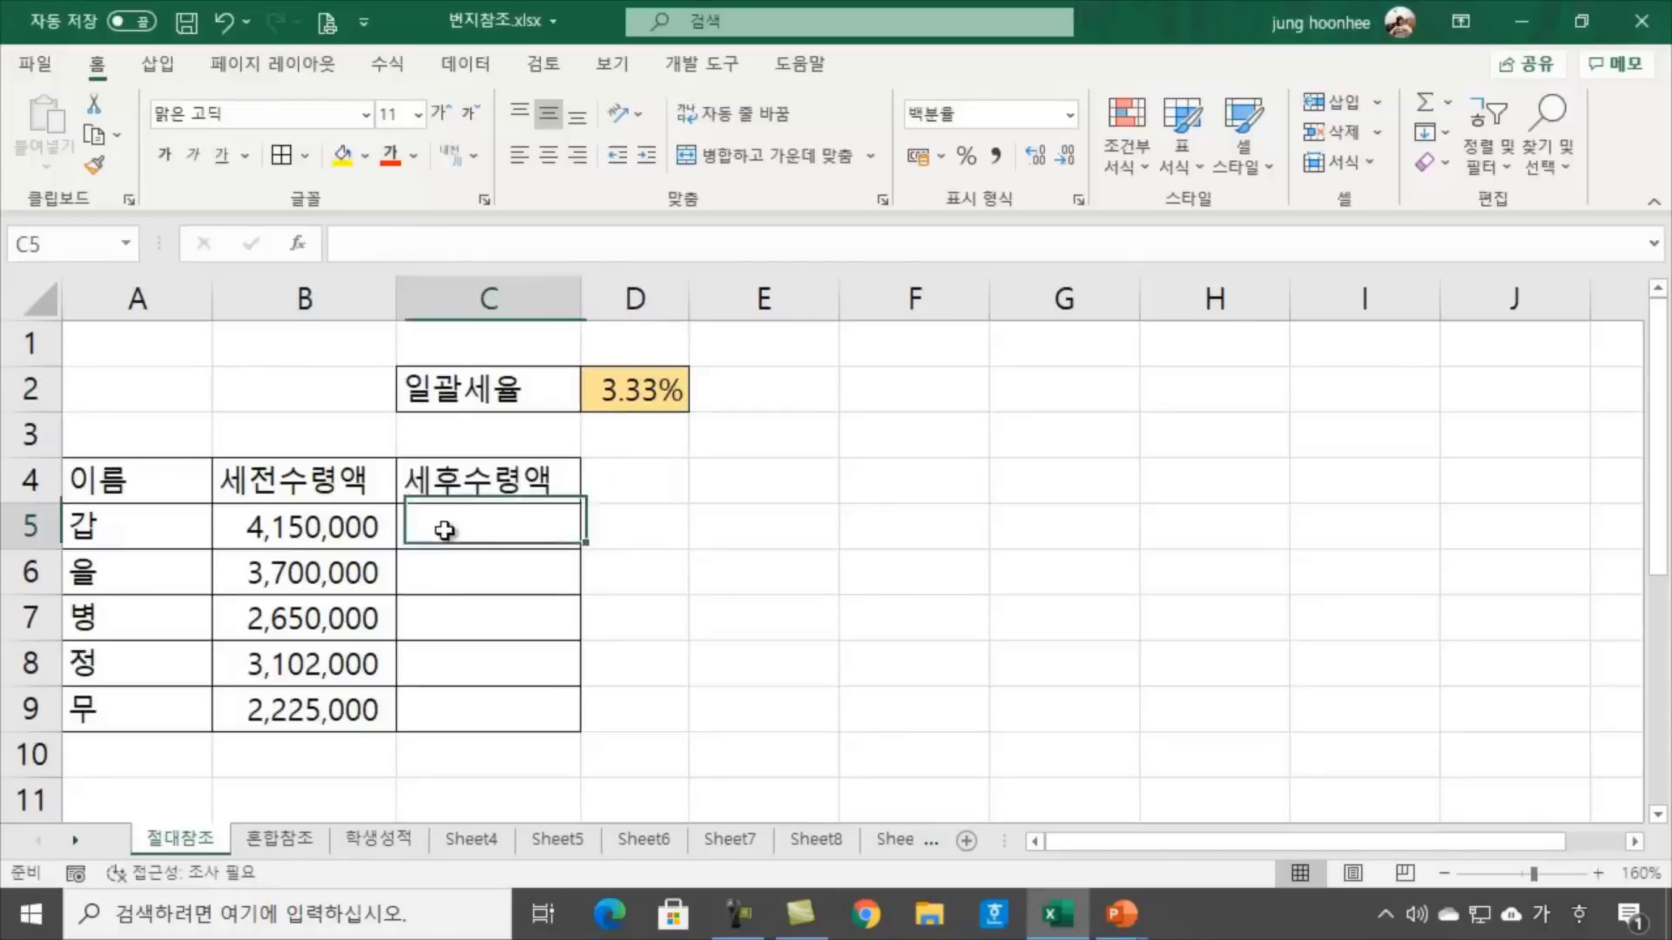
pyautogui.click(315, 527)
pyautogui.click(641, 392)
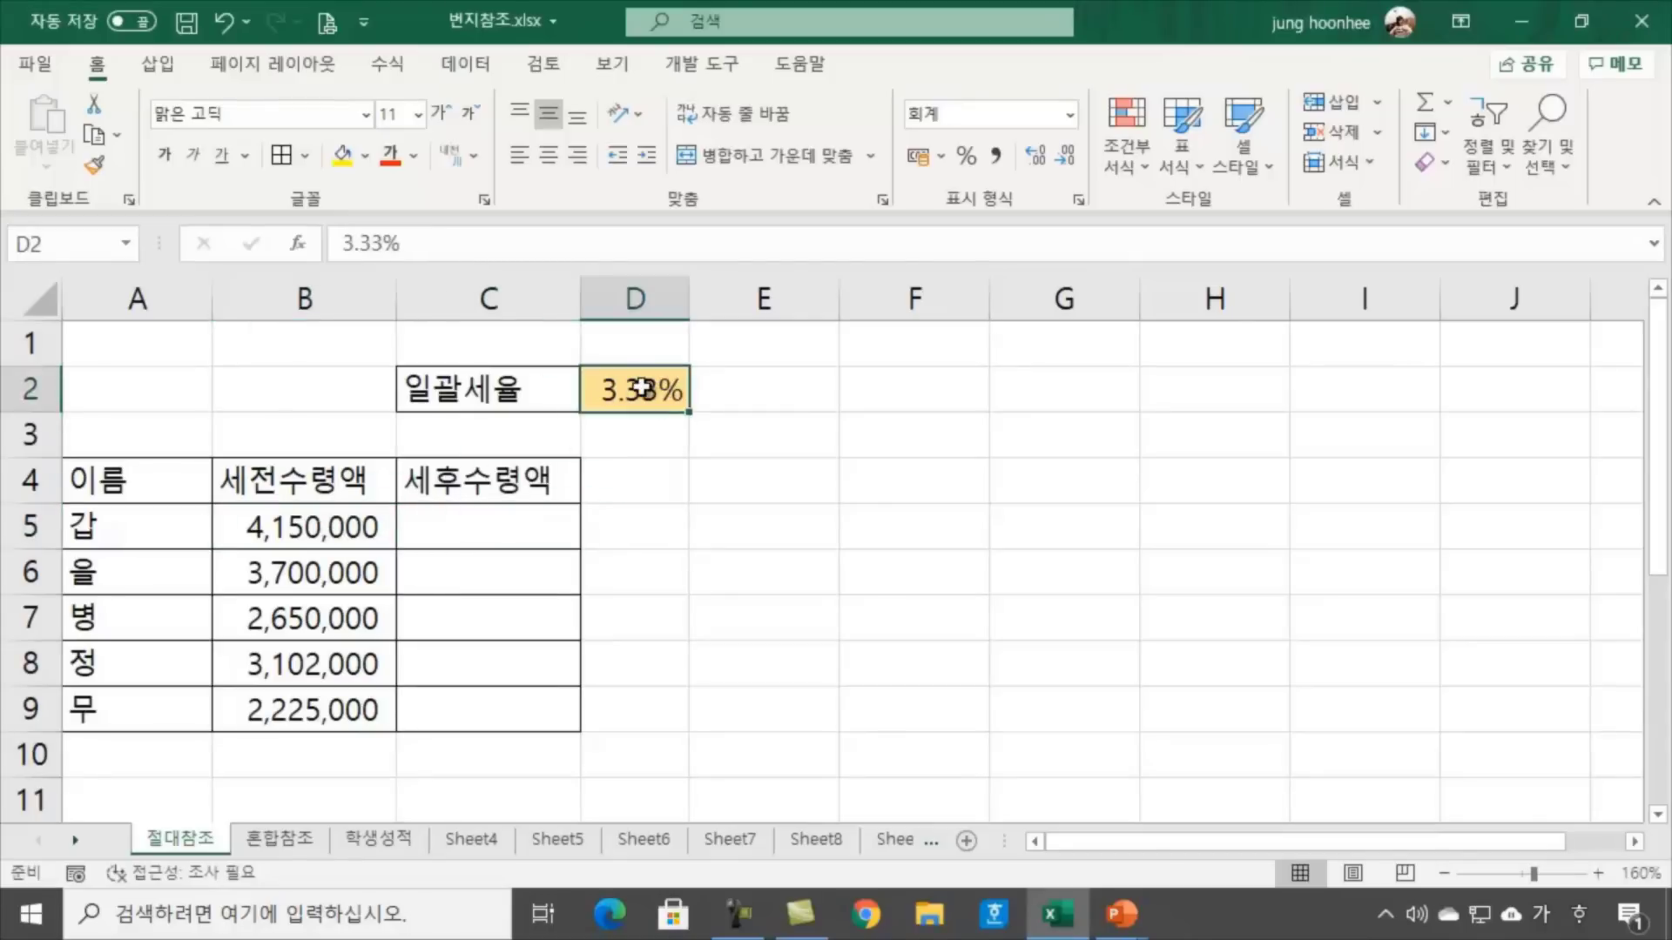
pyautogui.click(330, 587)
pyautogui.click(636, 390)
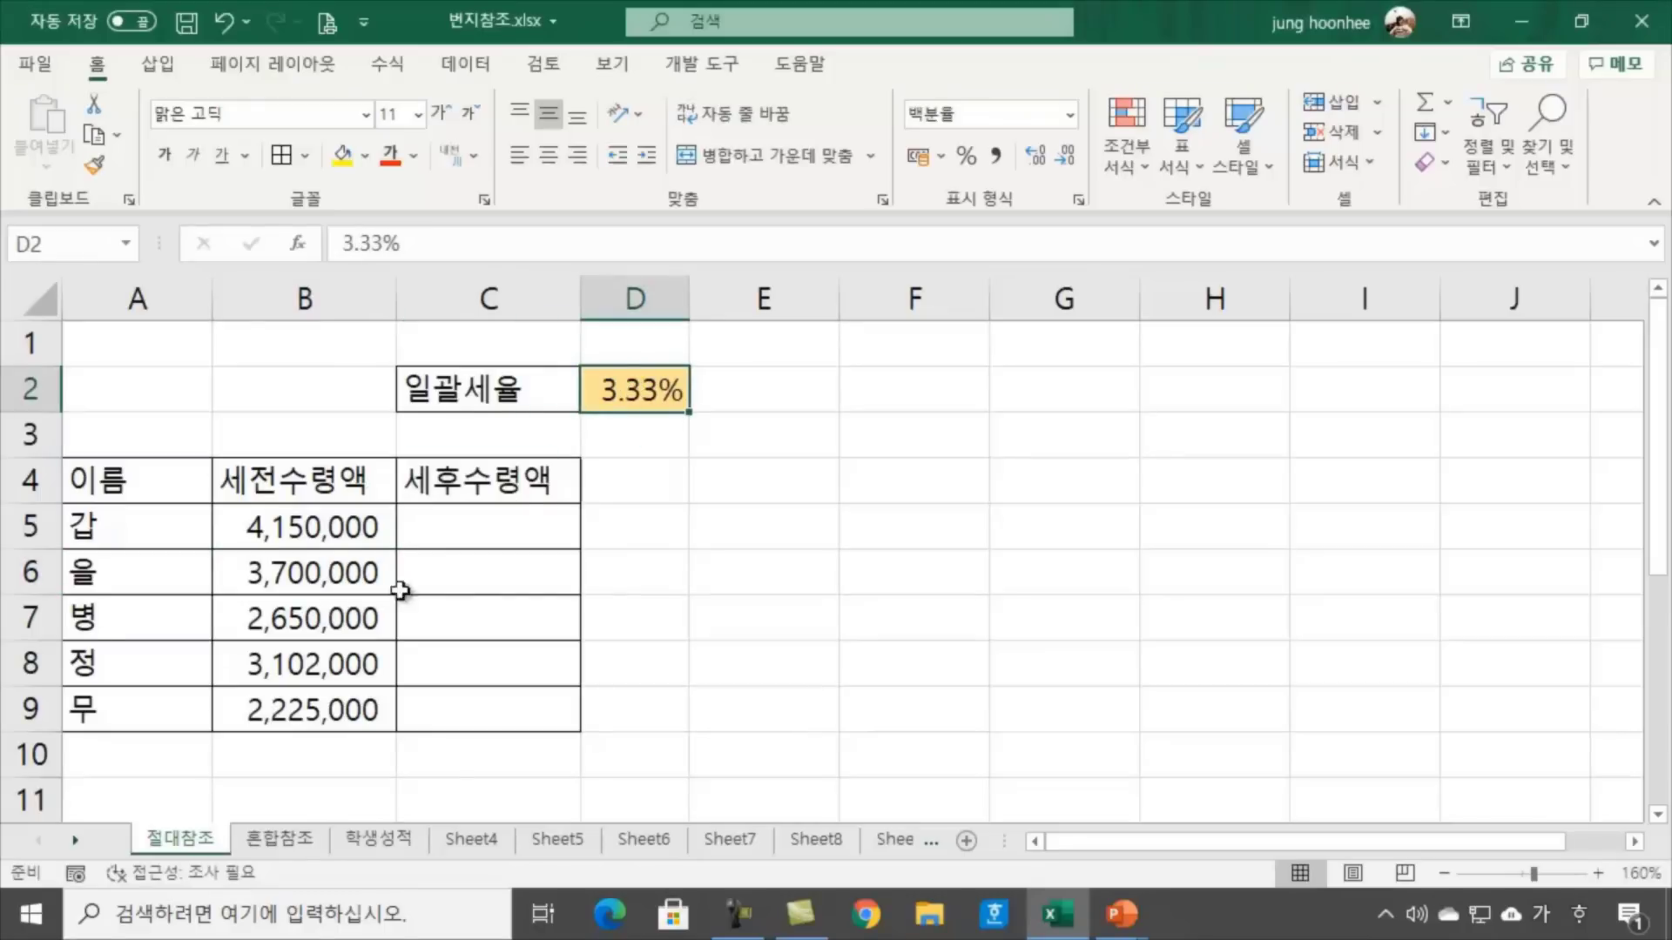
pyautogui.click(325, 621)
pyautogui.click(631, 388)
# Enter the after-tax formula =B5-(B5*$D$2) in C5 and fill it down through C9
pyautogui.click(498, 528)
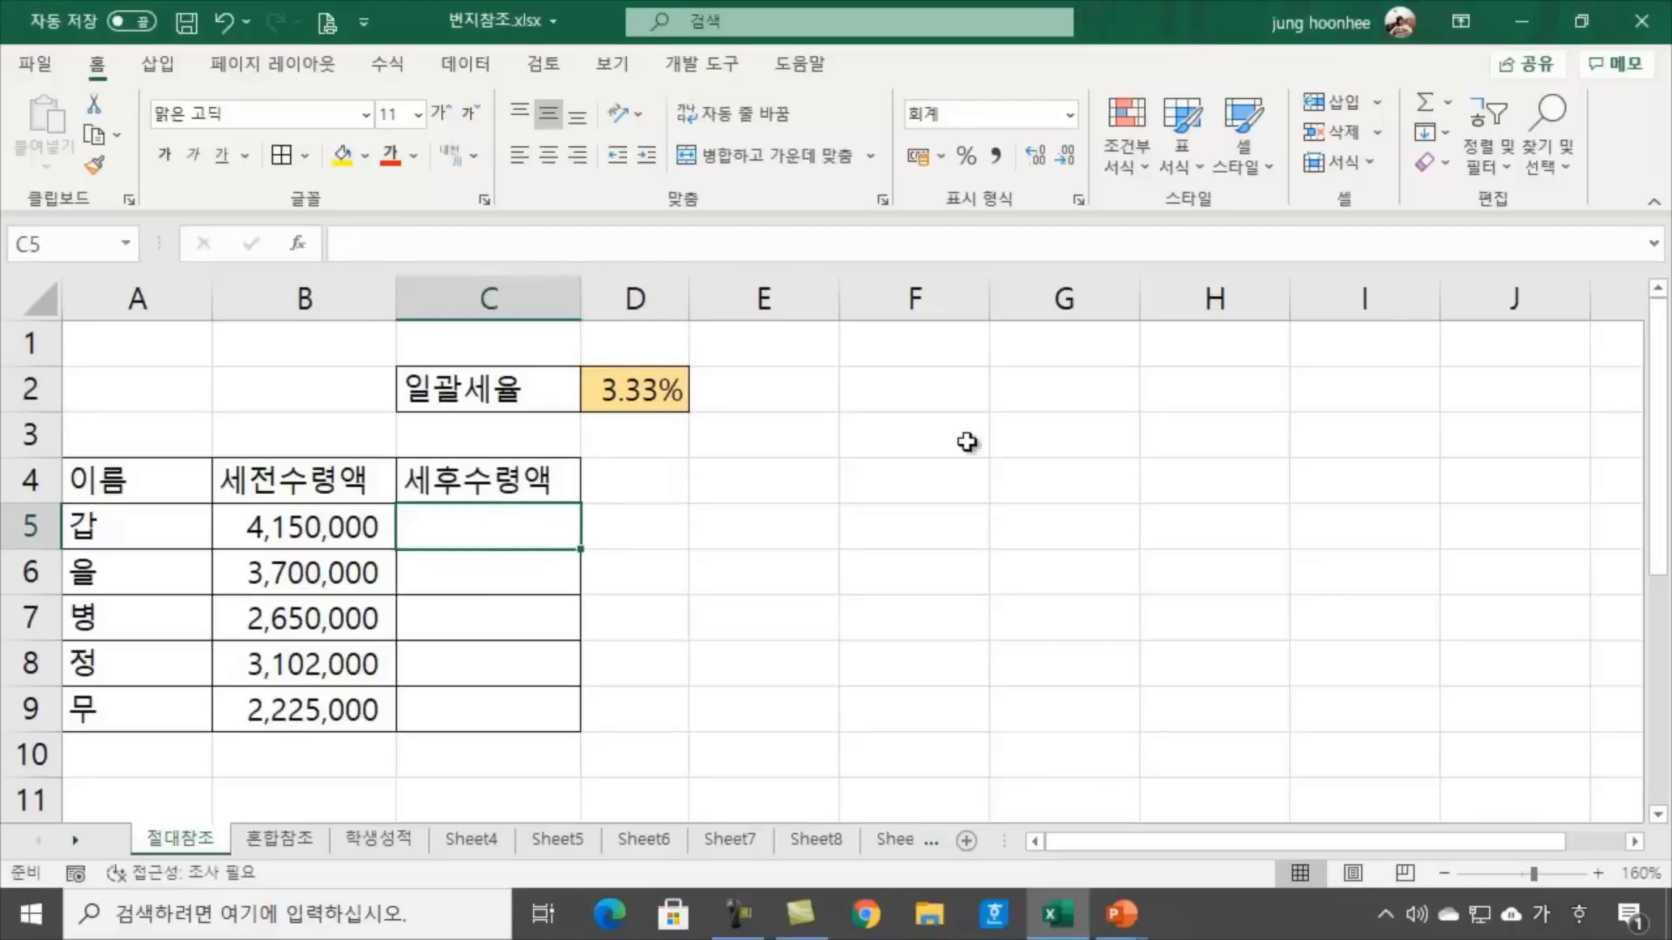
pyautogui.write('=')
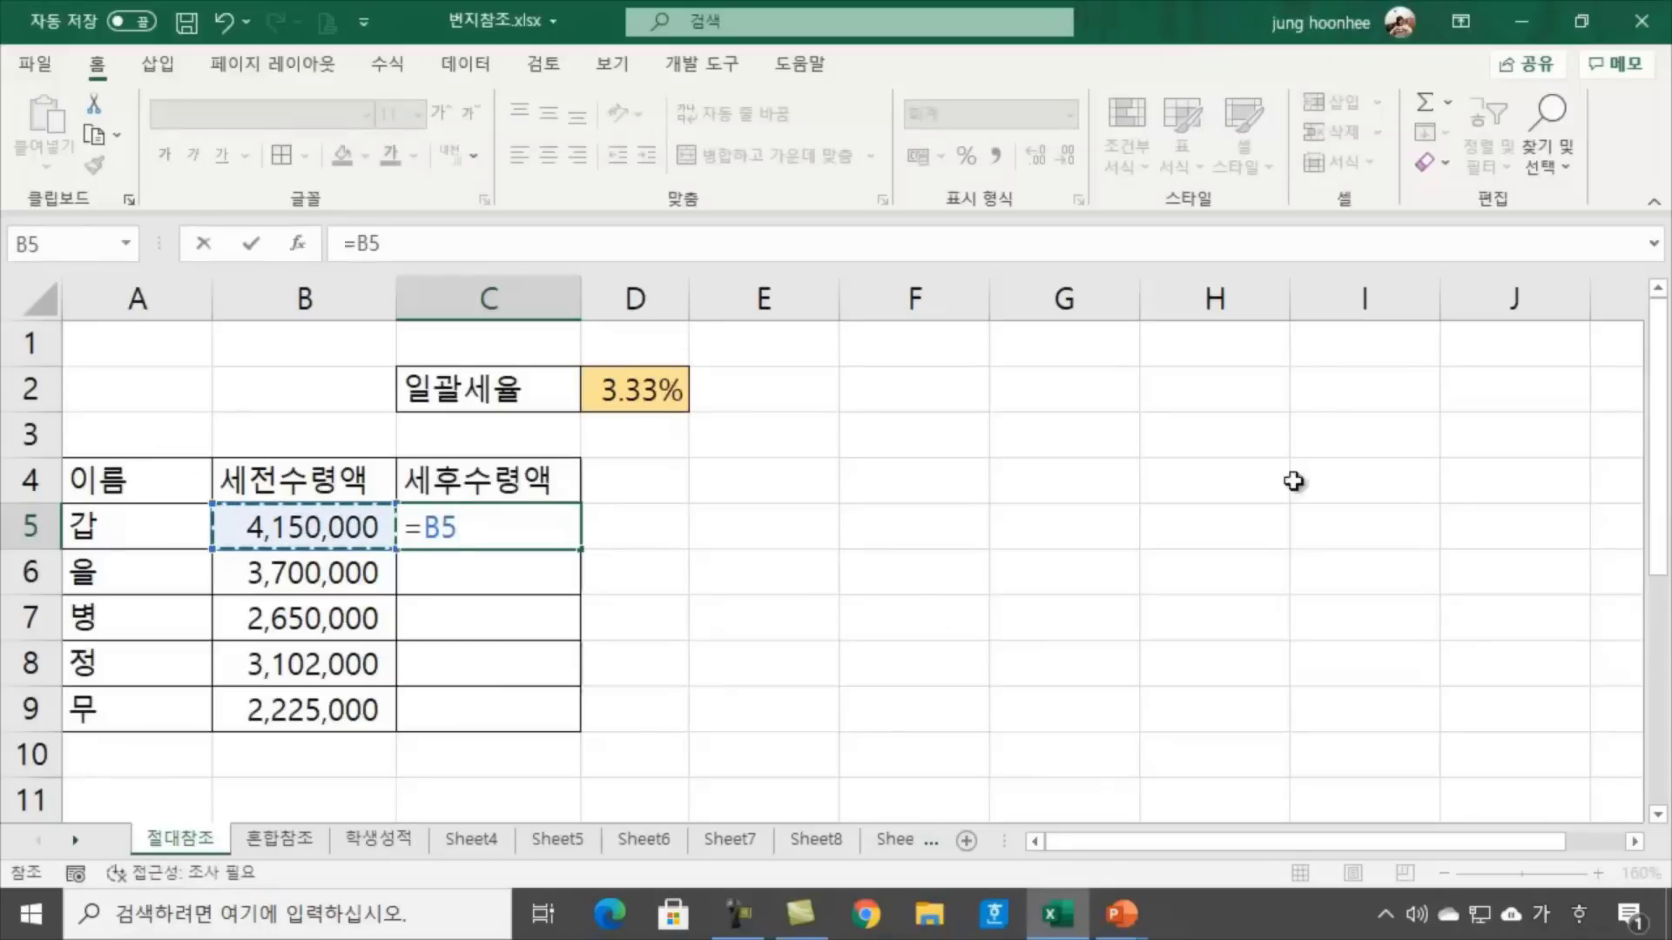
pyautogui.write('-')
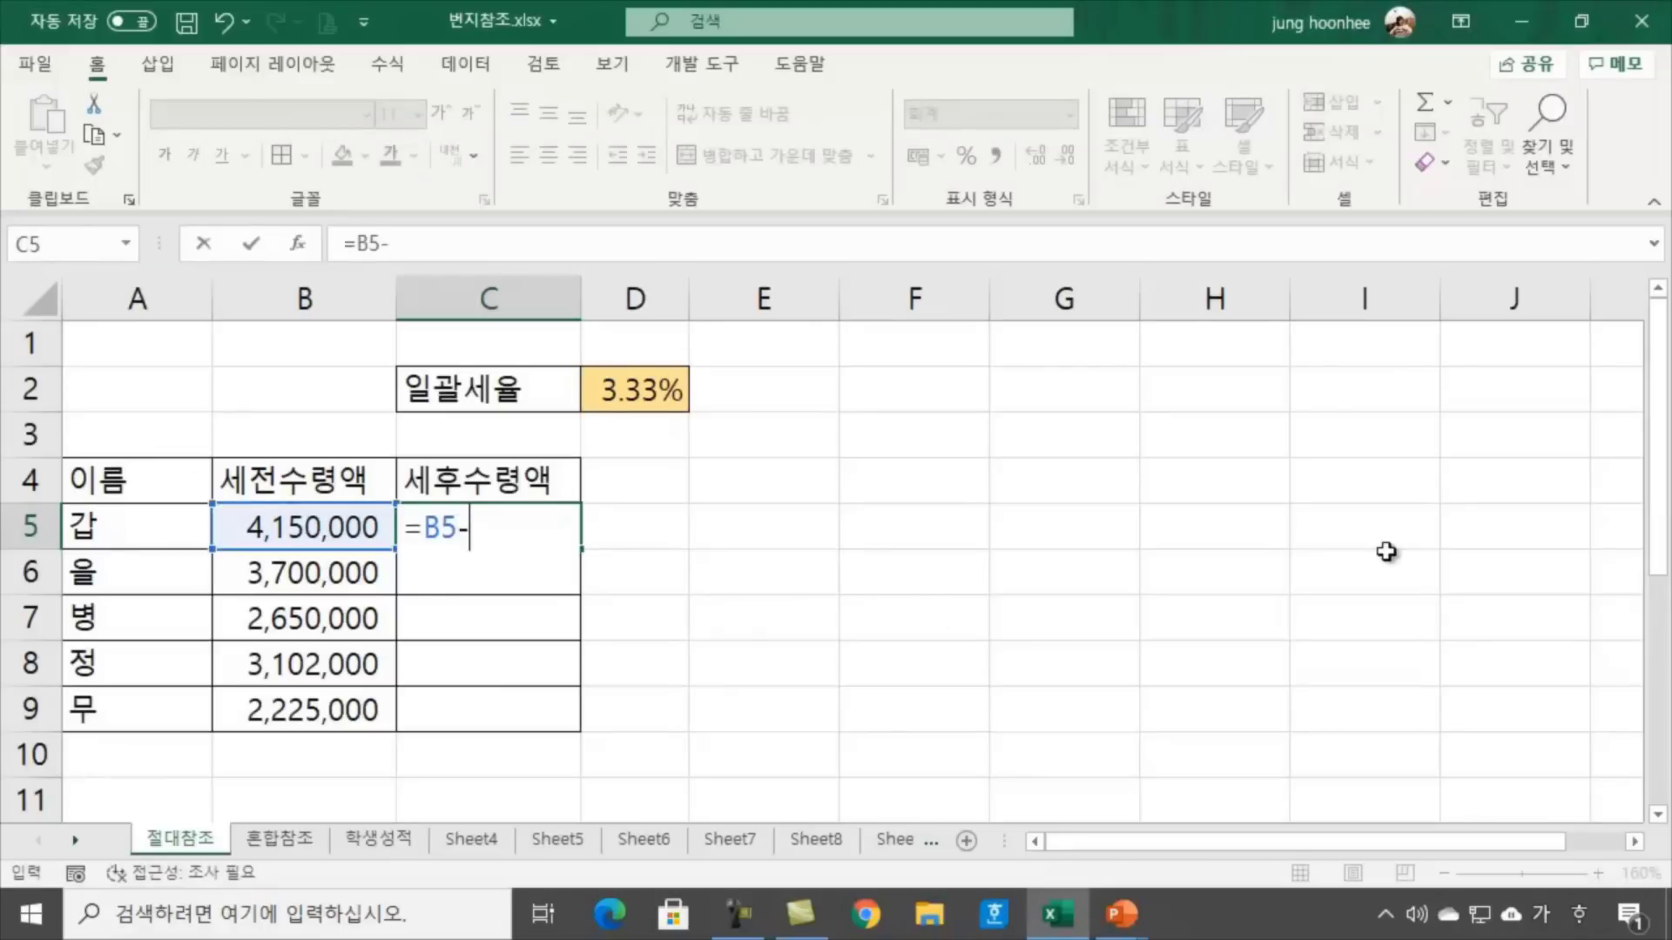
pyautogui.write('(')
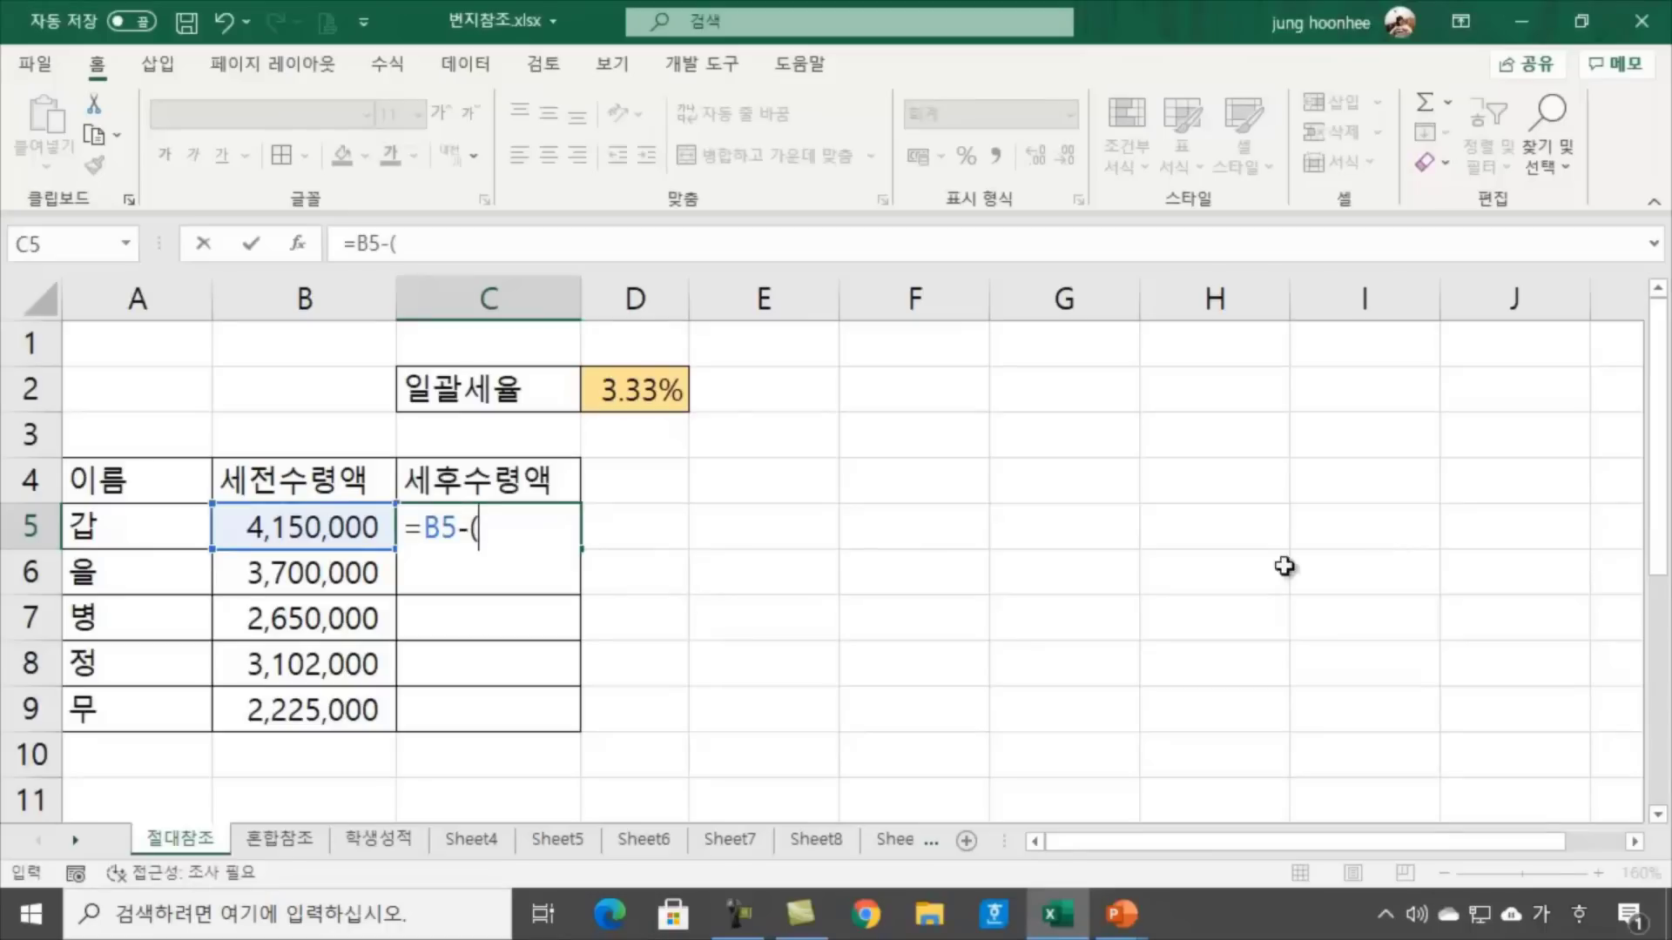
pyautogui.click(336, 527)
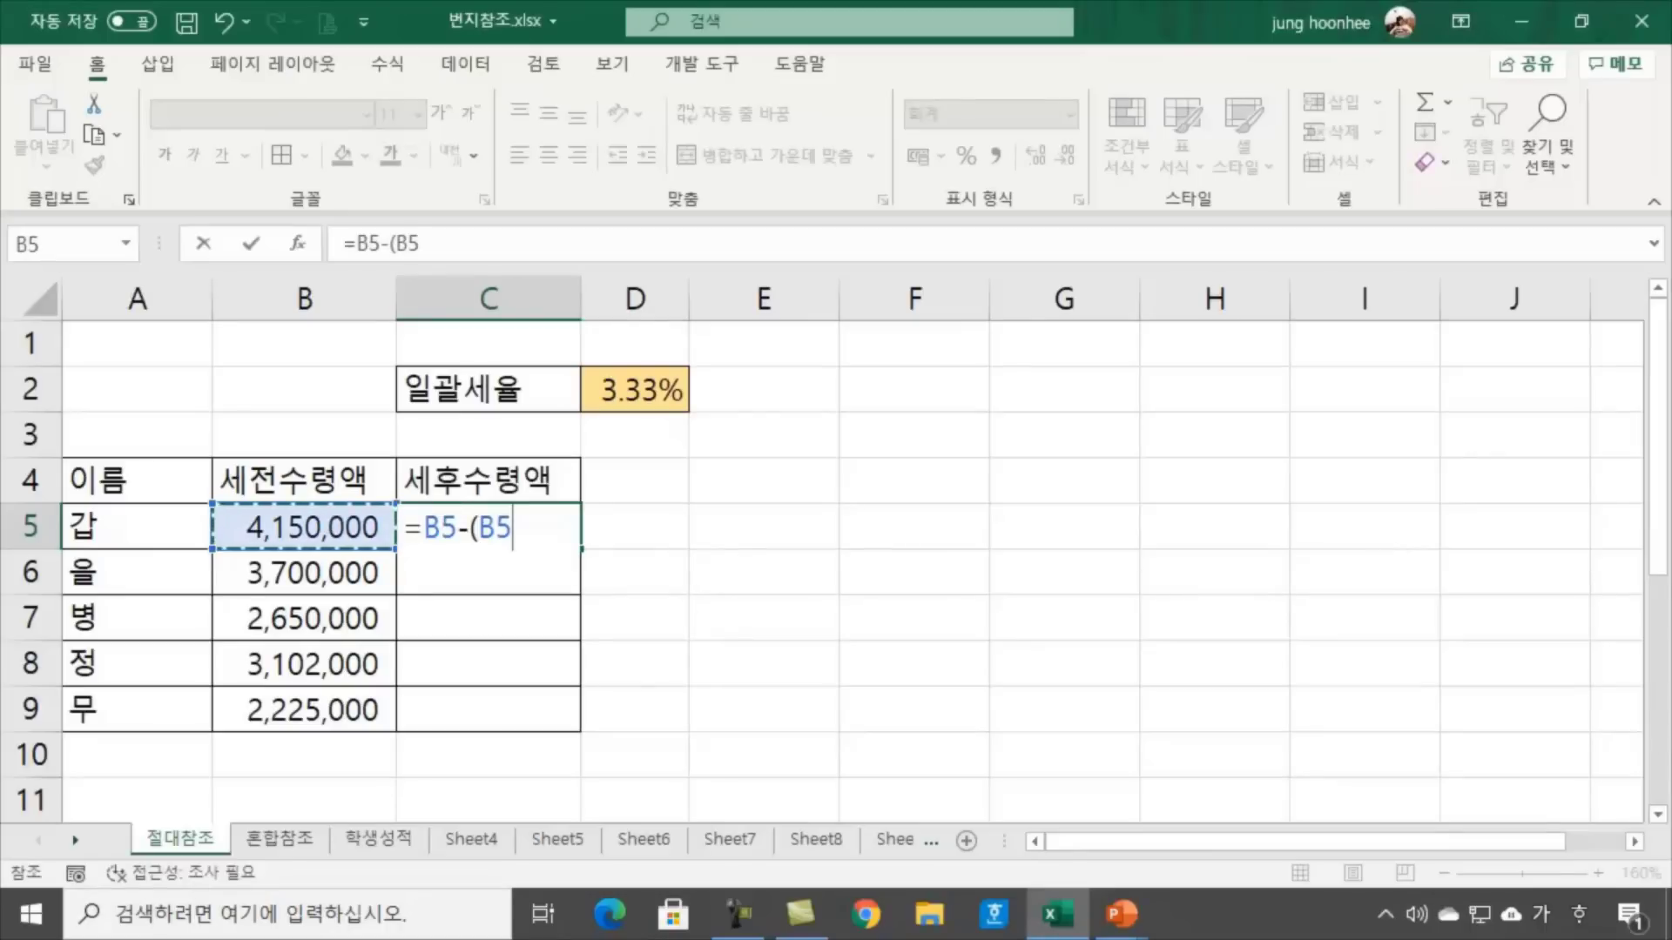
pyautogui.write('*')
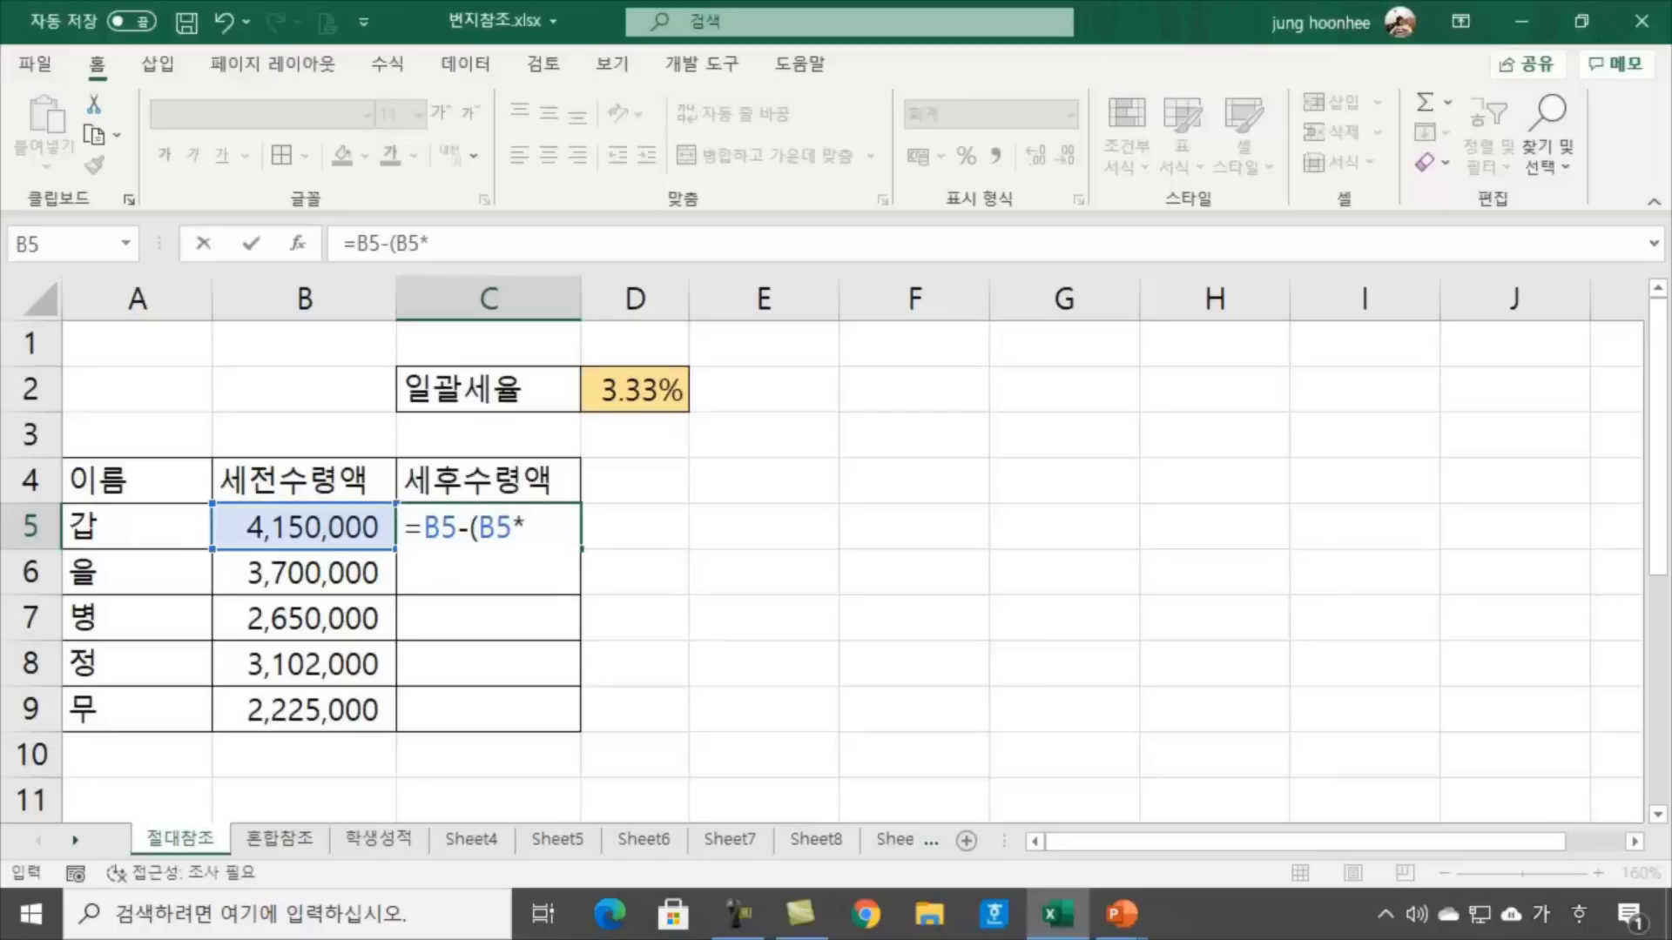
pyautogui.click(667, 394)
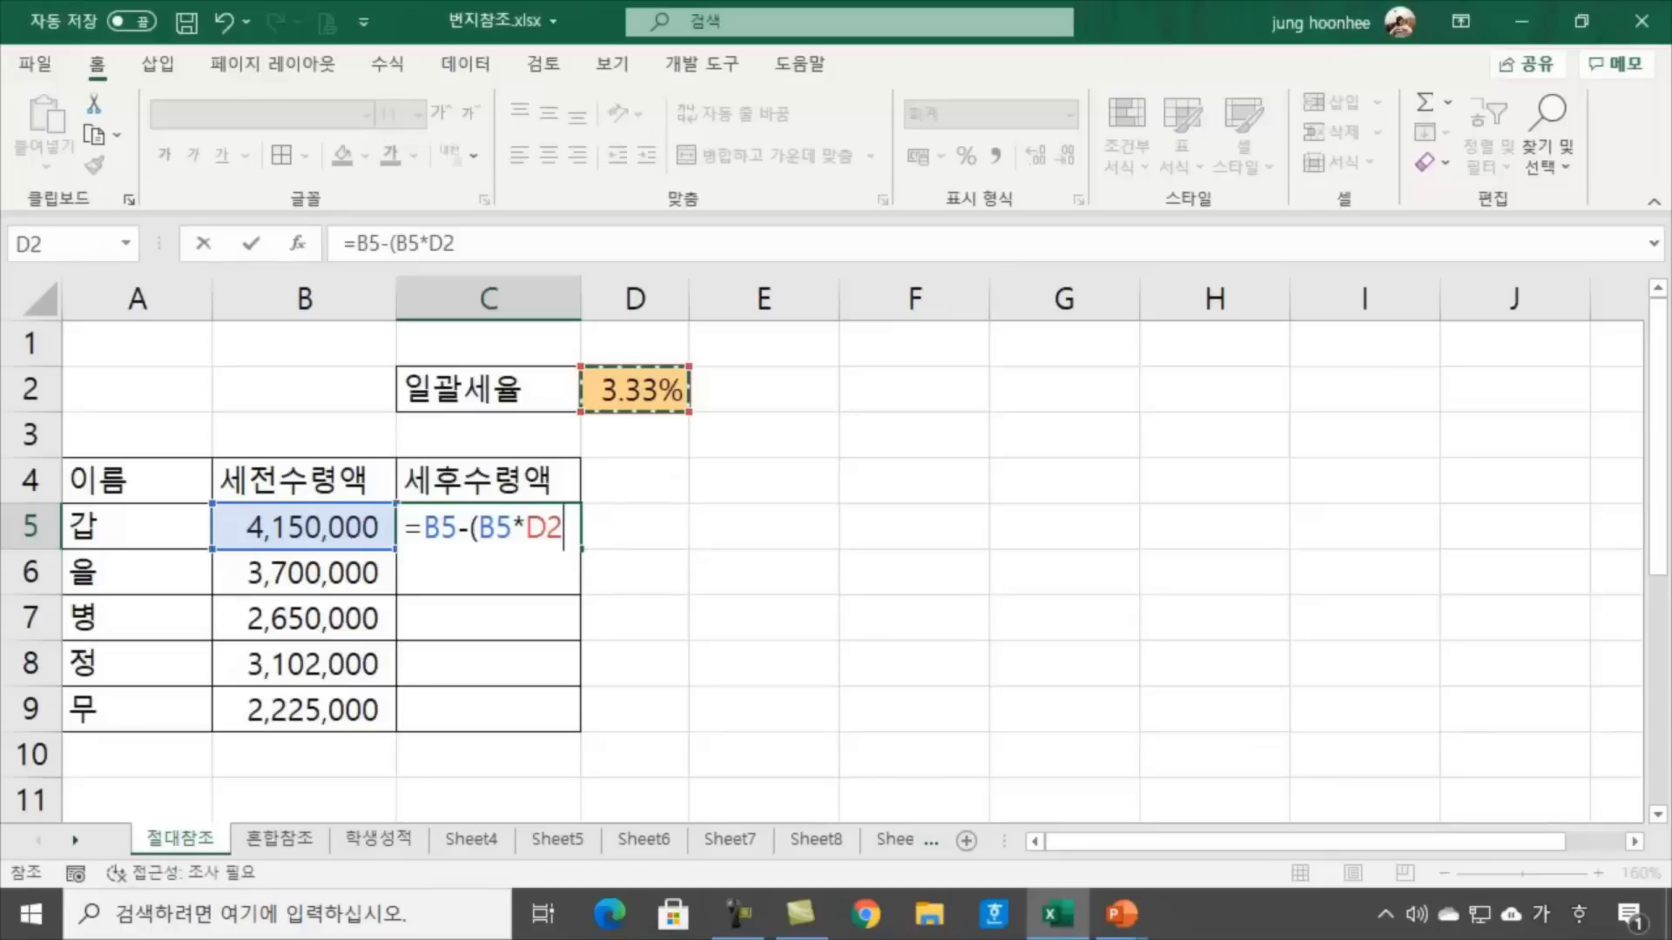
pyautogui.press('F4')
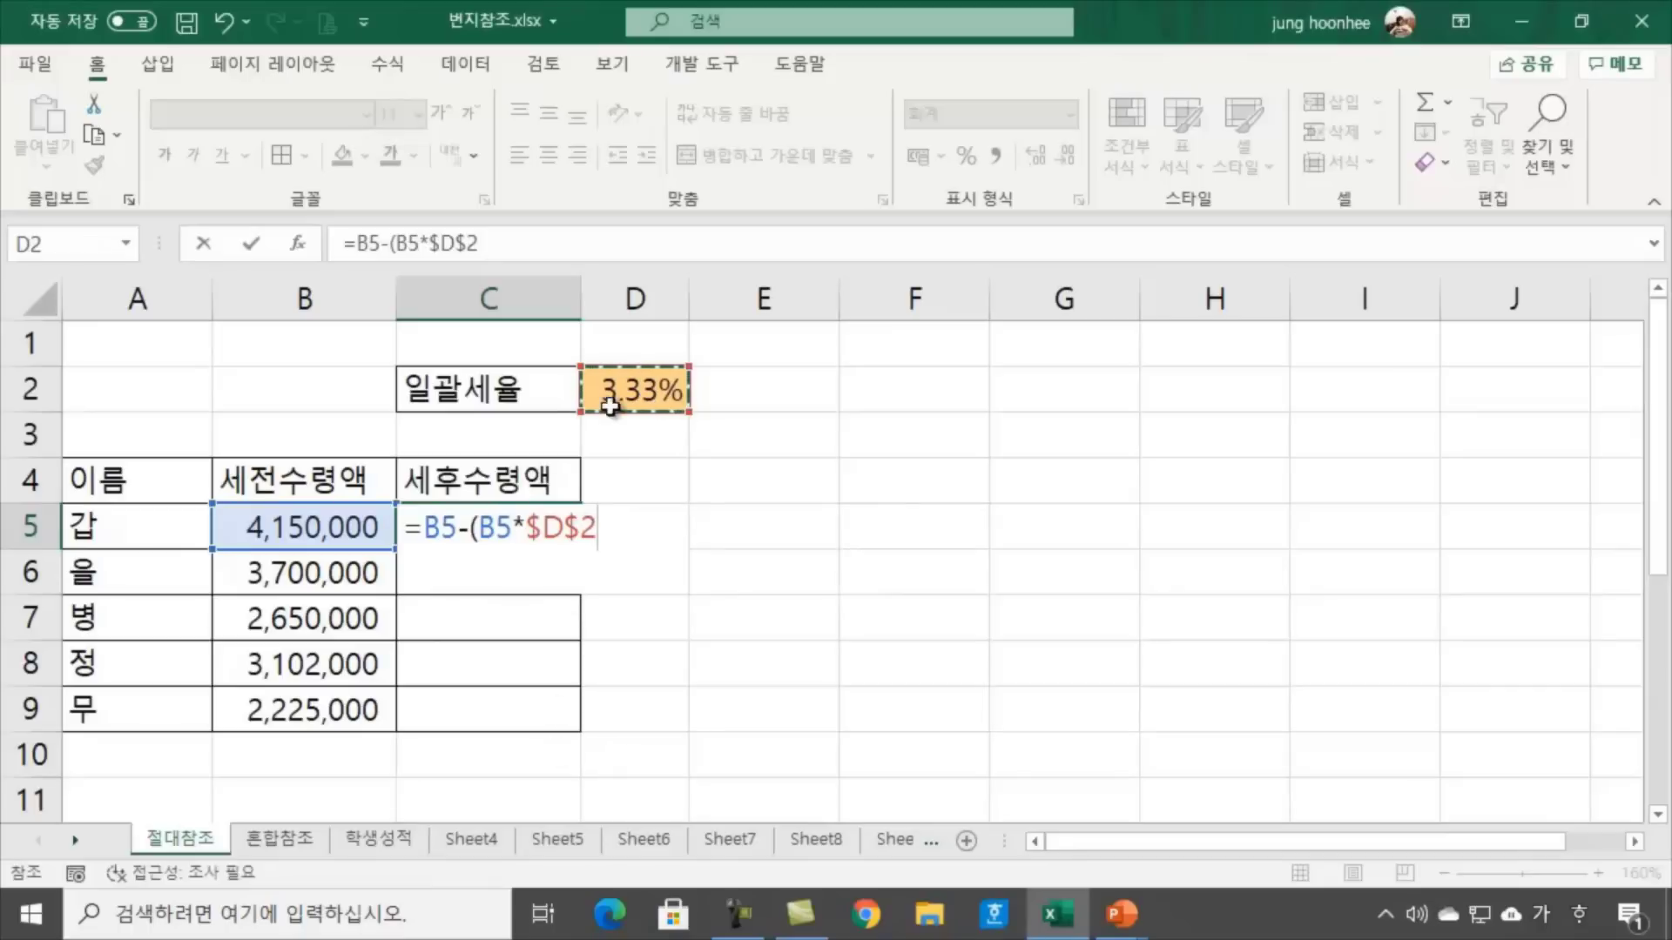
pyautogui.write(')')
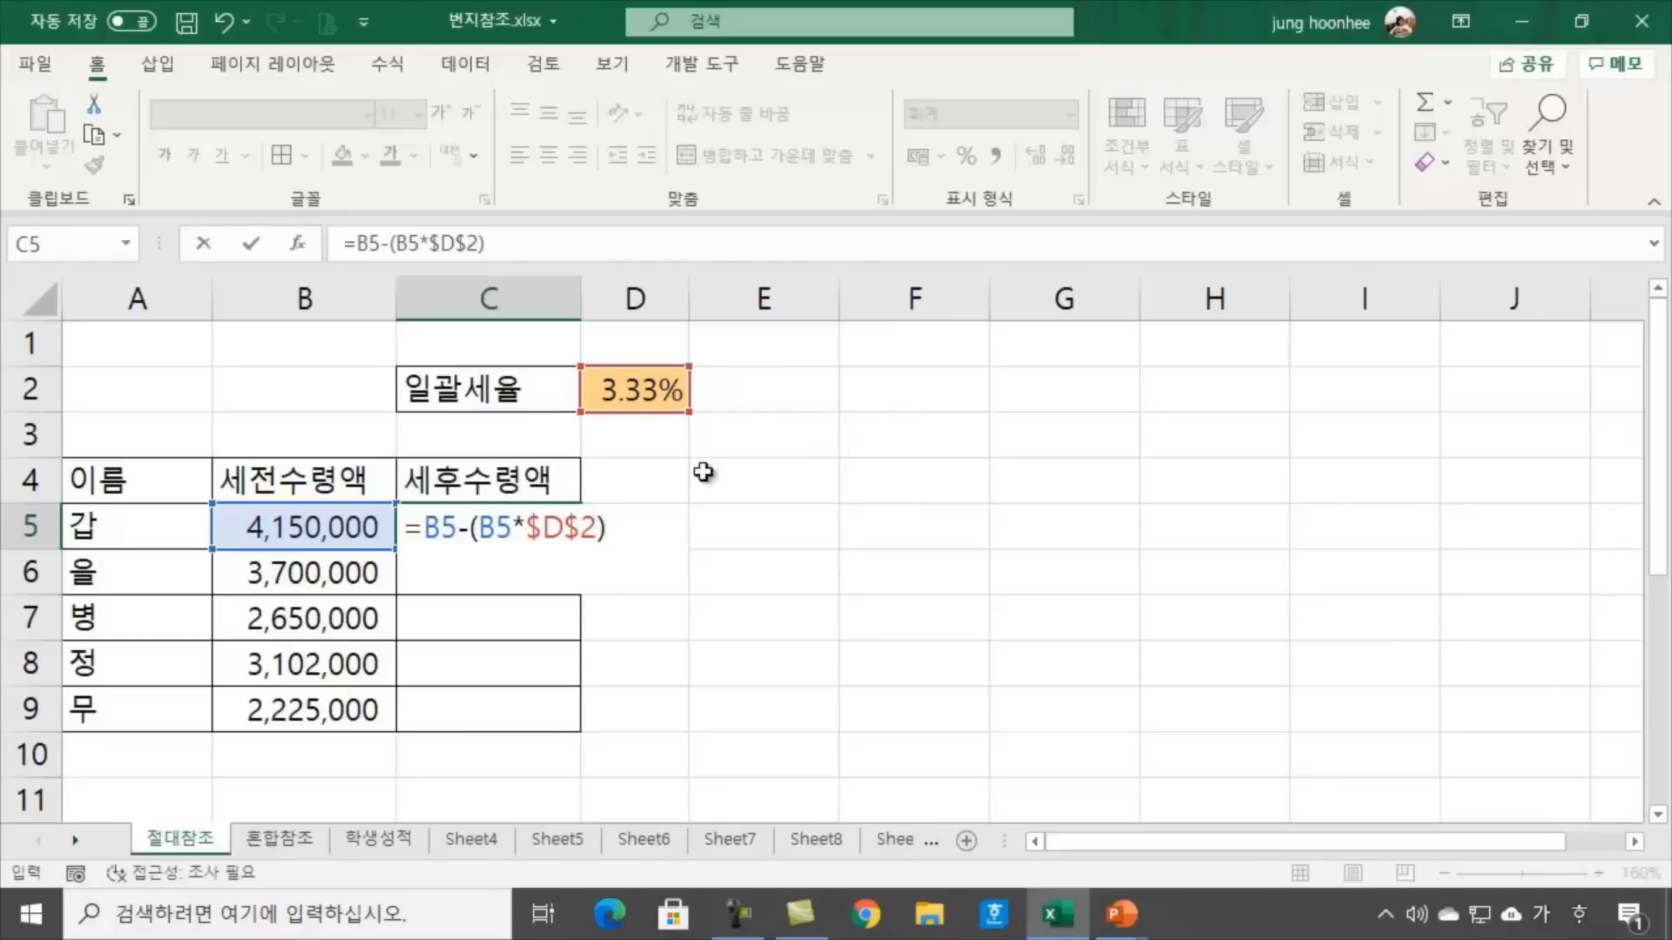
pyautogui.press('Return')
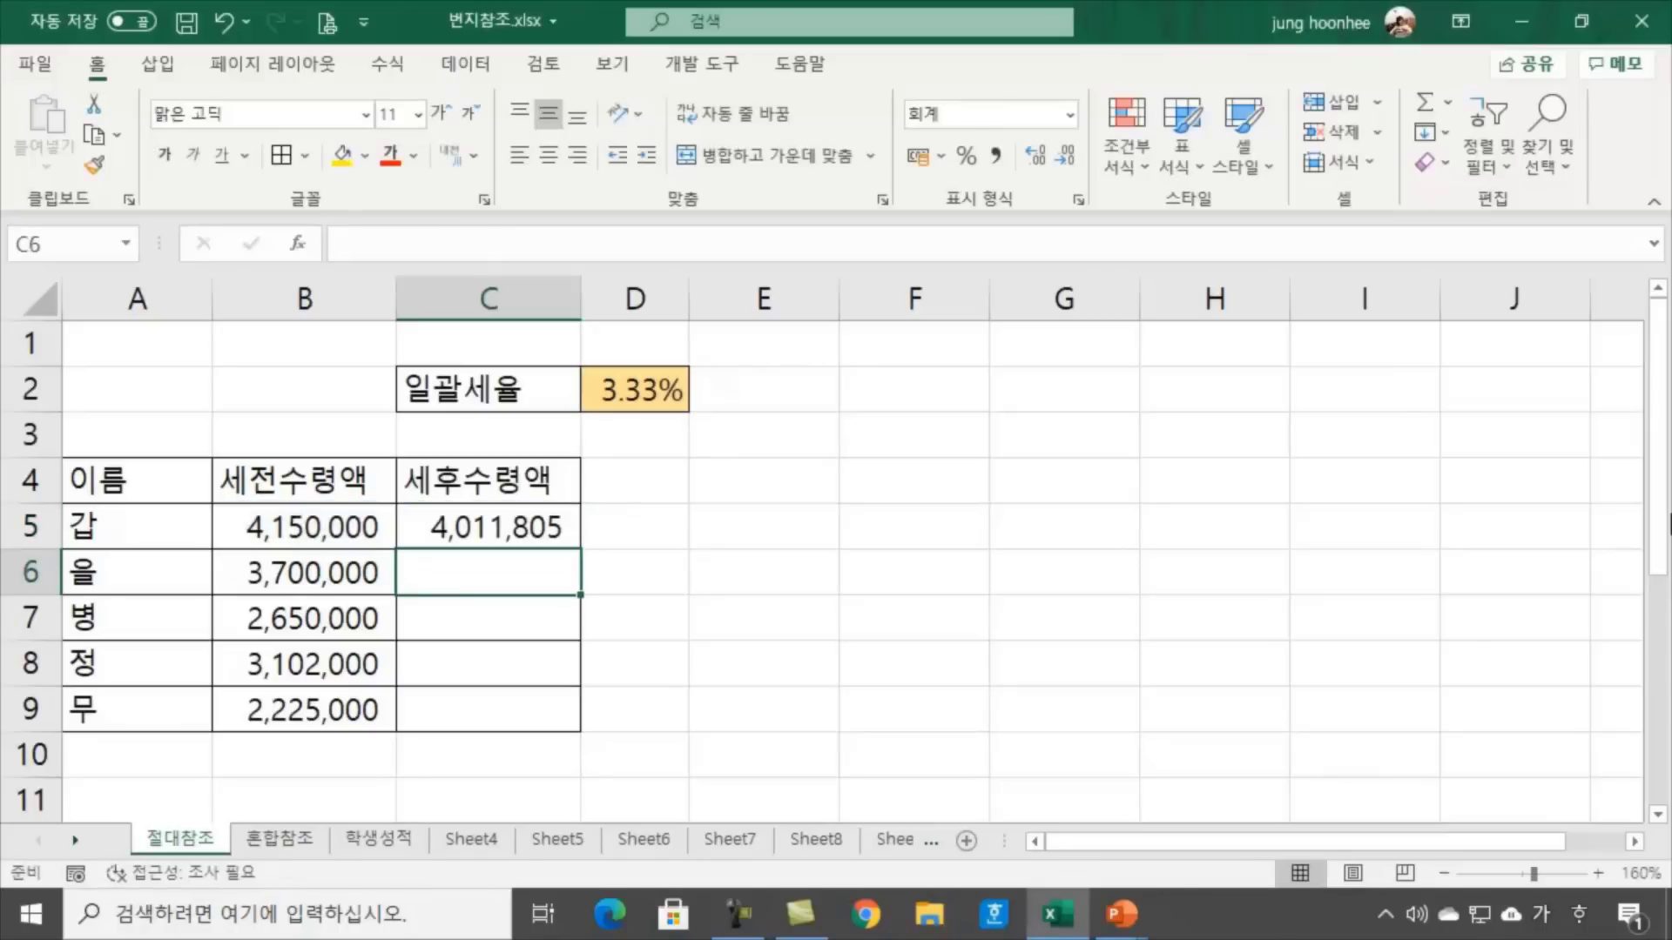
pyautogui.click(507, 525)
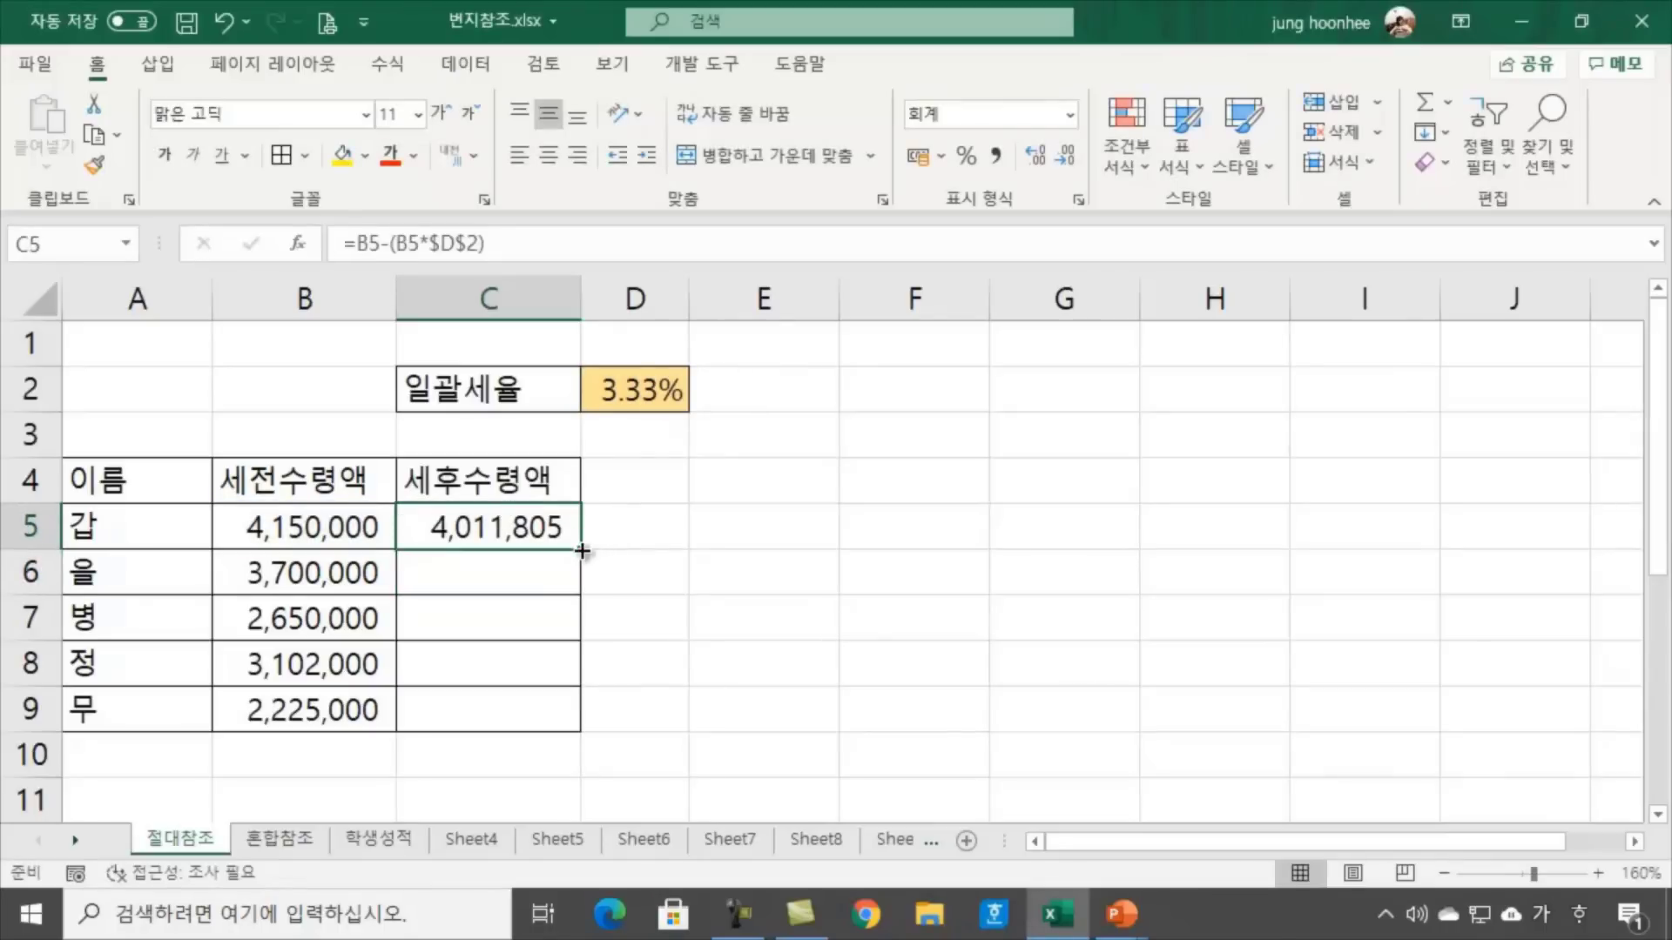
pyautogui.doubleClick(582, 550)
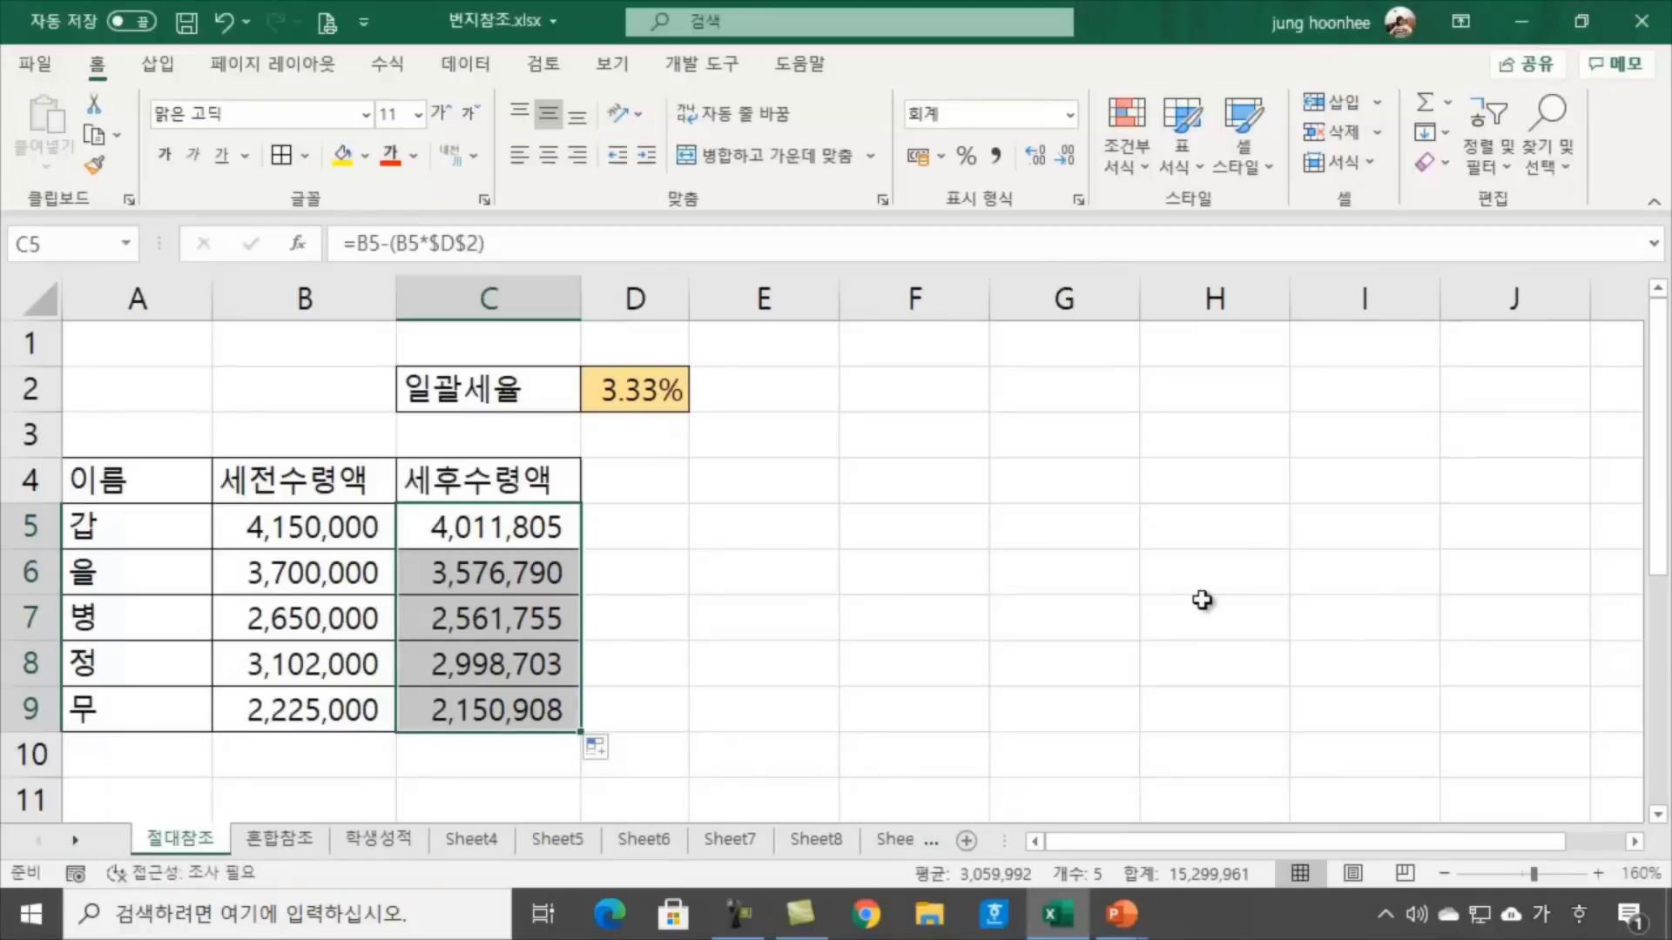
# Inspect the tax rate in D2 and the filled formulas in C5:C9 to check which references shift between rows
pyautogui.click(638, 391)
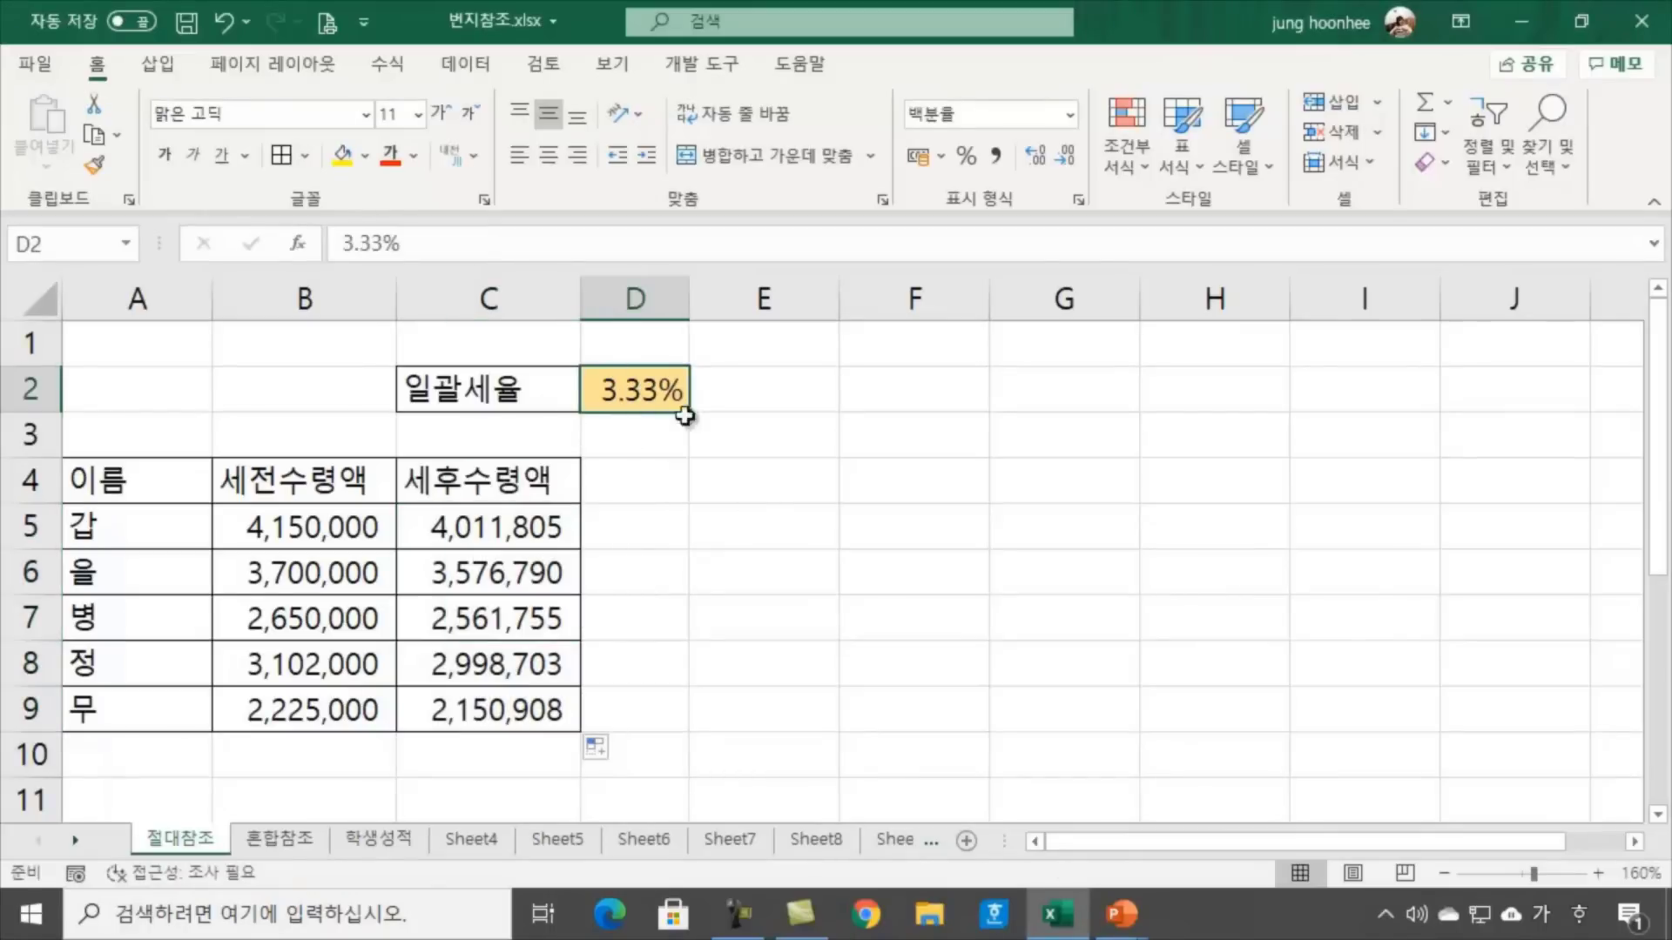
pyautogui.click(653, 492)
pyautogui.click(493, 525)
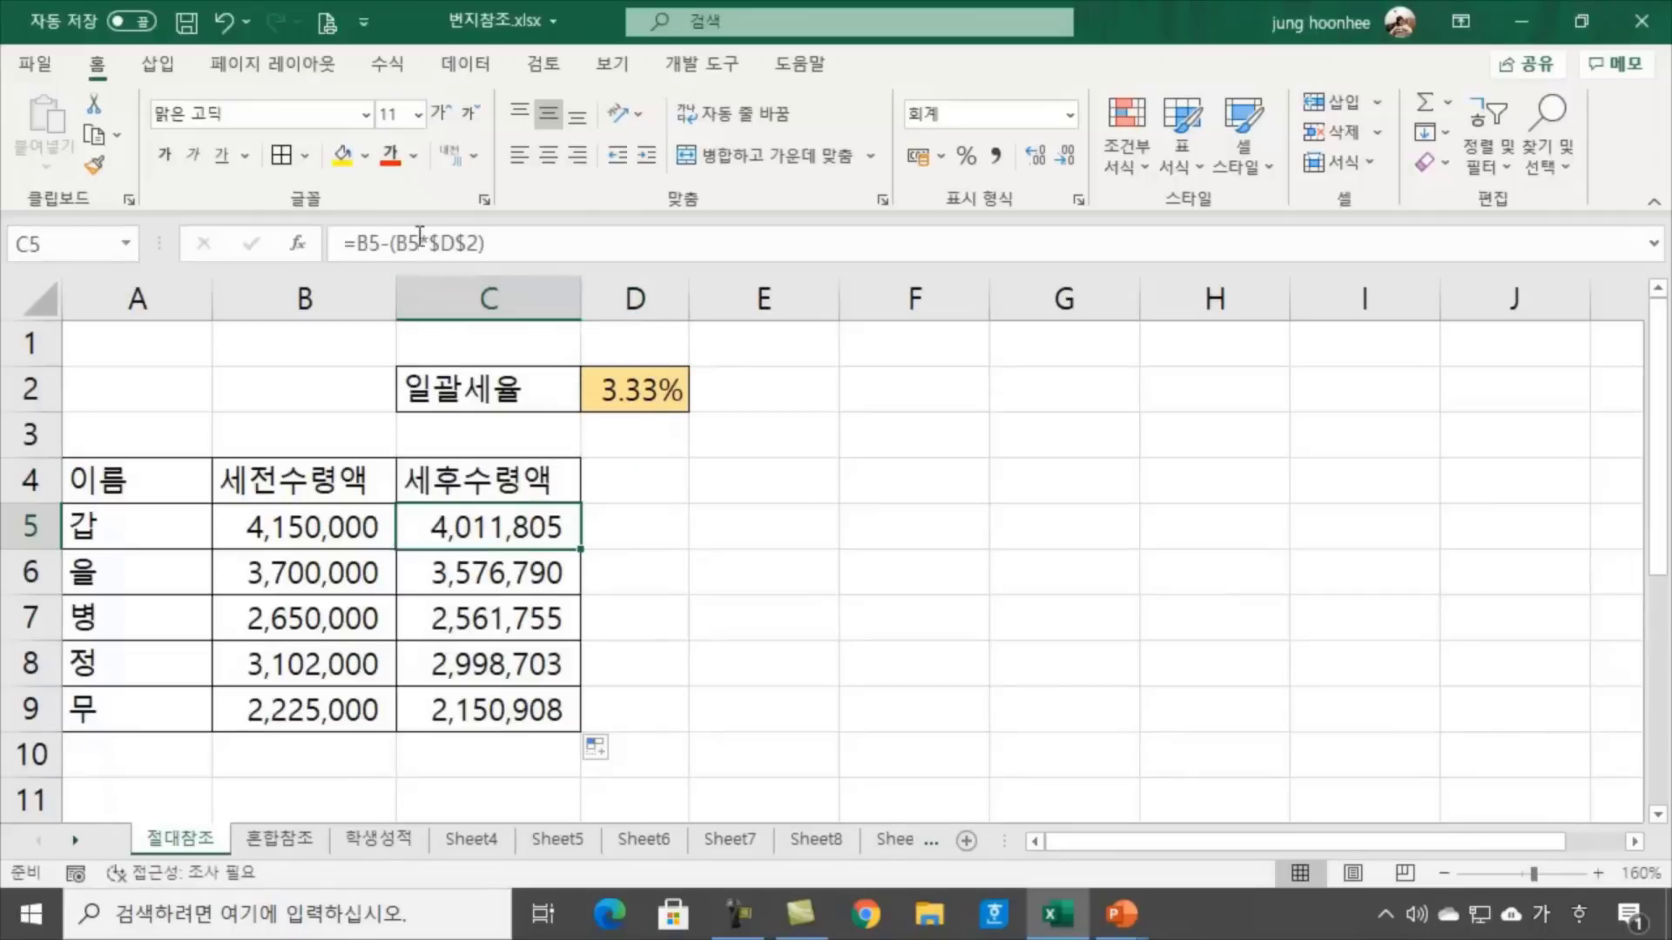
pyautogui.click(821, 571)
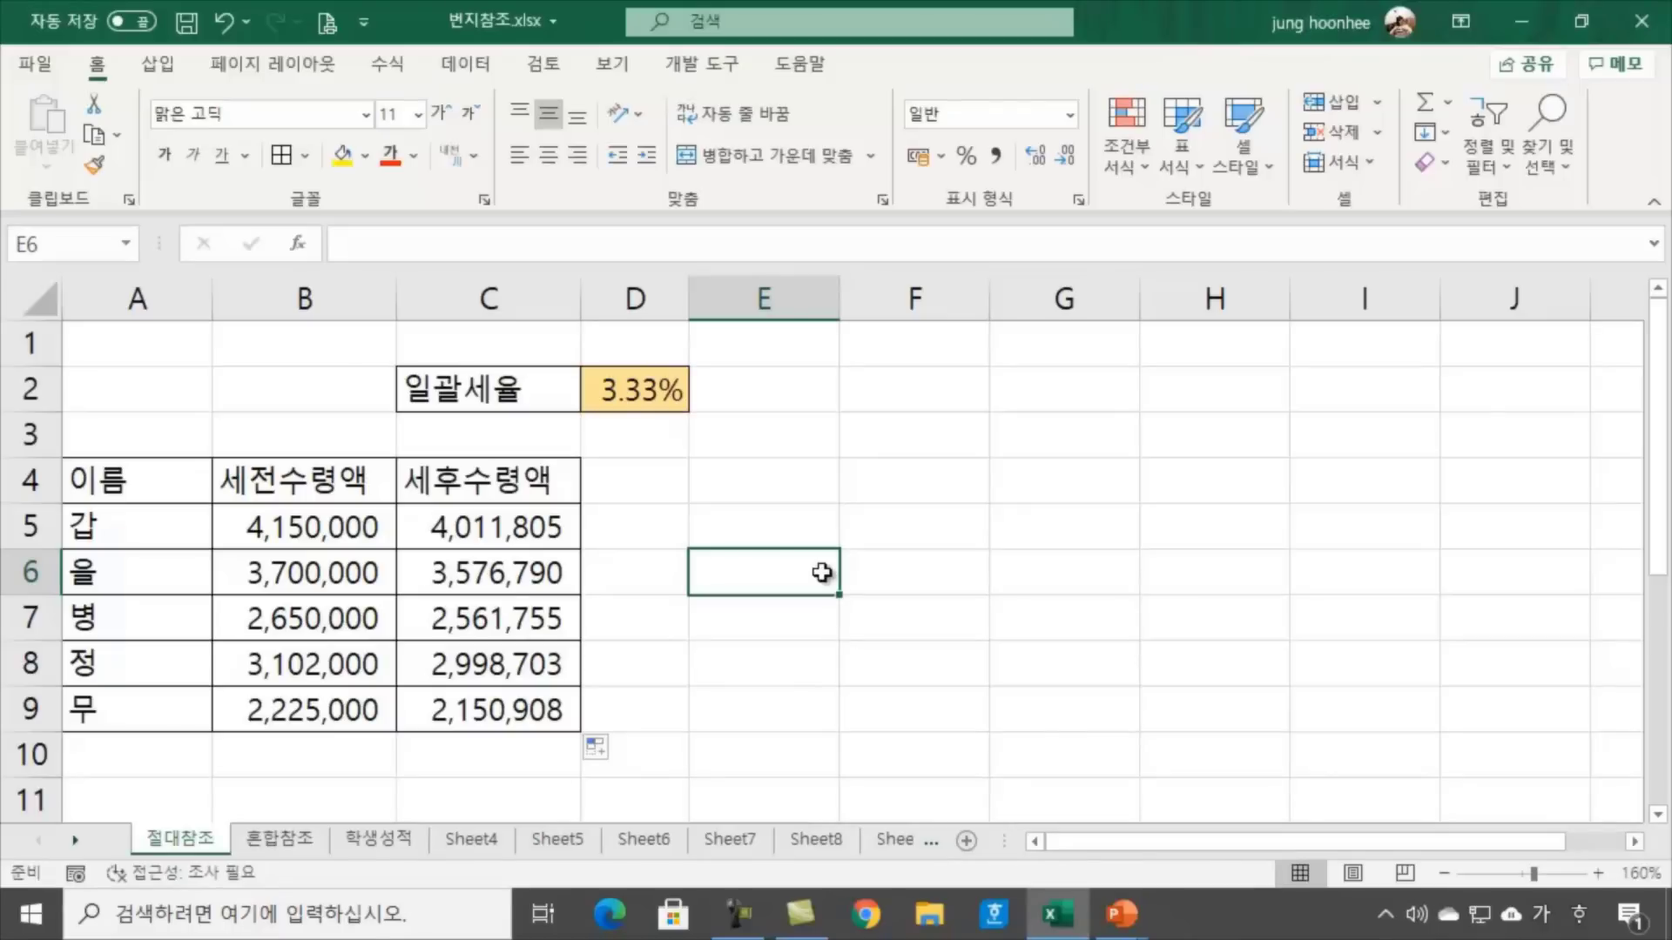
pyautogui.click(1025, 567)
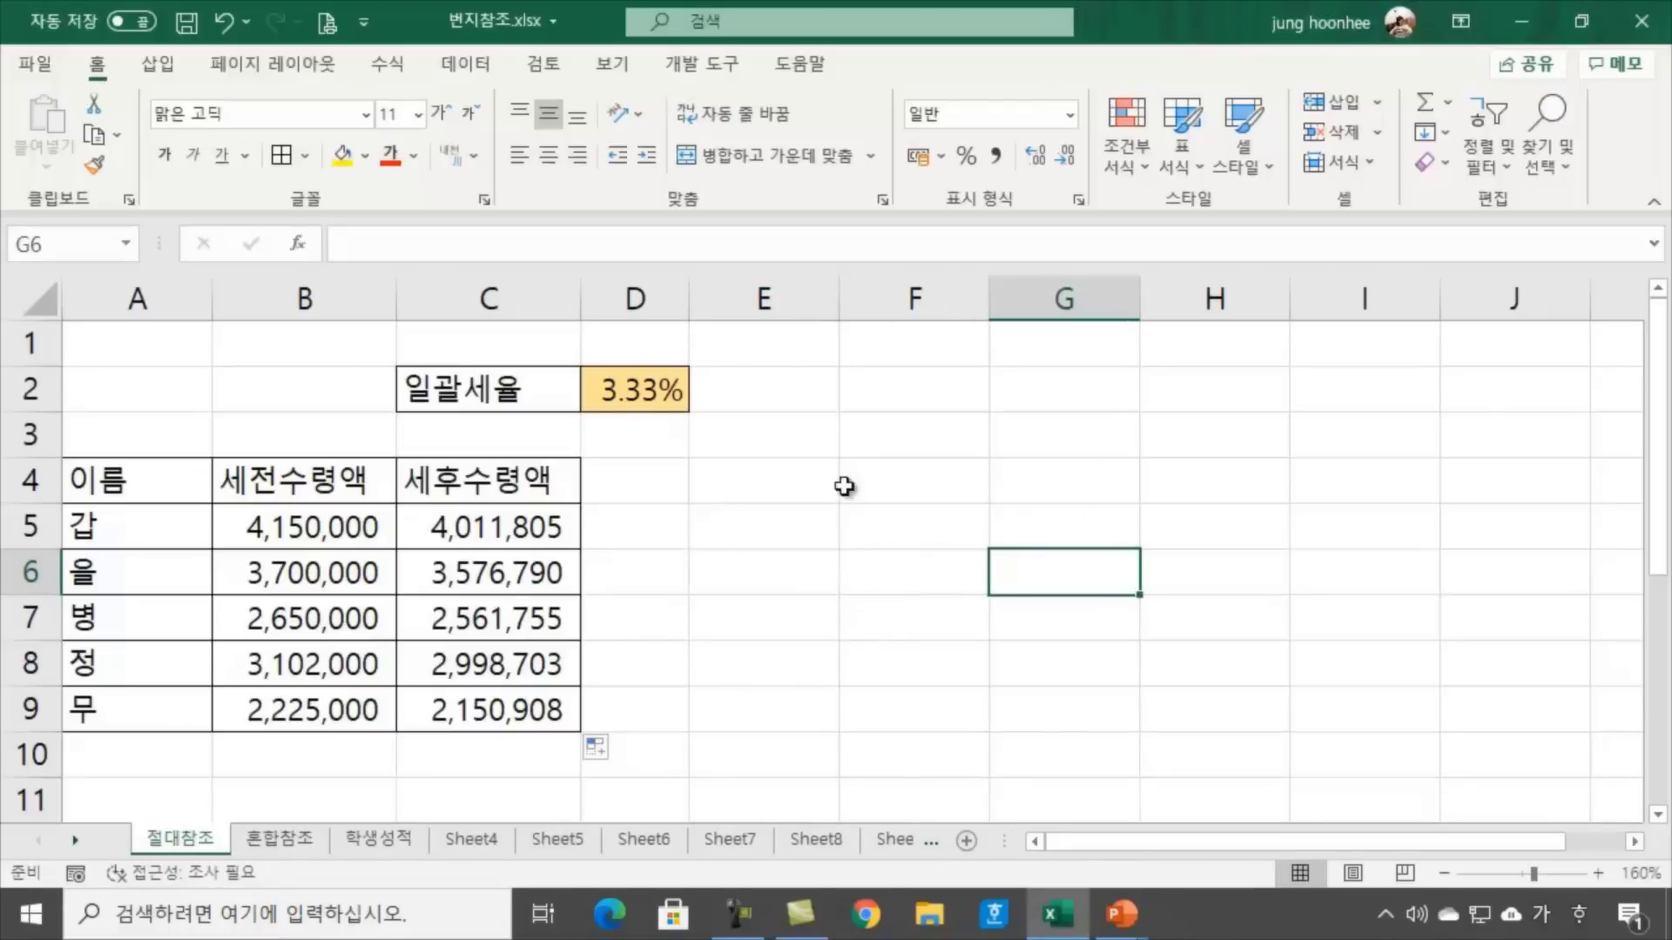
pyautogui.click(620, 375)
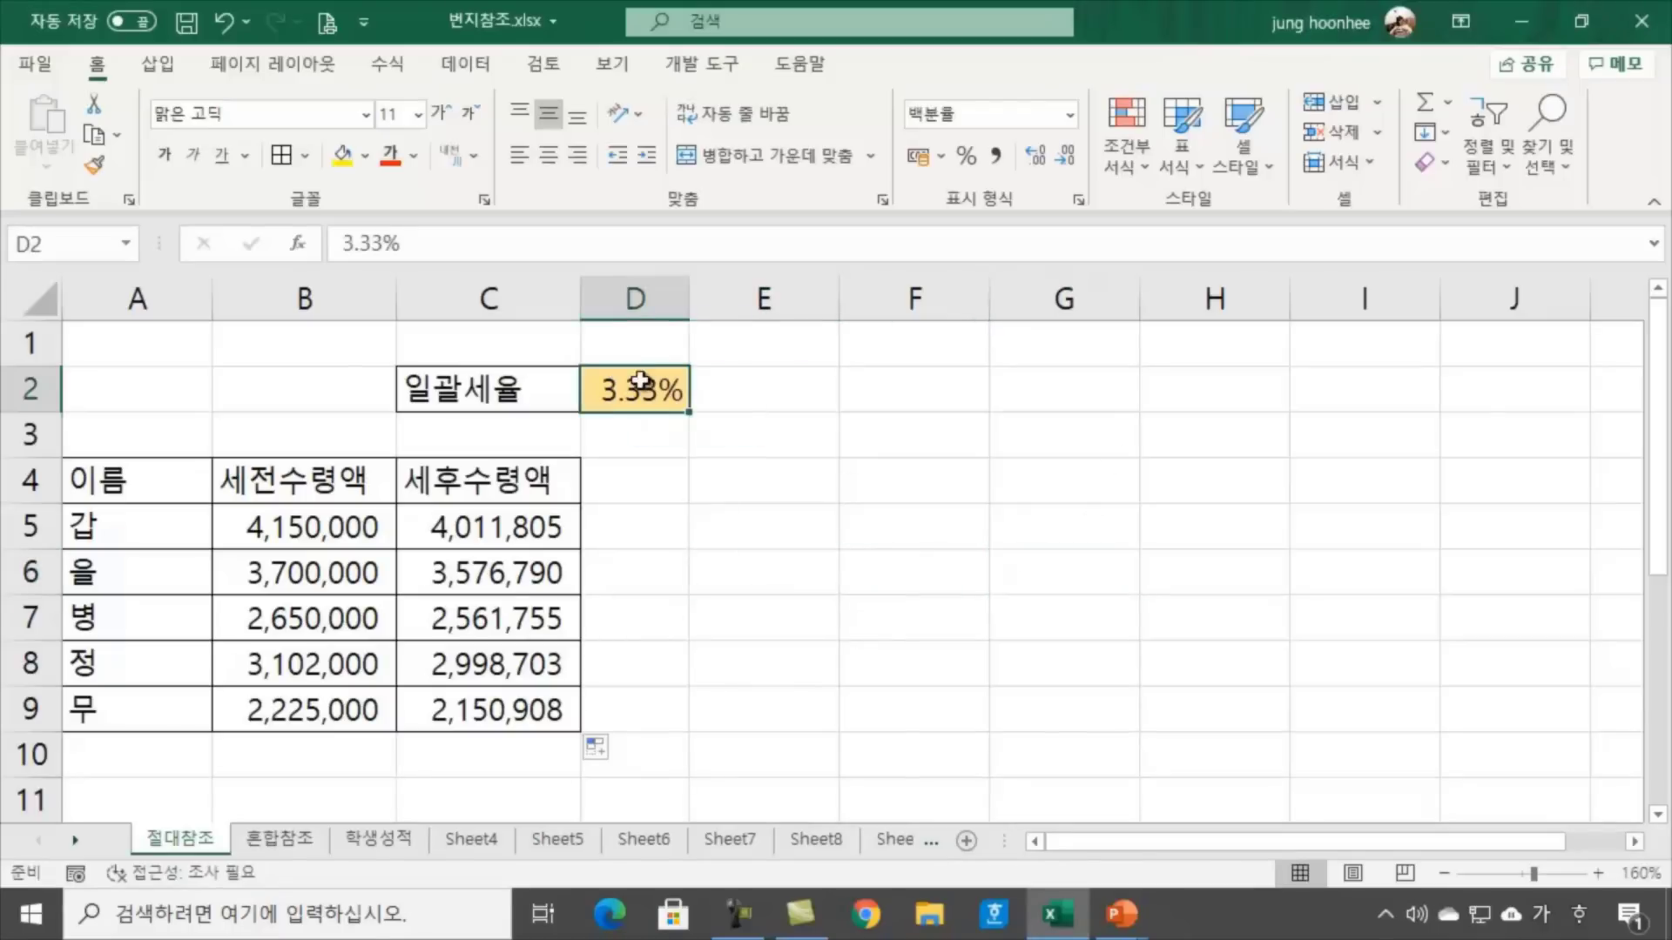
pyautogui.click(488, 526)
pyautogui.click(492, 572)
pyautogui.click(495, 620)
pyautogui.click(496, 666)
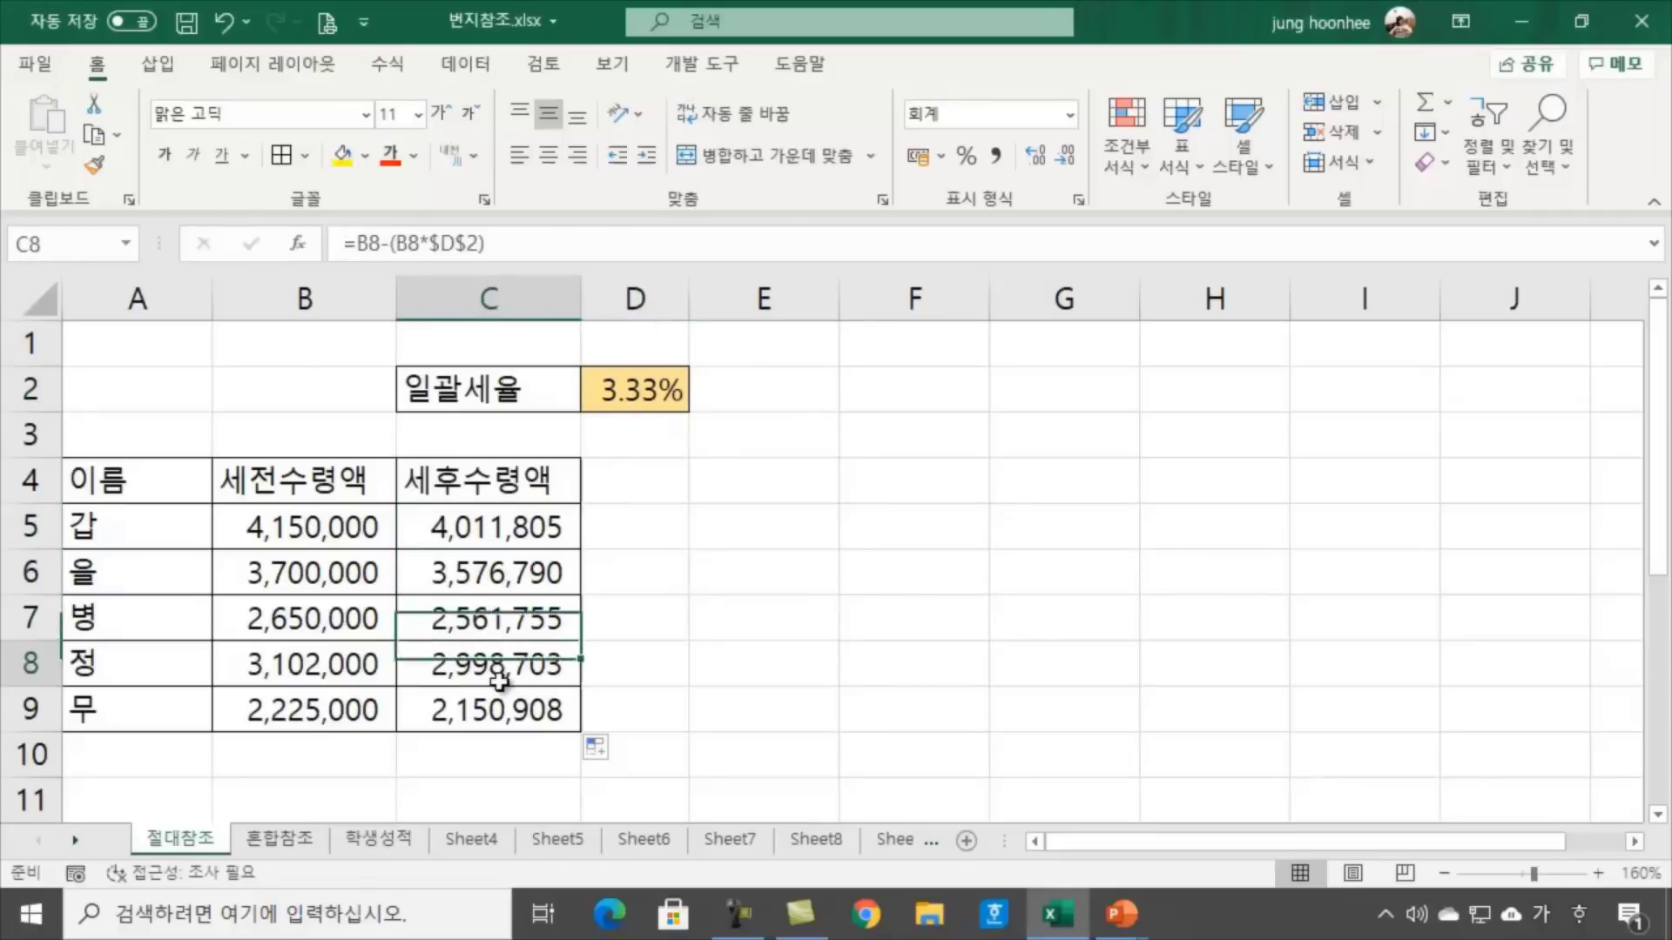
pyautogui.click(505, 716)
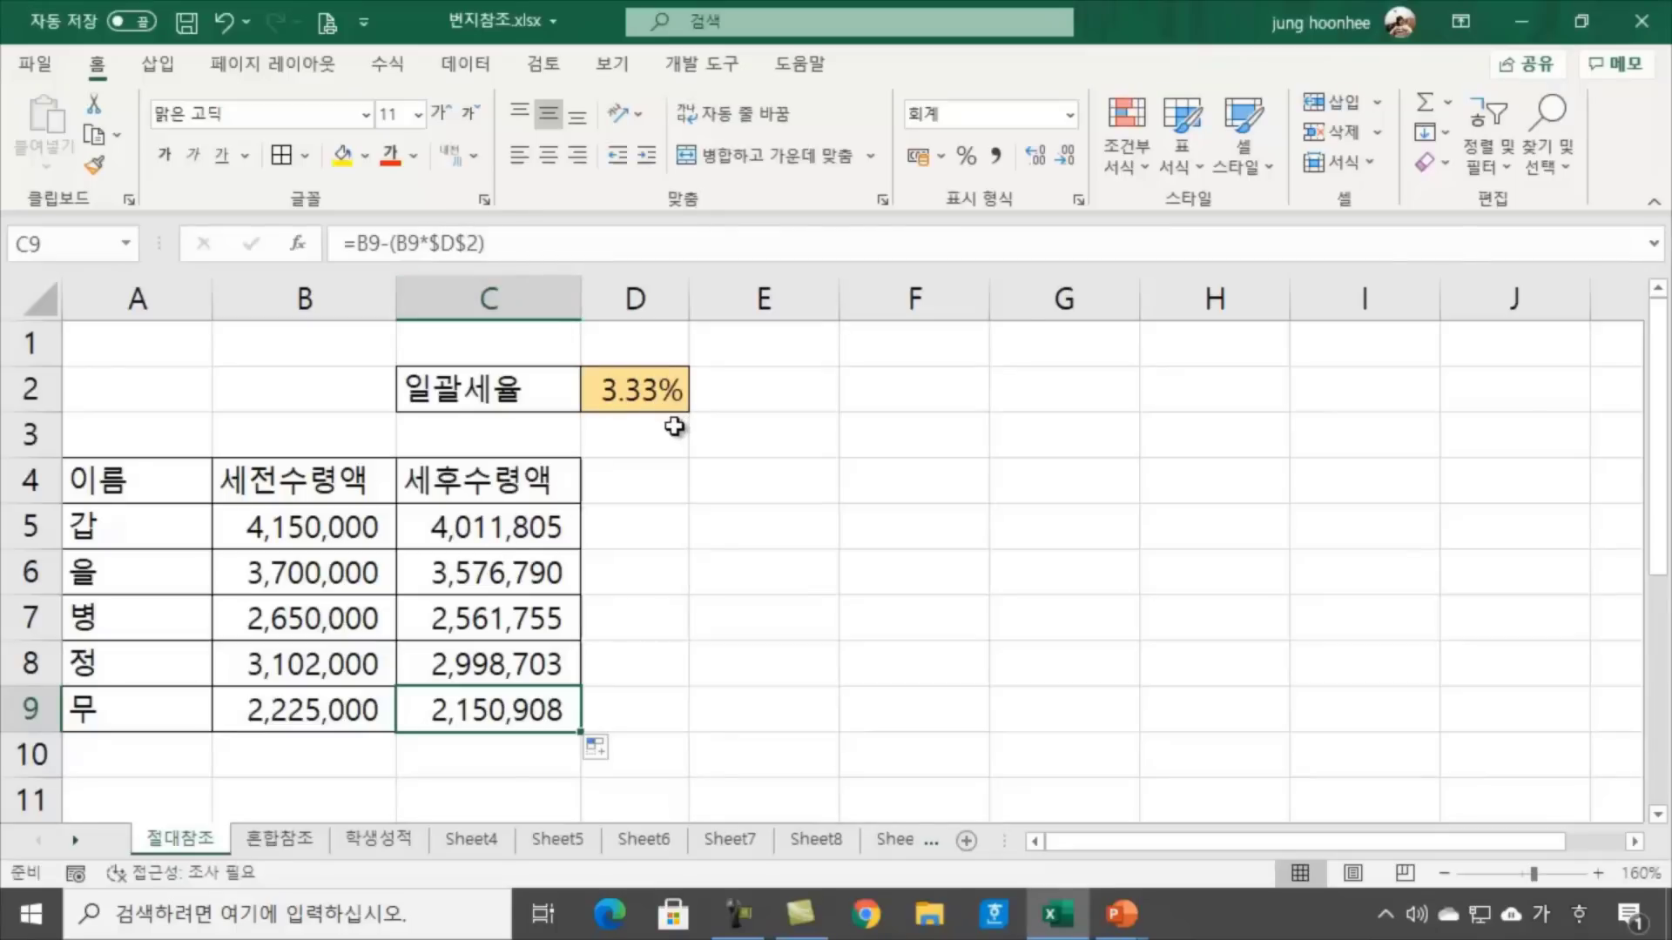
pyautogui.click(744, 554)
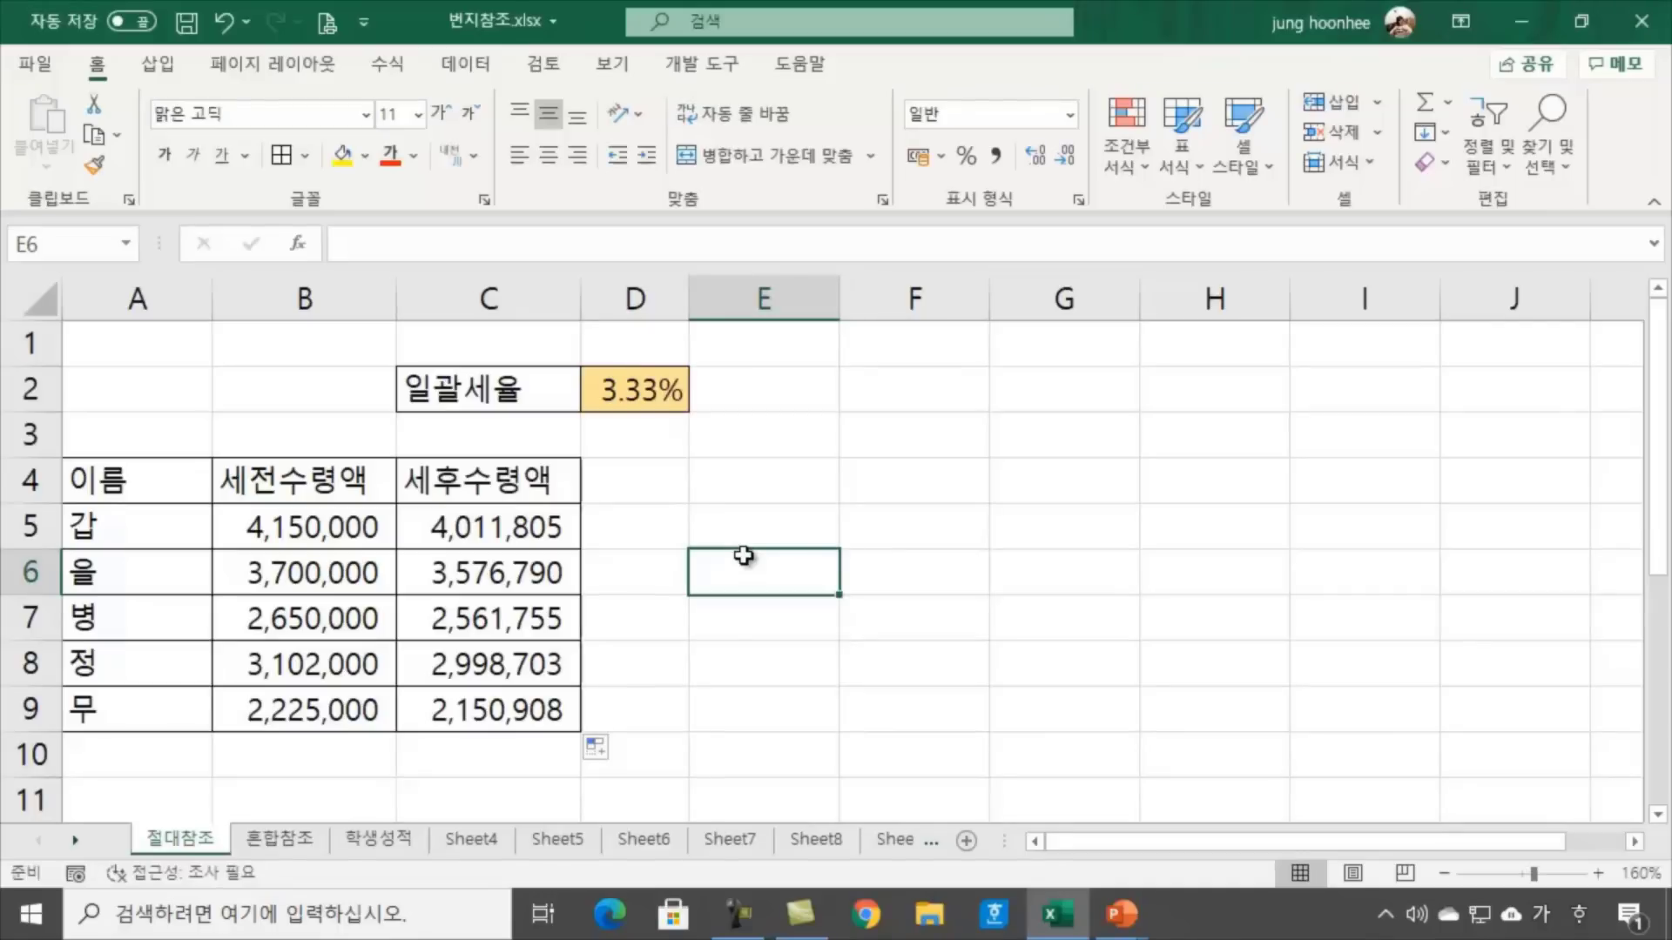
# On the 혼합참조 sheet, insert a blank row above the 대출금 header row
pyautogui.click(279, 842)
pyautogui.click(431, 583)
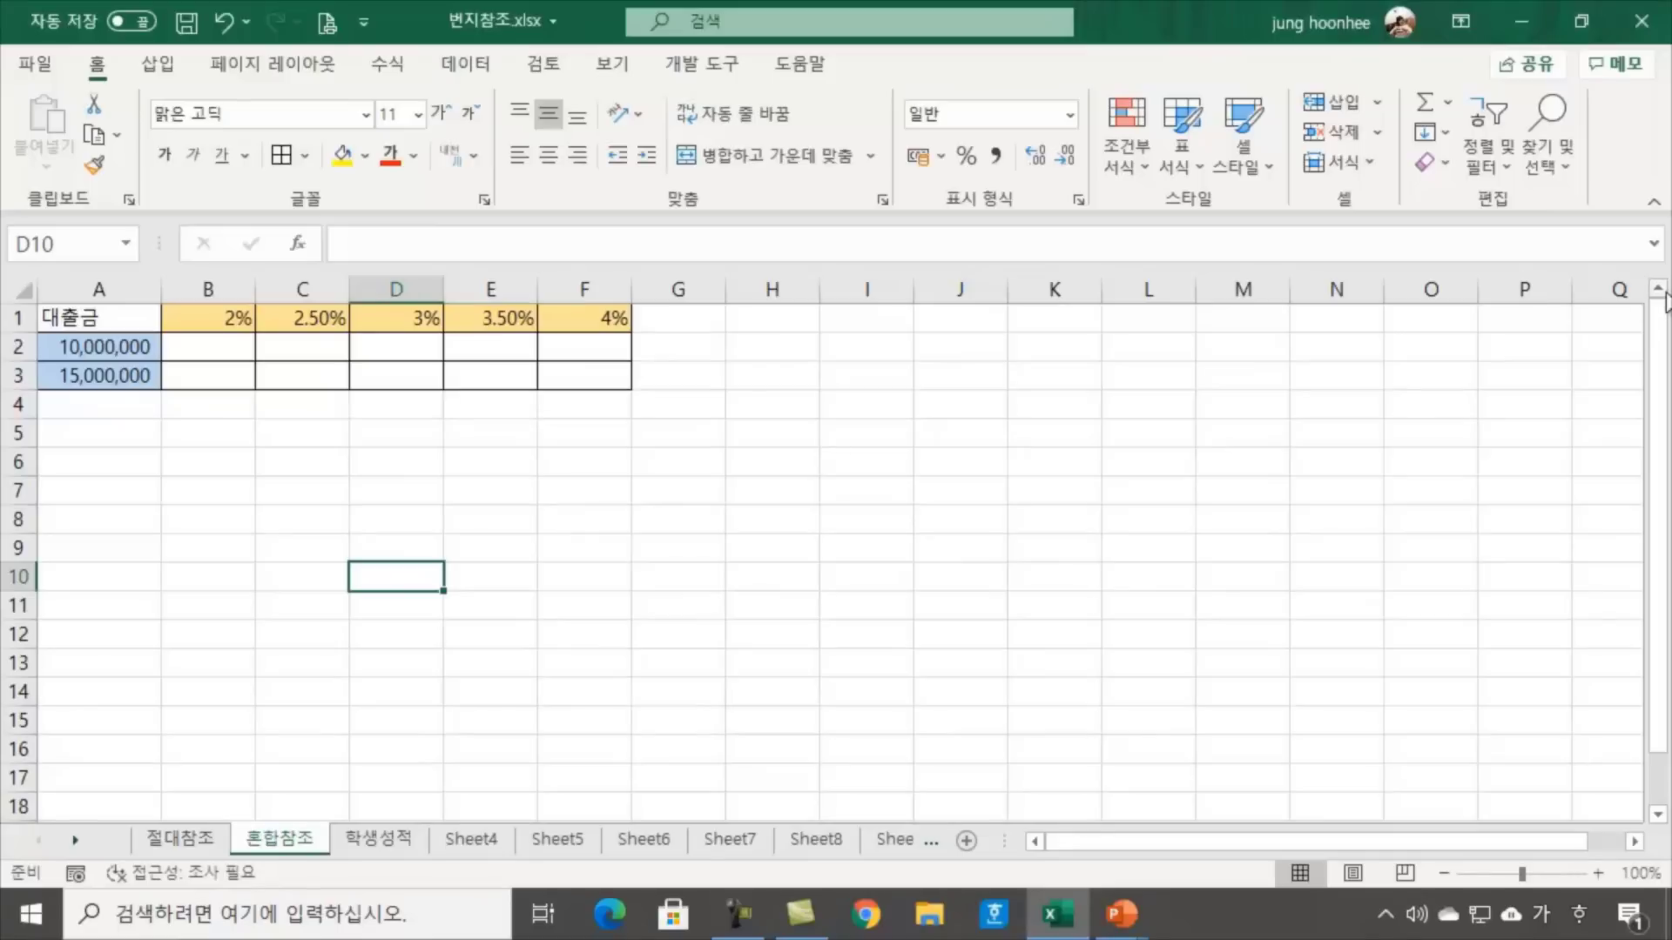
pyautogui.keyDown('ctrl'); pyautogui.scroll(2, 724, 533); pyautogui.keyUp('ctrl')
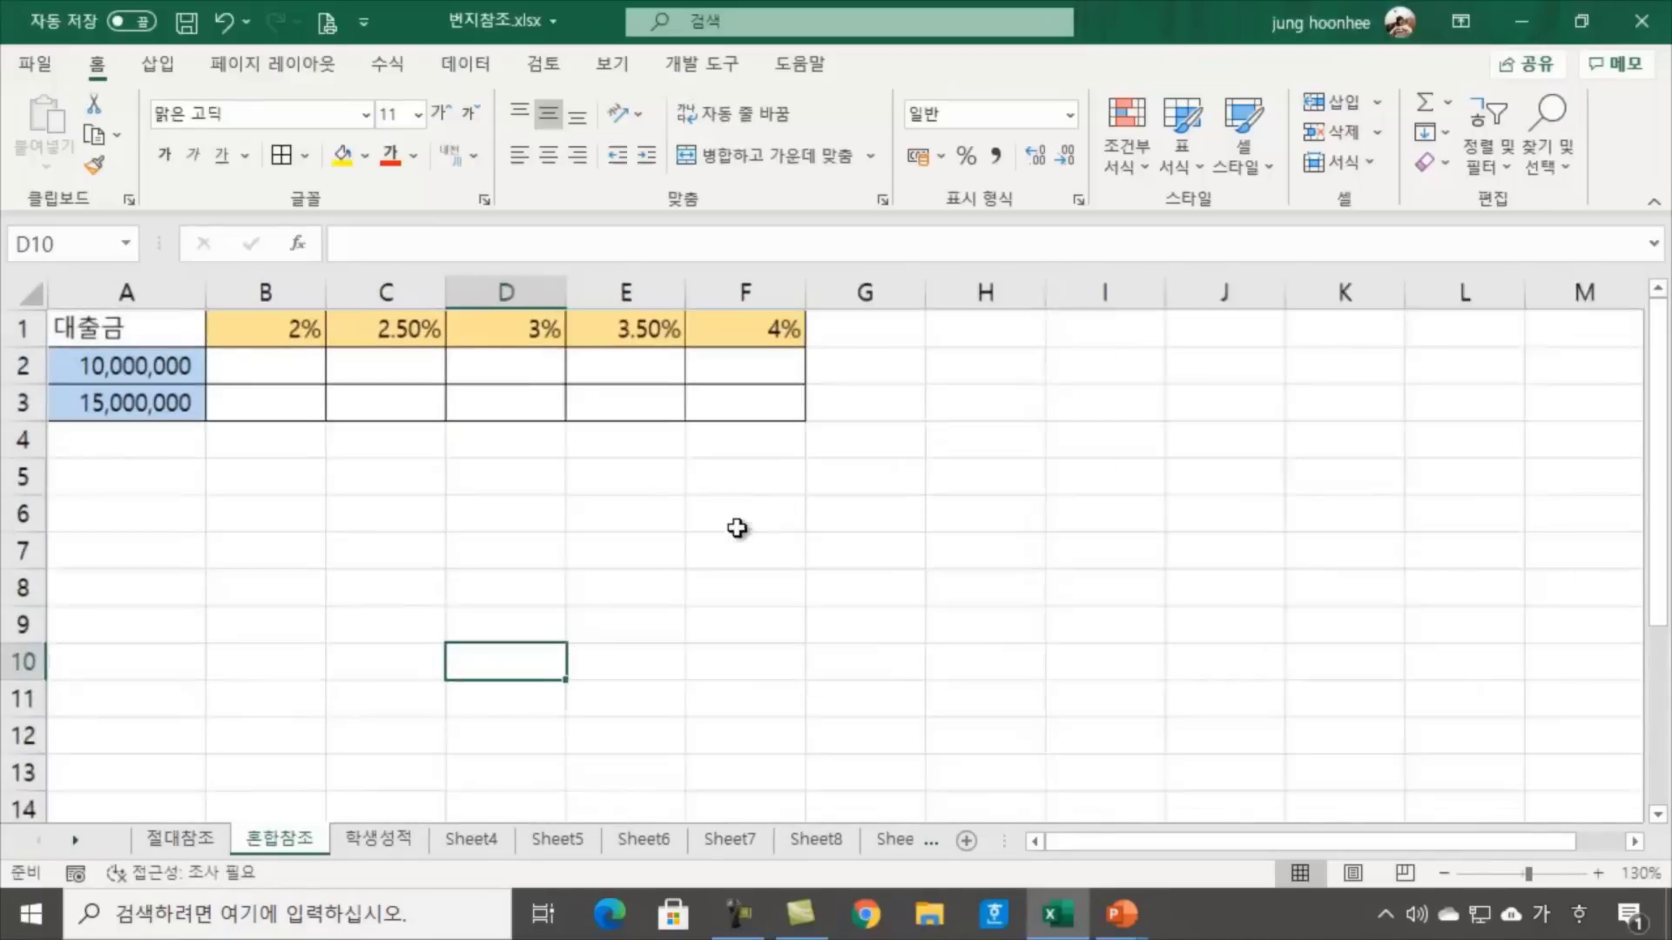
pyautogui.rightClick(18, 329)
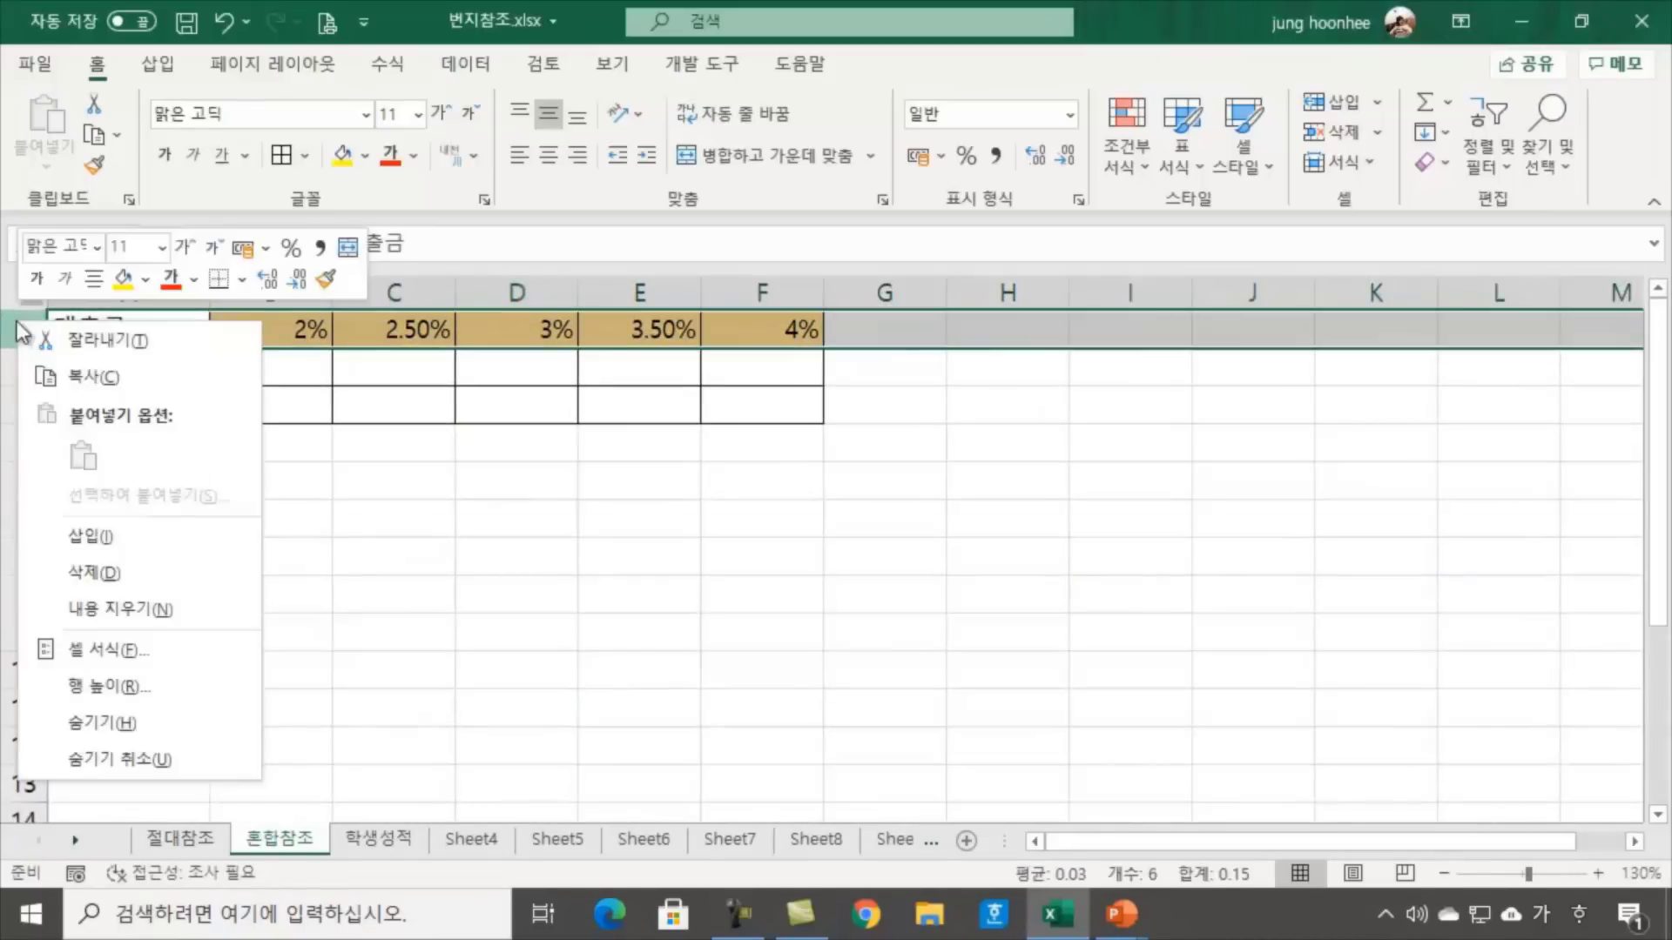
pyautogui.click(86, 536)
pyautogui.click(522, 588)
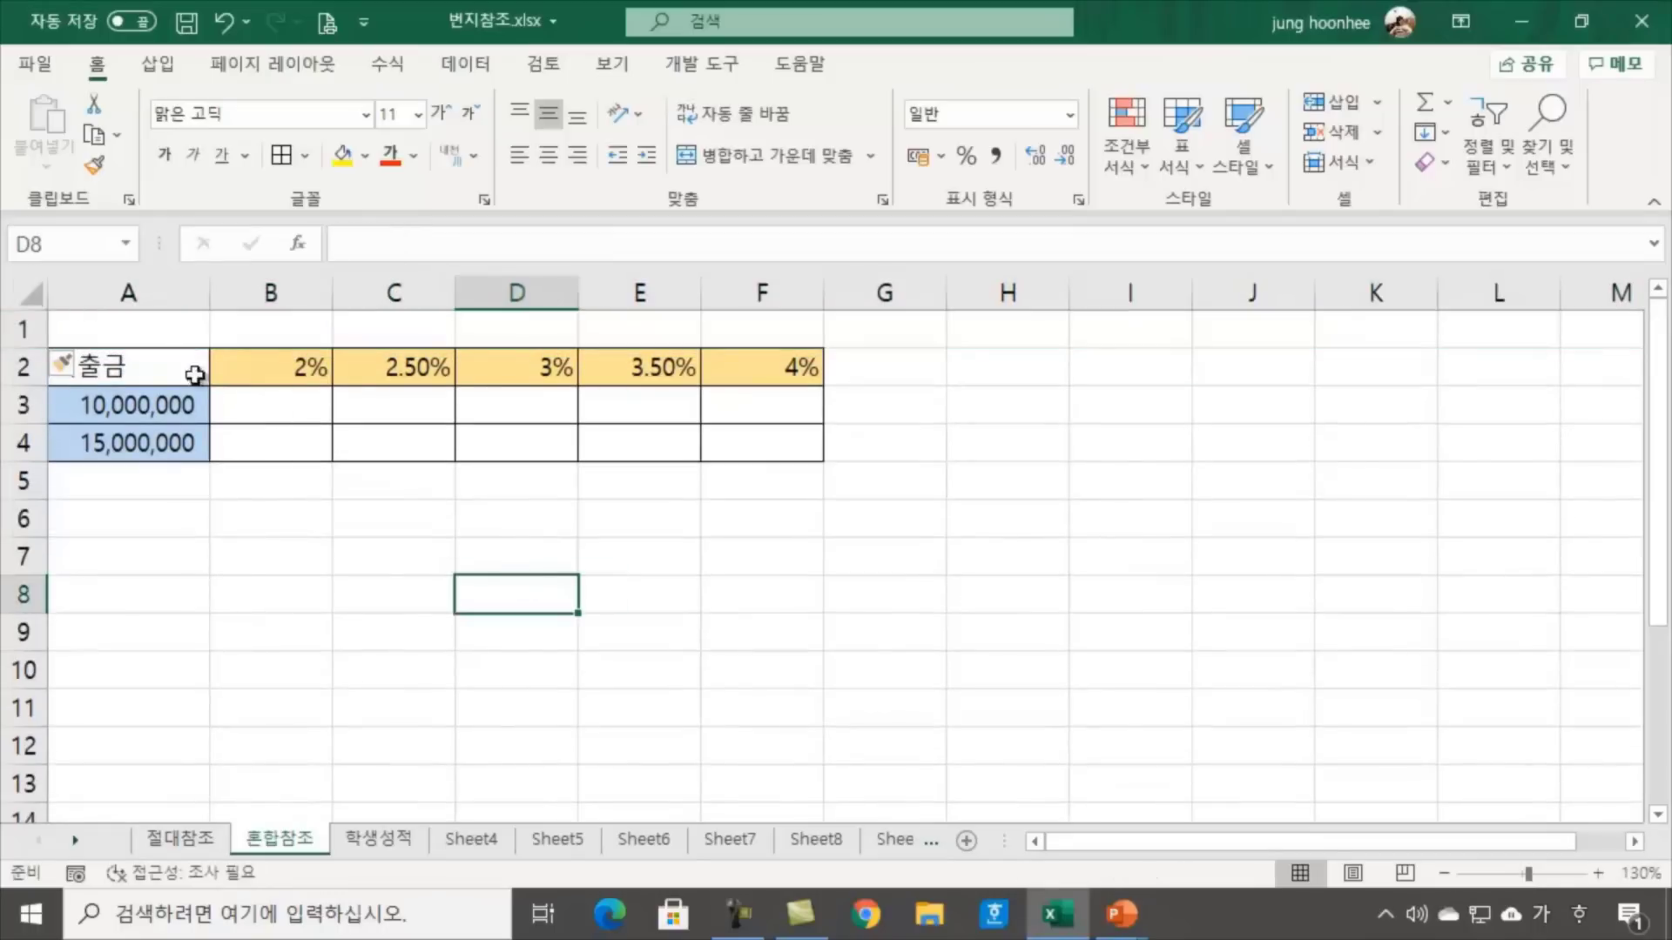
# Insert a blank column before the 대출금 column
pyautogui.click(137, 281)
pyautogui.rightClick(137, 280)
pyautogui.click(254, 498)
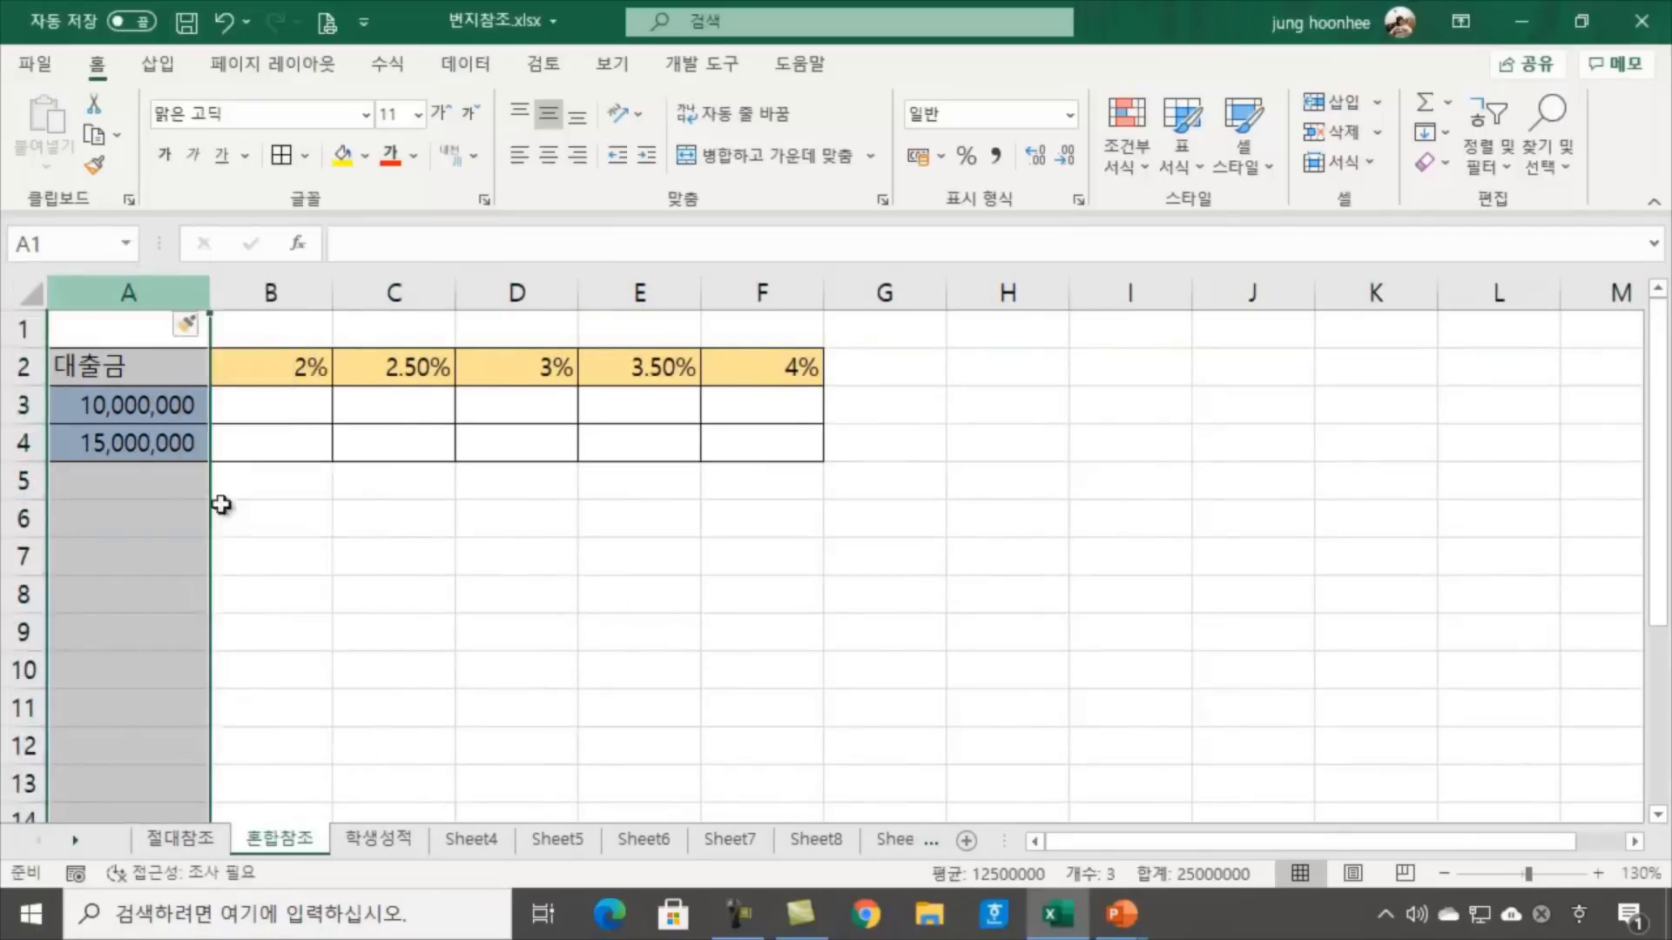
pyautogui.click(854, 624)
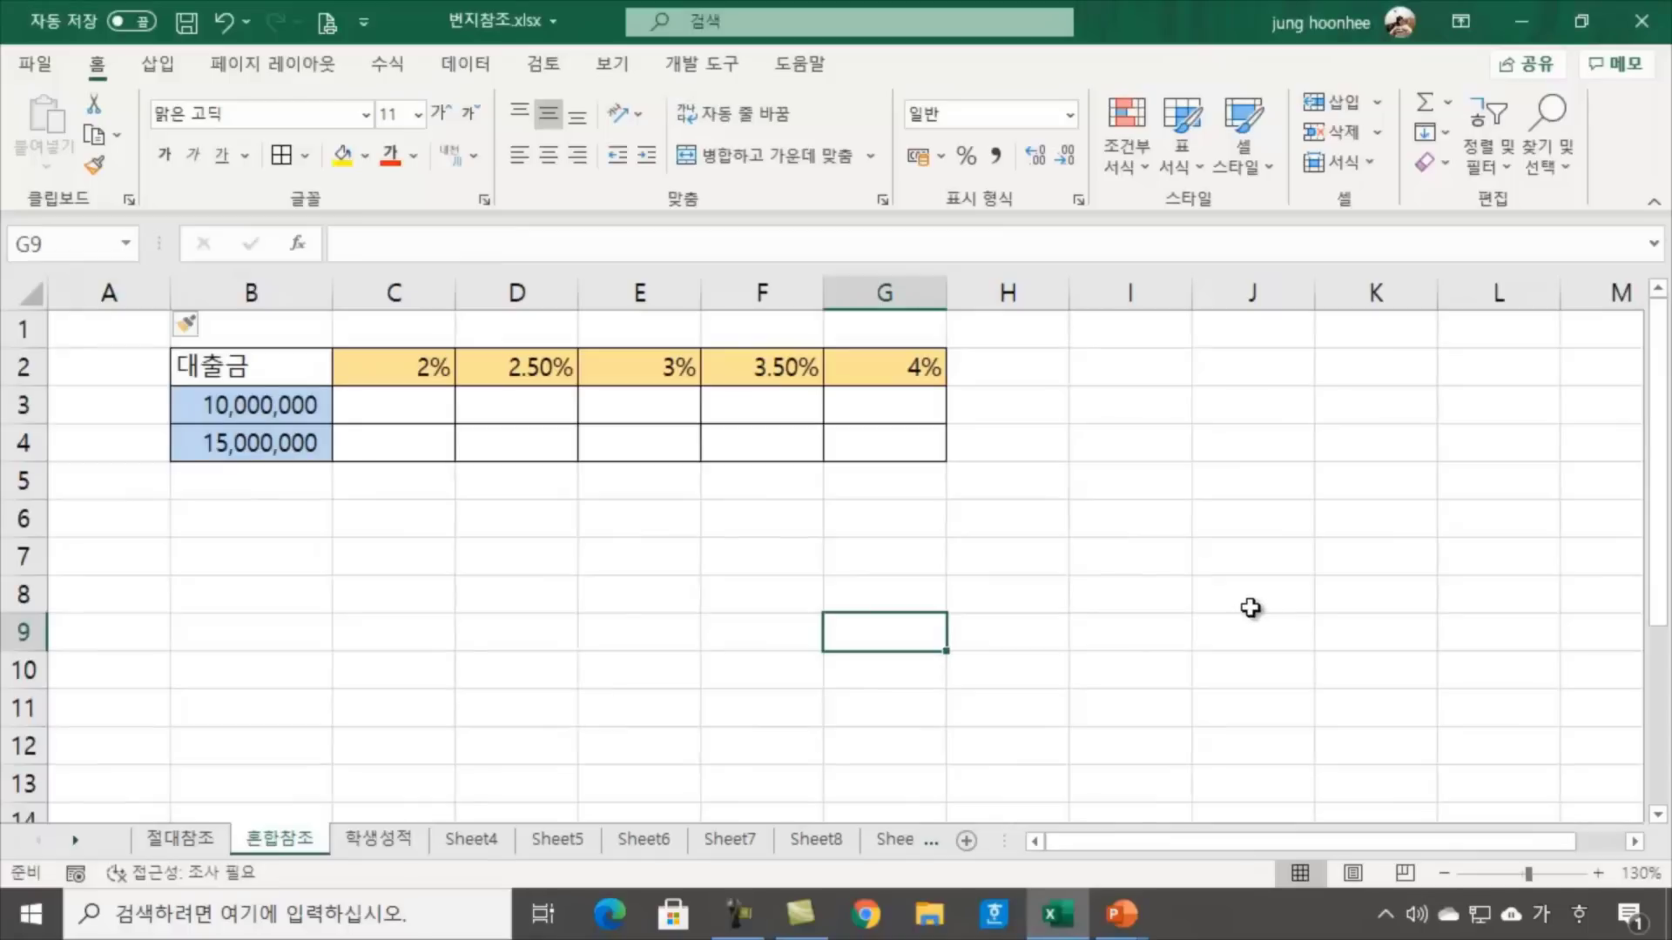
# Examine the 대출금 header and the loan amounts in B3:B4 on the 혼합참조 sheet
pyautogui.scroll(3, 1250, 607)
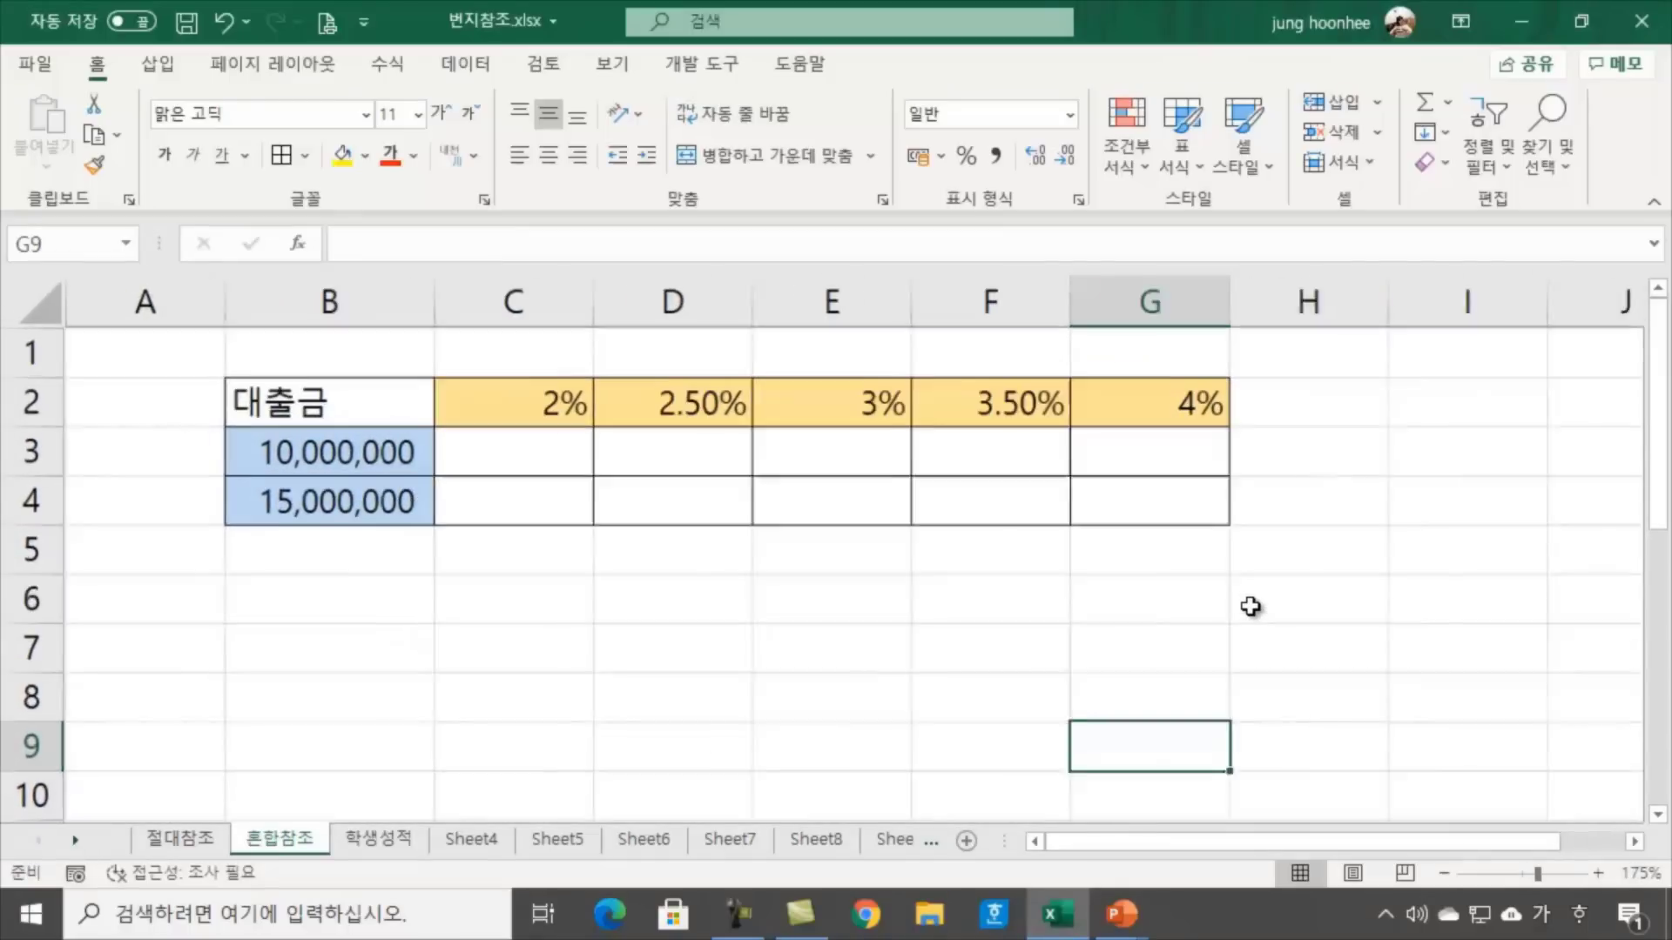
pyautogui.click(376, 413)
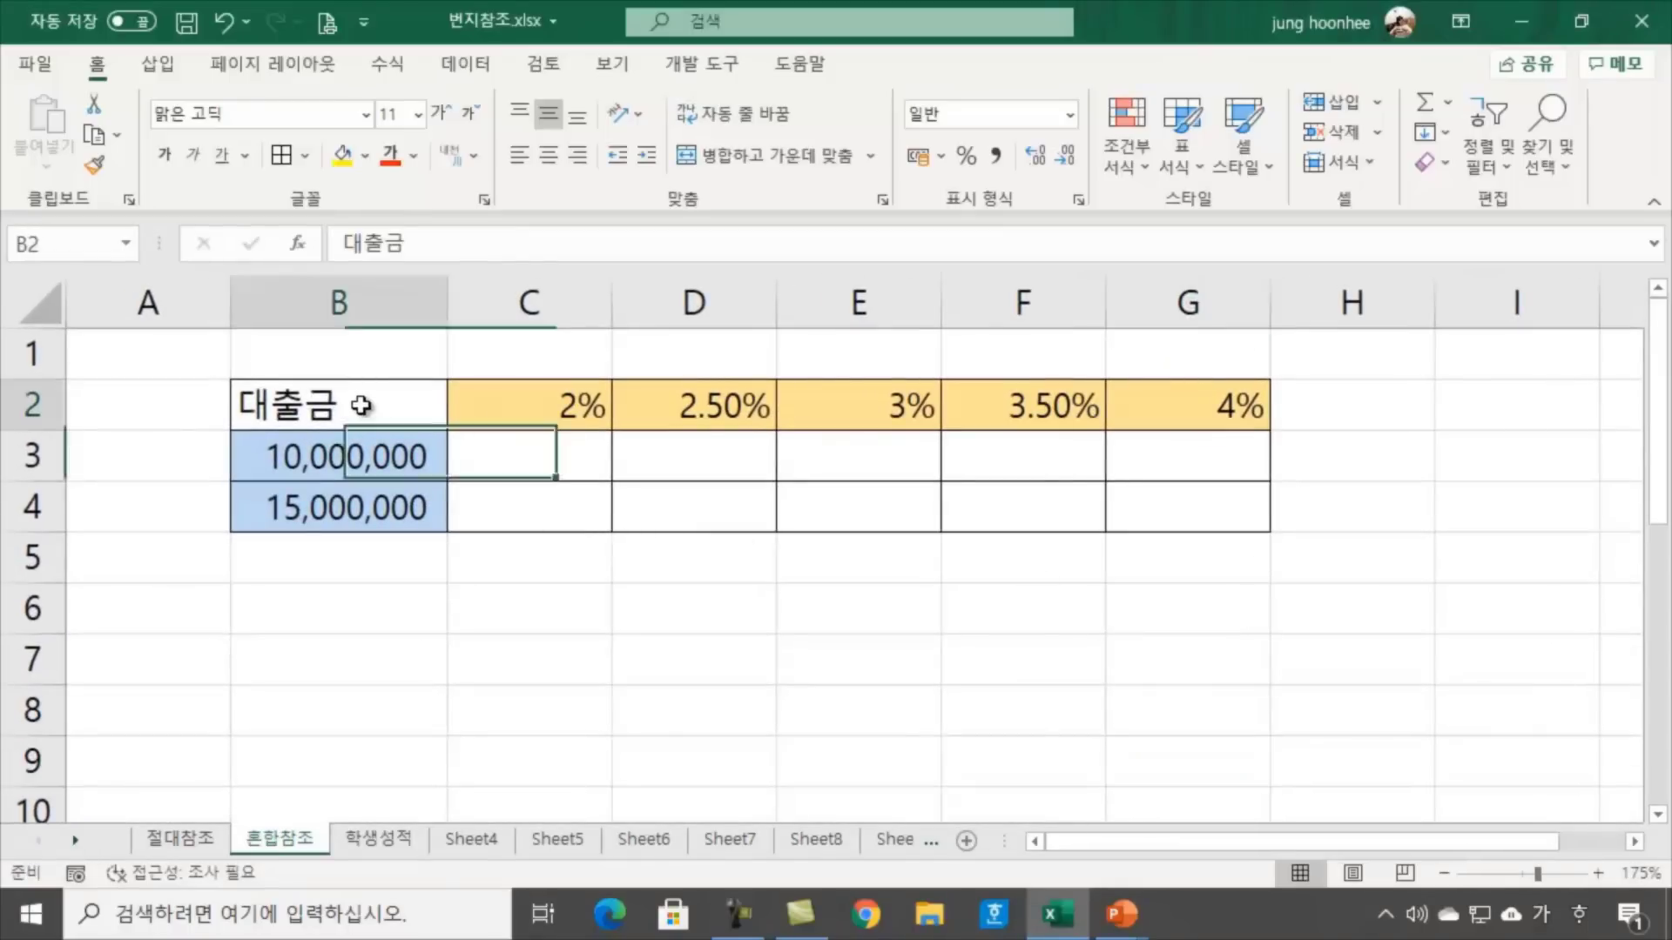
pyautogui.click(385, 653)
pyautogui.click(321, 420)
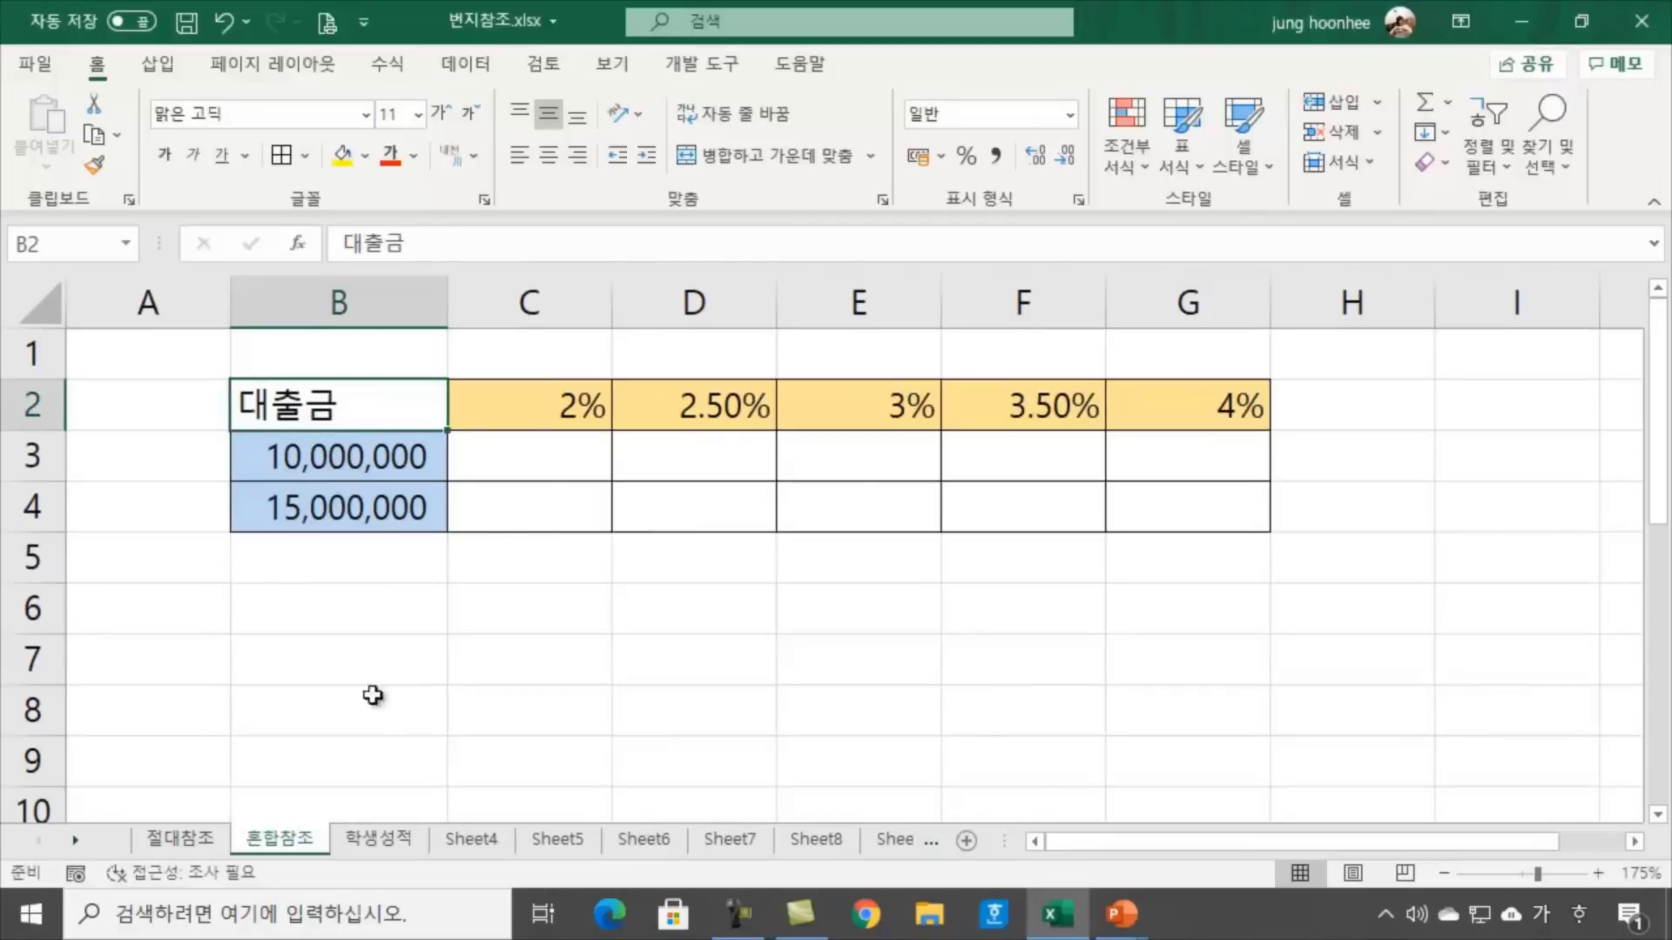
pyautogui.click(366, 462)
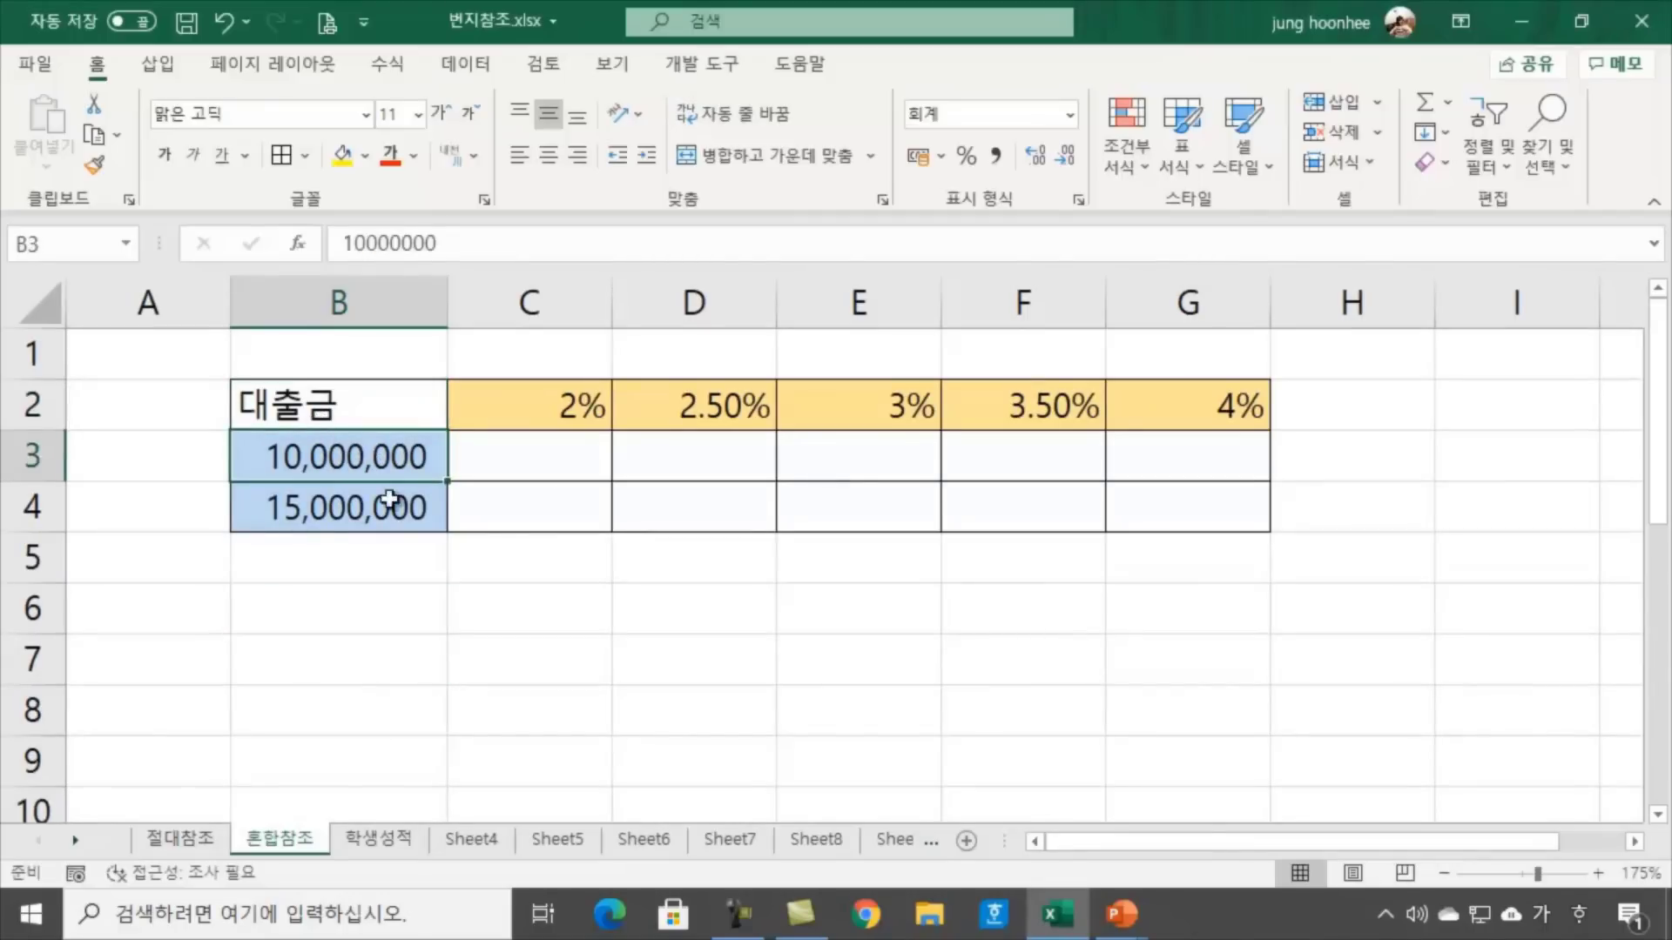
pyautogui.click(416, 664)
pyautogui.click(366, 514)
pyautogui.click(527, 701)
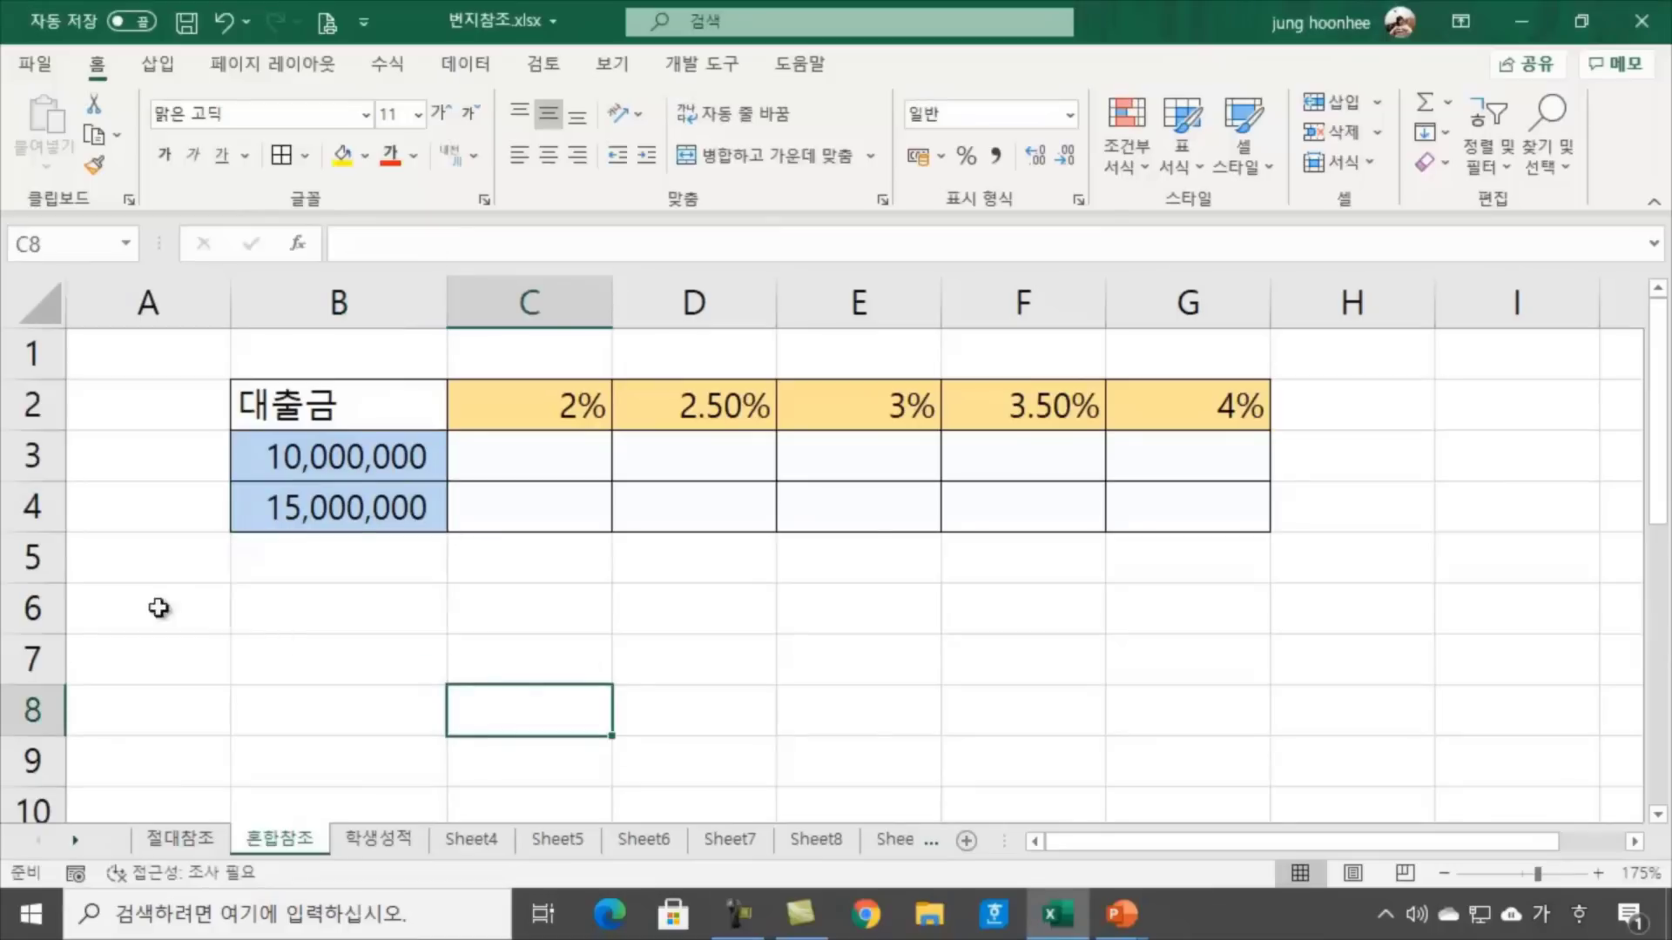
pyautogui.click(1089, 618)
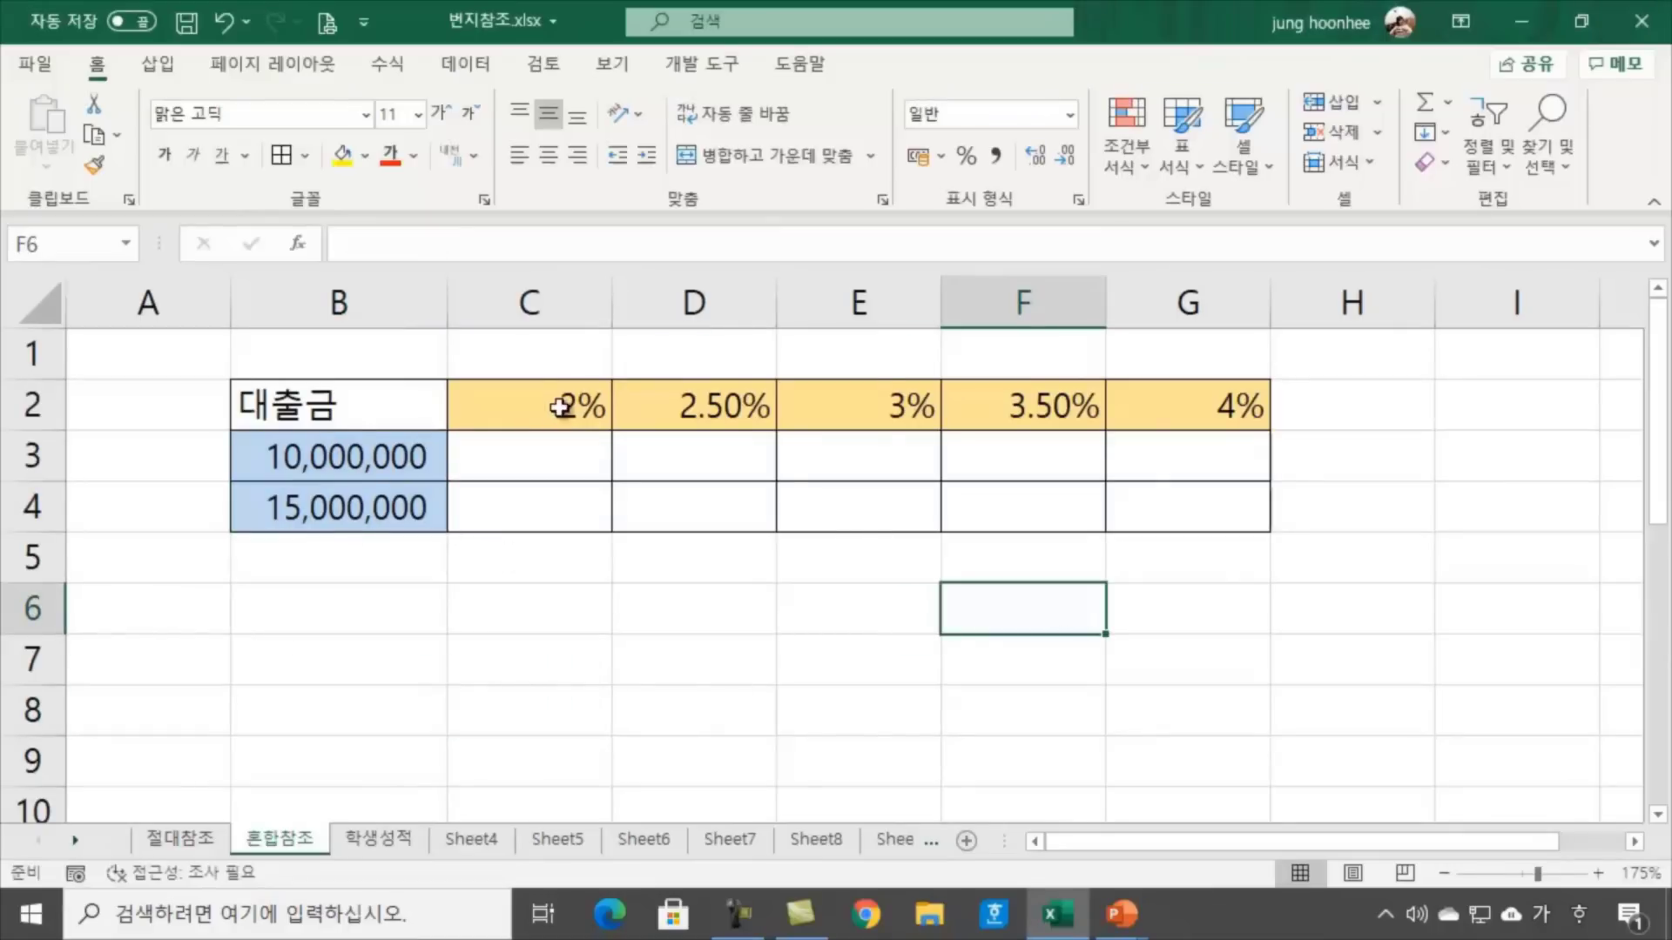
# Examine the interest rates across C2:G2 that apply to the loan amounts
pyautogui.click(424, 411)
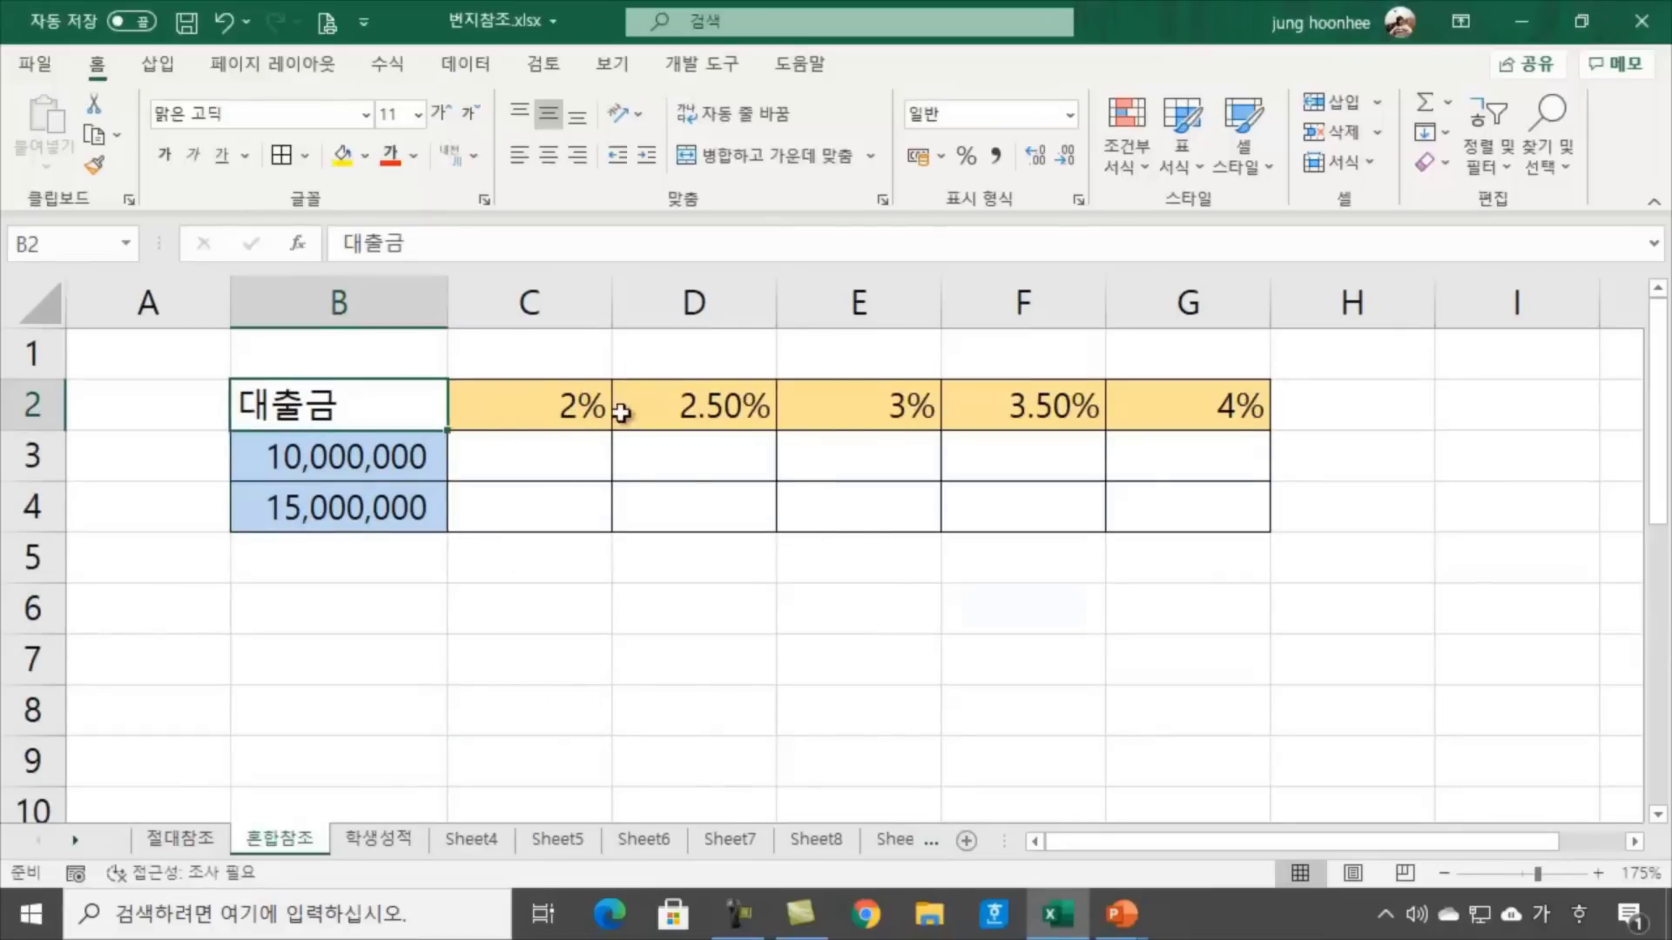
pyautogui.click(590, 411)
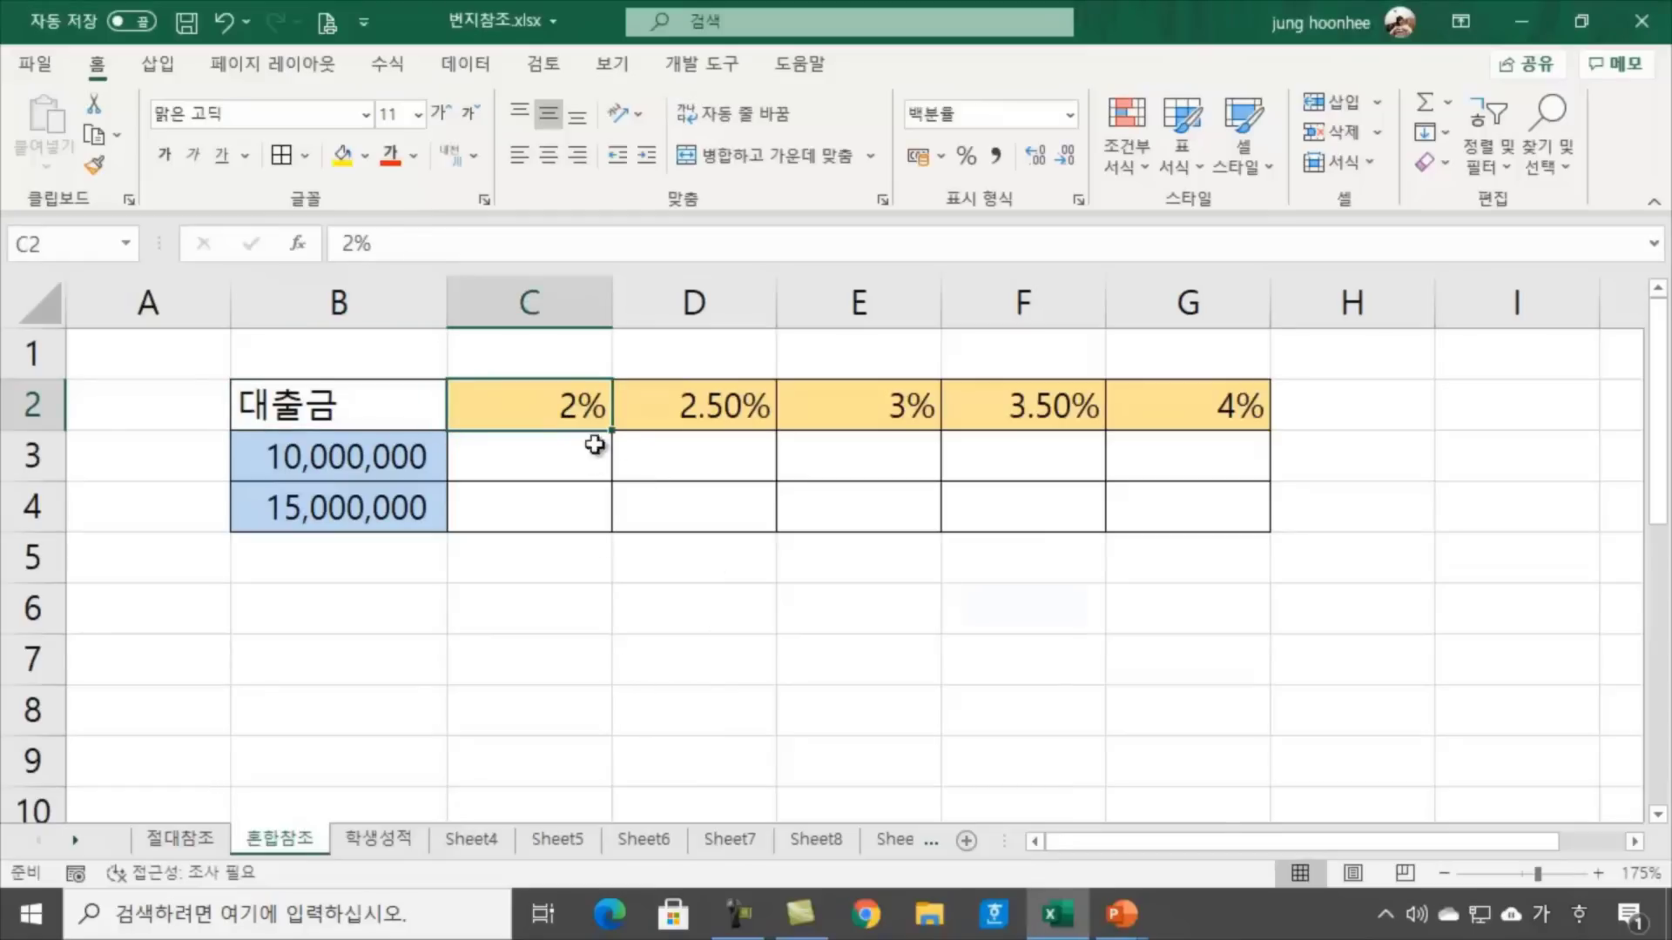
pyautogui.click(733, 420)
pyautogui.click(913, 422)
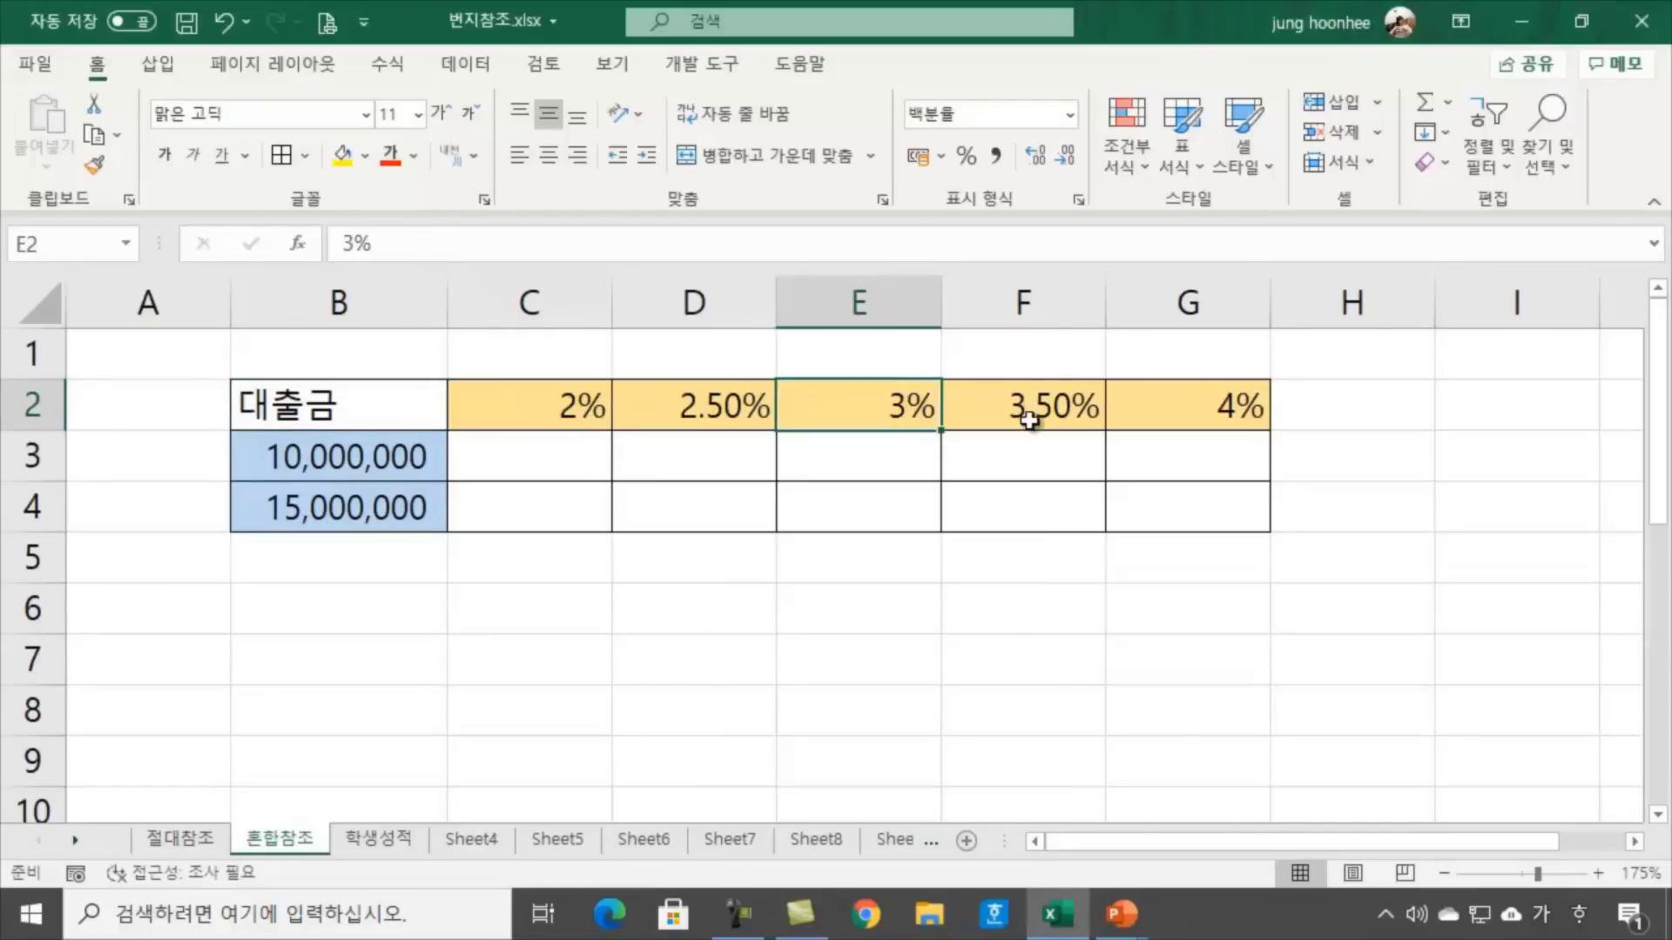
pyautogui.click(1007, 425)
pyautogui.click(1230, 411)
pyautogui.click(900, 688)
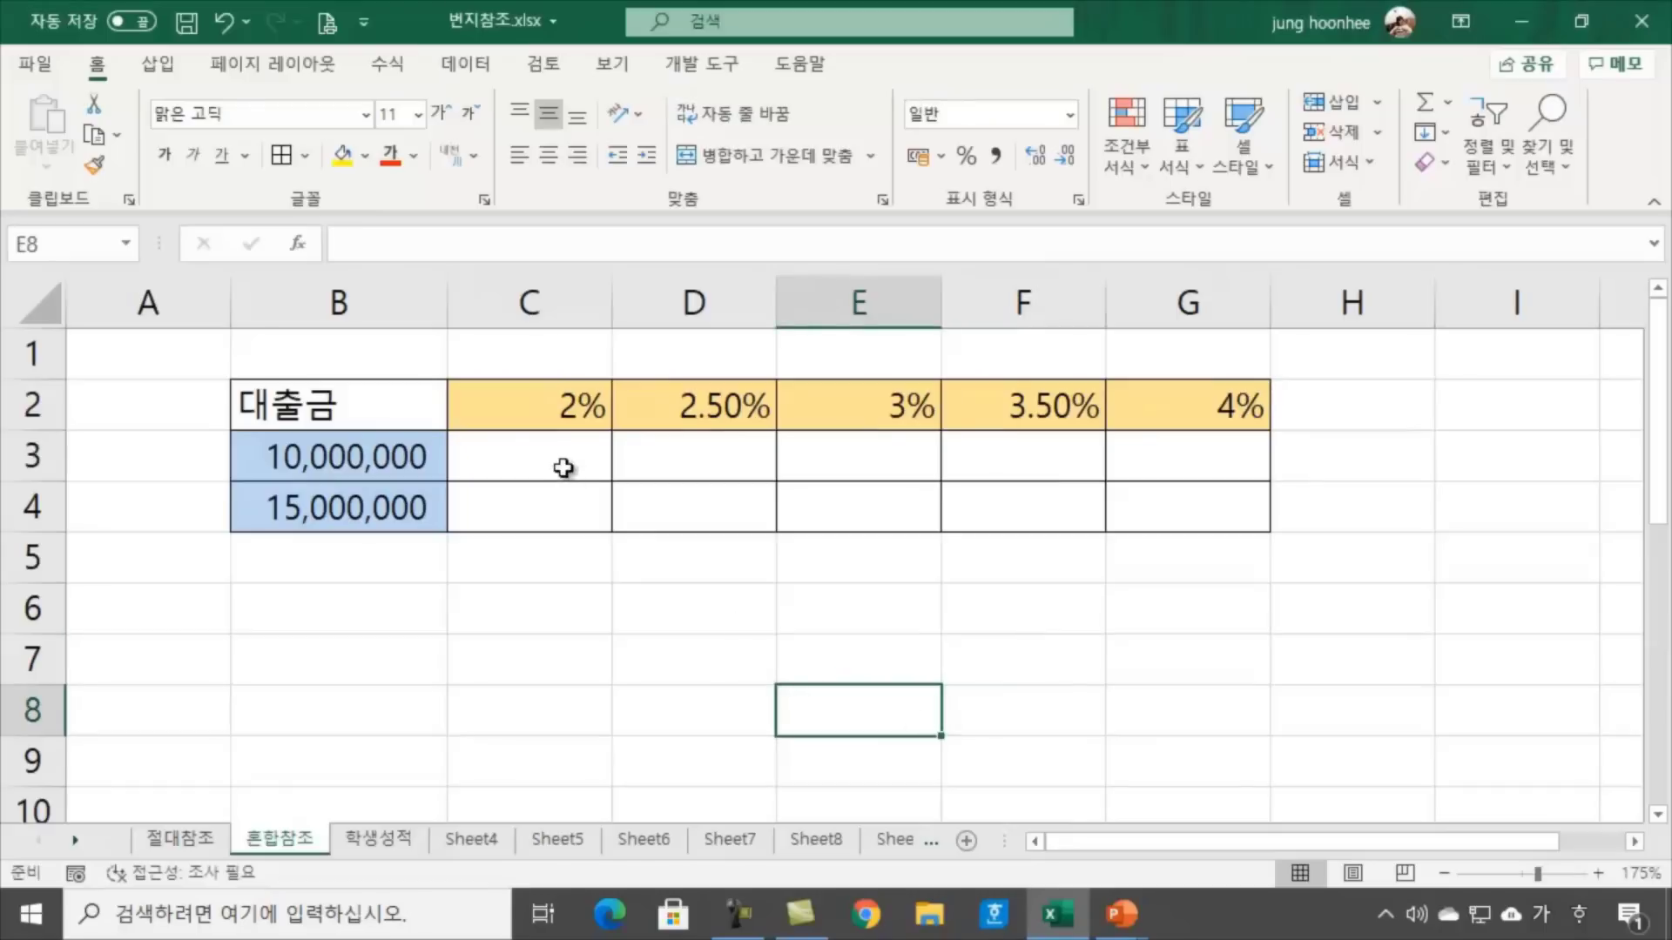
pyautogui.click(576, 411)
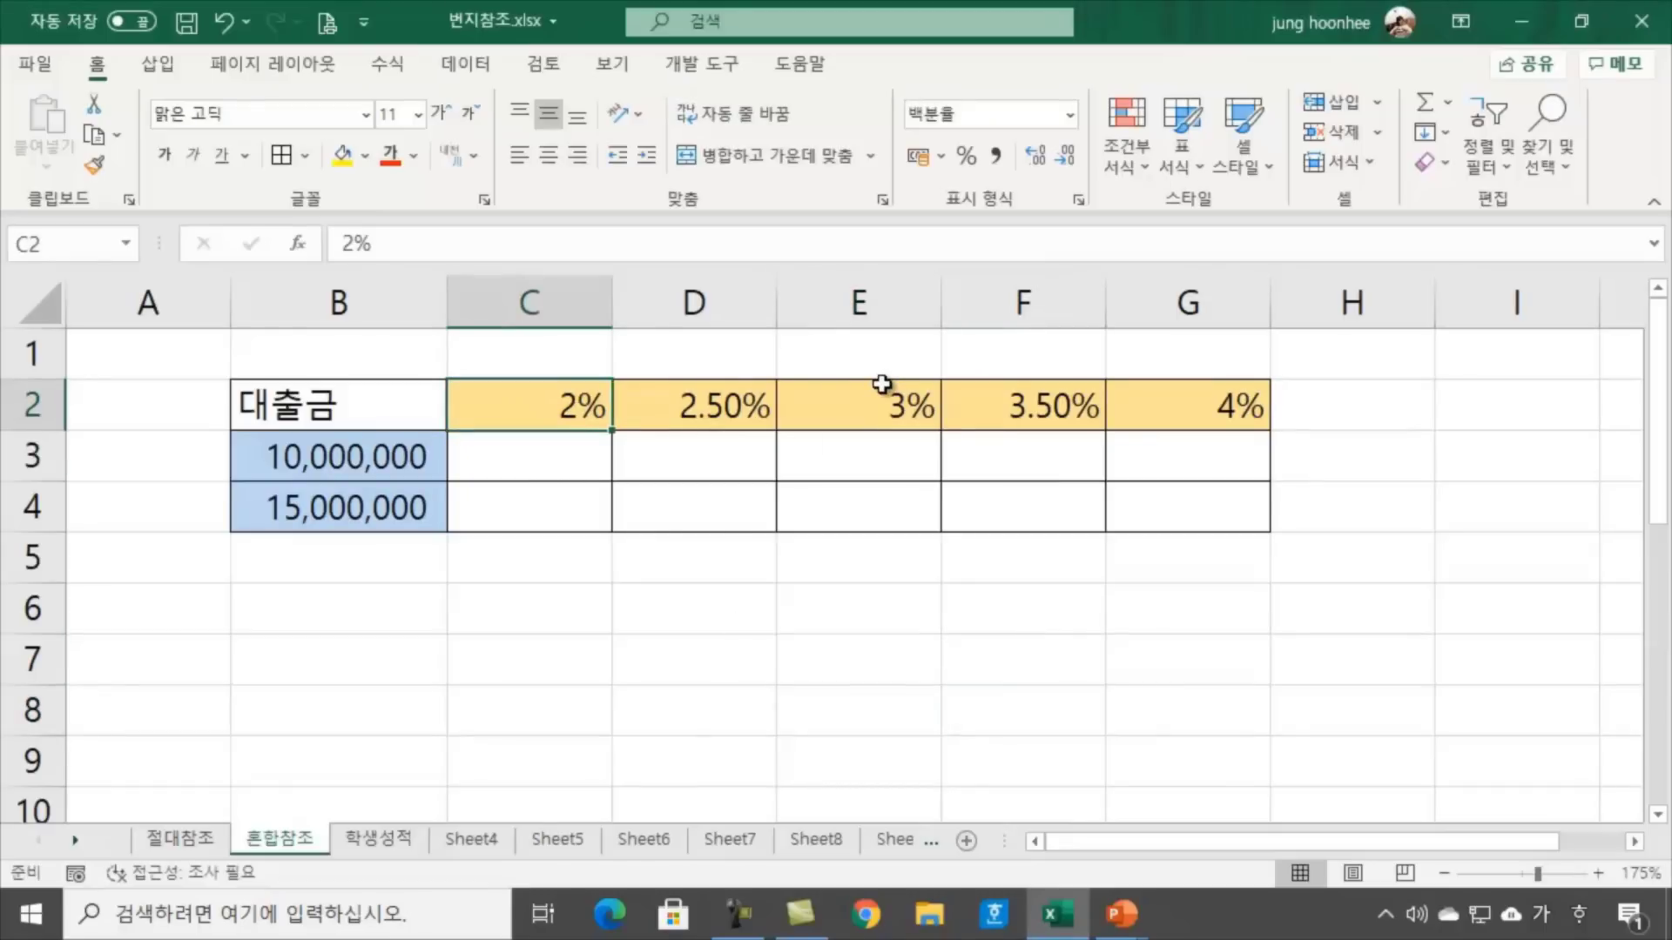
pyautogui.press('Right')
pyautogui.press('Right')
pyautogui.press('Down')
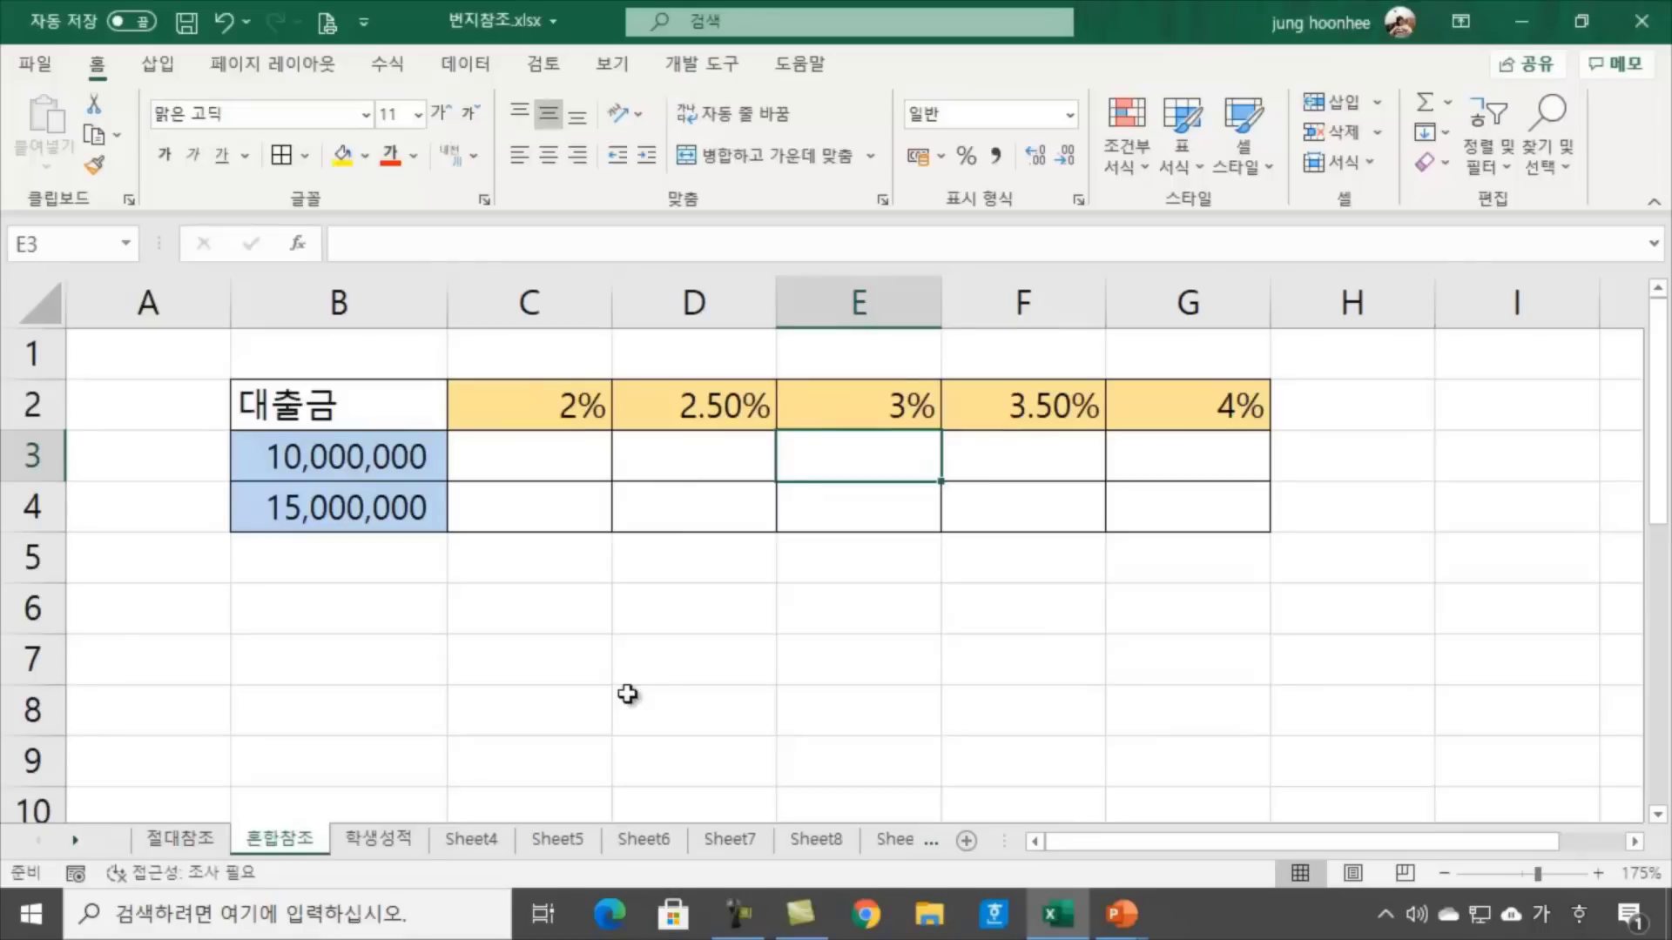
# Examine how the loan amount in B3 pairs with the rate in C2, and review the empty result cells C3:G4
pyautogui.click(344, 463)
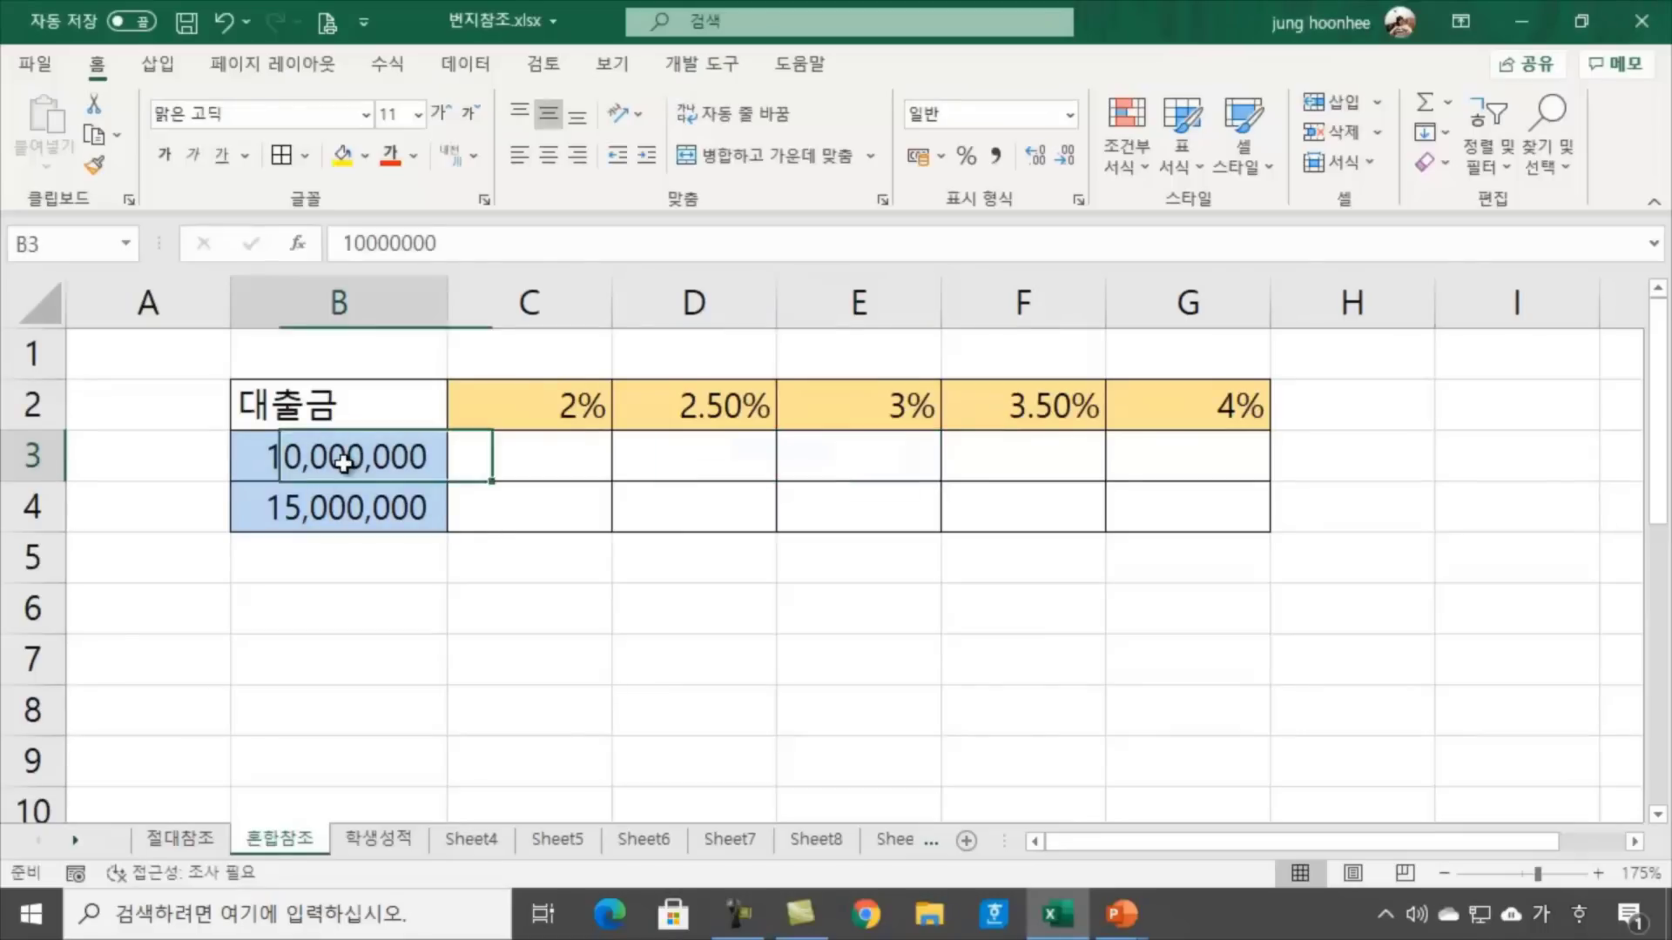
pyautogui.click(514, 410)
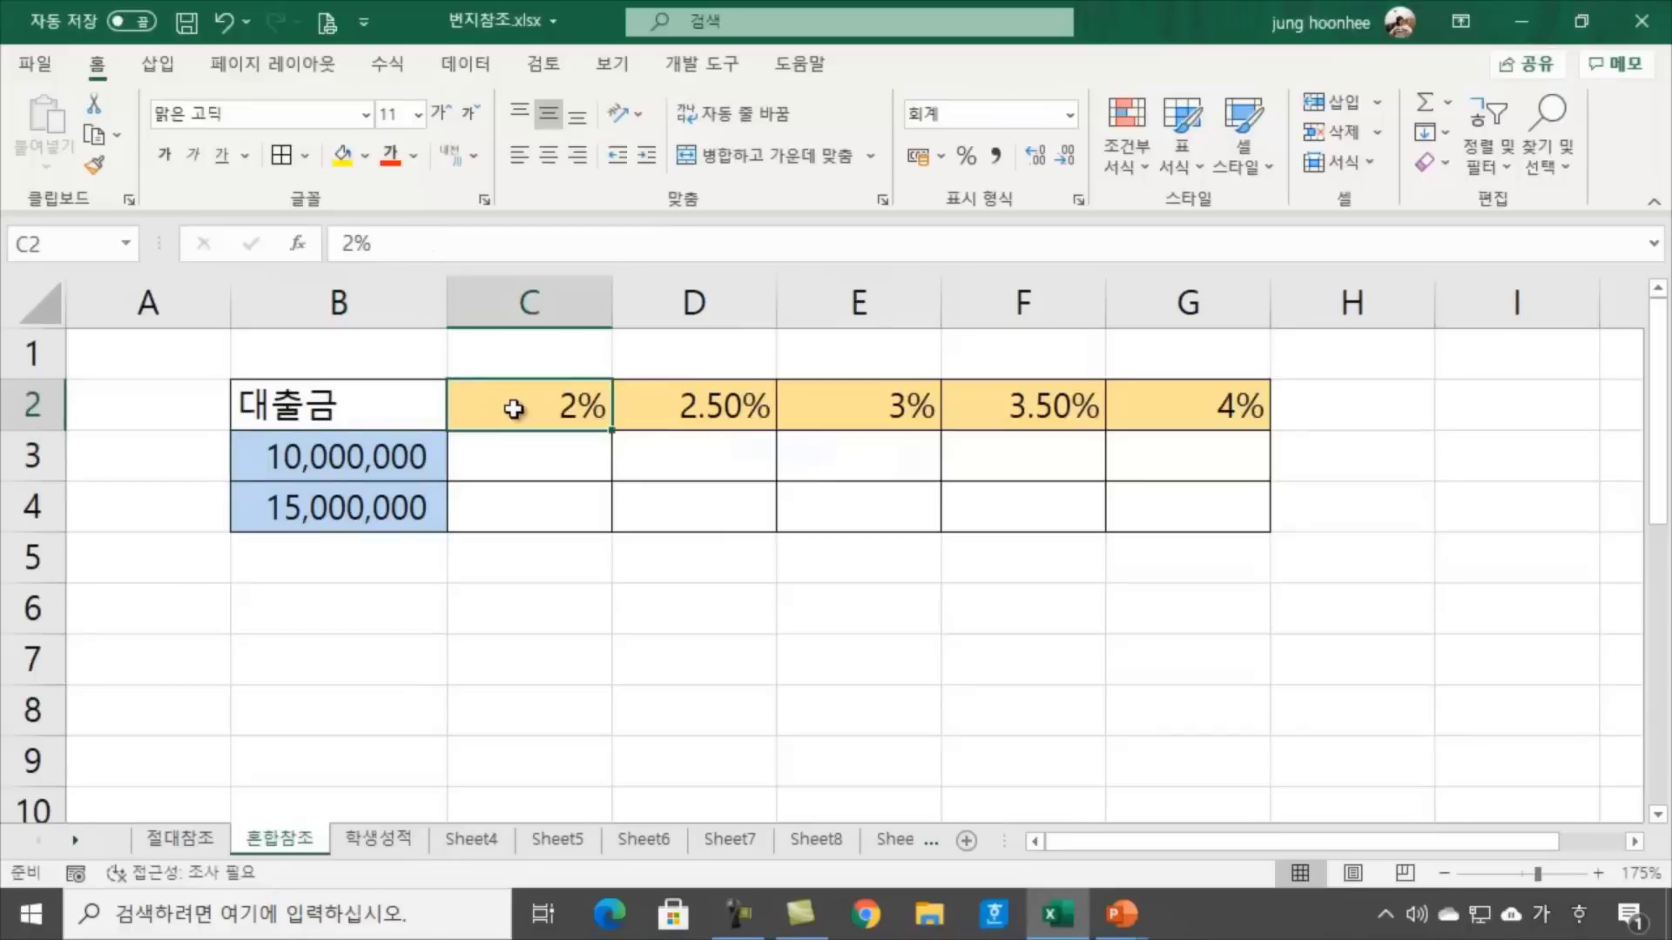
pyautogui.click(485, 463)
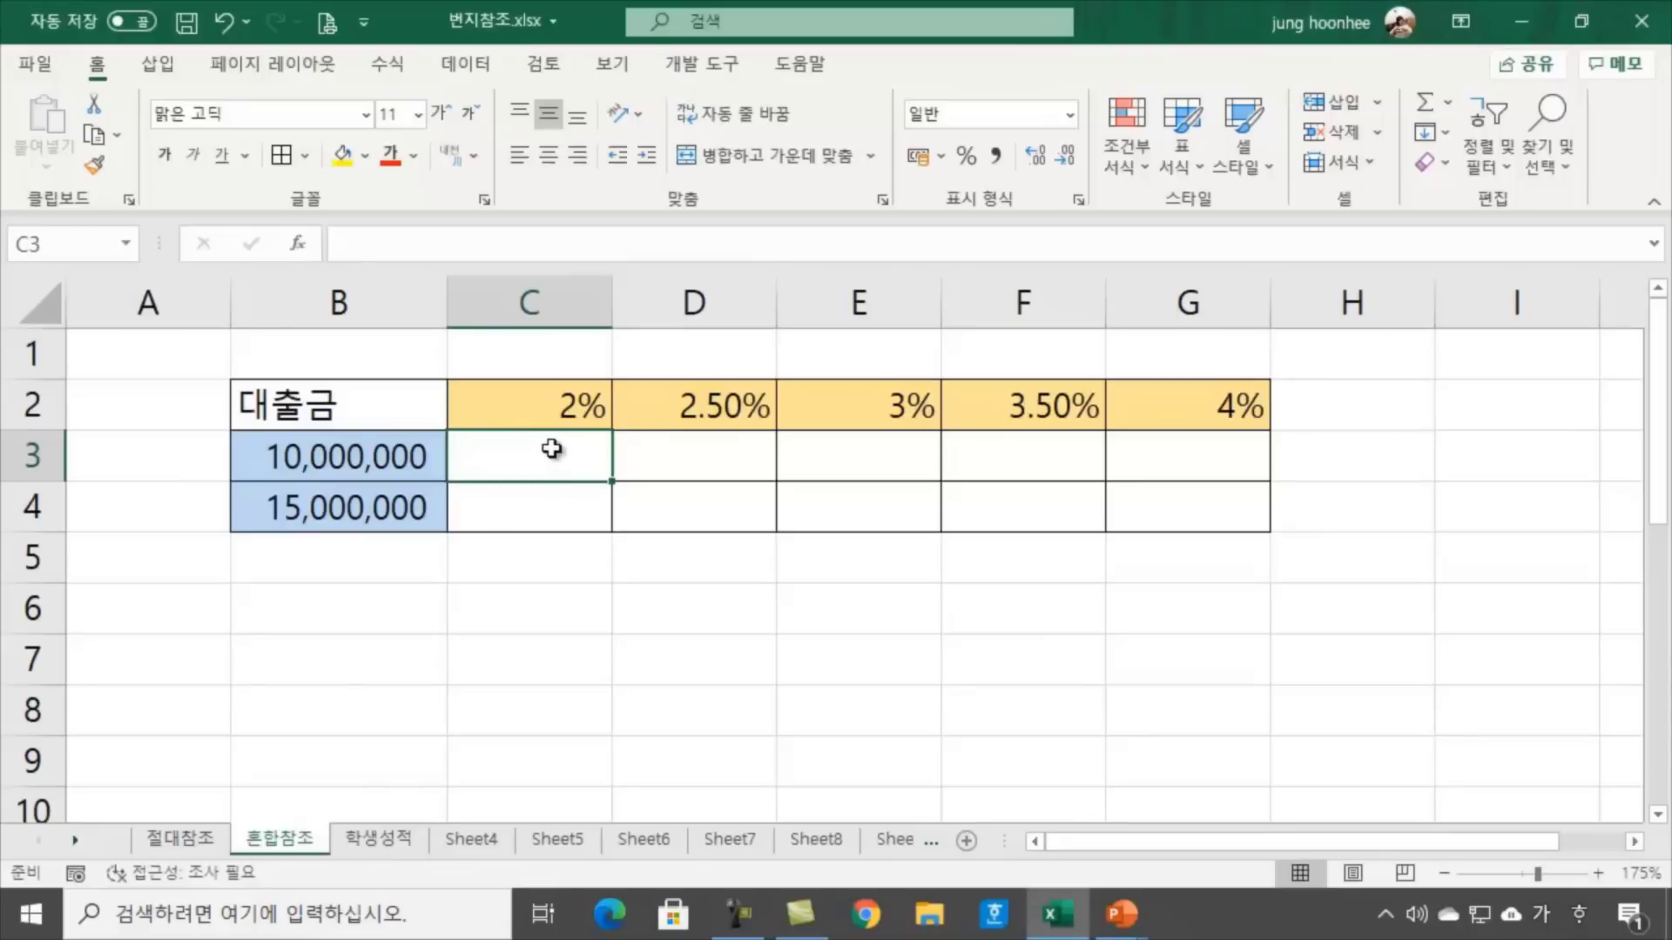
pyautogui.click(691, 441)
pyautogui.click(870, 455)
pyautogui.click(1042, 460)
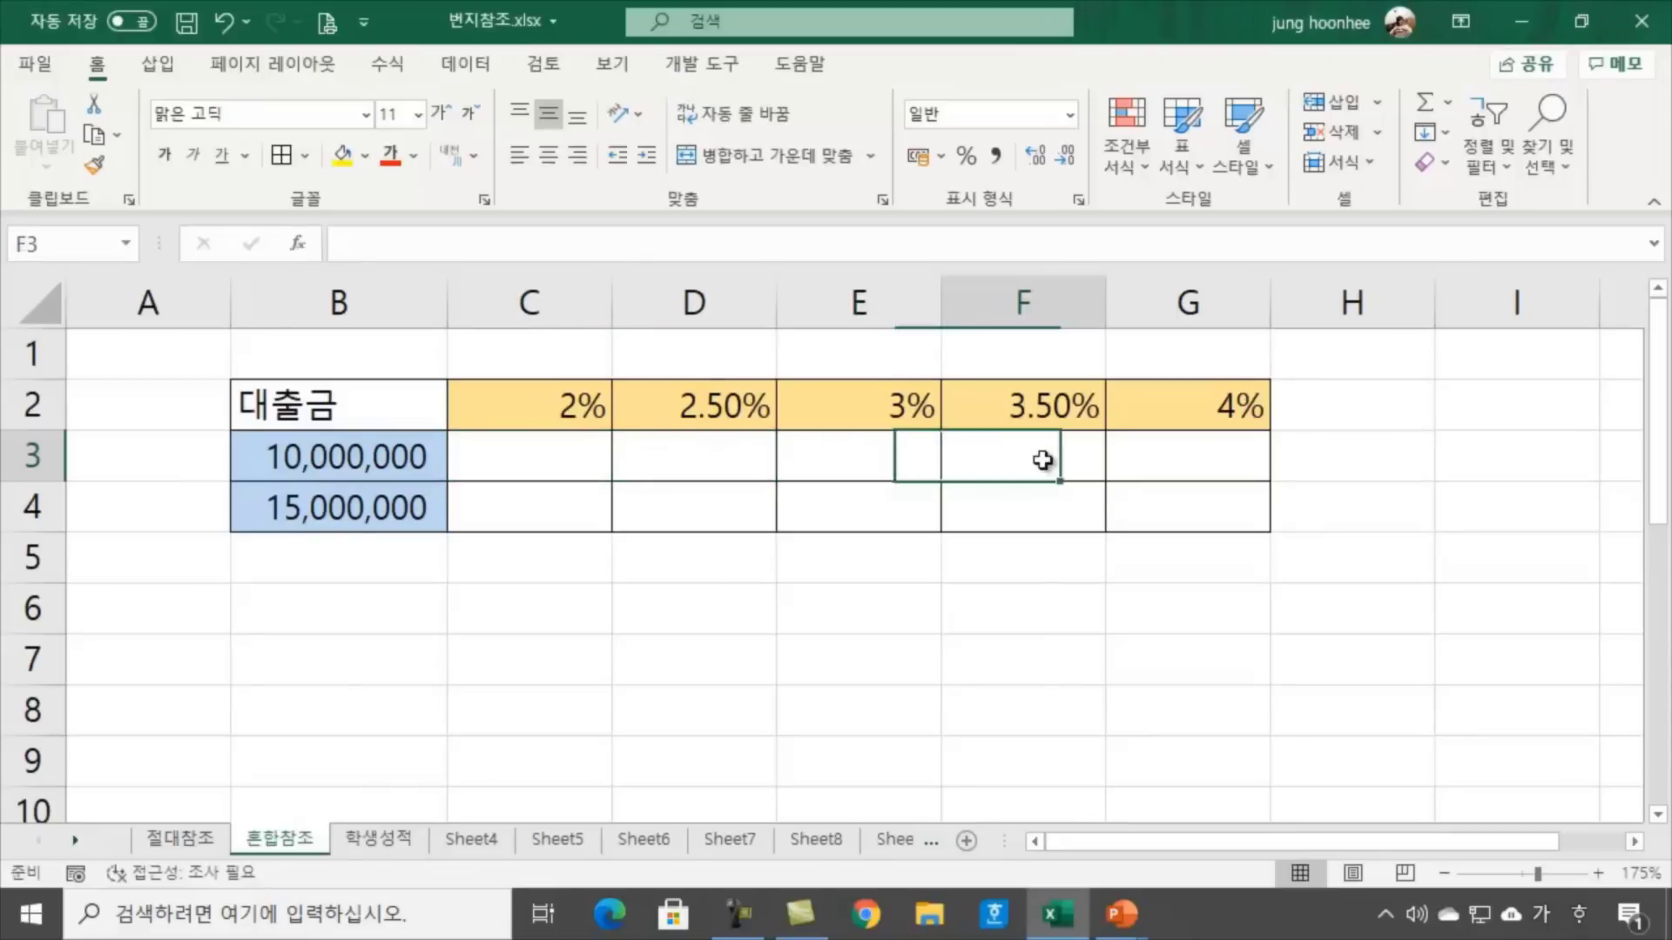
pyautogui.click(1194, 463)
pyautogui.click(1183, 523)
pyautogui.click(1042, 516)
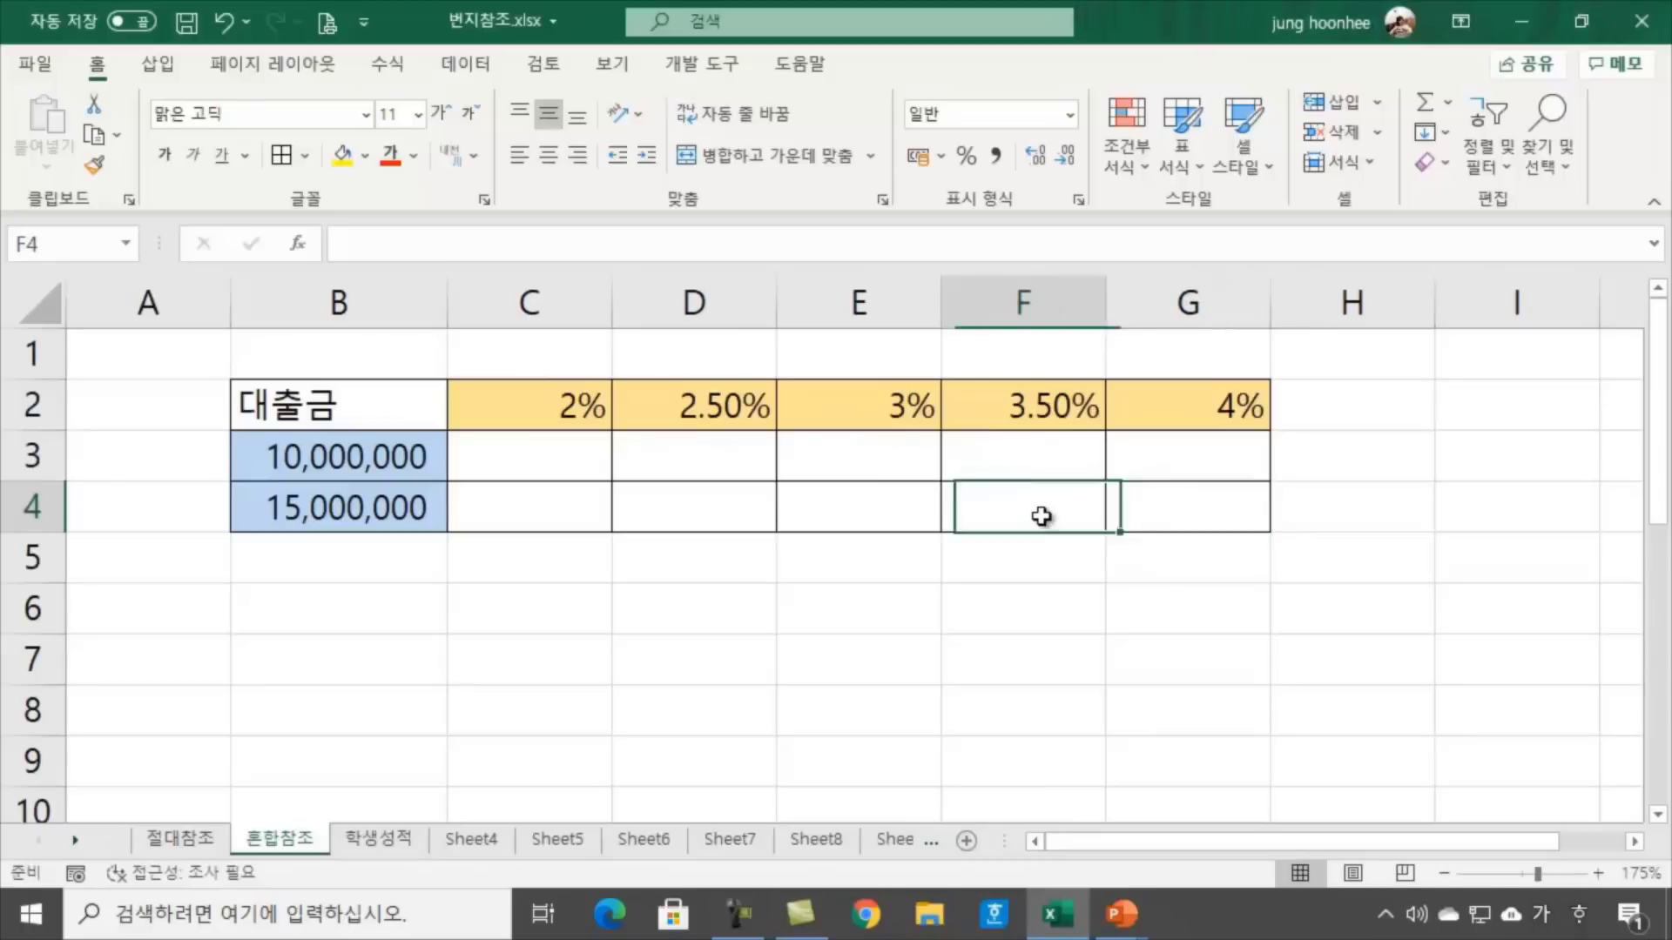
pyautogui.click(851, 505)
pyautogui.click(678, 505)
pyautogui.click(522, 518)
pyautogui.click(509, 452)
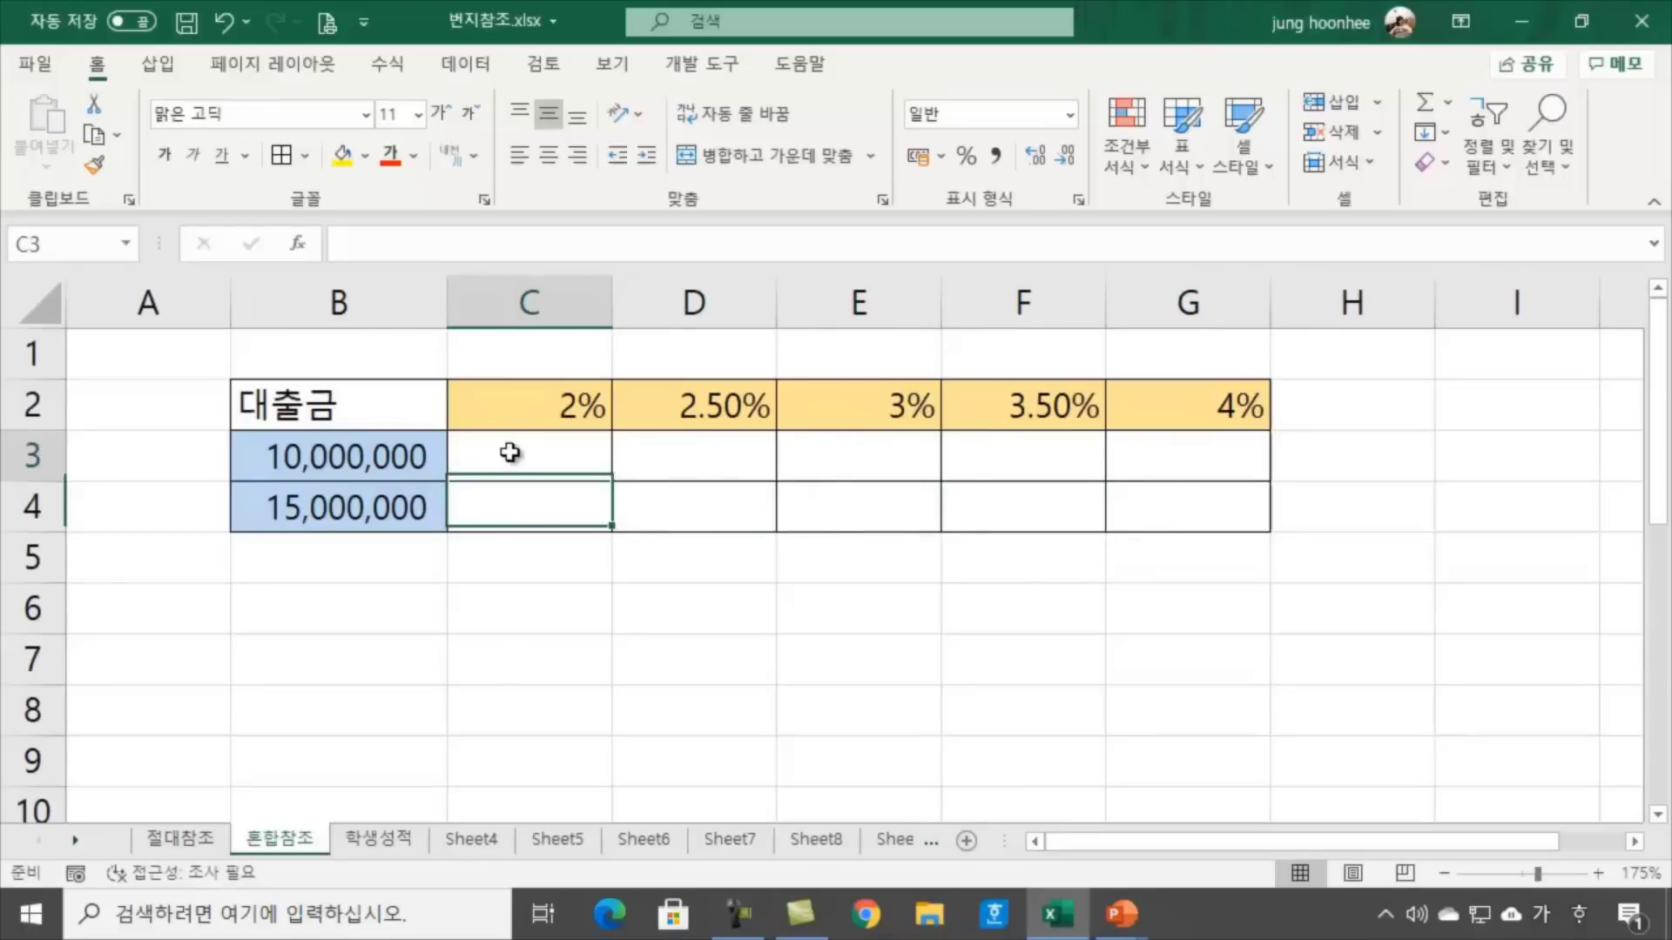
pyautogui.click(899, 691)
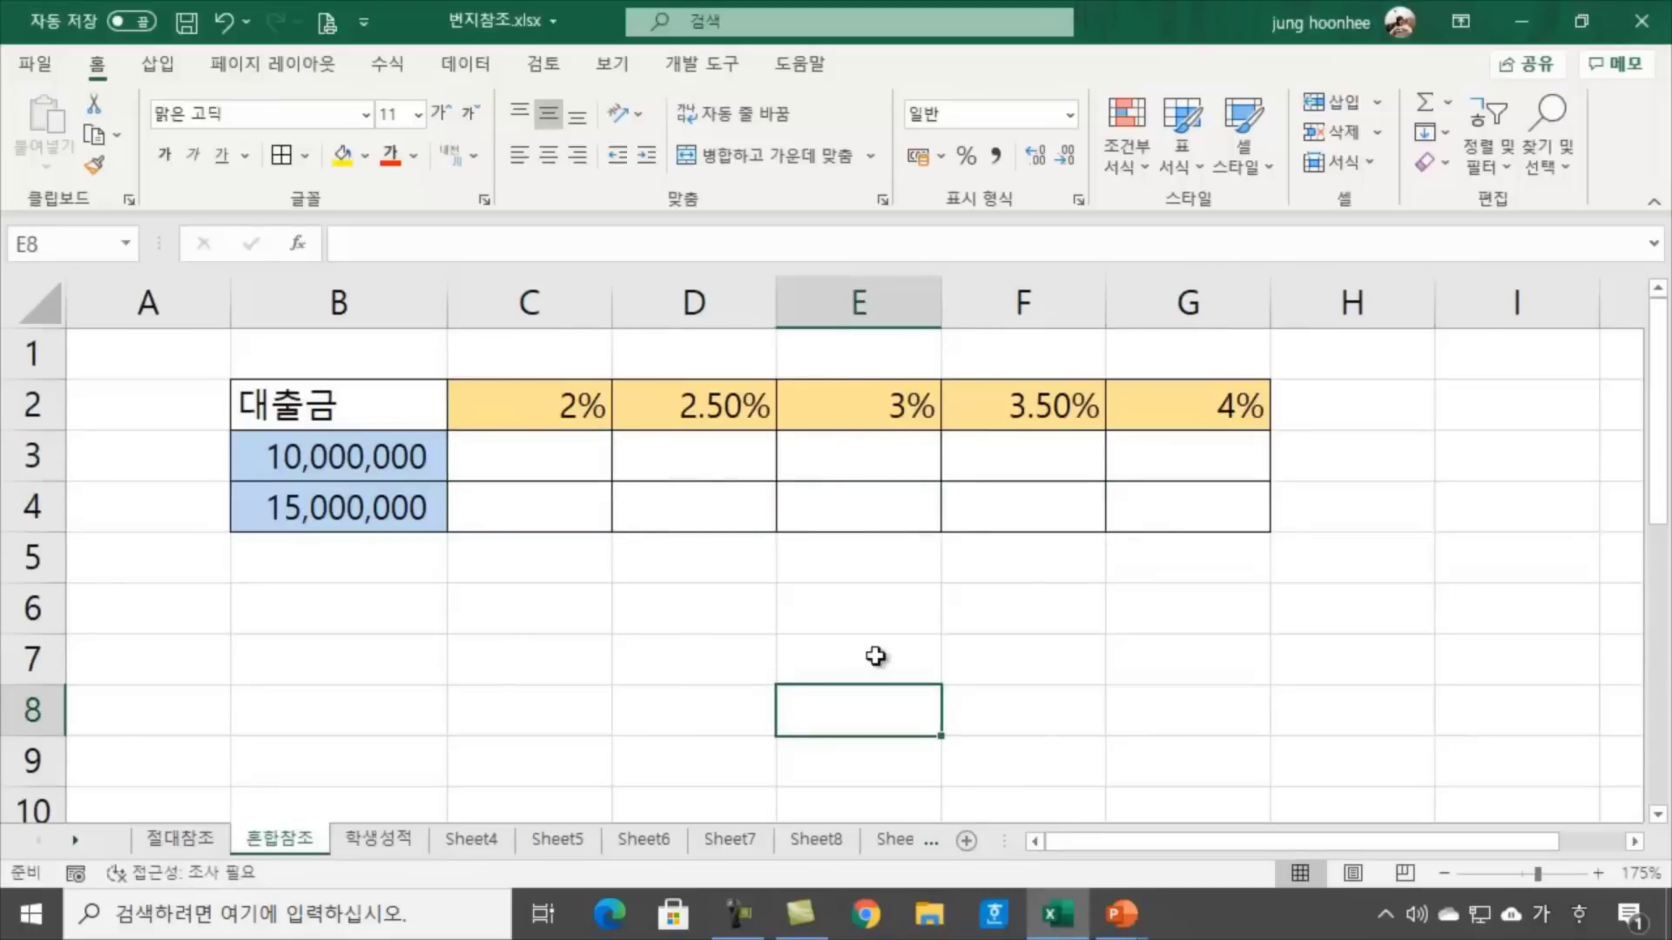
# Enter the title <월간 이자 납입액 조회표> in B1 above the loan table
pyautogui.click(299, 357)
pyautogui.write('<')
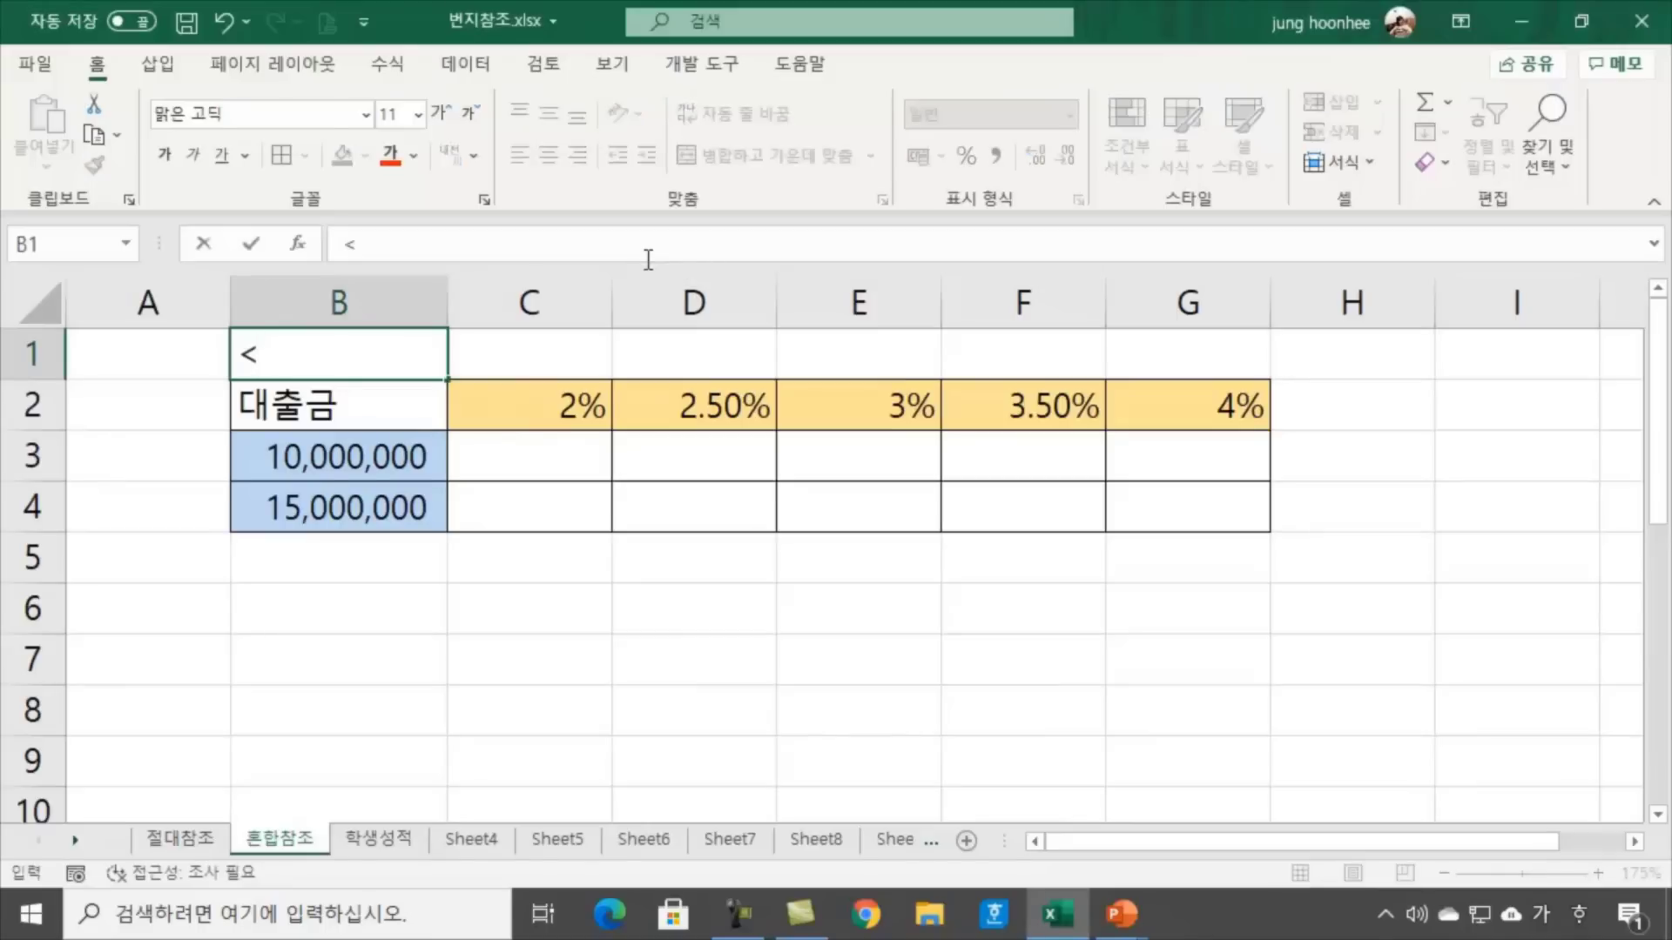
pyautogui.write('월간 이')
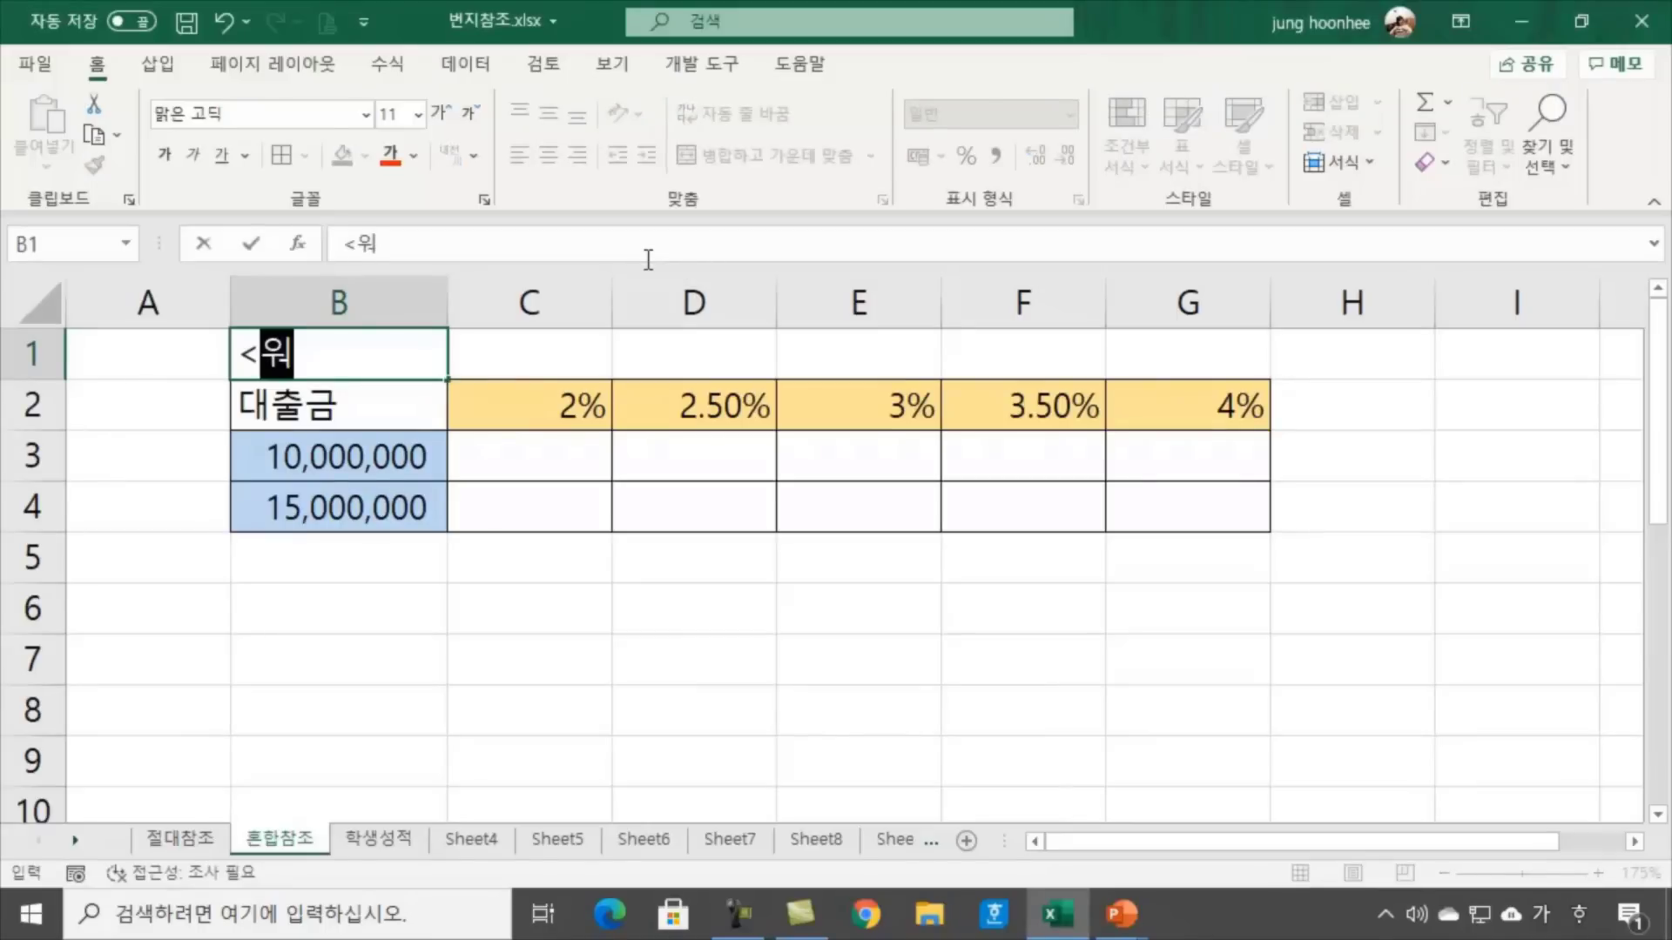
pyautogui.write('자')
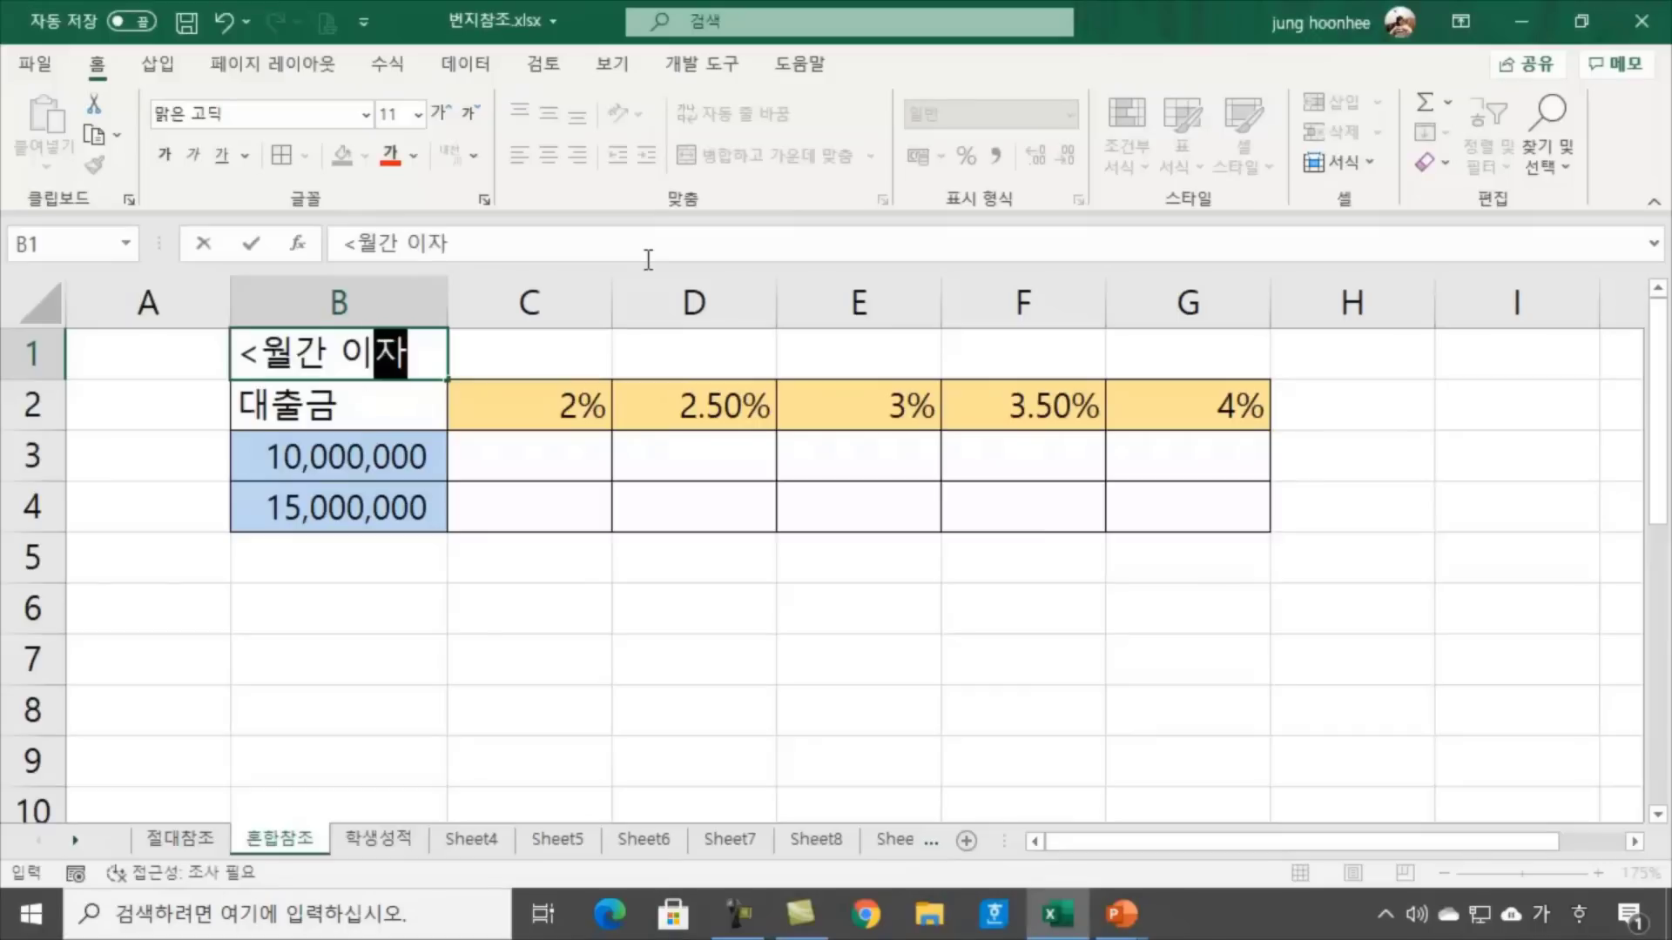
pyautogui.write(' 납입액 조회표')
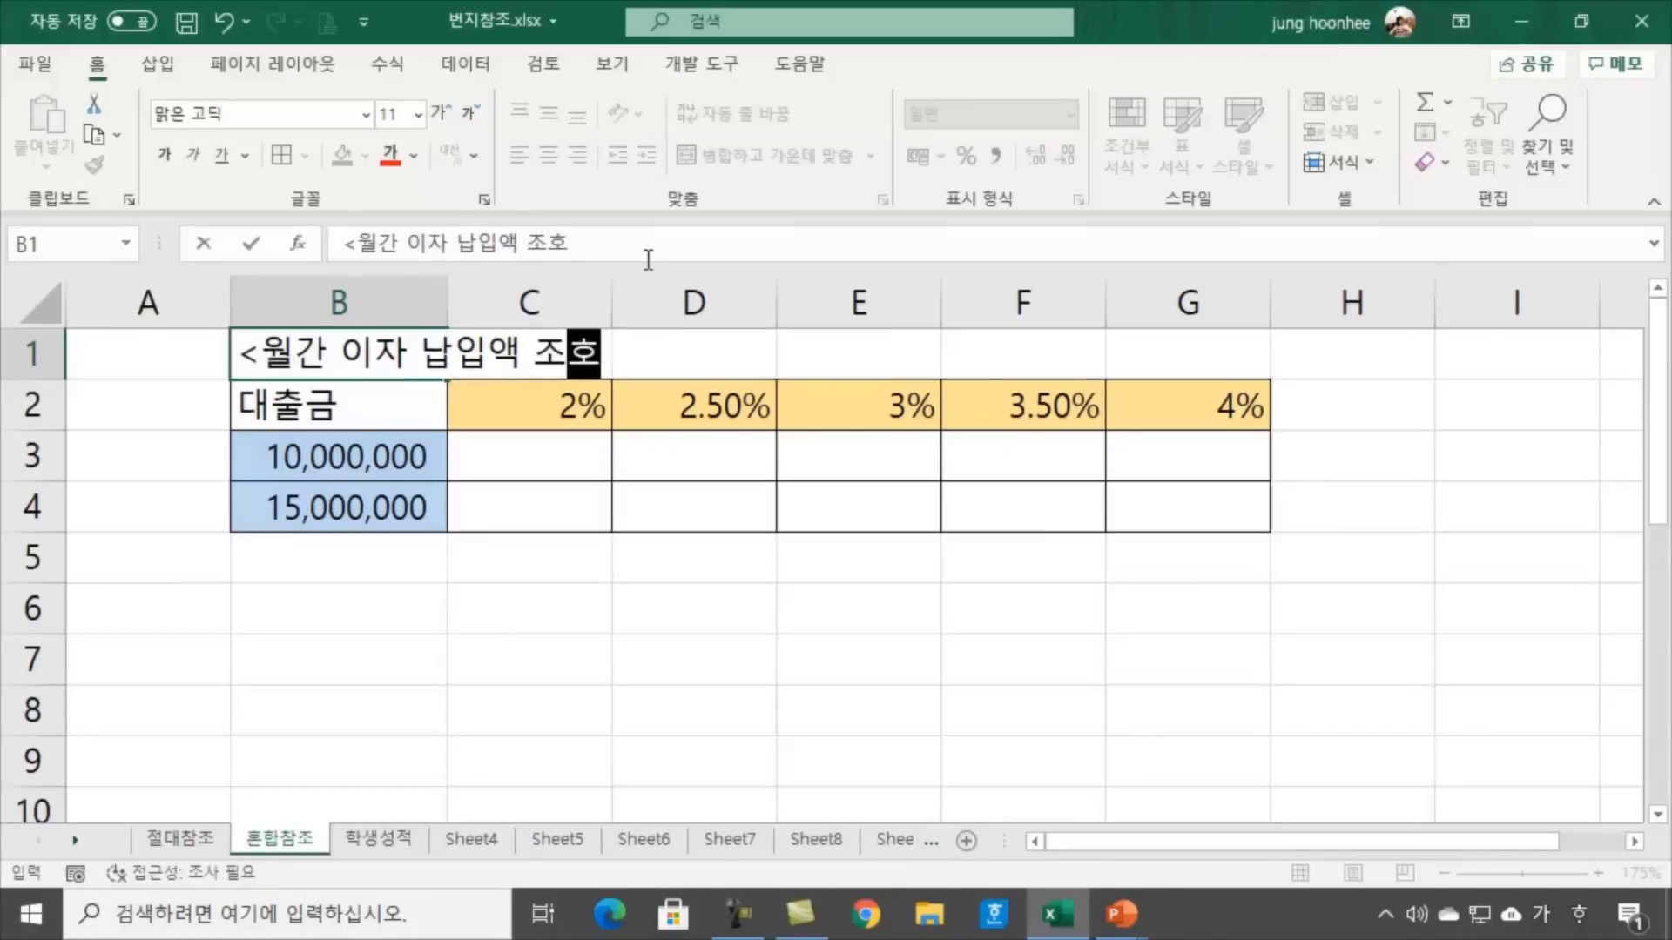
pyautogui.write('>')
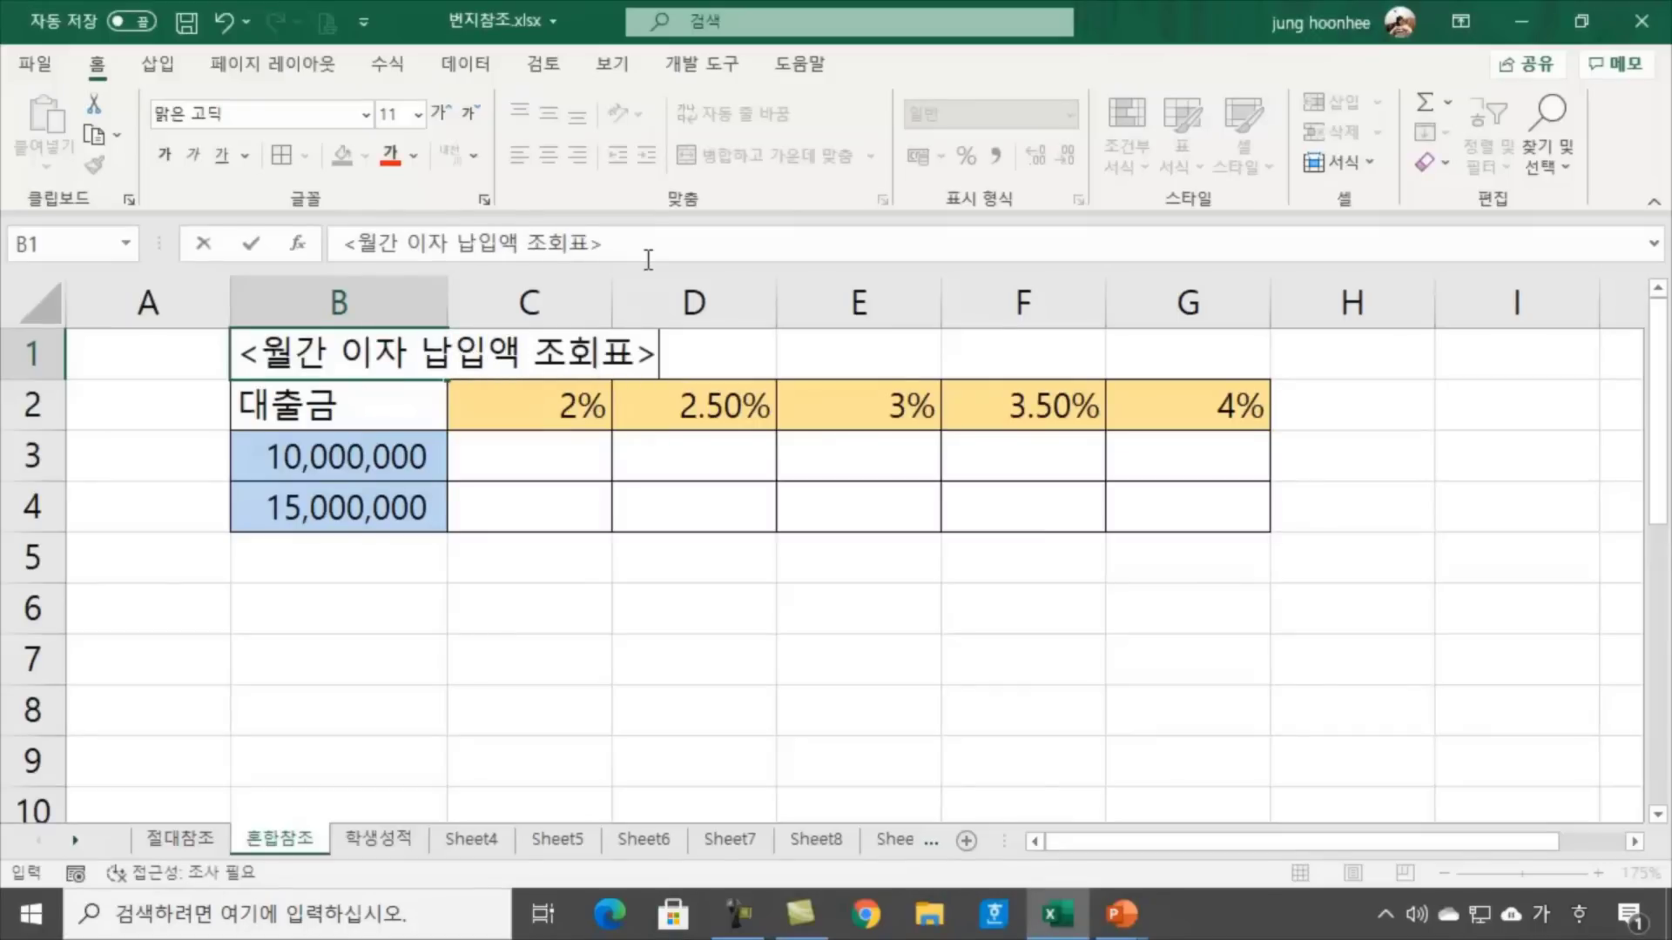
pyautogui.press('Return')
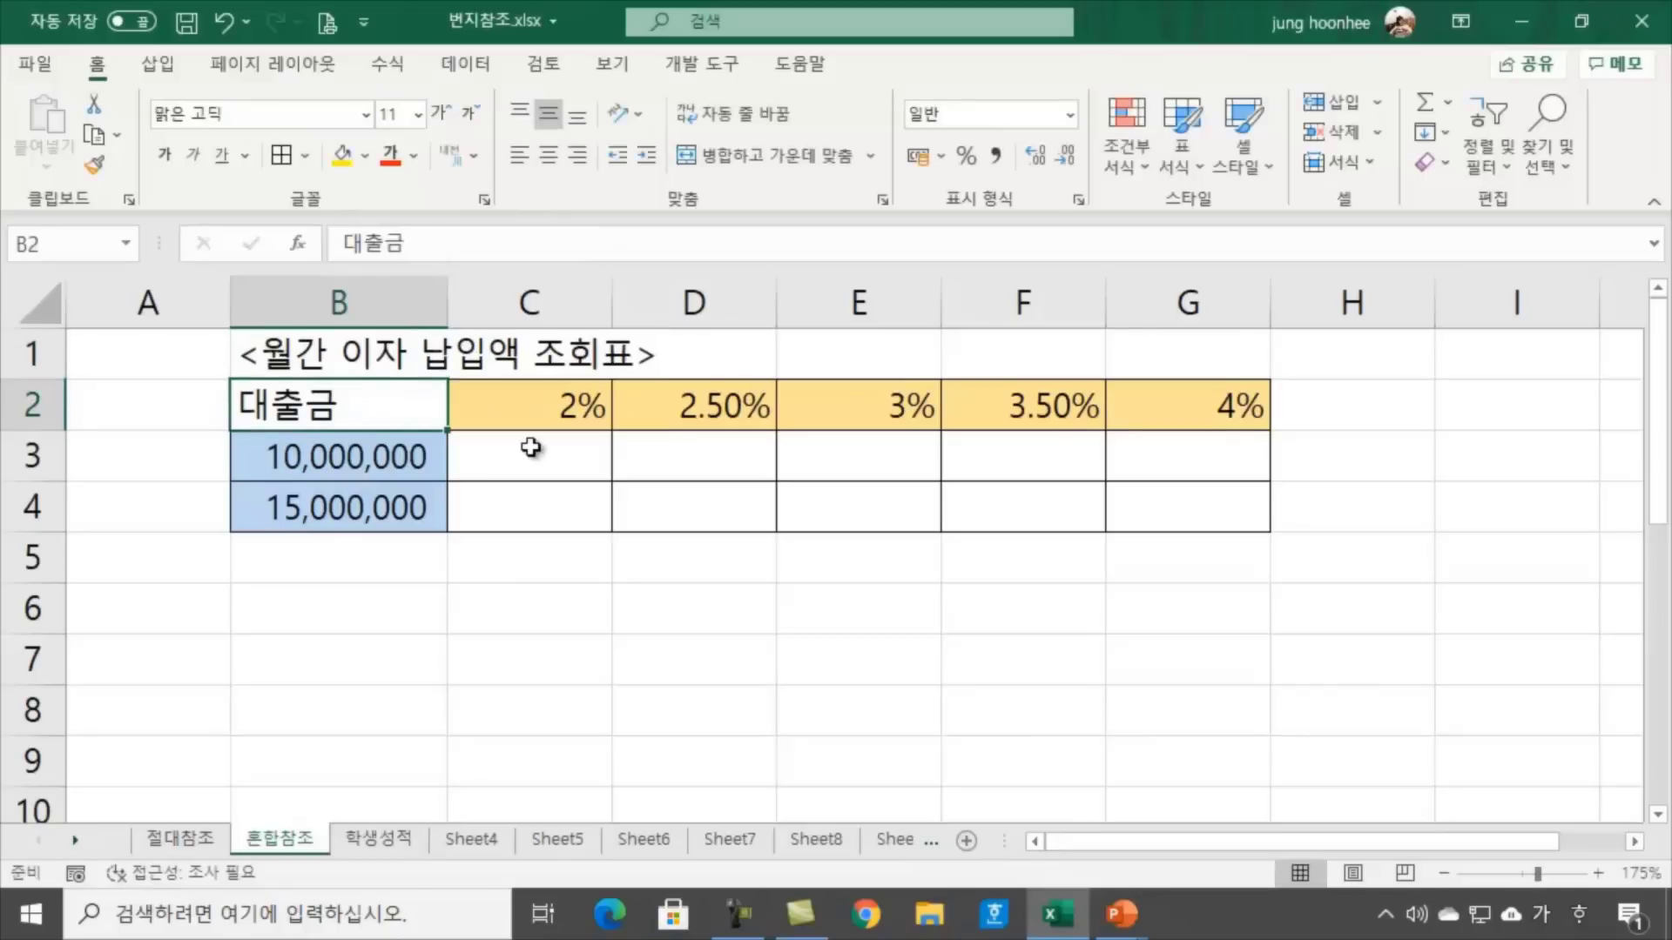
# Review the loan amounts in B3:B4 and begin a formula in C3 for the monthly interest payment
pyautogui.click(493, 557)
pyautogui.click(400, 456)
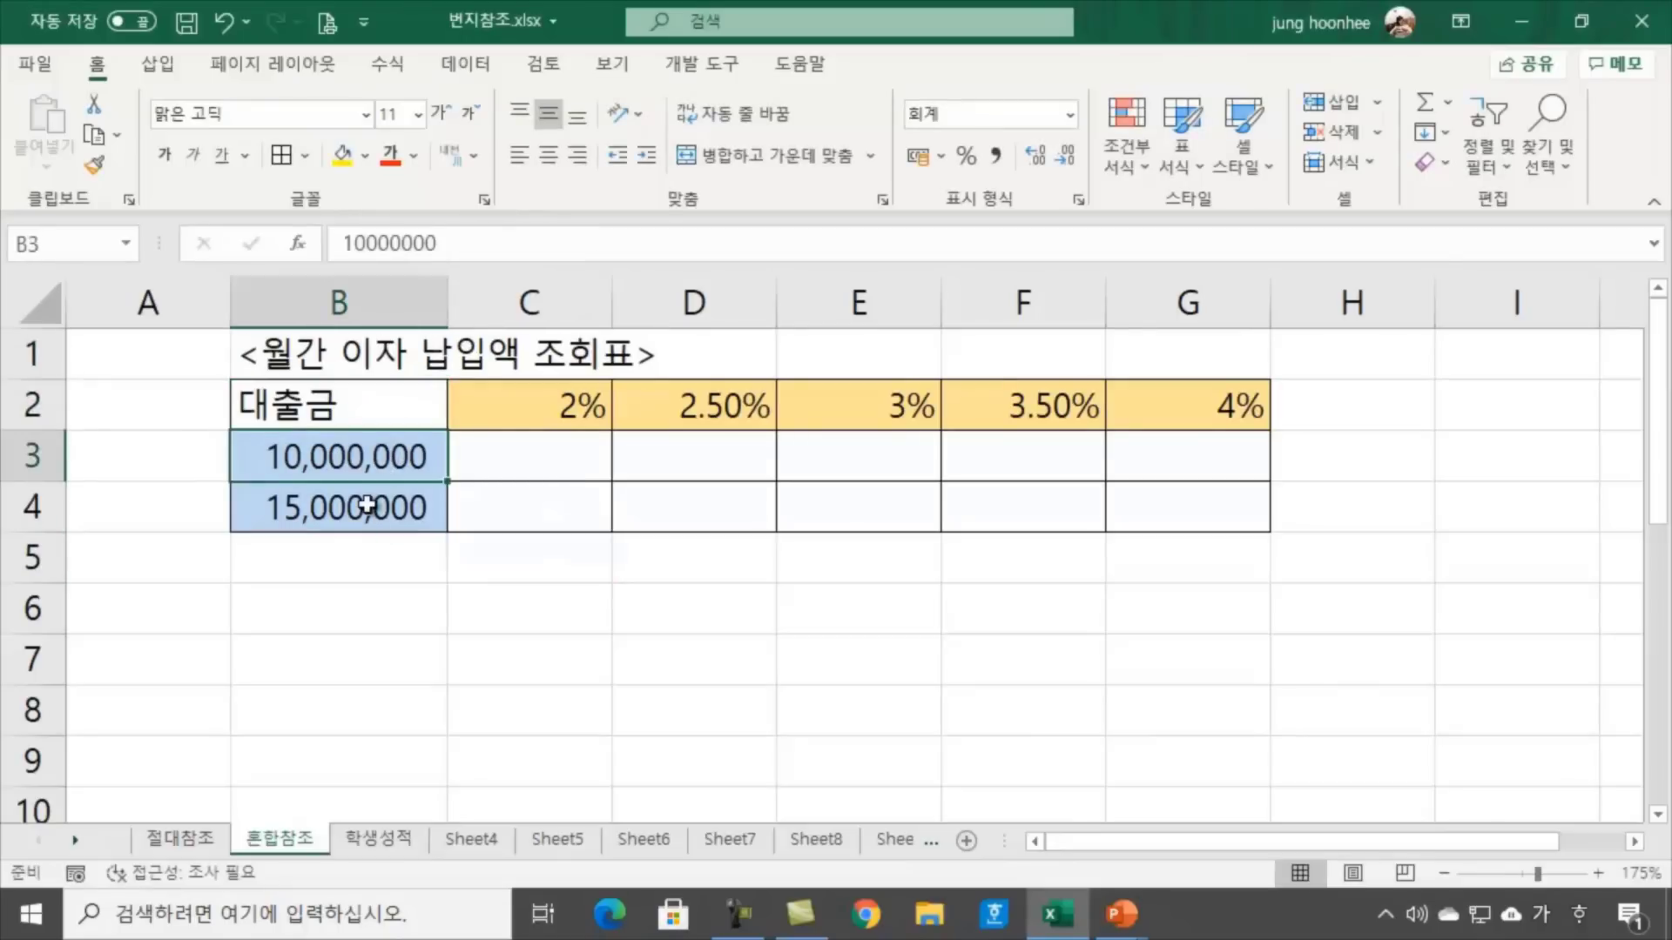
pyautogui.click(362, 504)
pyautogui.click(527, 608)
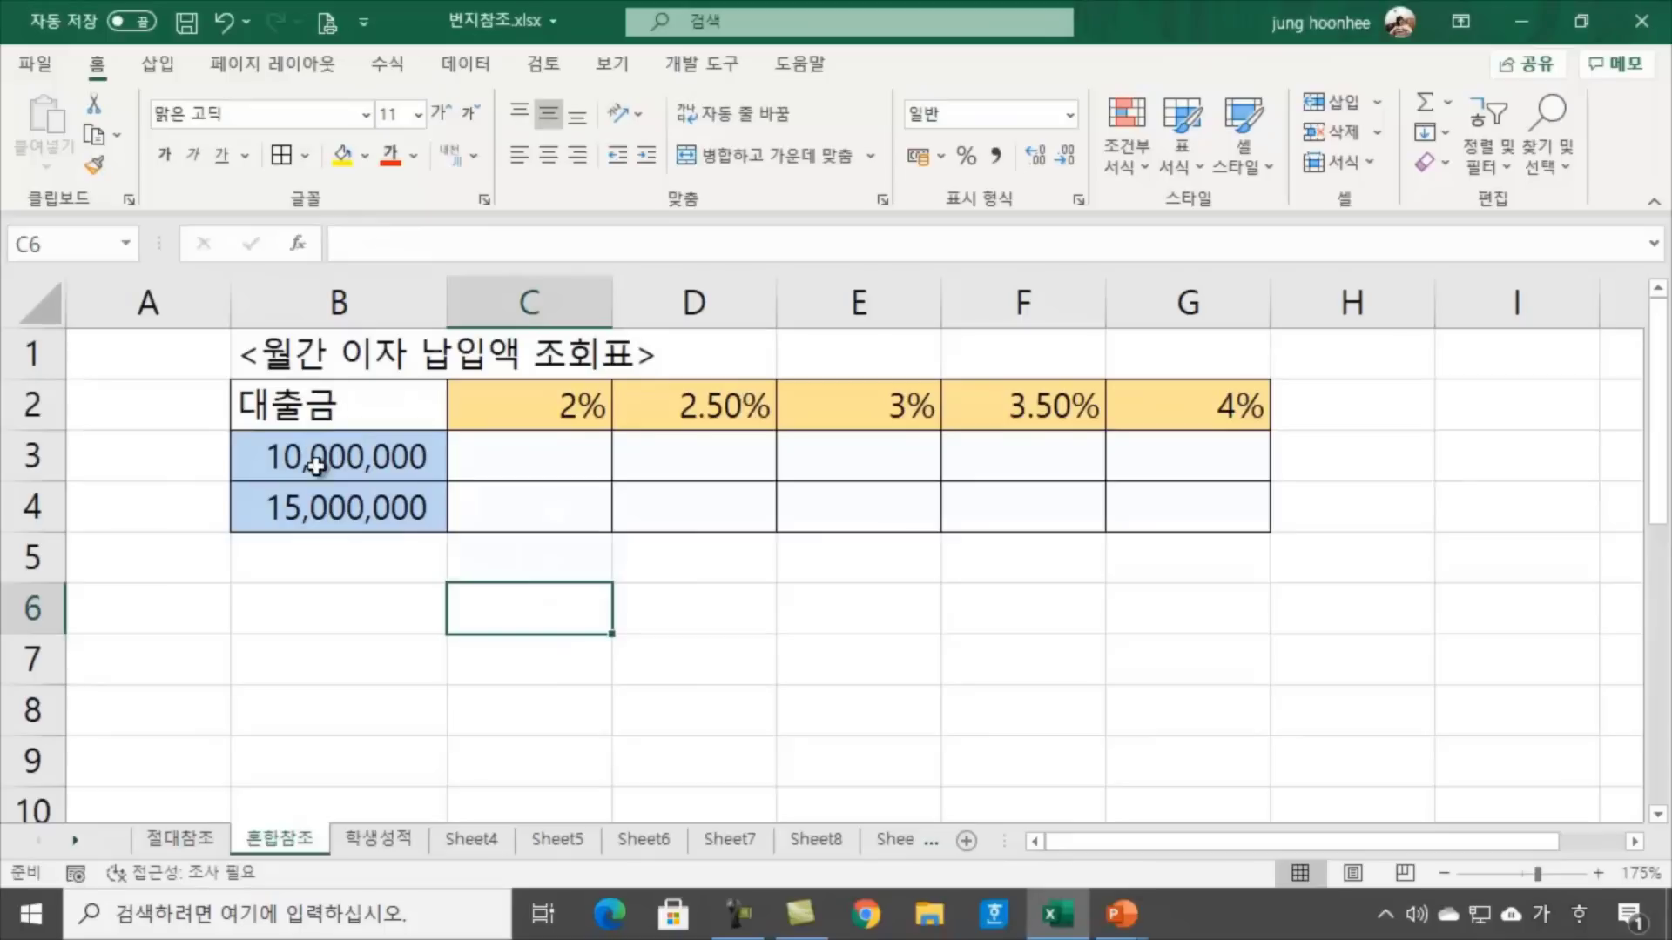
pyautogui.click(535, 456)
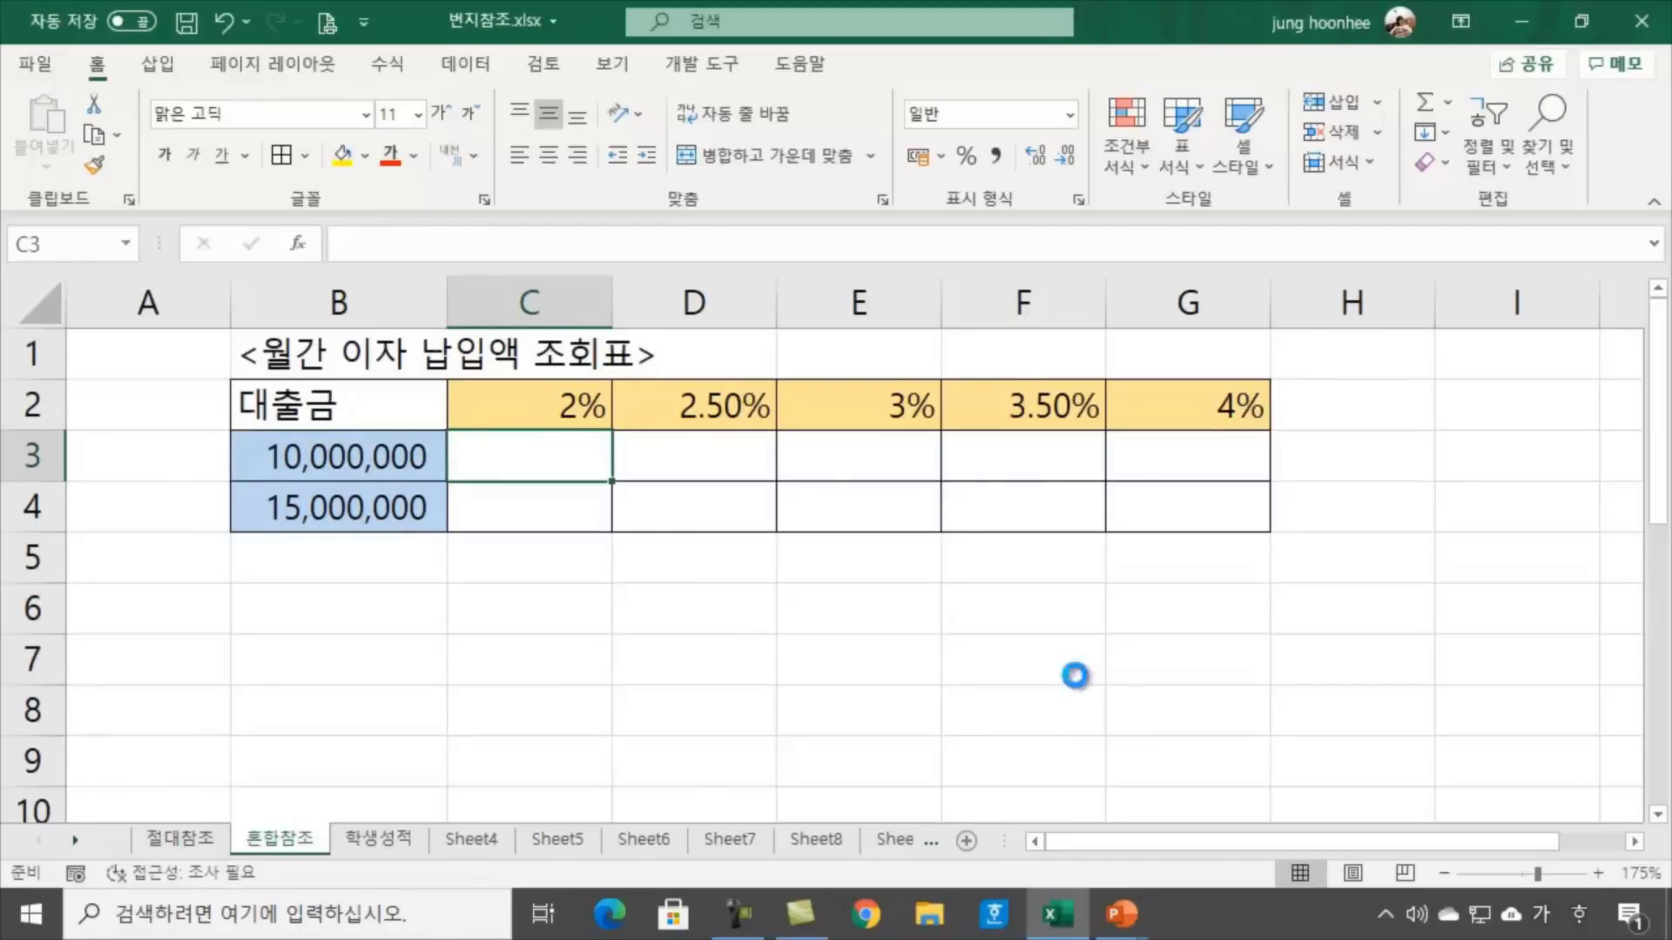
pyautogui.scroll(2, 1077, 675)
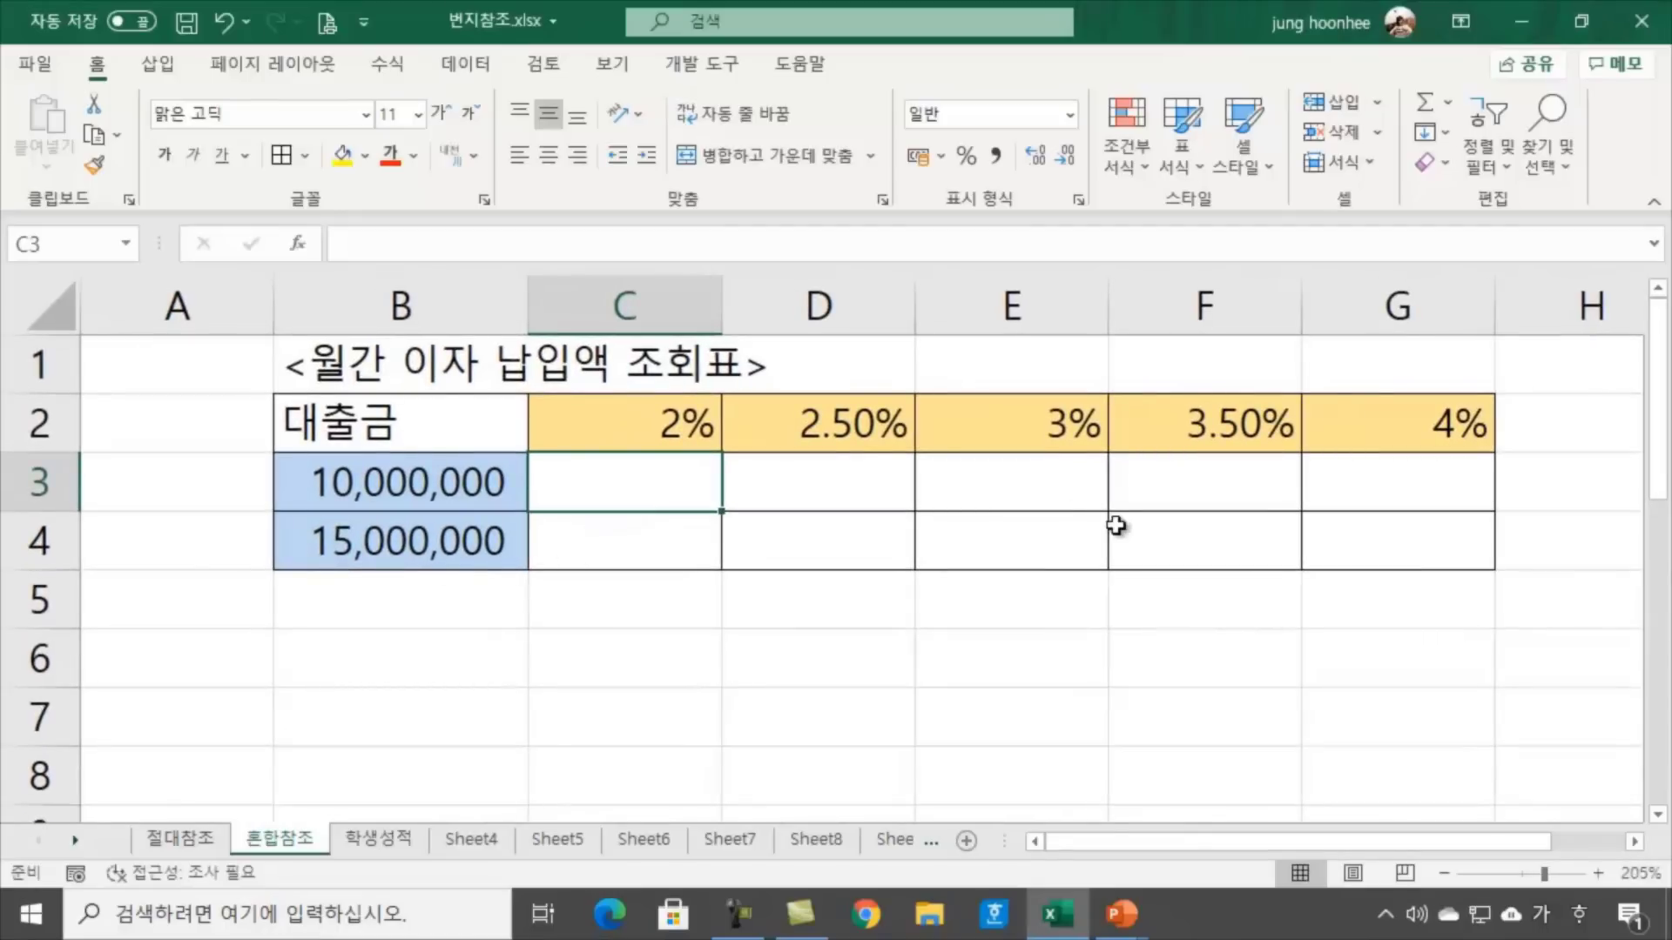
pyautogui.write('=')
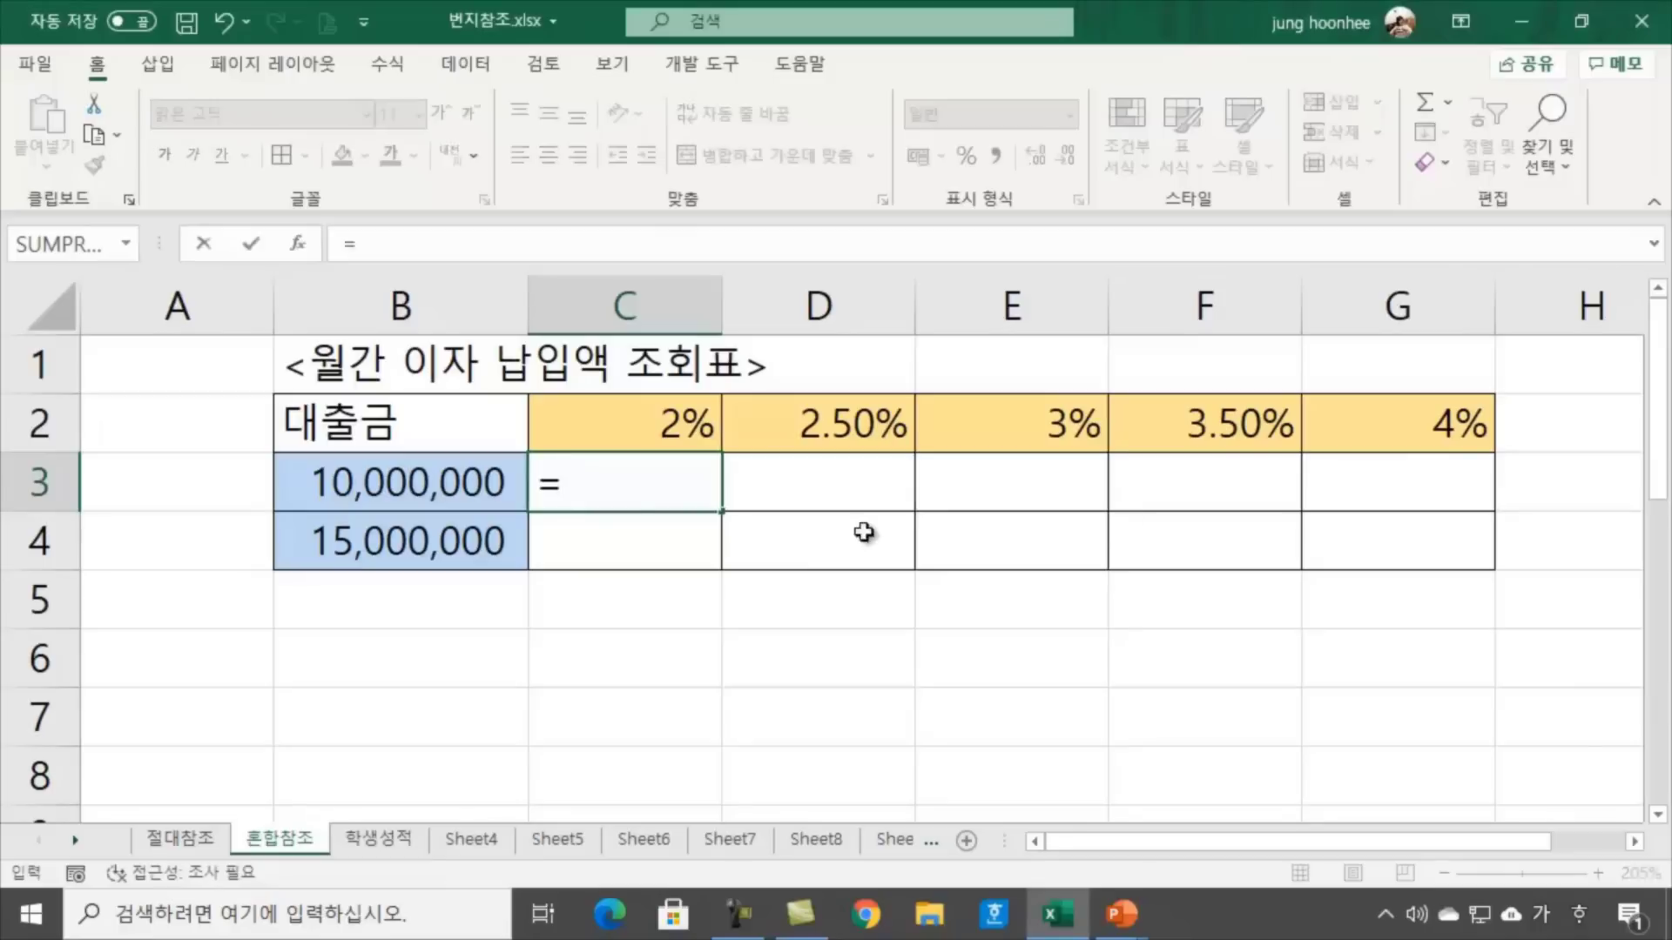
# Complete the monthly interest formula =B3*C2/12 in cell C3
pyautogui.click(388, 482)
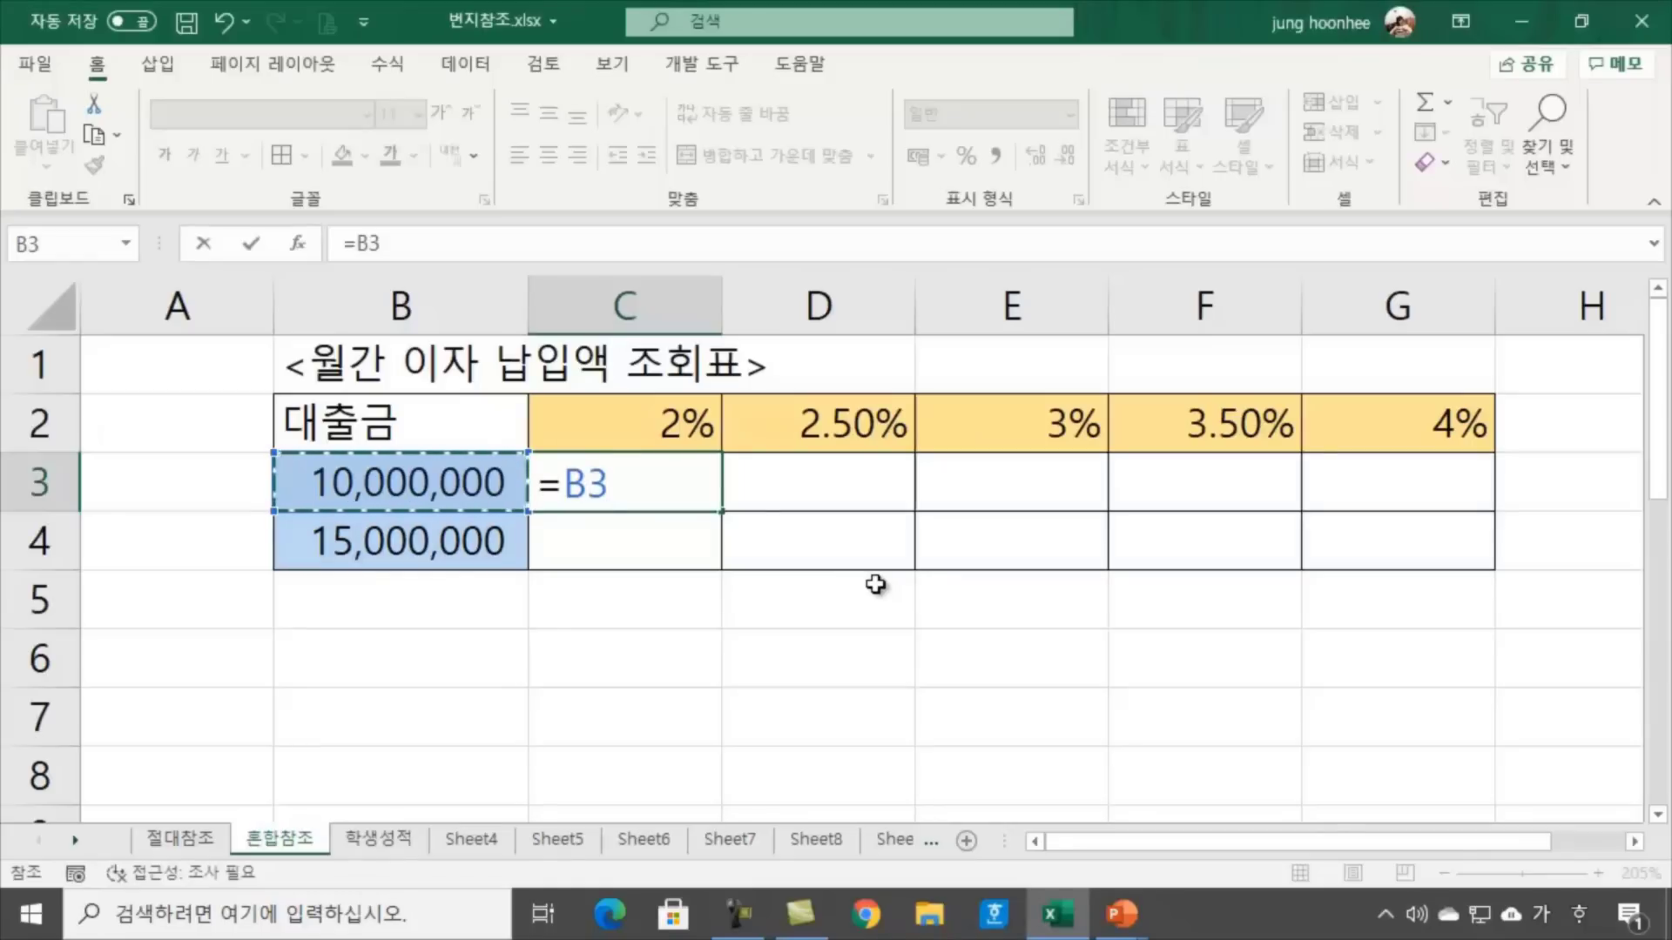
pyautogui.write('*')
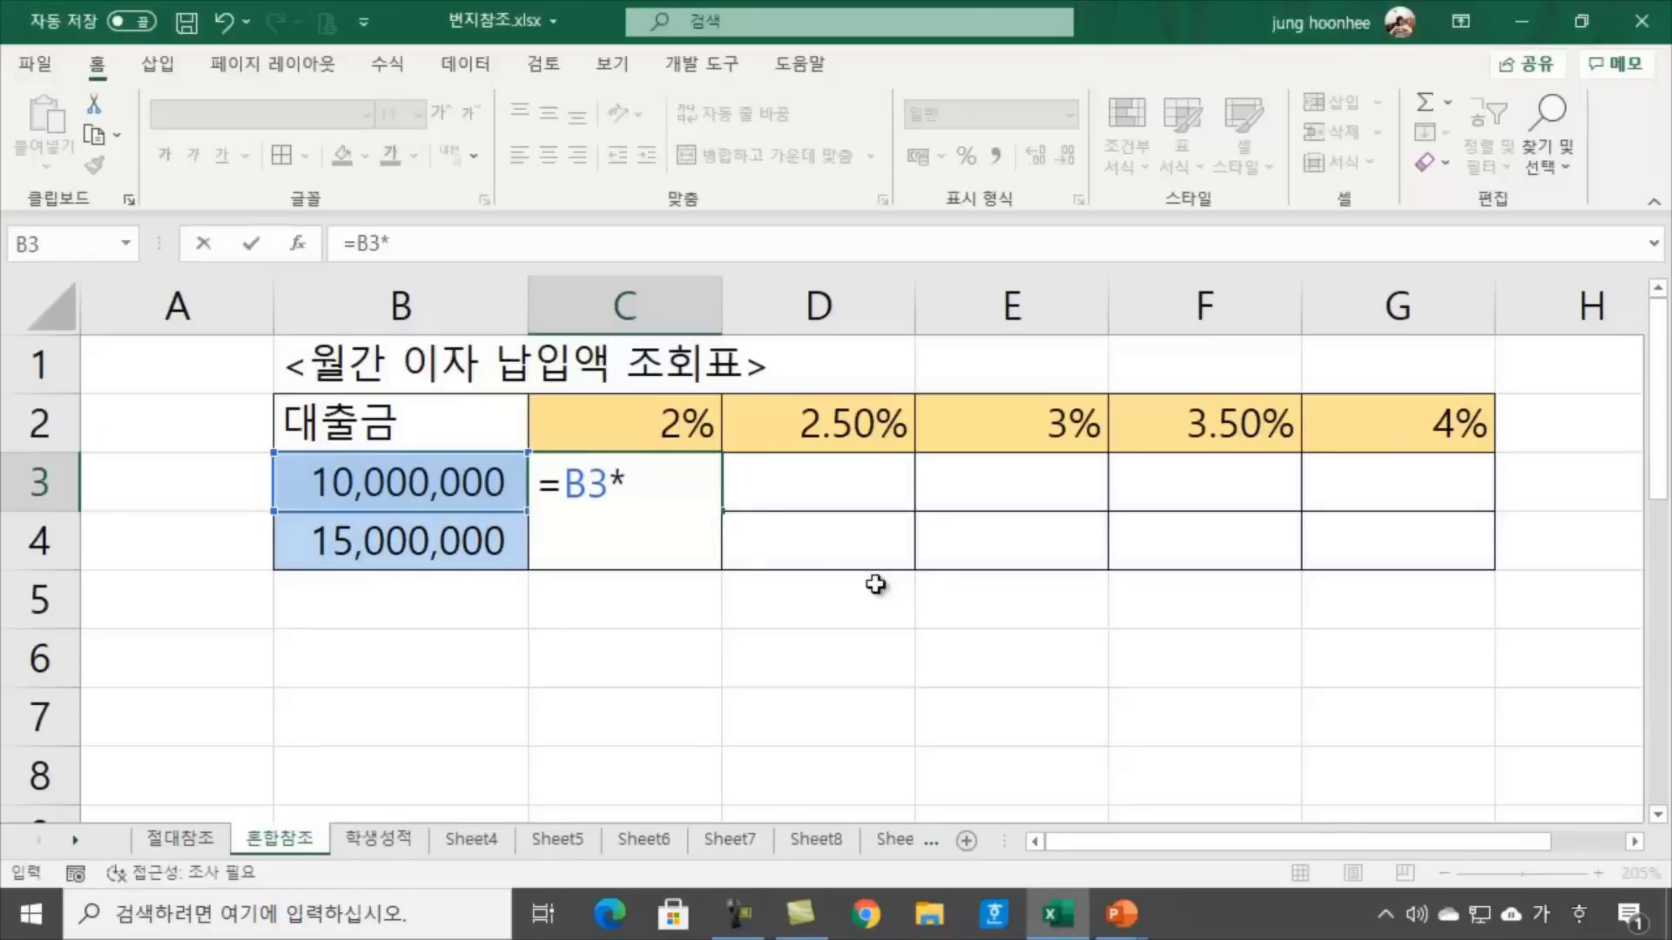
pyautogui.click(684, 424)
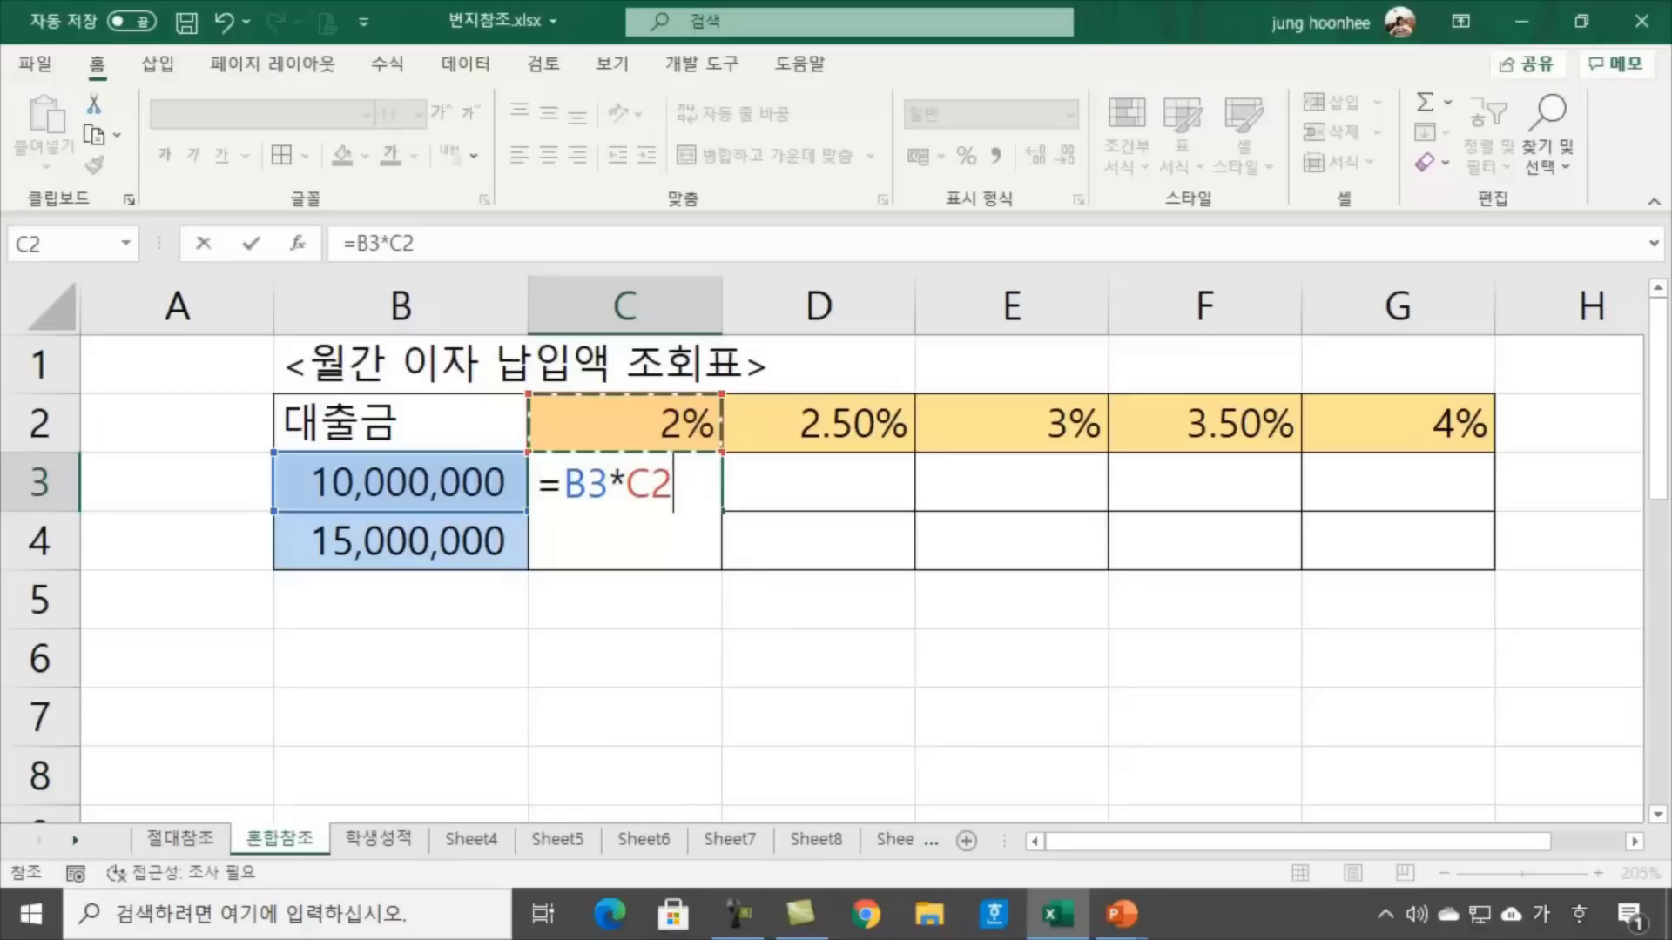
pyautogui.write('/12')
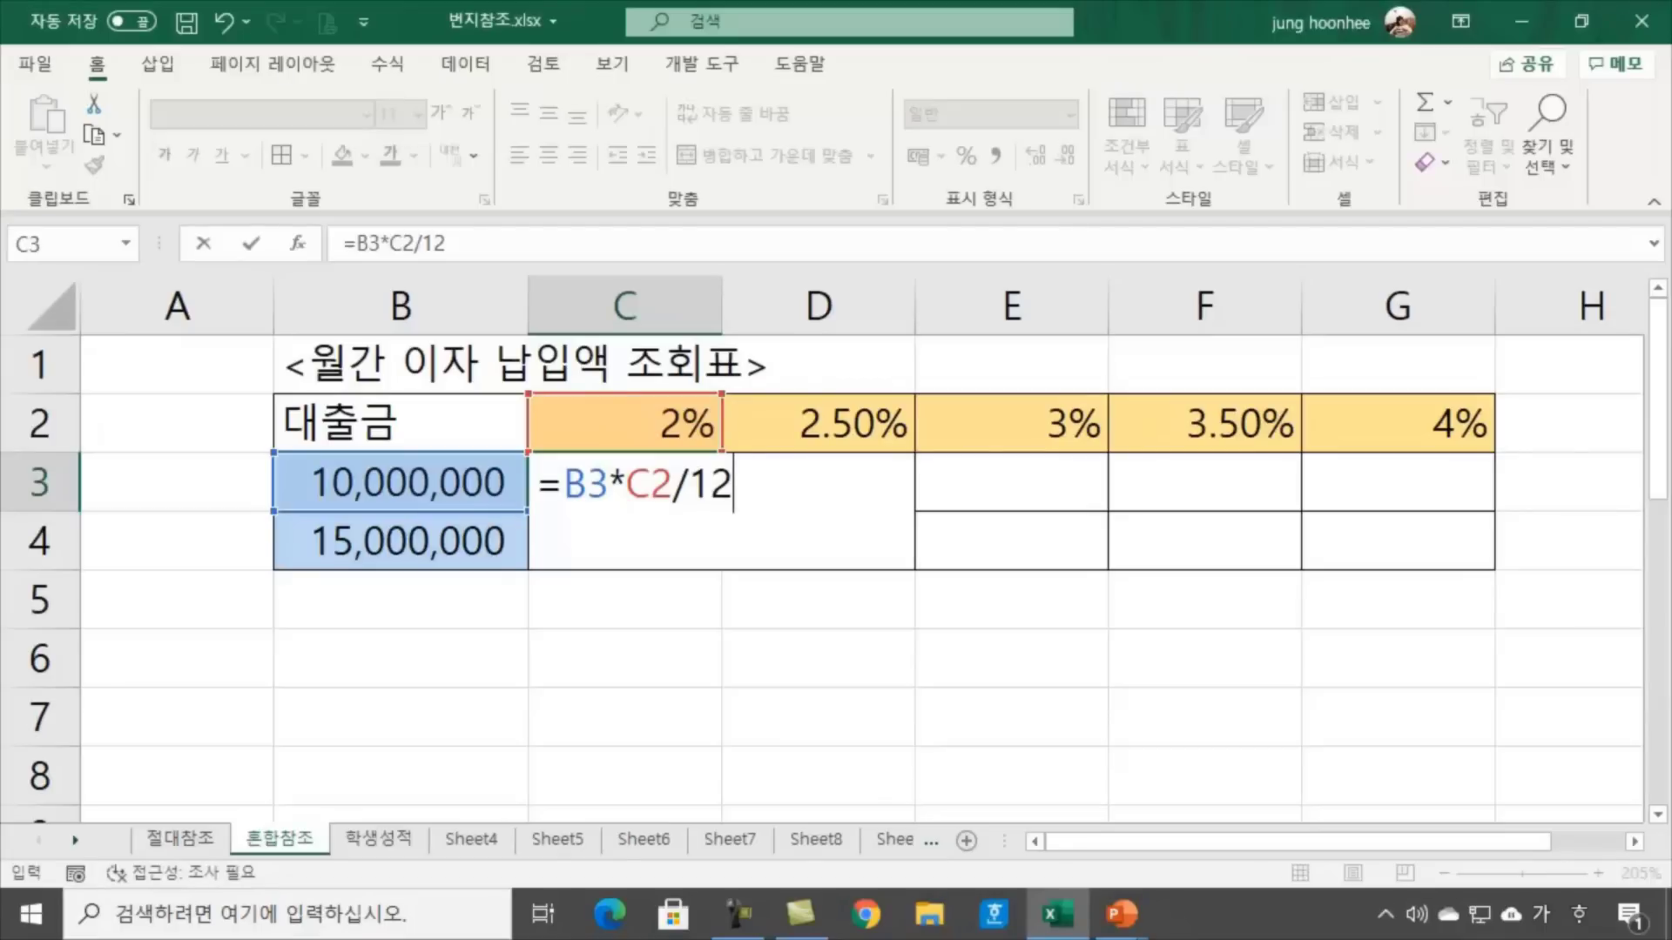
pyautogui.press('Return')
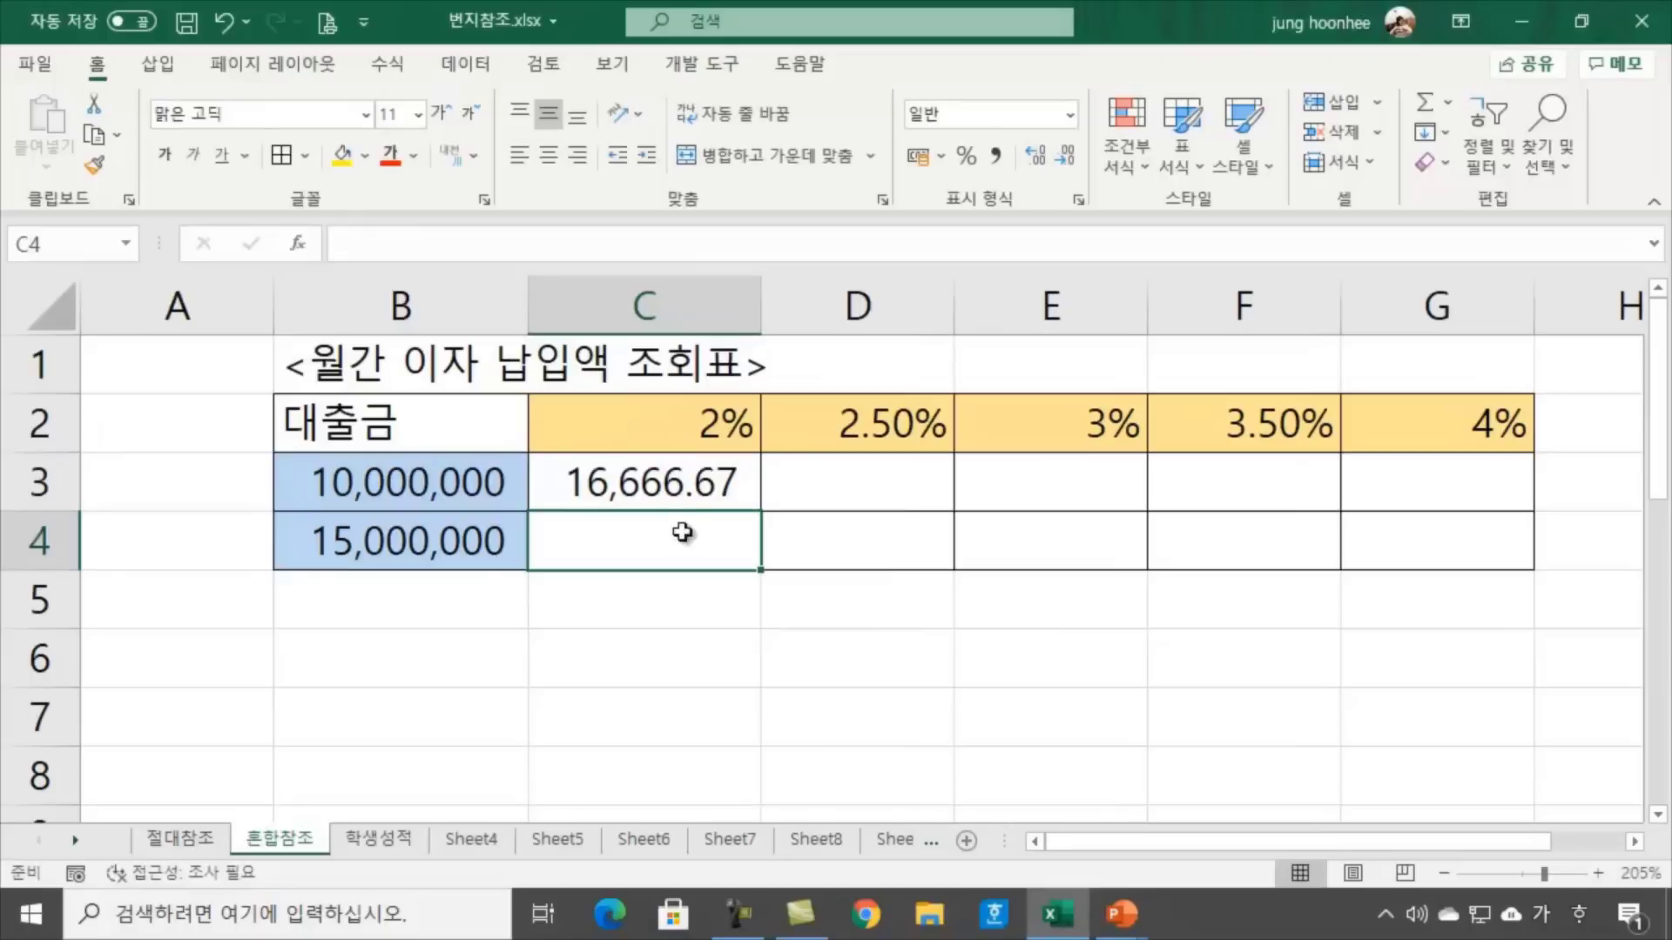
# Reduce the number format of cell C3 to zero decimal places
pyautogui.click(697, 492)
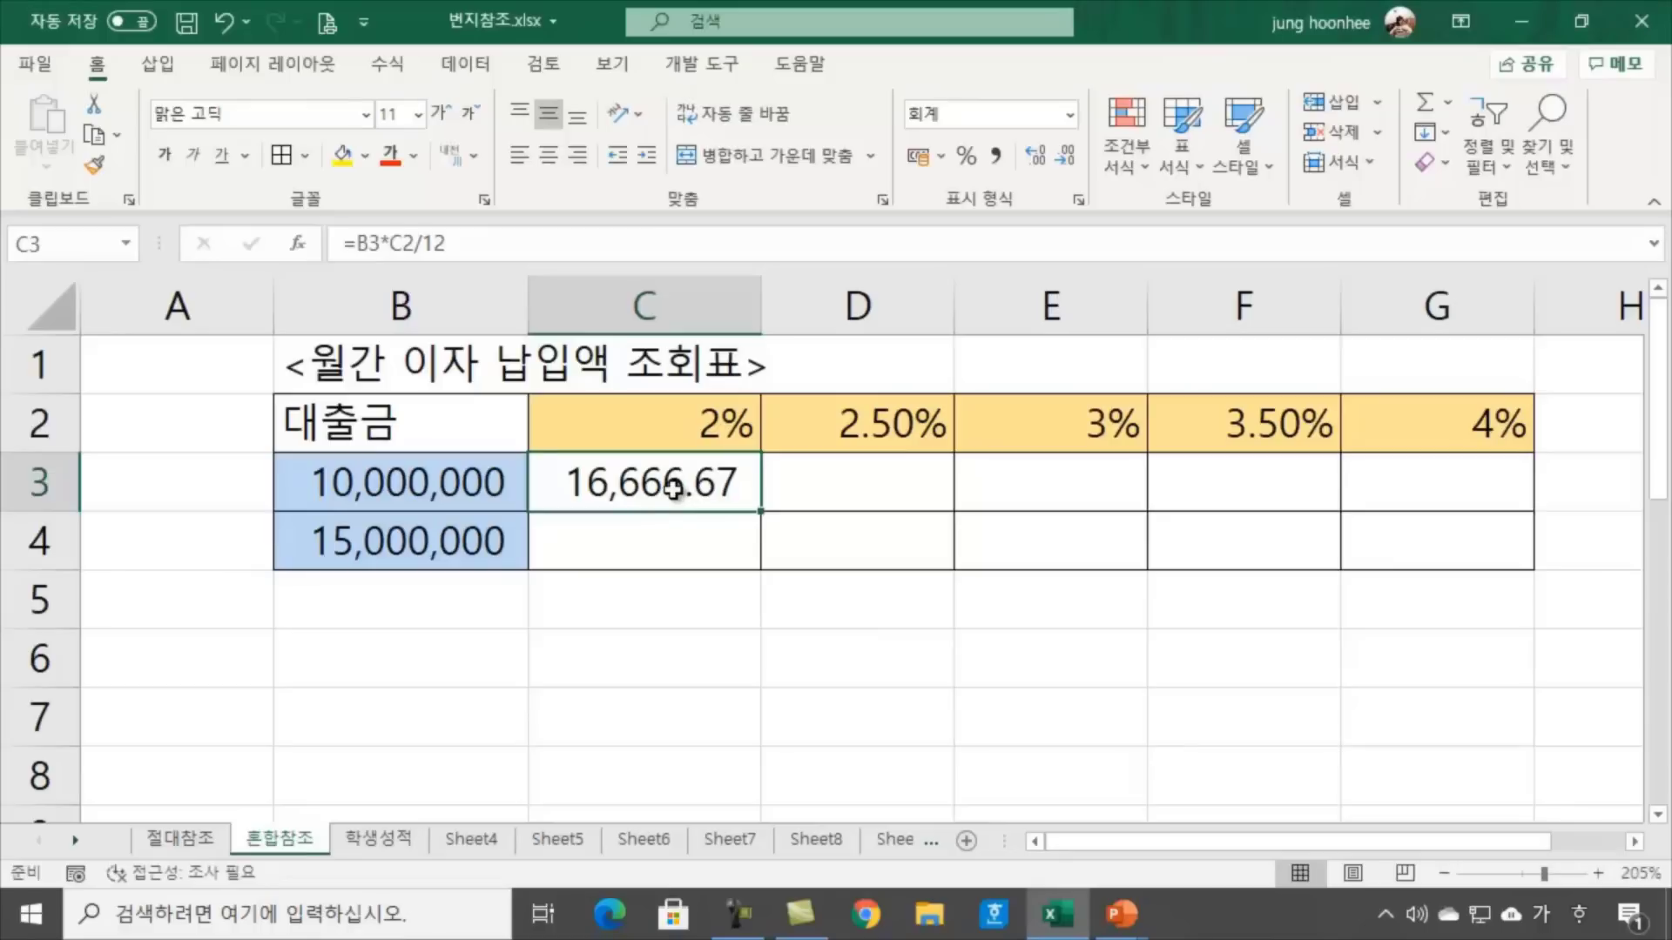
pyautogui.click(1064, 159)
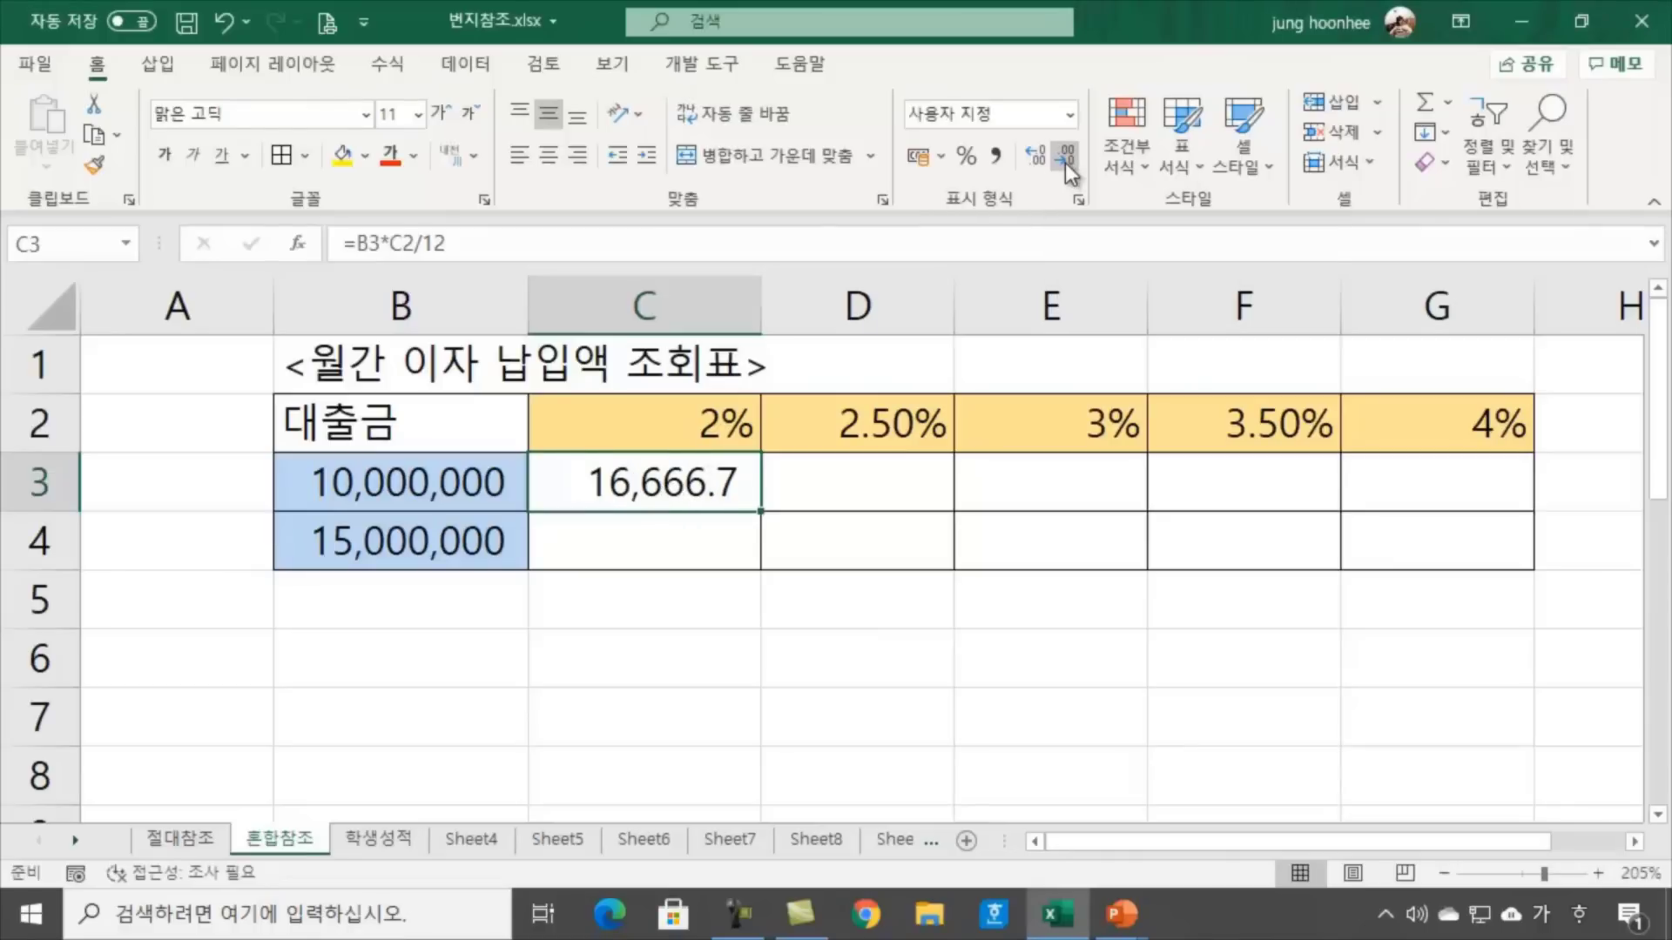
pyautogui.click(1064, 164)
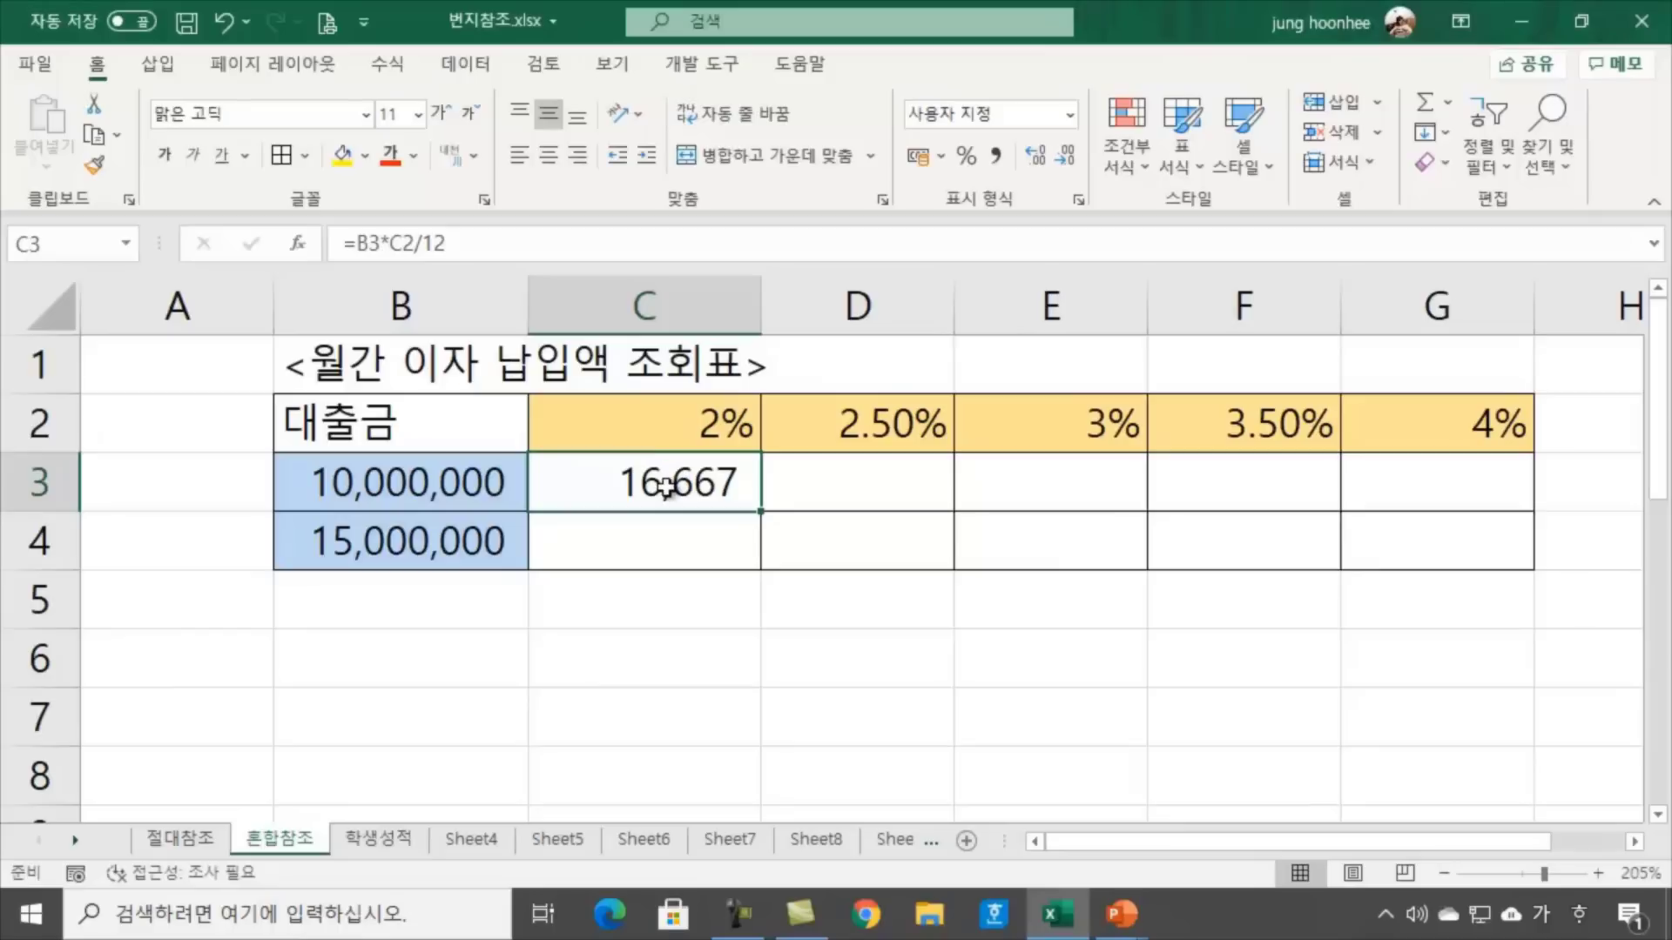
# Review the loan amount and 2% rate used by C3, along with the empty cells D3 to G3
pyautogui.click(347, 486)
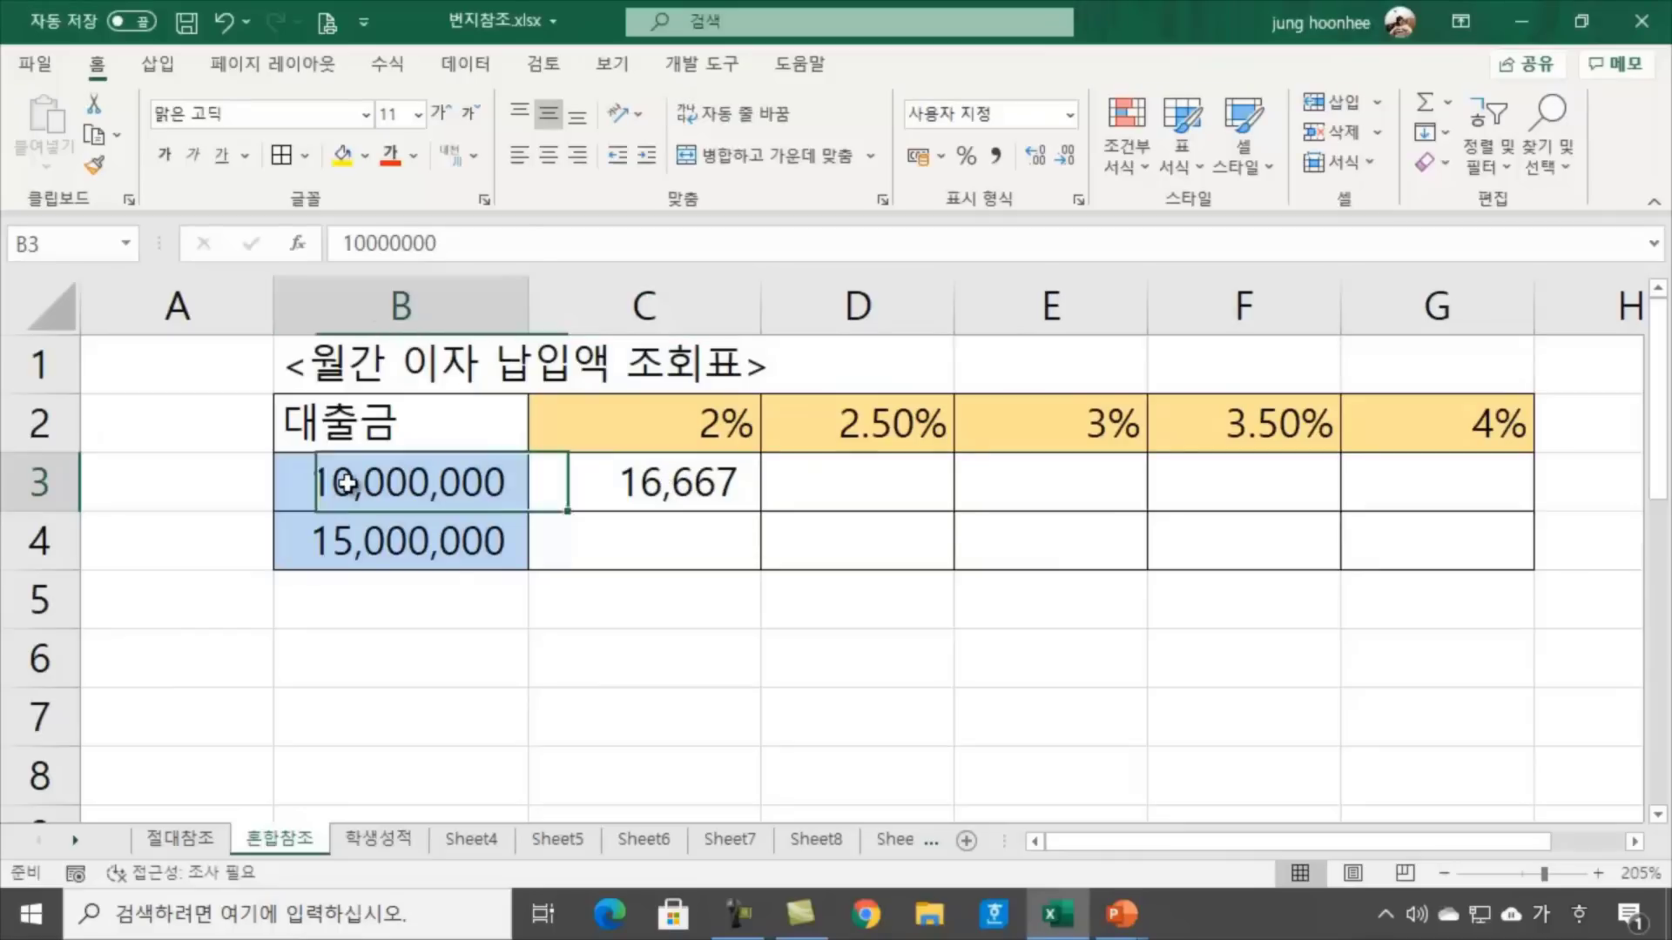
pyautogui.click(650, 424)
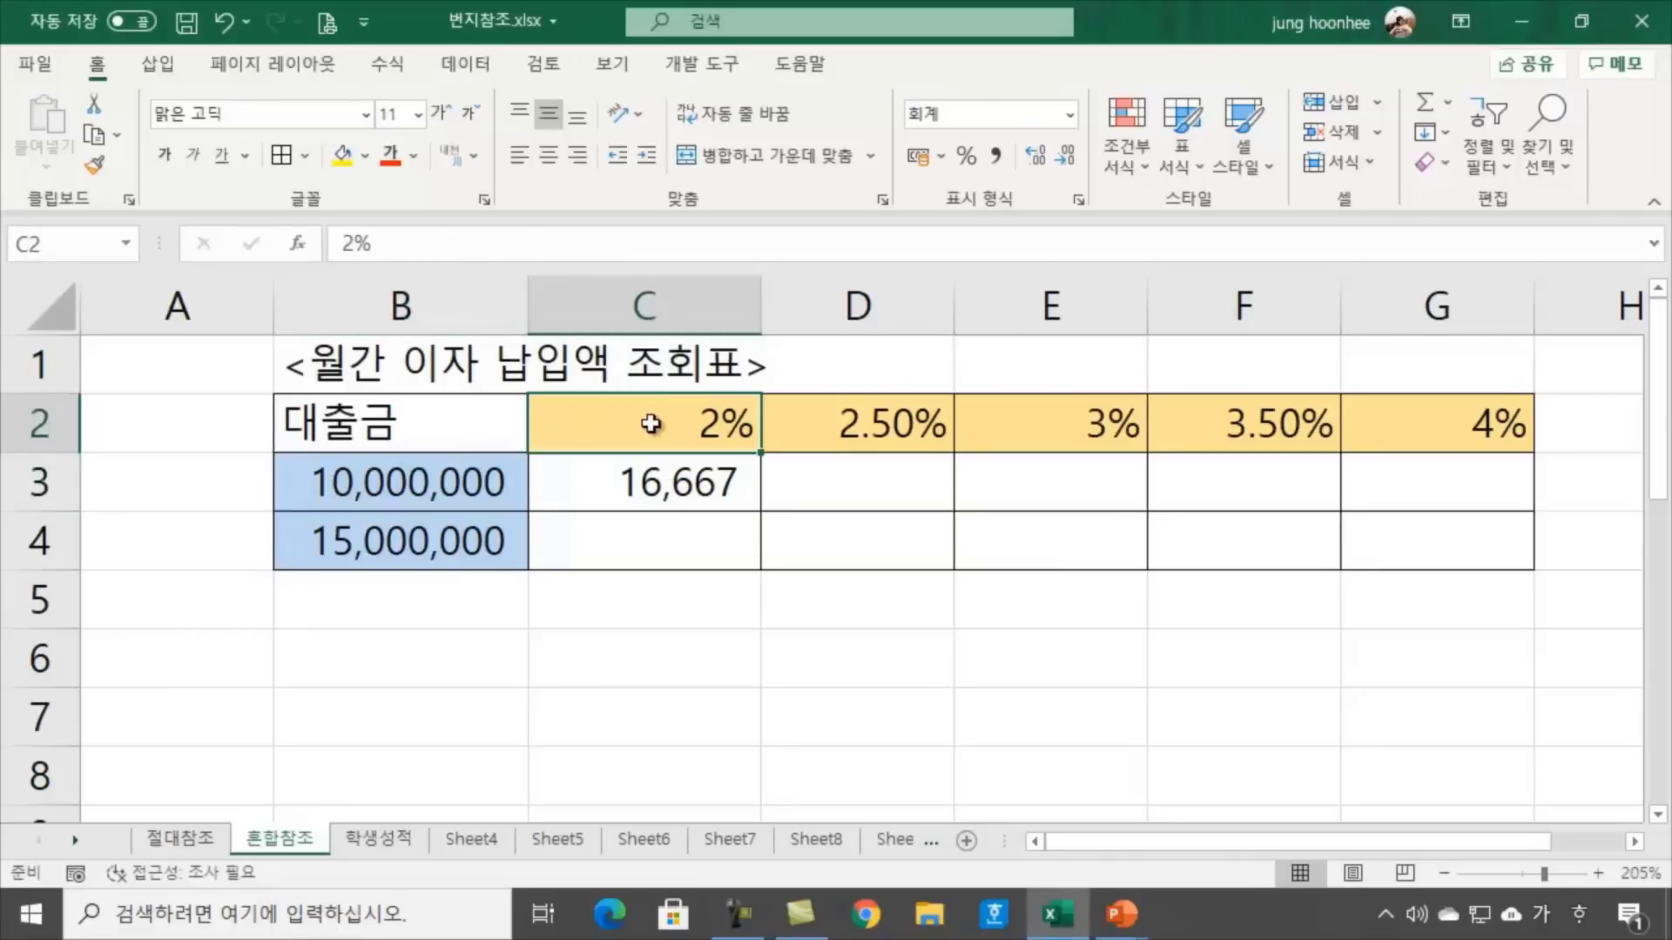
pyautogui.click(677, 488)
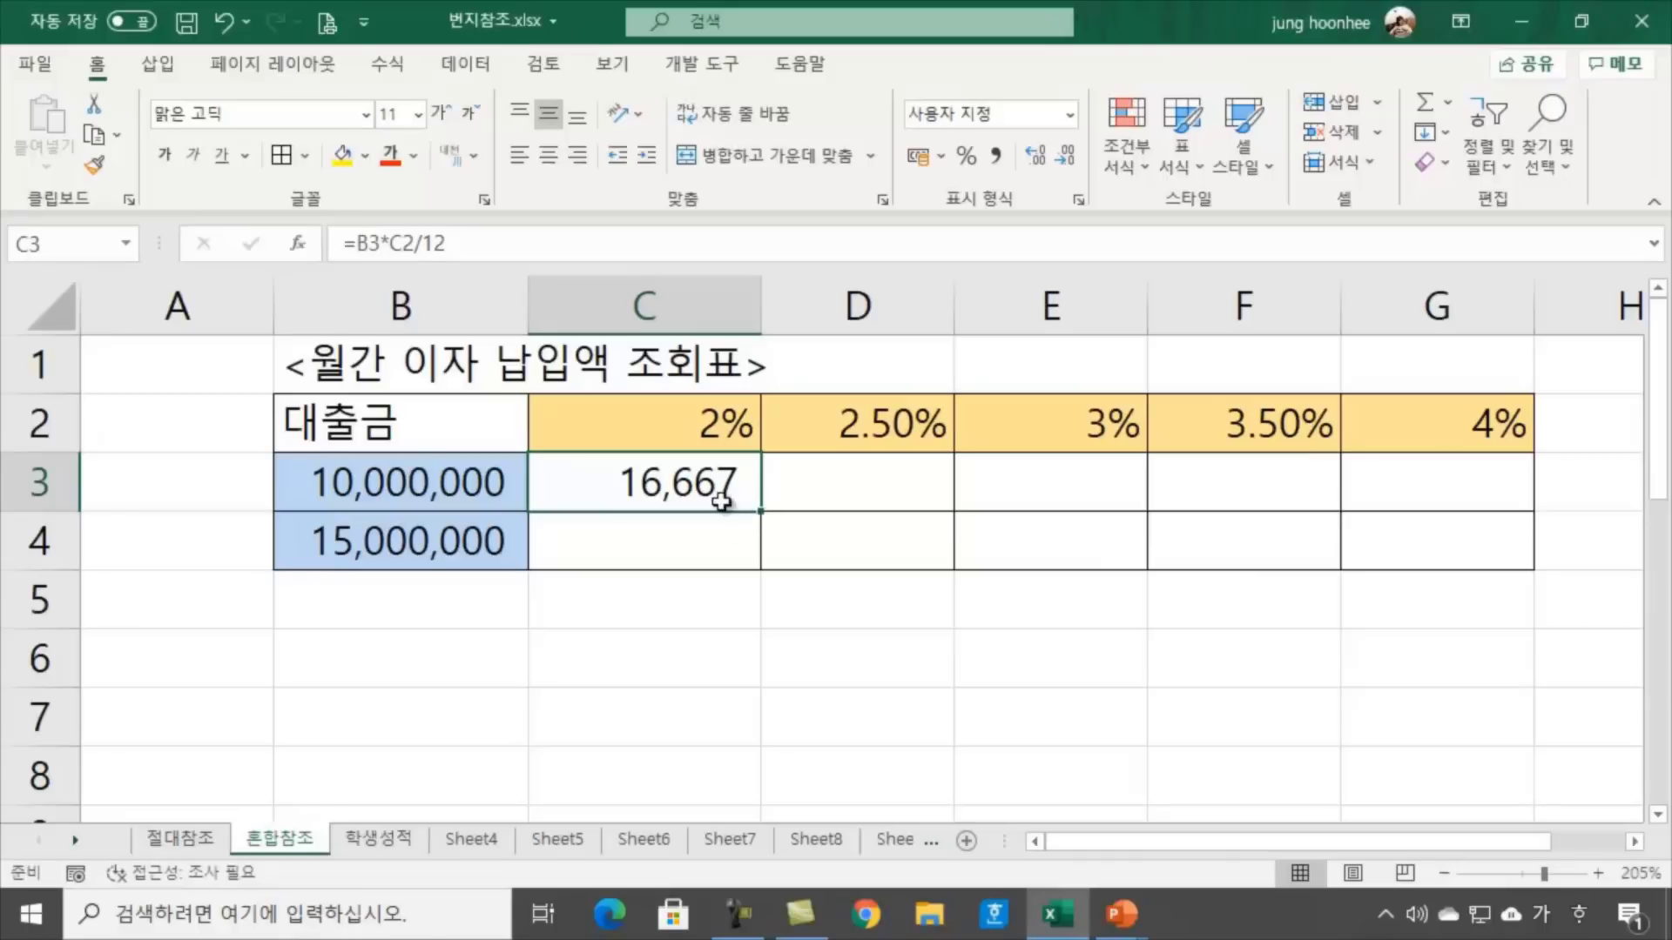
pyautogui.click(857, 484)
pyautogui.click(1029, 484)
pyautogui.click(1235, 483)
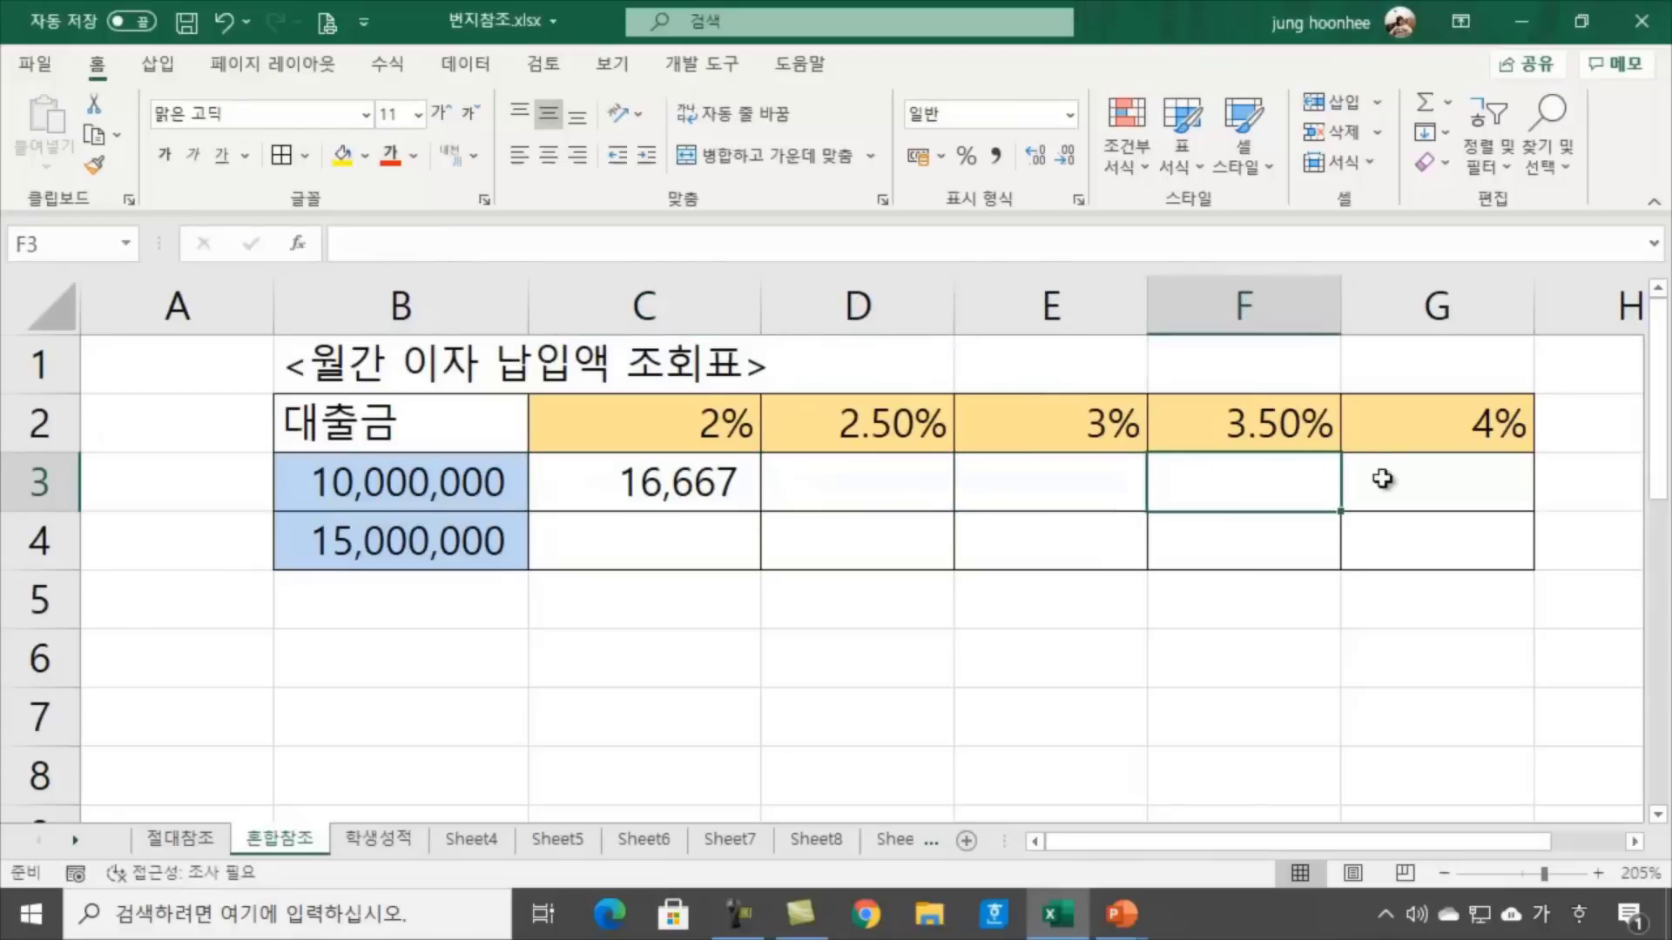
pyautogui.click(1468, 483)
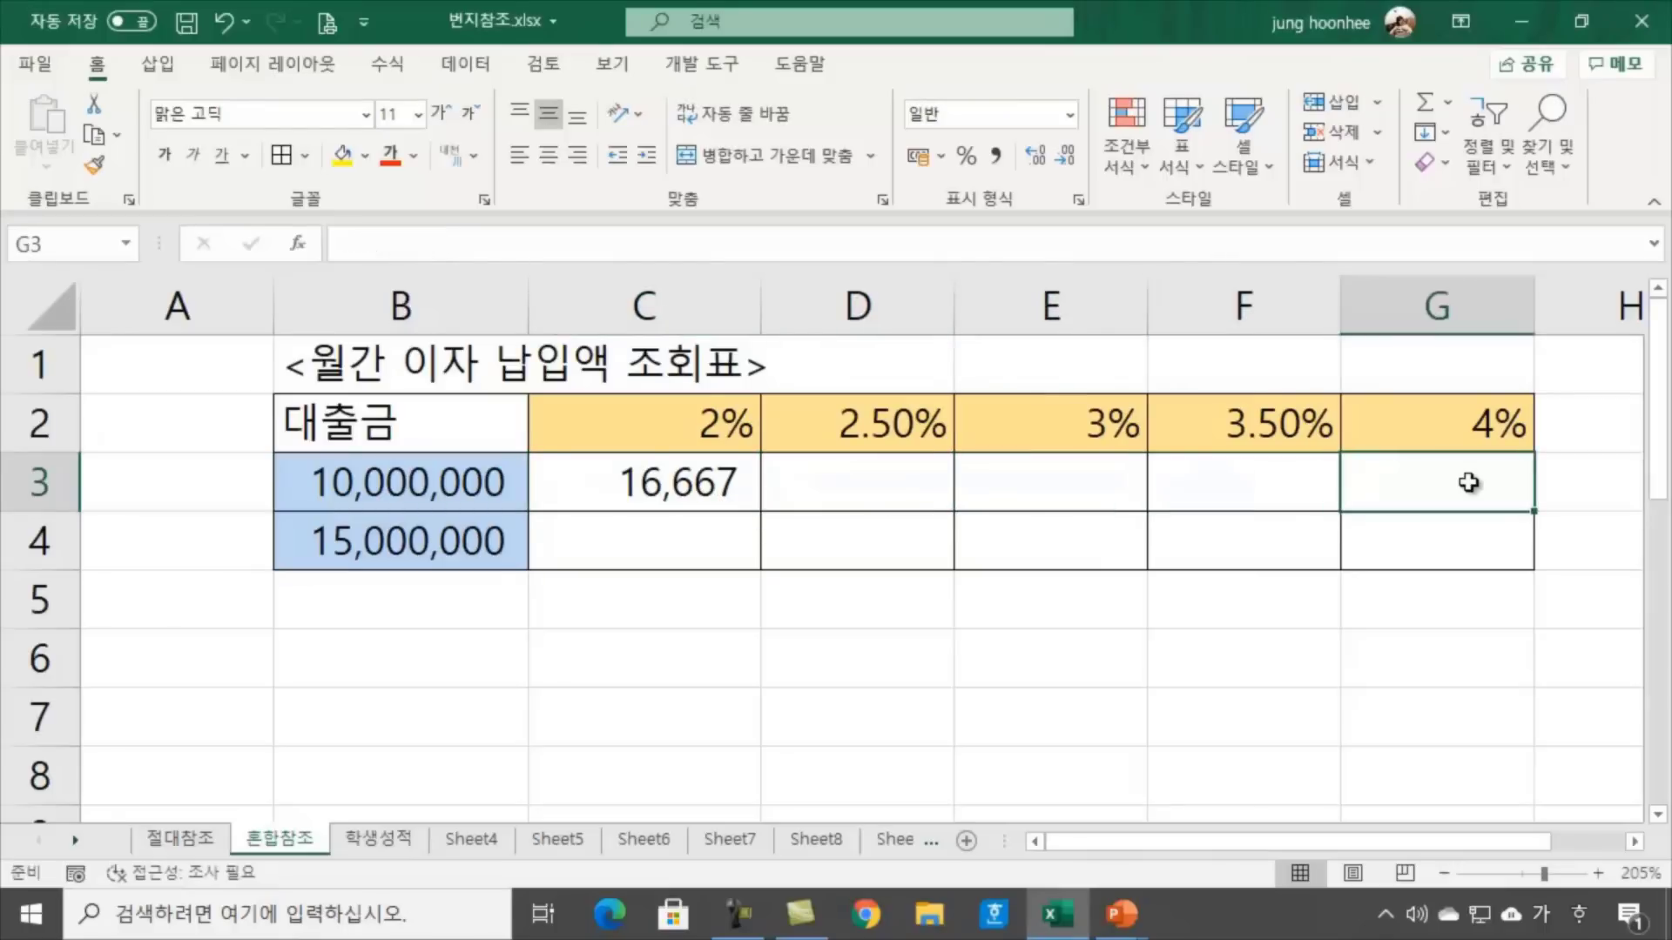
pyautogui.click(738, 498)
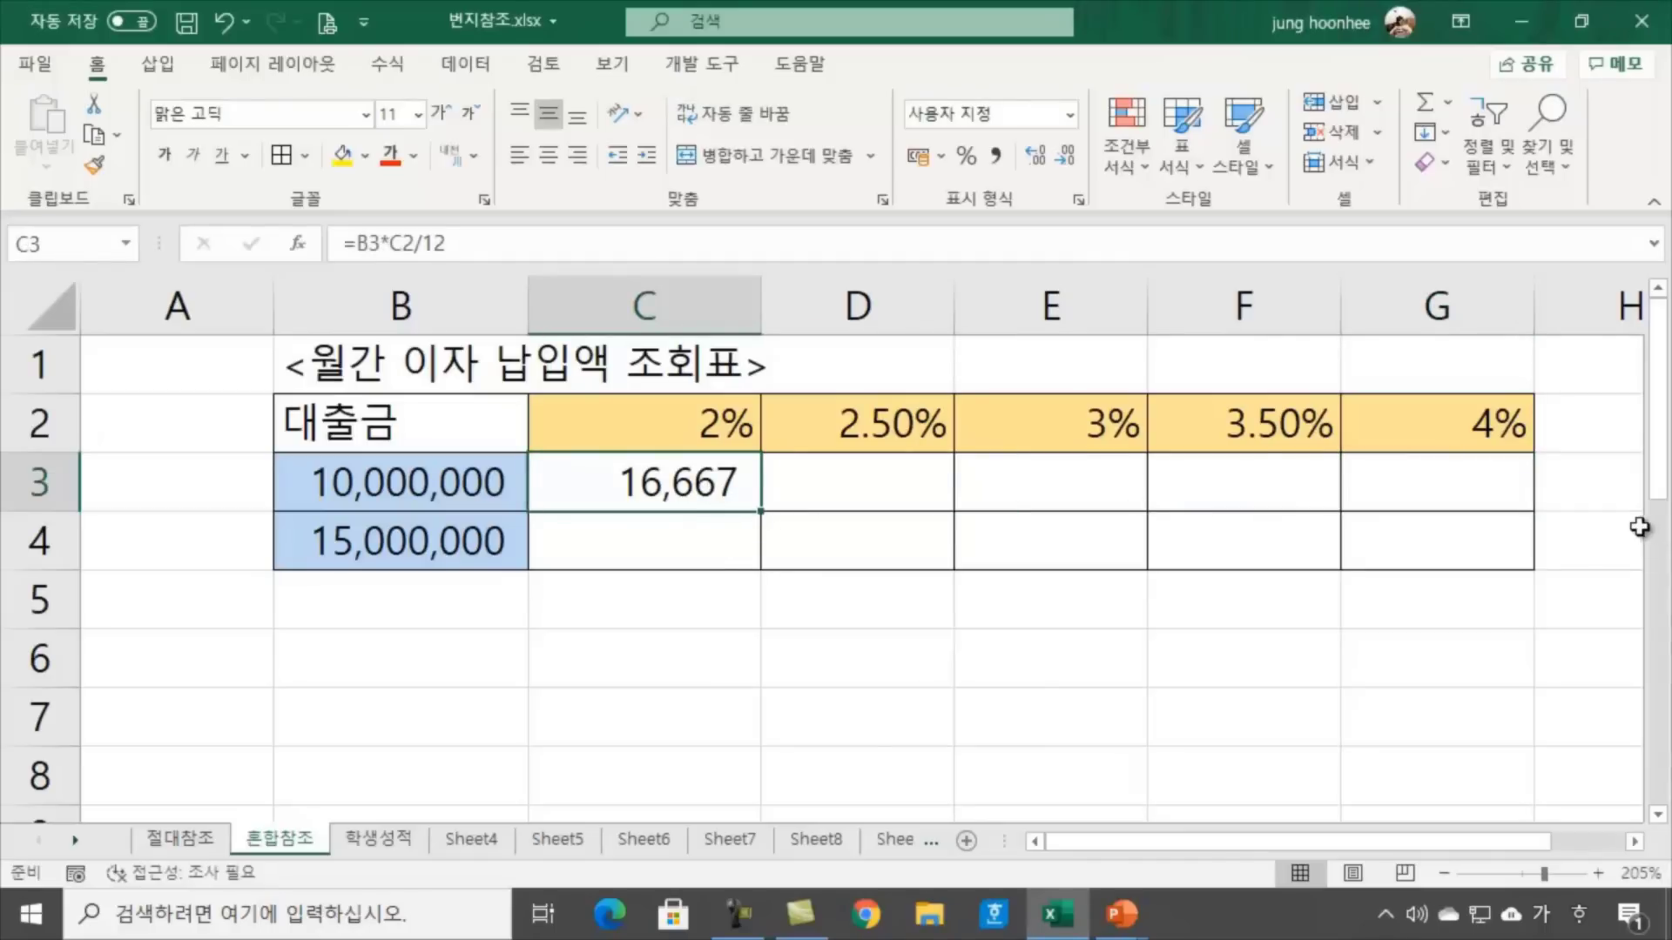
pyautogui.click(350, 474)
pyautogui.click(860, 477)
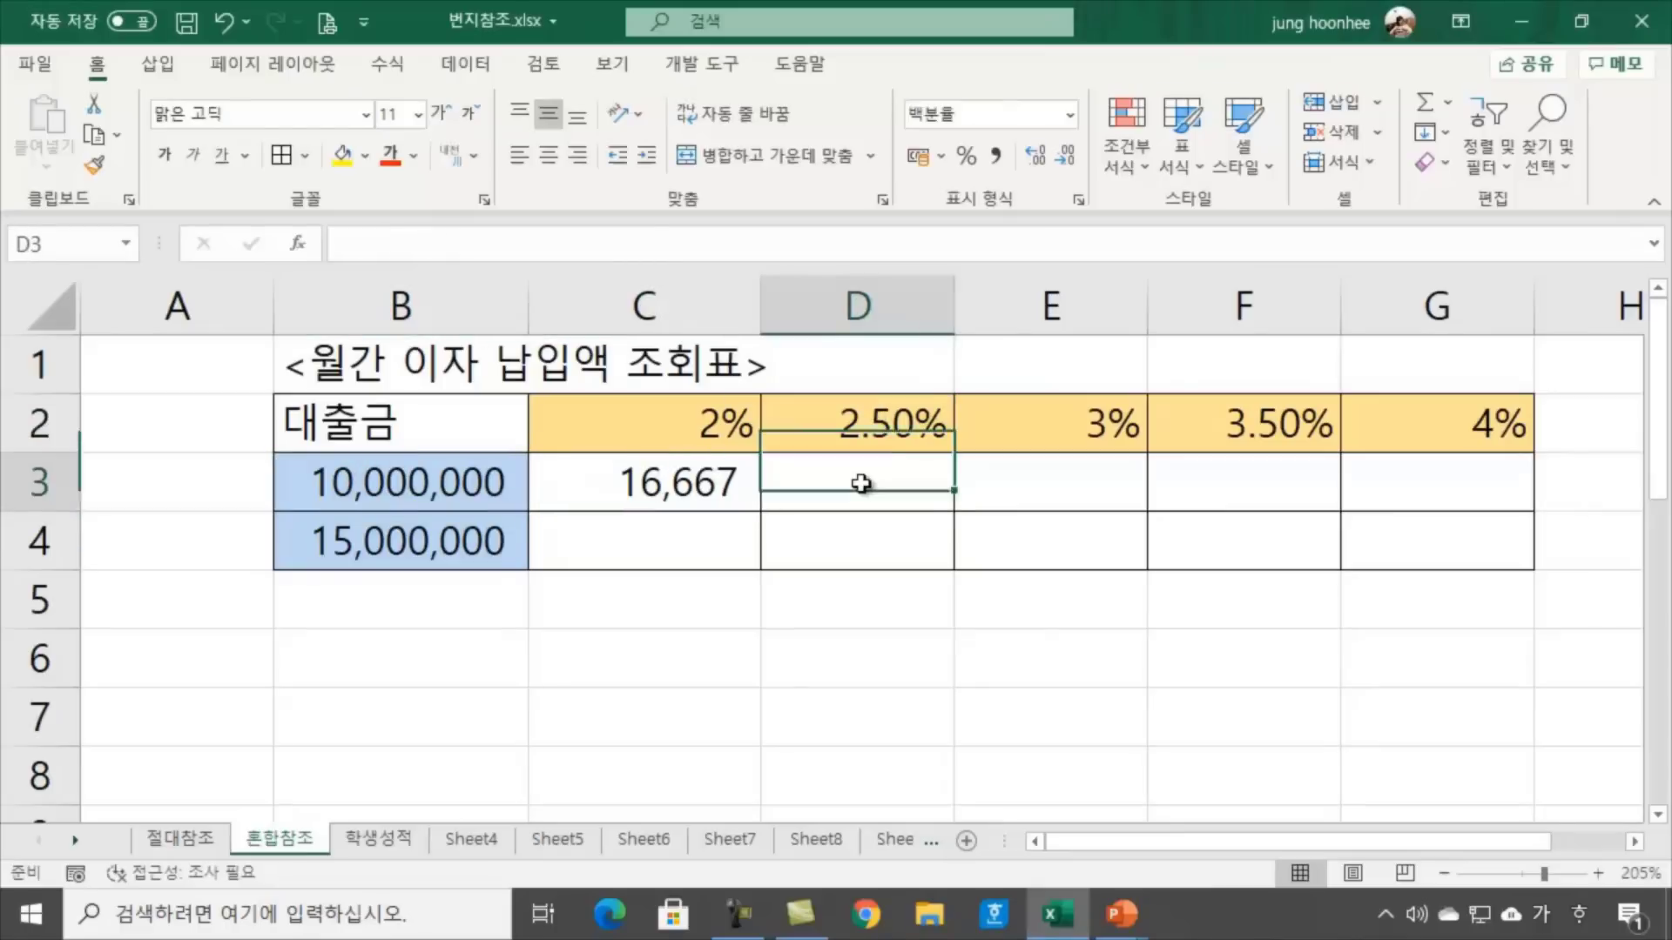
# Fill the formula from C3 across row 3 through G3
pyautogui.click(740, 492)
pyautogui.moveTo(762, 514); pyautogui.dragTo(1492, 519)
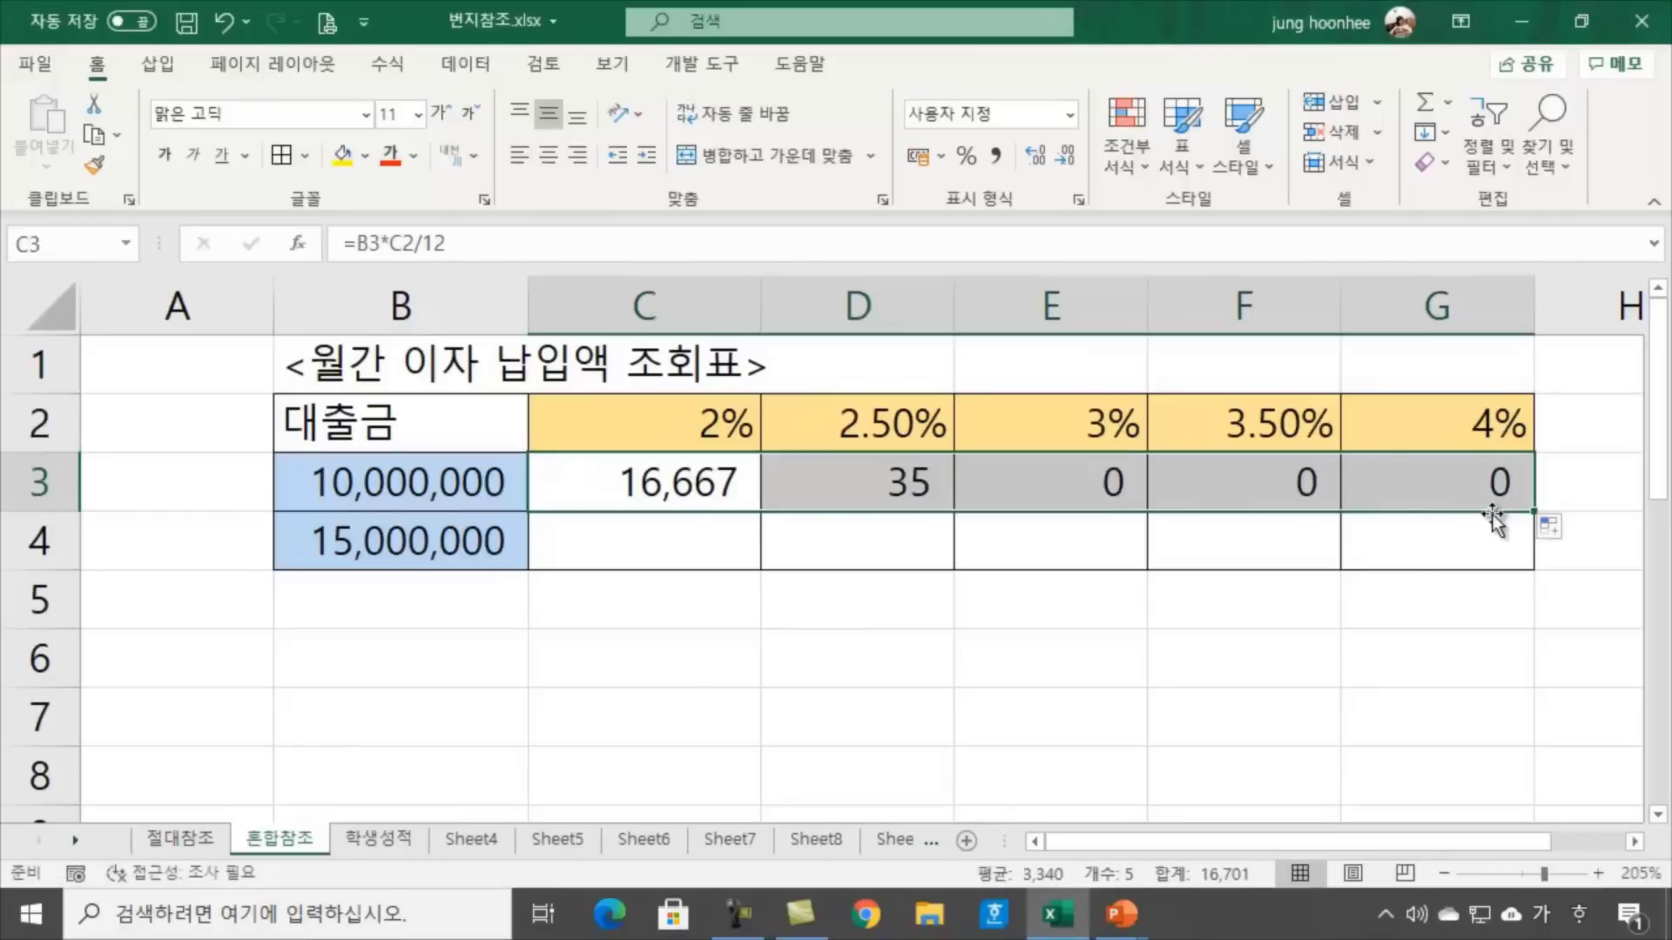
pyautogui.click(939, 714)
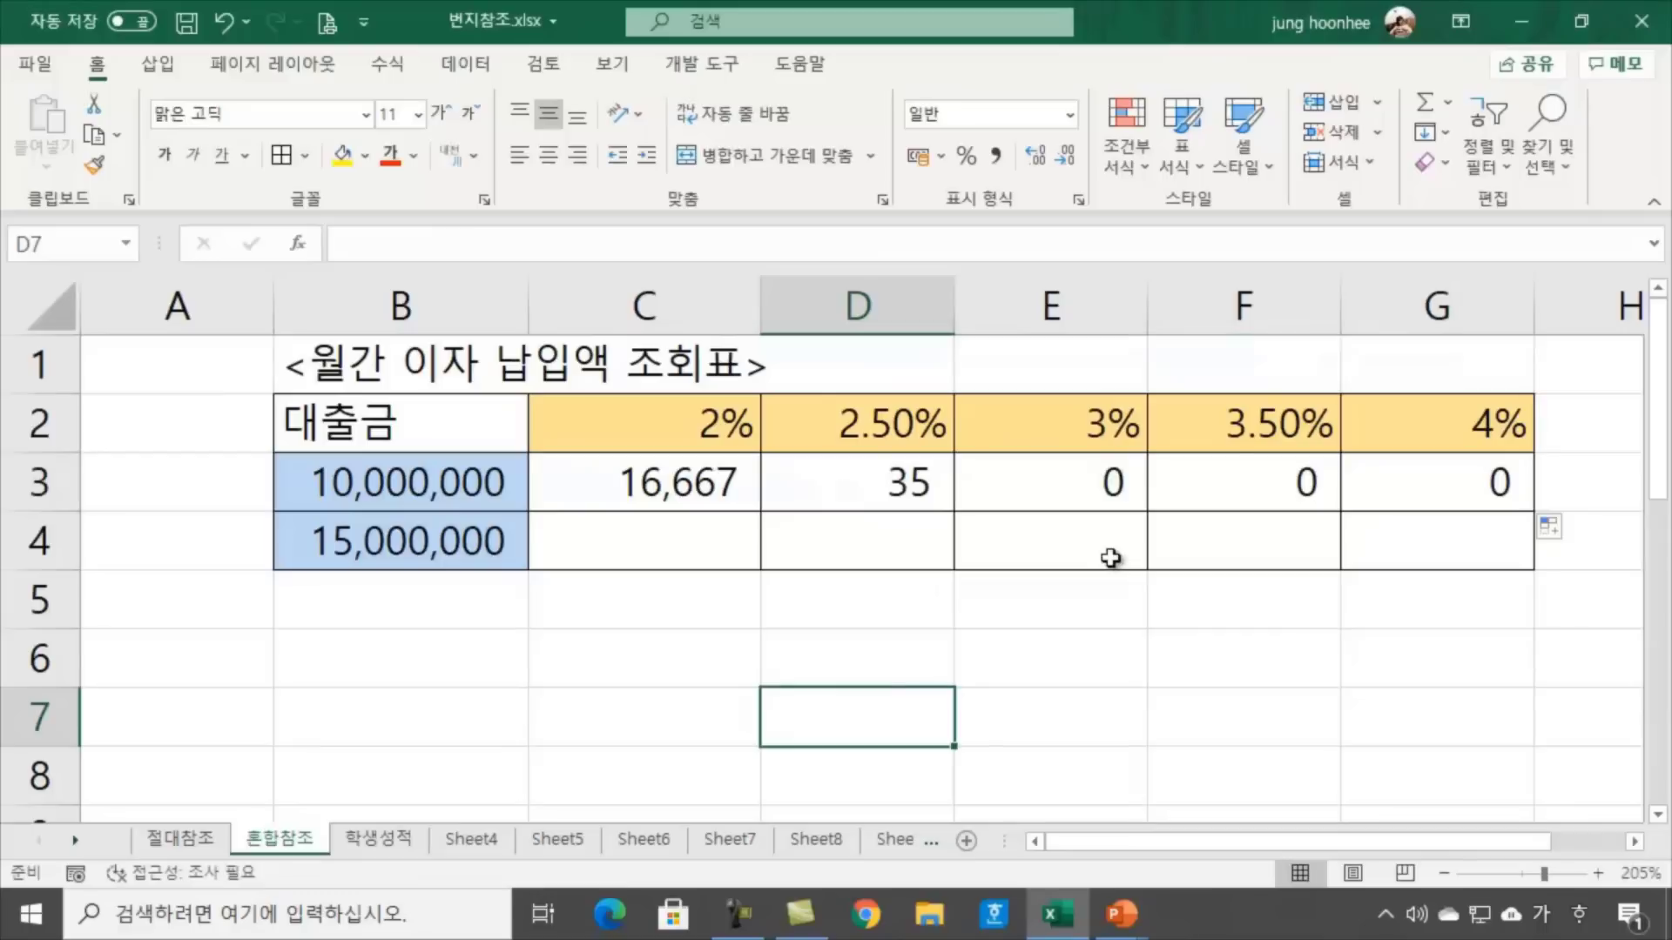
# Show the sheet's formulas and check D3's references against the loan amount in B3 and the rate in D2
pyautogui.click(834, 474)
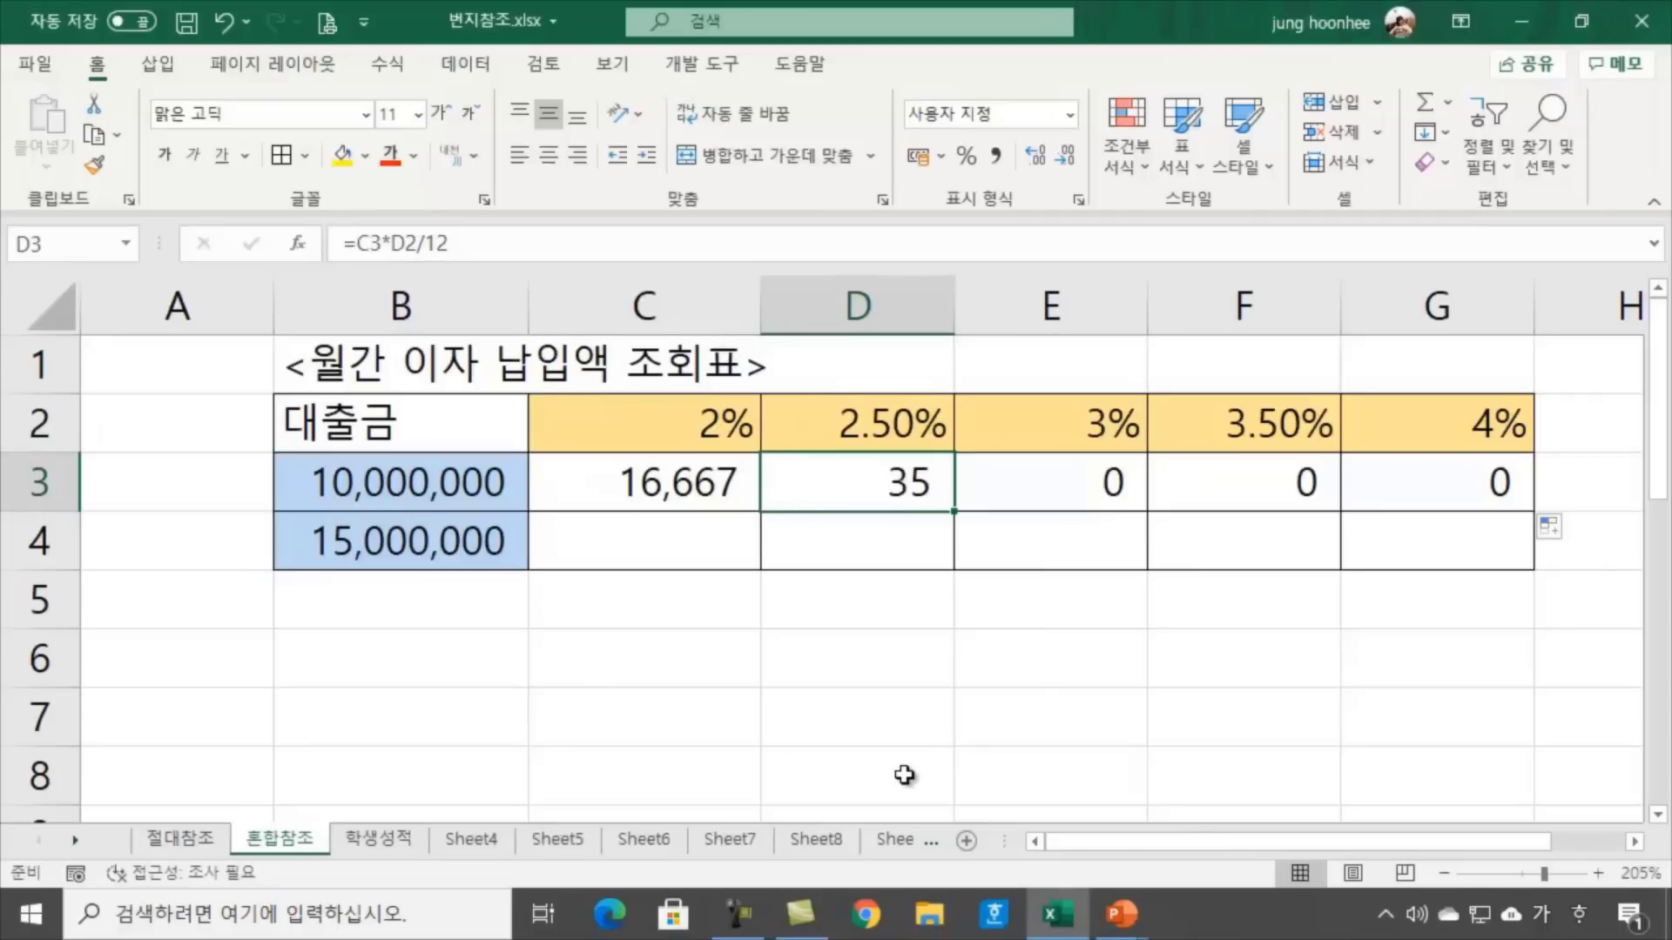
pyautogui.click(900, 719)
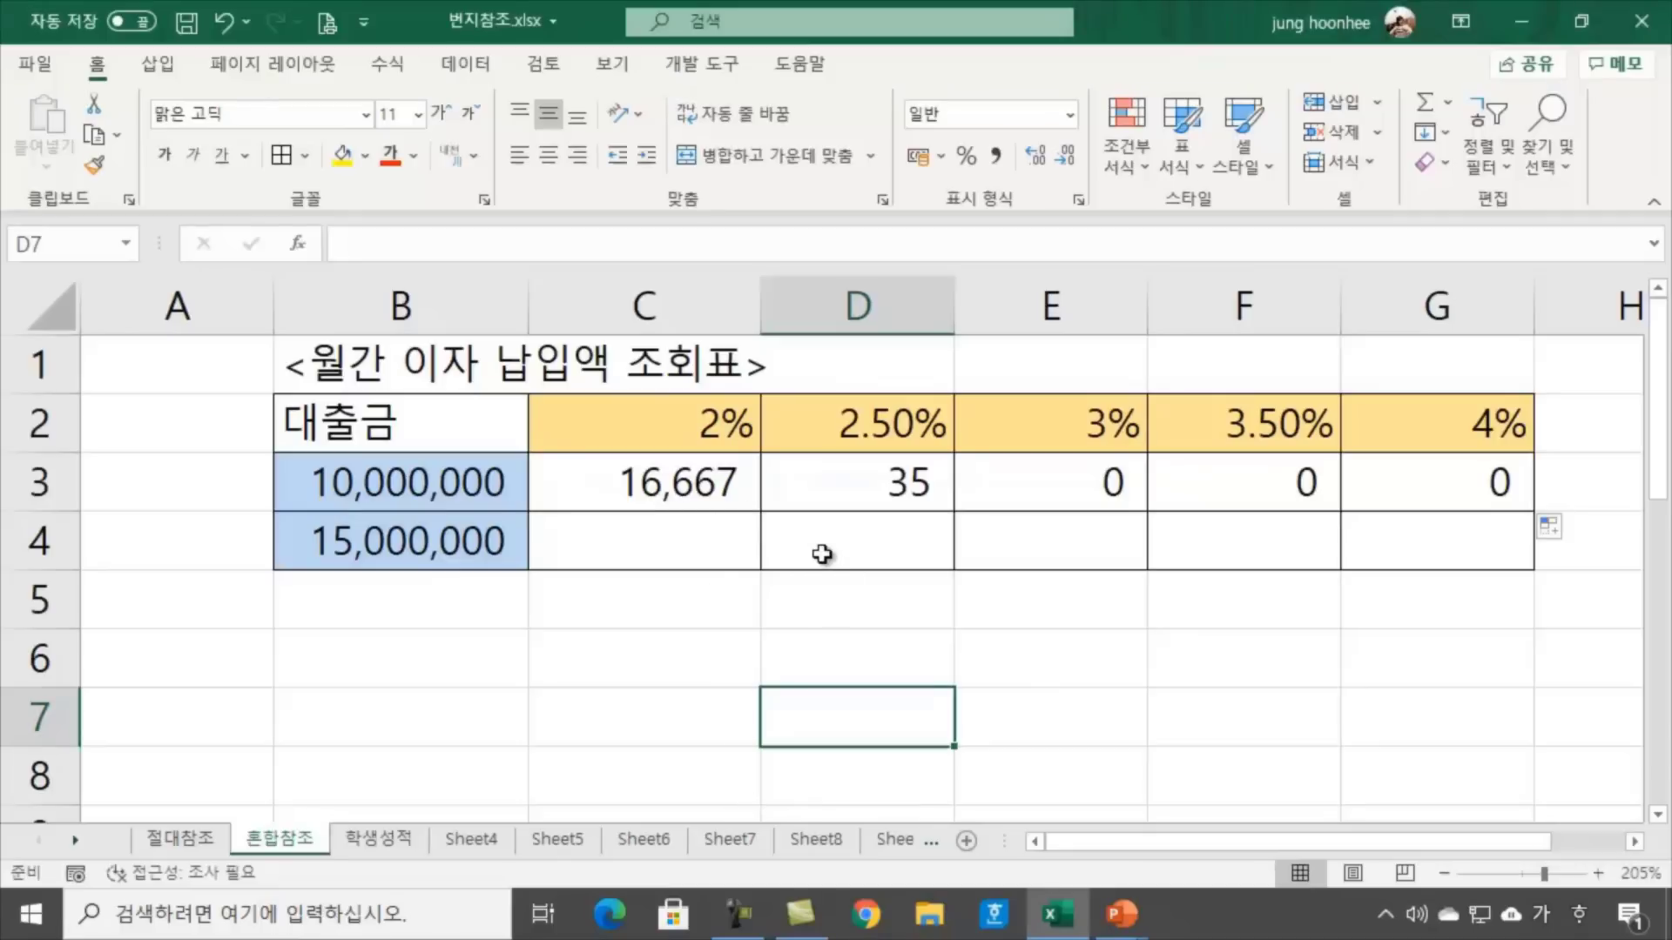
pyautogui.hotkey('ctrl', '`')
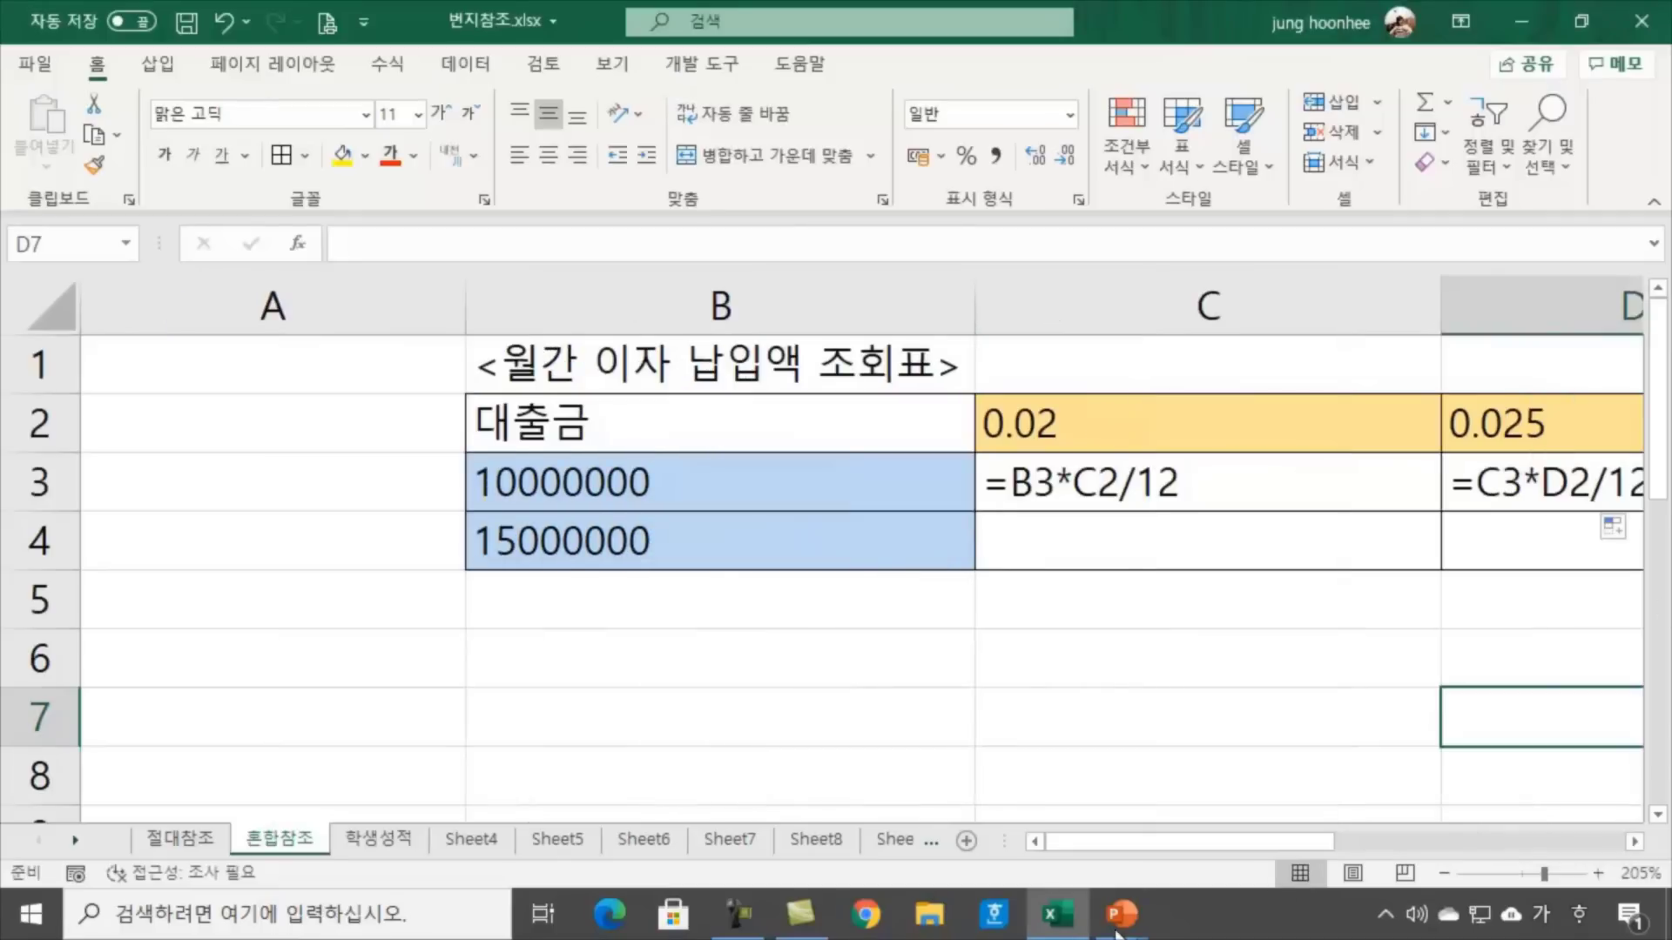
pyautogui.moveTo(1174, 839); pyautogui.dragTo(1229, 855)
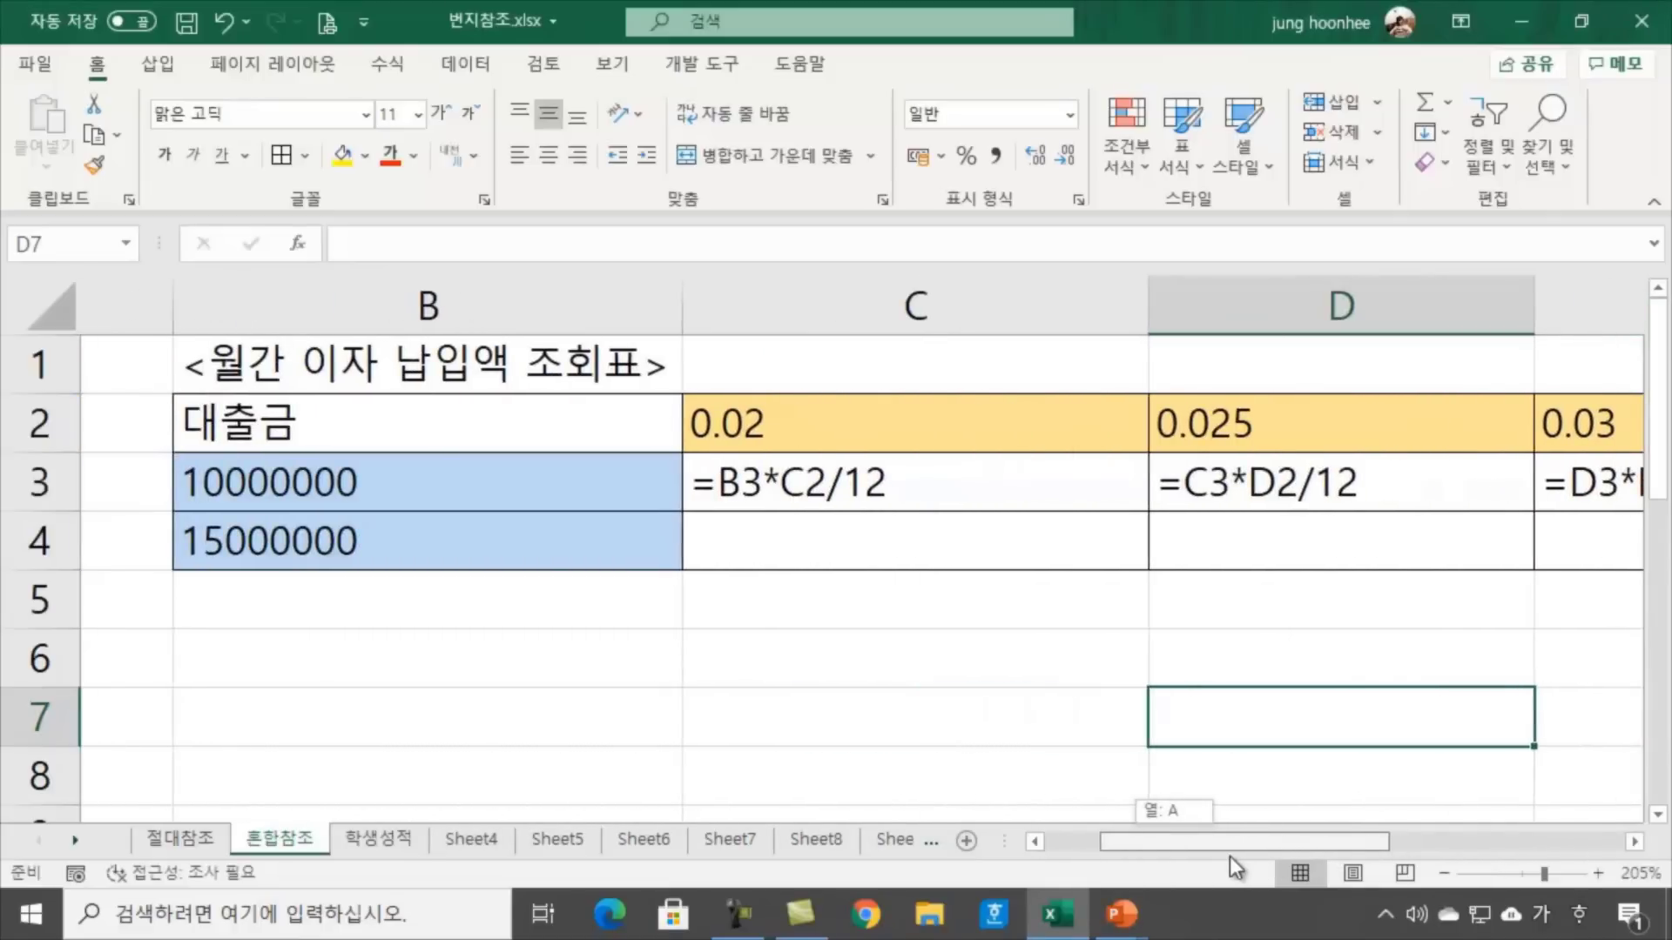
pyautogui.click(243, 485)
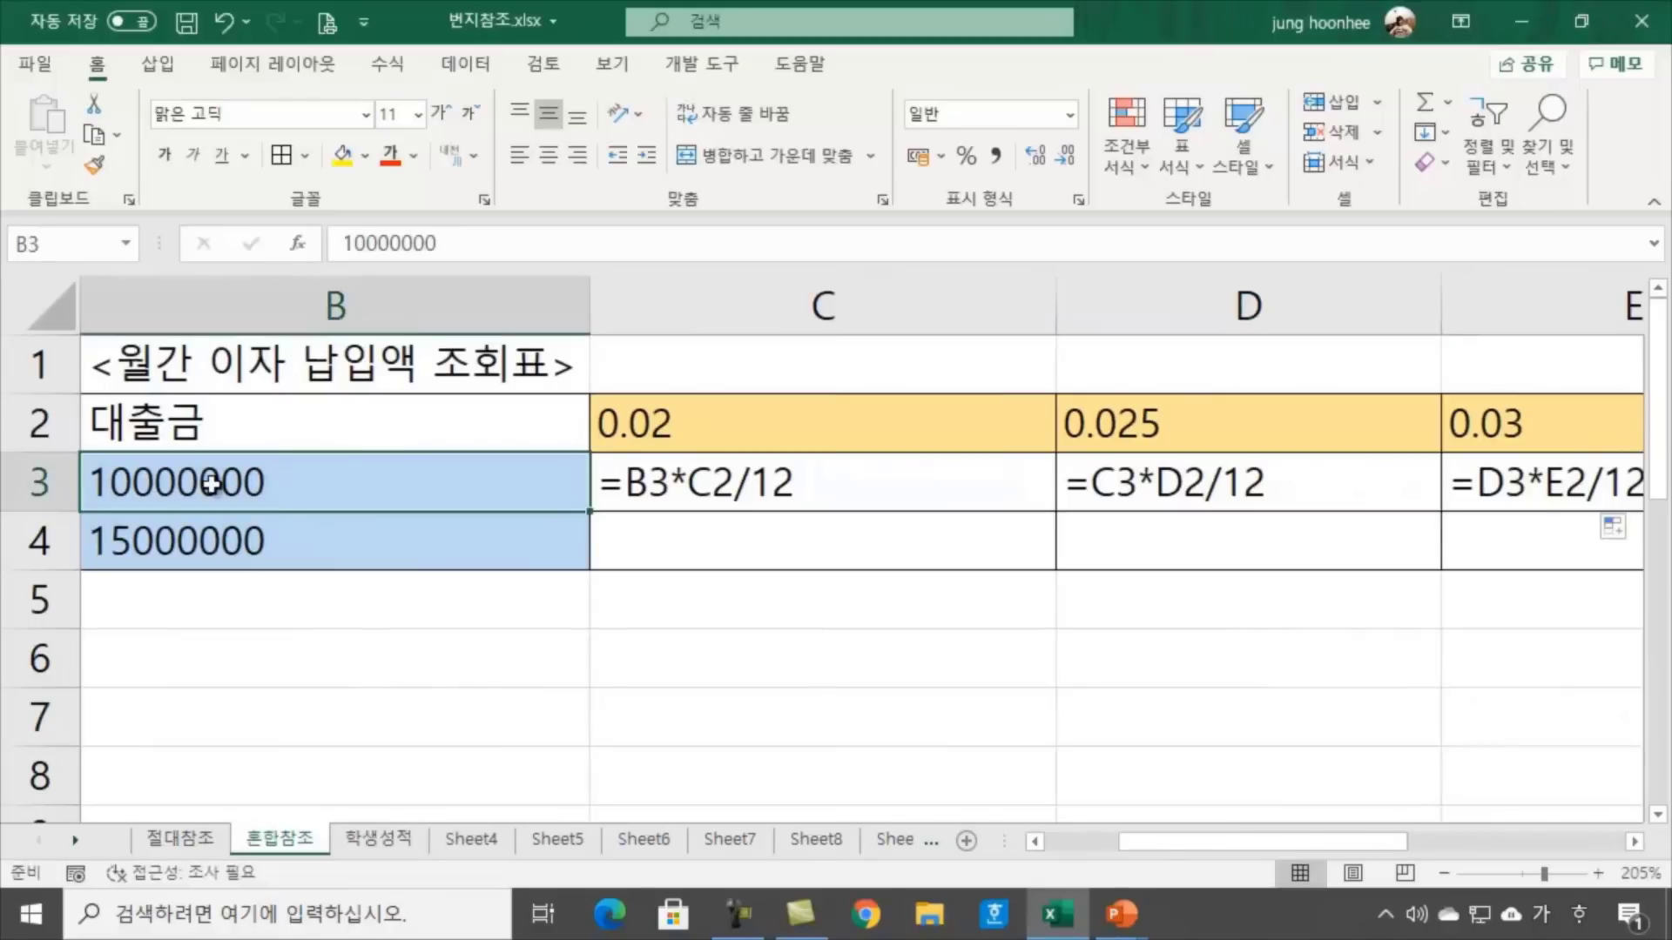
pyautogui.click(1150, 427)
pyautogui.doubleClick(1168, 481)
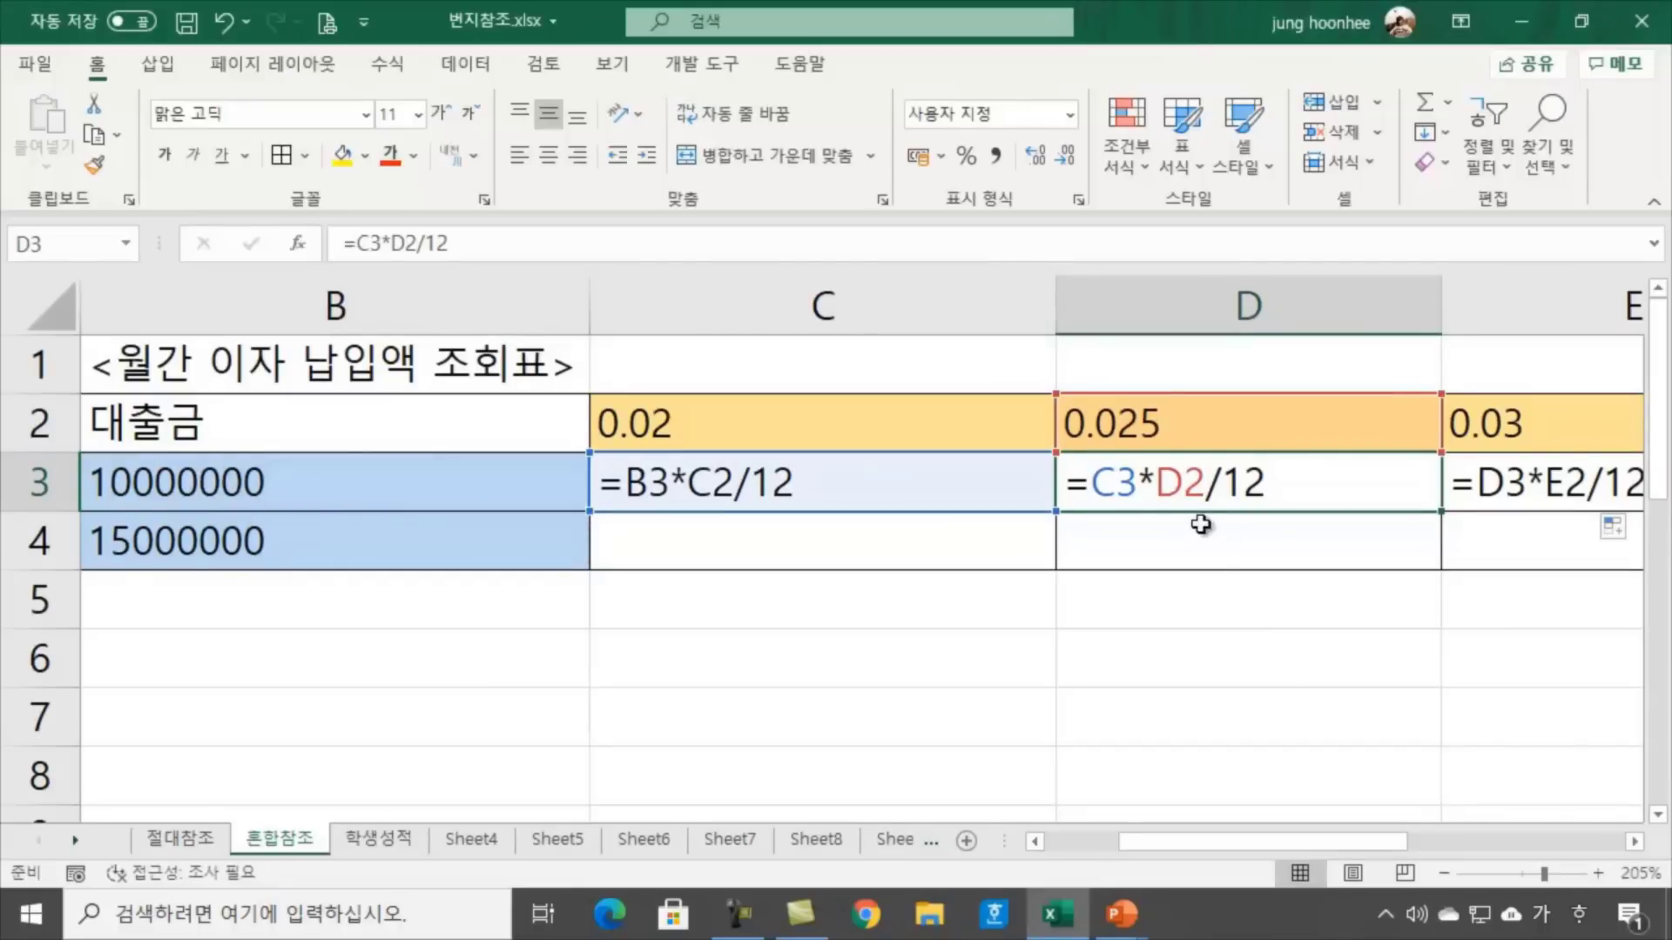
pyautogui.click(368, 481)
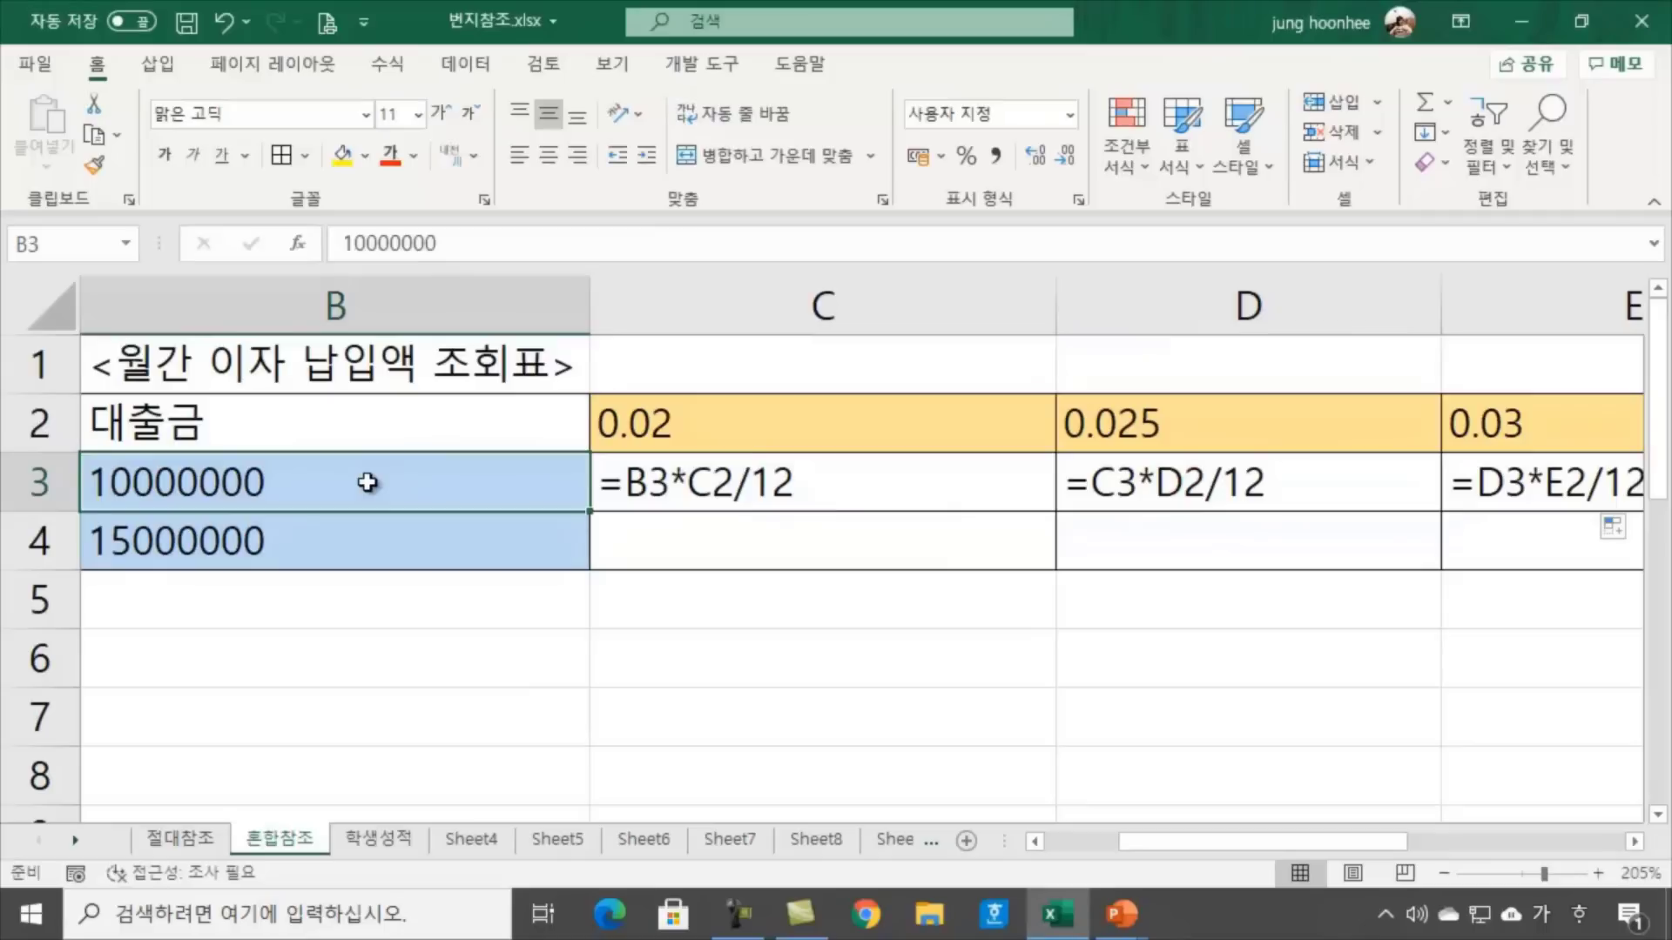
pyautogui.click(1143, 494)
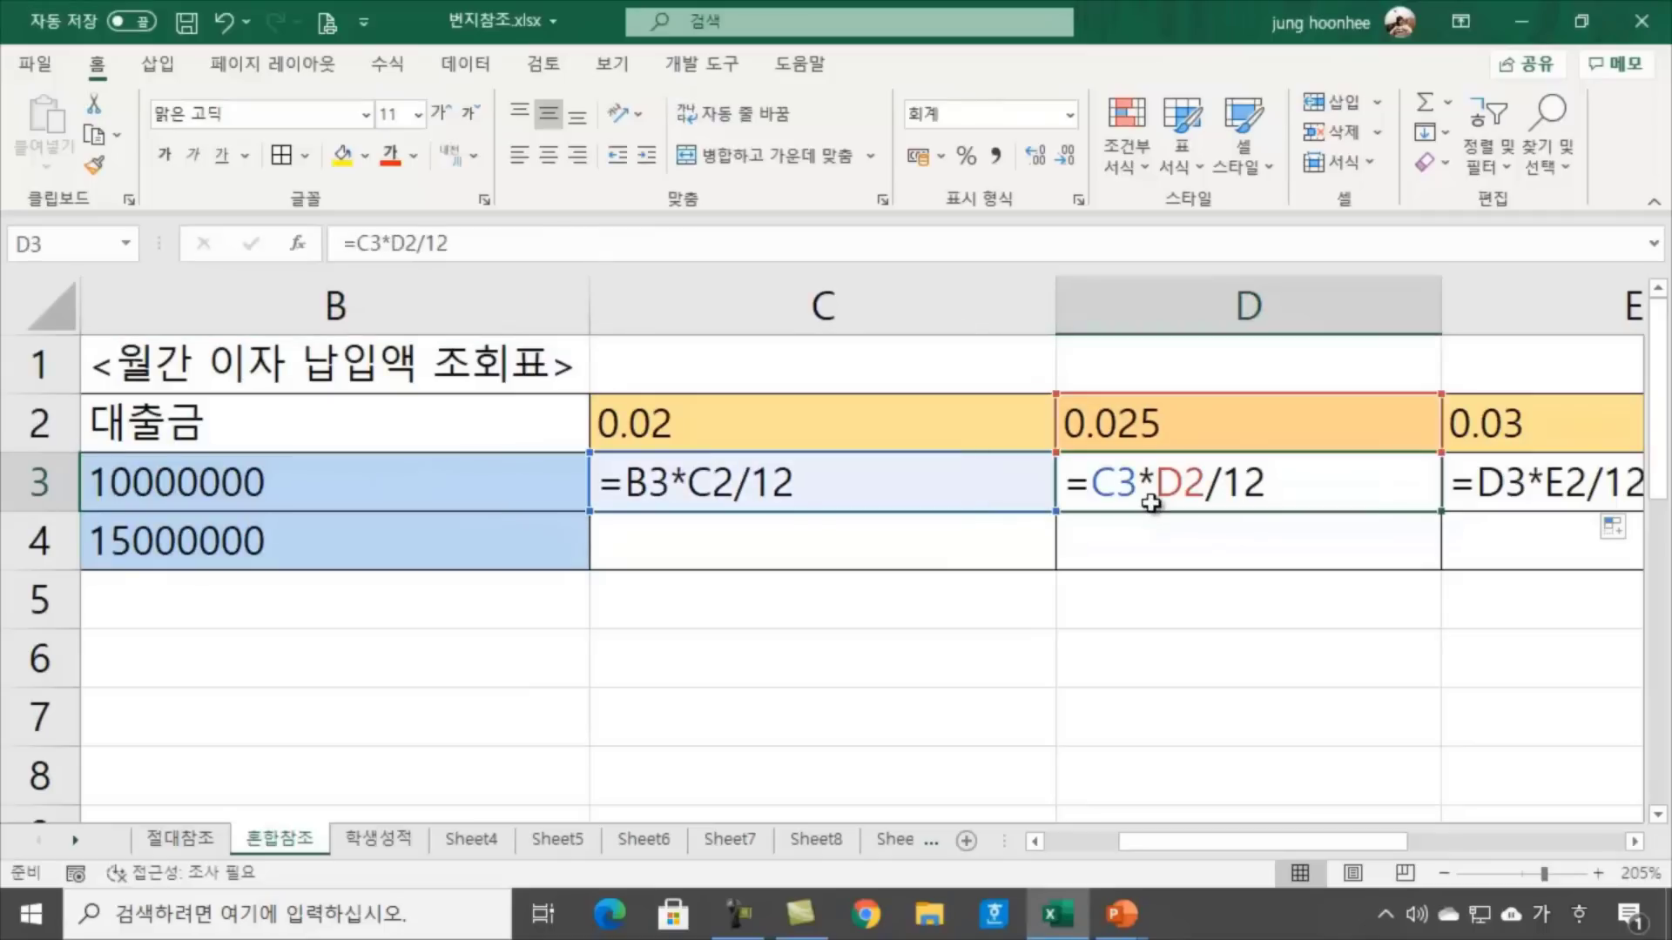
pyautogui.click(1163, 427)
pyautogui.click(1211, 484)
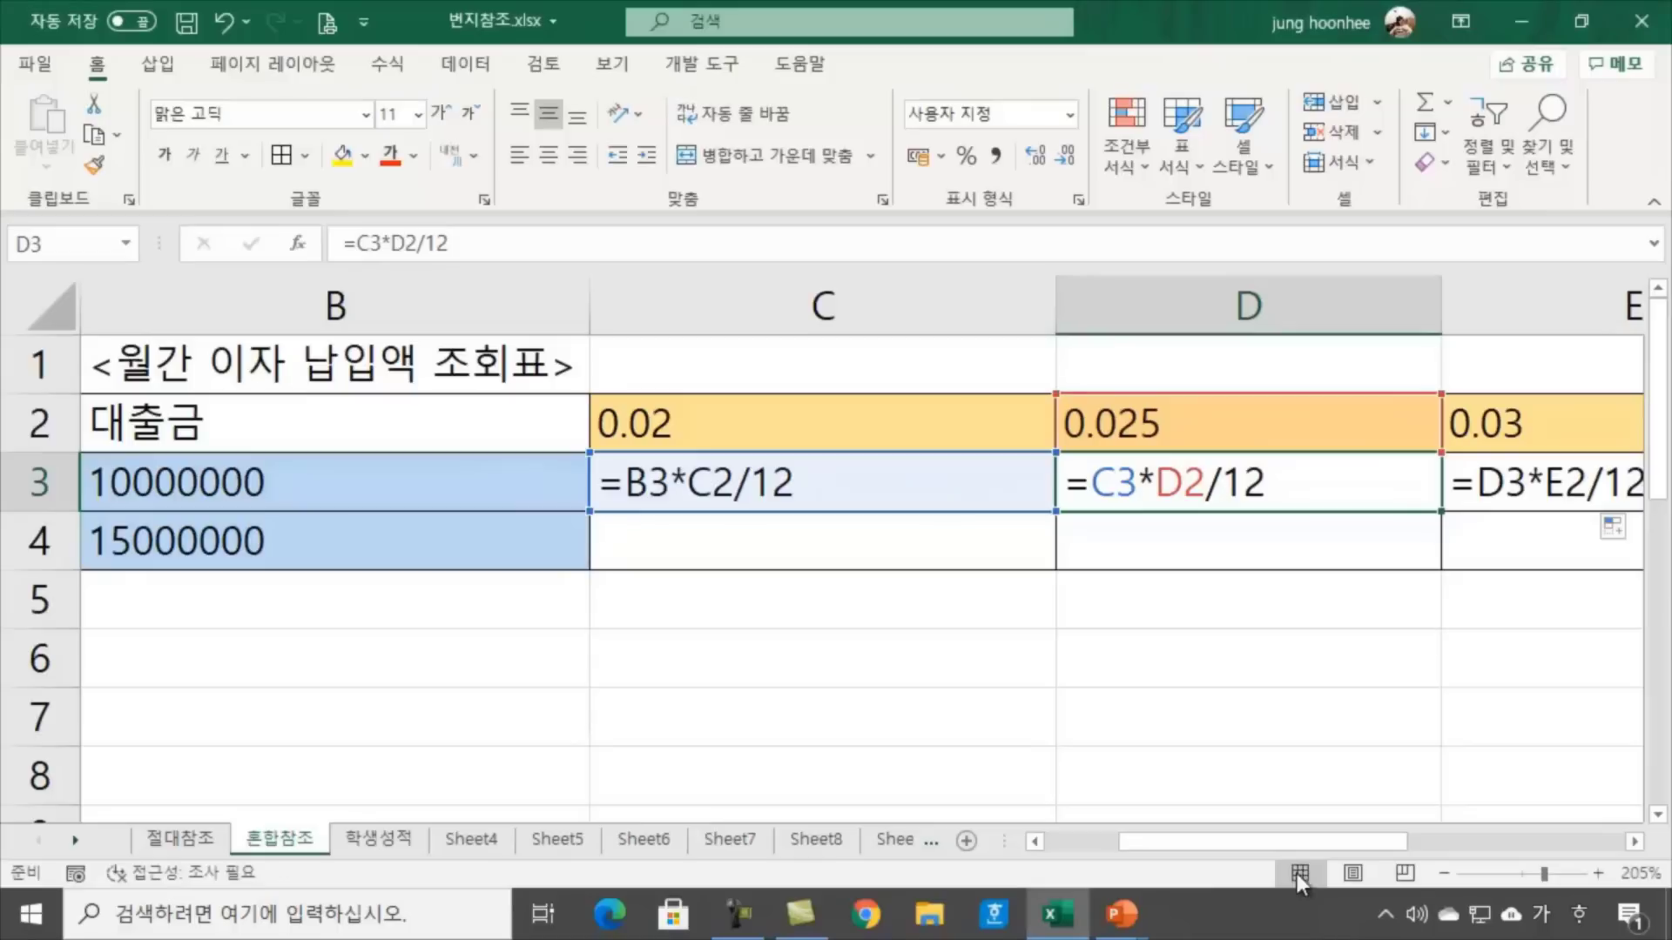
# Compare the references in C3's formula with those in the copied formulas across to G3
pyautogui.moveTo(1314, 844); pyautogui.dragTo(1313, 843)
pyautogui.moveTo(1182, 843); pyautogui.dragTo(1067, 843)
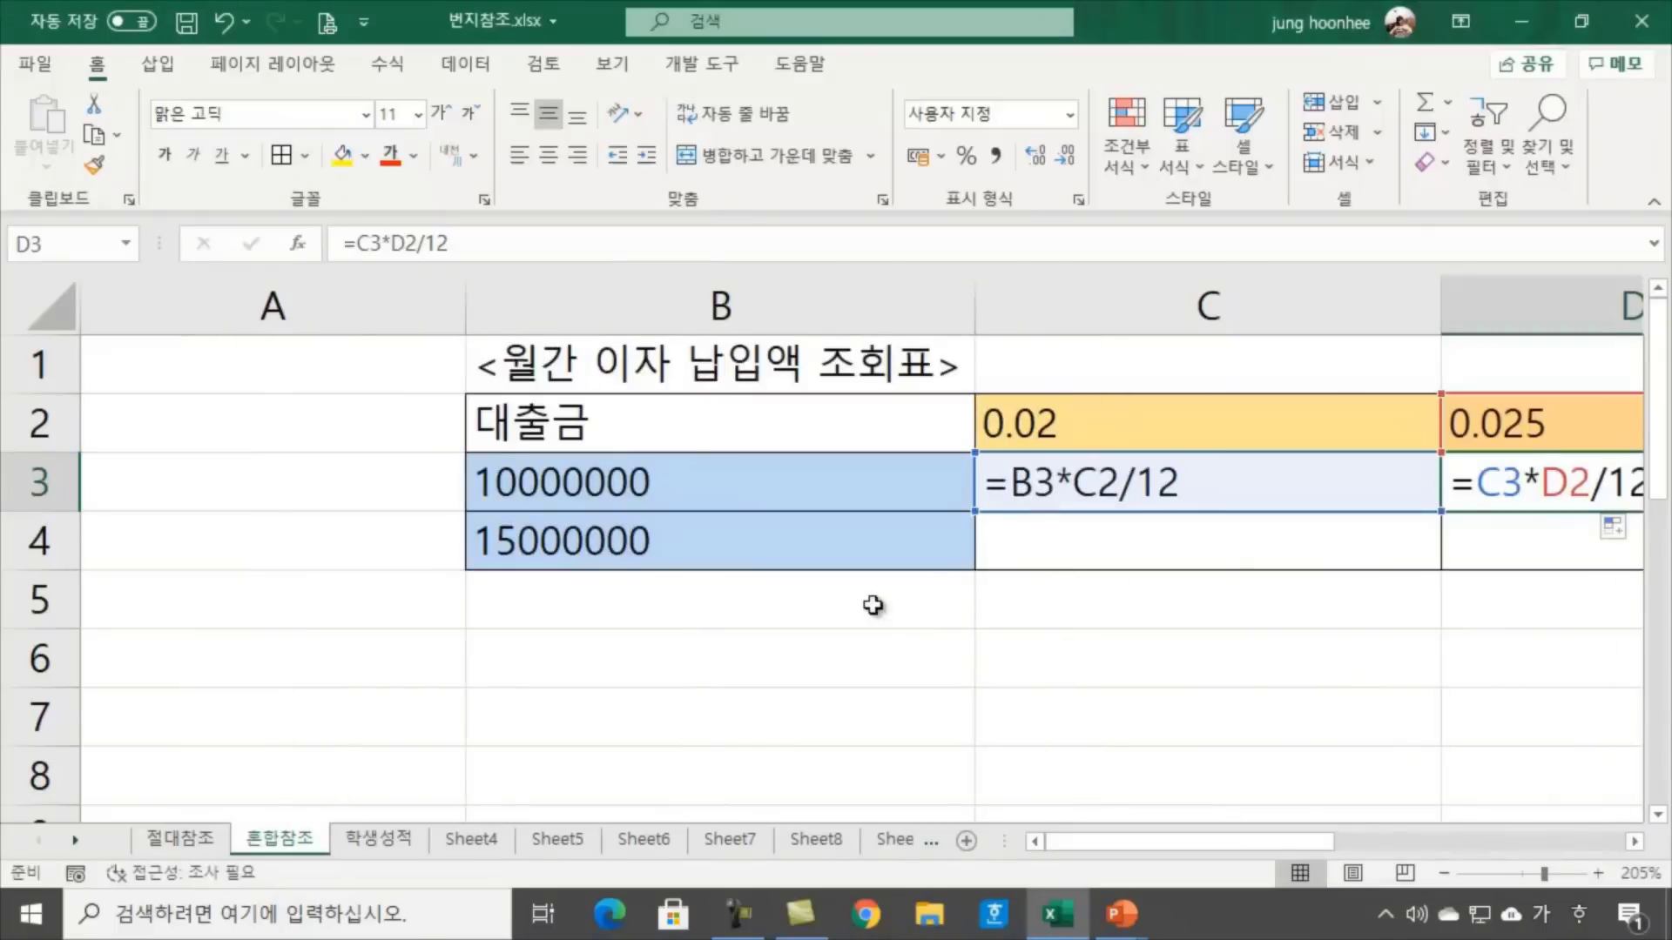
pyautogui.click(1096, 465)
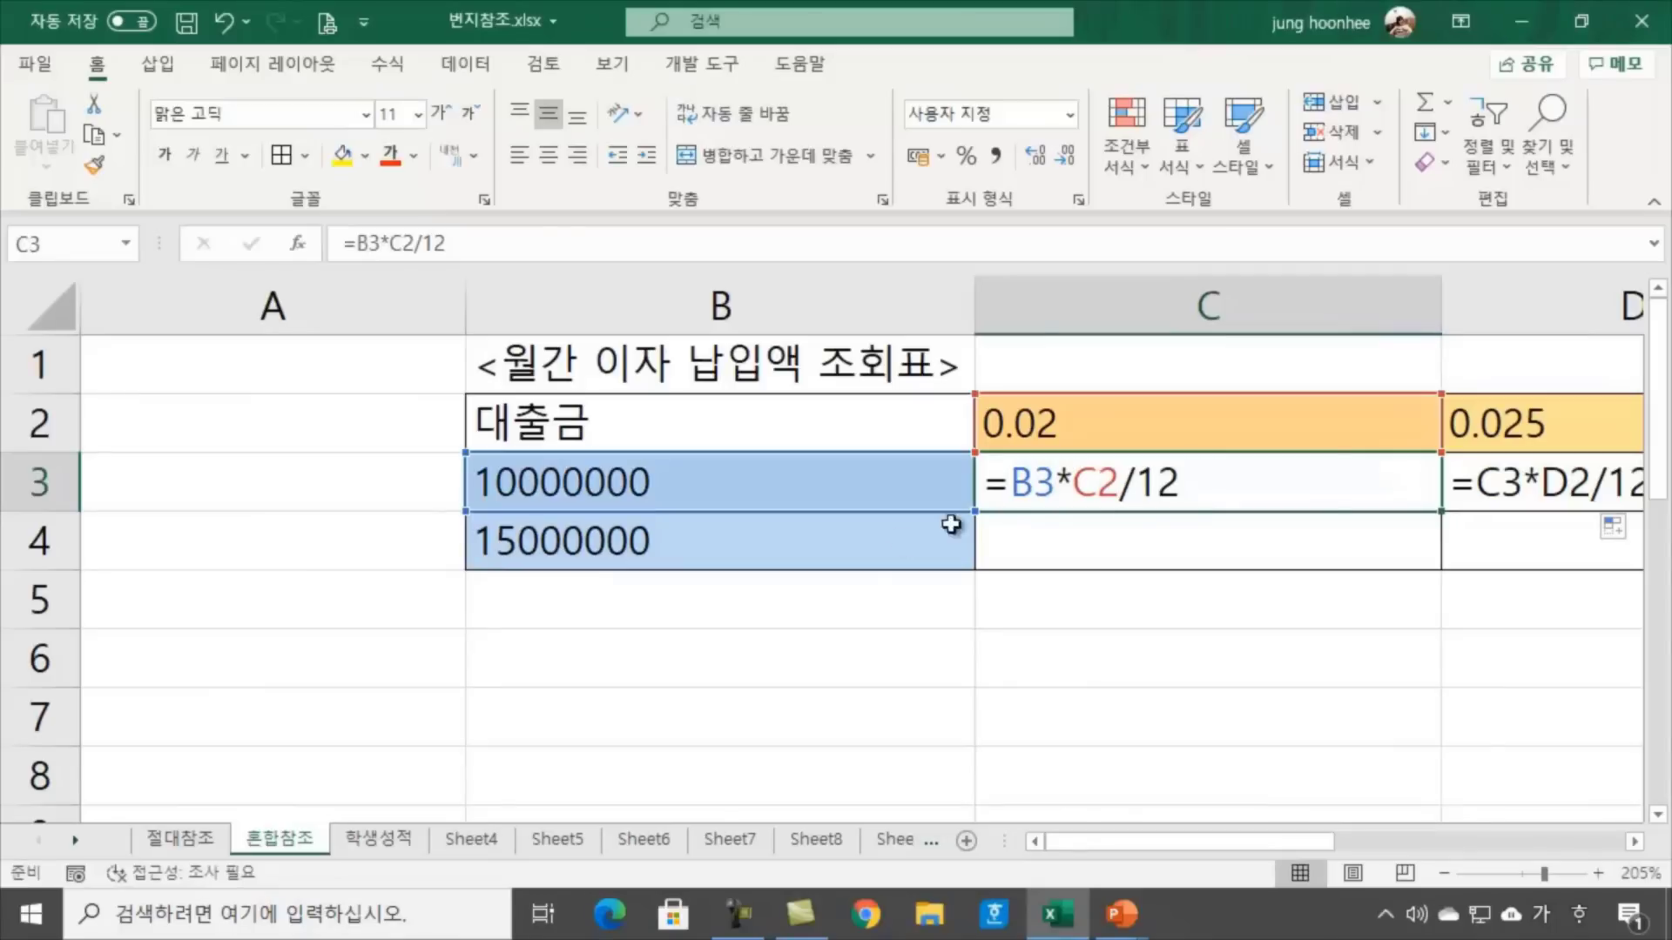
pyautogui.moveTo(1158, 839); pyautogui.dragTo(1532, 843)
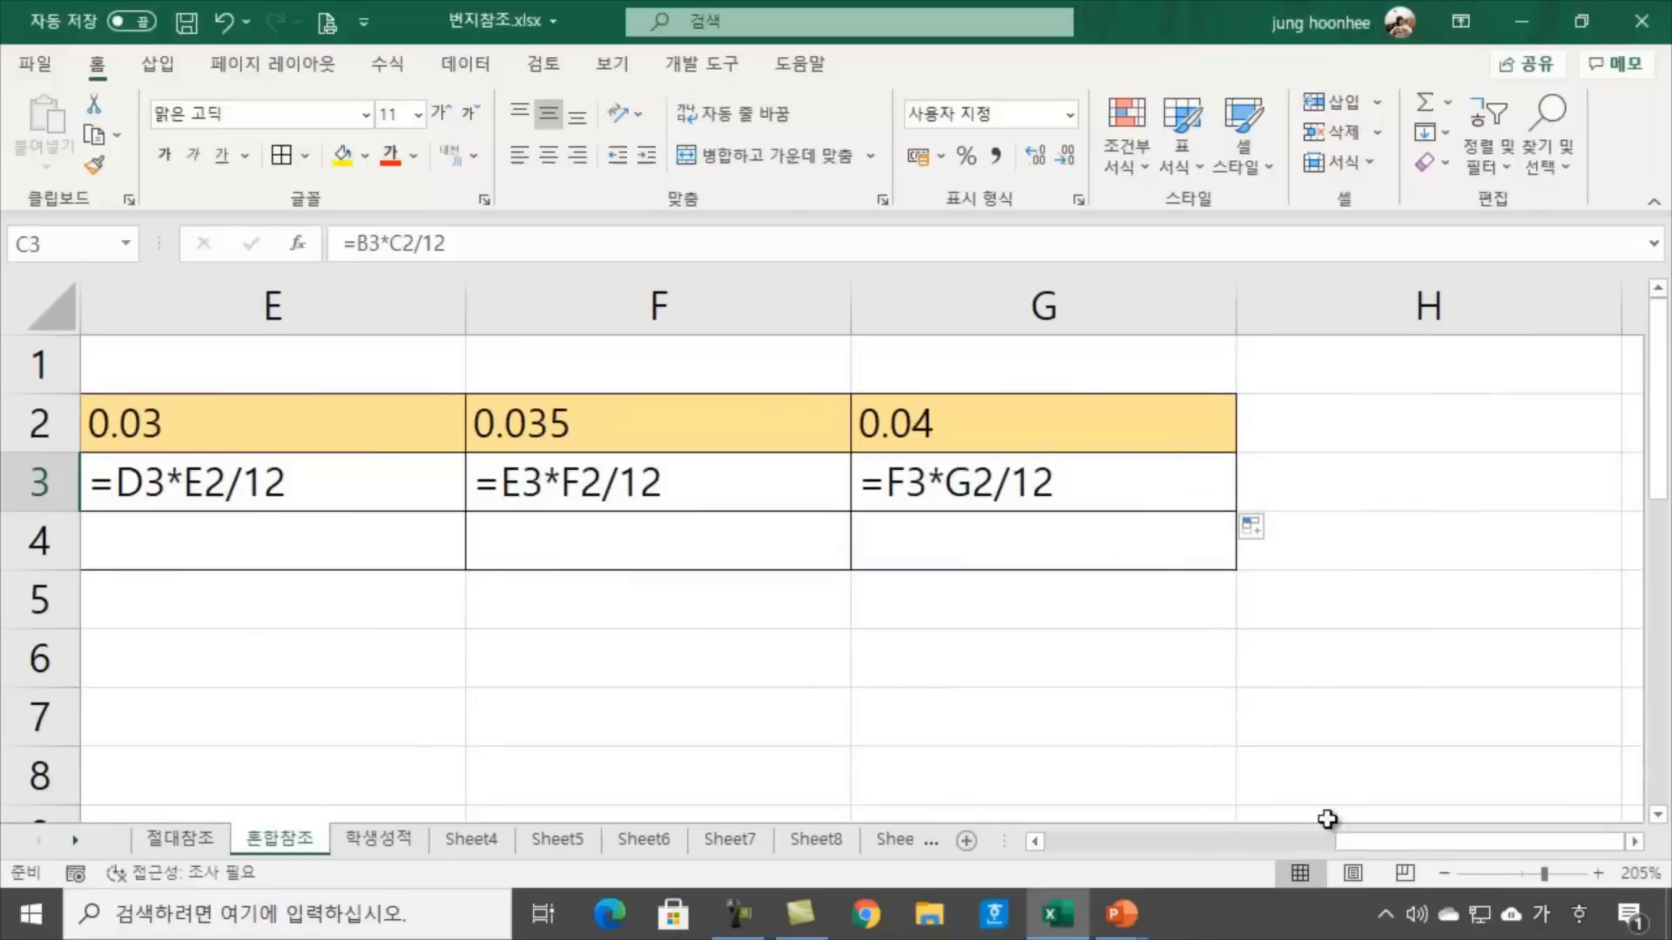
pyautogui.moveTo(1498, 838); pyautogui.dragTo(1184, 843)
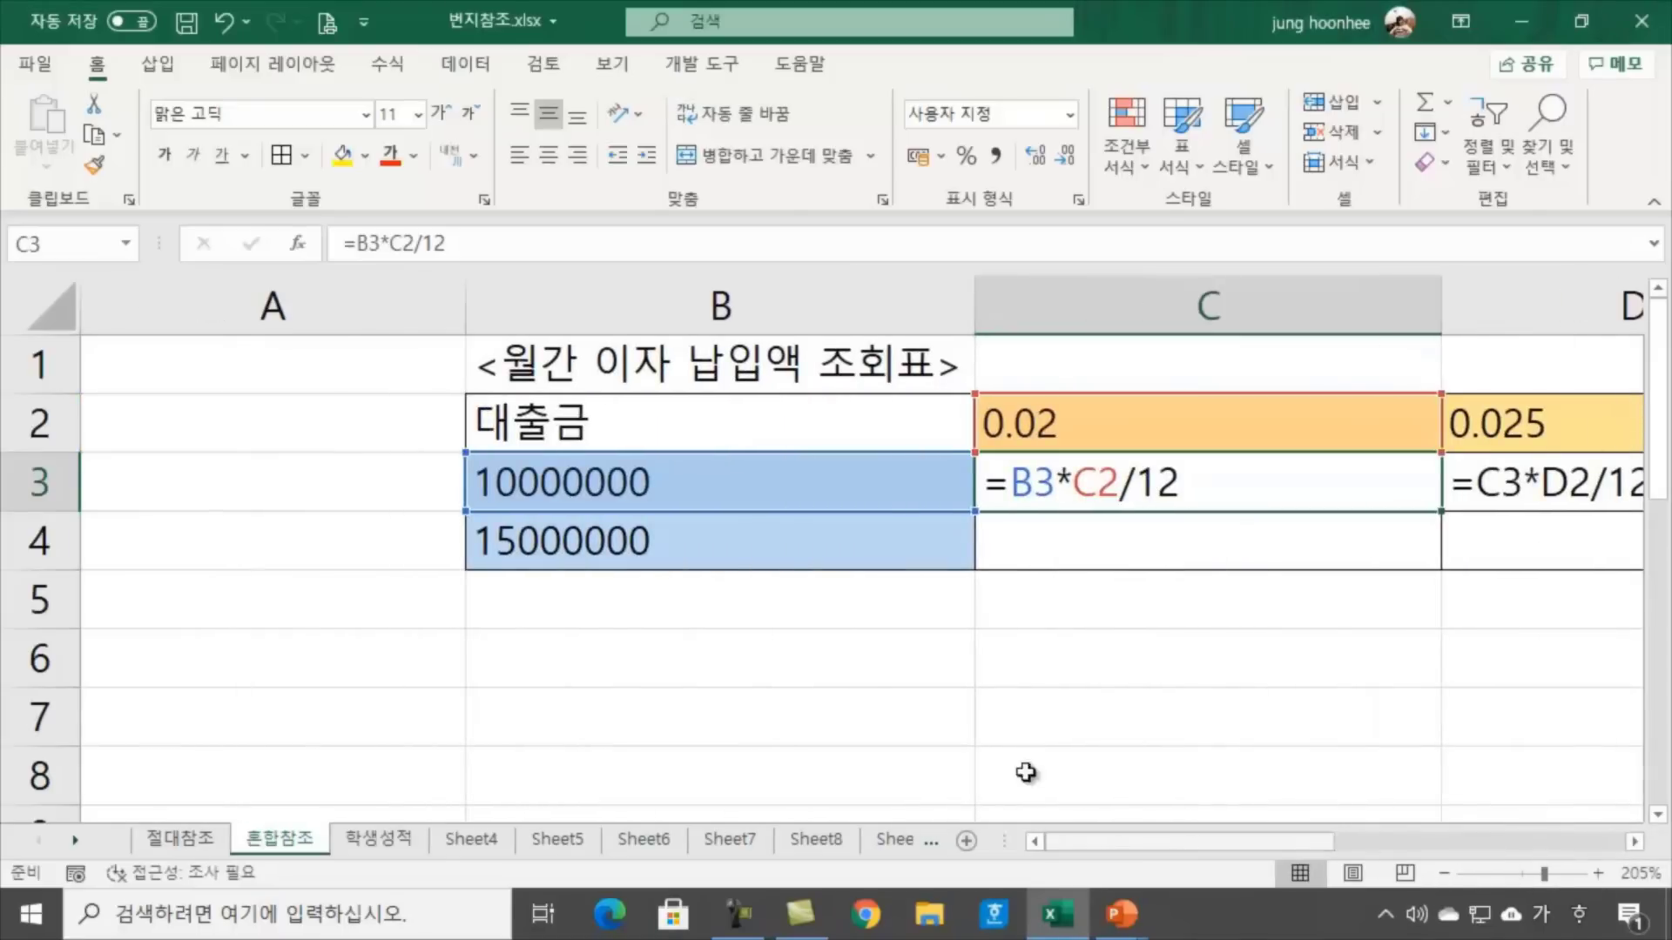
# Check C3's references against the loan amounts, rate C2 and cell C4, and return the sheet to showing results
pyautogui.click(708, 526)
pyautogui.click(1088, 438)
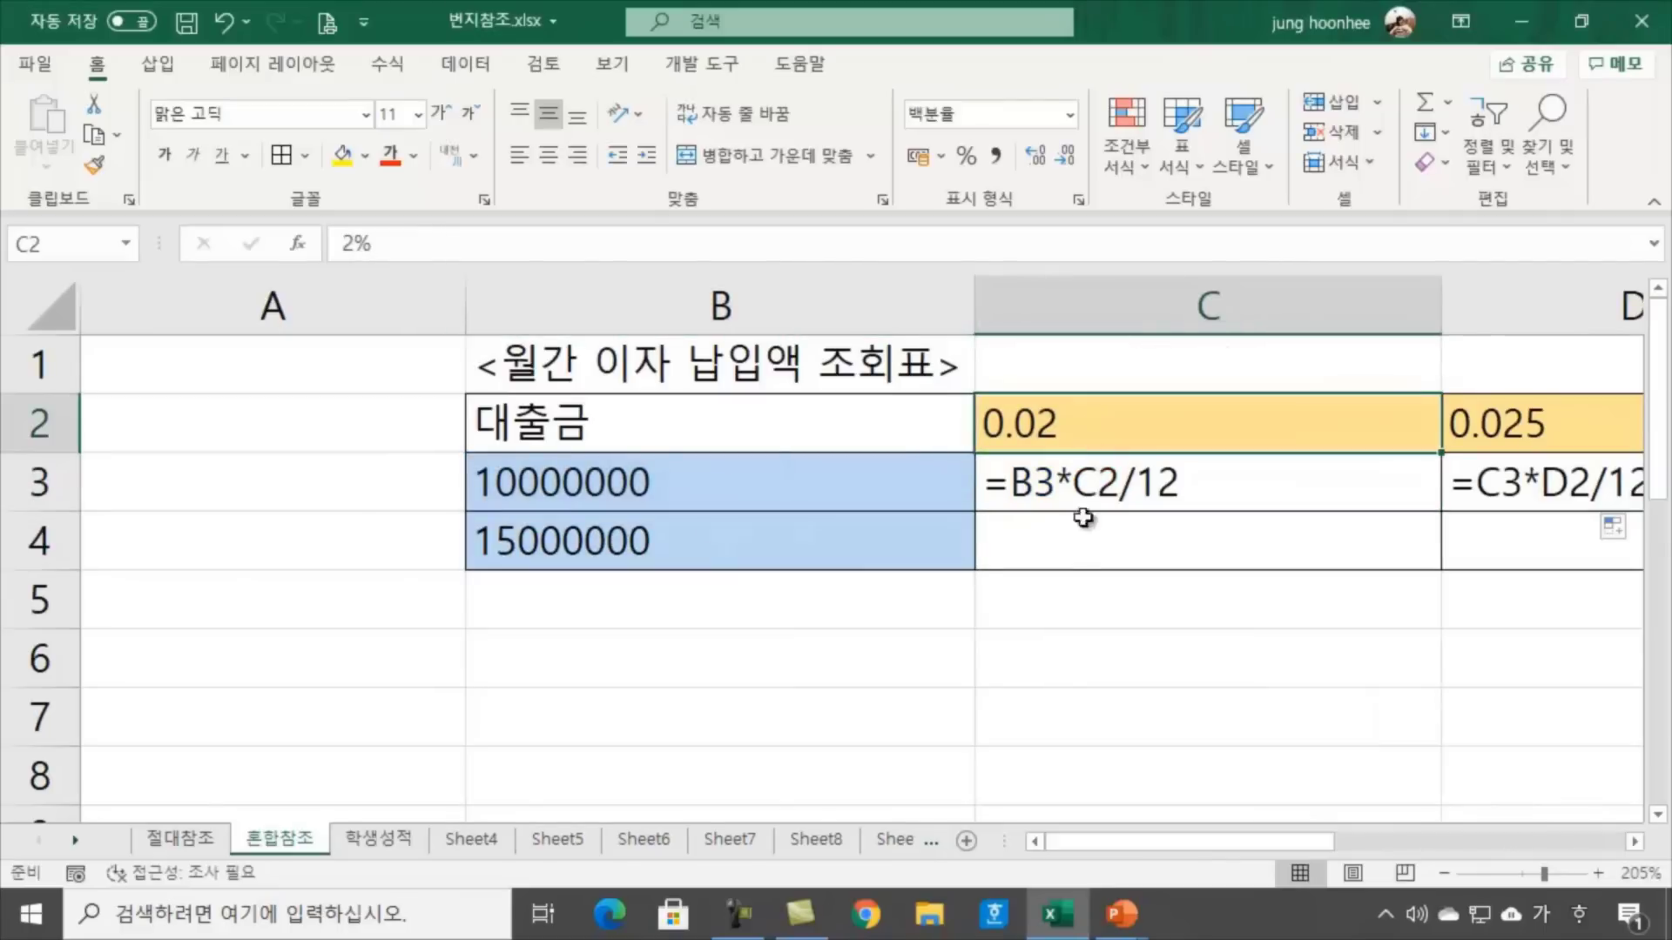
pyautogui.click(1081, 539)
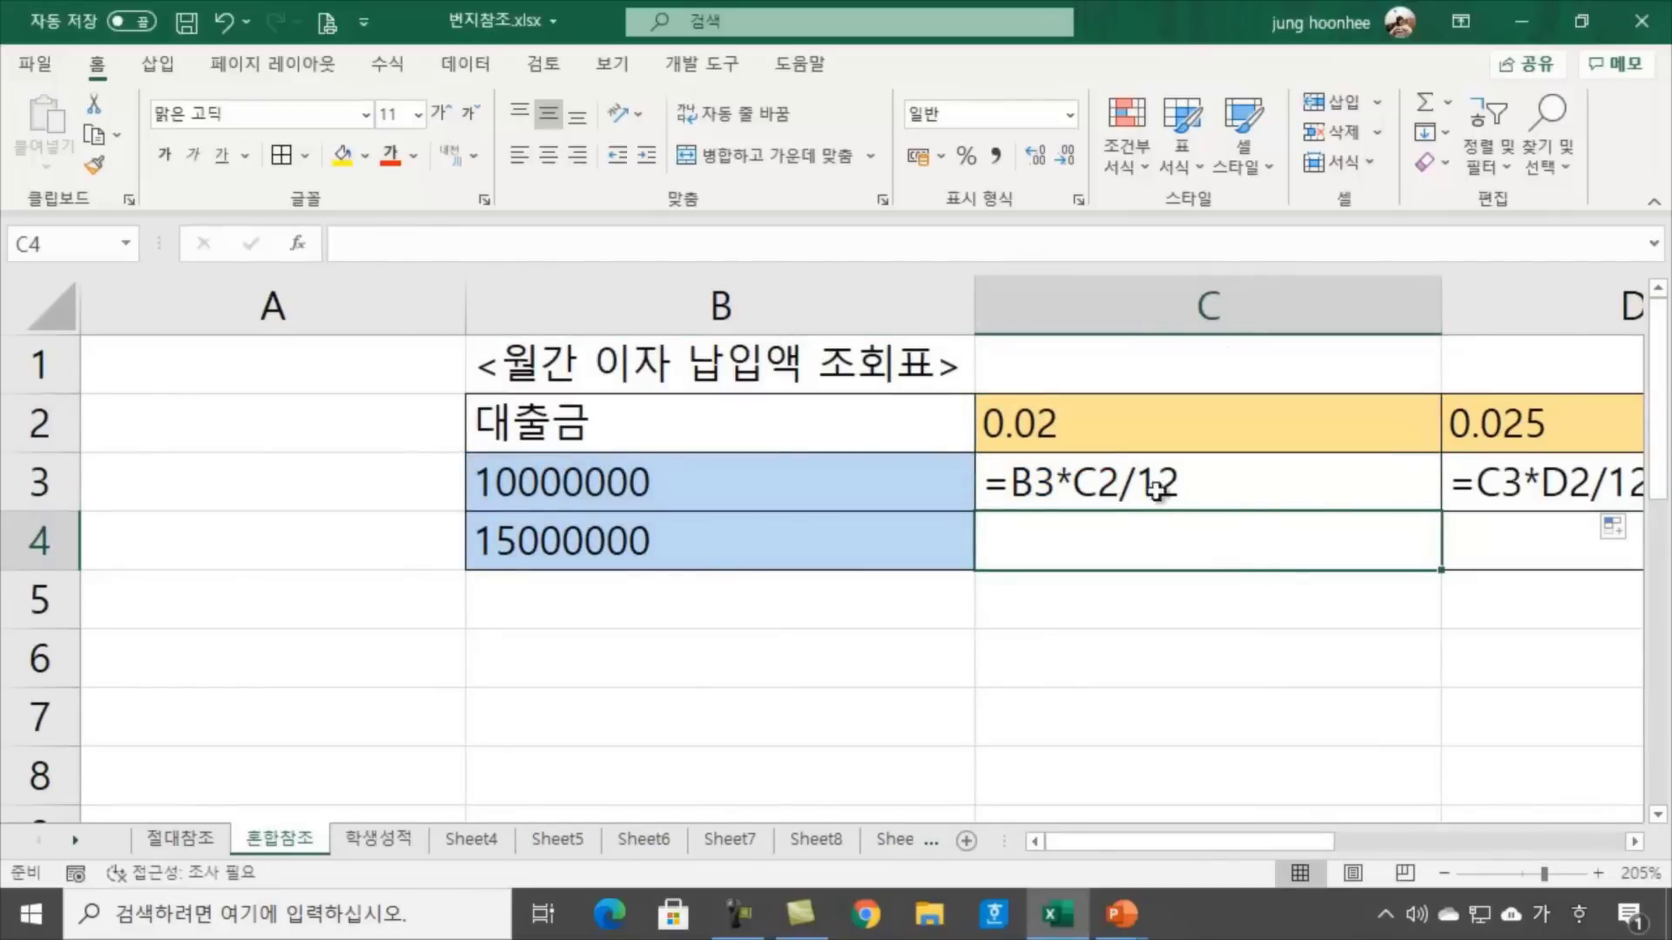
pyautogui.doubleClick(1192, 492)
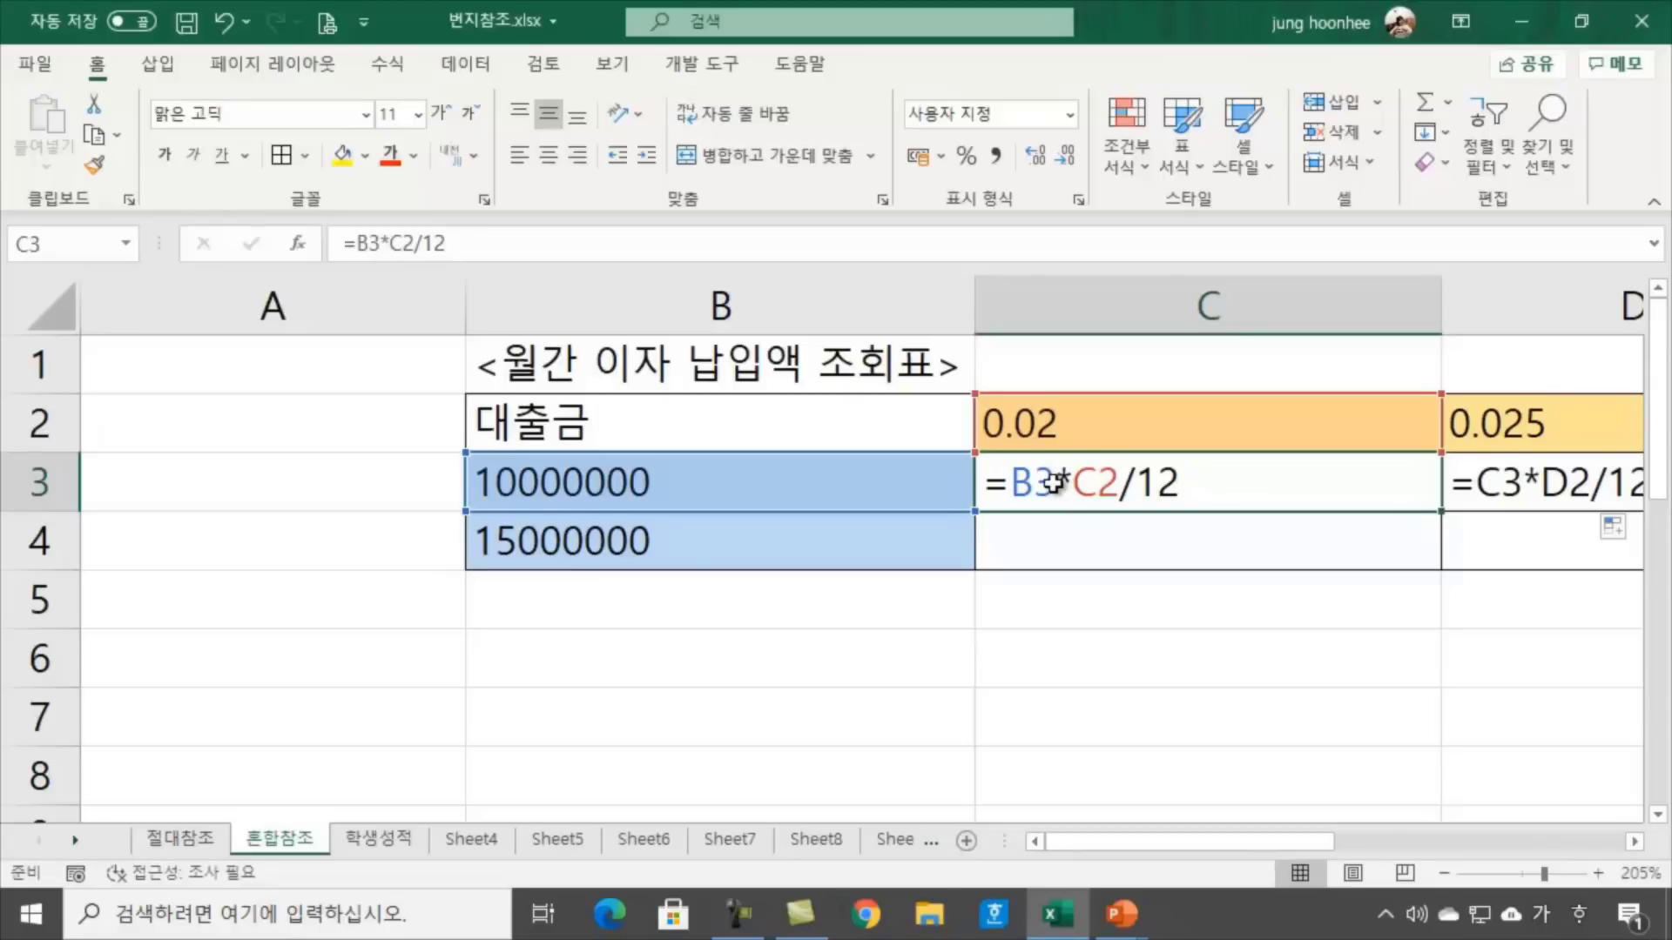
pyautogui.hotkey('ctrl', '`')
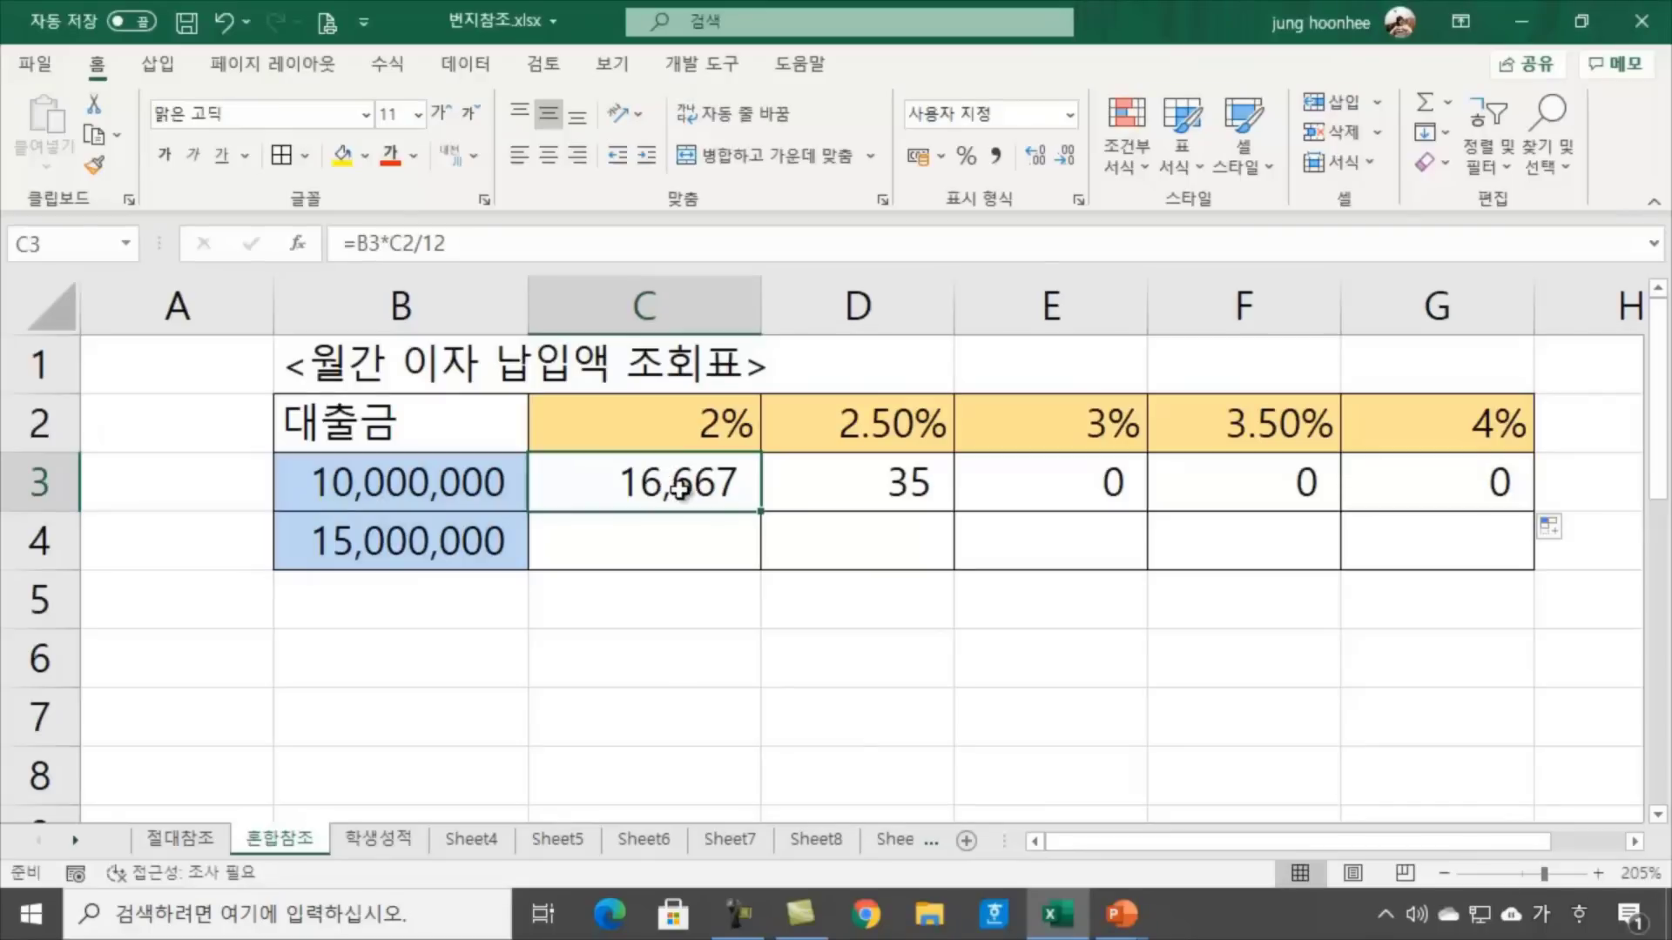
# Replace the formula in C3 with =$B$3*C2/12, making the loan amount an absolute reference
pyautogui.write('=')
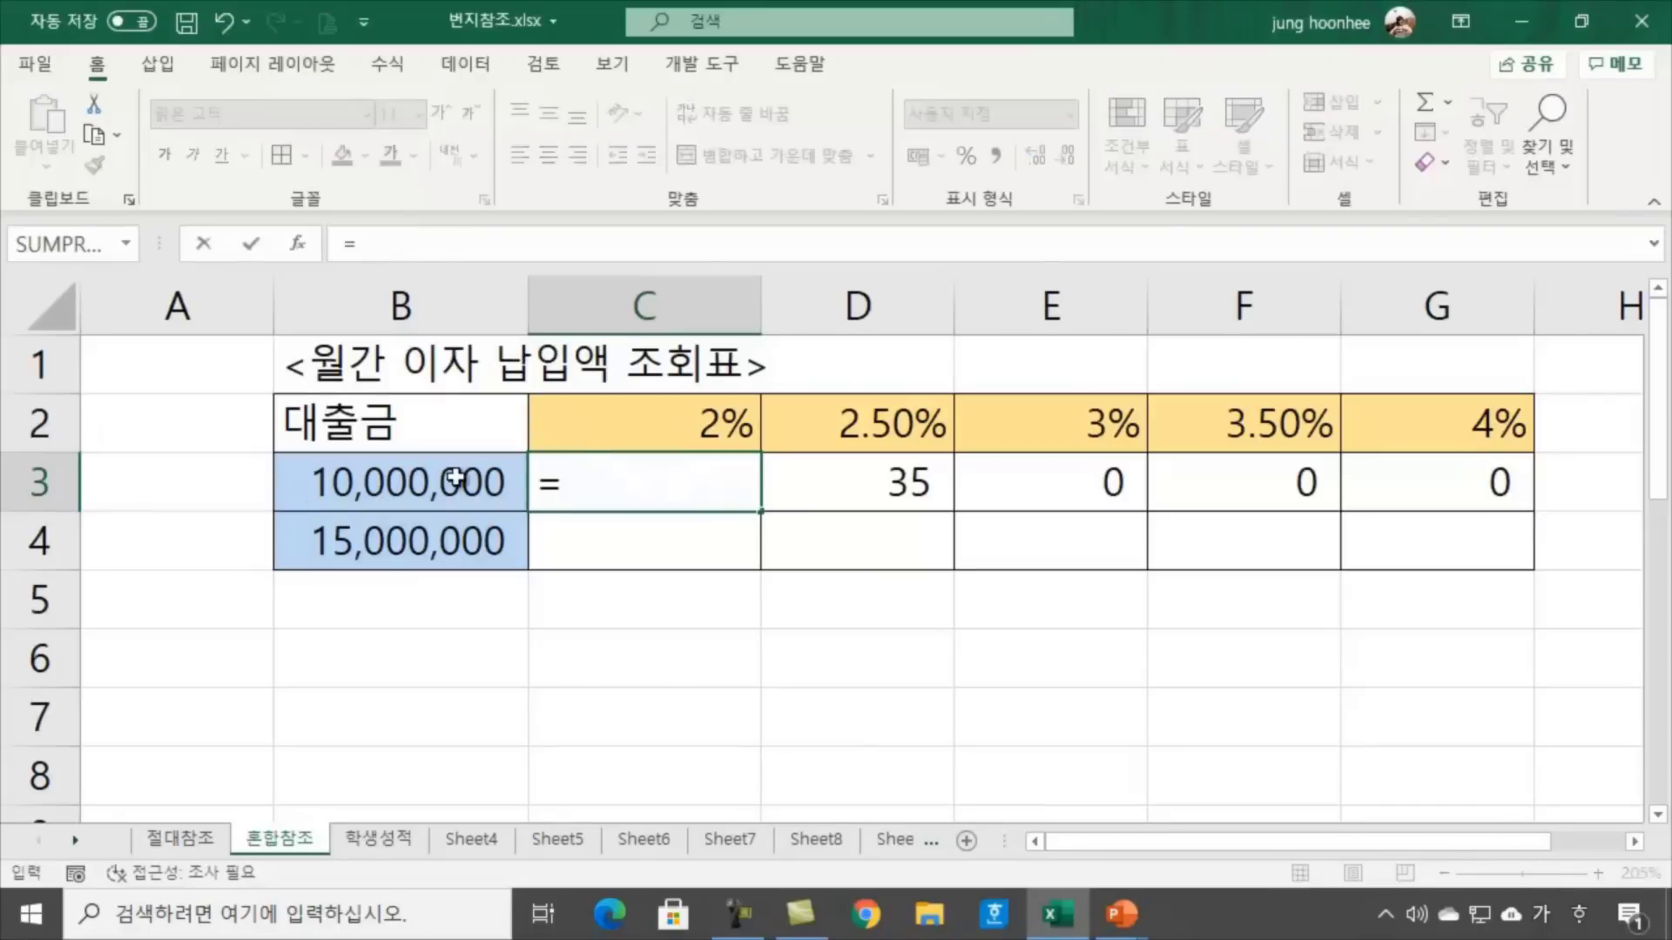
pyautogui.click(419, 483)
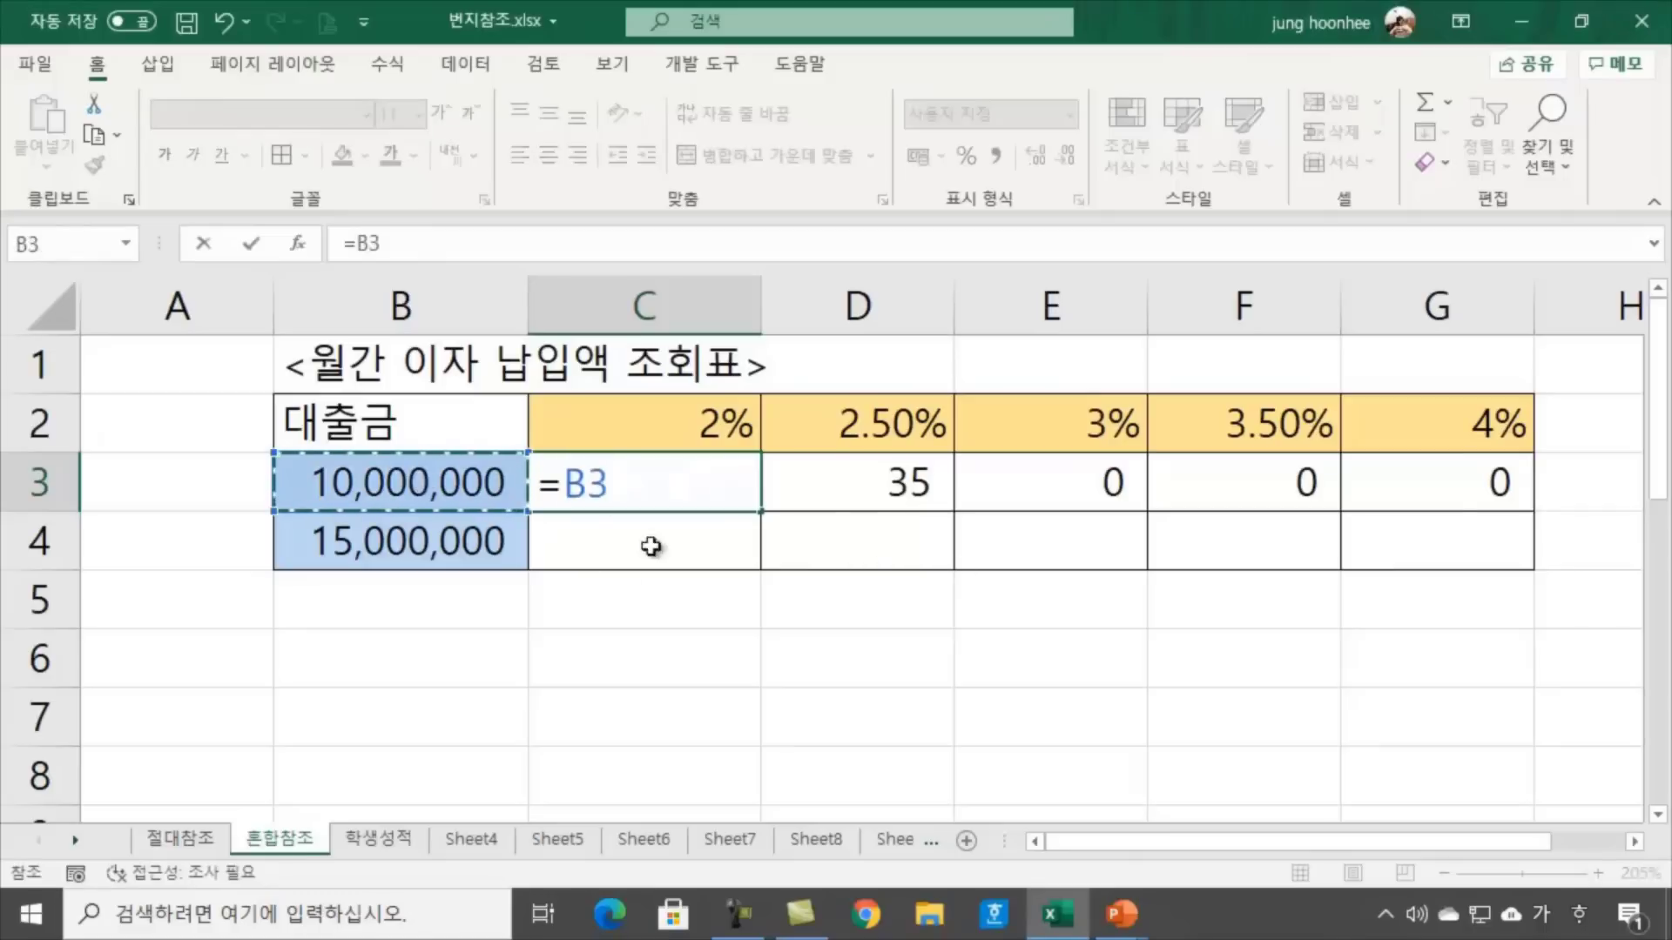
pyautogui.press('F4')
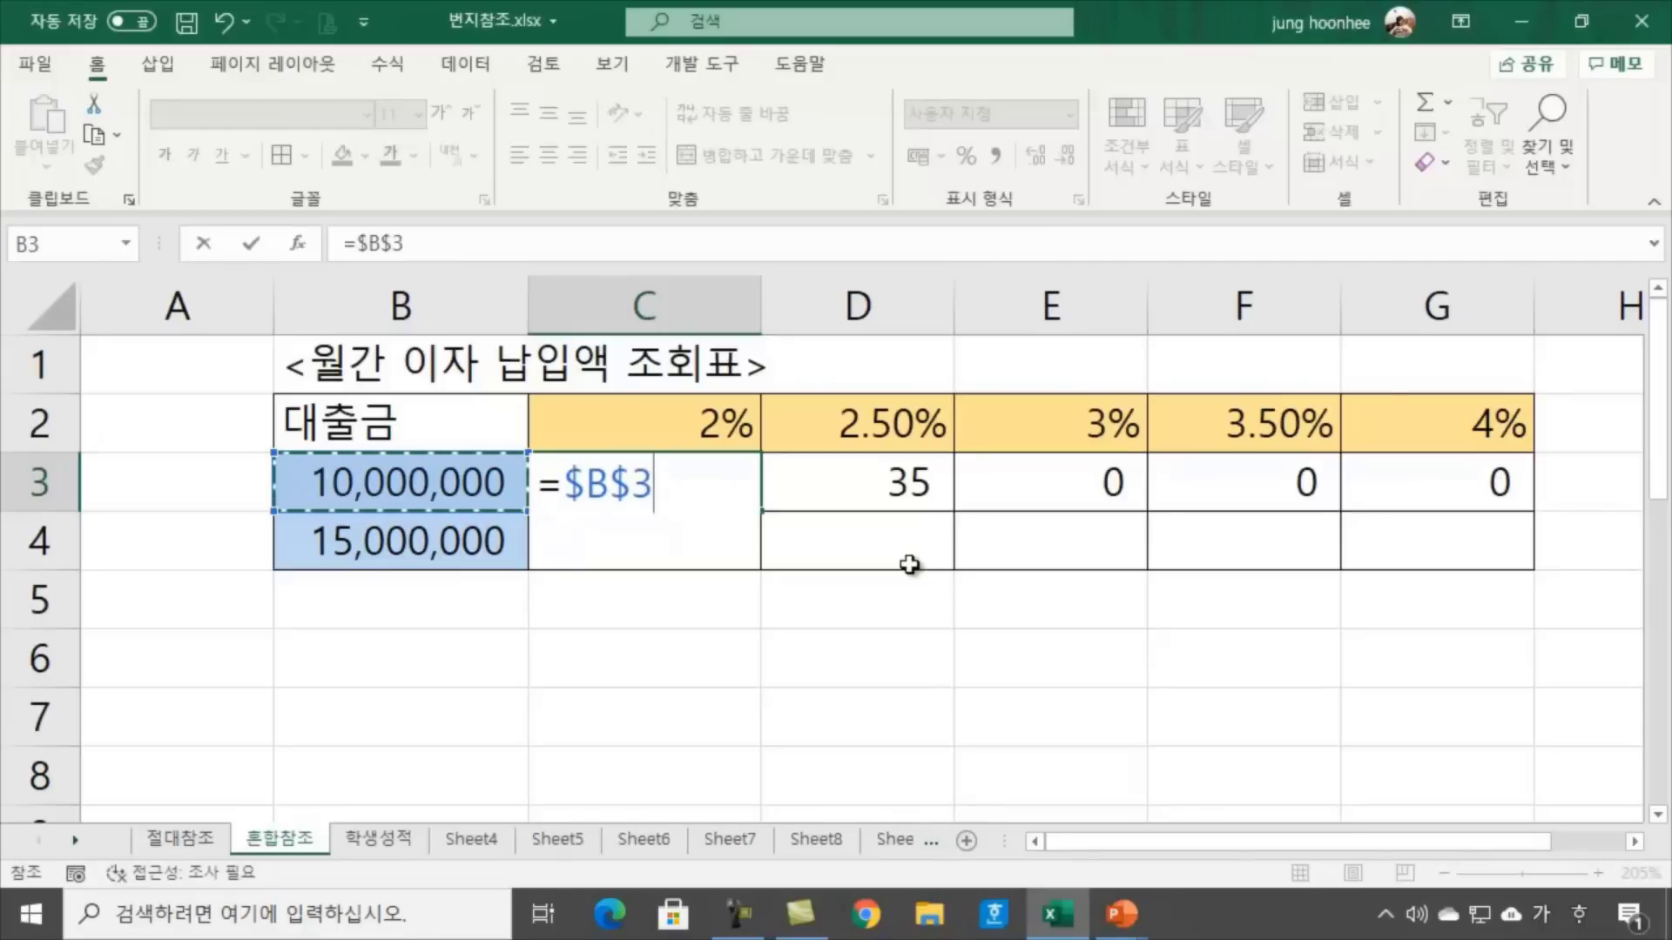
pyautogui.write('*')
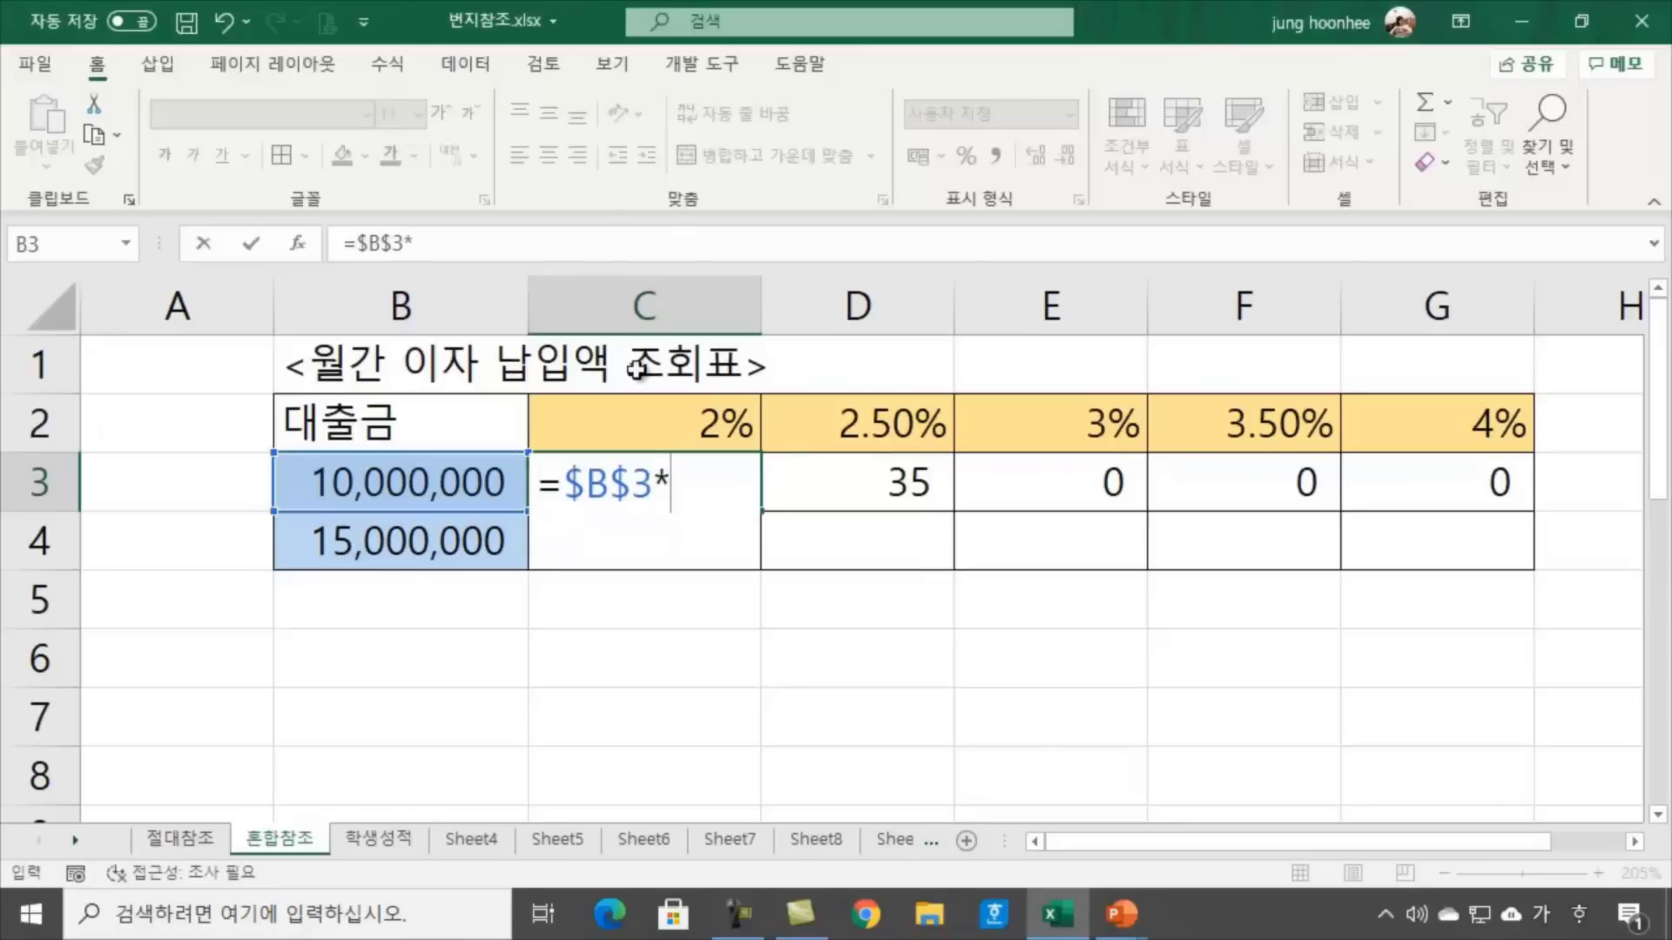
pyautogui.click(717, 429)
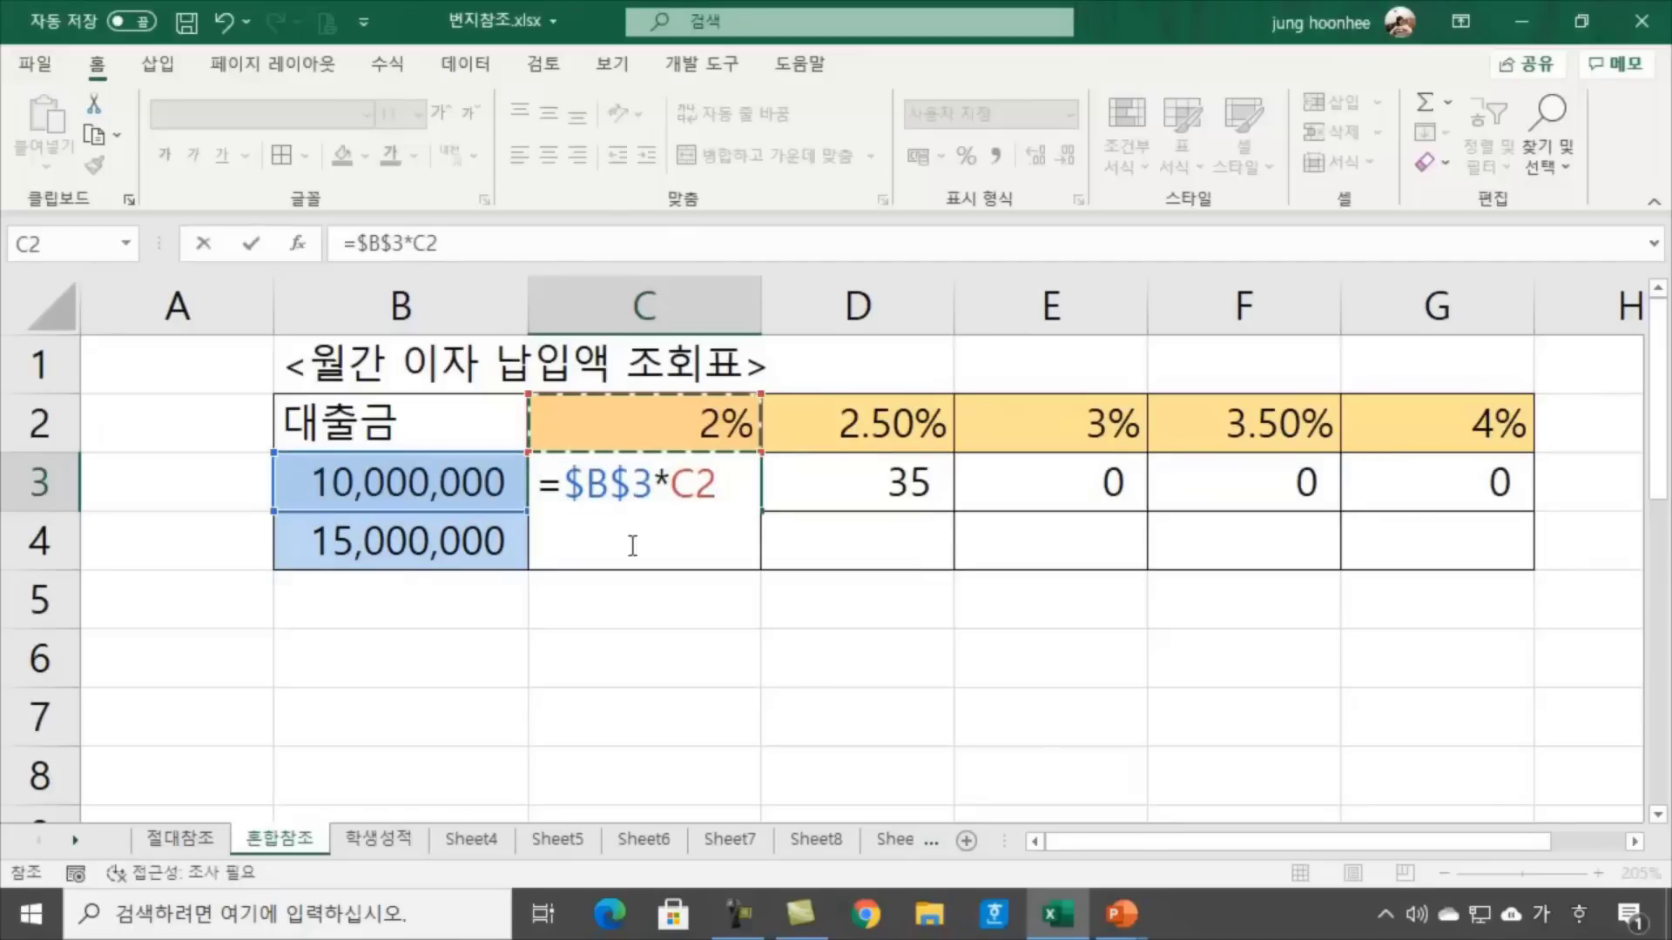
pyautogui.write('/')
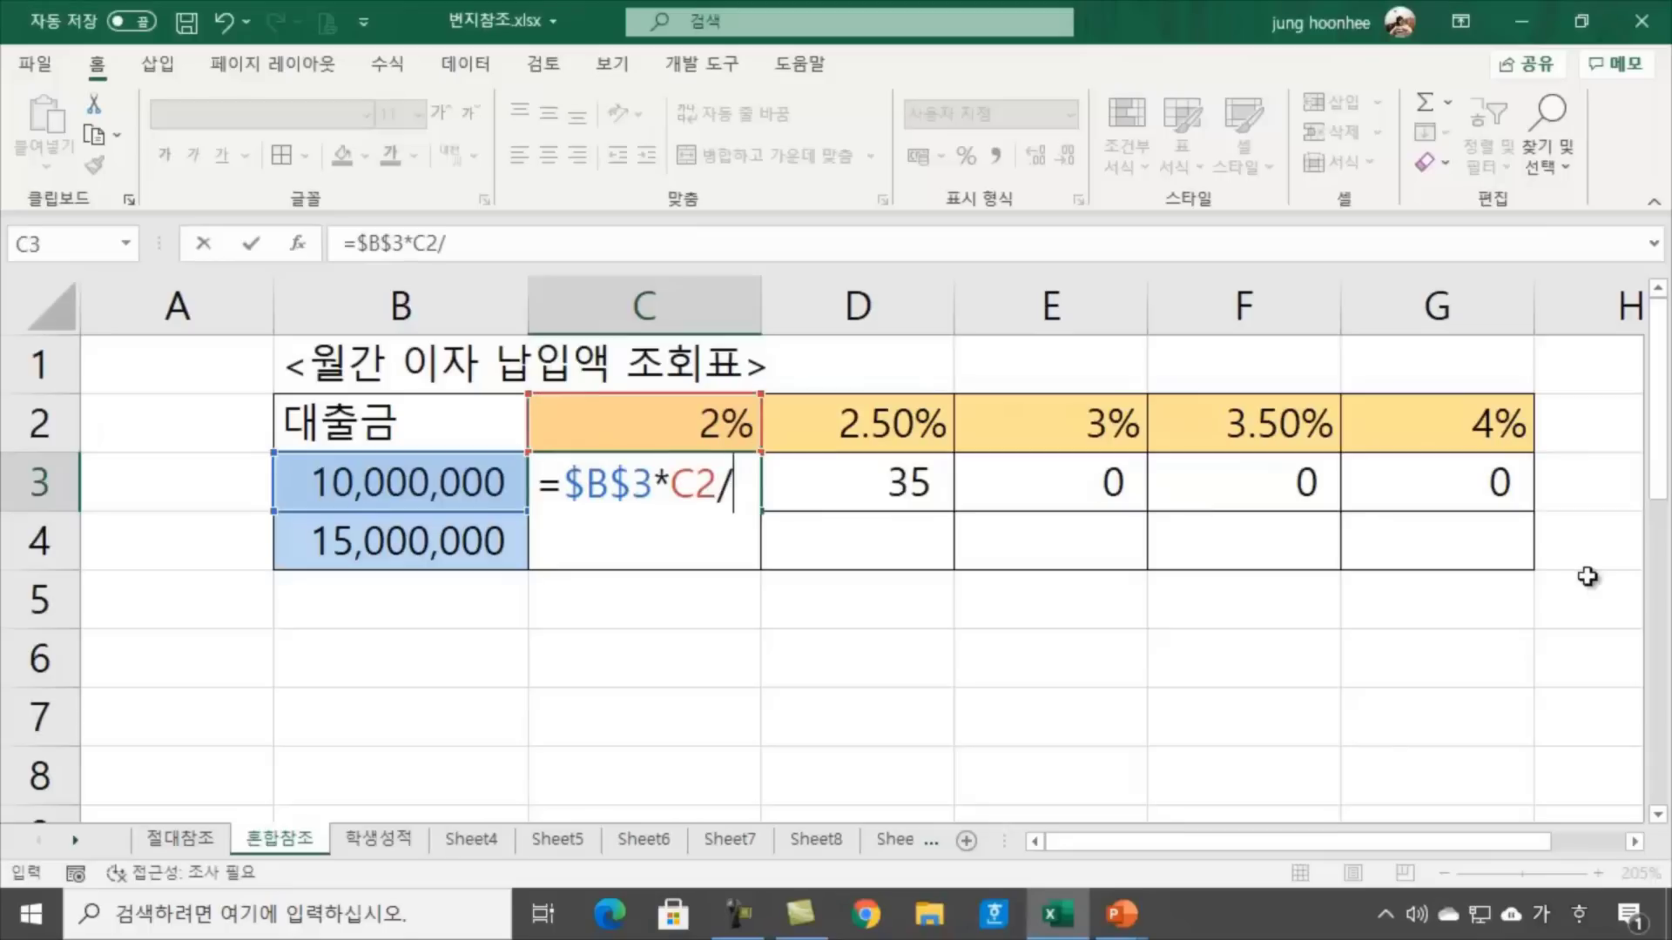
pyautogui.write('12')
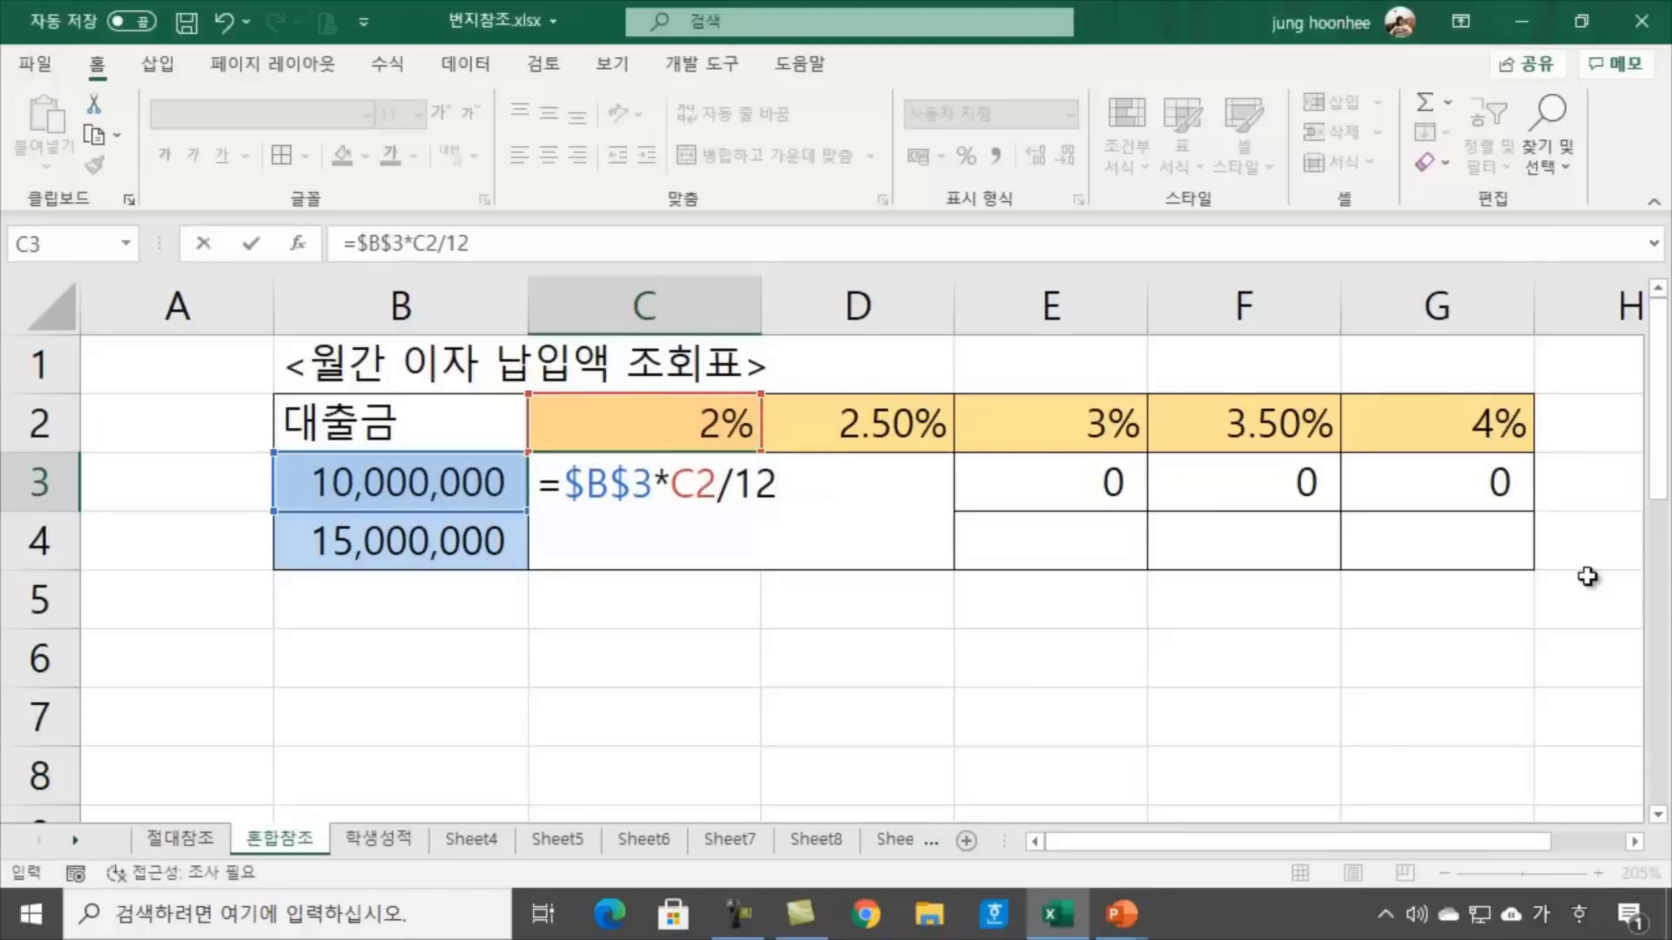
pyautogui.press('Return')
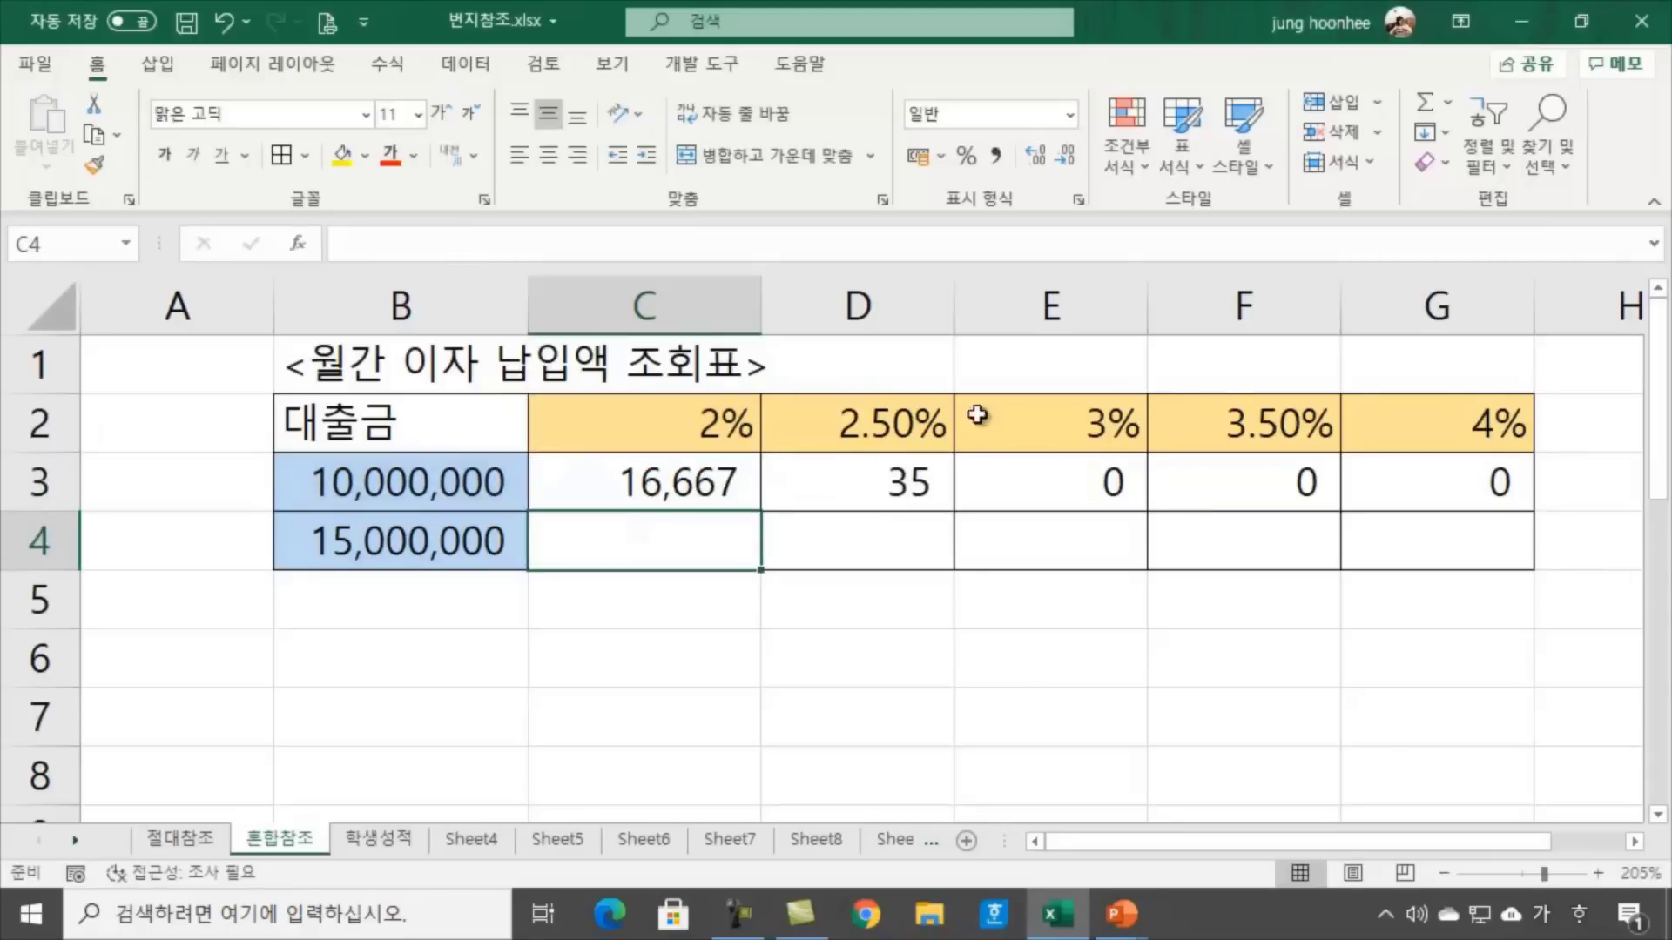
# Fill the formula from C3 across to G3 and down through row 4, covering C3:G4
pyautogui.click(747, 498)
pyautogui.moveTo(760, 512); pyautogui.dragTo(1533, 512)
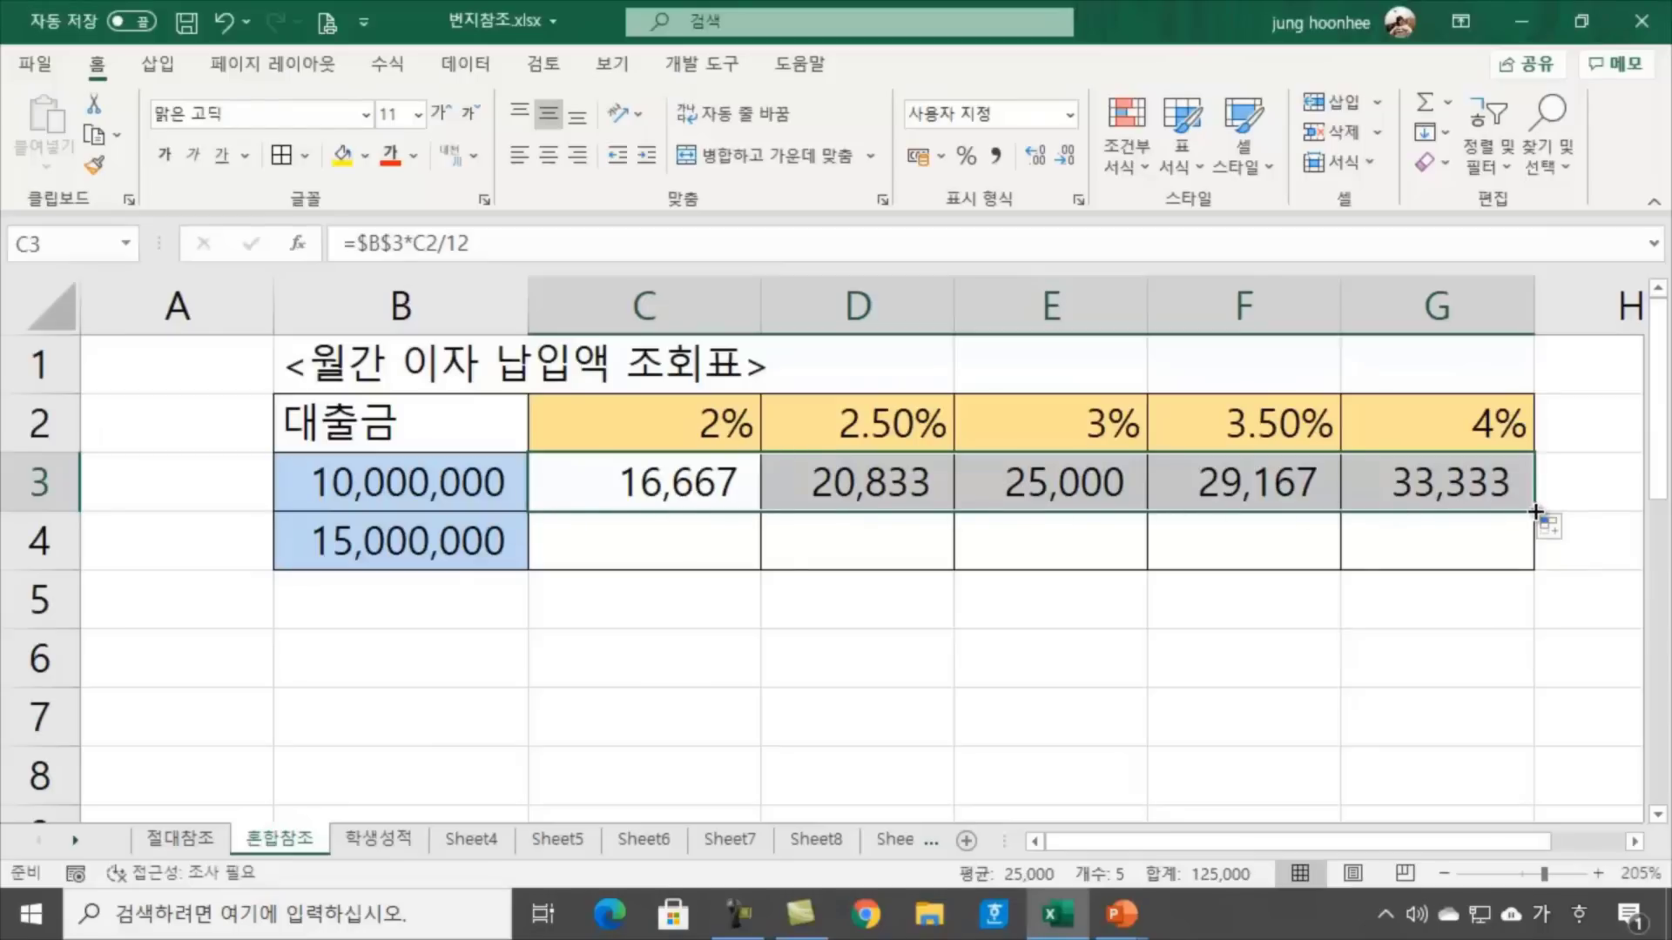
pyautogui.moveTo(1537, 511); pyautogui.dragTo(1538, 518)
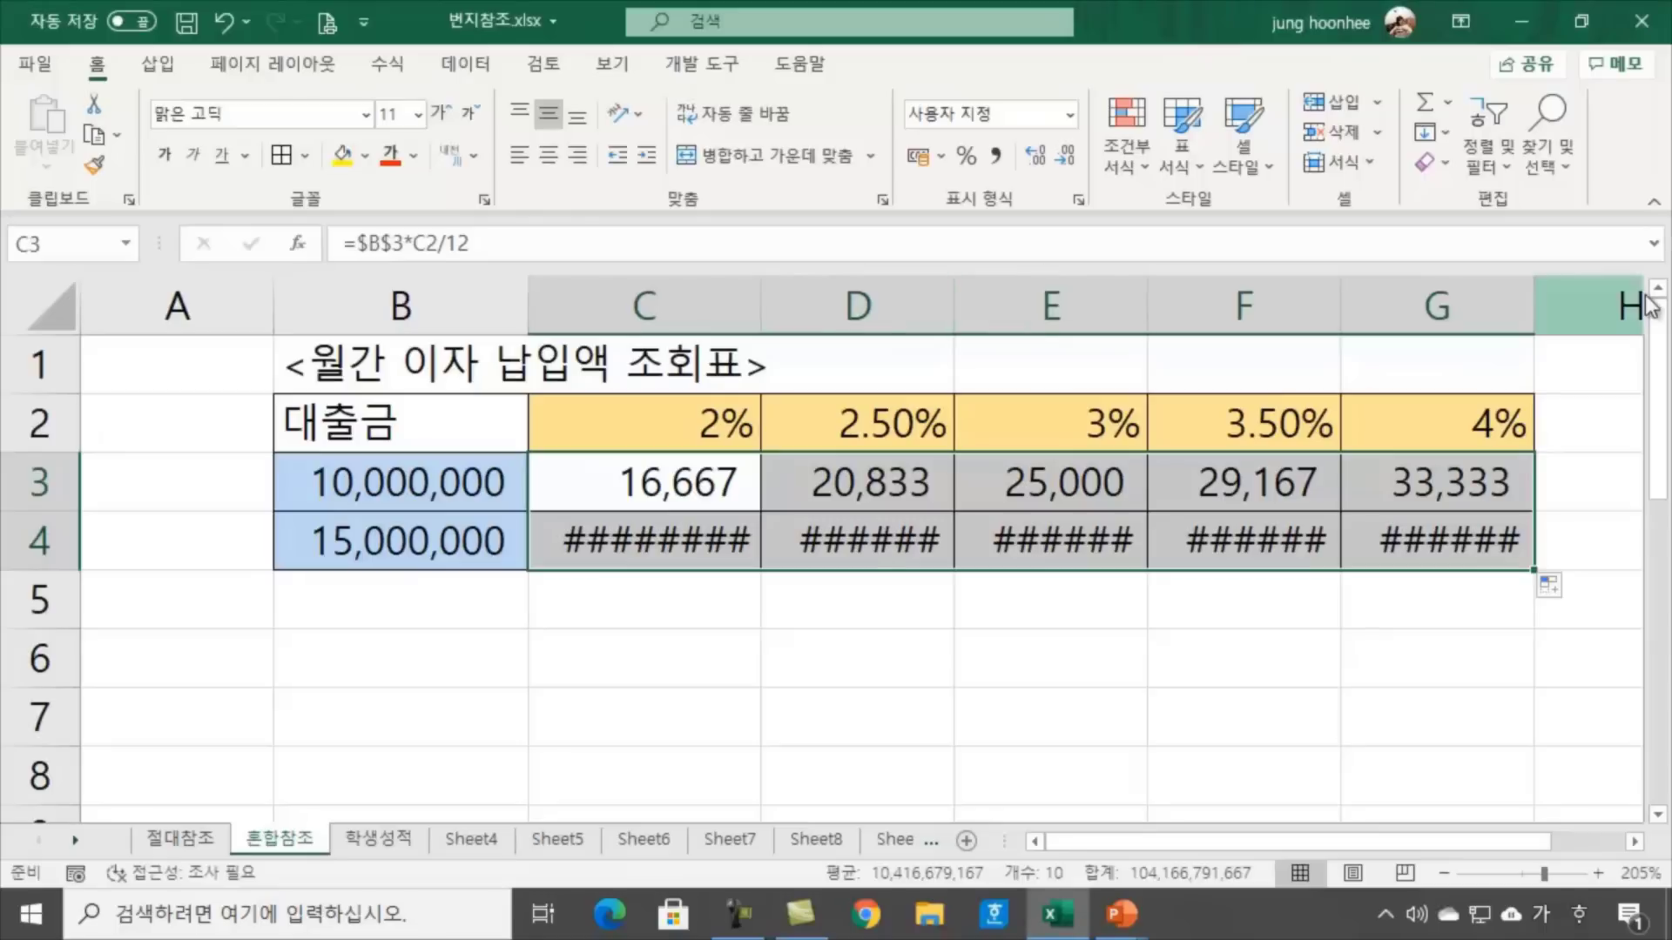
# Auto-fit the widths of columns C through G to their contents
pyautogui.doubleClick(1534, 304)
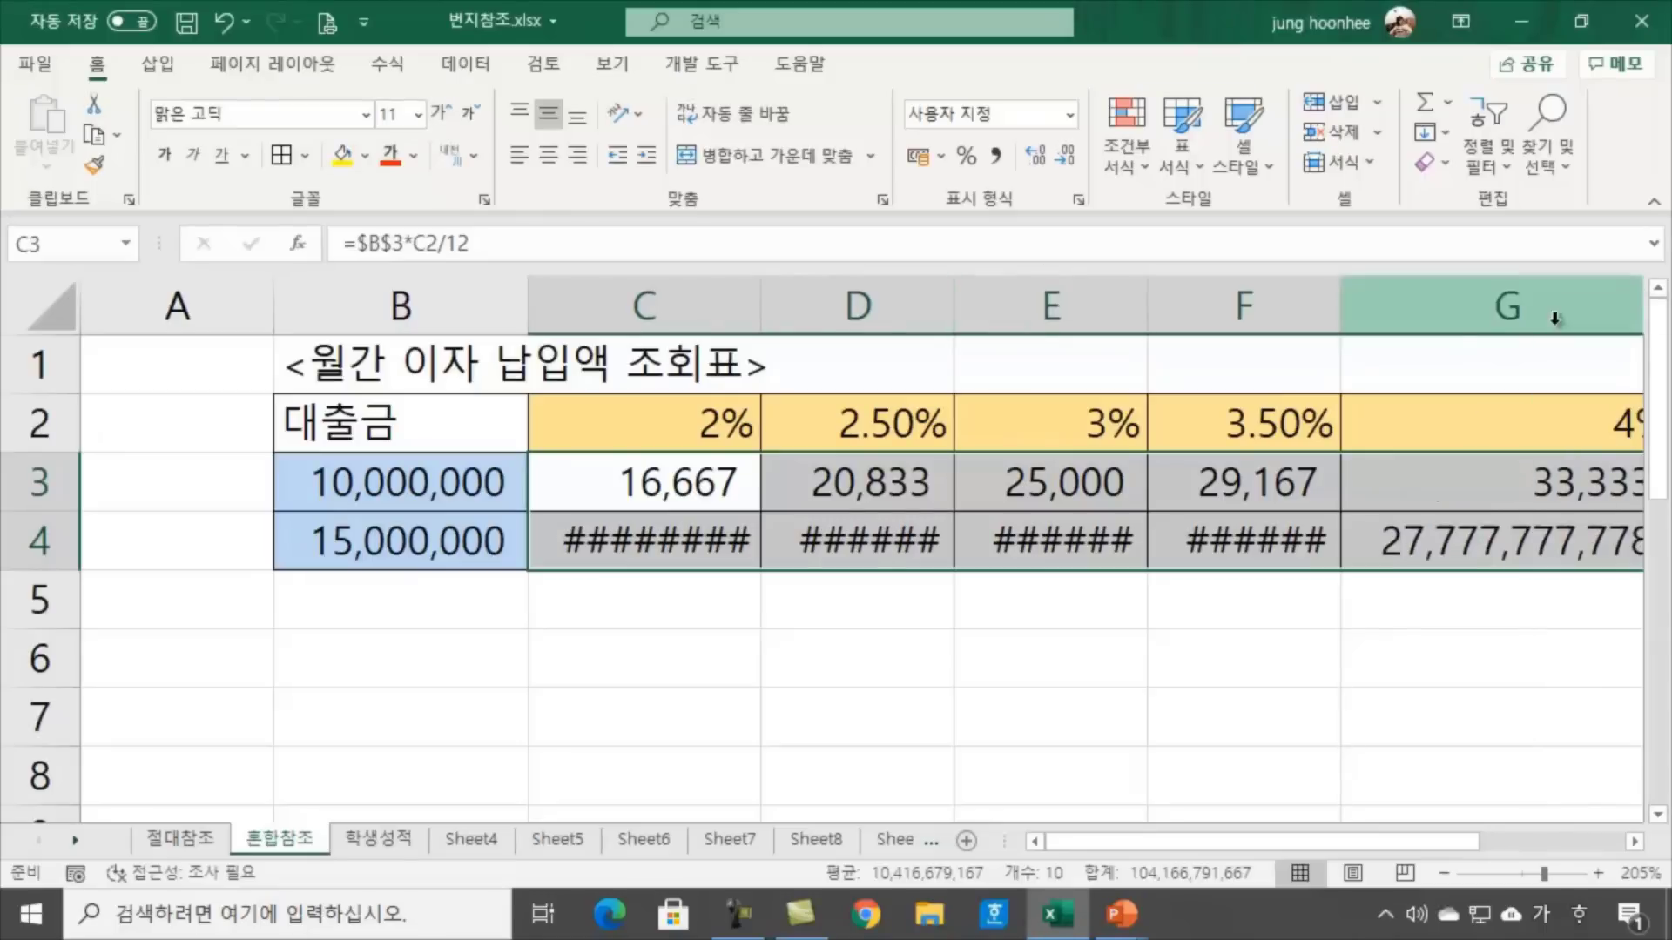
pyautogui.doubleClick(1340, 307)
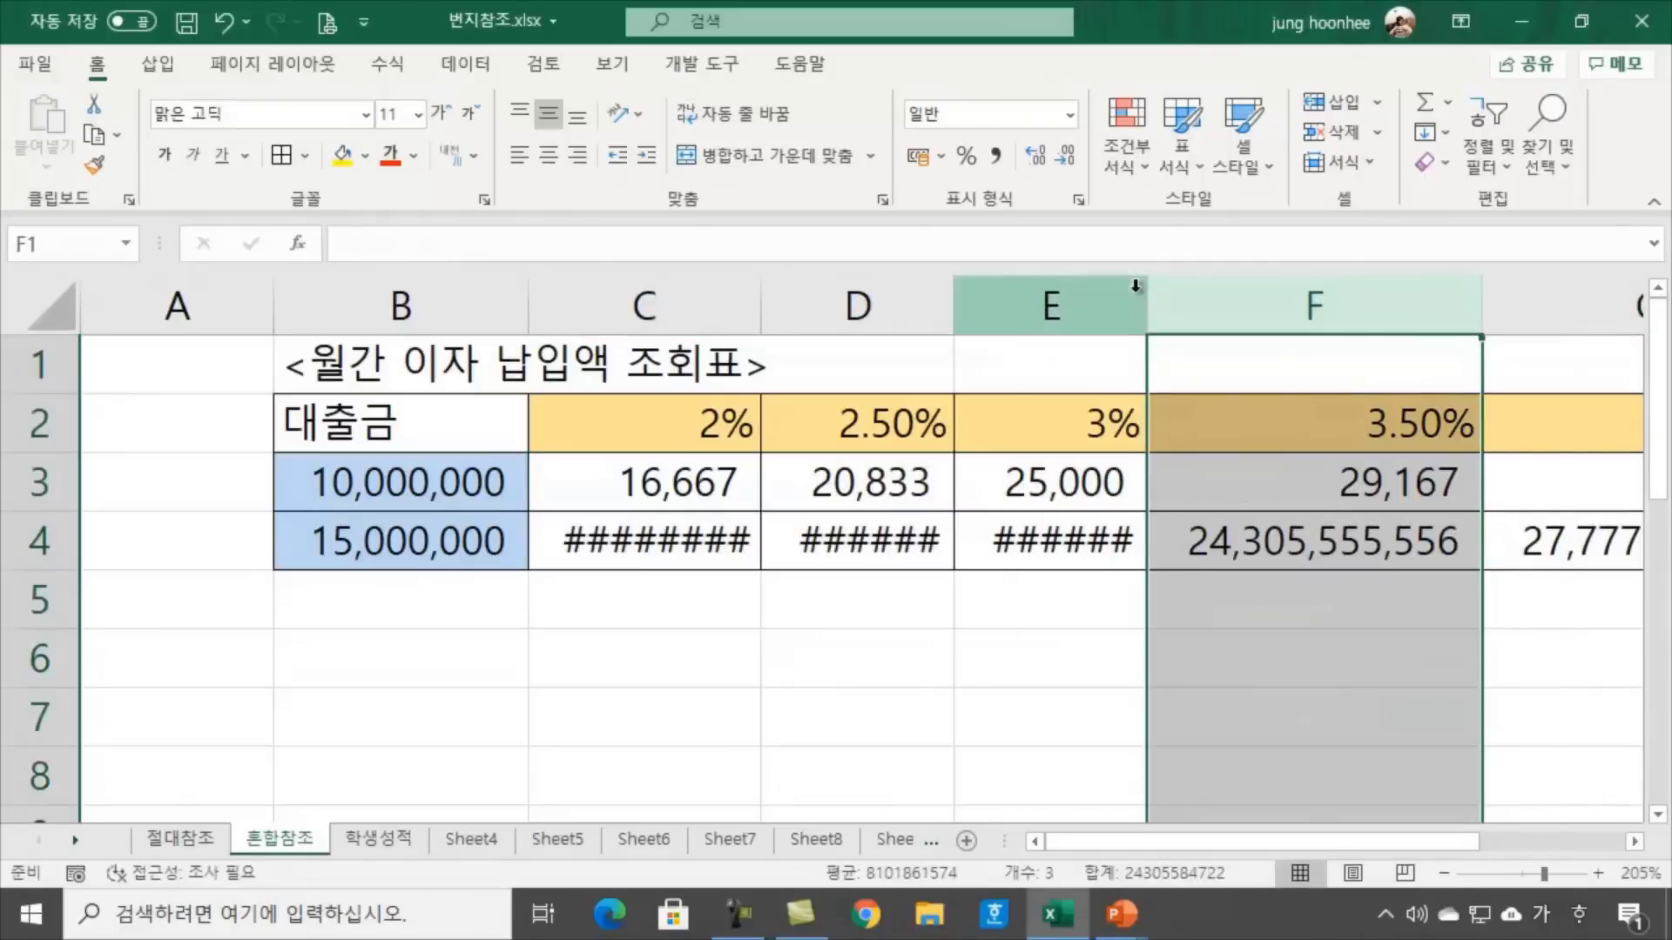
pyautogui.click(1139, 288)
pyautogui.doubleClick(1146, 283)
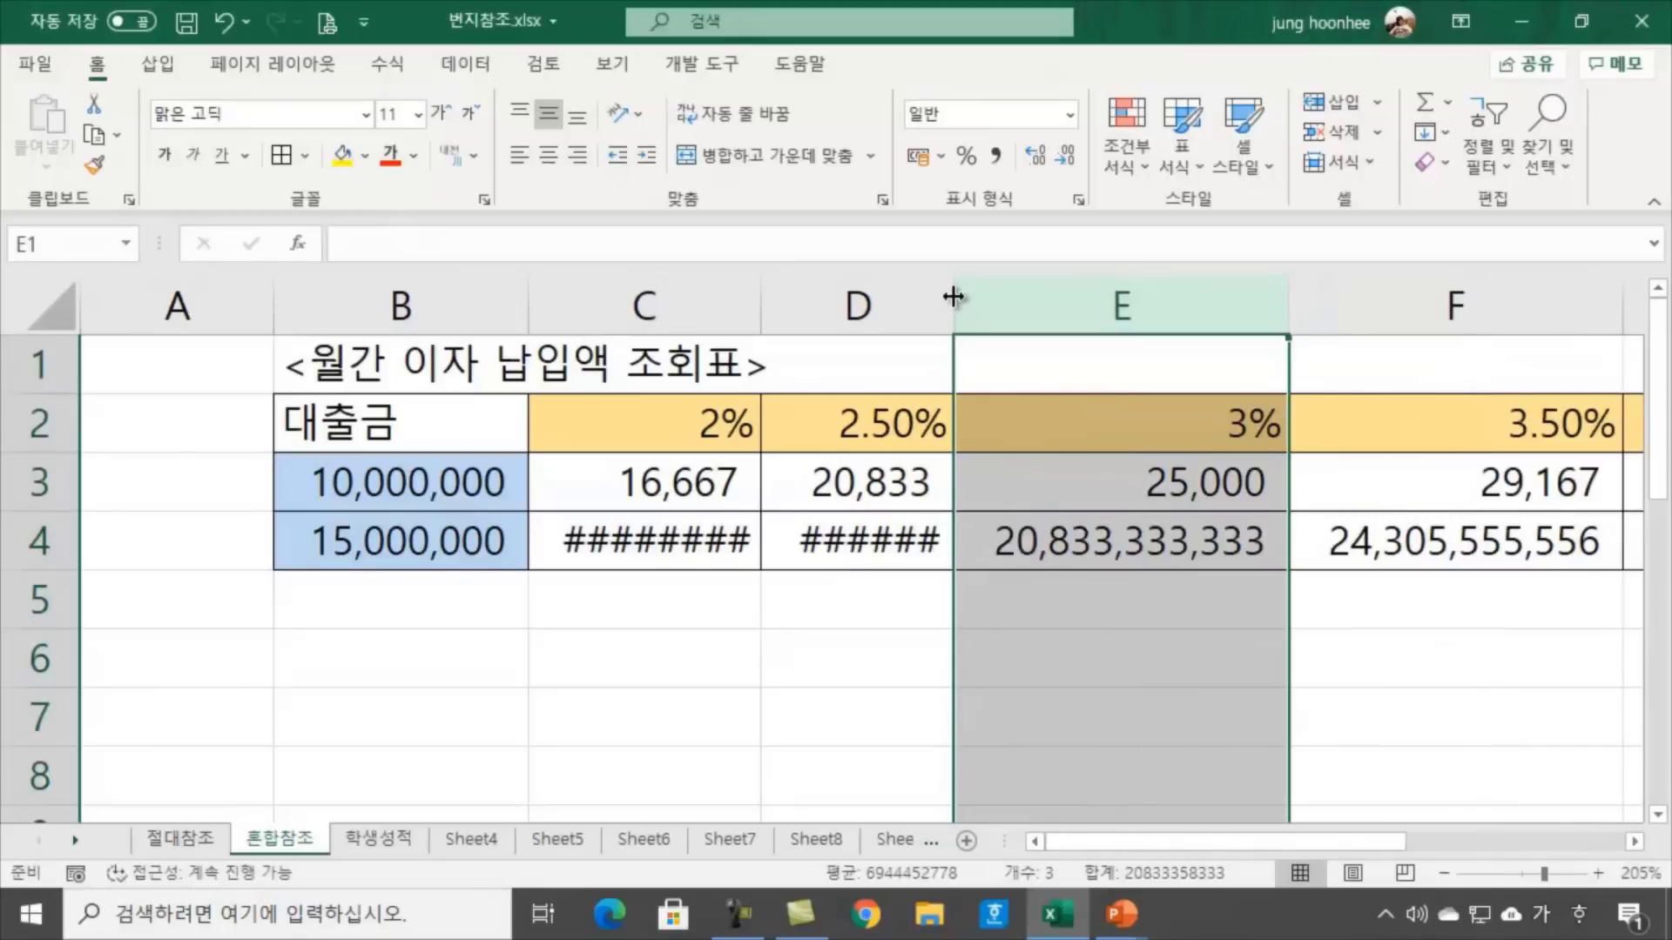
pyautogui.doubleClick(955, 291)
pyautogui.doubleClick(757, 300)
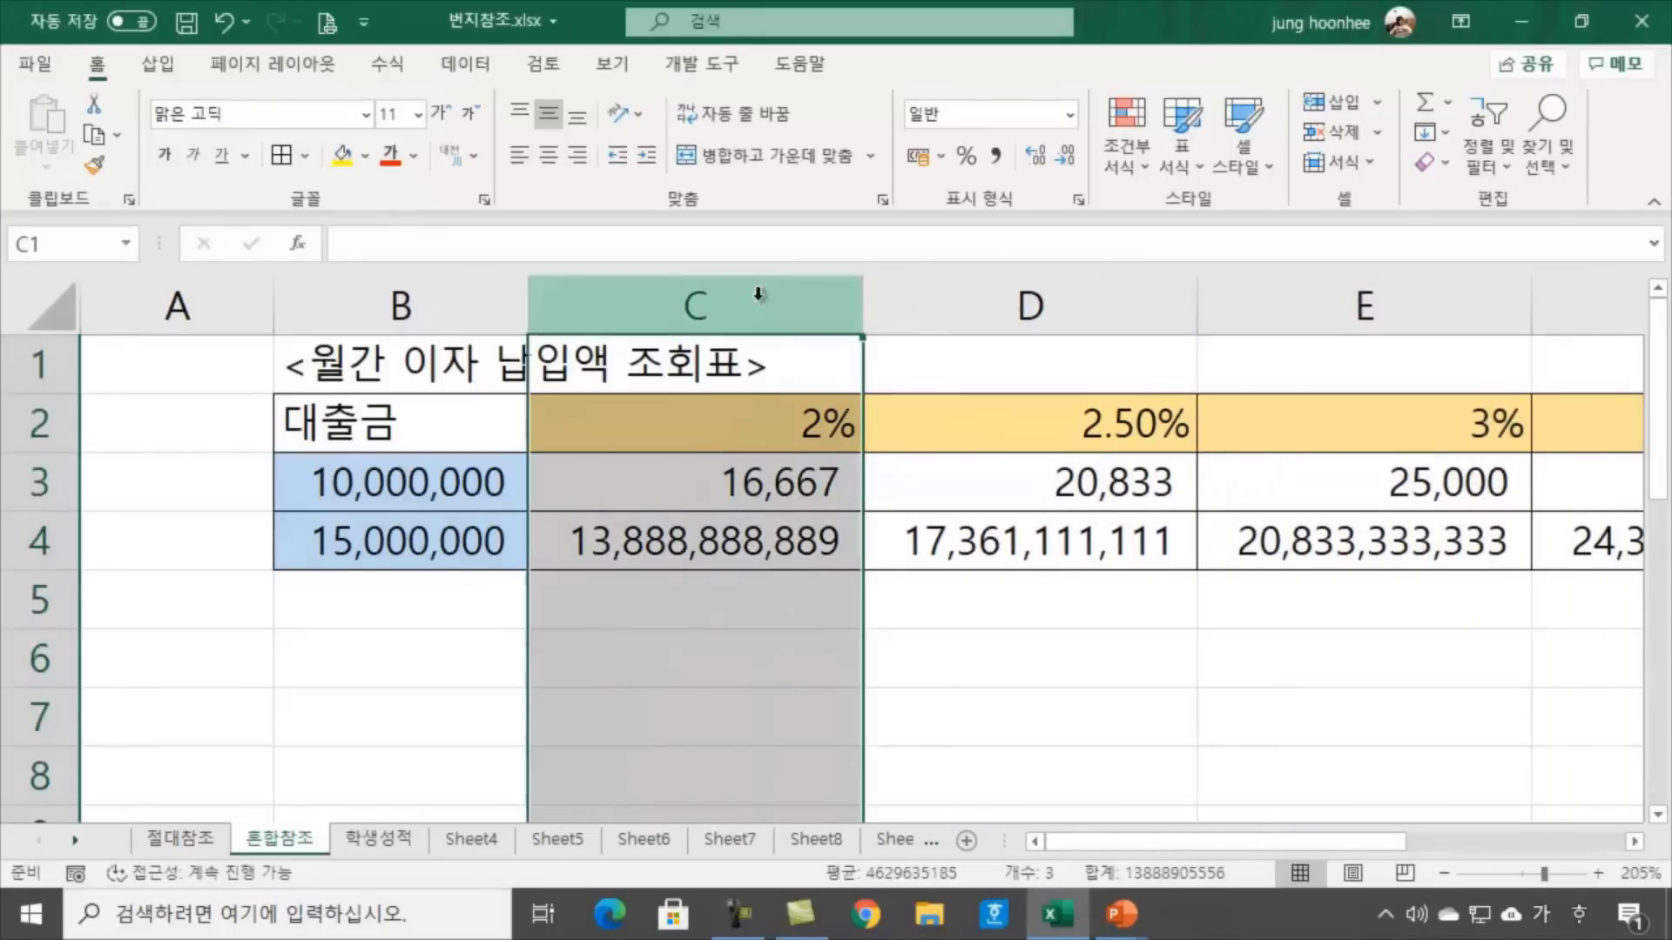
pyautogui.click(937, 660)
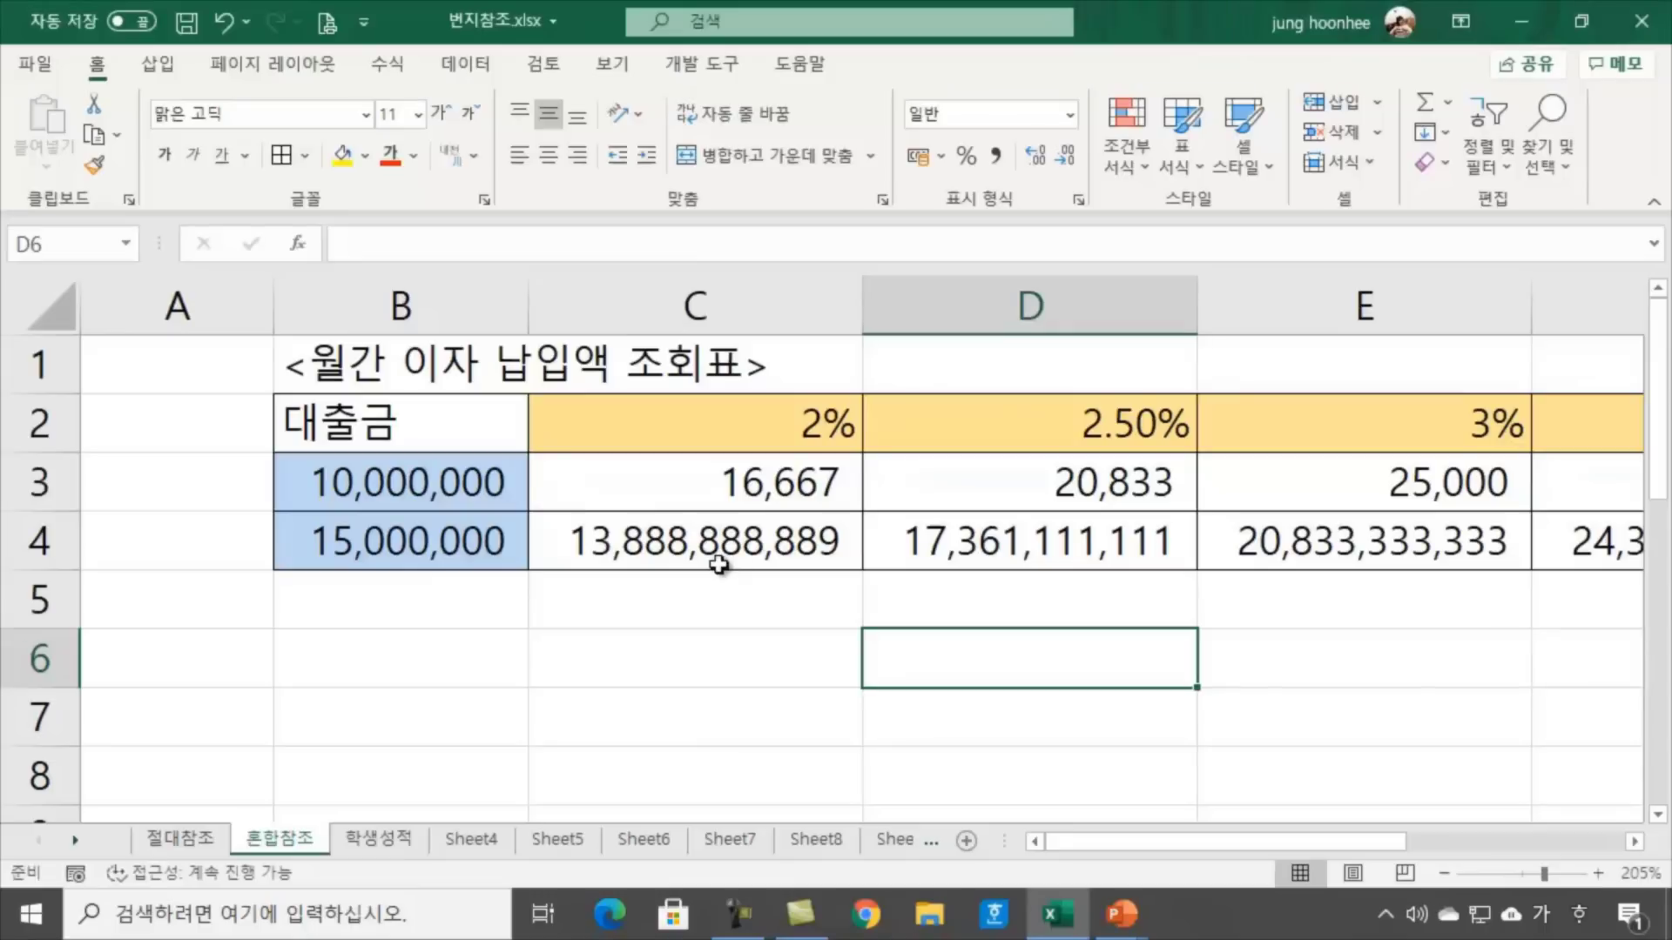
# Show the sheet's formulas and check the references in C4 against the loan amount in B4
pyautogui.click(633, 549)
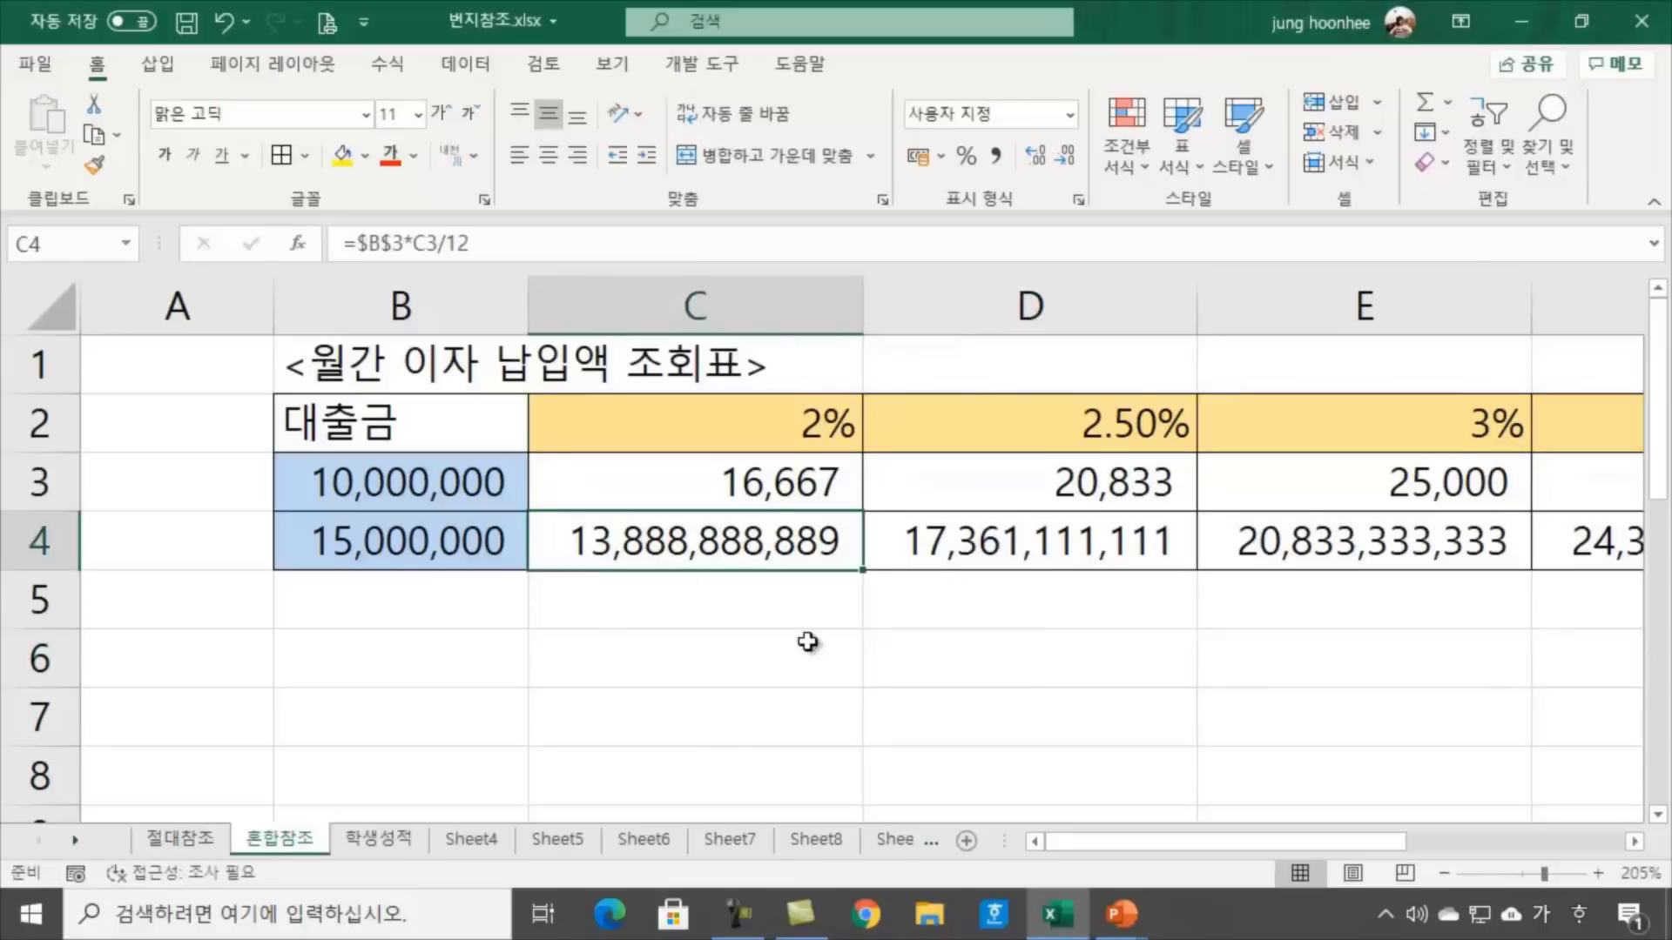
pyautogui.click(777, 659)
pyautogui.click(712, 548)
pyautogui.hotkey('ctrl', '`')
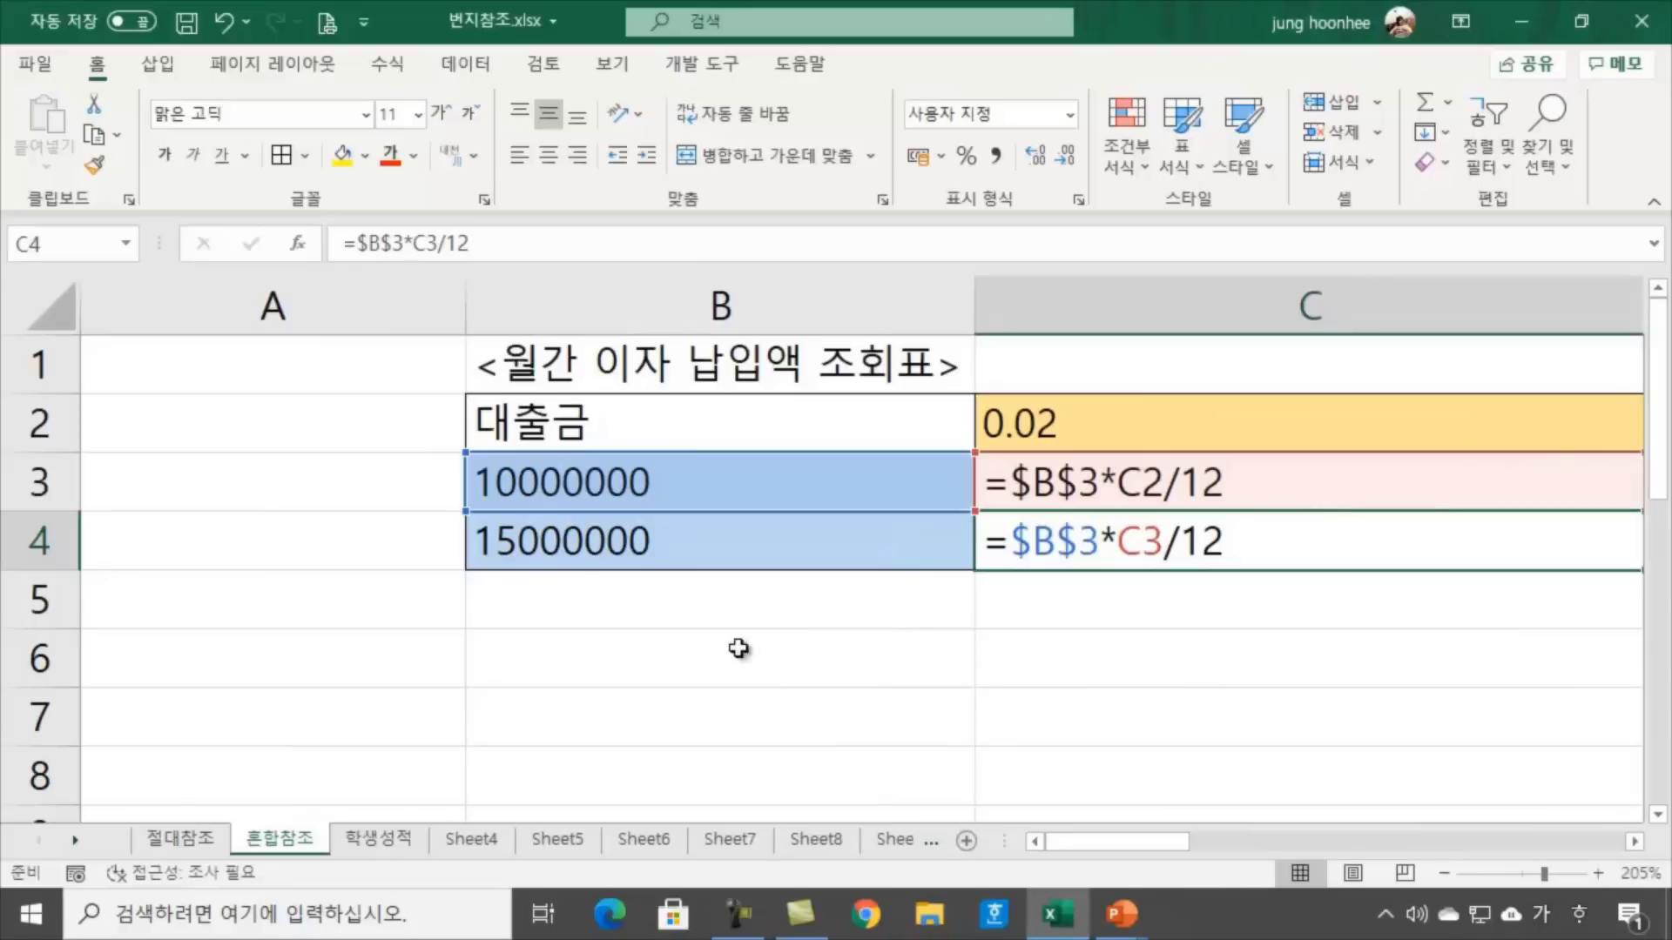
pyautogui.click(580, 551)
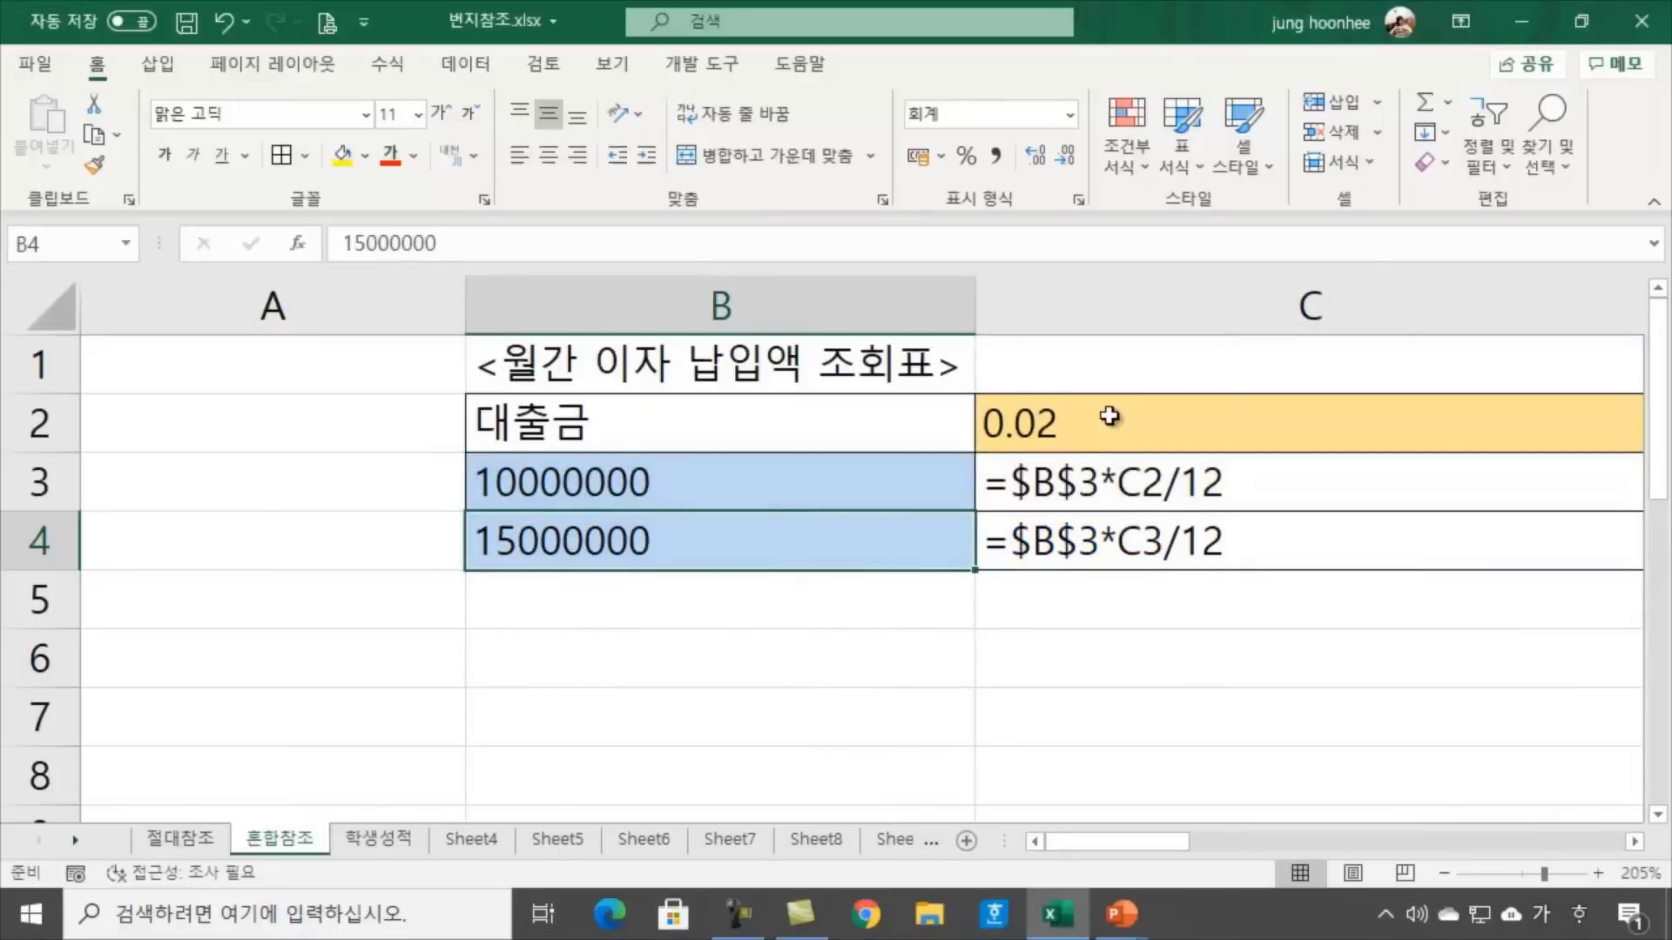
pyautogui.click(1118, 713)
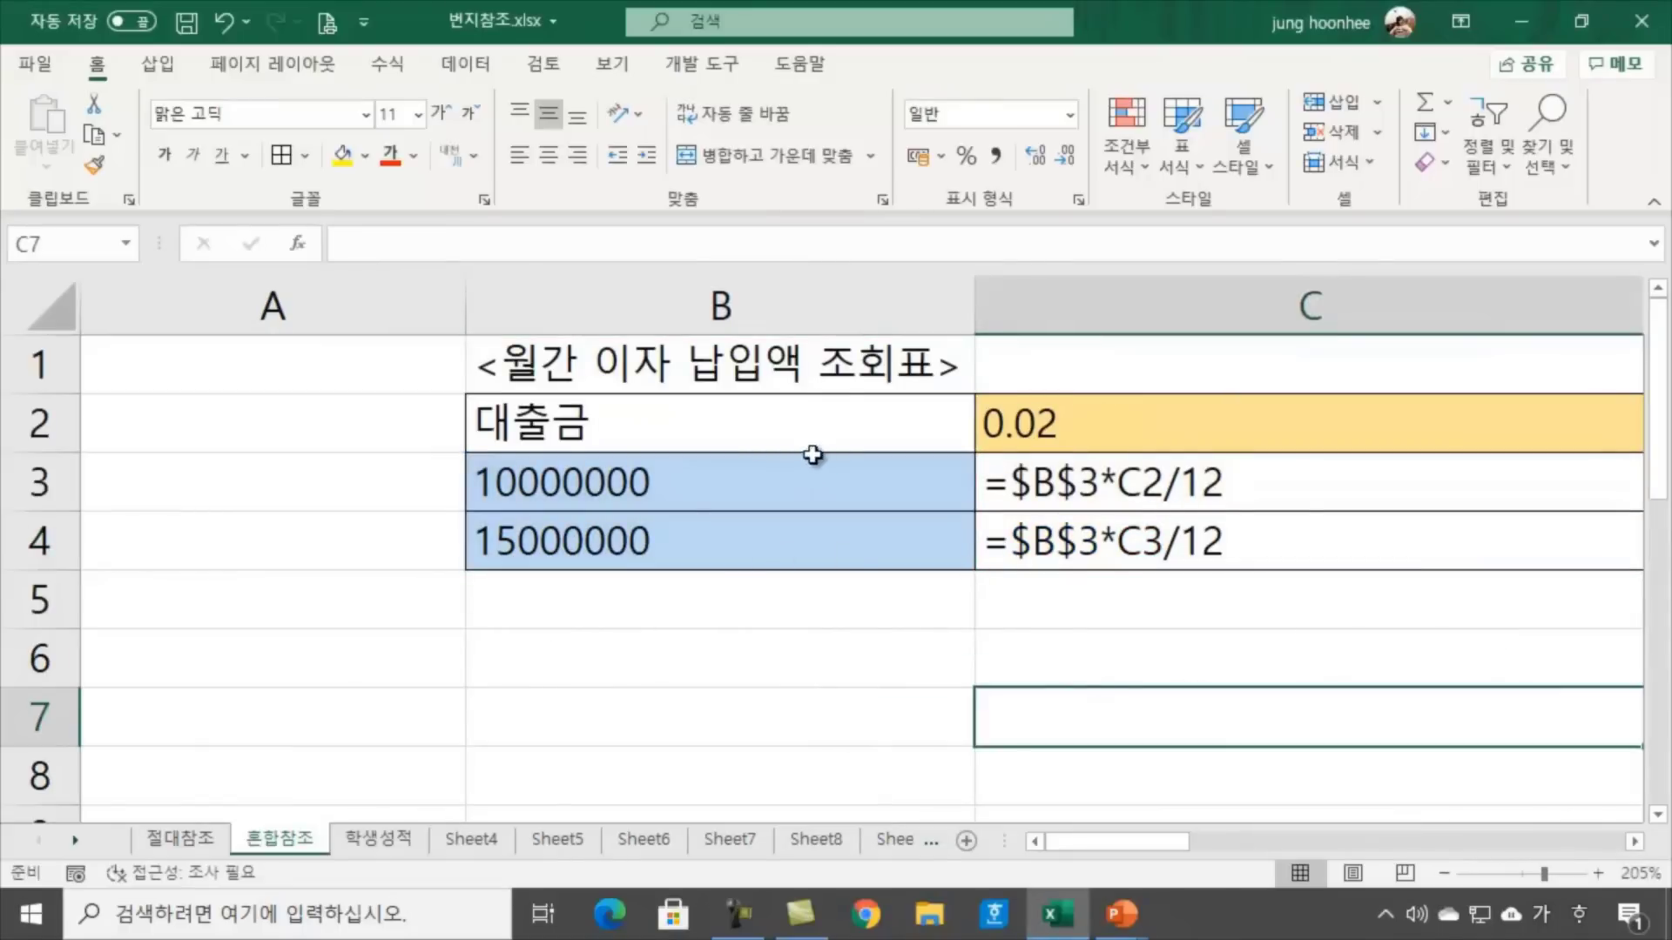
pyautogui.click(645, 542)
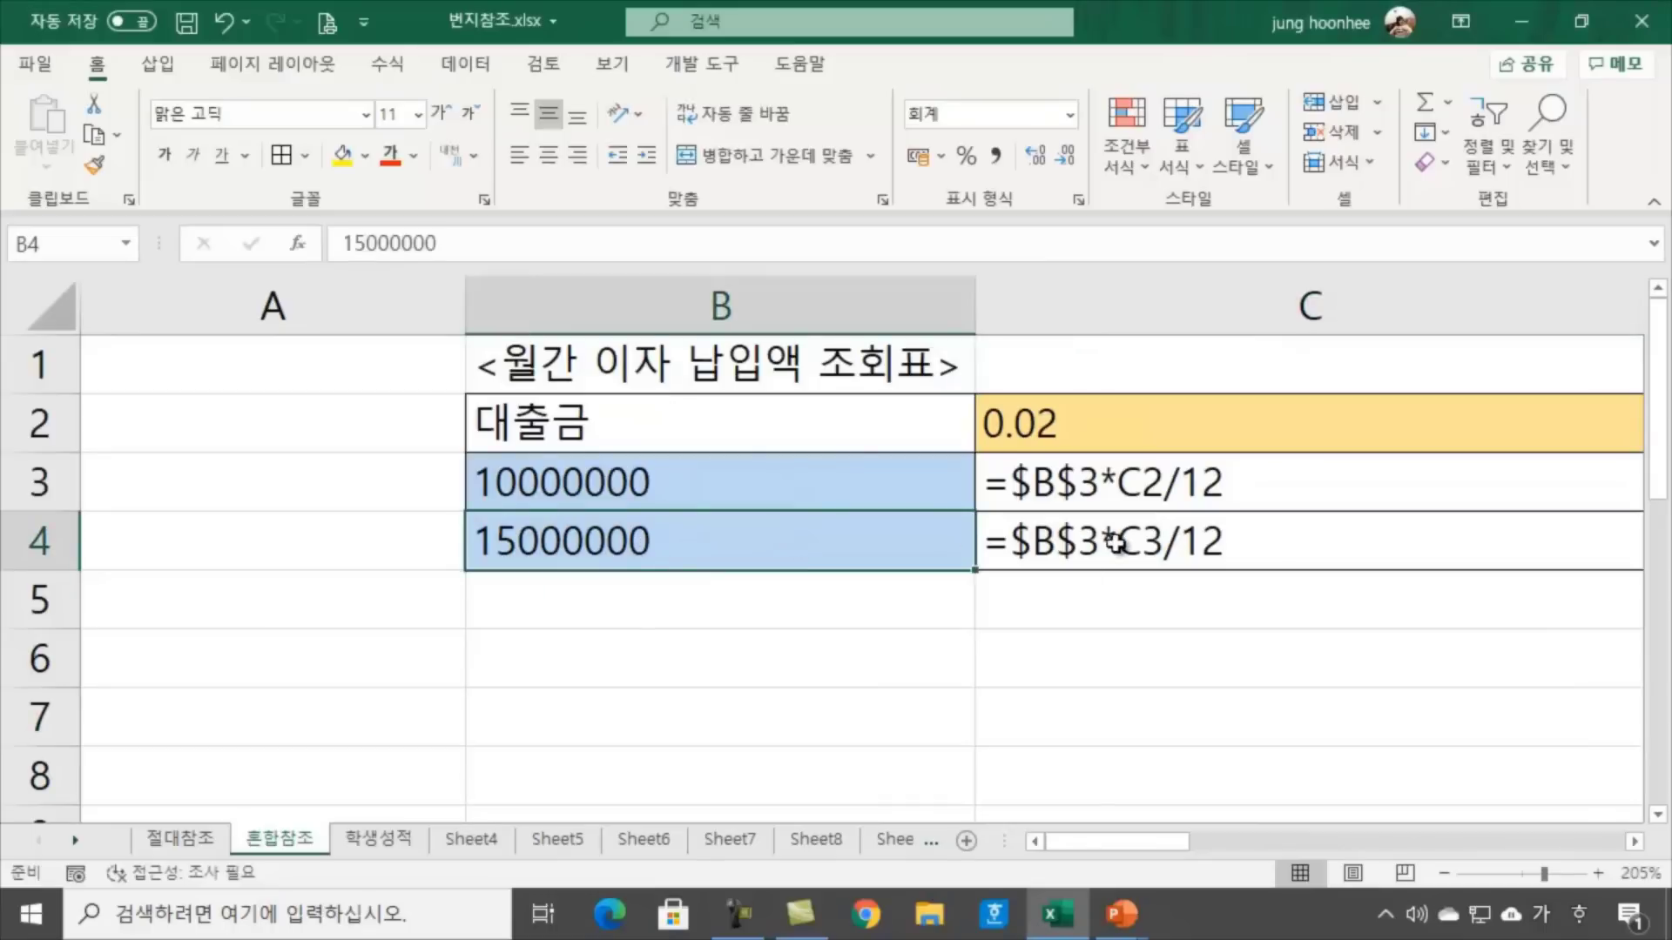
pyautogui.doubleClick(1080, 544)
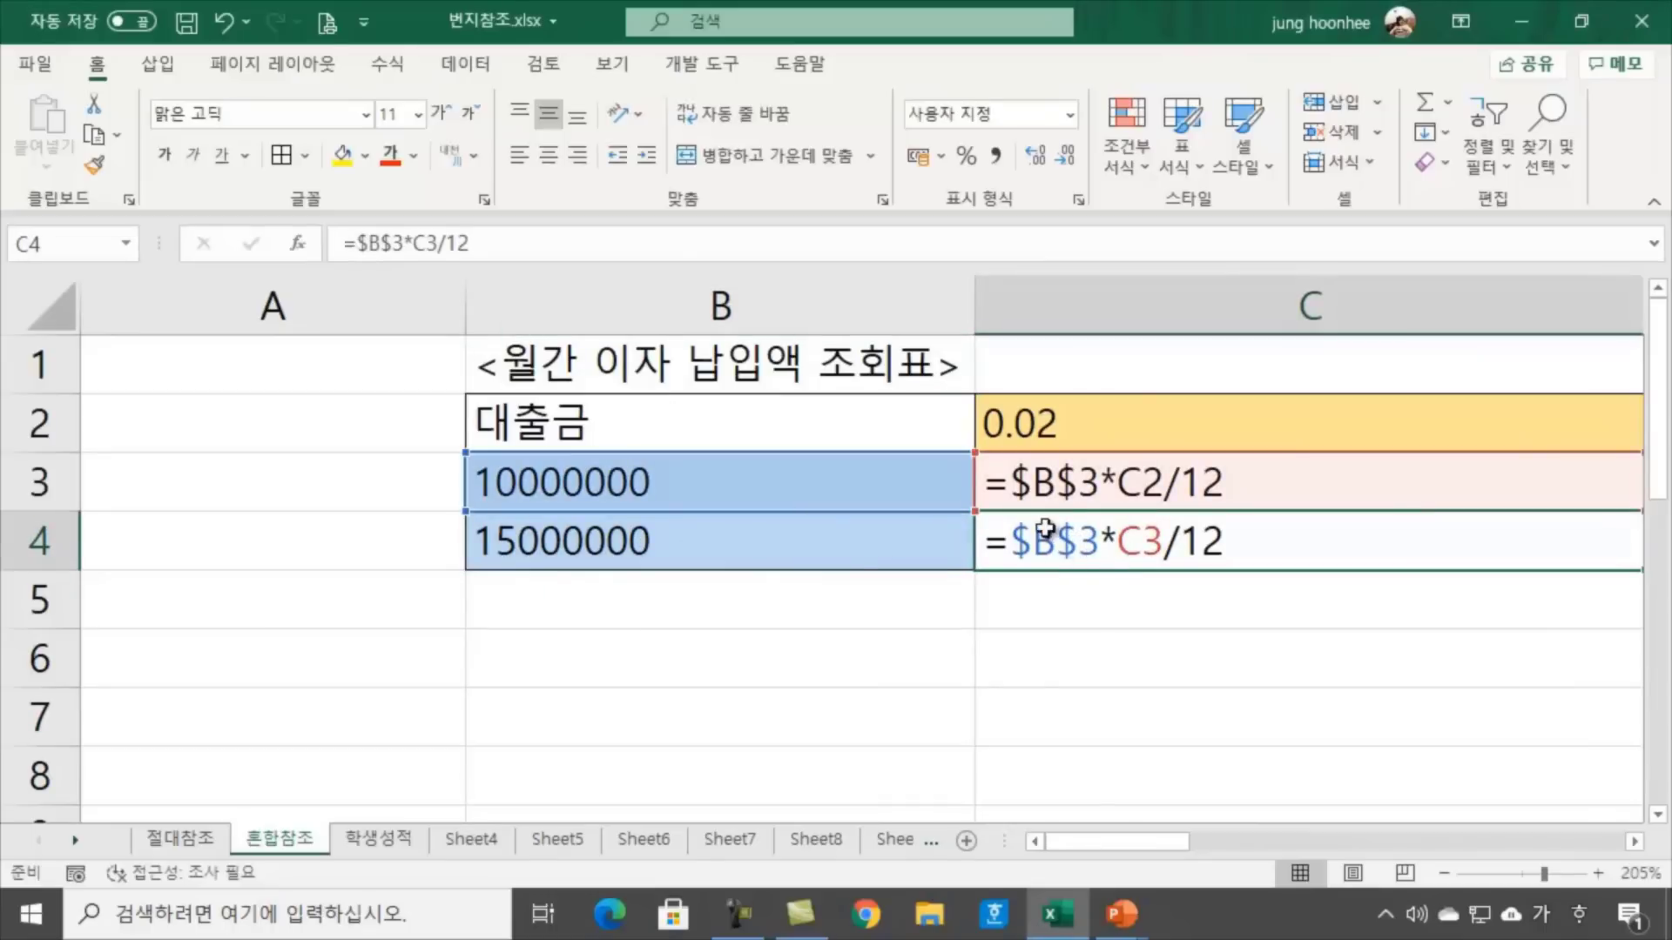
pyautogui.click(750, 544)
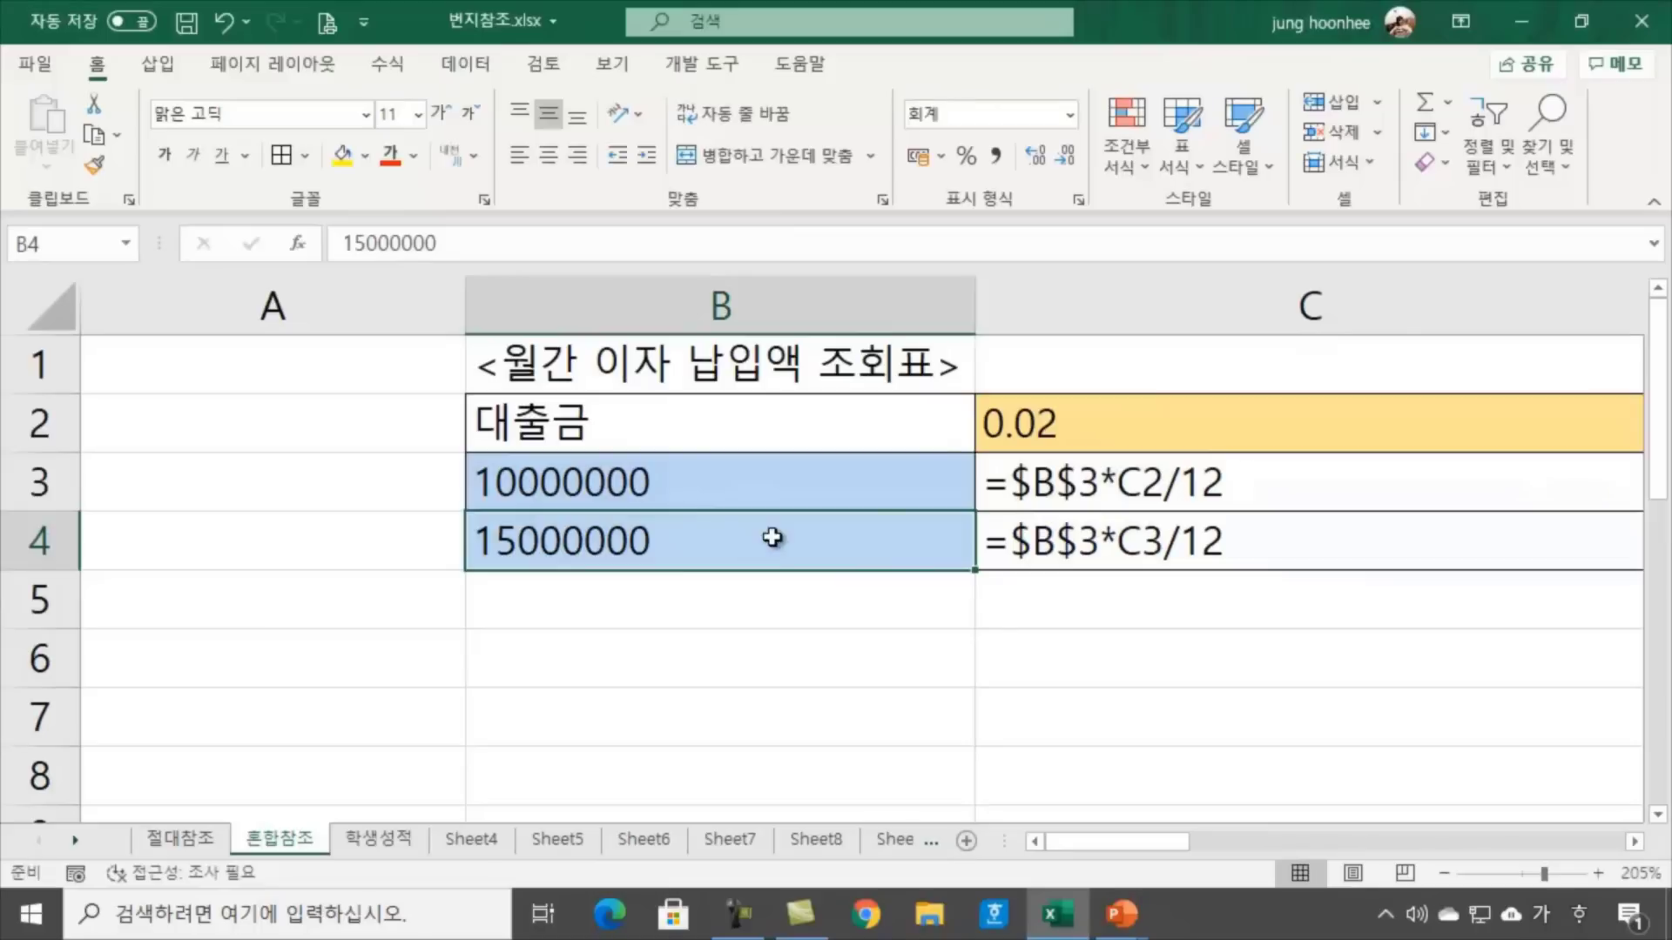
# Compare the references in C3 and C4 with the rate in C2 and the loan amounts in B3 and B4
pyautogui.click(1128, 409)
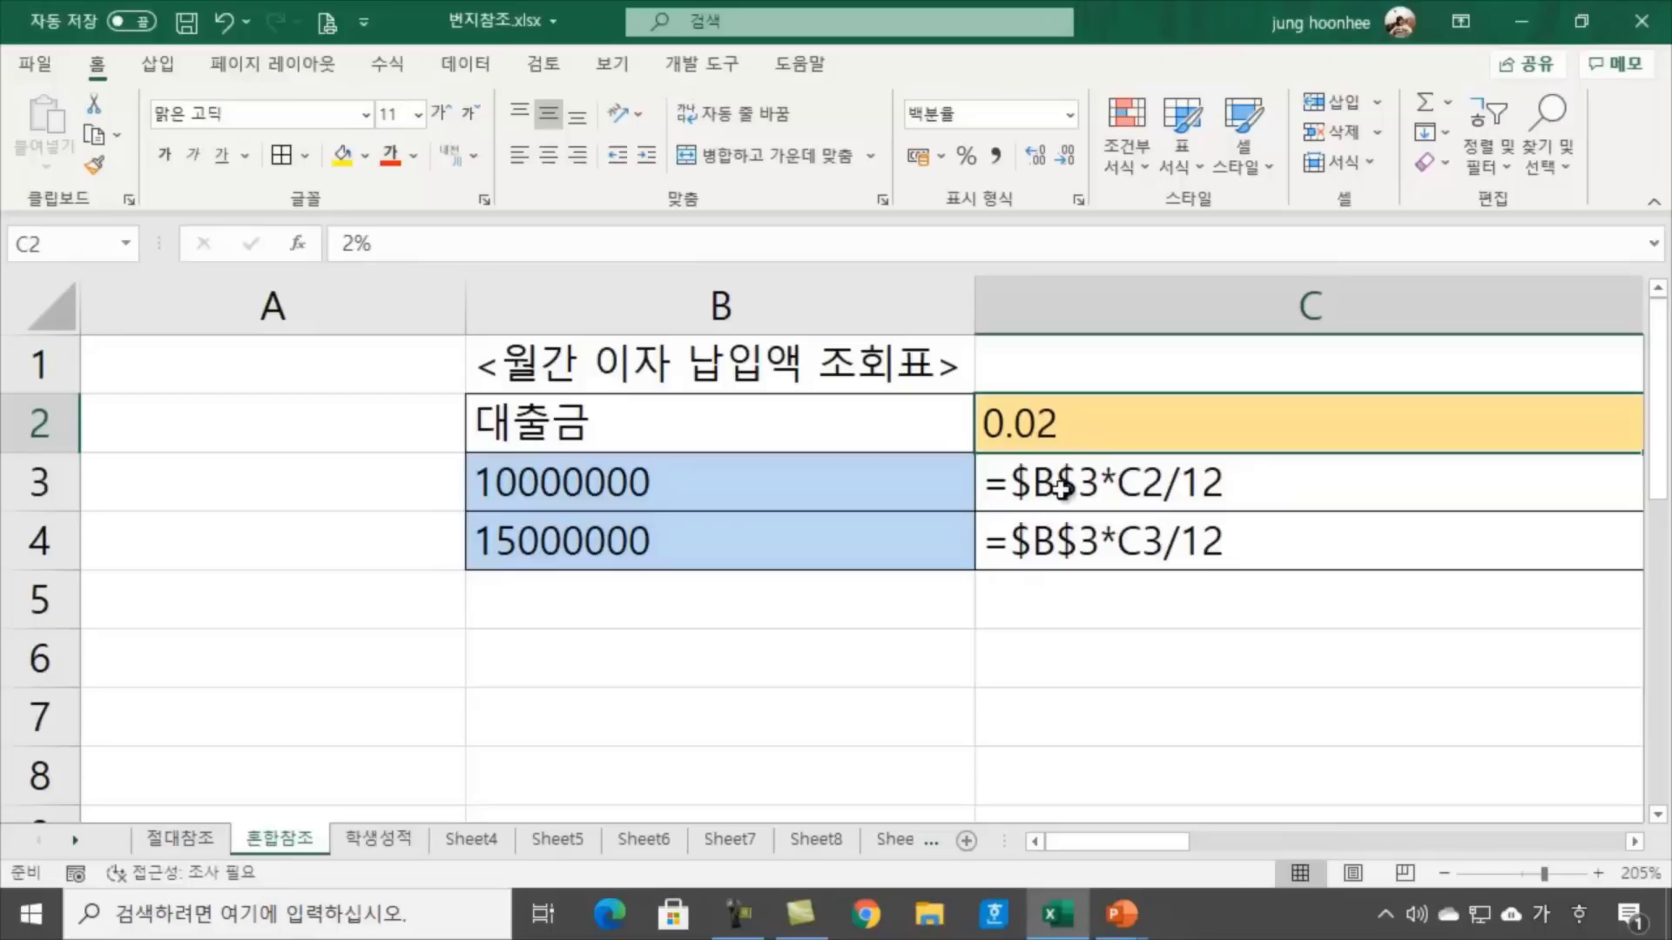
pyautogui.click(678, 486)
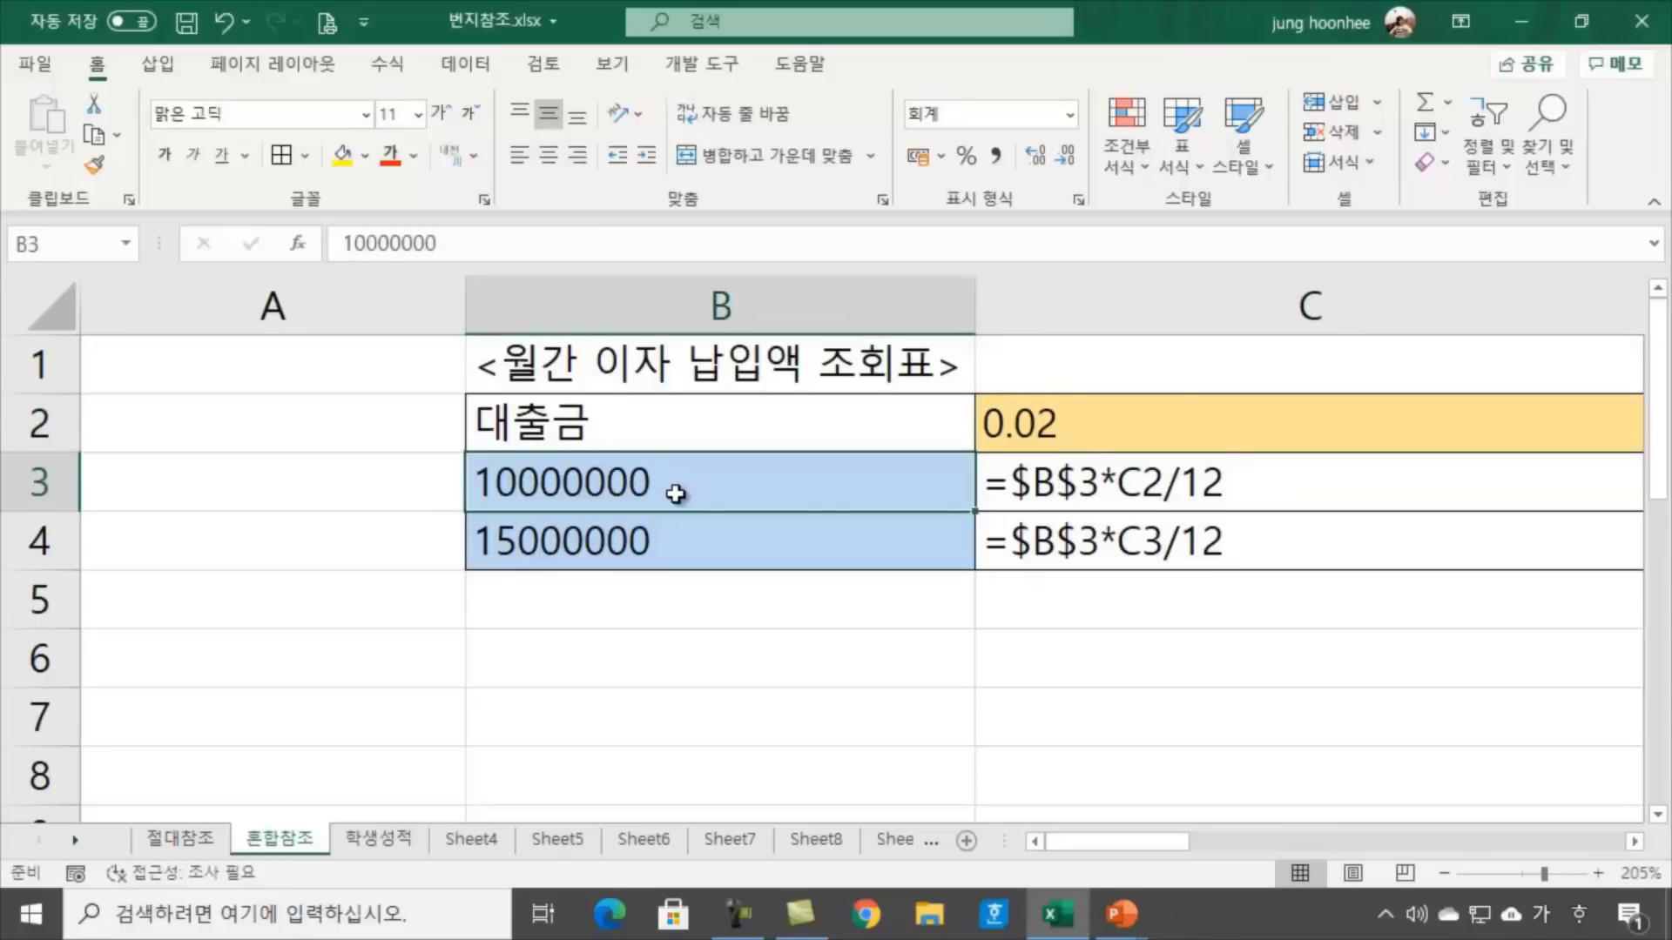
pyautogui.doubleClick(1079, 489)
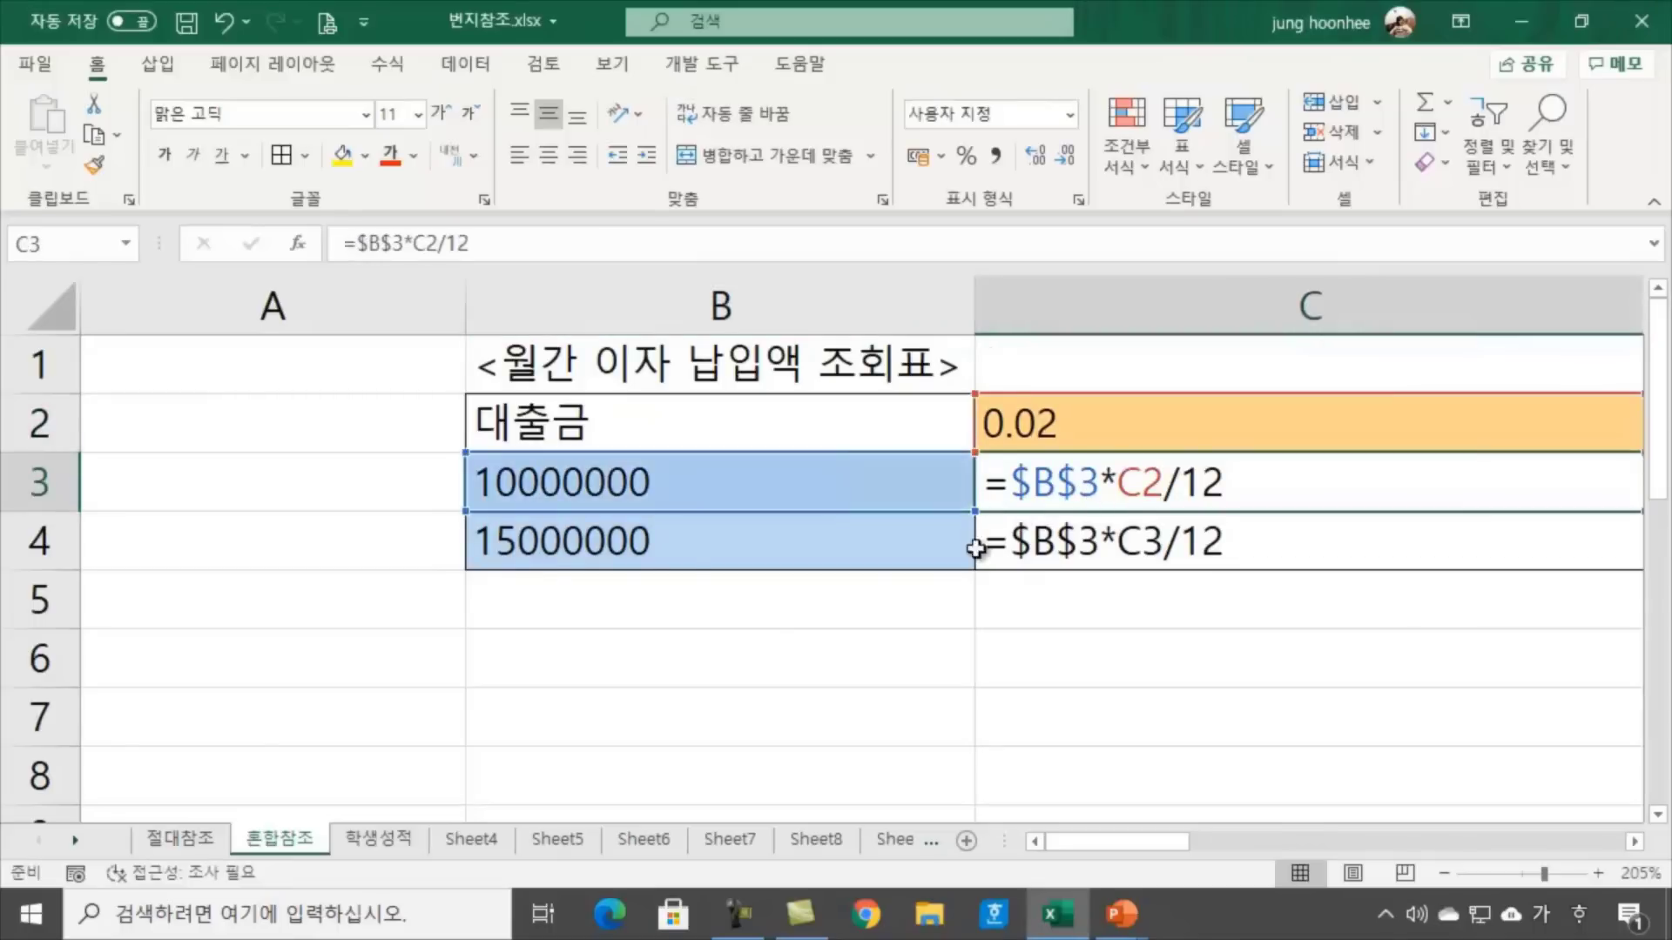
pyautogui.click(694, 541)
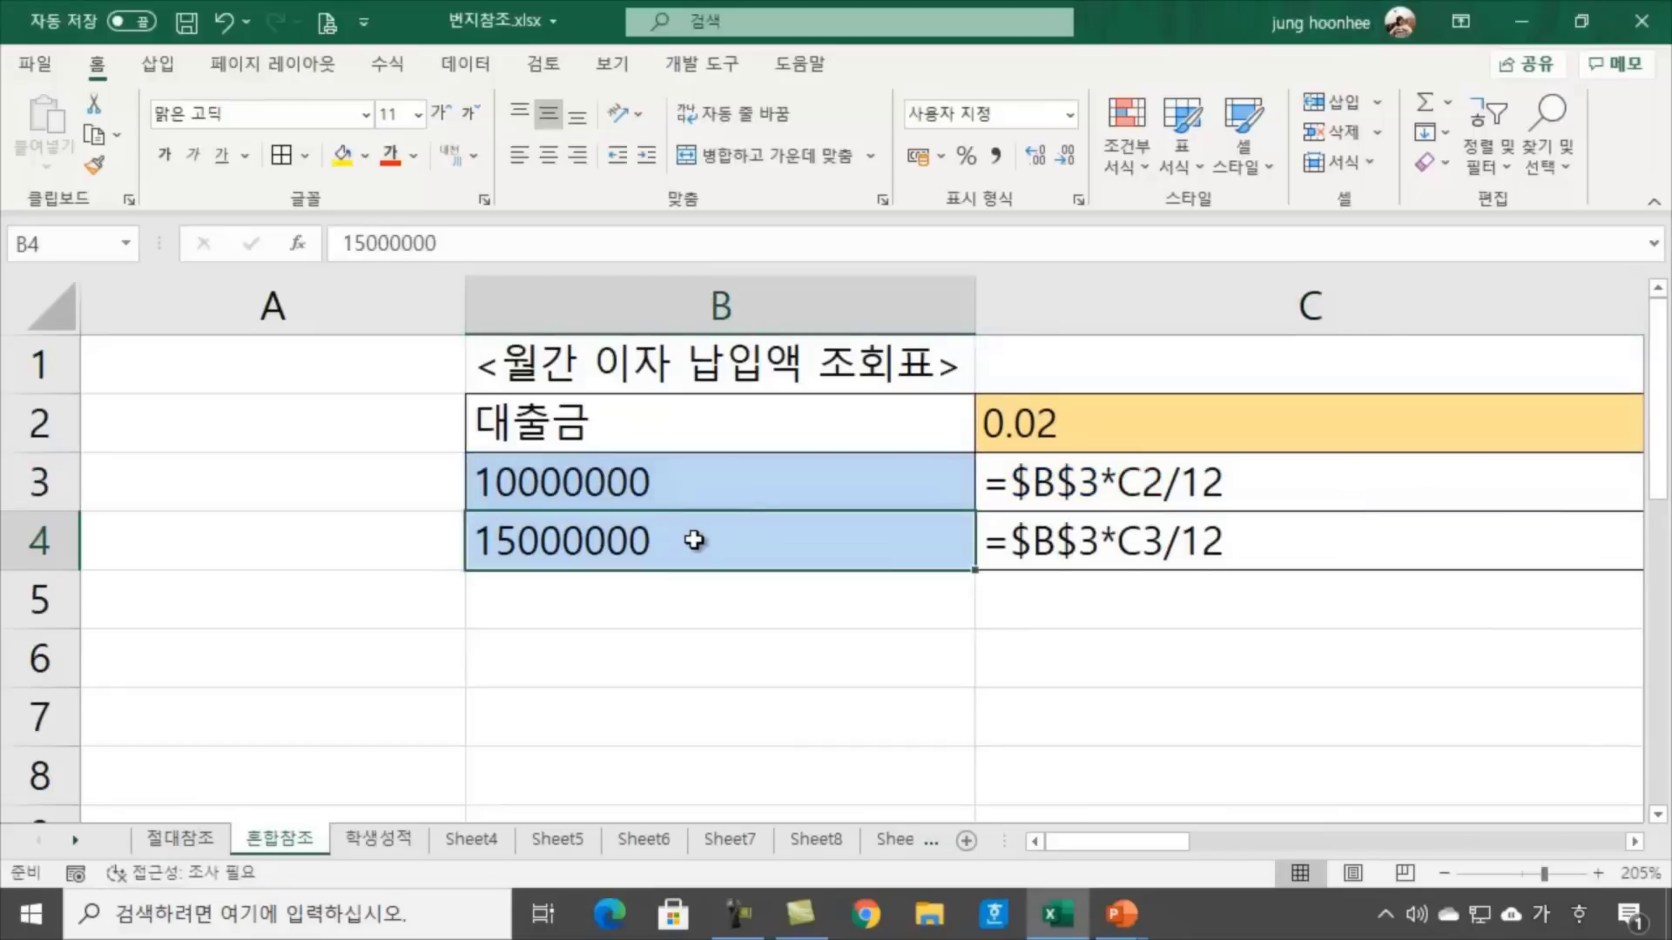
pyautogui.doubleClick(1069, 540)
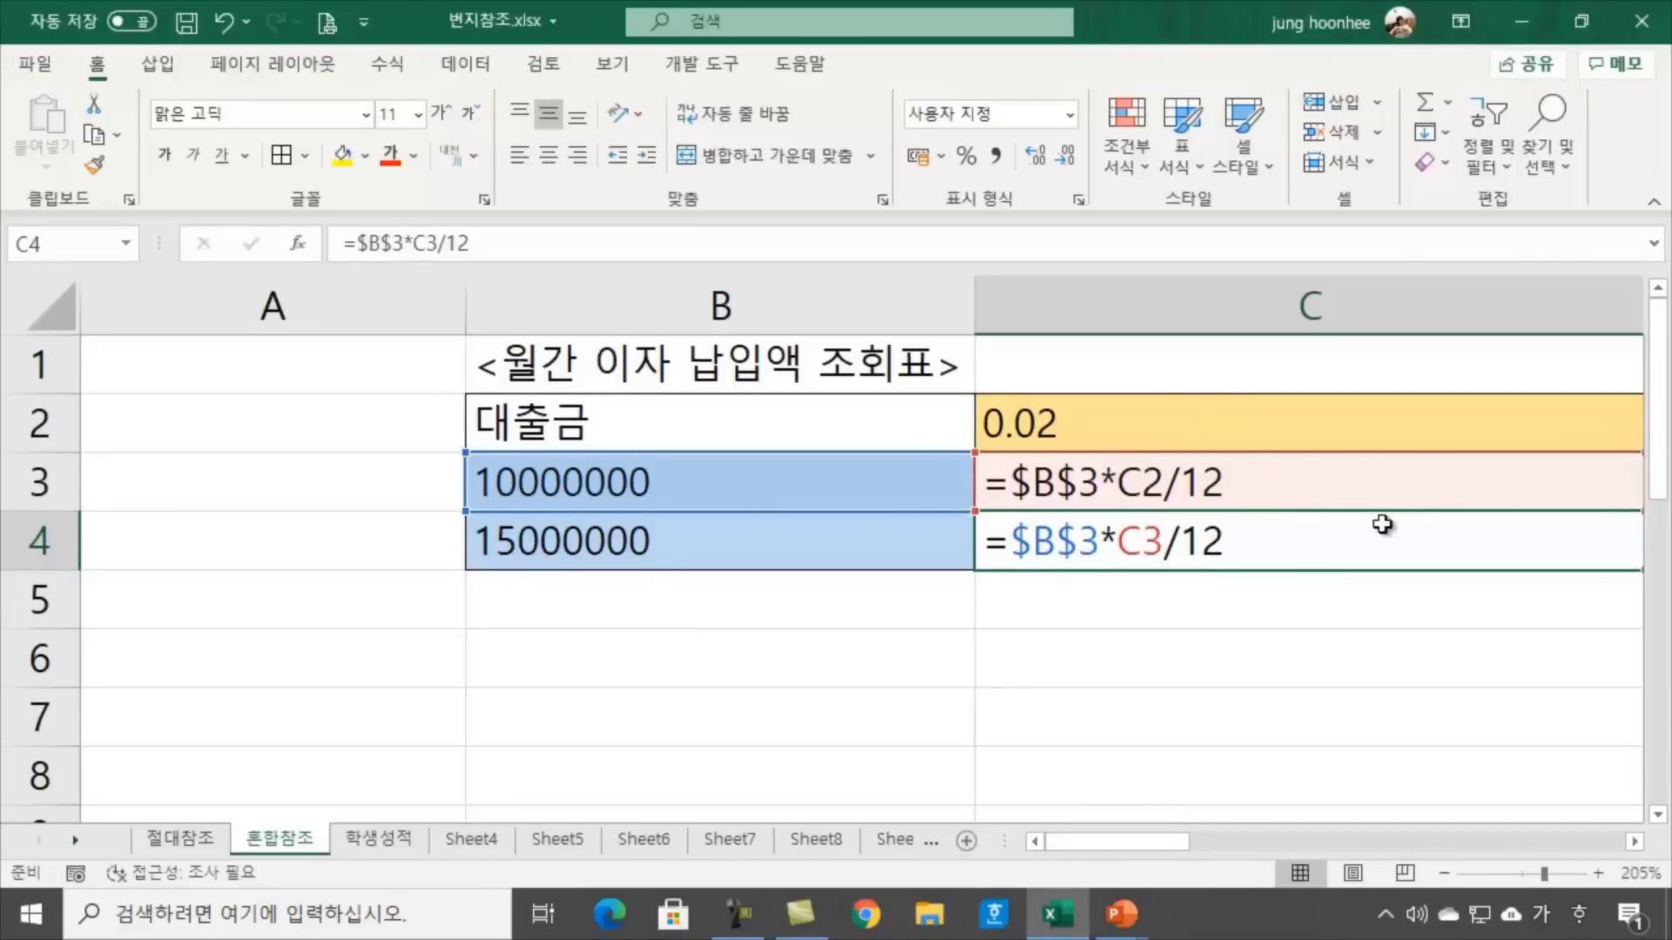
pyautogui.click(1041, 422)
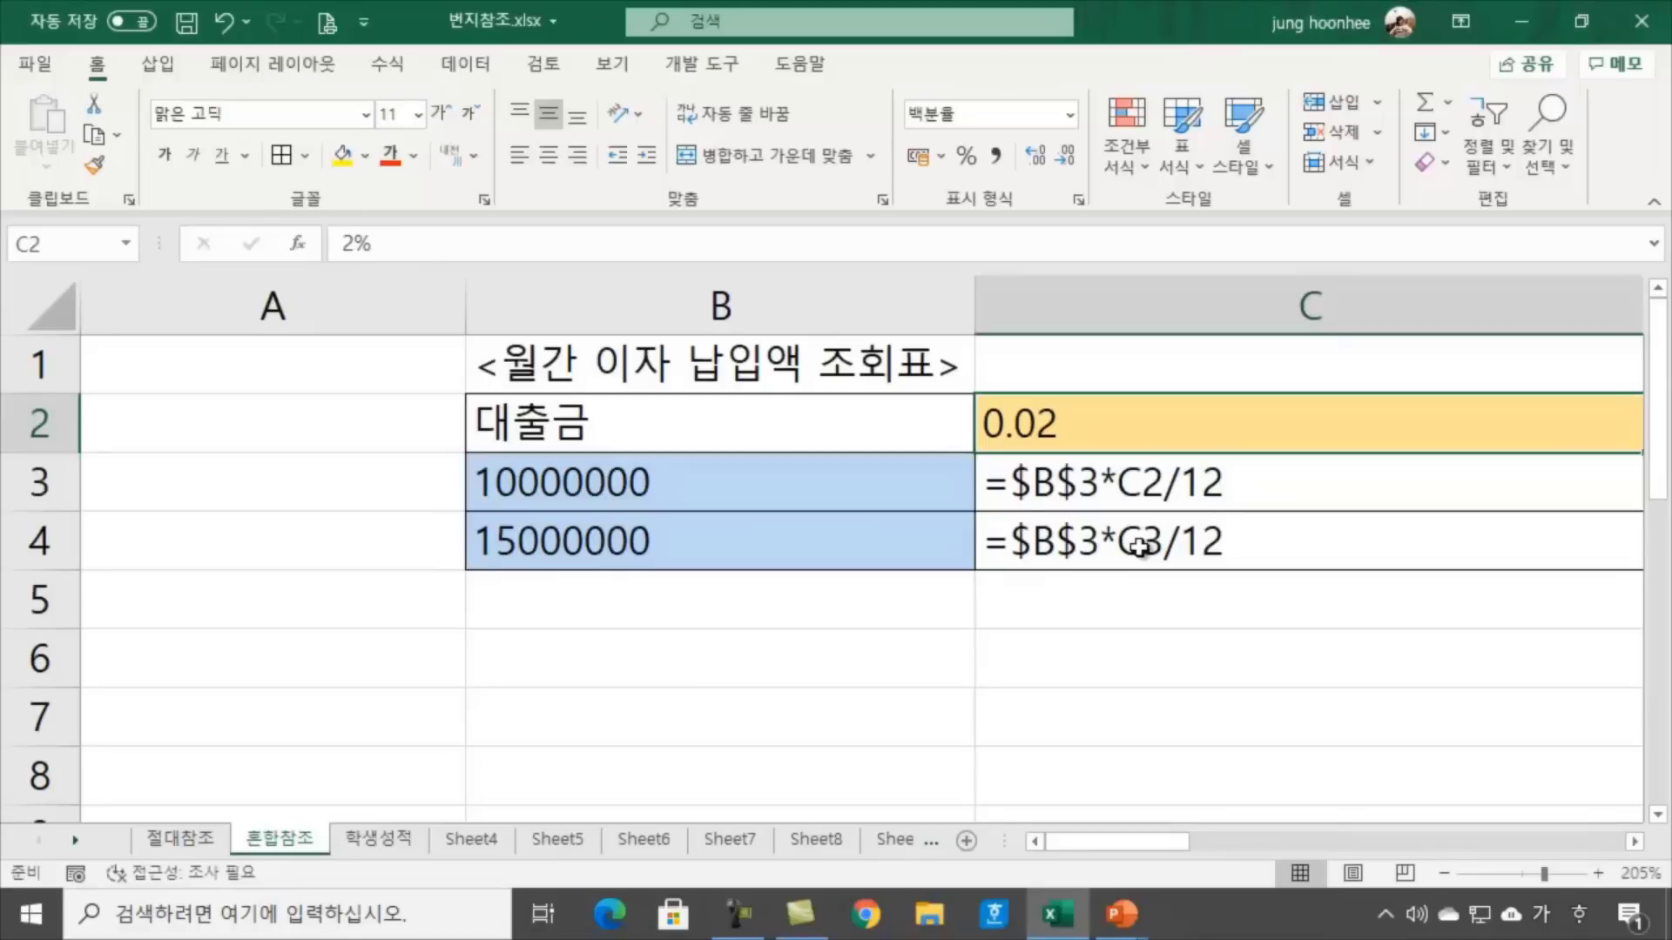
pyautogui.doubleClick(1113, 541)
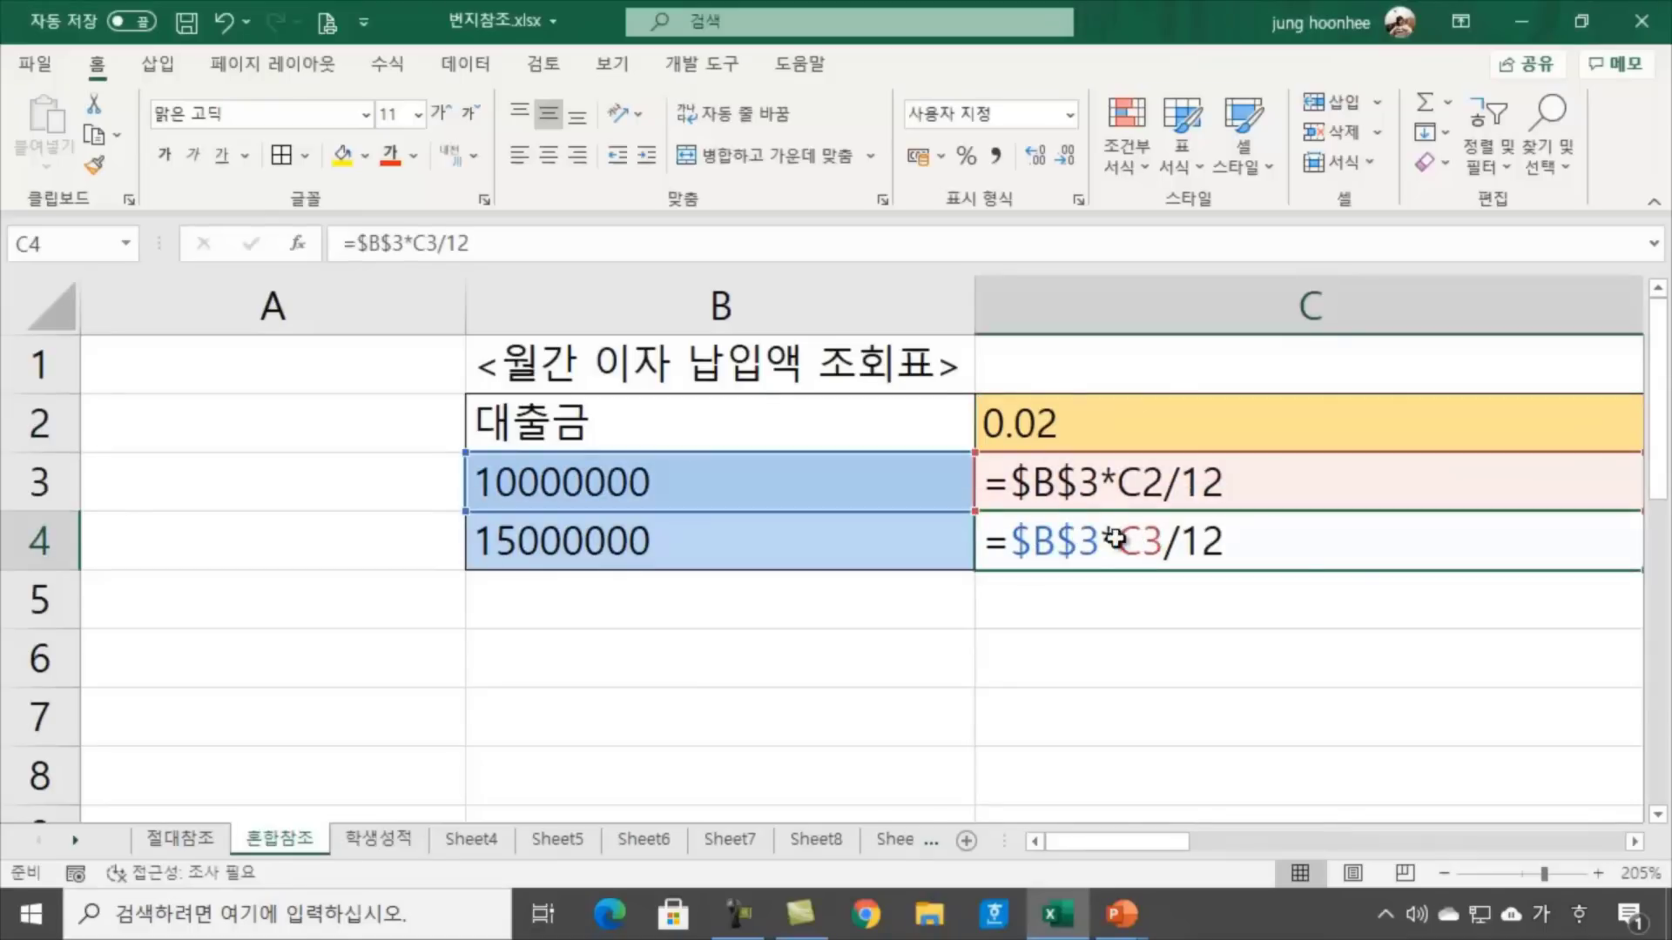
# Replace the formula in C4 with =B4*C2/12 and compare it with the formulas in C3 and D3
pyautogui.press('Escape')
pyautogui.write('=')
pyautogui.hscroll(1, 1276, 533)
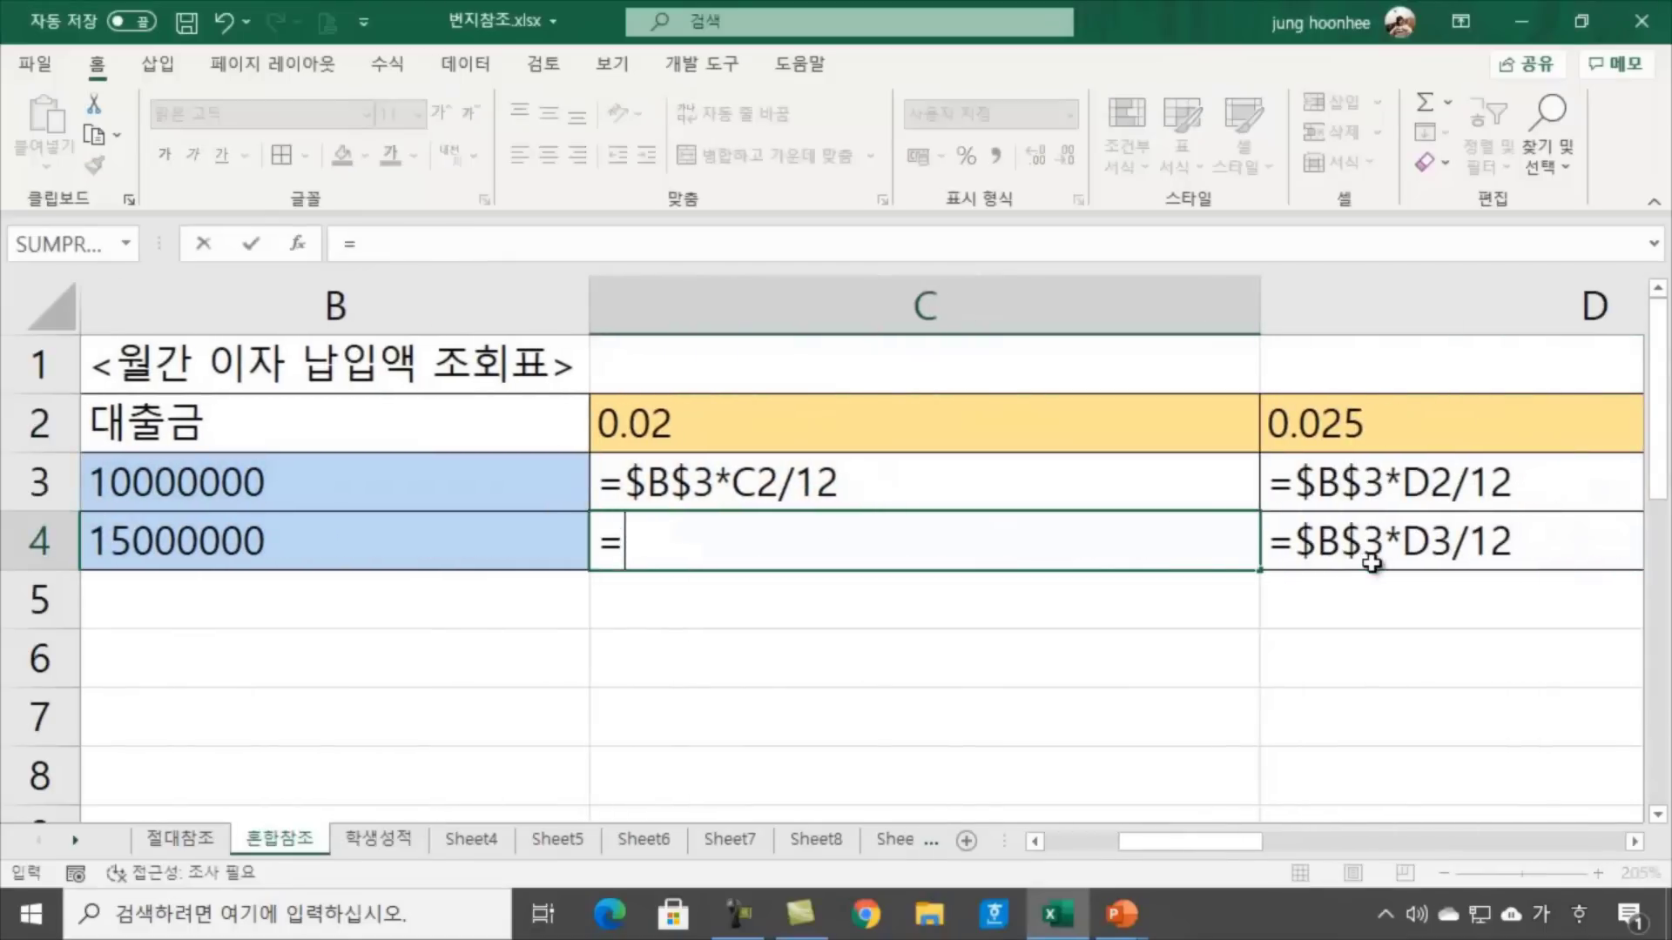
pyautogui.click(207, 540)
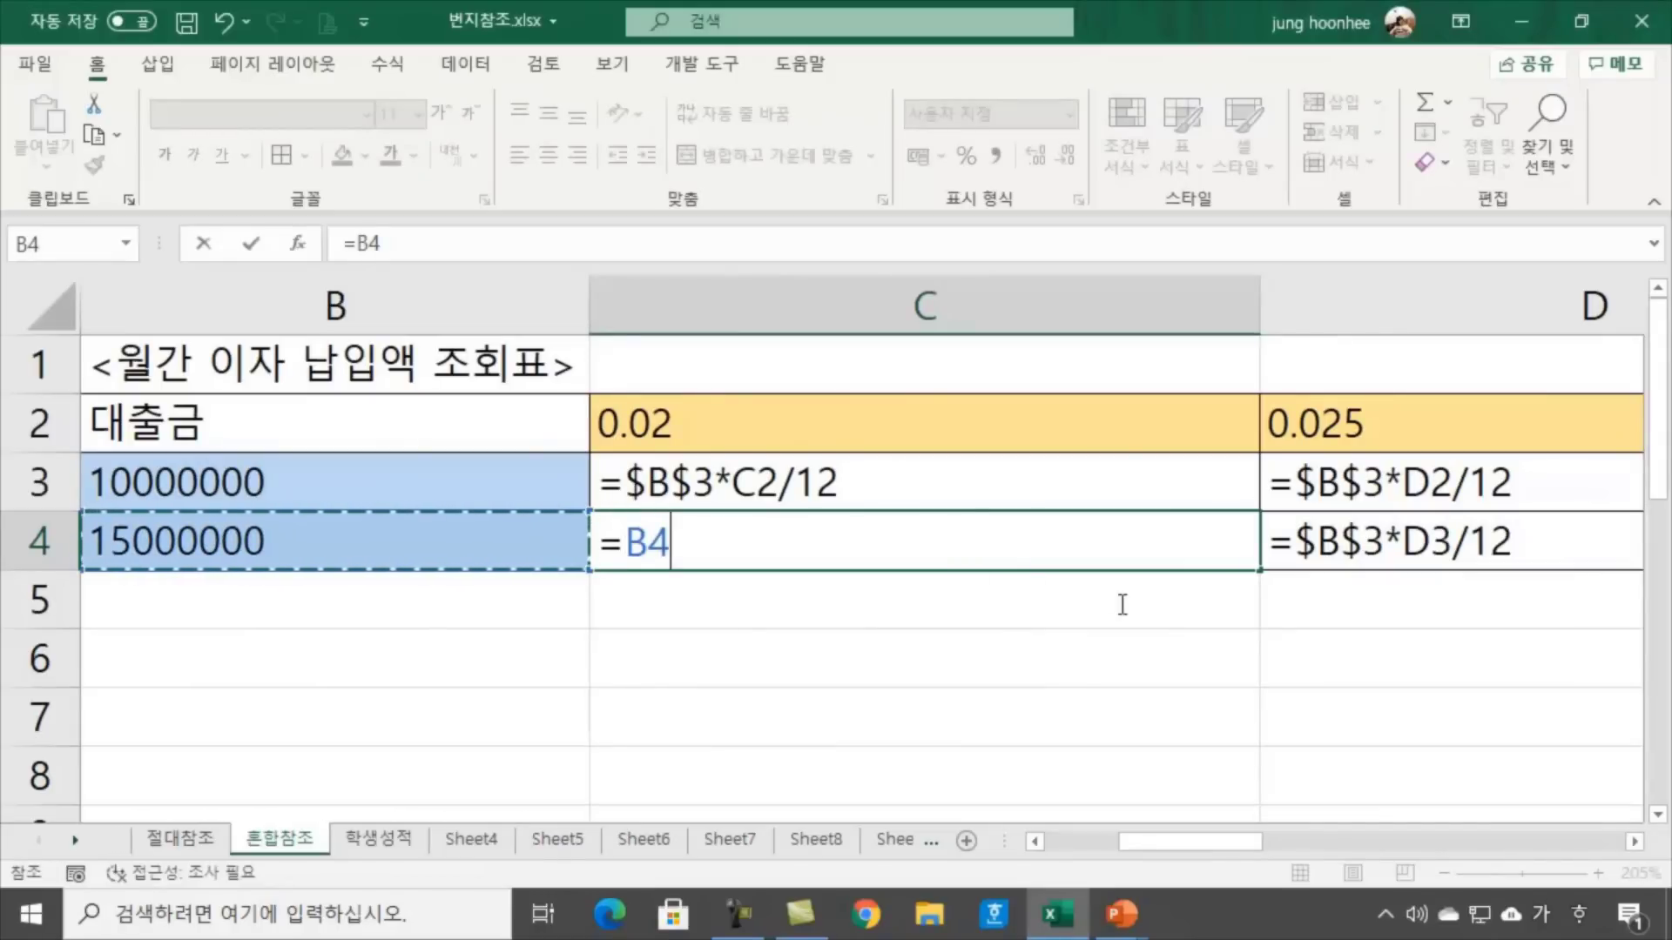
pyautogui.write('*')
pyautogui.click(670, 422)
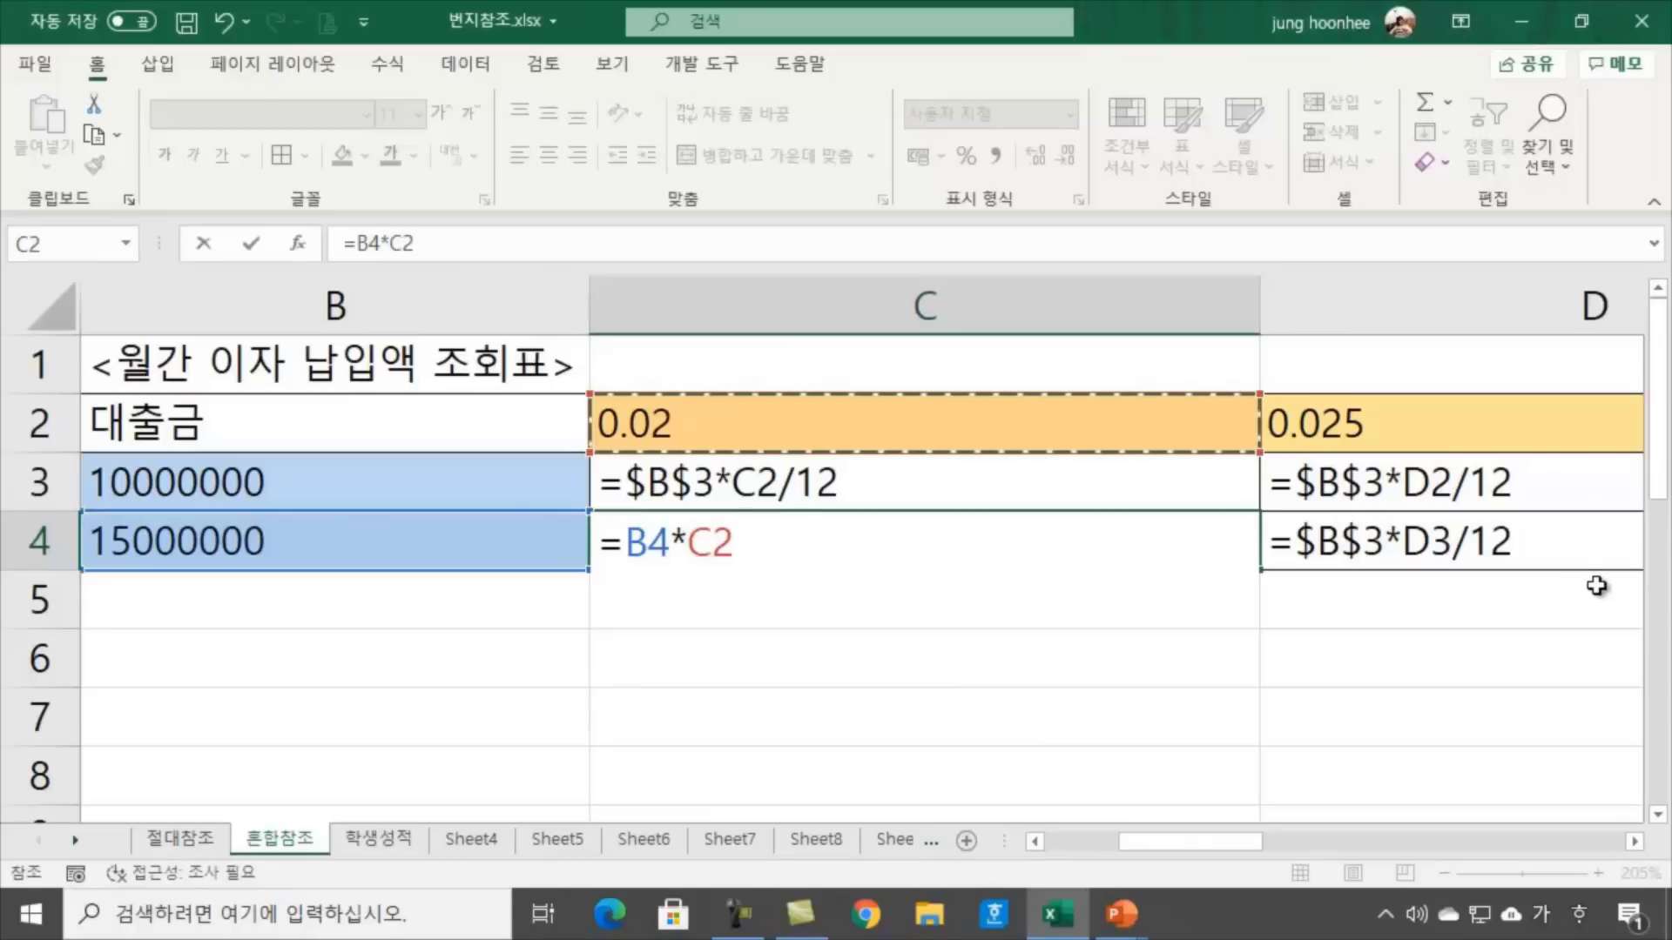
pyautogui.write('/12')
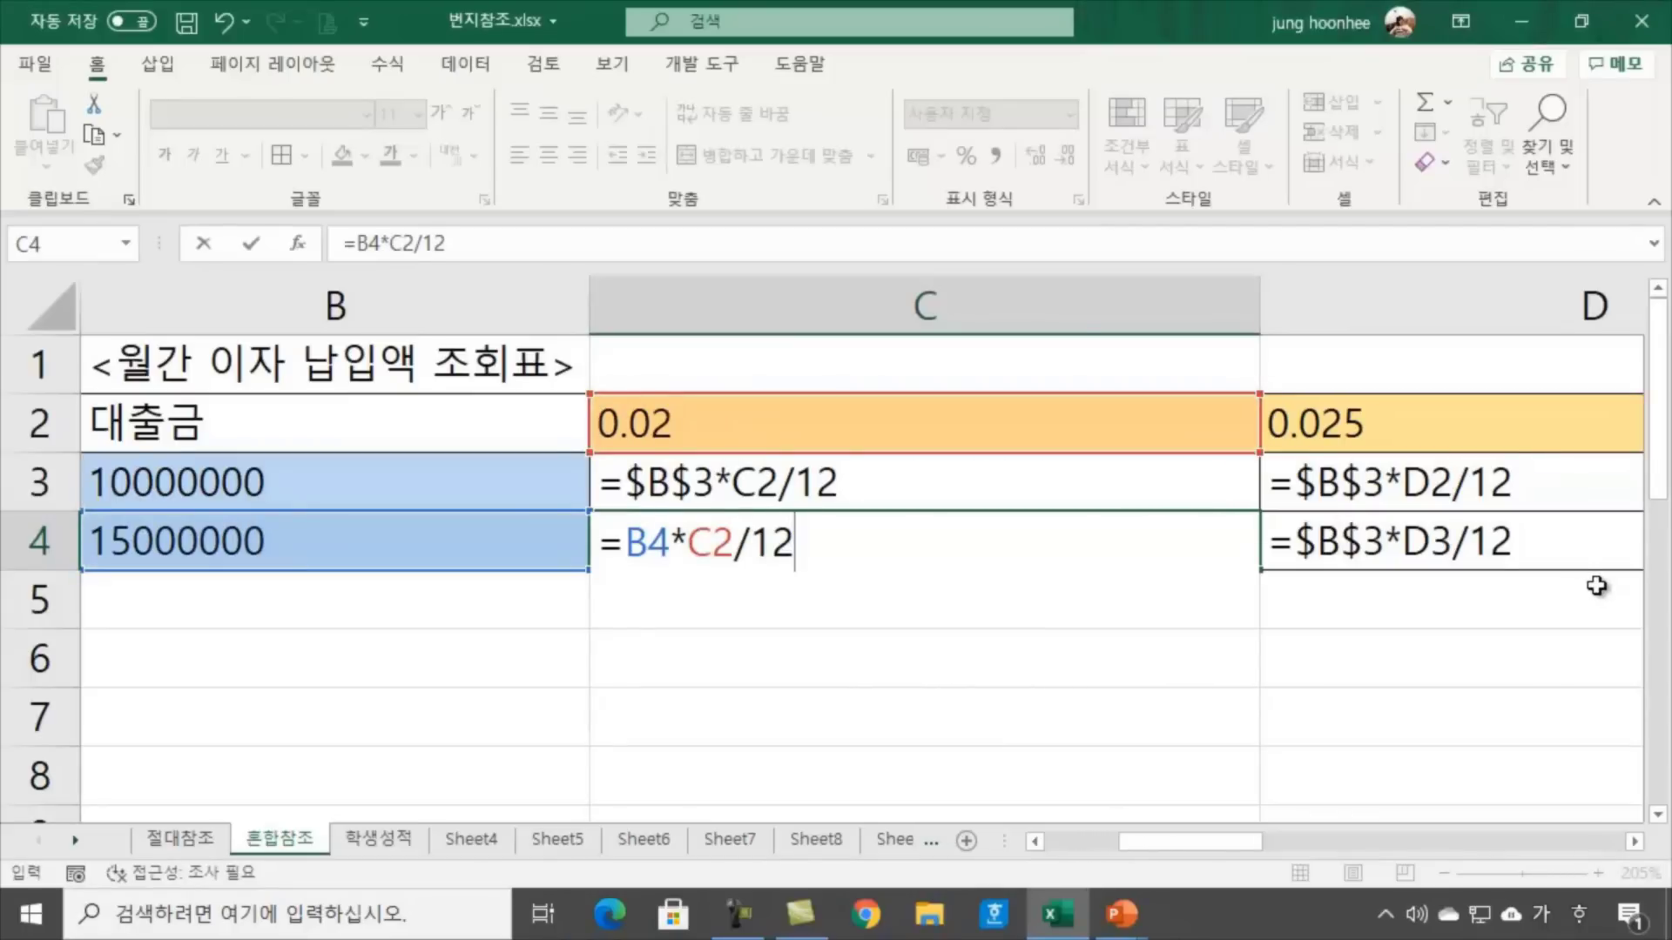
pyautogui.click(818, 477)
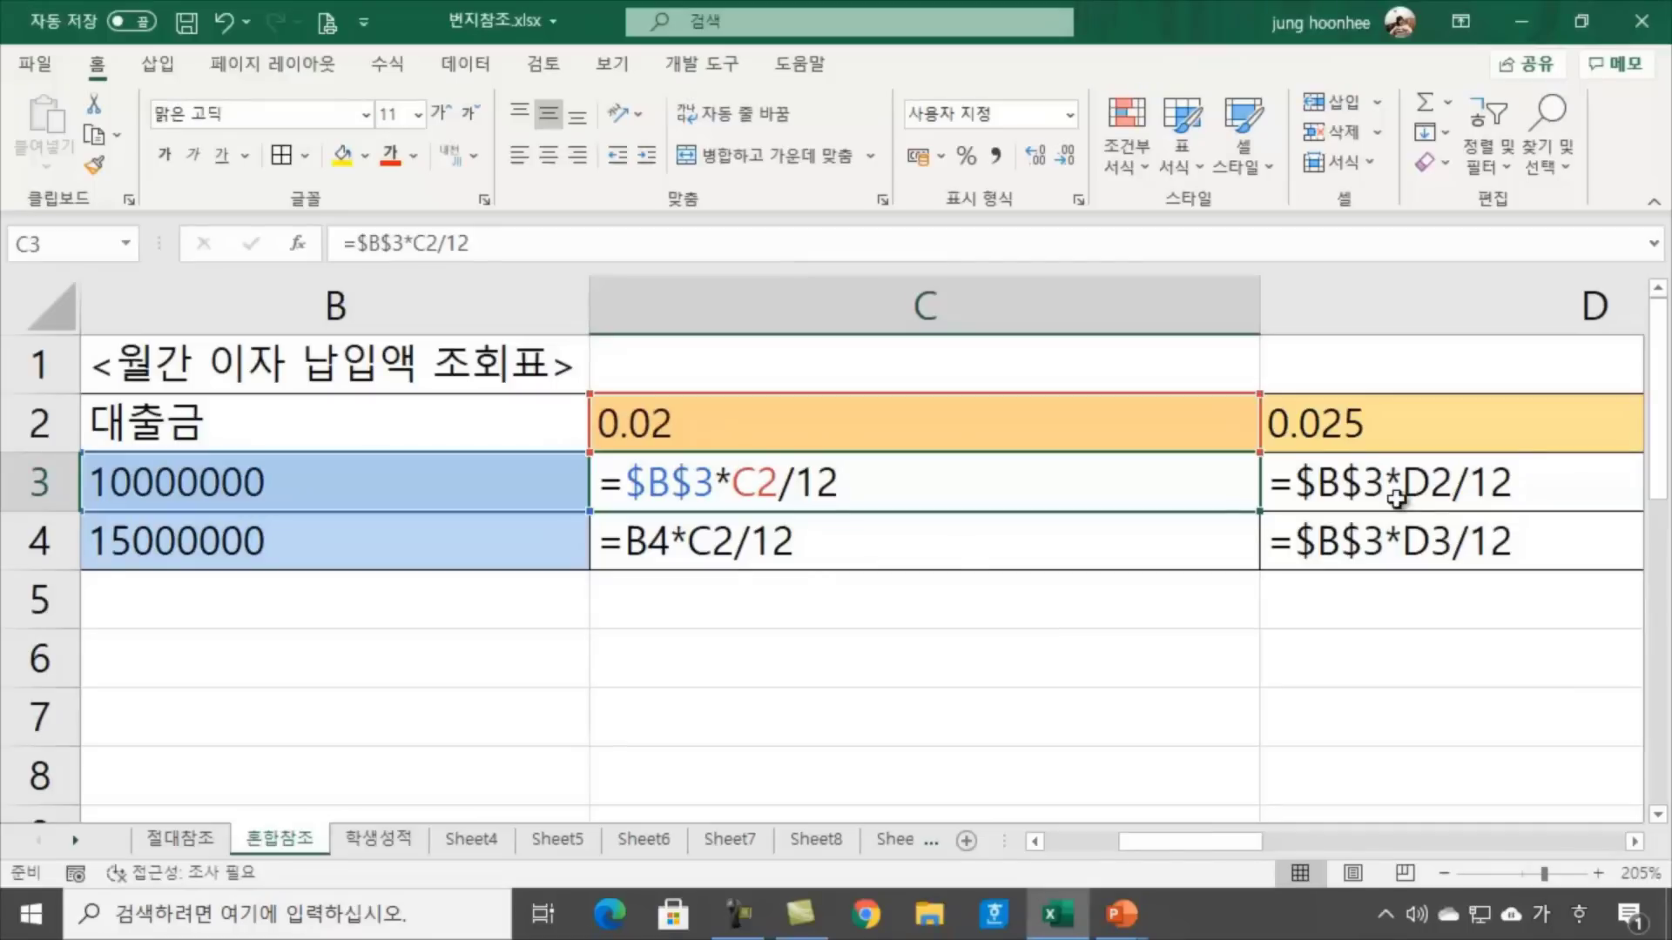
pyautogui.click(1387, 471)
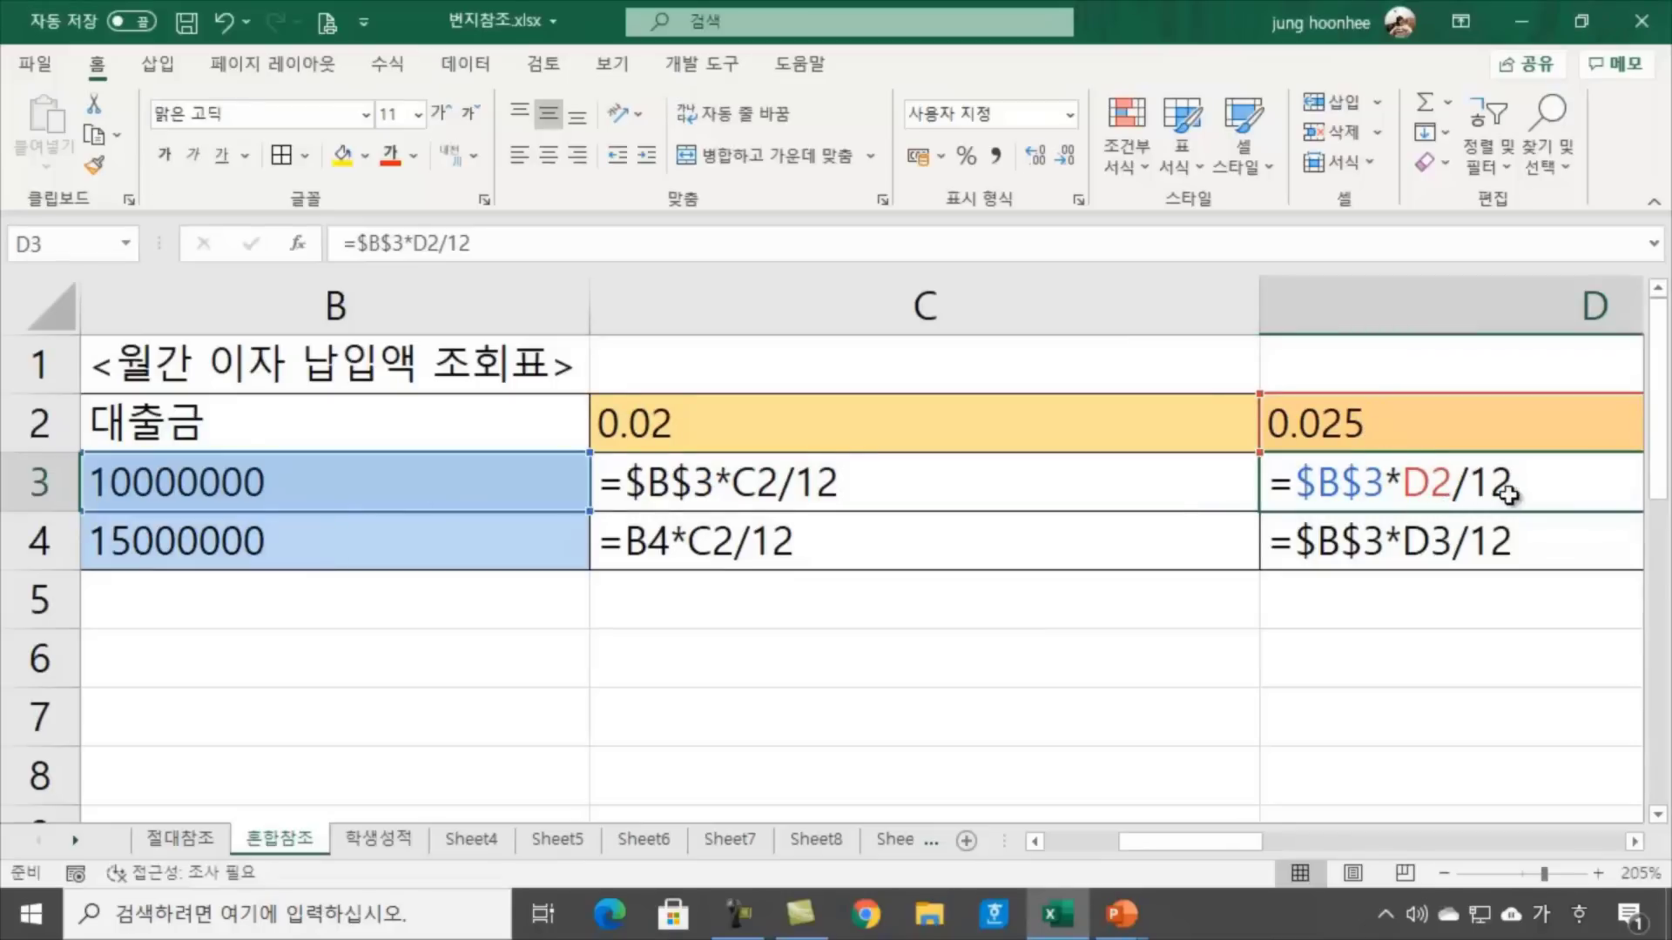
# Replace the formula in D4 with =B4*D2/12
pyautogui.click(1461, 564)
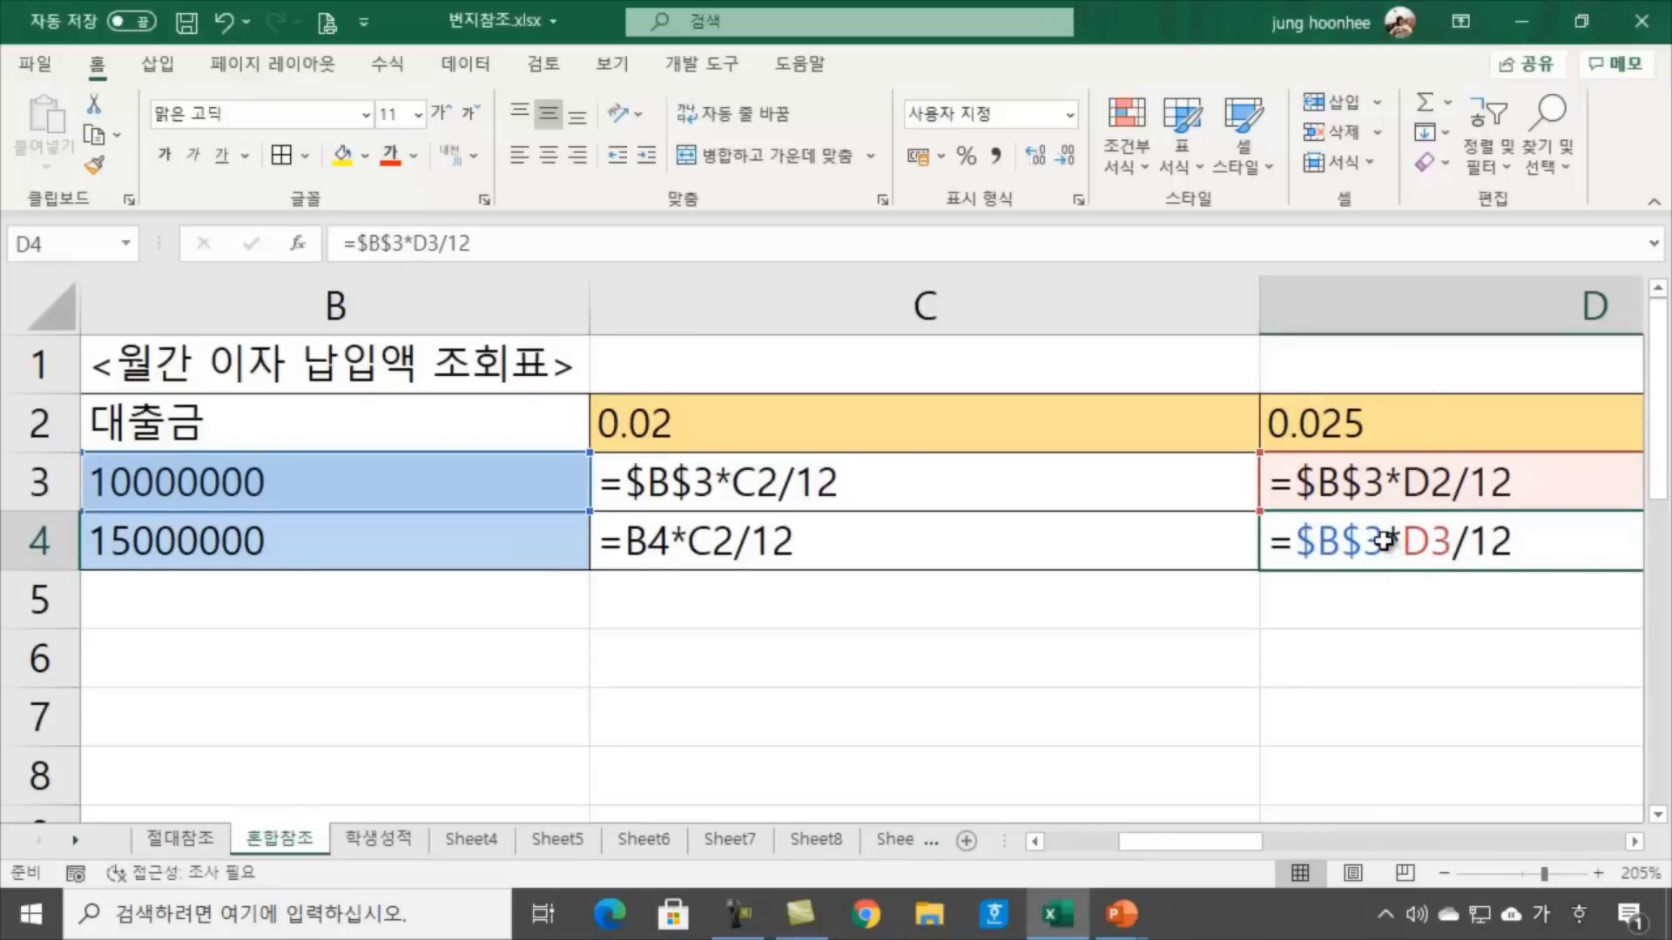
pyautogui.write('=')
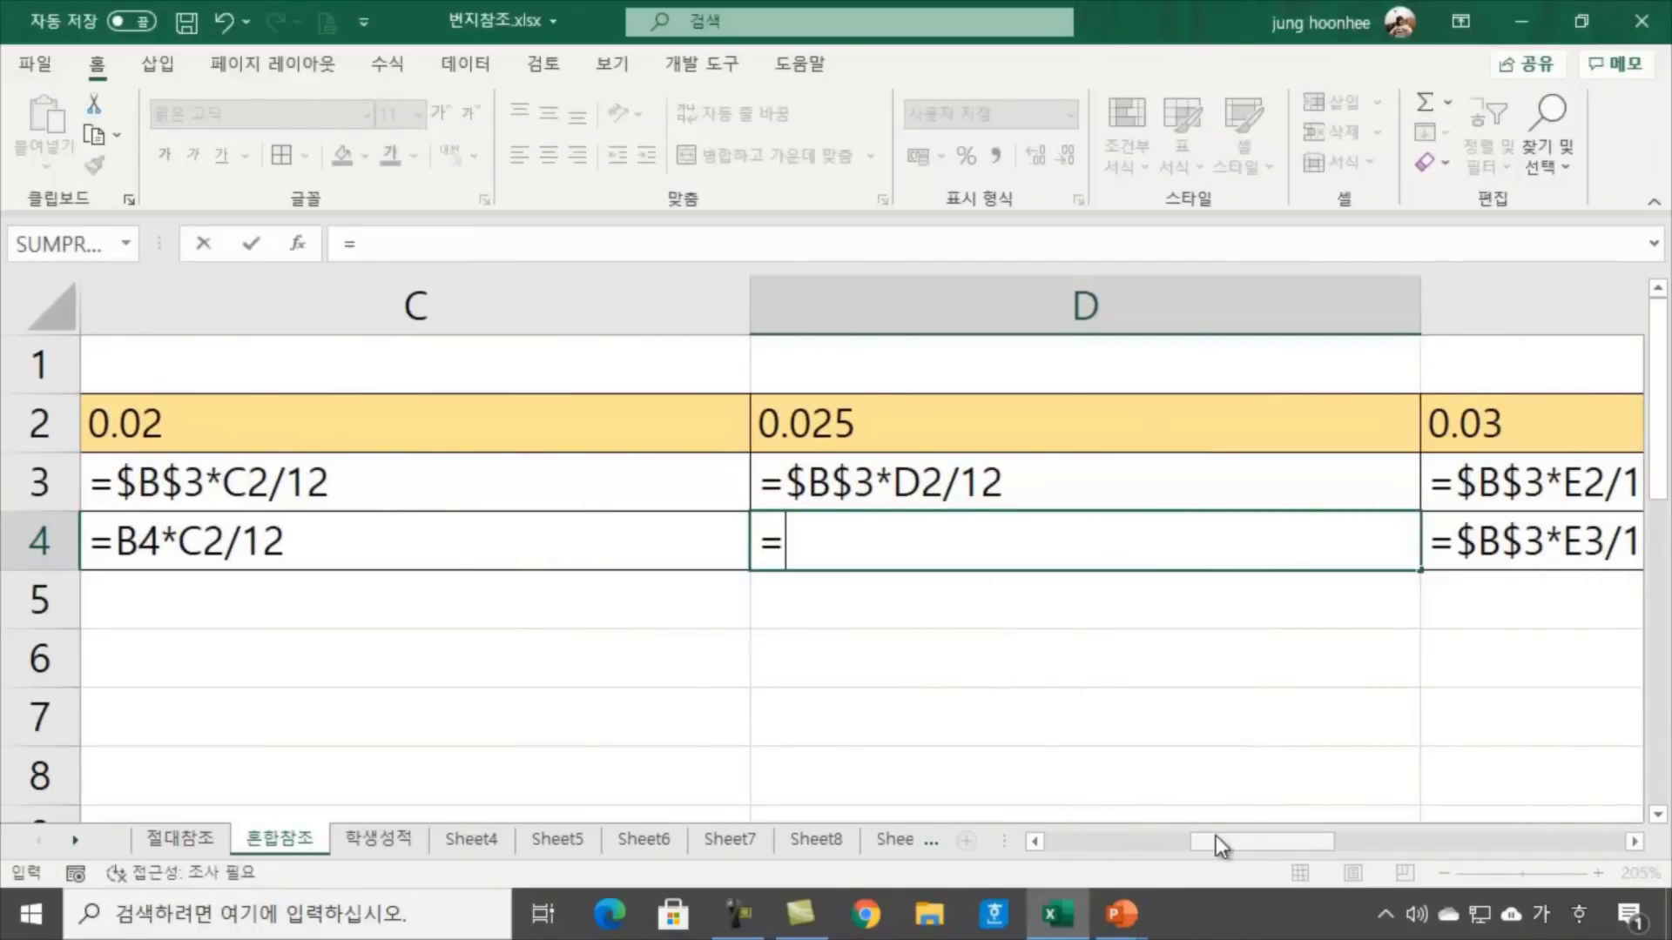
pyautogui.moveTo(1219, 841); pyautogui.dragTo(1047, 841)
pyautogui.click(532, 542)
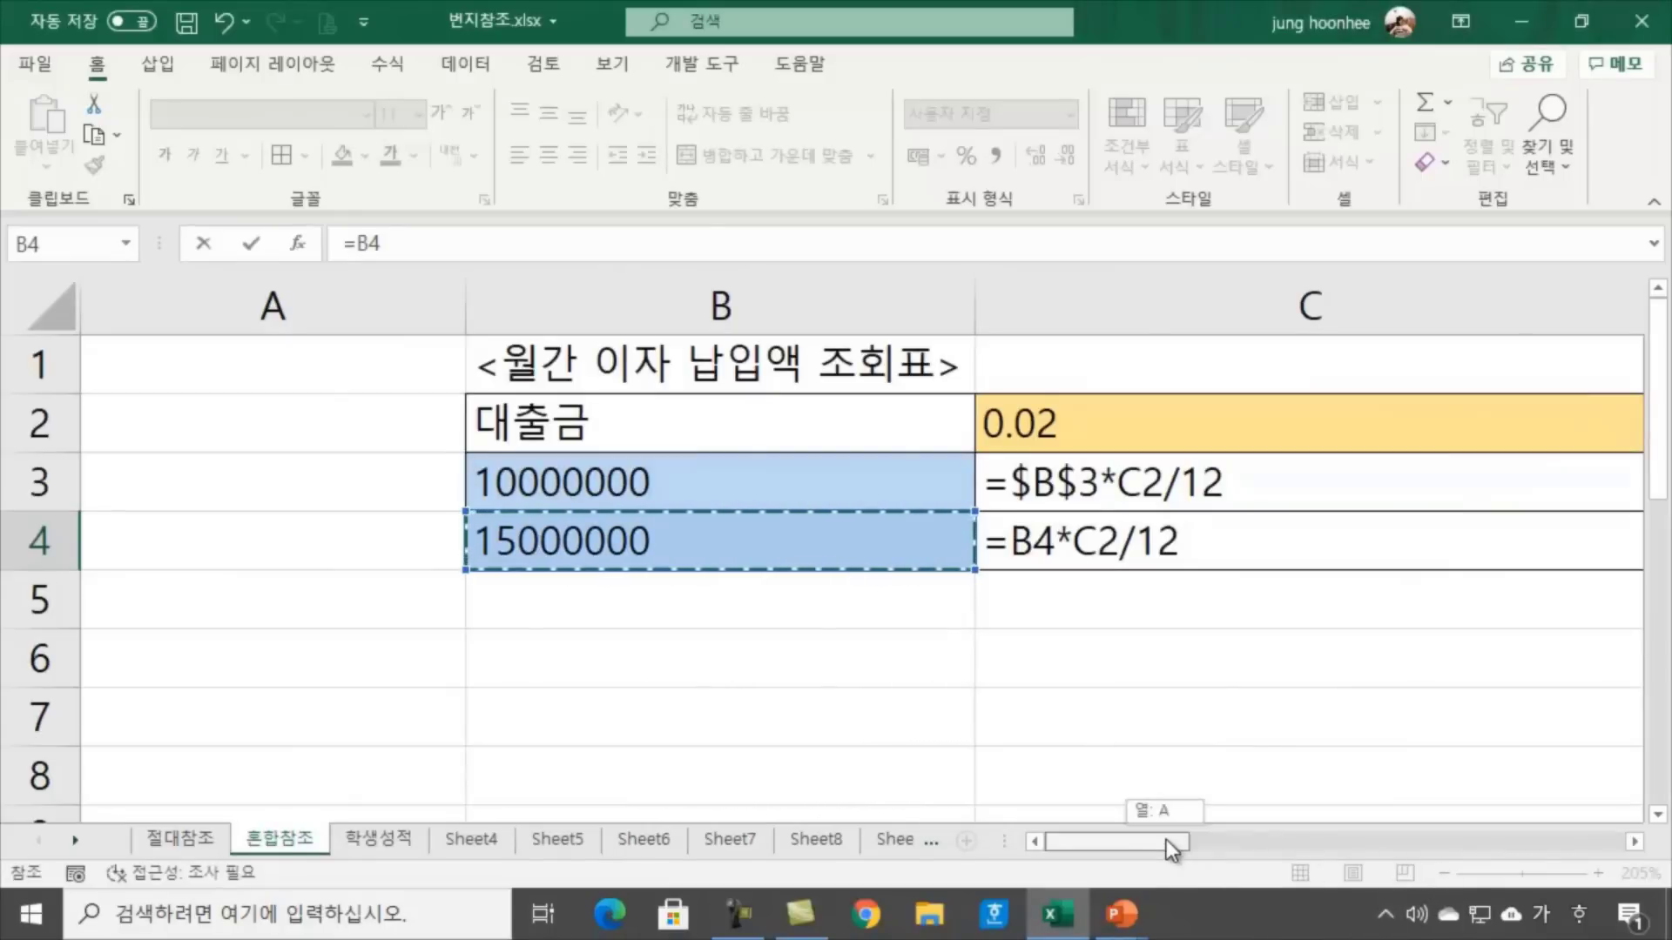
pyautogui.moveTo(1167, 839); pyautogui.dragTo(1282, 850)
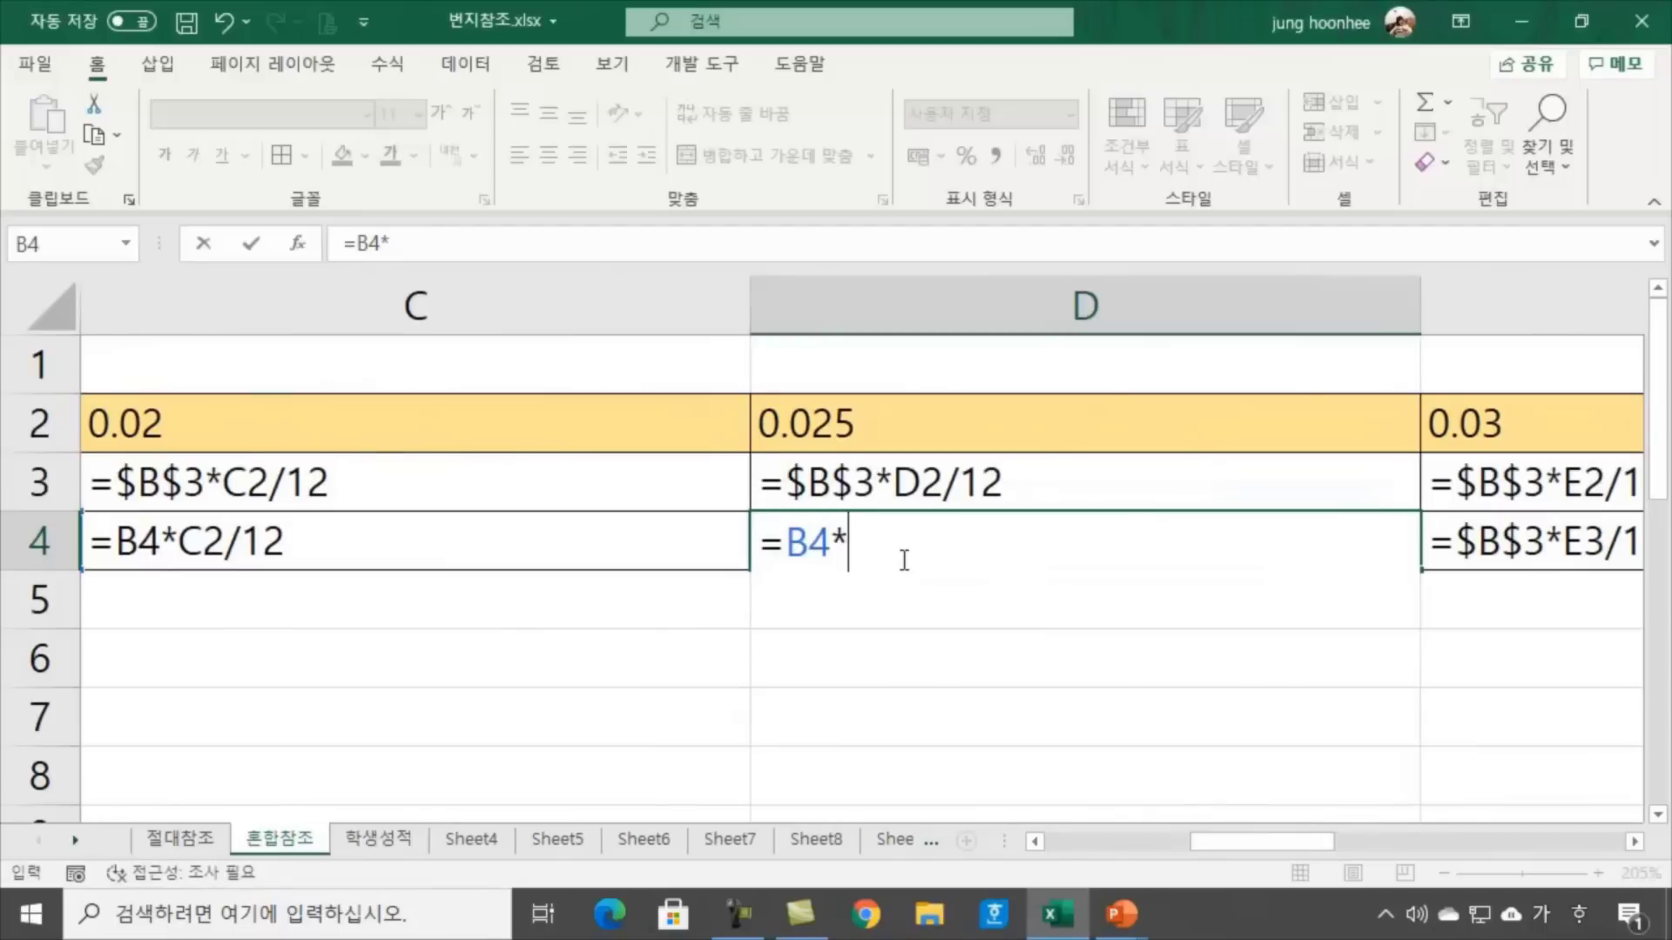
pyautogui.write('*')
pyautogui.click(798, 415)
pyautogui.write('/')
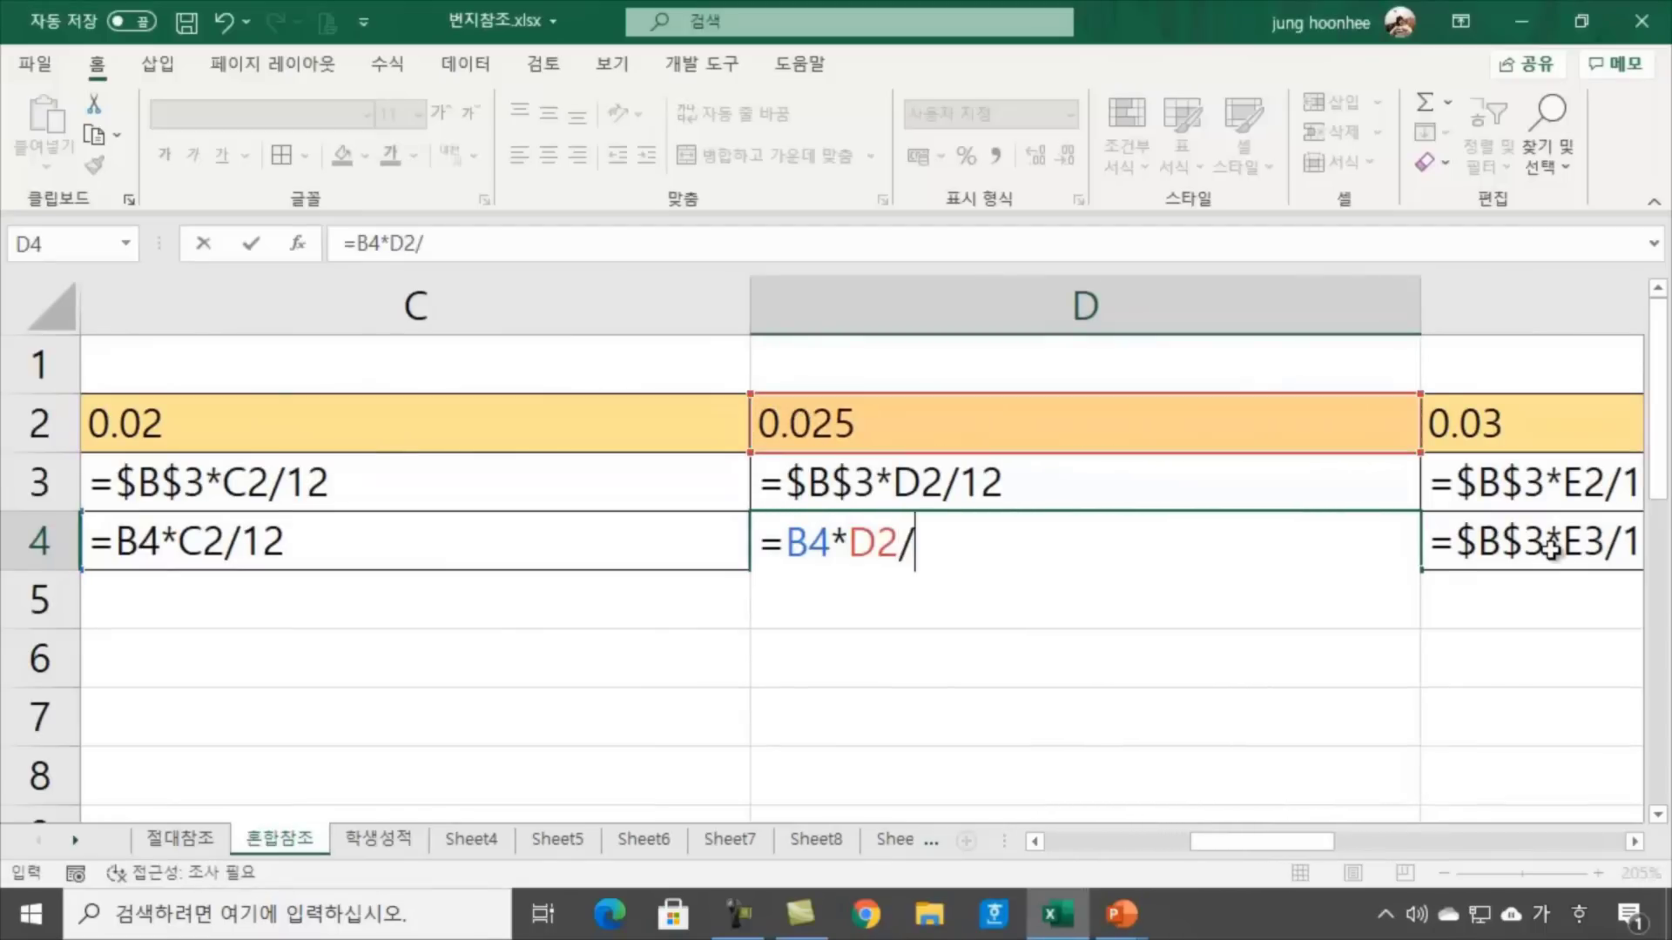
pyautogui.write('12')
pyautogui.press('Return')
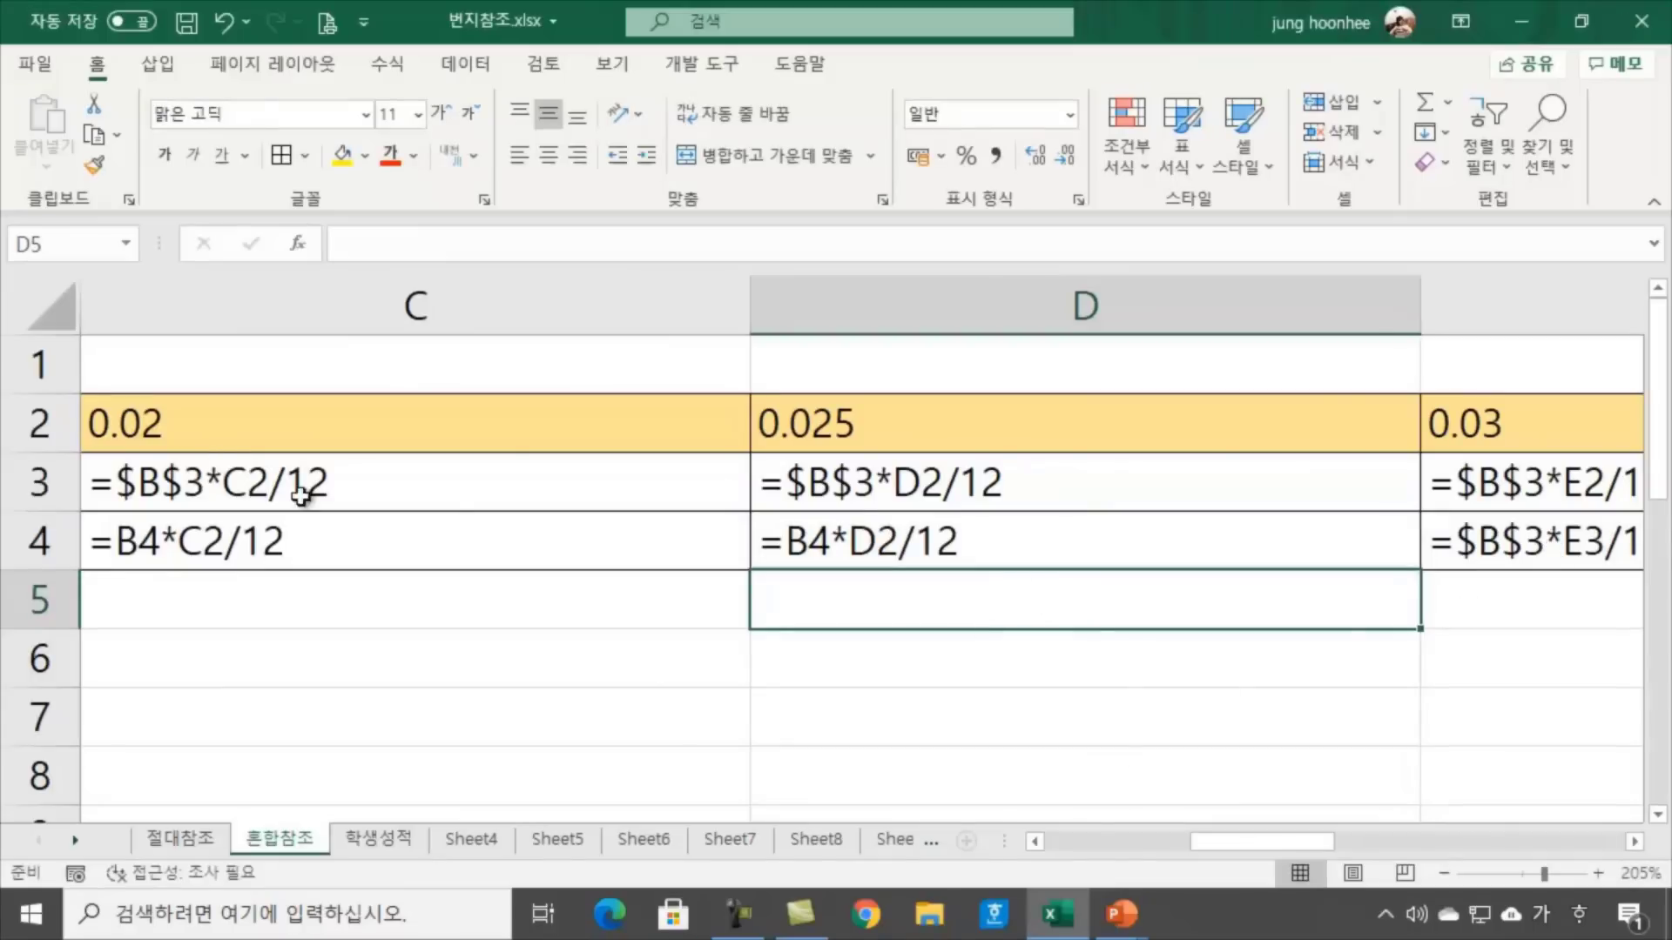
# Compare the loan amount references in C3, D3, C4 and D4 with the loan amounts in B3 and B4
pyautogui.moveTo(1247, 843); pyautogui.dragTo(1177, 850)
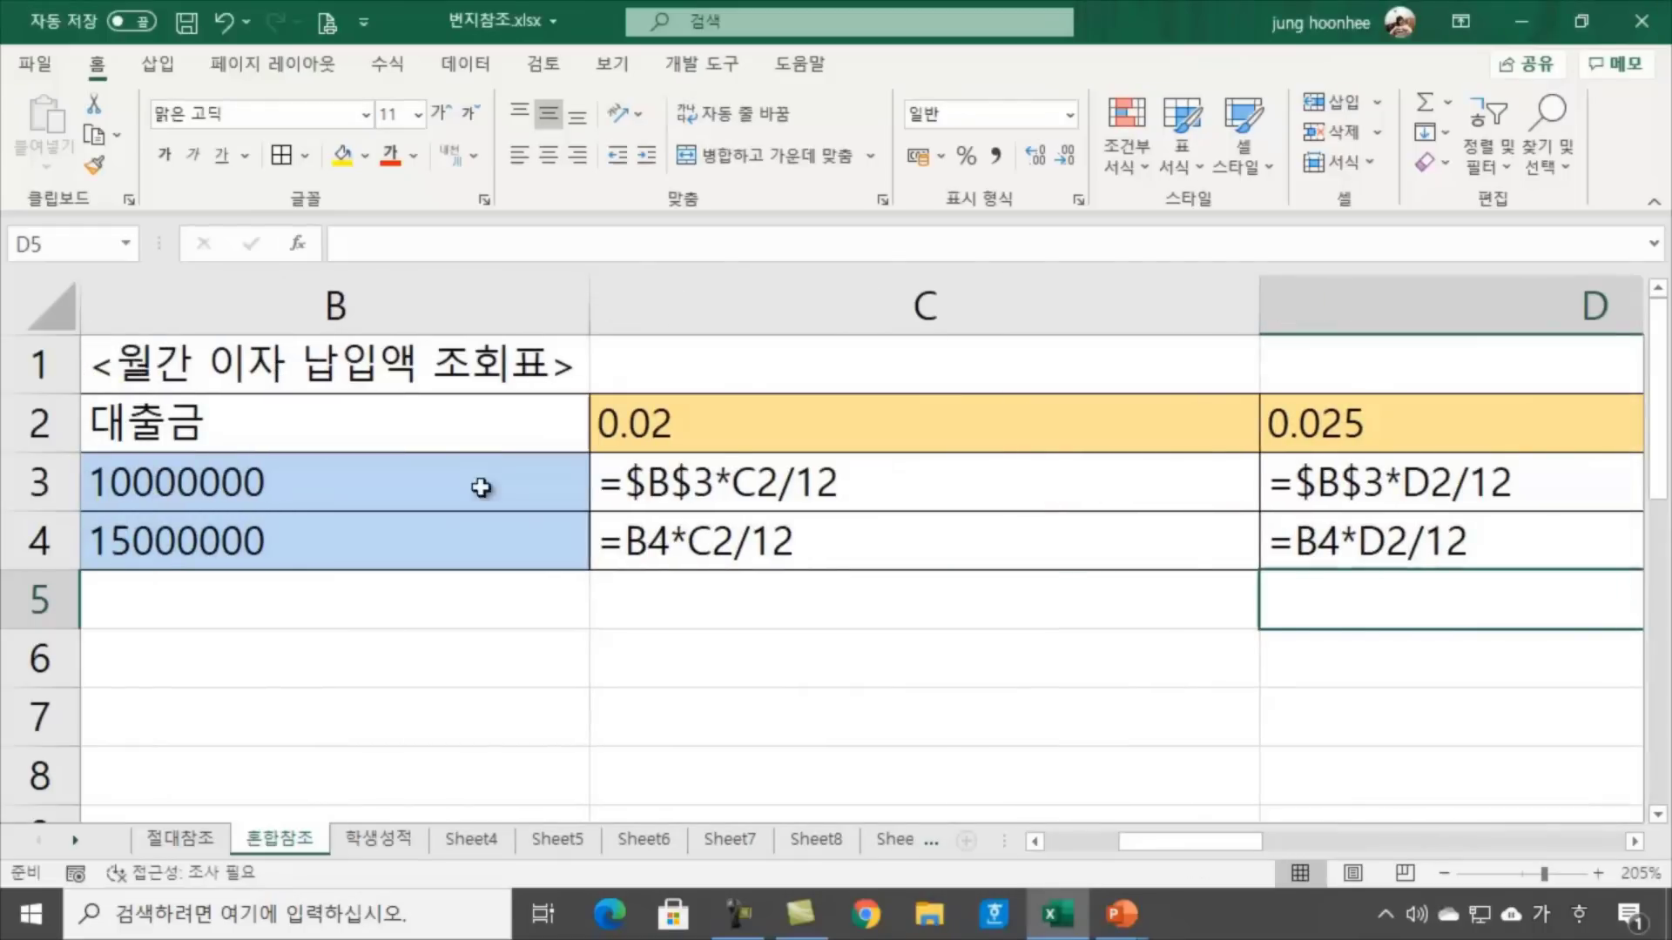
pyautogui.click(696, 485)
pyautogui.click(1415, 482)
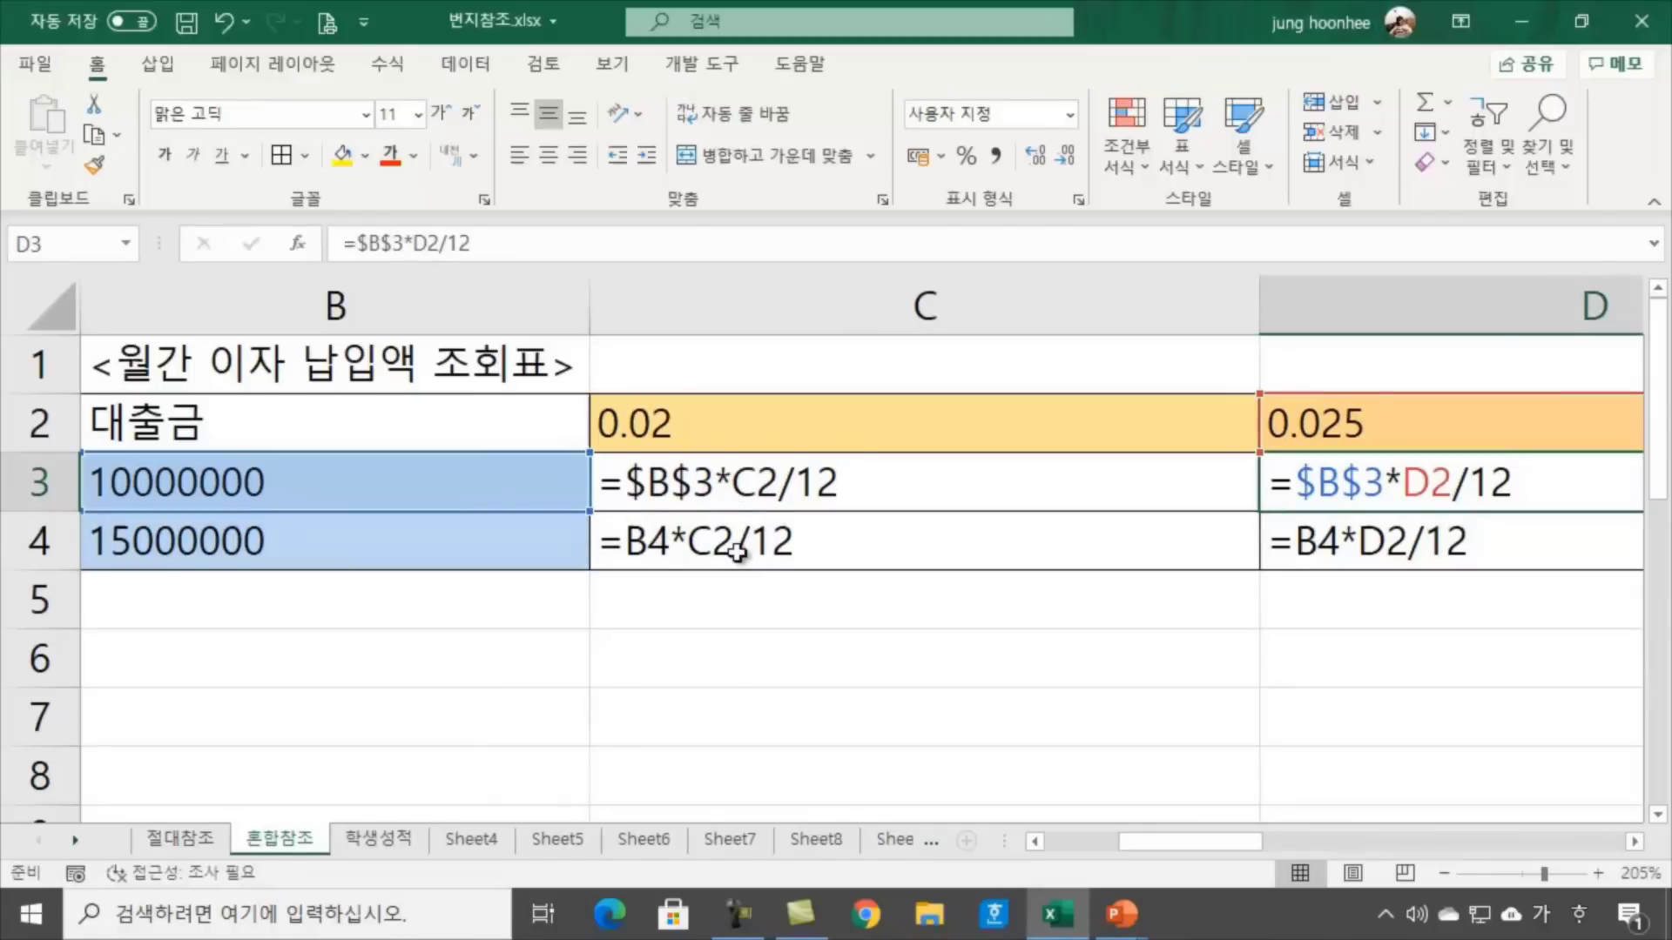
pyautogui.click(420, 559)
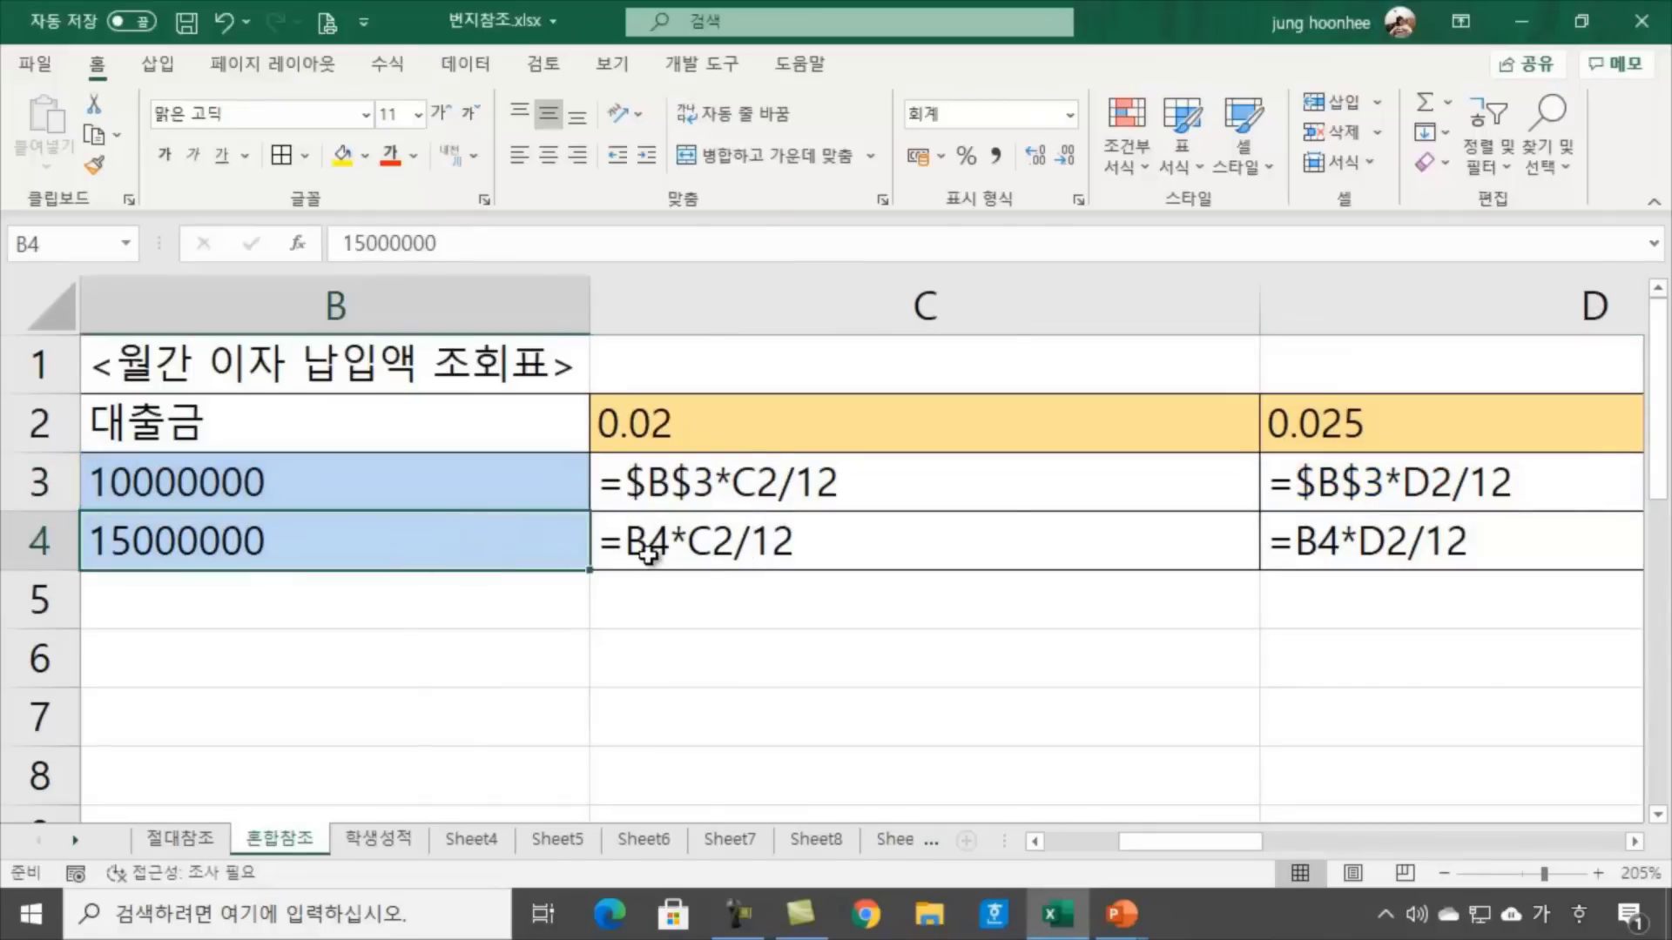
pyautogui.click(649, 555)
pyautogui.click(1380, 540)
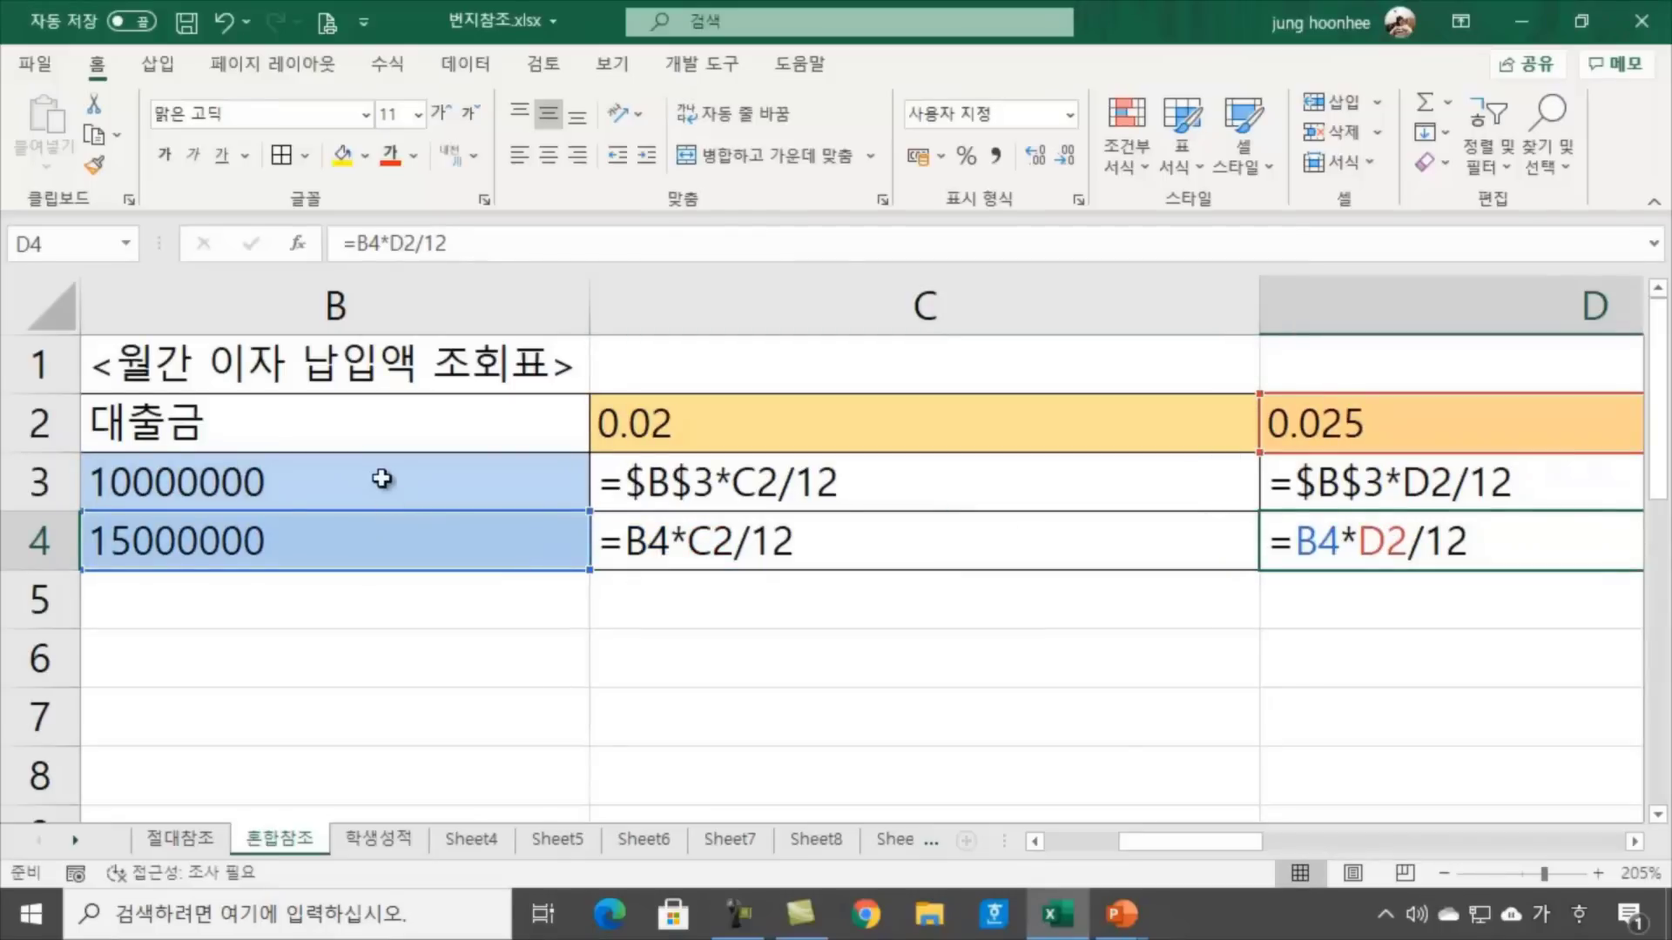
pyautogui.click(381, 478)
pyautogui.click(362, 539)
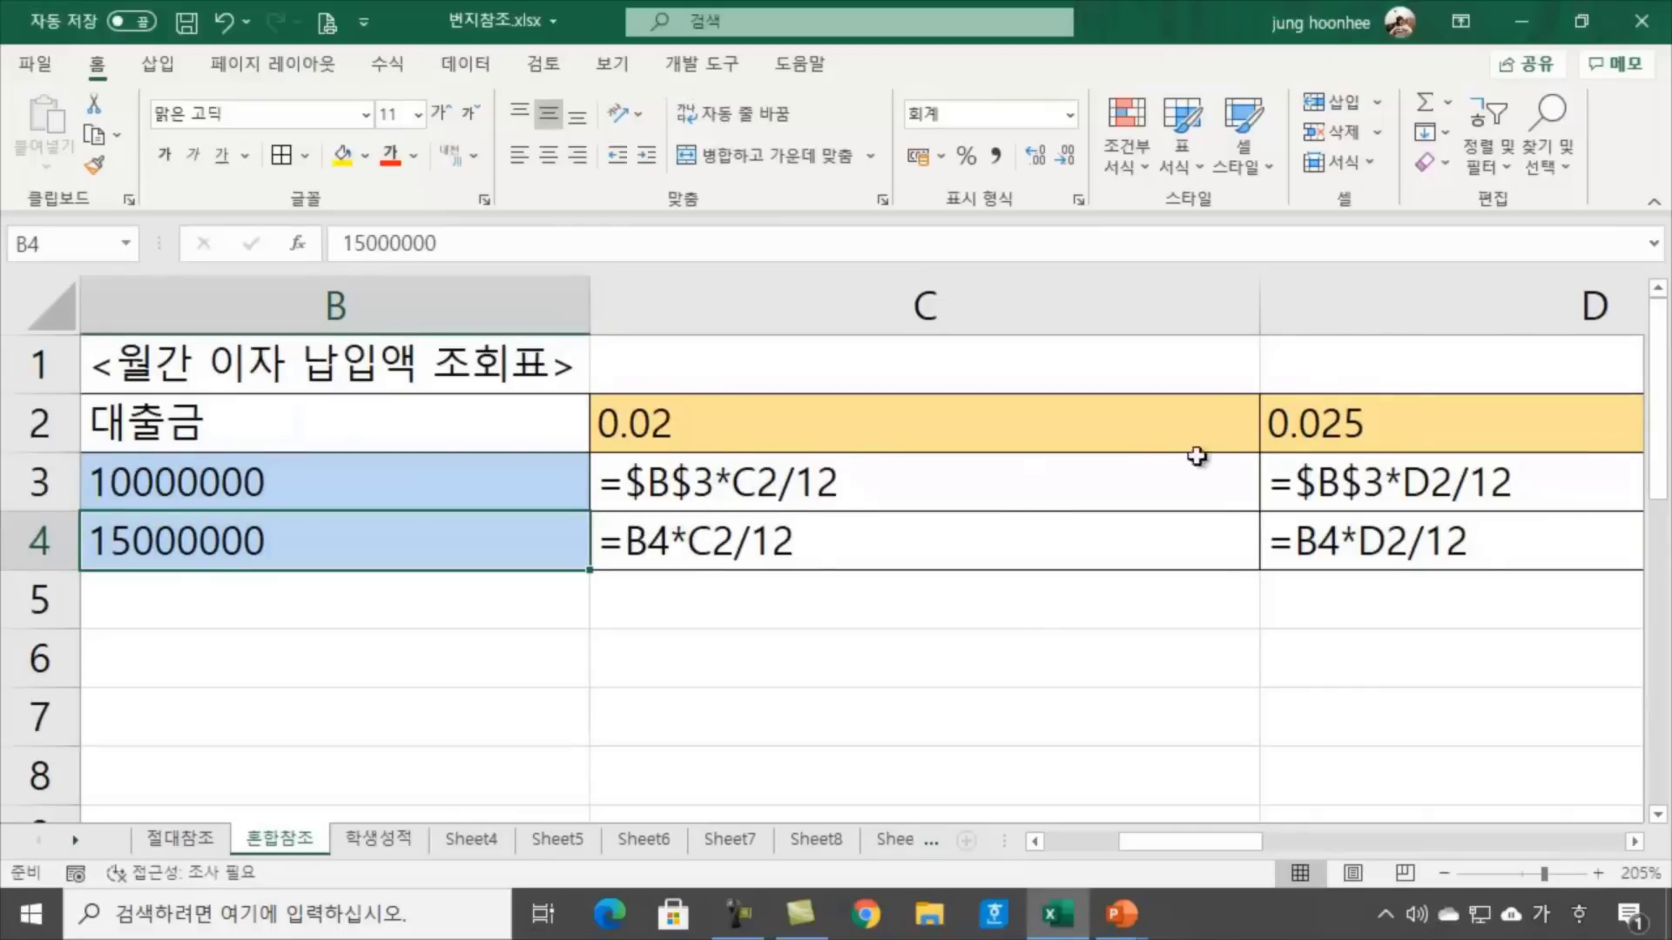
# Compare the interest rate references down column C and down column D with the rates in row 2
pyautogui.click(747, 495)
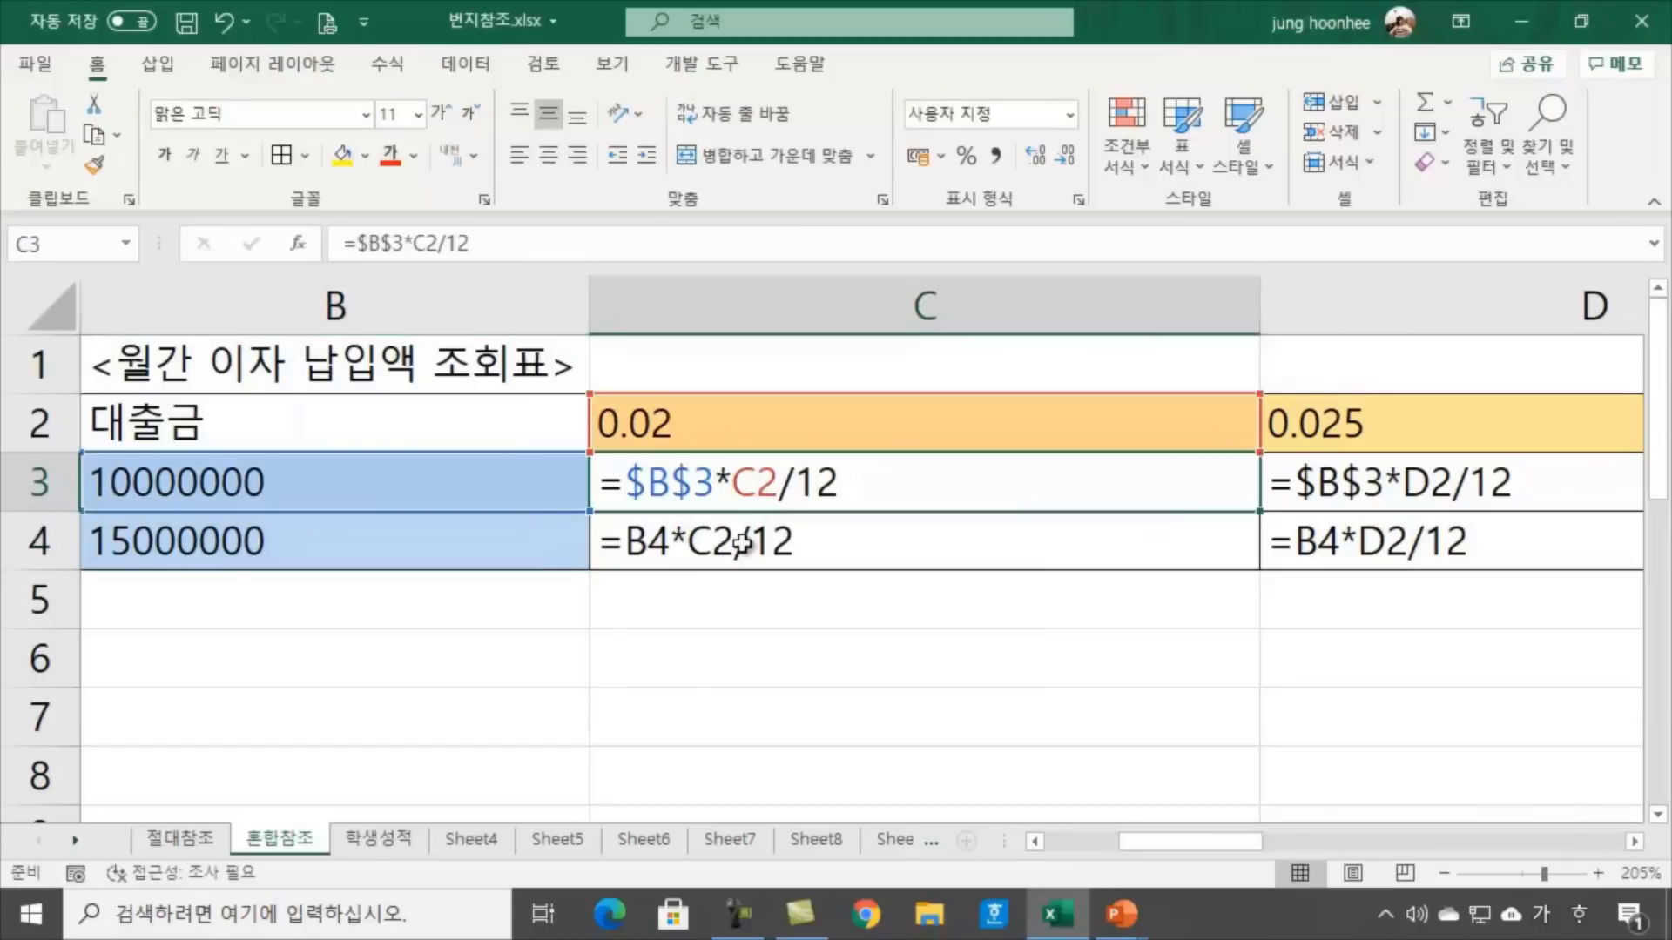
pyautogui.click(744, 543)
pyautogui.click(719, 415)
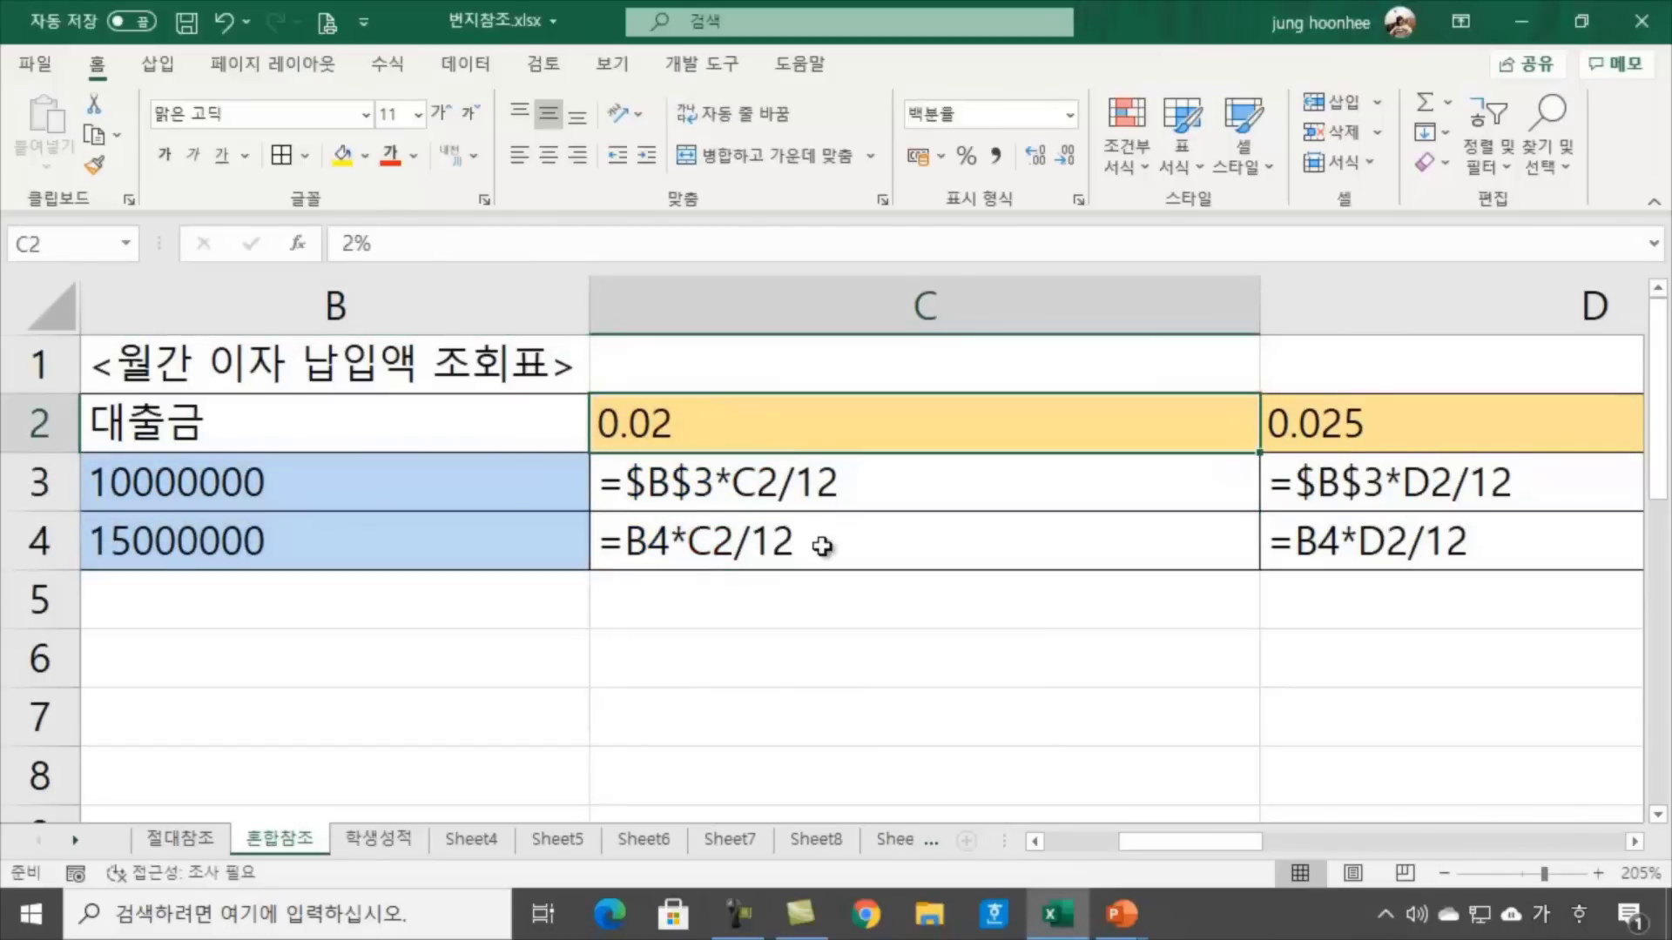
pyautogui.click(768, 494)
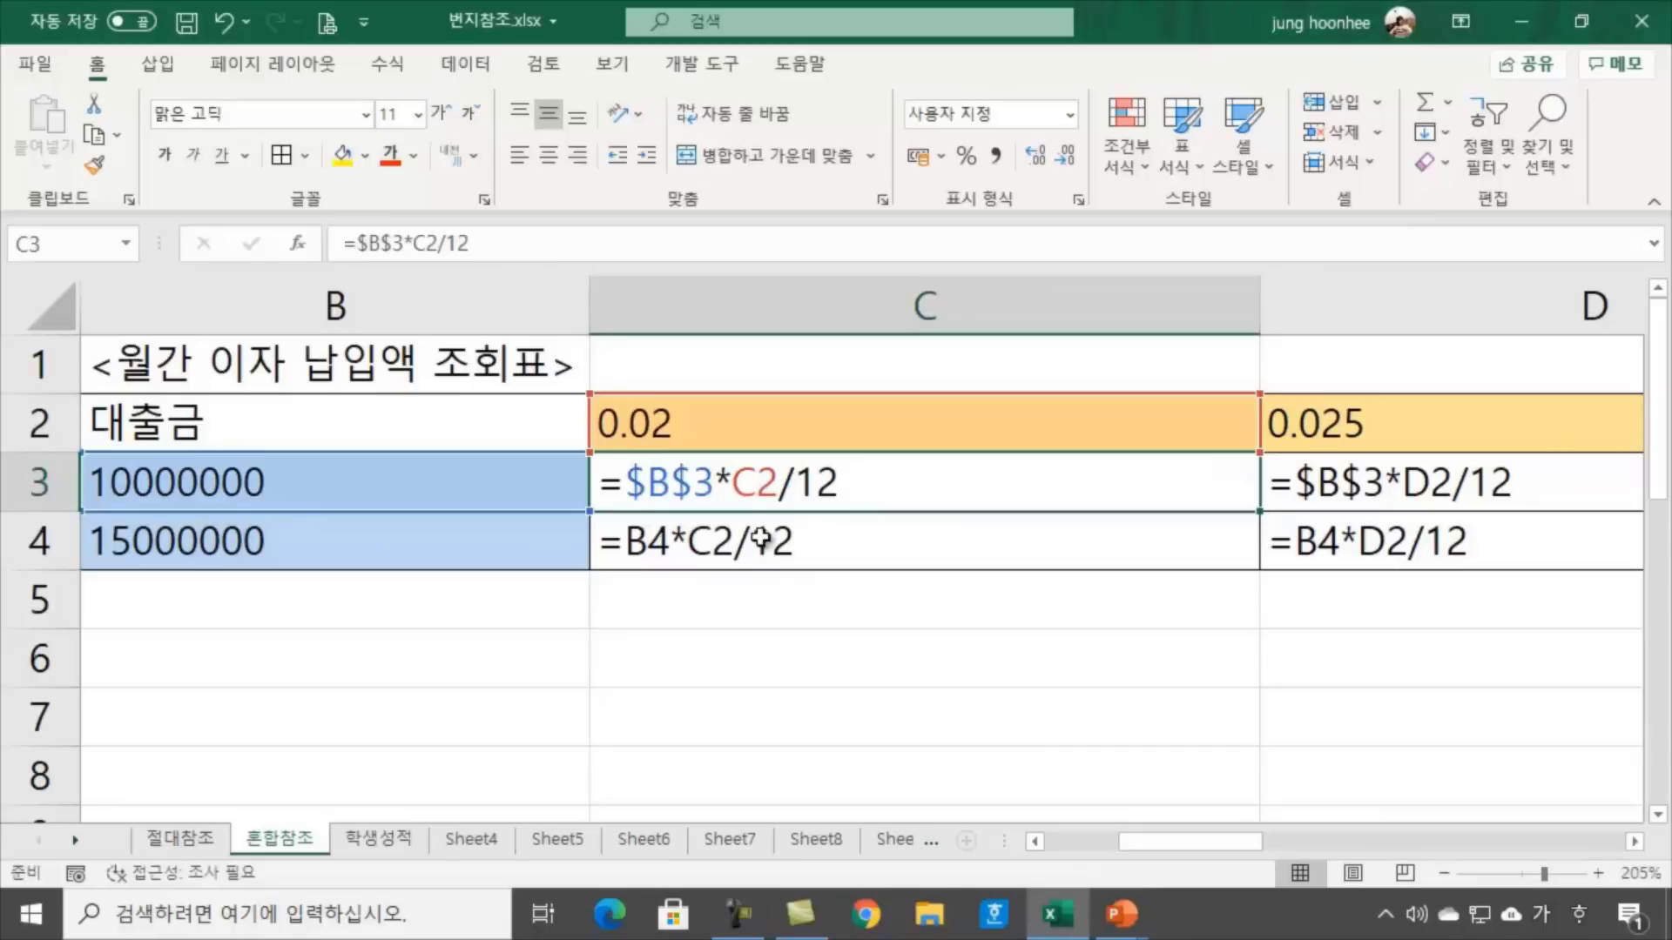
pyautogui.click(773, 543)
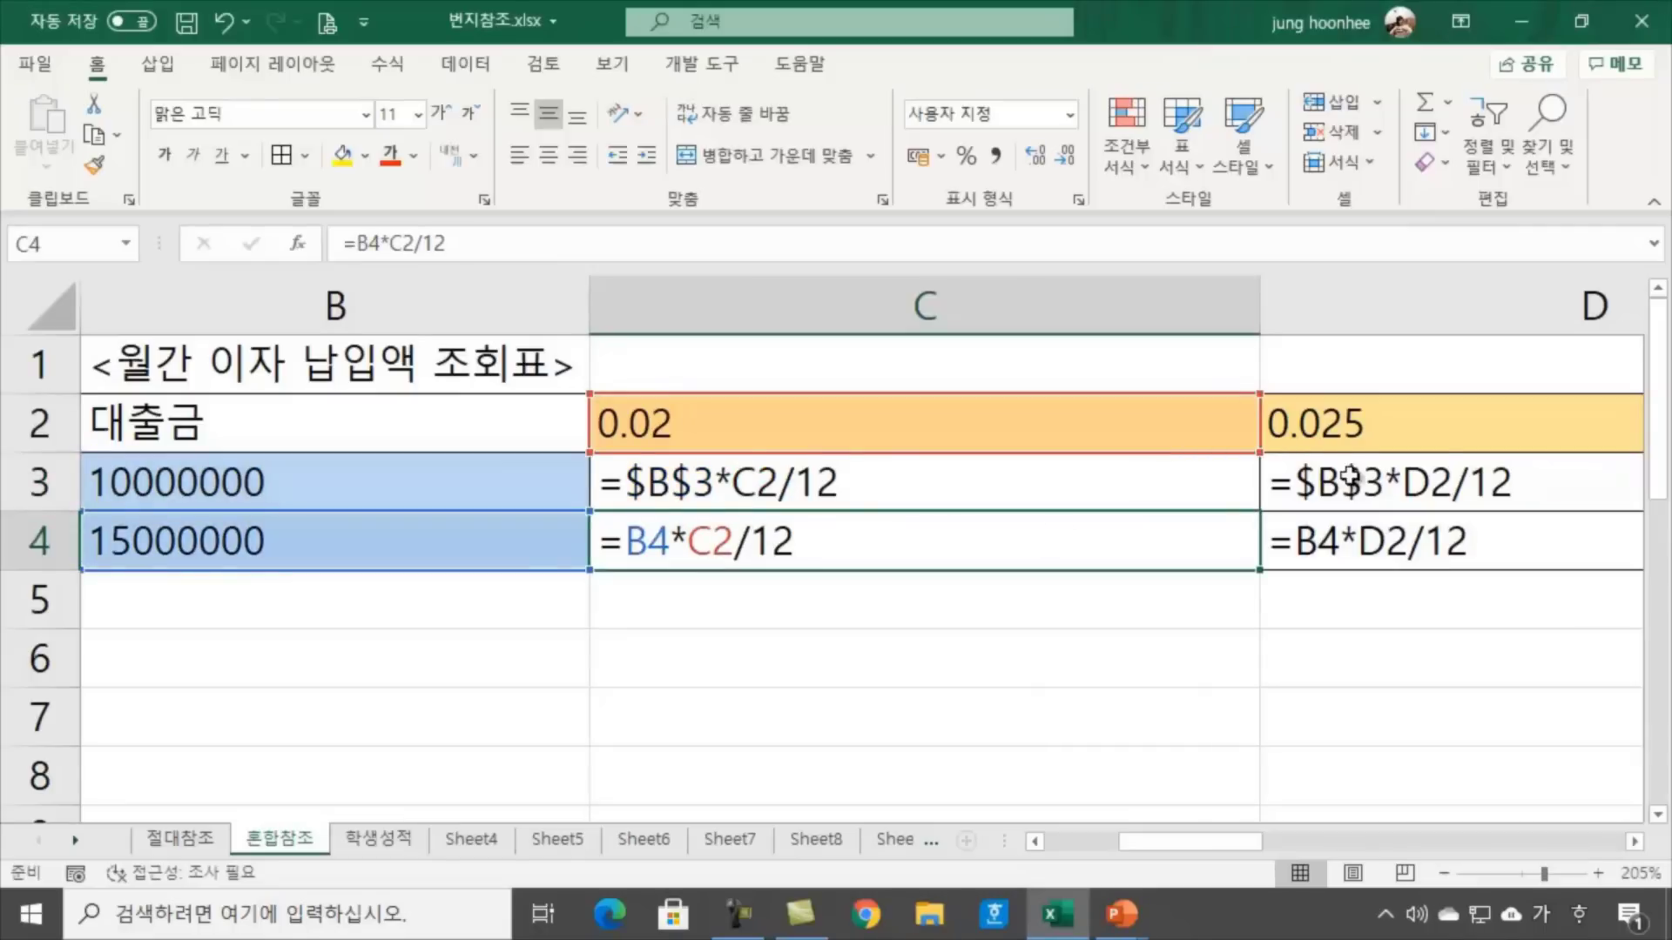
pyautogui.click(1376, 474)
pyautogui.click(1397, 541)
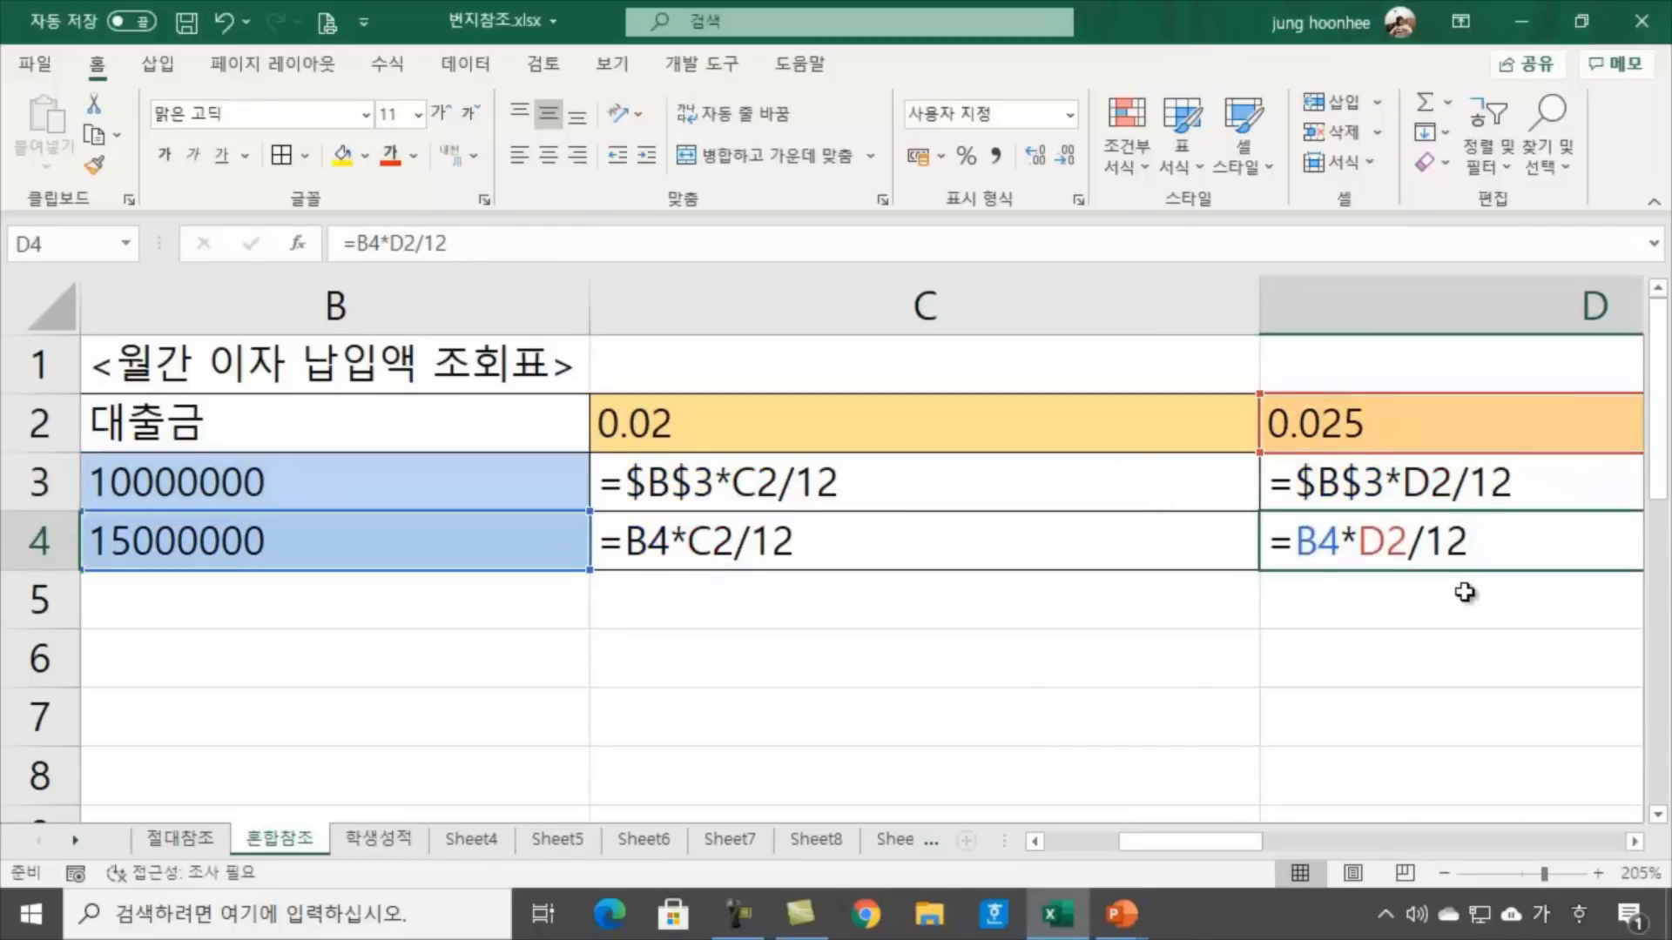
pyautogui.click(743, 483)
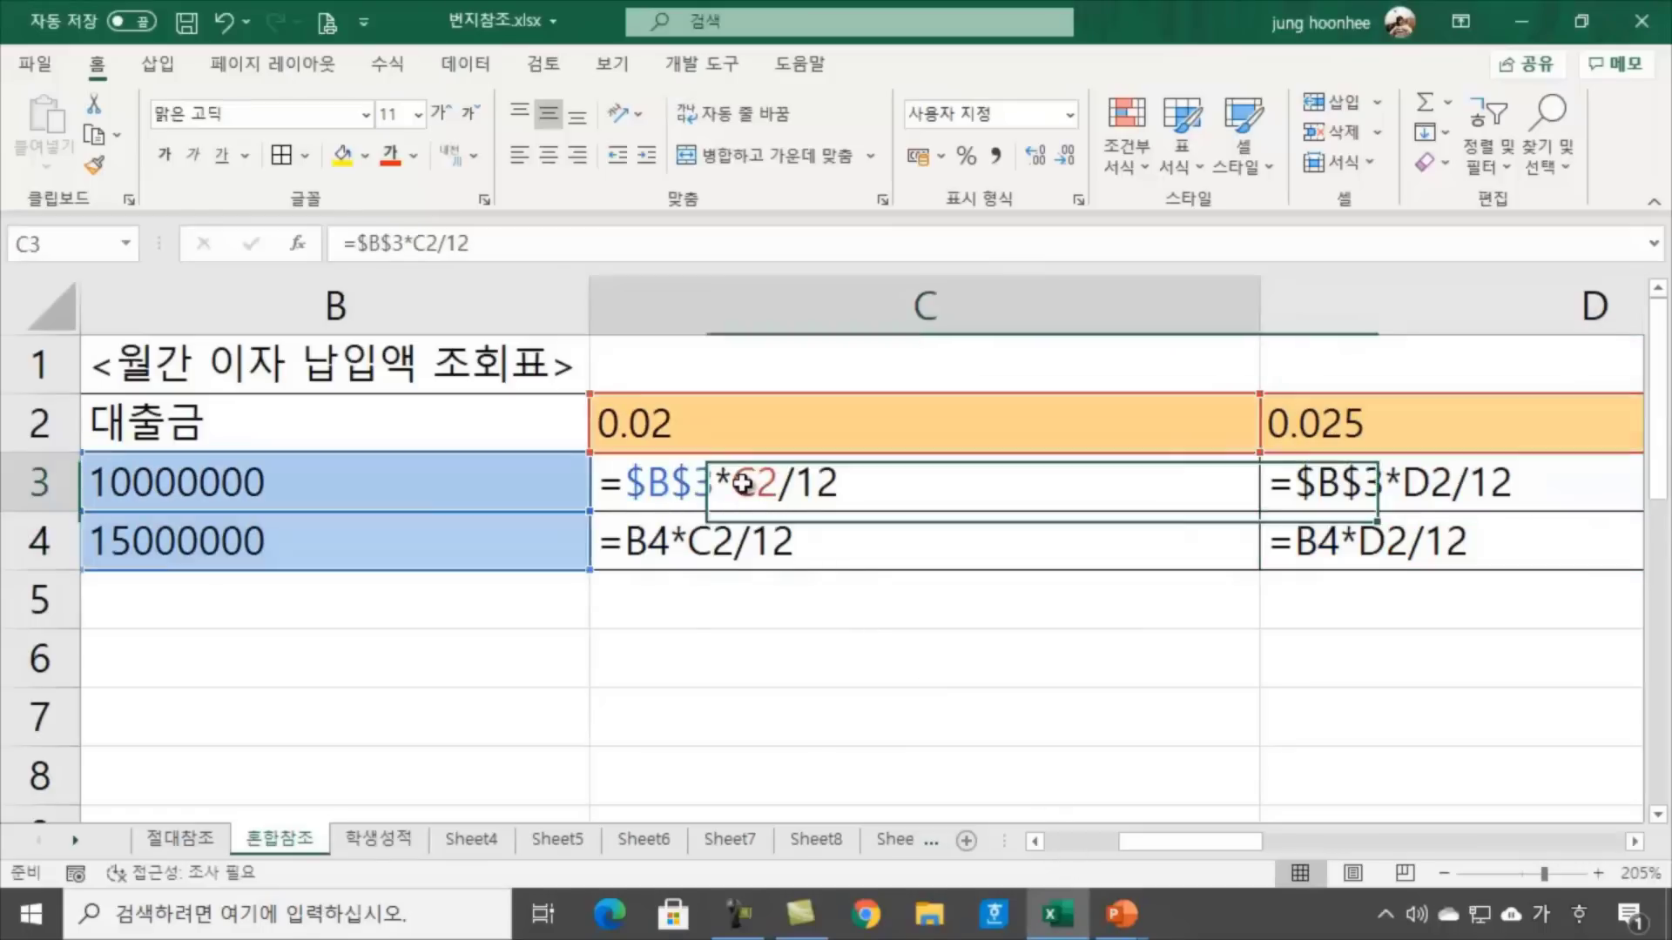
pyautogui.click(703, 599)
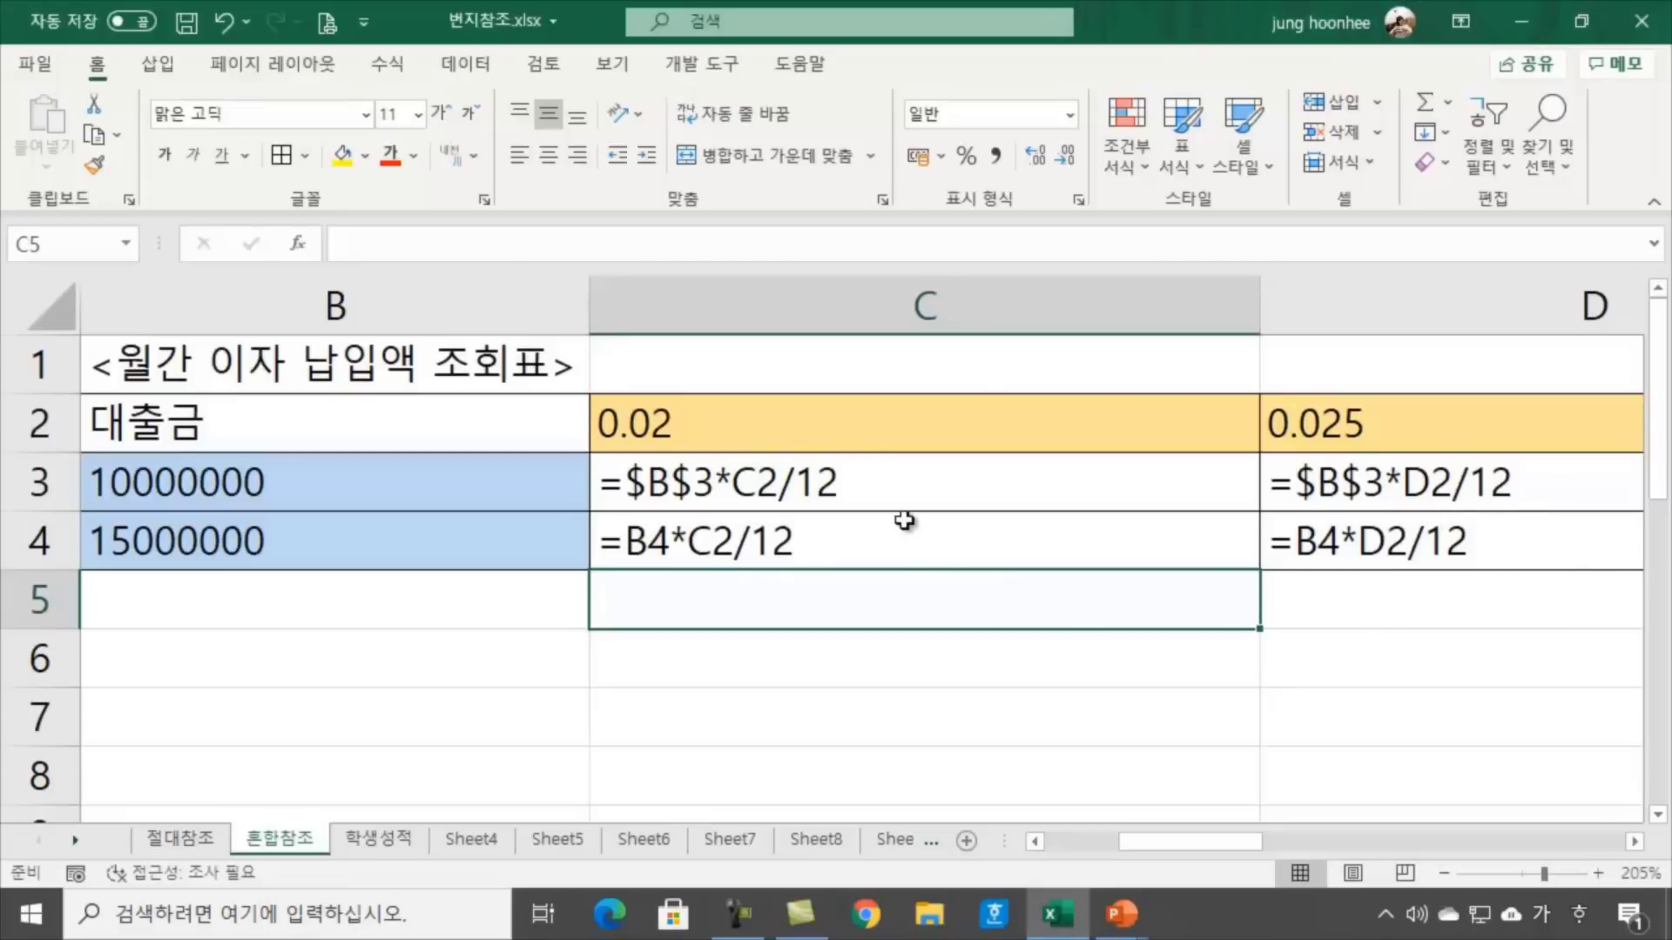
# Examine how the loan amount reference moves from B3 to B4 between the formulas in C3 and C4
pyautogui.click(461, 497)
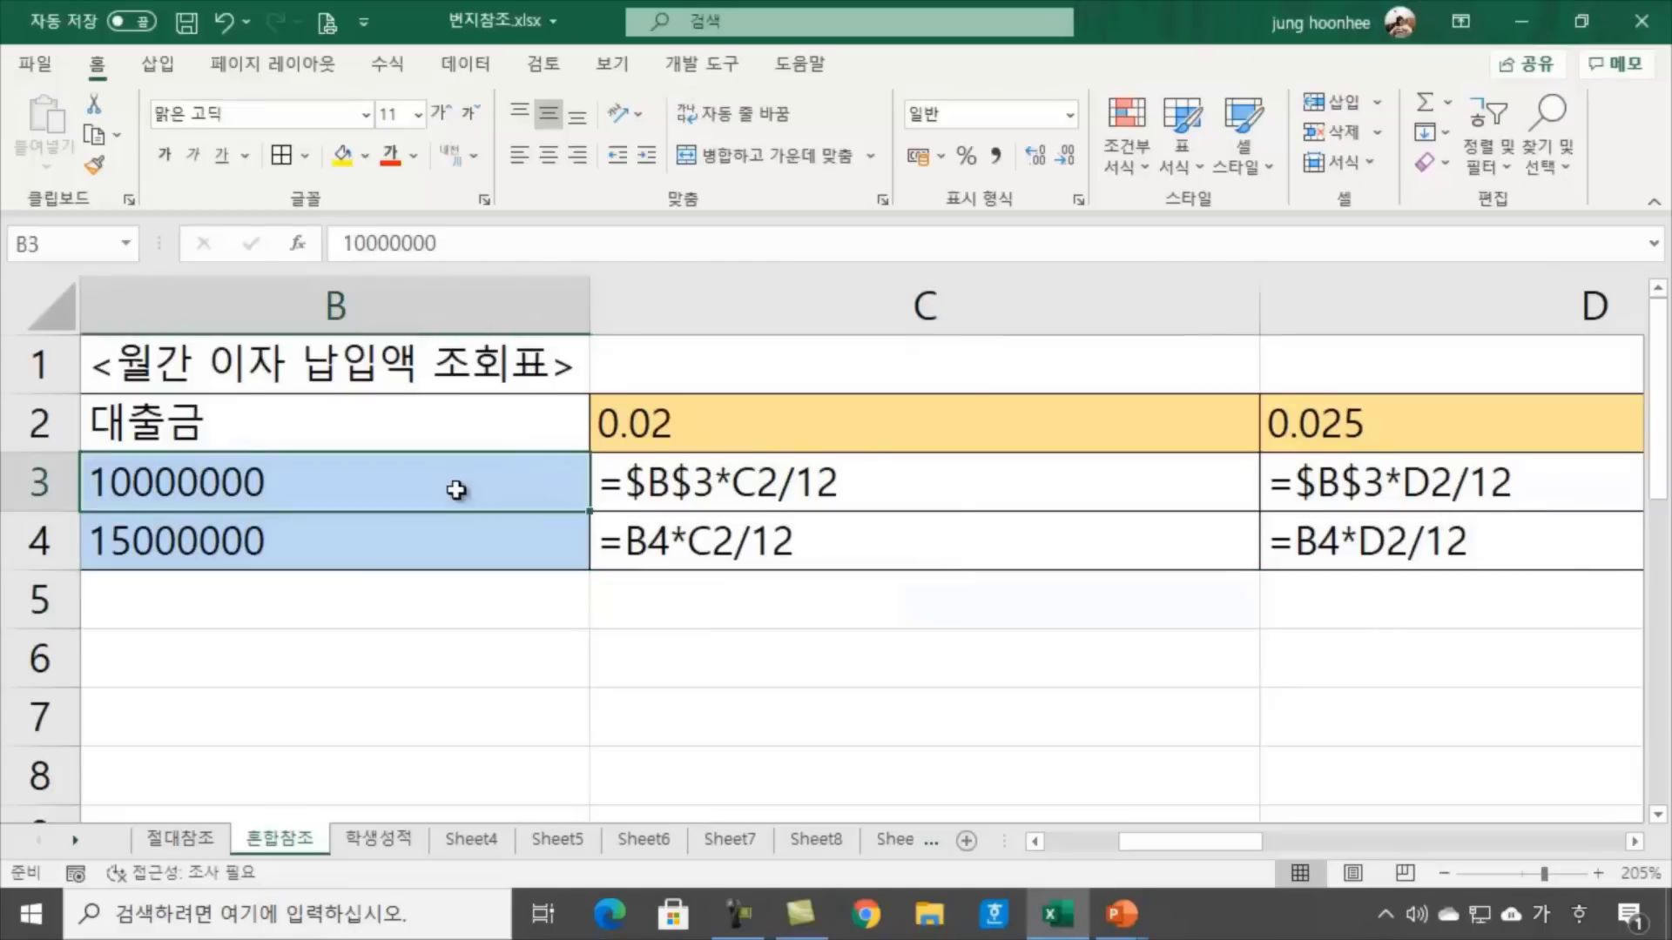
pyautogui.click(393, 537)
pyautogui.moveTo(396, 485); pyautogui.dragTo(401, 533)
pyautogui.click(695, 486)
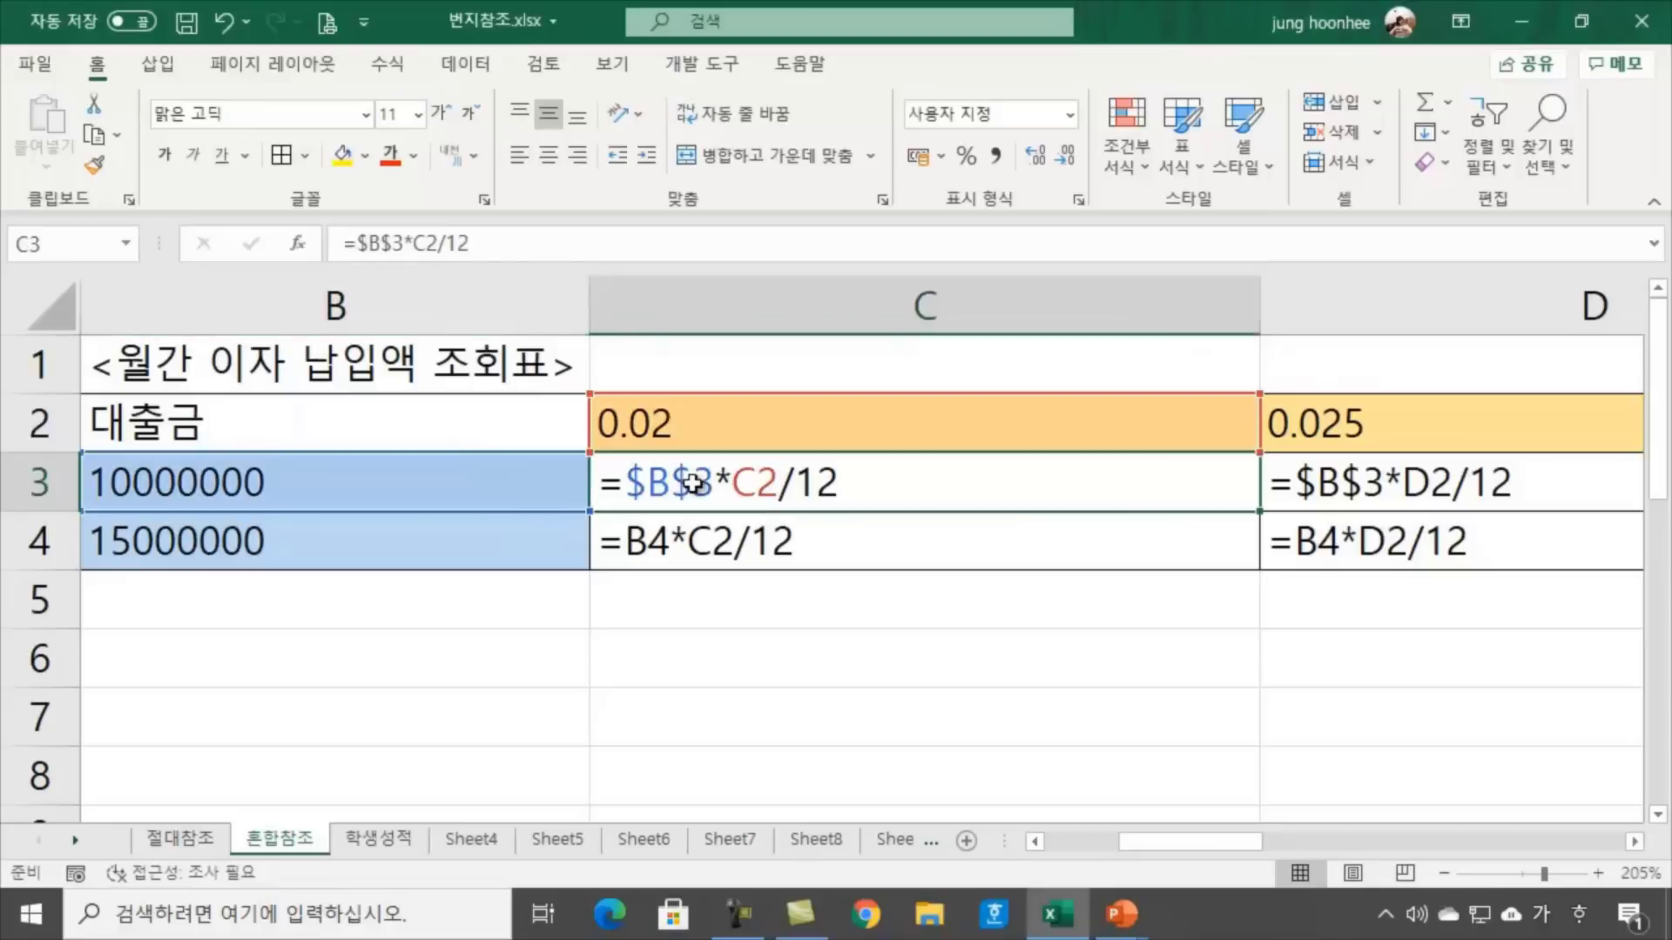
pyautogui.moveTo(497, 541); pyautogui.dragTo(496, 487)
pyautogui.click(697, 543)
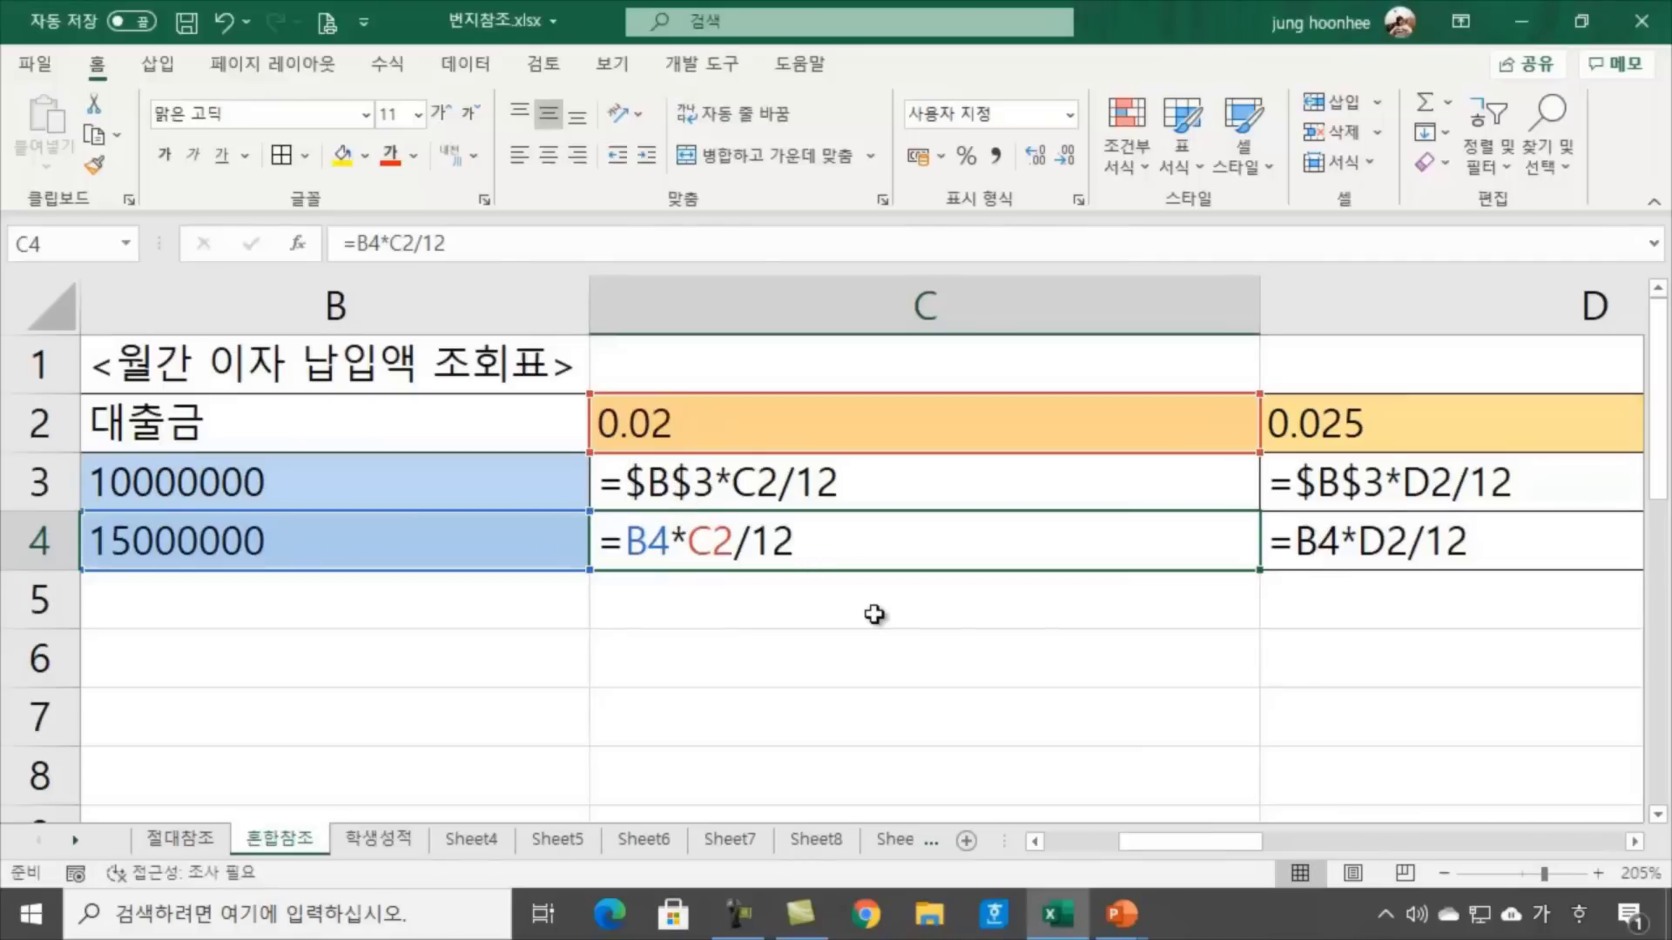
# Switch the sheet from showing formulas to showing values and clear the contents of C3:G4
pyautogui.hotkey('ctrl', '`')
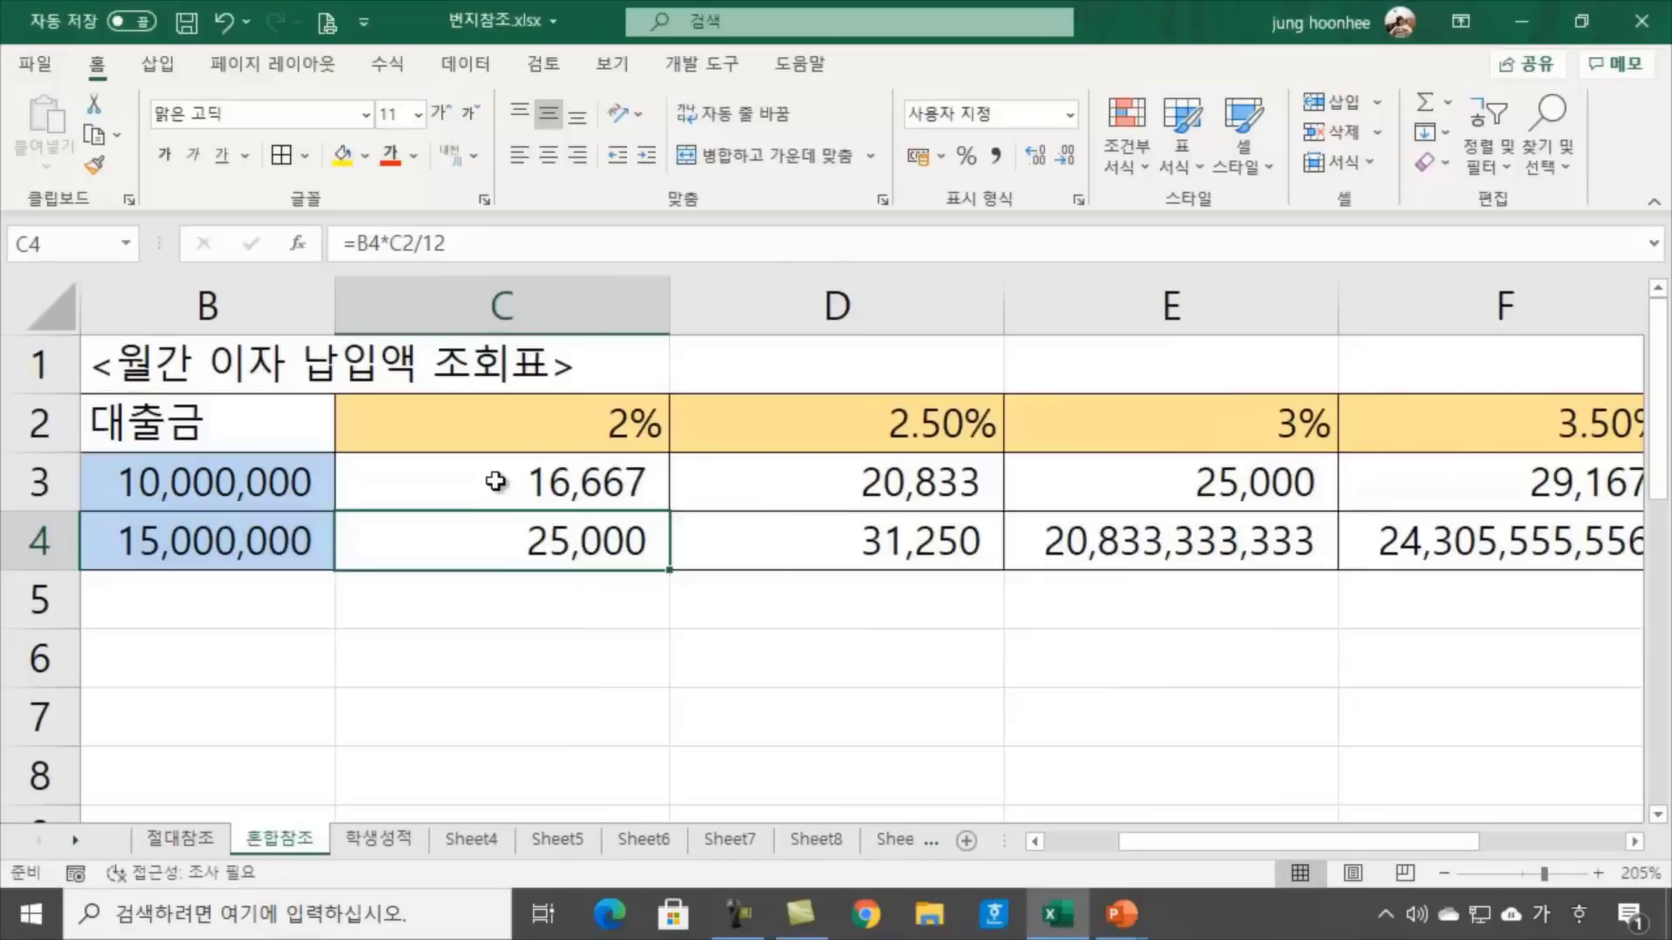
pyautogui.moveTo(492, 483); pyautogui.dragTo(1328, 544)
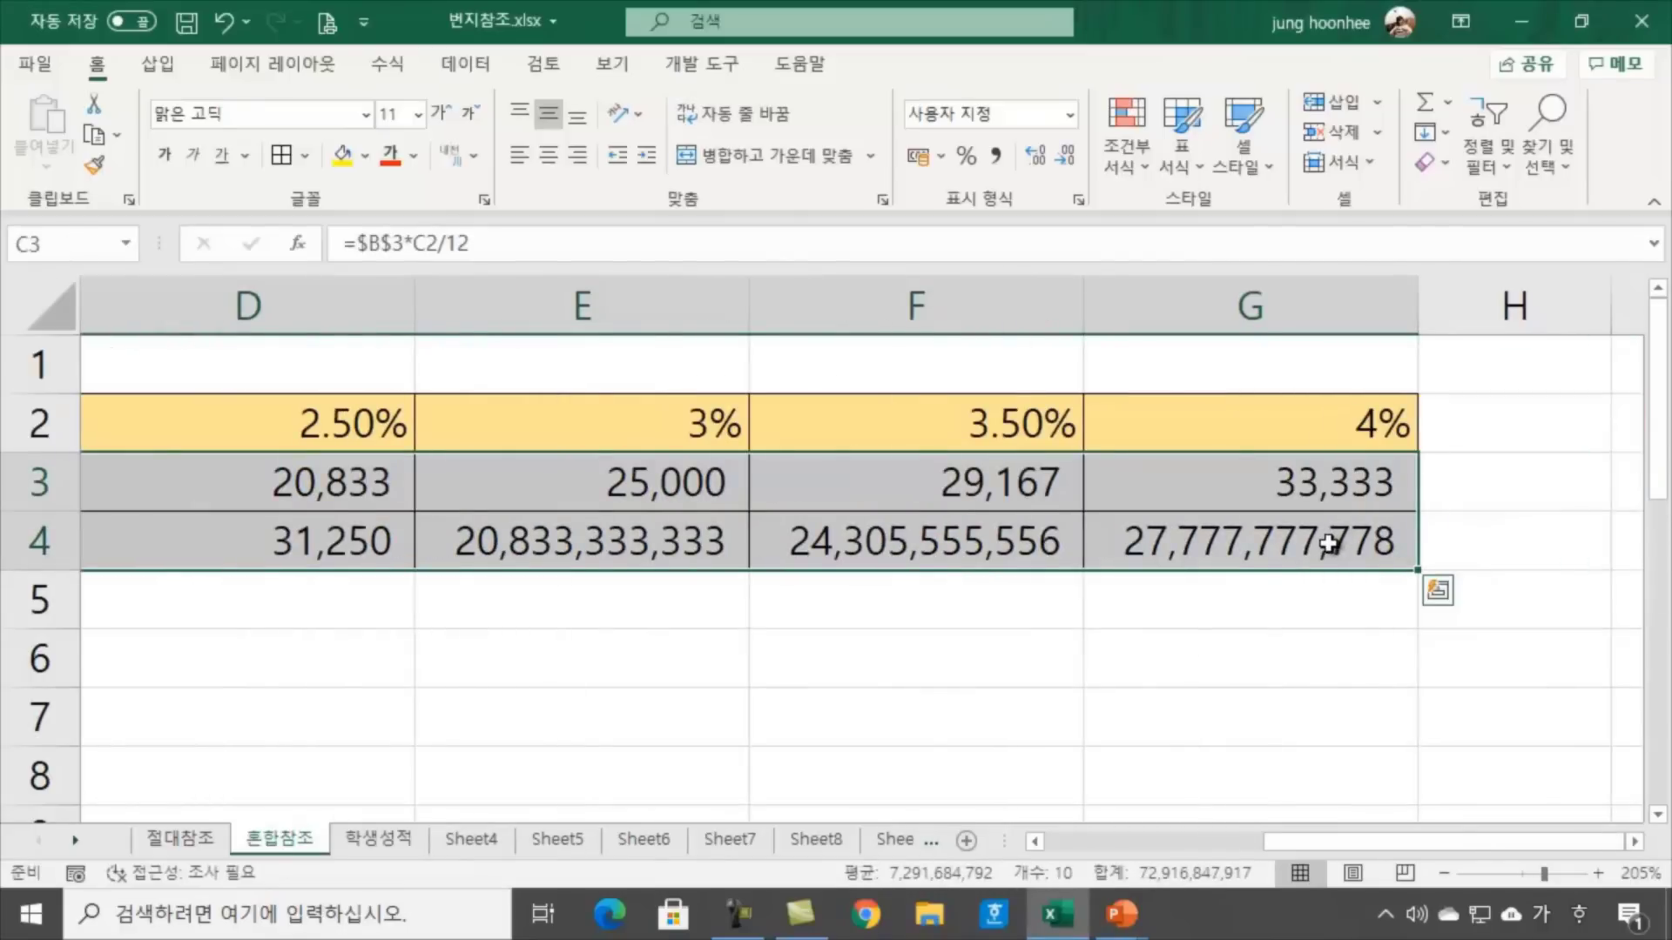
pyautogui.press('Delete')
pyautogui.click(921, 677)
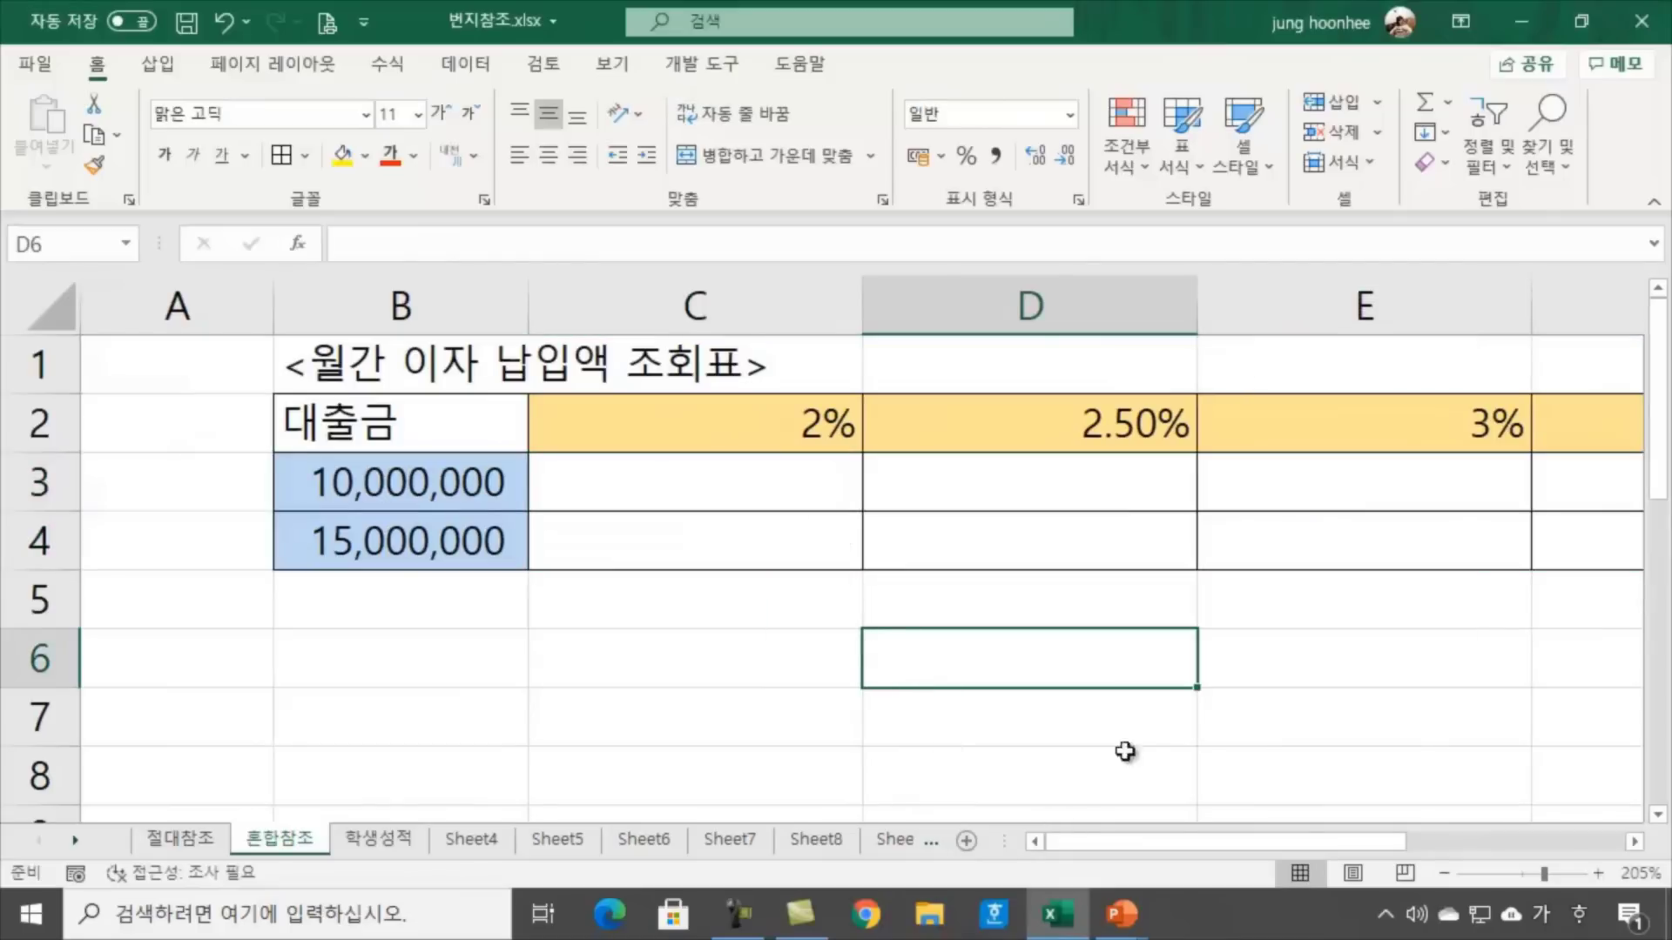
# Auto-fit columns C through G to the cleared interest table
pyautogui.moveTo(780, 305); pyautogui.dragTo(1272, 306)
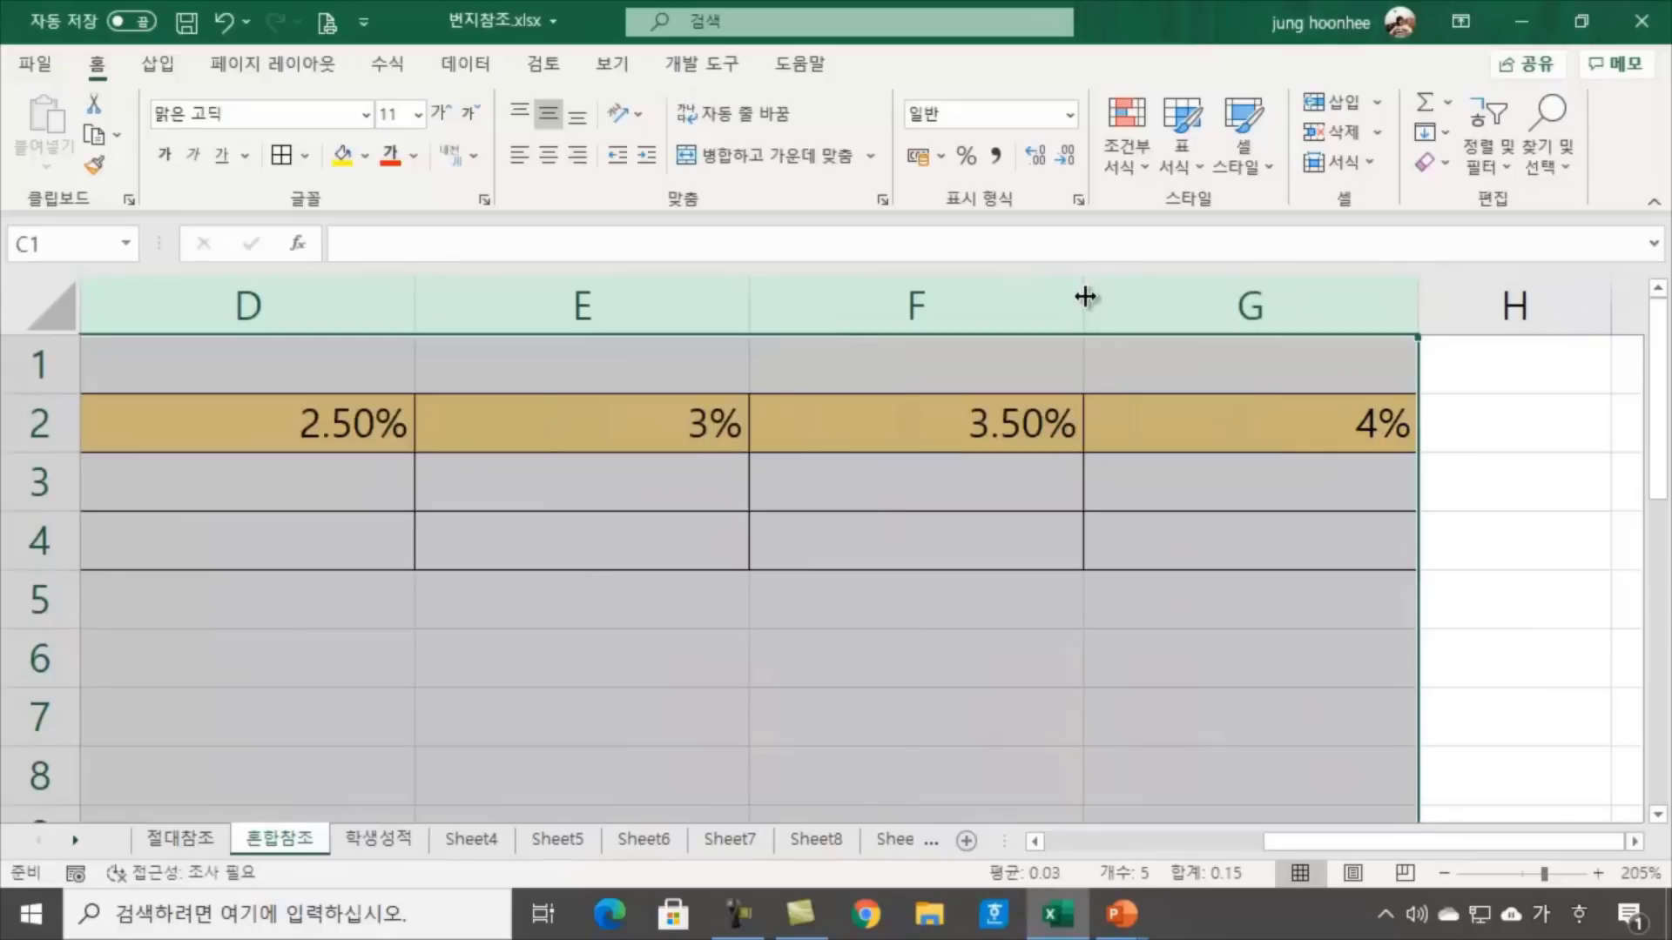
pyautogui.doubleClick(1085, 297)
pyautogui.click(758, 541)
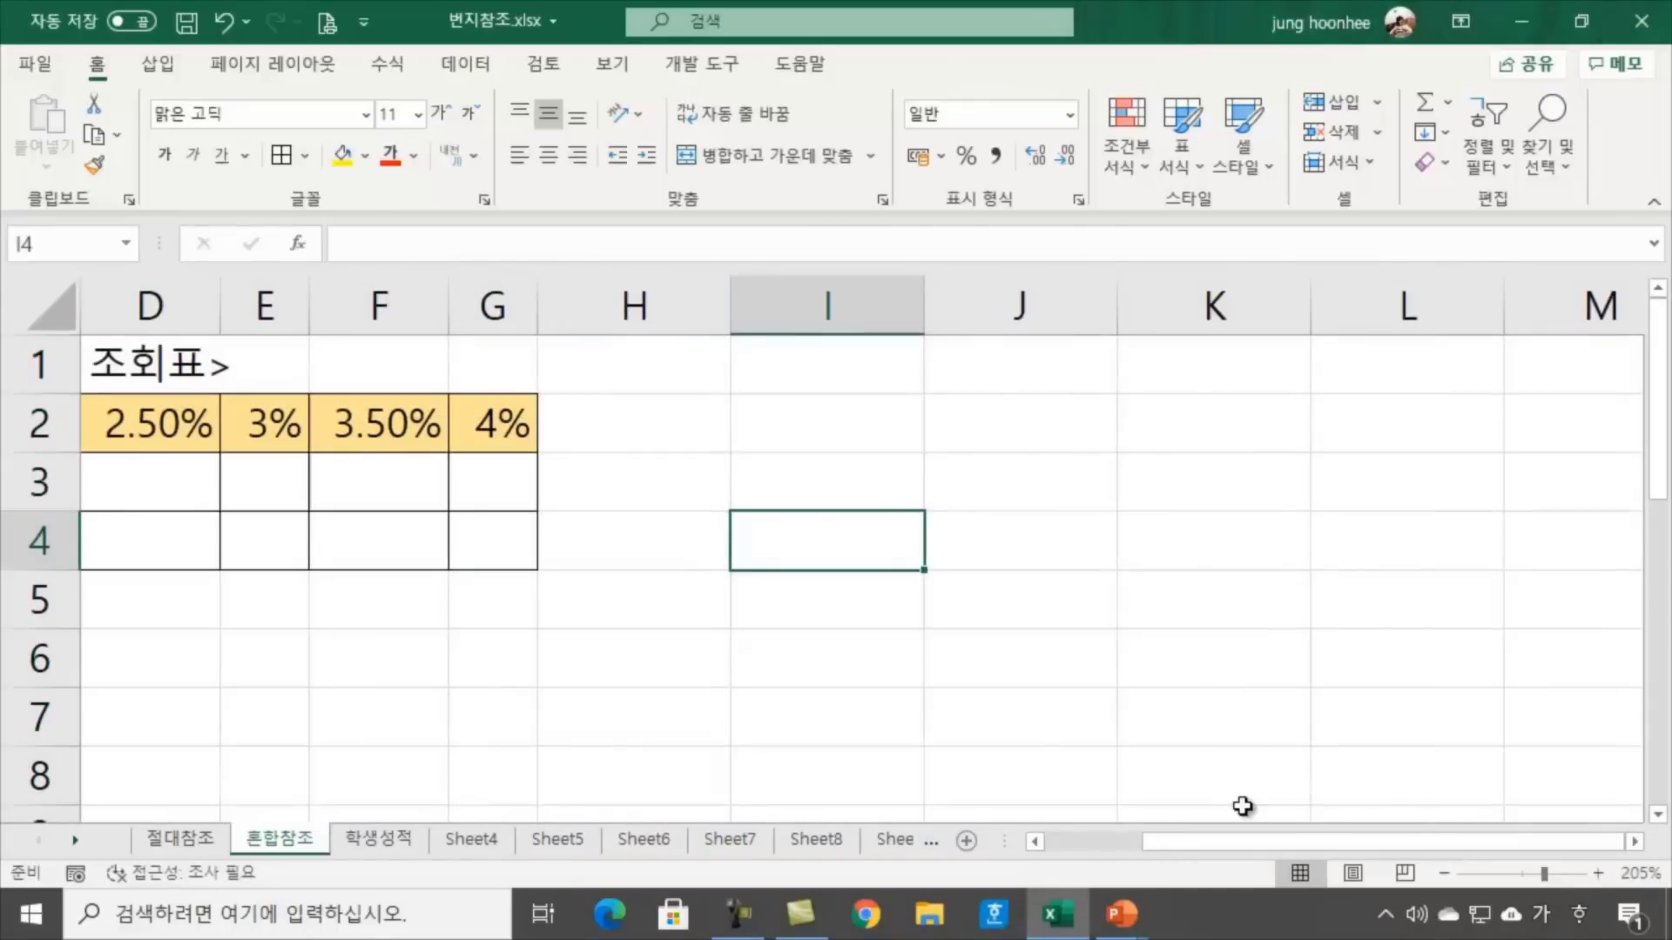
pyautogui.moveTo(1231, 844); pyautogui.dragTo(907, 833)
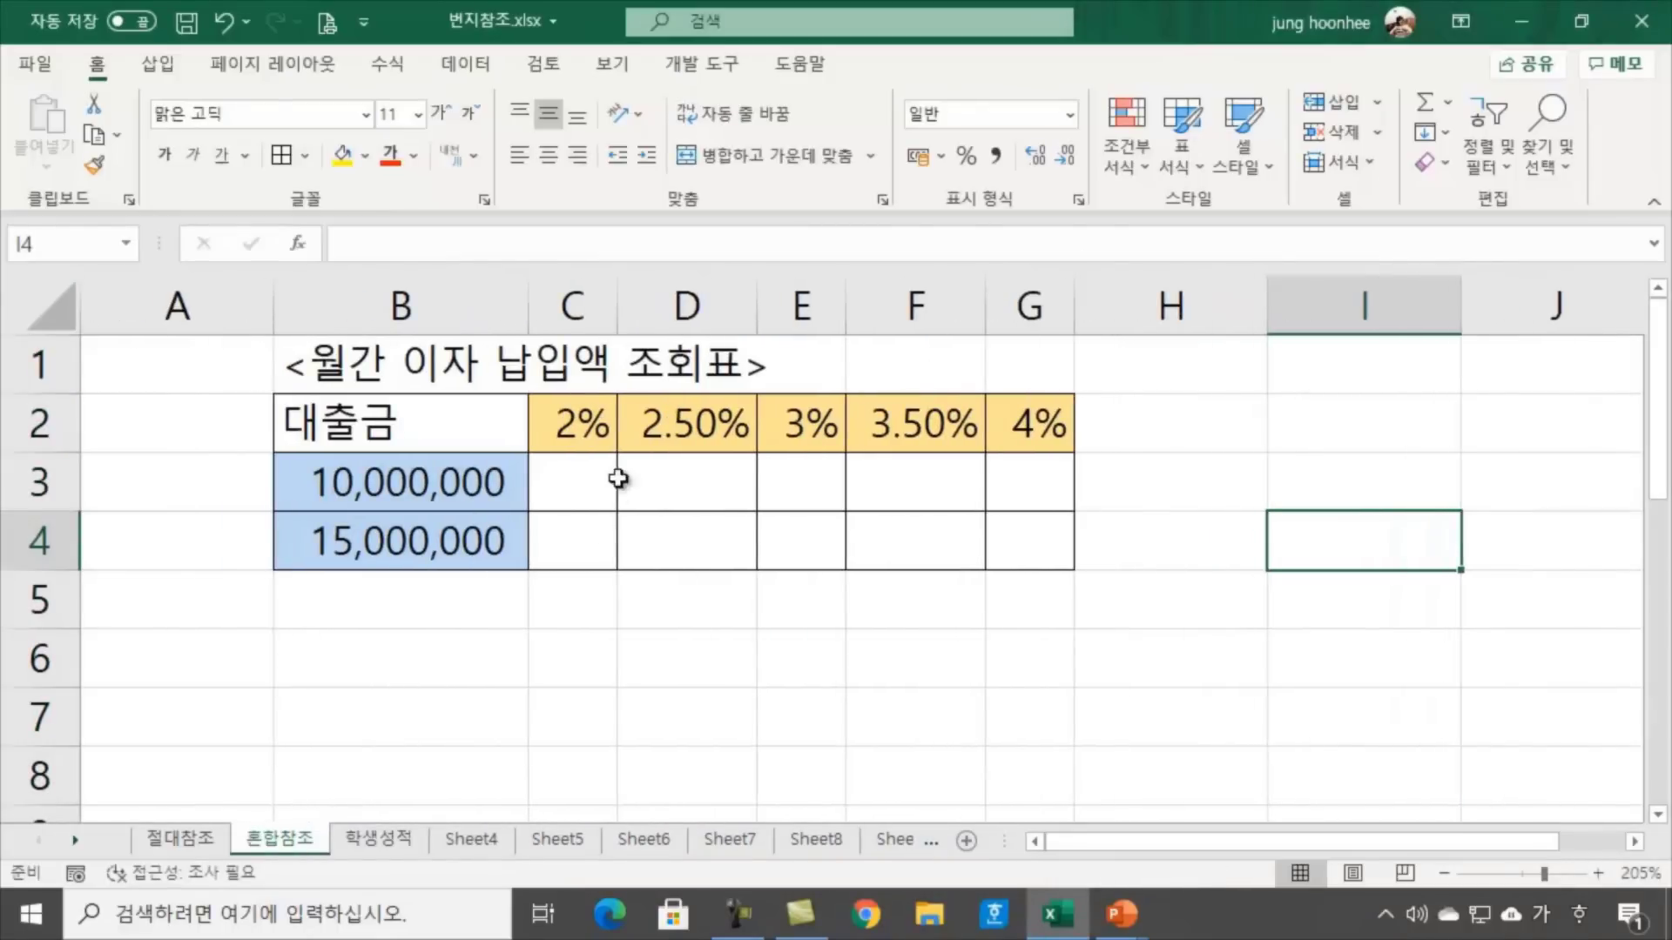
# Enter the monthly interest formula =$B3*C$2/12 in C3, fixing the loan amount's column and the rate's row
pyautogui.click(577, 484)
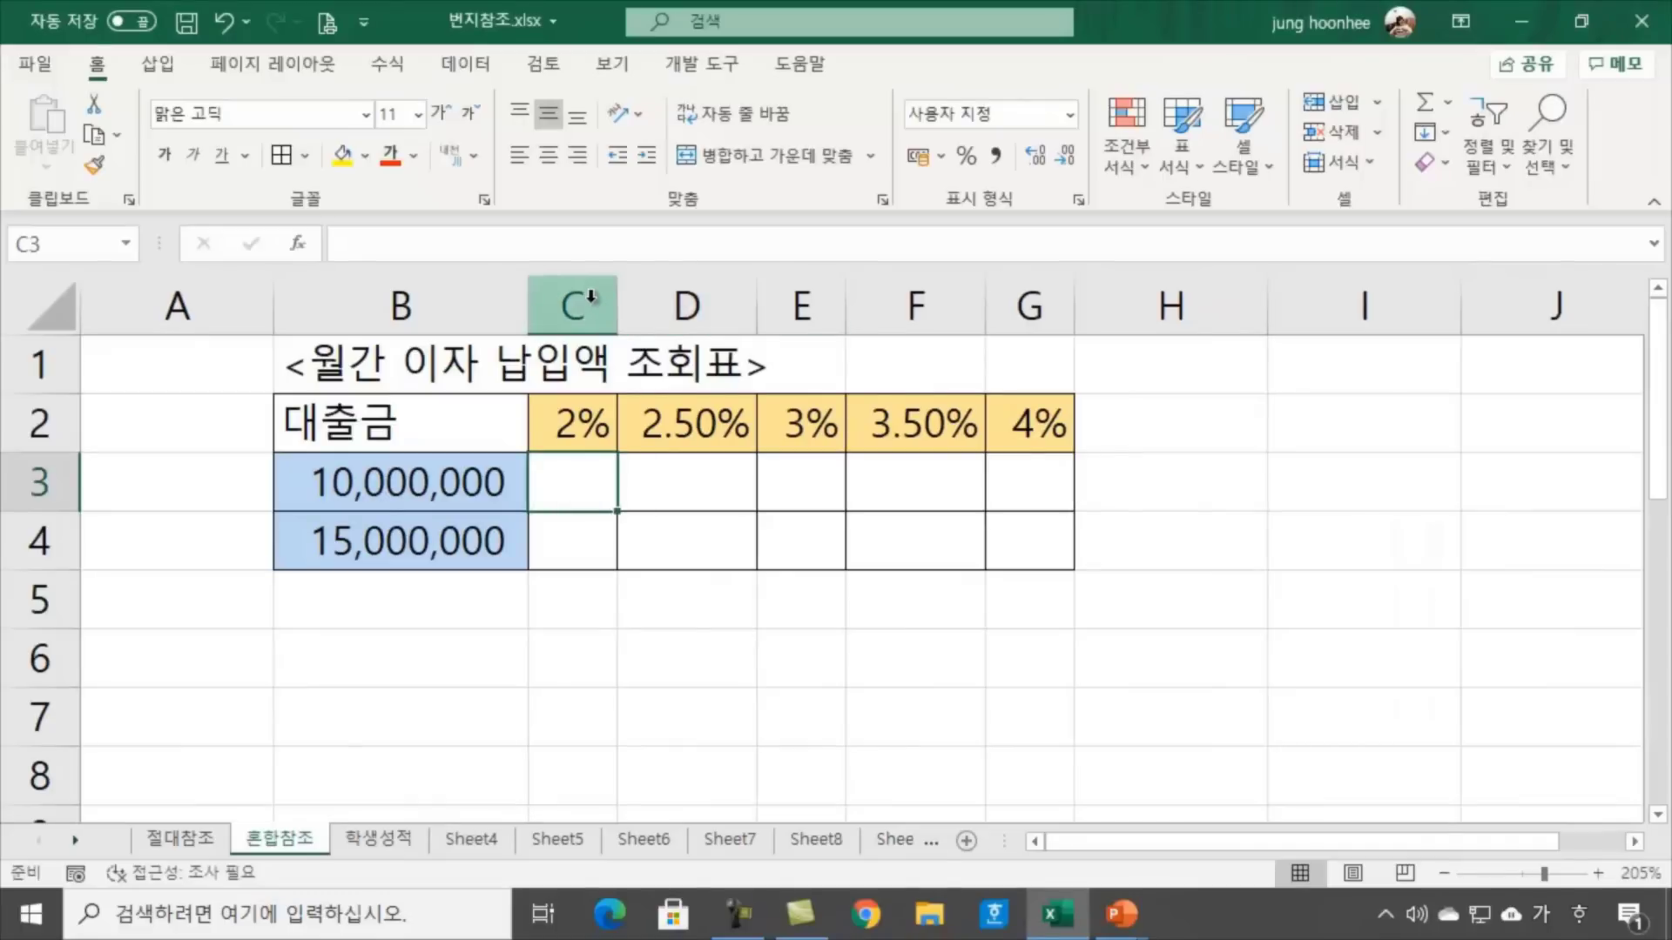
pyautogui.write('=')
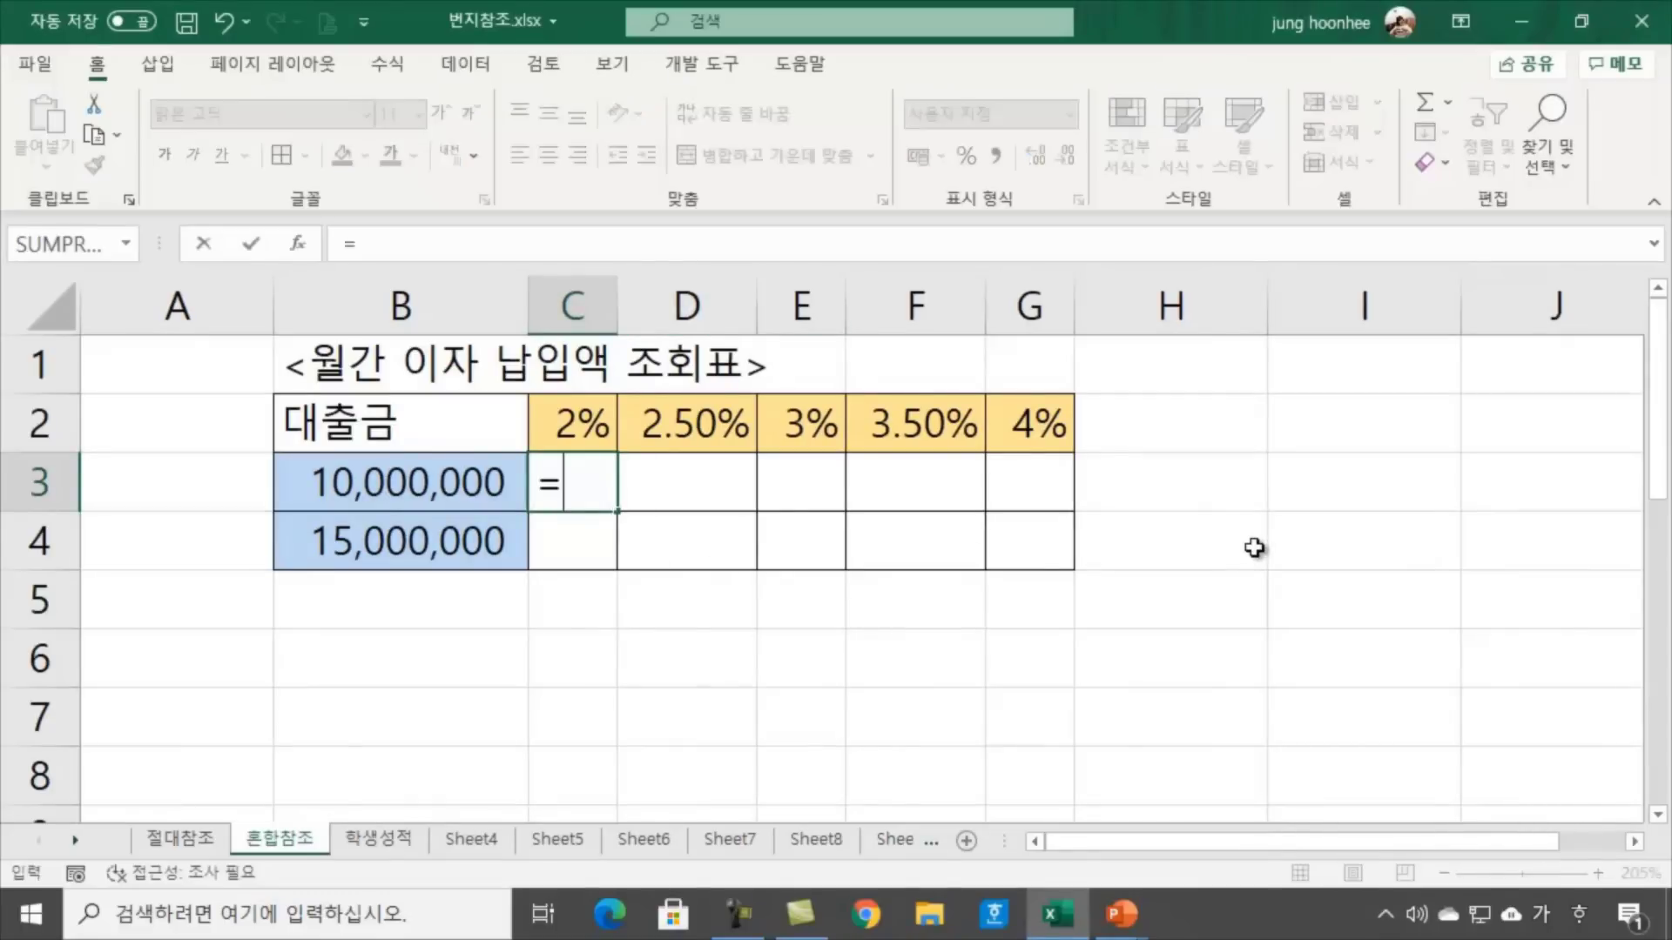
pyautogui.click(366, 484)
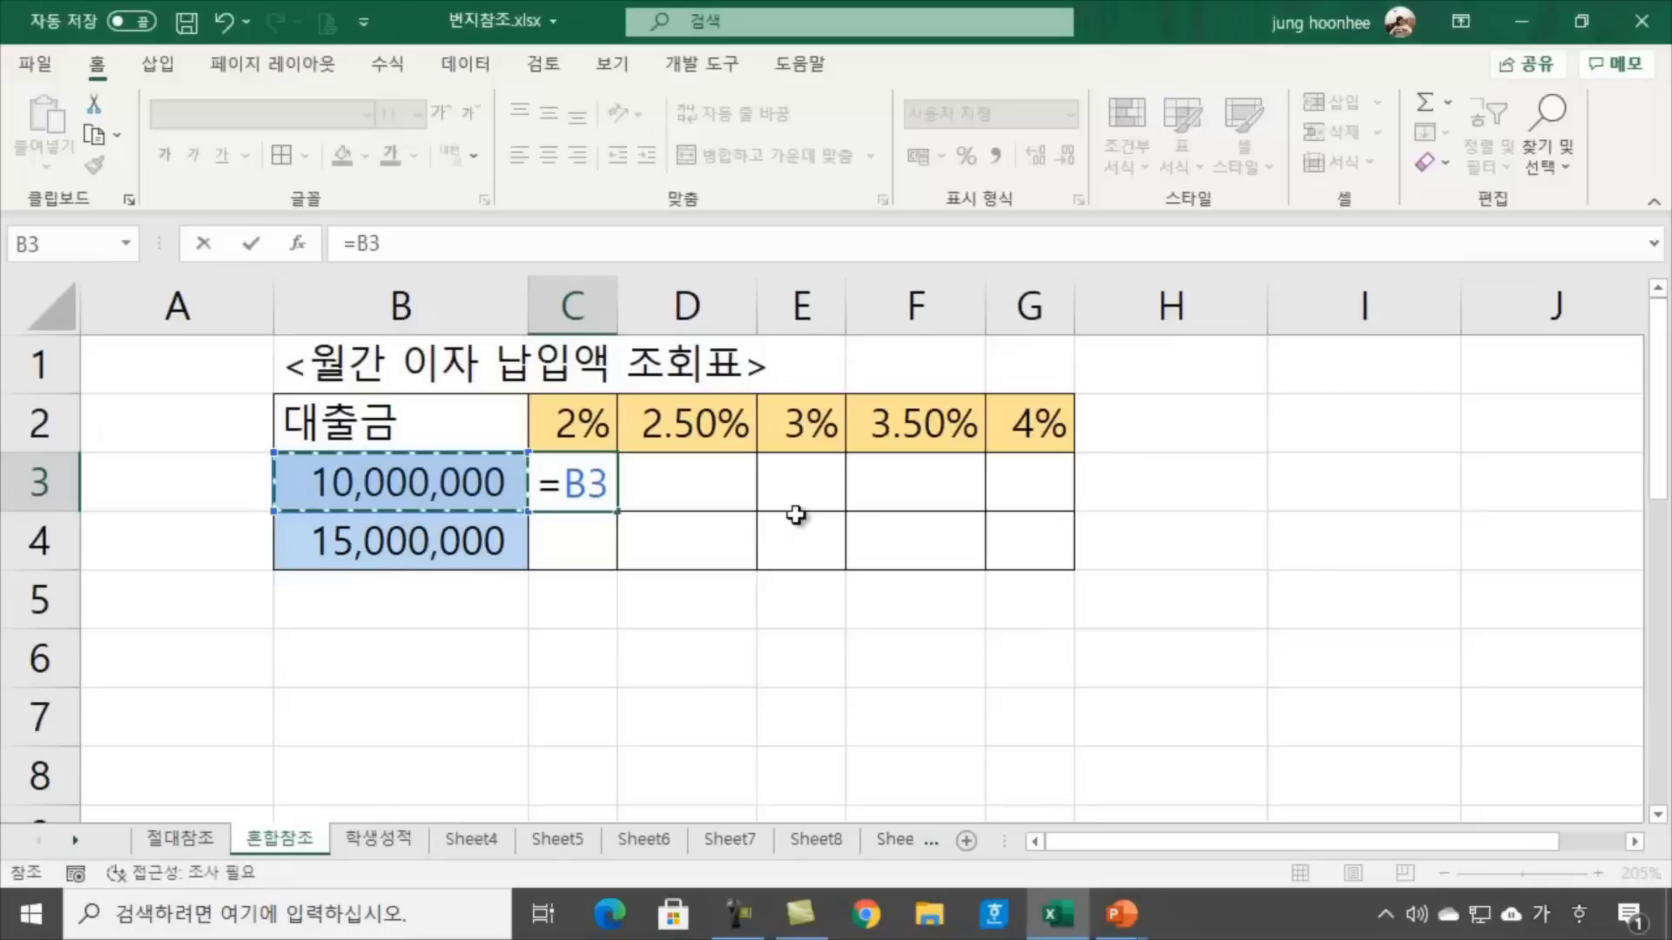
pyautogui.press('F4')
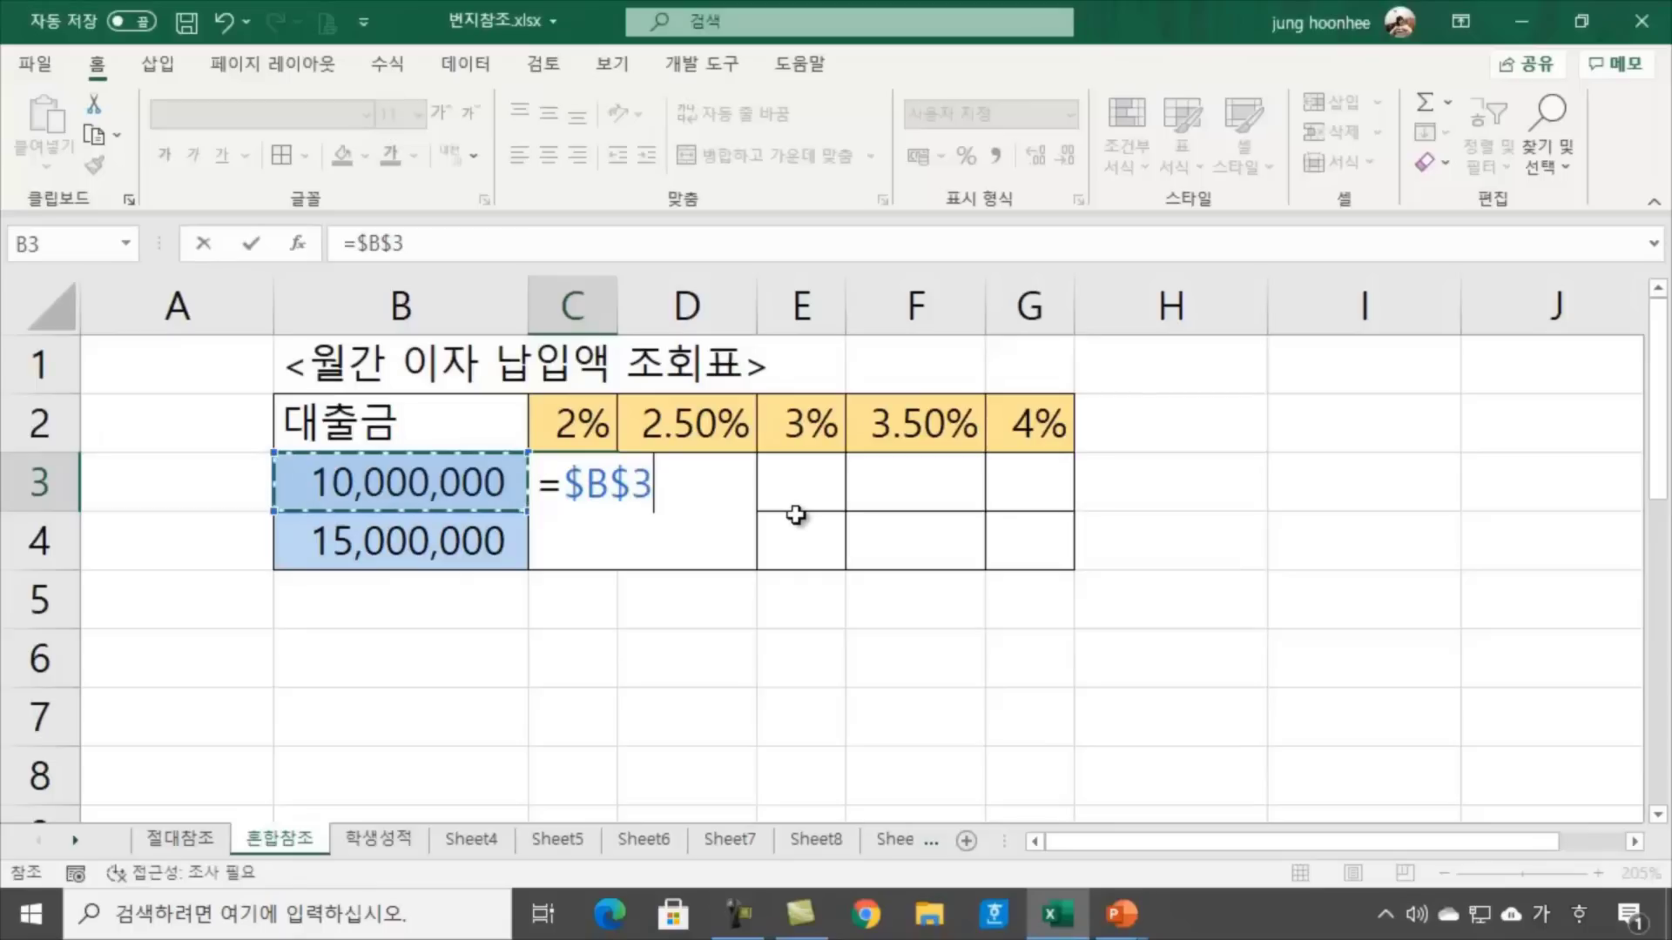
pyautogui.press('F4')
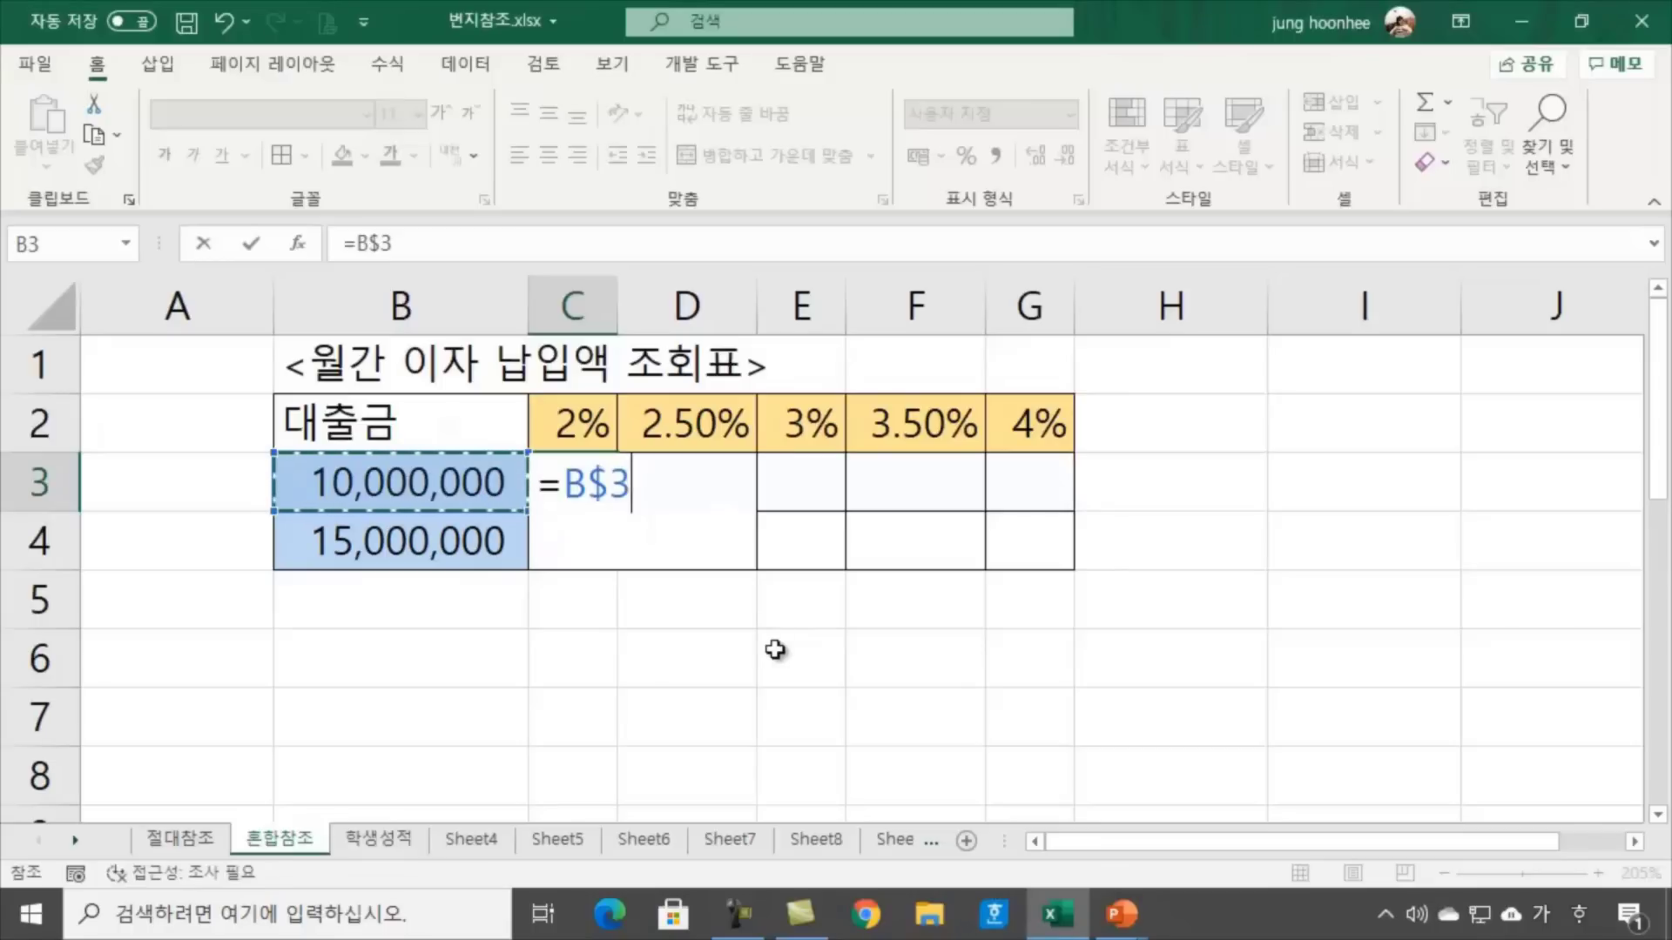
pyautogui.press('F4')
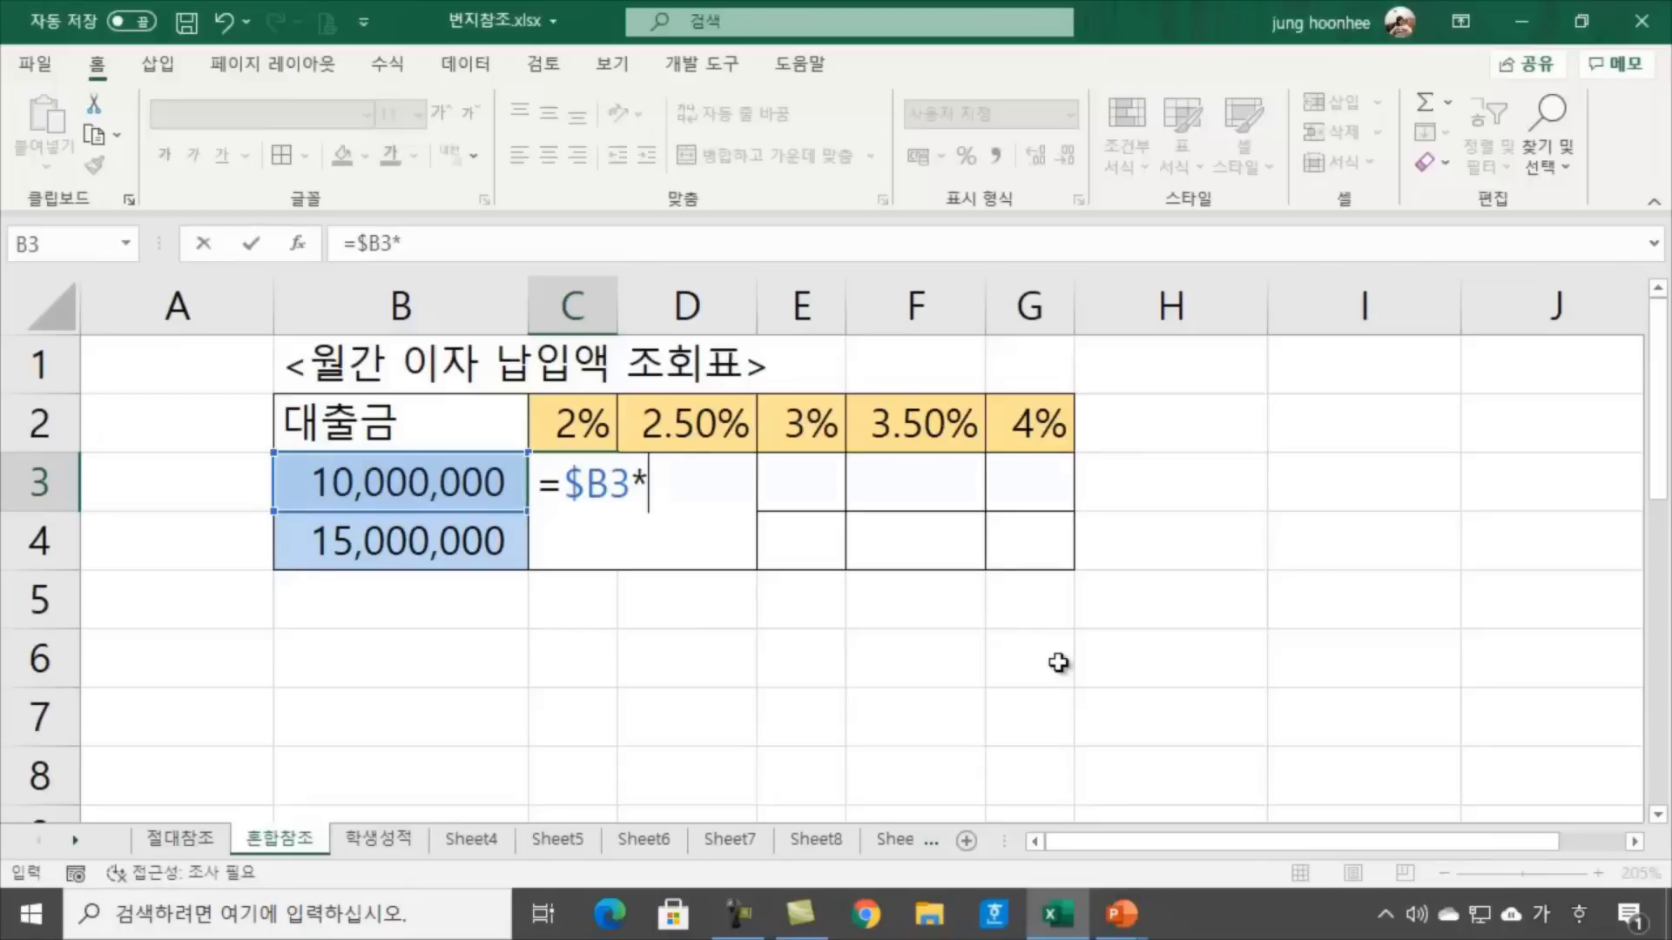
pyautogui.click(586, 426)
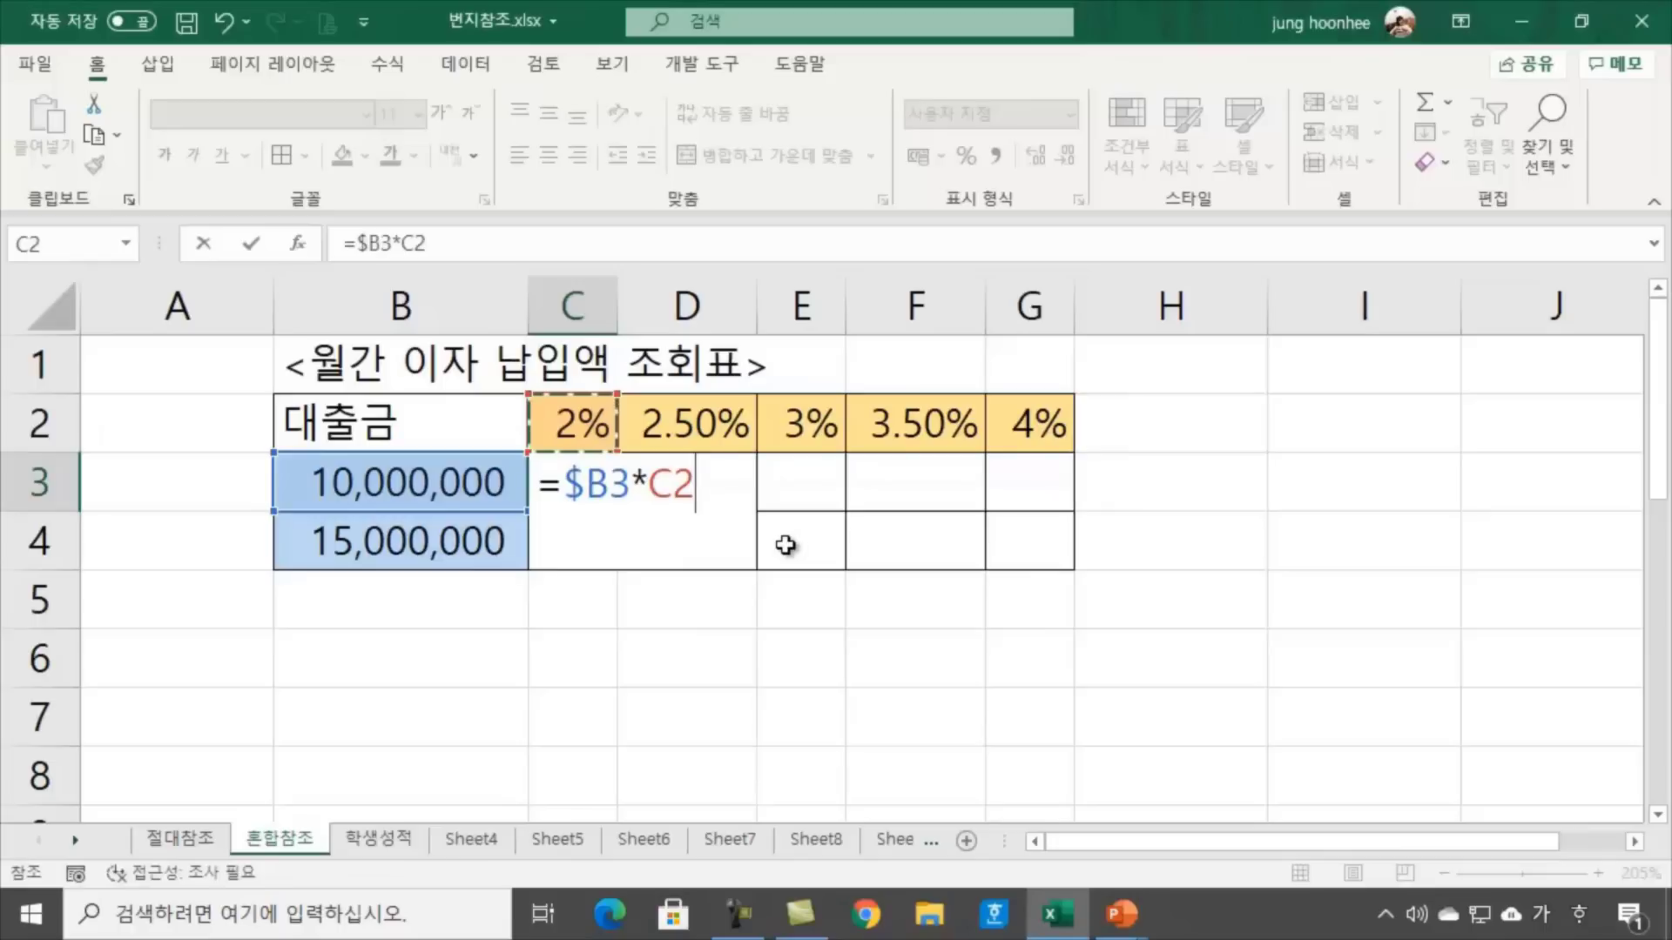
pyautogui.press('F4')
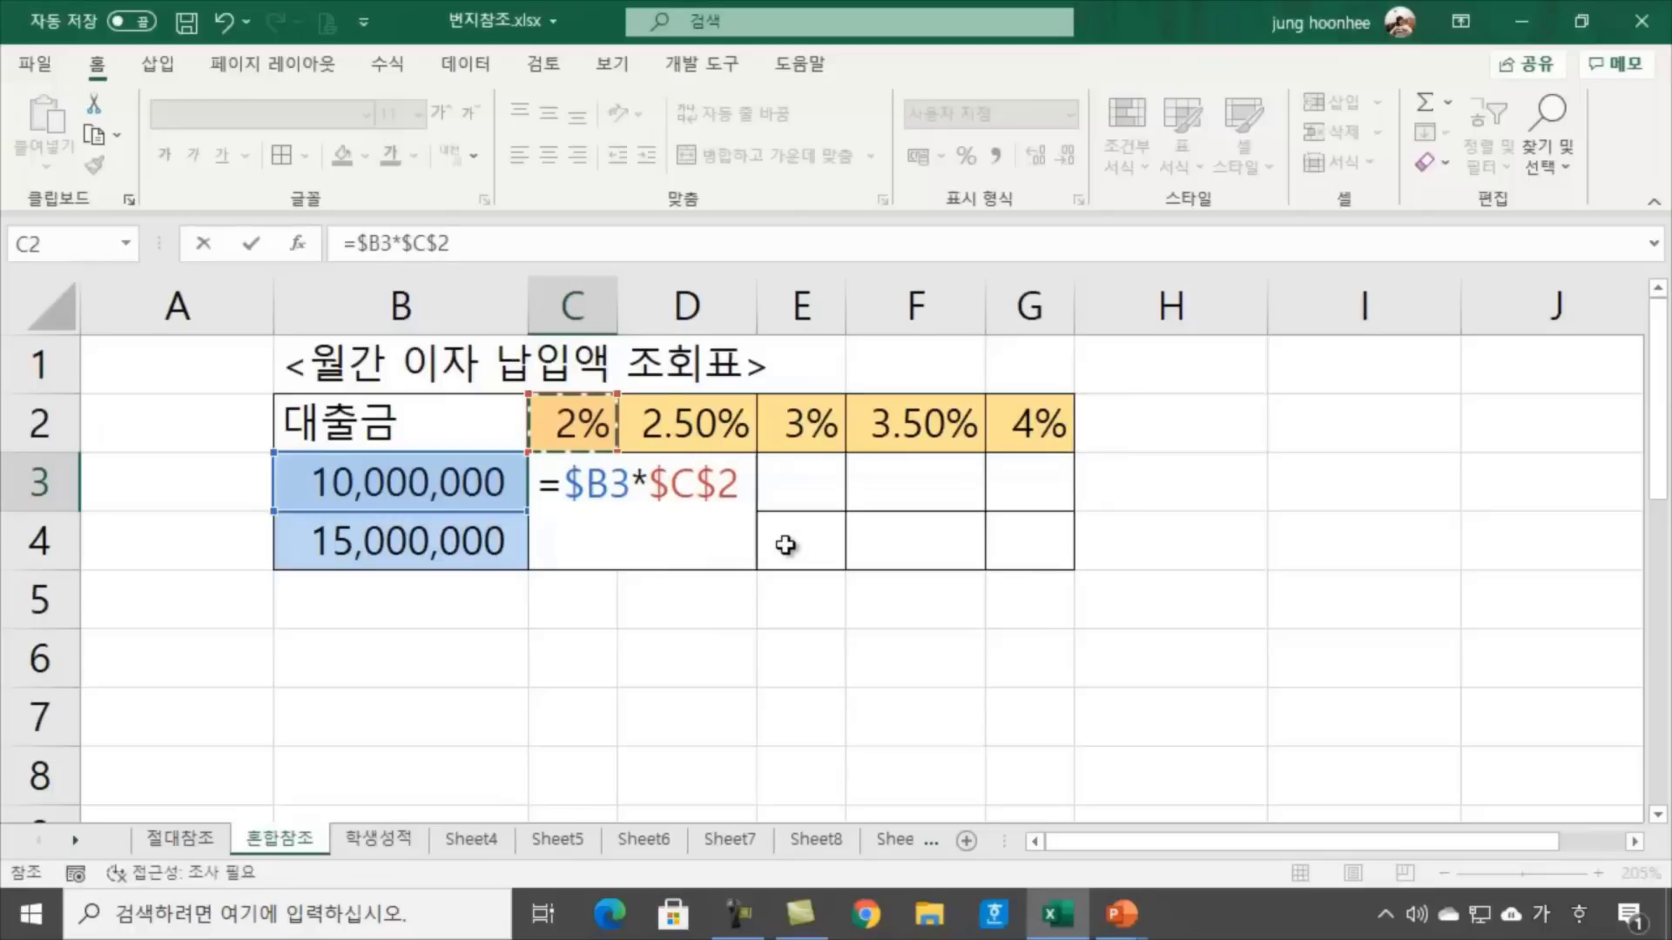
pyautogui.press('F4')
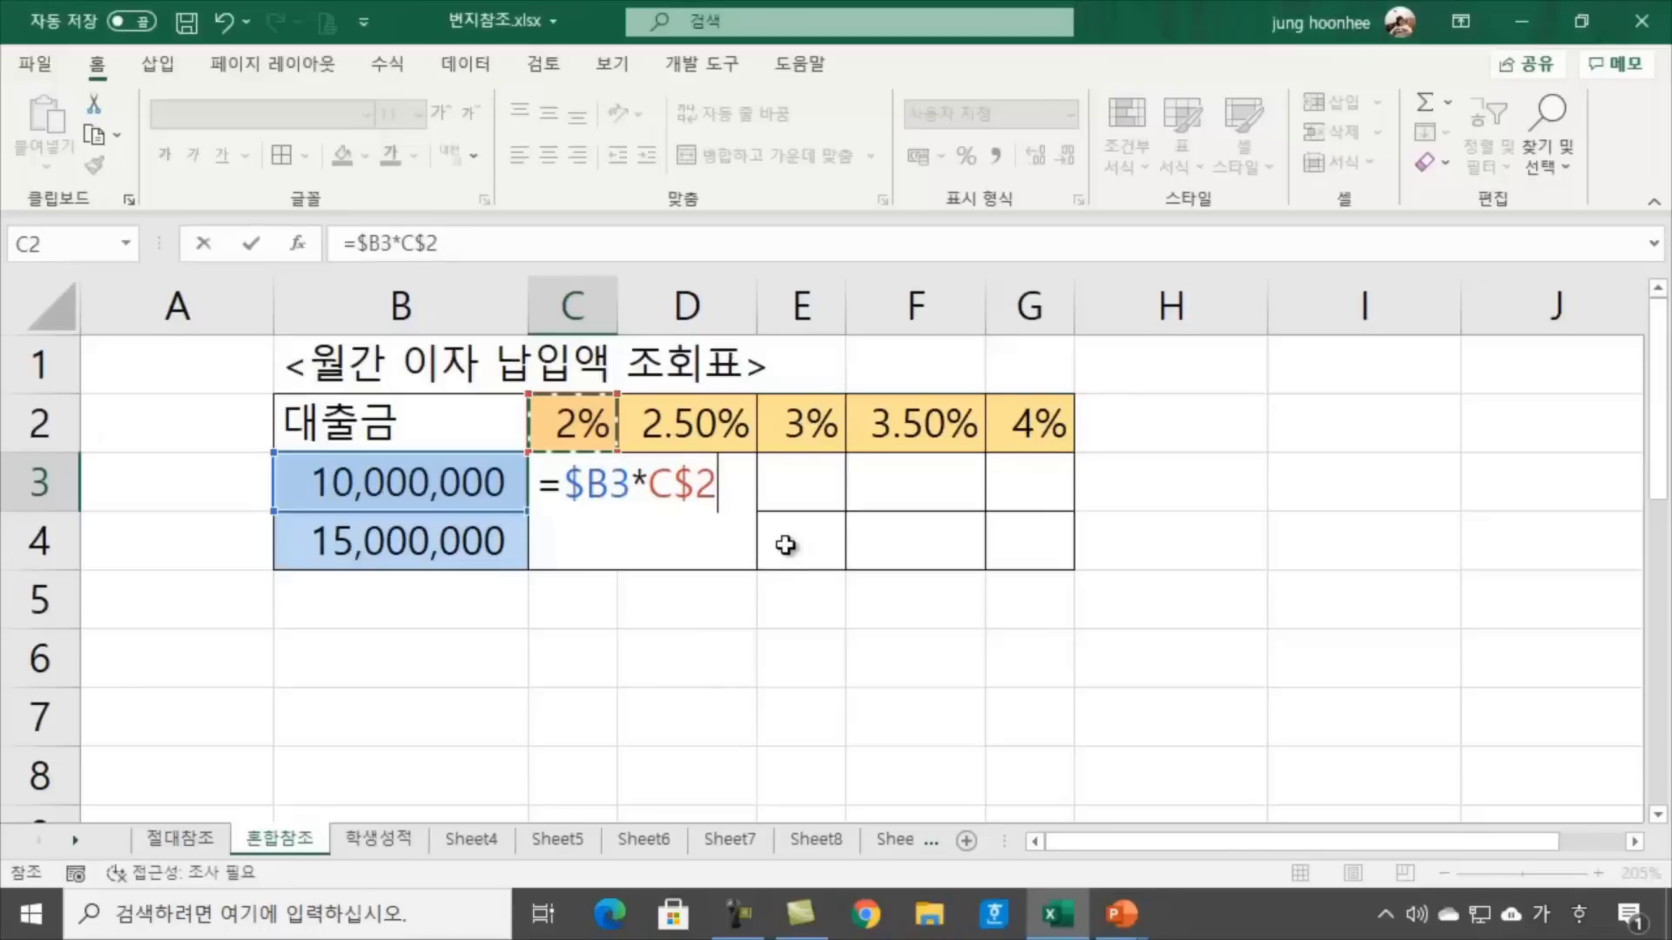
pyautogui.write('/12')
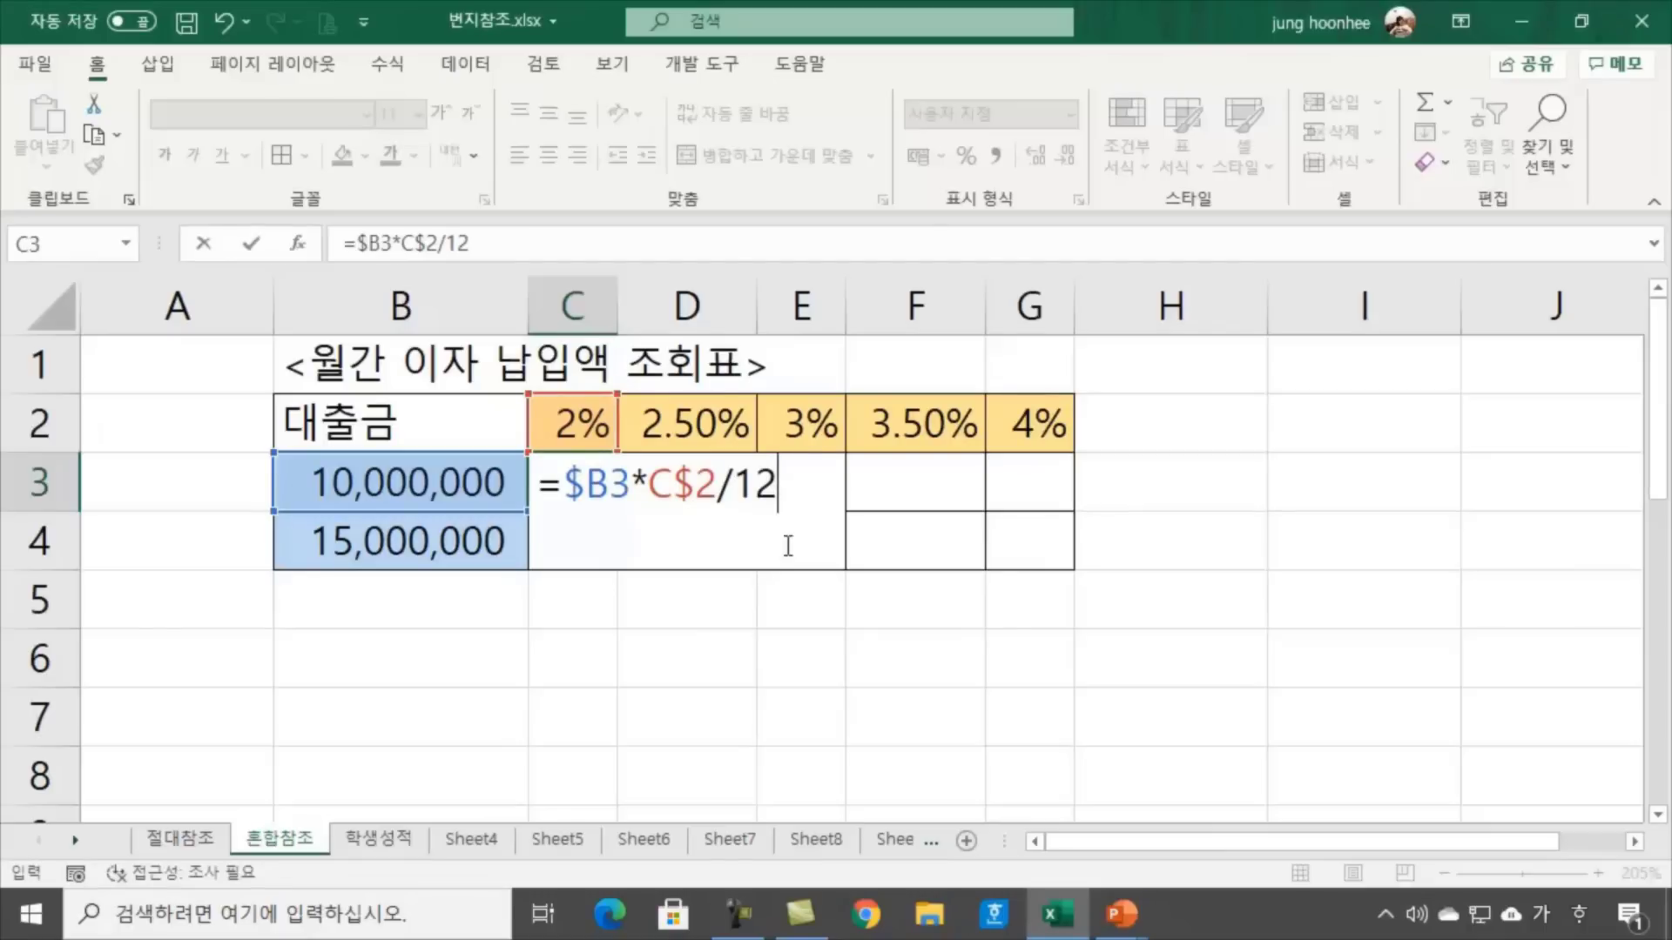
pyautogui.press('Return')
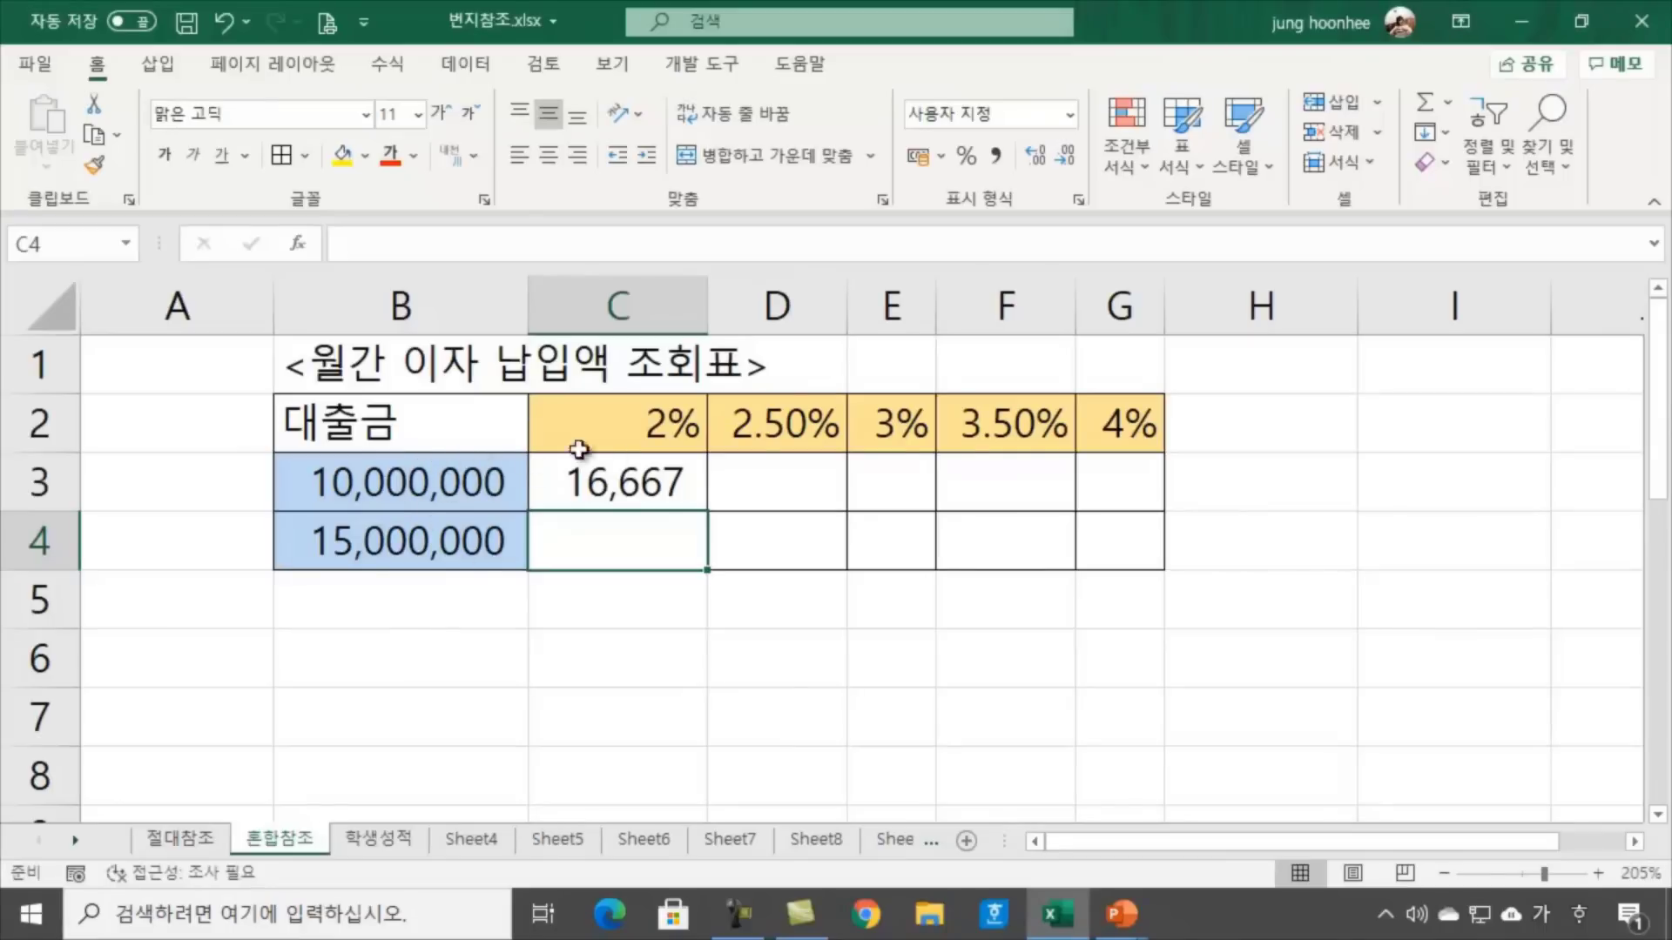
# Copy the C3 formula across to G3 and auto-fit columns D through G
pyautogui.click(679, 490)
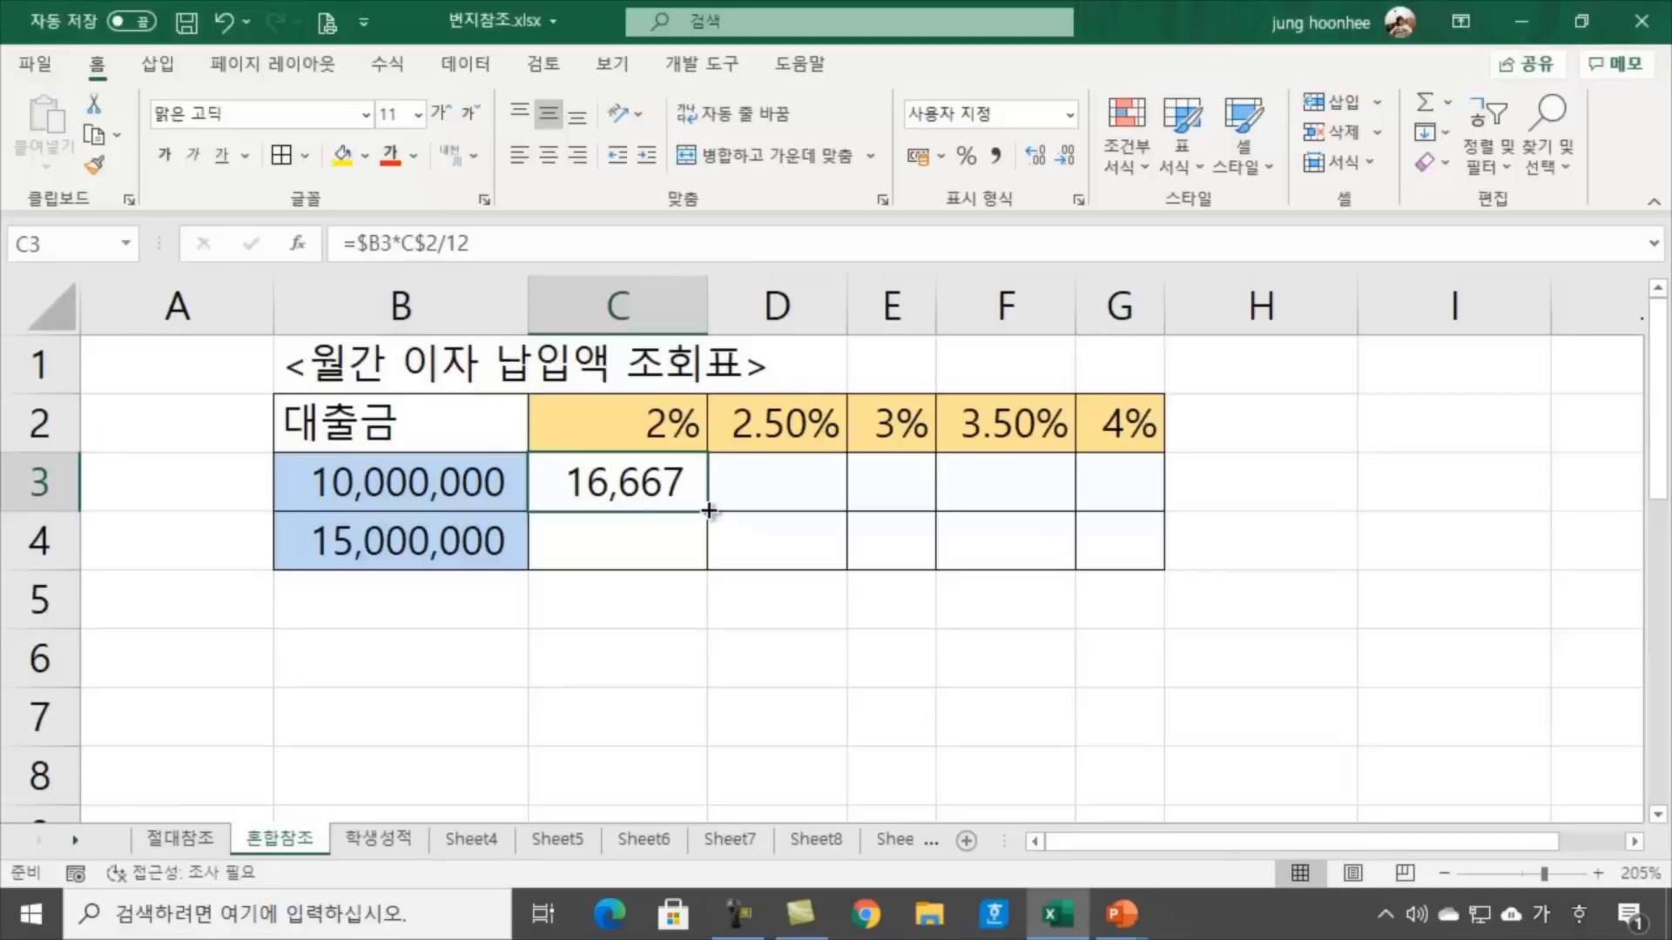
pyautogui.moveTo(708, 512); pyautogui.dragTo(1158, 500)
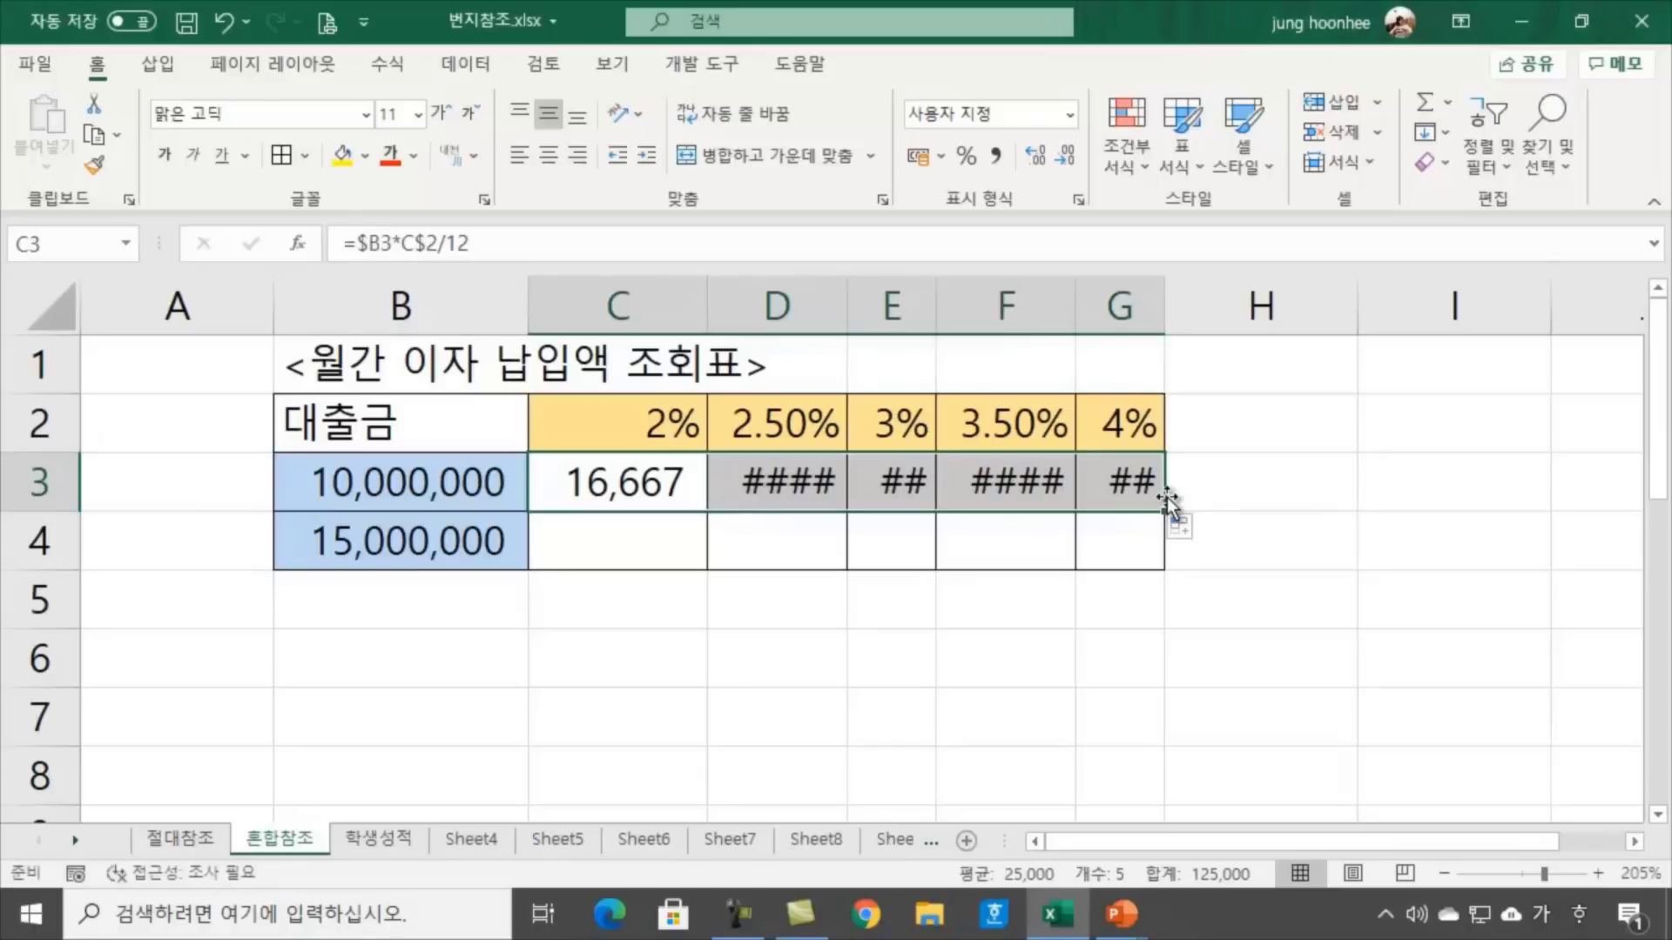
pyautogui.moveTo(827, 303); pyautogui.dragTo(1191, 293)
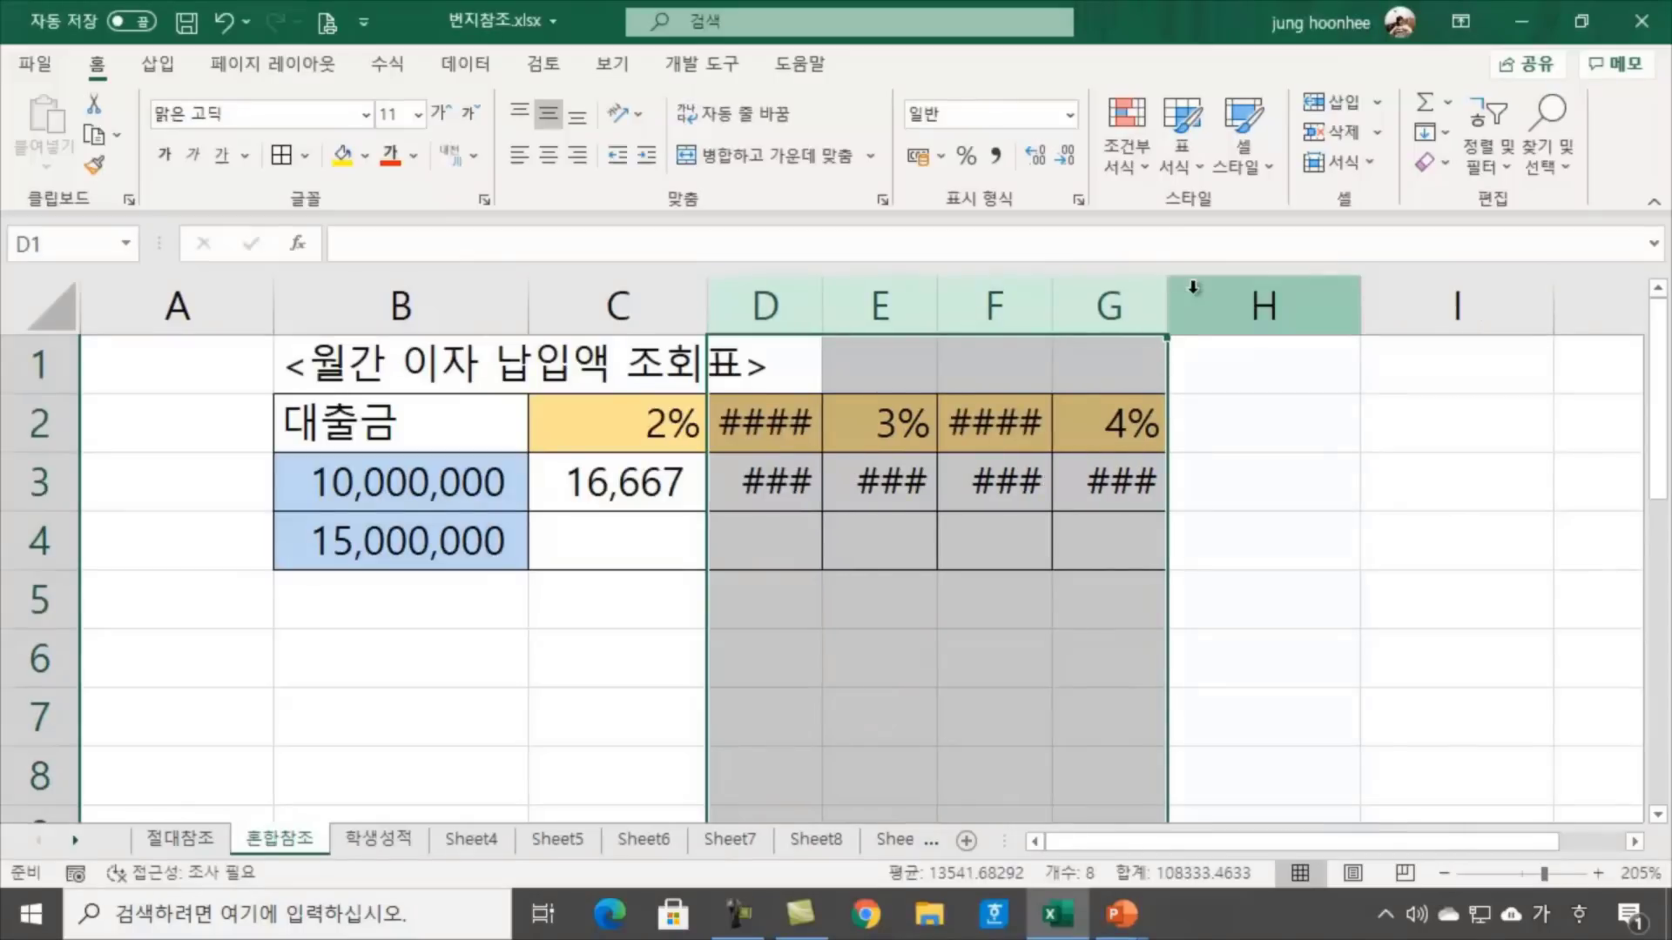
pyautogui.doubleClick(822, 301)
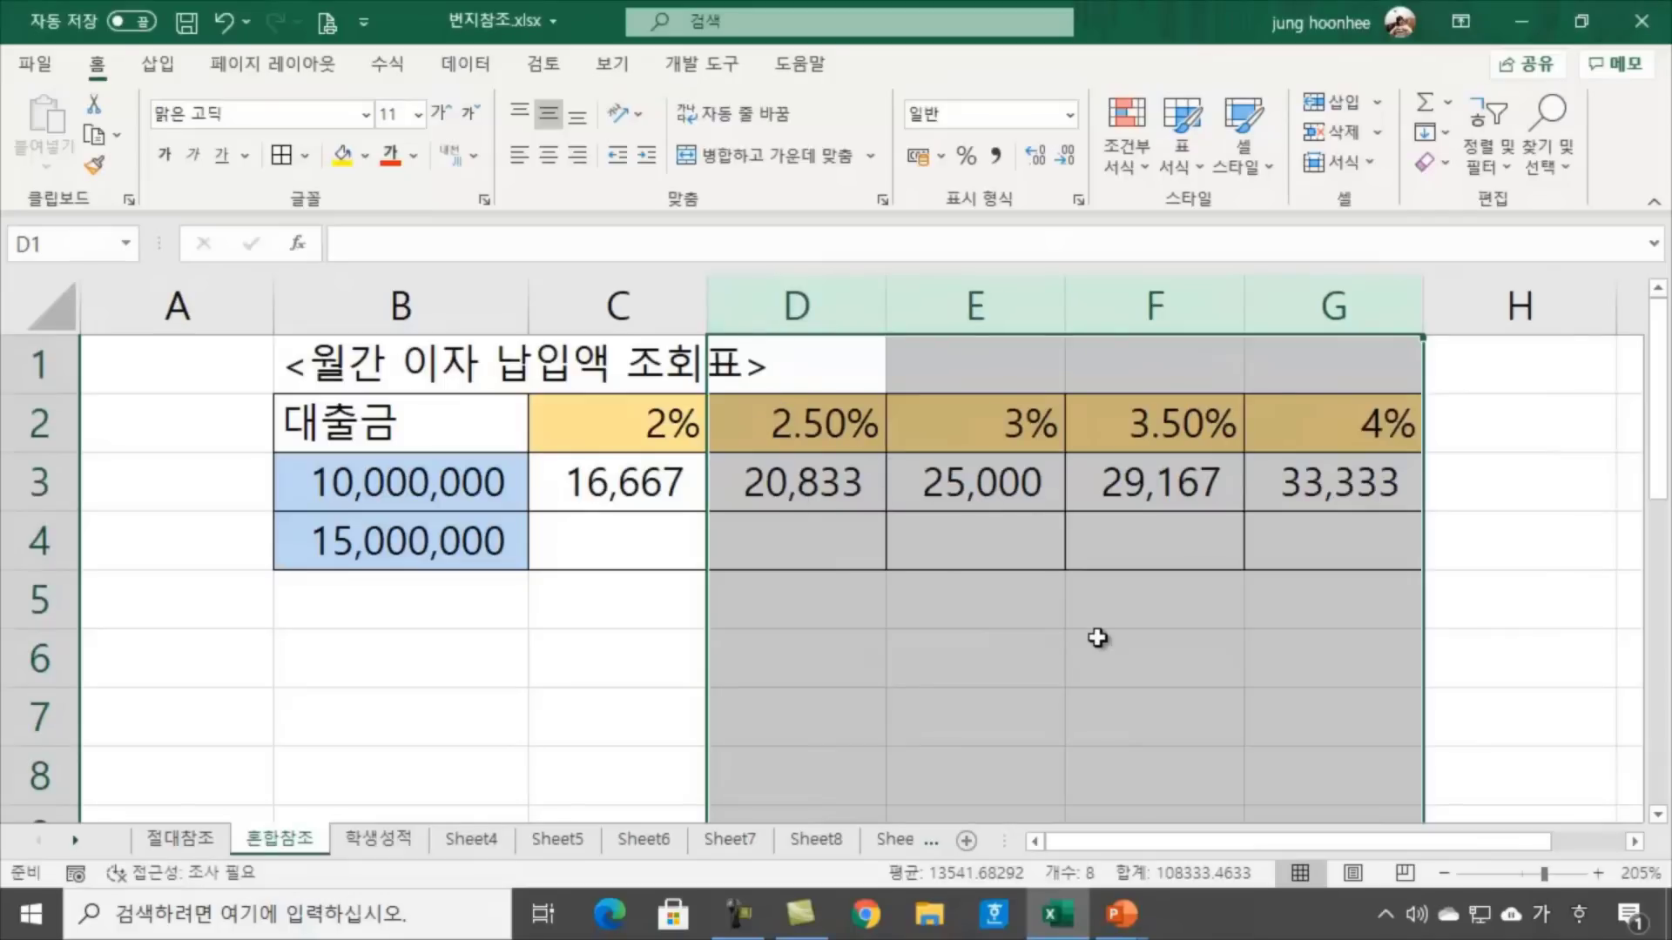
pyautogui.click(1350, 494)
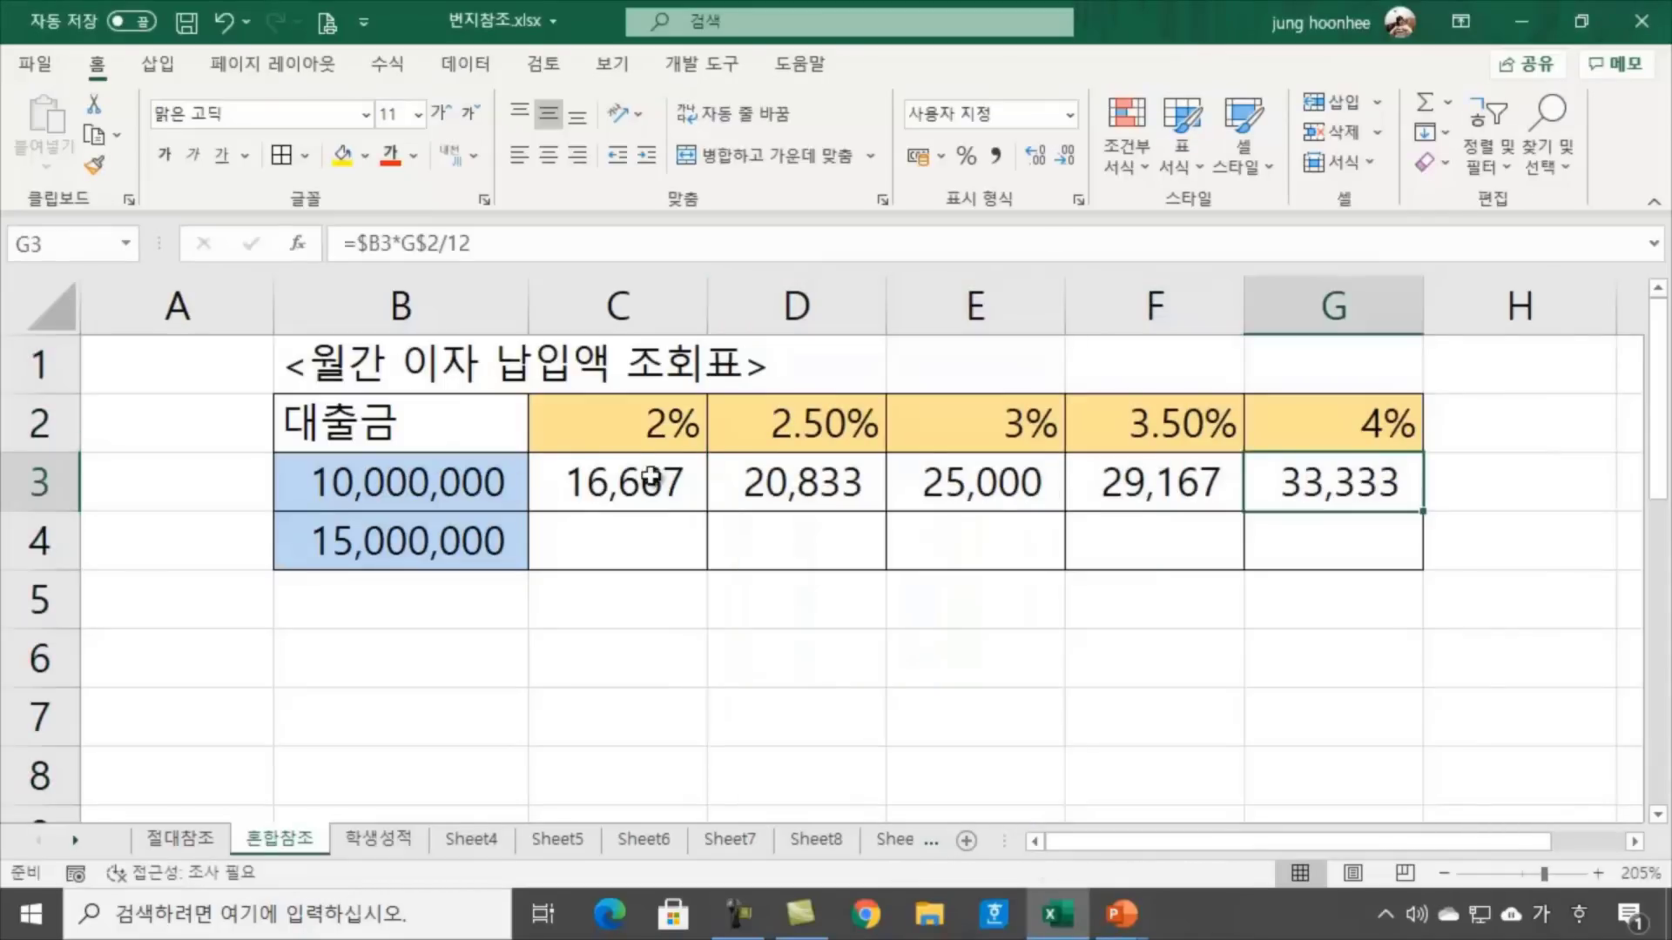
# Copy the formulas in C3:G3 down to row 4 and extend the loan amount series in column B to 30,000,000 in B7
pyautogui.moveTo(657, 489); pyautogui.dragTo(1359, 479)
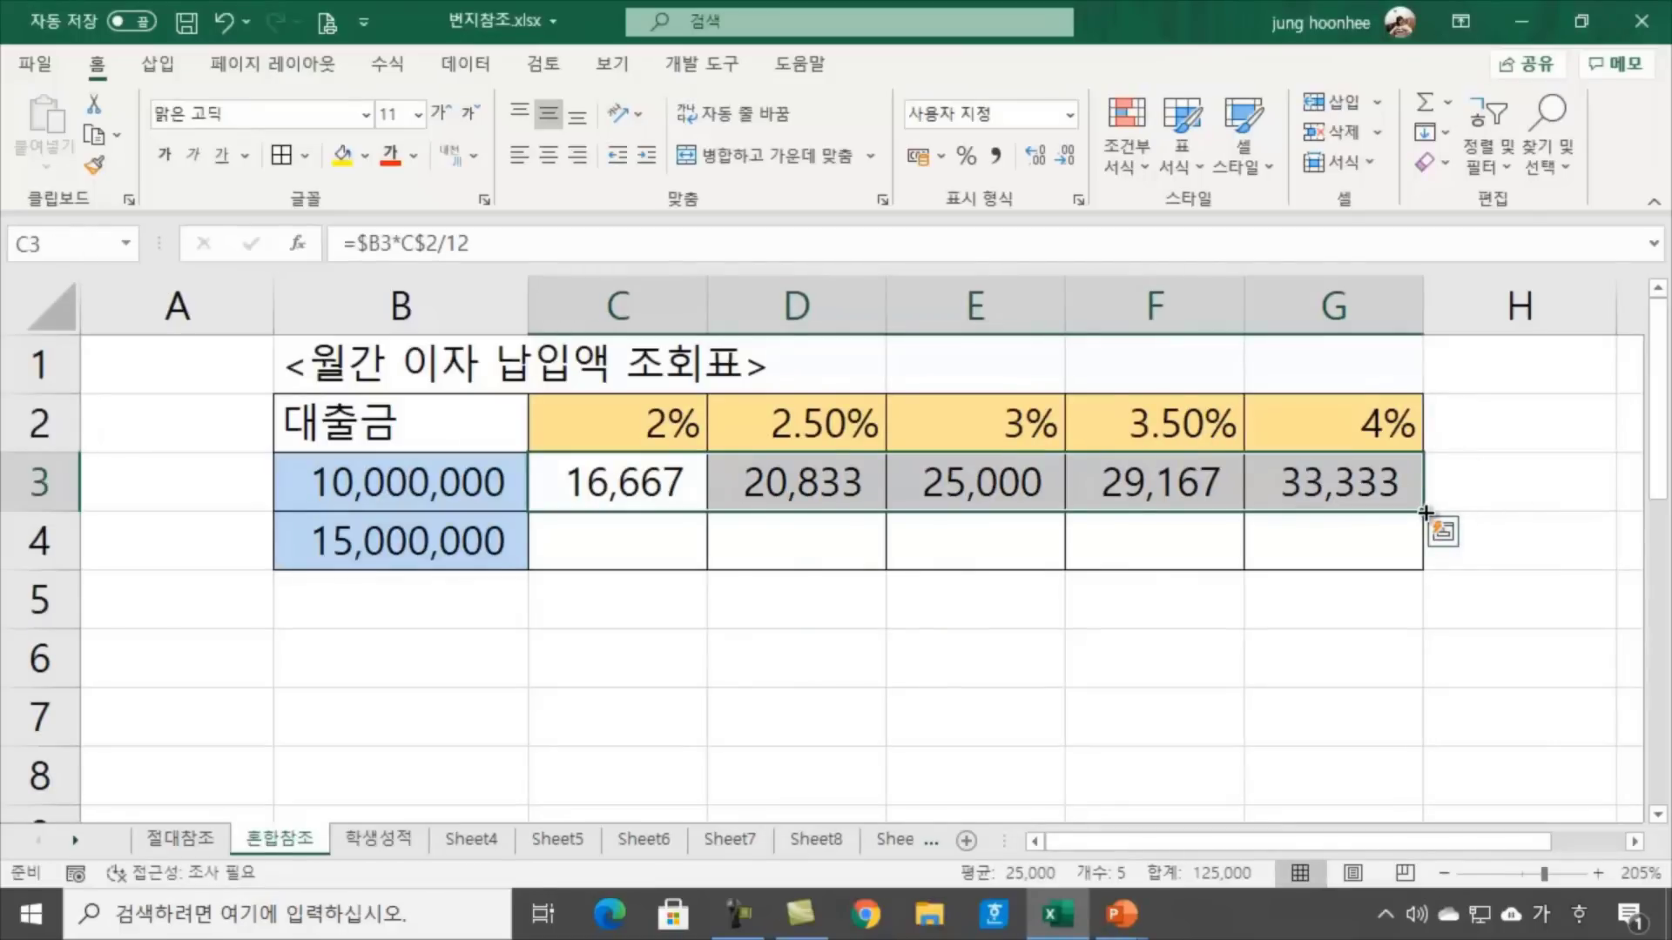
pyautogui.moveTo(1426, 513); pyautogui.dragTo(1425, 553)
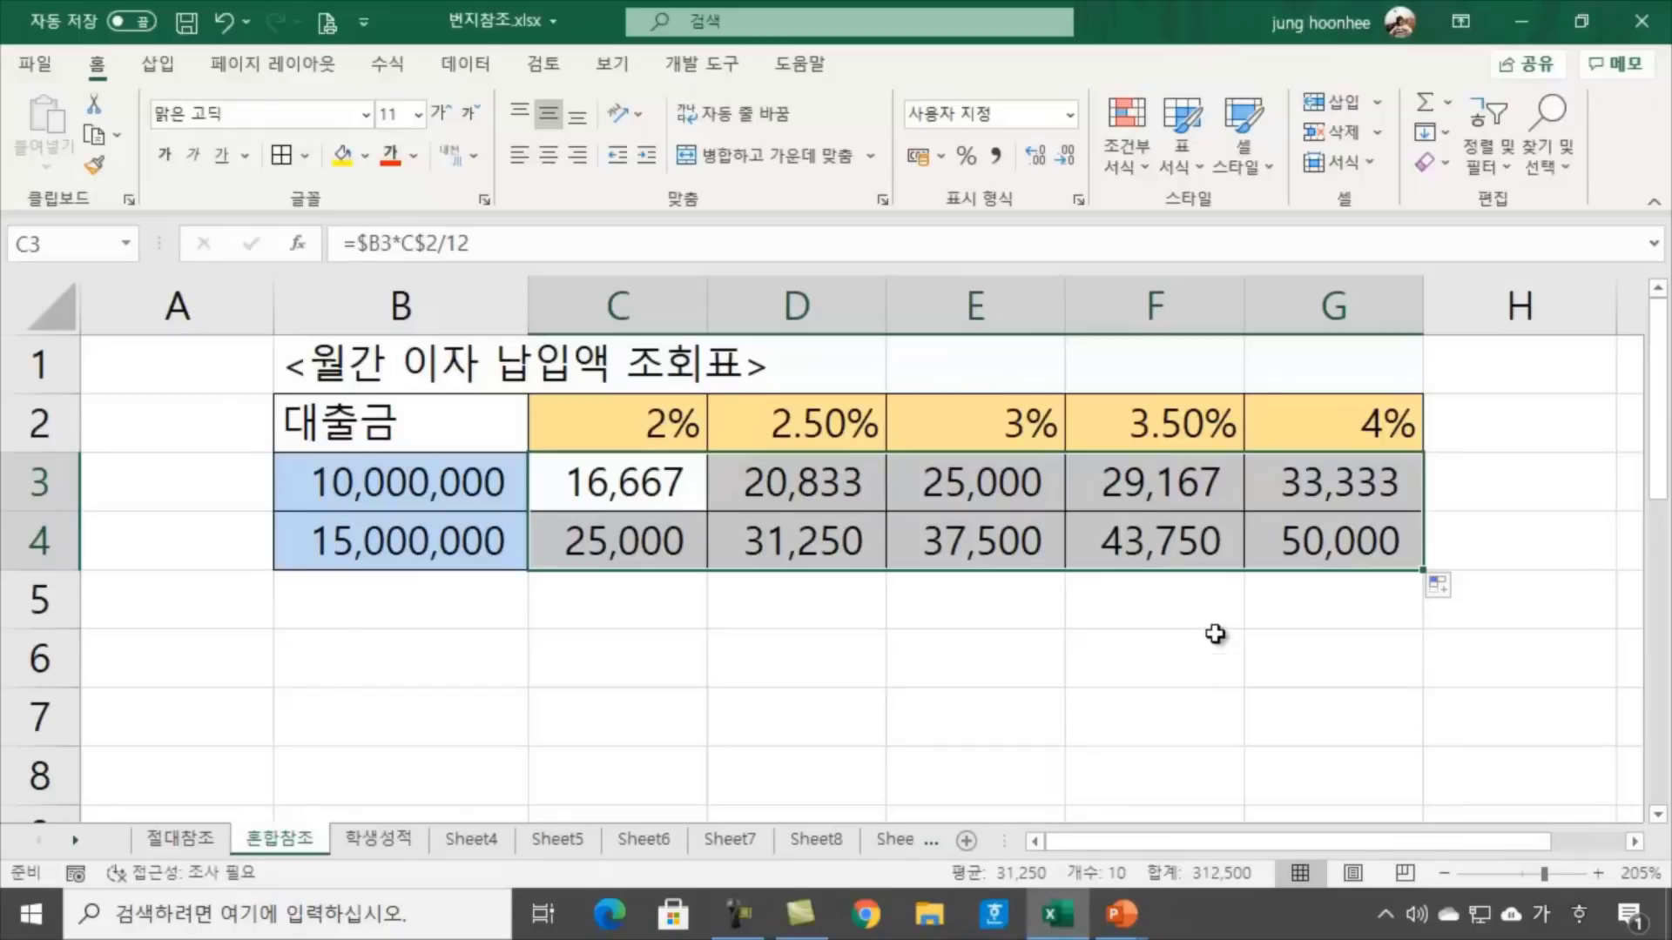
pyautogui.click(404, 594)
pyautogui.moveTo(410, 479); pyautogui.dragTo(498, 734)
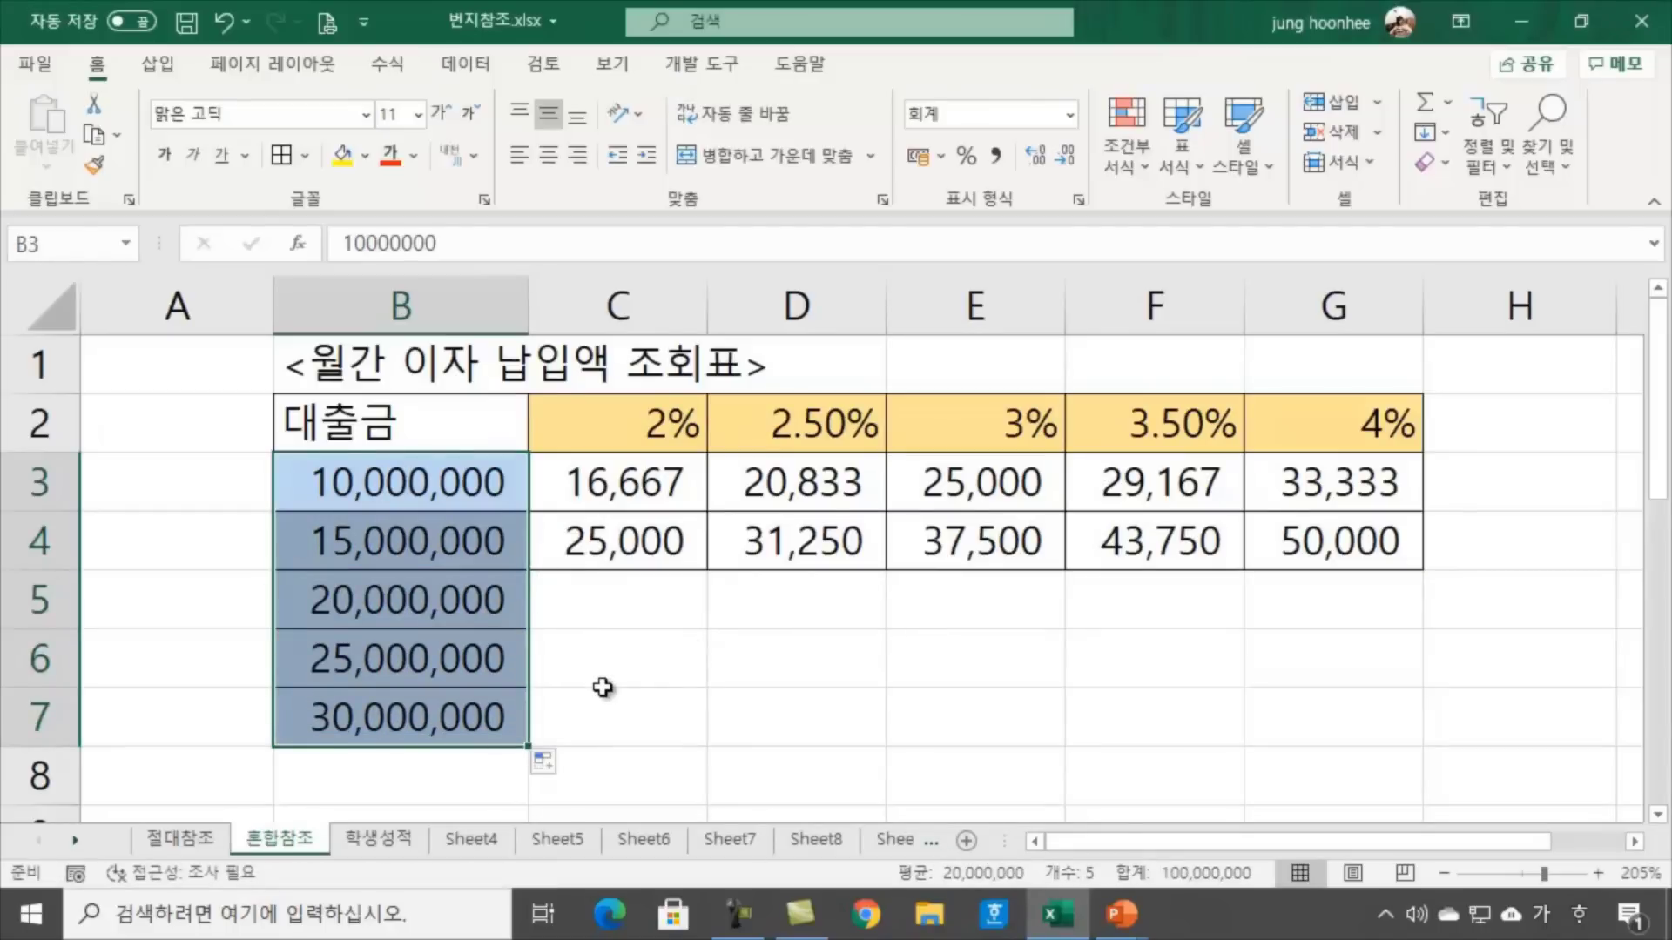
pyautogui.click(655, 697)
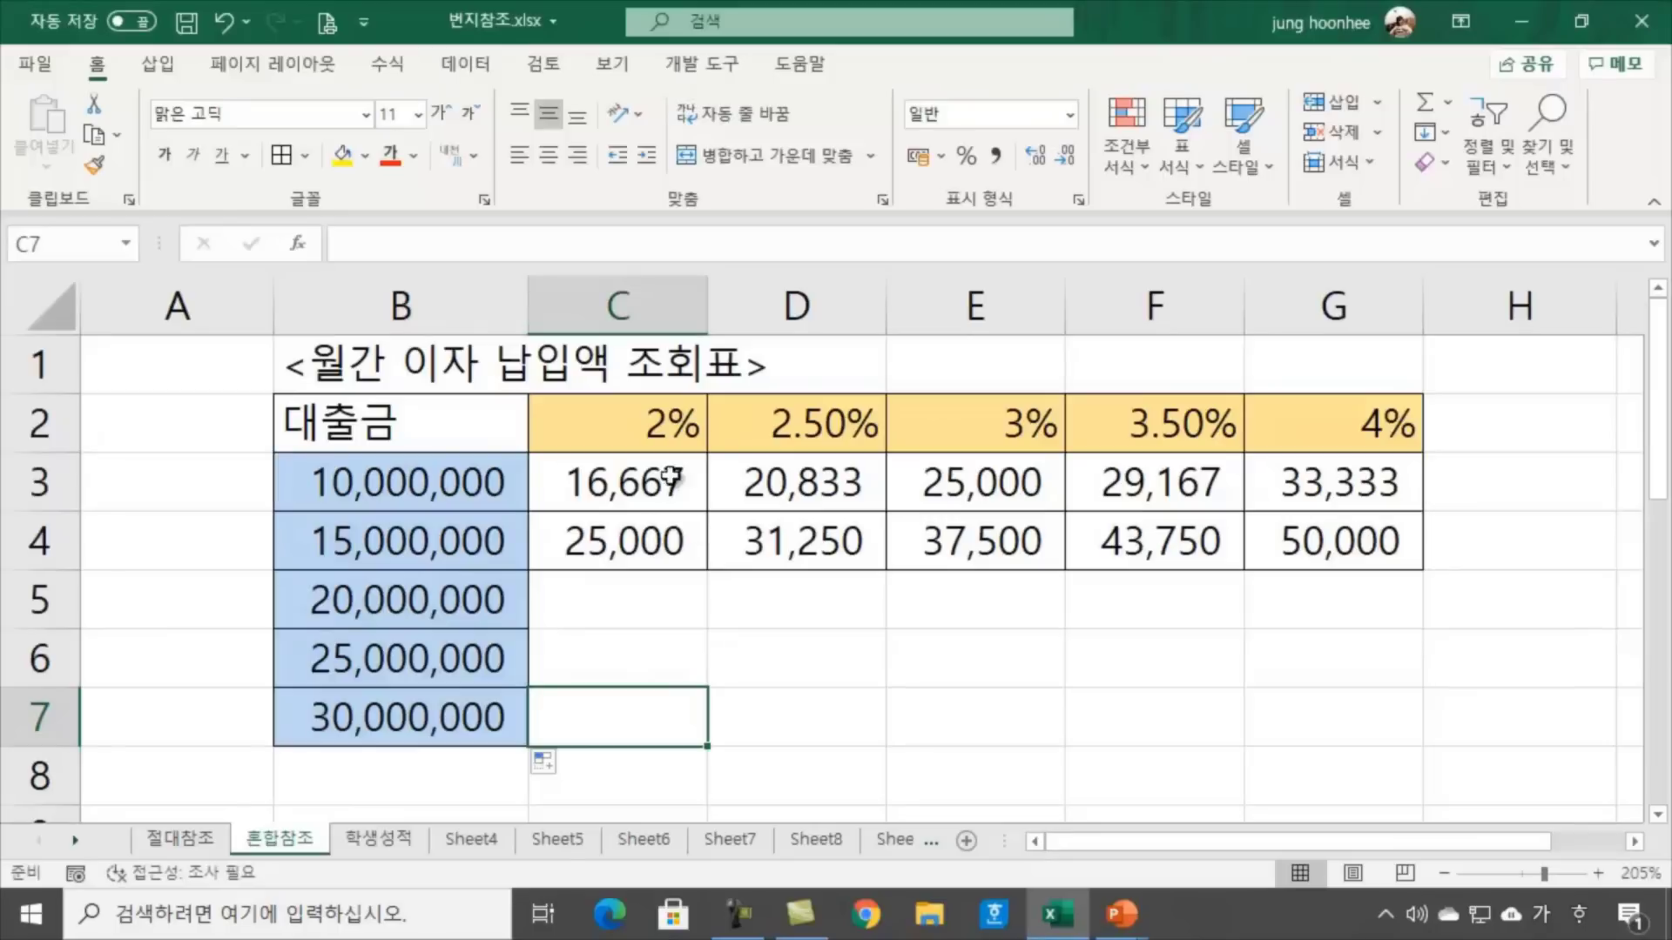
# Fill the formulas in C4:G4 down to row 7 and auto-fit column G
pyautogui.moveTo(589, 542); pyautogui.dragTo(1415, 544)
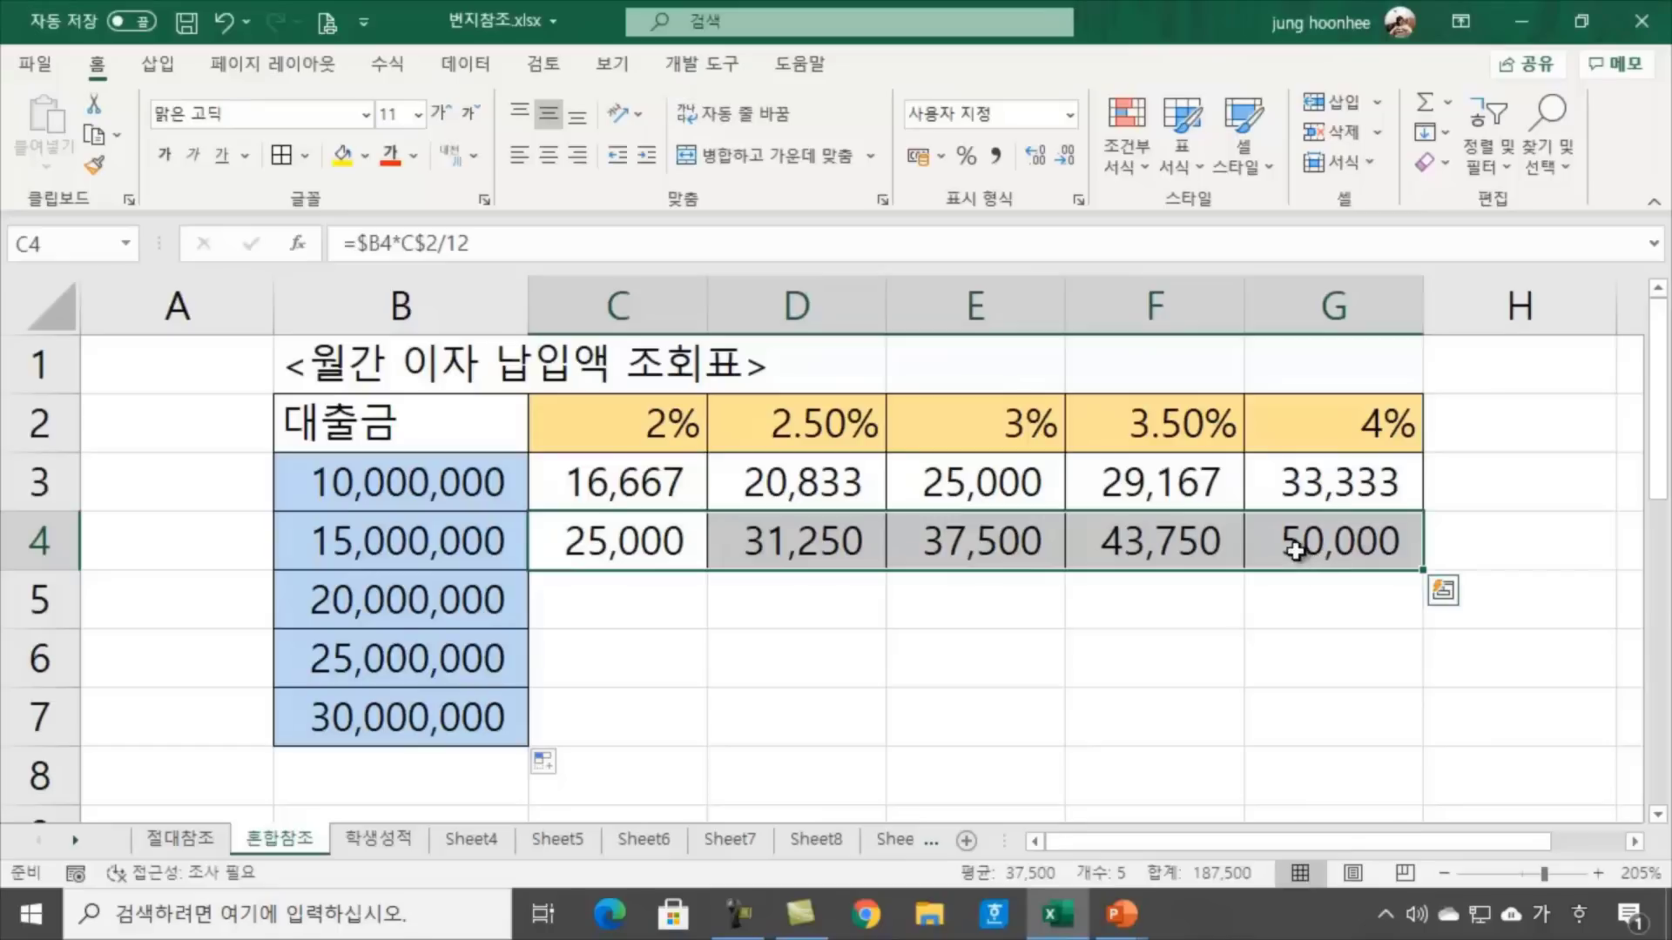
pyautogui.doubleClick(1425, 572)
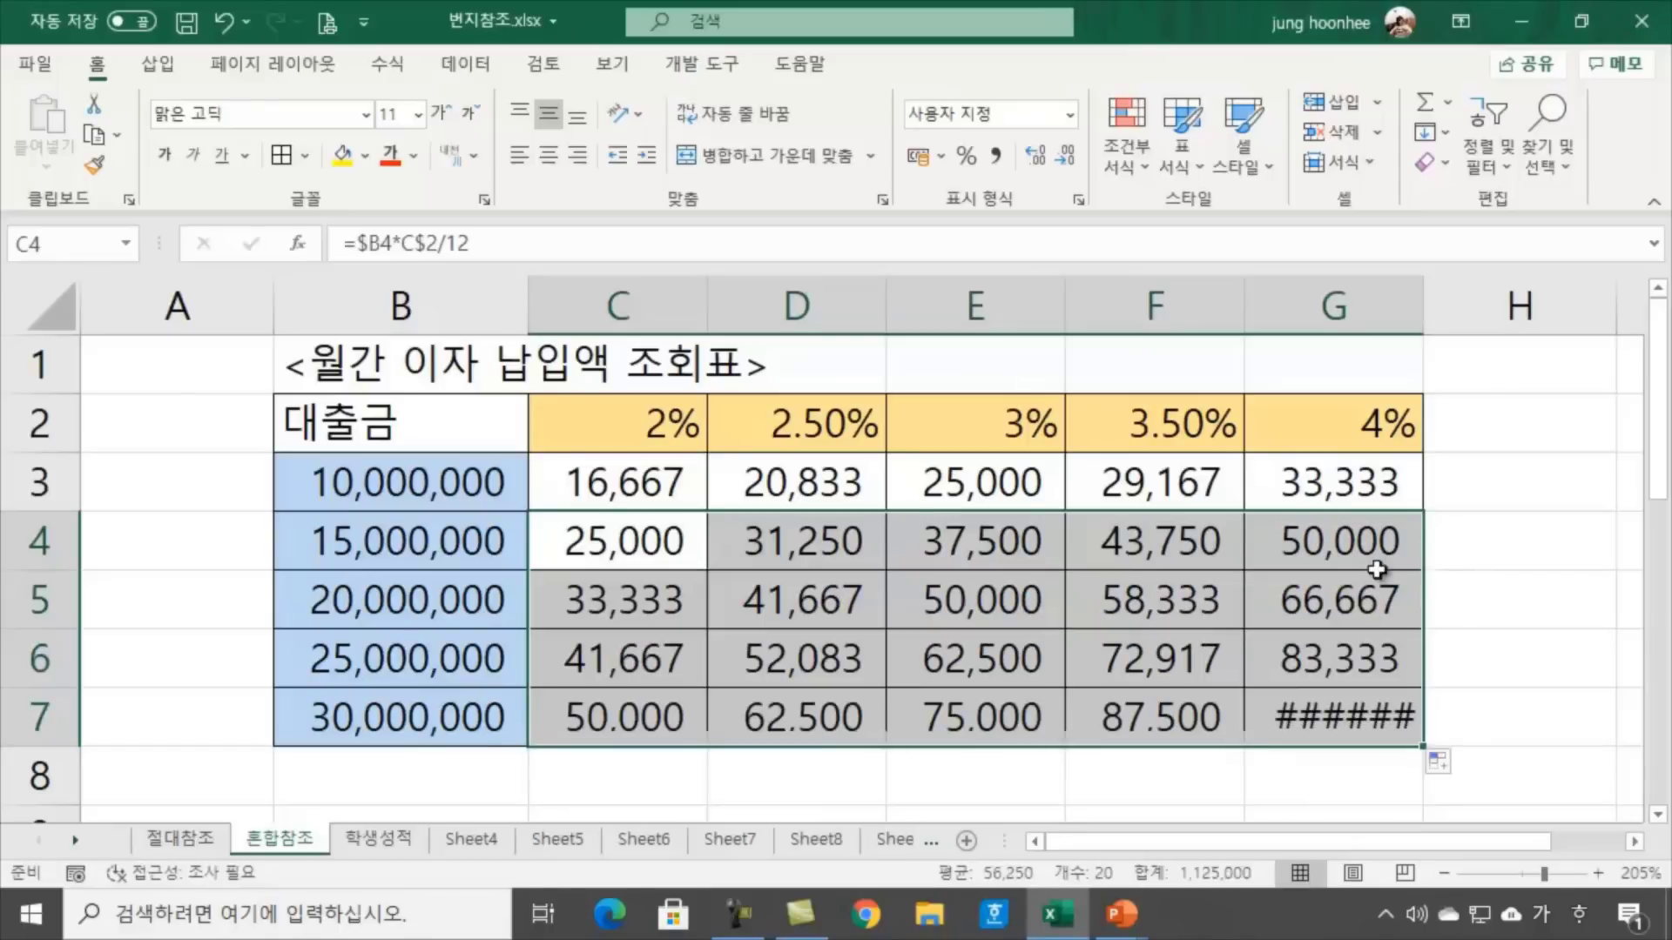
pyautogui.doubleClick(1430, 296)
pyautogui.click(1585, 485)
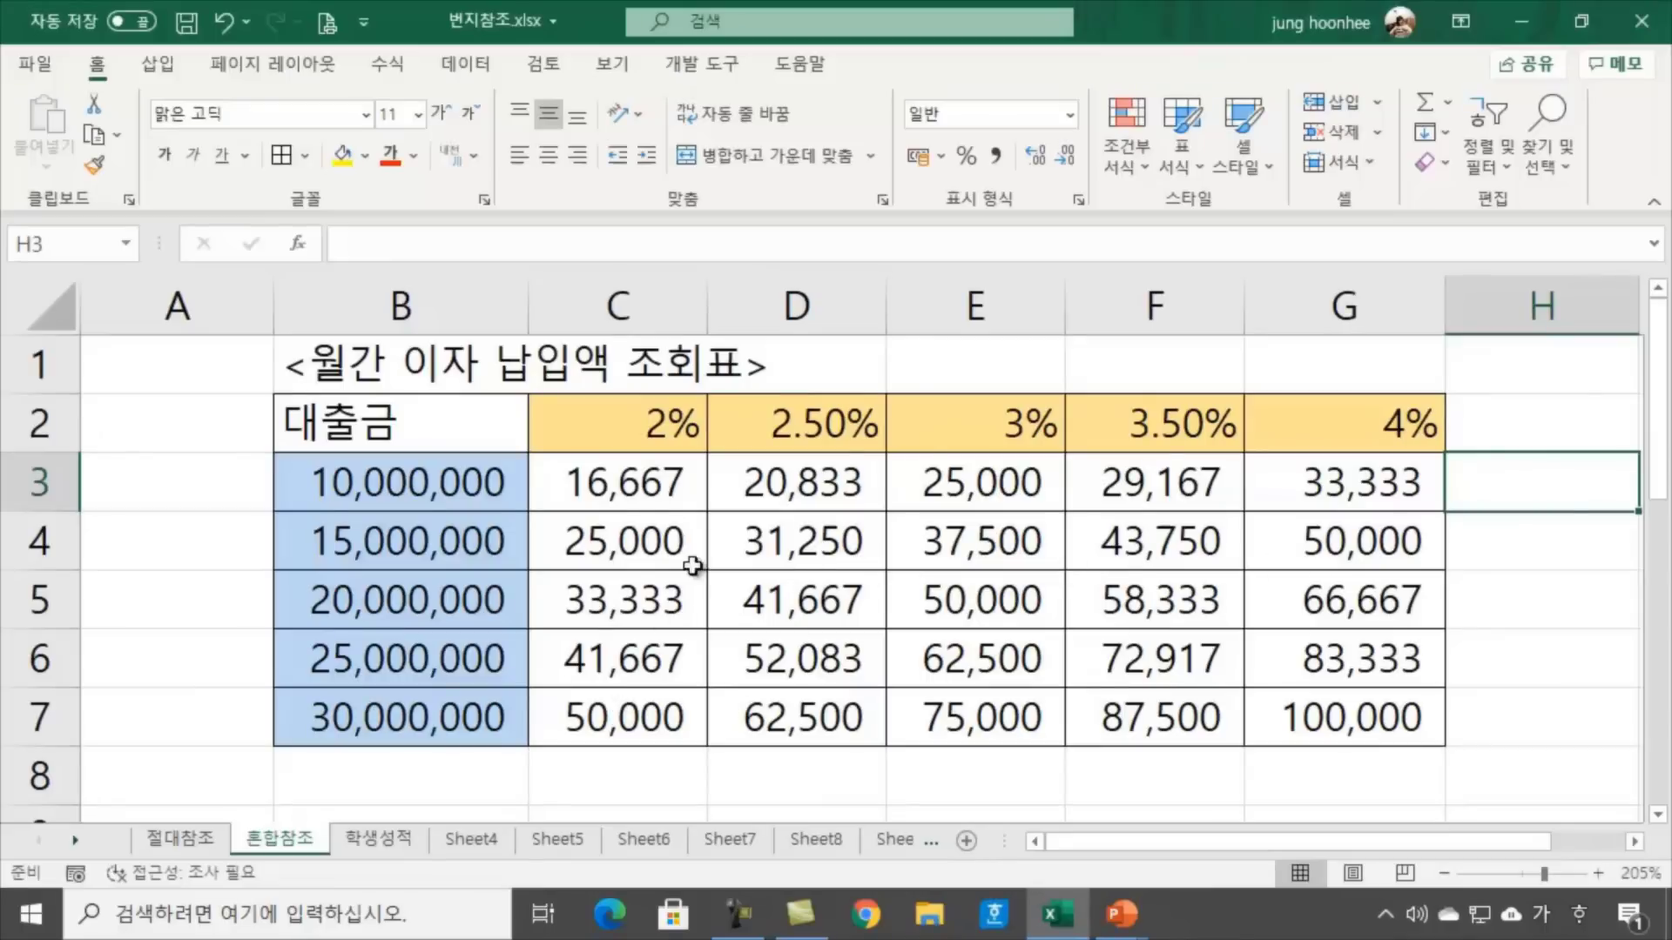
# Examine how the column C formulas refer to the loan amounts in B3:B7 and the rate in C2
pyautogui.click(614, 488)
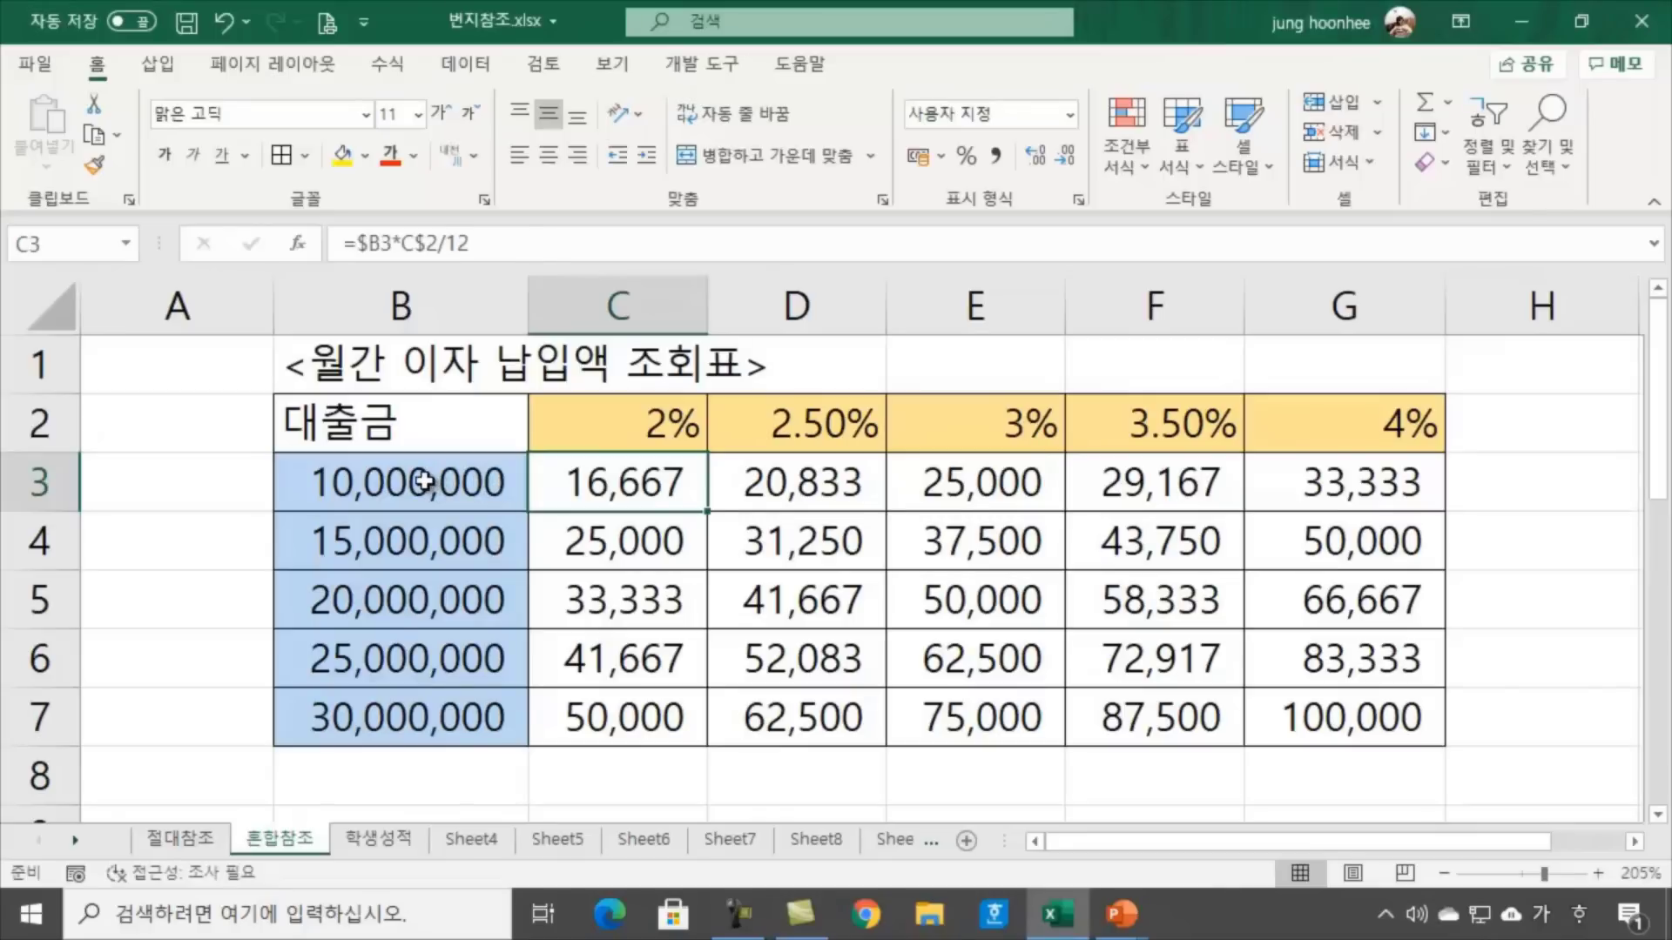
pyautogui.moveTo(424, 481); pyautogui.dragTo(388, 706)
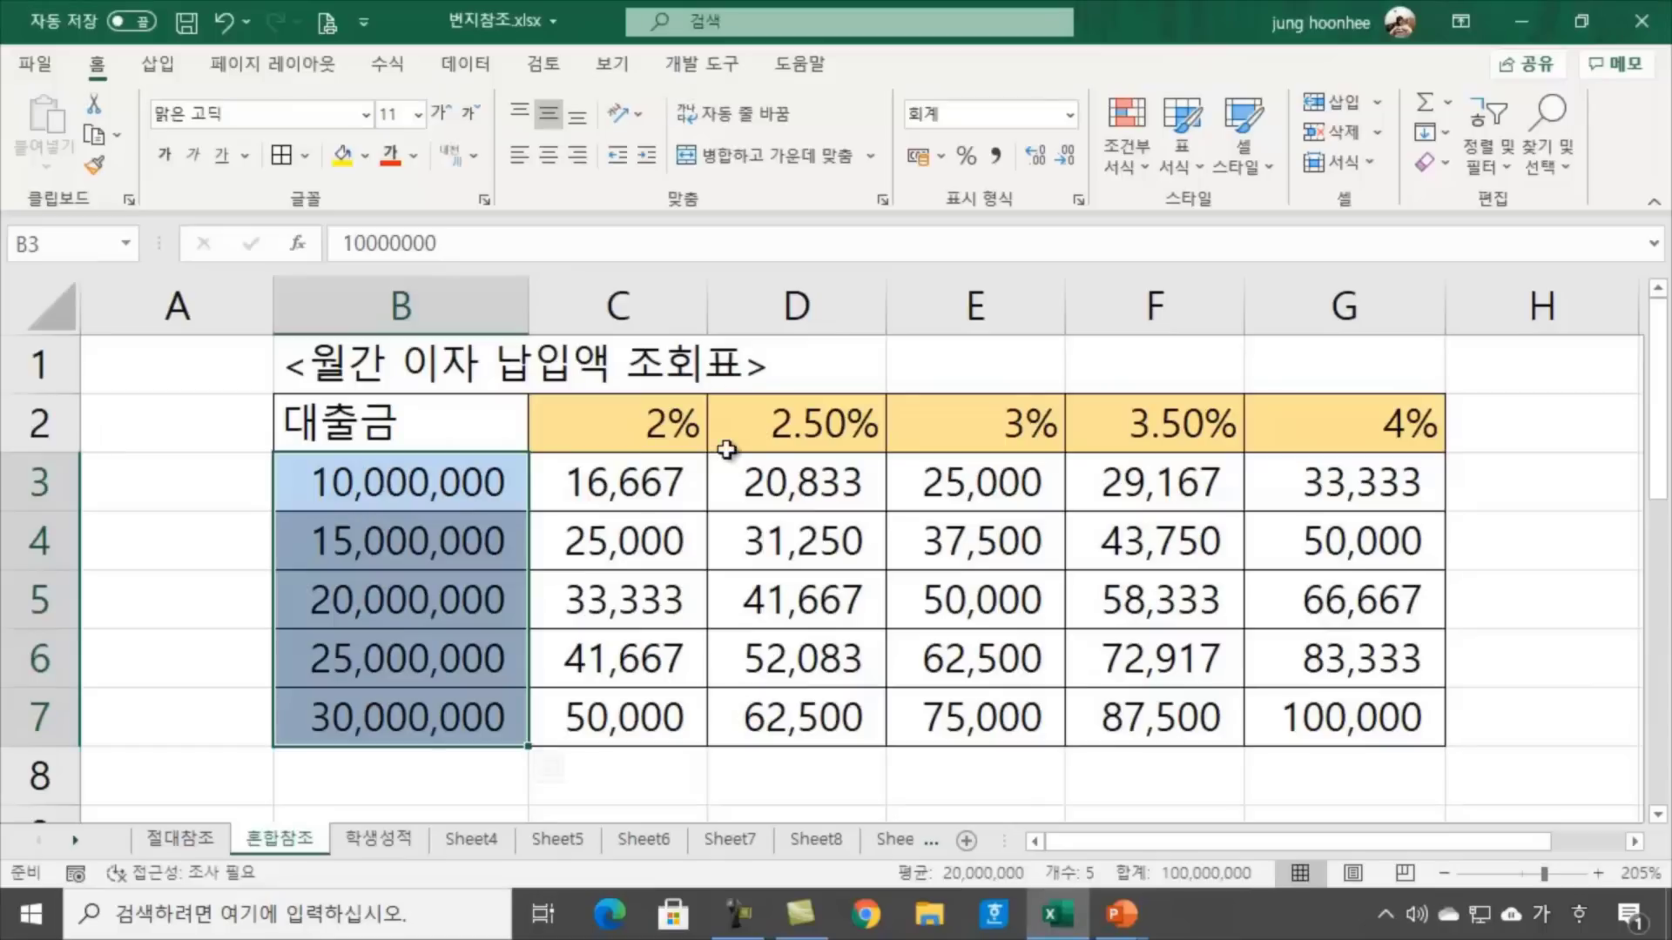
pyautogui.click(656, 425)
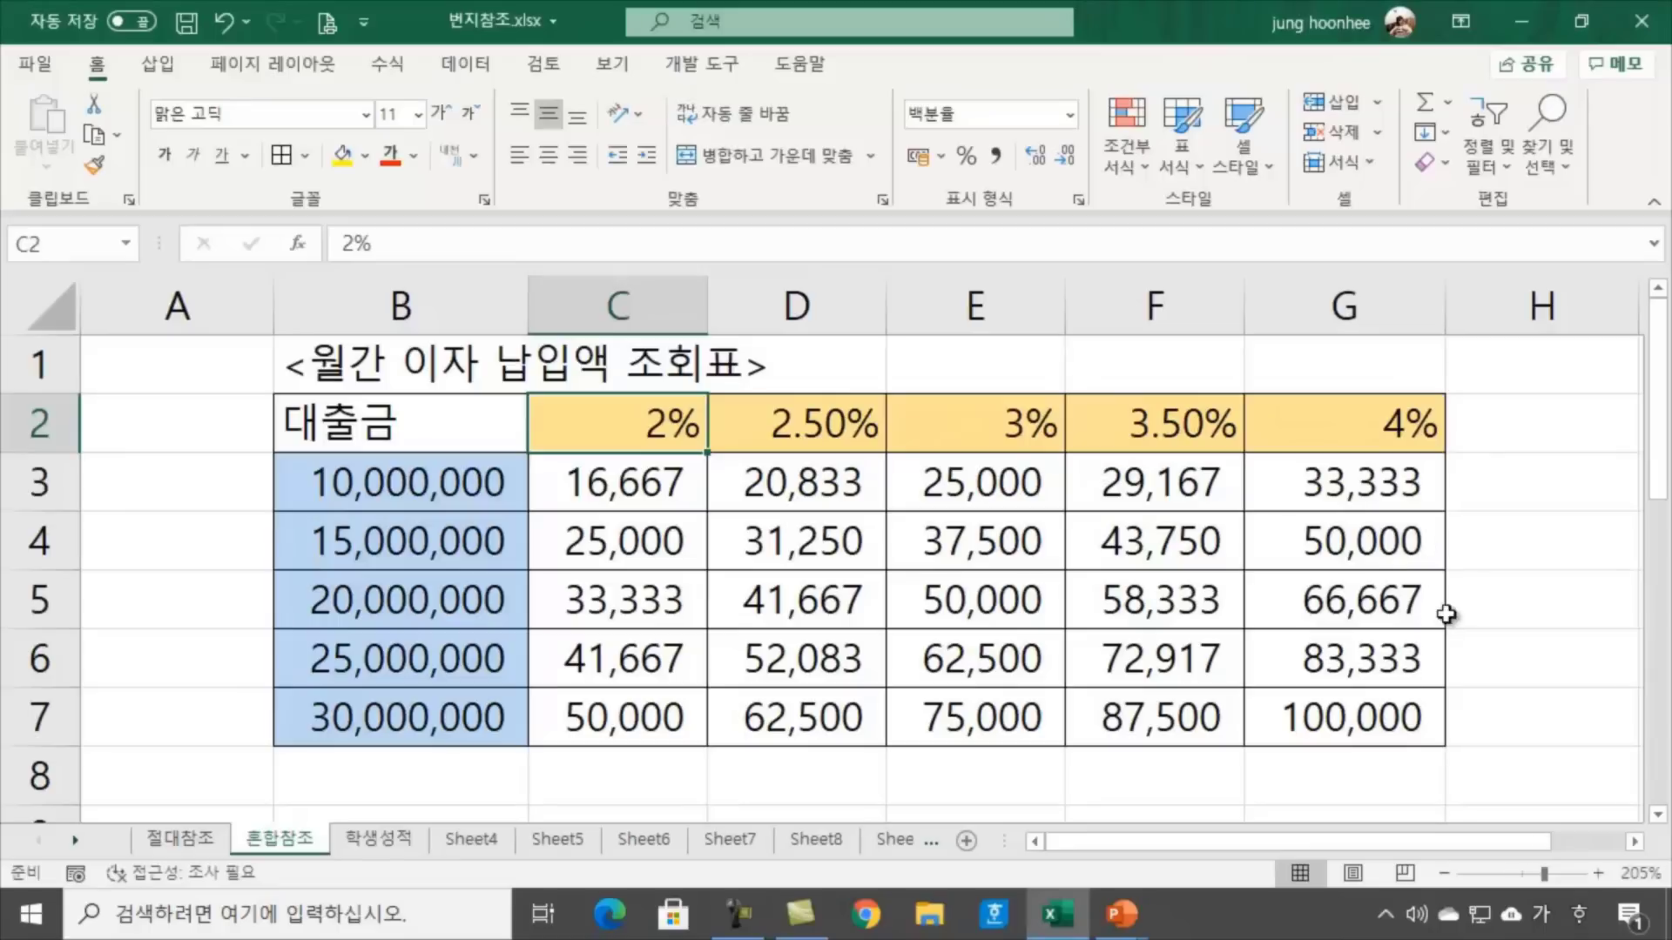
pyautogui.click(653, 470)
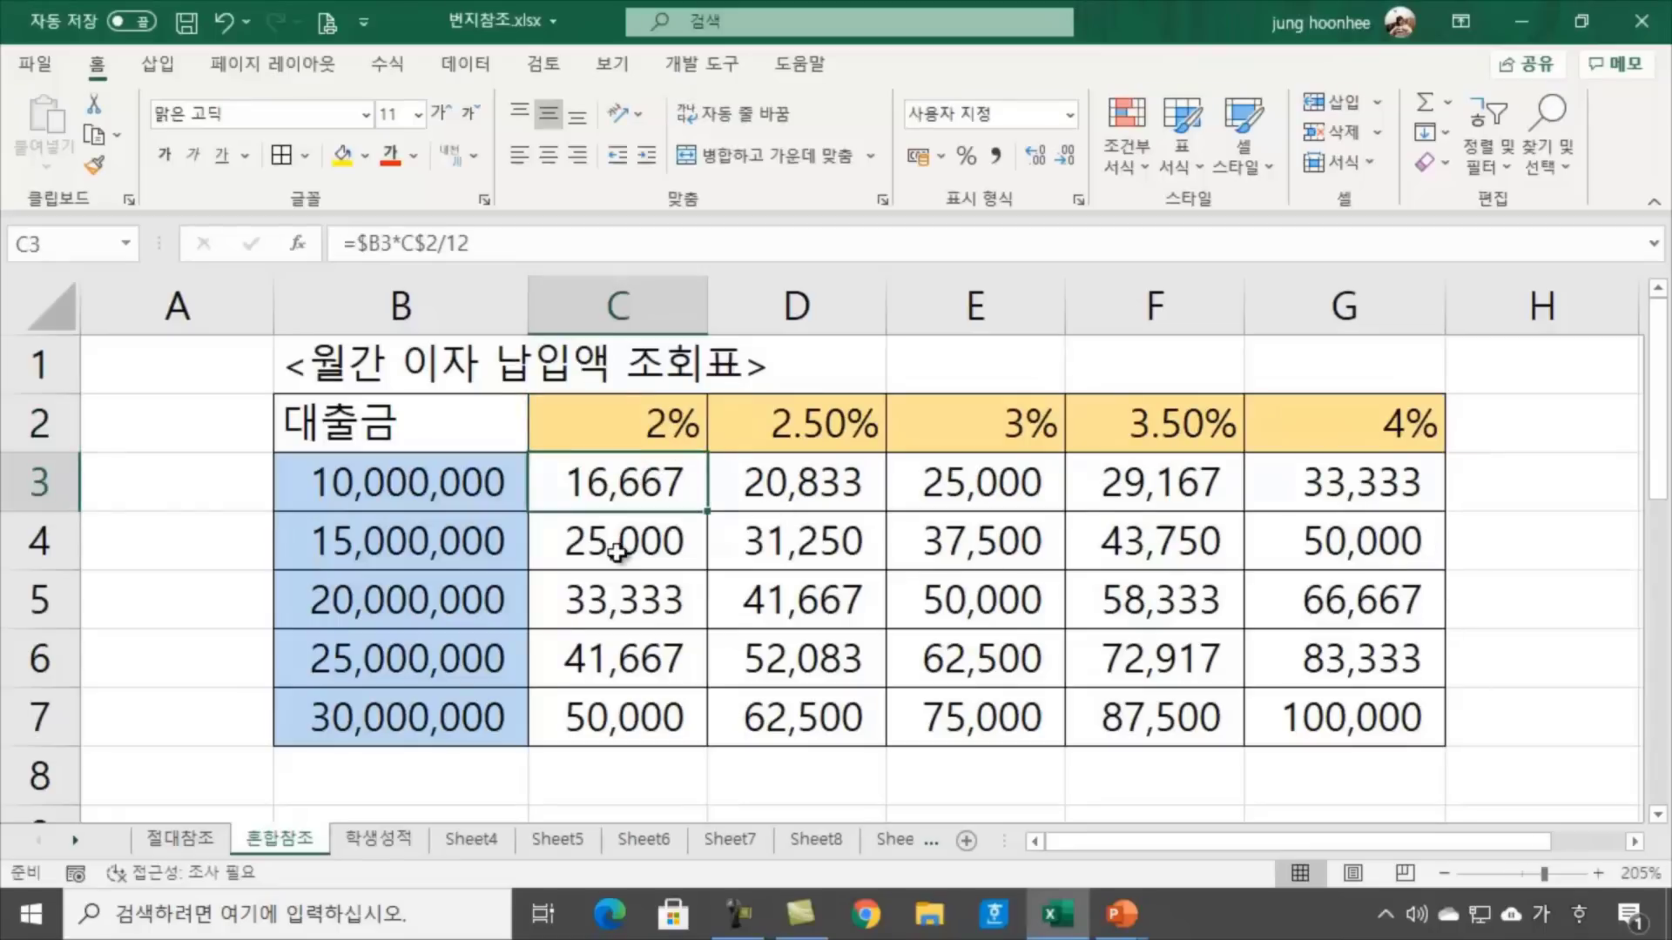
pyautogui.click(554, 544)
pyautogui.click(627, 609)
pyautogui.click(627, 661)
pyautogui.click(655, 424)
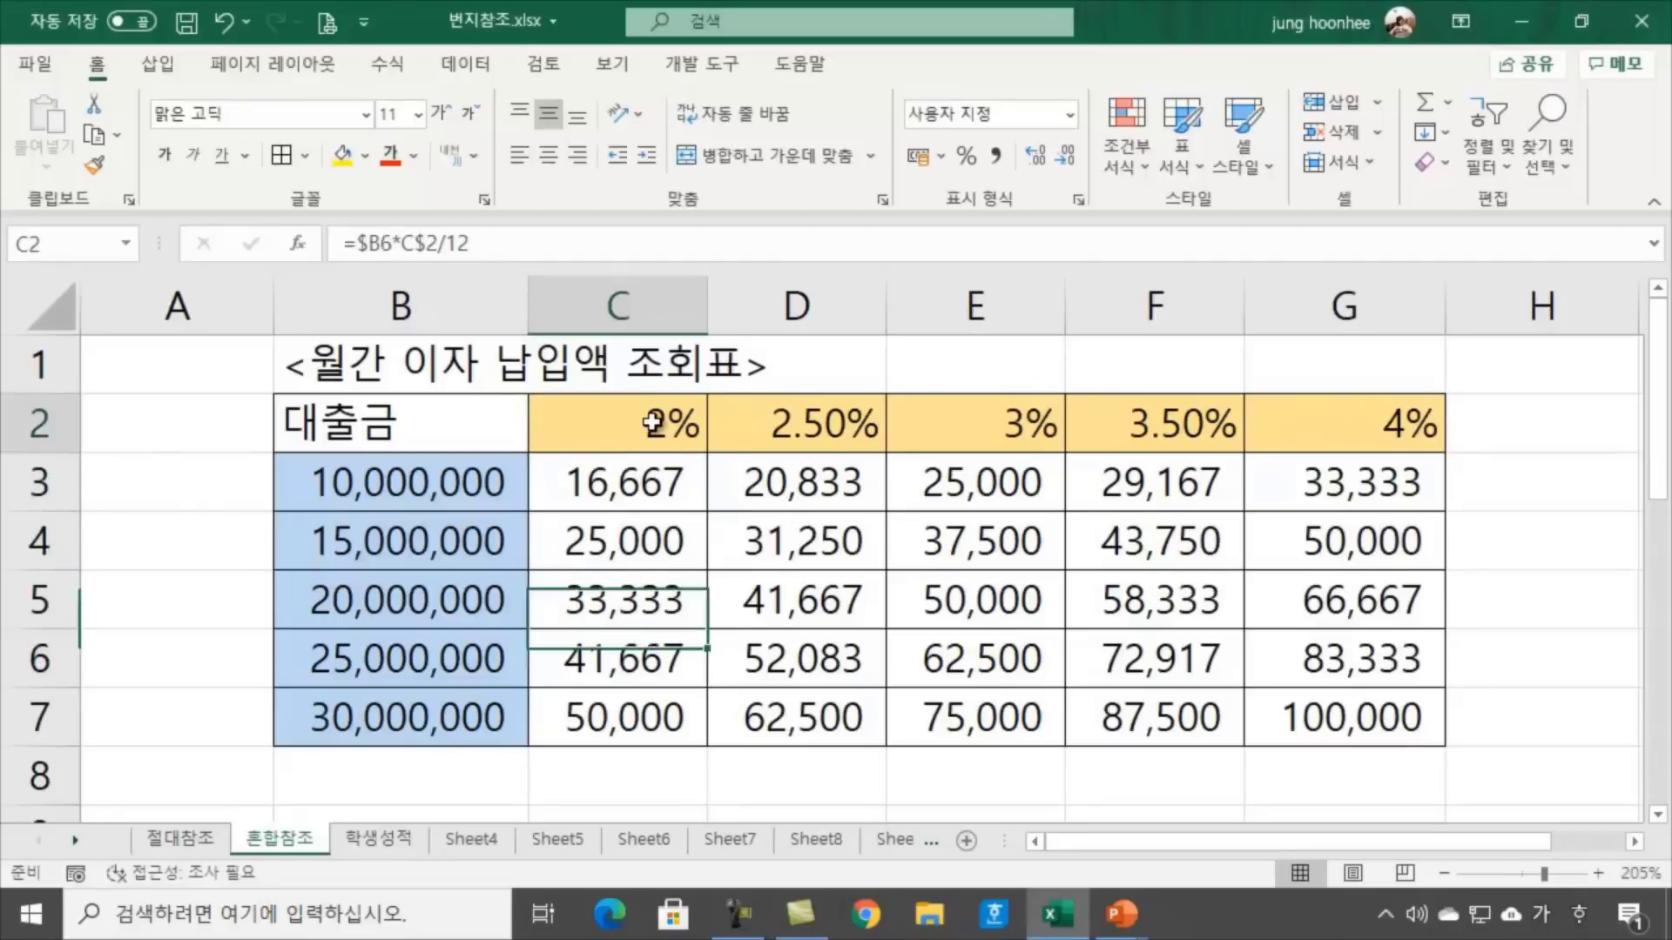
pyautogui.click(814, 839)
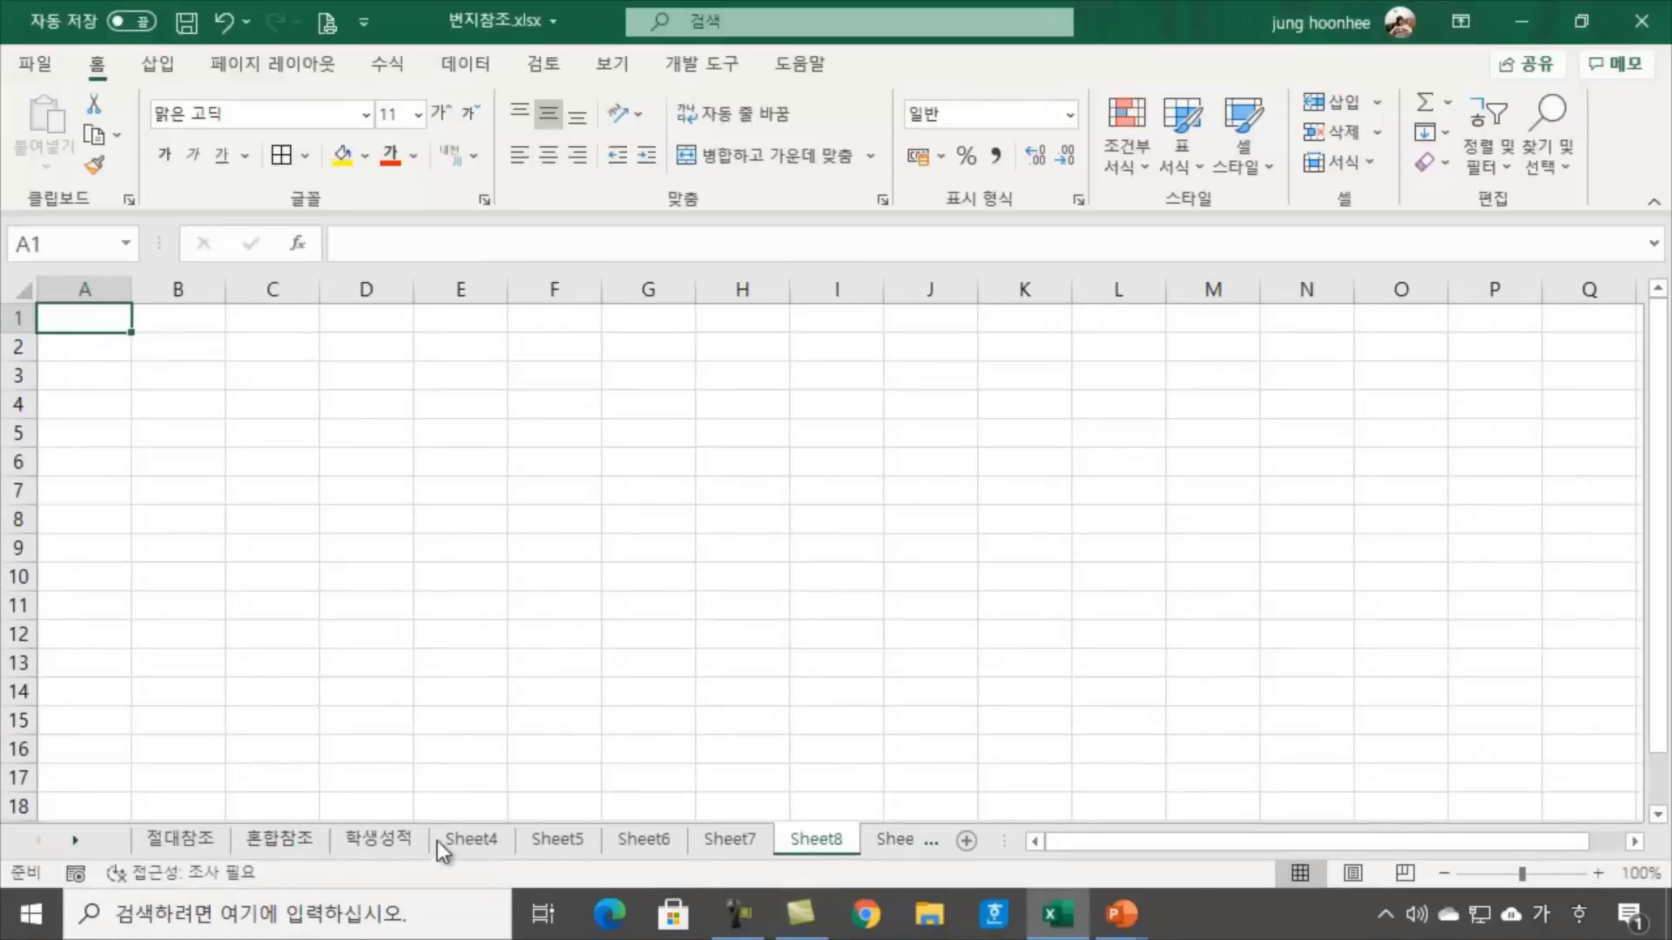
pyautogui.click(470, 841)
pyautogui.click(355, 839)
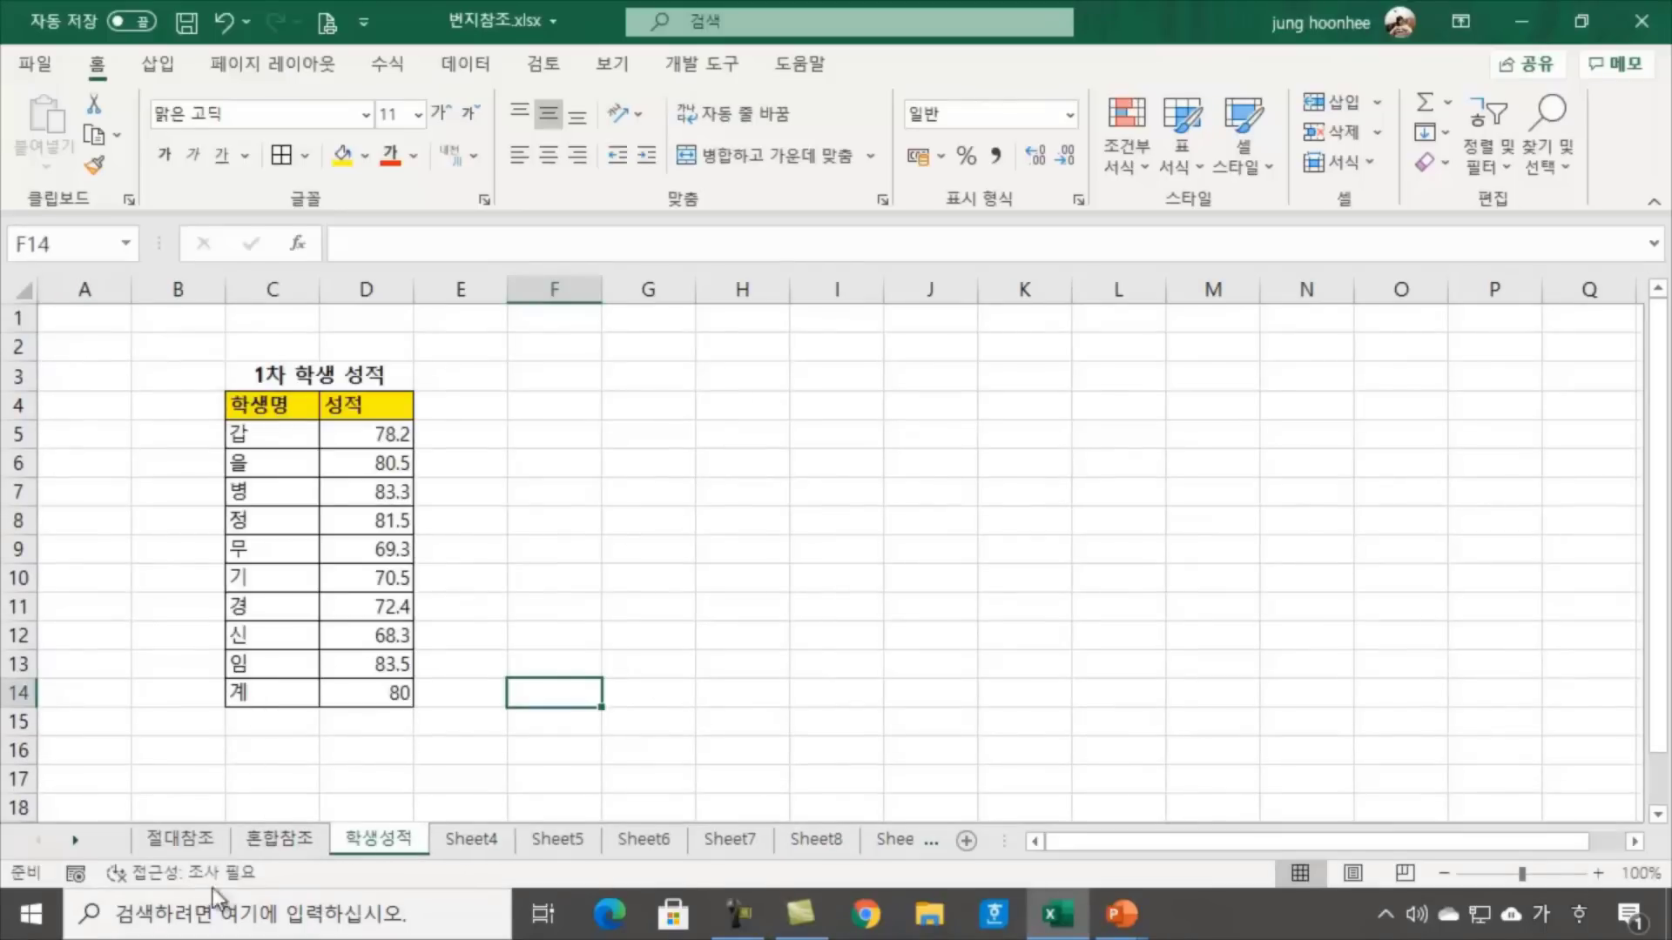
pyautogui.click(281, 838)
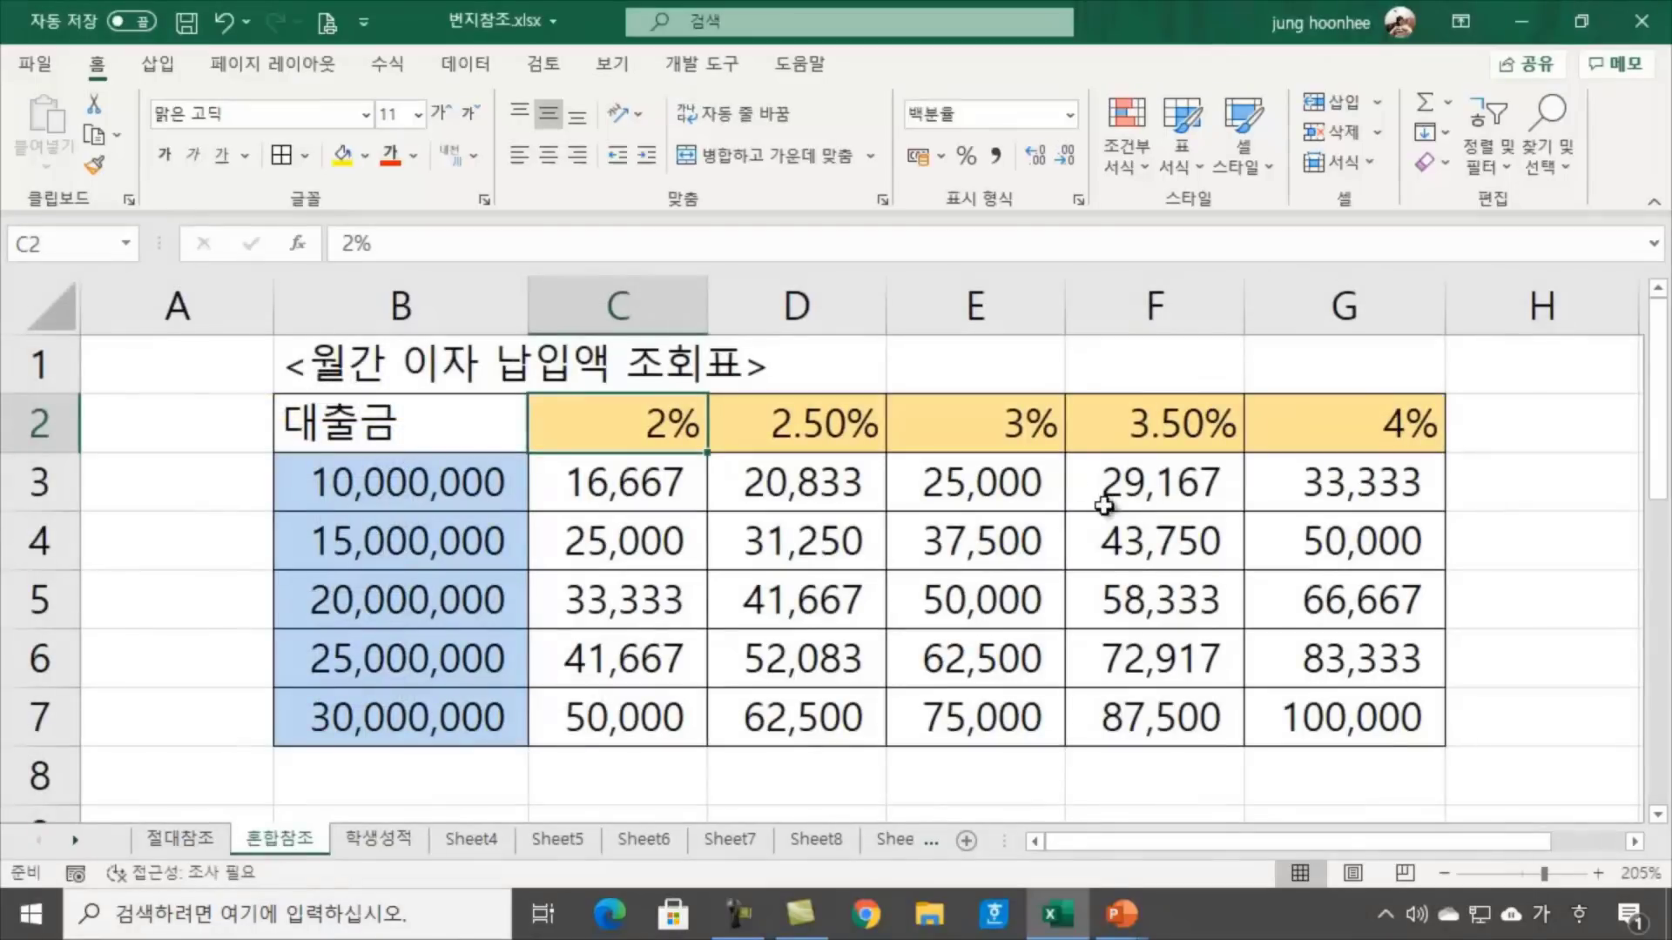
pyautogui.click(1027, 545)
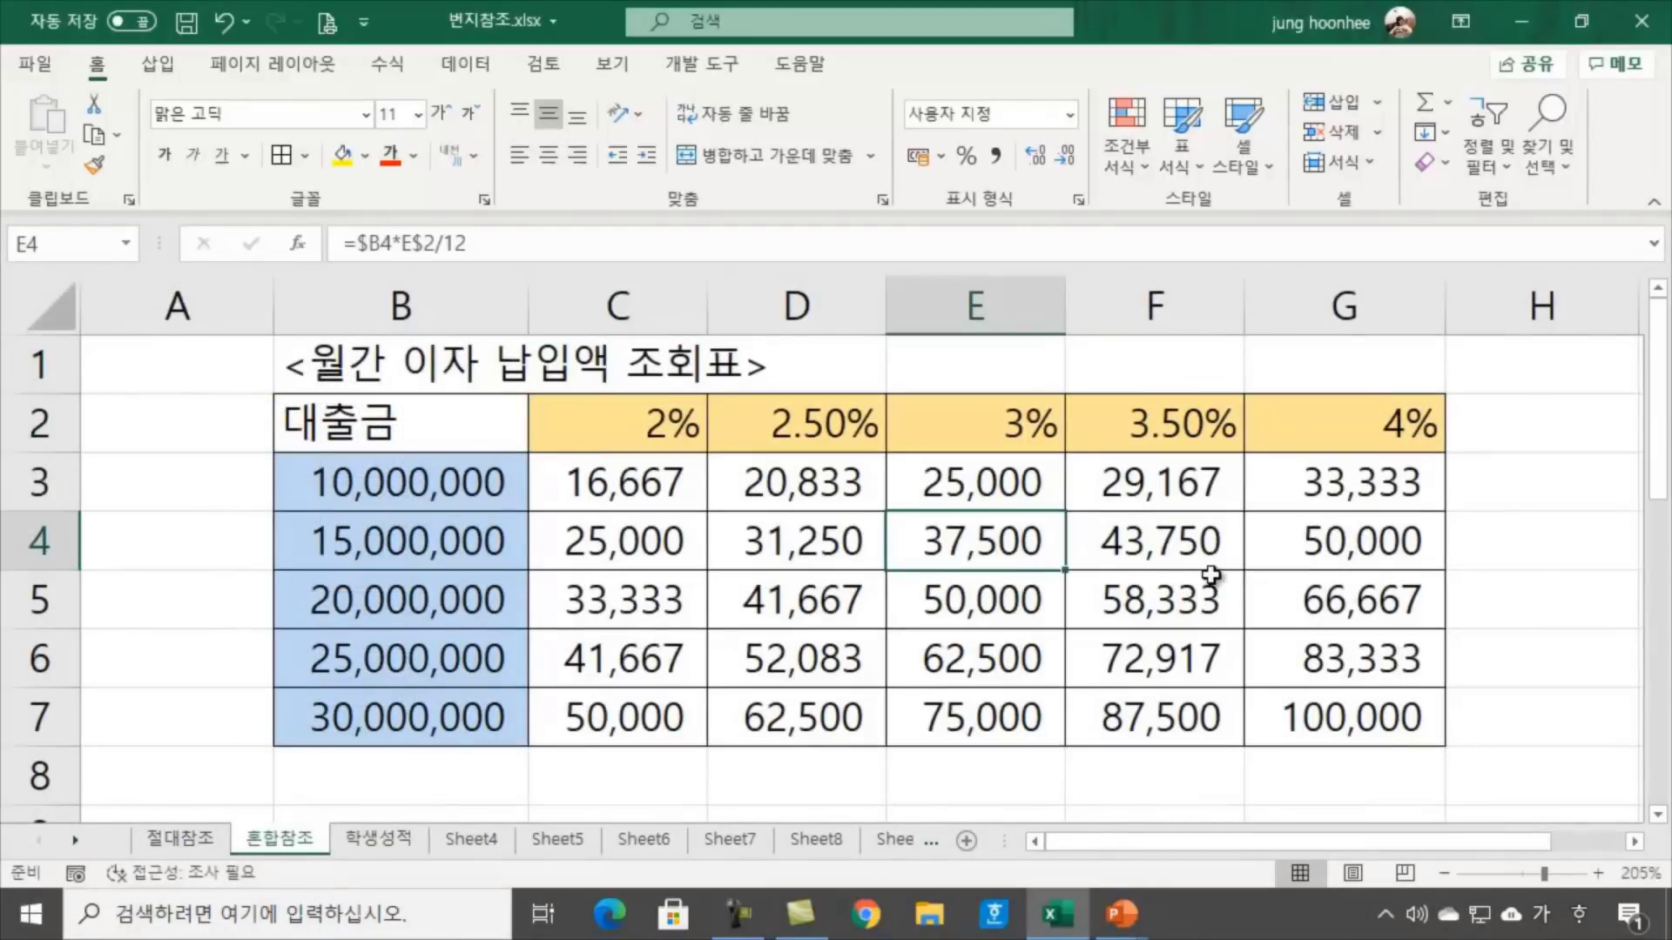
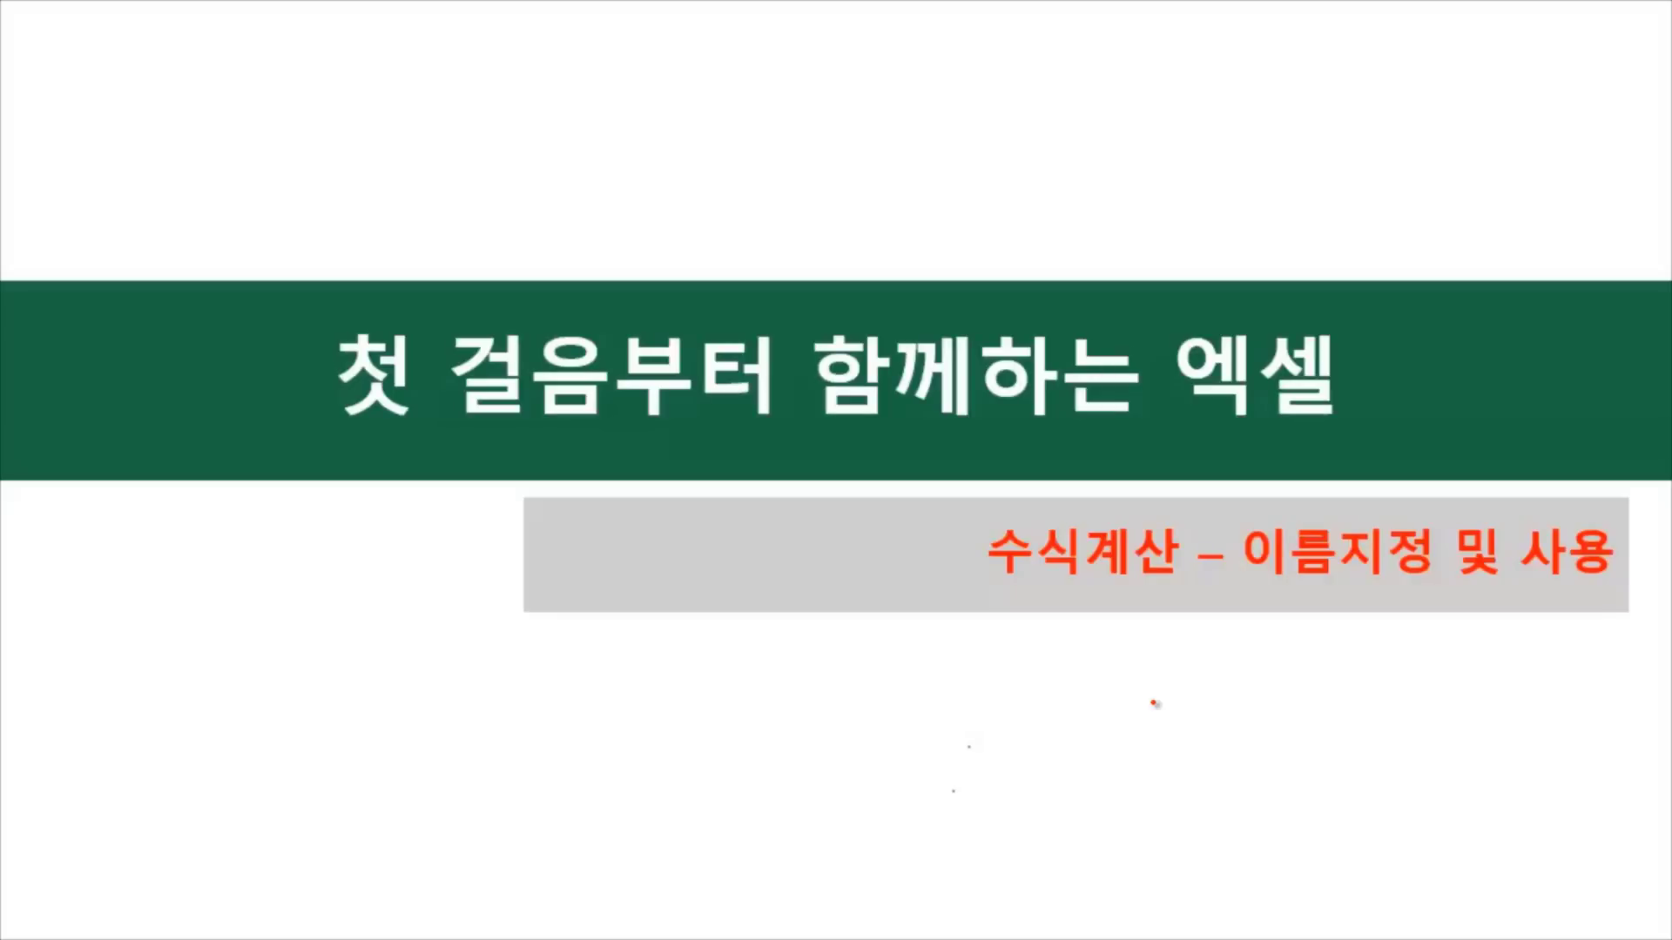
# Show the Windows taskbar over the running PowerPoint slide show
pyautogui.rightClick(970, 677)
pyautogui.moveTo(1085, 347)
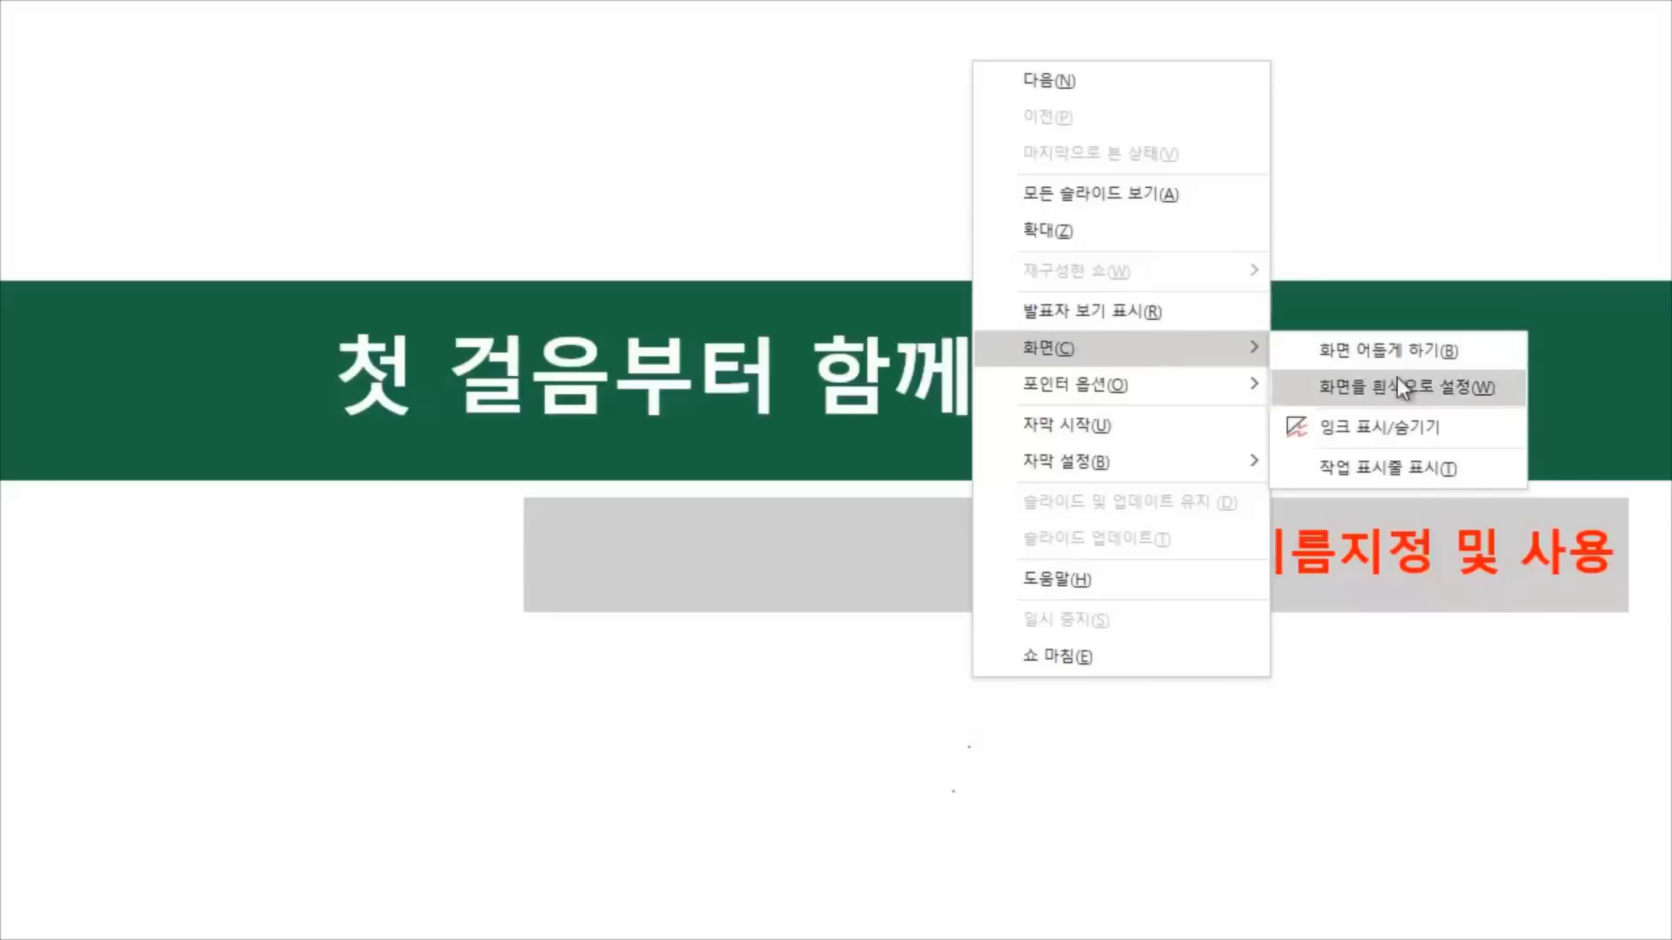
pyautogui.click(1403, 468)
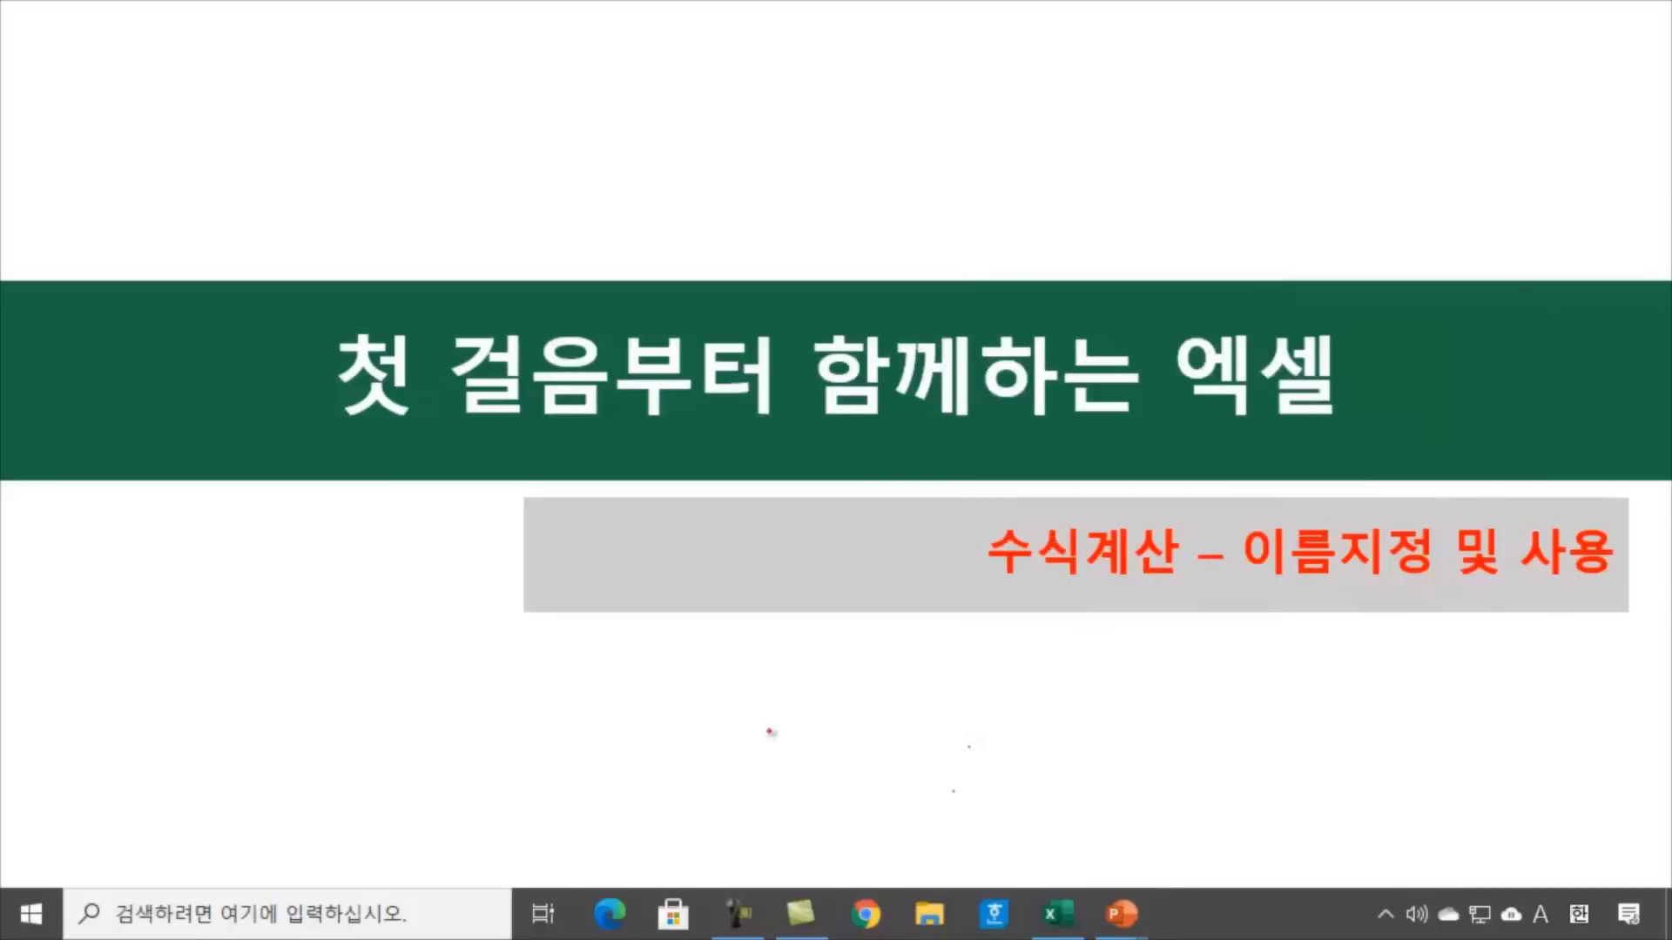
# Switch to the 통합 문서1 workbook in Excel and open the 성적 sheet with the student score table
pyautogui.click(1065, 923)
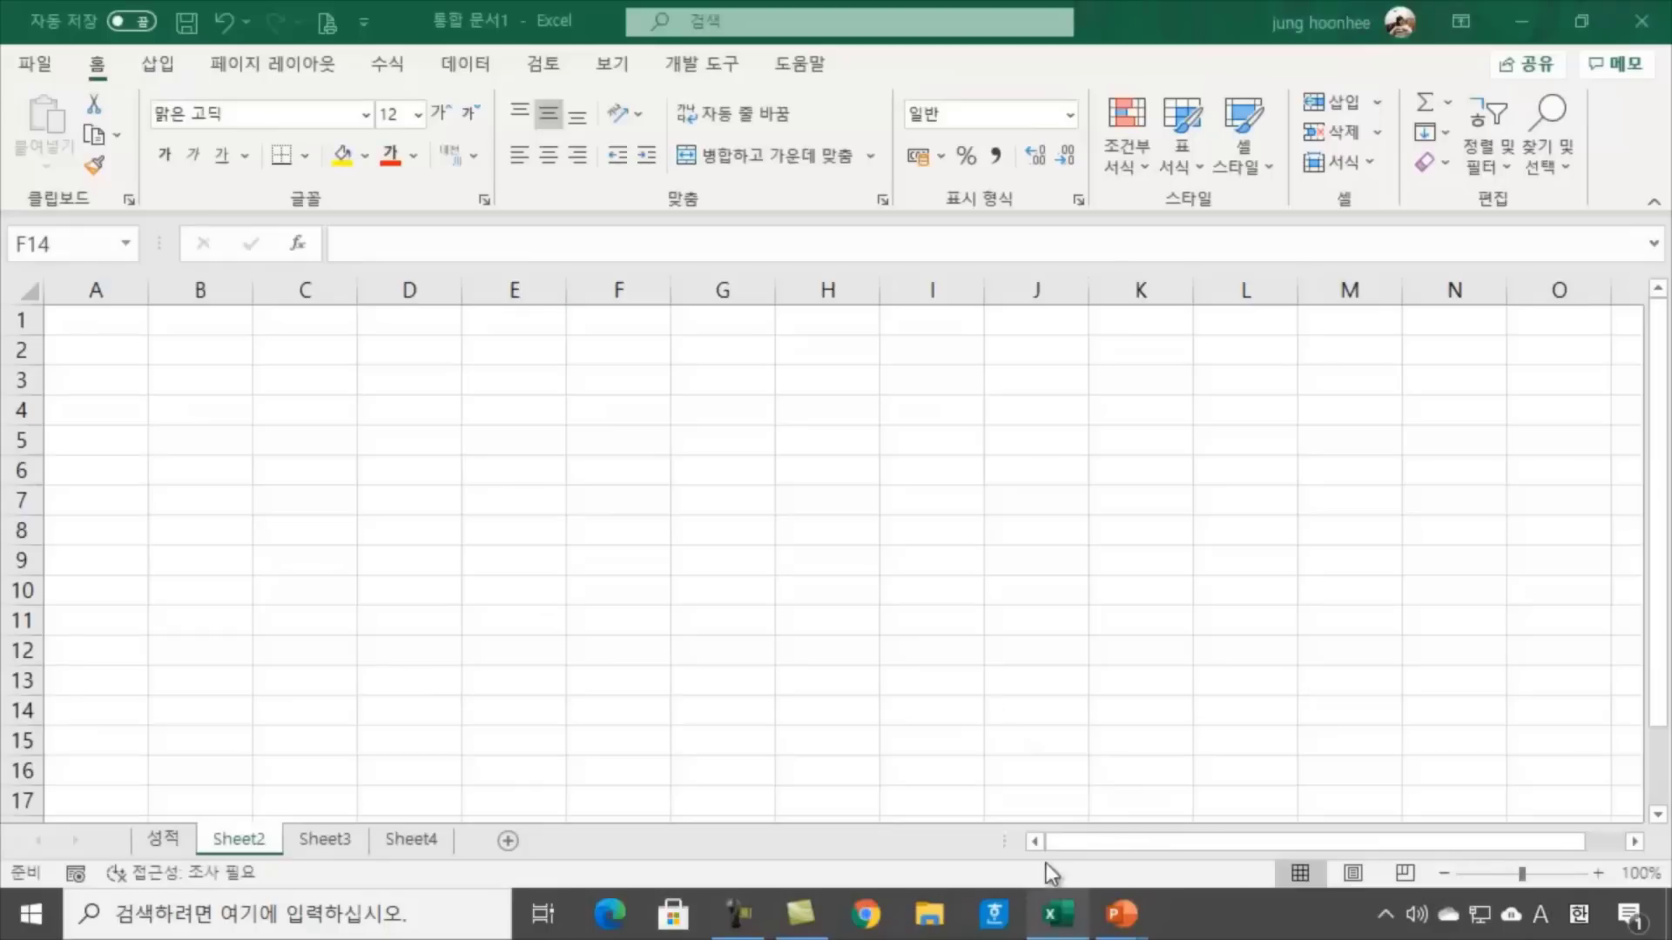
pyautogui.click(488, 614)
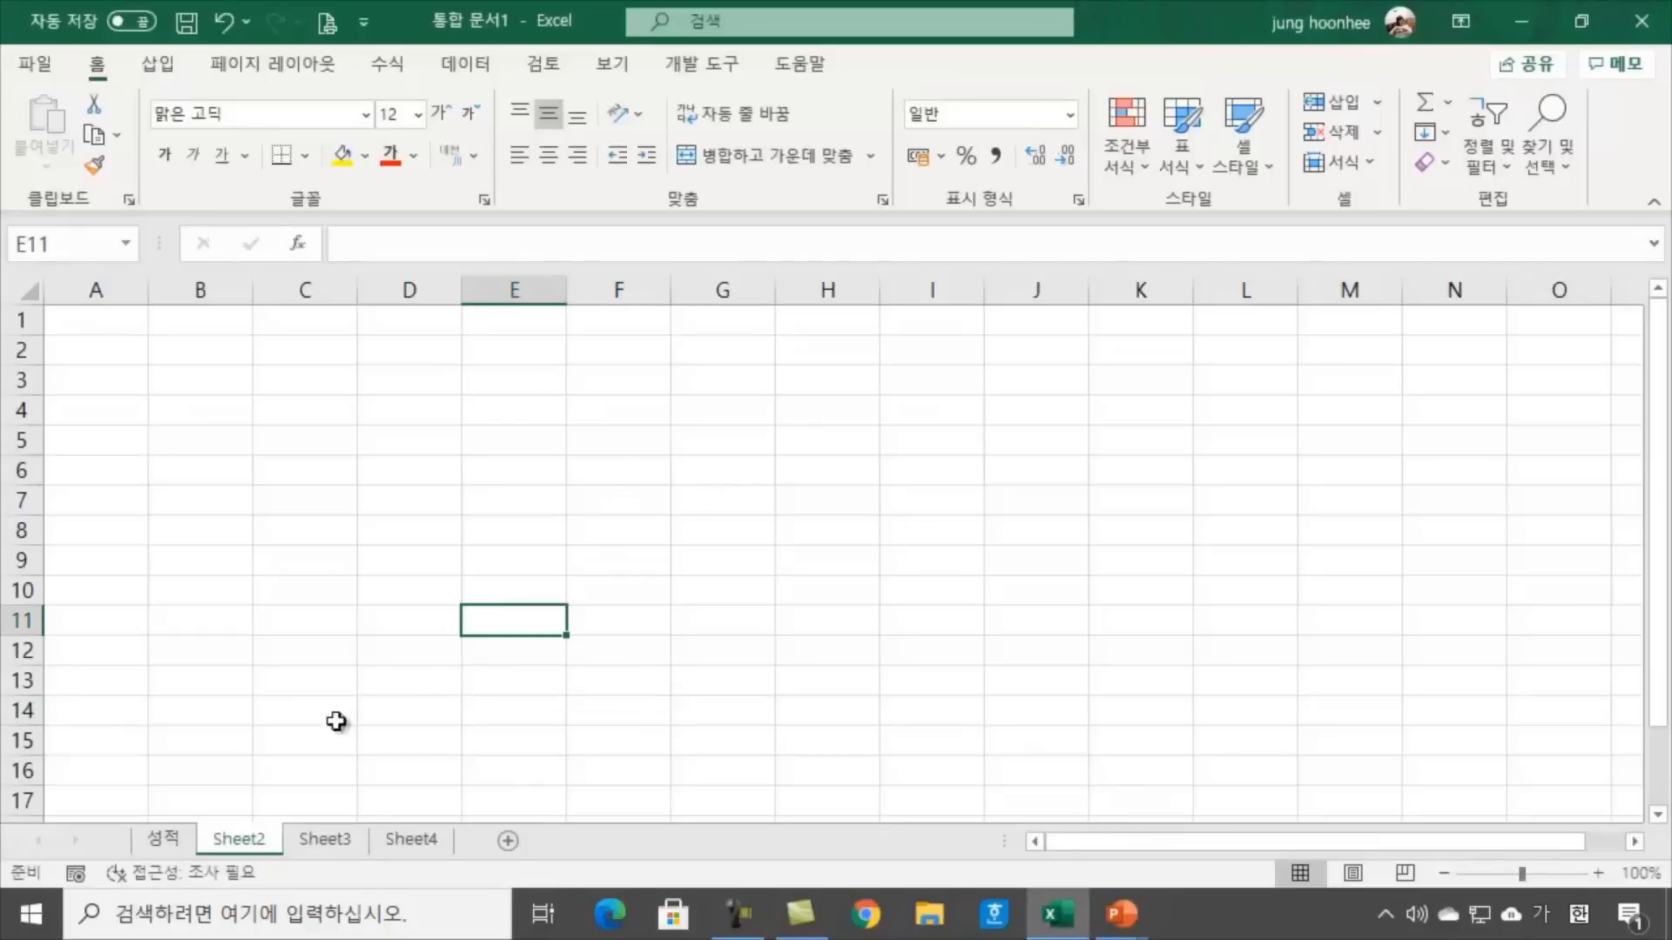
pyautogui.click(171, 840)
pyautogui.click(1070, 555)
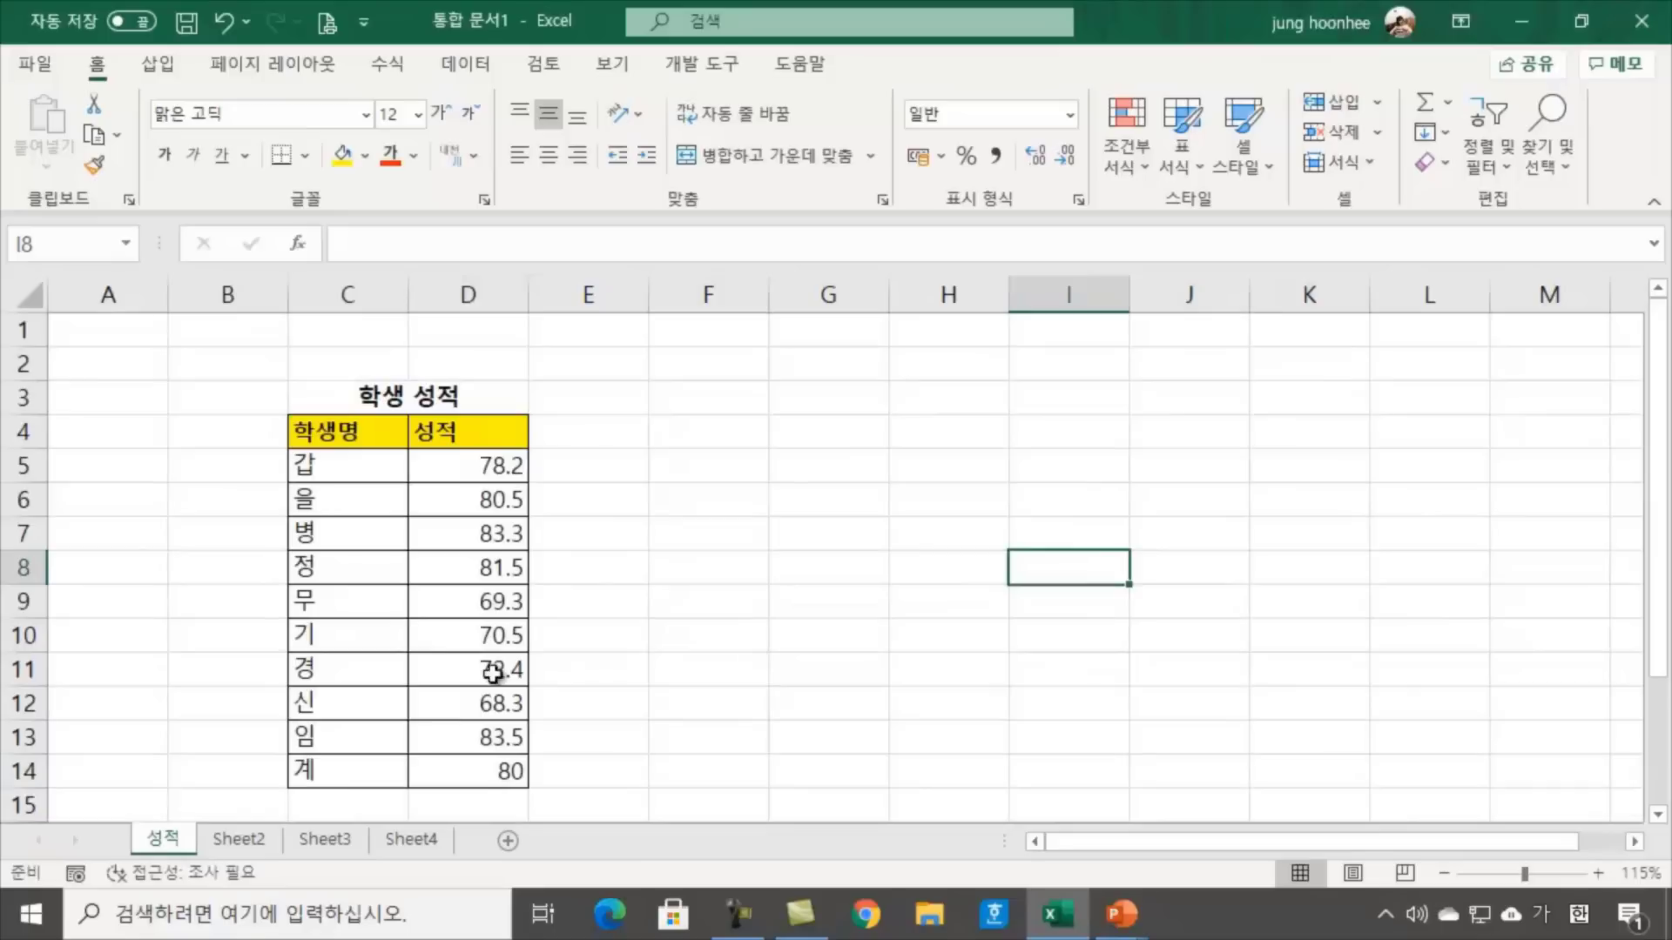
pyautogui.scroll(1, 658, 689)
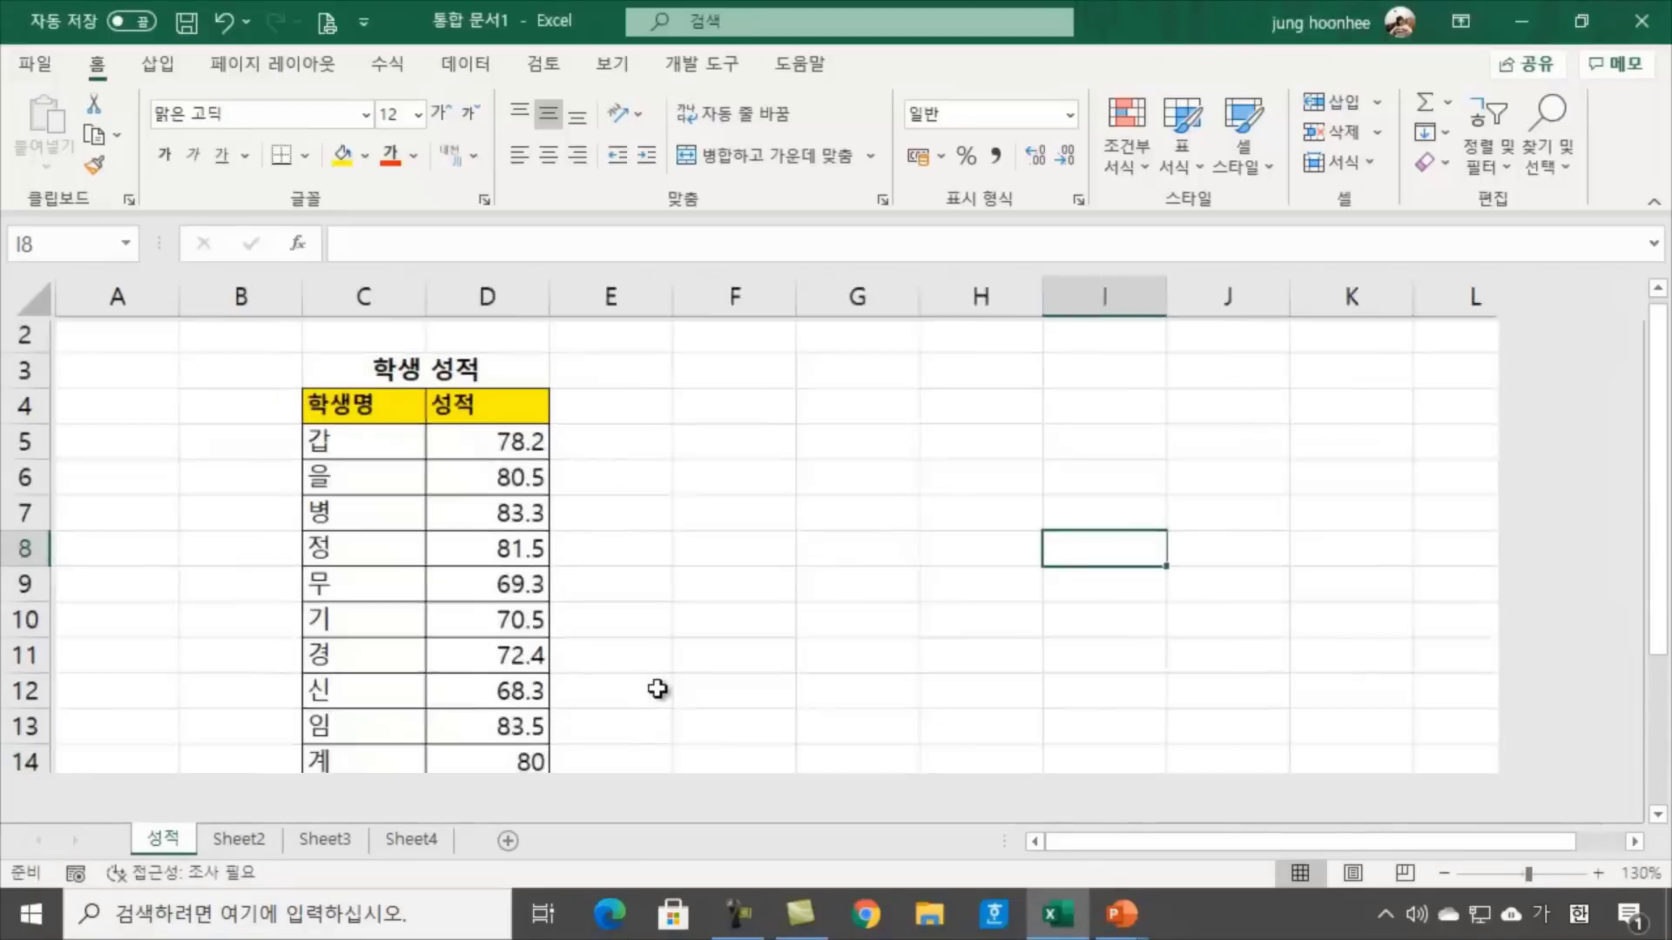
pyautogui.scroll(-1, 752, 734)
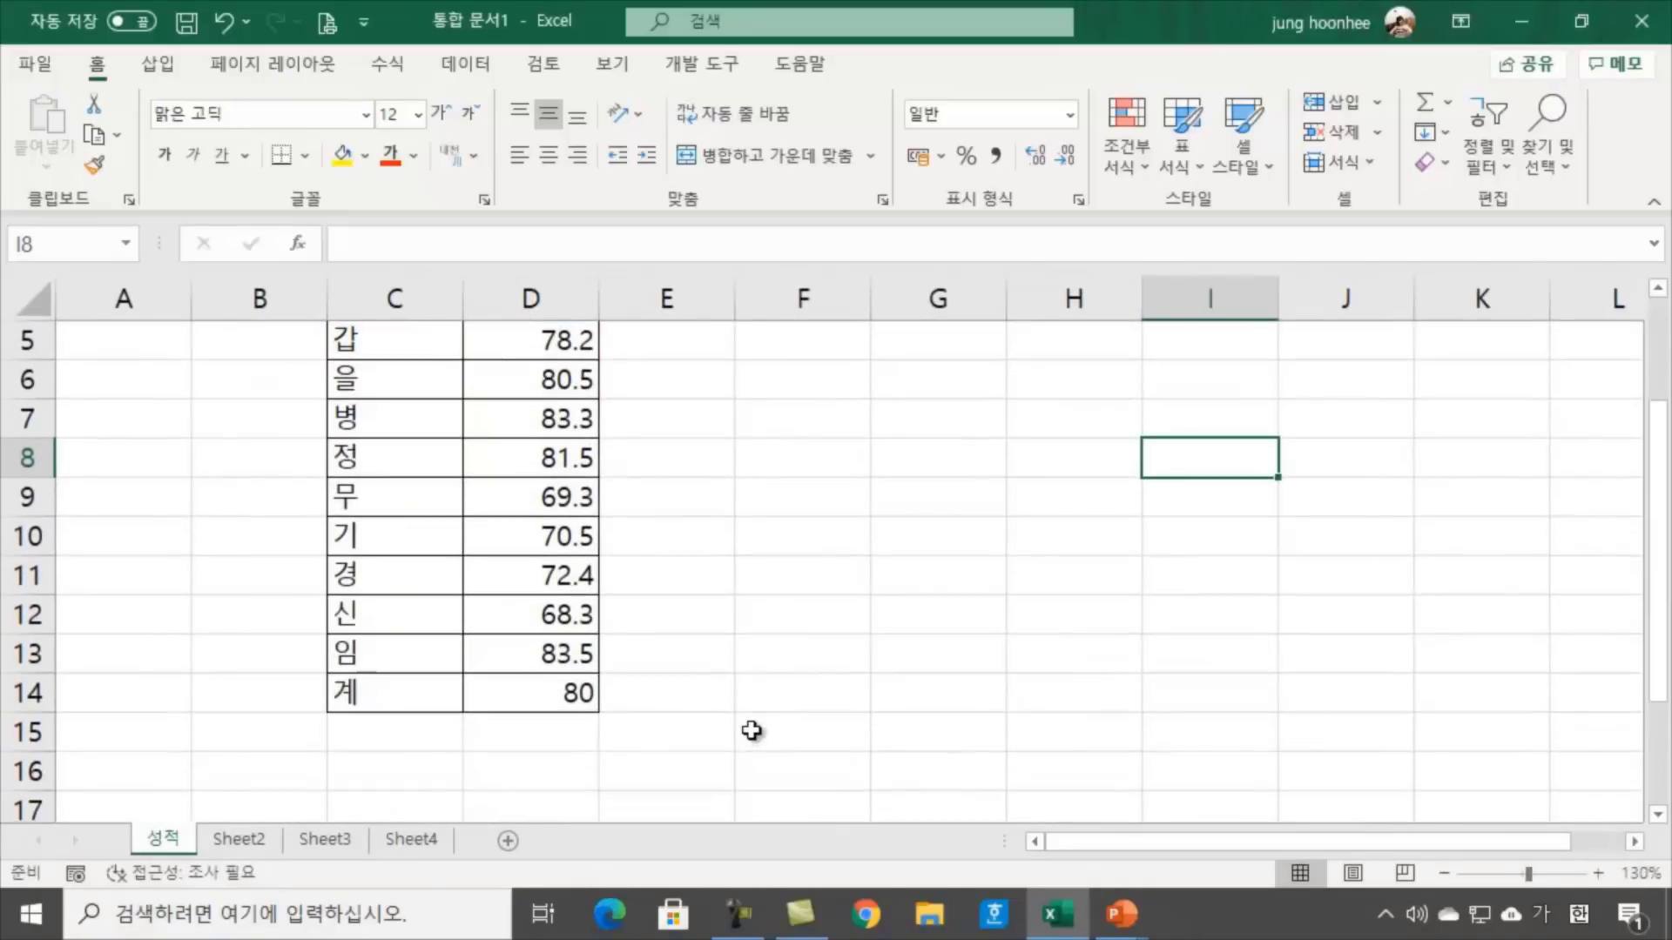
pyautogui.scroll(1, 752, 731)
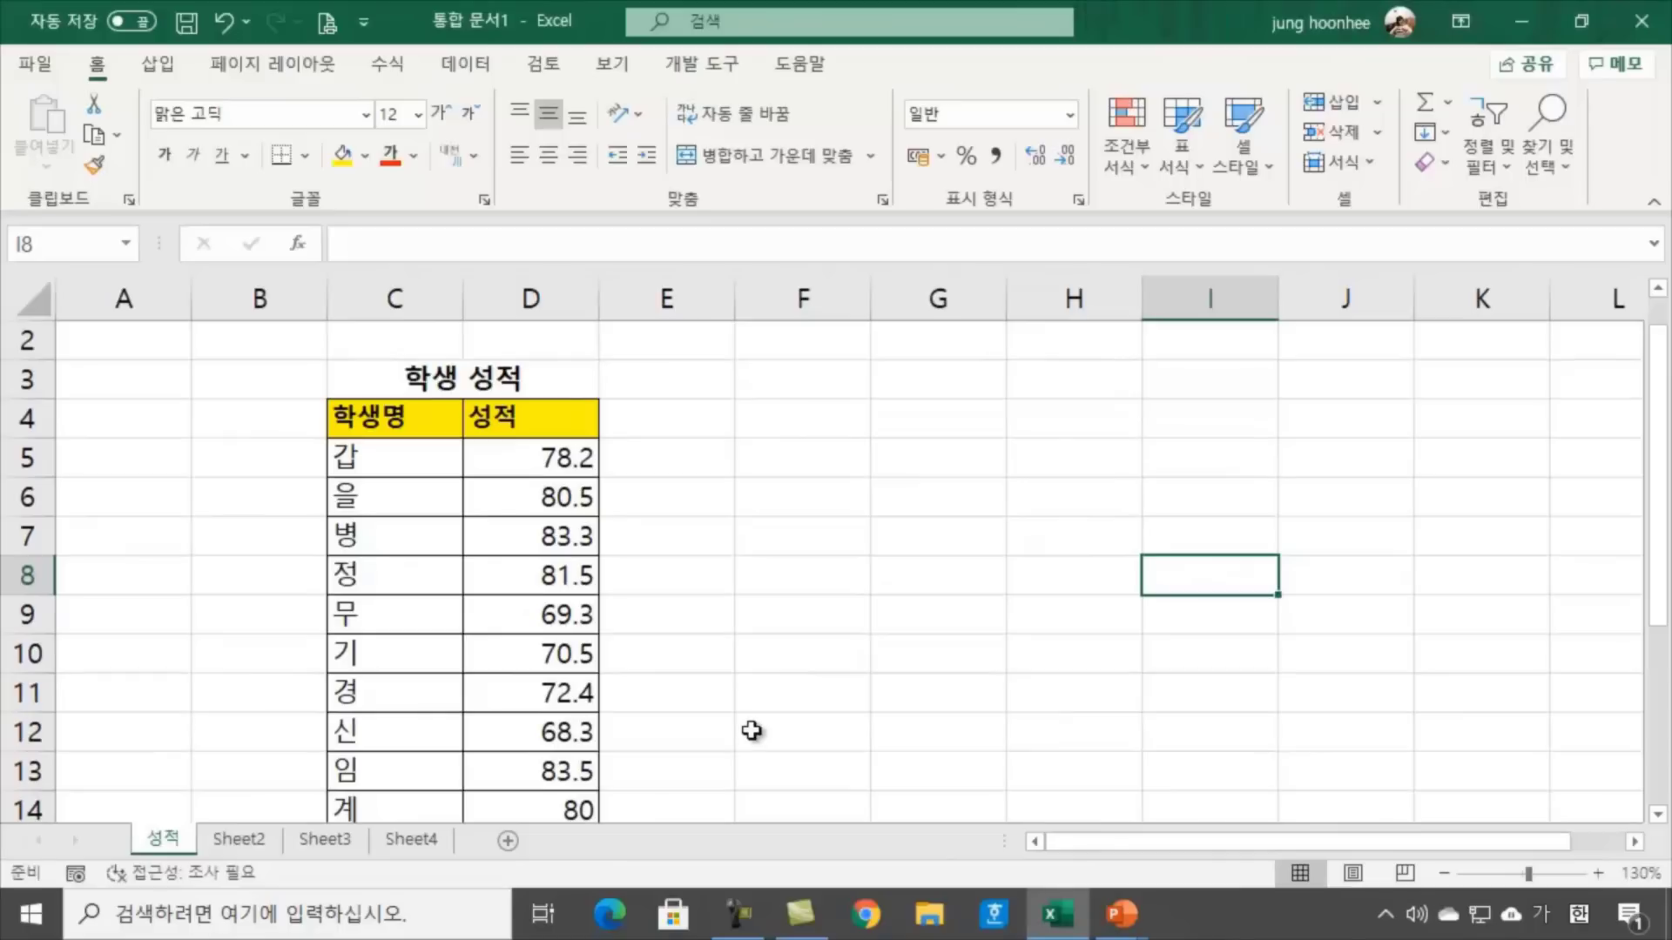
pyautogui.click(784, 693)
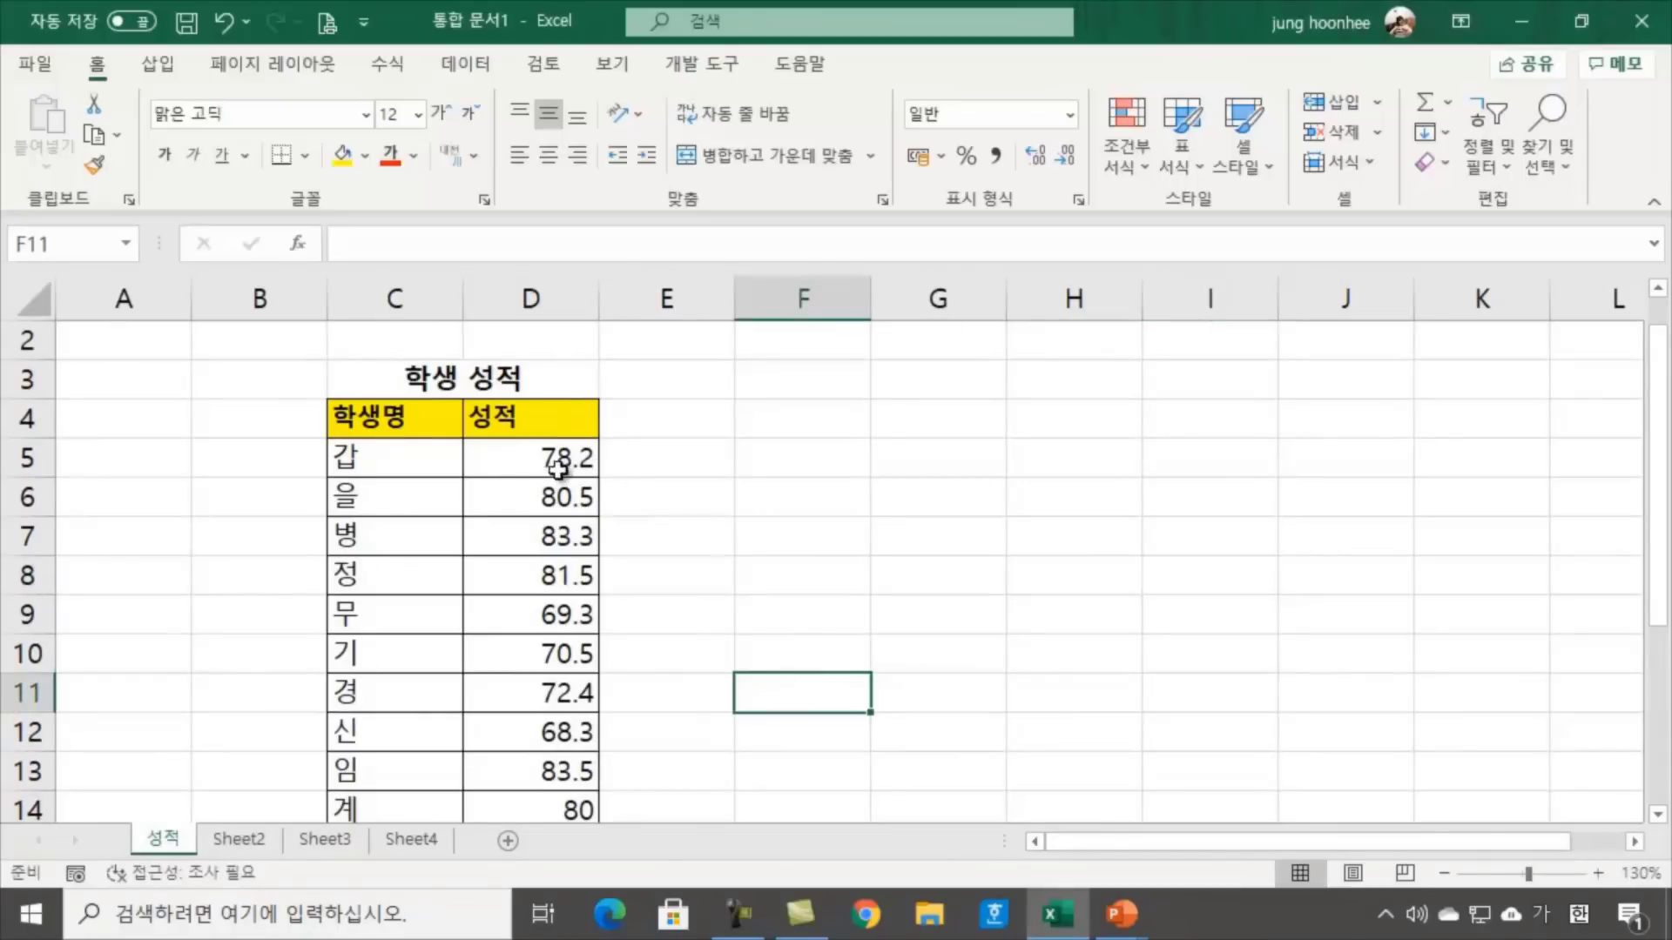
# Look through the student scores in D5:D14 of the 성적 sheet and compare that sheet with Sheet2
pyautogui.click(557, 468)
pyautogui.click(520, 540)
pyautogui.click(525, 614)
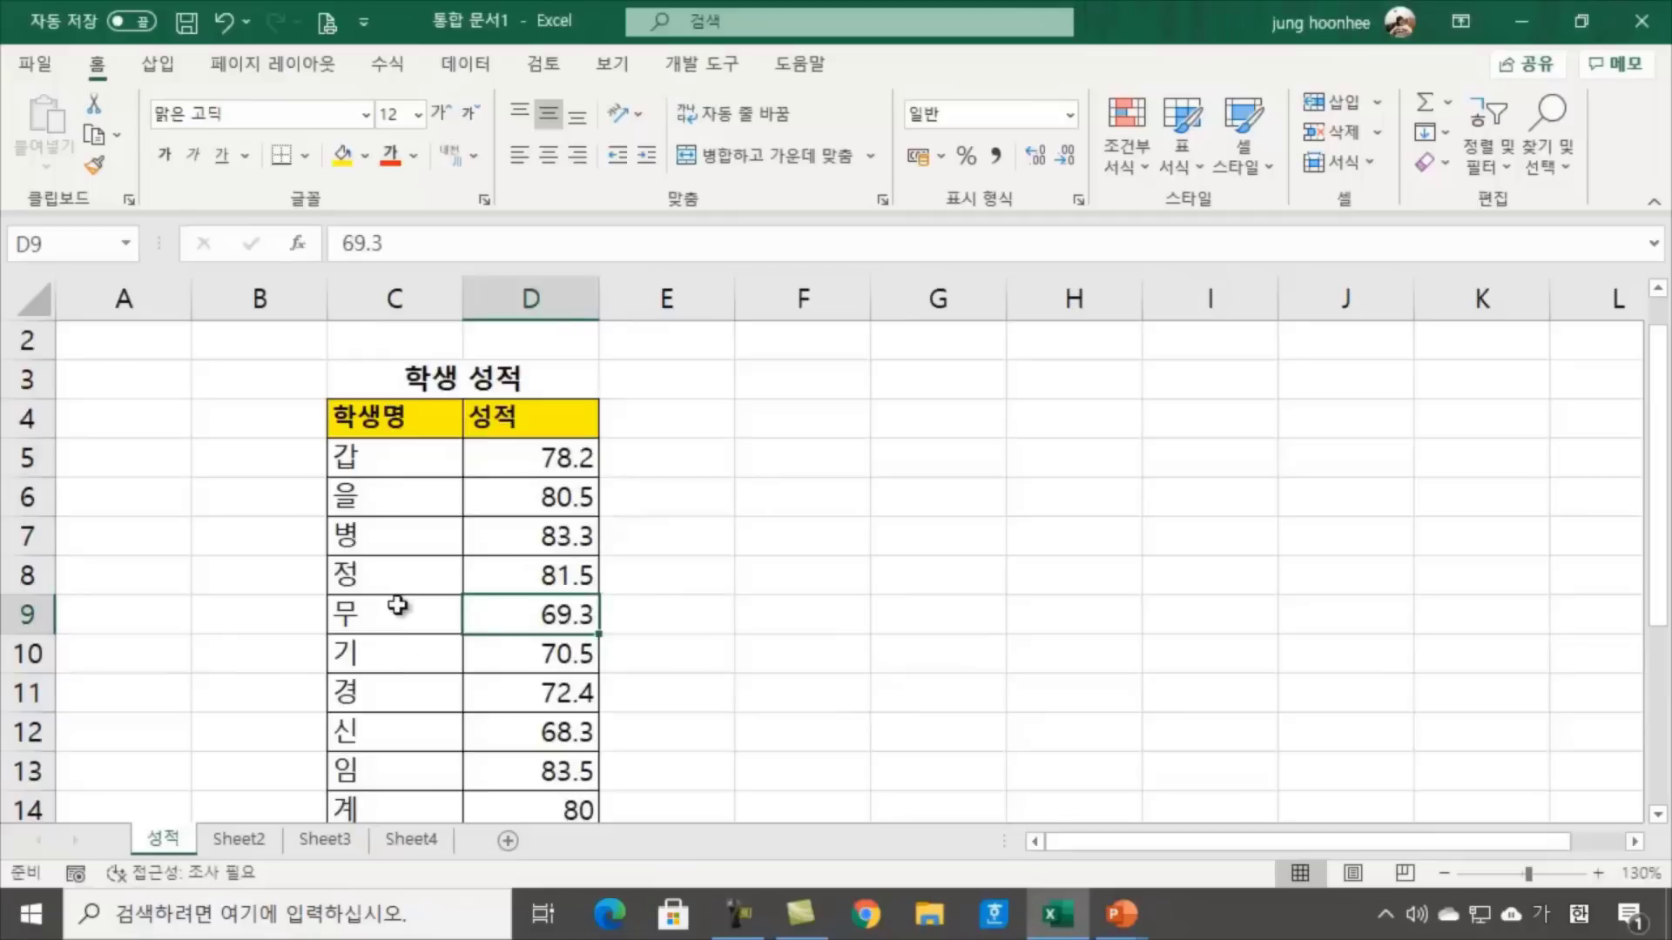
pyautogui.scroll(-4, 410, 662)
pyautogui.scroll(4, 411, 687)
pyautogui.click(540, 445)
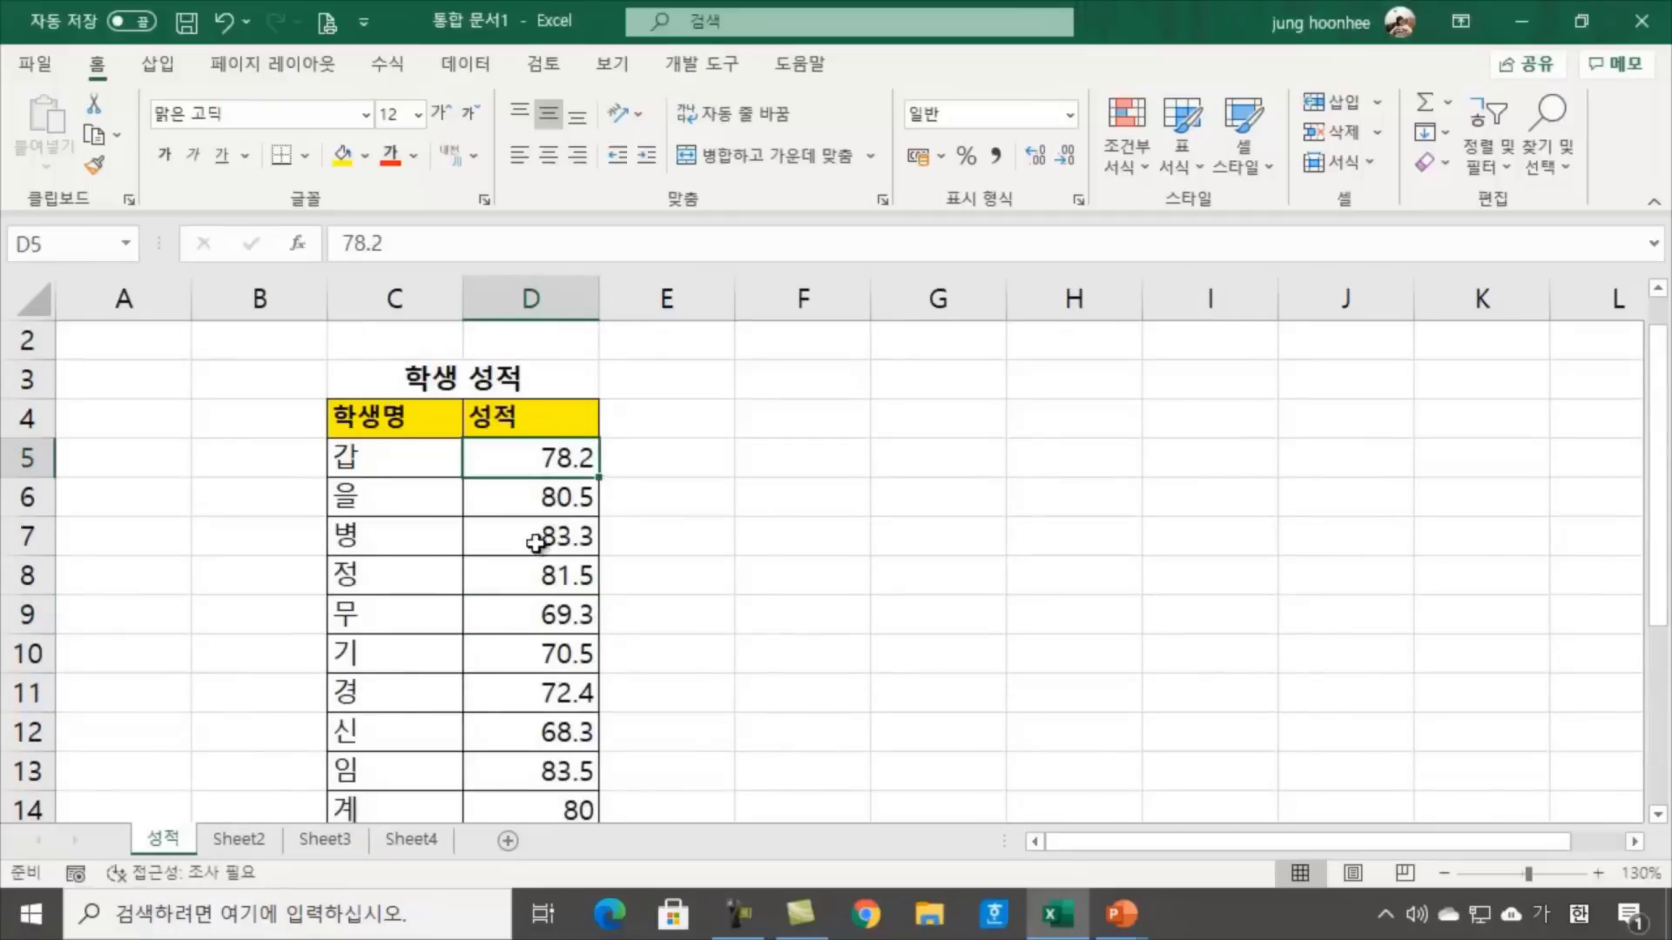
pyautogui.click(533, 575)
pyautogui.click(523, 653)
pyautogui.click(552, 735)
pyautogui.click(578, 772)
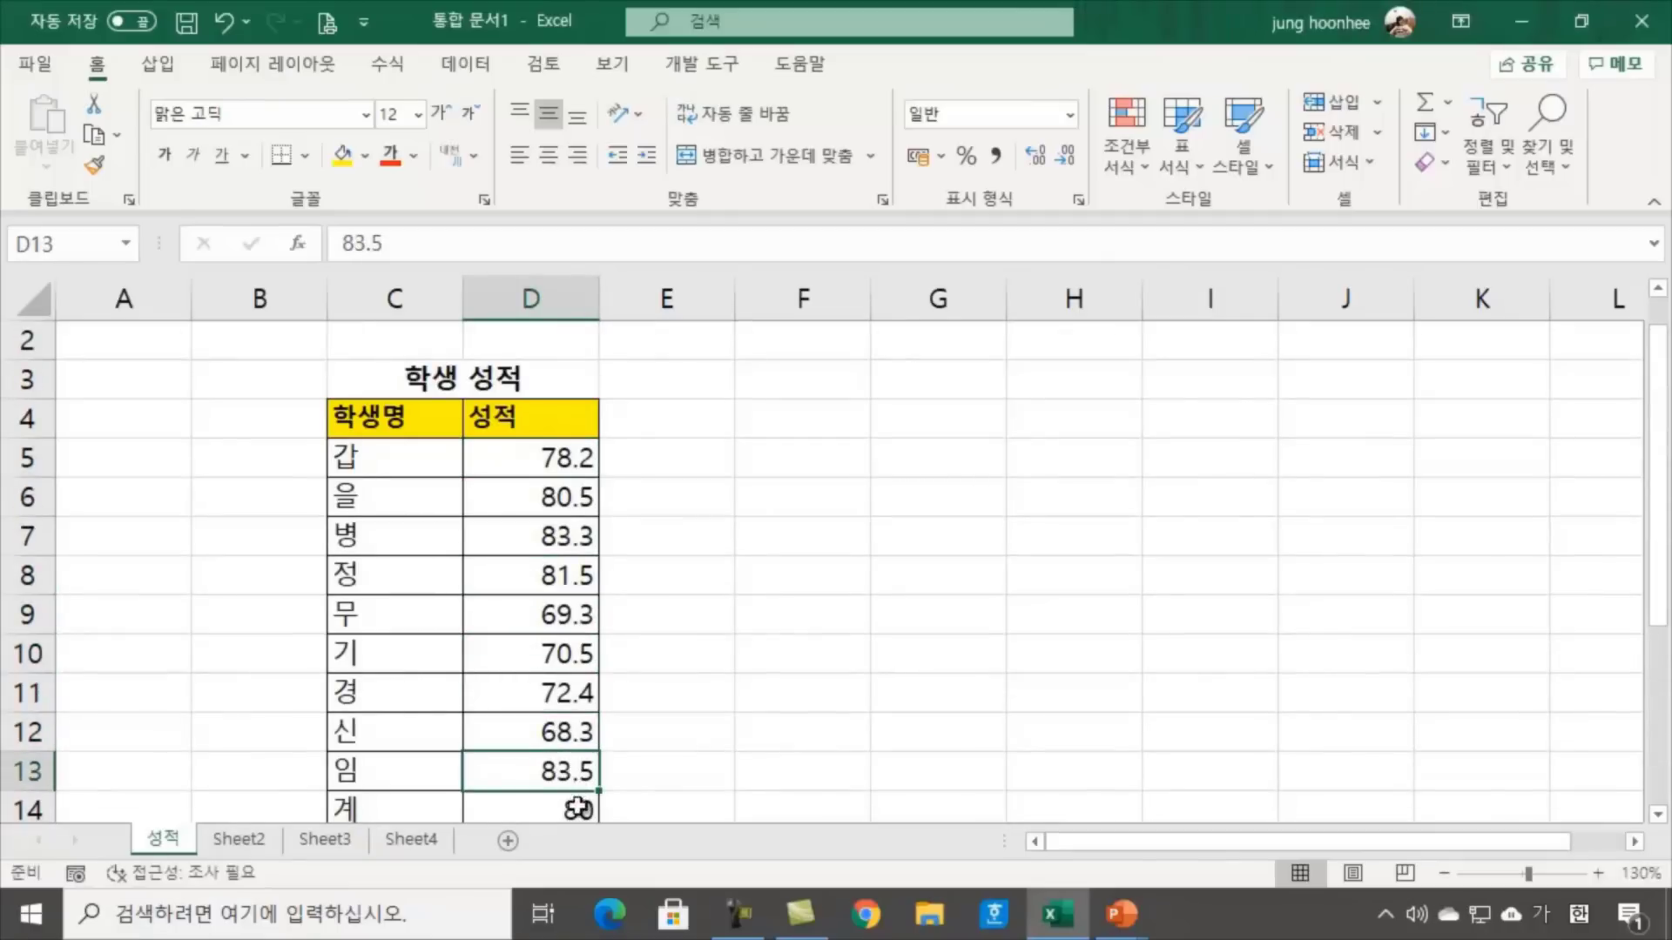
pyautogui.click(578, 808)
pyautogui.scroll(-1, 737, 660)
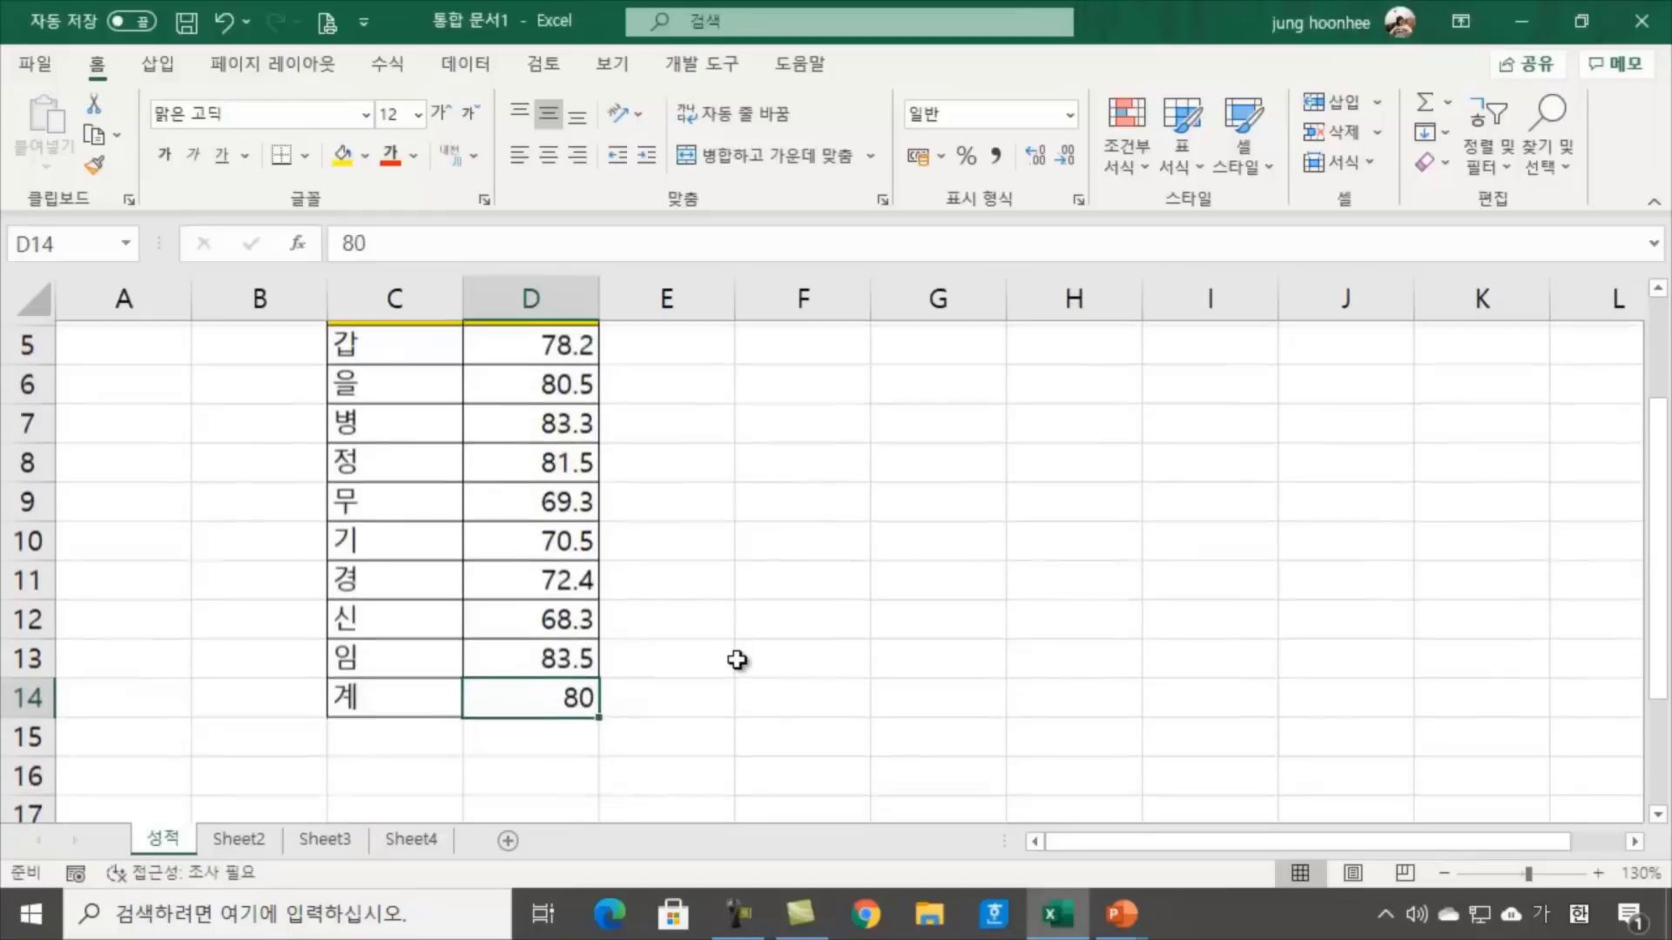
pyautogui.scroll(2, 749, 662)
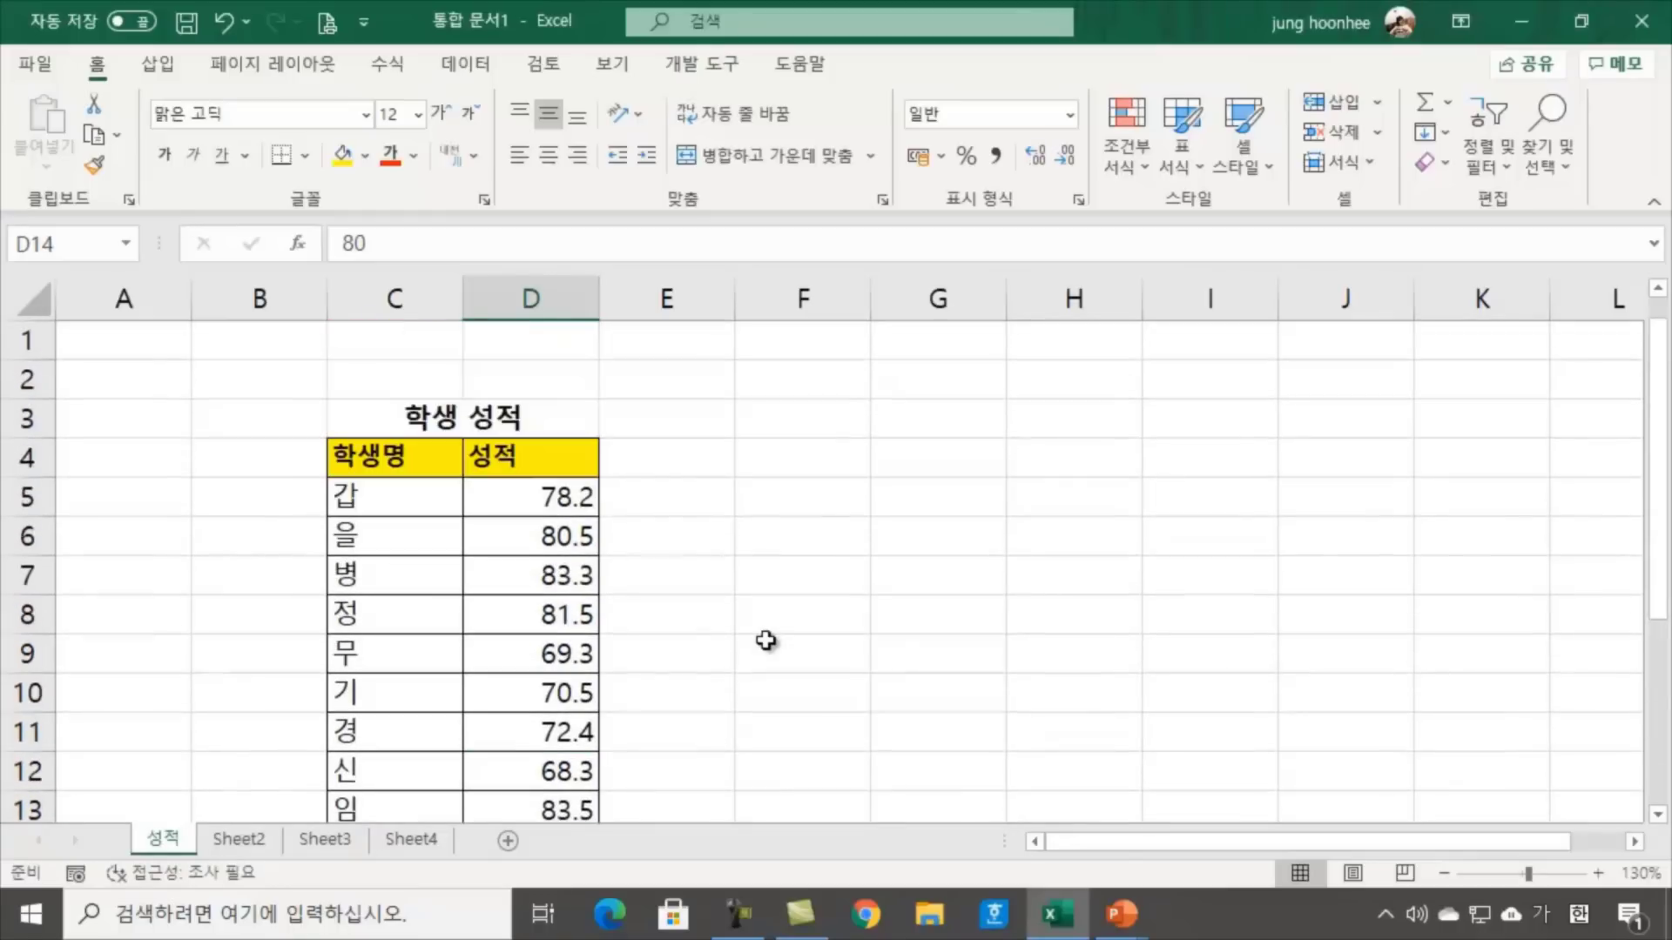
pyautogui.click(860, 691)
pyautogui.click(940, 496)
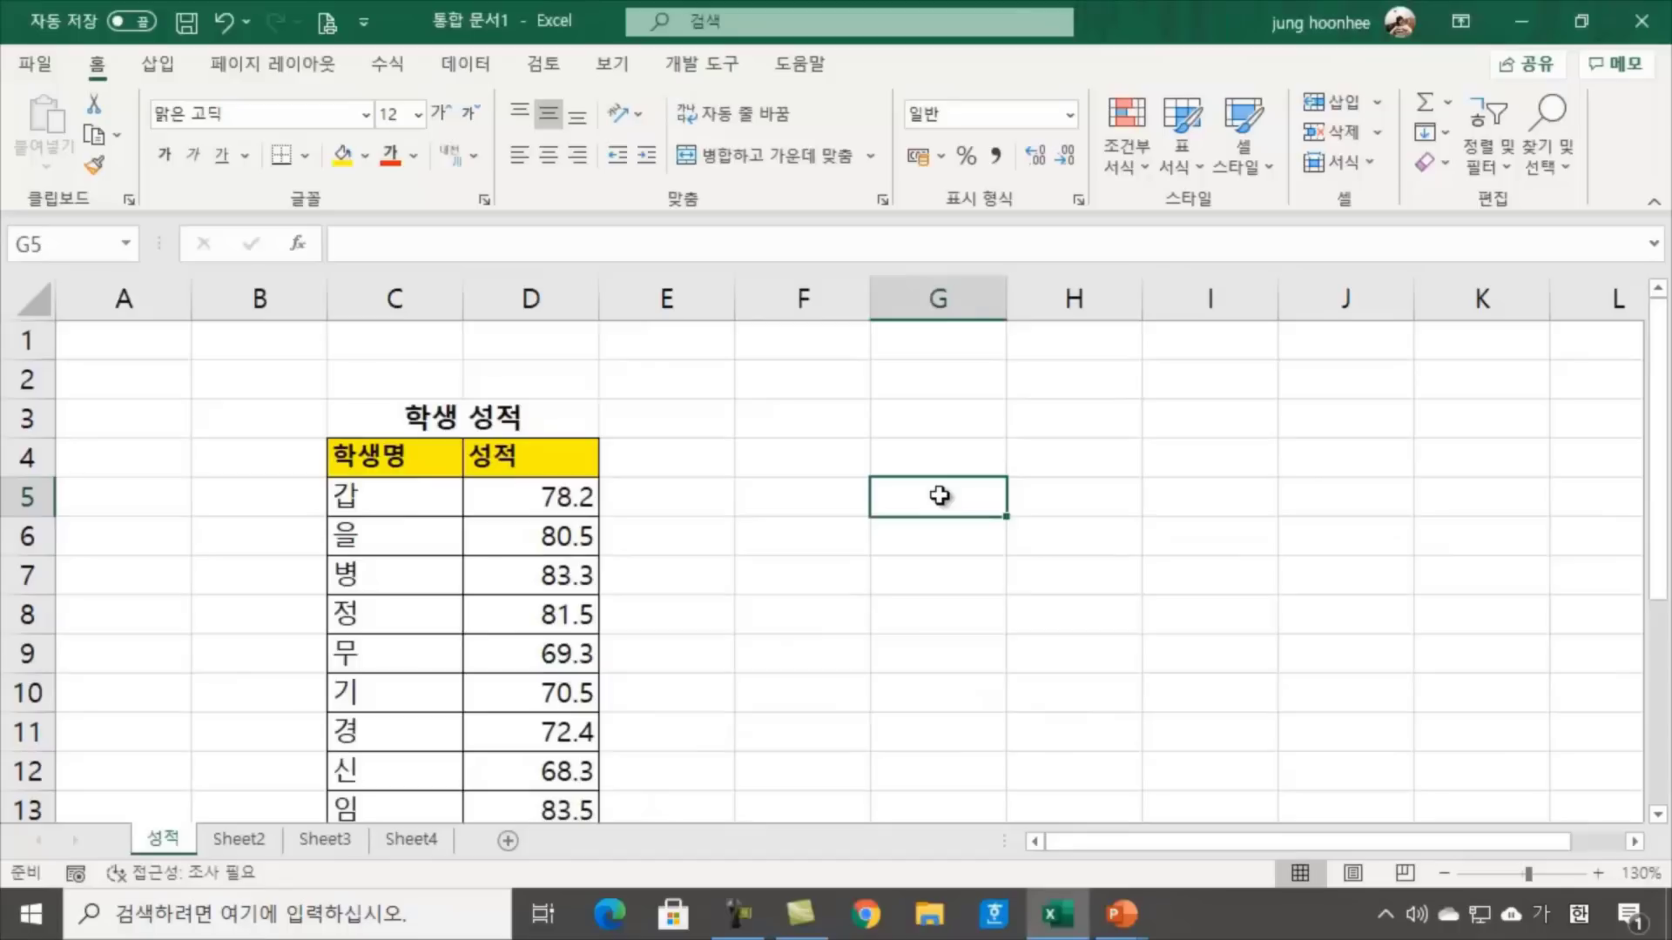
pyautogui.click(797, 537)
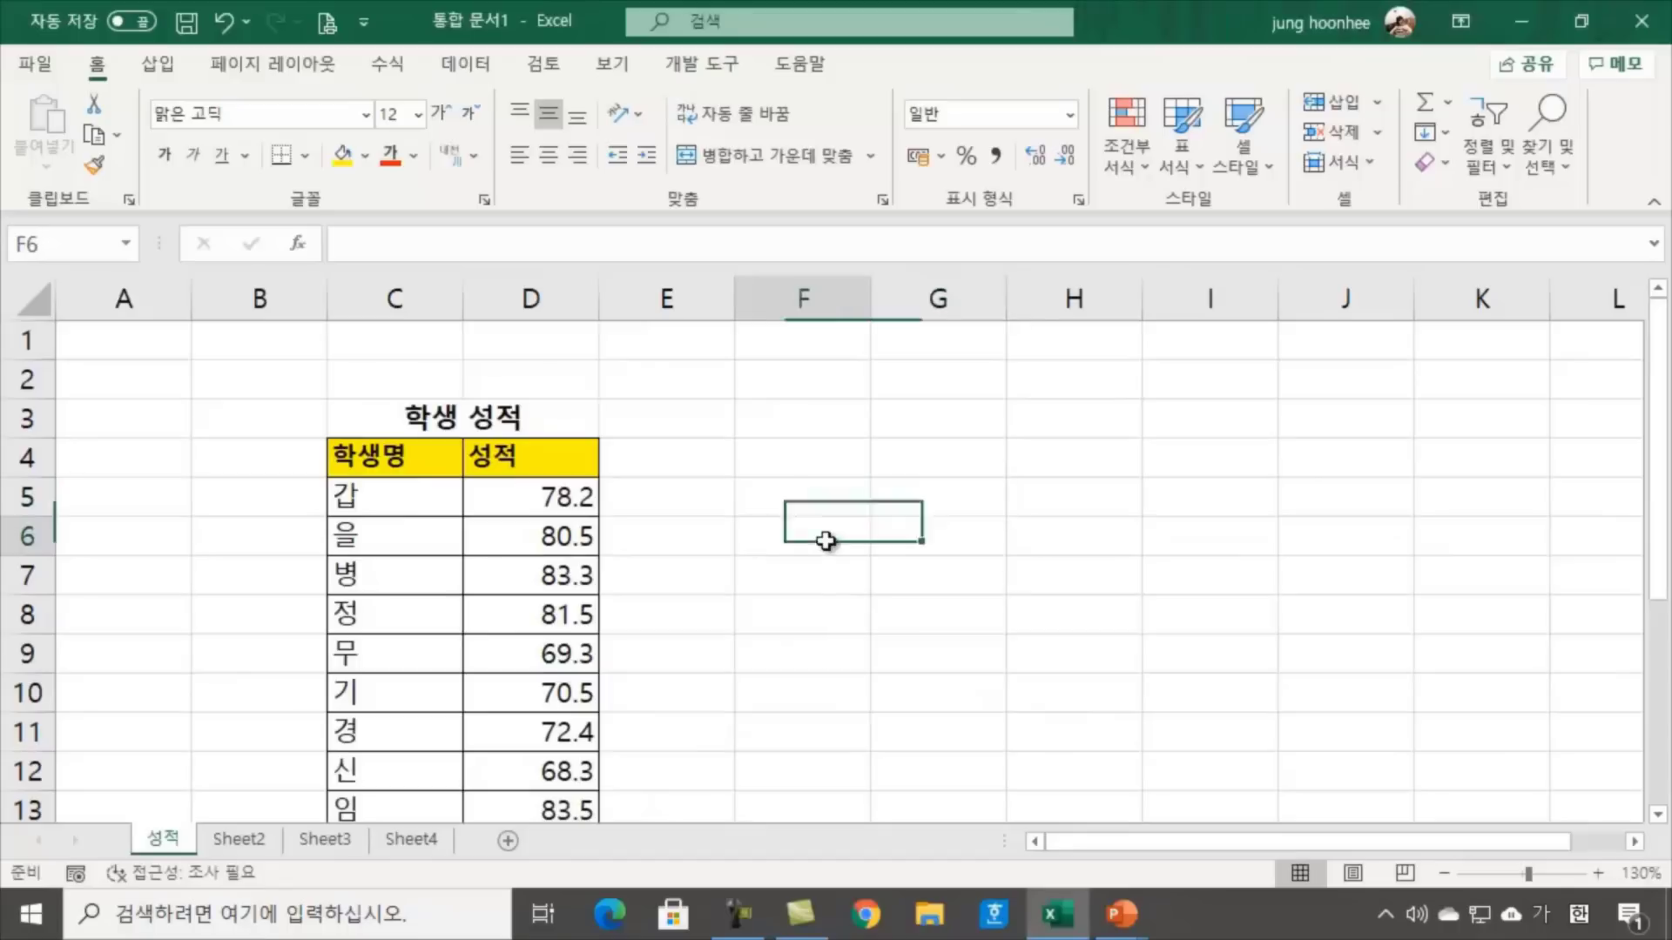
pyautogui.click(239, 840)
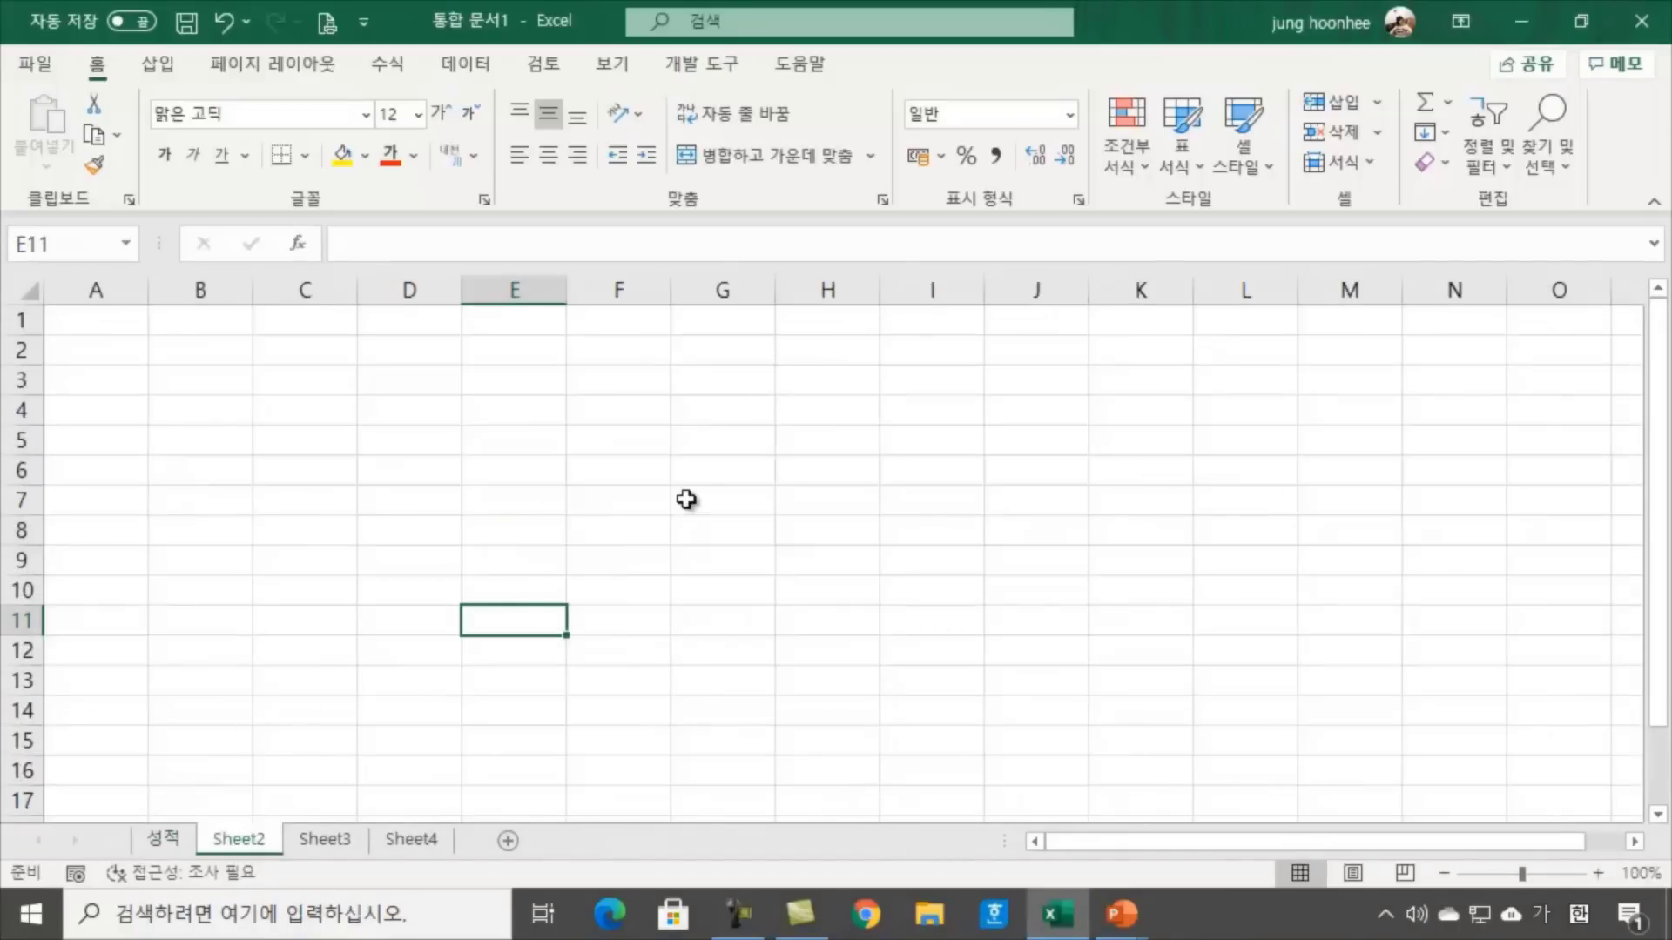
pyautogui.click(170, 841)
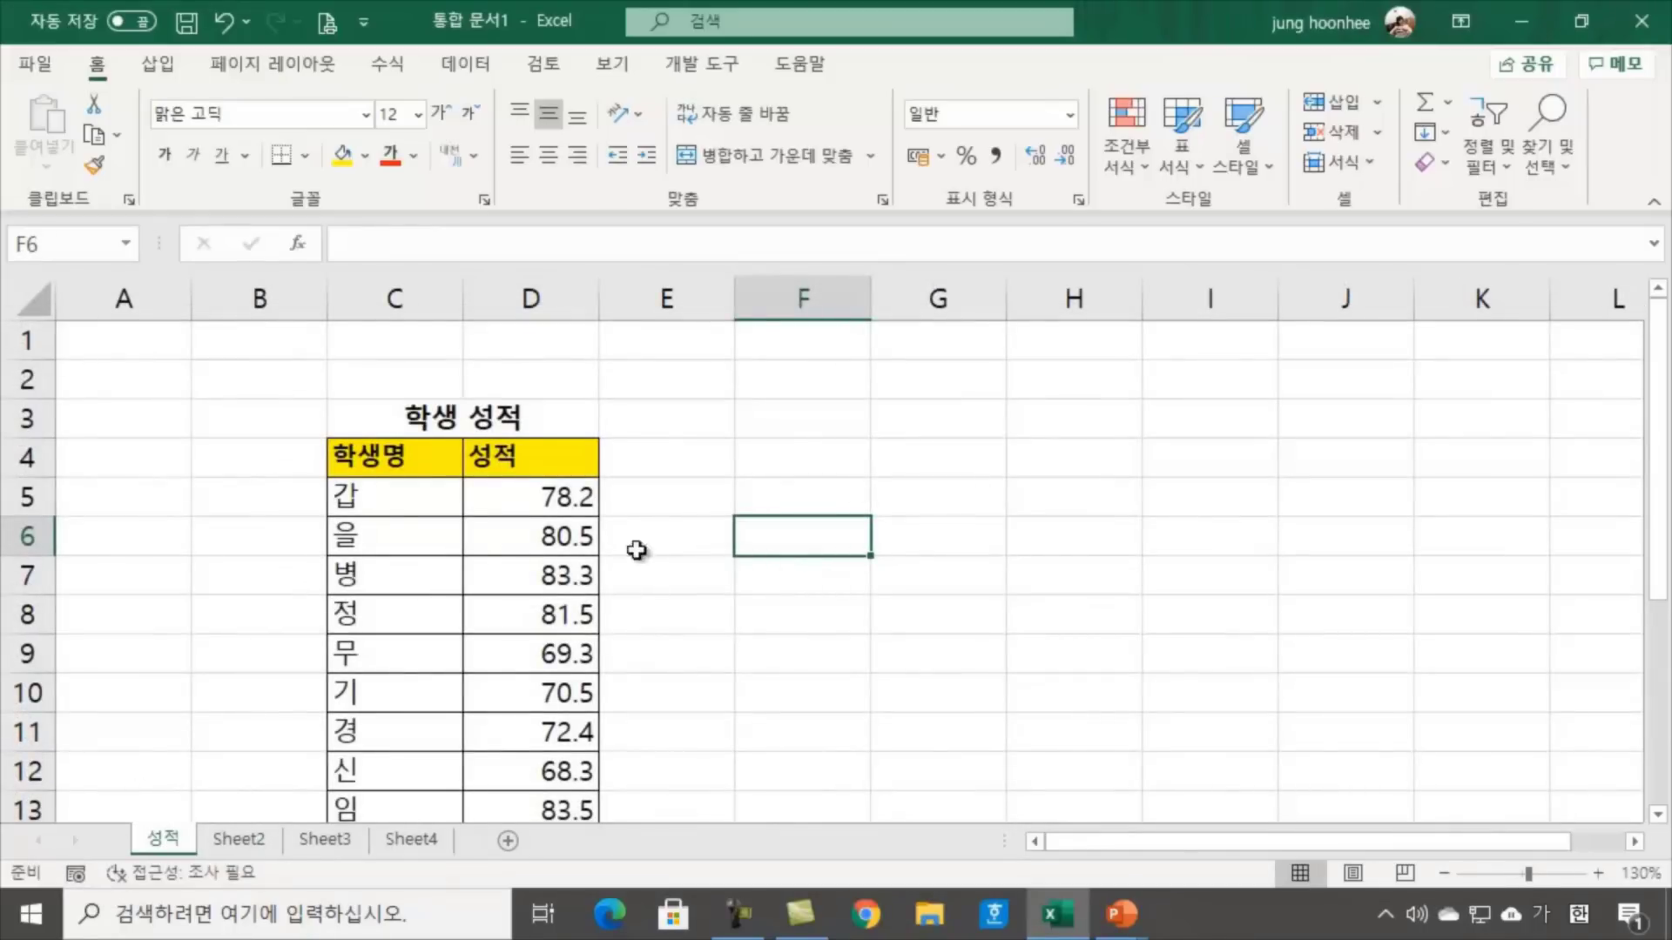
pyautogui.scroll(-2, 488, 561)
pyautogui.scroll(2, 497, 646)
pyautogui.click(774, 702)
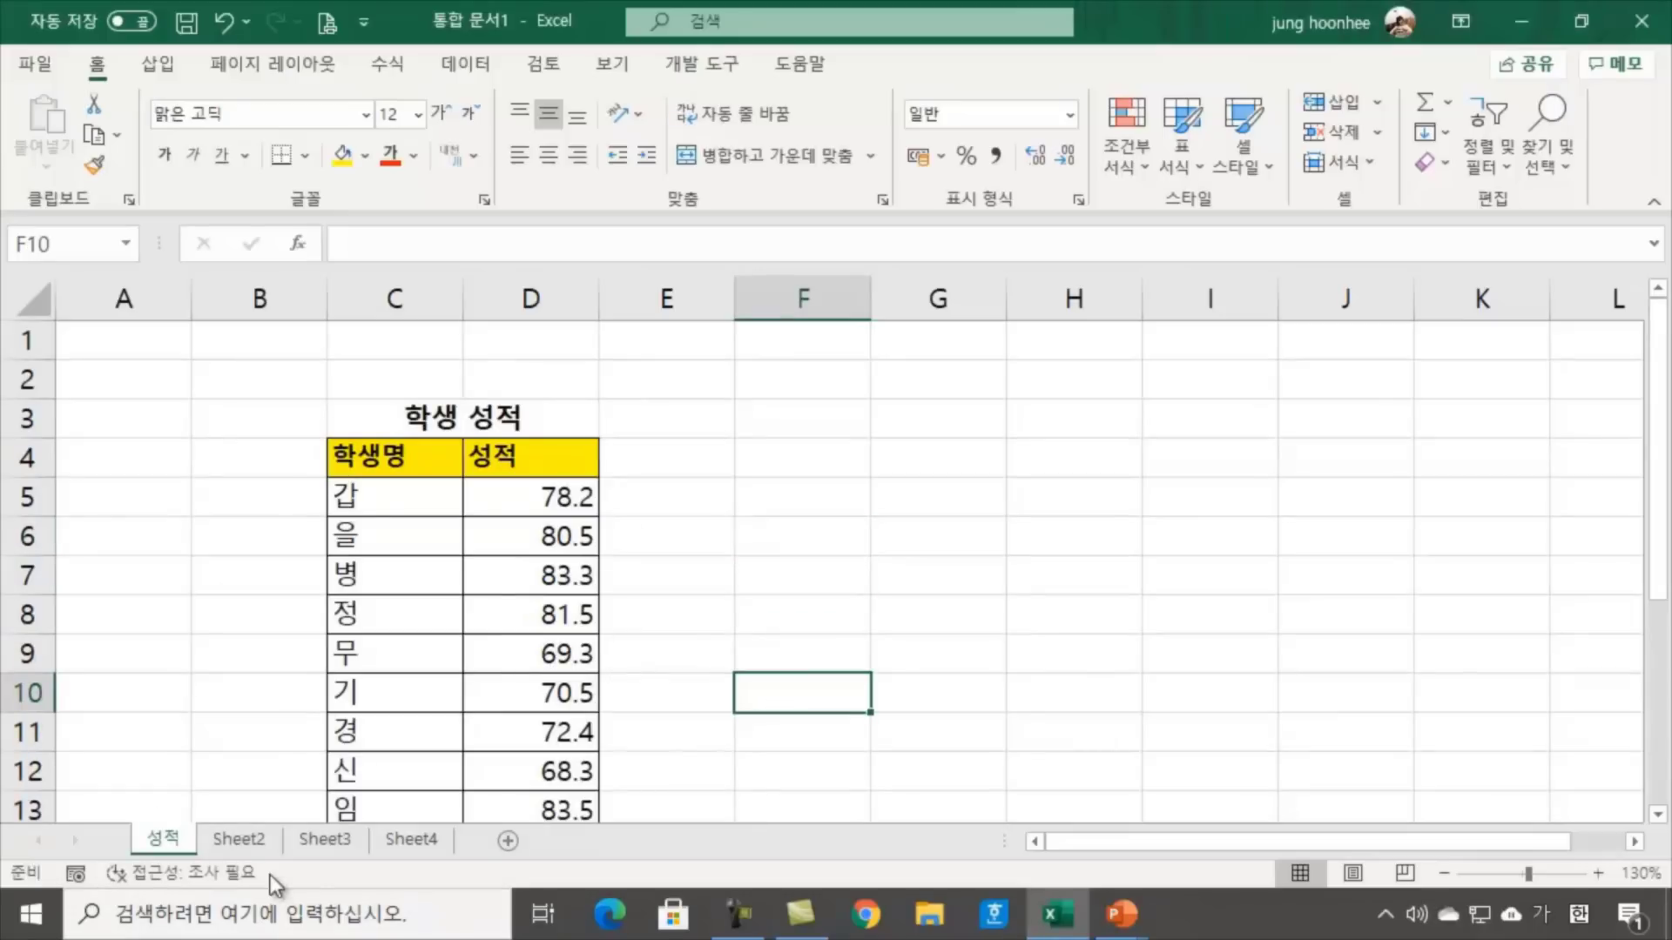
# Enter the label 성적평균 in cell C3 of Sheet2 and select the adjacent cell D3
pyautogui.click(244, 840)
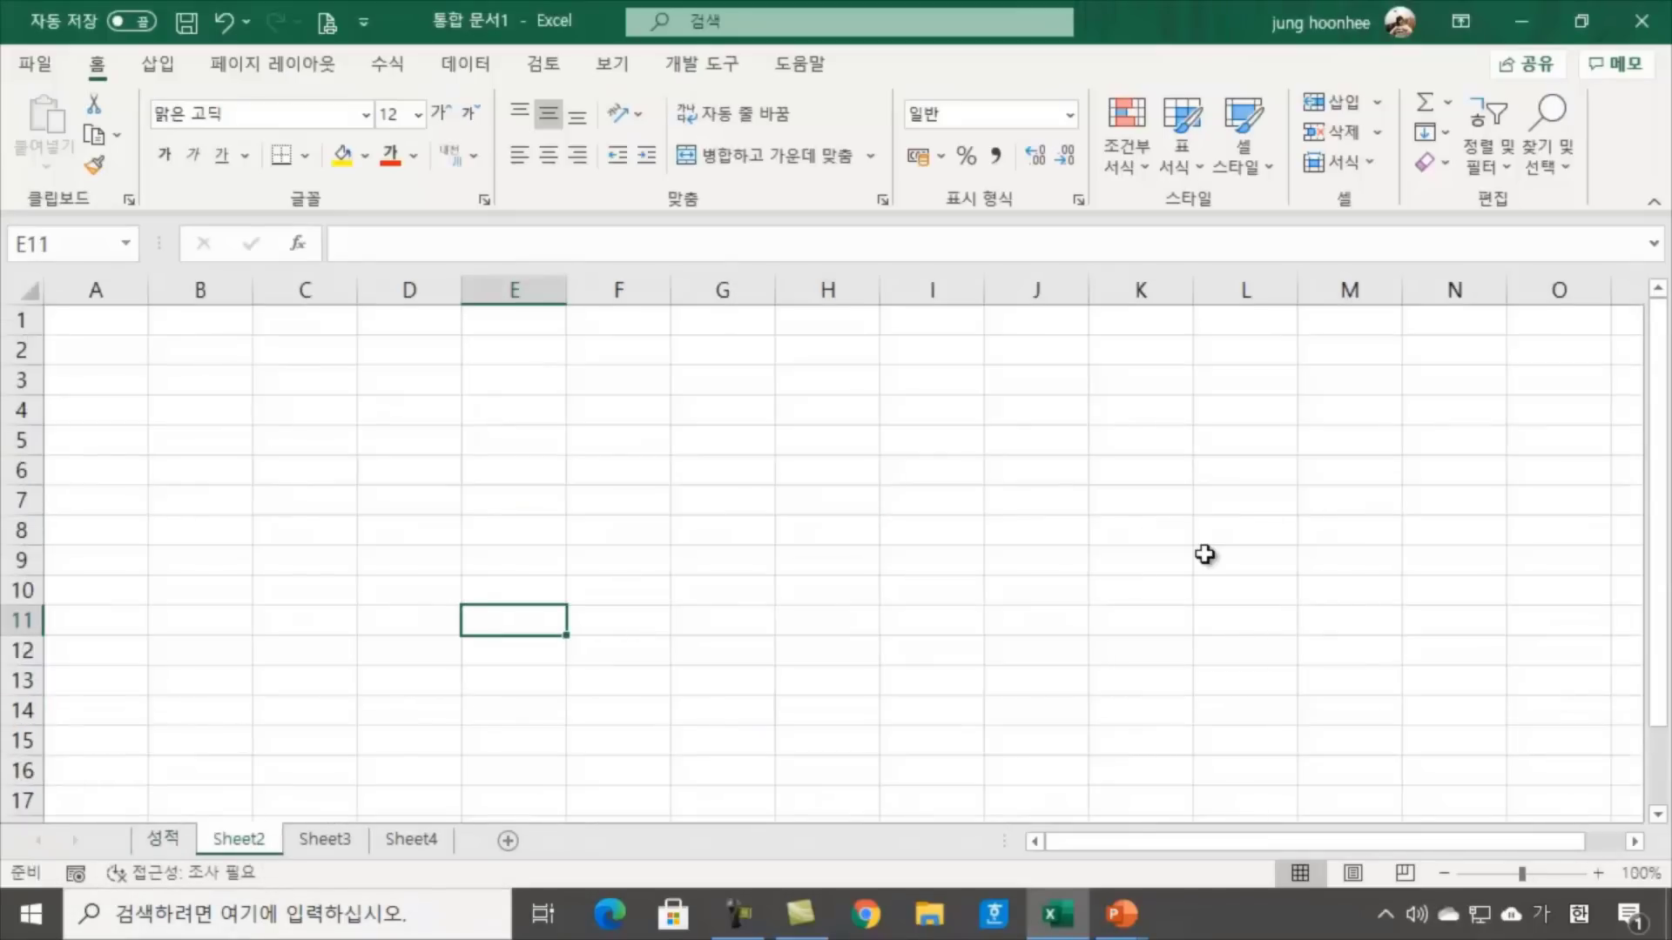
pyautogui.click(310, 380)
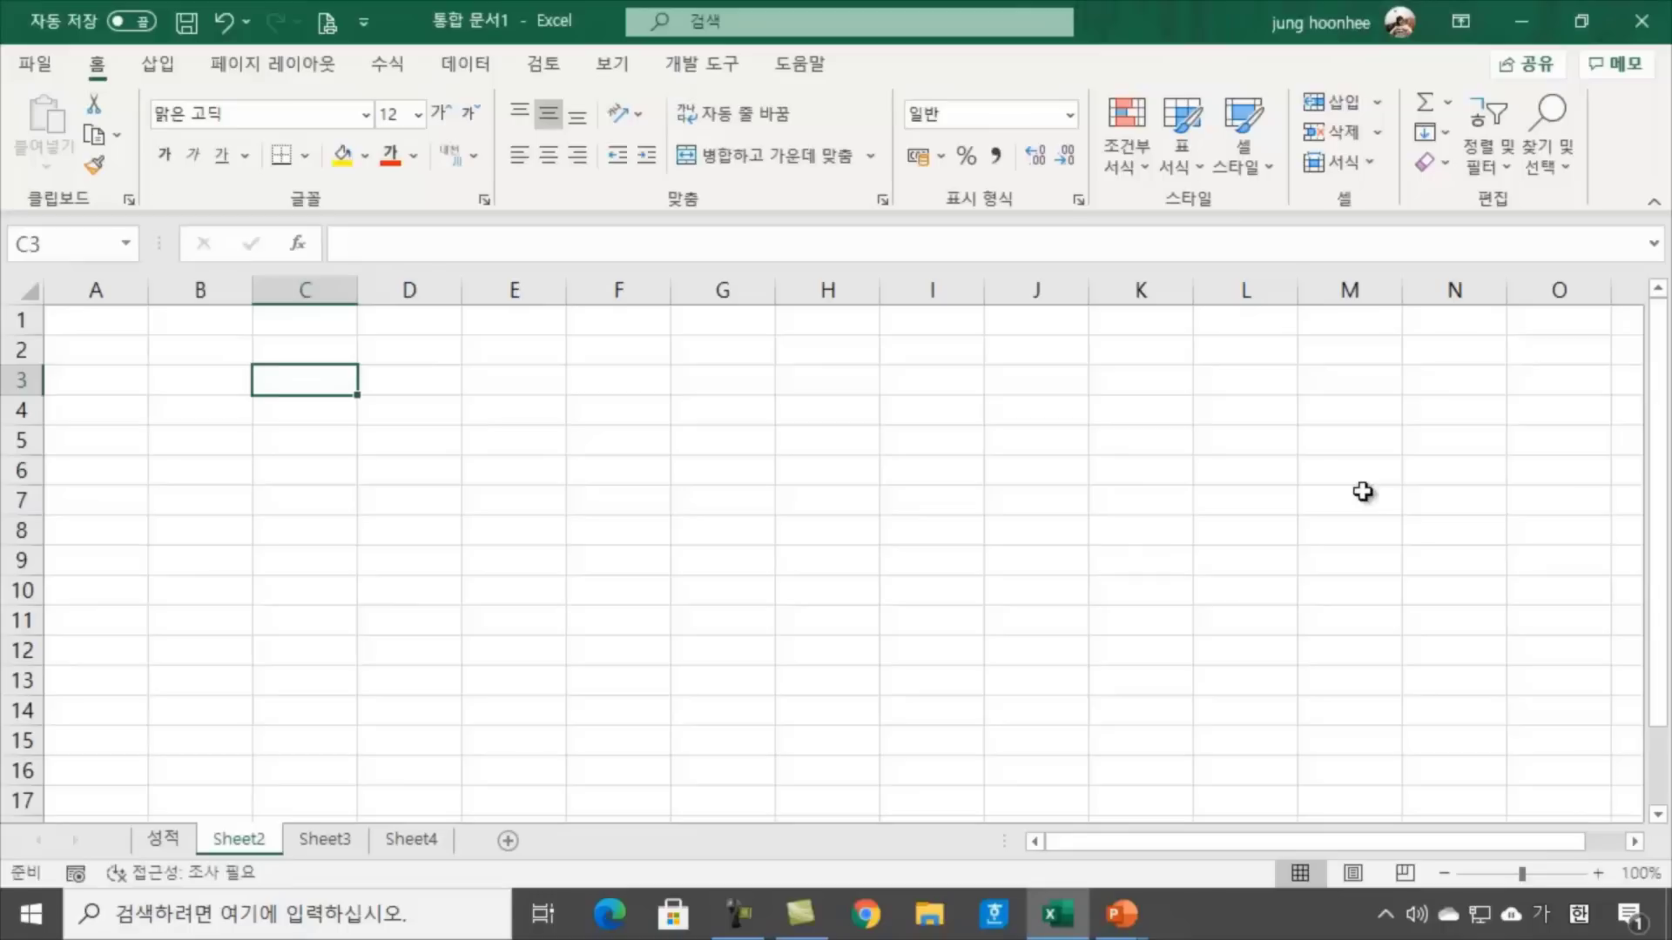
pyautogui.write('서적평ㄱ')
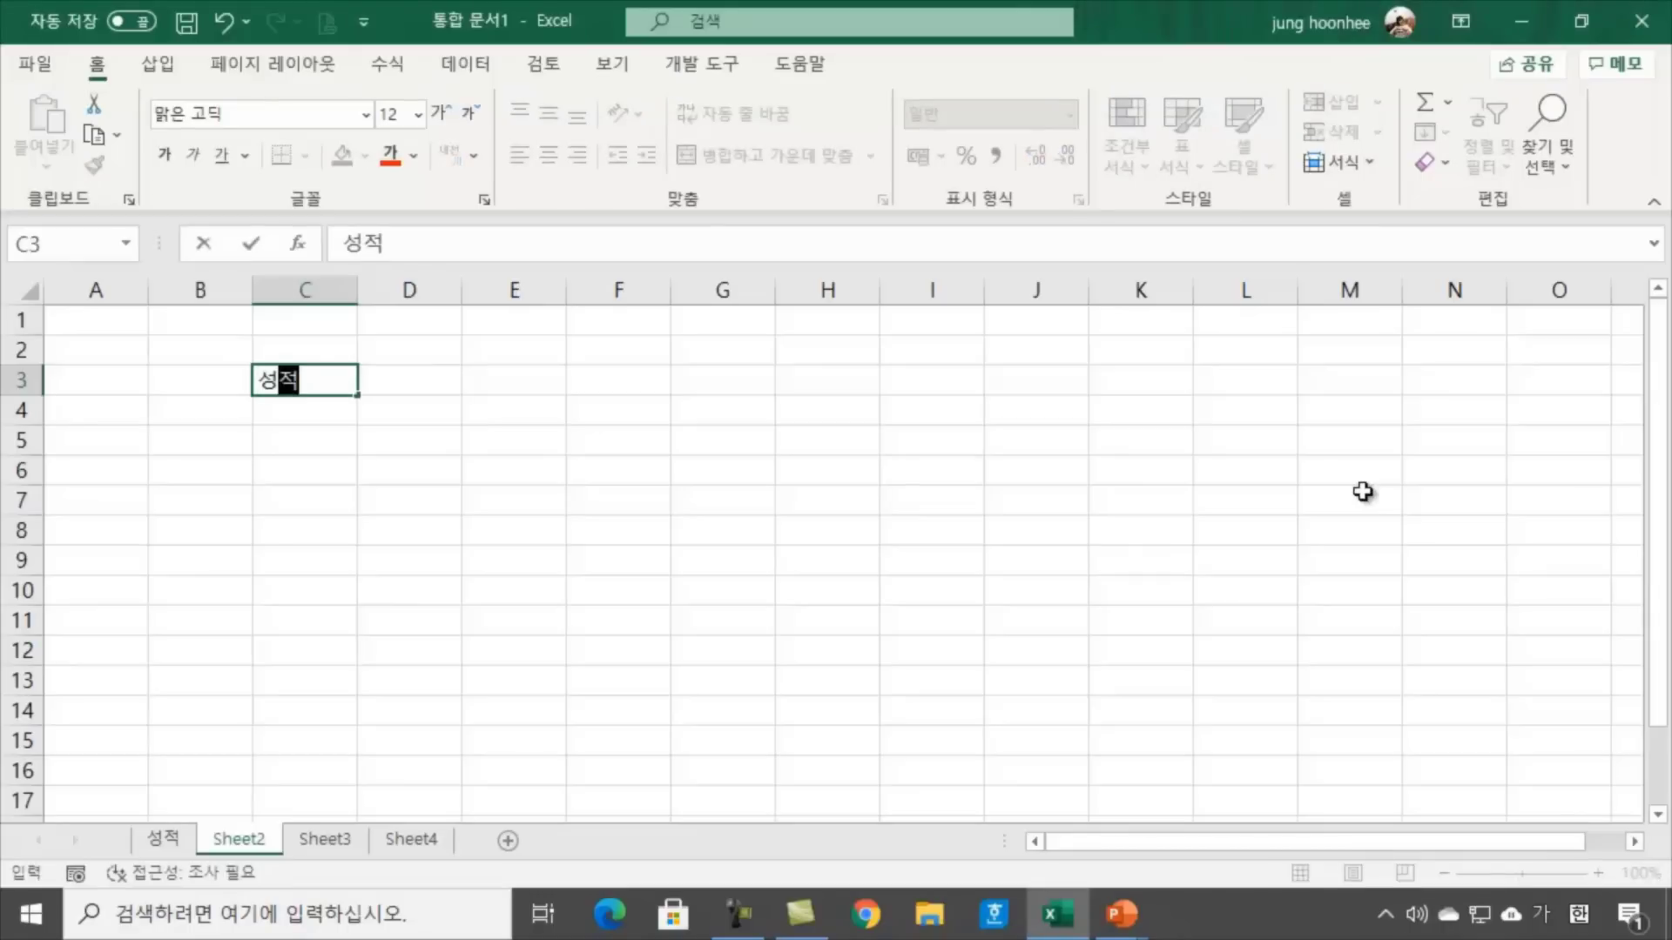
pyautogui.press('Return')
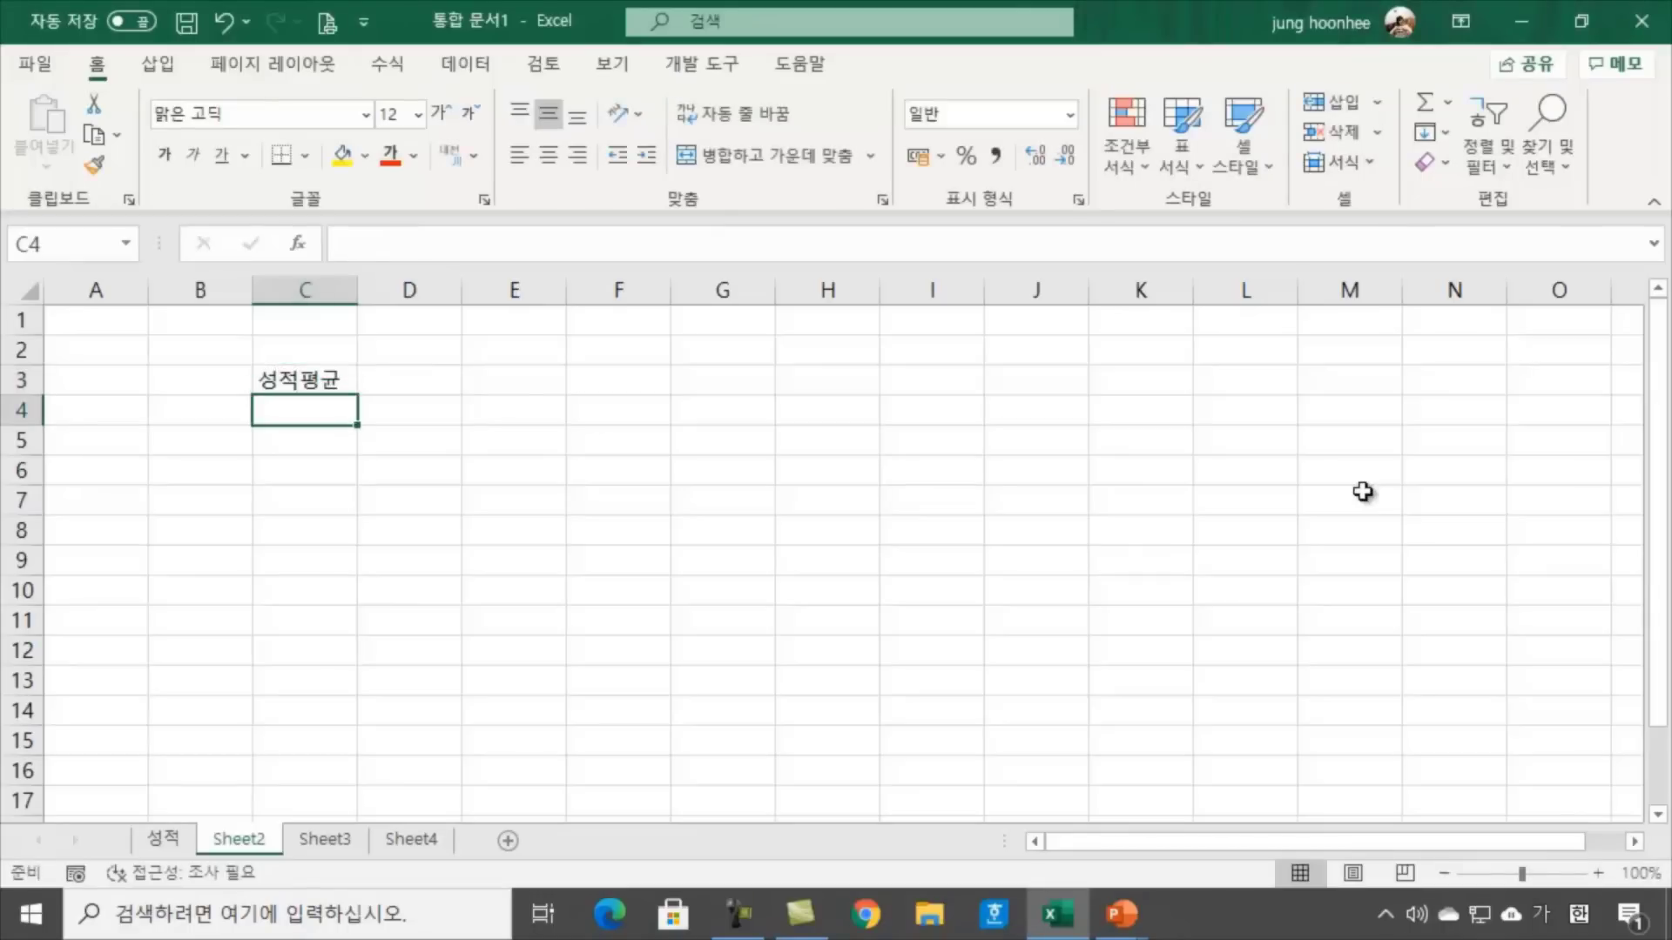
pyautogui.press('Up')
pyautogui.press('Right')
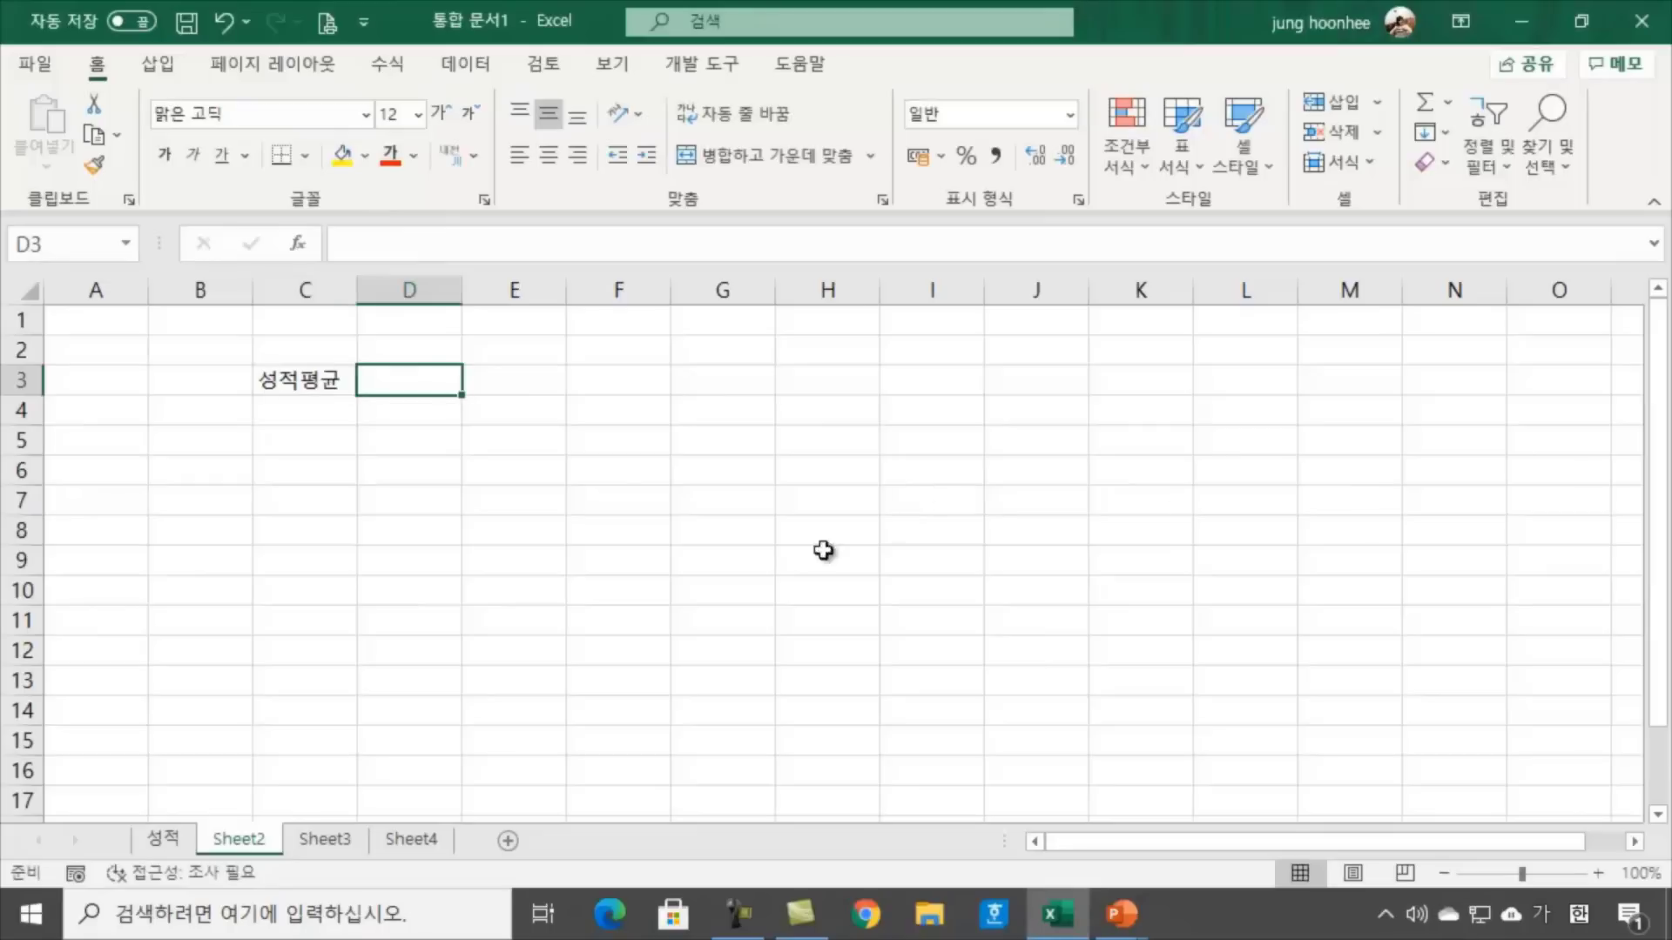
pyautogui.keyDown('ctrl'); pyautogui.scroll(2, 680, 497); pyautogui.keyUp('ctrl')
pyautogui.click(873, 566)
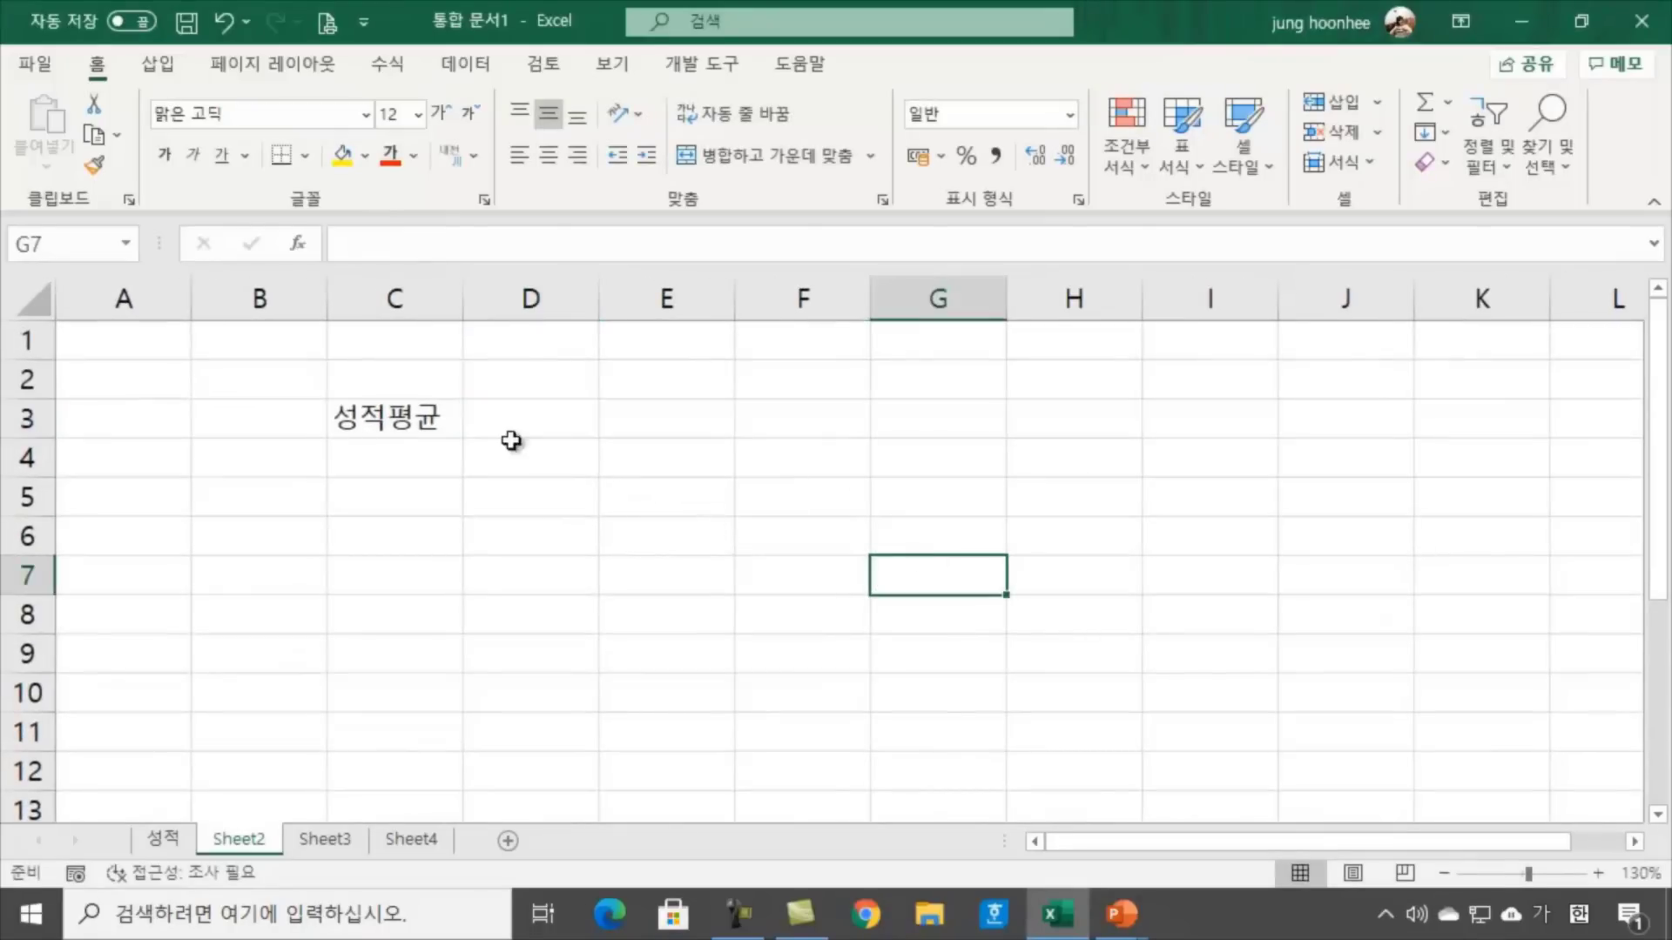
pyautogui.click(525, 418)
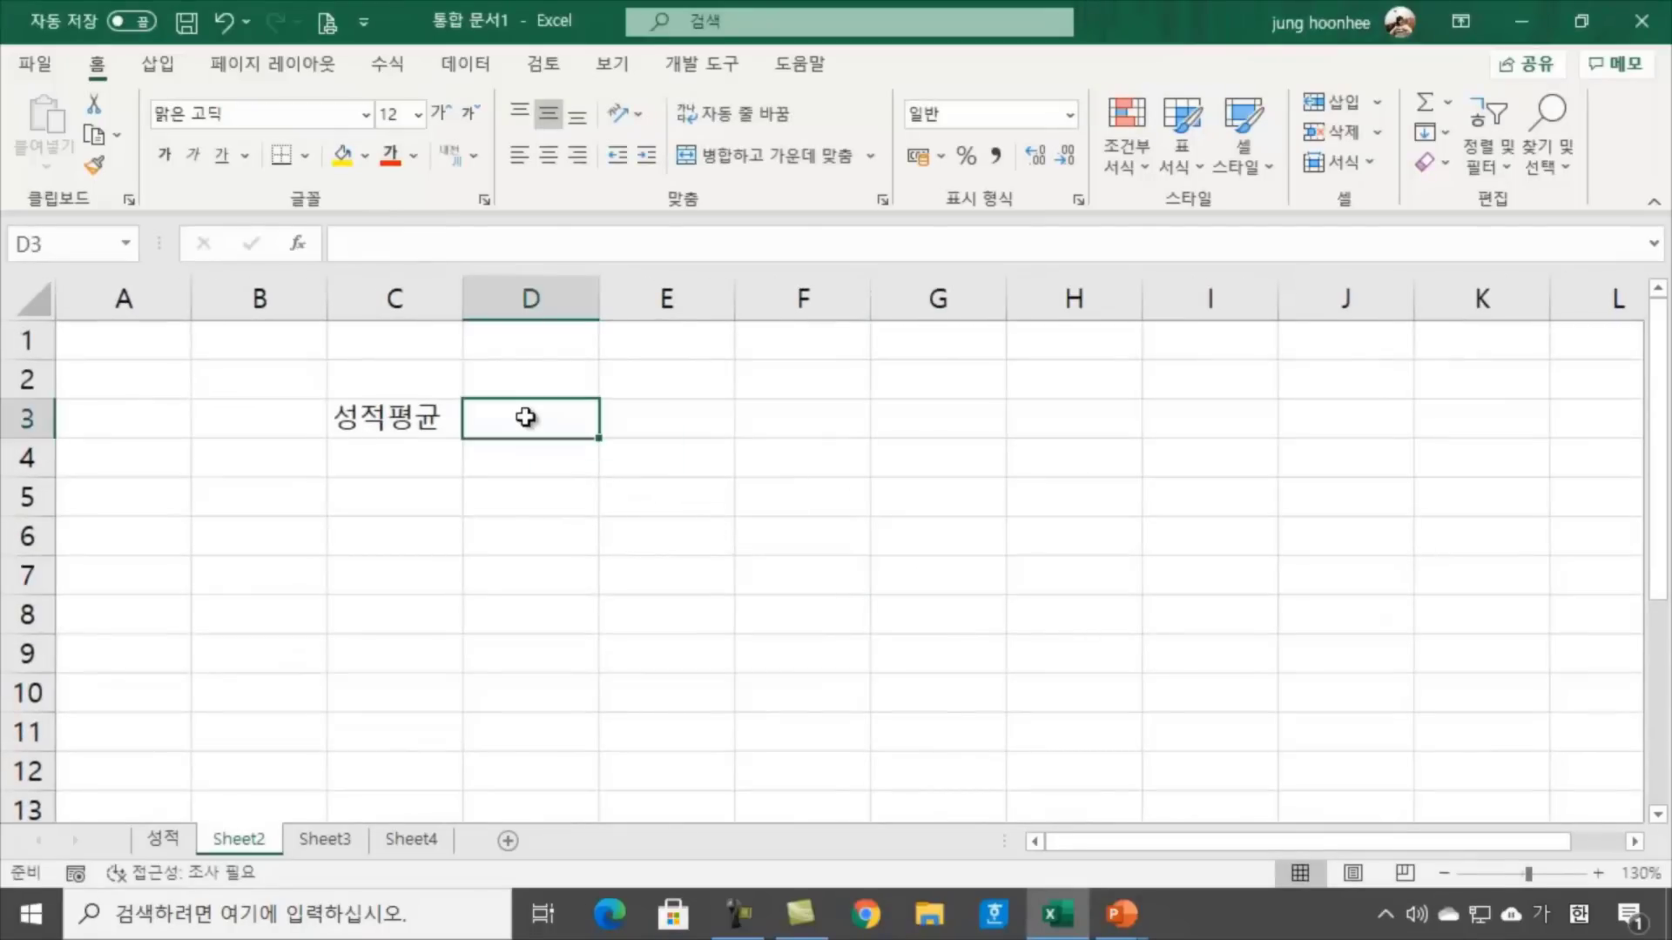
# Calculate the average of the scores in D5:D14 of the 성적 sheet in cell D3 of Sheet2 with AVERAGE
pyautogui.click(165, 840)
pyautogui.click(988, 629)
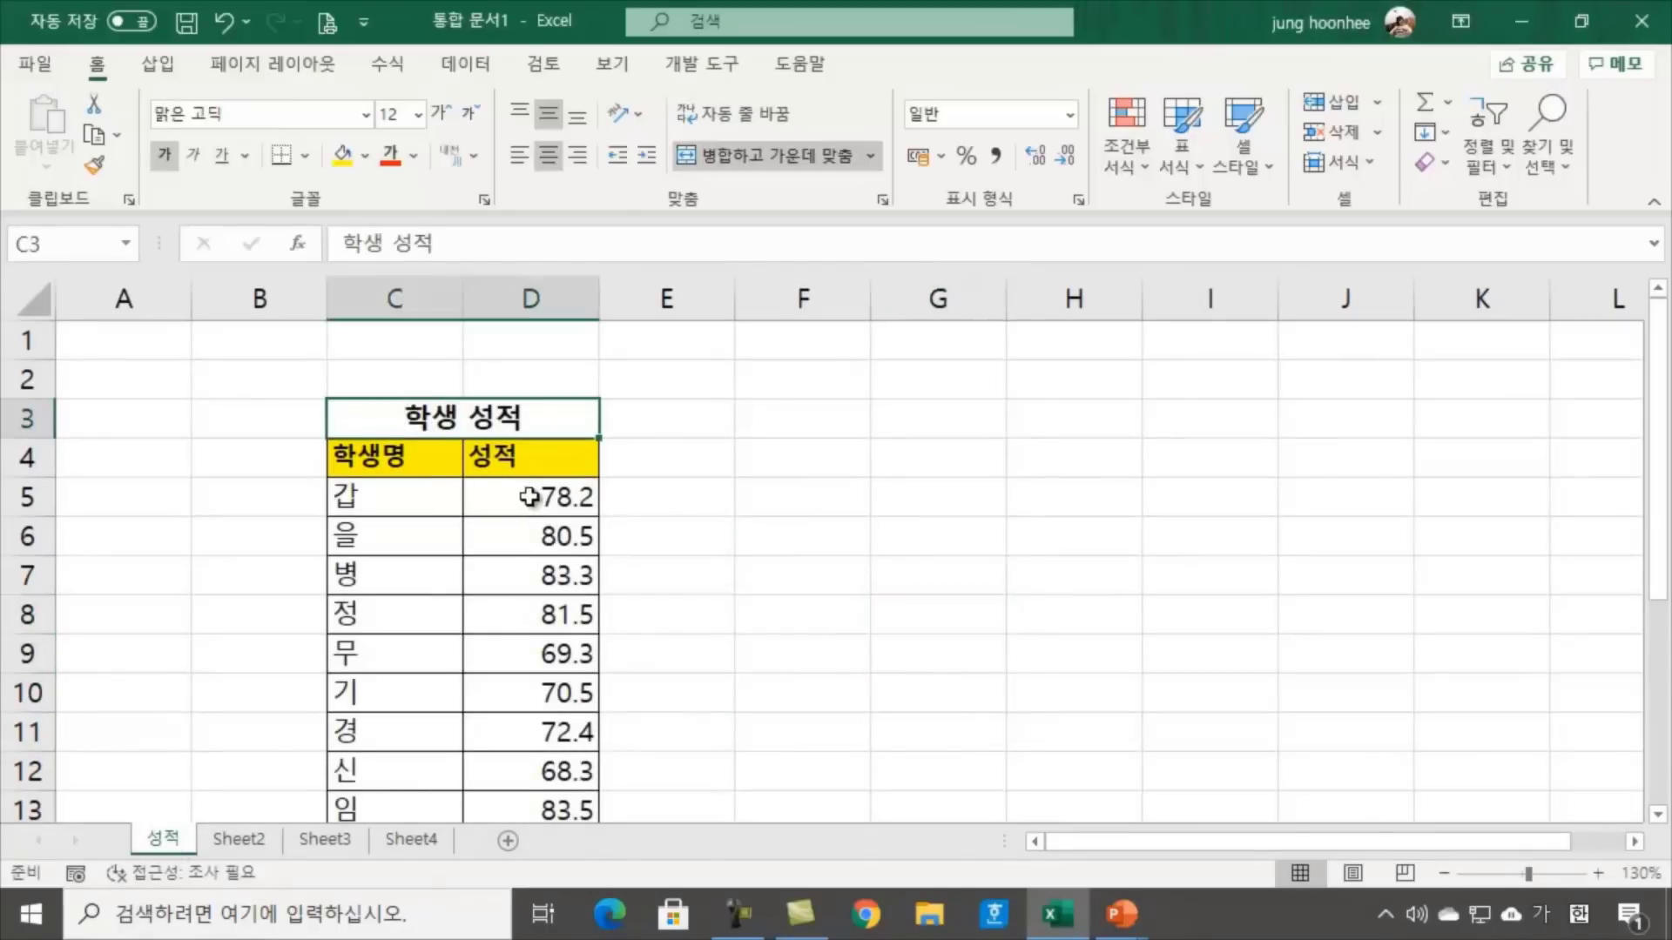
pyautogui.moveTo(533, 496); pyautogui.dragTo(539, 734)
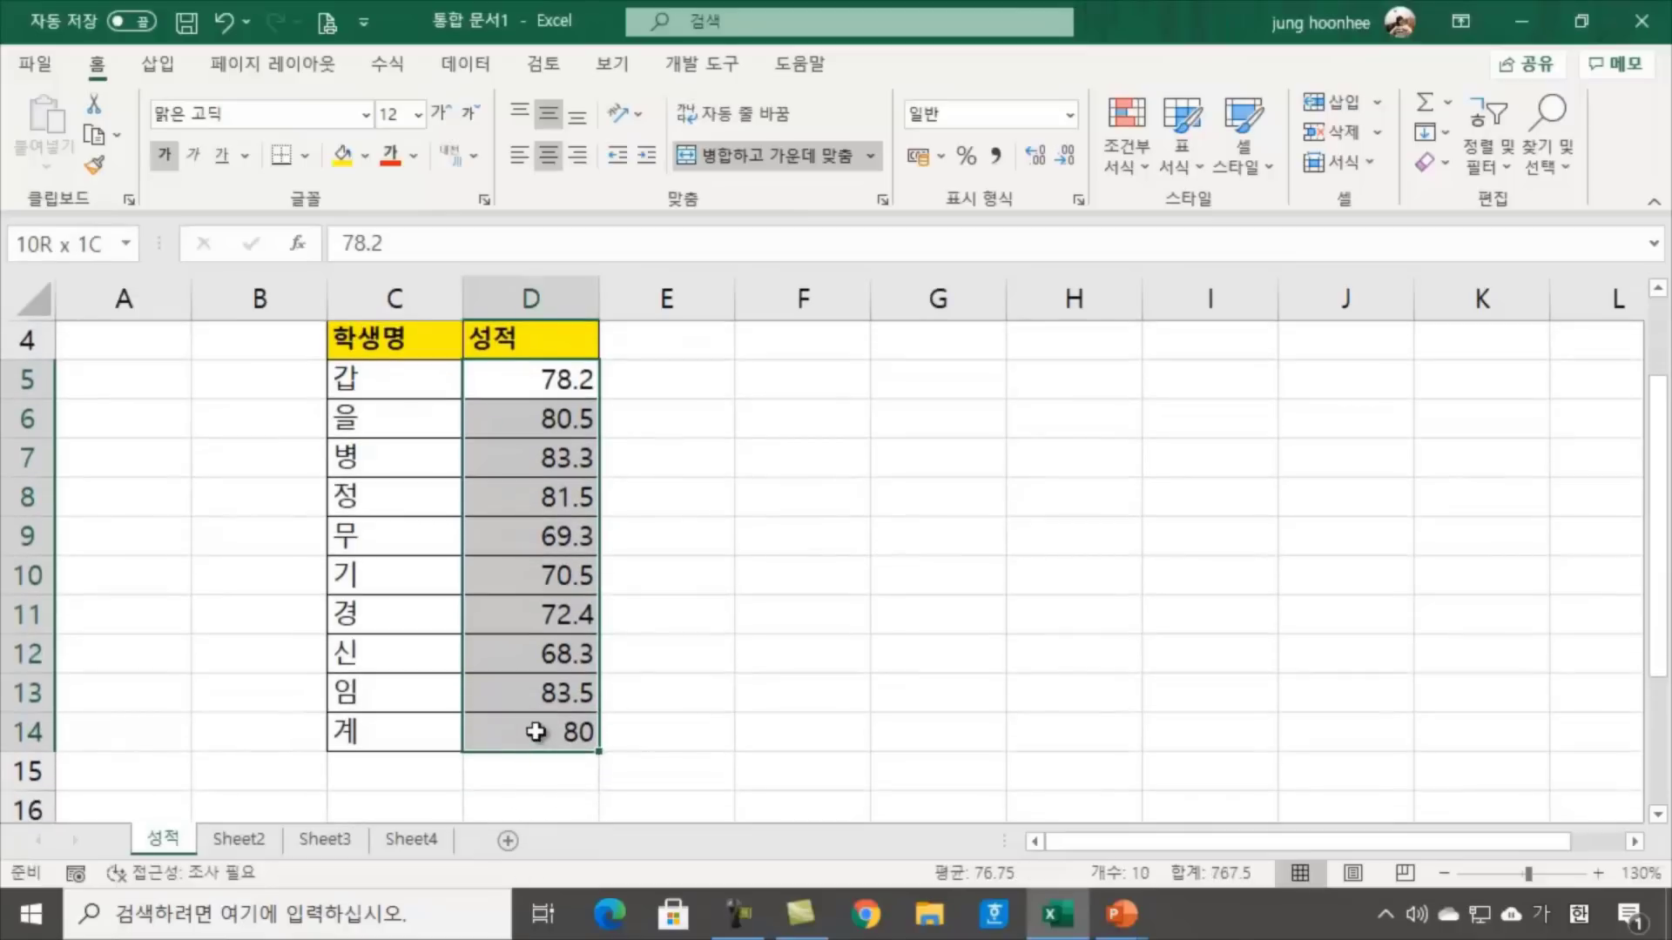
pyautogui.click(786, 731)
pyautogui.click(238, 840)
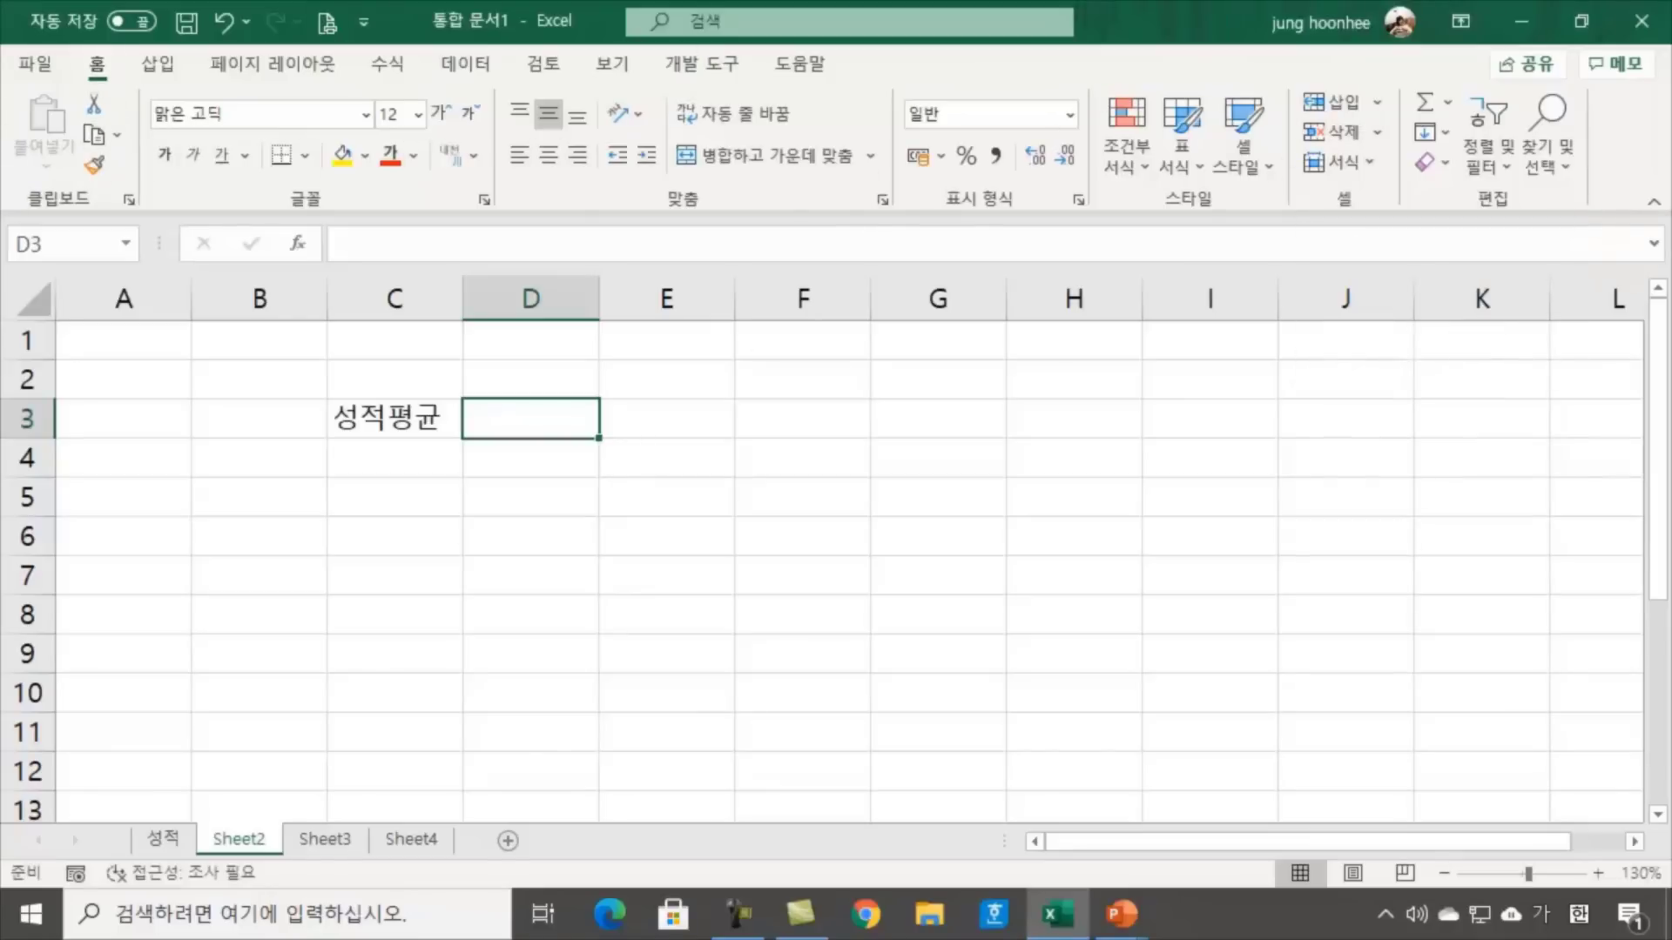
pyautogui.click(1448, 102)
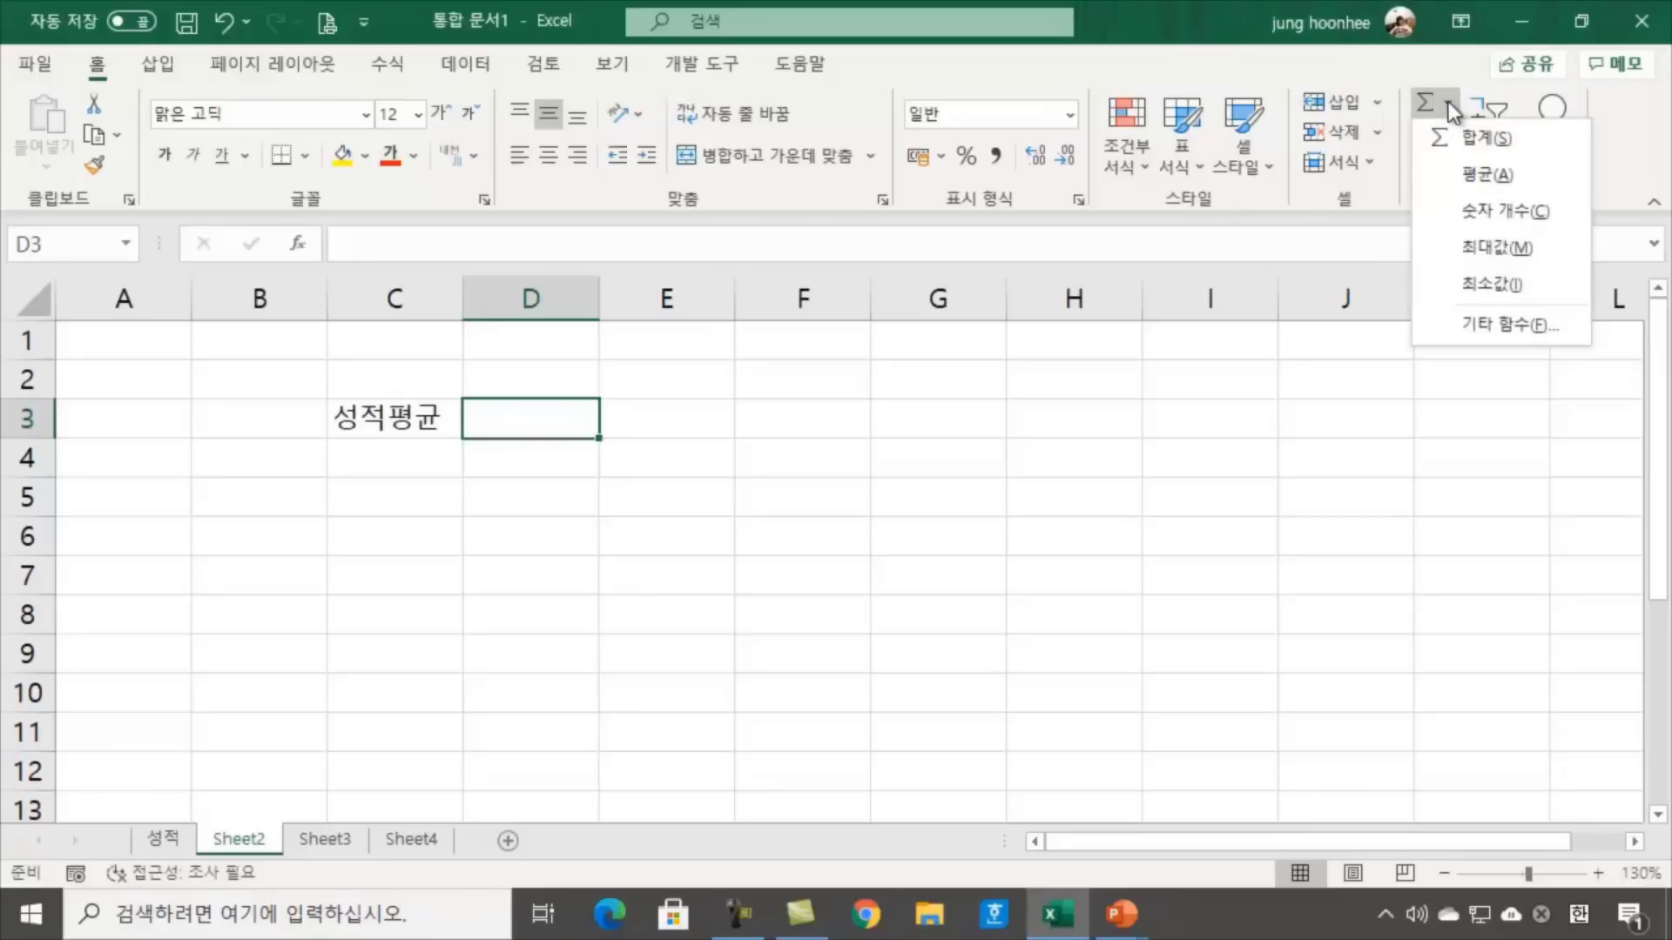
pyautogui.click(1470, 176)
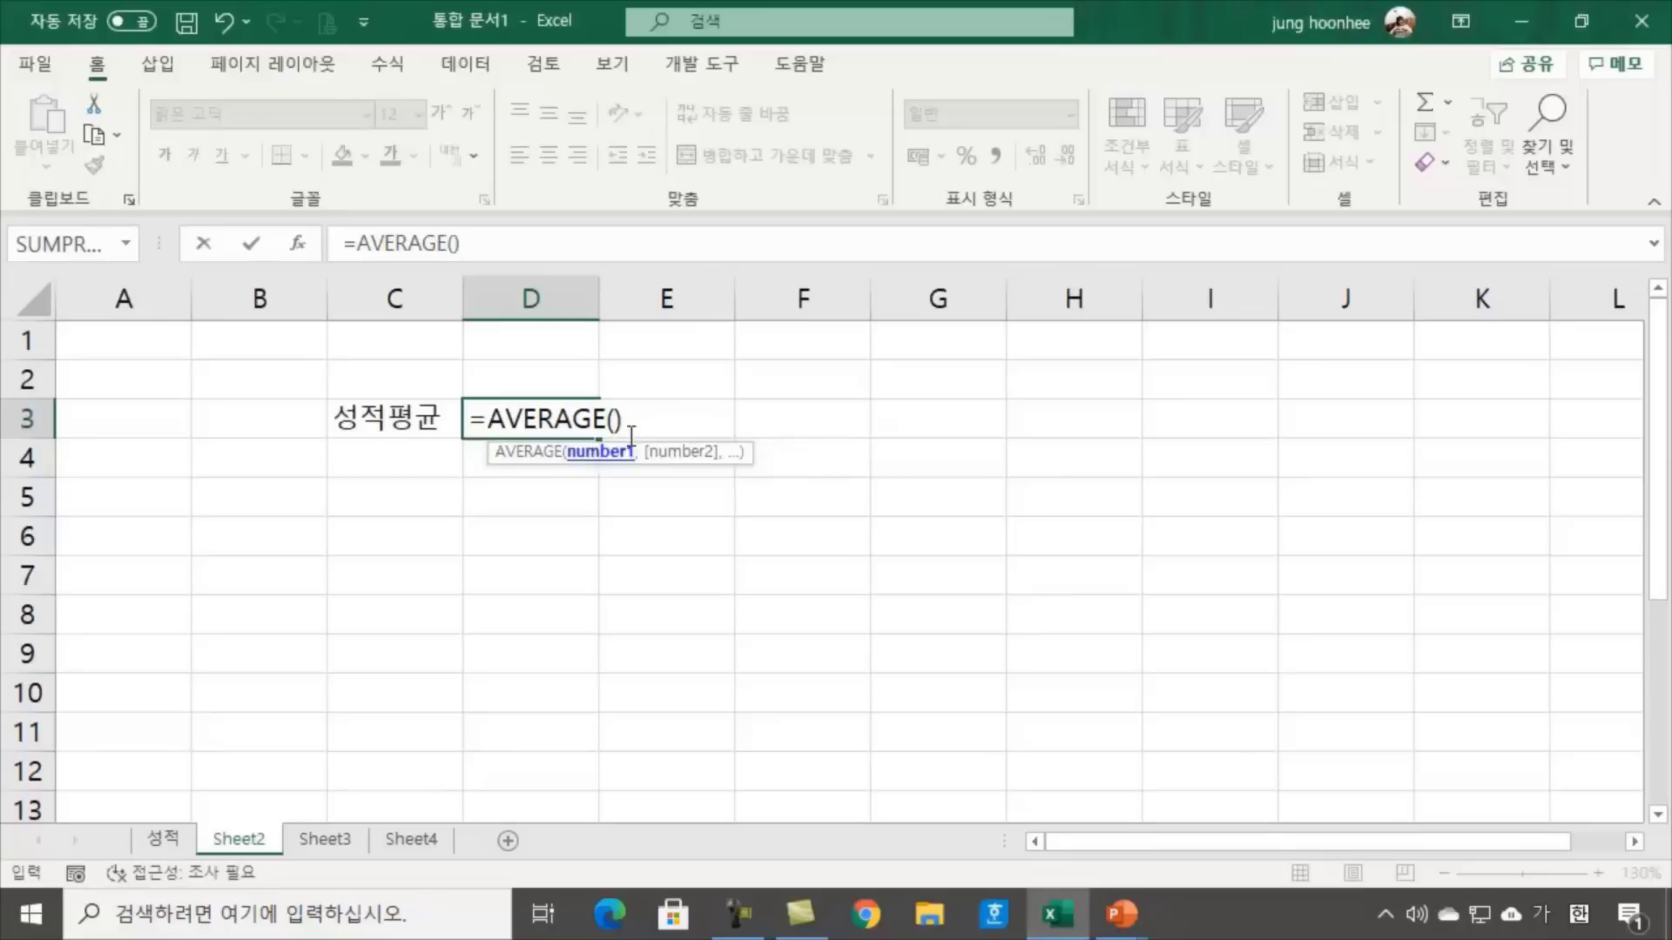
pyautogui.click(164, 838)
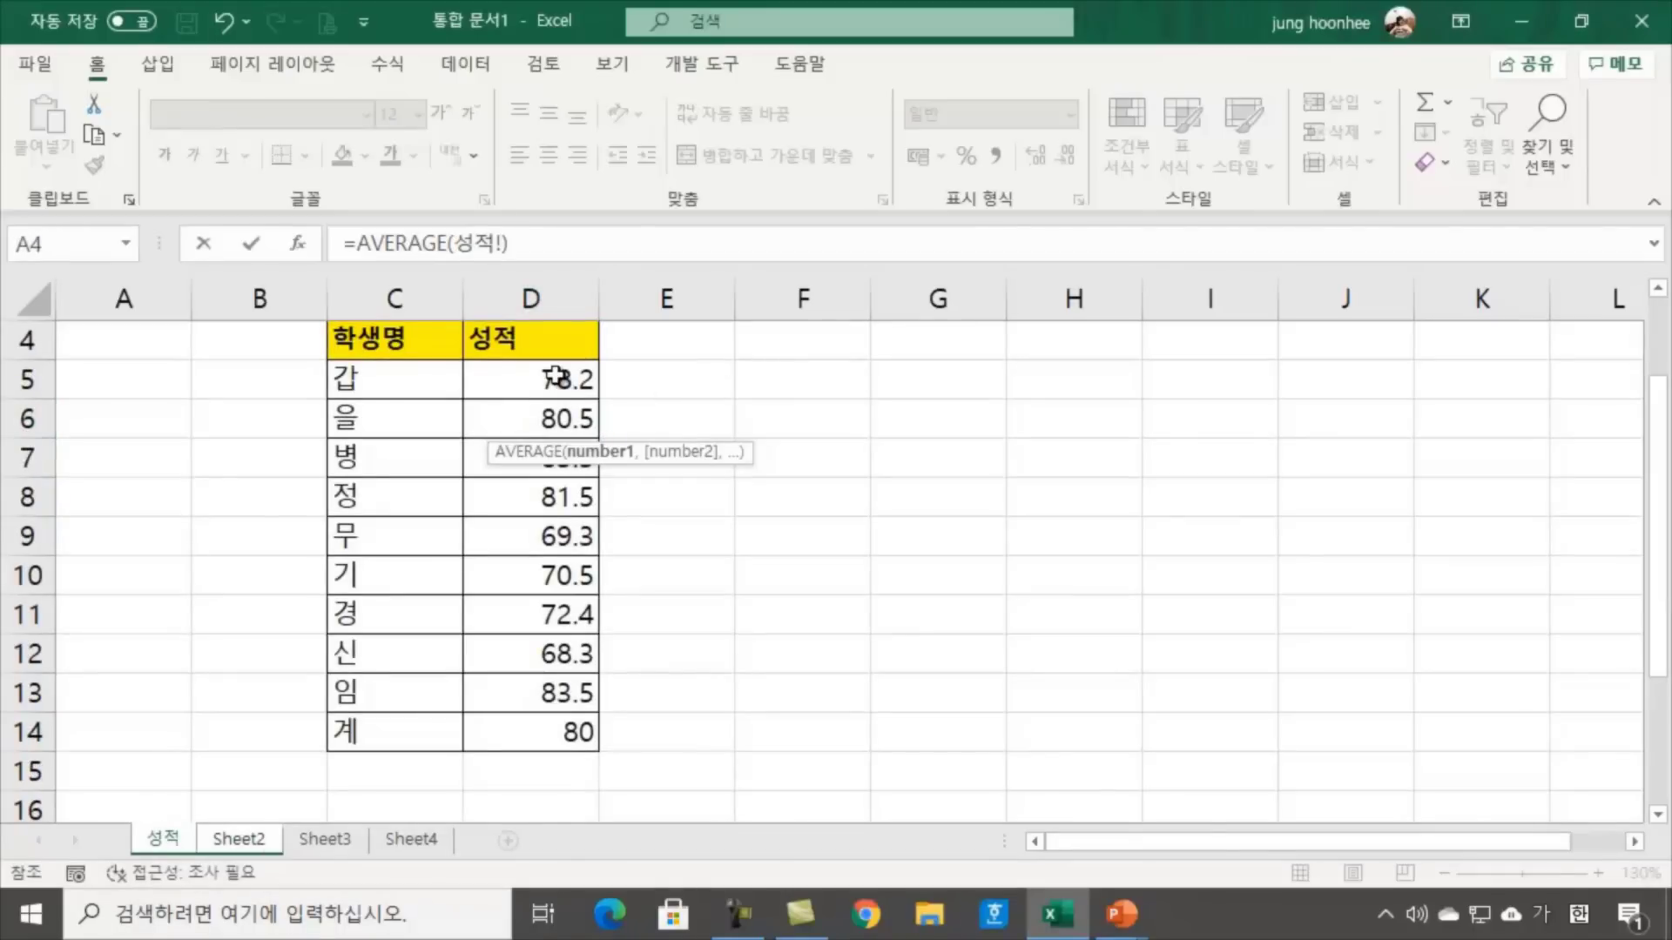
pyautogui.moveTo(556, 374); pyautogui.dragTo(518, 744)
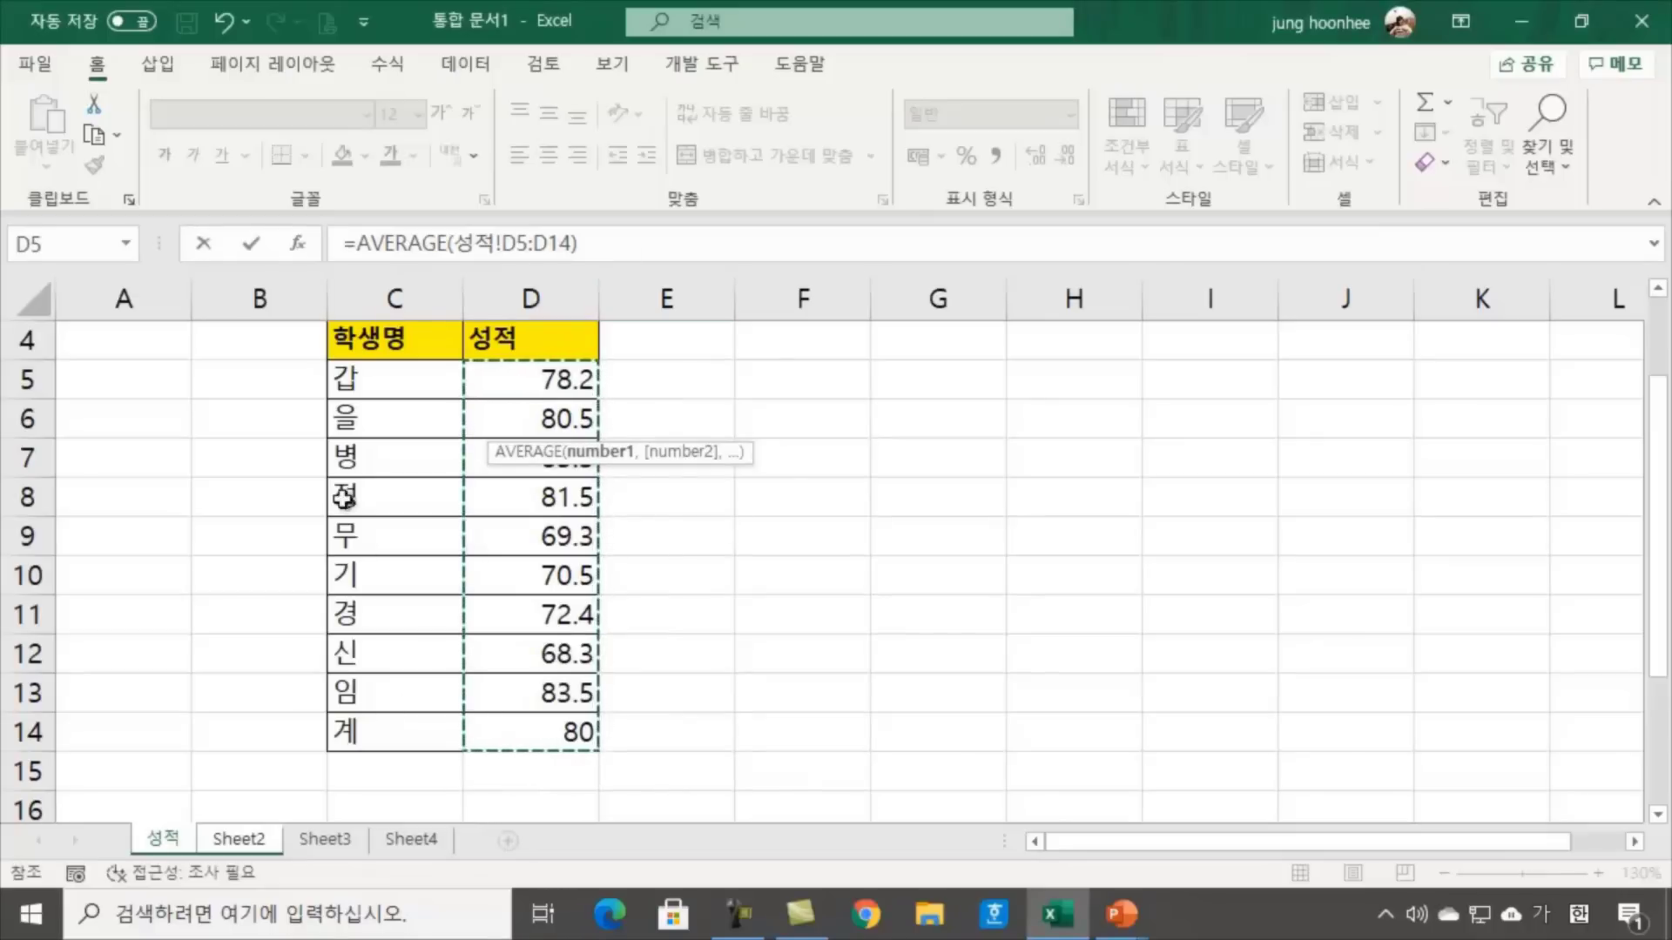
pyautogui.press('Return')
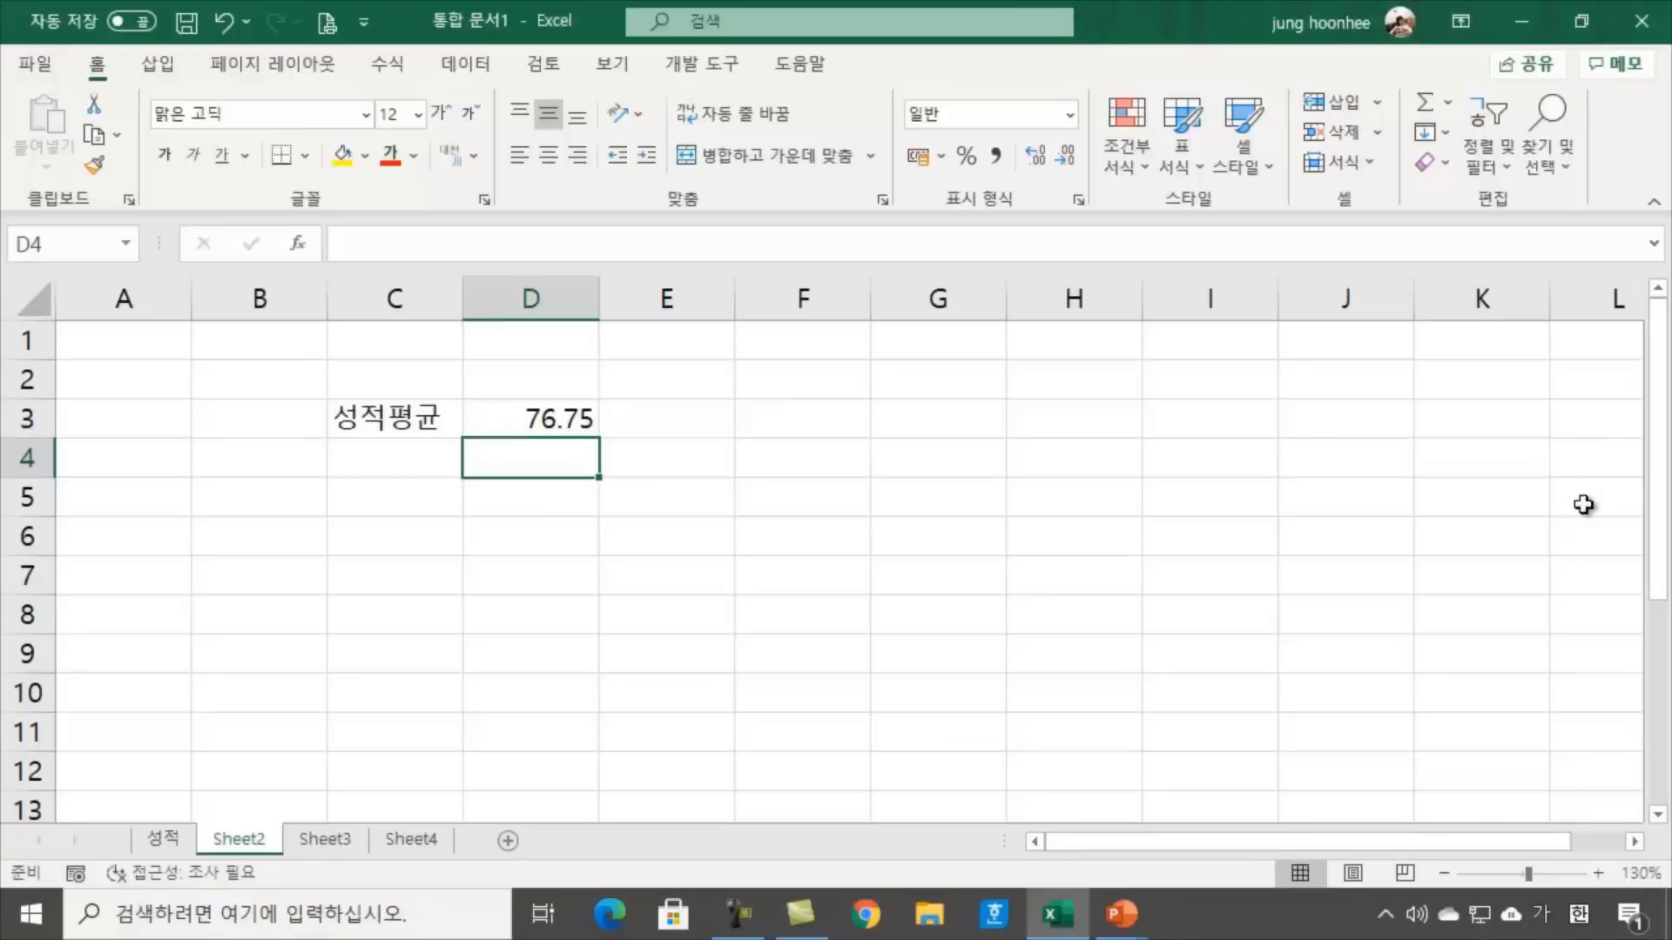
# Examine how the AVERAGE formula in D3 of Sheet2 refers to the score range on the 성적 sheet
pyautogui.click(905, 660)
pyautogui.click(565, 407)
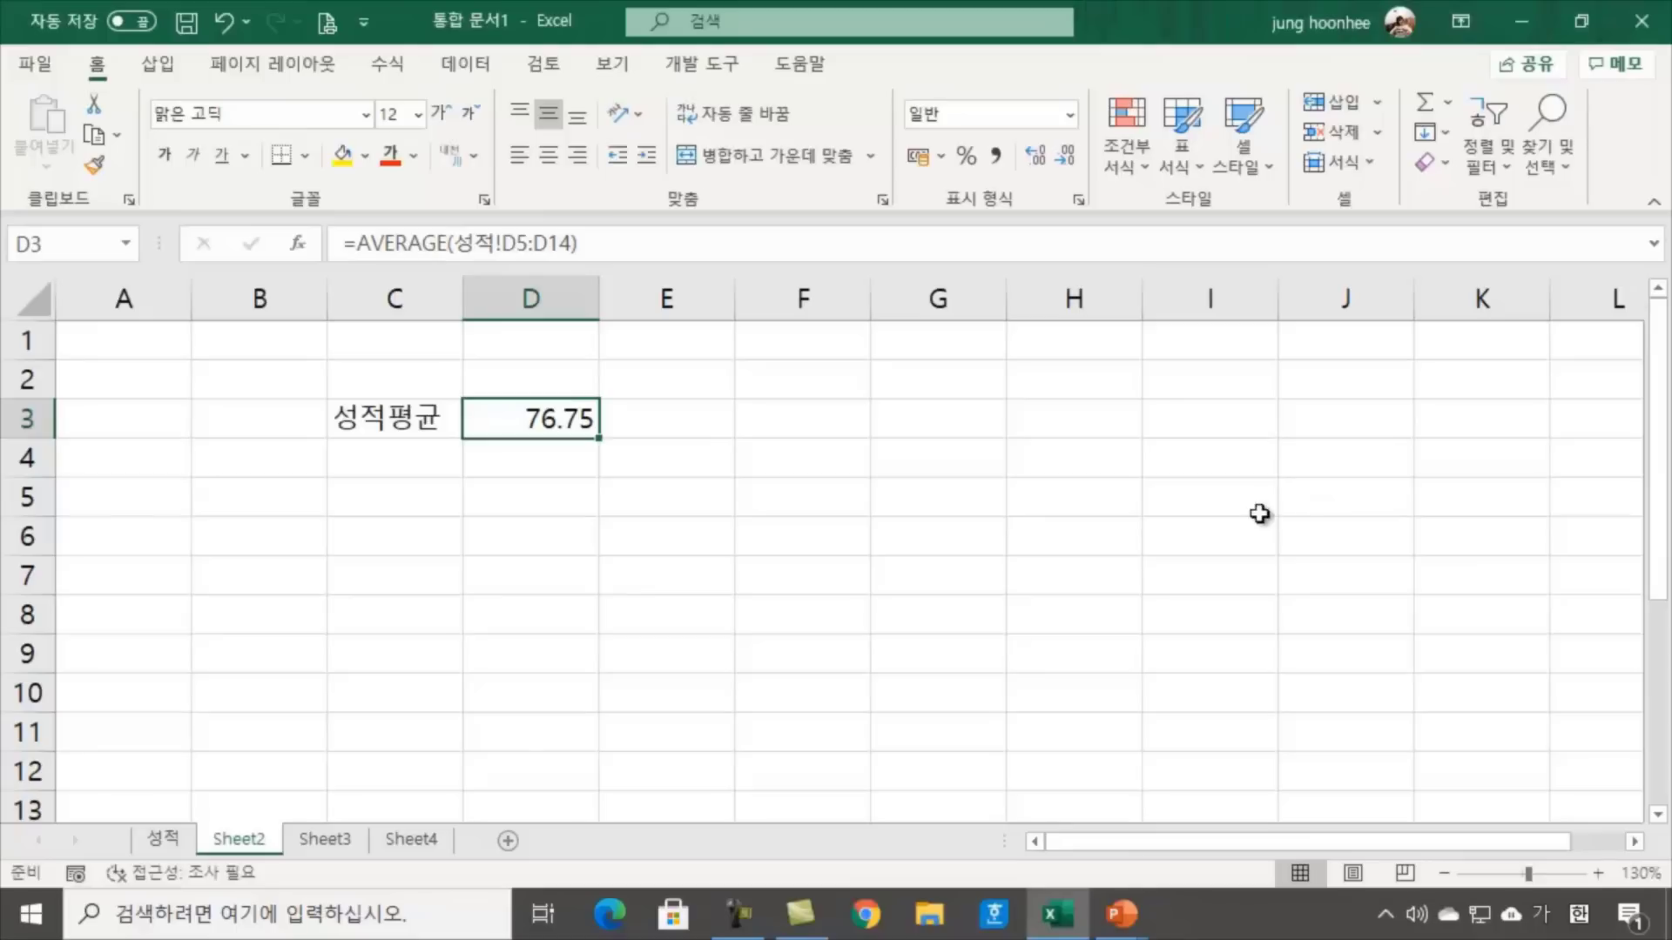
pyautogui.click(444, 620)
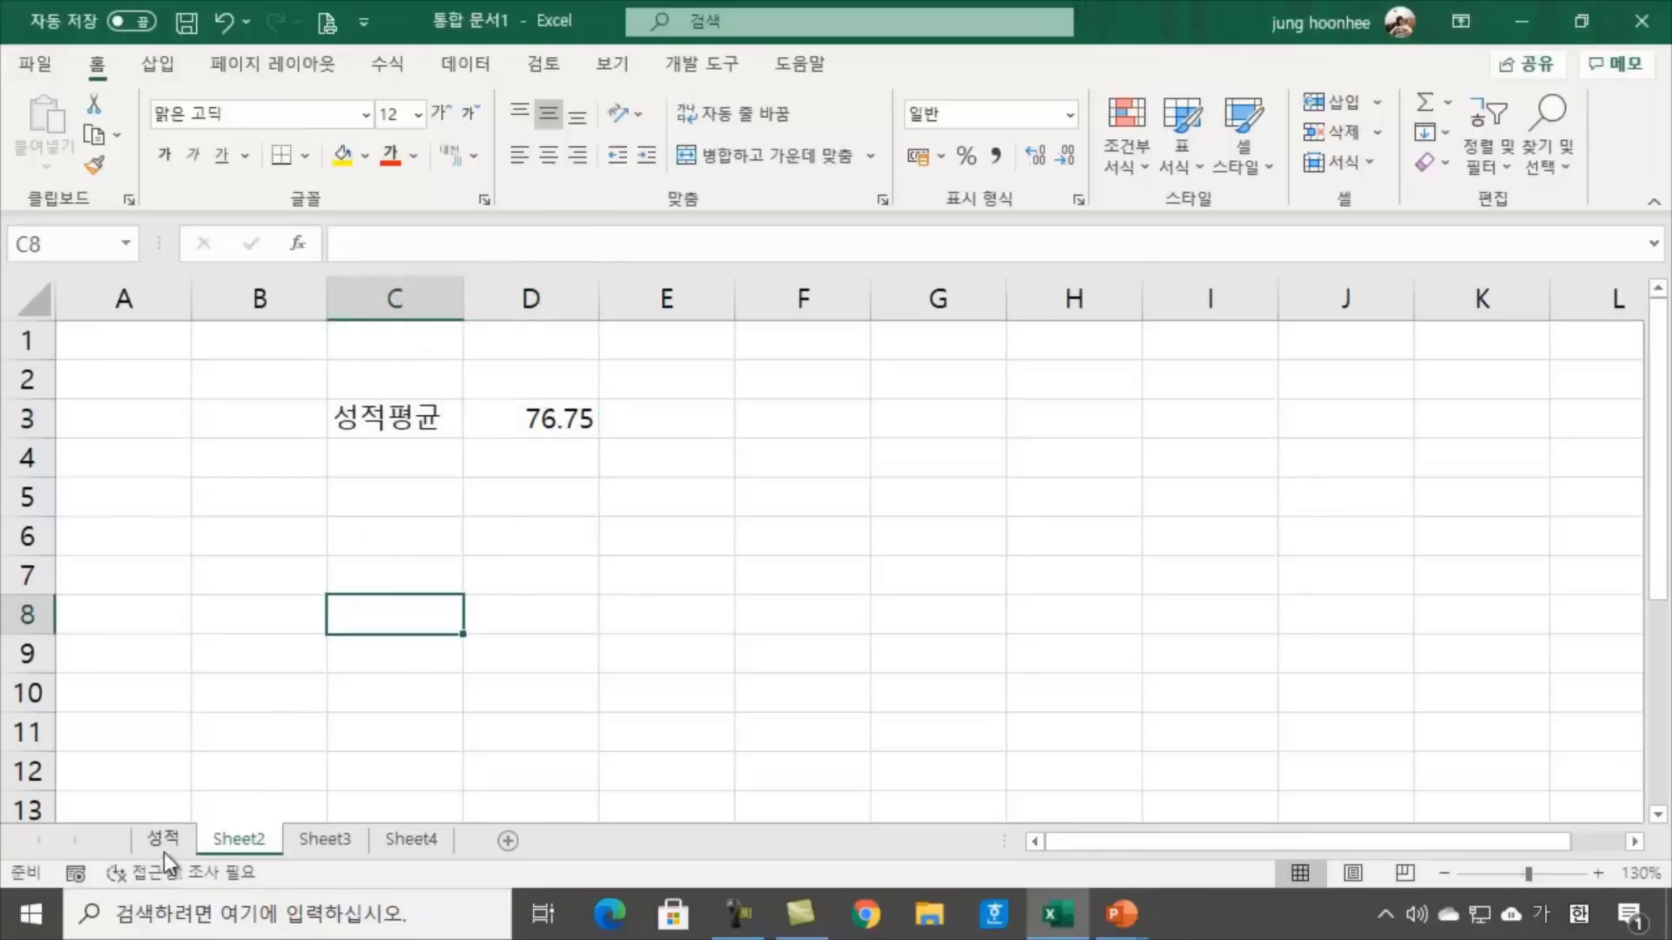
pyautogui.click(160, 843)
pyautogui.click(237, 838)
pyautogui.click(314, 842)
pyautogui.click(253, 841)
pyautogui.click(155, 839)
pyautogui.click(263, 843)
pyautogui.click(660, 627)
pyautogui.click(579, 420)
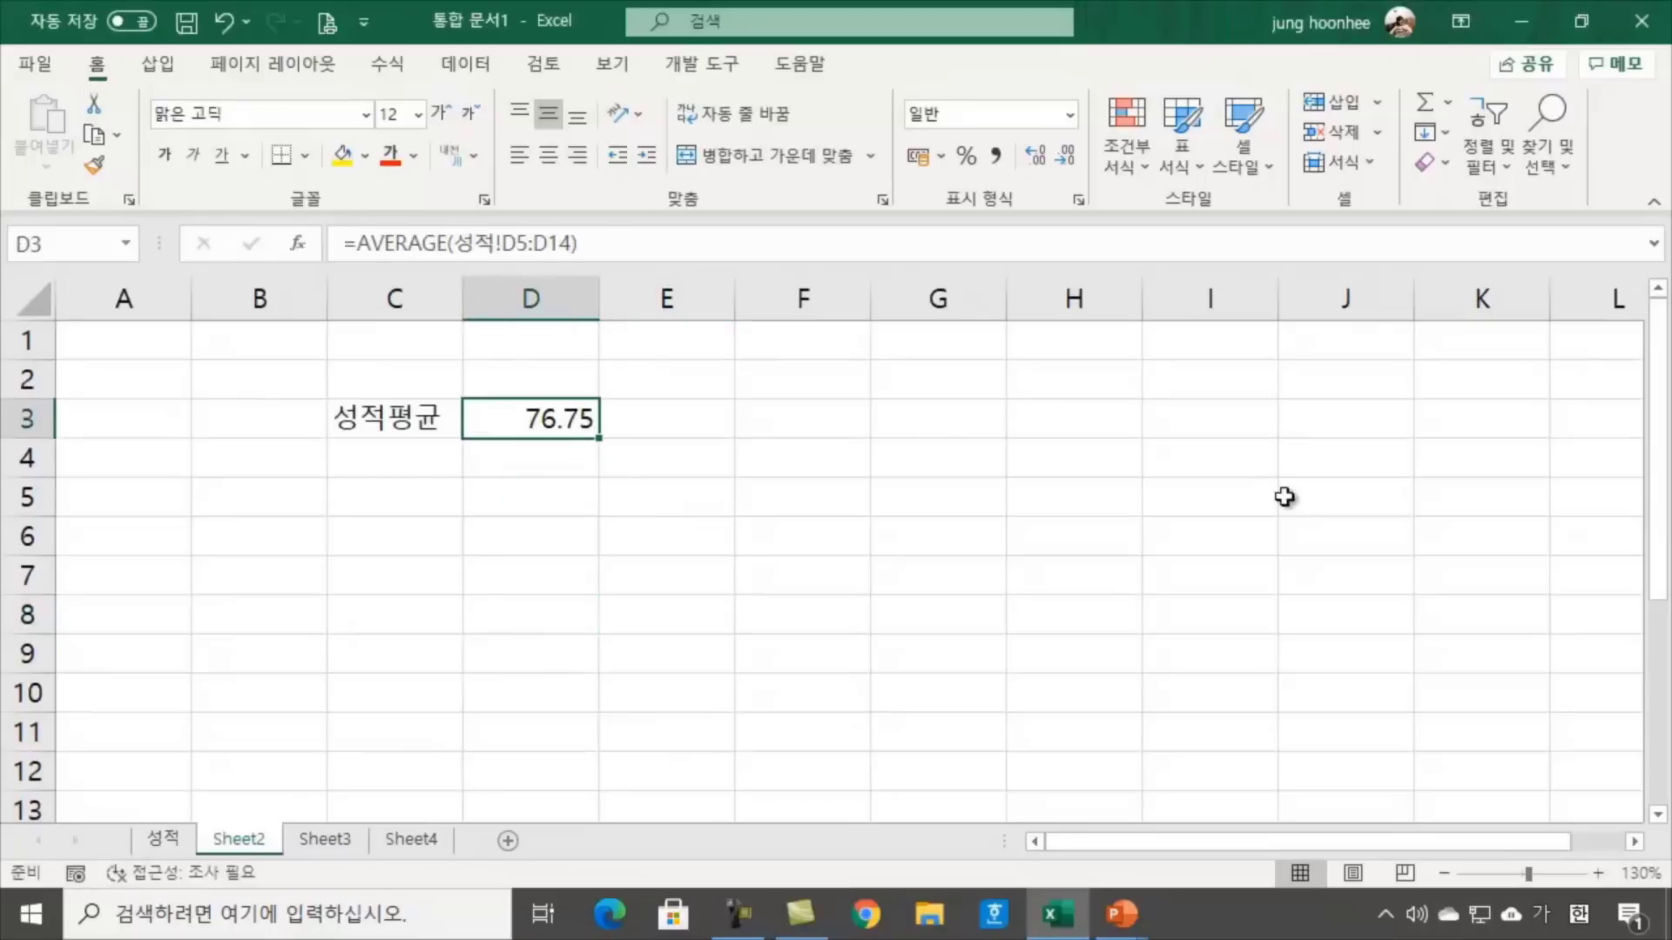
# Clear the AVERAGE formula from cell D3 of Sheet2
pyautogui.press('Delete')
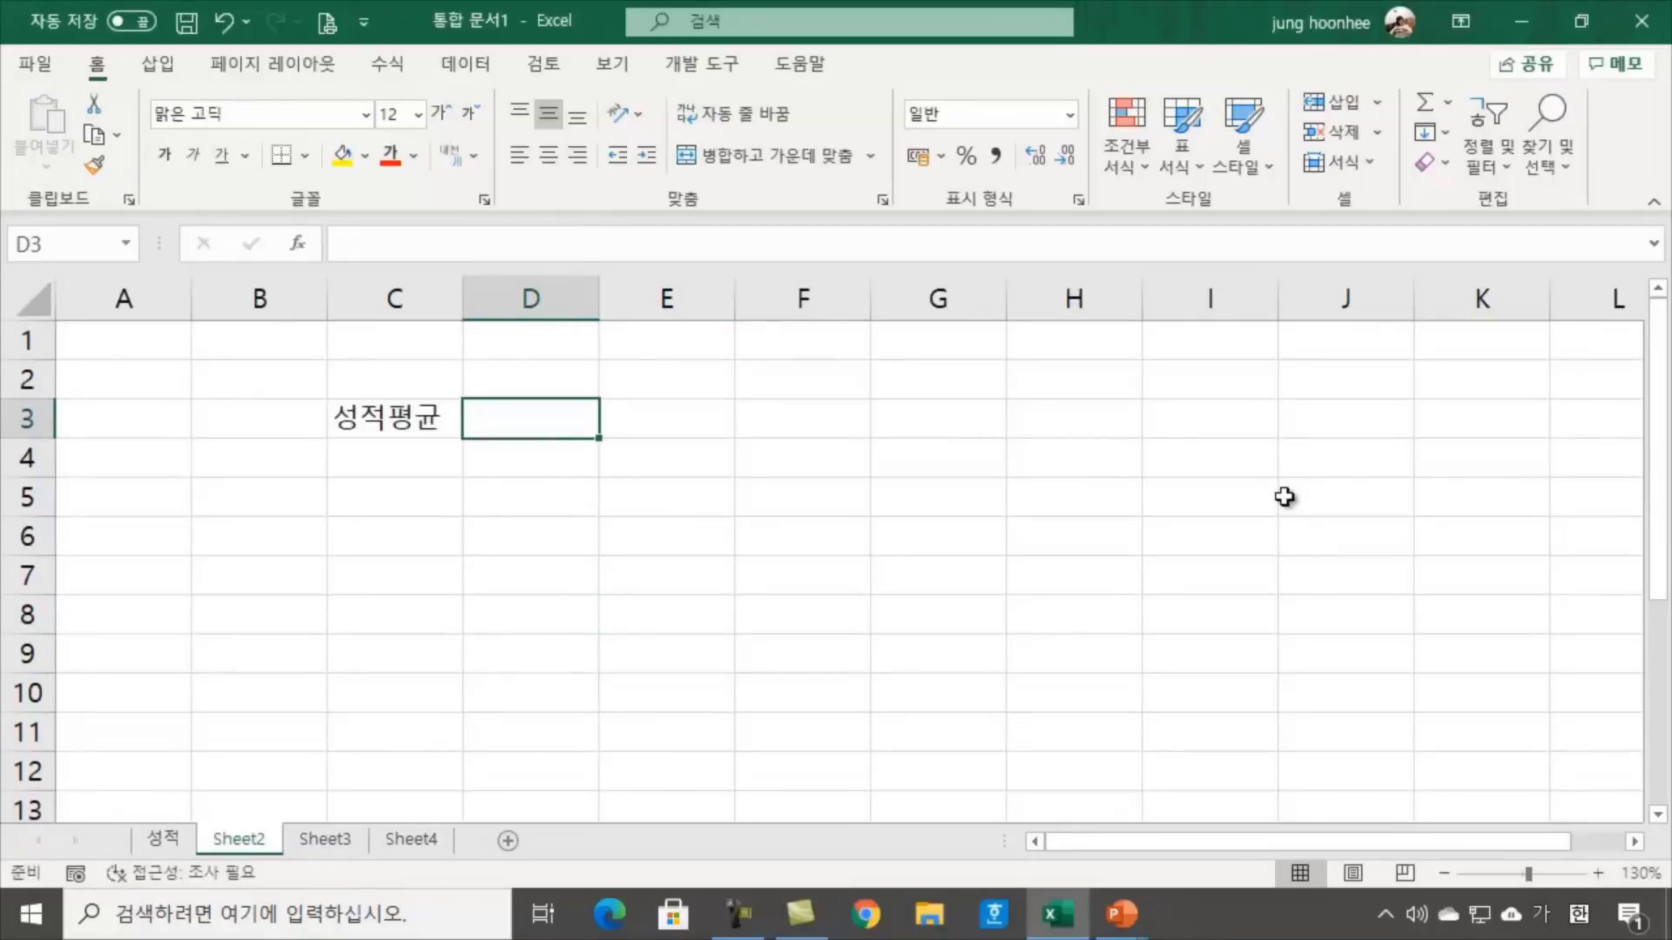
pyautogui.click(504, 694)
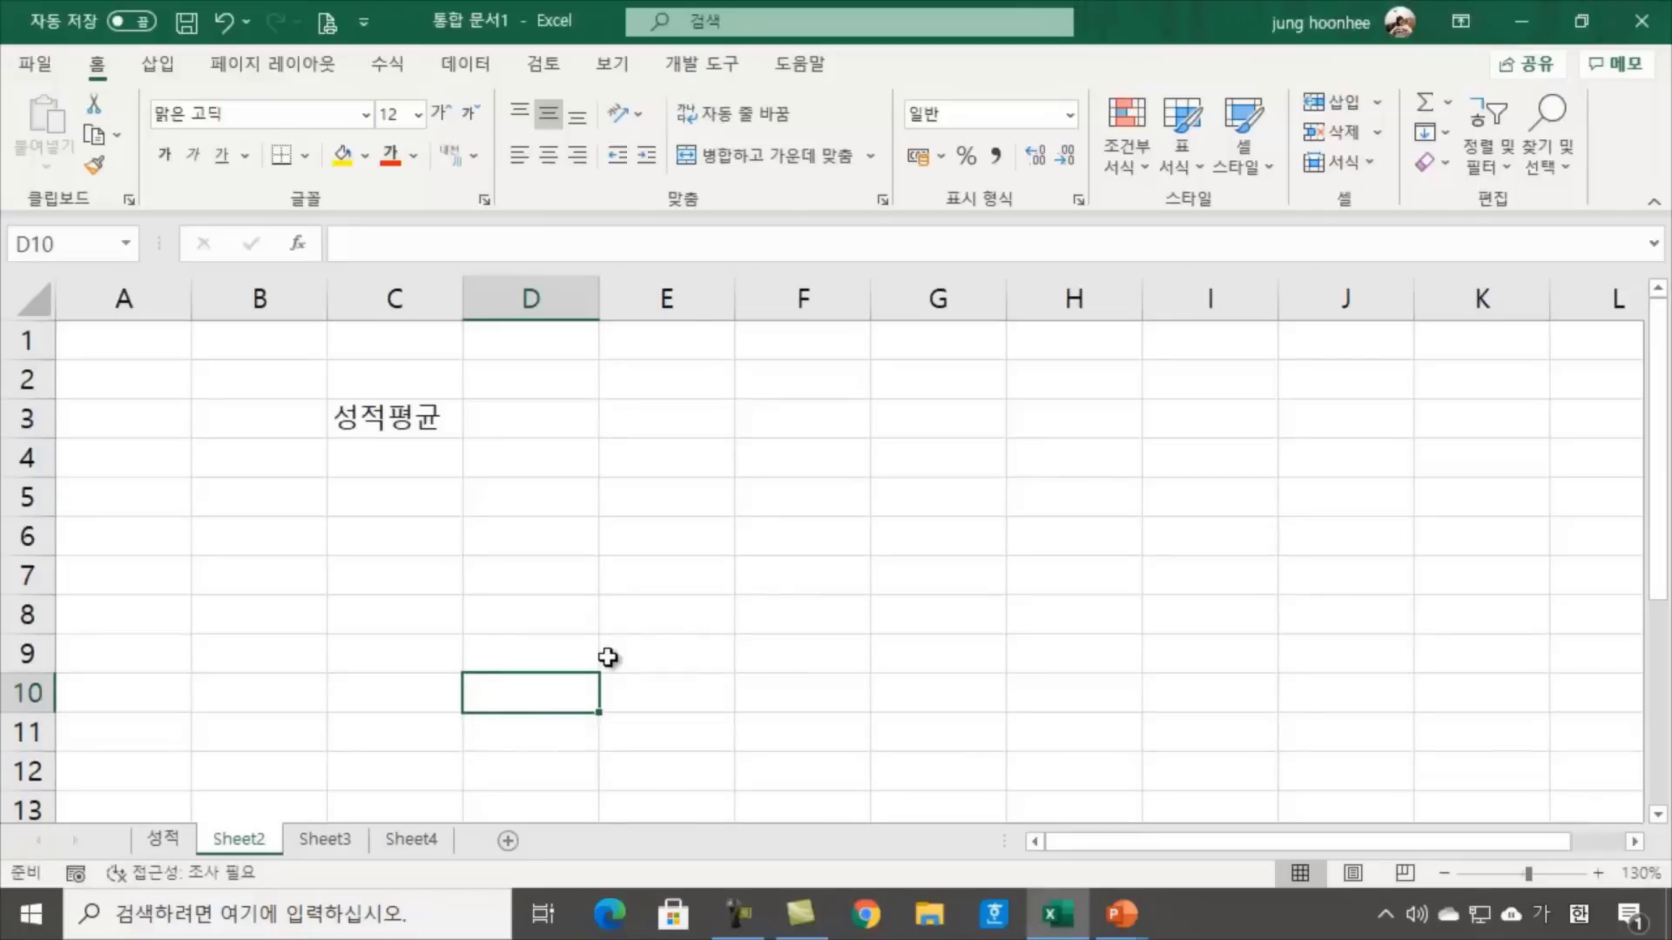
# Review the score range D5:D14 on the 성적 sheet, then the emptied cell D3 beside 성적평균 on Sheet2
pyautogui.click(161, 841)
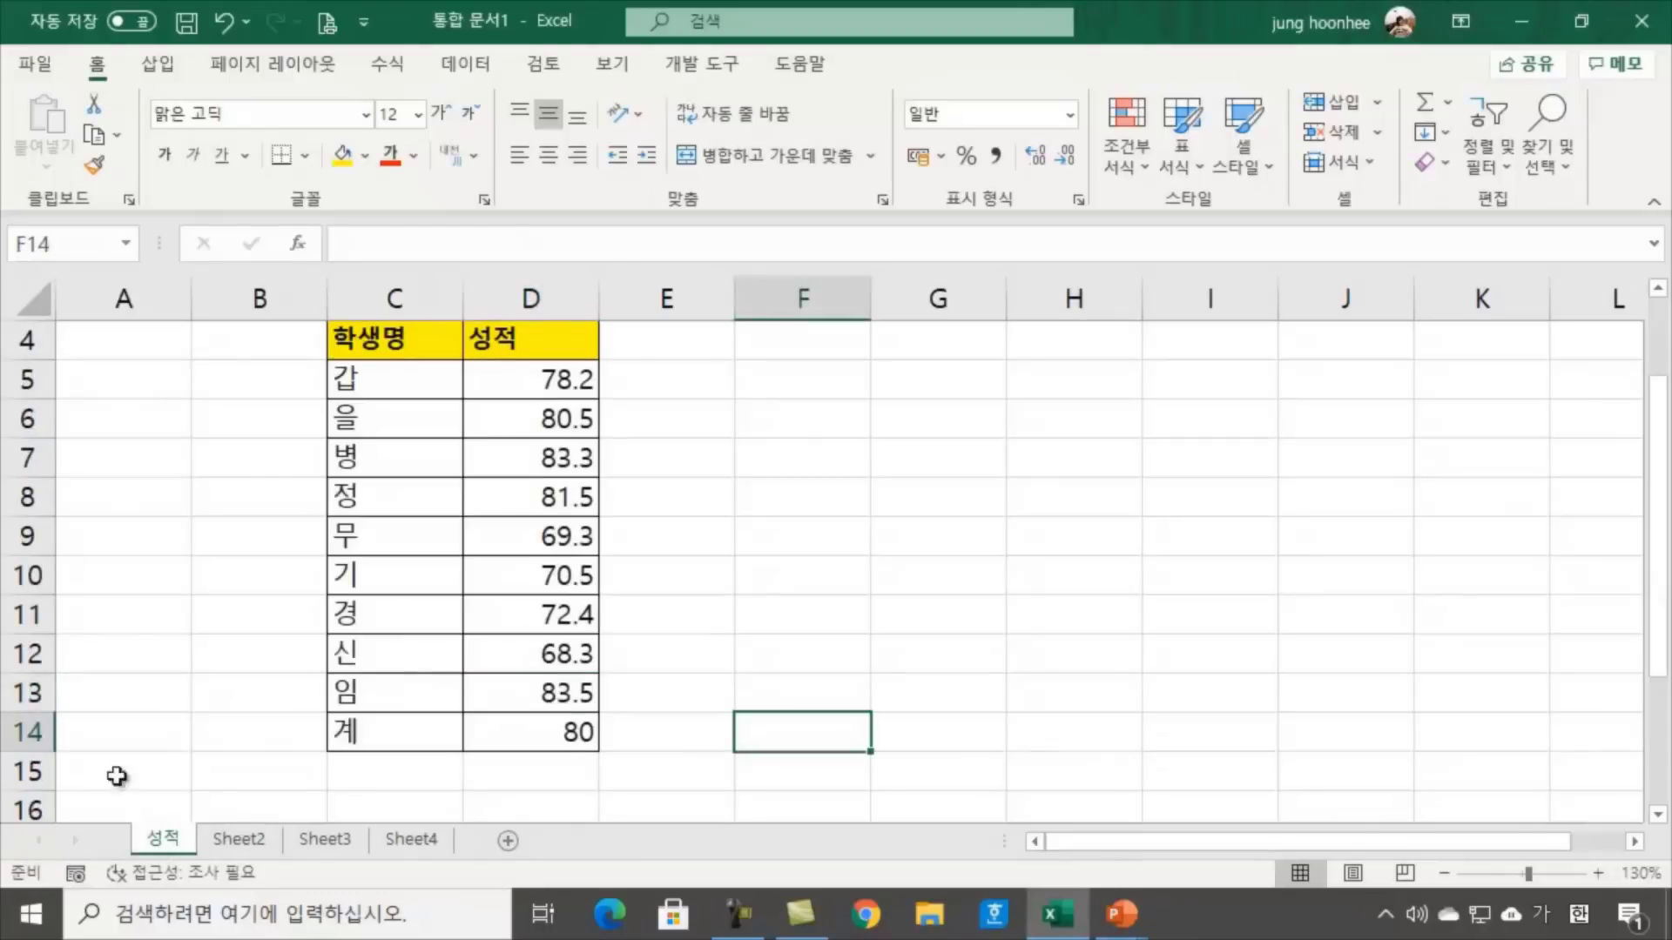
pyautogui.click(527, 373)
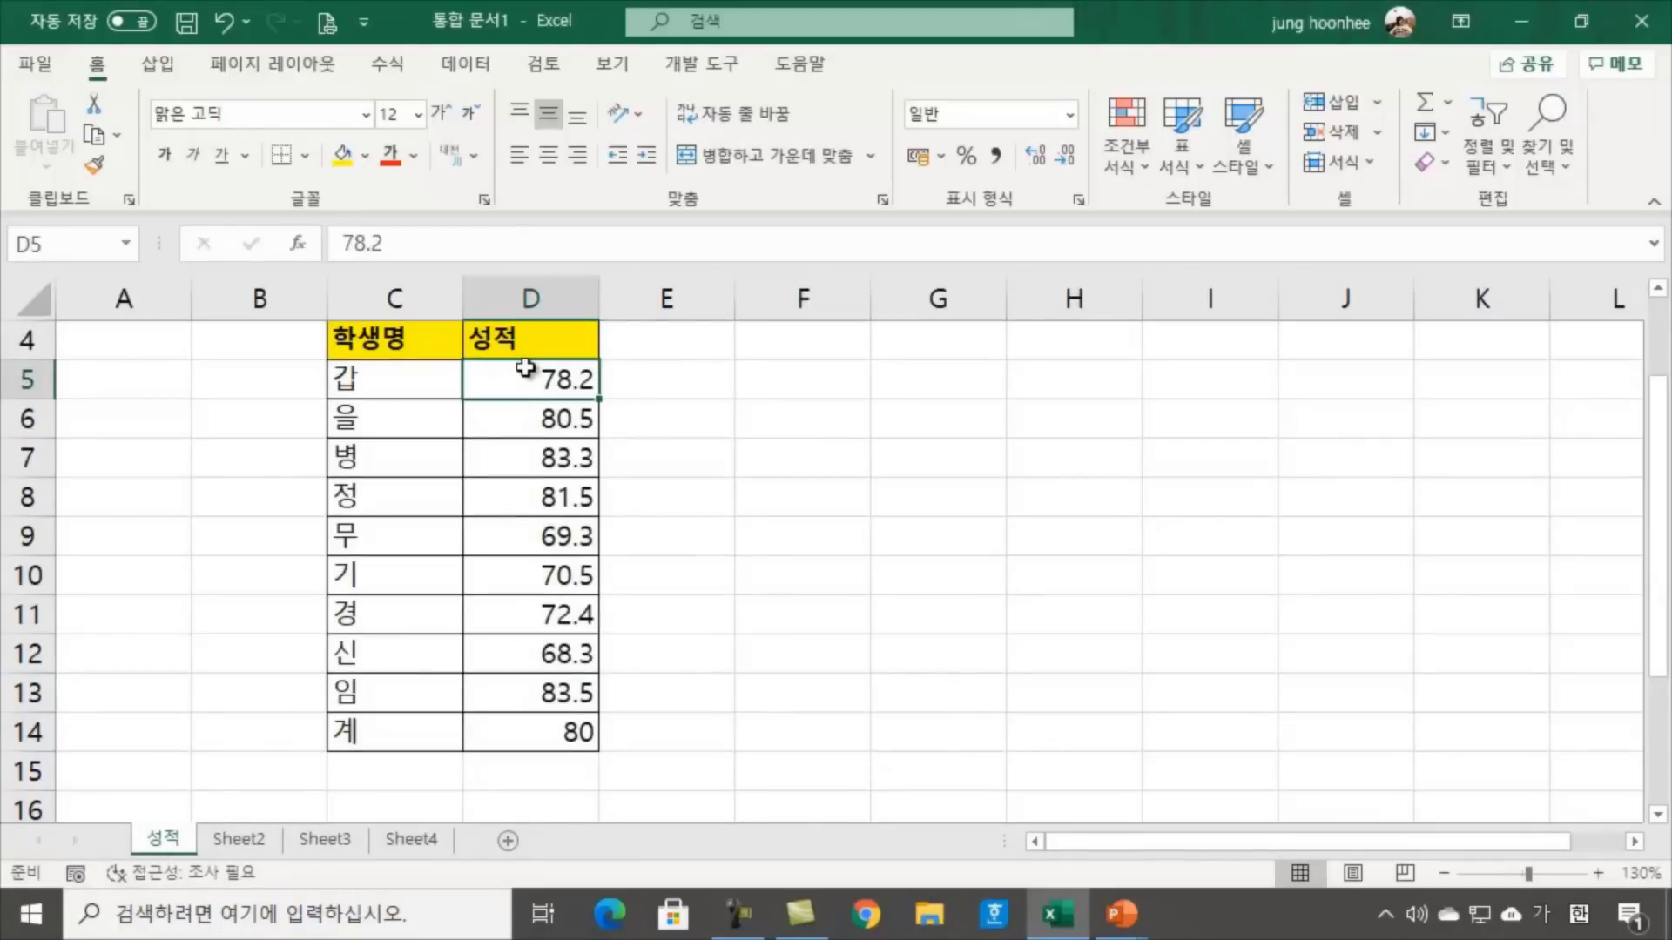
pyautogui.moveTo(527, 365); pyautogui.dragTo(534, 734)
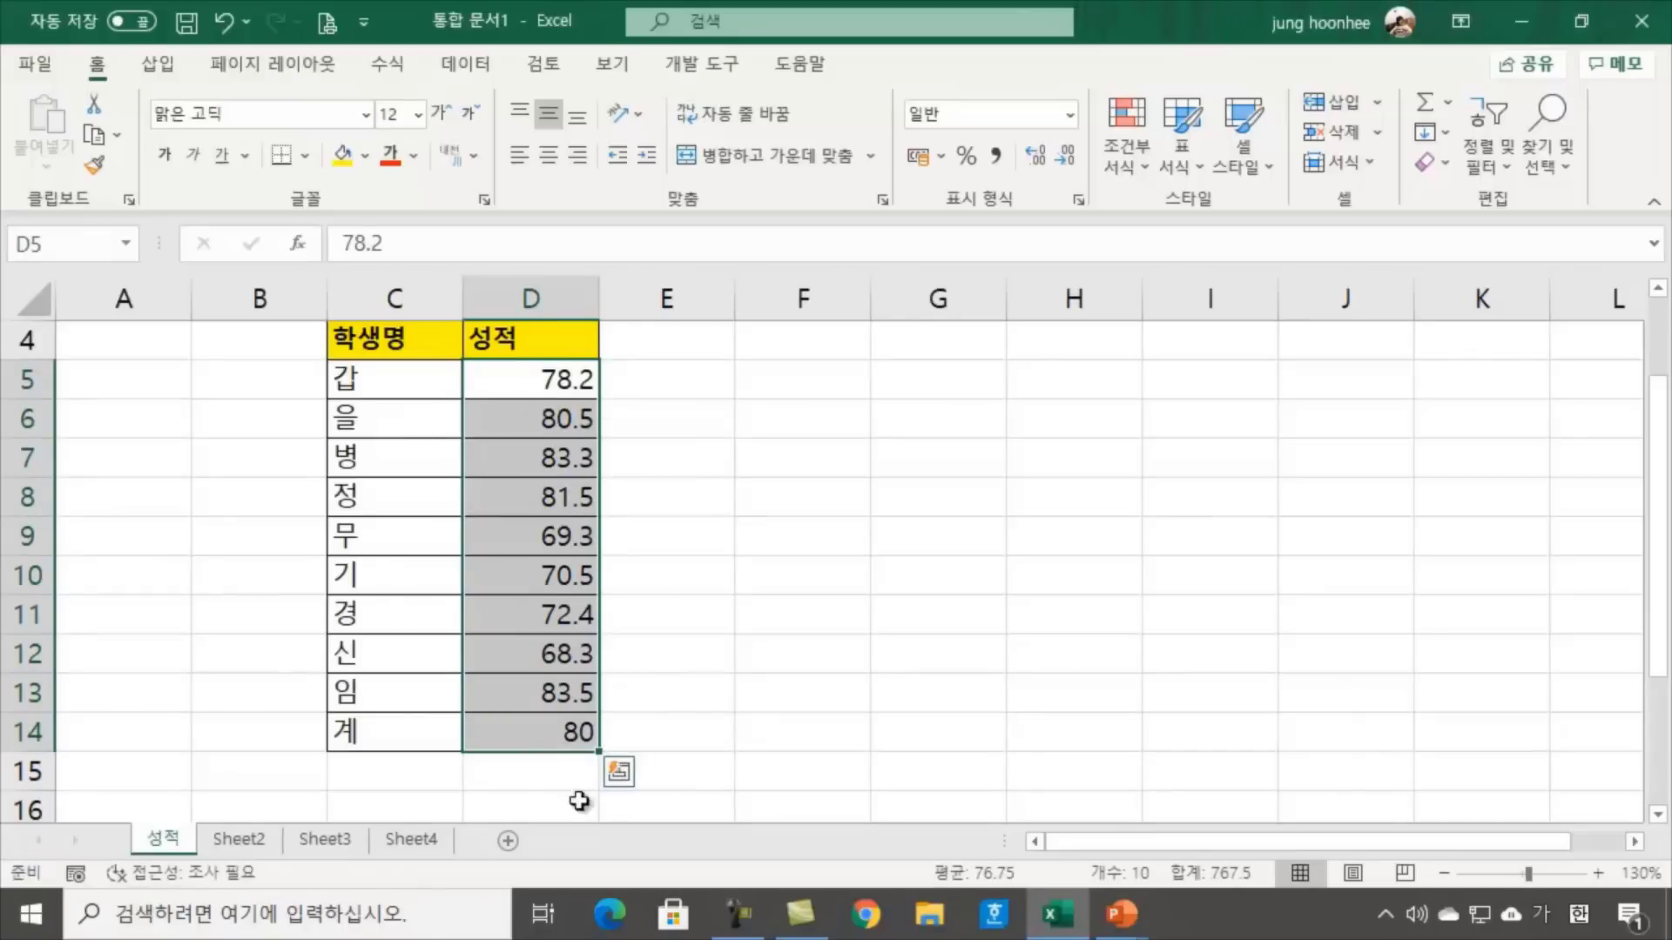
pyautogui.click(766, 575)
pyautogui.click(234, 841)
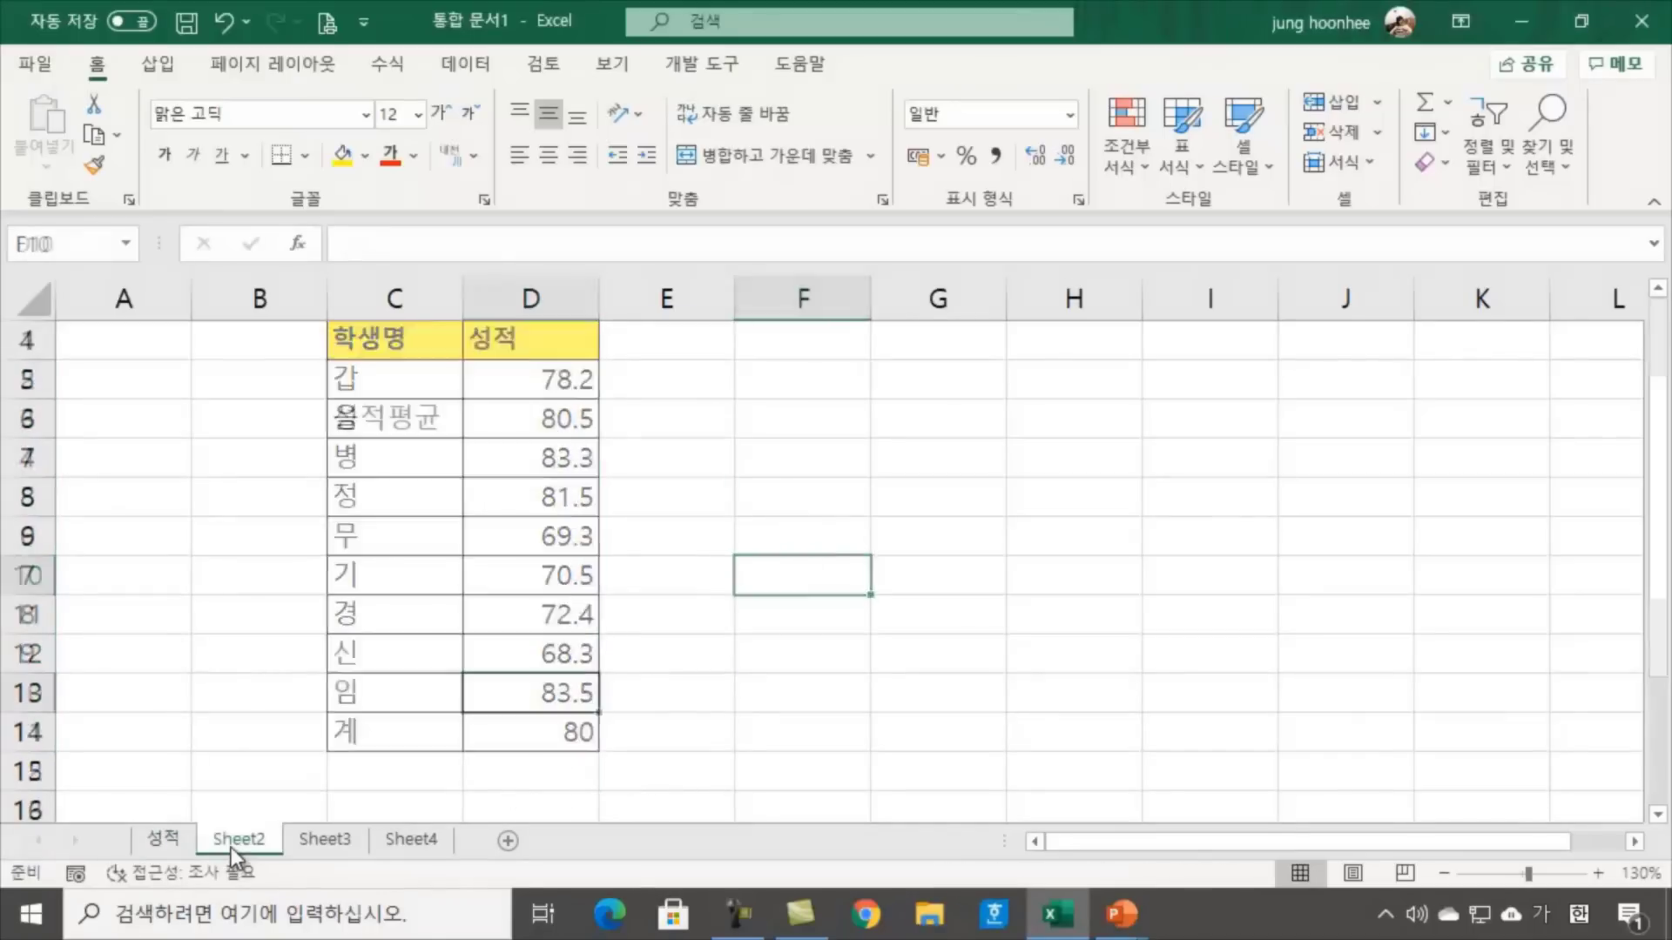
pyautogui.click(646, 449)
pyautogui.click(500, 422)
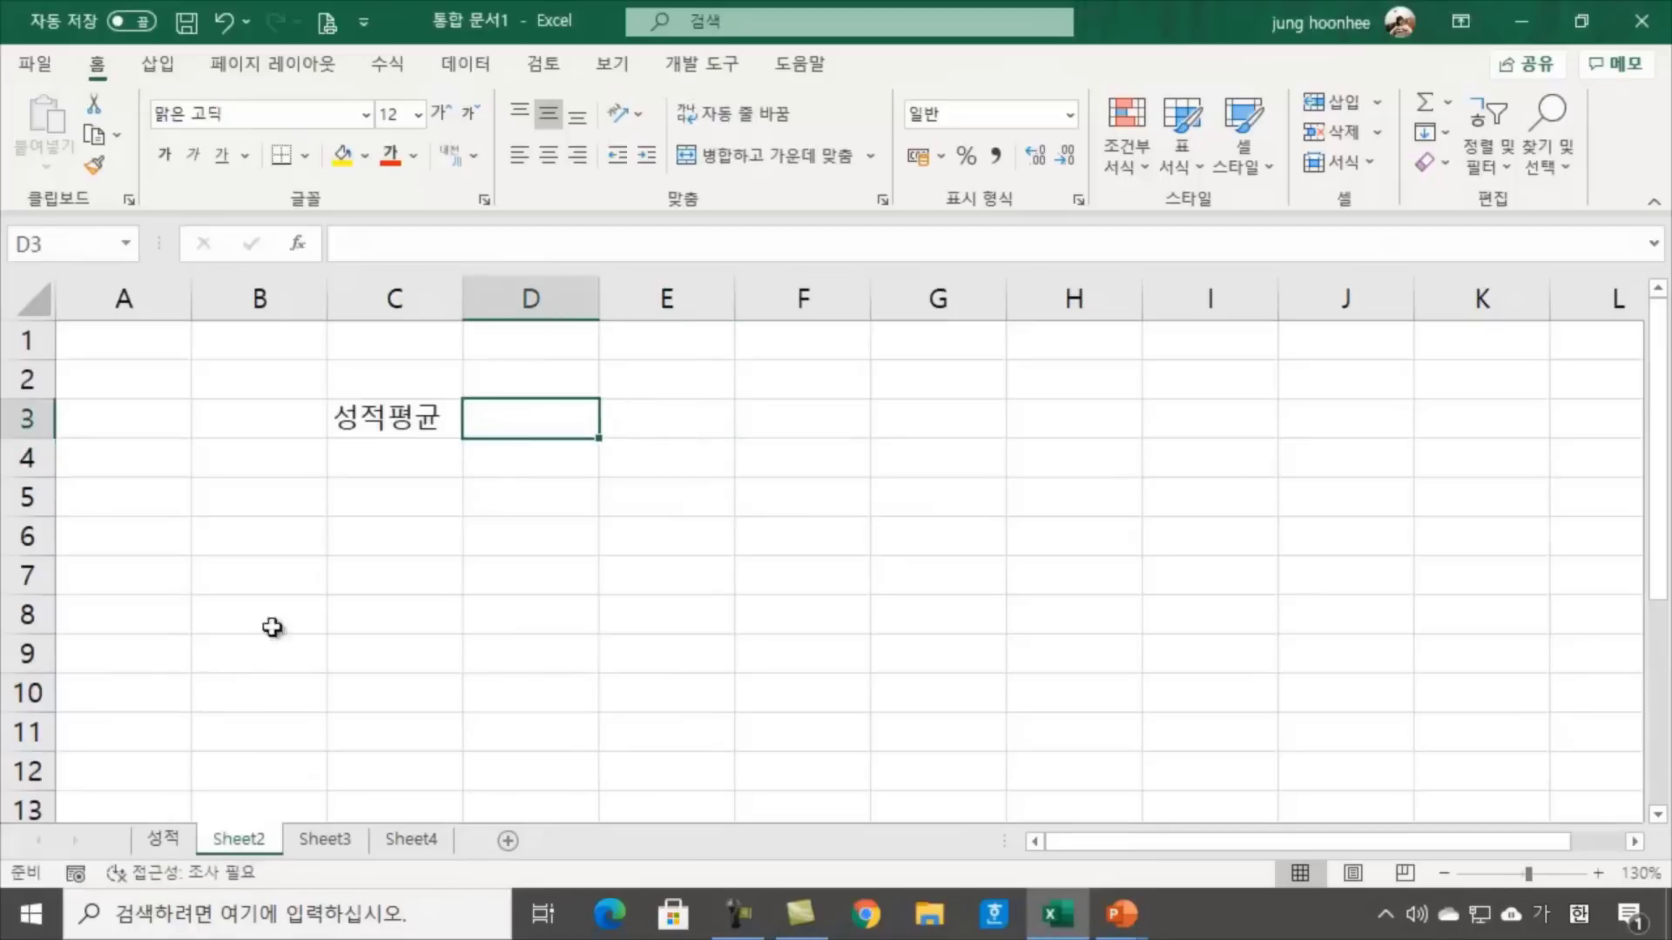
# Examine the scores in D5:D14 of the 성적 sheet and the reference shown while that range is selected
pyautogui.click(155, 841)
pyautogui.click(627, 731)
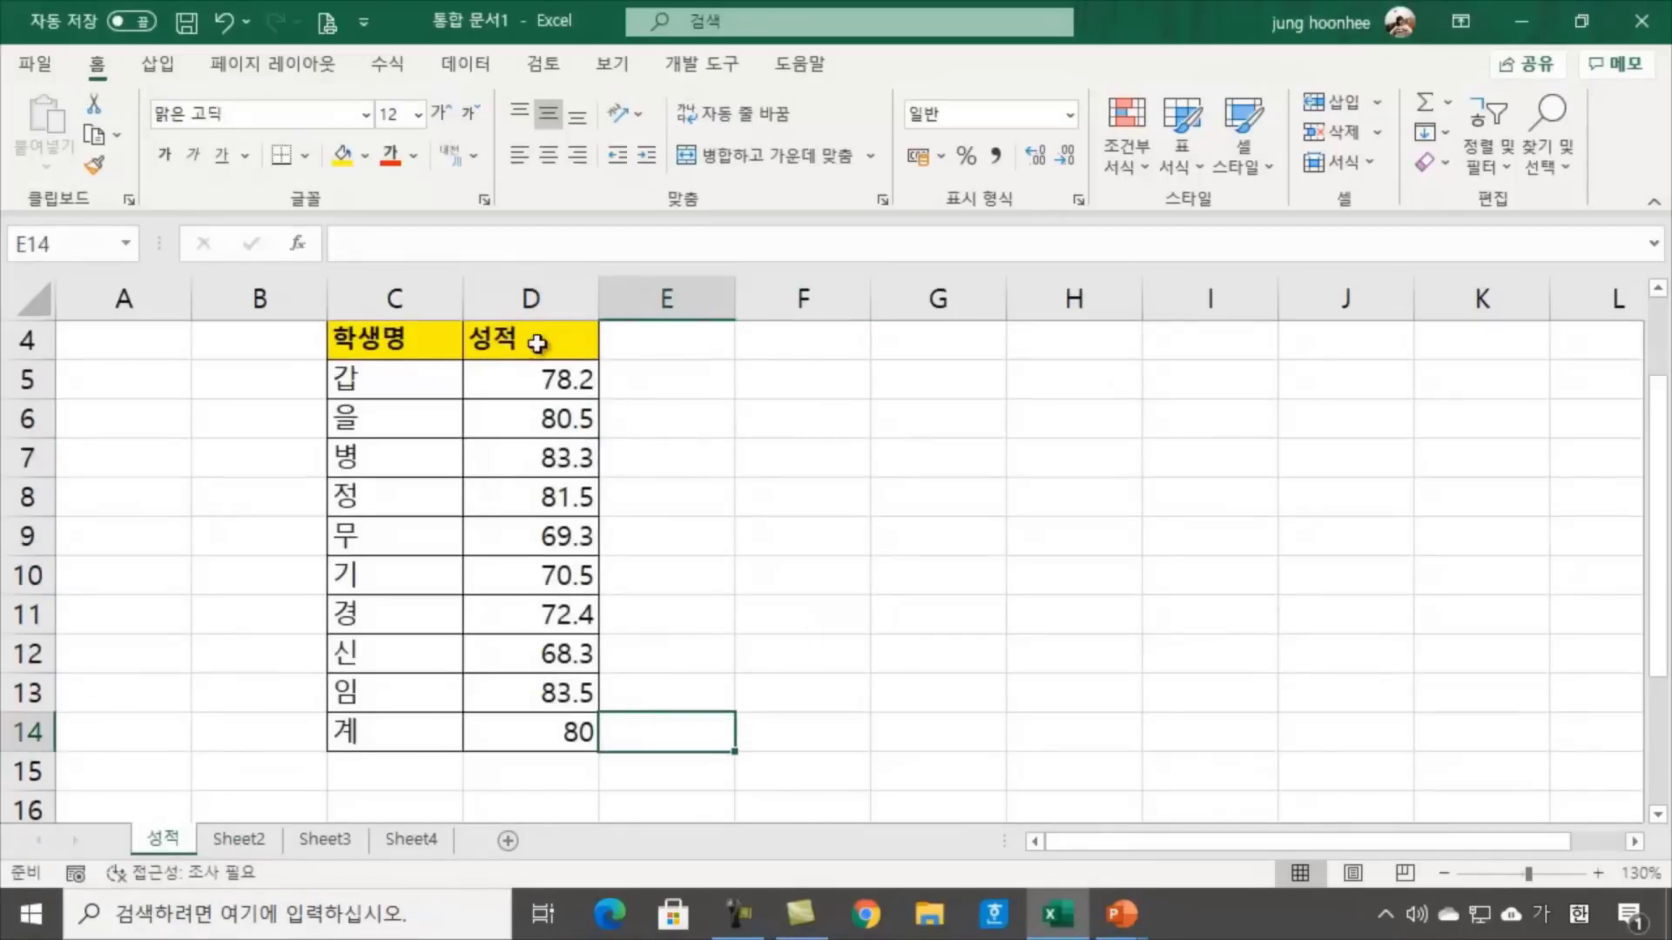
pyautogui.moveTo(520, 366); pyautogui.dragTo(541, 732)
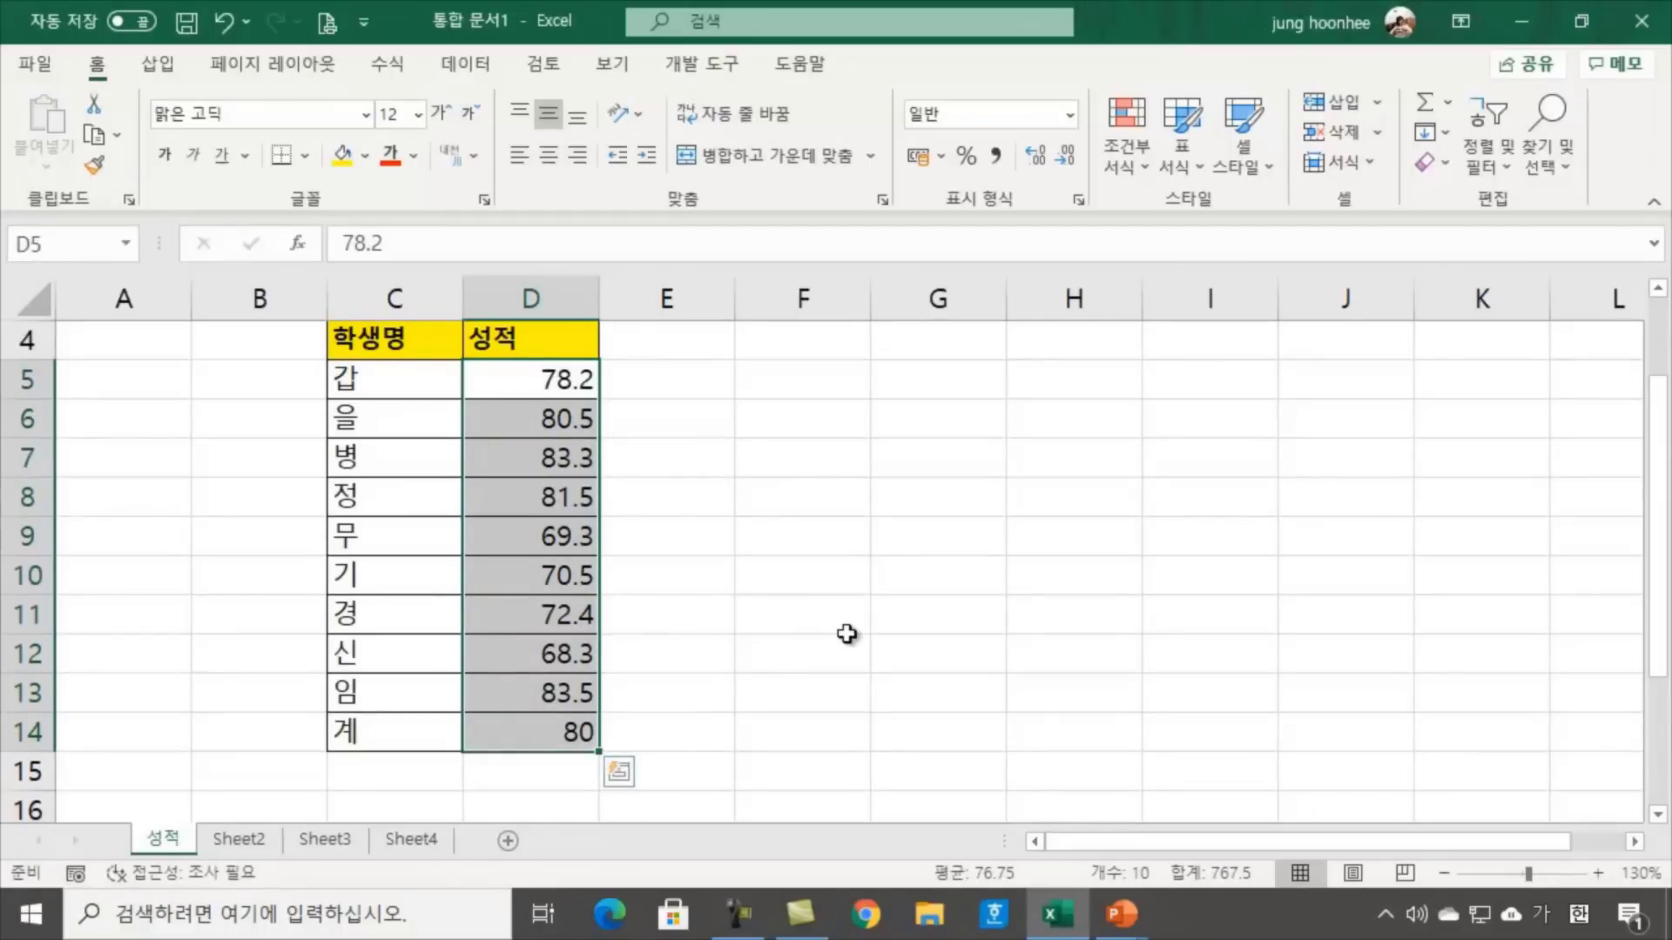
pyautogui.click(840, 488)
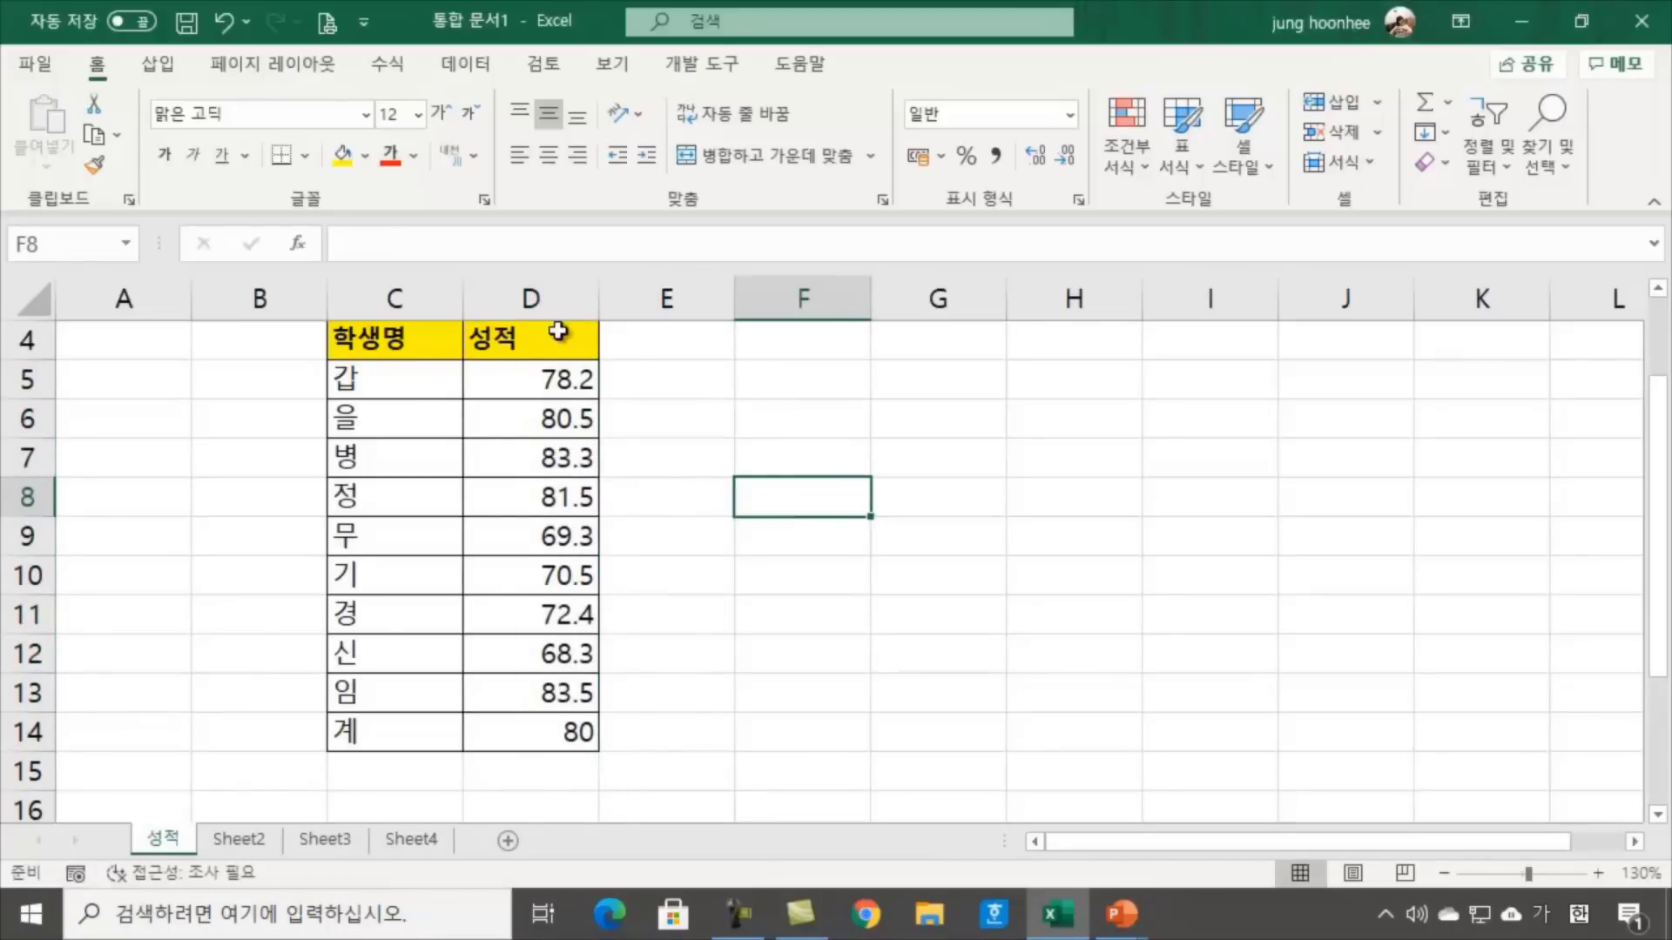
pyautogui.click(540, 372)
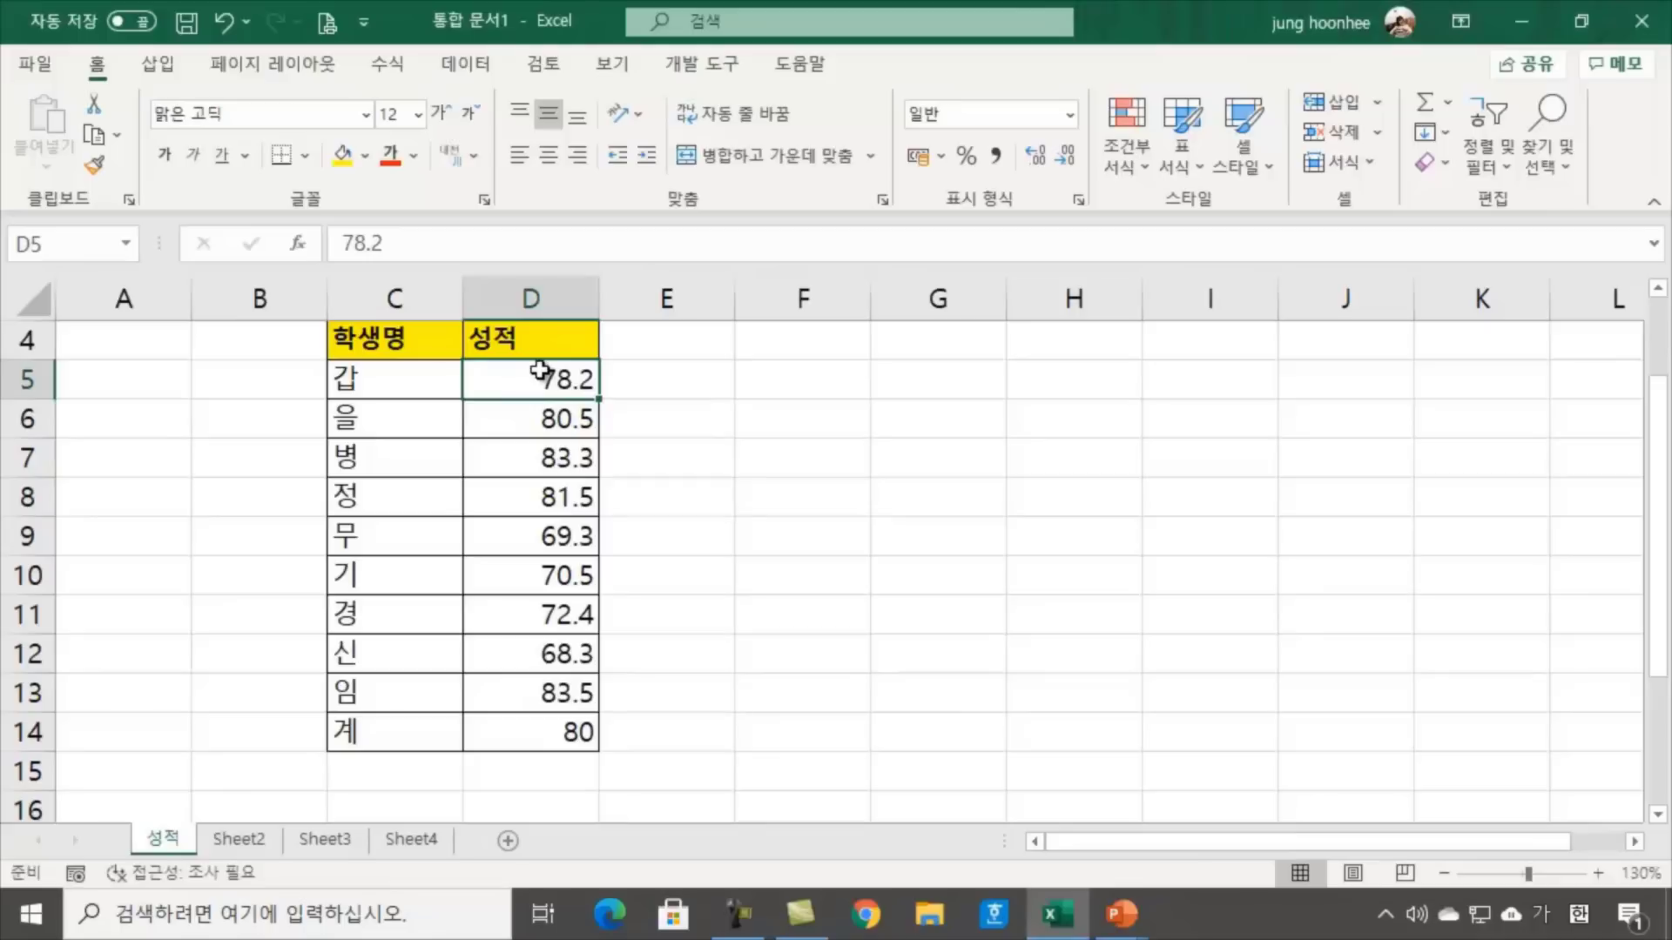
pyautogui.moveTo(540, 373); pyautogui.dragTo(537, 737)
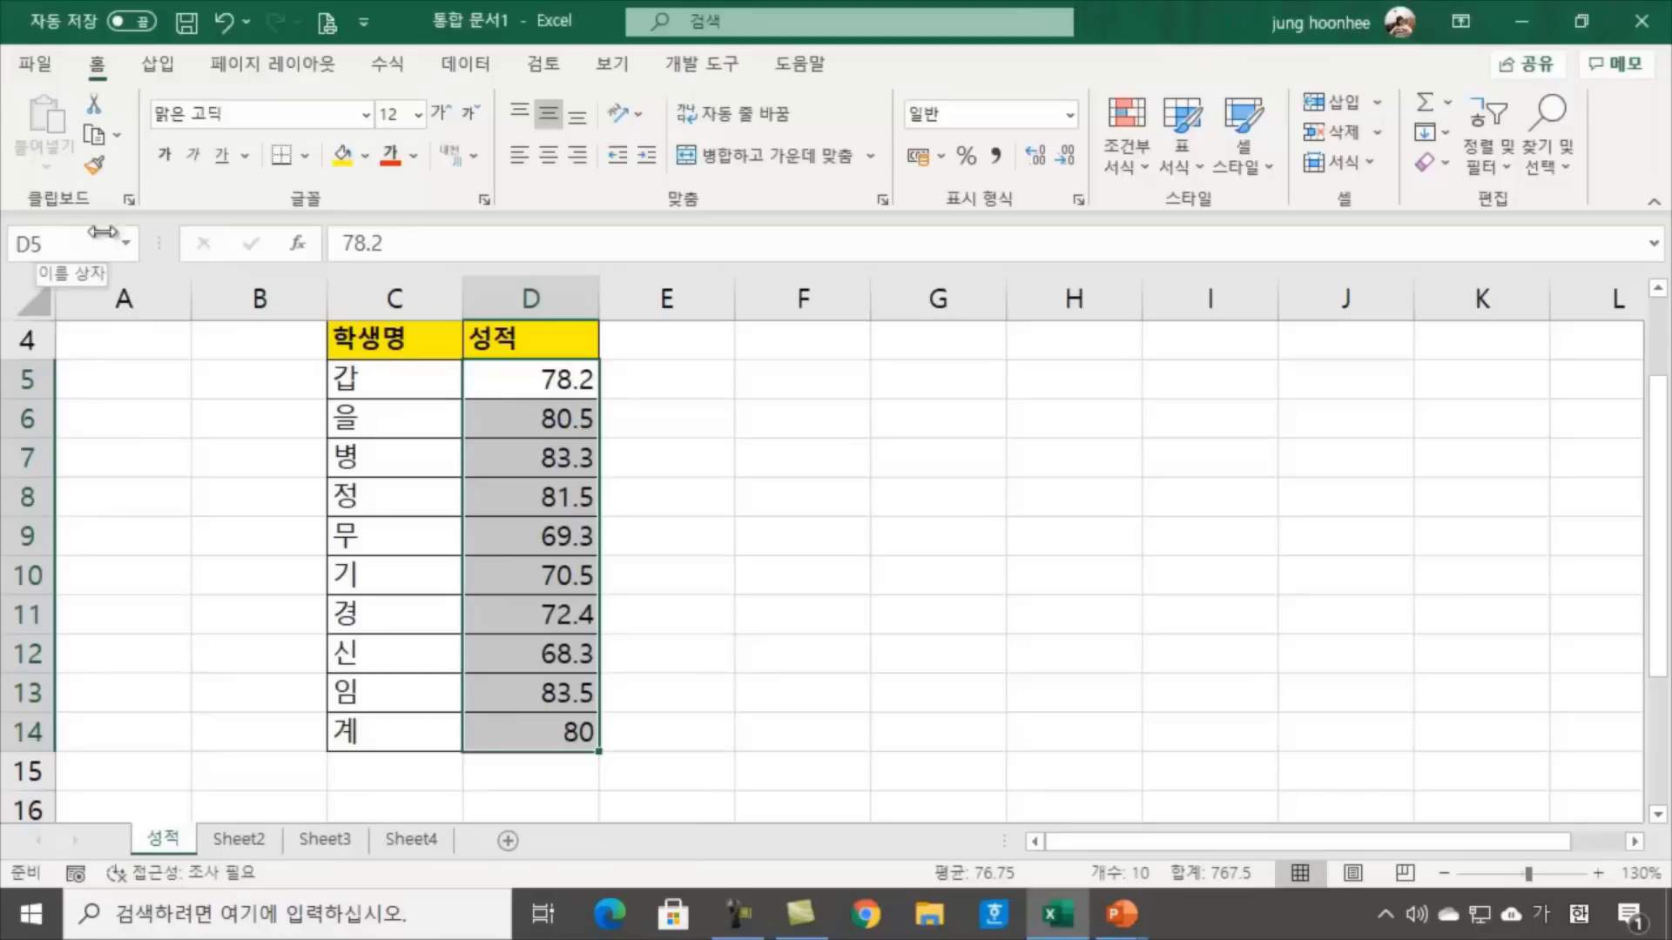
pyautogui.click(723, 455)
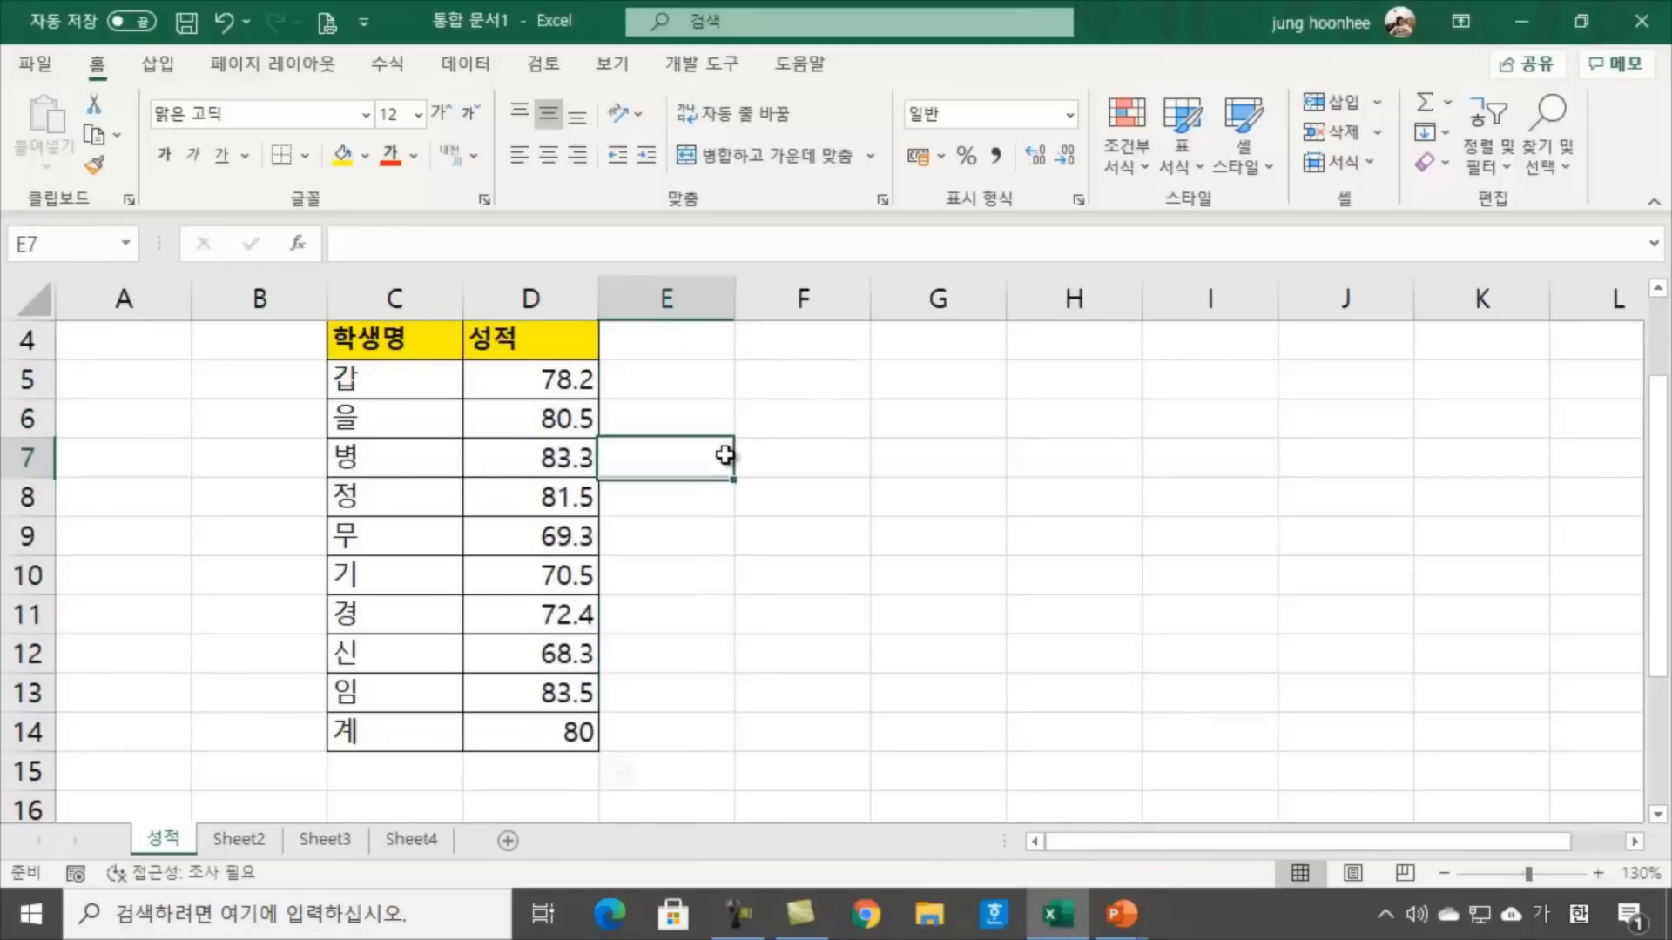
pyautogui.click(937, 499)
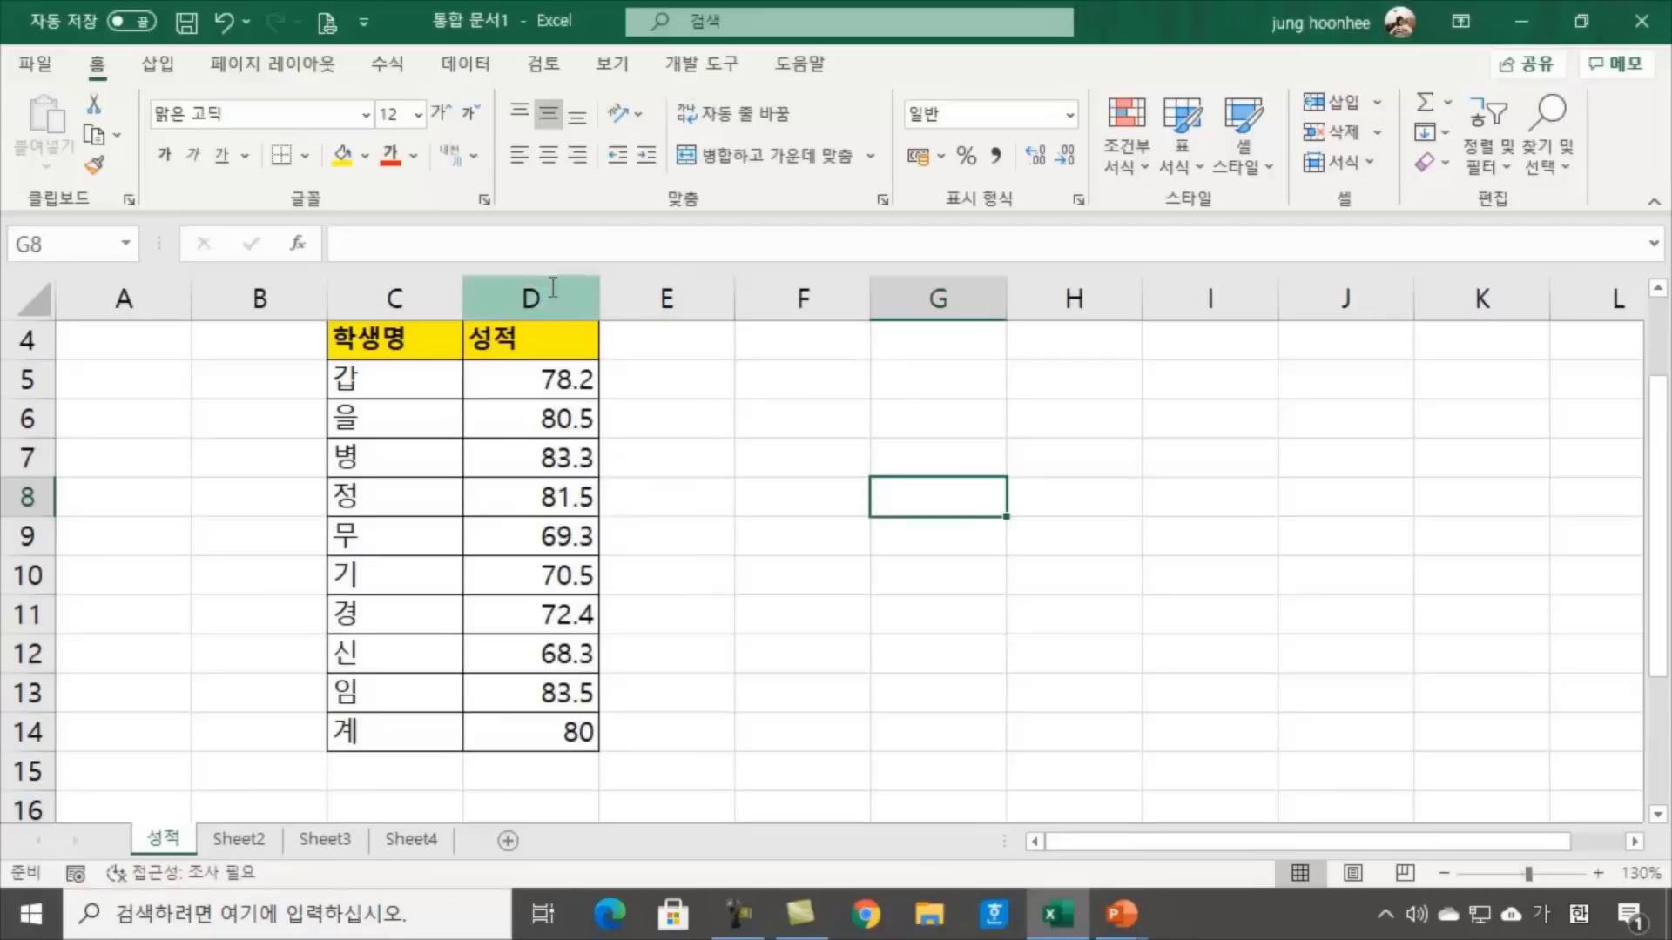
# Define the name 성적 for the score range D5:D14 on the 성적 sheet
pyautogui.click(518, 376)
pyautogui.moveTo(521, 374); pyautogui.dragTo(553, 728)
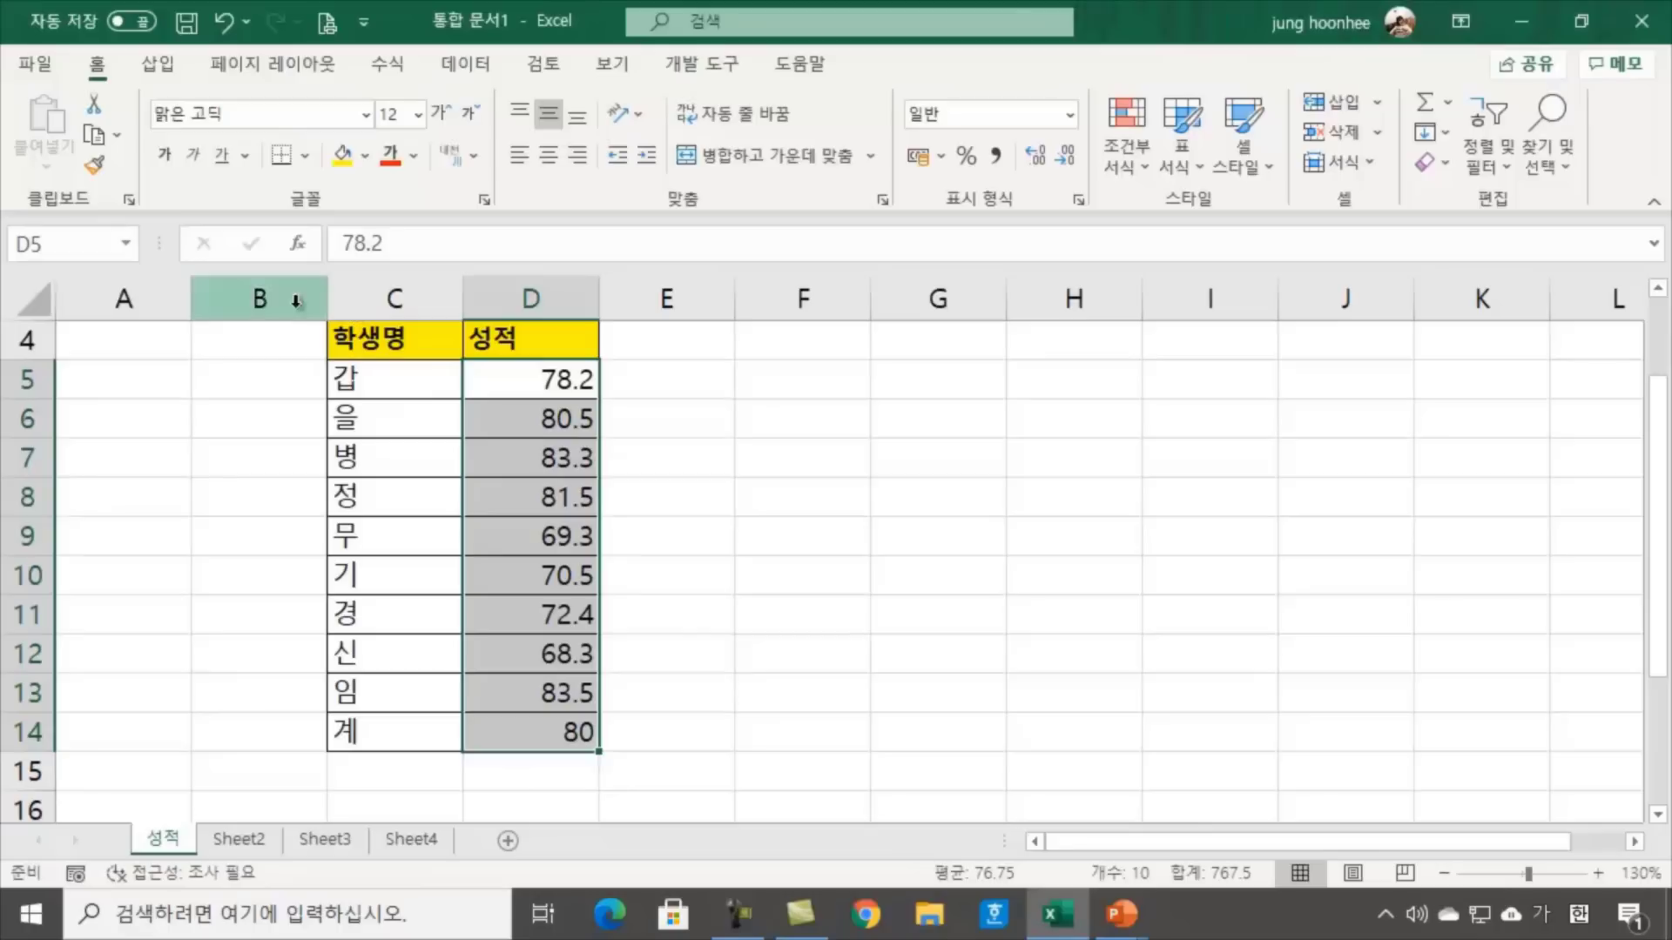
pyautogui.hotkey('alt', 'F3')
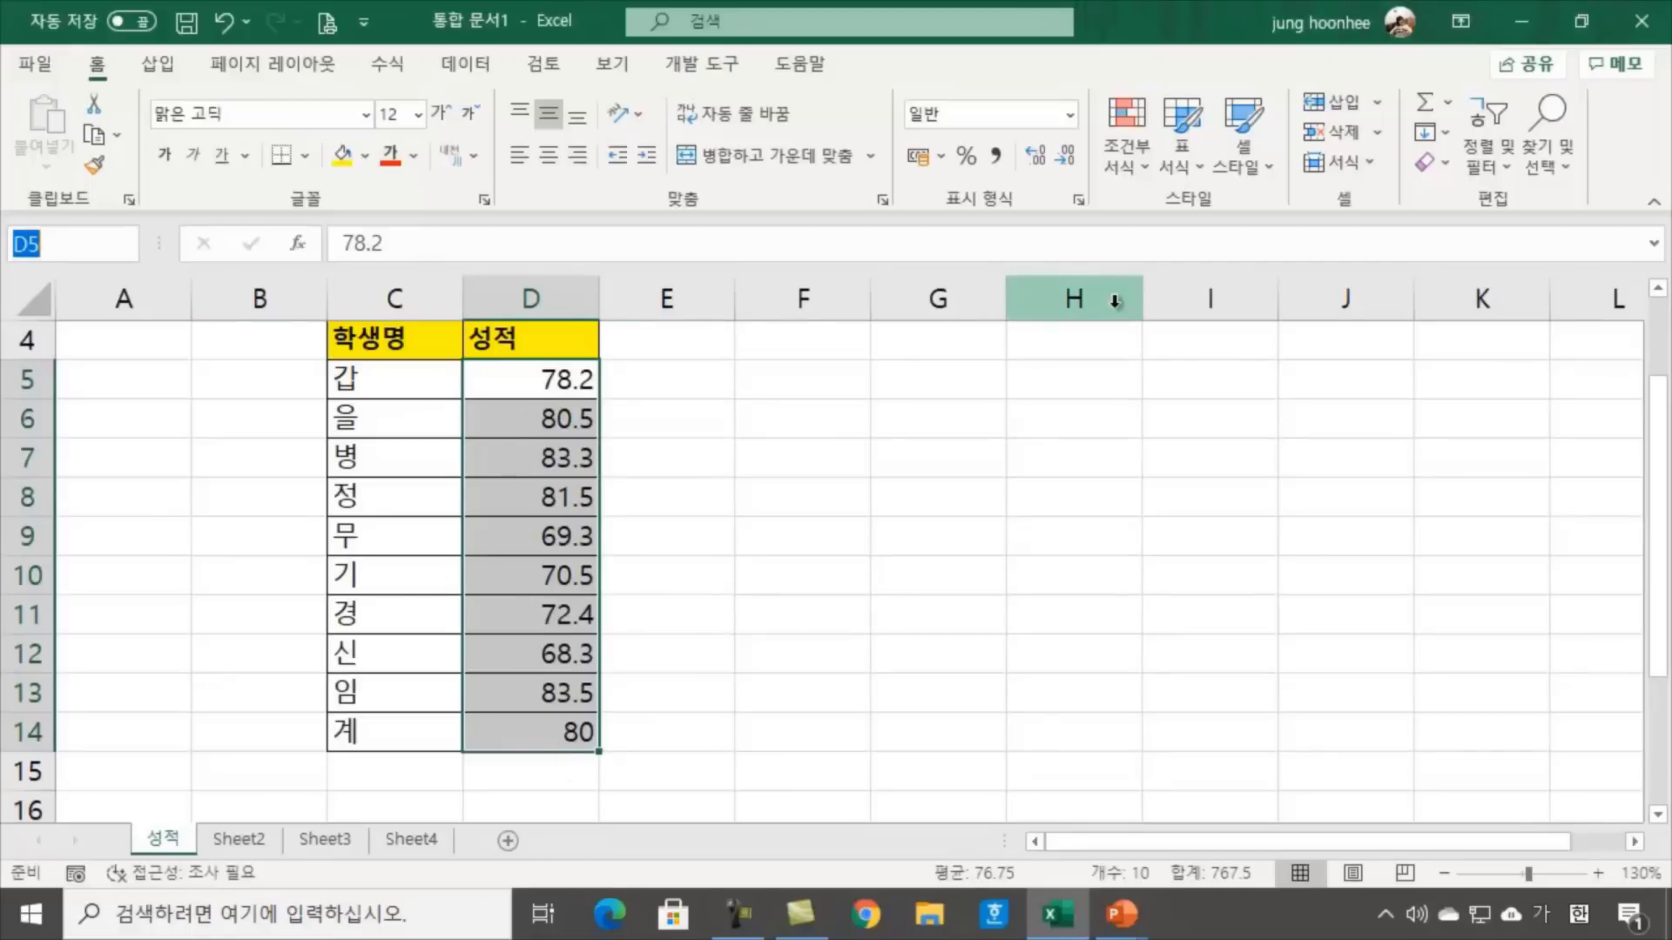
pyautogui.write('서ㅈㅓㄱ')
pyautogui.press('Return')
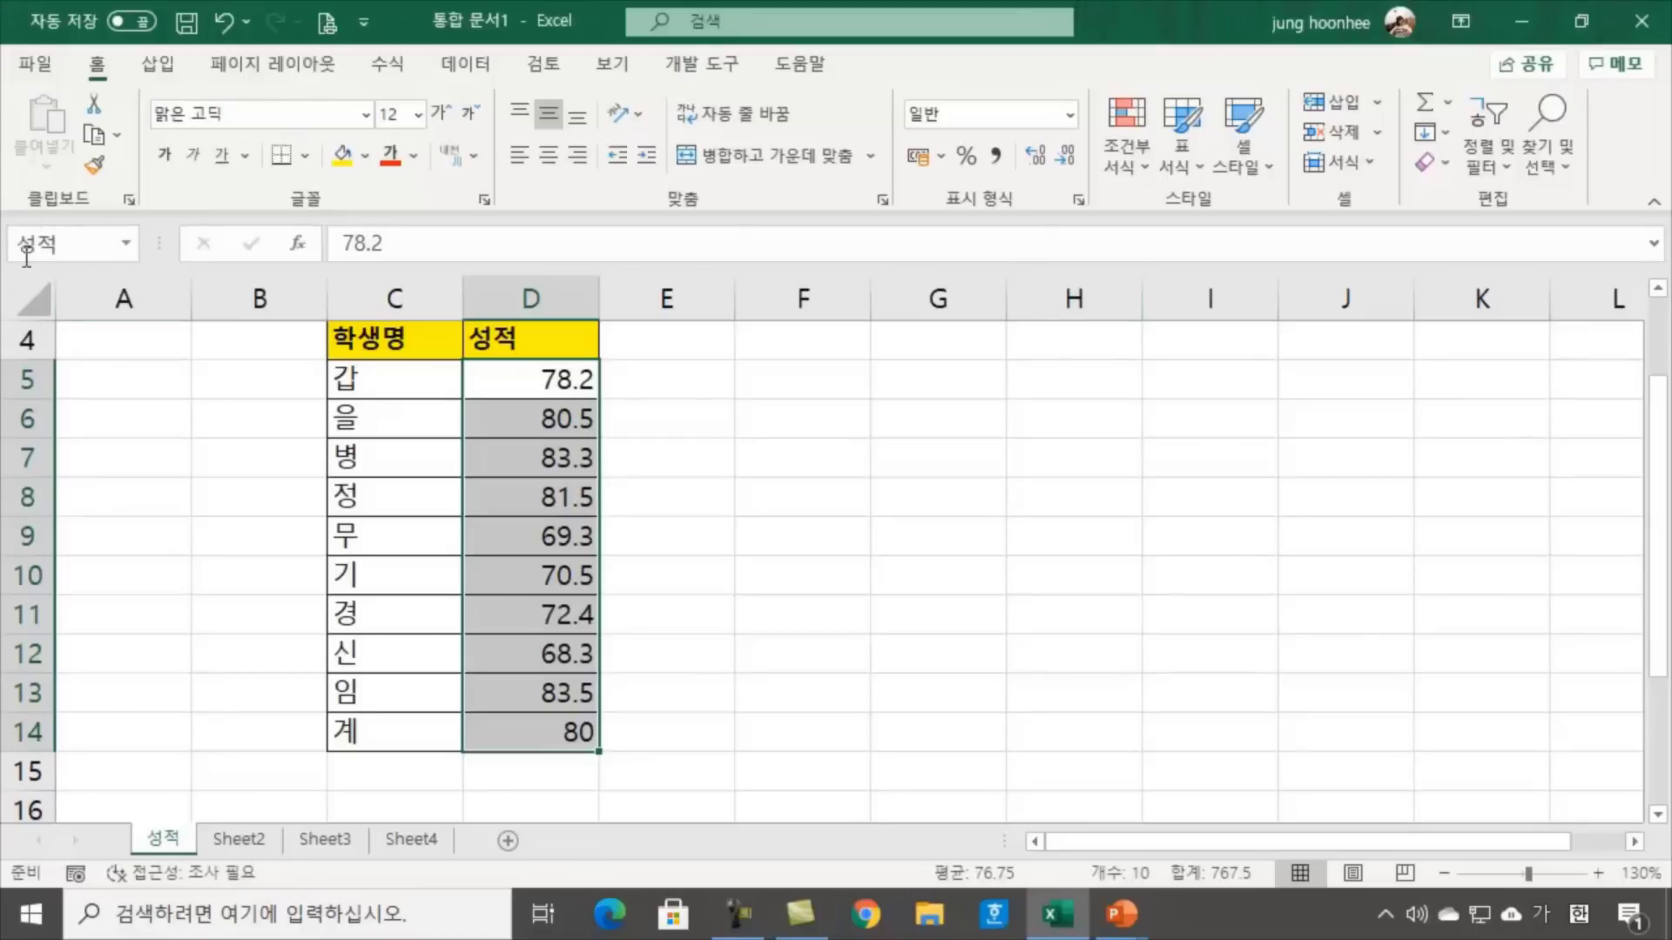
# Check what name or reference is shown for the full range D5:D14 and for the shorter range D5:D13
pyautogui.click(533, 380)
pyautogui.moveTo(533, 381); pyautogui.dragTo(505, 732)
pyautogui.click(936, 561)
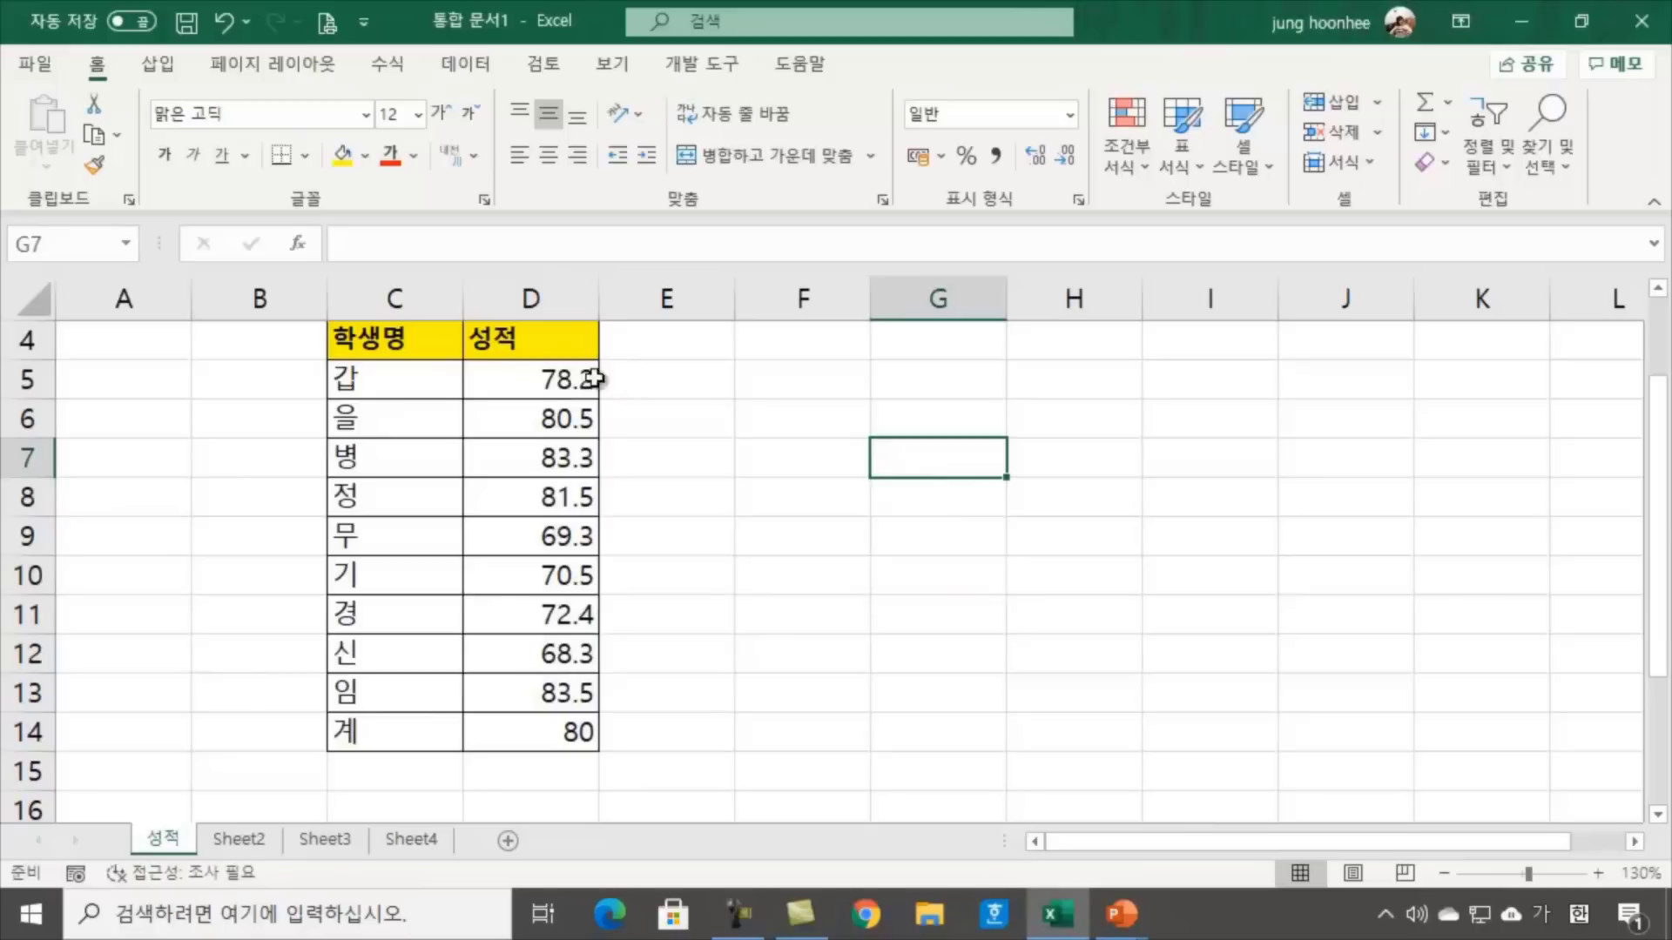
pyautogui.click(557, 378)
pyautogui.moveTo(561, 379); pyautogui.dragTo(550, 694)
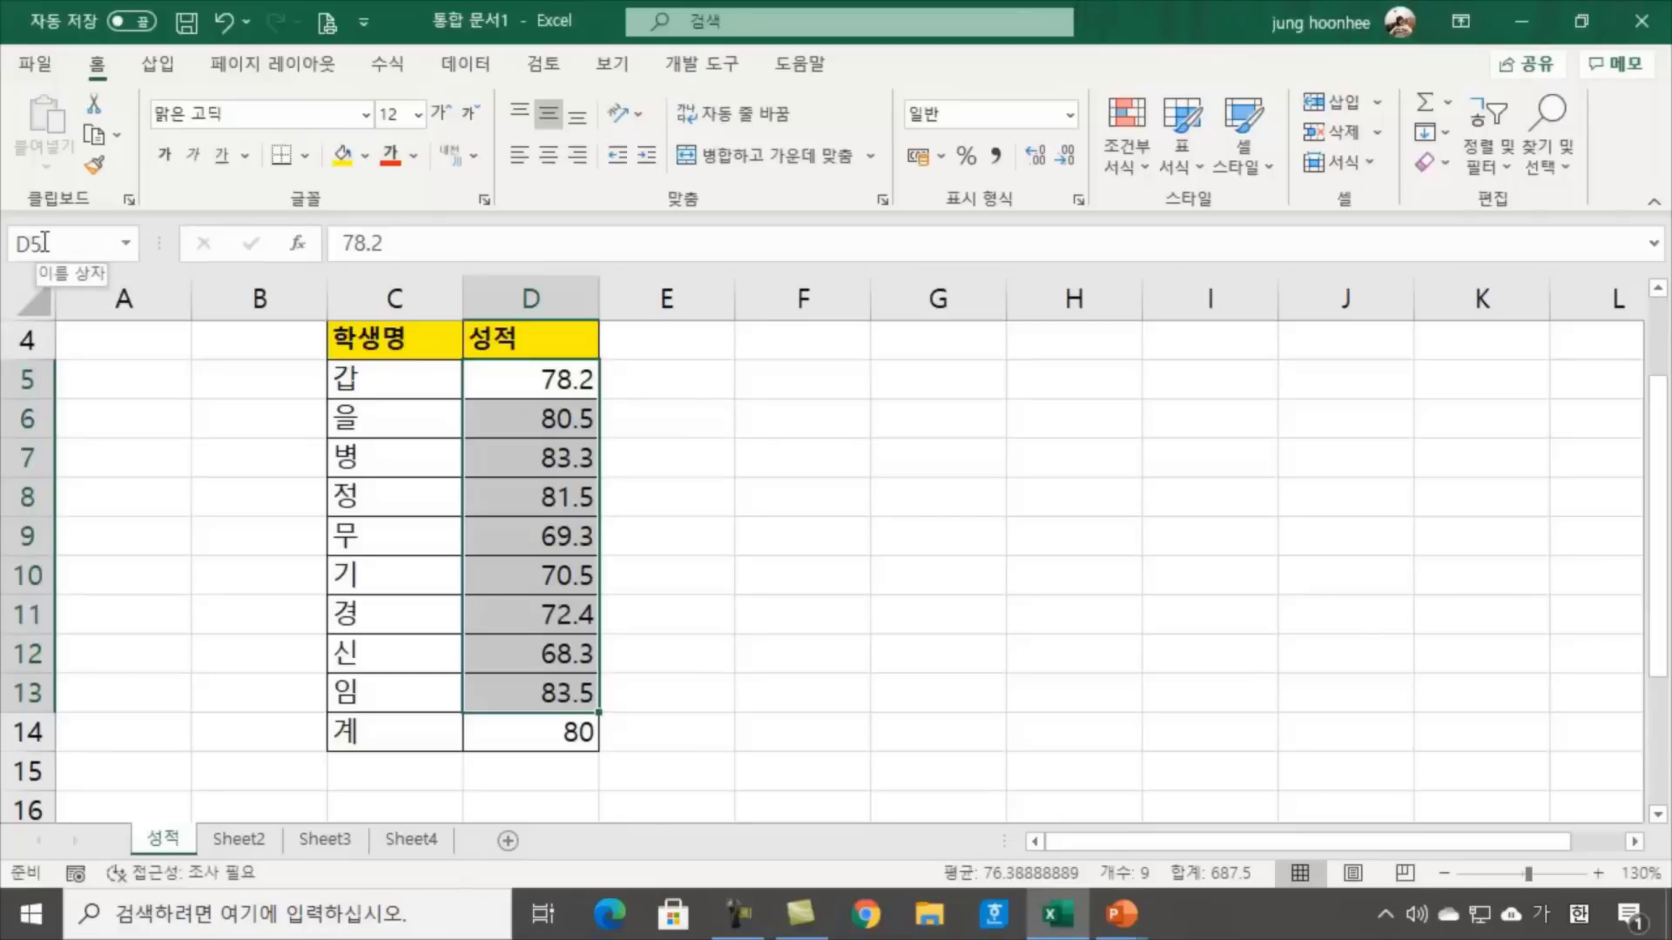
pyautogui.click(775, 547)
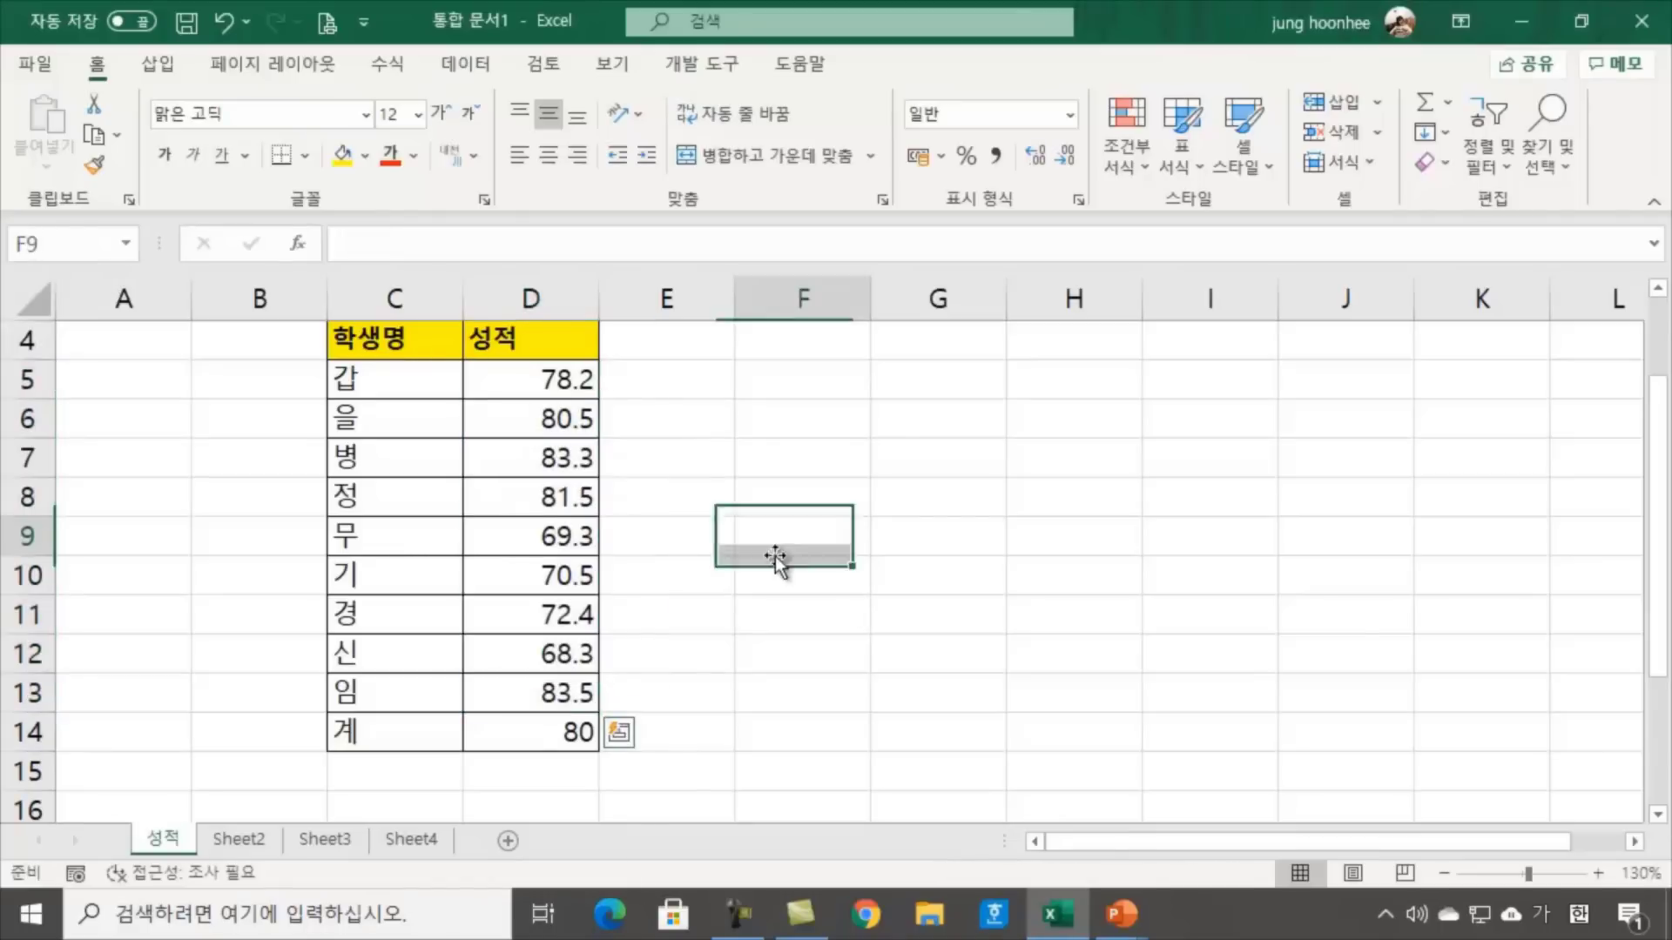
pyautogui.click(878, 454)
# Compare the name or reference shown for exactly D5:D14 with the one shown for the longer range D5:D15
pyautogui.click(531, 379)
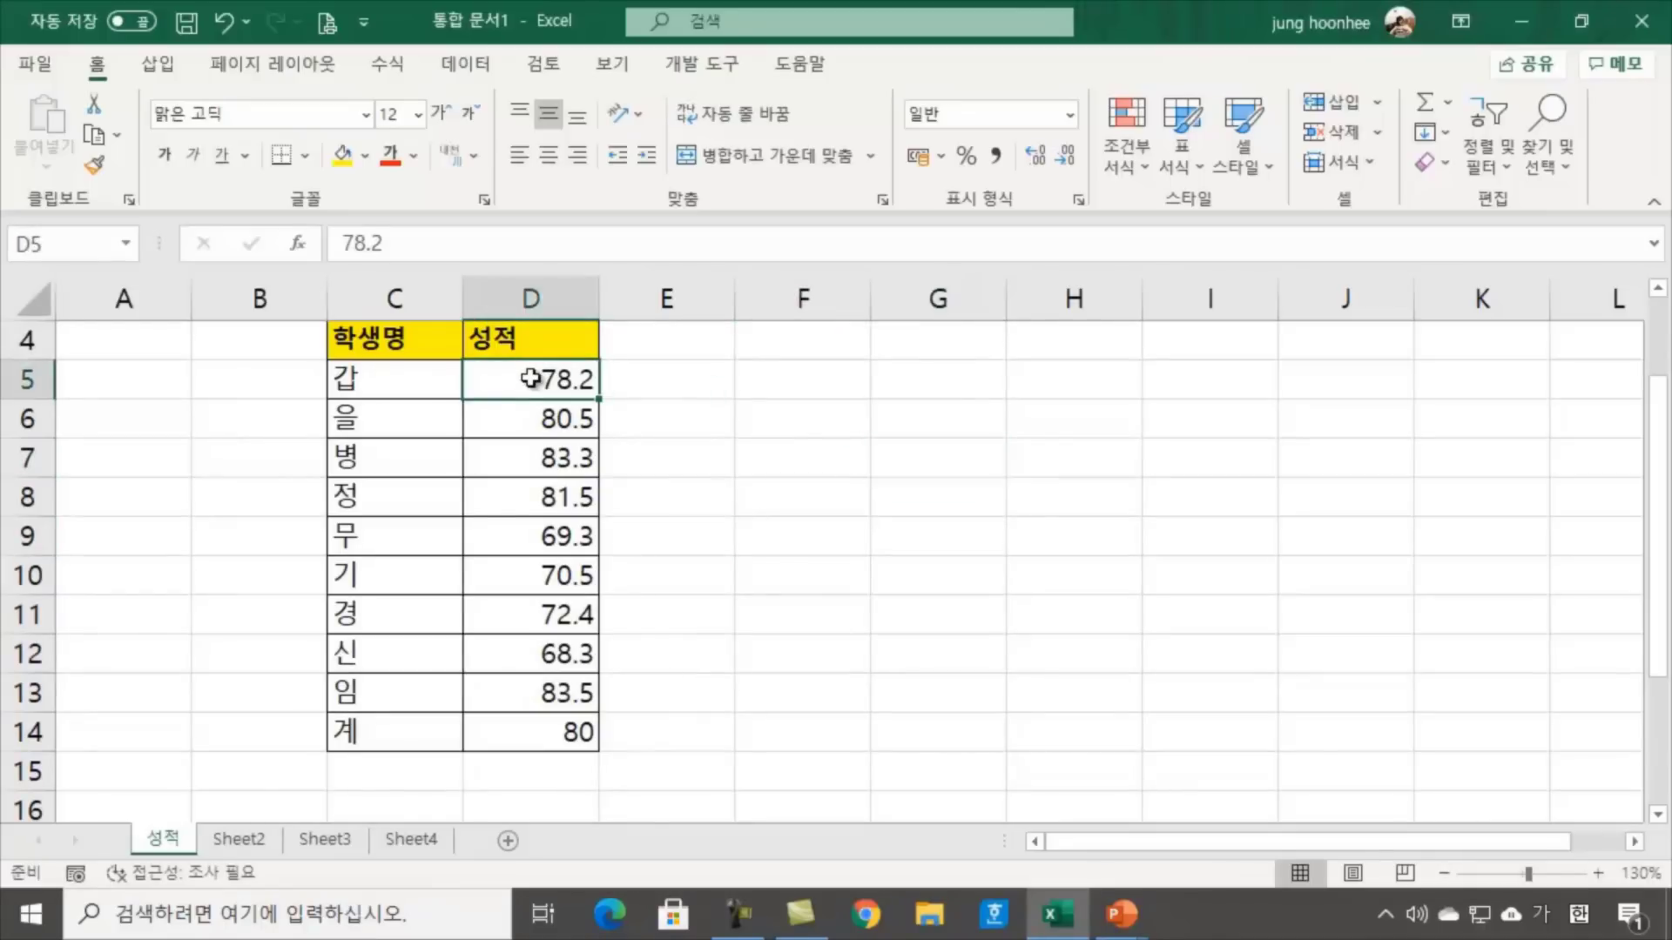
pyautogui.moveTo(534, 376); pyautogui.dragTo(540, 731)
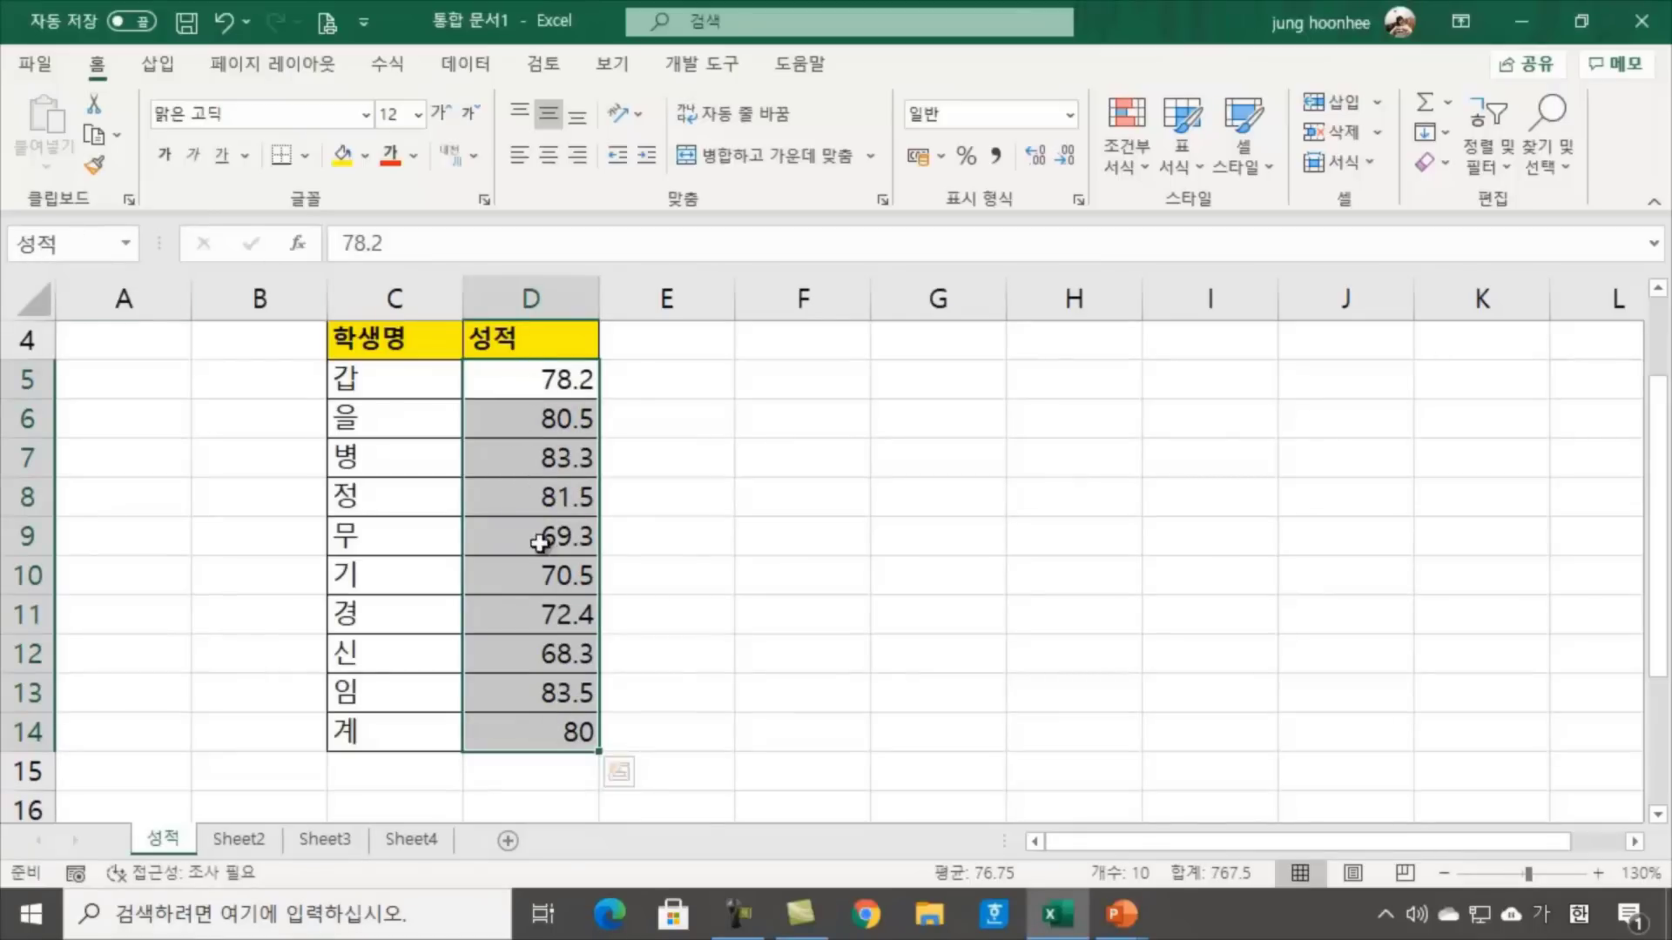
pyautogui.click(547, 372)
pyautogui.moveTo(543, 390); pyautogui.dragTo(509, 781)
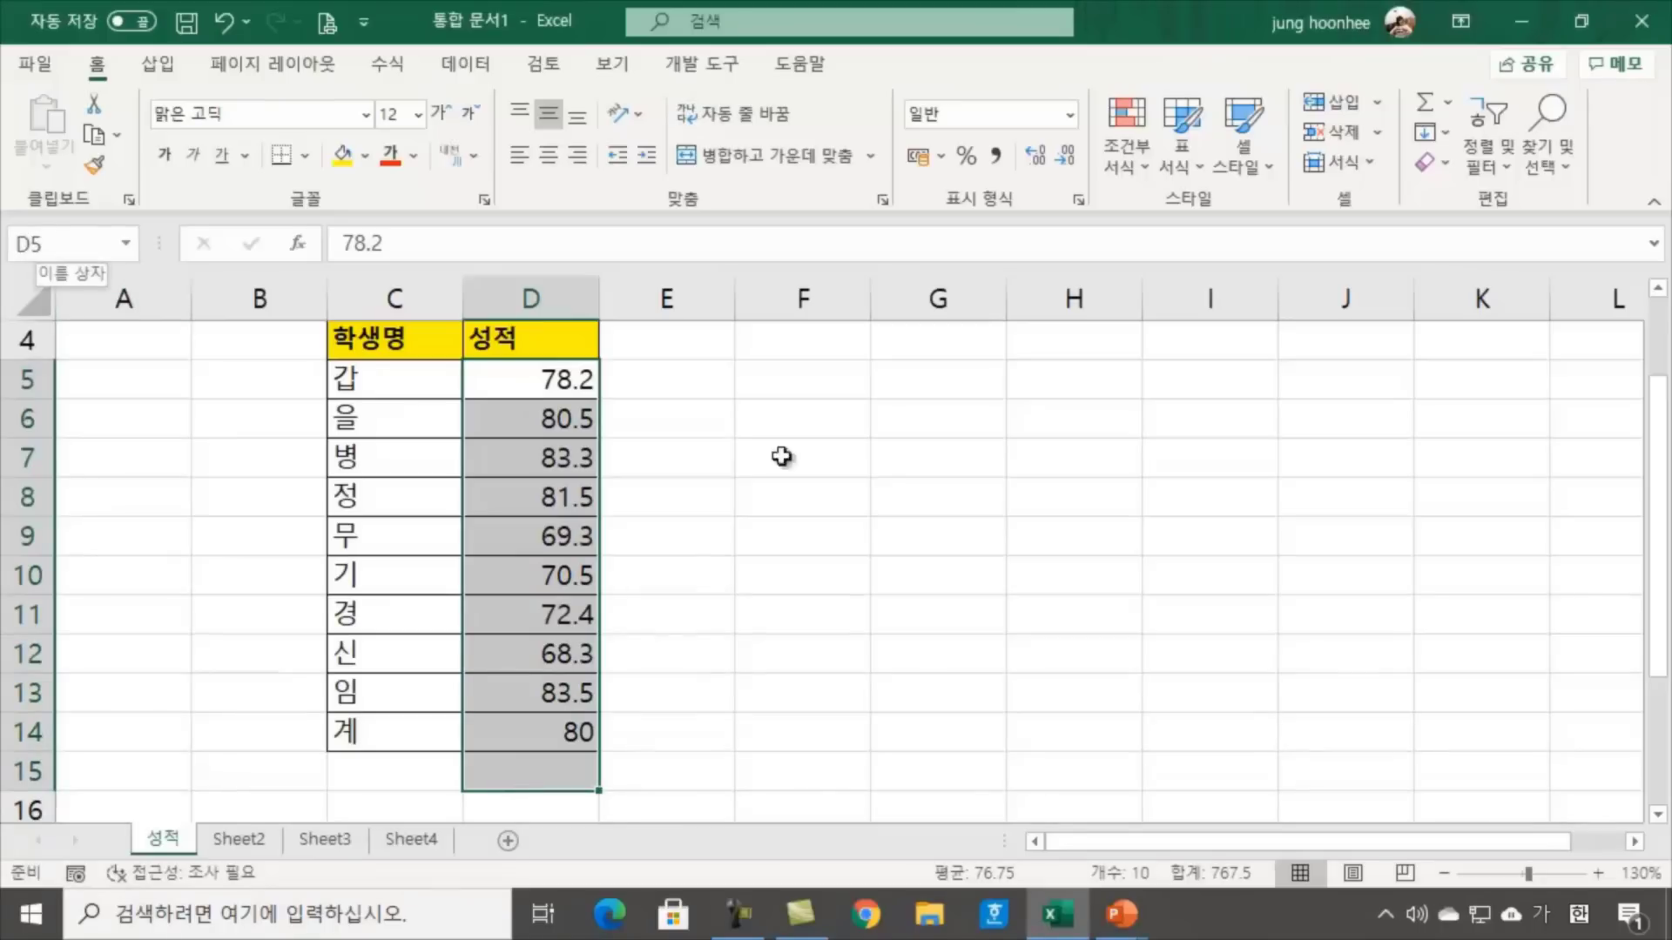
pyautogui.click(858, 526)
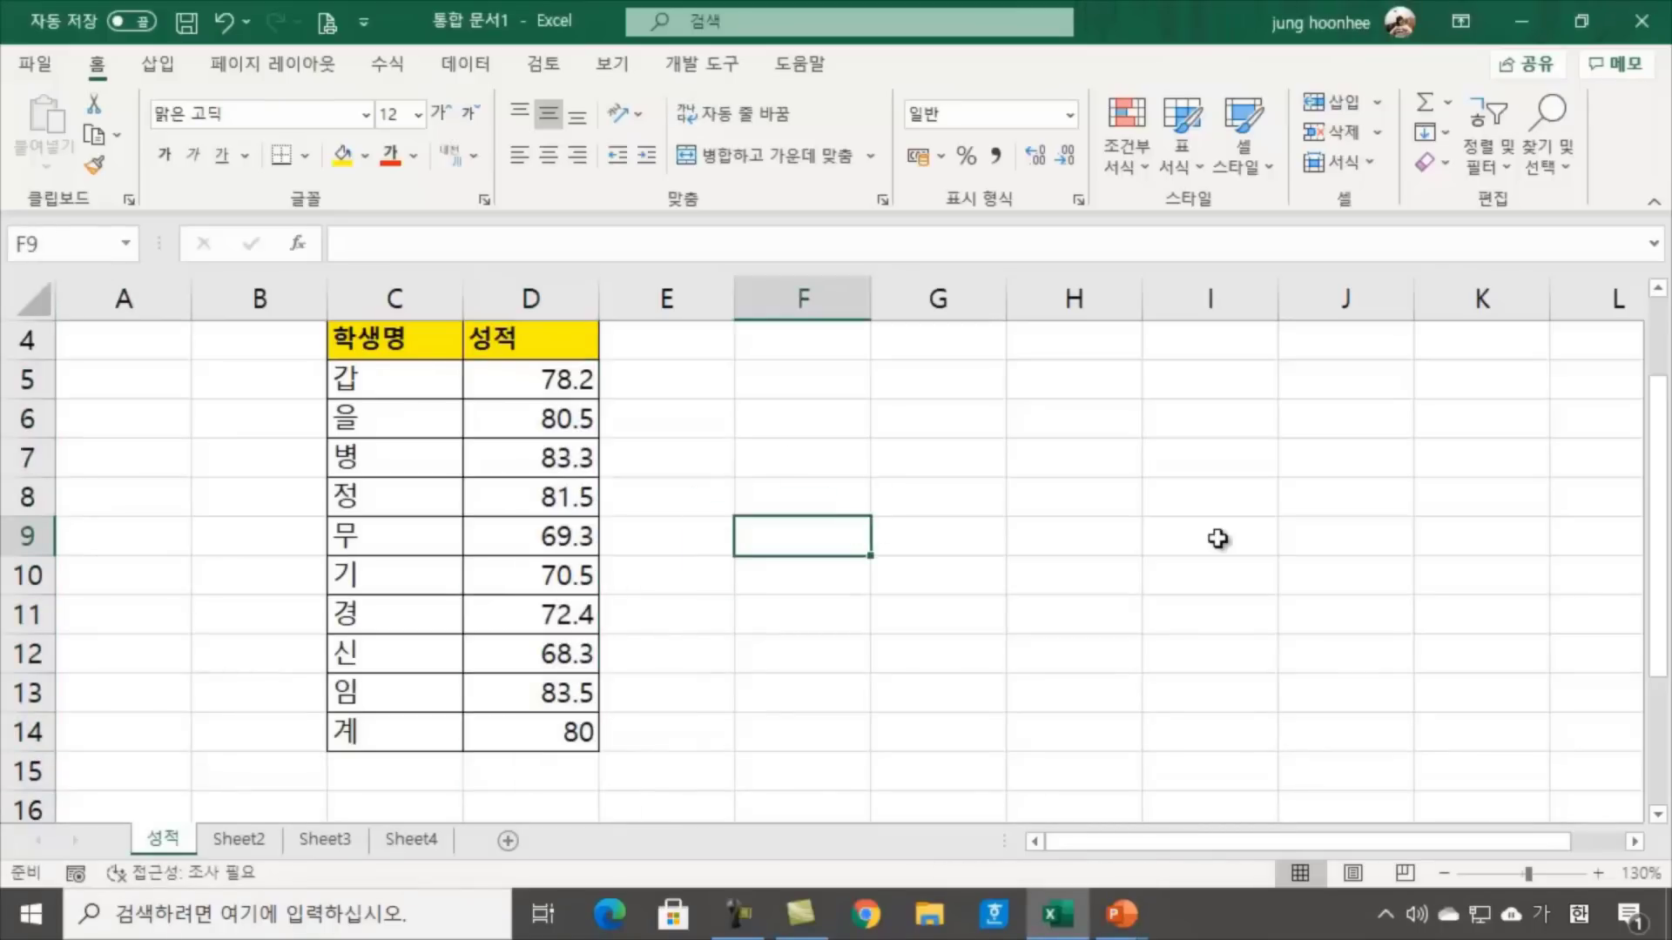
pyautogui.click(1012, 509)
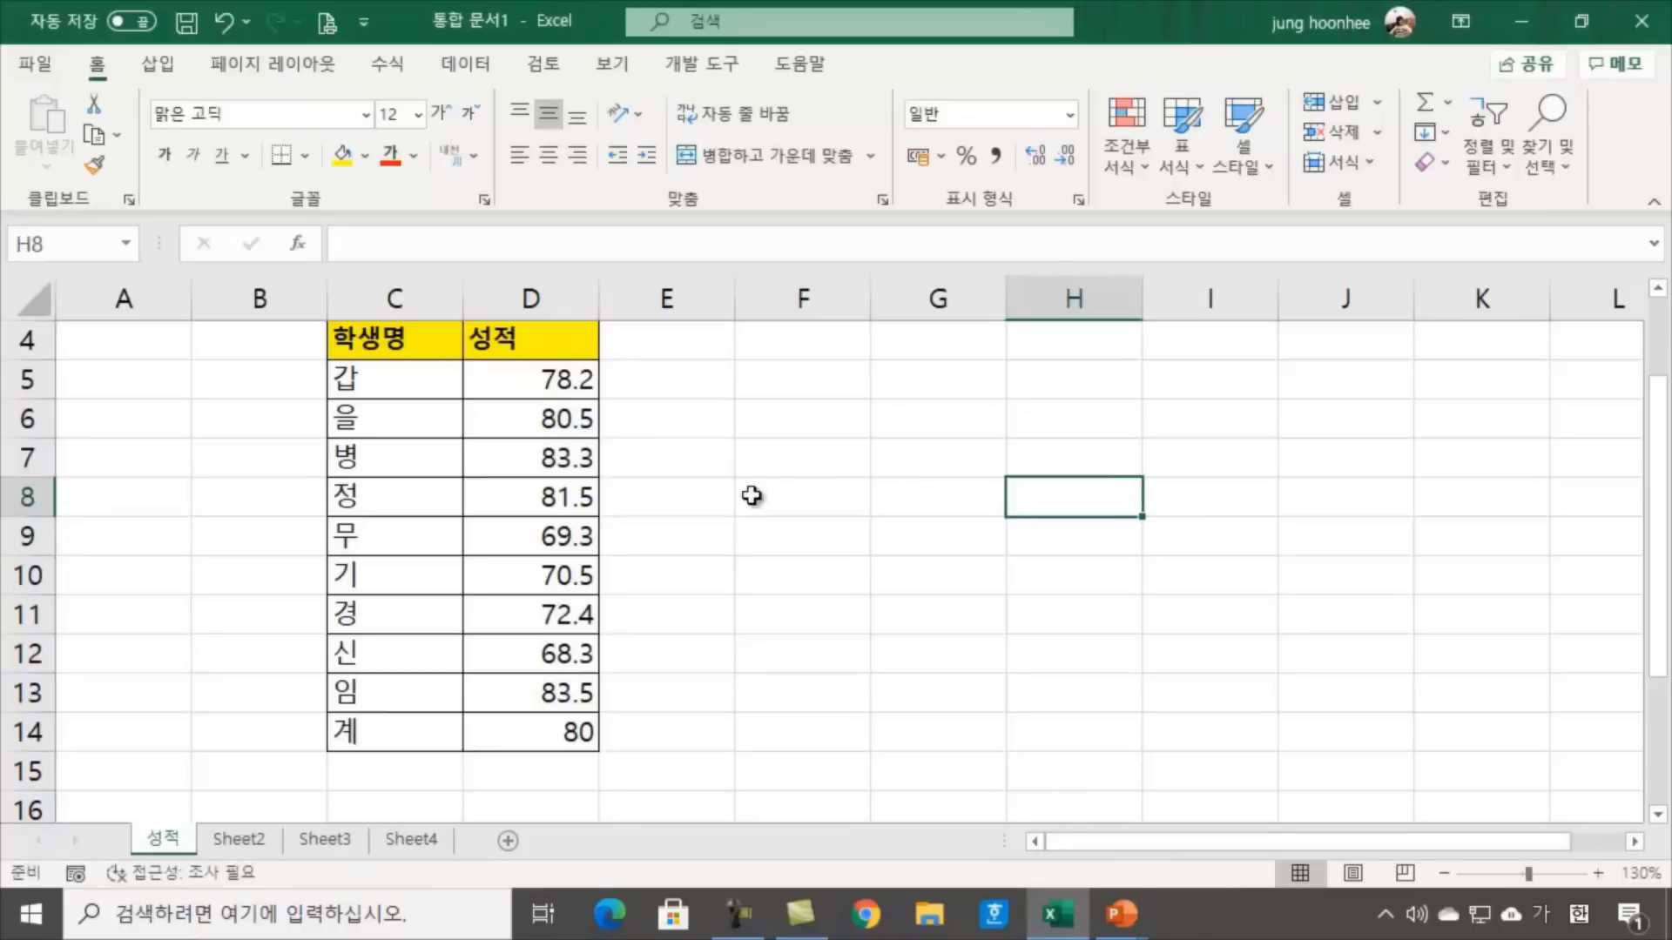
pyautogui.click(838, 663)
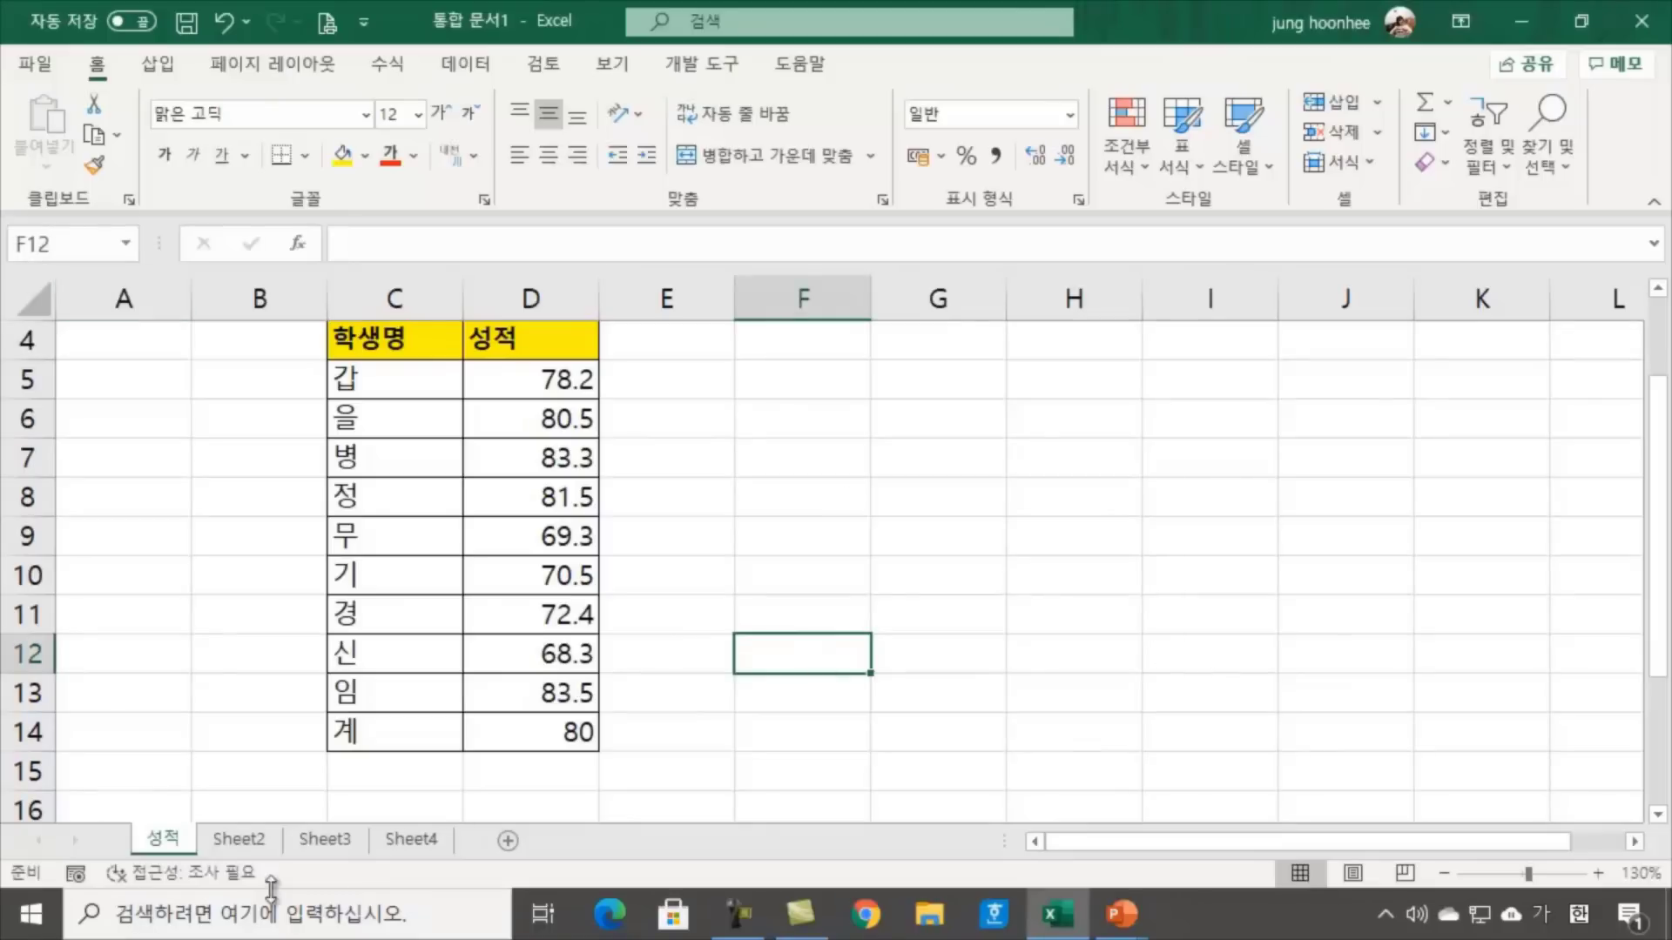
# Calculate the average of the named range 성적 in cell D3 of Sheet2 with AVERAGE and review the formula
pyautogui.click(234, 842)
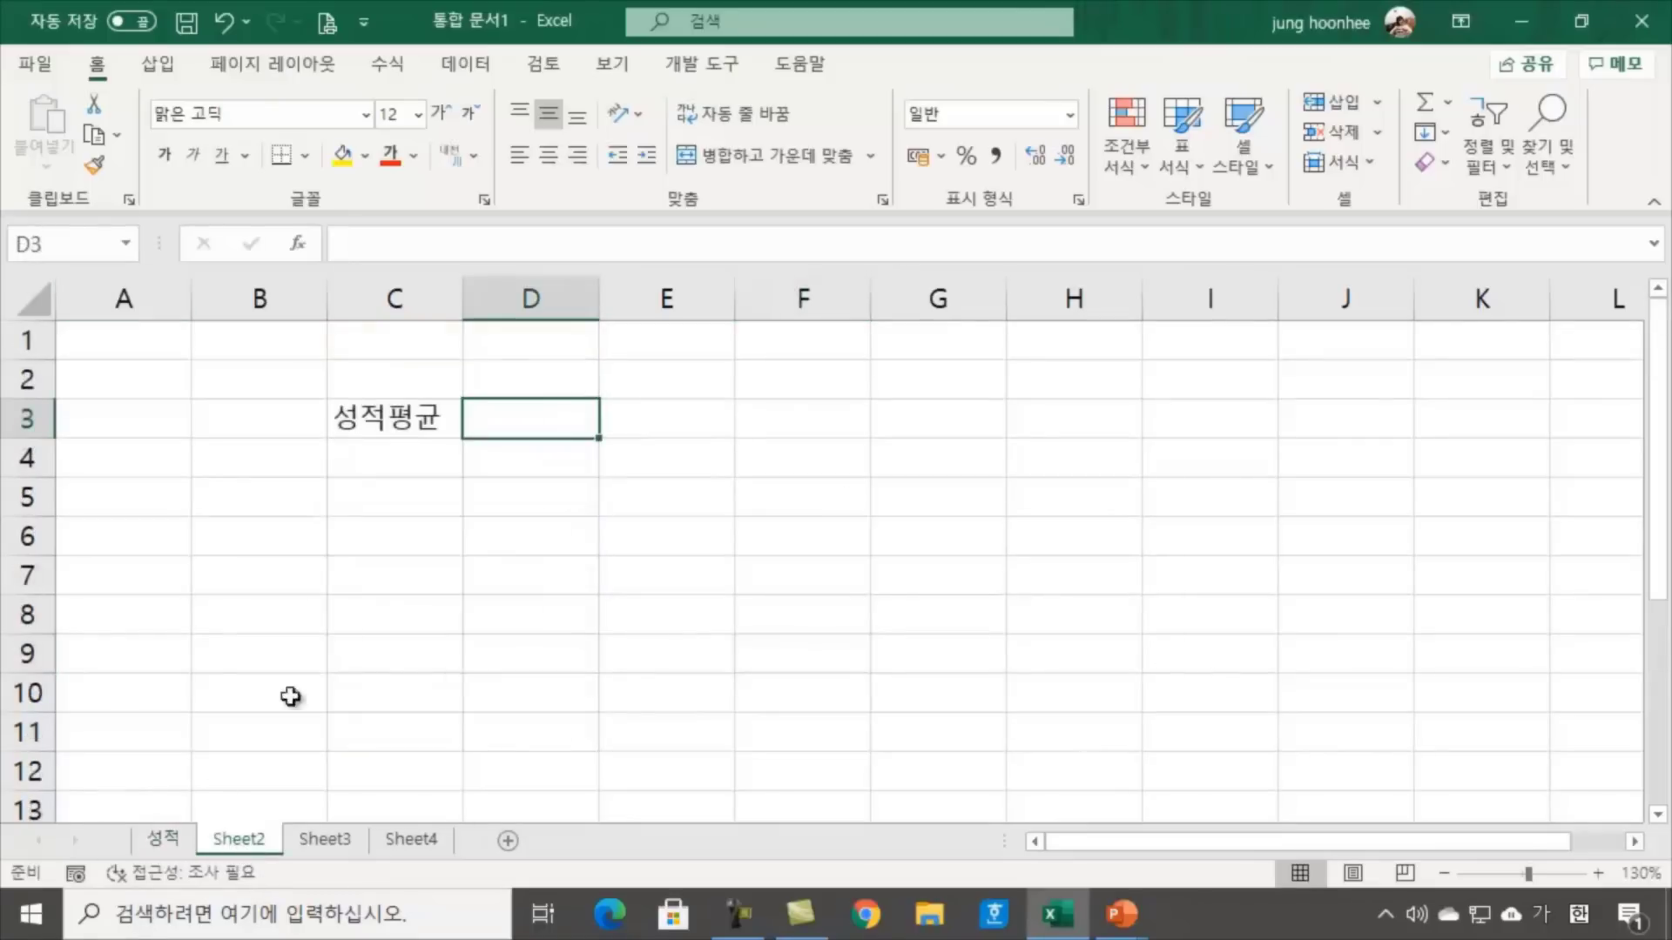
pyautogui.click(709, 609)
pyautogui.click(555, 416)
pyautogui.click(1451, 103)
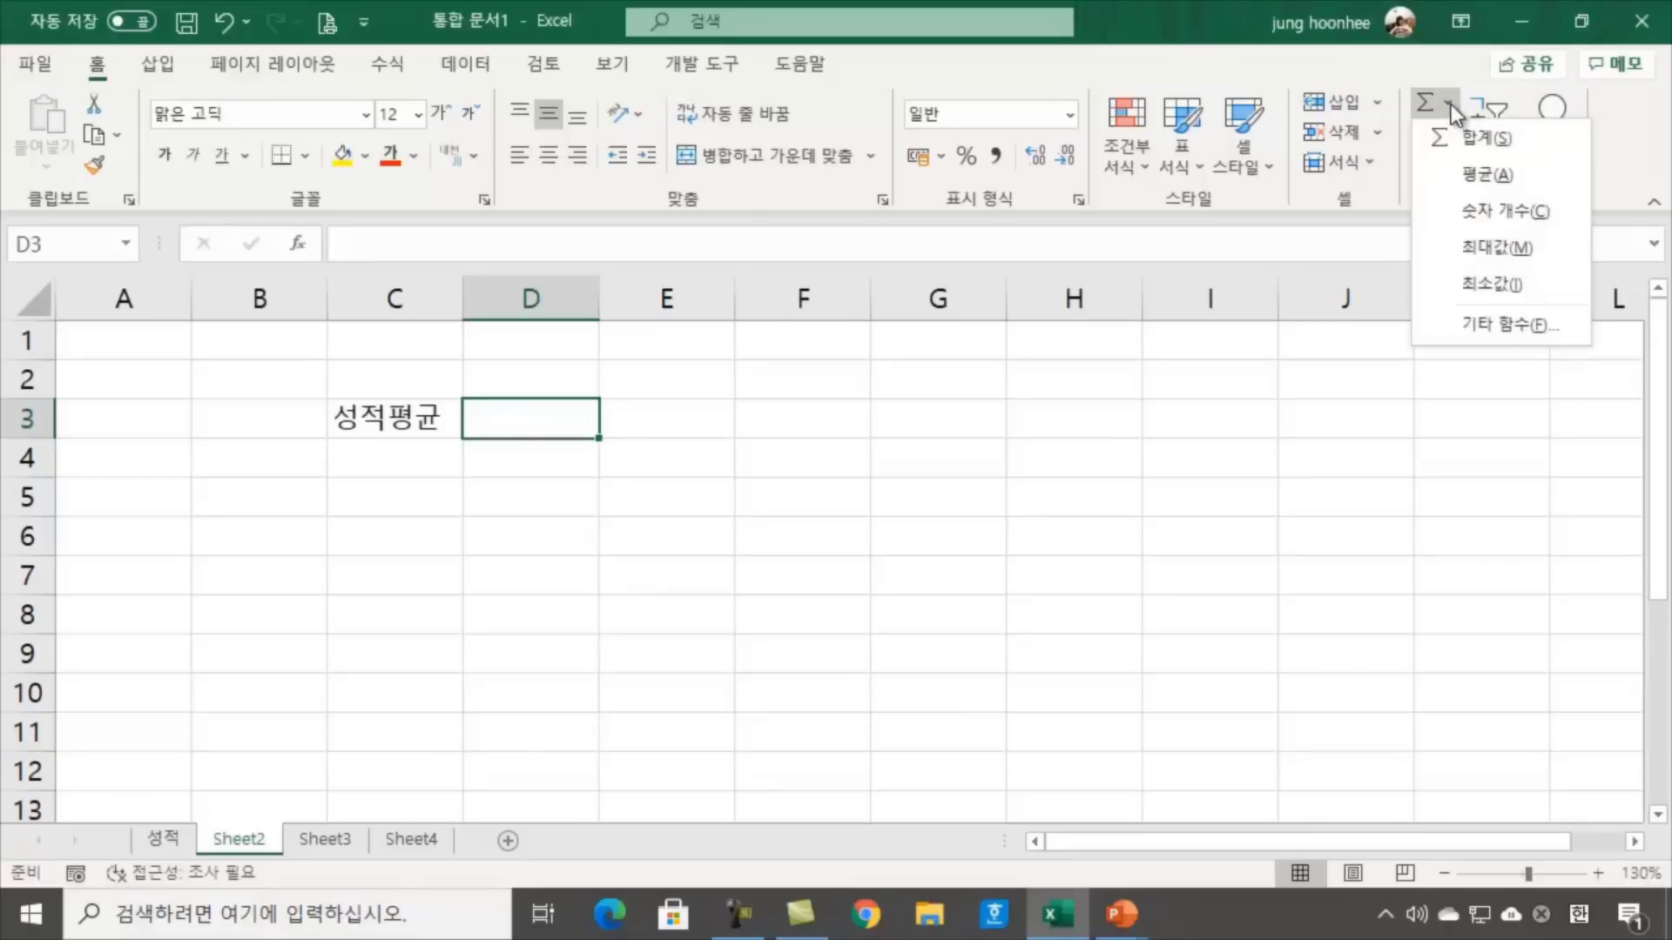
pyautogui.click(1491, 176)
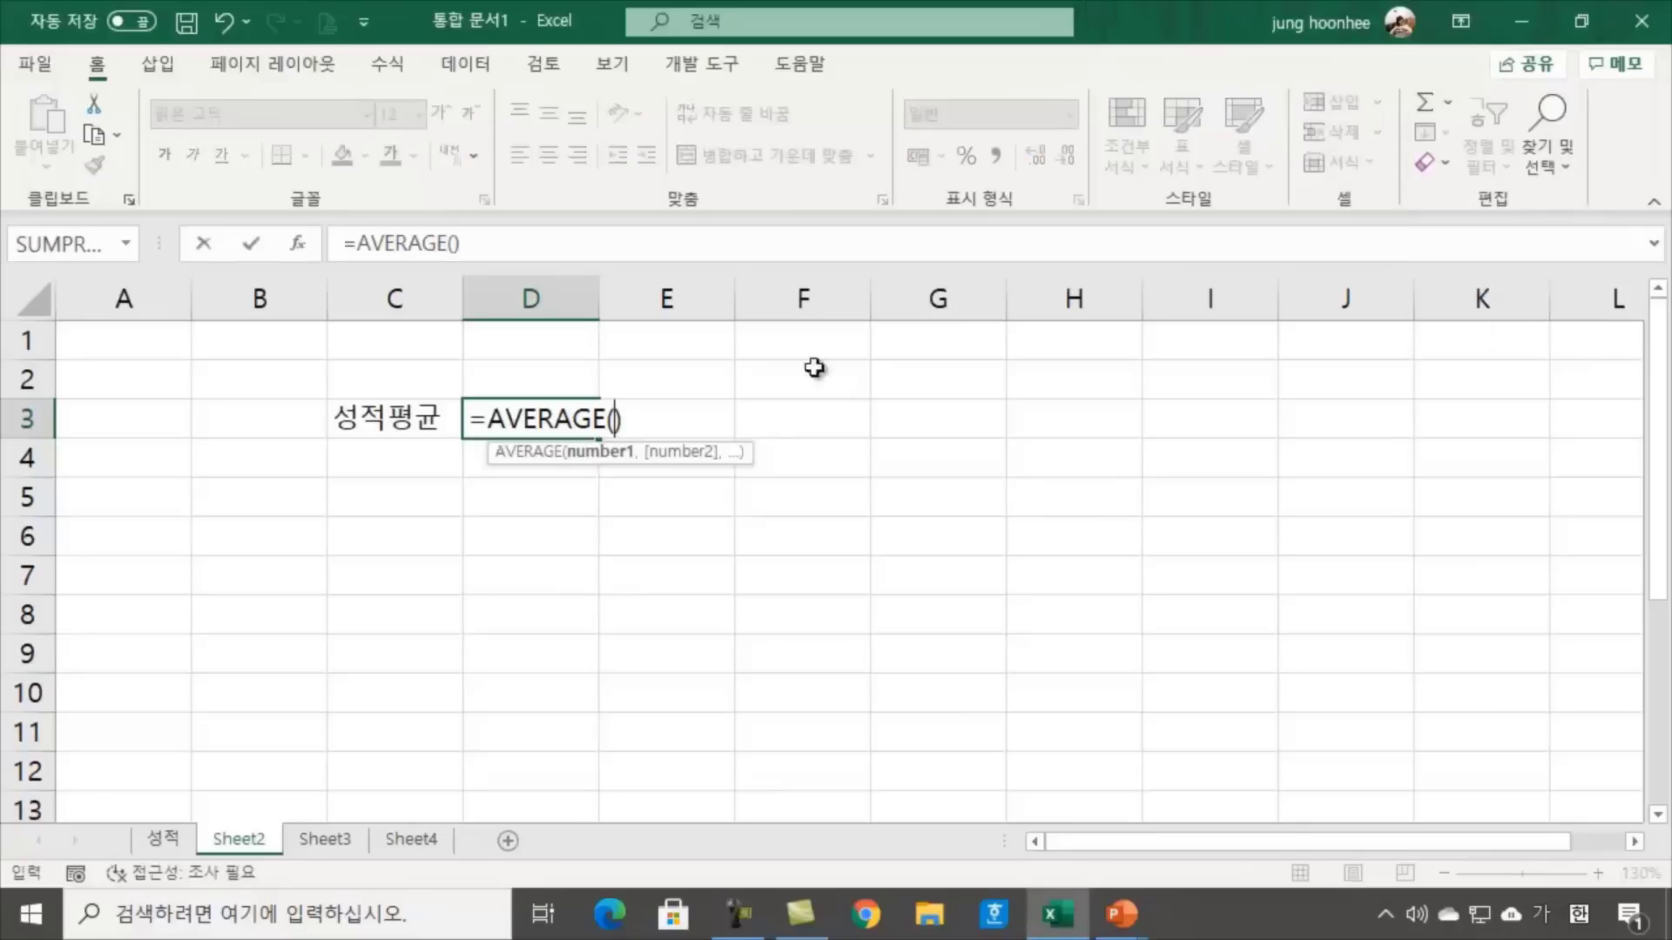
pyautogui.write('성적')
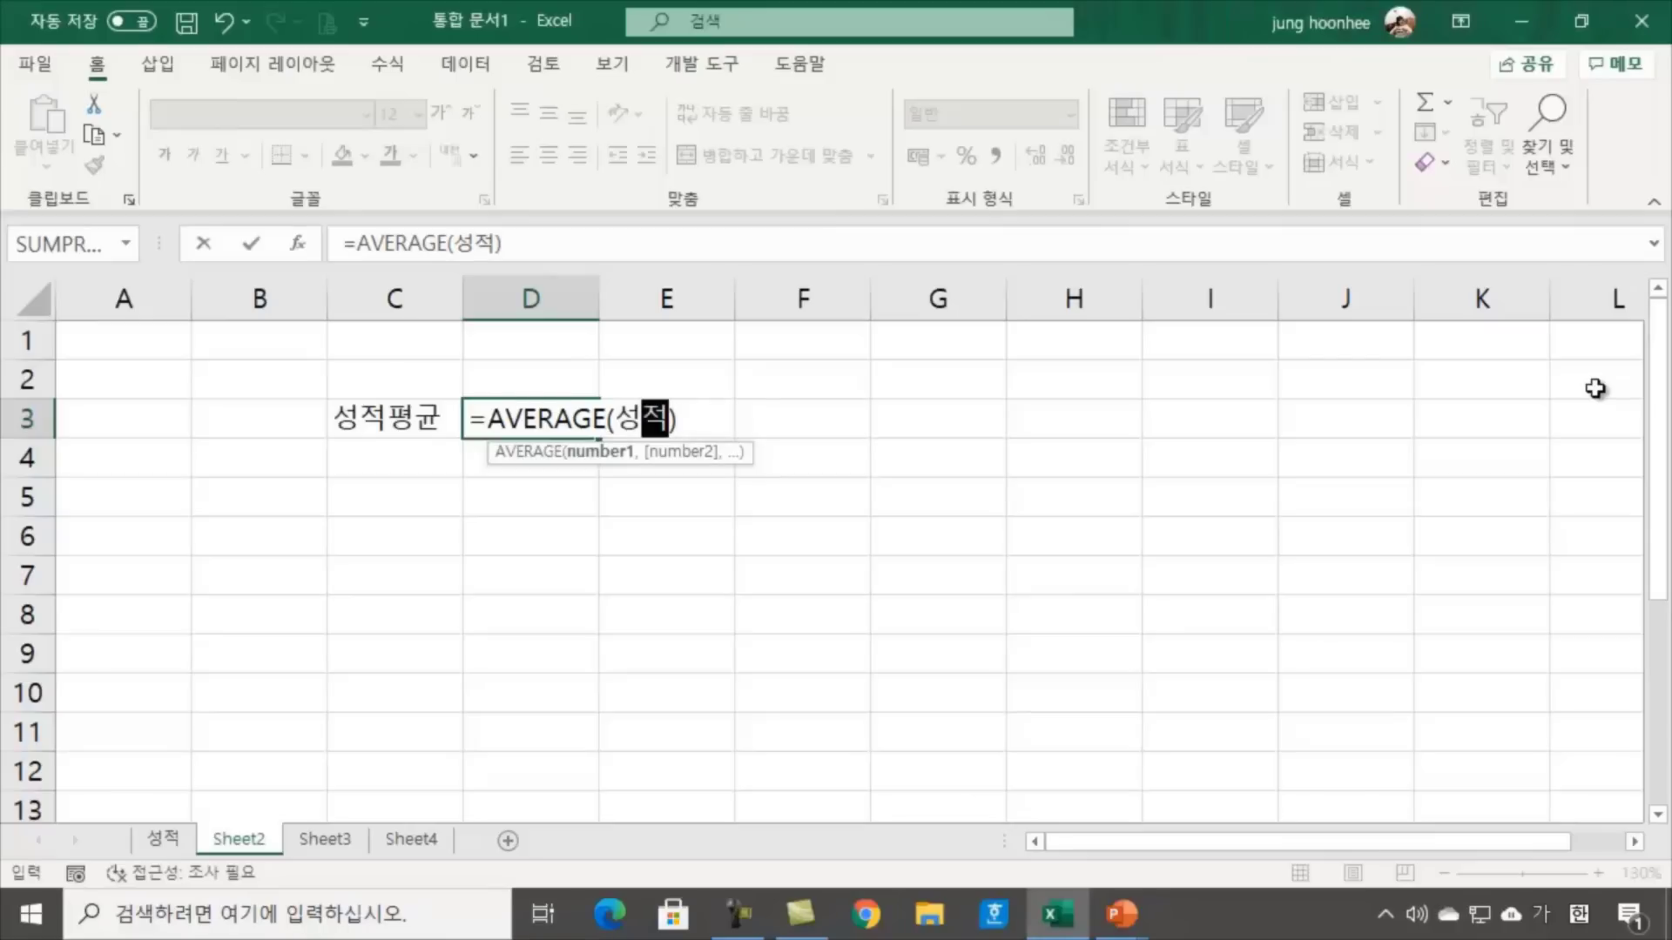
pyautogui.press('Return')
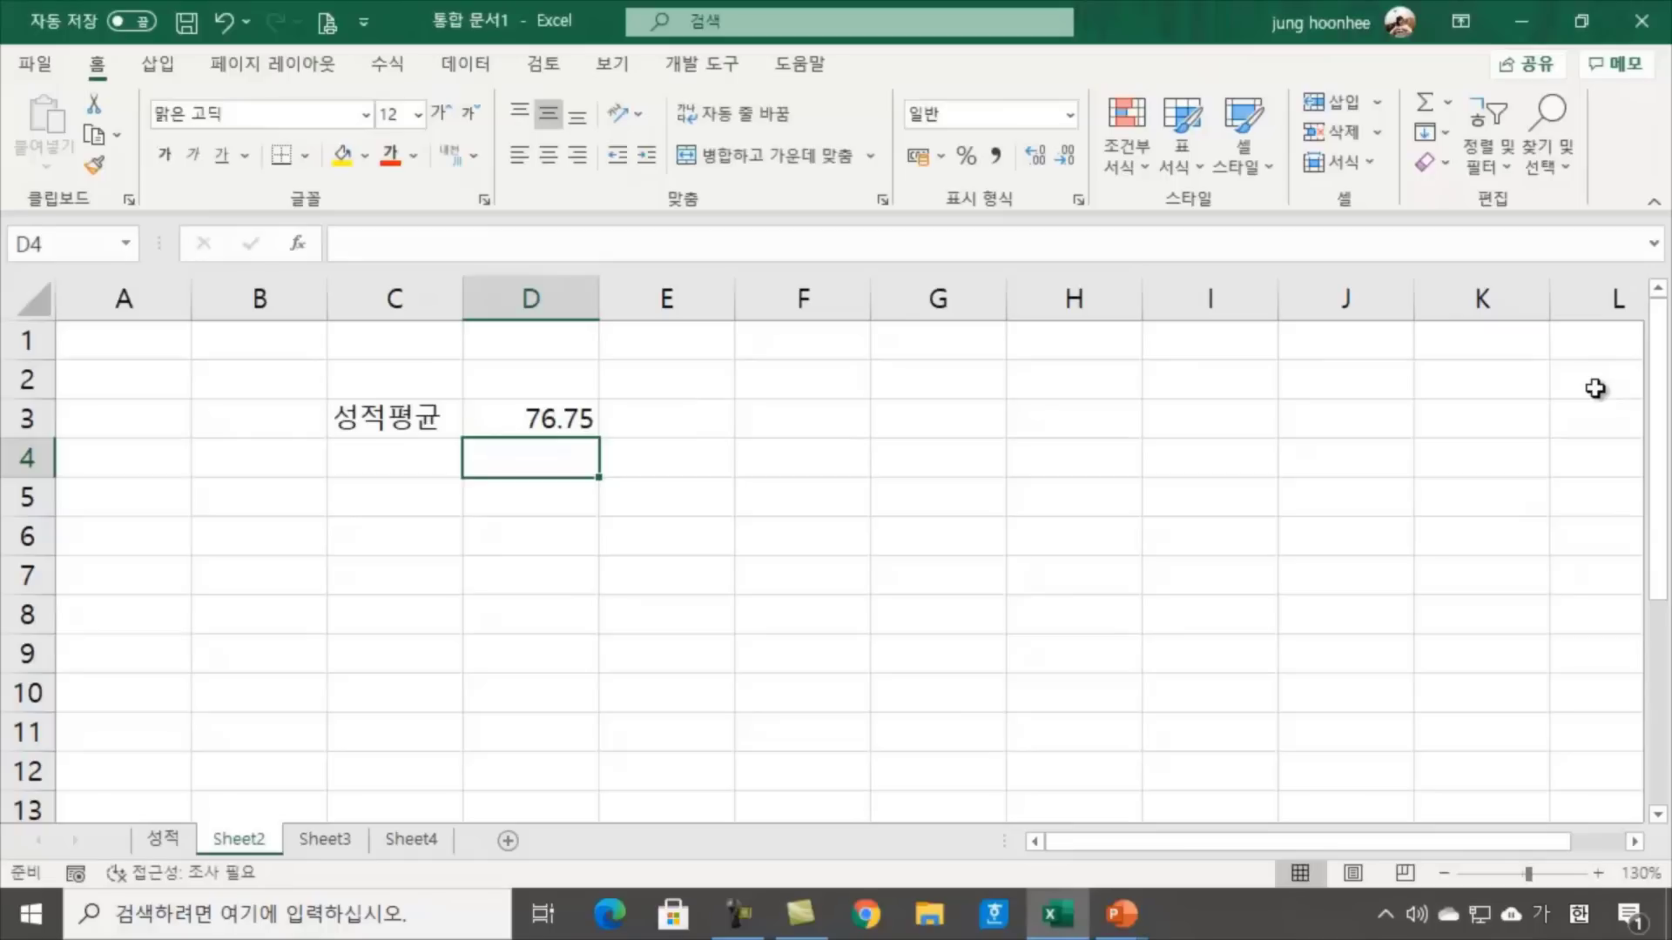
pyautogui.click(683, 562)
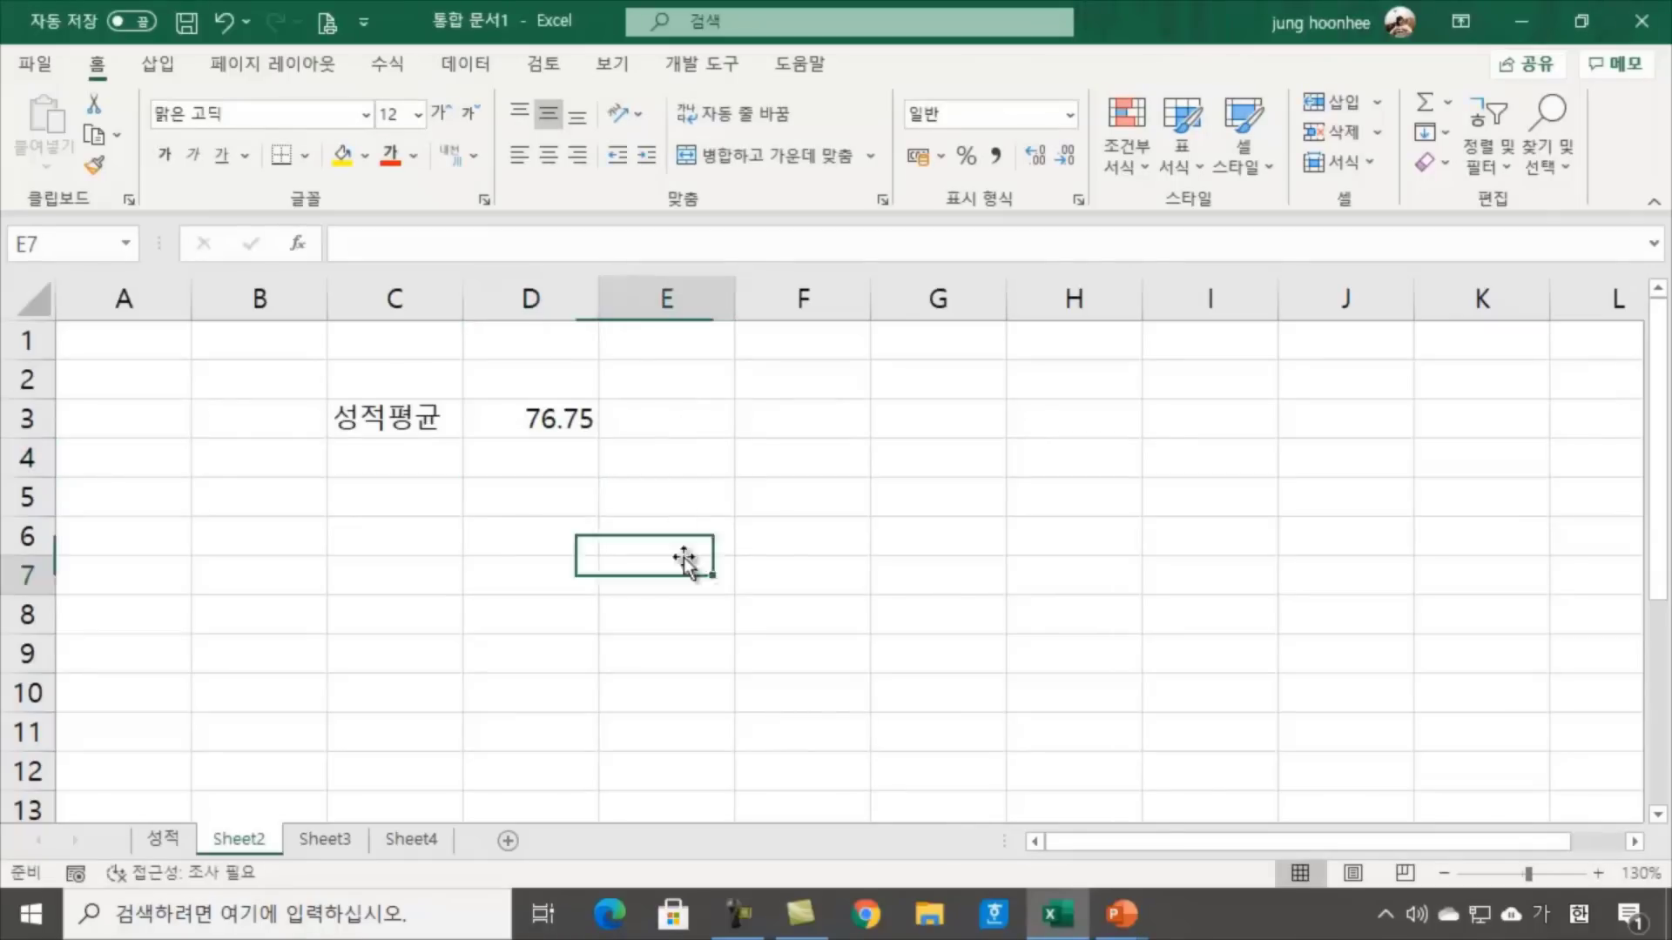
pyautogui.click(546, 428)
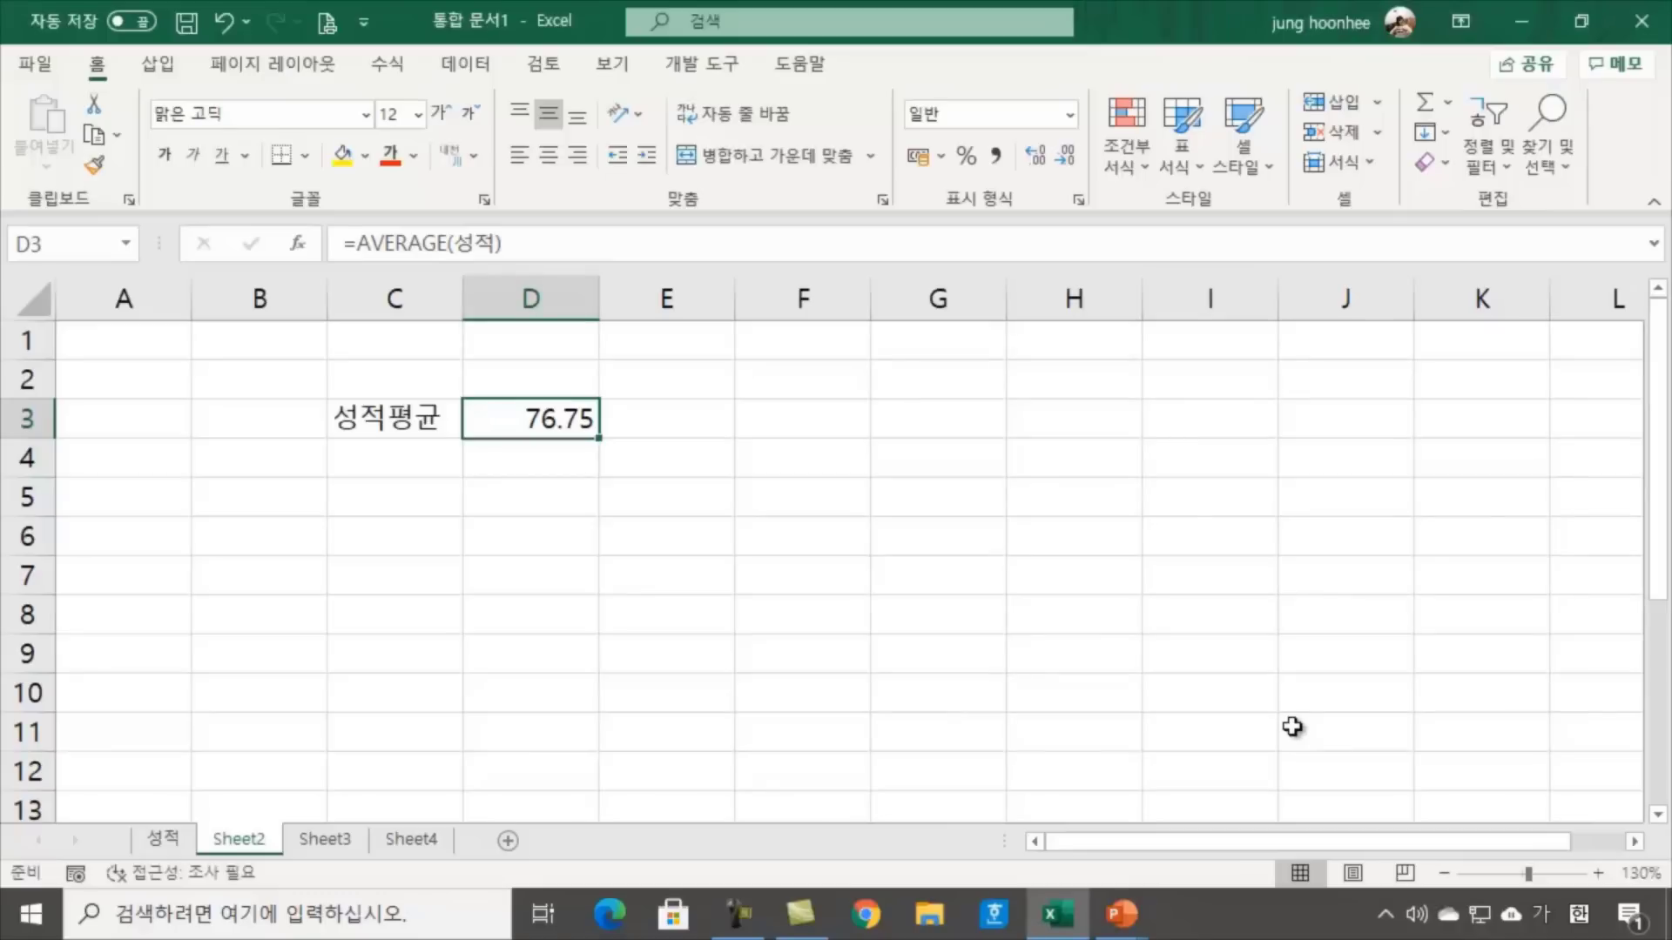
# Enter the label 성적총점 in cell C4 of Sheet2, below the average label
pyautogui.click(383, 465)
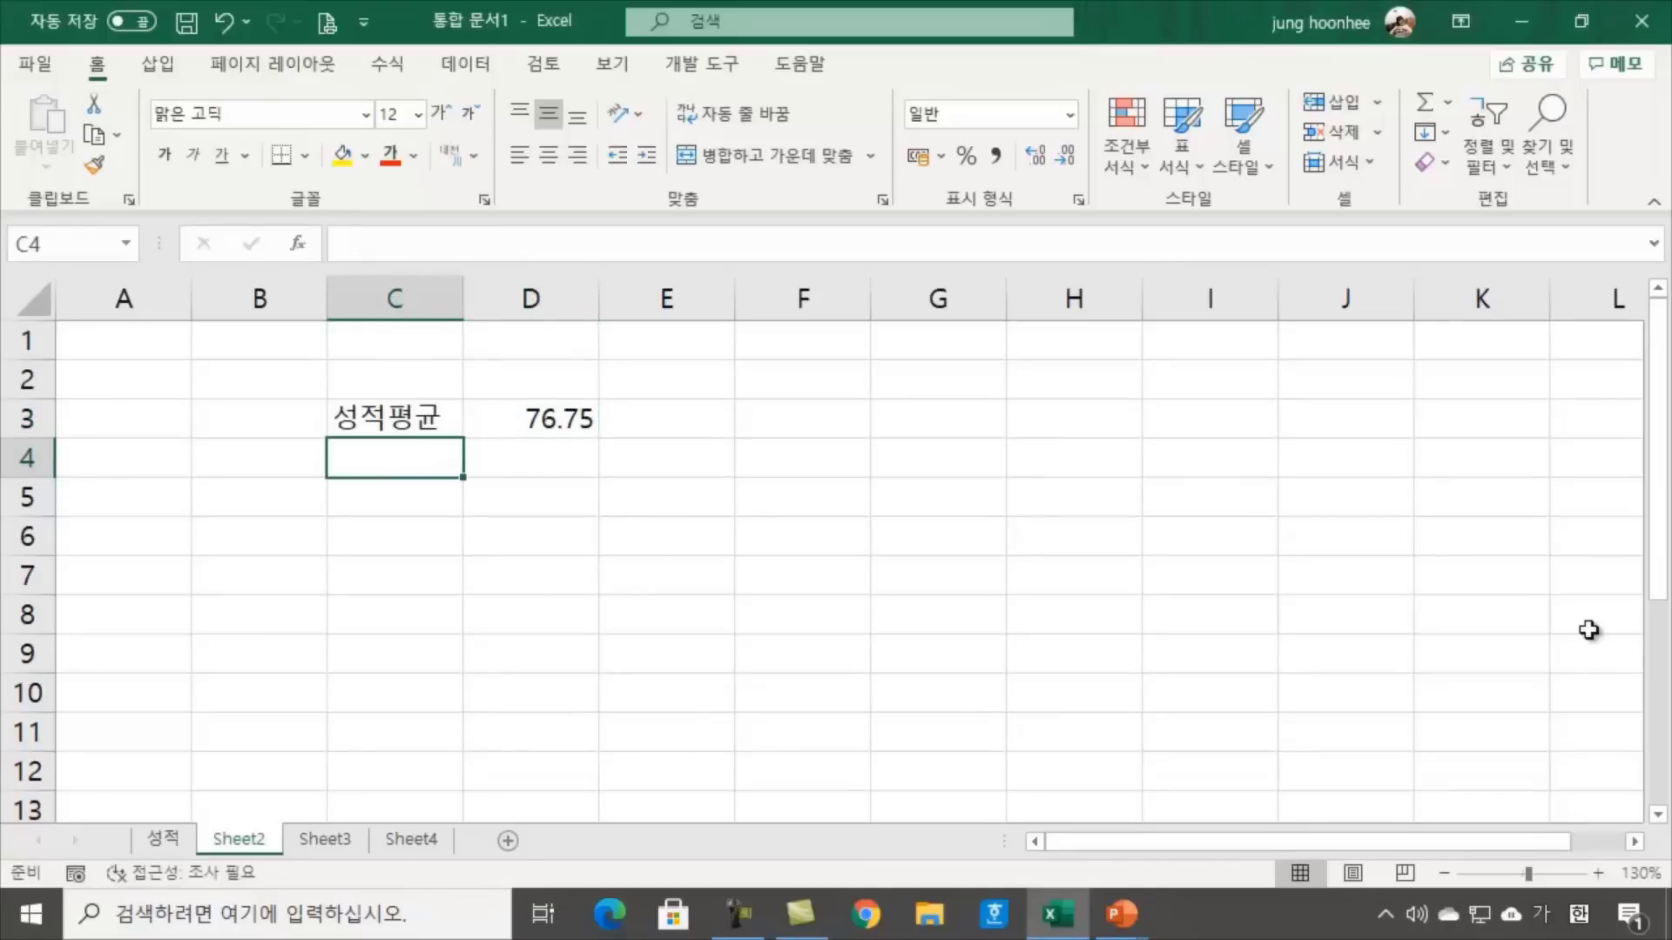
pyautogui.write('성적총ㅈ')
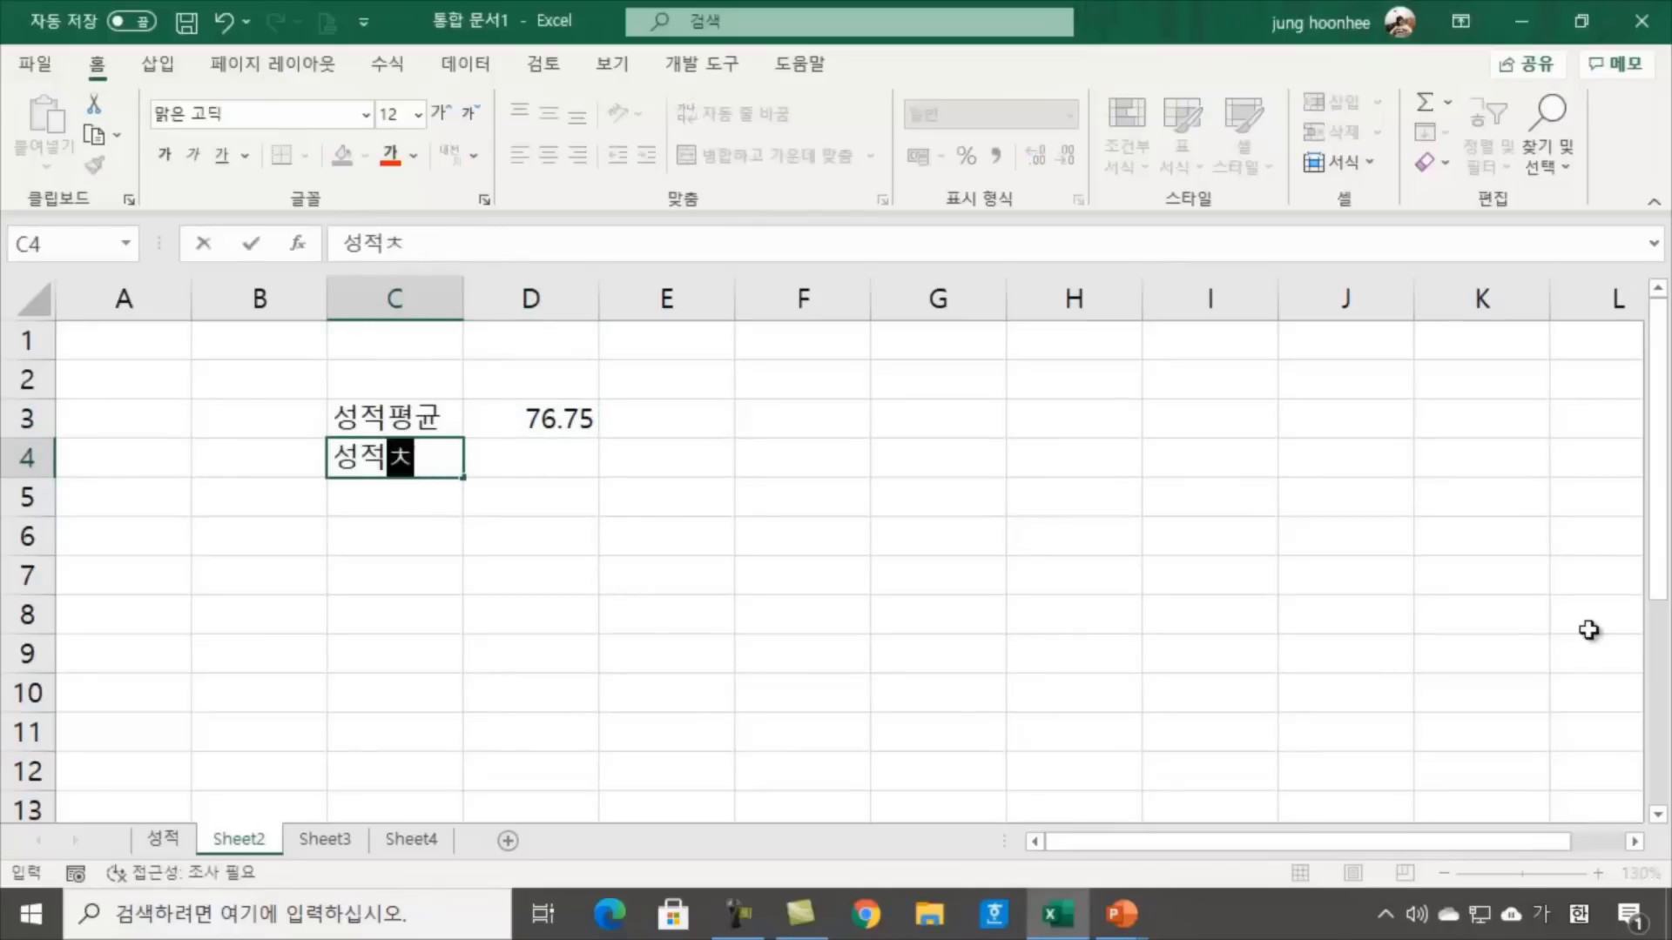
pyautogui.write('ㅓㅁ')
pyautogui.press('Return')
pyautogui.press('Up')
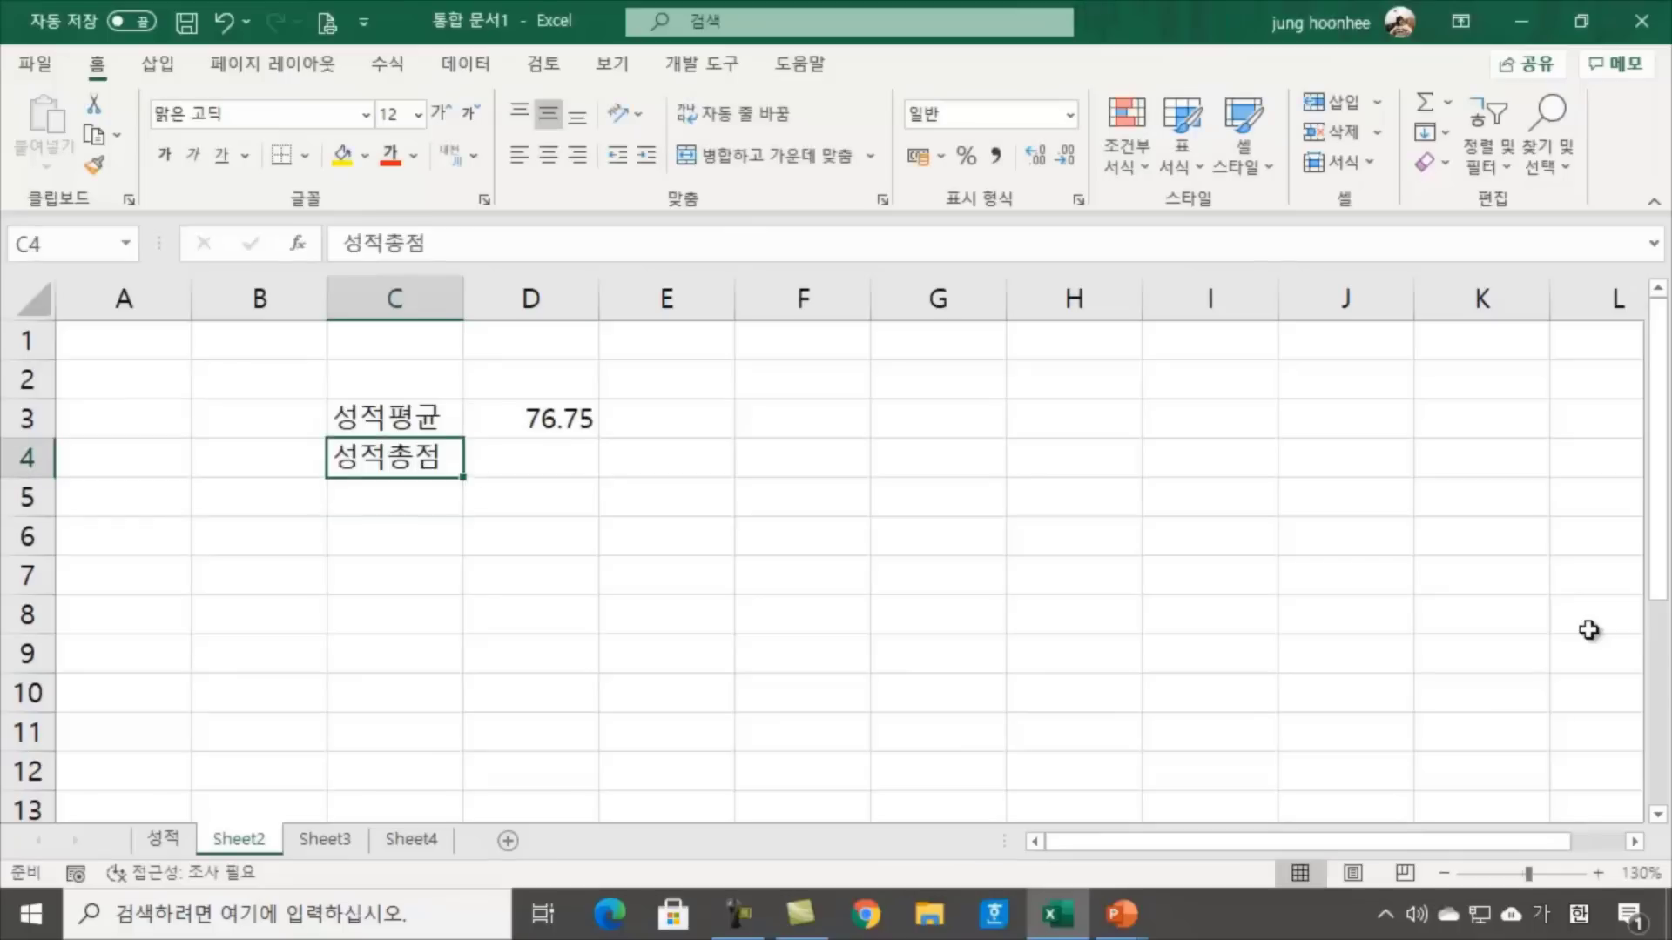
# Calculate the total of the named range 성적 in cell D4 with SUM and review the formula
pyautogui.press('Right')
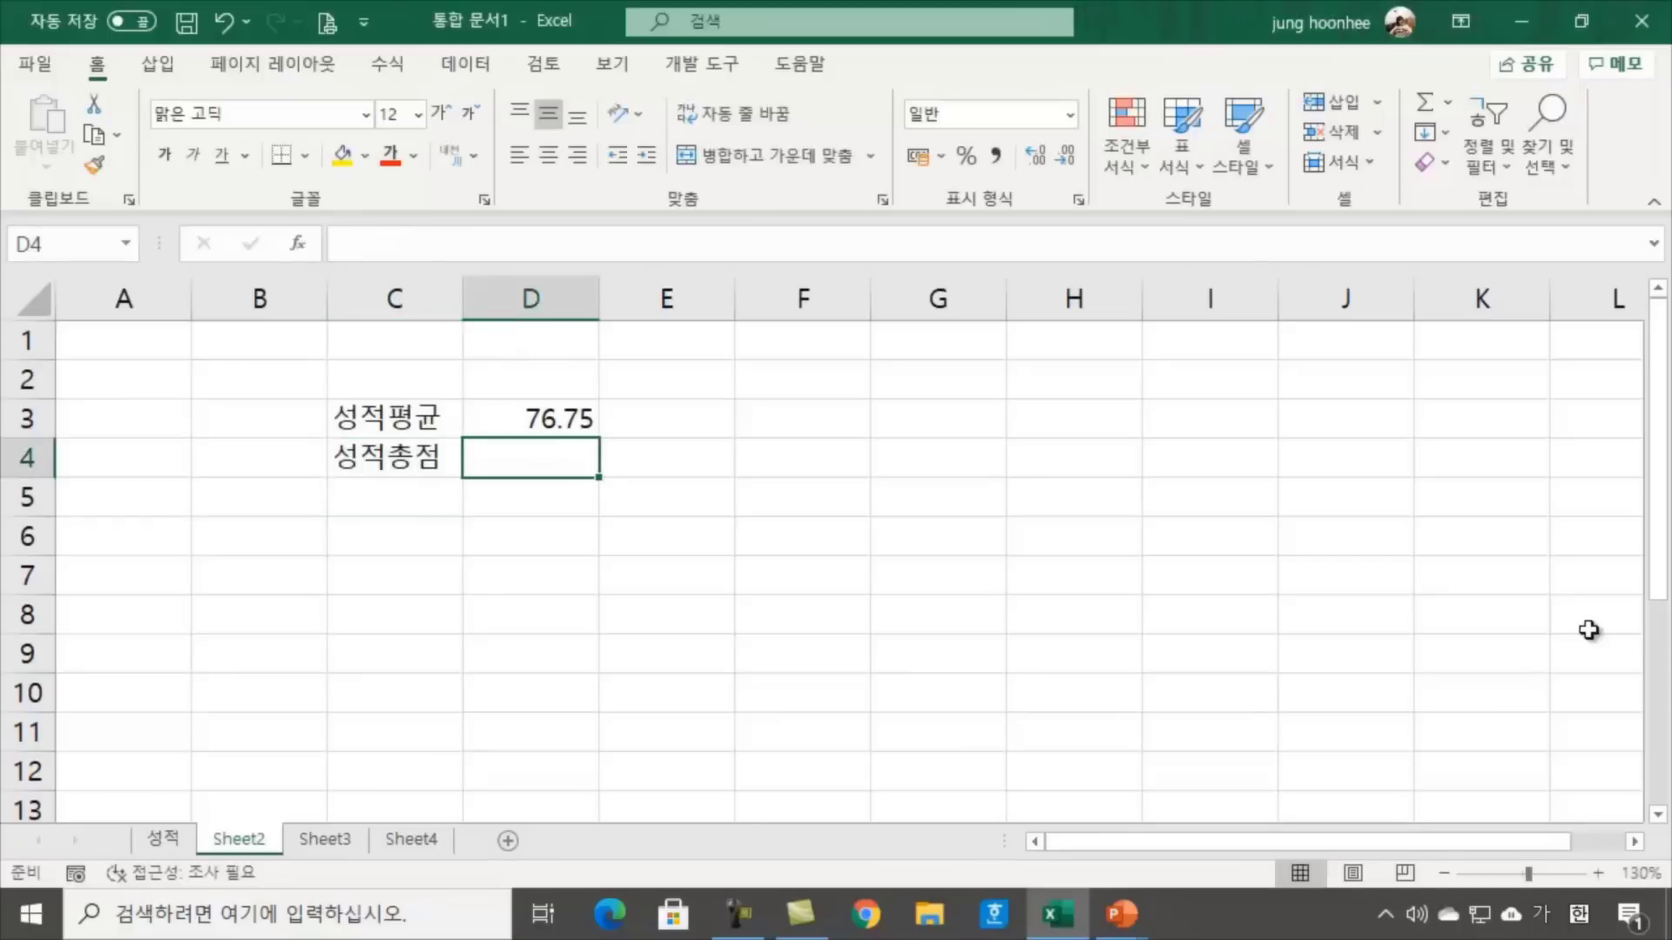
pyautogui.click(1447, 104)
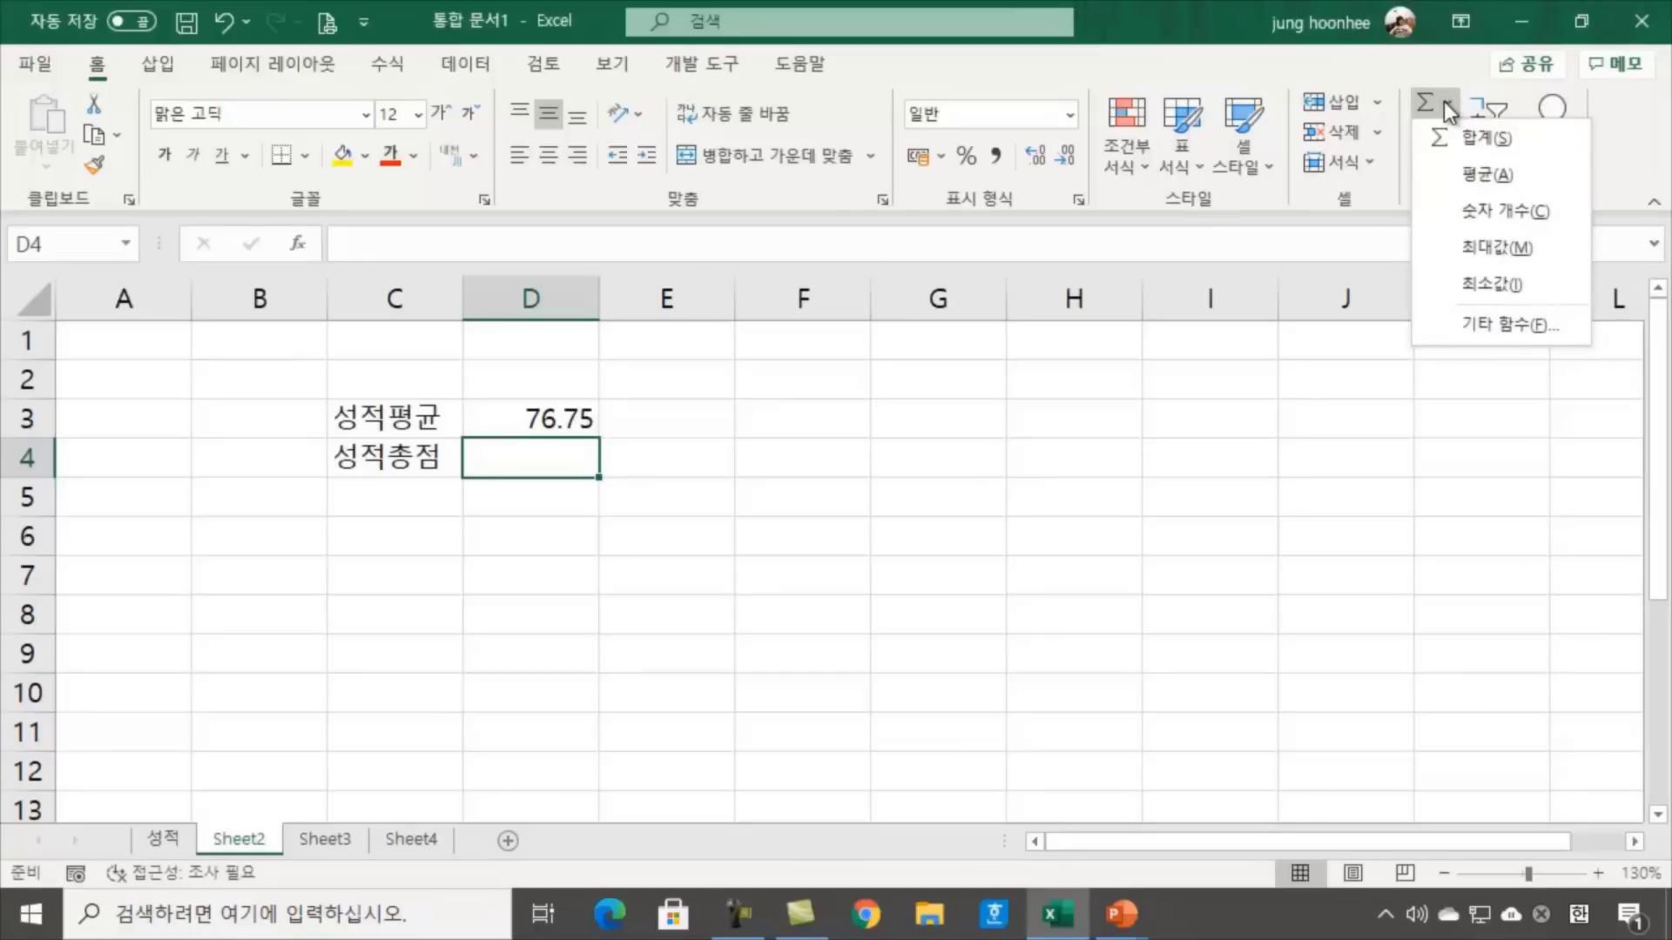
pyautogui.click(1481, 140)
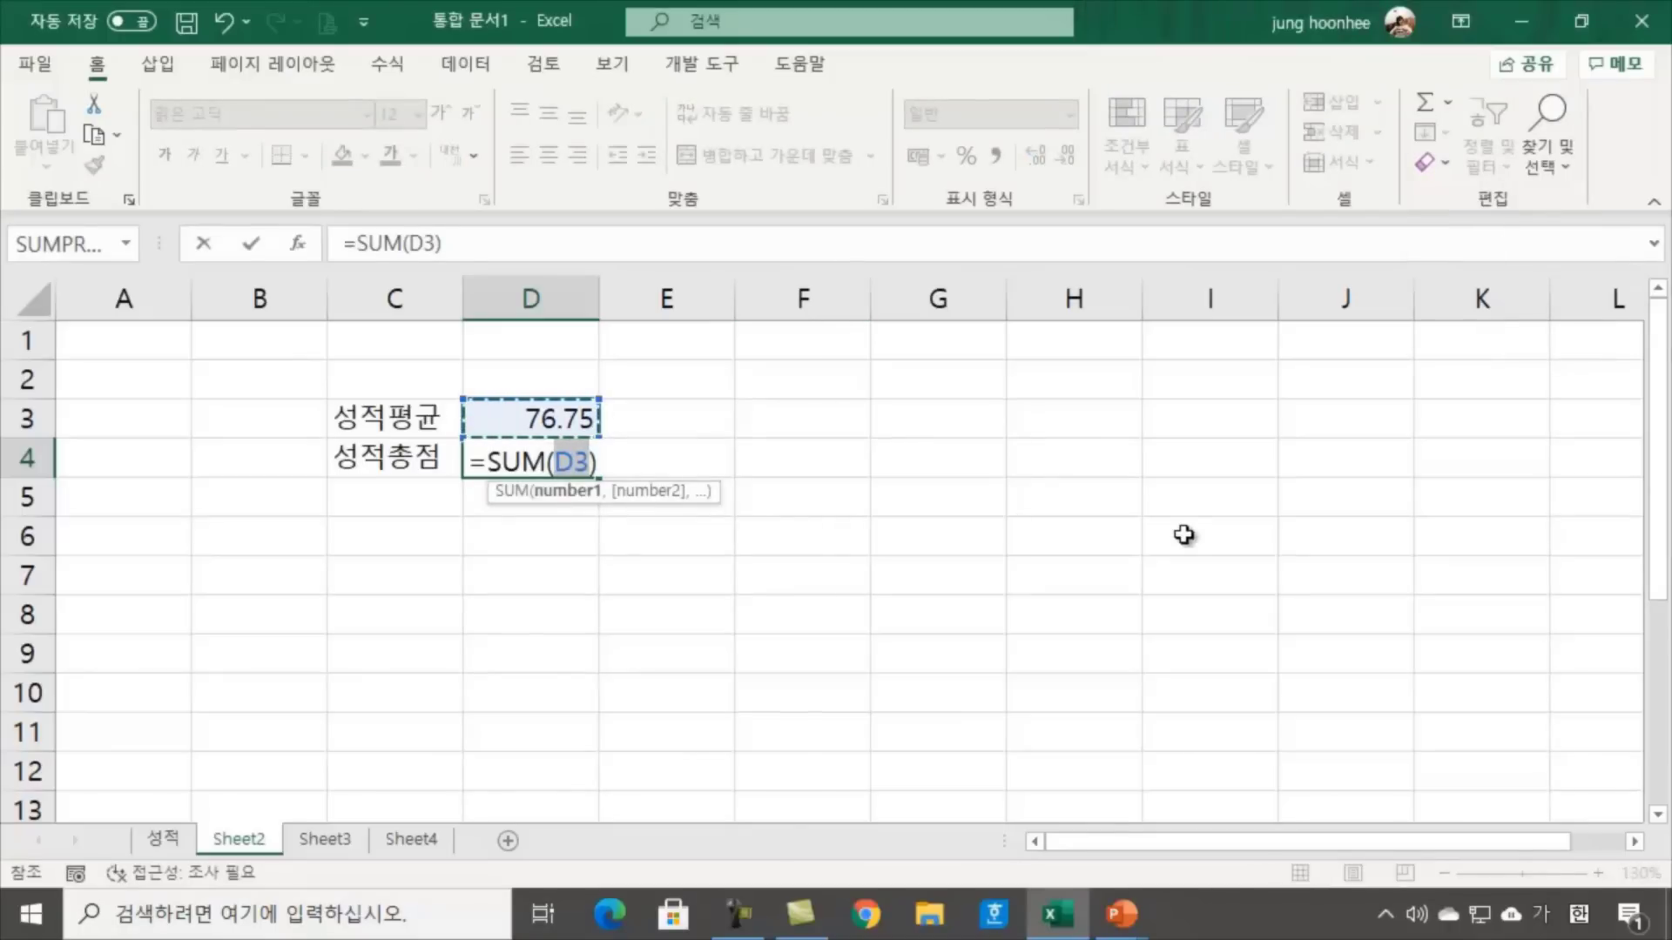
pyautogui.hotkey('alt', 'Return')
pyautogui.write('성적')
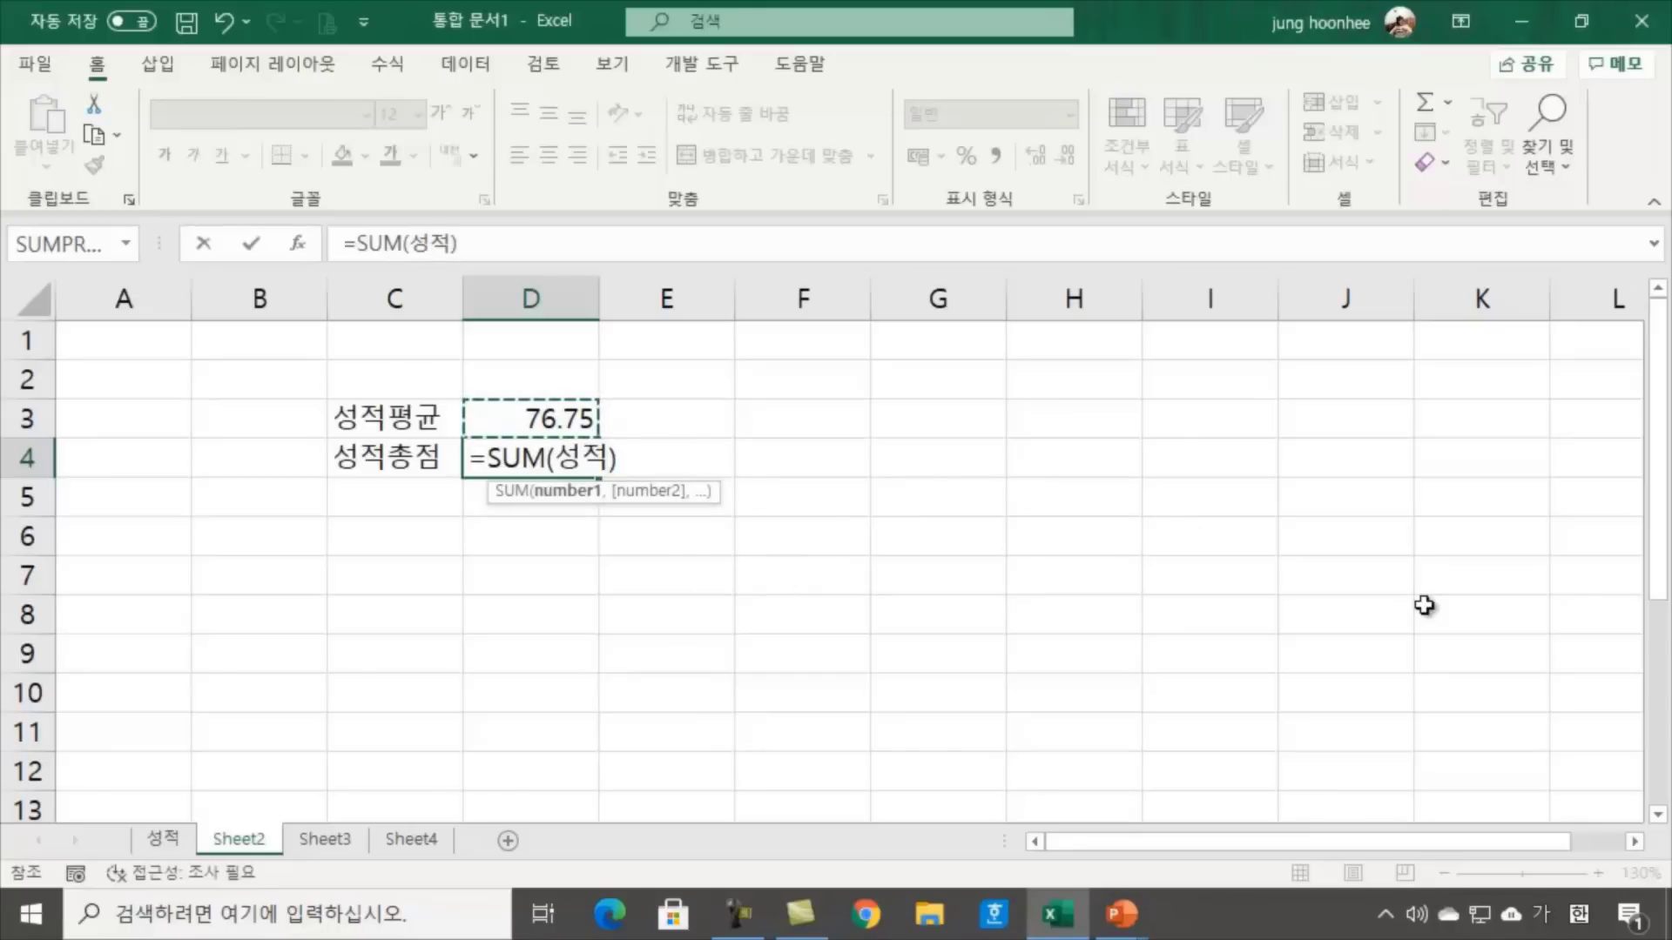
pyautogui.press('Return')
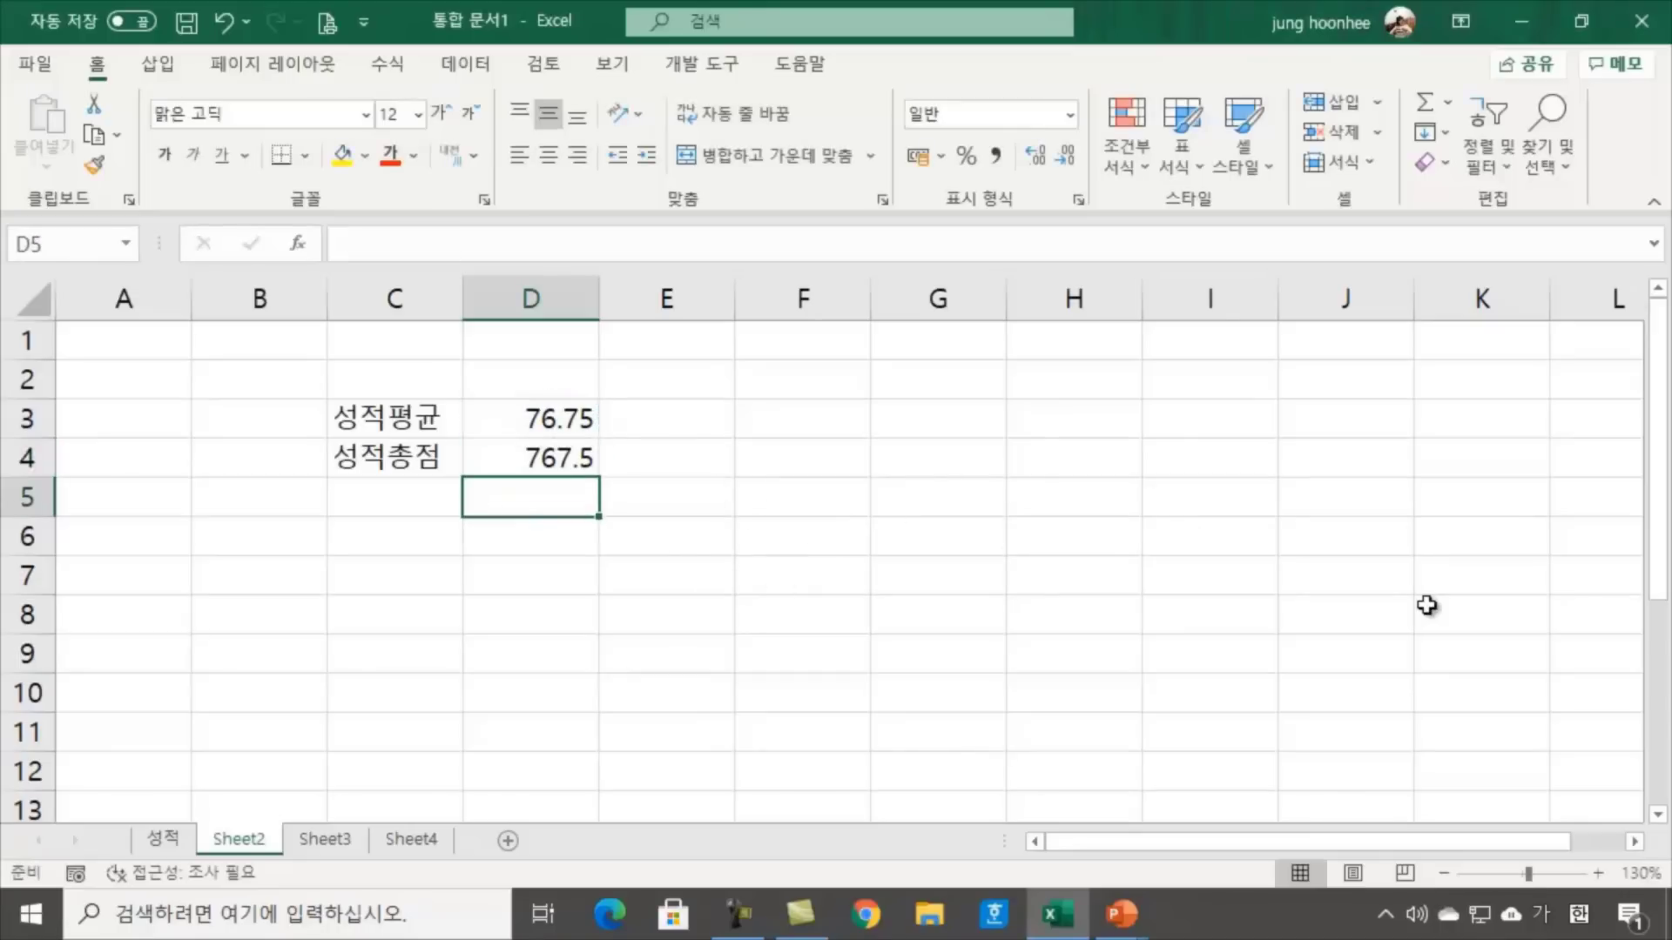
pyautogui.click(538, 457)
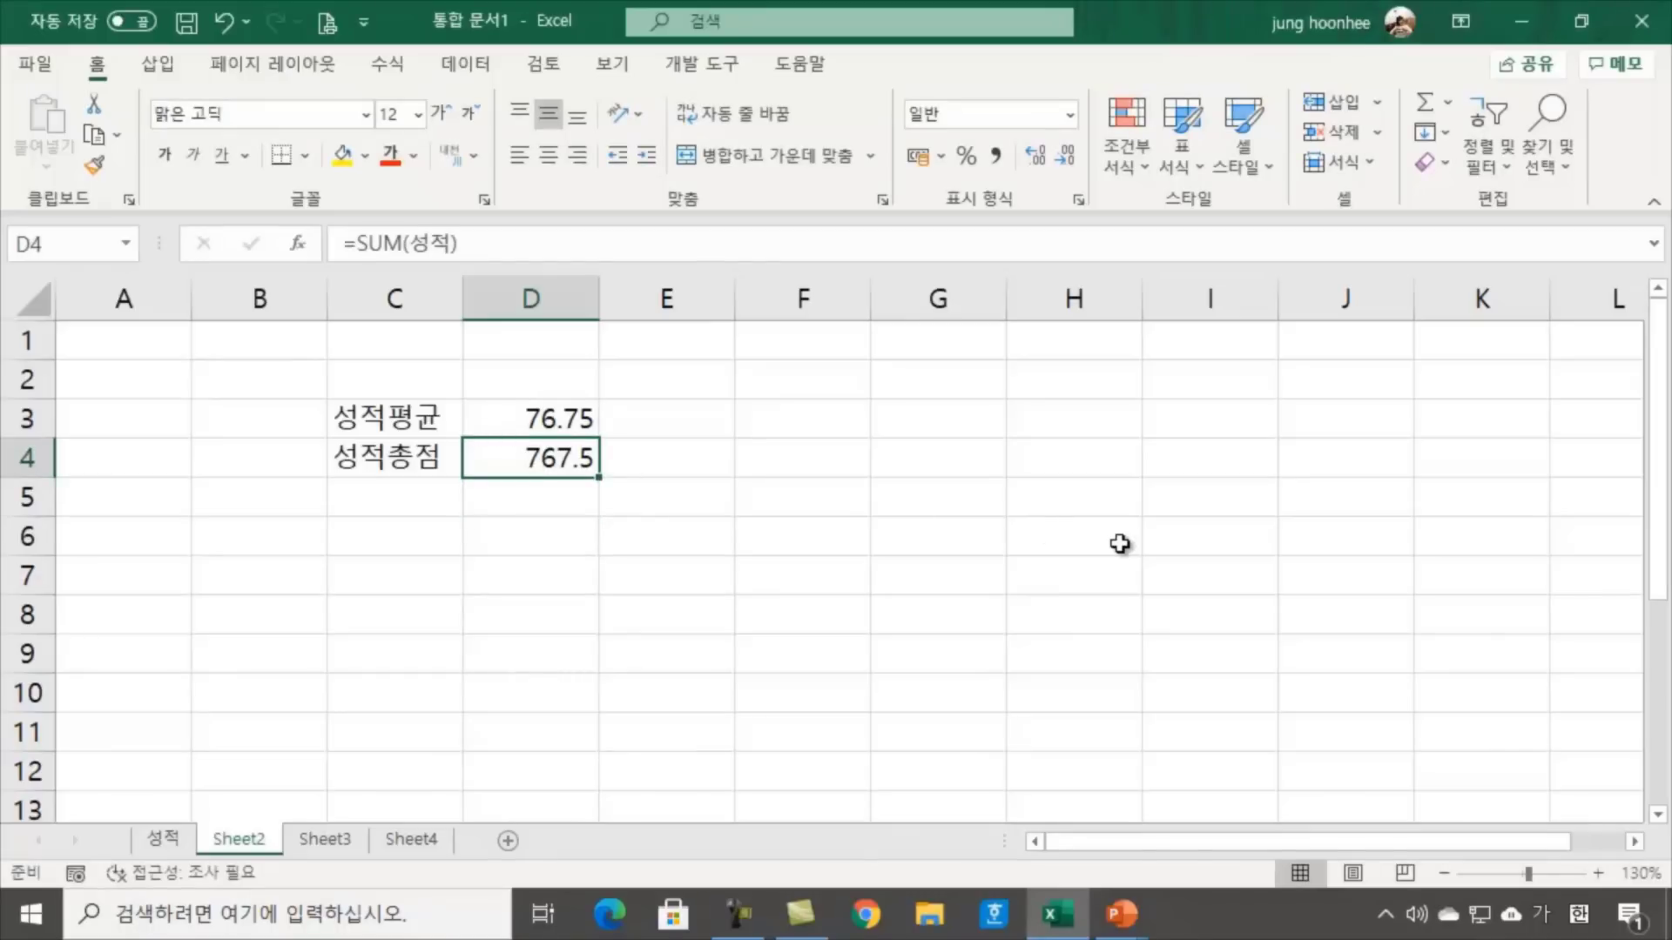
# Review the formulas in D3 and D4 to see how both use the defined name
pyautogui.click(706, 586)
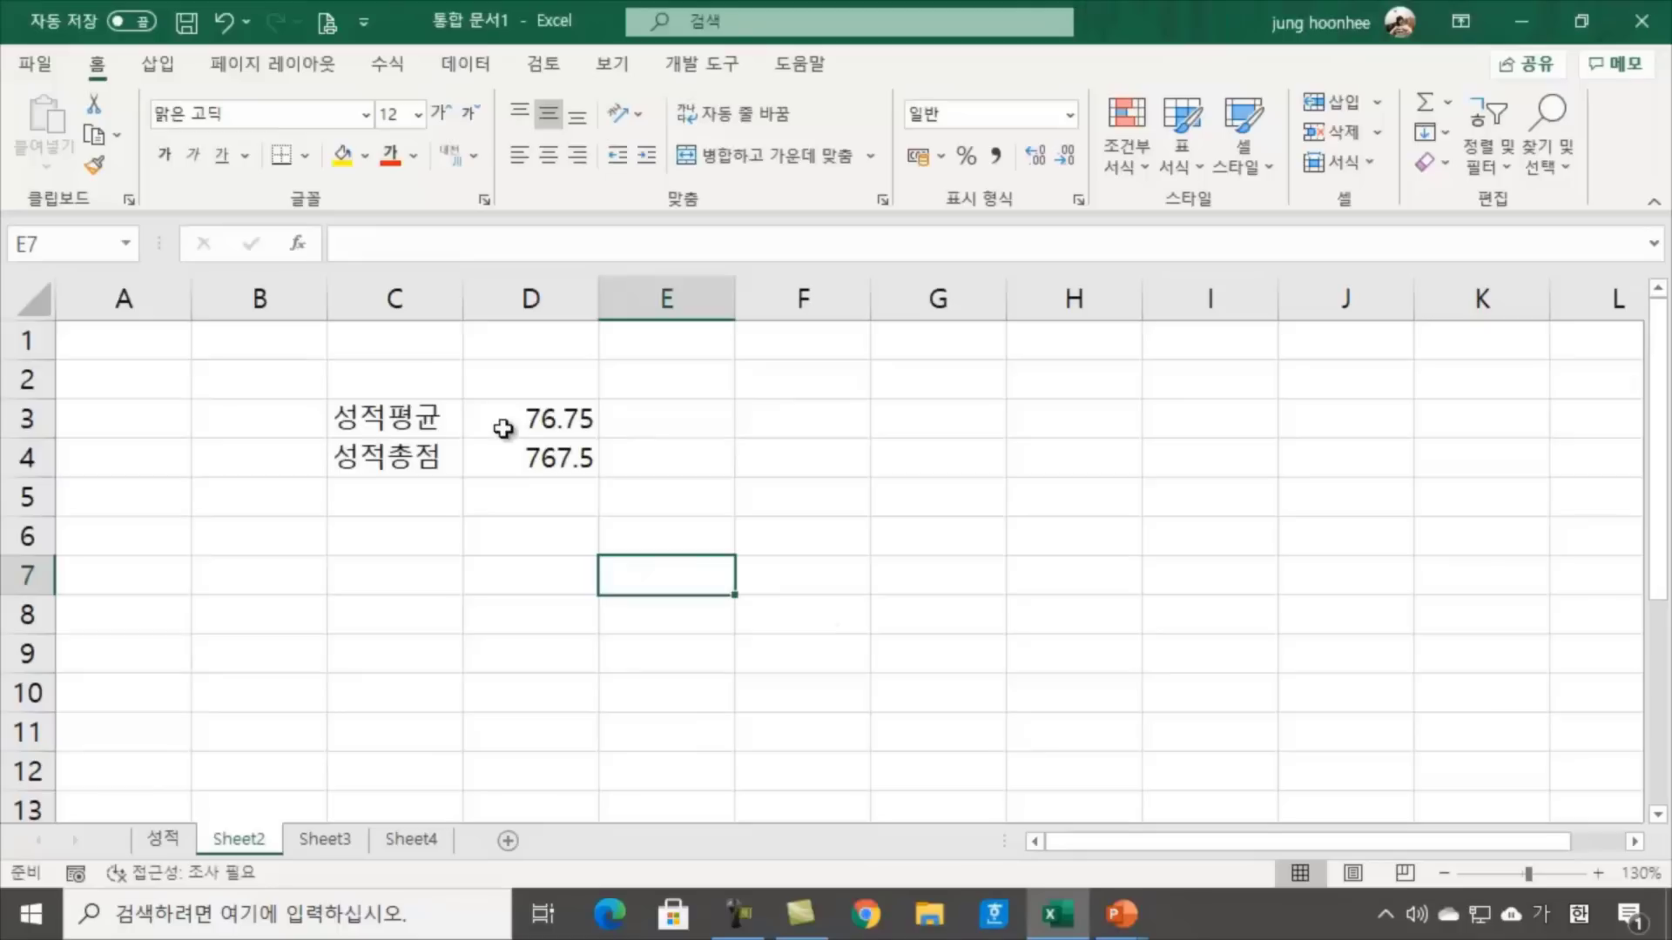
pyautogui.moveTo(525, 420); pyautogui.dragTo(533, 453)
pyautogui.click(929, 552)
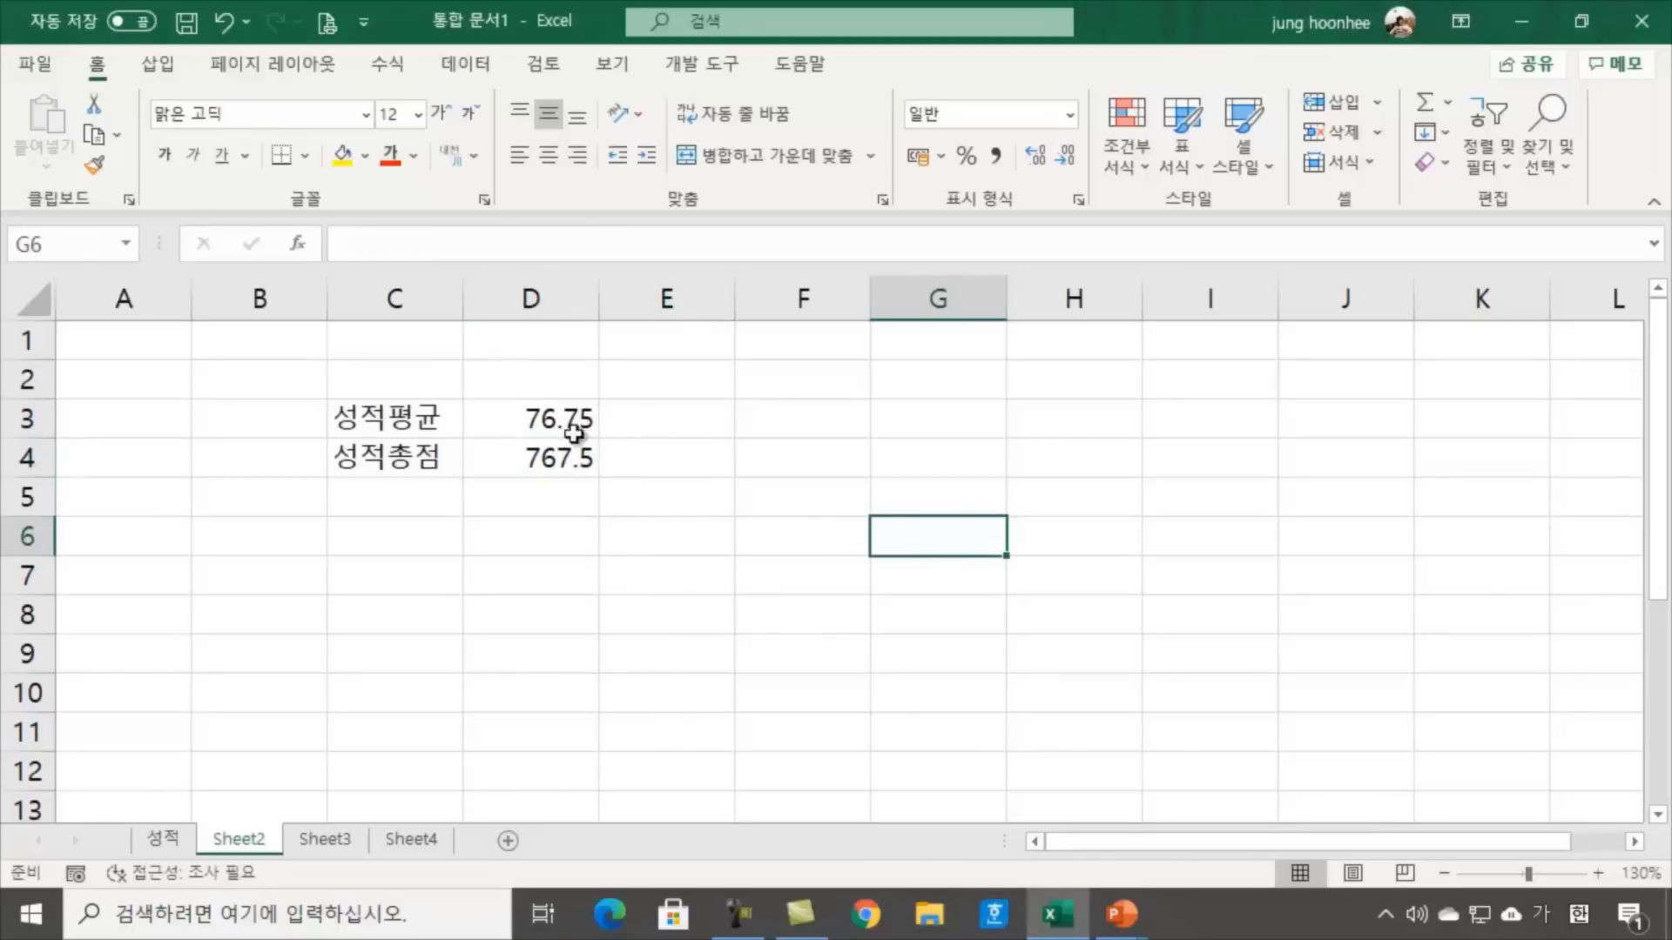
pyautogui.click(534, 420)
pyautogui.click(542, 457)
pyautogui.click(877, 541)
pyautogui.moveTo(535, 422); pyautogui.dragTo(539, 453)
pyautogui.click(873, 593)
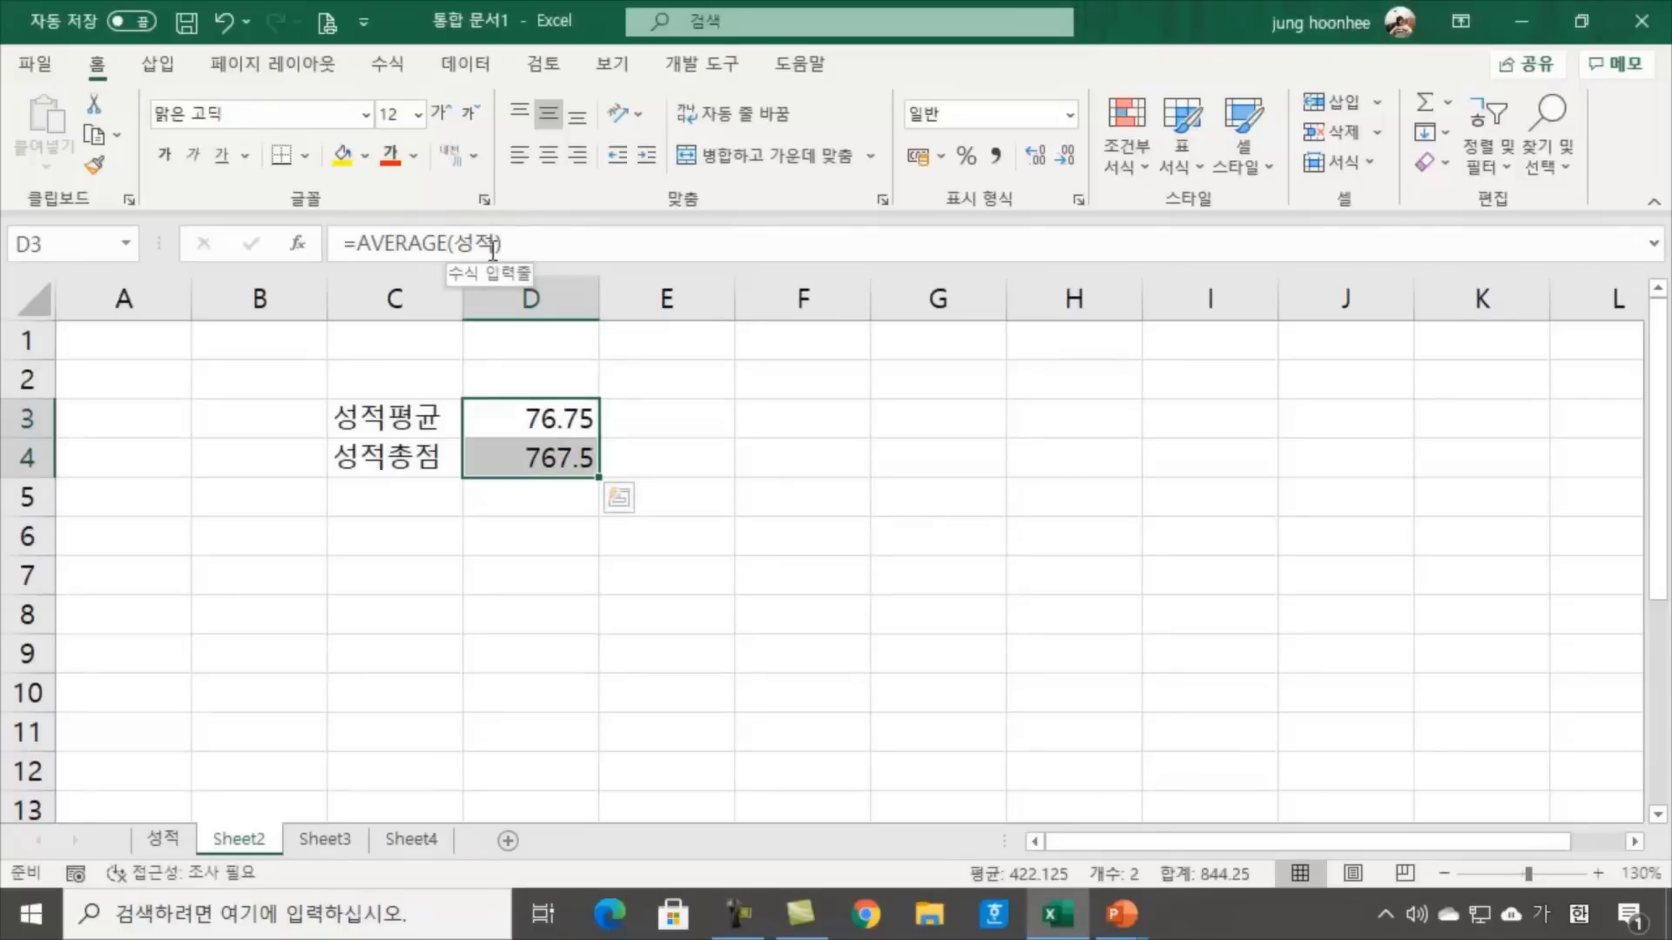
pyautogui.click(851, 508)
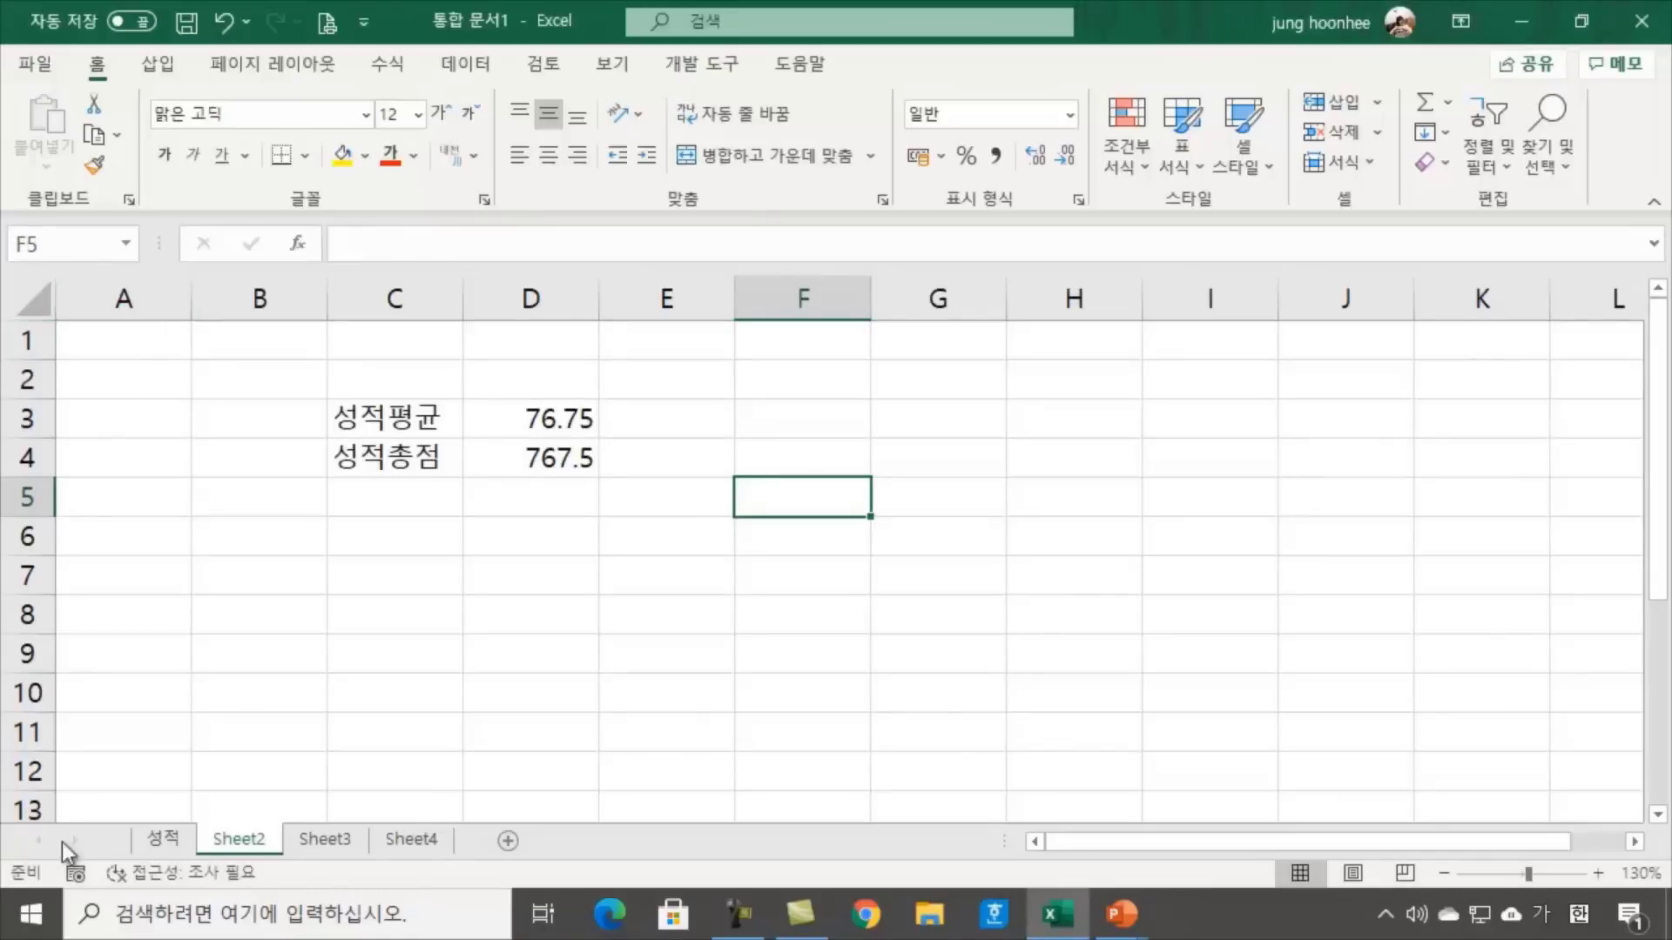
# Check which name is shown for the score range D5:D14 on the 성적 sheet
pyautogui.click(186, 840)
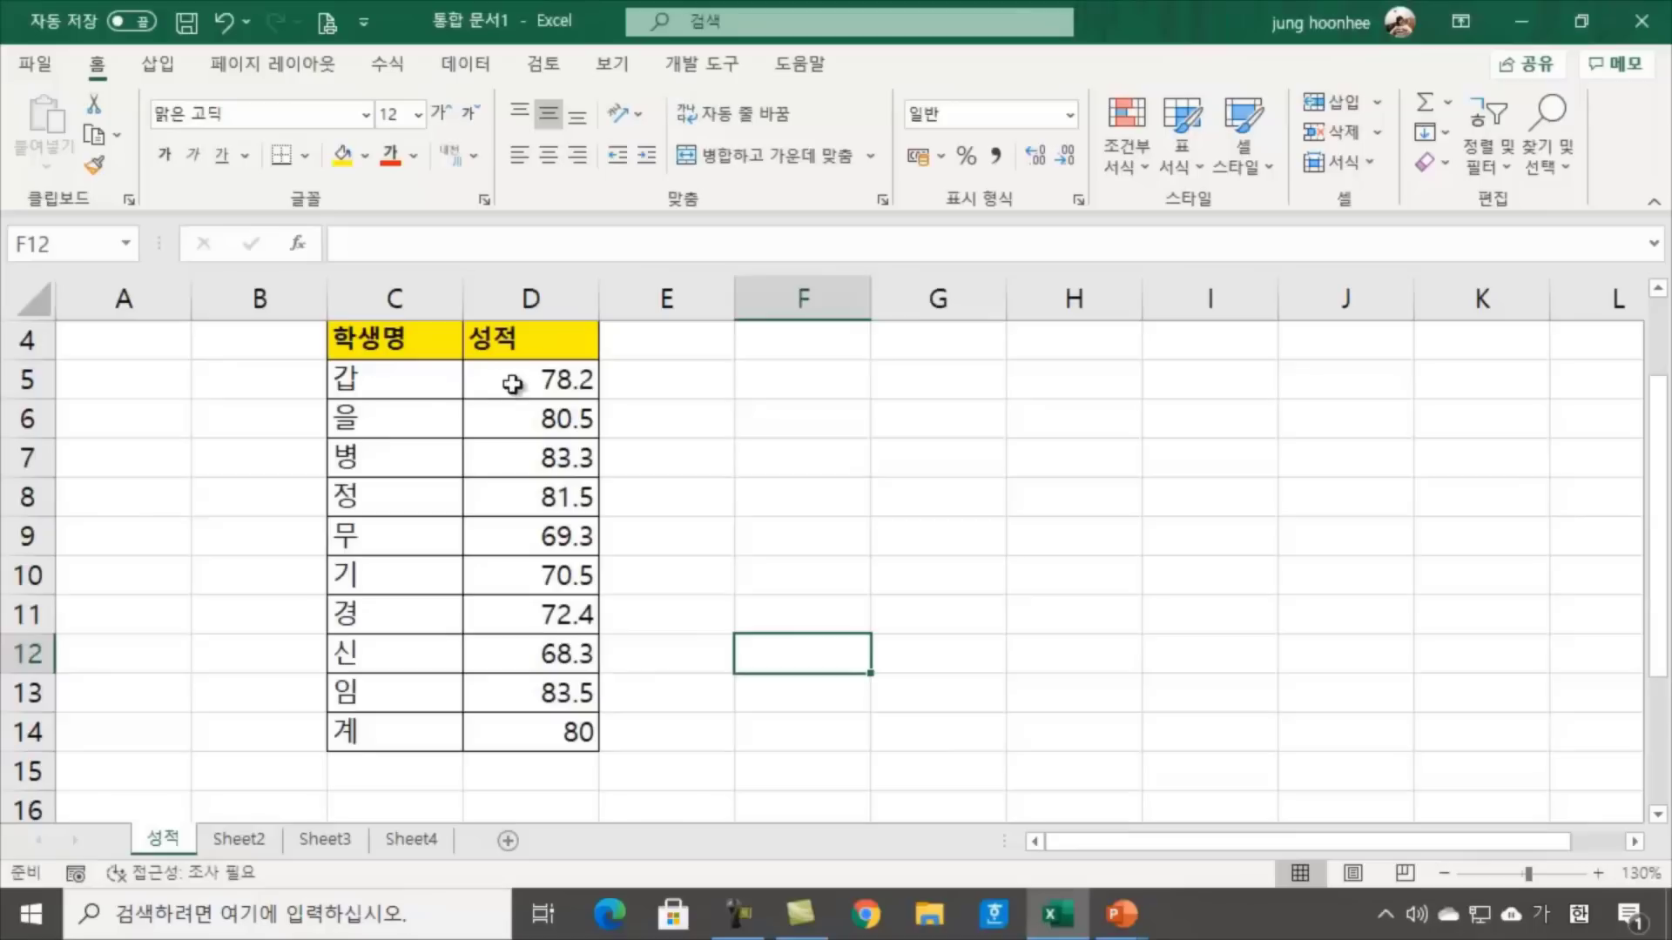
pyautogui.moveTo(514, 380); pyautogui.dragTo(548, 761)
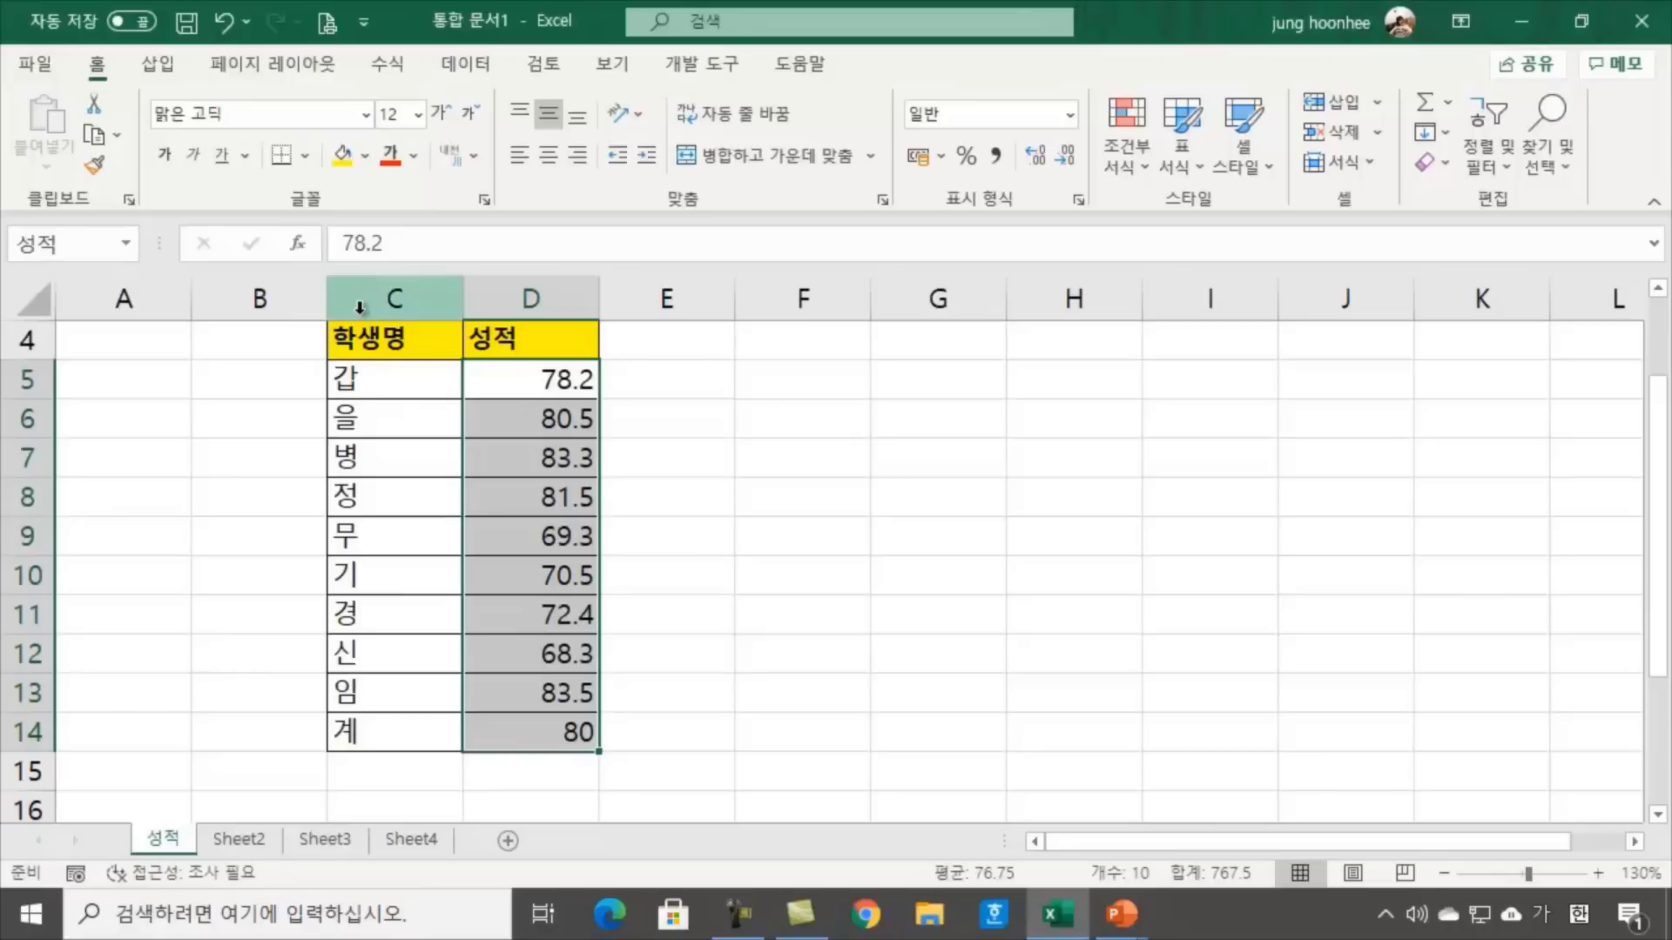
pyautogui.click(903, 561)
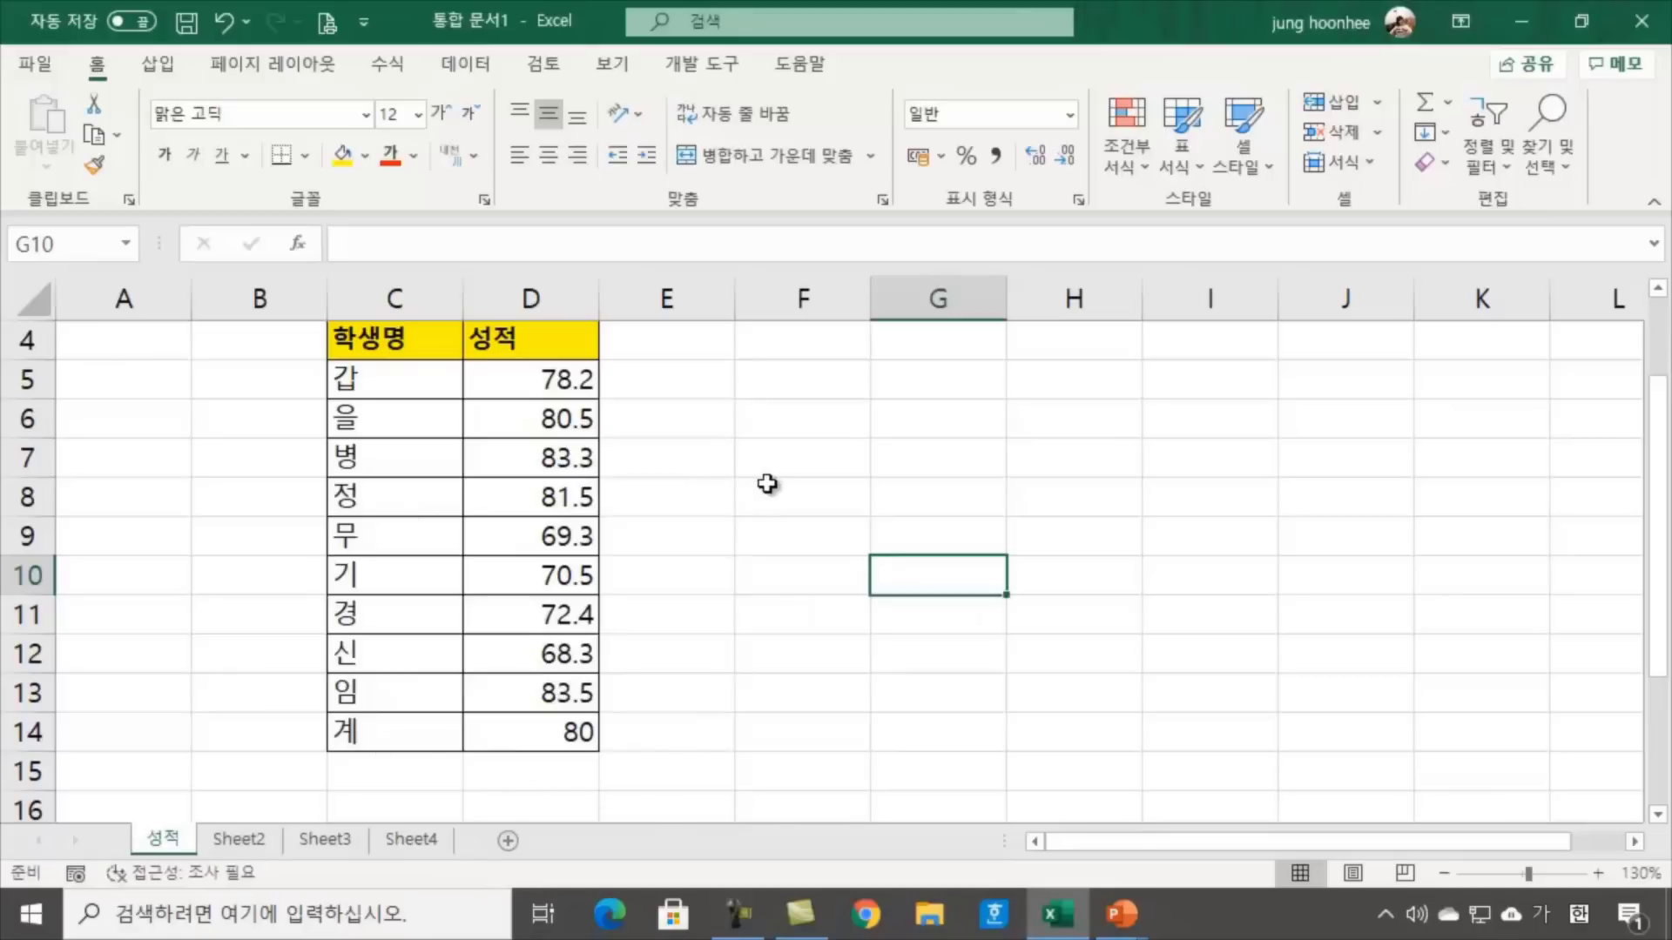
# Inspect the reference and scope of the name 성적 in the Name Manager, and close it without changes
pyautogui.click(400, 65)
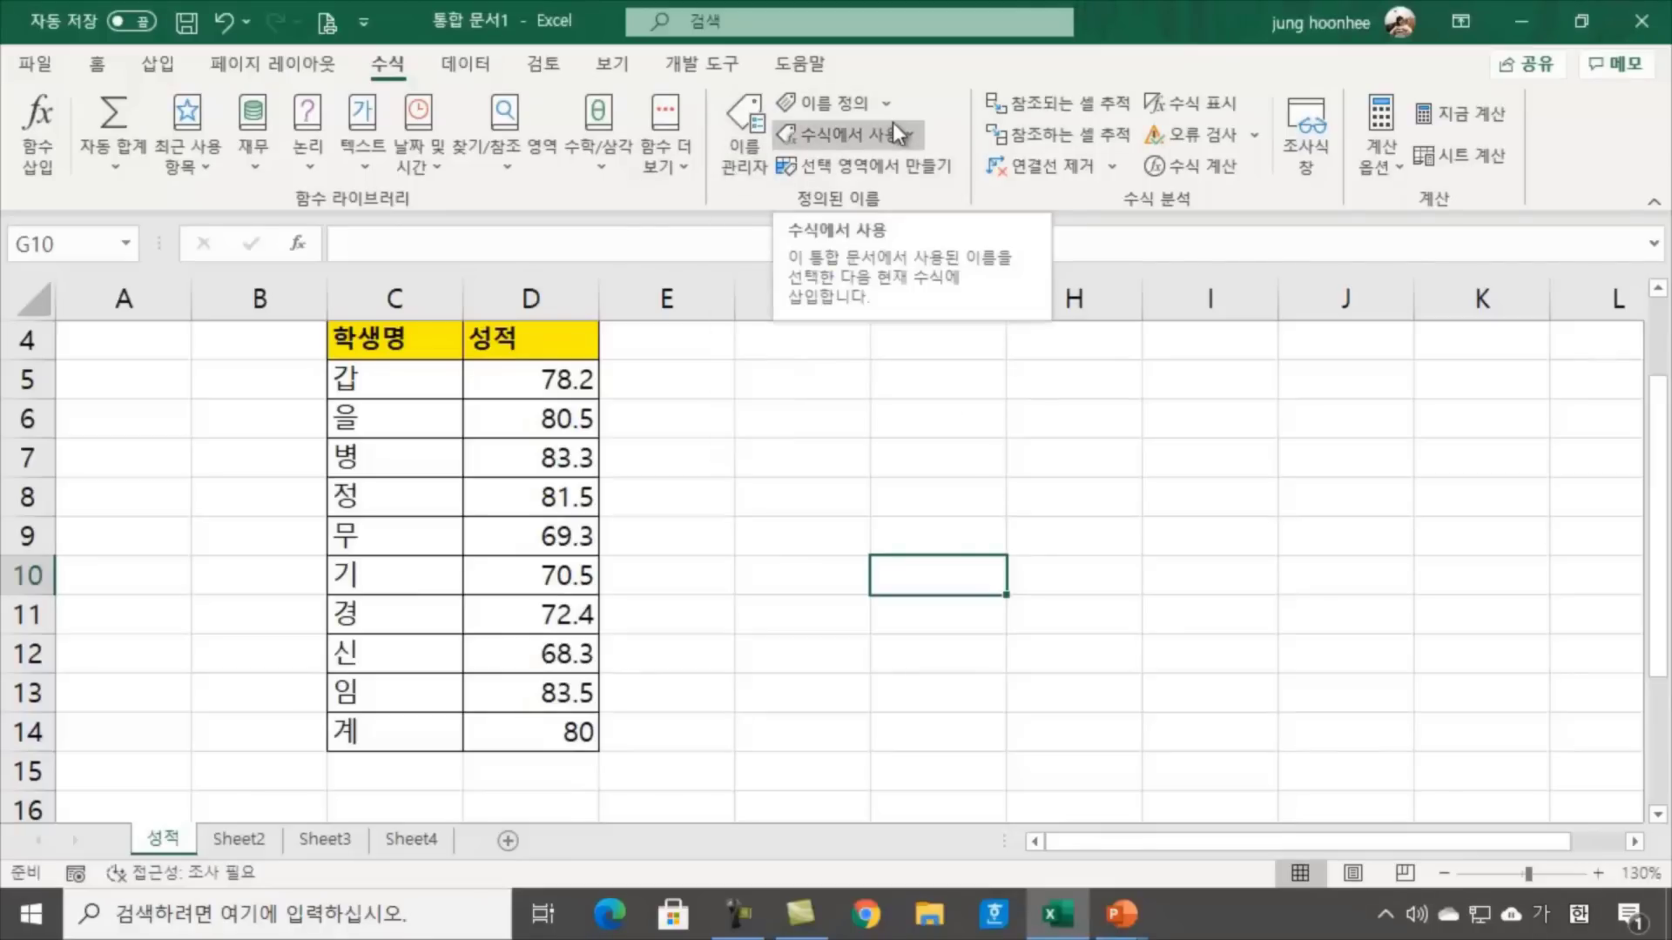
pyautogui.click(735, 169)
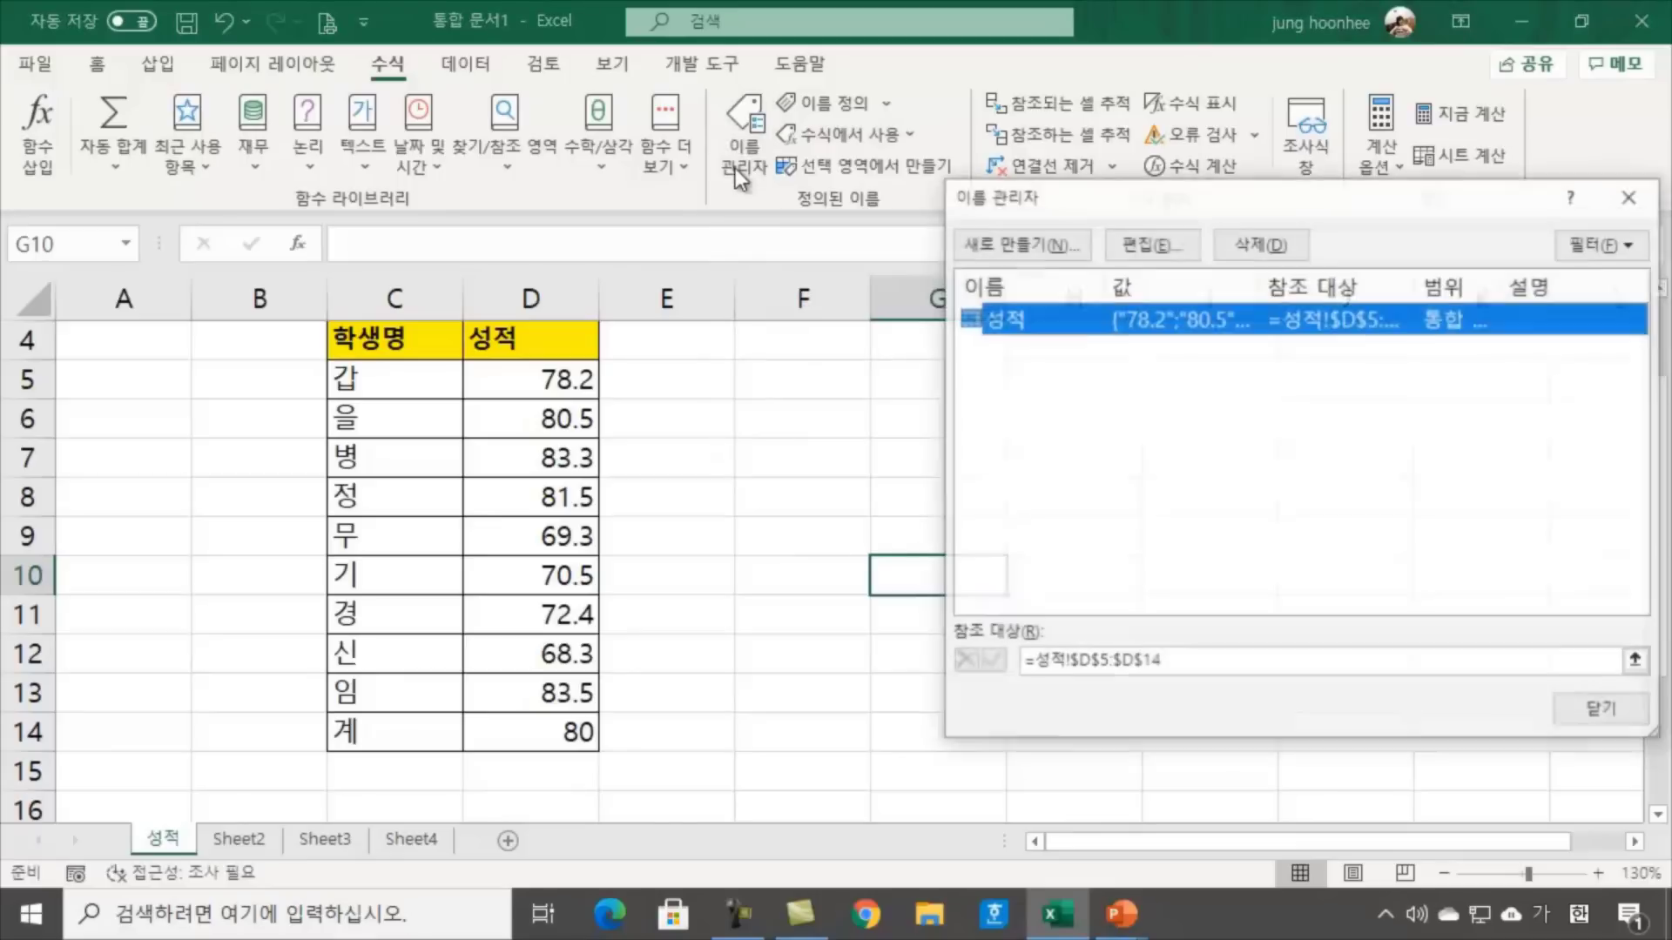
pyautogui.moveTo(1178, 213); pyautogui.dragTo(829, 170)
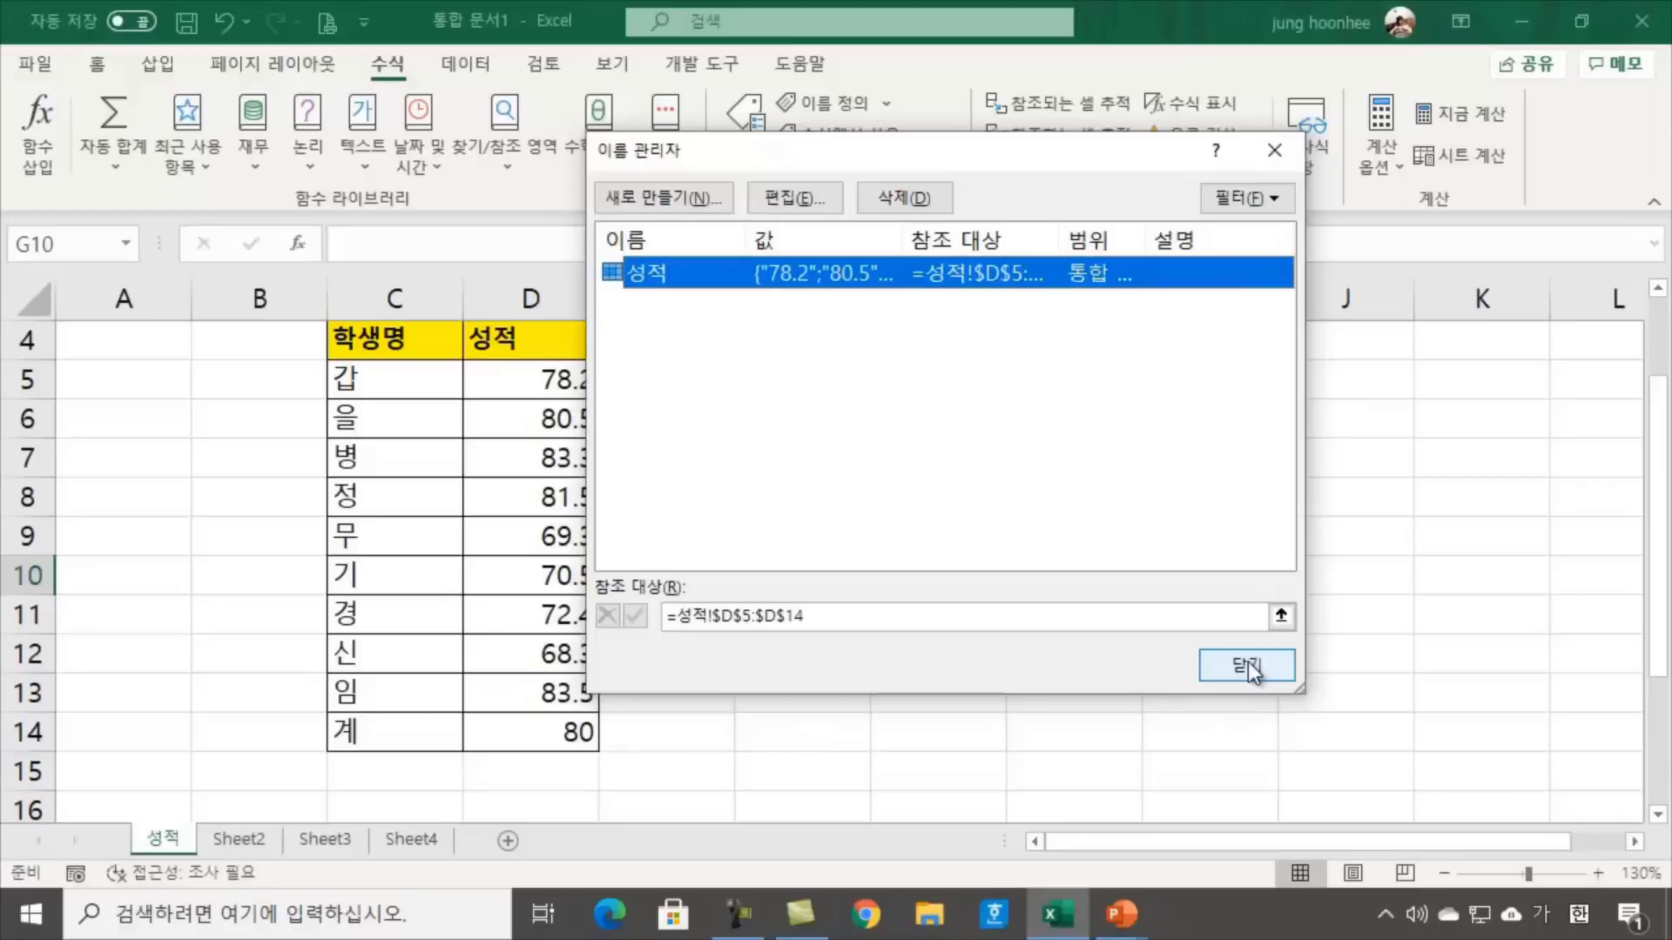
pyautogui.click(728, 626)
pyautogui.click(1257, 665)
pyautogui.click(875, 653)
pyautogui.click(814, 471)
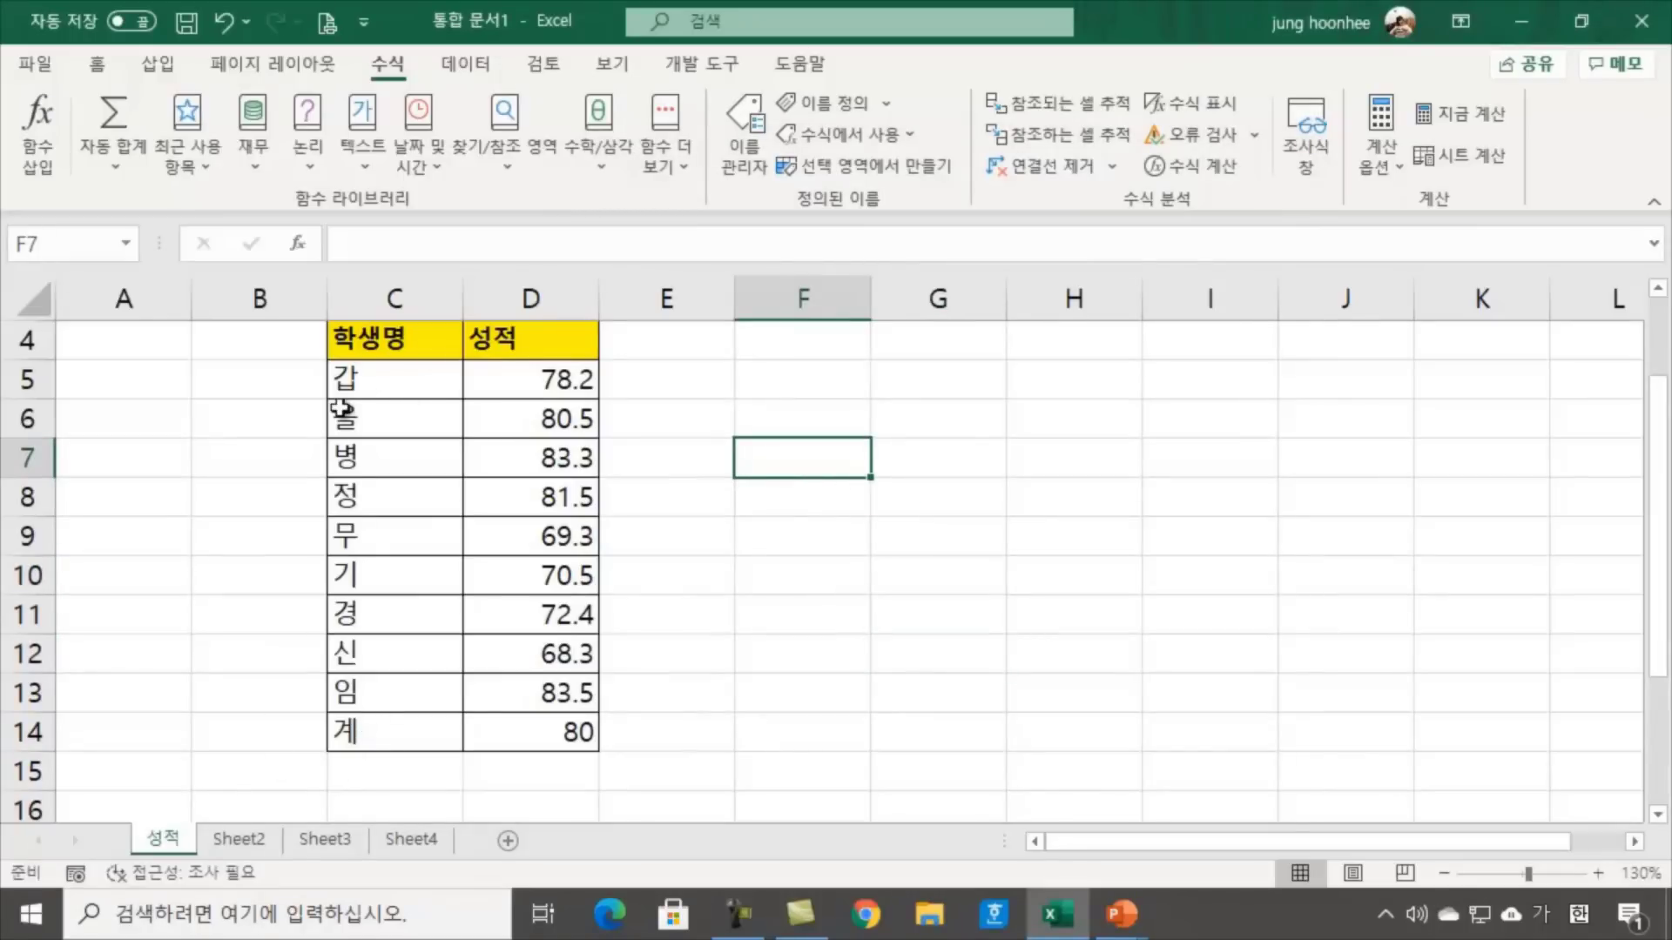
# Add a new student in row 15 by entering the student's name in C15 and the score 85 in D15
pyautogui.click(375, 738)
pyautogui.click(354, 779)
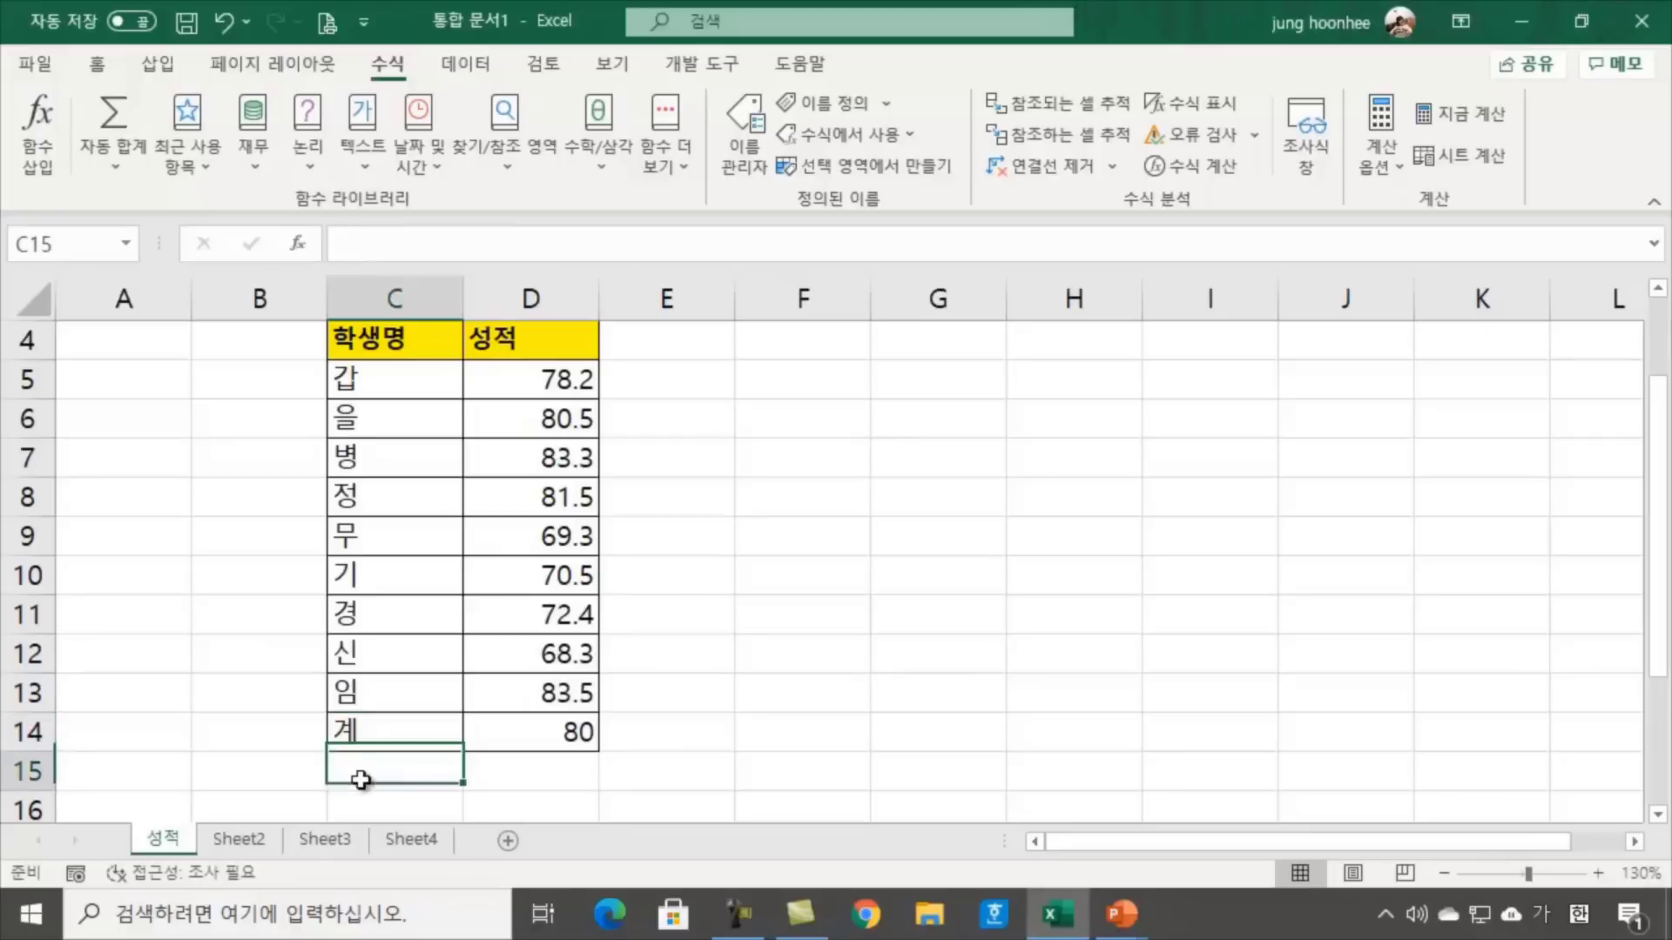
pyautogui.write('저팔계')
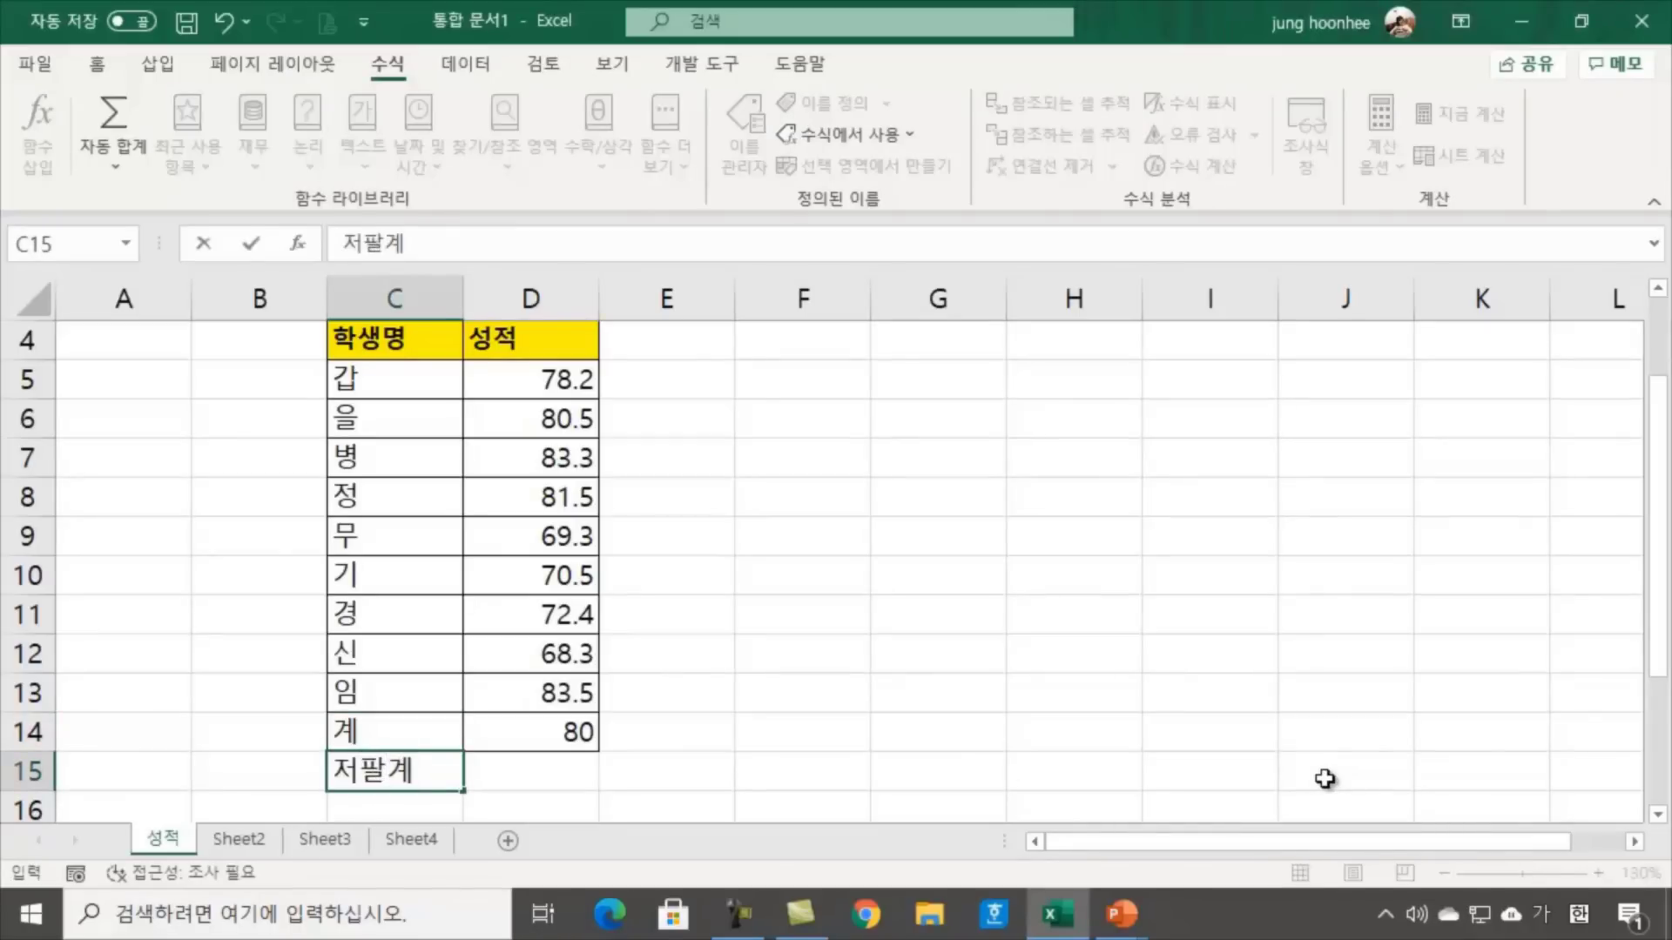
pyautogui.press('Return')
pyautogui.press('Up')
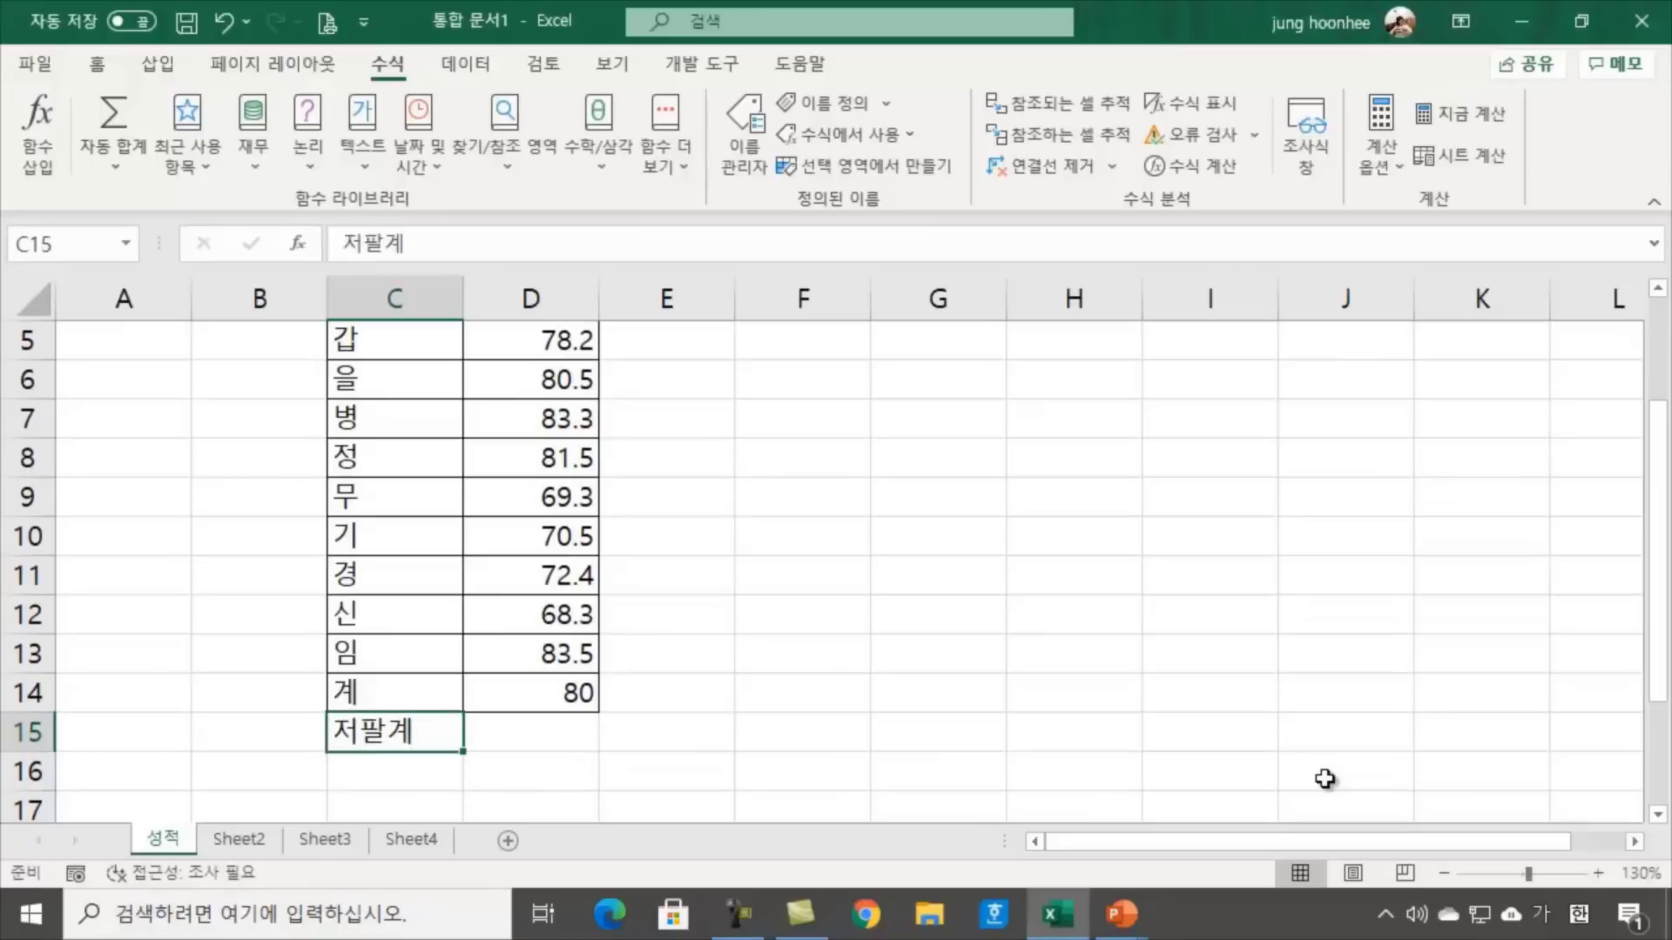
pyautogui.press('Right')
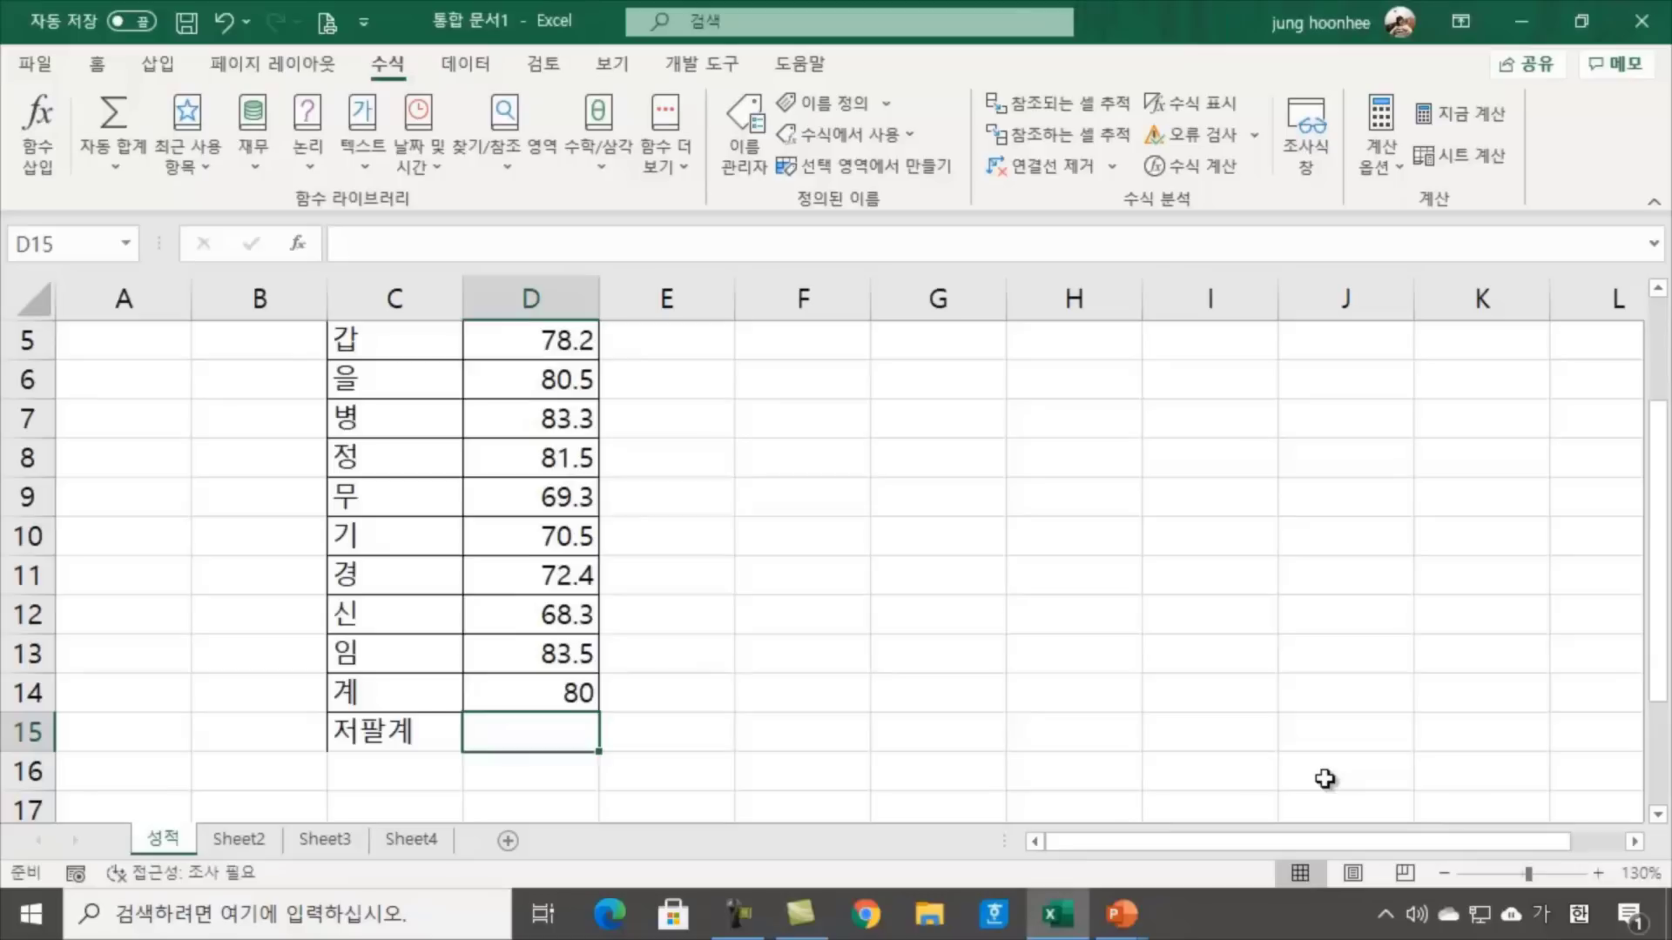
pyautogui.write('85')
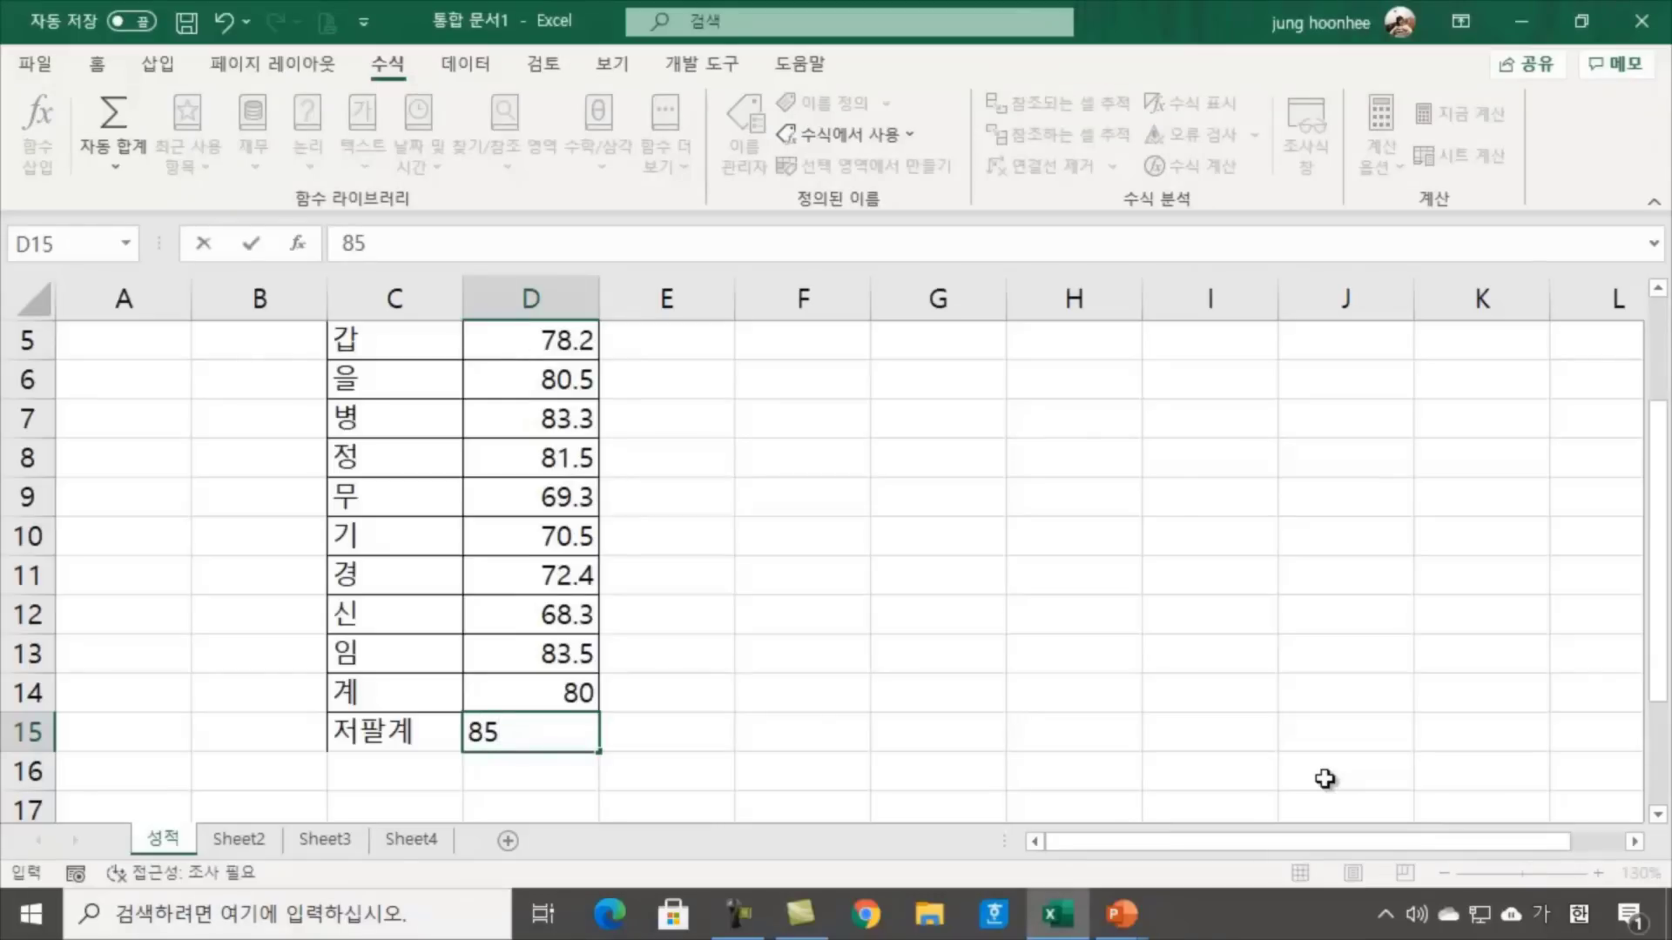
pyautogui.press('Return')
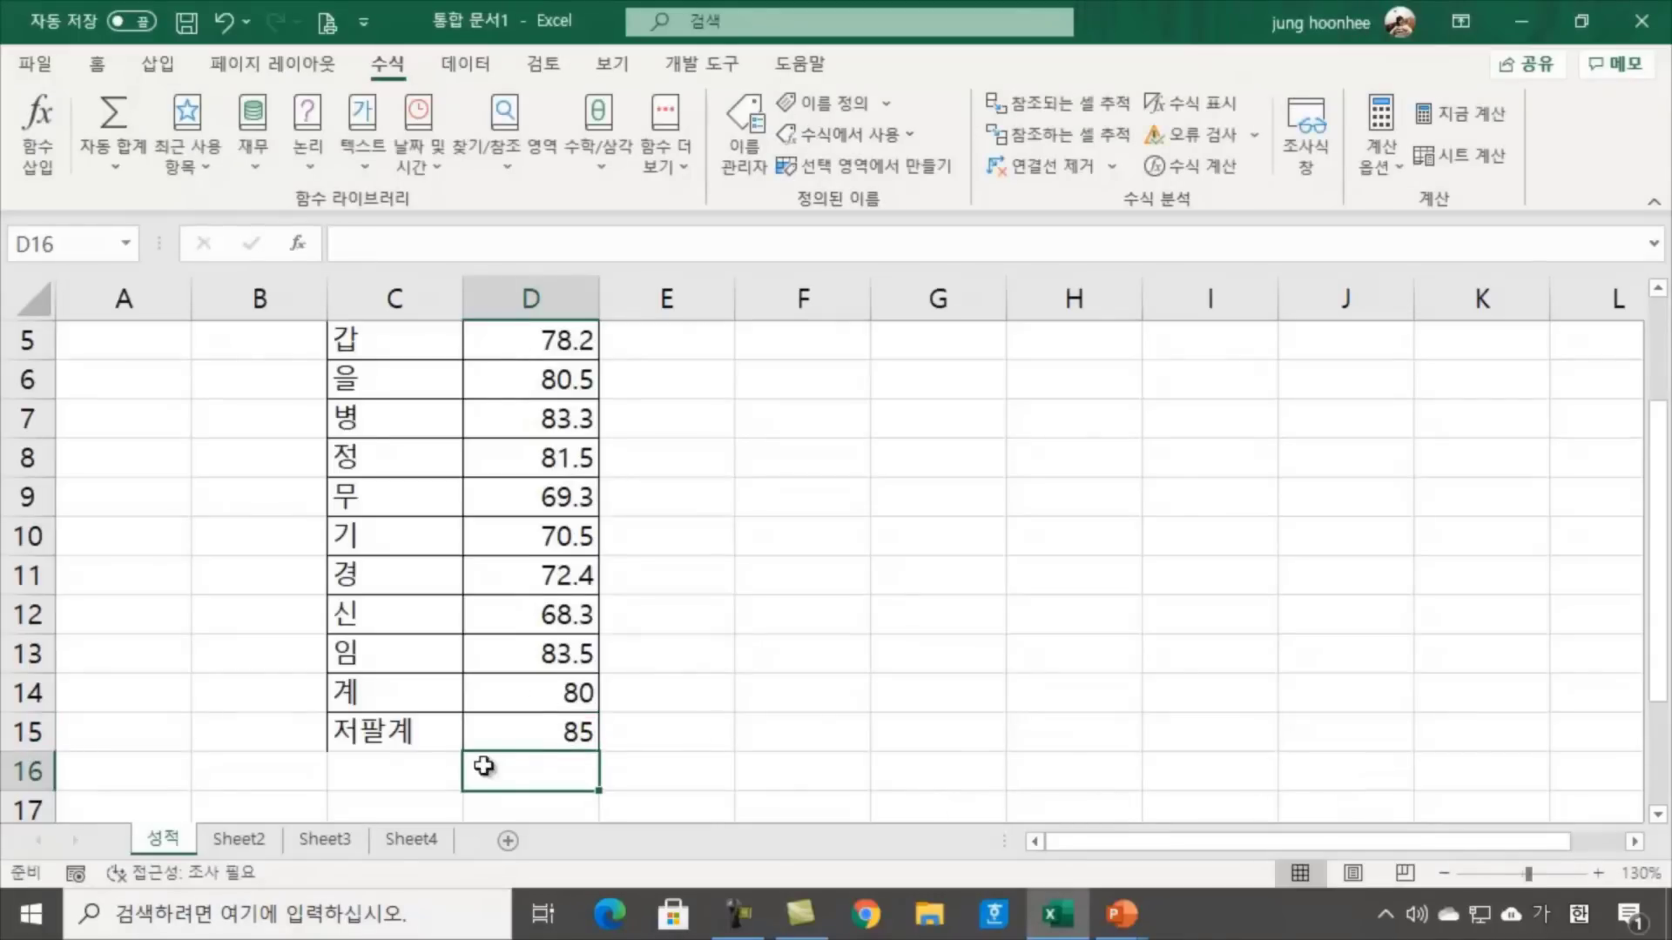
# Check whether the named range 성적 covers the newly added score in D15
pyautogui.click(477, 726)
pyautogui.scroll(2, 803, 669)
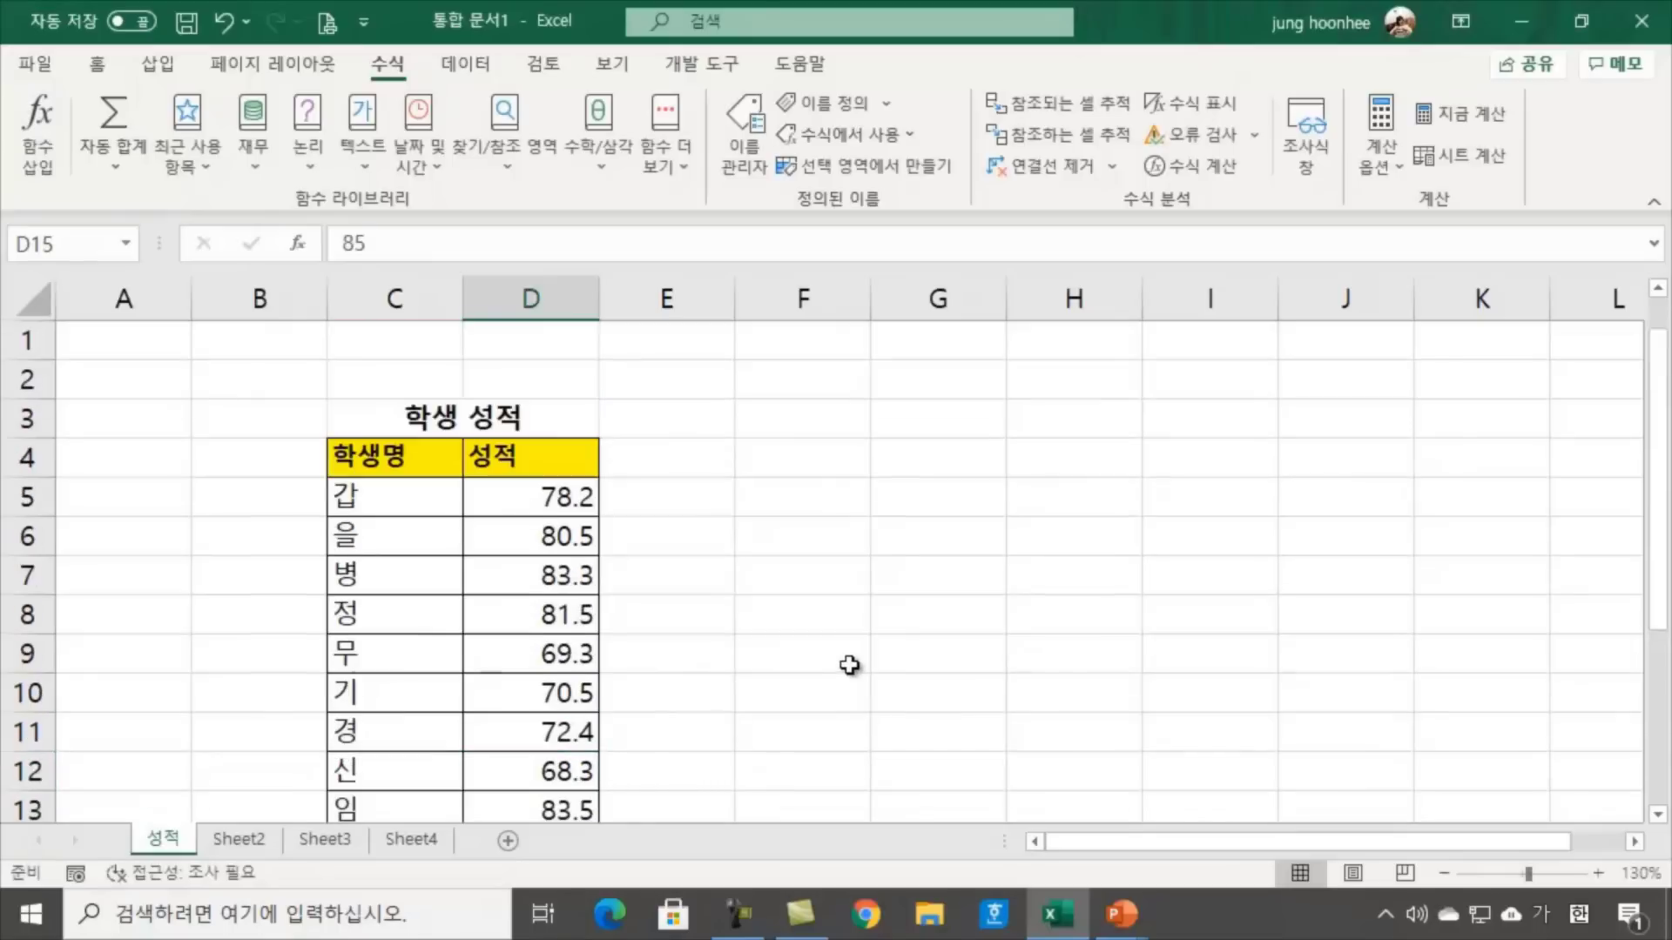
pyautogui.click(526, 495)
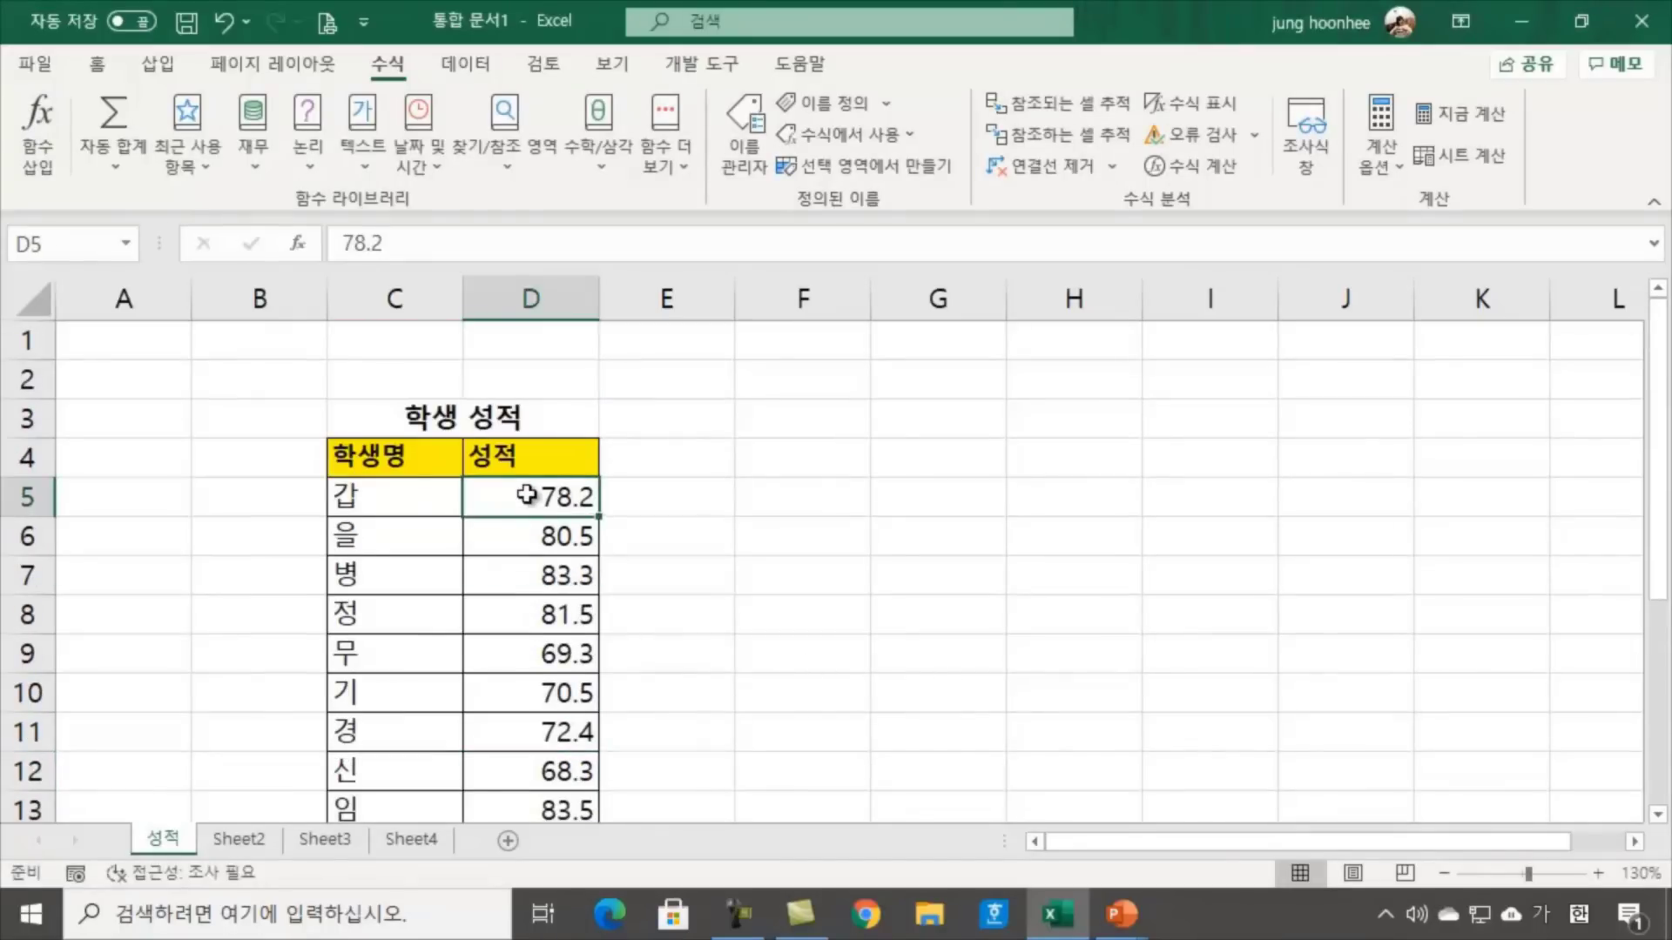
pyautogui.moveTo(526, 494); pyautogui.dragTo(534, 693)
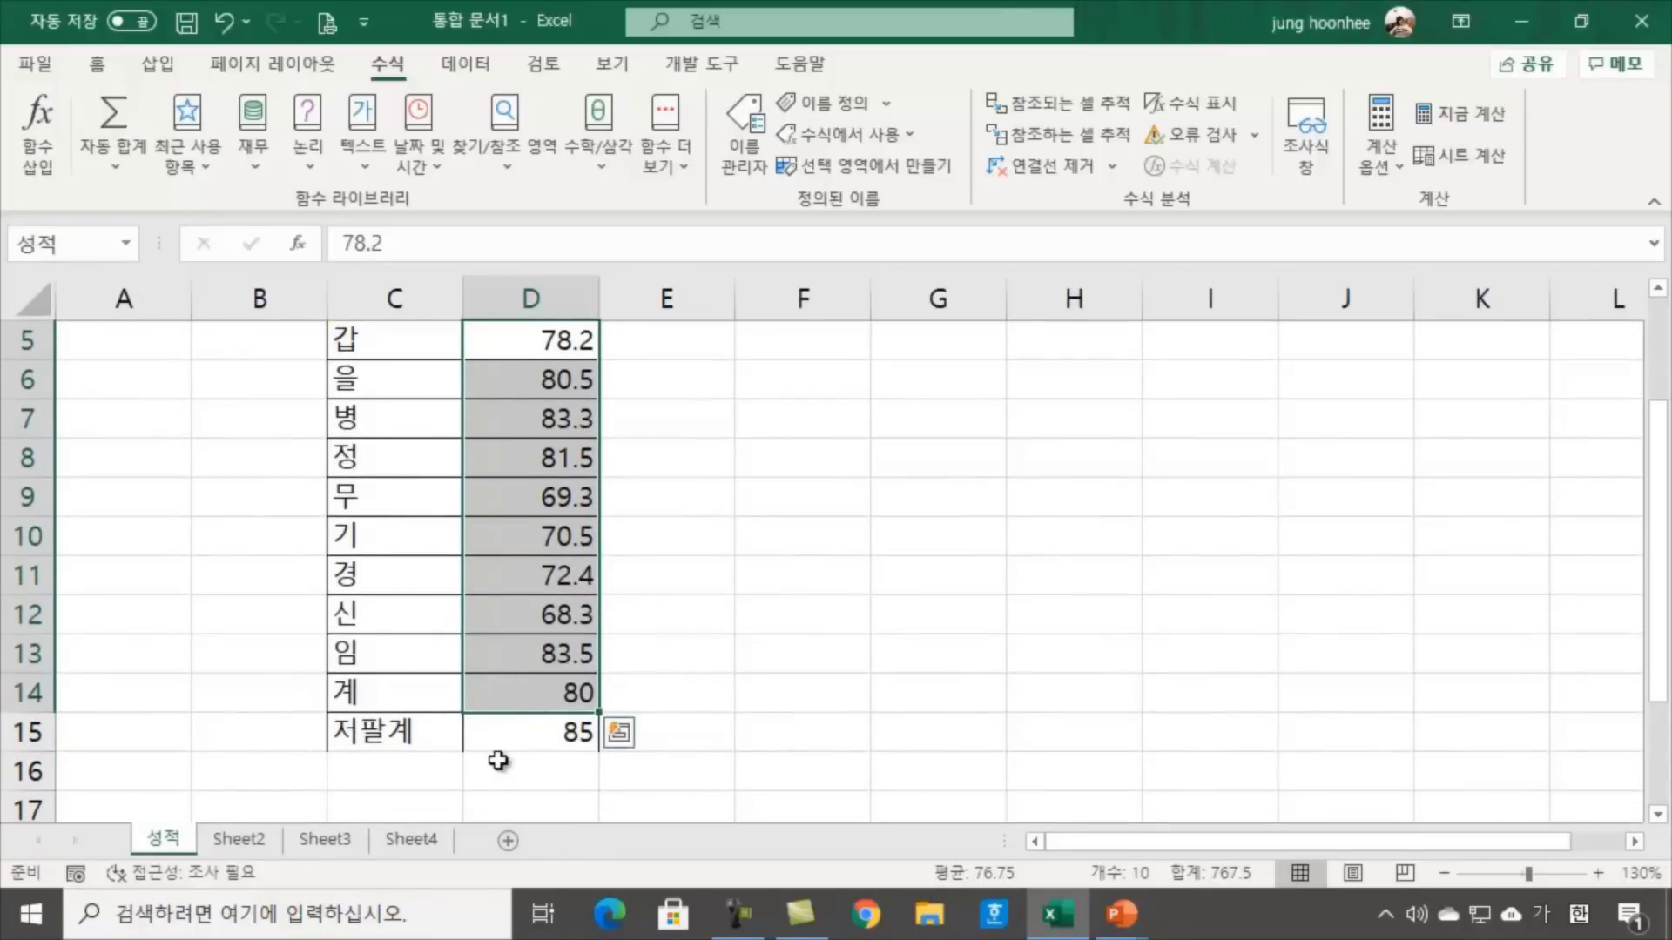
pyautogui.click(512, 739)
pyautogui.click(795, 677)
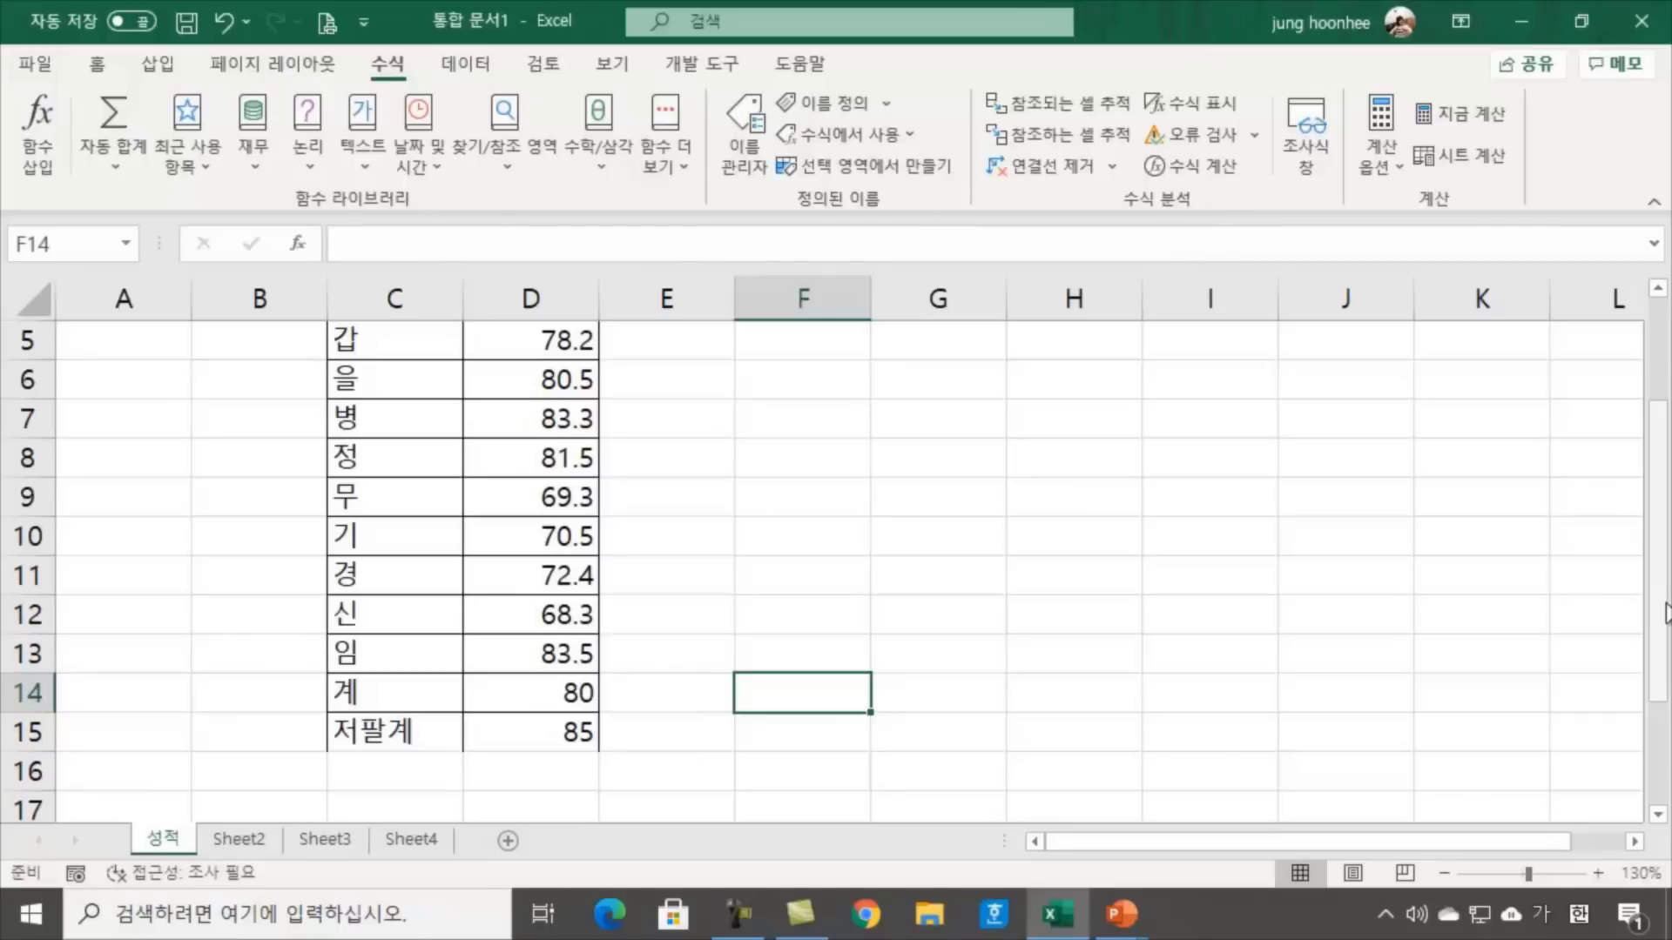
# Extend the name 성적 in the Name Manager so that it refers to =성적!$D$5:$D$15
pyautogui.hotkey('ctrl', 'F3')
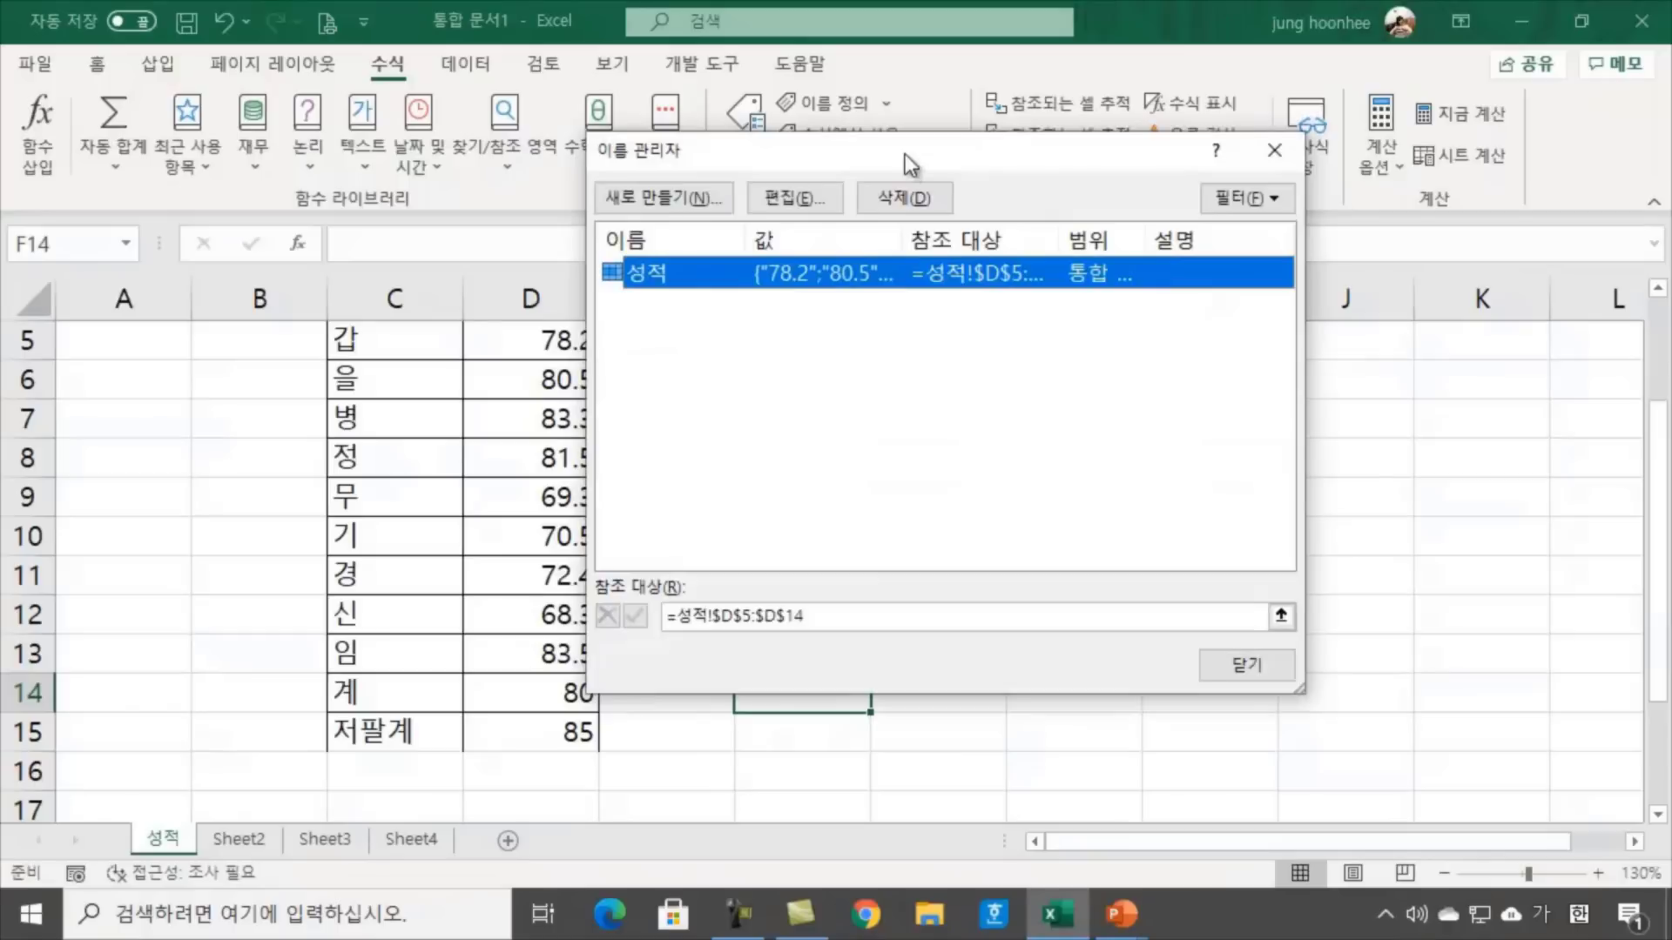
pyautogui.moveTo(908, 159); pyautogui.dragTo(1124, 207)
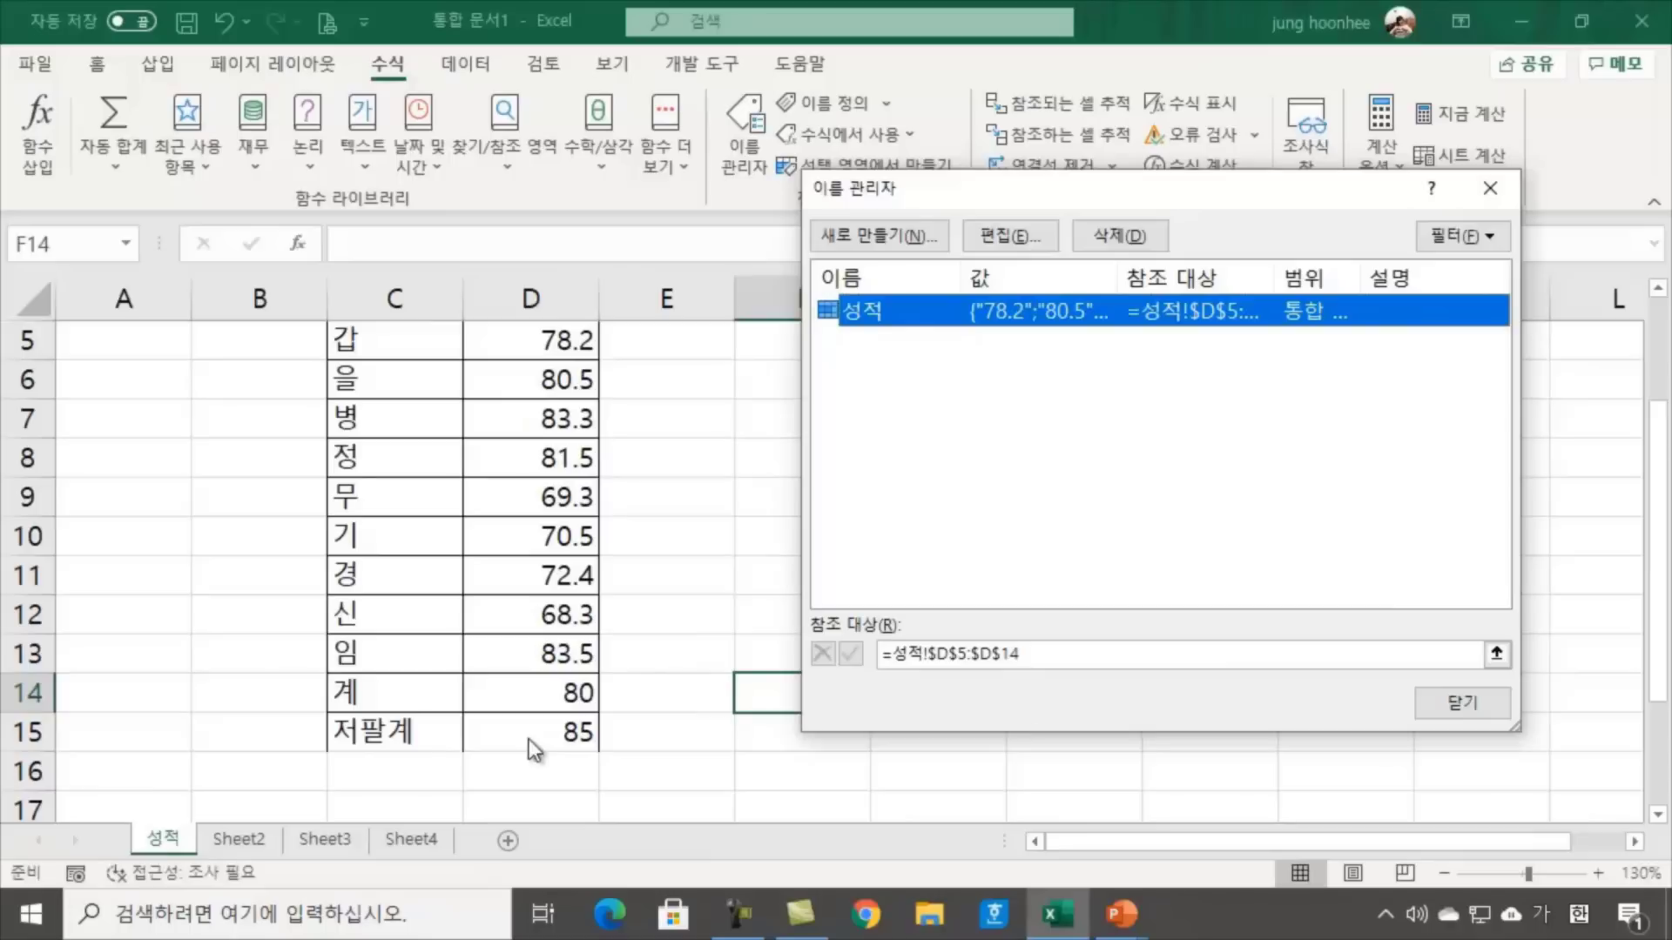
pyautogui.click(1048, 656)
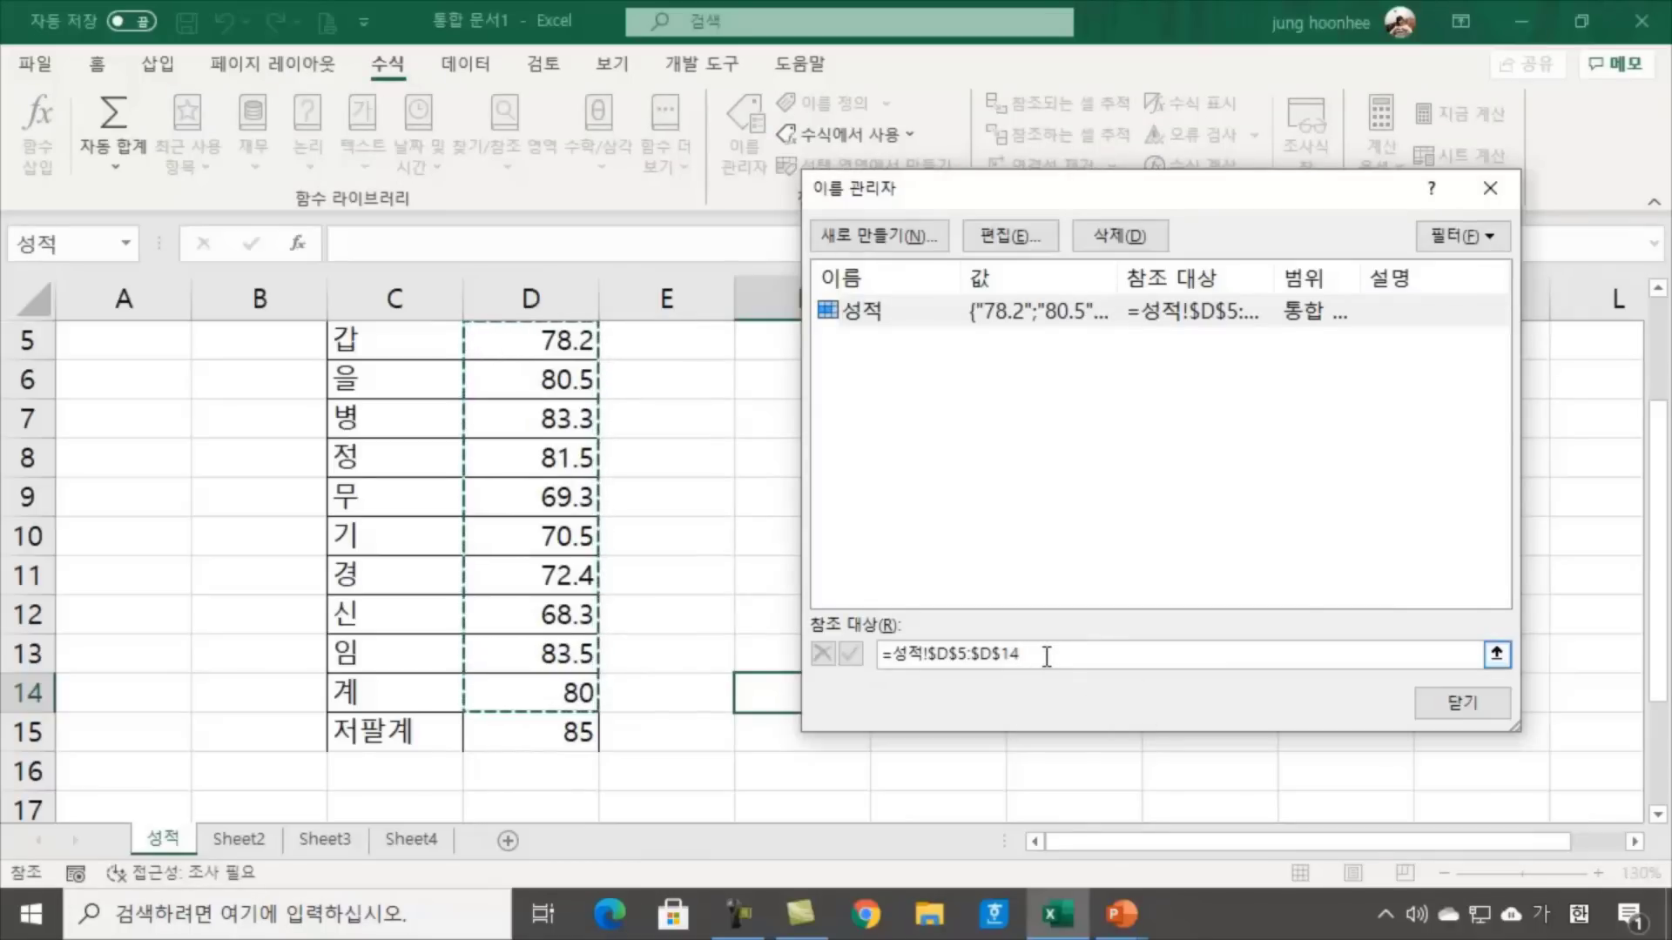
pyautogui.press('BackSpace')
pyautogui.write('5')
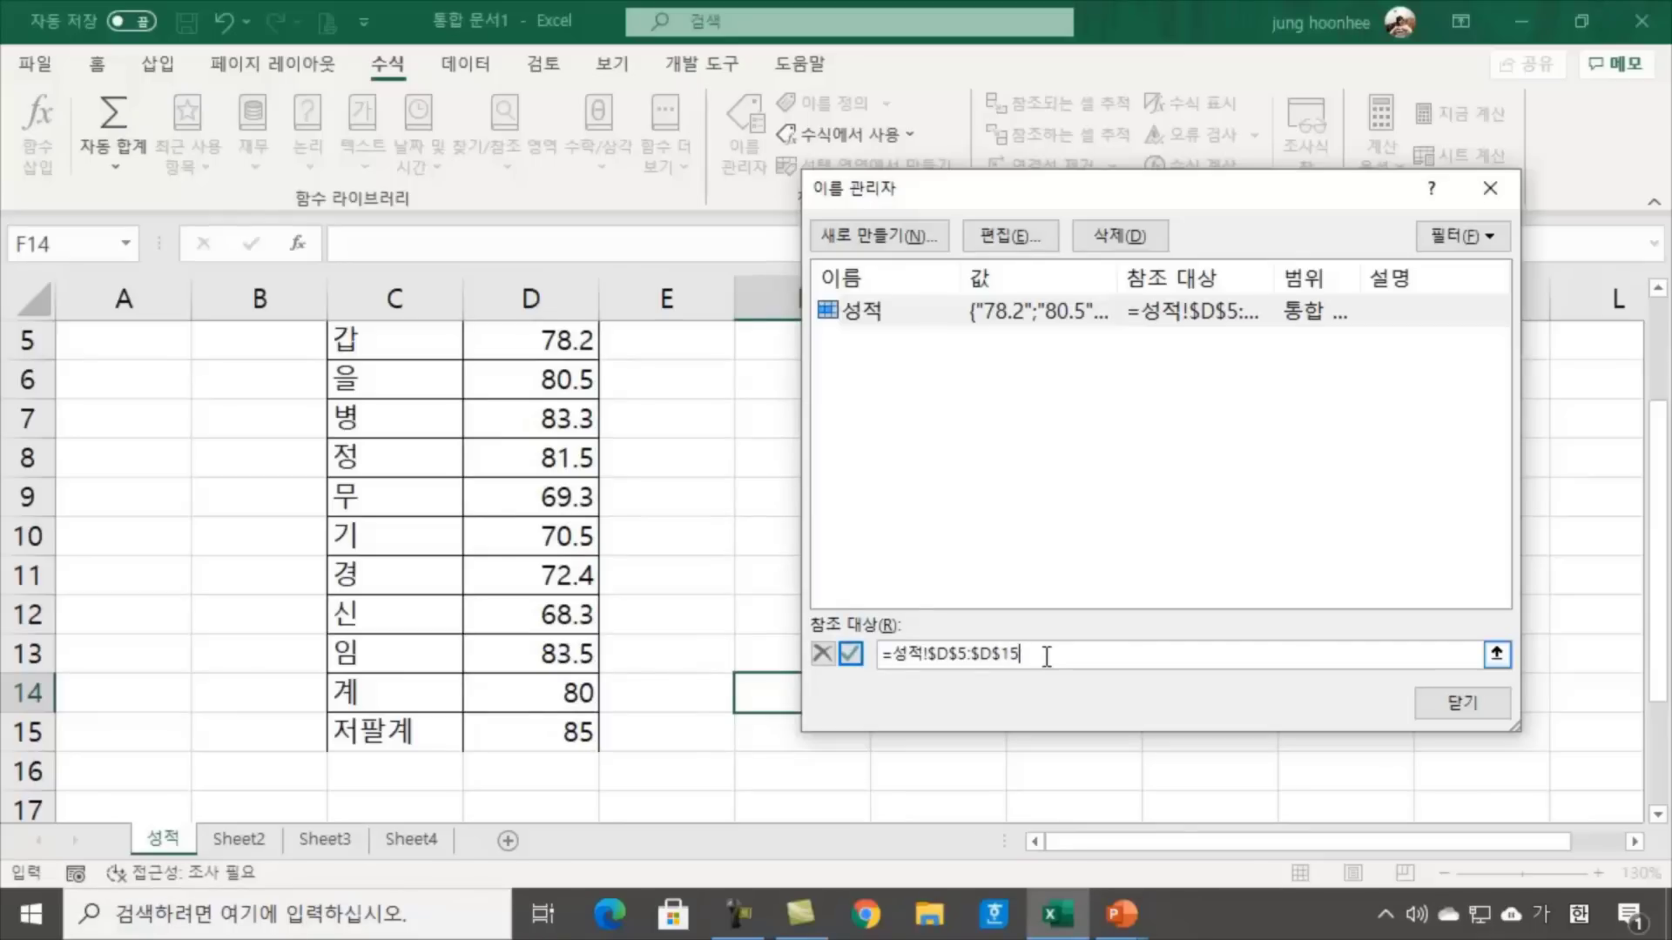
pyautogui.press('Return')
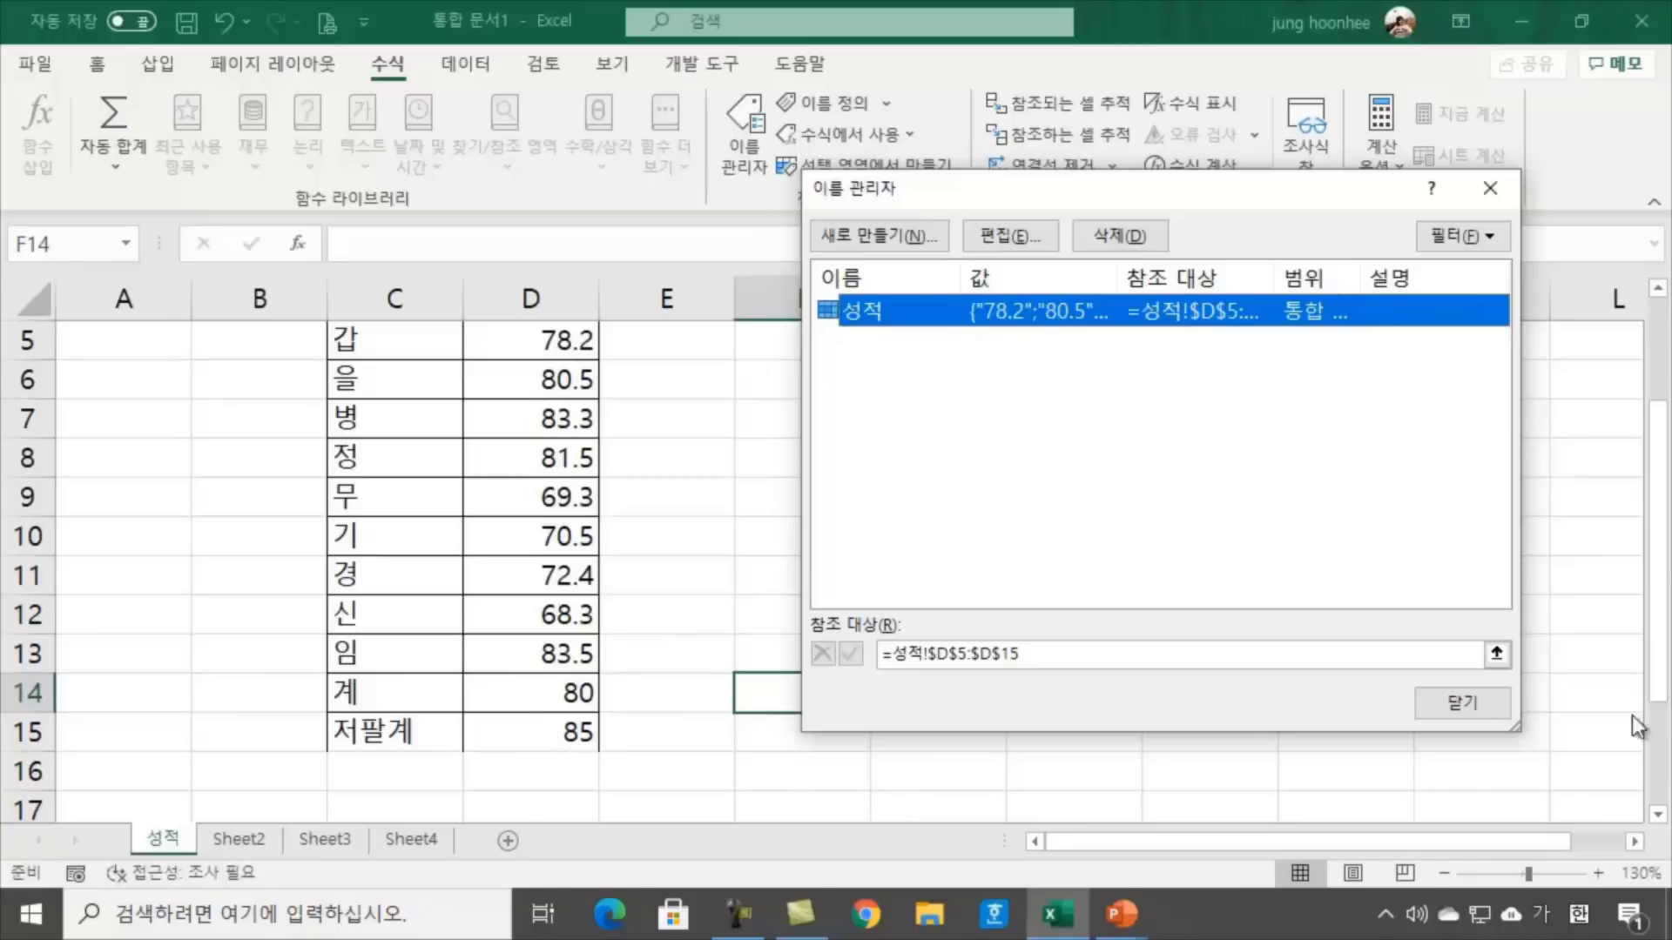
# Close the Name Manager and check the average and total formulas in D3 and D4 on Sheet2
pyautogui.click(1476, 707)
pyautogui.click(932, 553)
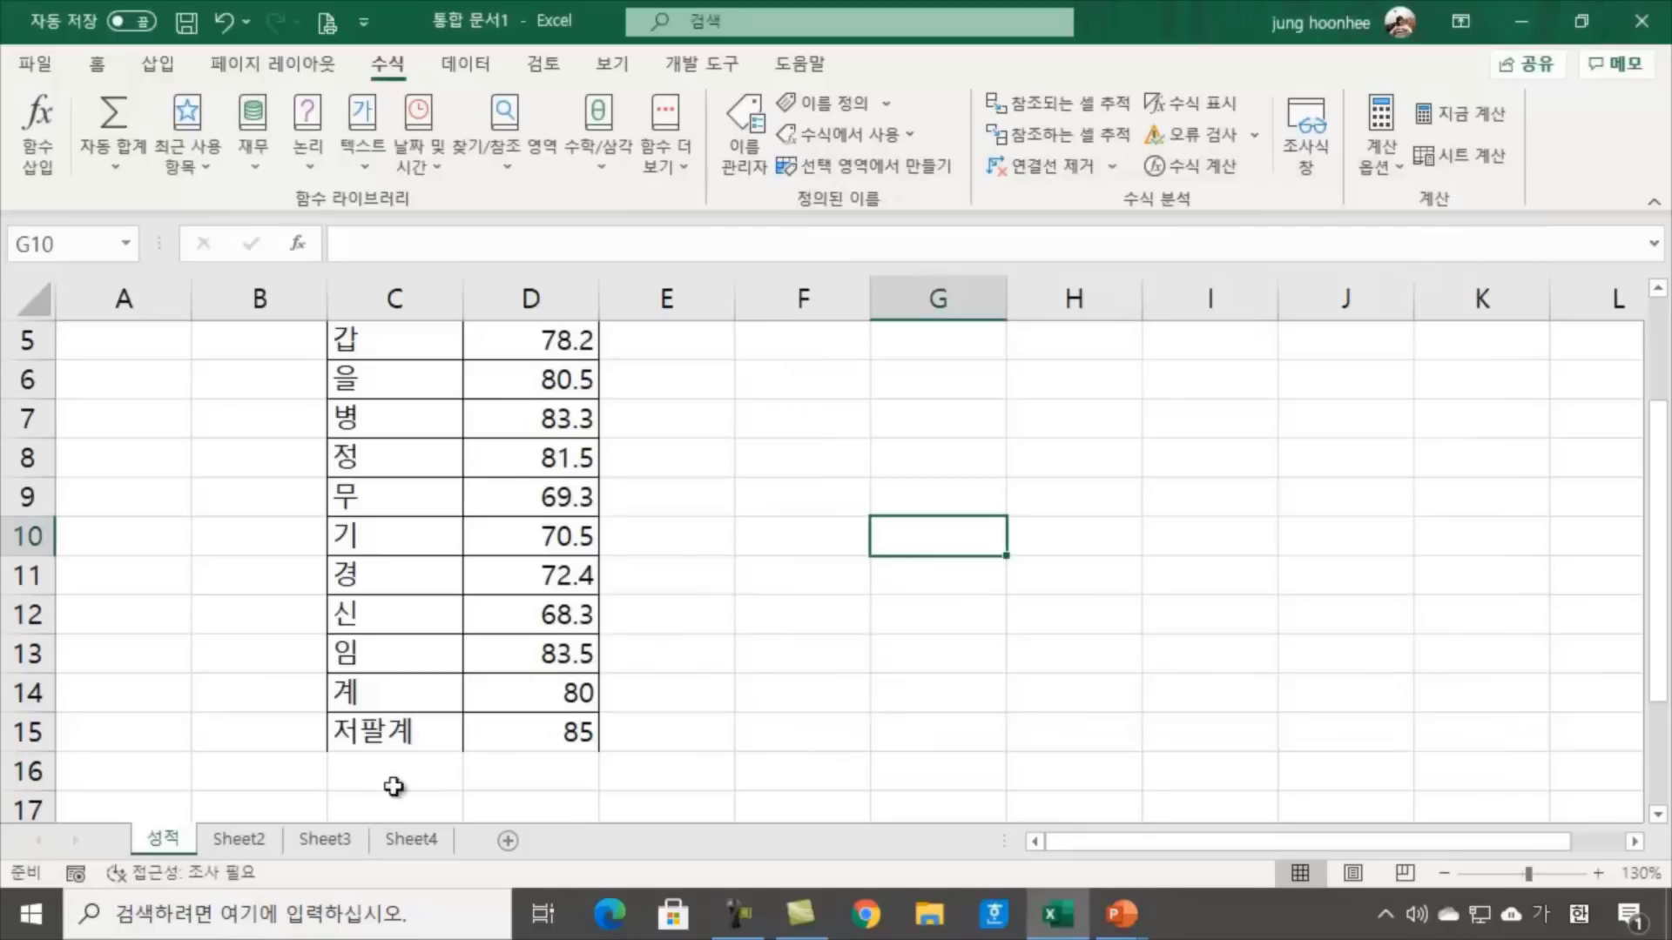
pyautogui.click(240, 839)
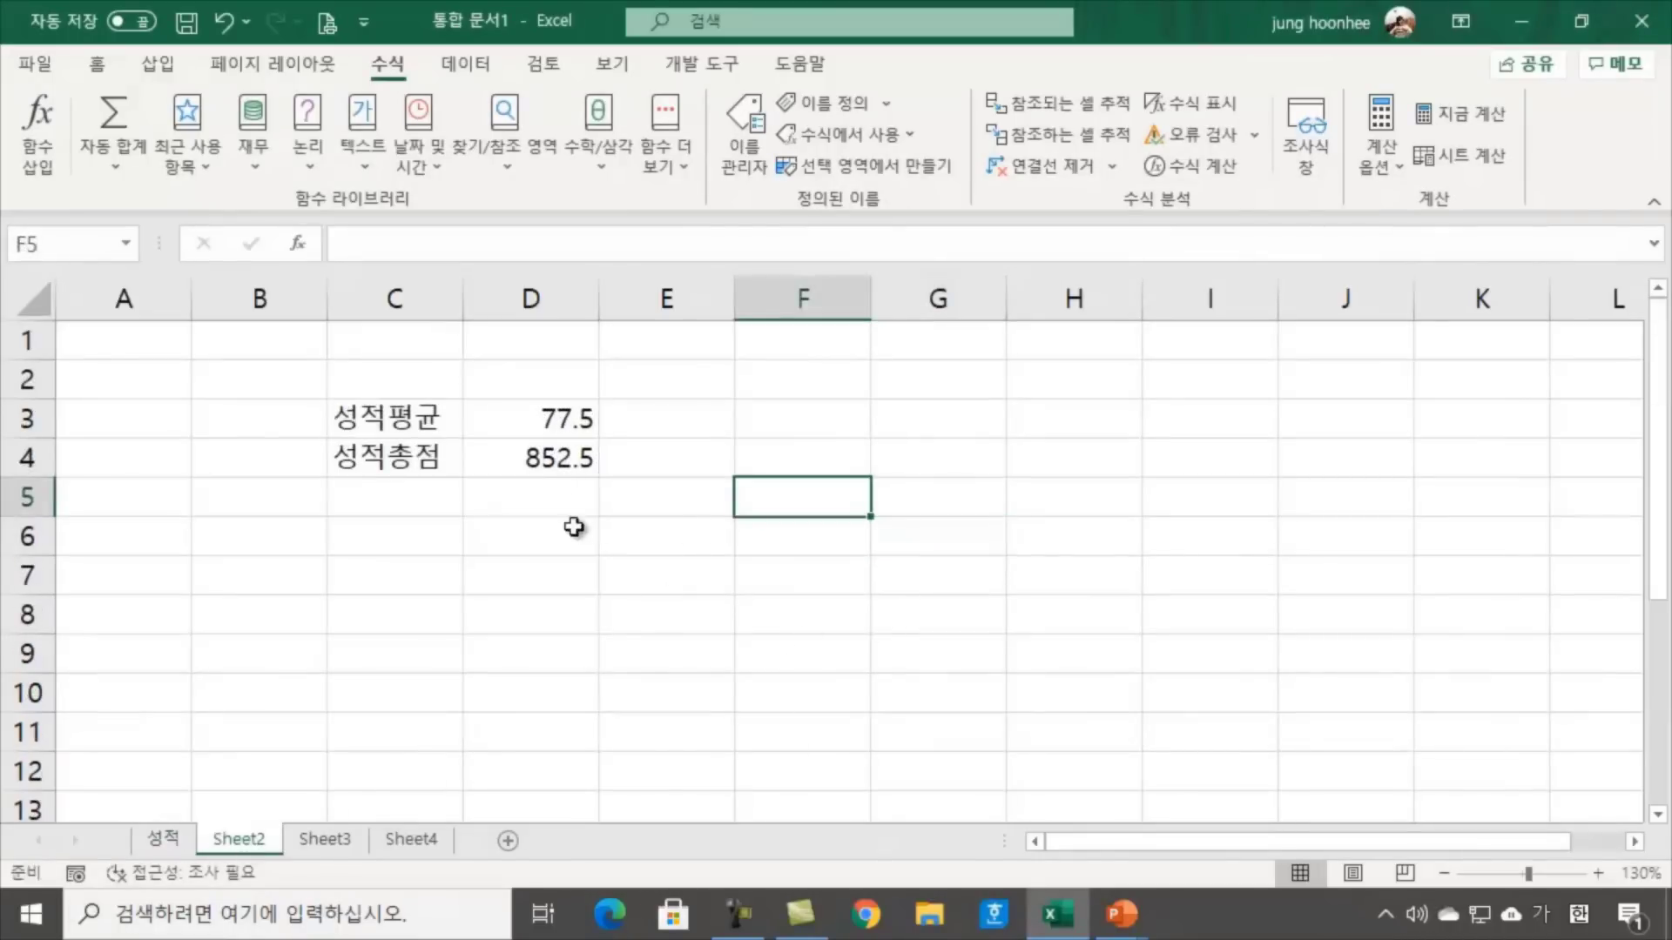
pyautogui.click(561, 465)
pyautogui.click(546, 421)
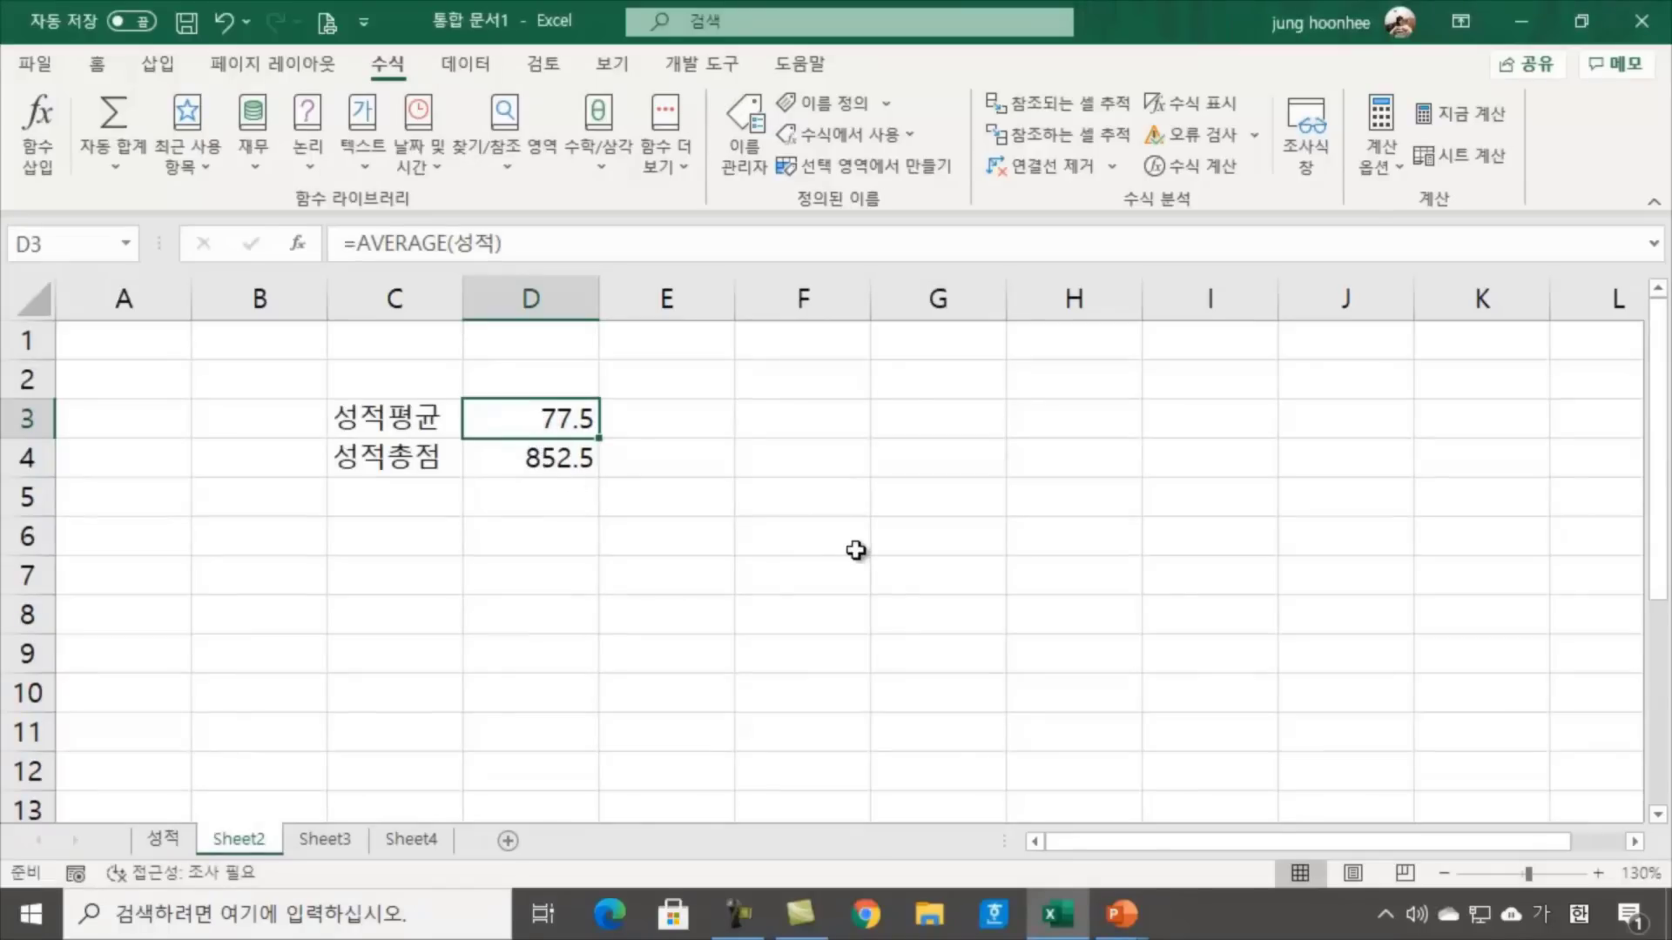
pyautogui.click(552, 458)
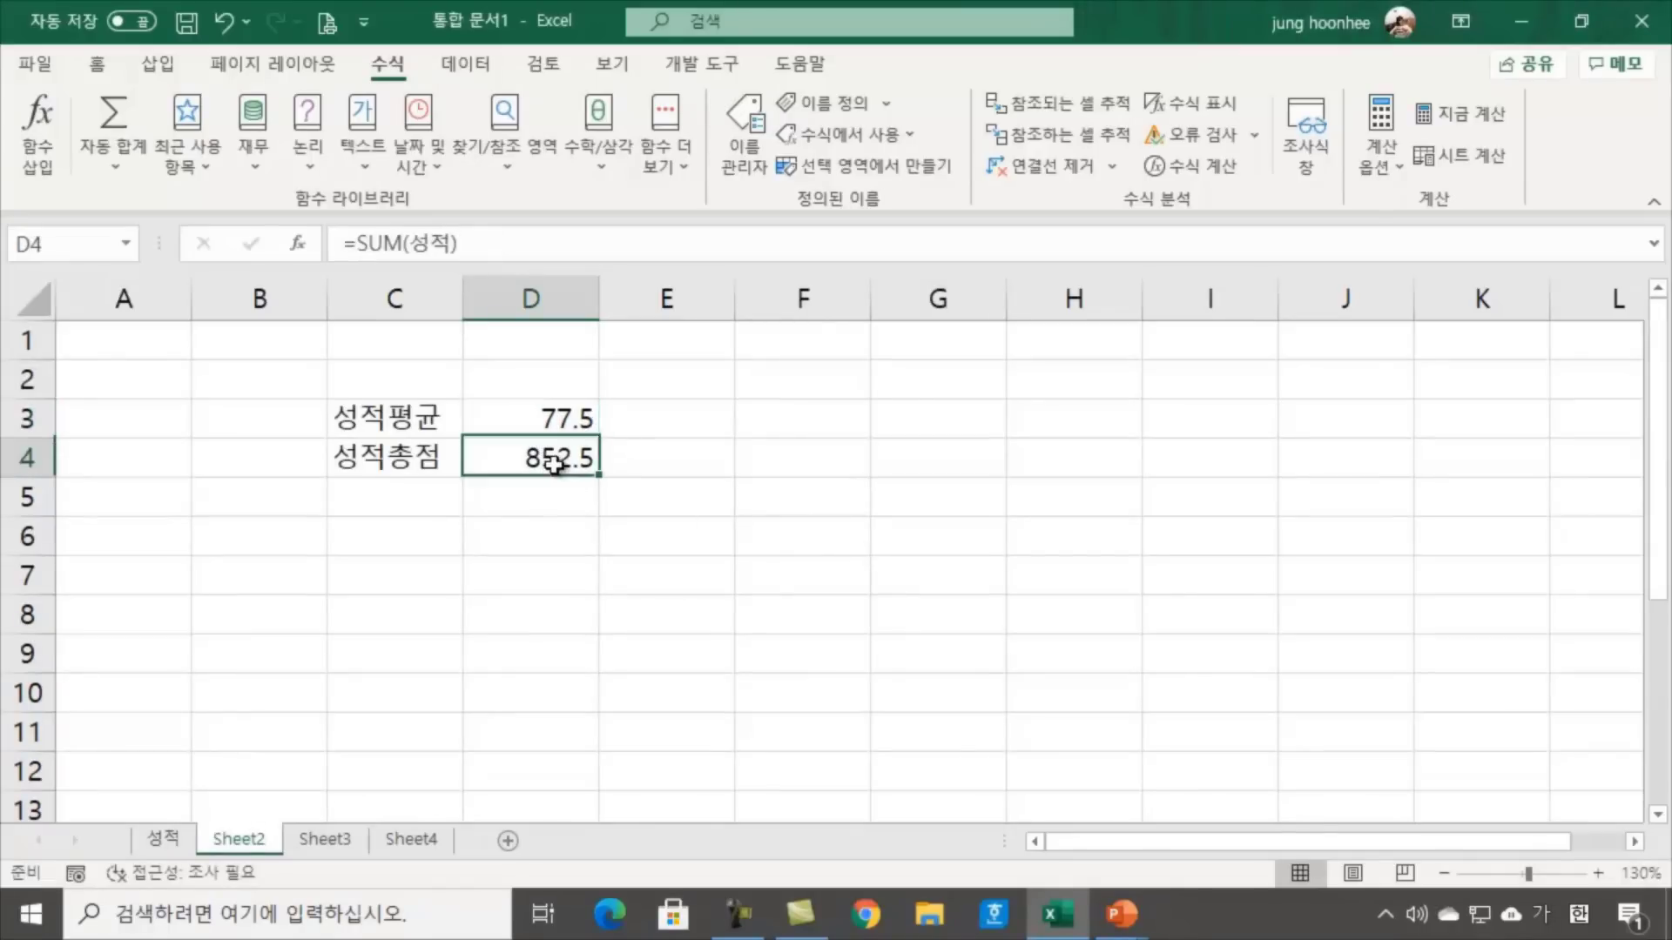
pyautogui.click(557, 420)
pyautogui.click(545, 455)
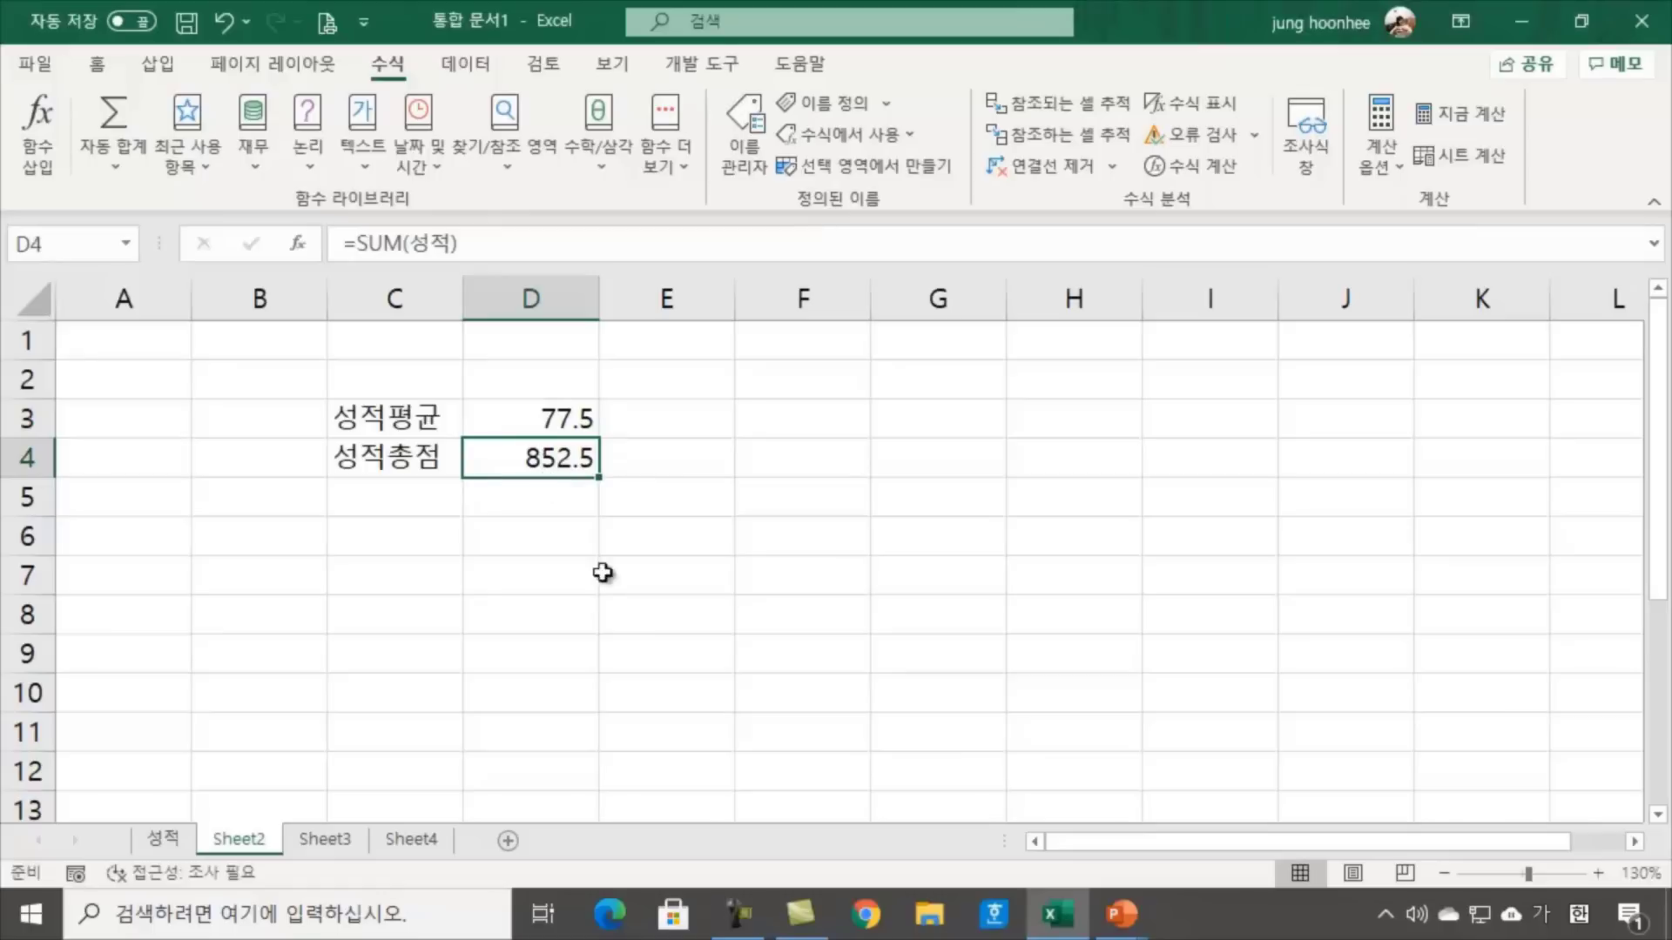
# Compare the added student score in D15 of the 성적 sheet with the average and total on Sheet2
pyautogui.click(165, 839)
pyautogui.click(405, 736)
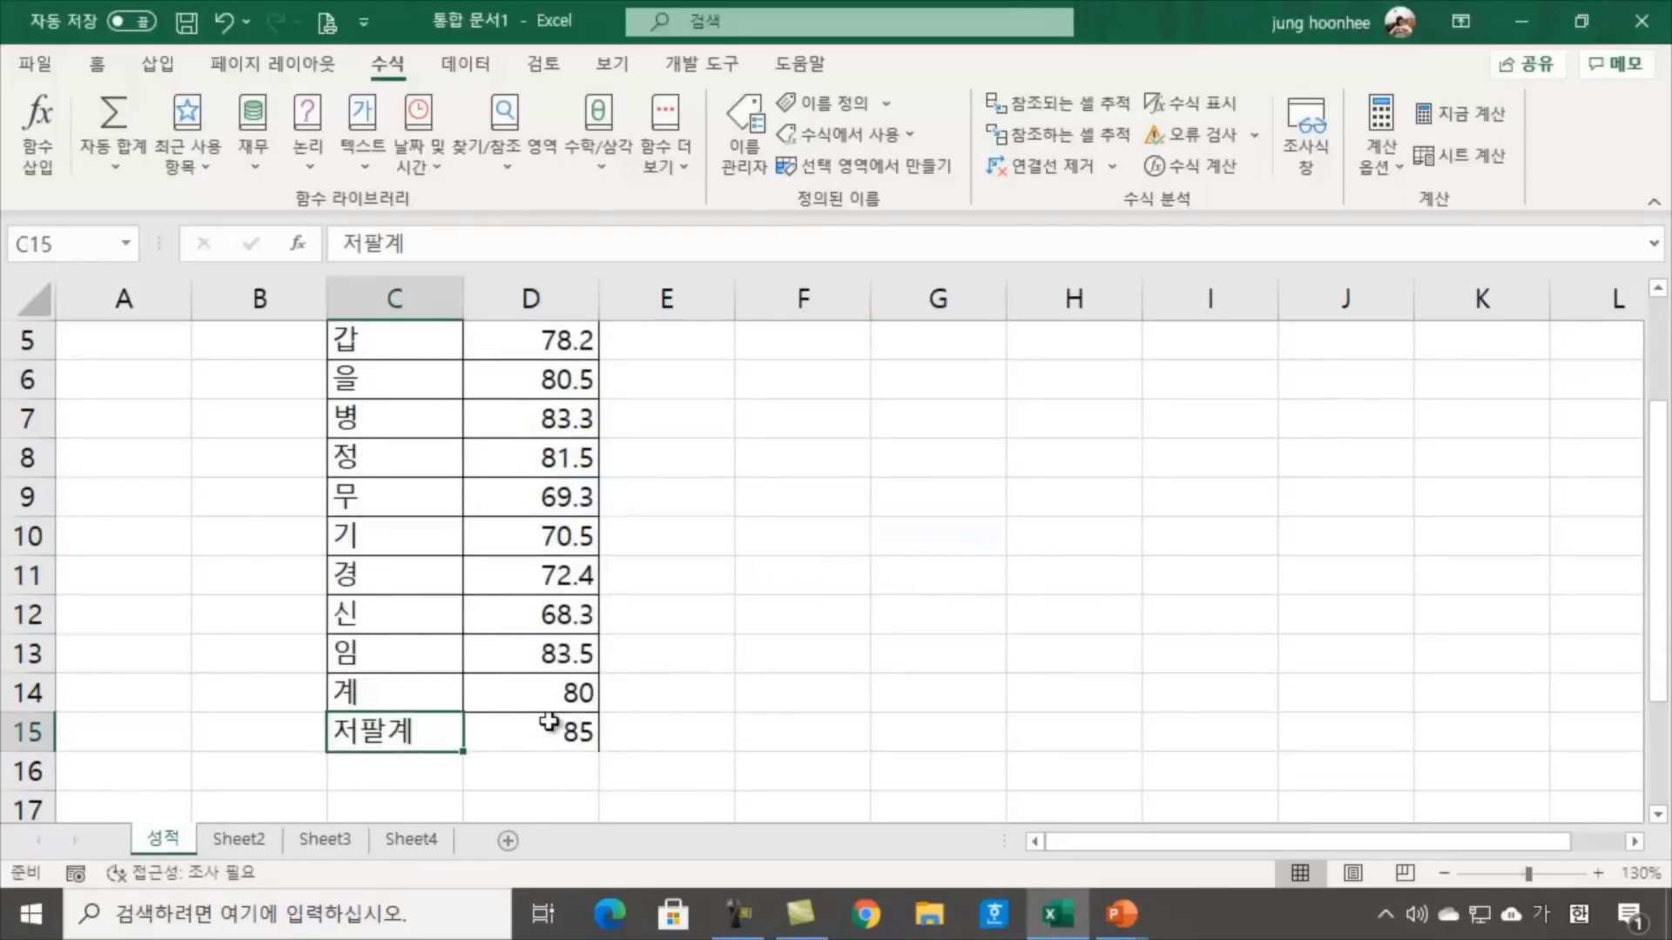
pyautogui.click(548, 723)
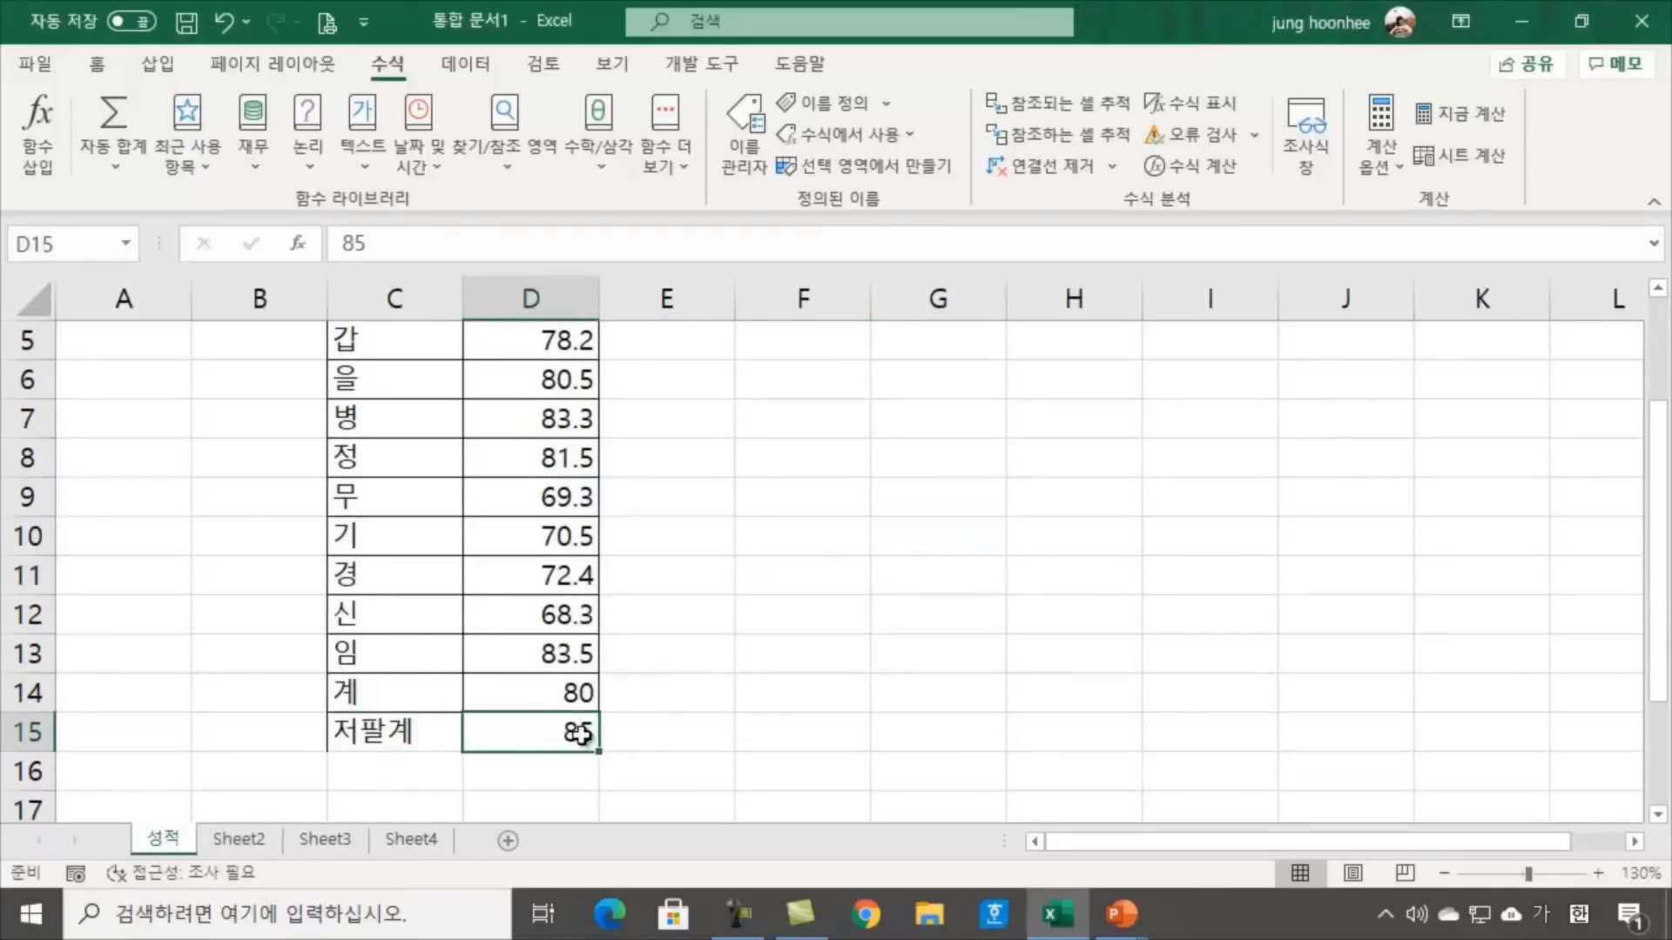
pyautogui.click(254, 841)
pyautogui.click(556, 420)
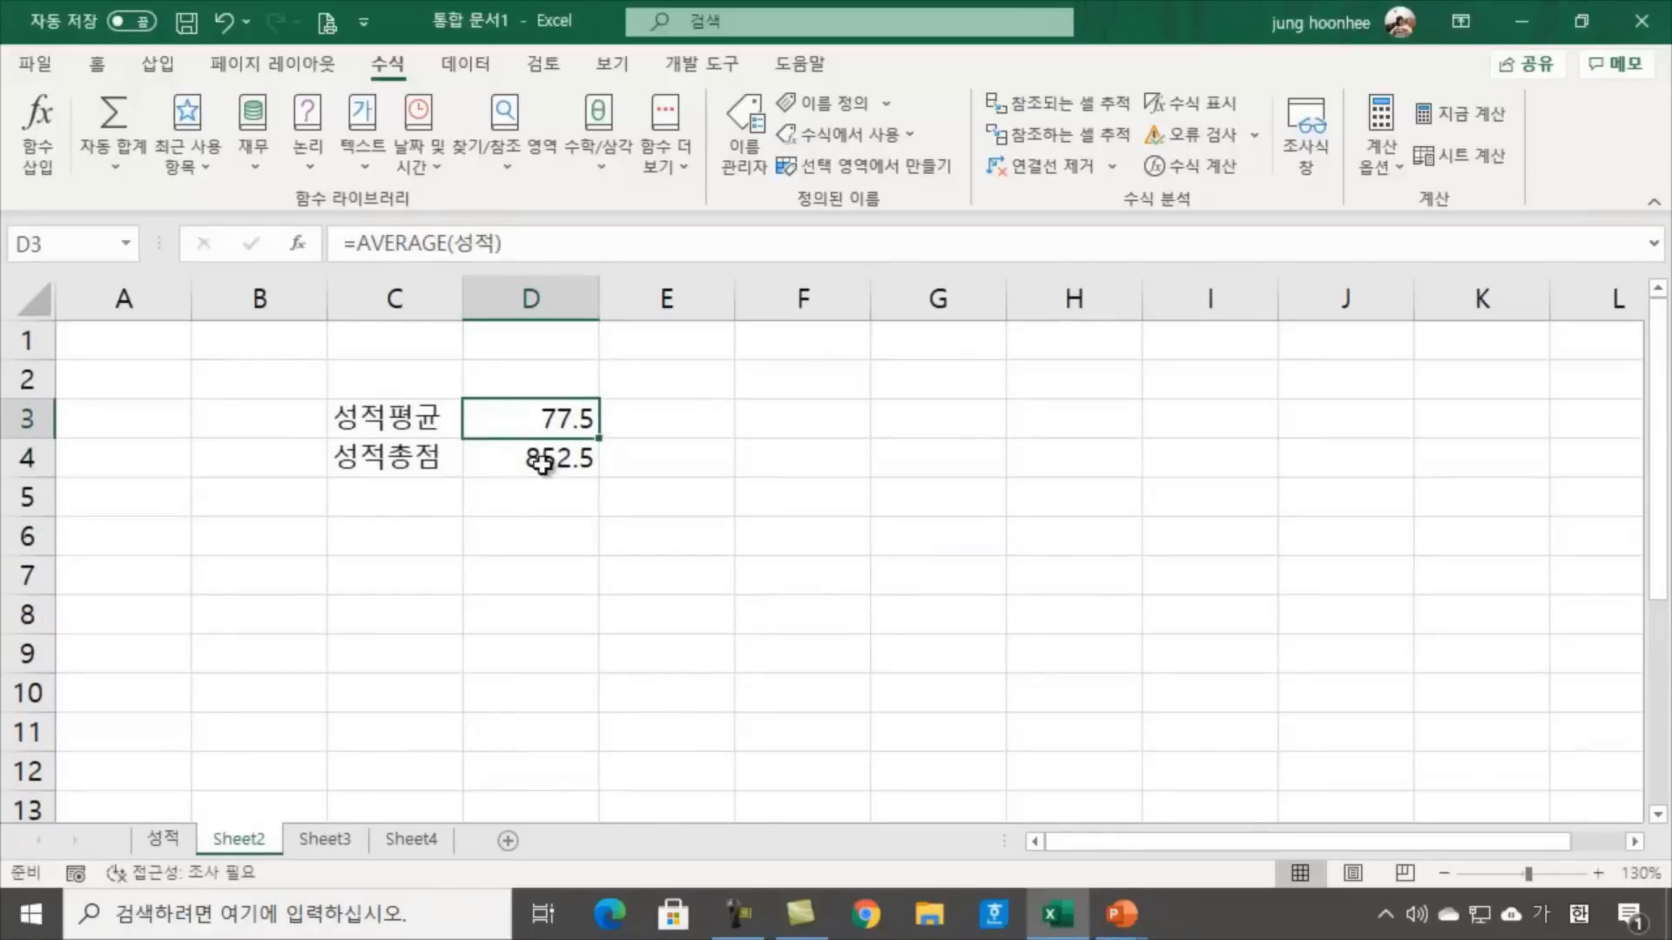
pyautogui.click(542, 465)
pyautogui.click(560, 418)
pyautogui.click(552, 466)
pyautogui.click(857, 527)
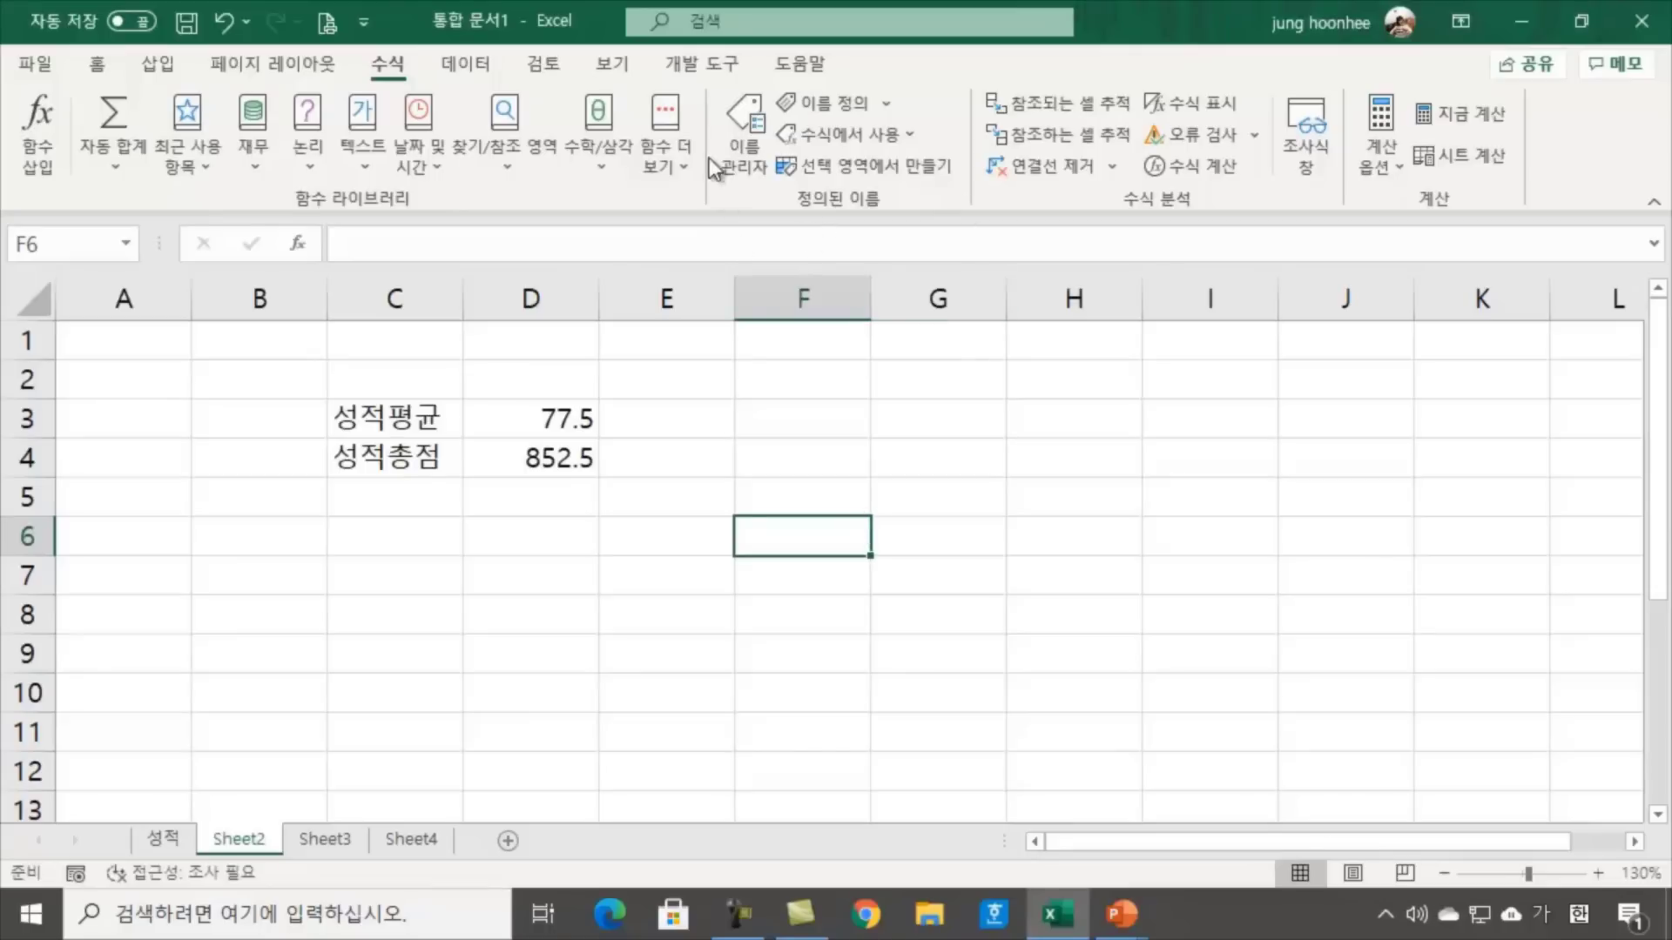
# Check the reference of the name 성적 in the Name Manager against the last score row on the 성적 sheet
pyautogui.click(735, 143)
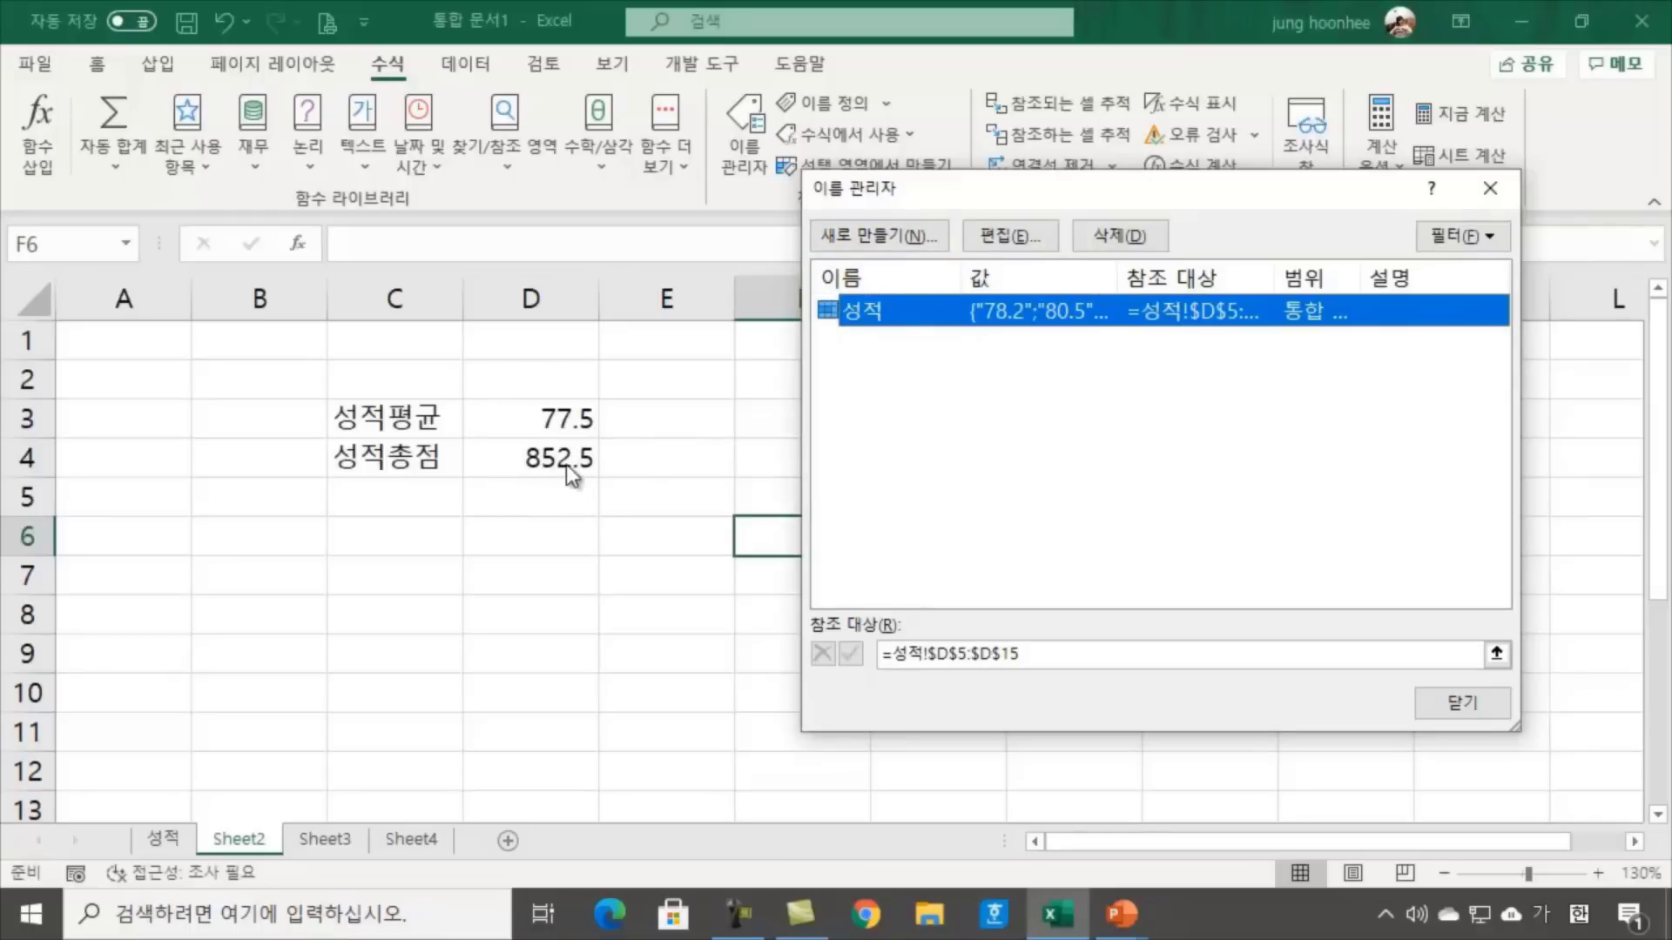
pyautogui.click(1487, 705)
pyautogui.click(824, 720)
pyautogui.click(696, 653)
pyautogui.click(691, 610)
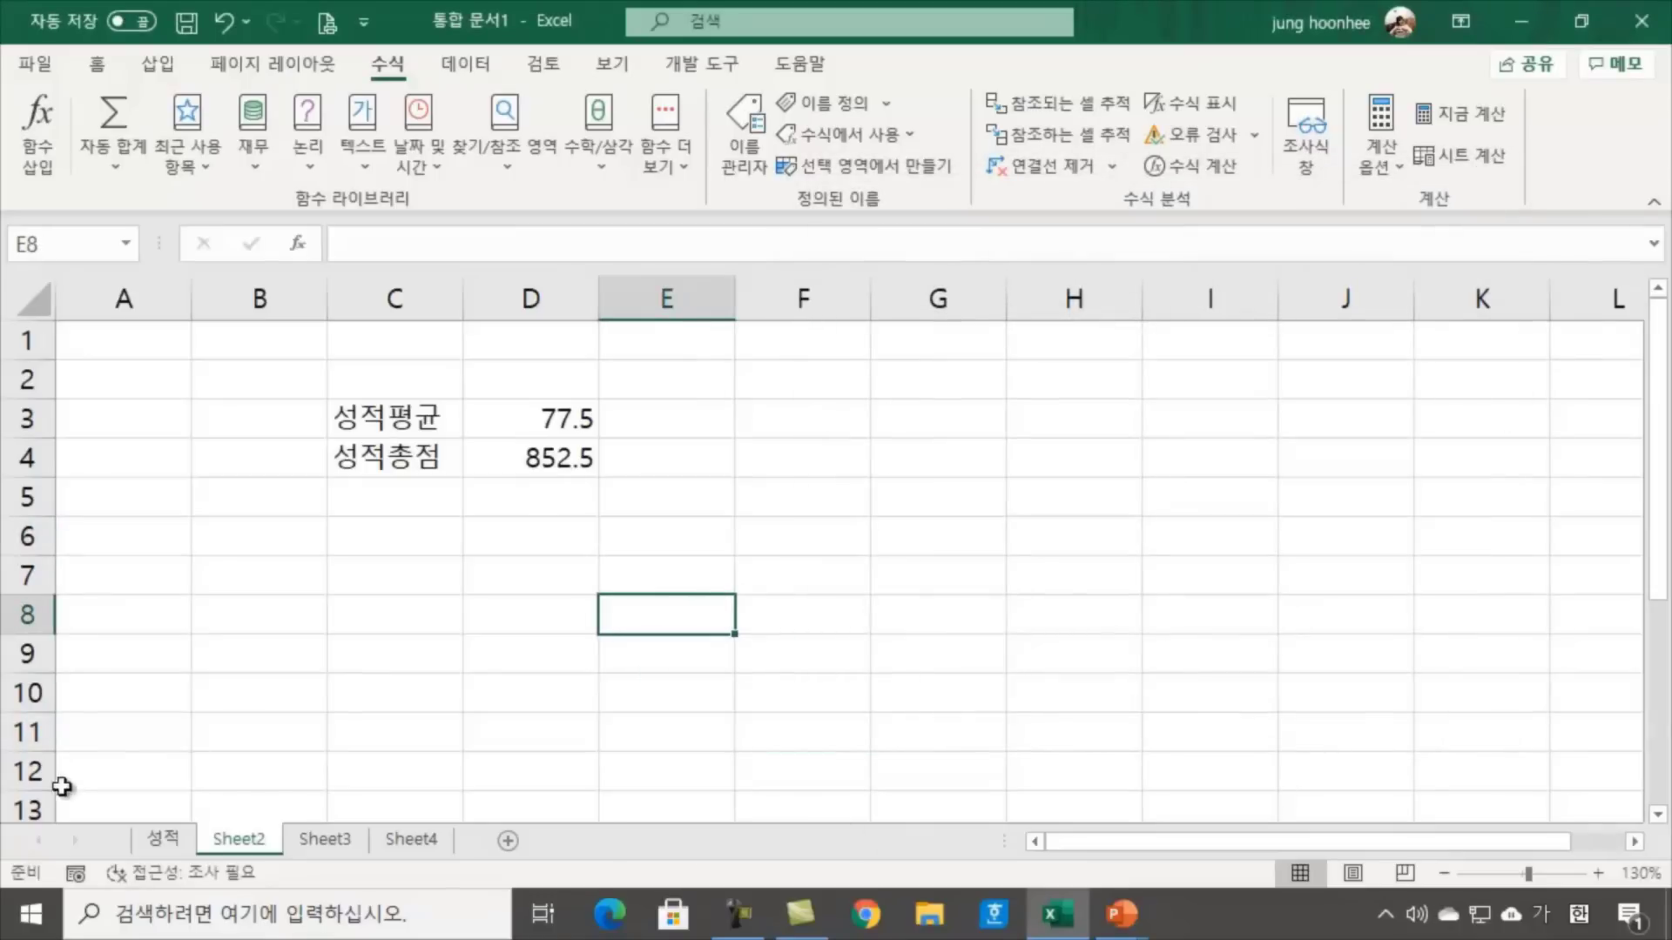
pyautogui.click(353, 662)
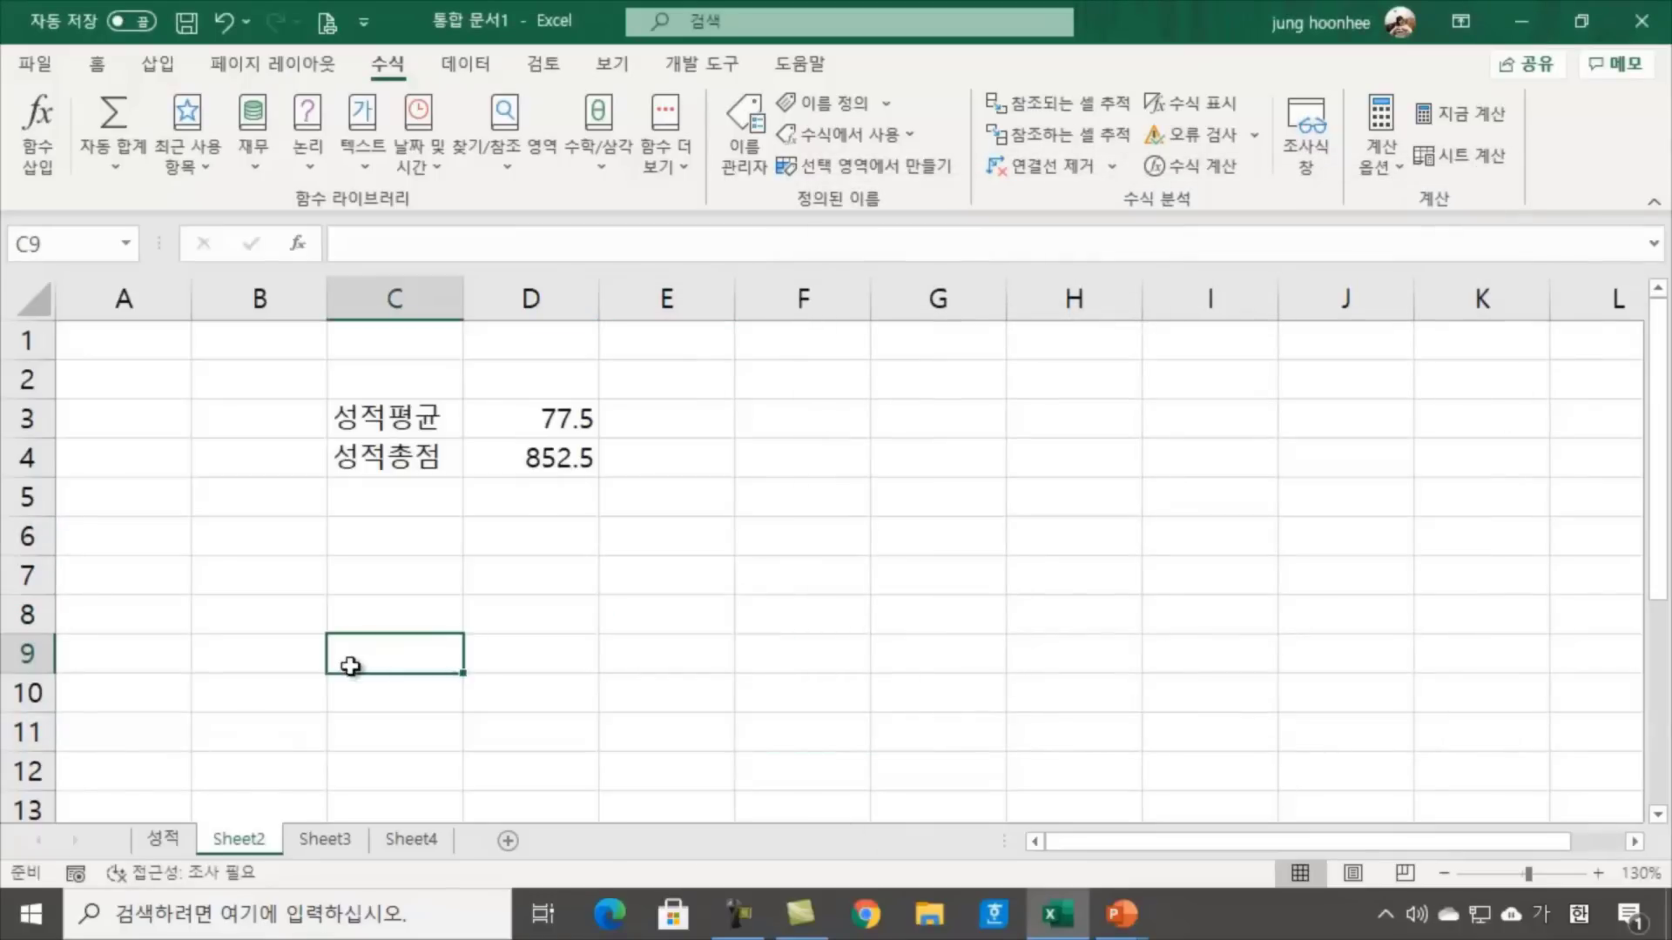
pyautogui.click(164, 837)
pyautogui.click(766, 585)
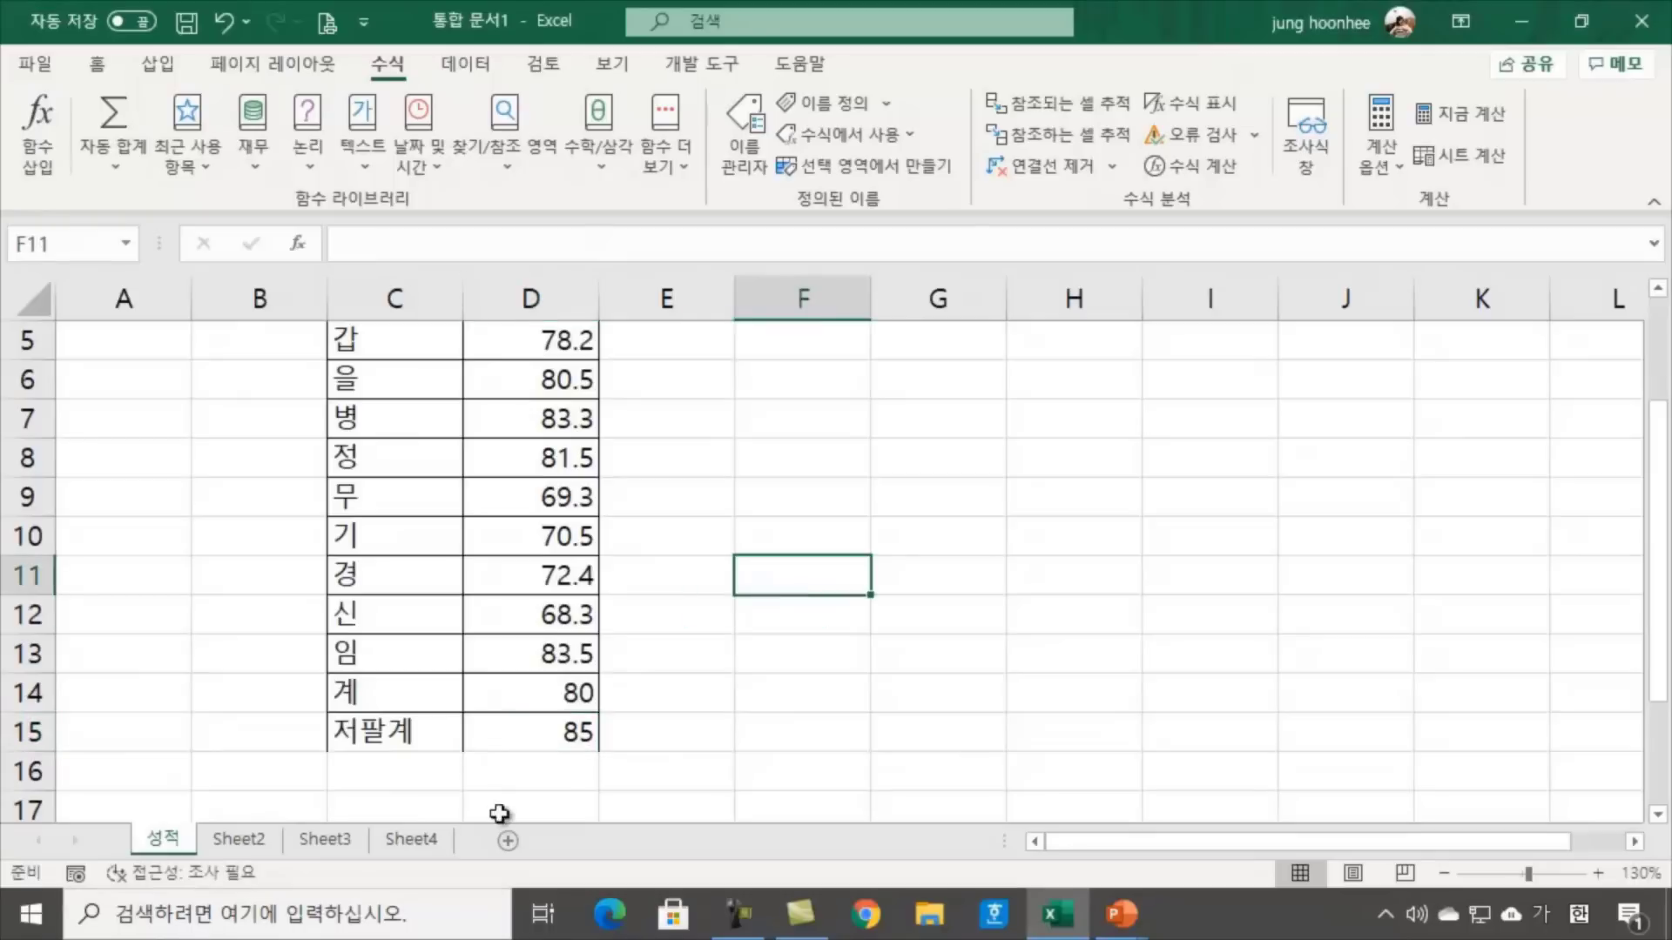
pyautogui.click(526, 772)
pyautogui.click(532, 747)
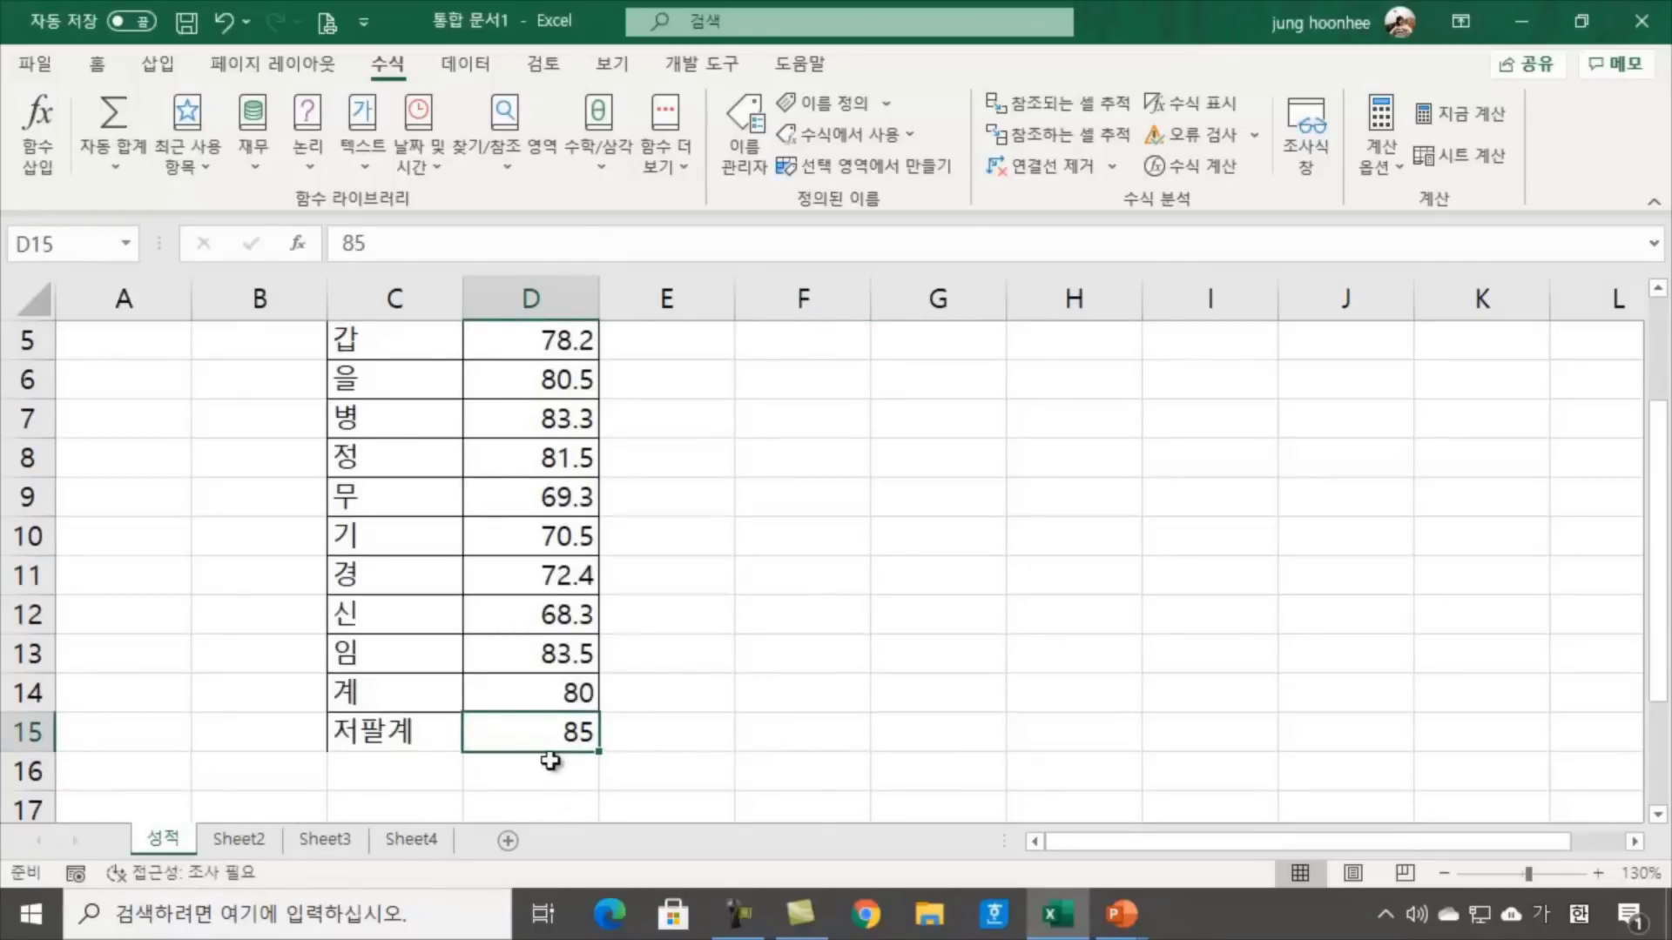
pyautogui.scroll(-1, 551, 760)
pyautogui.click(539, 658)
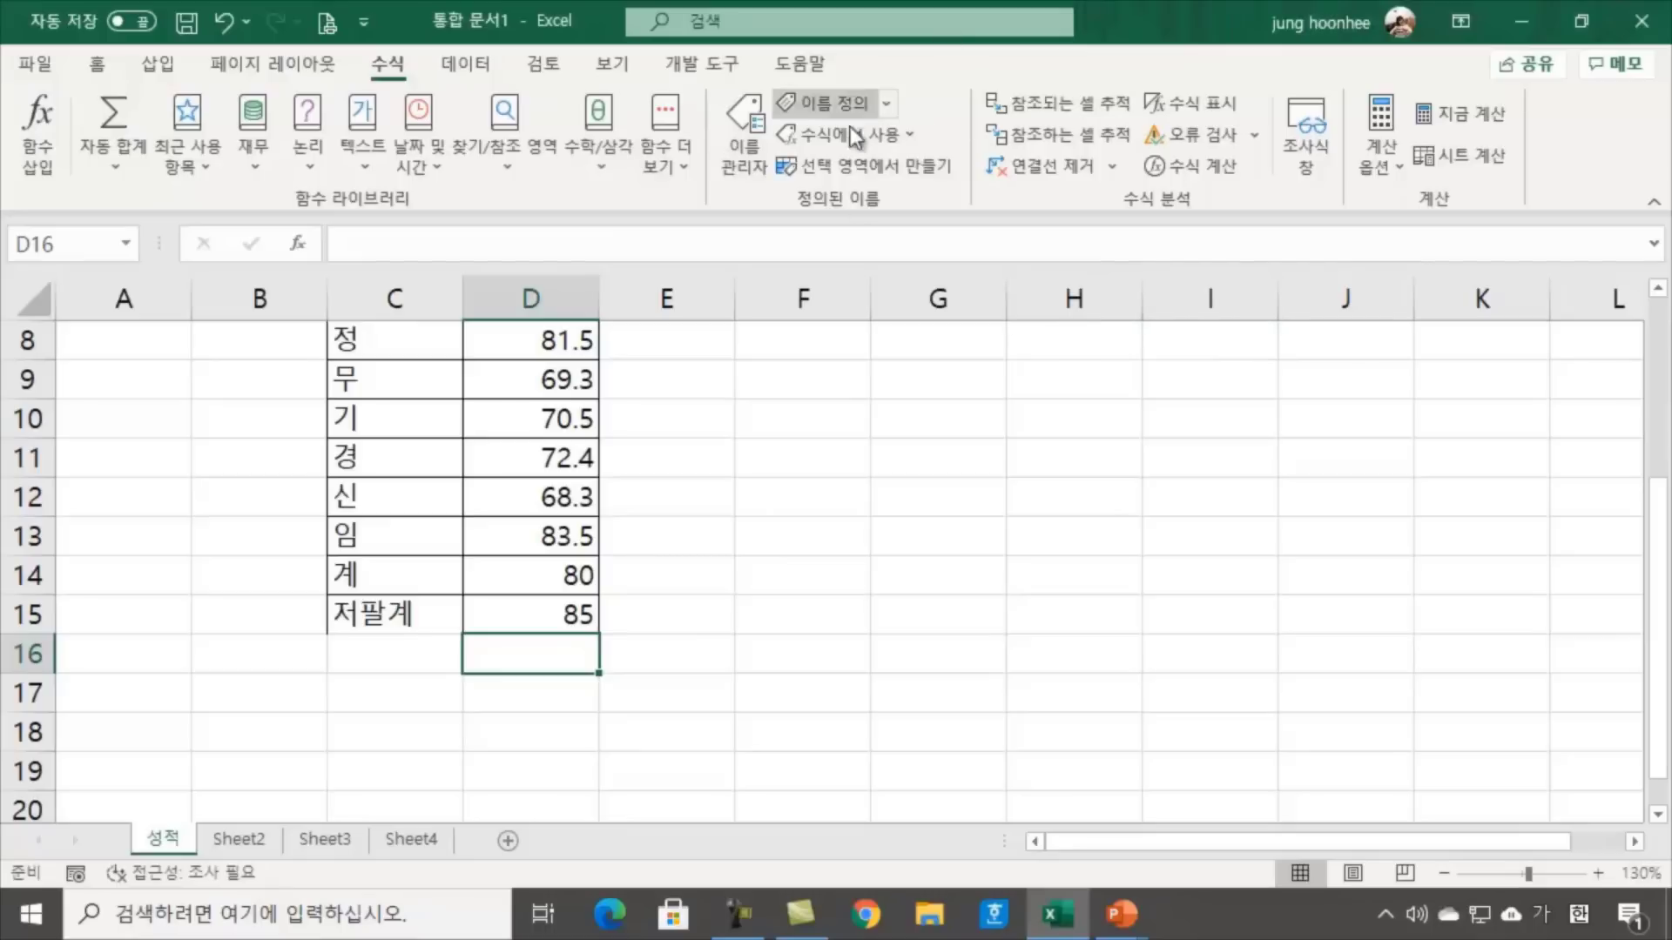
# Delete the name 성적 in the Name Manager and close the manager
pyautogui.click(742, 135)
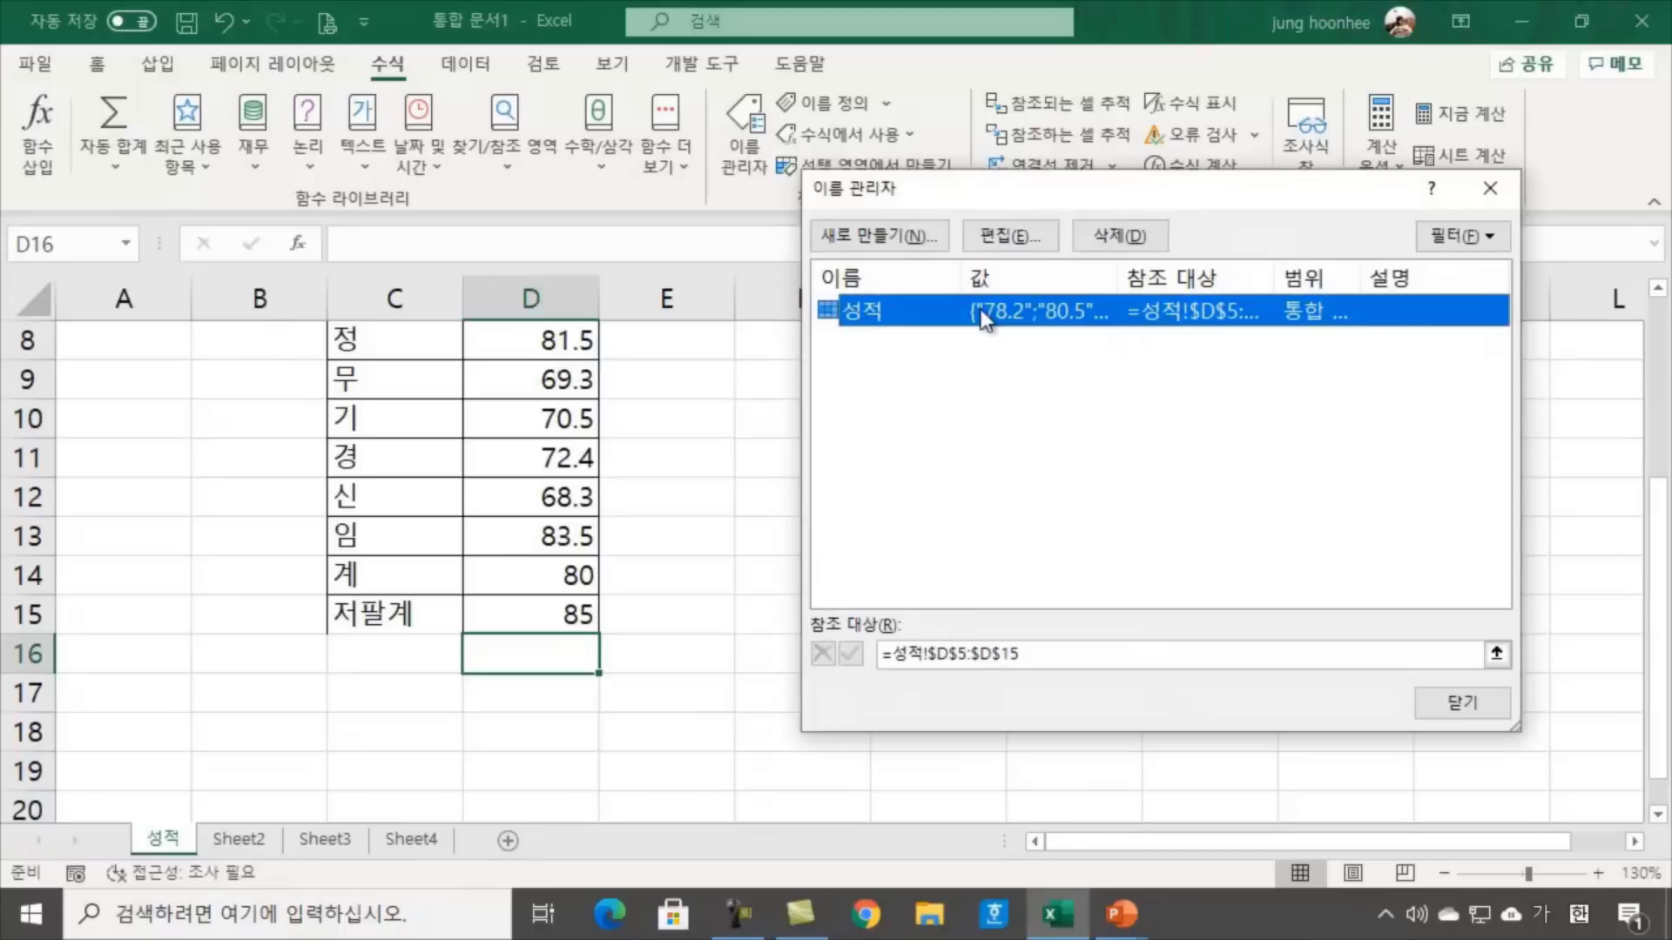
pyautogui.click(1123, 236)
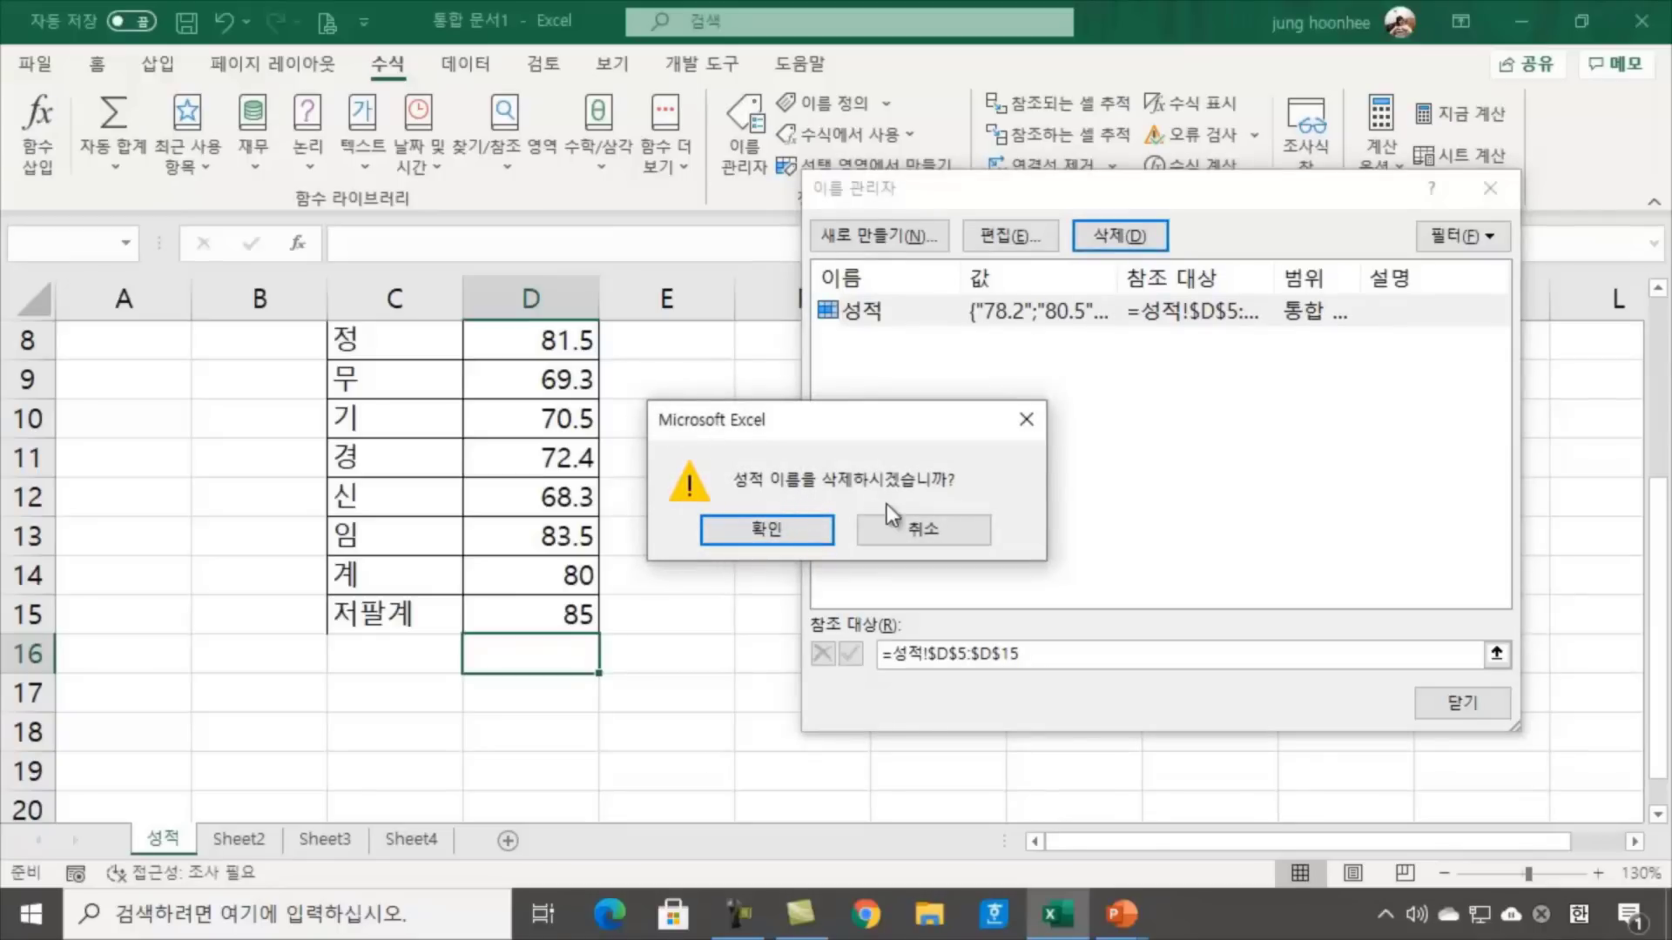
pyautogui.click(775, 530)
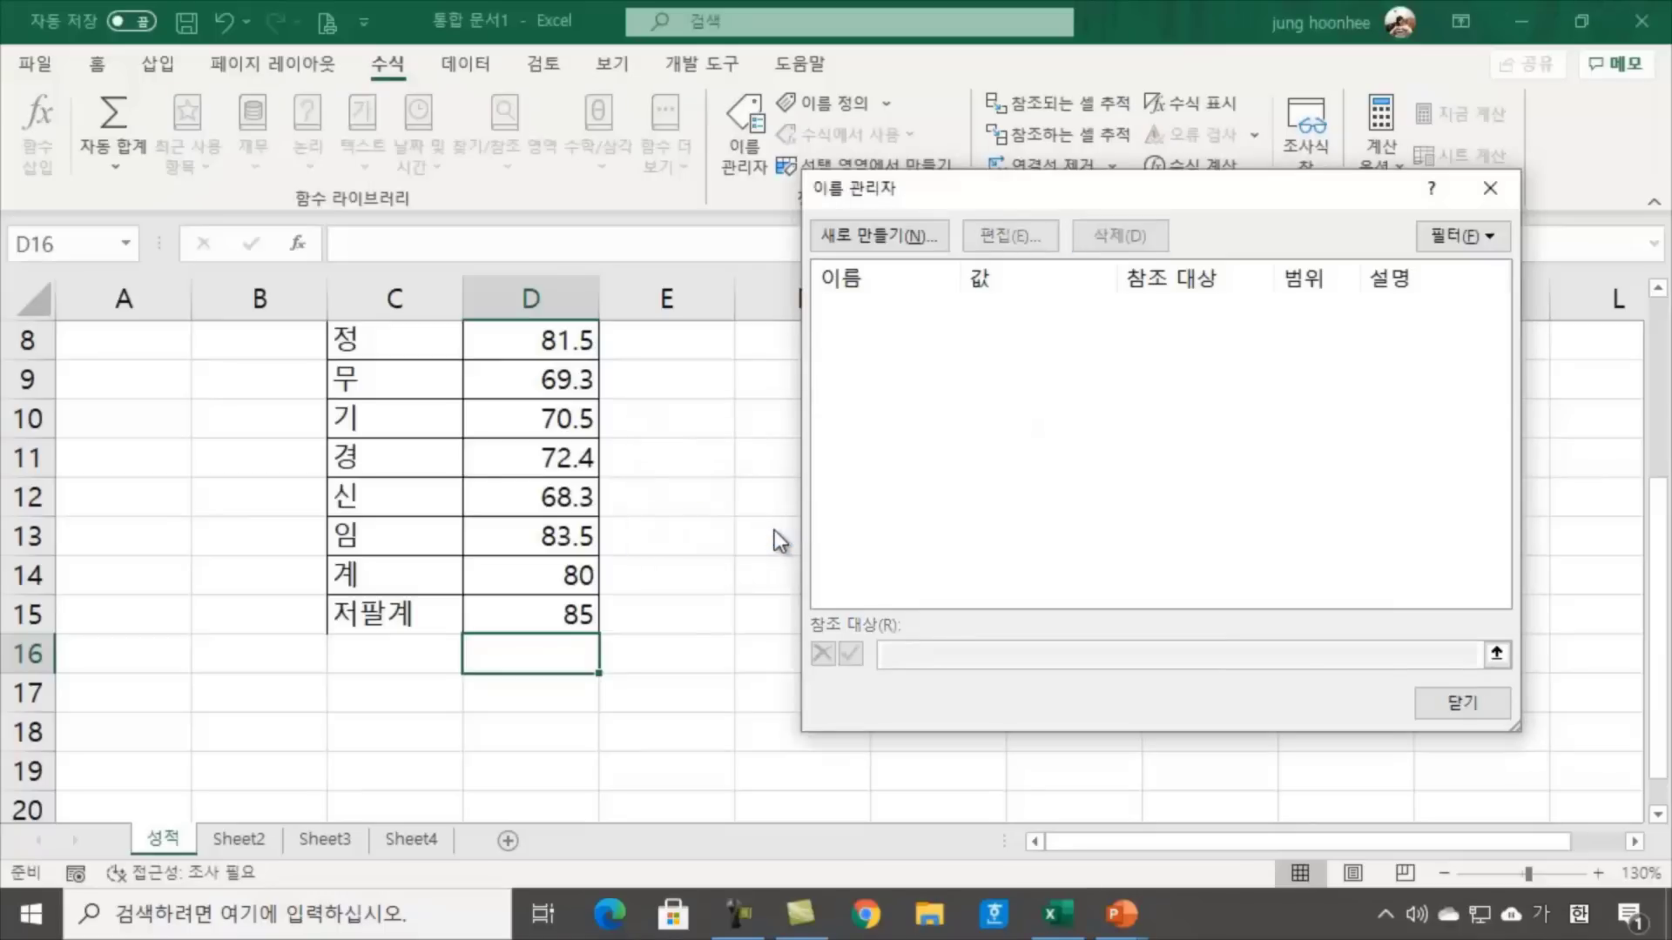
pyautogui.click(1442, 707)
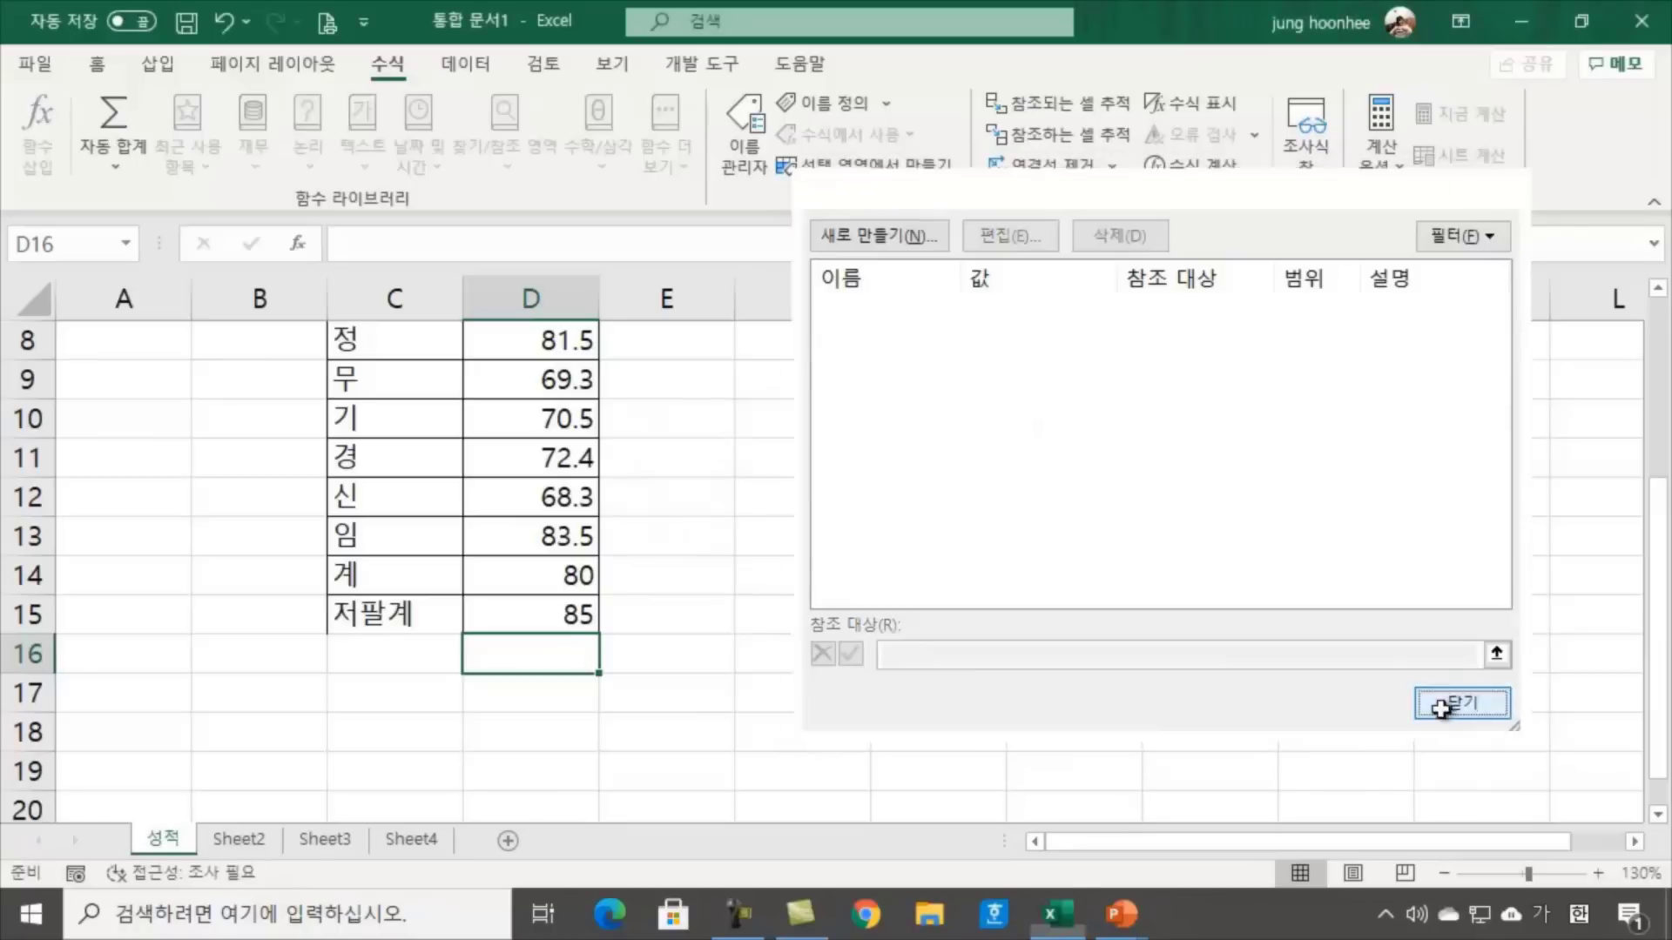
pyautogui.click(760, 658)
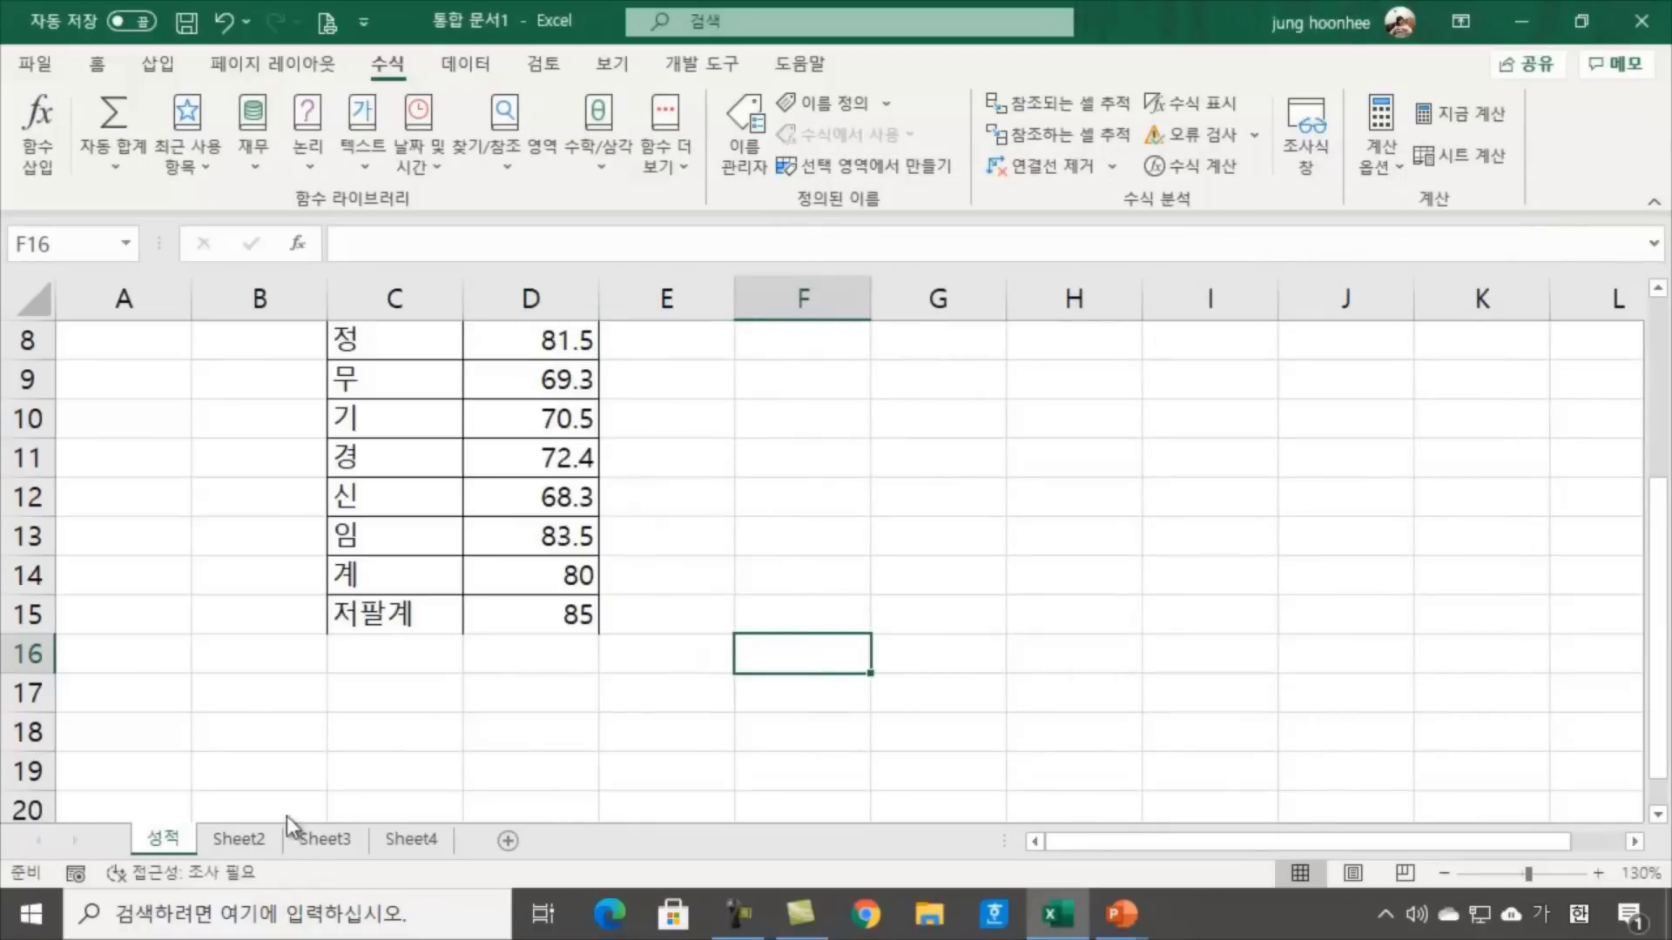
# Examine how deleting the name 성적 affects the AVERAGE and SUM formulas in D3 and D4 on Sheet2
pyautogui.click(248, 837)
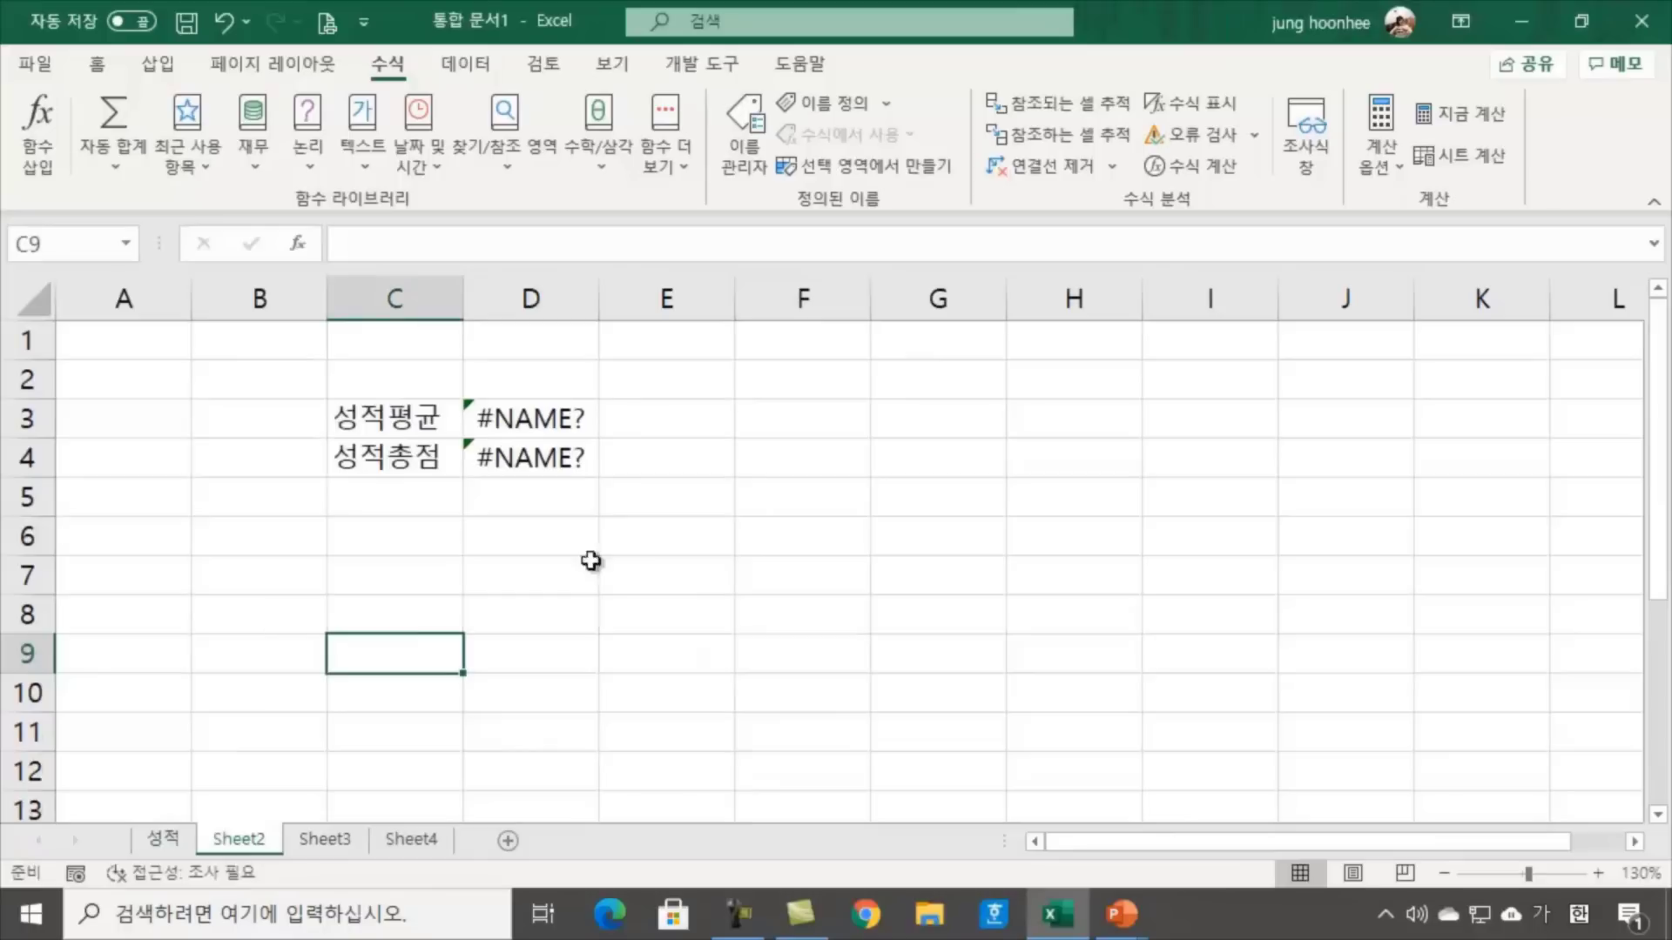
pyautogui.click(653, 566)
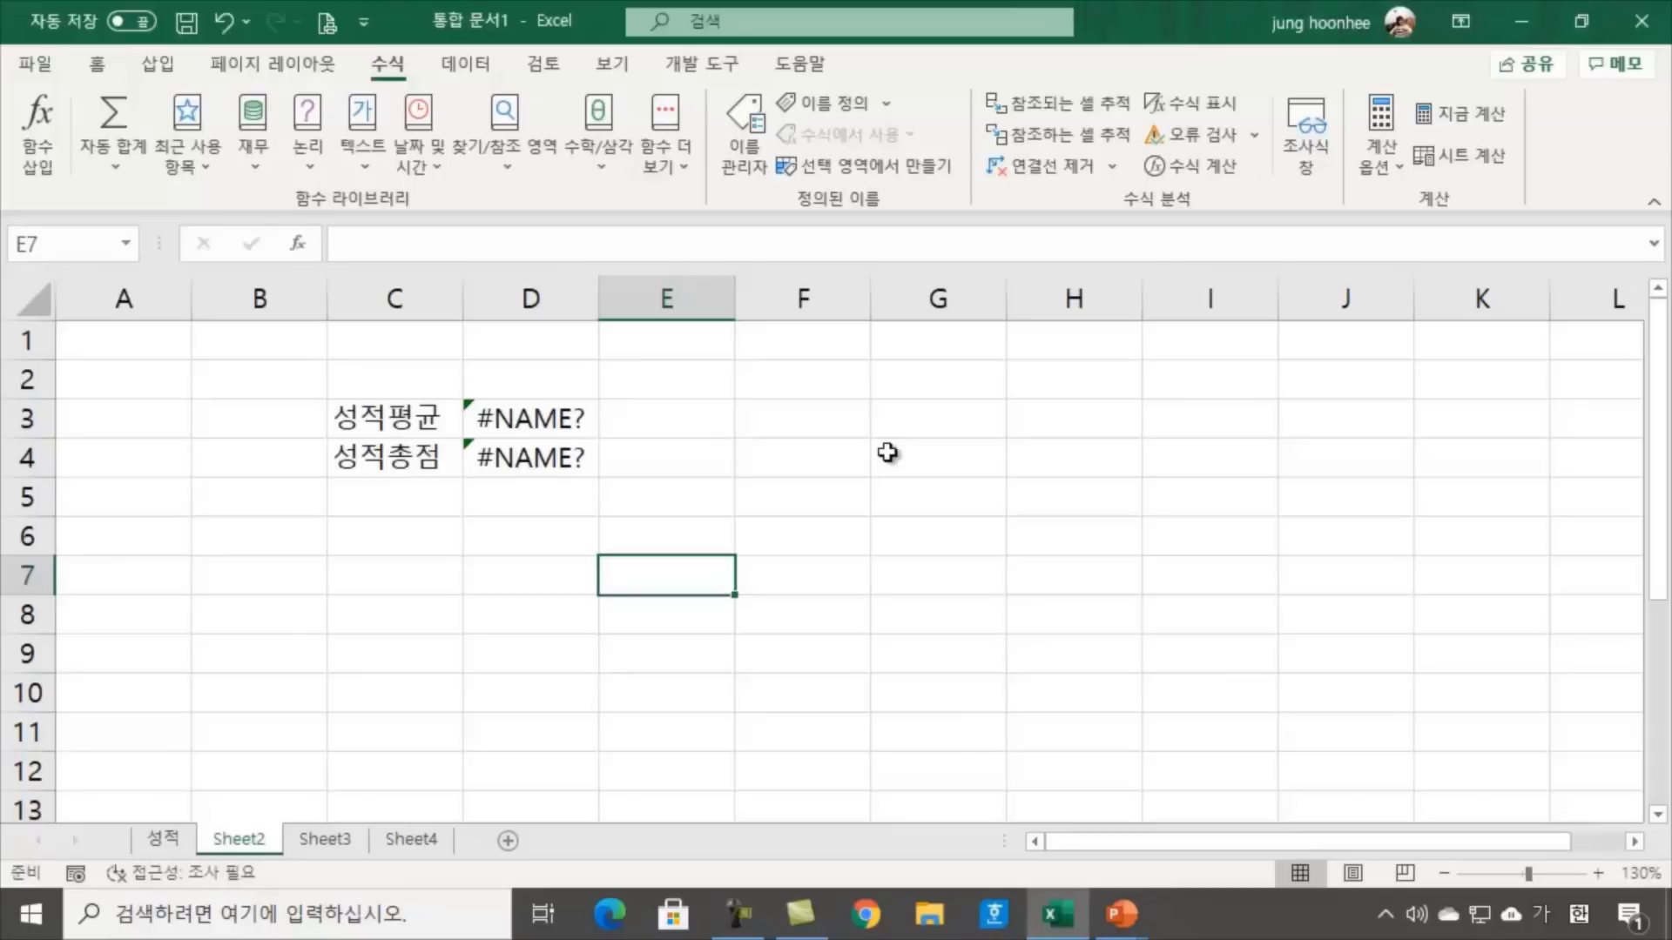
pyautogui.click(572, 419)
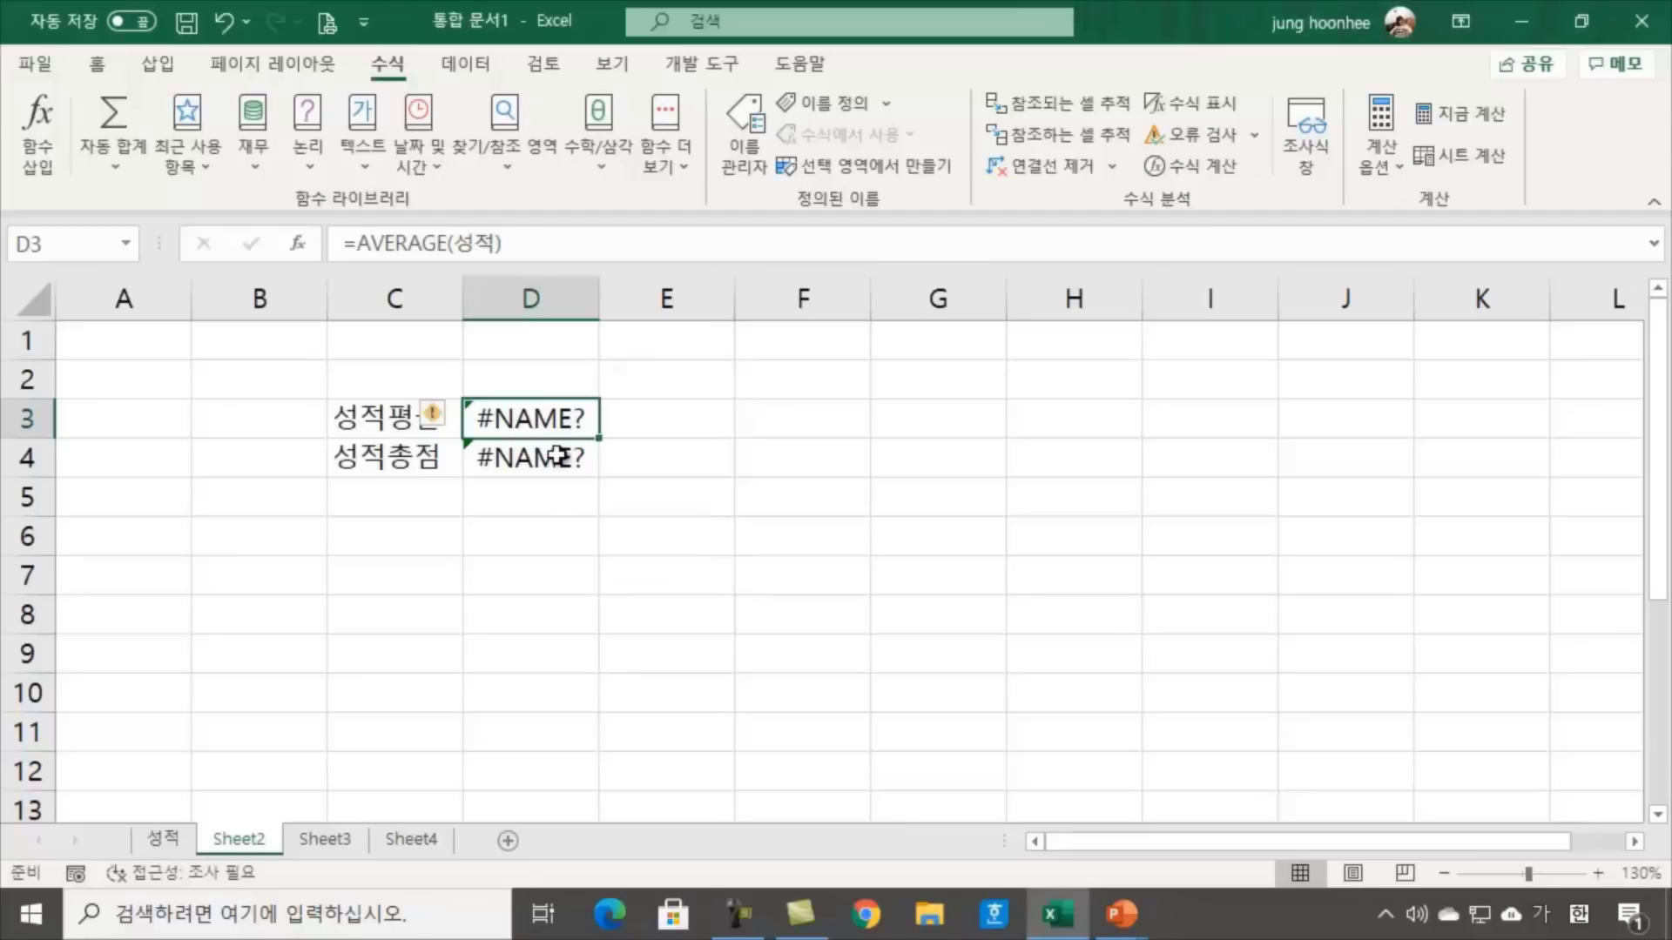
pyautogui.click(549, 456)
pyautogui.click(521, 496)
pyautogui.click(488, 541)
pyautogui.click(545, 418)
pyautogui.click(530, 461)
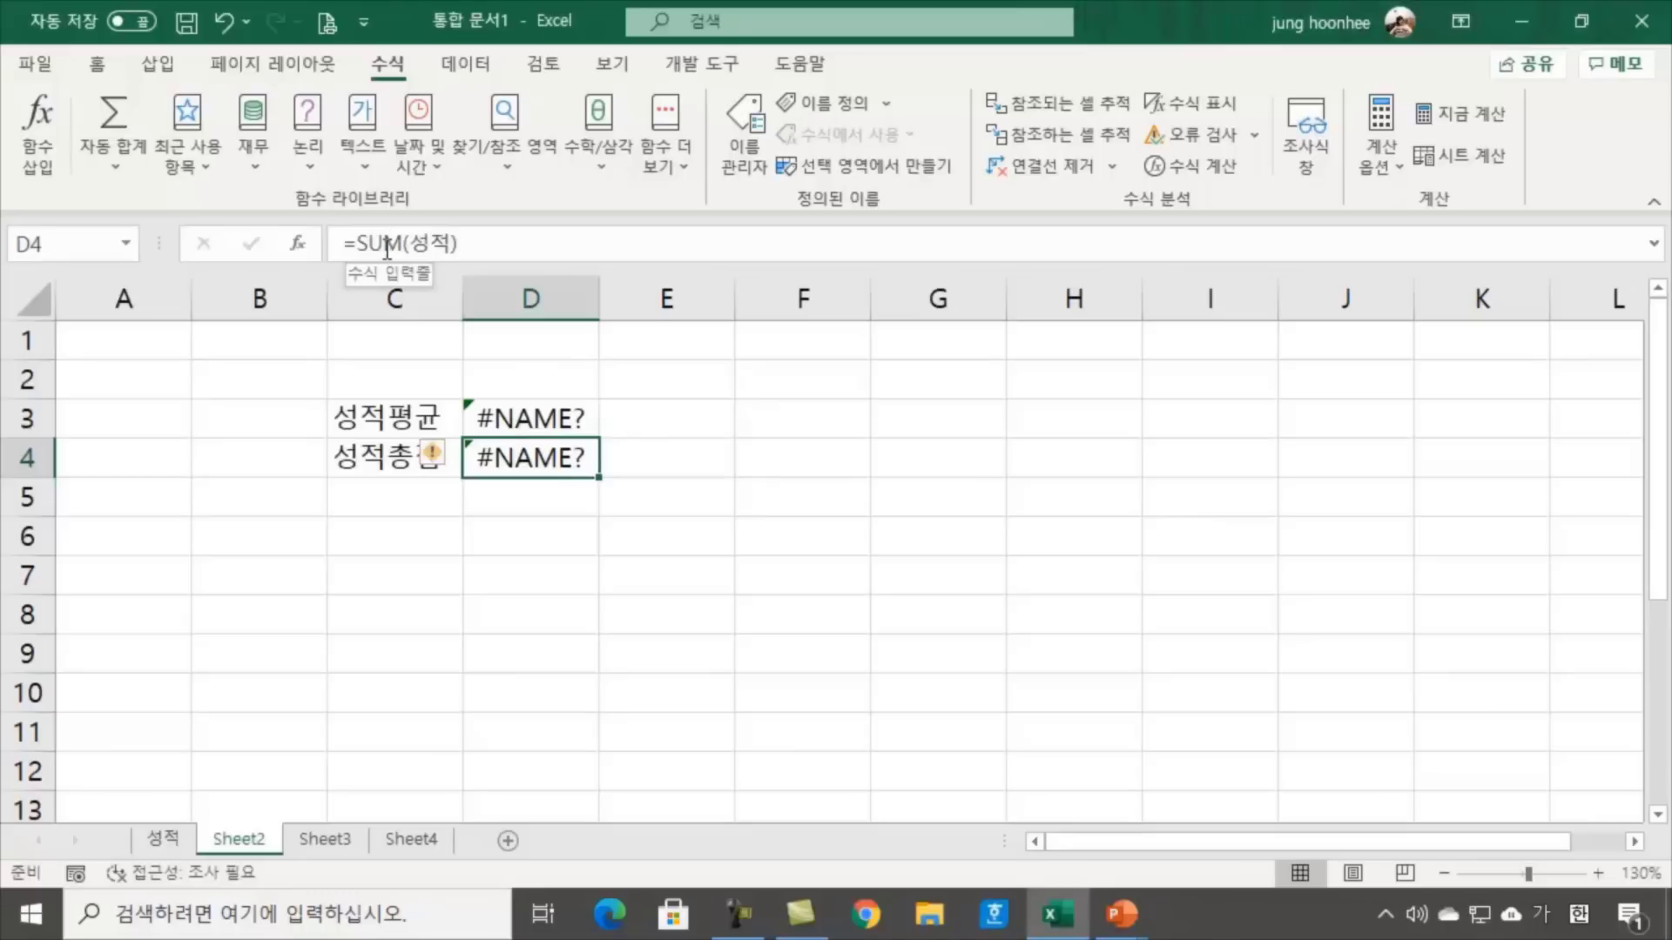
pyautogui.click(532, 418)
pyautogui.click(525, 455)
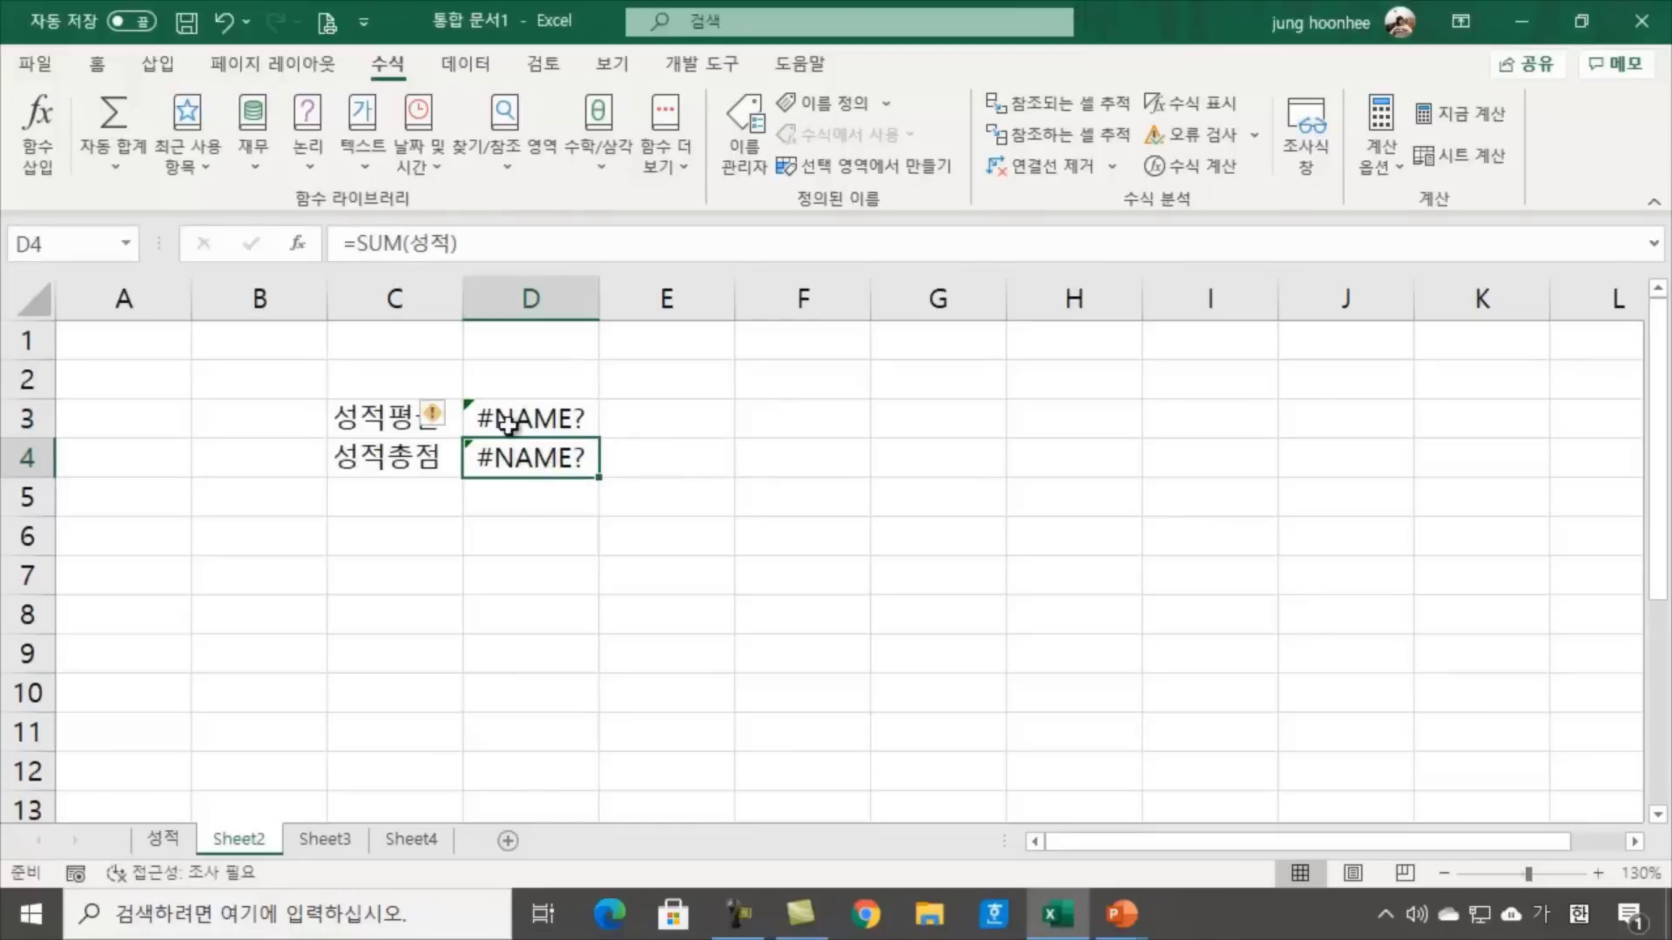
pyautogui.click(510, 417)
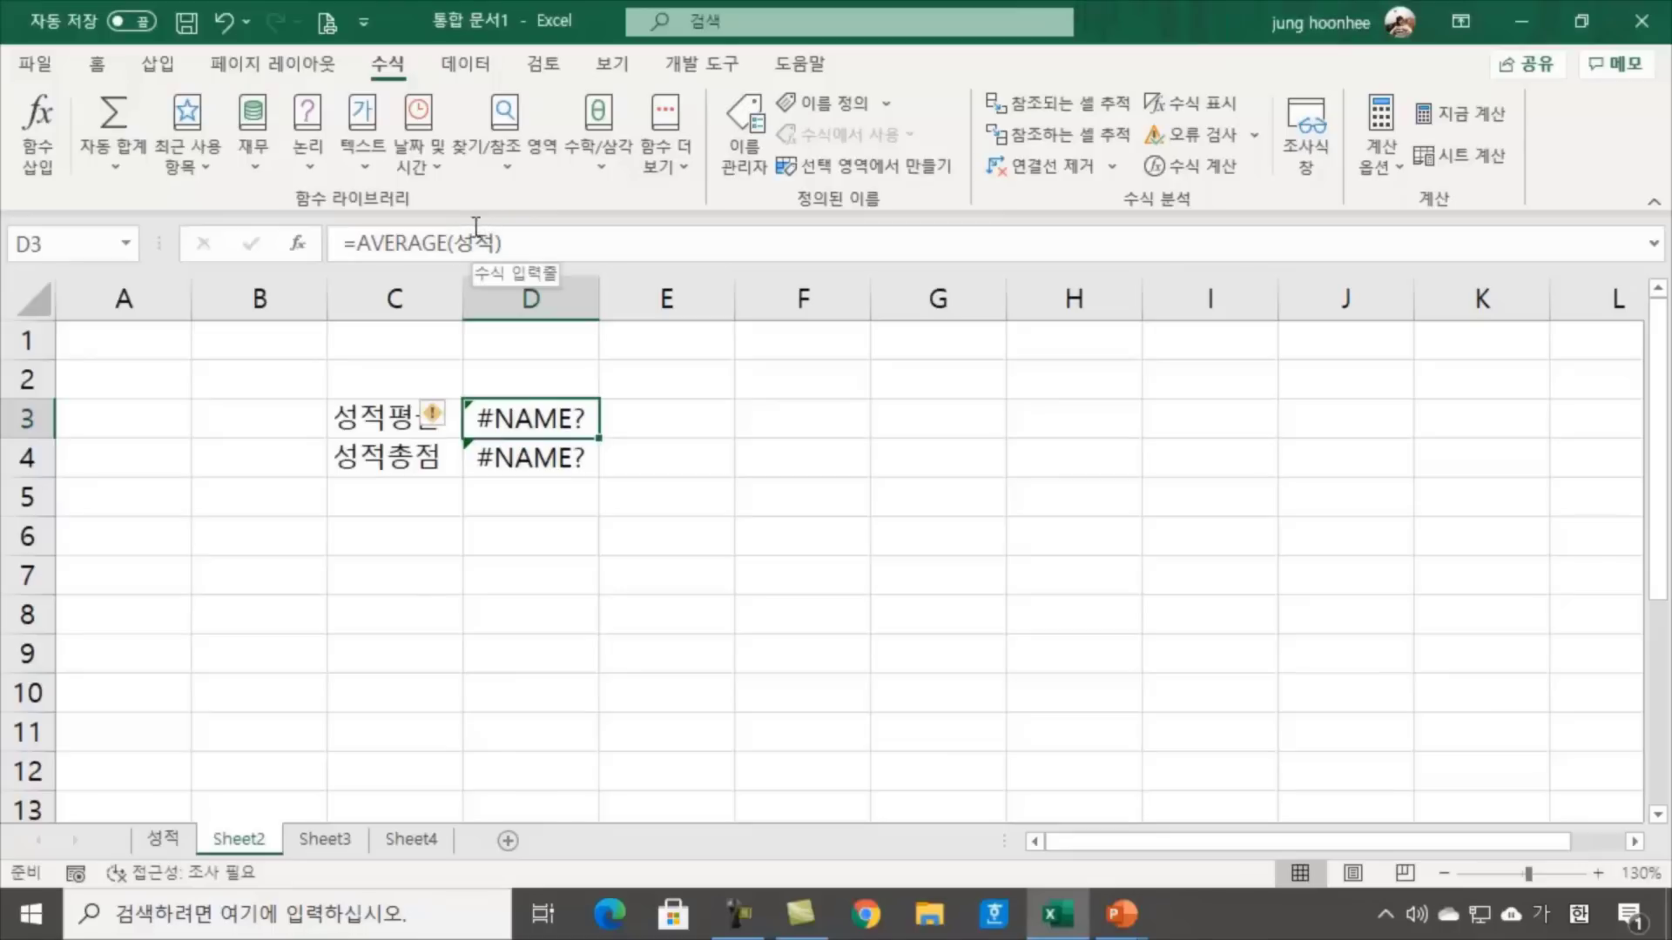
pyautogui.click(746, 581)
# Clear the average and total formulas from D3:D4 on Sheet2
pyautogui.click(564, 424)
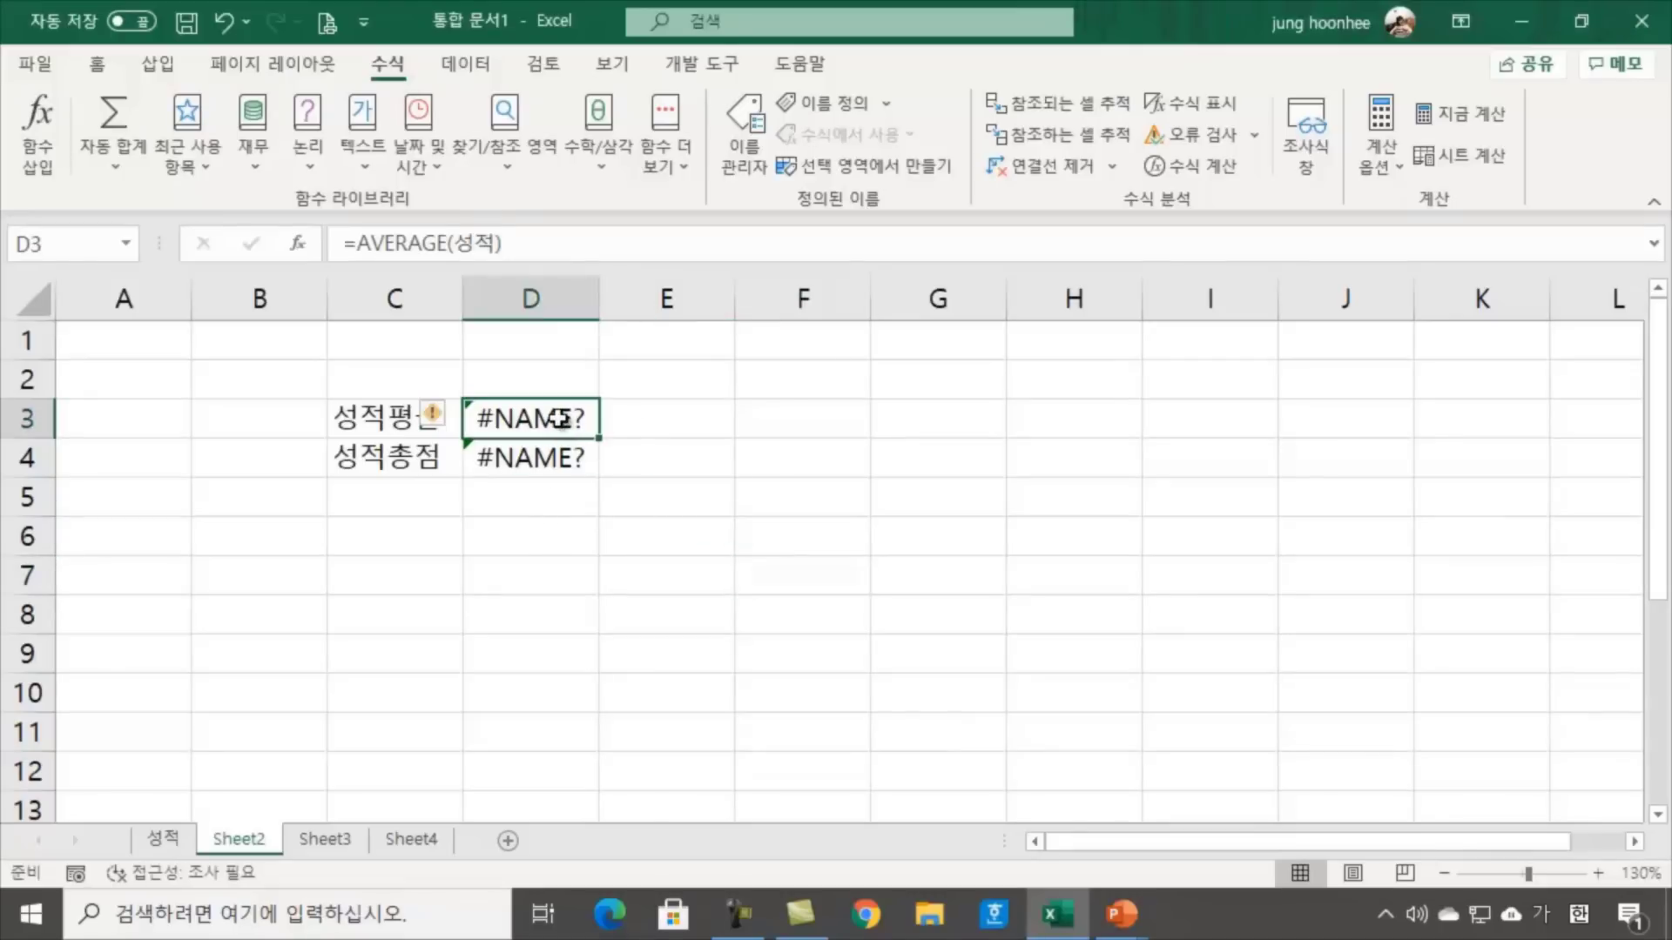
pyautogui.moveTo(560, 419); pyautogui.dragTo(552, 454)
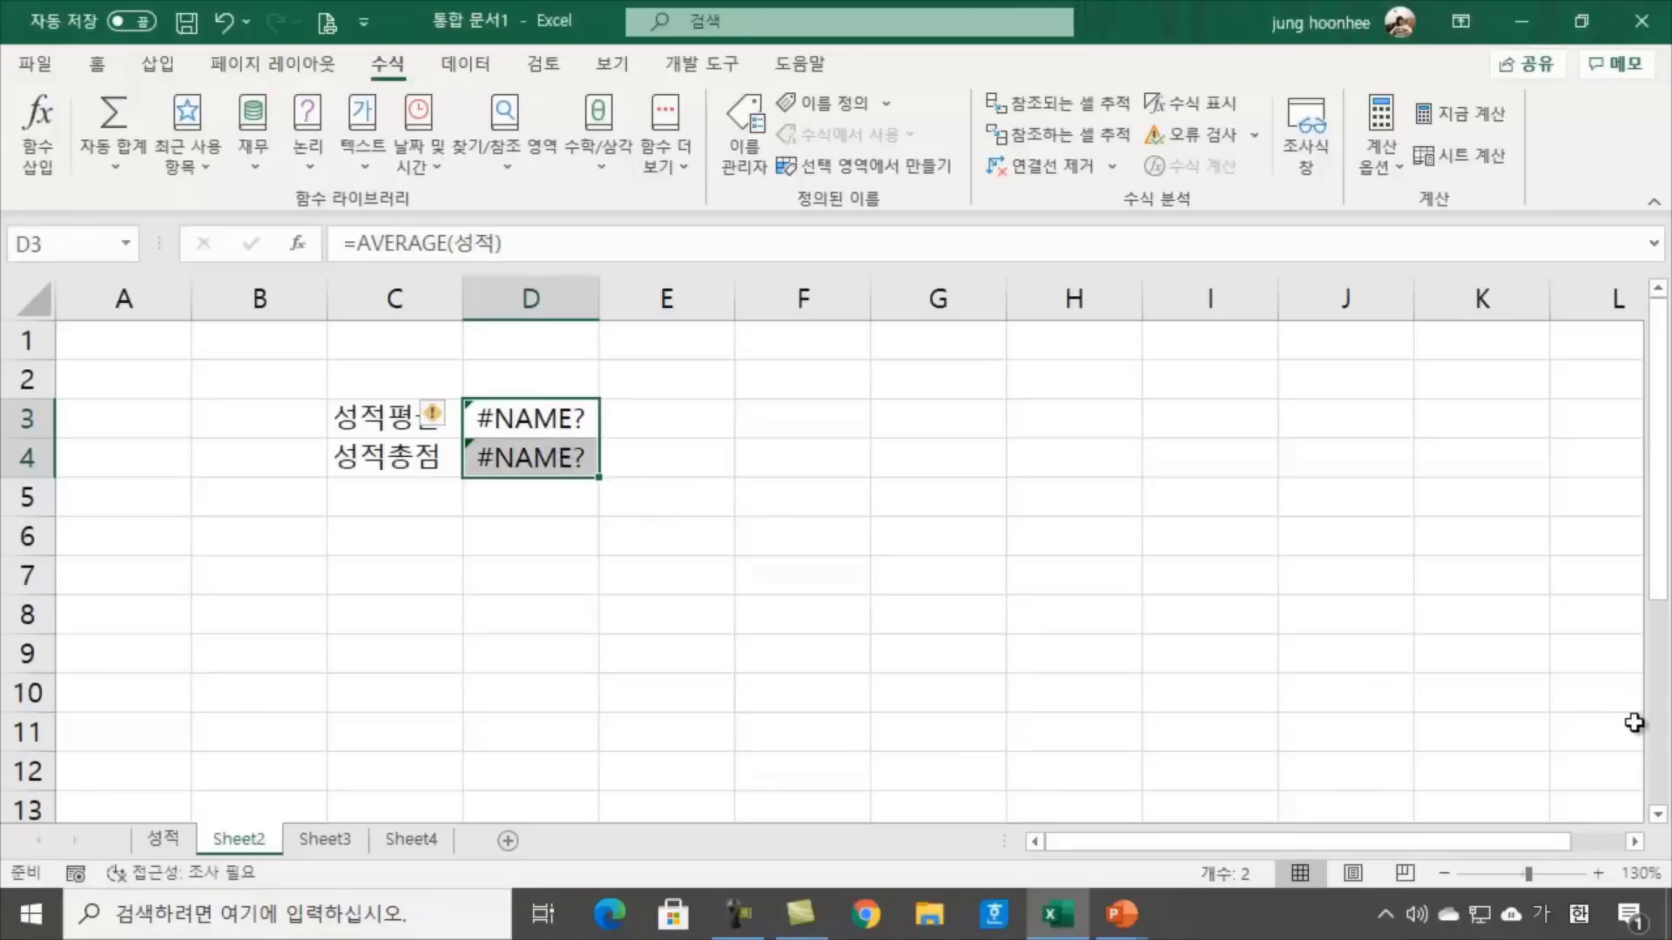
pyautogui.press('Delete')
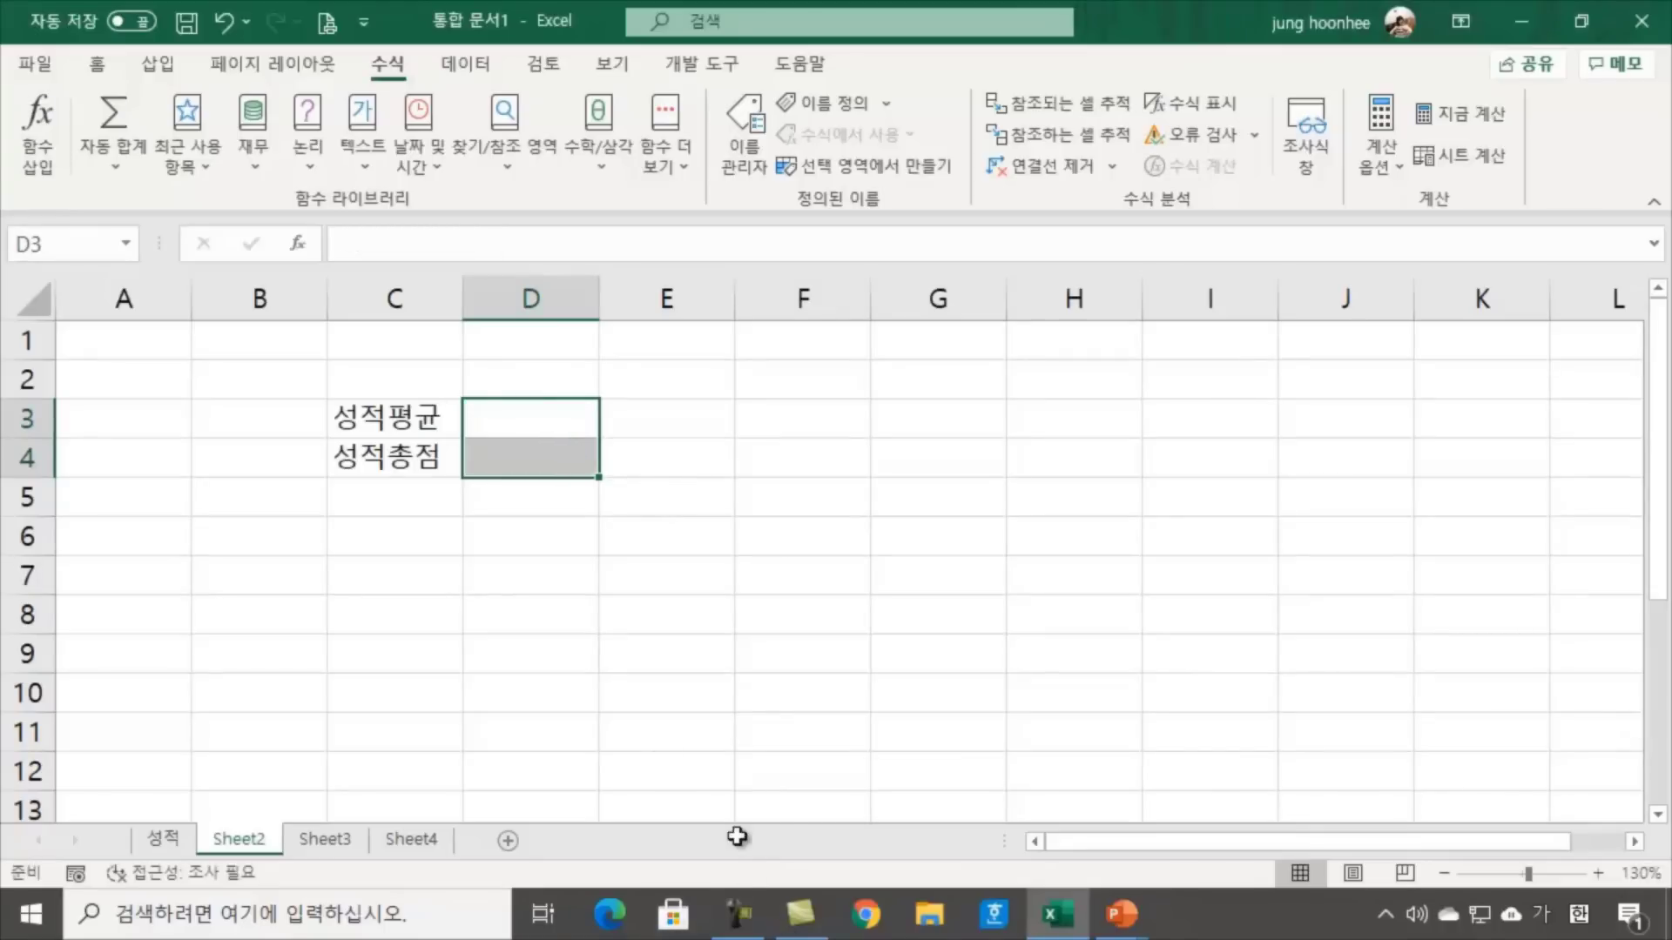
pyautogui.click(618, 707)
# Review the student names and scores in the table on the 성적 sheet, starting from C5
pyautogui.click(160, 839)
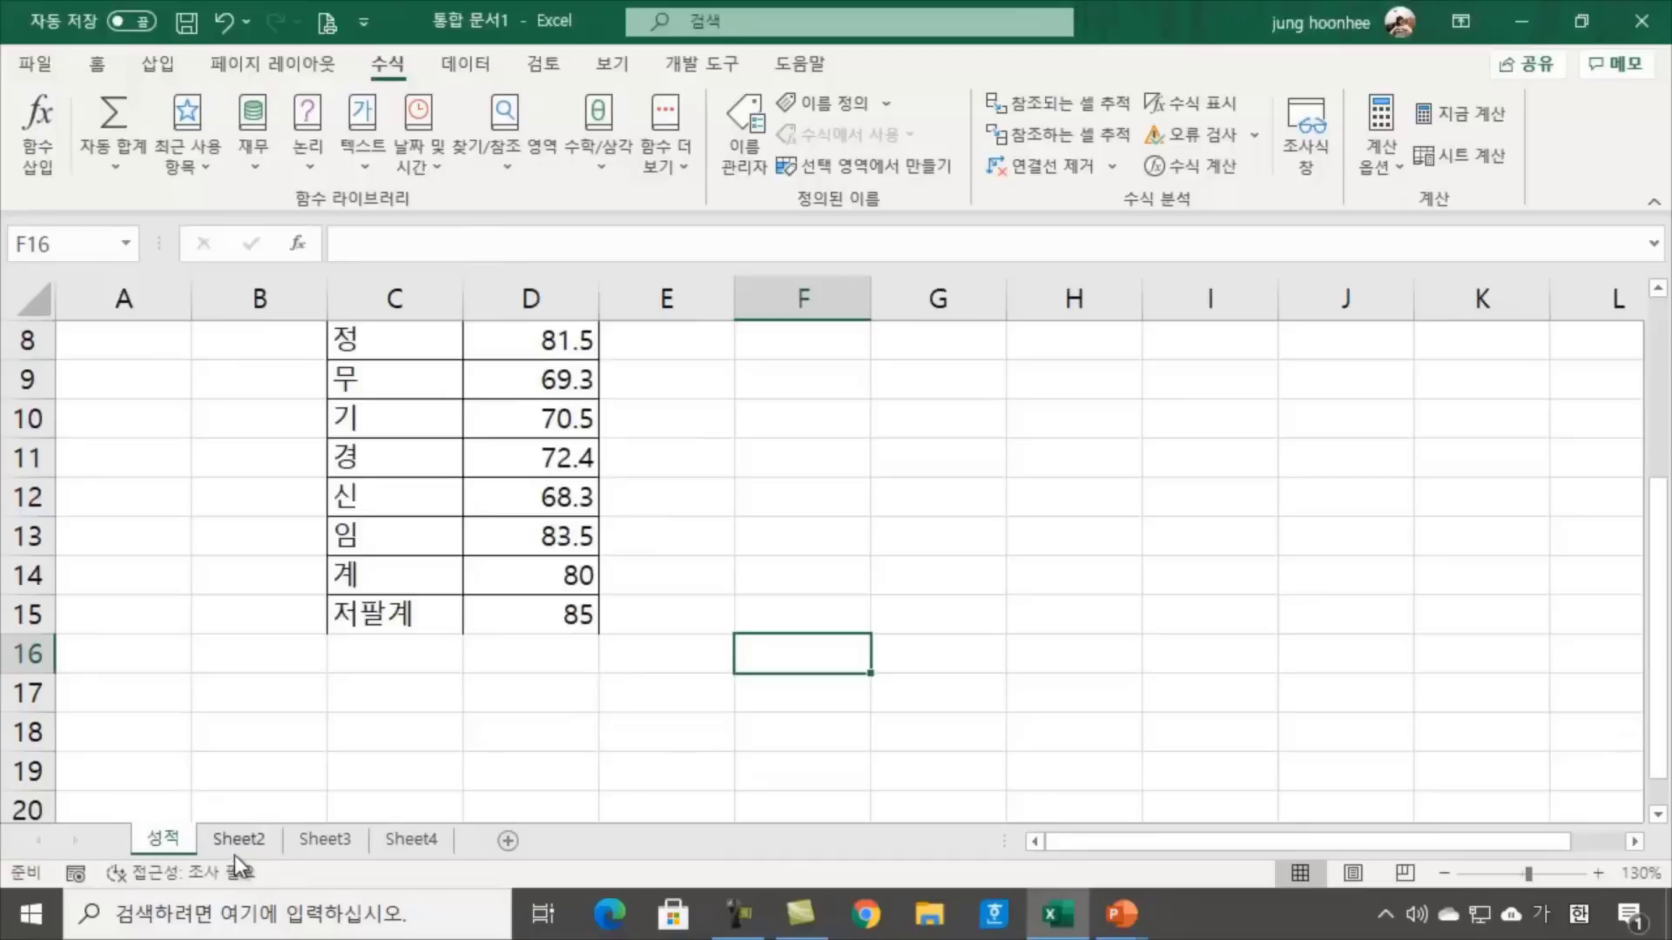
pyautogui.click(261, 837)
pyautogui.click(164, 839)
pyautogui.scroll(3, 717, 600)
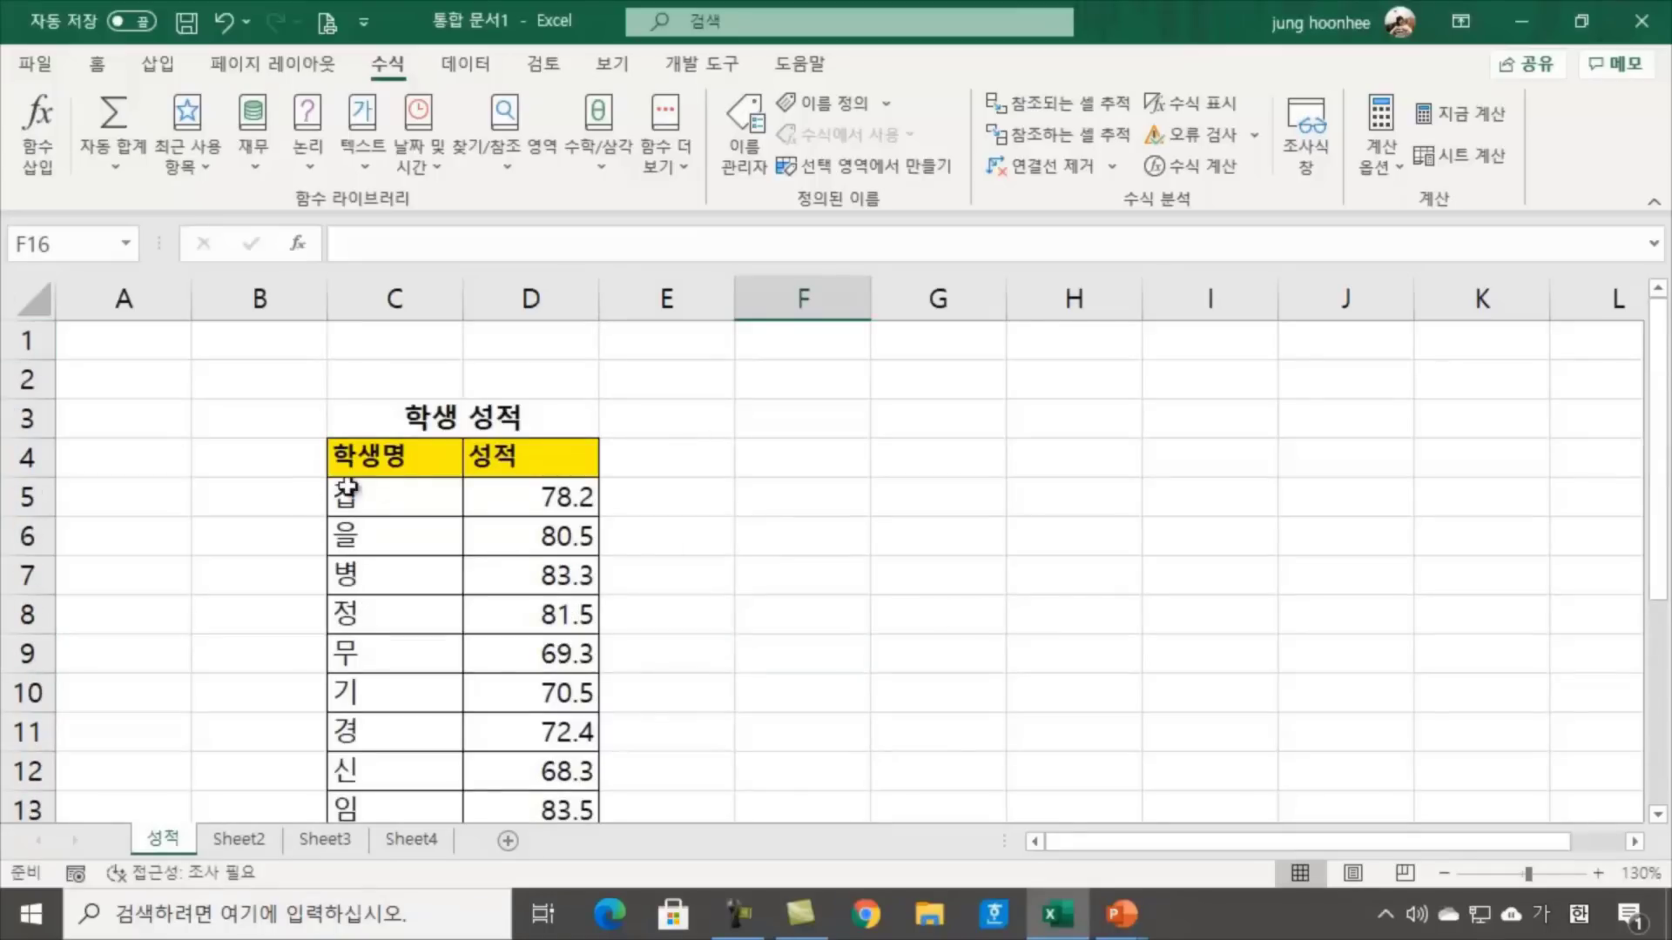
pyautogui.click(402, 492)
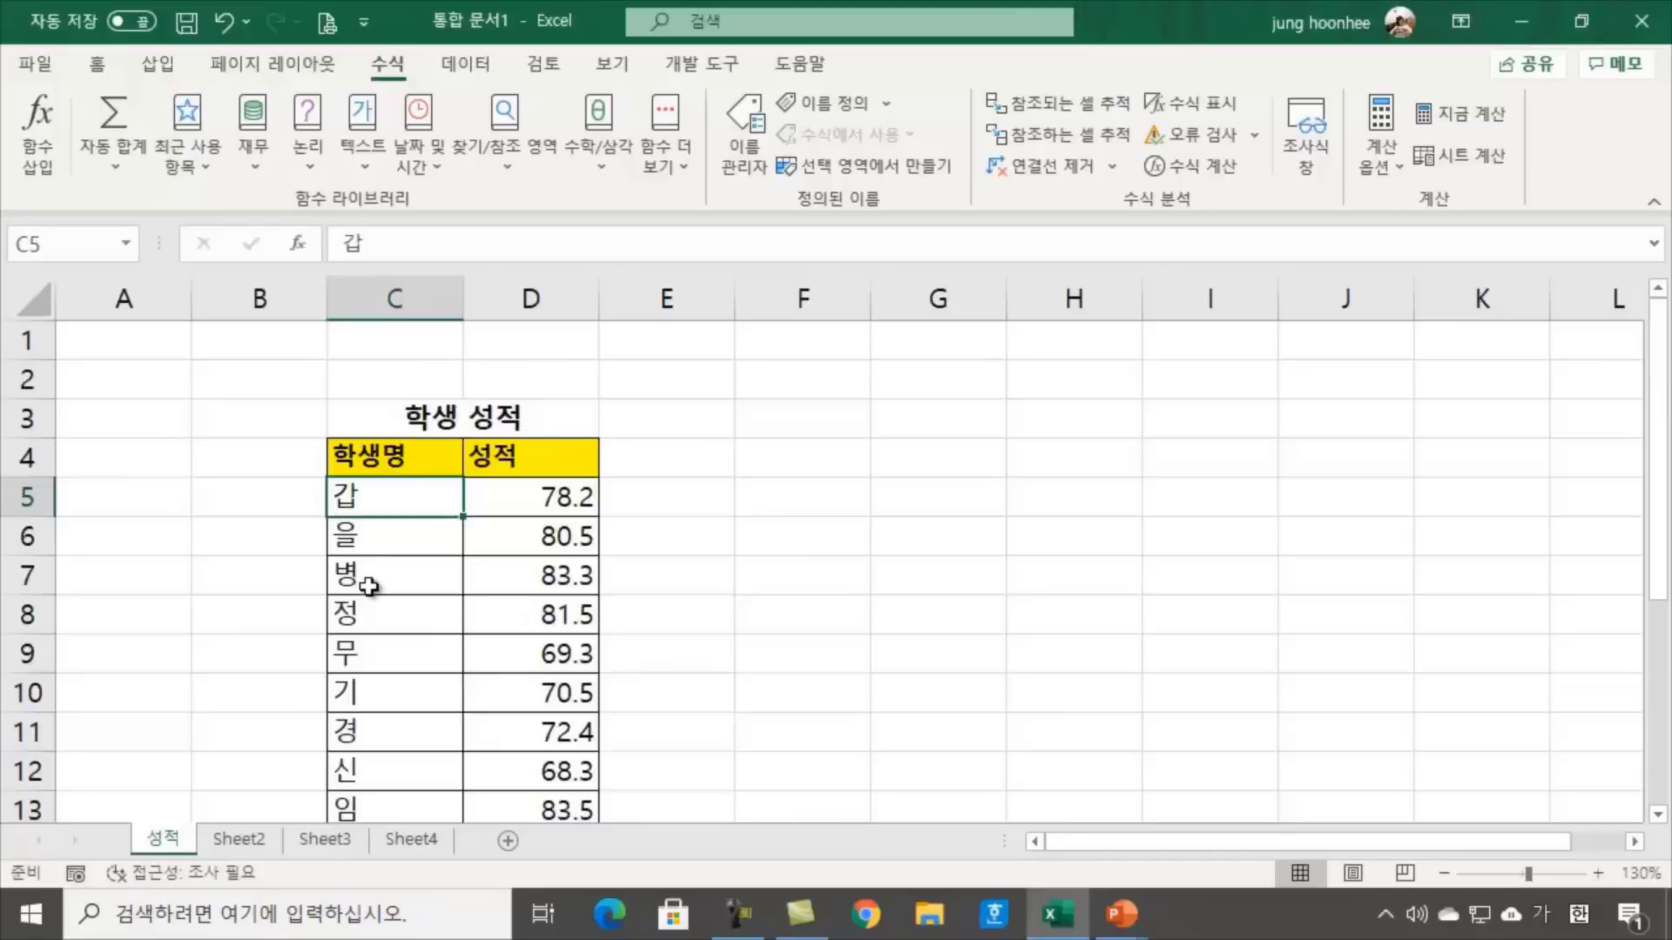
pyautogui.scroll(-2, 378, 592)
pyautogui.scroll(2, 390, 598)
pyautogui.click(1077, 570)
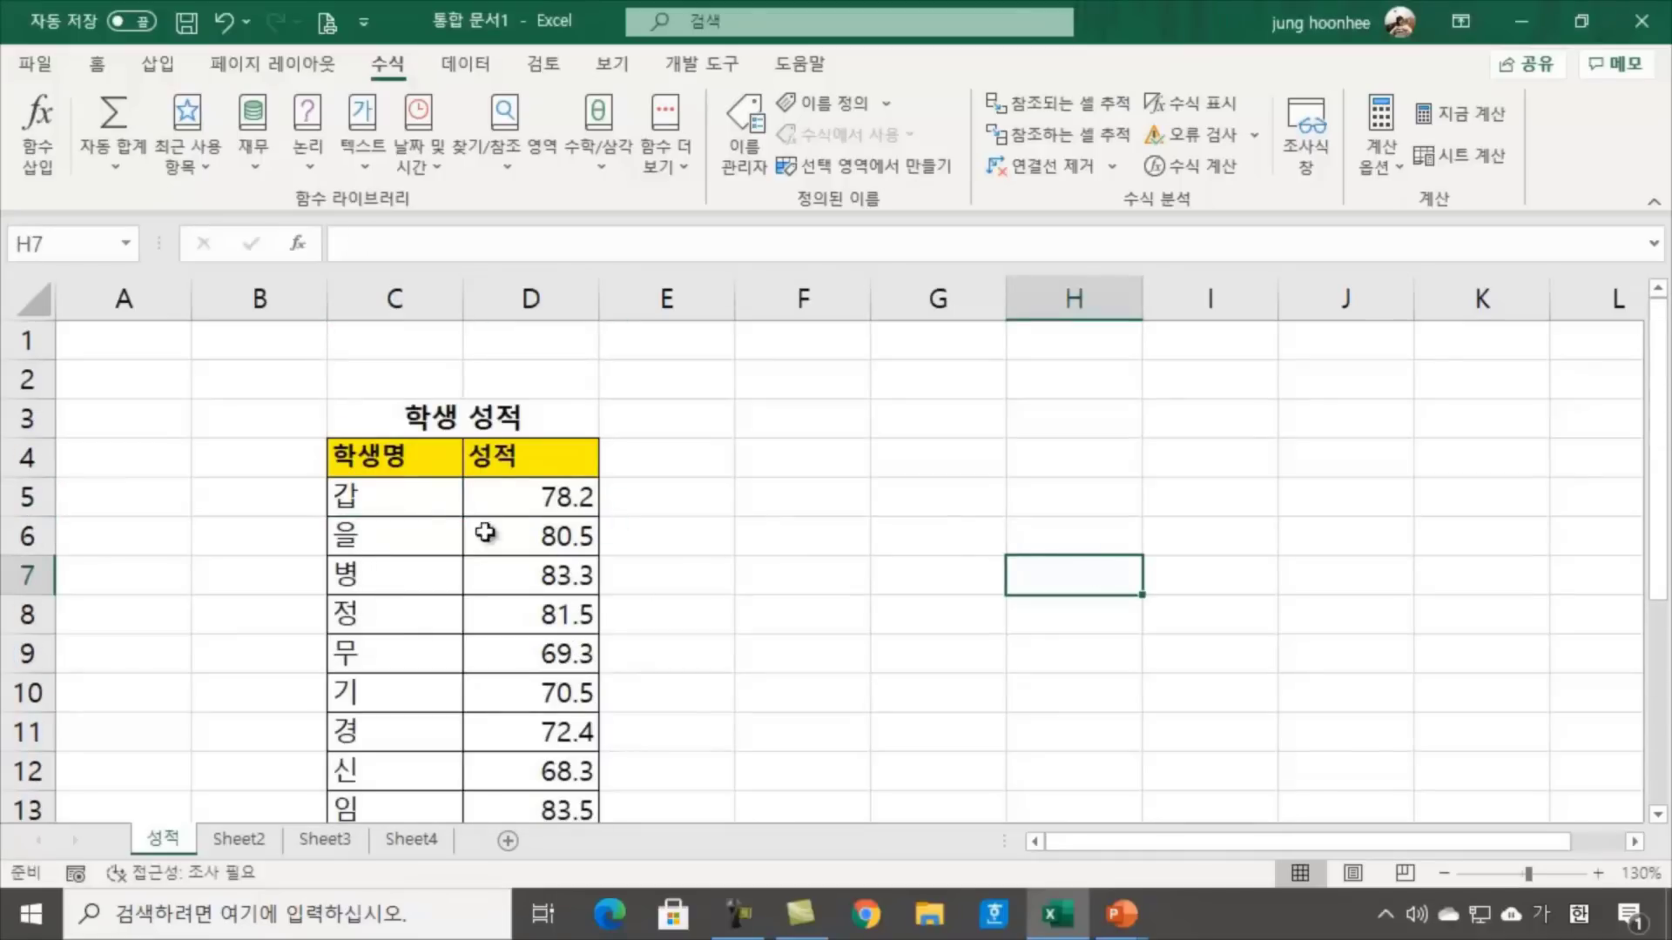
pyautogui.click(386, 492)
pyautogui.click(1200, 600)
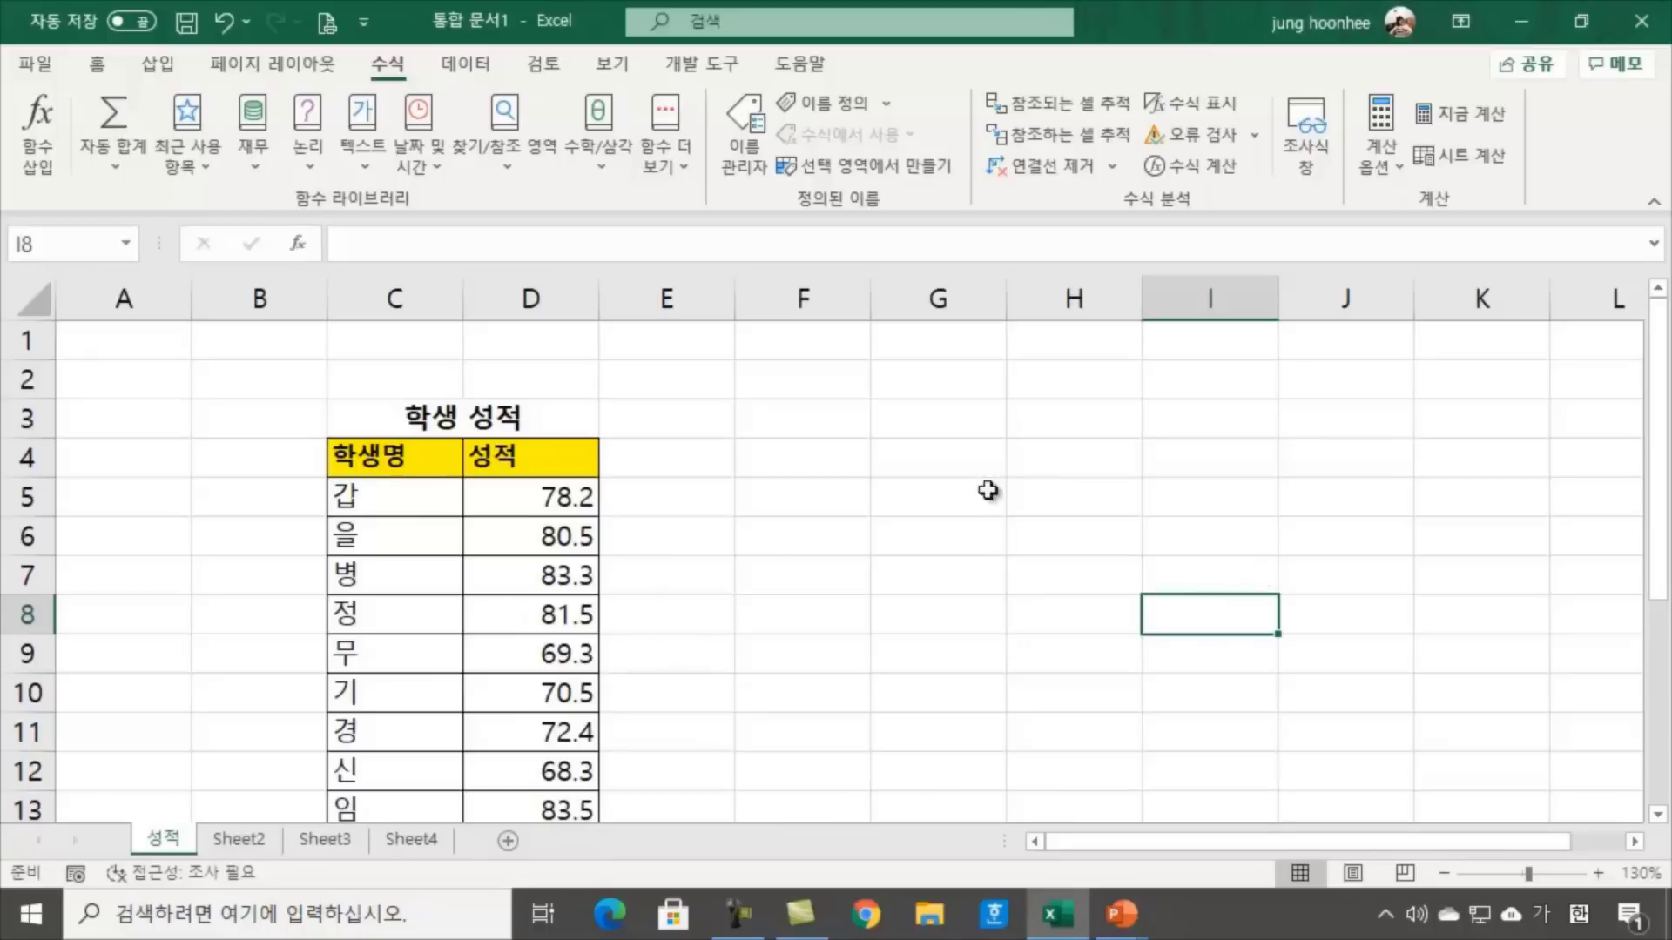
pyautogui.click(370, 500)
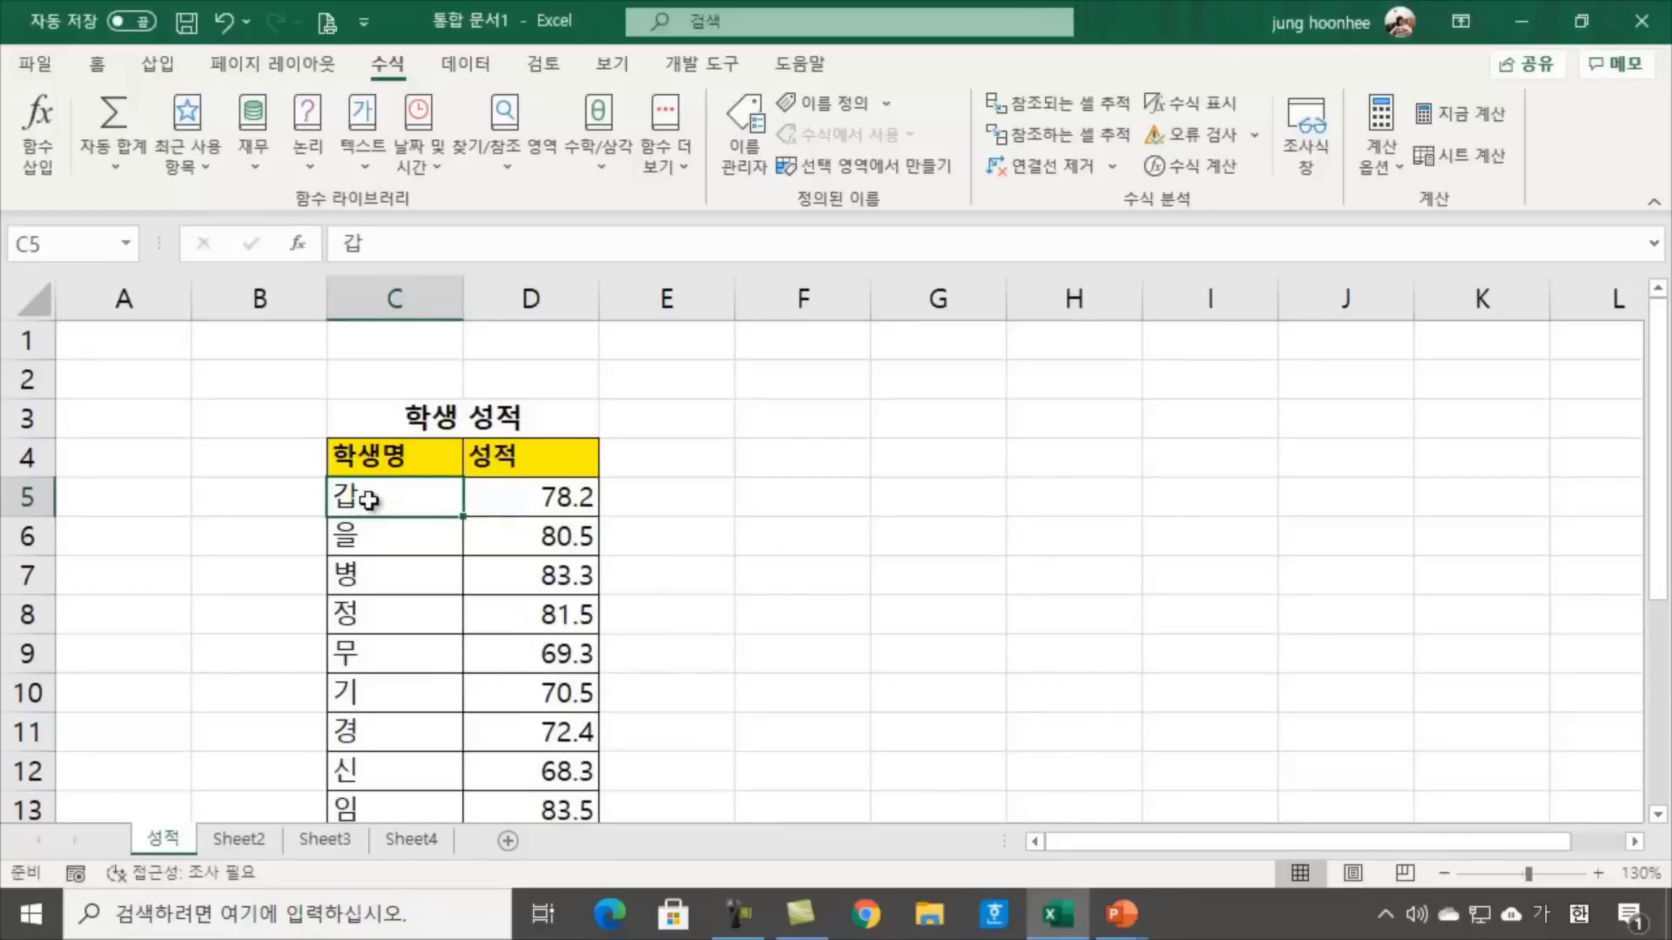
# Define the name 이름 for the student names in C5:C15 on the 성적 sheet
pyautogui.moveTo(369, 500); pyautogui.dragTo(388, 734)
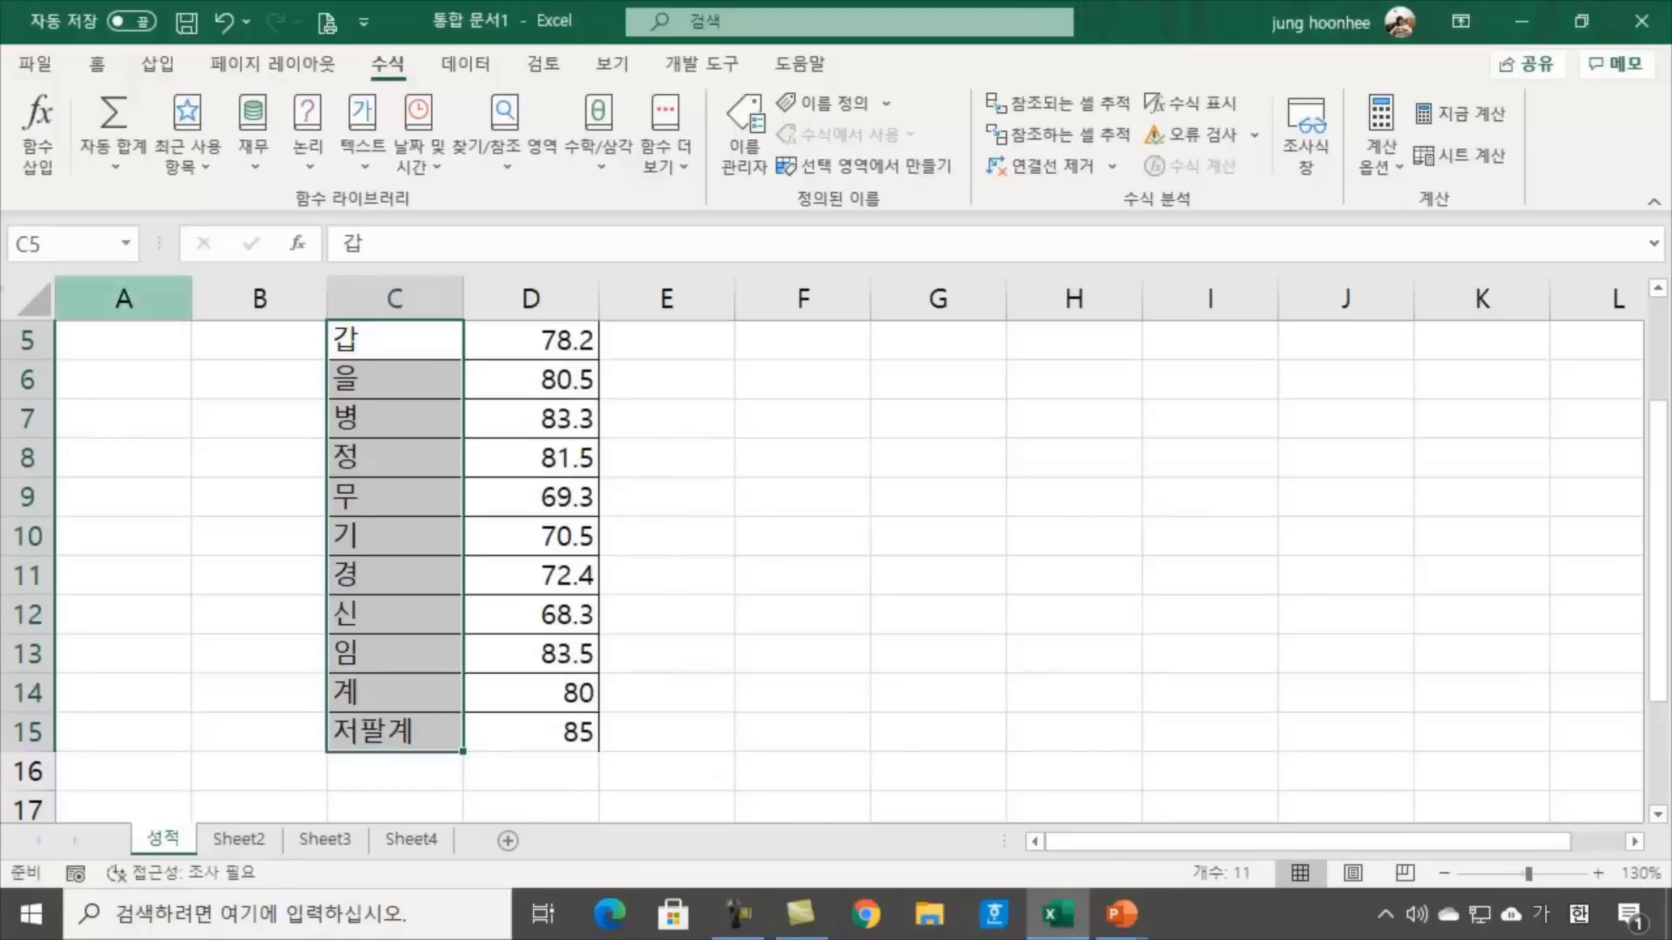
pyautogui.click(41, 246)
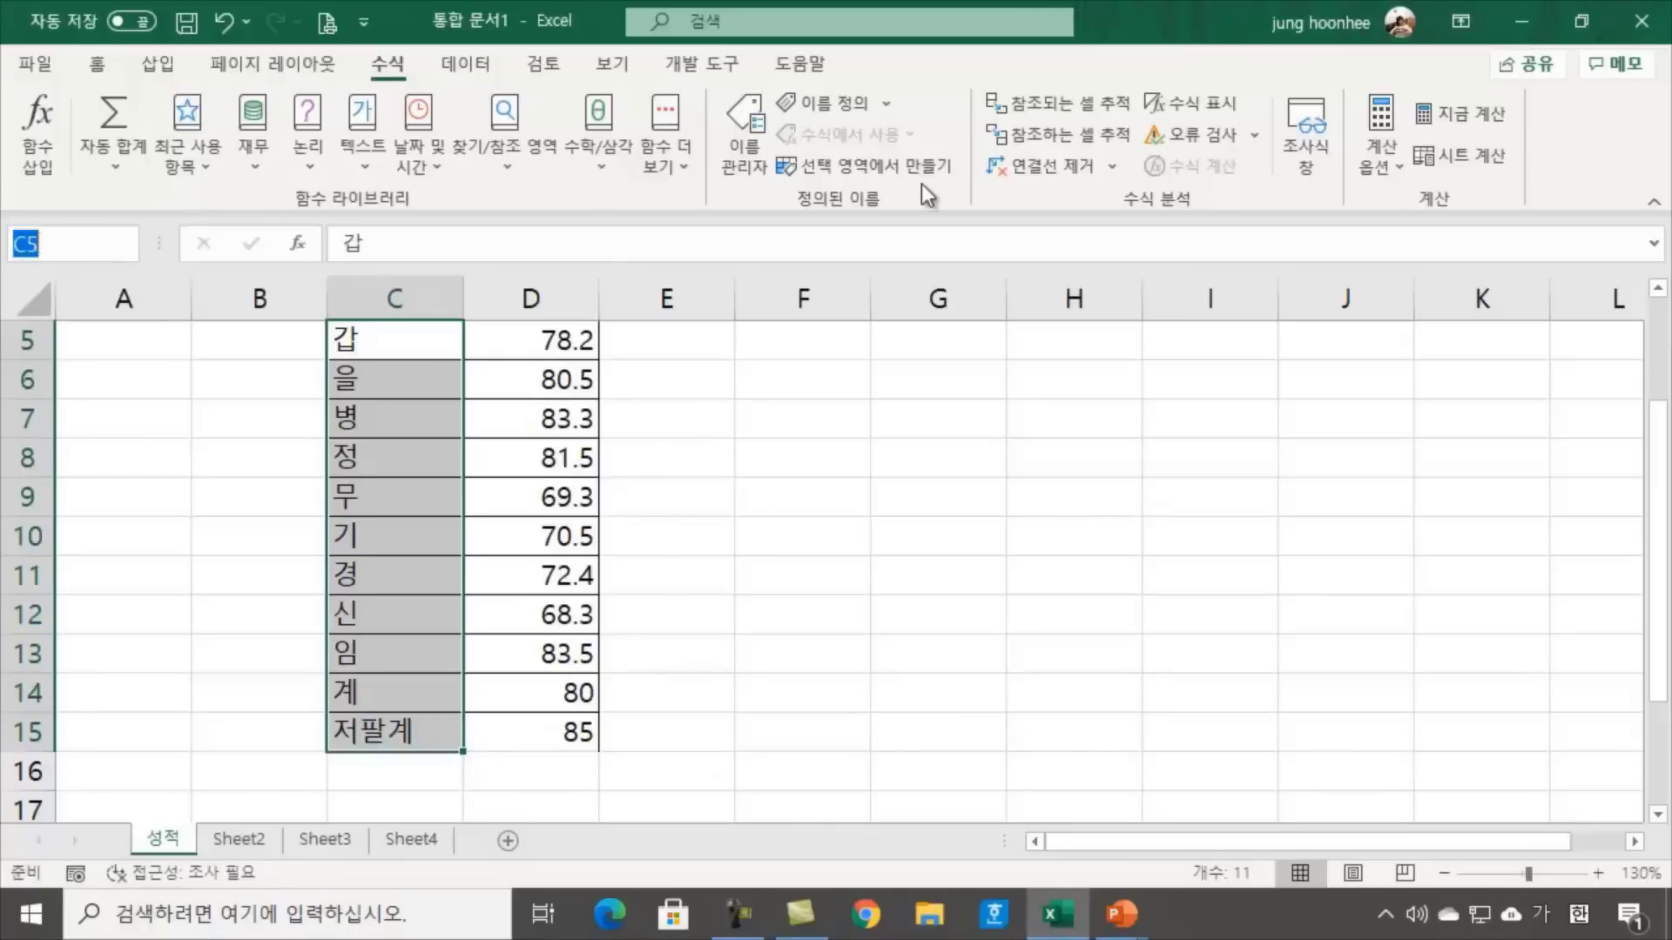
pyautogui.write('학생')
pyautogui.press('BackSpace')
pyautogui.press('BackSpace')
pyautogui.press('BackSpace')
pyautogui.press('BackSpace')
pyautogui.write('ㅇ이름')
pyautogui.press('Return')
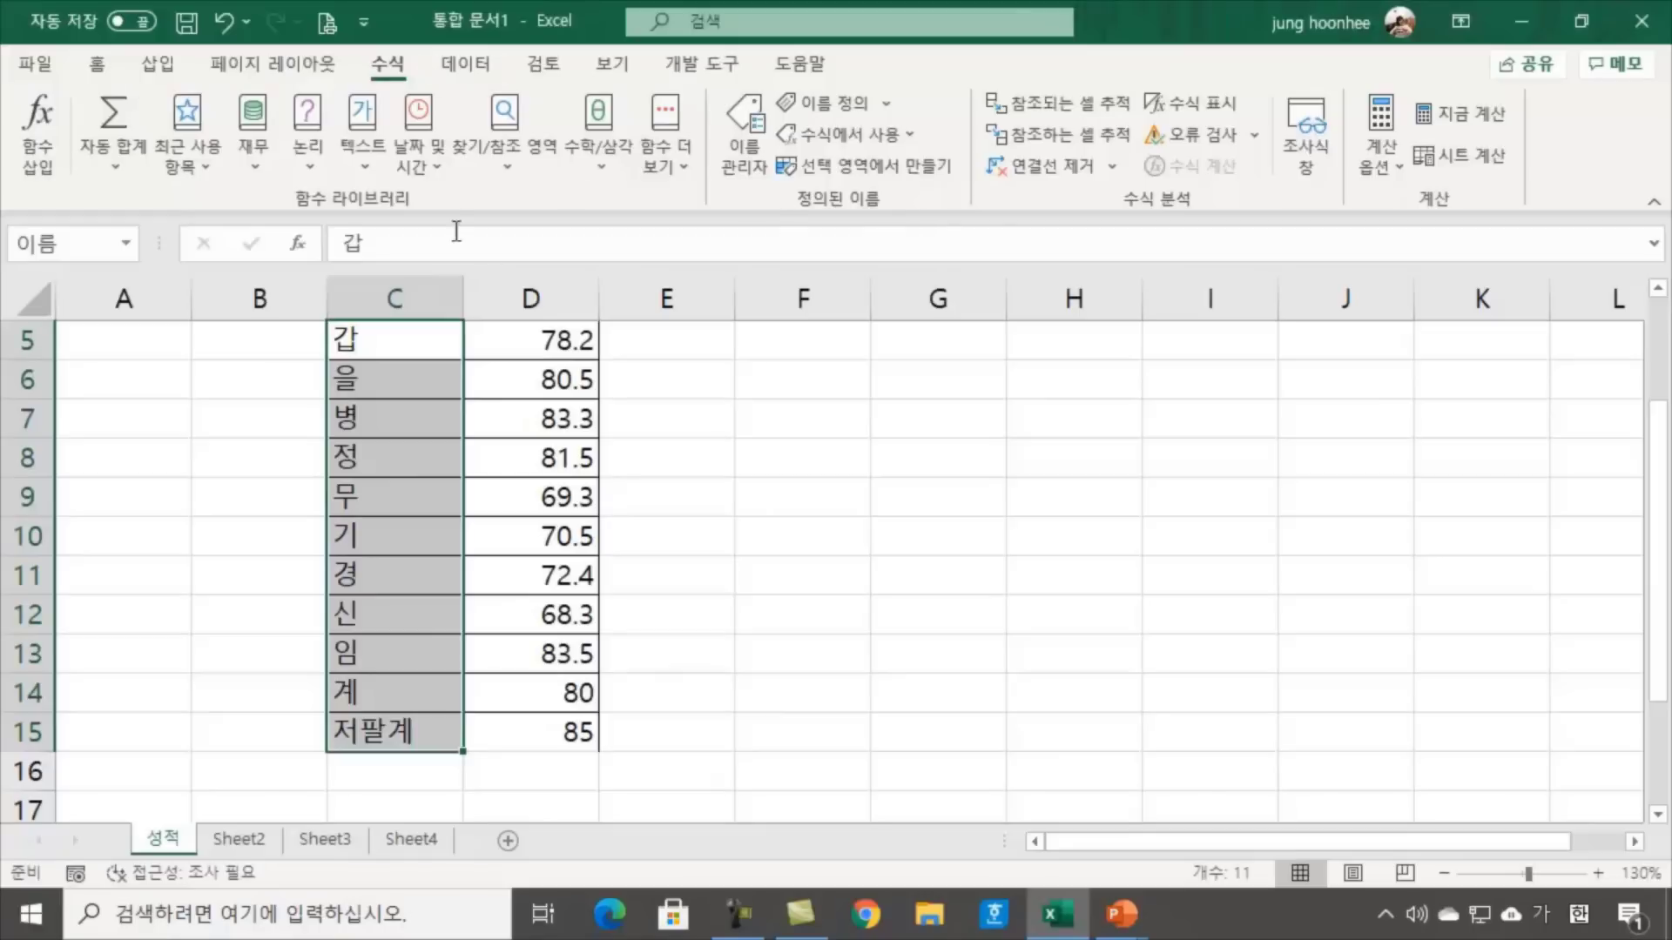
pyautogui.click(803, 578)
# Clear the labels 성적평균 and 성적총점 from C3:C4 on Sheet2
pyautogui.click(248, 838)
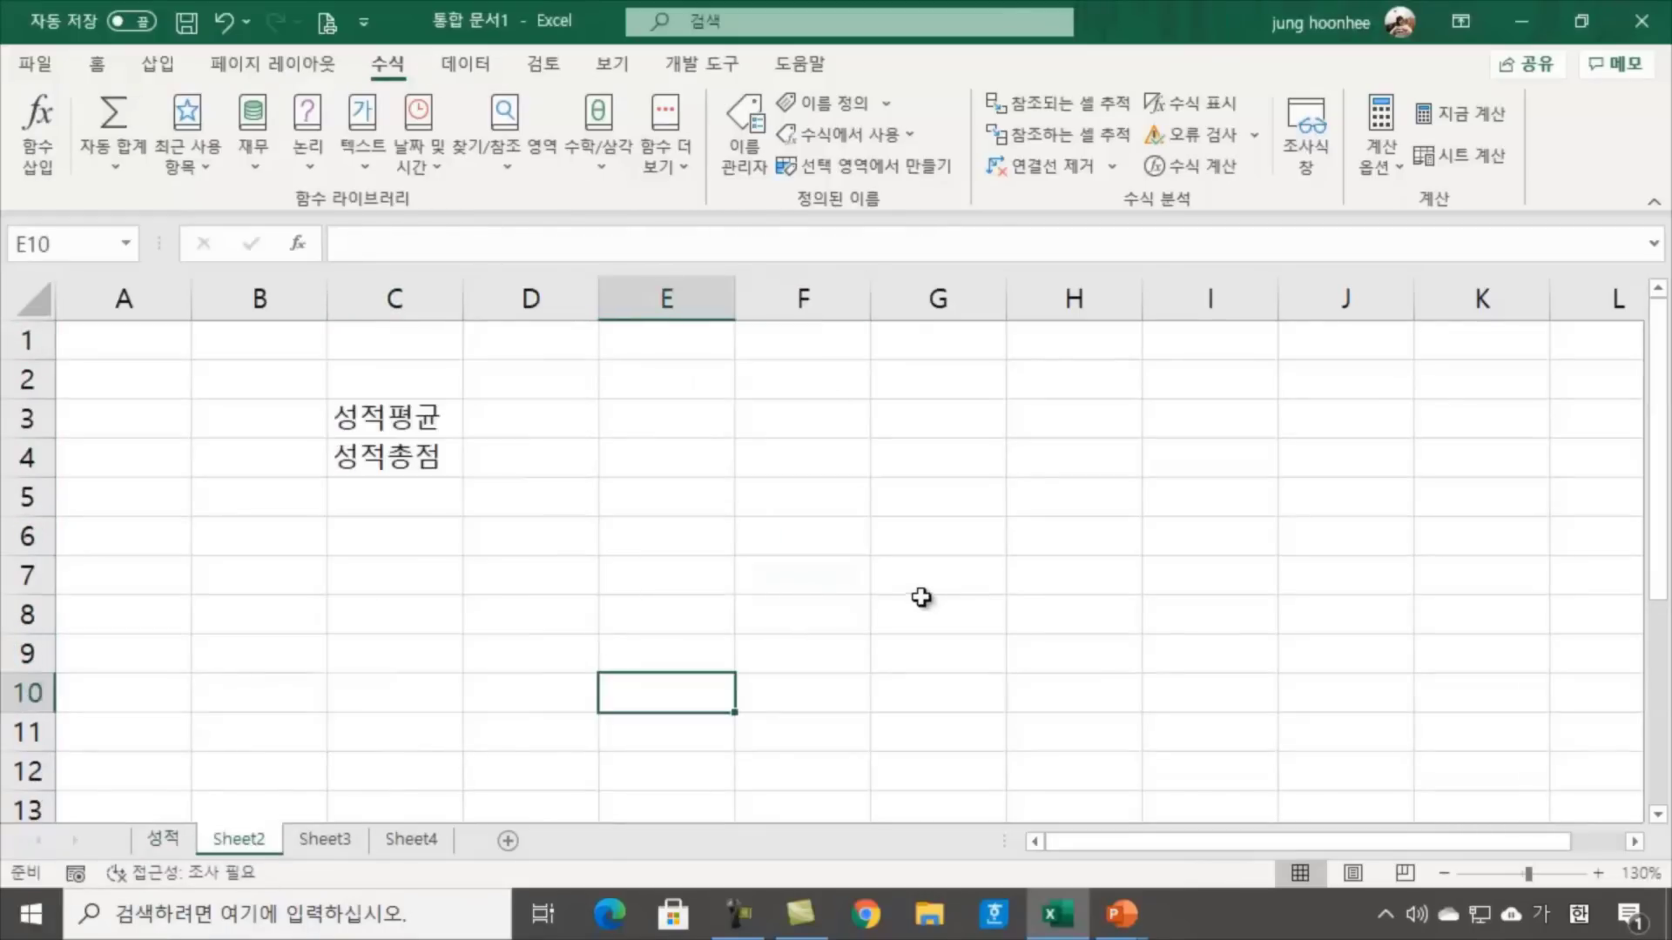
pyautogui.click(919, 606)
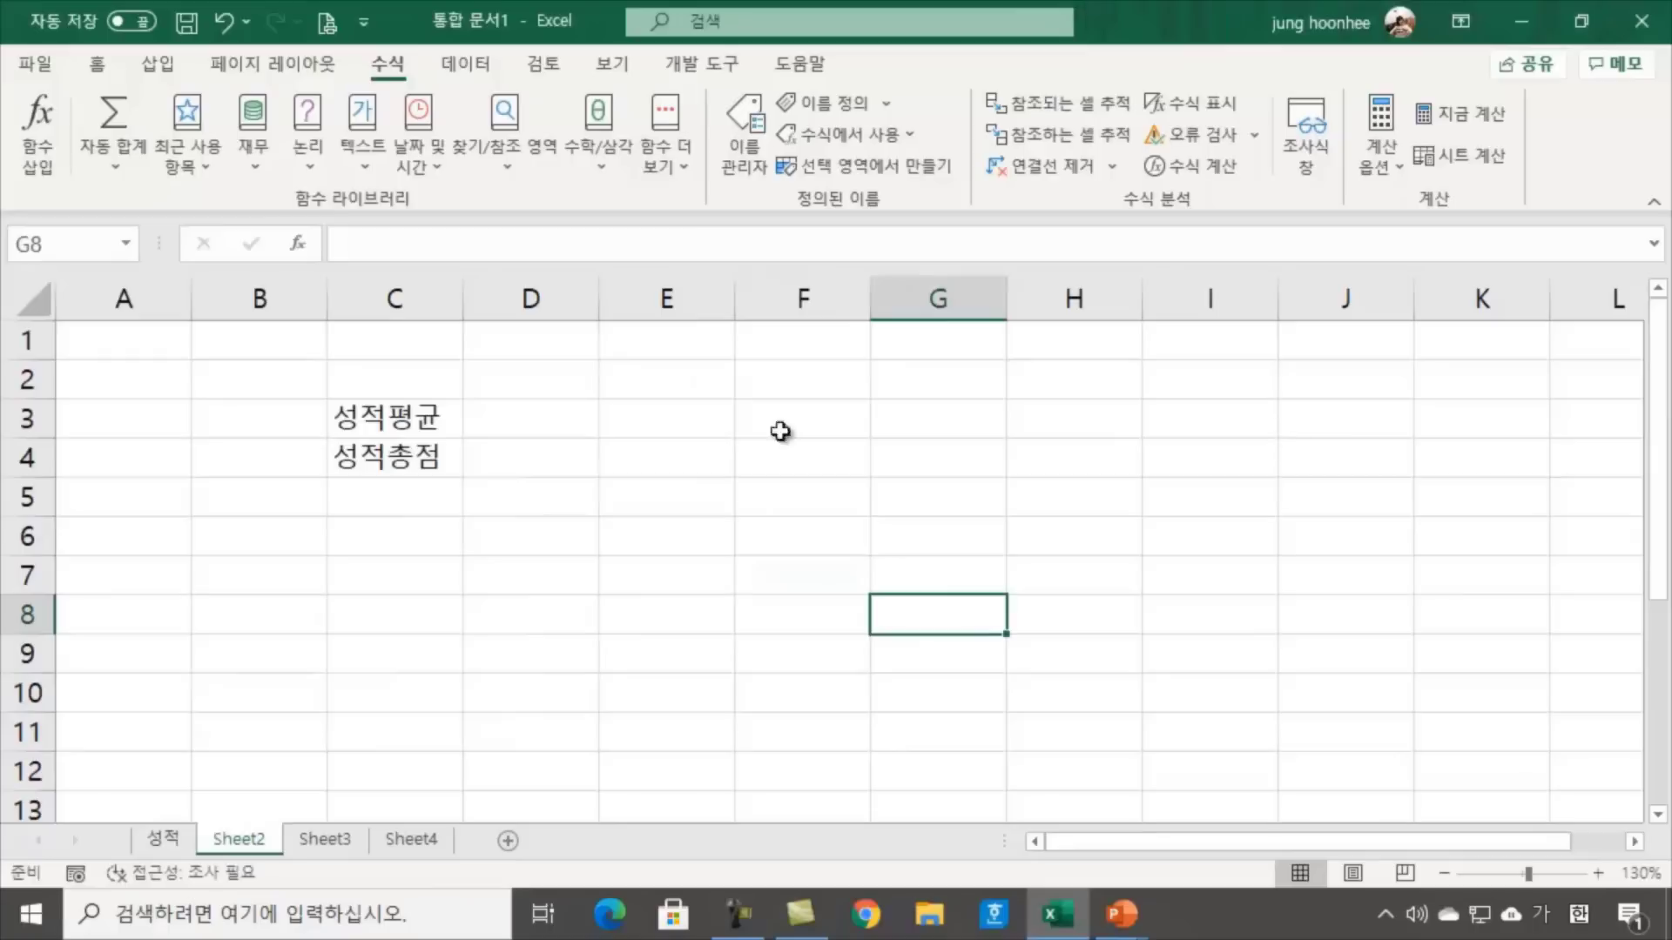
pyautogui.moveTo(387, 418); pyautogui.dragTo(384, 437)
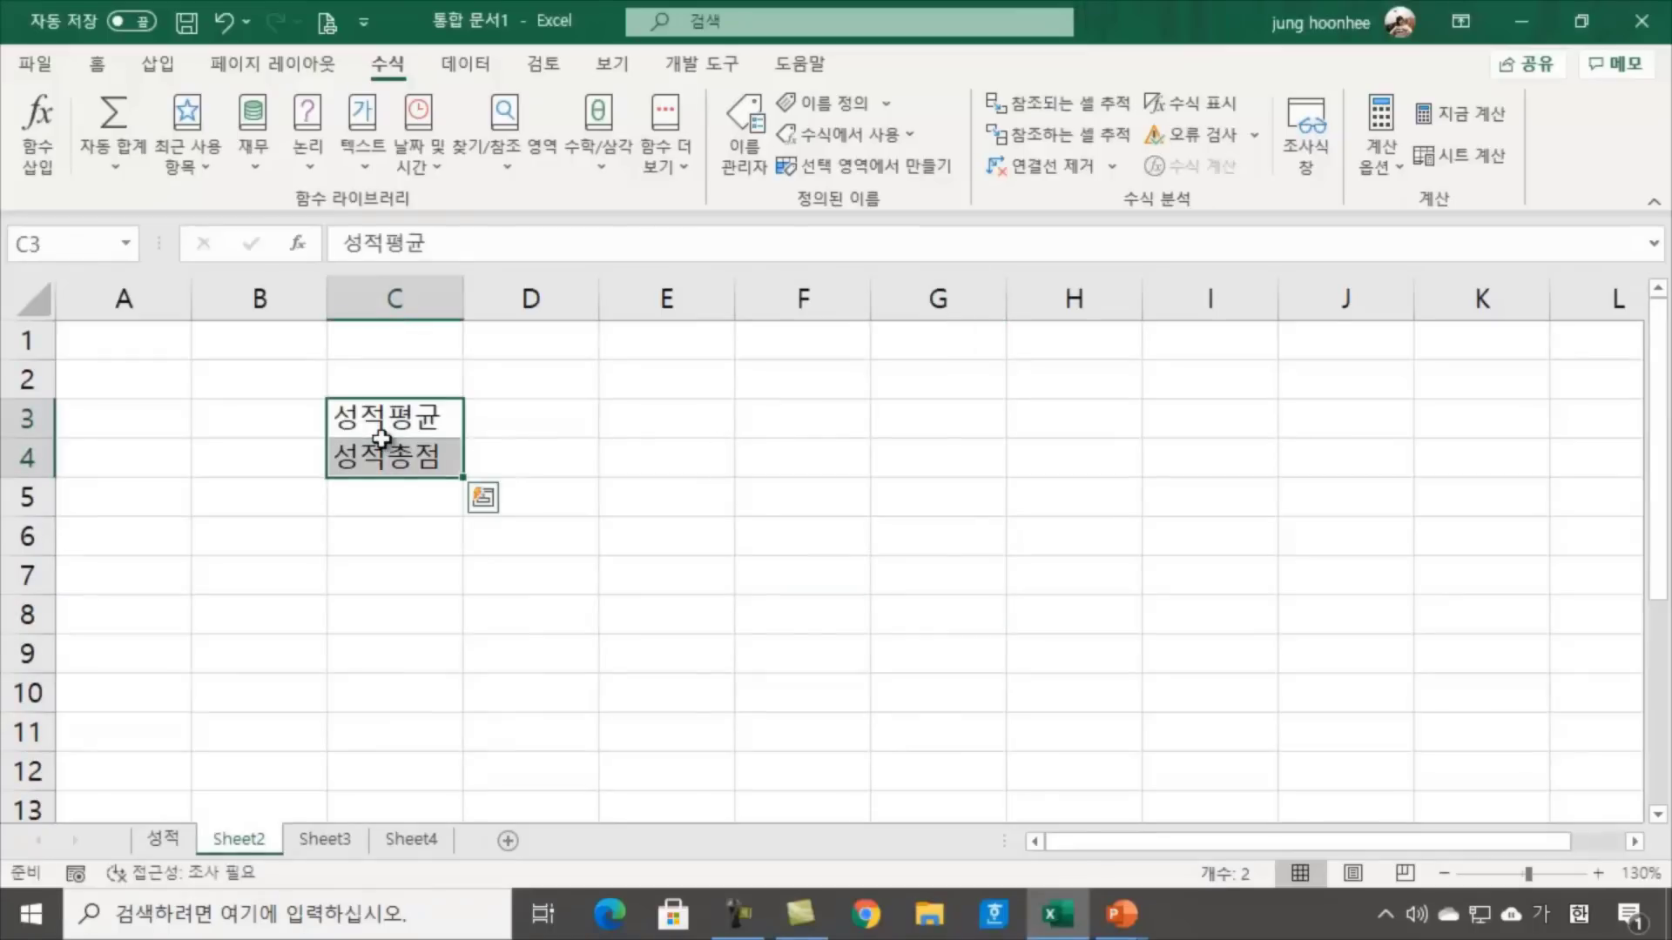
pyautogui.press('Delete')
pyautogui.click(664, 536)
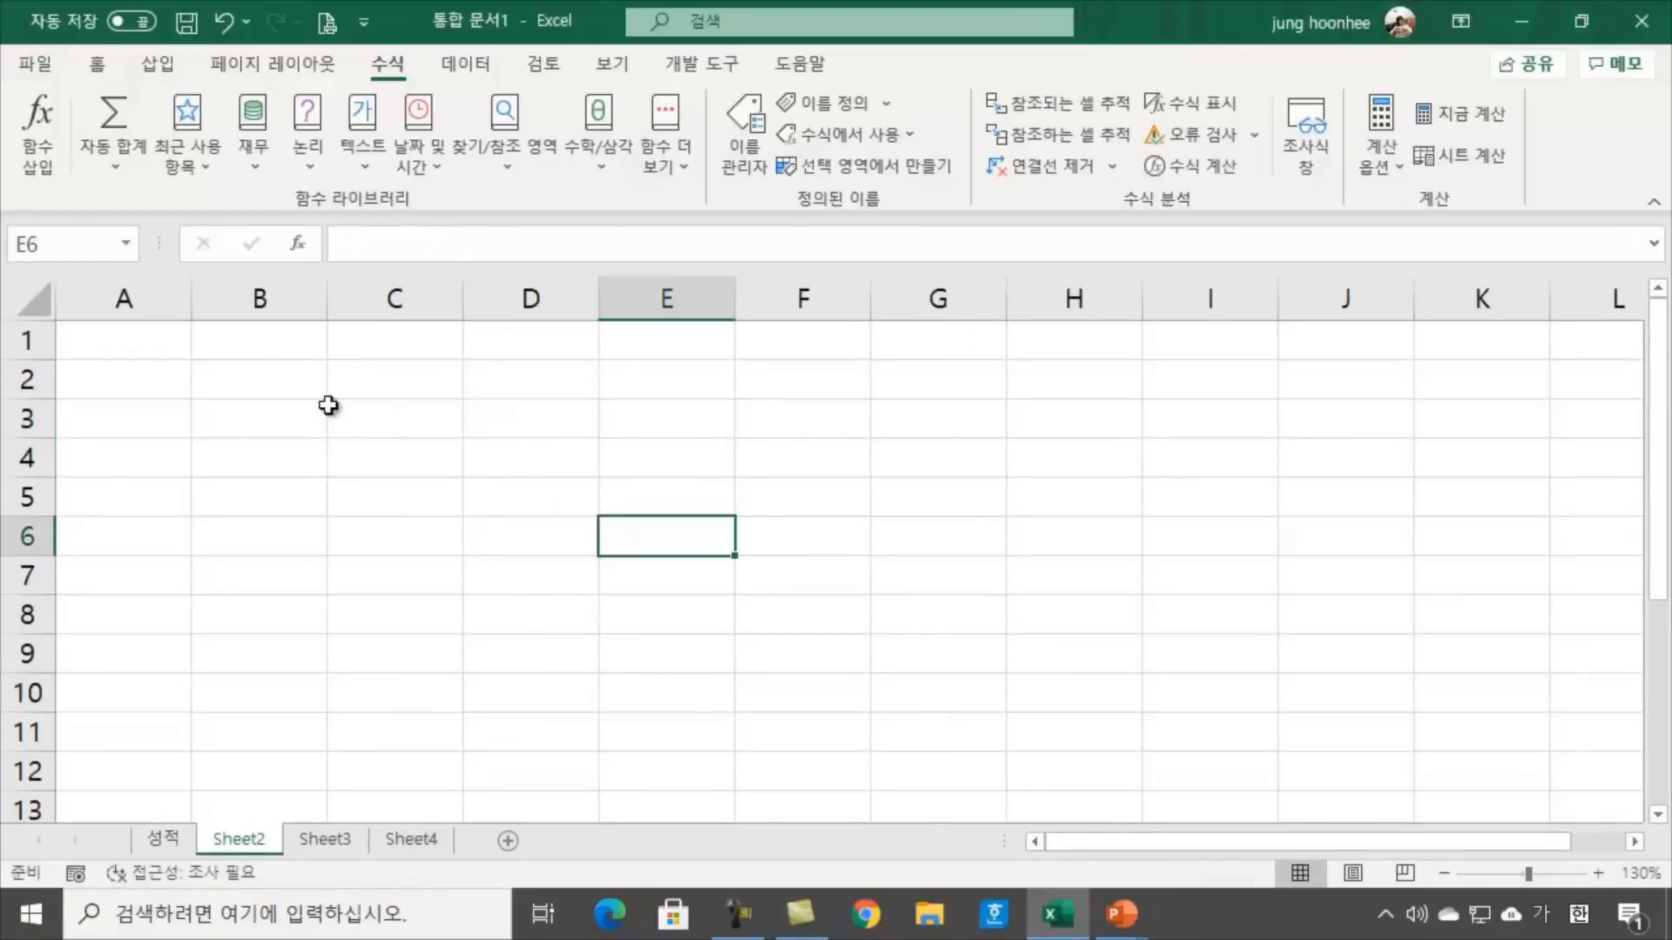
# Enter the title <학생 정보입력> in C2 on Sheet2
pyautogui.click(396, 379)
pyautogui.write('<')
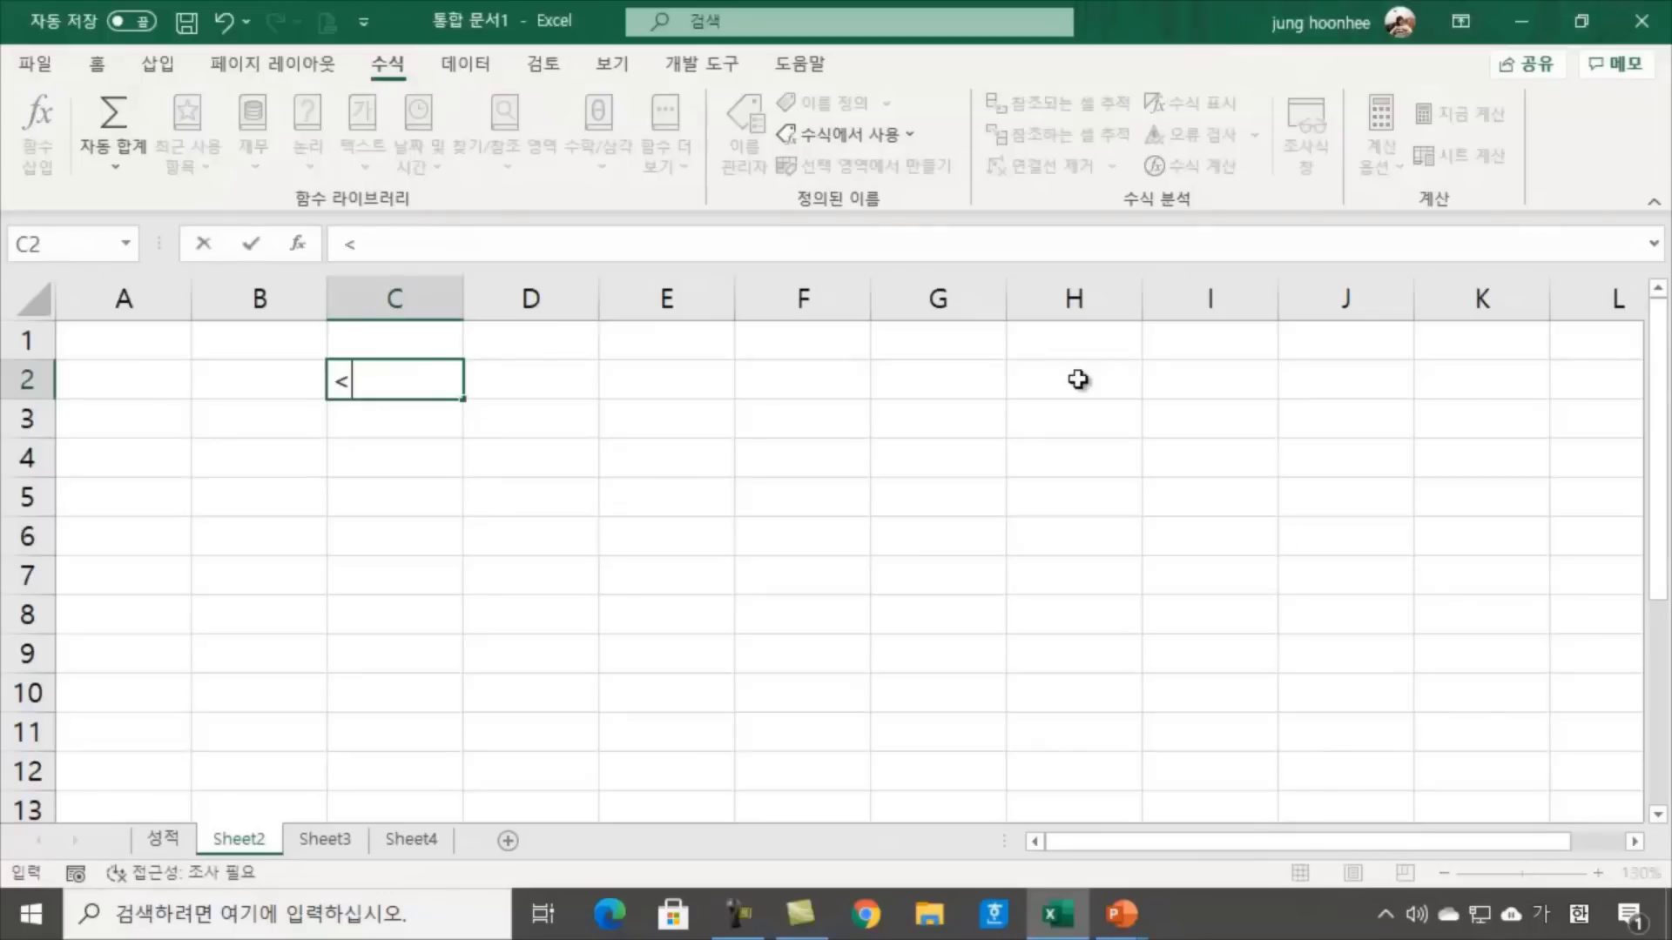
pyautogui.write('학생')
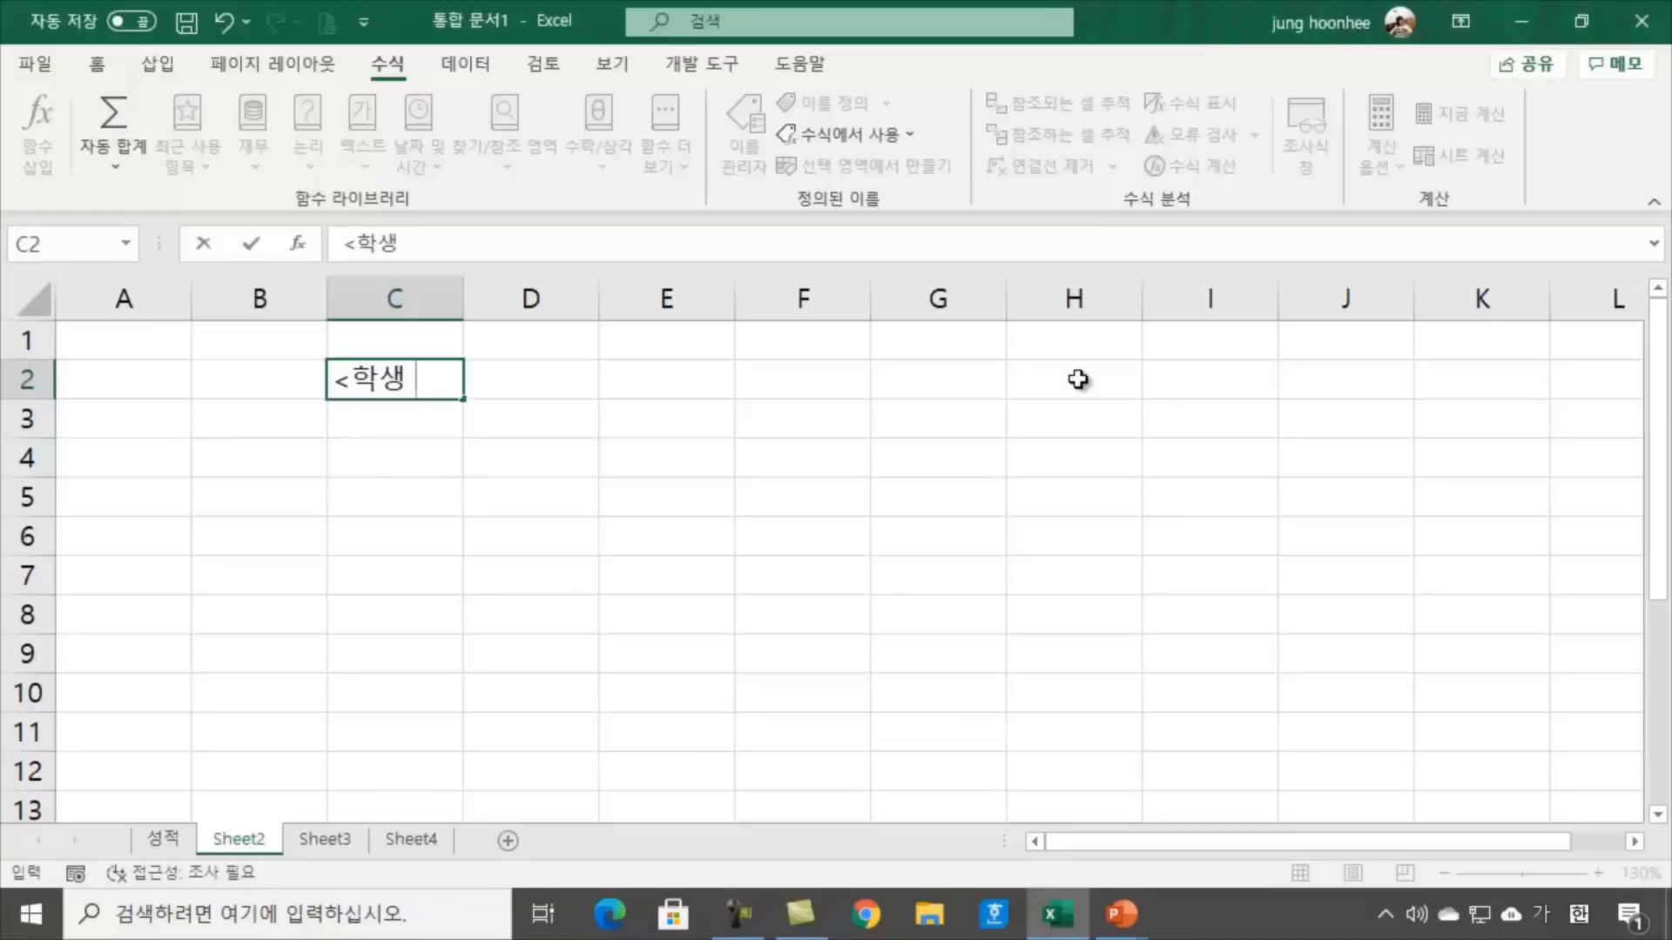
pyautogui.write(' 정보')
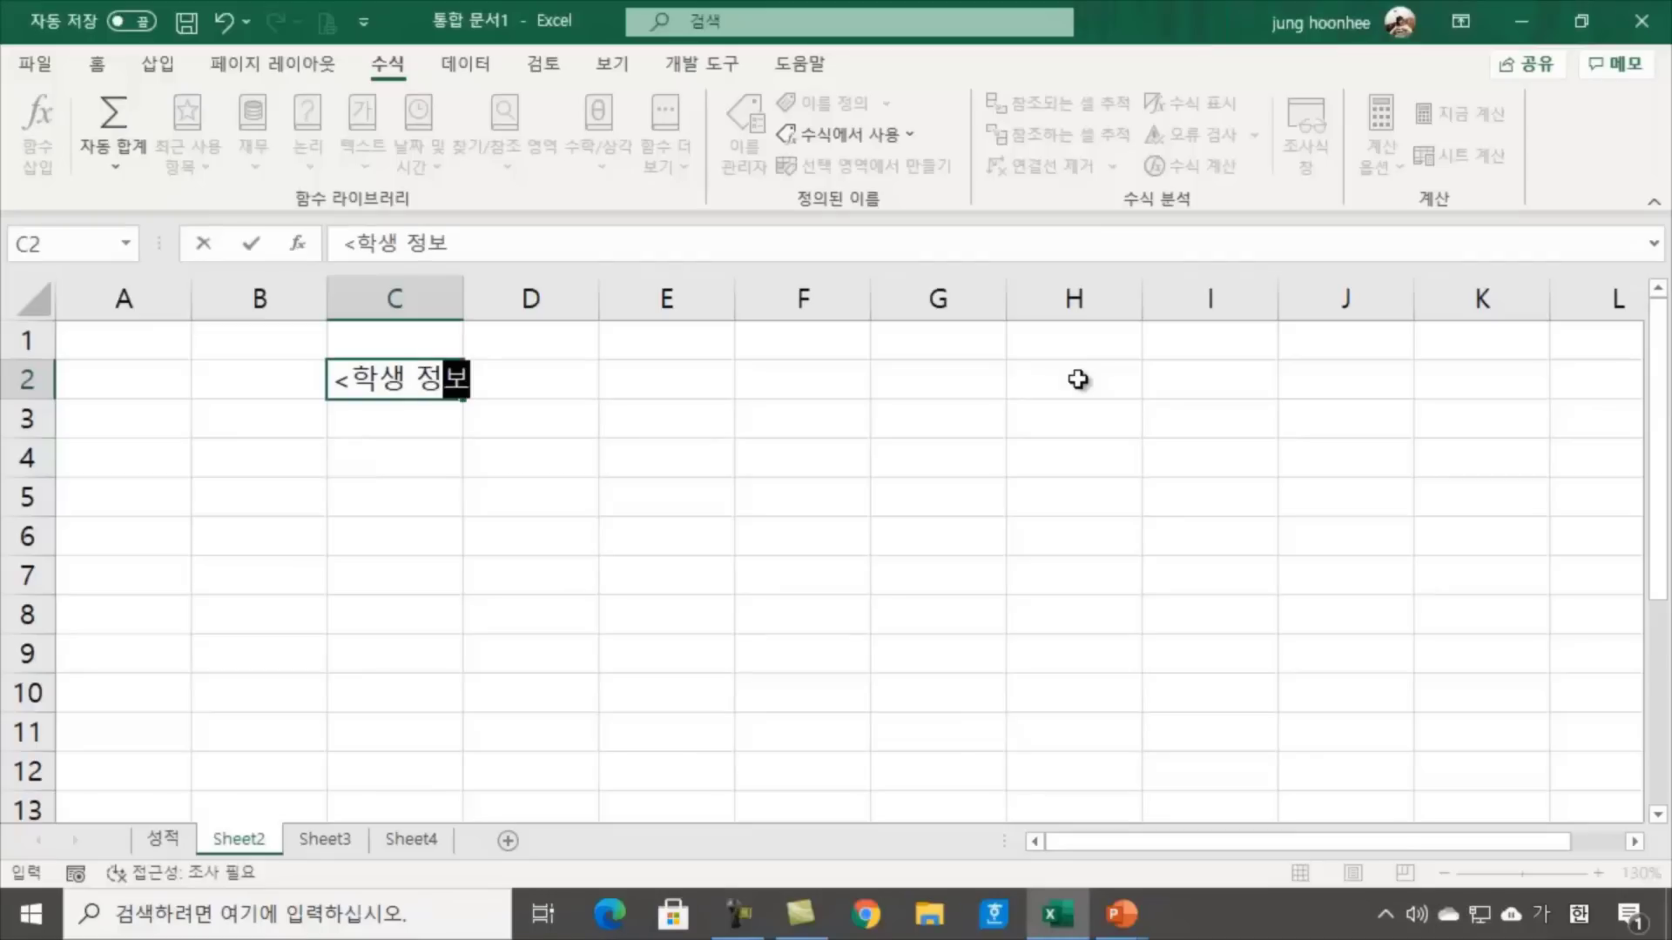
pyautogui.write('입려ㄱ>')
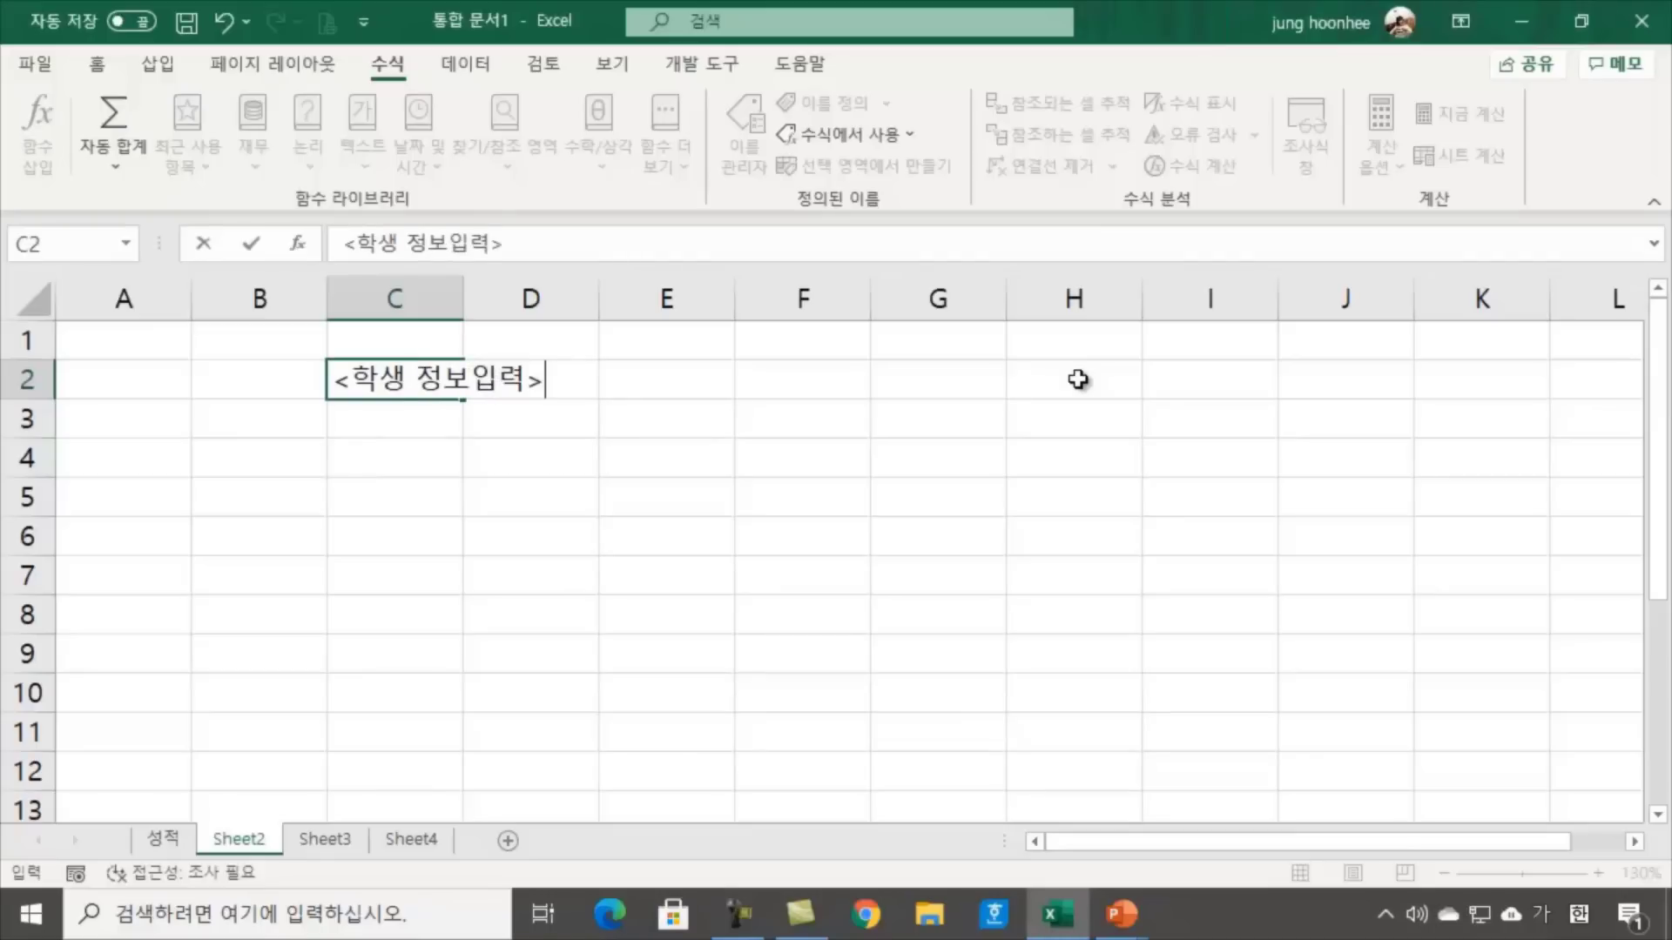
pyautogui.press('Return')
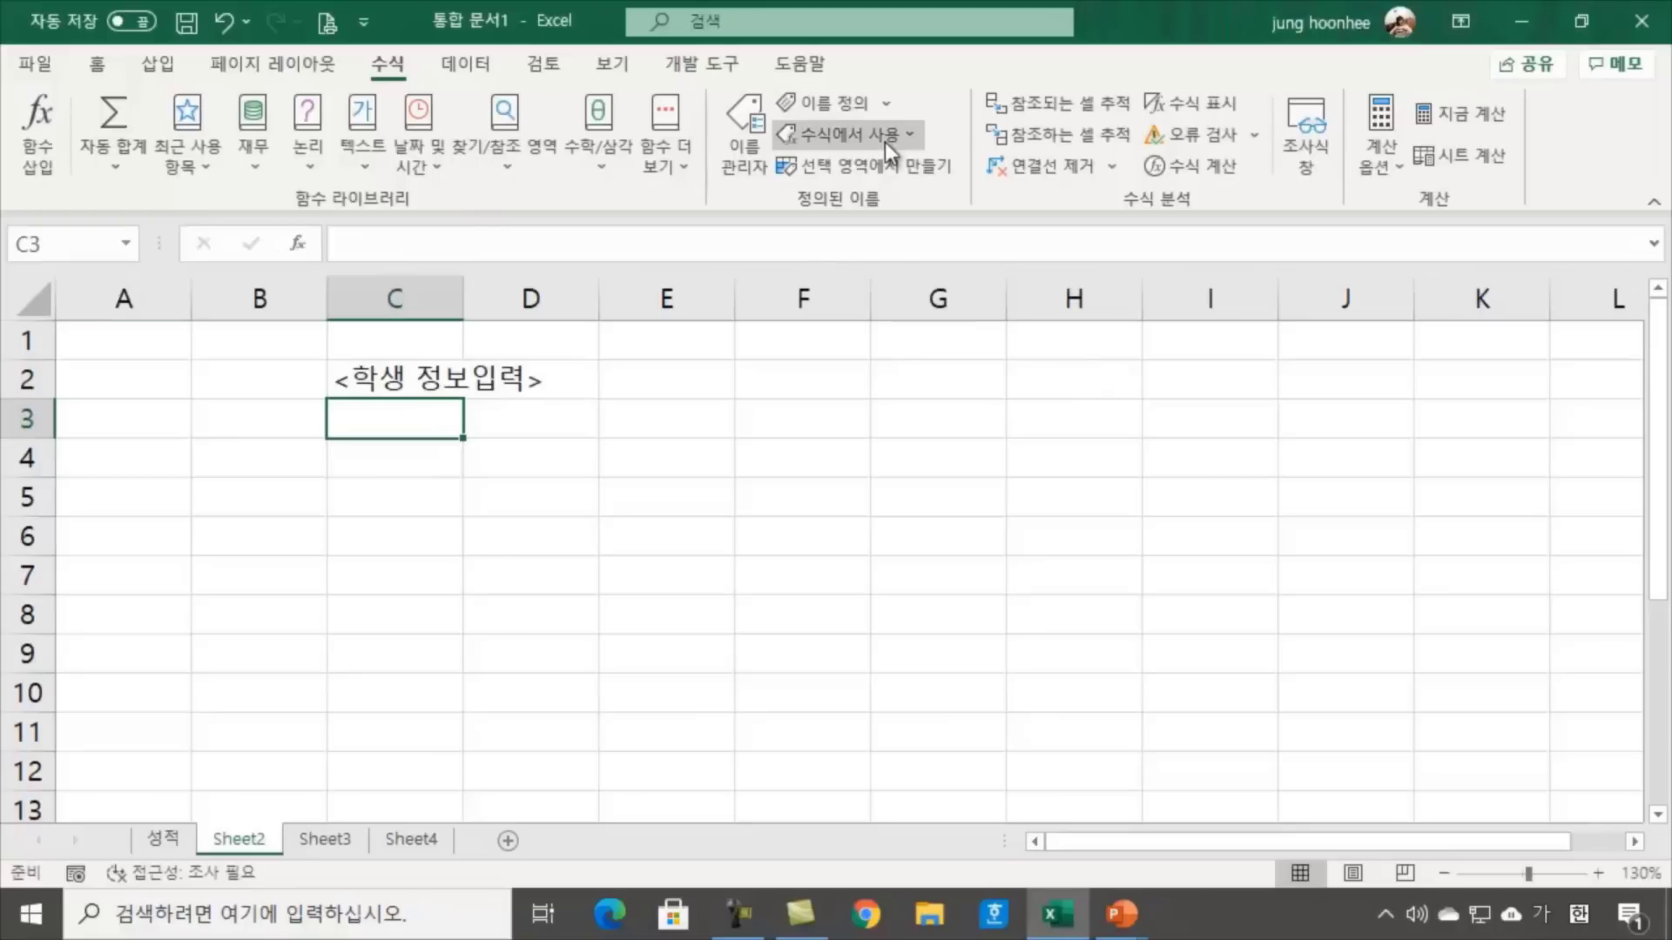
pyautogui.click(710, 588)
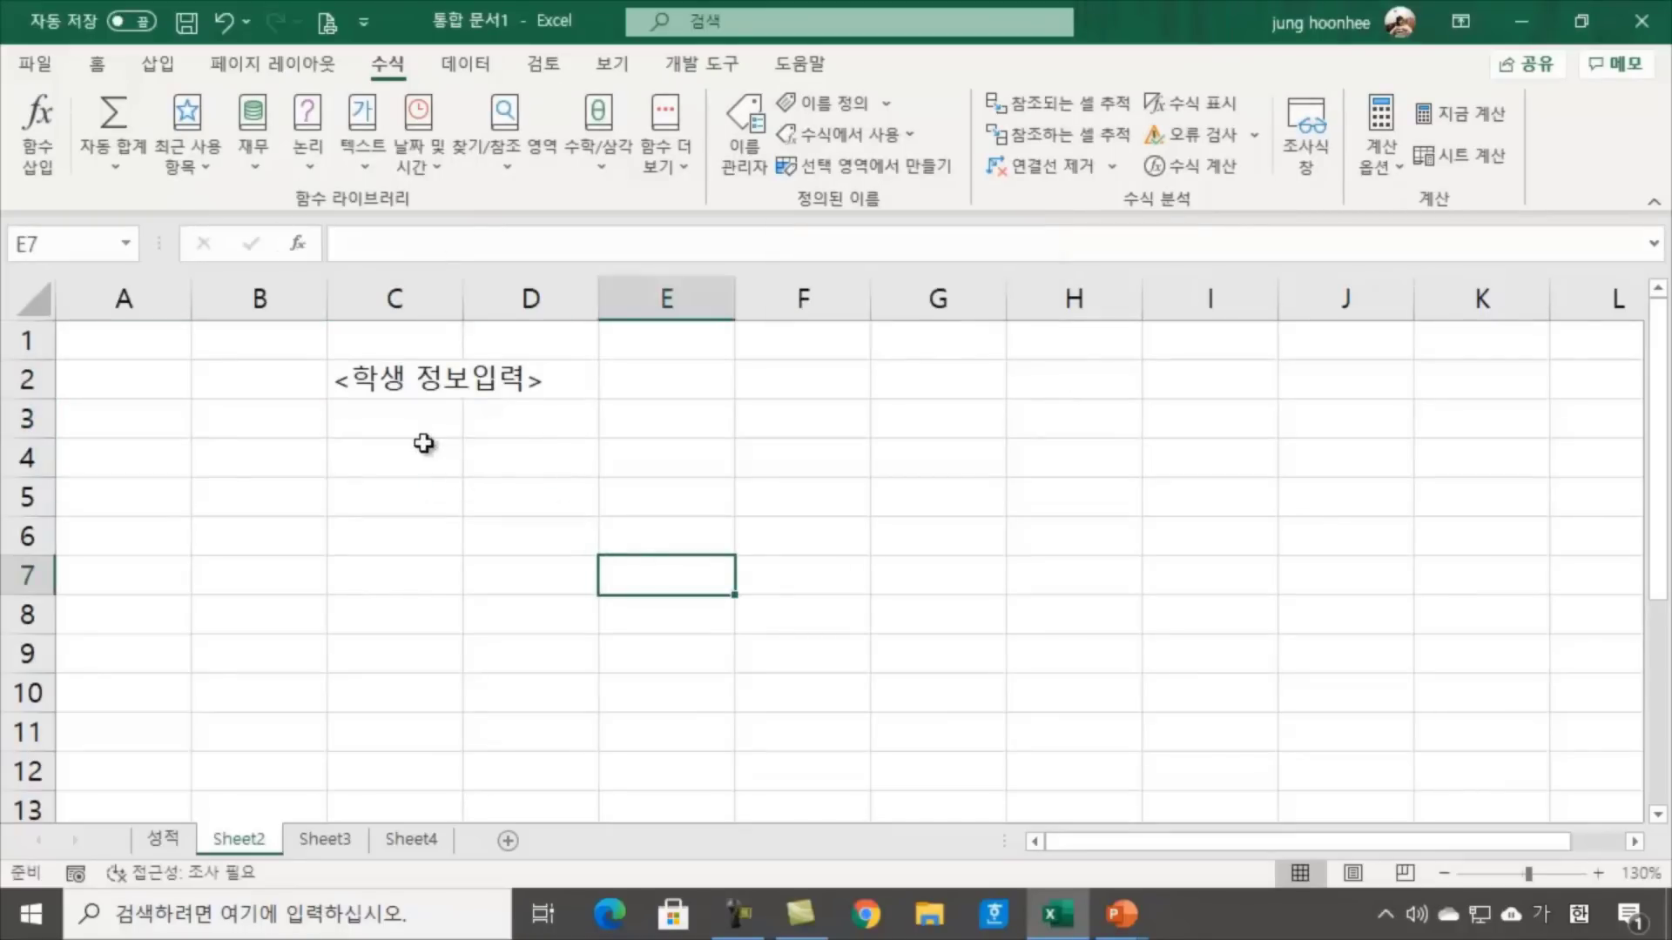
# Add the column headers 학생명 in C3 and 전화번호 in D3 on Sheet2
pyautogui.click(421, 414)
pyautogui.click(583, 448)
pyautogui.click(405, 417)
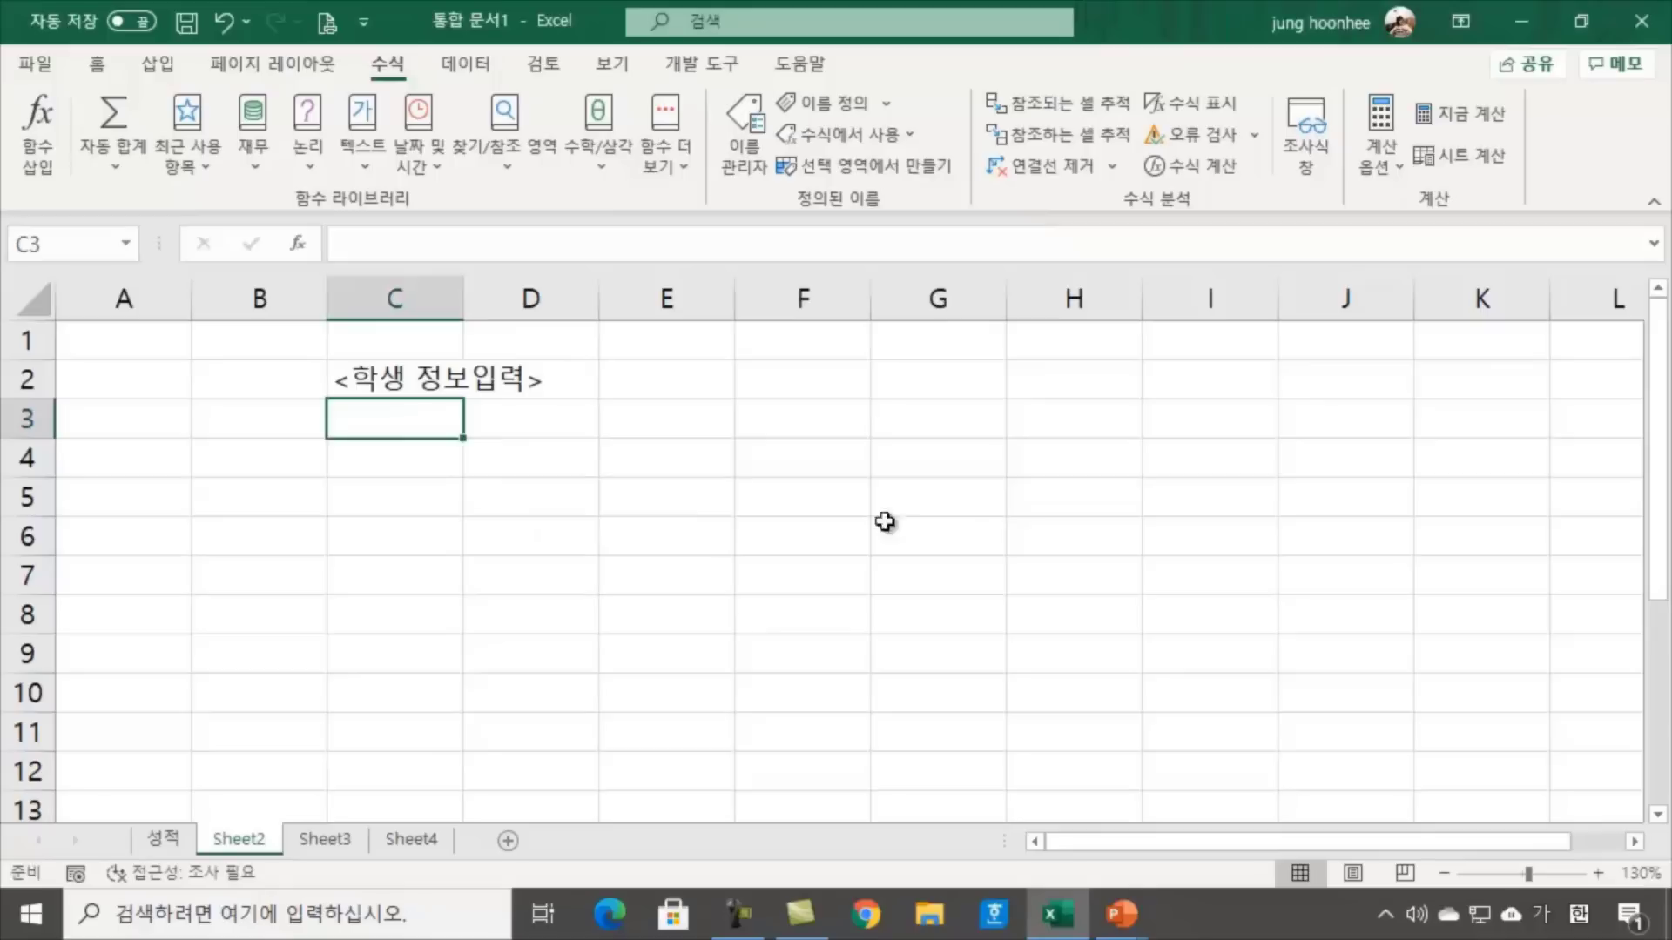
pyautogui.write('학생명')
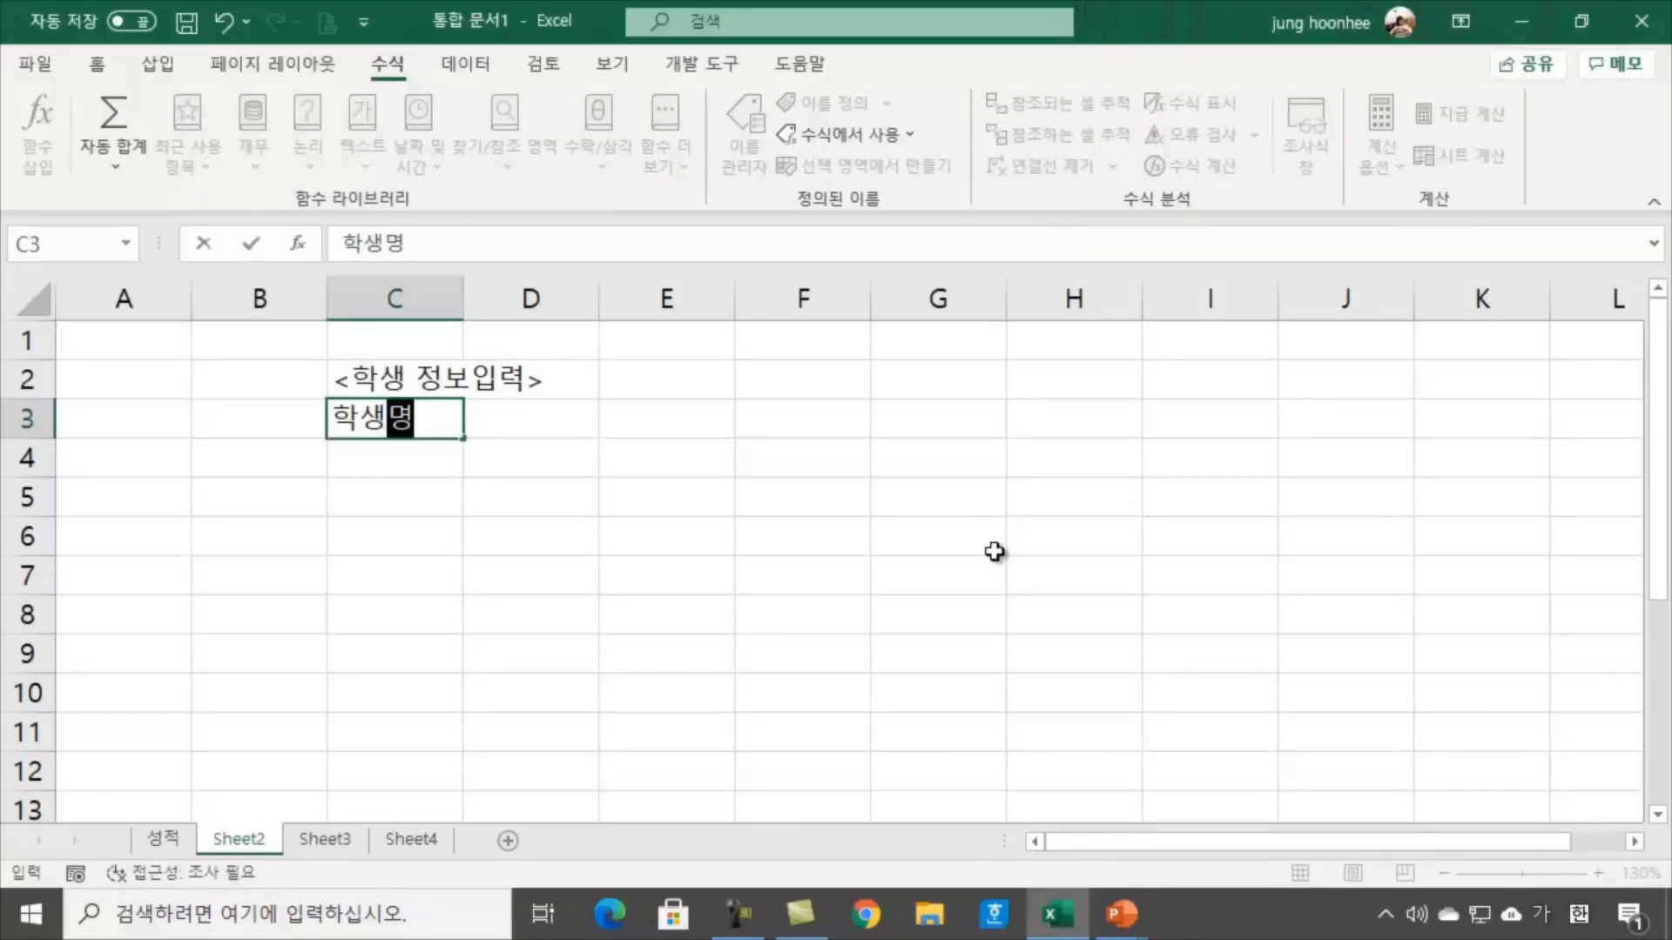
pyautogui.press('Tab')
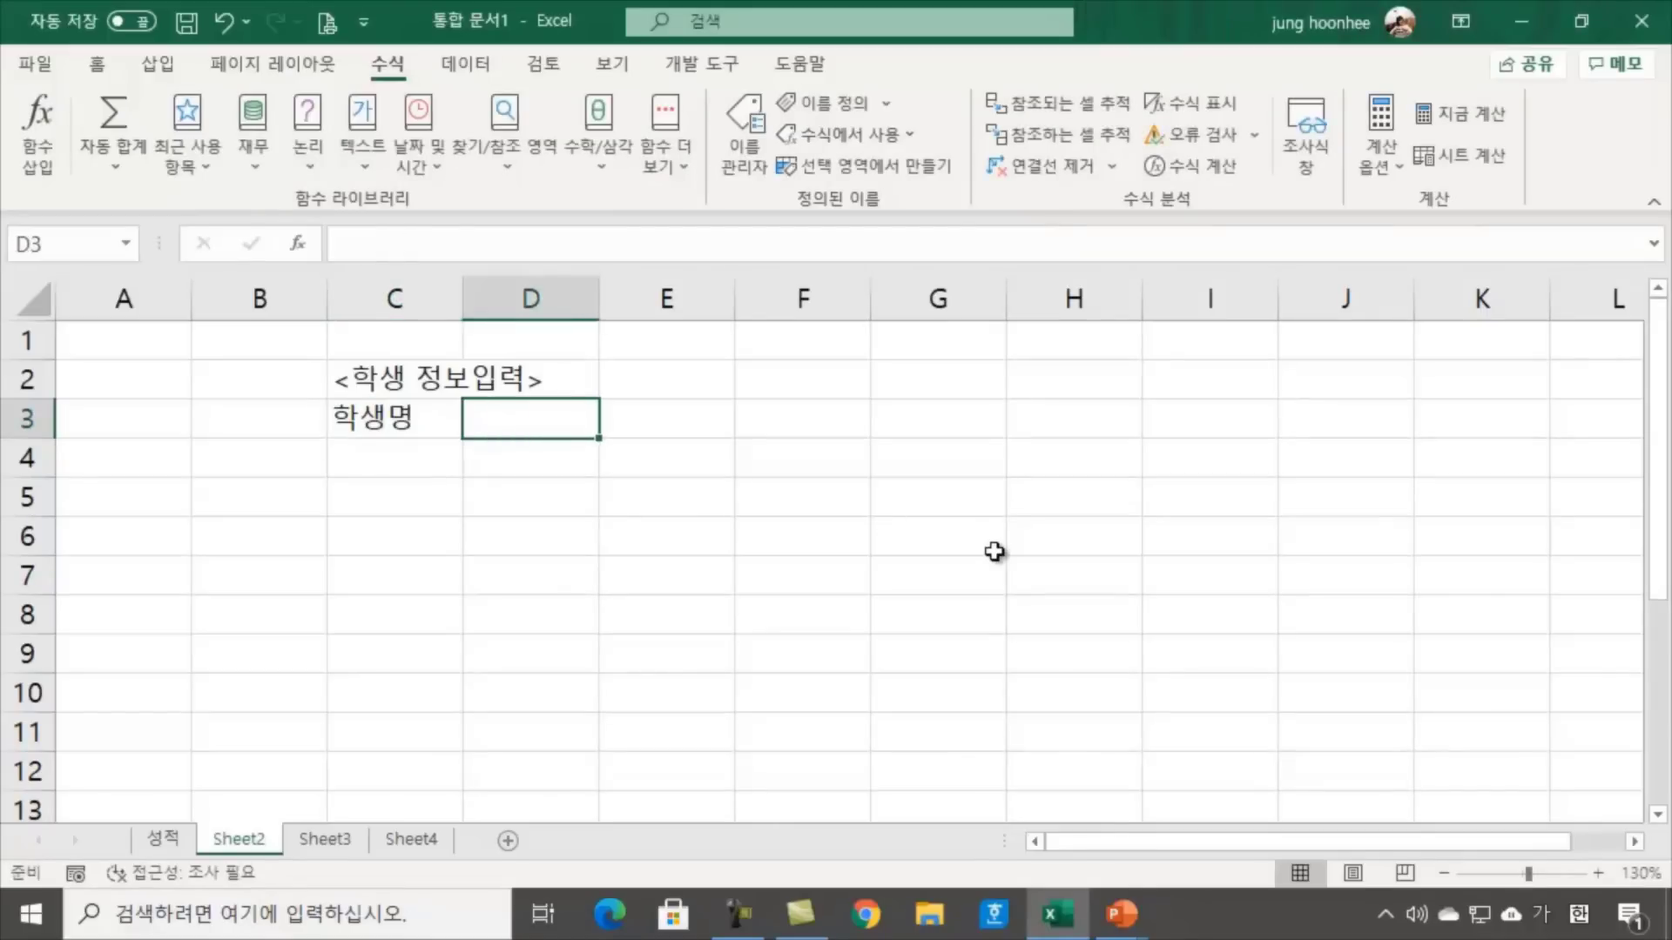
pyautogui.write('전화번호')
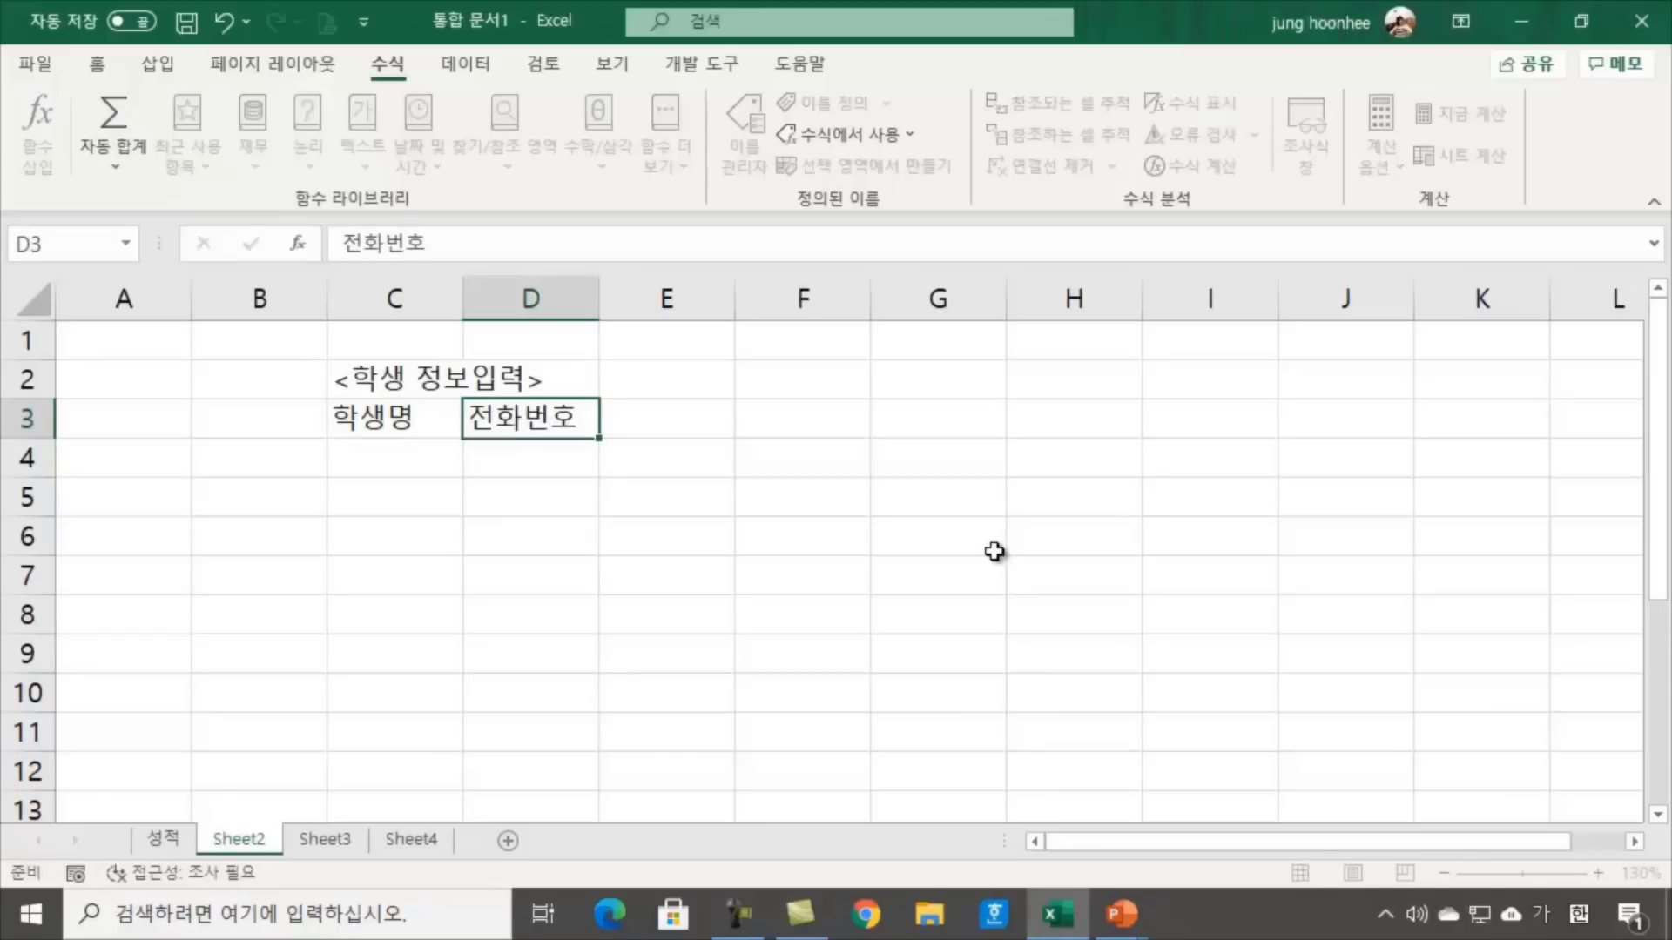
pyautogui.press('Return')
pyautogui.press('Left')
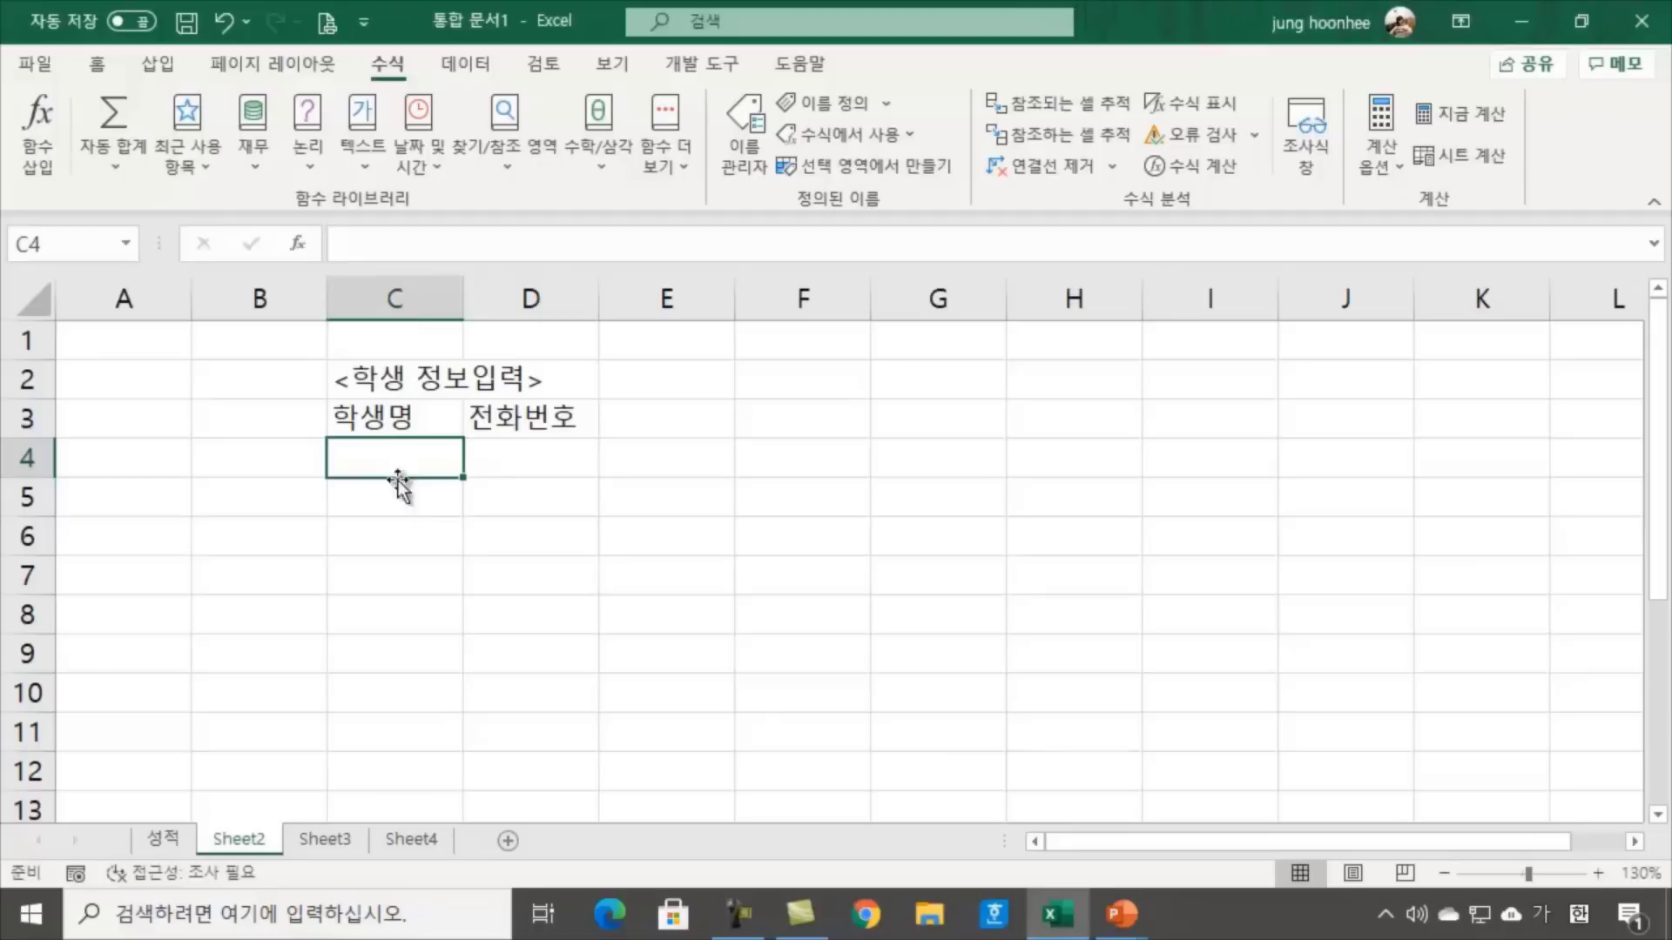
# Compare the student names on the 성적 sheet with the empty input cells under 학생명 on Sheet2
pyautogui.click(165, 839)
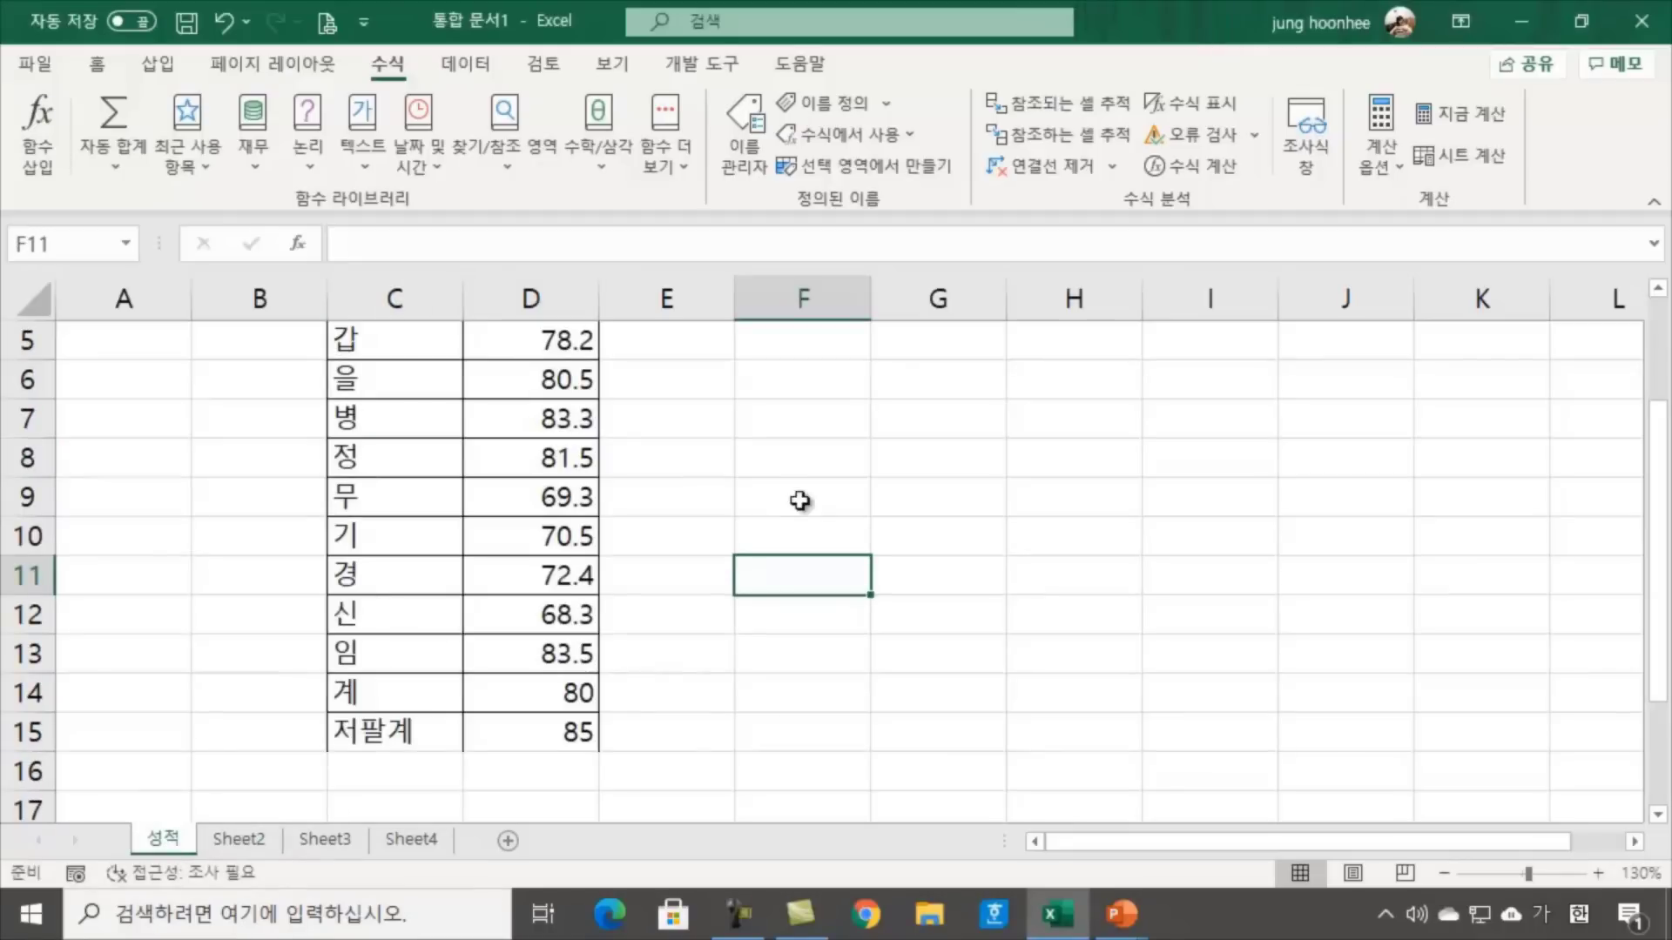
pyautogui.scroll(2, 661, 483)
pyautogui.click(366, 498)
pyautogui.click(389, 702)
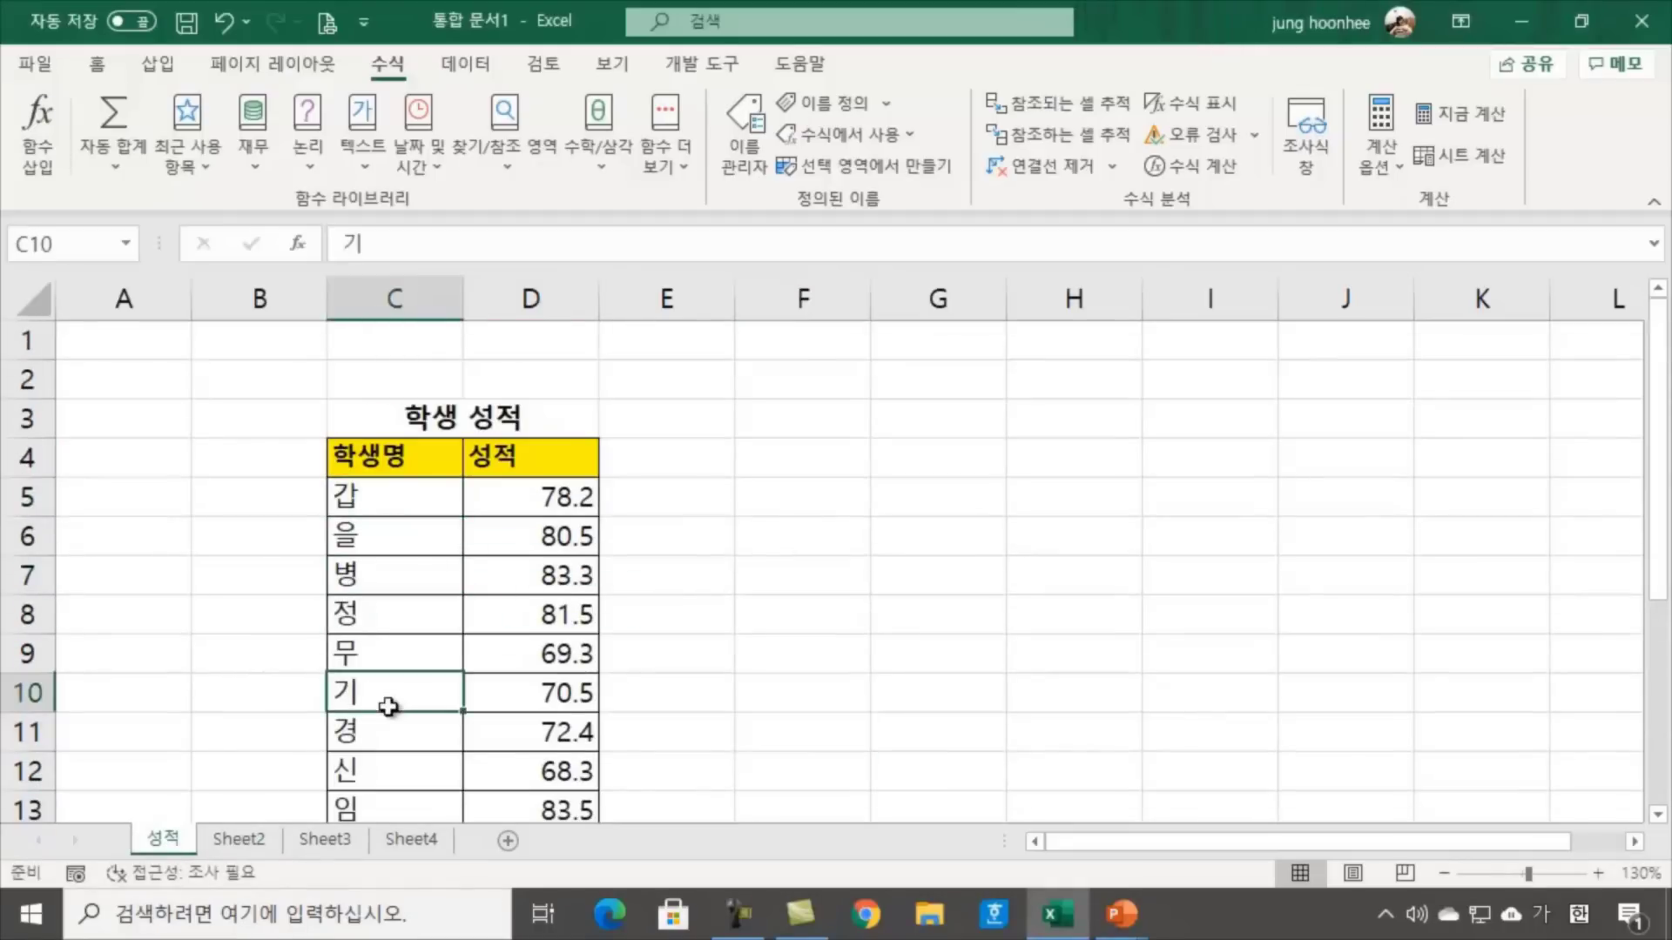
pyautogui.click(232, 839)
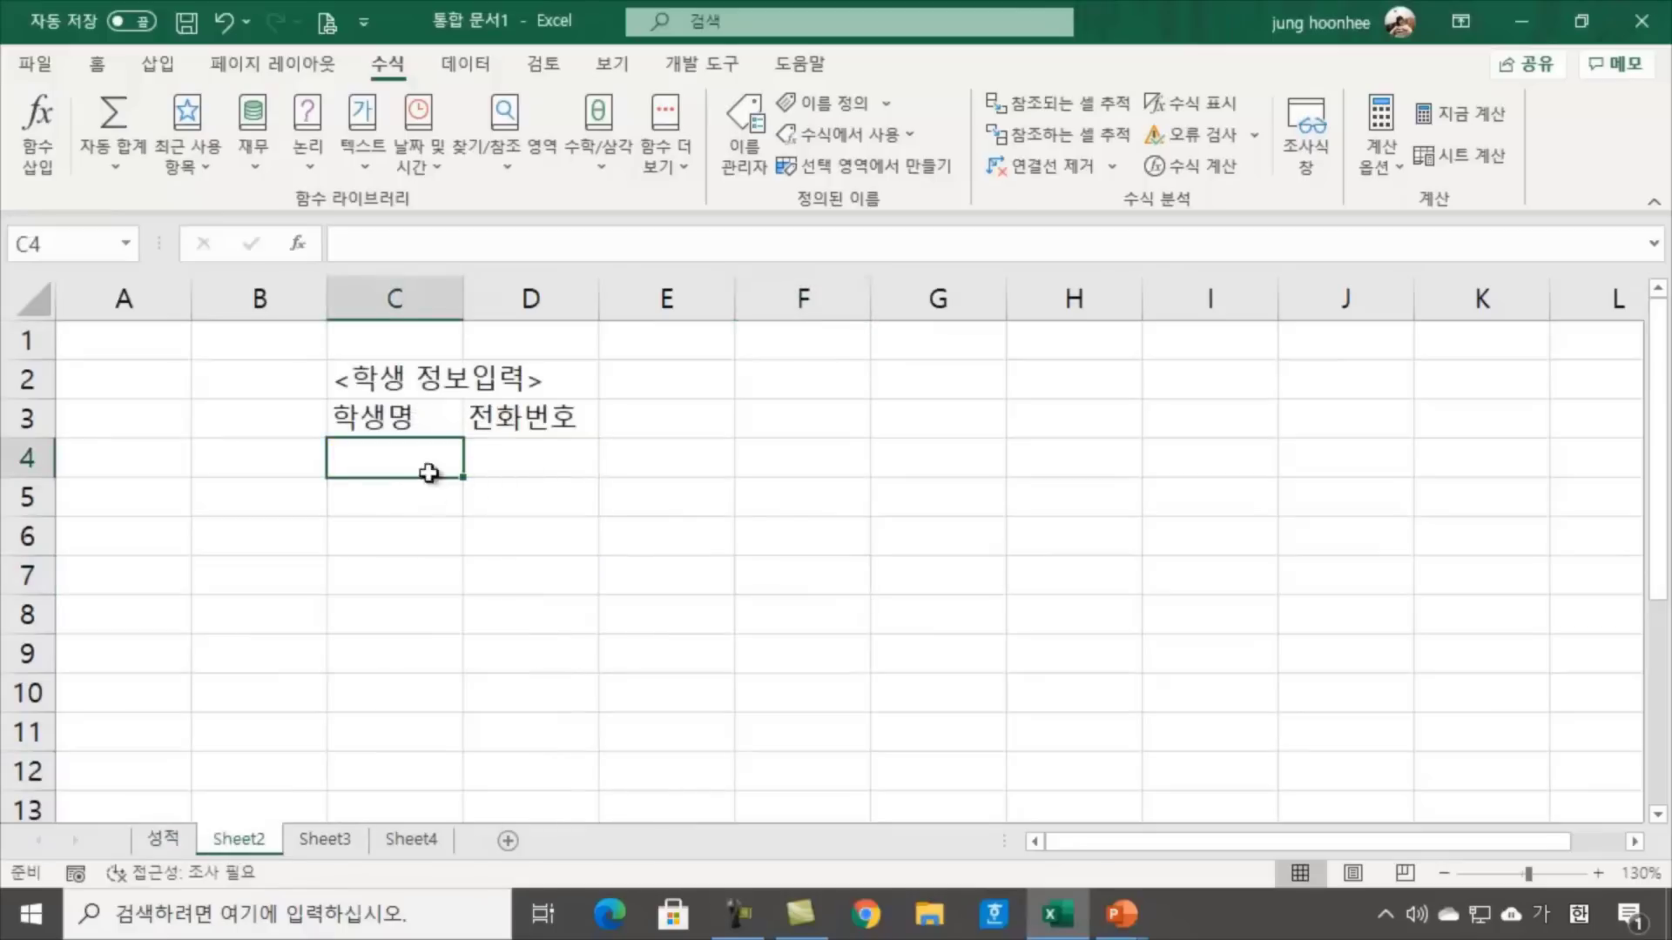
pyautogui.click(408, 547)
pyautogui.click(401, 452)
pyautogui.click(919, 585)
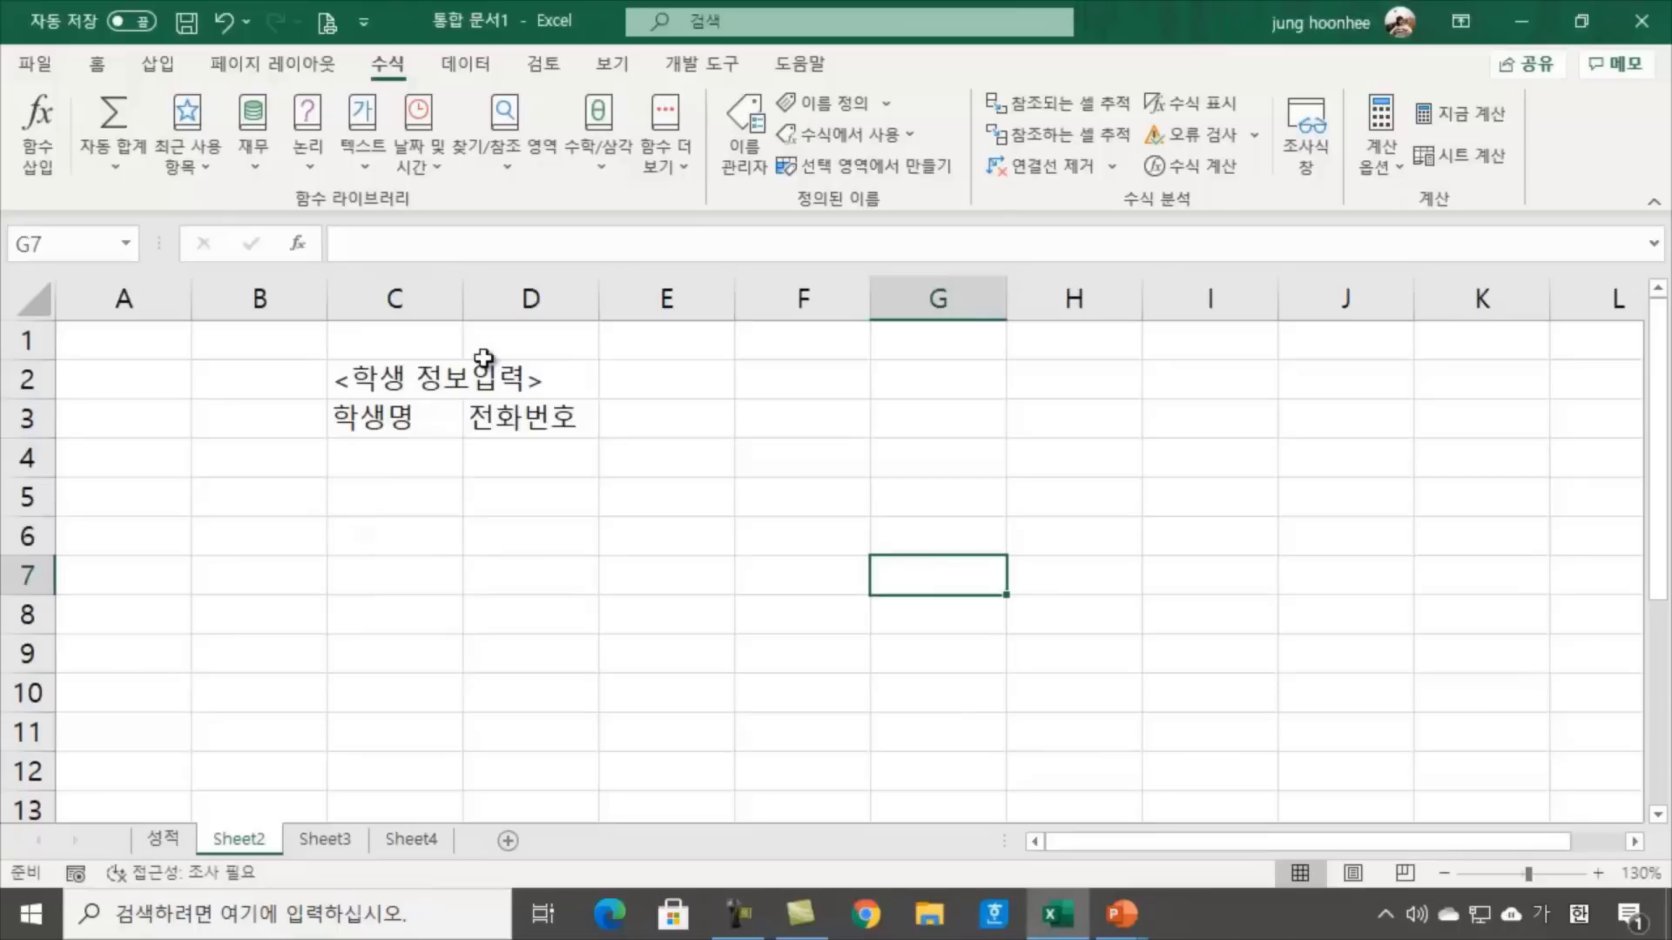
pyautogui.click(357, 423)
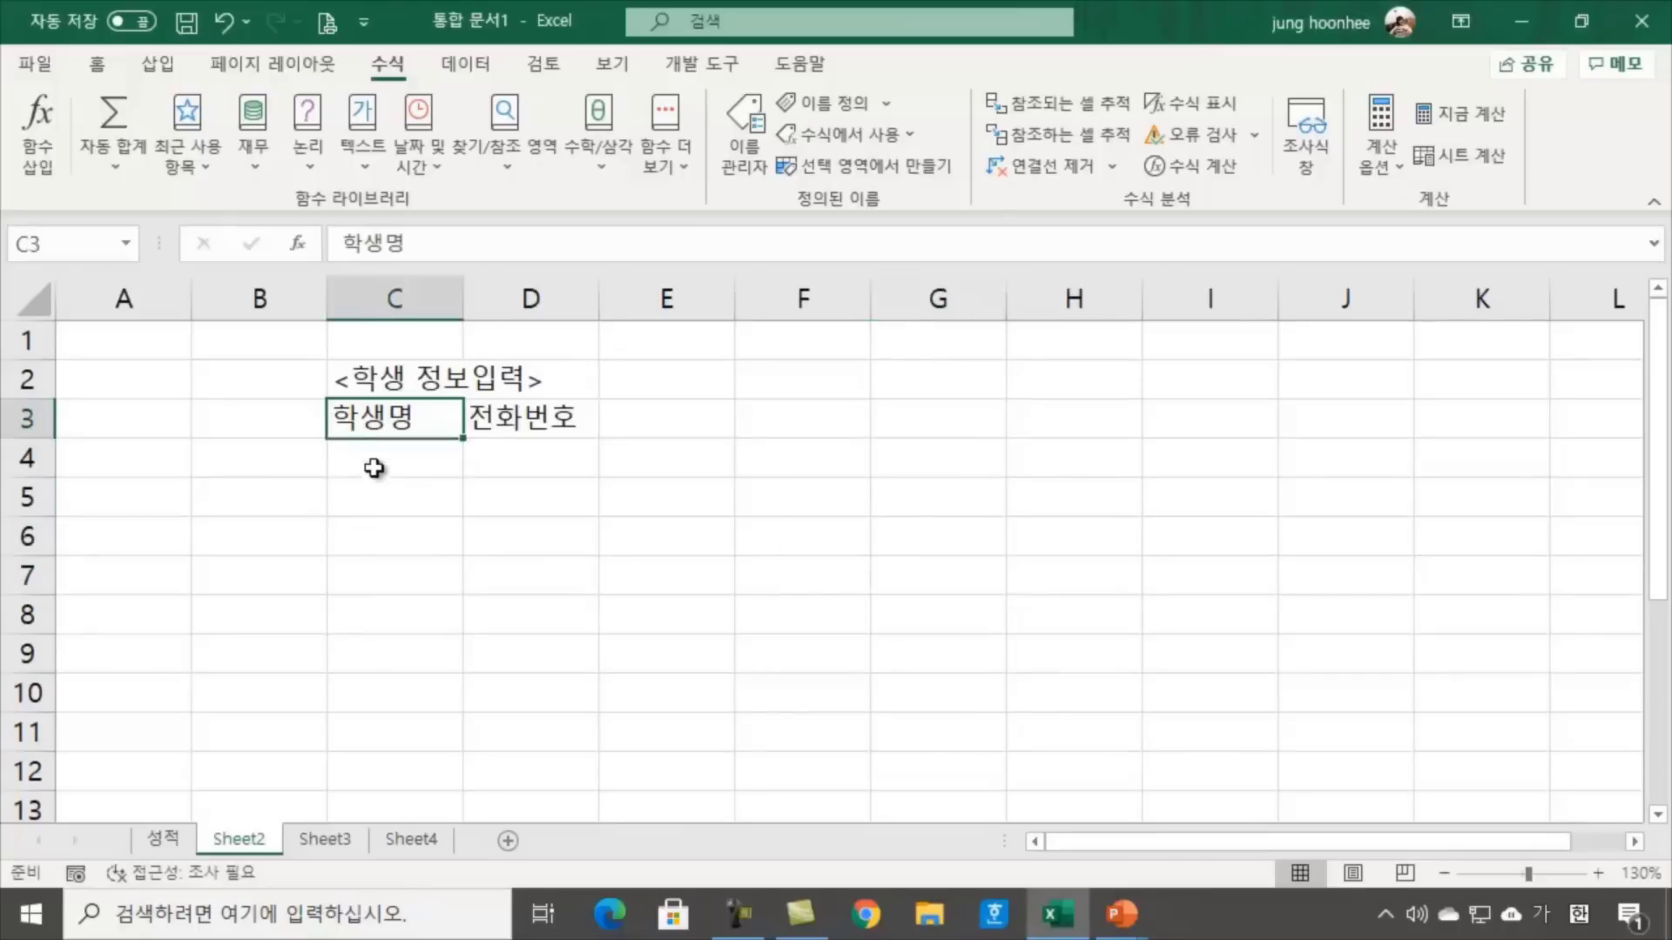
pyautogui.click(379, 488)
pyautogui.click(399, 466)
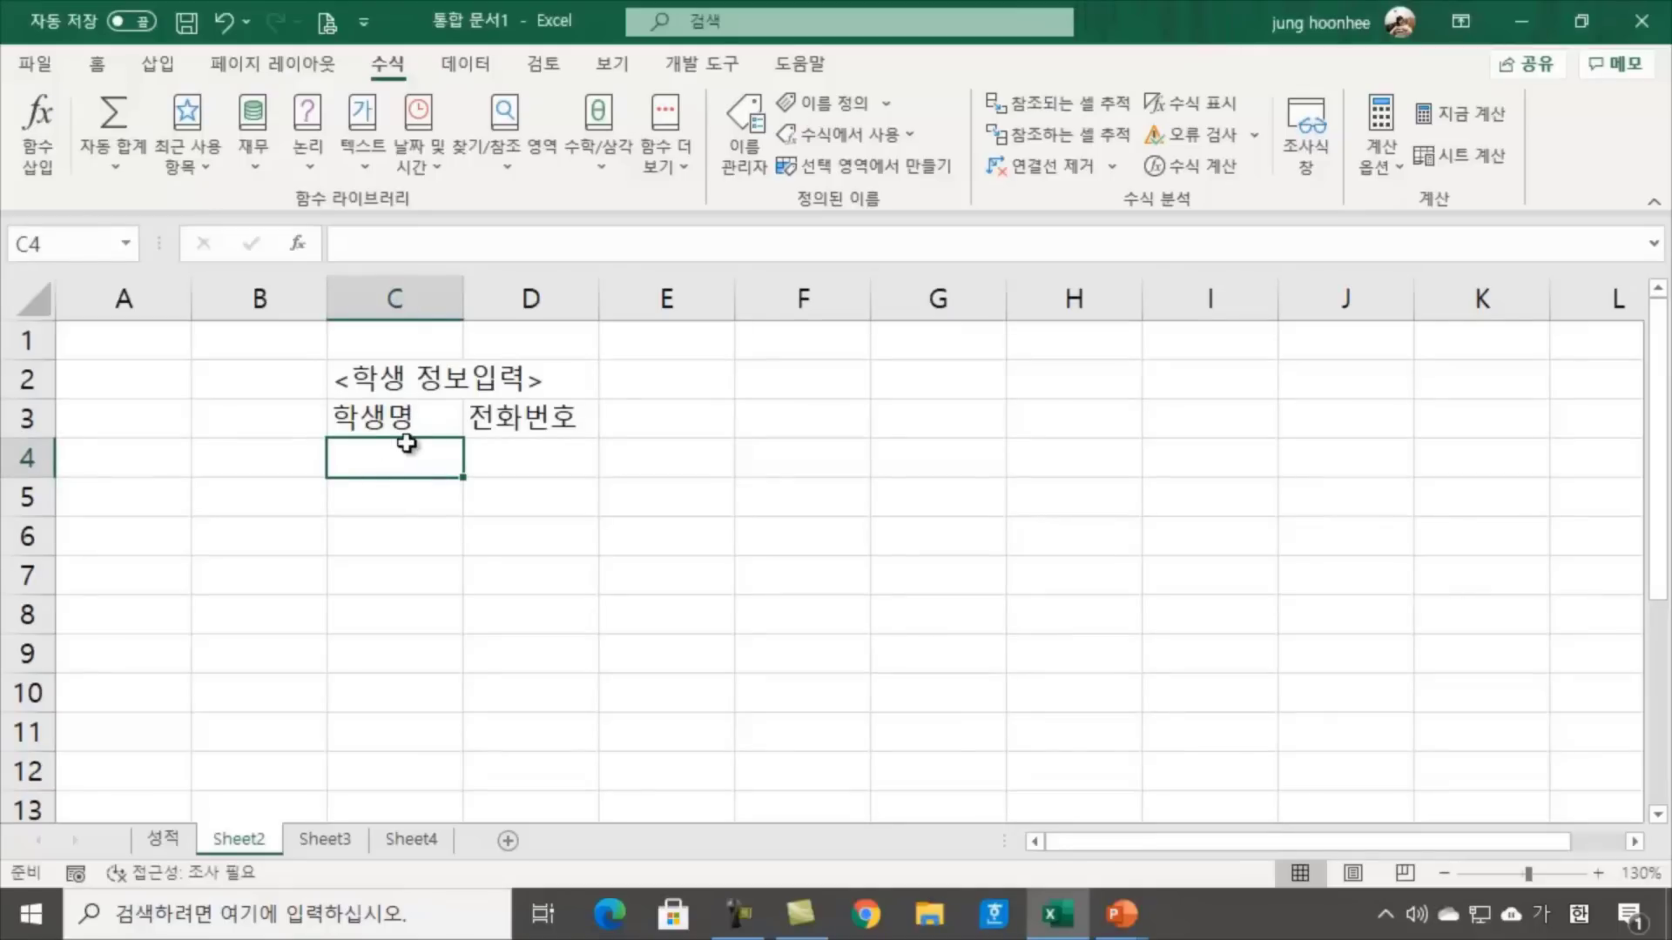
pyautogui.click(162, 838)
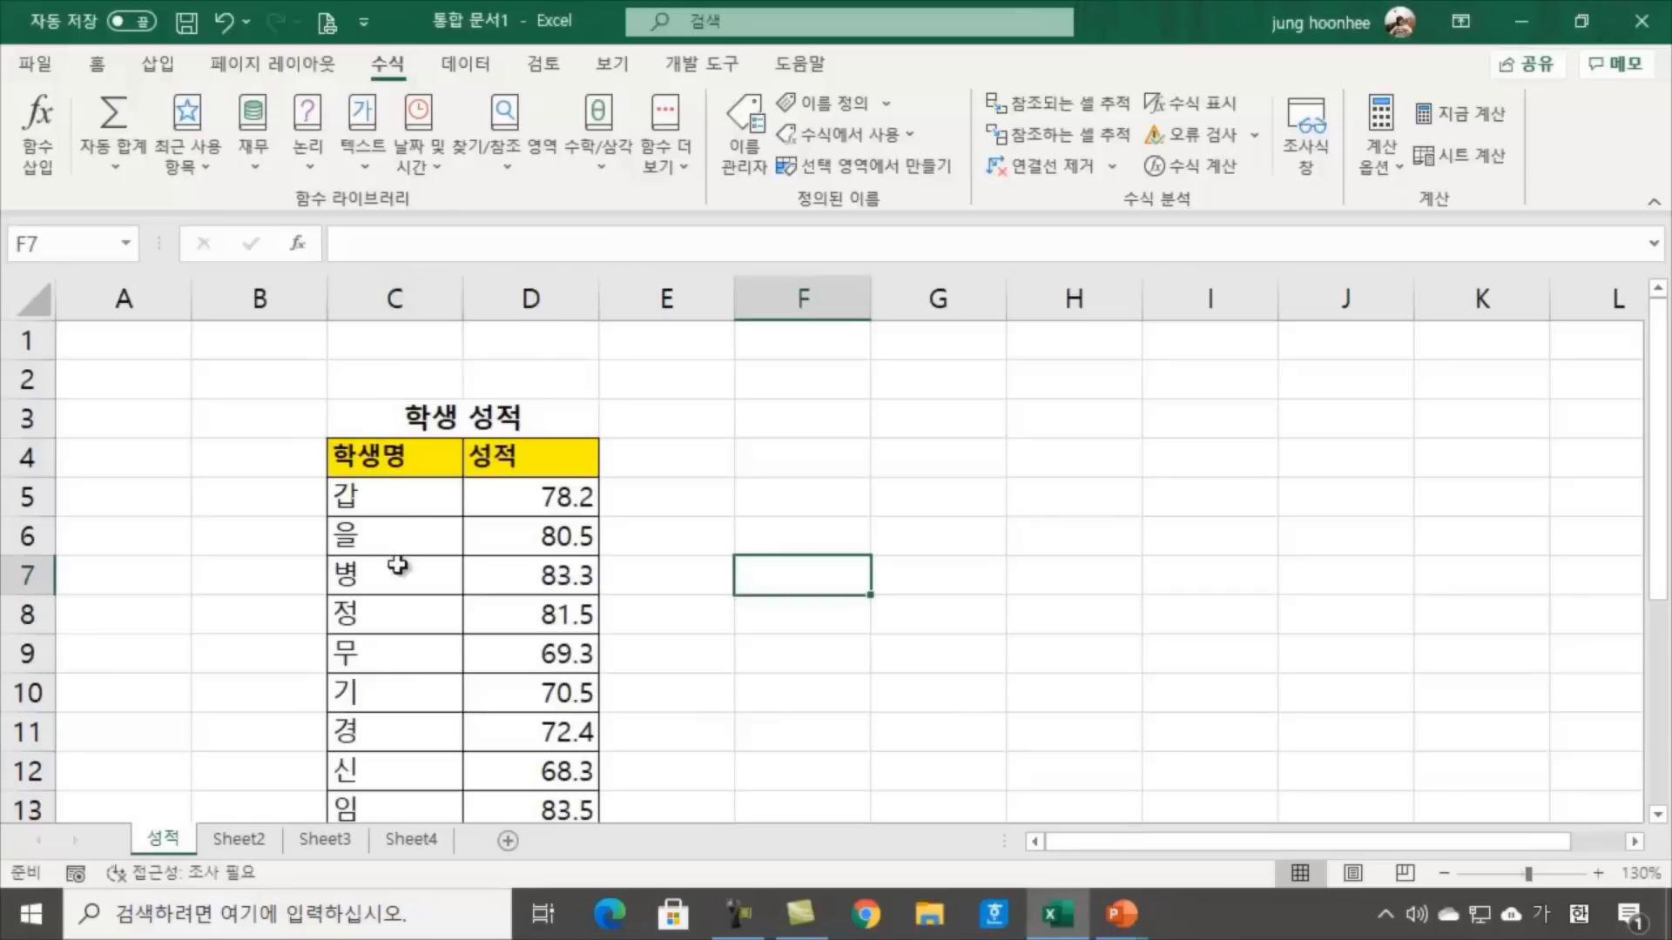
pyautogui.moveTo(399, 498); pyautogui.dragTo(398, 766)
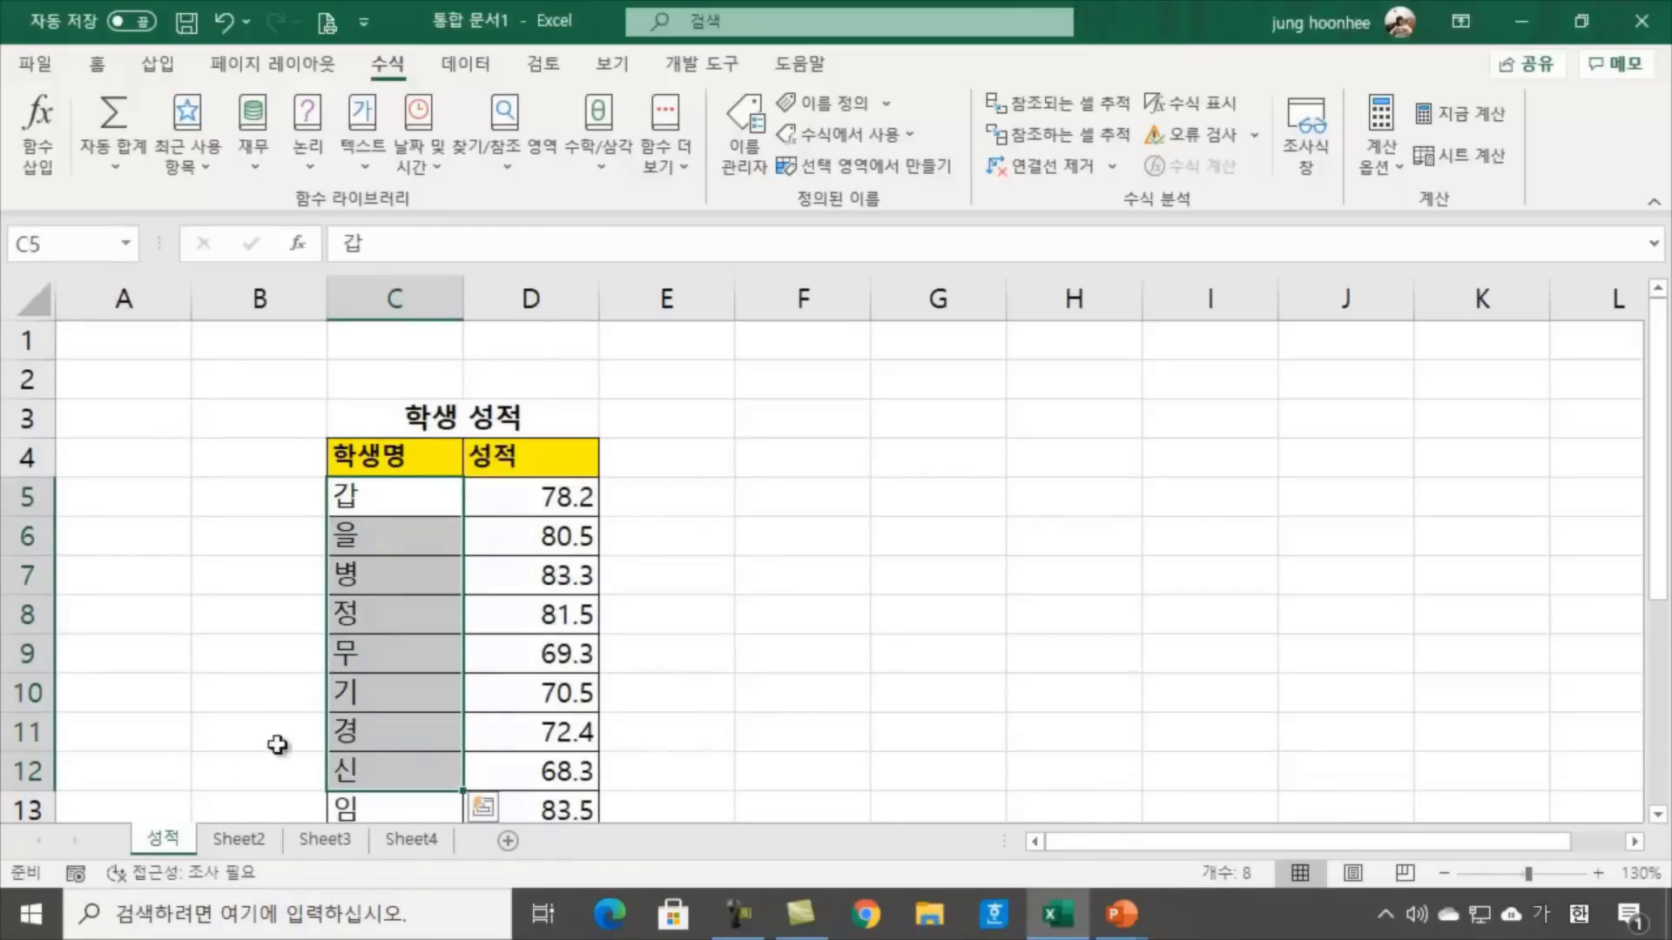
pyautogui.click(253, 841)
pyautogui.click(641, 549)
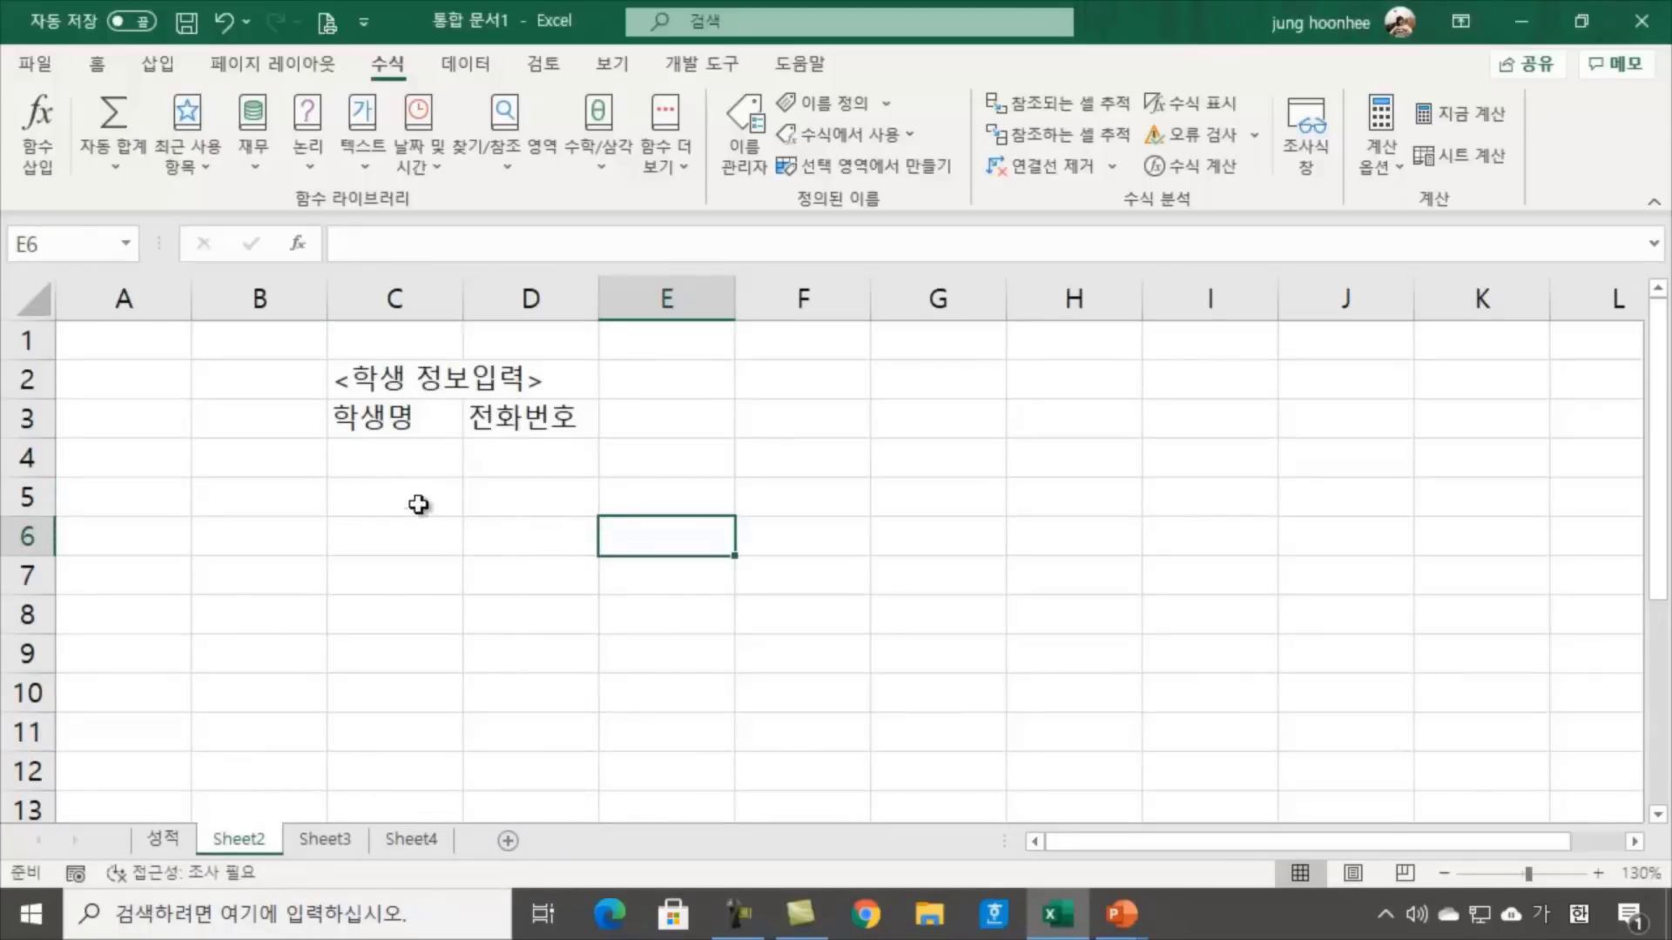
# Try entering the student names 갑 and 을 manually in C4:C5 on Sheet2, and clear both cells
pyautogui.doubleClick(402, 464)
pyautogui.write('갑')
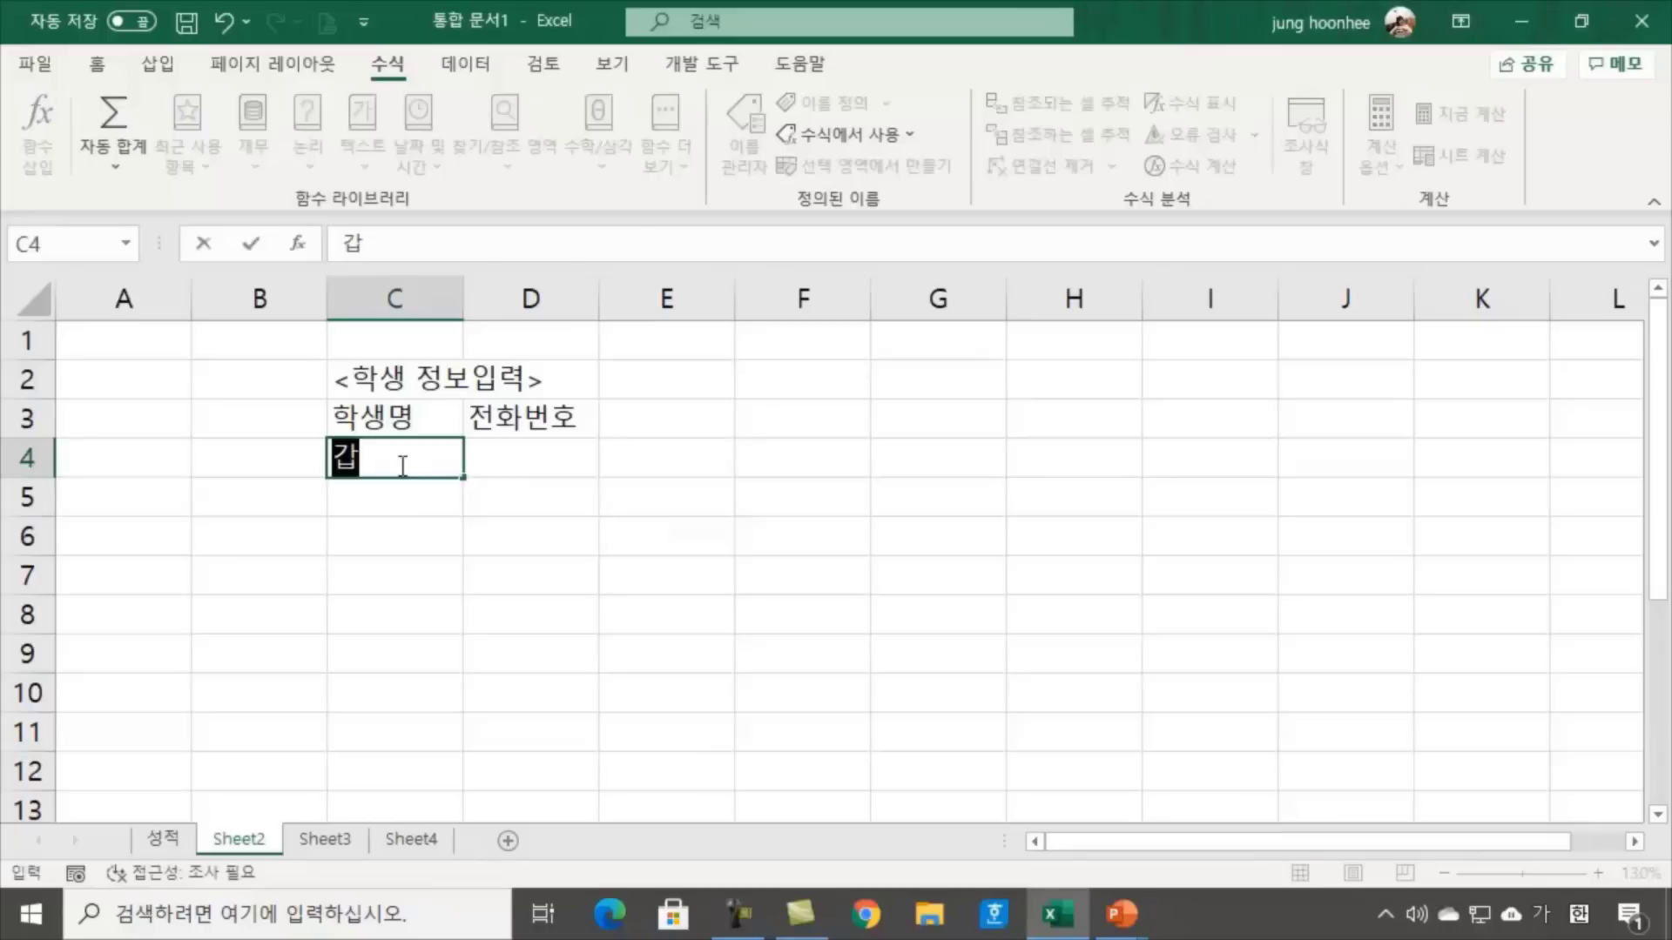
pyautogui.press('Return')
pyautogui.write('을')
pyautogui.press('Return')
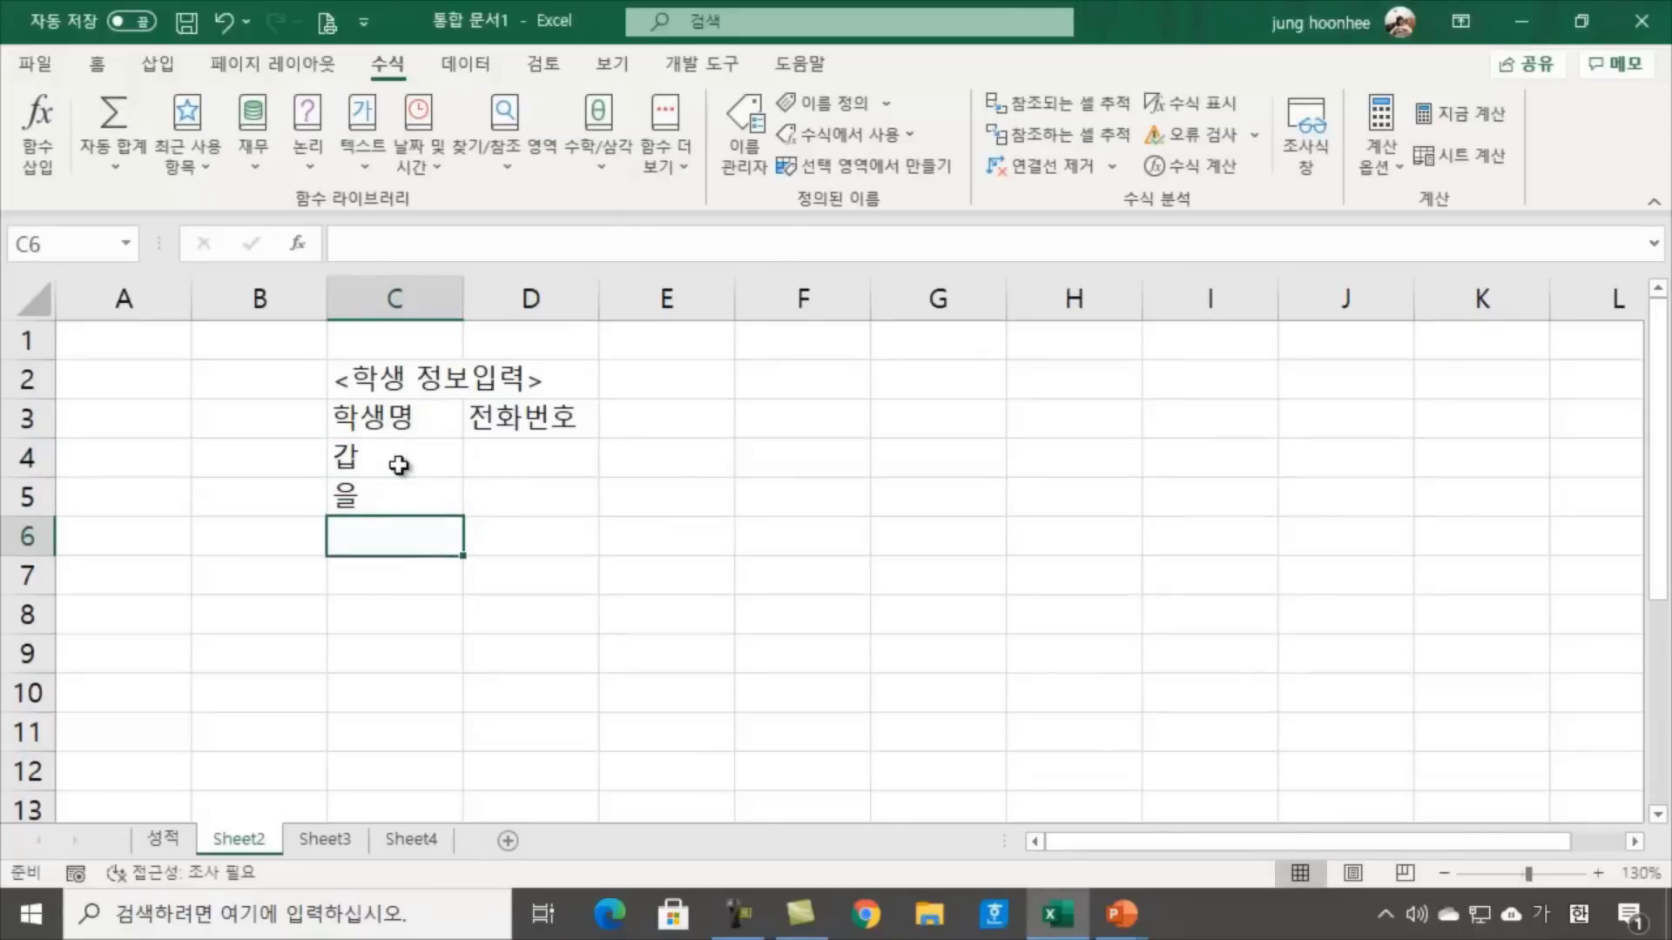
pyautogui.moveTo(400, 465); pyautogui.dragTo(407, 492)
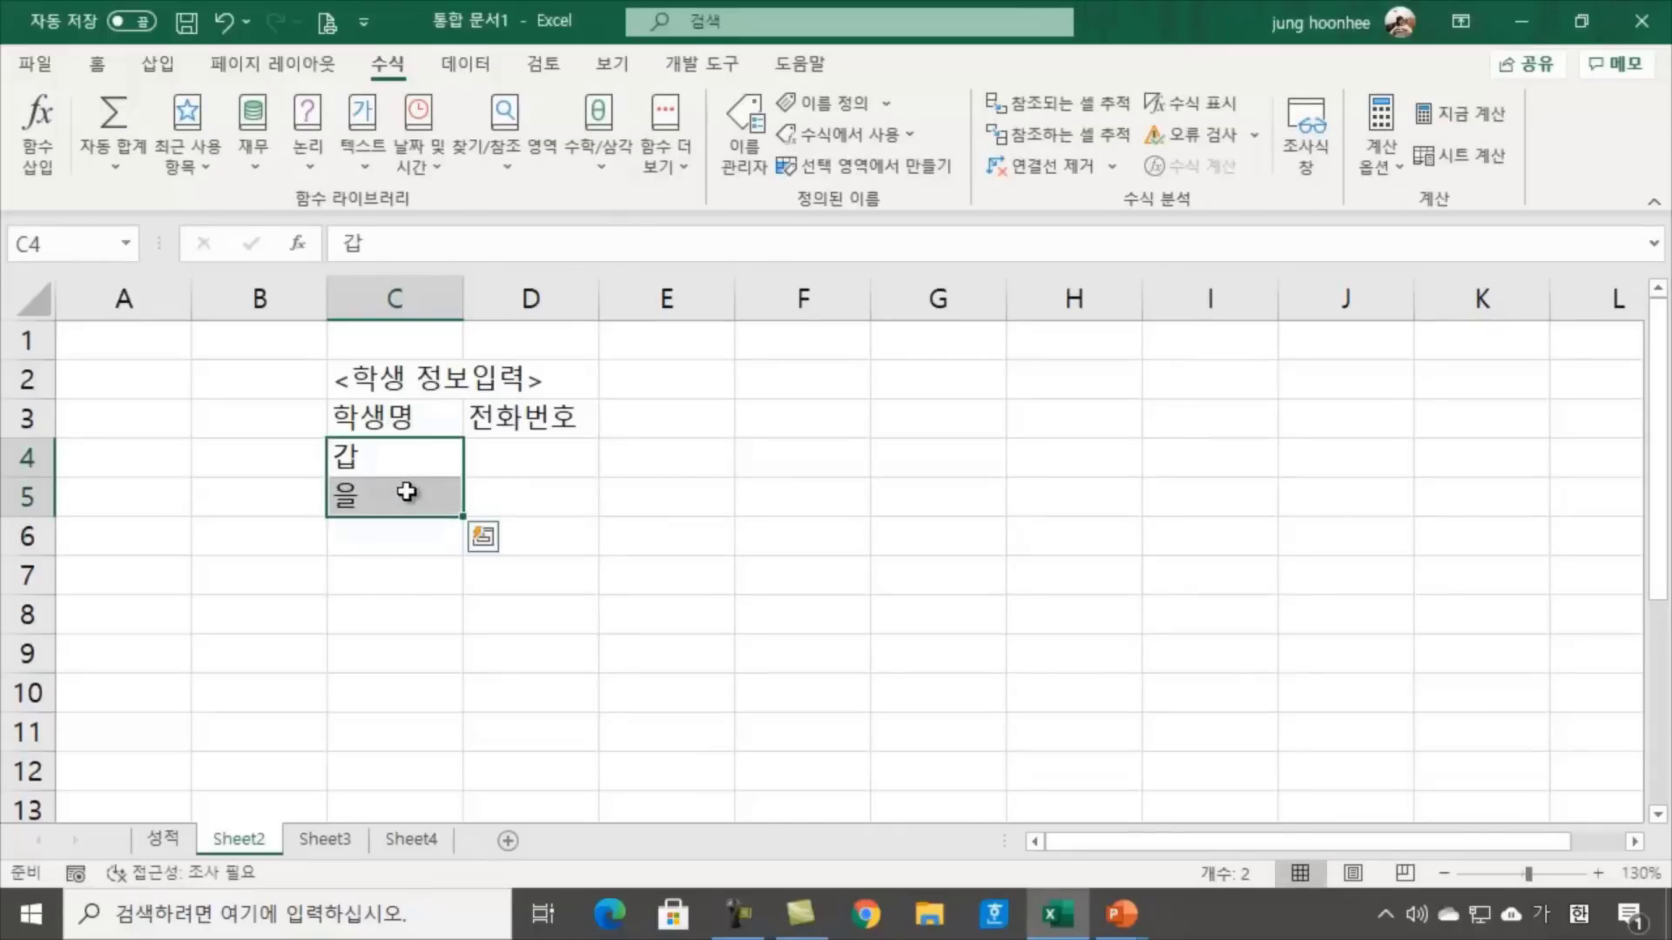
pyautogui.press('Delete')
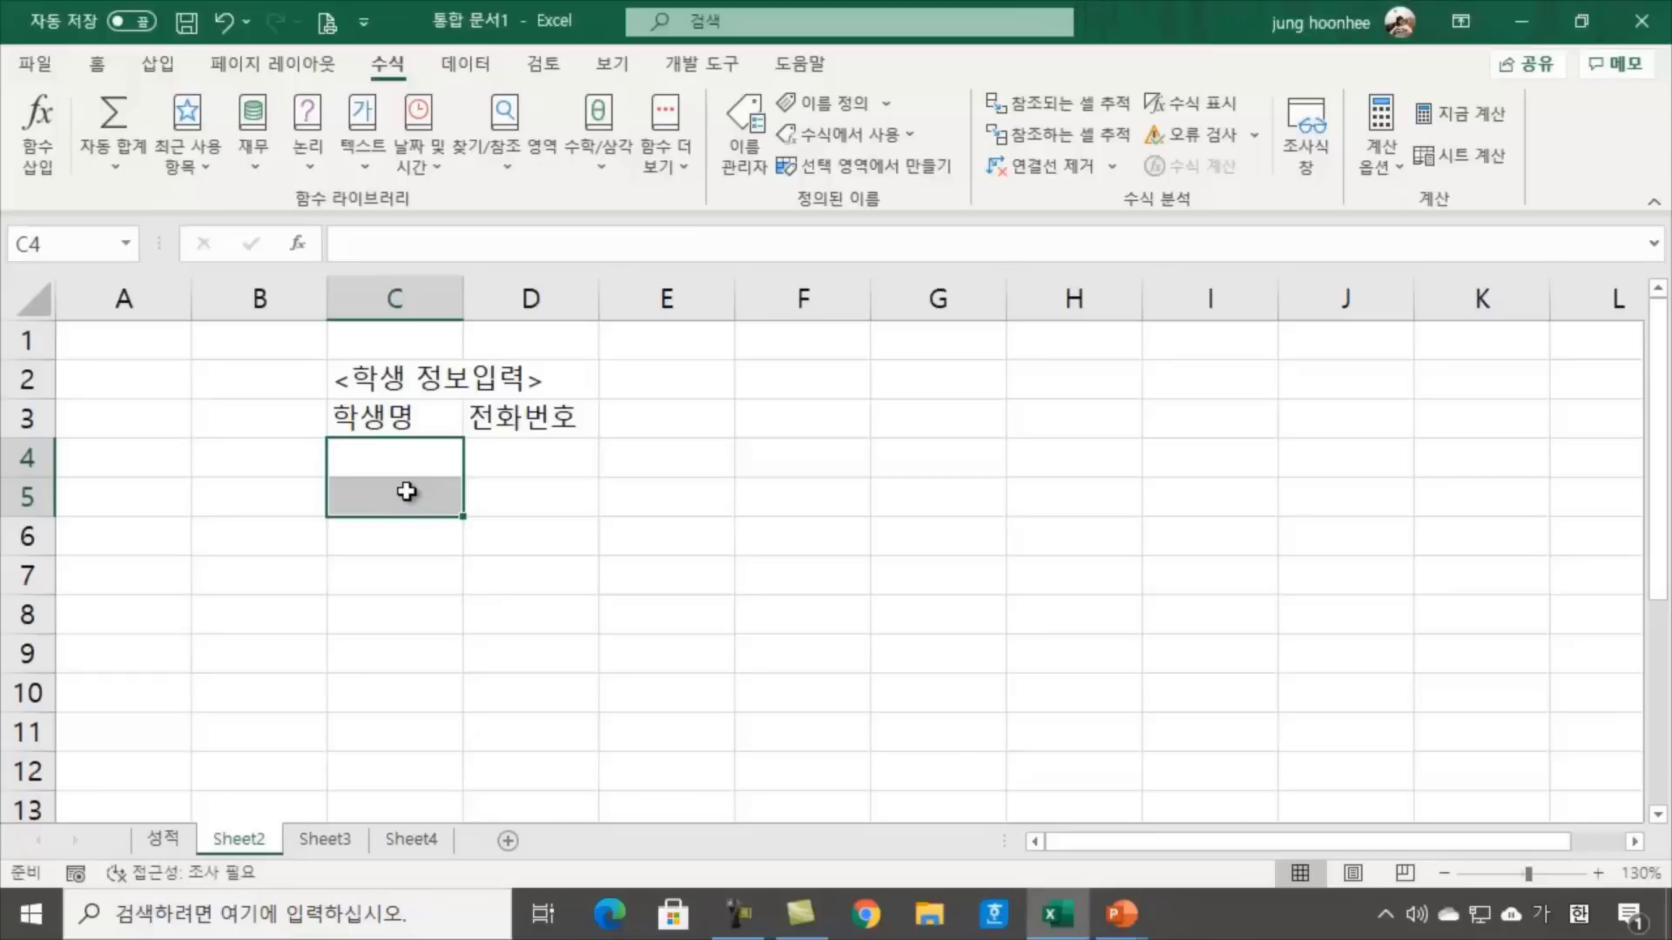
pyautogui.click(603, 498)
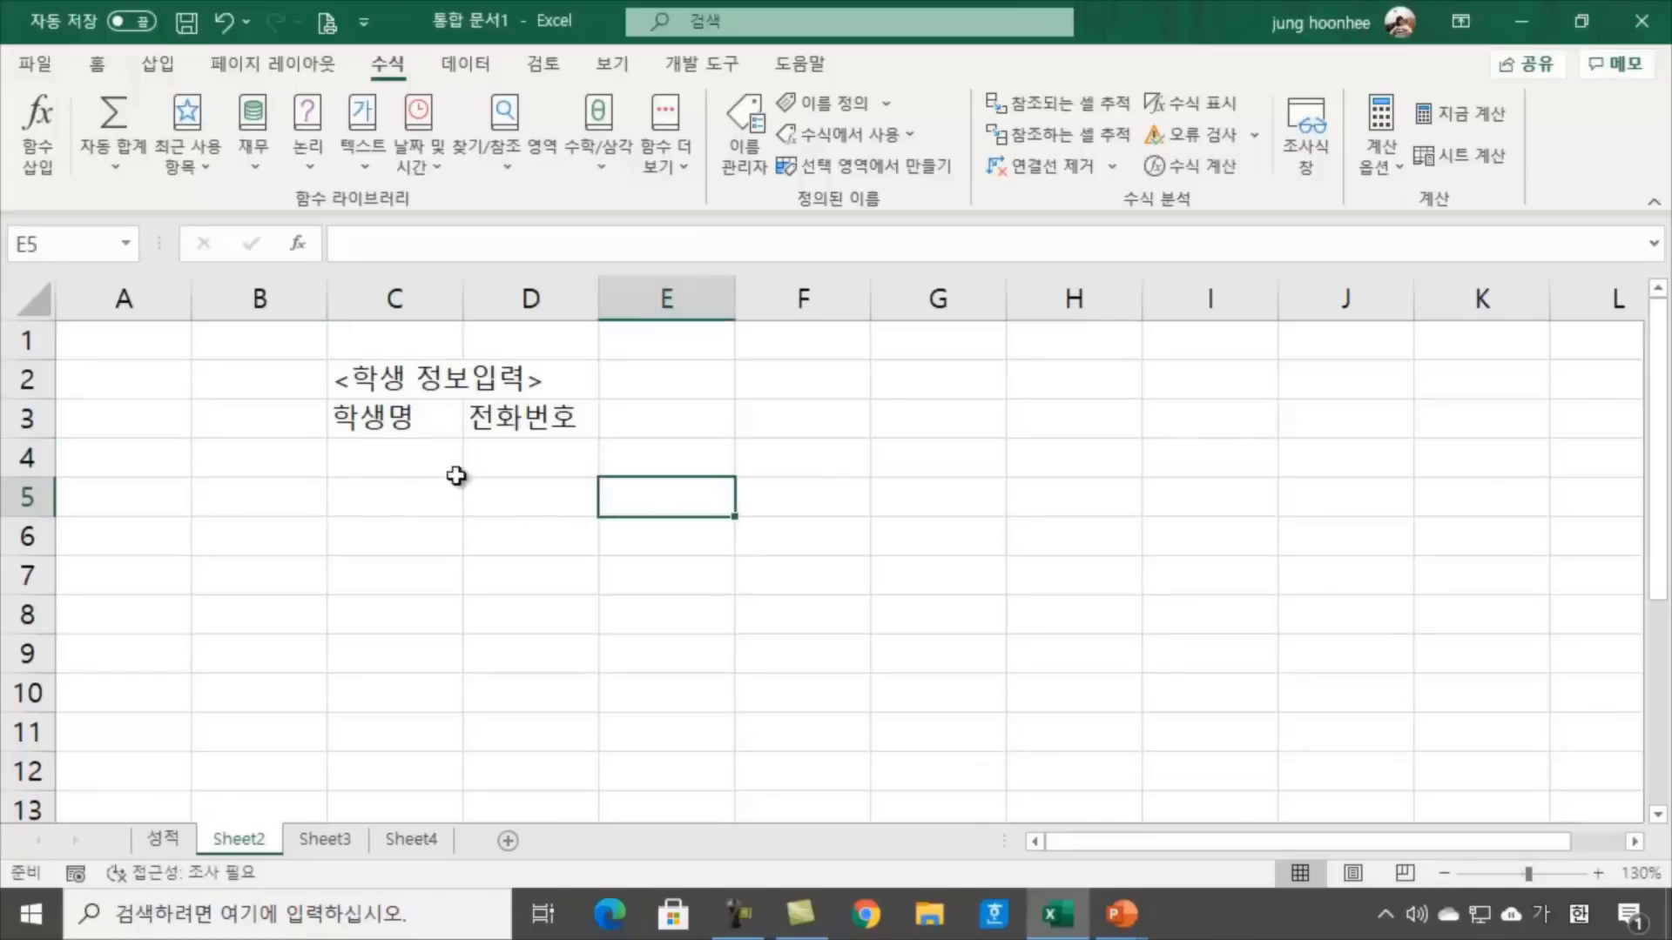
# Open the data validation settings for the student name cells C4:C13 on Sheet2
pyautogui.click(391, 455)
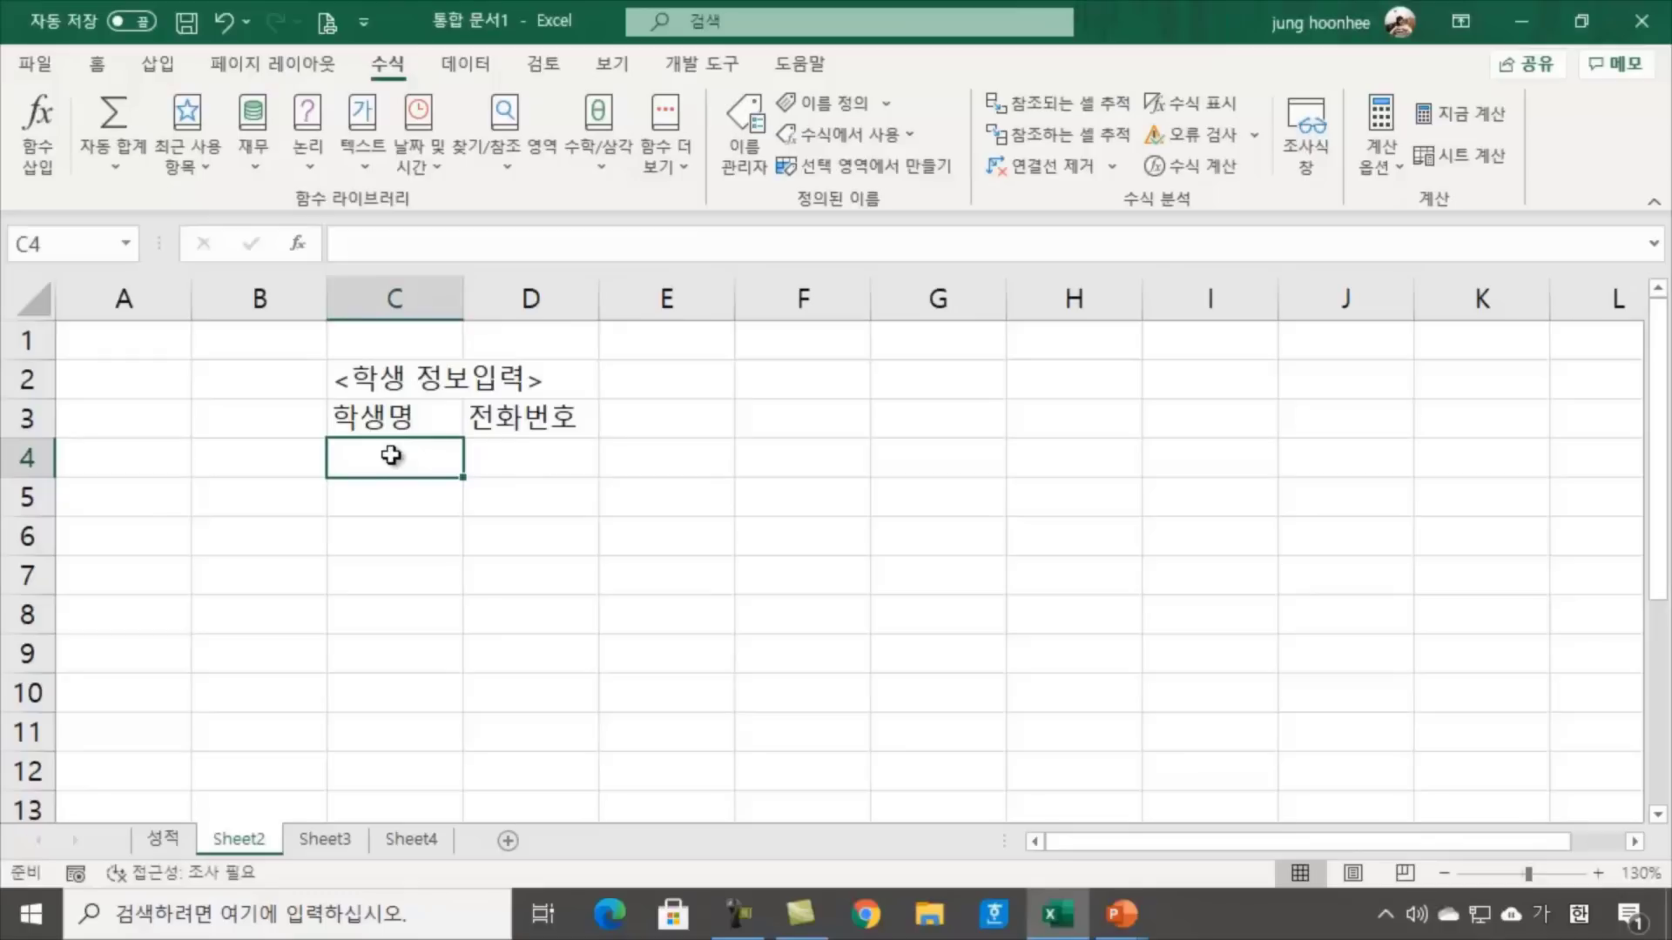
pyautogui.moveTo(391, 455); pyautogui.dragTo(374, 816)
pyautogui.scroll(-1, 683, 681)
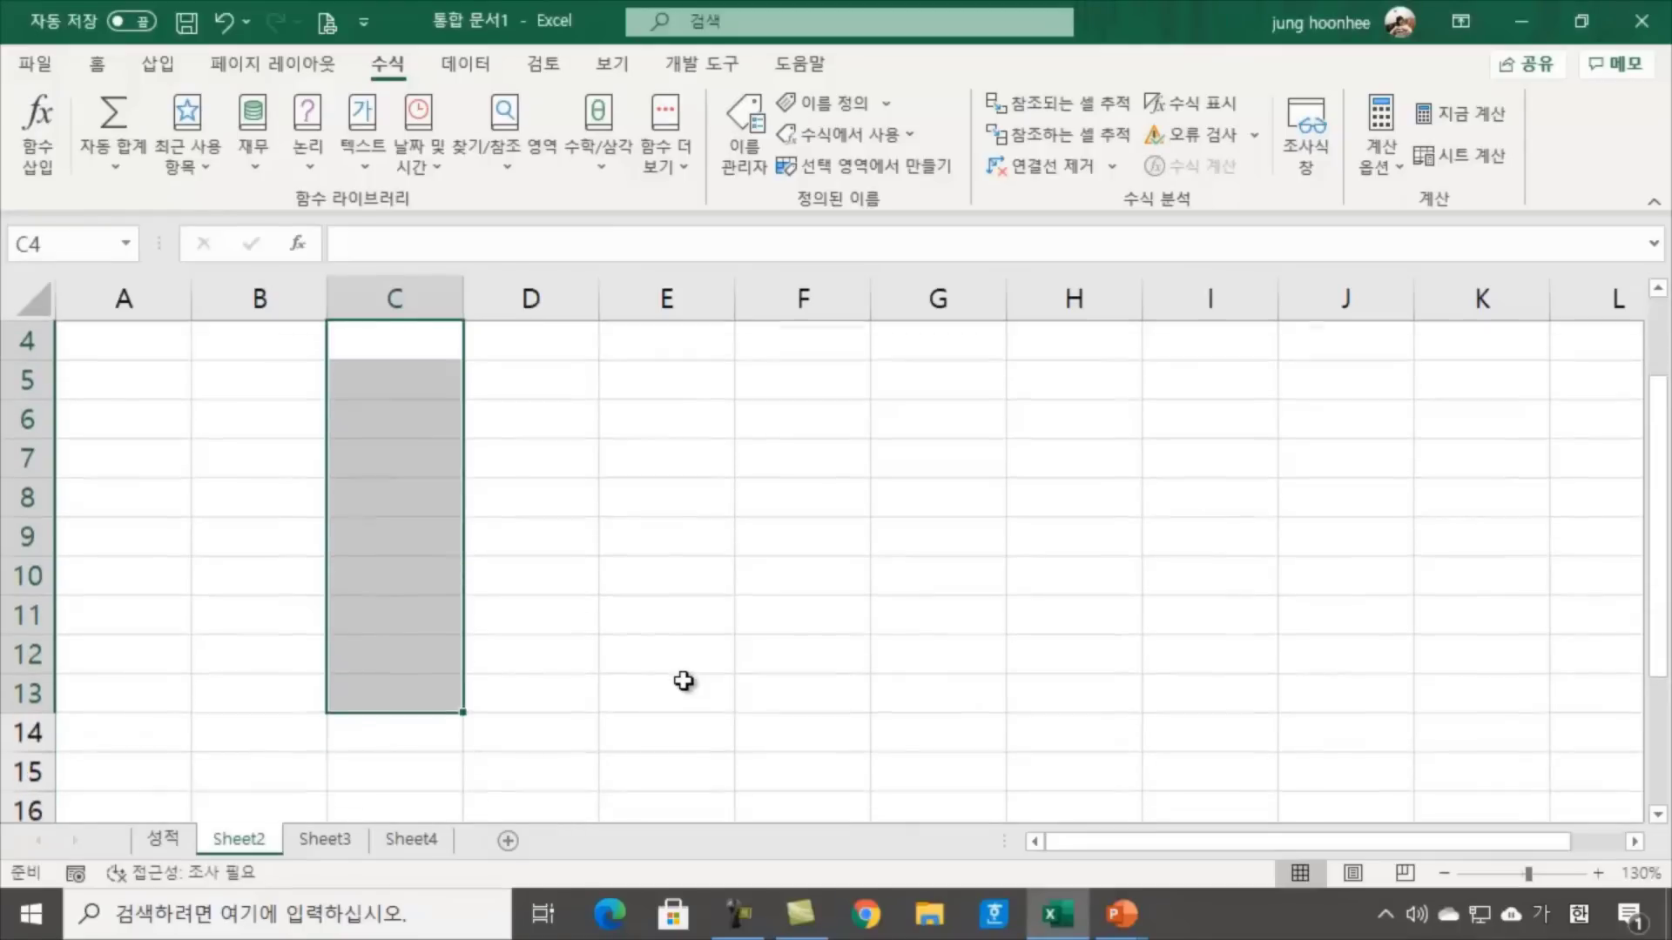
pyautogui.scroll(1, 683, 681)
pyautogui.scroll(-1, 684, 681)
pyautogui.scroll(1, 683, 681)
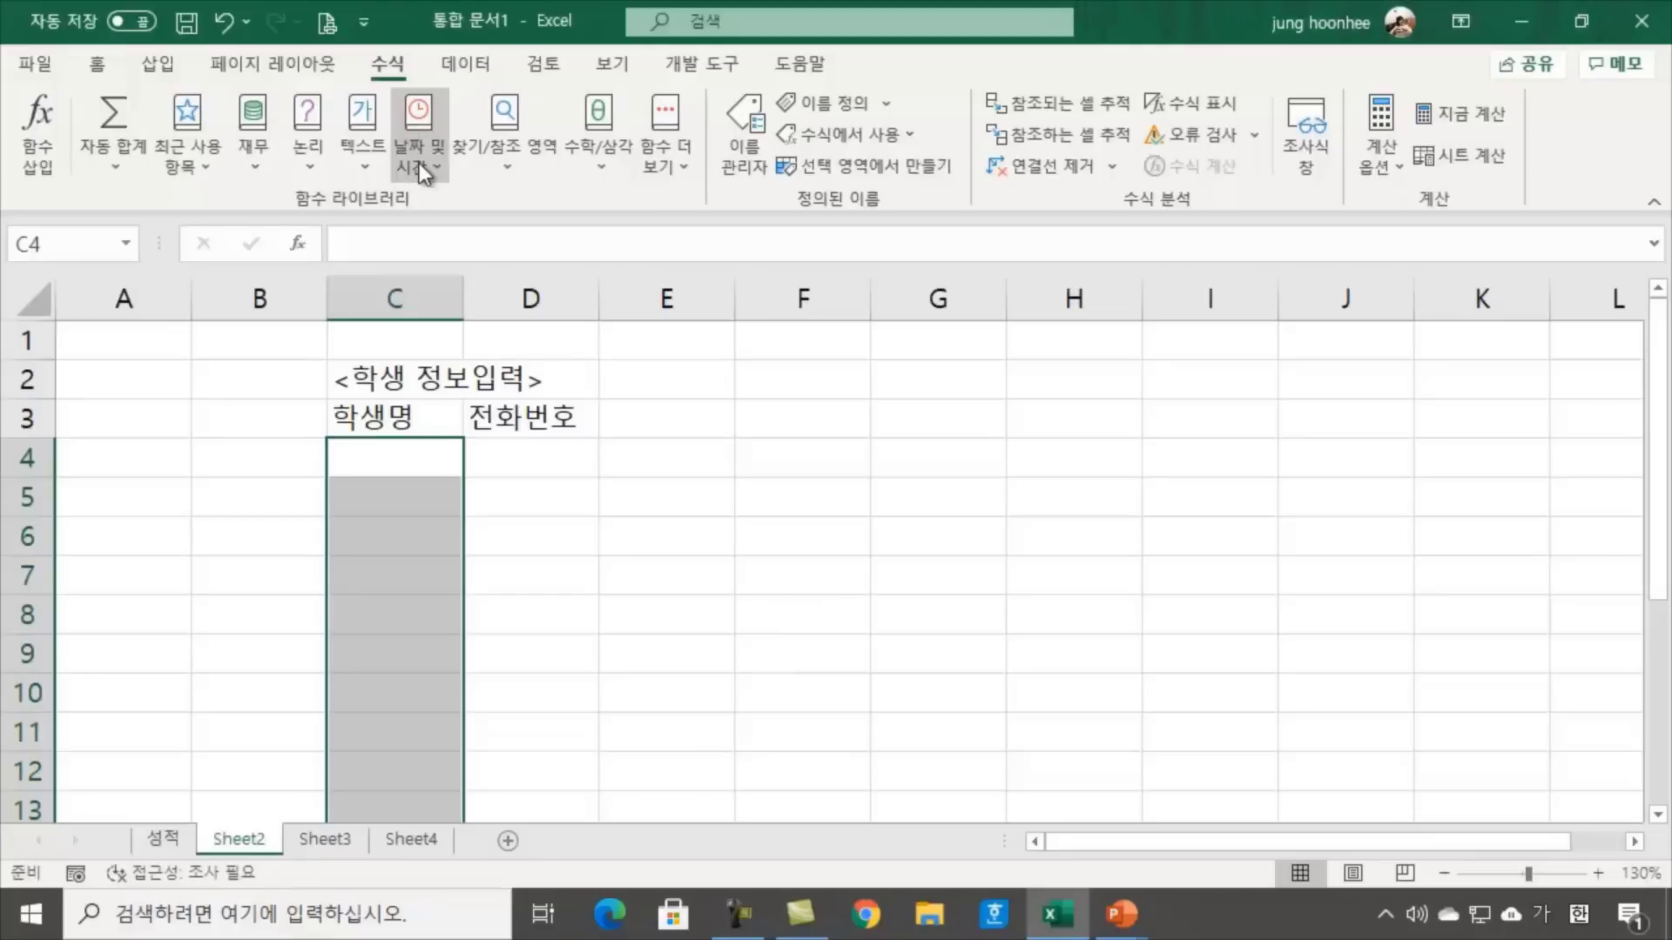
pyautogui.click(472, 64)
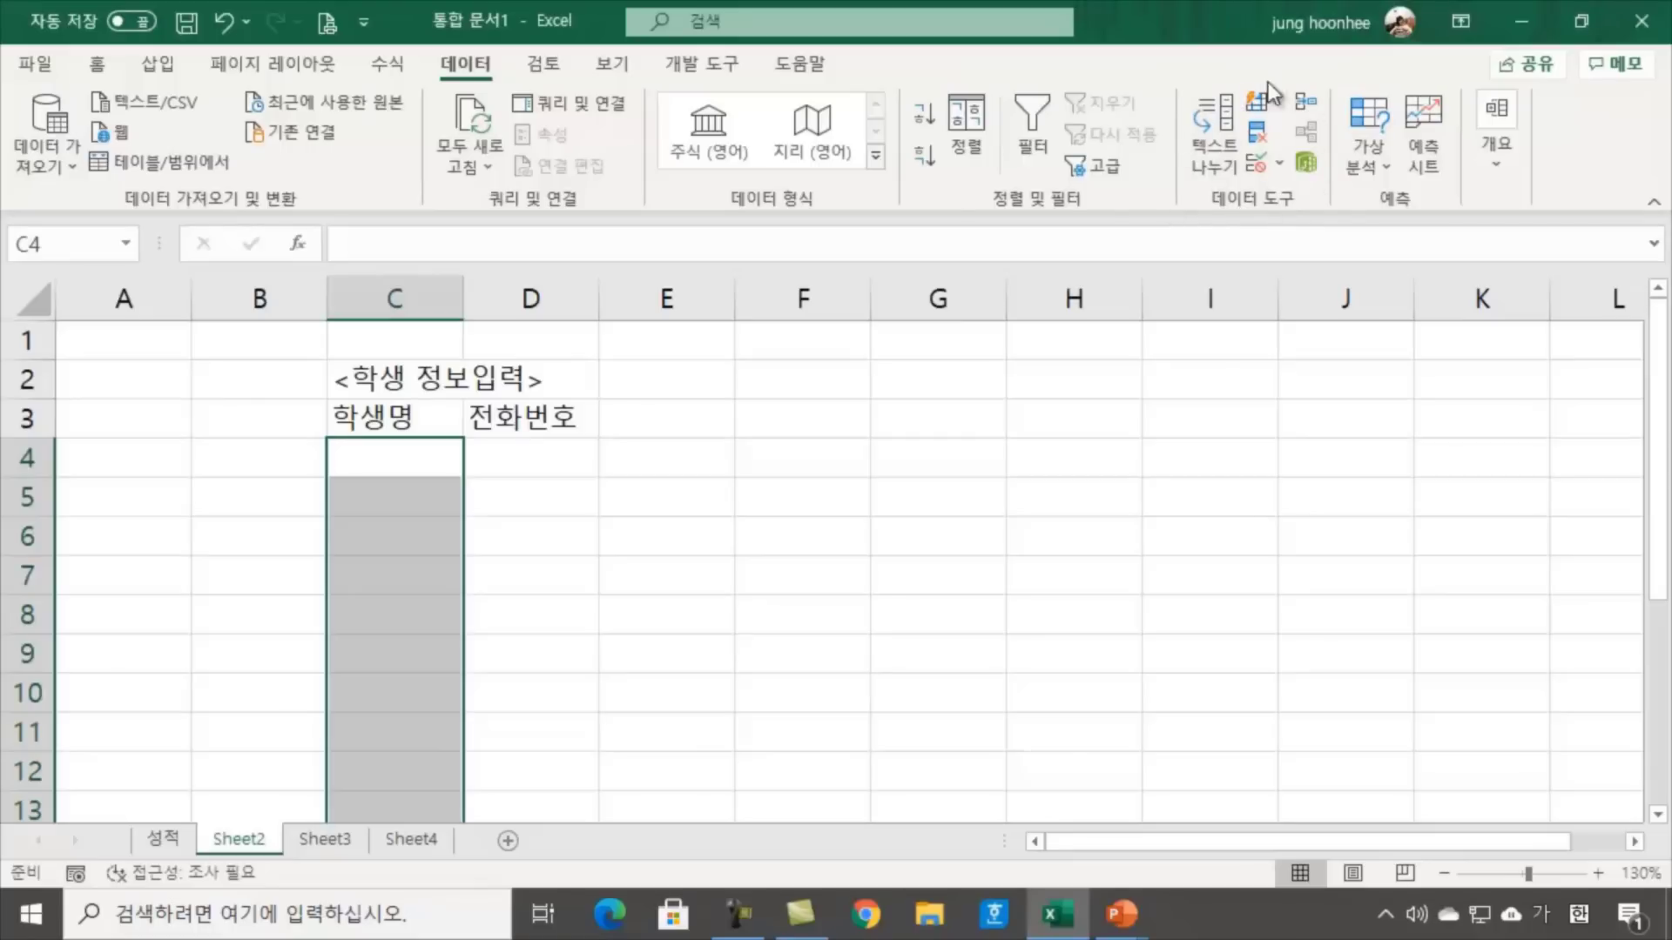
pyautogui.click(1256, 170)
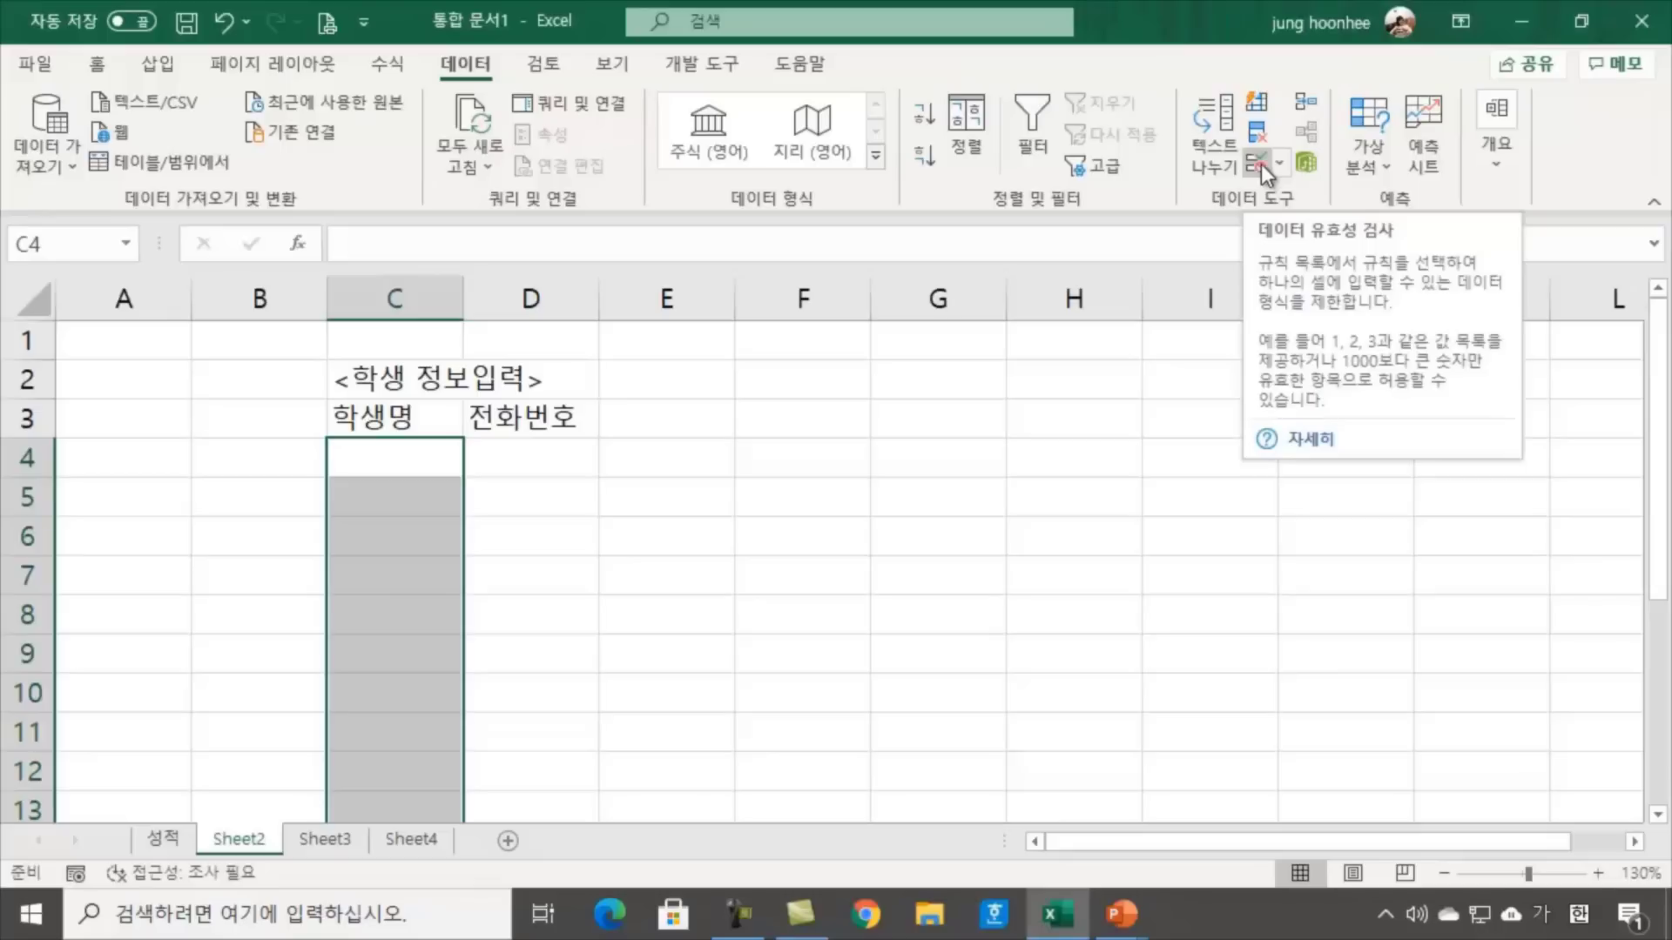
pyautogui.click(1278, 165)
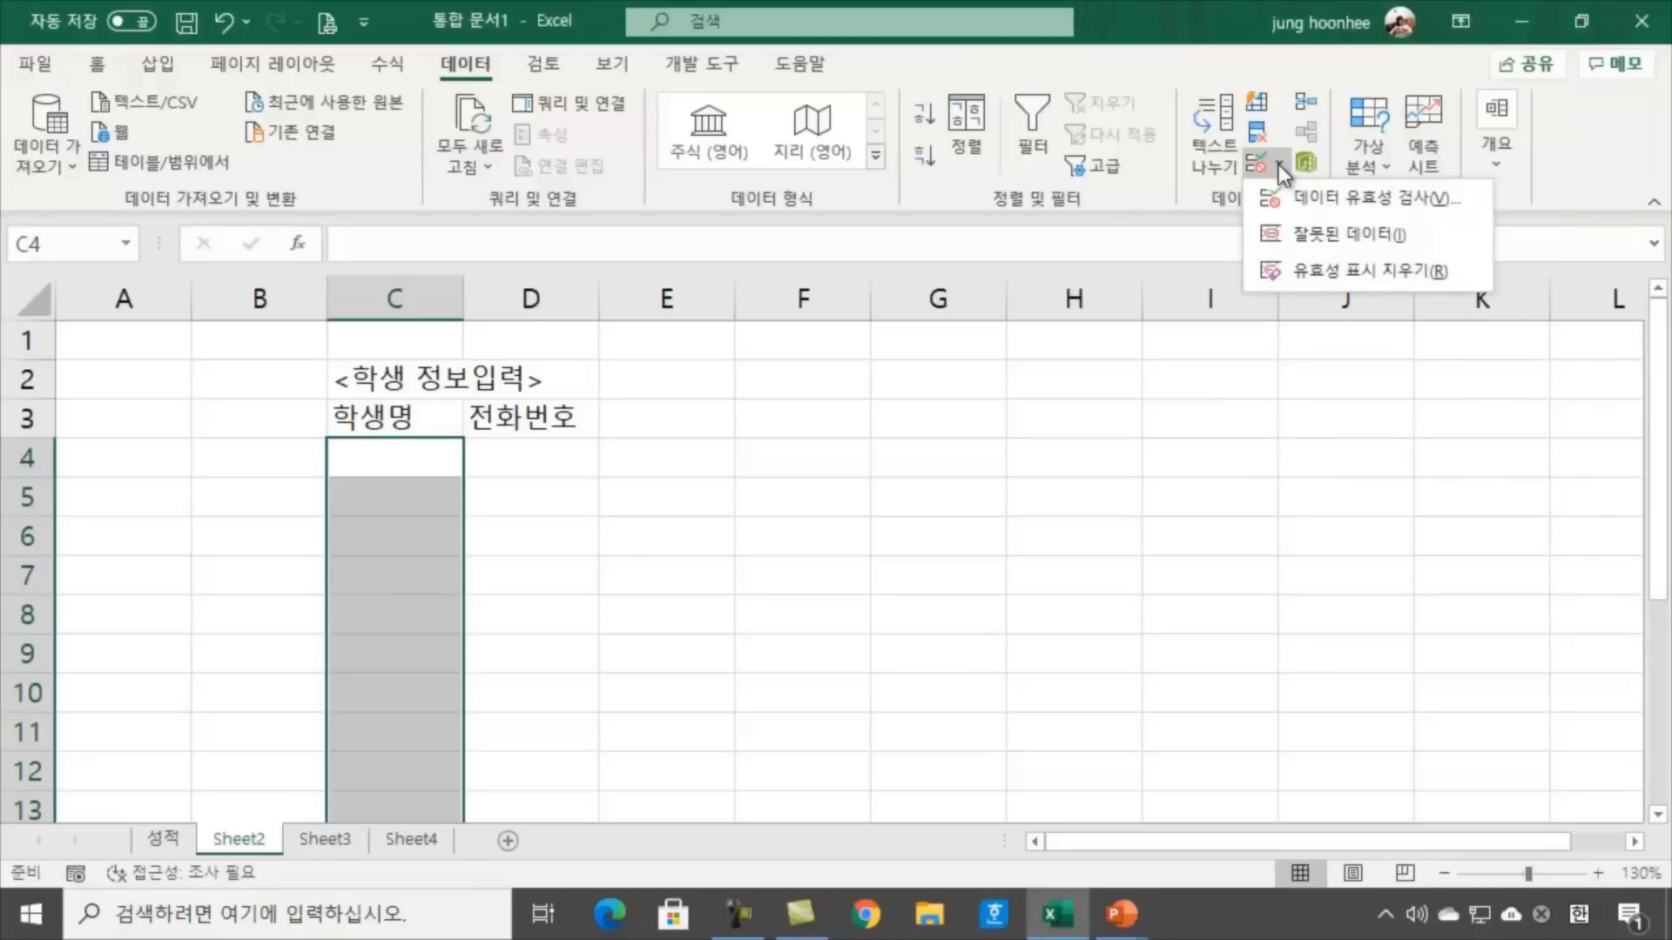
pyautogui.click(1348, 206)
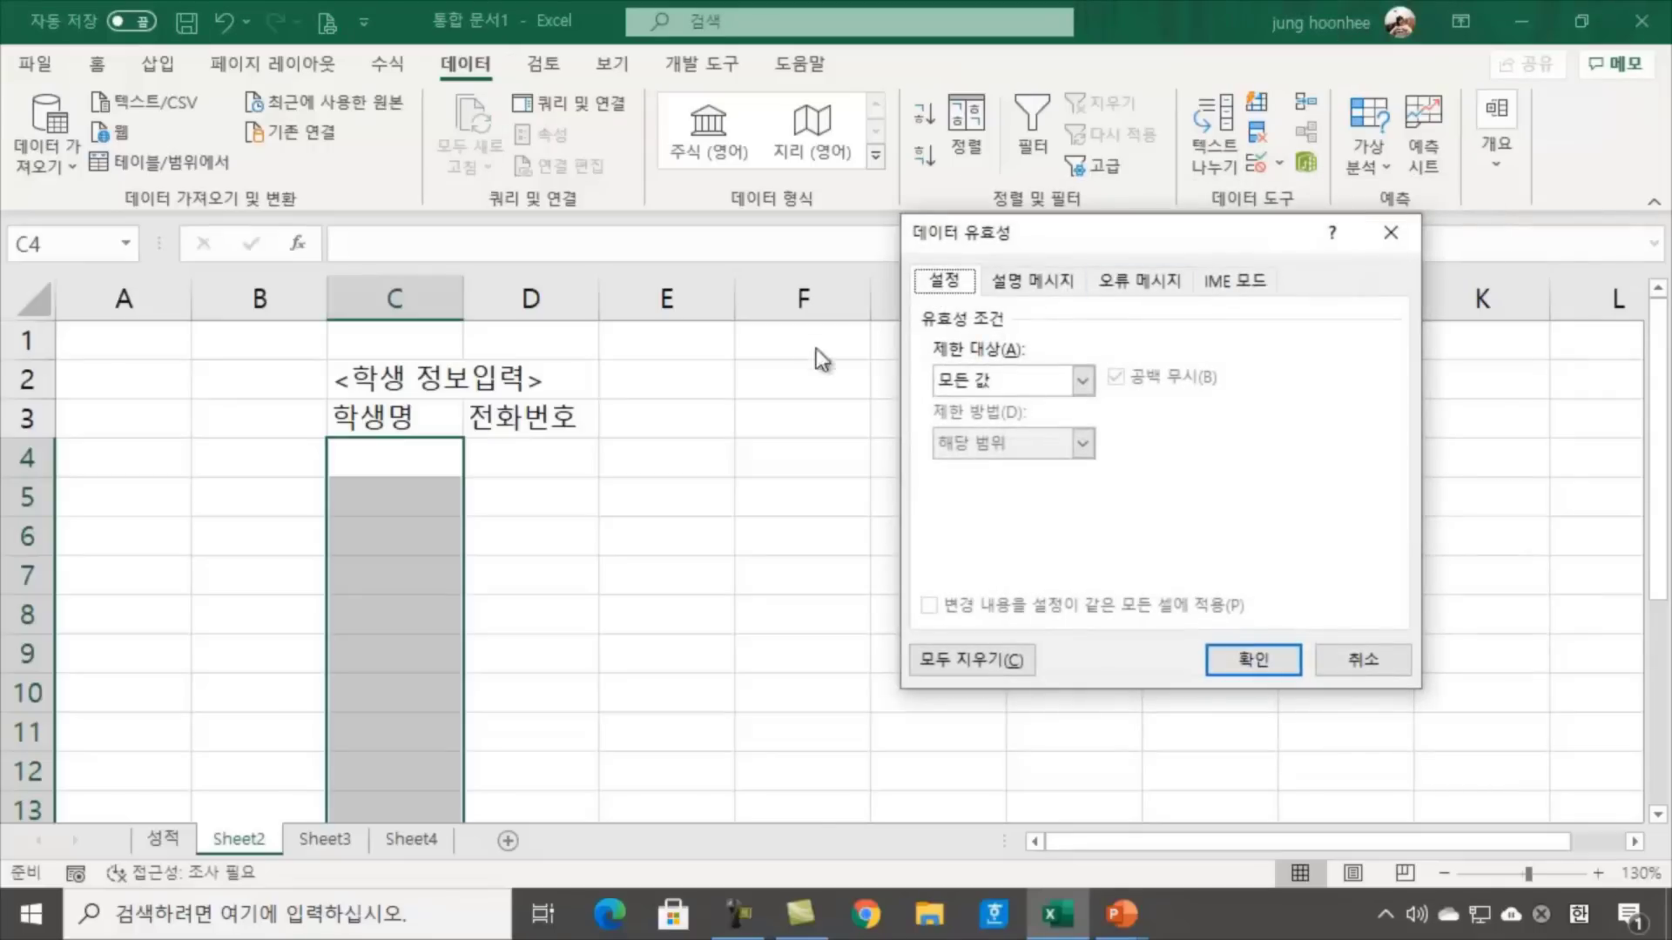
pyautogui.moveTo(1130, 234); pyautogui.dragTo(1007, 264)
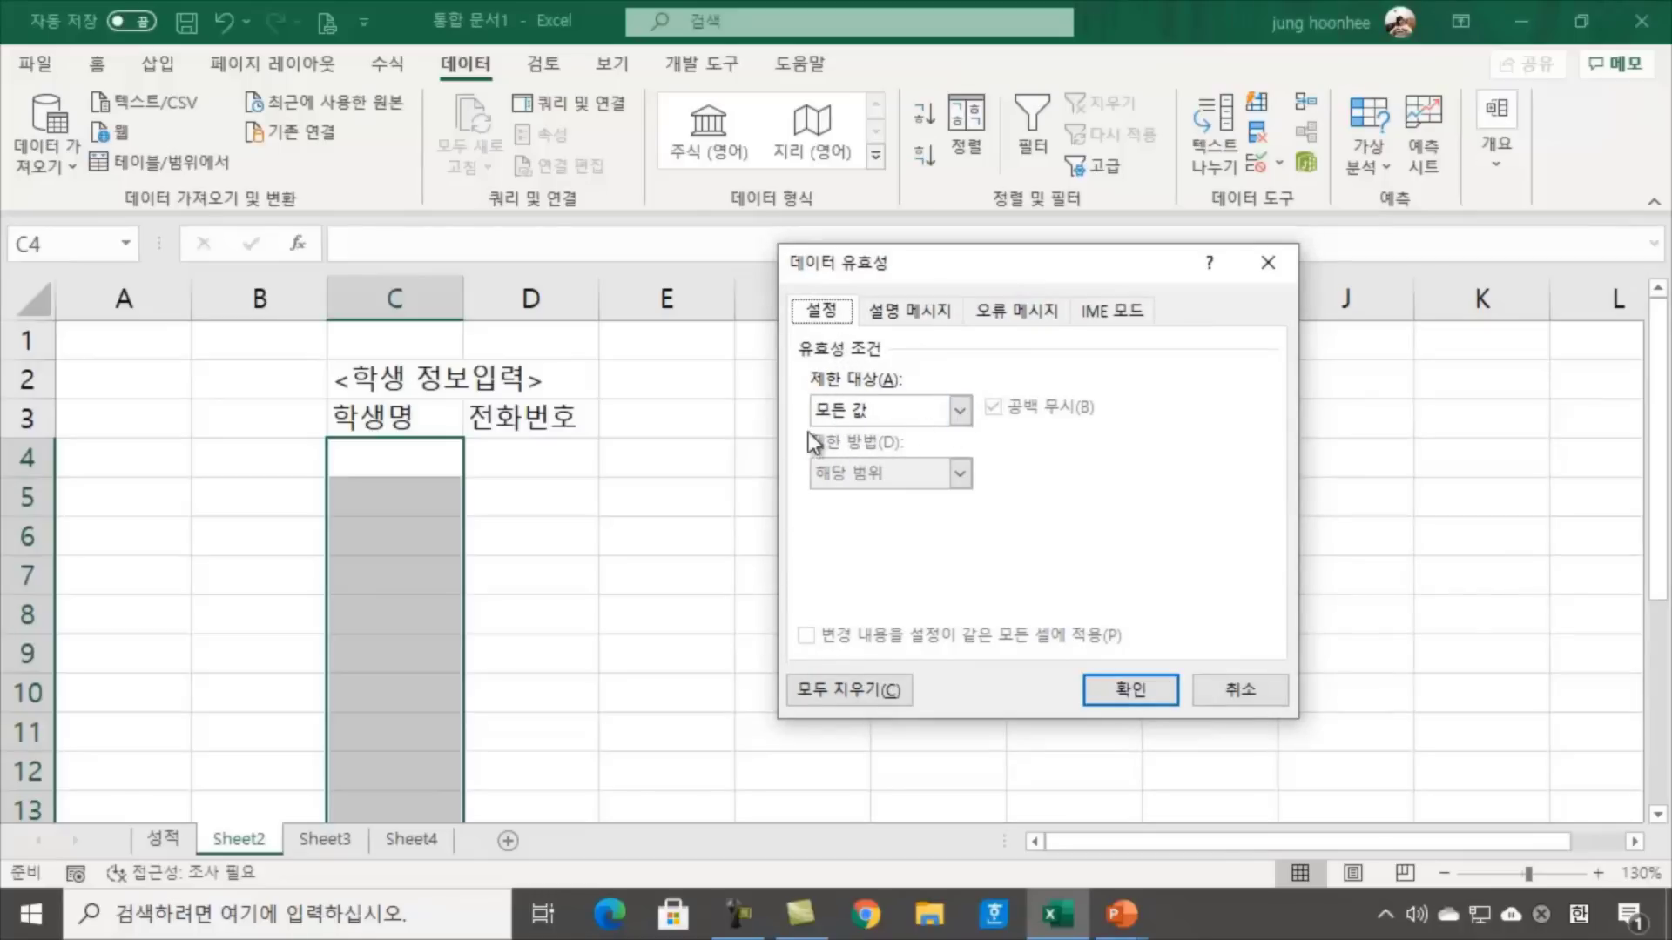
# Restrict the selected cells to a list (목록) with 이름 as the source
pyautogui.click(961, 410)
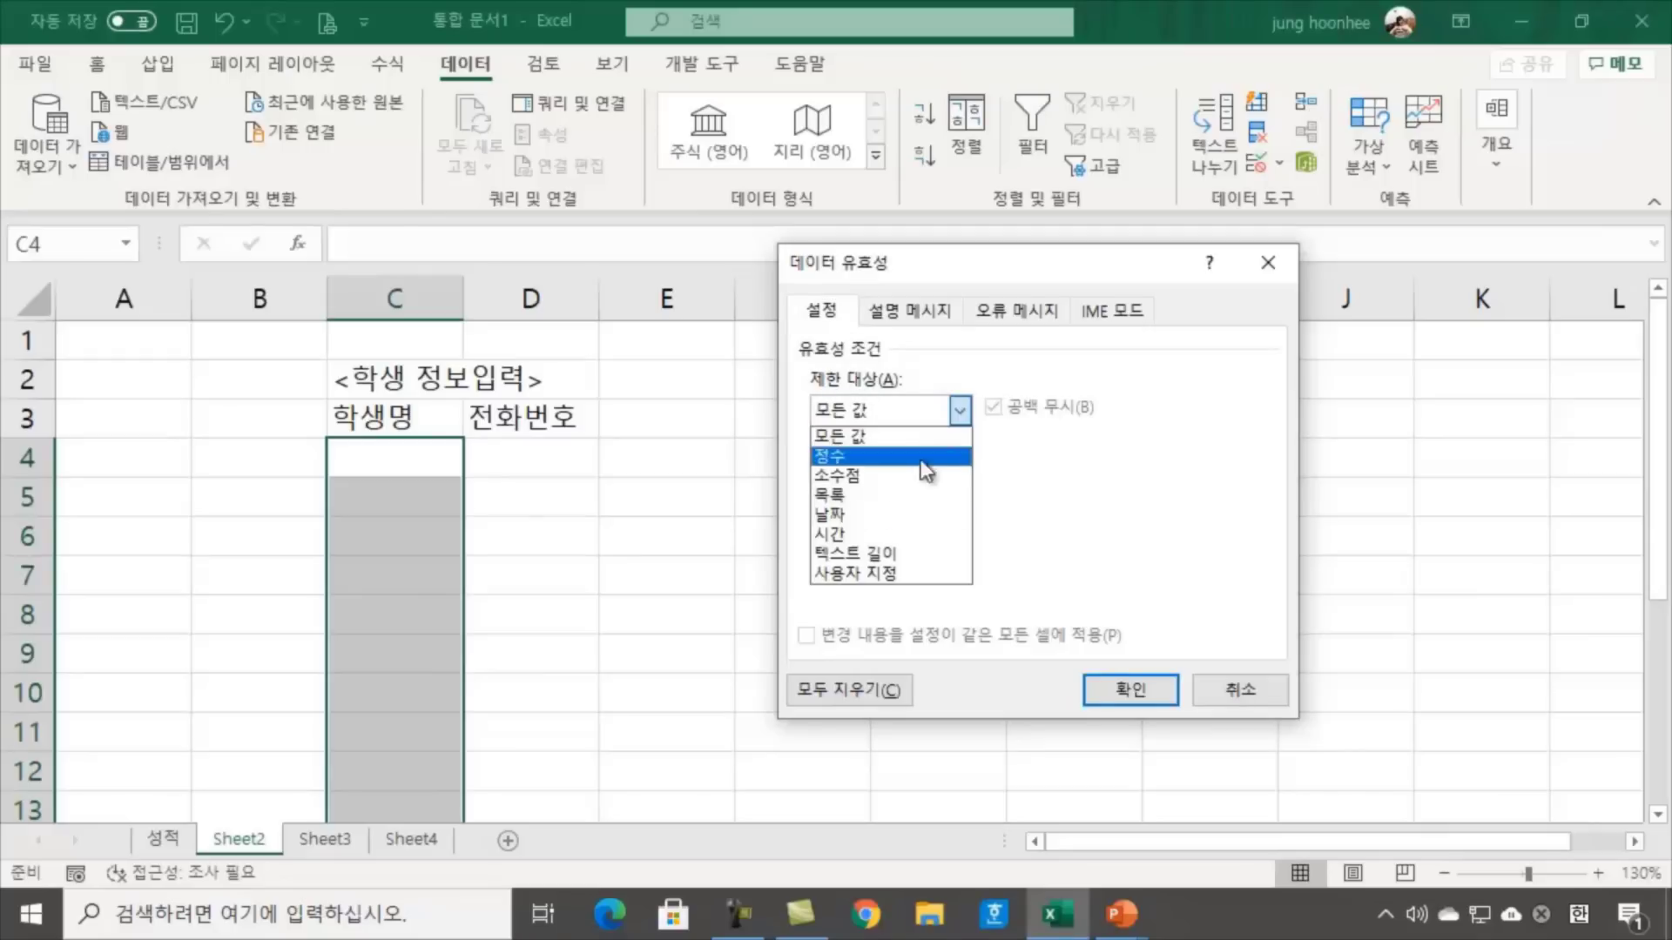
pyautogui.click(839, 495)
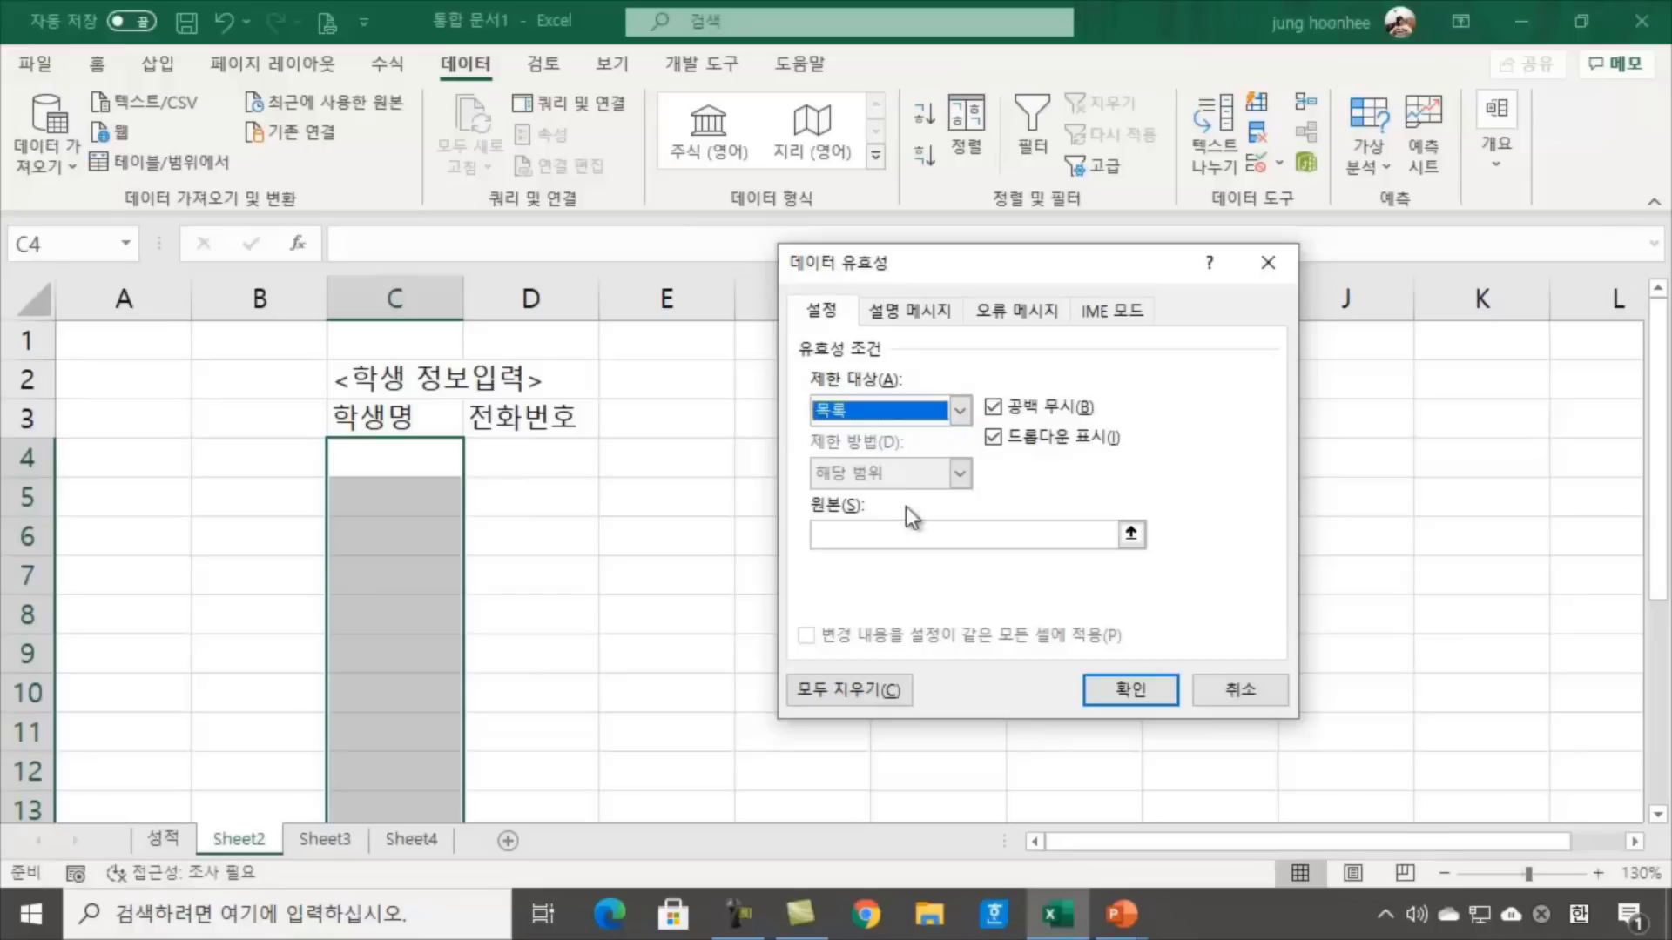
pyautogui.click(858, 535)
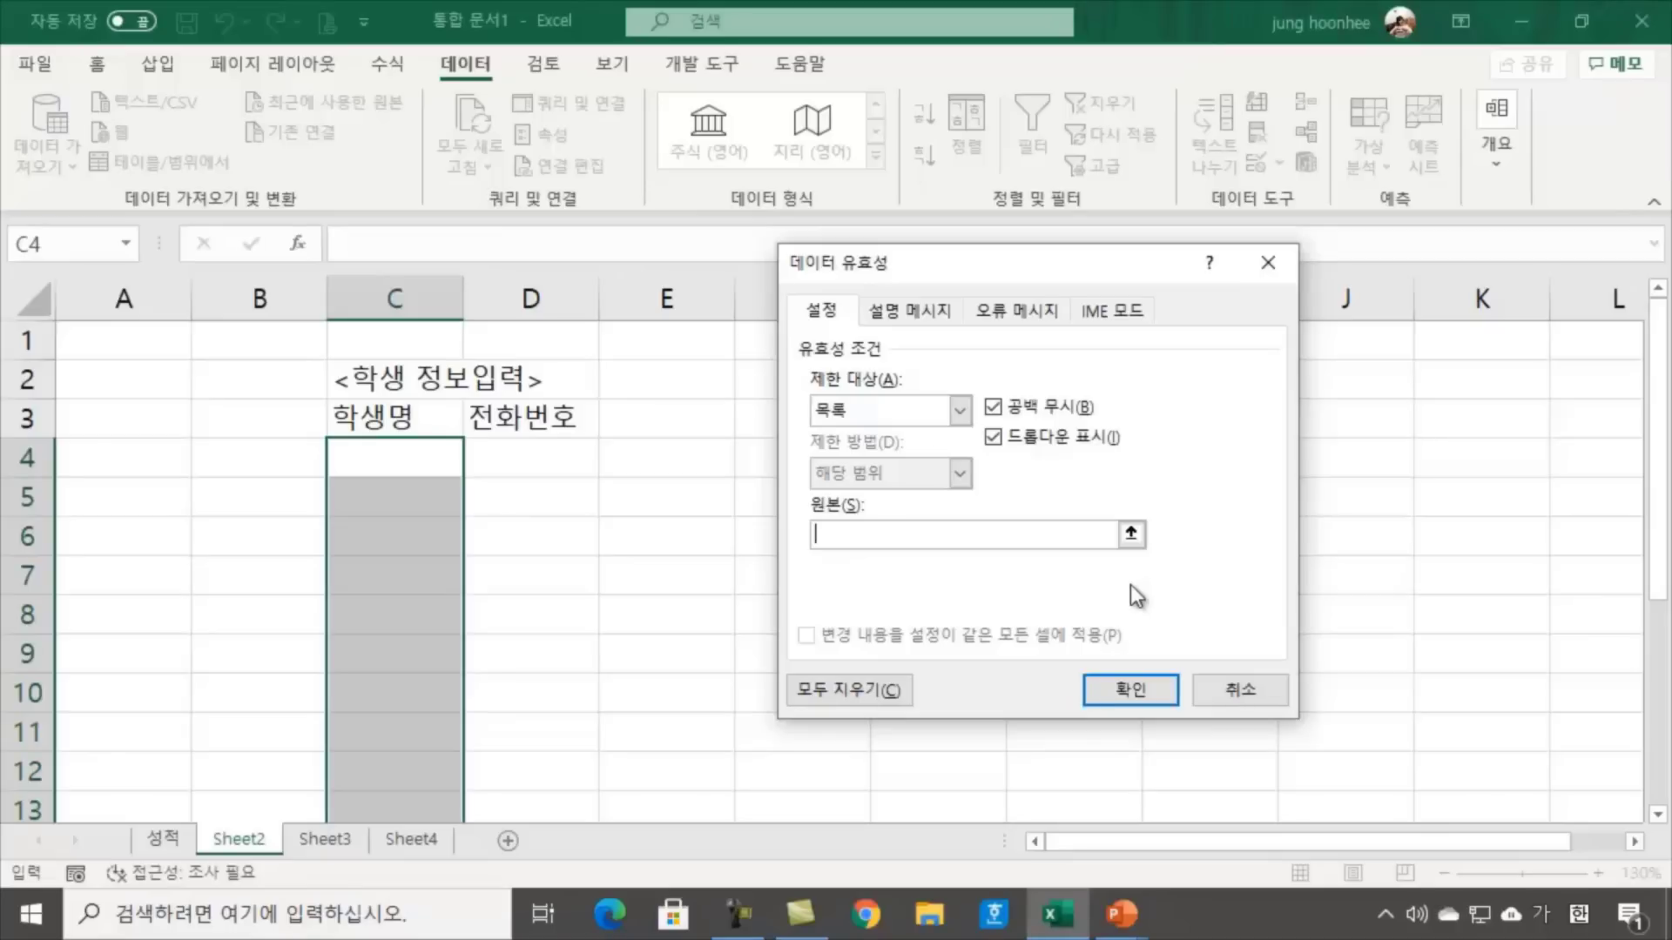
pyautogui.write('이름')
pyautogui.click(1128, 693)
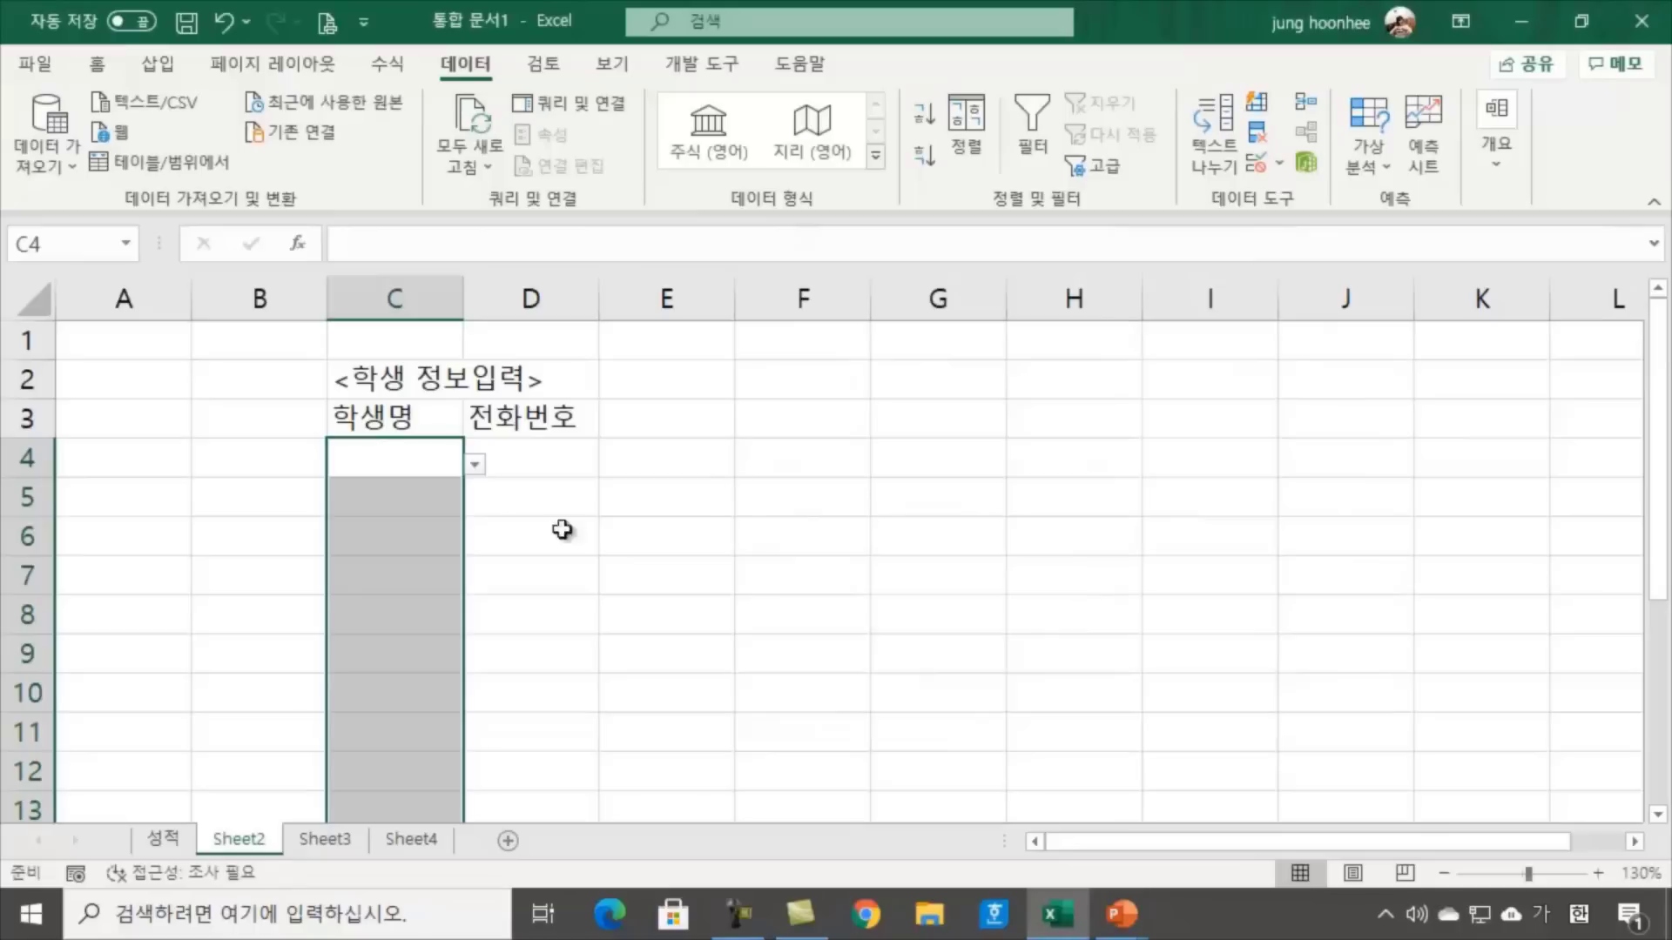
# Try the drop-down list in C4 by choosing the entry 이름
pyautogui.click(406, 465)
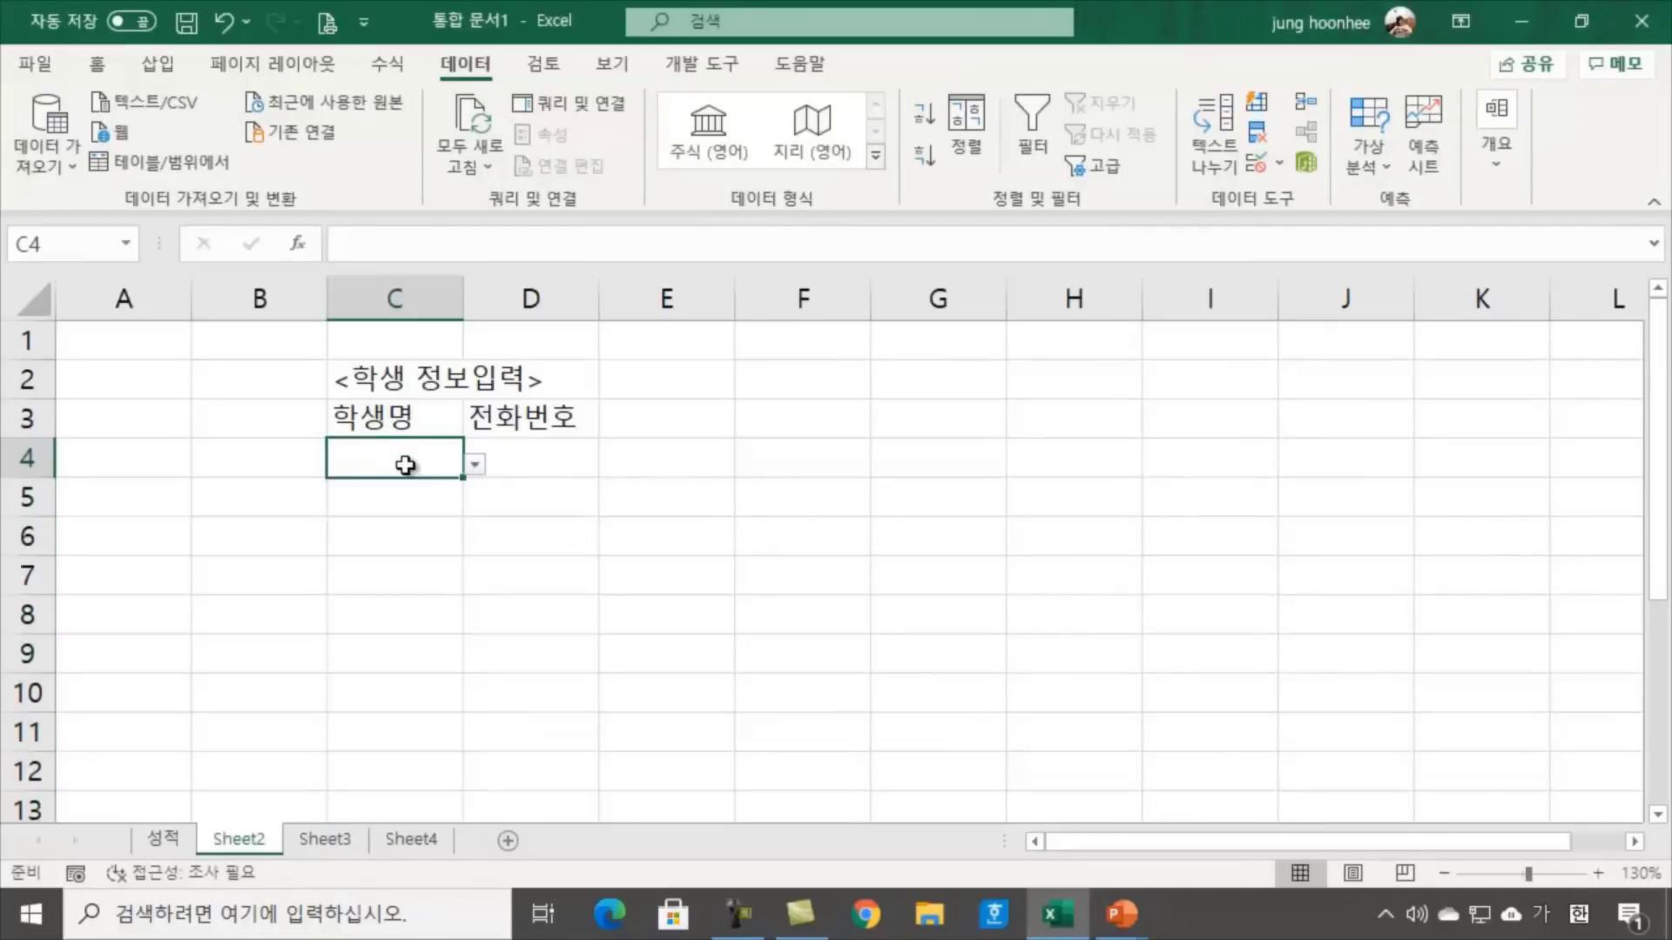
pyautogui.click(476, 470)
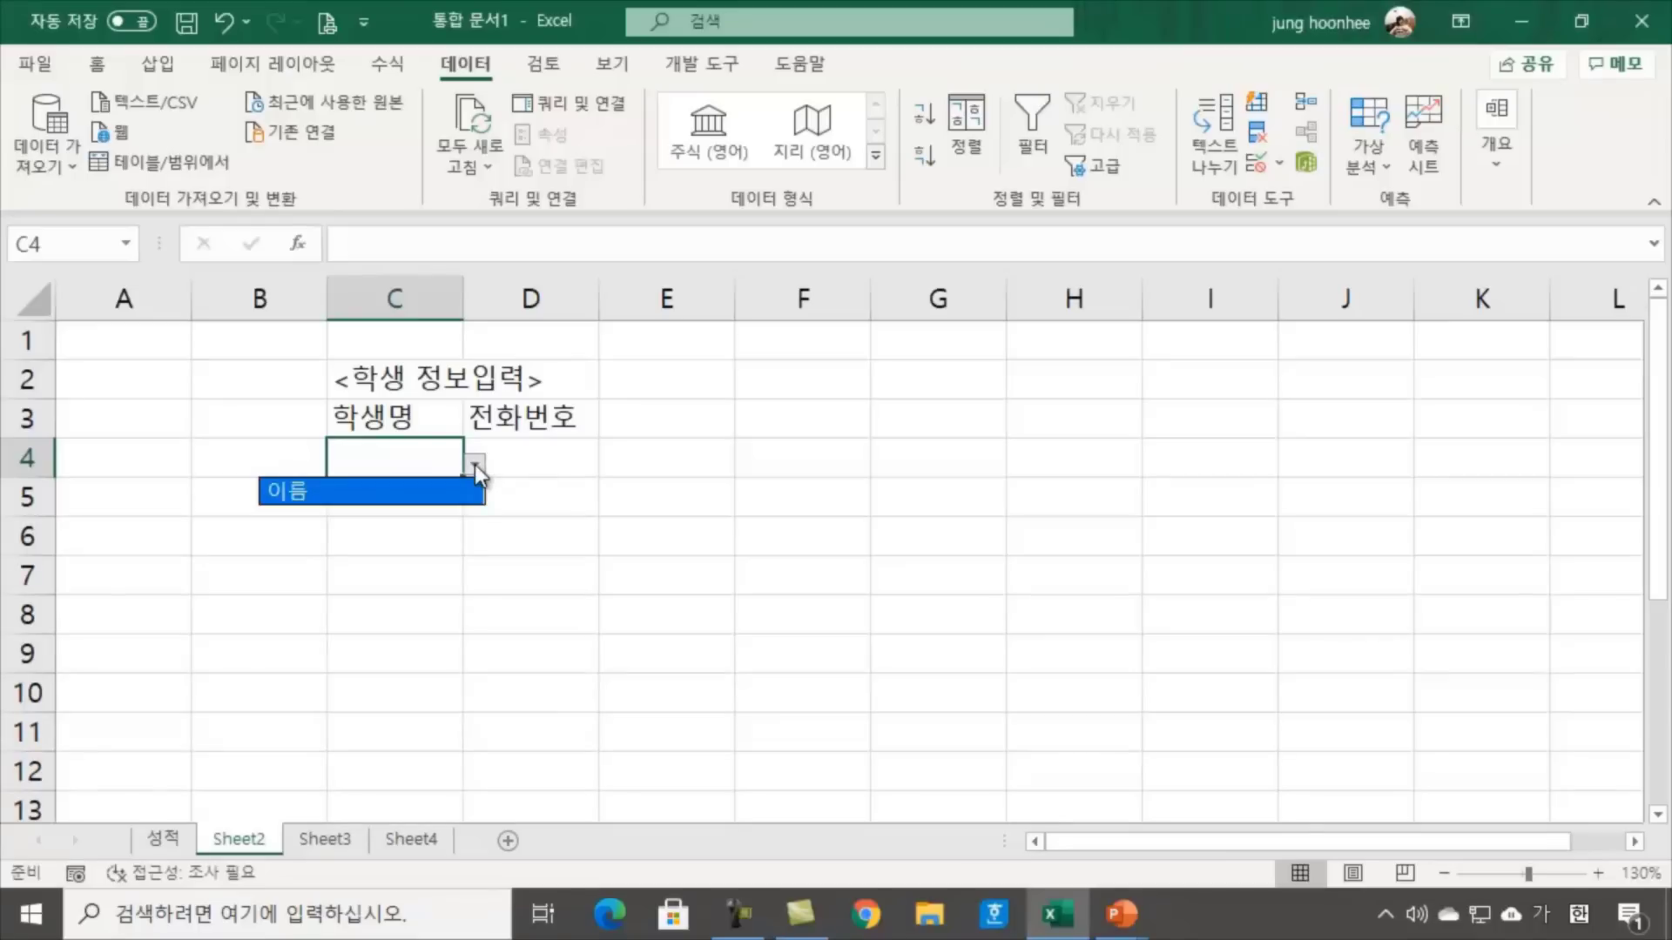
pyautogui.click(347, 490)
pyautogui.moveTo(433, 456); pyautogui.dragTo(411, 783)
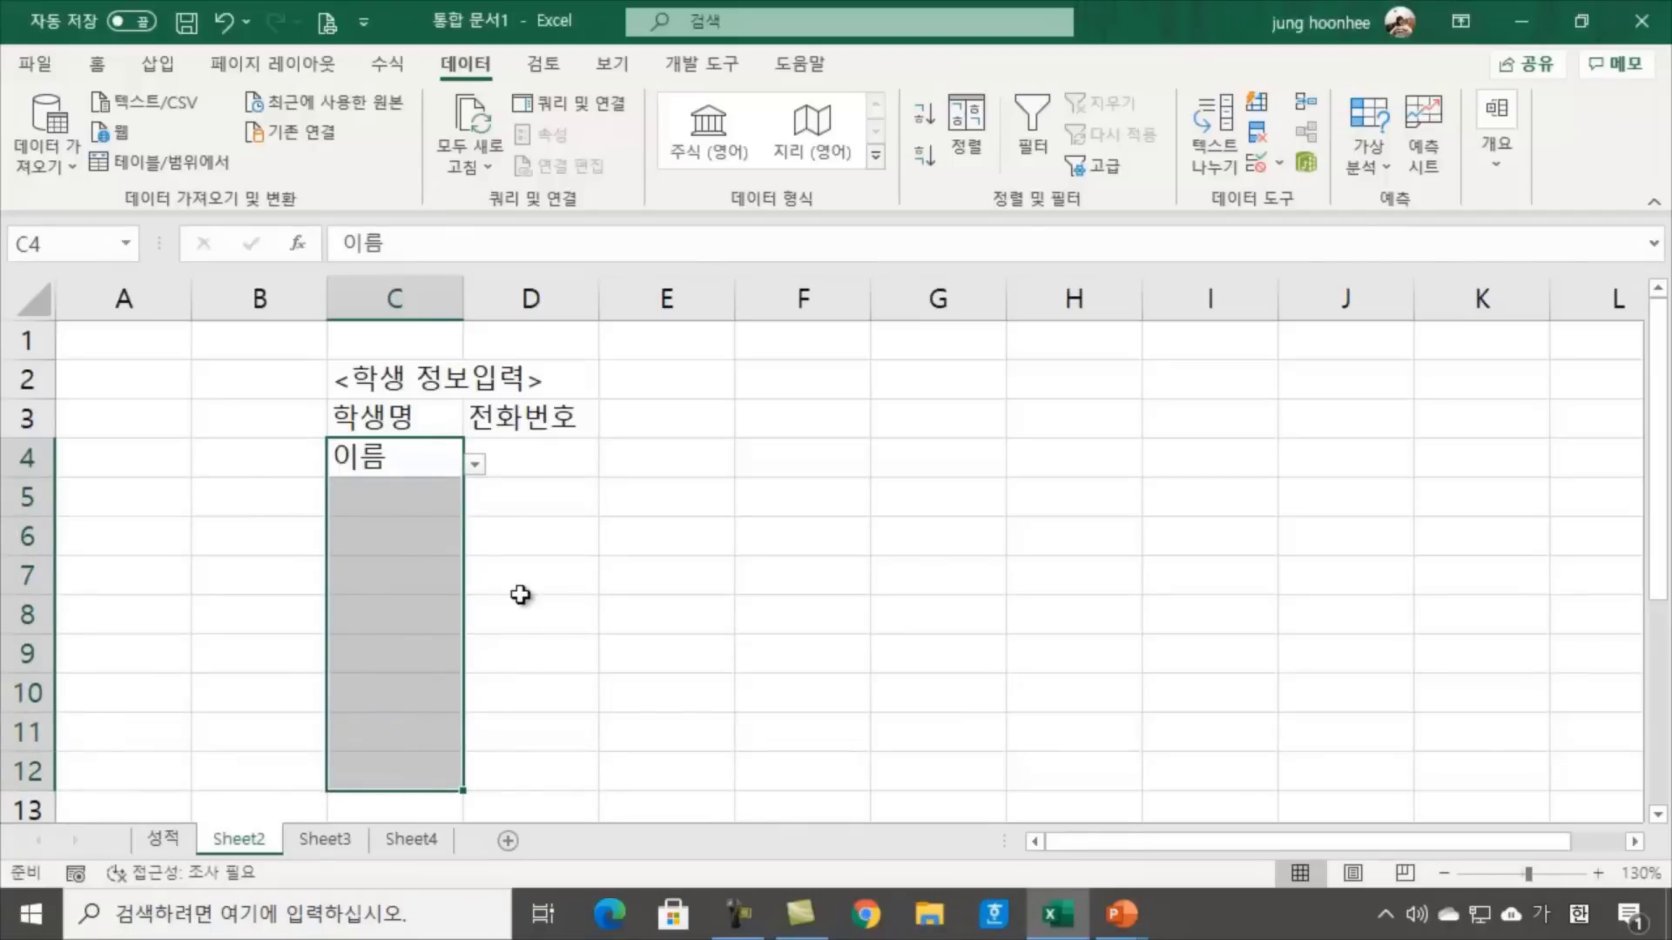
pyautogui.click(522, 589)
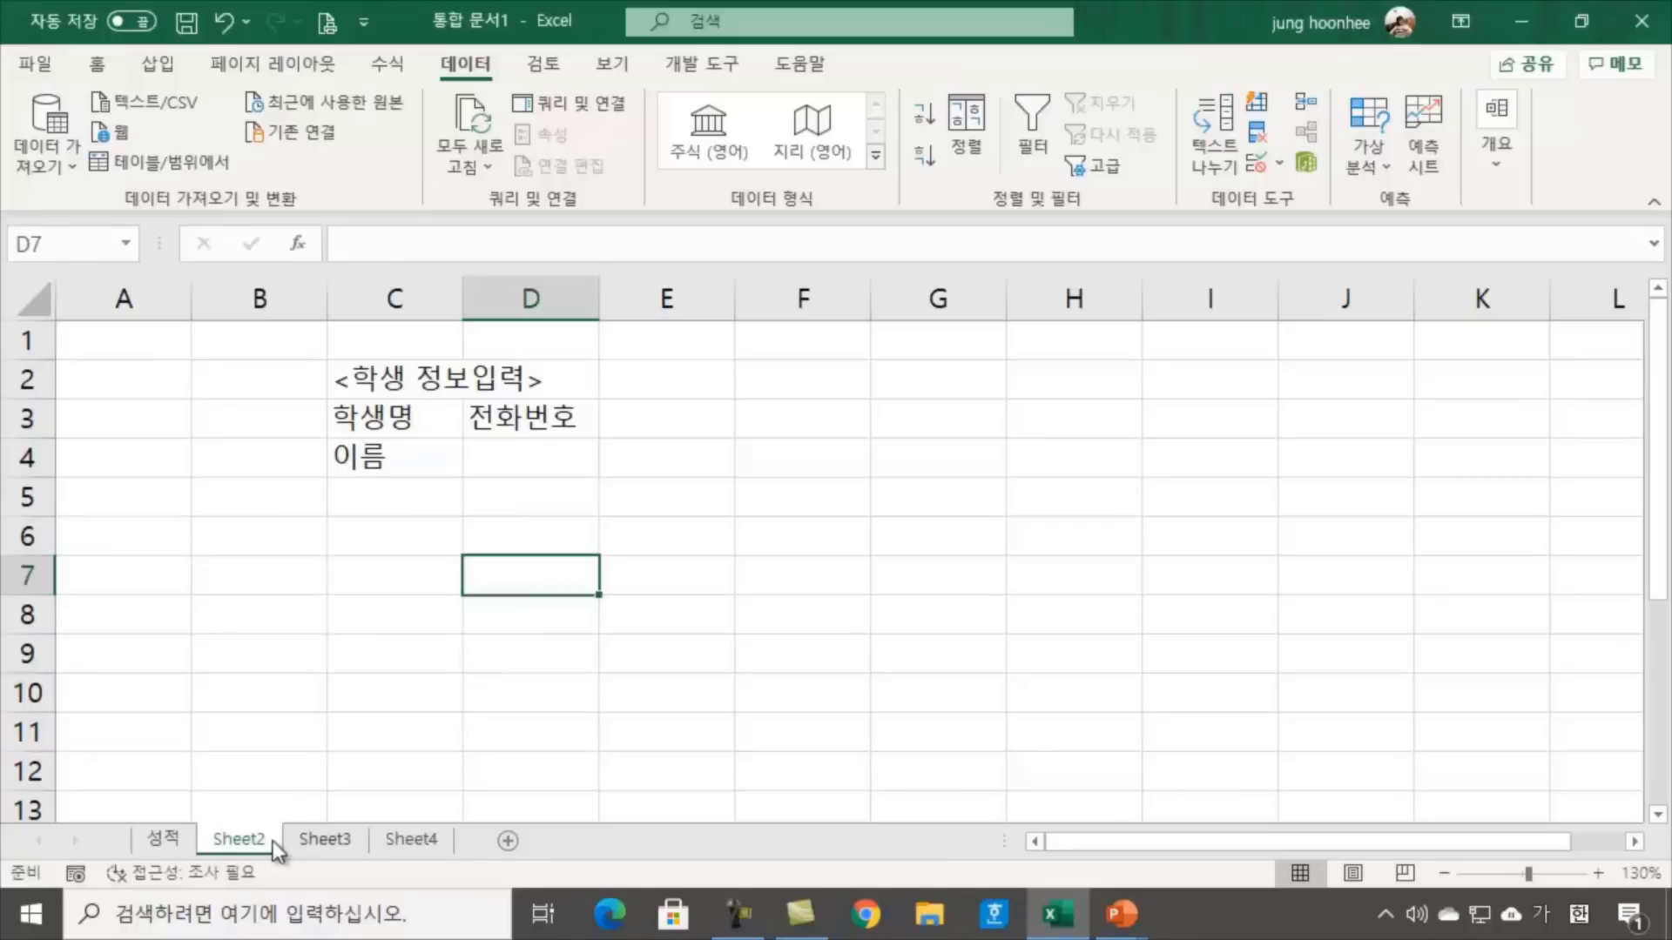
# Assign the name 이름 to the student names in C5:C15 on the 성적 sheet
pyautogui.click(164, 841)
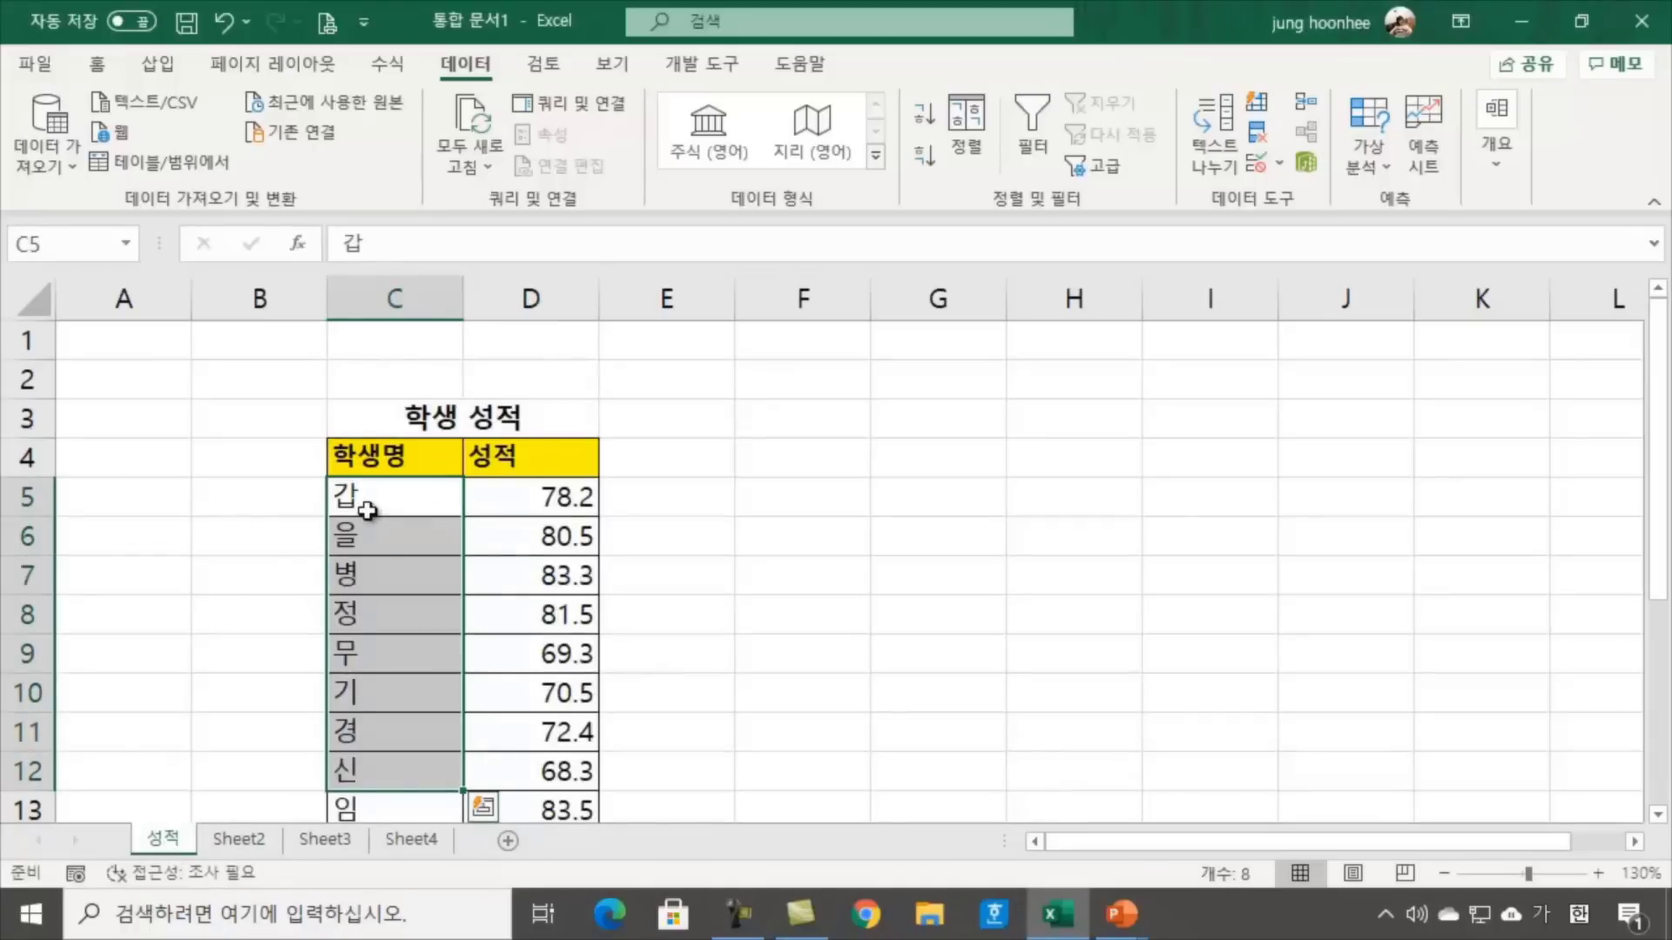
pyautogui.click(365, 498)
pyautogui.moveTo(366, 498); pyautogui.dragTo(365, 821)
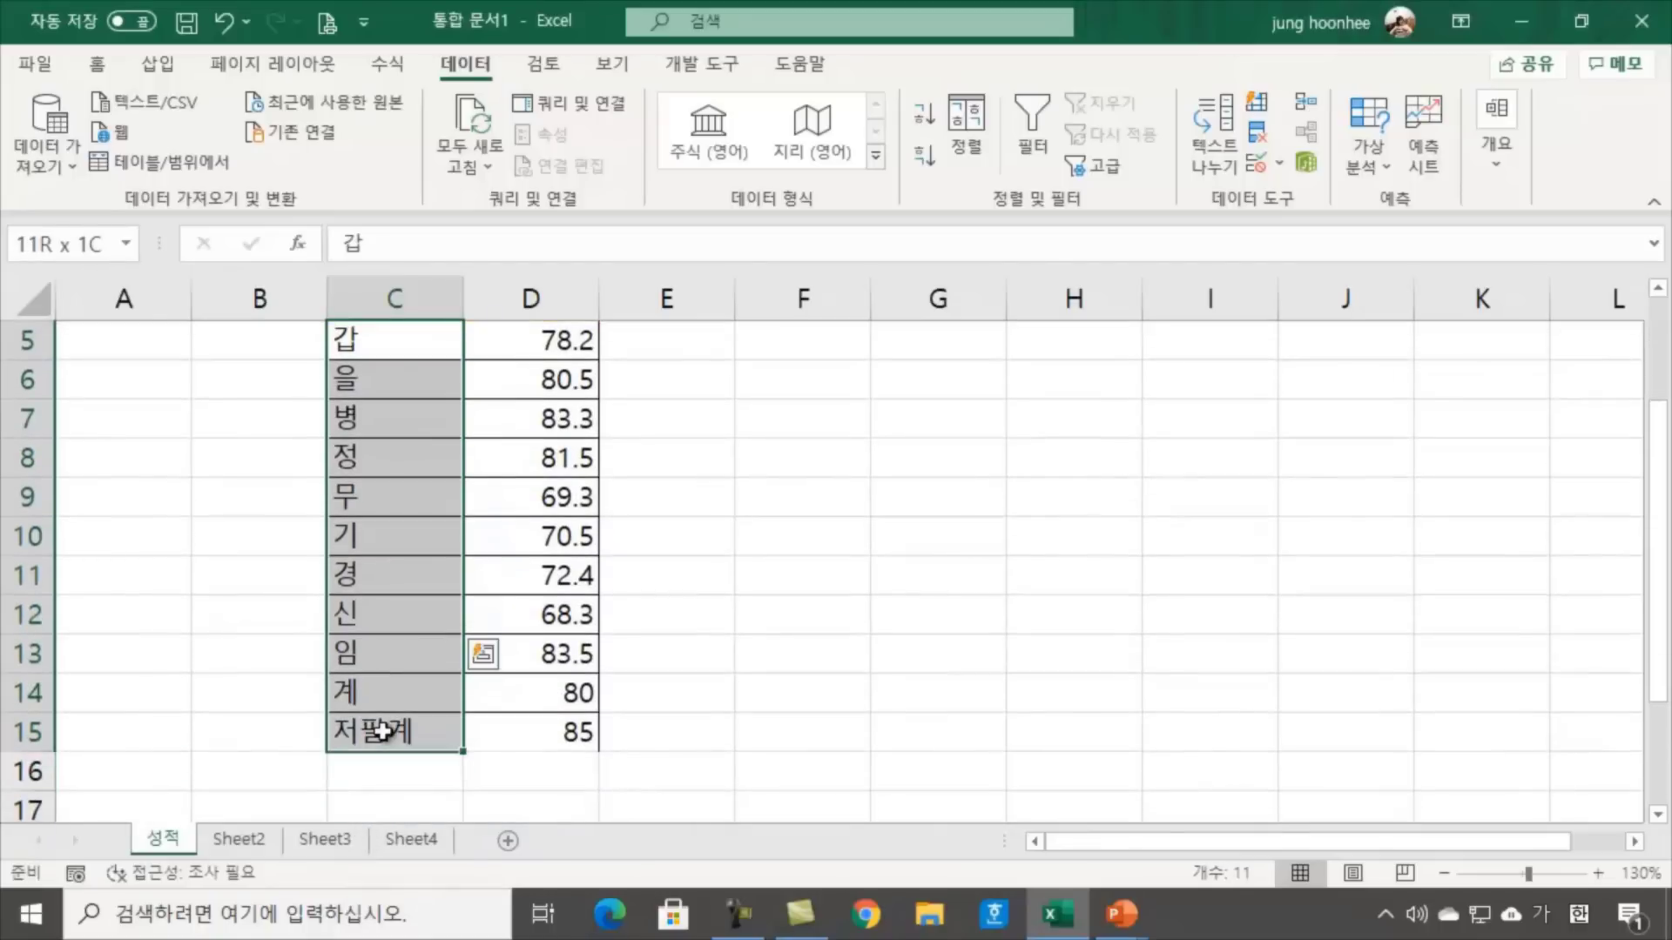
pyautogui.click(44, 243)
pyautogui.write('이름')
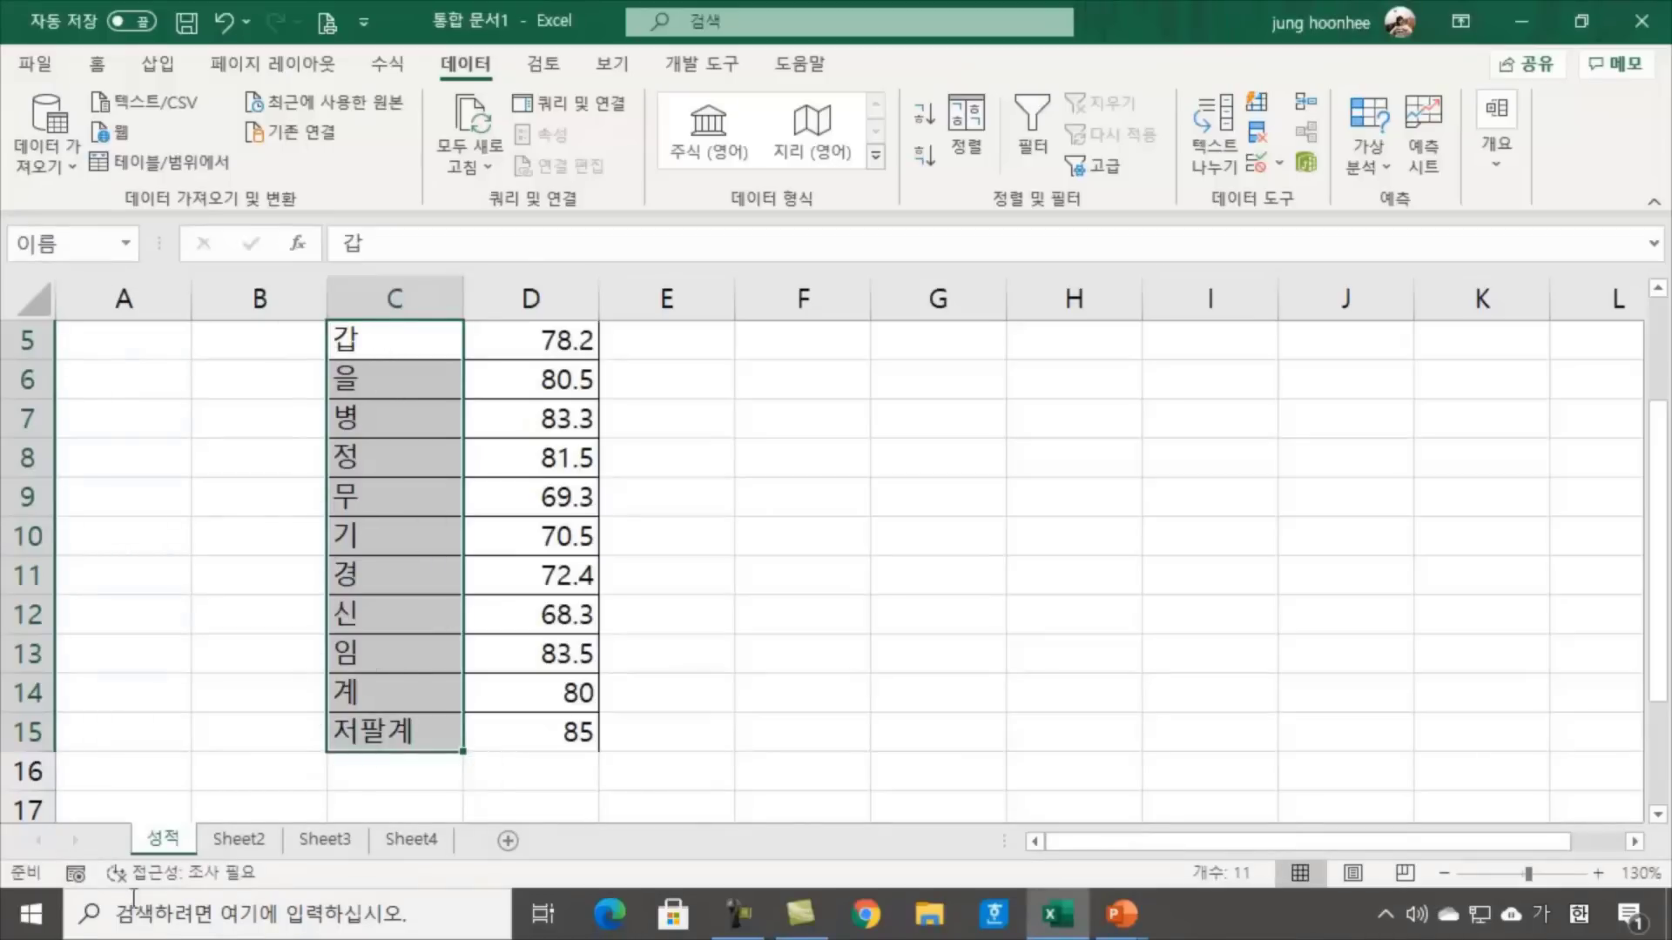
# Change the list validation source of C4:C12 on Sheet2 to =이름
pyautogui.click(240, 840)
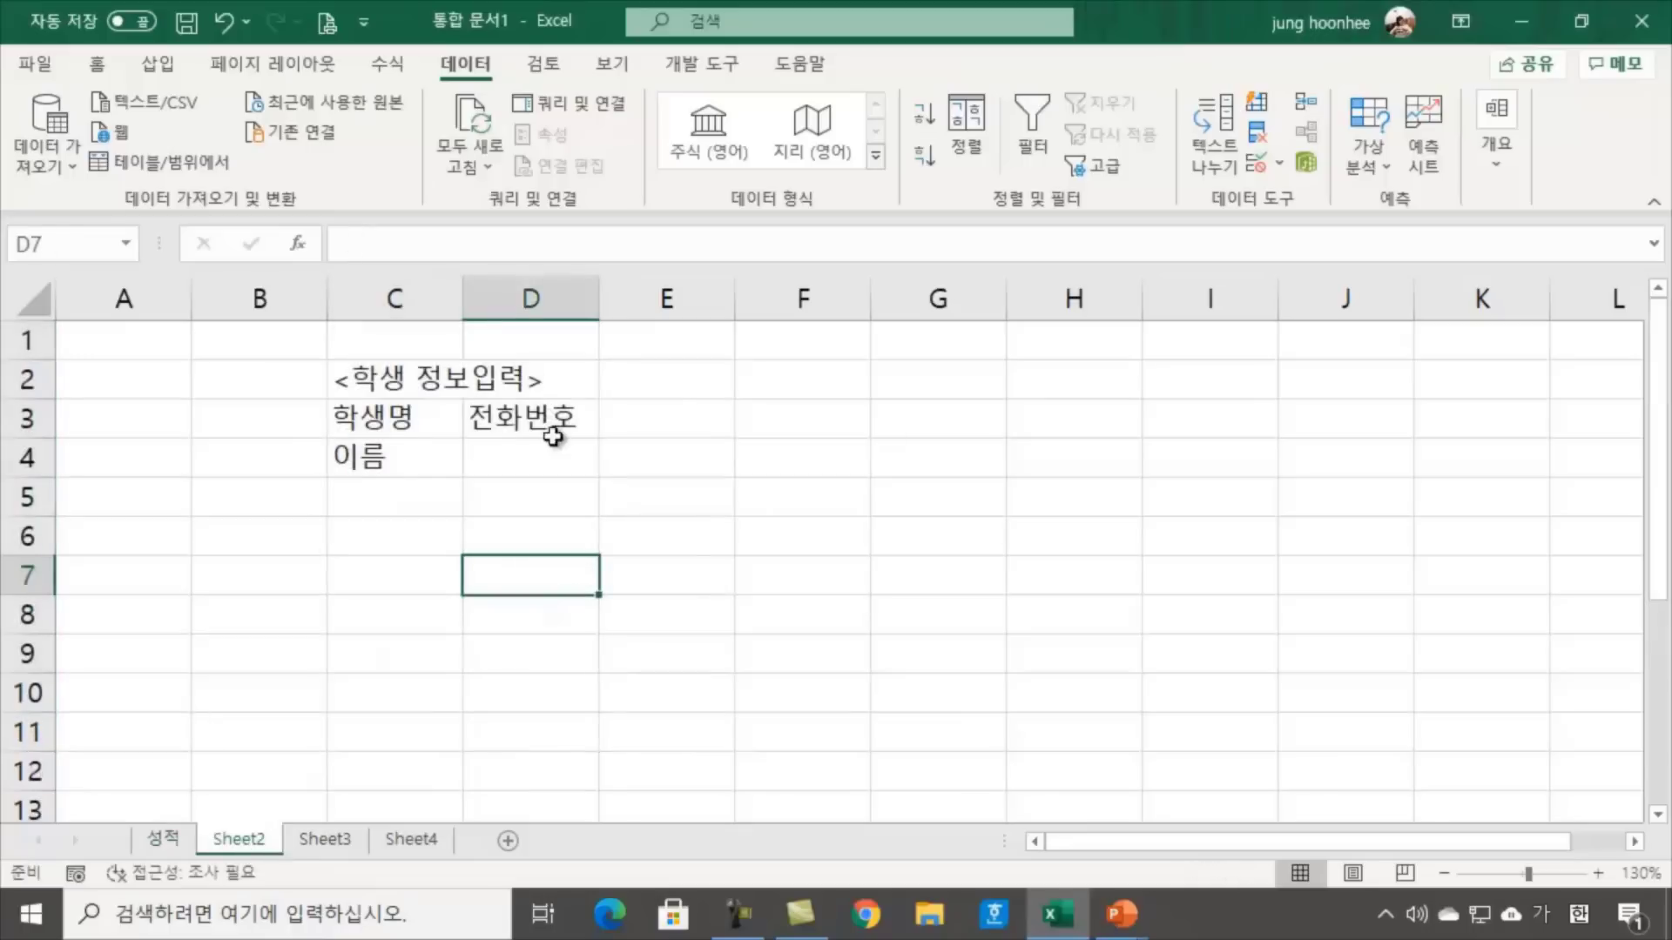
pyautogui.click(367, 465)
pyautogui.moveTo(370, 471); pyautogui.dragTo(388, 778)
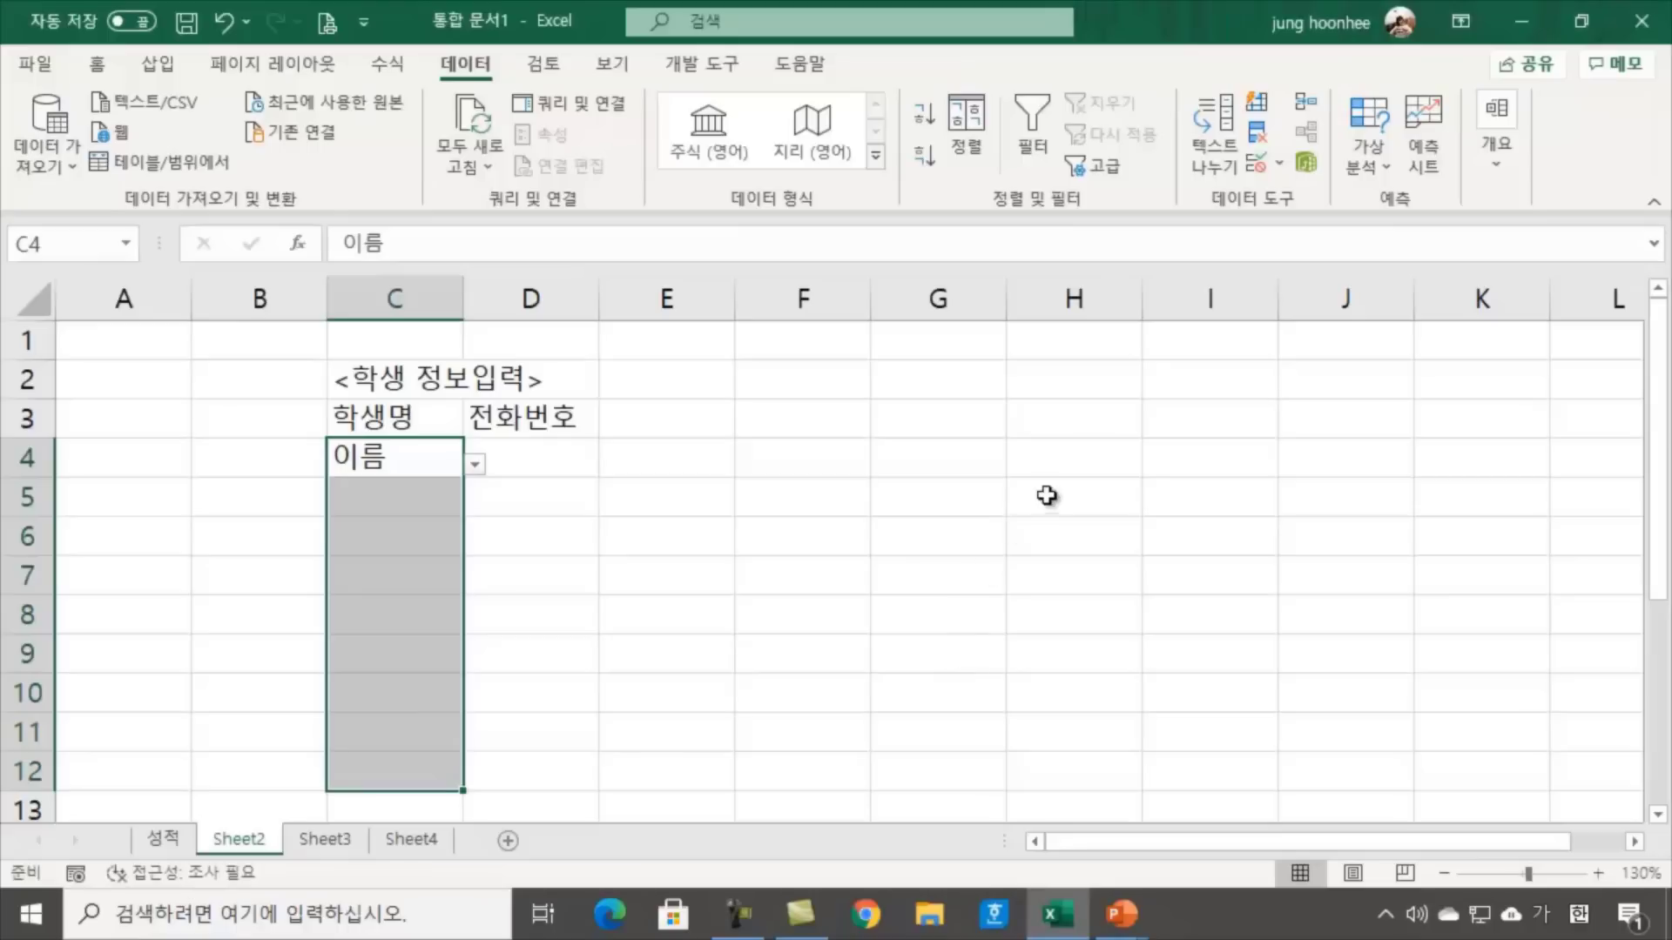
pyautogui.click(1278, 160)
pyautogui.click(1306, 198)
pyautogui.click(836, 534)
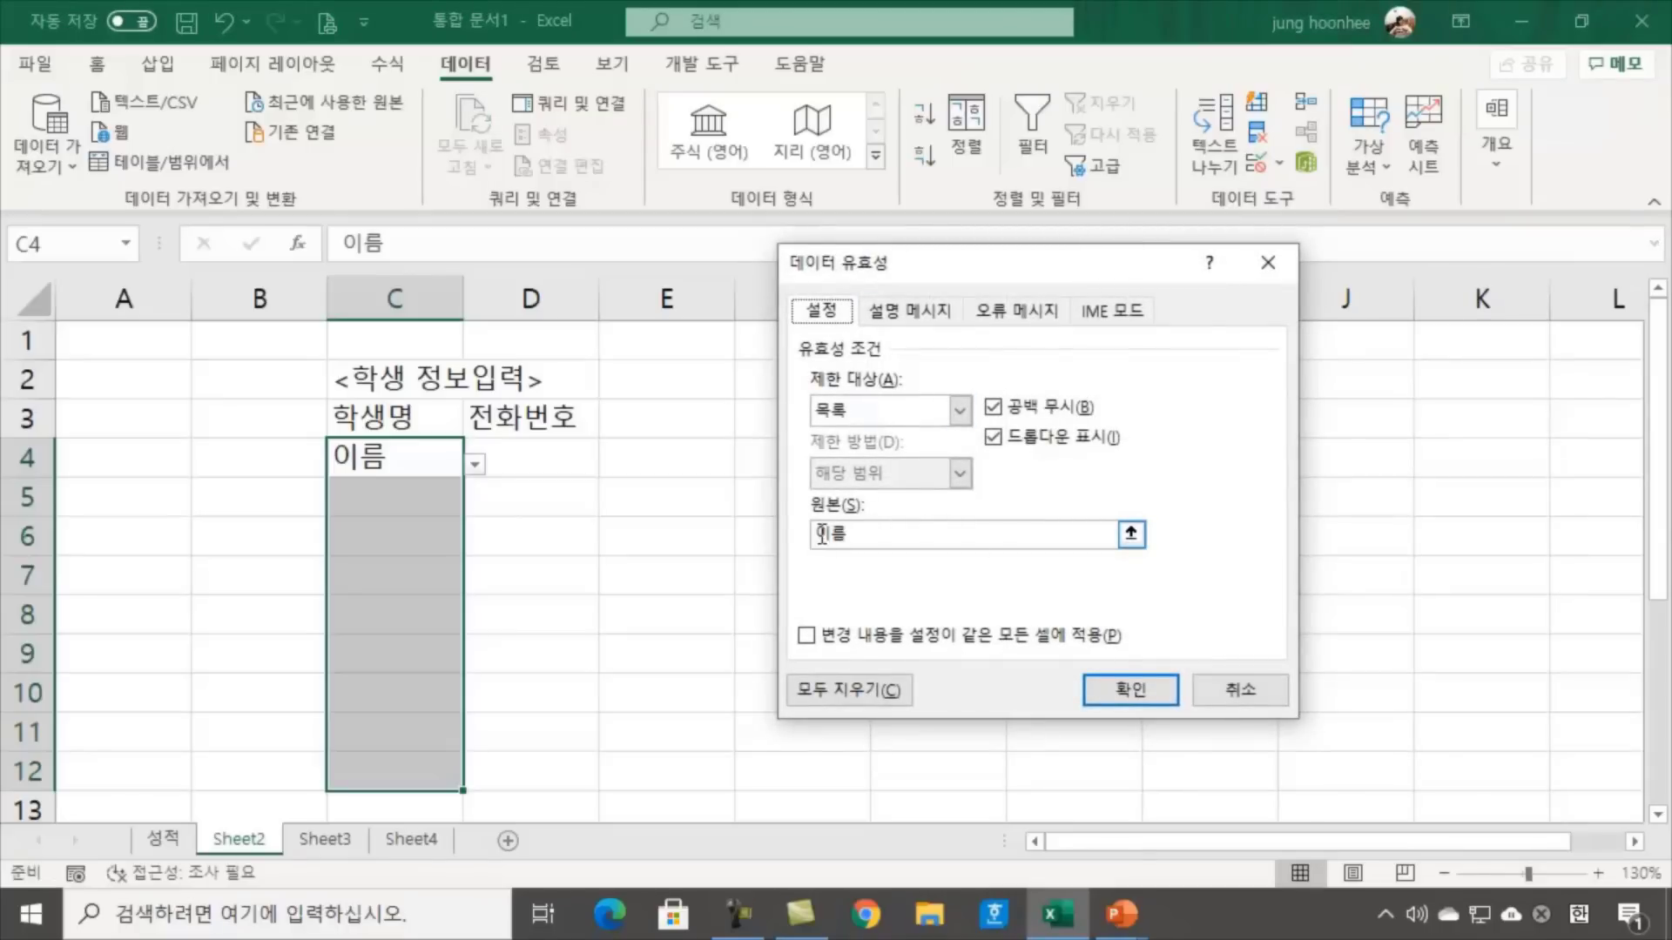
pyautogui.click(821, 533)
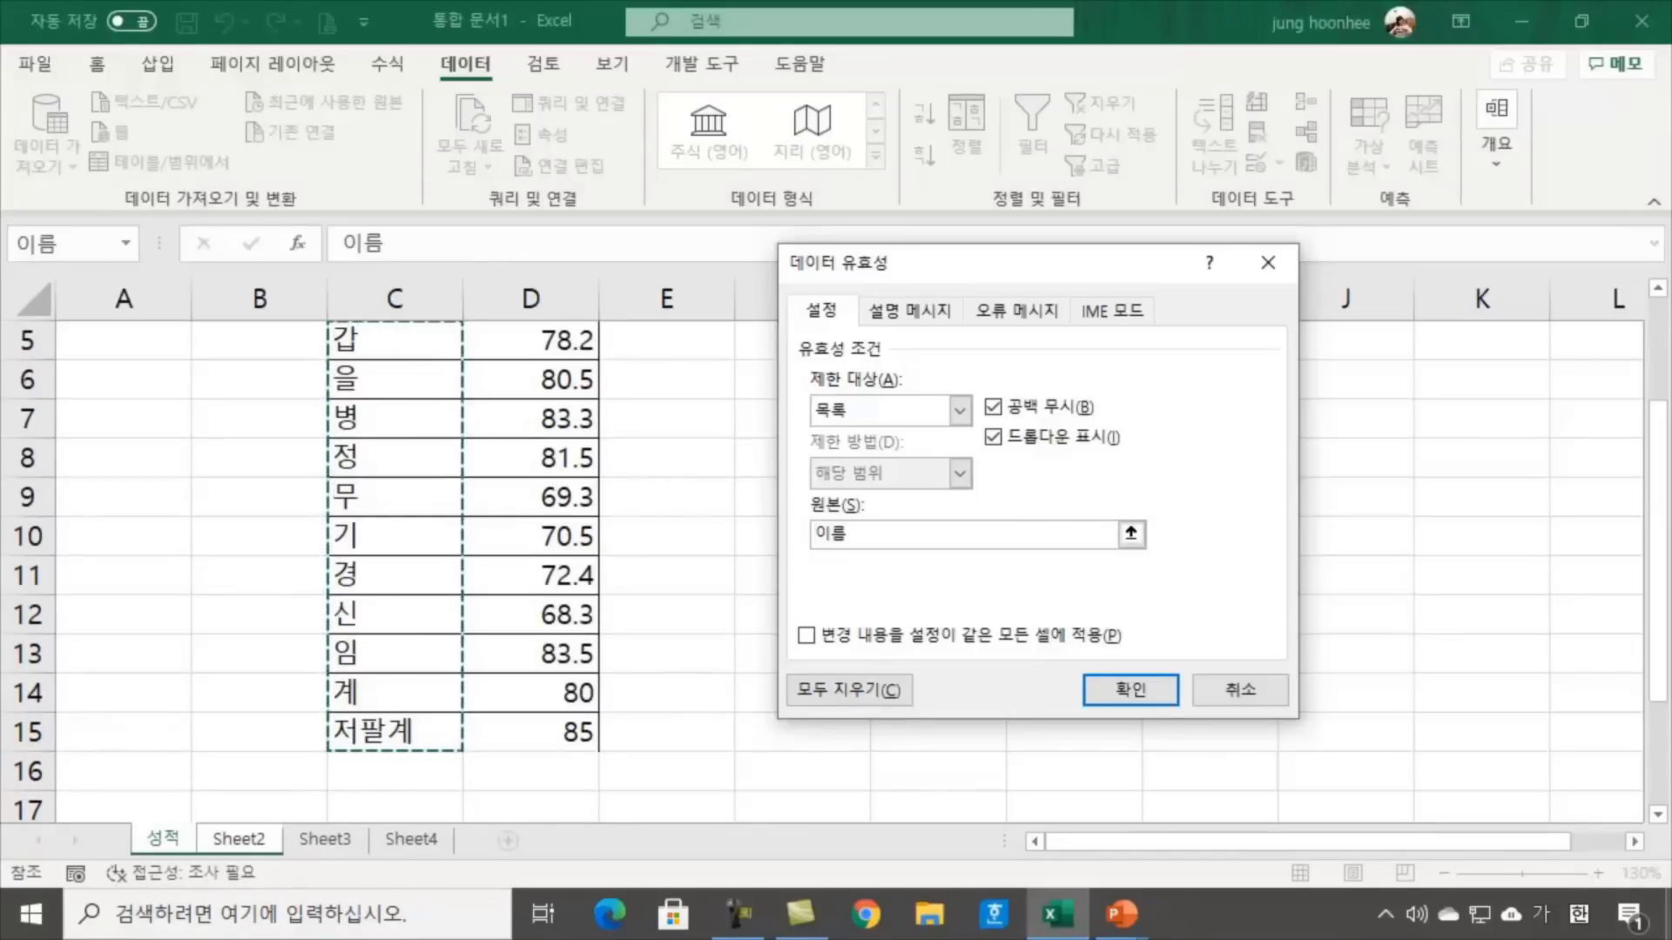
pyautogui.write('=')
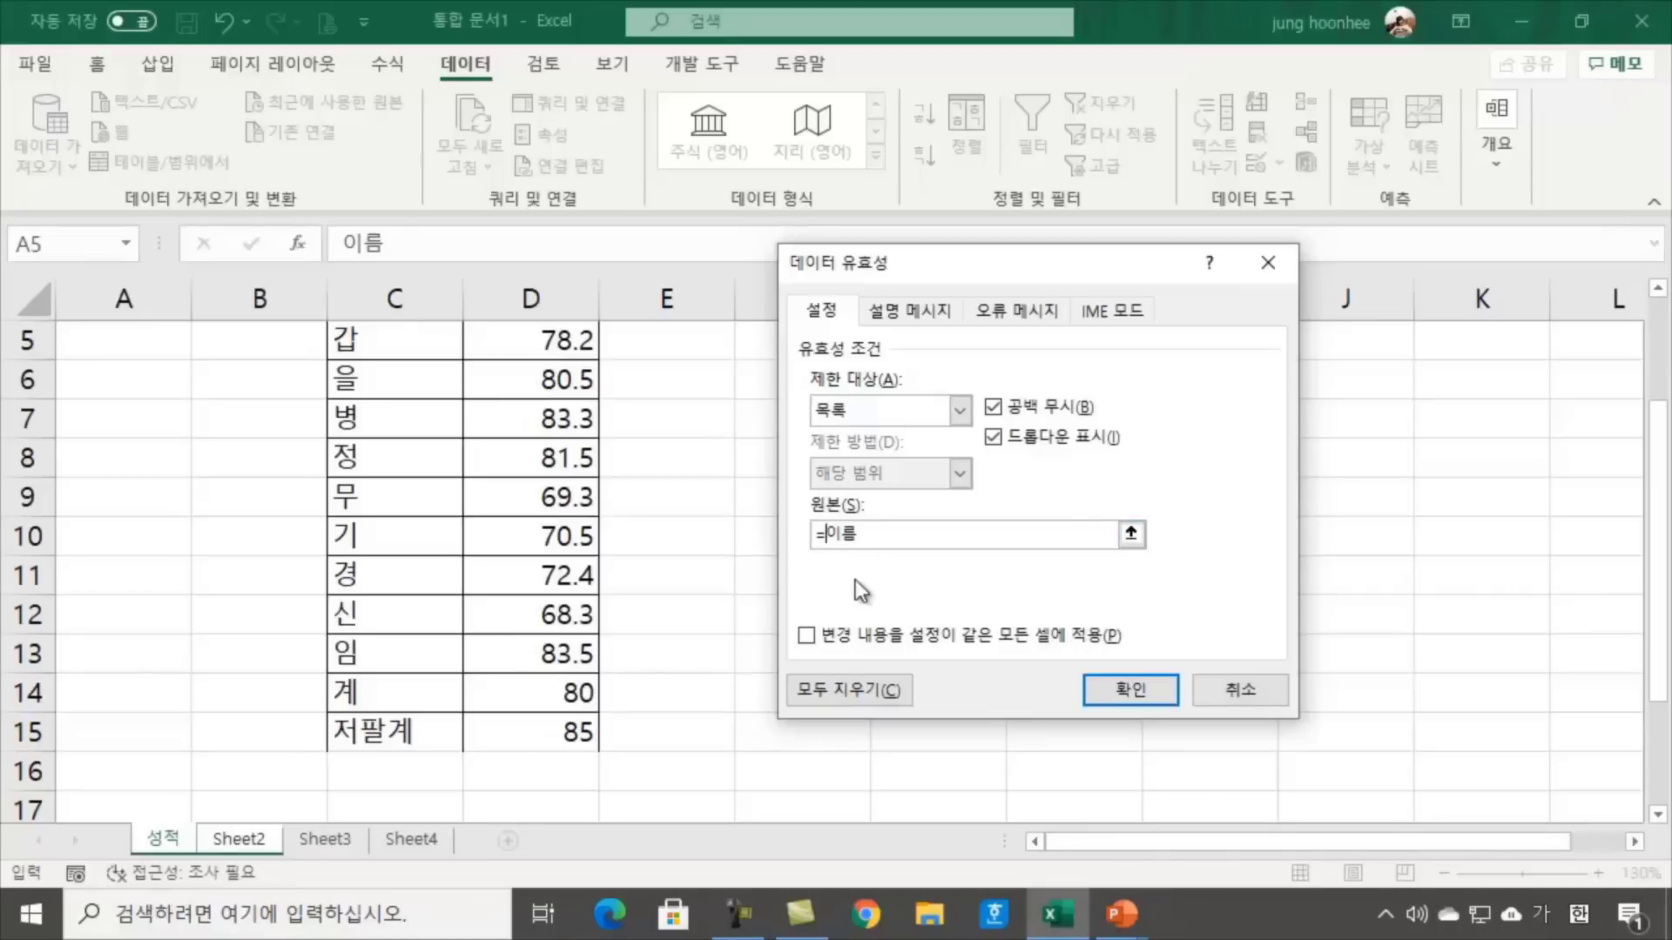
pyautogui.click(1135, 686)
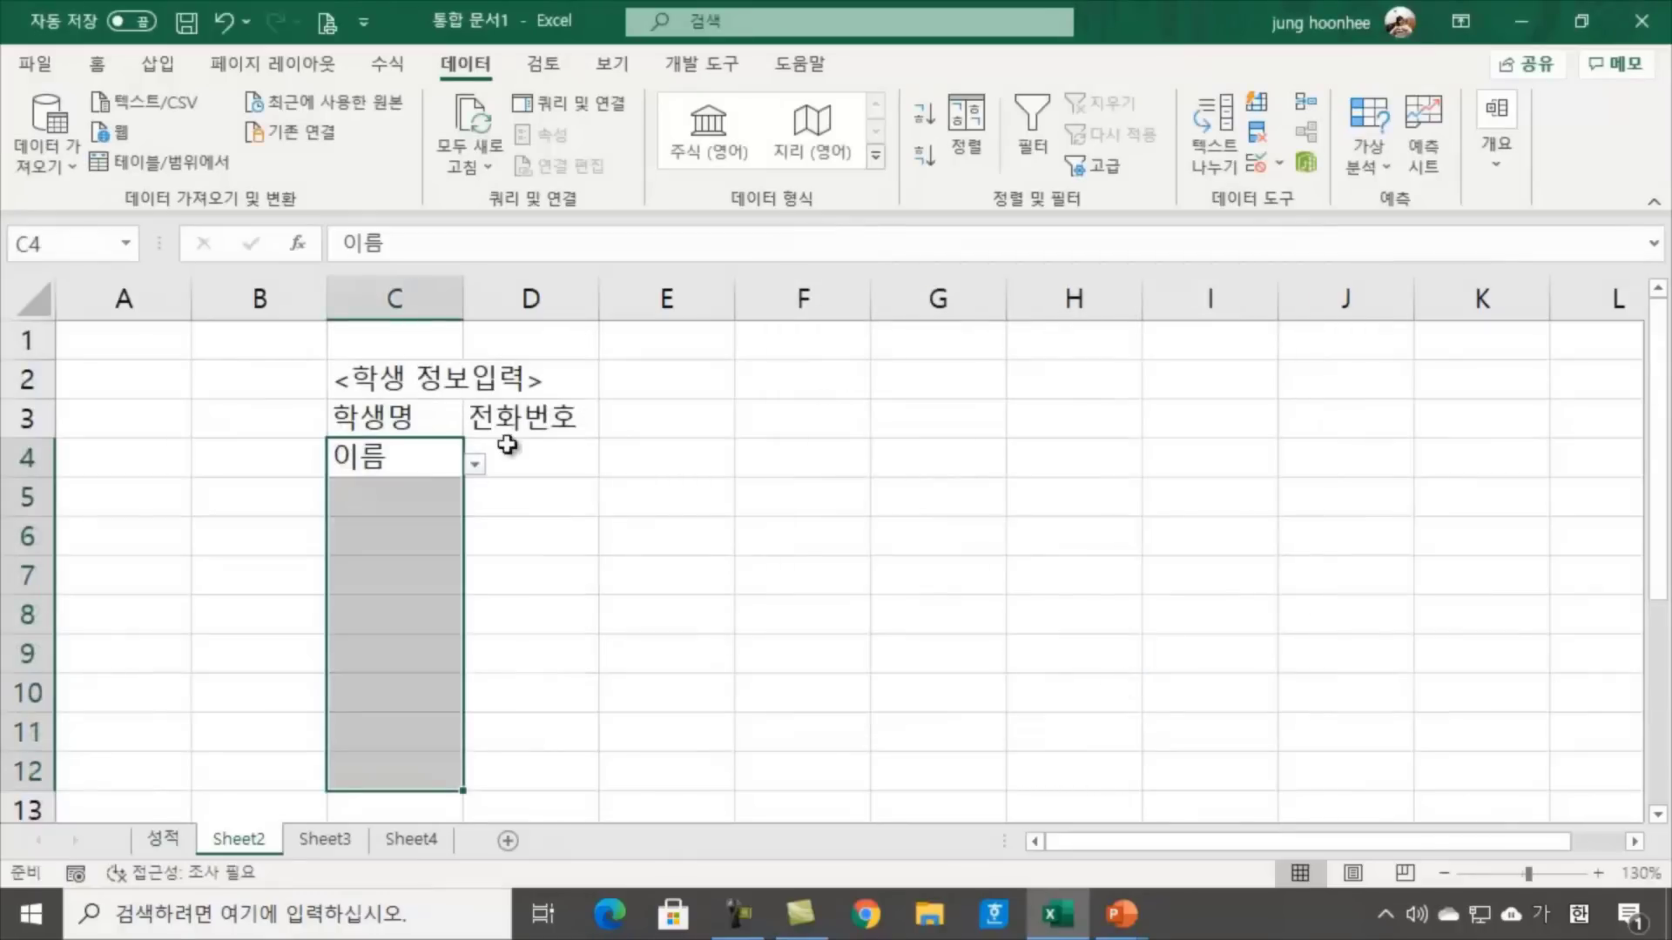
# Look through the drop-down list of student names in C4 and choose 갑
pyautogui.click(474, 464)
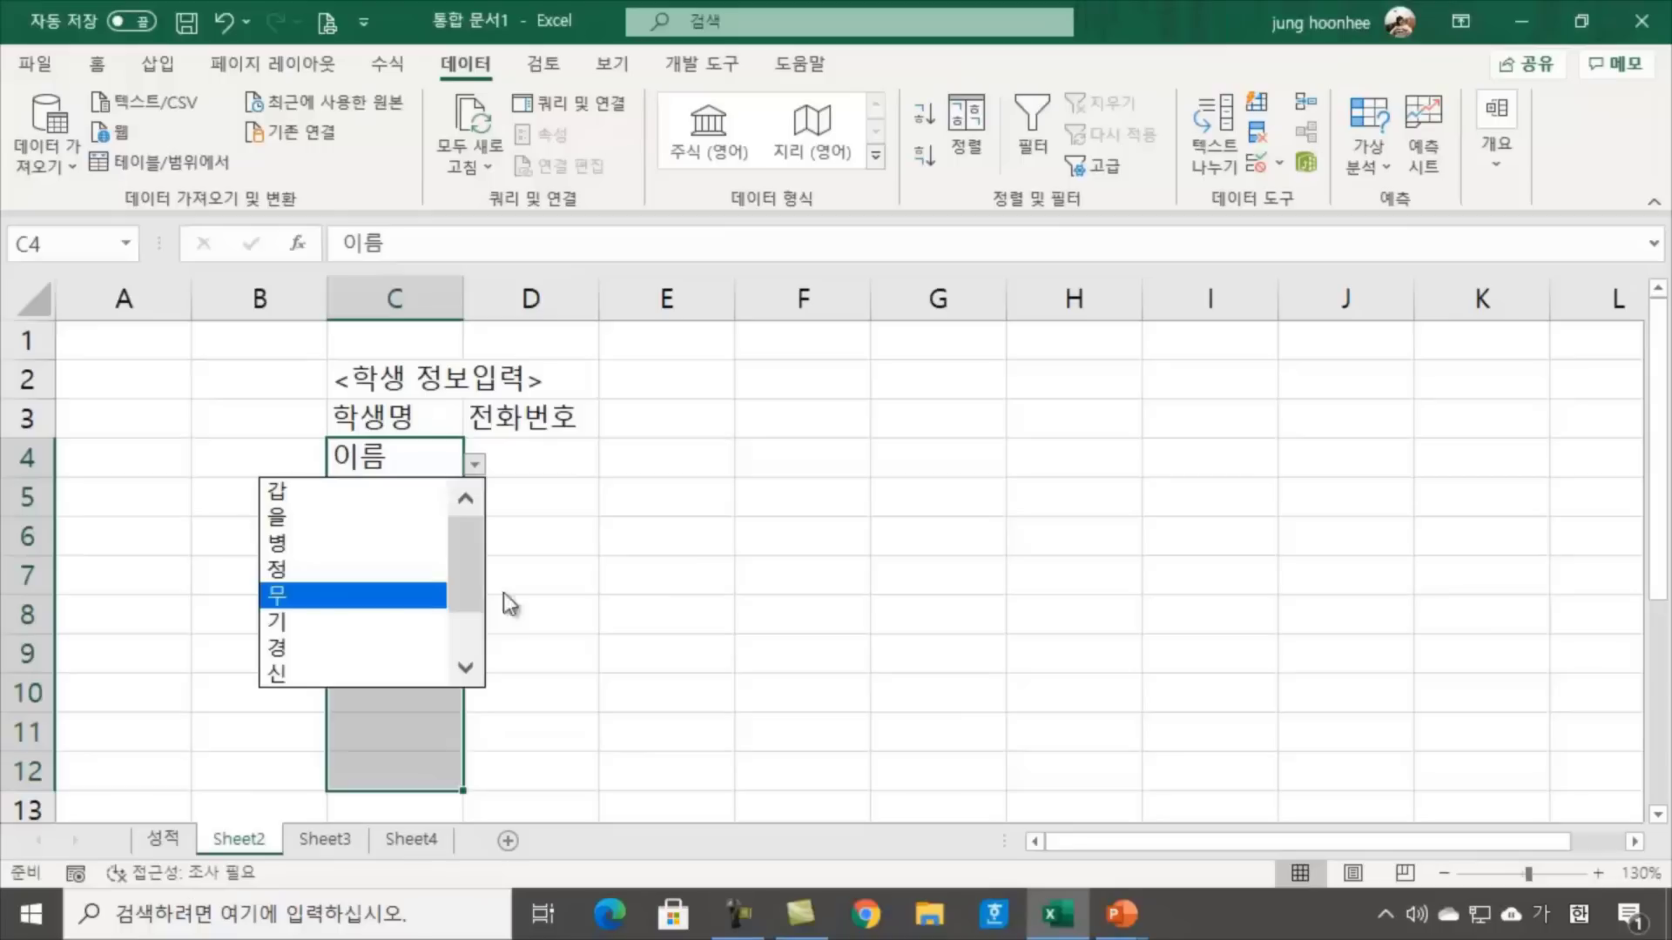
pyautogui.press('Escape')
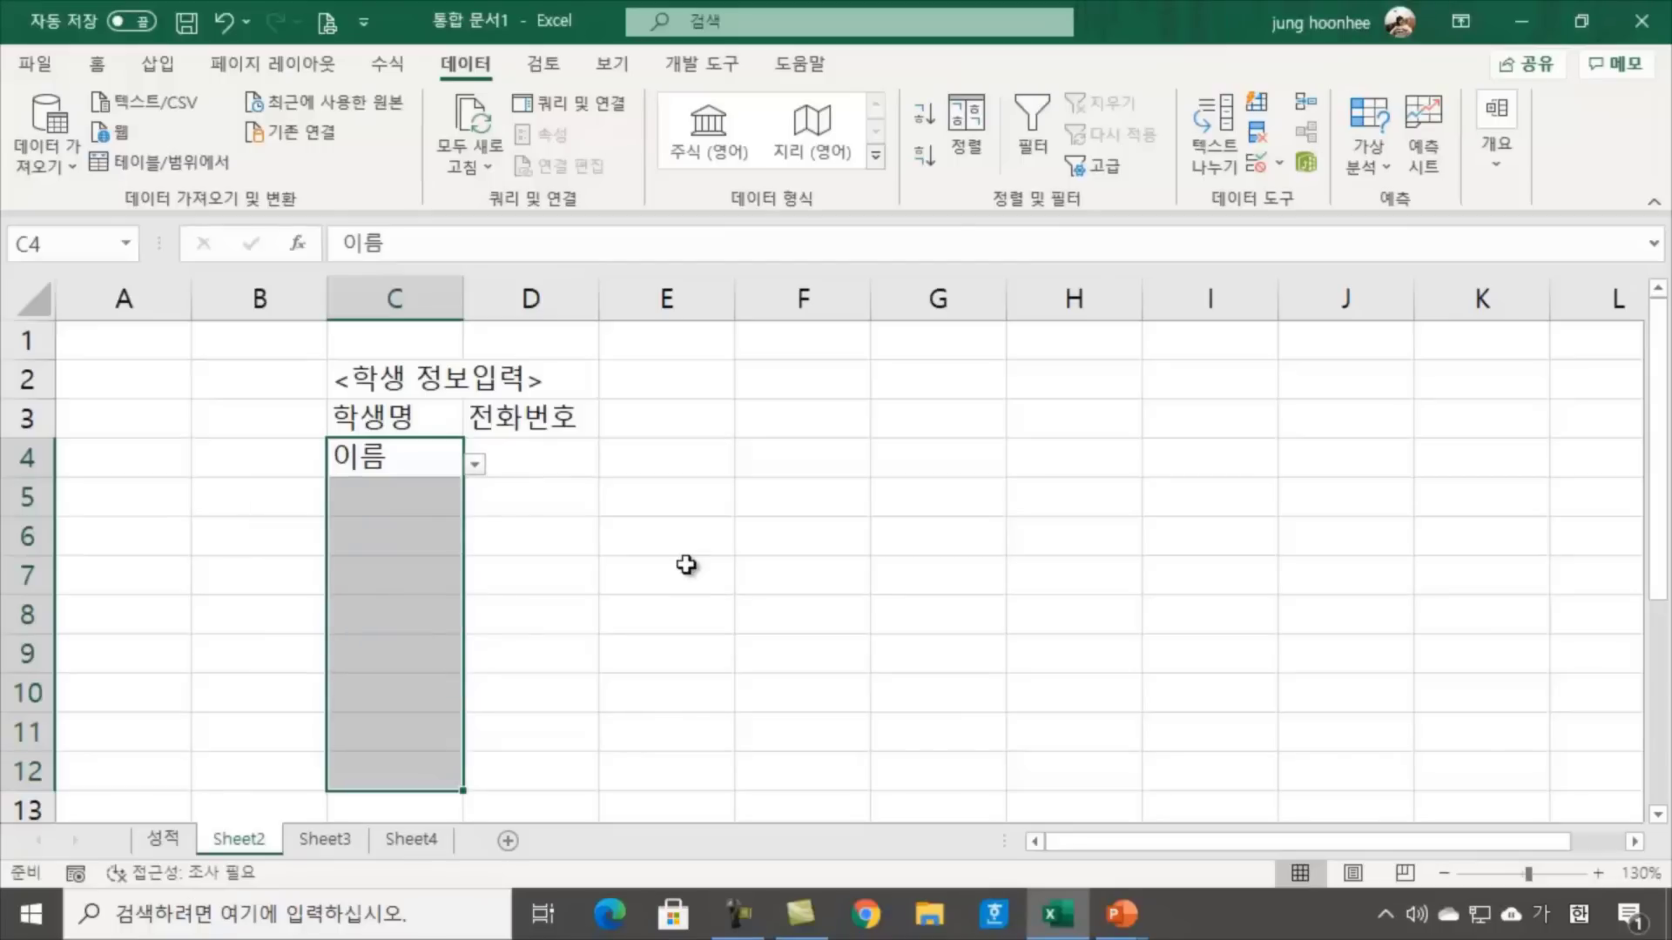
pyautogui.click(540, 602)
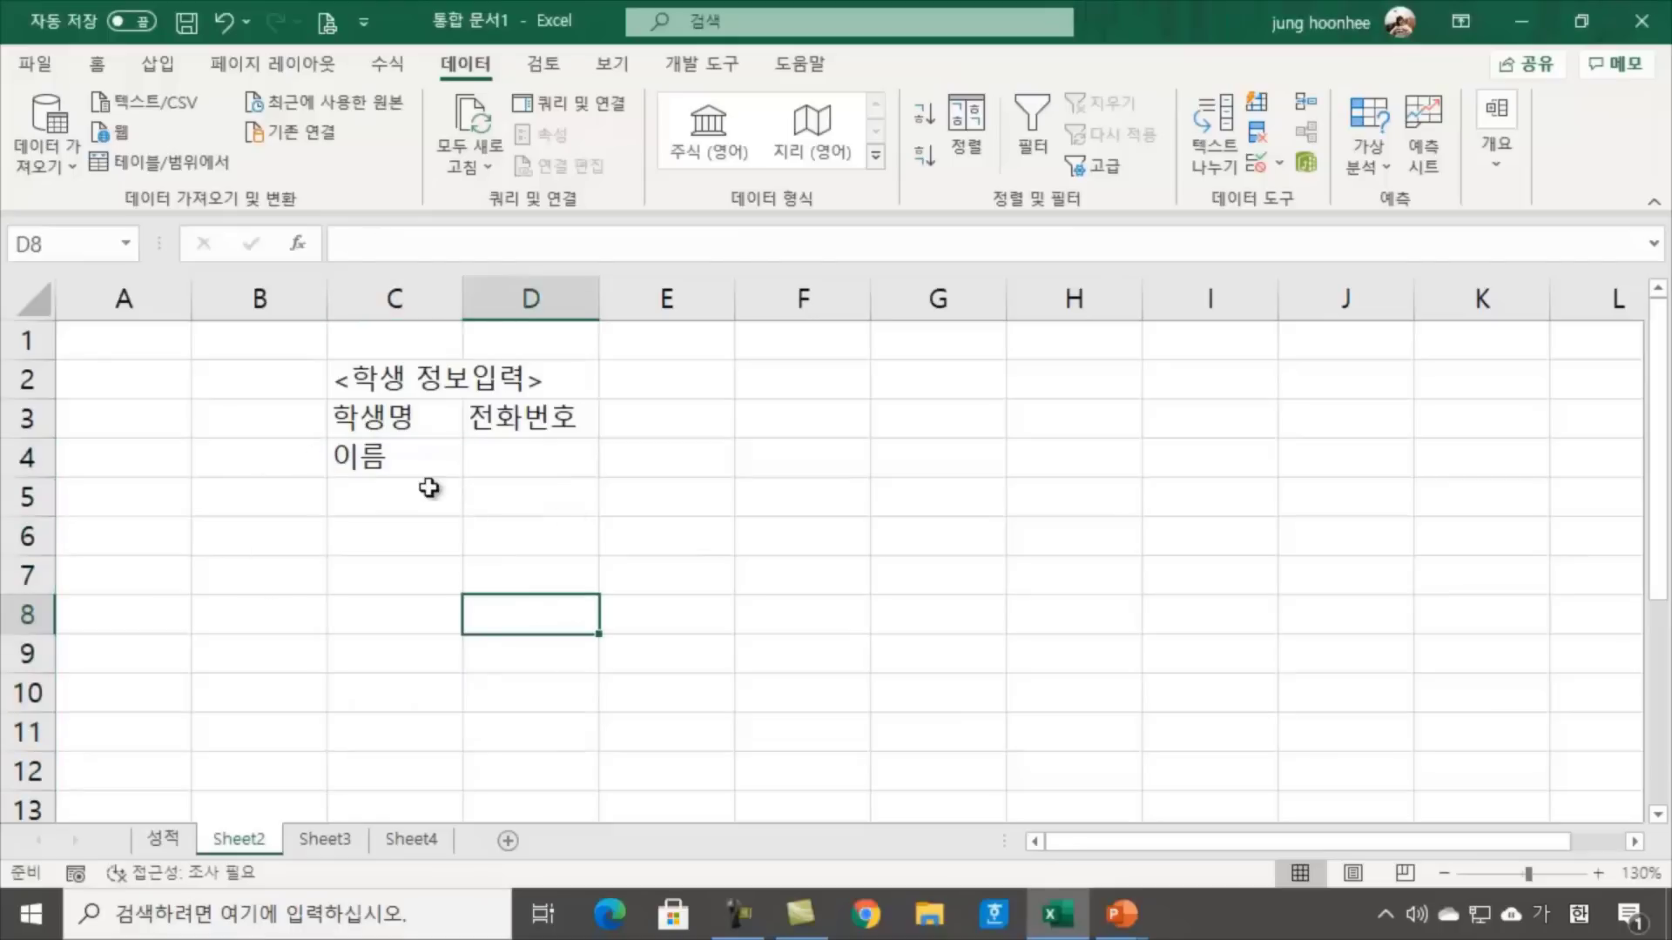
pyautogui.moveTo(422, 460); pyautogui.dragTo(420, 528)
pyautogui.click(459, 459)
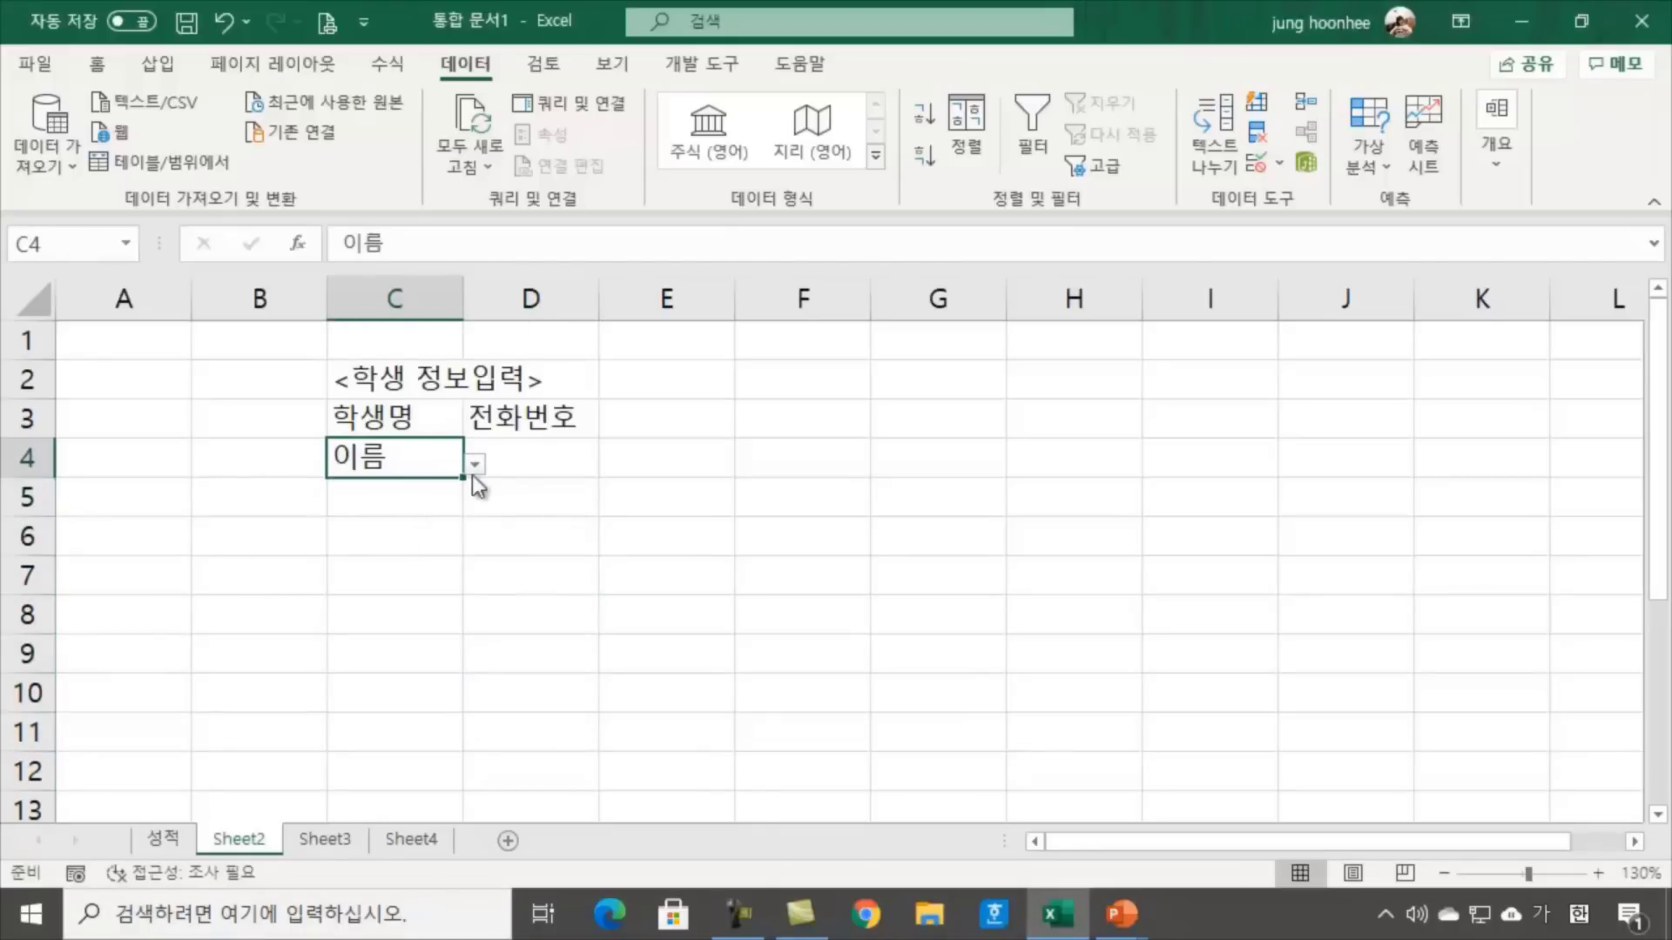
pyautogui.click(476, 464)
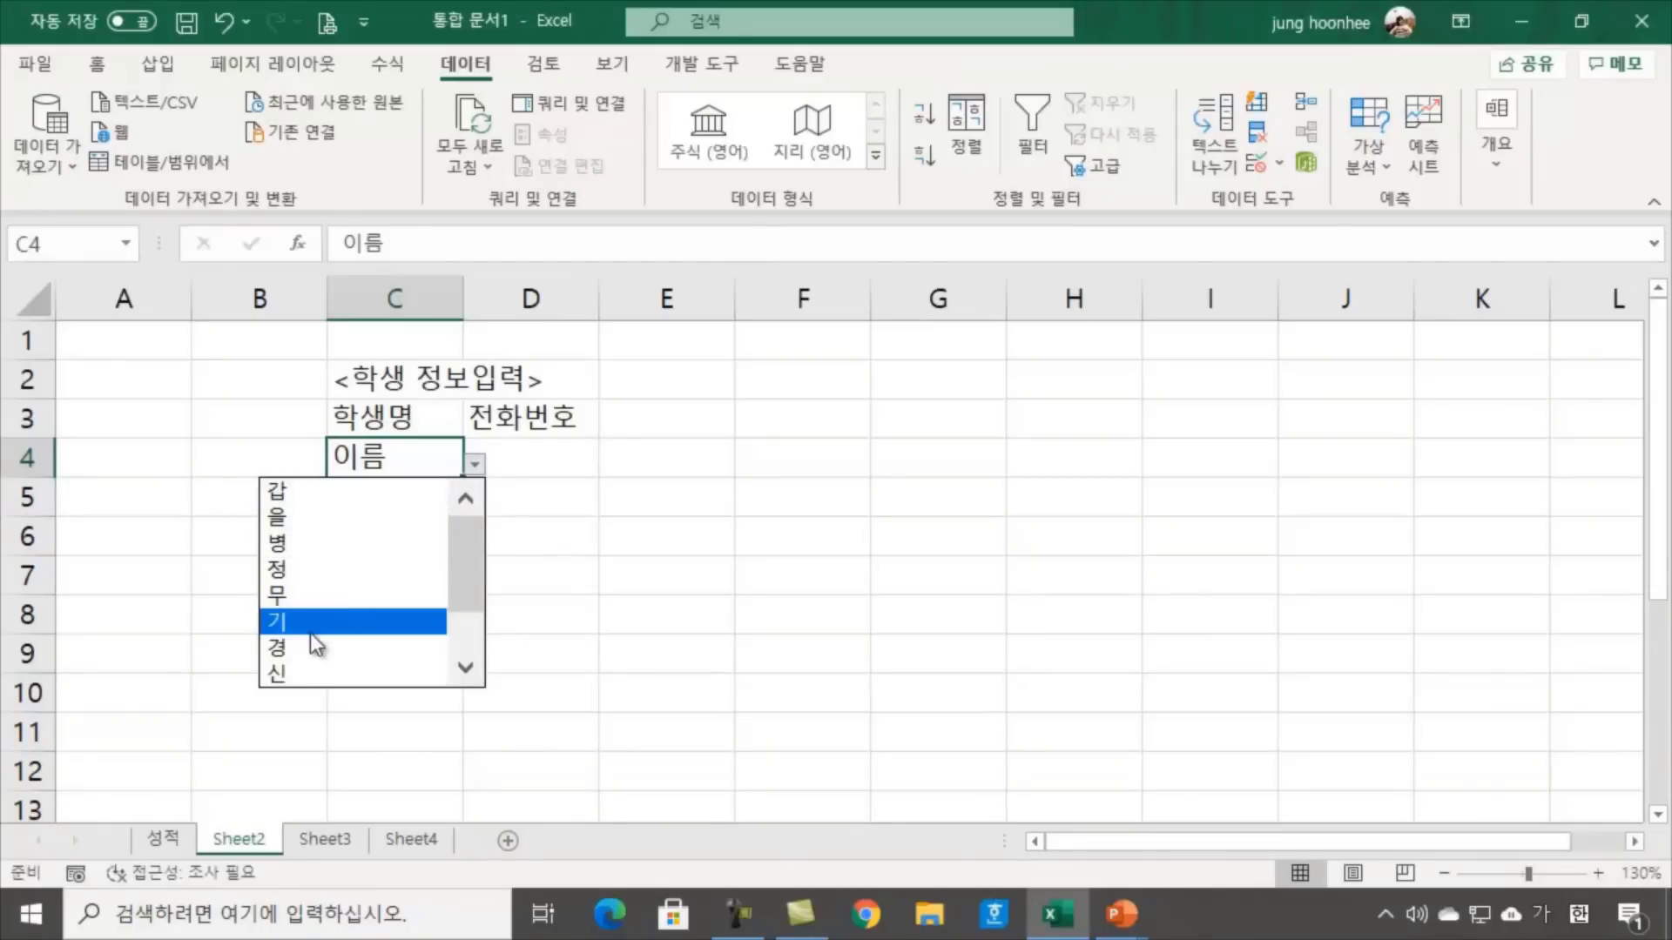
pyautogui.moveTo(474, 554); pyautogui.dragTo(457, 646)
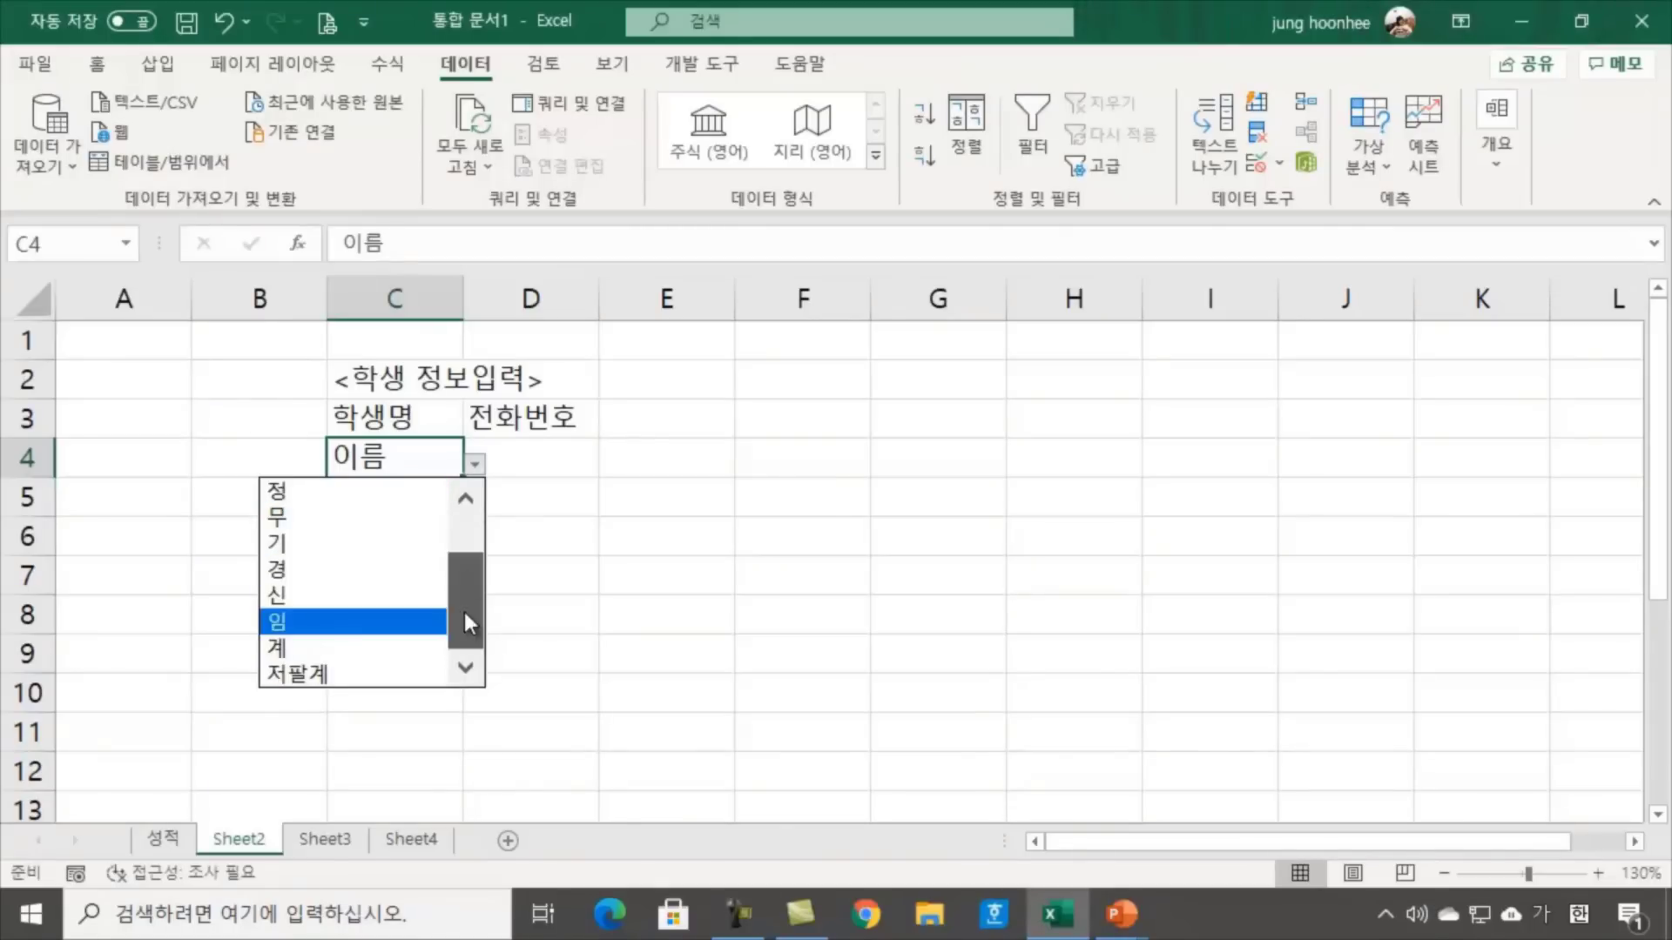
pyautogui.moveTo(463, 613); pyautogui.dragTo(472, 502)
pyautogui.click(351, 491)
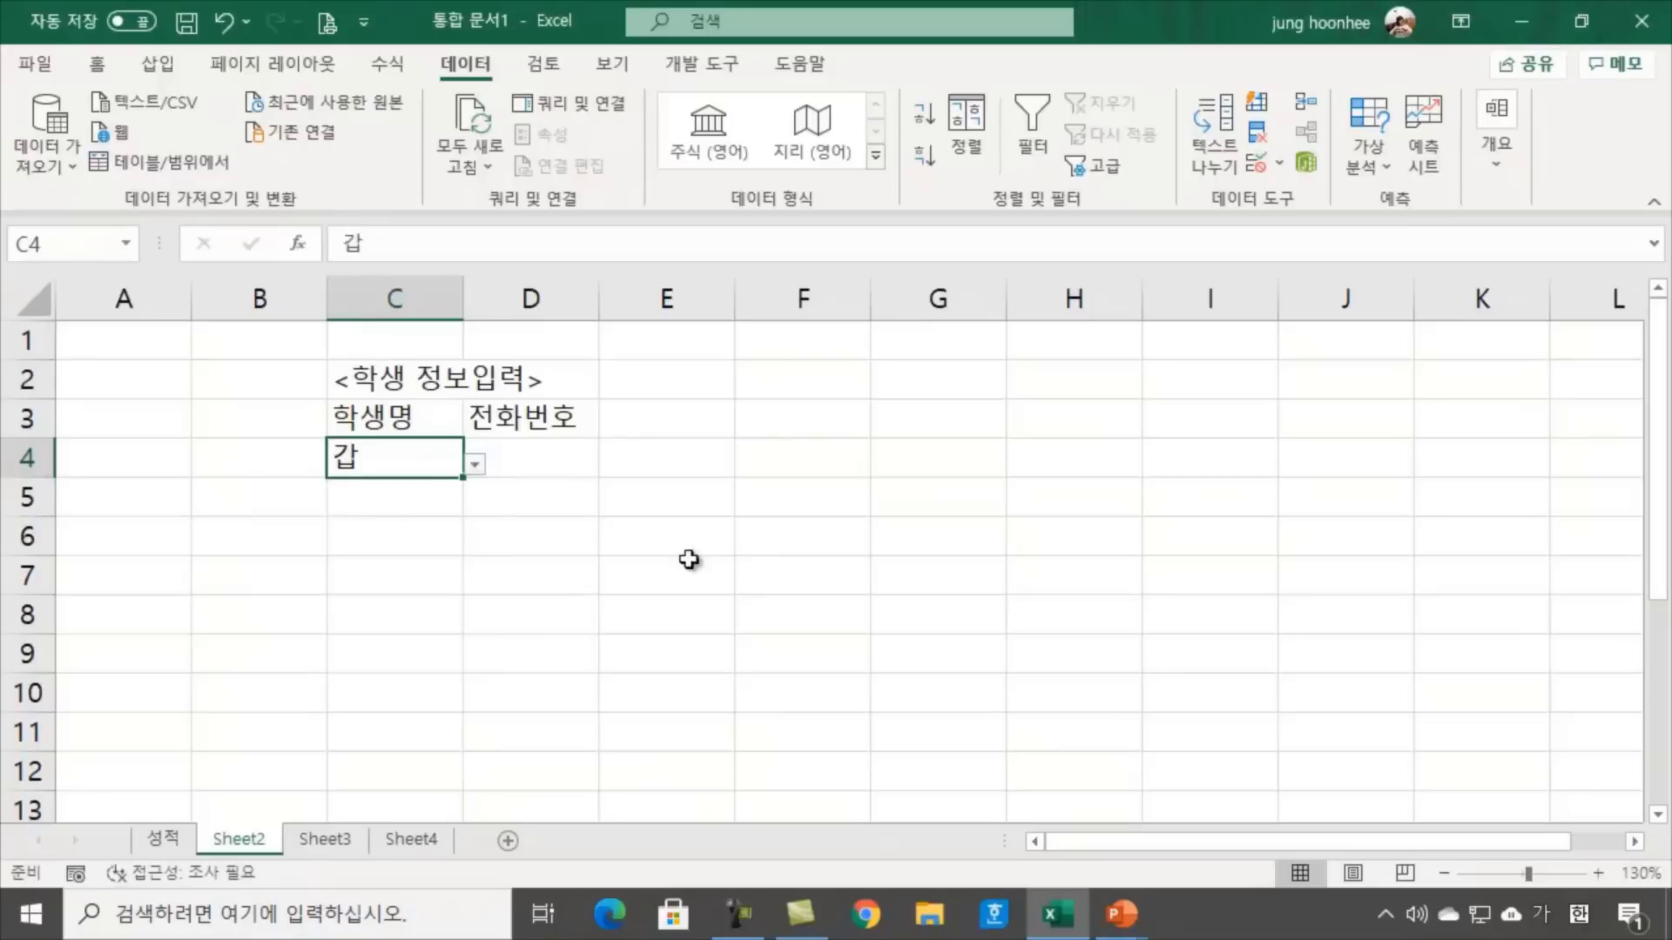
# Open the drop-down list in C5 and browse the student names down to the last entry
pyautogui.click(390, 503)
pyautogui.click(475, 504)
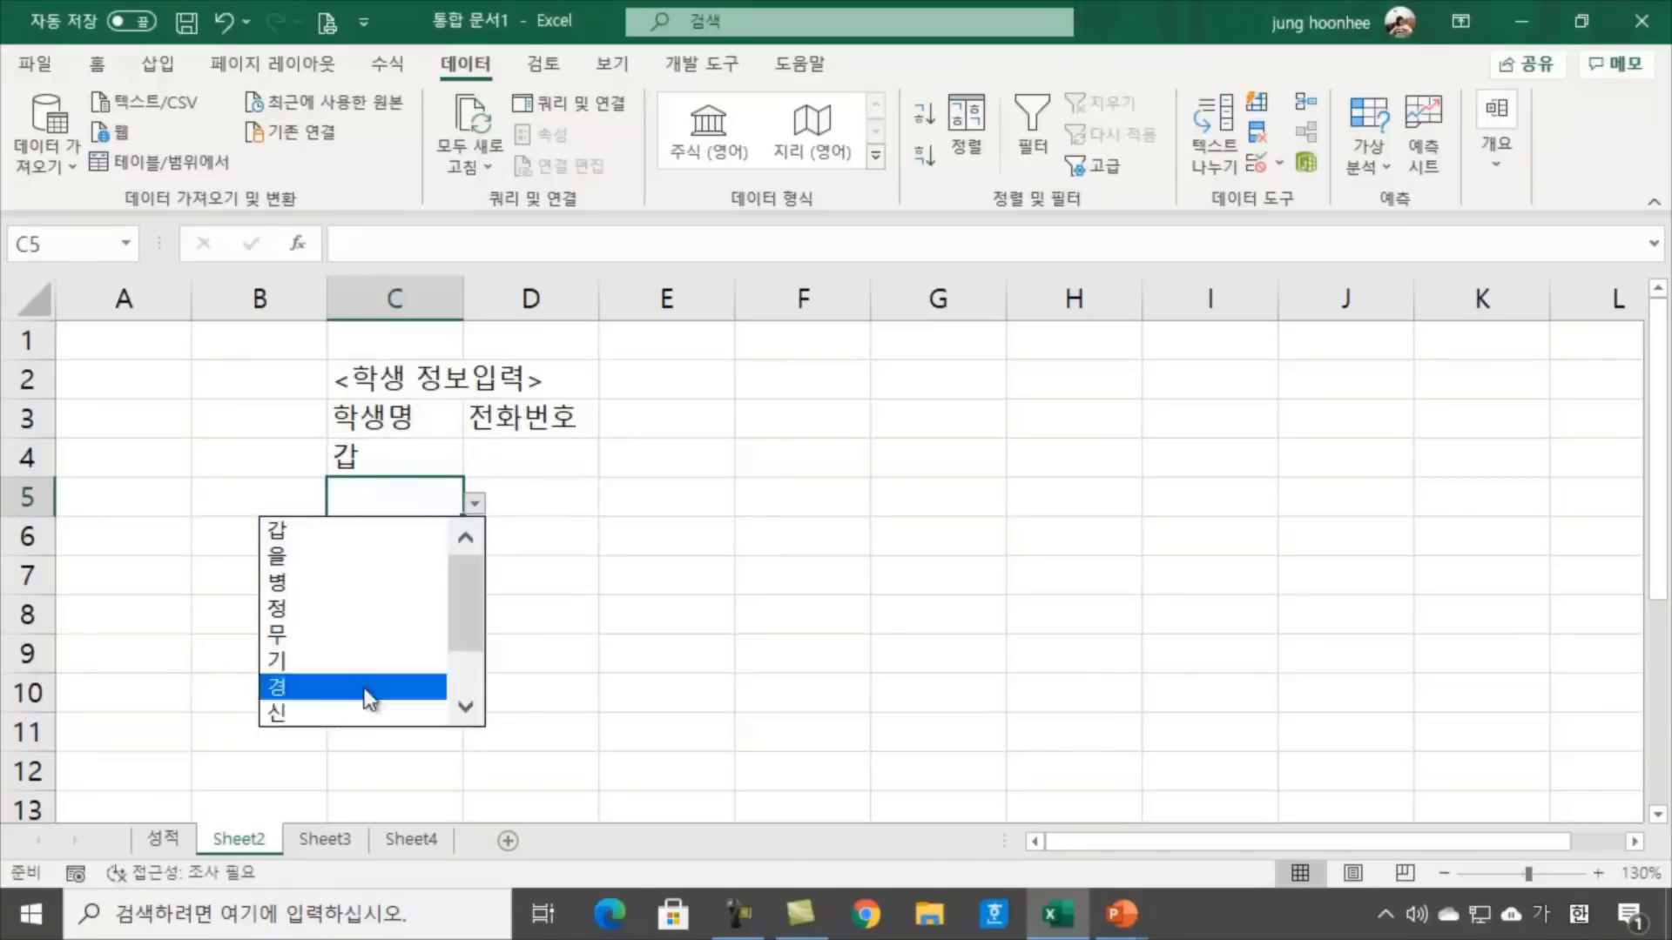
pyautogui.moveTo(469, 573); pyautogui.dragTo(475, 688)
pyautogui.moveTo(472, 614)
pyautogui.mouseDown()
pyautogui.moveTo(461, 557)
pyautogui.moveTo(464, 693)
pyautogui.moveTo(469, 546)
pyautogui.moveTo(456, 641)
pyautogui.mouseUp()
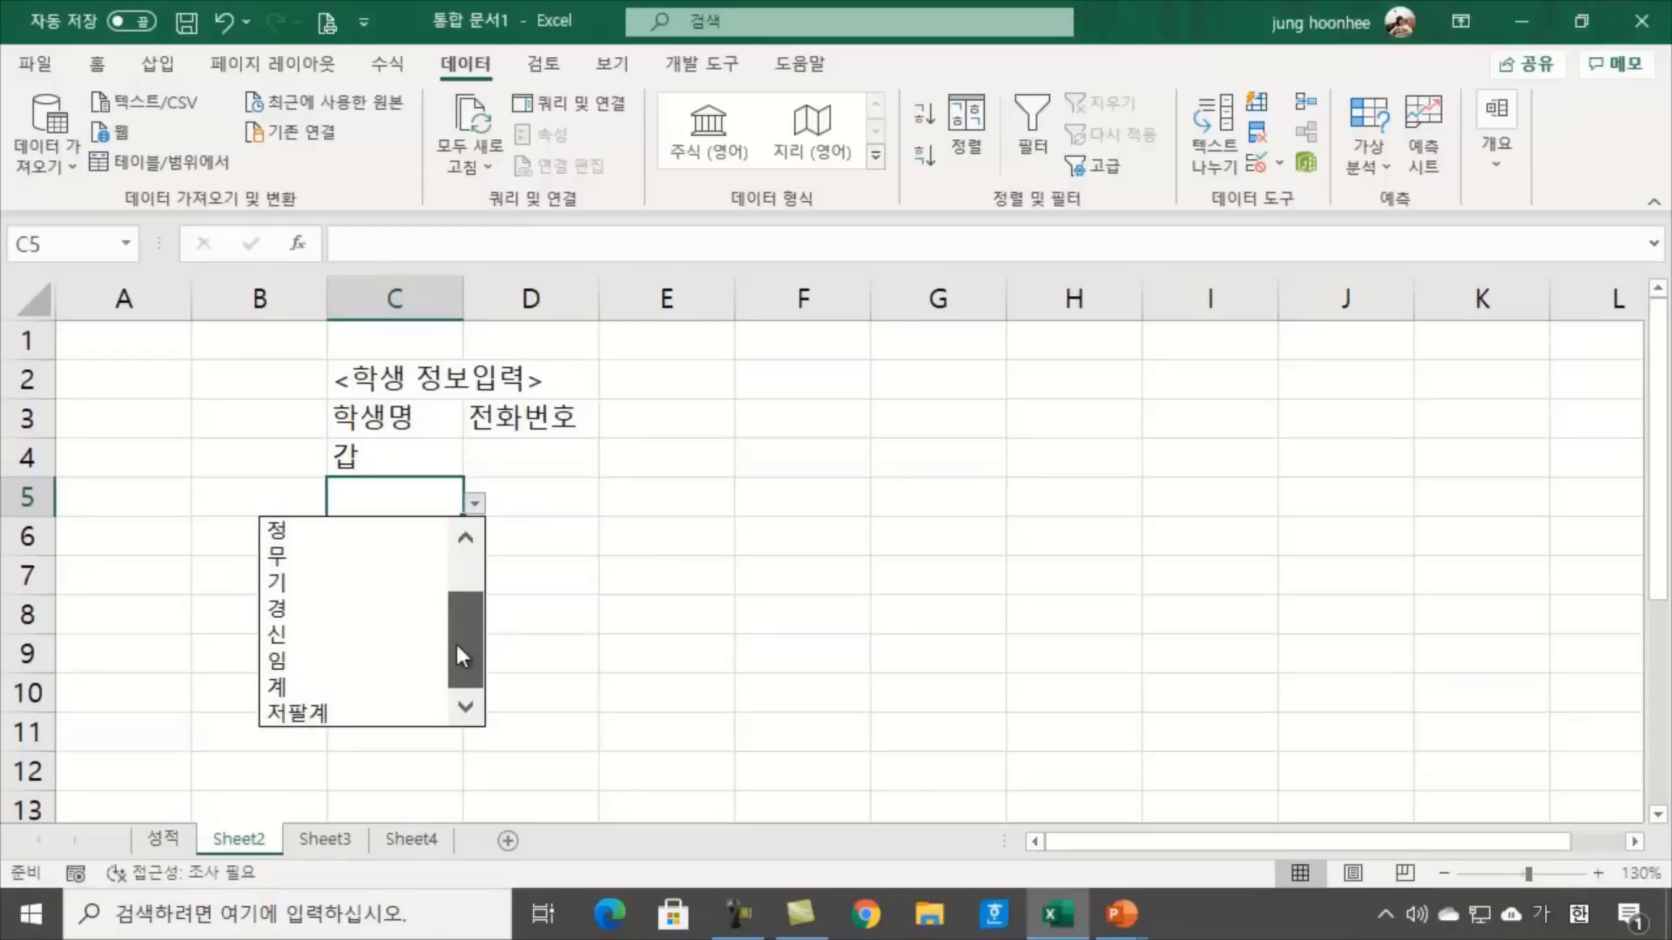
# Choose 기 from the drop-down list as the student name in cell C5 of Sheet2
pyautogui.click(289, 585)
pyautogui.click(651, 590)
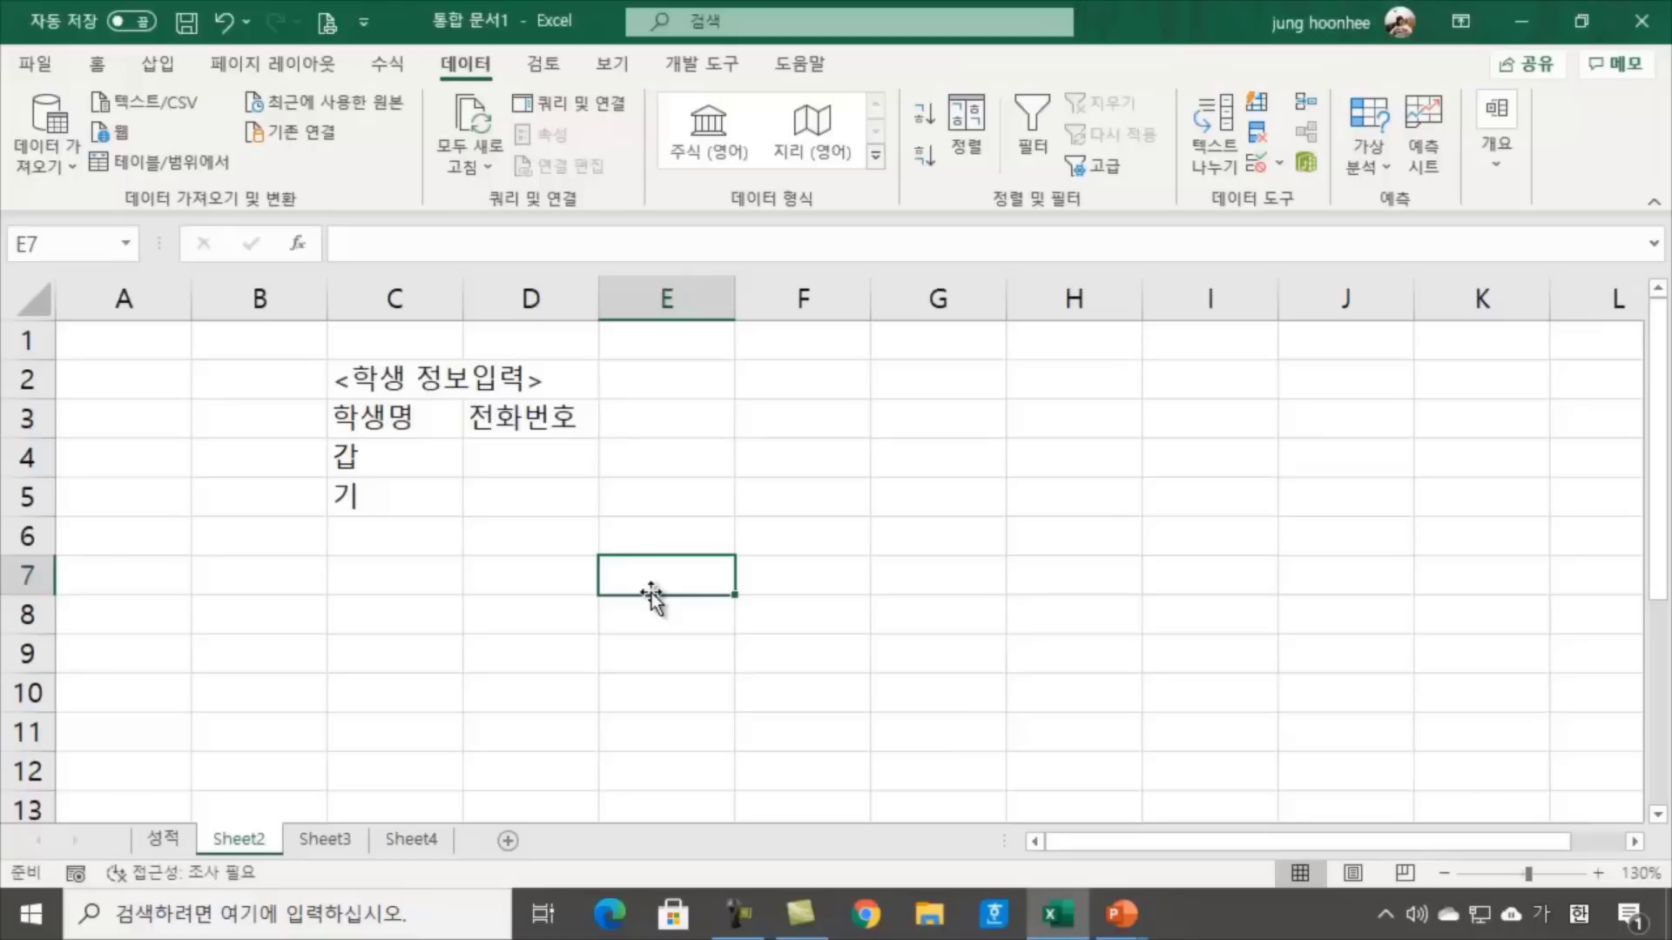
pyautogui.click(436, 735)
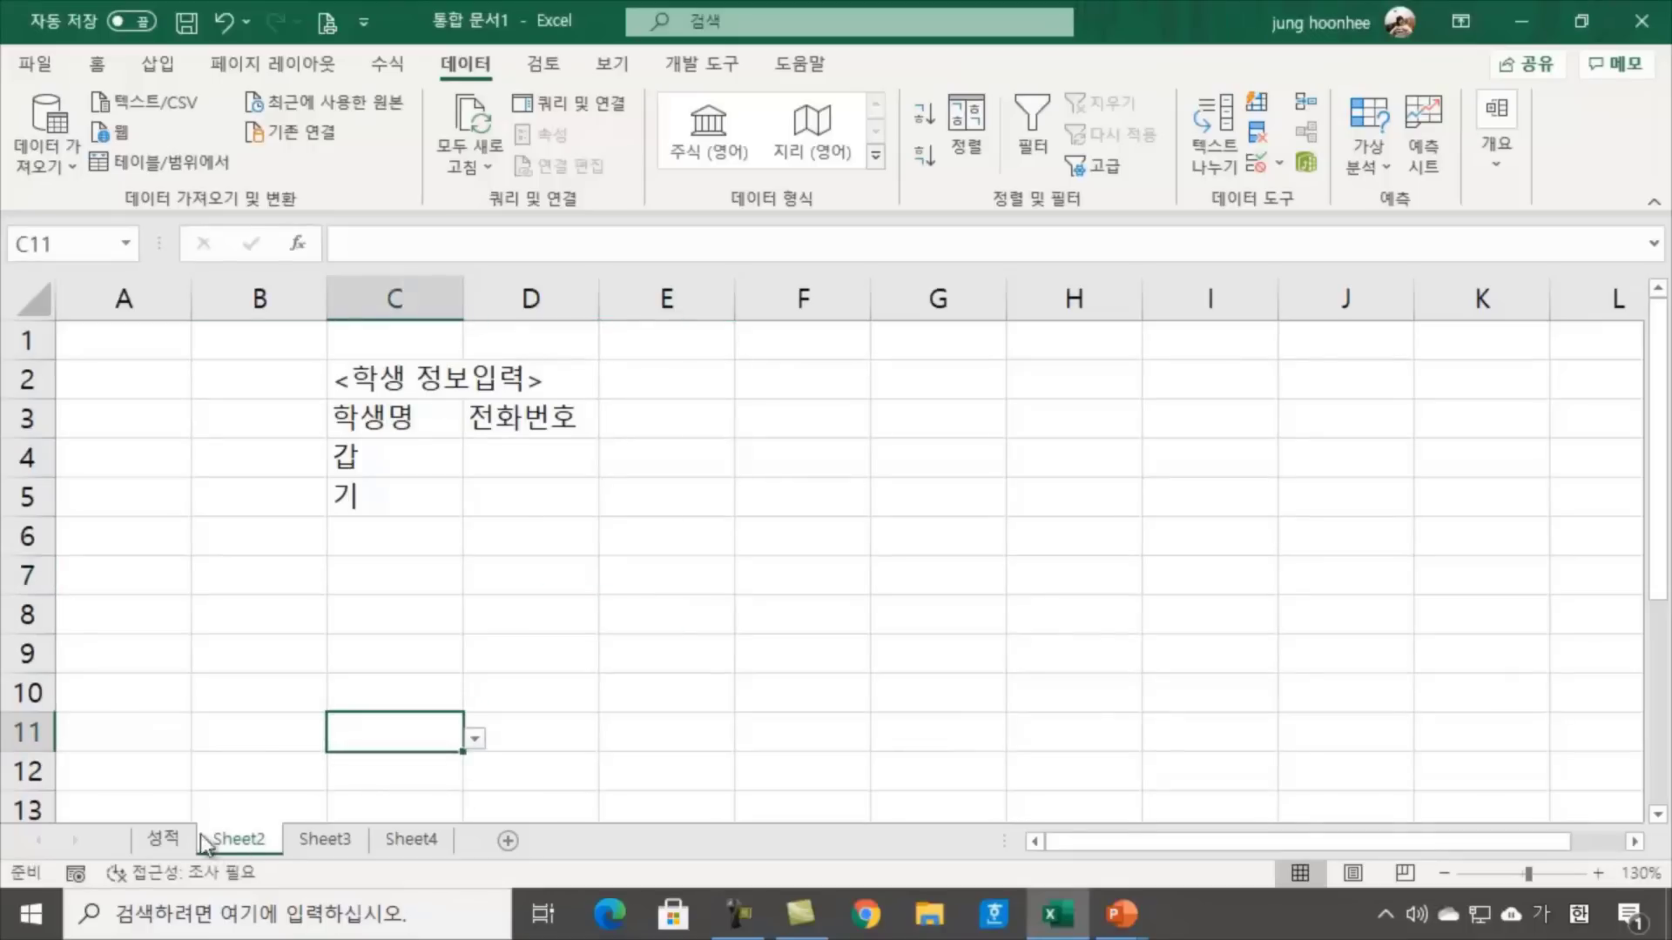
# Compare the source names on the 성적 sheet with the student name entry cells on Sheet2
pyautogui.click(163, 839)
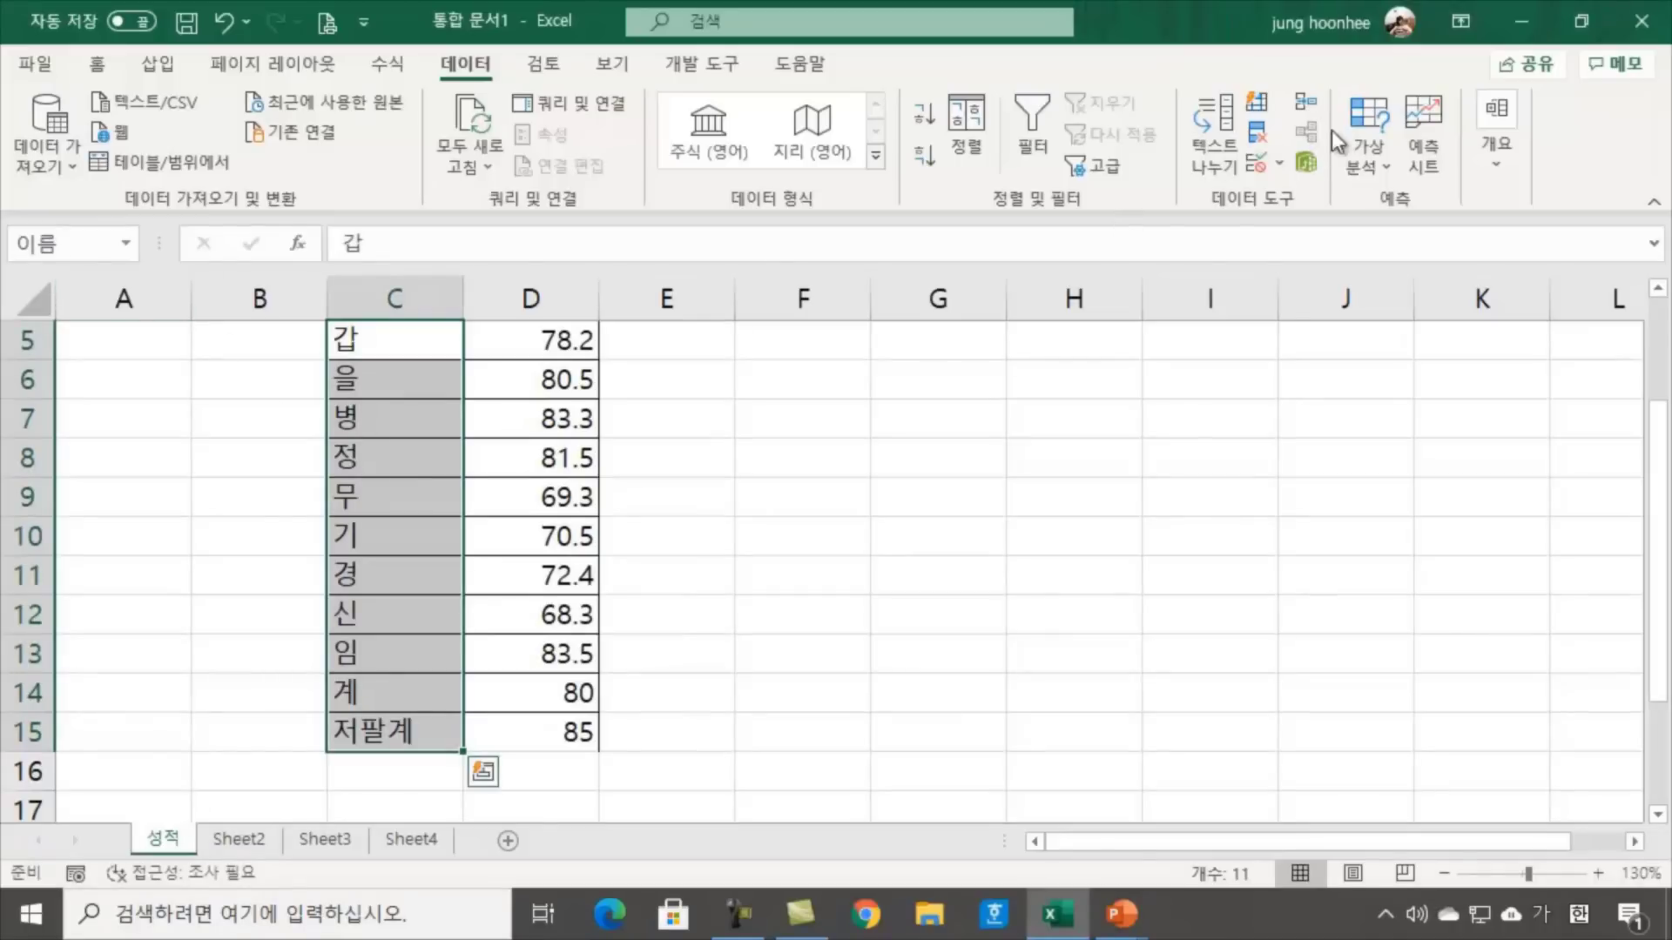
pyautogui.click(856, 530)
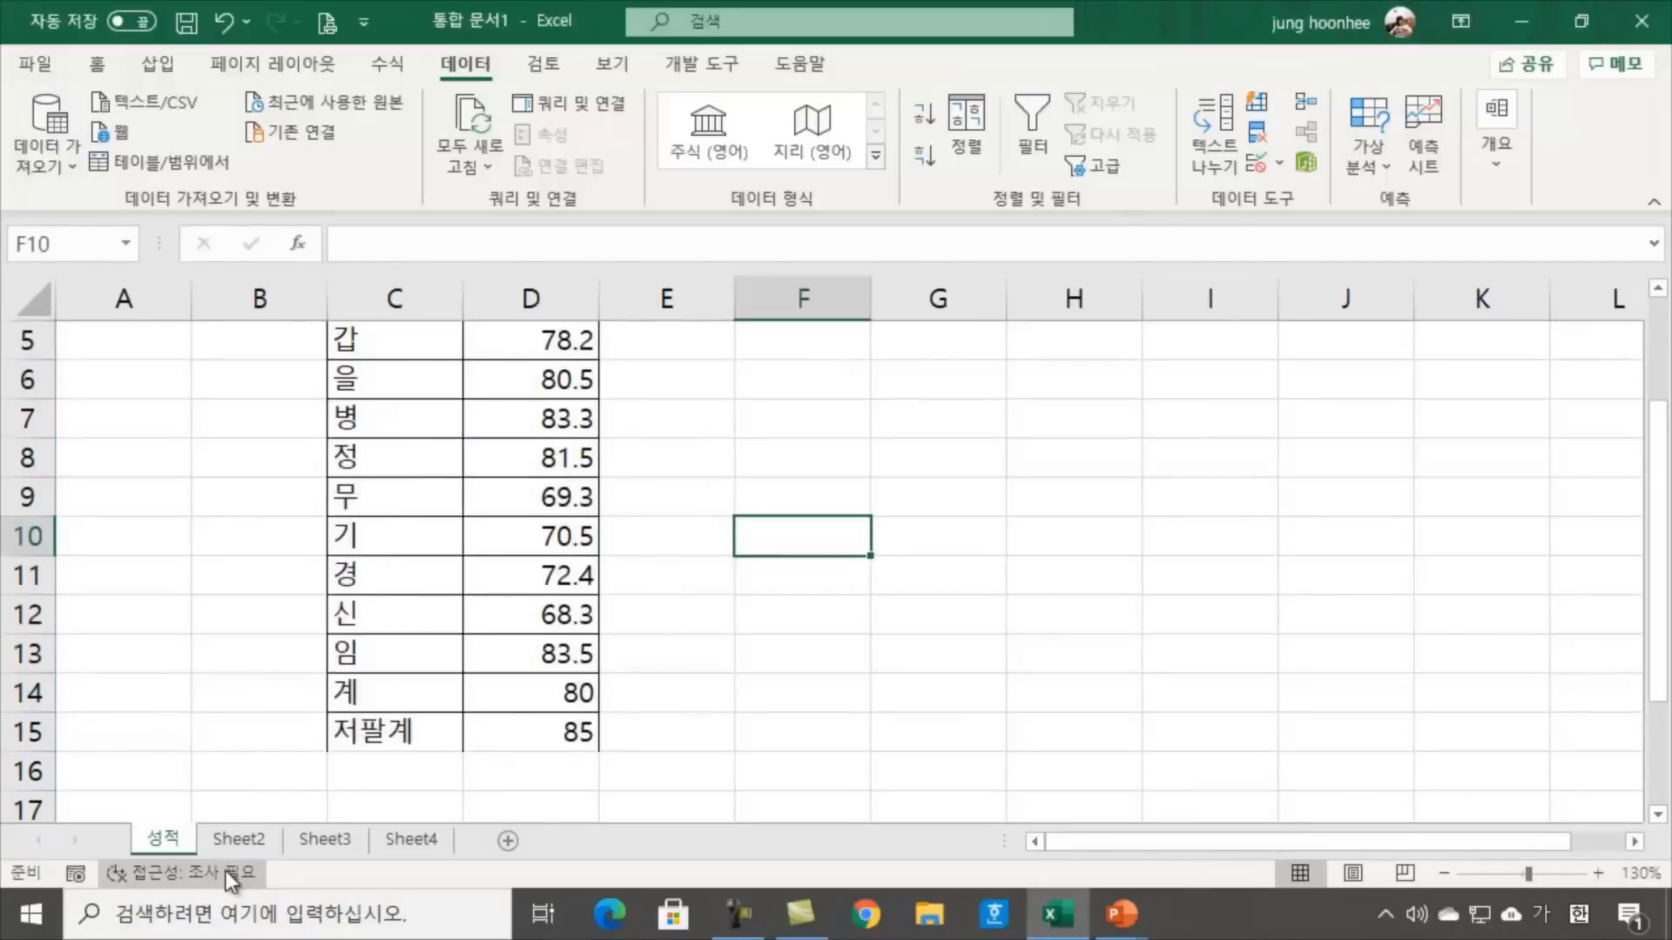
pyautogui.click(249, 841)
pyautogui.click(623, 544)
pyautogui.moveTo(399, 462); pyautogui.dragTo(369, 708)
pyautogui.click(896, 666)
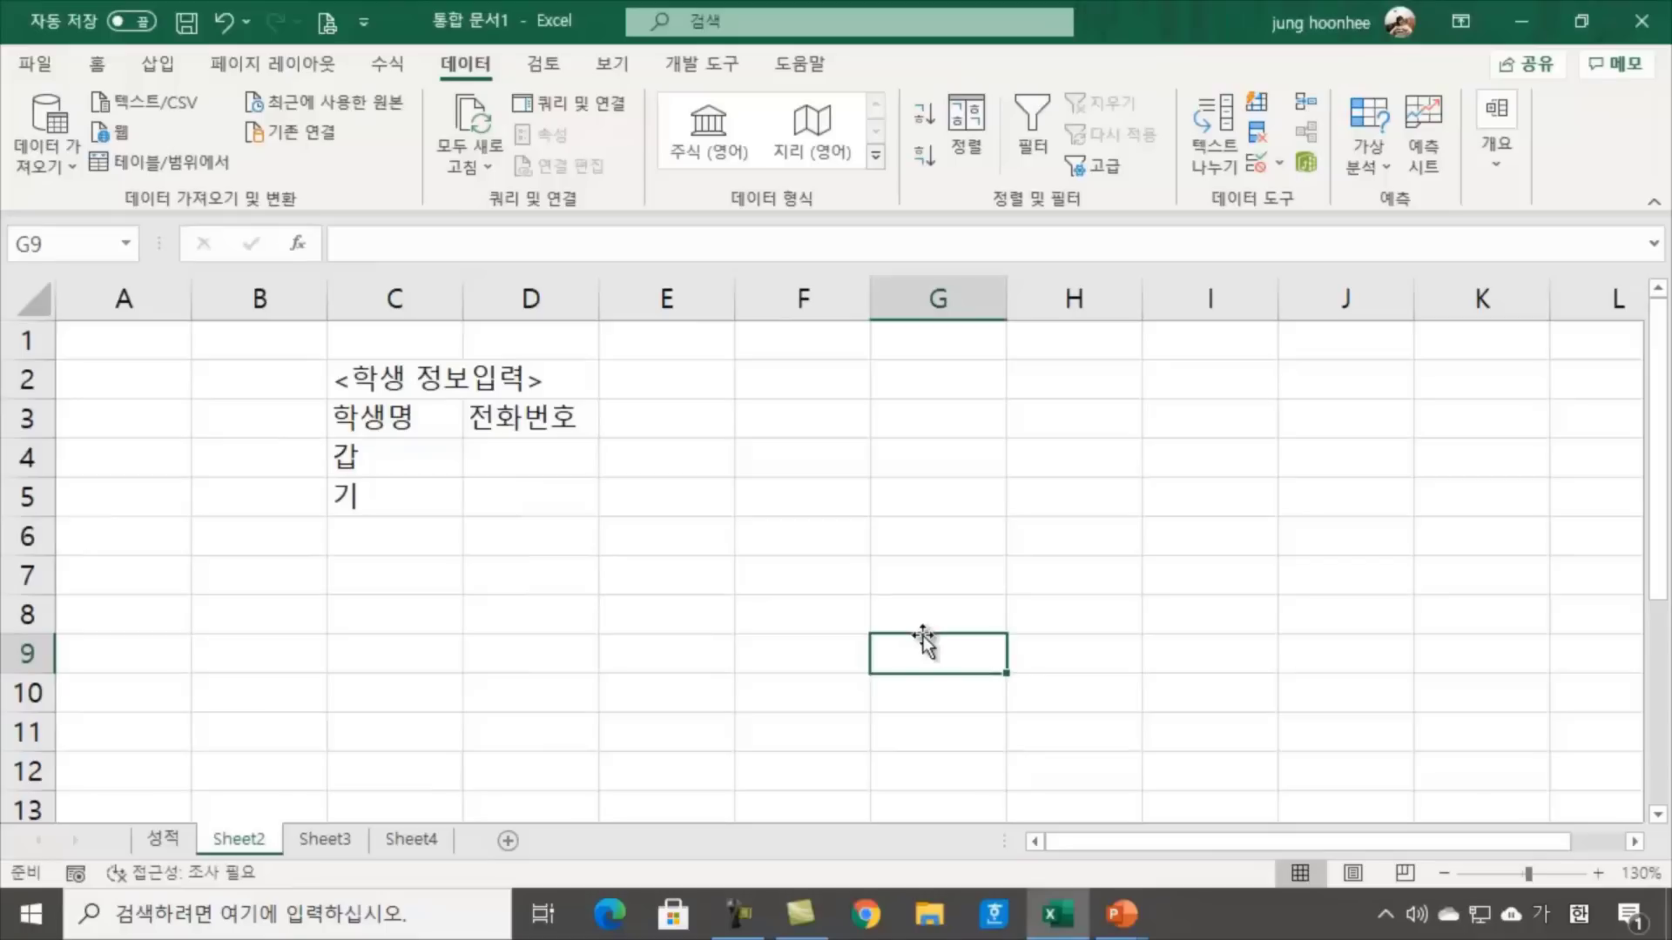
pyautogui.click(977, 427)
pyautogui.press('Right')
pyautogui.press('Right')
pyautogui.press('Down')
pyautogui.click(966, 421)
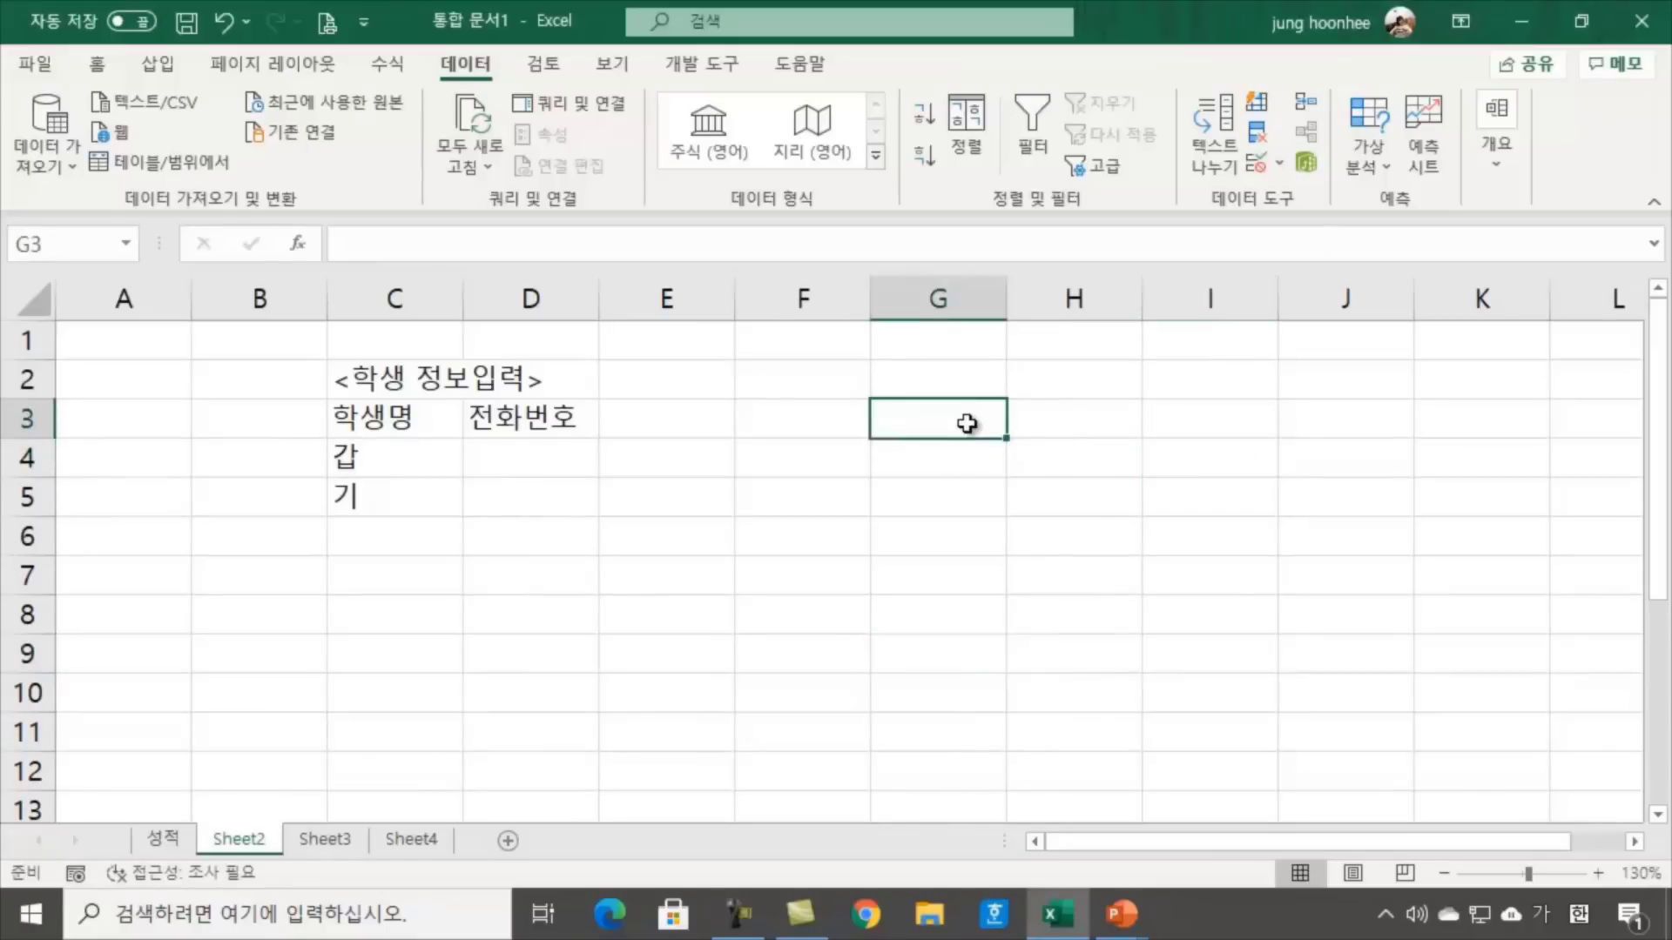
pyautogui.moveTo(956, 422); pyautogui.dragTo(947, 695)
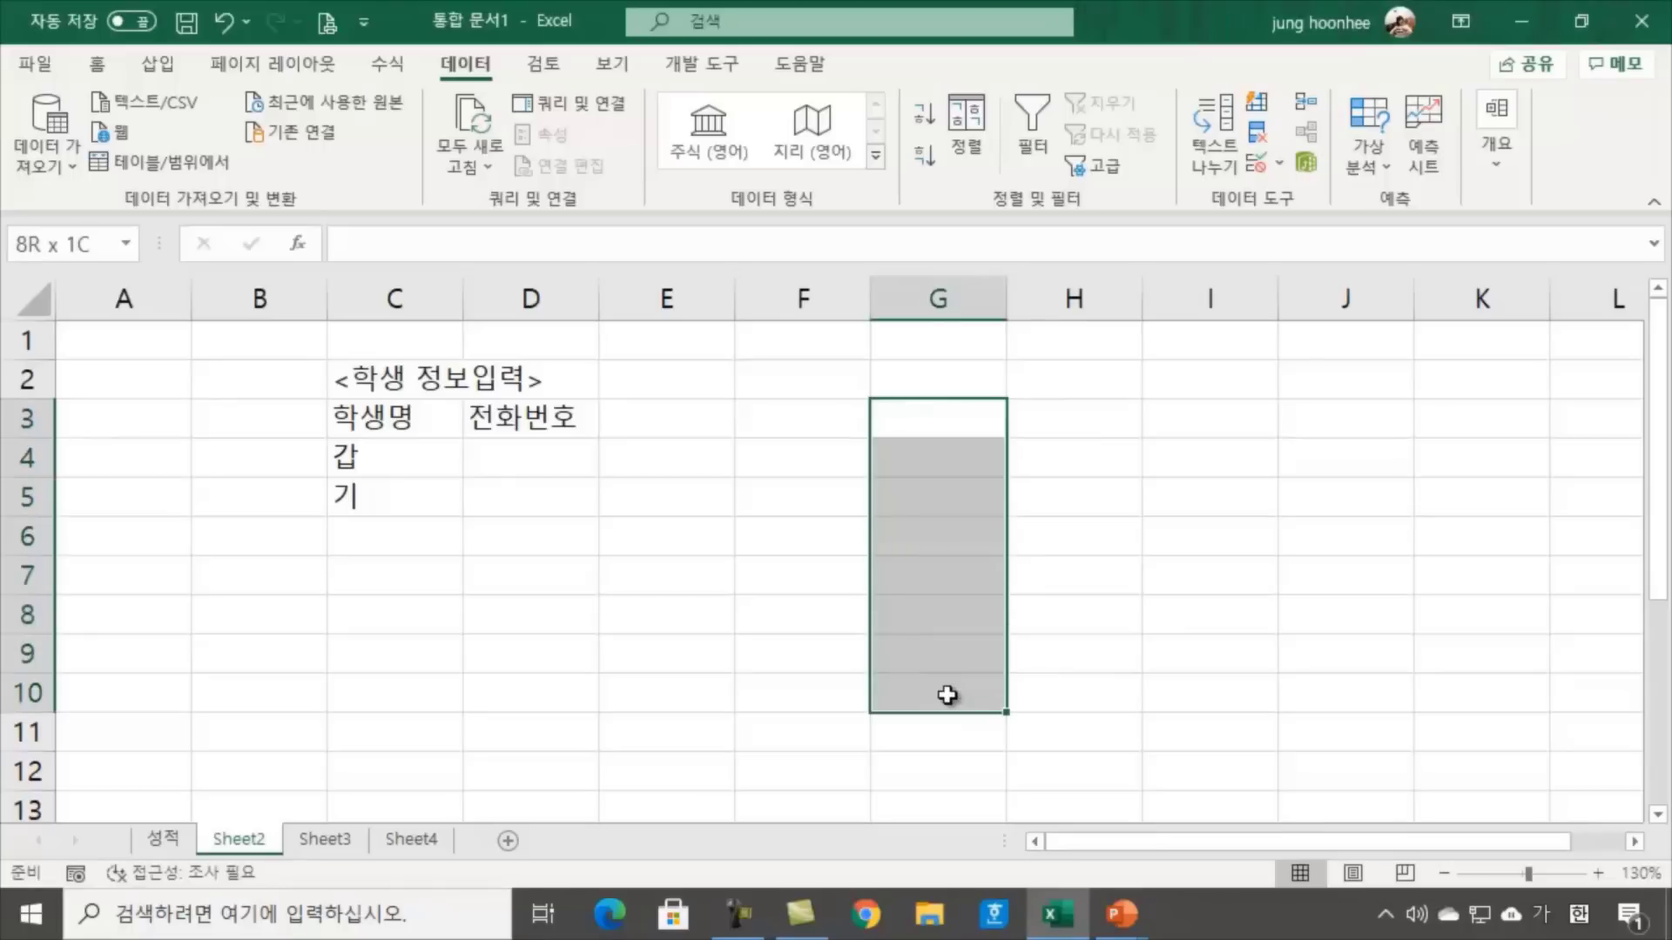
pyautogui.click(1122, 586)
# Apply list data validation to G3:G10 with the directly entered source items 갑,을,병,정
pyautogui.moveTo(951, 415); pyautogui.dragTo(967, 700)
pyautogui.click(1261, 164)
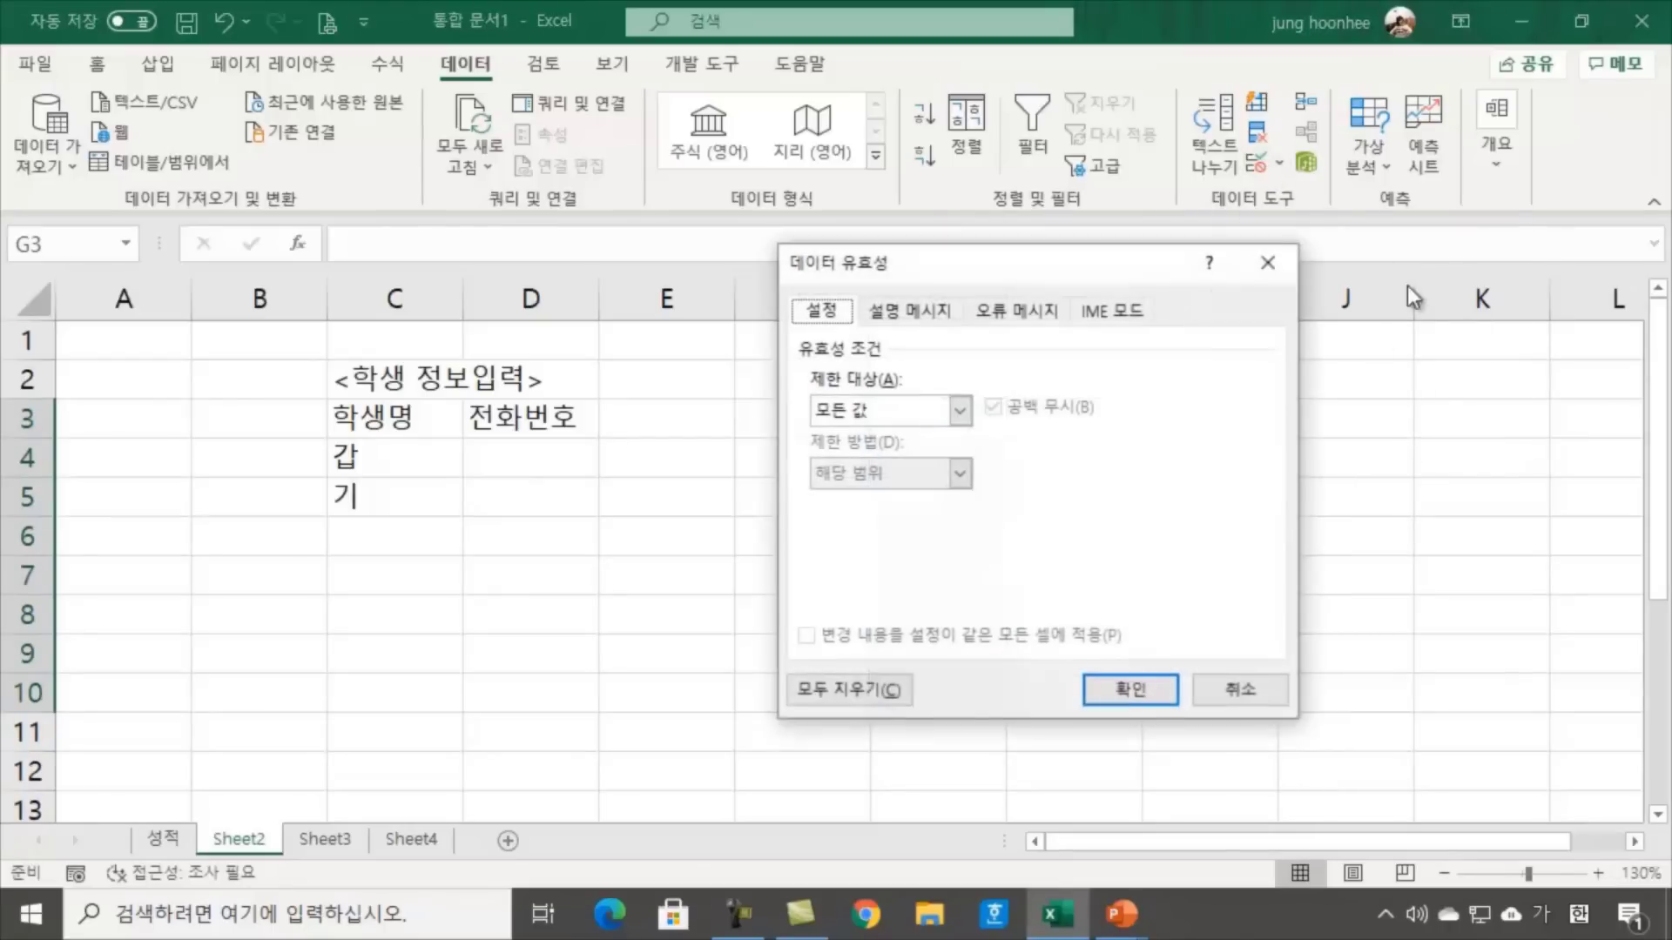
pyautogui.click(962, 409)
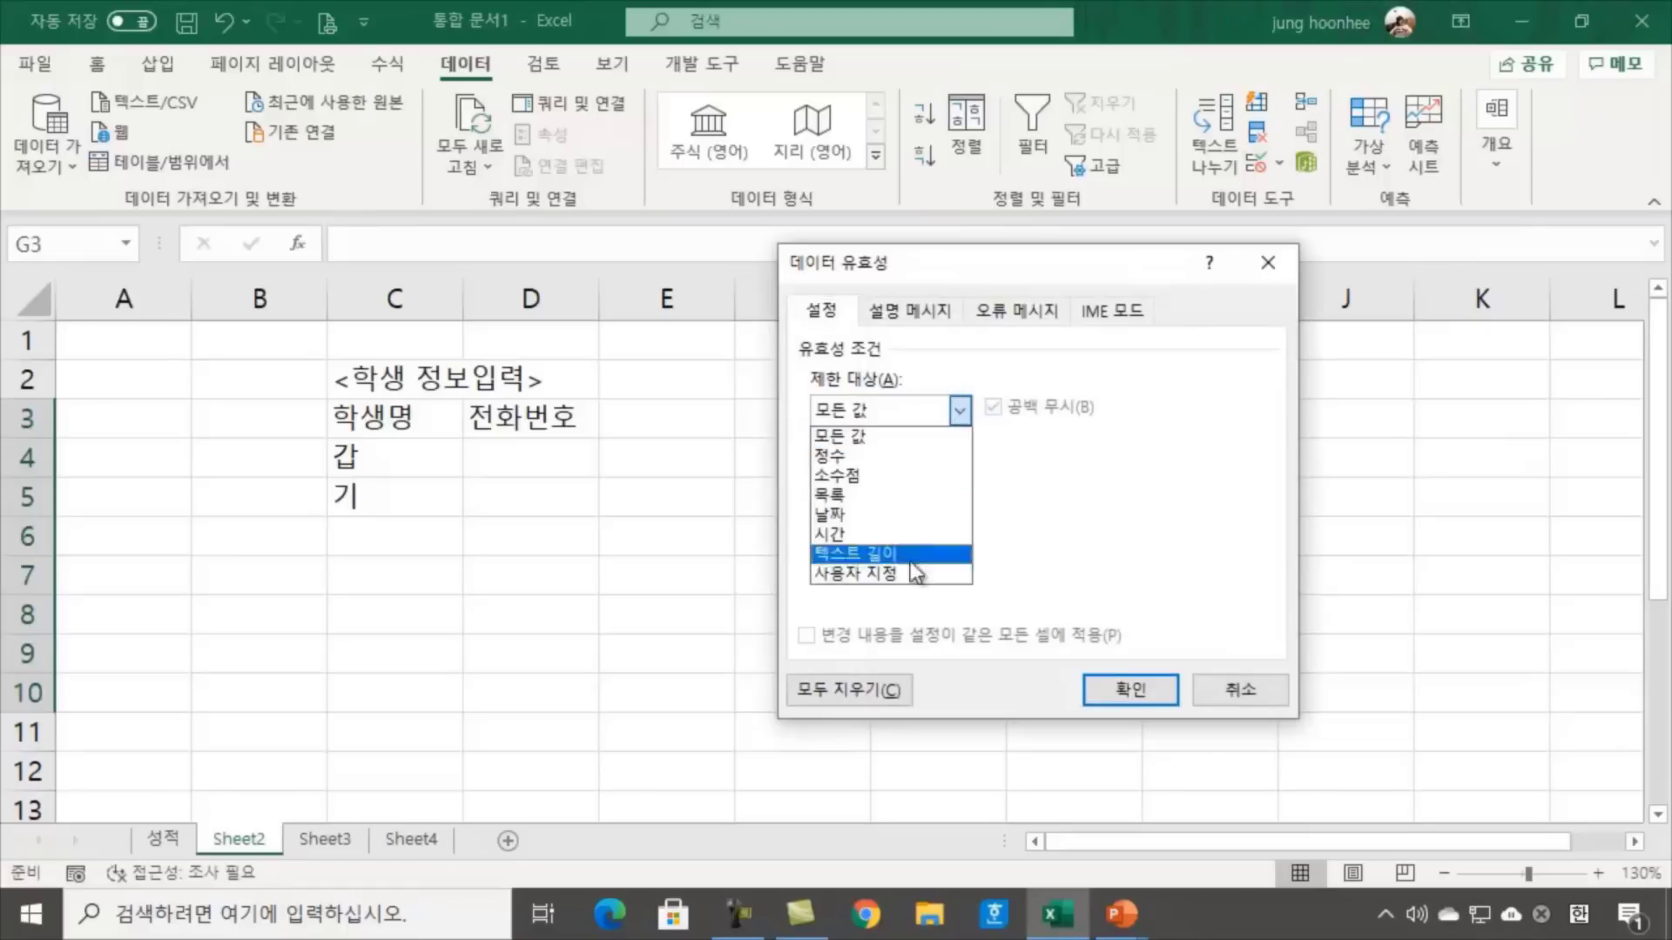
pyautogui.click(826, 492)
pyautogui.moveTo(975, 260); pyautogui.dragTo(442, 352)
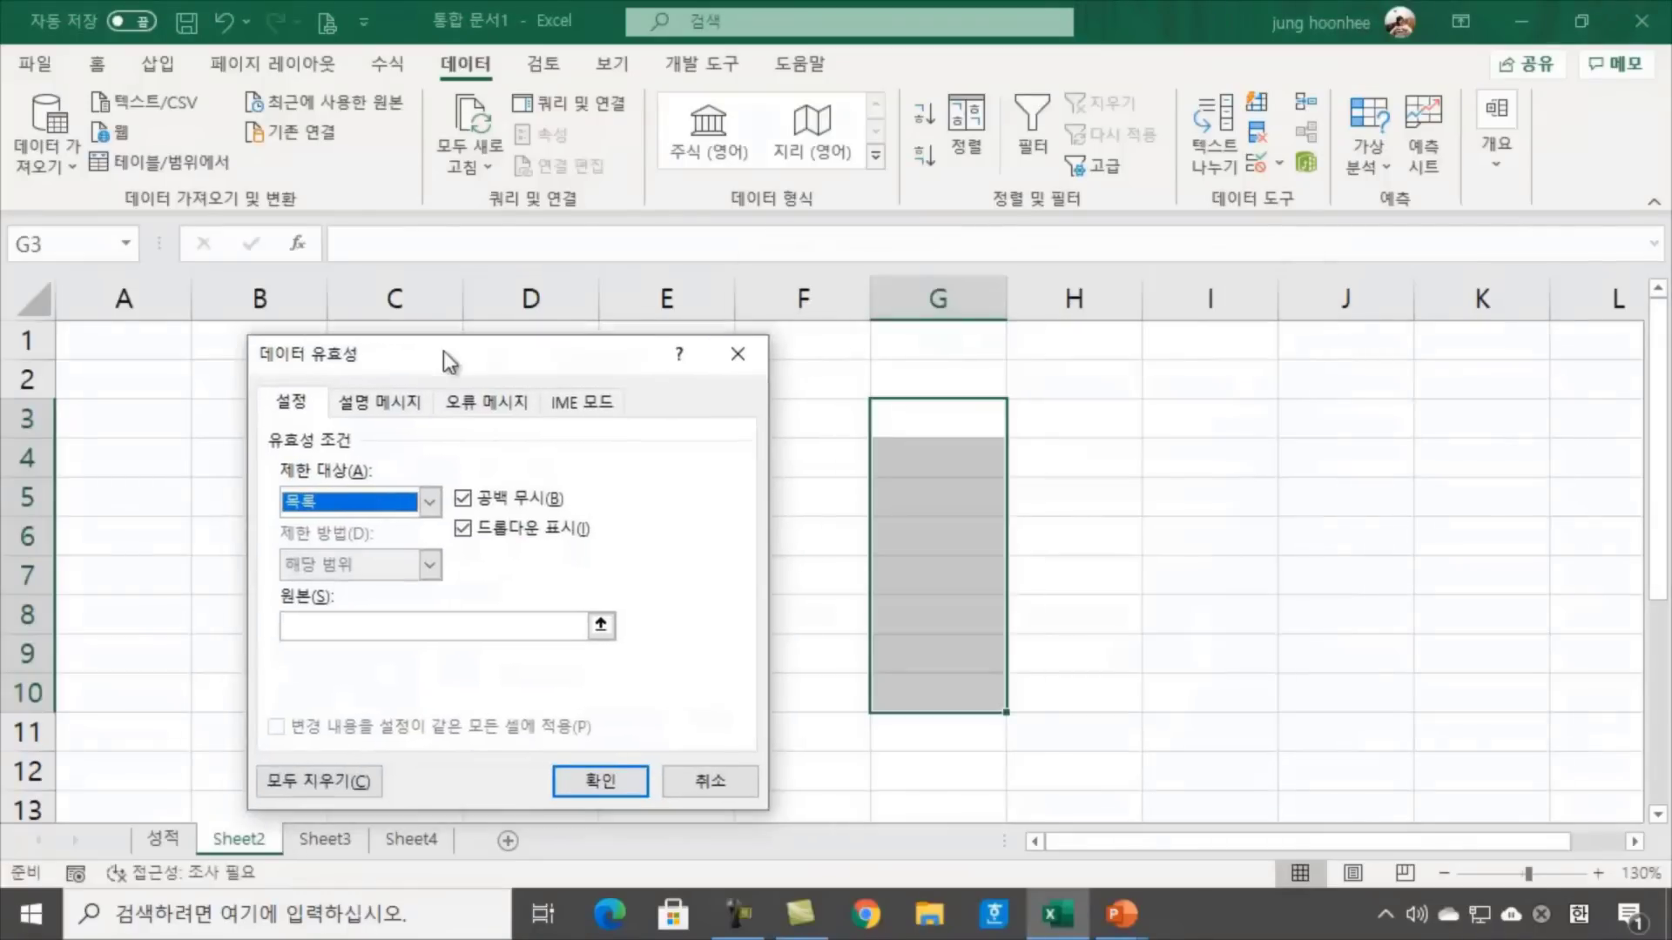
pyautogui.click(312, 623)
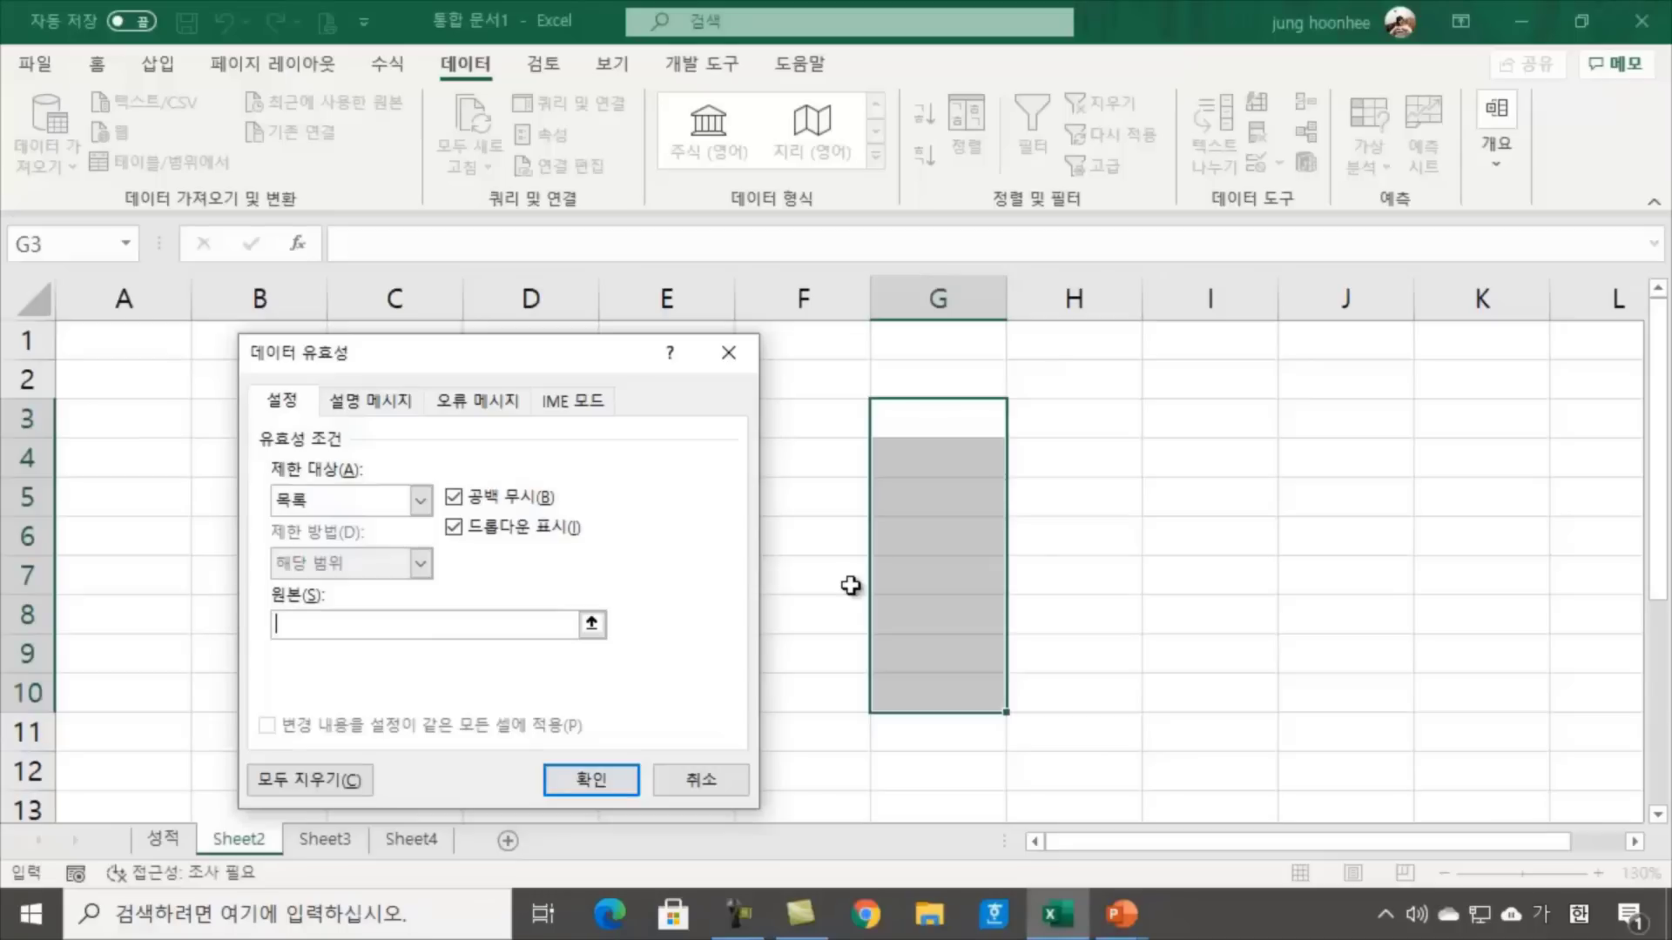
pyautogui.write('갑,을,병,정')
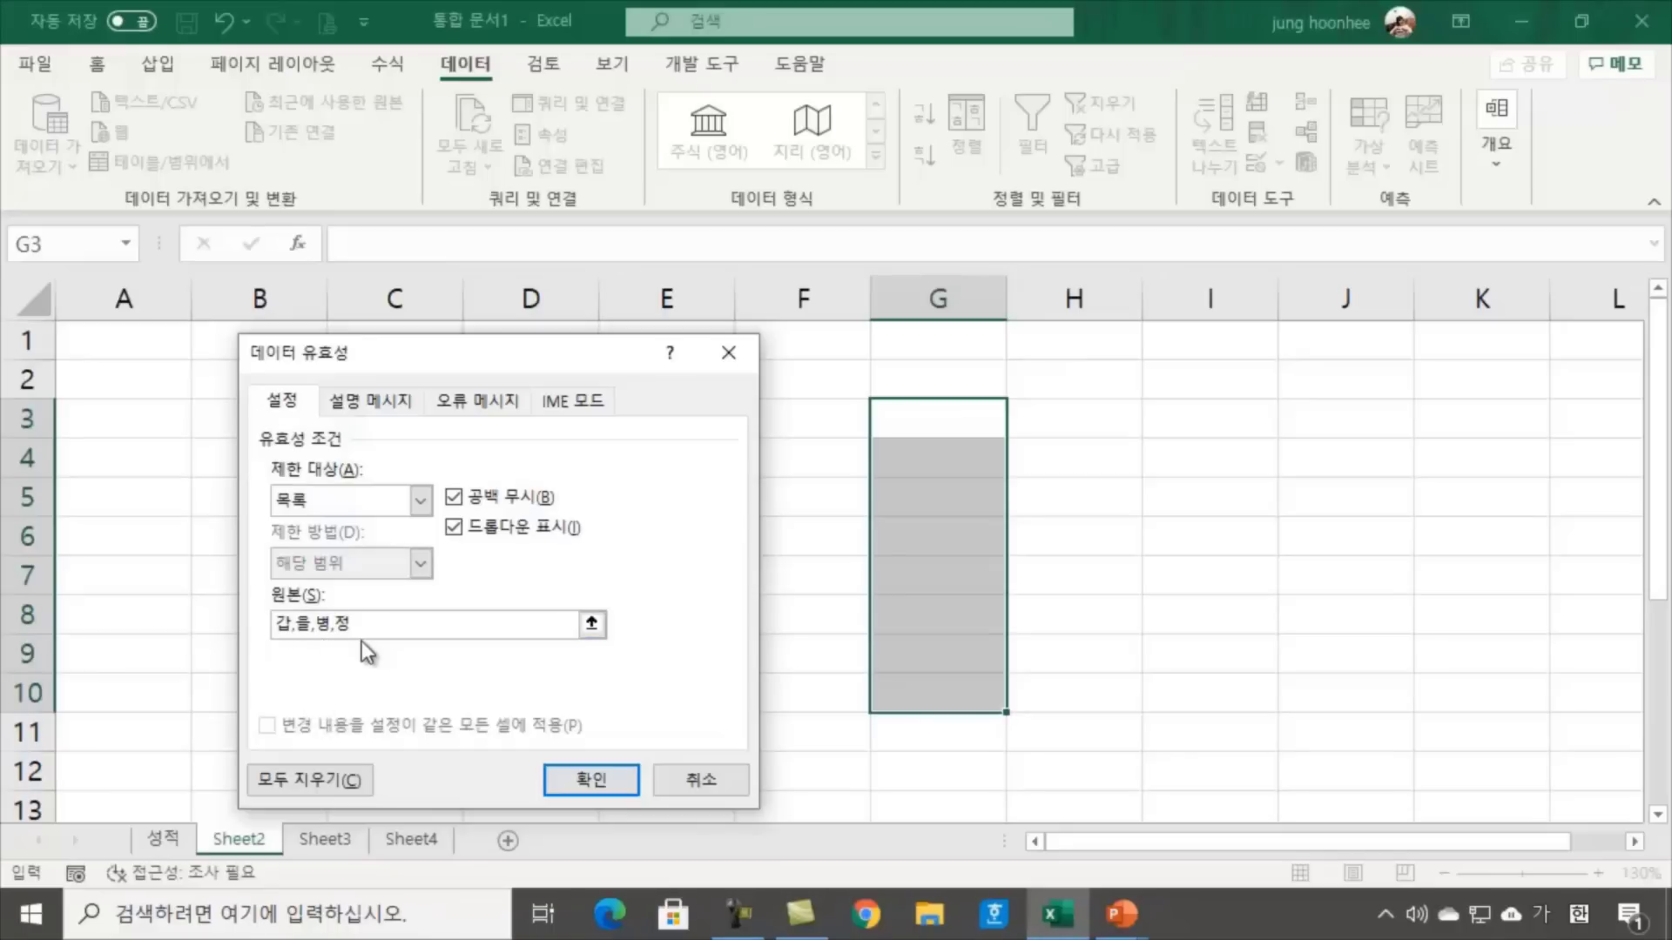
pyautogui.click(592, 780)
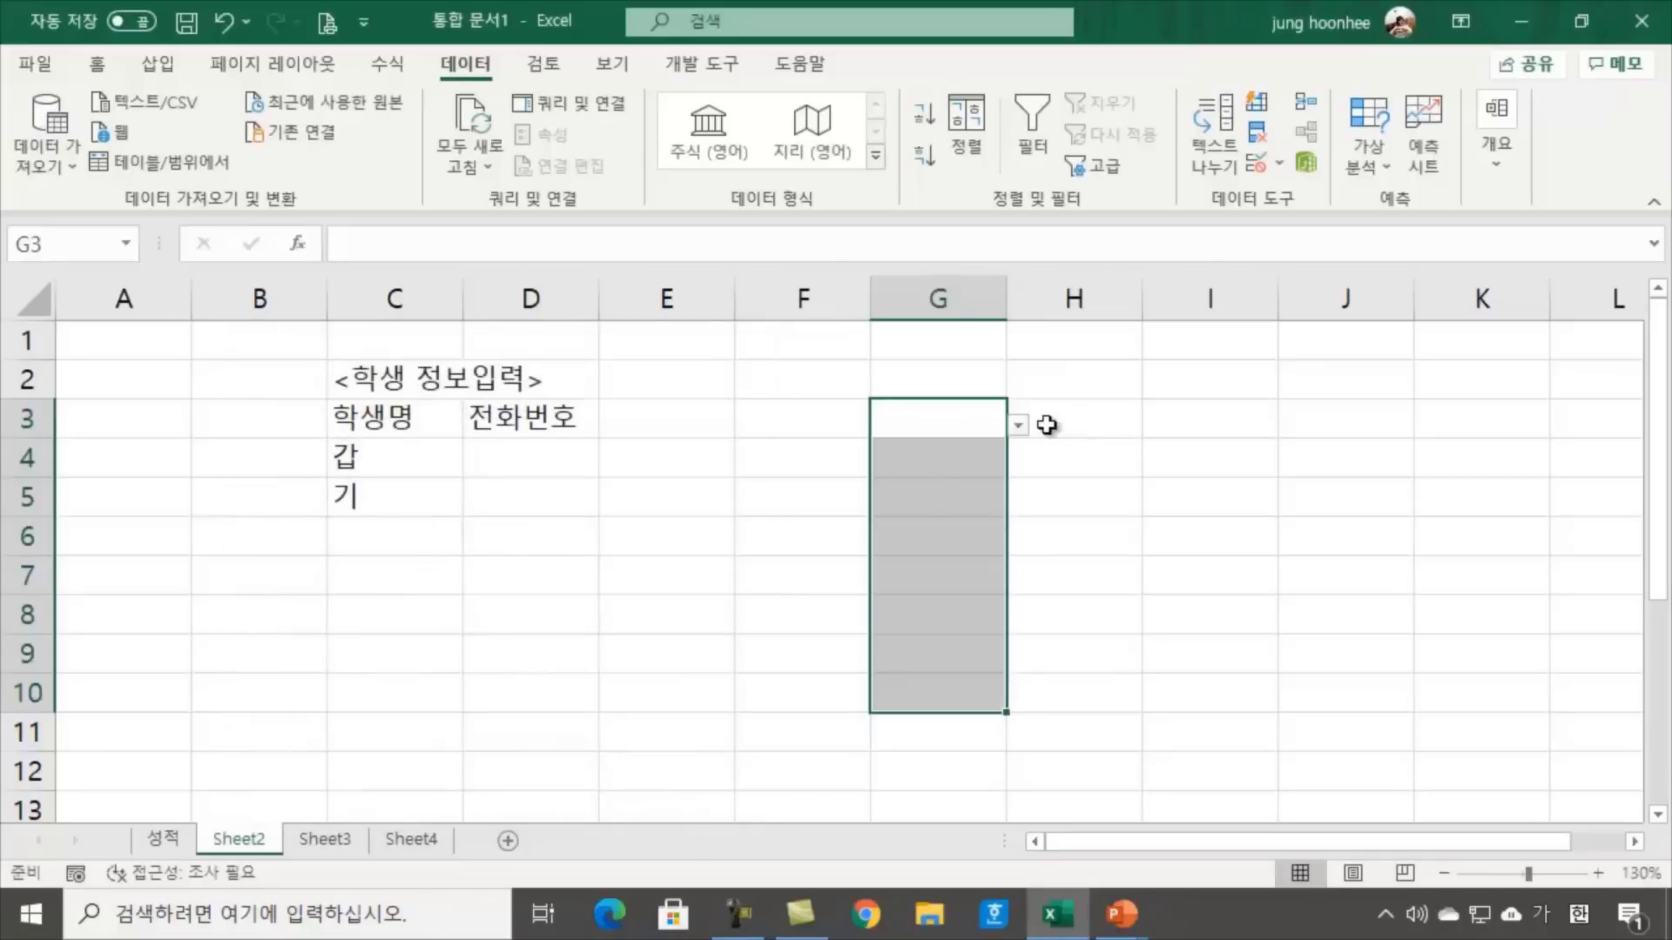
# Pick 을 for cell G3 and 병 for cell G4 from their drop-down lists
pyautogui.click(1019, 426)
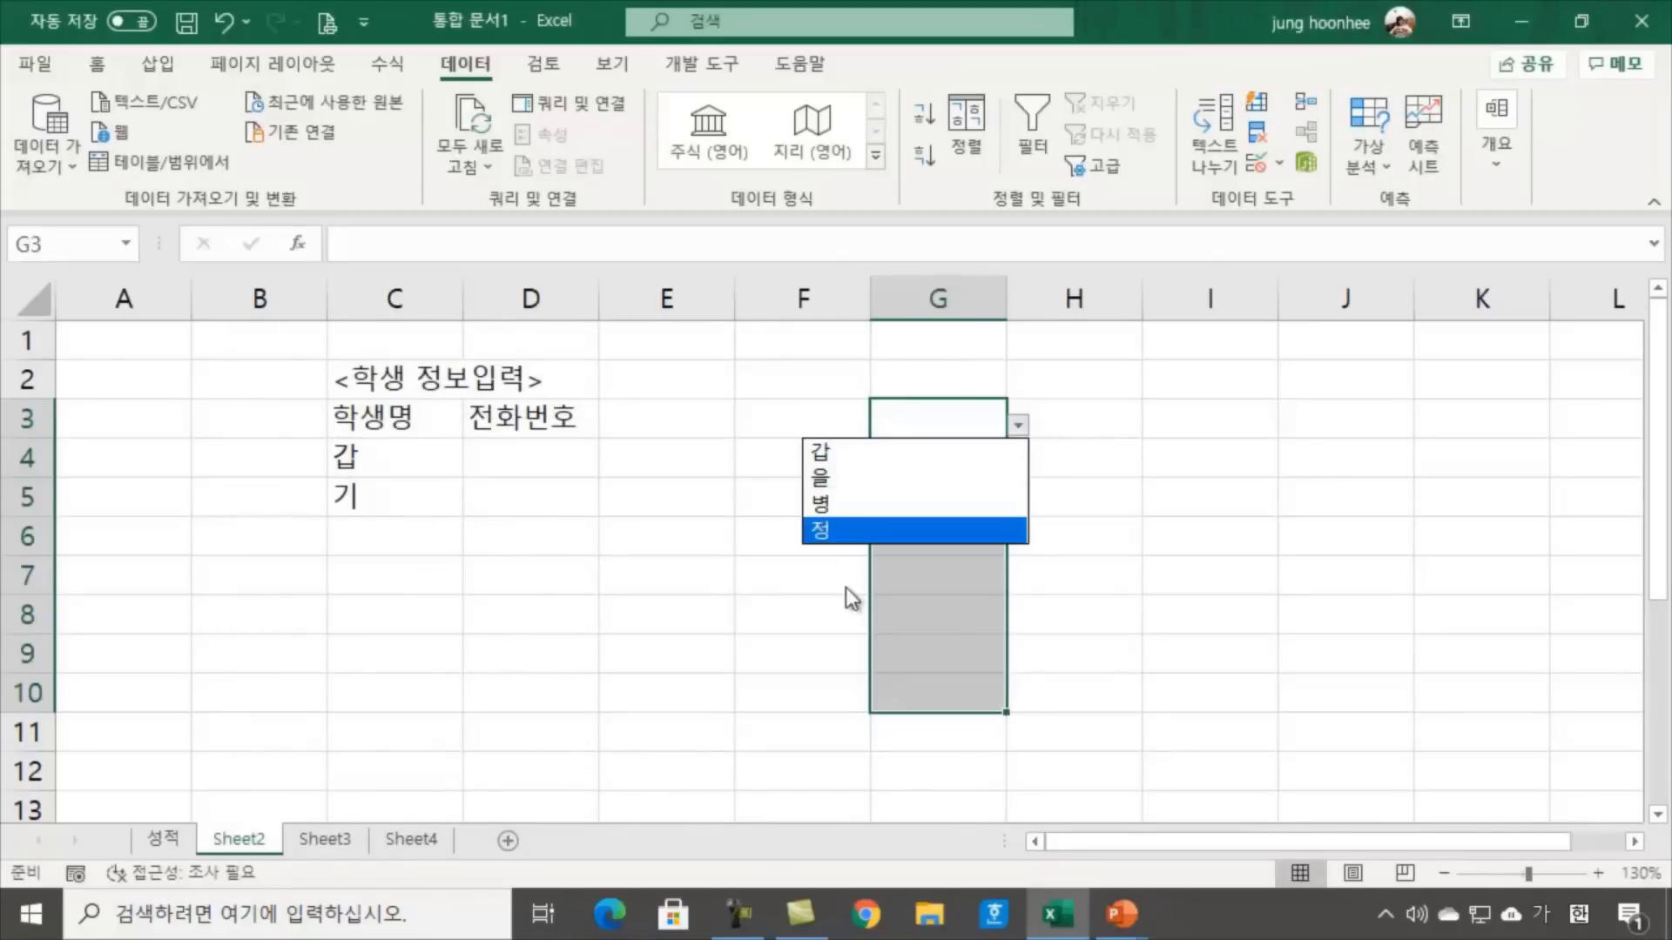
pyautogui.click(867, 479)
pyautogui.click(975, 454)
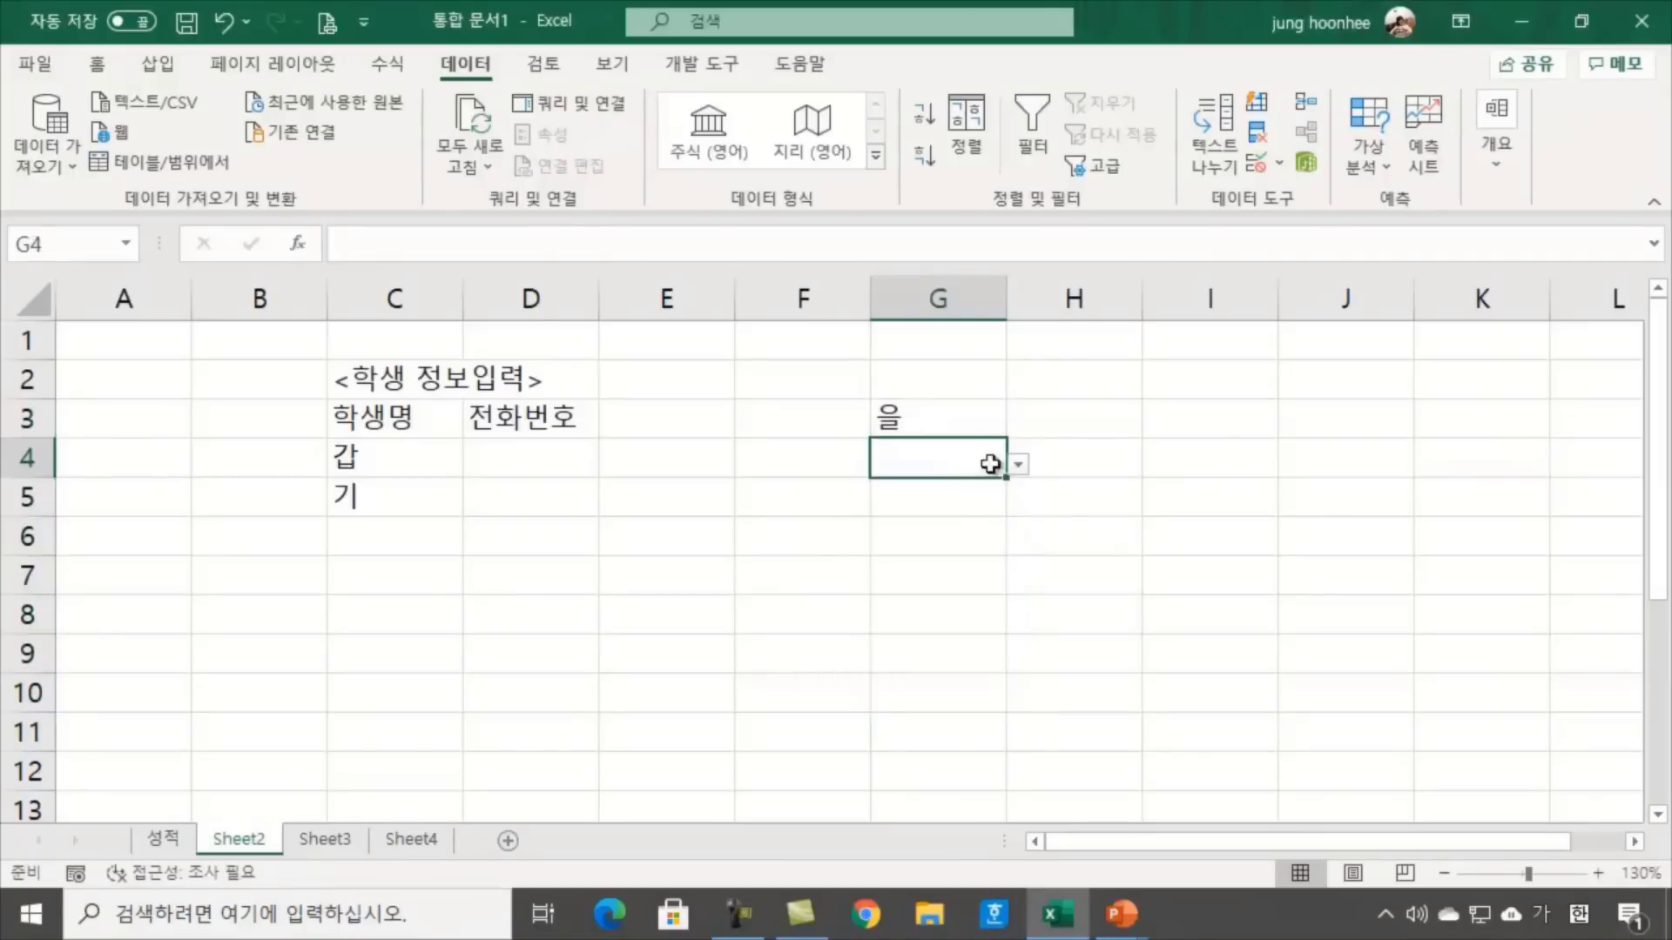
pyautogui.click(1019, 464)
pyautogui.click(918, 541)
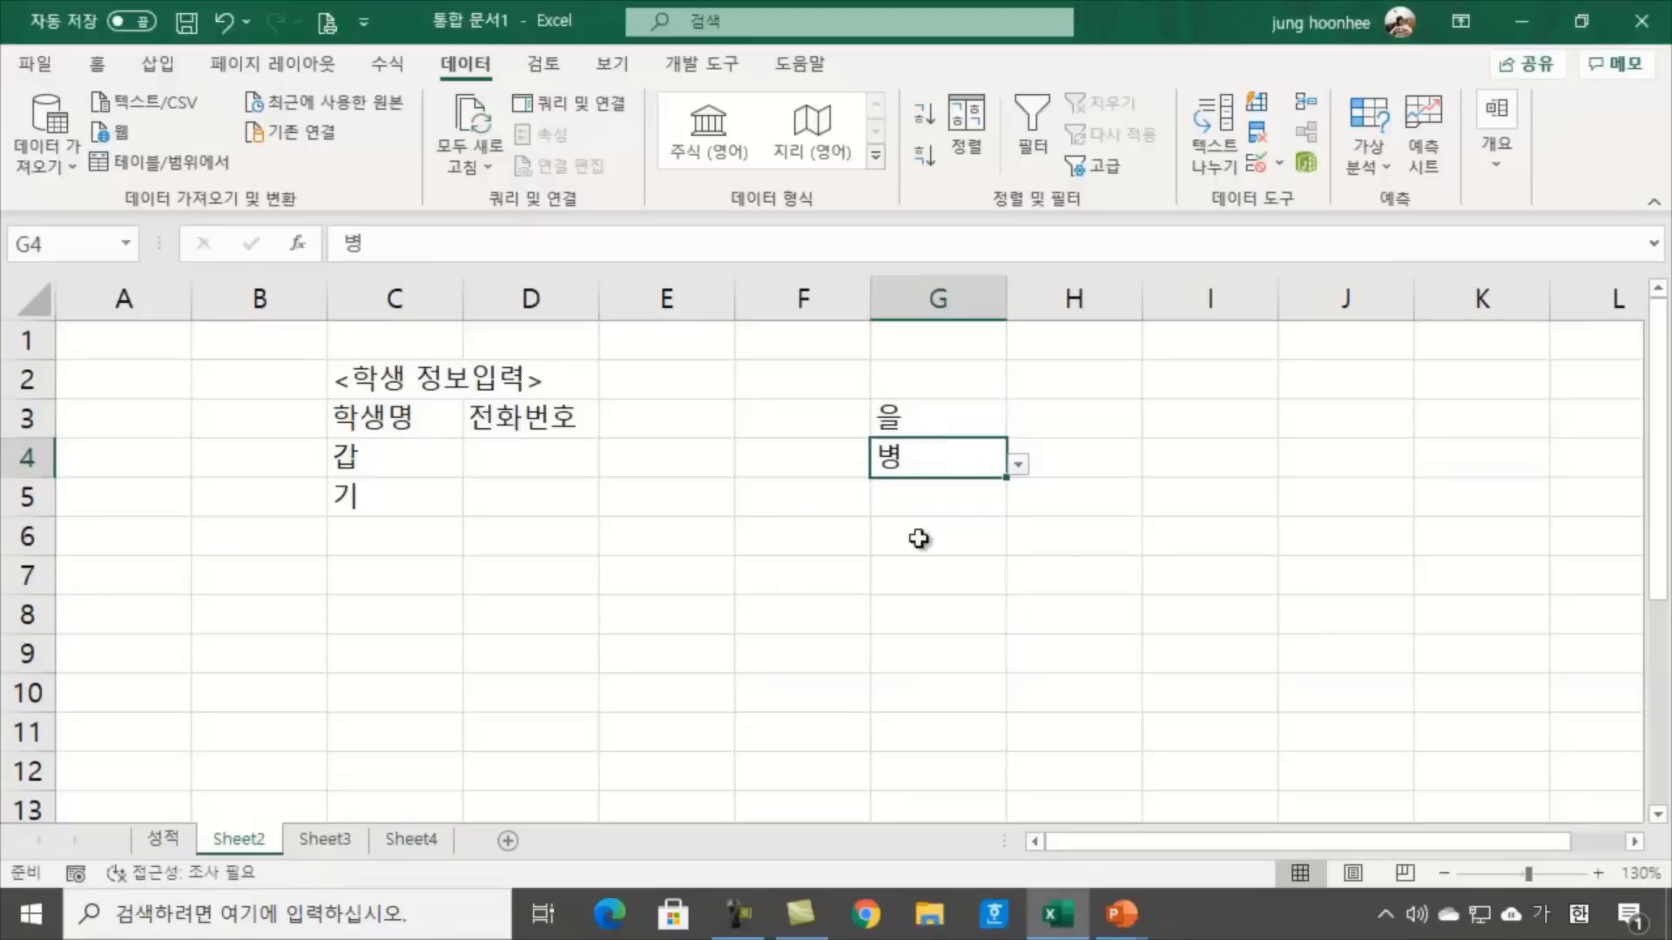
pyautogui.click(1298, 607)
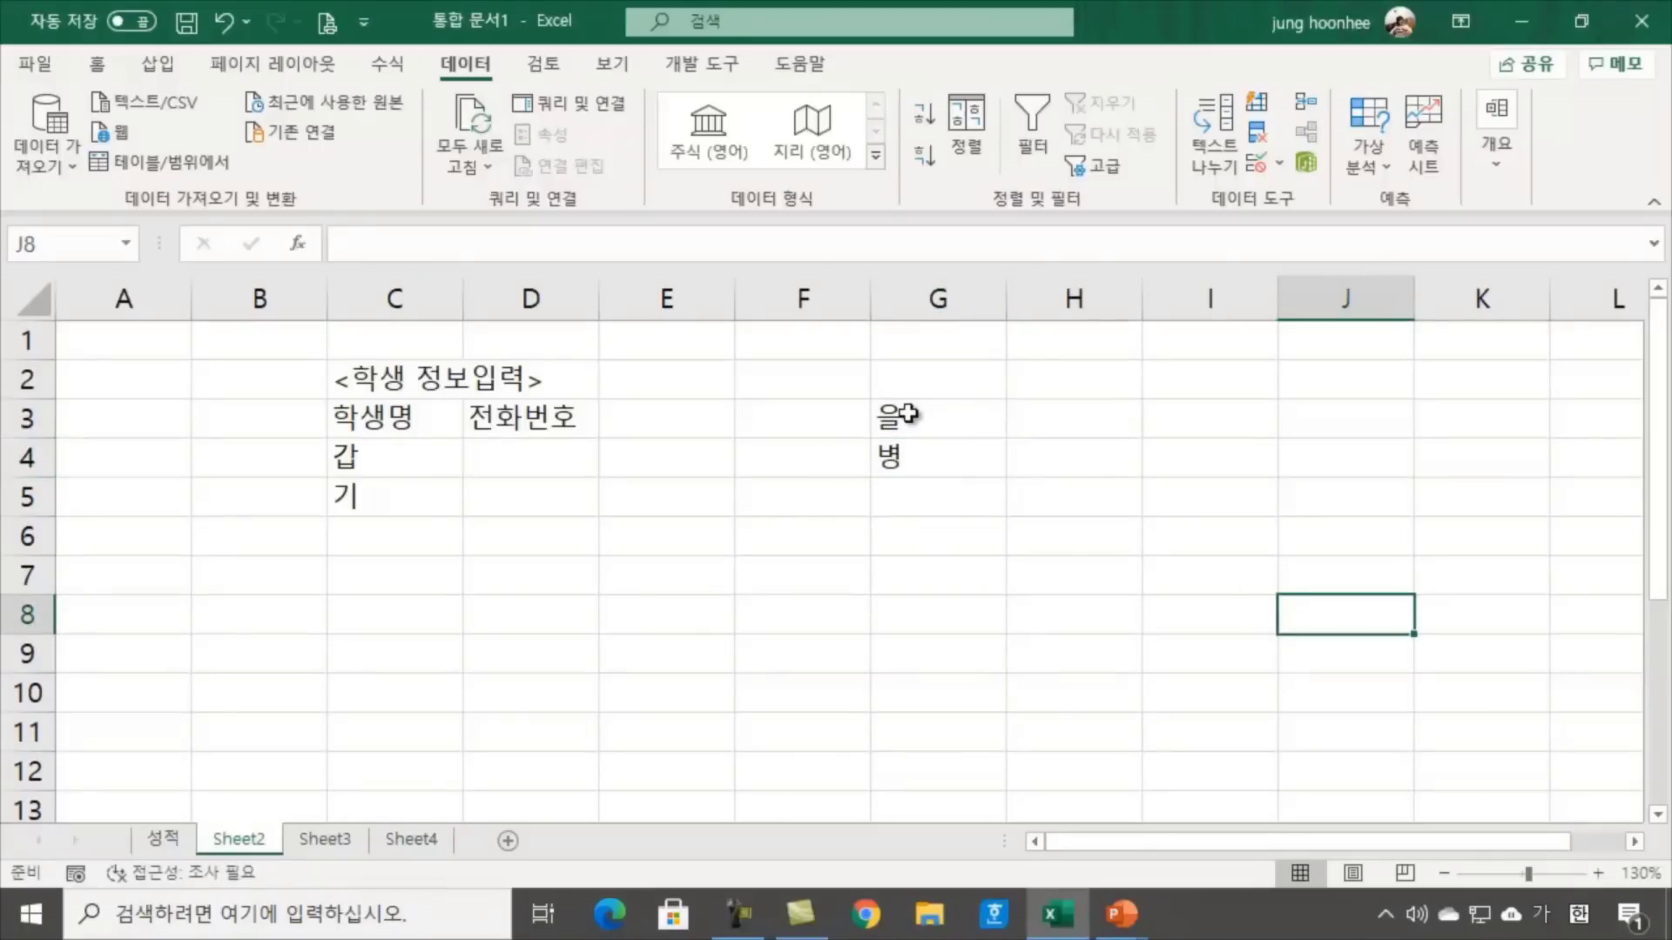
# Review the data validation settings of G3:G9 and close them without changes
pyautogui.moveTo(923, 417); pyautogui.dragTo(936, 648)
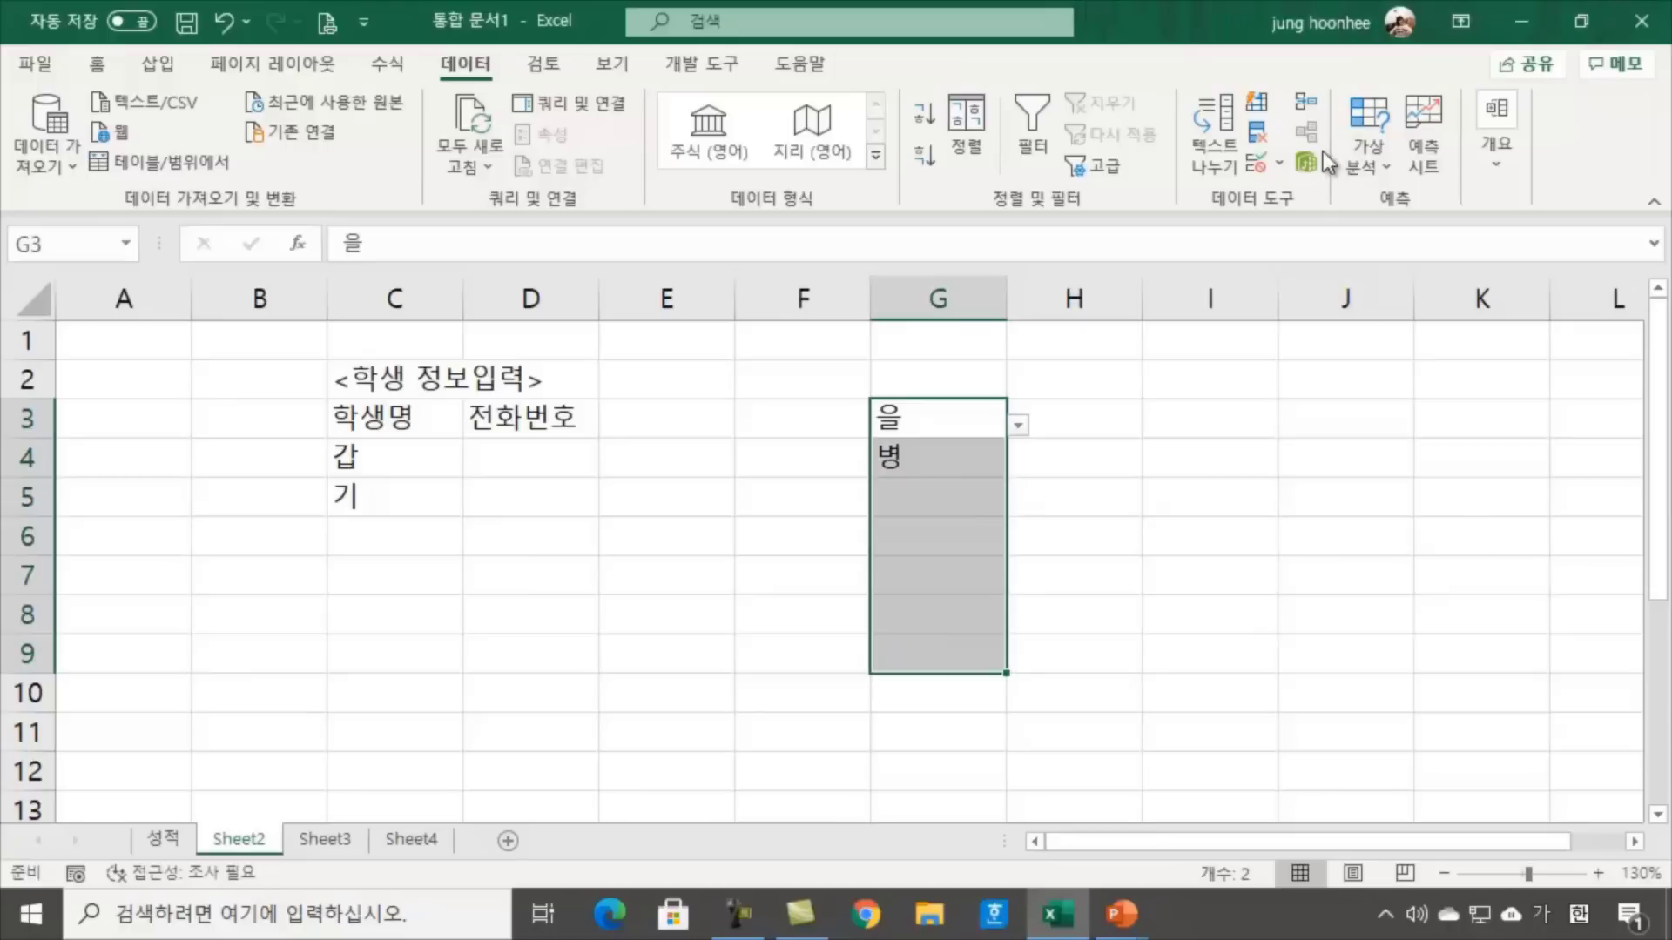
pyautogui.click(1279, 169)
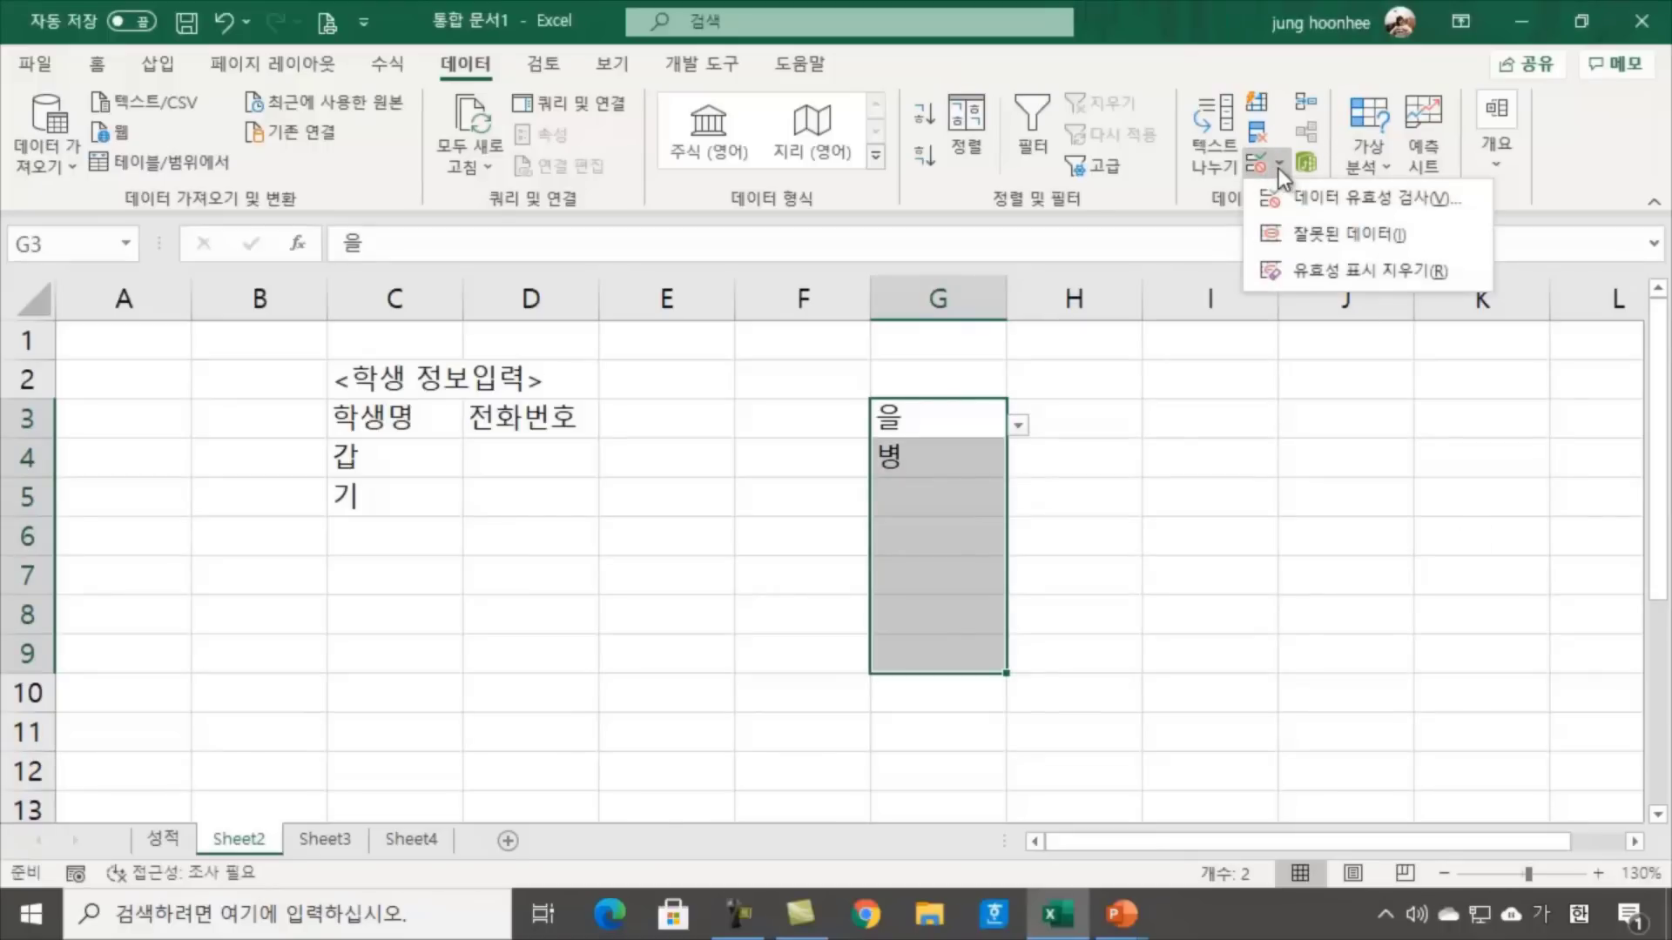
pyautogui.click(1313, 199)
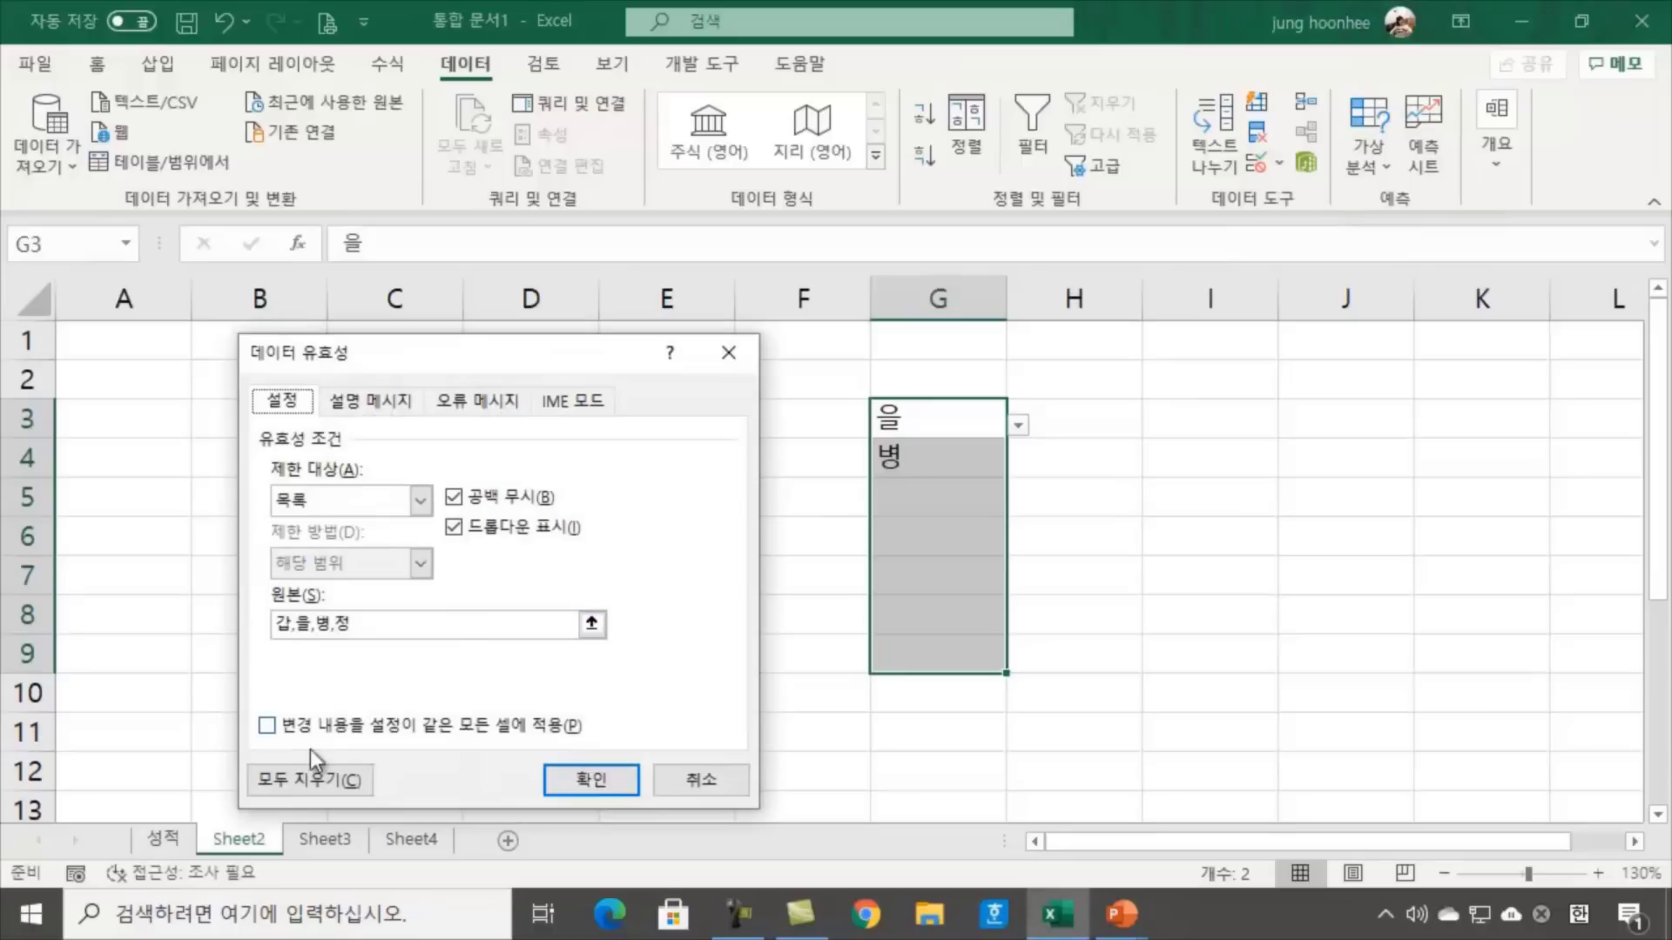
pyautogui.moveTo(435, 358); pyautogui.dragTo(1126, 383)
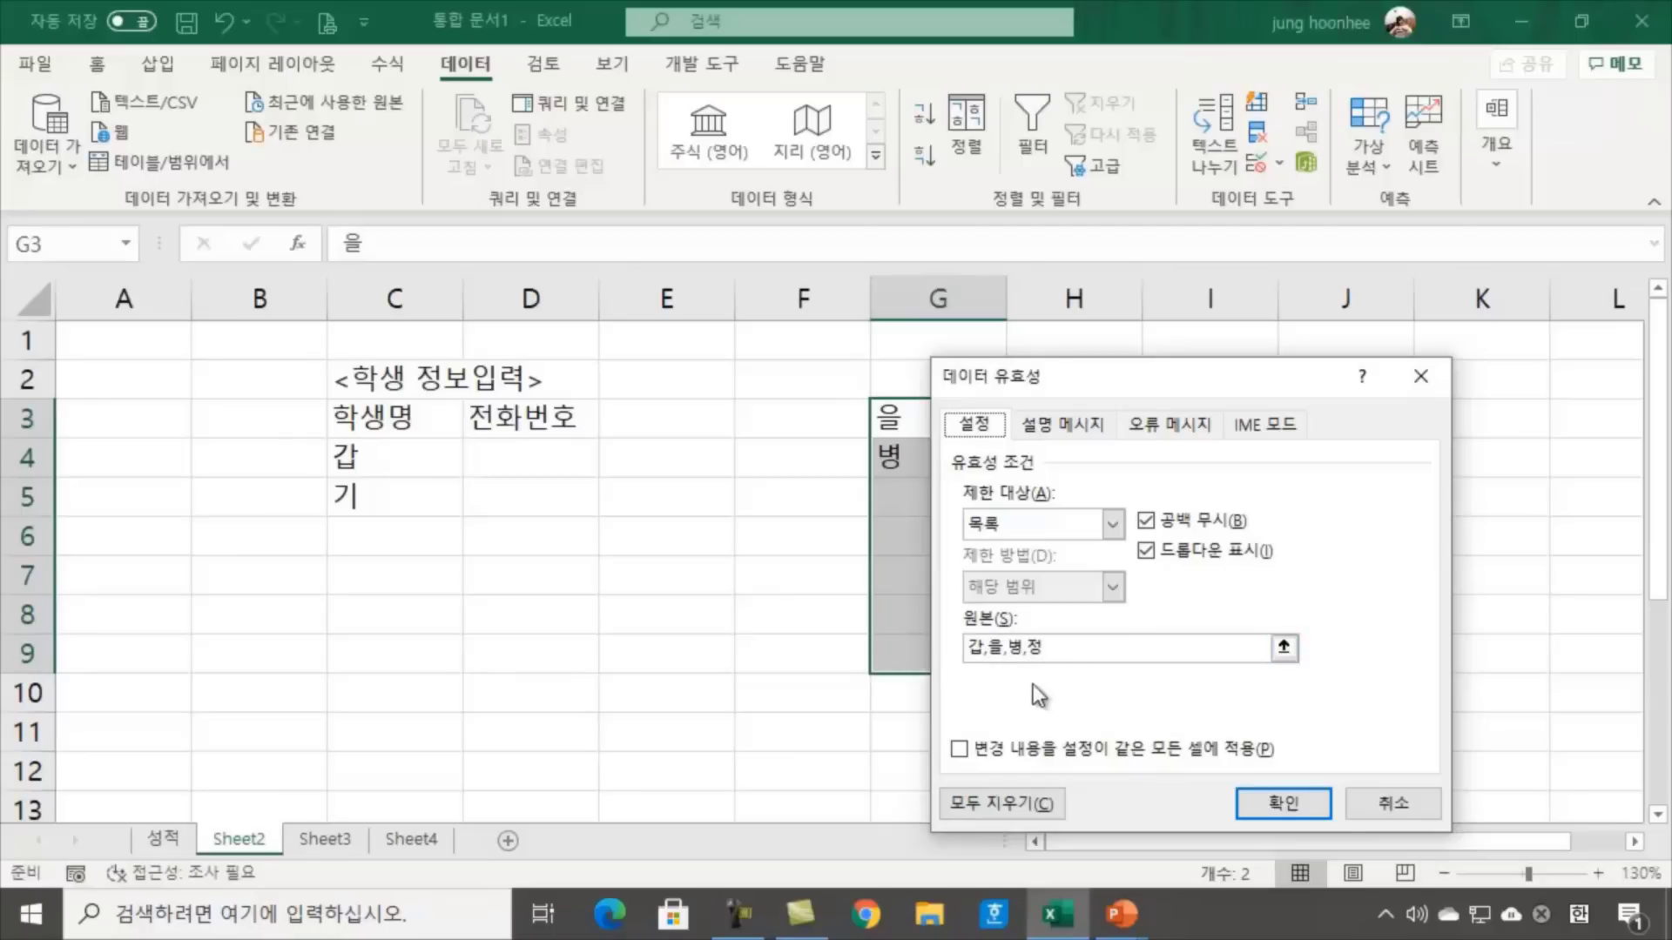
pyautogui.click(1393, 802)
pyautogui.click(1180, 721)
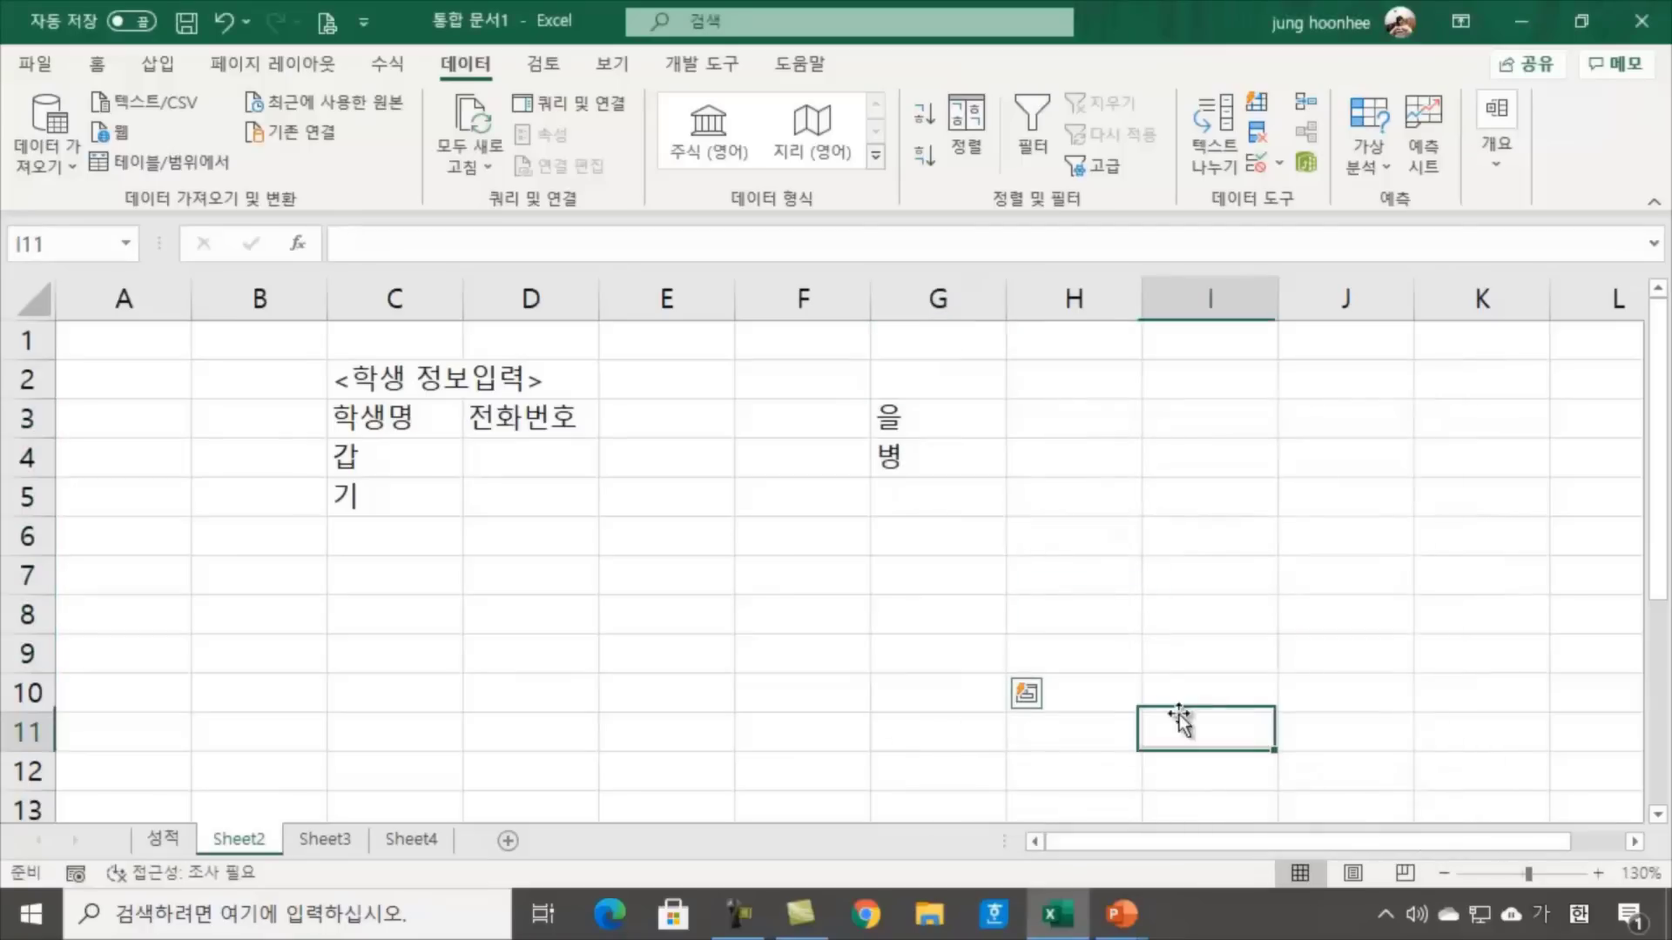
pyautogui.click(671, 571)
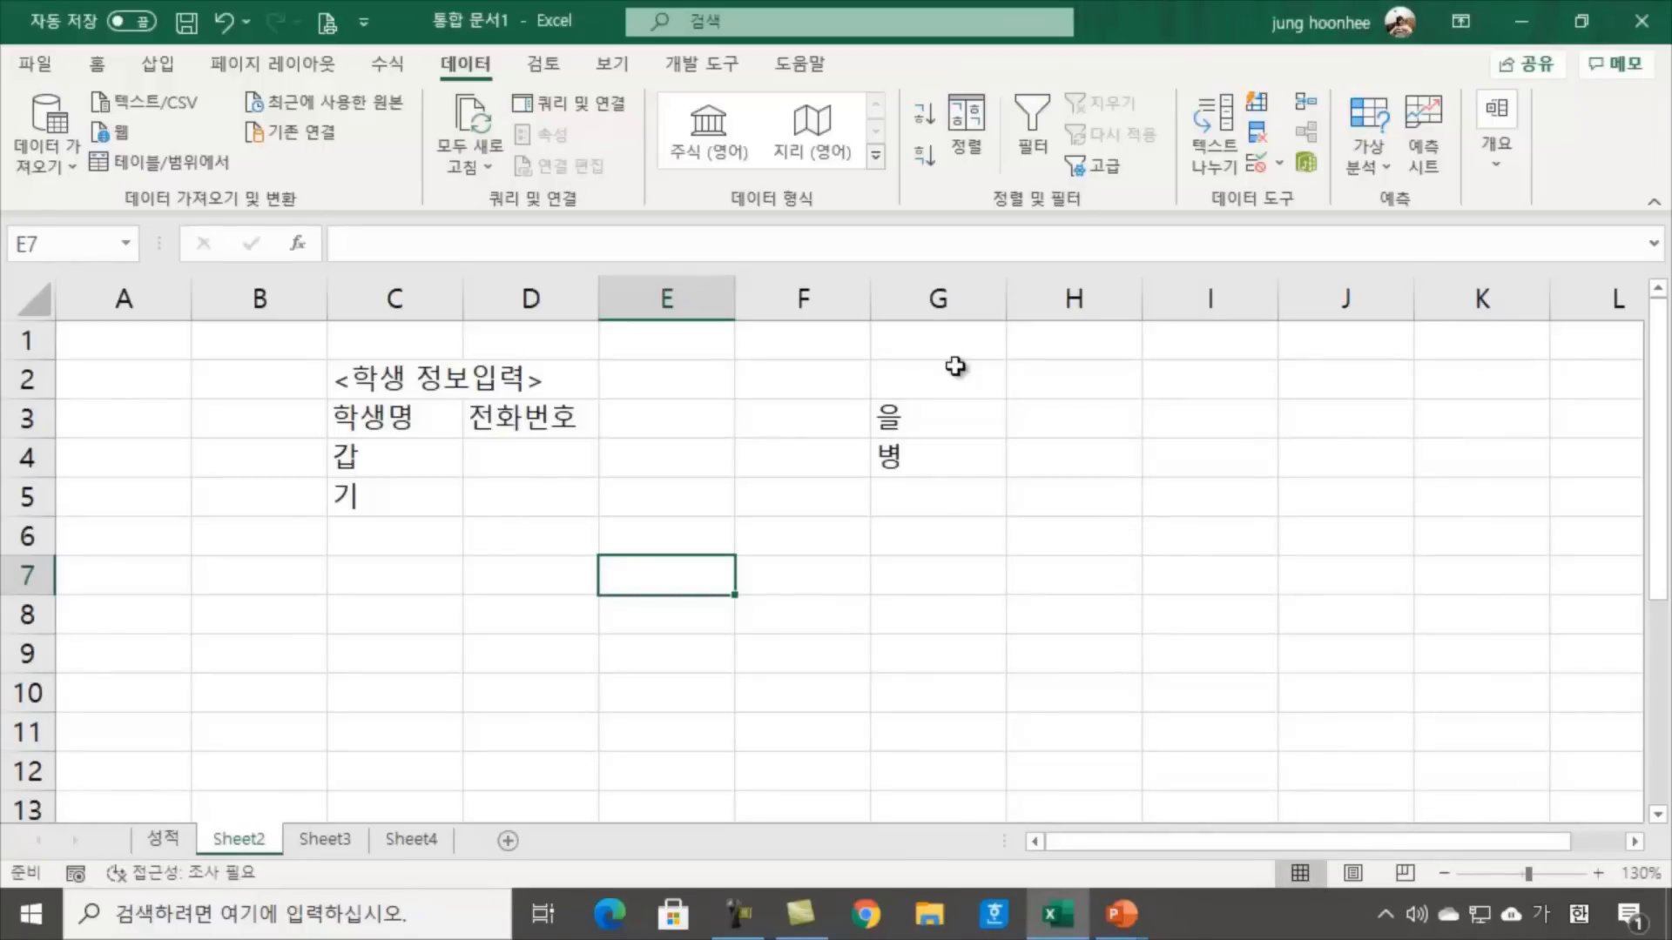
# Rename the named range 이름, covering C5:C15 on the 성적 sheet, as 학생명
pyautogui.click(467, 610)
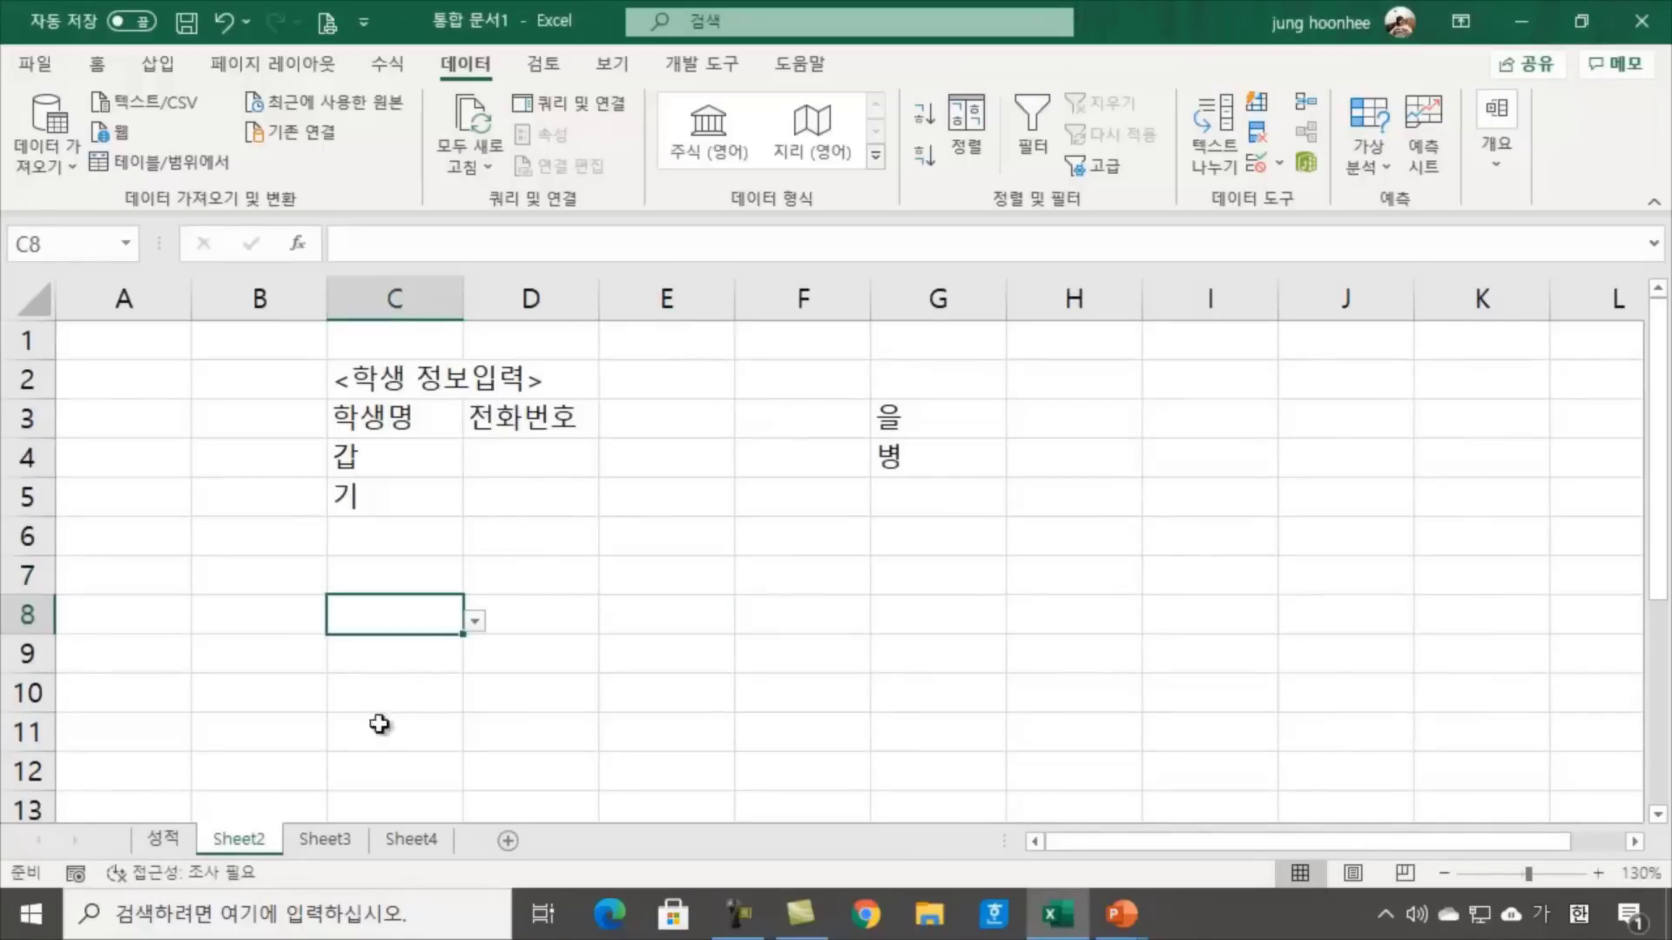
pyautogui.click(162, 837)
pyautogui.scroll(1, 400, 471)
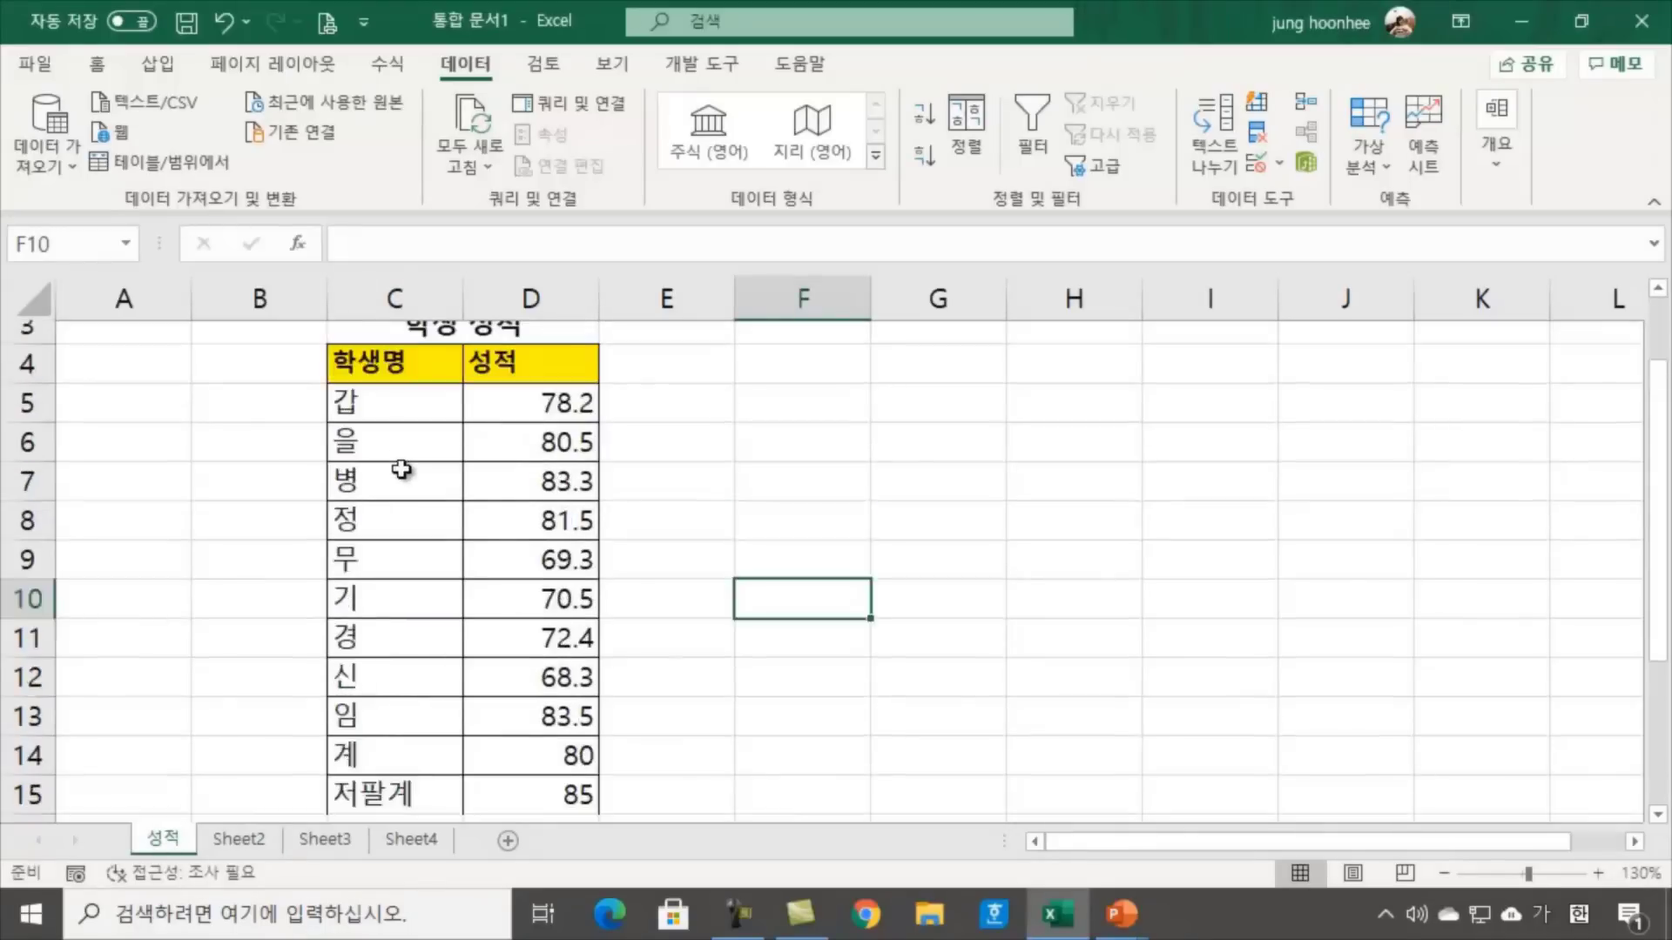
pyautogui.scroll(1, 401, 470)
pyautogui.moveTo(388, 493); pyautogui.dragTo(422, 731)
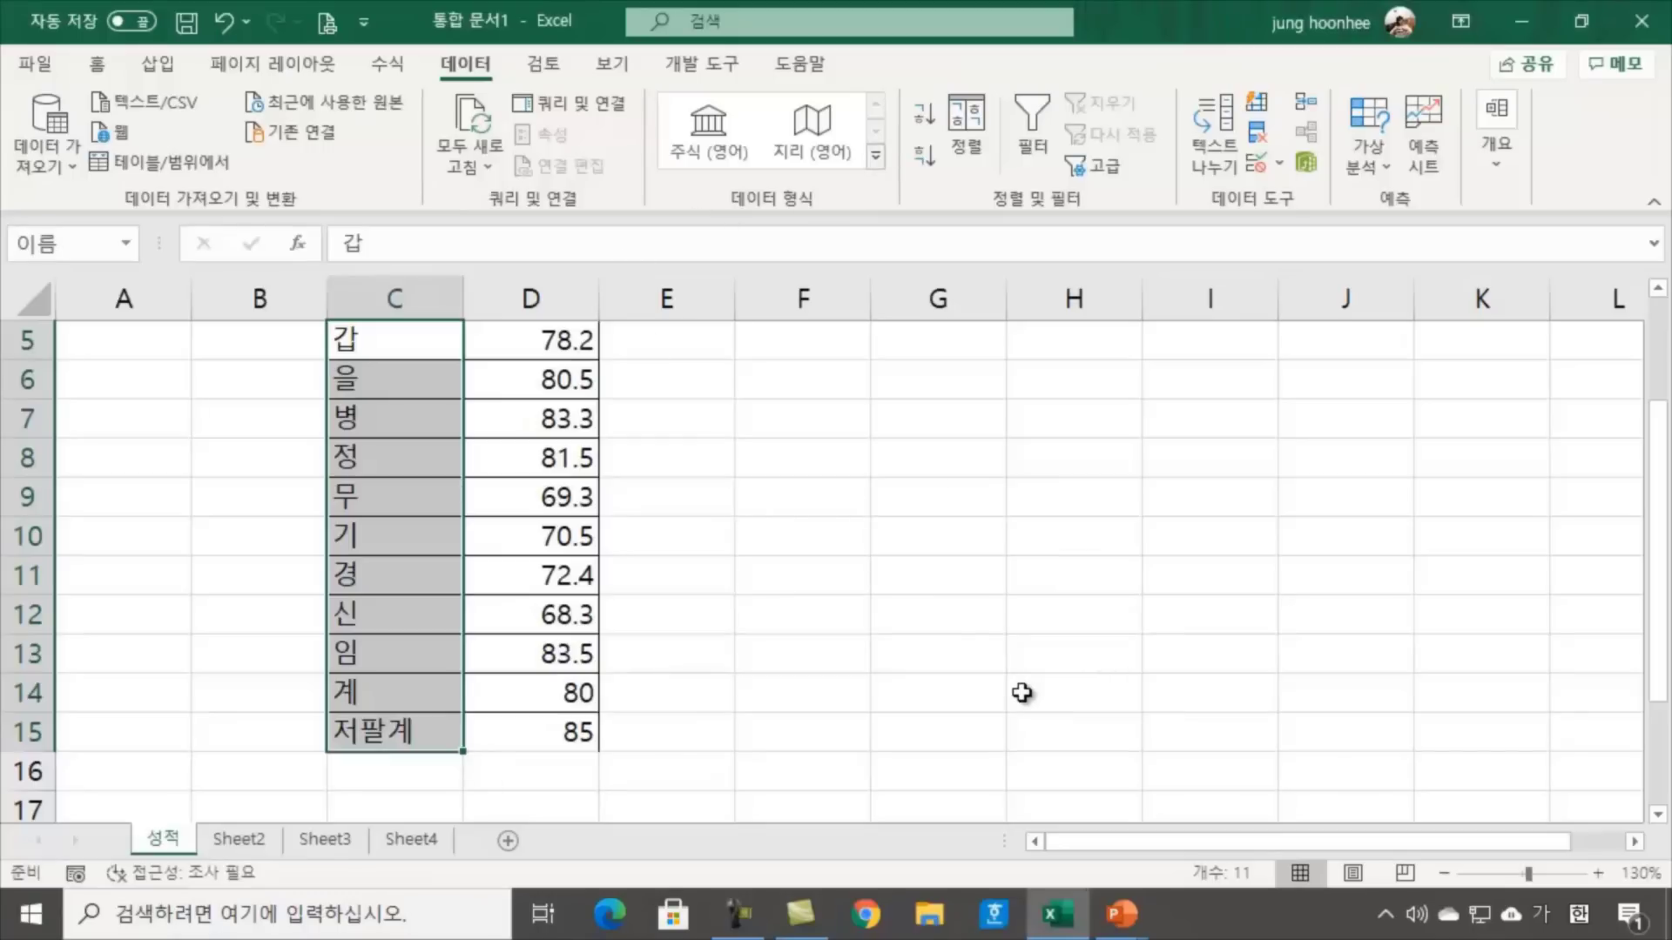
pyautogui.hotkey('ctrl', 'F3')
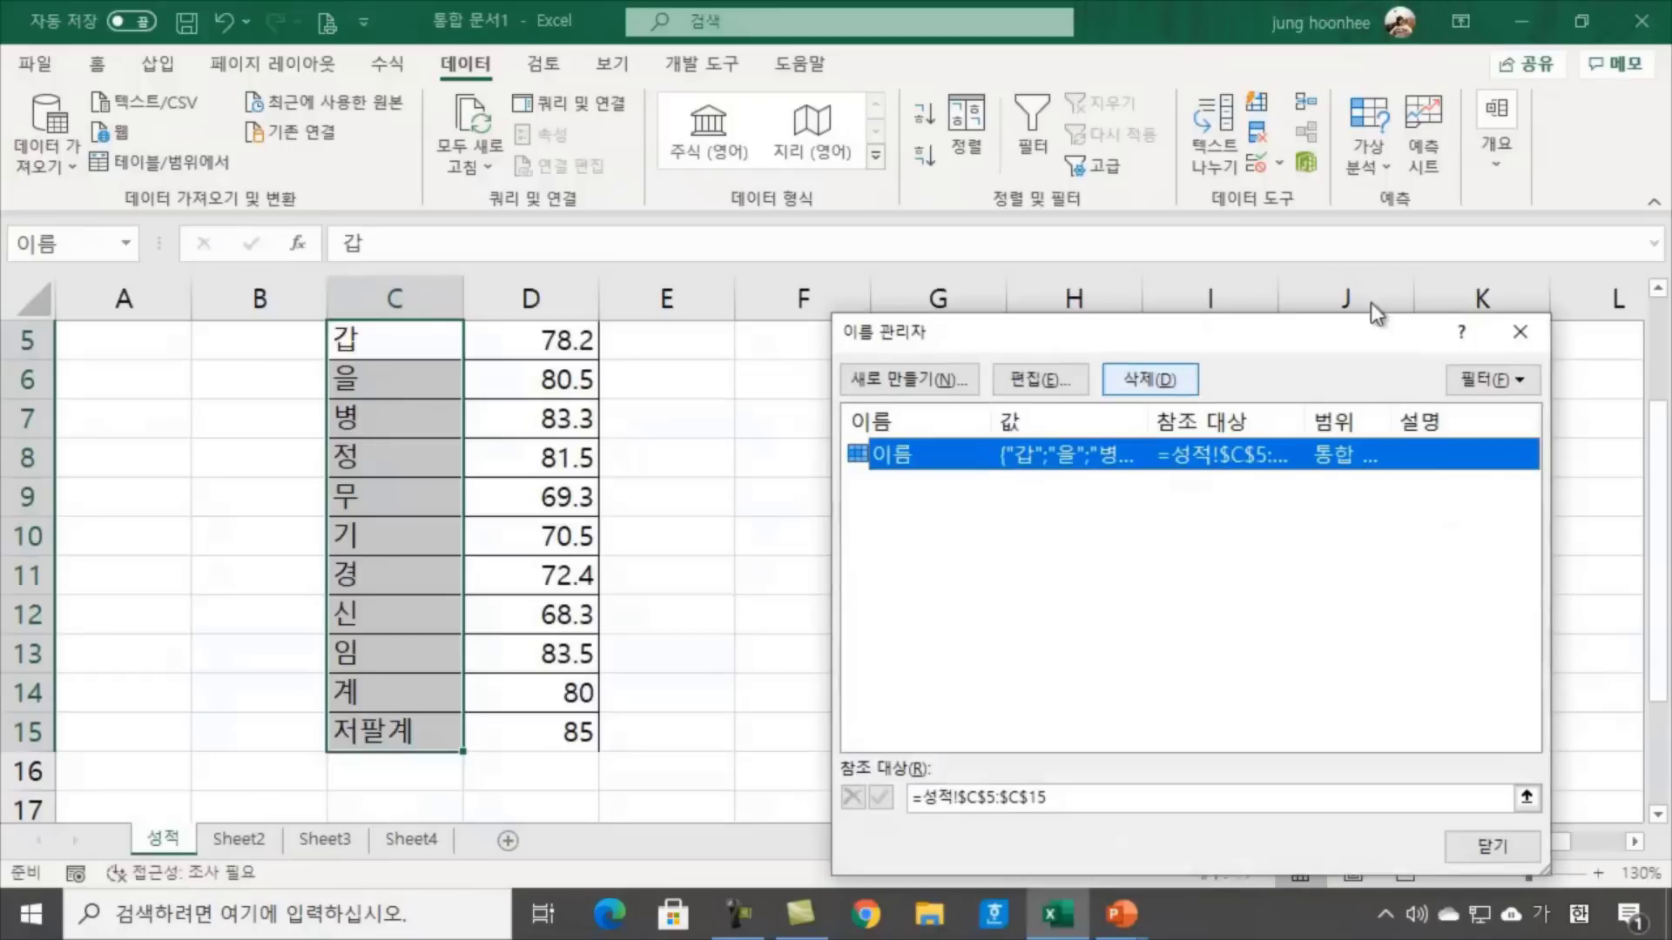
pyautogui.moveTo(1041, 326); pyautogui.dragTo(906, 185)
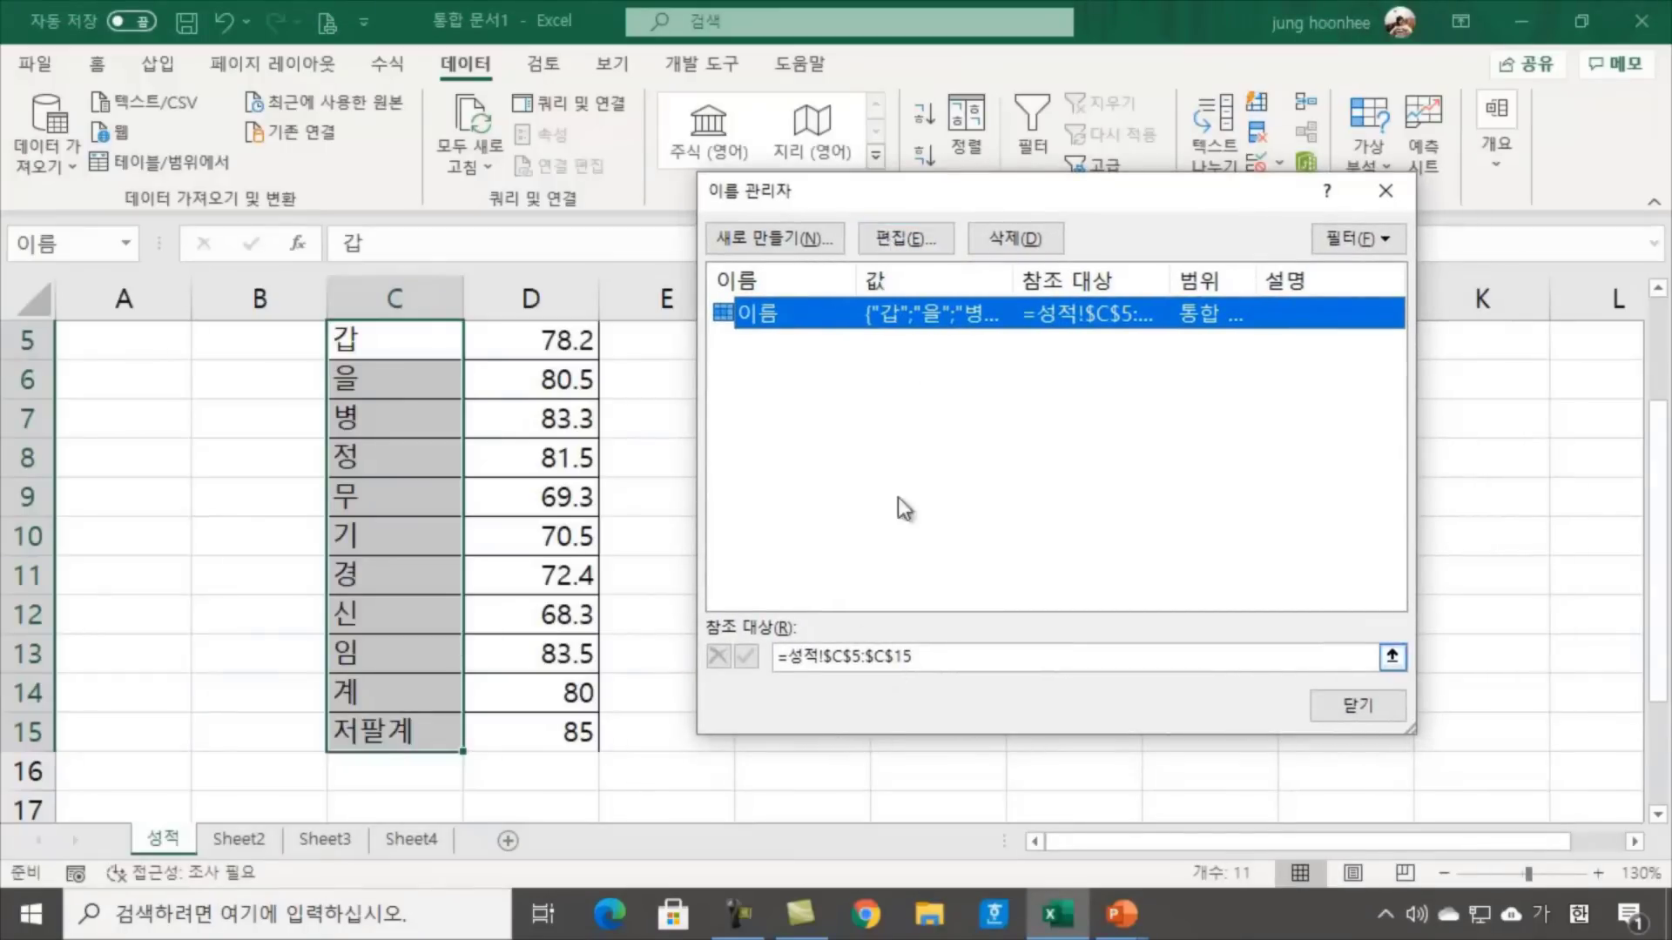
pyautogui.click(906, 243)
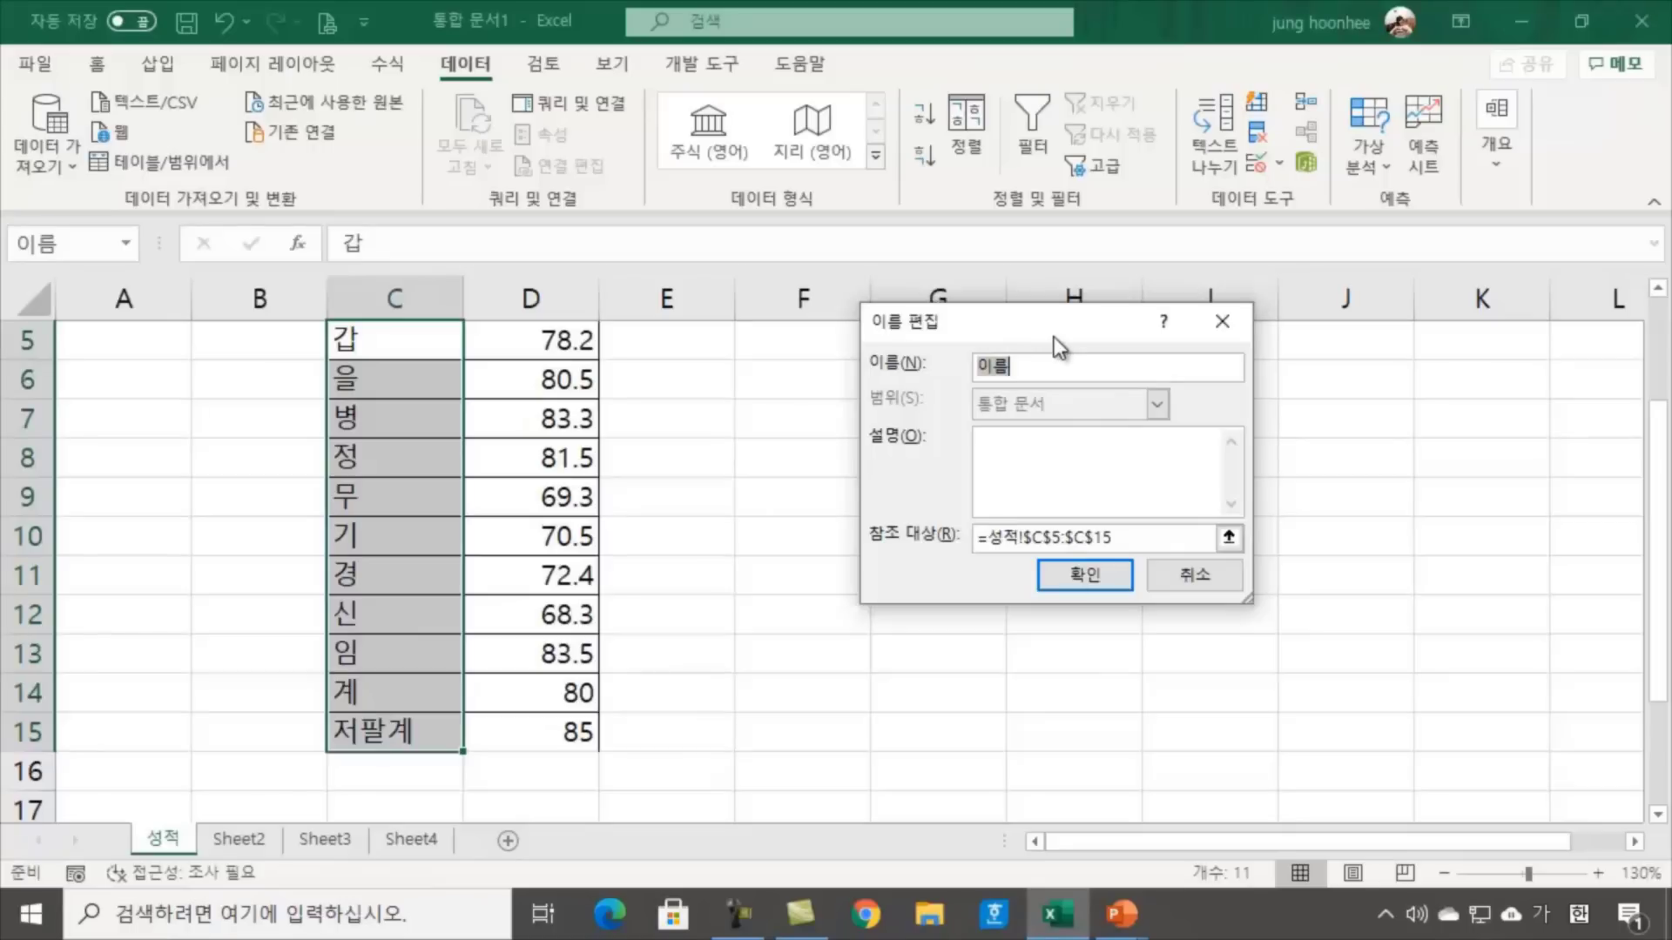
pyautogui.write('학생명')
pyautogui.click(1086, 575)
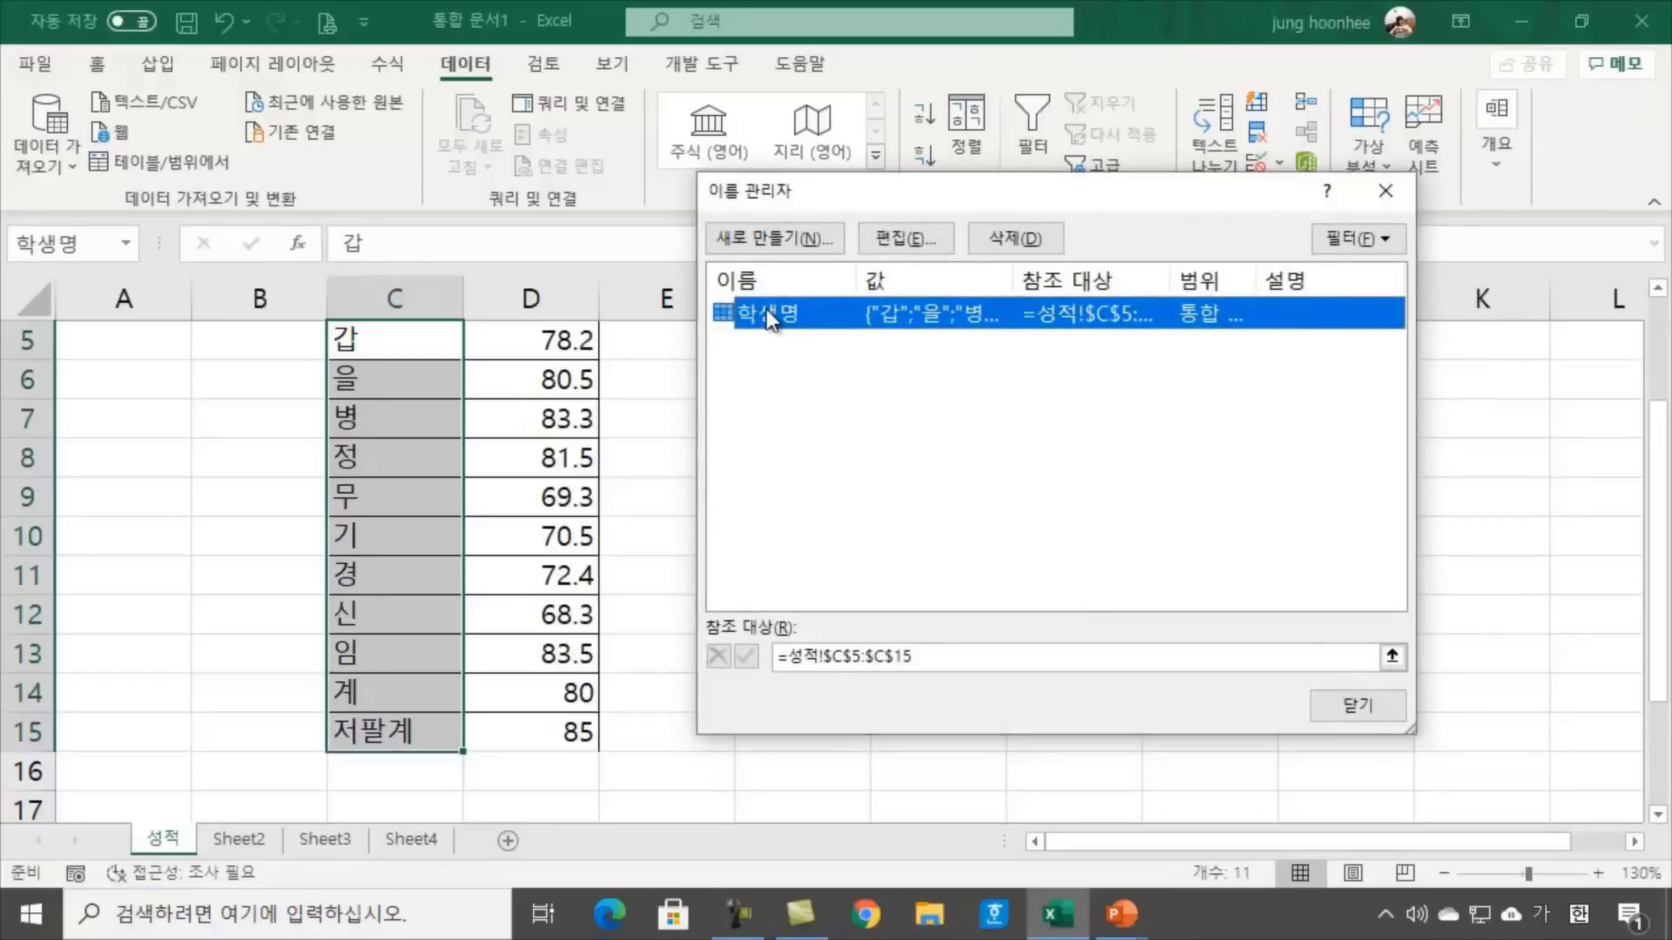
pyautogui.click(1361, 704)
pyautogui.click(941, 684)
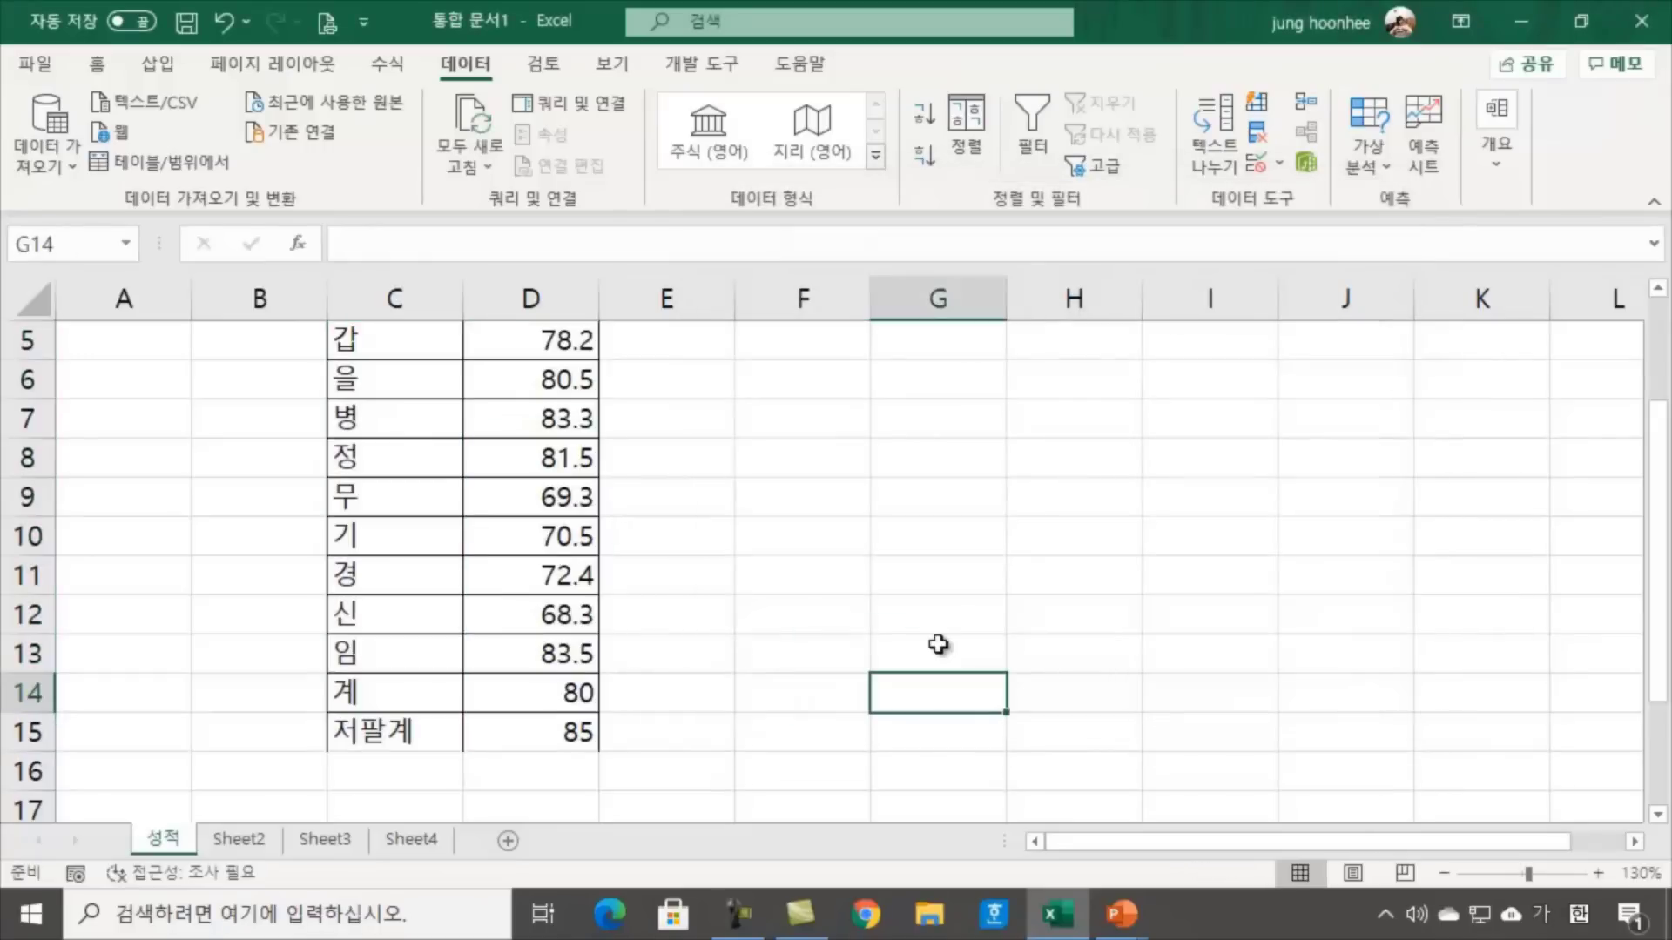
# Choose 계 from the drop-down list for cell C5 on Sheet2
pyautogui.click(260, 841)
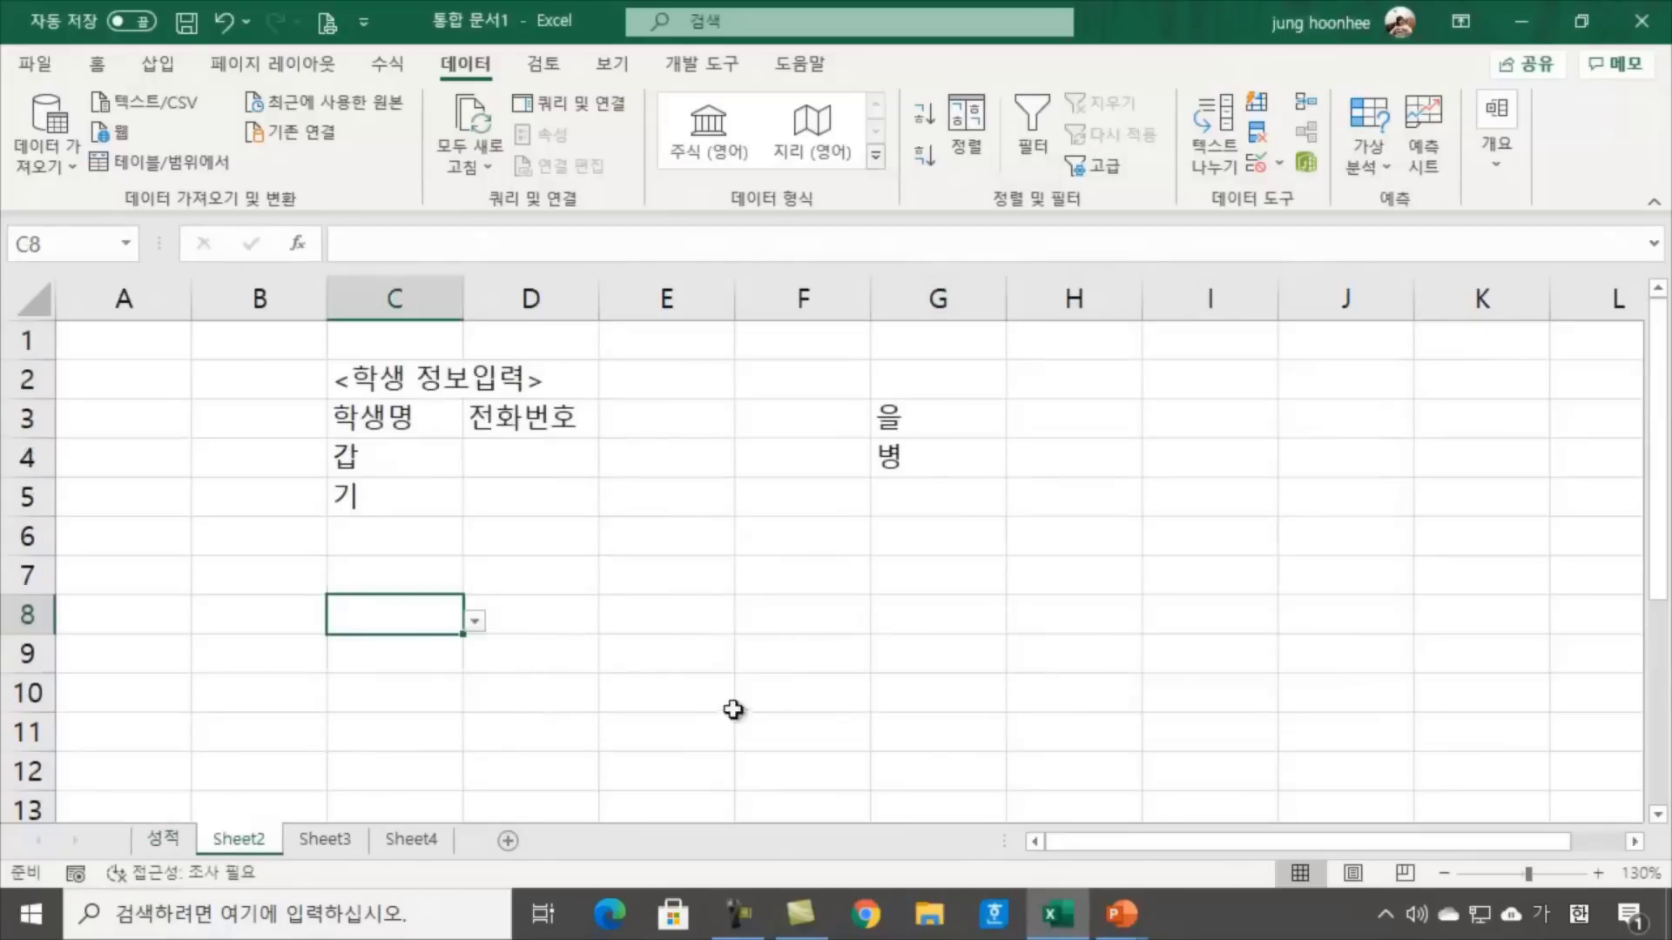
pyautogui.click(414, 494)
pyautogui.click(473, 505)
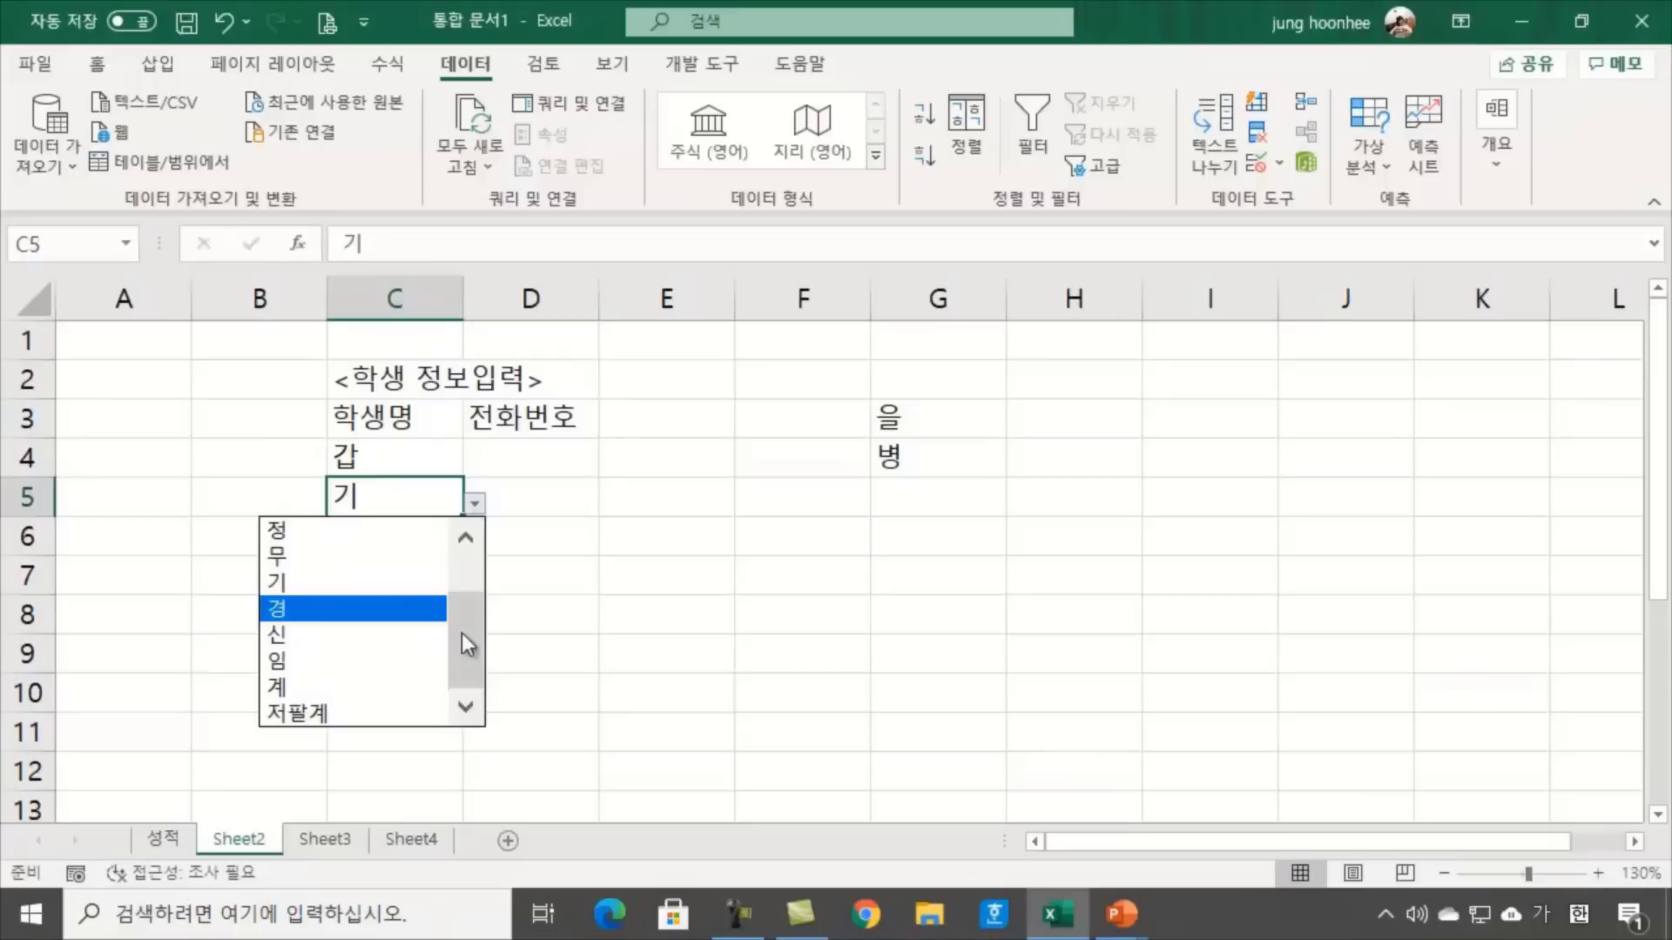
pyautogui.moveTo(461, 634); pyautogui.dragTo(472, 718)
pyautogui.click(288, 687)
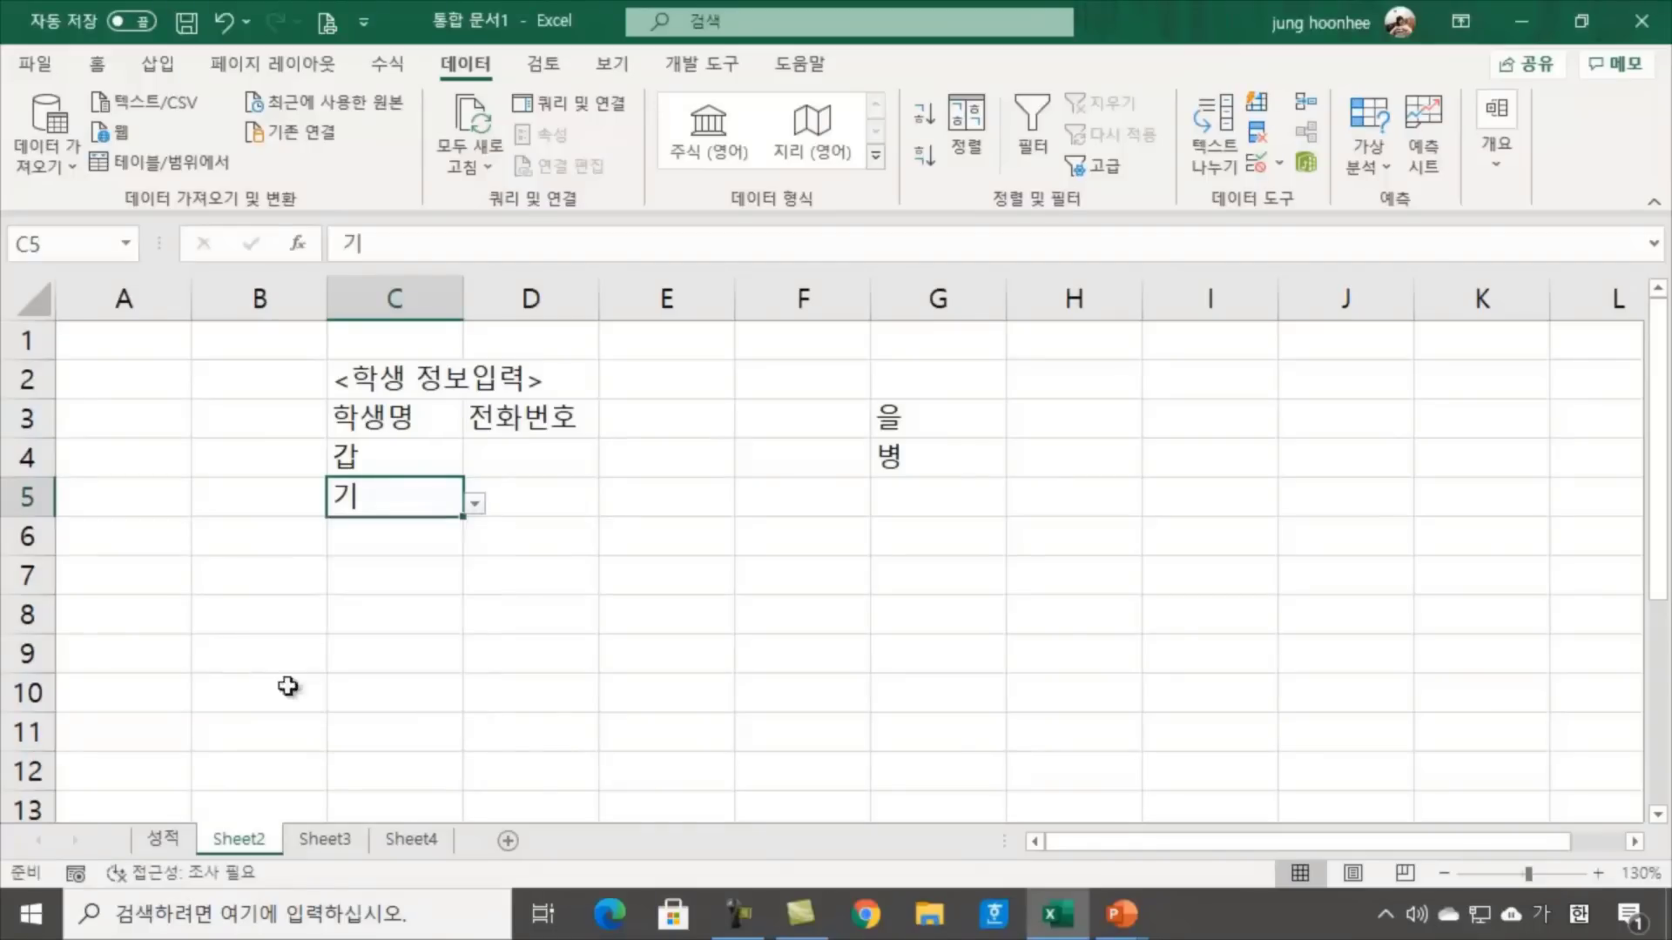
pyautogui.click(750, 657)
pyautogui.click(395, 459)
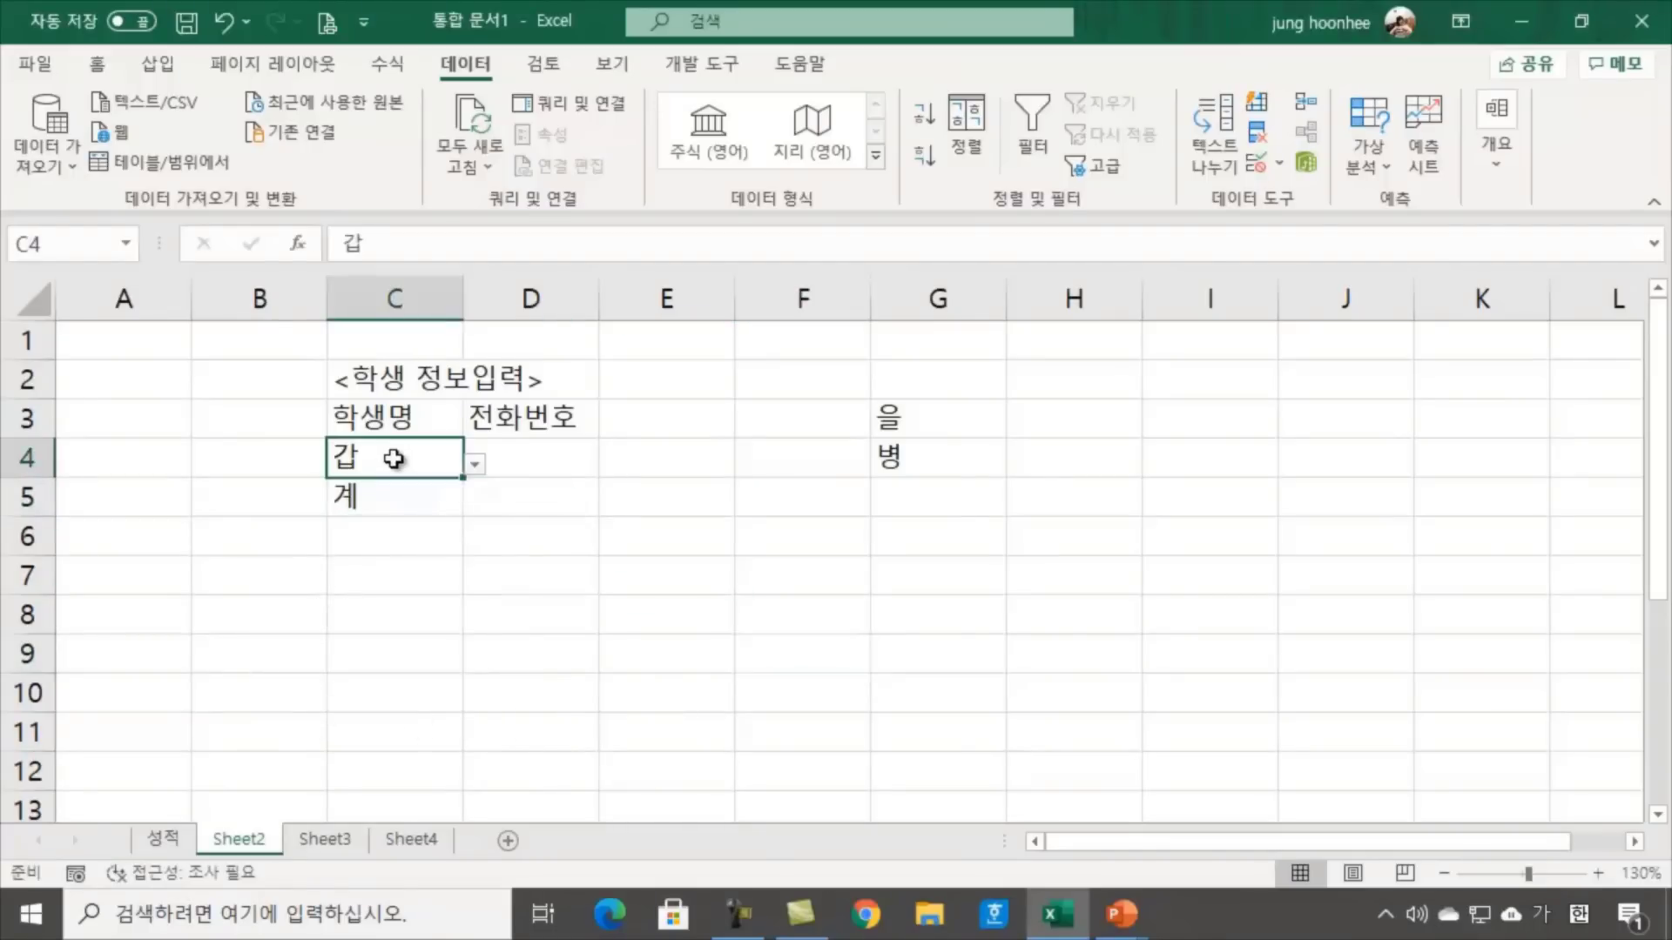
# Review the list source in the data validation settings of C4:C12 on Sheet2 and accept the settings
pyautogui.moveTo(394, 459); pyautogui.dragTo(387, 775)
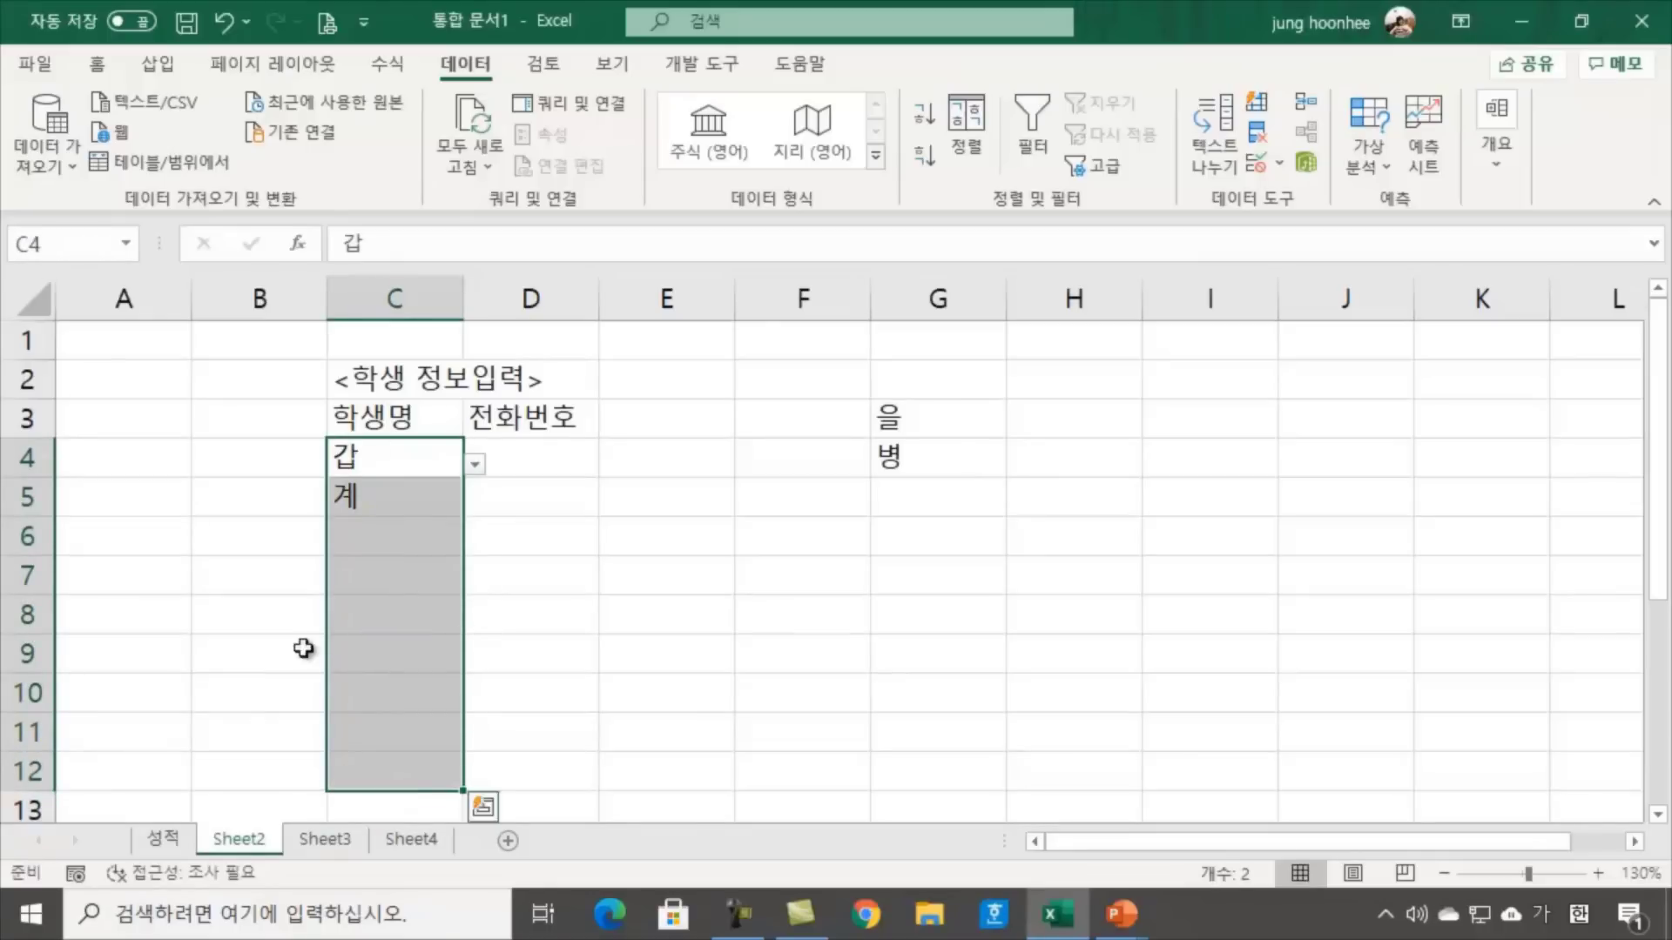
pyautogui.click(1283, 164)
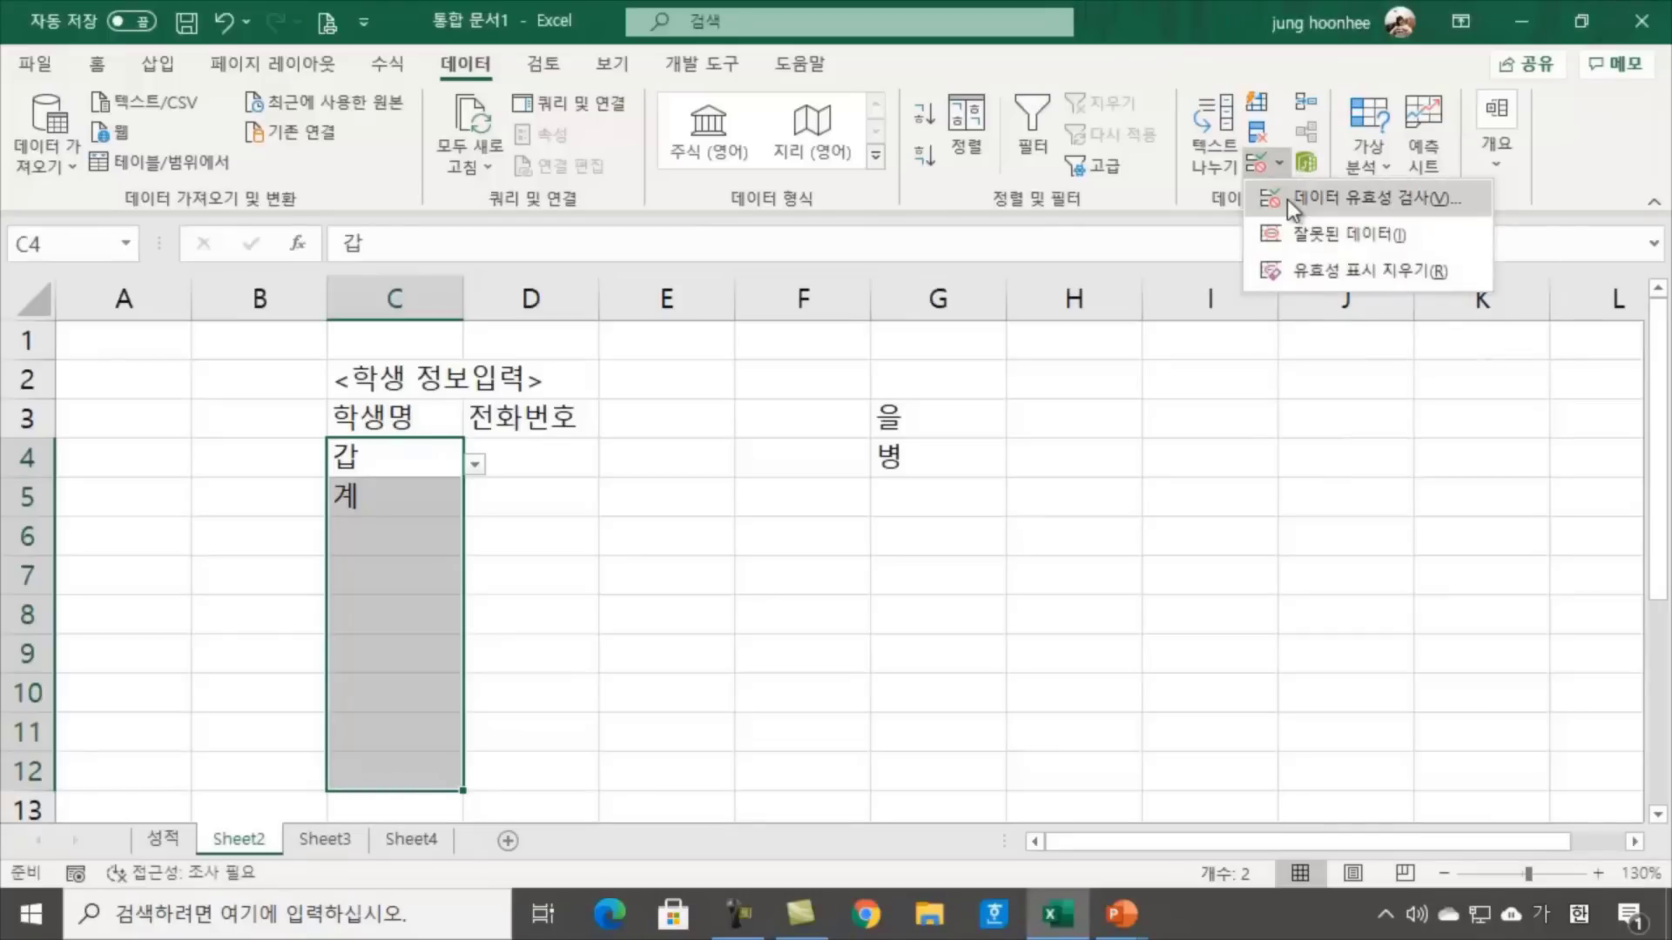
pyautogui.click(1292, 200)
pyautogui.click(888, 501)
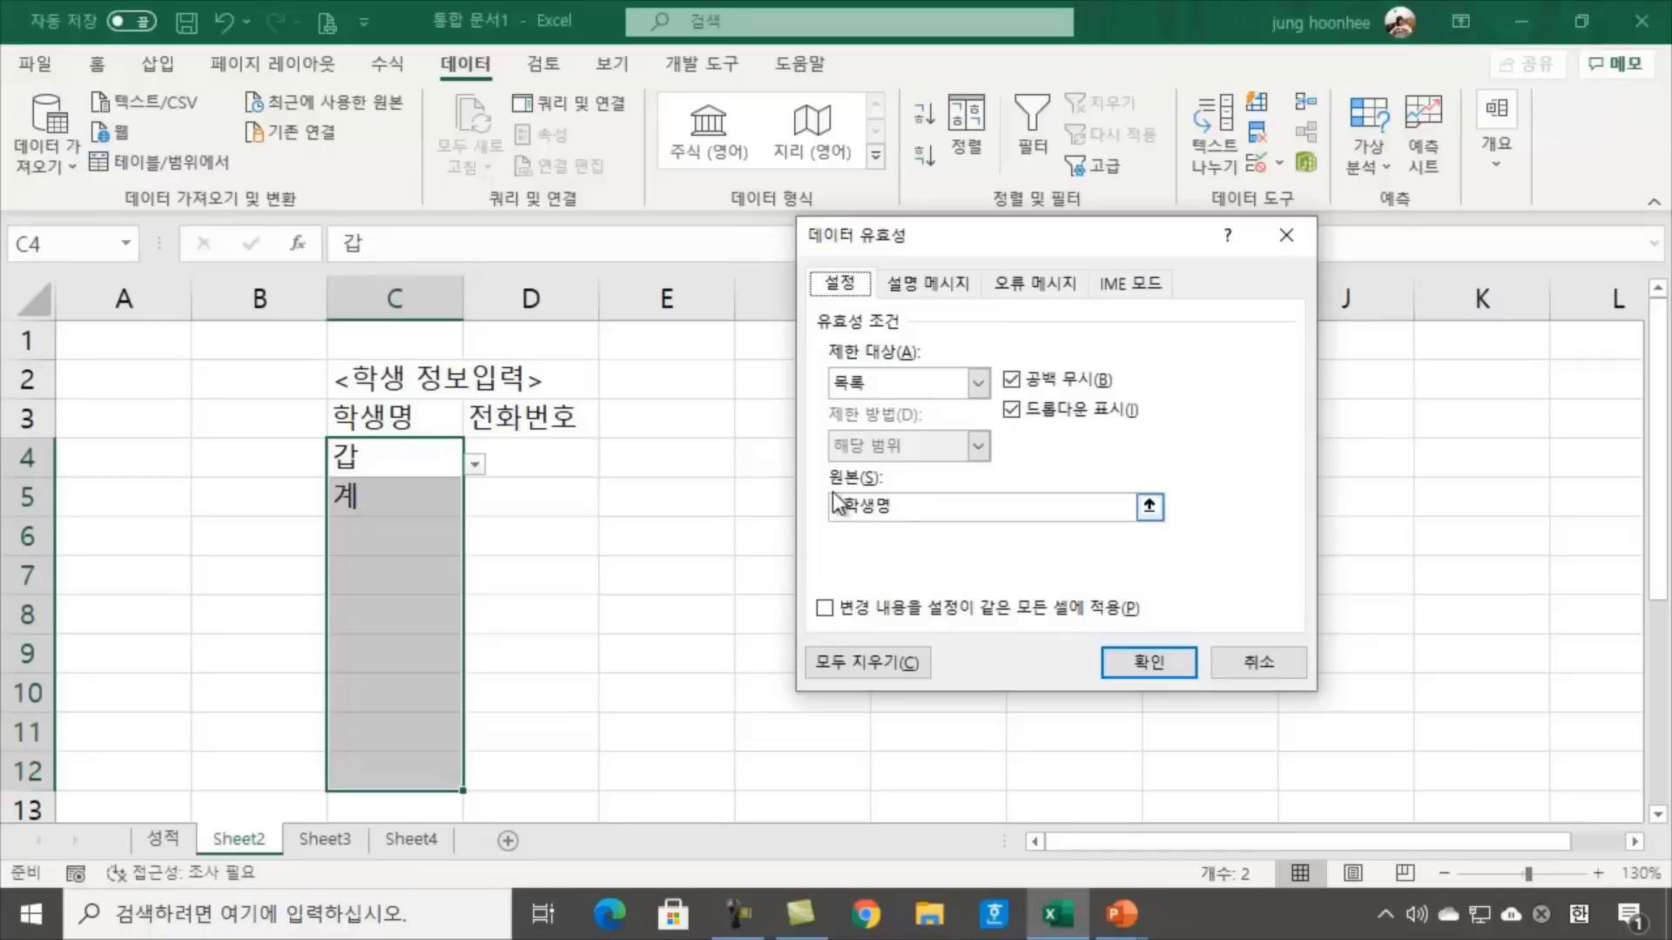
pyautogui.click(1163, 662)
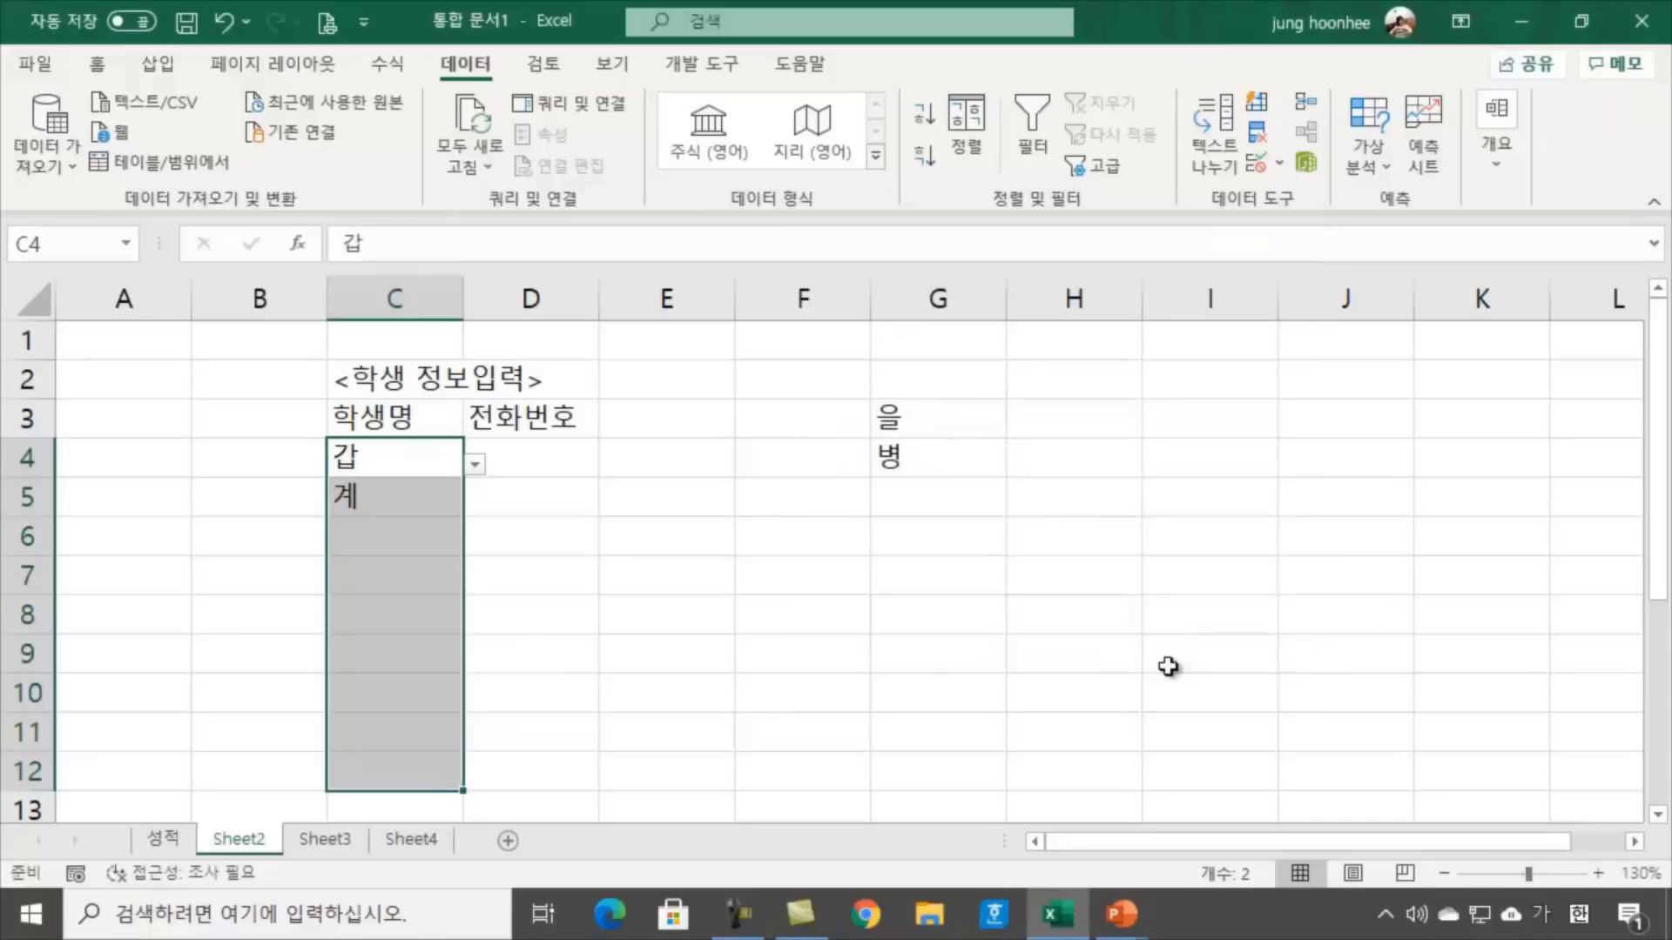
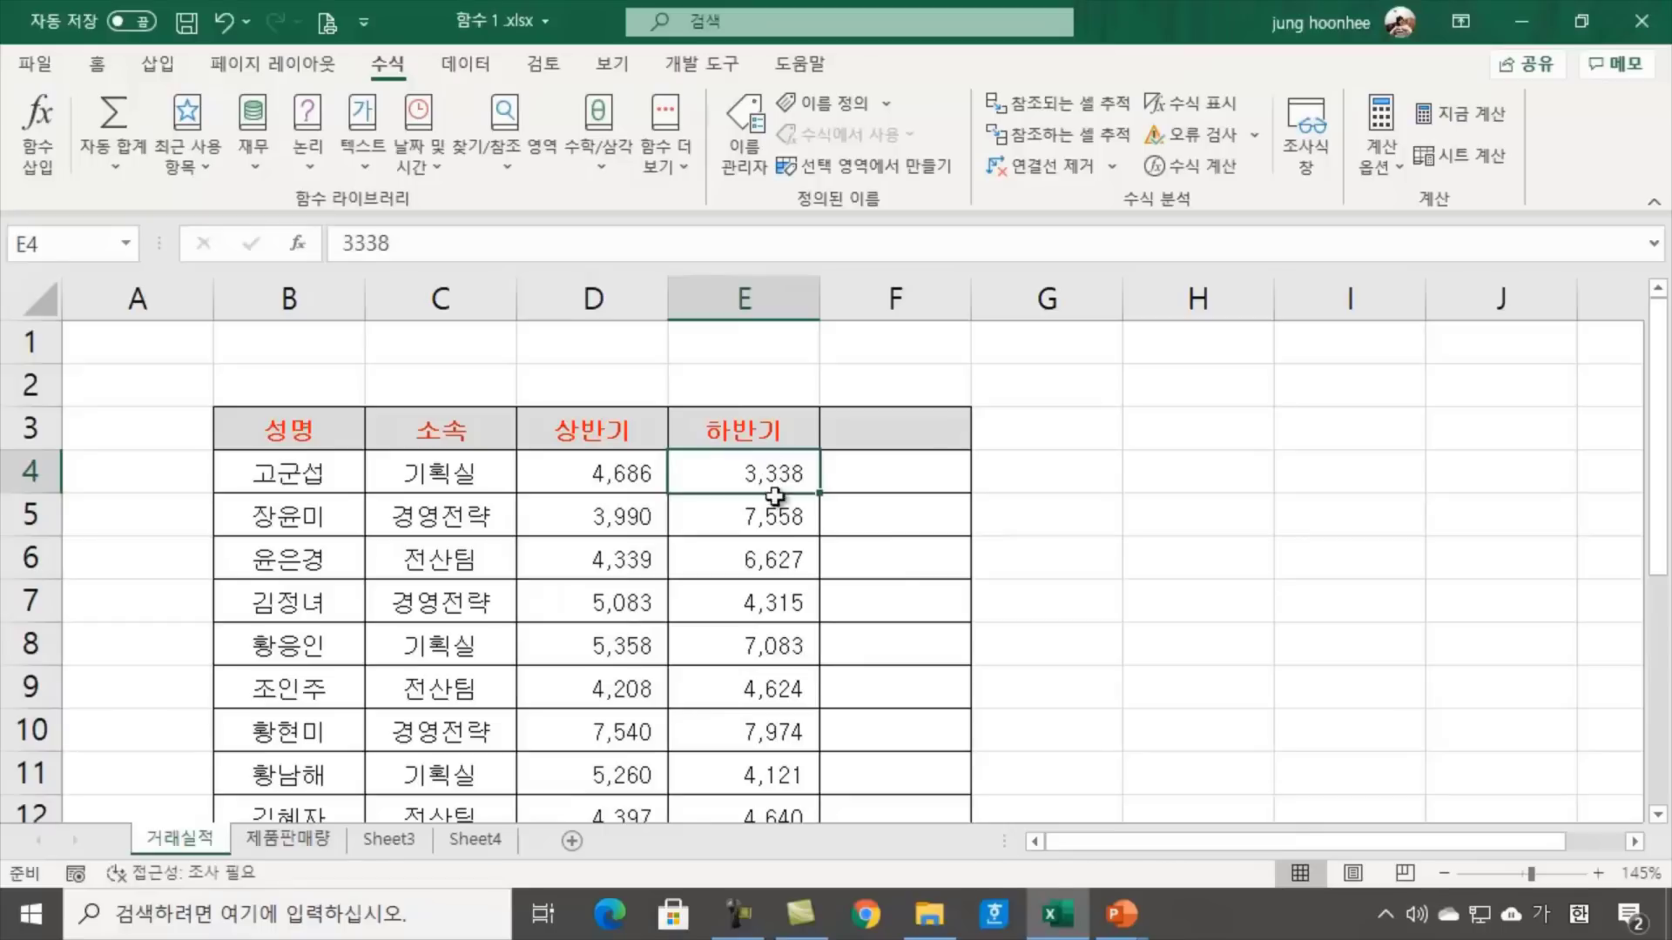
# Examine the table on the 거래실적 sheet, comparing the 상반기 and 하반기 values with the blank column F
pyautogui.click(1119, 613)
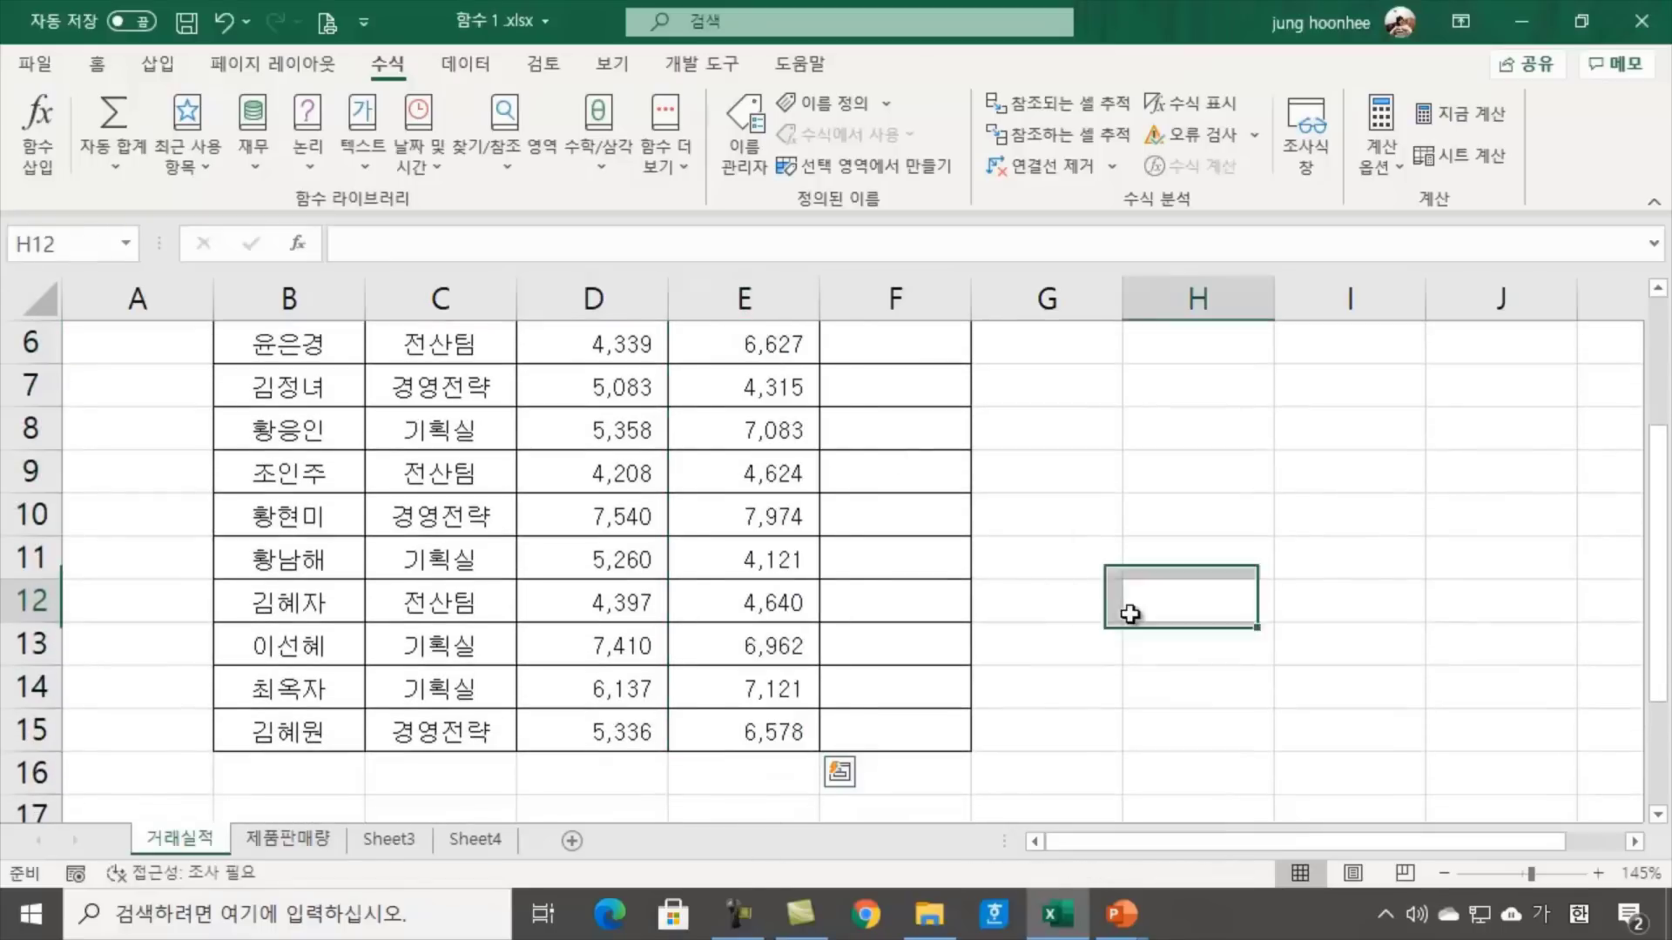
pyautogui.scroll(2, 880, 556)
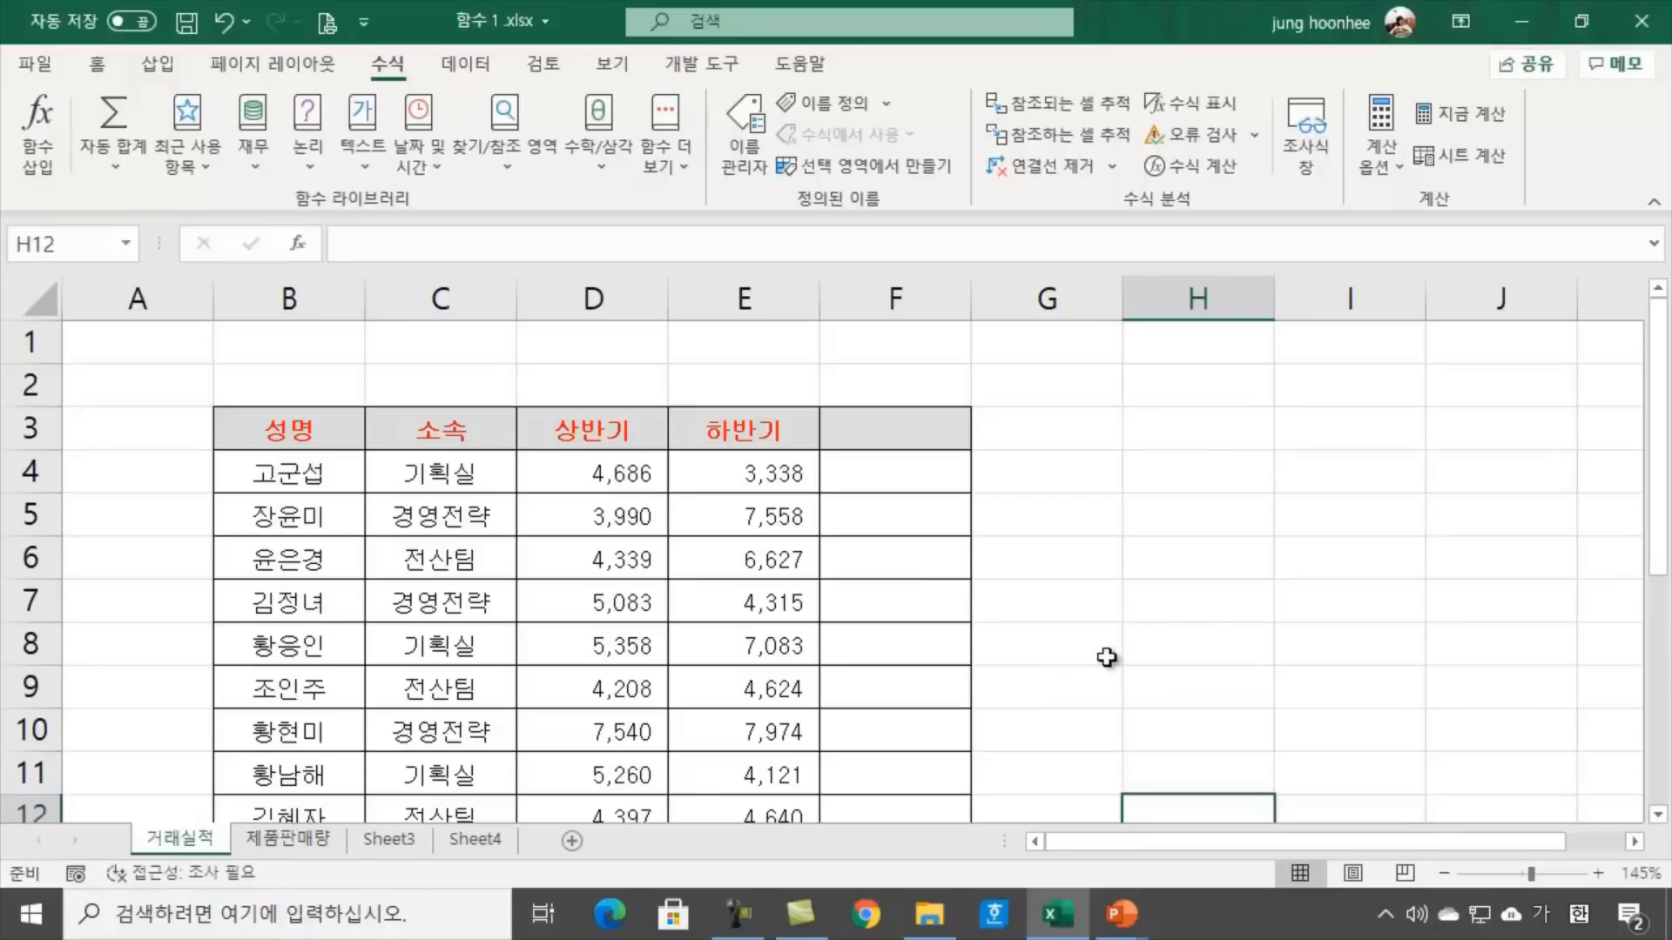
pyautogui.keyDown('ctrl'); pyautogui.scroll(-3, 1122, 565); pyautogui.keyUp('ctrl')
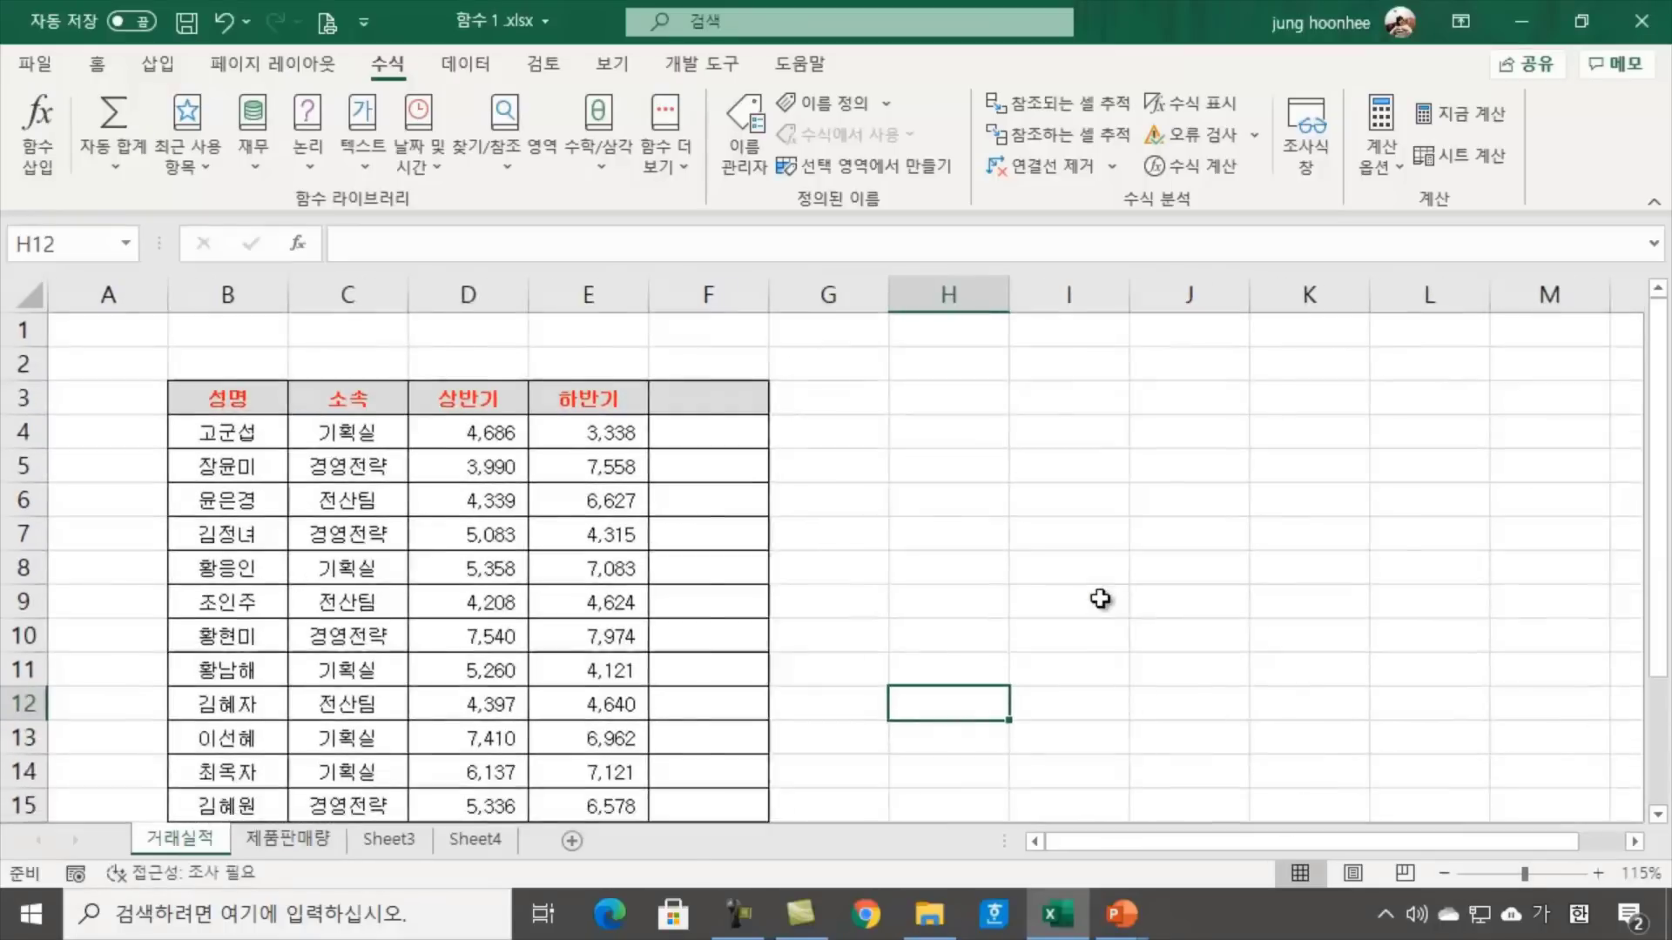
pyautogui.keyDown('ctrl'); pyautogui.scroll(1, 887, 565); pyautogui.keyUp('ctrl')
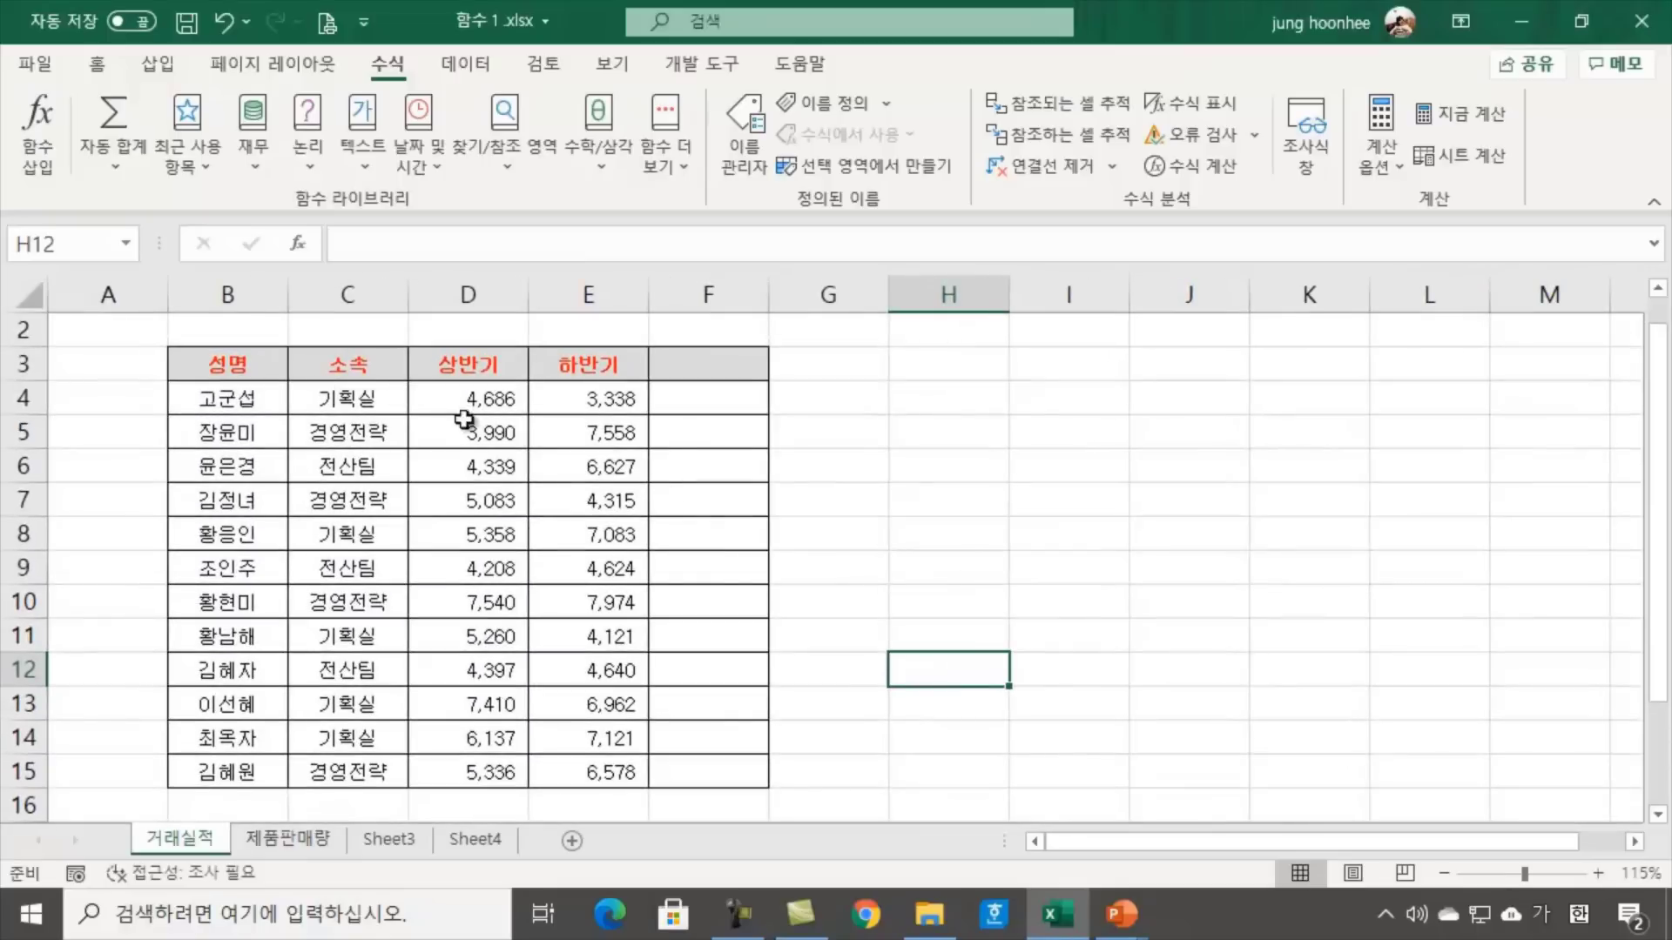
pyautogui.click(482, 381)
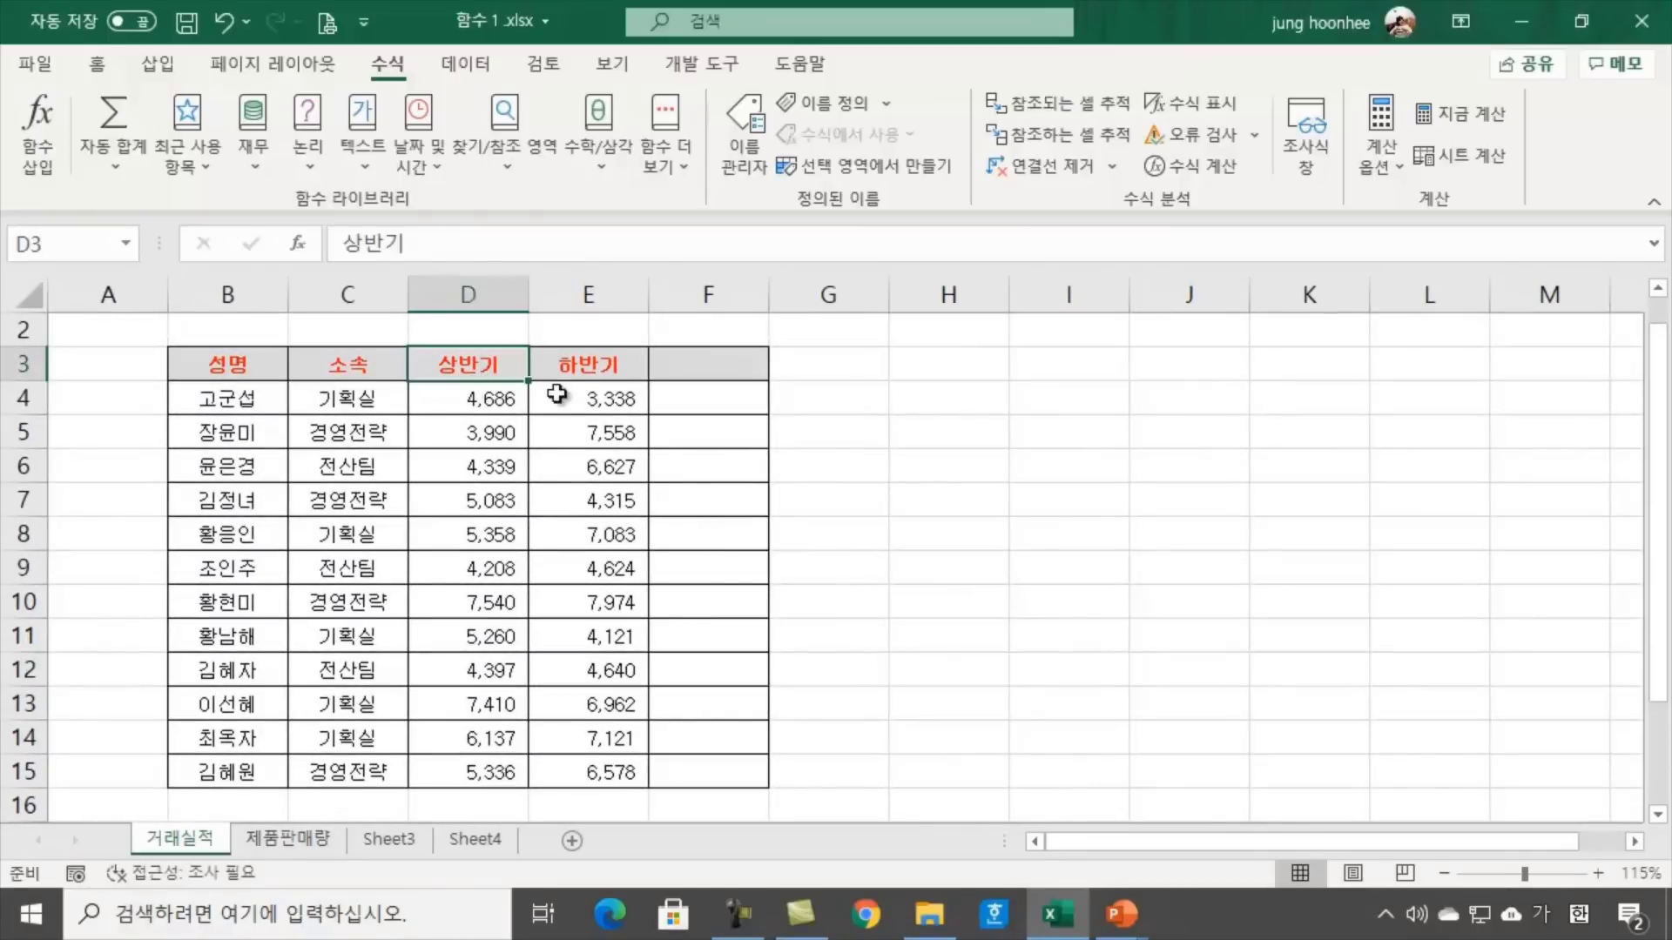
pyautogui.click(456, 407)
pyautogui.click(589, 403)
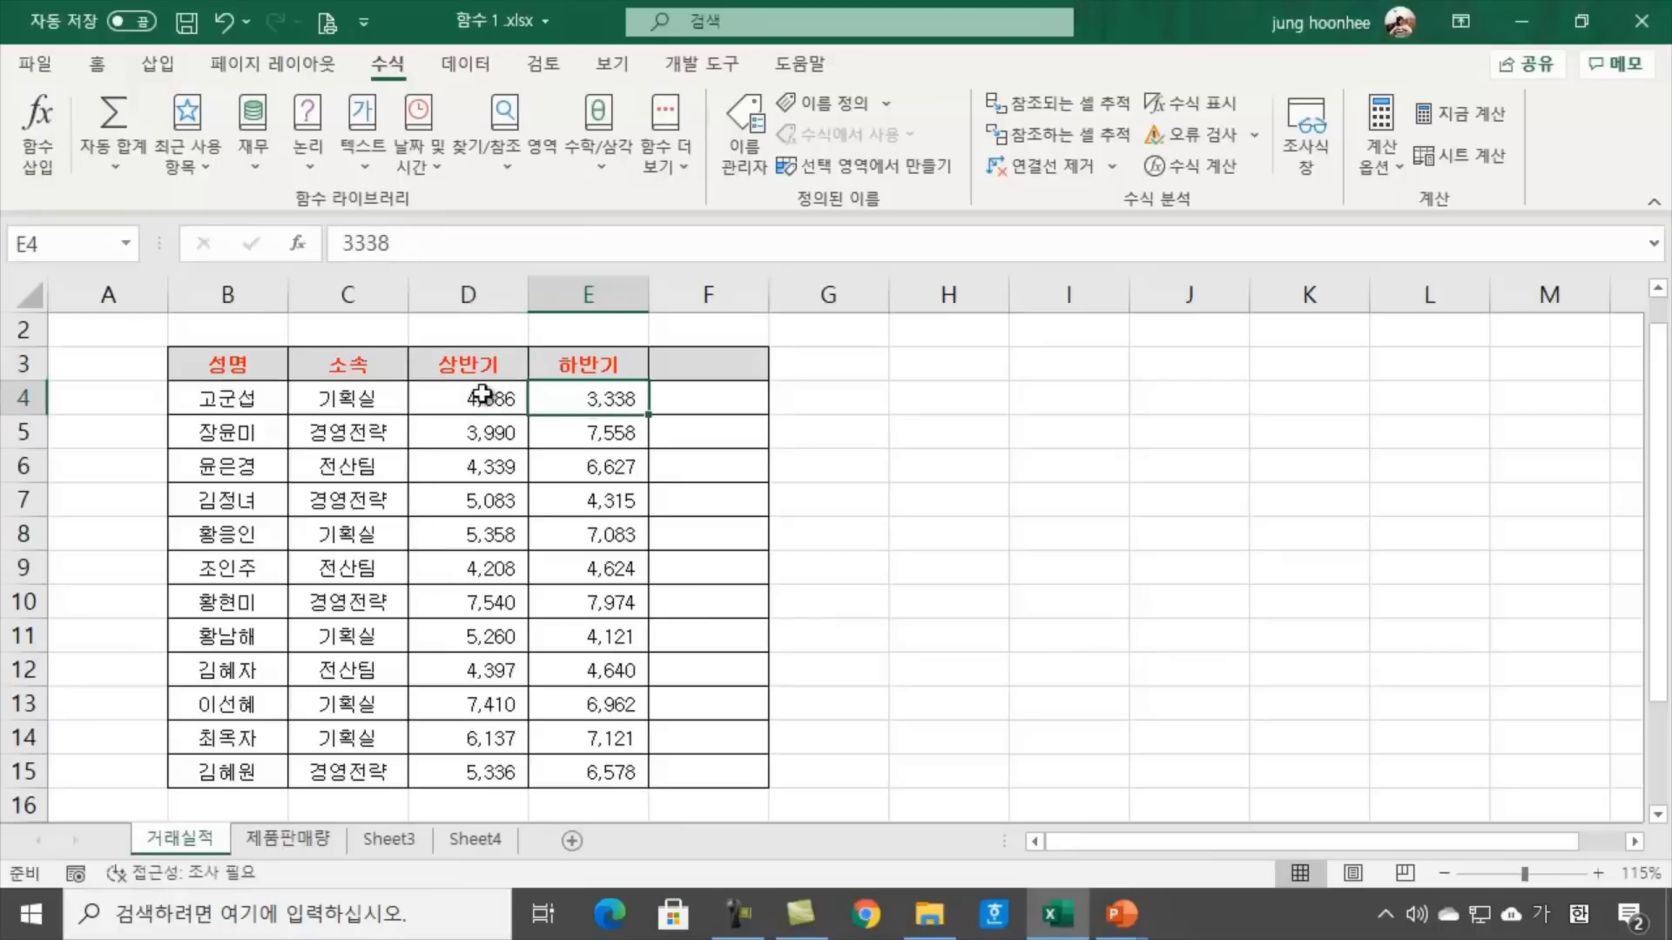
pyautogui.click(484, 393)
pyautogui.click(560, 399)
pyautogui.click(484, 410)
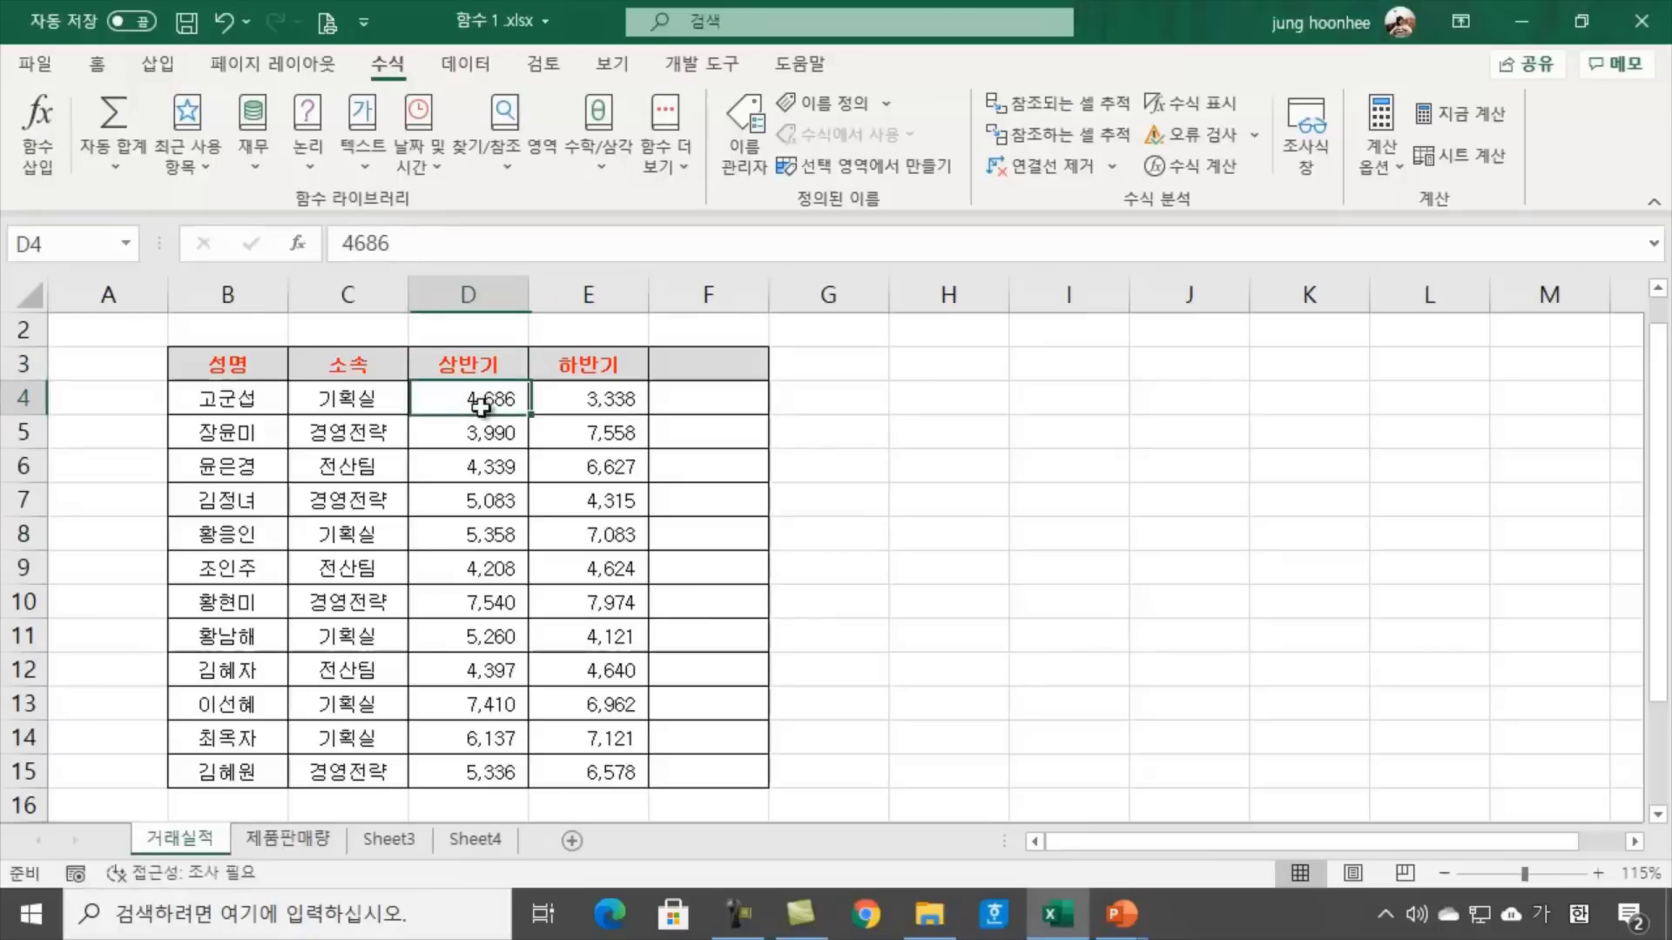
pyautogui.click(593, 409)
pyautogui.click(720, 400)
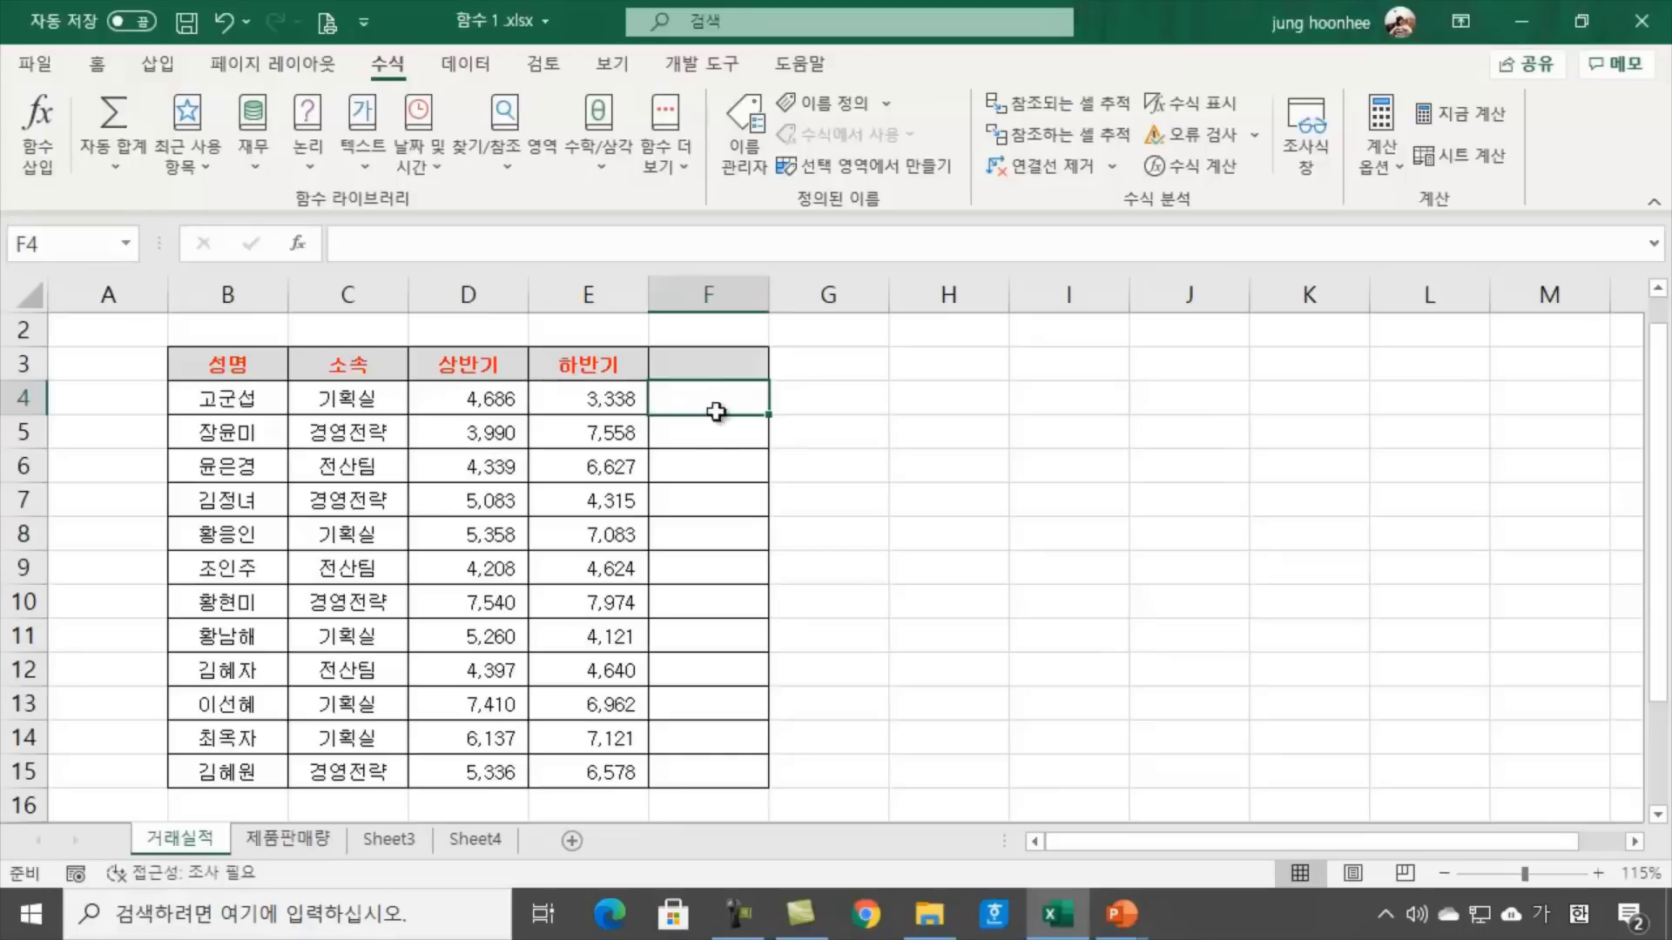
pyautogui.click(713, 440)
pyautogui.click(698, 489)
pyautogui.click(681, 397)
pyautogui.click(906, 434)
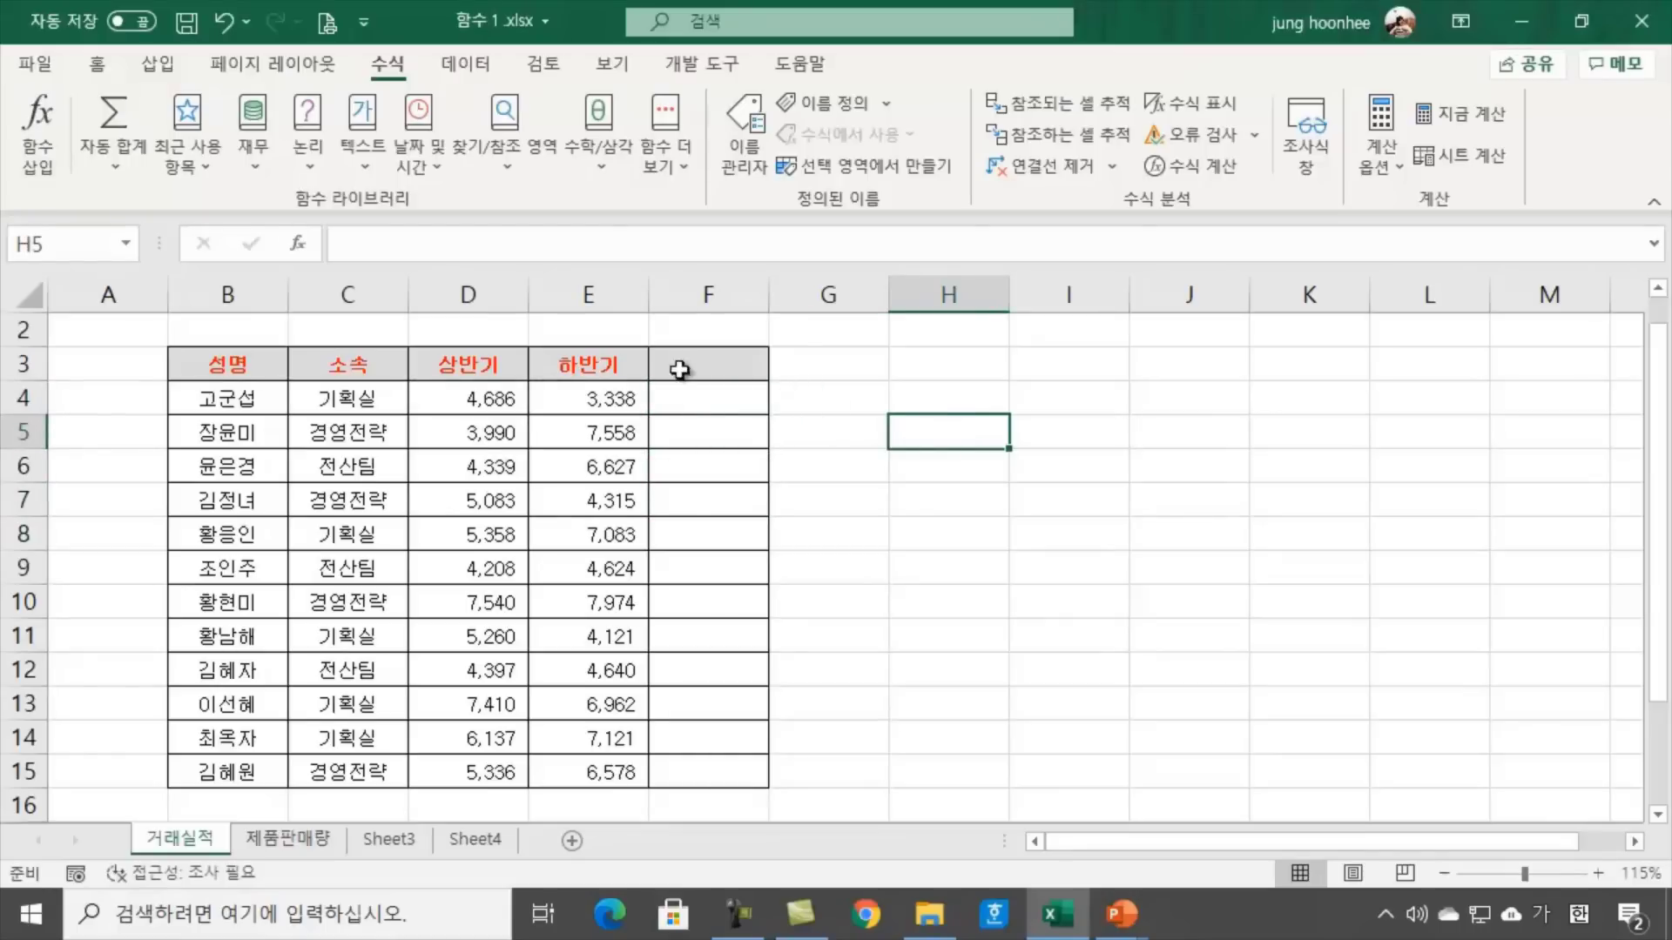
pyautogui.click(723, 405)
pyautogui.click(921, 459)
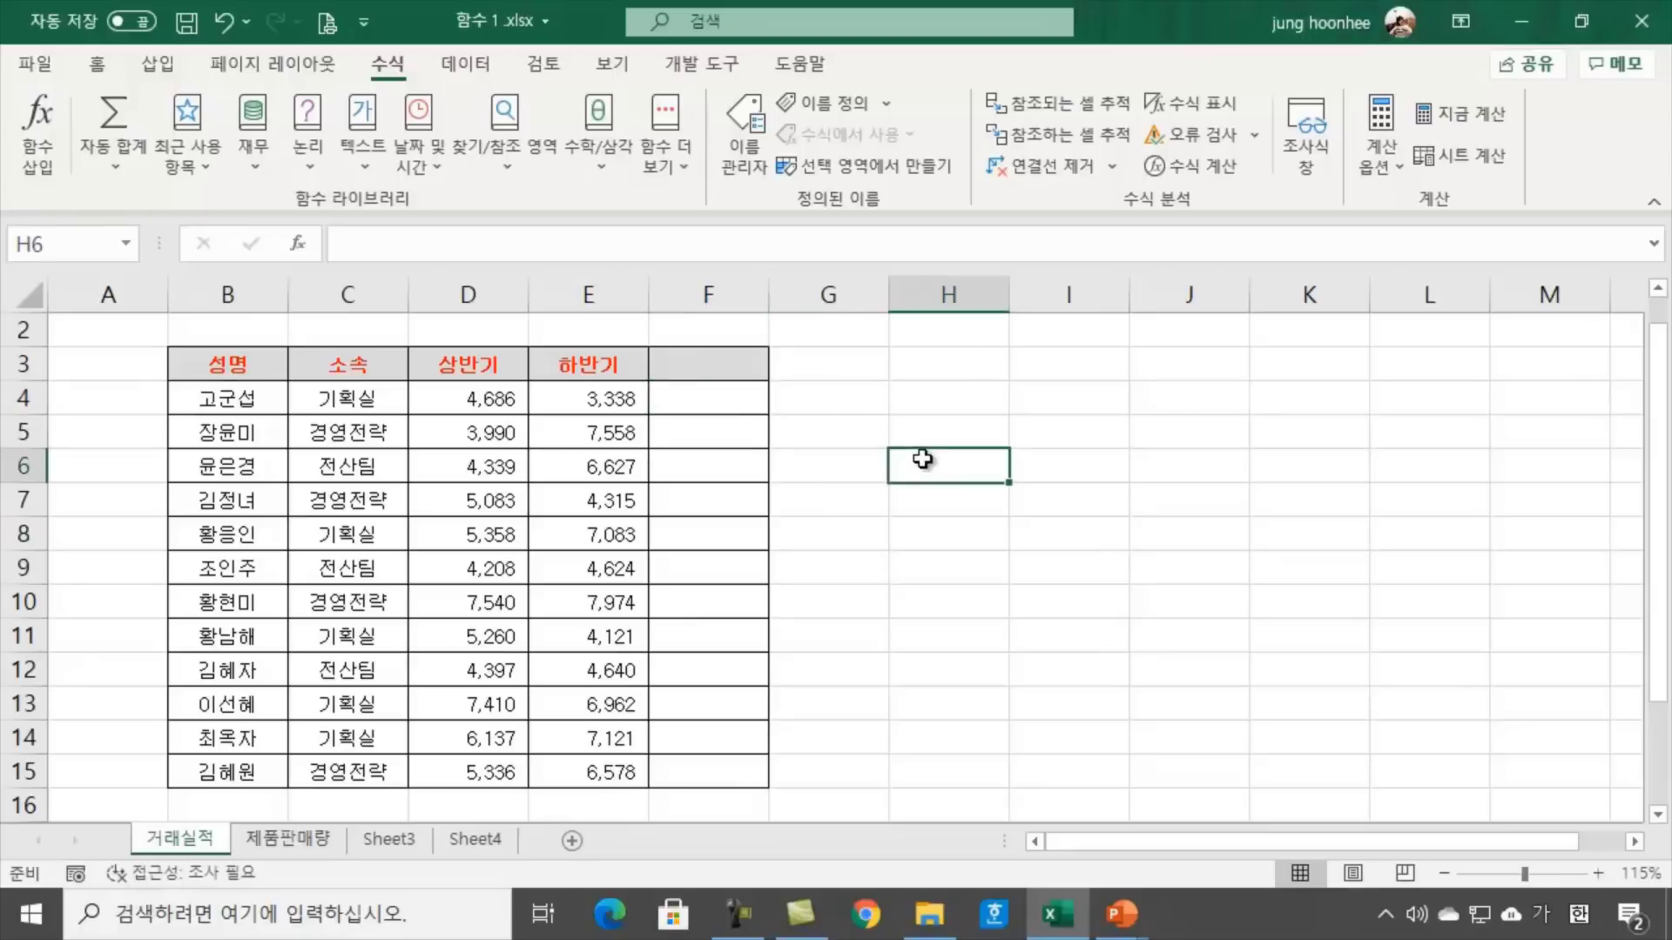
# Build the formula =D4+E4 in cell F4 by referencing the two half-year values, and erase it again
pyautogui.click(683, 402)
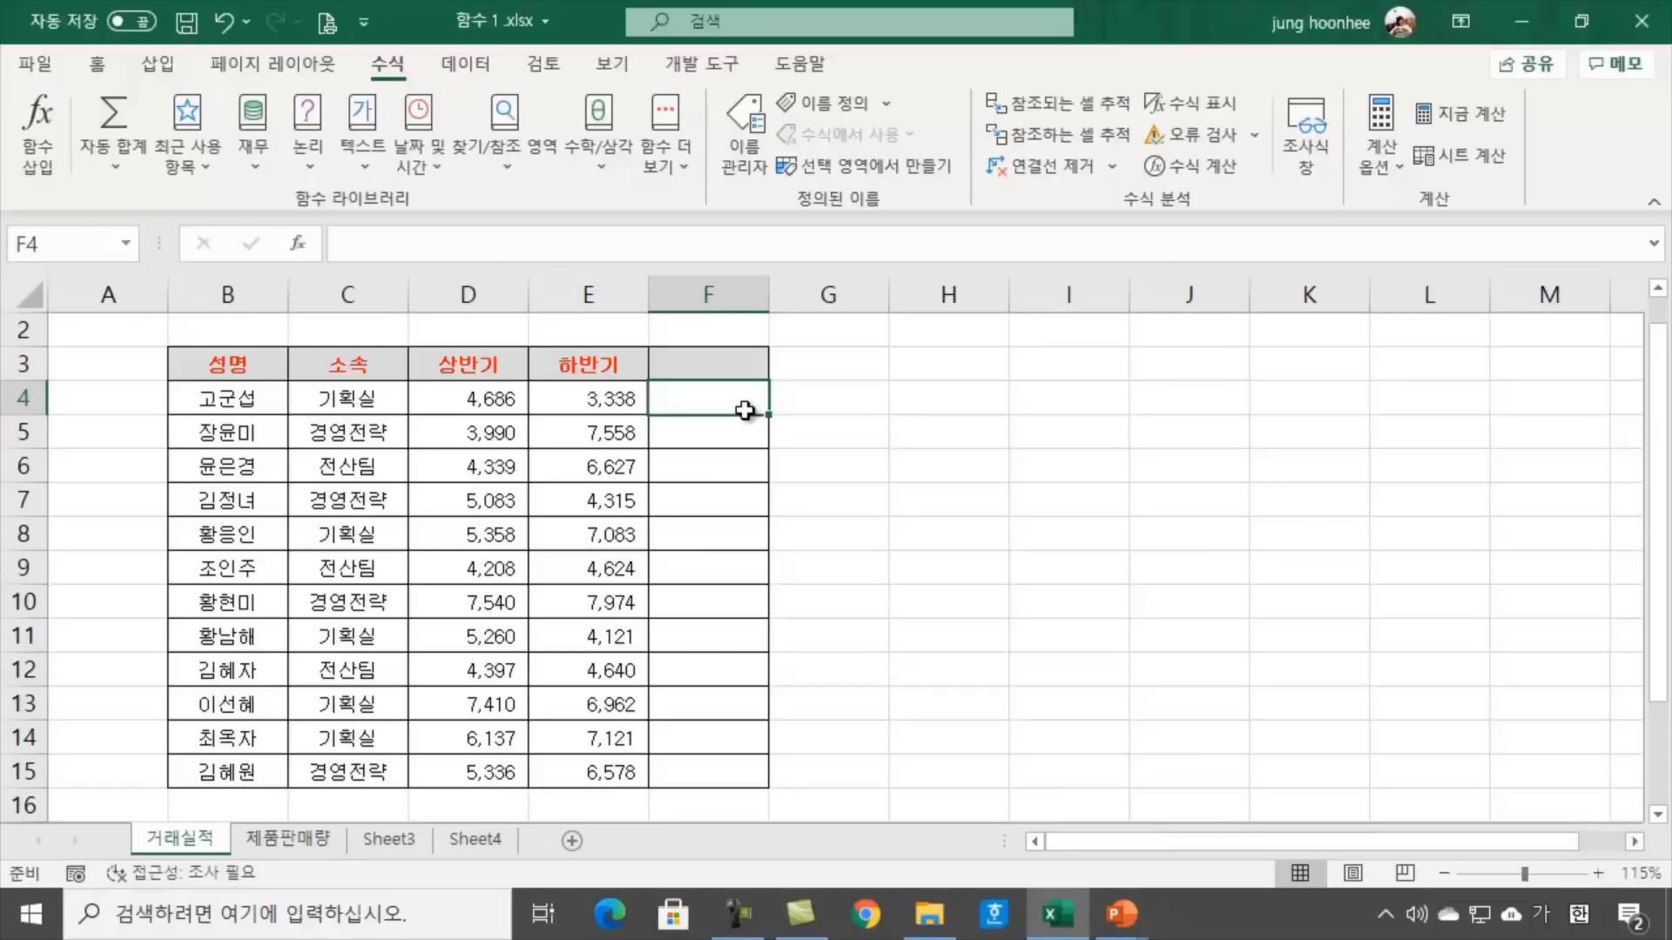
pyautogui.write('=')
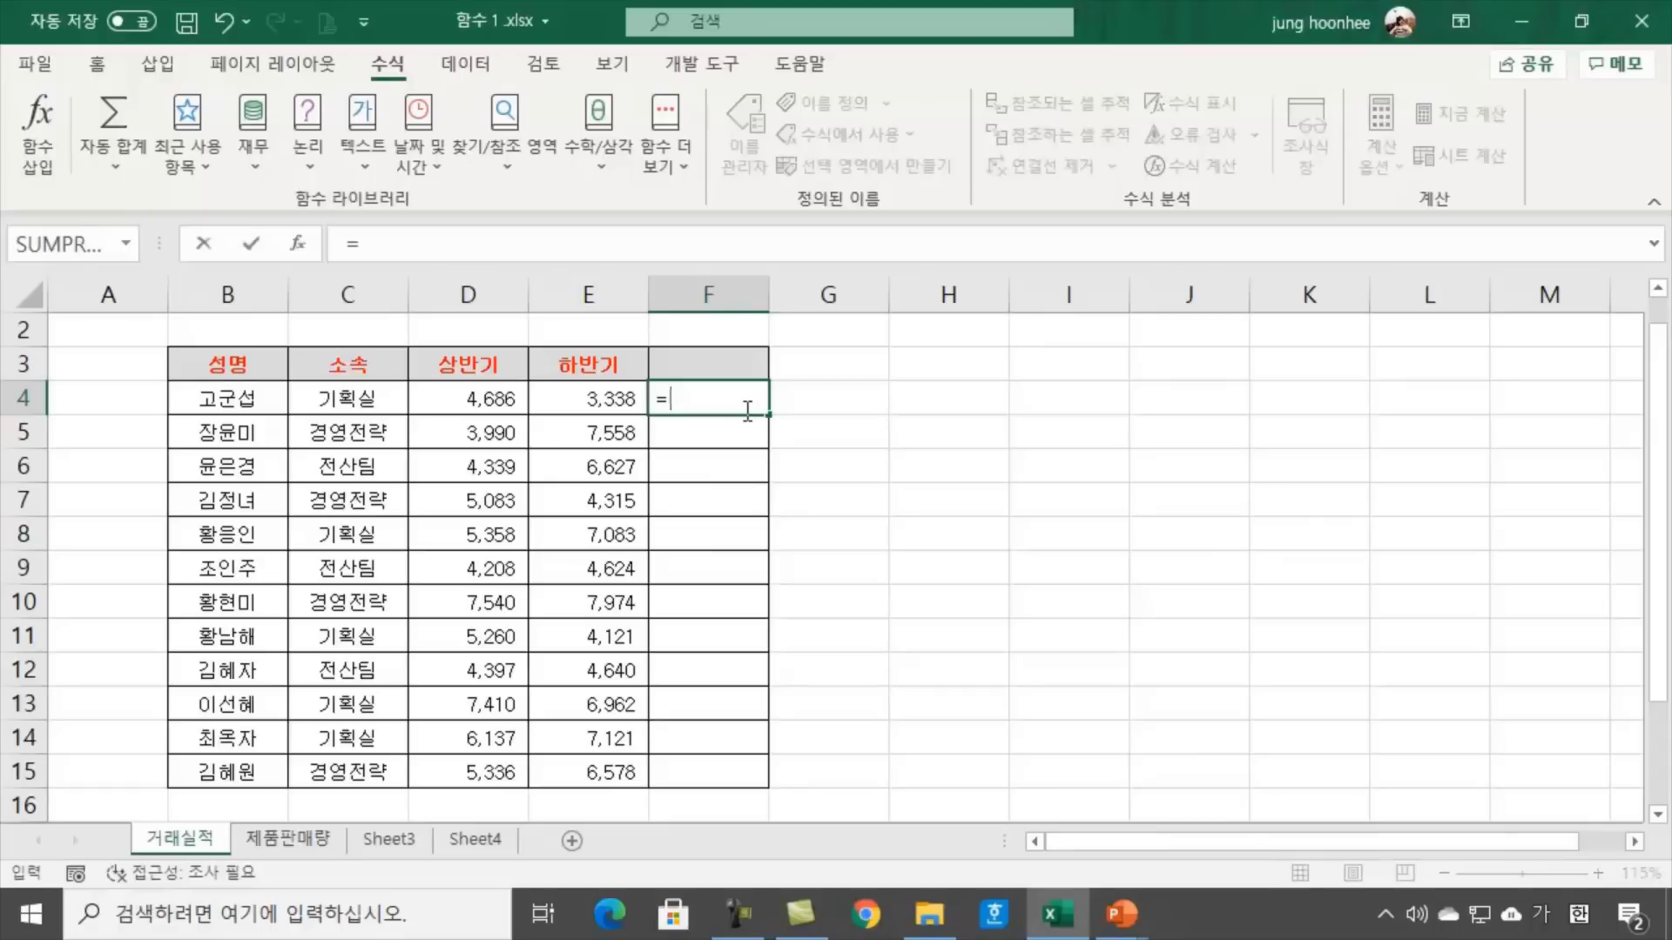
pyautogui.click(475, 400)
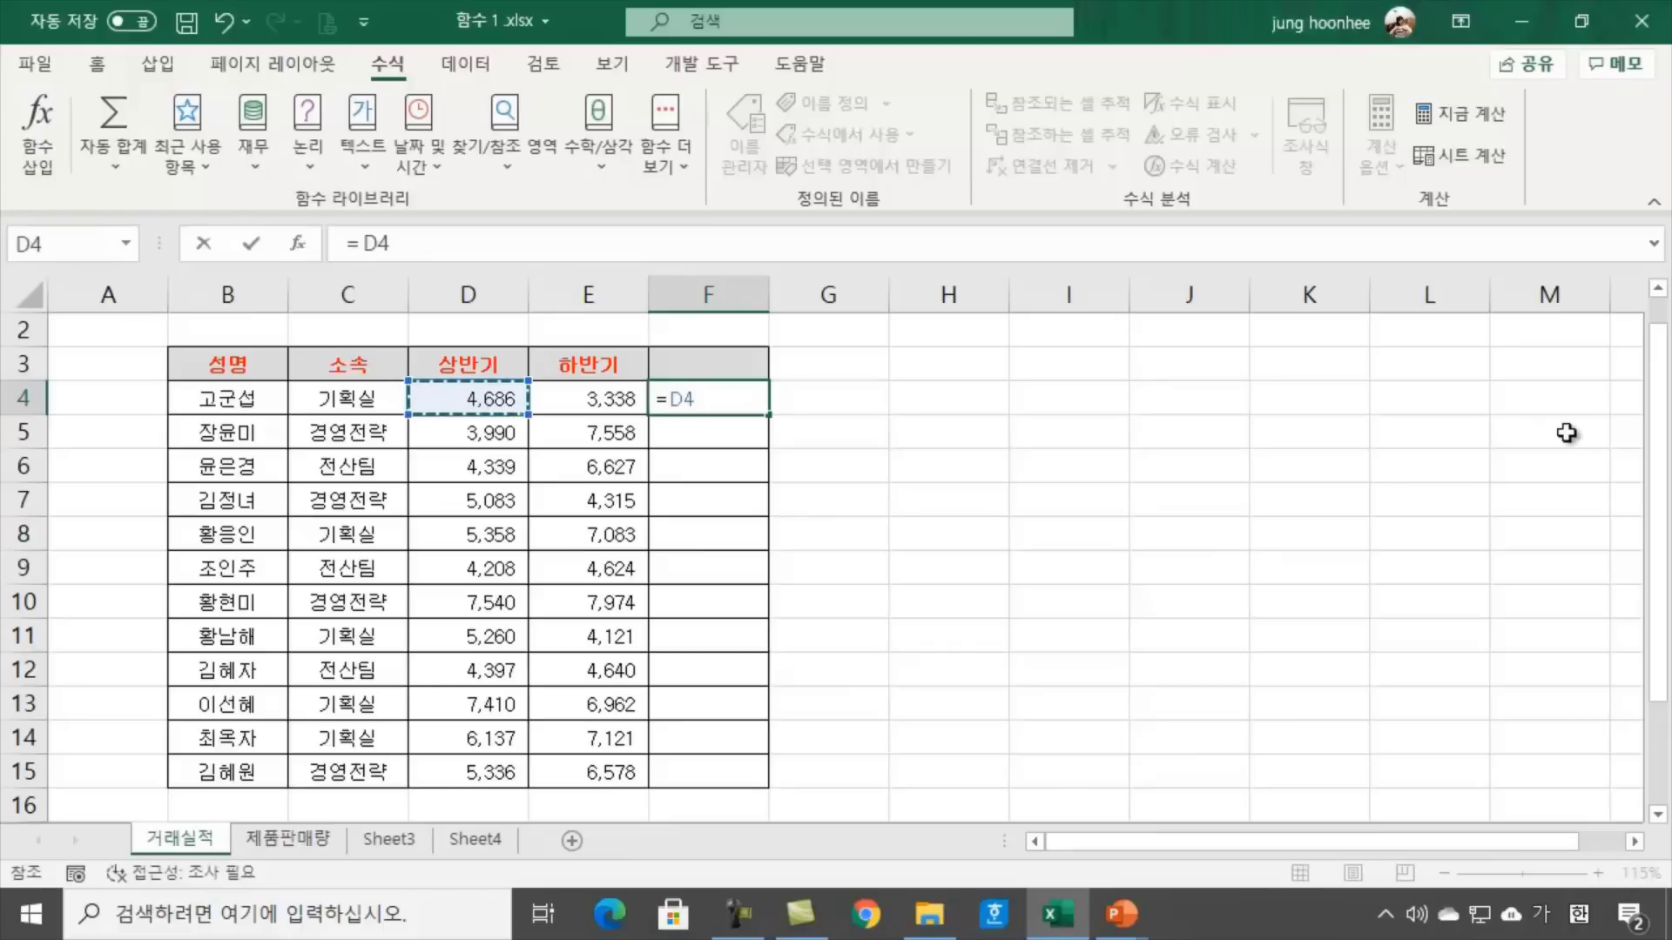
pyautogui.write('+')
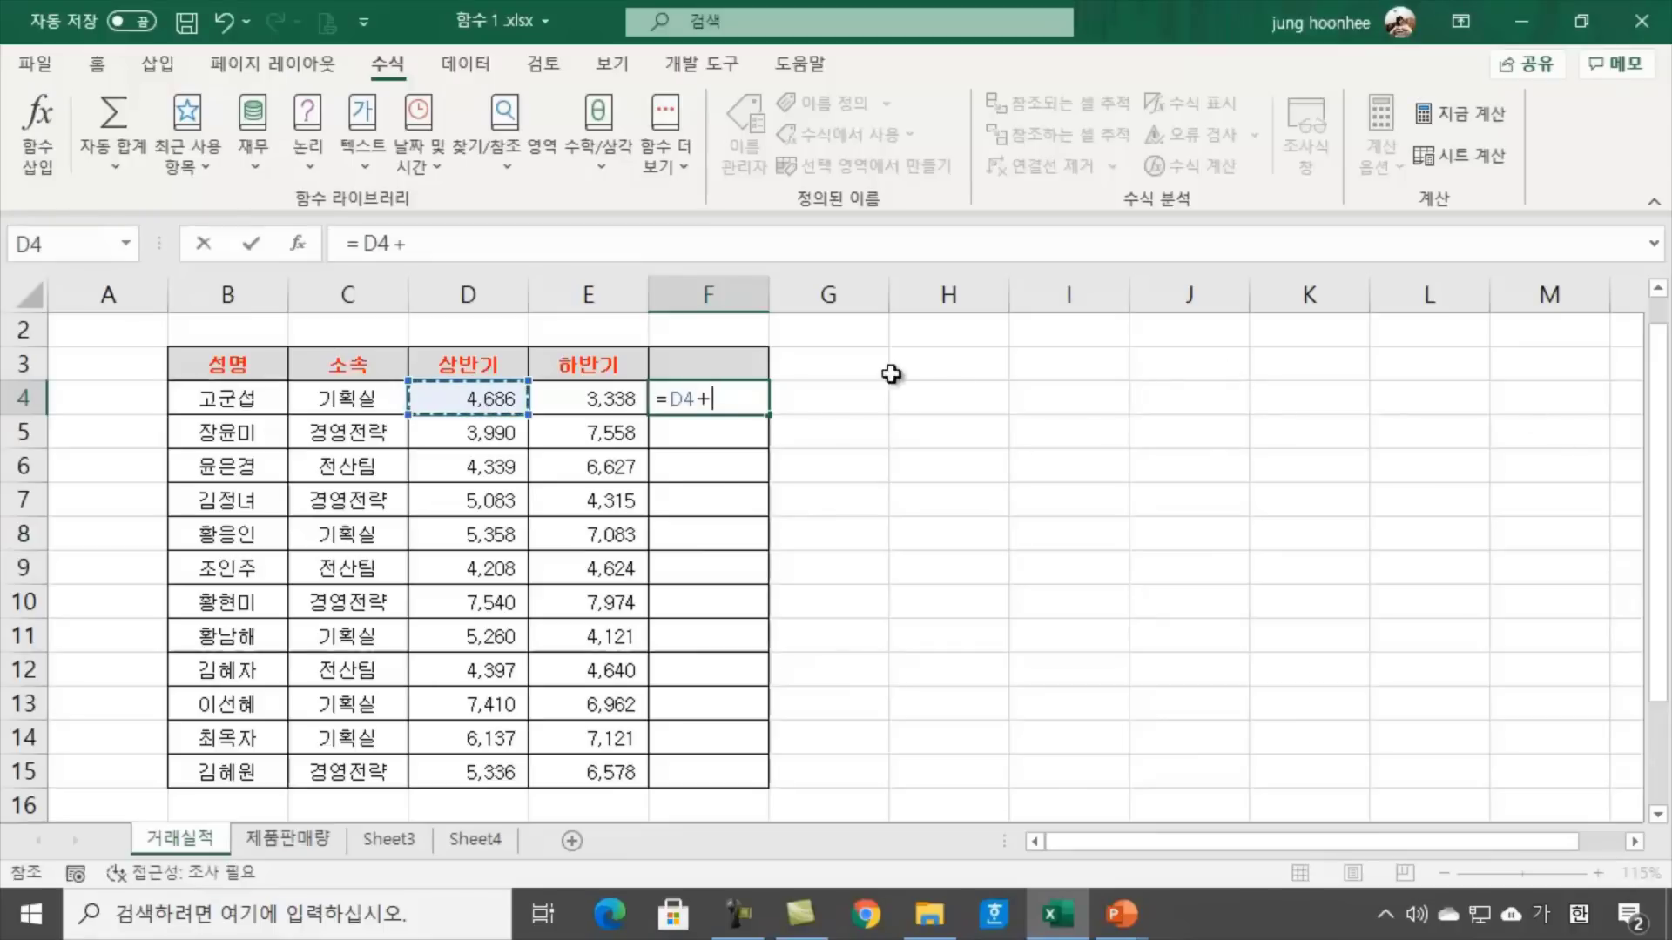
pyautogui.click(601, 398)
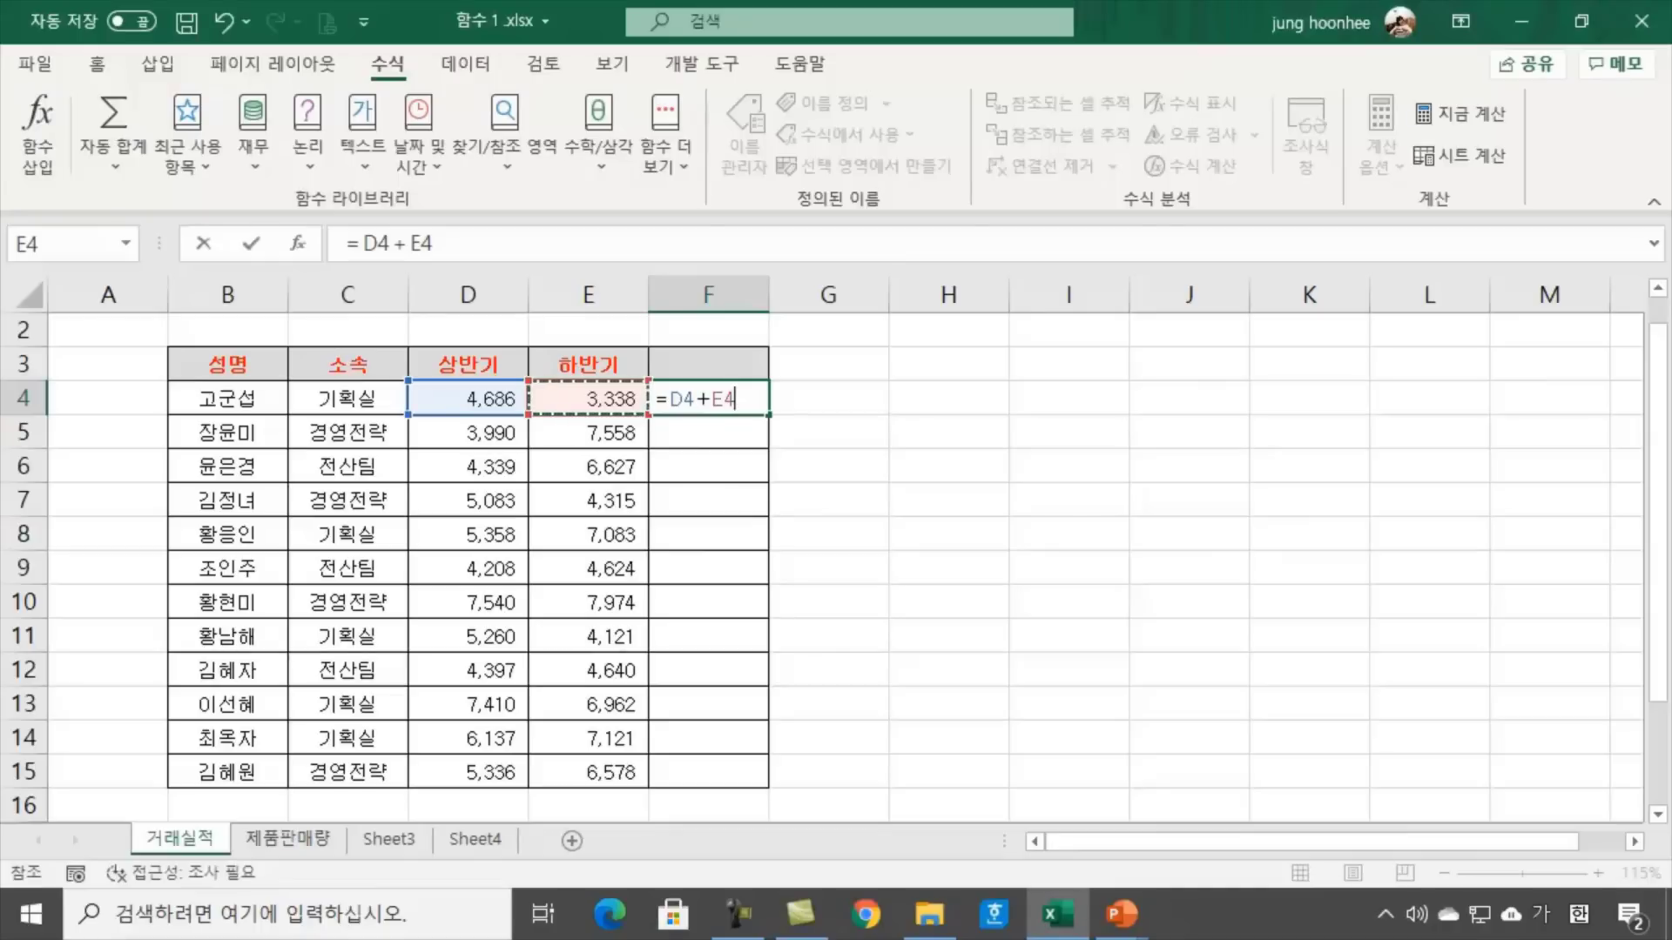
pyautogui.press('BackSpace')
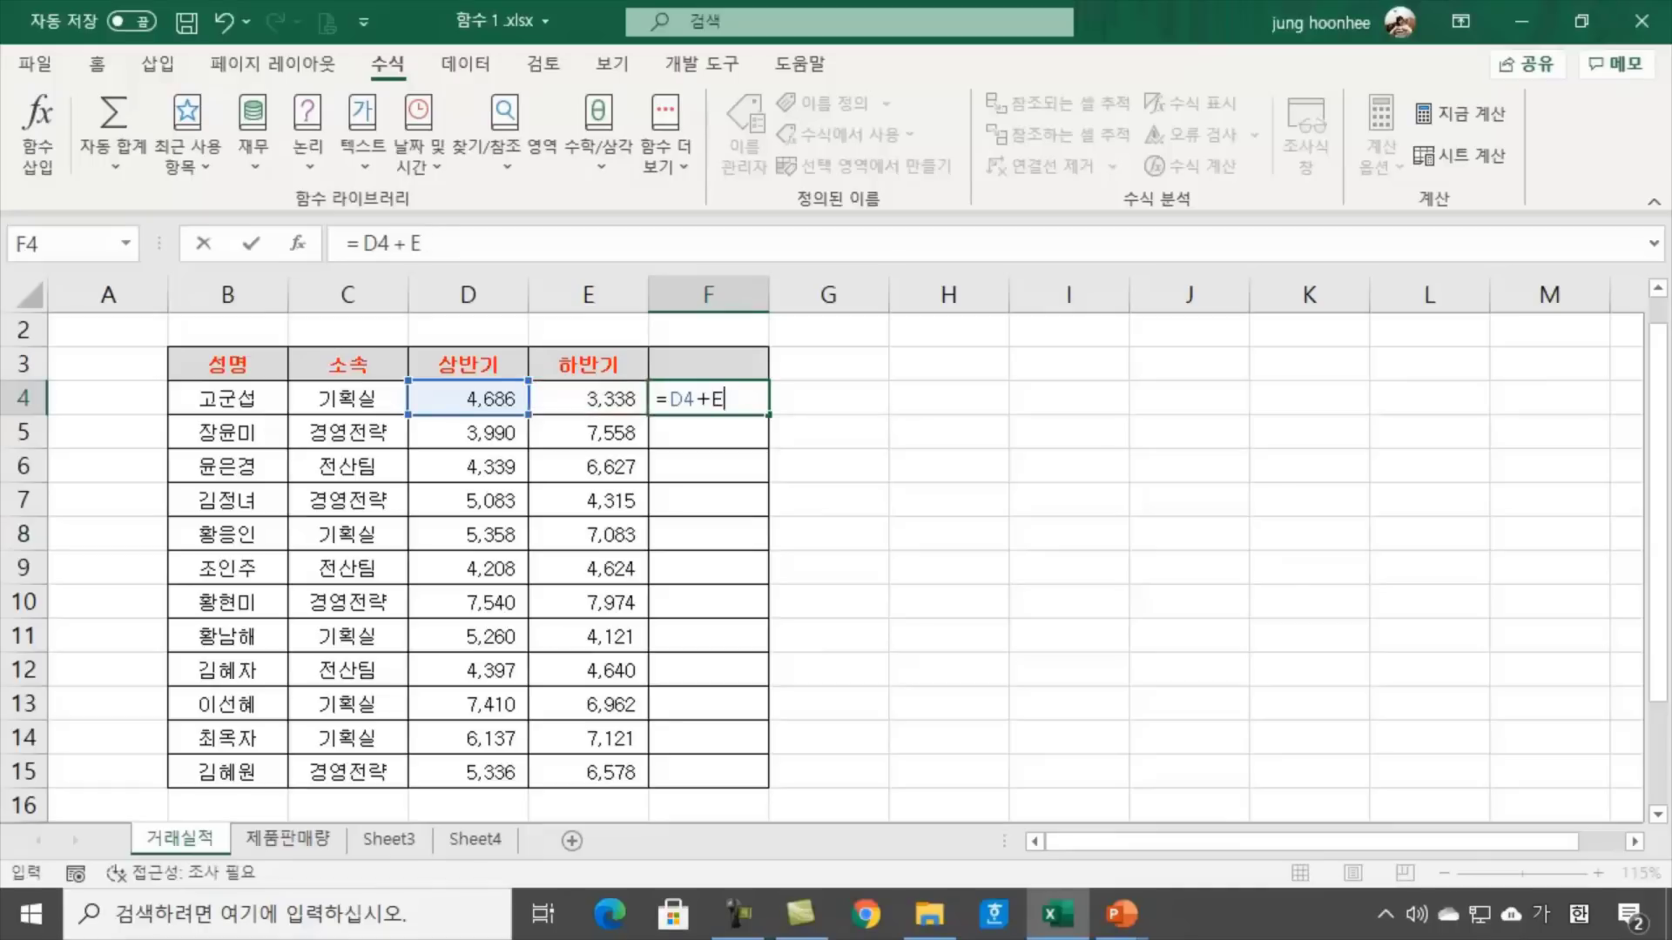
pyautogui.press('BackSpace')
pyautogui.press('BackSpace')
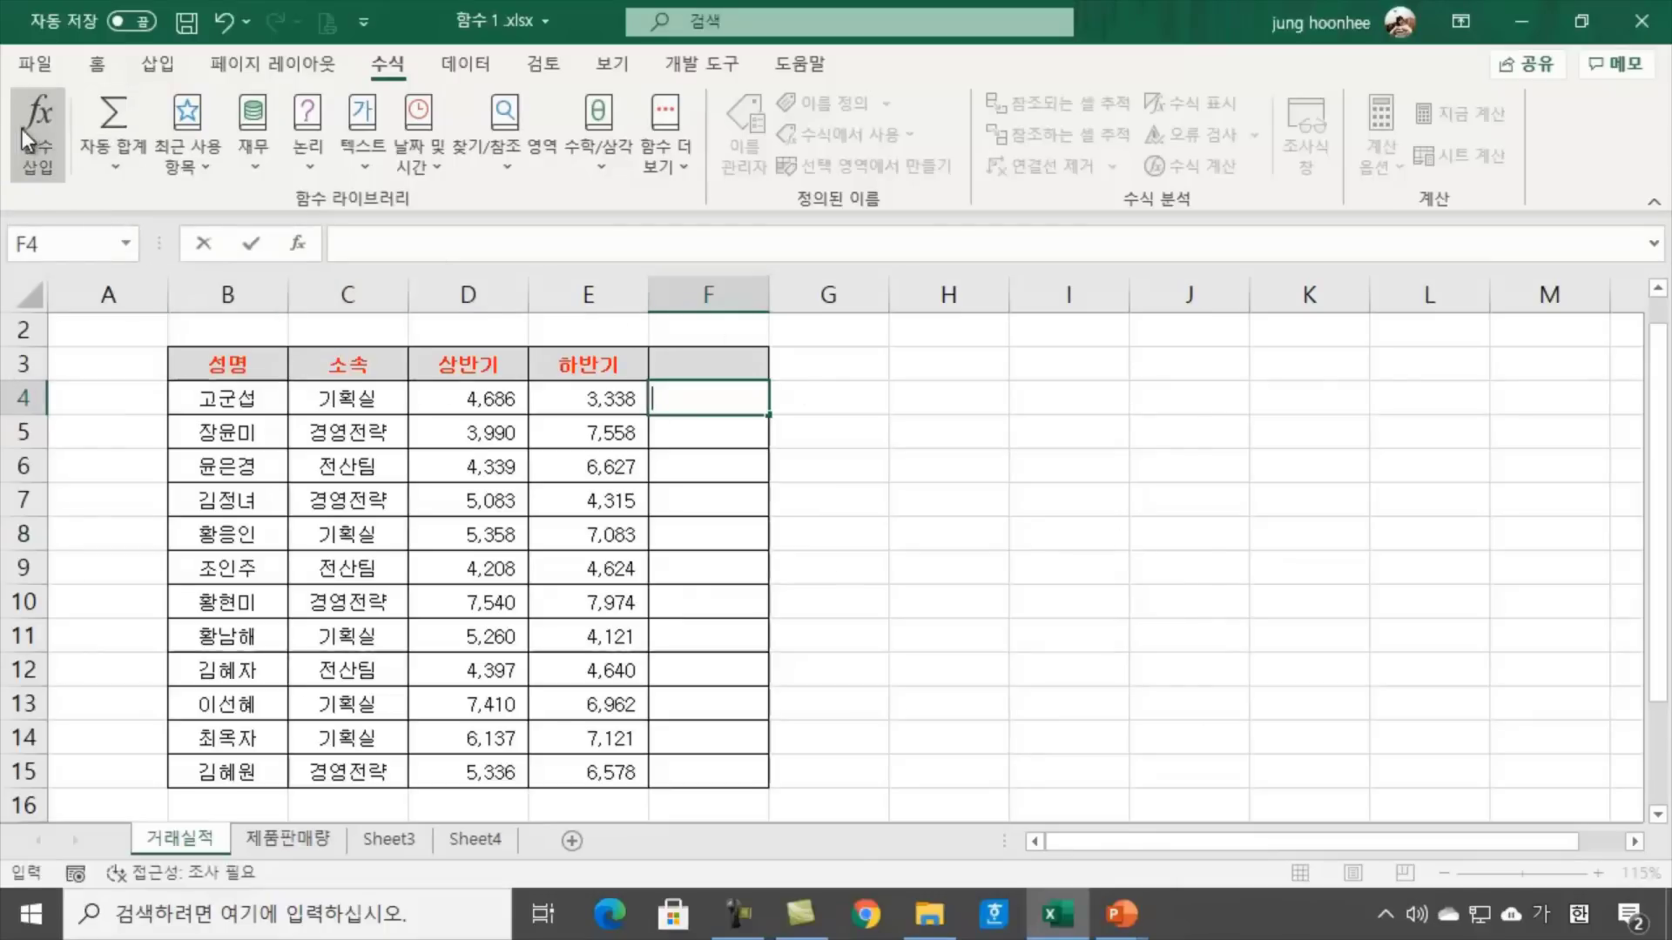
pyautogui.click(1043, 466)
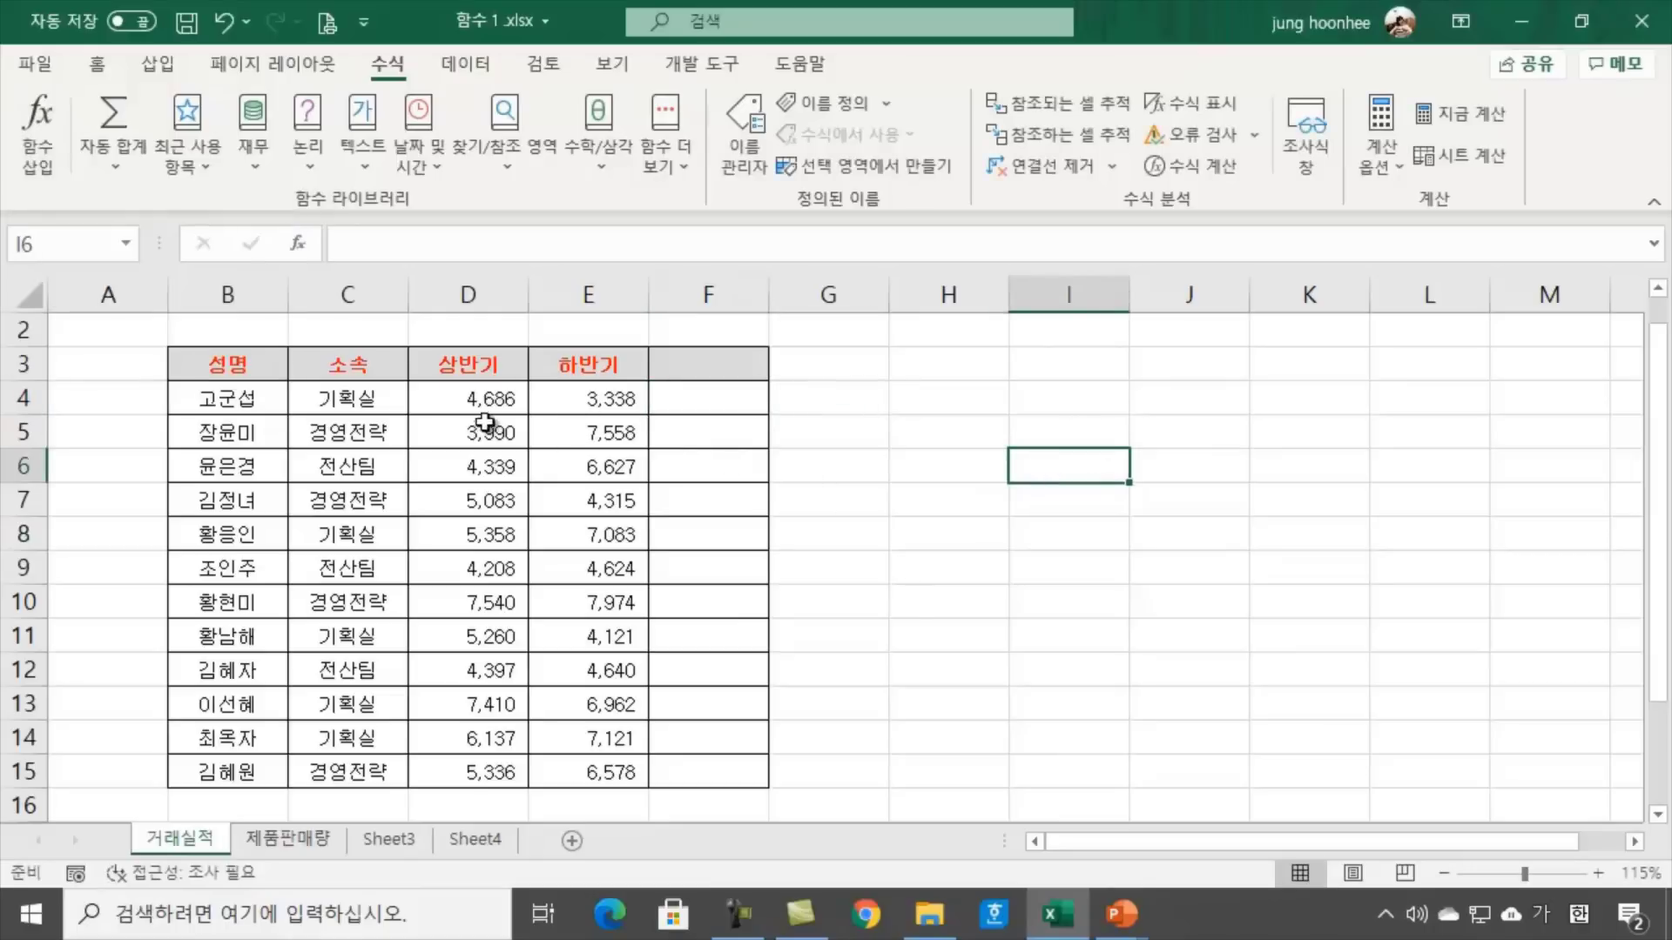
pyautogui.moveTo(448, 399); pyautogui.dragTo(609, 399)
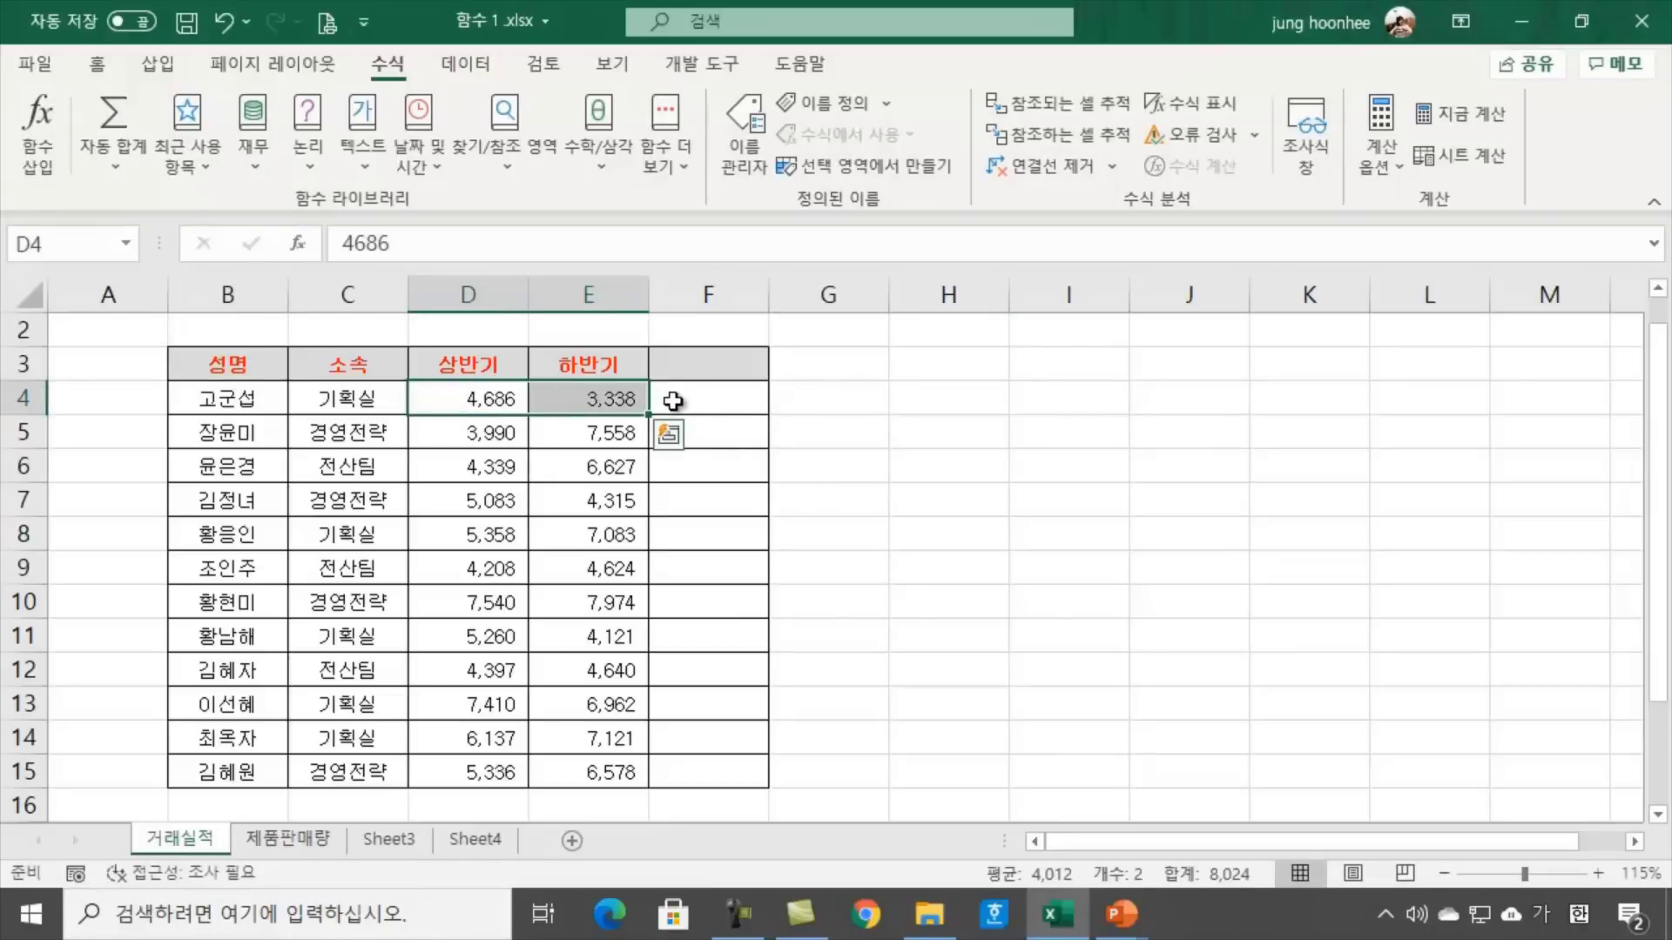
pyautogui.click(729, 394)
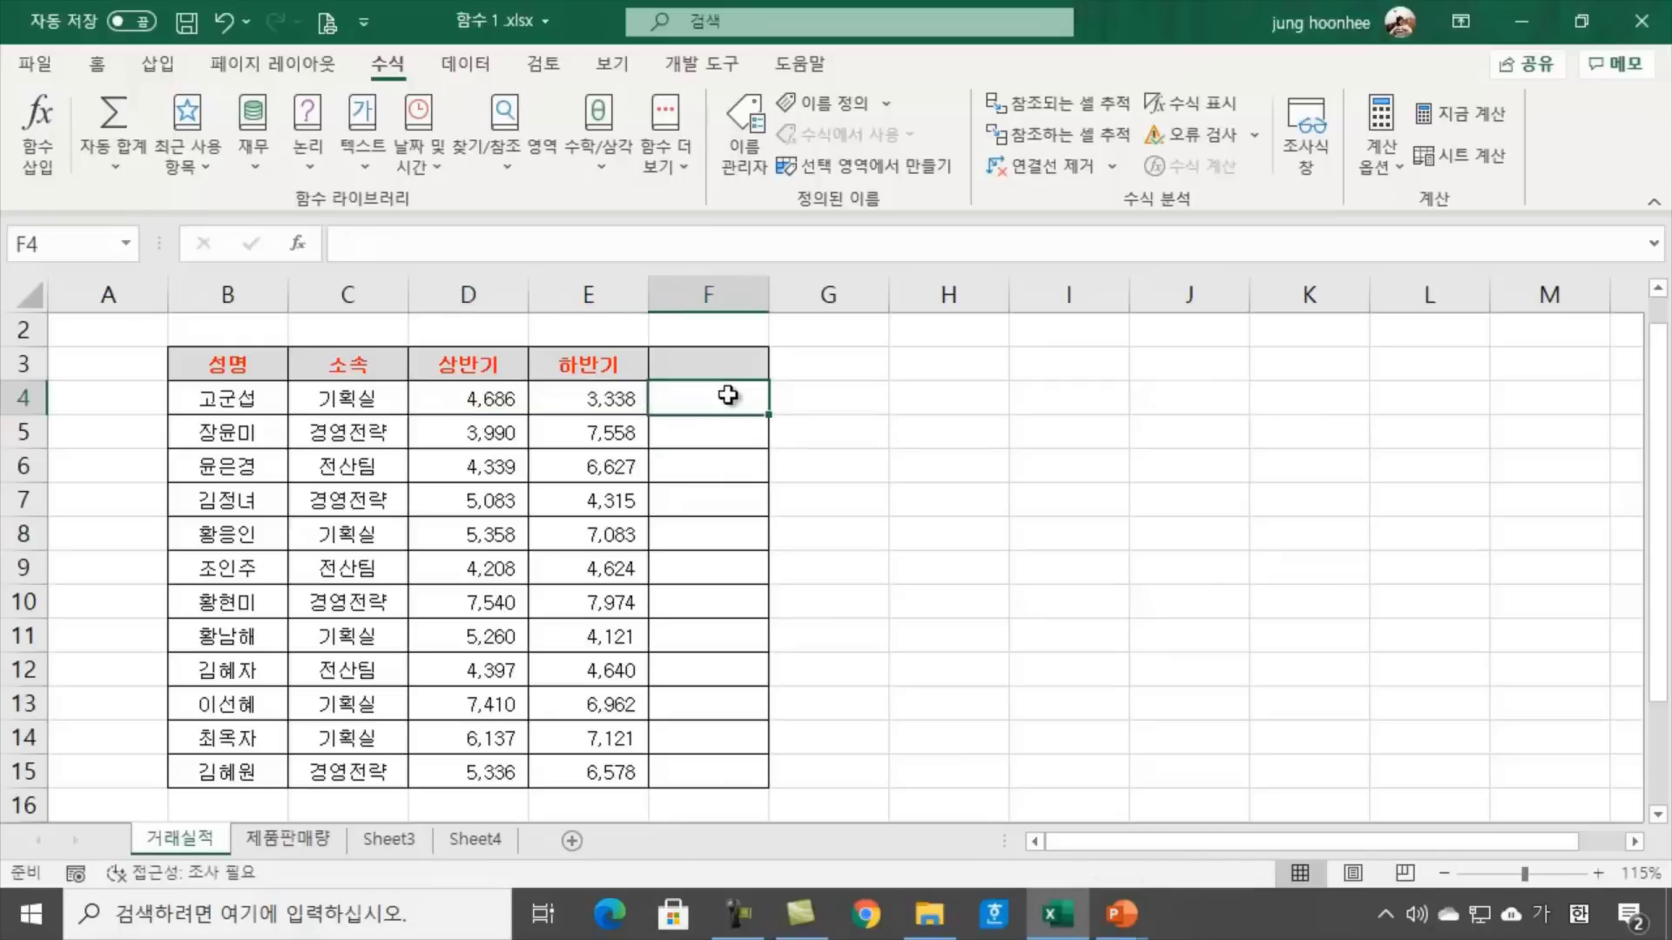
pyautogui.click(1197, 551)
# With cell F4 selected, review the functions offered by AutoSum and close the list without choosing one
pyautogui.click(708, 399)
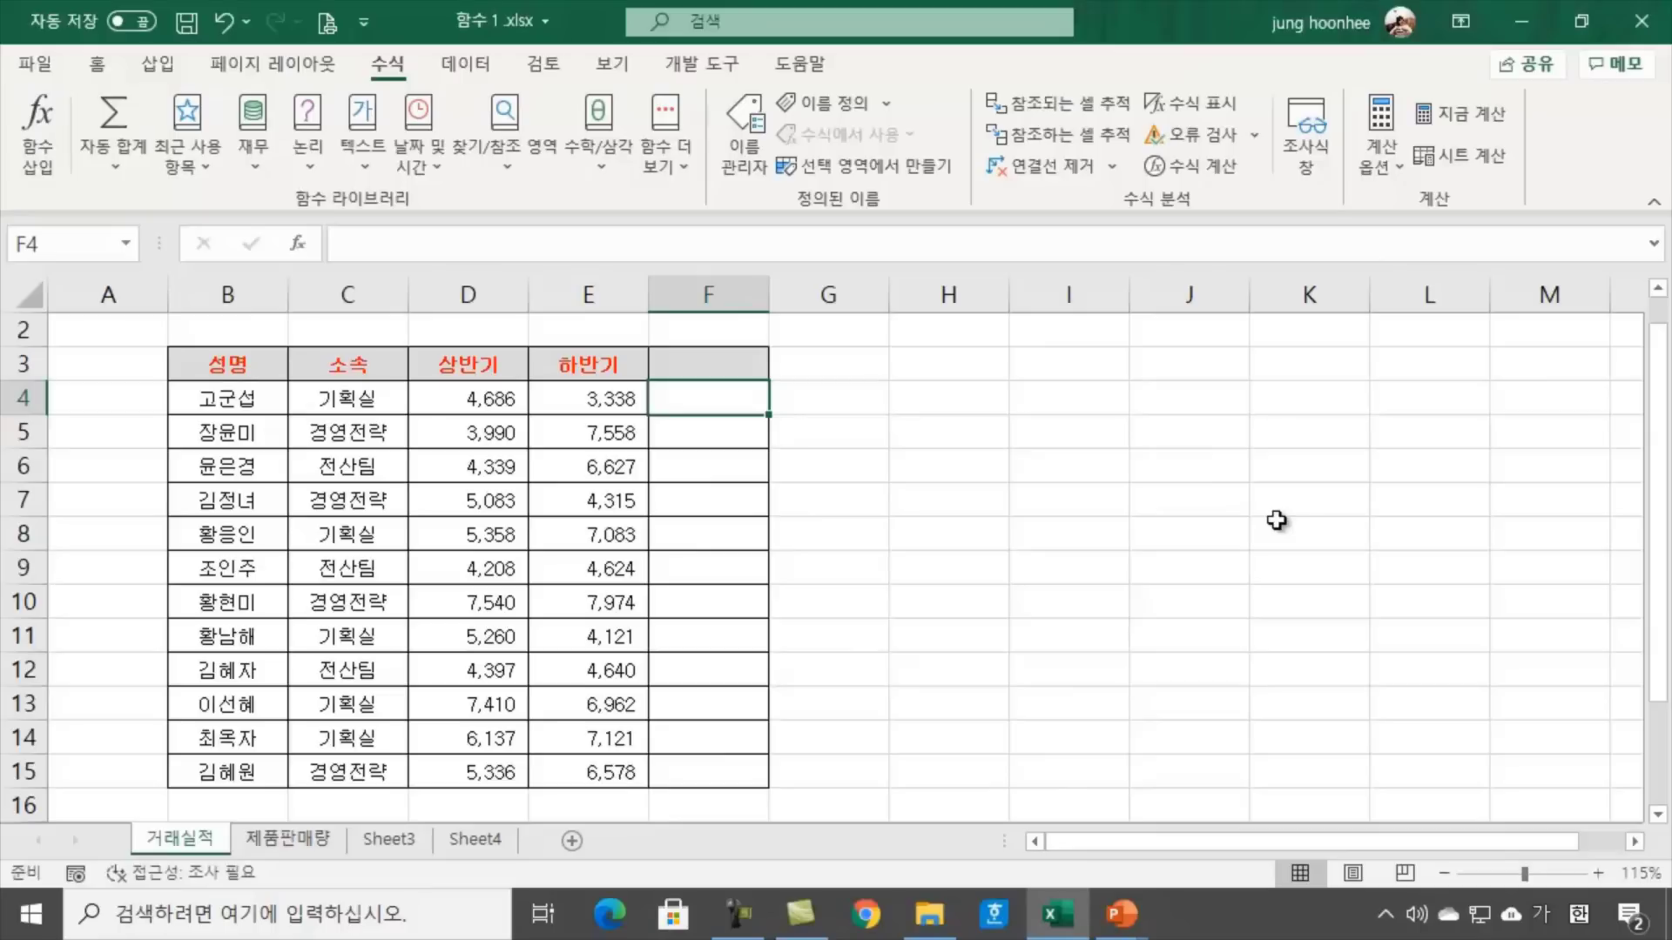
pyautogui.click(99, 68)
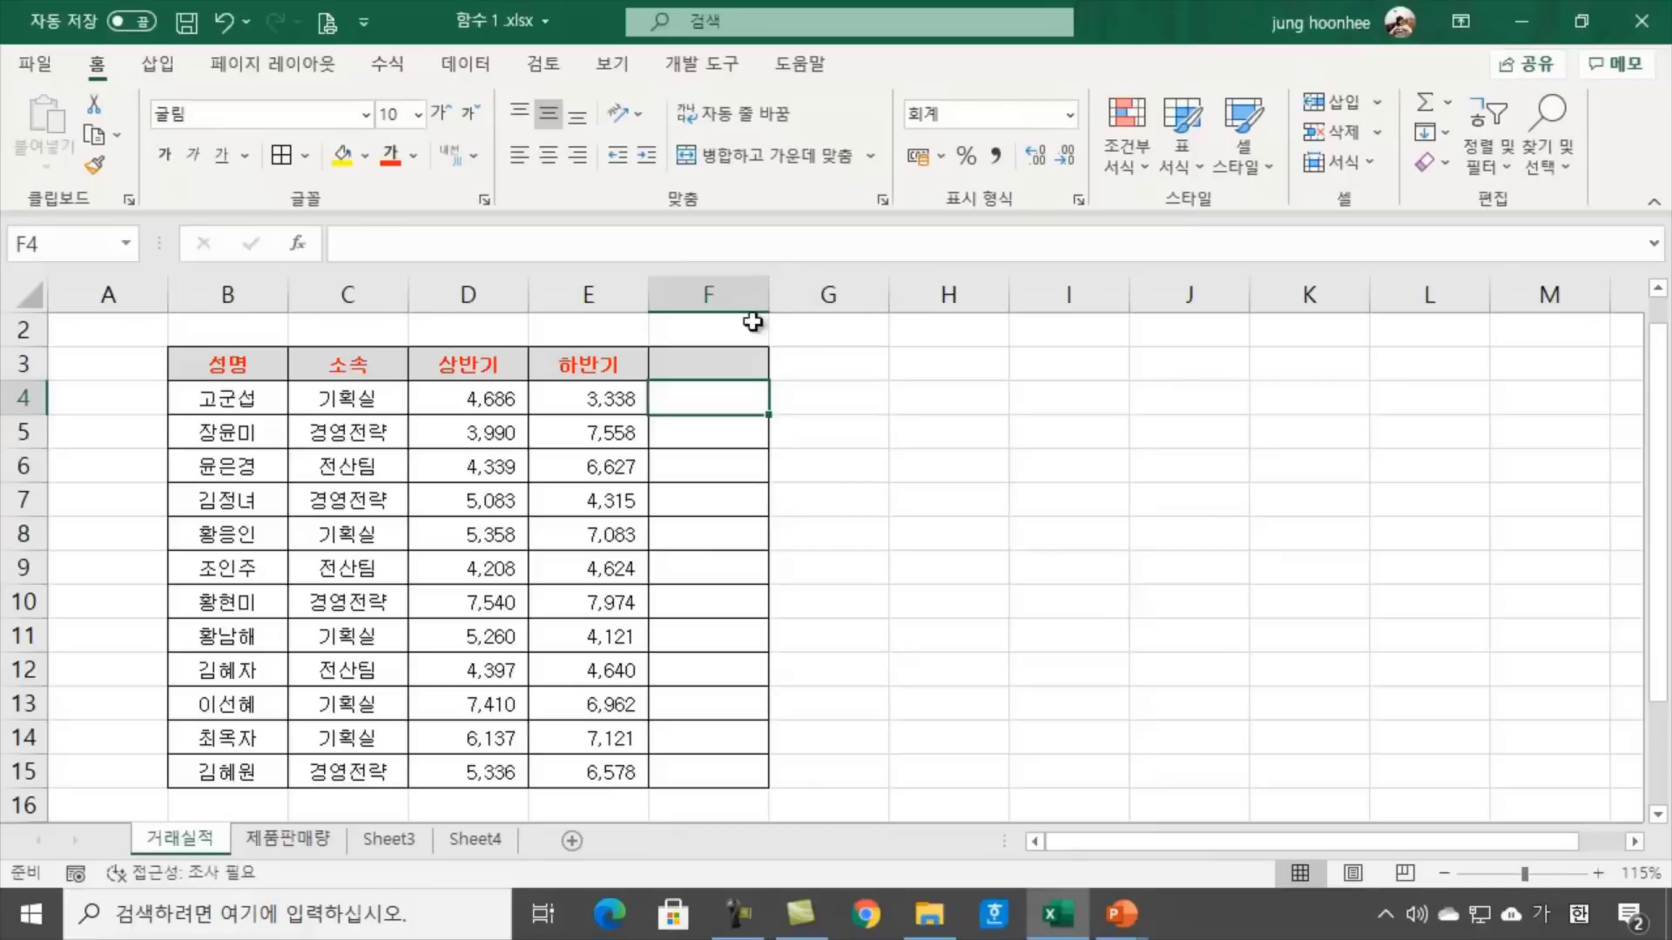
pyautogui.click(1449, 103)
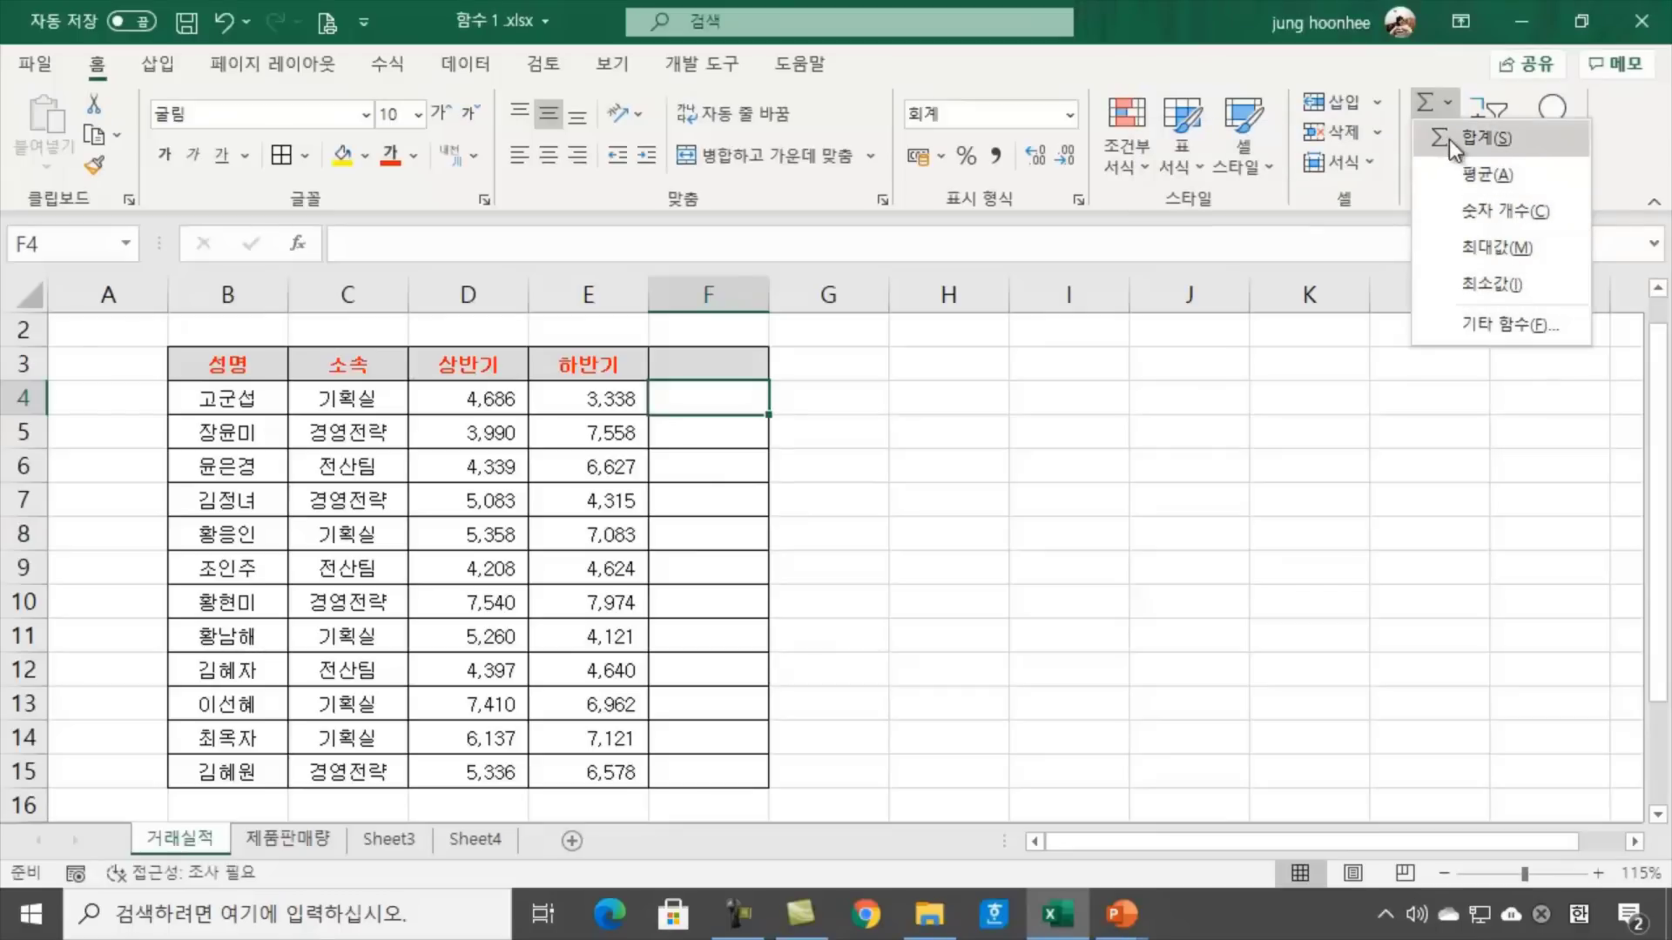
pyautogui.click(1163, 458)
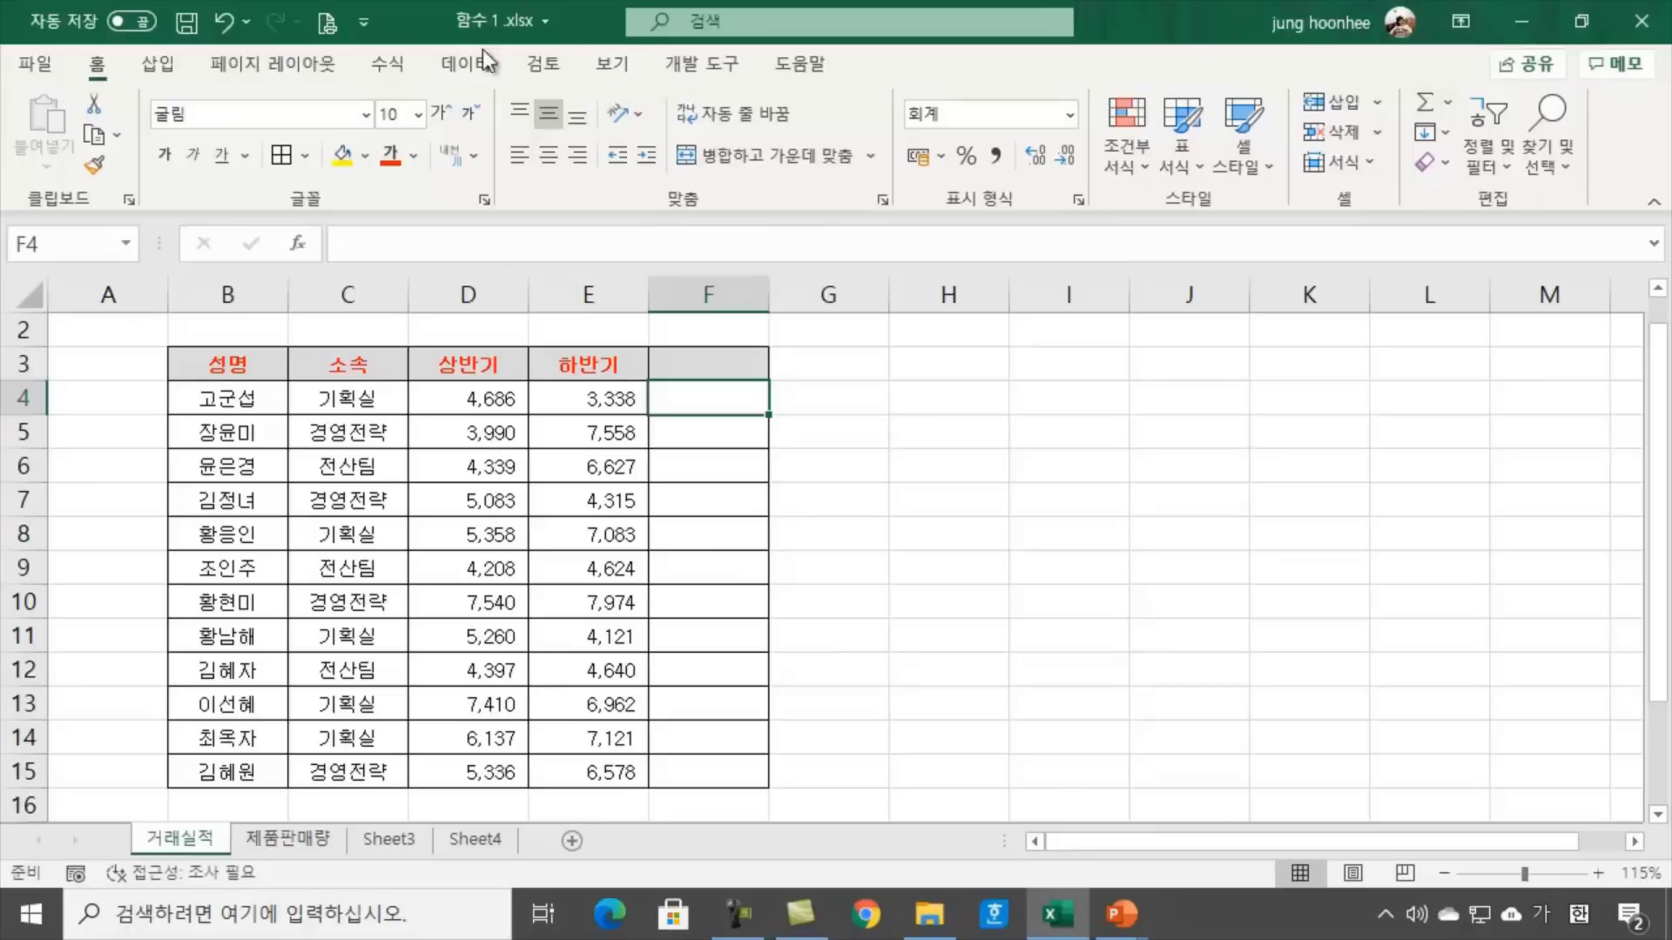
# Review the functions in the financial, logical, text, date and time, lookup, and math categories without choosing one
pyautogui.click(385, 65)
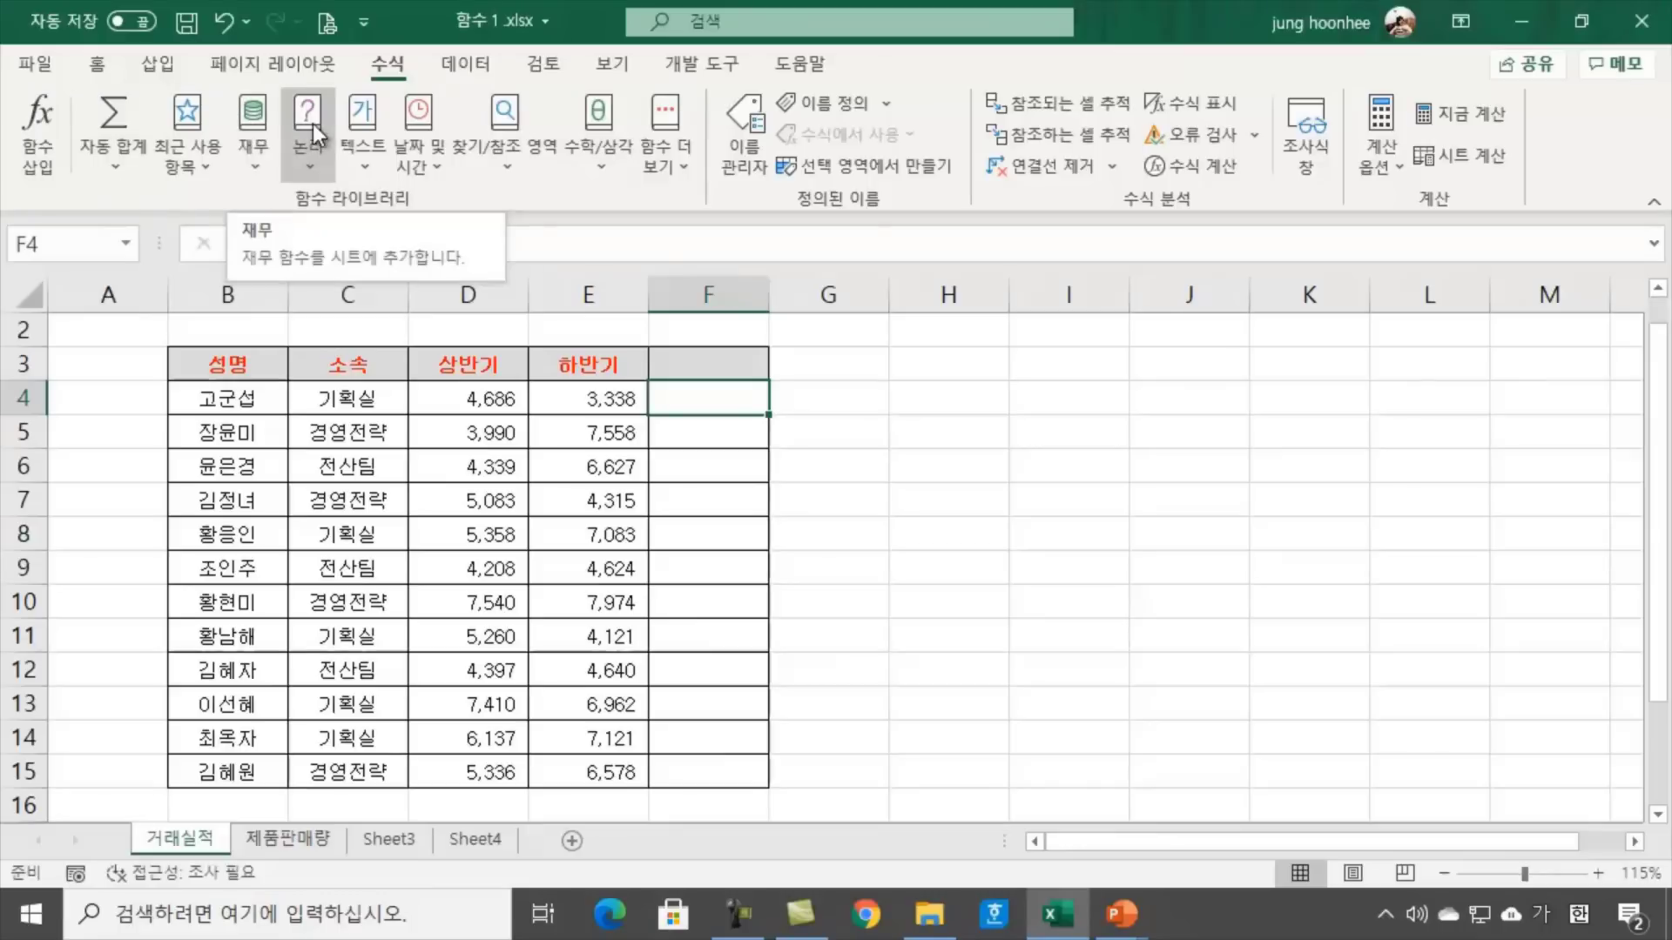
pyautogui.click(252, 169)
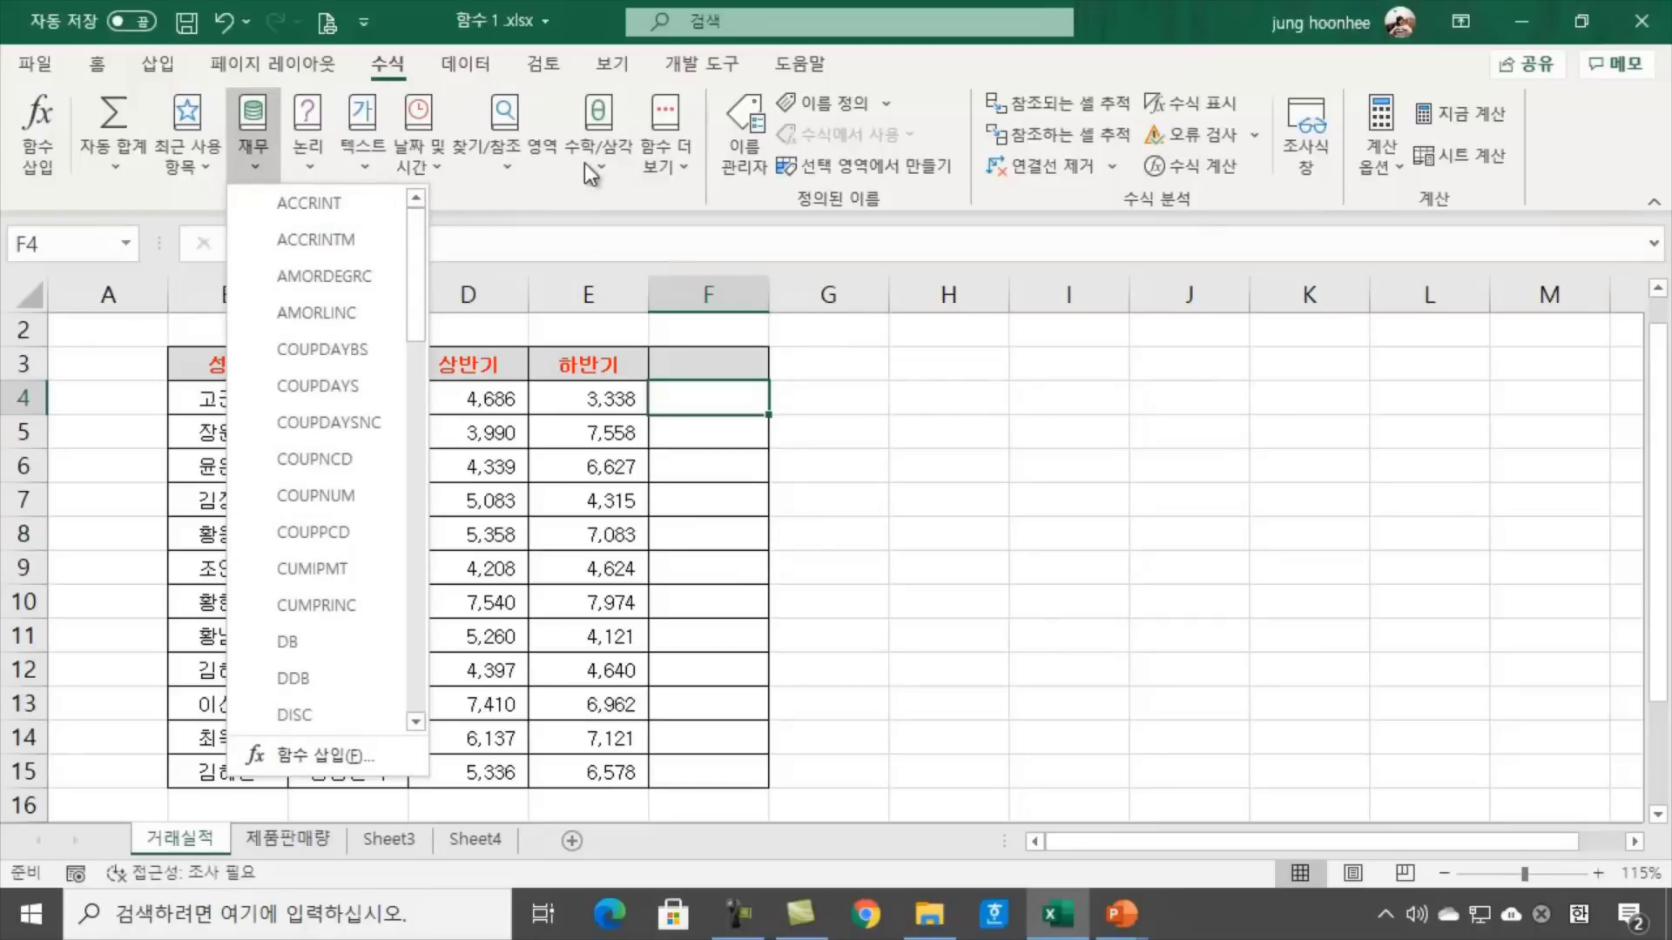
pyautogui.press('Escape')
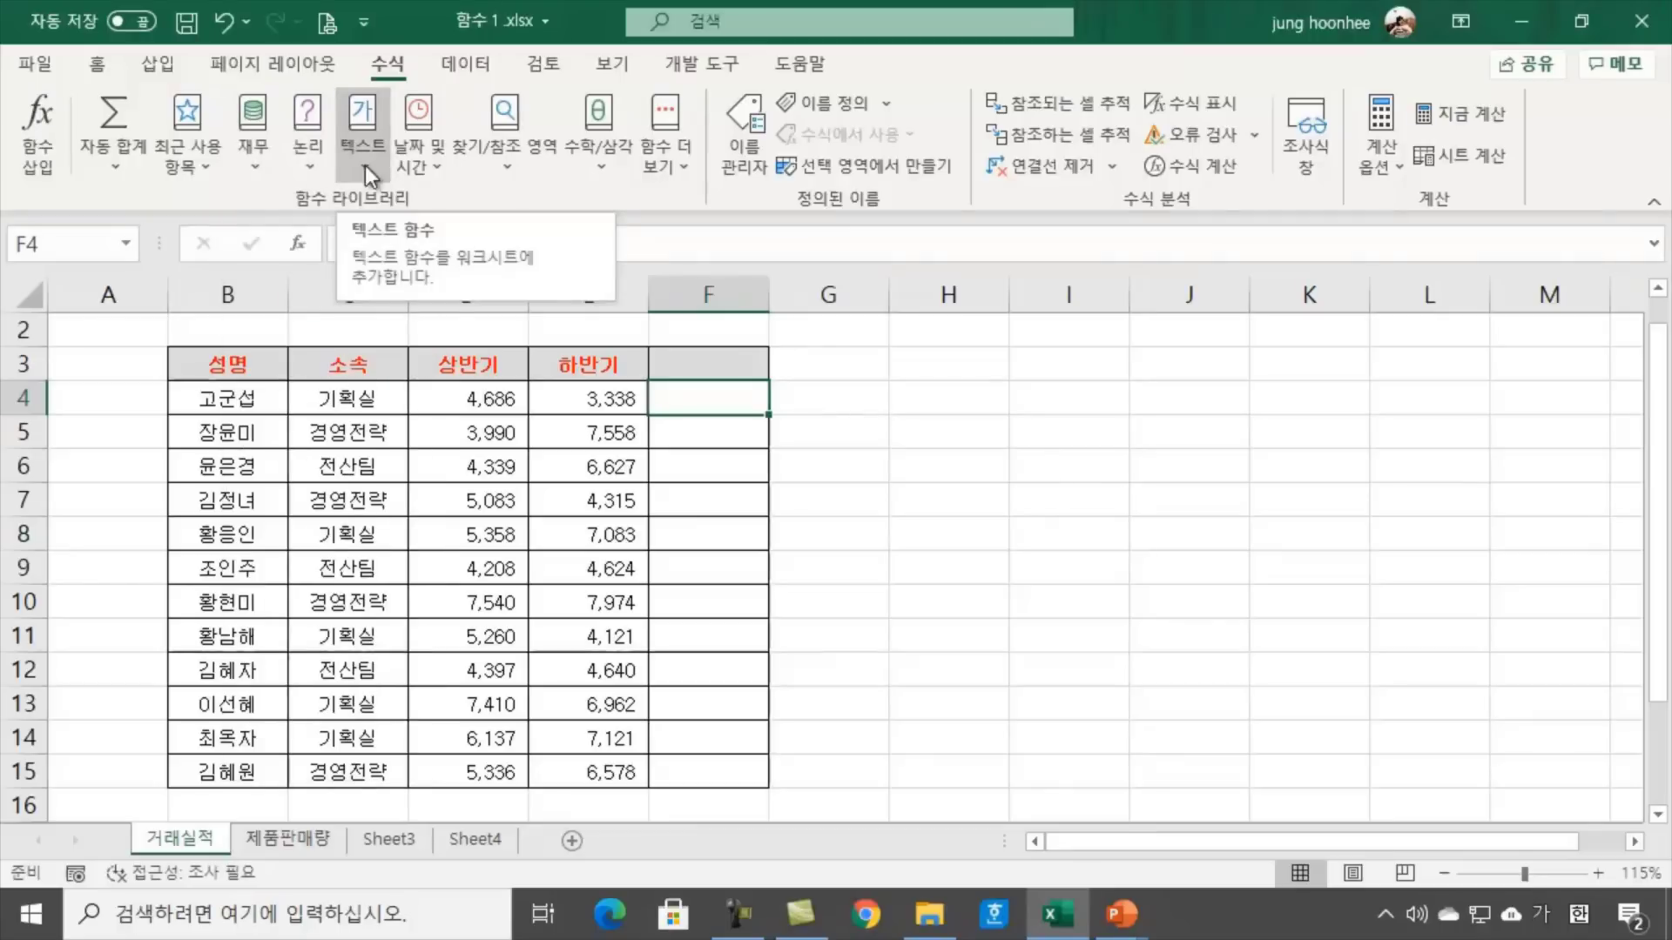
pyautogui.click(306, 160)
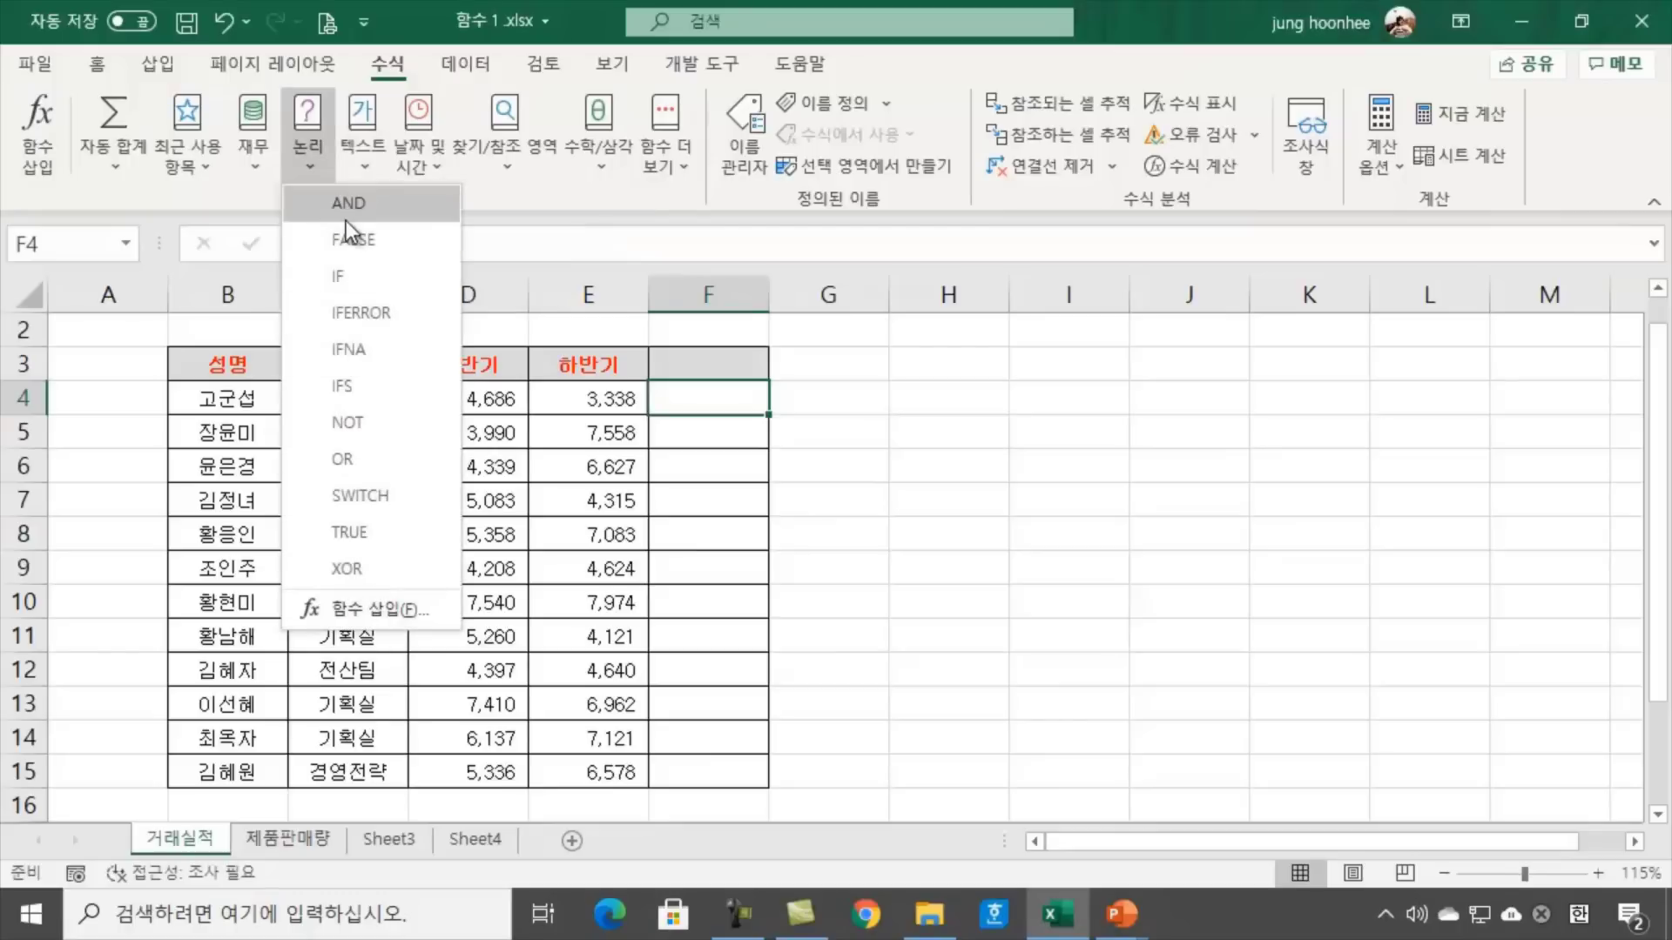
pyautogui.click(523, 198)
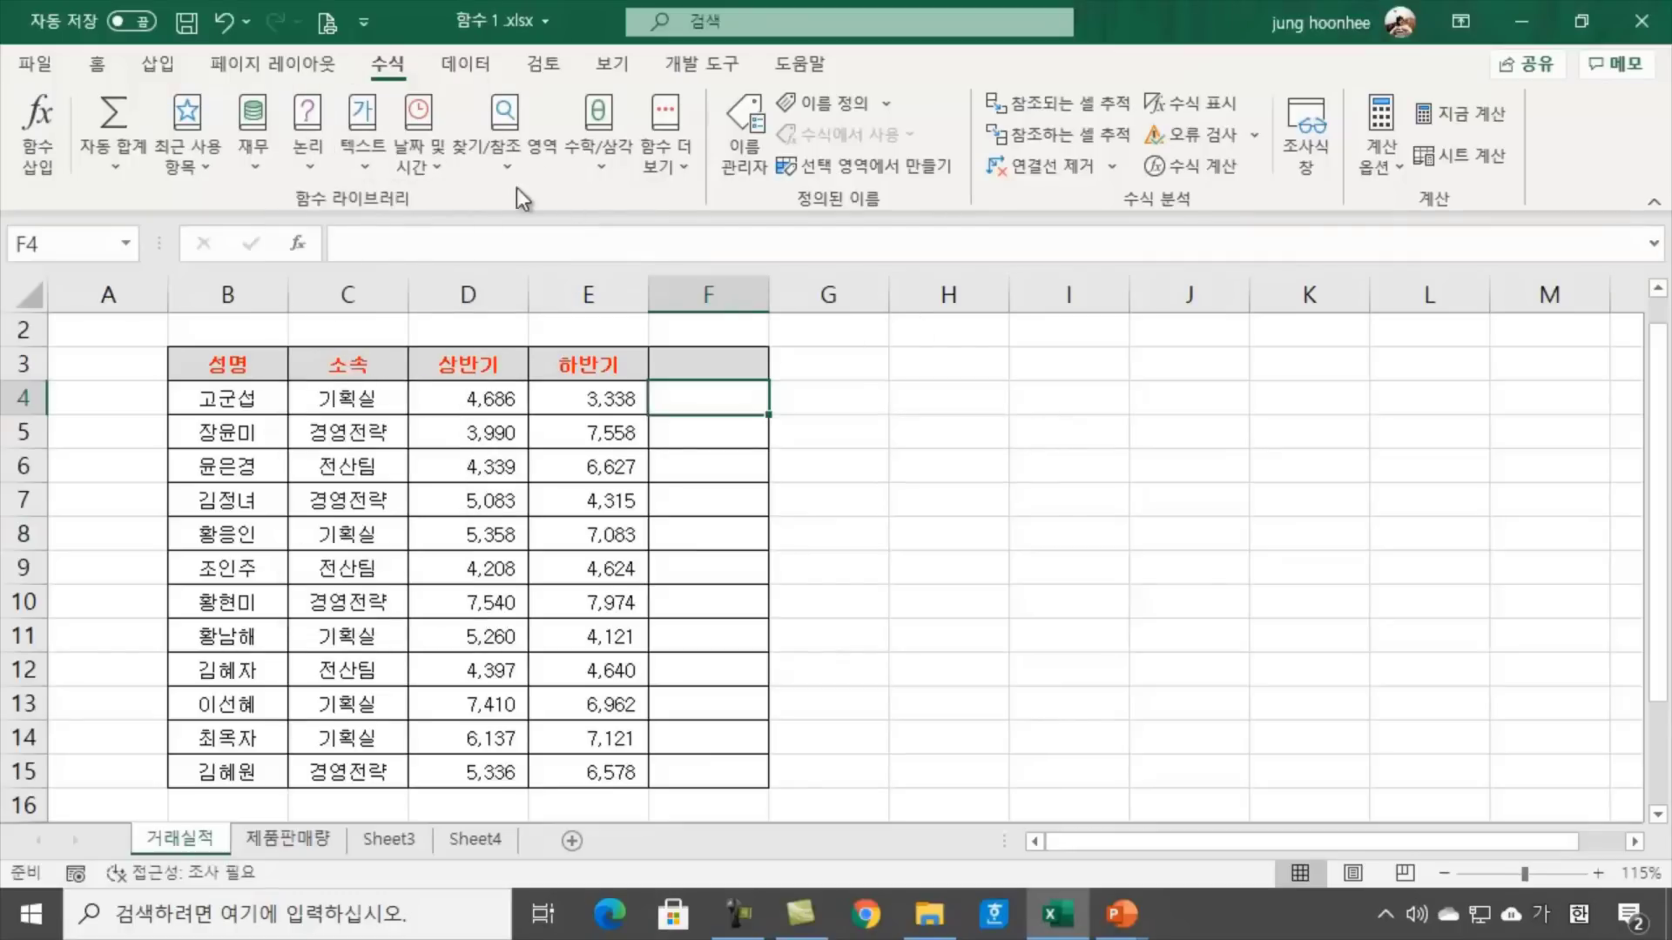
pyautogui.click(358, 165)
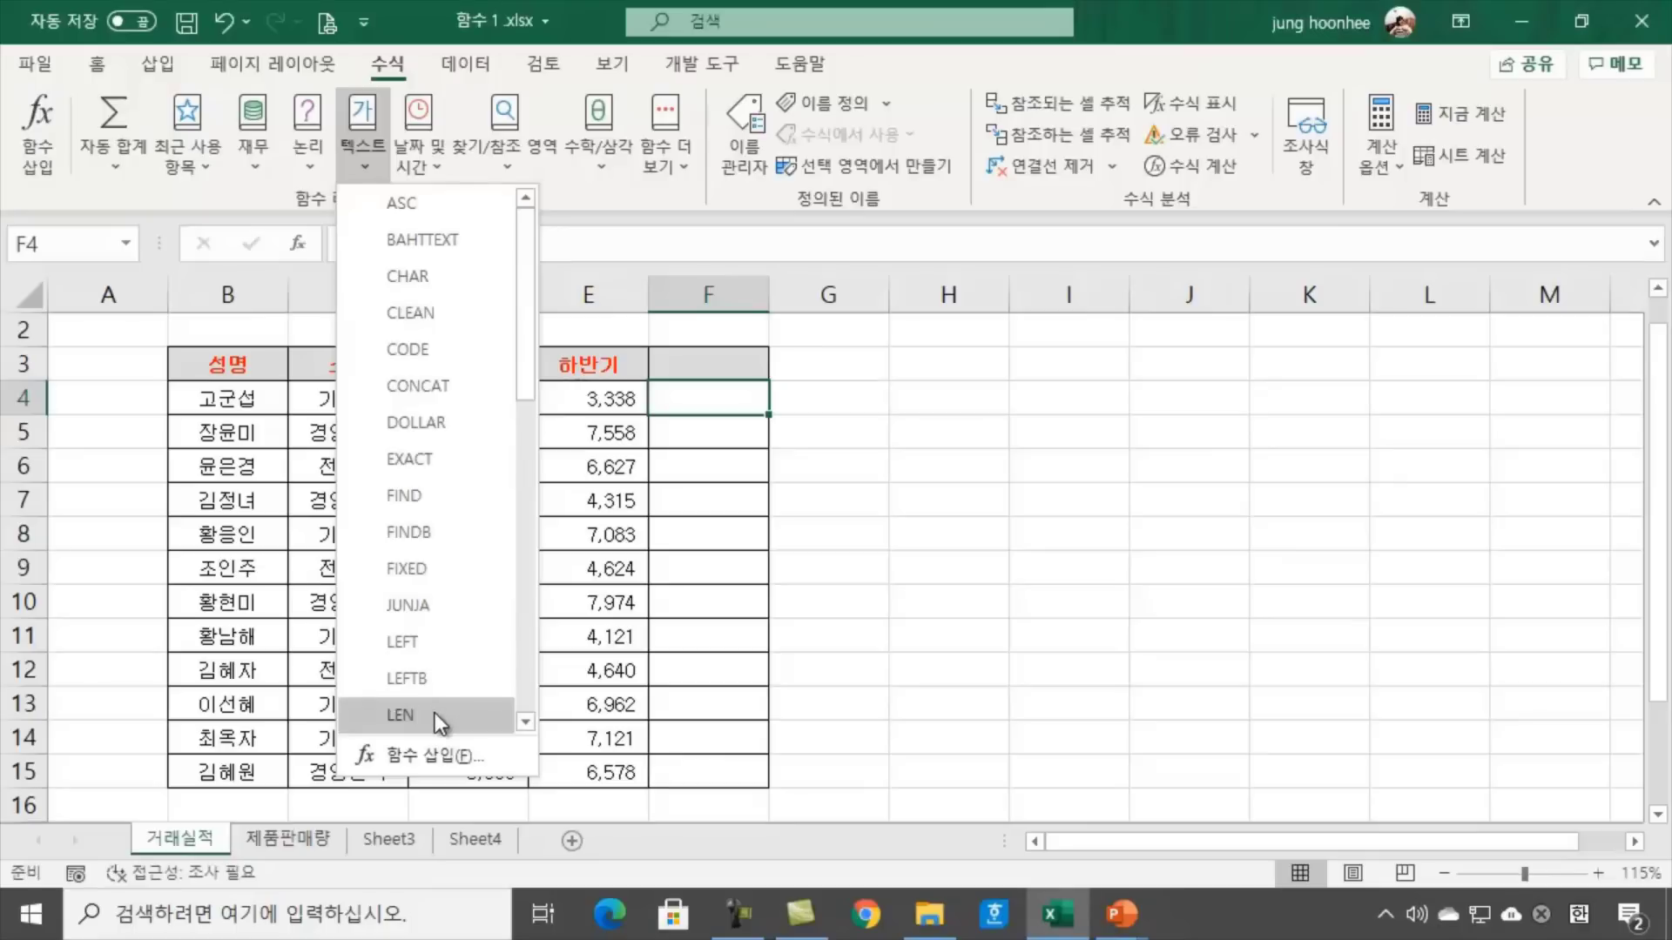
pyautogui.click(427, 164)
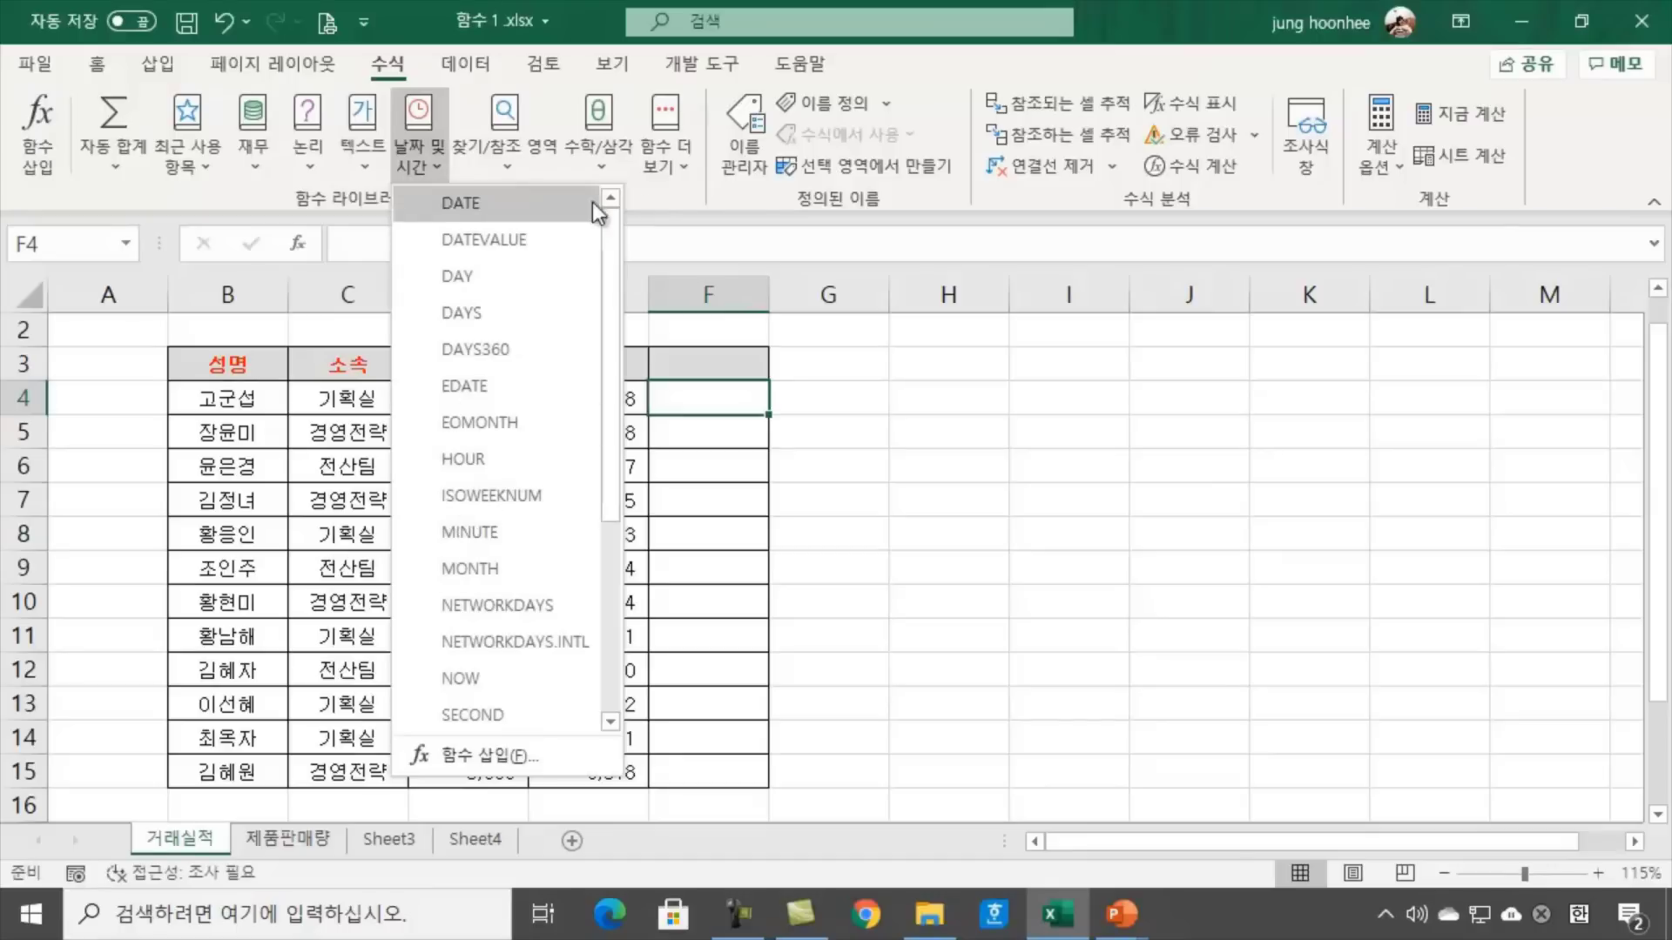
pyautogui.click(516, 158)
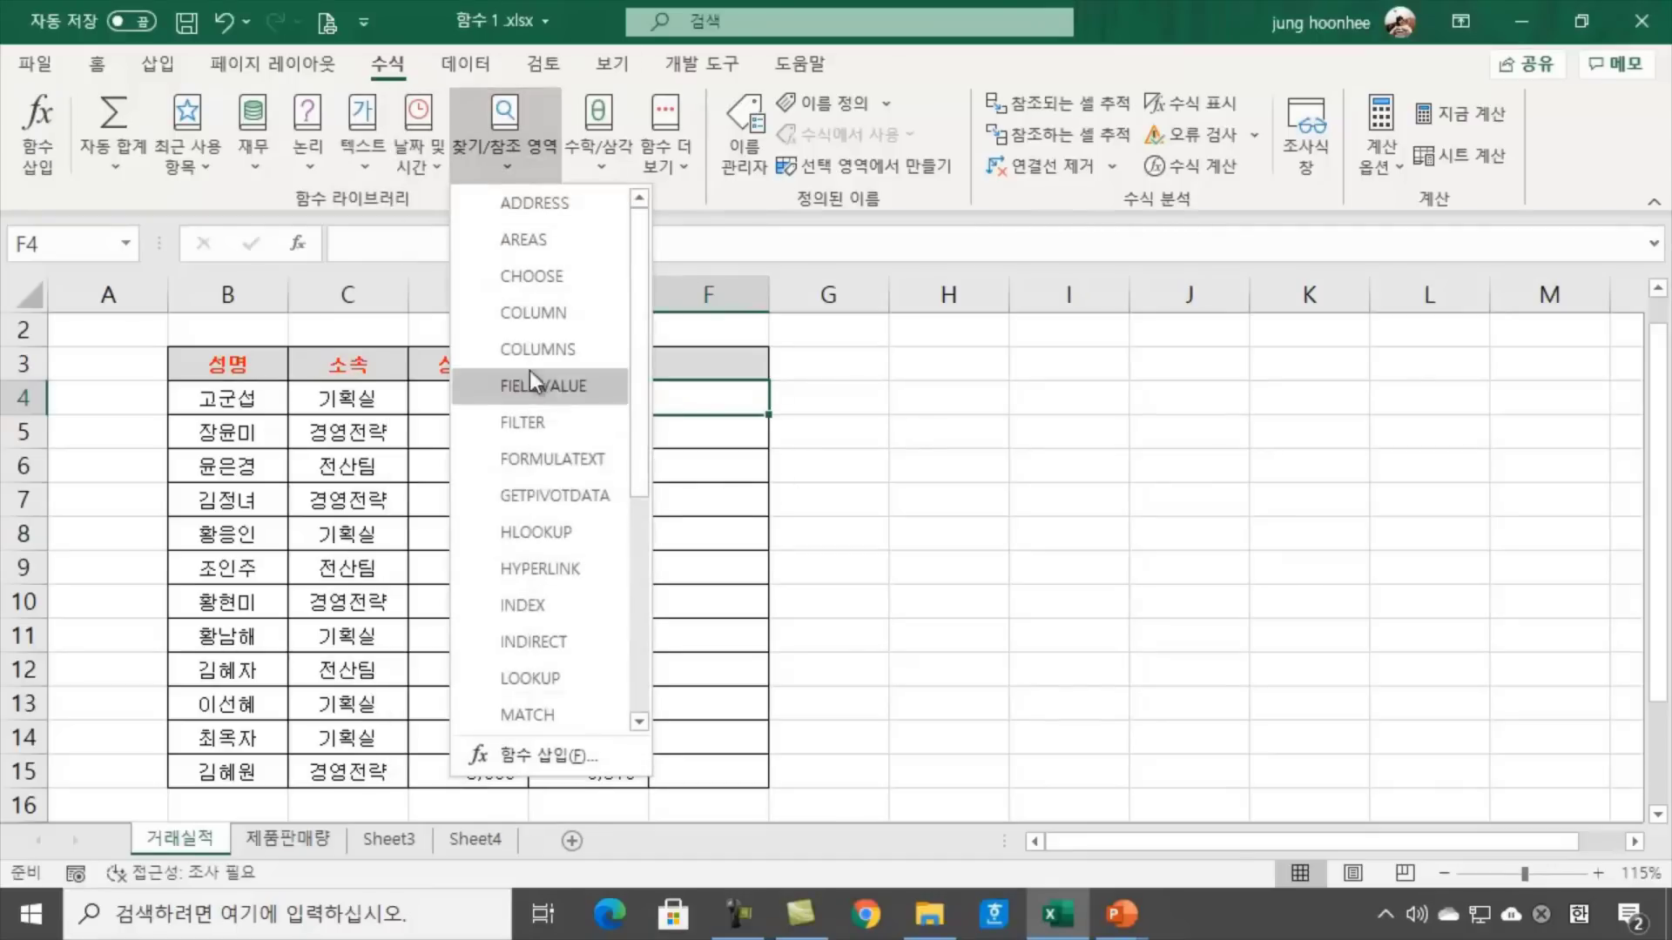
pyautogui.click(599, 155)
pyautogui.click(979, 666)
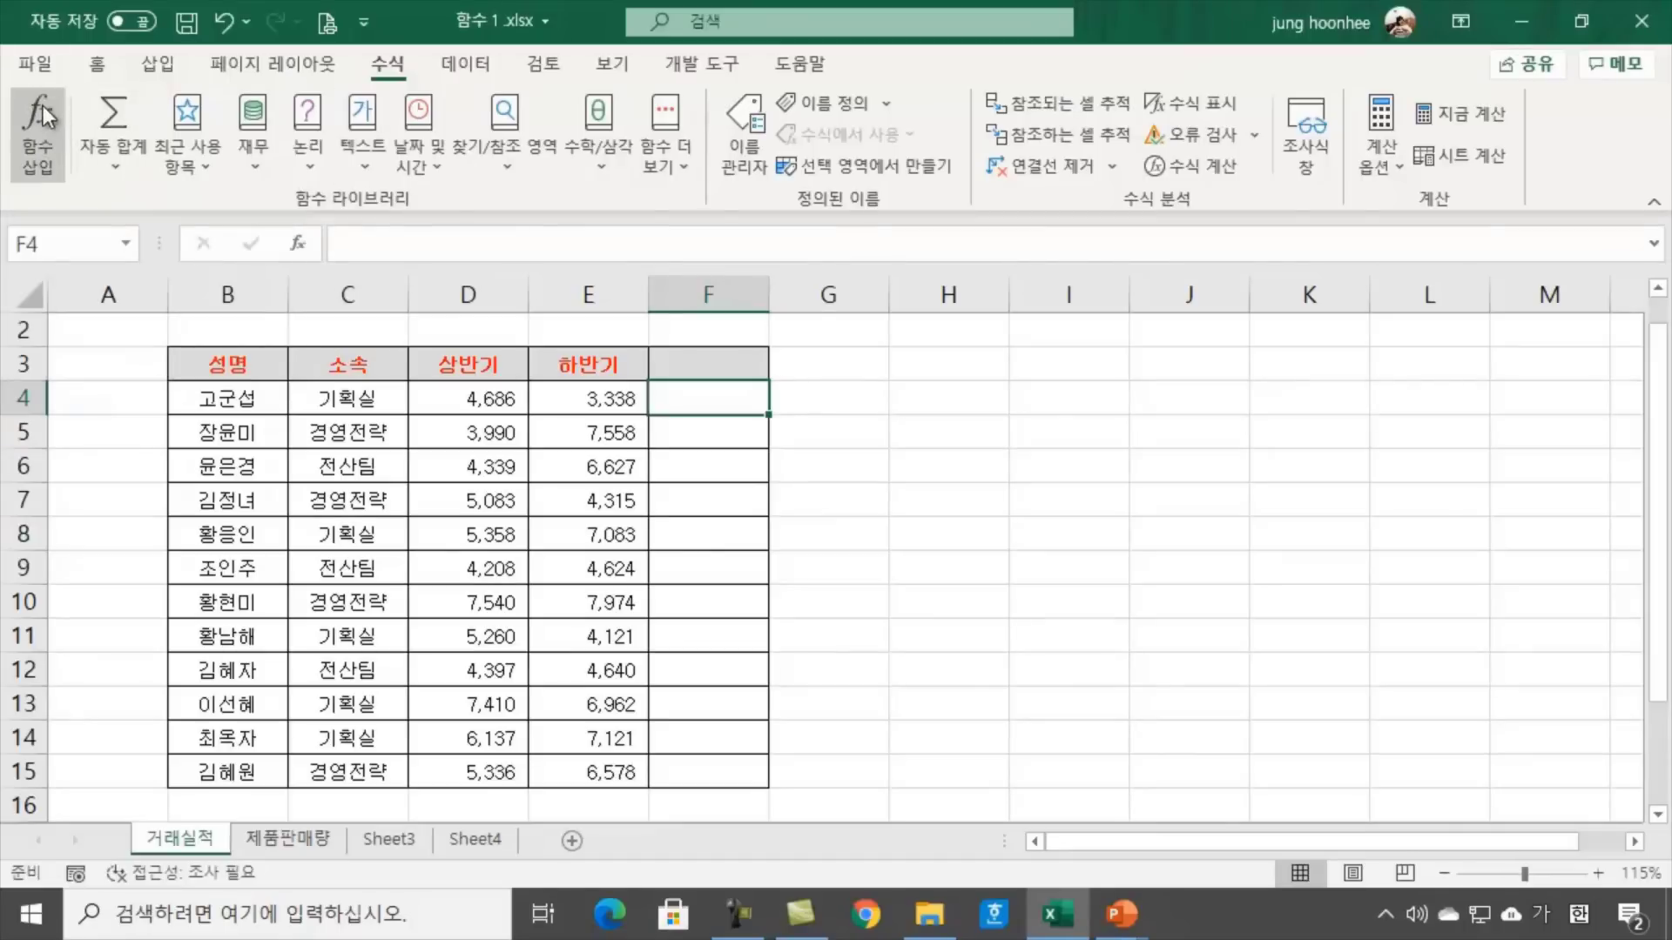
# Browse the full list of insertable functions for cell F4 and choose SUM
pyautogui.click(45, 155)
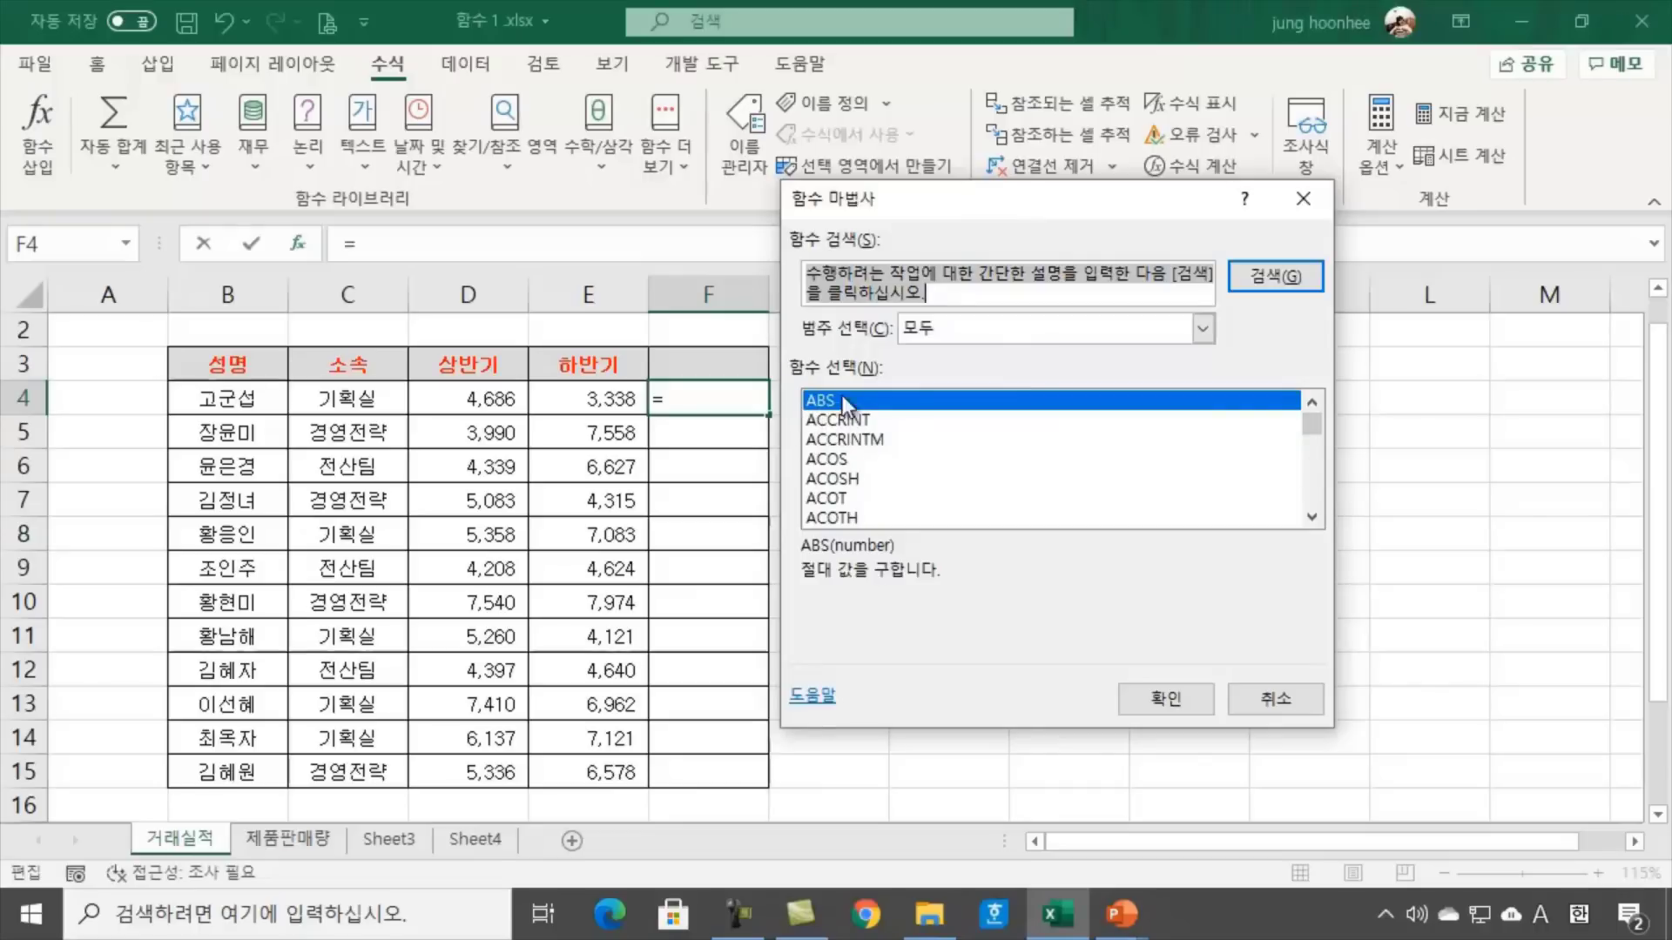
pyautogui.moveTo(1313, 425); pyautogui.dragTo(1315, 508)
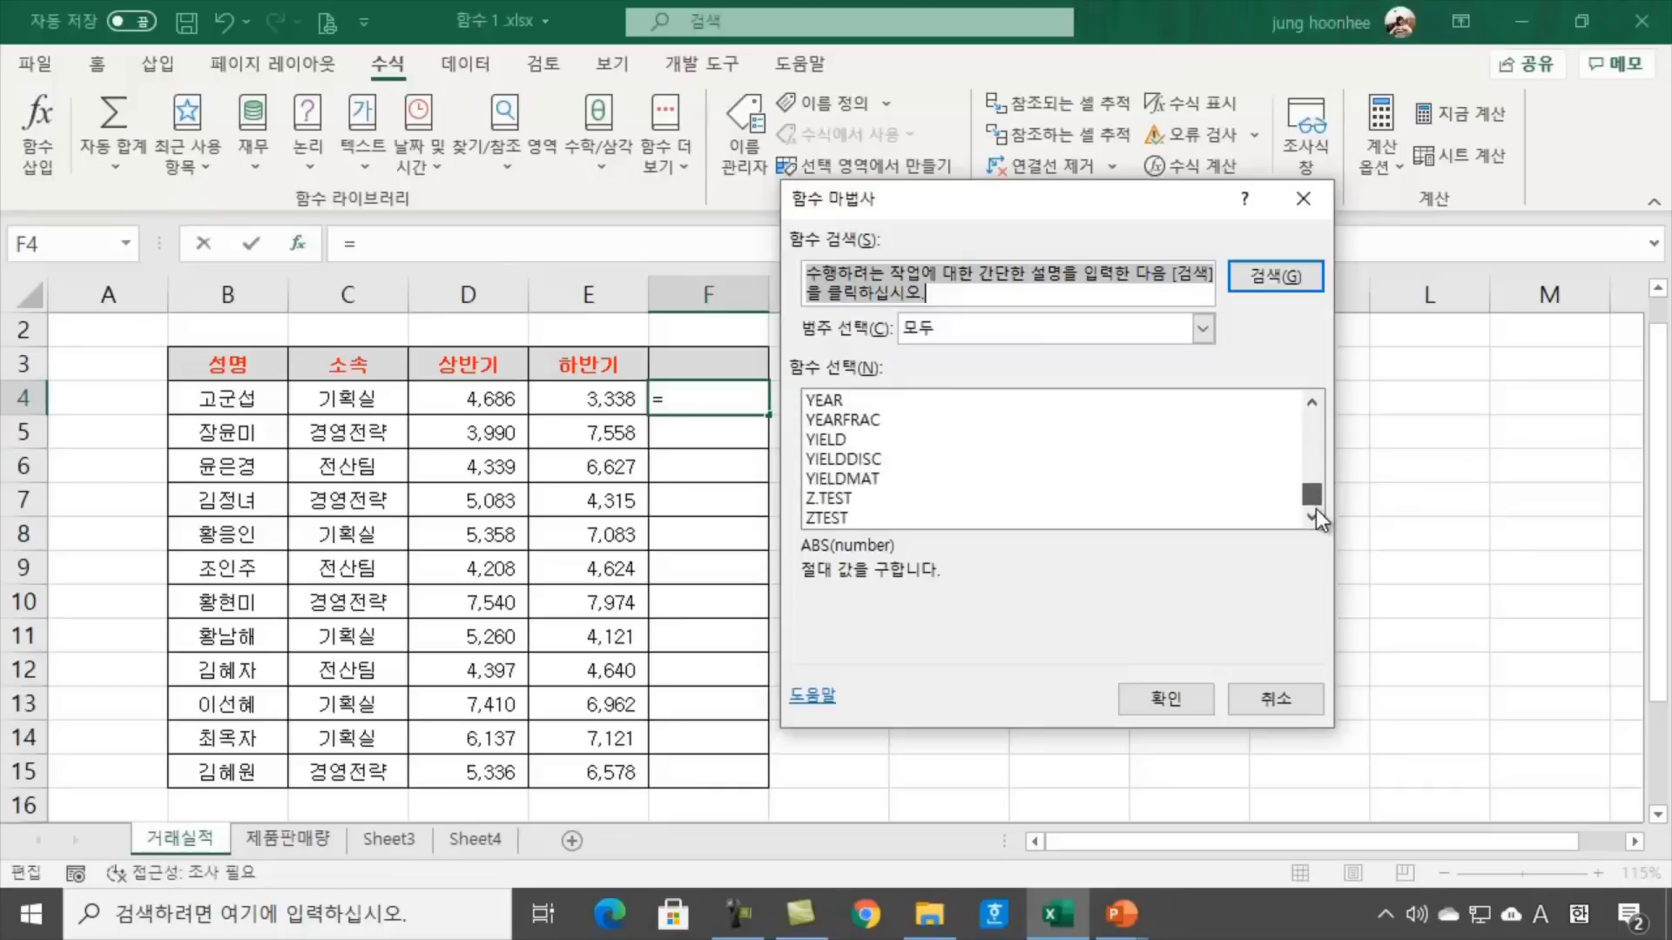
pyautogui.click(833, 521)
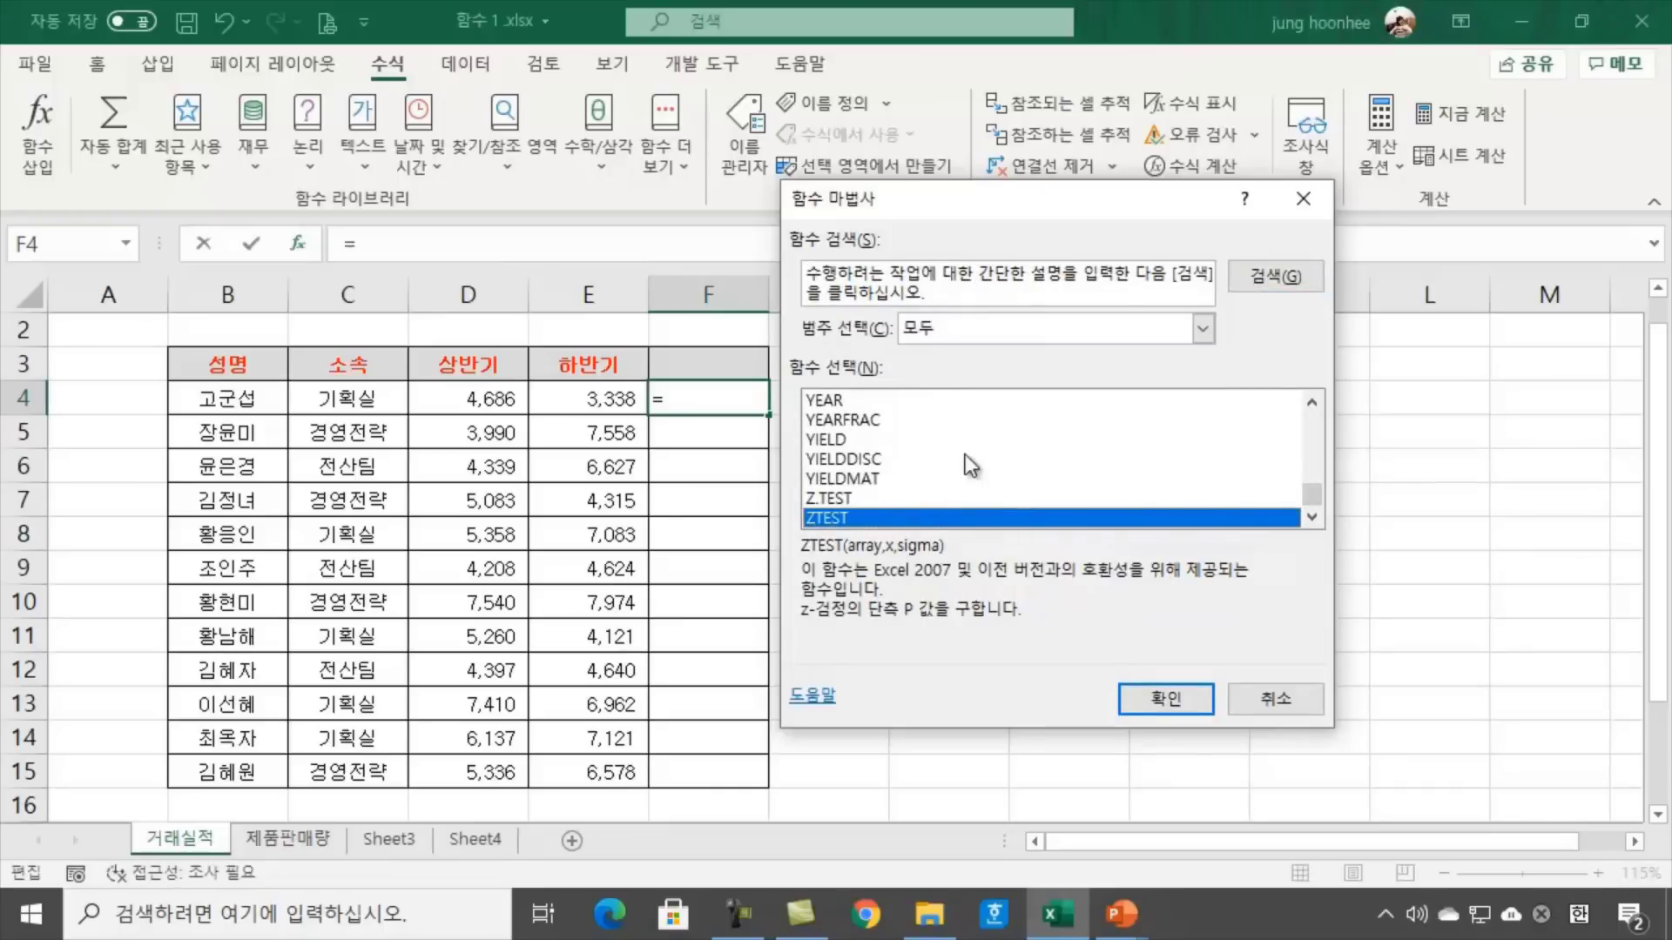
pyautogui.scroll(13, 963, 484)
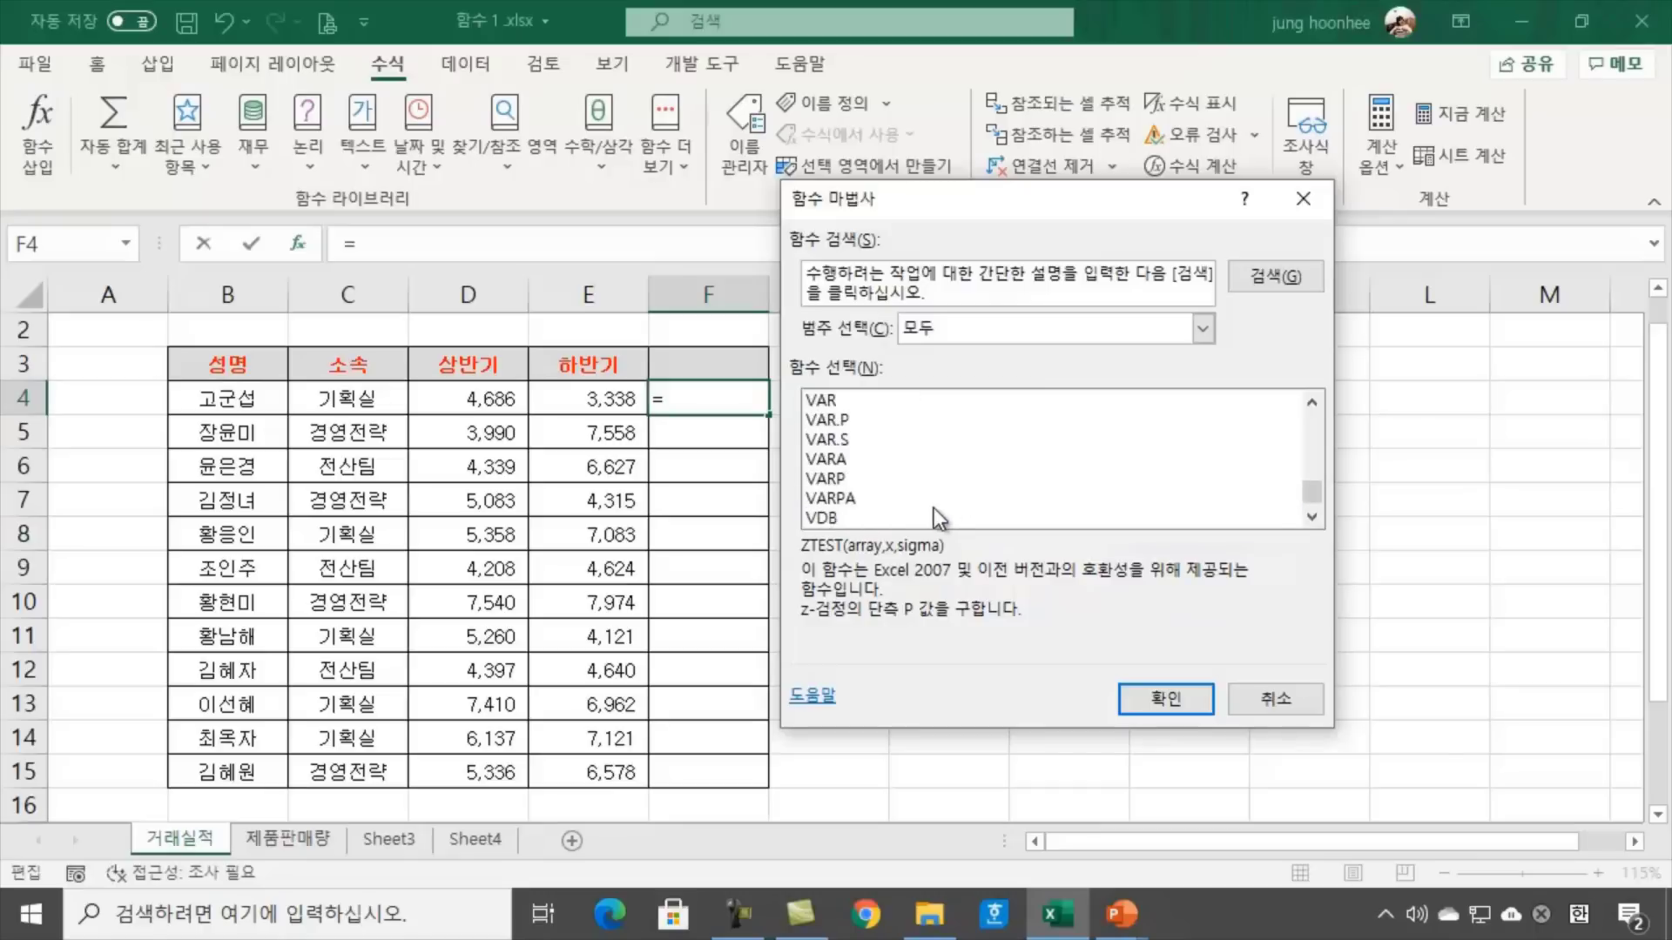
pyautogui.scroll(9, 949, 492)
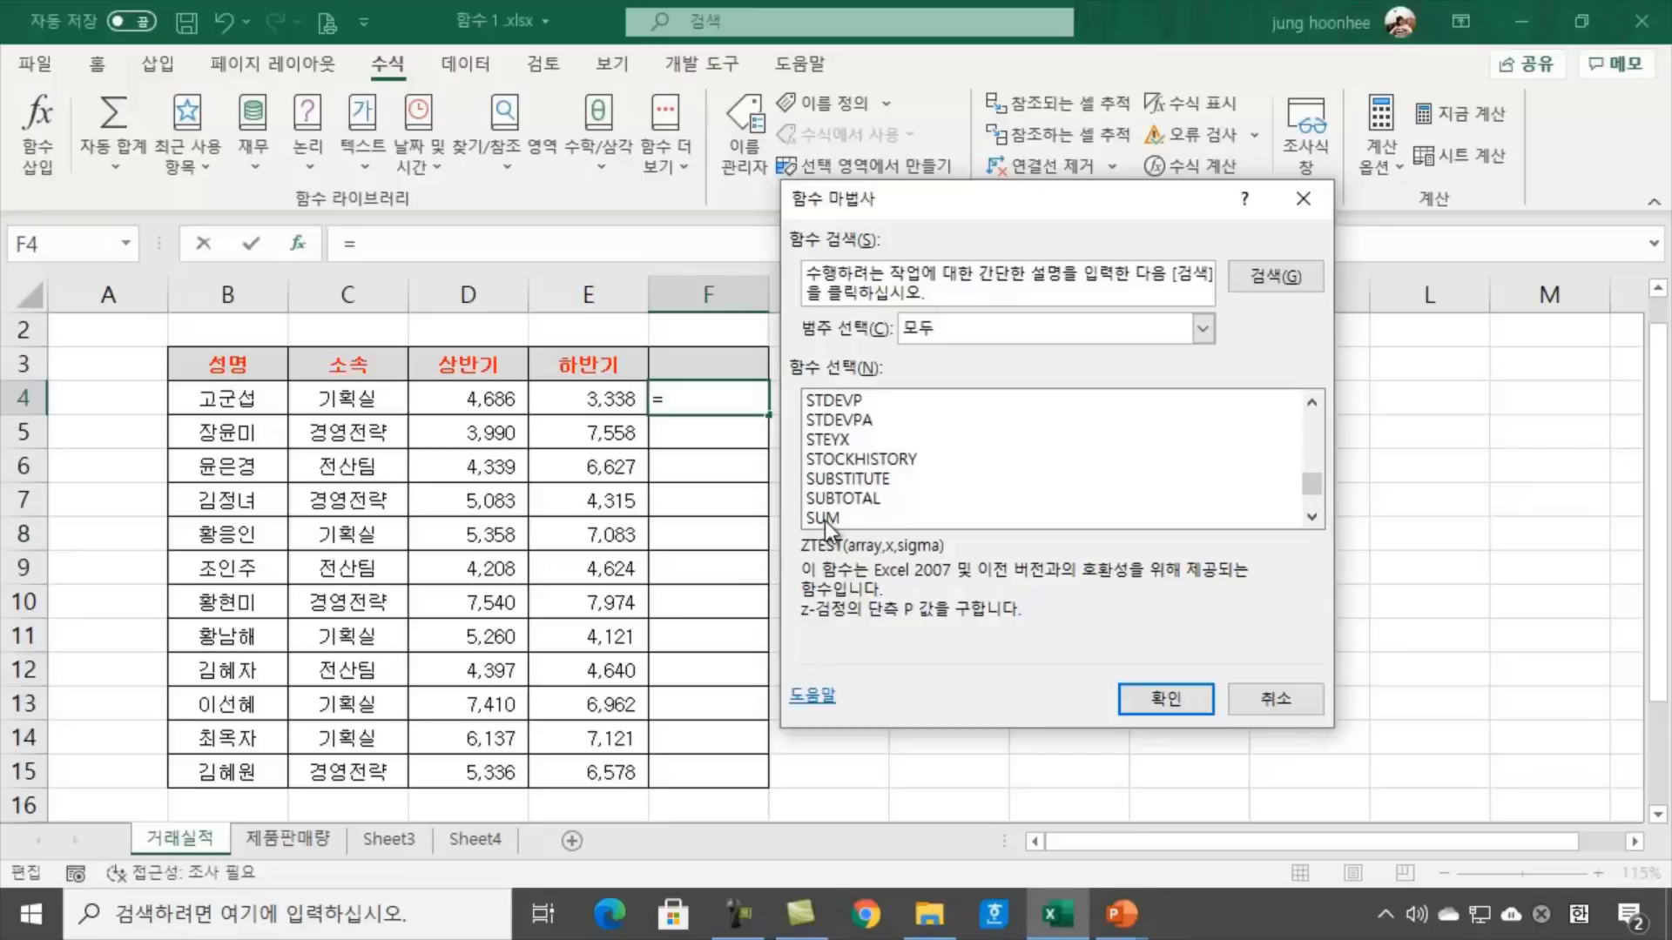
pyautogui.click(824, 519)
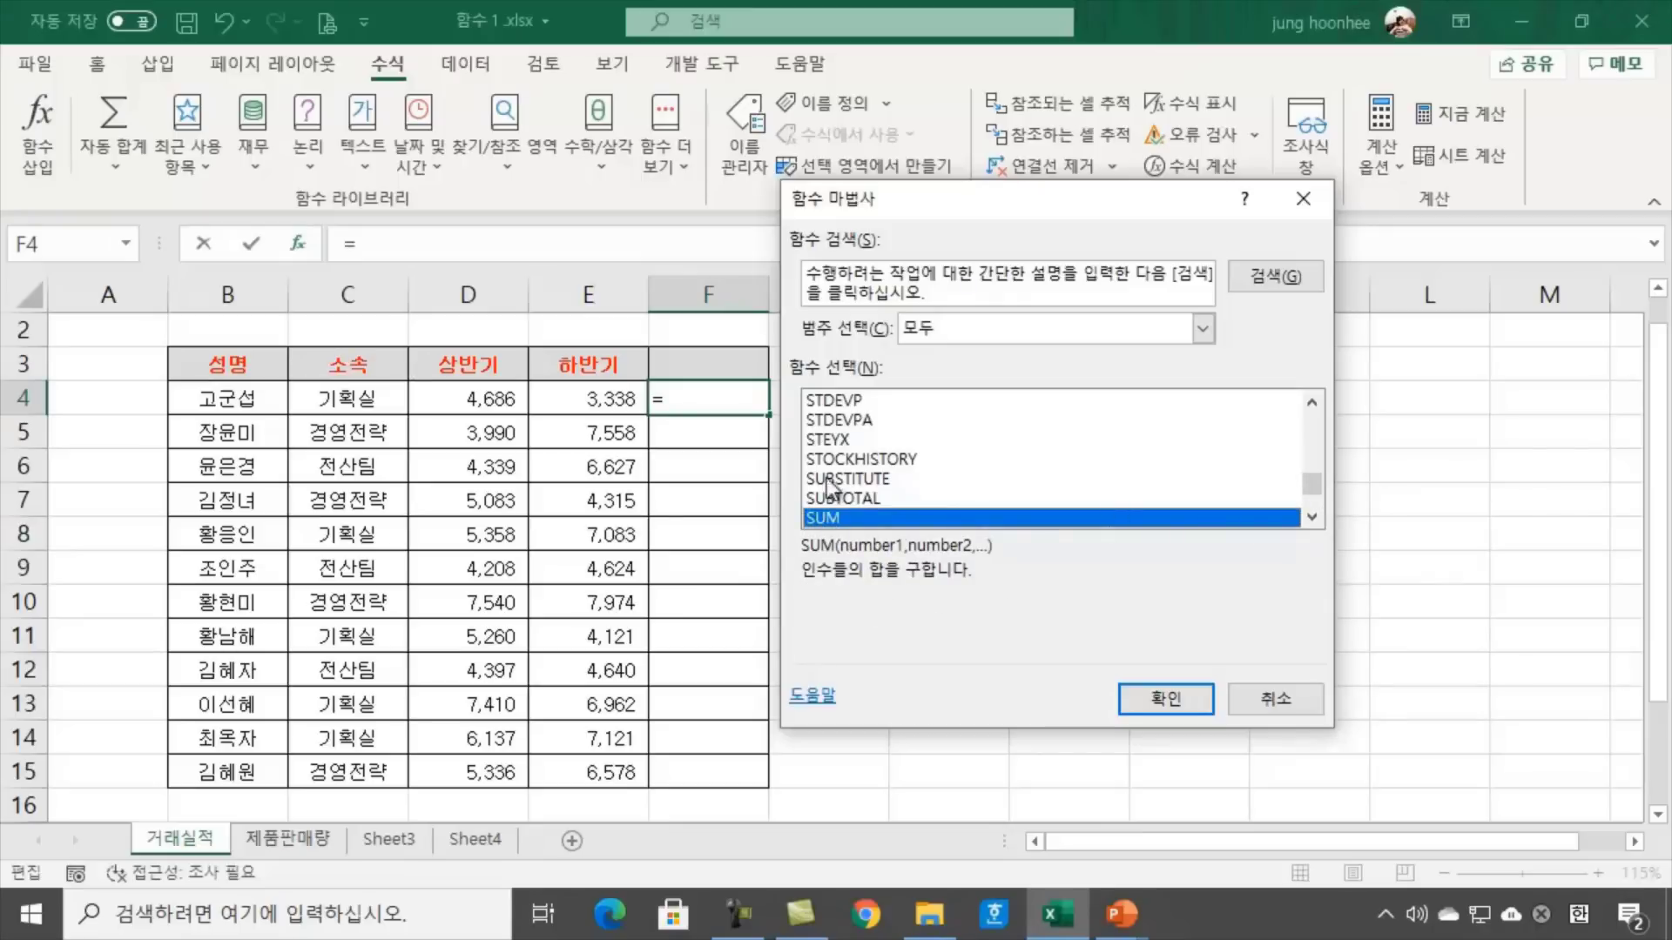
pyautogui.click(1169, 704)
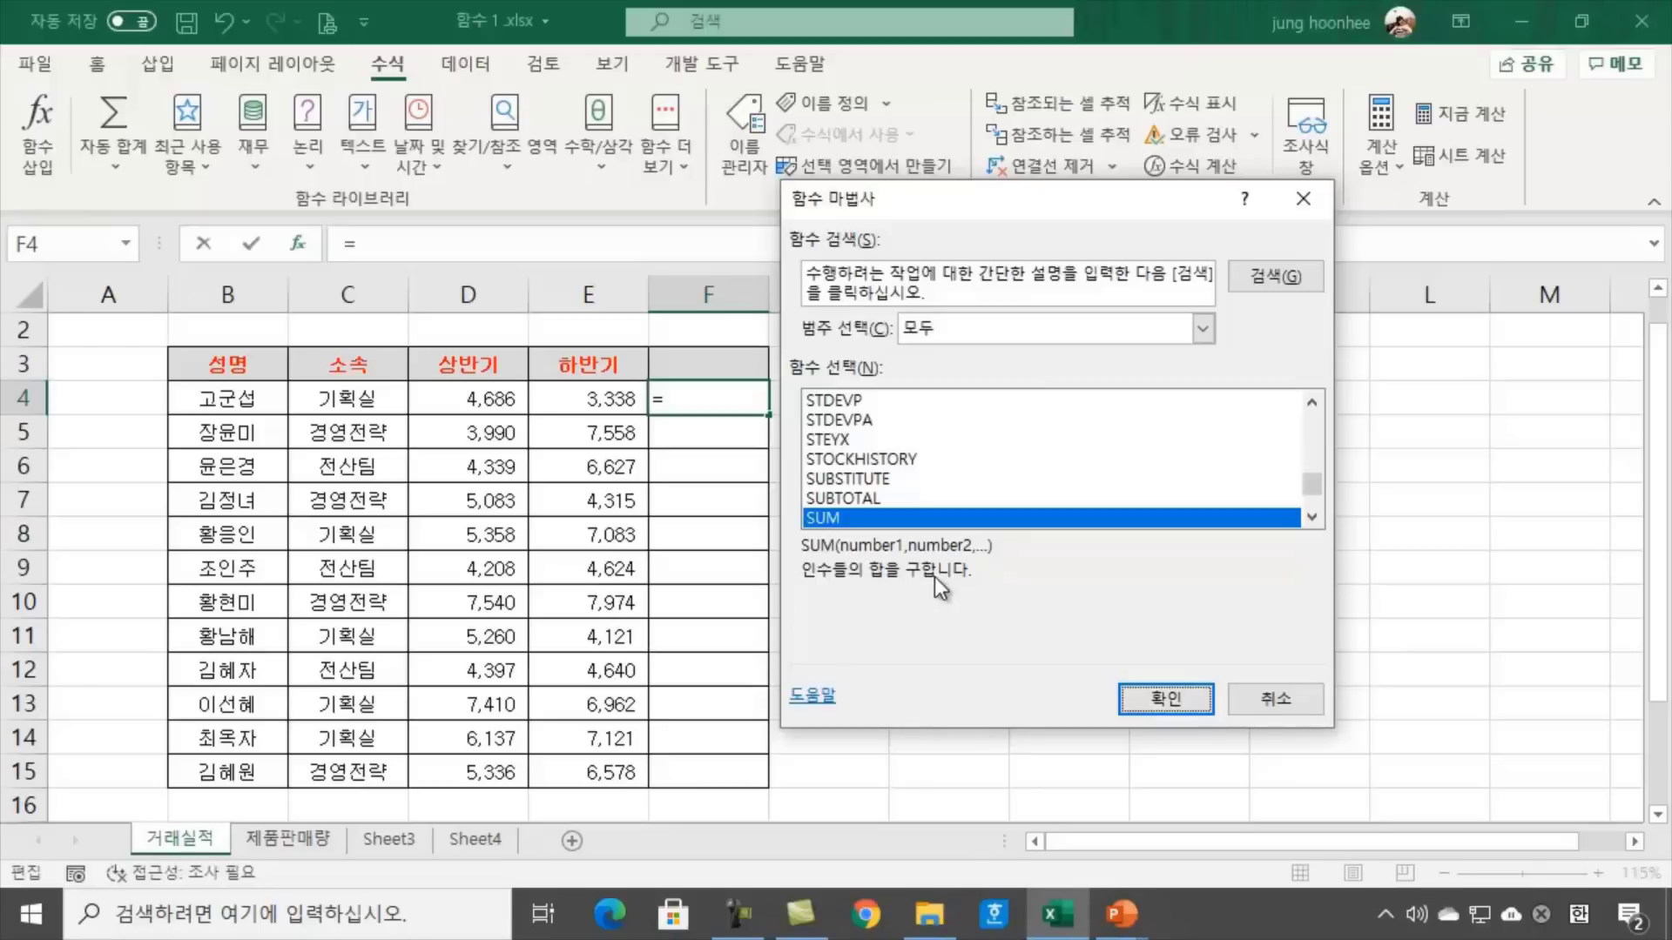
pyautogui.click(1166, 701)
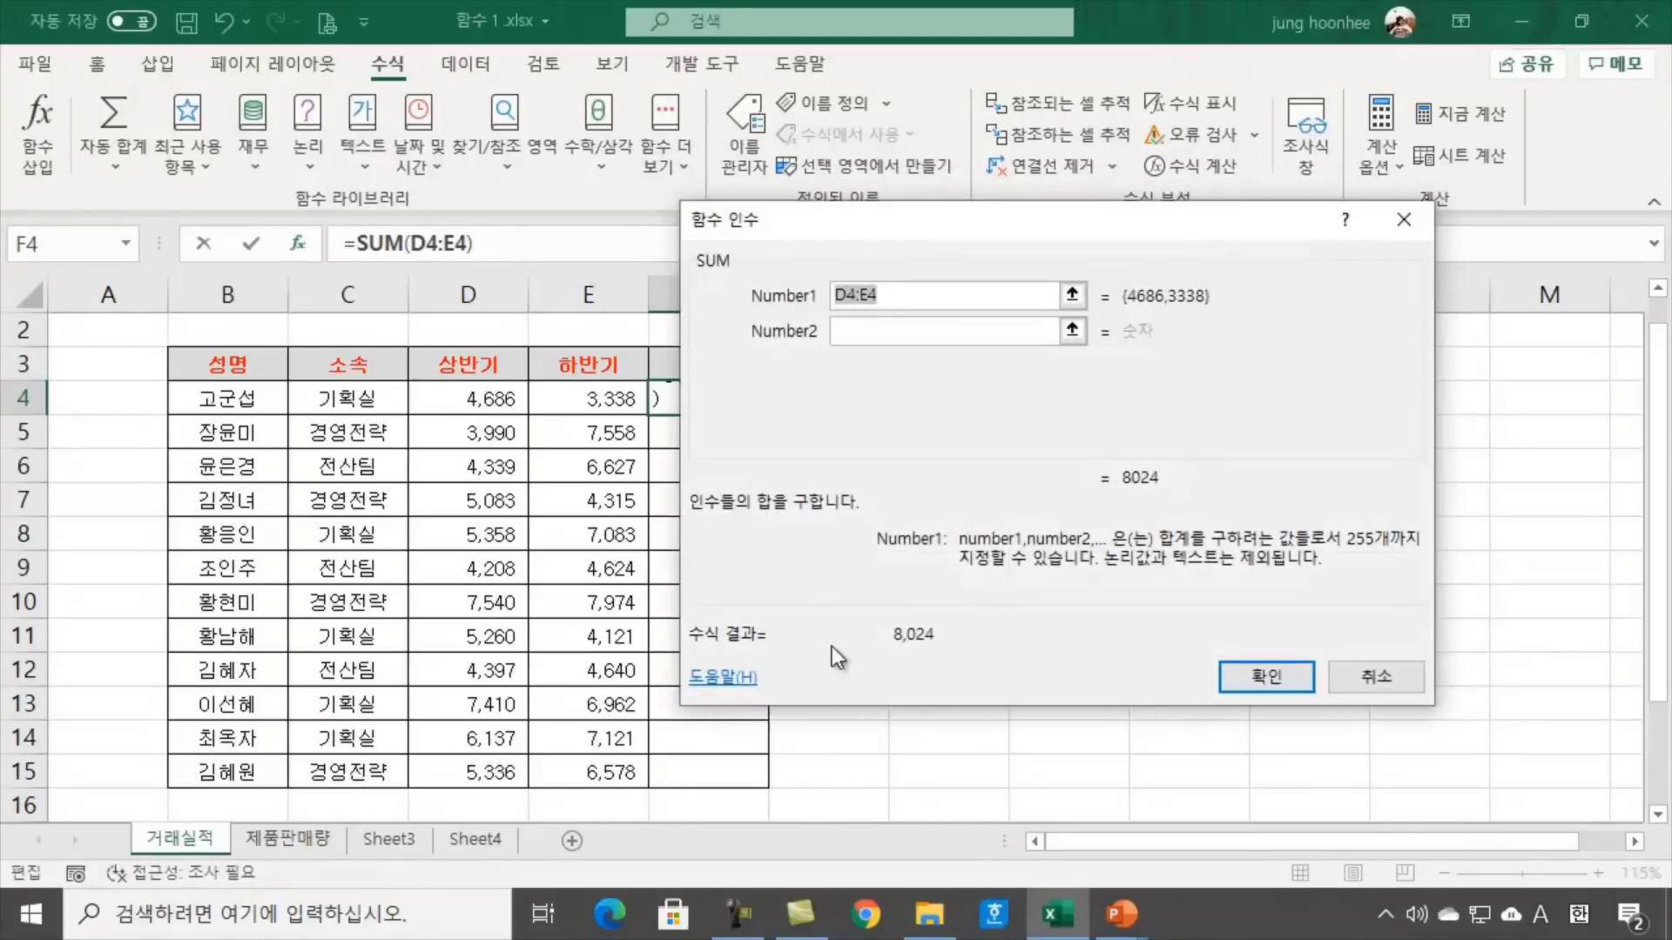
# Set D4:E4 as the first argument of SUM, accept the formula in F4, and clear the cell
pyautogui.moveTo(895, 226); pyautogui.dragTo(788, 374)
pyautogui.click(964, 408)
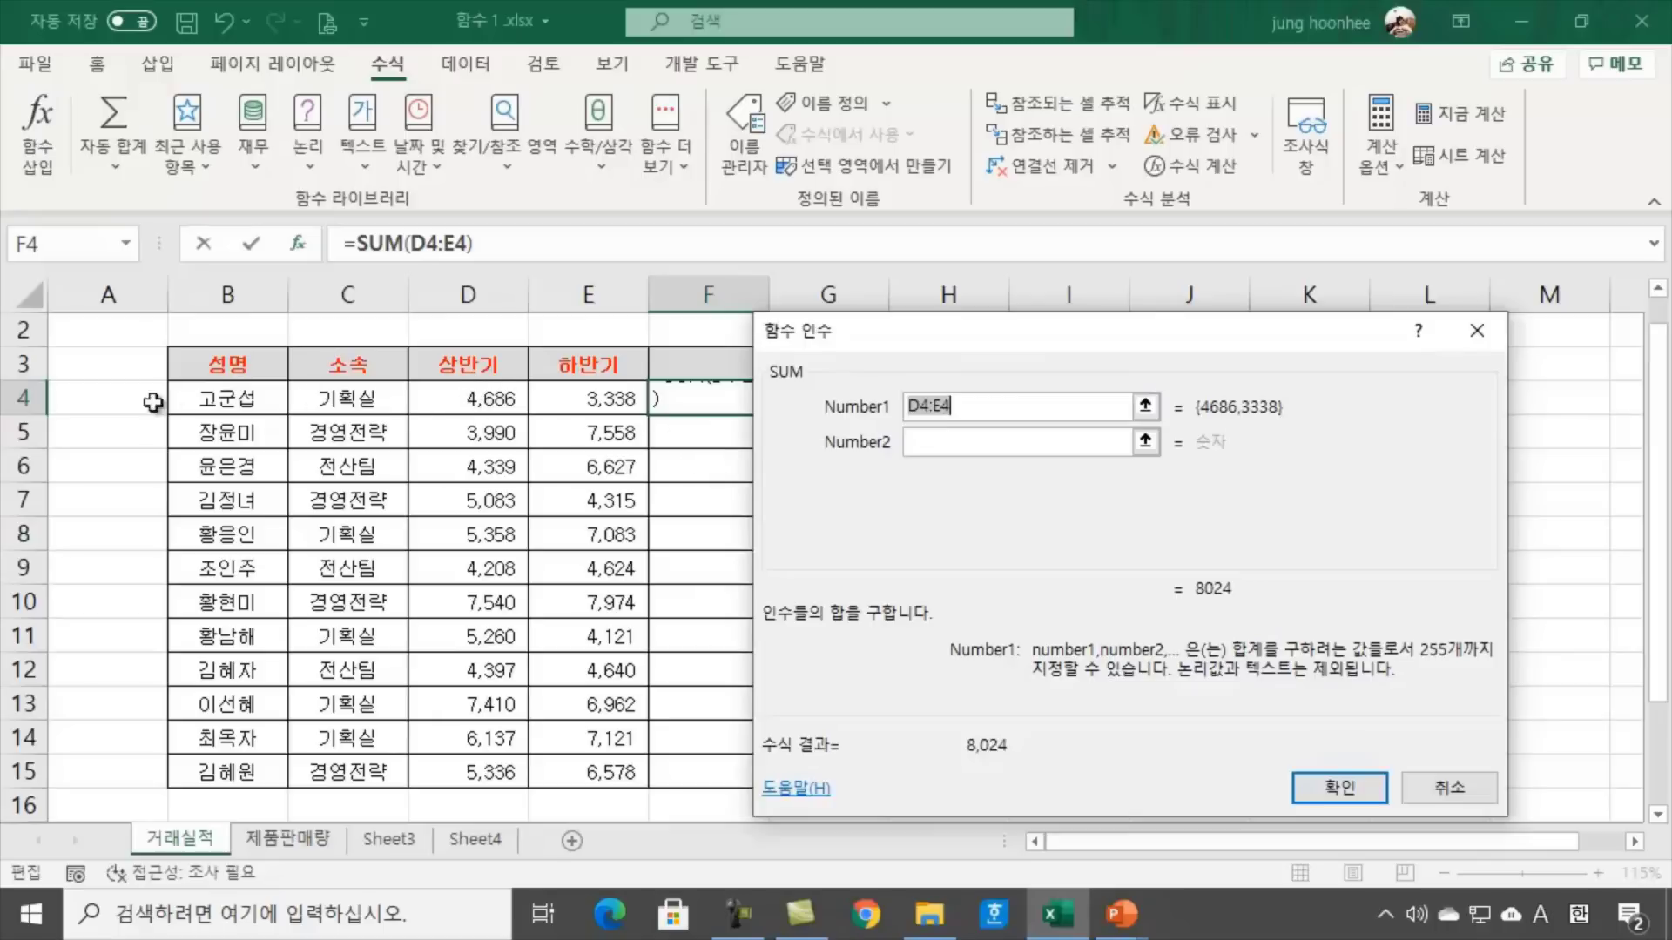
pyautogui.moveTo(447, 399); pyautogui.dragTo(605, 399)
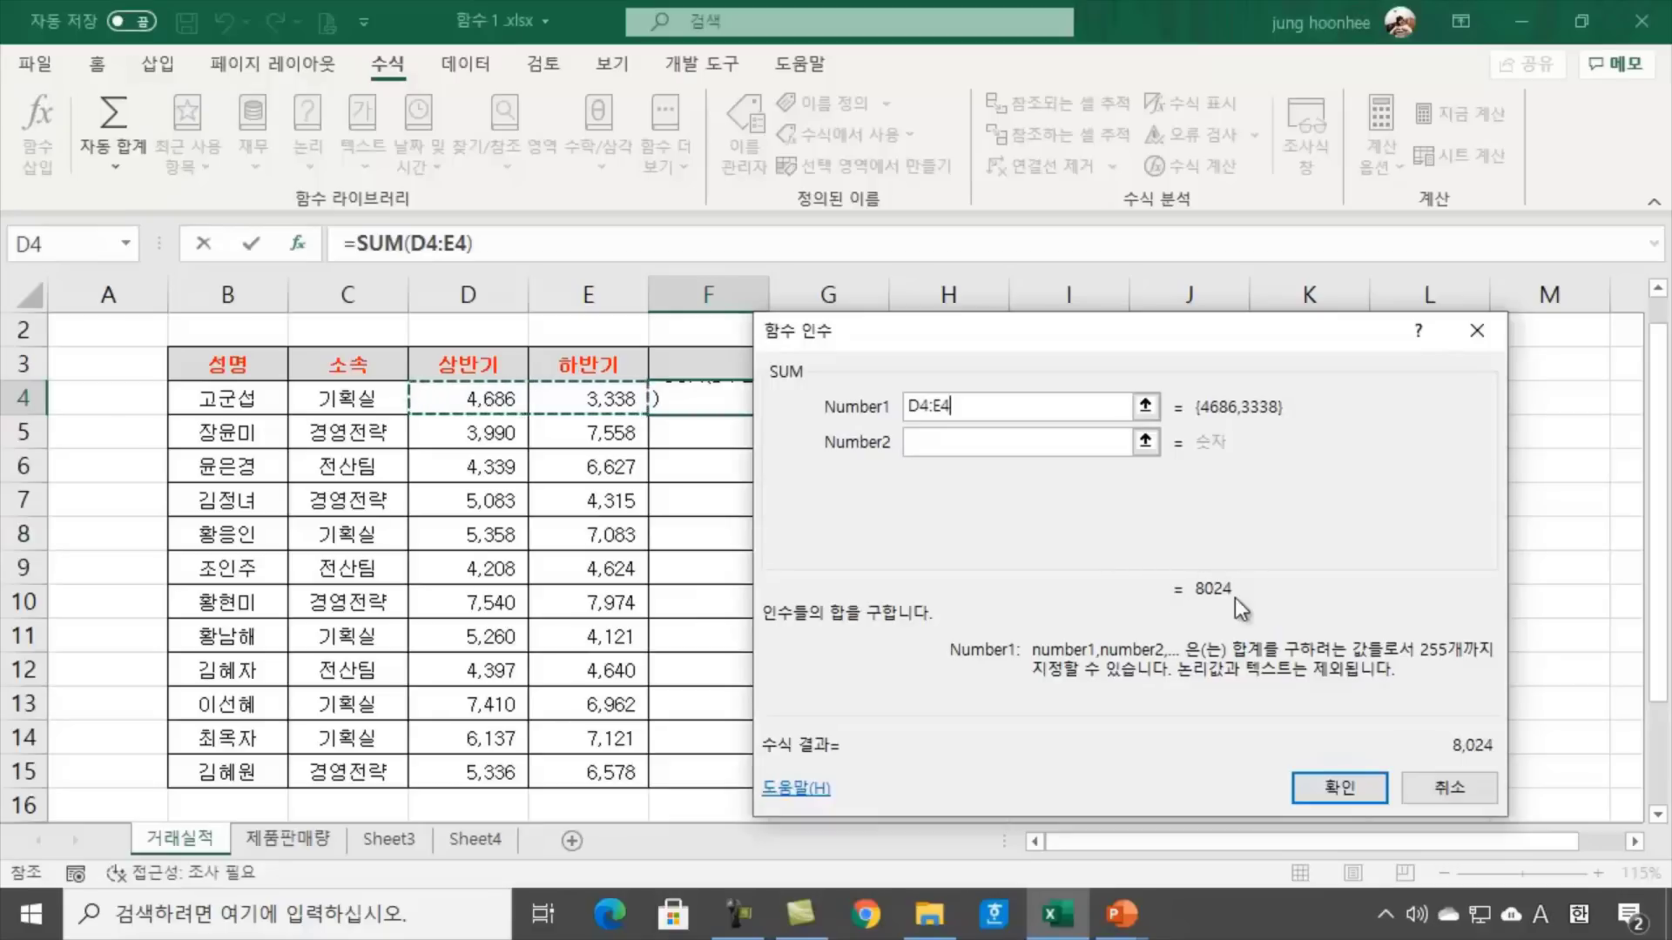
pyautogui.click(1334, 790)
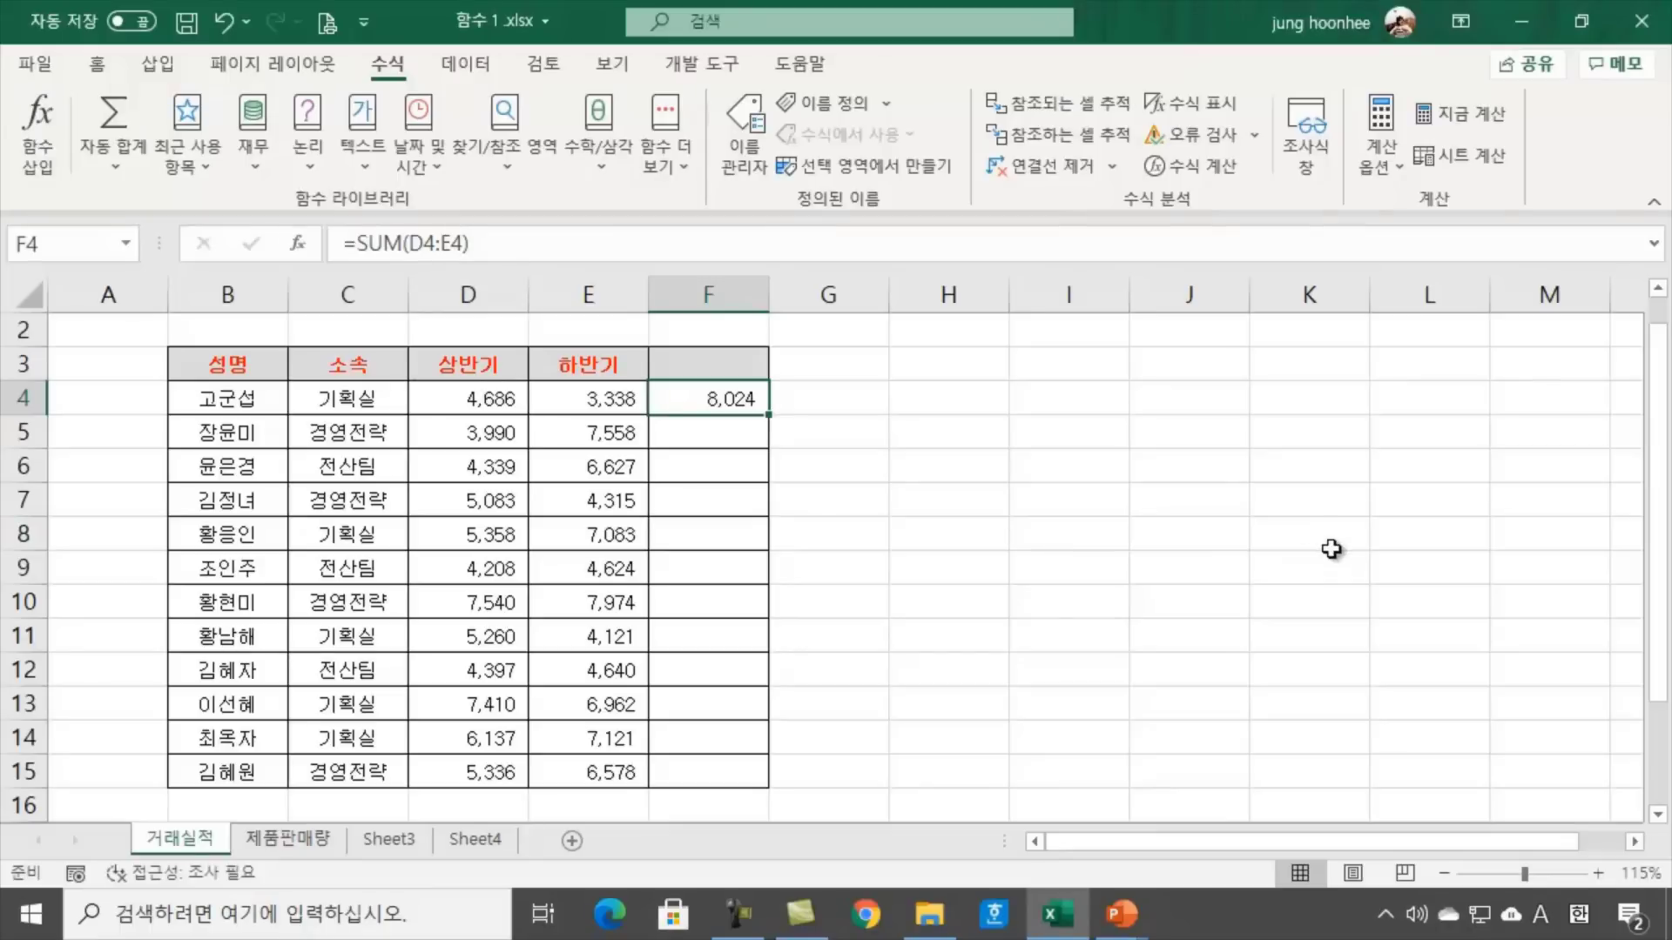
pyautogui.press('Delete')
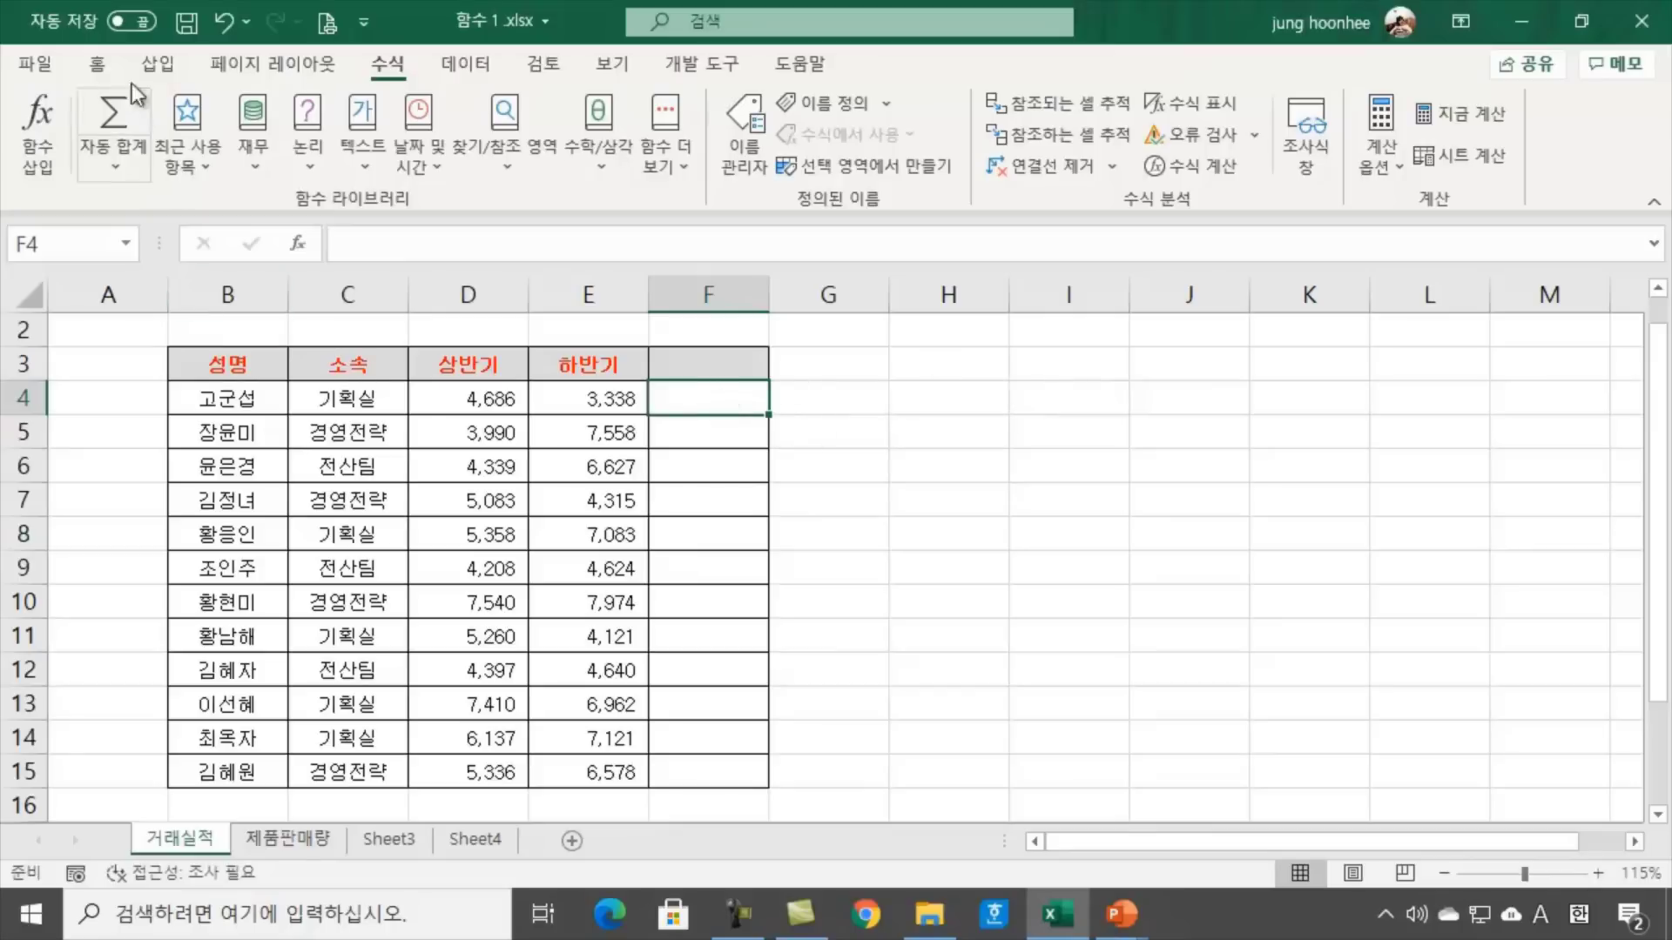
# Apply AutoSum to D4:E4 in cell F4, and clear the cell again
pyautogui.click(97, 63)
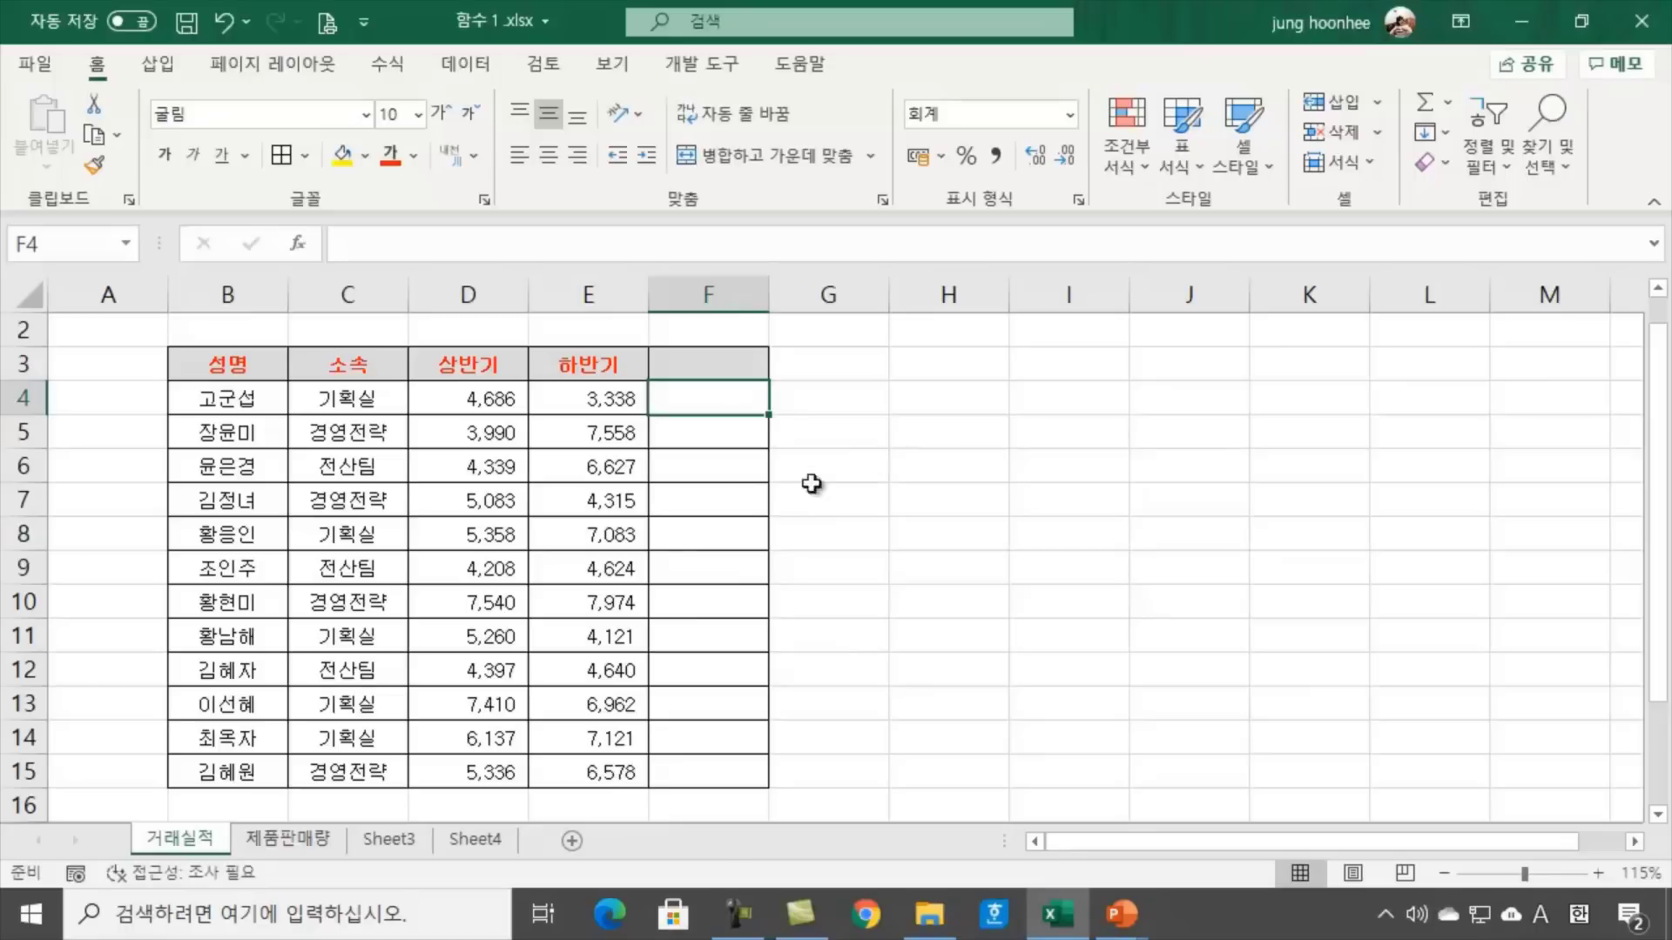
pyautogui.click(1425, 102)
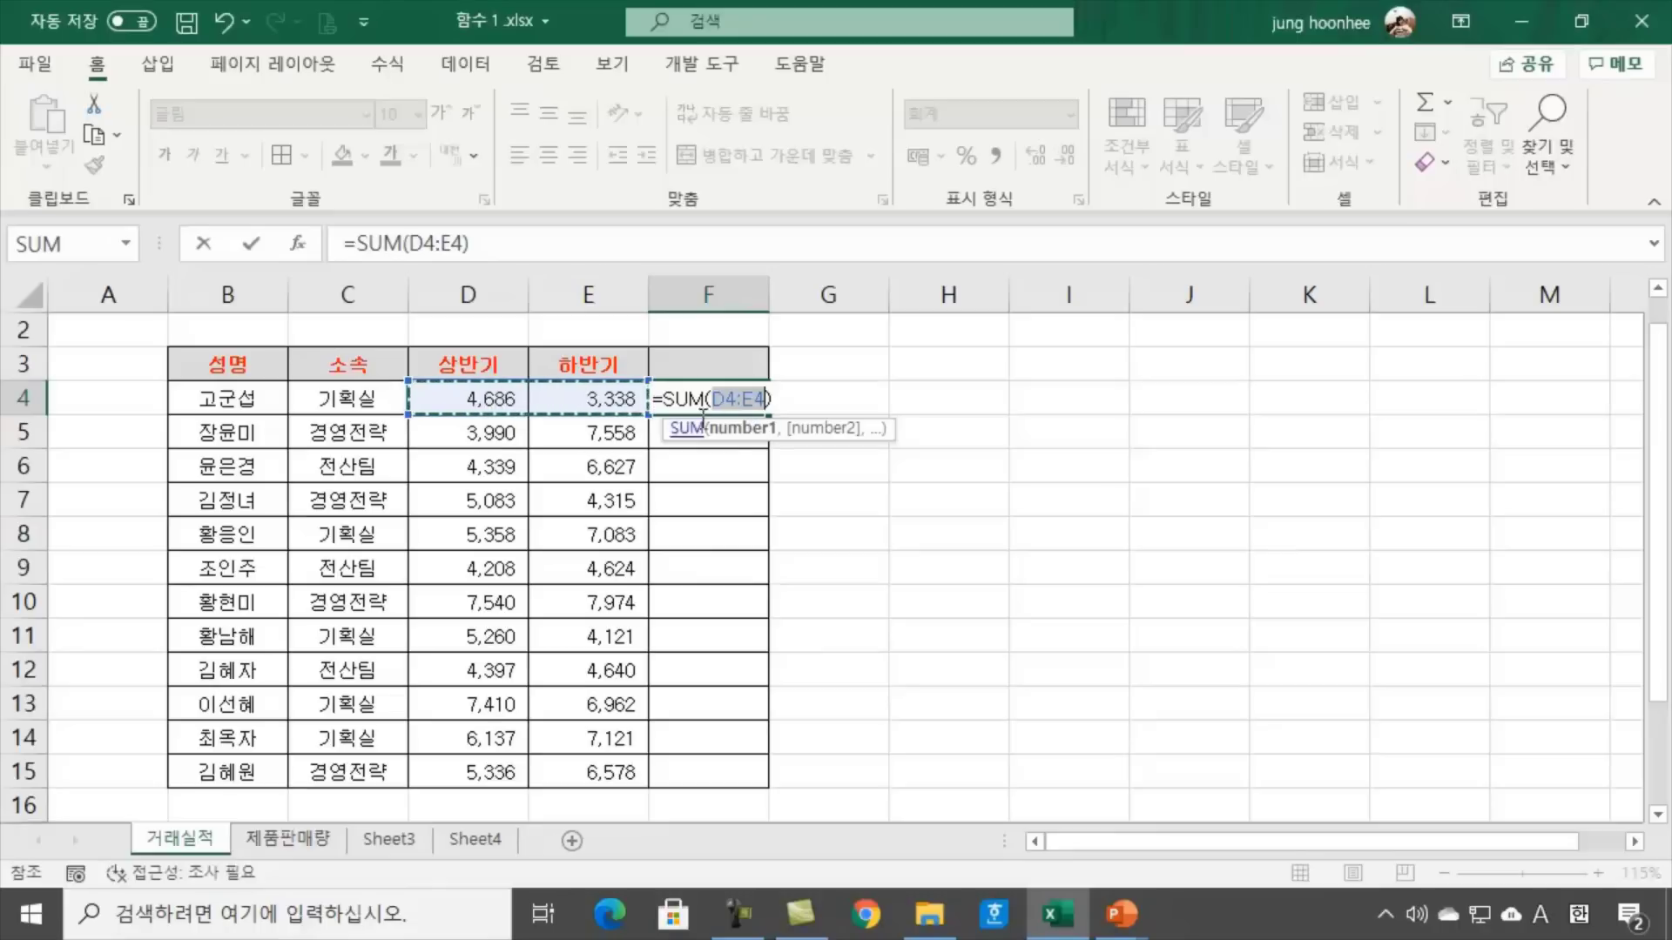
pyautogui.press('Return')
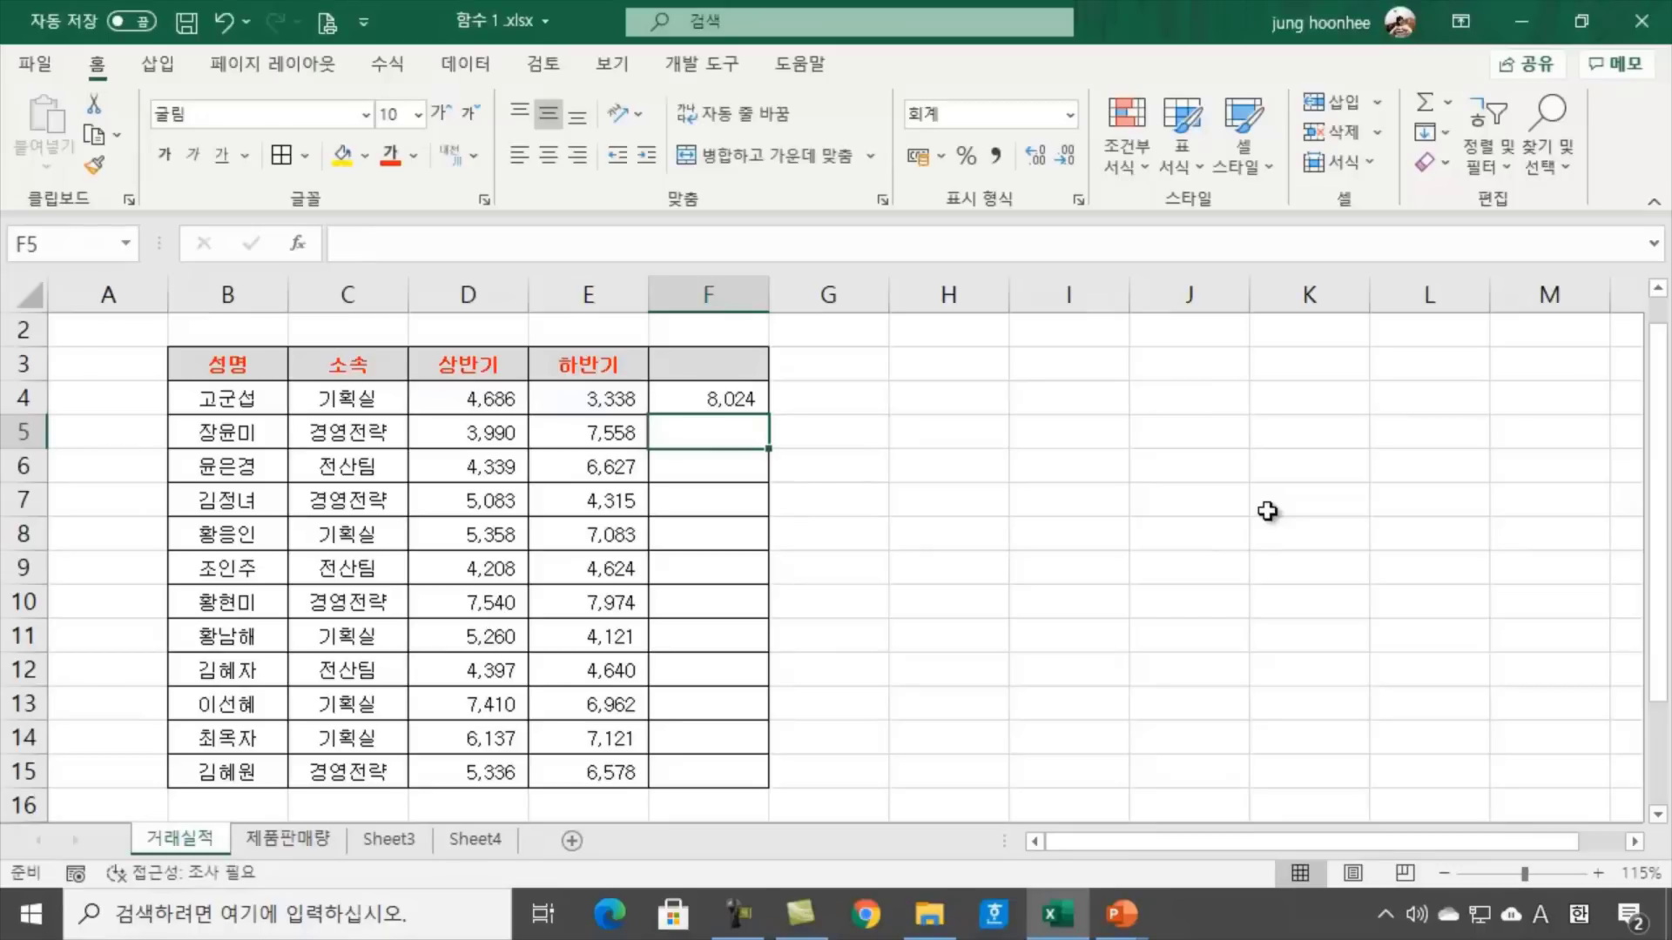
pyautogui.click(694, 400)
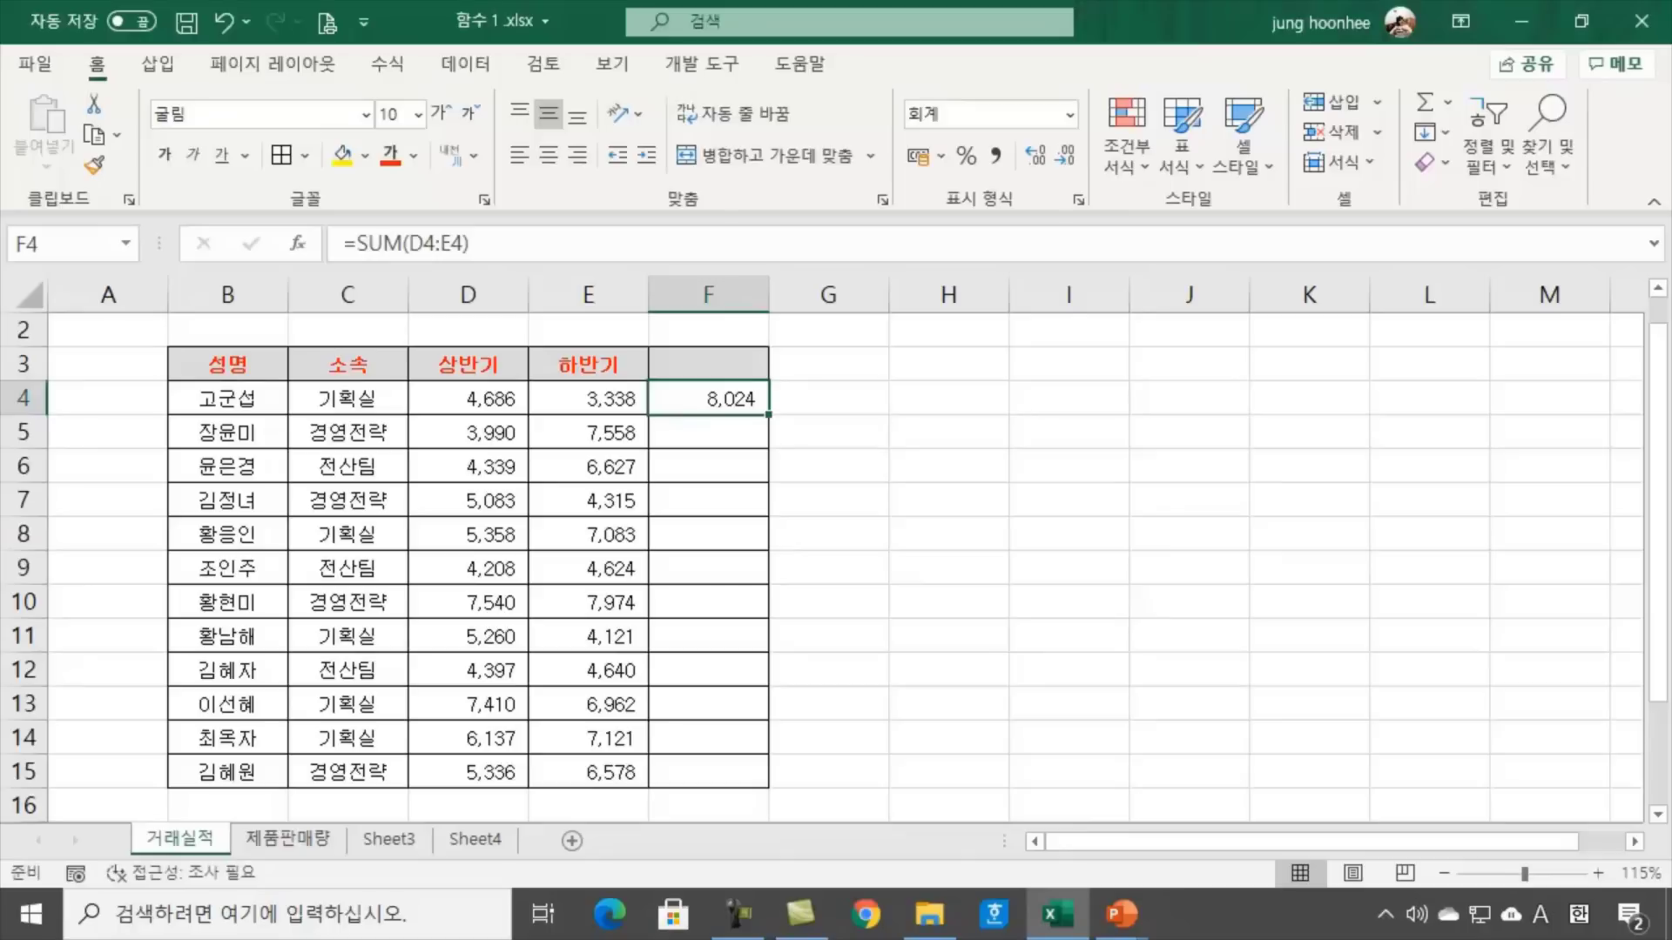
pyautogui.press('Delete')
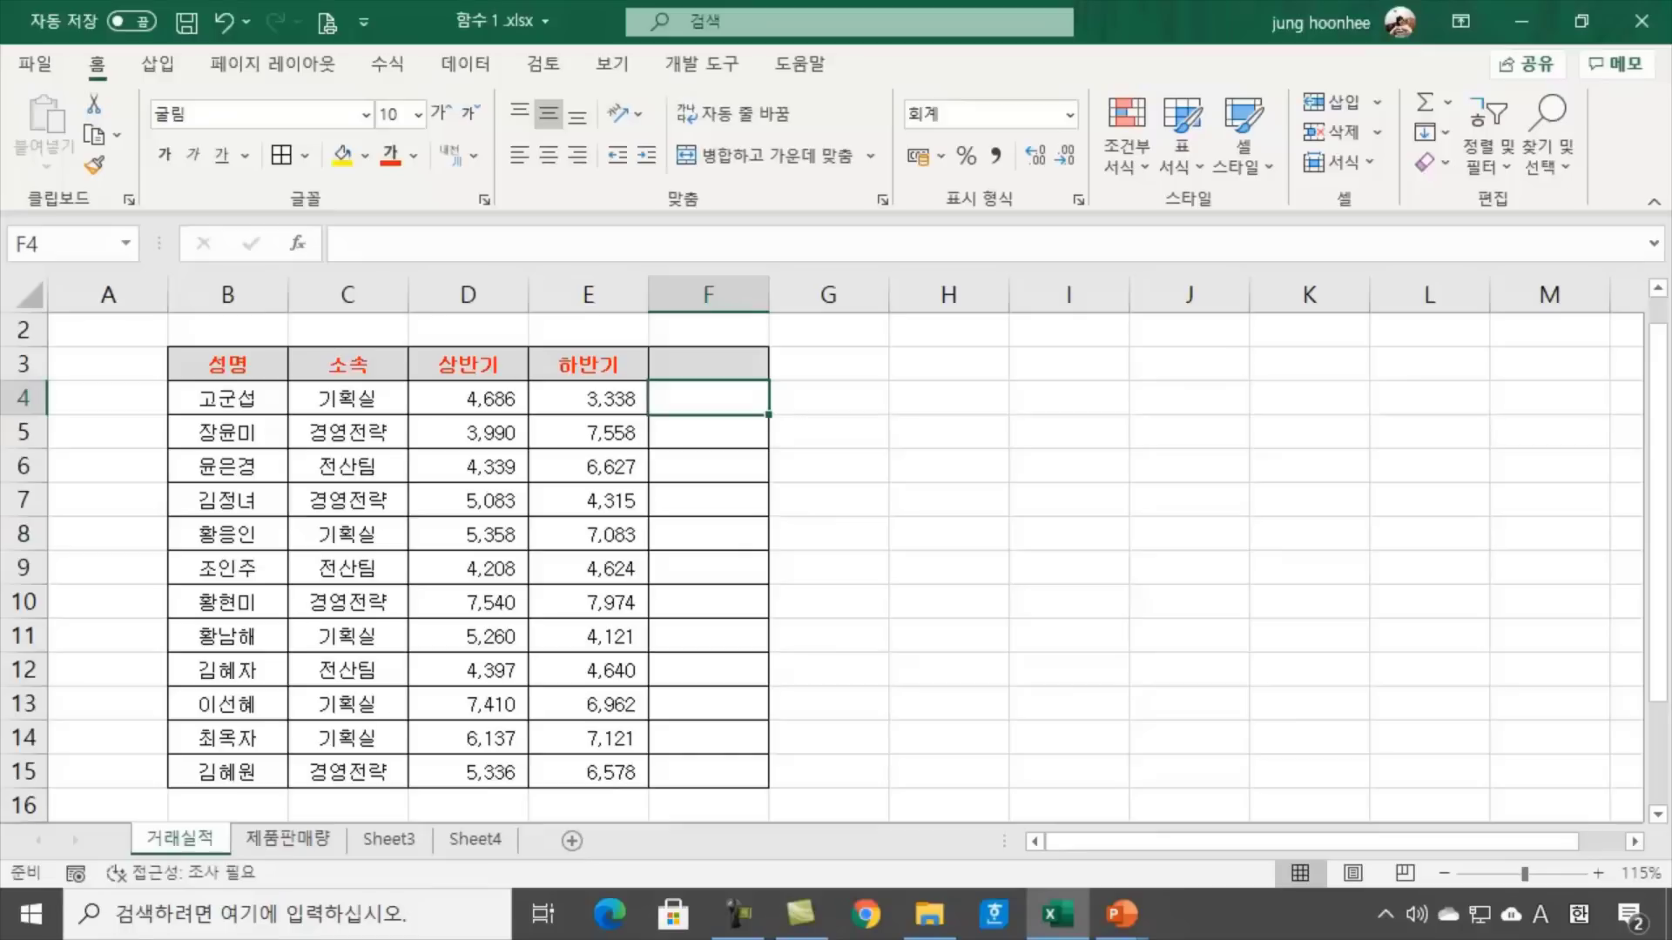
# Enter the formula =SUM(D4:E4) manually in cell F4
pyautogui.write('=sum')
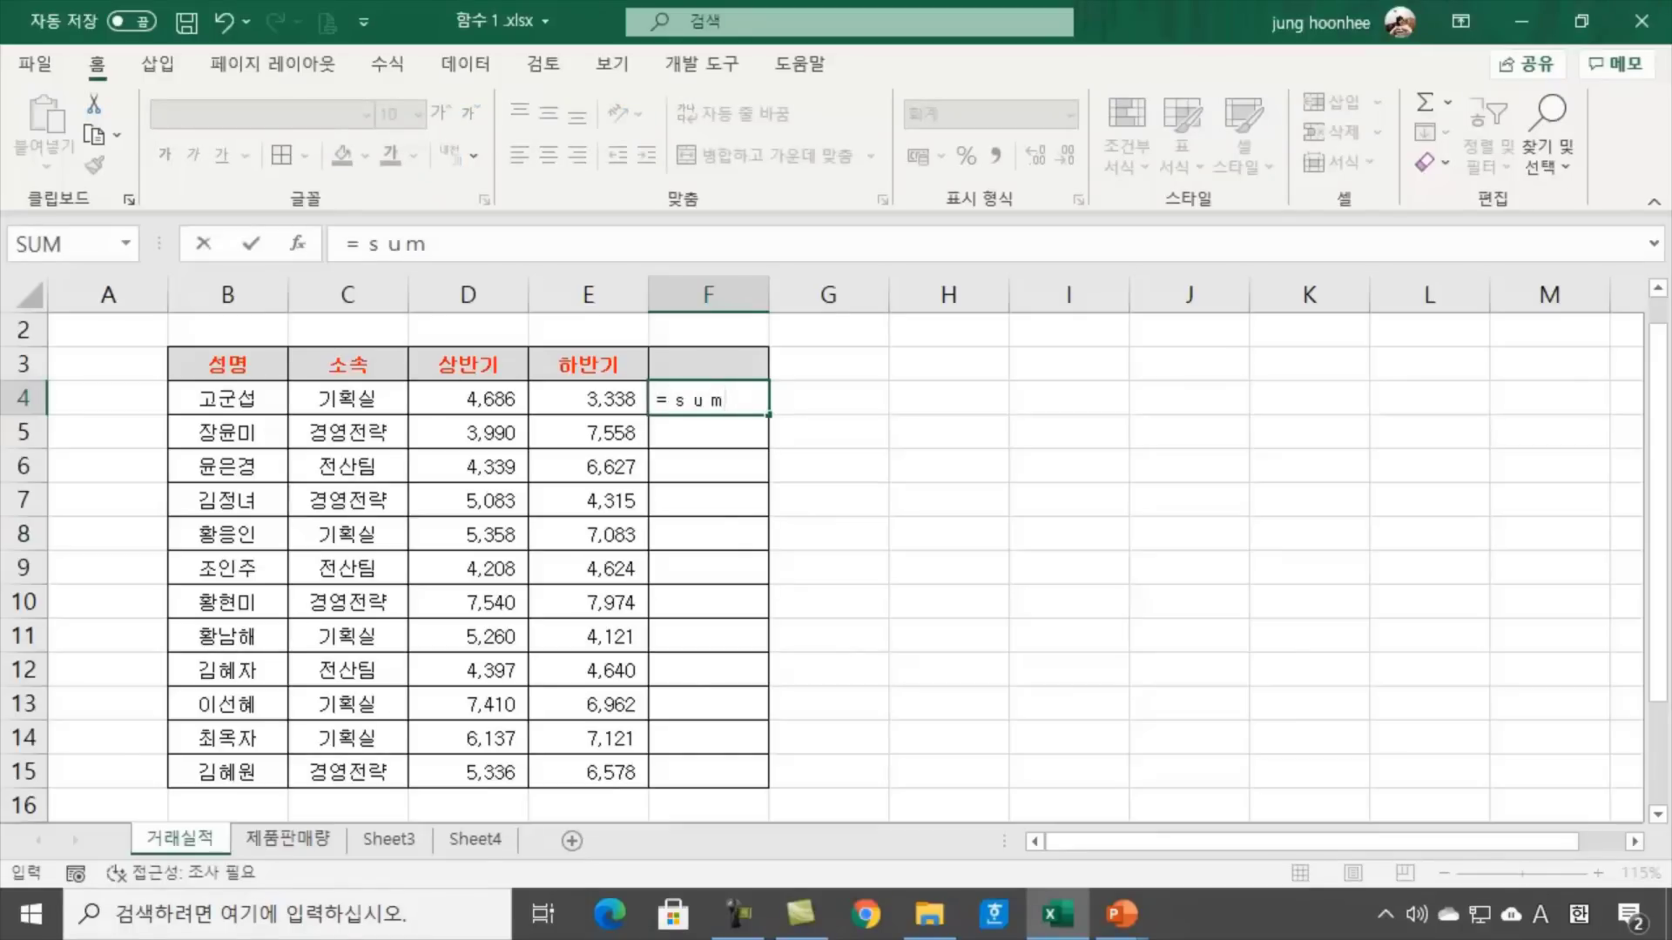
pyautogui.write('(')
pyautogui.moveTo(467, 399); pyautogui.dragTo(570, 400)
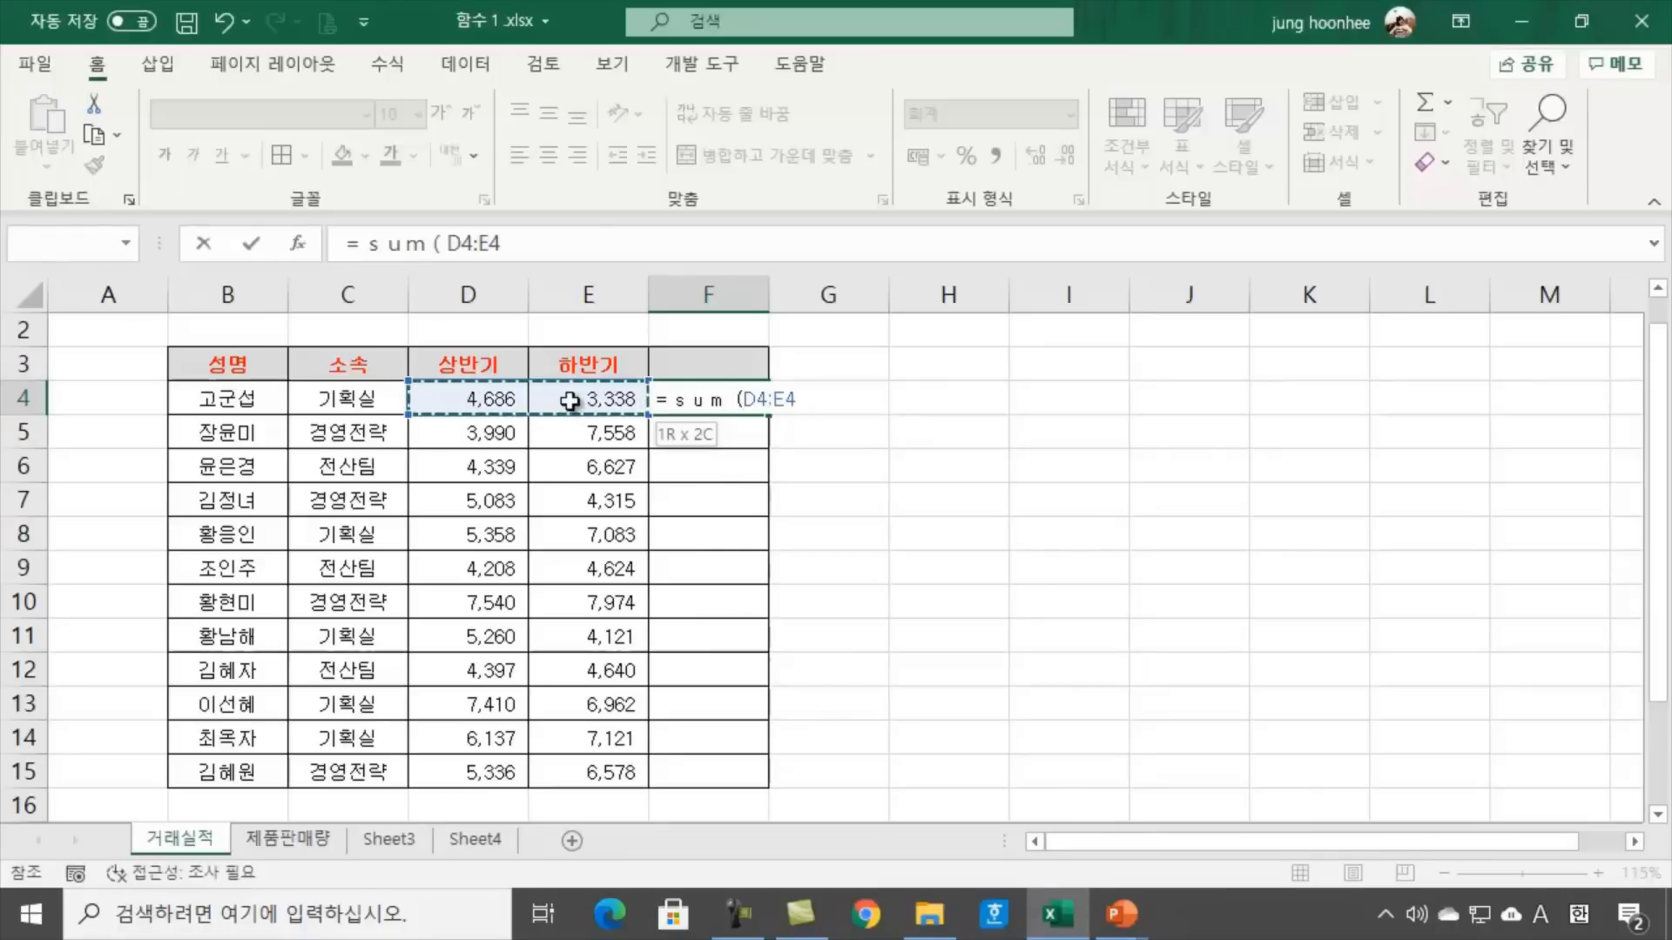
pyautogui.write(')')
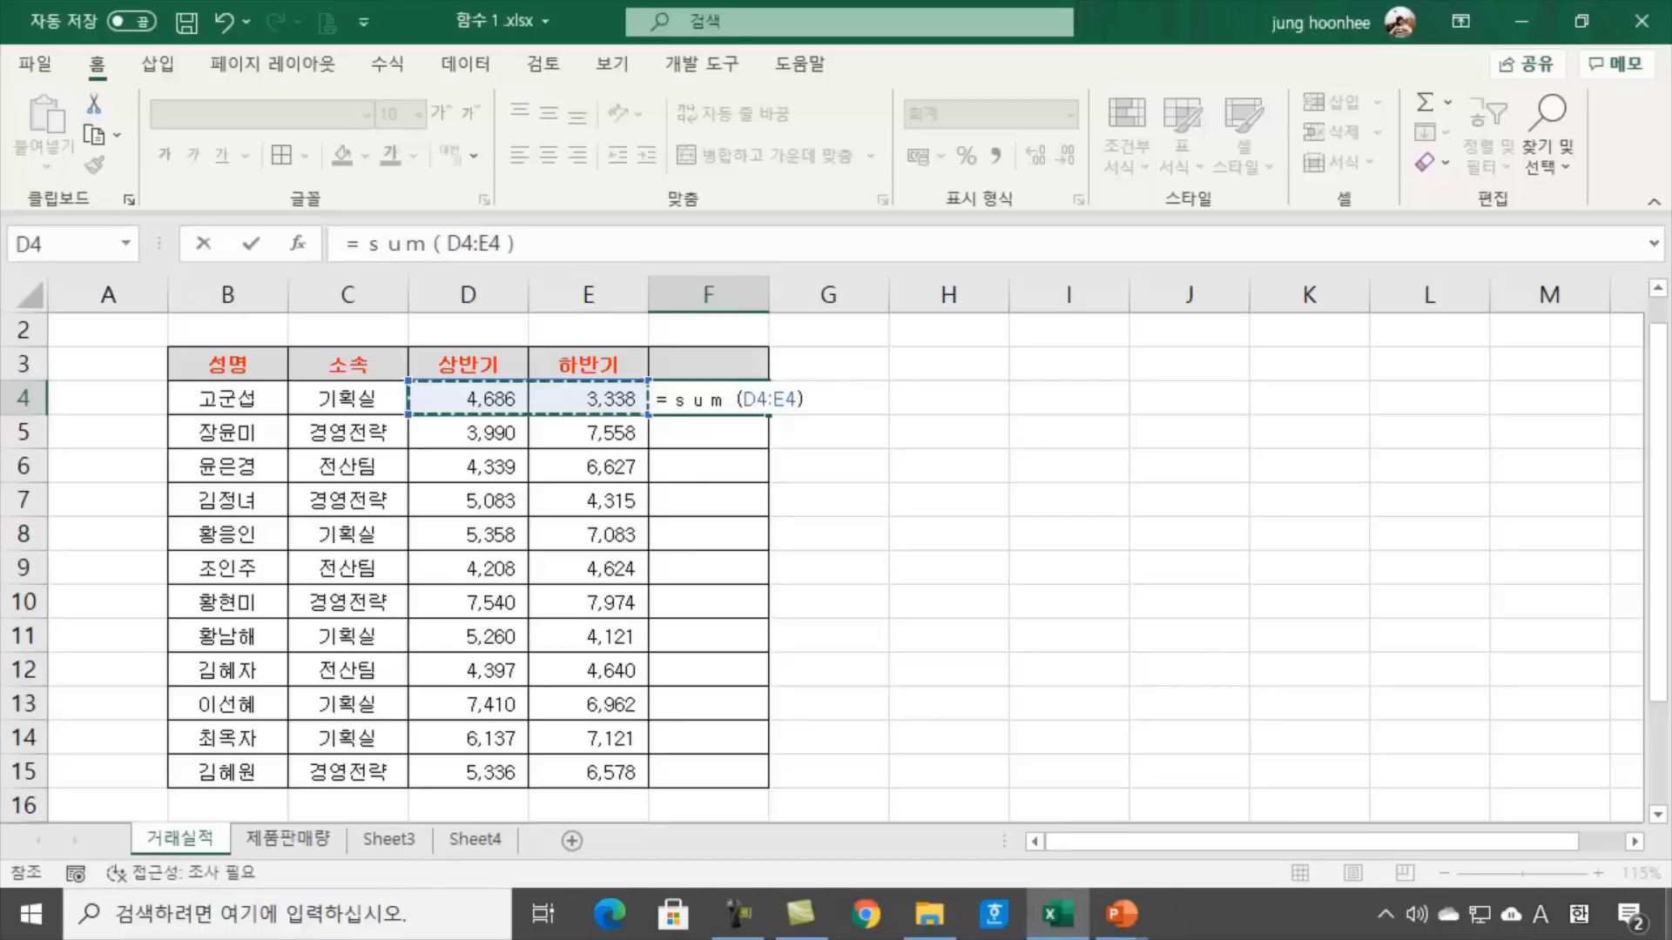
pyautogui.press('Return')
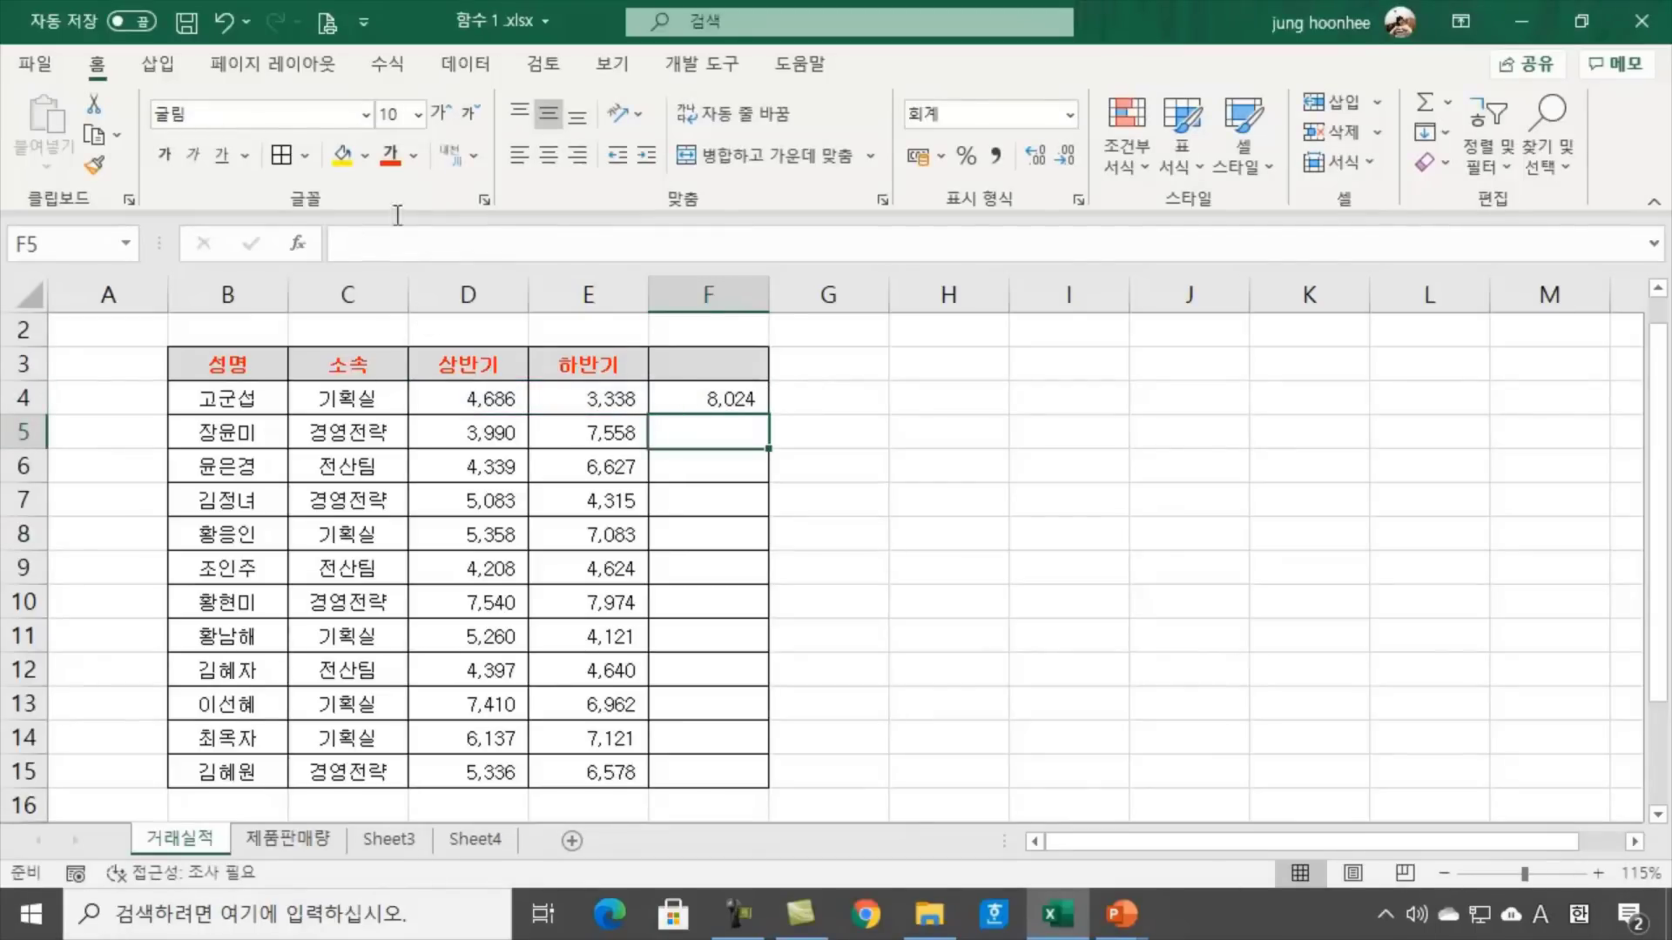
# Fill the SUM formula from F4 down to F15
pyautogui.click(713, 399)
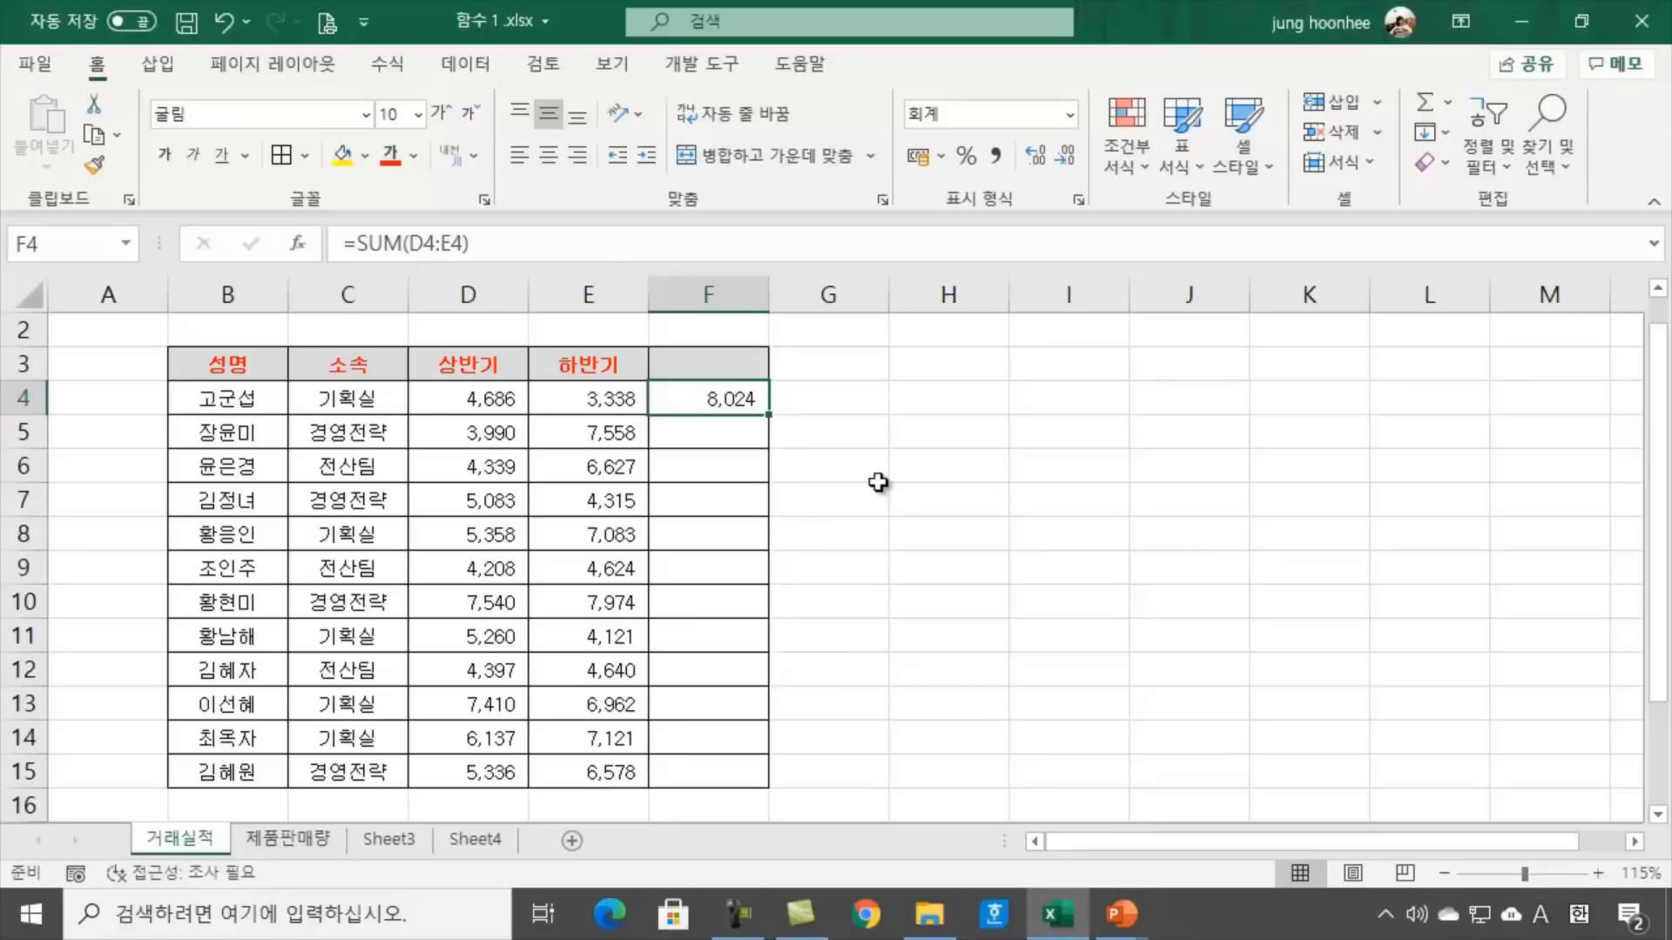
pyautogui.doubleClick(768, 420)
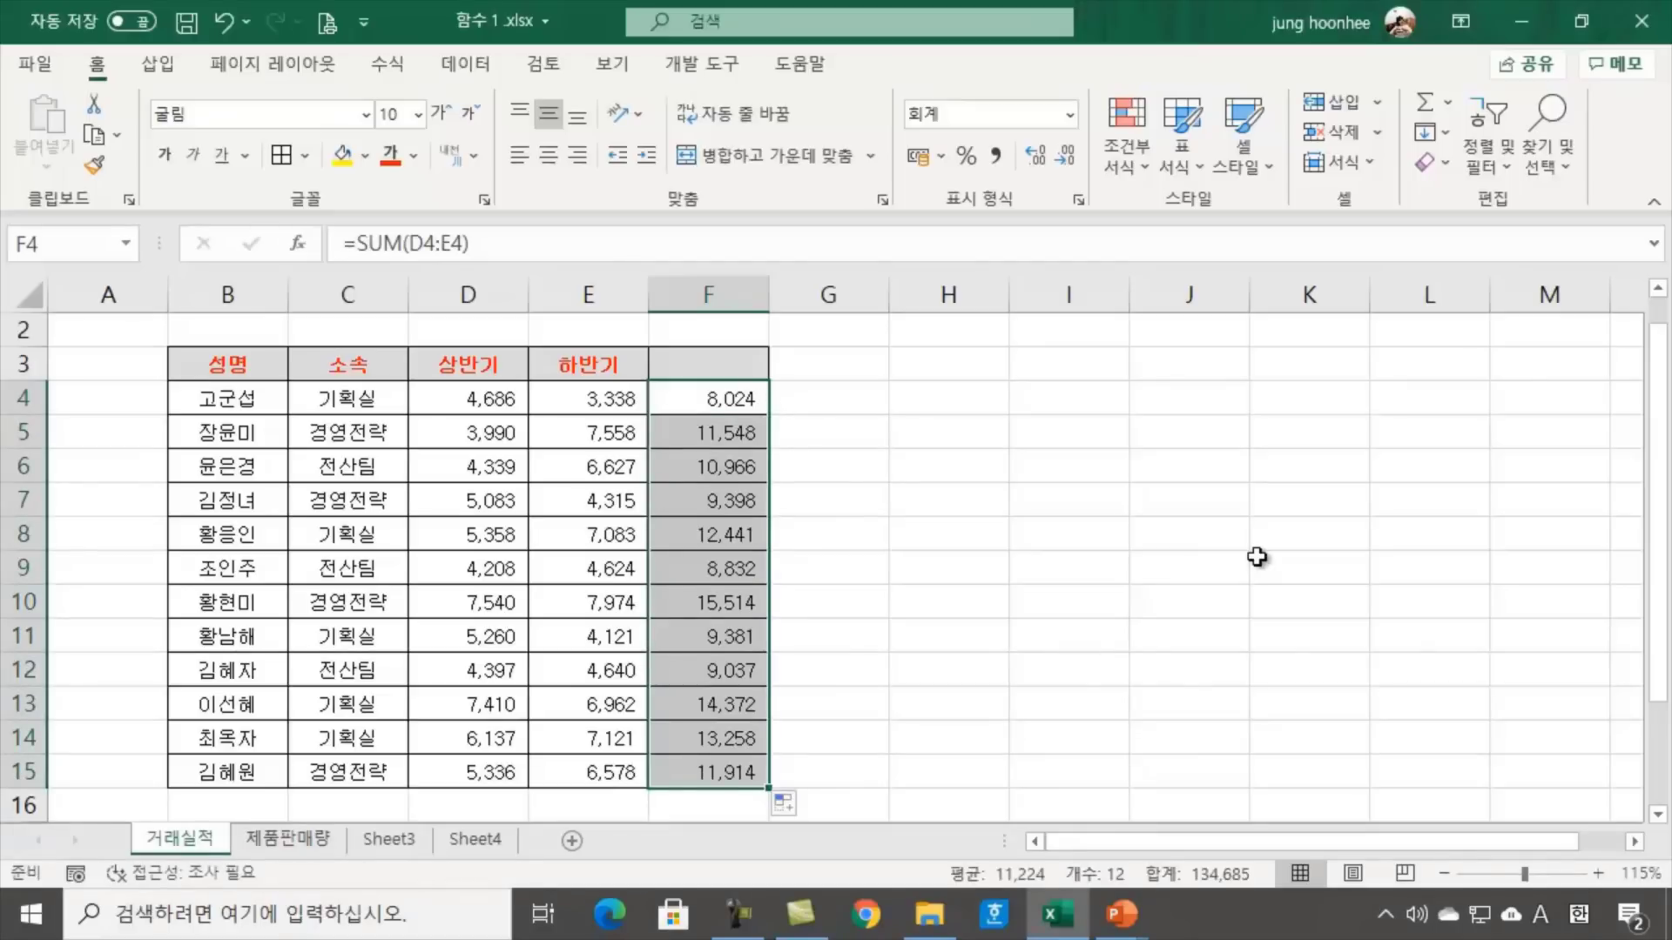
pyautogui.click(1125, 581)
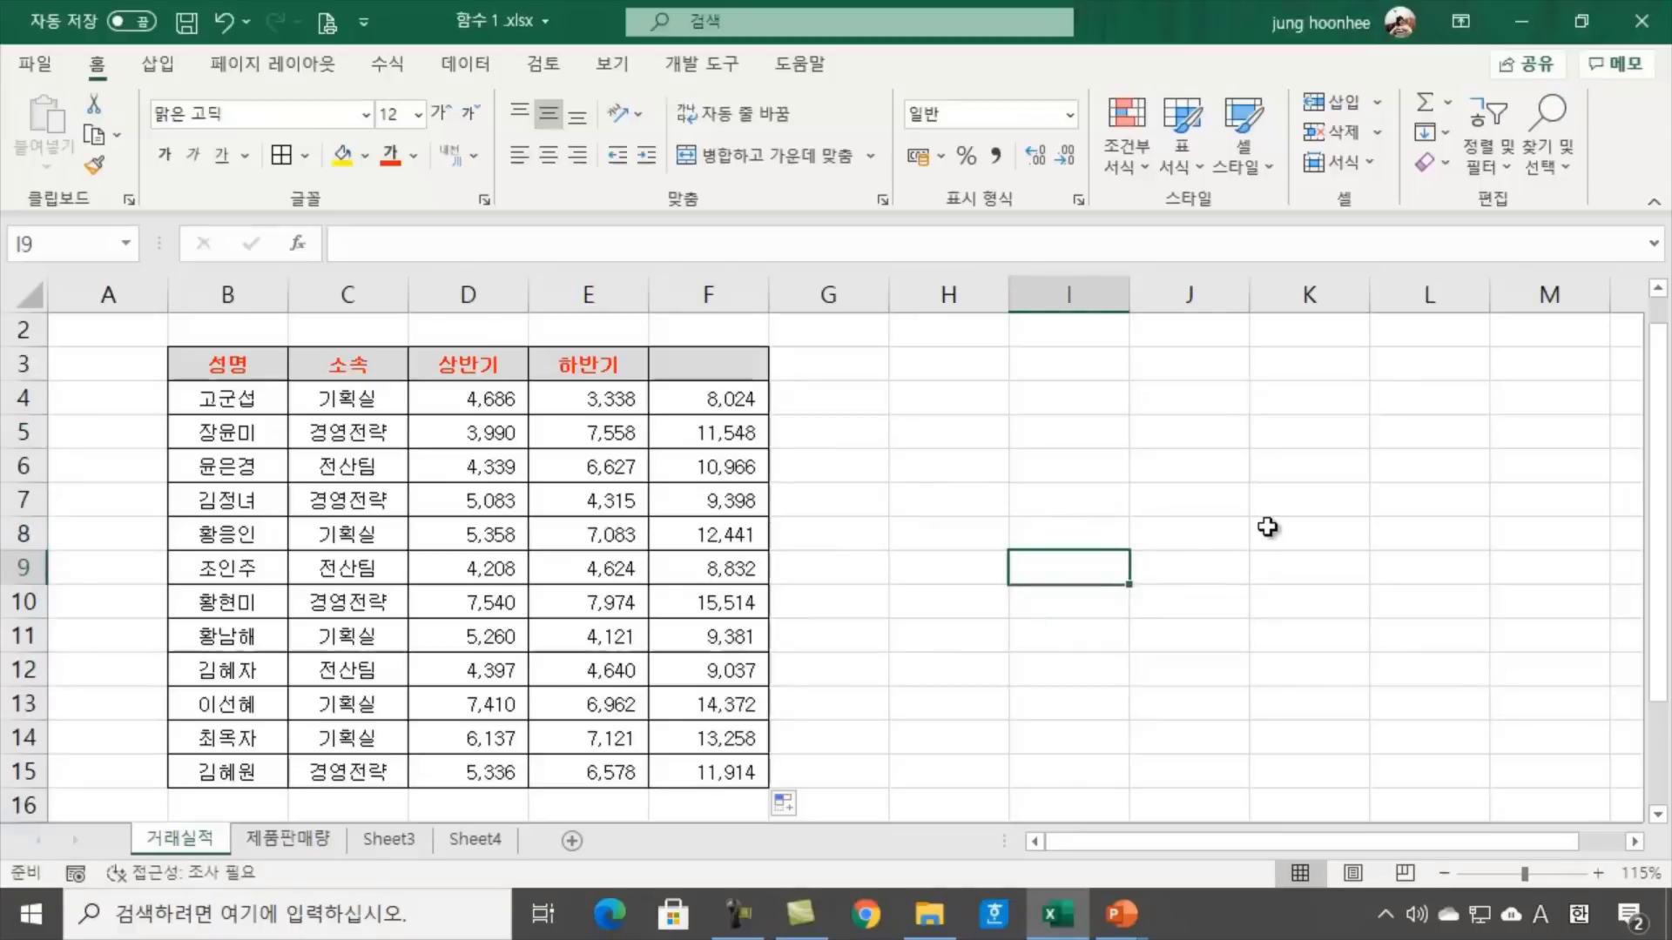
# Enter 합계 as the column header in F3
pyautogui.click(670, 364)
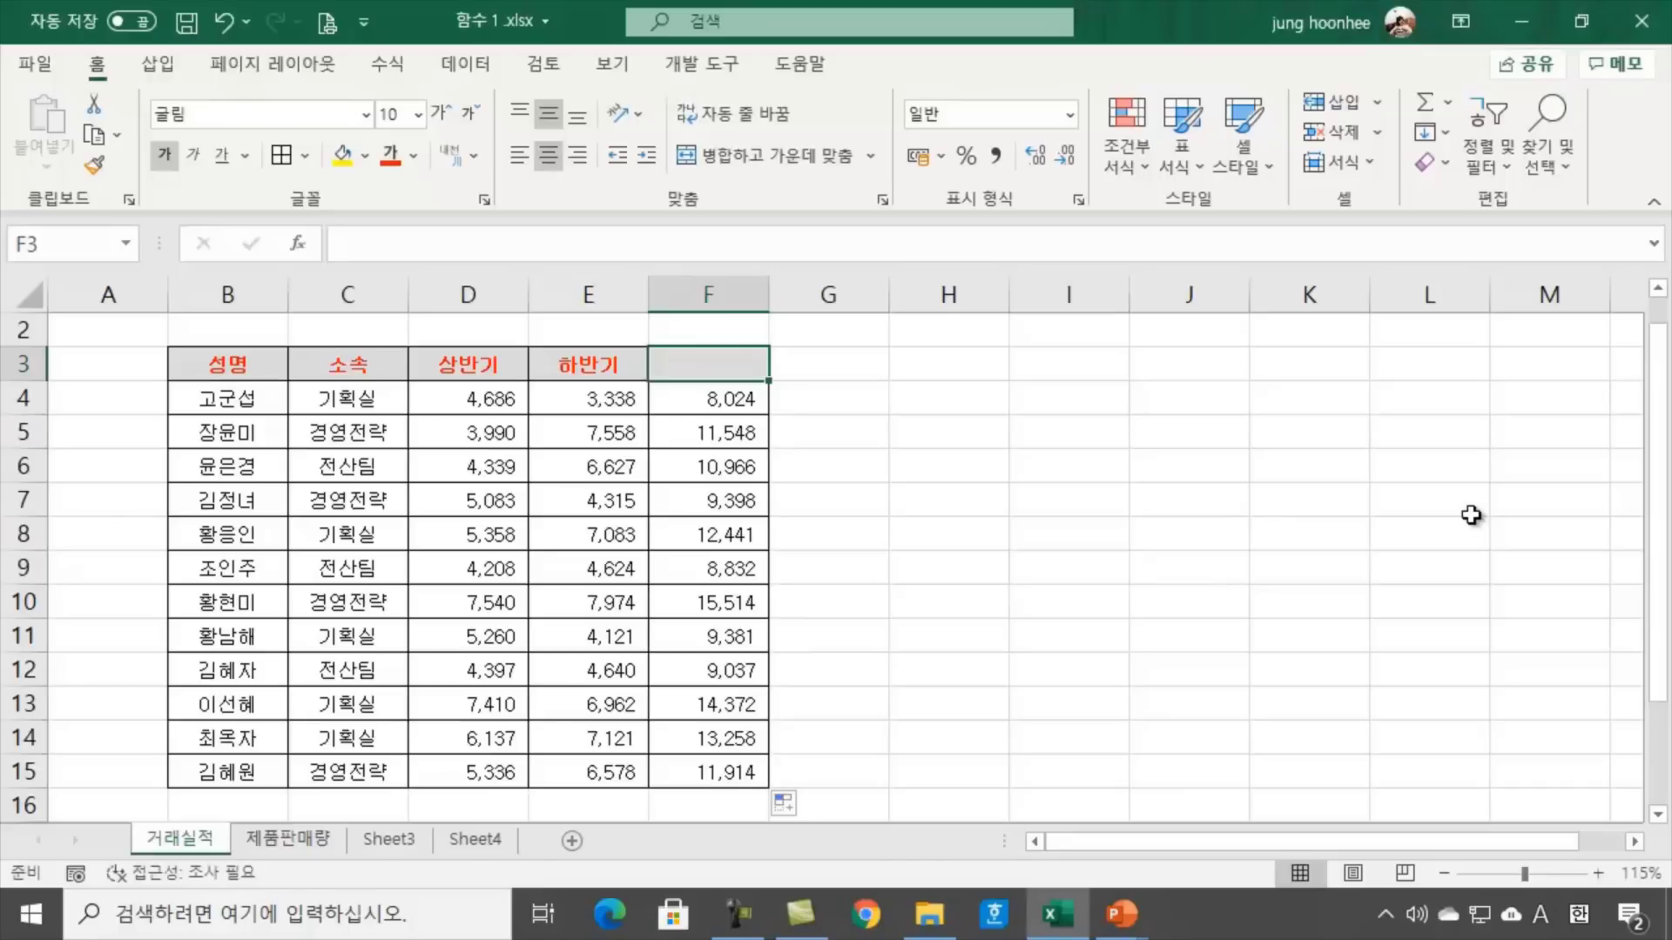
pyautogui.write('합')
pyautogui.press('BackSpace')
pyautogui.press('BackSpace')
pyautogui.press('BackSpace')
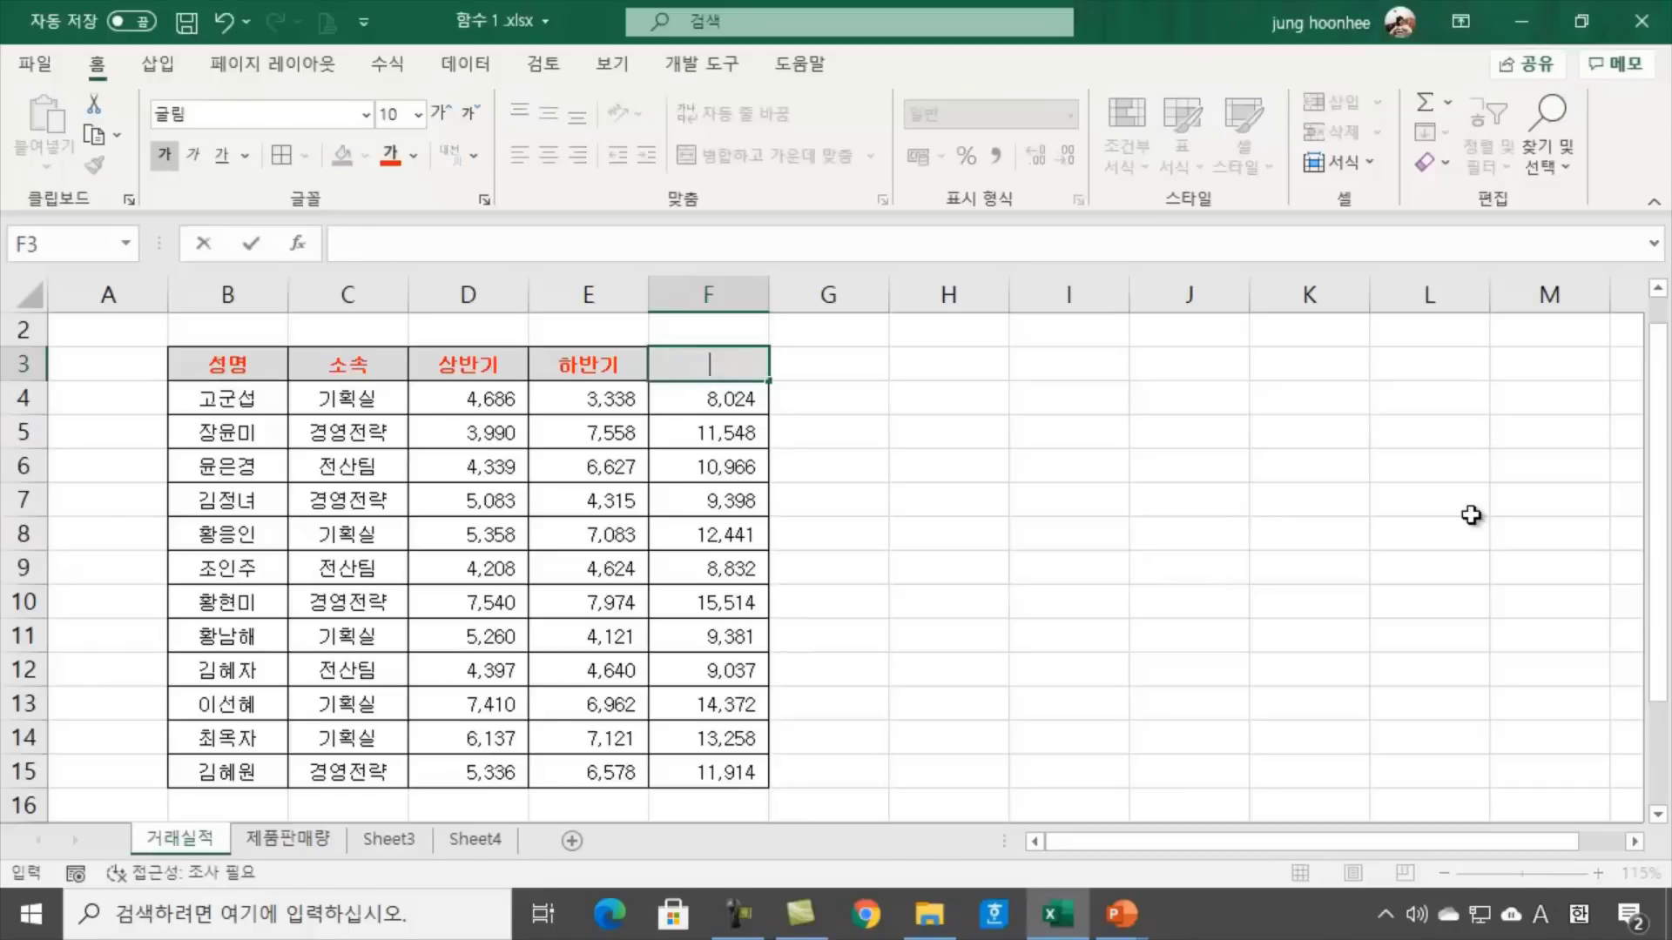
pyautogui.write('합계')
pyautogui.press('Return')
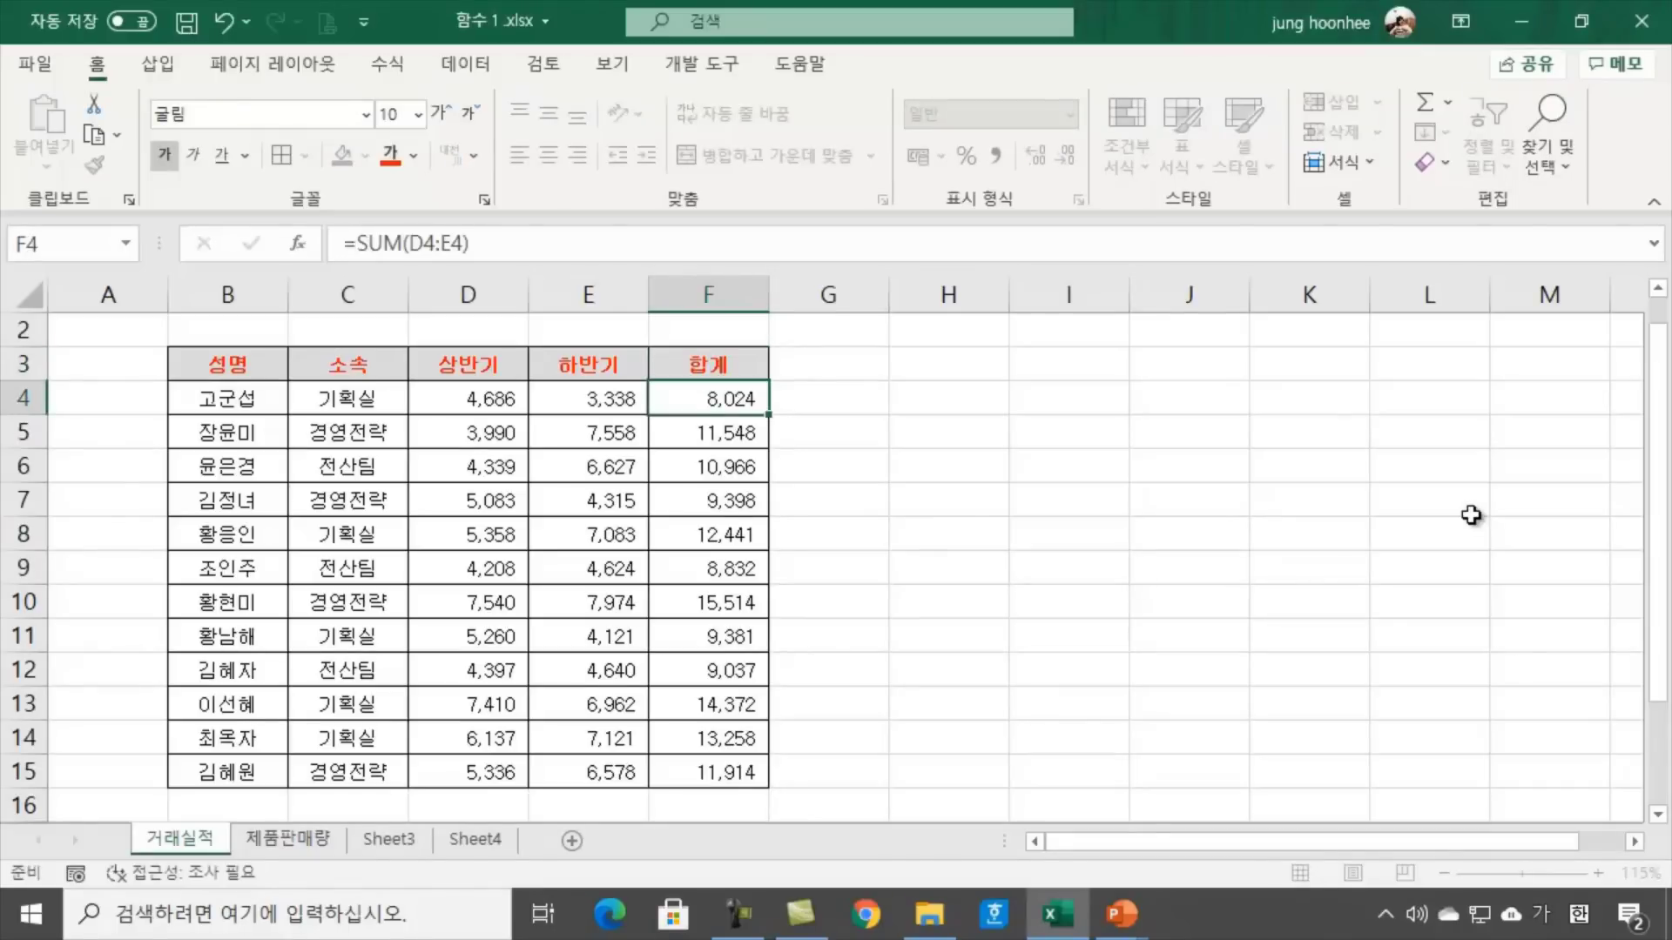
pyautogui.click(882, 497)
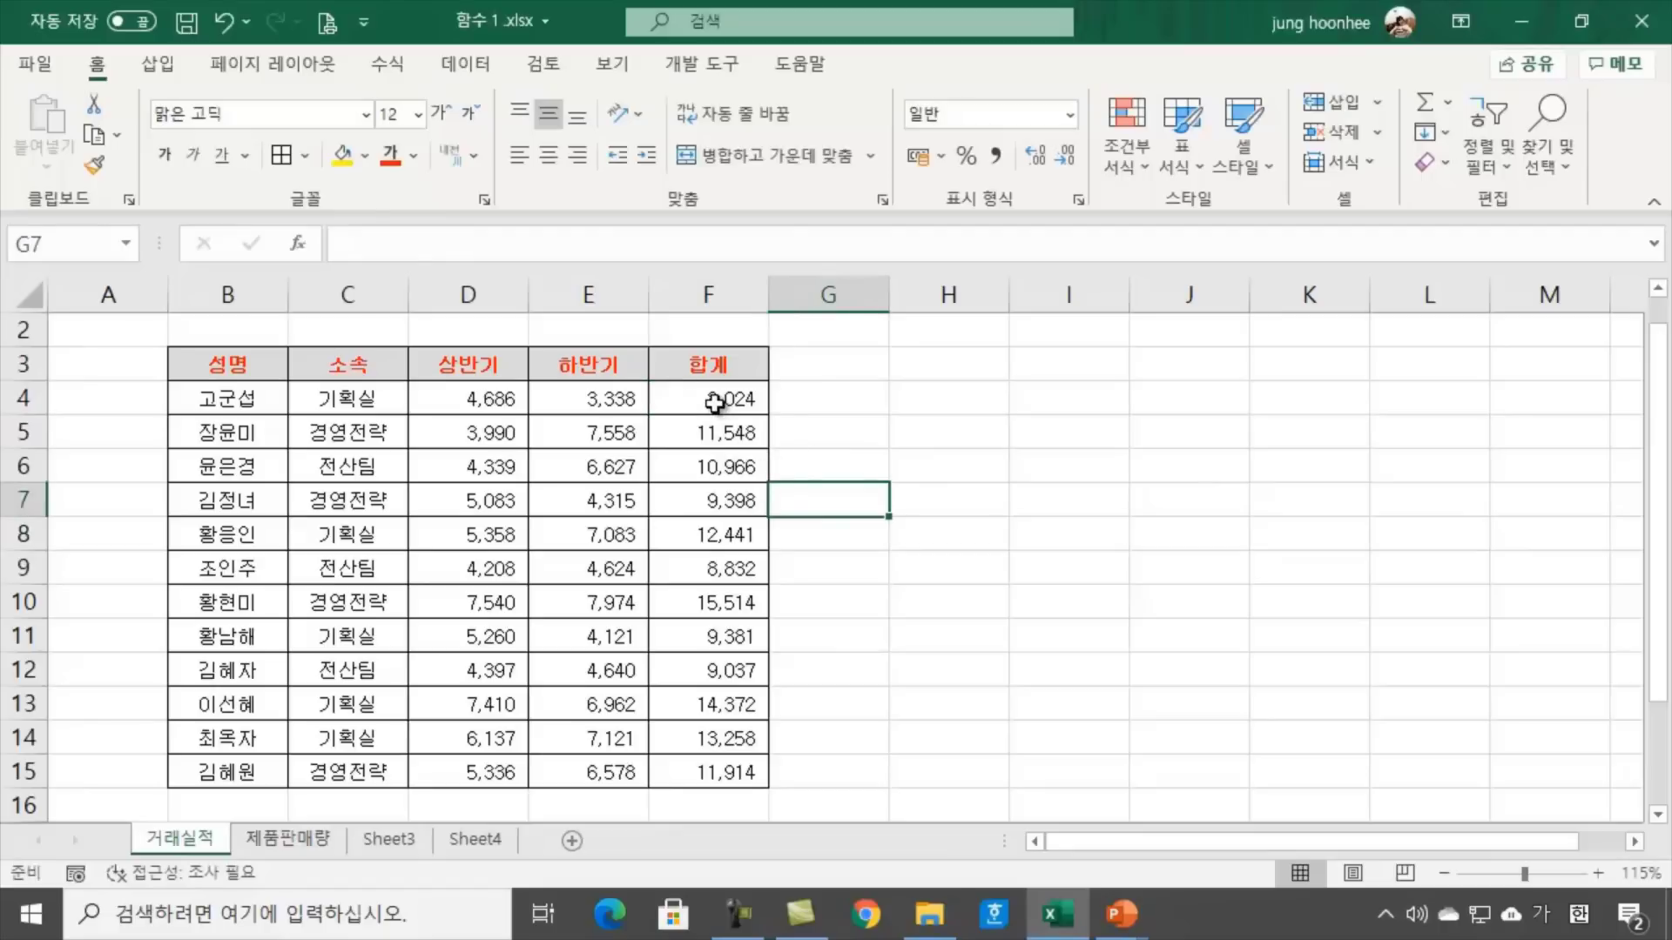
# Examine the SUM formulas in several cells of the 합계 column and the range F4:F15
pyautogui.click(719, 403)
pyautogui.click(736, 469)
pyautogui.click(740, 568)
pyautogui.click(740, 671)
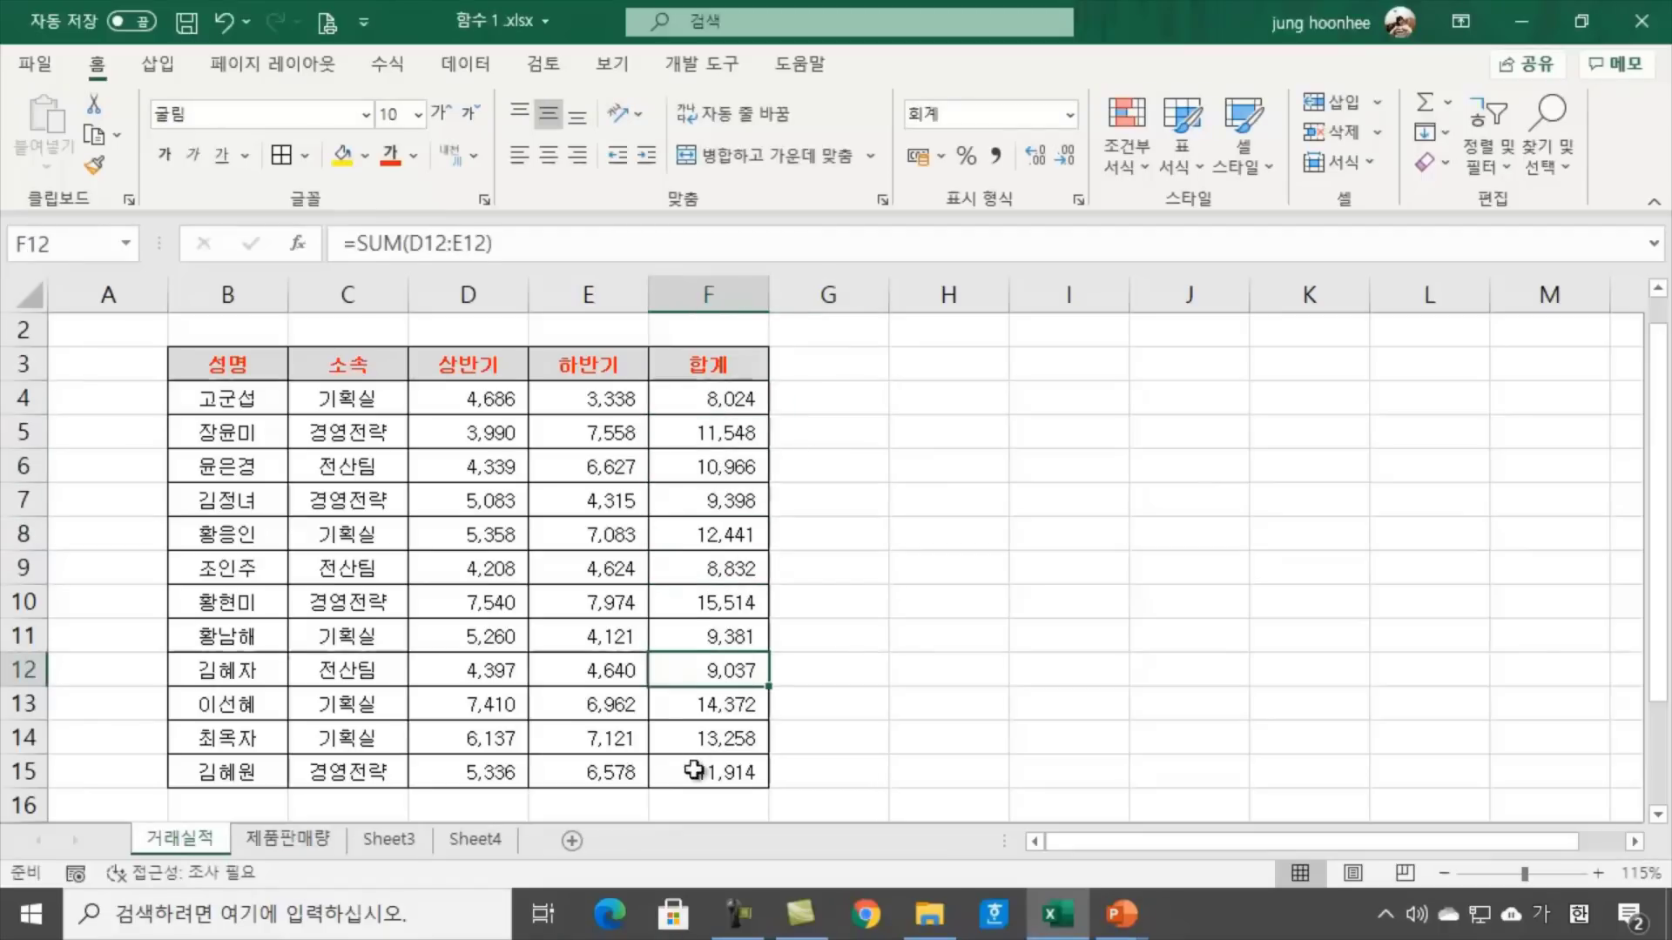
pyautogui.click(740, 739)
pyautogui.click(890, 737)
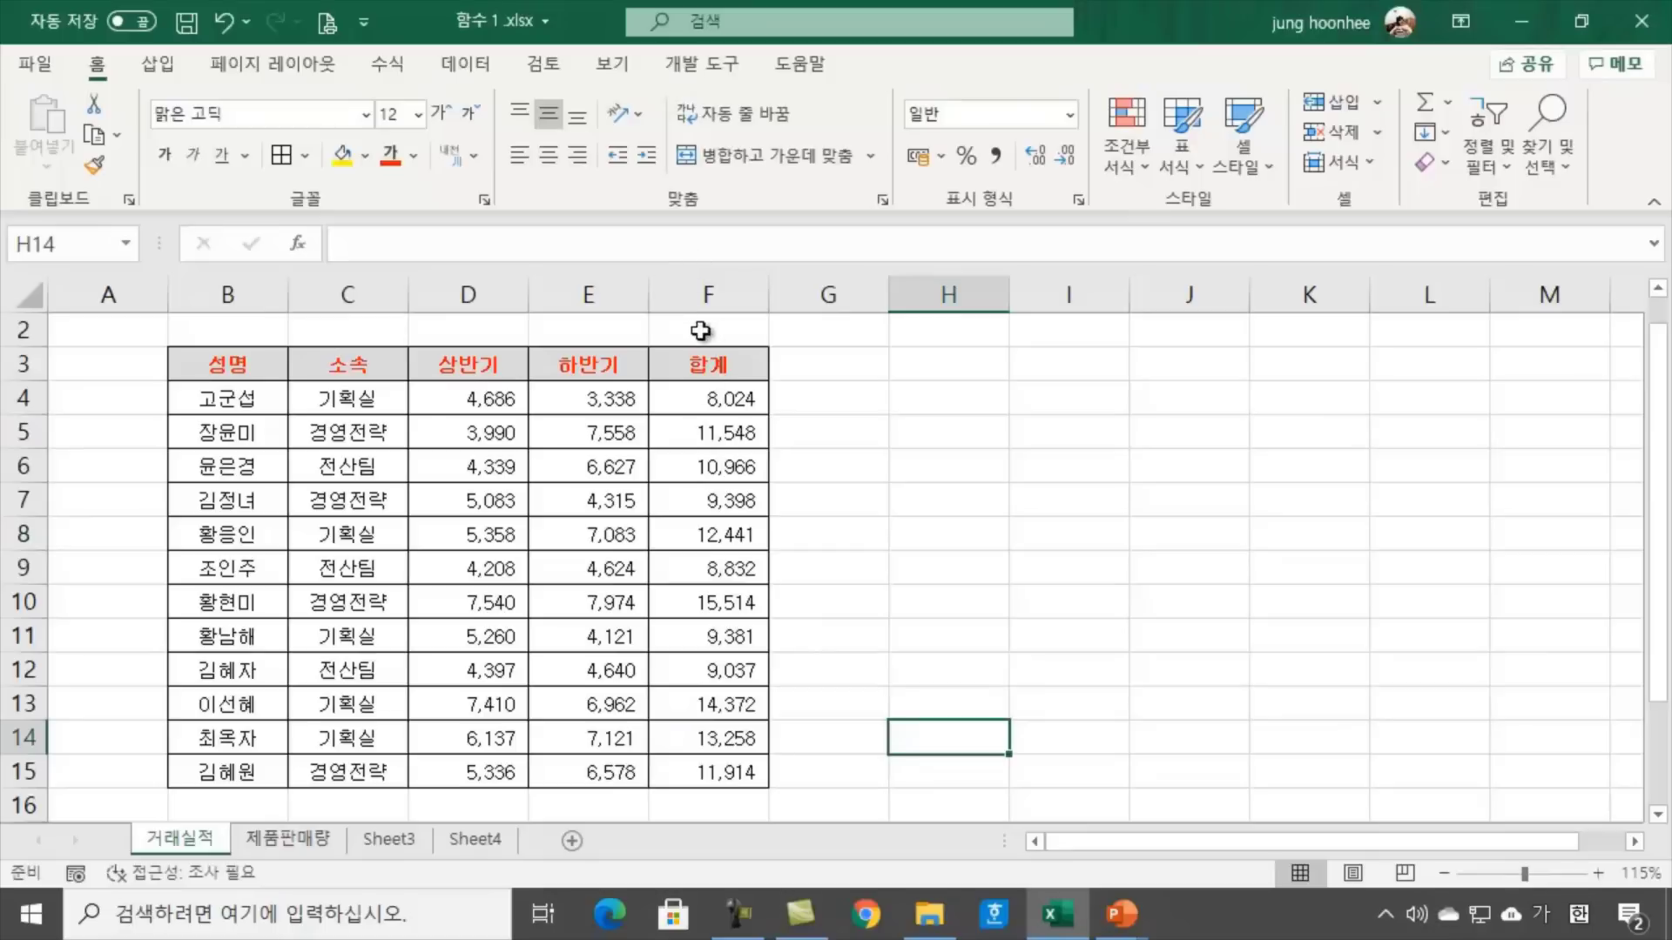
pyautogui.click(704, 364)
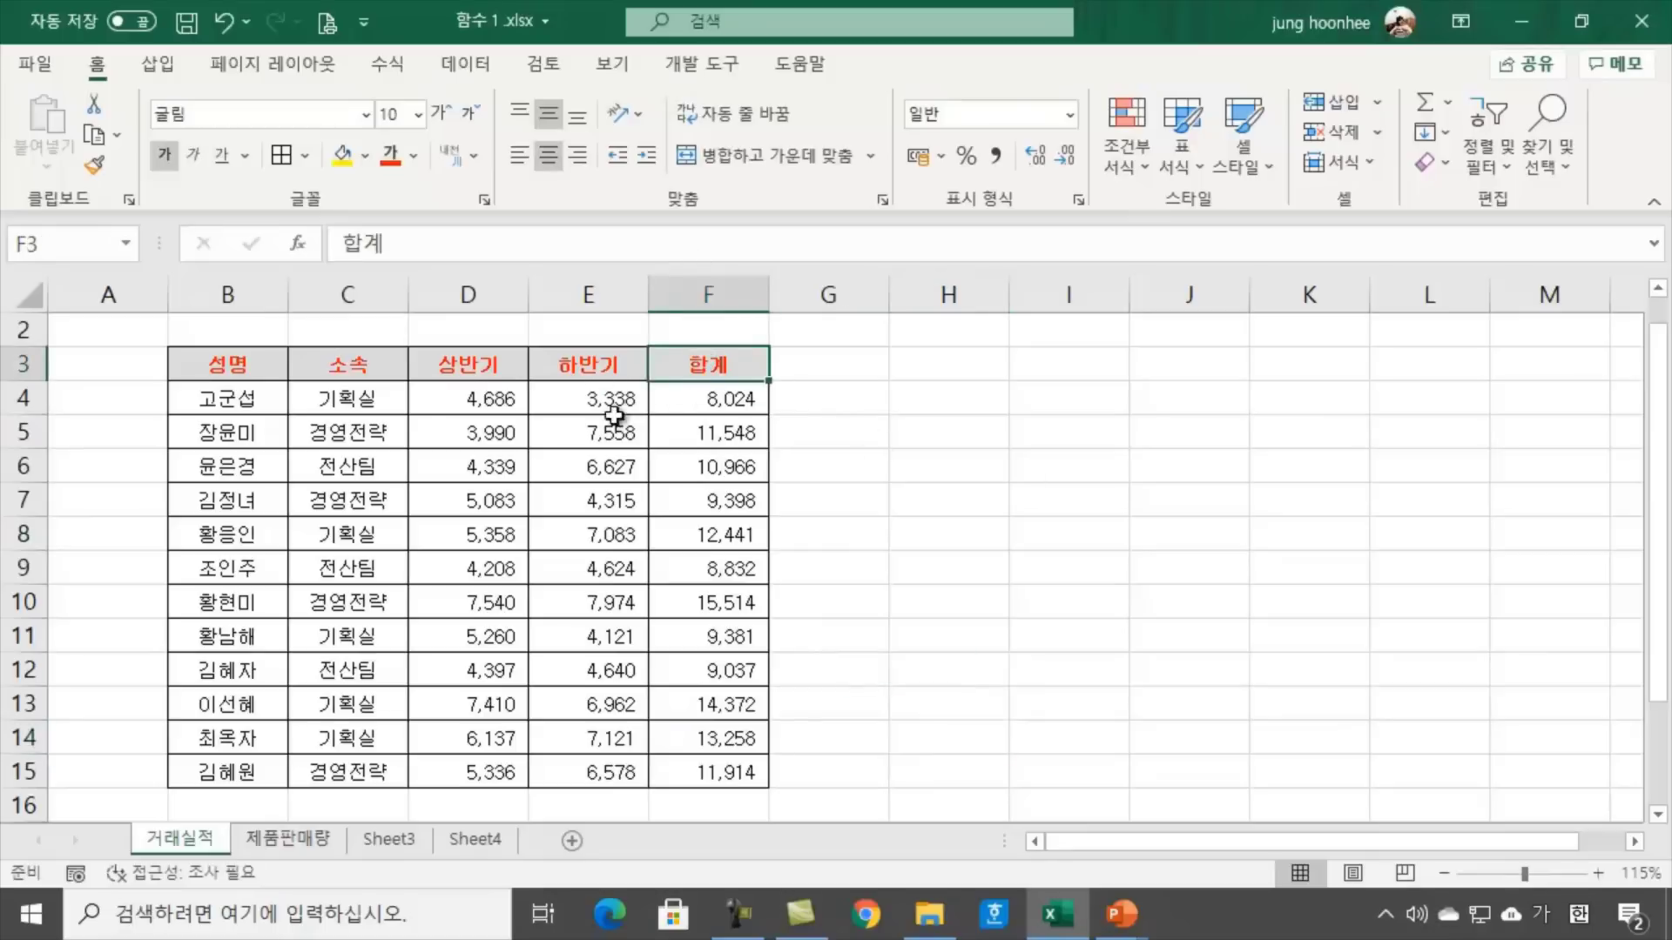
pyautogui.click(852, 361)
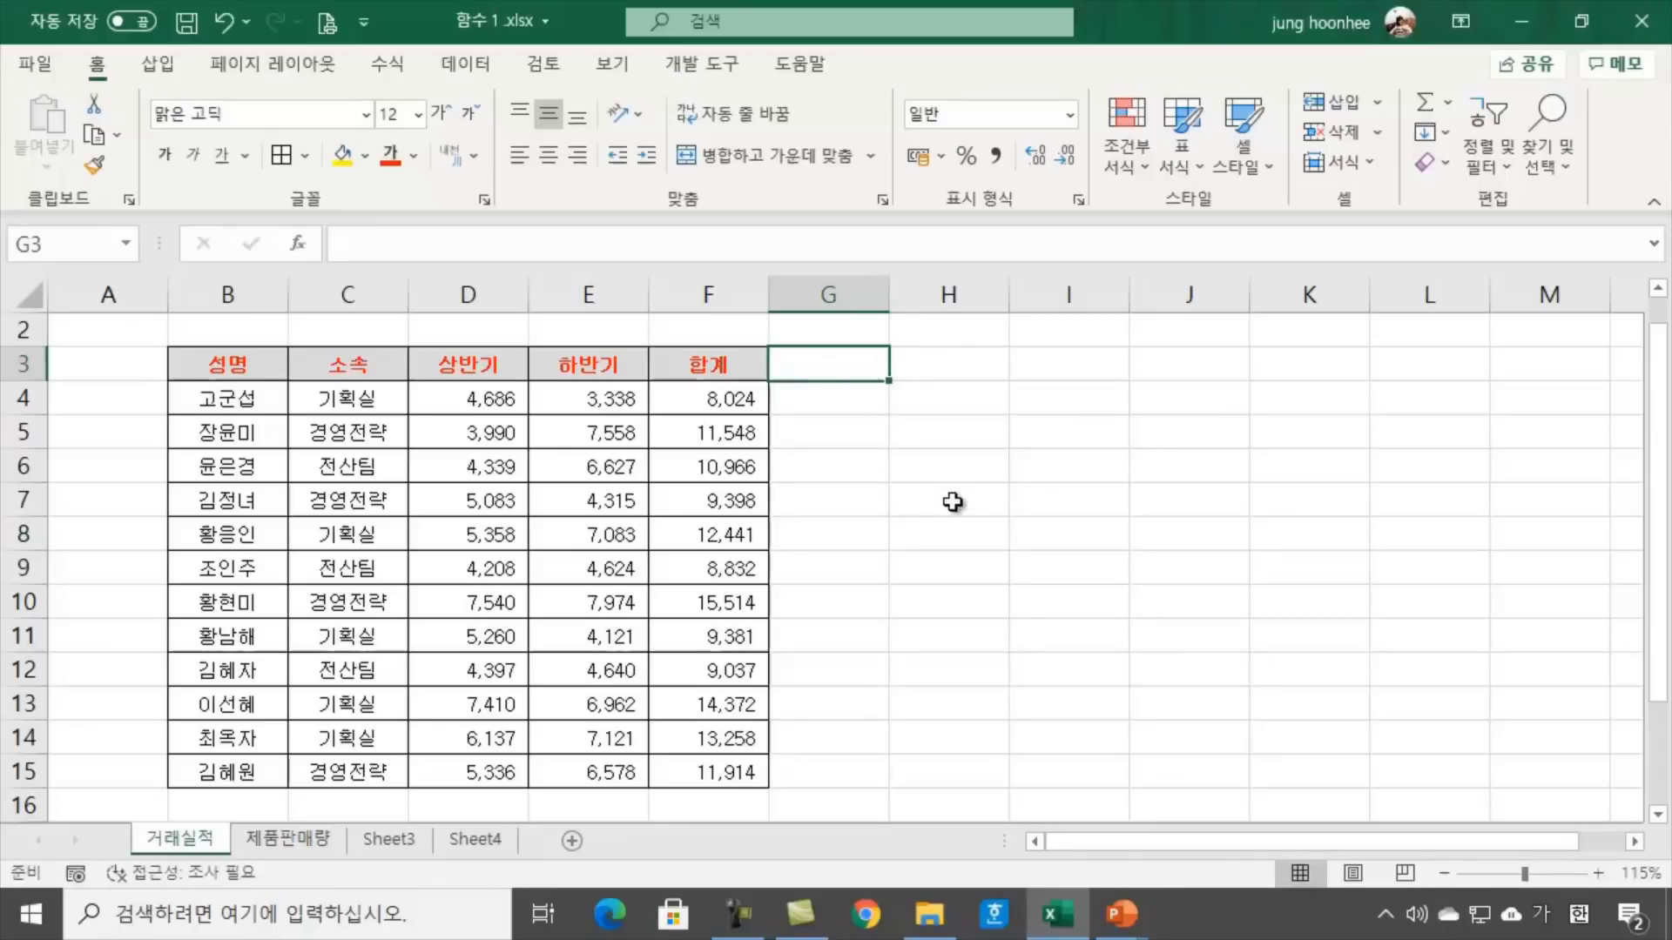
pyautogui.moveTo(716, 401); pyautogui.dragTo(740, 773)
pyautogui.click(851, 732)
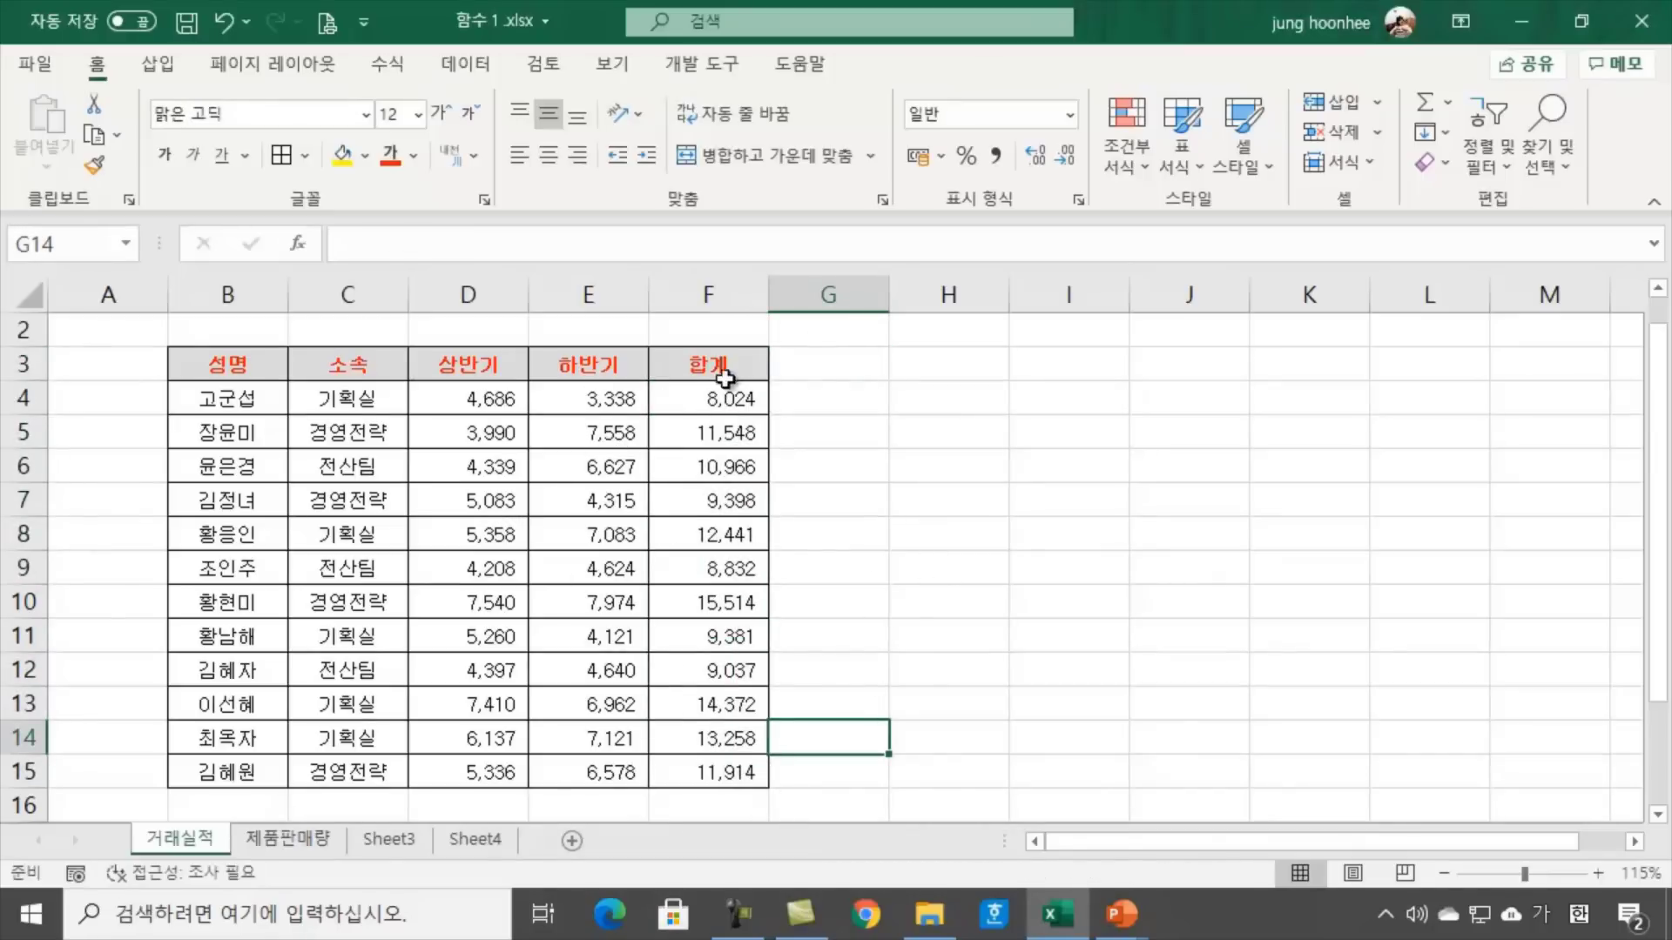
pyautogui.moveTo(738, 398); pyautogui.dragTo(730, 774)
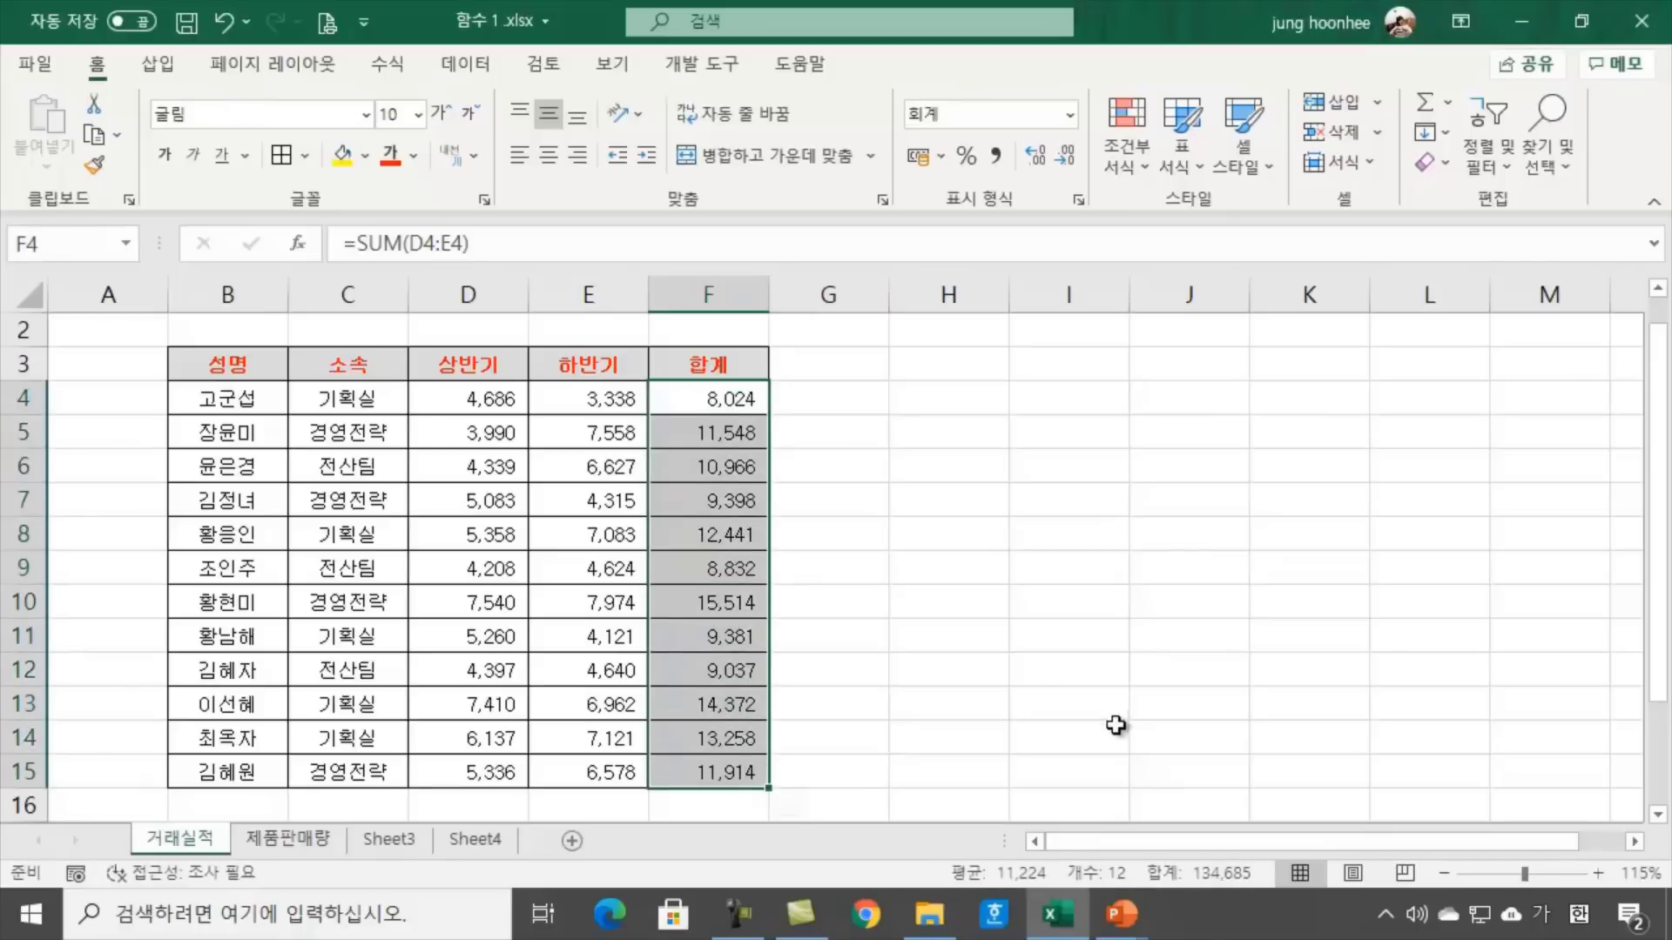
pyautogui.click(1117, 728)
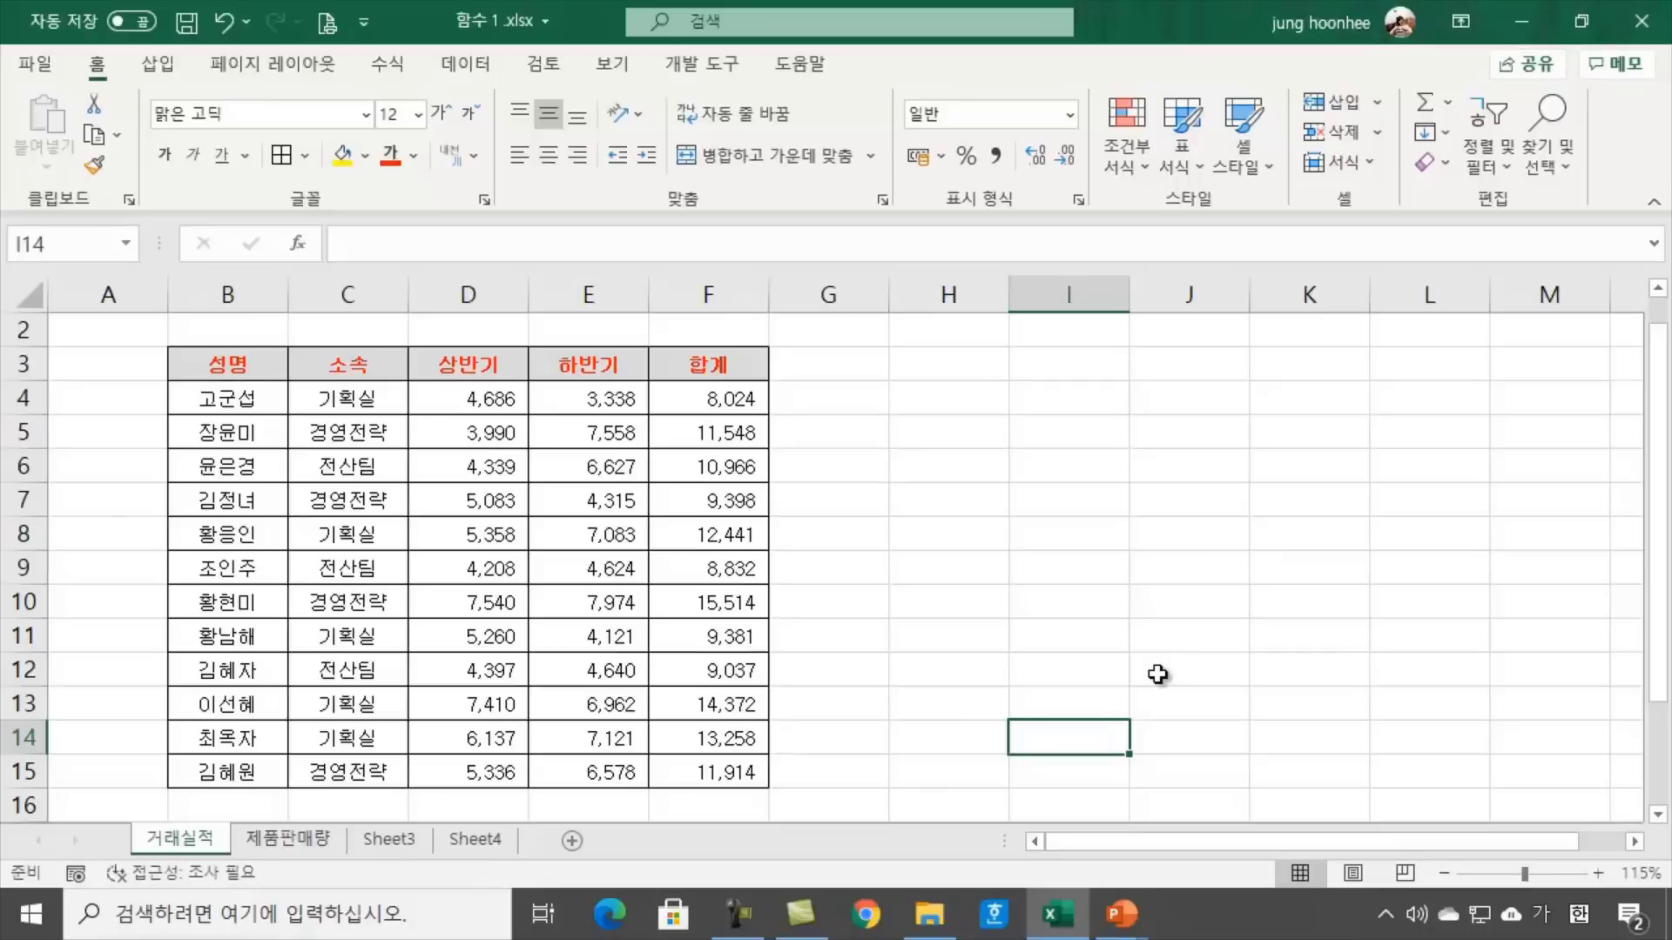
# Enter the label 최고판매량 in cell H4, beside the table
pyautogui.click(1031, 402)
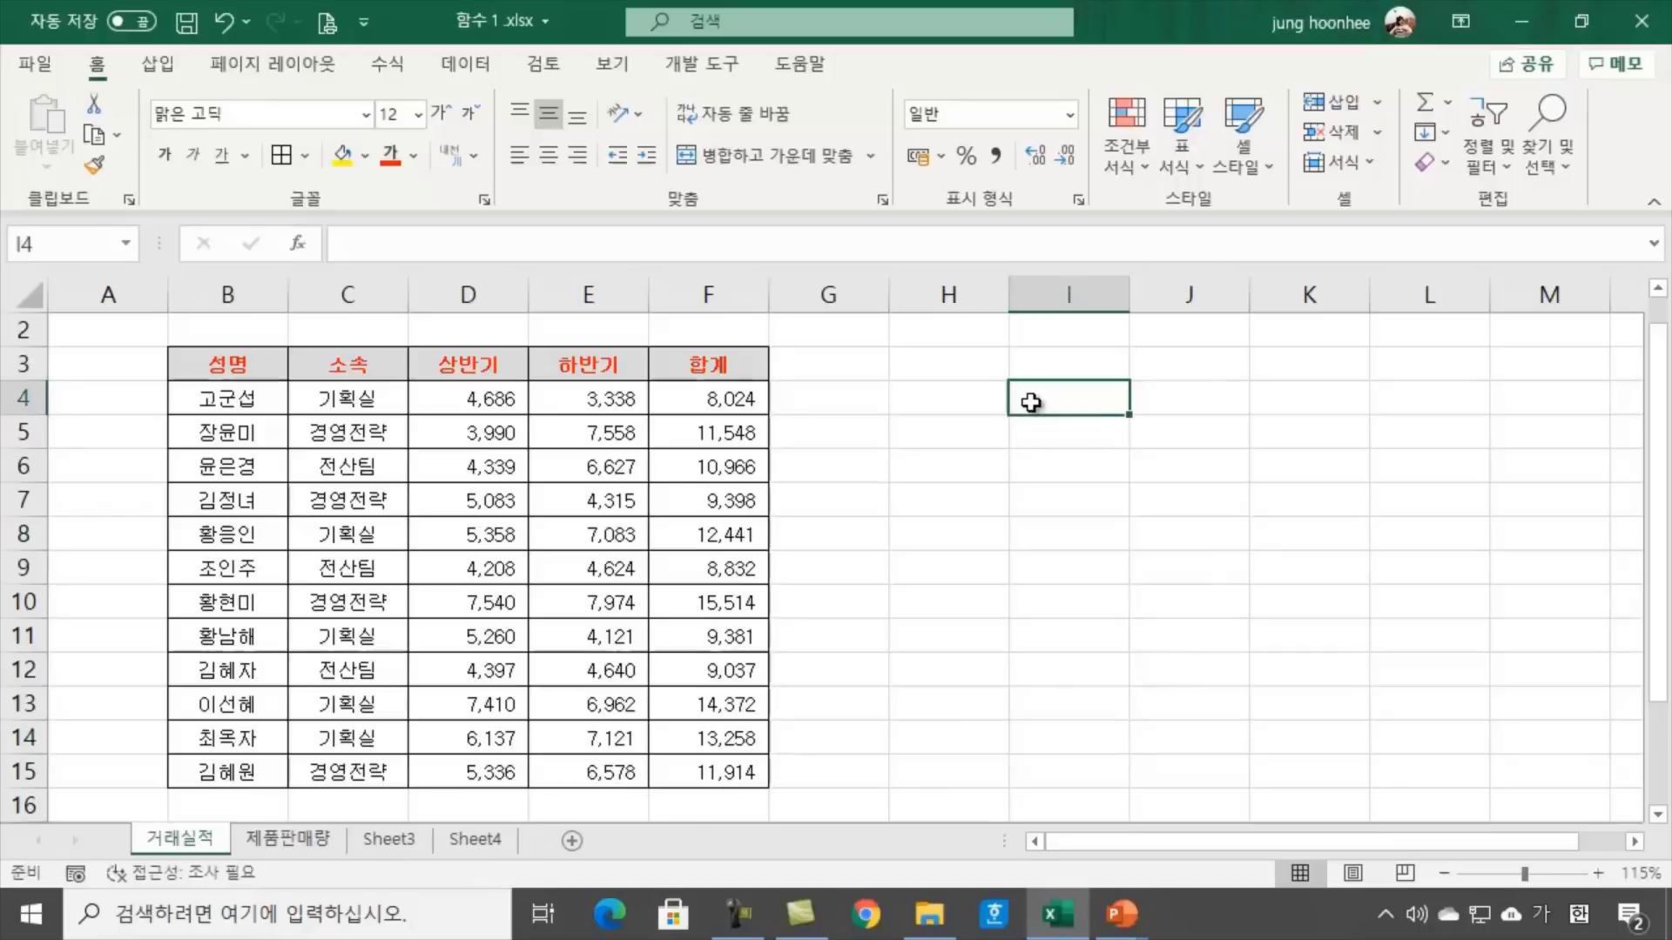
pyautogui.click(974, 410)
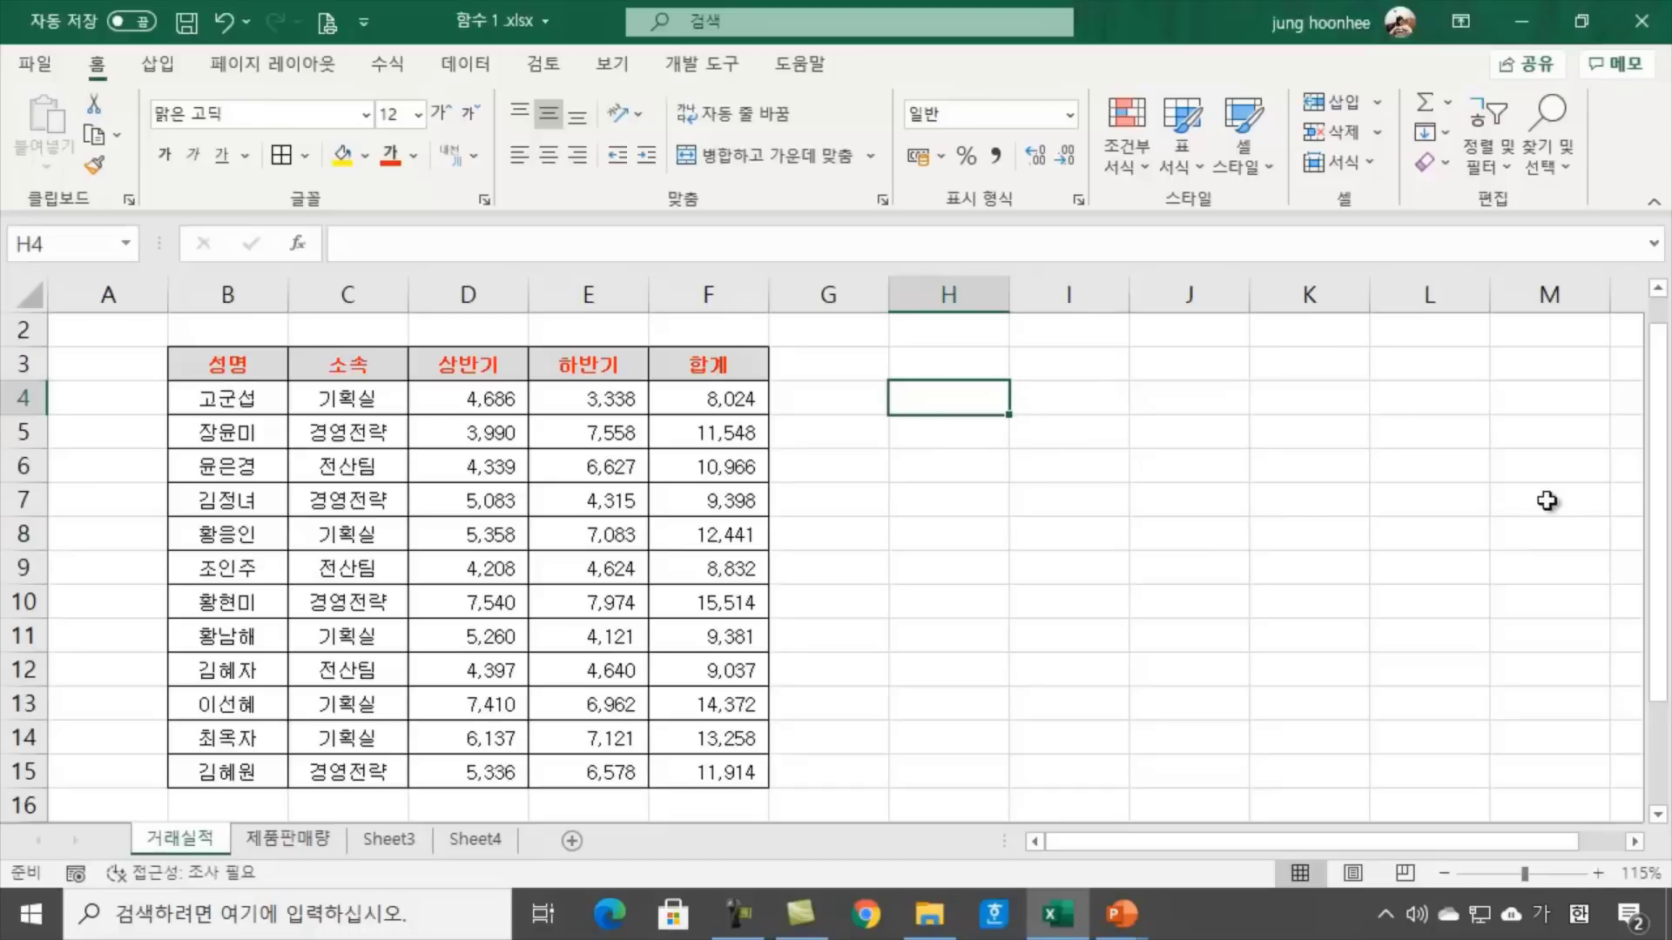
pyautogui.write('최고판맬')
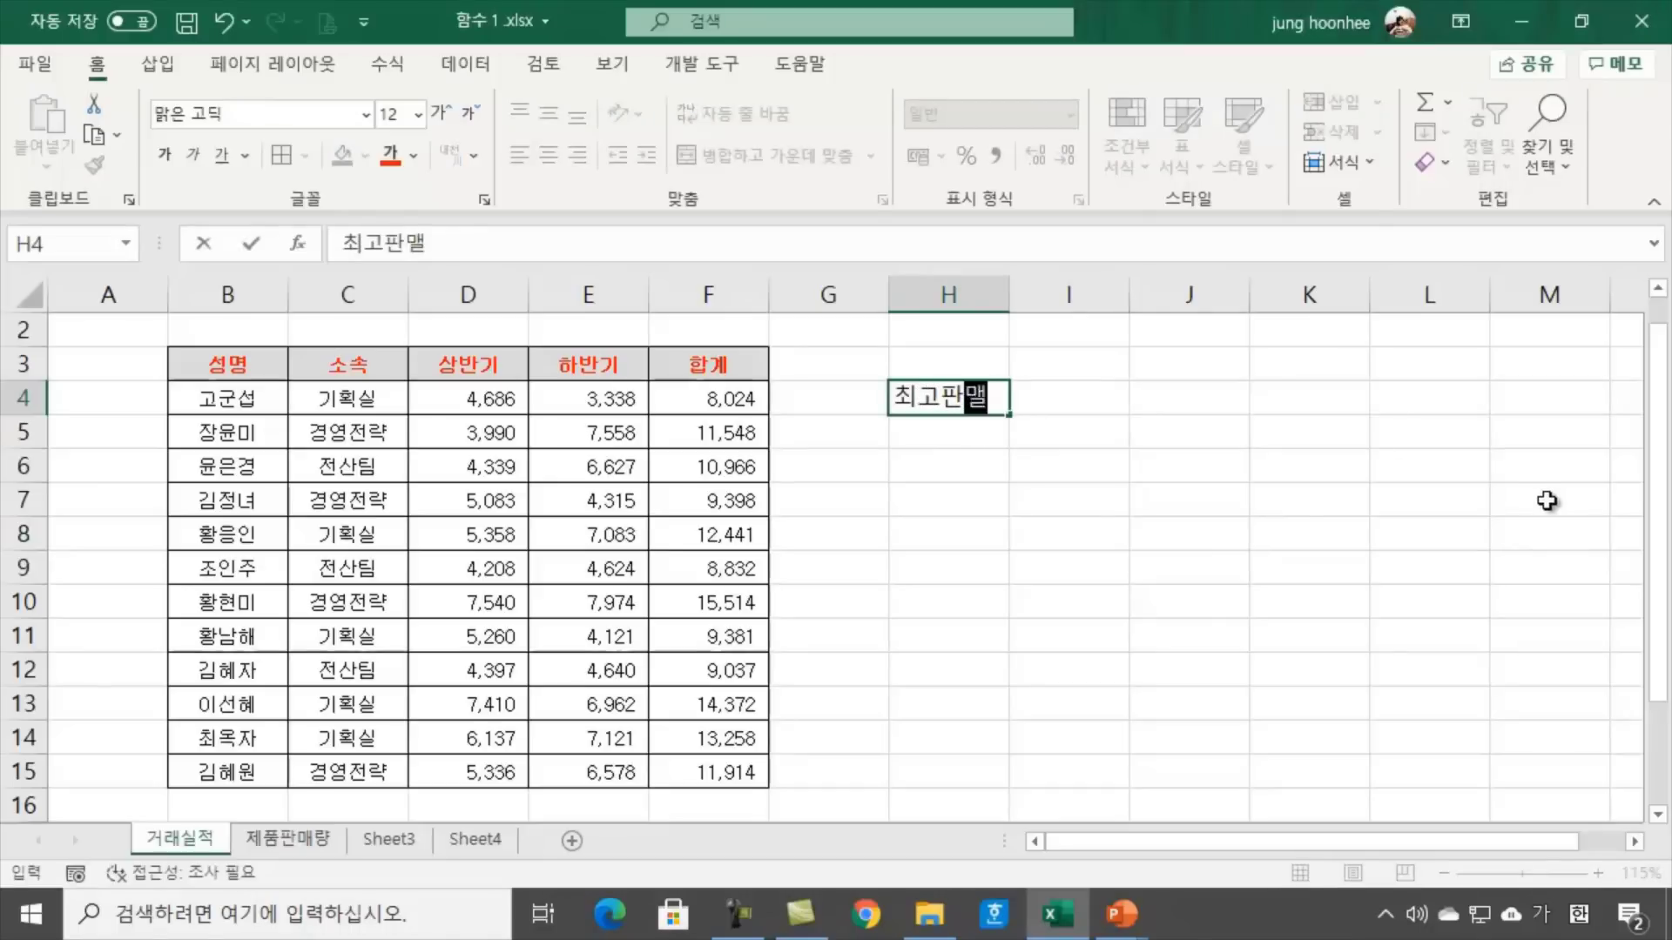
pyautogui.write('량')
pyautogui.press('Return')
pyautogui.click(962, 406)
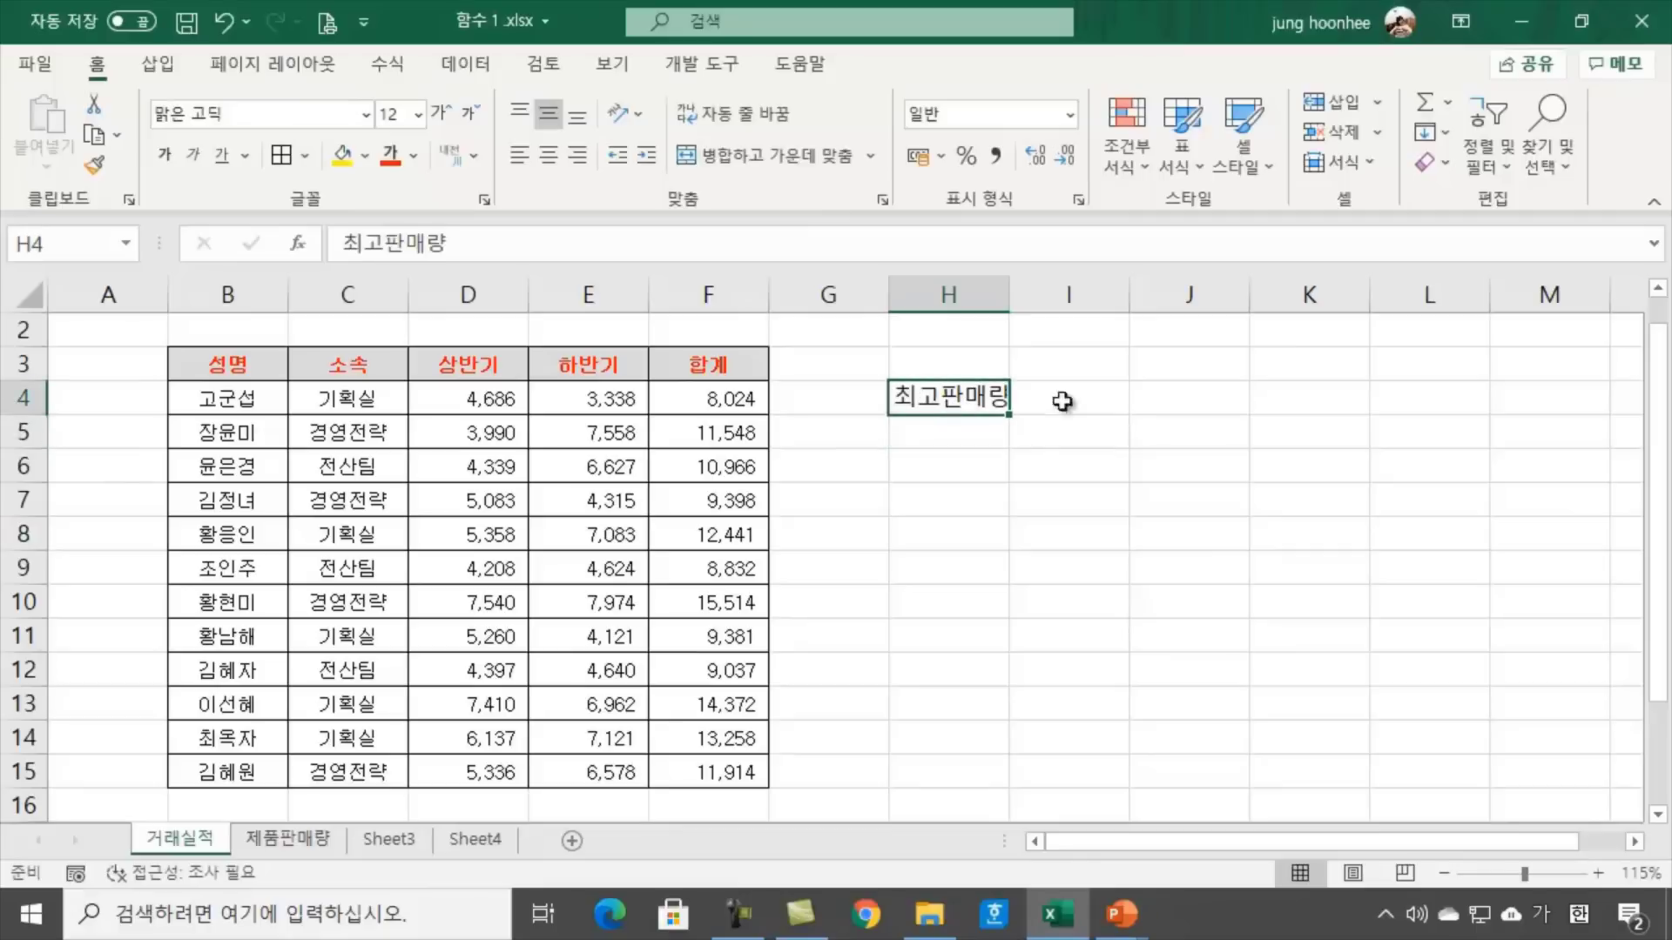
pyautogui.click(1080, 408)
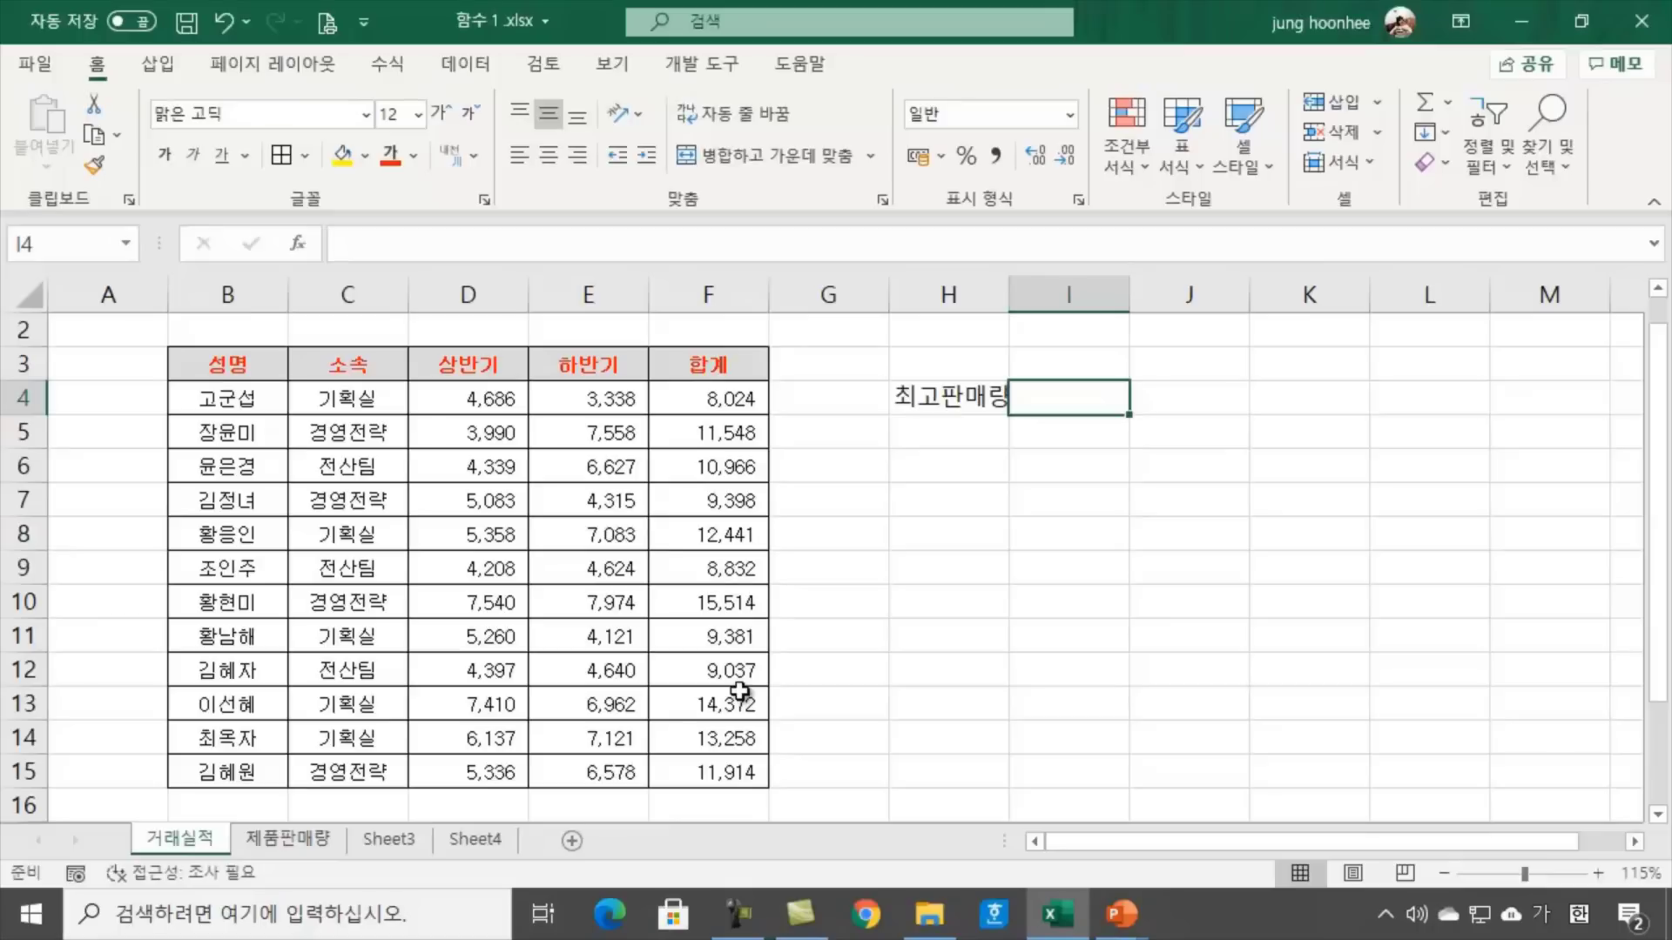
pyautogui.click(1162, 594)
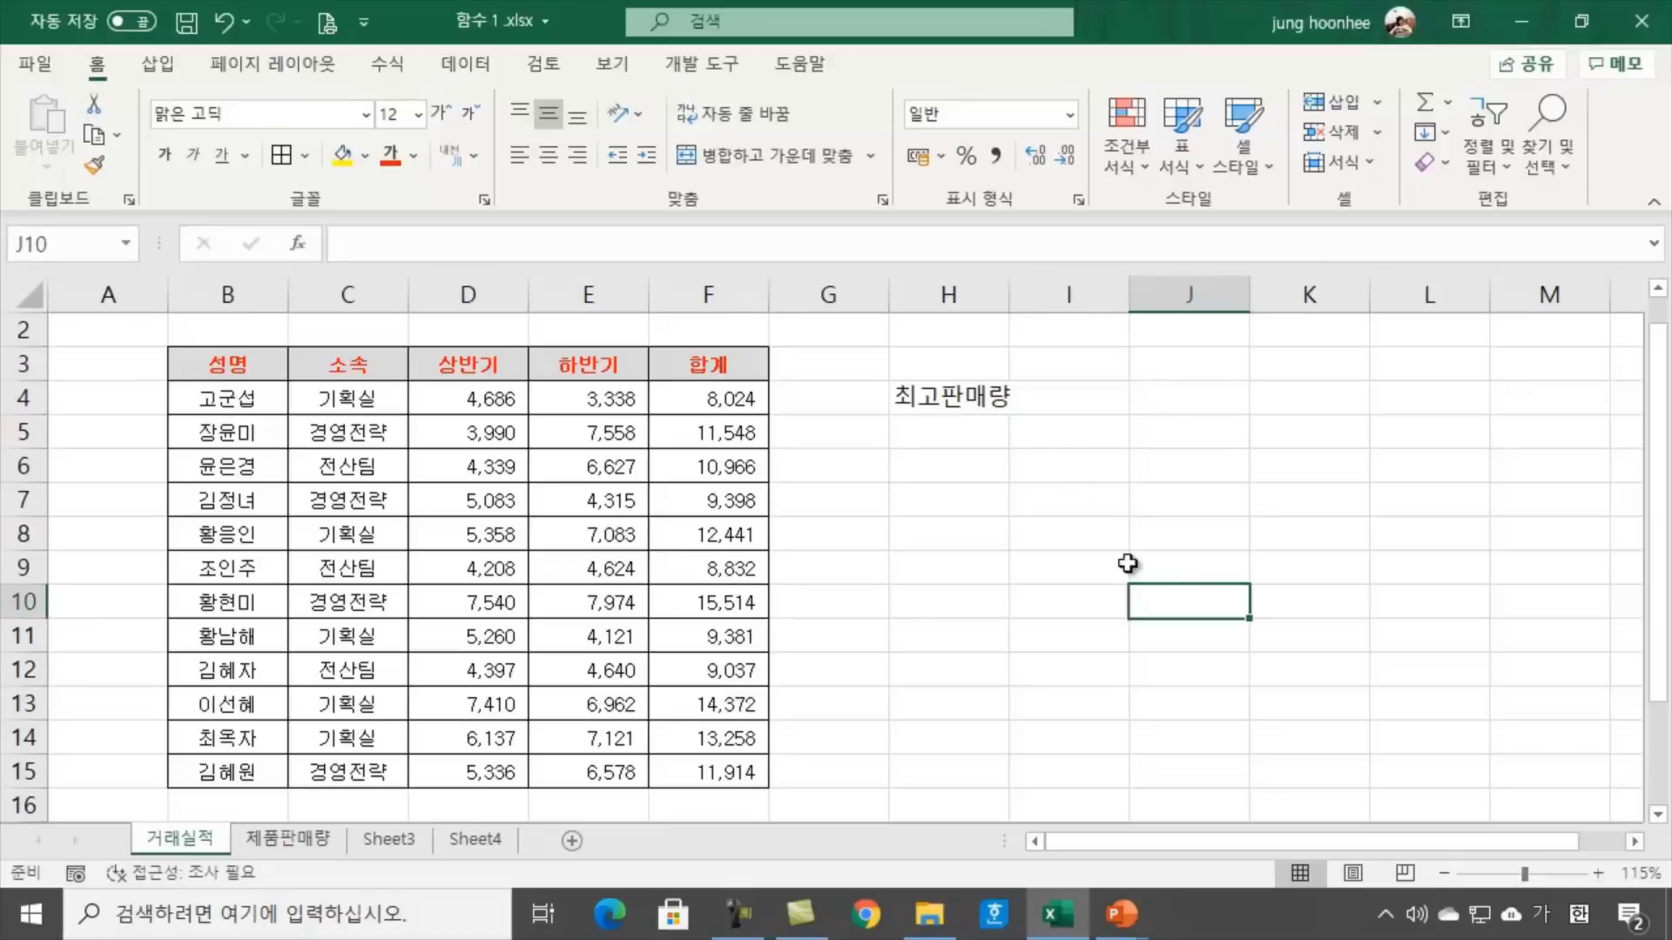
pyautogui.click(1071, 402)
pyautogui.click(1275, 492)
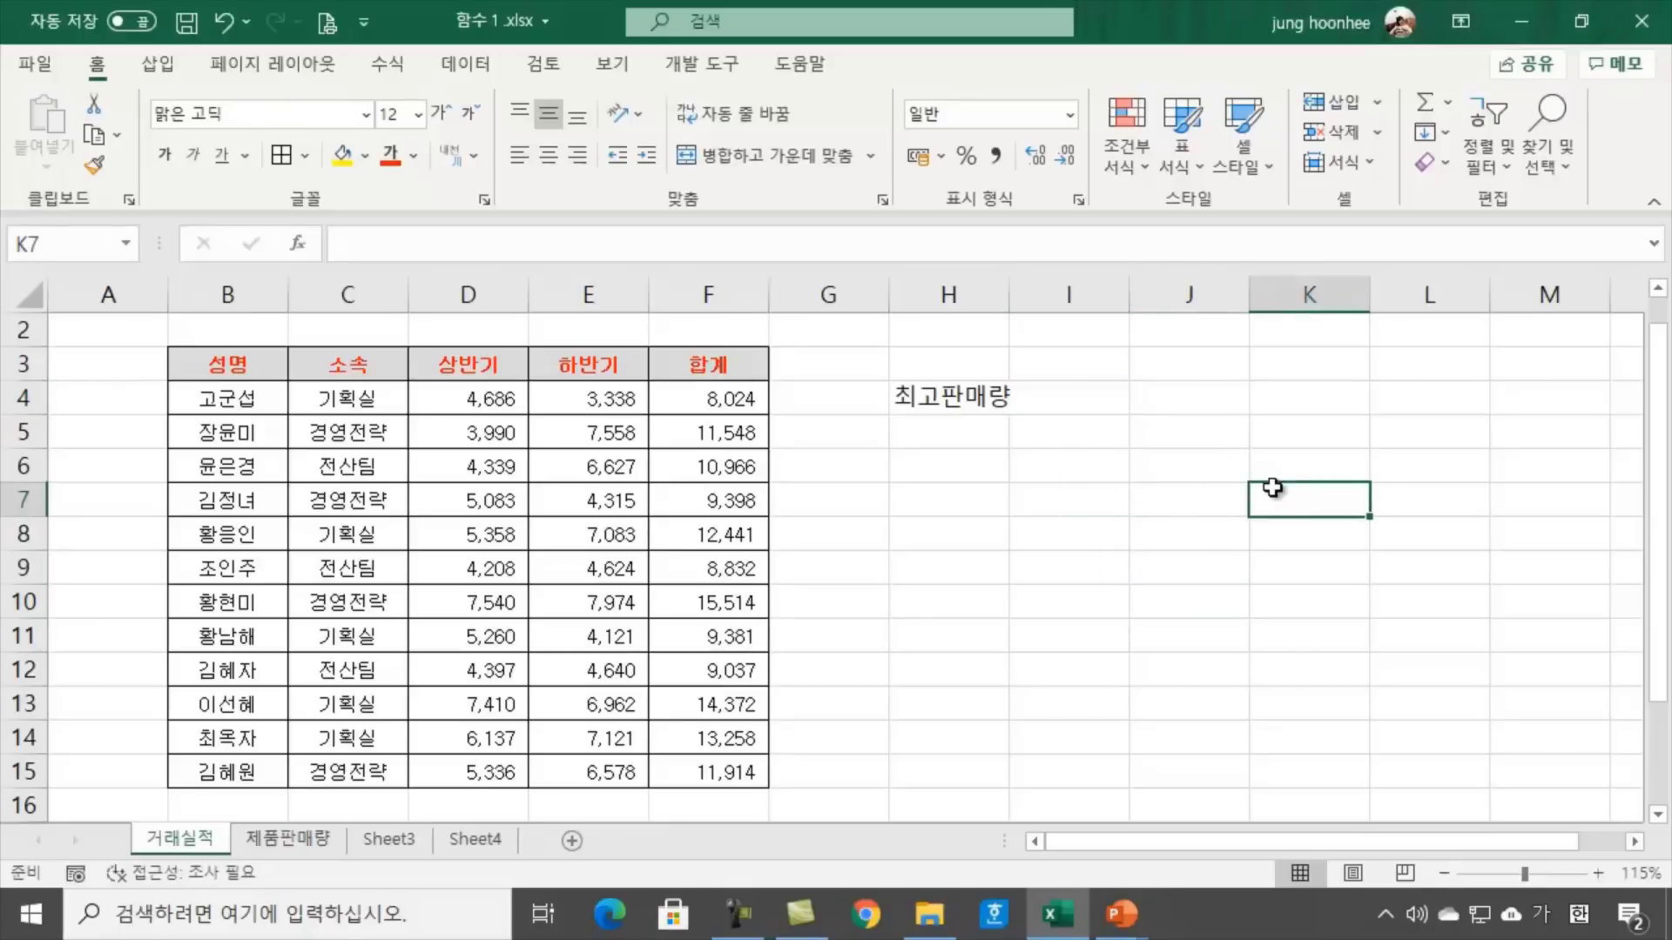
pyautogui.click(1054, 397)
pyautogui.moveTo(709, 398); pyautogui.dragTo(717, 769)
pyautogui.click(1061, 397)
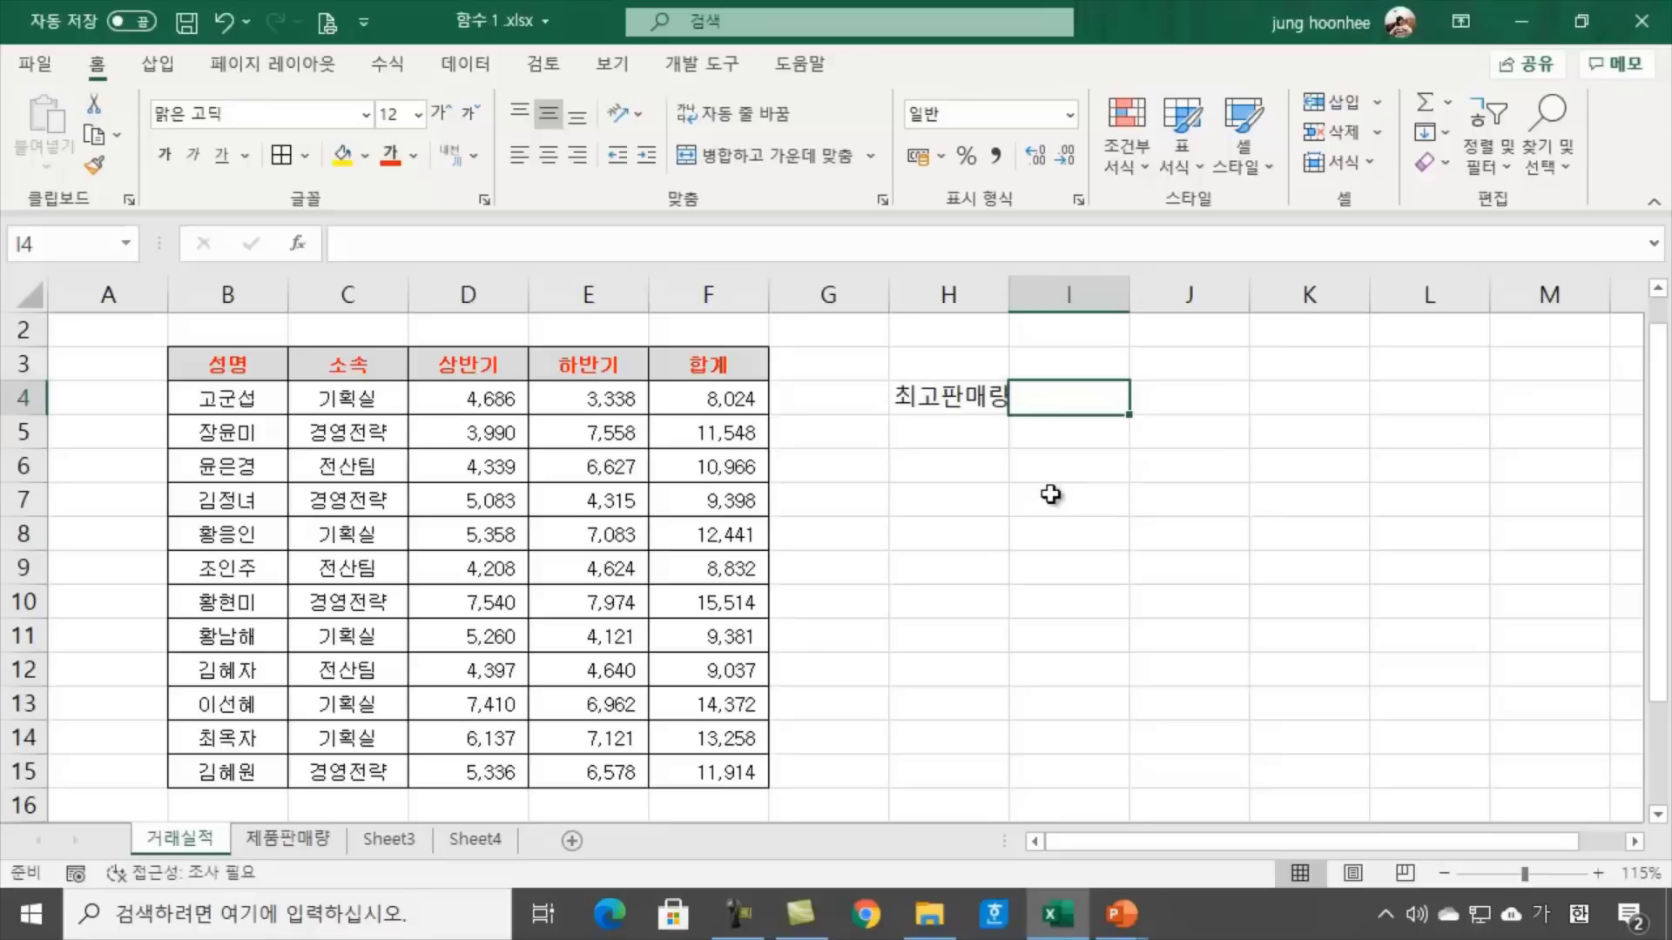
pyautogui.click(928, 397)
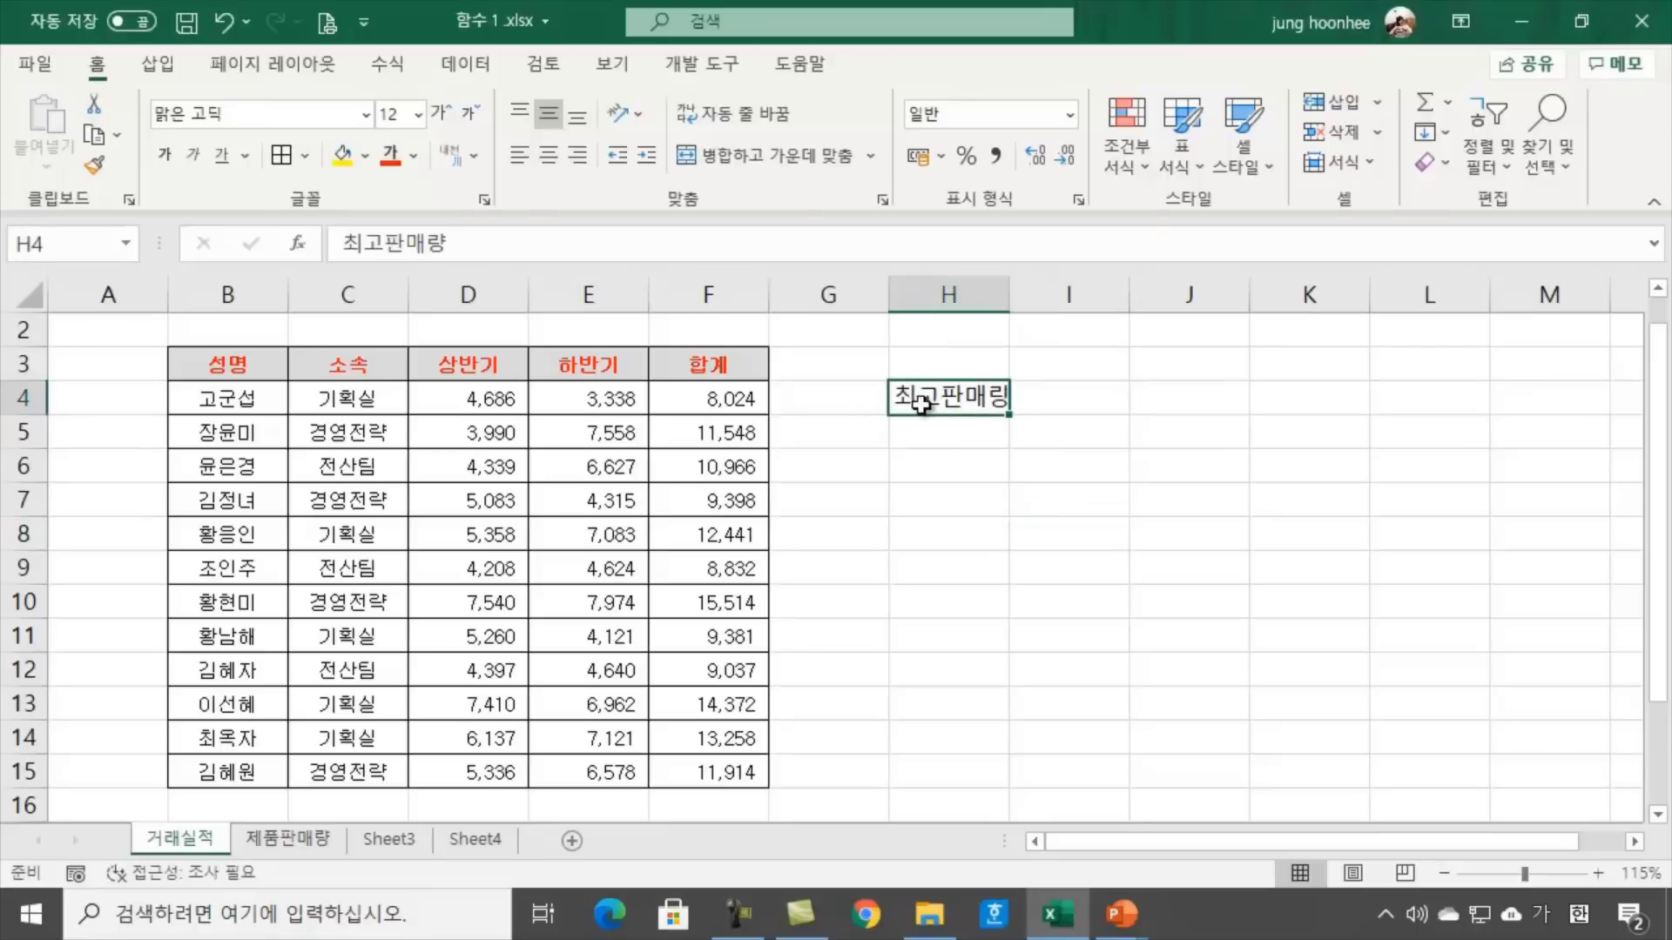
# Insert the MAX function in I4 for the range F4:F15 and check its result against the 합계 column
pyautogui.click(1090, 394)
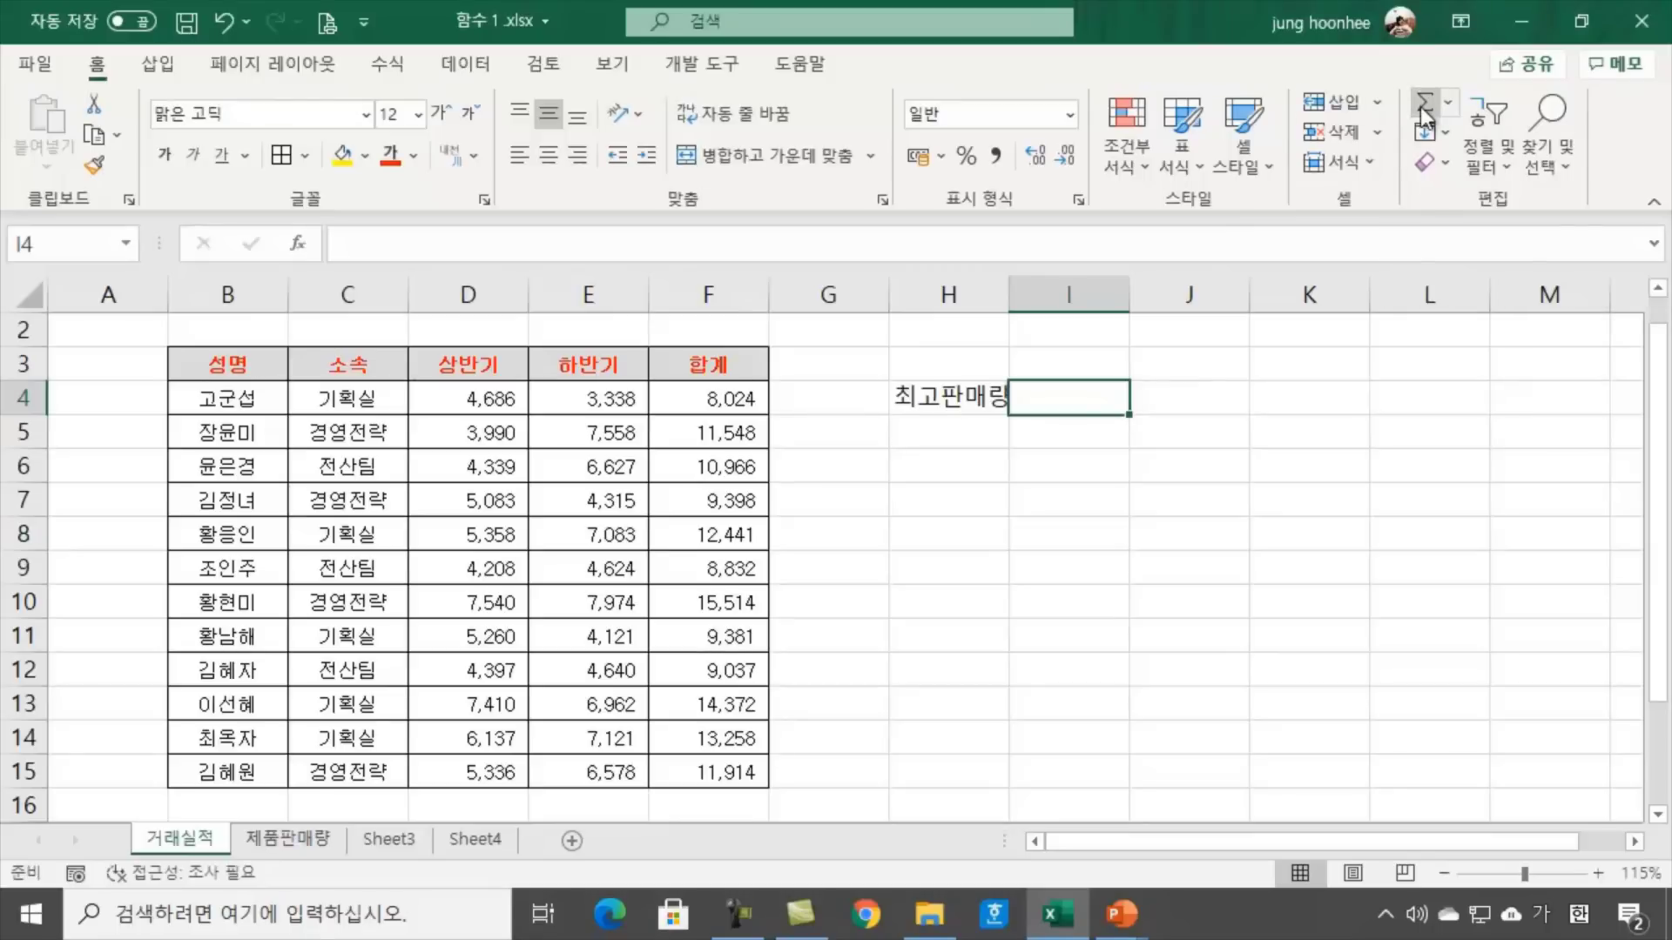
pyautogui.click(1446, 101)
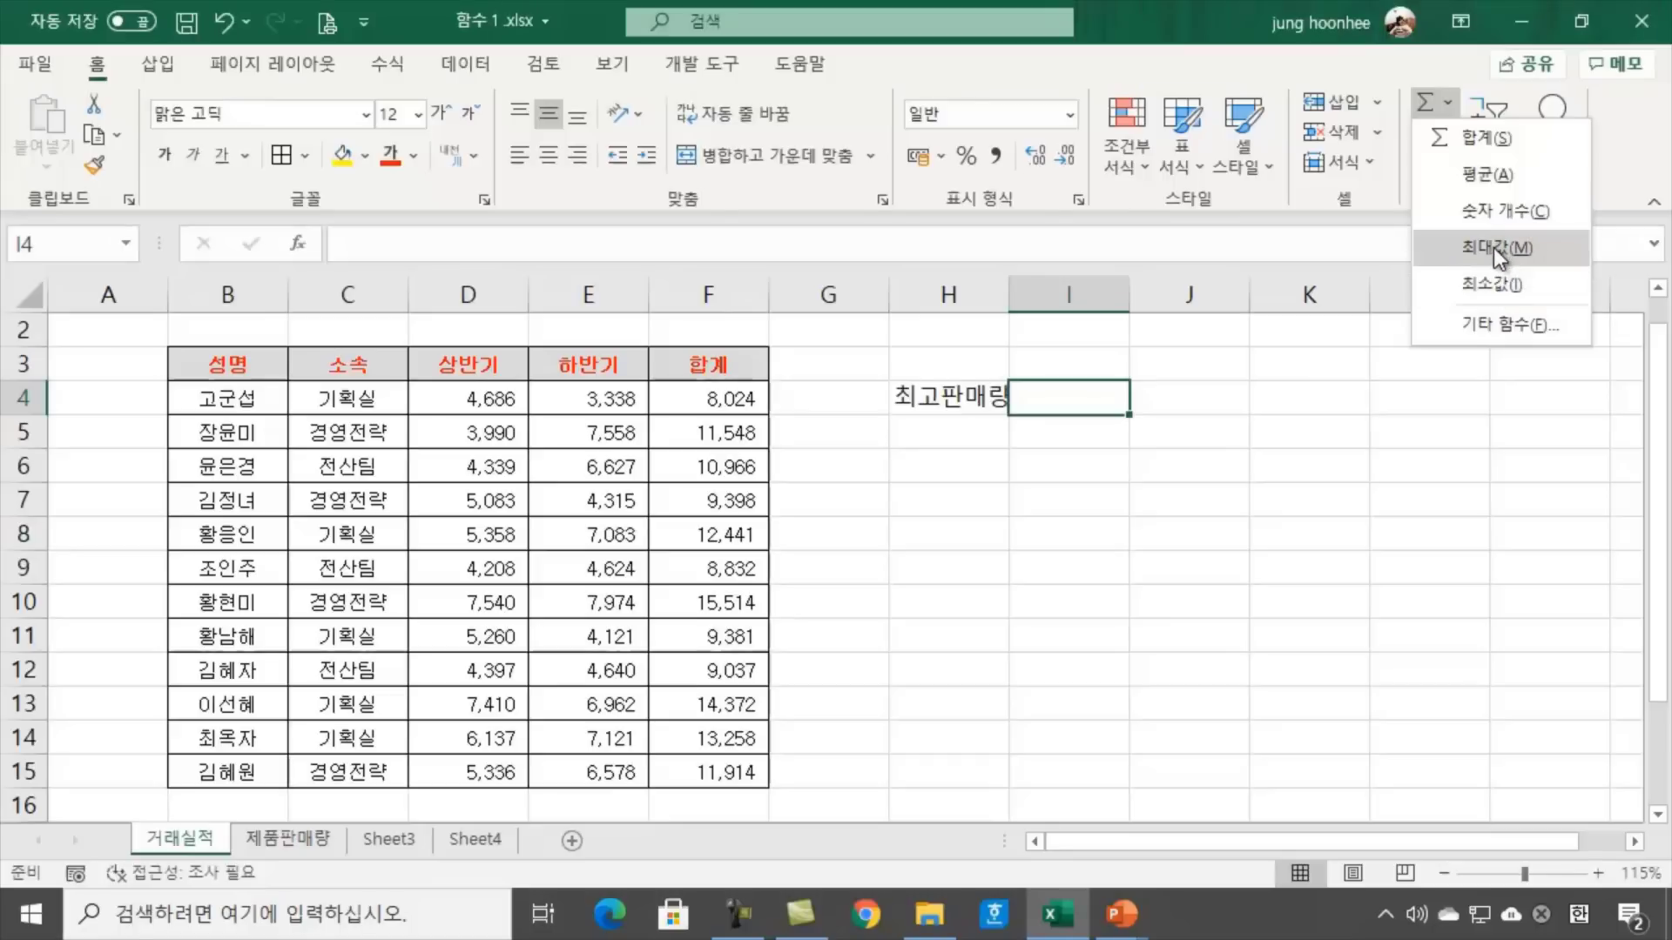
pyautogui.click(1492, 247)
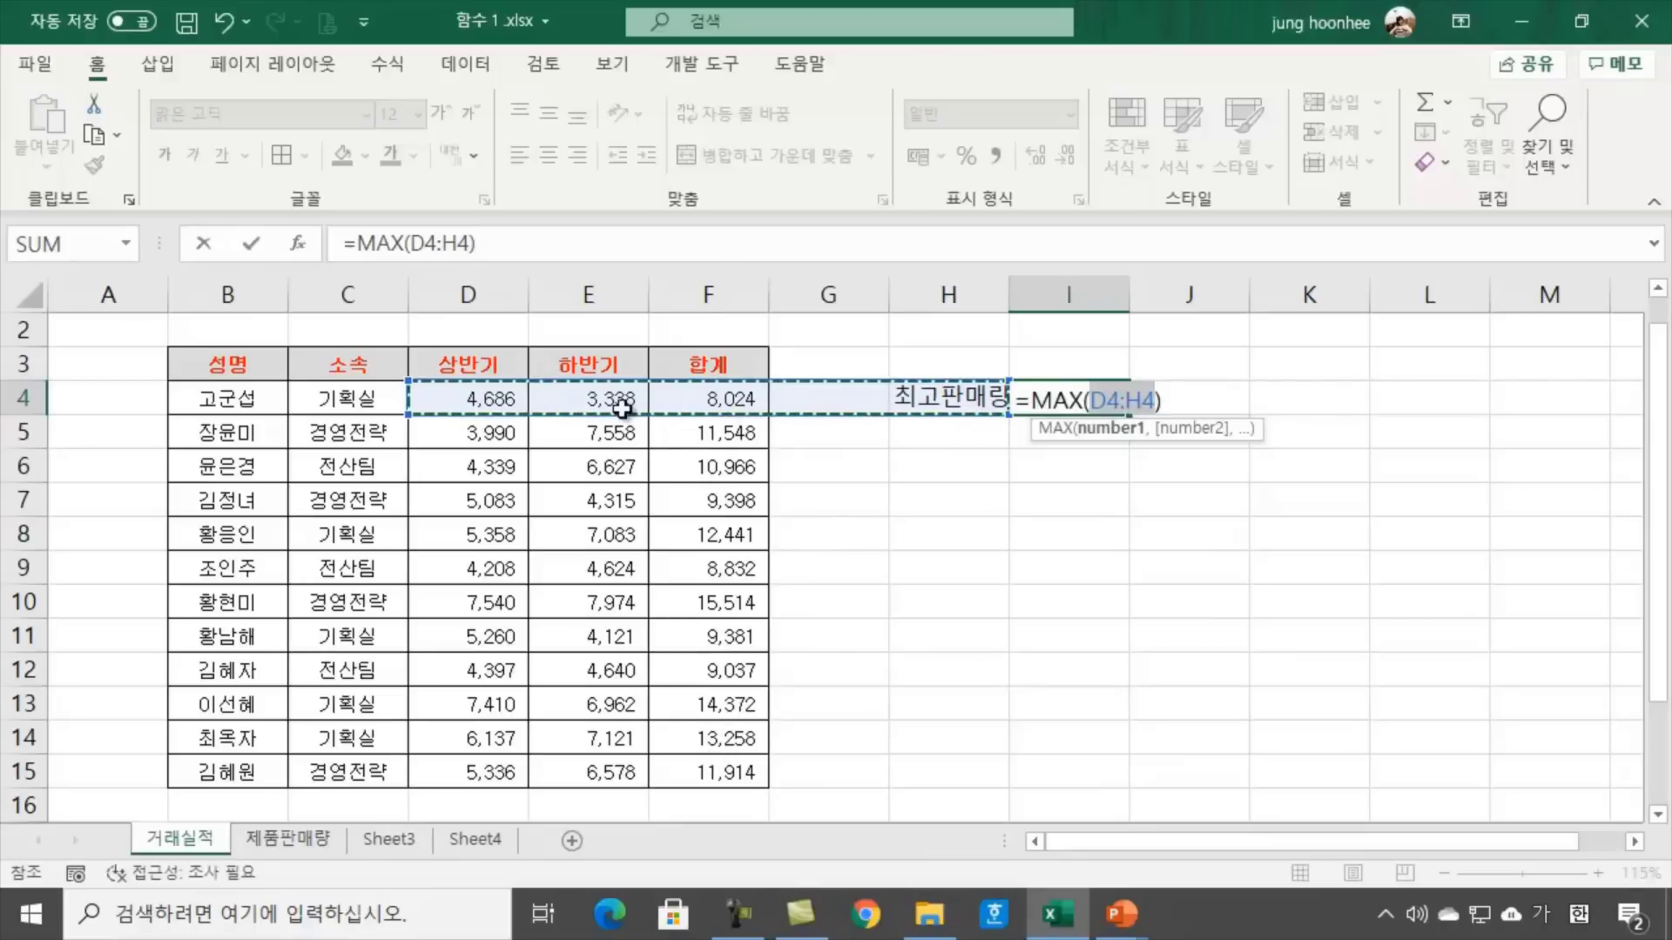
pyautogui.click(706, 396)
pyautogui.moveTo(706, 396); pyautogui.dragTo(714, 777)
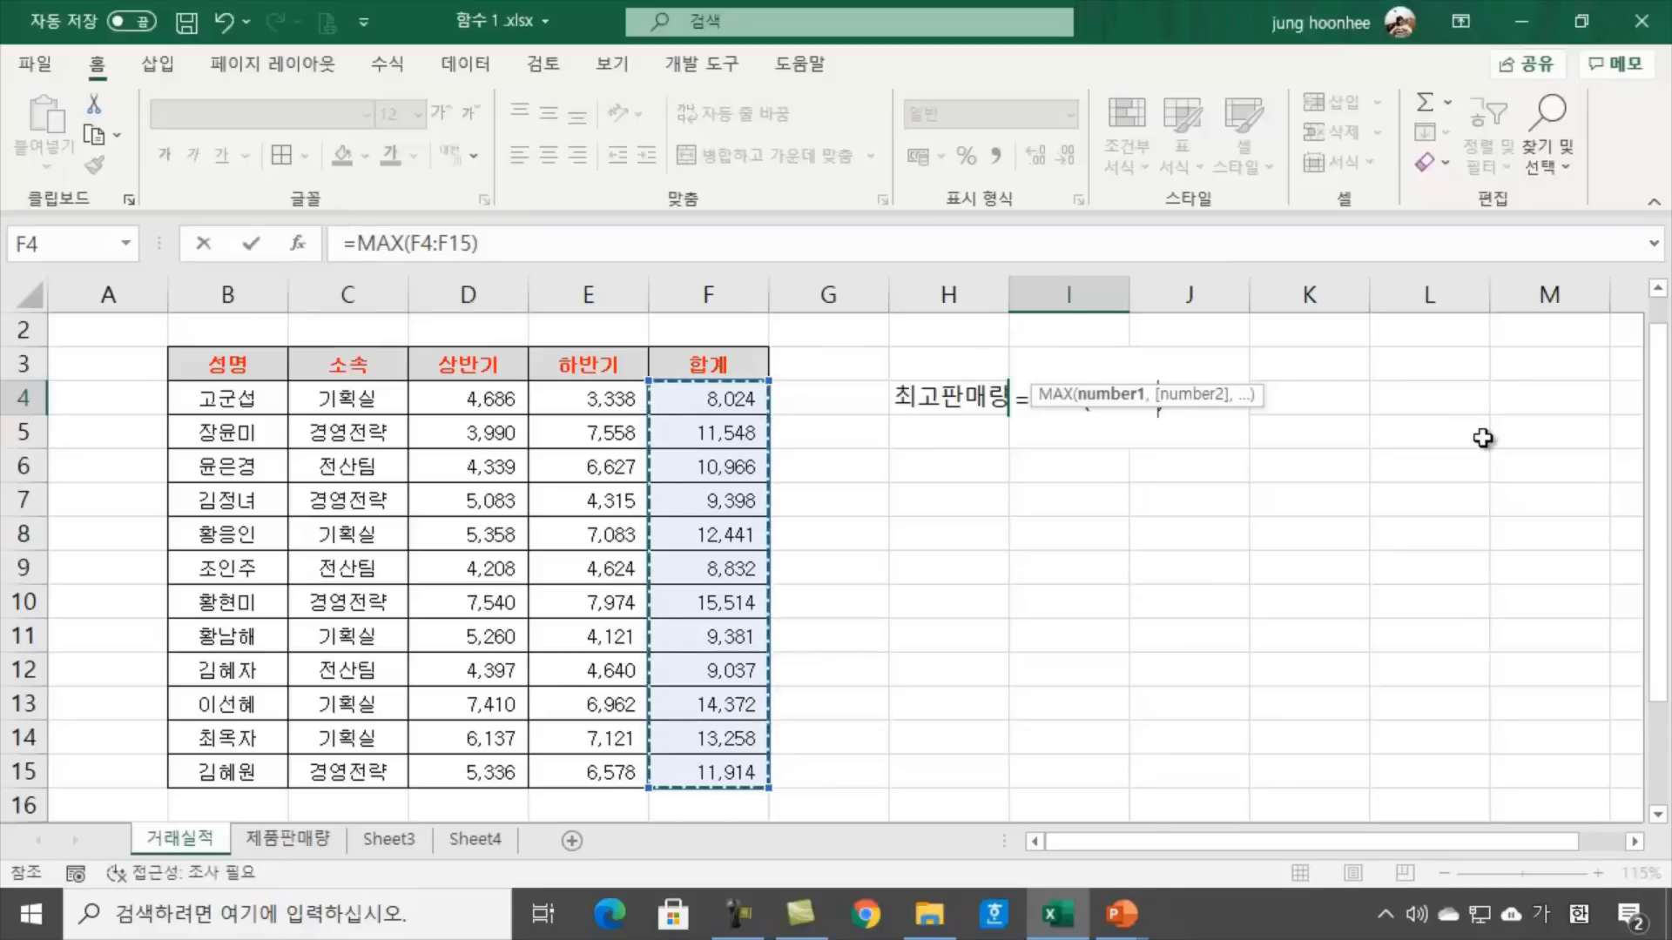
pyautogui.press('Return')
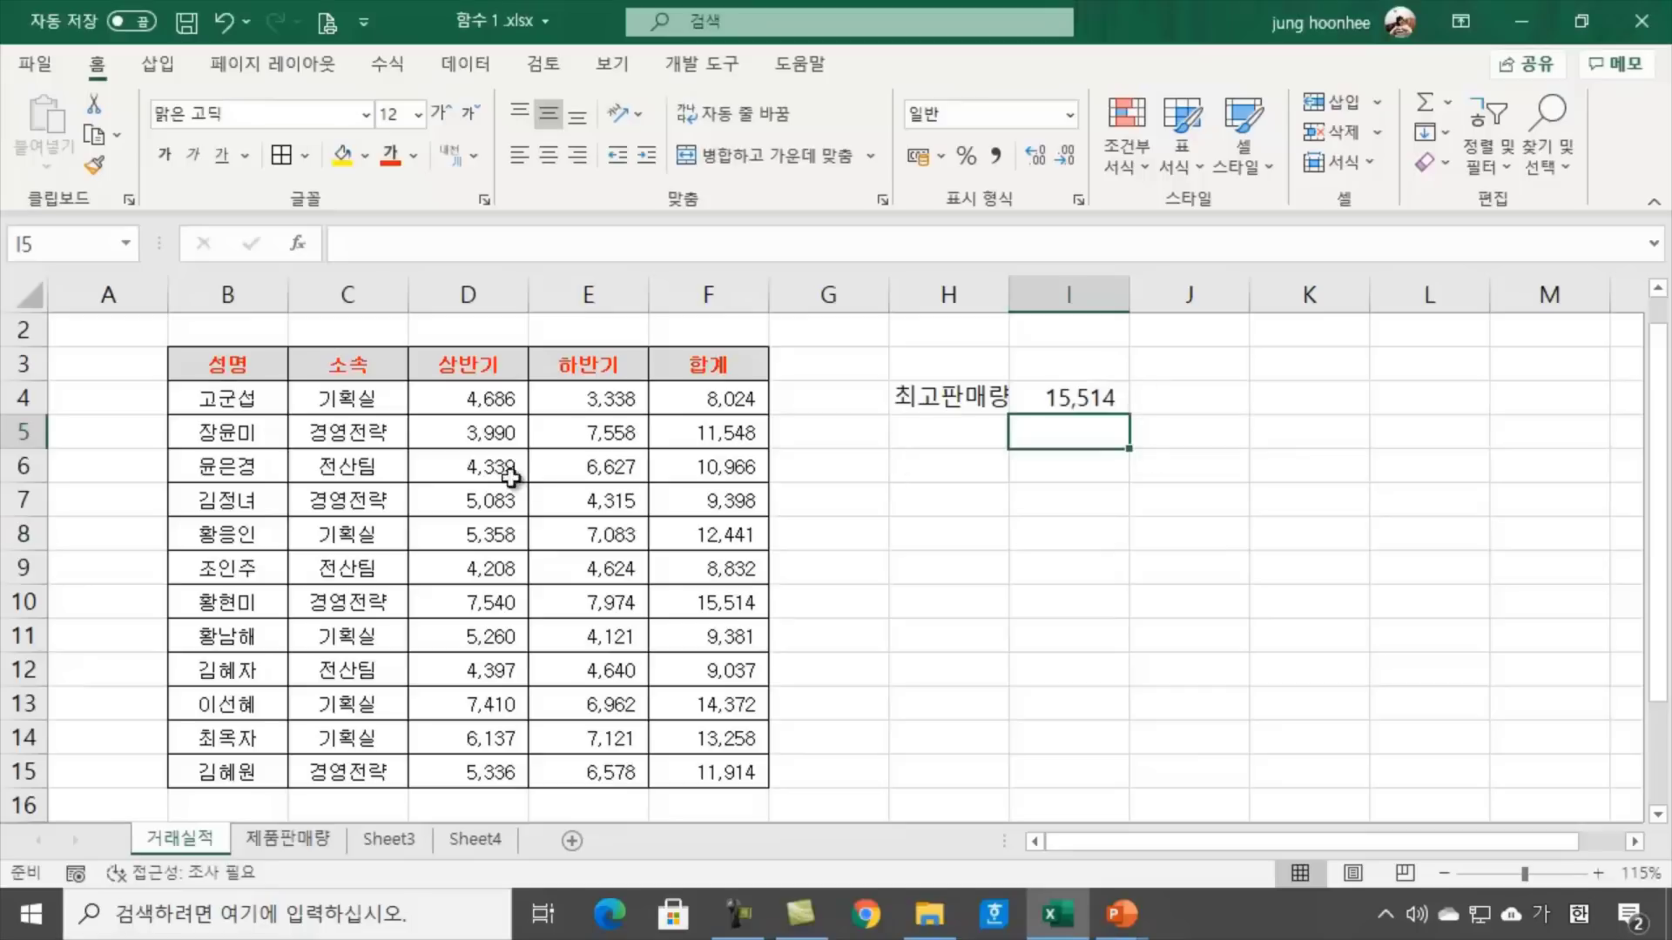
pyautogui.moveTo(684, 389); pyautogui.dragTo(721, 770)
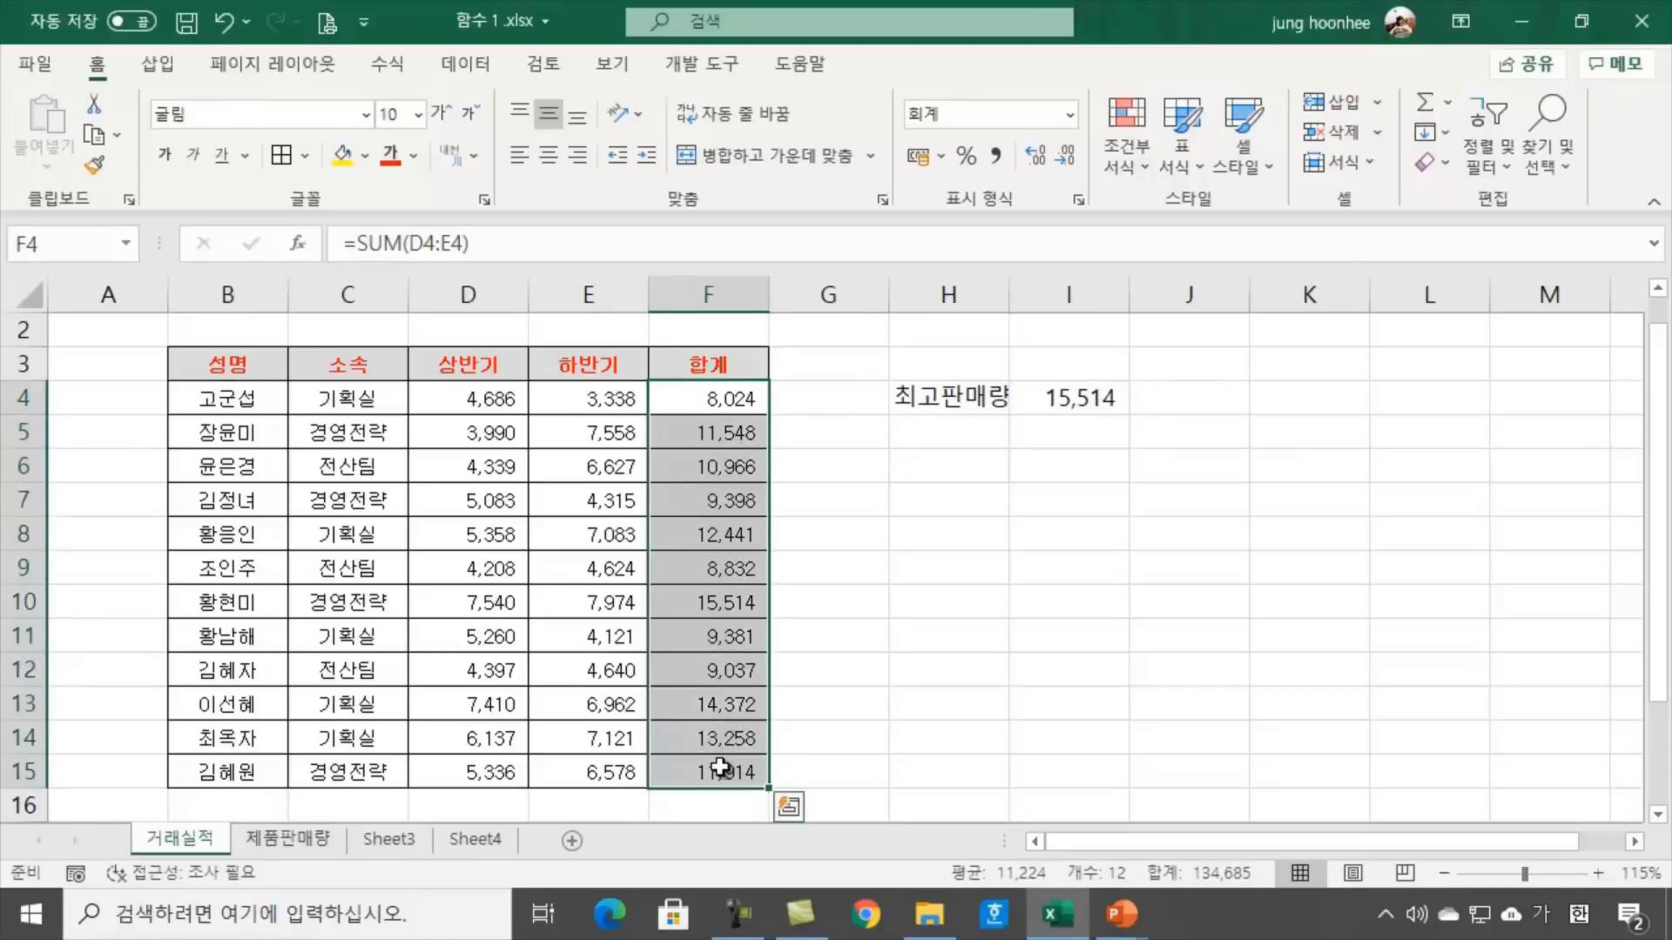
pyautogui.click(1087, 398)
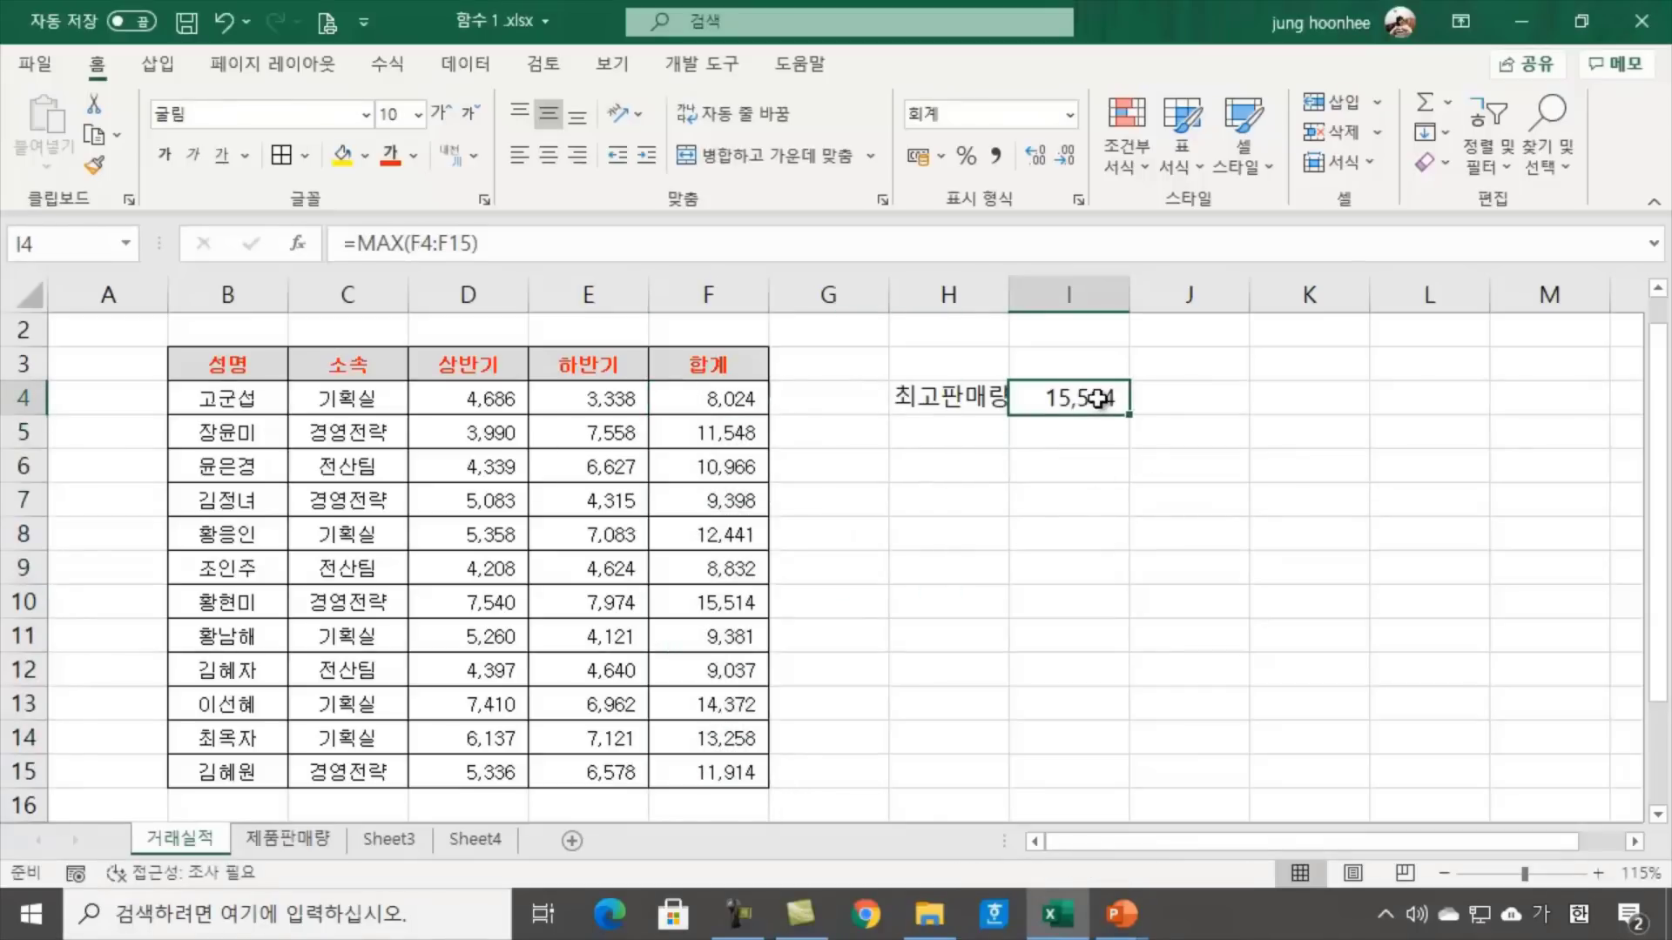
pyautogui.click(989, 601)
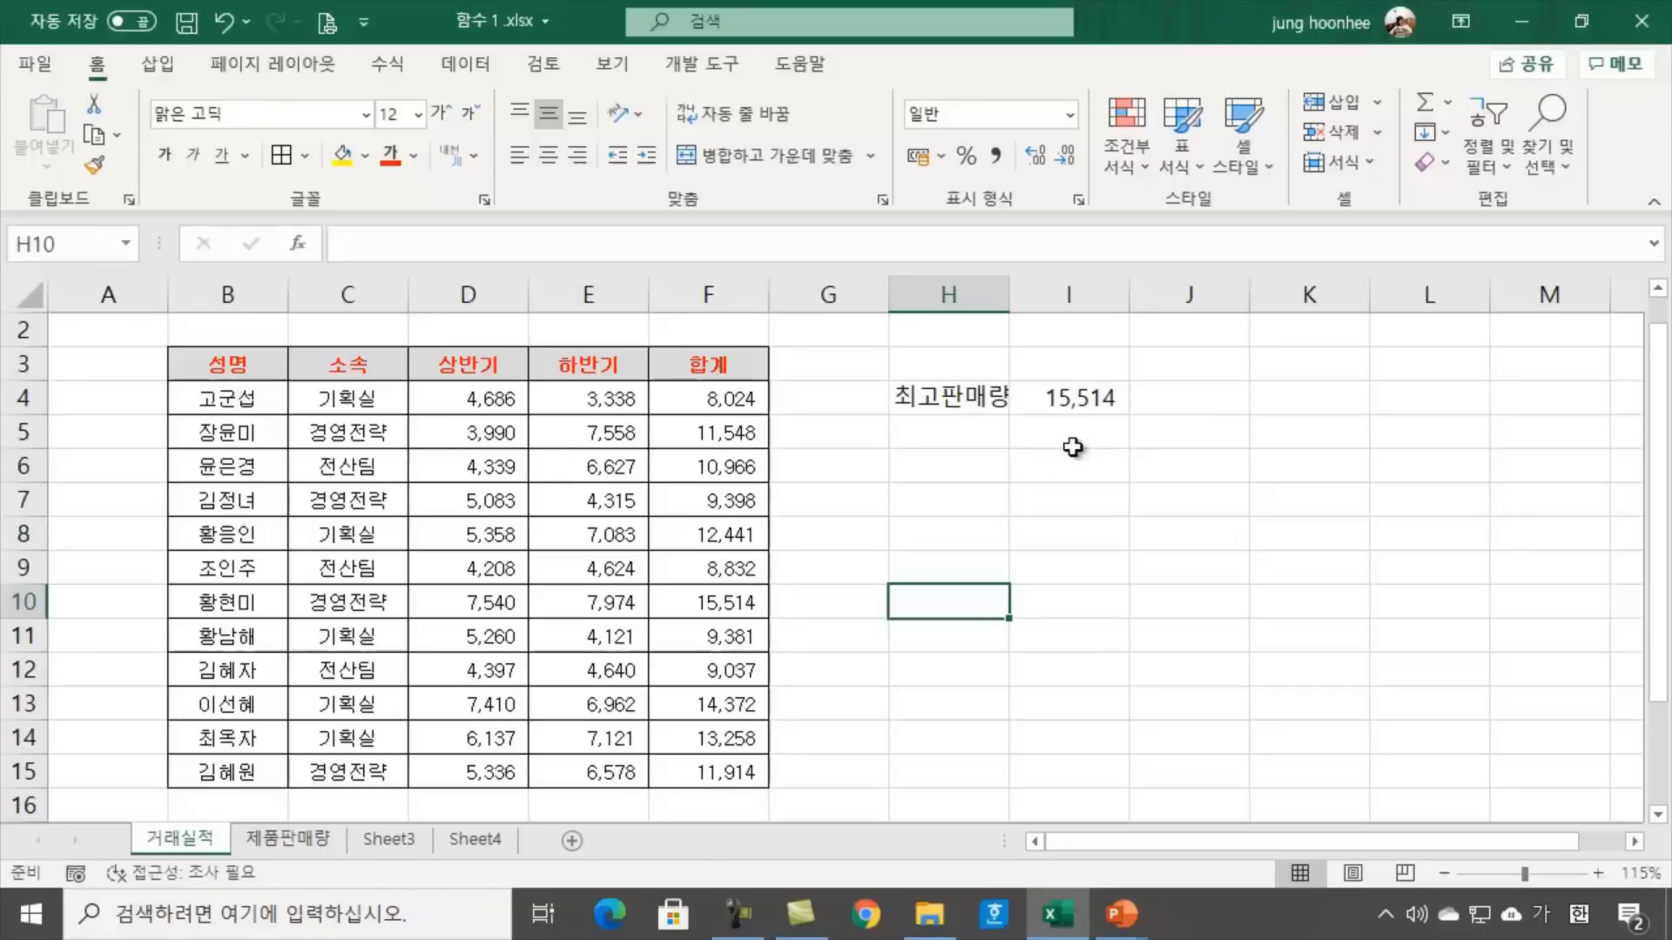
pyautogui.click(1096, 399)
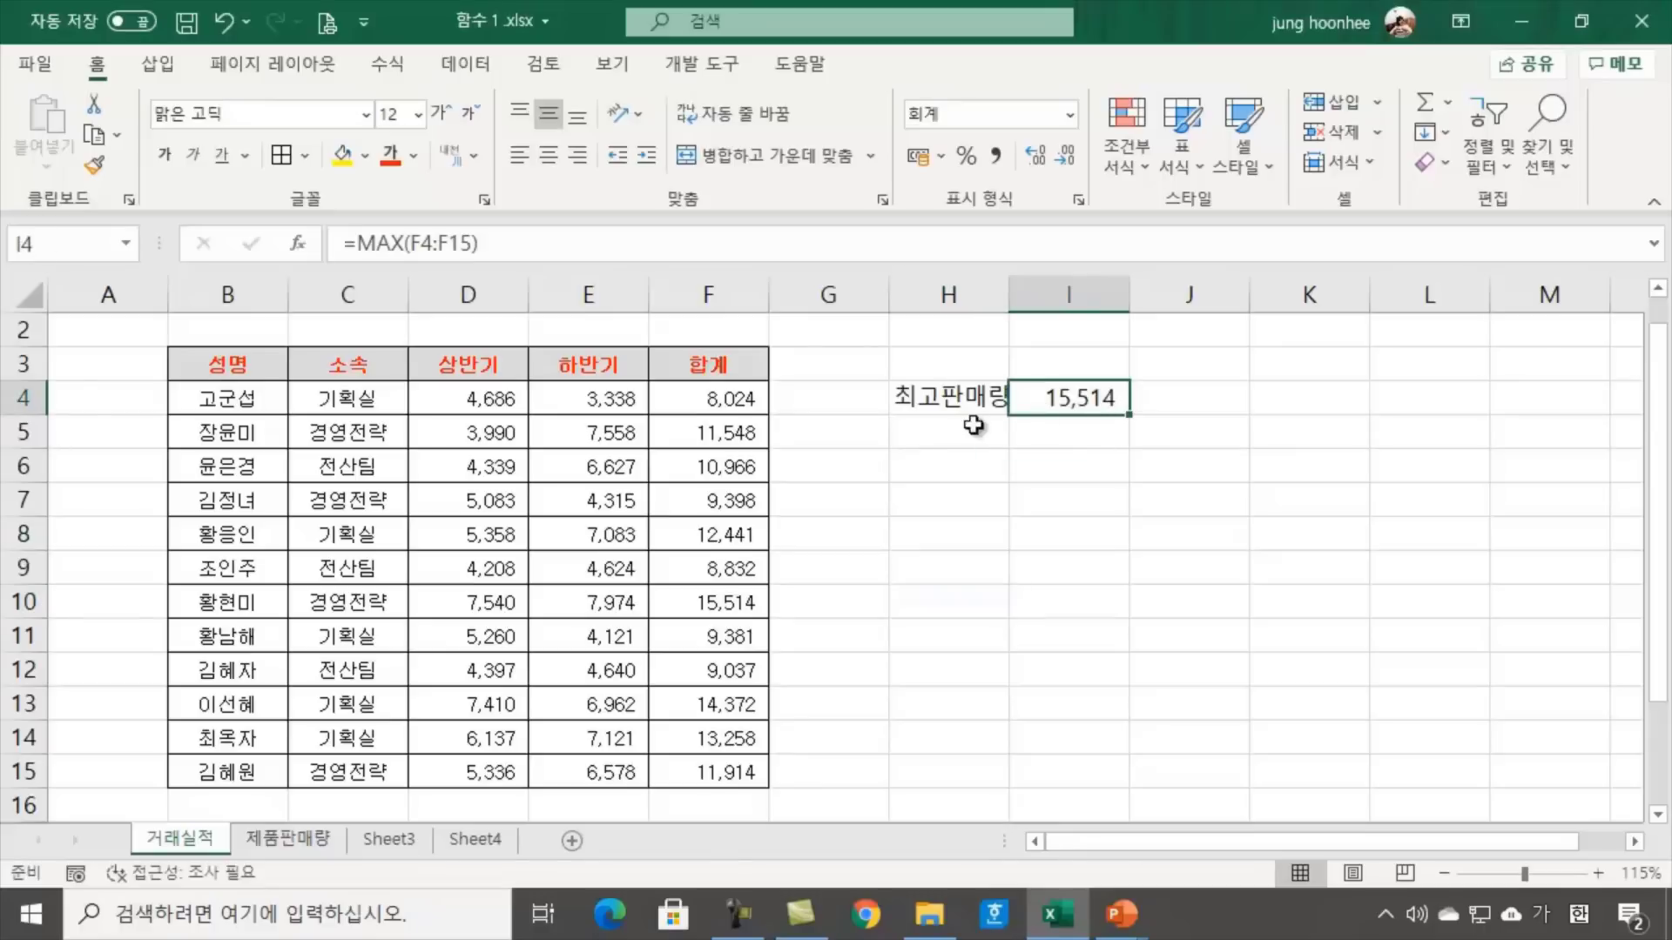
pyautogui.click(1202, 495)
# Enter the label 최소판매량 in cell H5
pyautogui.click(949, 442)
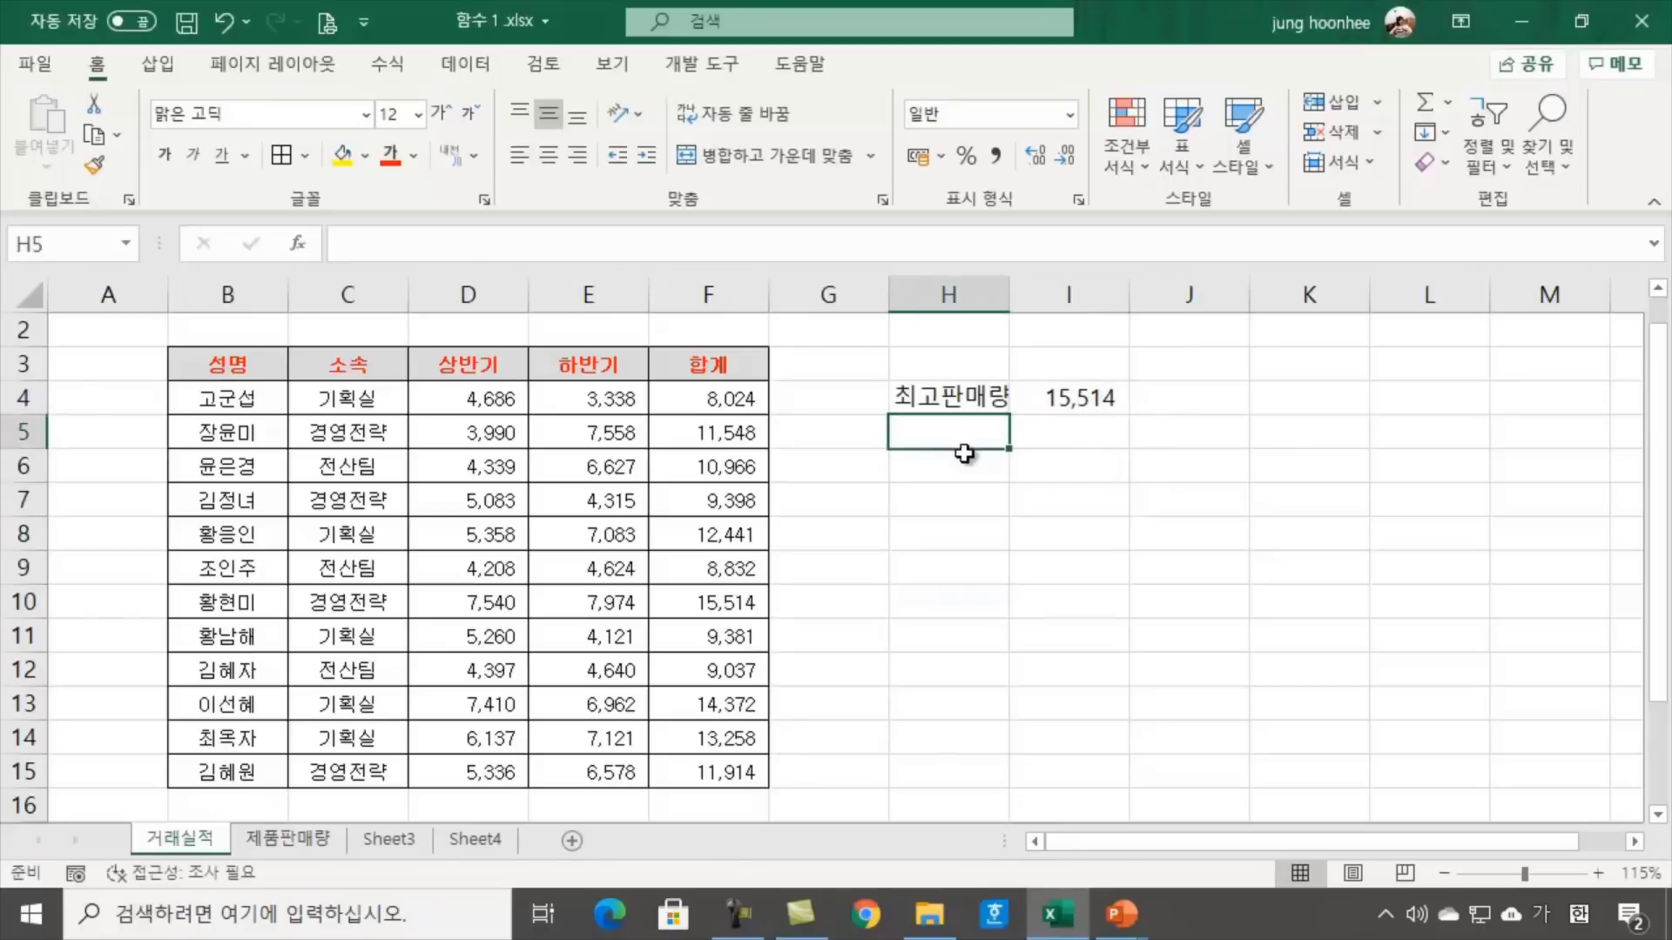
pyautogui.write('초')
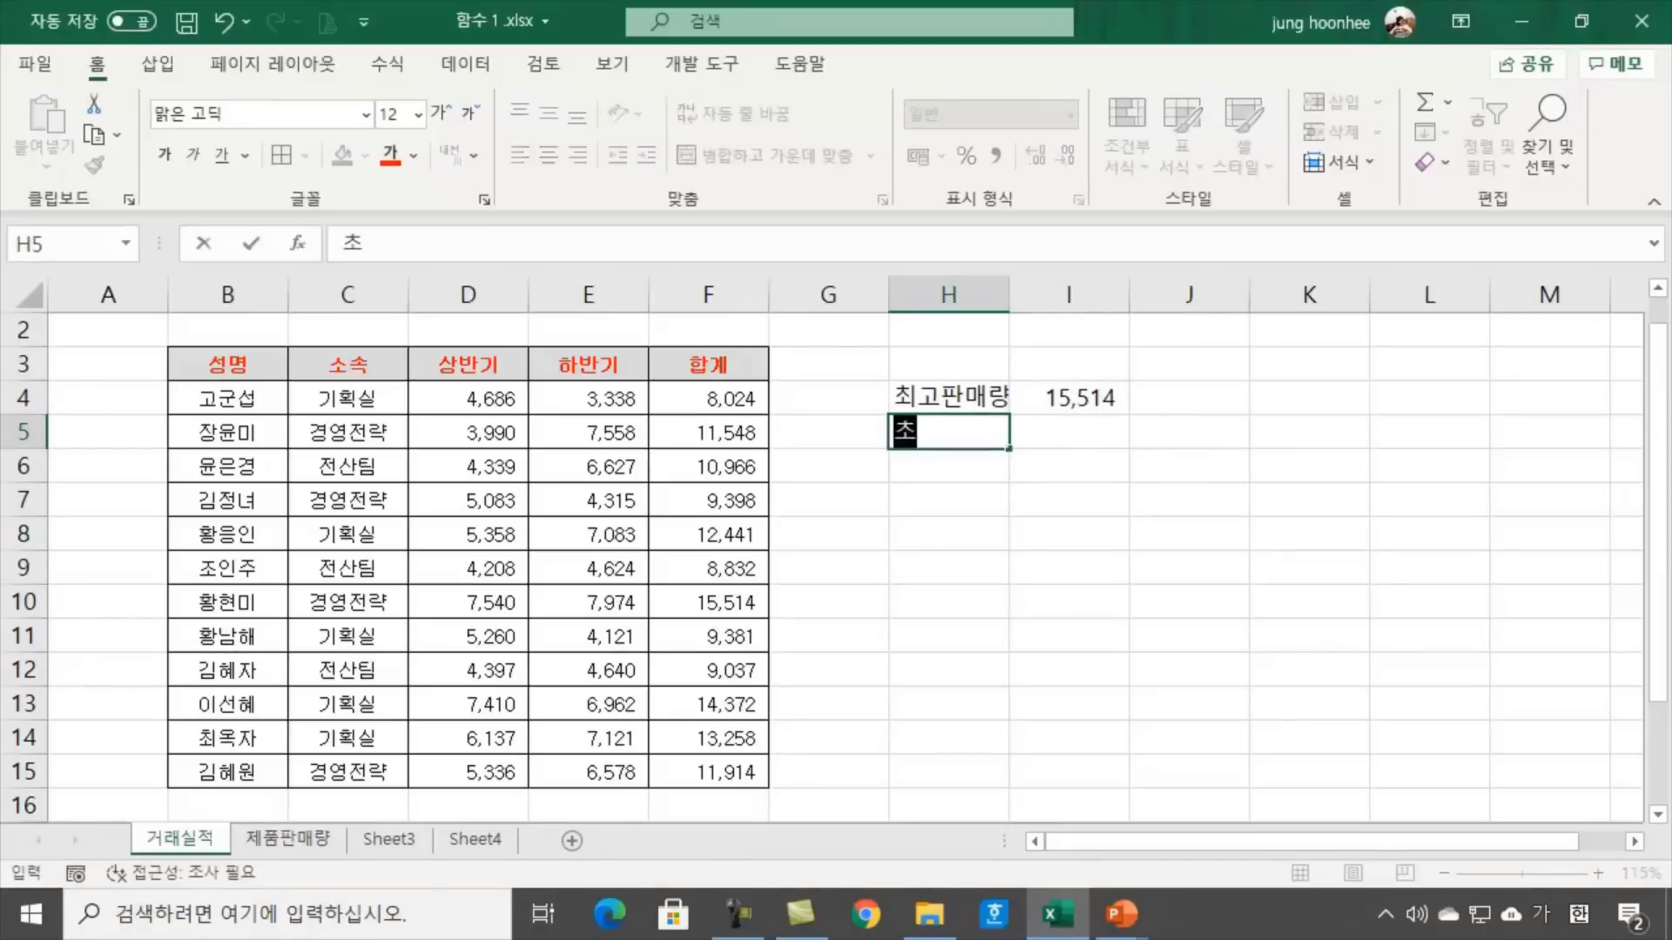
pyautogui.write('소판매량')
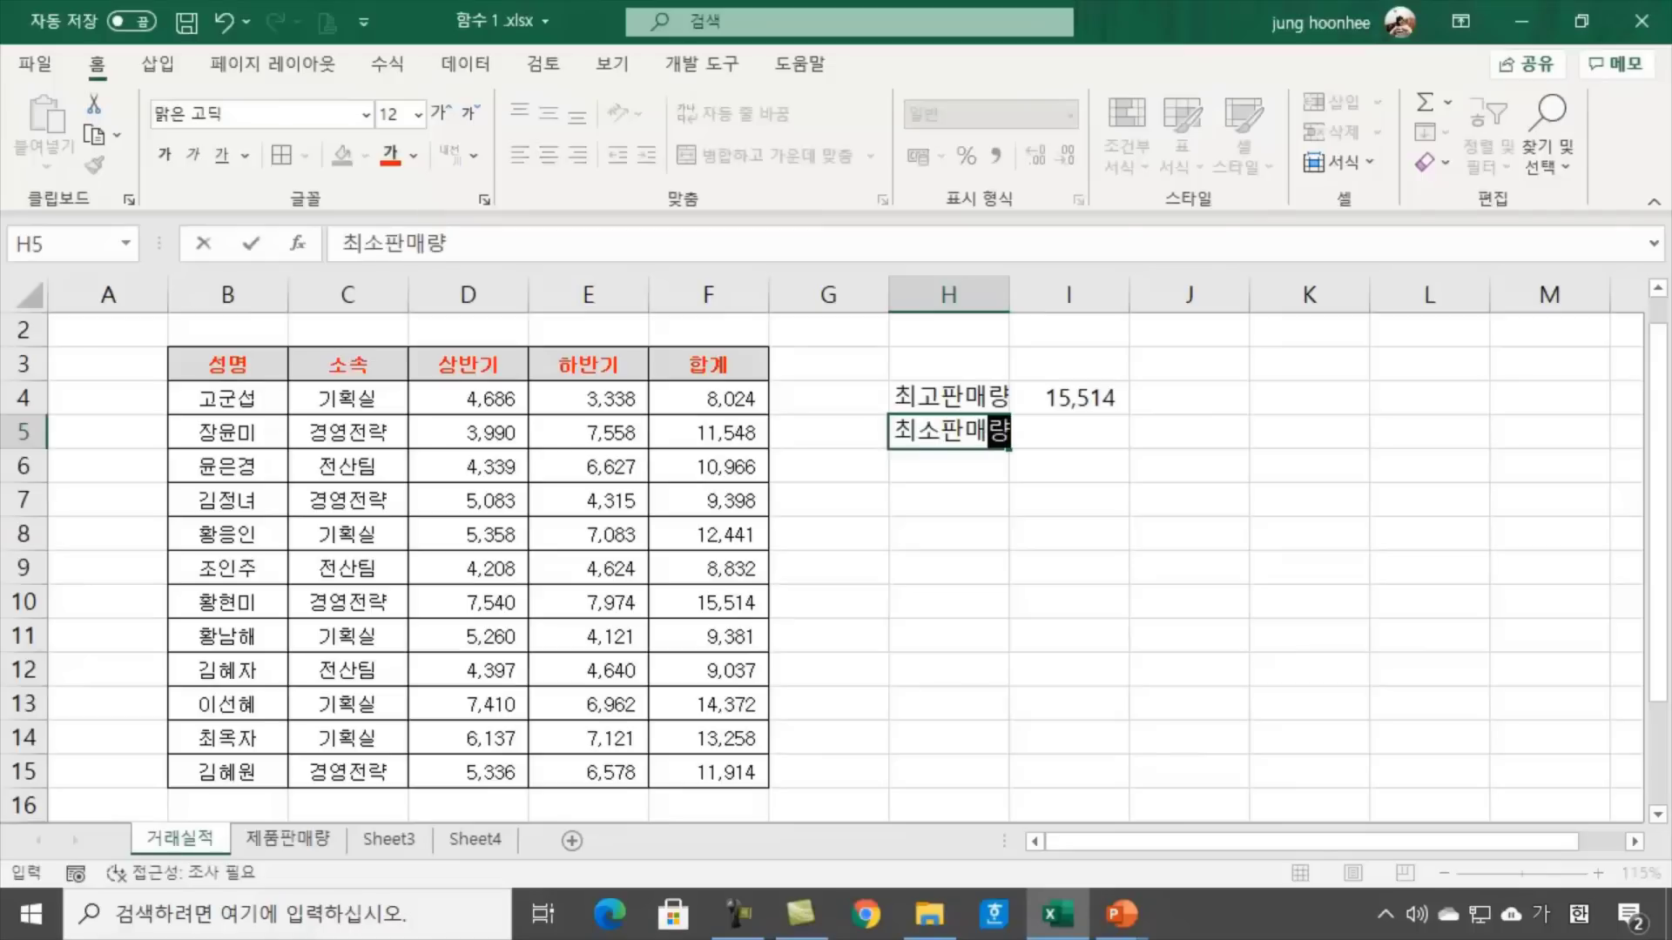
pyautogui.press('Return')
# Insert the MIN function in I5 for the range F4:F15 and check the resulting cell
pyautogui.press('Up')
pyautogui.press('Right')
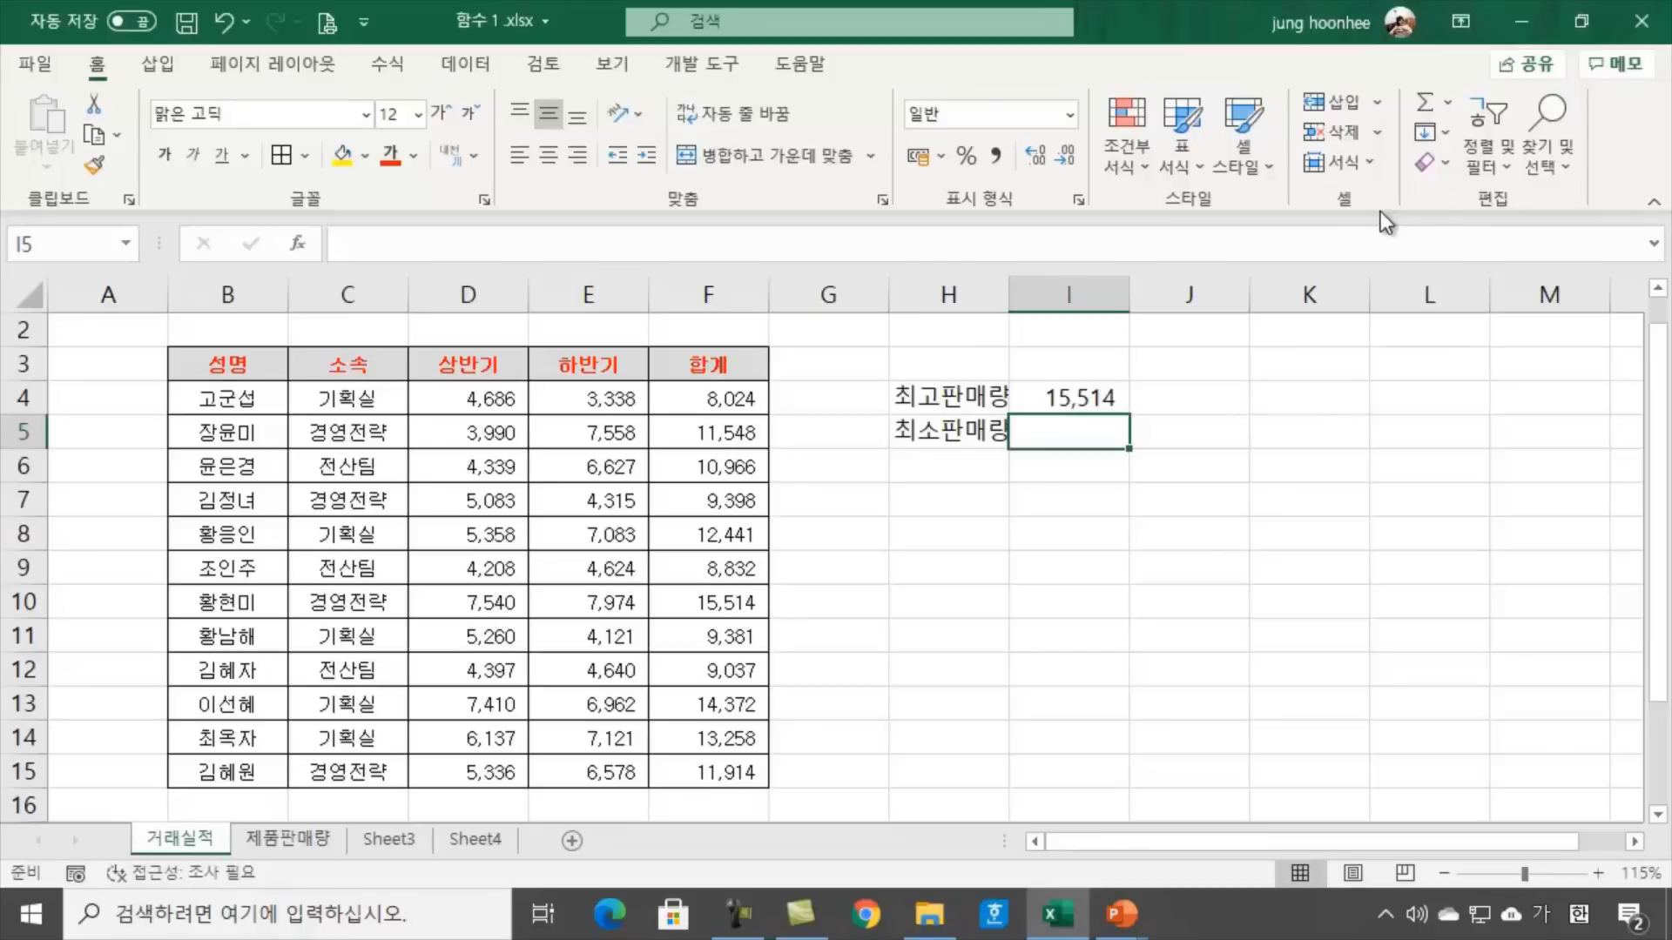
pyautogui.click(1451, 108)
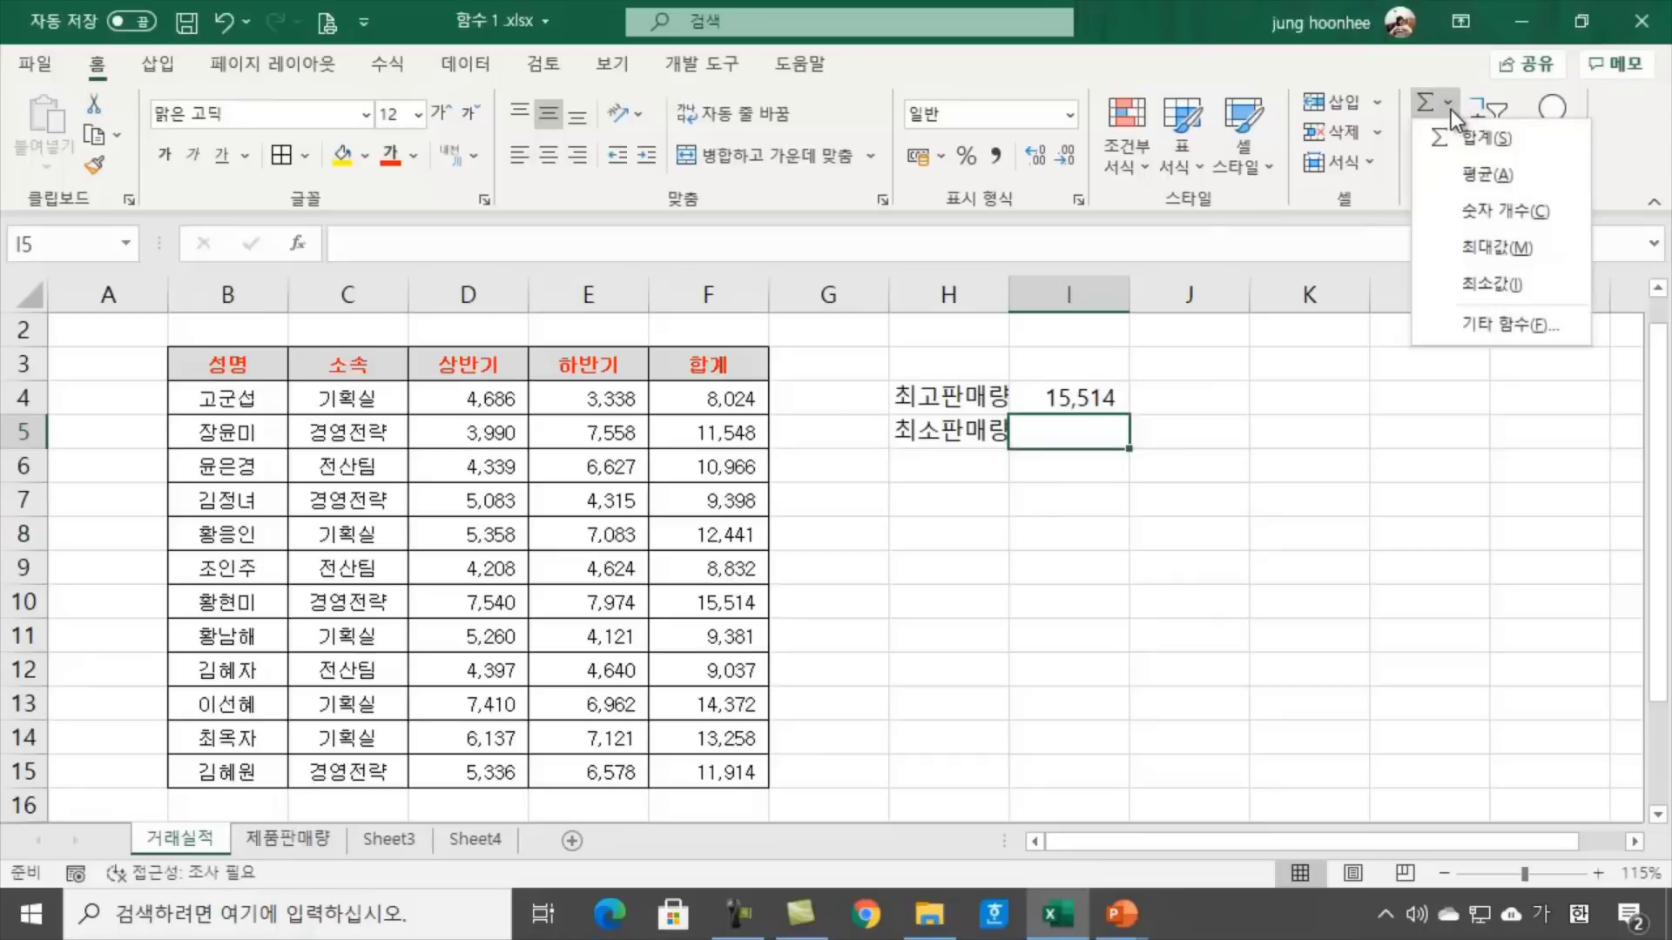
pyautogui.click(1491, 288)
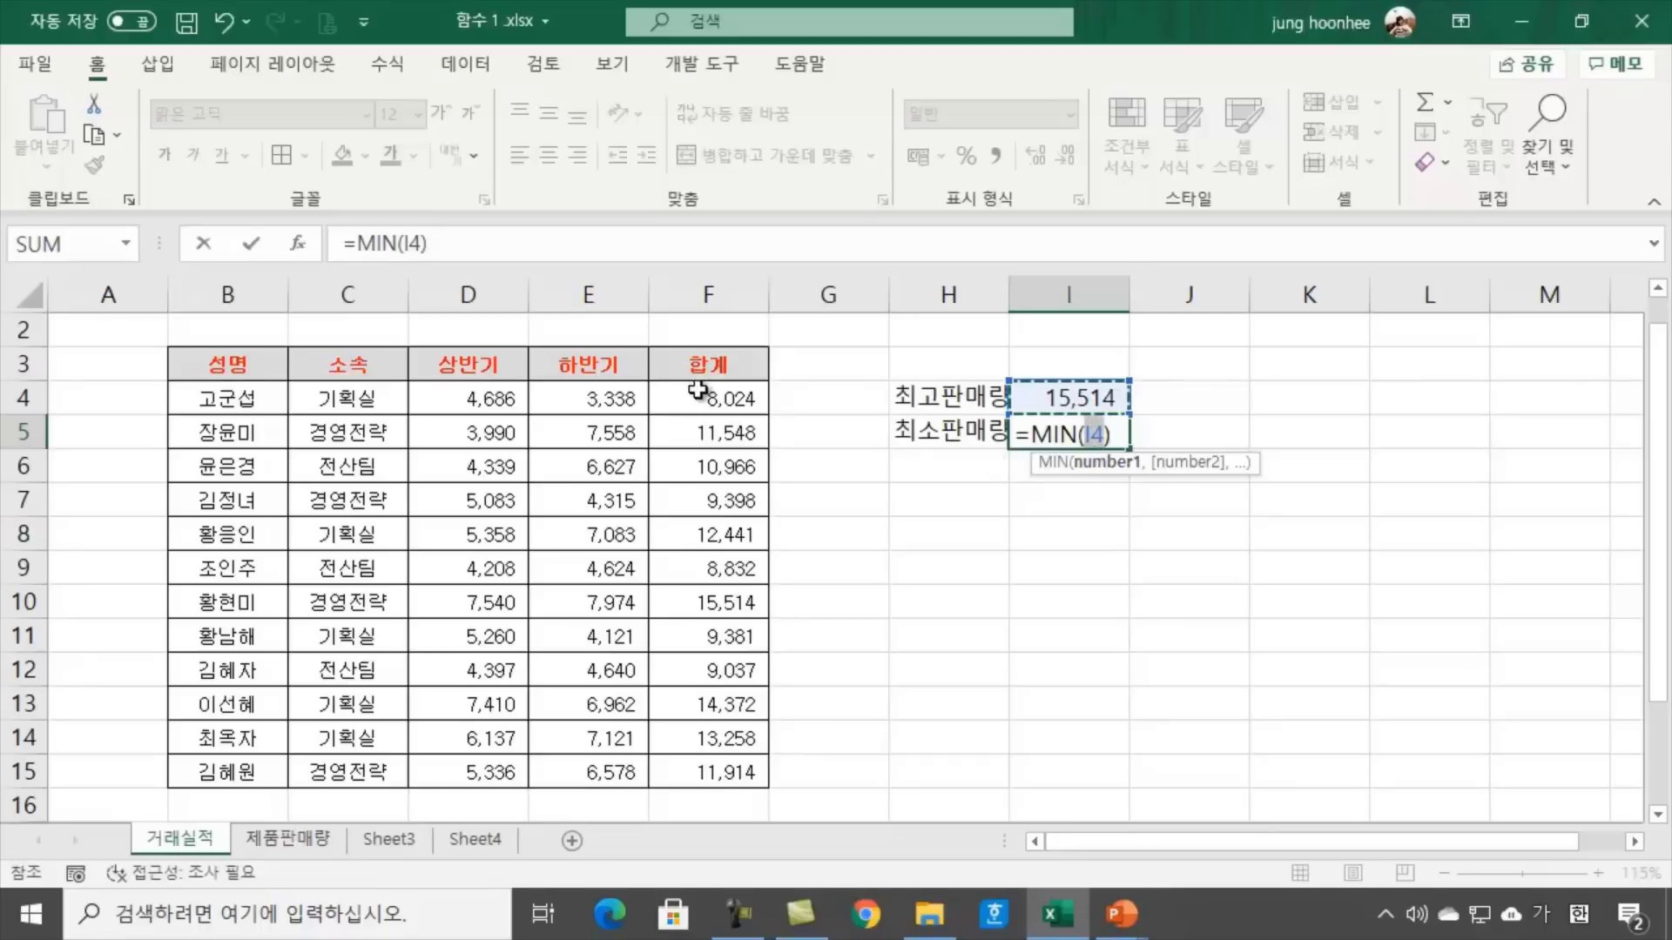
pyautogui.moveTo(697, 390); pyautogui.dragTo(683, 771)
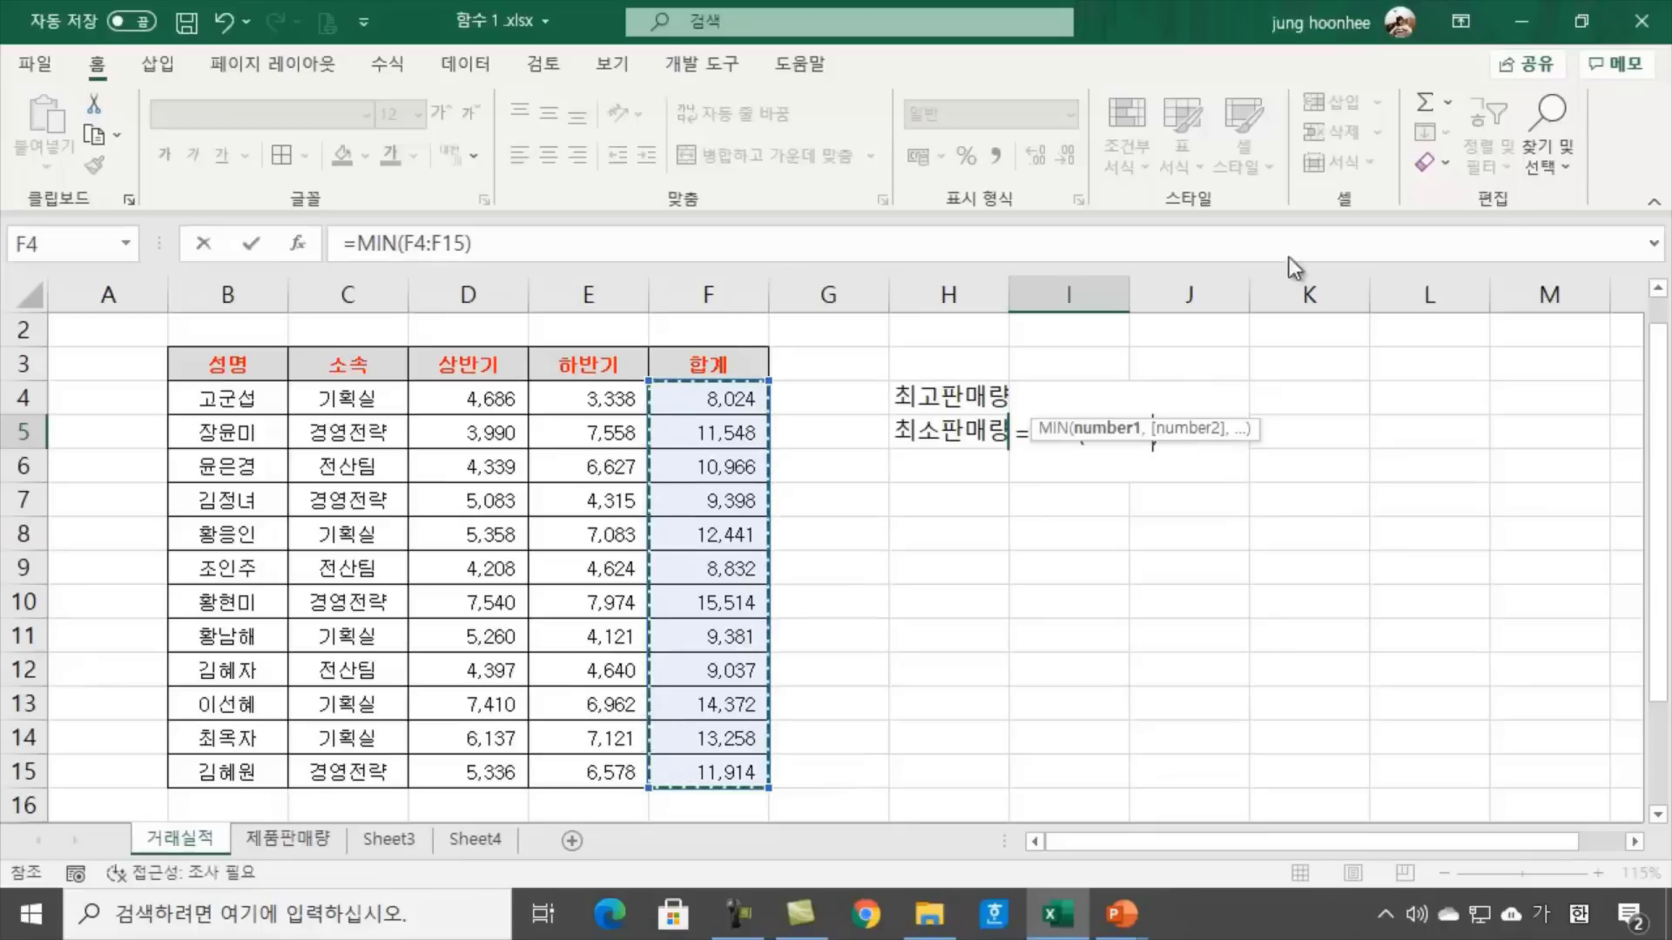
pyautogui.press('Return')
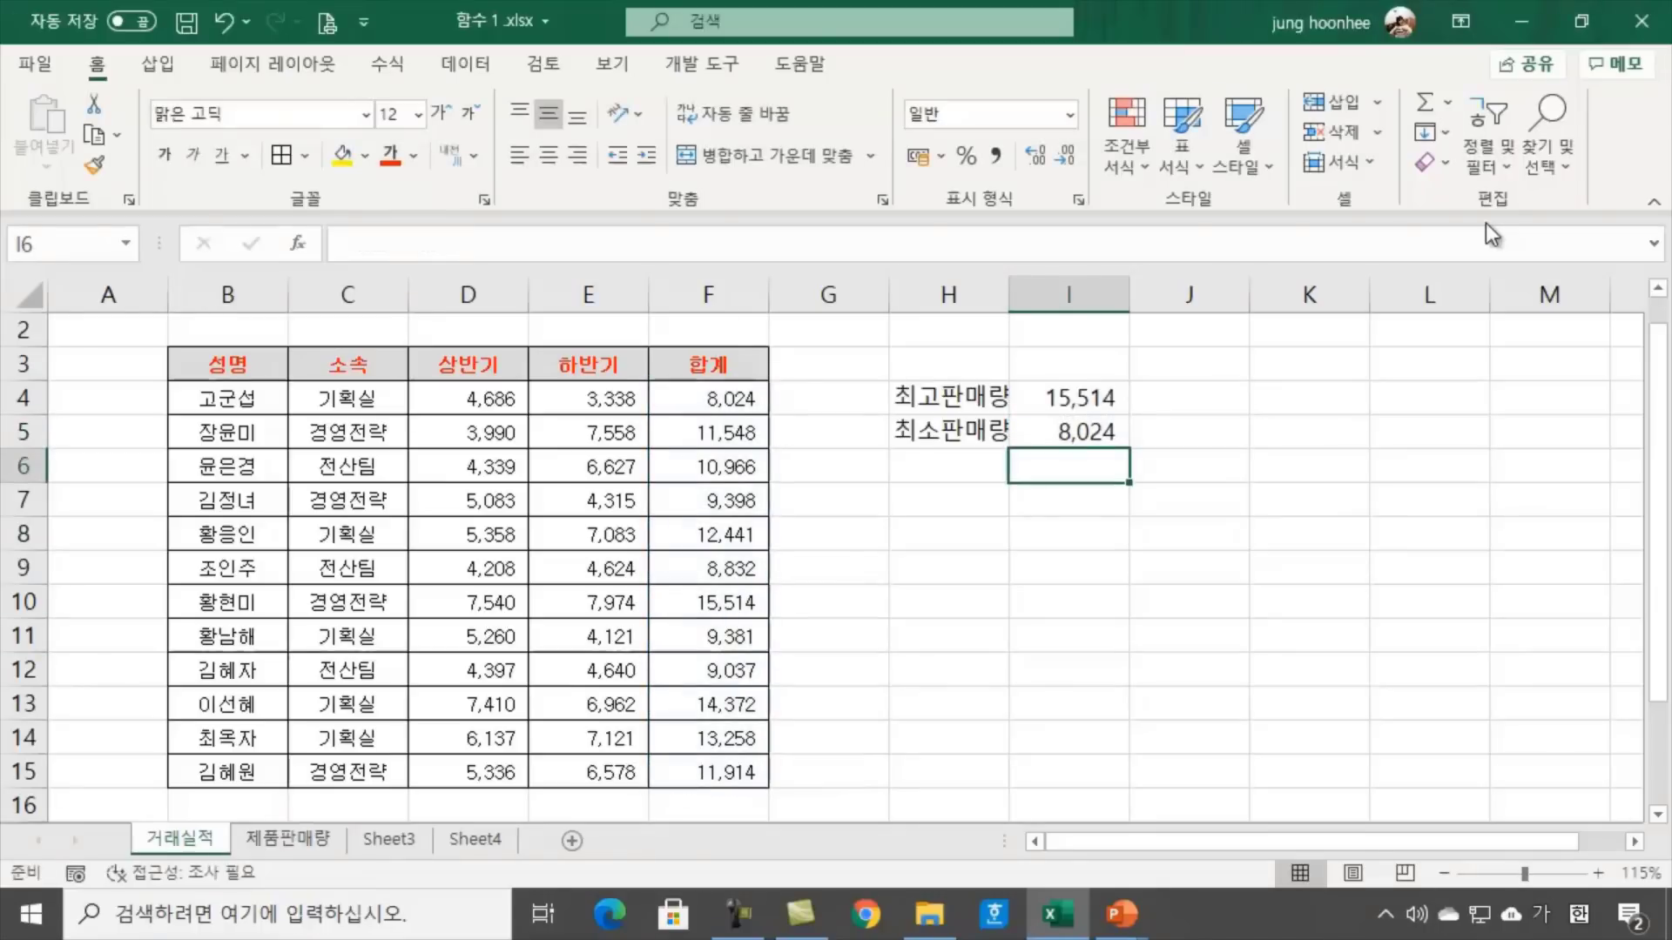
pyautogui.click(1071, 437)
pyautogui.click(1345, 564)
pyautogui.click(1064, 433)
pyautogui.click(1095, 529)
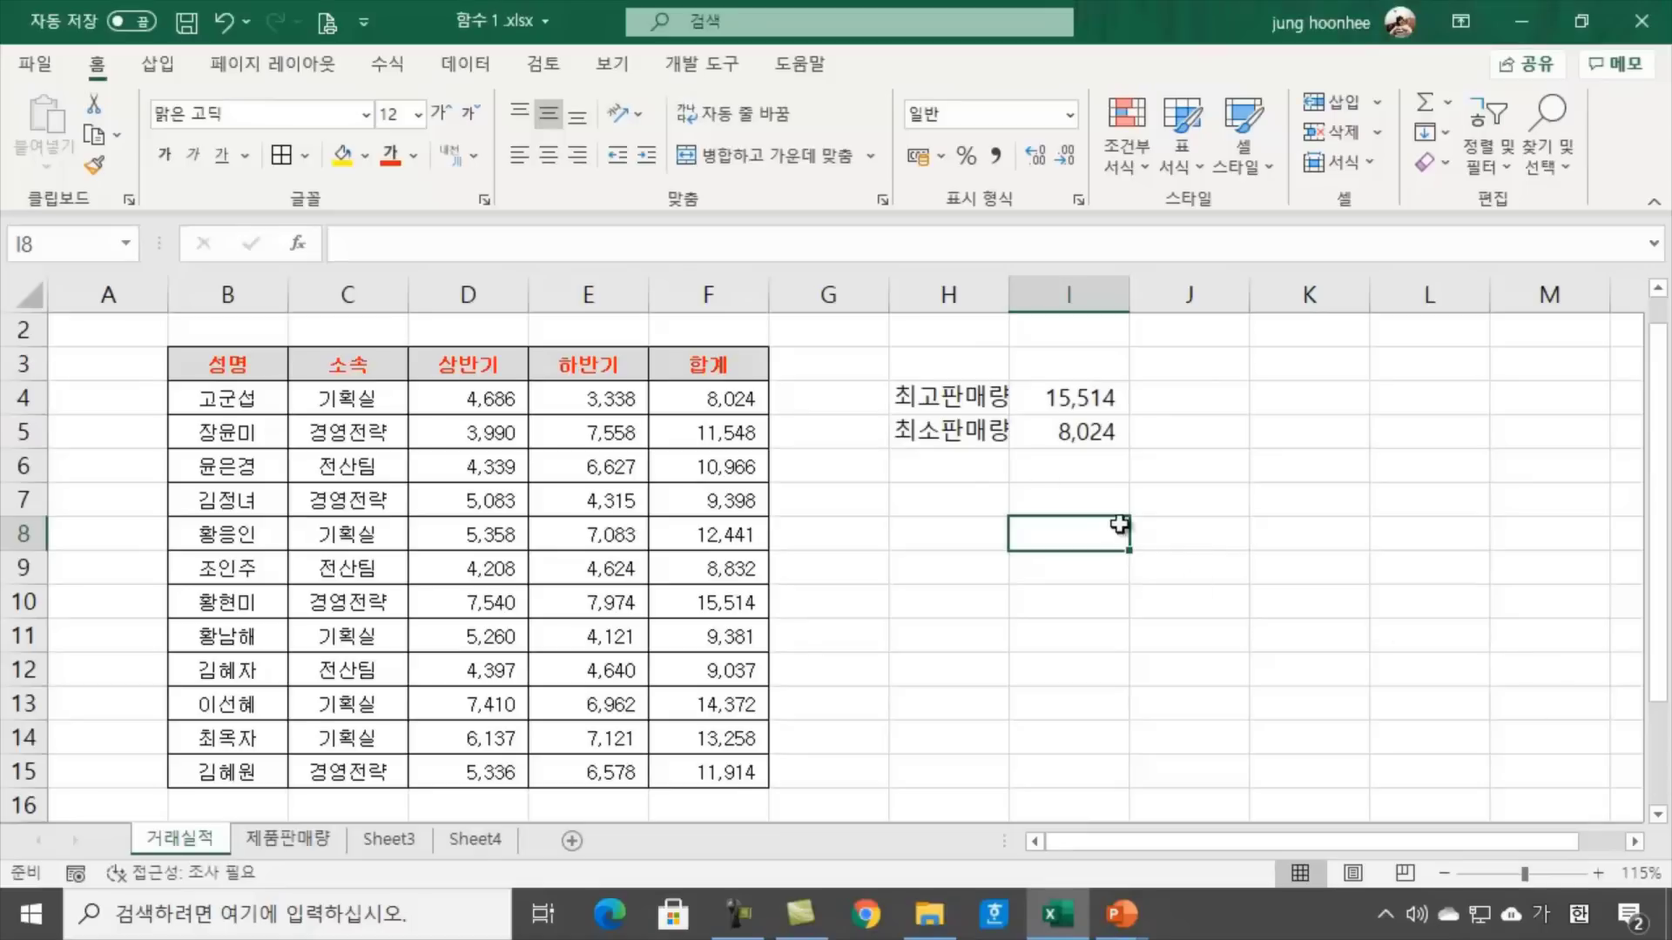
# Enter the label 최고 - 최소 in cell H6
pyautogui.click(962, 467)
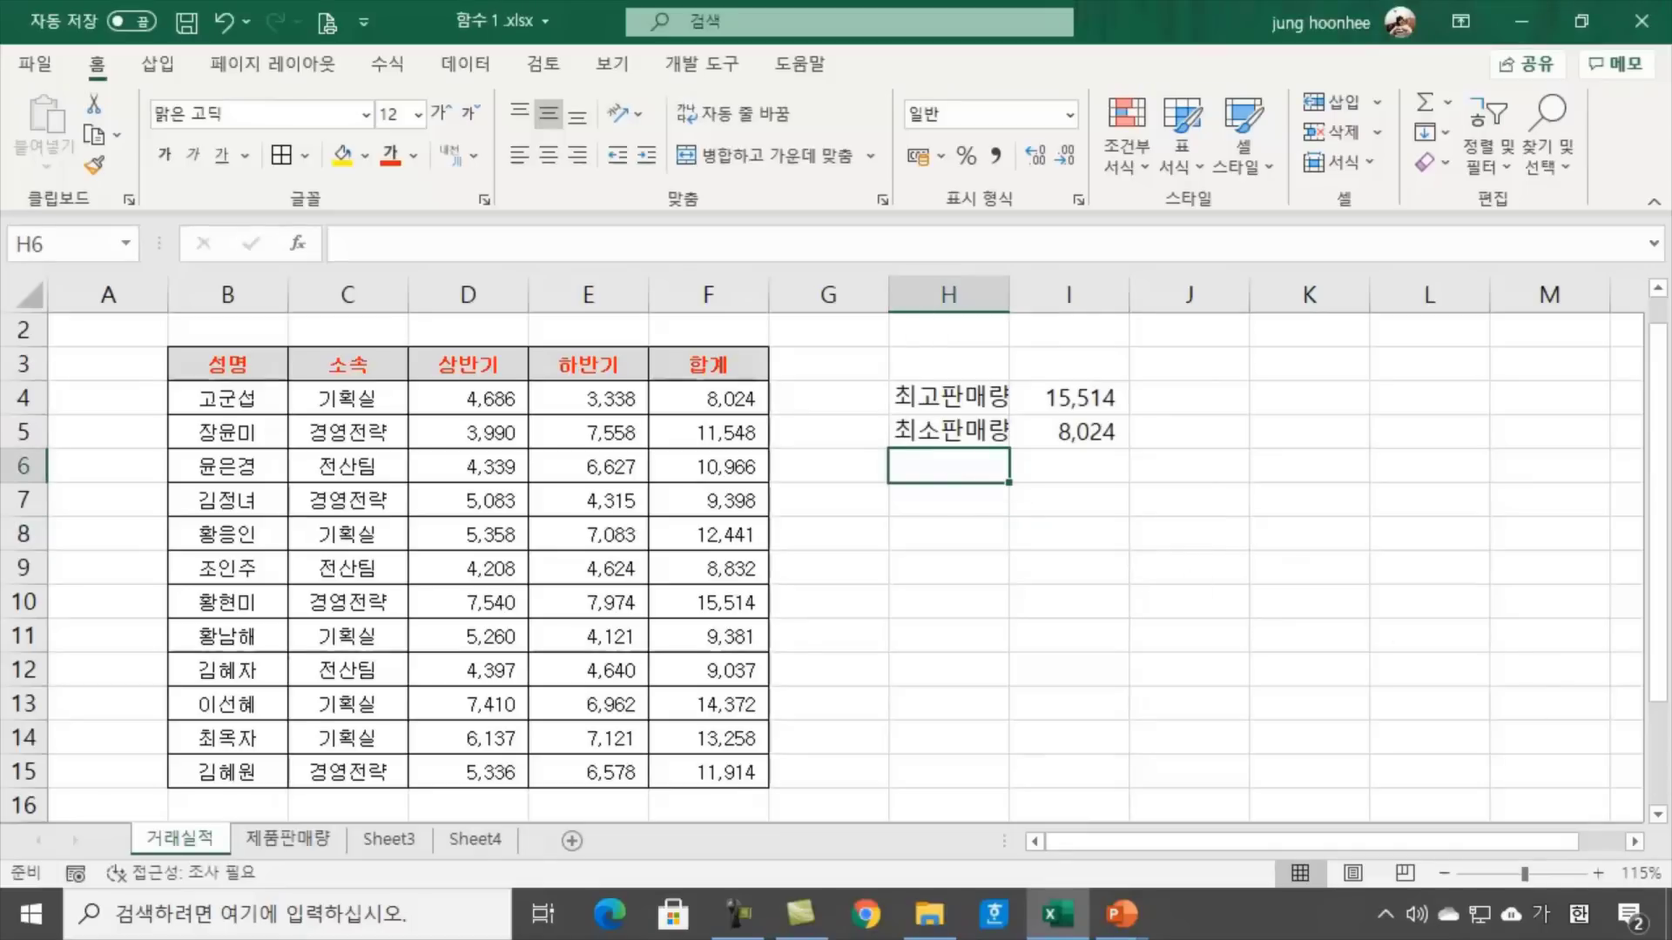
pyautogui.write('최고')
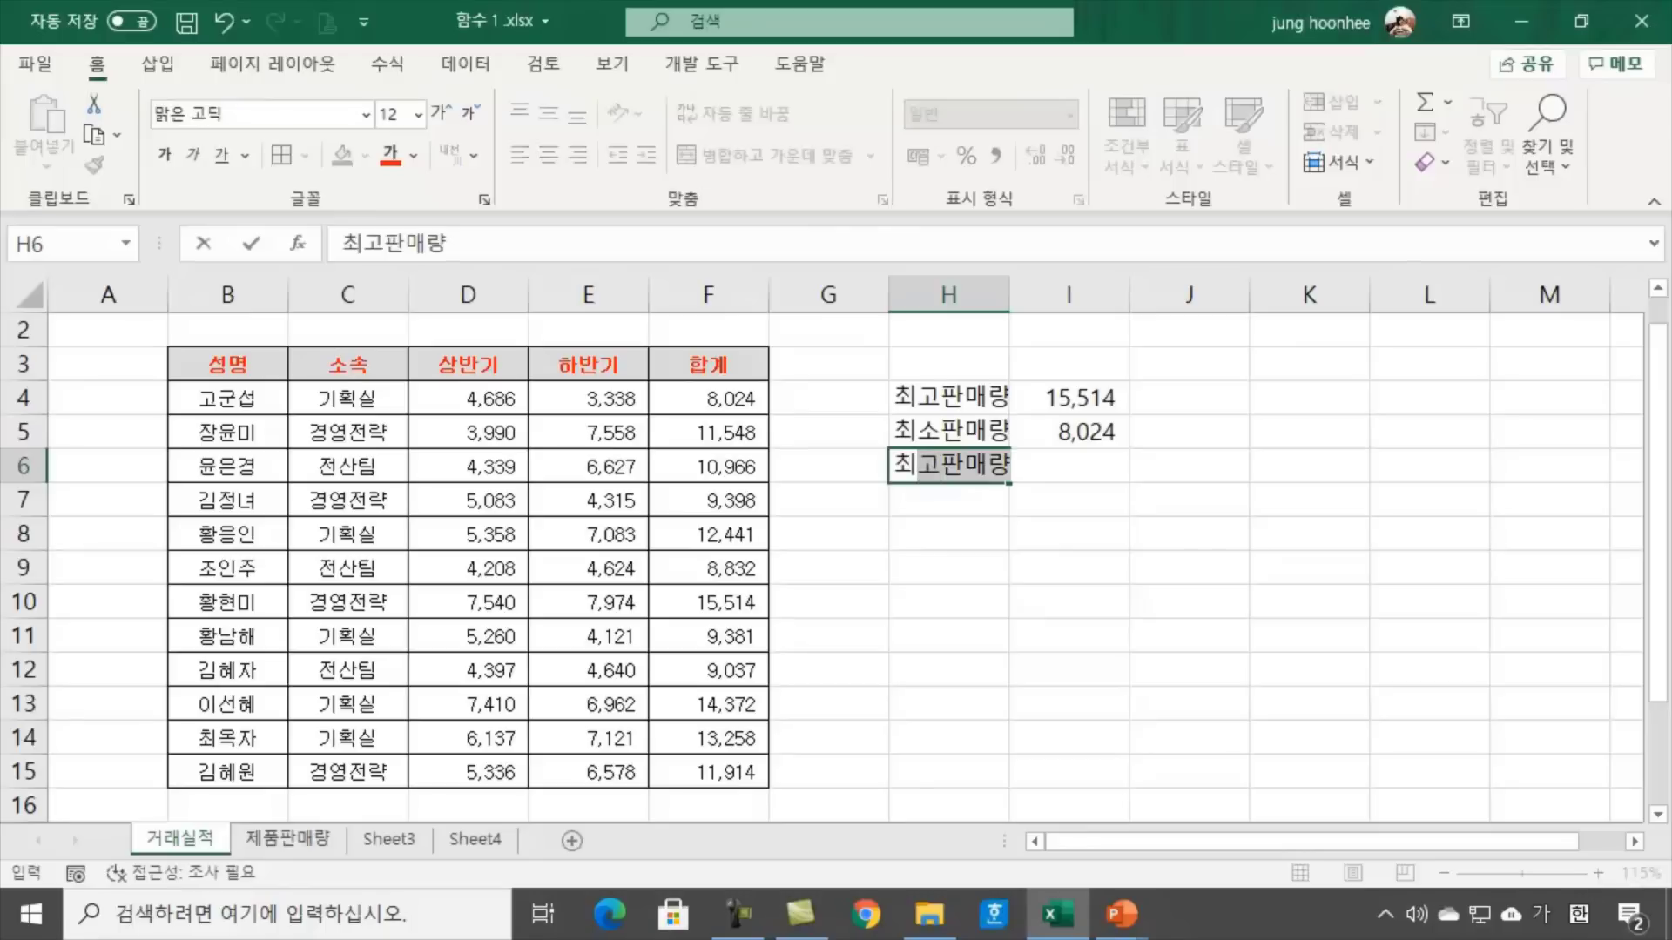
pyautogui.write(' - ㅊ')
pyautogui.write('최소')
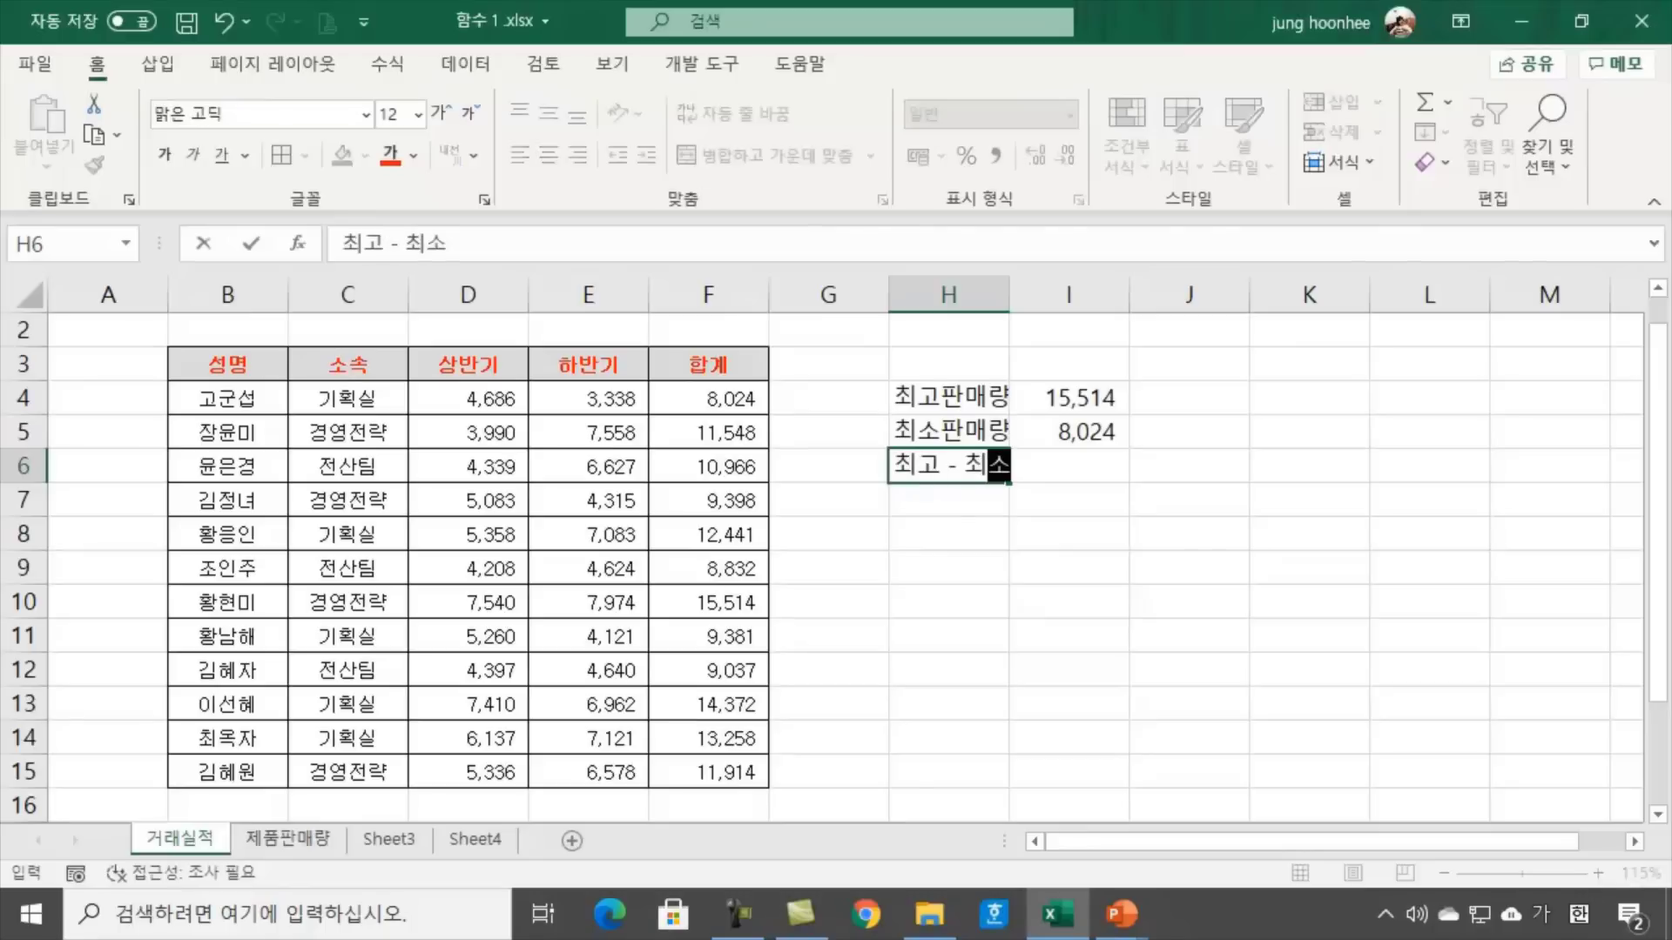
pyautogui.press('Return')
# Enter the formula =I4-I5 in cell I6 to subtract the lowest total from the highest, and check the formula
pyautogui.press('Up')
pyautogui.press('Right')
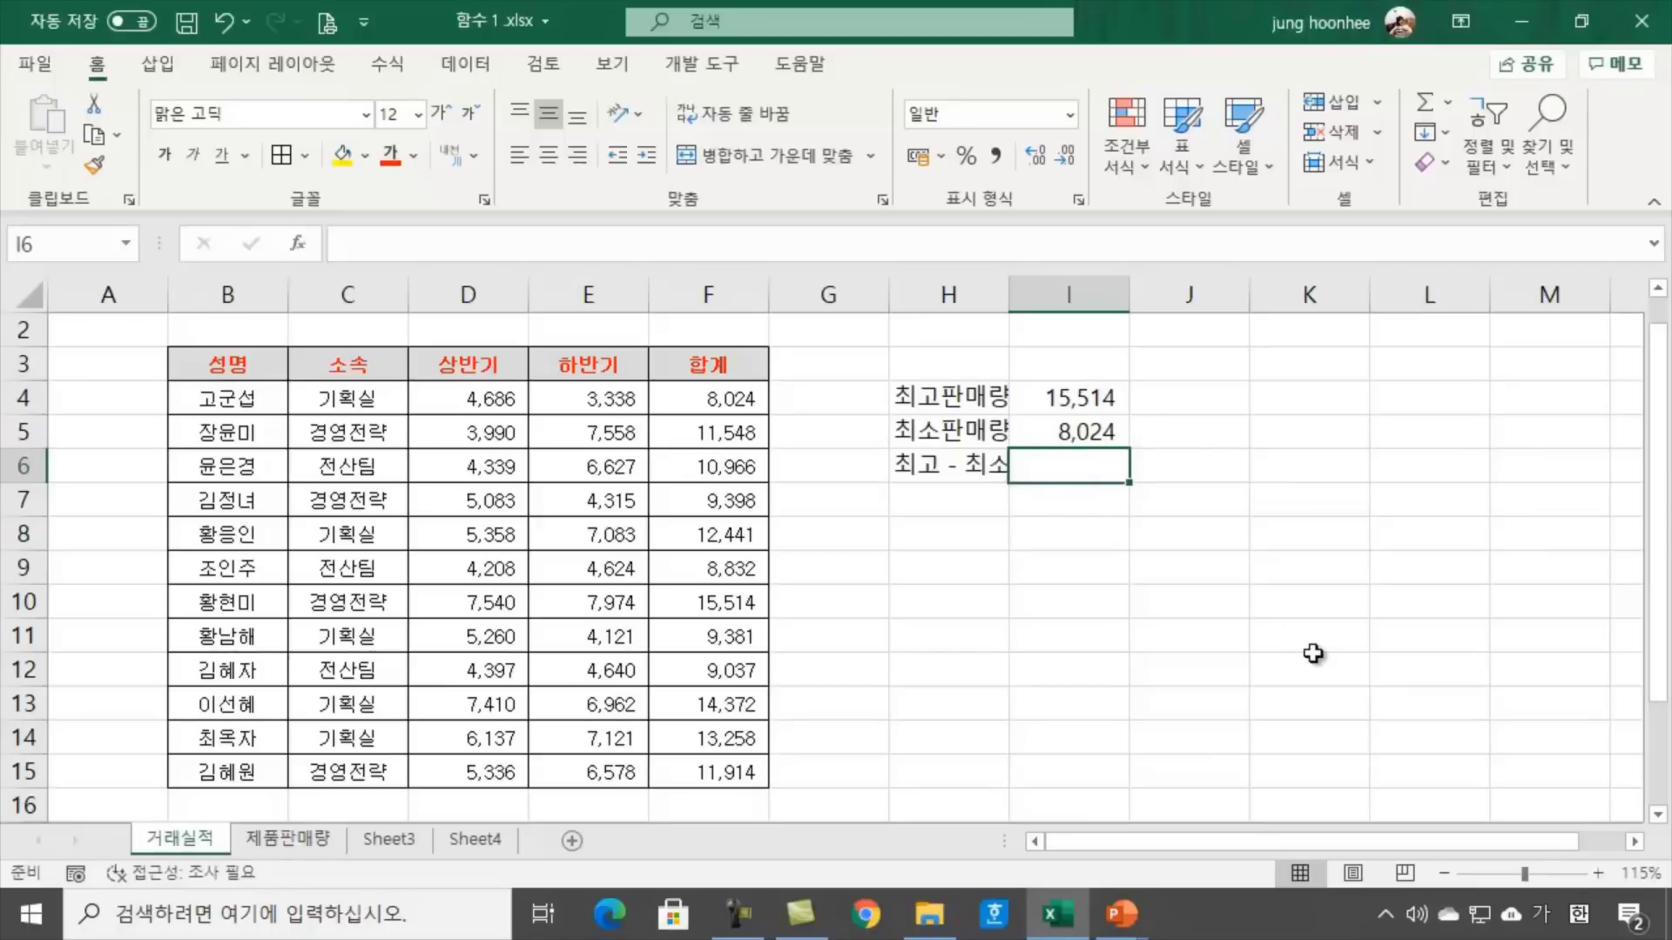
pyautogui.write('=')
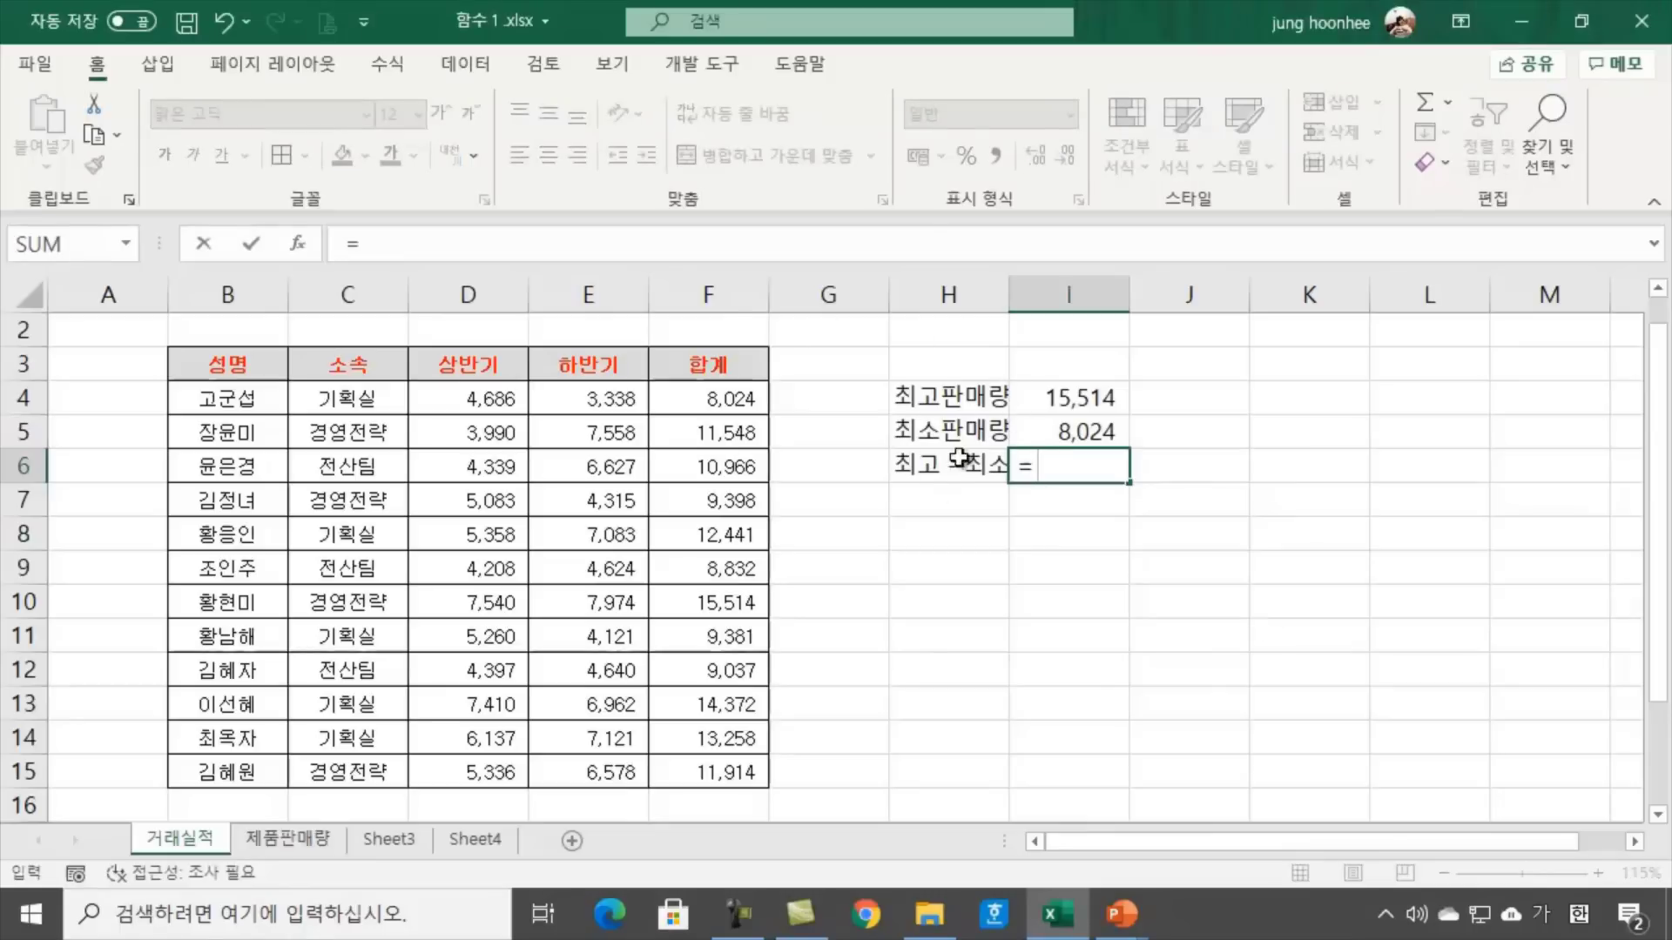
pyautogui.click(1053, 396)
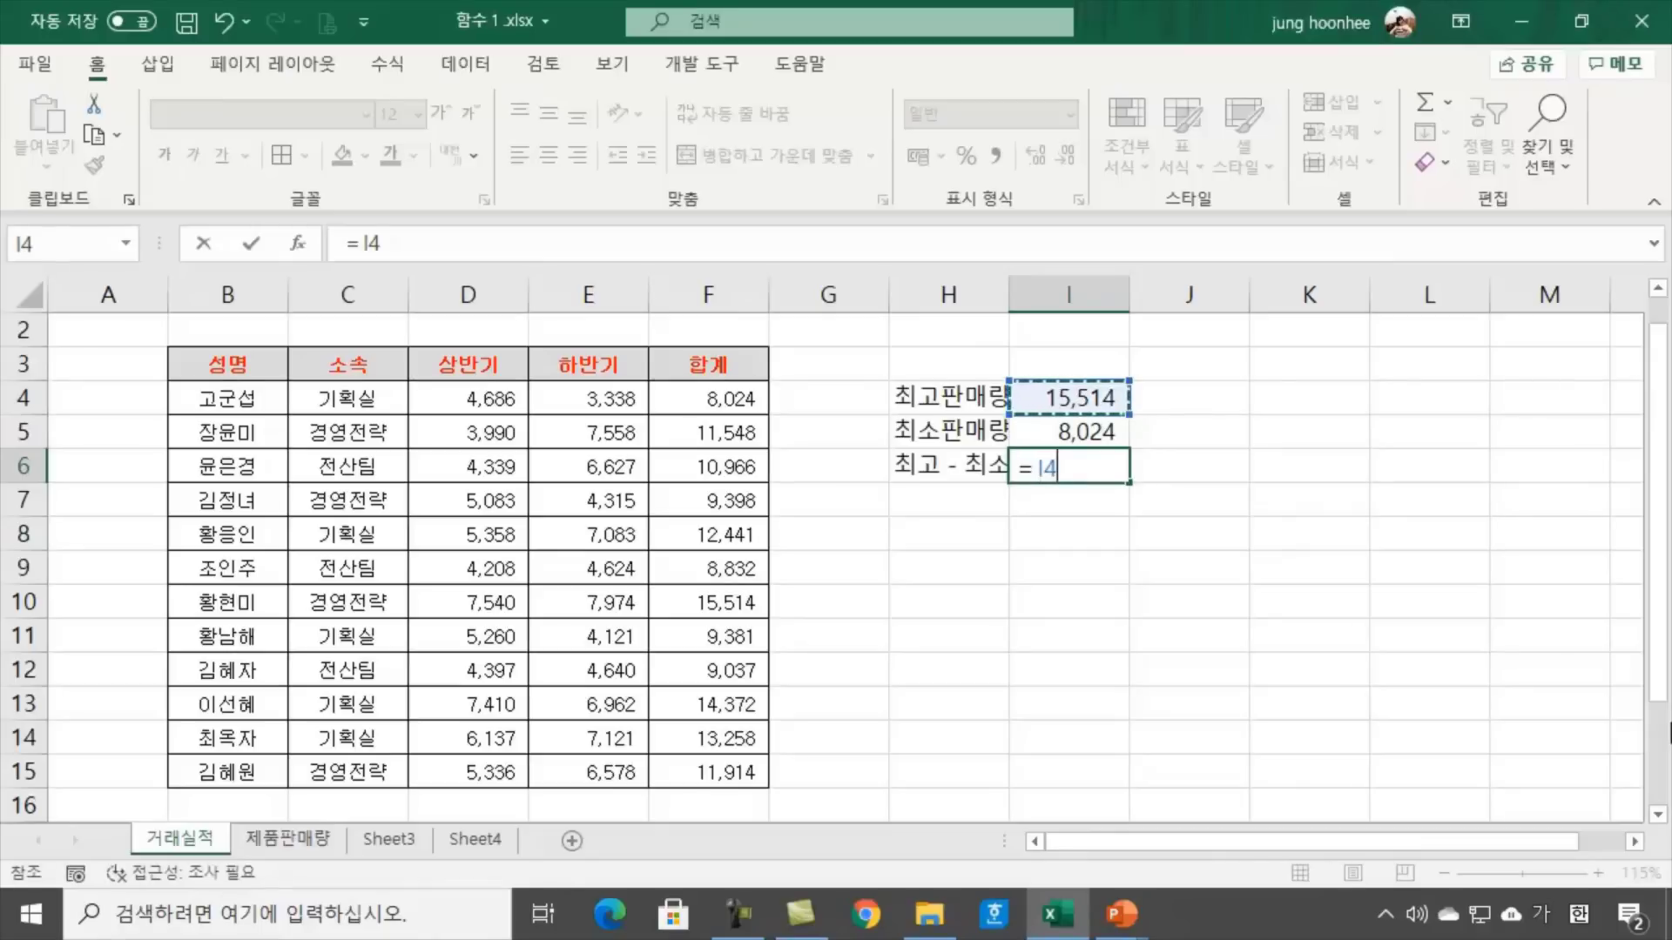
pyautogui.write('-')
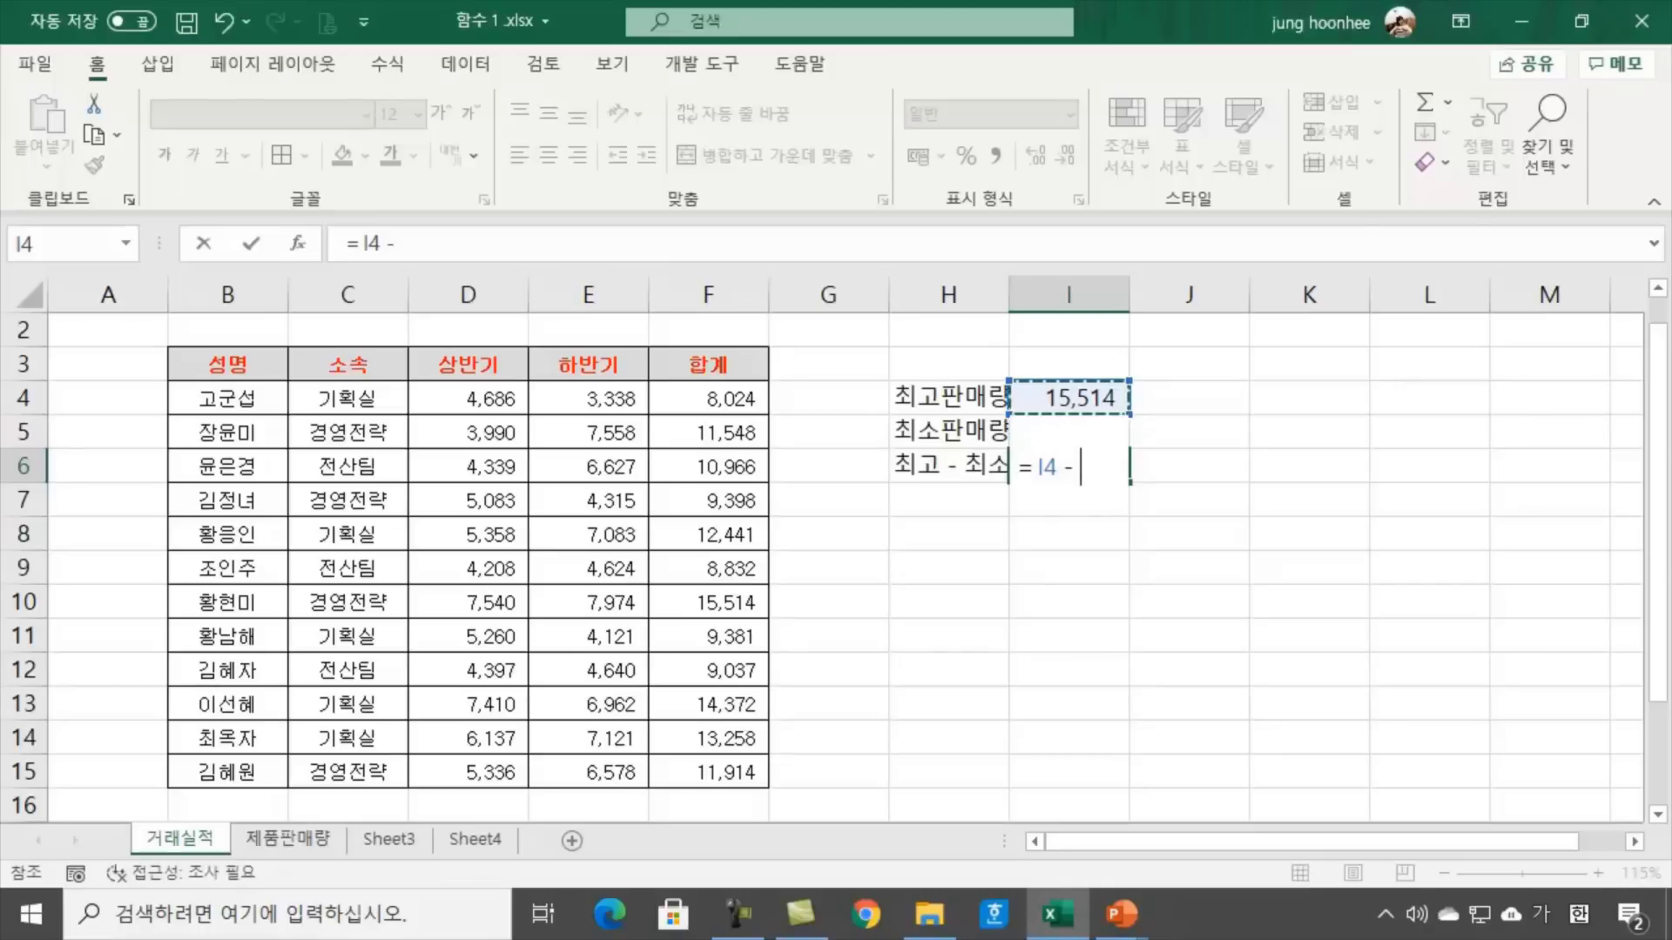
pyautogui.write('ㅏ')
pyautogui.press('BackSpace')
pyautogui.press('Hangul')
pyautogui.write('i 5')
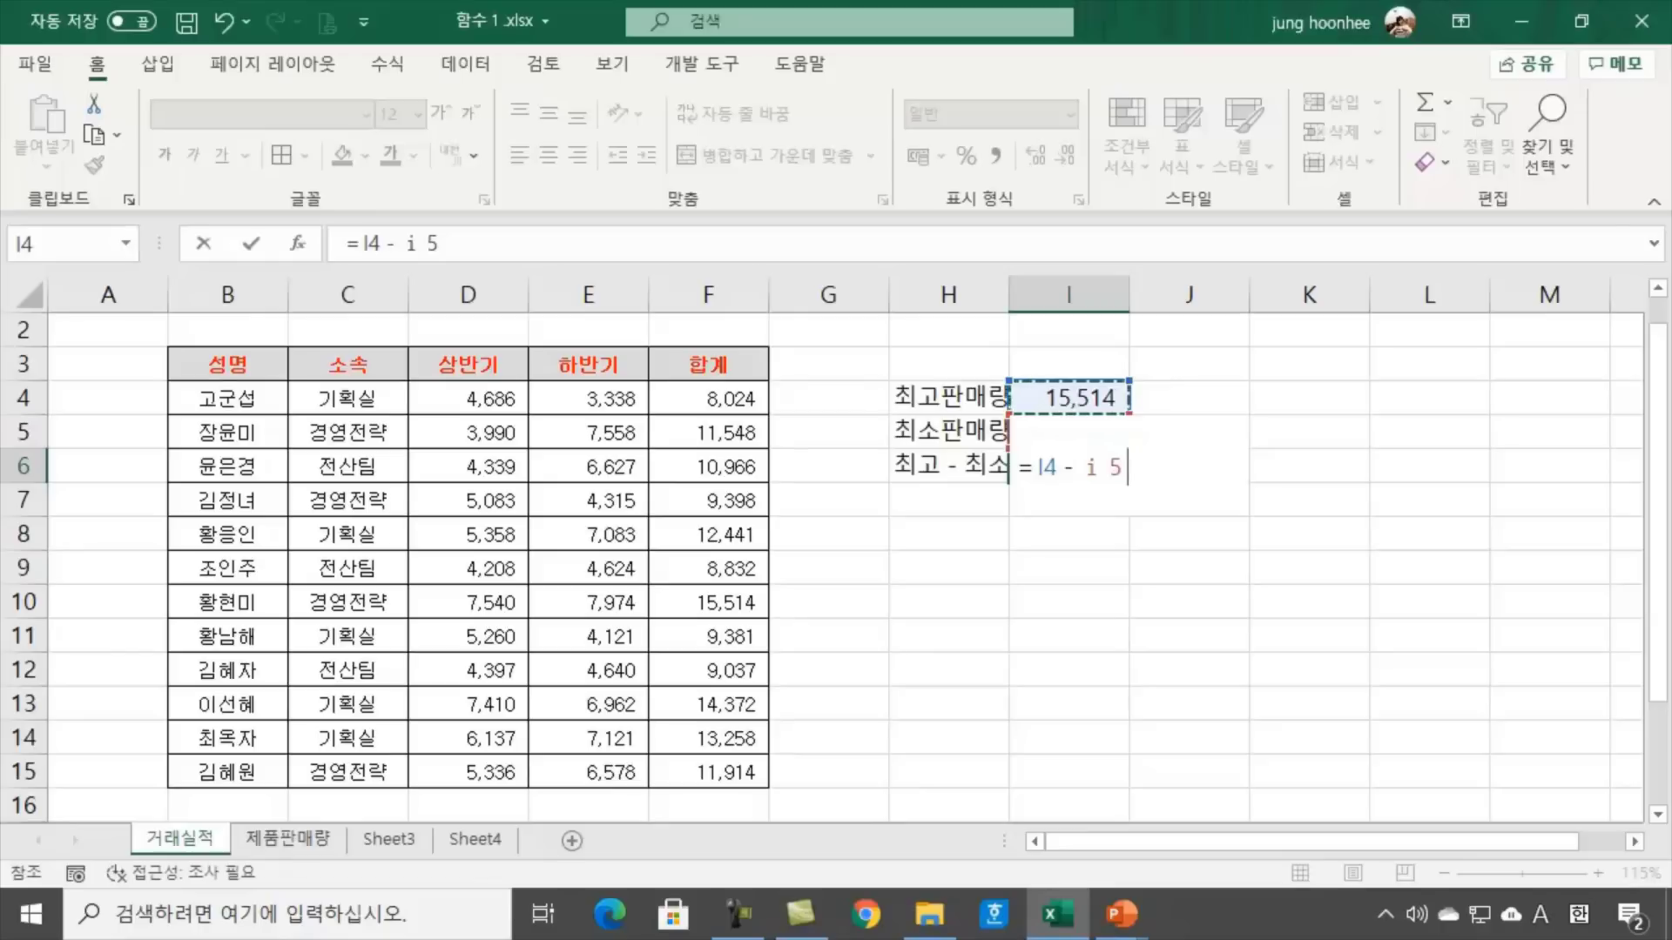
pyautogui.press('Return')
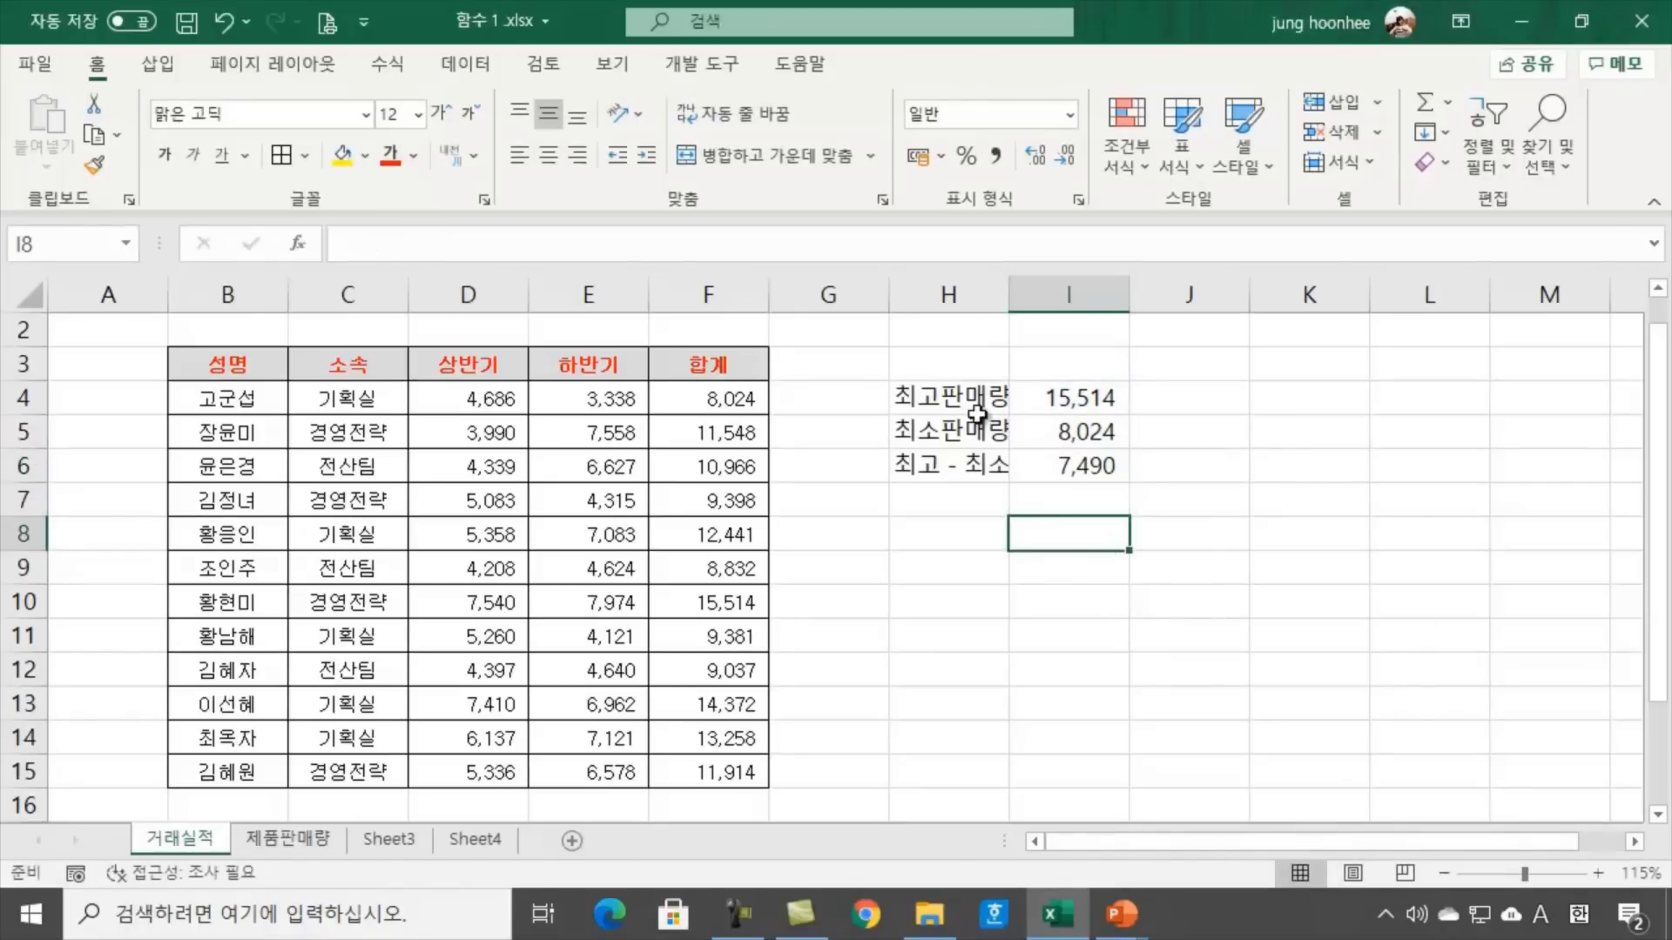
pyautogui.click(1056, 473)
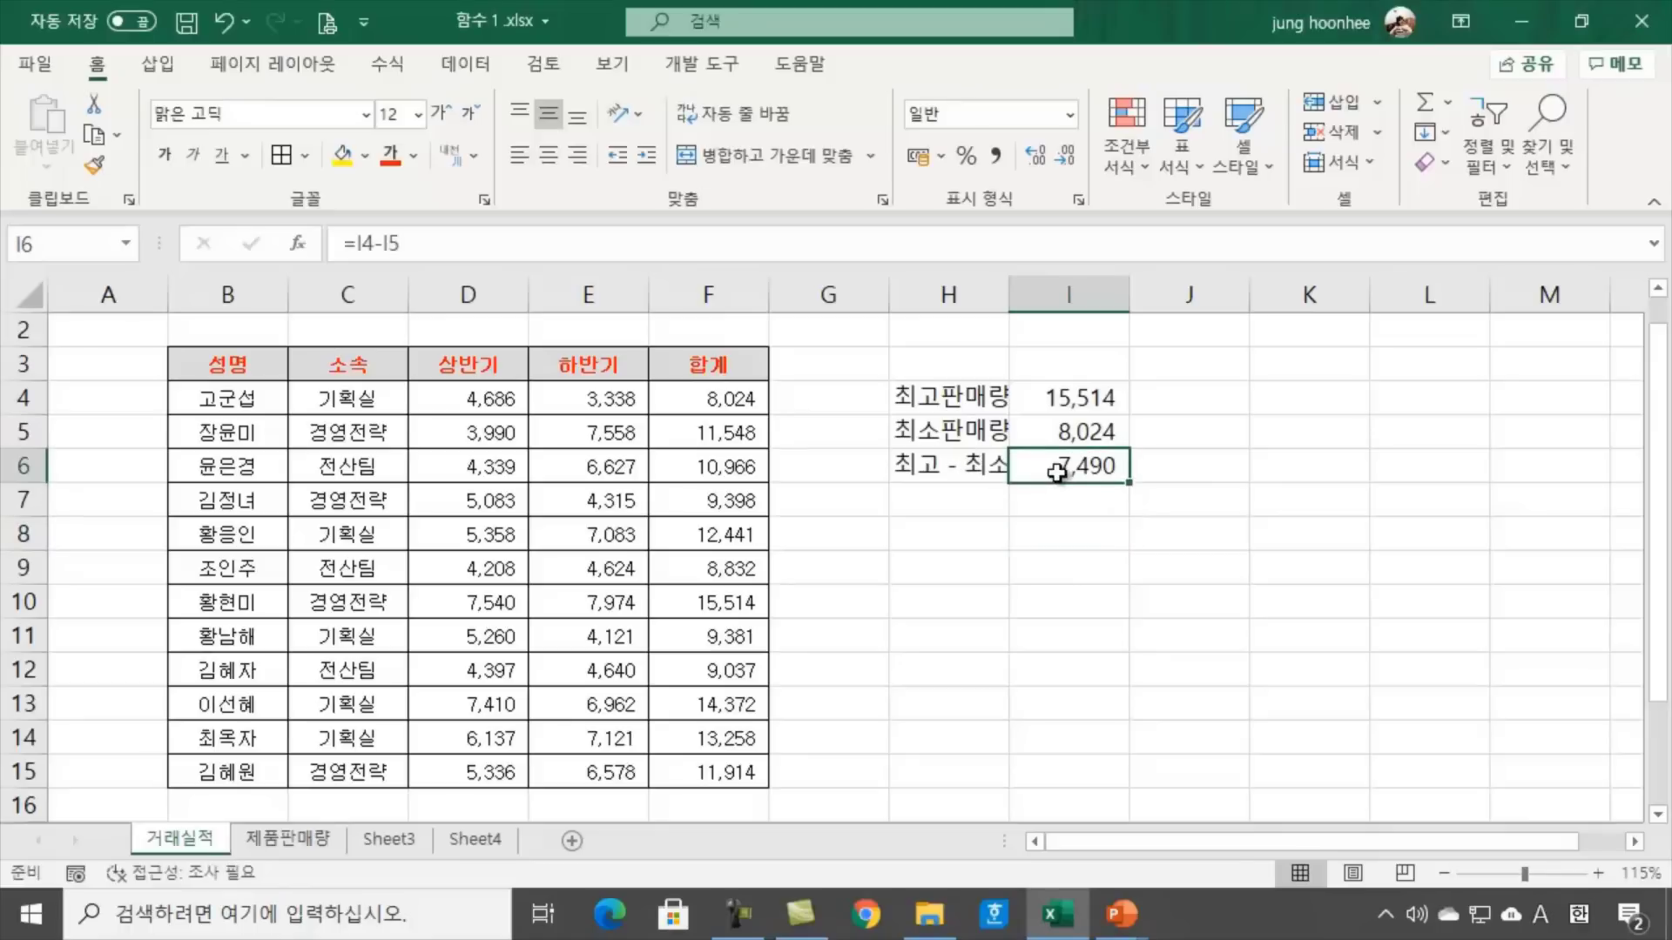
# Apply all borders to the summary range H4:I6
pyautogui.click(950, 394)
pyautogui.moveTo(950, 395); pyautogui.dragTo(1085, 464)
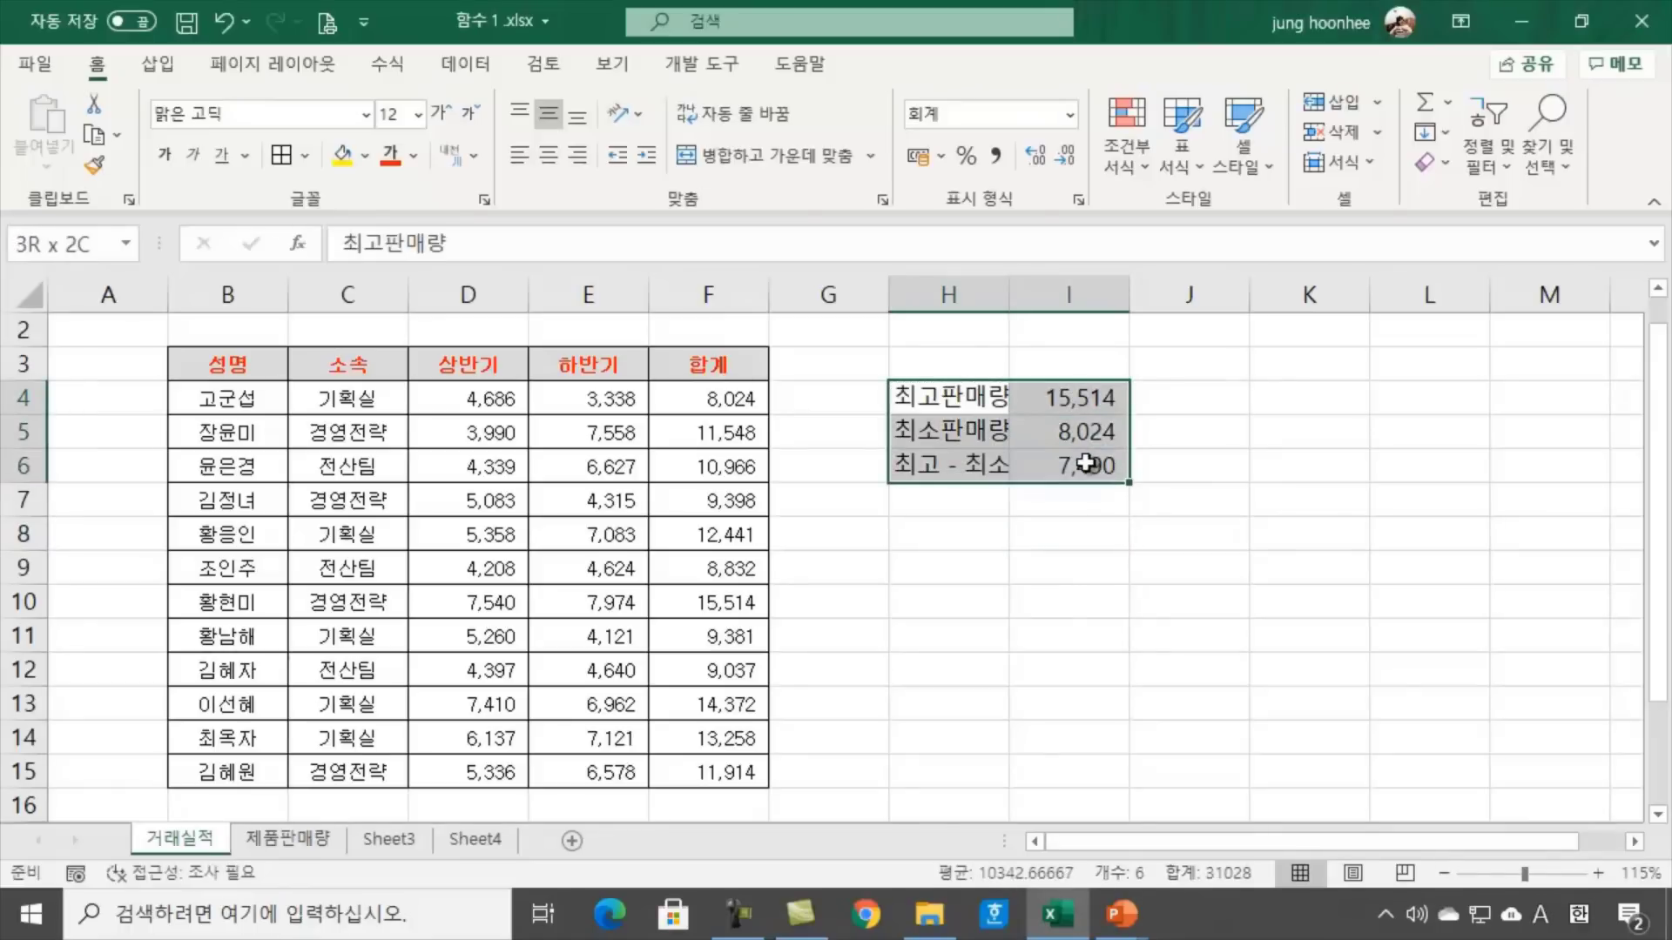
pyautogui.click(283, 156)
pyautogui.click(936, 598)
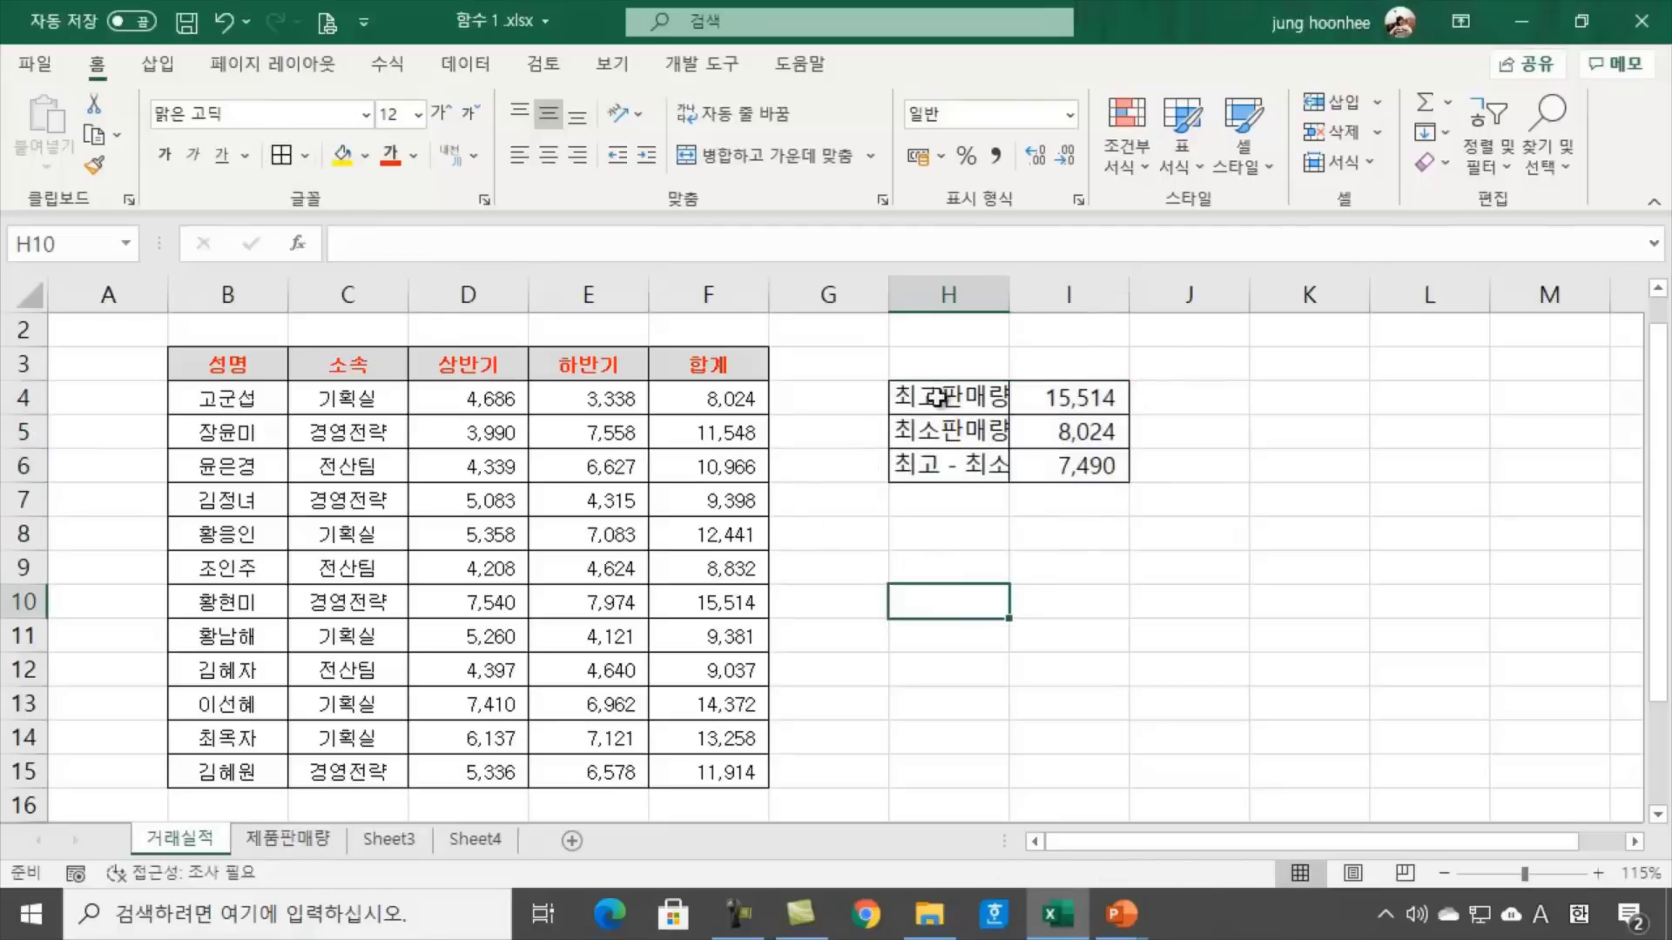
# Fill the label cells H4:H6 with yellow and auto-fit the width of column H
pyautogui.moveTo(933, 394); pyautogui.dragTo(946, 465)
pyautogui.click(342, 154)
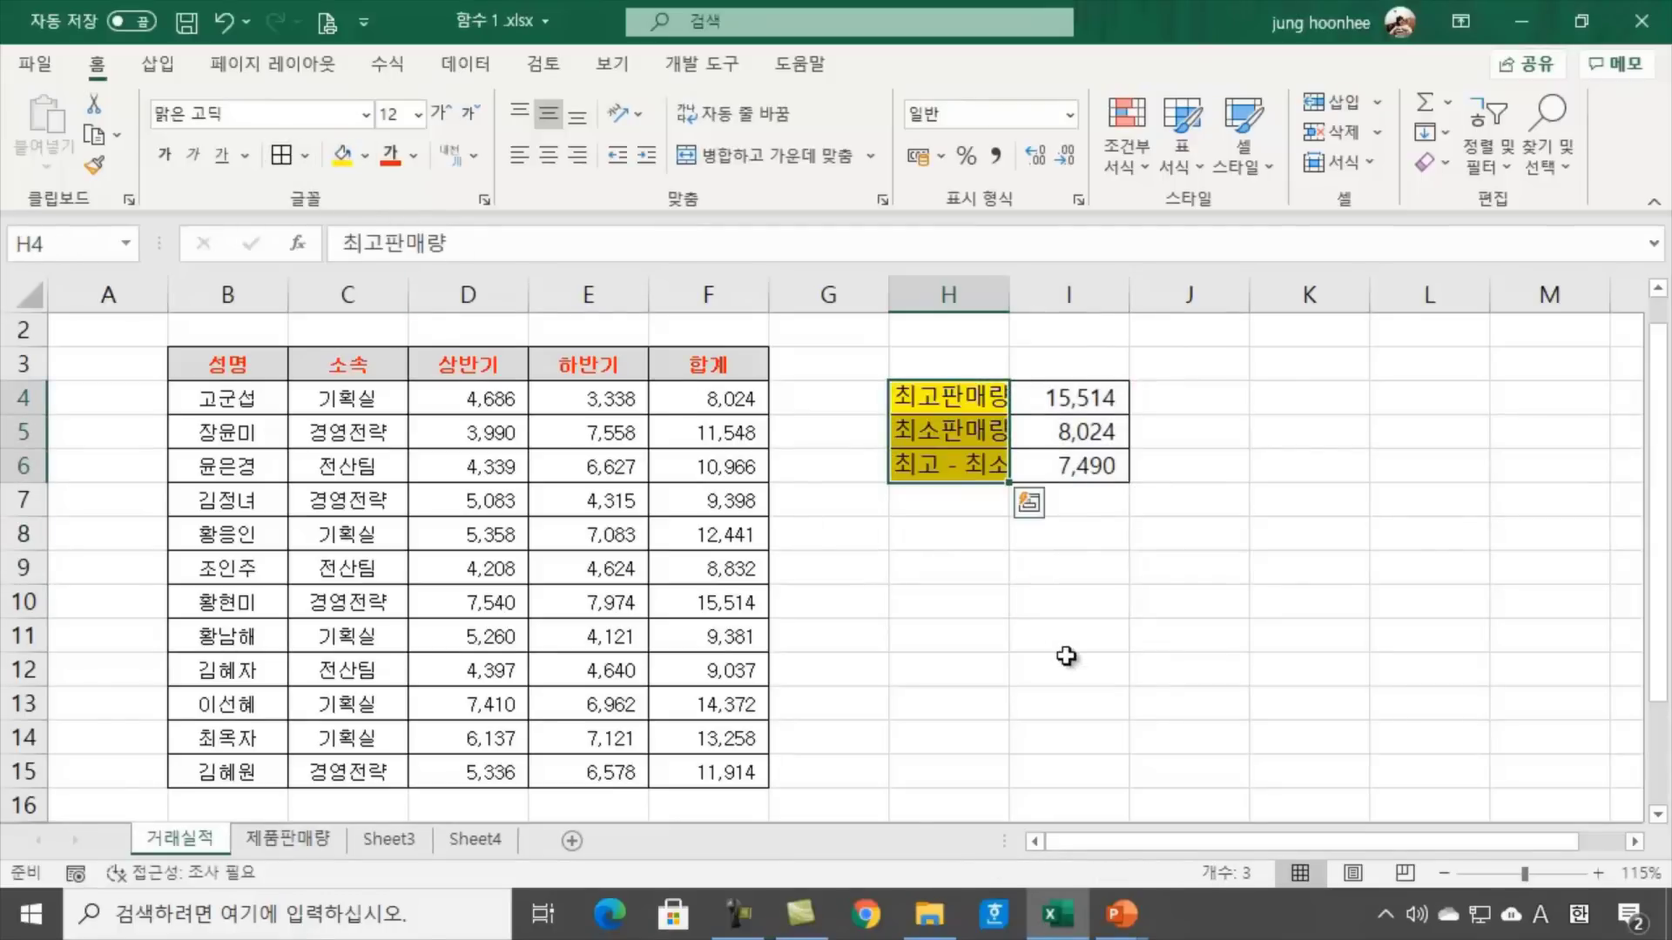
pyautogui.click(1067, 664)
pyautogui.doubleClick(1008, 295)
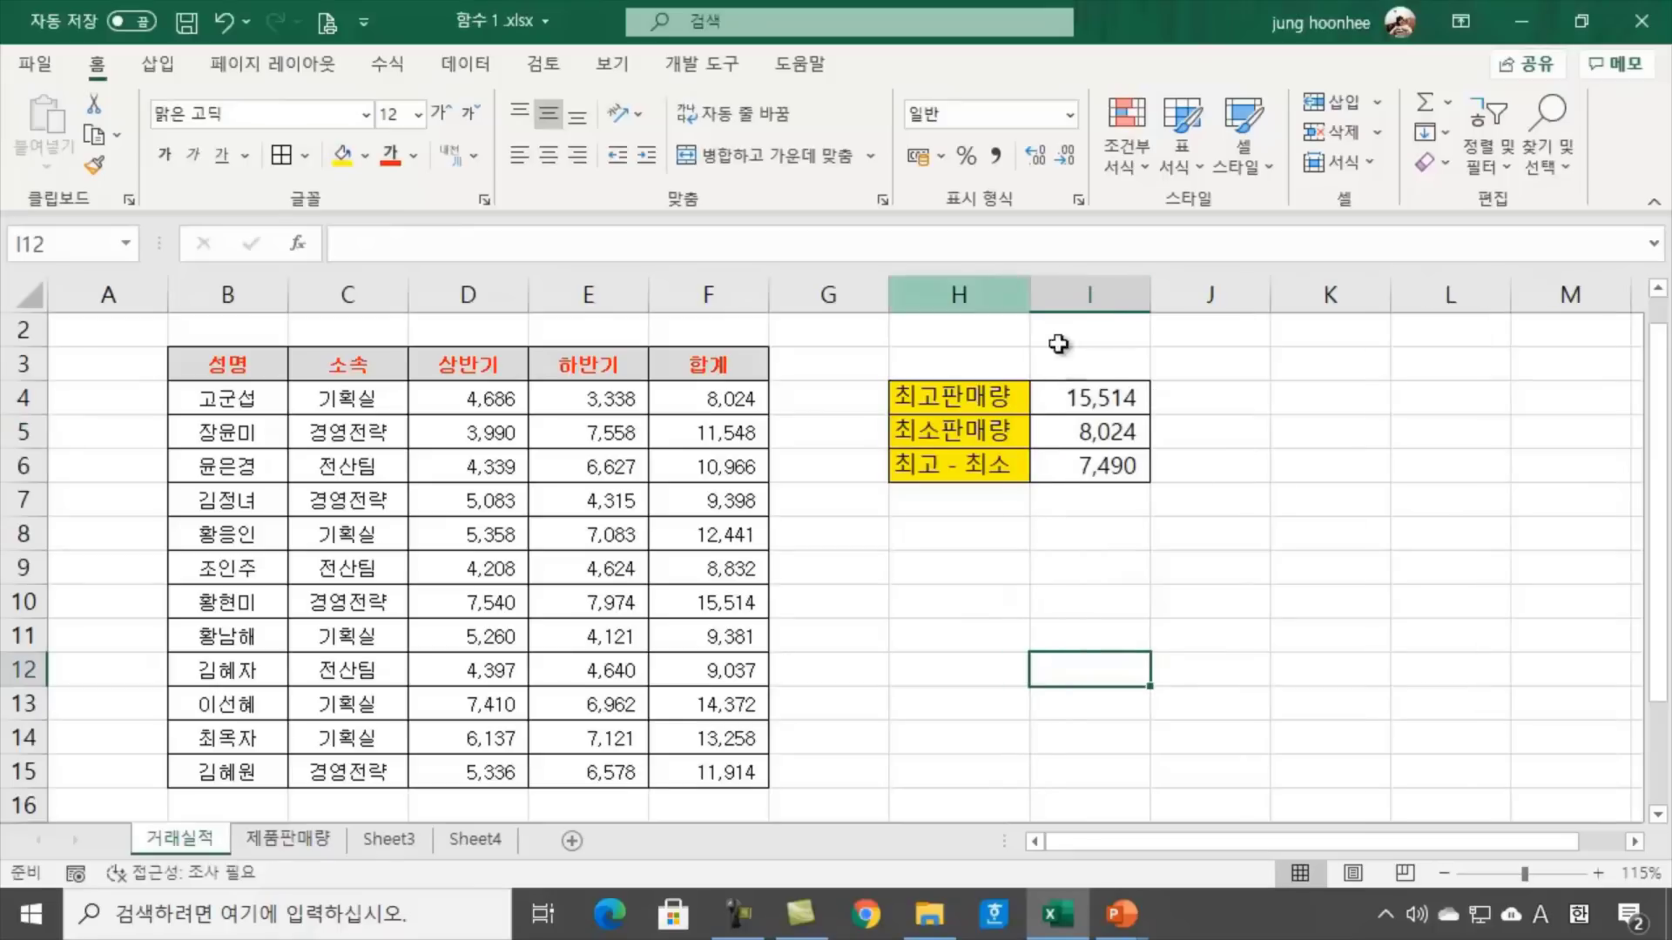
pyautogui.click(1261, 568)
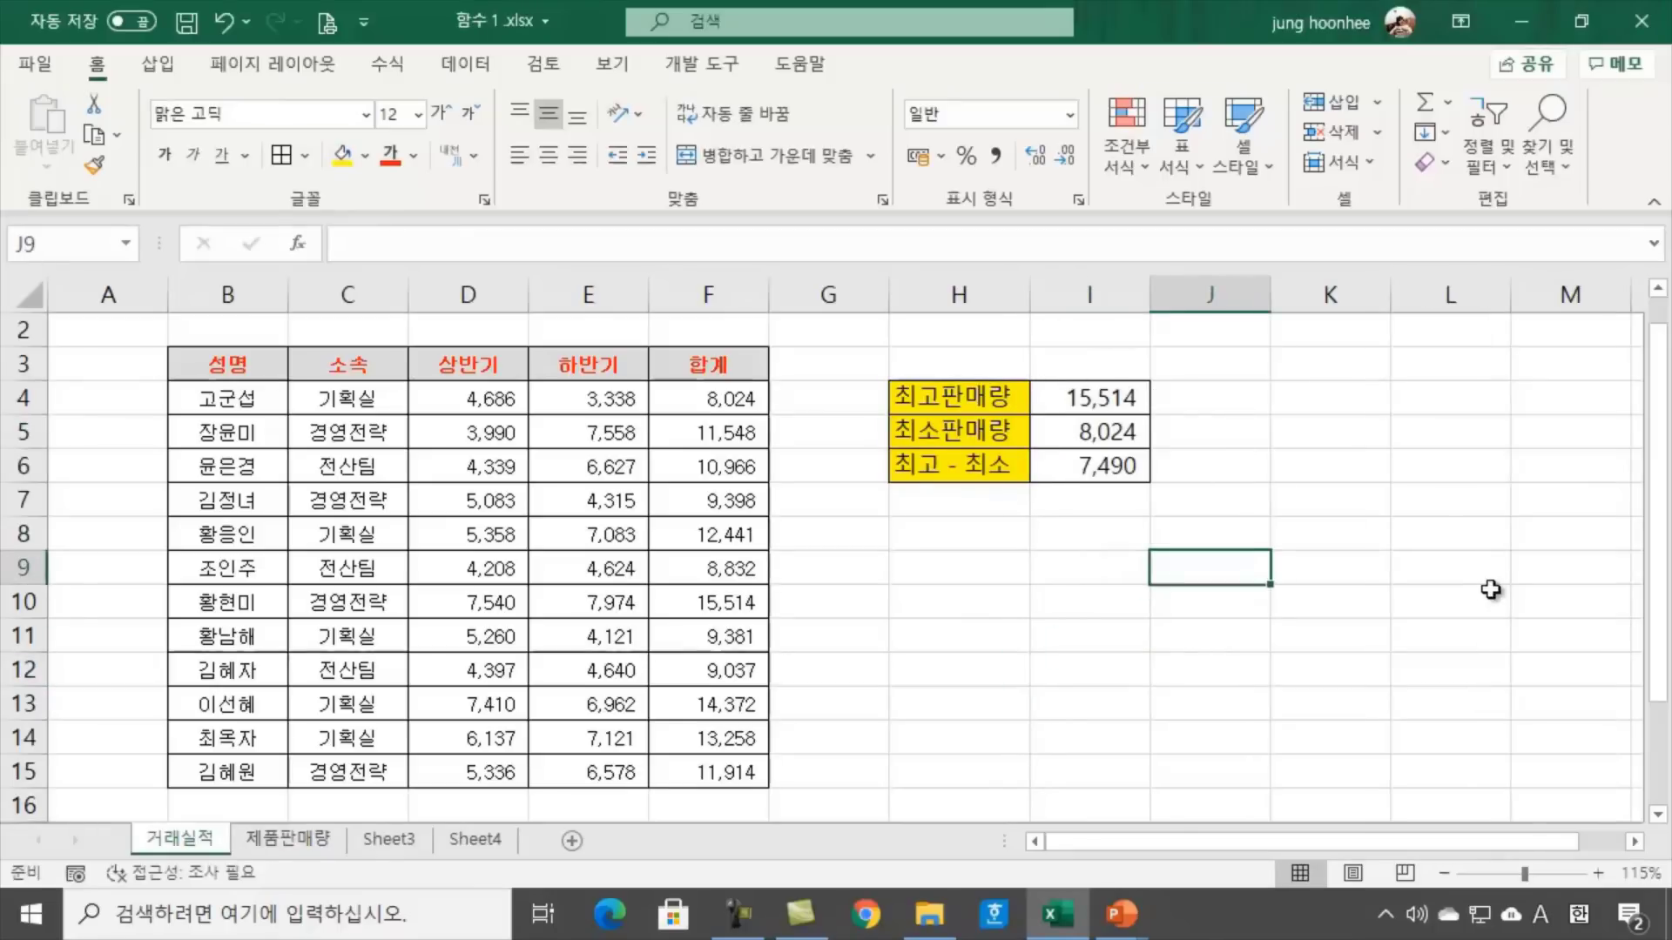
# Review the labels and formulas in the summary range H4:I6 and the functions offered by AutoSum
pyautogui.moveTo(940, 394); pyautogui.dragTo(1040, 468)
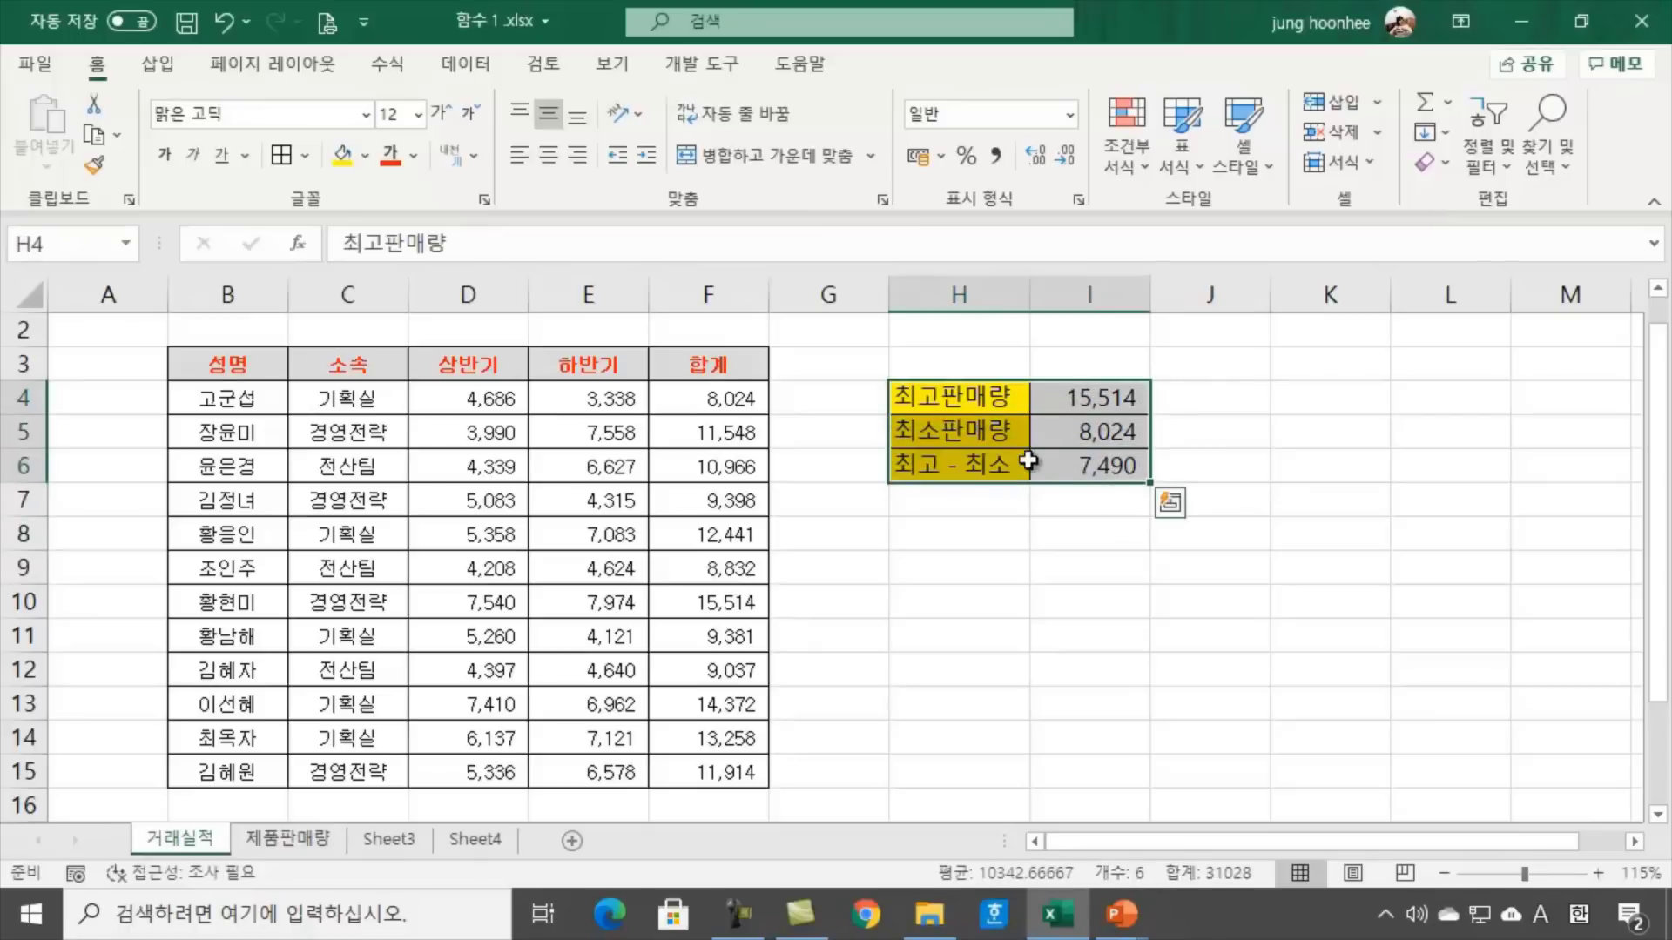
pyautogui.click(993, 396)
pyautogui.click(970, 433)
pyautogui.click(972, 471)
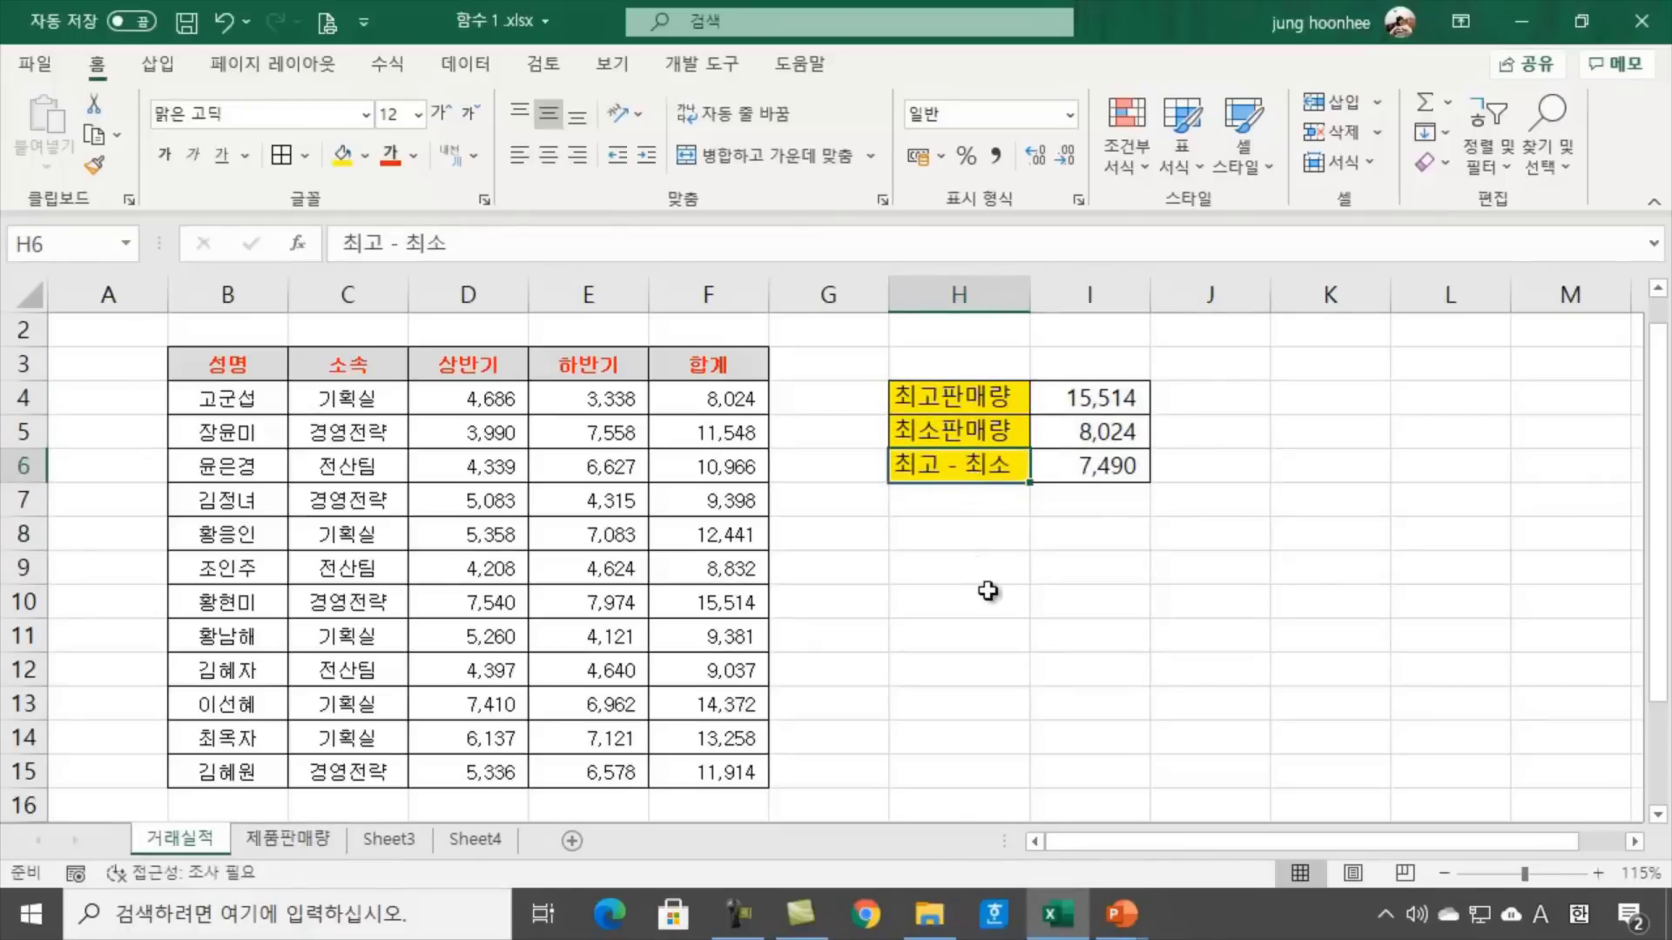
pyautogui.click(985, 592)
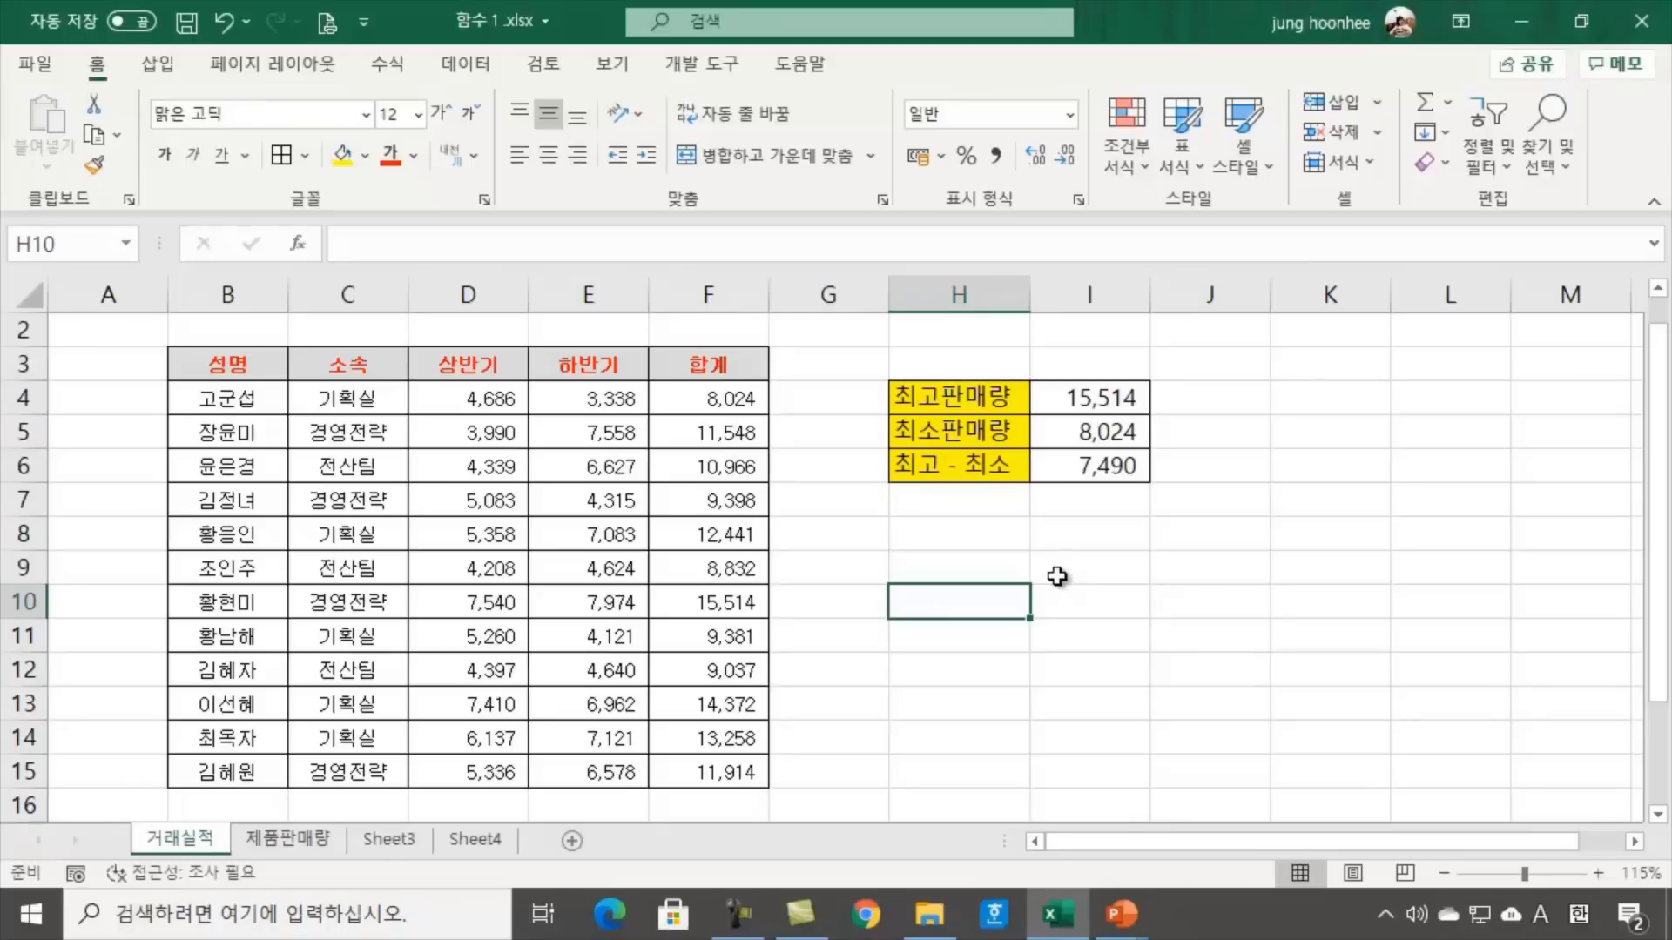
pyautogui.click(1104, 577)
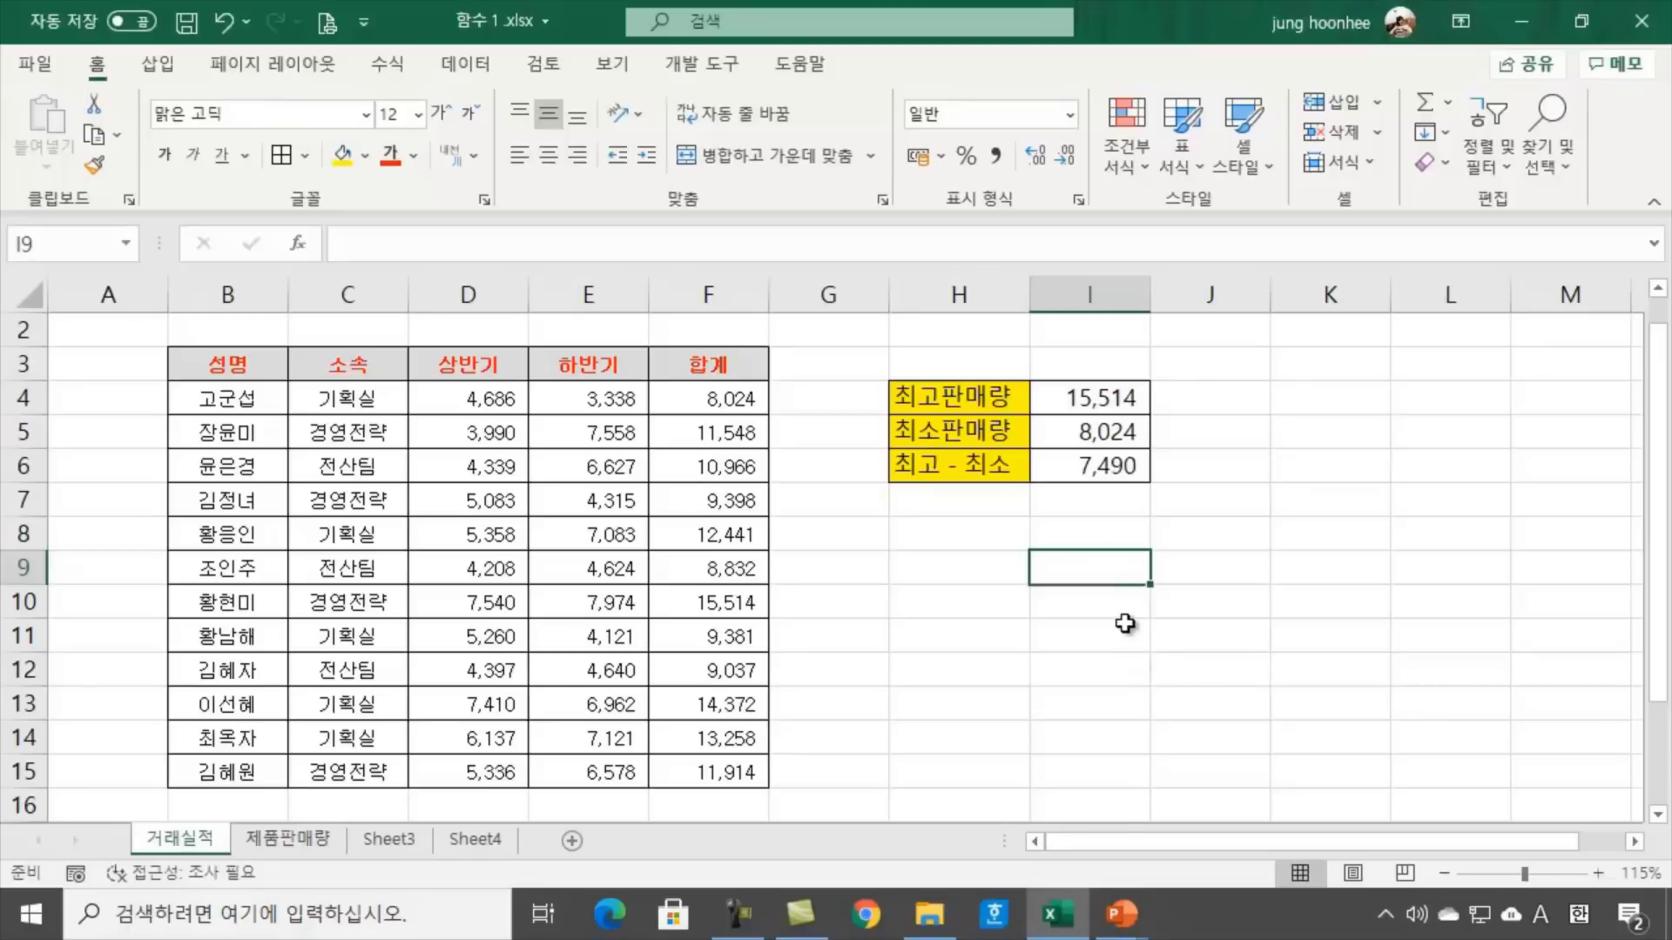
pyautogui.click(1133, 666)
pyautogui.click(1005, 612)
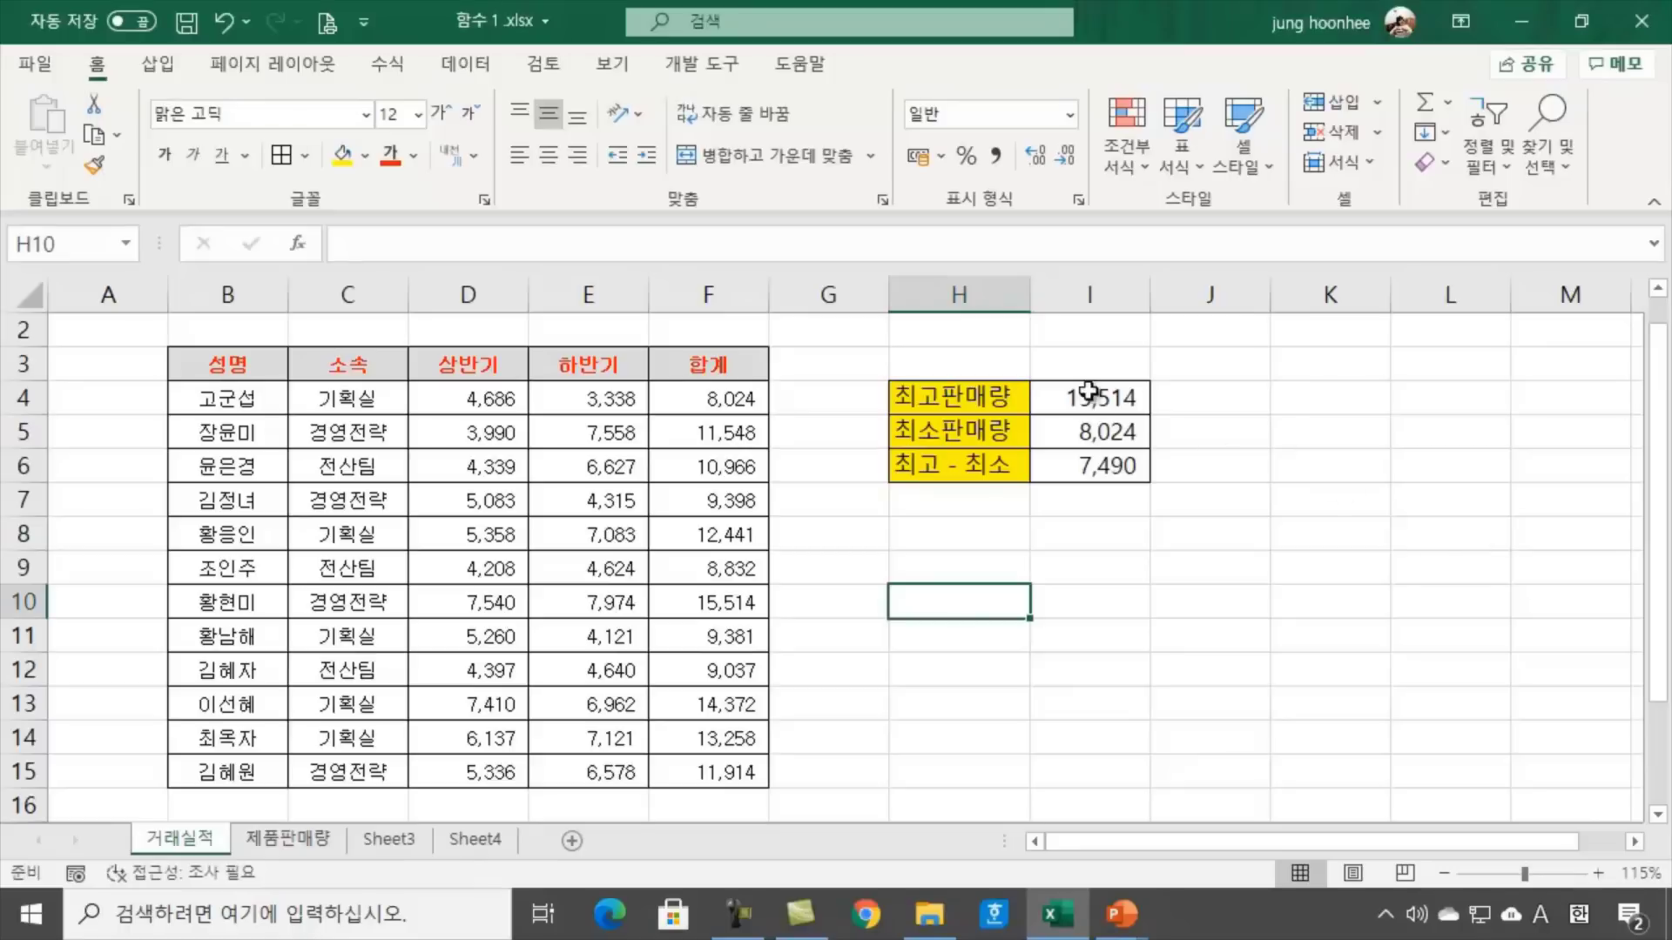
pyautogui.click(957, 396)
pyautogui.click(1110, 397)
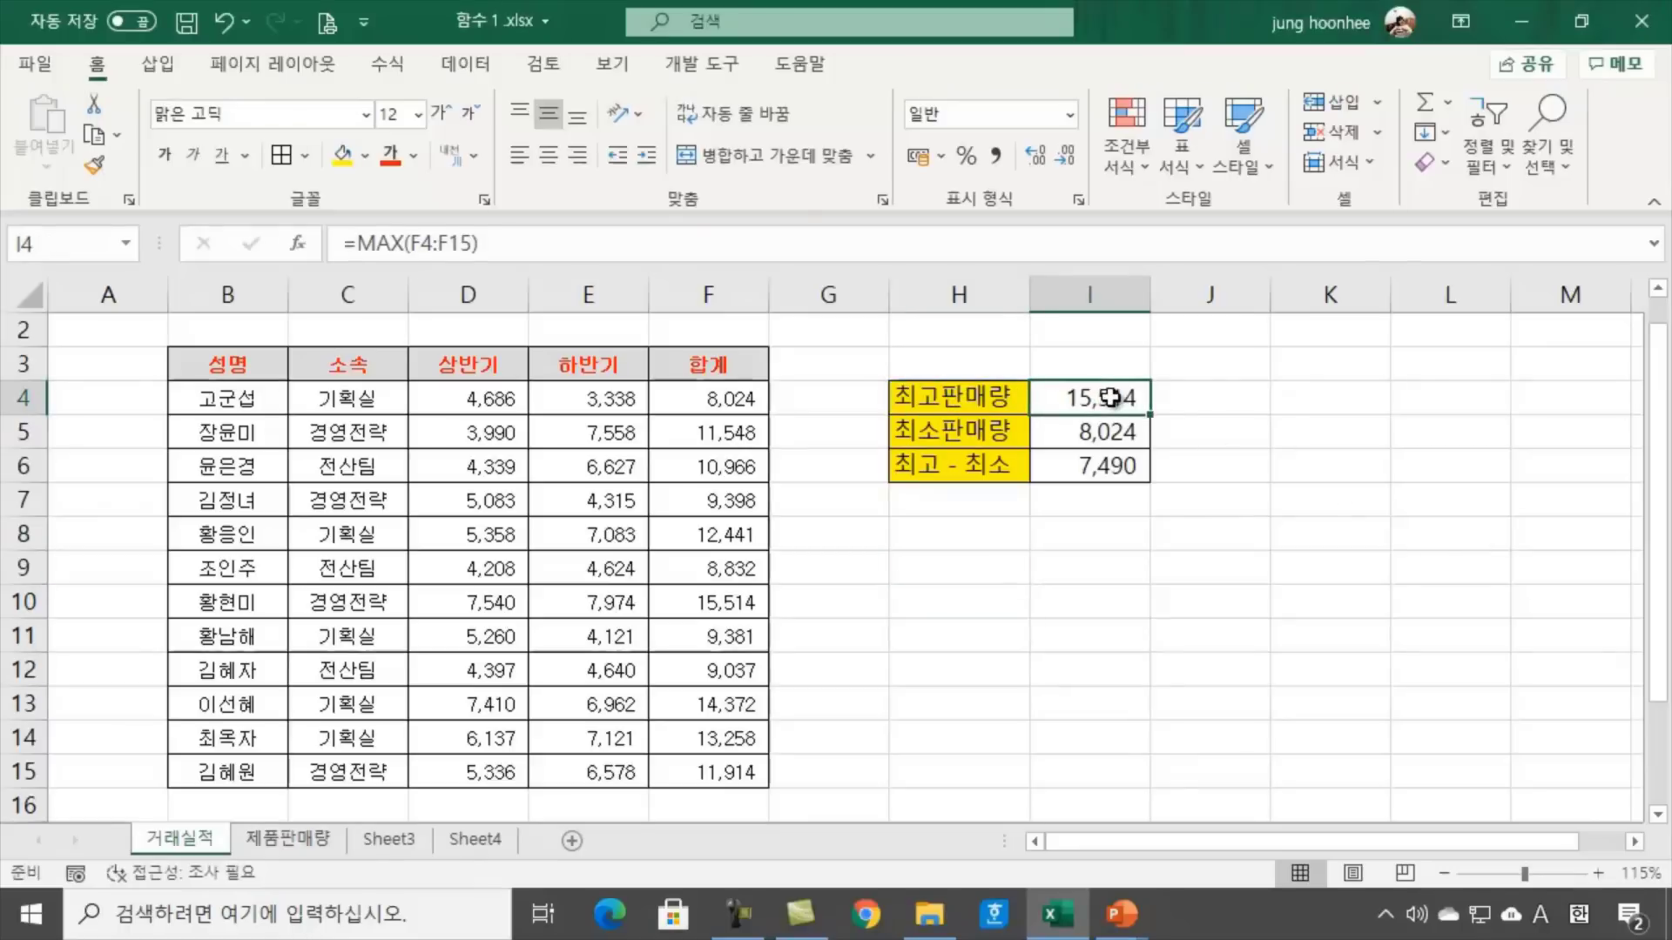
pyautogui.click(1112, 430)
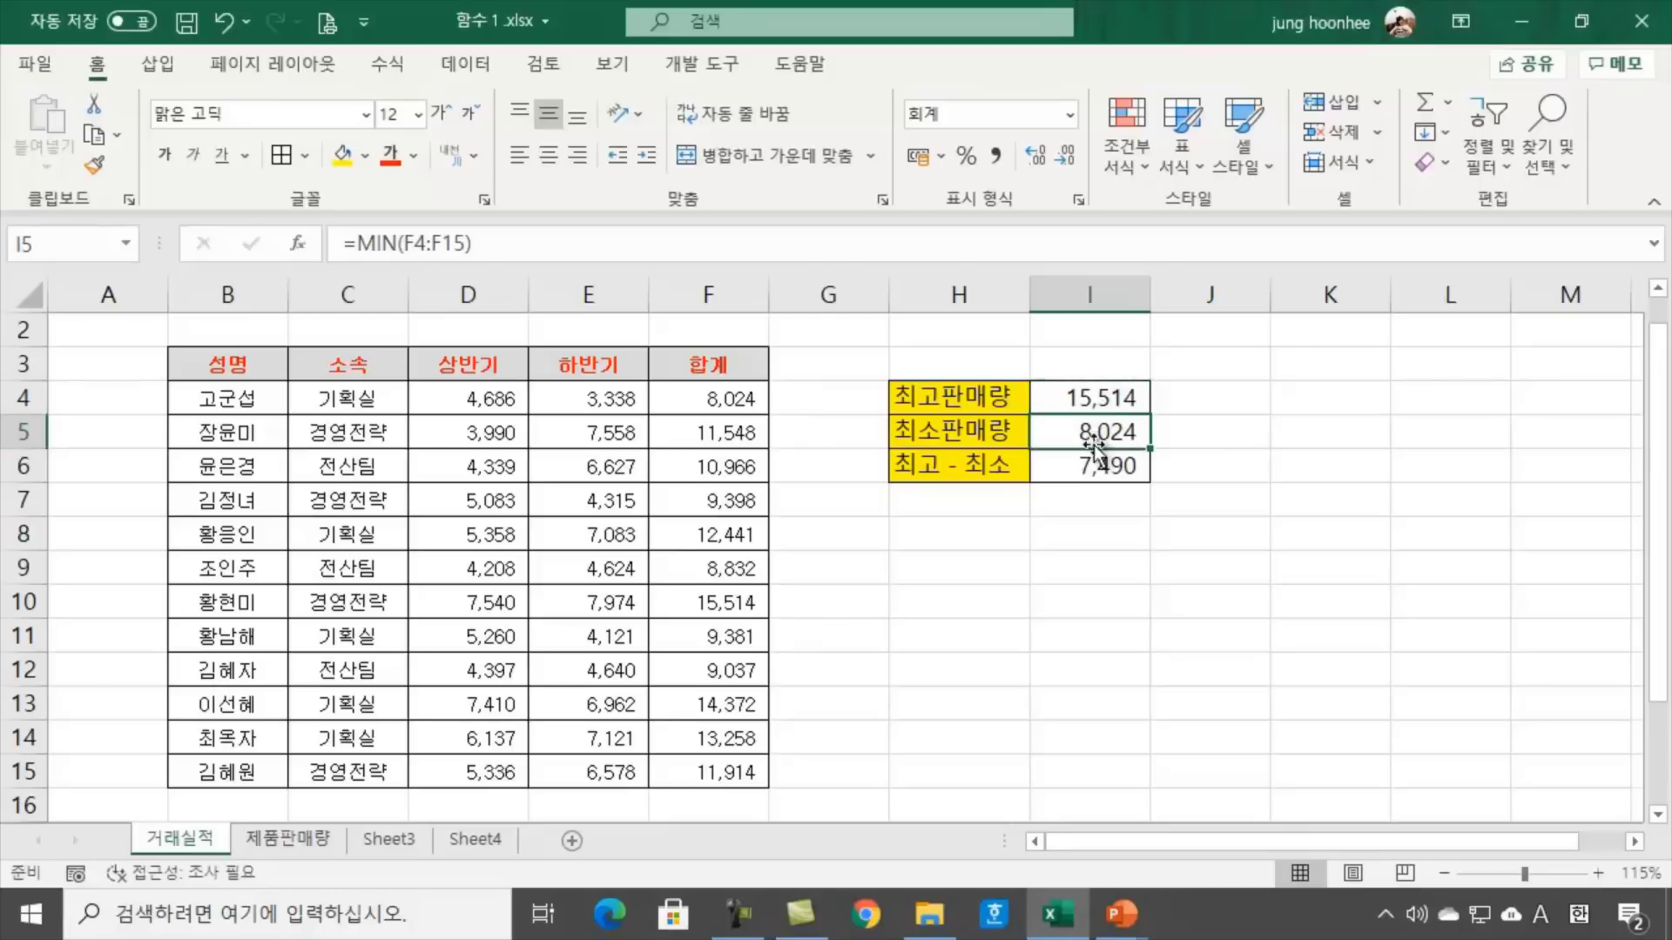
pyautogui.click(1089, 466)
pyautogui.click(1286, 532)
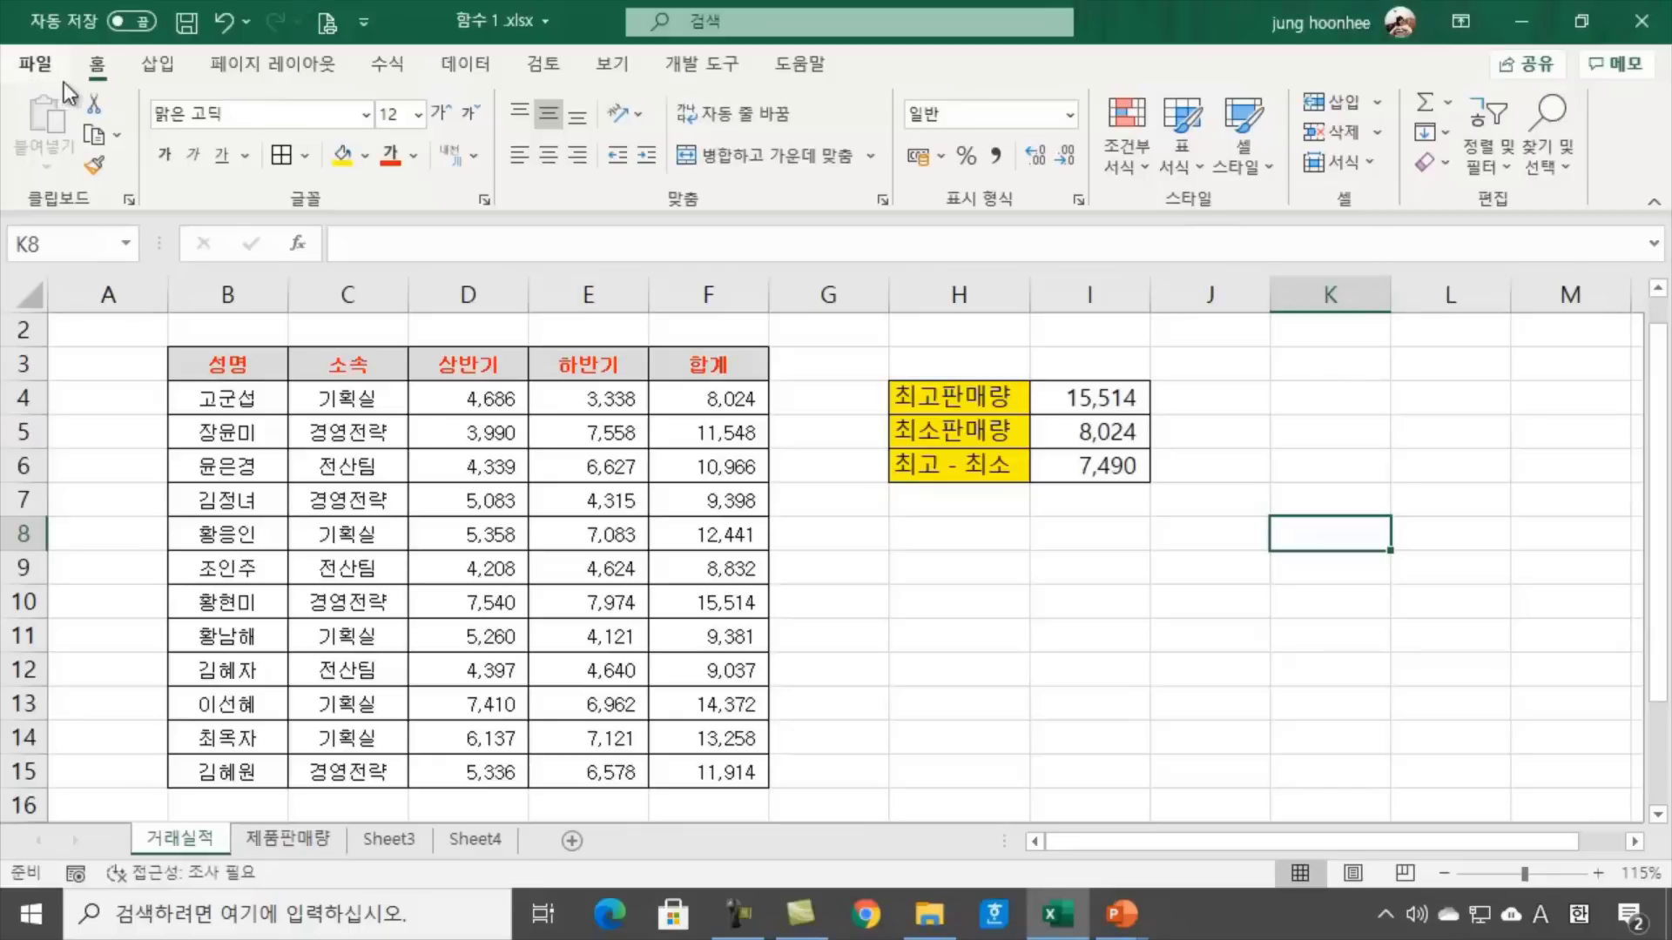
pyautogui.click(1447, 105)
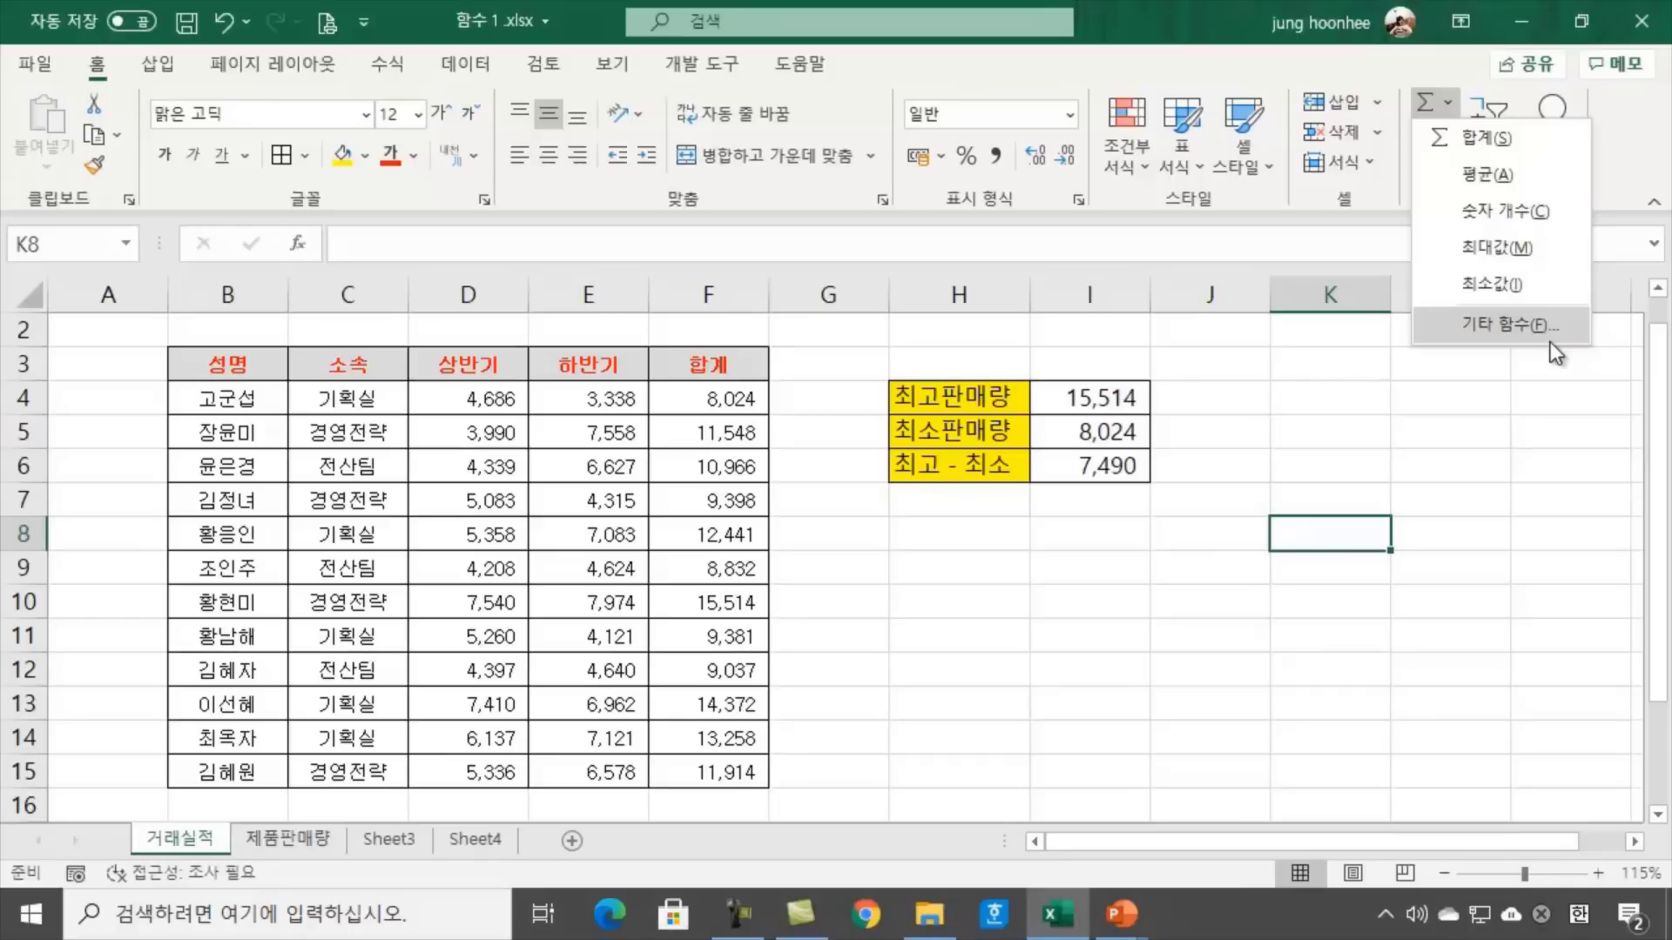
pyautogui.click(1042, 575)
pyautogui.click(897, 667)
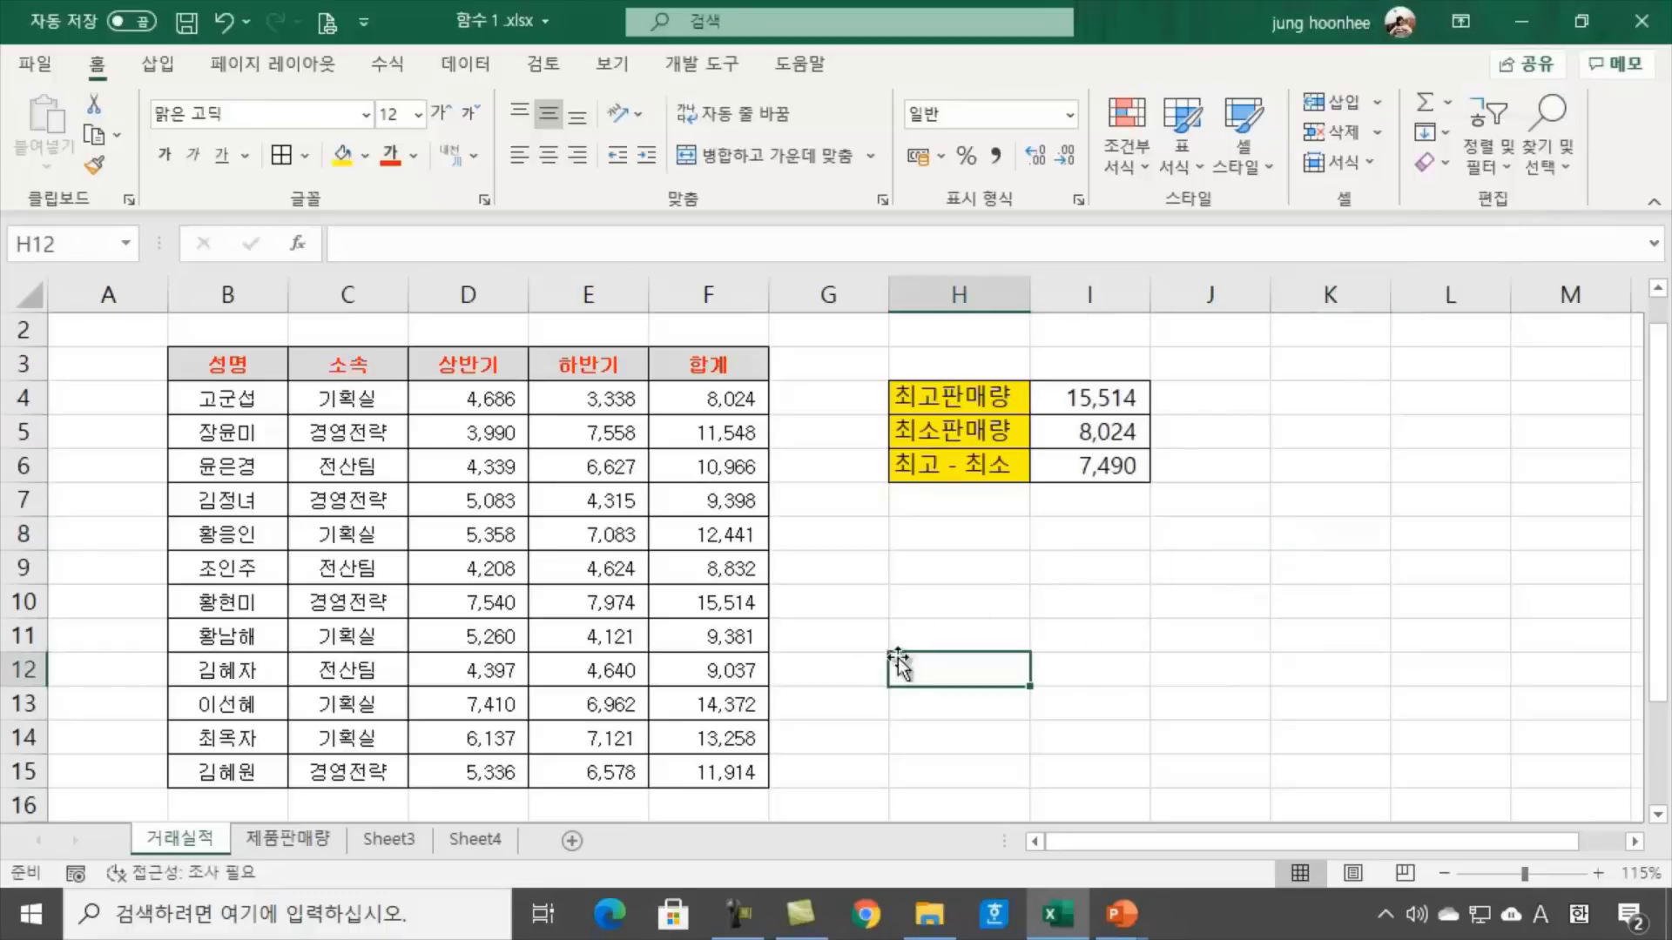
pyautogui.click(1230, 657)
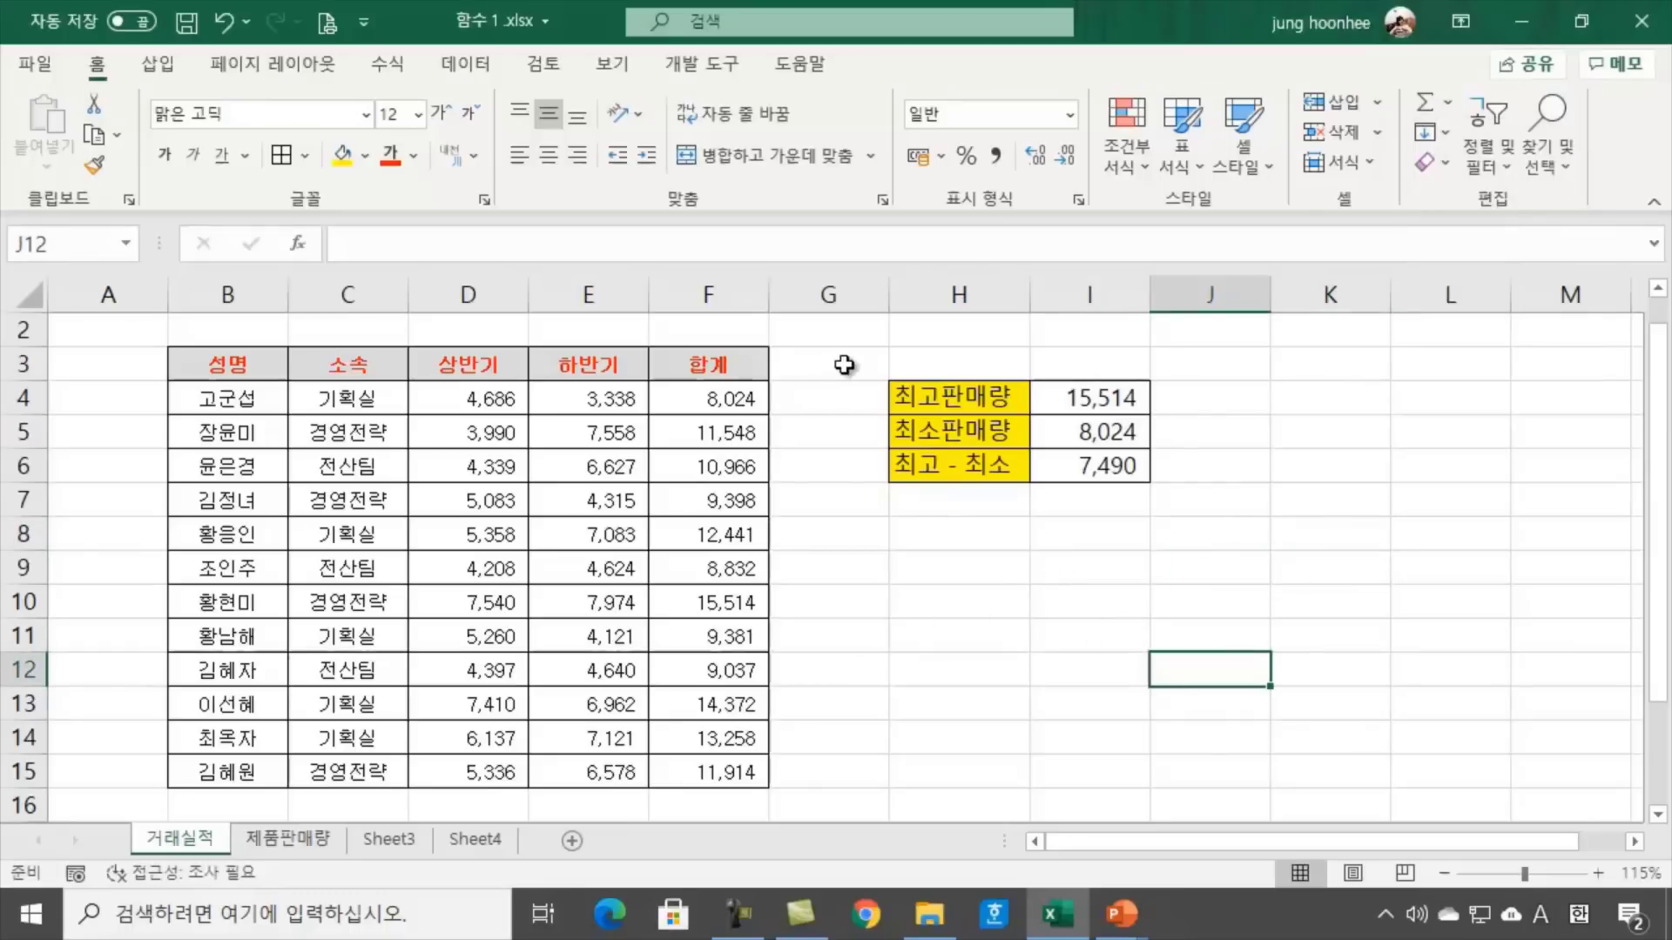
# Insert a new column before column H to widen the gap between the main table and the summary table
pyautogui.click(914, 296)
pyautogui.rightClick(913, 302)
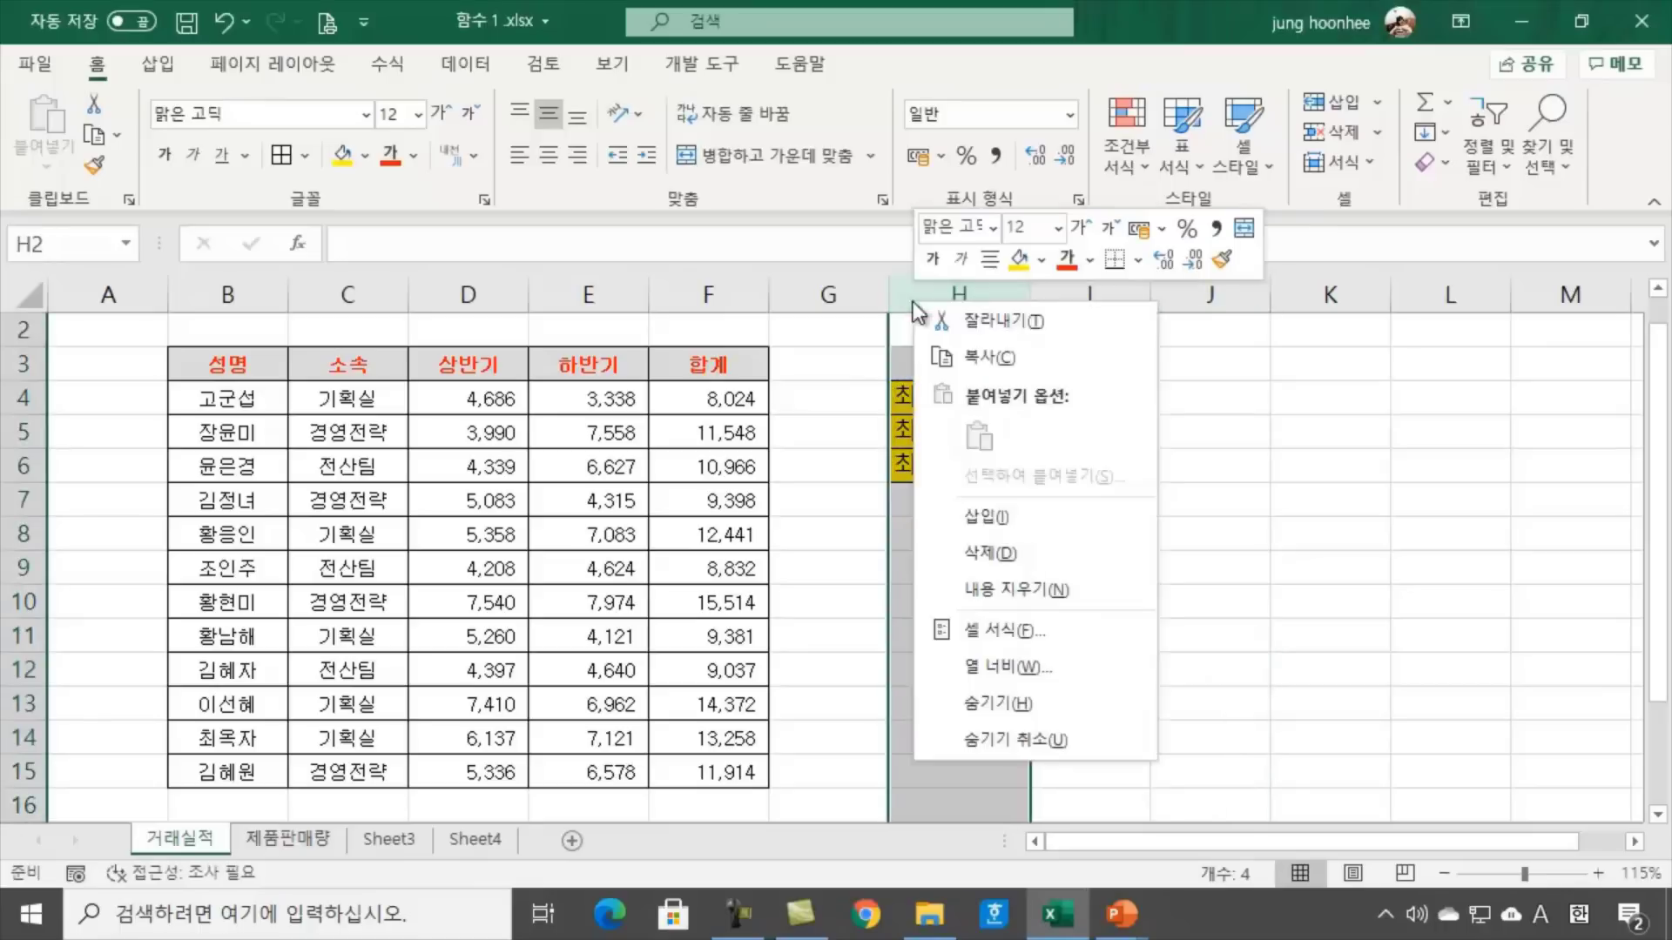
pyautogui.click(1018, 518)
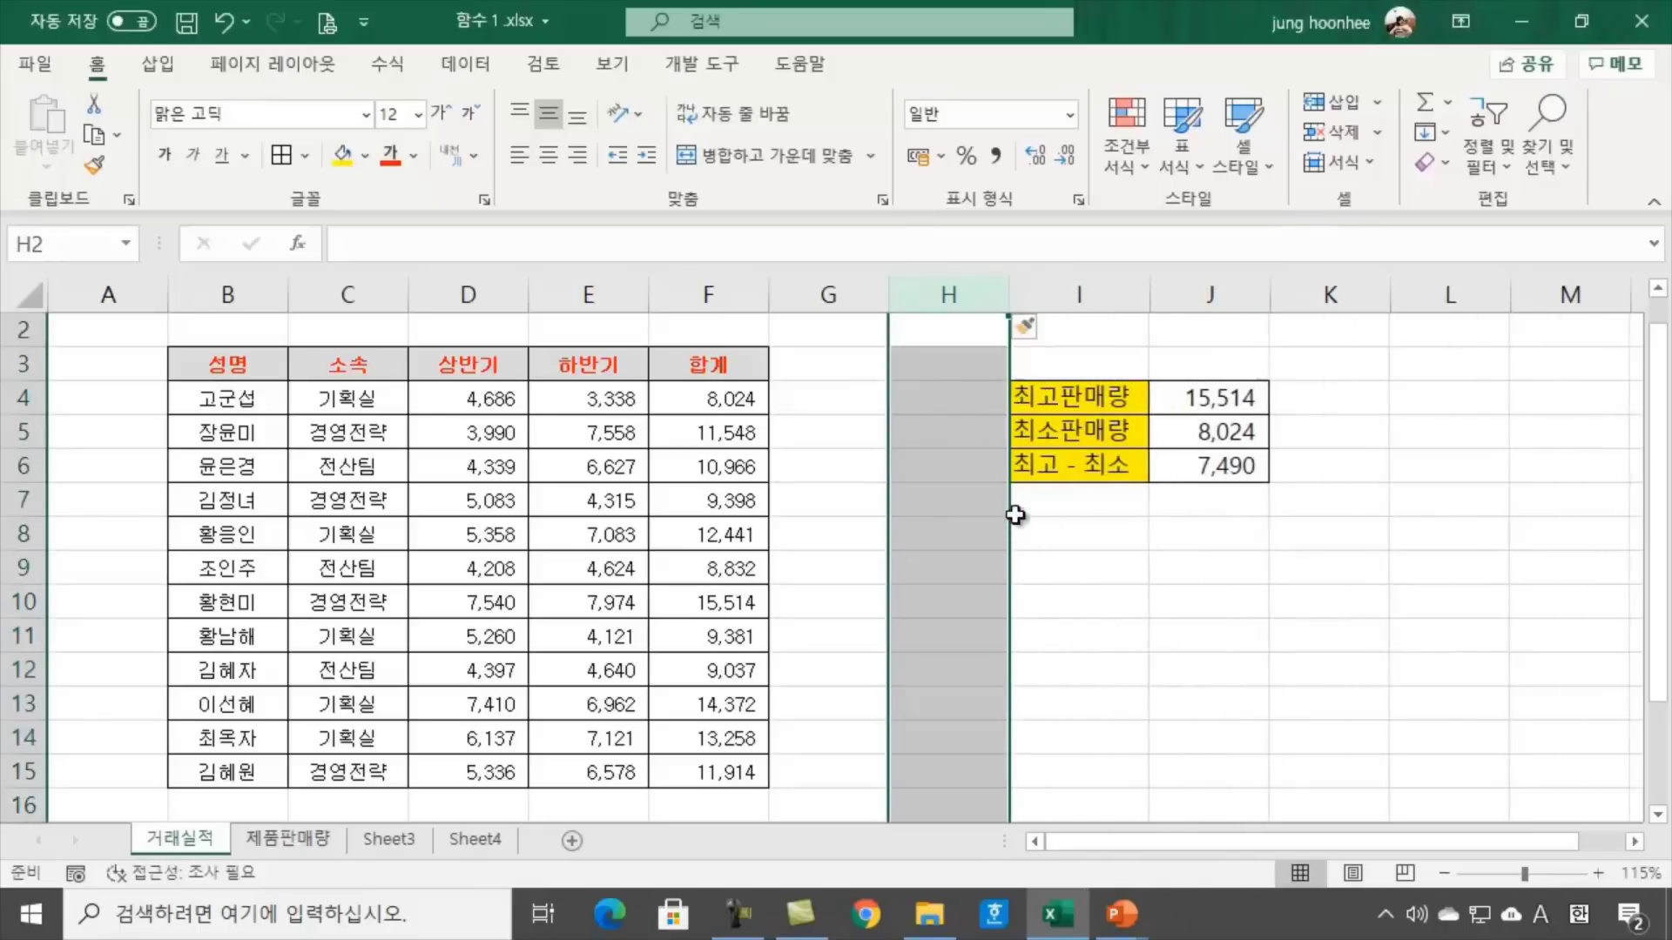
pyautogui.click(1173, 534)
pyautogui.click(810, 375)
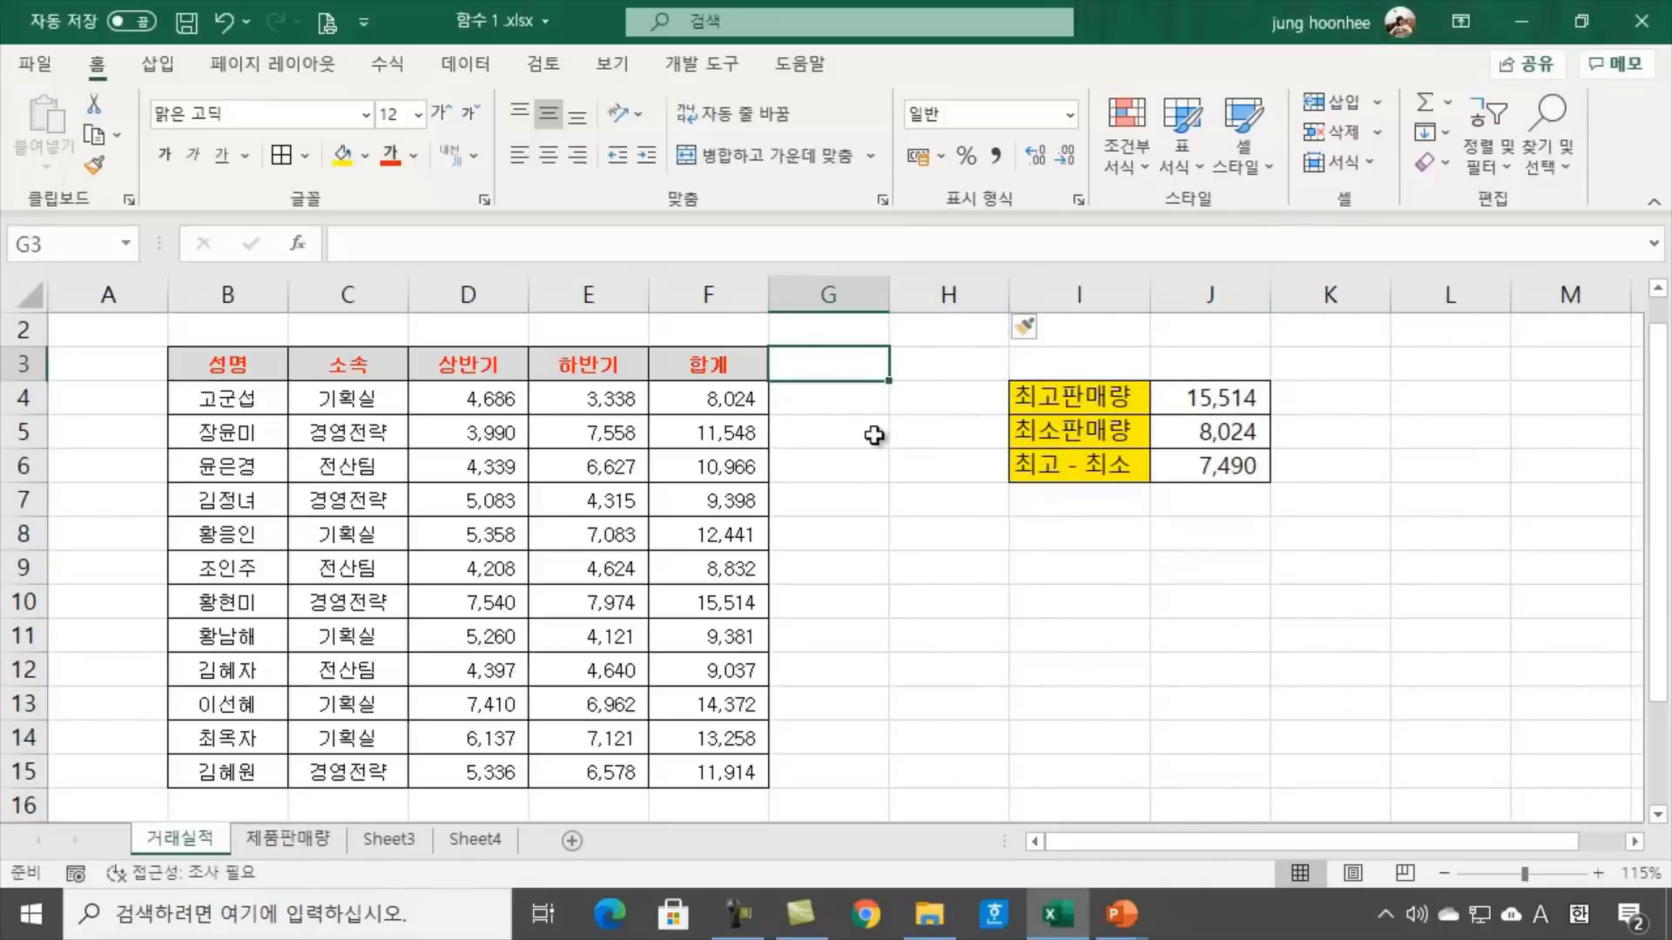
pyautogui.click(1366, 592)
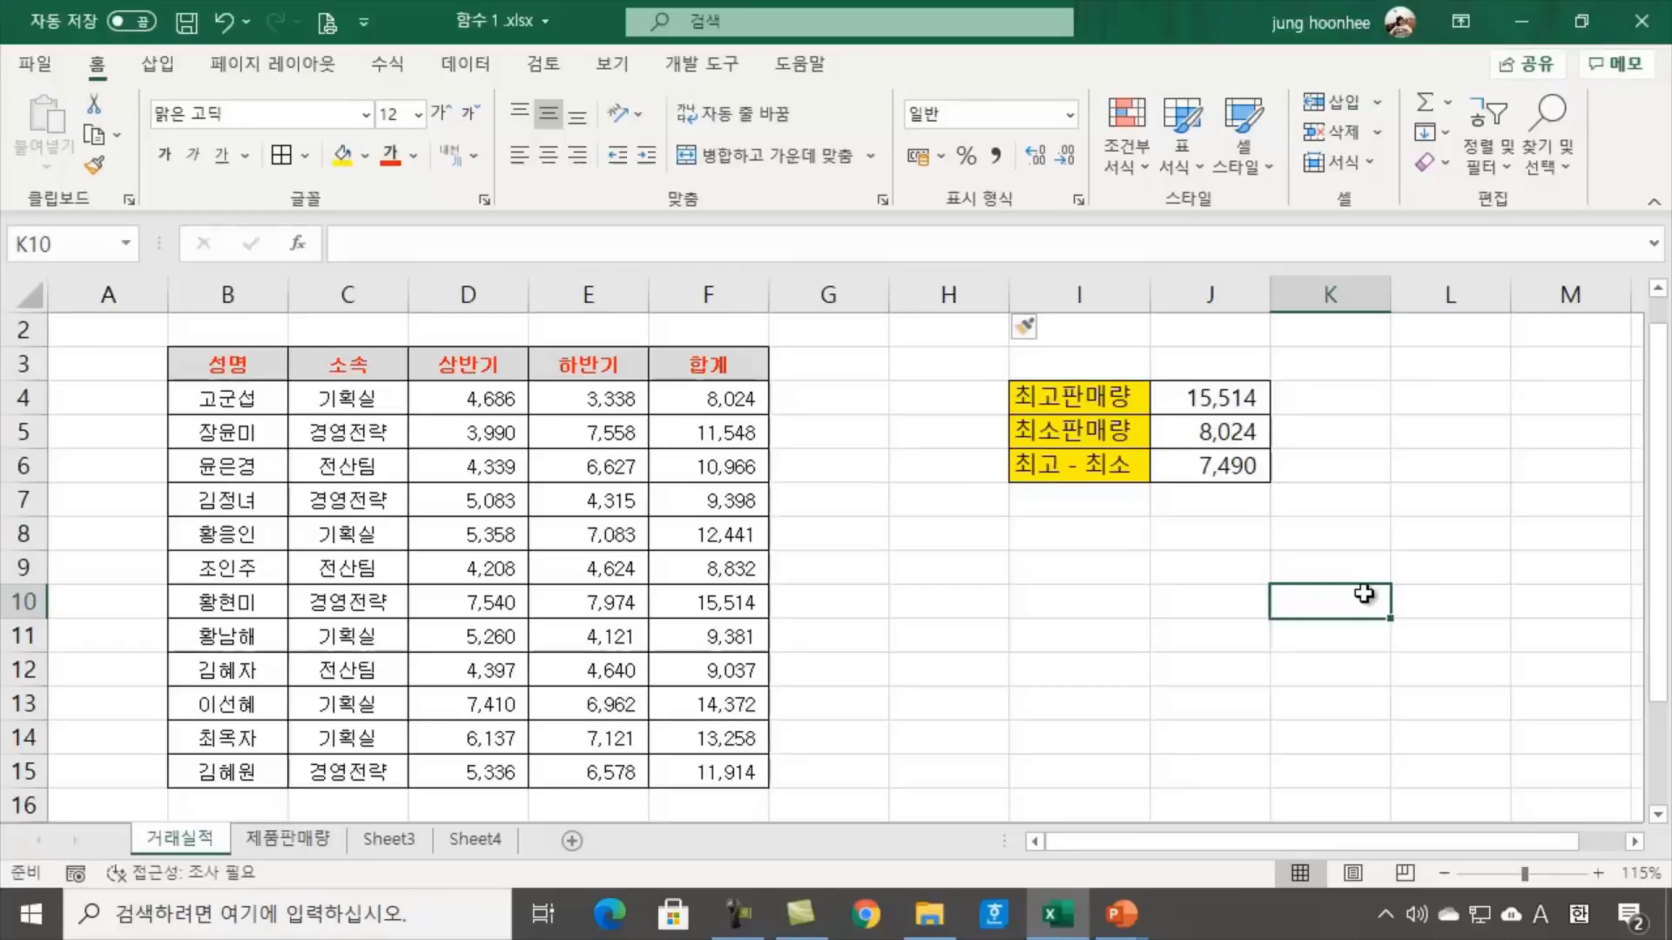
pyautogui.click(845, 359)
pyautogui.click(1055, 631)
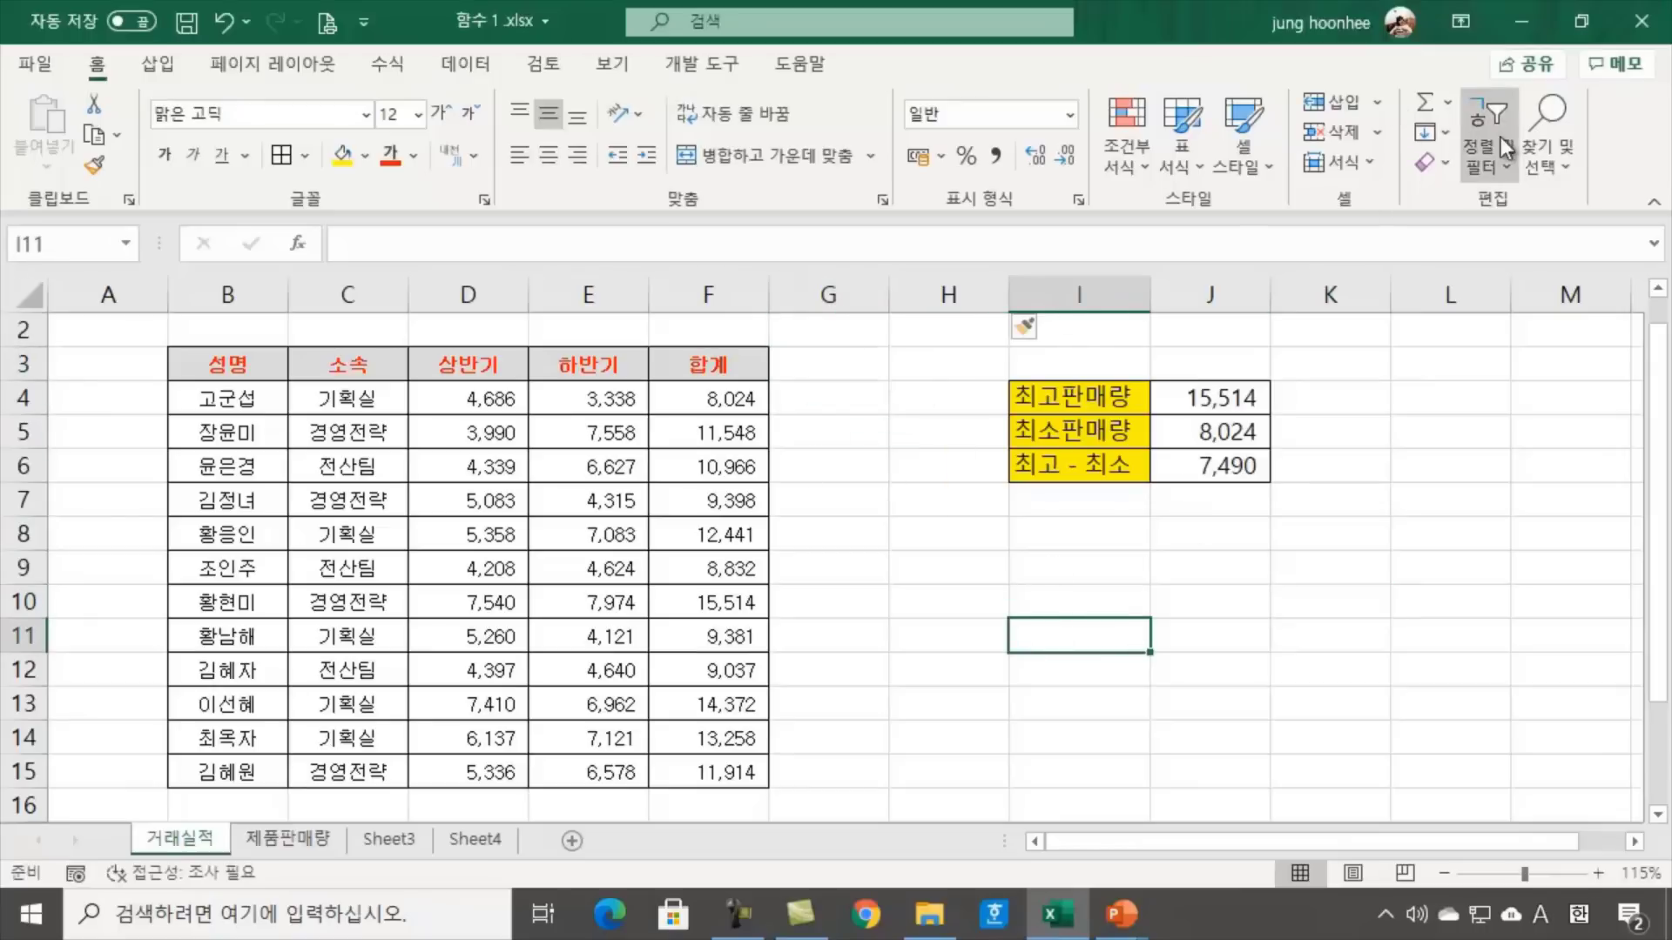
pyautogui.click(1446, 100)
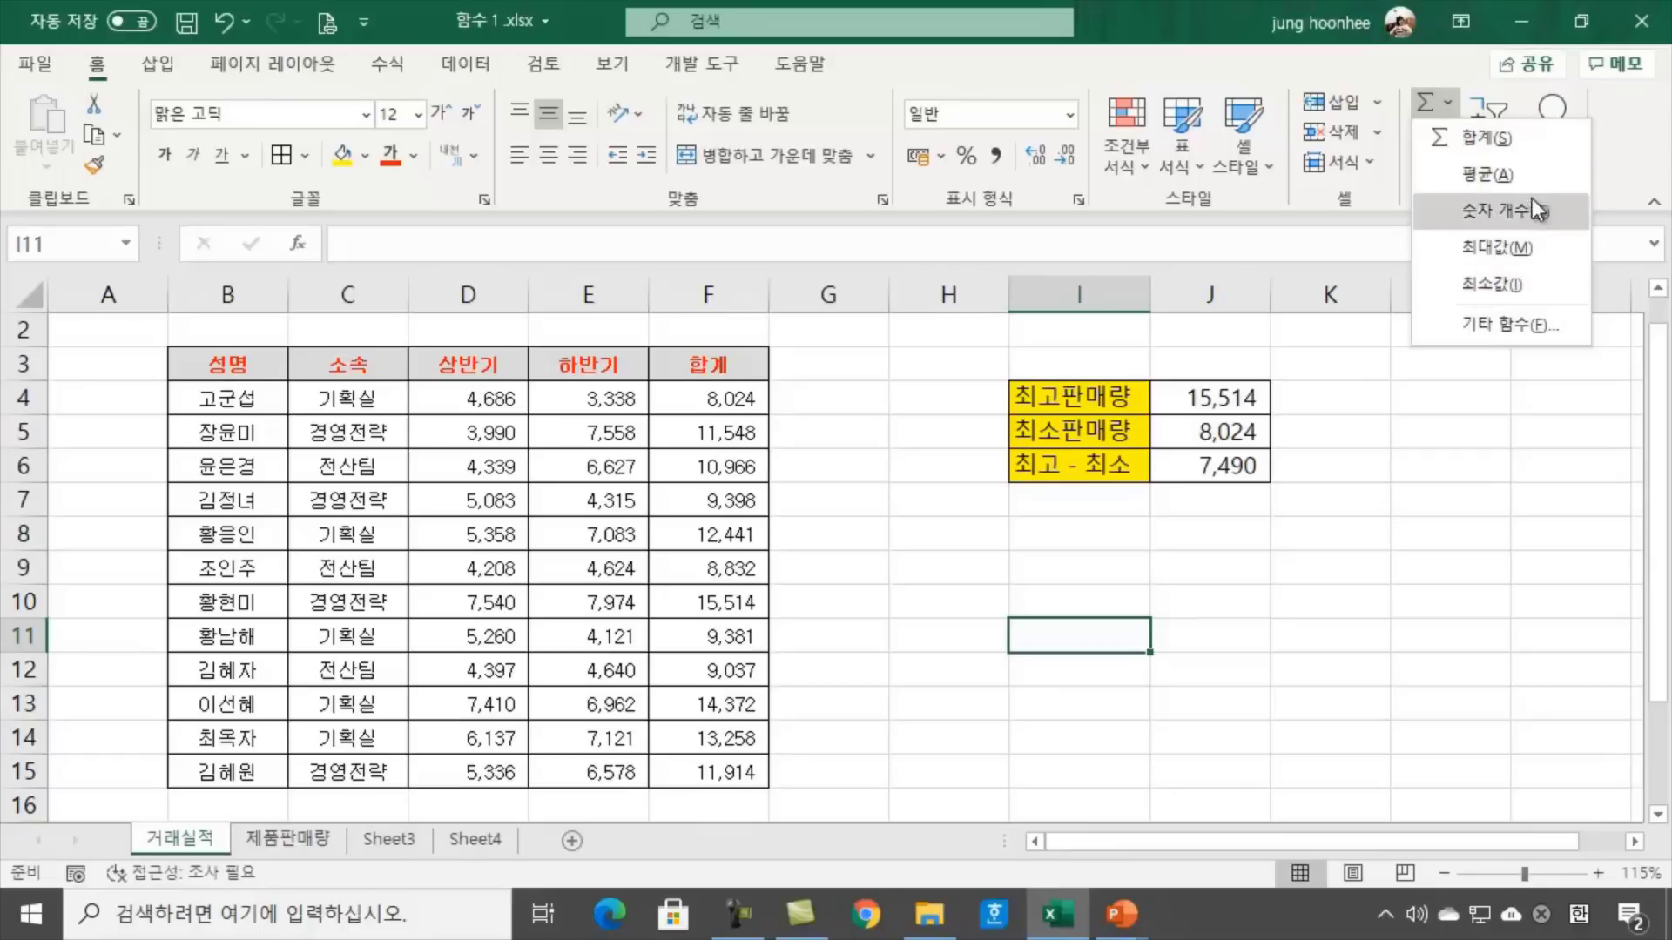
pyautogui.click(963, 564)
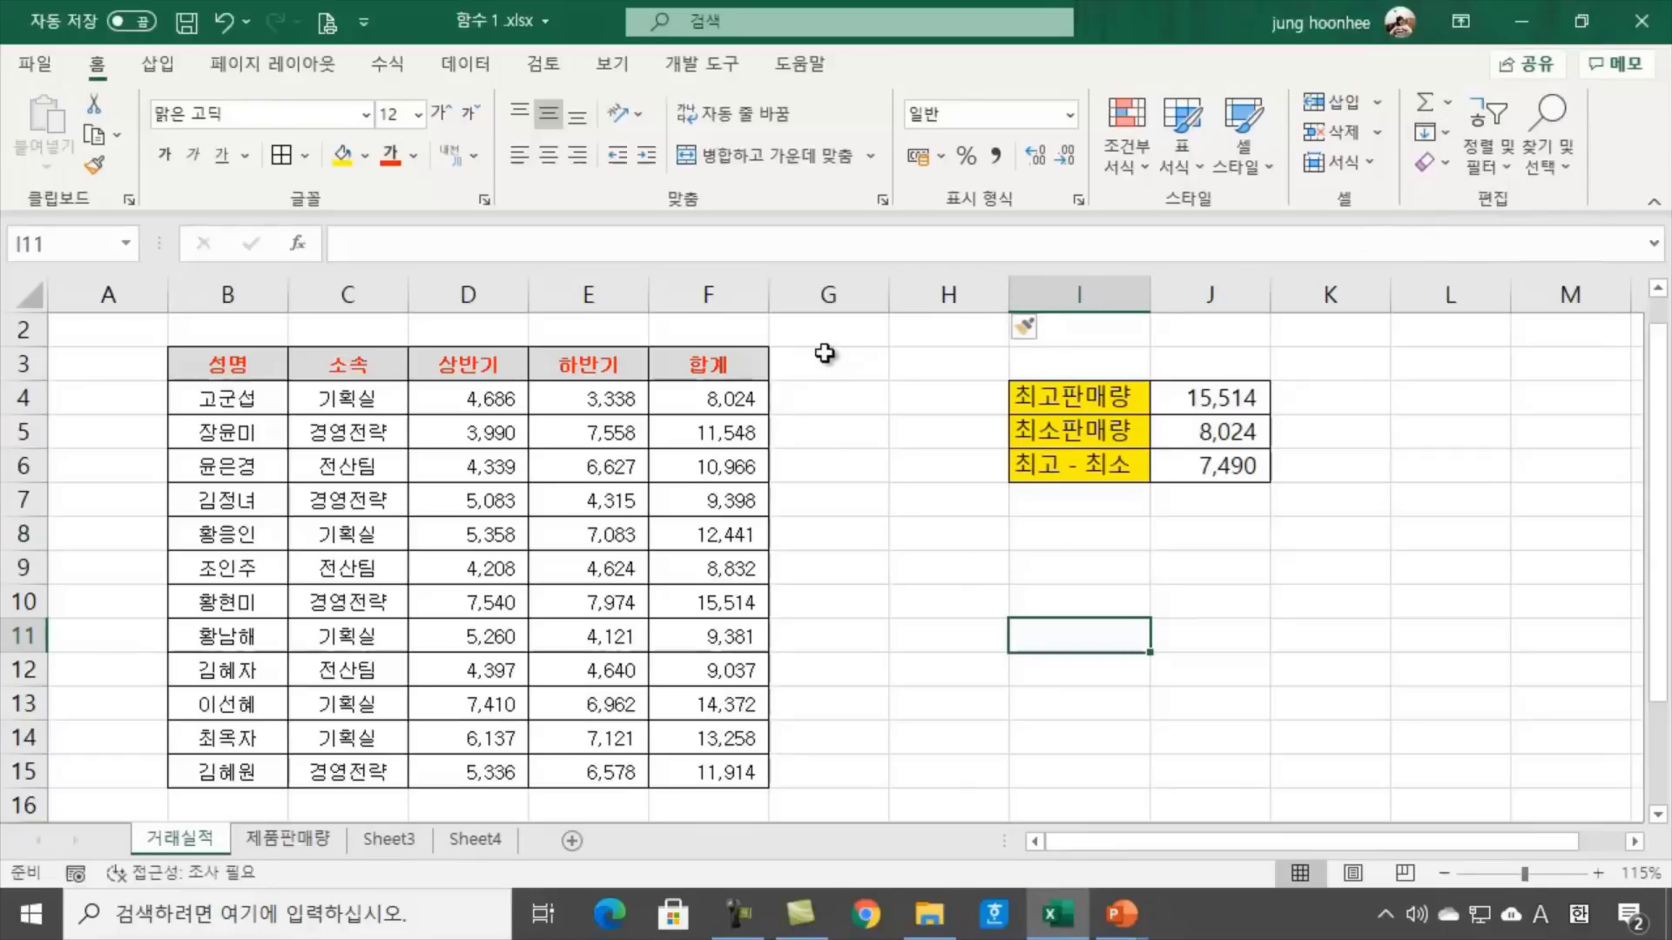
pyautogui.click(819, 357)
pyautogui.click(1376, 627)
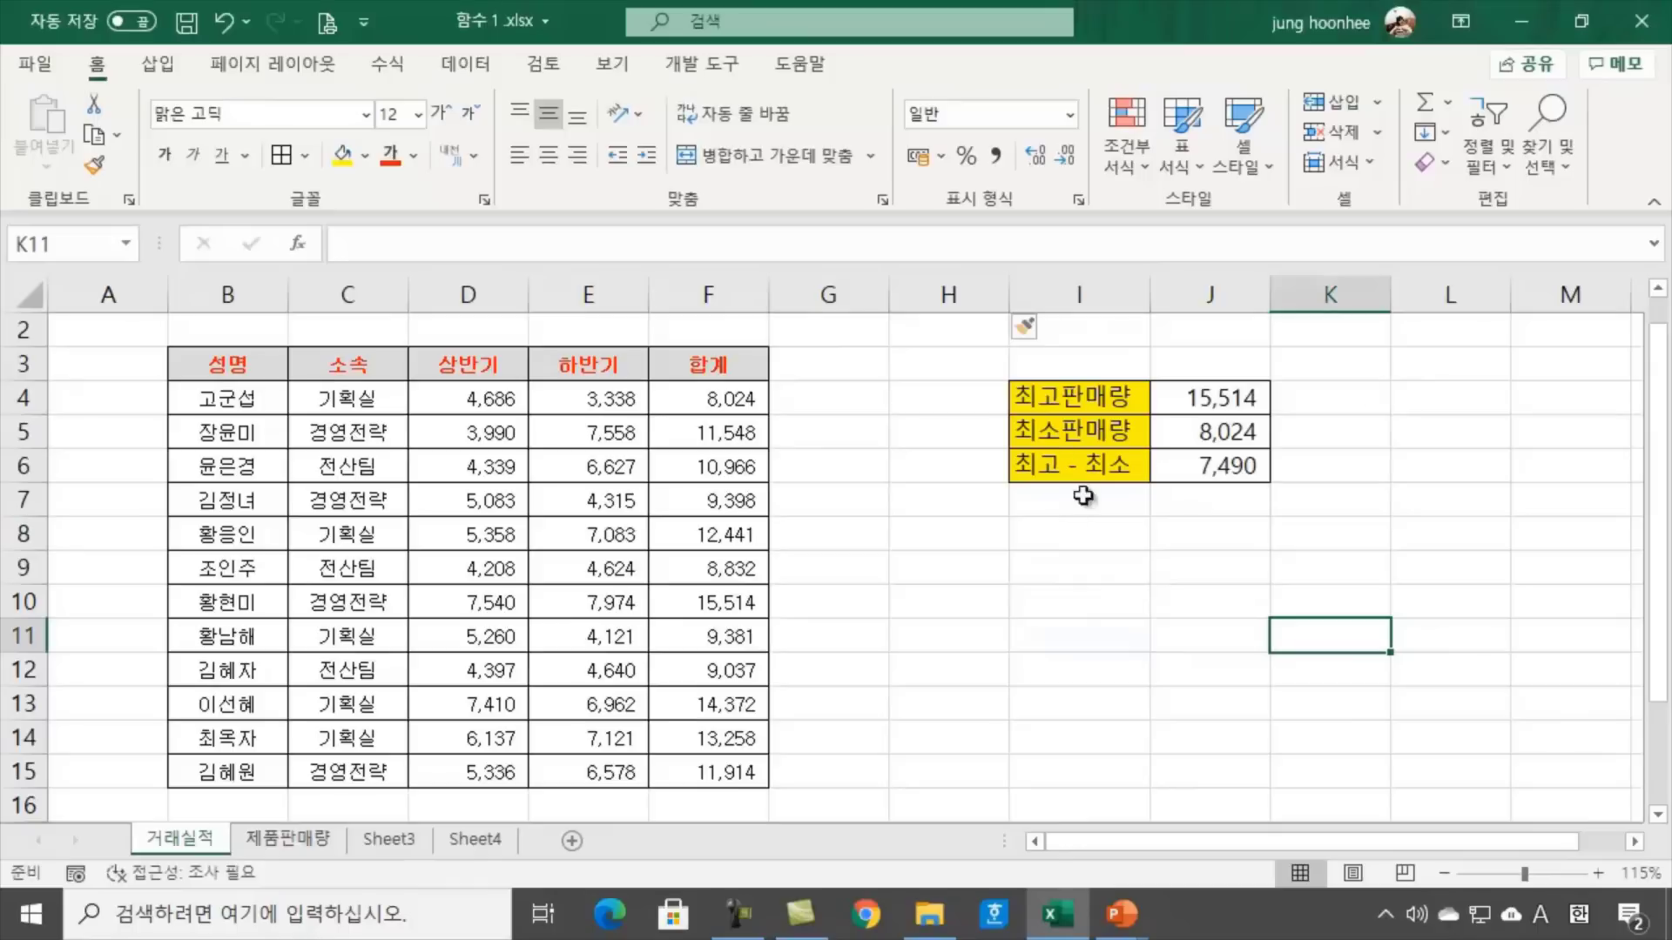
# Enter the label "2 번째높은판매량" in cell K4, beside the summary table
pyautogui.click(1373, 393)
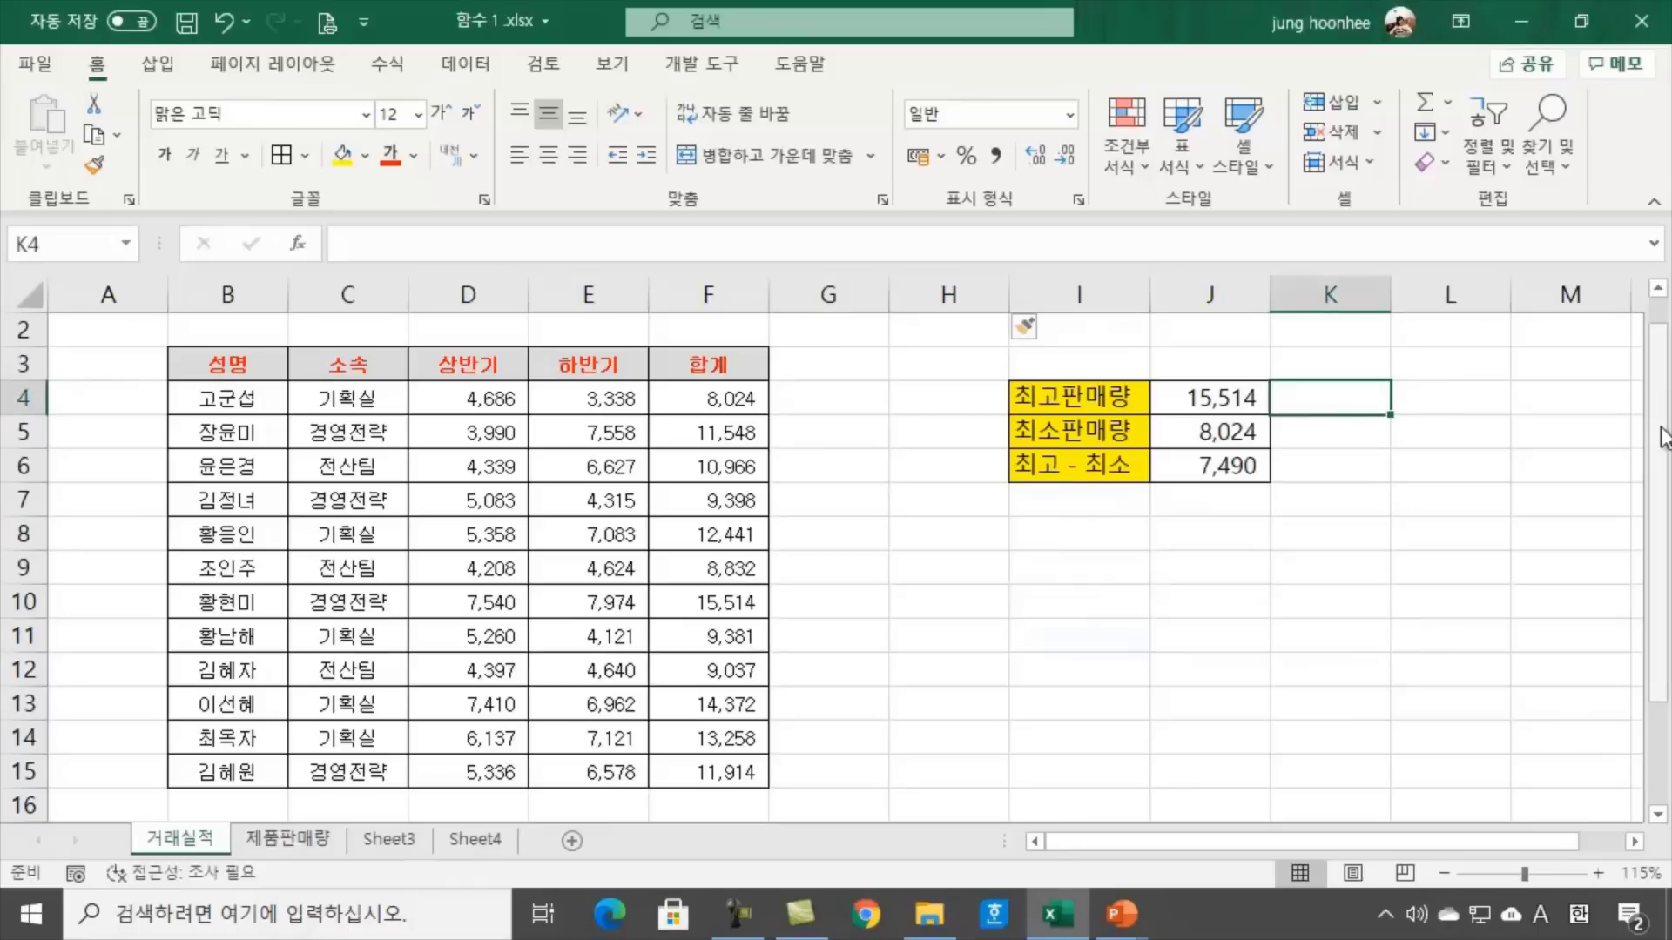
pyautogui.write('2qjs')
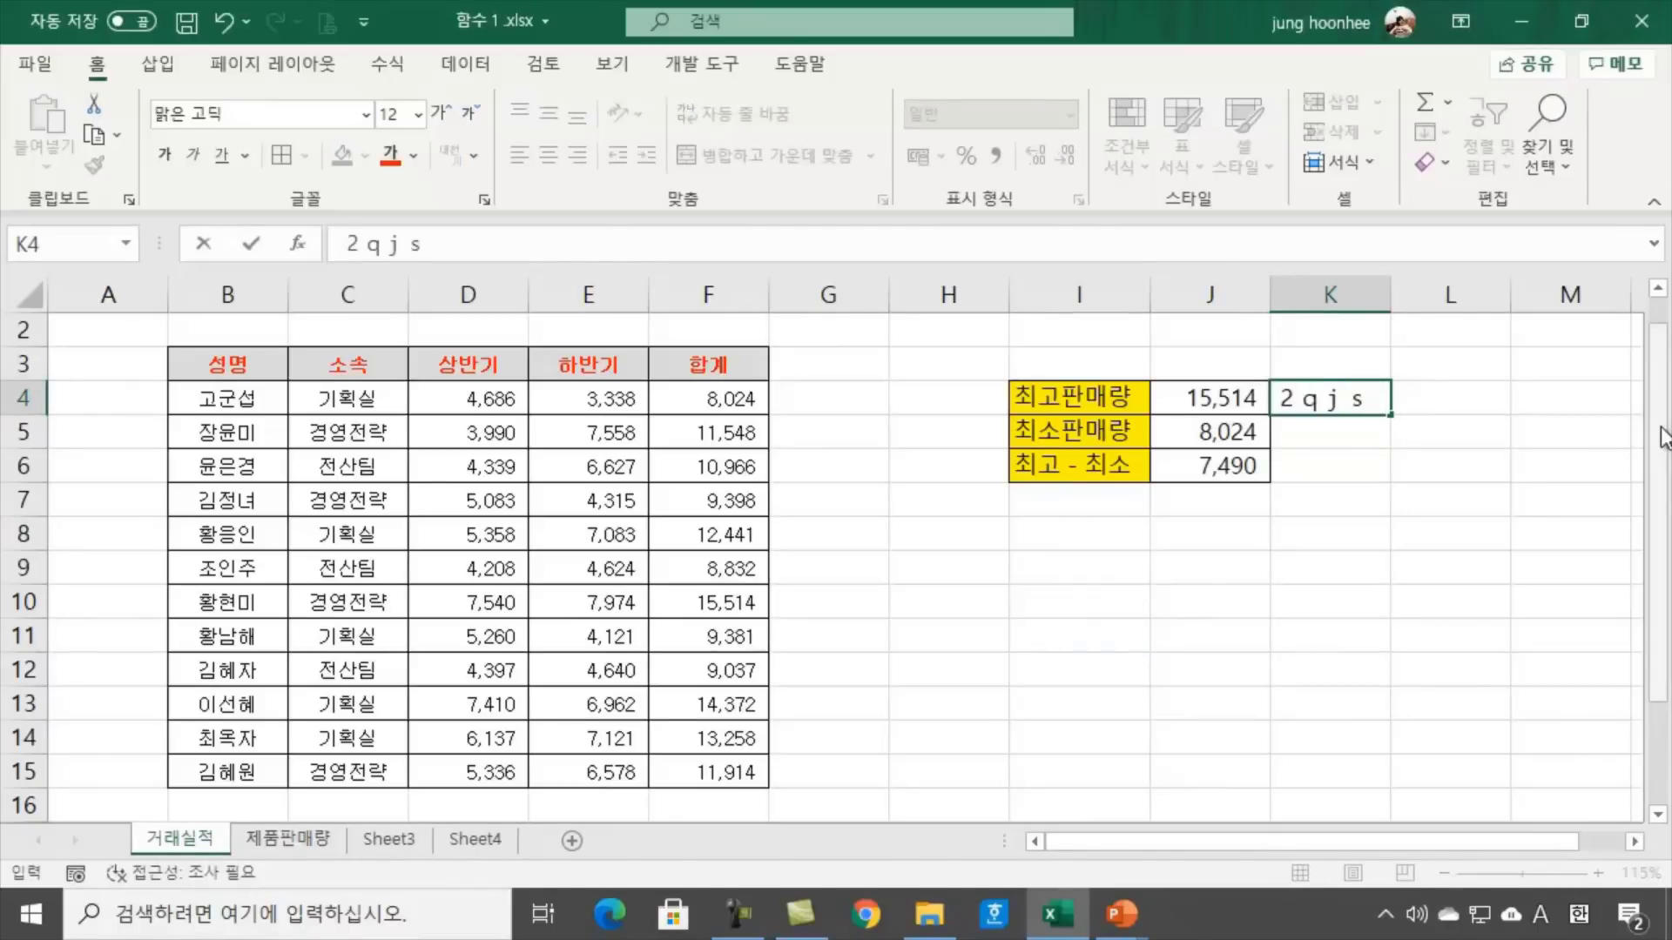
pyautogui.press('BackSpace')
pyautogui.press('BackSpace')
pyautogui.press('BackSpace')
pyautogui.press('BackSpace')
pyautogui.write('2 번째')
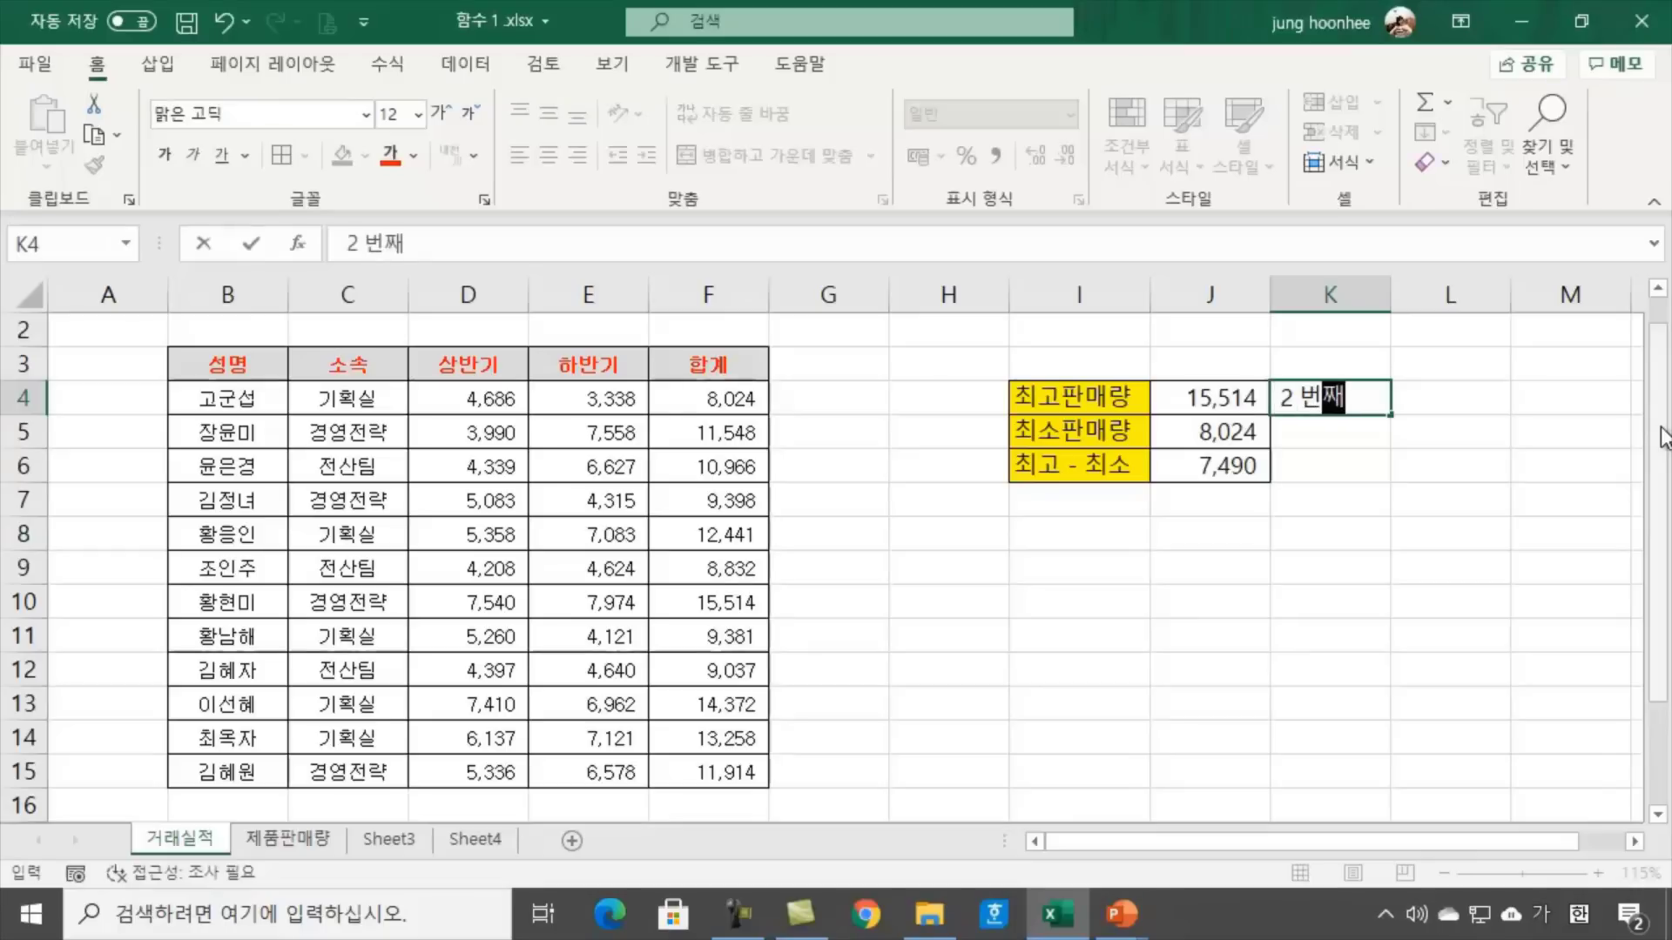
pyautogui.write(' 최고')
pyautogui.press('BackSpace')
pyautogui.press('BackSpace')
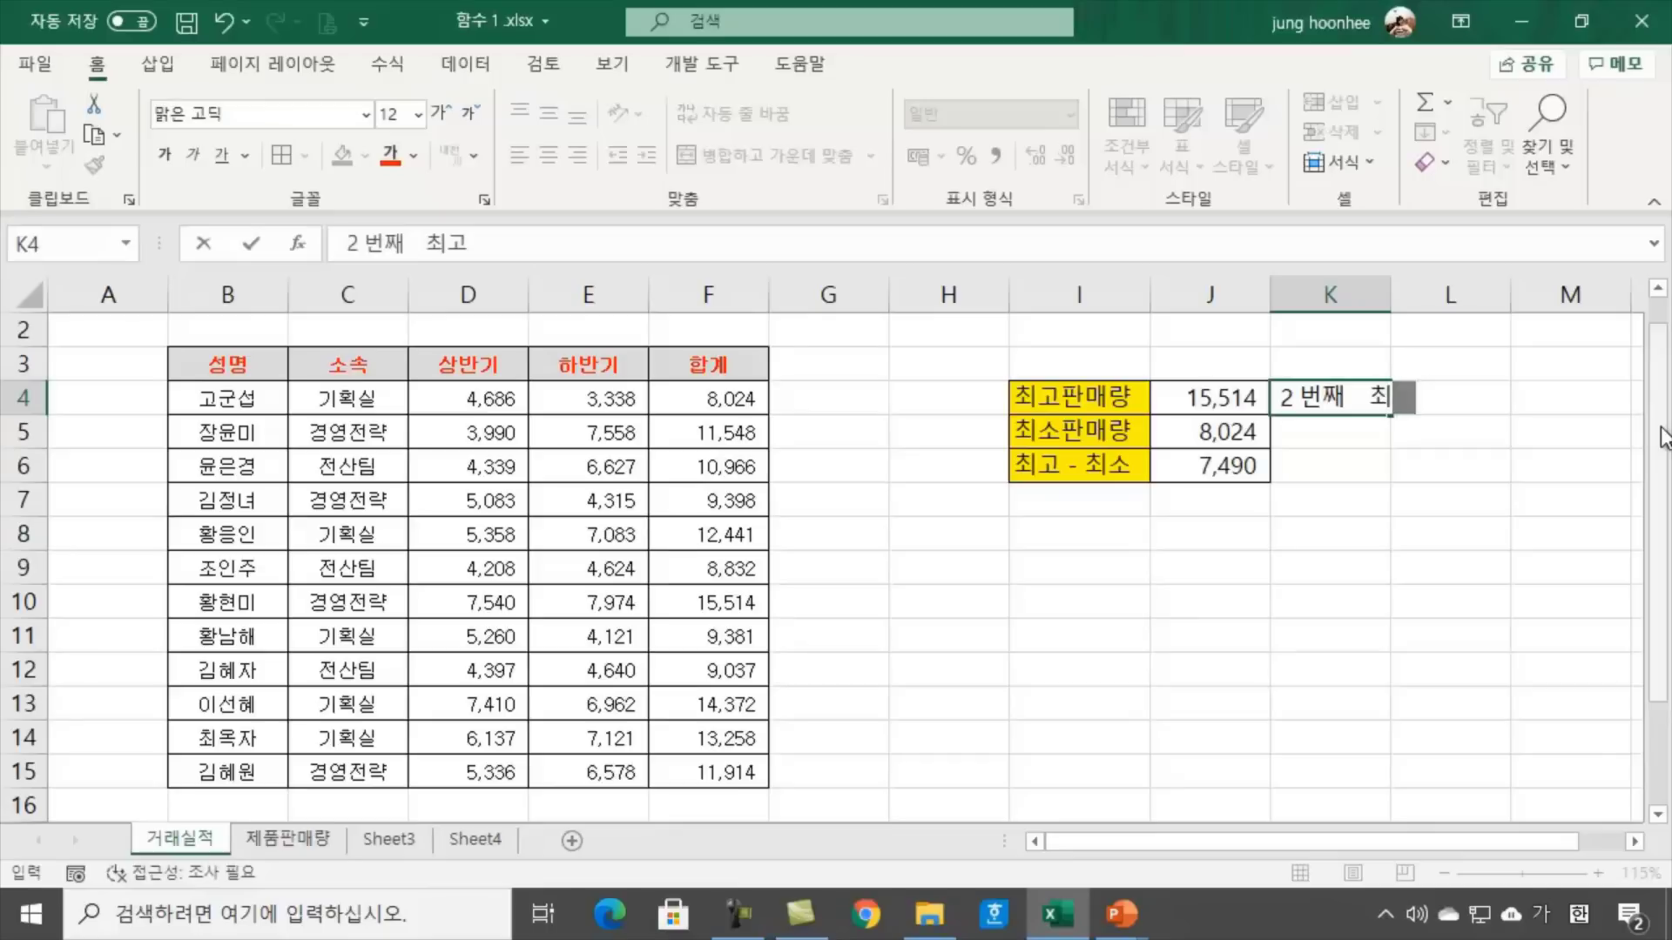
pyautogui.write('높은')
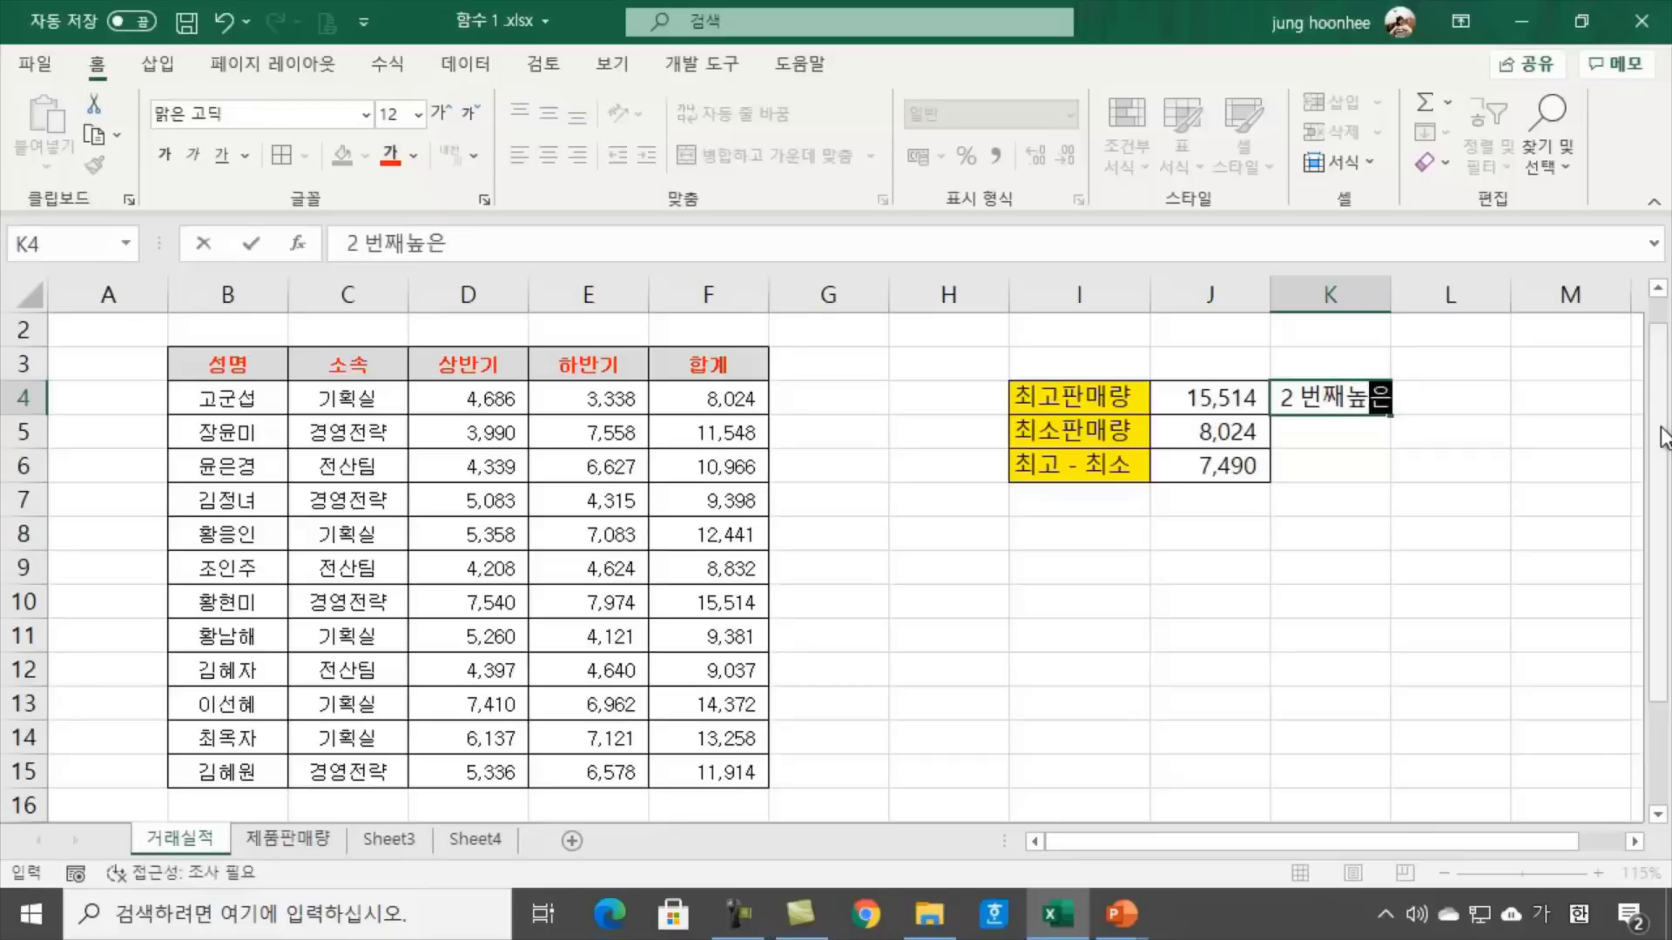
pyautogui.write('판매라ㅇ')
pyautogui.press('Return')
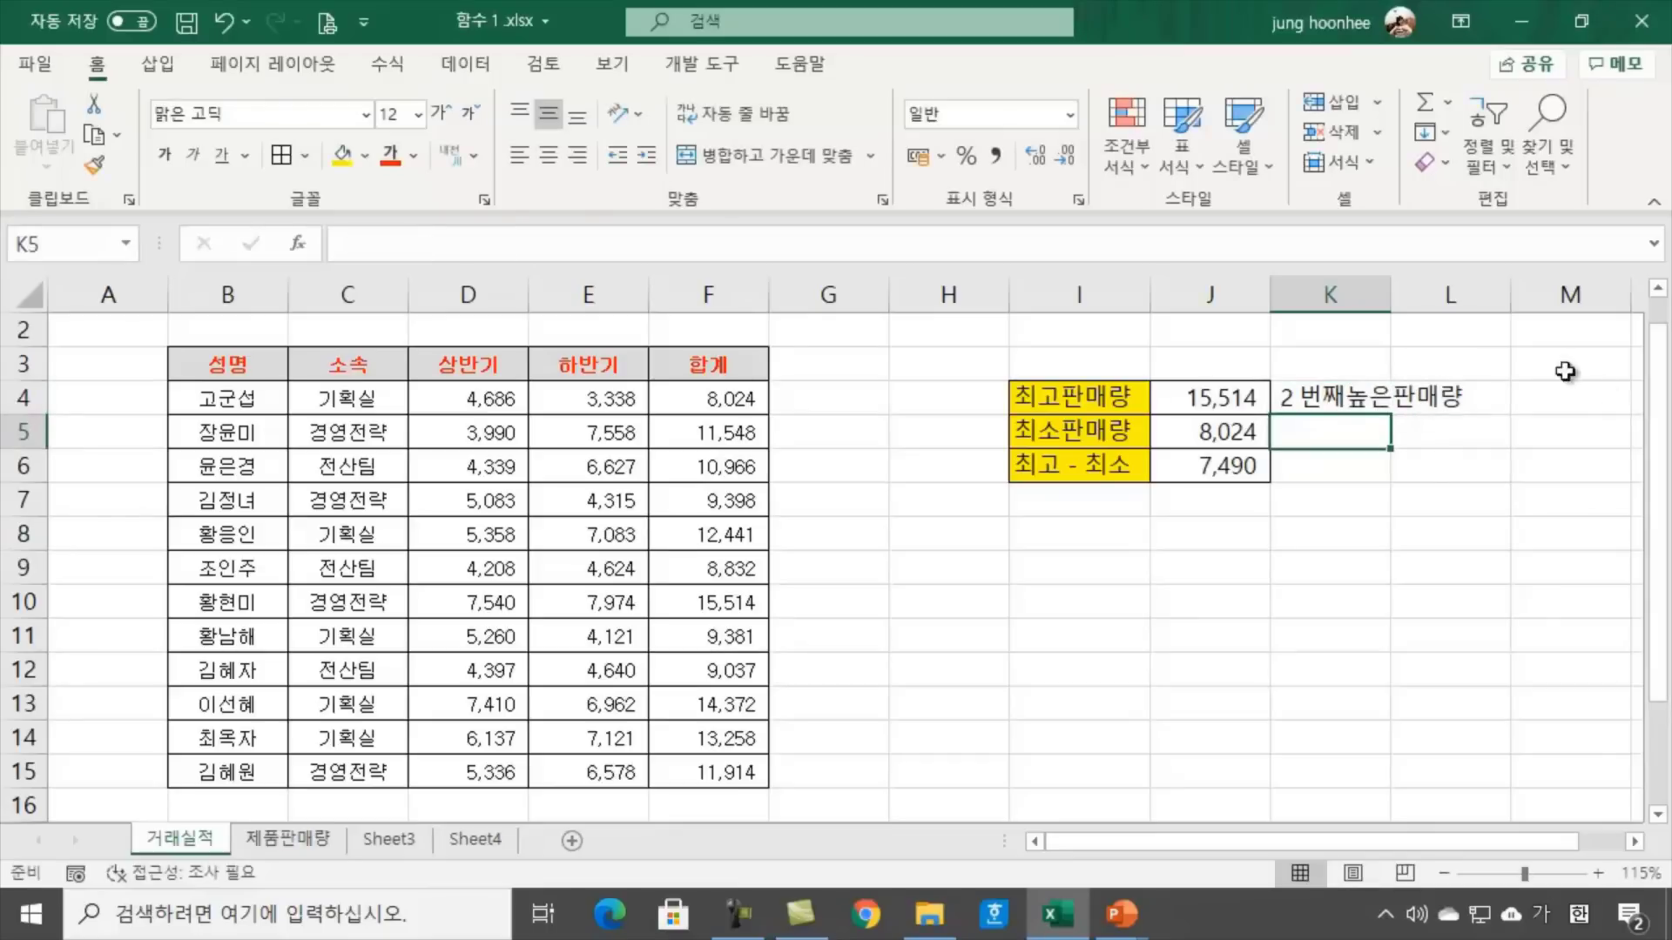
# Widen column K to fit its label and fill cell K4 with a dark gray theme color
pyautogui.moveTo(1394, 292); pyautogui.dragTo(1492, 292)
pyautogui.click(1385, 397)
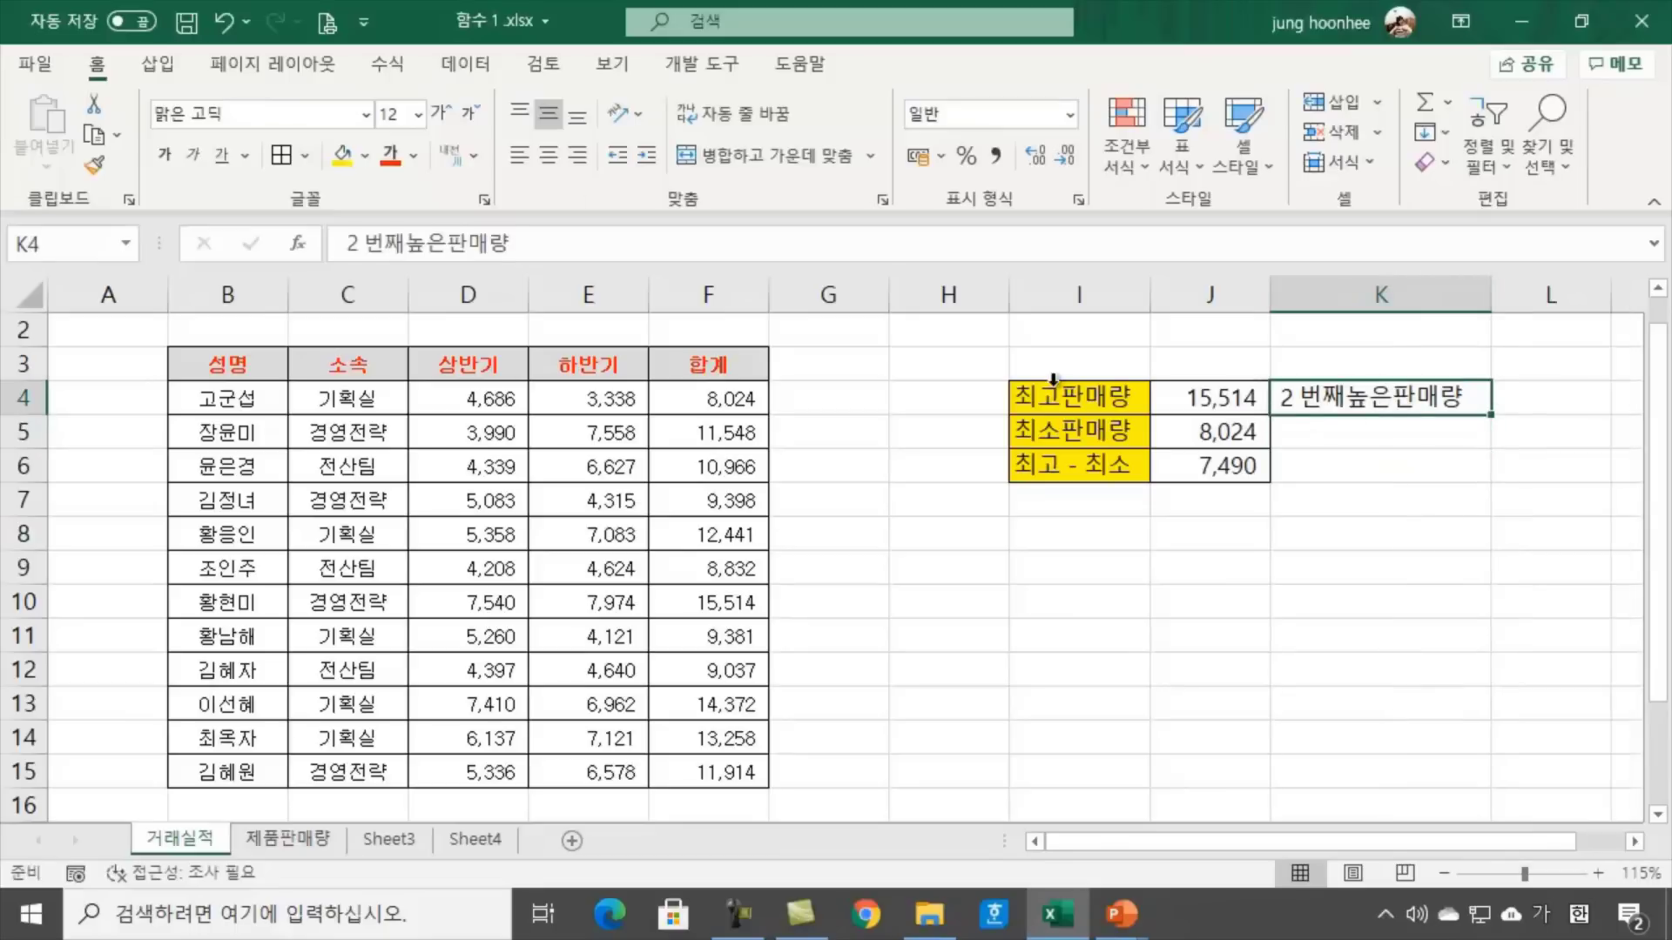
pyautogui.click(366, 156)
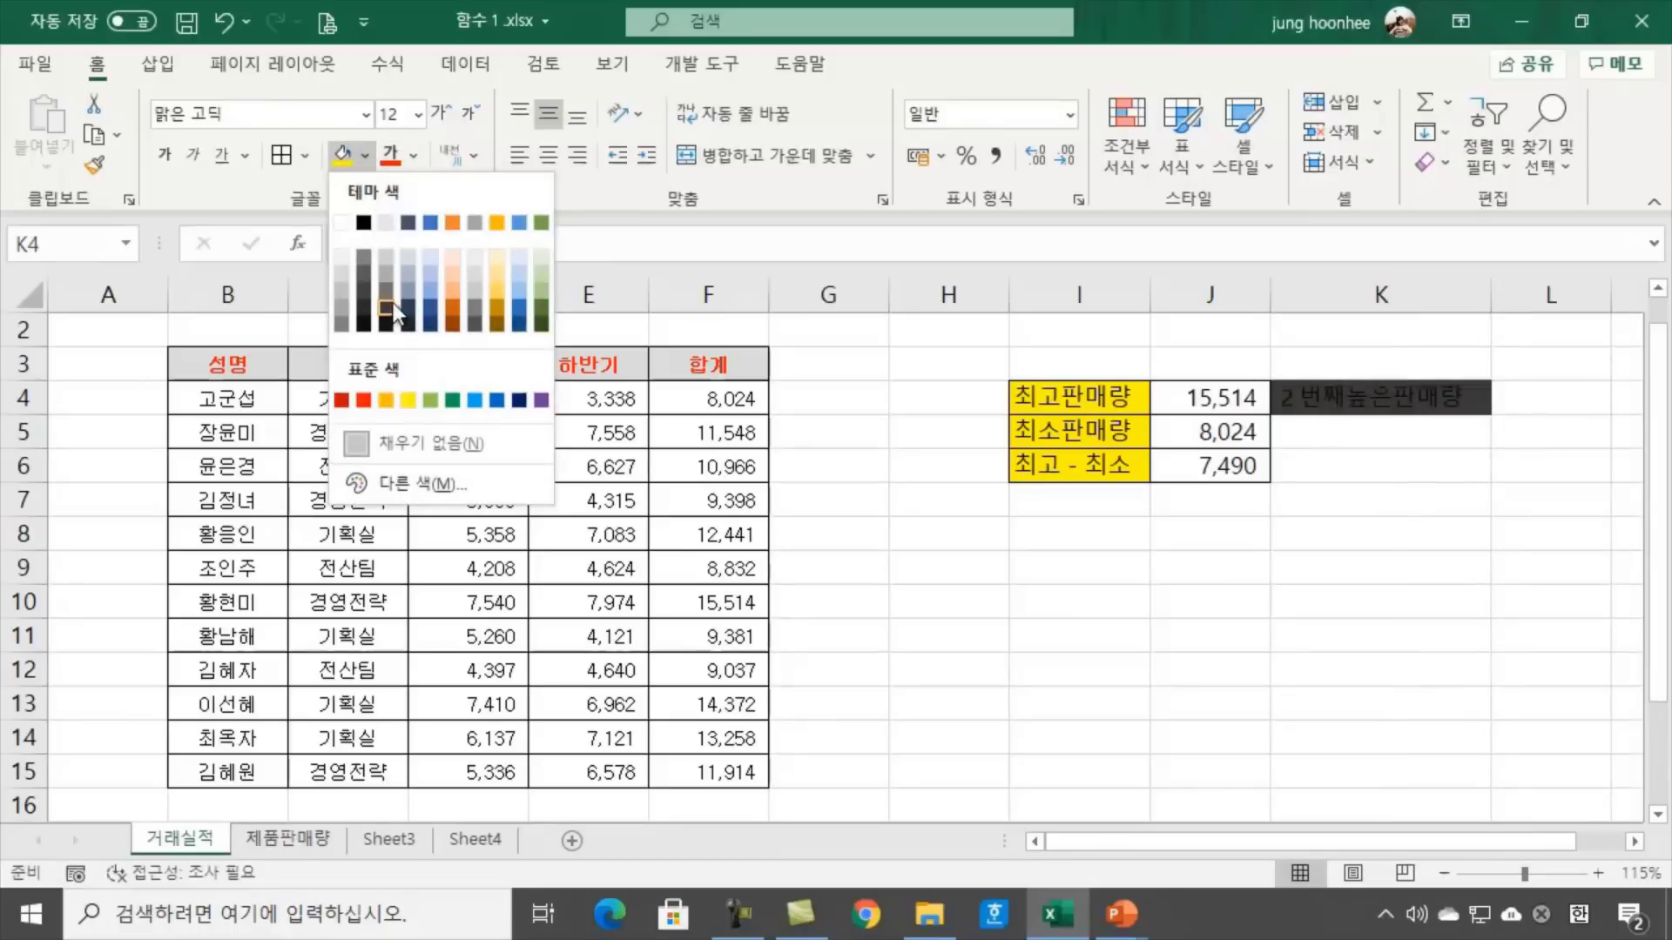
pyautogui.click(385, 291)
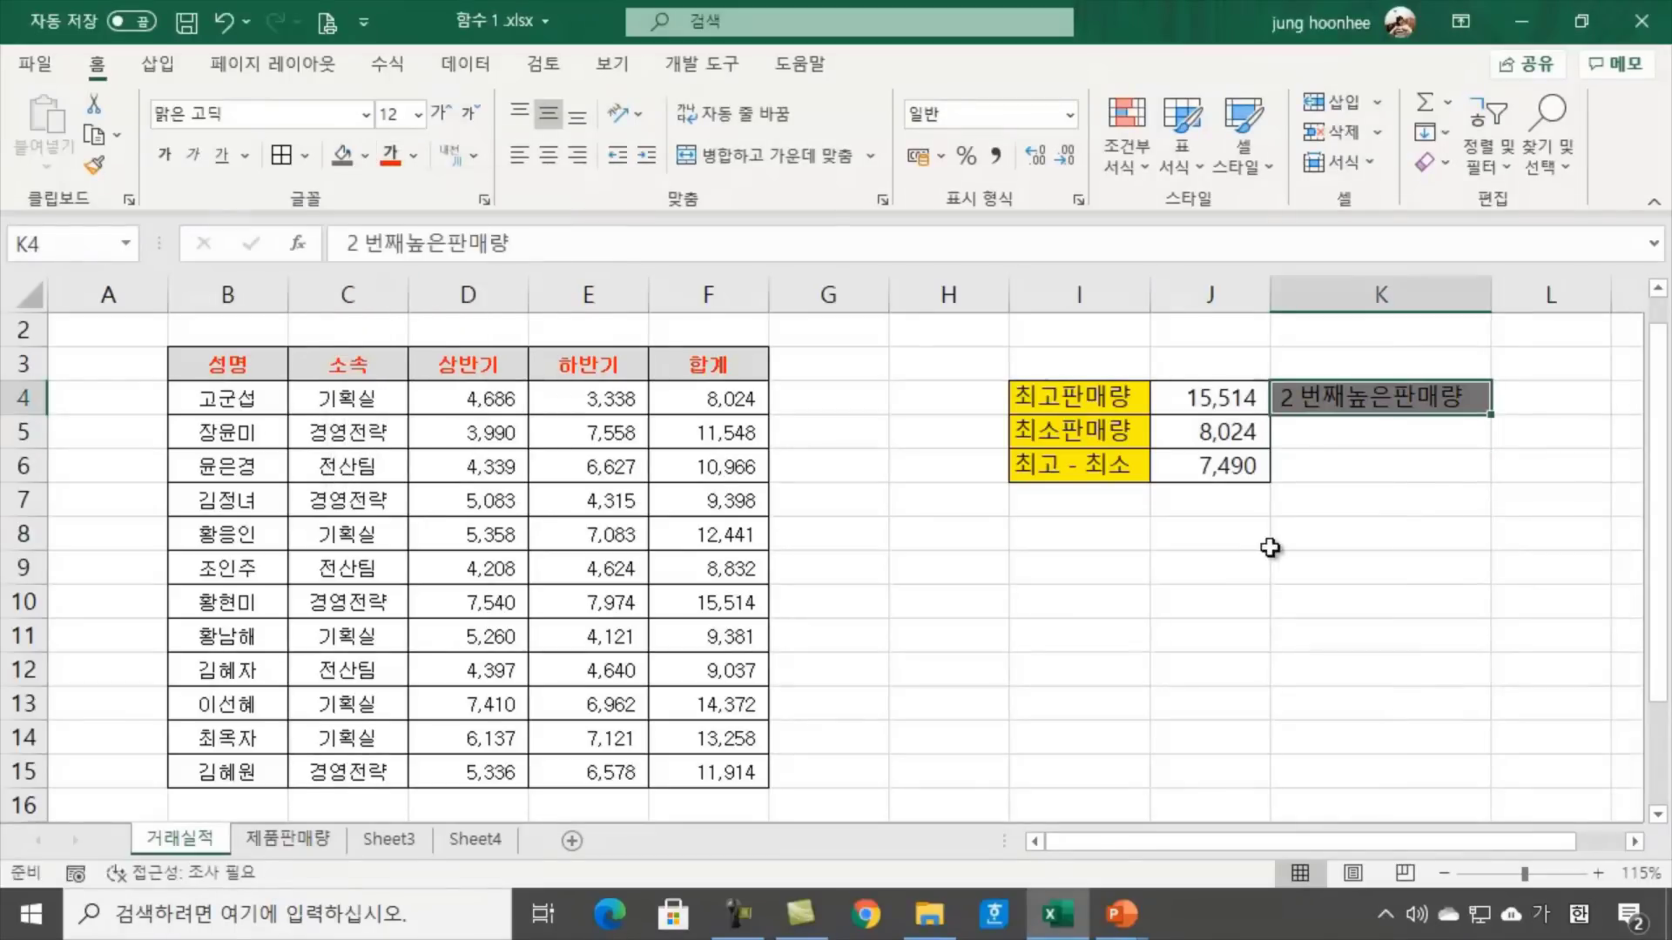
# Review the formulas behind the highest and lowest sales values in J4 and J5 and the empty result cell L4
pyautogui.click(1549, 406)
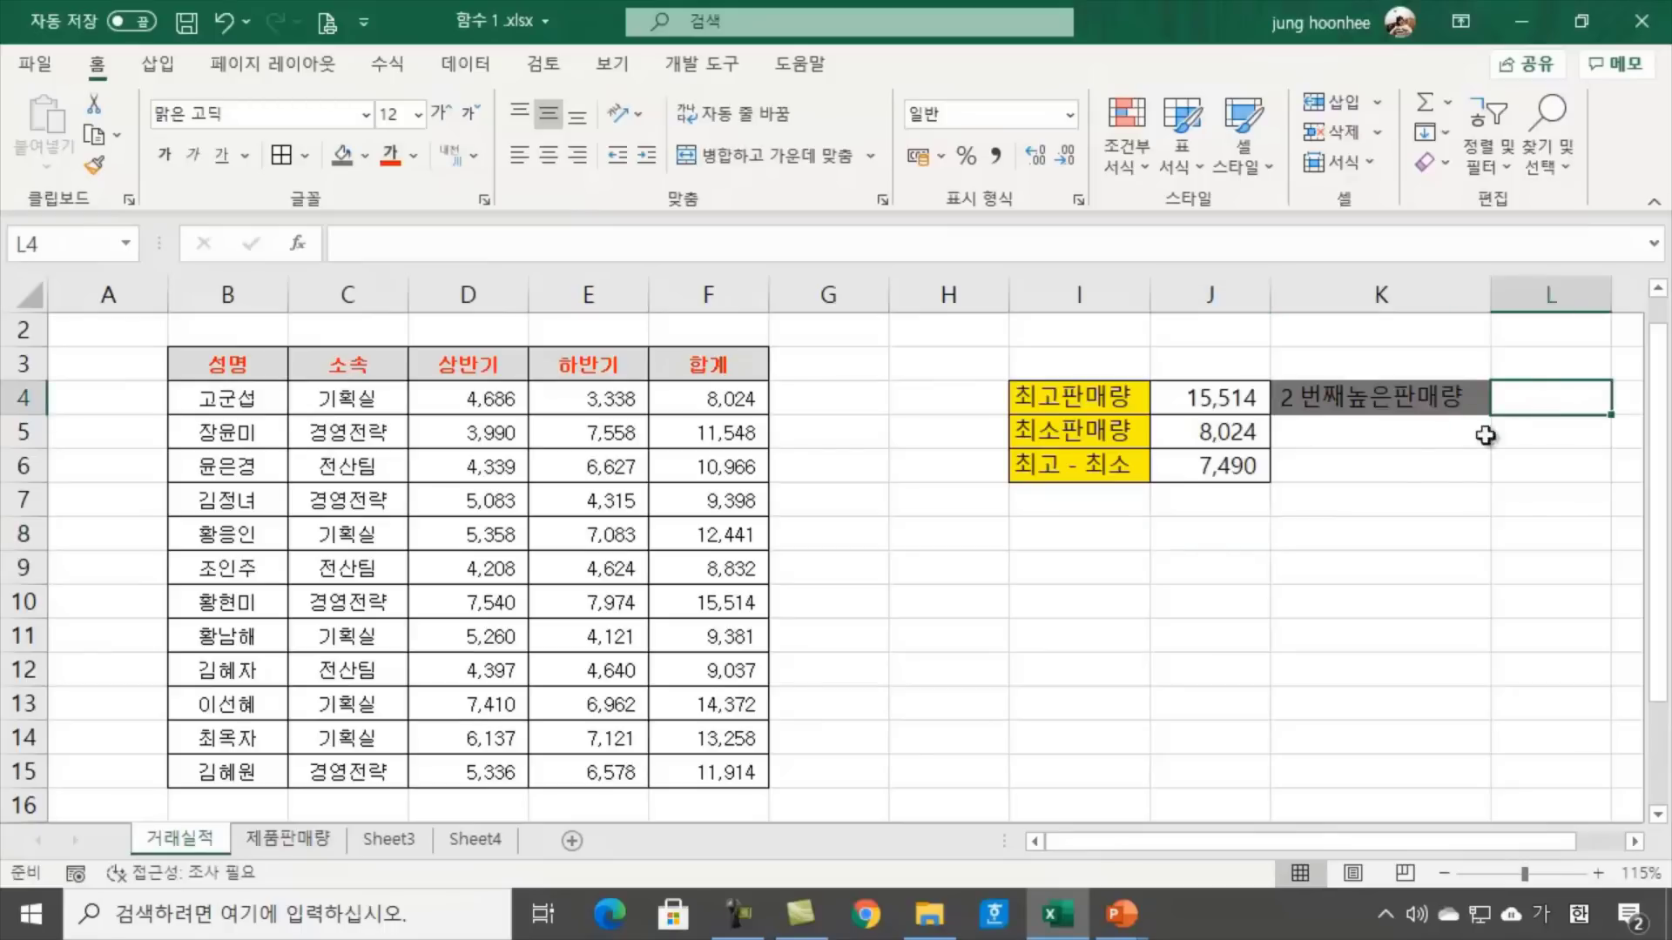
pyautogui.click(1447, 462)
pyautogui.click(1535, 410)
pyautogui.click(1206, 399)
pyautogui.click(1196, 437)
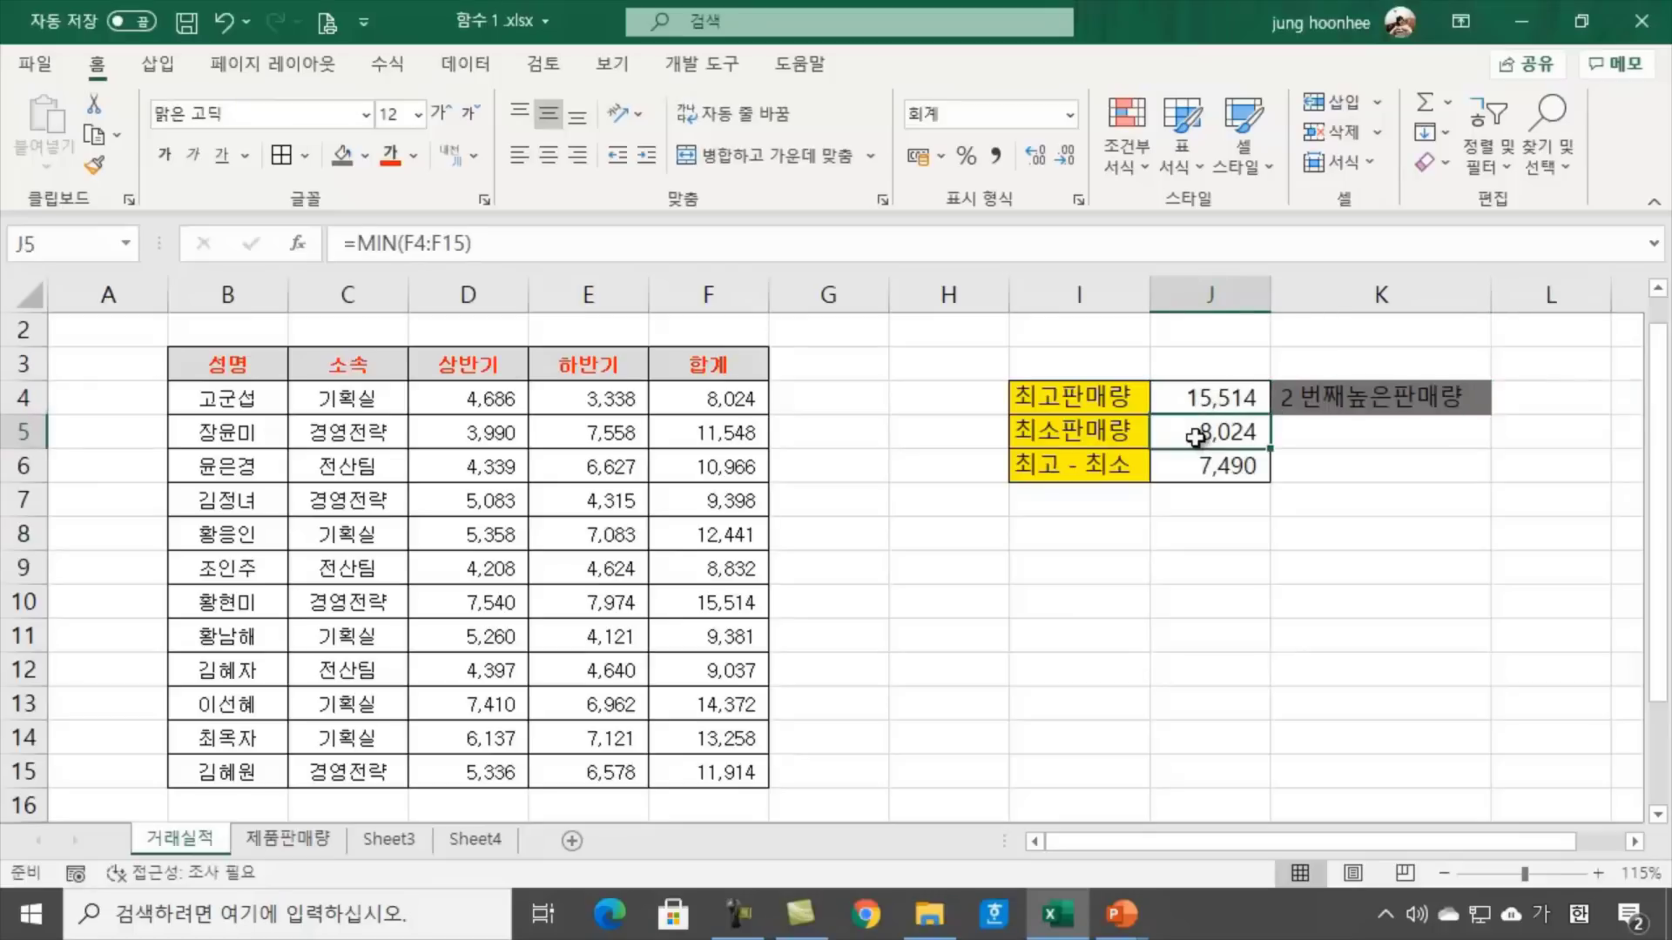
pyautogui.click(1210, 400)
pyautogui.click(1211, 444)
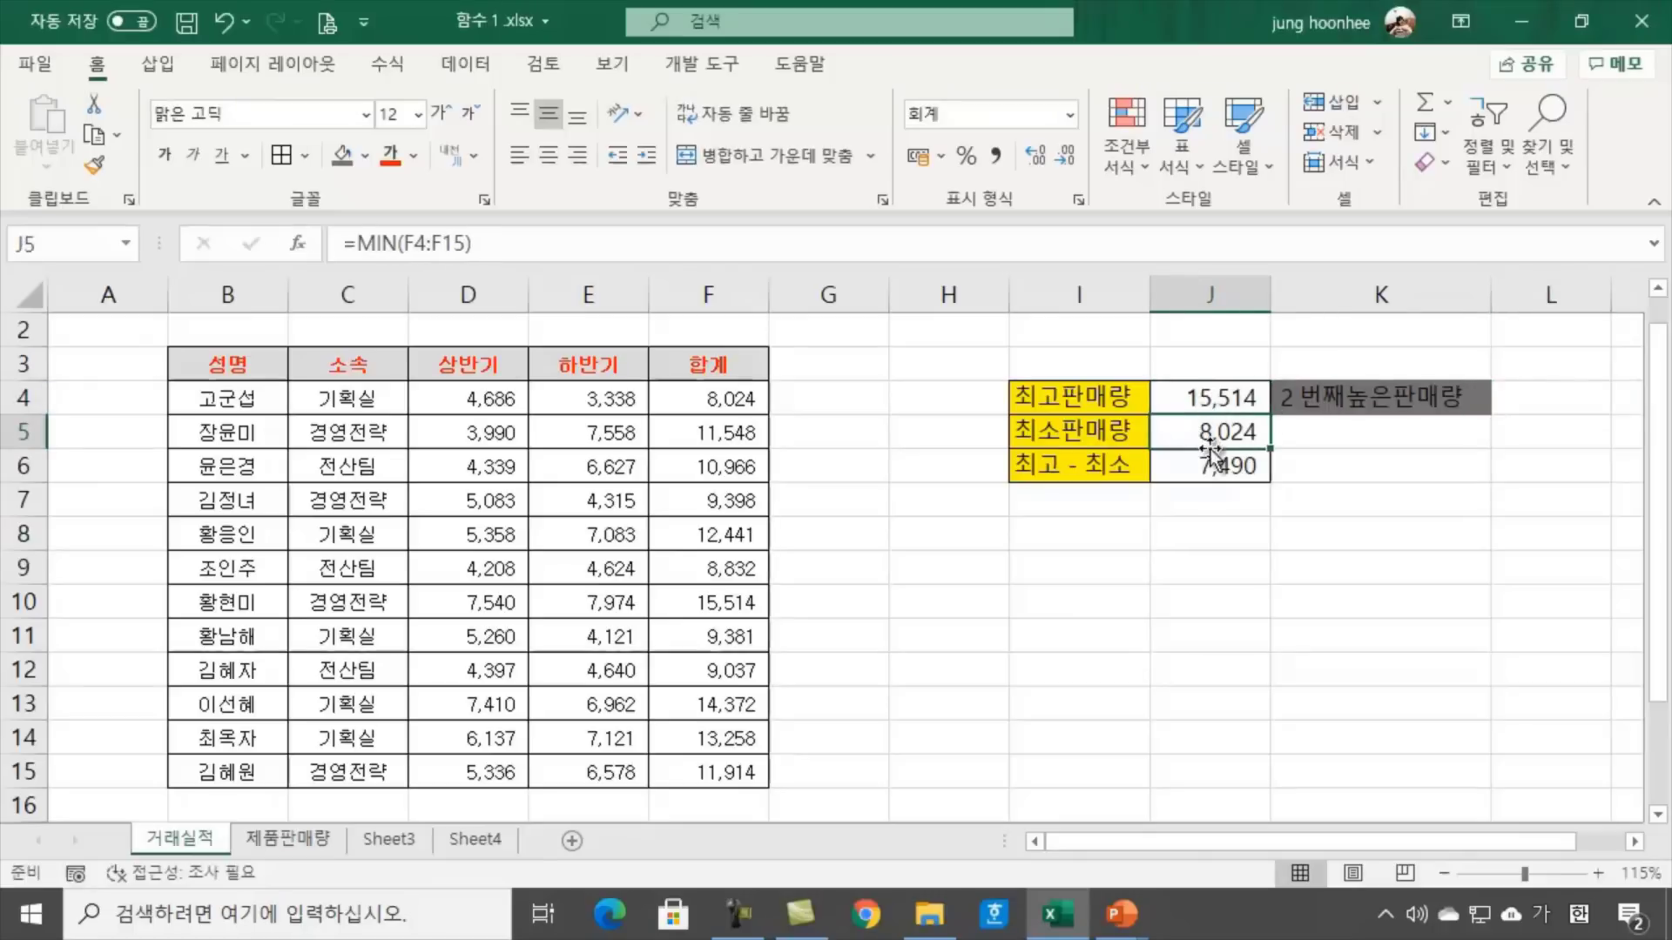
pyautogui.click(1530, 396)
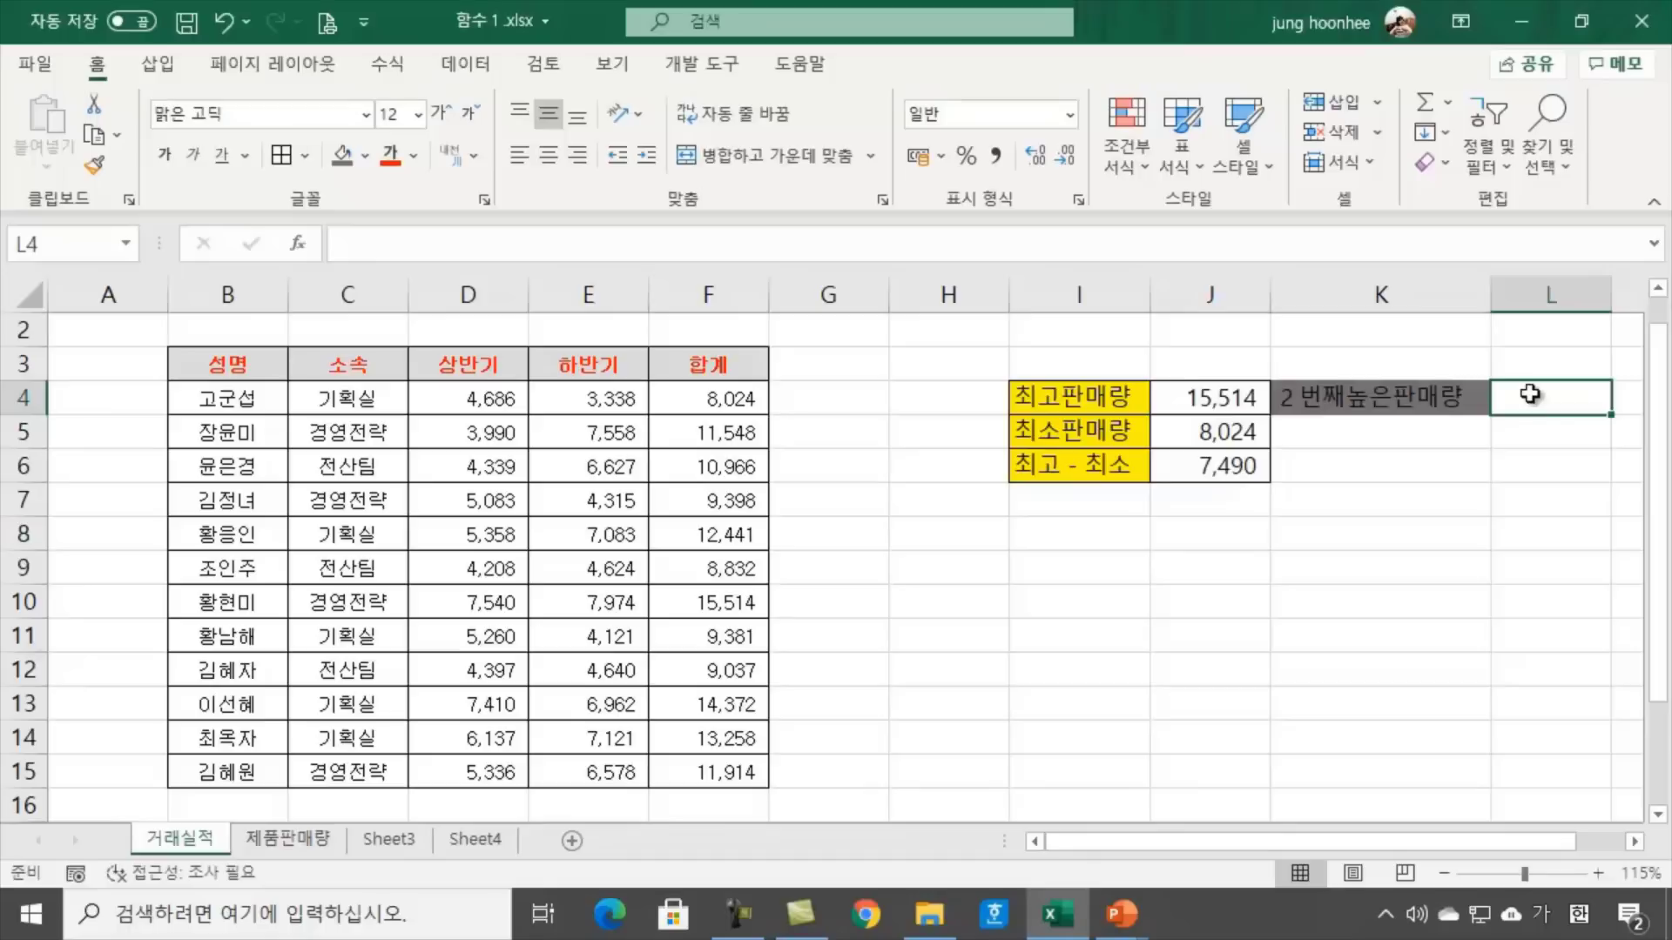
pyautogui.click(1421, 561)
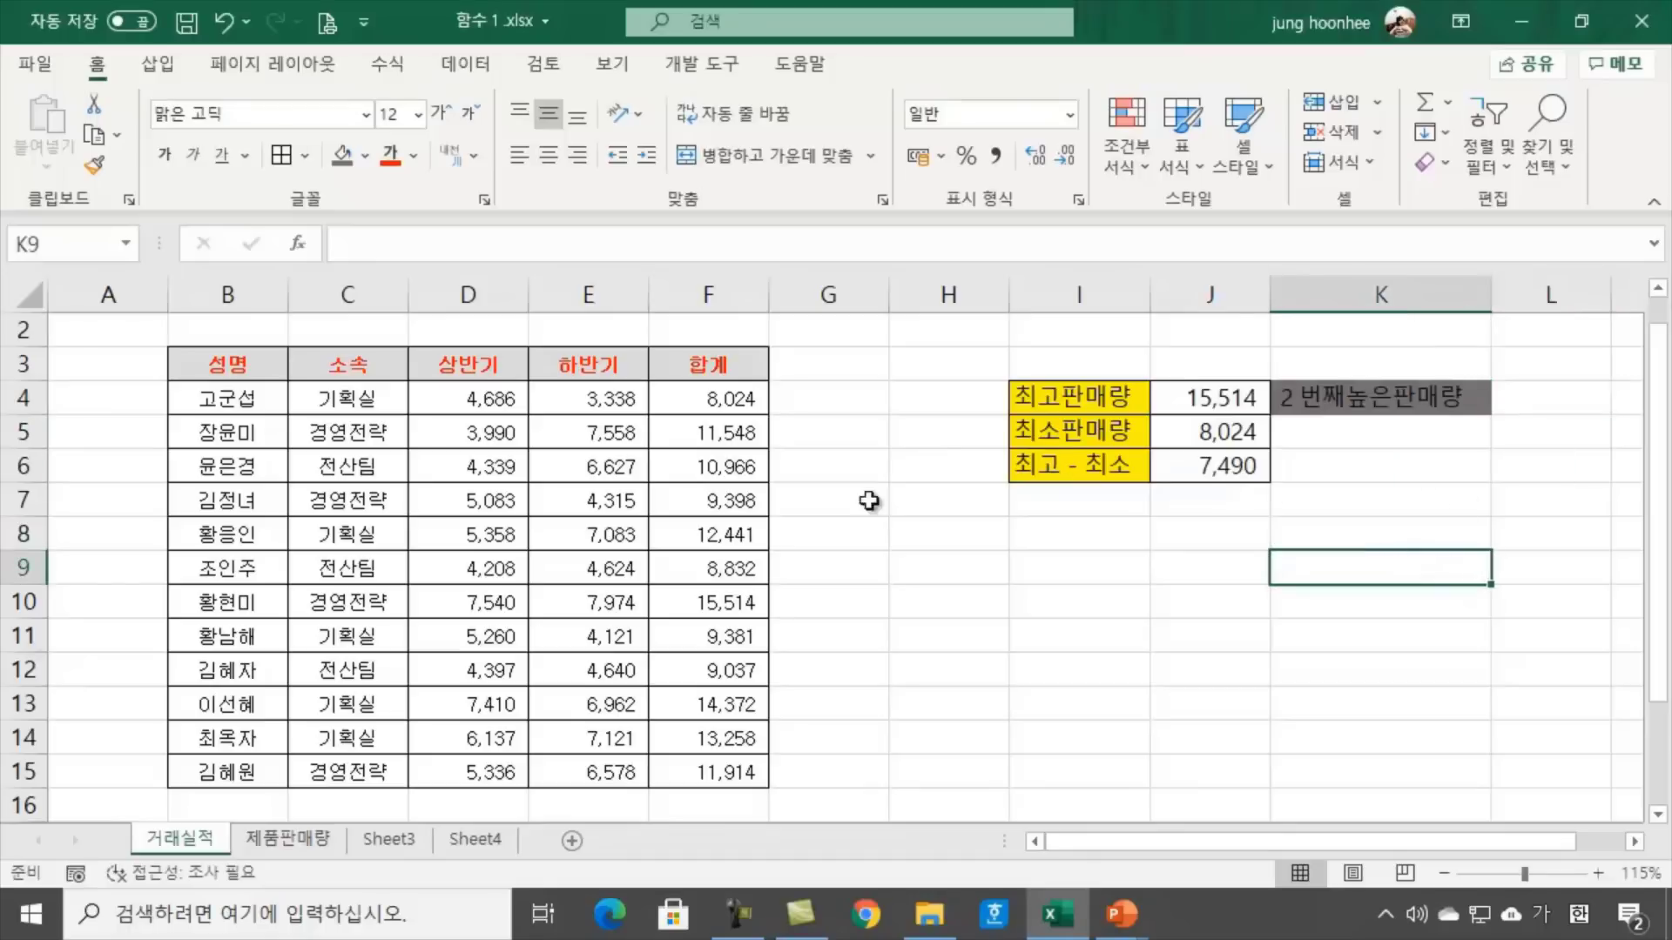
# Open the function wizard for cell L4 and try to search for the function "large"
pyautogui.click(1548, 394)
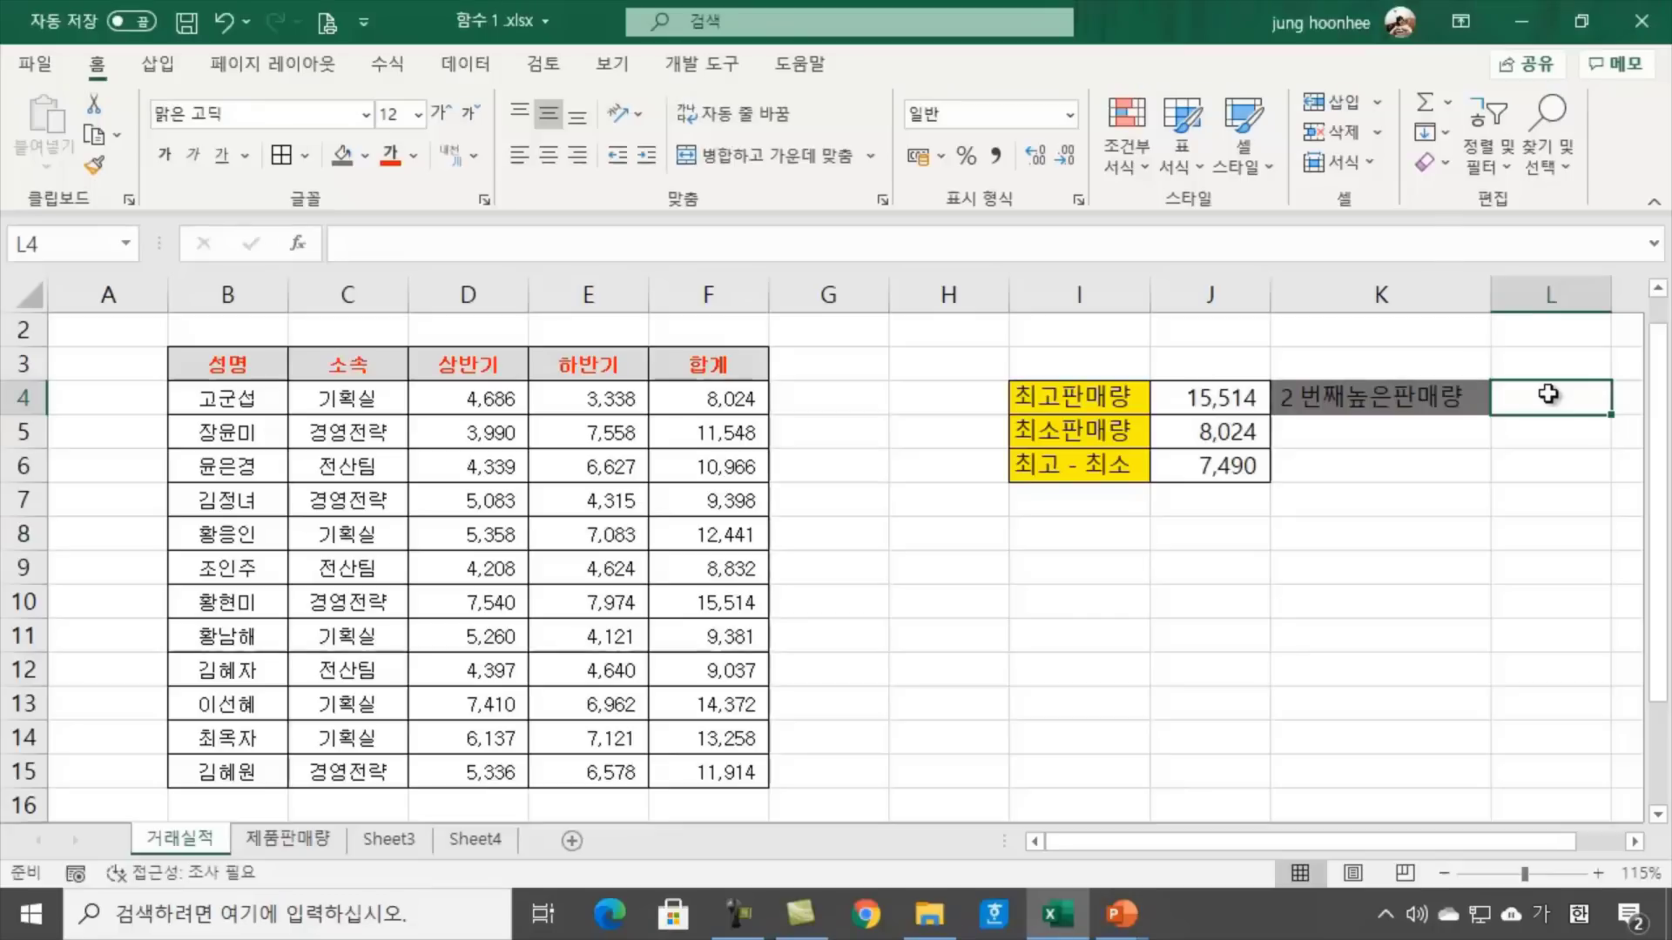
pyautogui.hotkey('shift', 'F3')
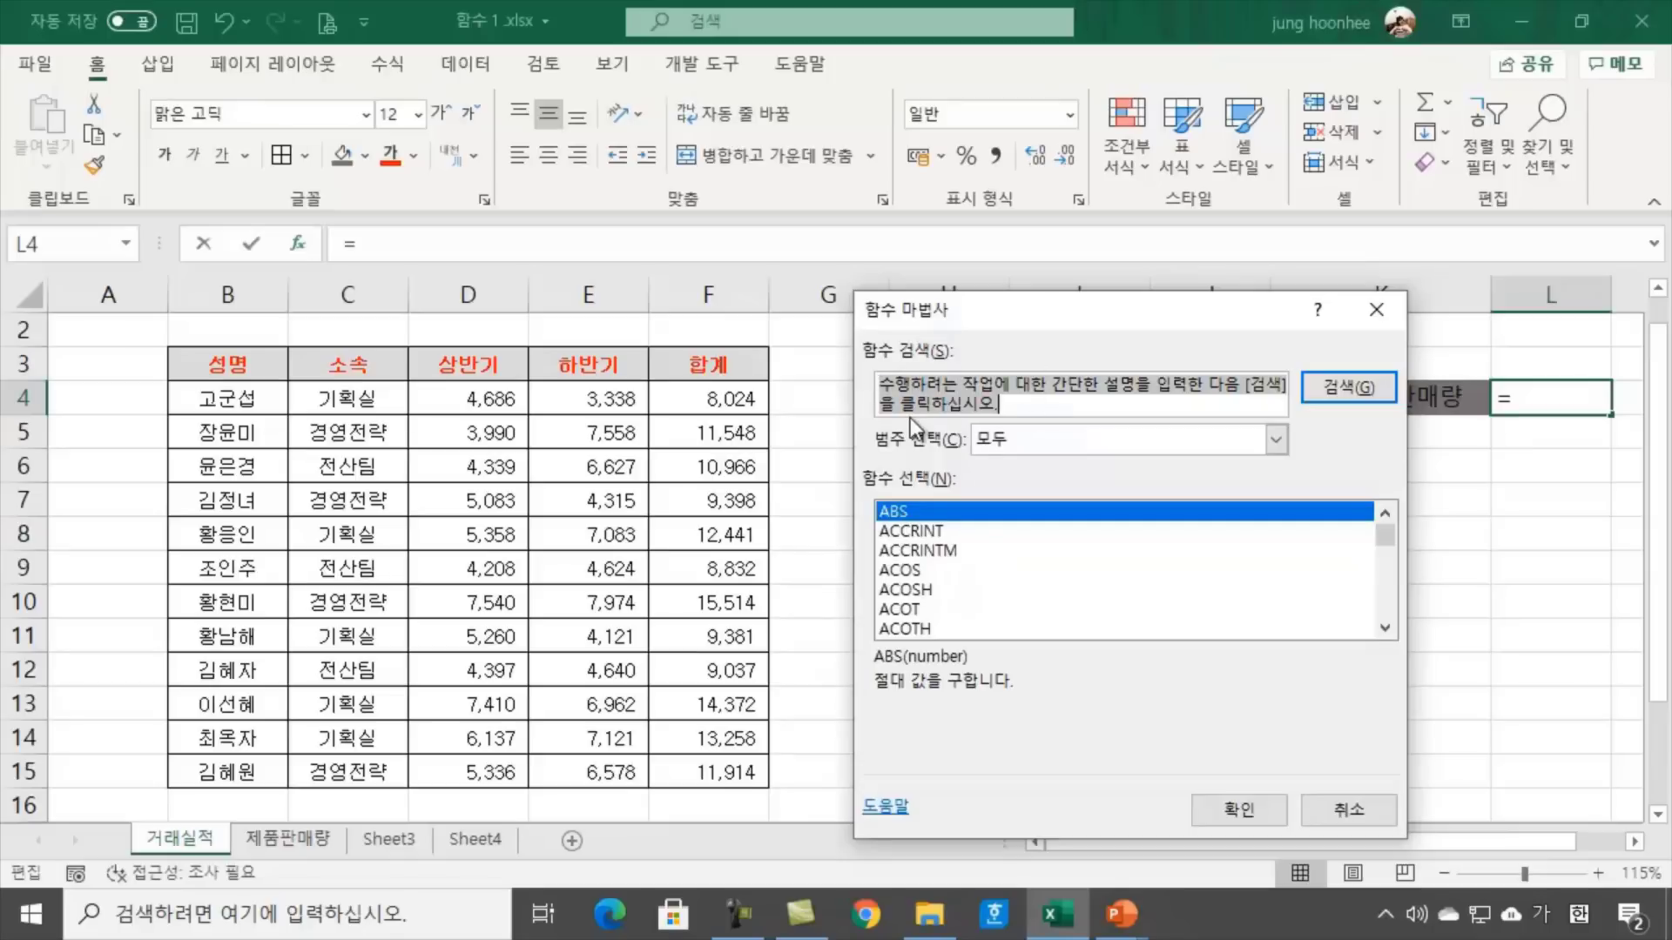
pyautogui.write('ㅁ')
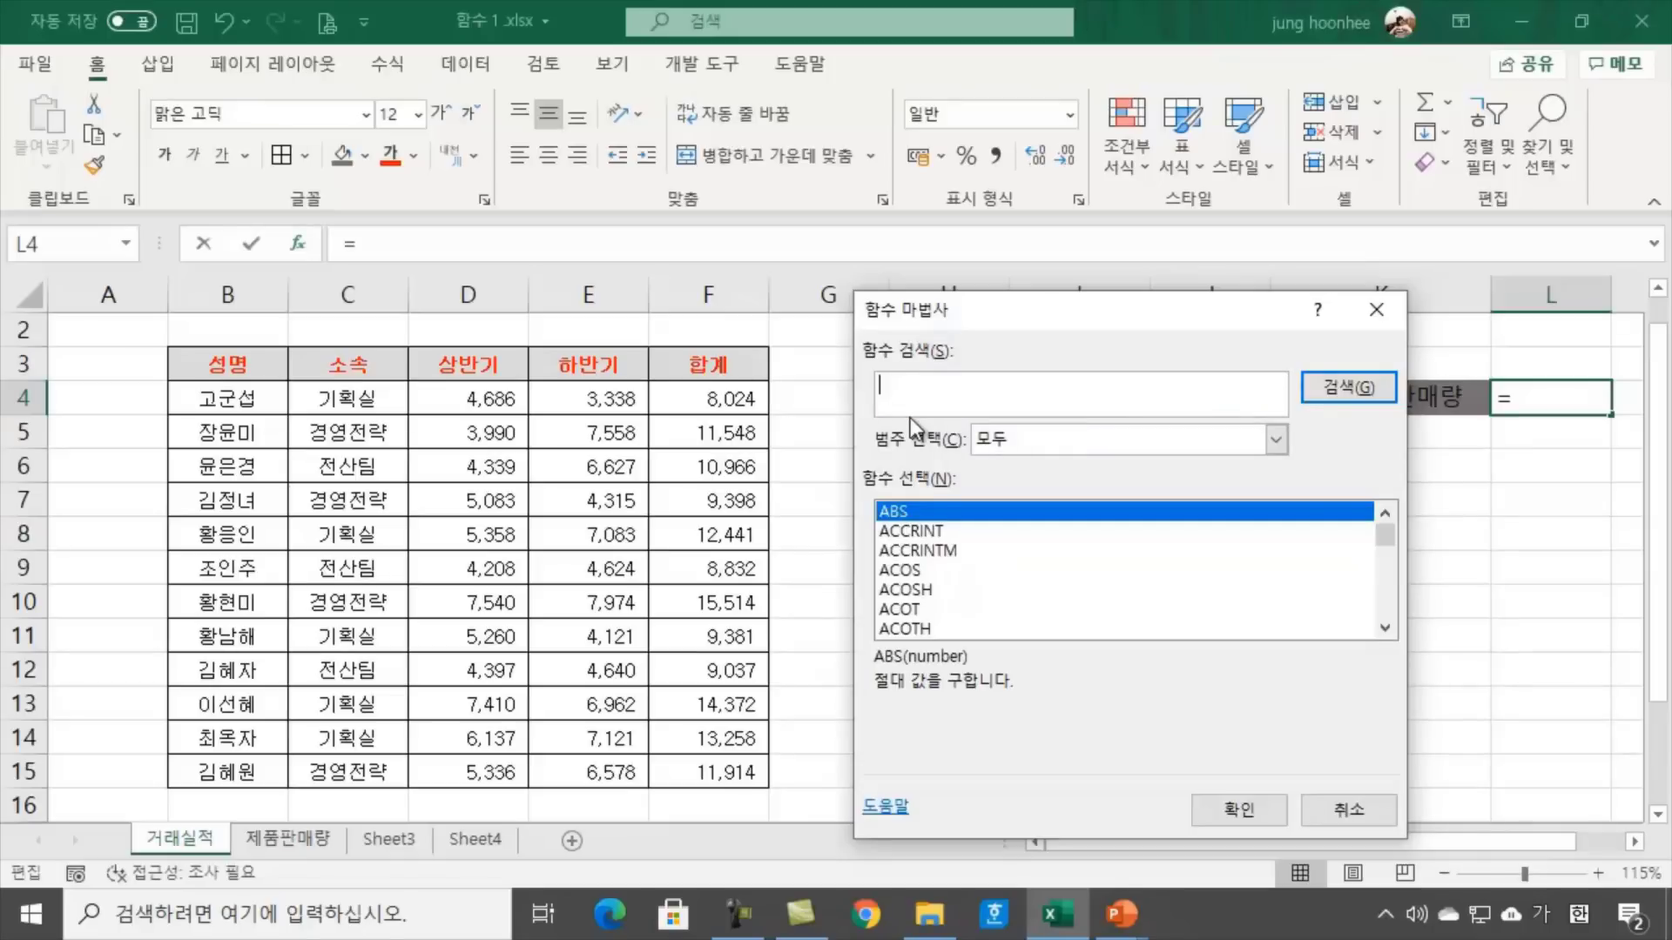
pyautogui.press('Hangul')
pyautogui.write('1 a')
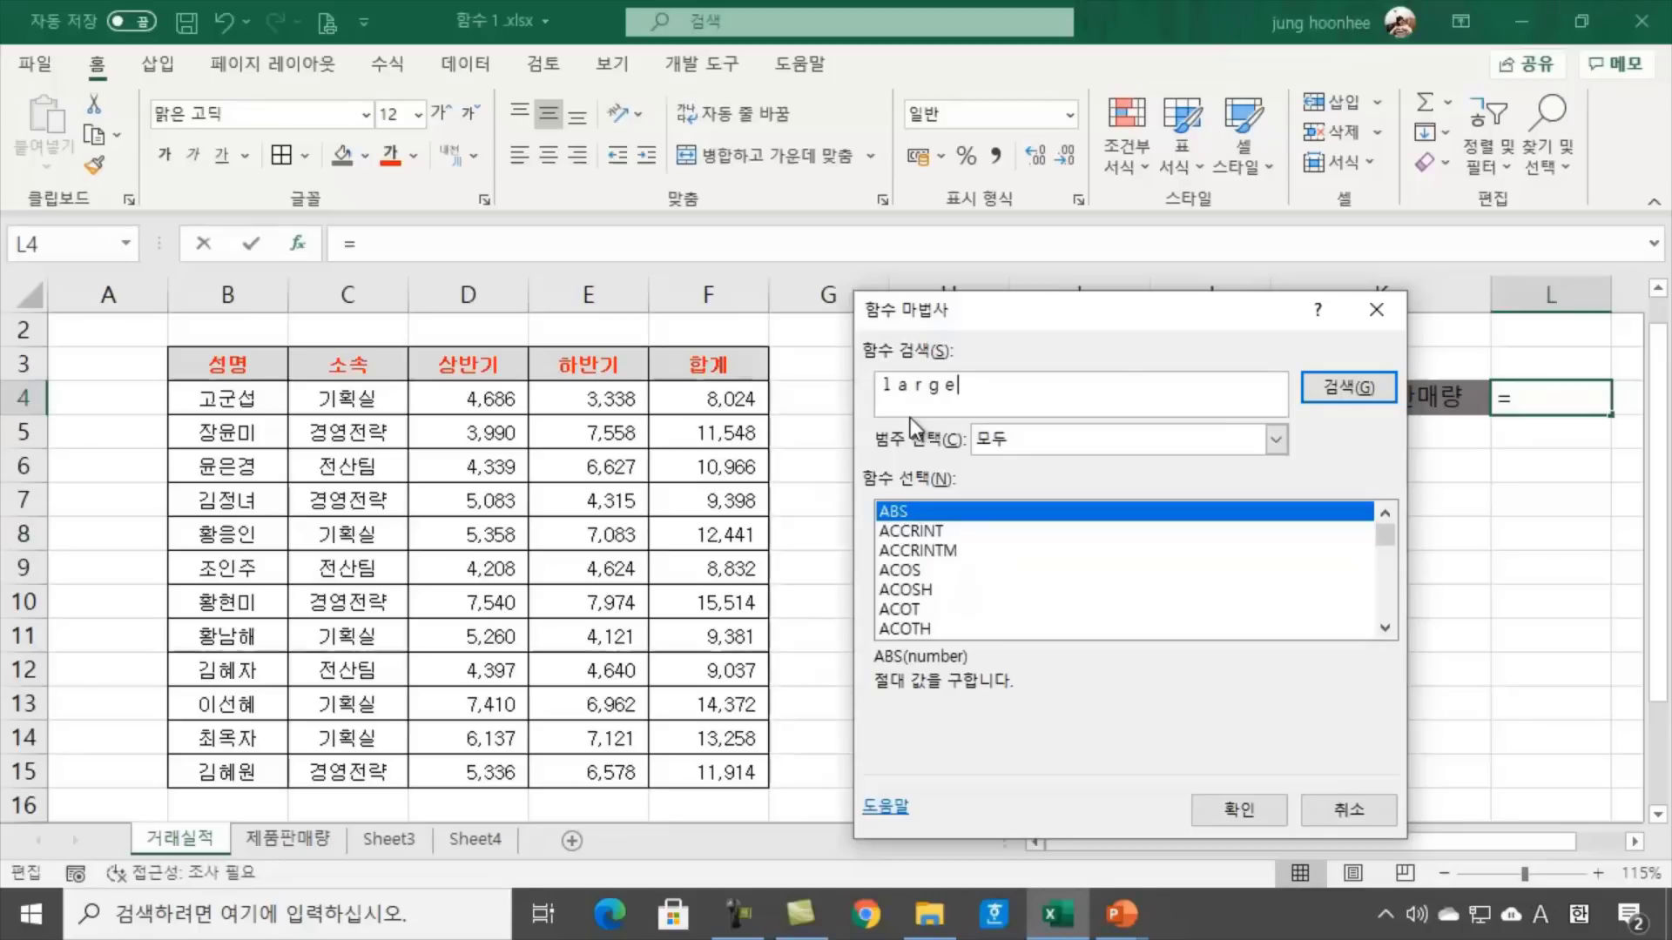
pyautogui.press('Return')
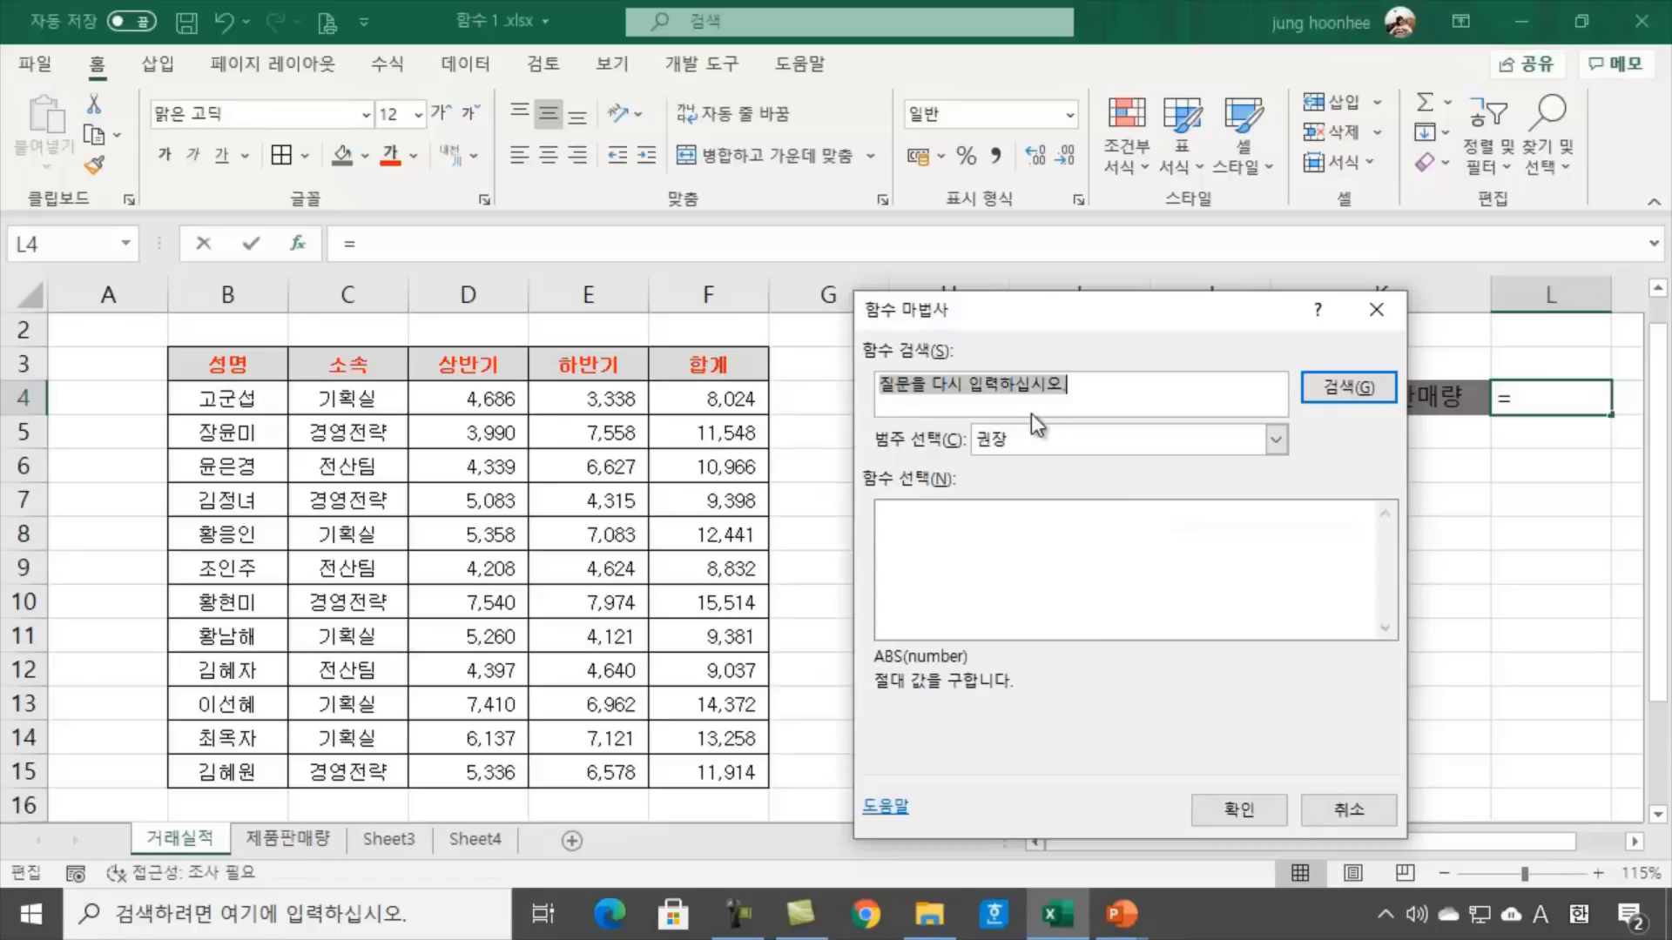
pyautogui.write('large')
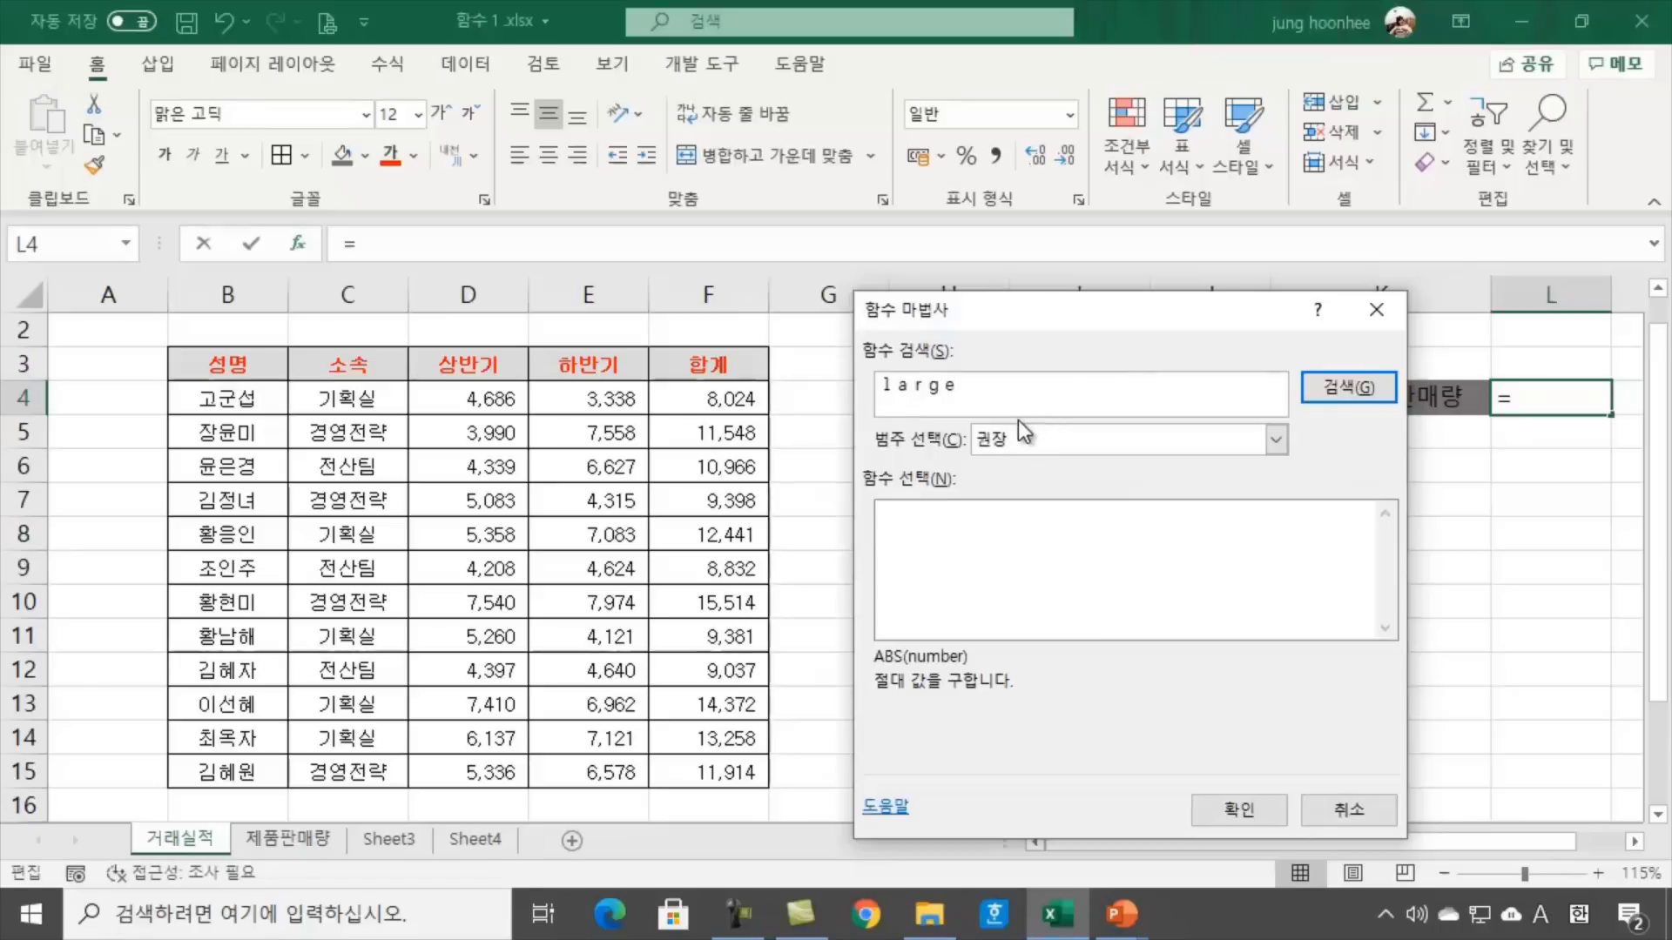
pyautogui.press('Return')
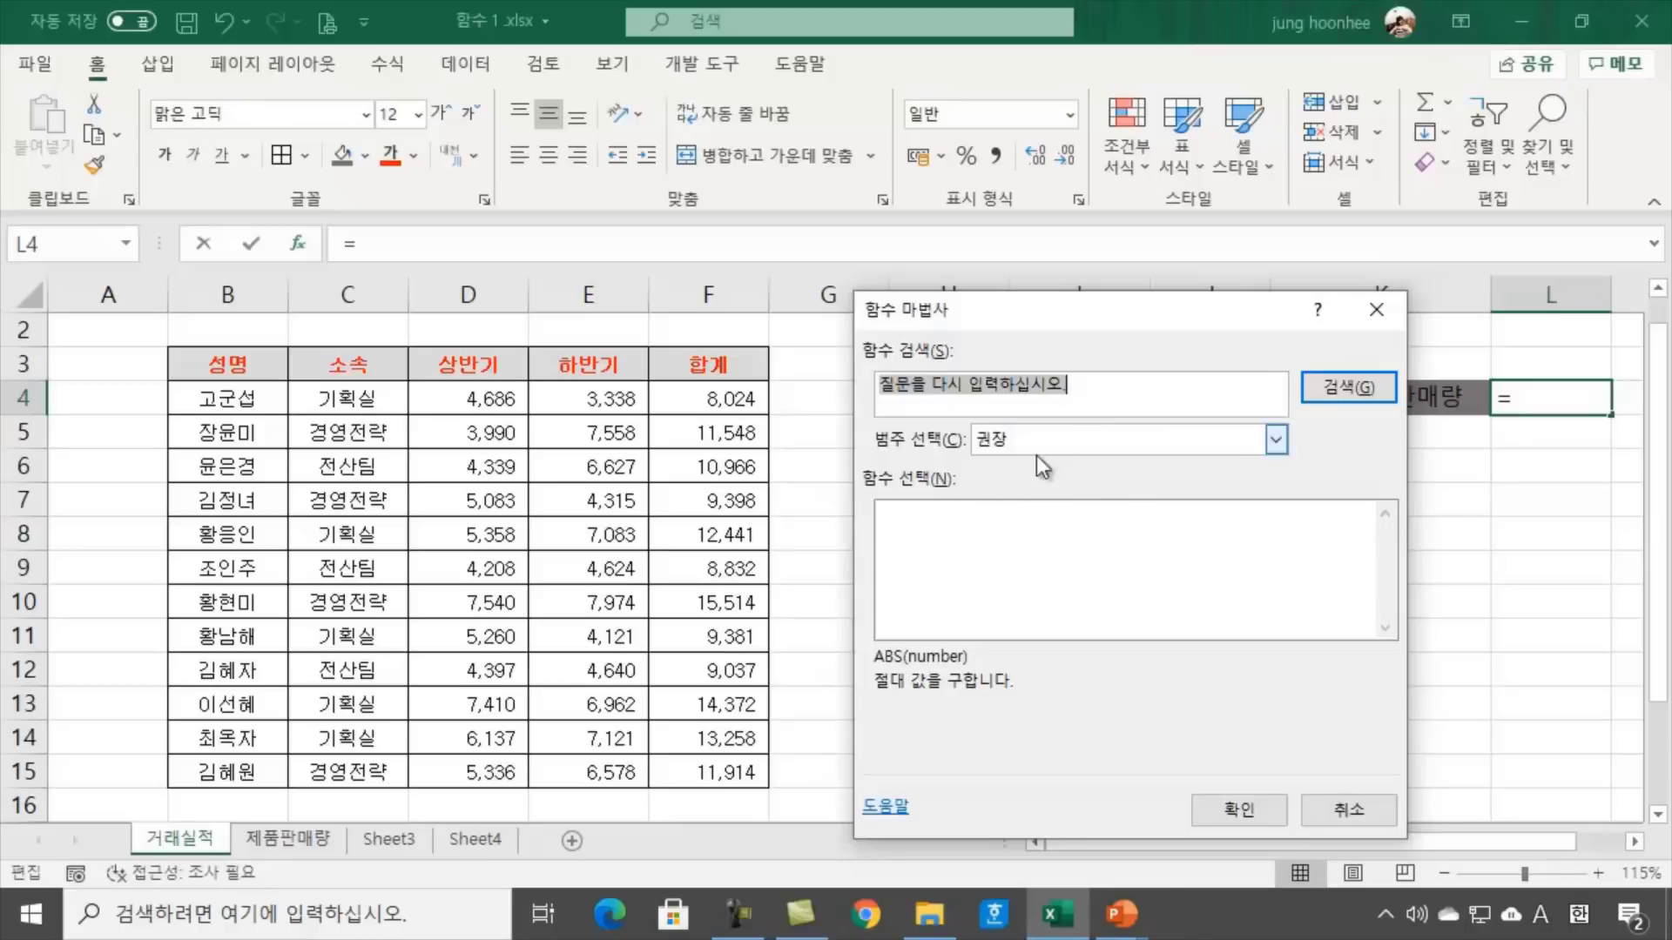
# List all function categories (모두) in the wizard and insert the LARGE function into L4
pyautogui.moveTo(953, 310); pyautogui.dragTo(822, 273)
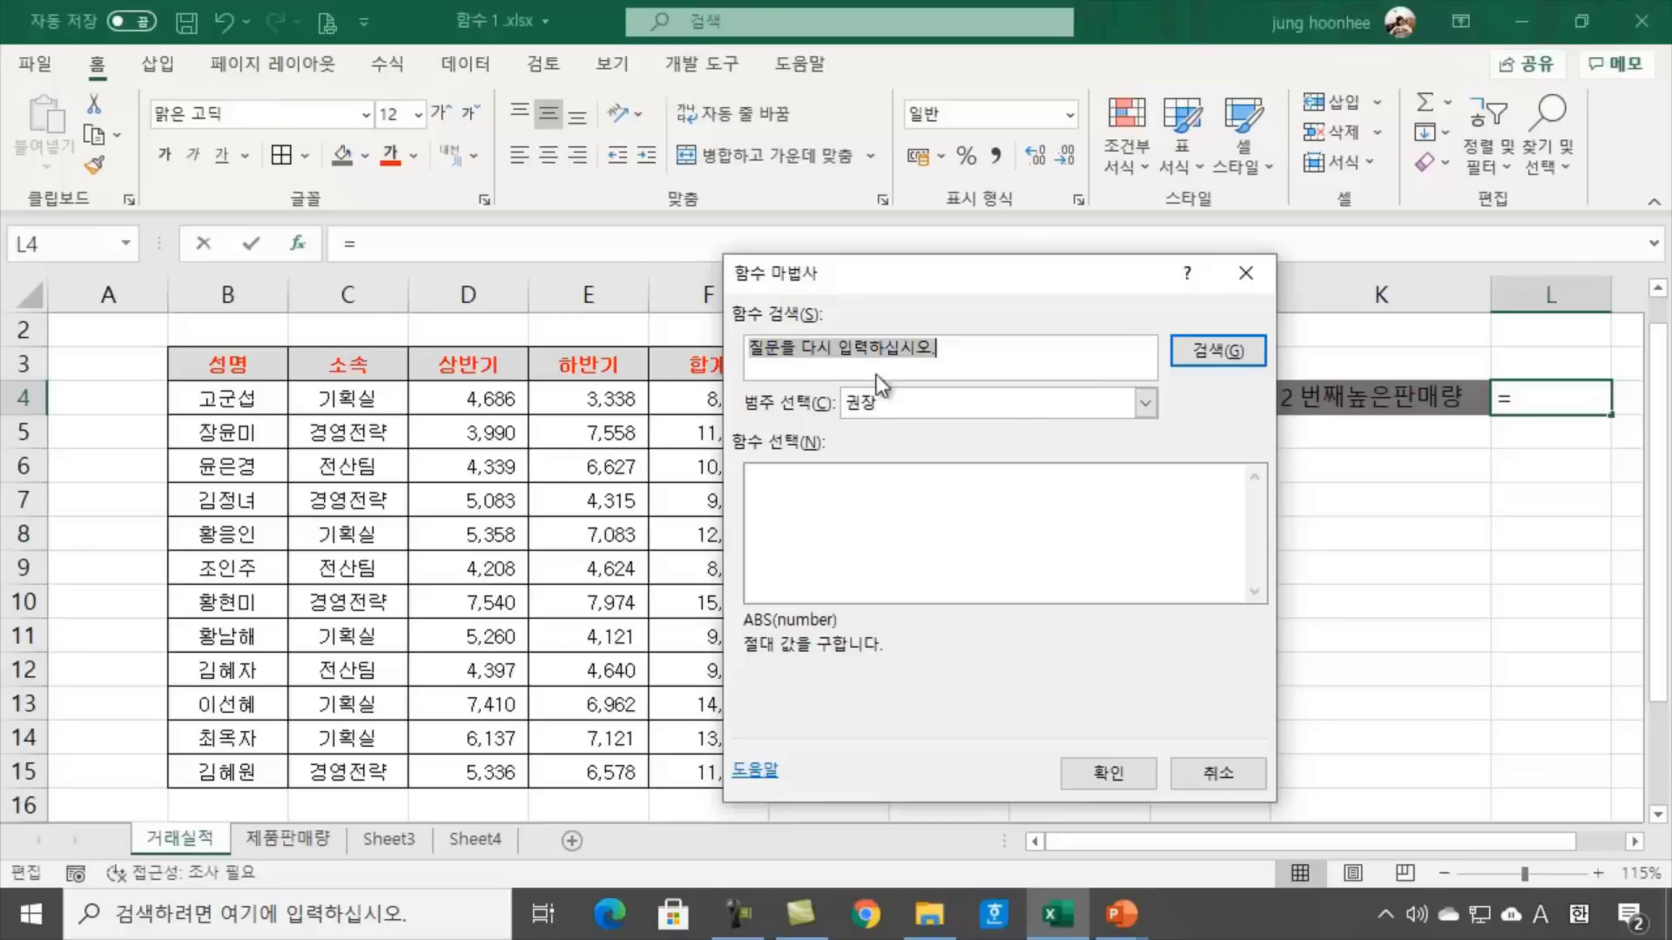
pyautogui.click(1147, 404)
pyautogui.click(897, 454)
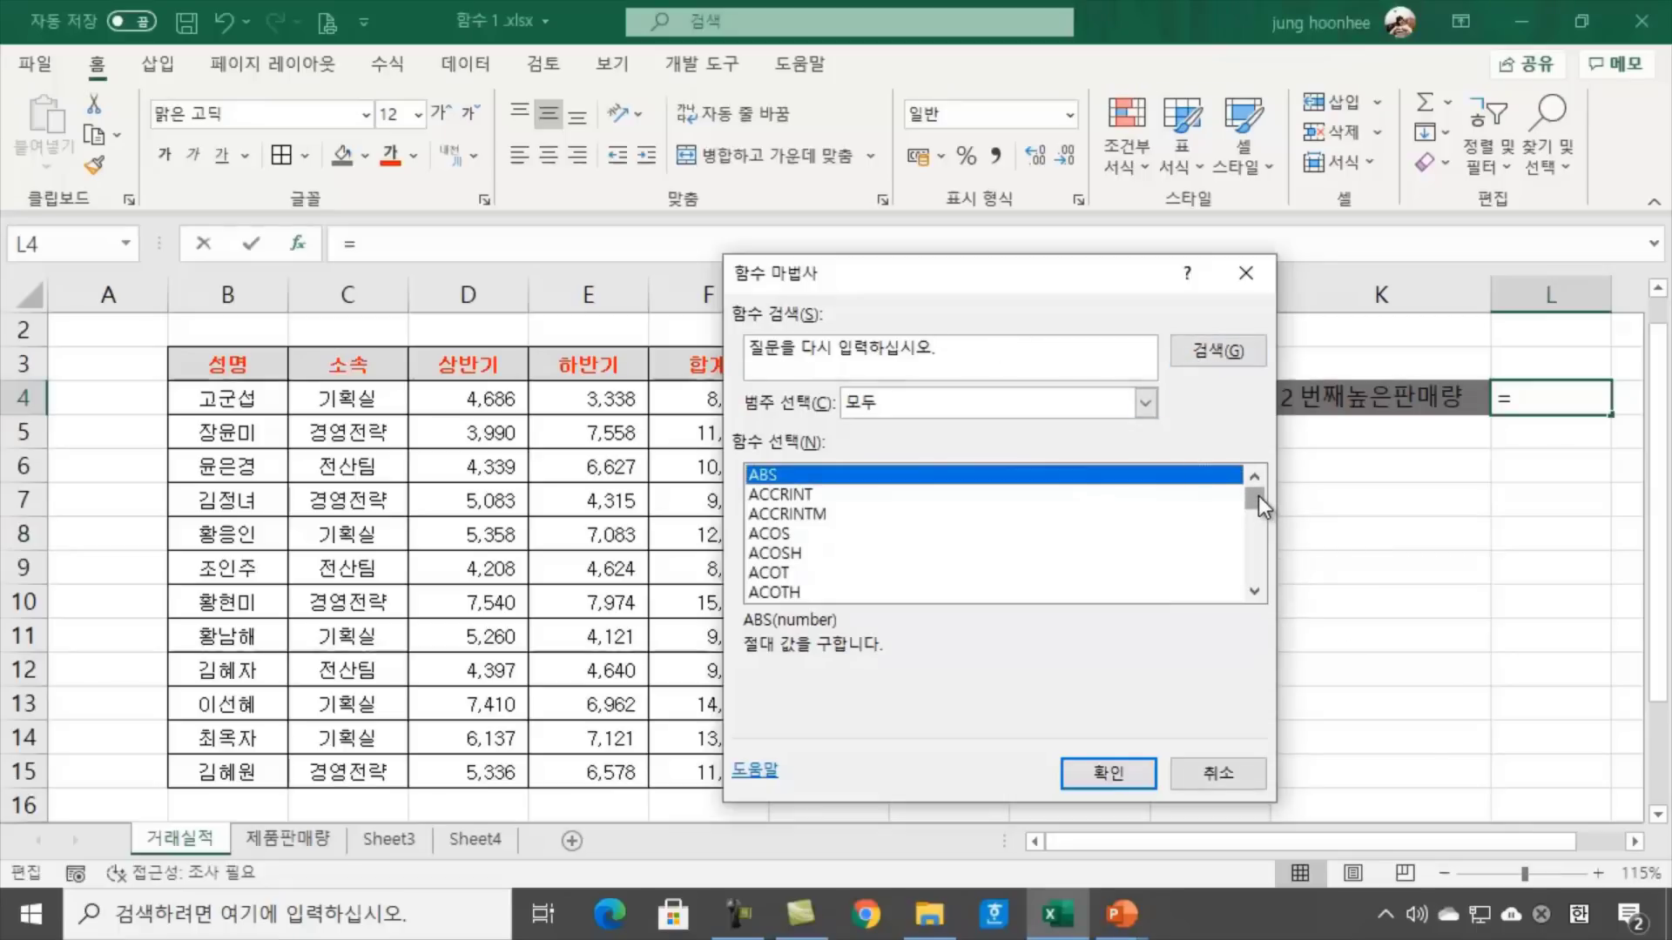
pyautogui.moveTo(1258, 494)
pyautogui.mouseDown()
pyautogui.moveTo(1258, 545)
pyautogui.moveTo(1247, 516)
pyautogui.mouseUp()
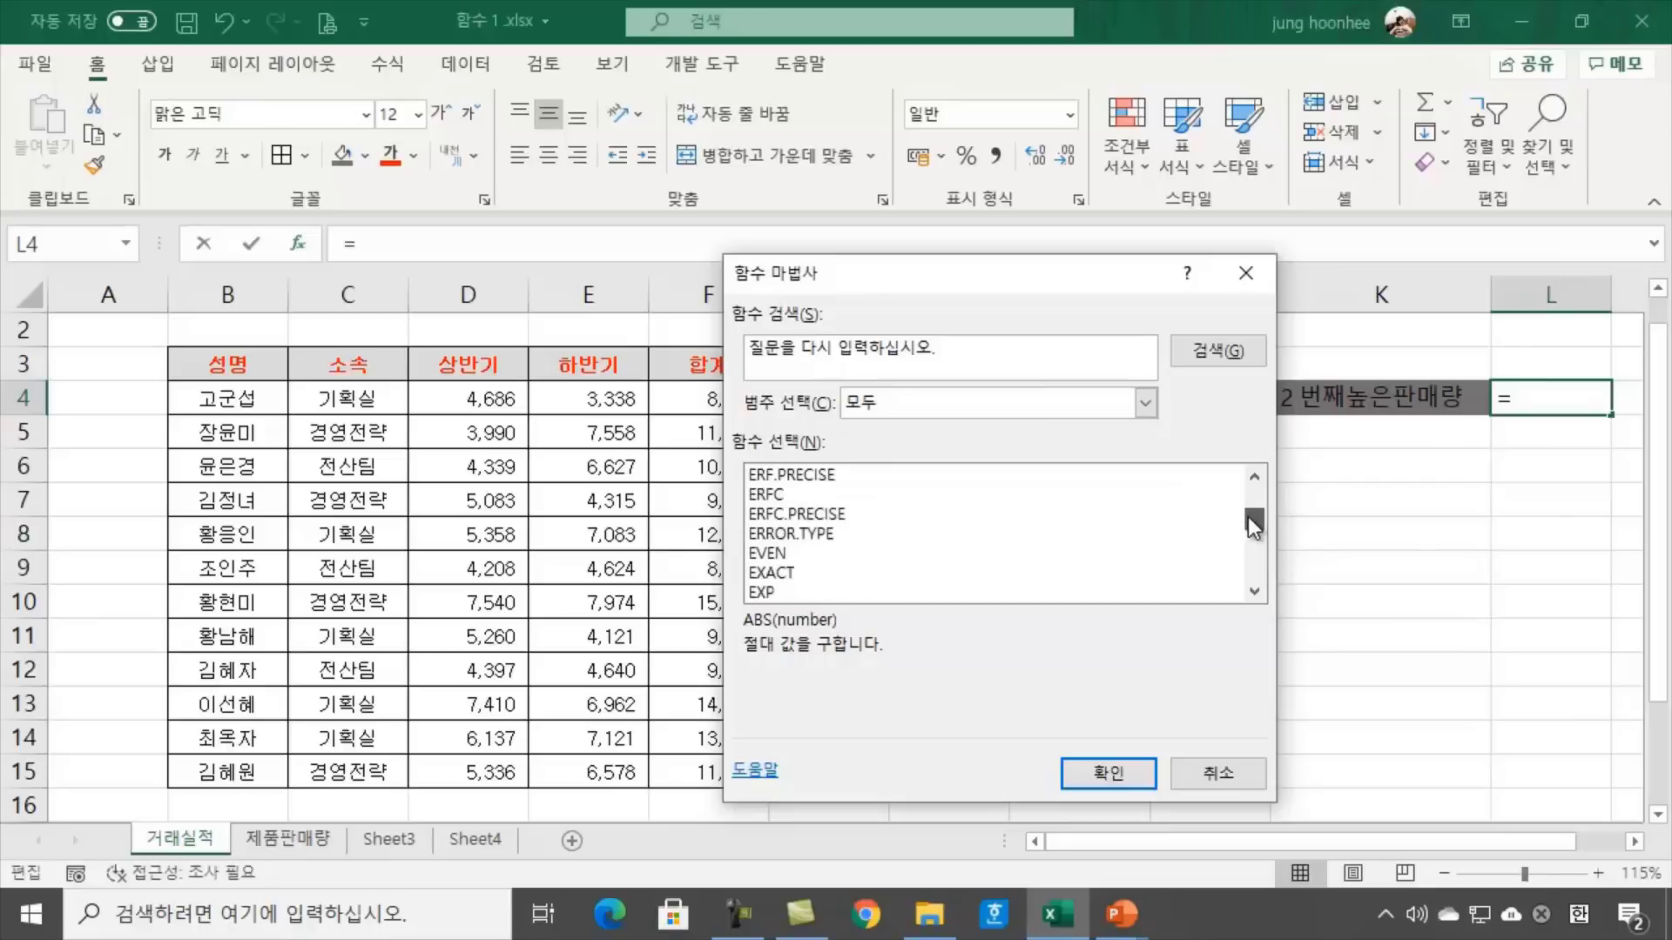
pyautogui.click(1252, 592)
pyautogui.moveTo(1252, 592); pyautogui.dragTo(1253, 592)
pyautogui.moveTo(1263, 474); pyautogui.dragTo(1263, 474)
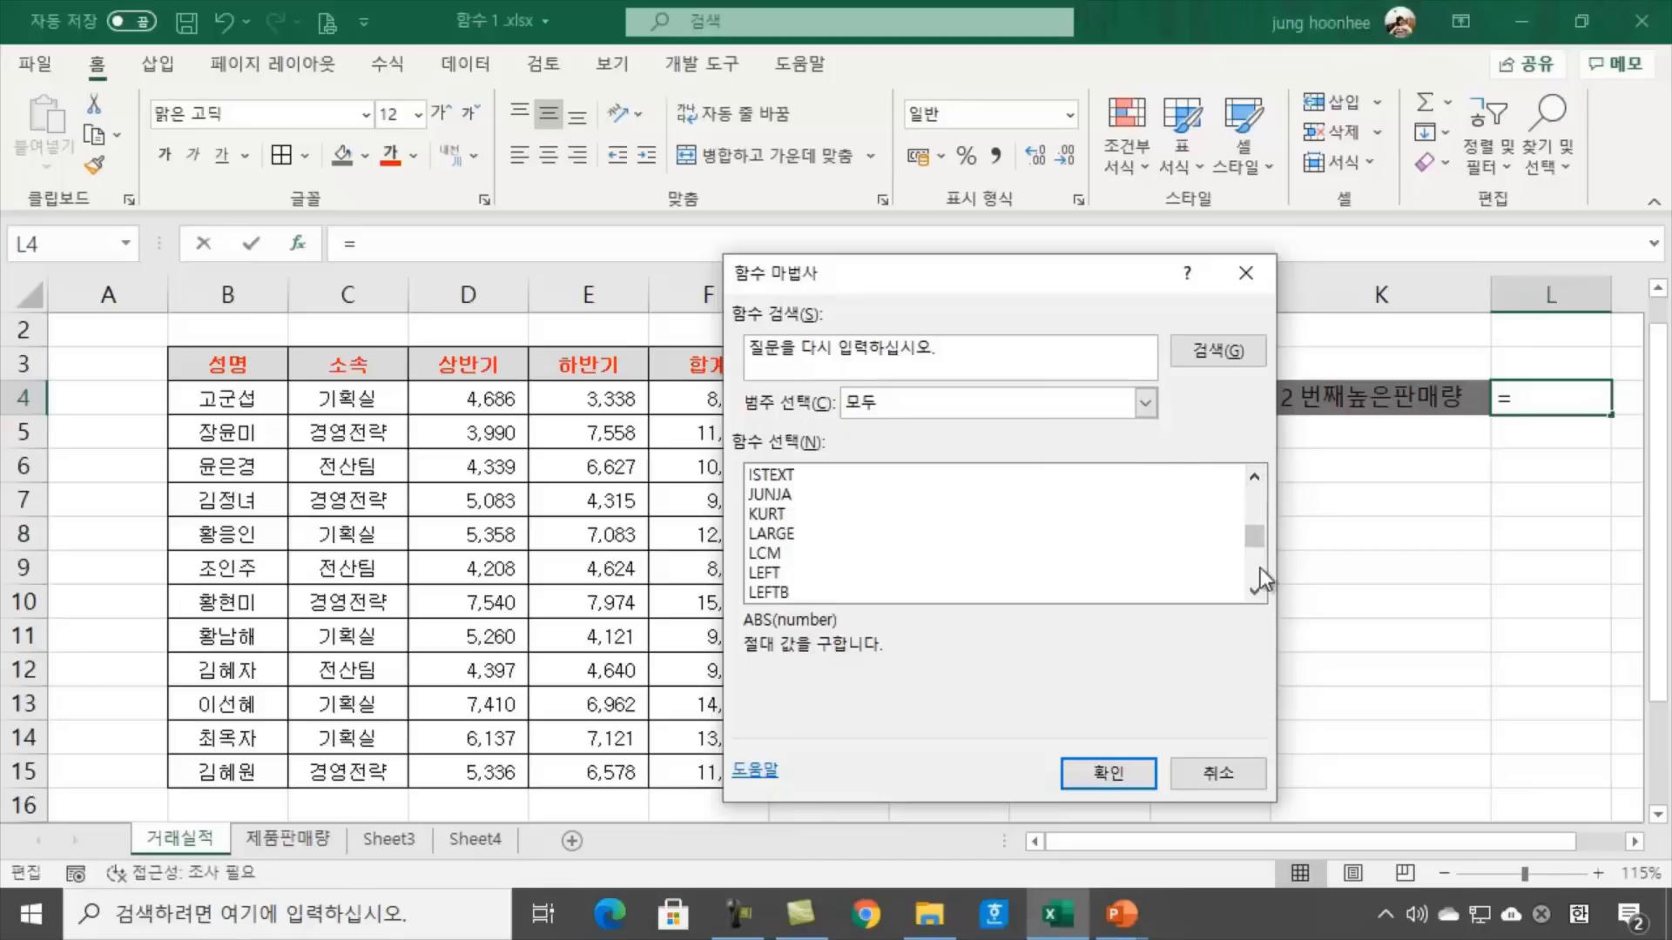
pyautogui.click(770, 534)
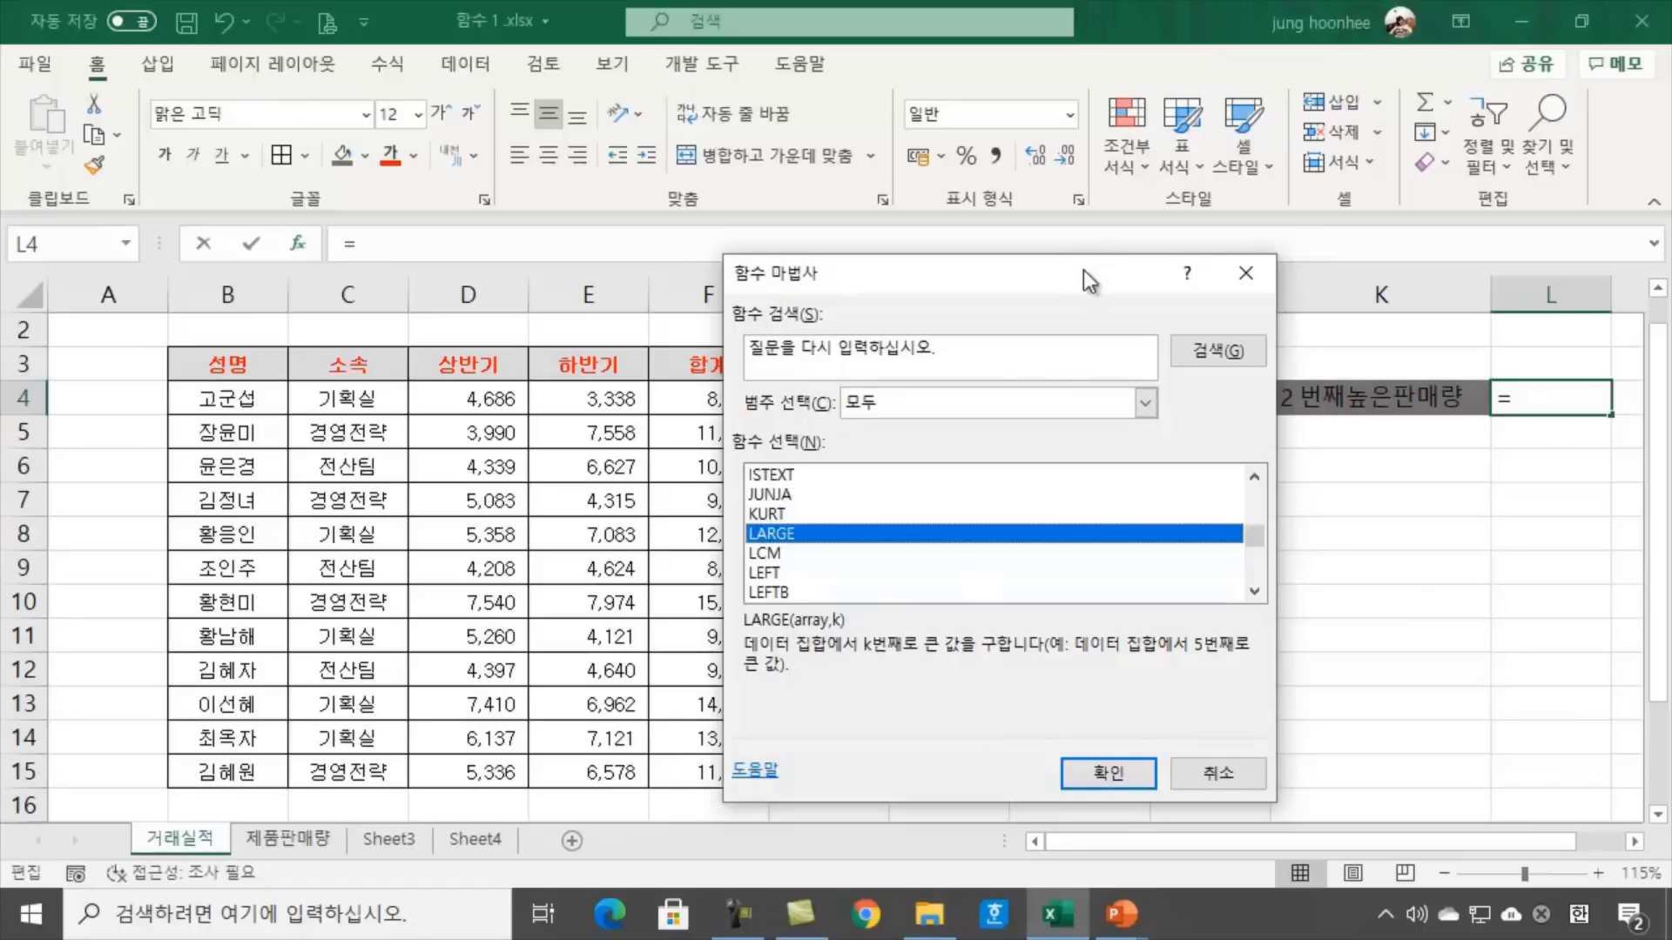
pyautogui.moveTo(1084, 270); pyautogui.dragTo(1111, 187)
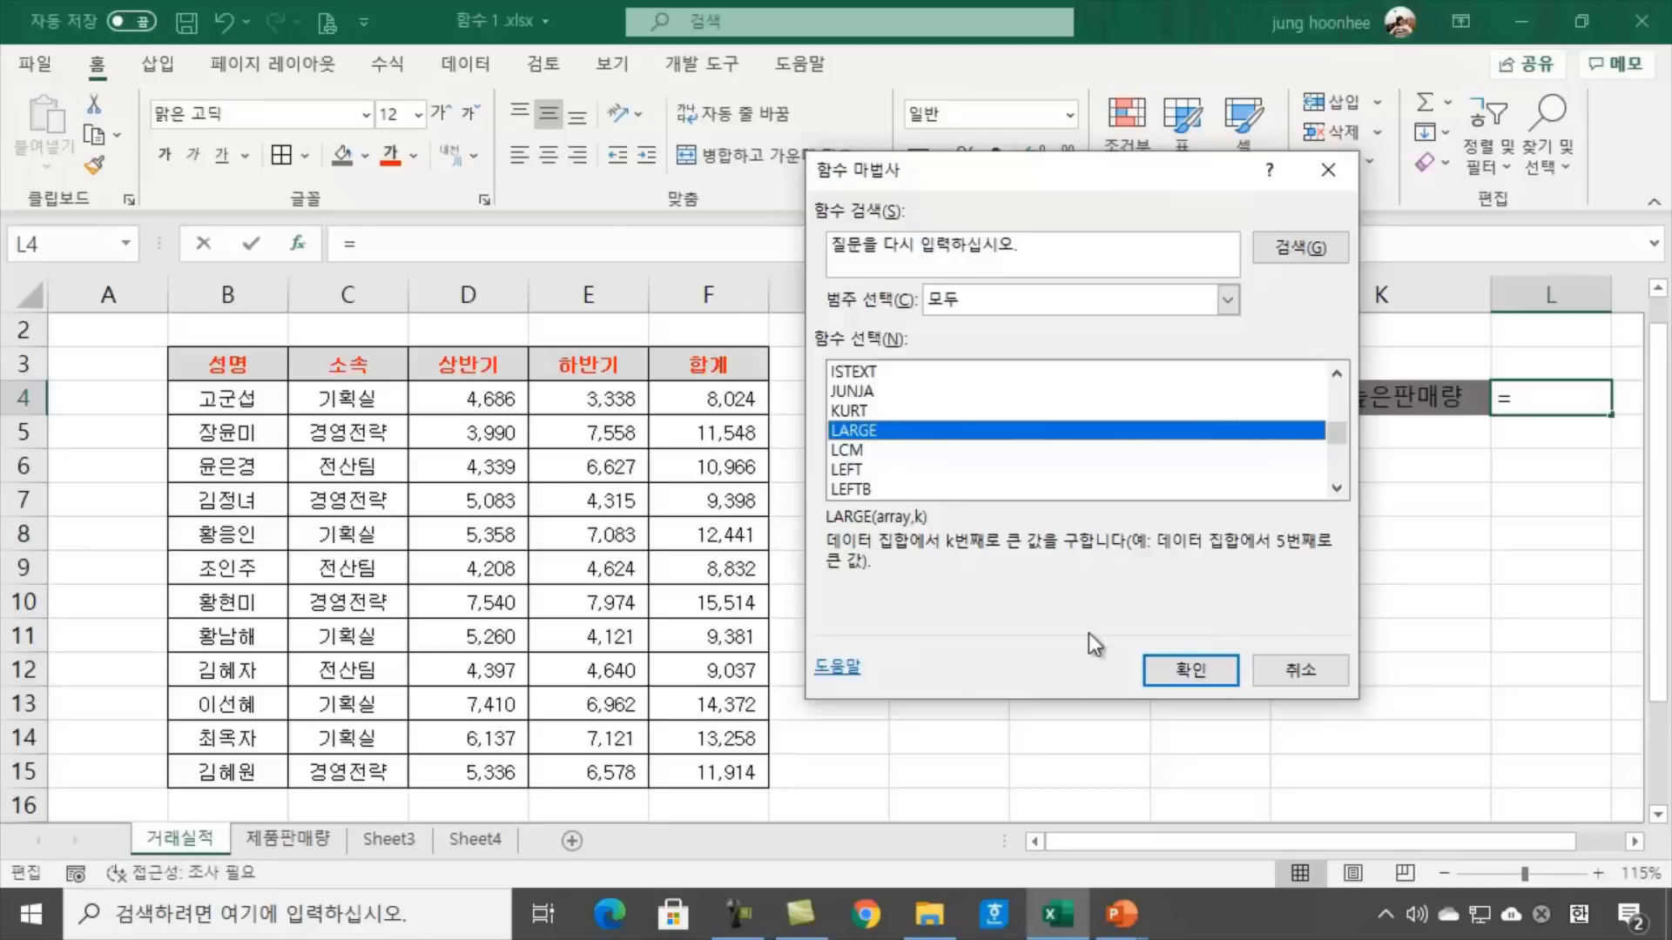
pyautogui.click(1195, 669)
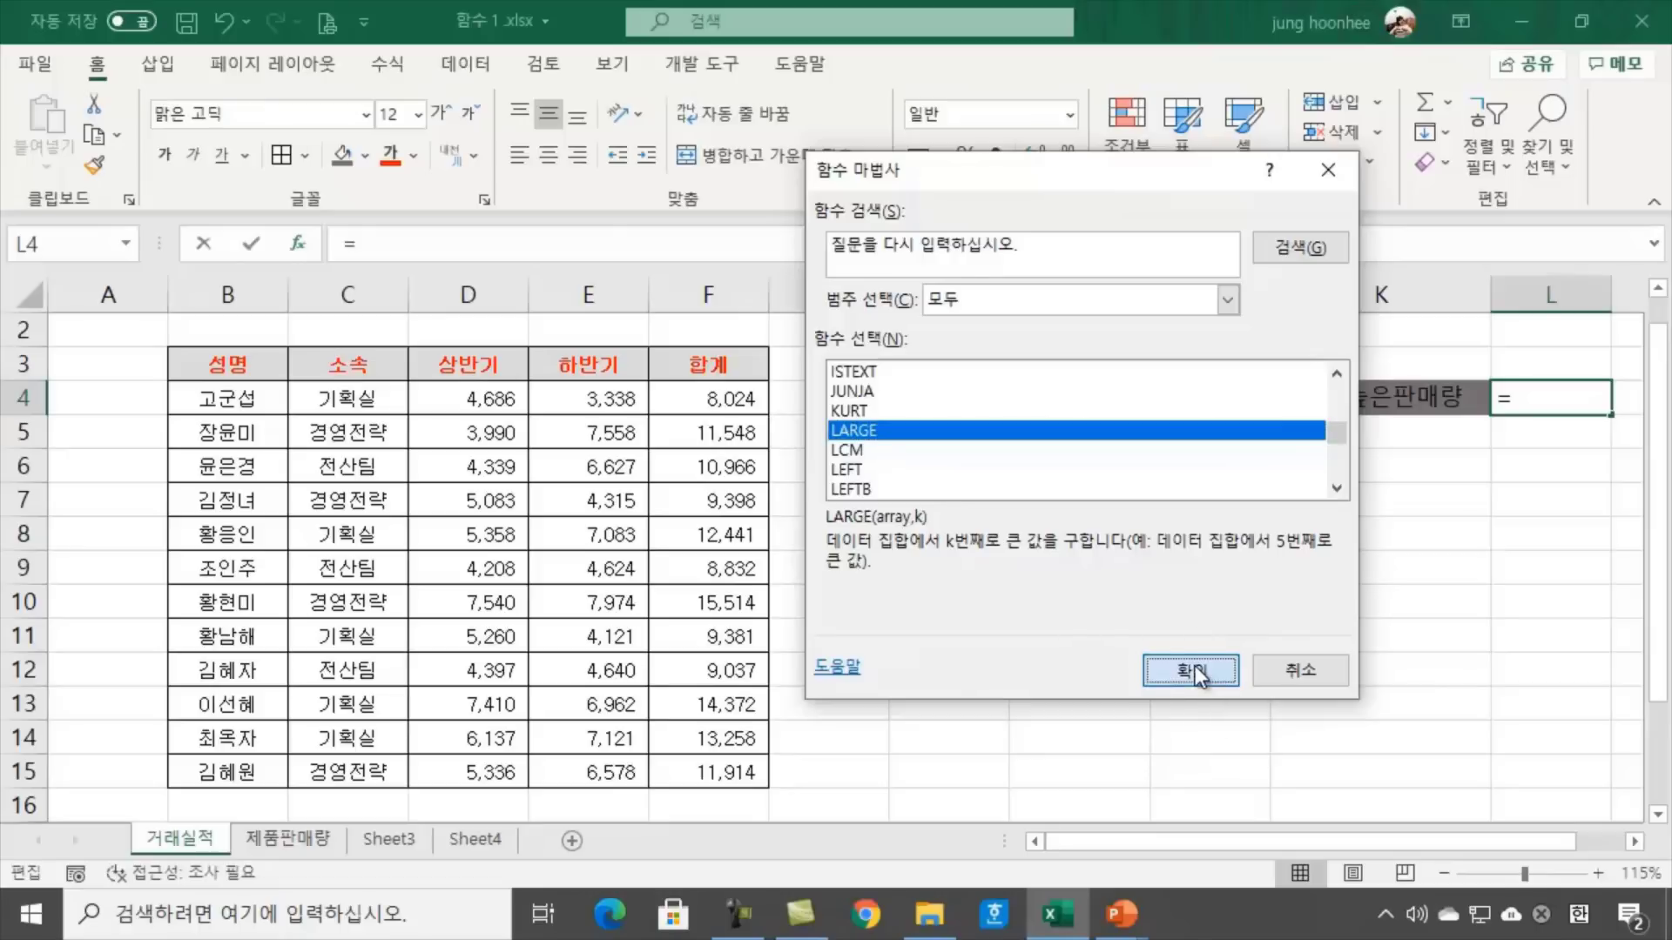
# Set LARGE's Array to the totals F4:F15 and K to 2, and enter the formula in L4
pyautogui.moveTo(990, 253); pyautogui.dragTo(1127, 416)
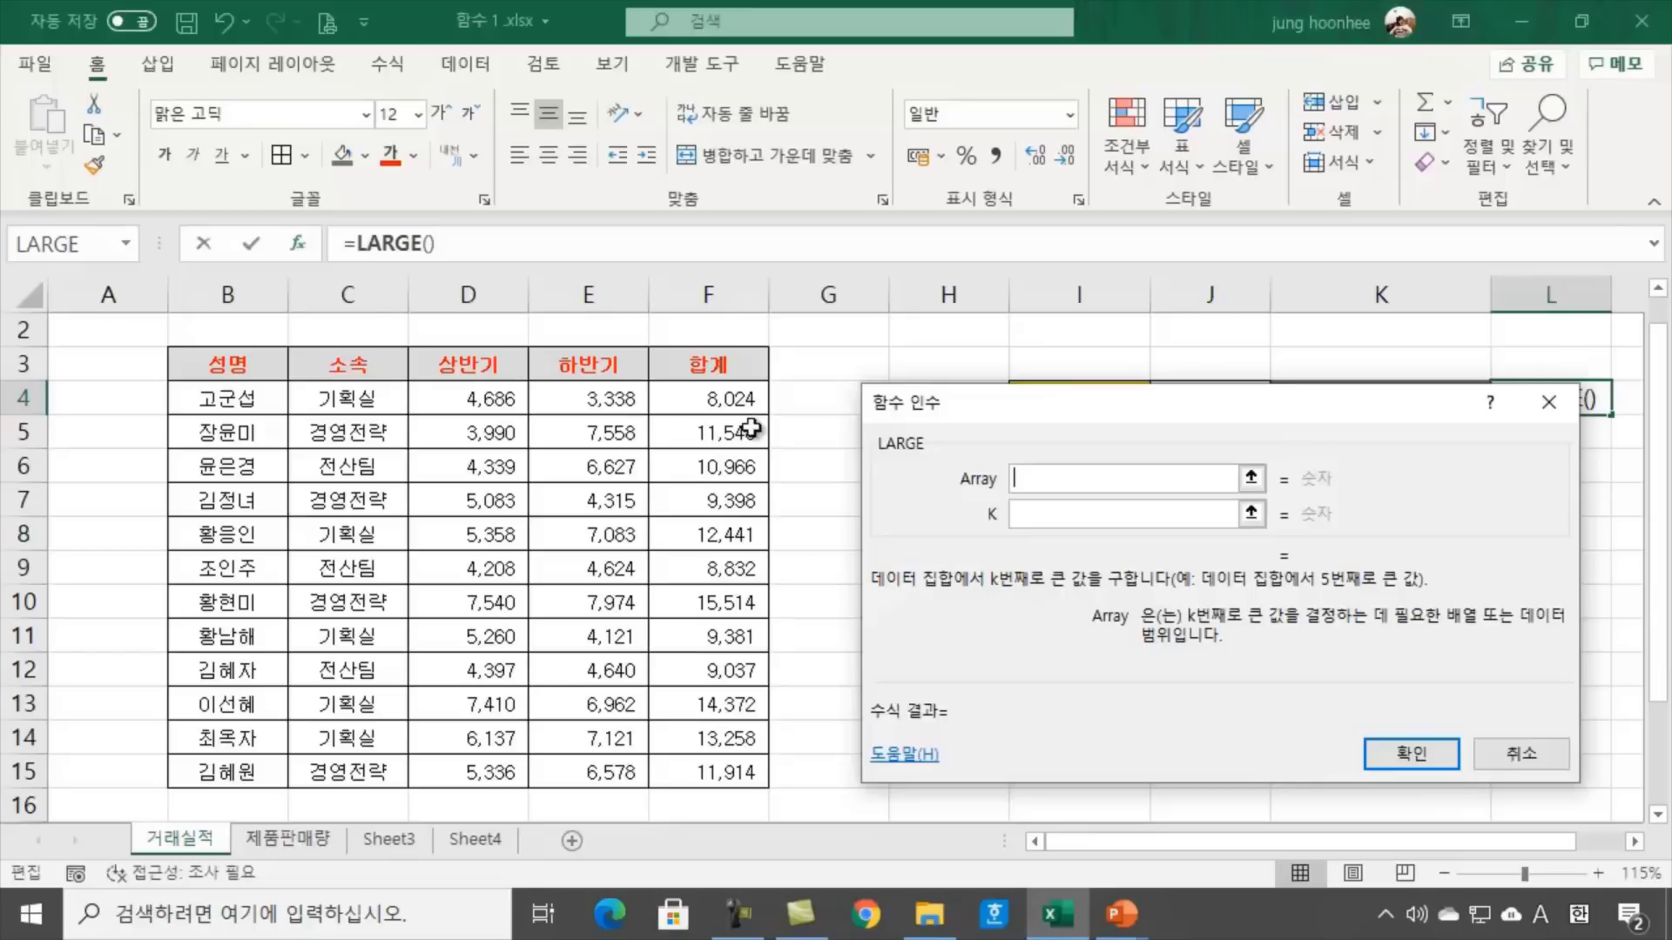
pyautogui.moveTo(701, 393); pyautogui.dragTo(704, 771)
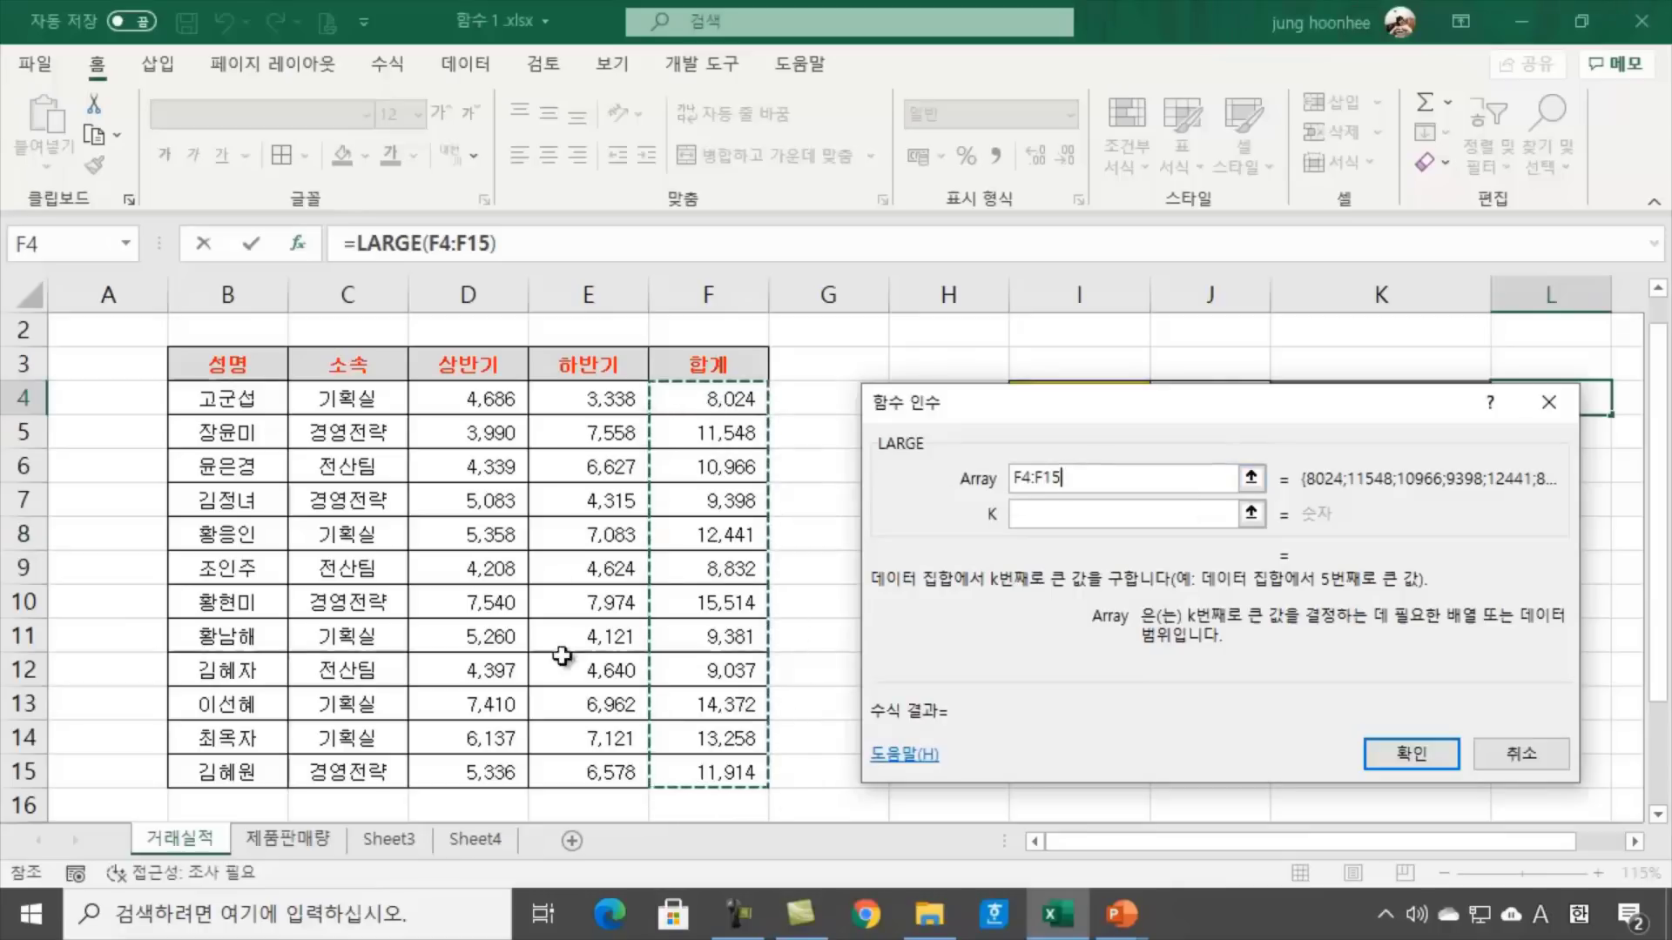
pyautogui.click(1043, 507)
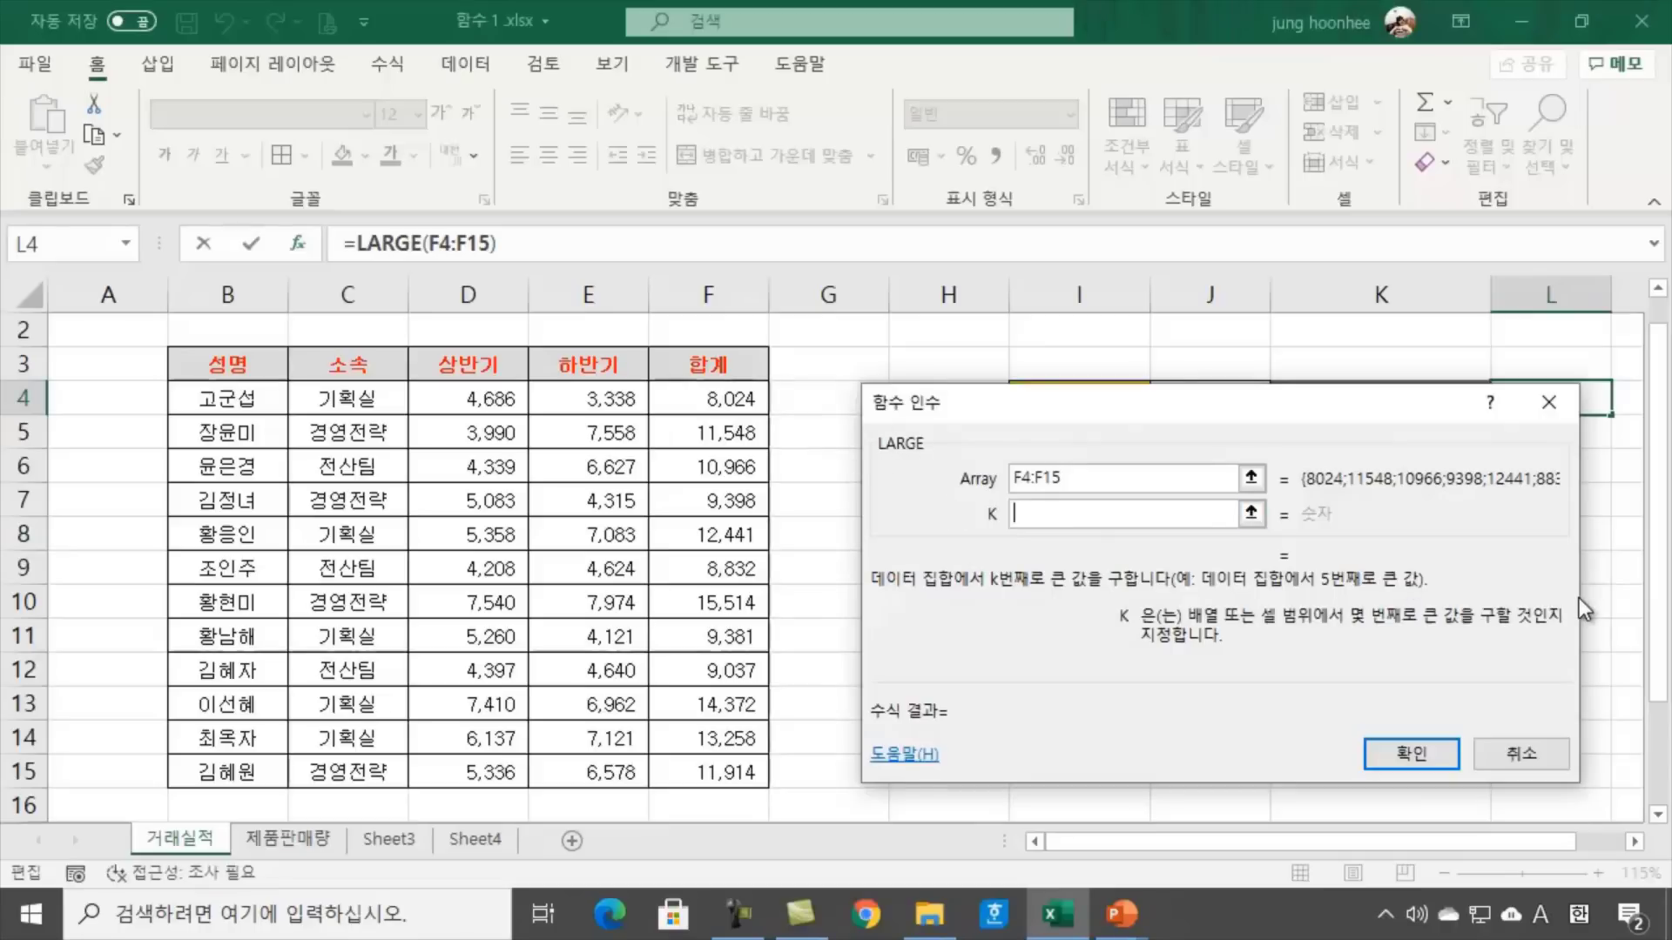
pyautogui.write('2')
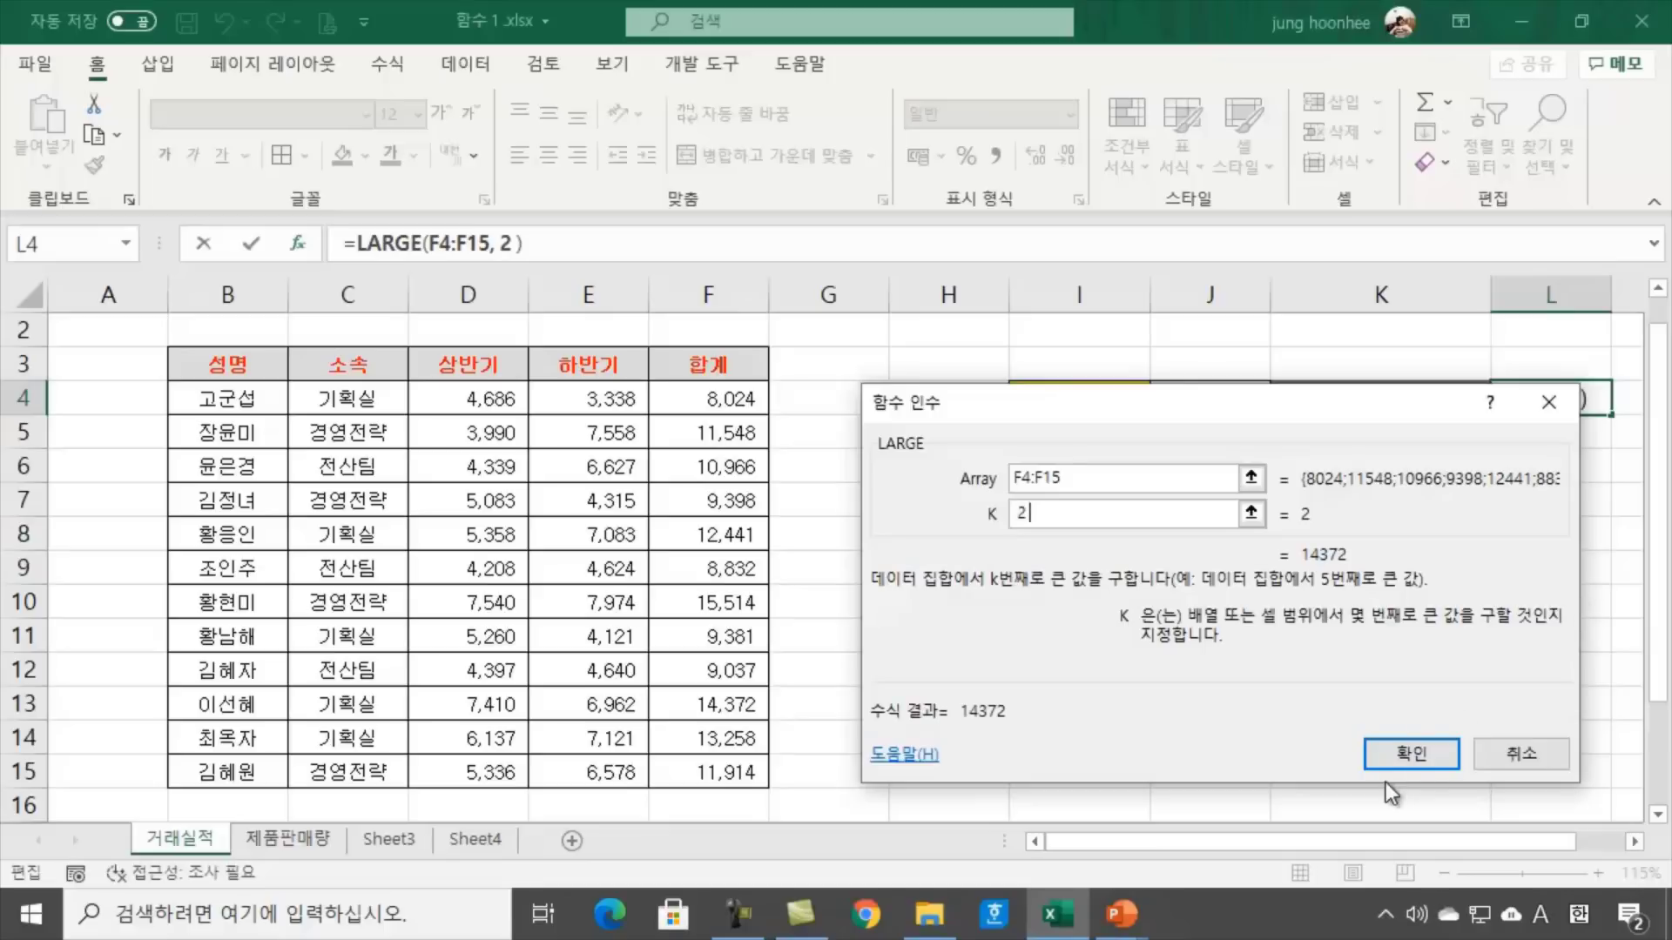
pyautogui.click(1410, 754)
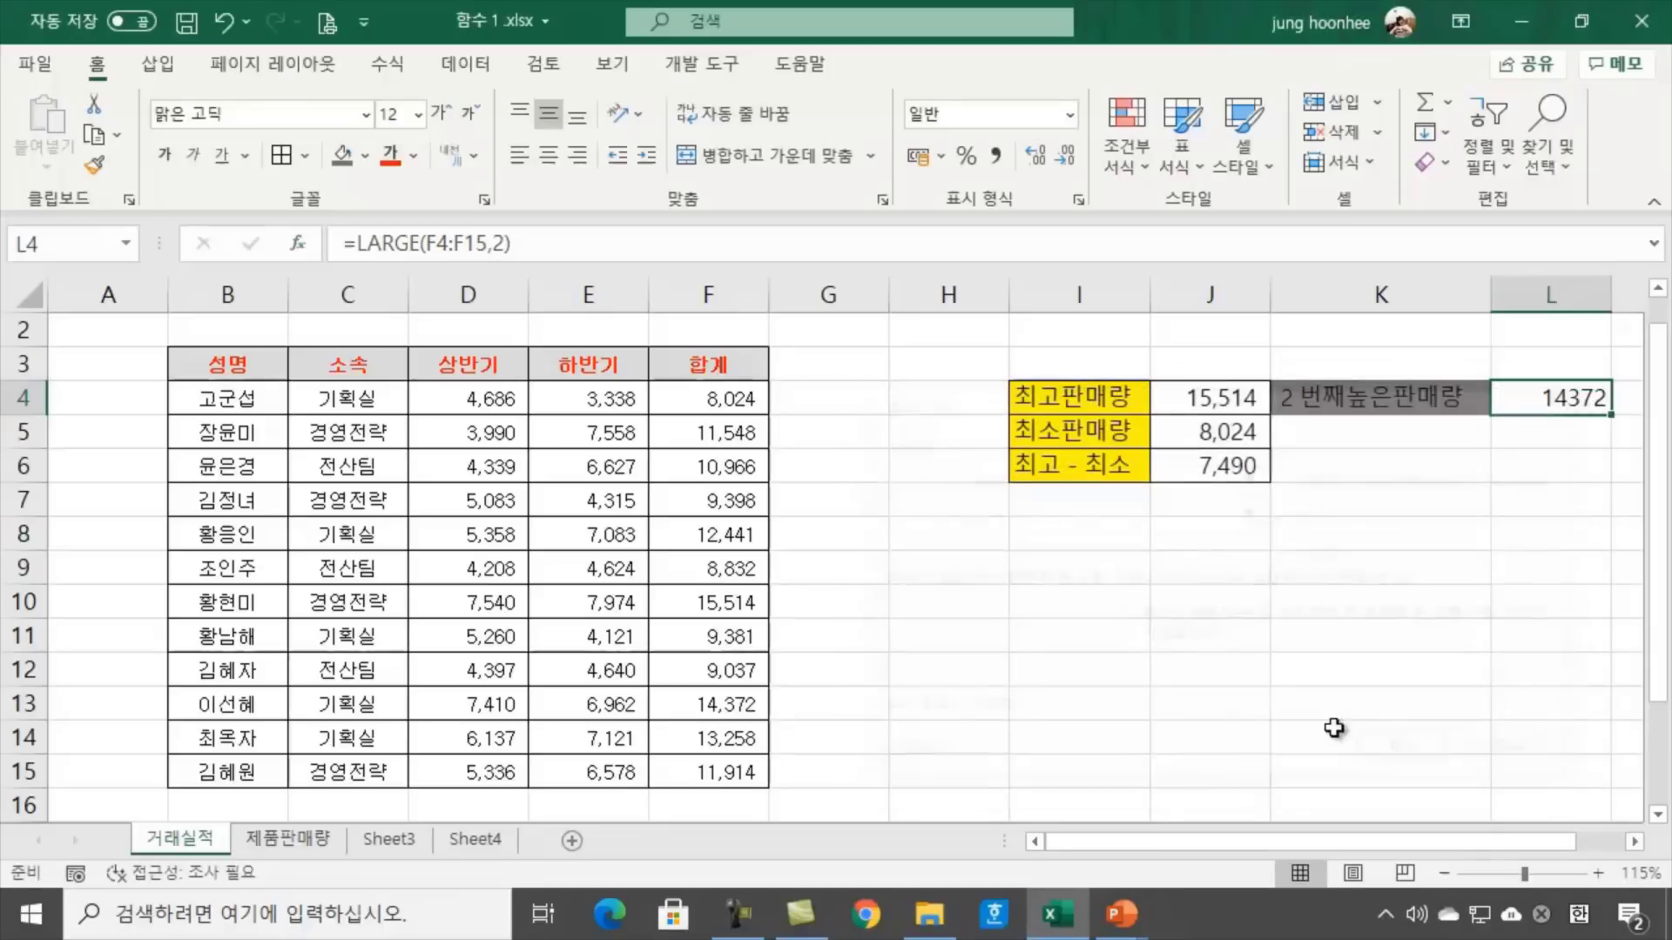
# Apply the comma number style to the second-highest sales result in L4
pyautogui.click(1480, 543)
pyautogui.click(1391, 398)
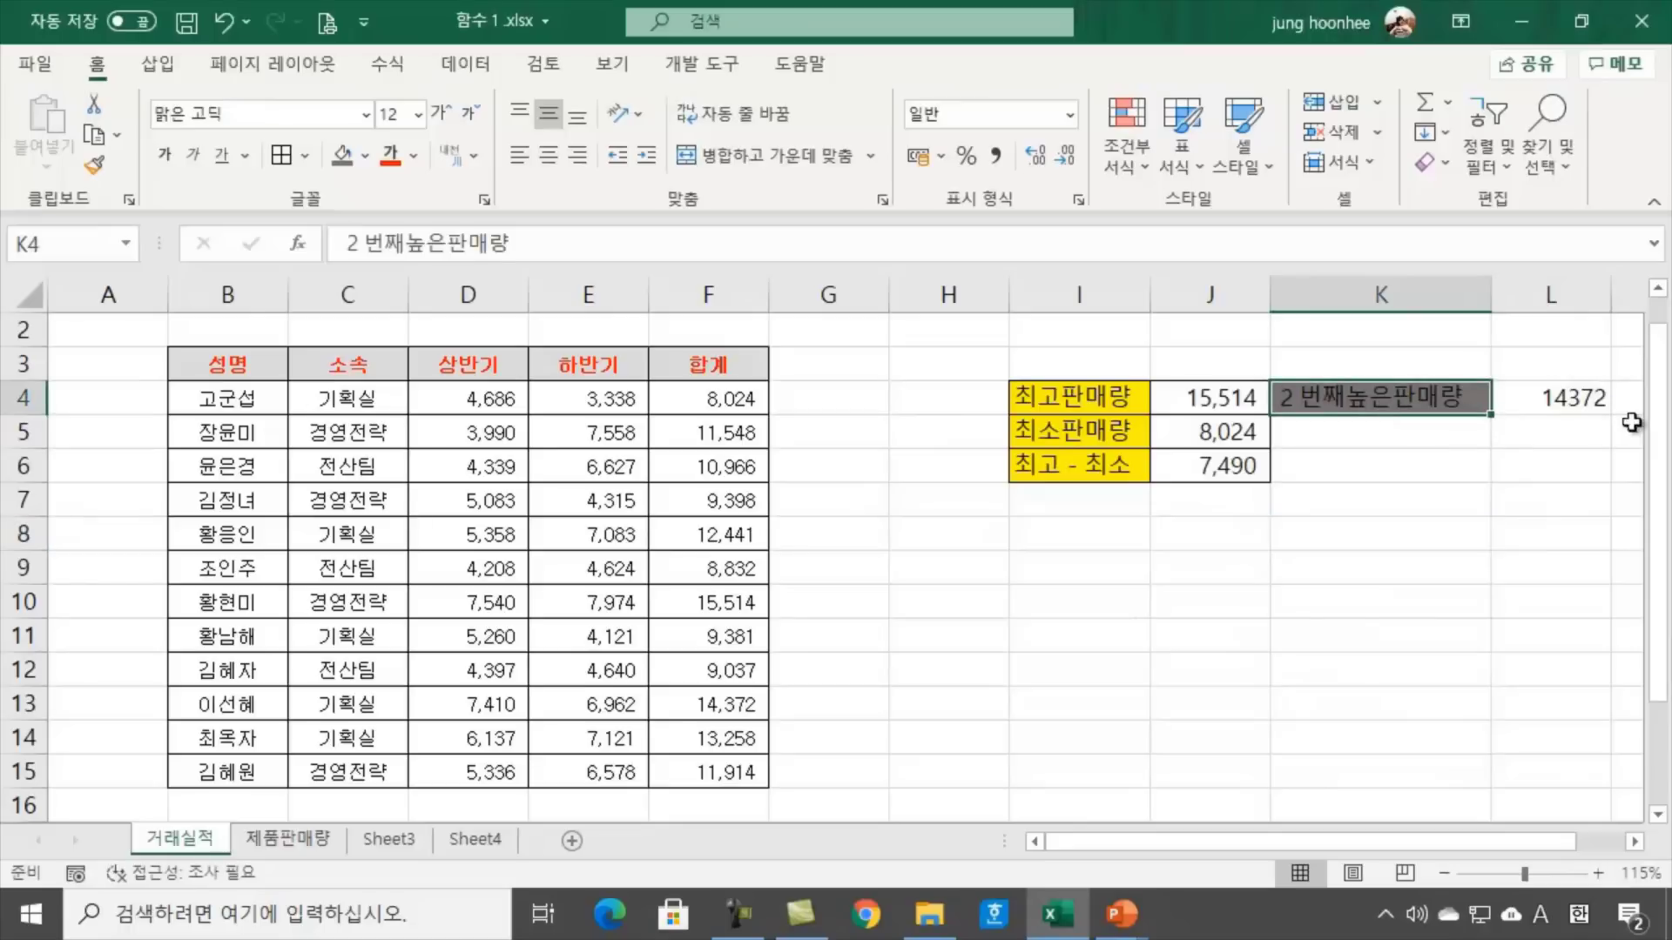
pyautogui.click(1565, 407)
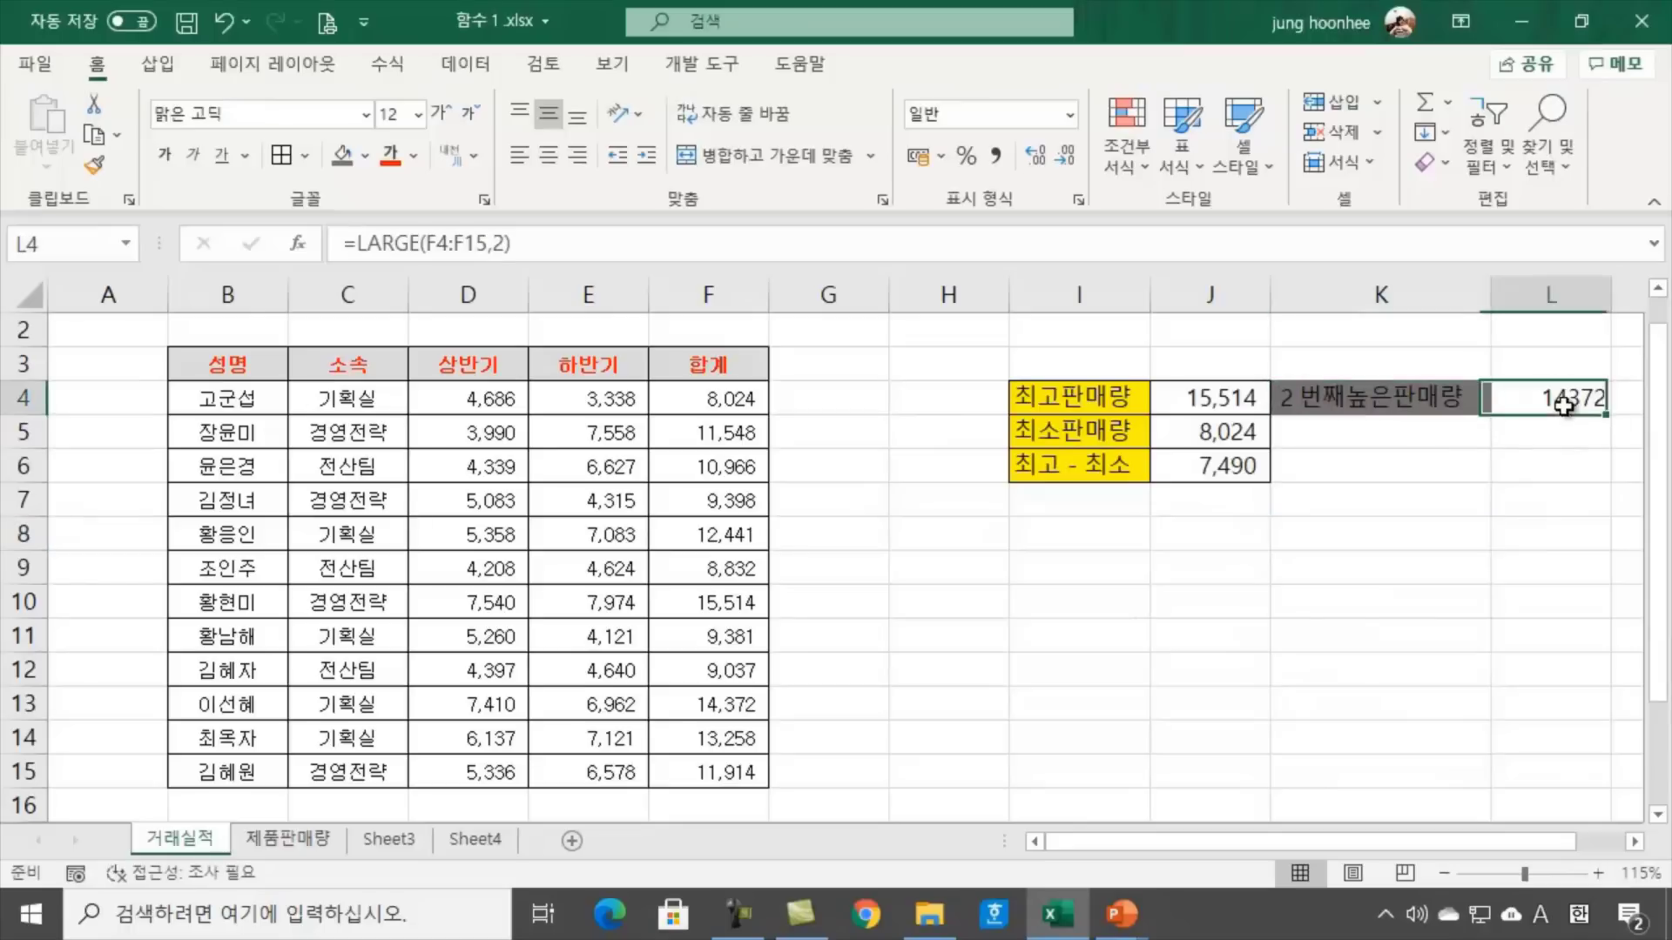
pyautogui.click(995, 157)
pyautogui.click(1502, 560)
pyautogui.click(1570, 400)
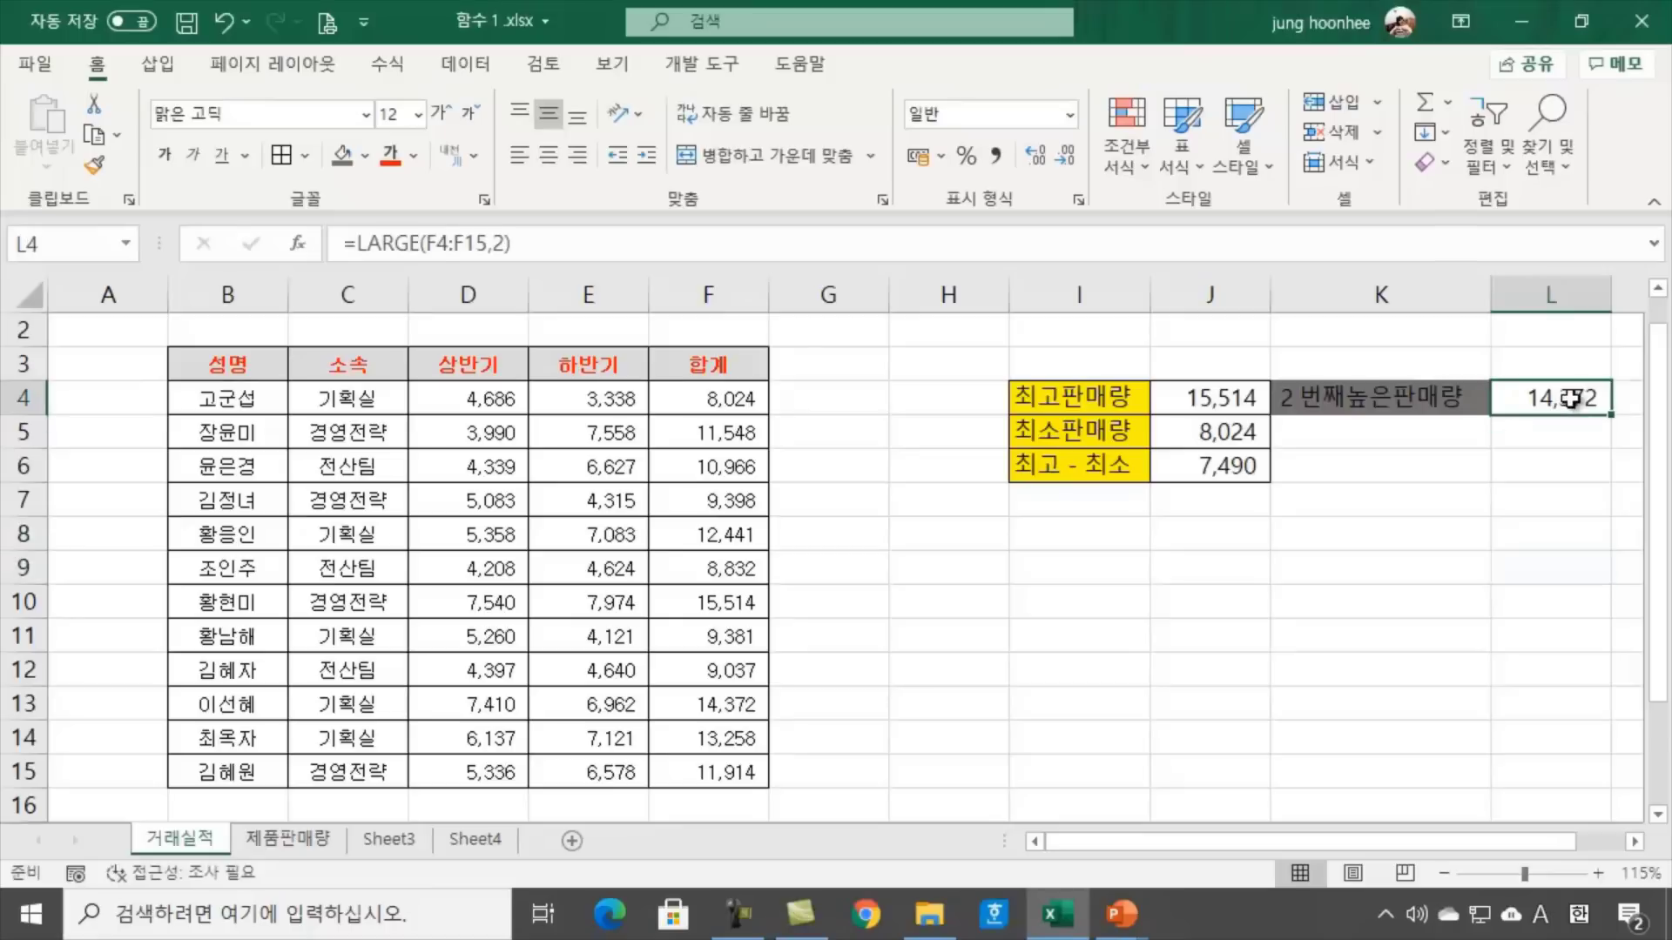
# Compare the MAX formula for the highest sales in J4 with the LARGE formula for the second-highest in L4
pyautogui.click(1193, 401)
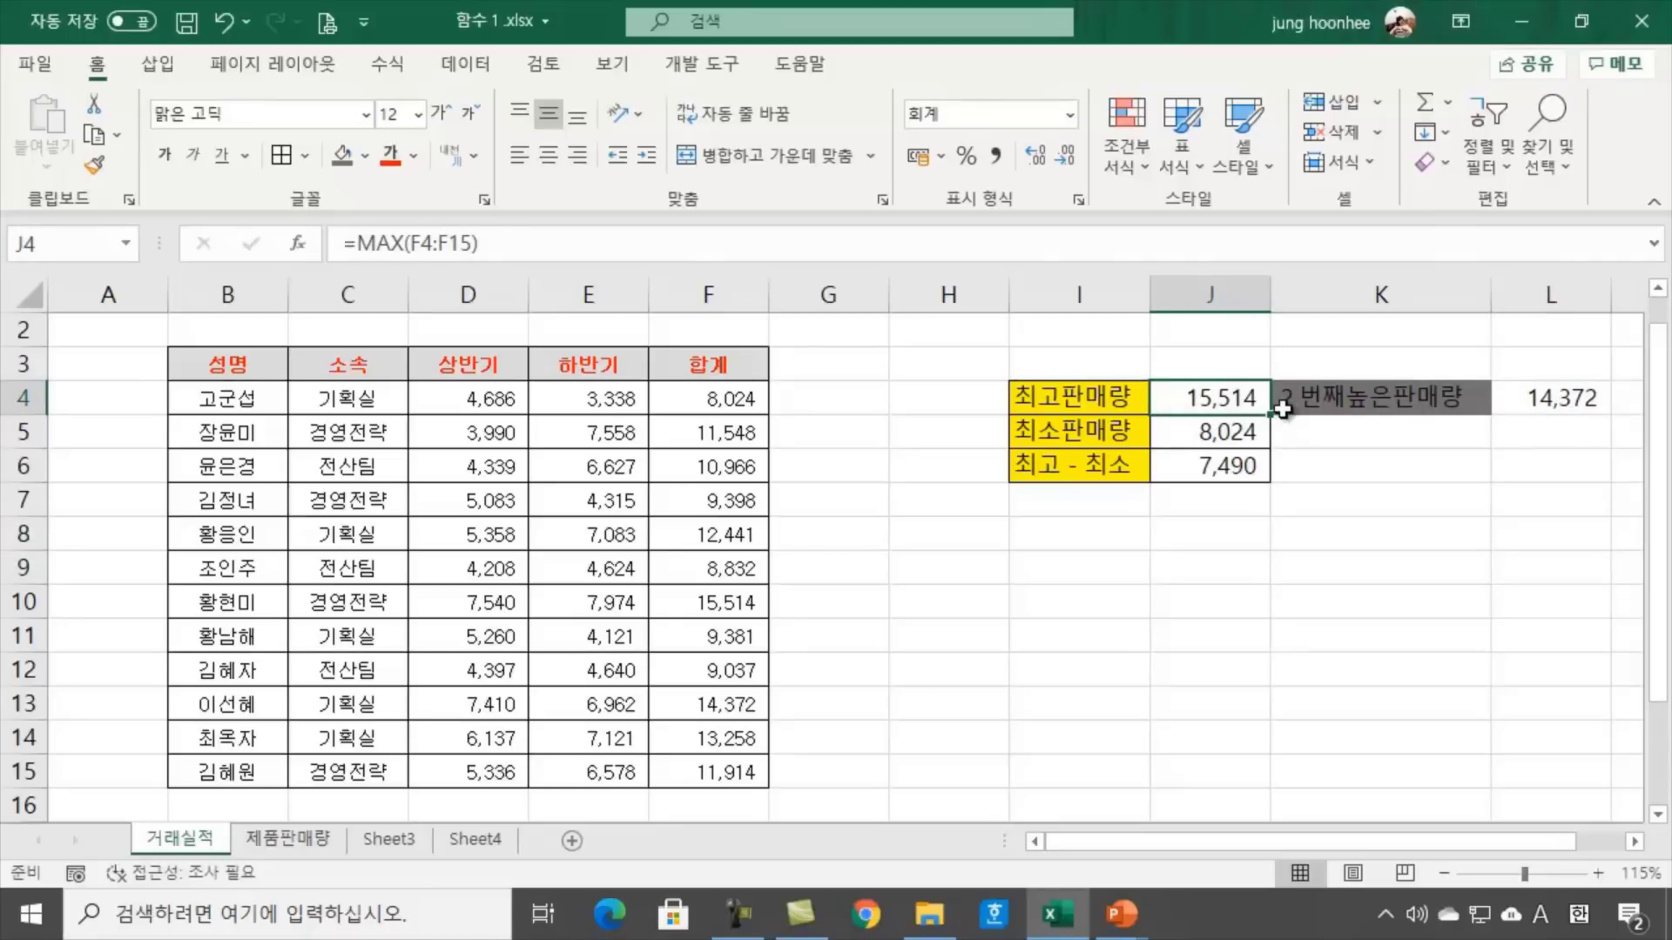
pyautogui.click(1553, 402)
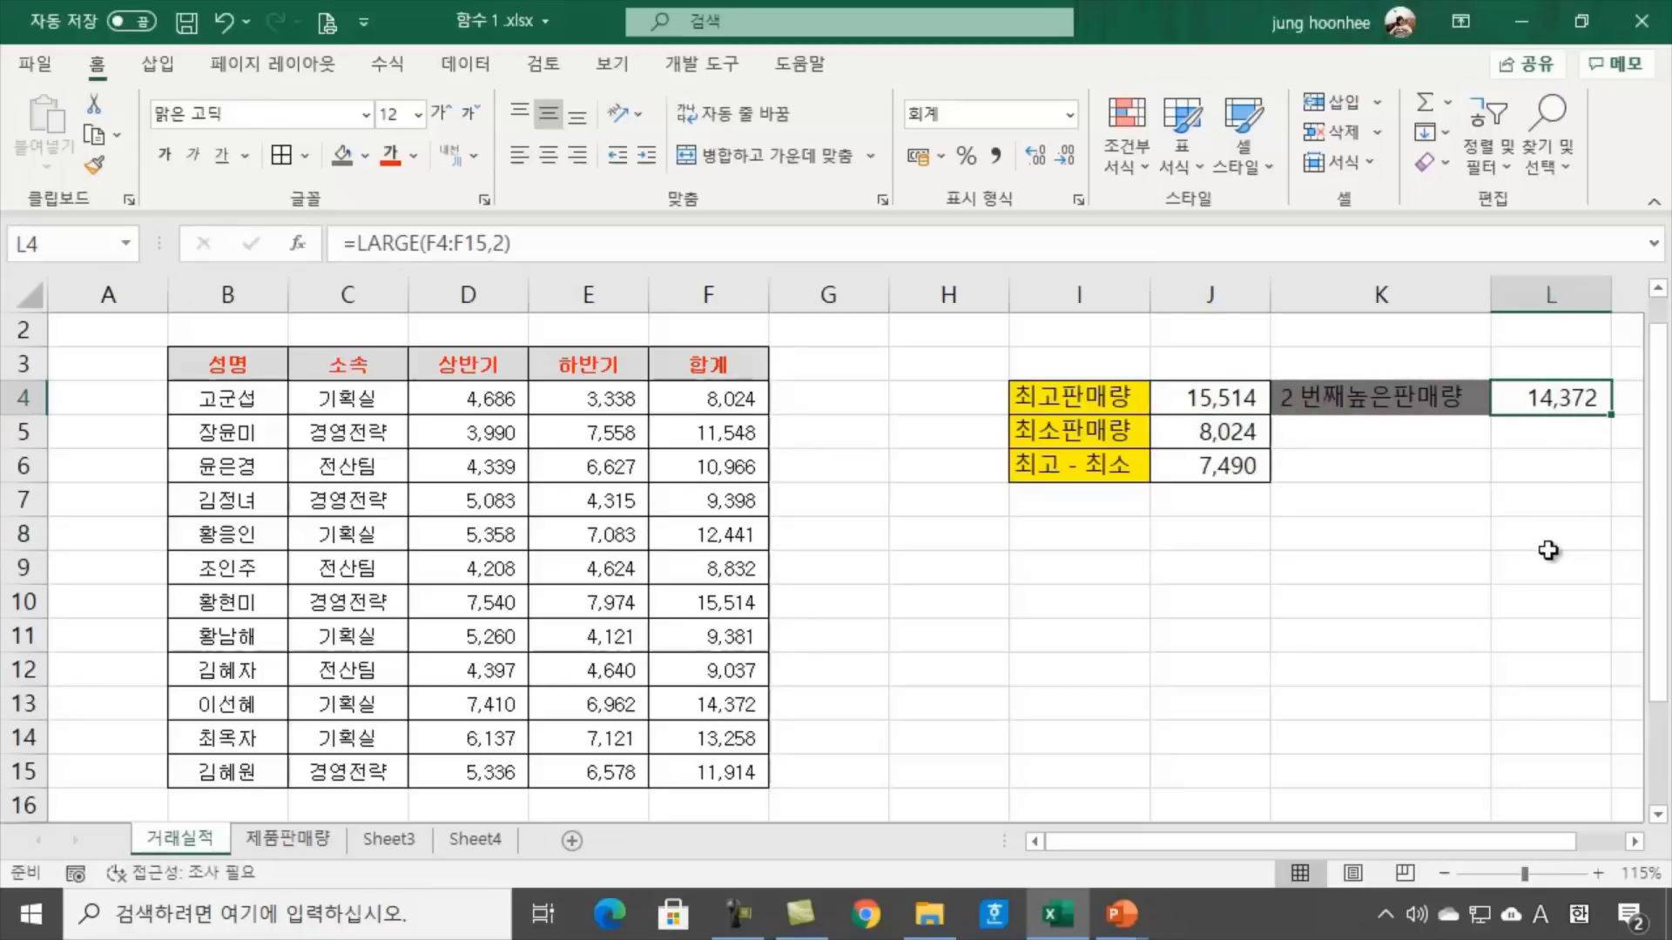
pyautogui.click(1193, 397)
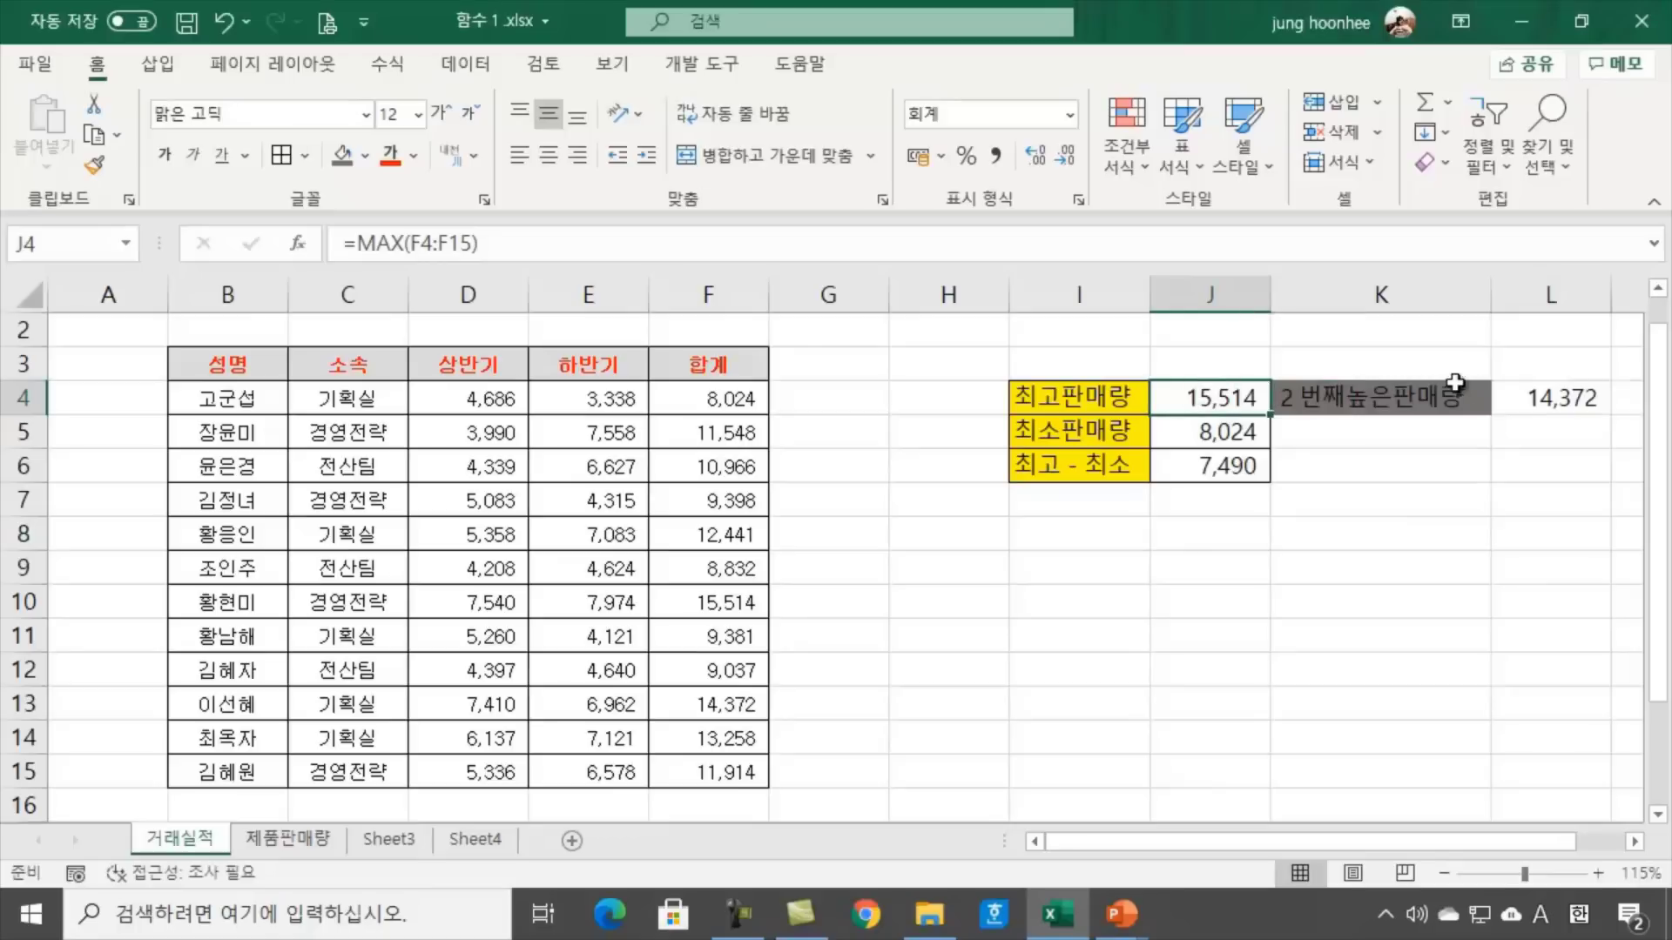
pyautogui.click(1544, 398)
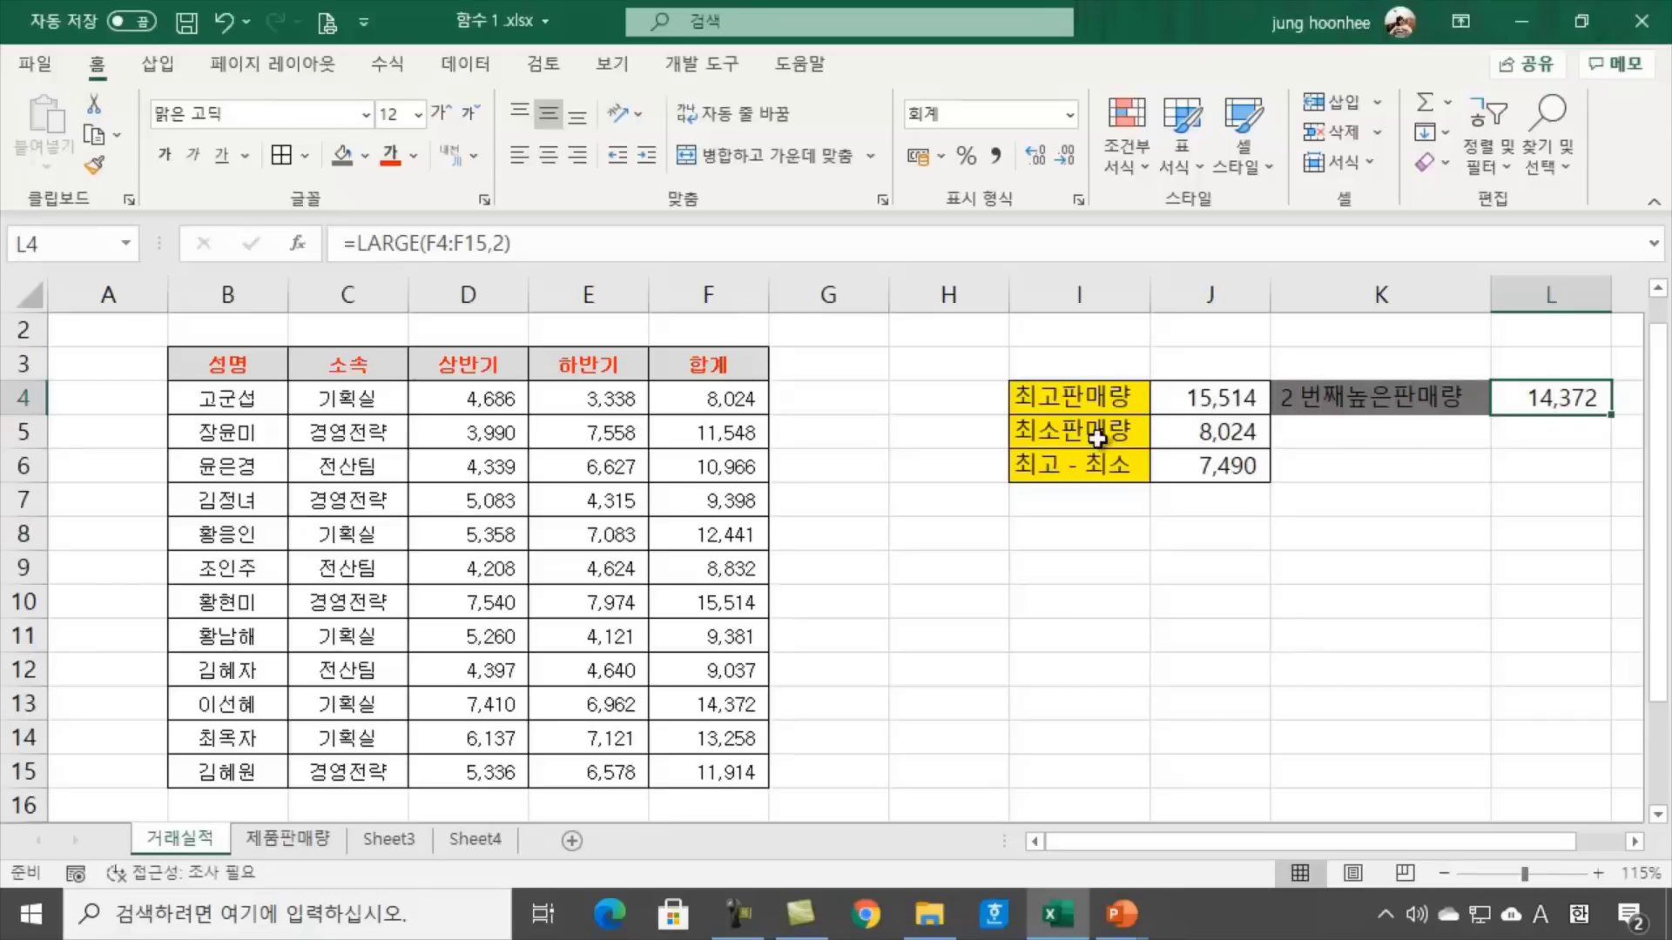
pyautogui.click(1084, 400)
pyautogui.click(1247, 402)
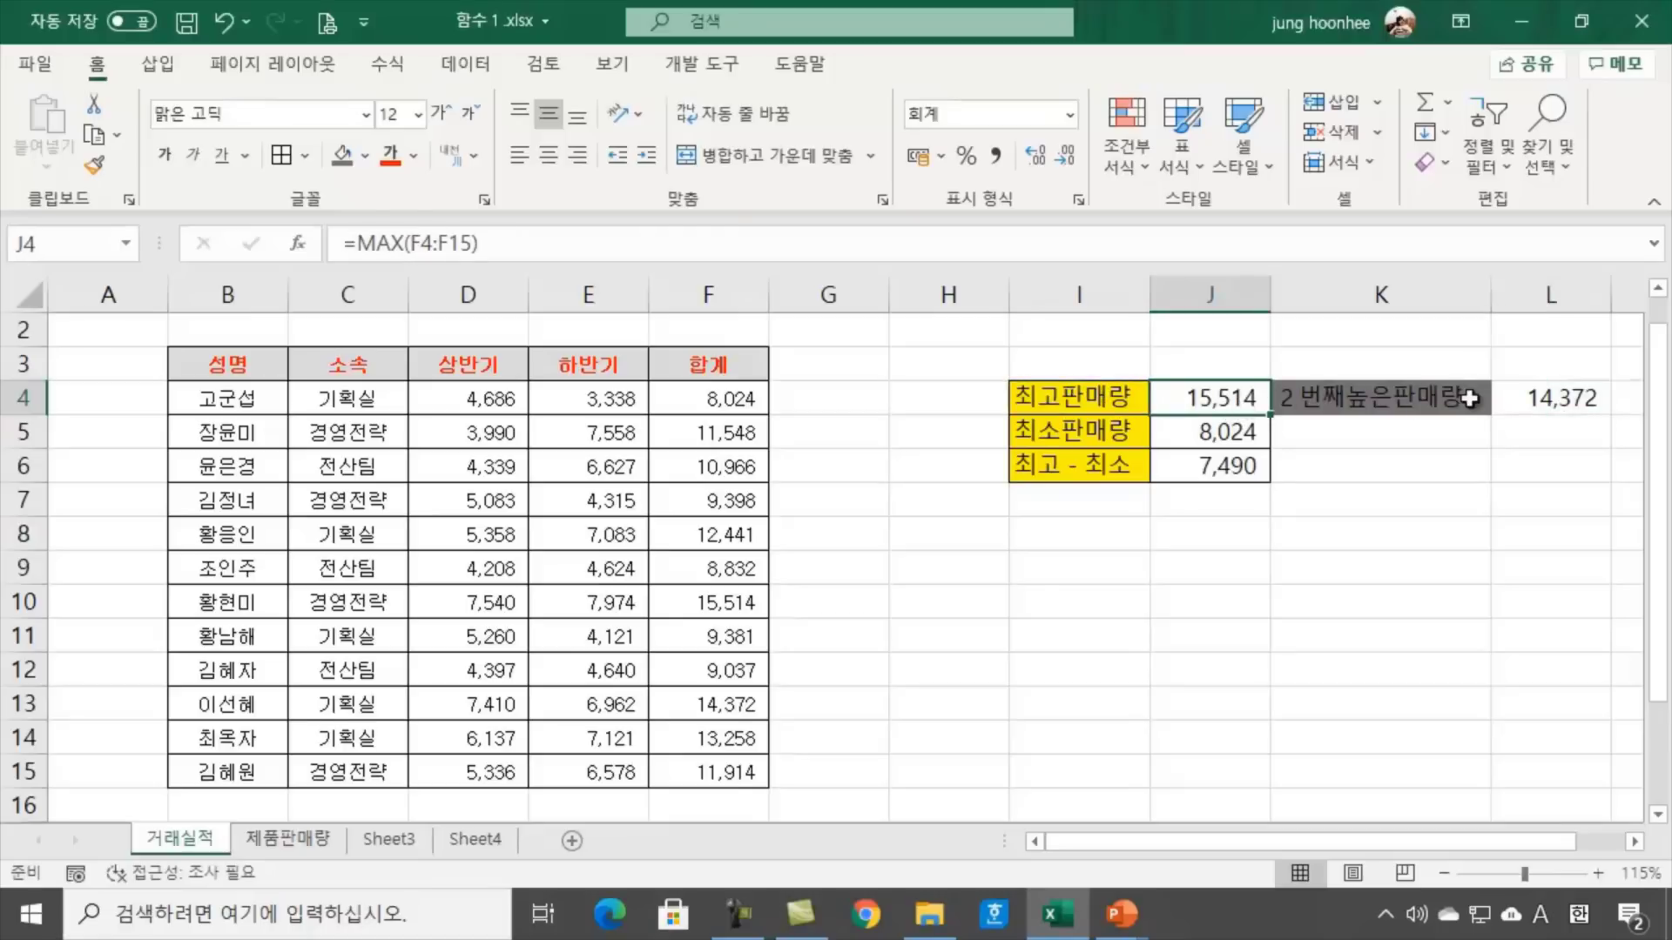
pyautogui.click(1568, 401)
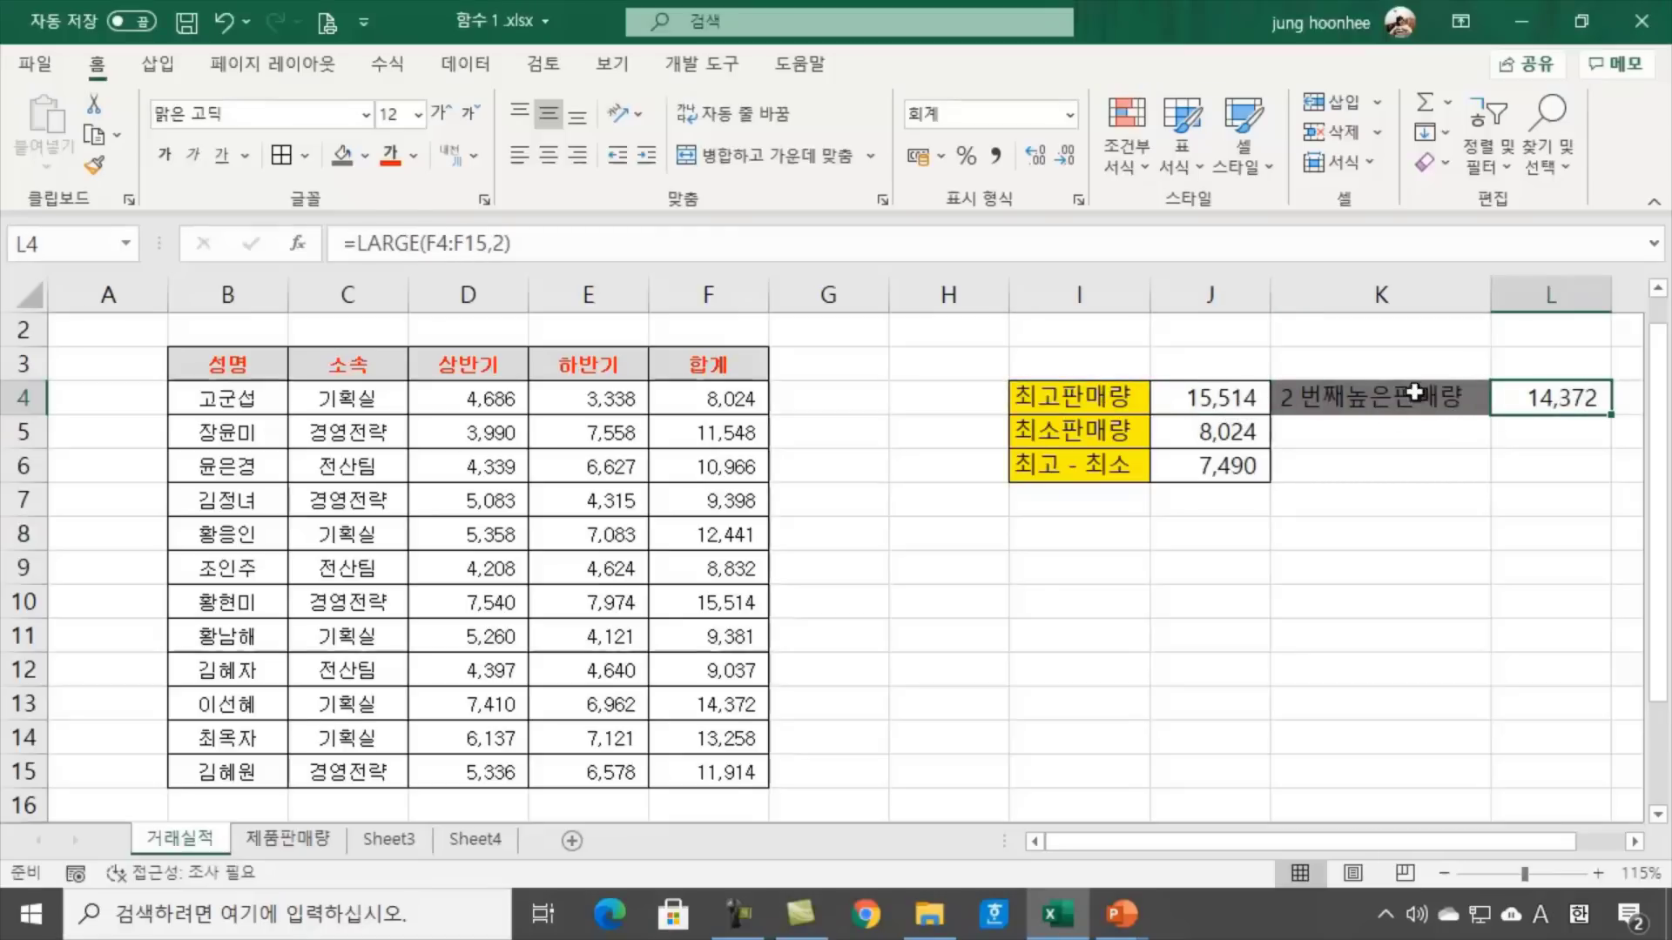
pyautogui.click(1210, 398)
pyautogui.click(1601, 403)
pyautogui.click(1201, 398)
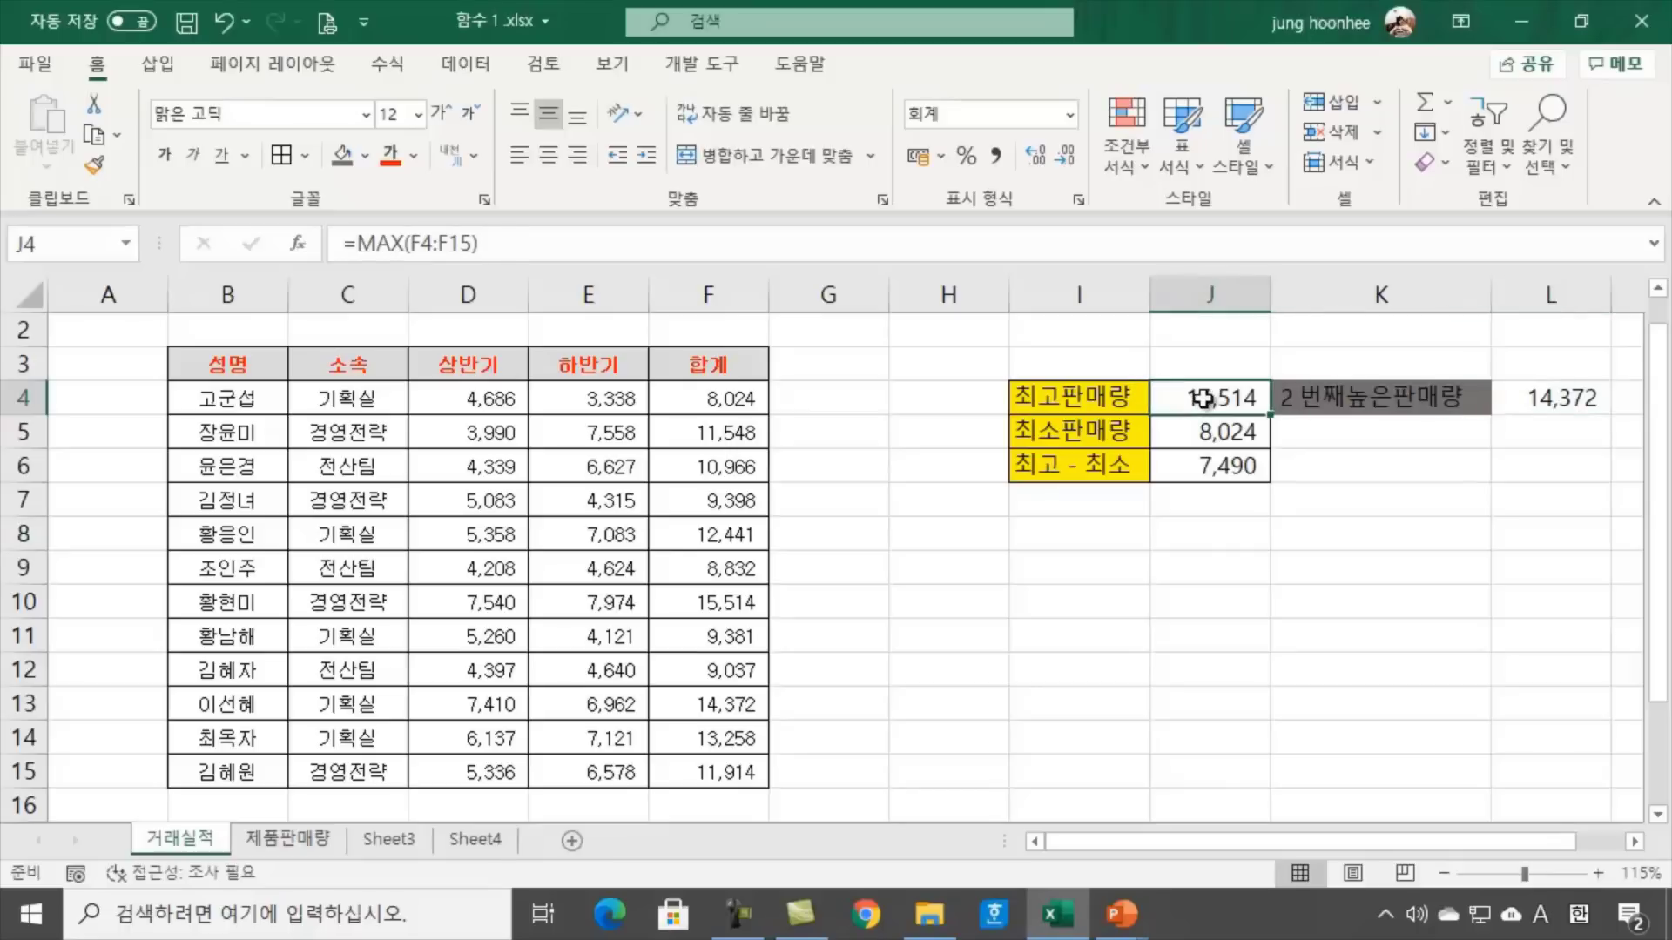
pyautogui.click(1531, 398)
pyautogui.click(1231, 402)
pyautogui.click(1532, 399)
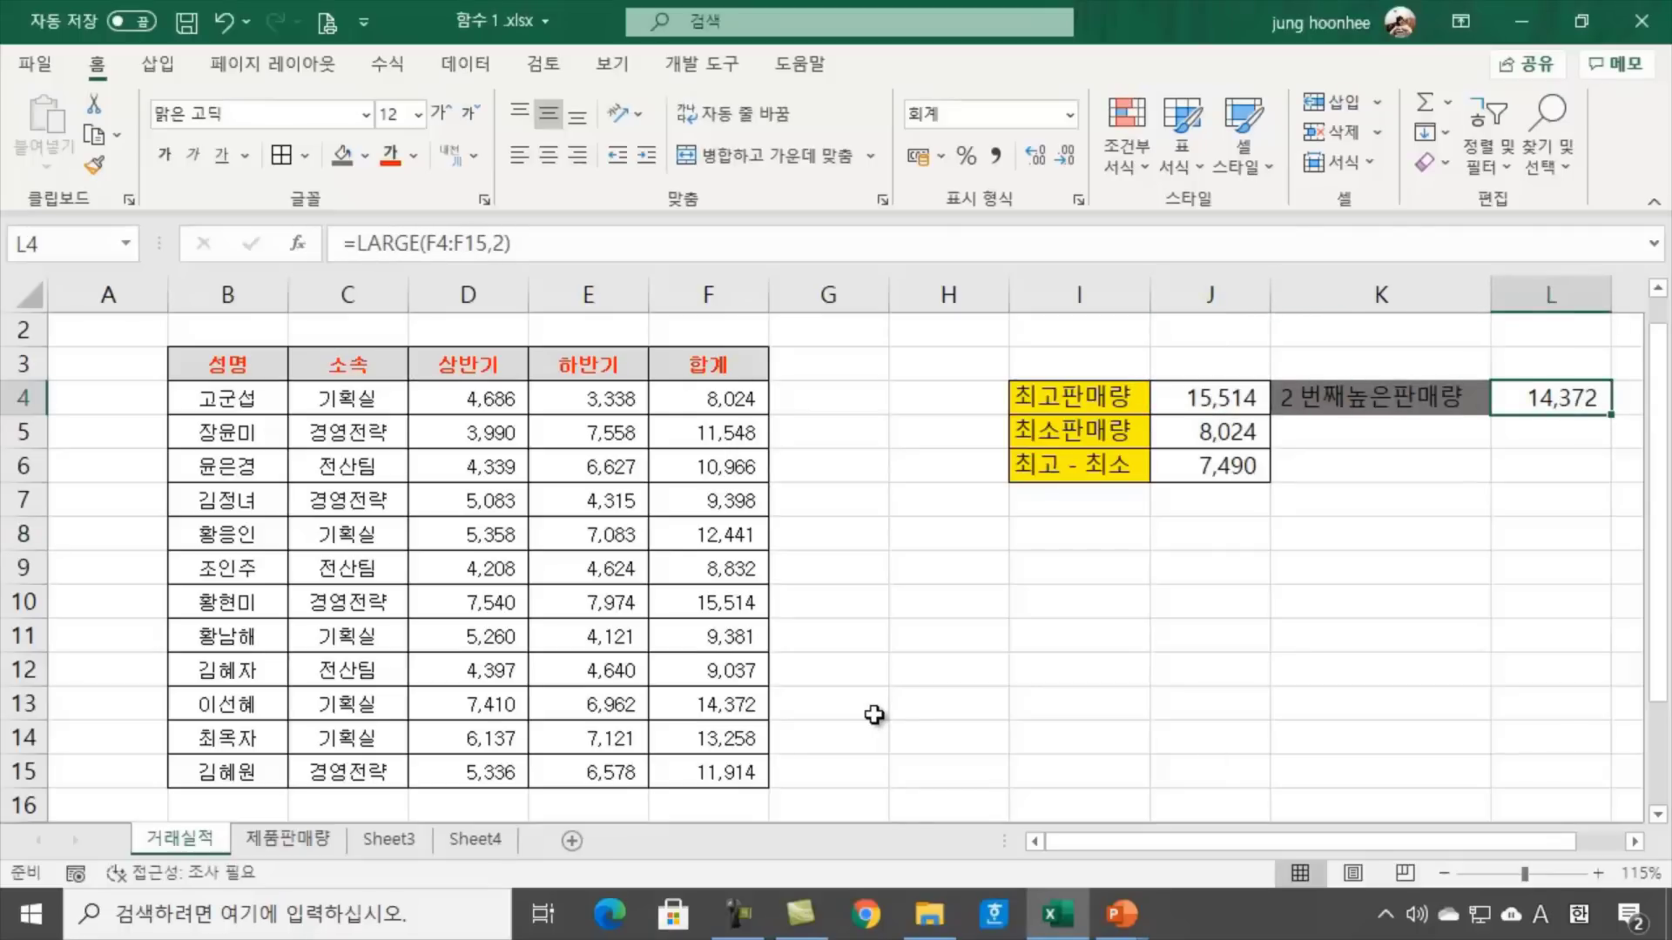
# Enter the label "2 번째 낮은 판매량" in cell K5 beneath the second-highest sales label
pyautogui.click(1314, 431)
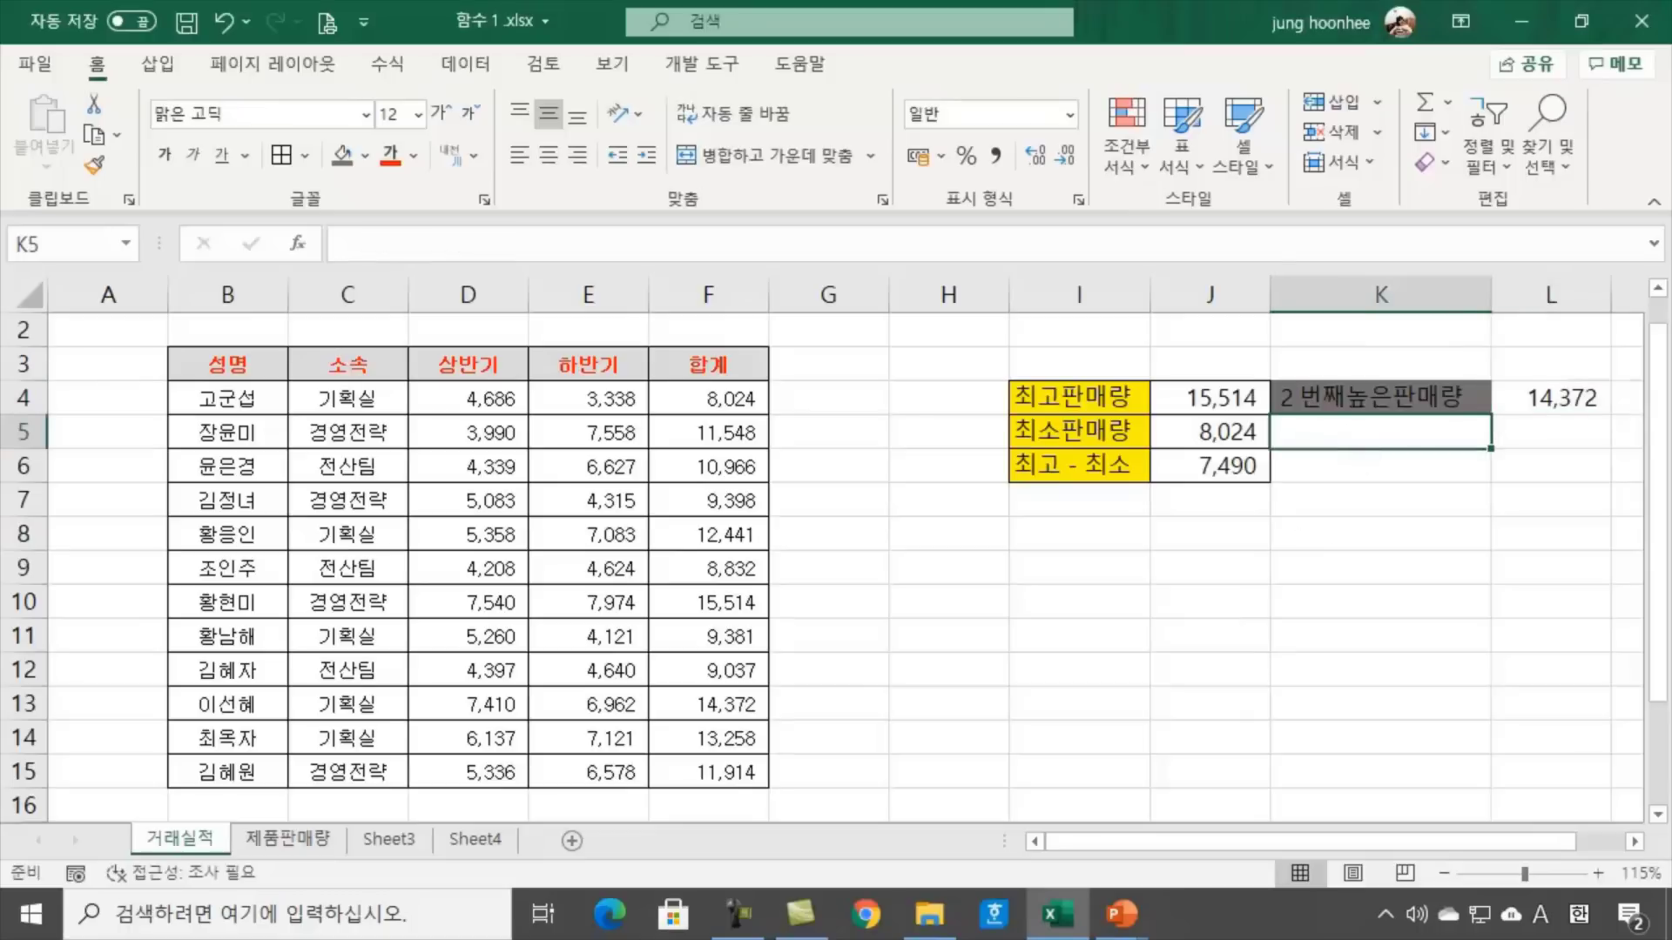
pyautogui.write('2 q j')
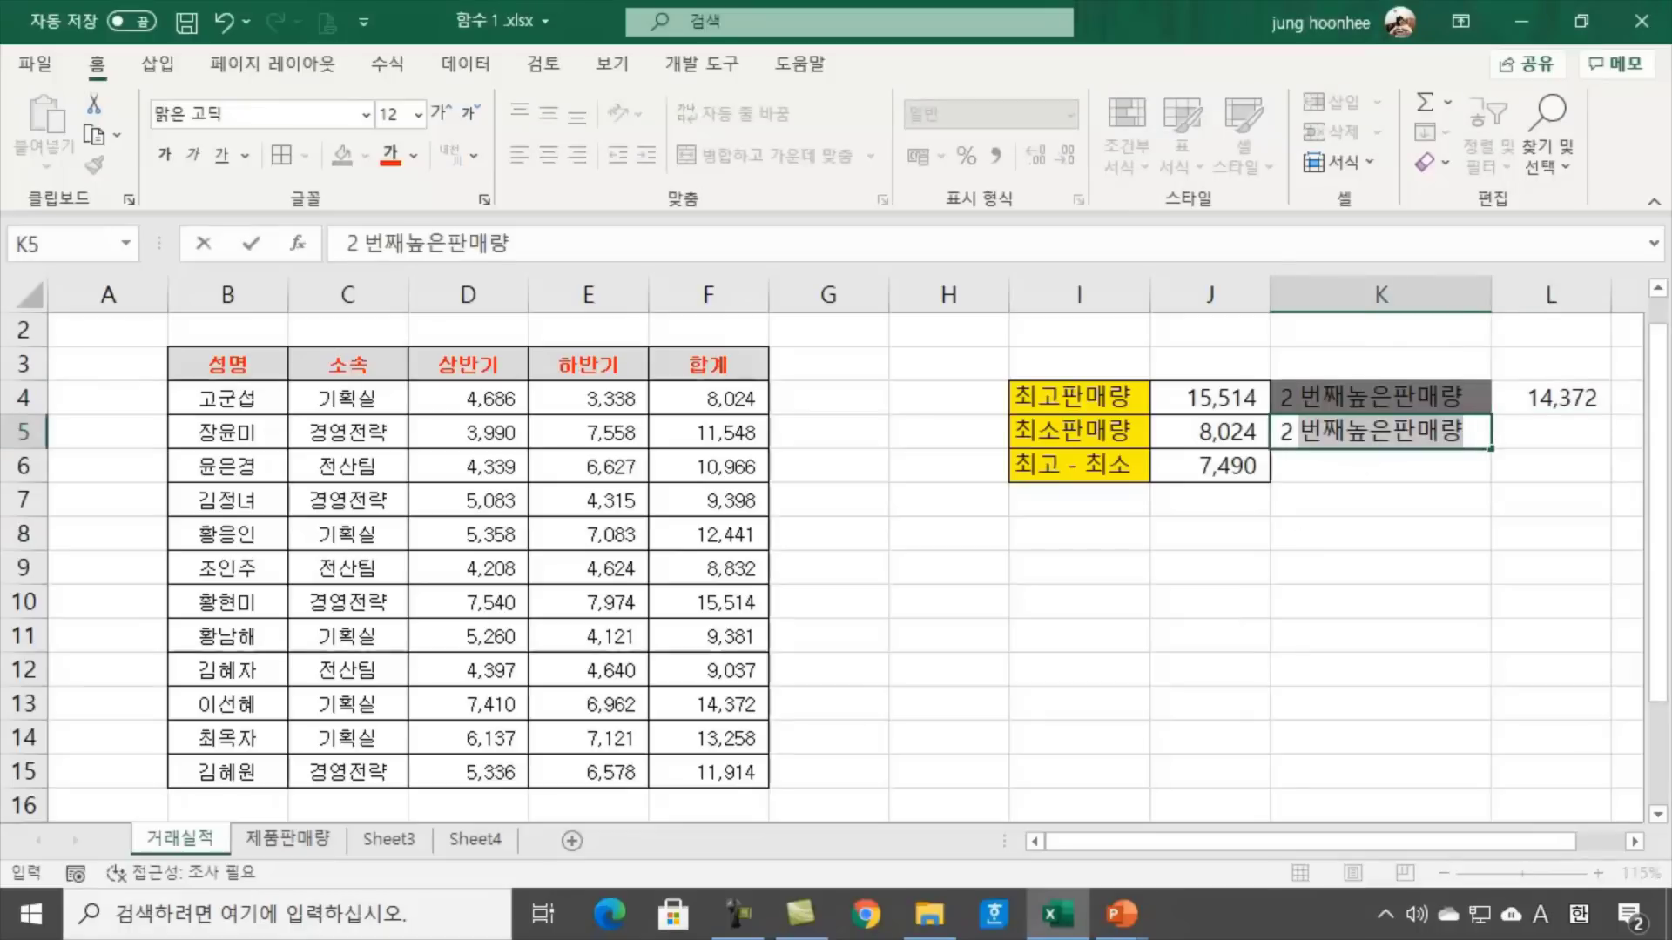
pyautogui.press('BackSpace')
pyautogui.press('BackSpace')
pyautogui.press('BackSpace')
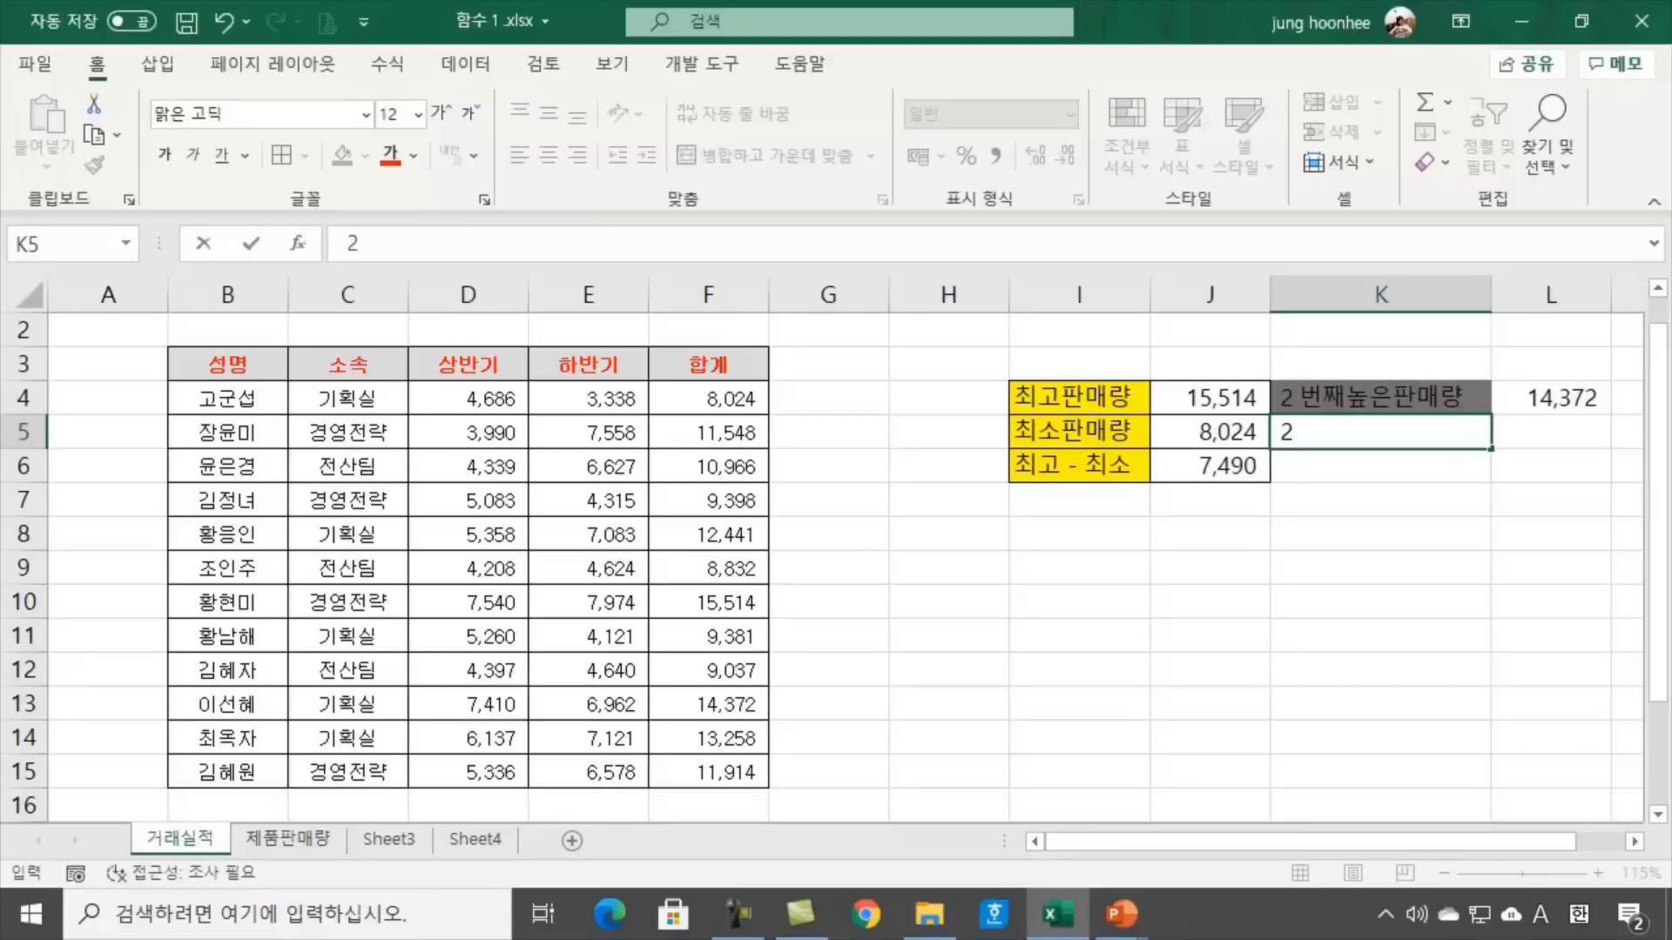
pyautogui.press('Hangul')
pyautogui.write('번째   ')
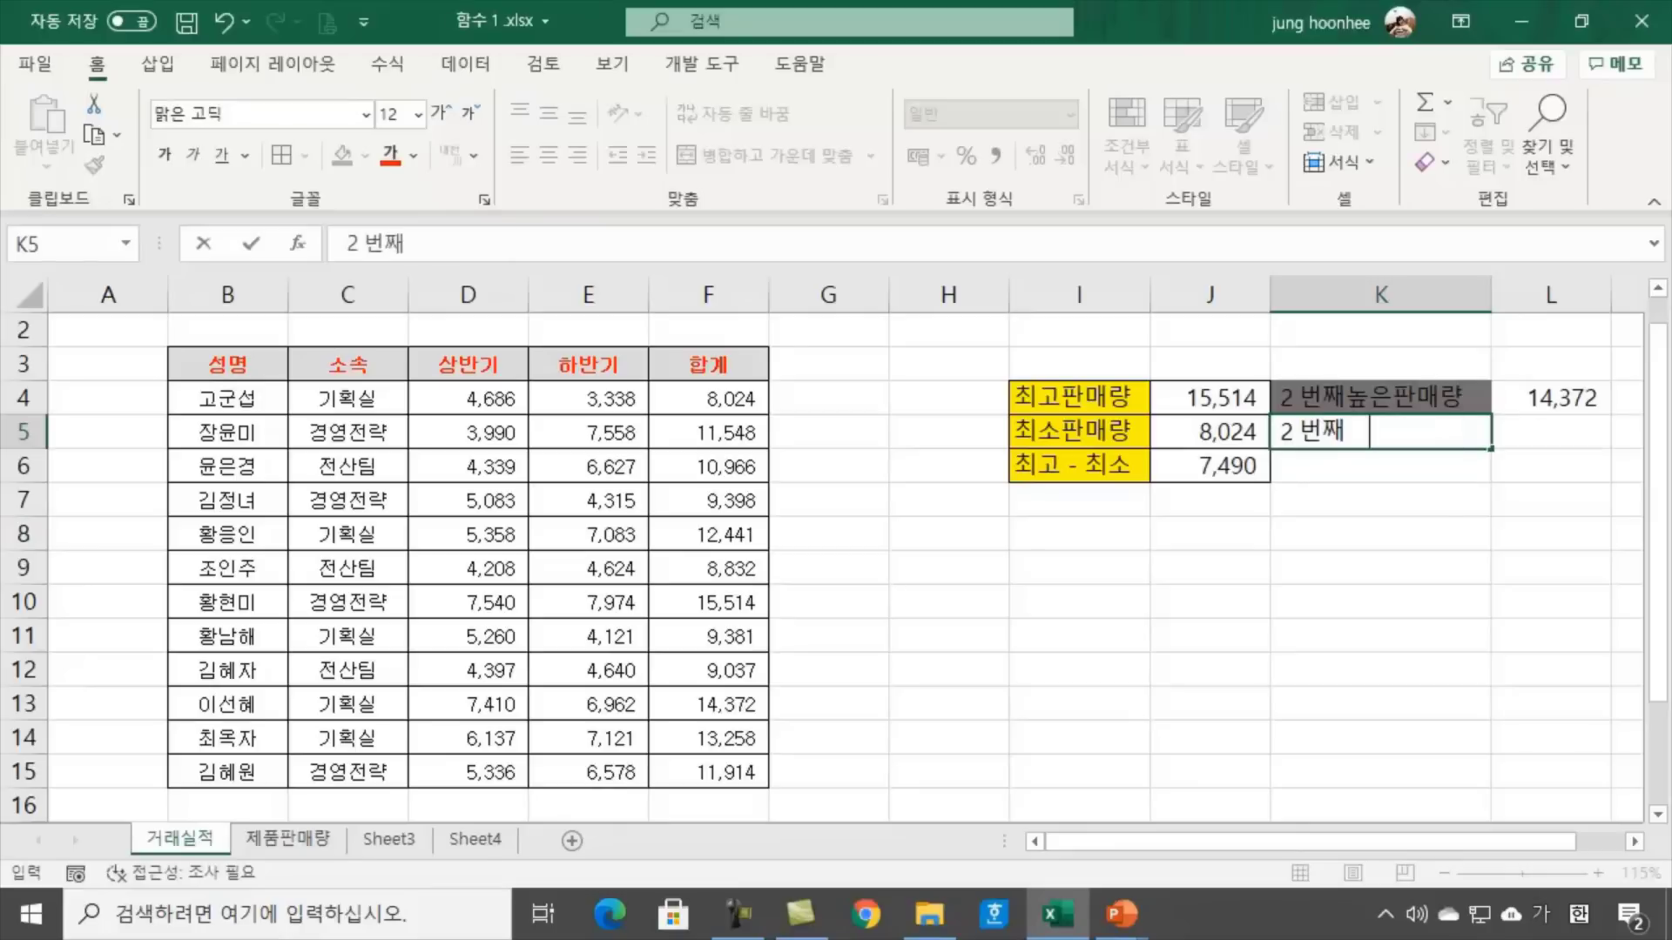
pyautogui.write('낮으ㄴ   판ㄹ')
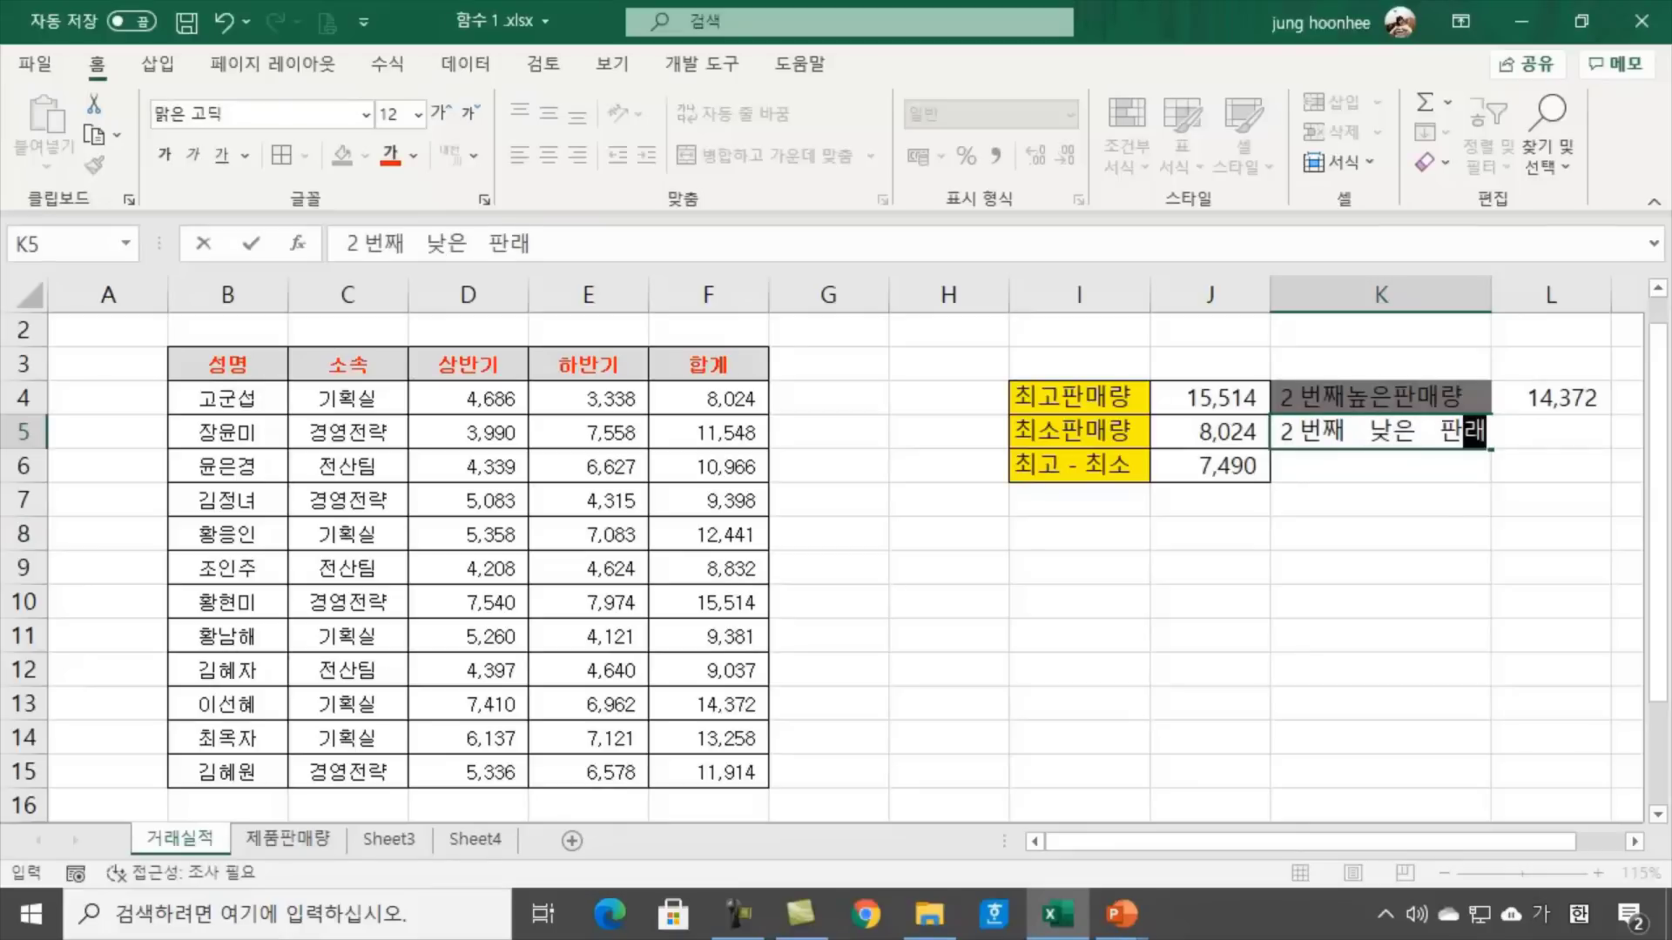
pyautogui.press('BackSpace')
pyautogui.write('매량')
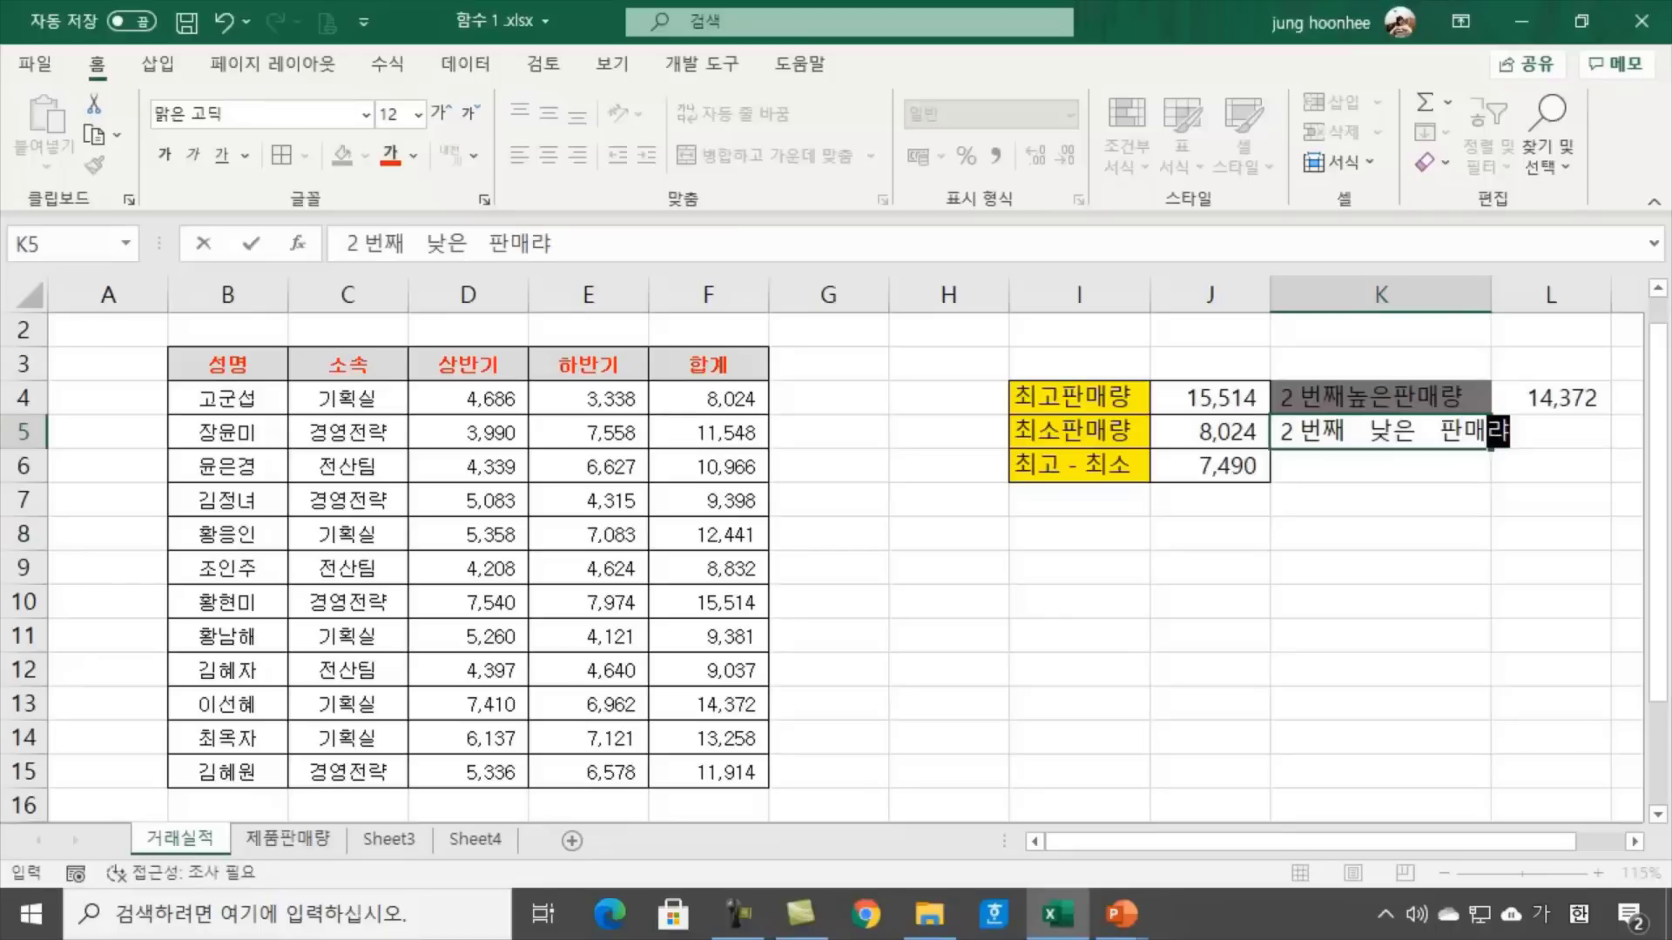
pyautogui.press('Return')
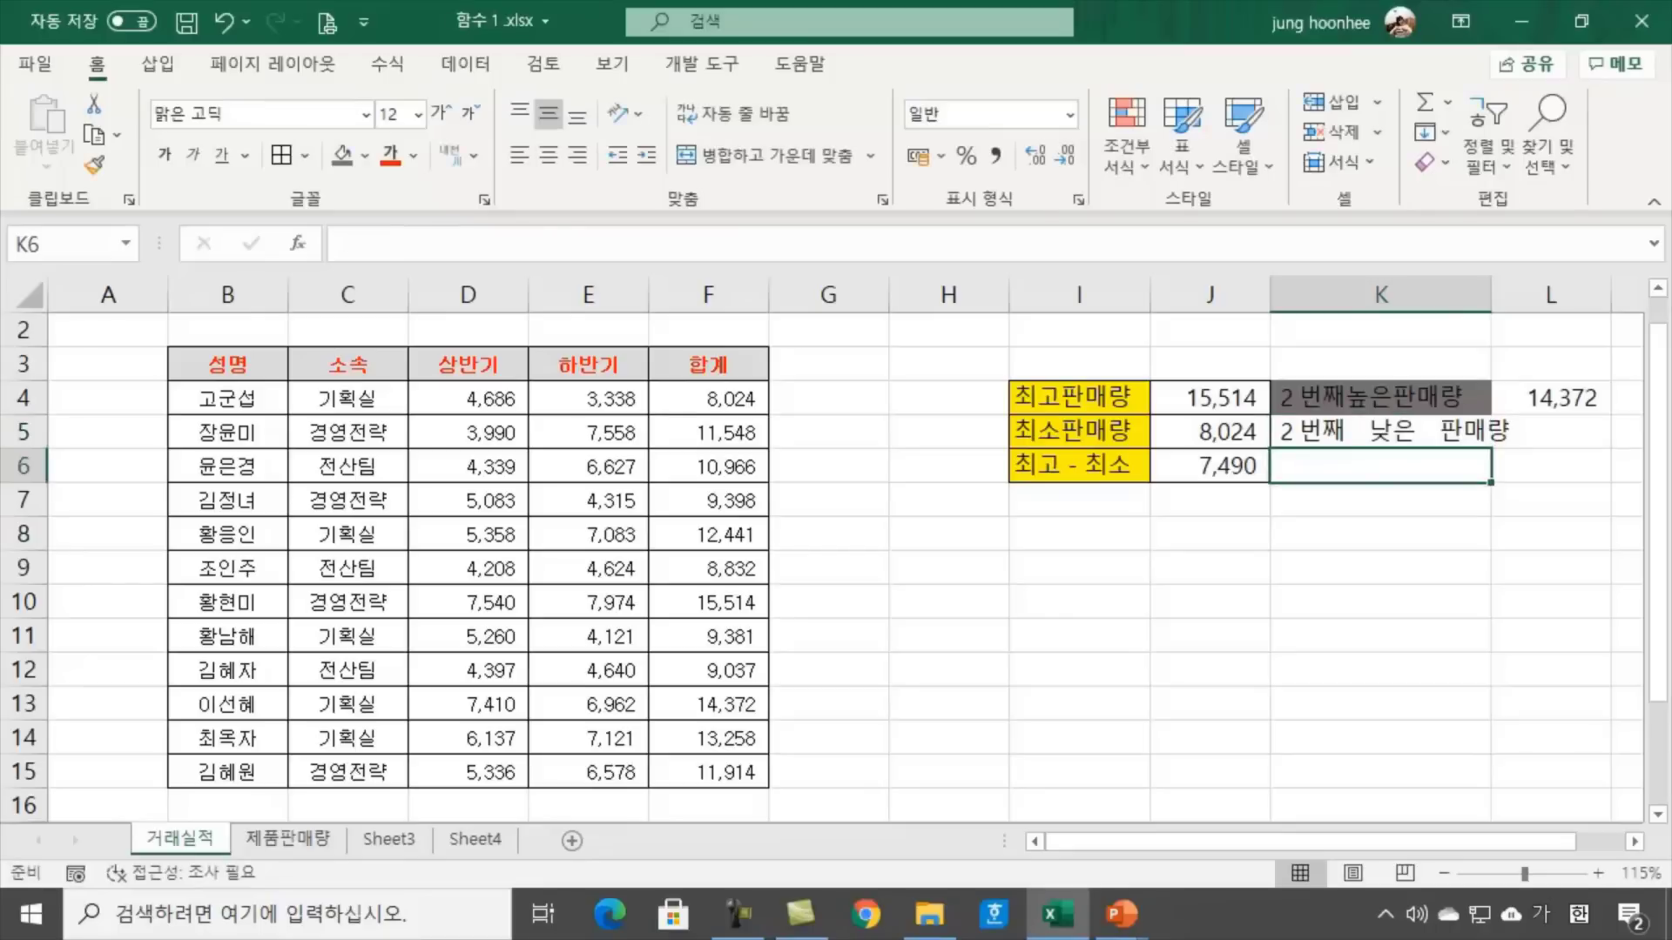
# Widen column K to fit the new label in K5
pyautogui.doubleClick(1491, 284)
pyautogui.click(1484, 500)
pyautogui.click(1481, 534)
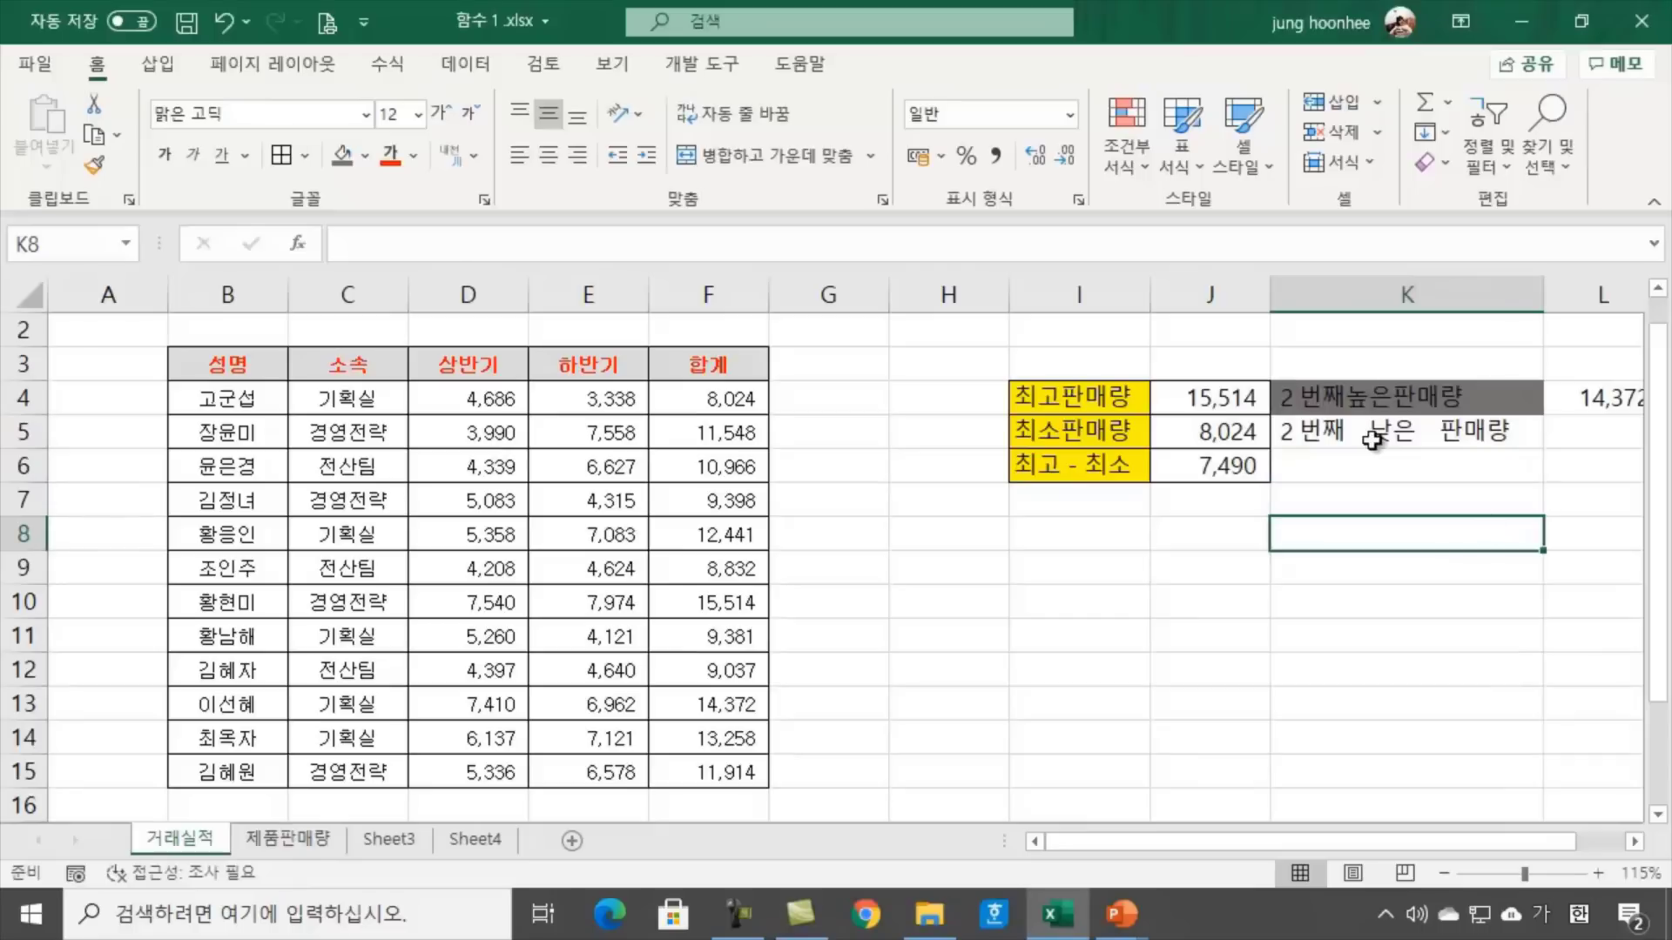
# Insert the SMALL function into cell L5 from the function wizard's full list (모두)
pyautogui.click(1381, 430)
pyautogui.click(1208, 440)
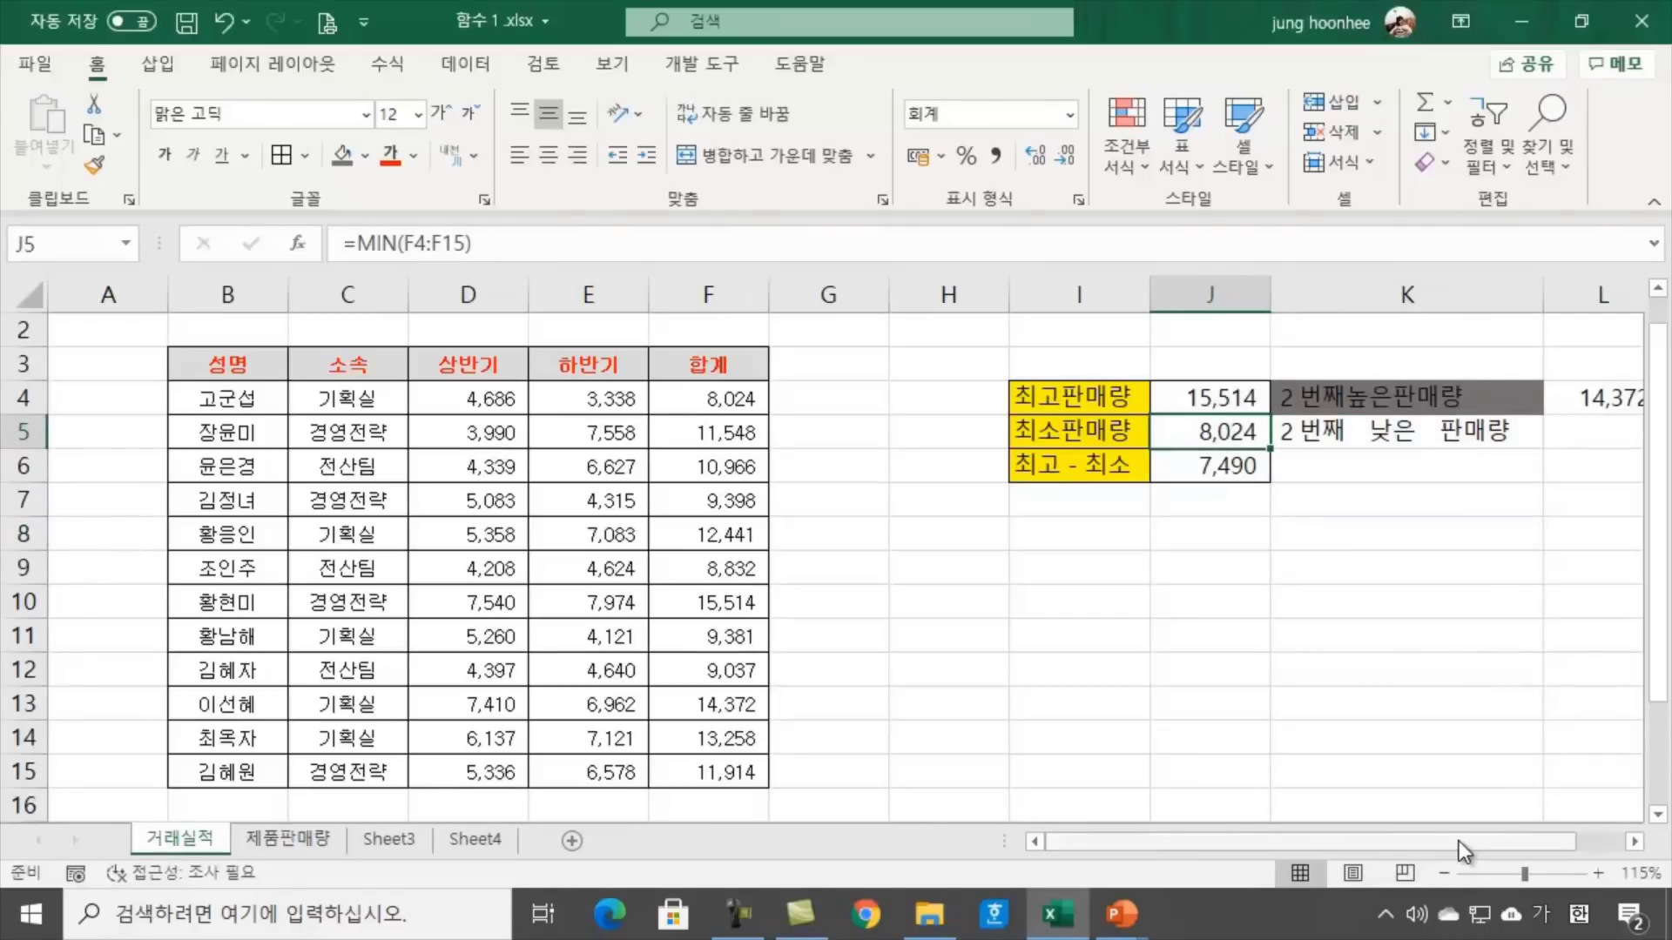
pyautogui.moveTo(1460, 840); pyautogui.dragTo(1613, 845)
pyautogui.click(1486, 446)
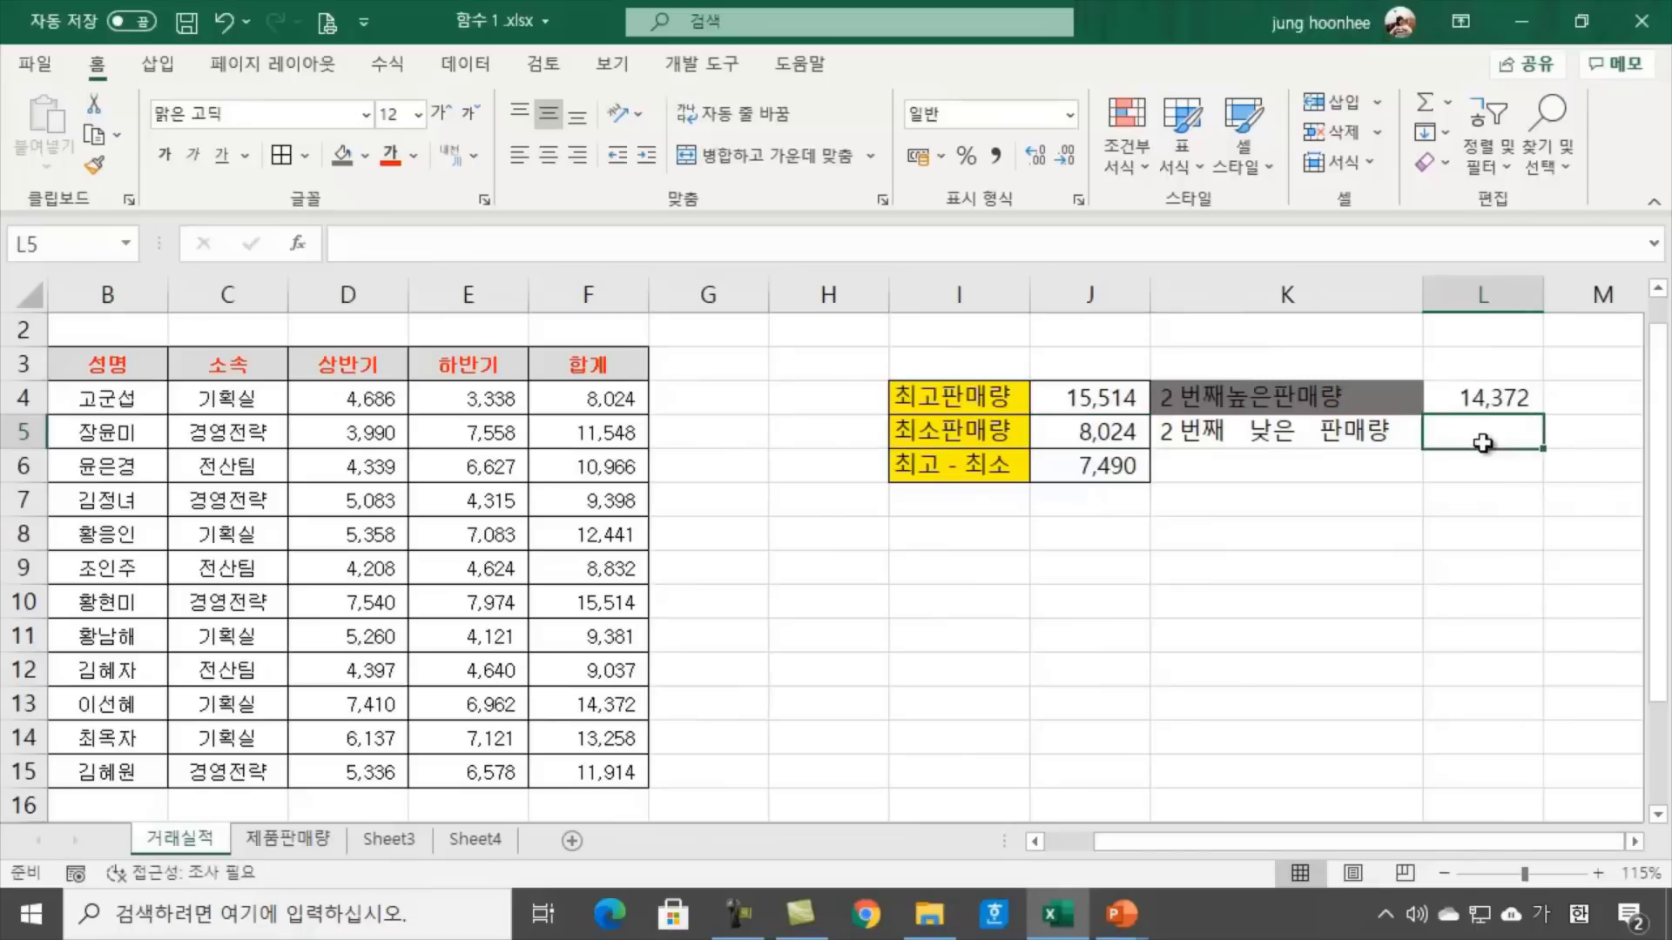
pyautogui.click(1341, 436)
pyautogui.click(1478, 446)
pyautogui.hotkey('shift', 'F3')
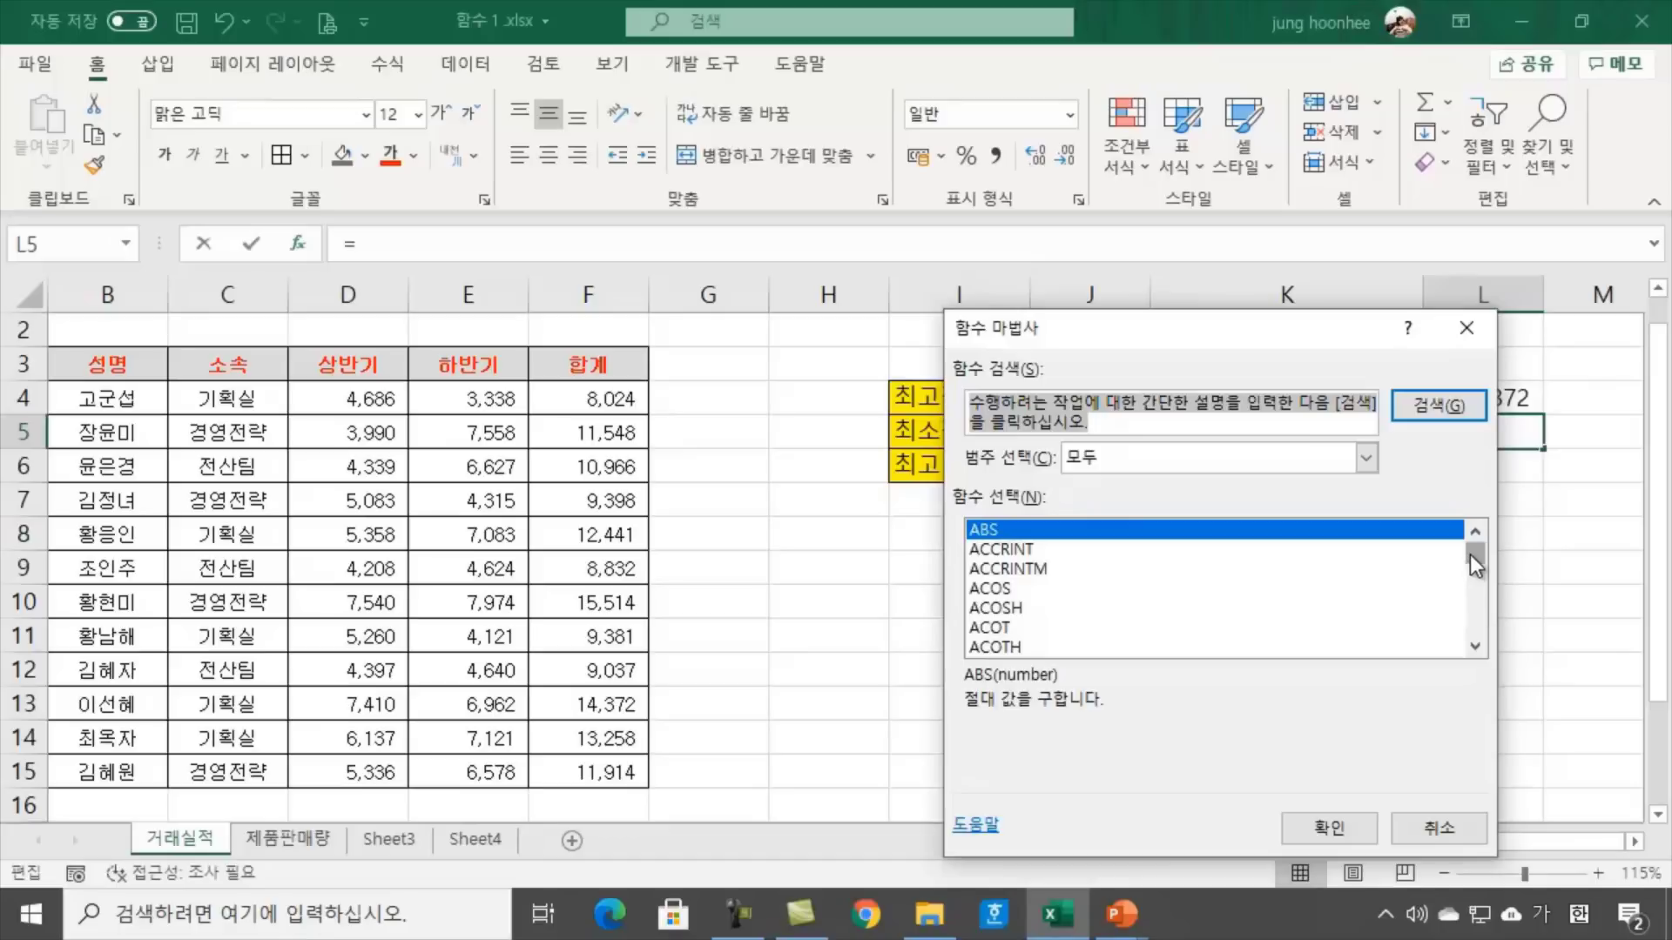
pyautogui.moveTo(1471, 555); pyautogui.dragTo(1475, 613)
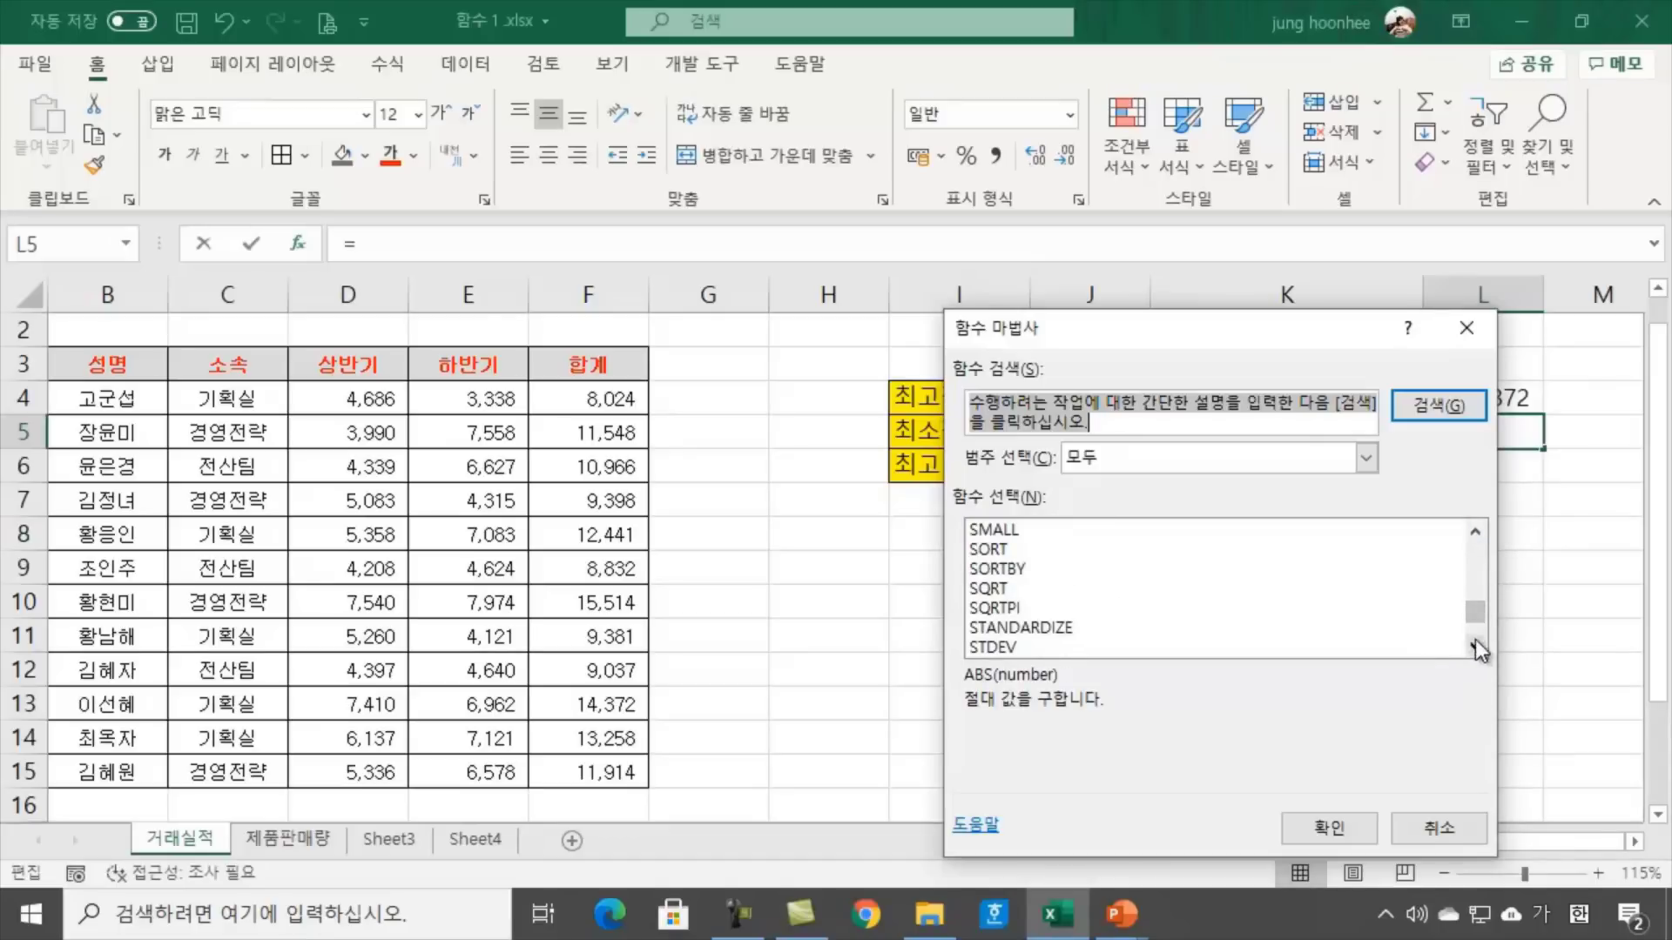
pyautogui.click(998, 533)
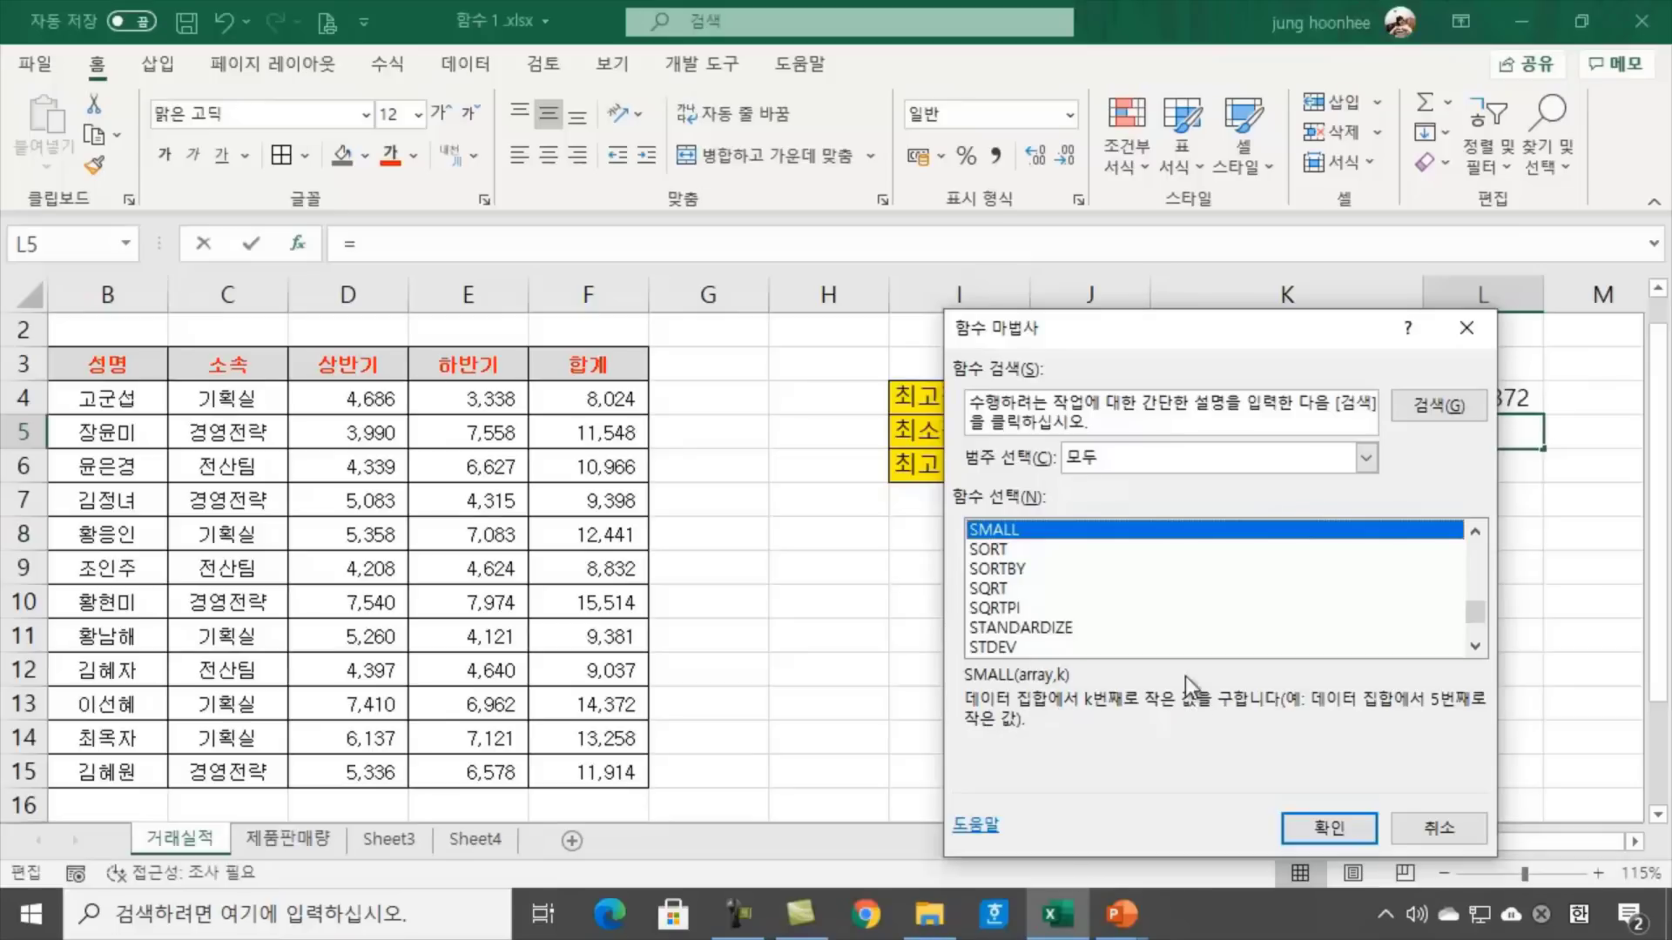
pyautogui.click(1313, 836)
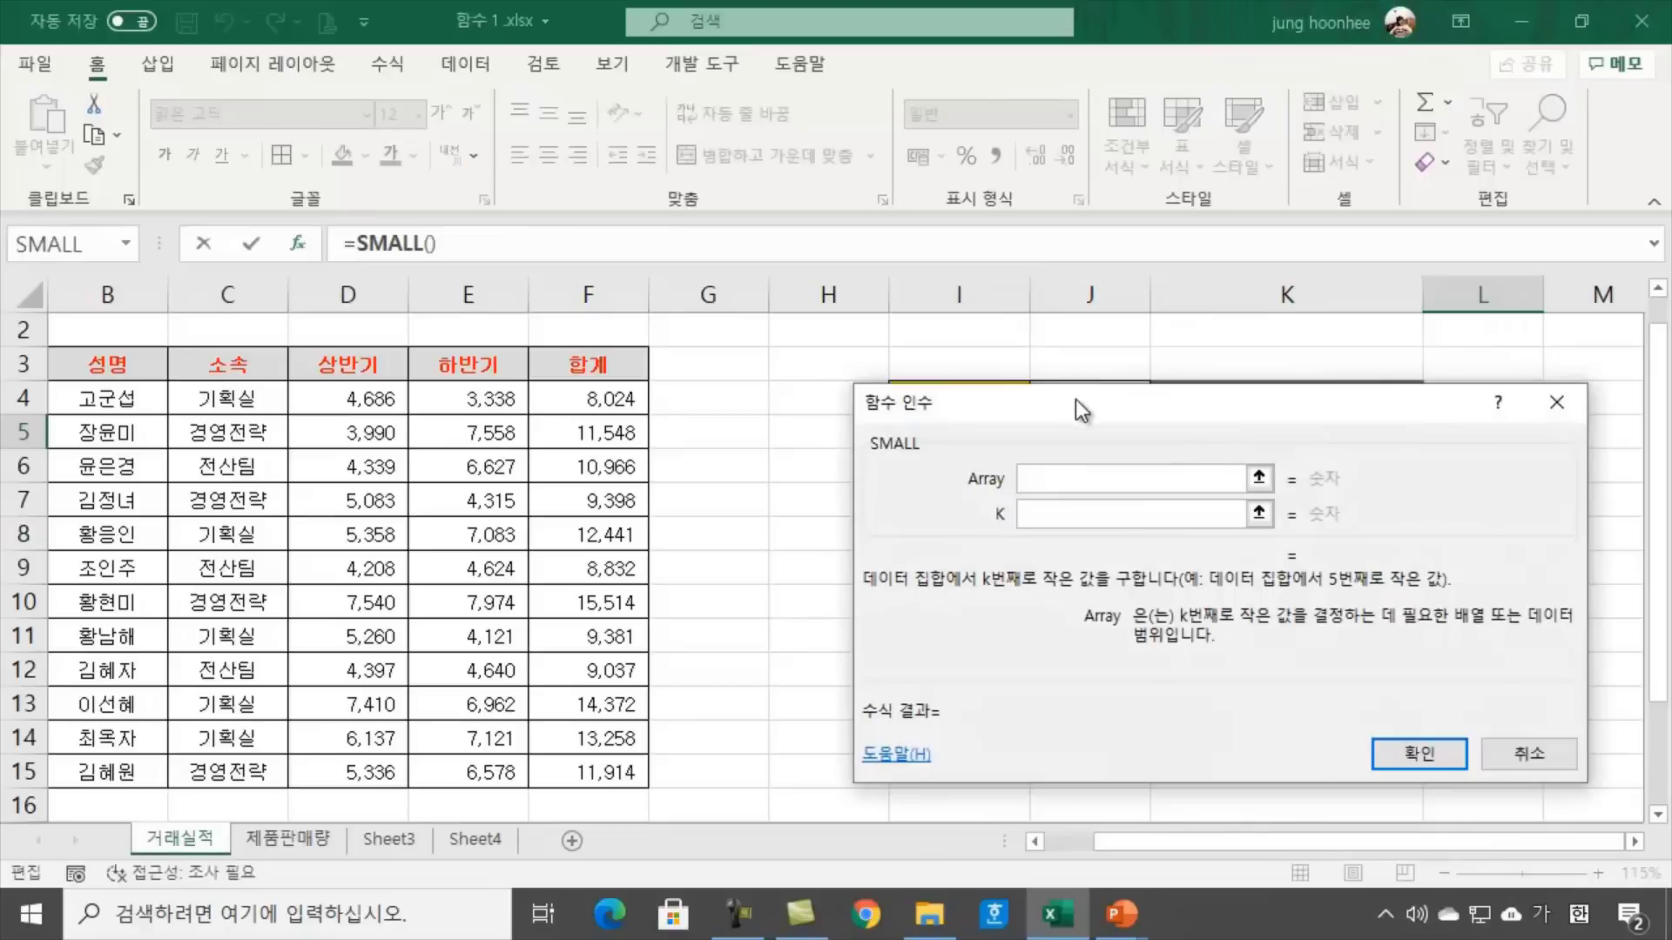
# Set SMALL's Array to the totals F4:F15 and K to 5, and enter the formula in L5
pyautogui.moveTo(1075, 398); pyautogui.dragTo(1024, 421)
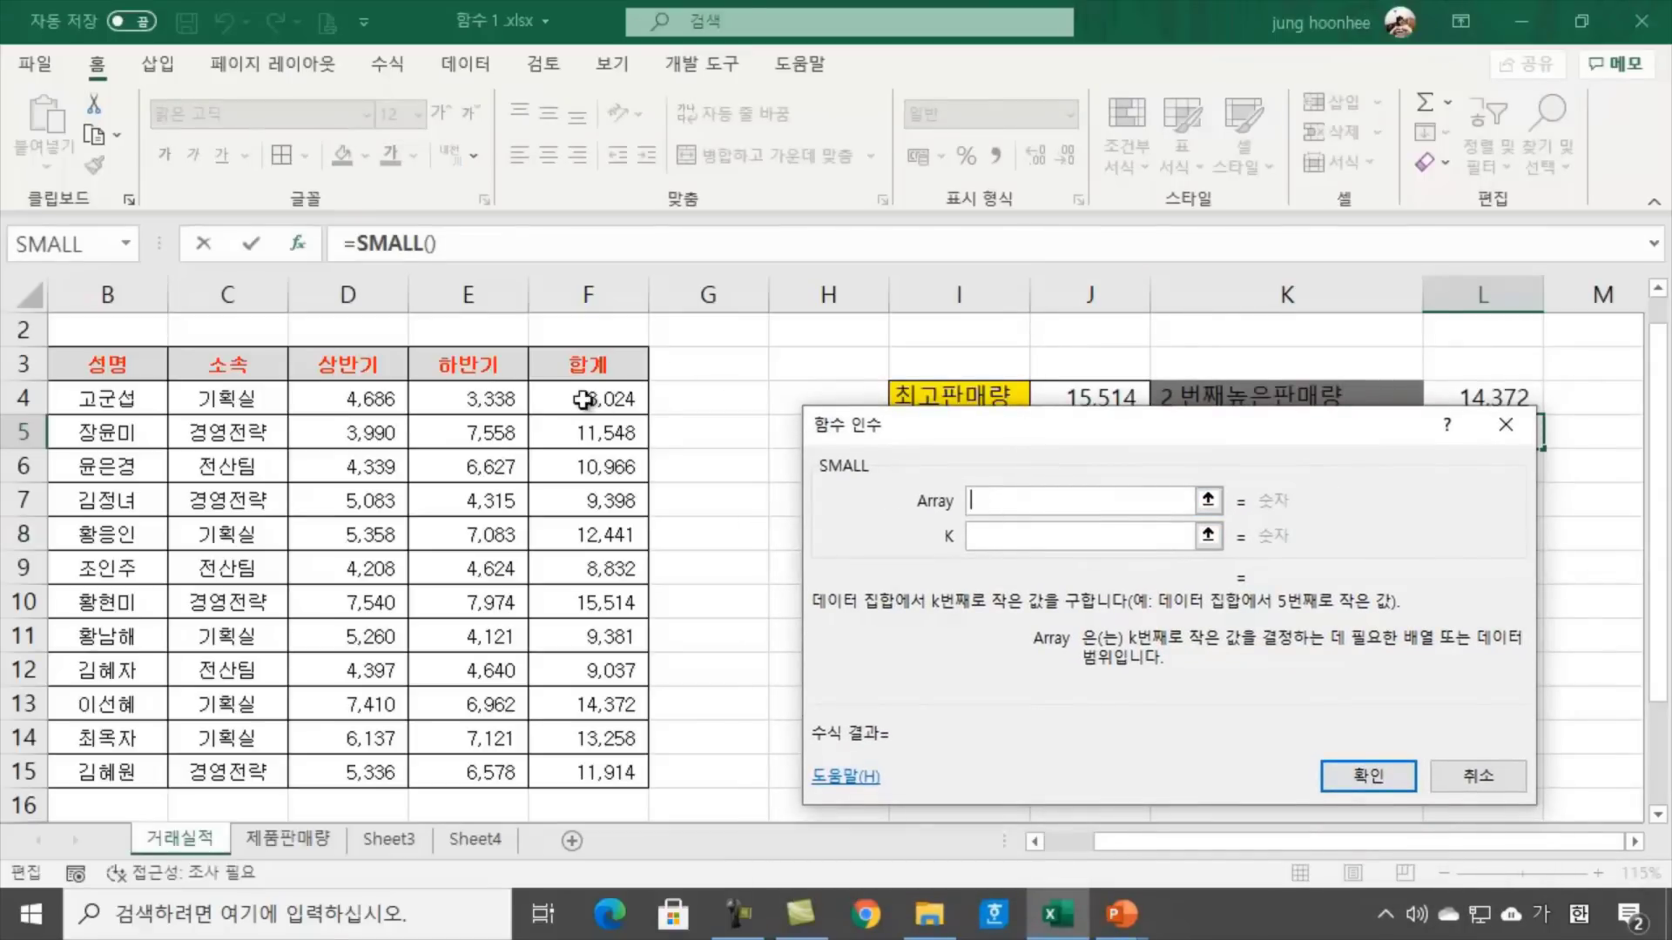
pyautogui.moveTo(582, 399); pyautogui.dragTo(570, 771)
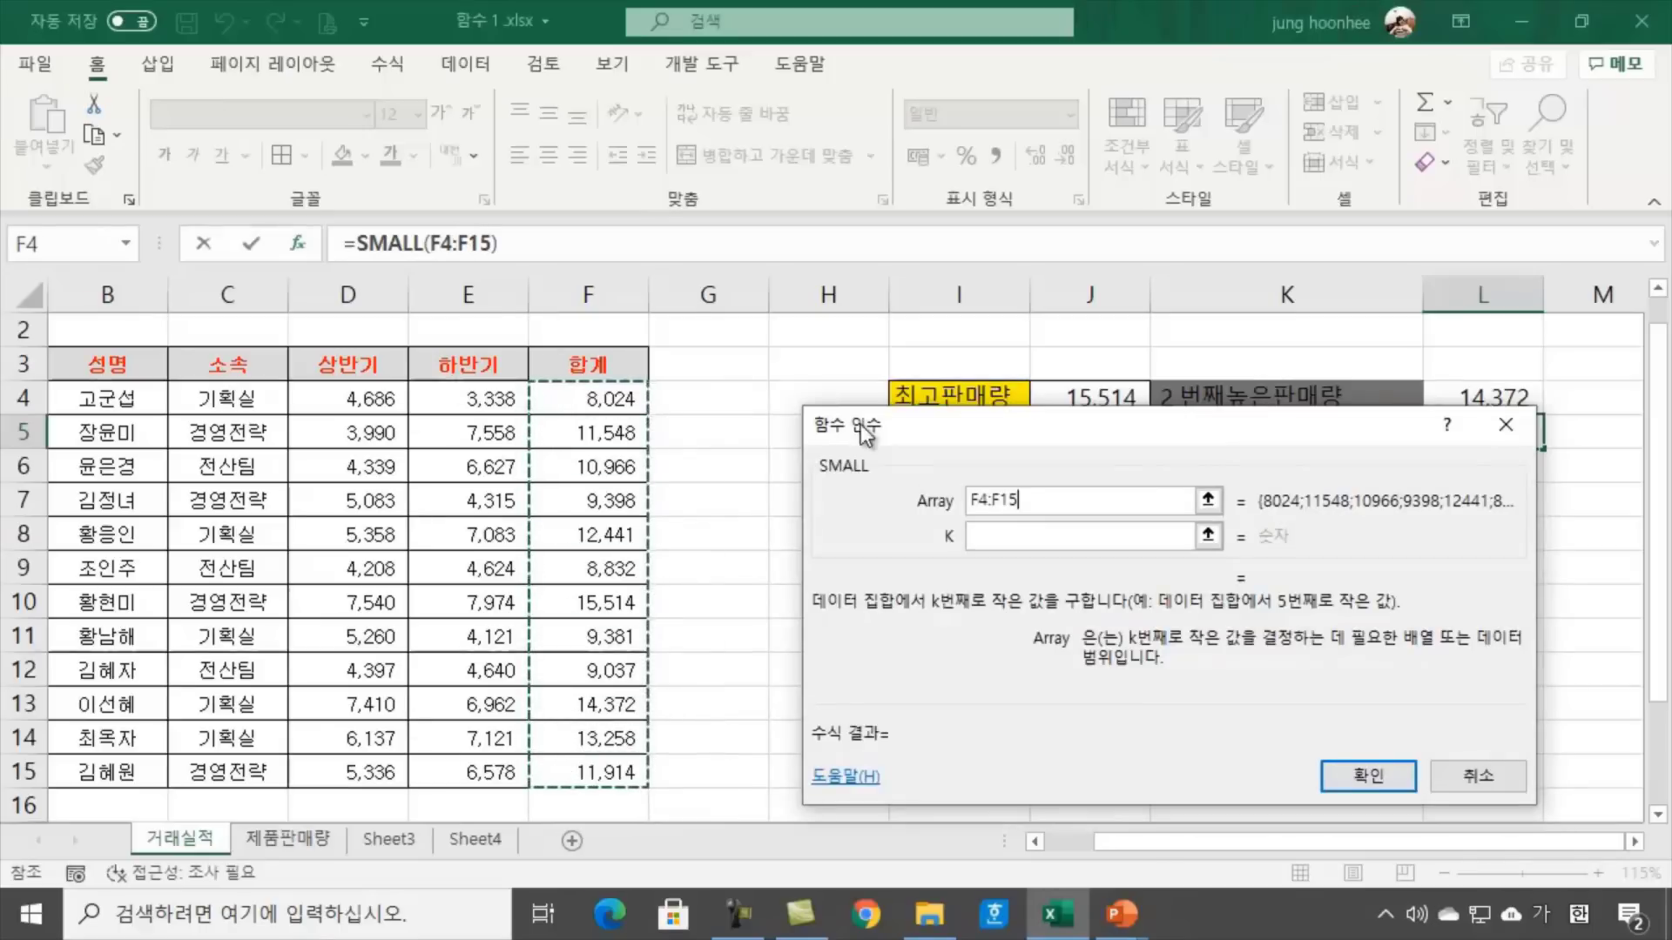
pyautogui.click(1010, 537)
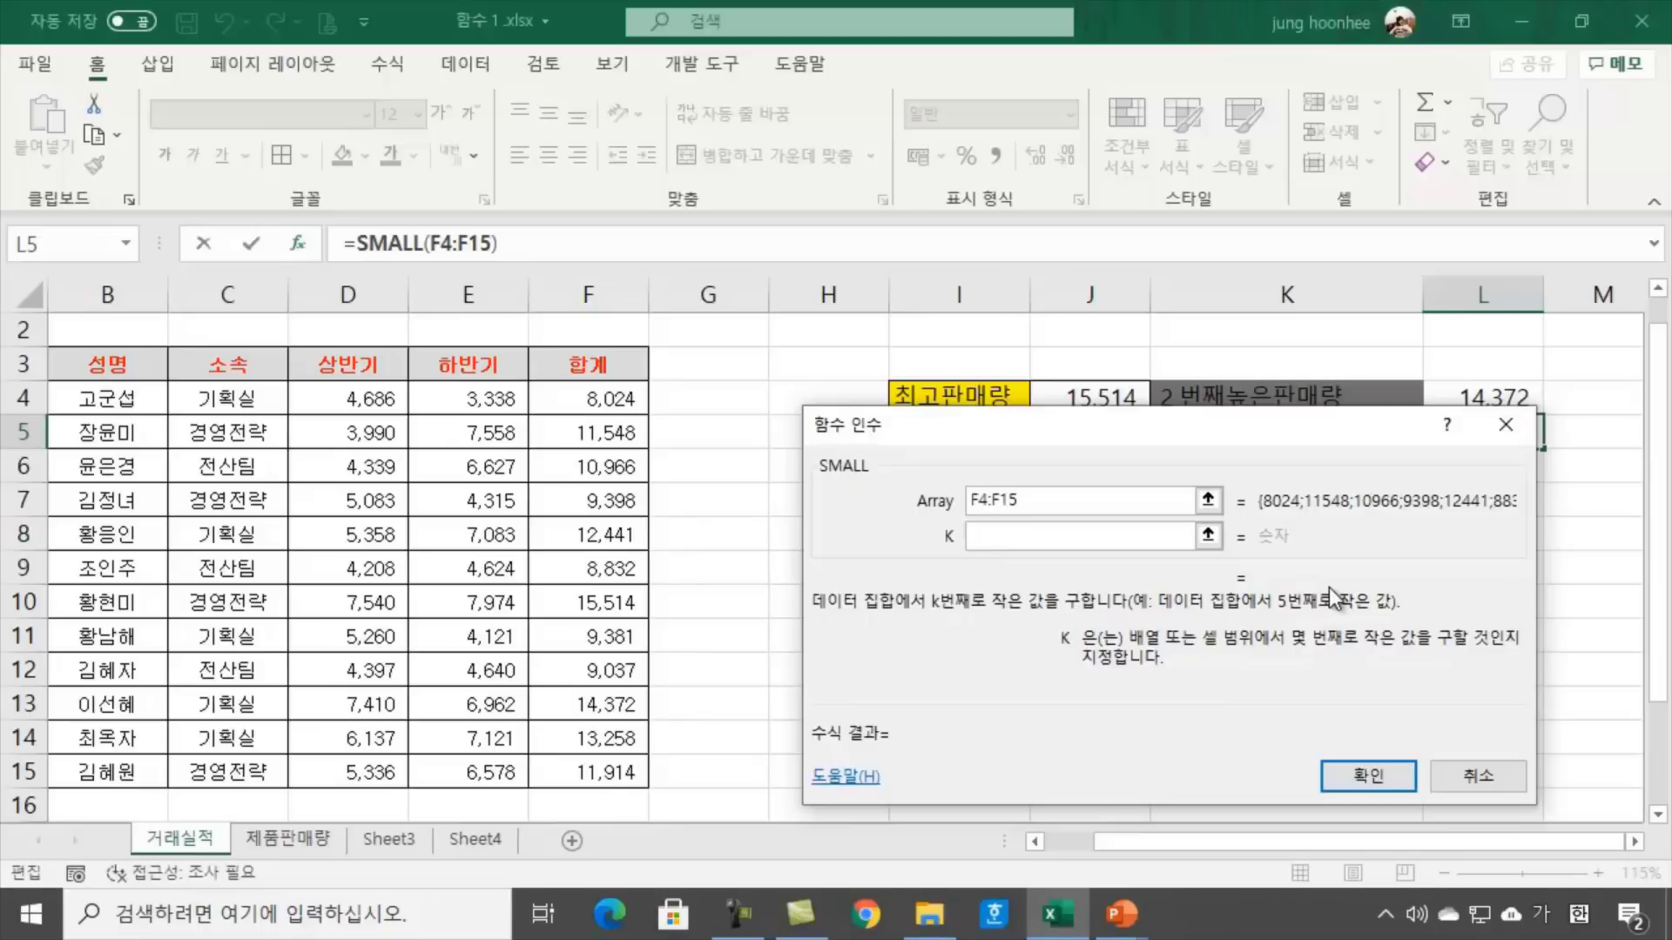
pyautogui.write('5')
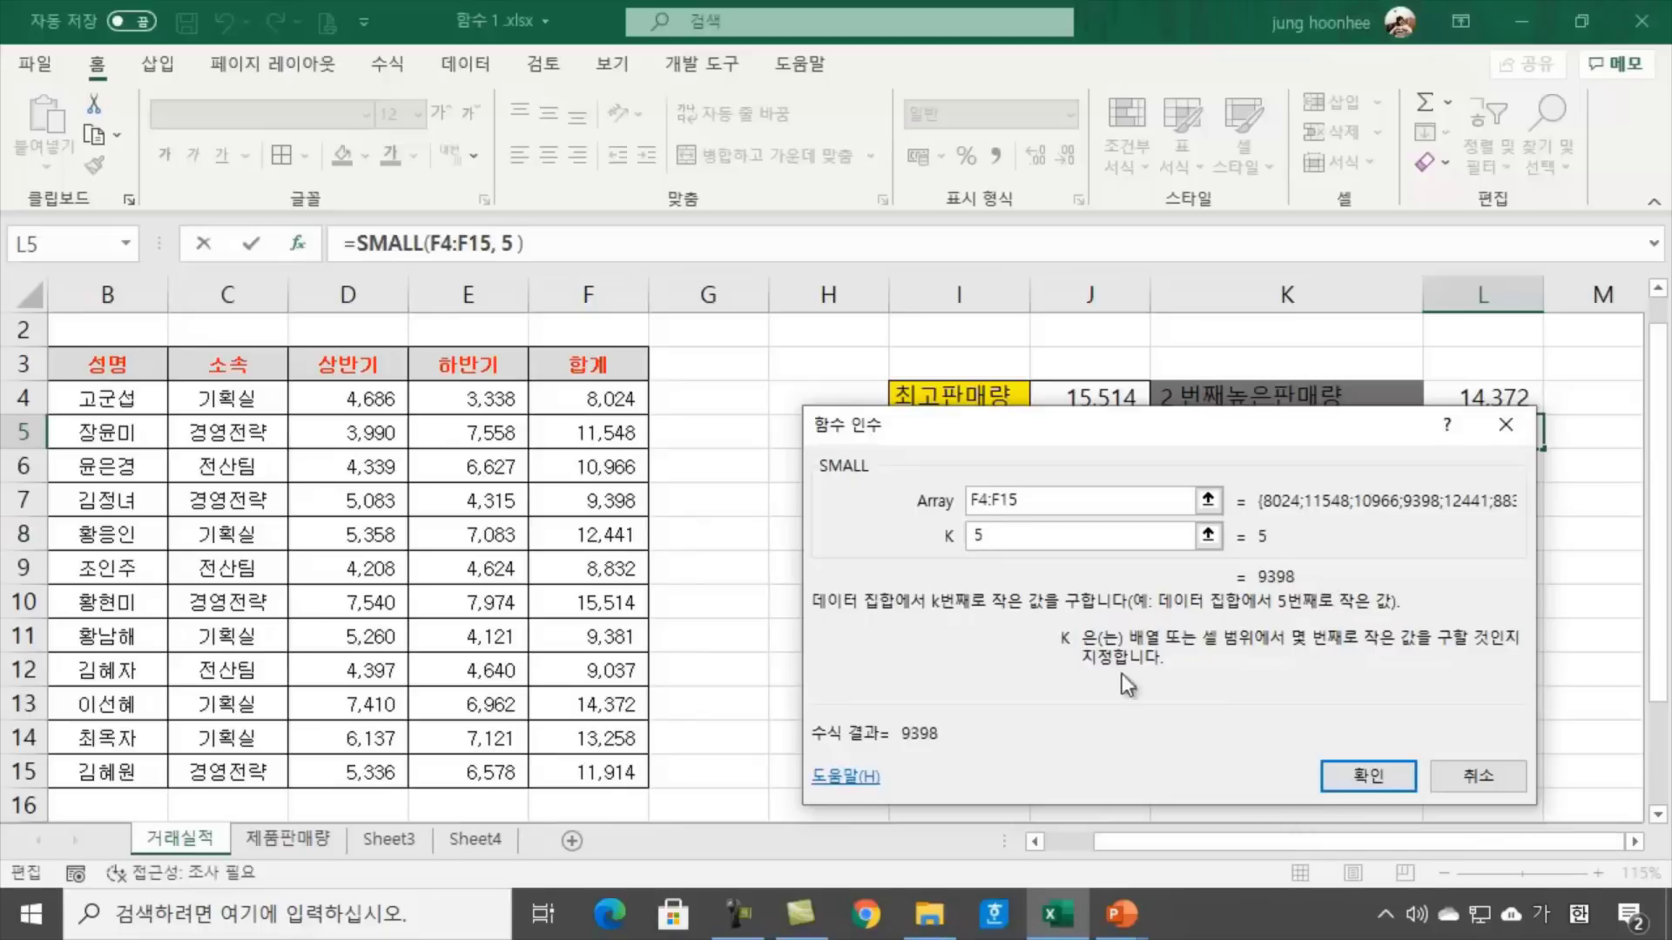
pyautogui.click(1367, 773)
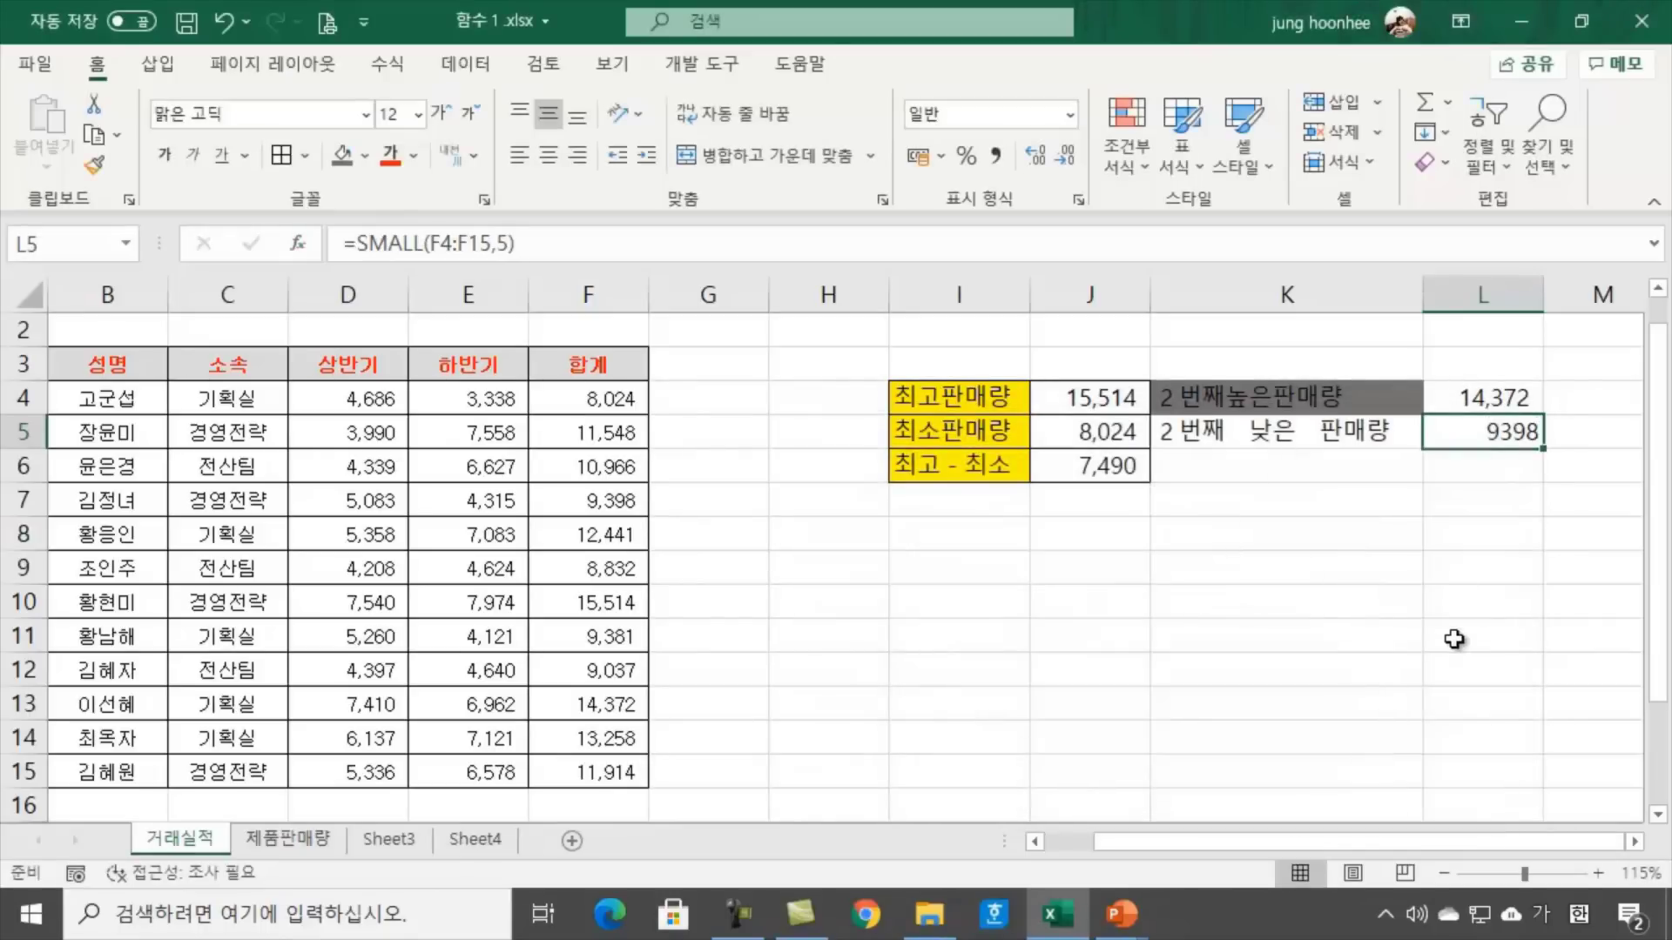
# Apply the comma number style to the SMALL result in cell L5
pyautogui.click(1483, 631)
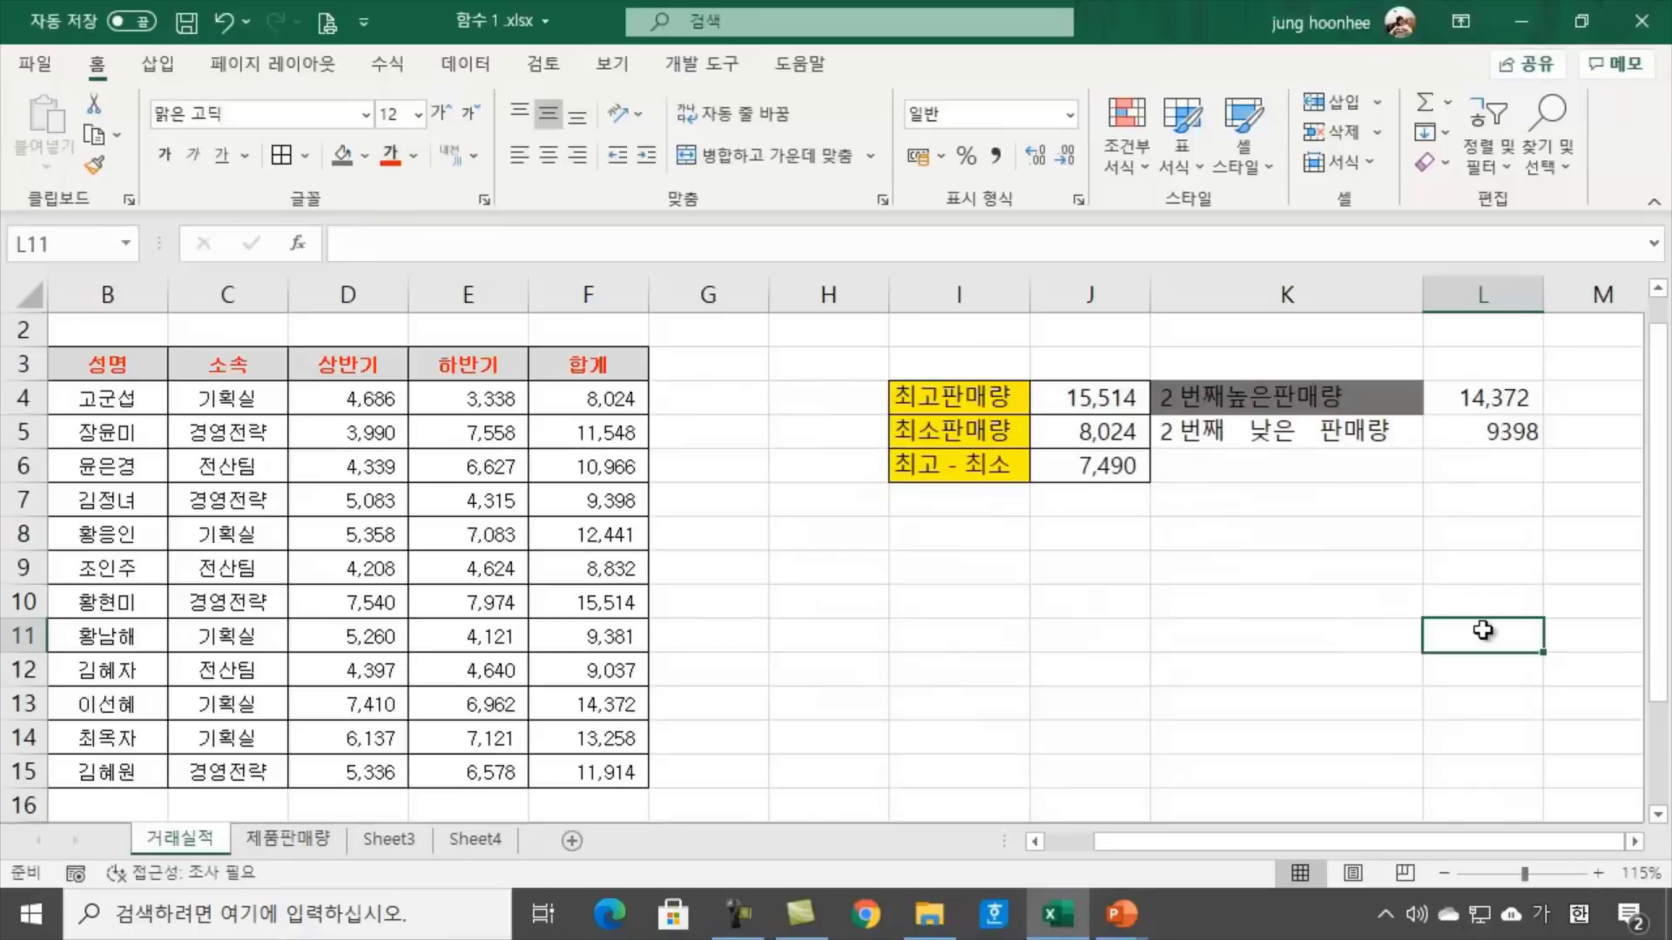
pyautogui.click(1084, 438)
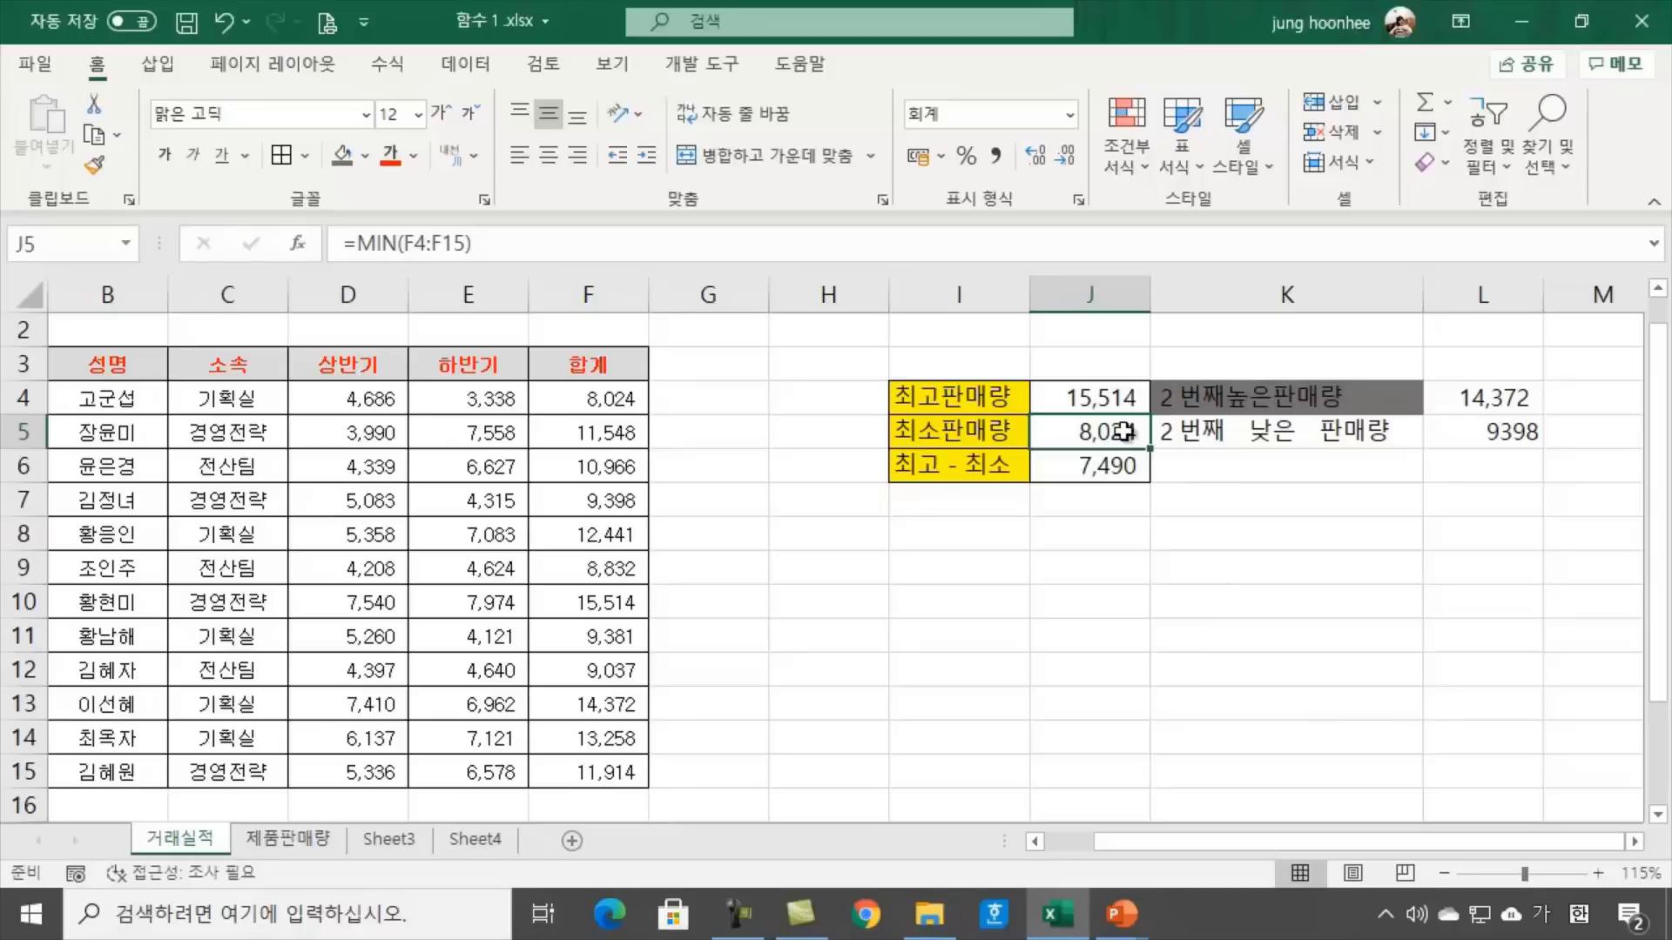
pyautogui.click(1476, 448)
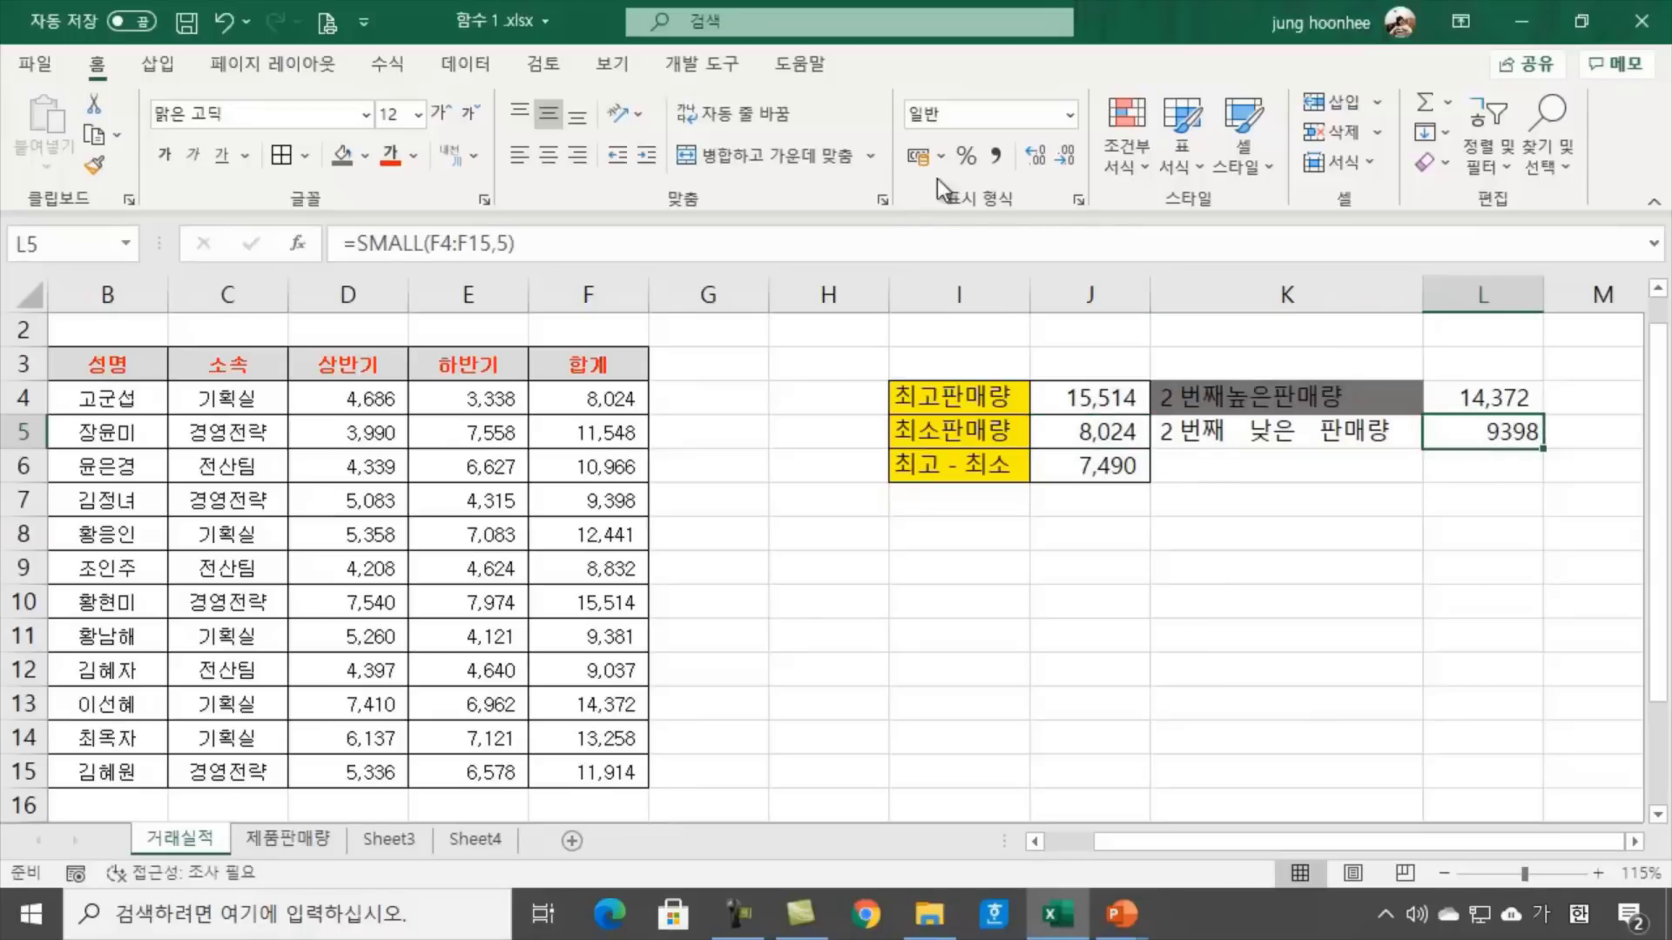
pyautogui.click(1005, 159)
pyautogui.click(1420, 535)
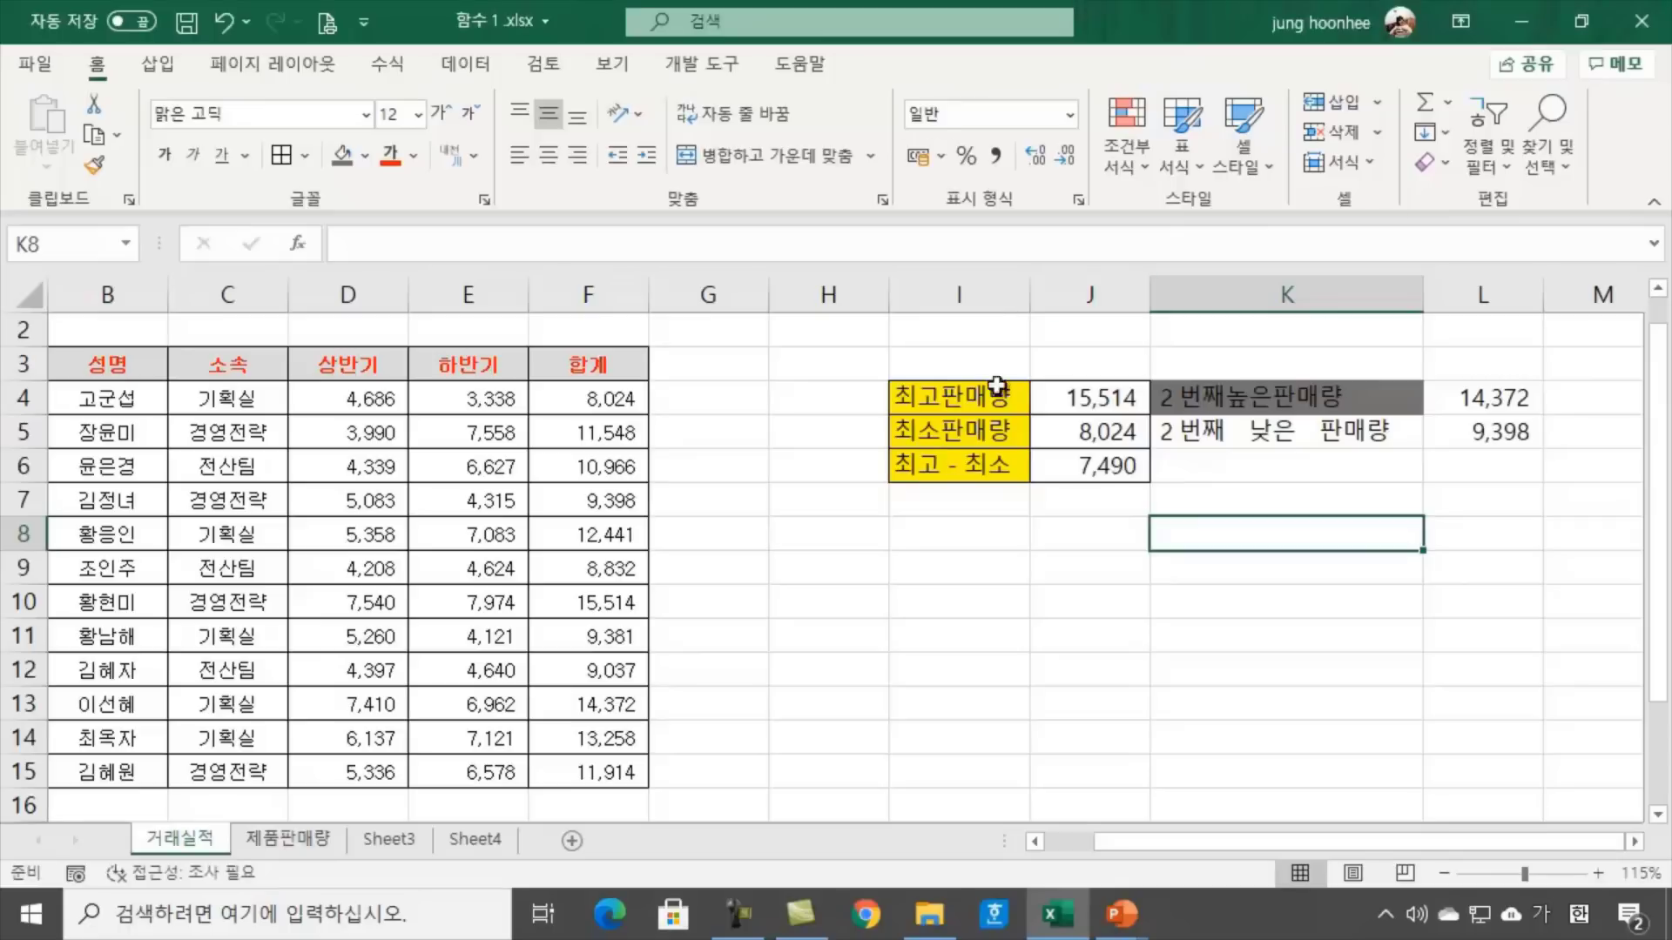
# Examine the AutoSum function choices and the function wizard's full list (모두), and close the wizard without inserting a function
pyautogui.click(1450, 103)
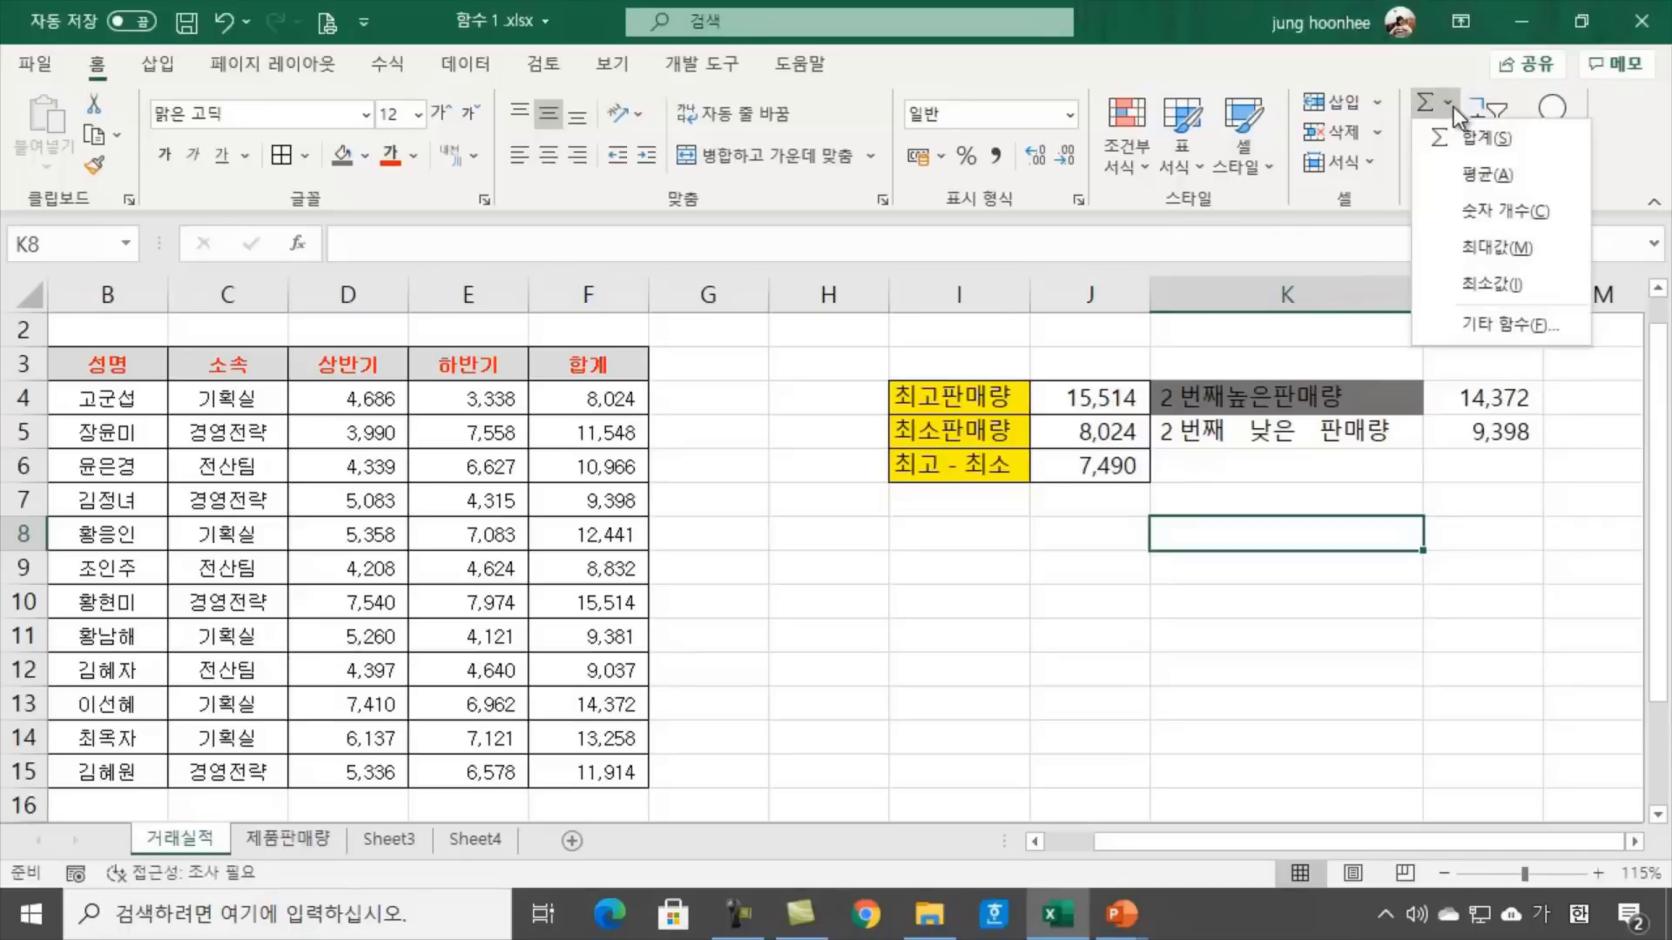
pyautogui.click(1424, 613)
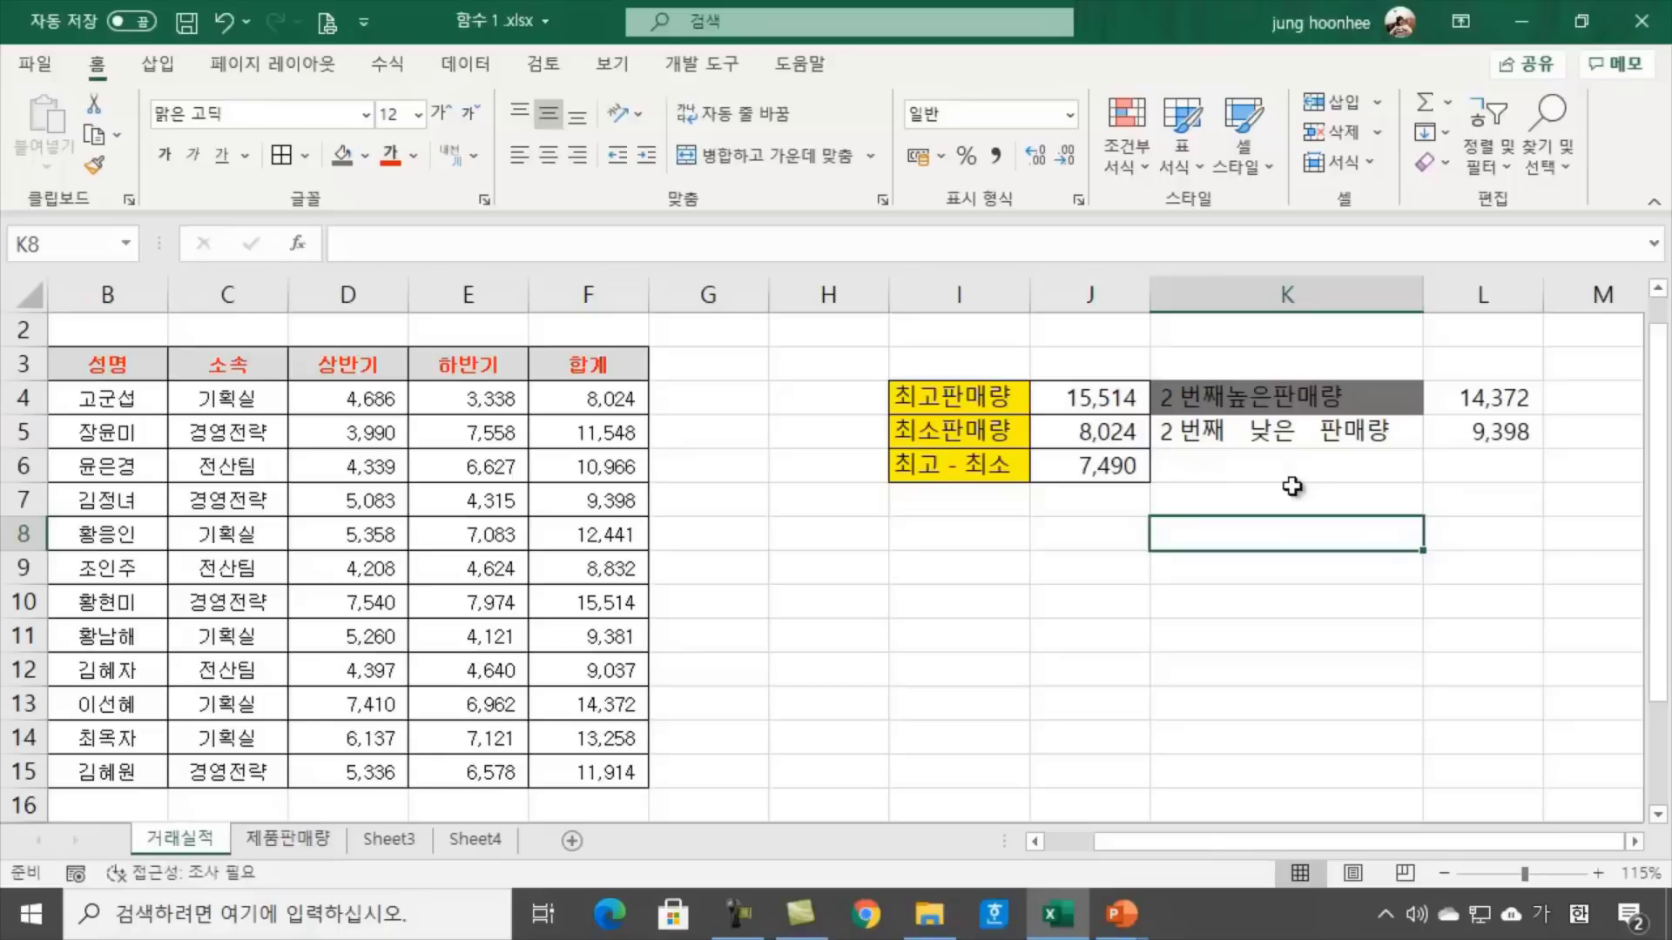
pyautogui.hotkey('shift', 'F3')
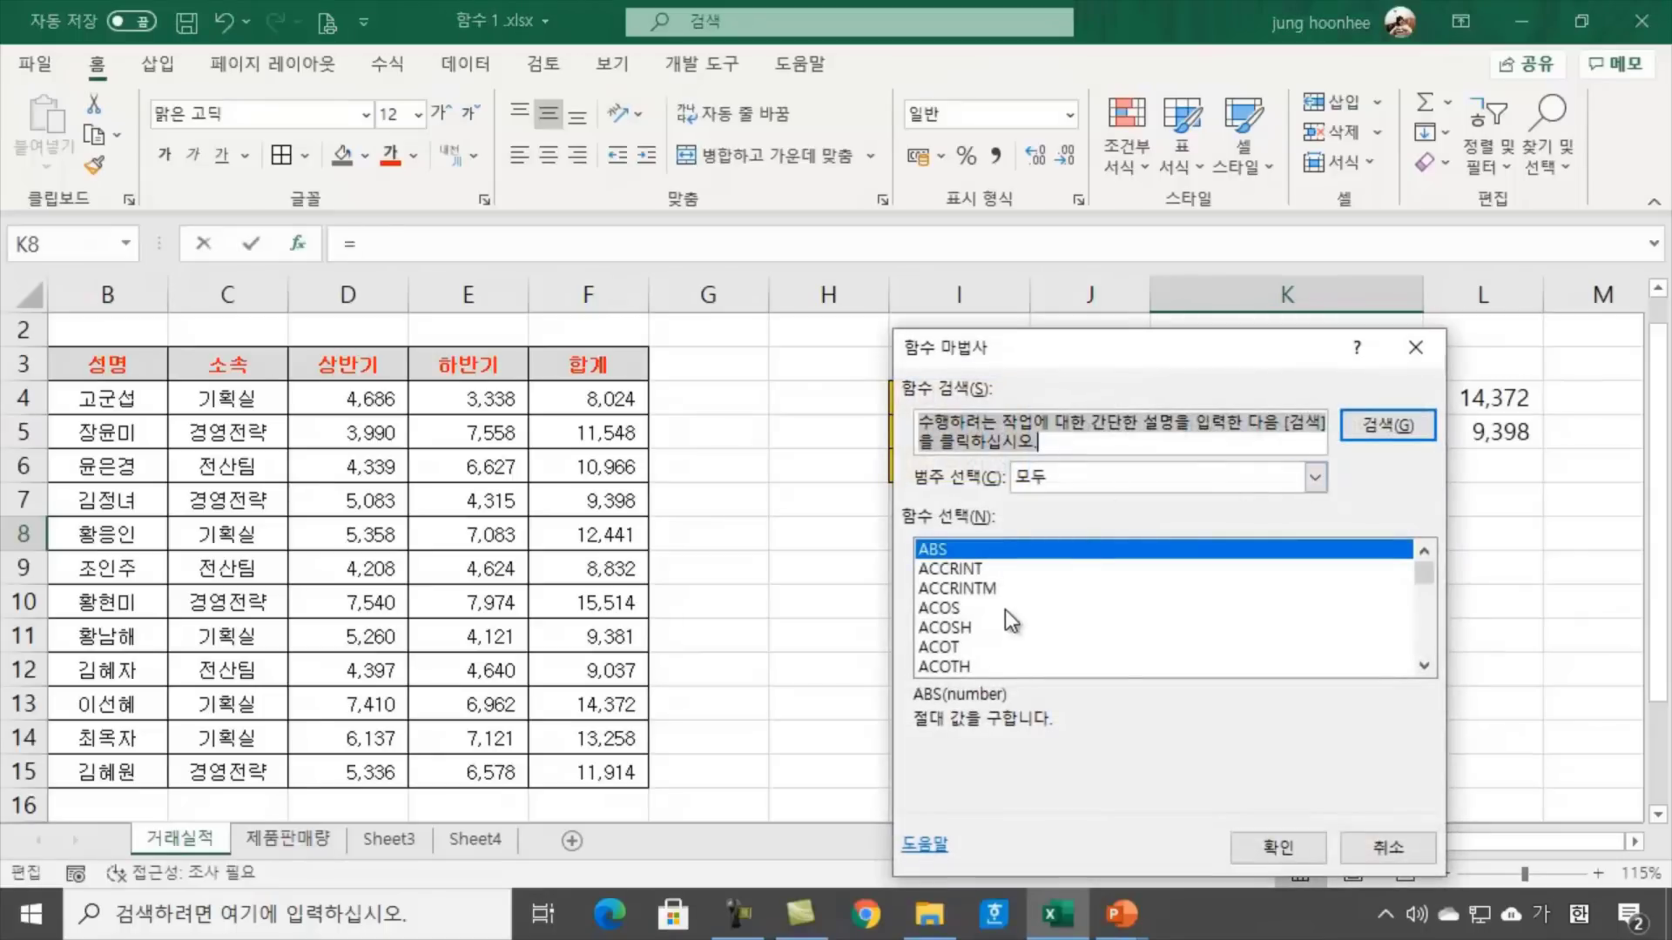
pyautogui.scroll(-9, 1007, 598)
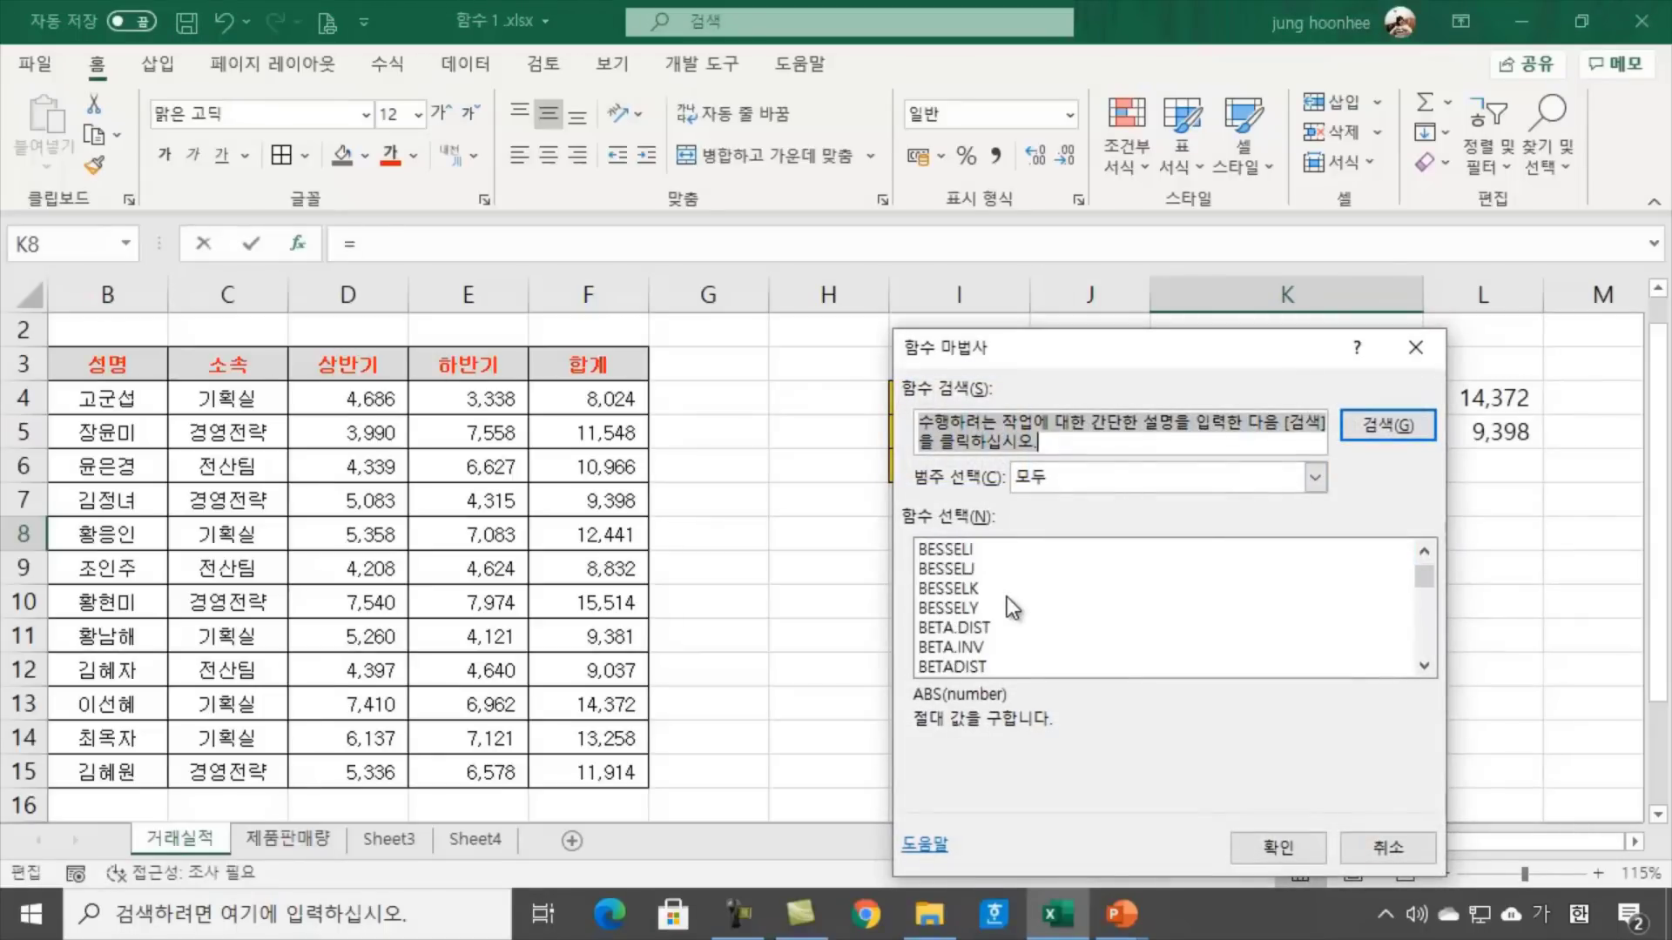
pyautogui.scroll(-3, 1007, 598)
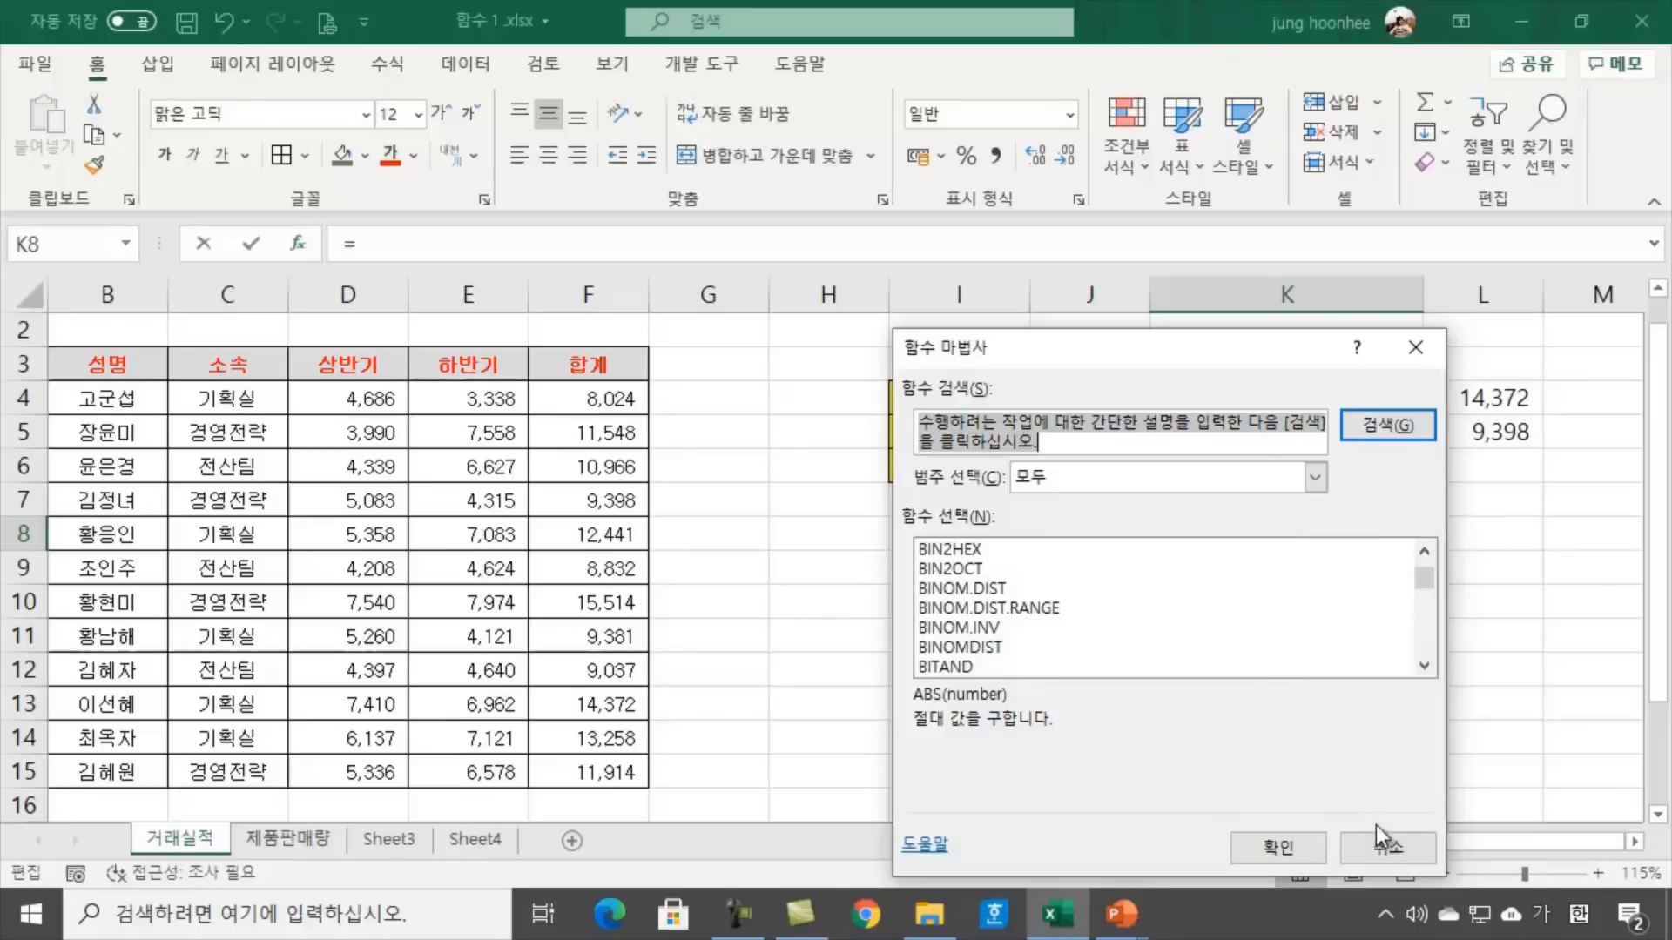
pyautogui.click(1409, 845)
pyautogui.click(1405, 665)
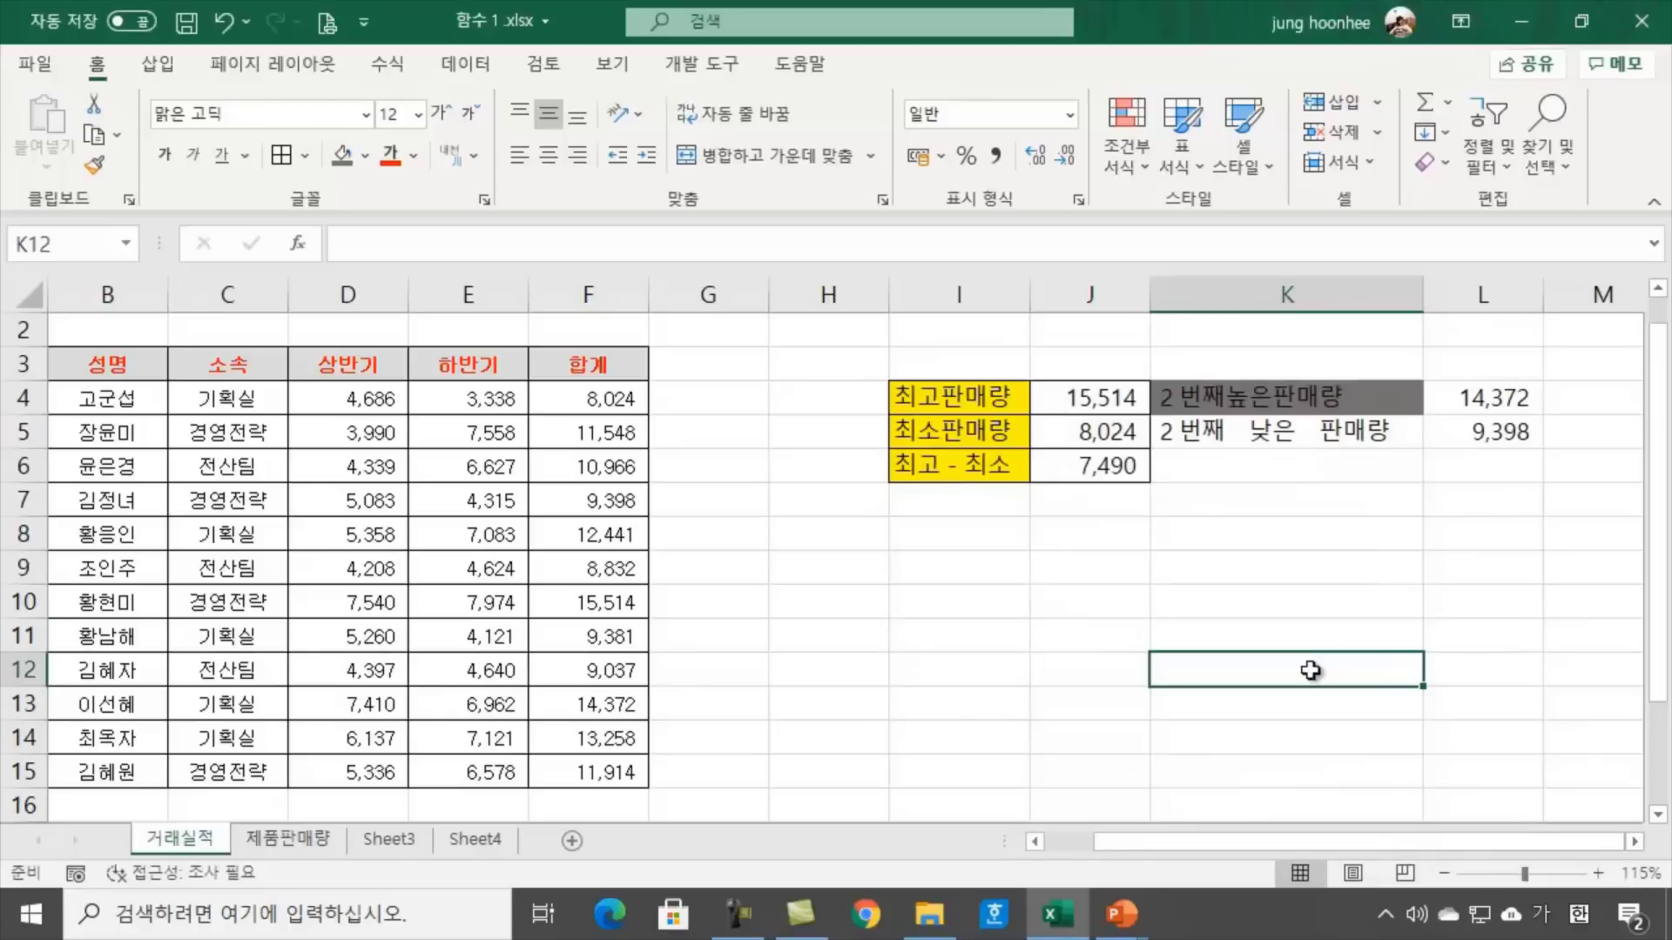
pyautogui.click(1409, 634)
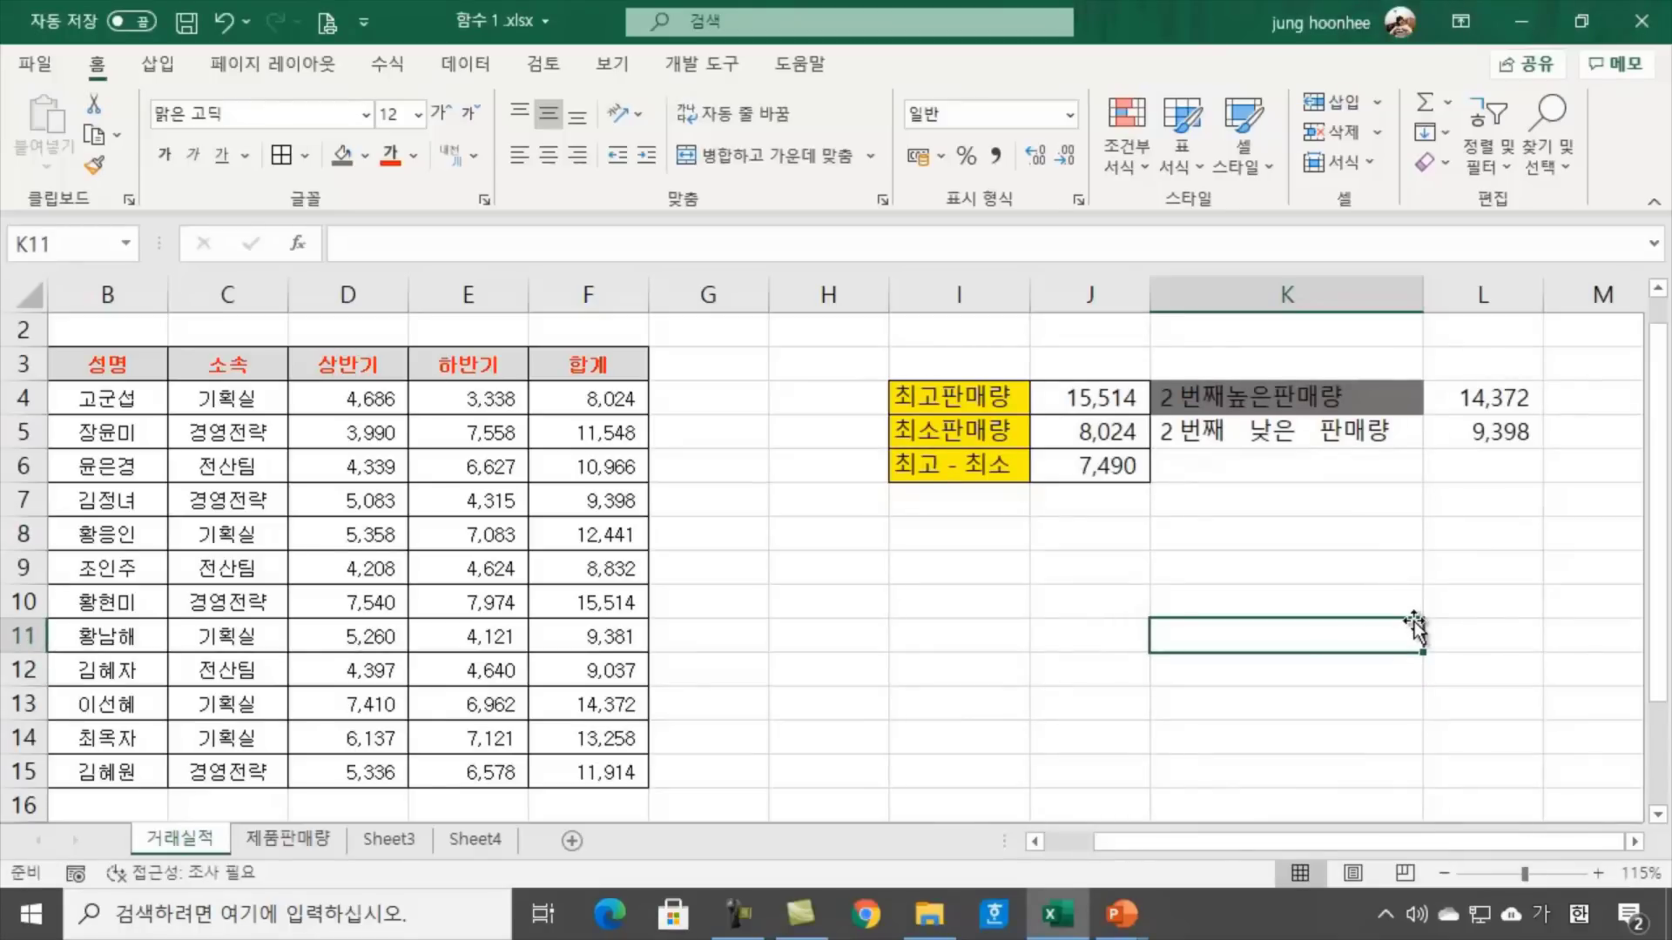
pyautogui.click(1387, 533)
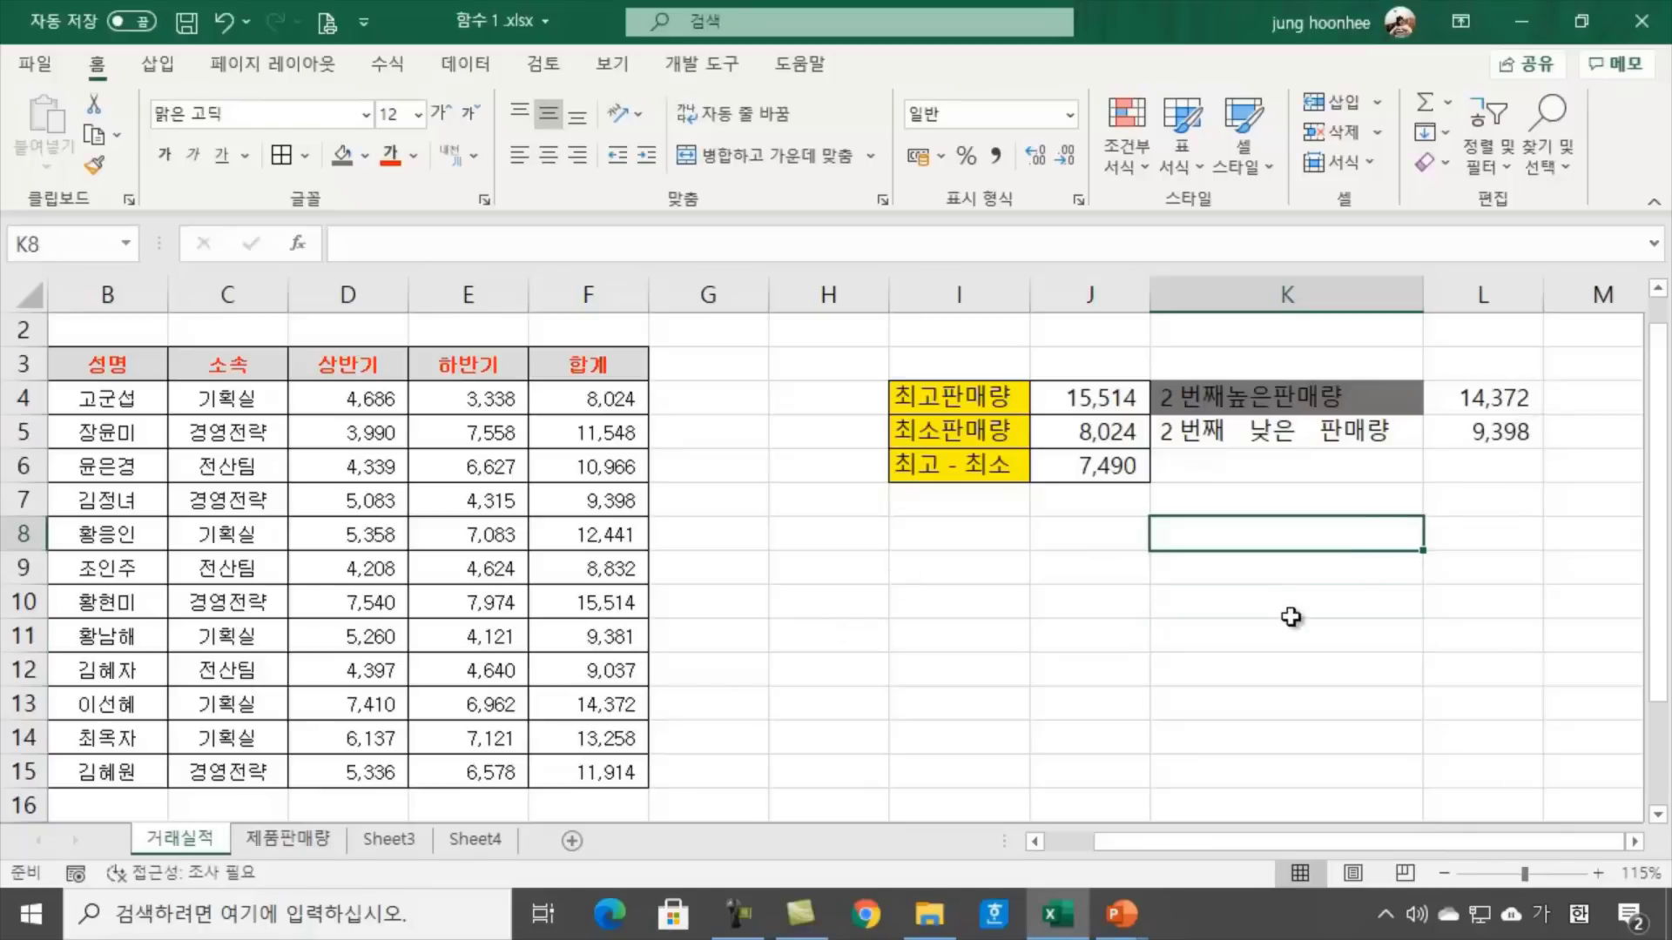
pyautogui.click(1290, 617)
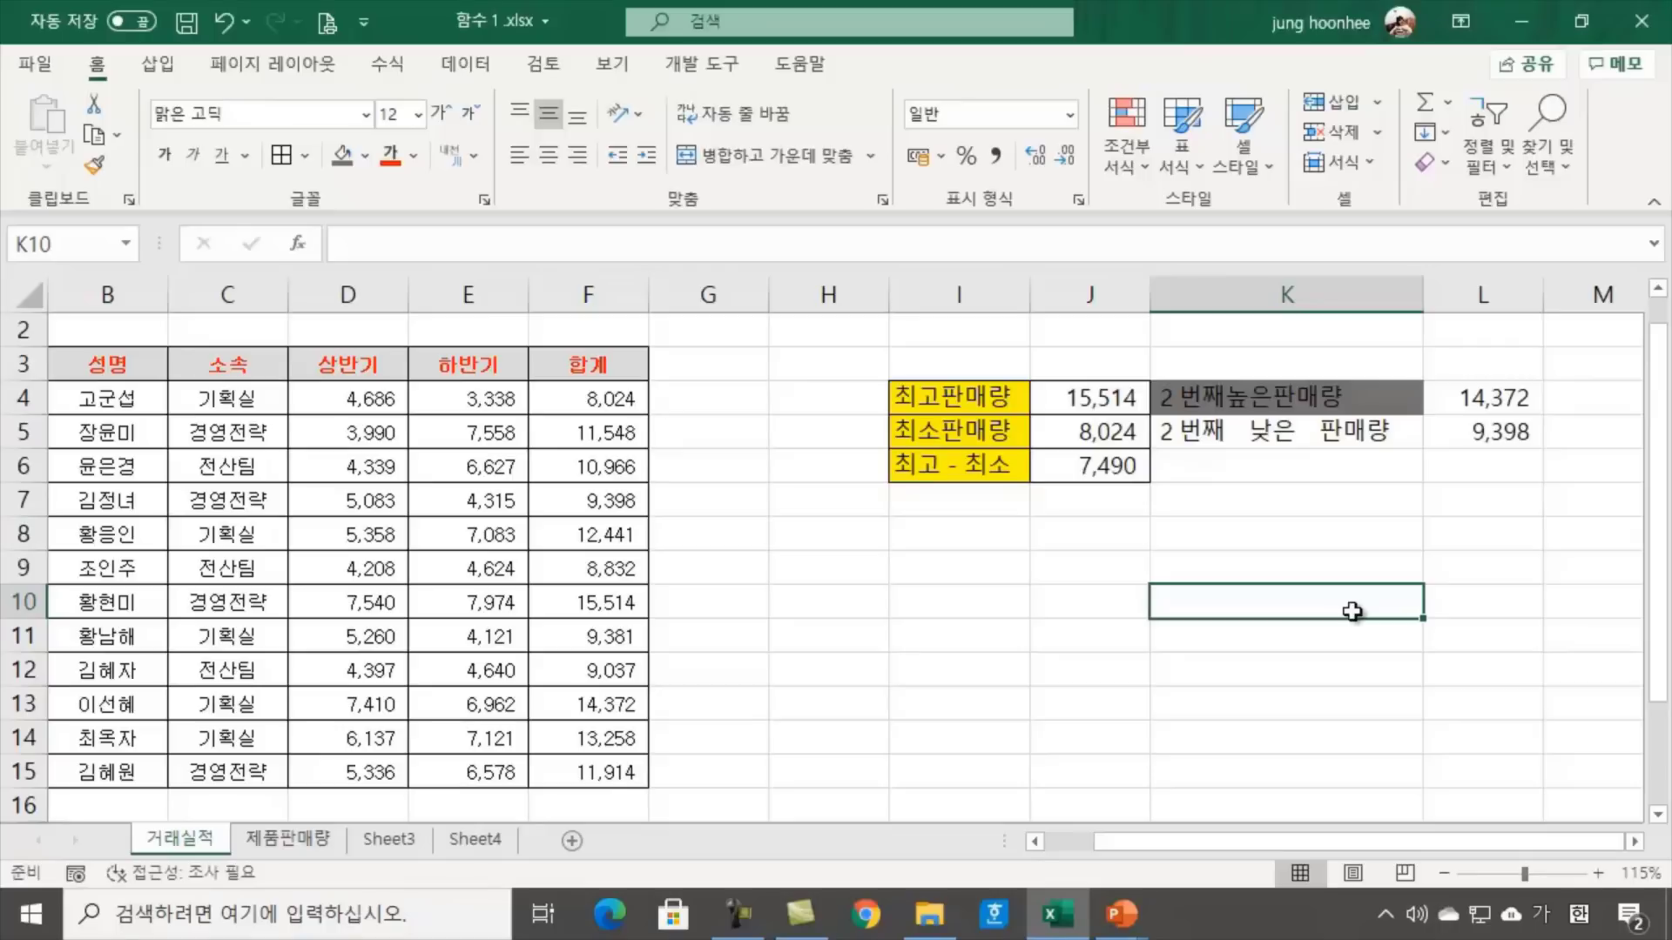
# Clear cell L4 and write the formula =LARGE(F4:F15,2) directly in it
pyautogui.click(1491, 402)
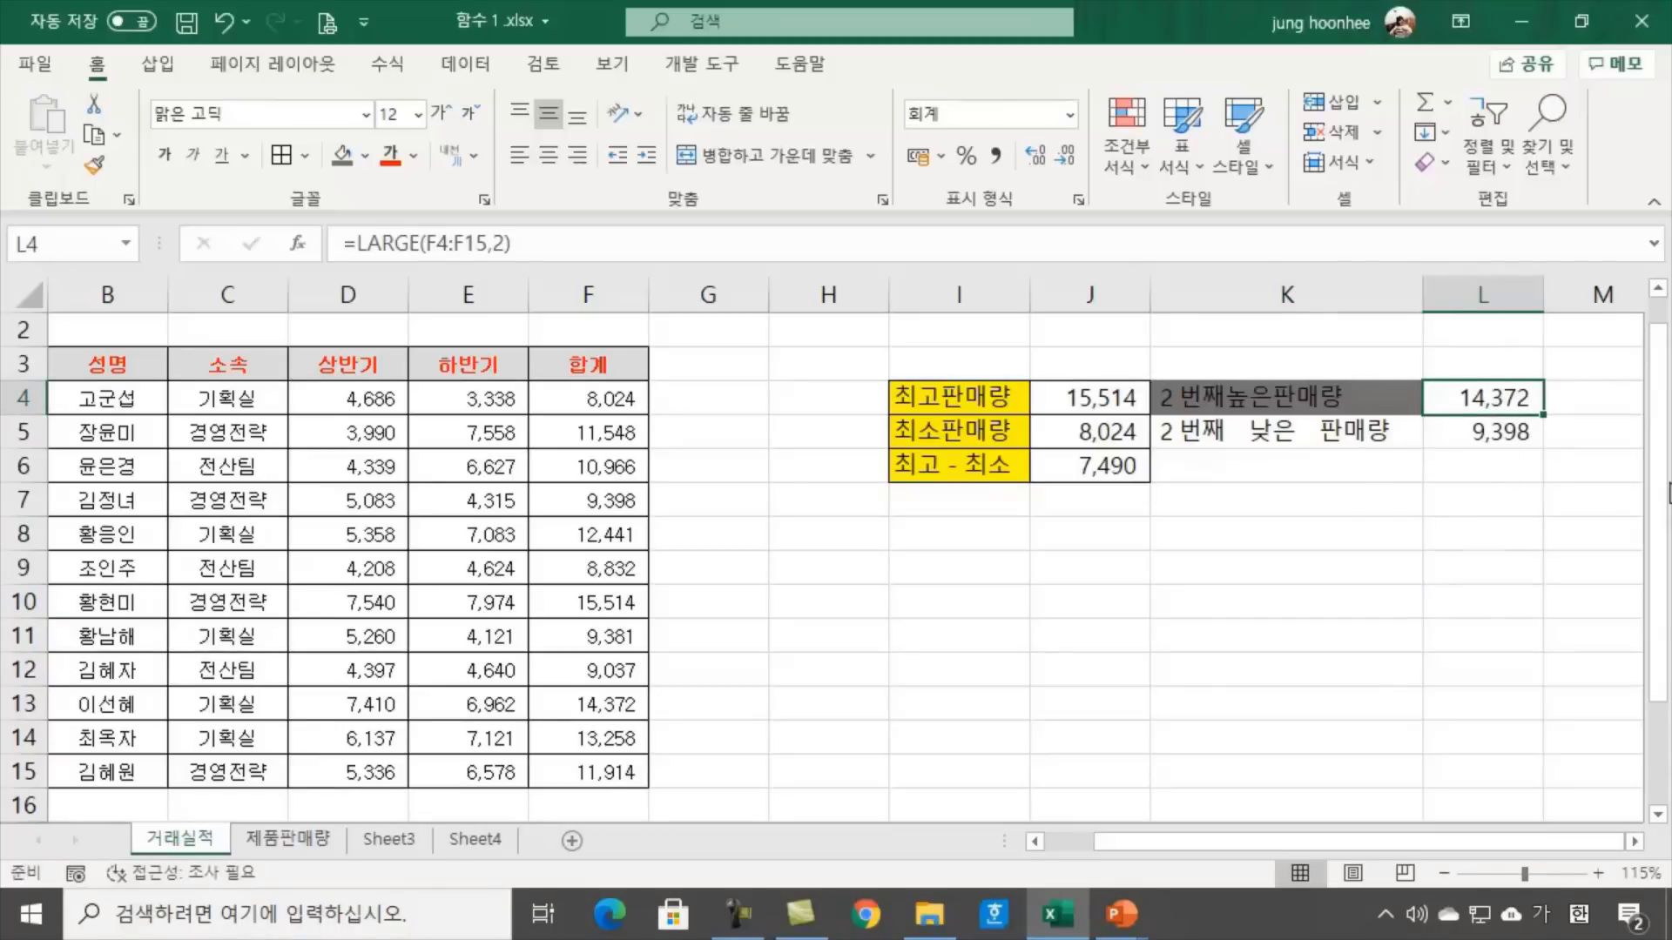
pyautogui.press('Delete')
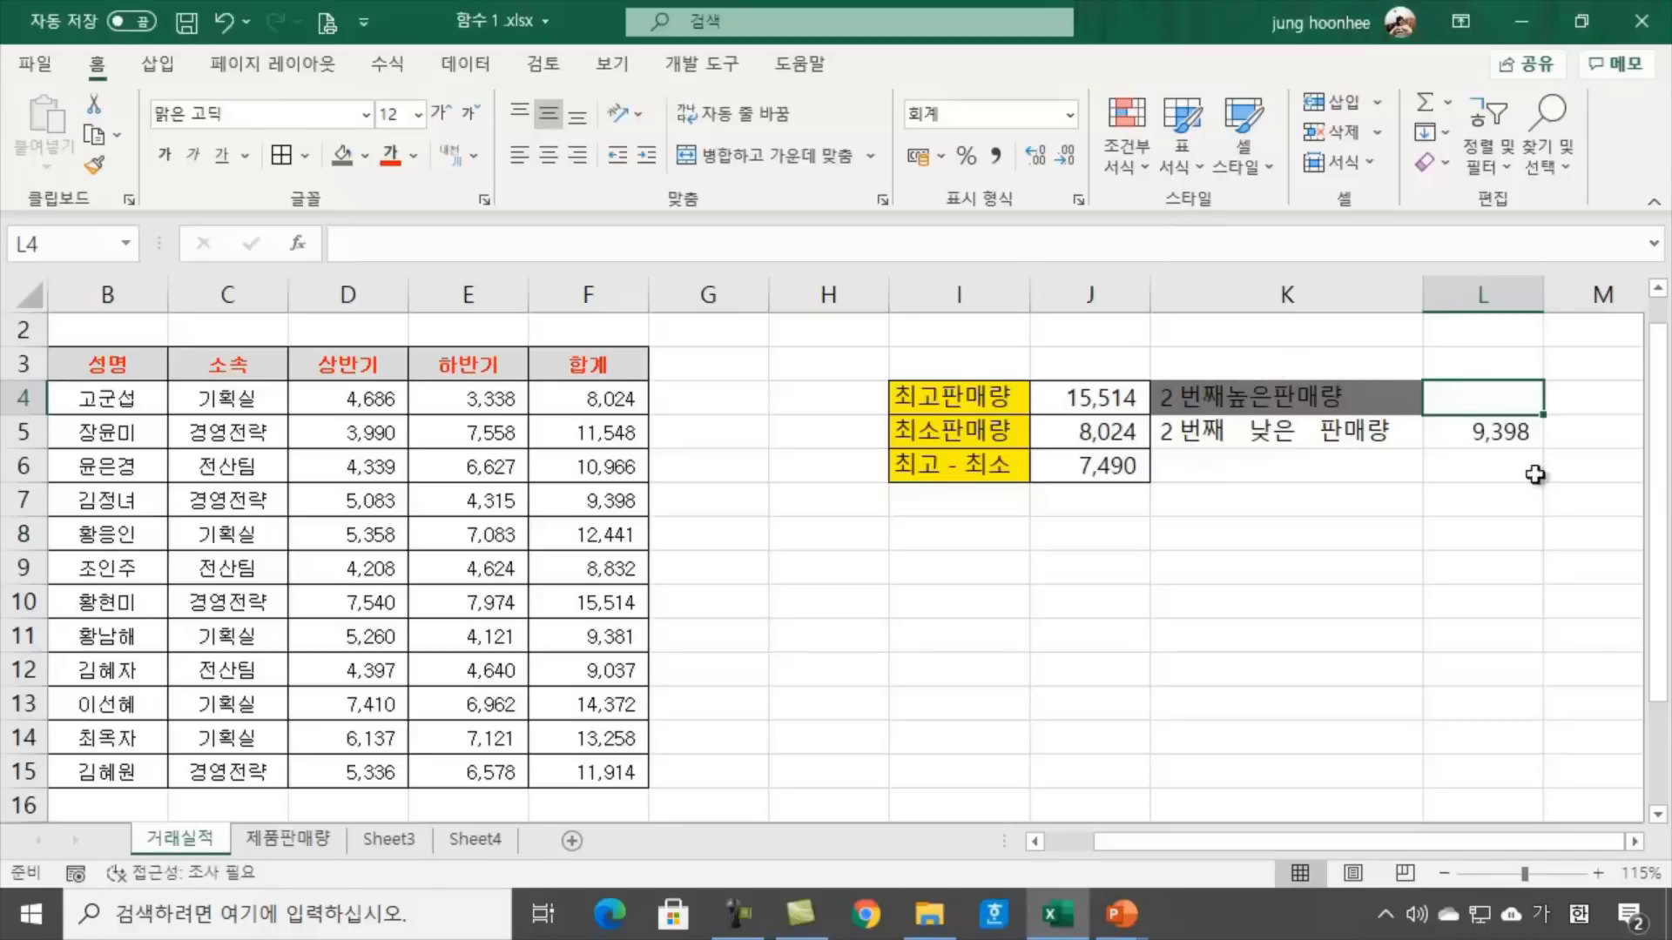
pyautogui.click(1635, 842)
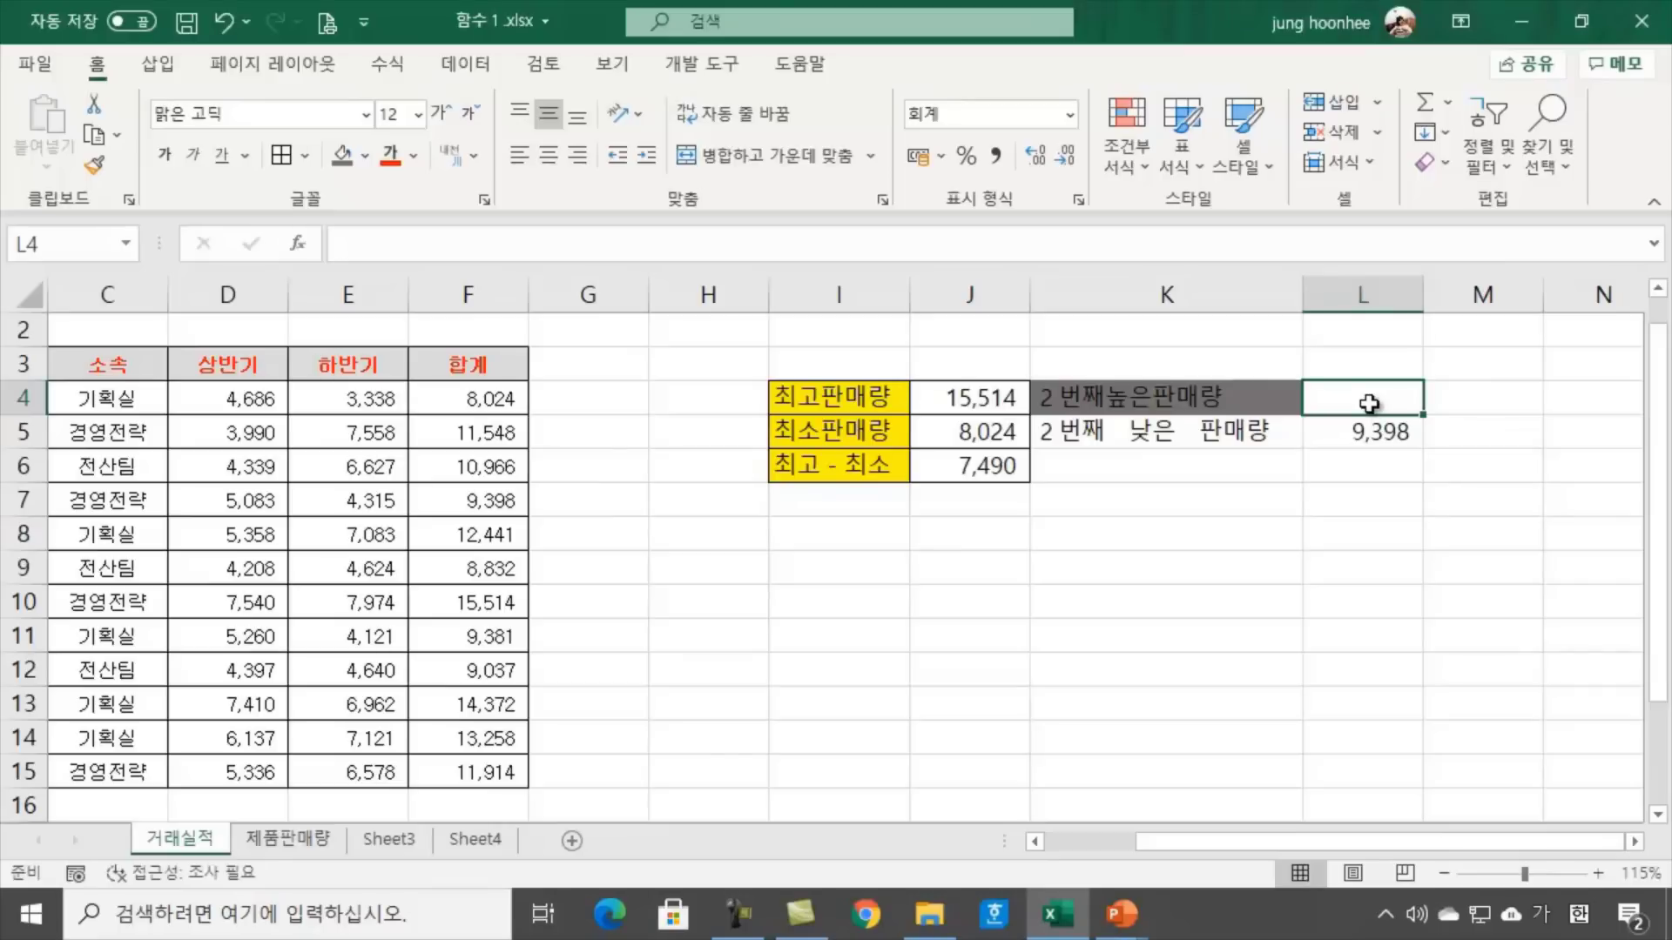
pyautogui.write('=')
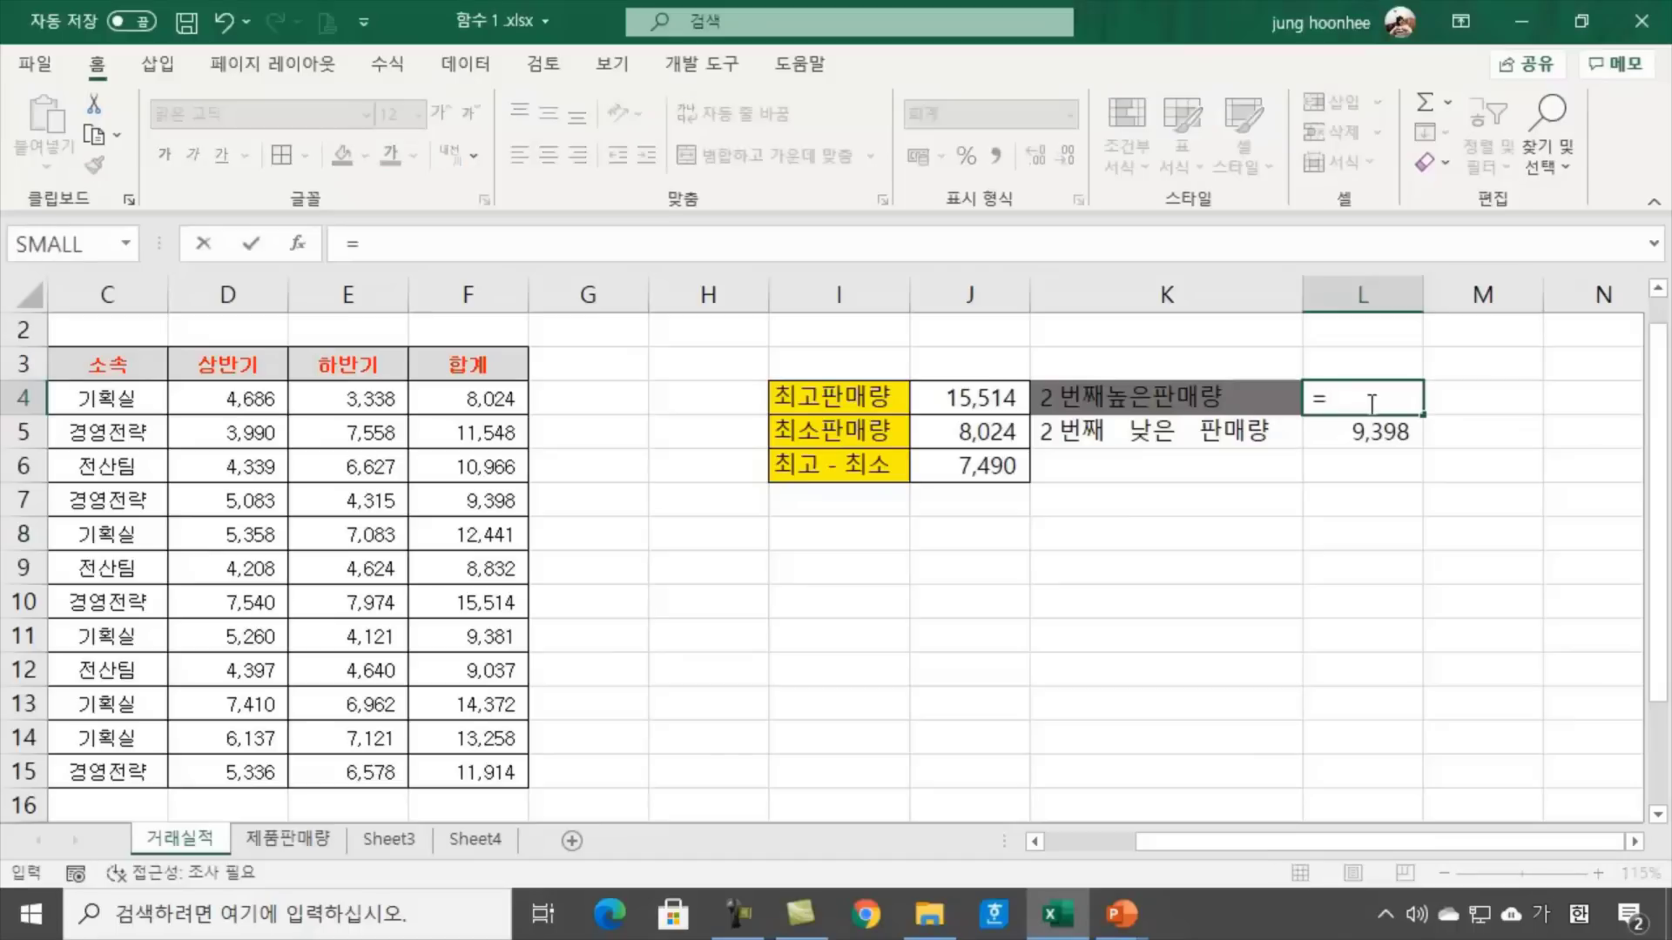
pyautogui.press('Hangul')
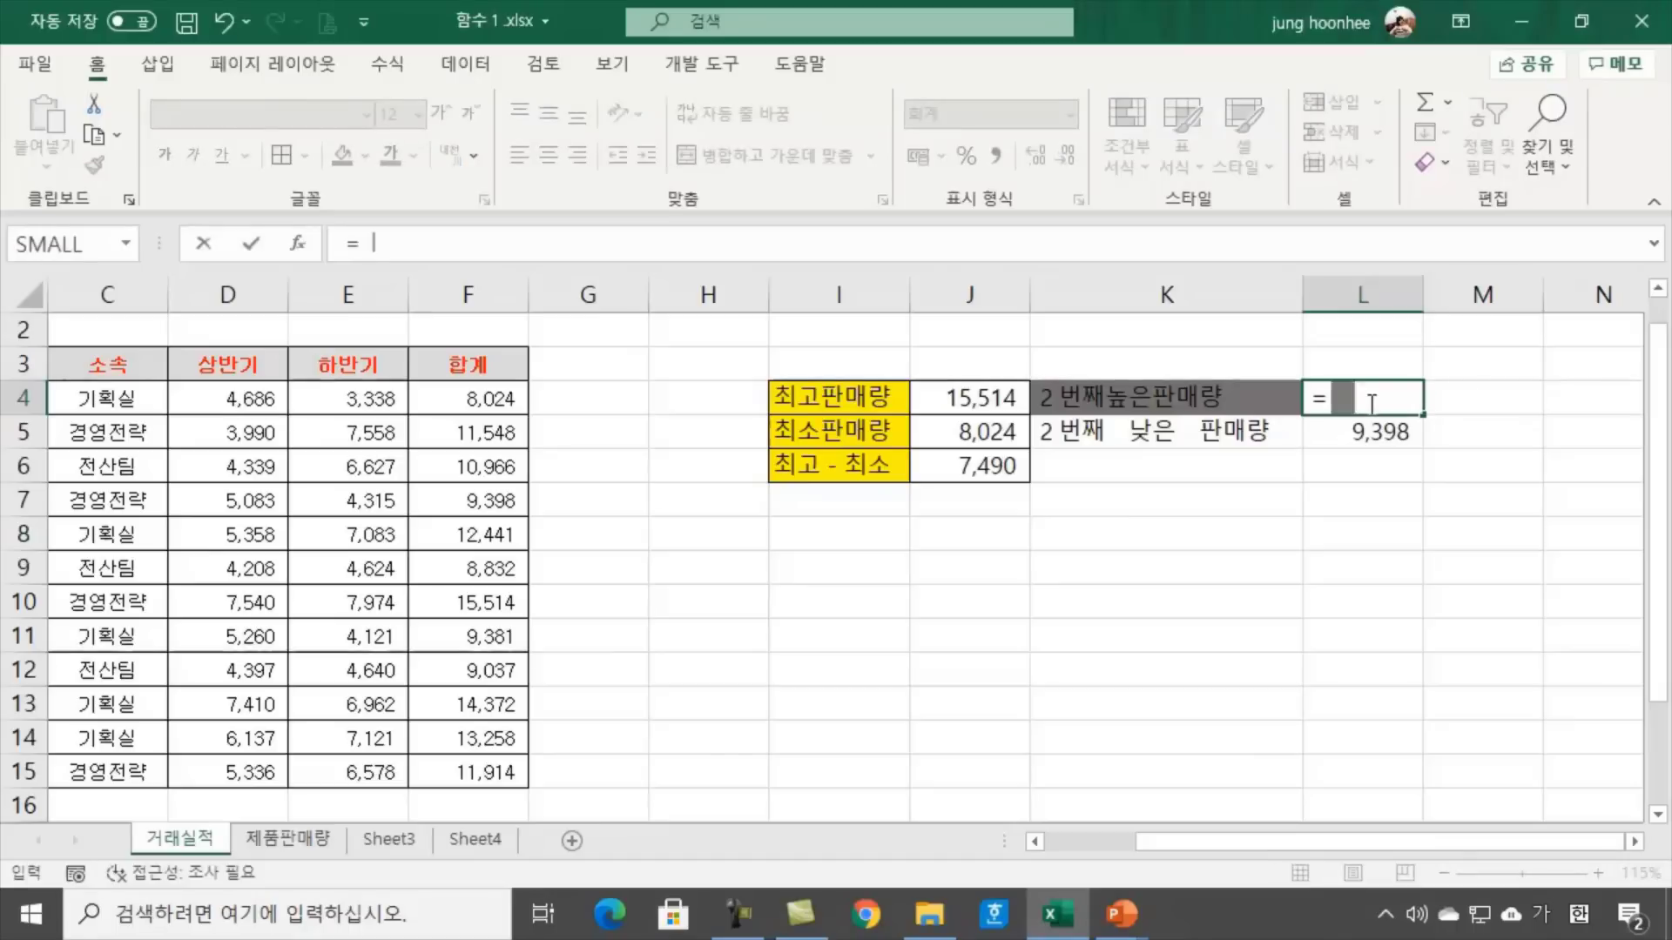
pyautogui.press('Hangul')
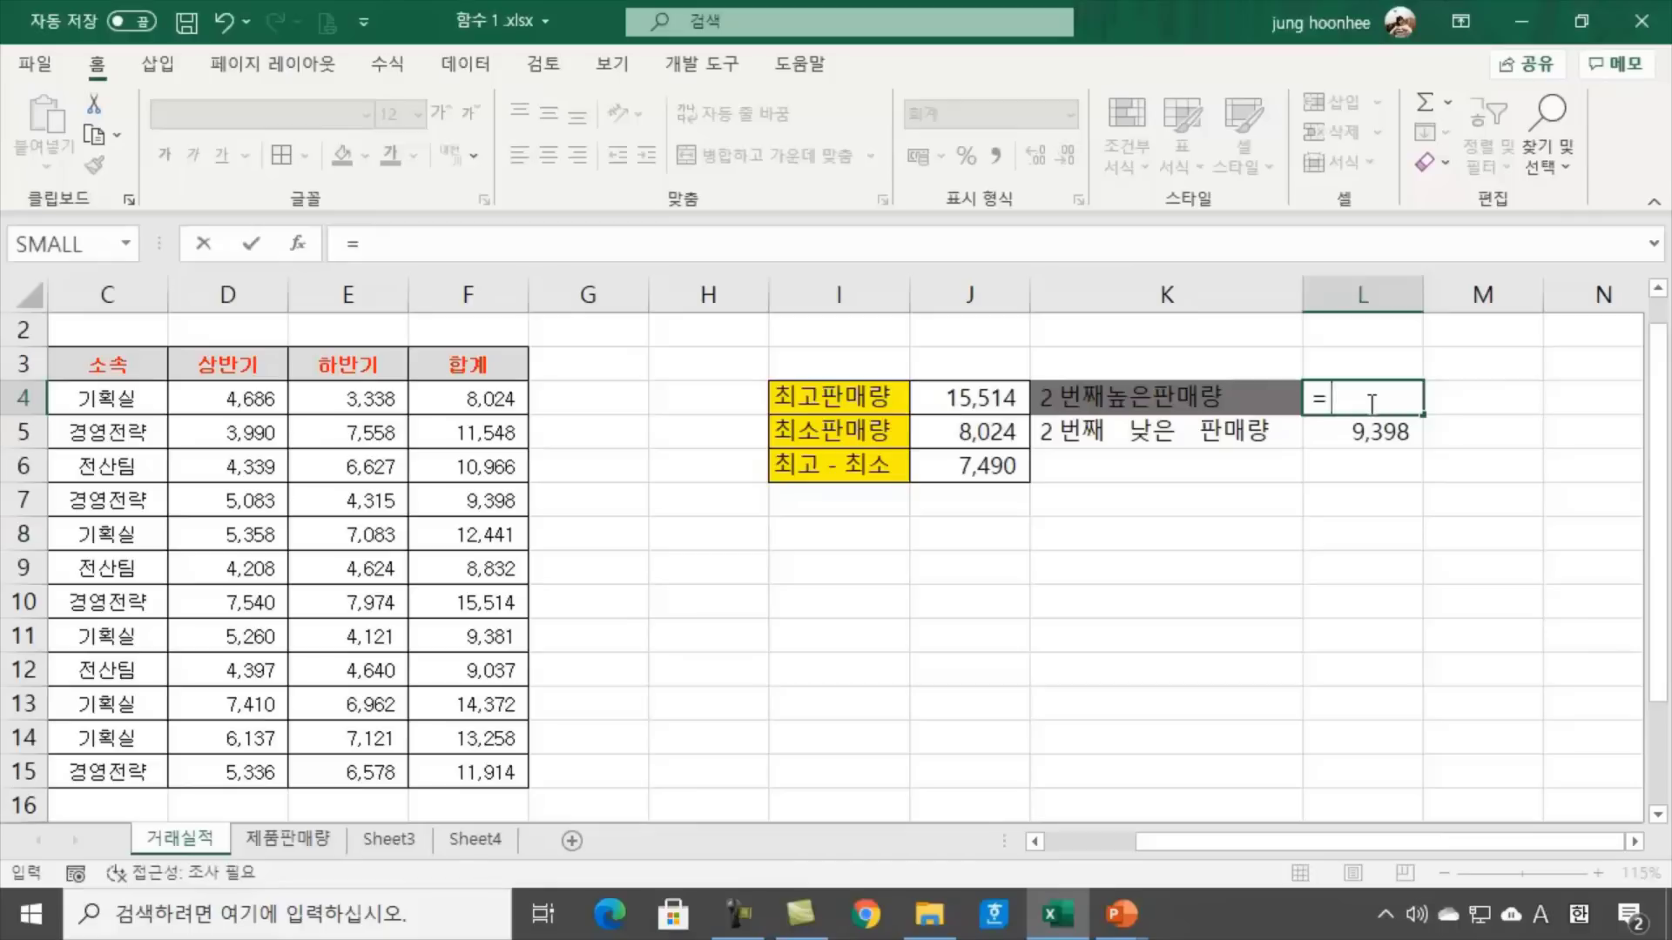
pyautogui.write('large(')
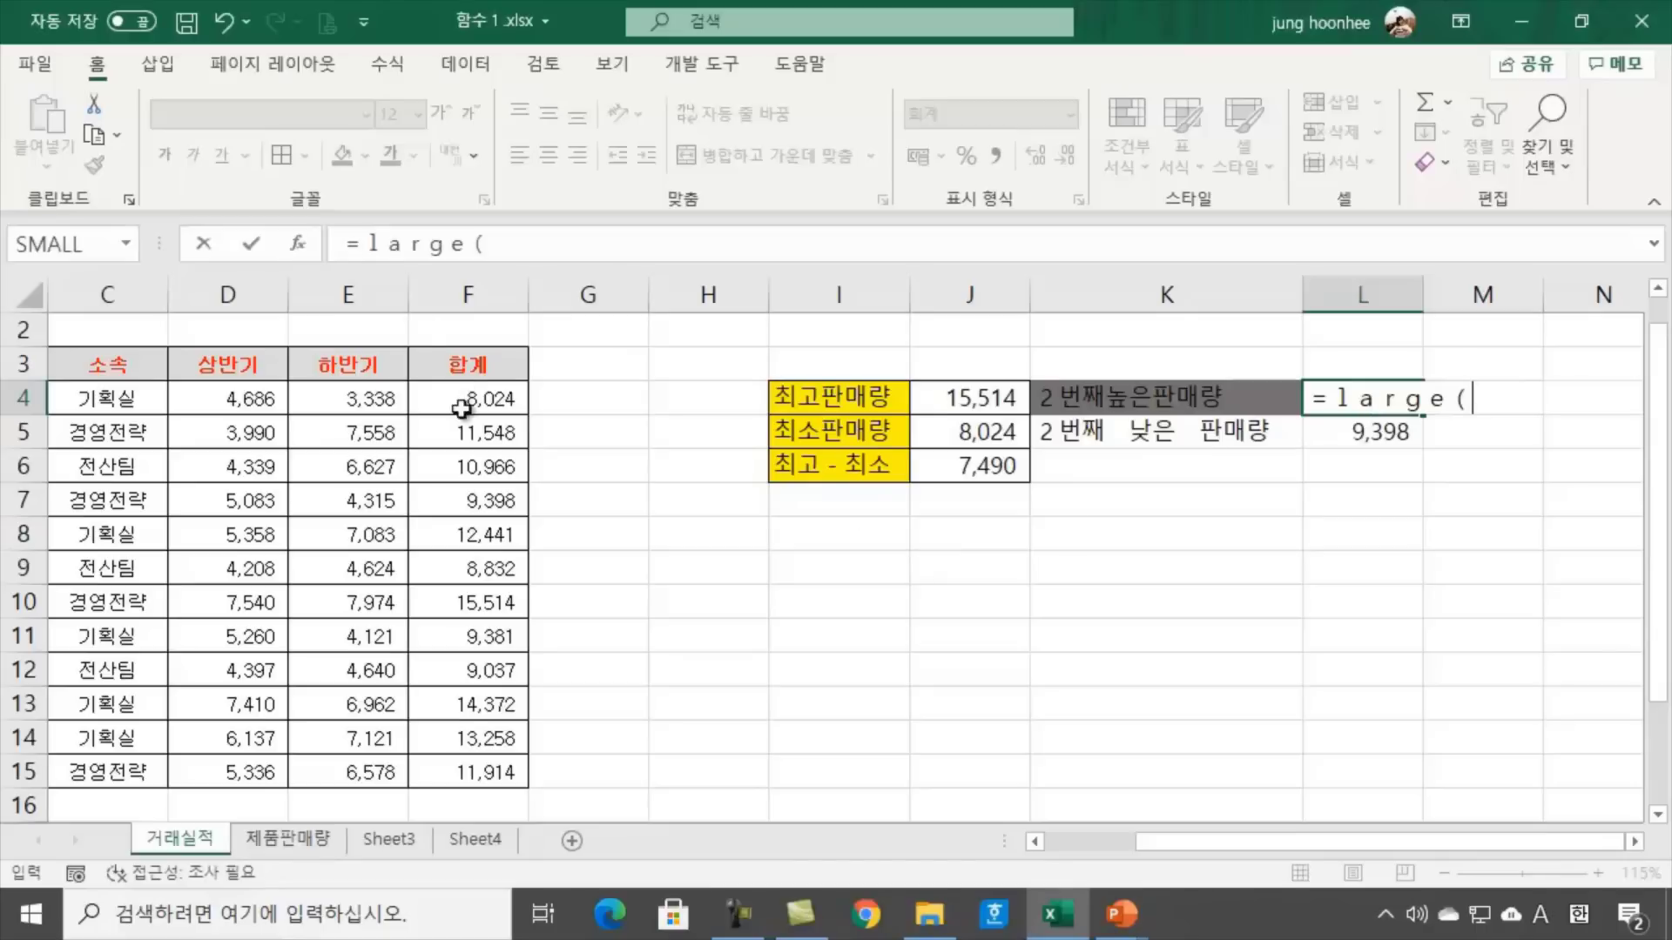
pyautogui.moveTo(461, 401); pyautogui.dragTo(463, 781)
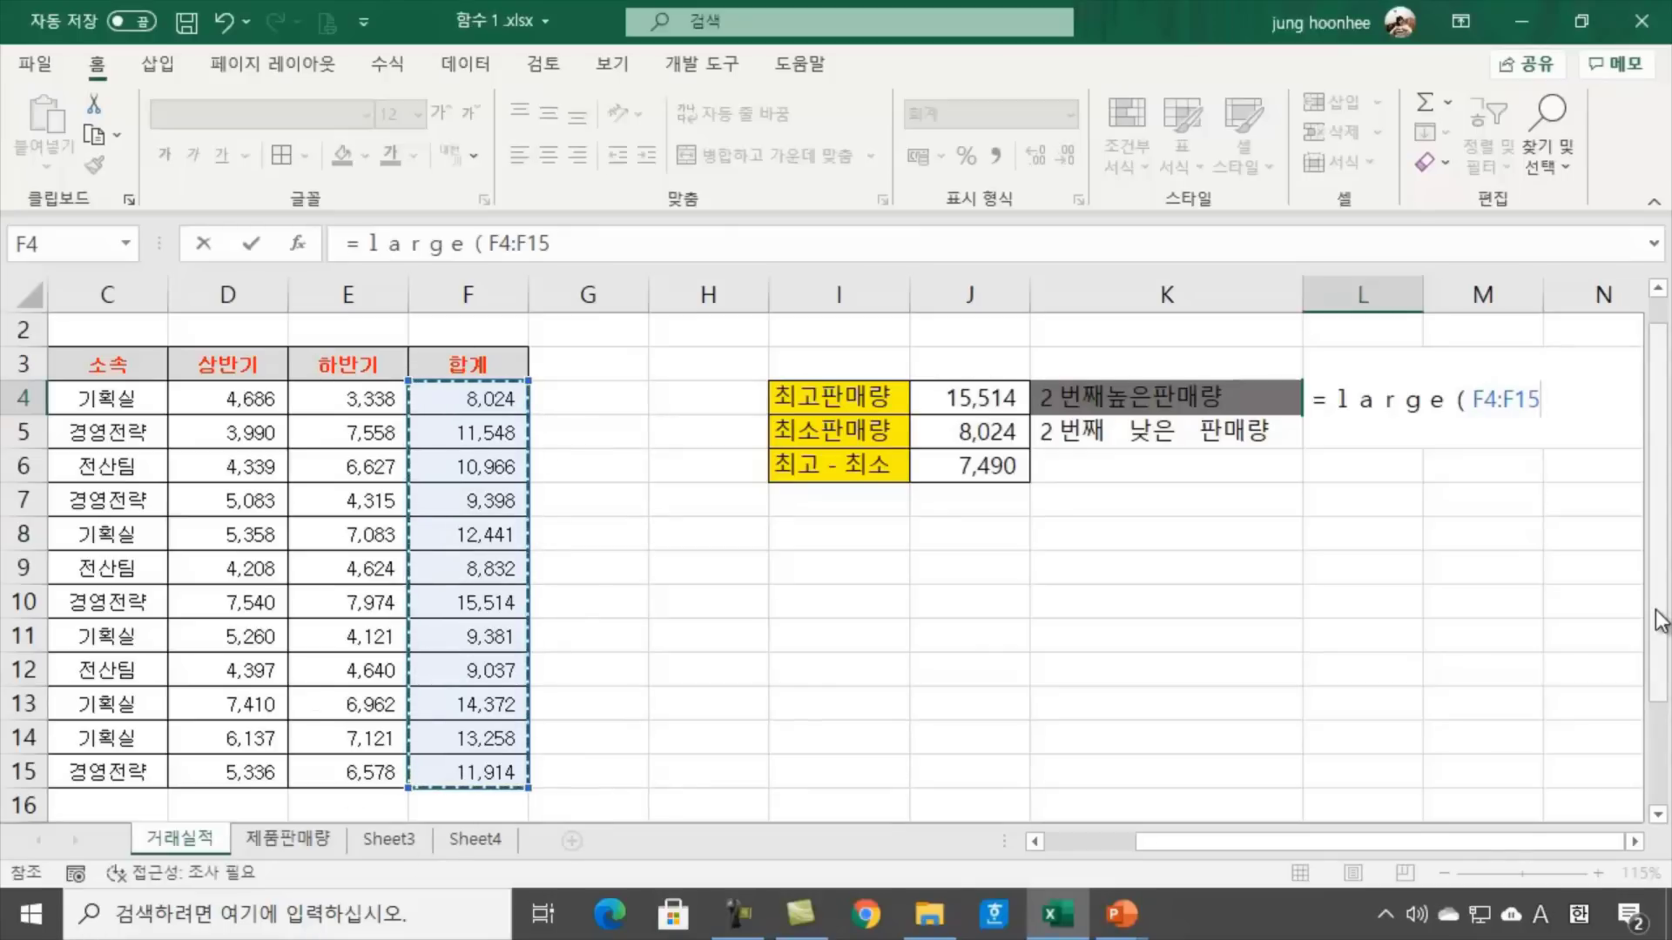
pyautogui.write(',')
pyautogui.write('2)')
pyautogui.press('Return')
pyautogui.hscroll(-1, 1659, 620)
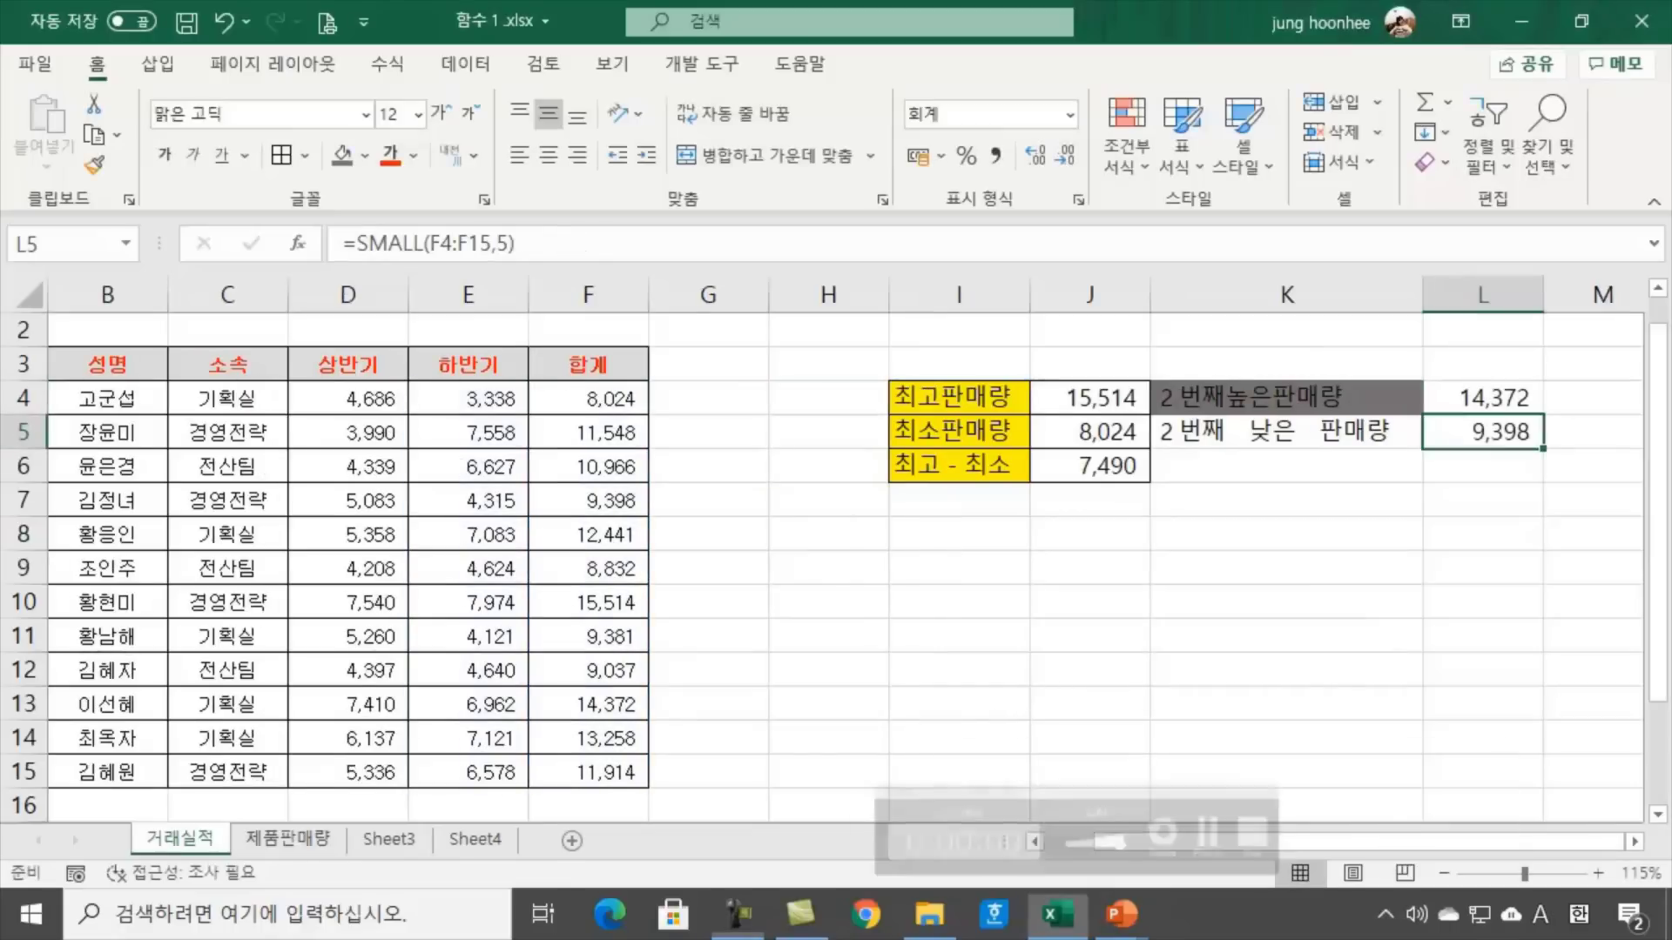
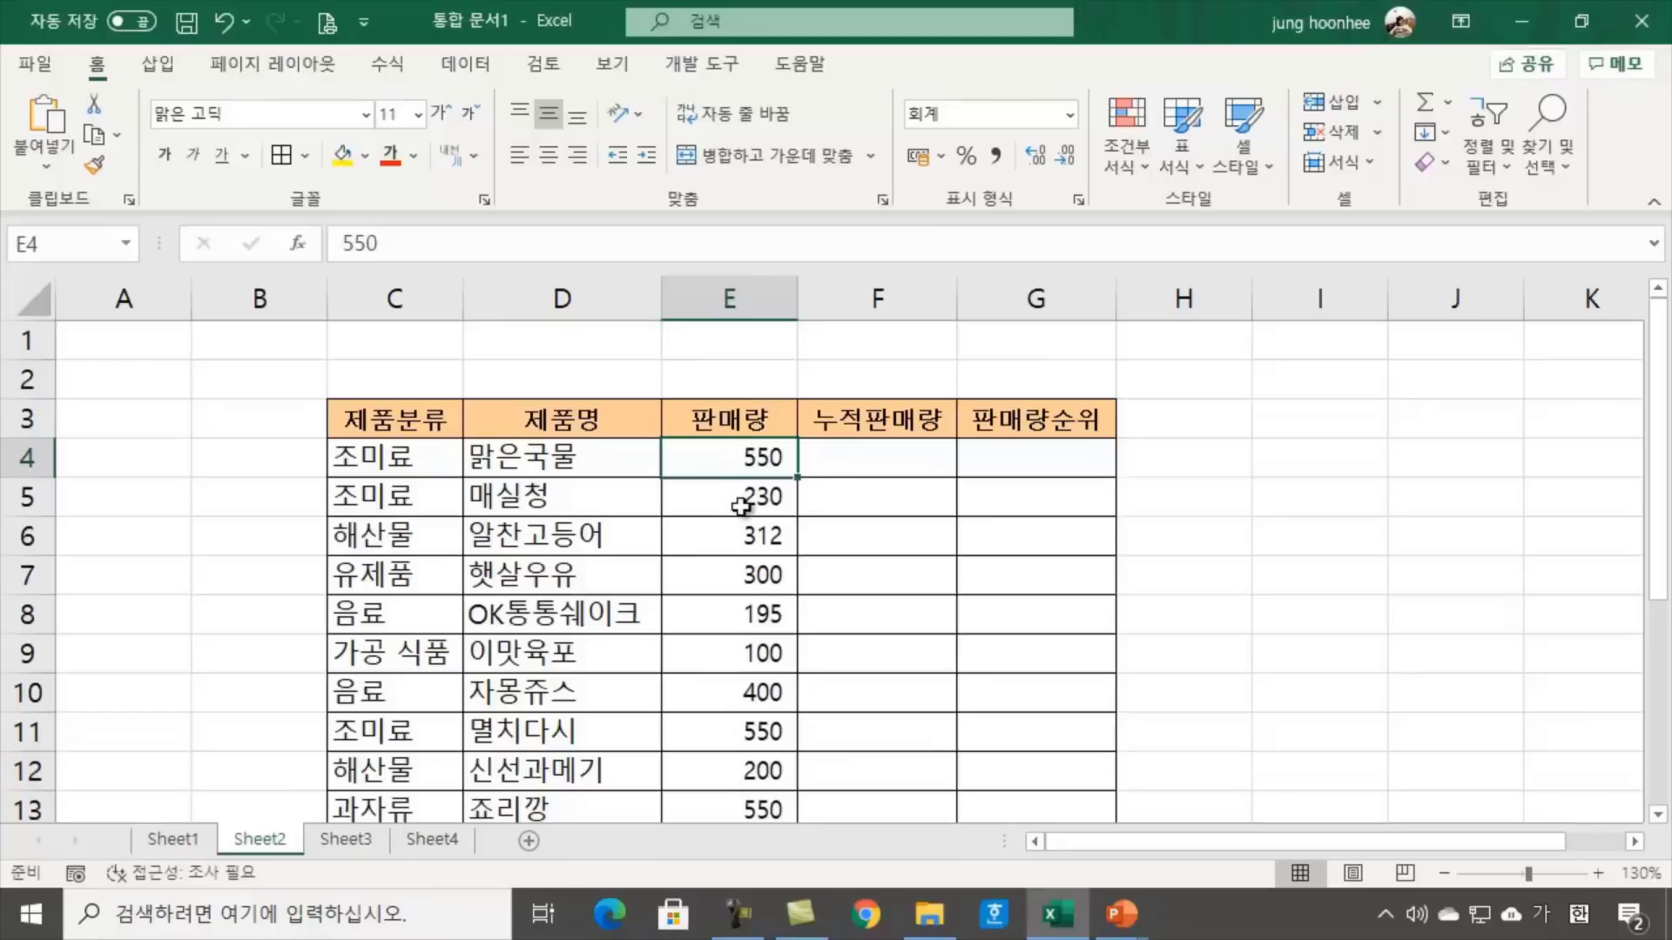
# Total the 판매량 values E4:E14 in the 총 판매량 cell E15 on Sheet2 with AutoSum
pyautogui.click(744, 541)
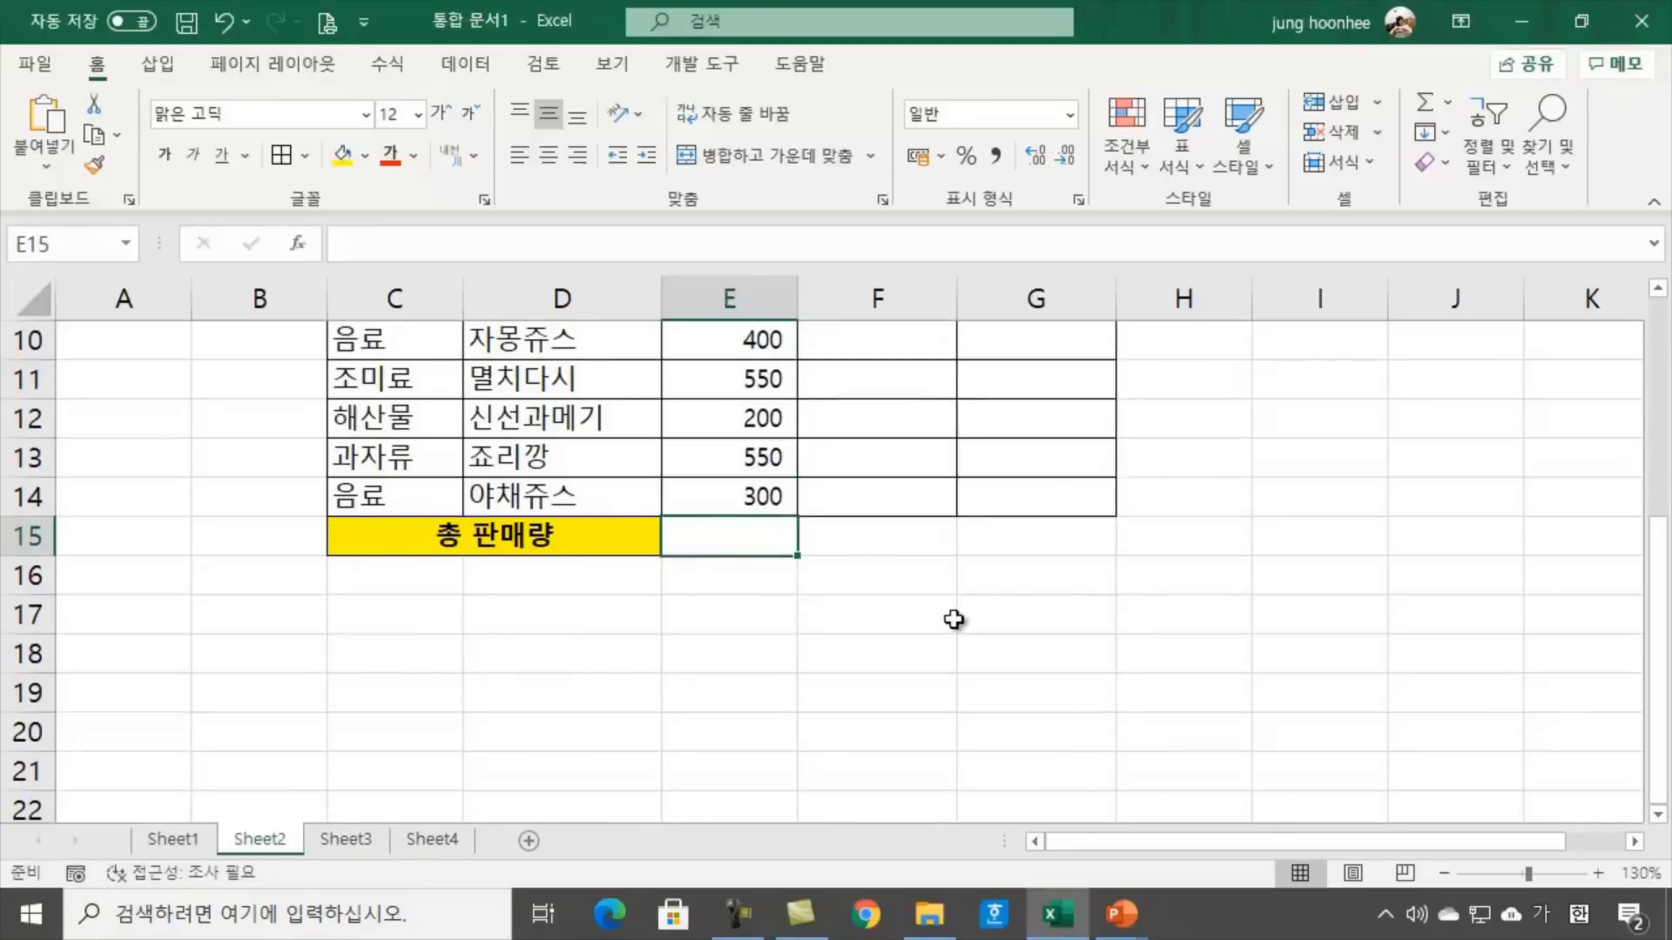
pyautogui.scroll(3, 898, 753)
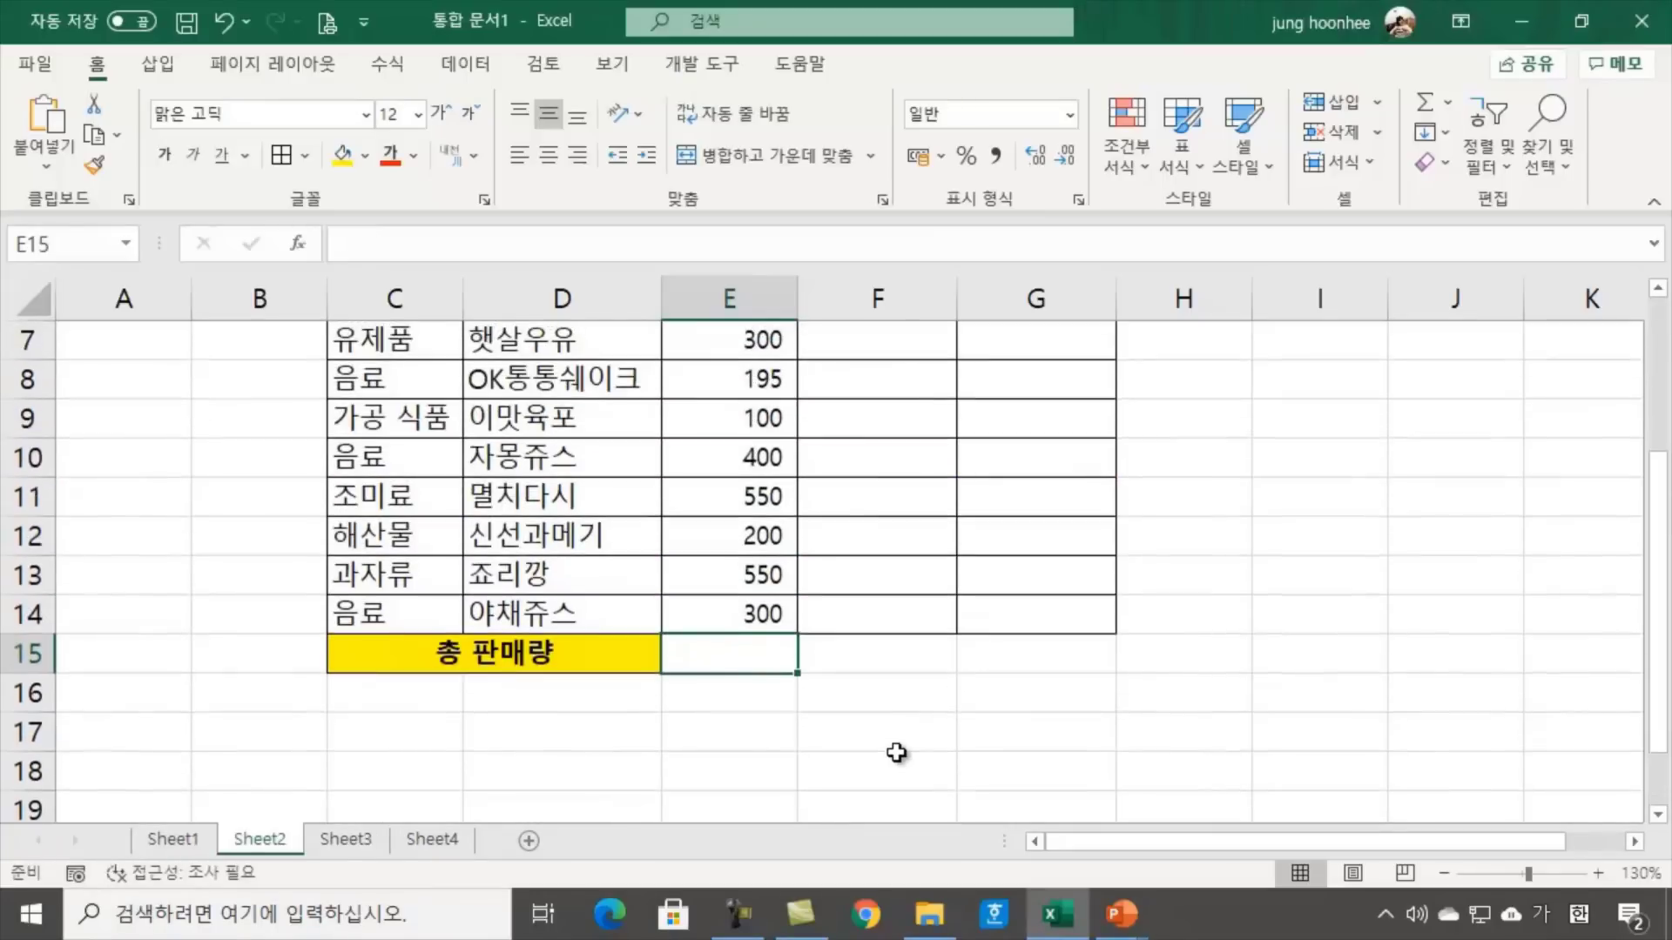
pyautogui.scroll(-2, 886, 715)
pyautogui.click(1423, 101)
pyautogui.scroll(2, 1145, 671)
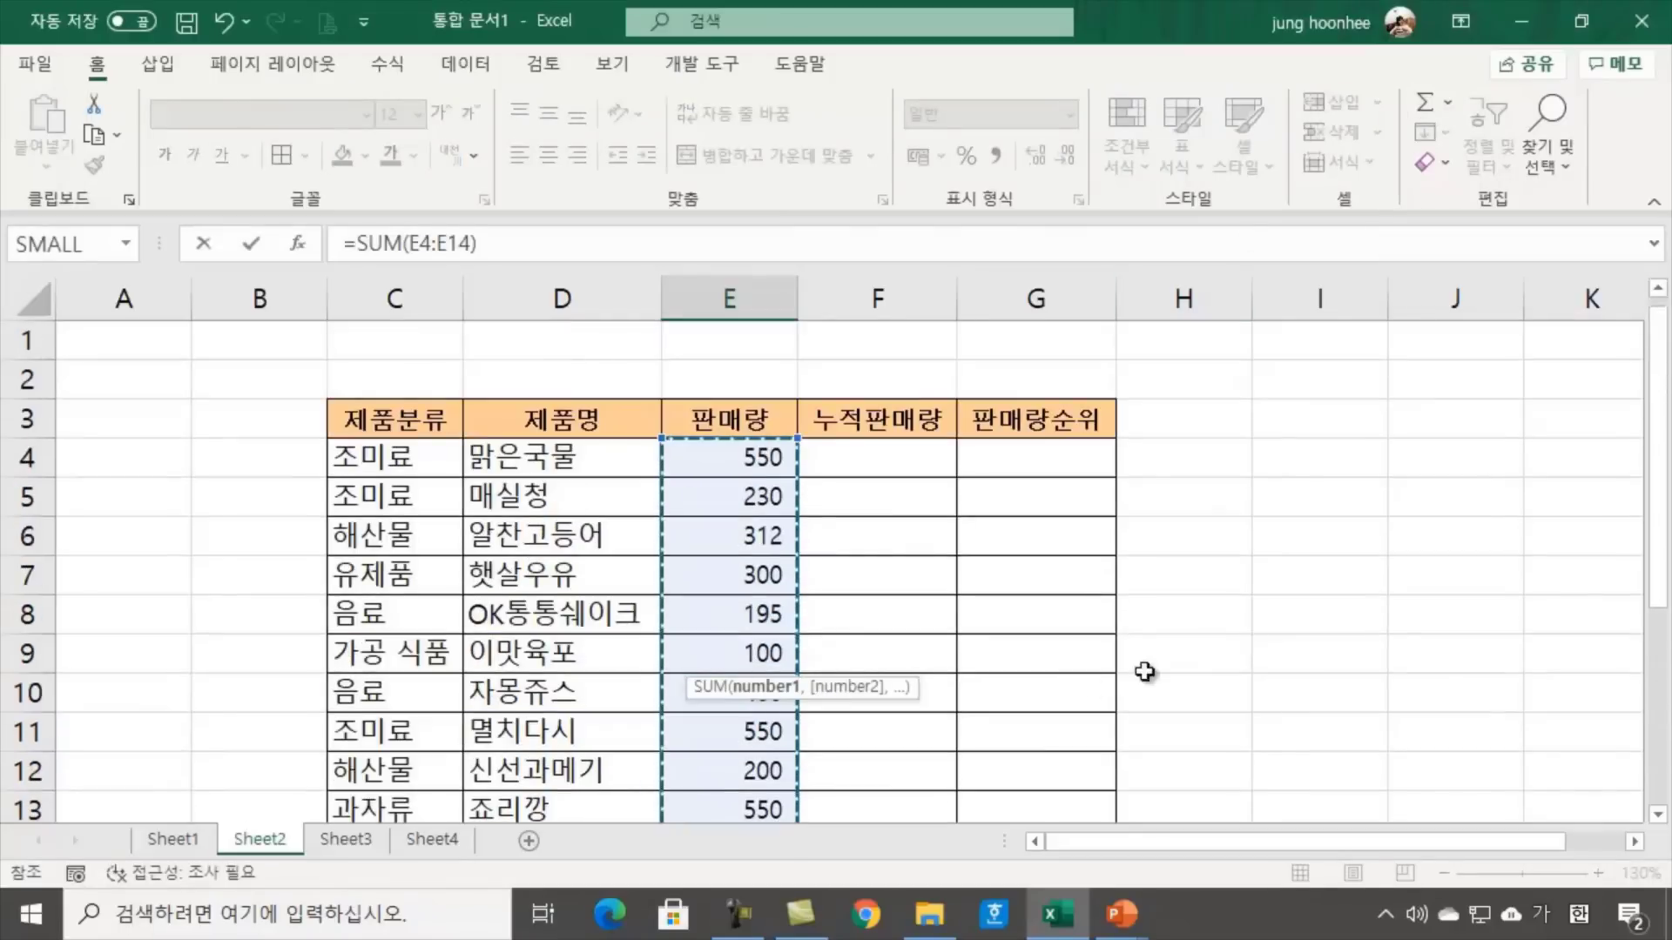
pyautogui.scroll(-2, 1071, 691)
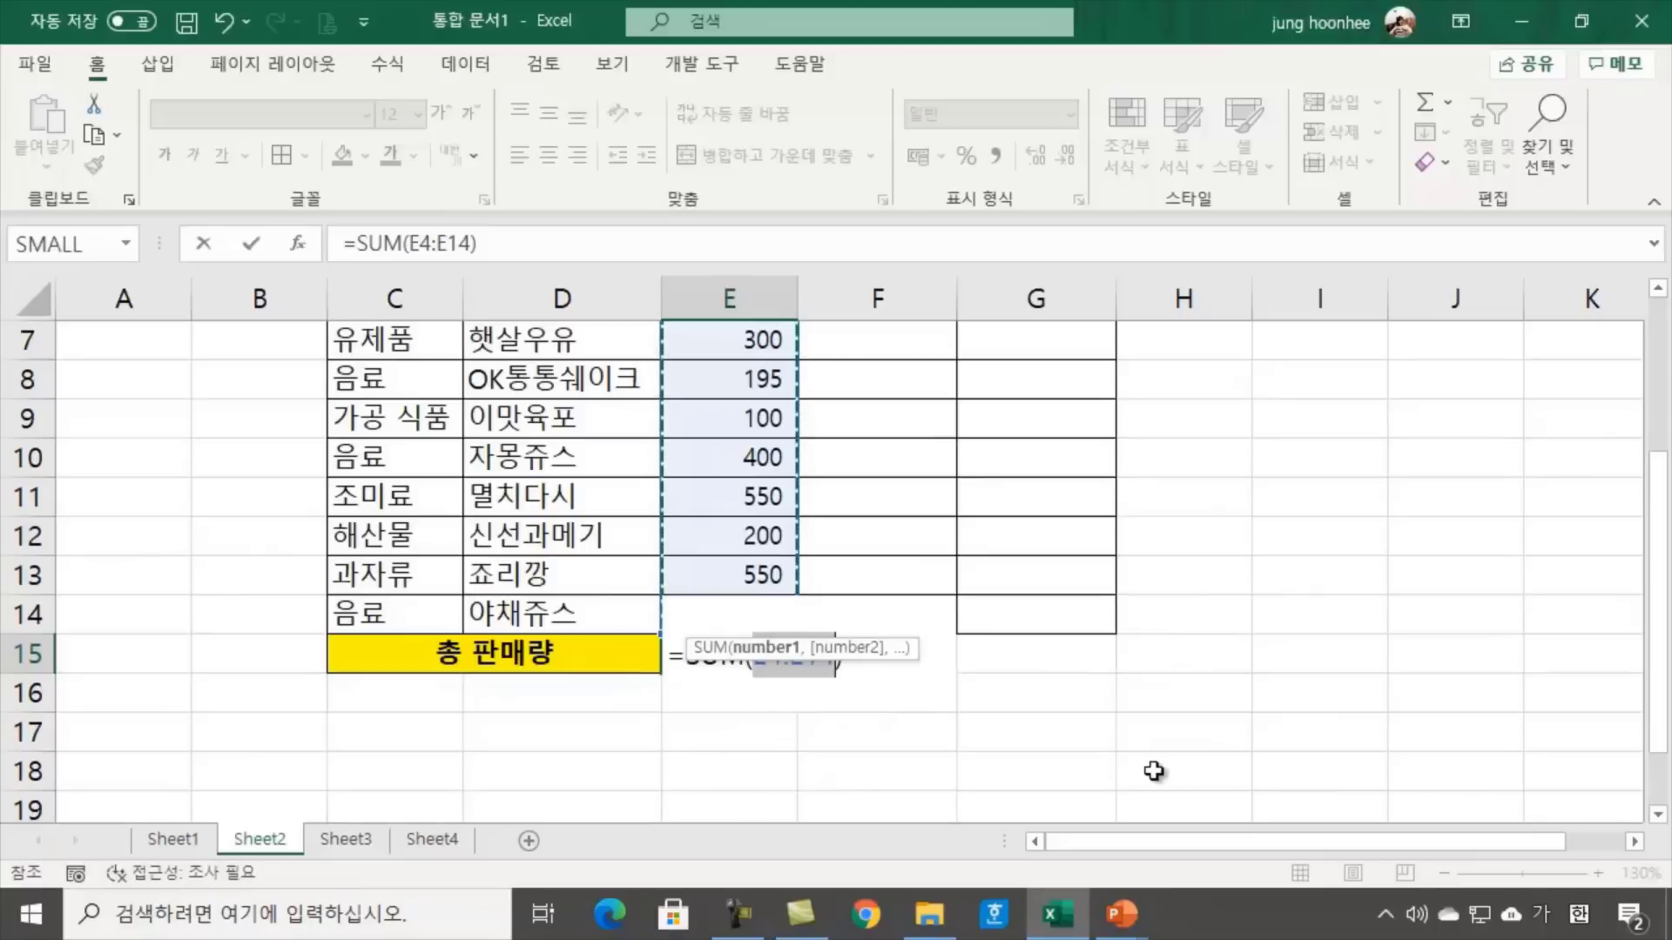
pyautogui.press('Return')
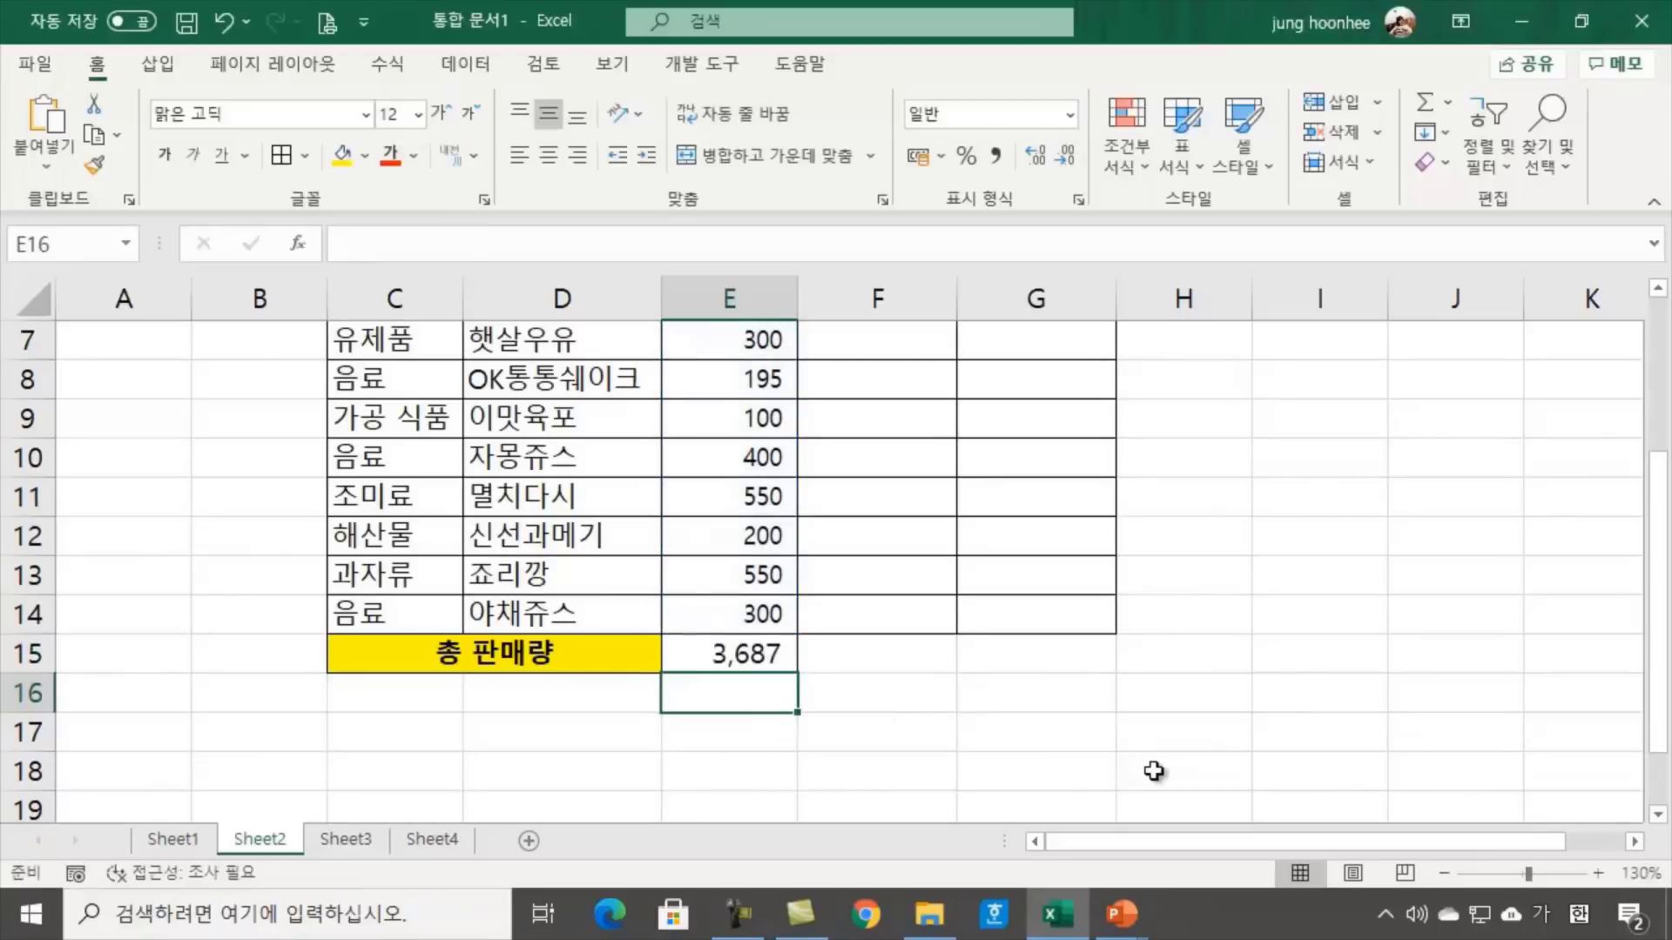
# Delete the AutoSum formula from the 총 판매량 cell E15
pyautogui.click(714, 657)
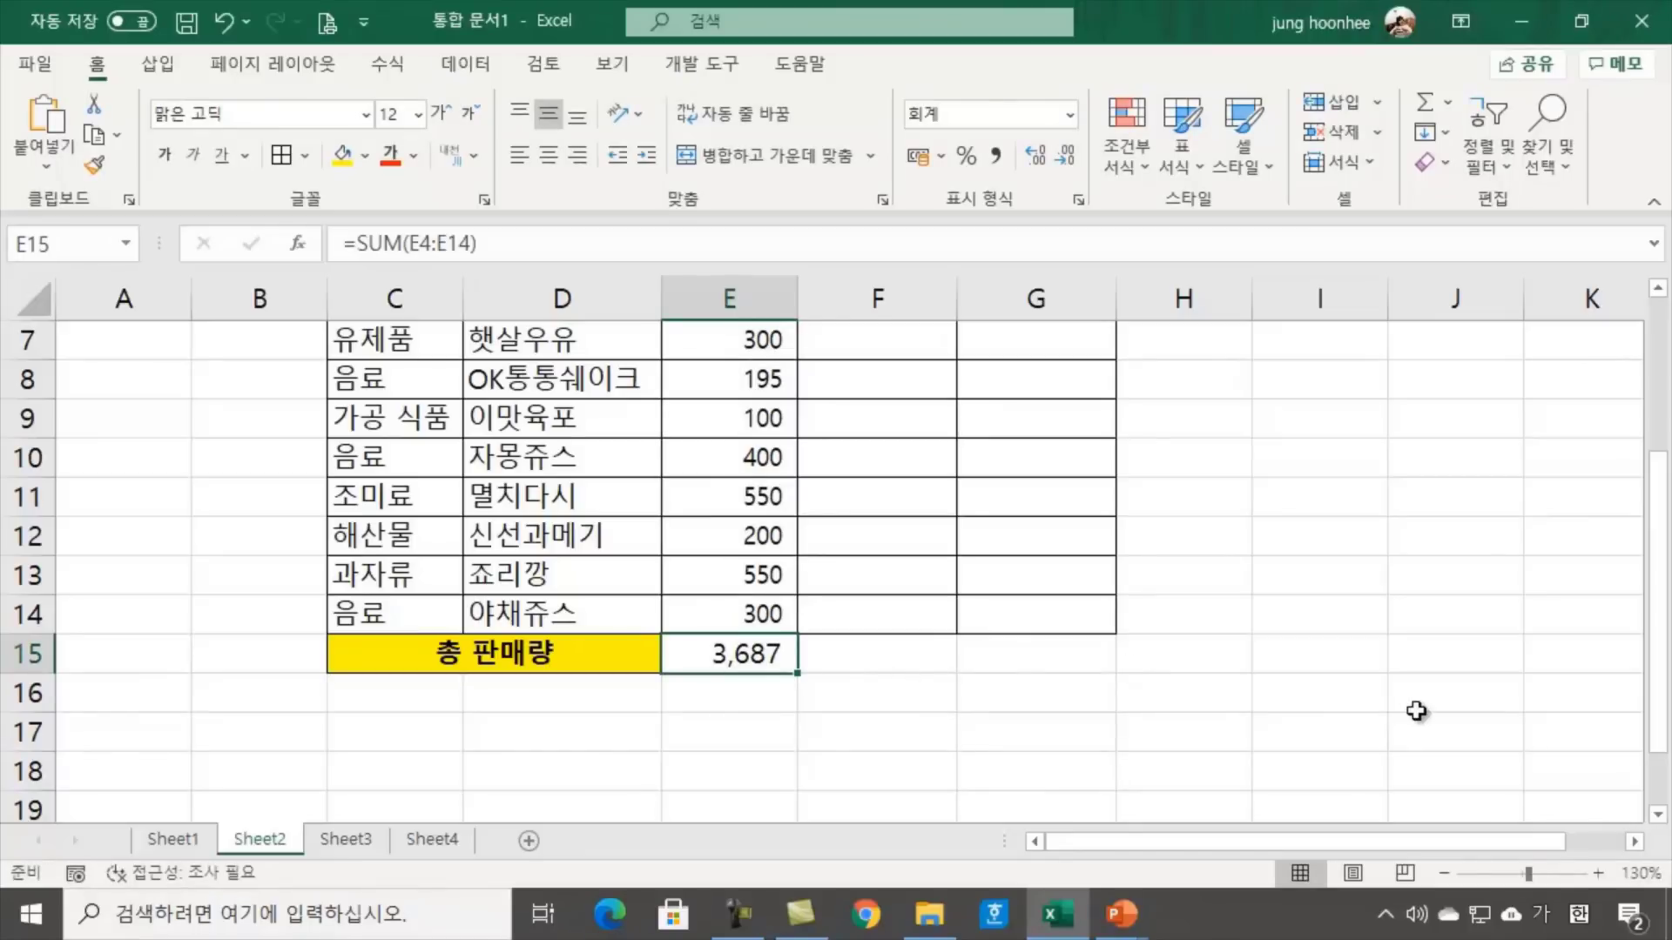
pyautogui.press('Delete')
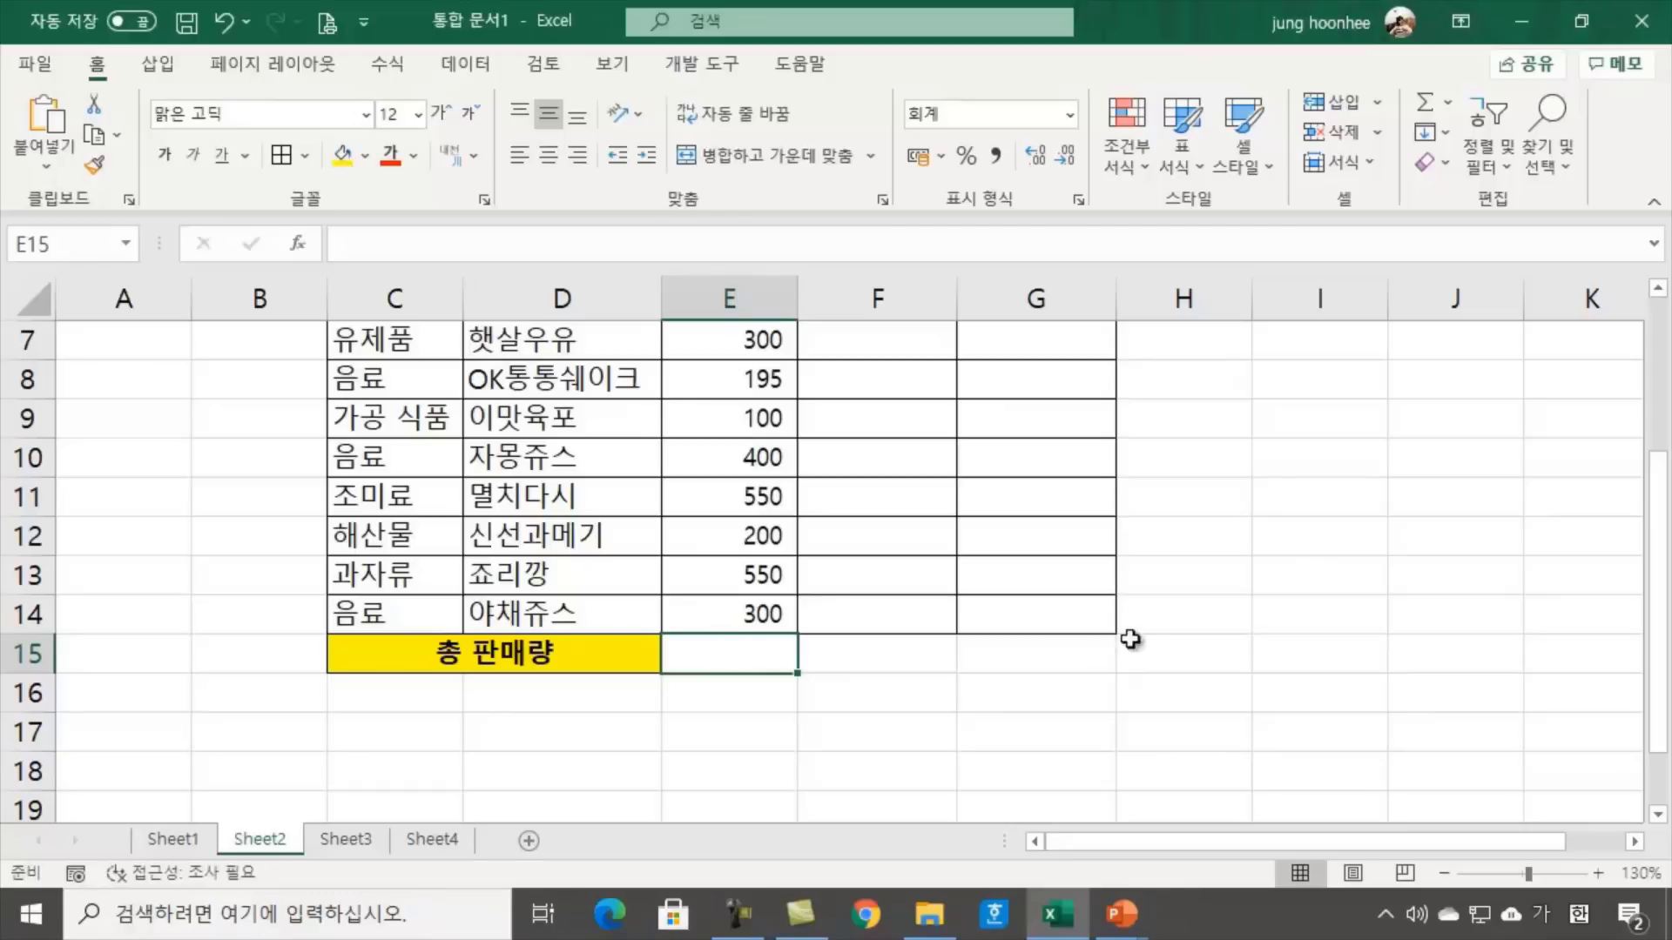
pyautogui.scroll(-1, 1179, 553)
pyautogui.scroll(3, 1179, 552)
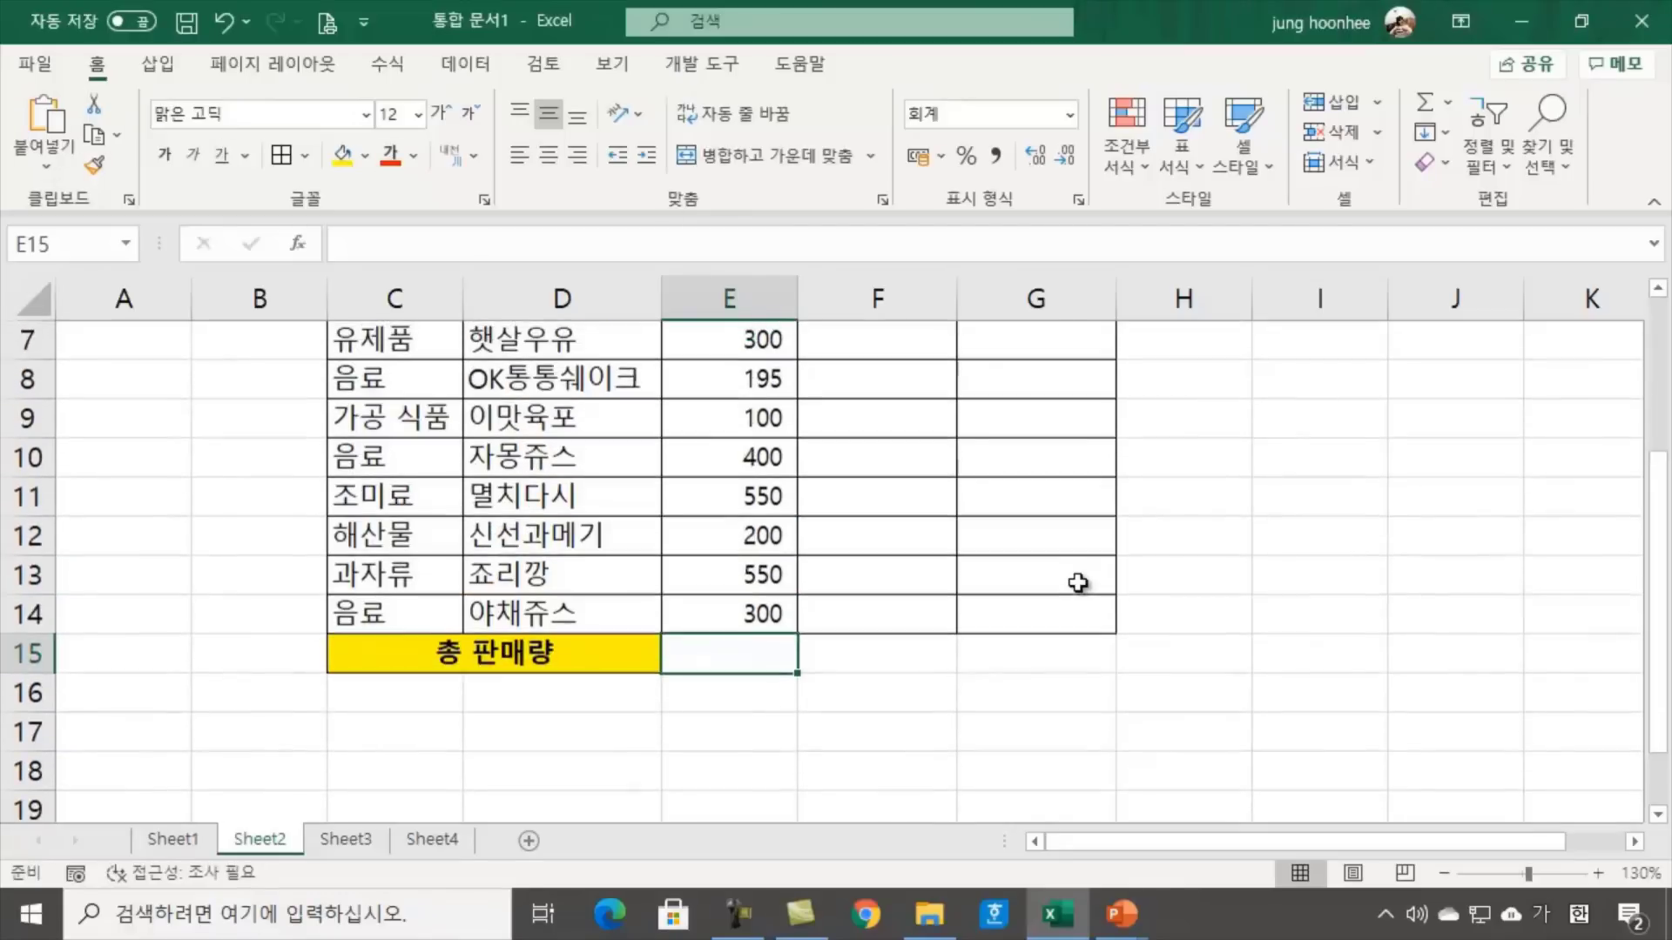
pyautogui.scroll(-2, 1168, 598)
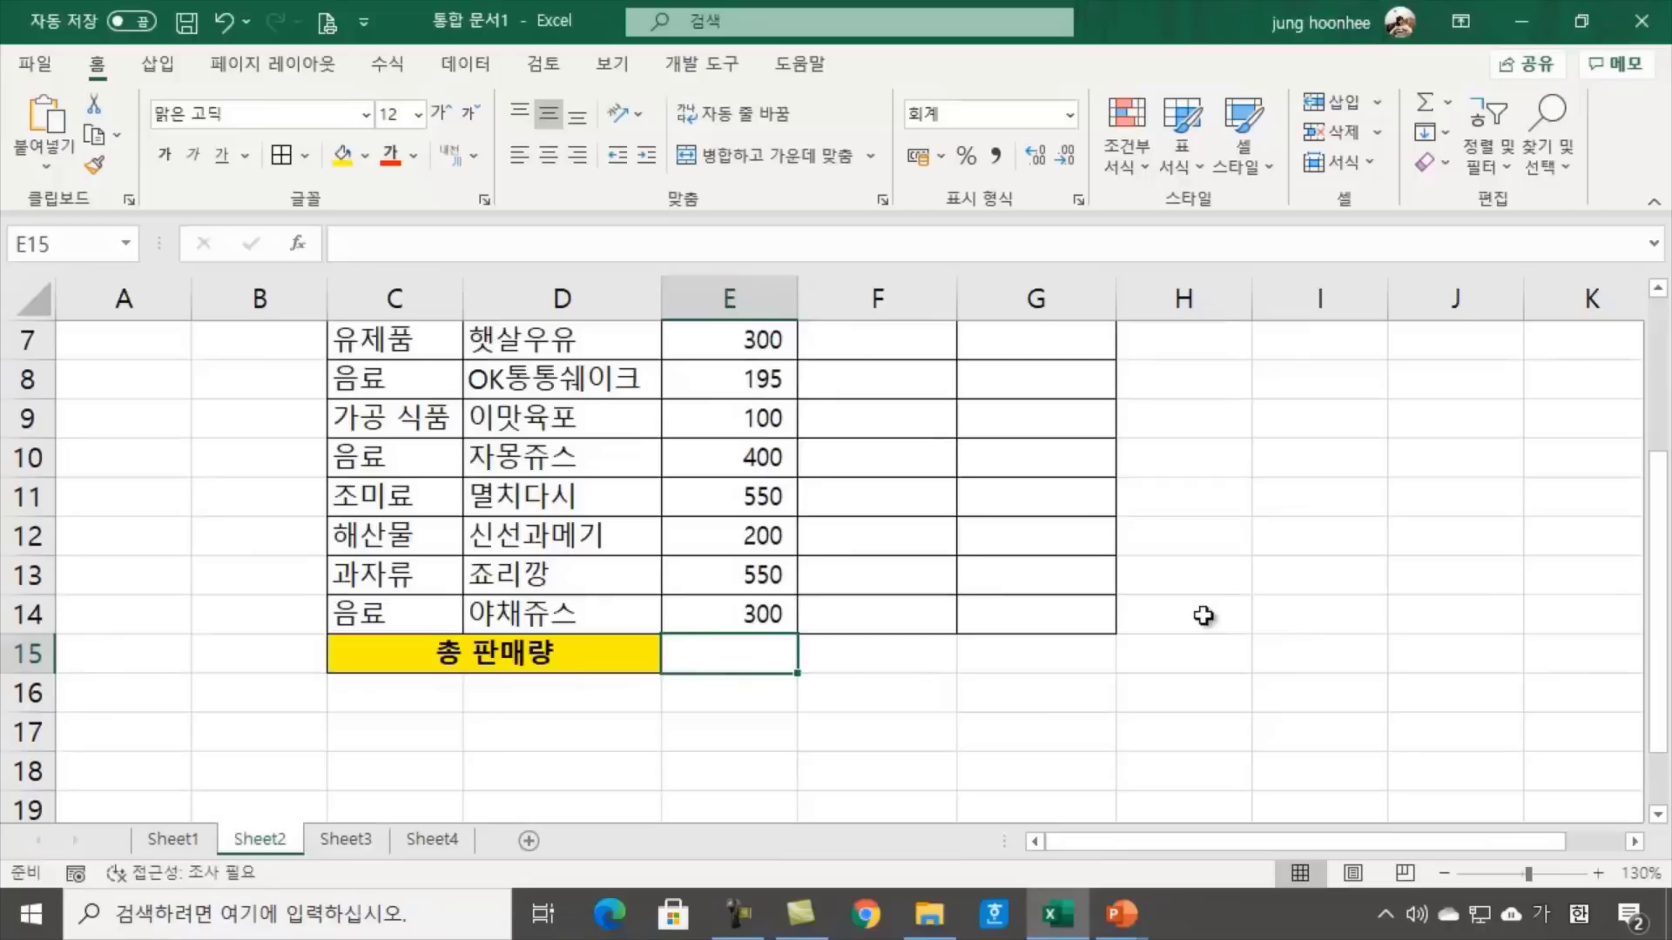
# Write the formula =sum(E4:E13) directly in the 총 판매량 cell E15
pyautogui.write('=ㄴ')
pyautogui.press('BackSpace')
pyautogui.press('Hangul')
pyautogui.write('sum')
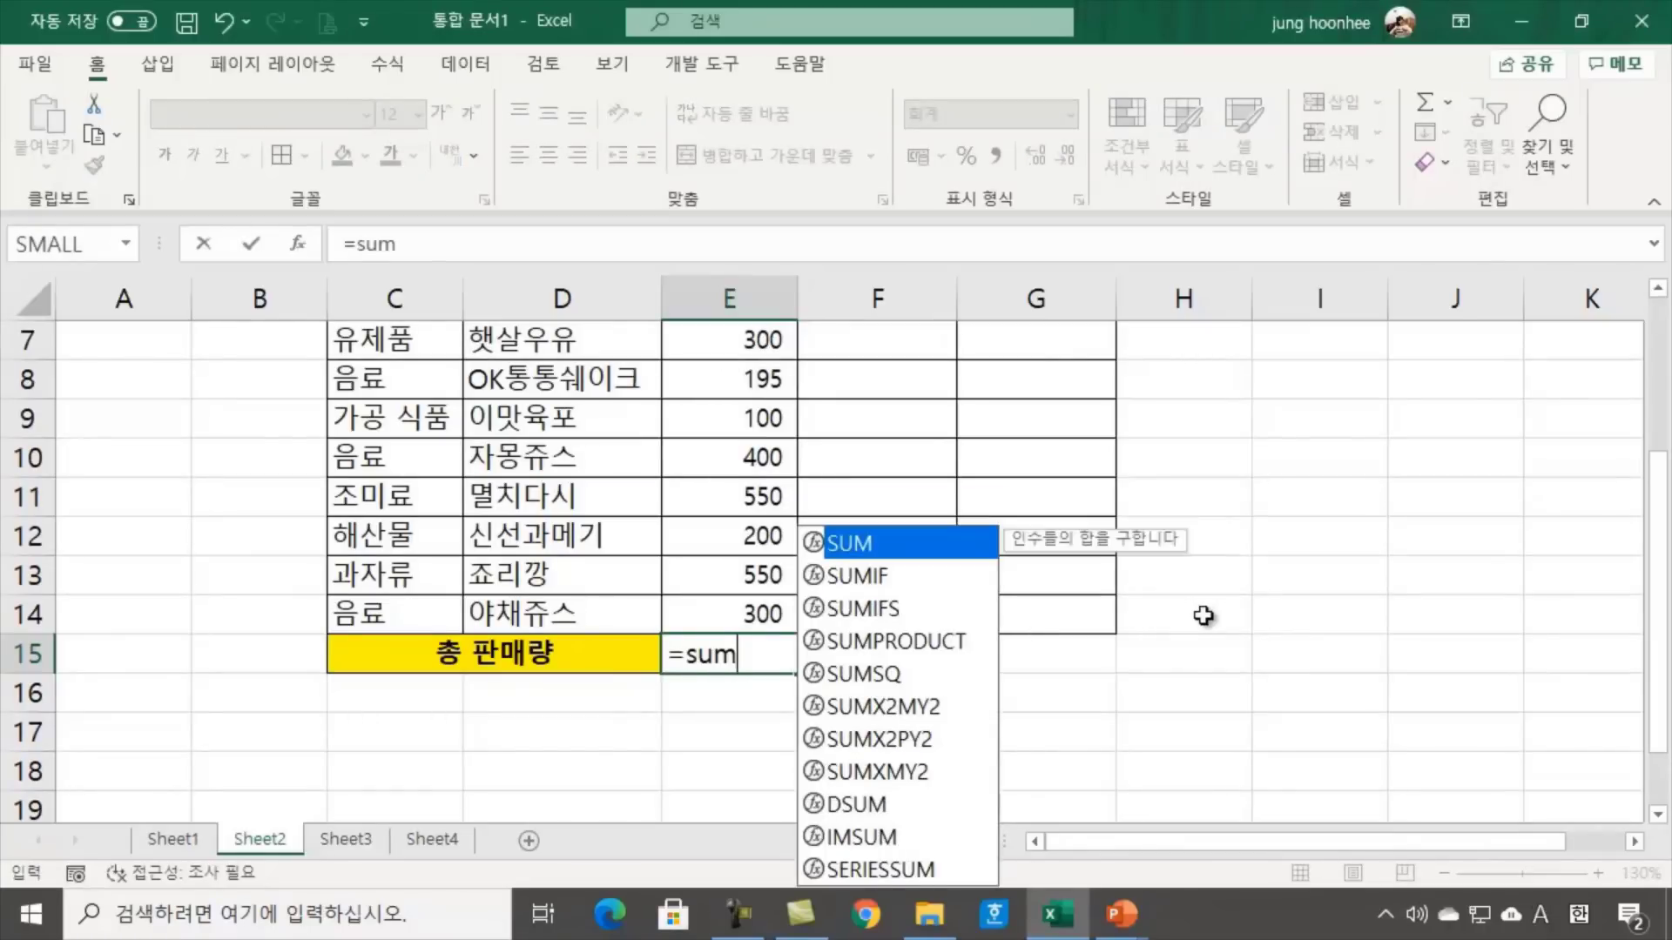
pyautogui.write('(')
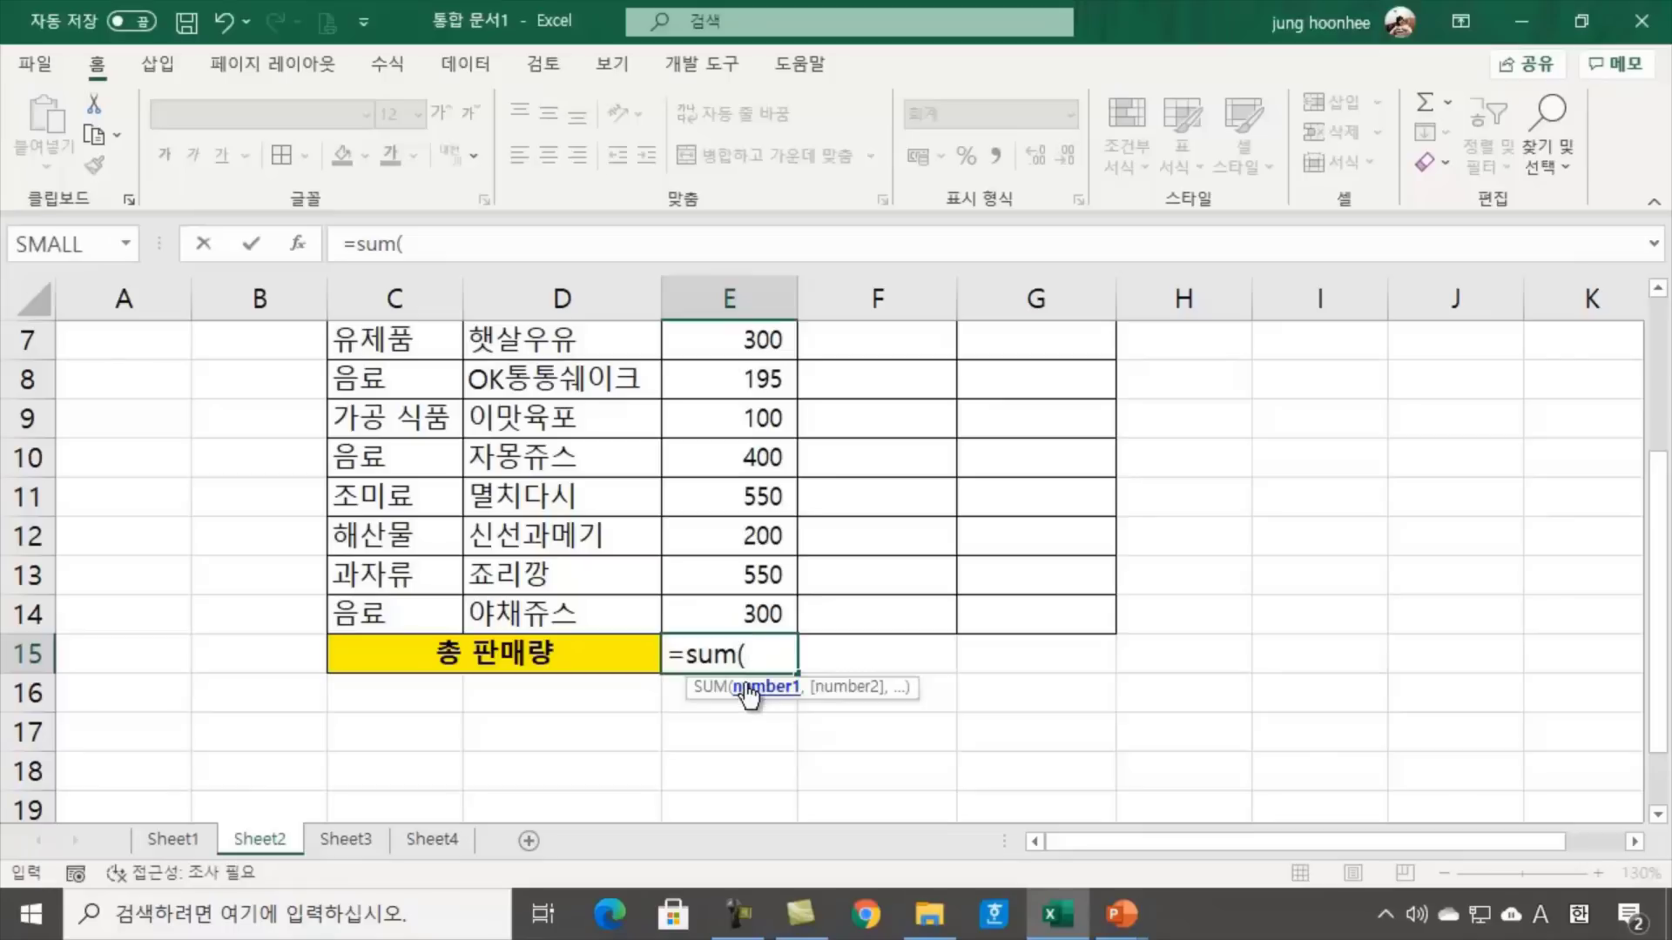
pyautogui.scroll(2, 766, 675)
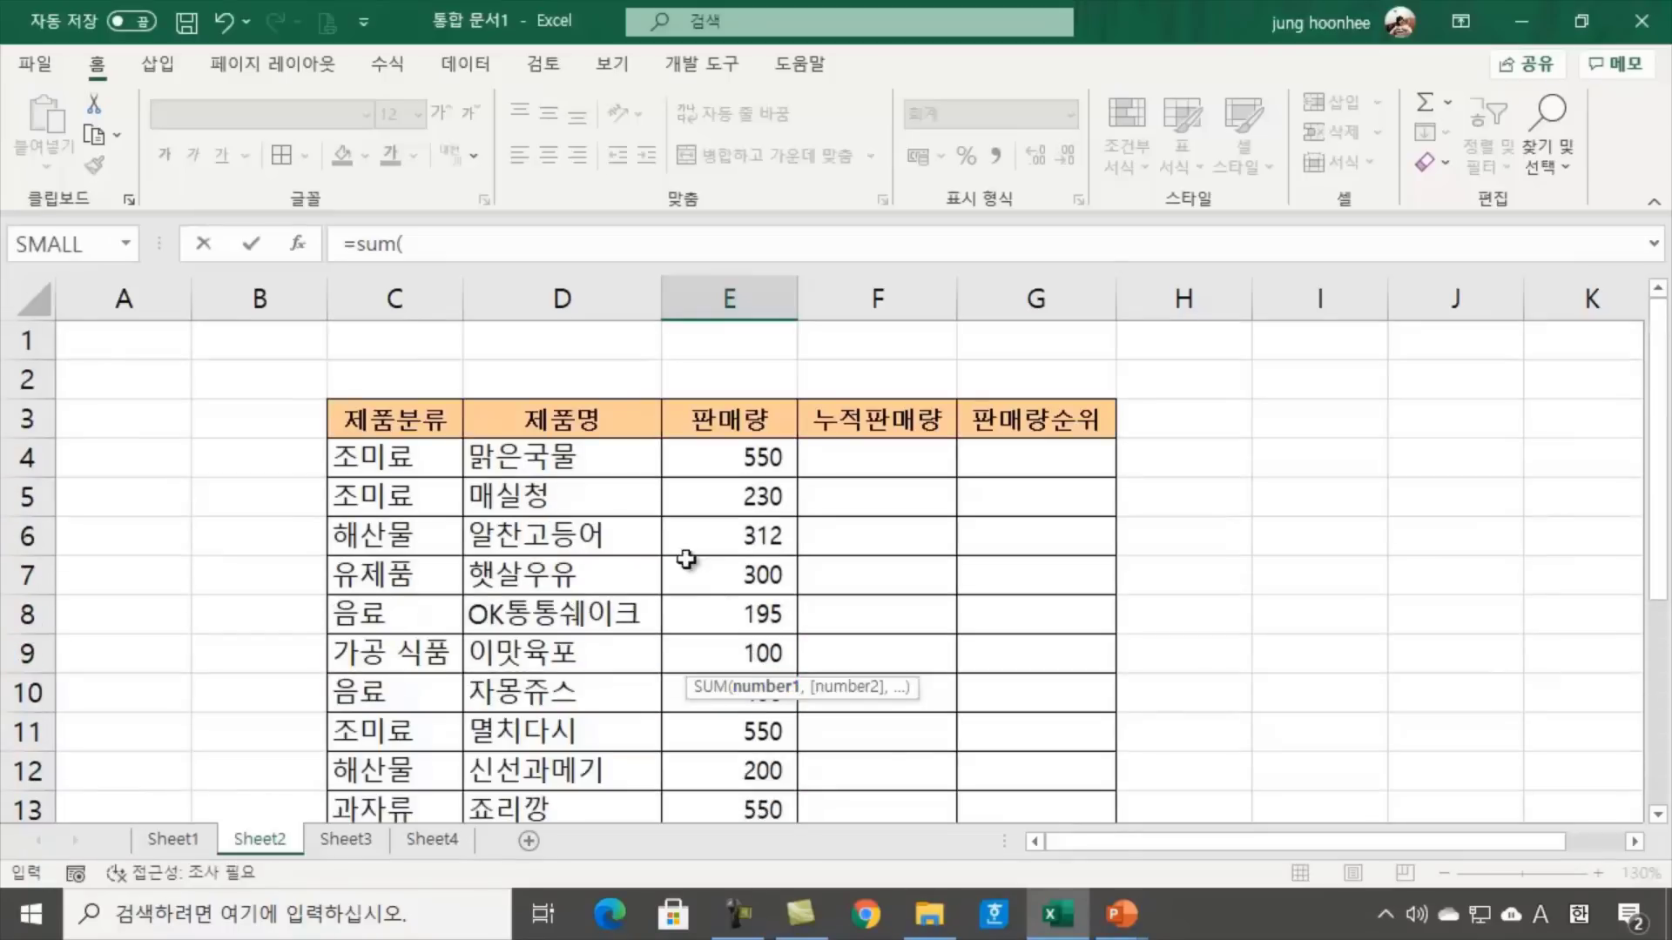
pyautogui.click(723, 461)
pyautogui.moveTo(729, 477); pyautogui.dragTo(747, 653)
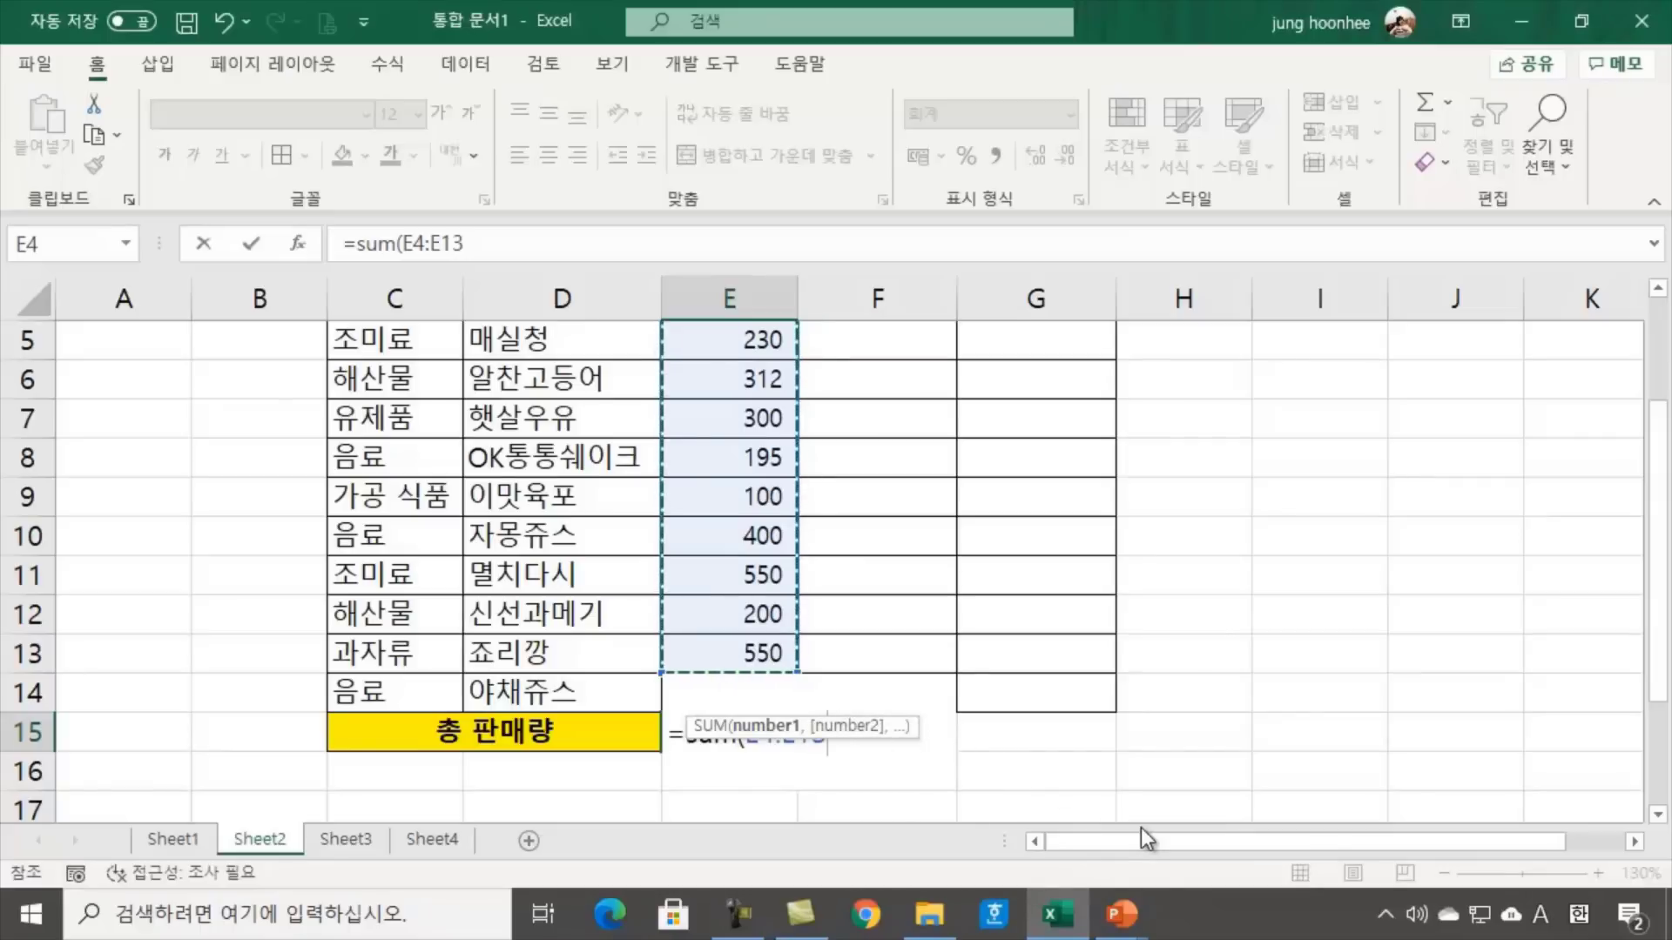
pyautogui.write(')')
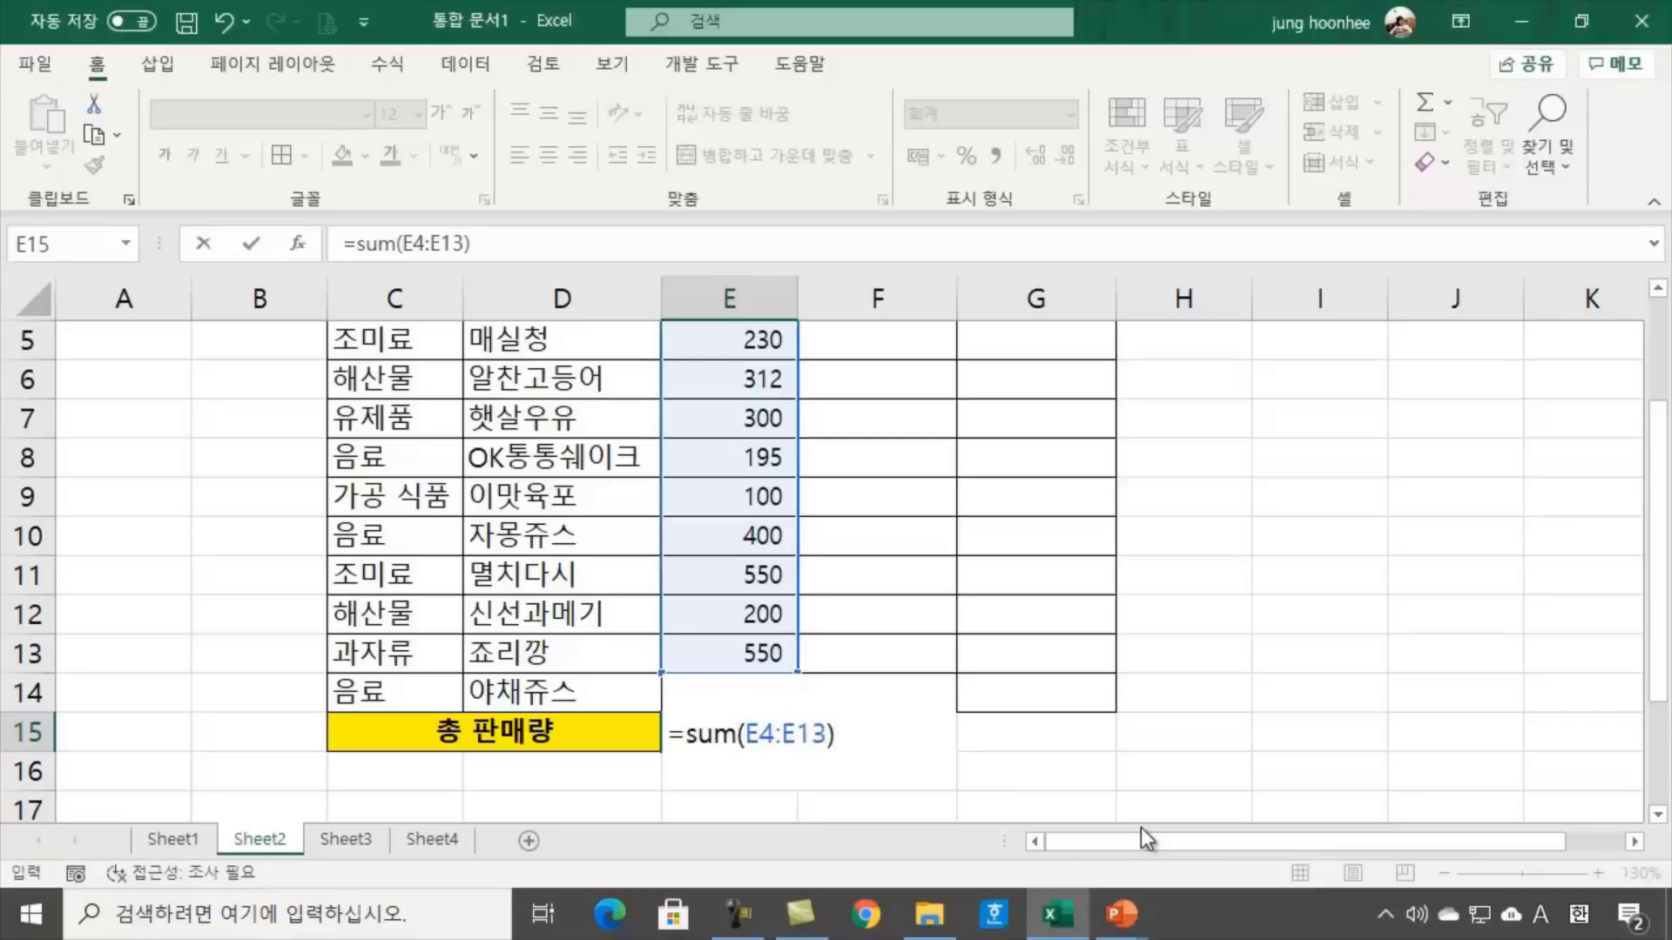
pyautogui.press('Return')
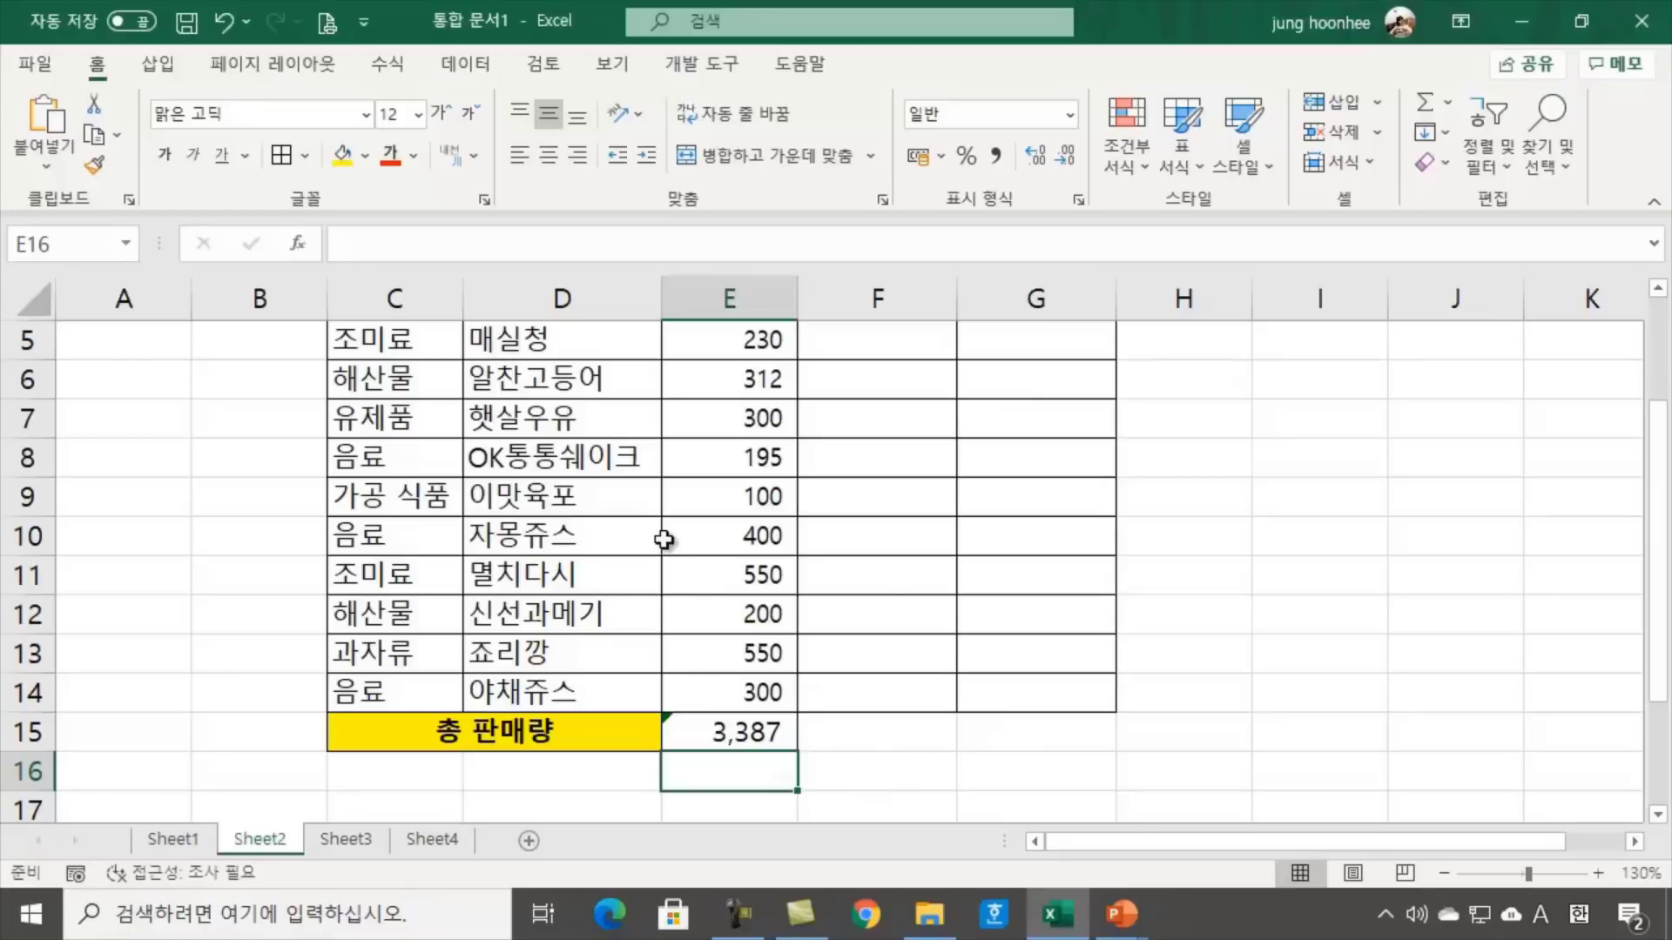
# Check the function tooltip option 함수 화면 설명 표시 in the advanced Excel options, keep it enabled and accept the dialog
pyautogui.click(36, 70)
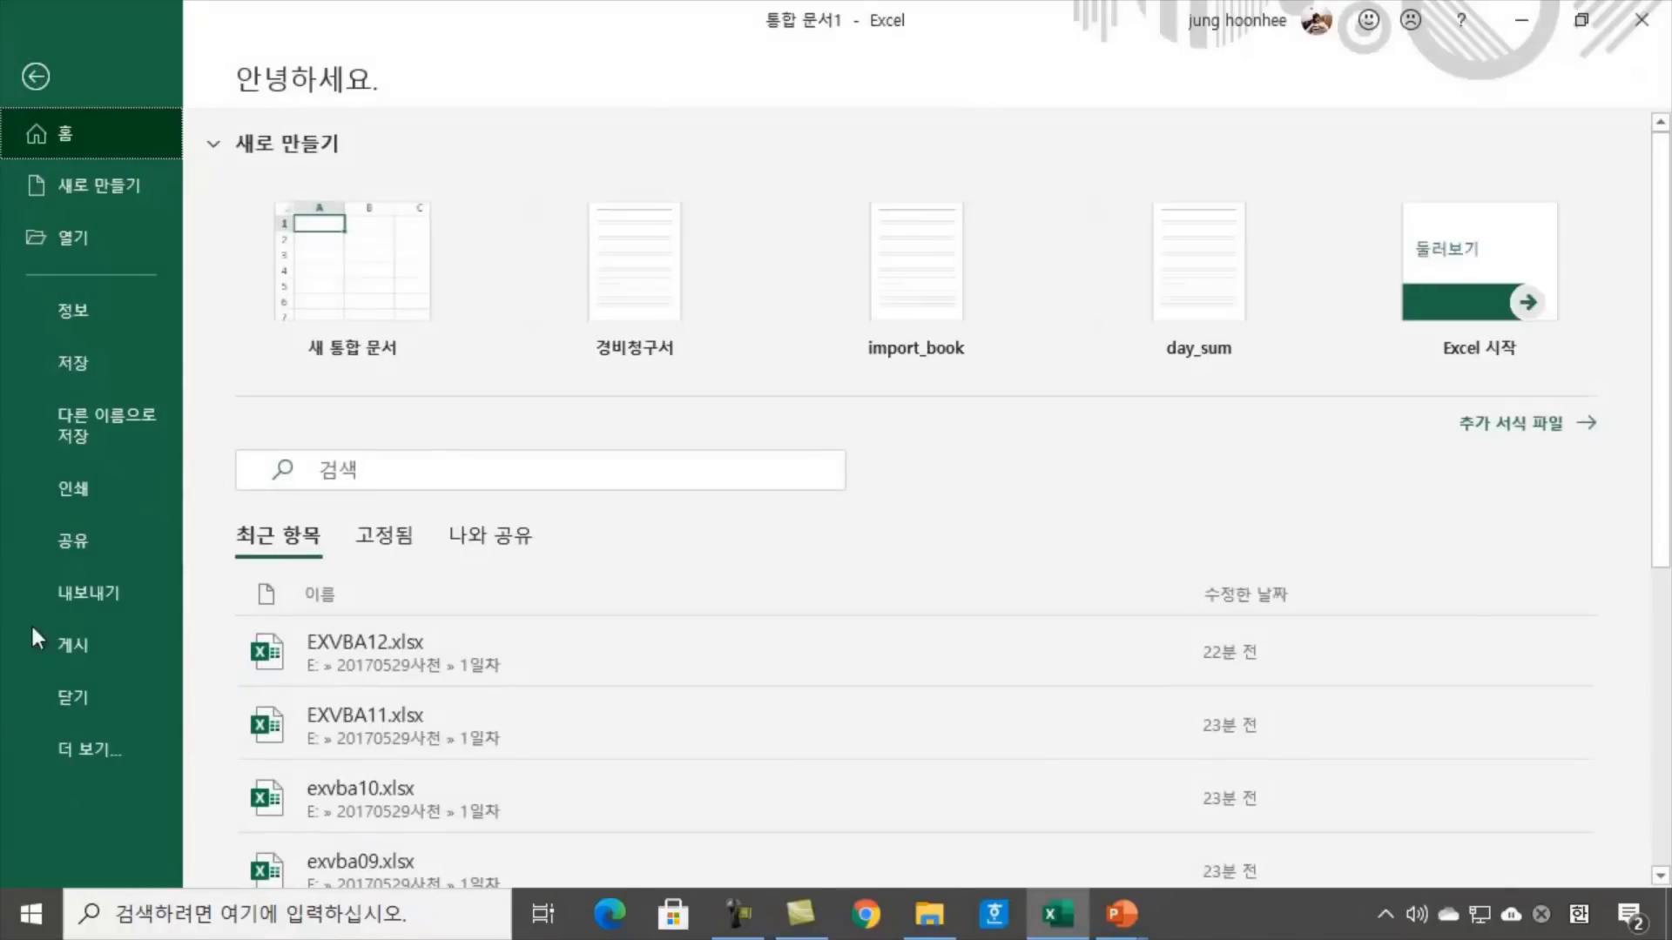
pyautogui.click(95, 749)
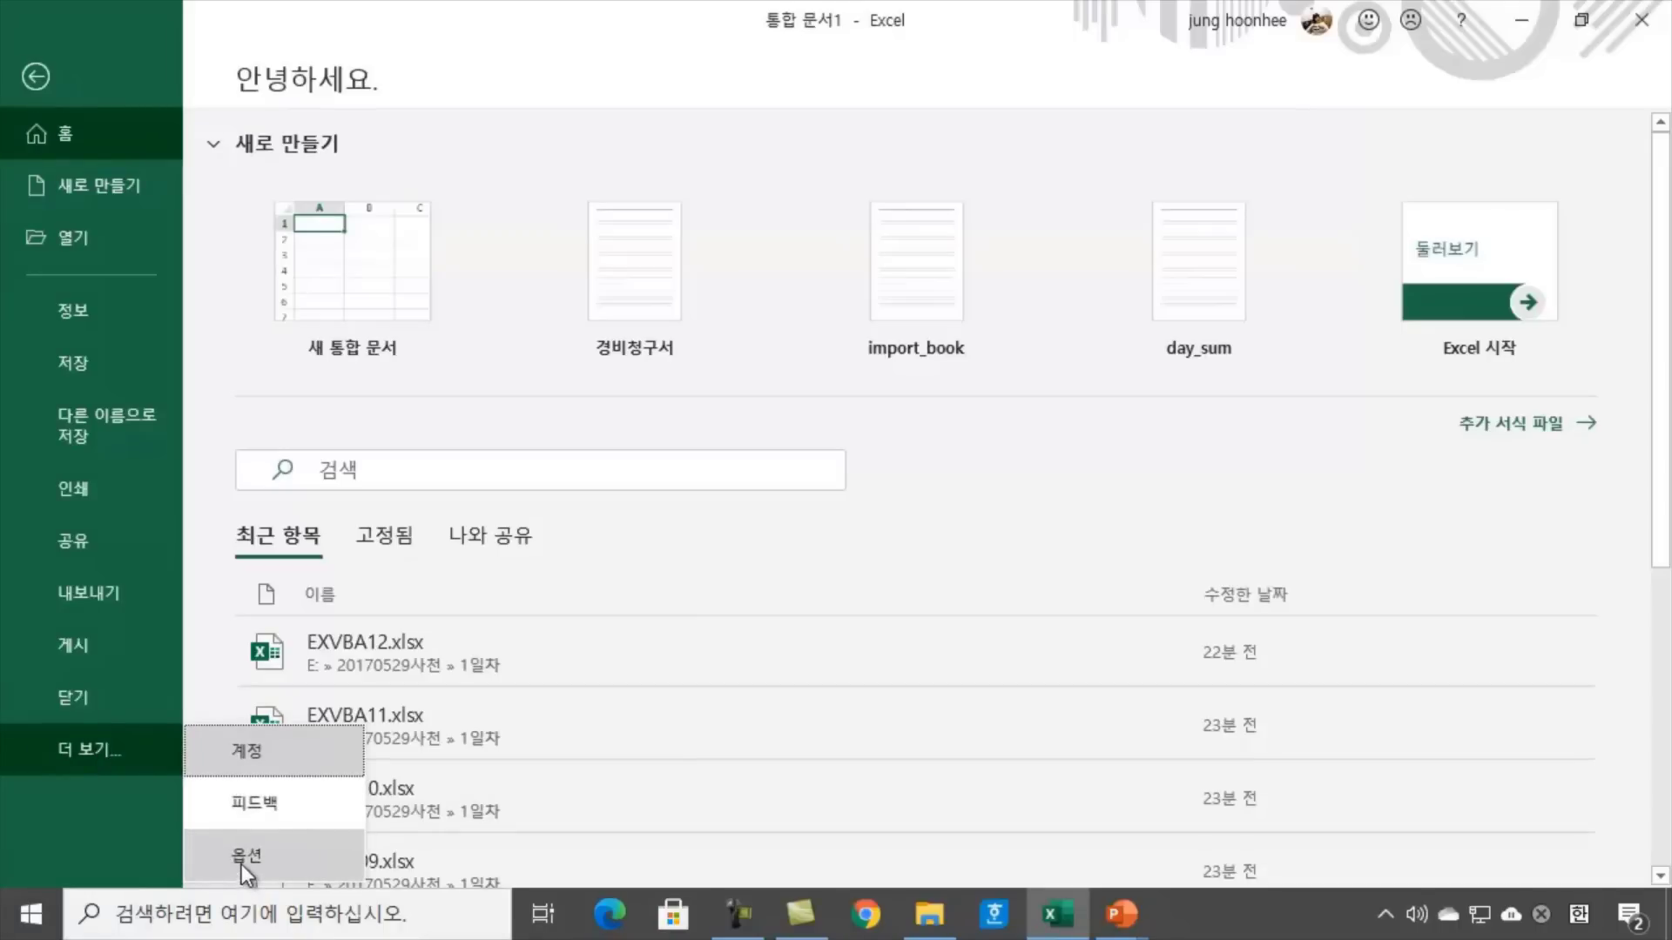
pyautogui.click(242, 861)
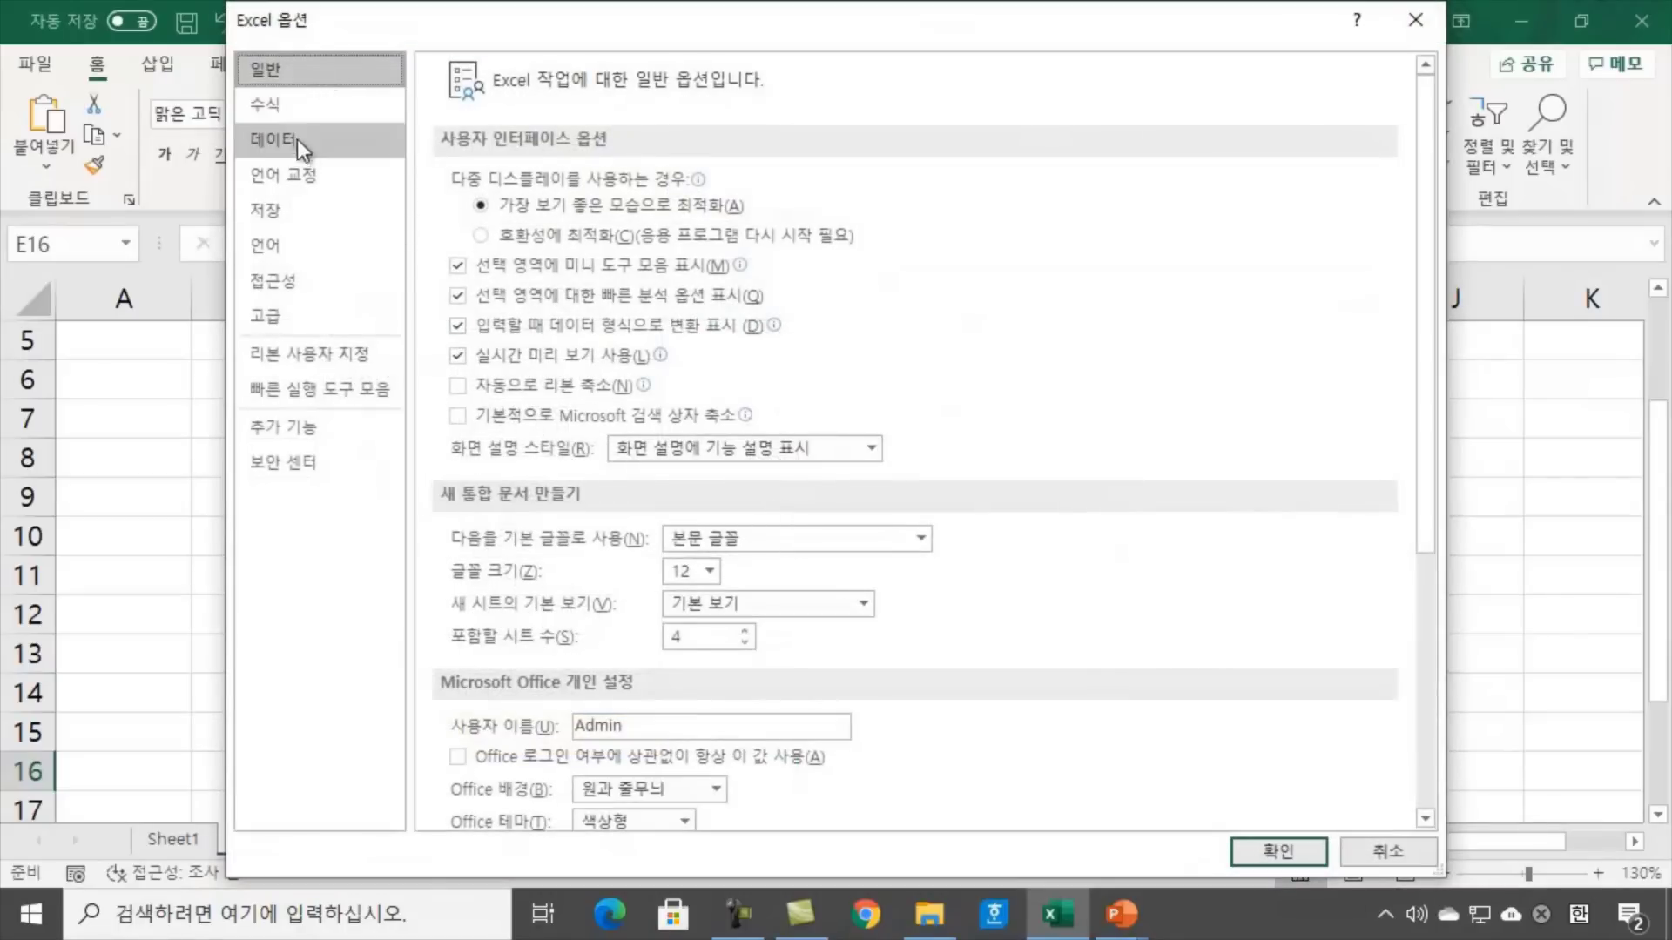
pyautogui.click(258, 317)
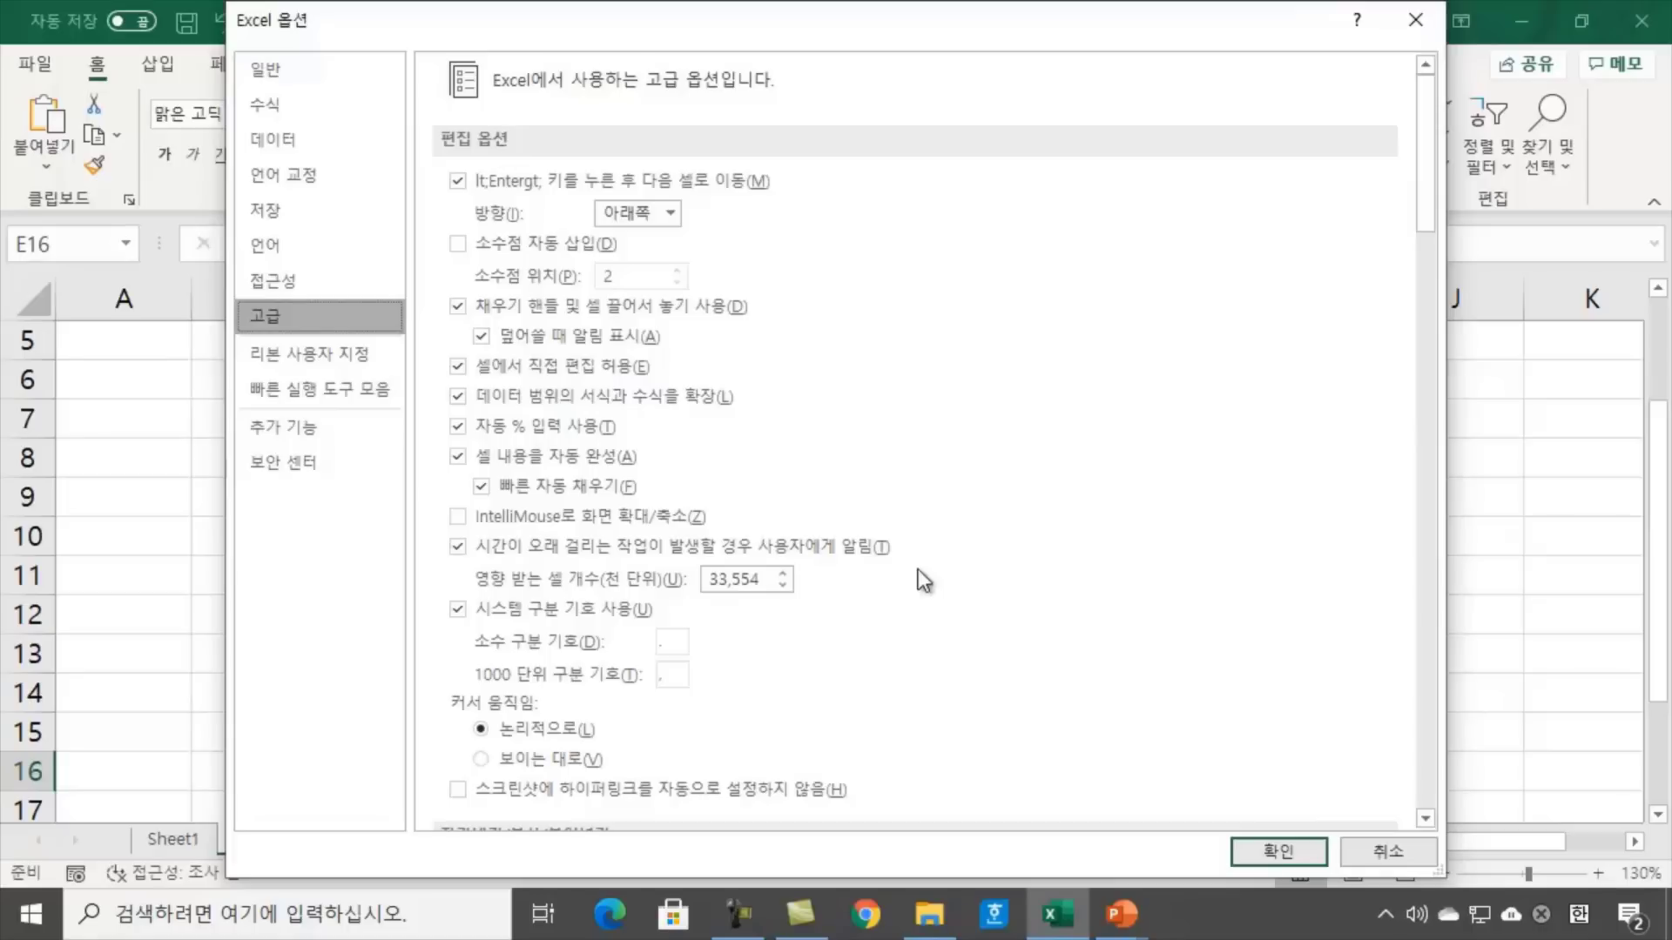
pyautogui.scroll(-5, 995, 514)
pyautogui.scroll(-8, 1002, 553)
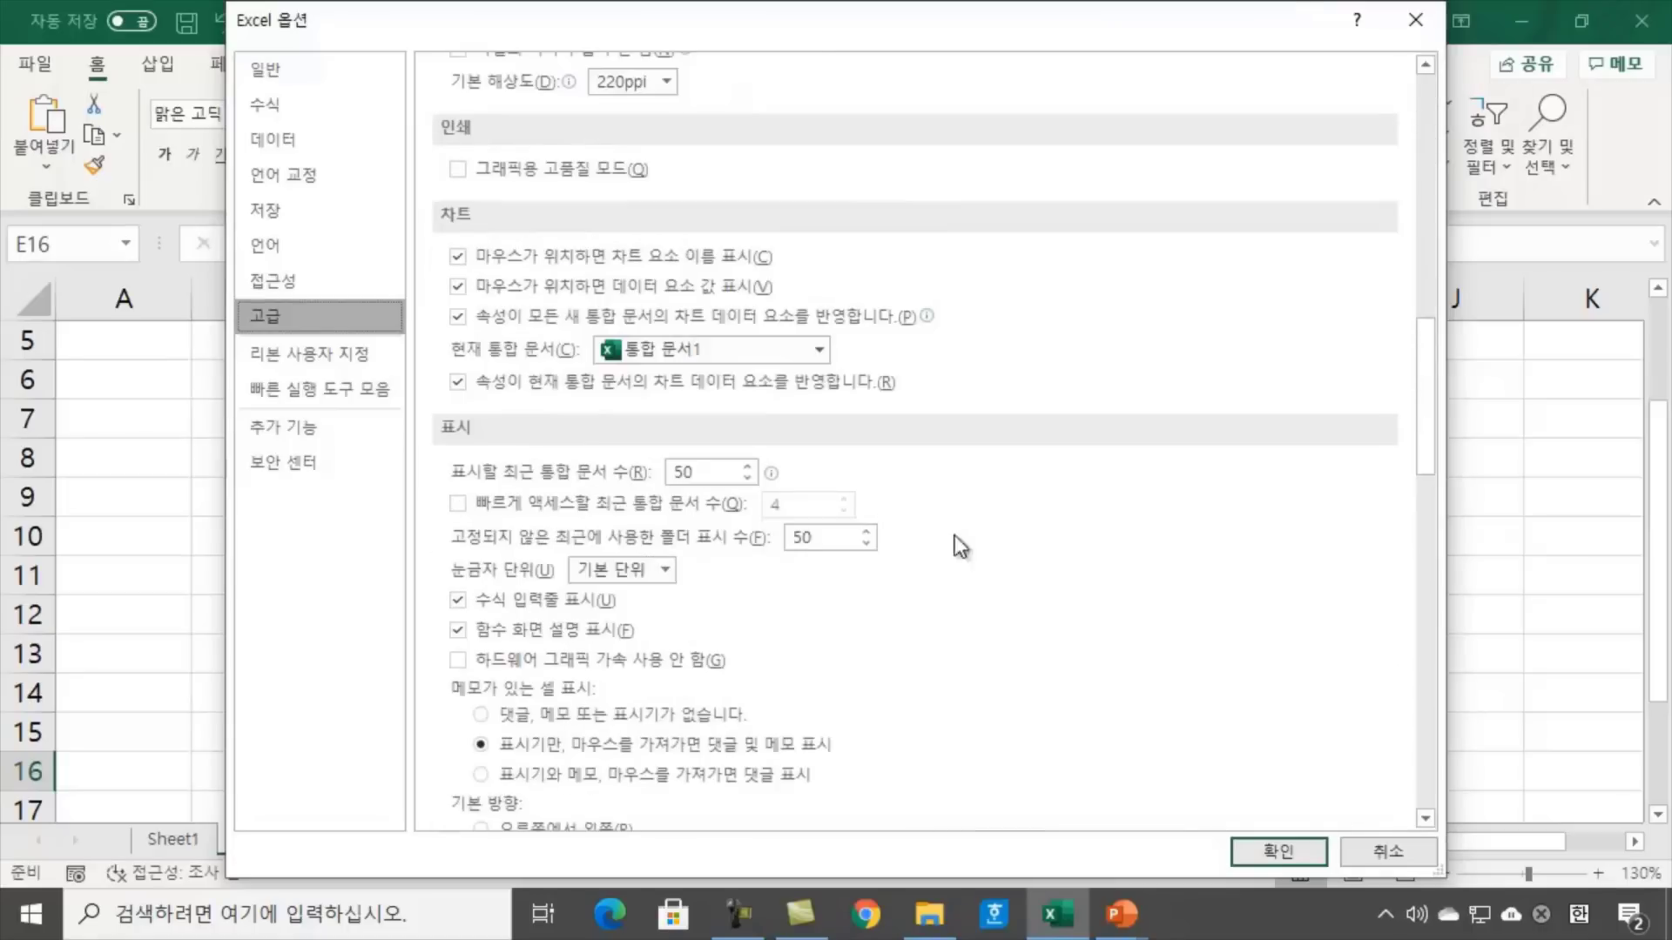
pyautogui.scroll(-1, 934, 526)
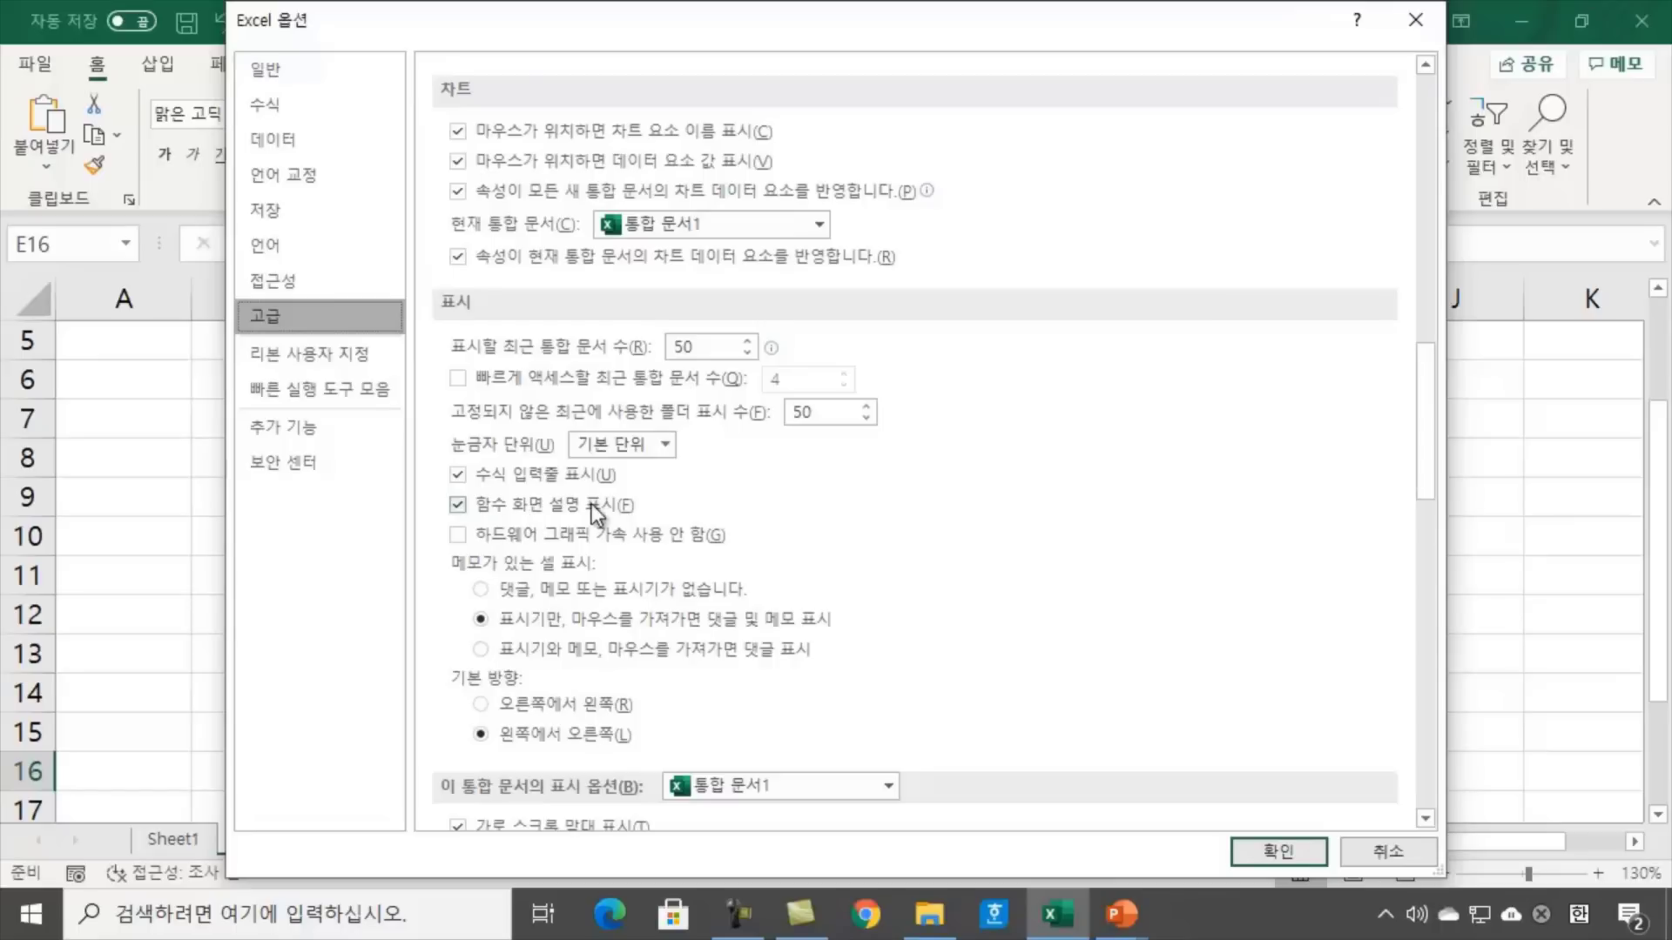
pyautogui.click(459, 503)
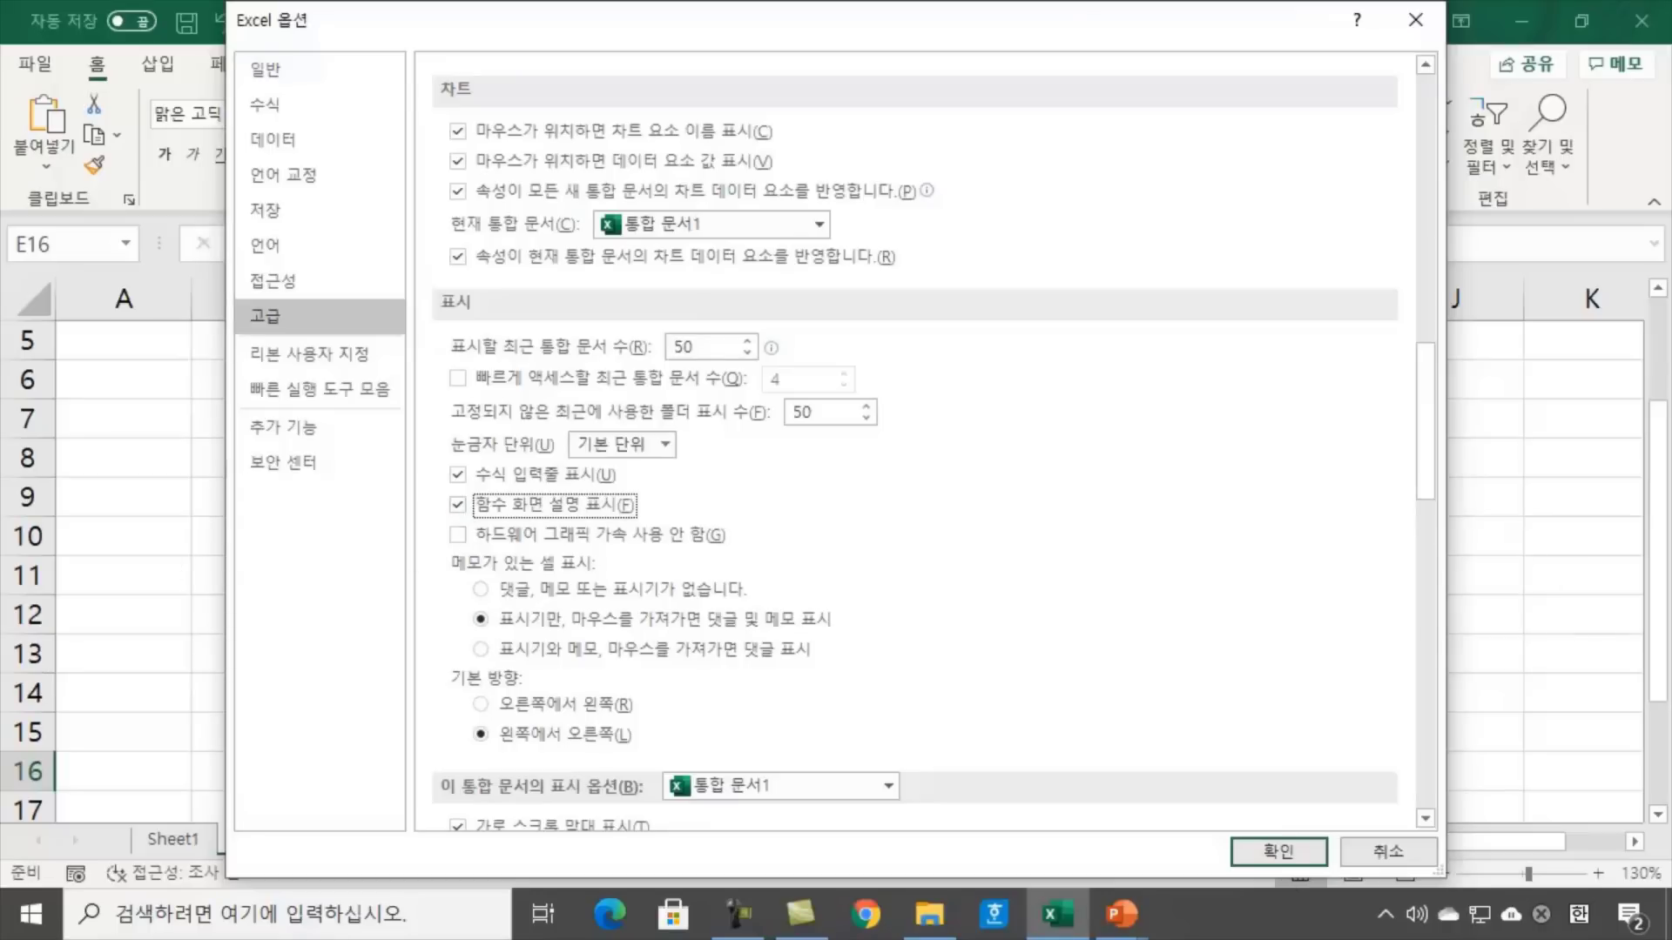
pyautogui.click(1281, 851)
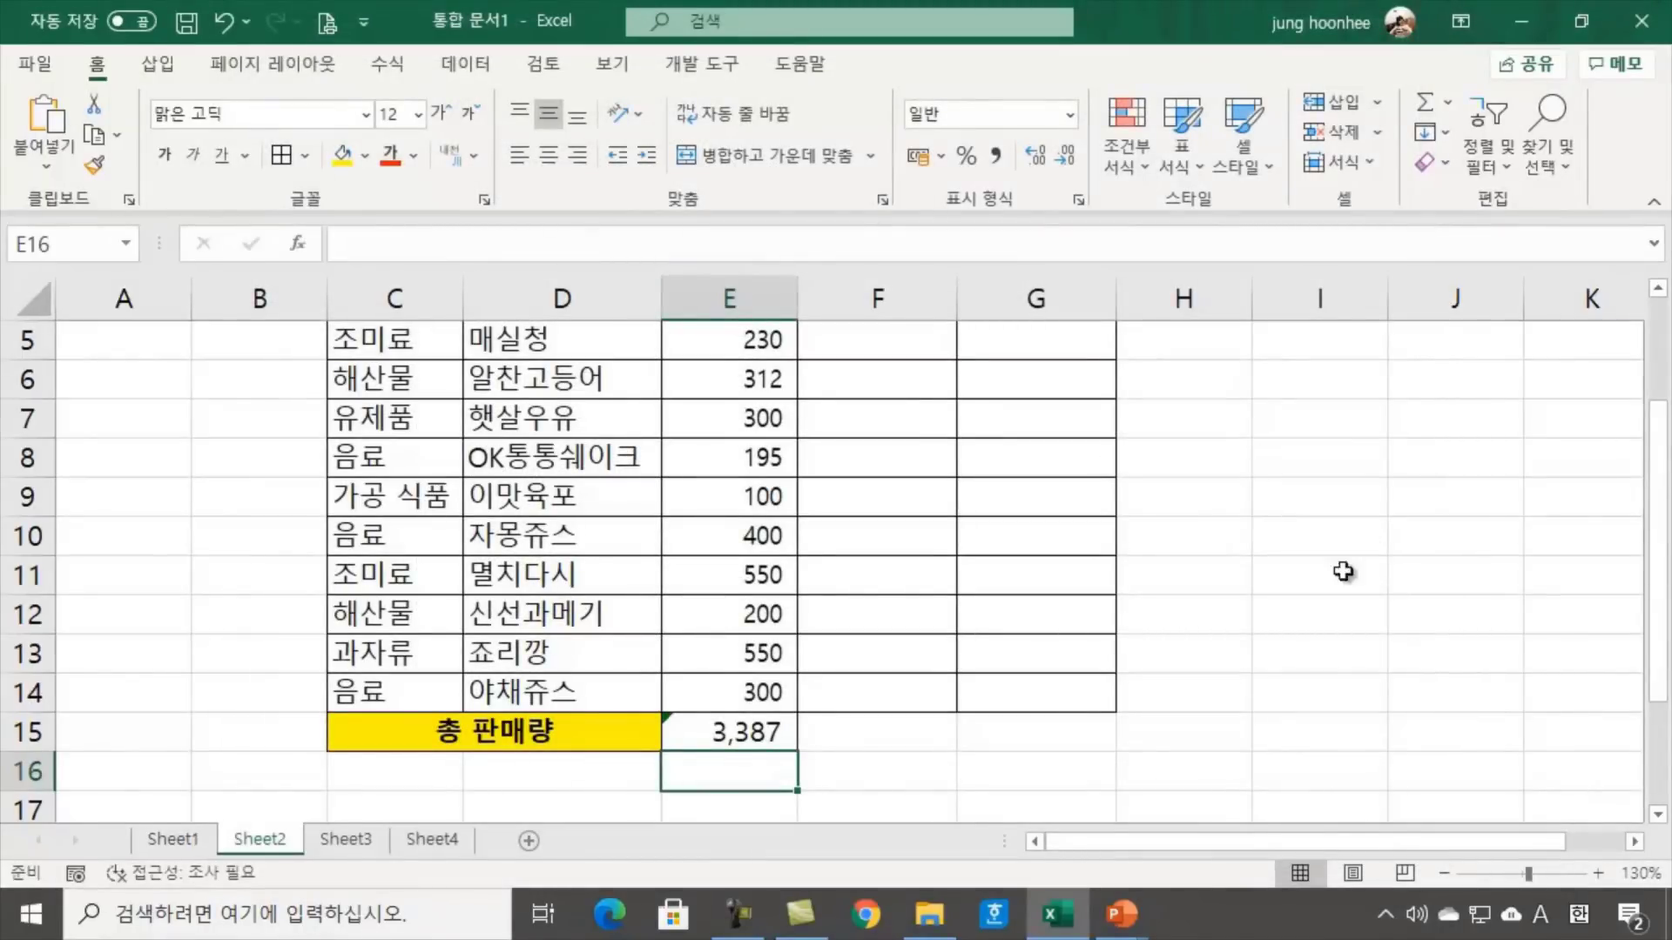
pyautogui.scroll(2, 1306, 580)
pyautogui.click(1417, 534)
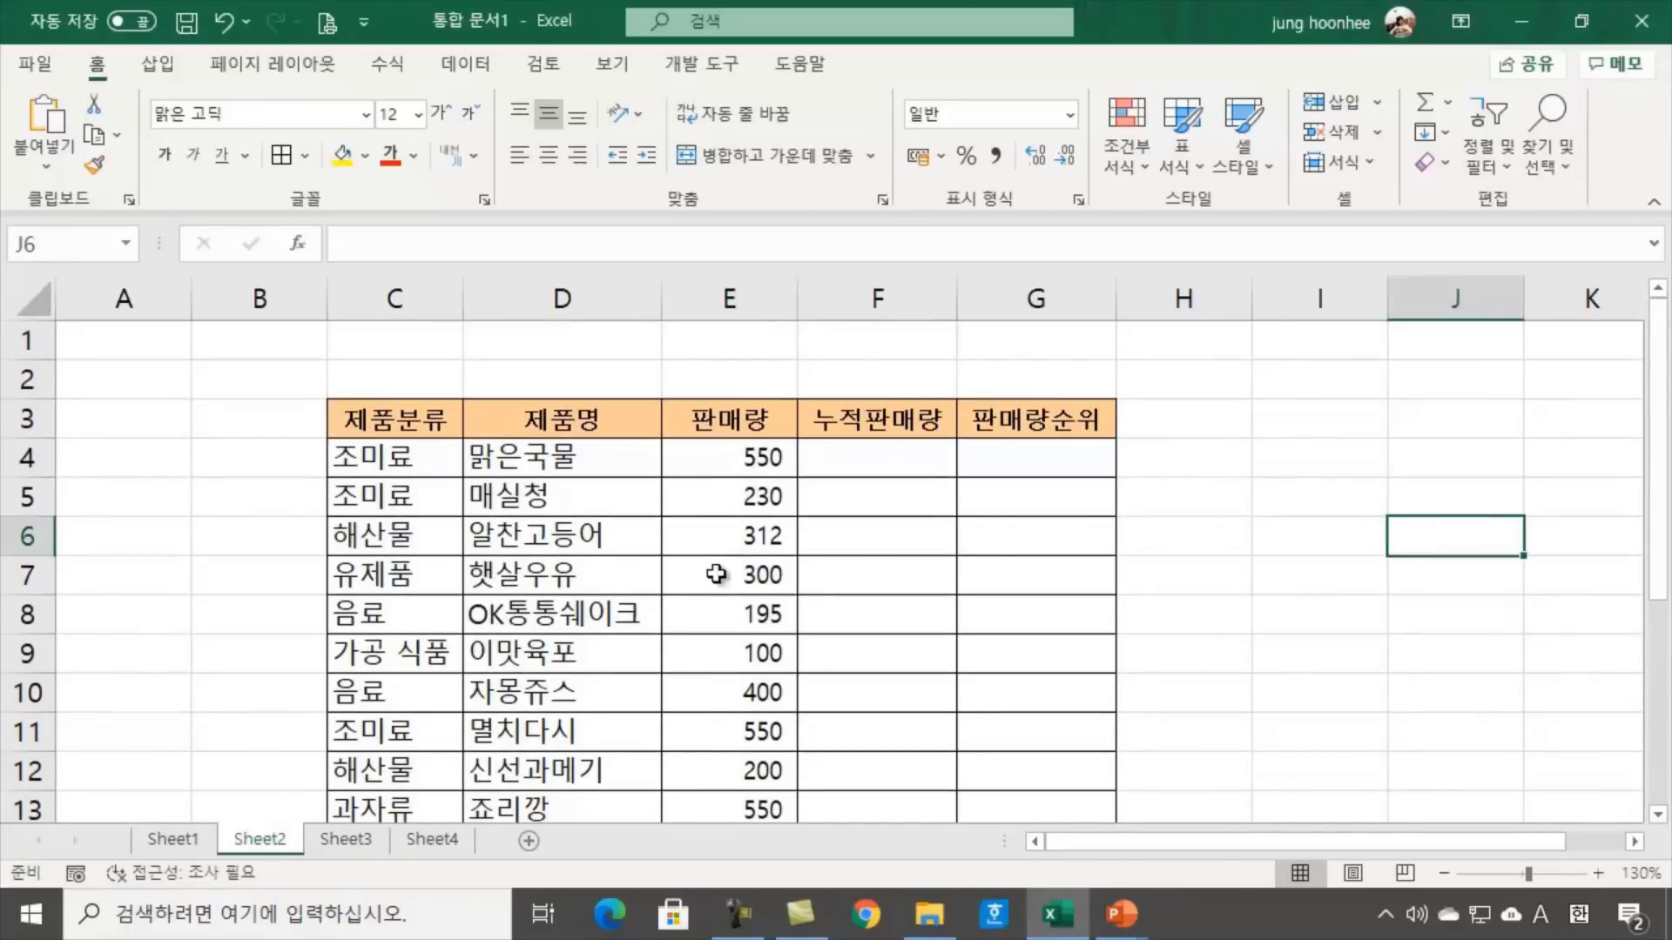
pyautogui.click(1121, 600)
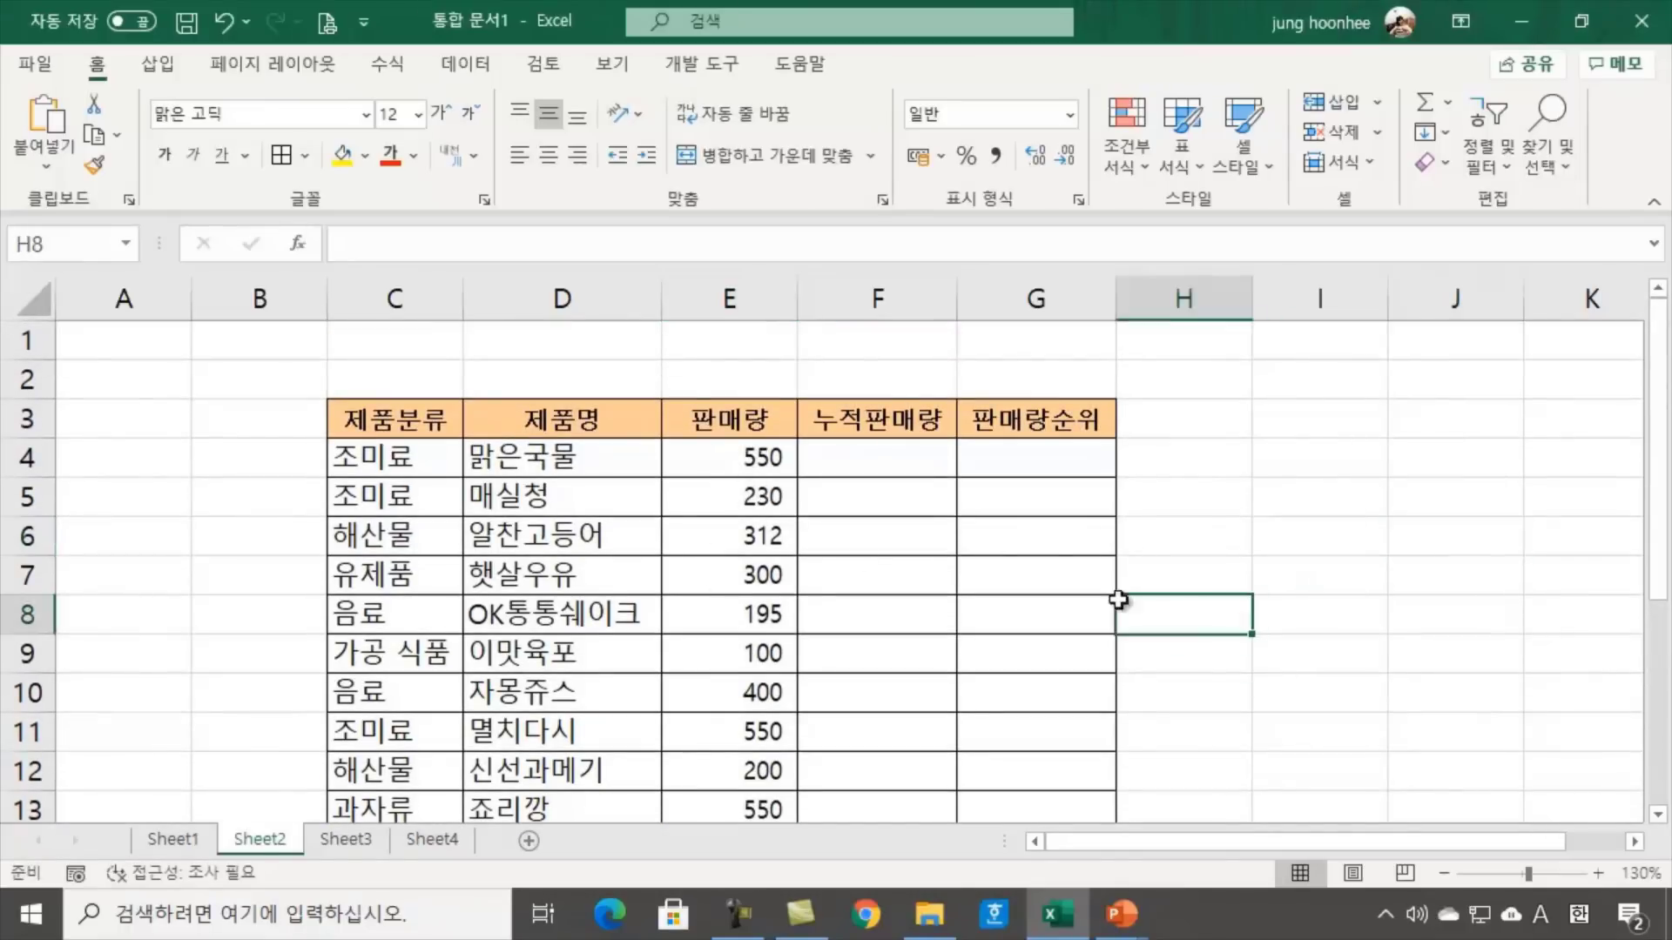
pyautogui.click(873, 422)
pyautogui.click(861, 472)
pyautogui.click(1216, 496)
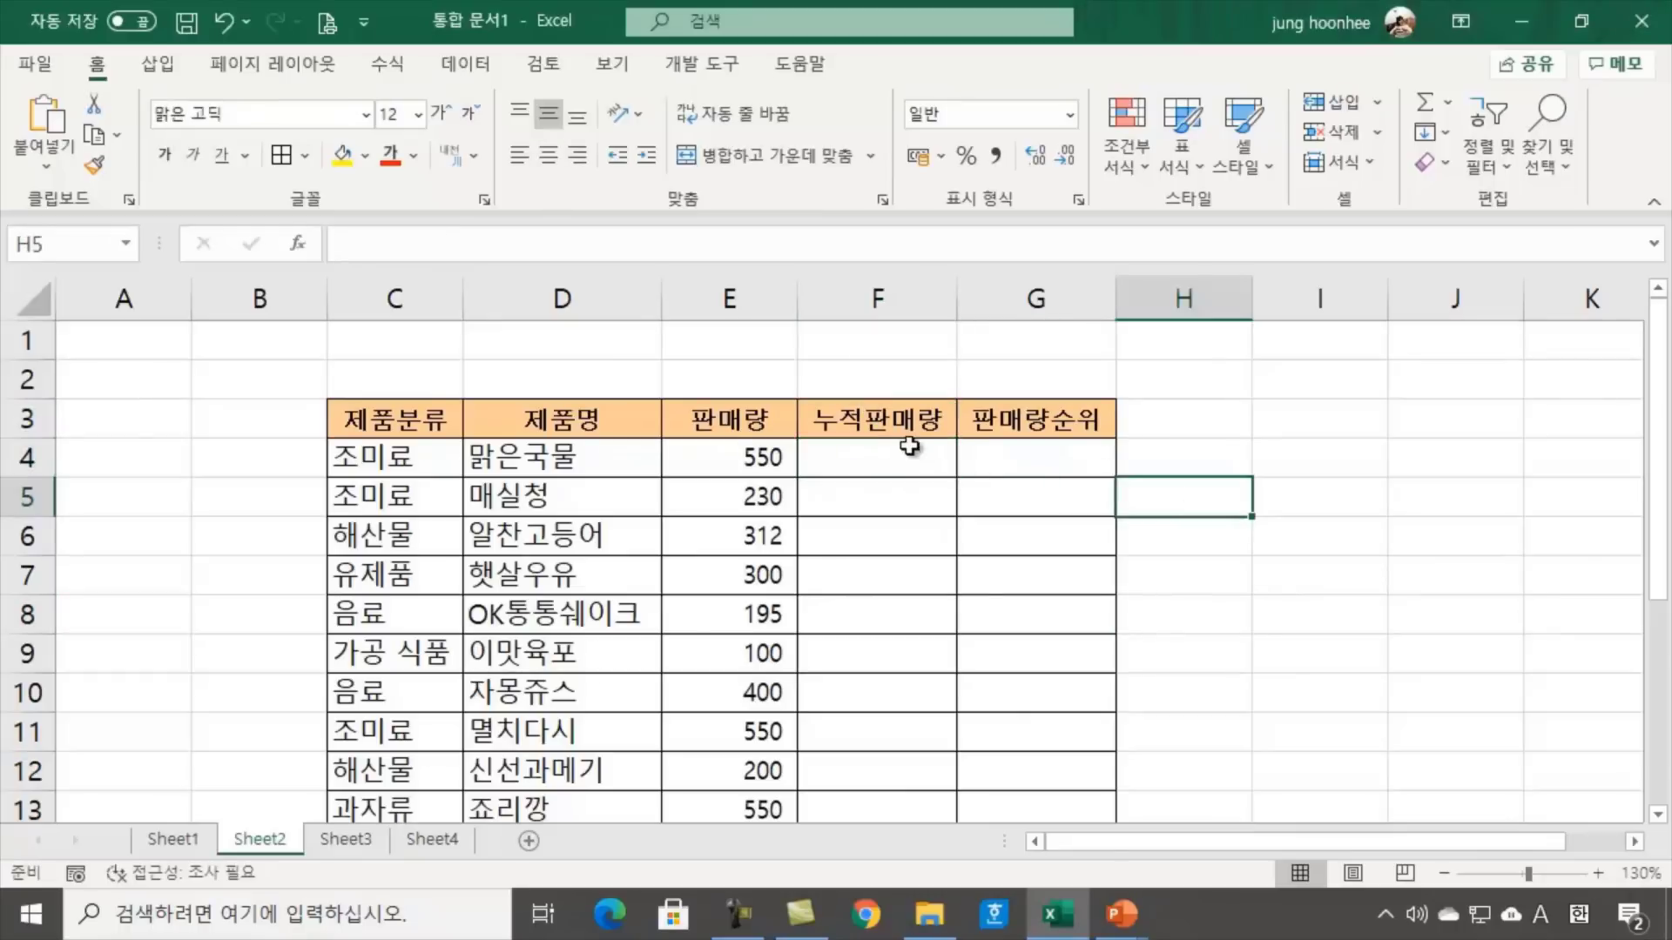
pyautogui.click(863, 419)
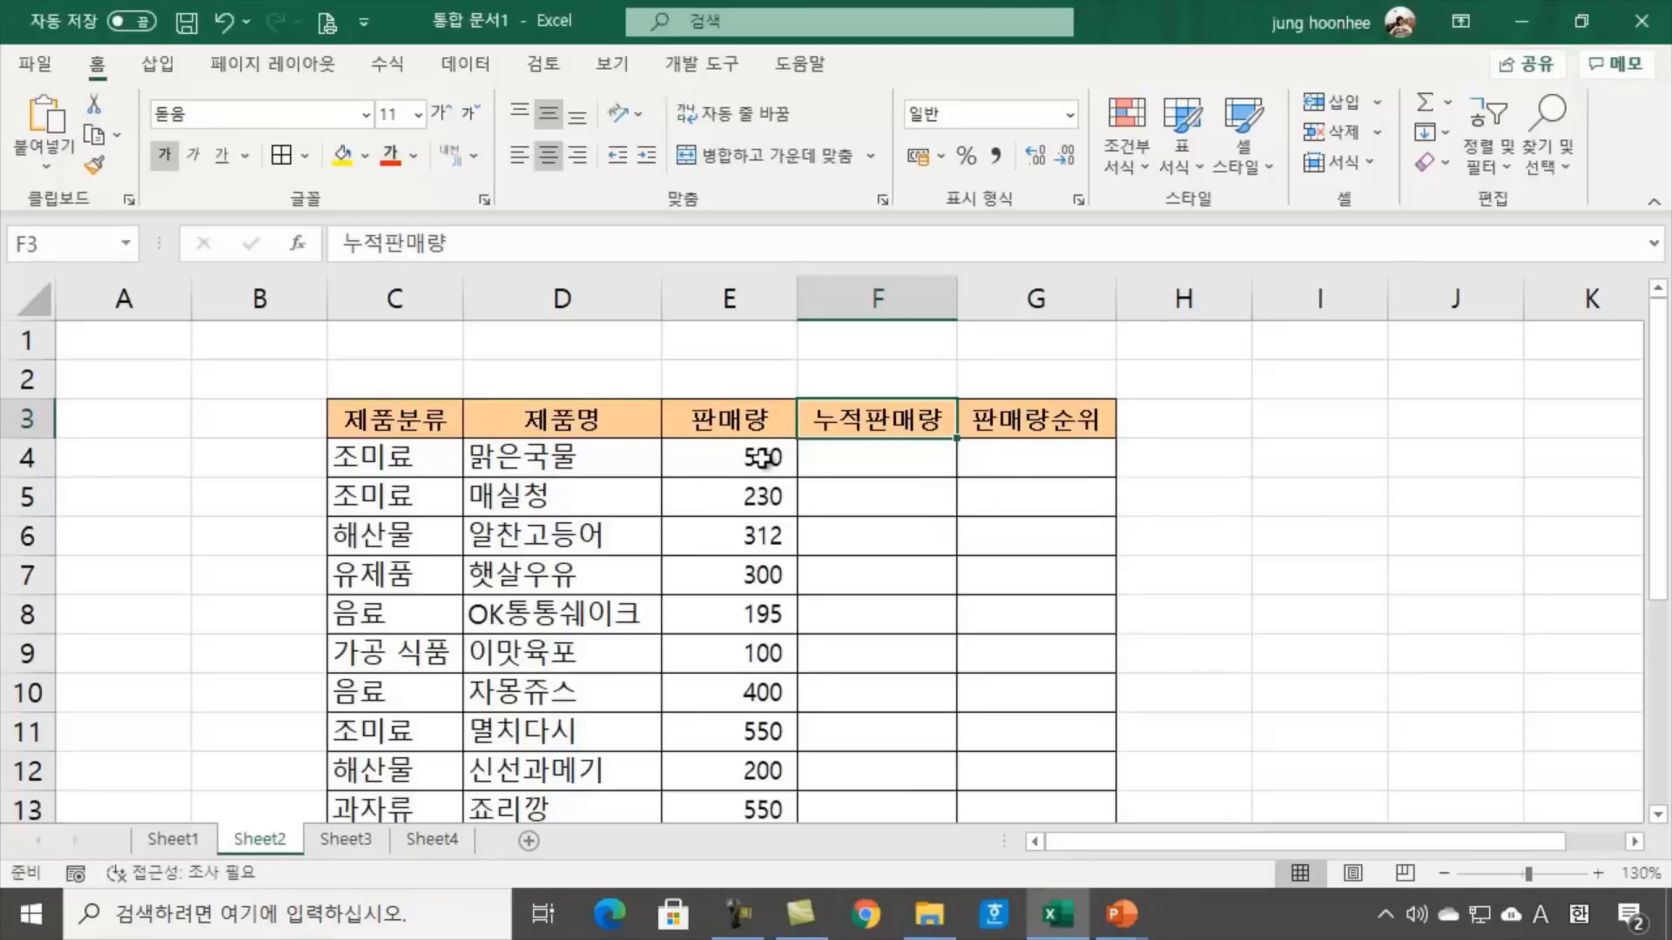
# Enter the sample cumulative values 550 in F4 and 780 in F5 of the 누적판매량 column
pyautogui.click(810, 466)
pyautogui.write('550')
pyautogui.press('Return')
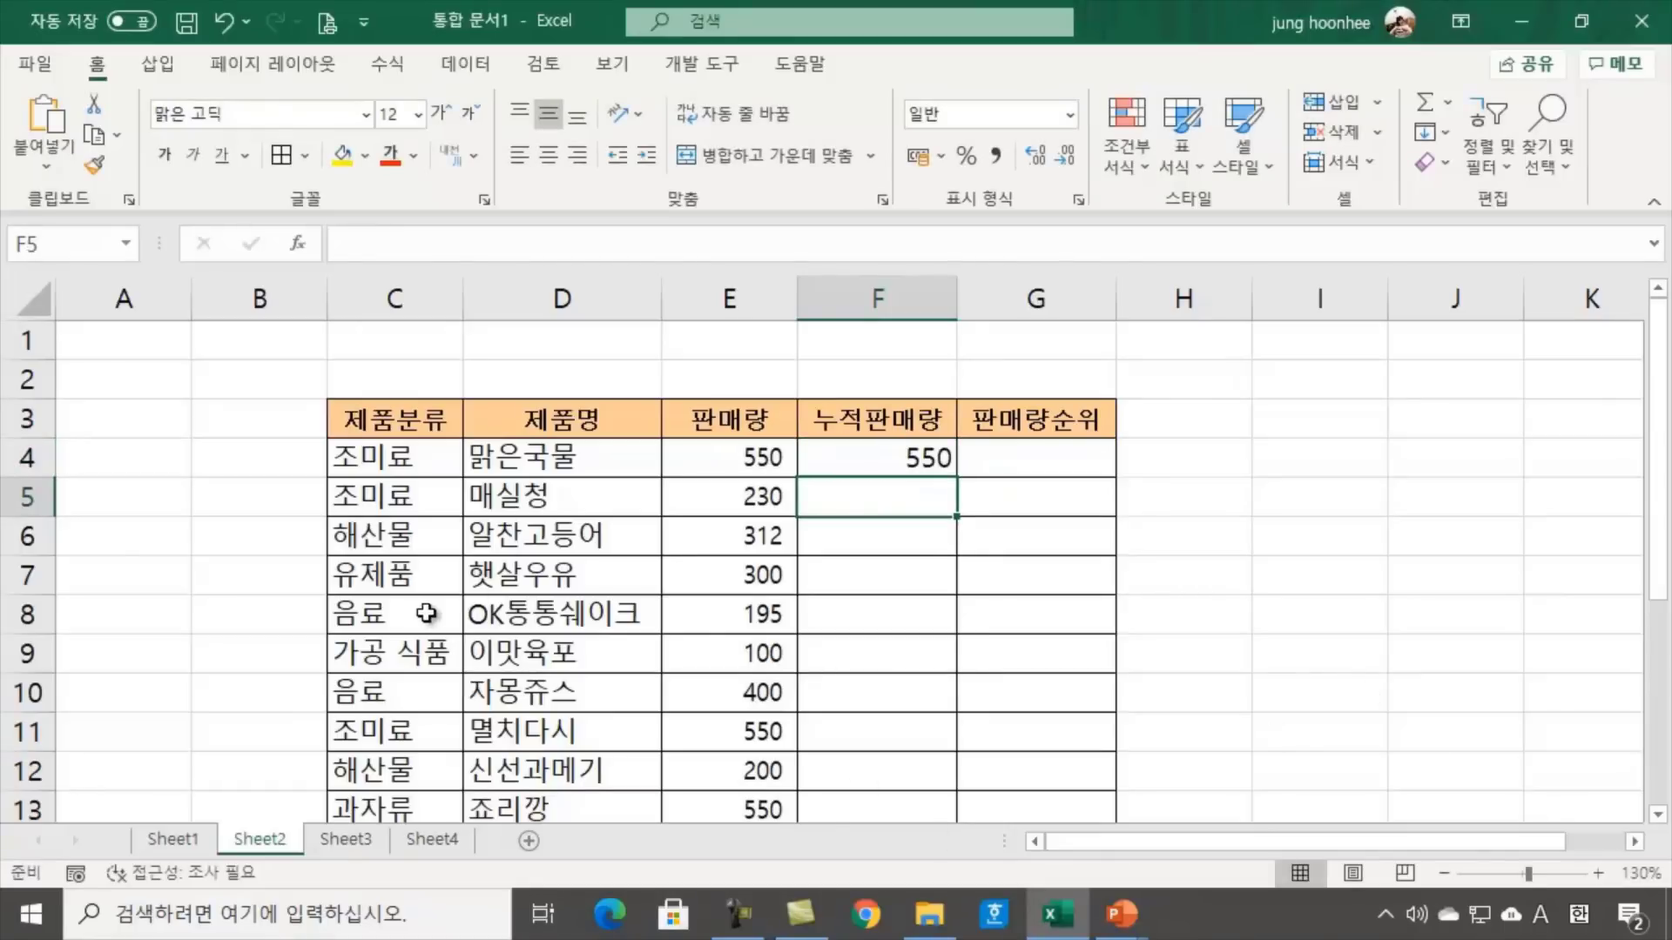
pyautogui.click(914, 457)
pyautogui.click(740, 503)
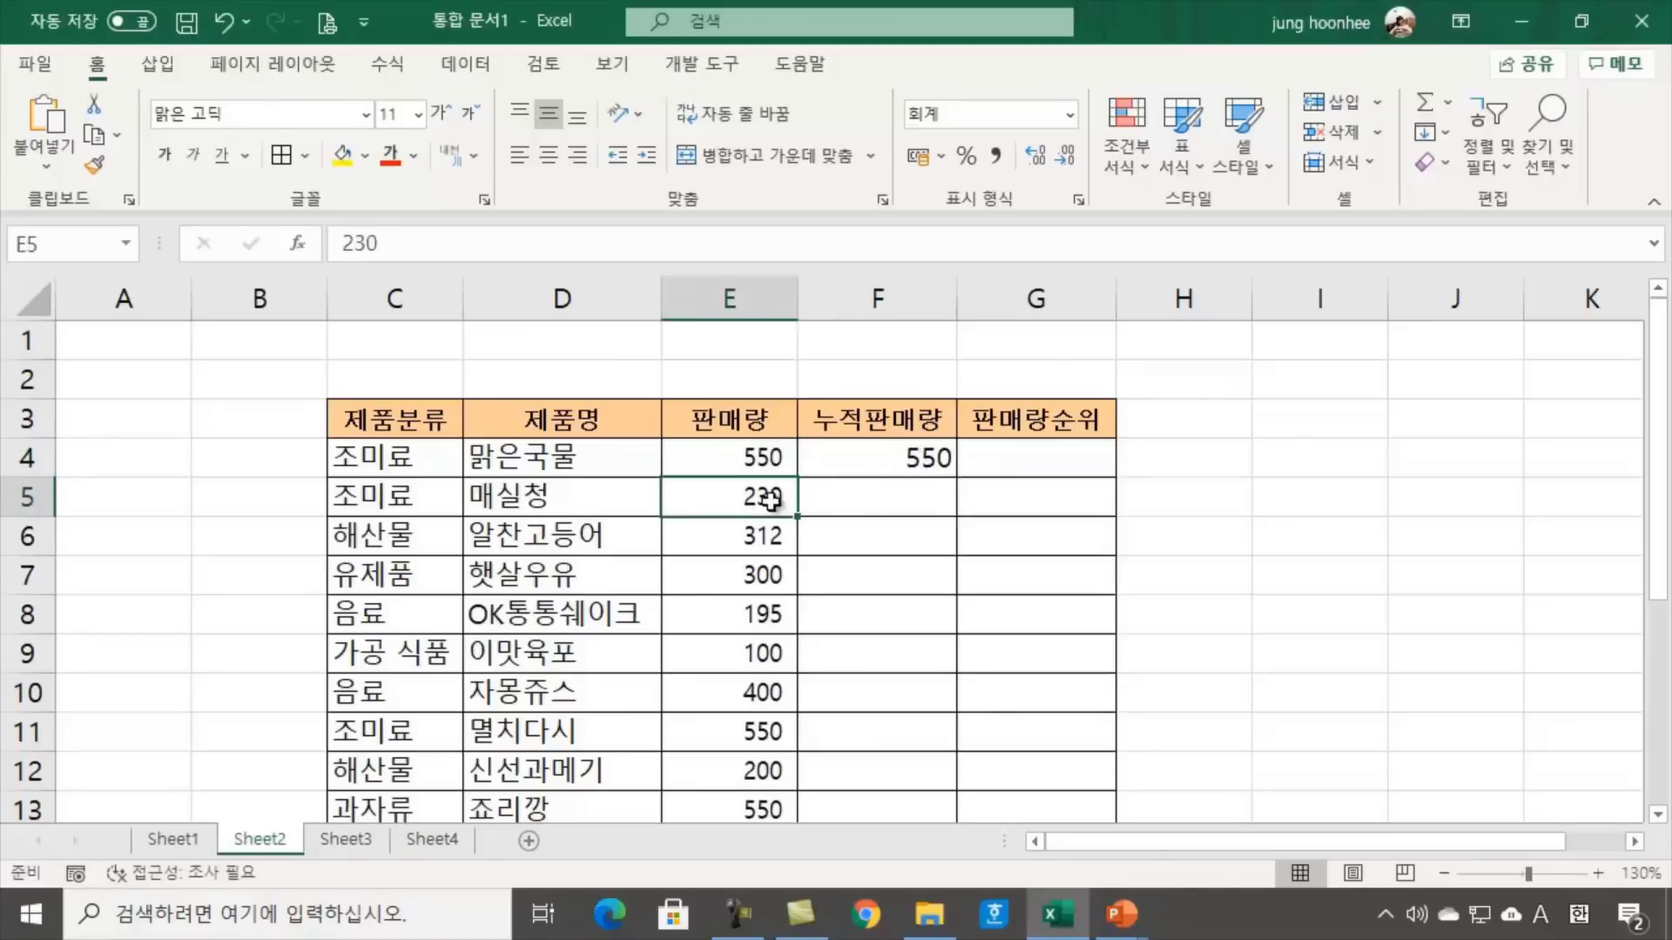
pyautogui.click(875, 504)
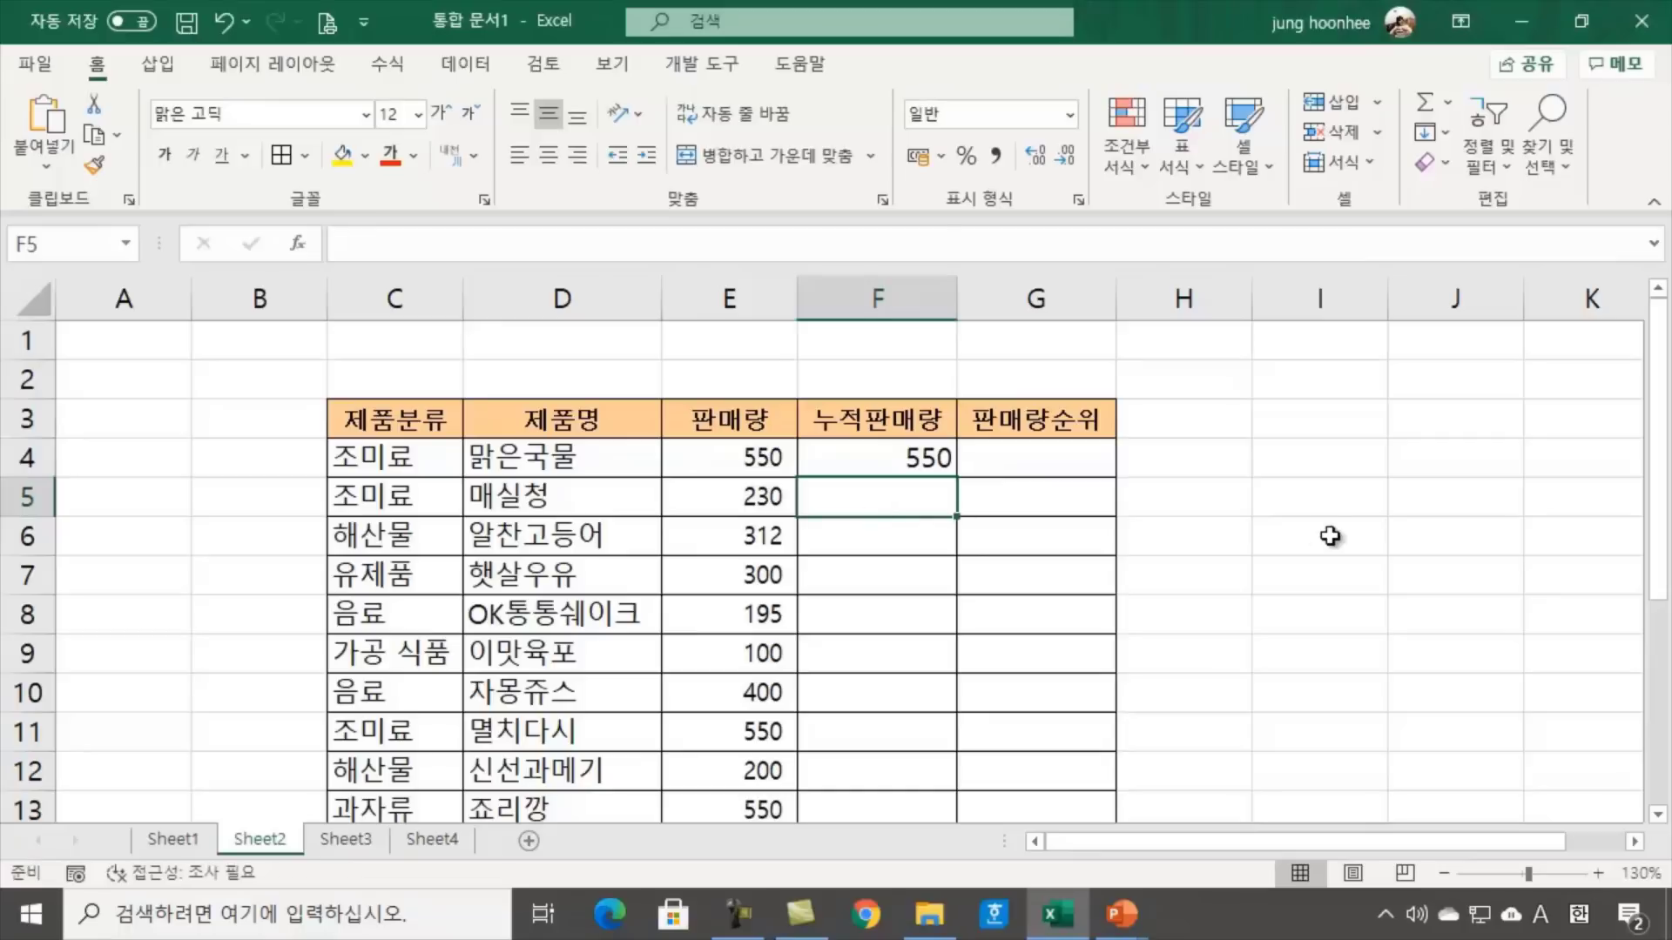
pyautogui.write('780')
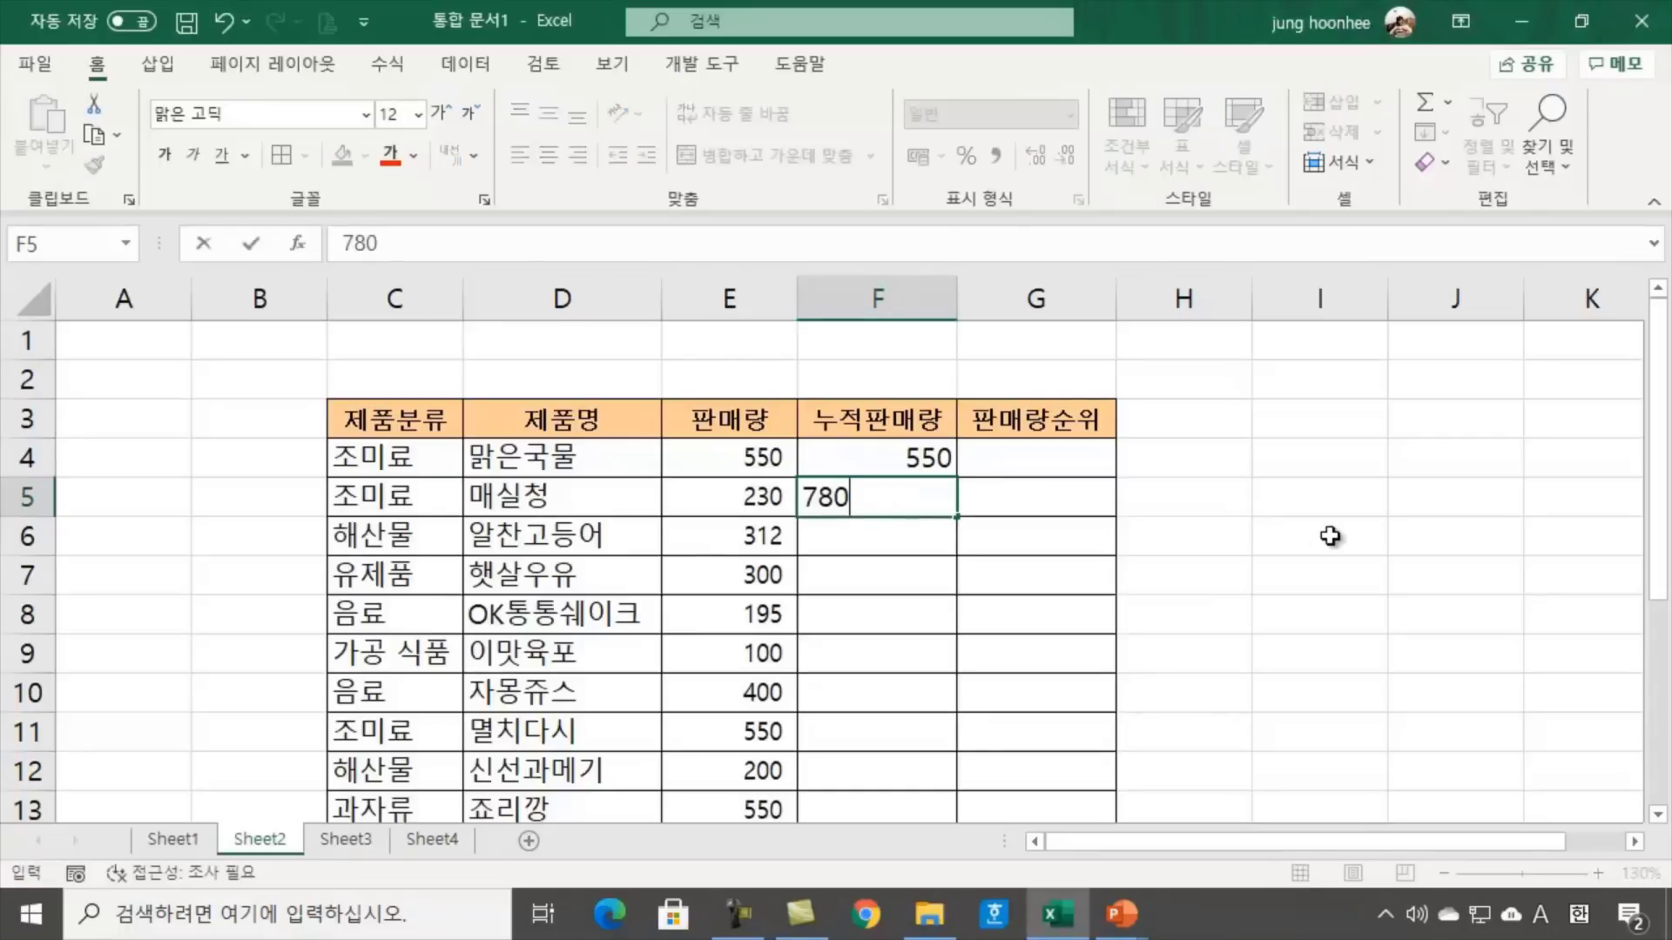
pyautogui.press('Return')
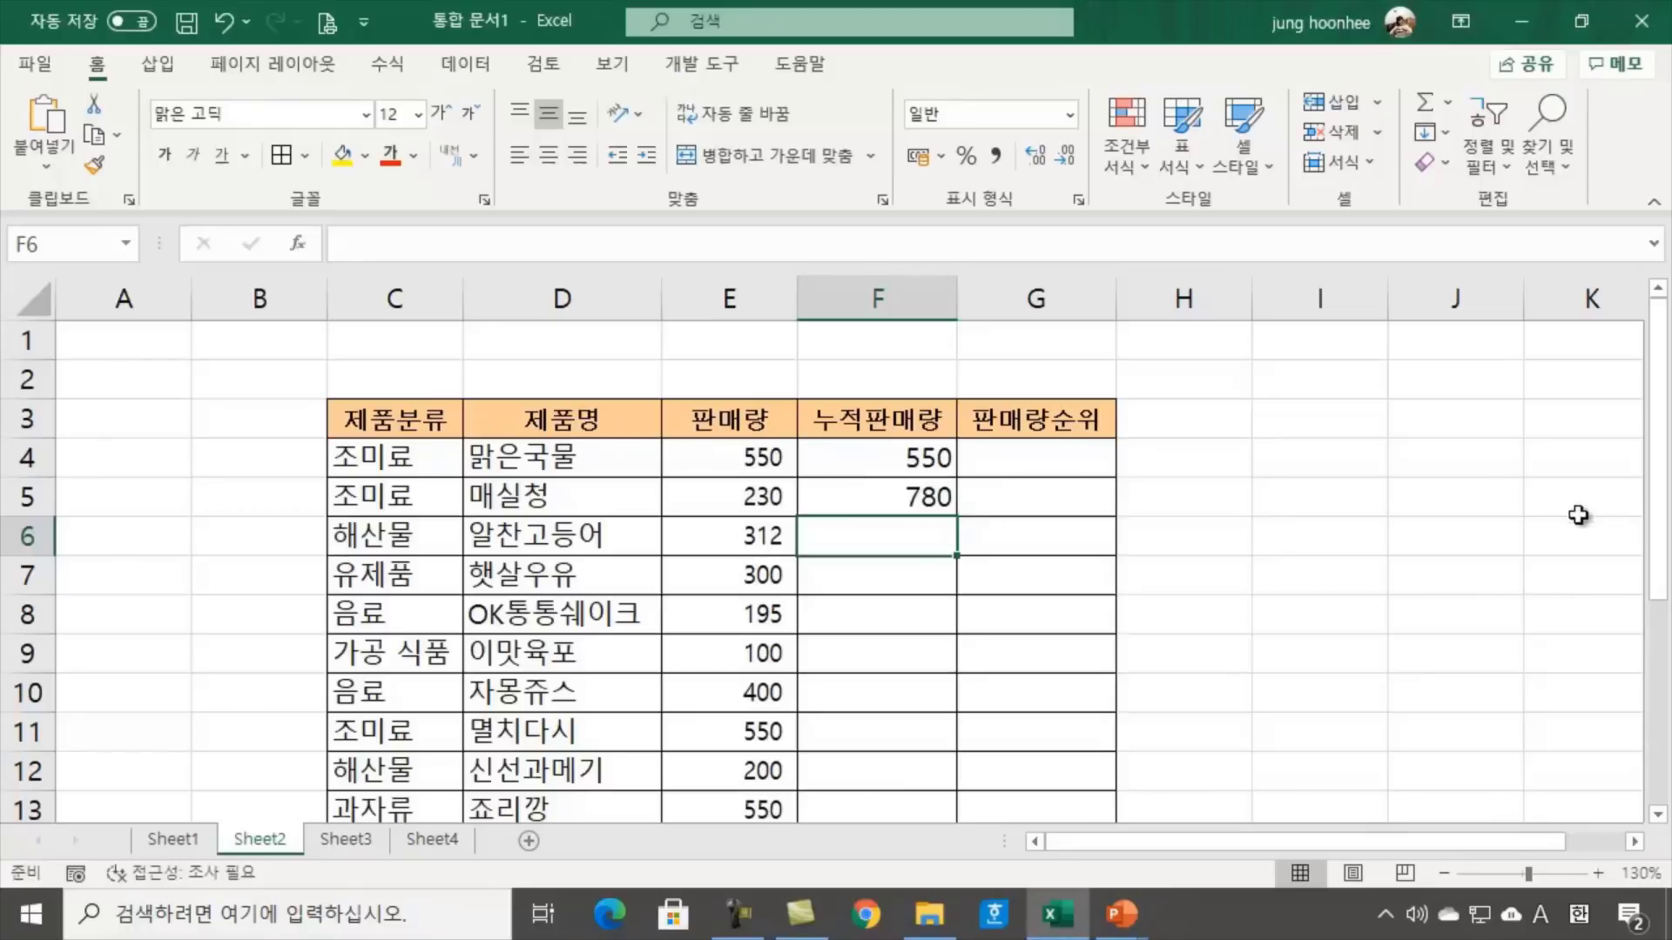
pyautogui.click(886, 453)
pyautogui.click(860, 494)
pyautogui.click(854, 534)
pyautogui.click(836, 567)
pyautogui.click(841, 614)
pyautogui.click(849, 644)
pyautogui.click(840, 702)
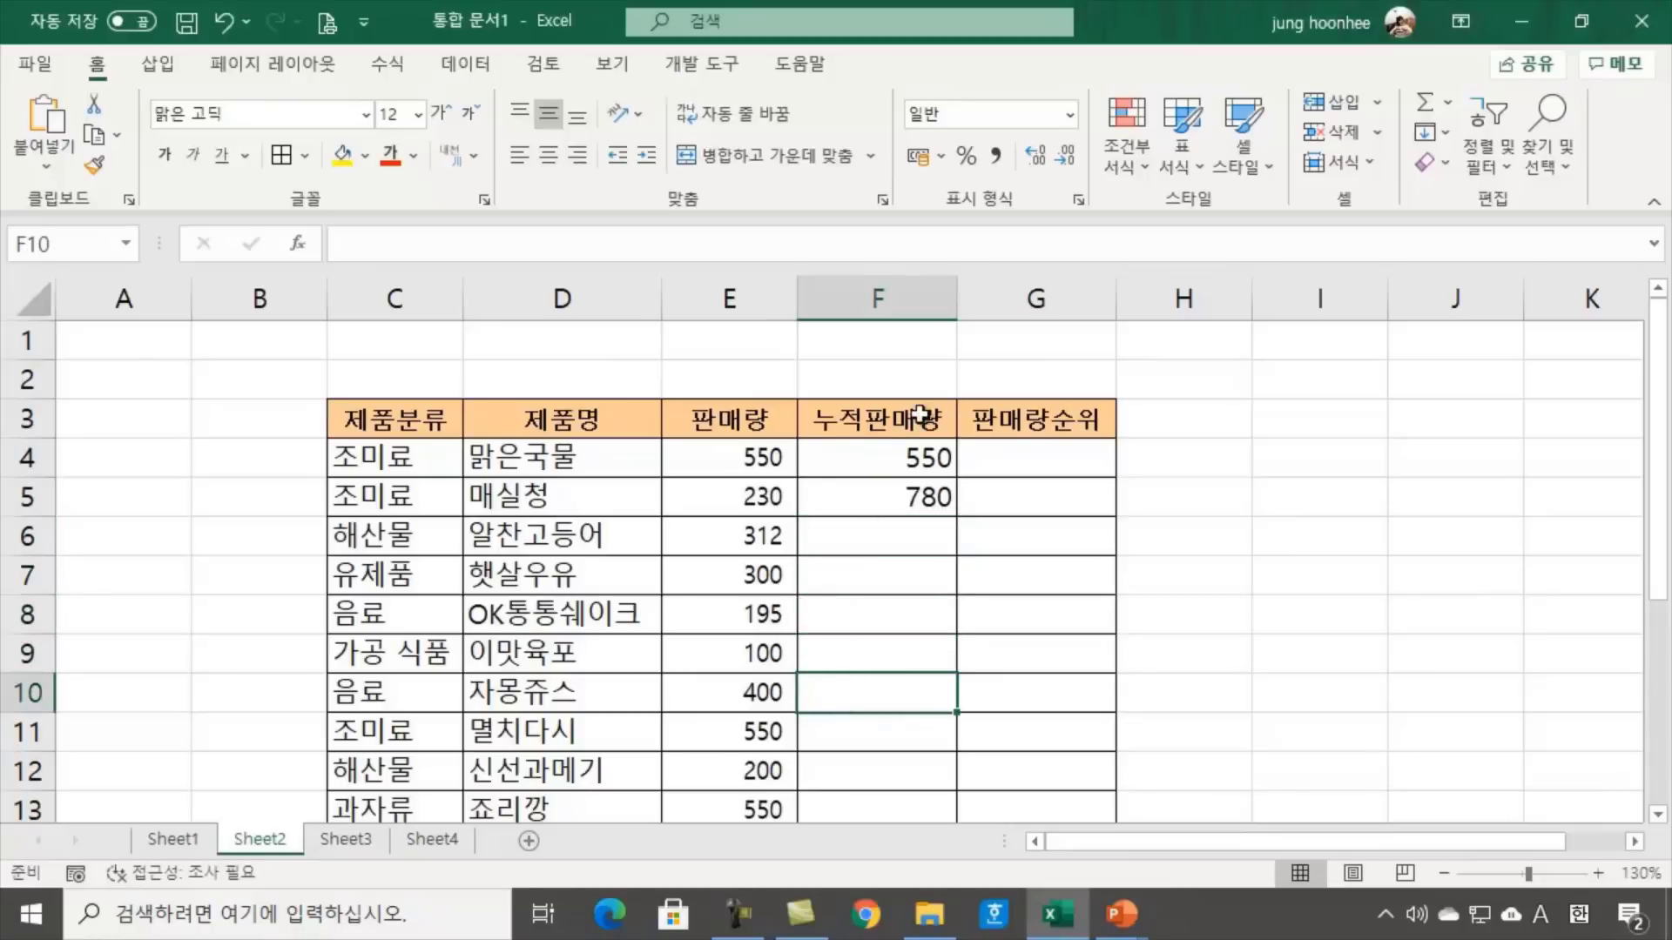
# Delete the sample cumulative values from cells F4:F5
pyautogui.click(886, 464)
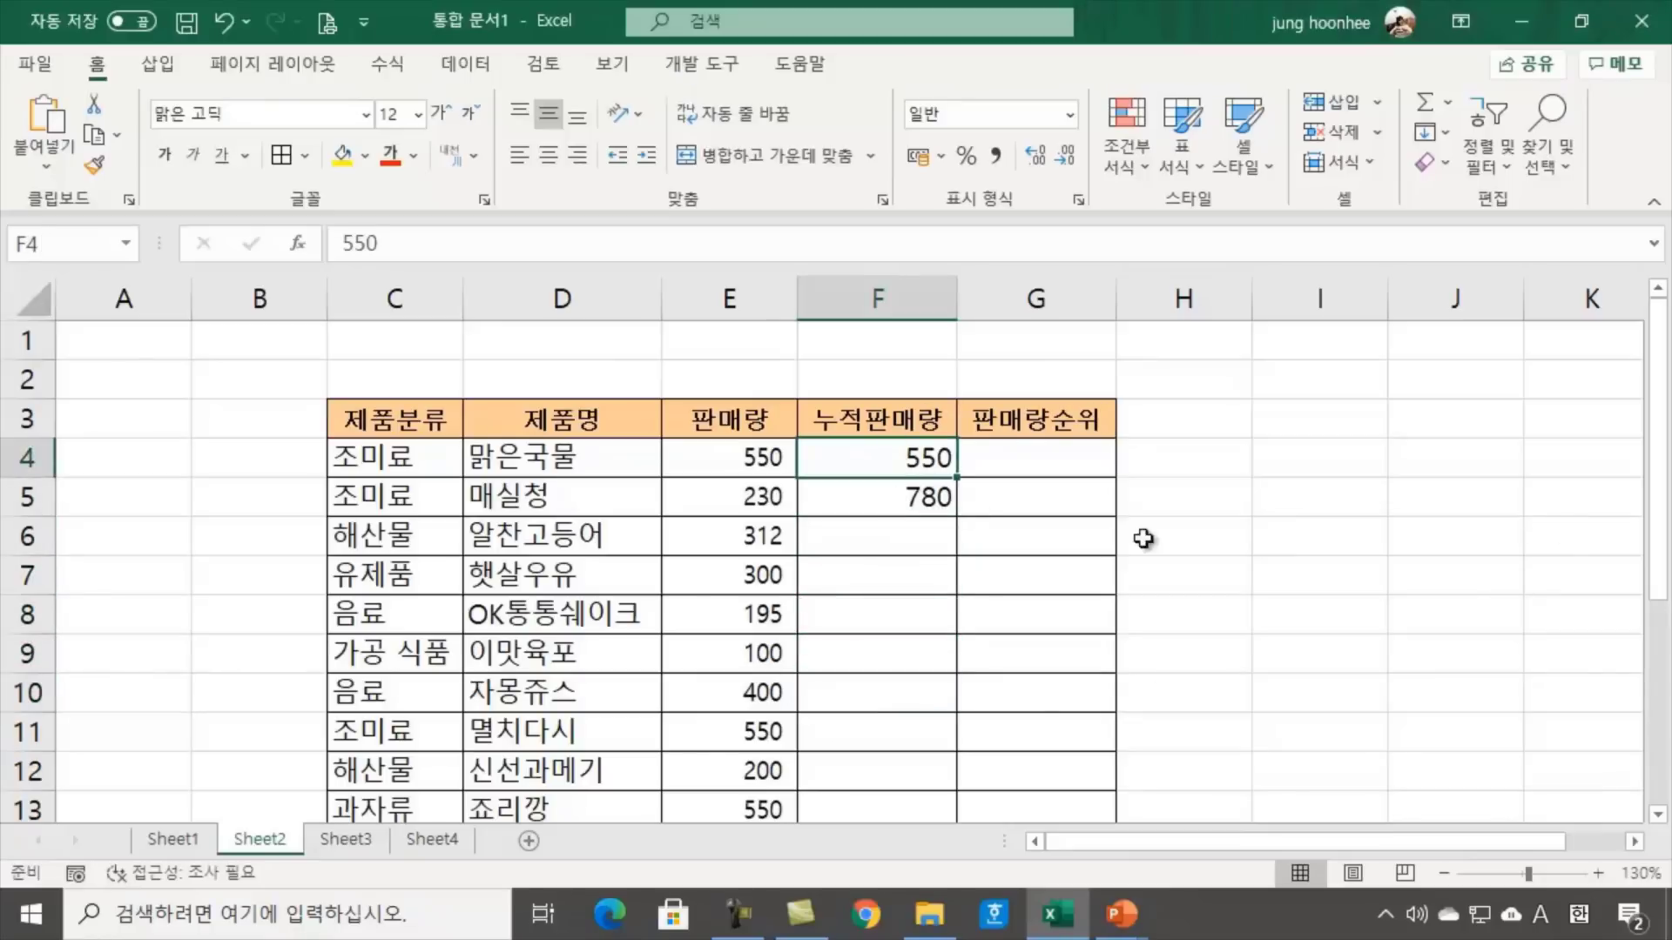
pyautogui.moveTo(852, 457); pyautogui.dragTo(881, 498)
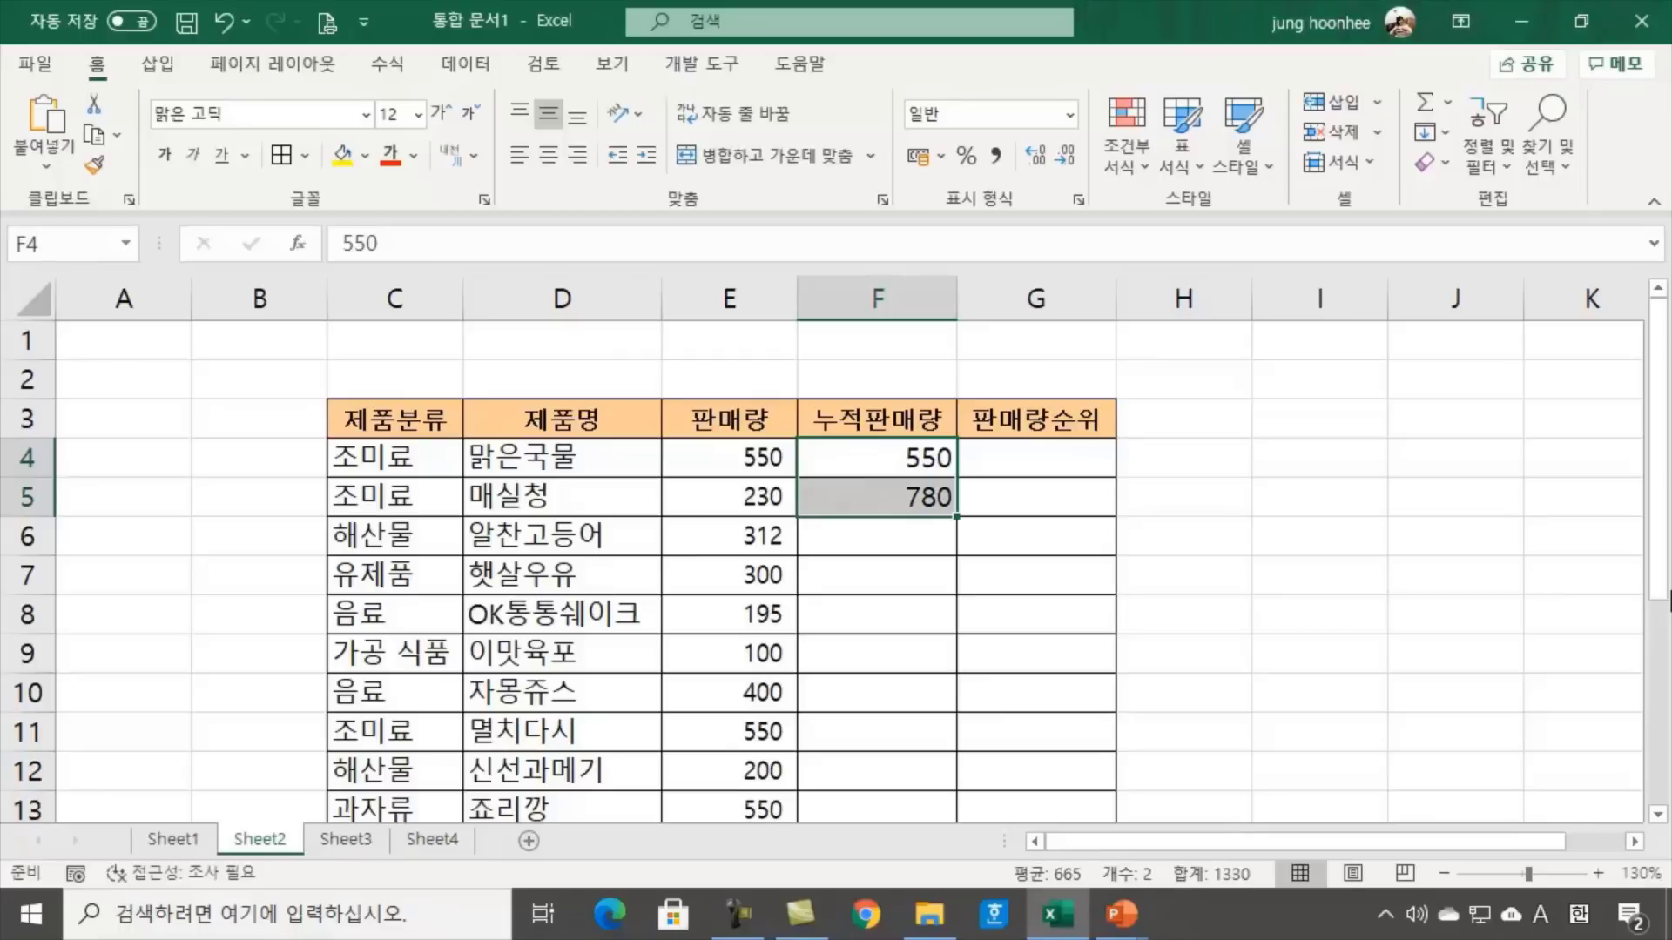
pyautogui.press('Delete')
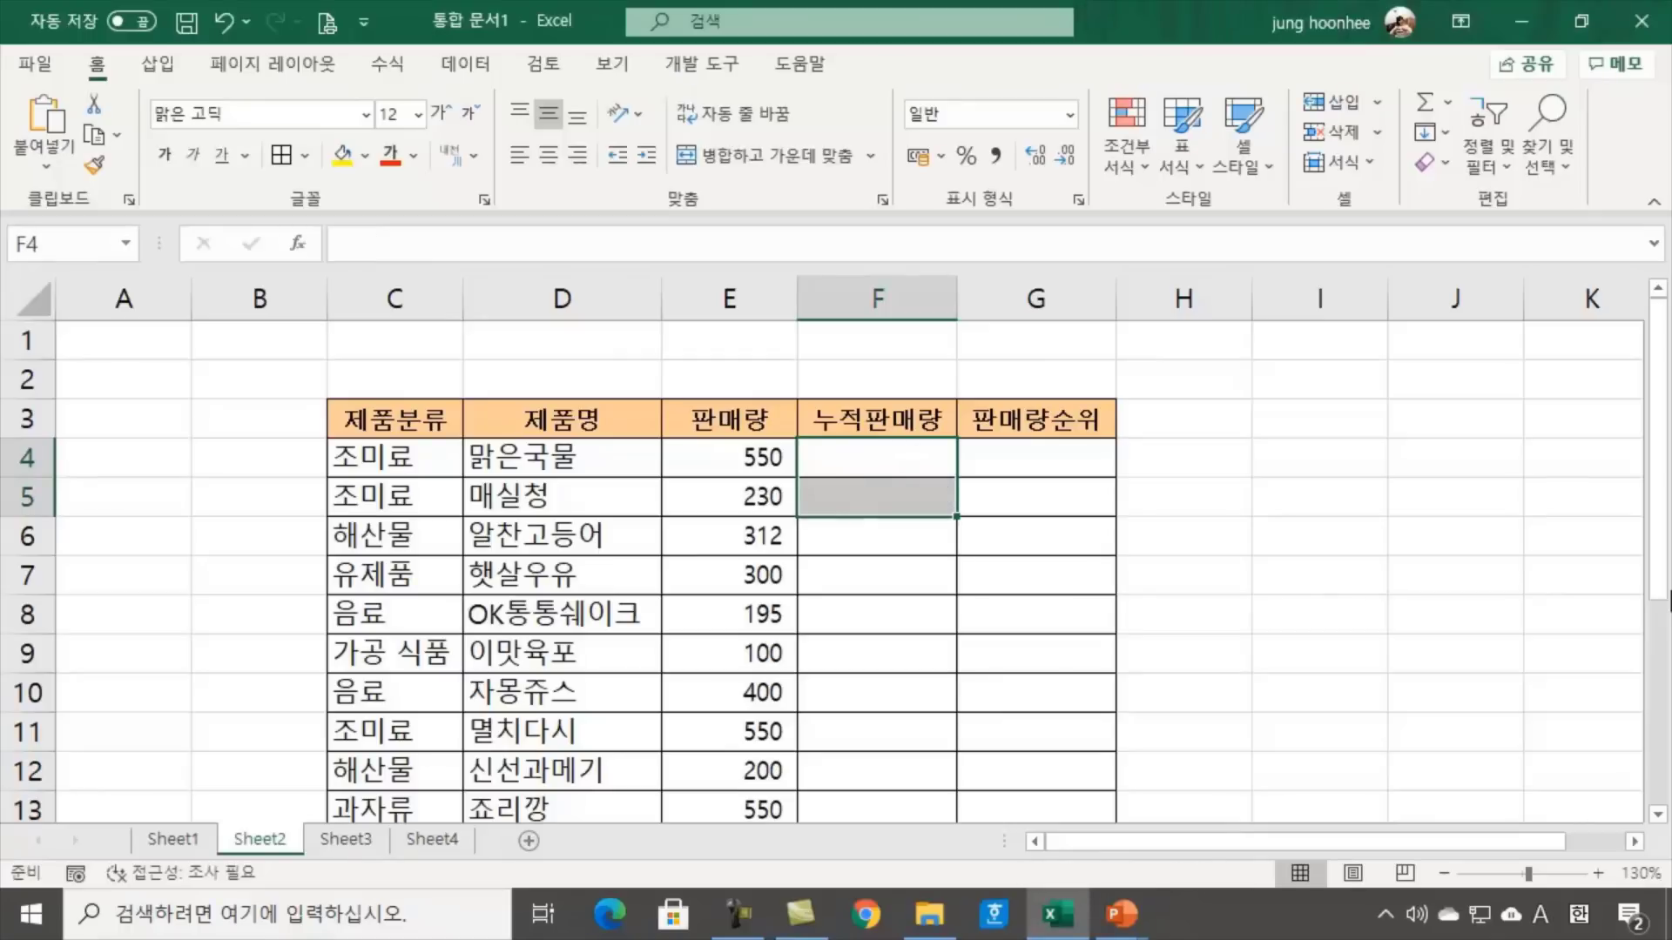
# Trace which 판매량 ranges feed the cumulative cells: E4 for F4, E4:E5 for F5 and E4:E6 for F6
pyautogui.click(849, 460)
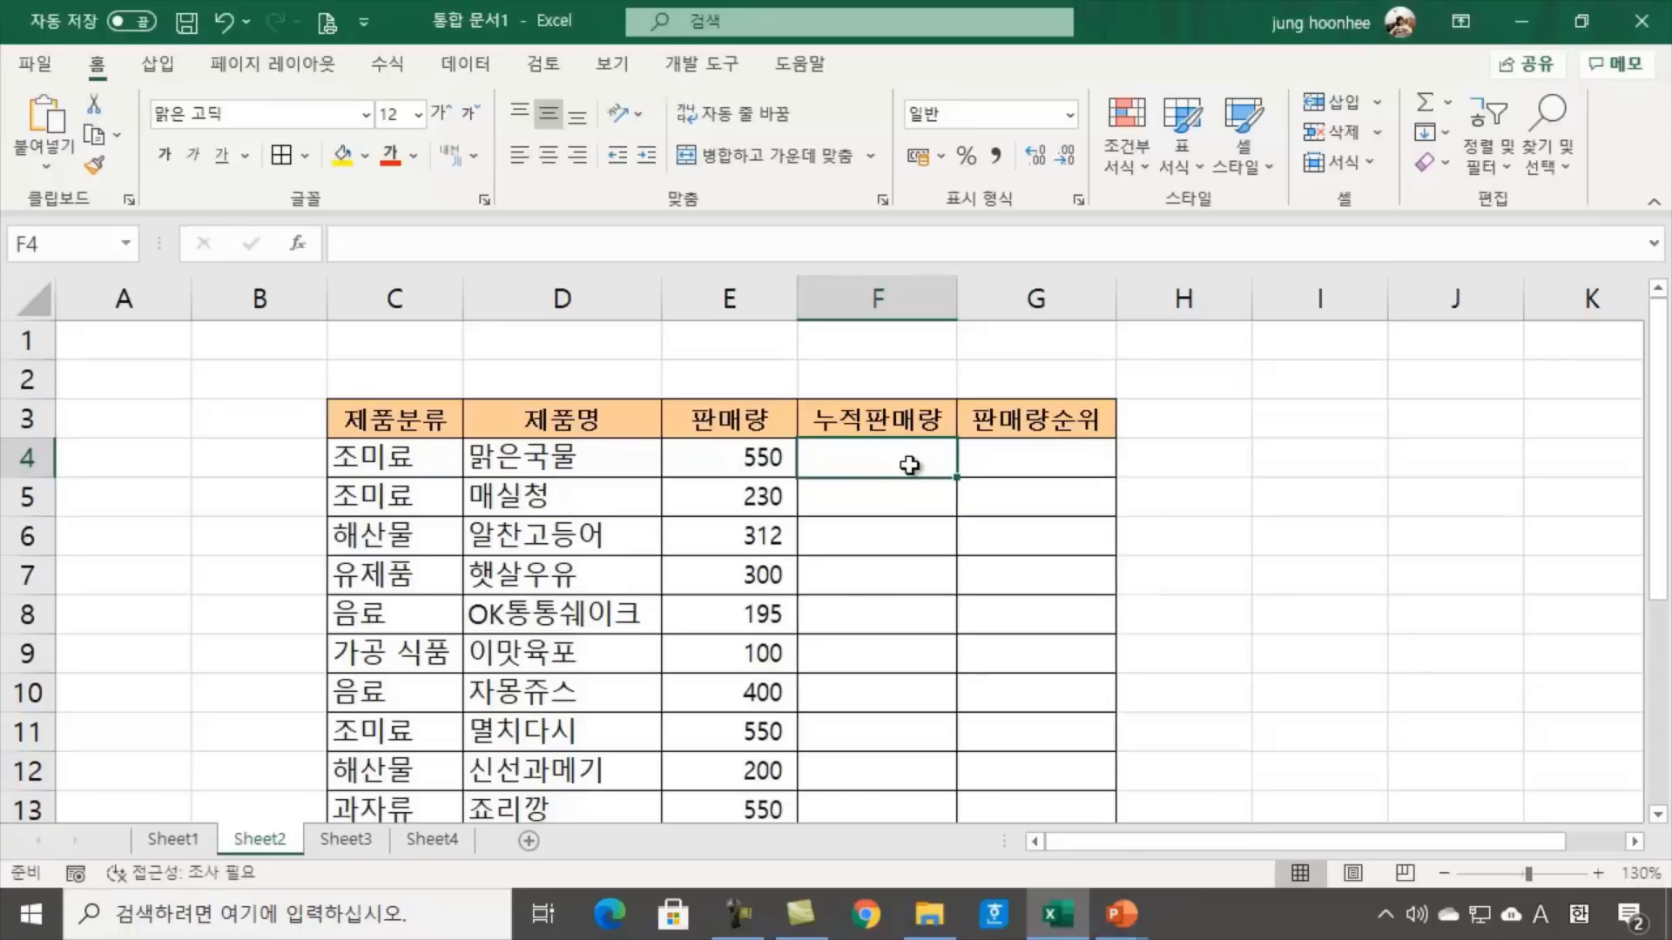
pyautogui.click(755, 451)
pyautogui.click(873, 463)
pyautogui.click(888, 499)
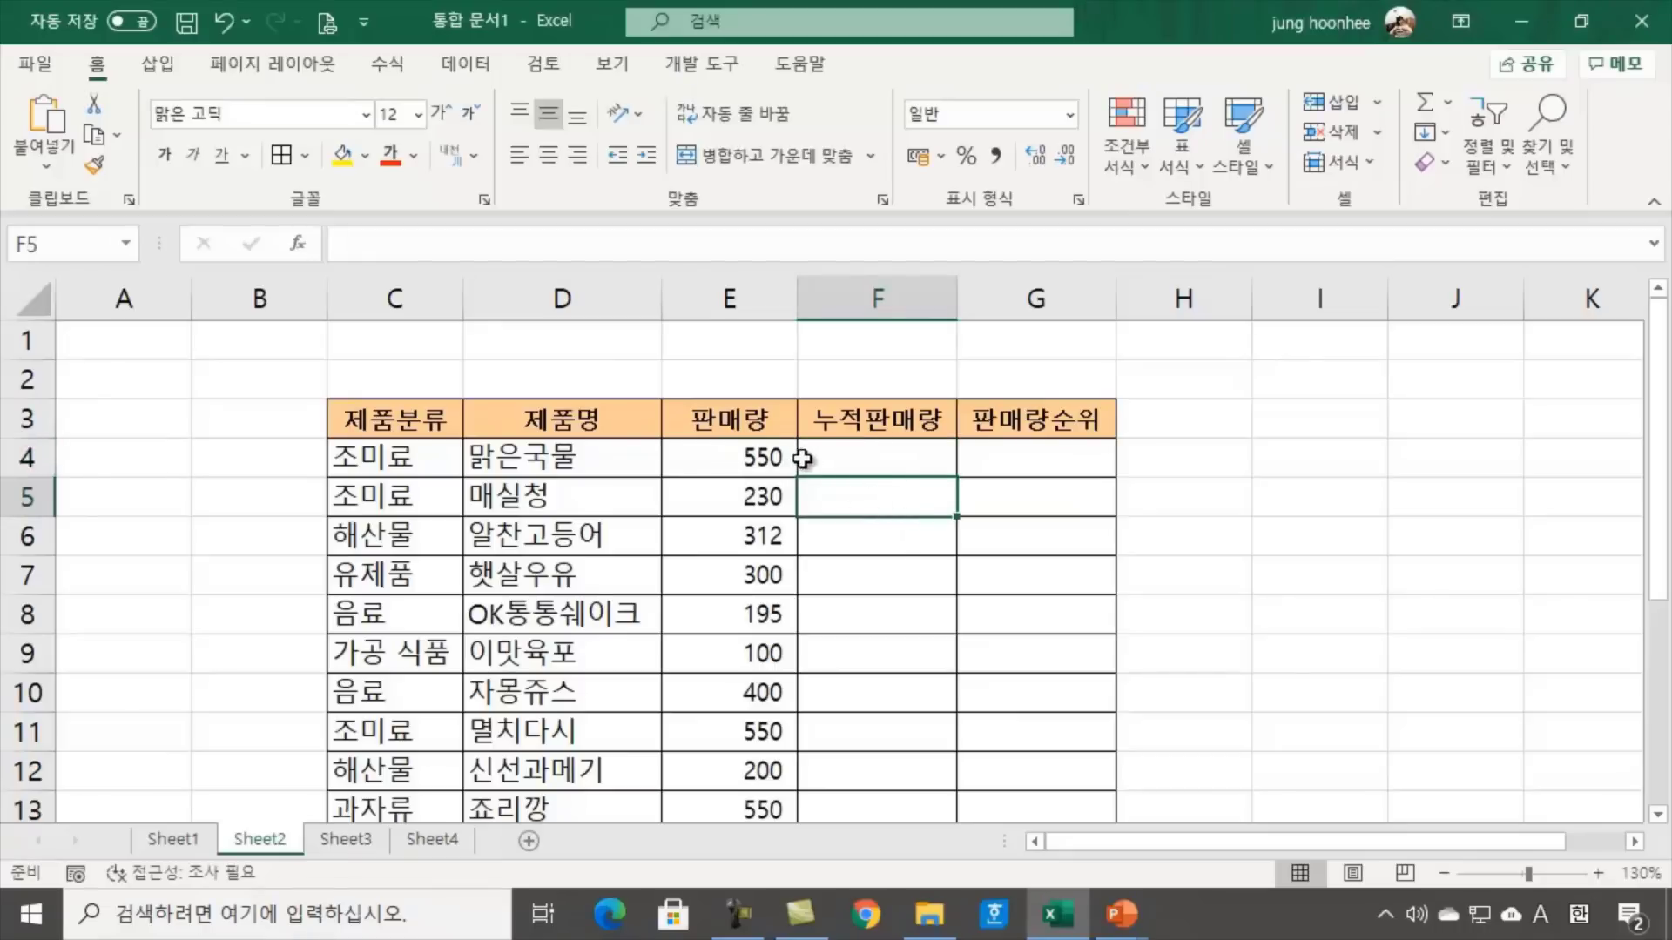
pyautogui.moveTo(748, 463); pyautogui.dragTo(759, 493)
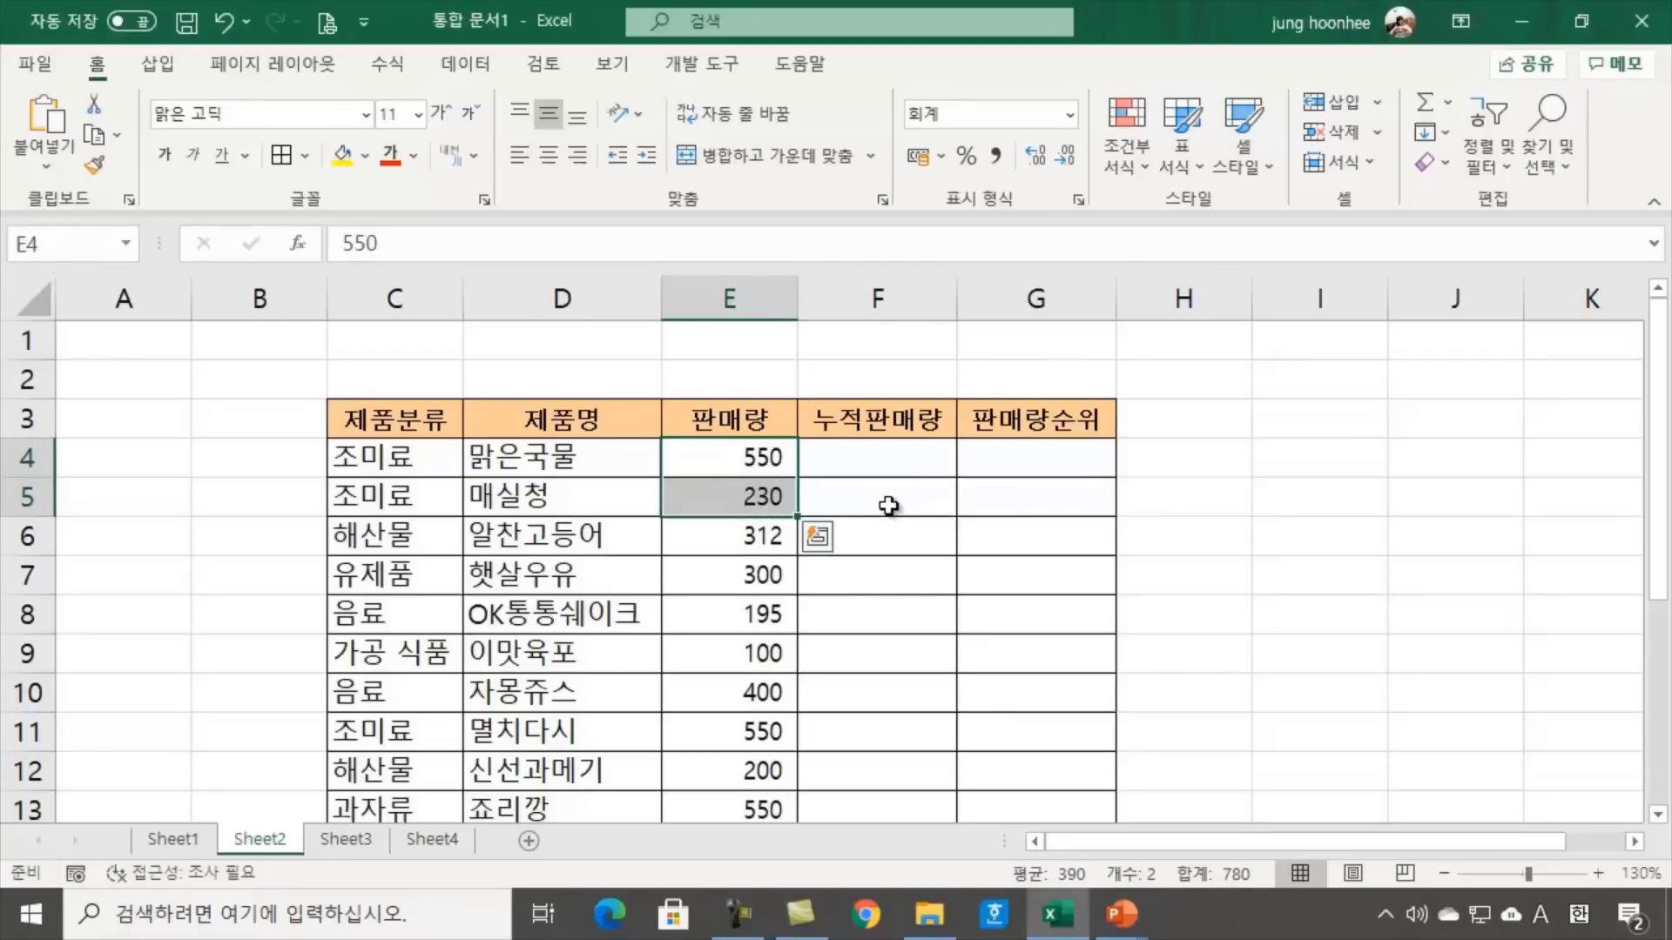
pyautogui.click(888, 505)
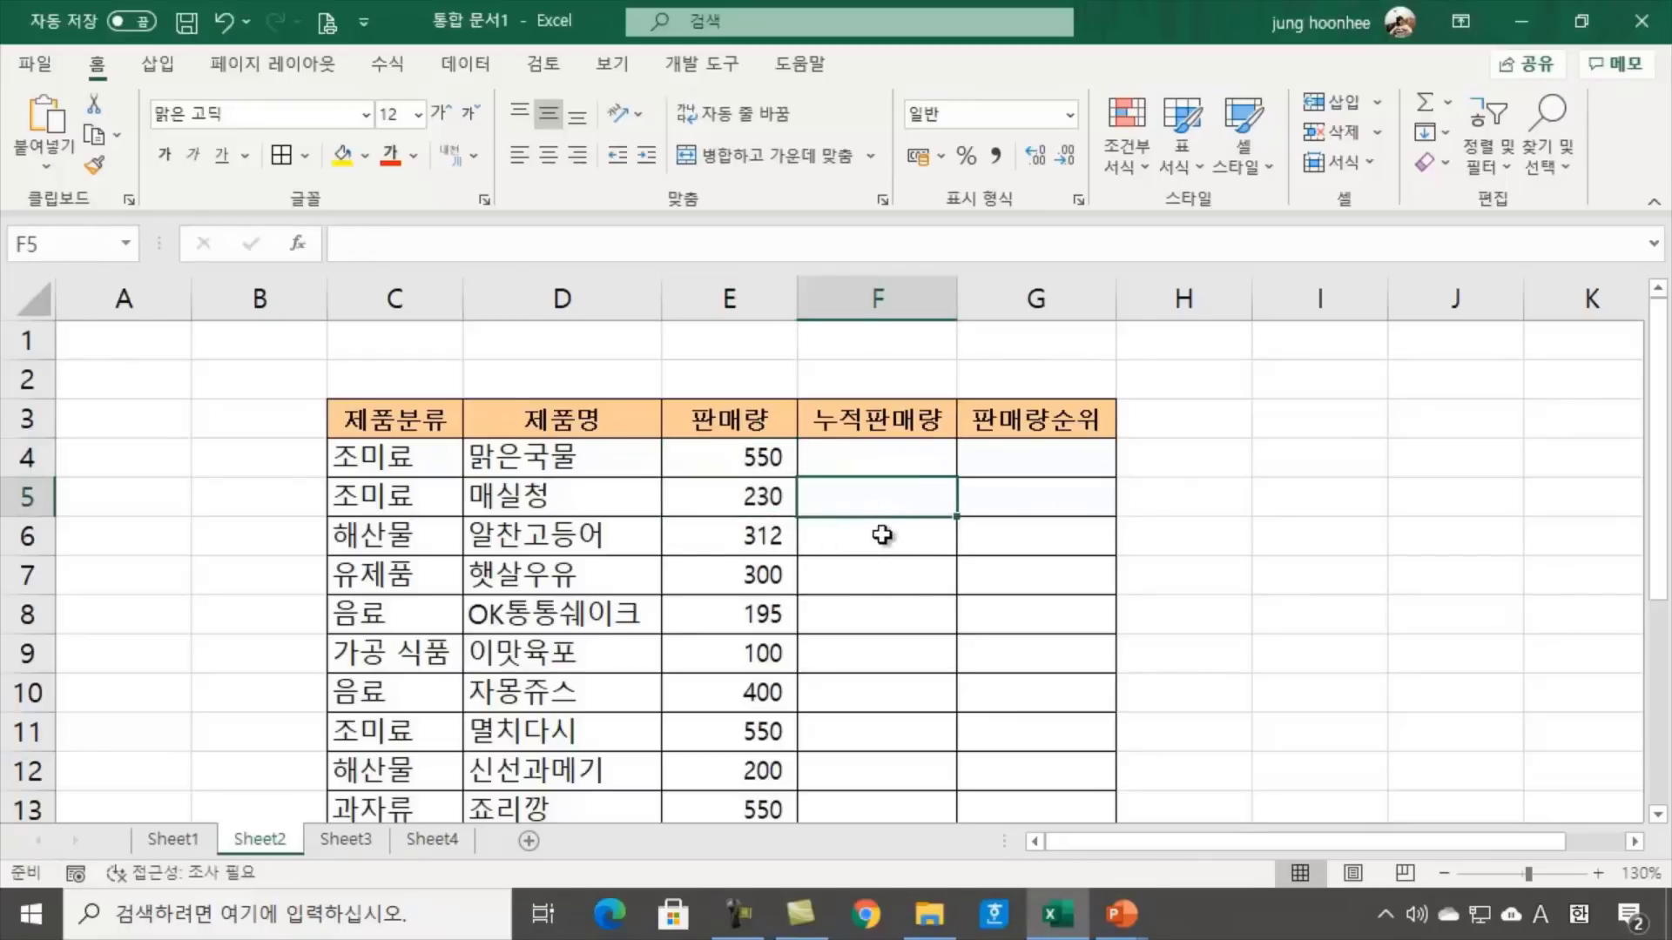
pyautogui.click(882, 535)
pyautogui.moveTo(762, 454); pyautogui.dragTo(756, 535)
pyautogui.click(882, 544)
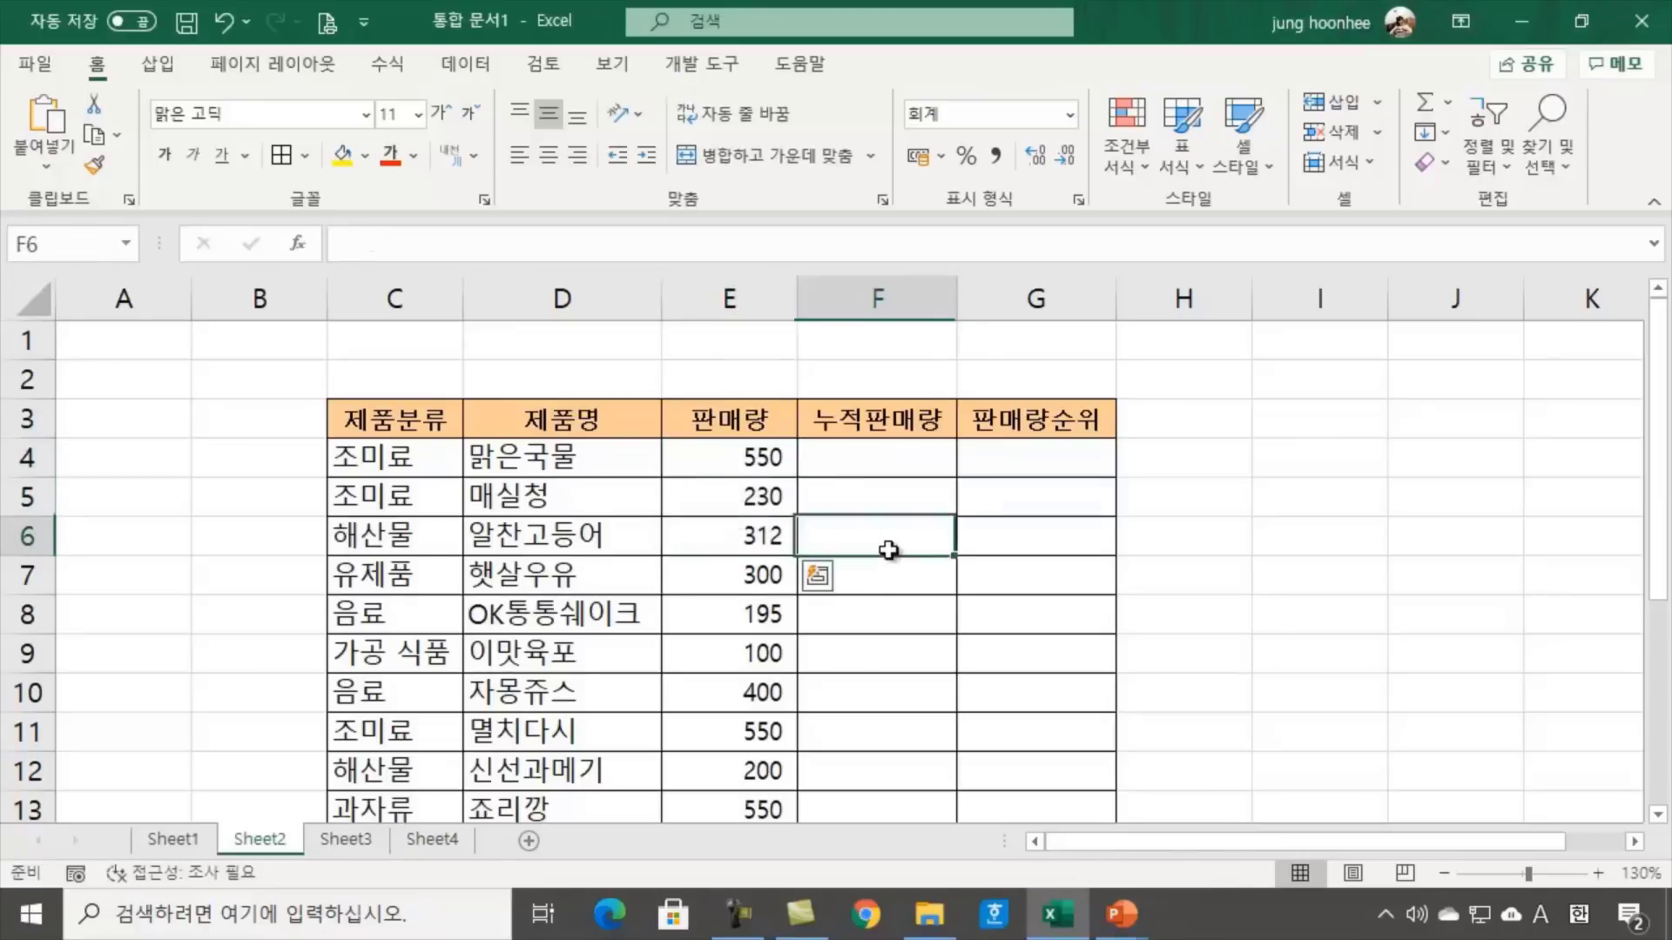
# Enter =E4 in F4 and =E4+E5 in F5 as cell-by-cell cumulative formulas in the 누적판매량 column
pyautogui.click(878, 459)
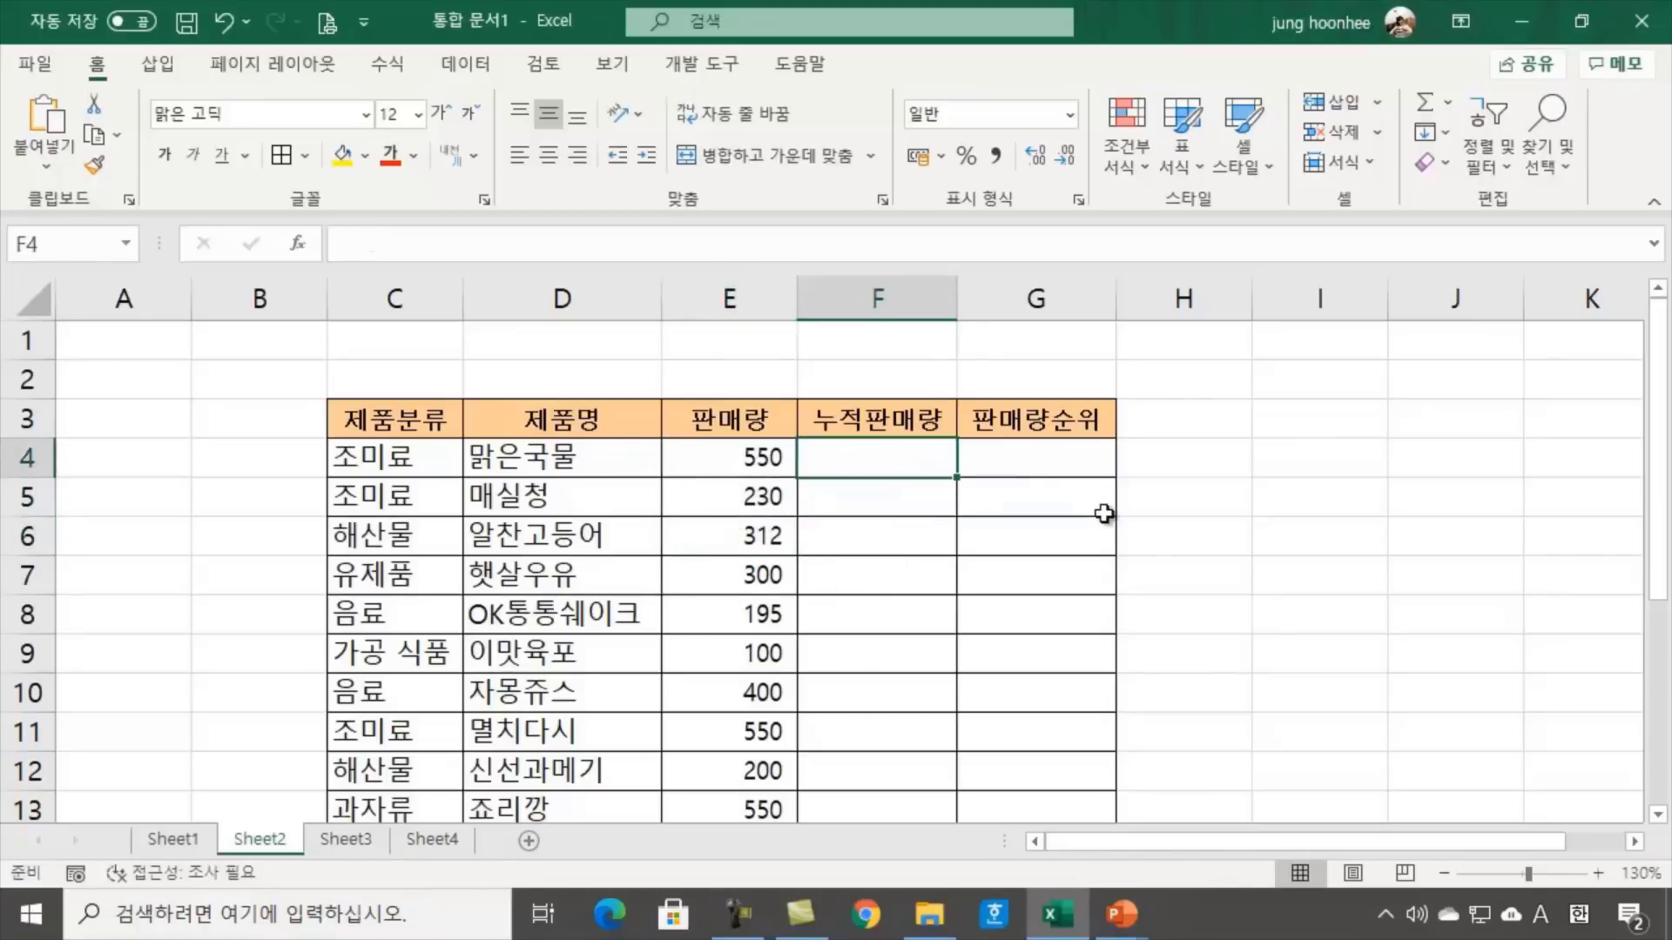
pyautogui.write('=')
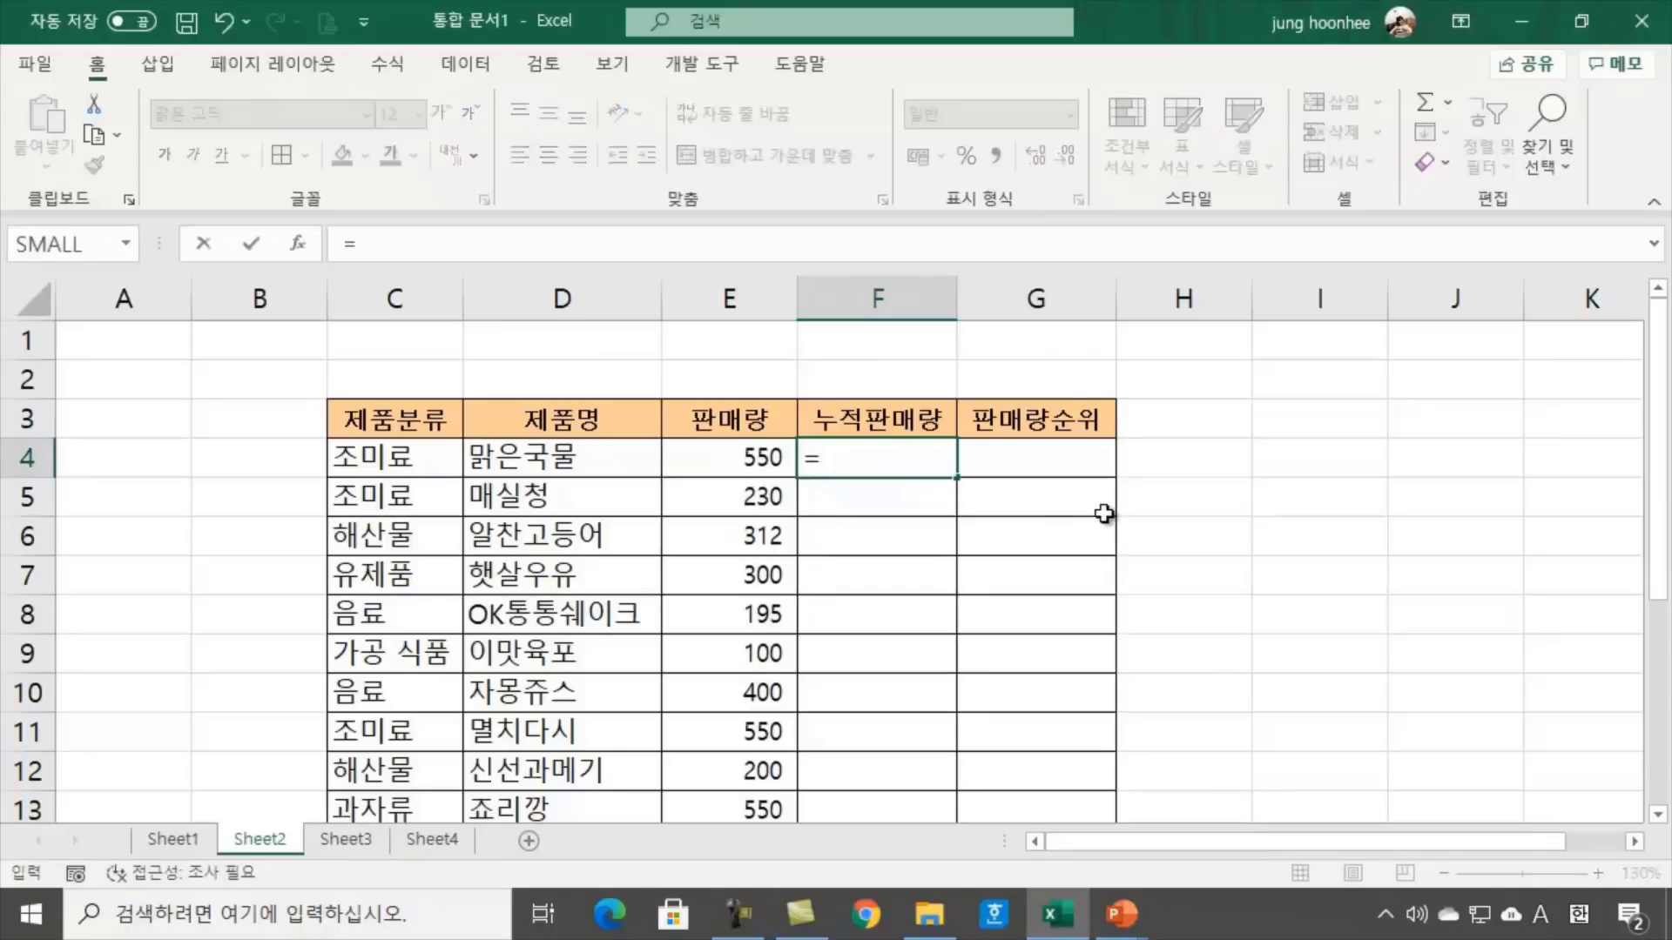
pyautogui.click(759, 458)
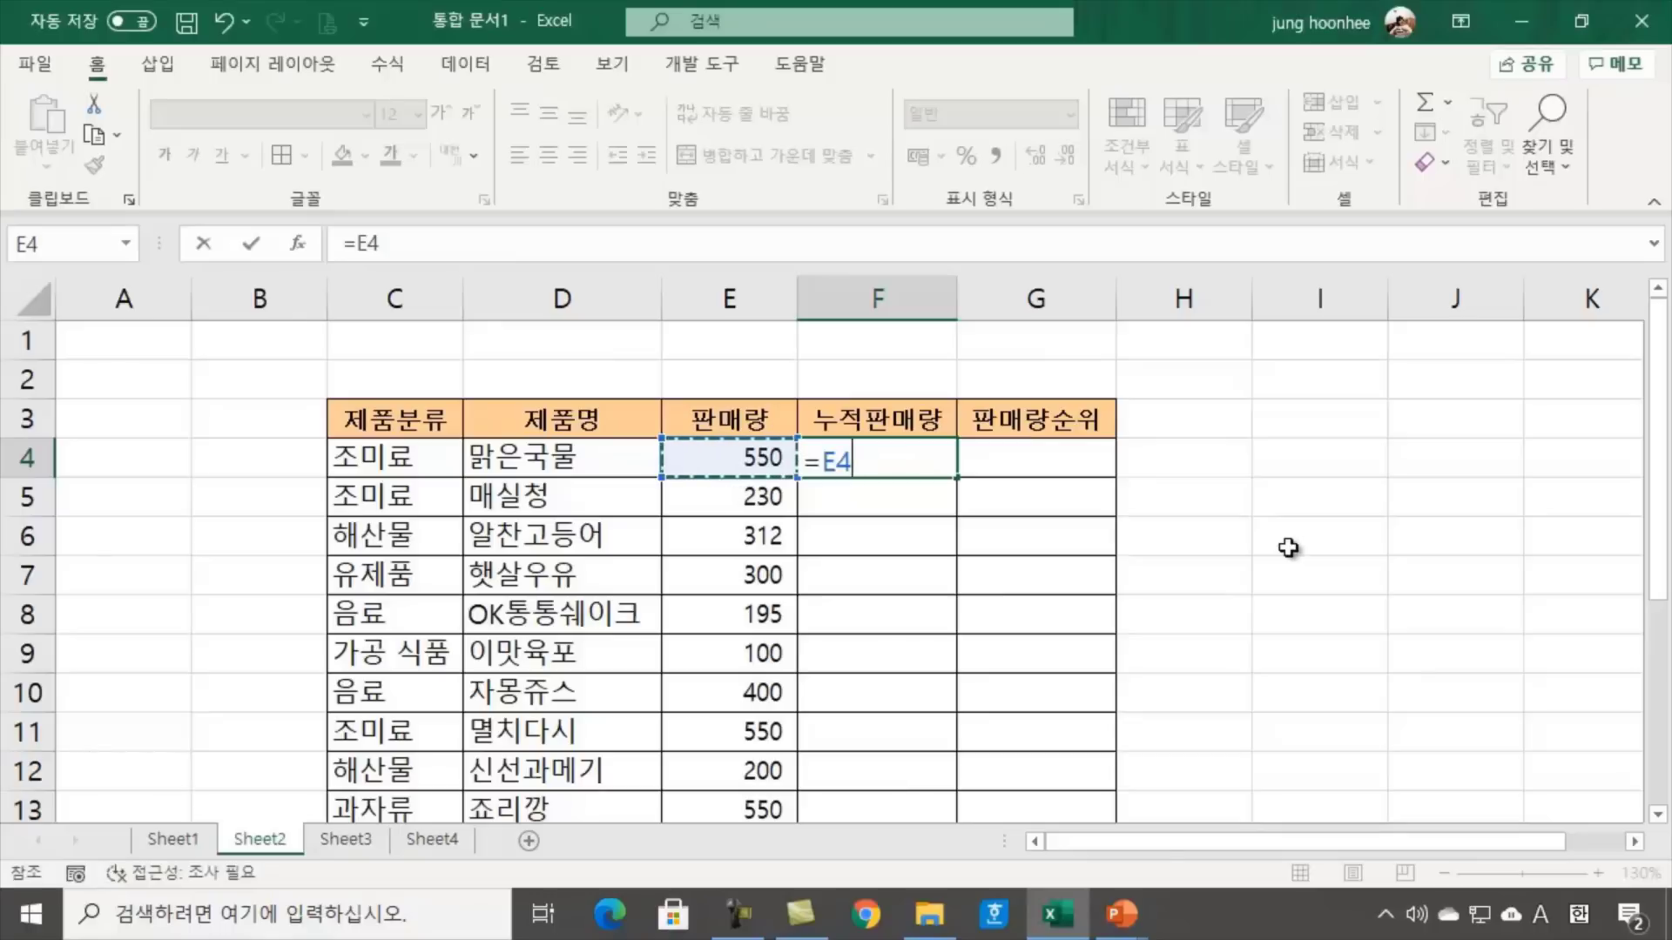
pyautogui.press('Return')
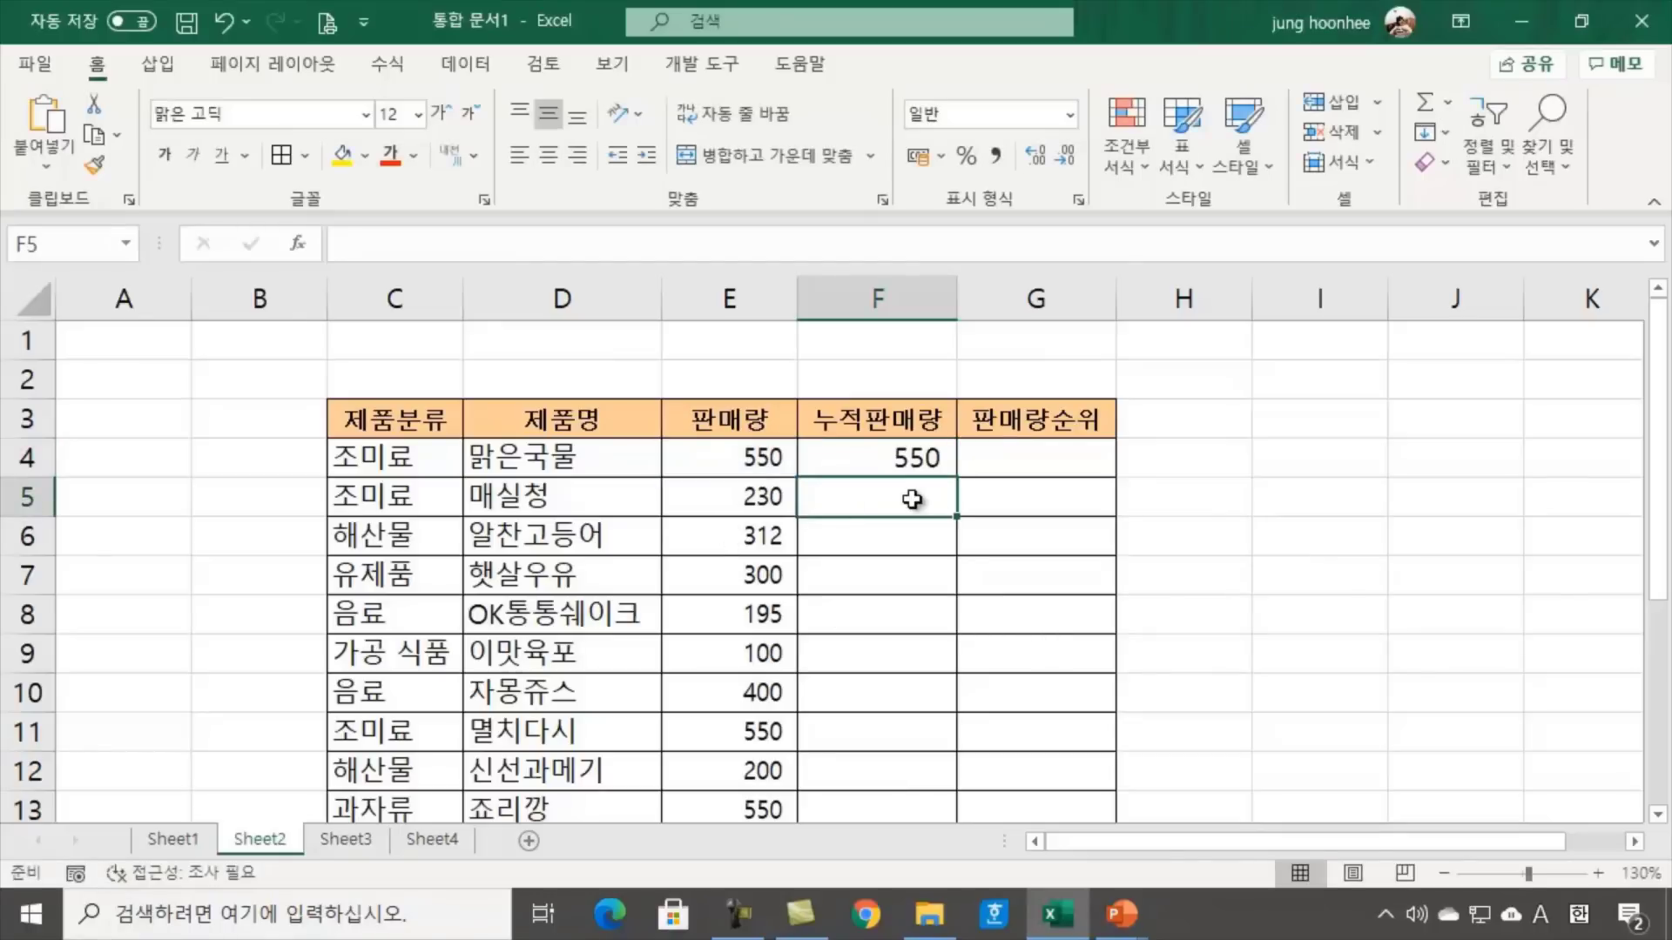
pyautogui.write('=')
pyautogui.click(757, 457)
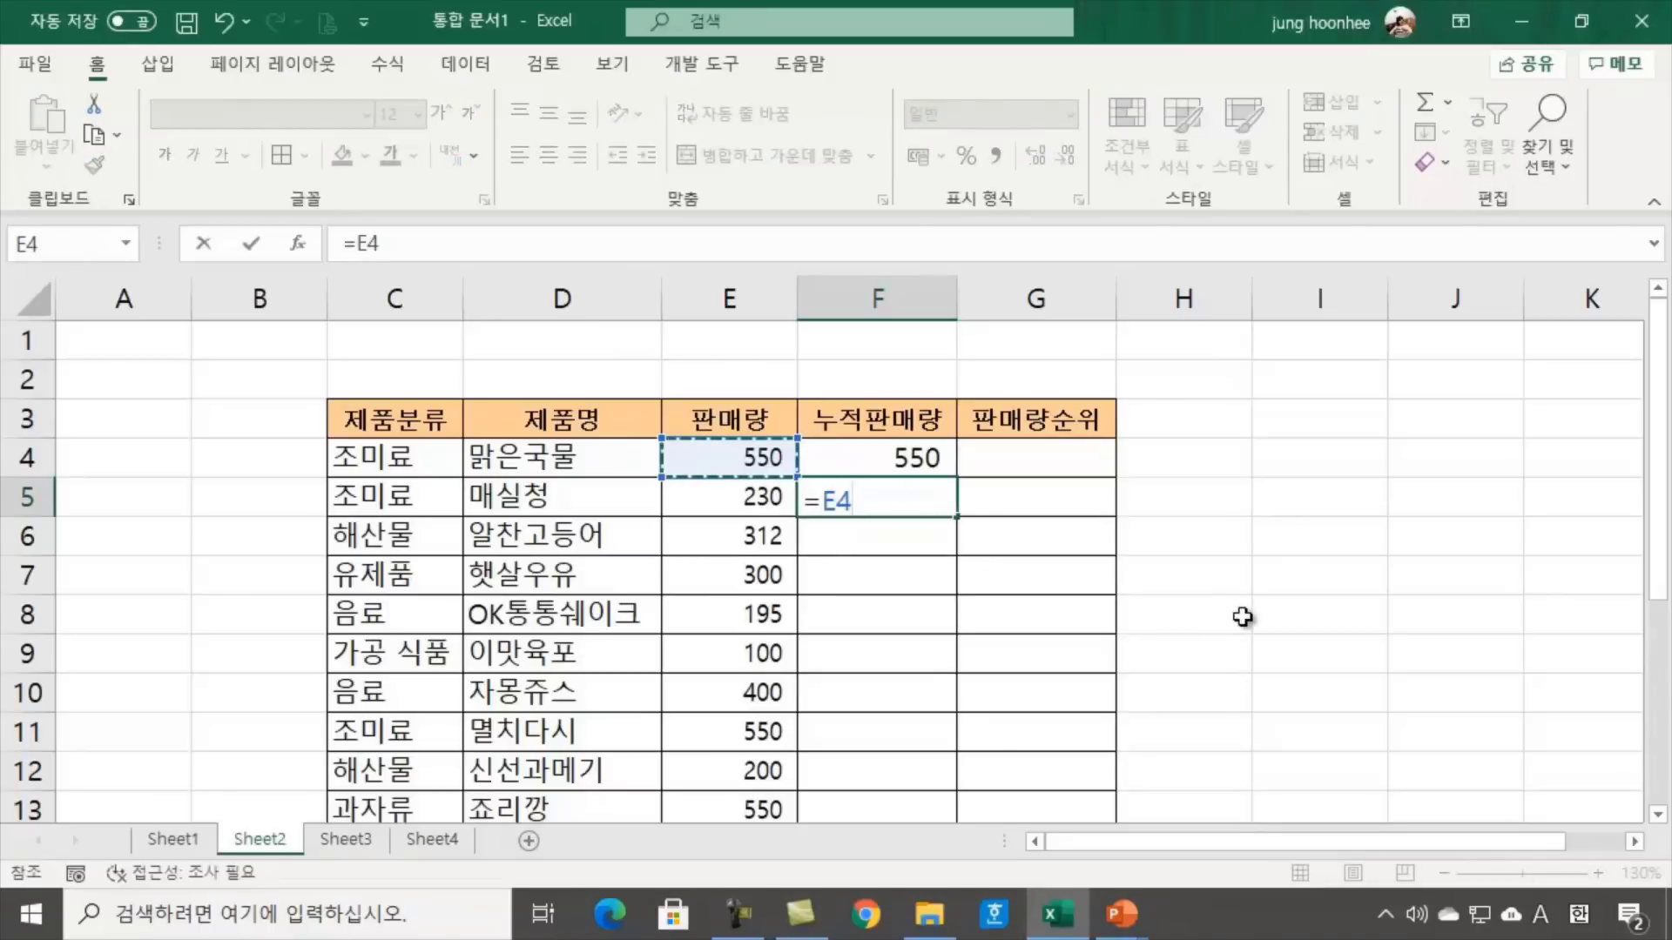
pyautogui.write('+')
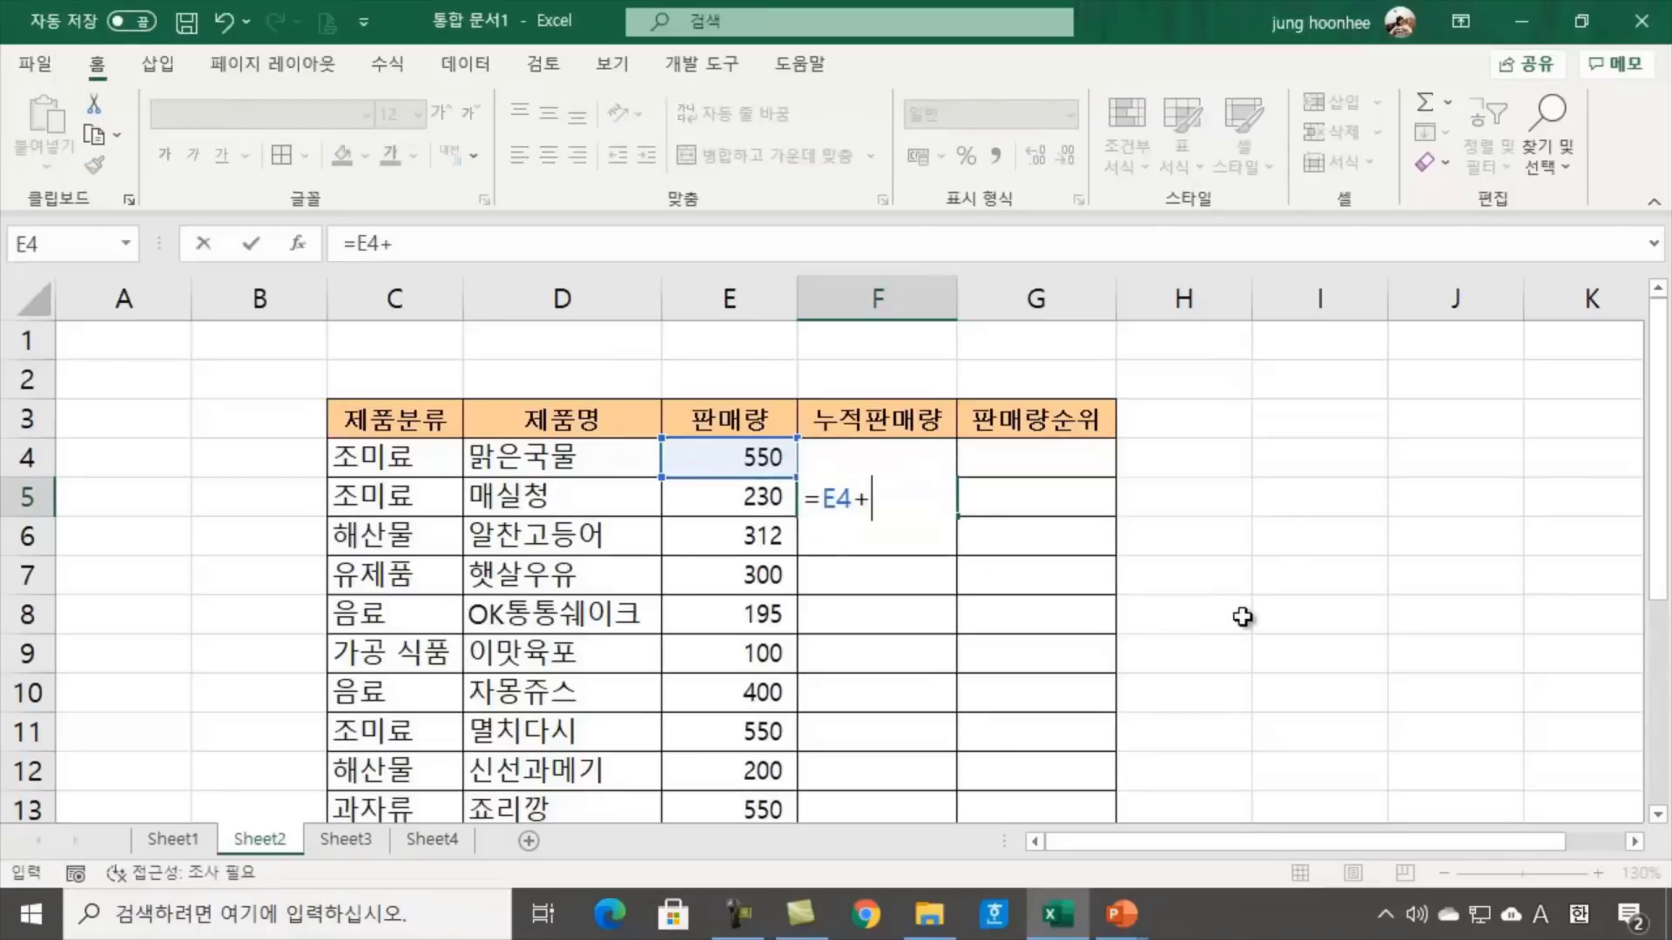
pyautogui.click(746, 506)
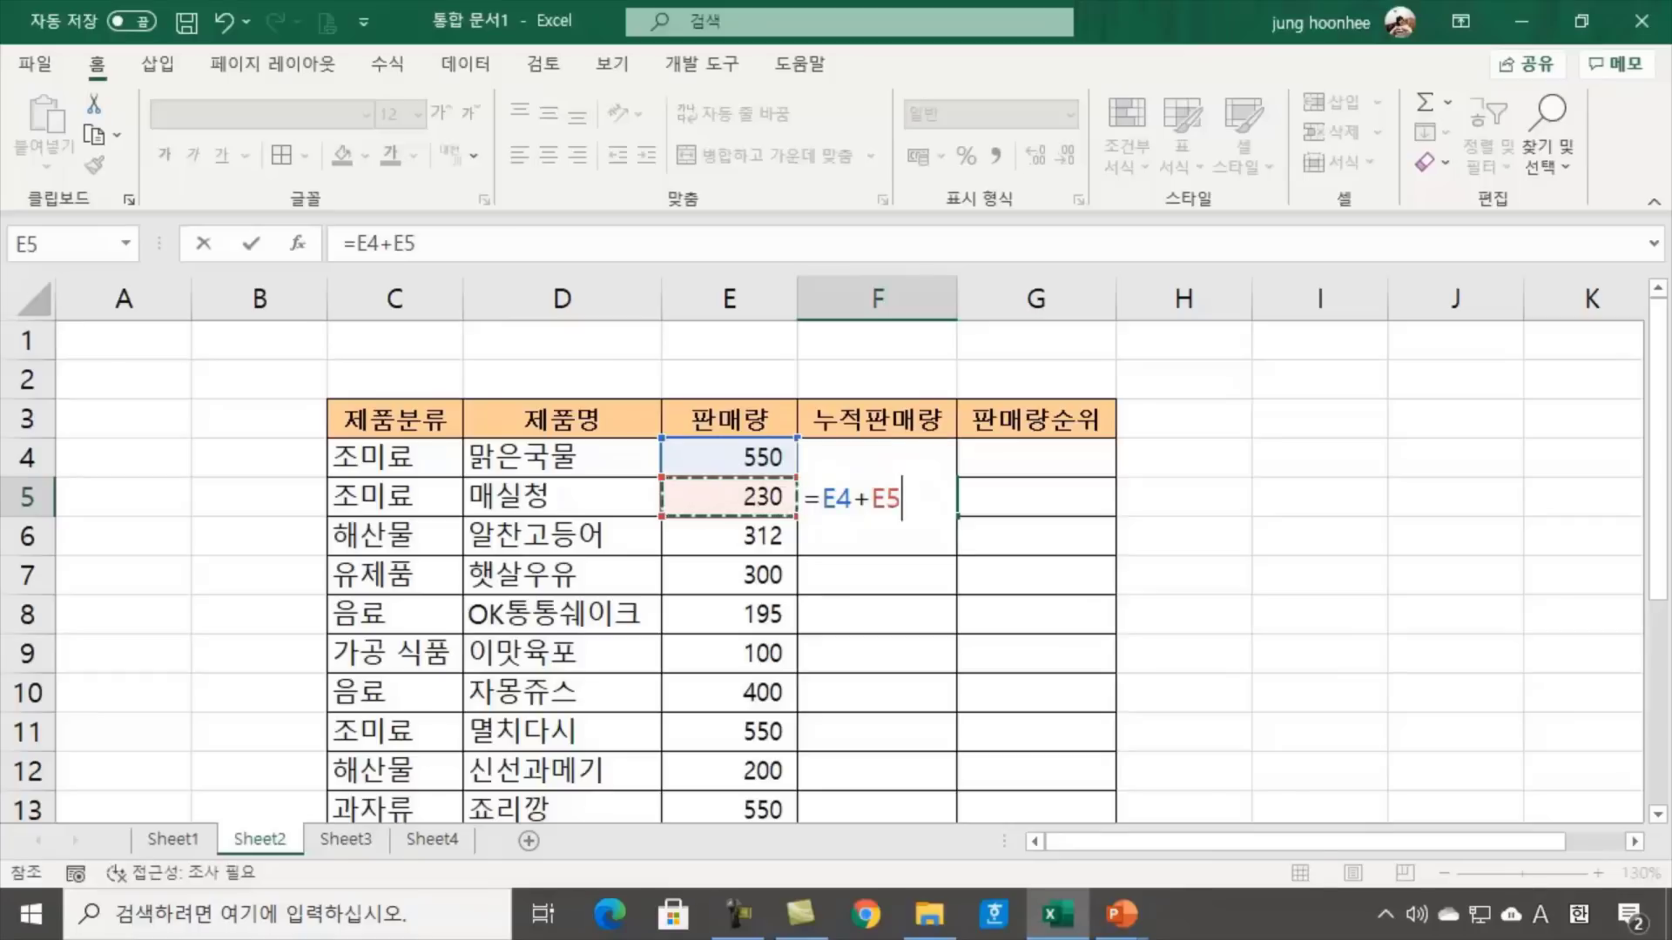
pyautogui.press('Return')
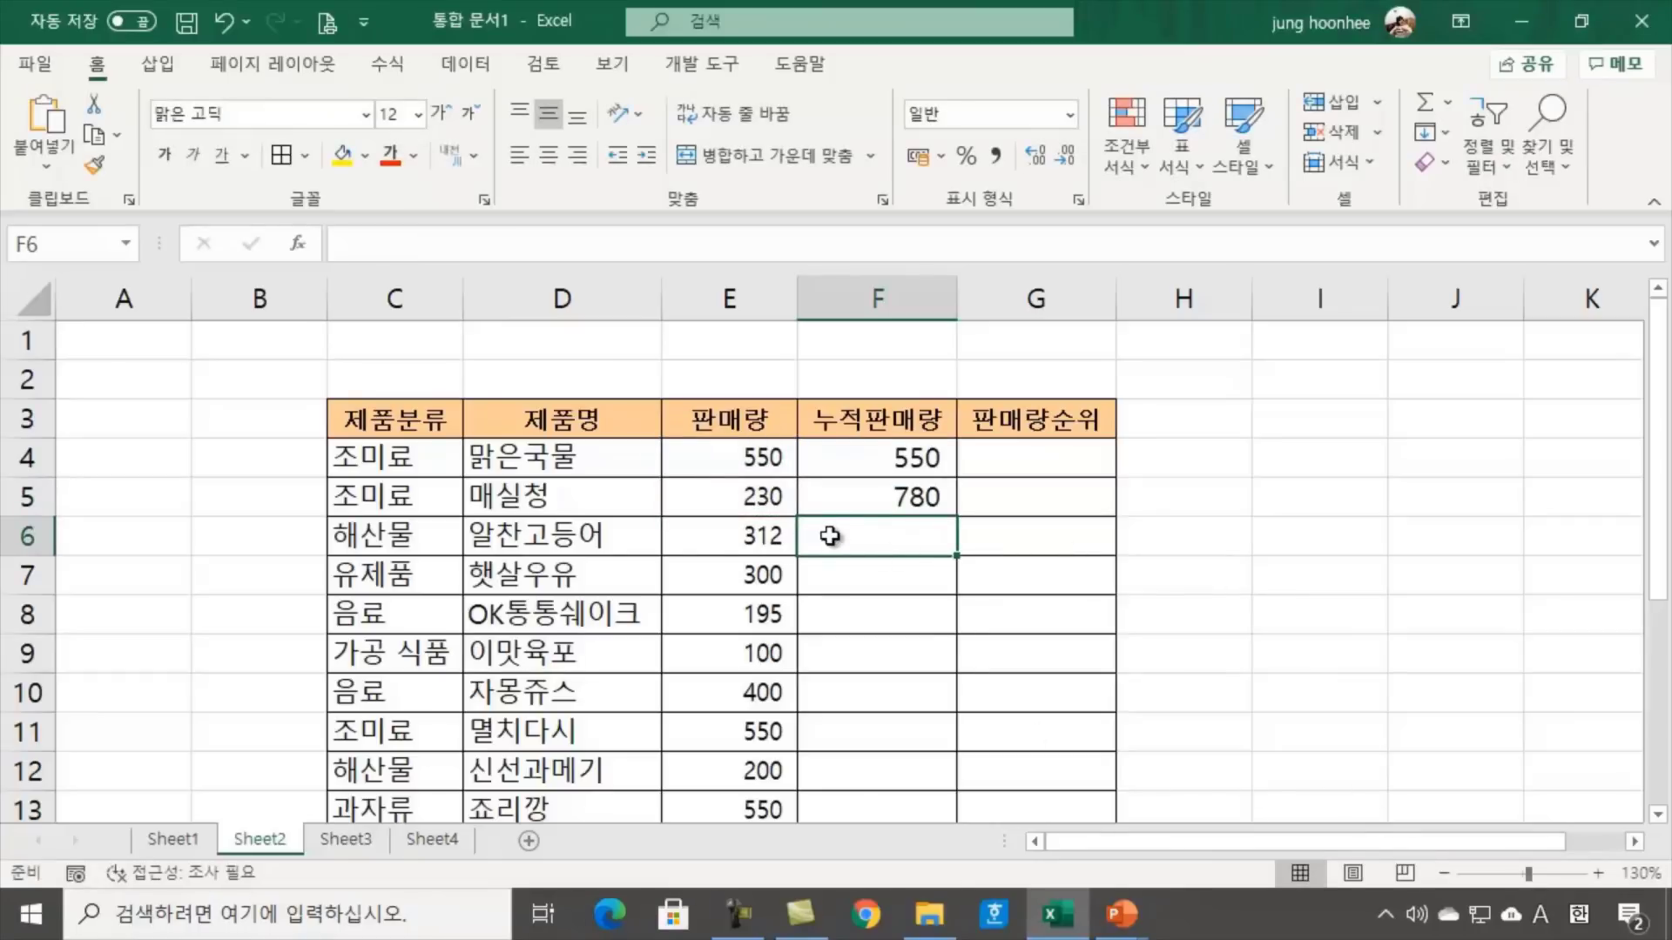
# Enter the cumulative formula =E4+E5+E6 in cell F6
pyautogui.write('=')
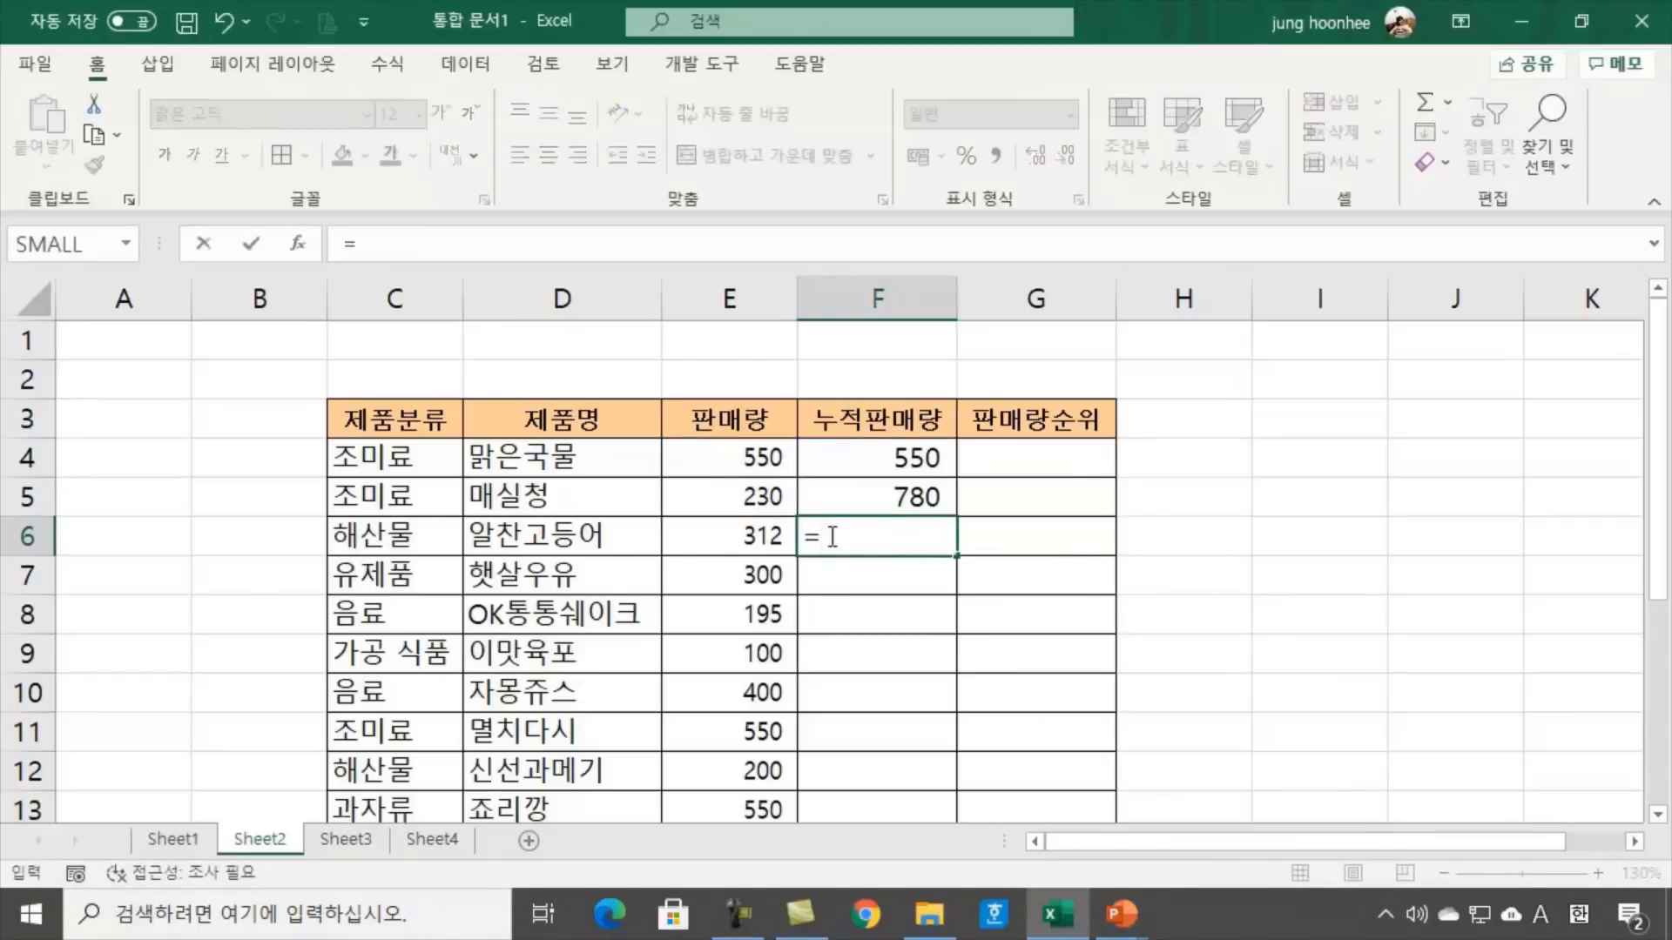
pyautogui.click(720, 455)
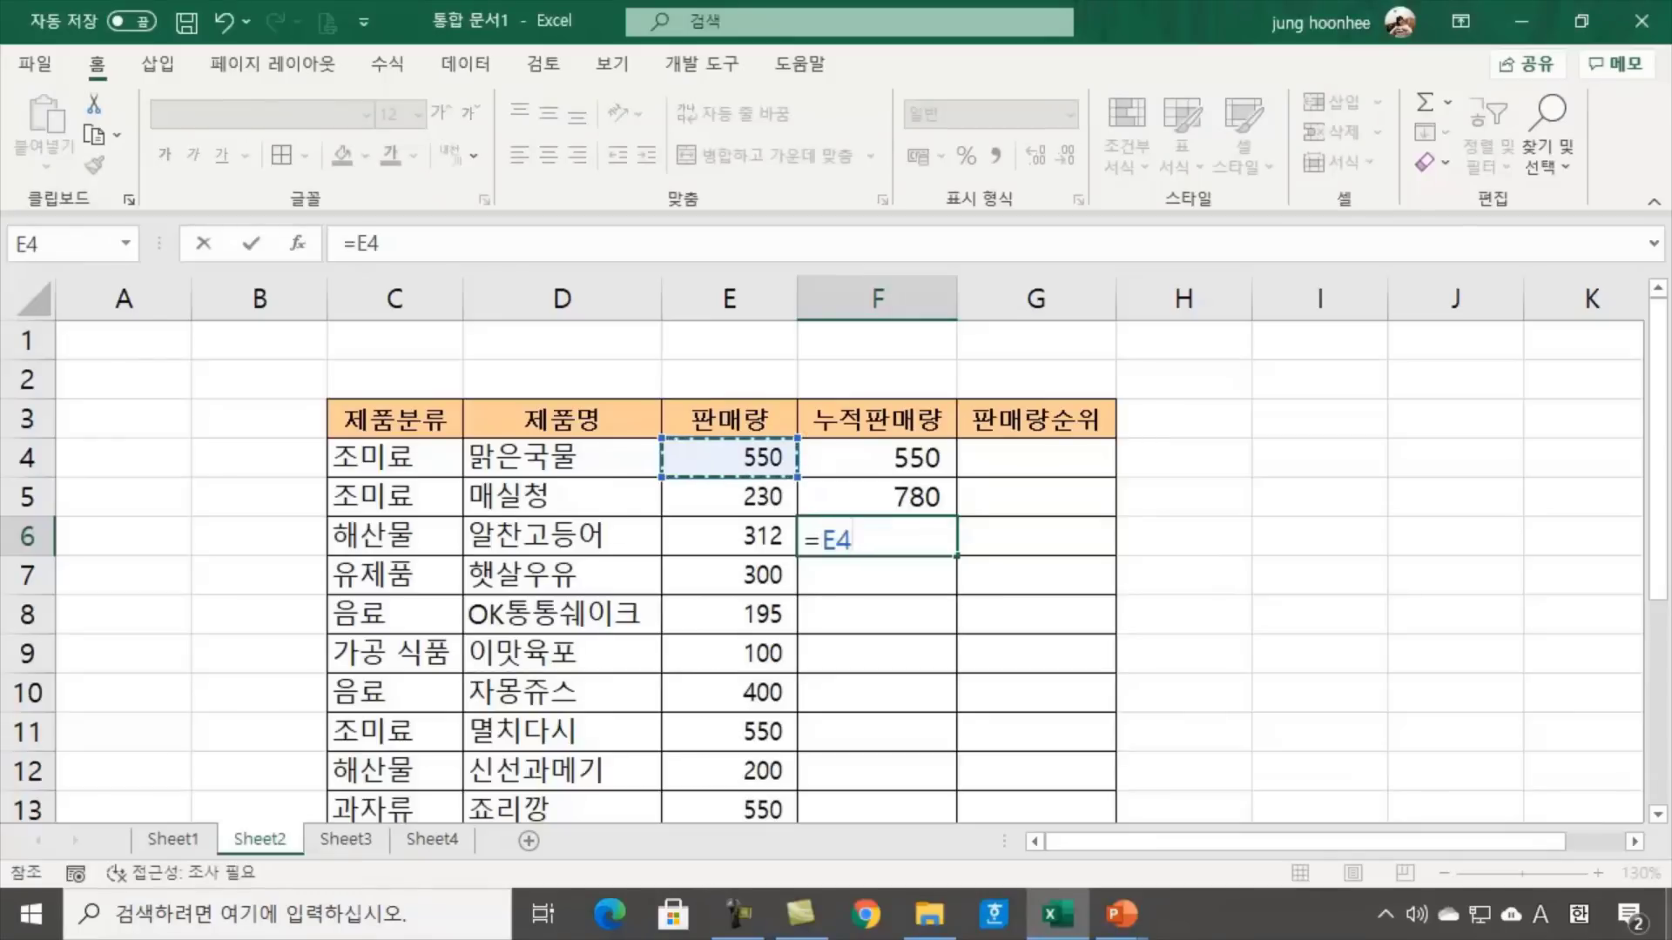
pyautogui.write('+')
pyautogui.click(727, 487)
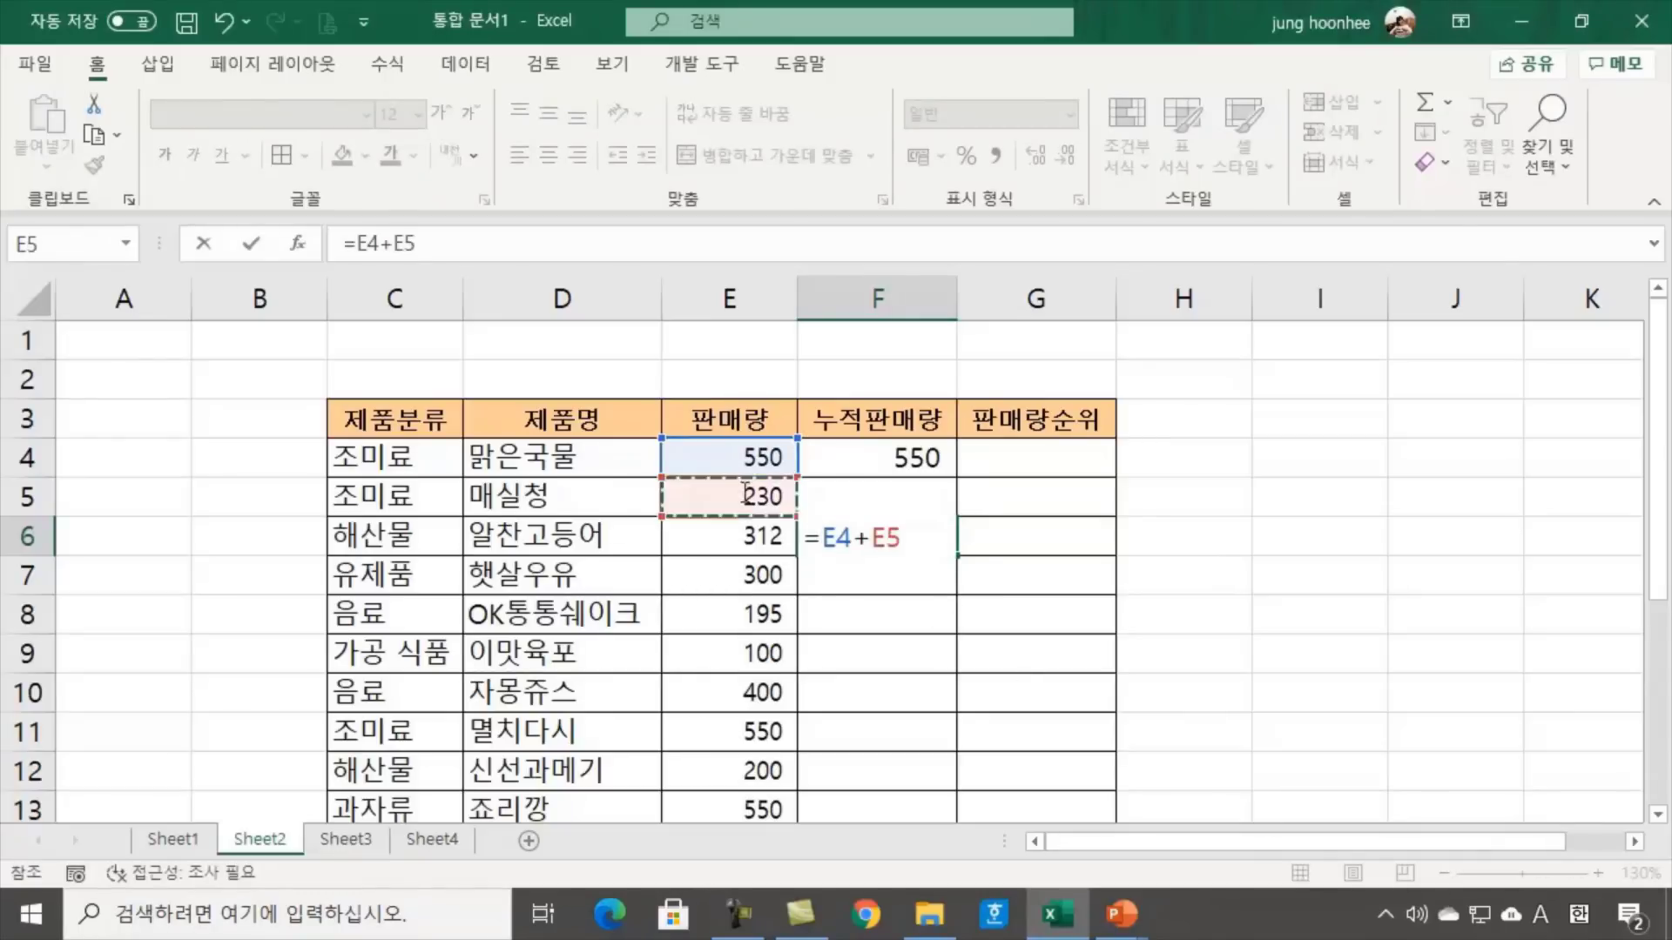
pyautogui.write('+')
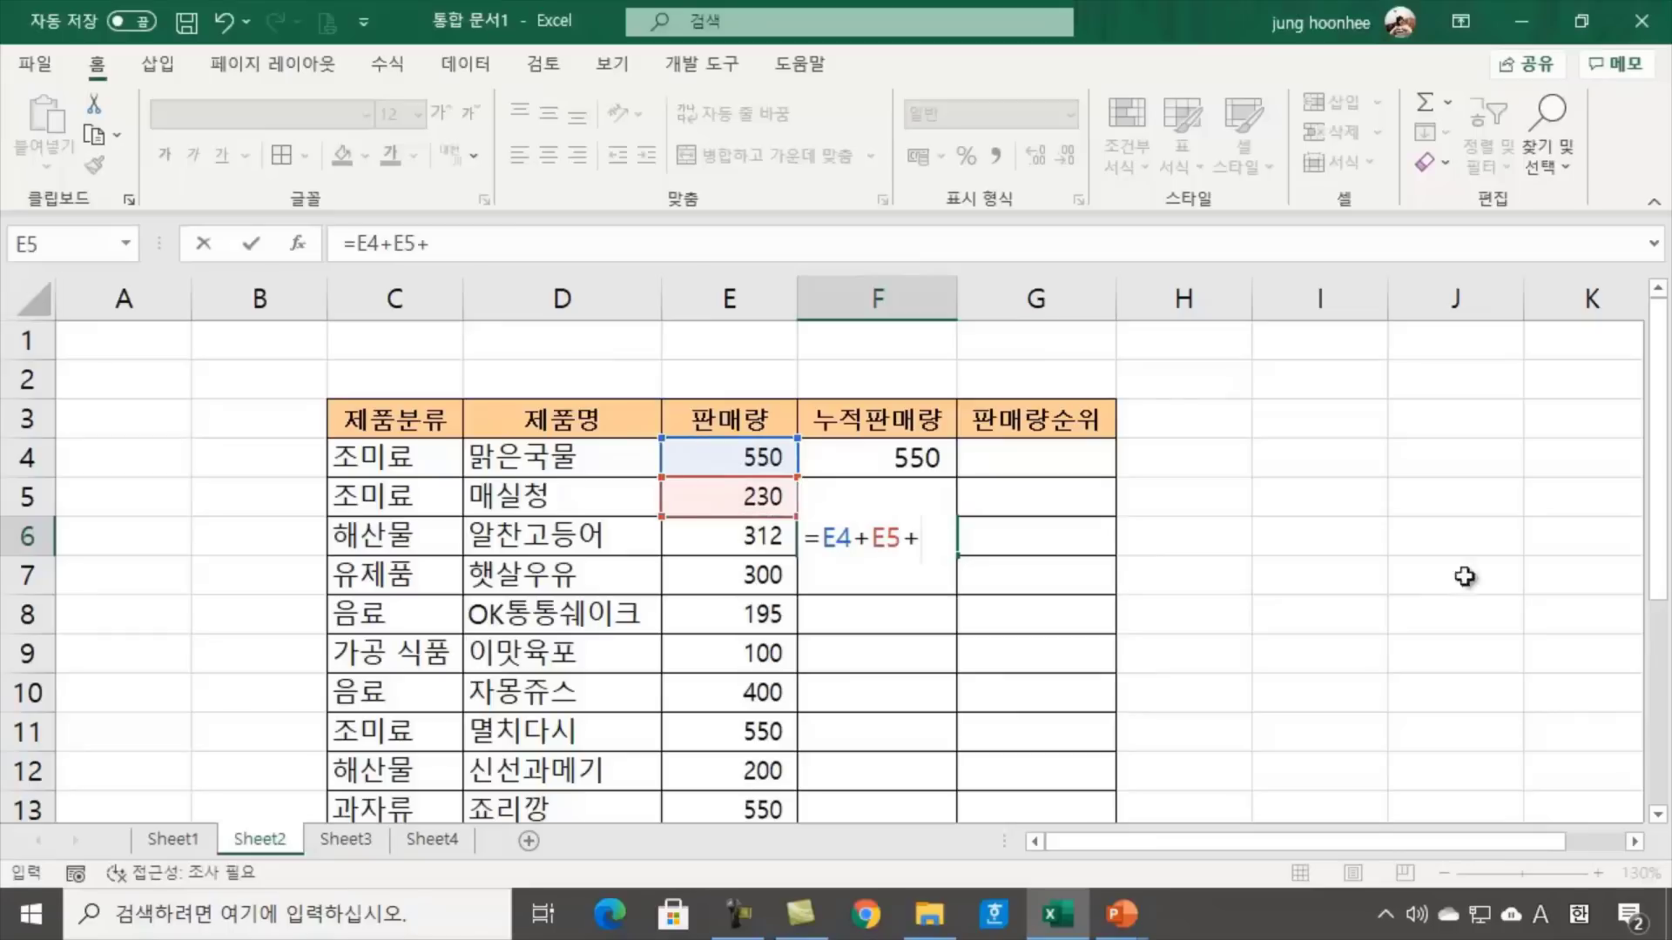
pyautogui.click(685, 539)
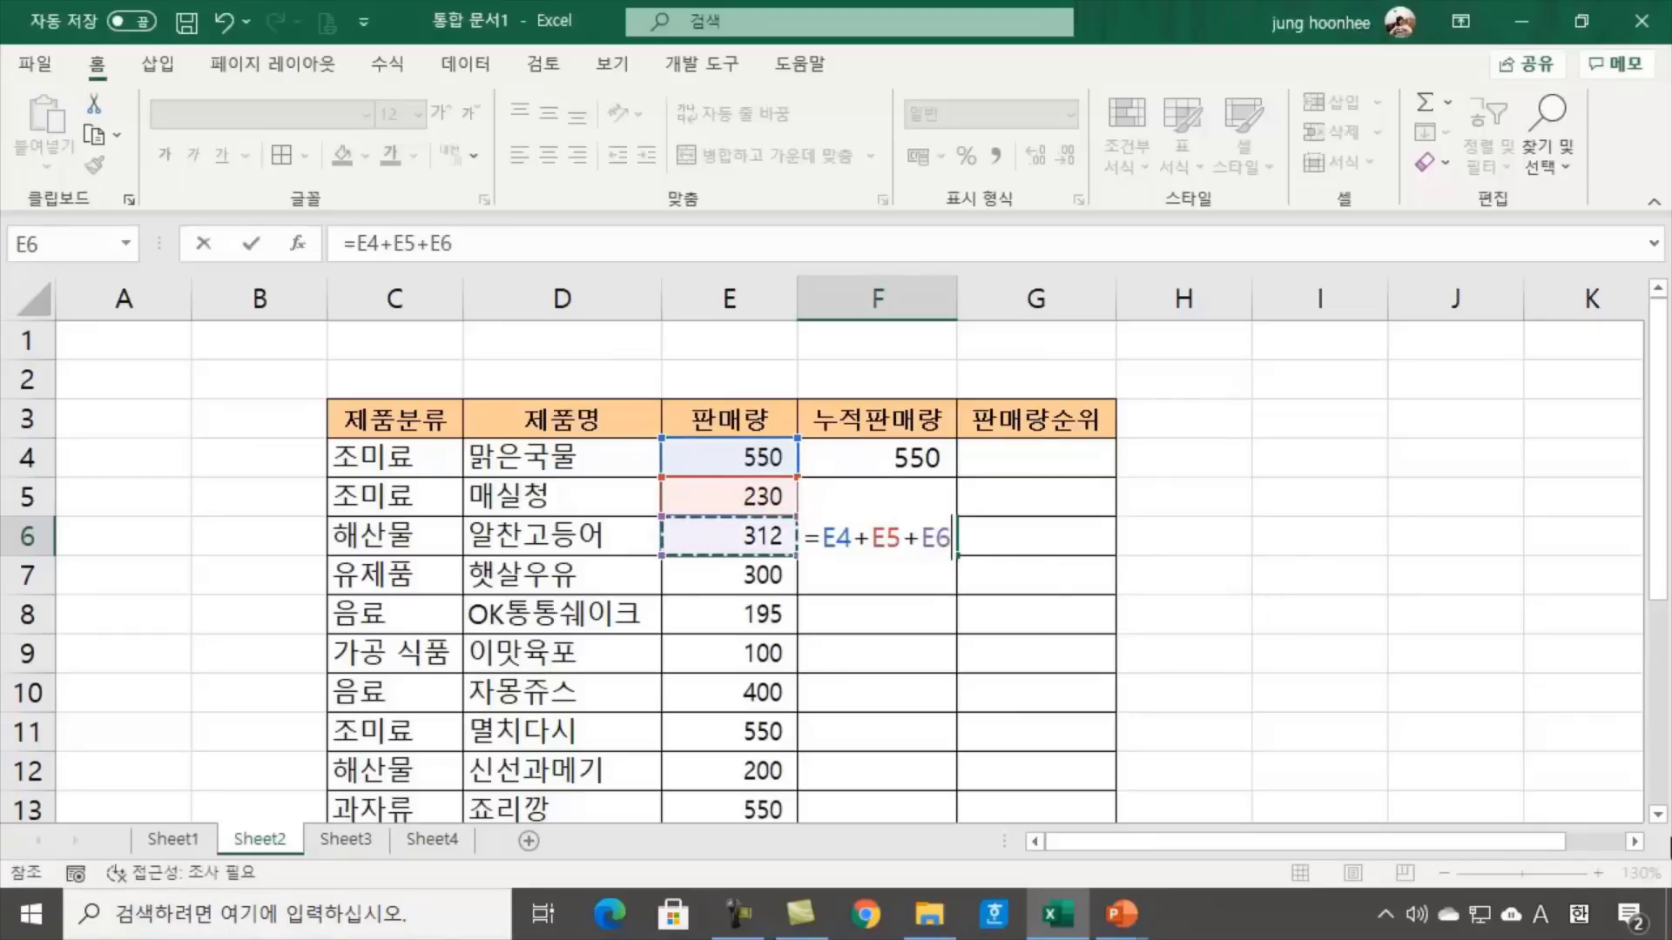
pyautogui.press('Return')
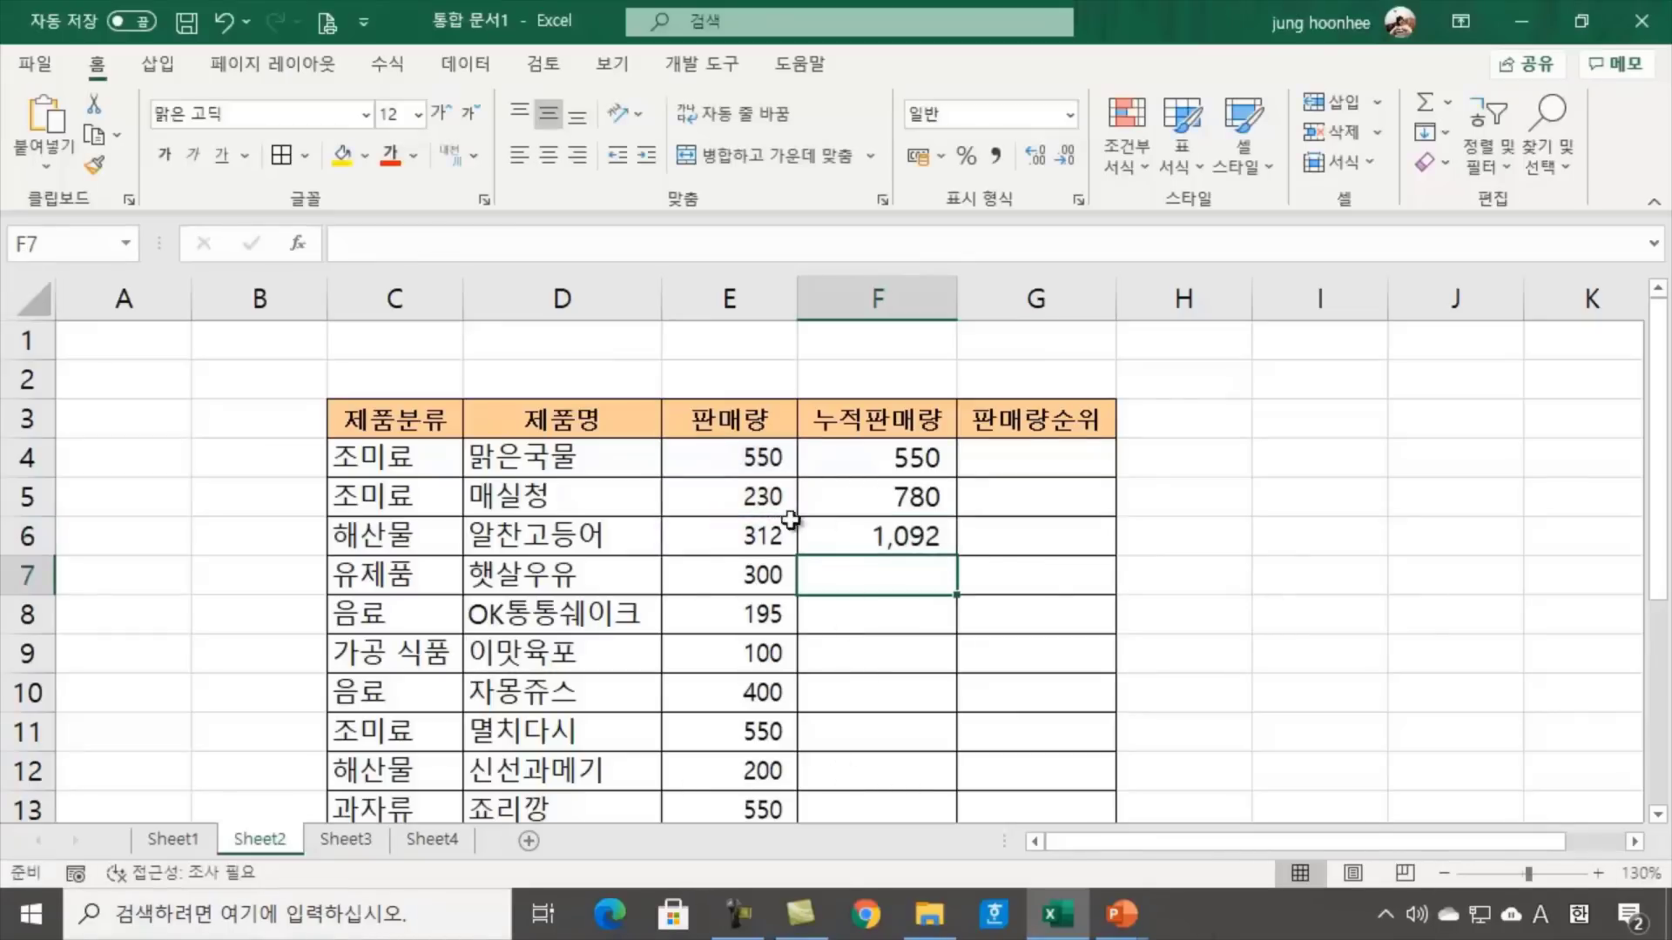
# Delete the cell-by-cell addition formulas from F4:F6
pyautogui.moveTo(872, 447); pyautogui.dragTo(884, 536)
pyautogui.press('Delete')
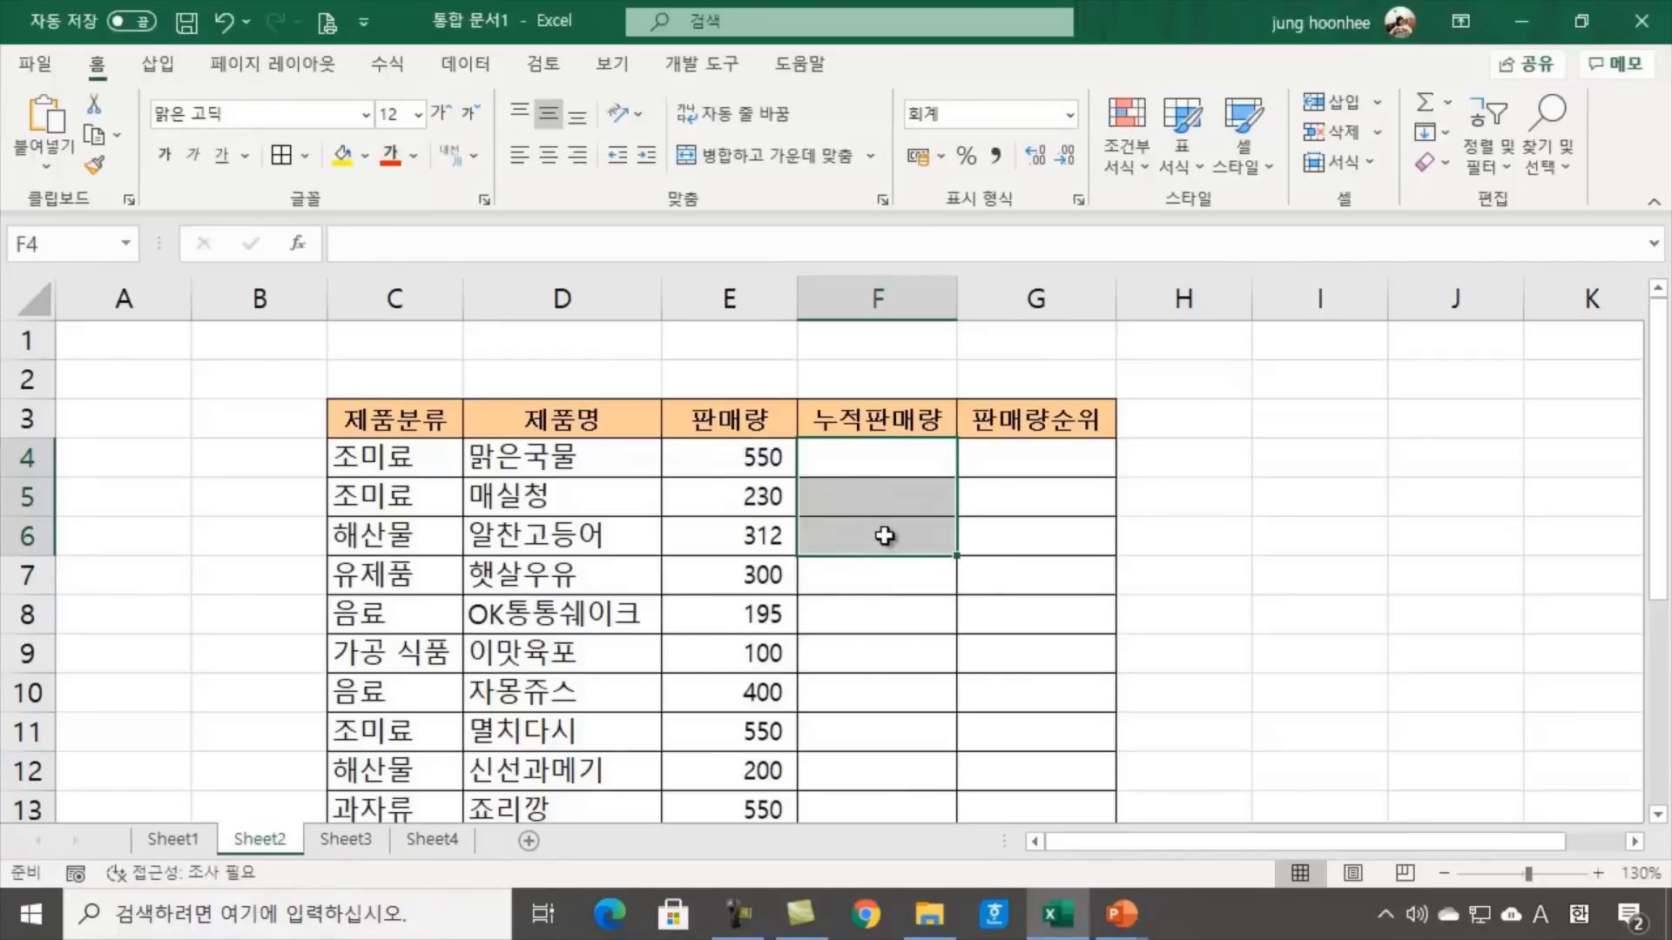
pyautogui.click(1373, 604)
# Begin a SUM formula in F4 with the range E4:E4 as its first argument
pyautogui.click(858, 452)
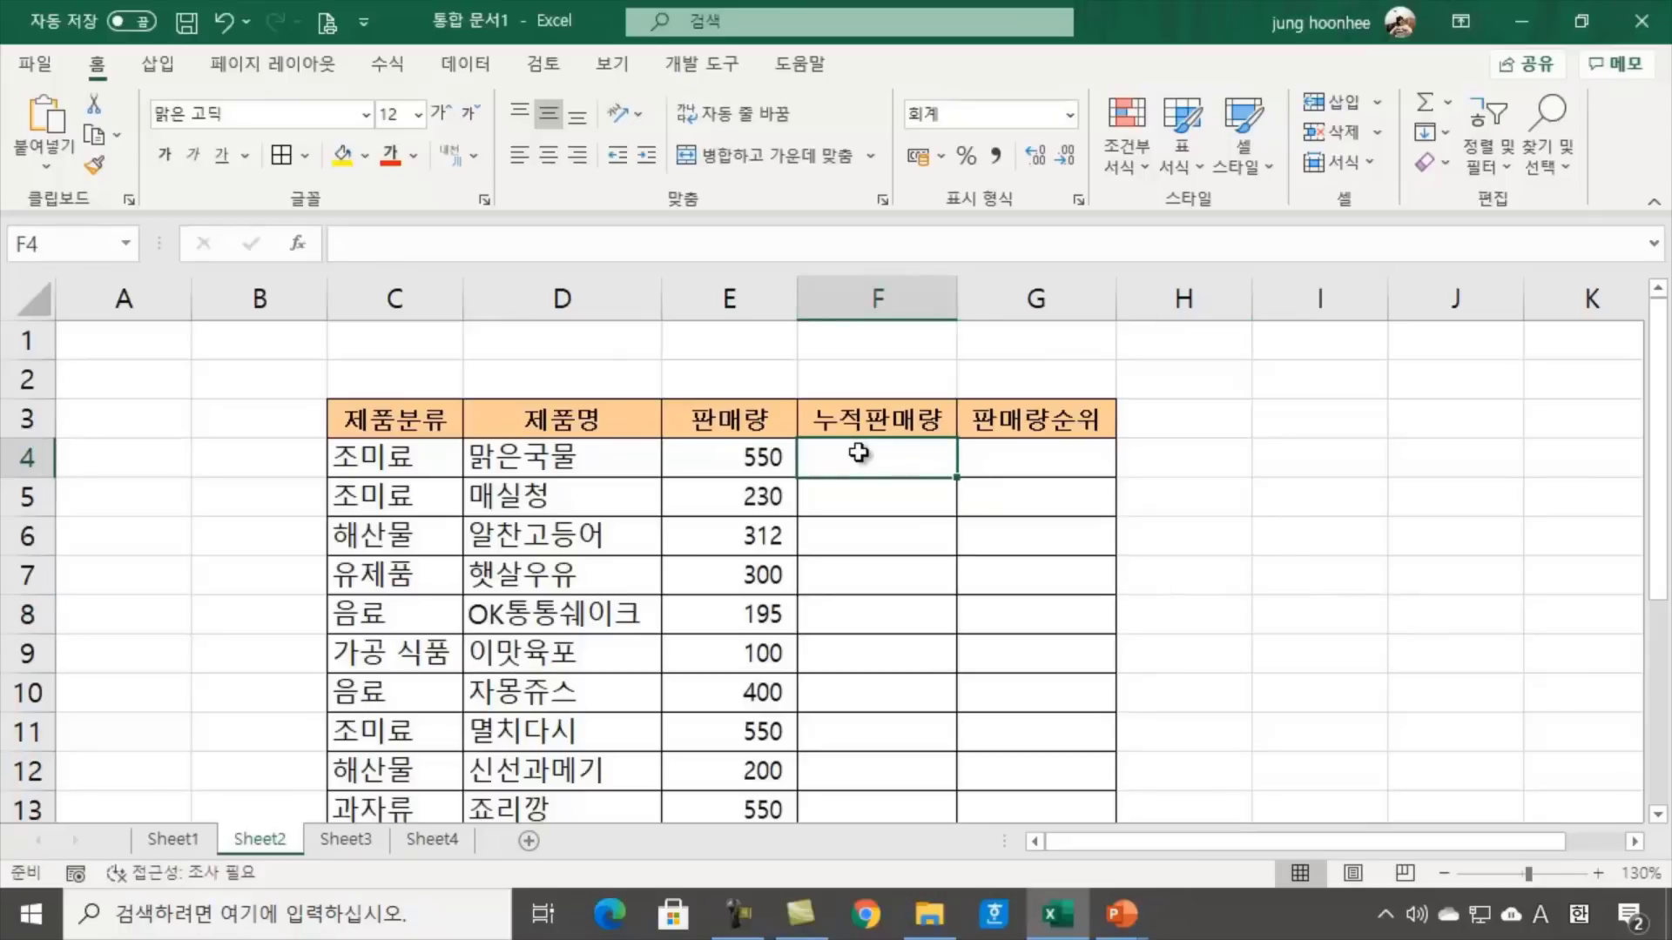
pyautogui.write('=su')
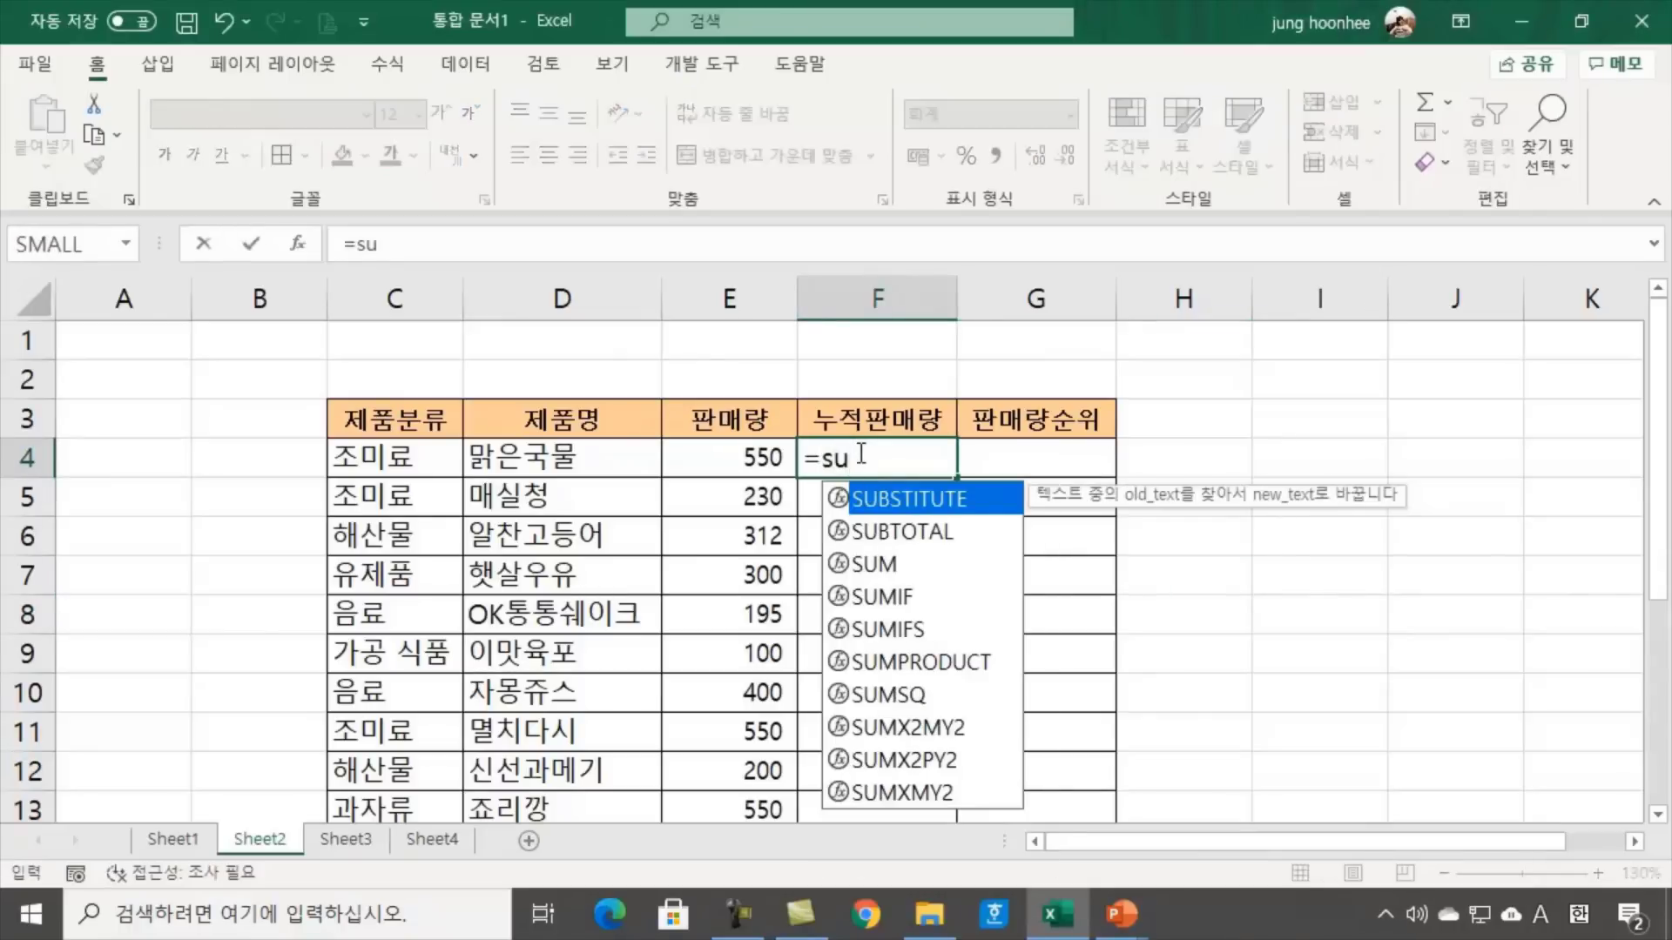
pyautogui.write('m')
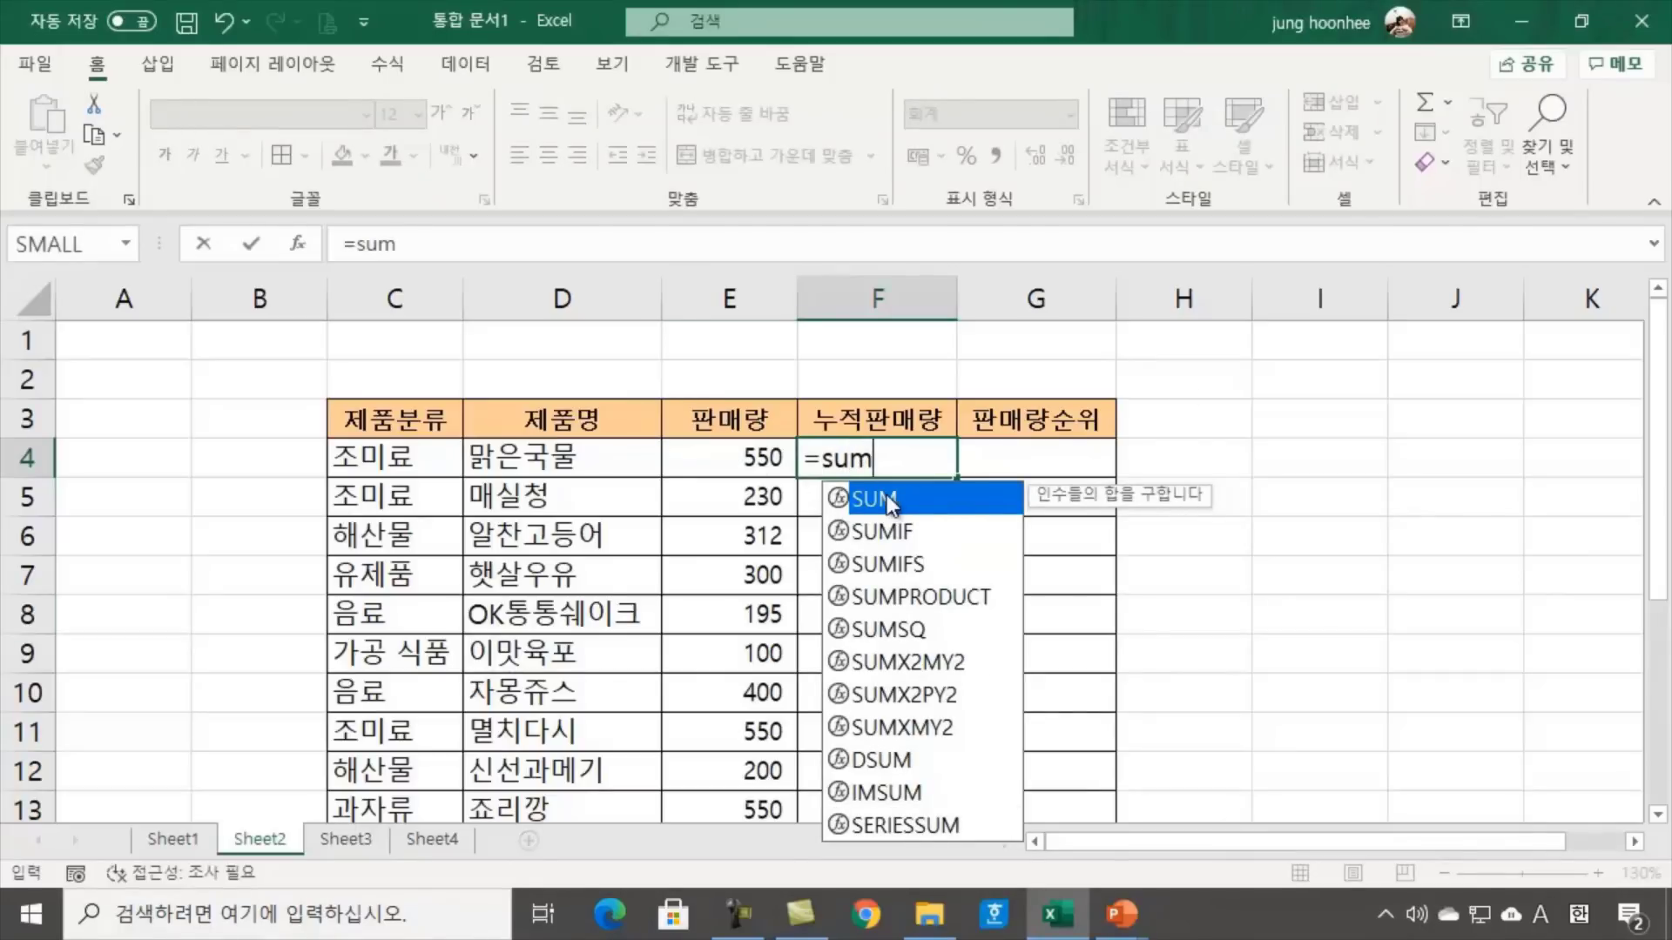
pyautogui.write('(')
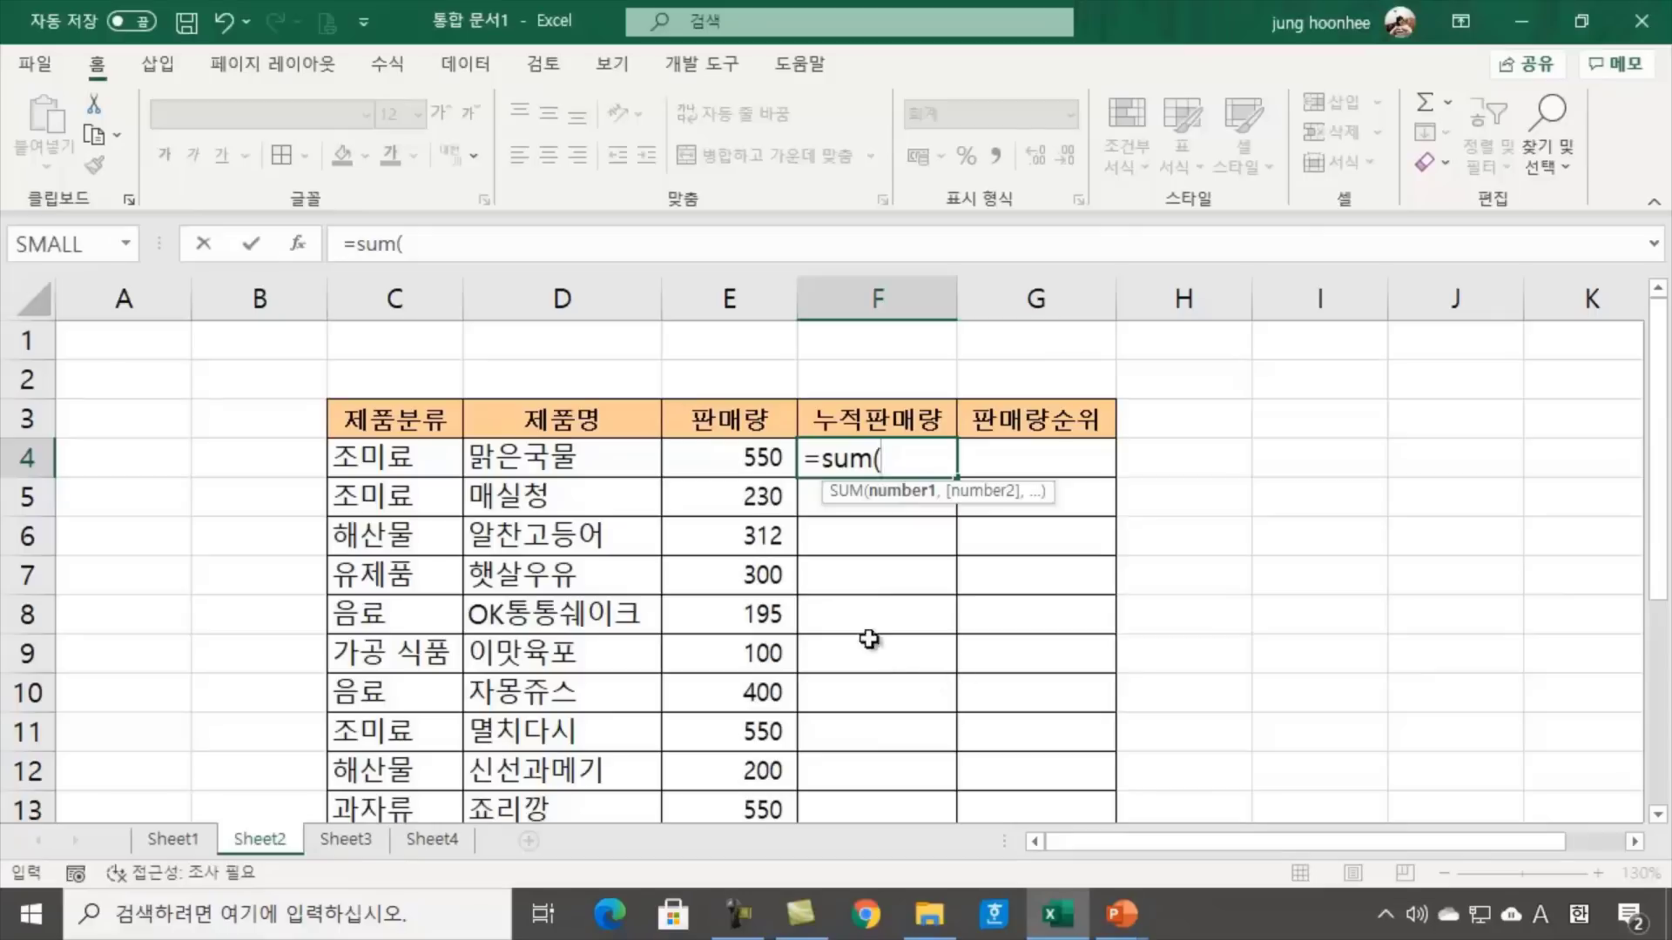
pyautogui.click(754, 456)
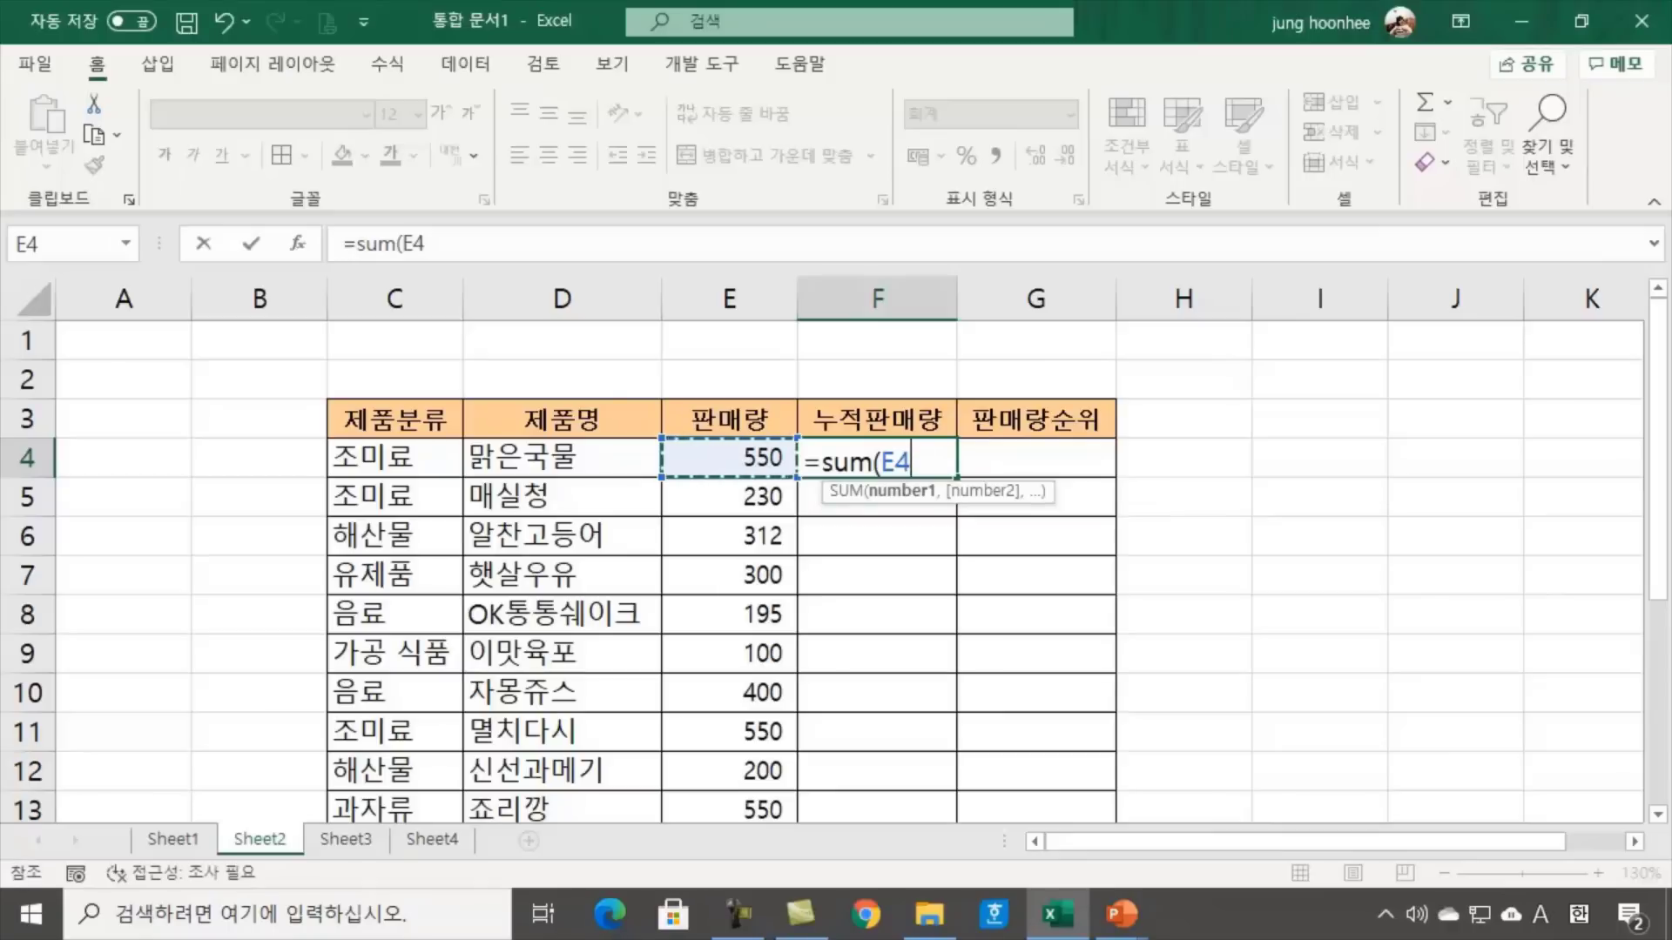
pyautogui.press('F8')
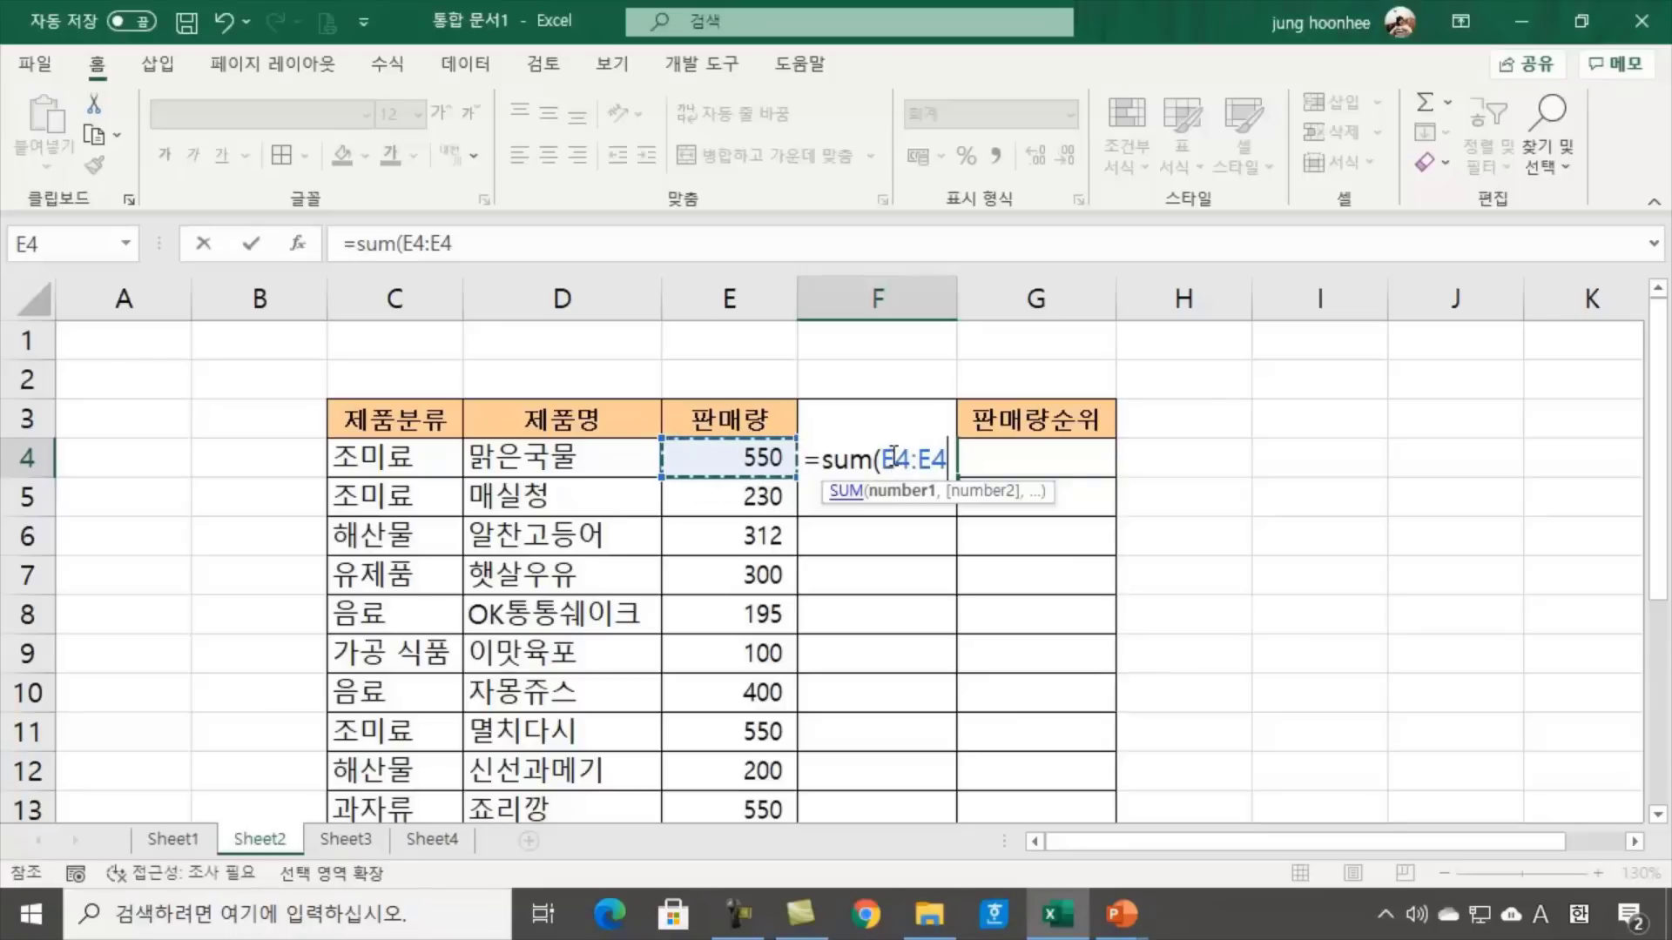
# Make the range's starting reference absolute and complete the F4 formula as =SUM($E$4:E4)
pyautogui.keyDown('shift'); pyautogui.click(895, 454); pyautogui.keyUp('shift')
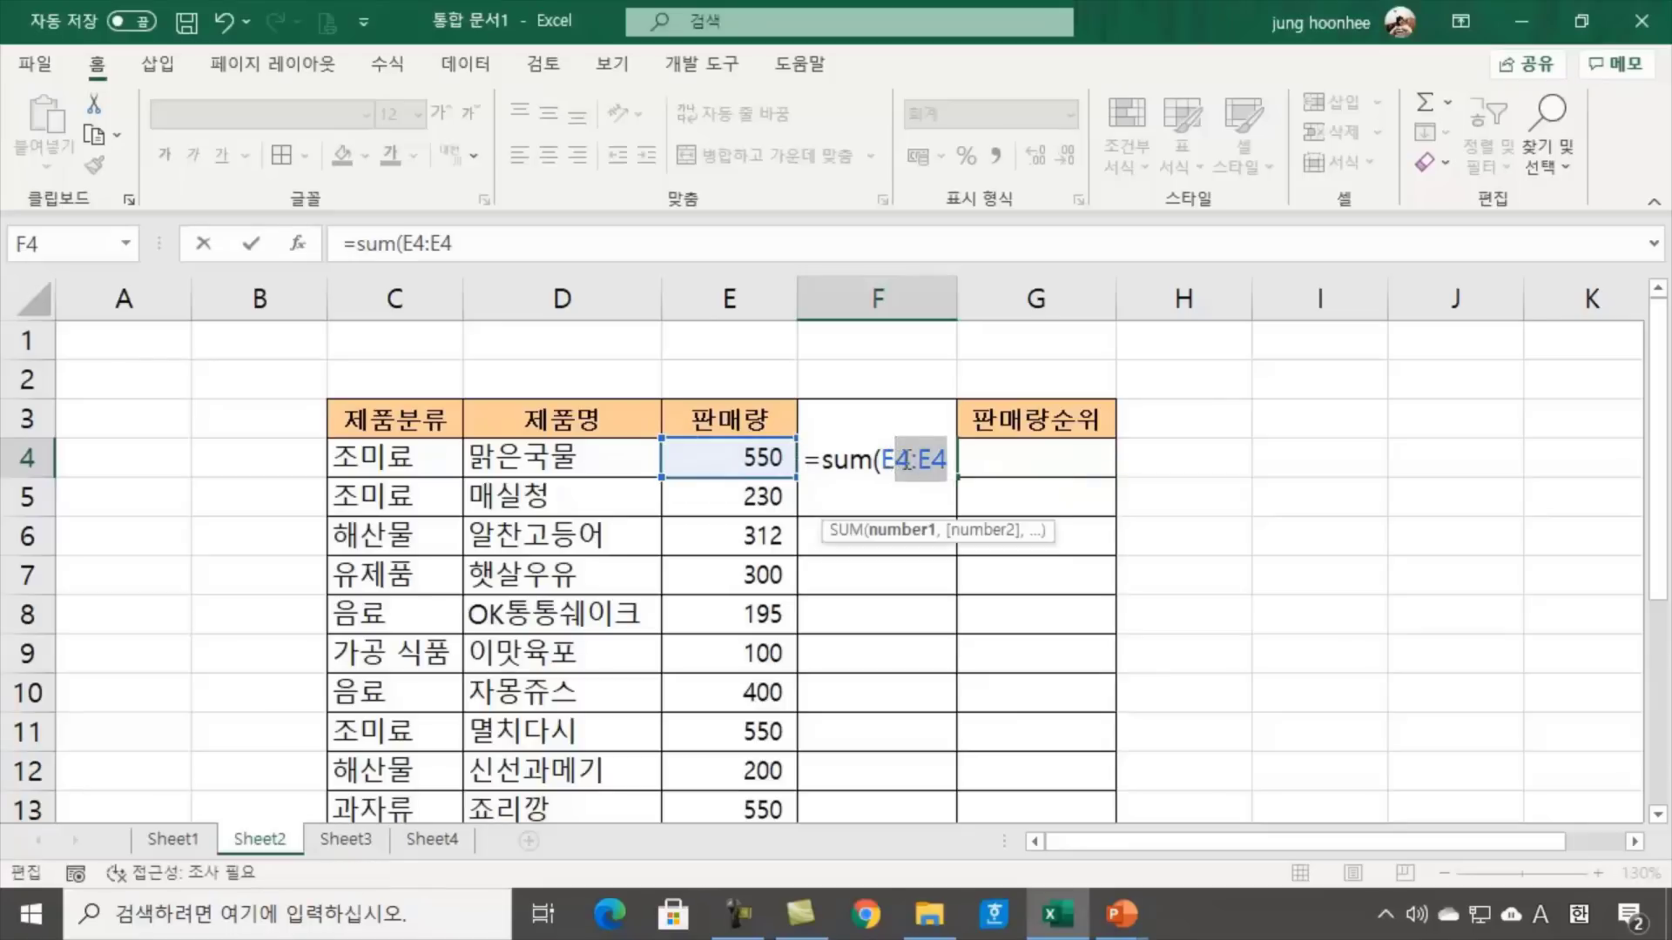
pyautogui.click(906, 460)
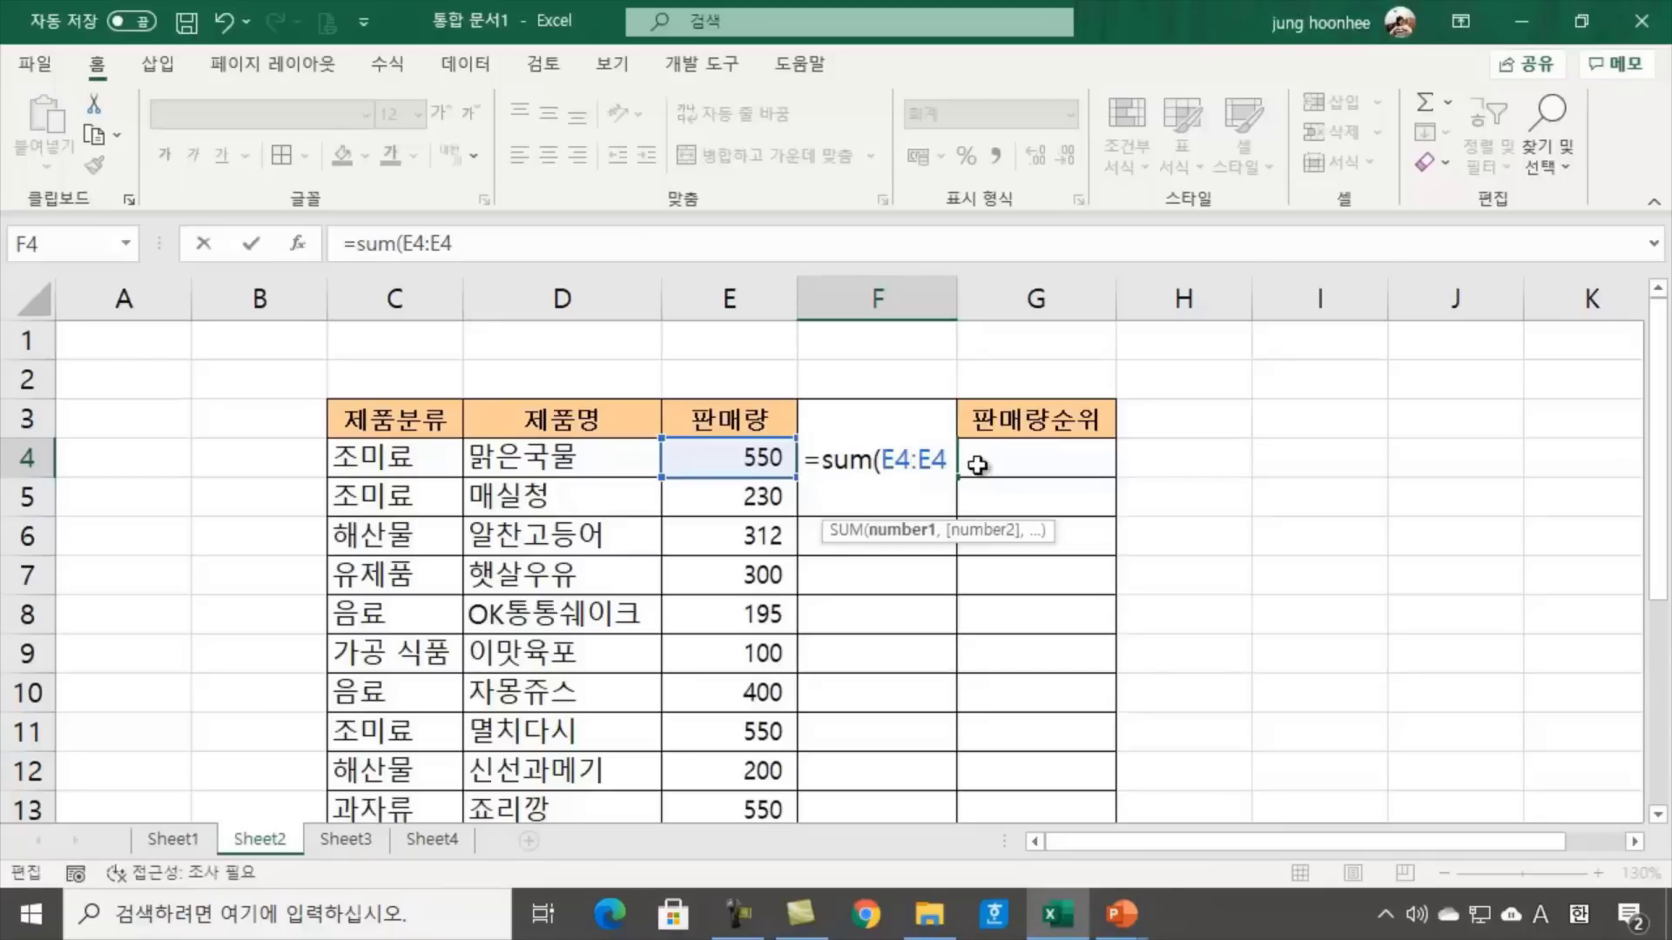
pyautogui.press('F4')
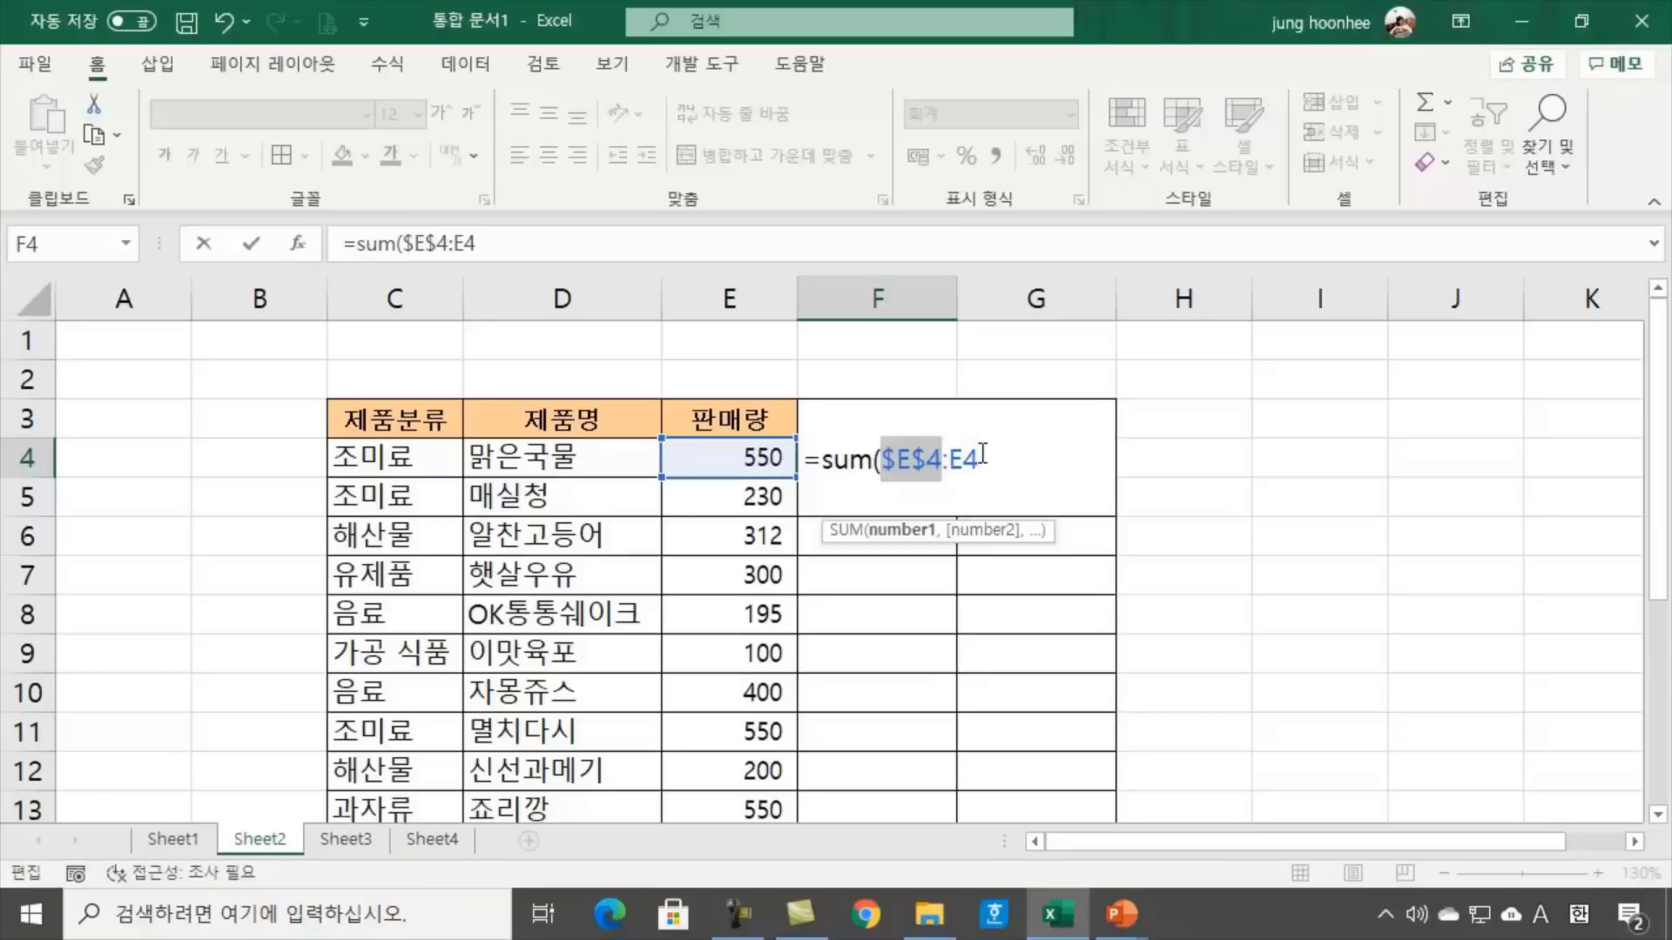
pyautogui.press('End')
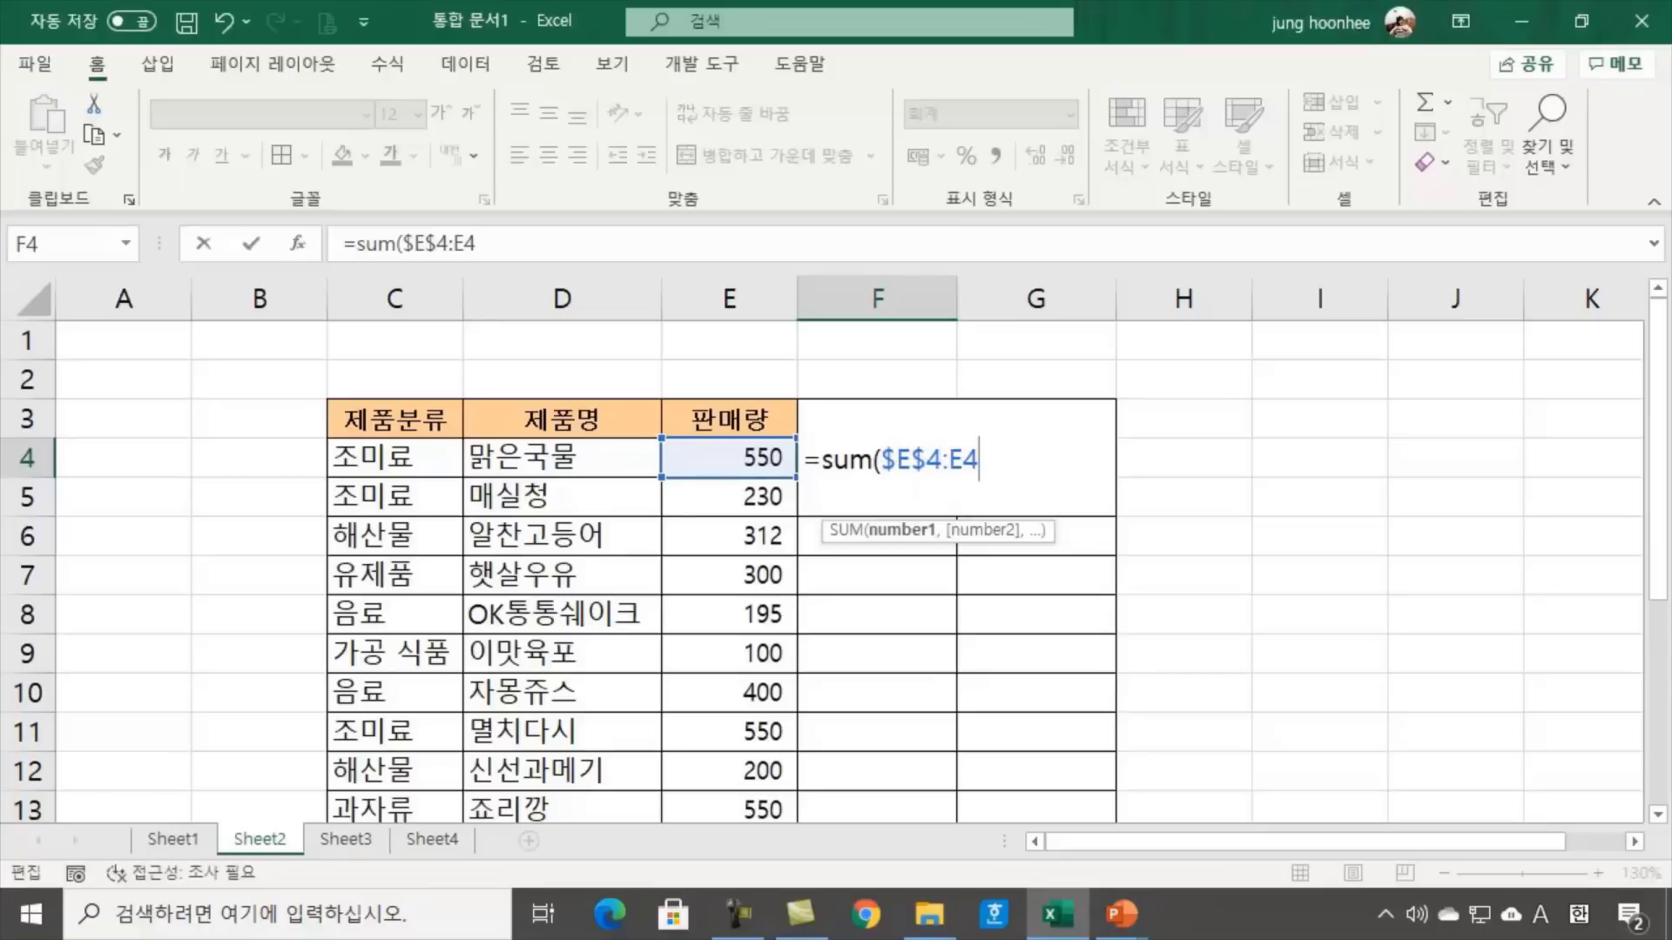
pyautogui.write(')')
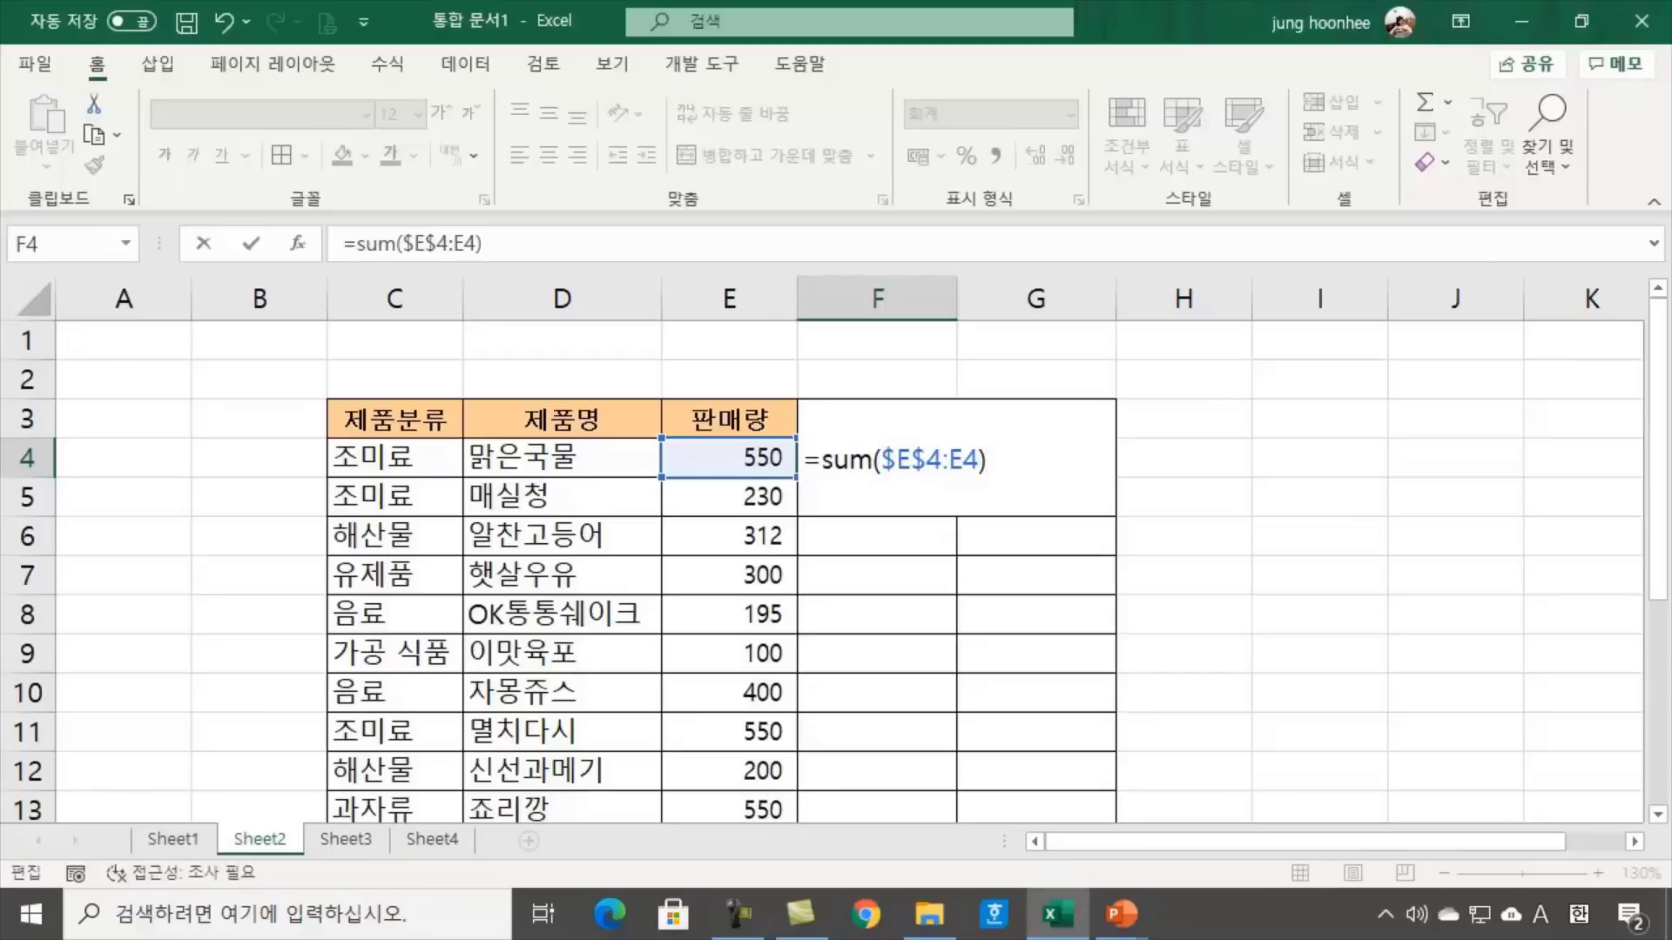
pyautogui.press('Return')
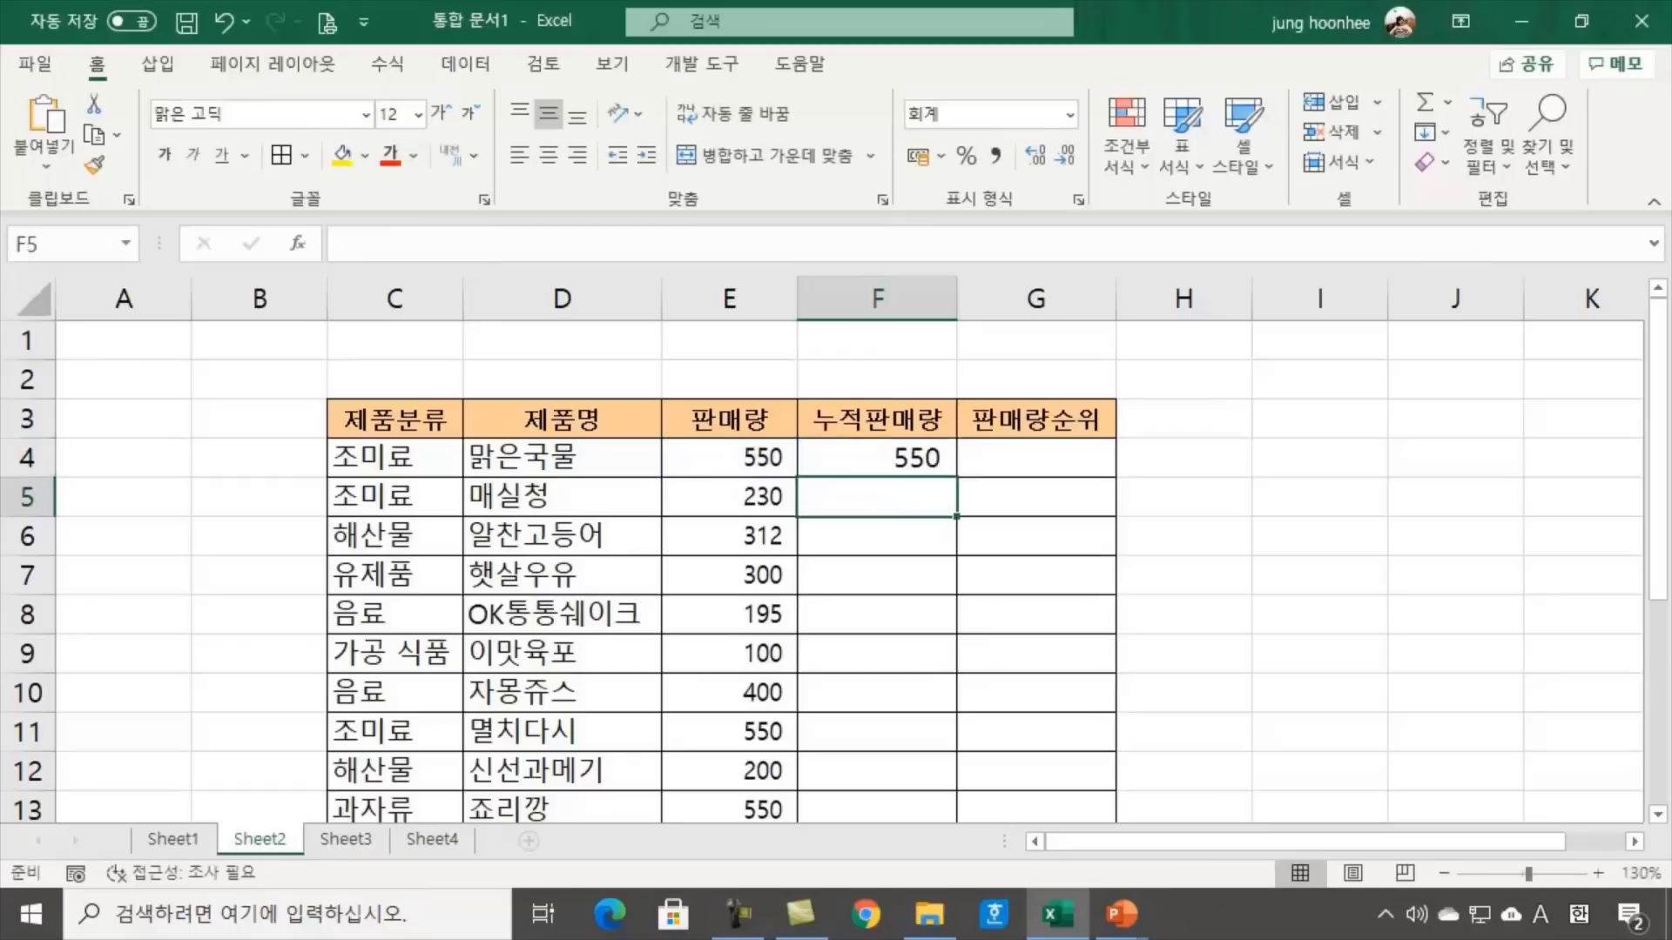
# Fill the cumulative SUM formula from F4 down to the end of the 누적판매량 column
pyautogui.click(904, 451)
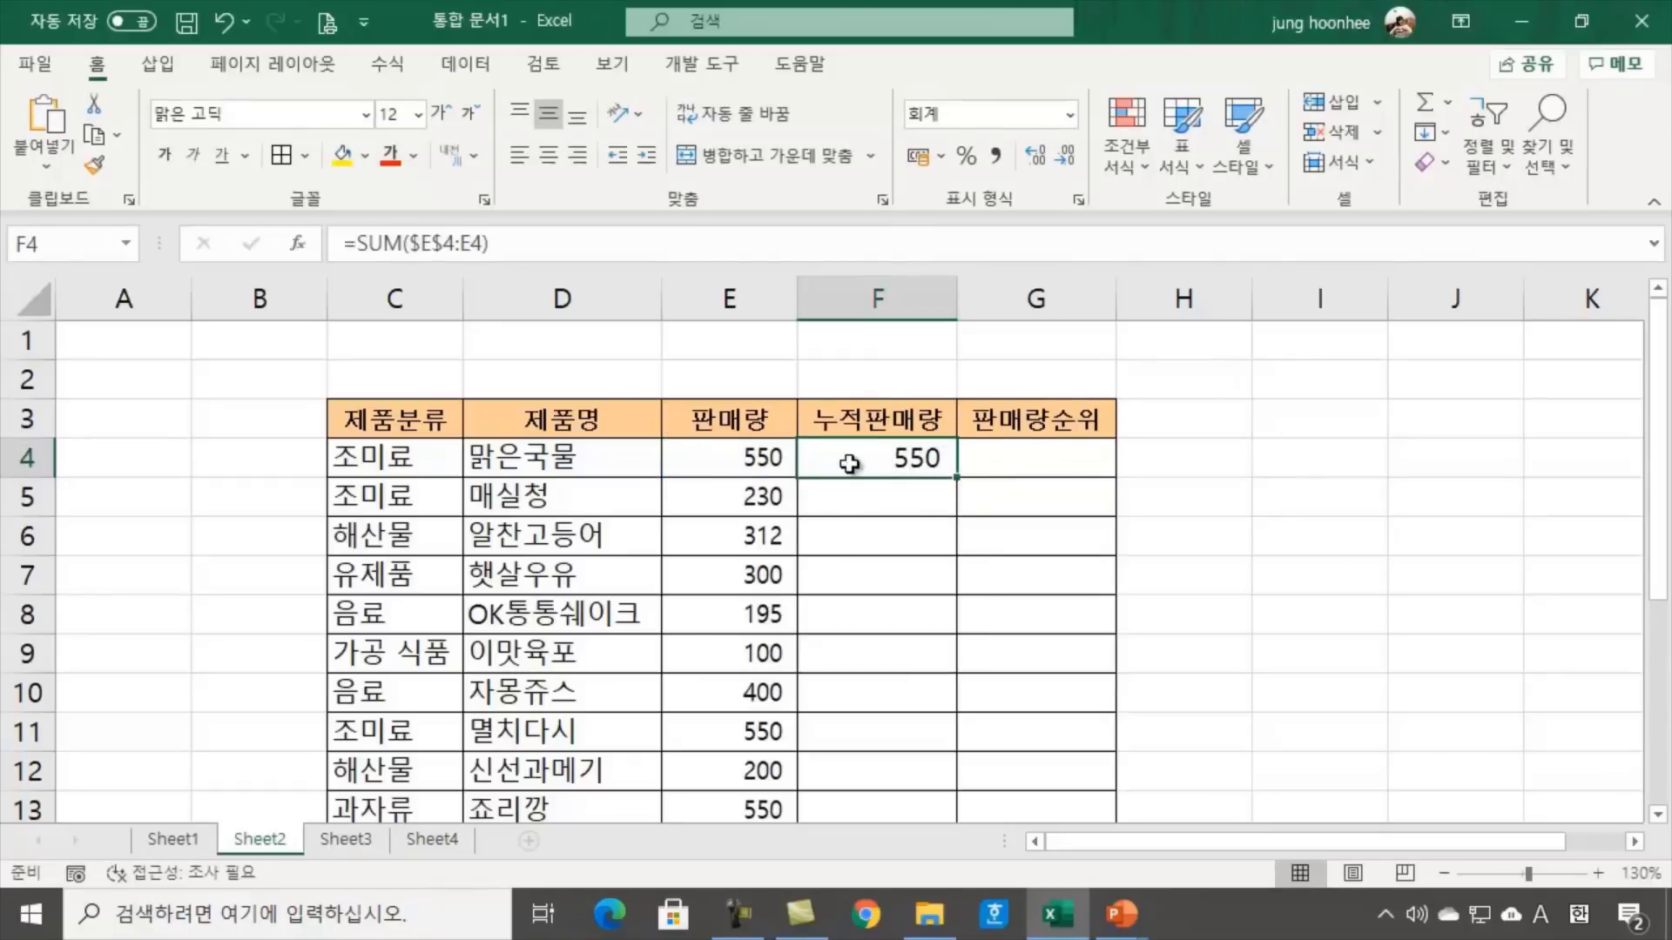
pyautogui.doubleClick(958, 475)
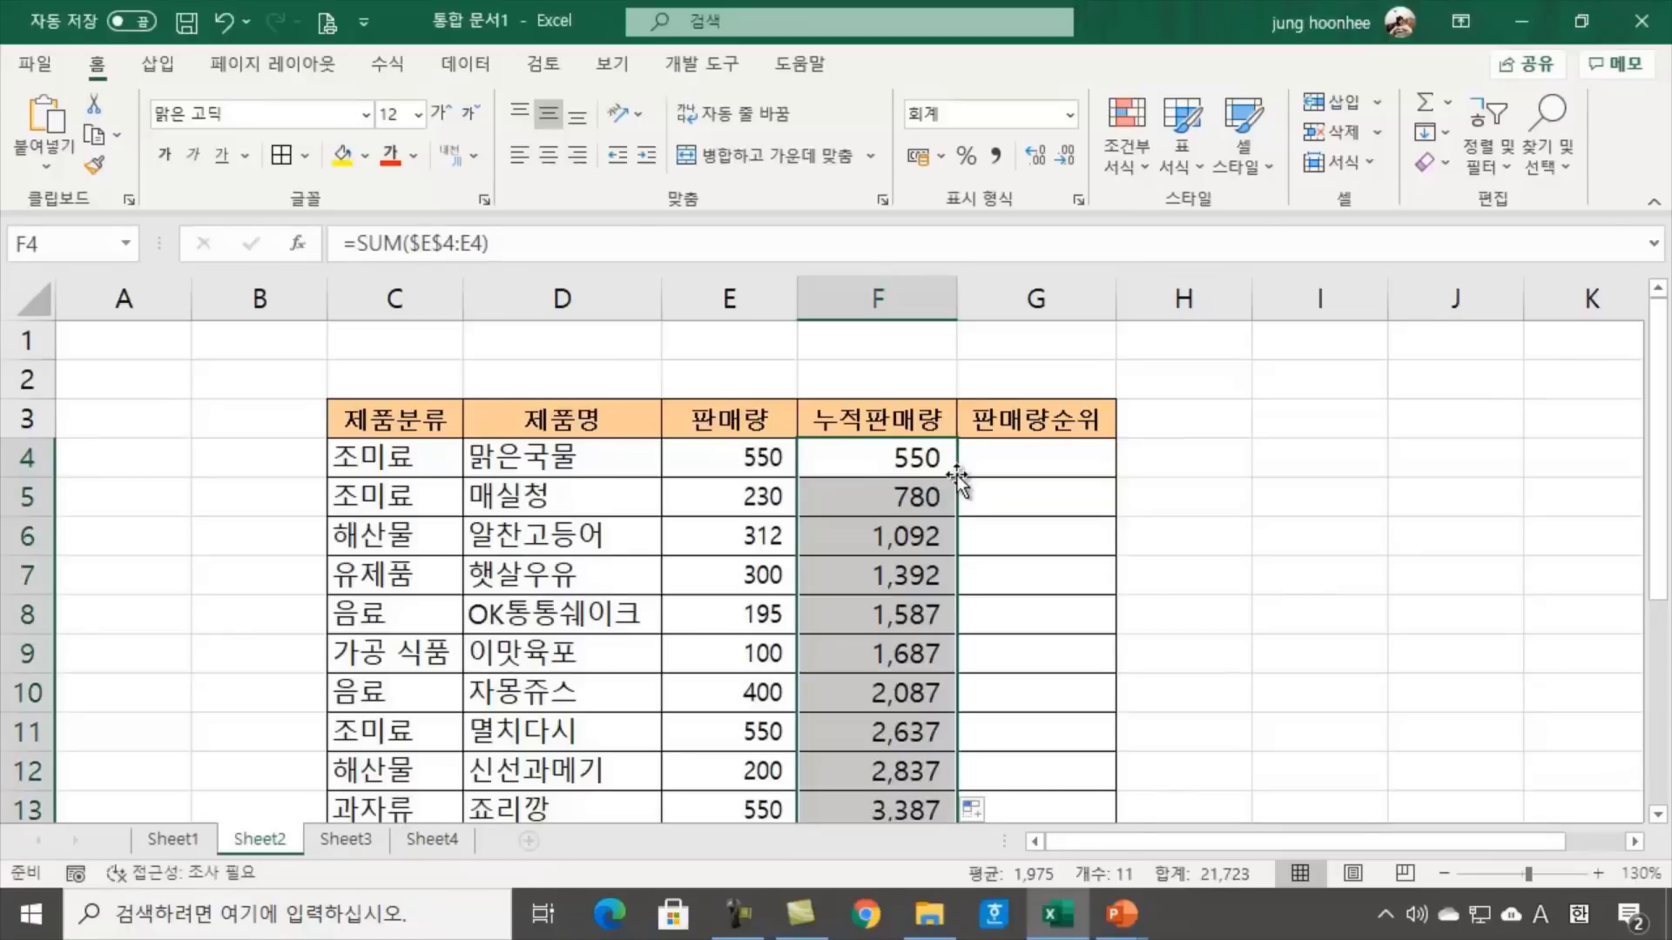
pyautogui.scroll(-3, 1184, 626)
pyautogui.scroll(3, 1120, 627)
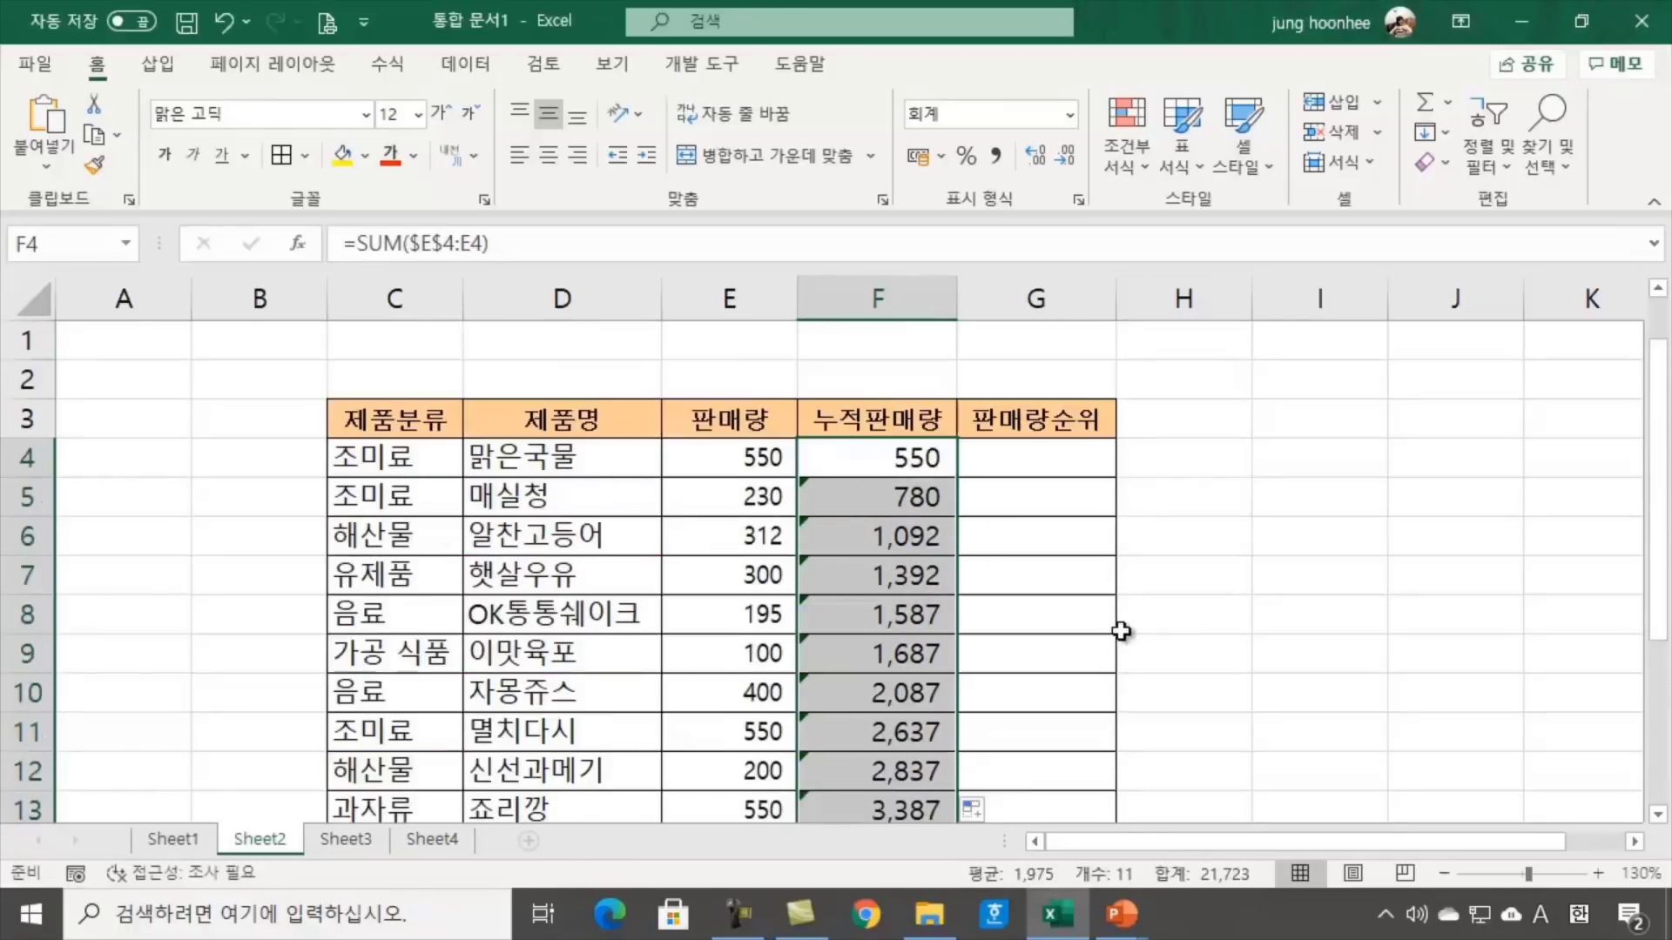
pyautogui.click(1220, 630)
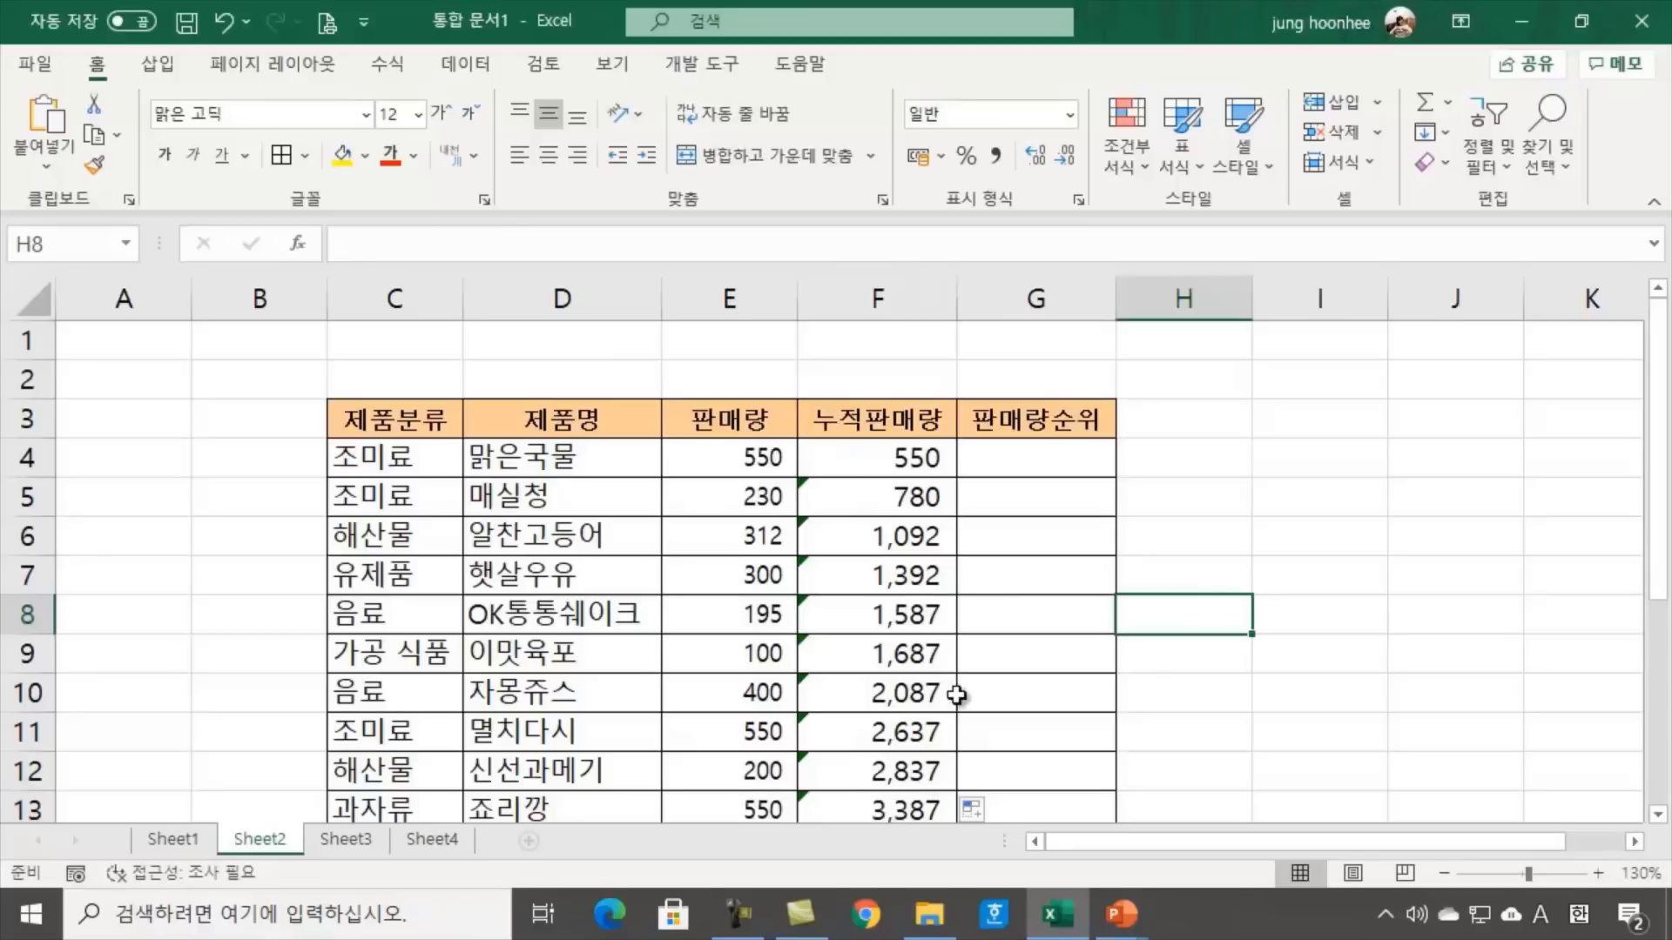
pyautogui.click(1346, 575)
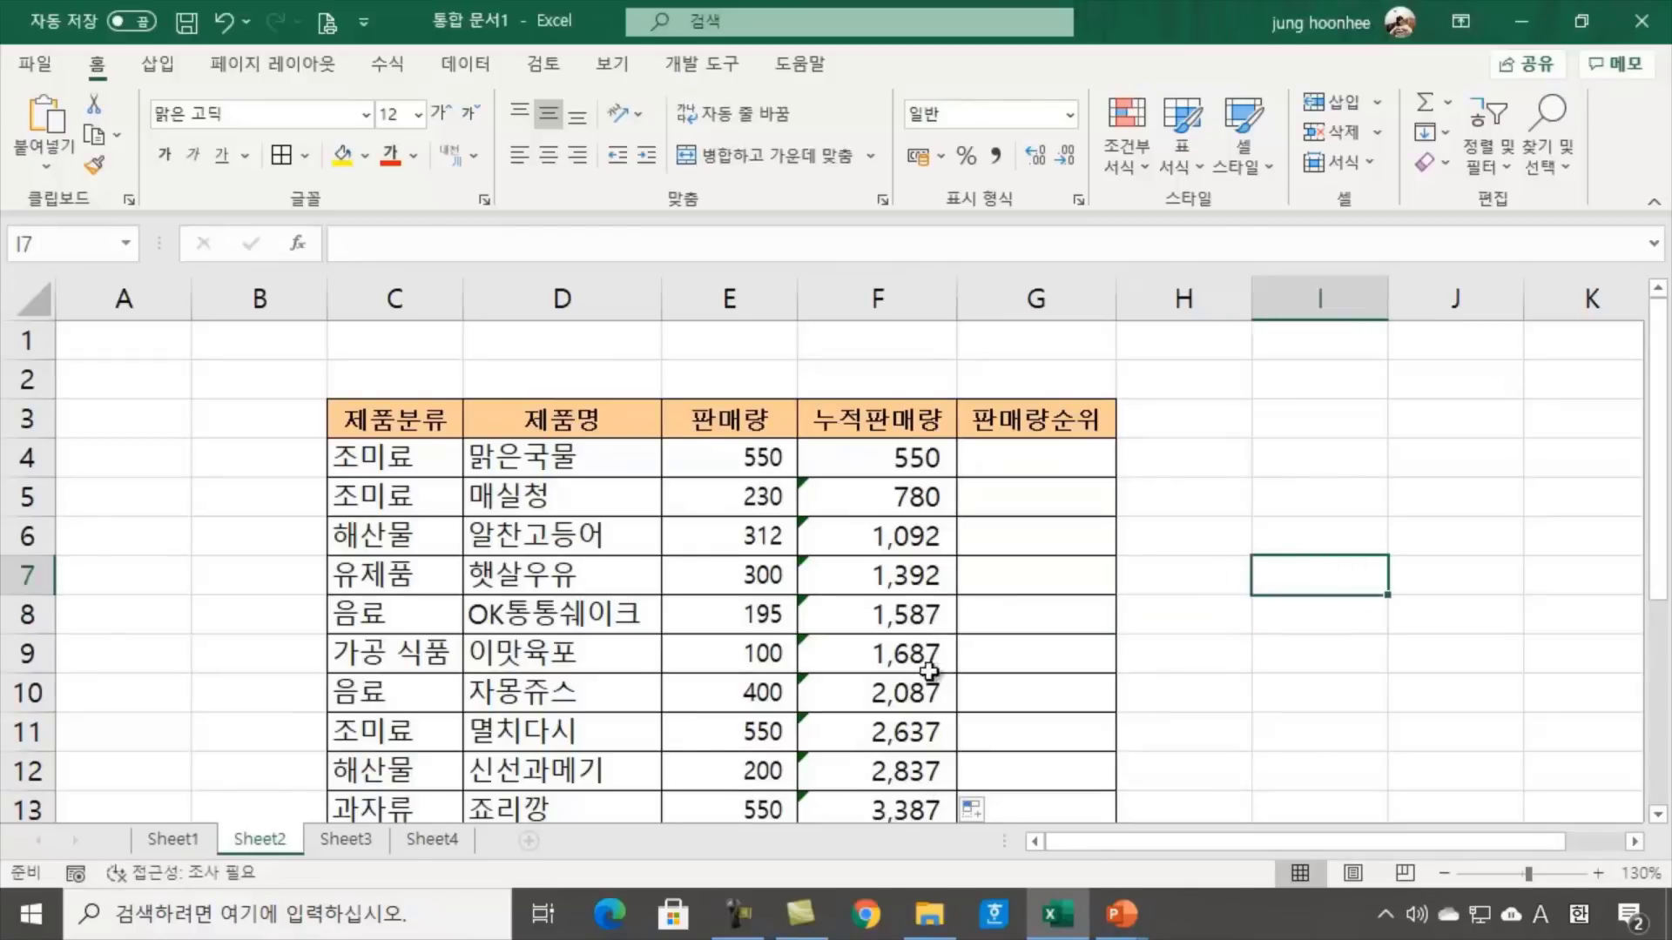
# Examine how the fixed start and the changing end of the SUM range differ in the 누적판매량 formulas from F4 to F7
pyautogui.click(905, 510)
pyautogui.click(880, 547)
pyautogui.click(888, 614)
pyautogui.click(881, 537)
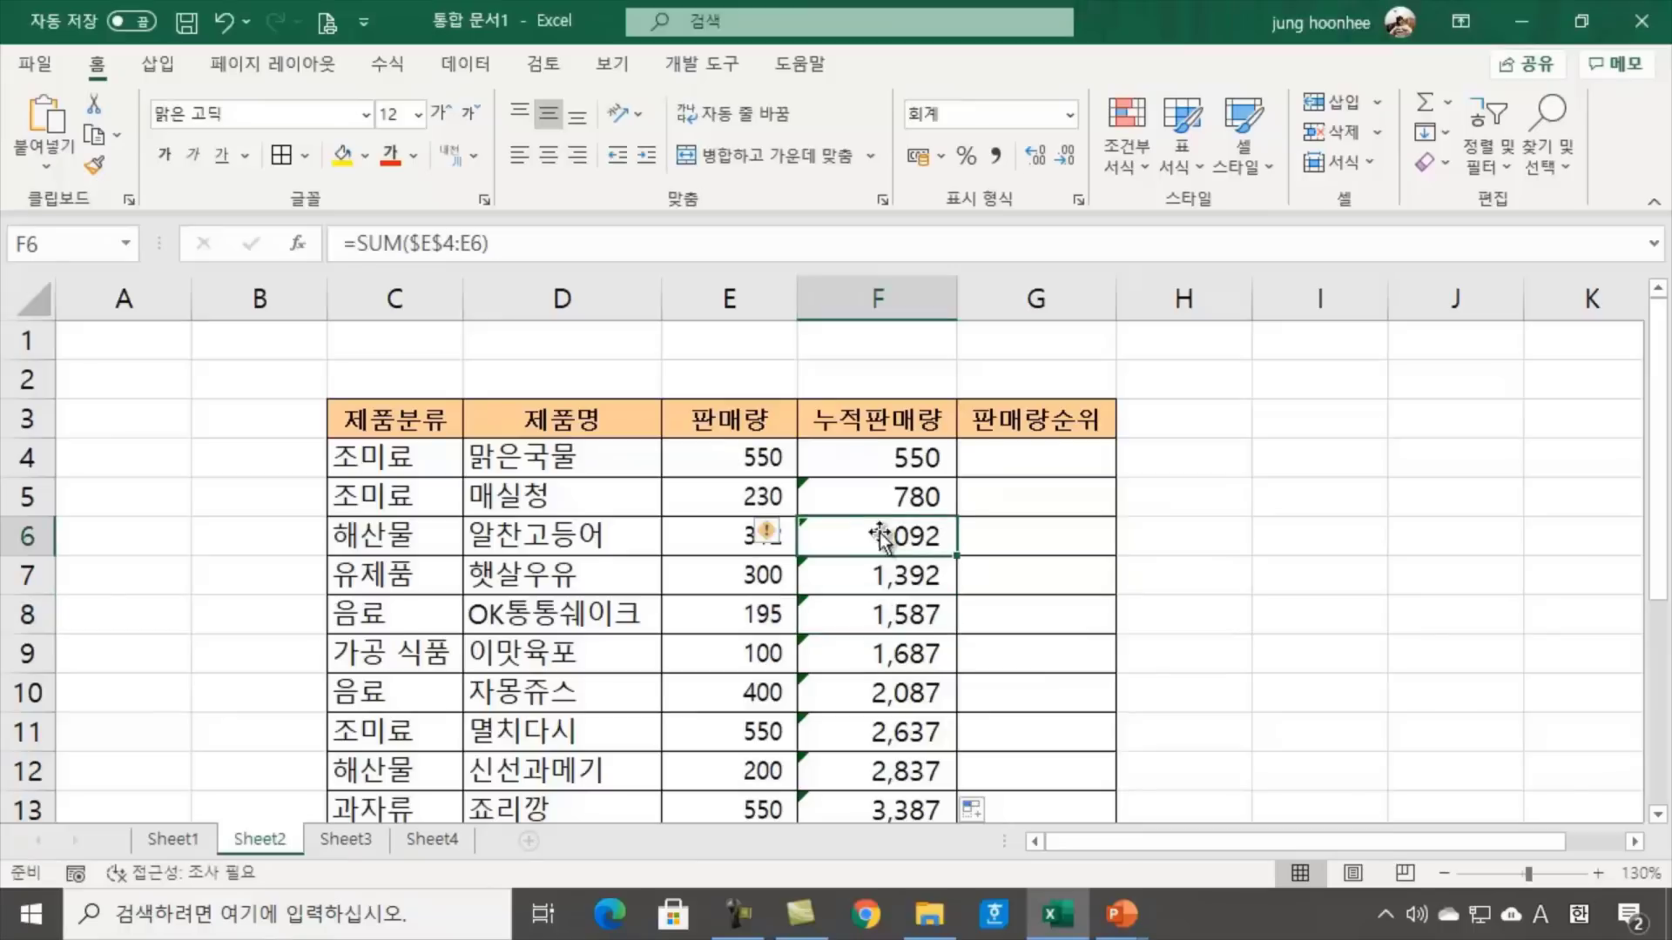
pyautogui.click(886, 448)
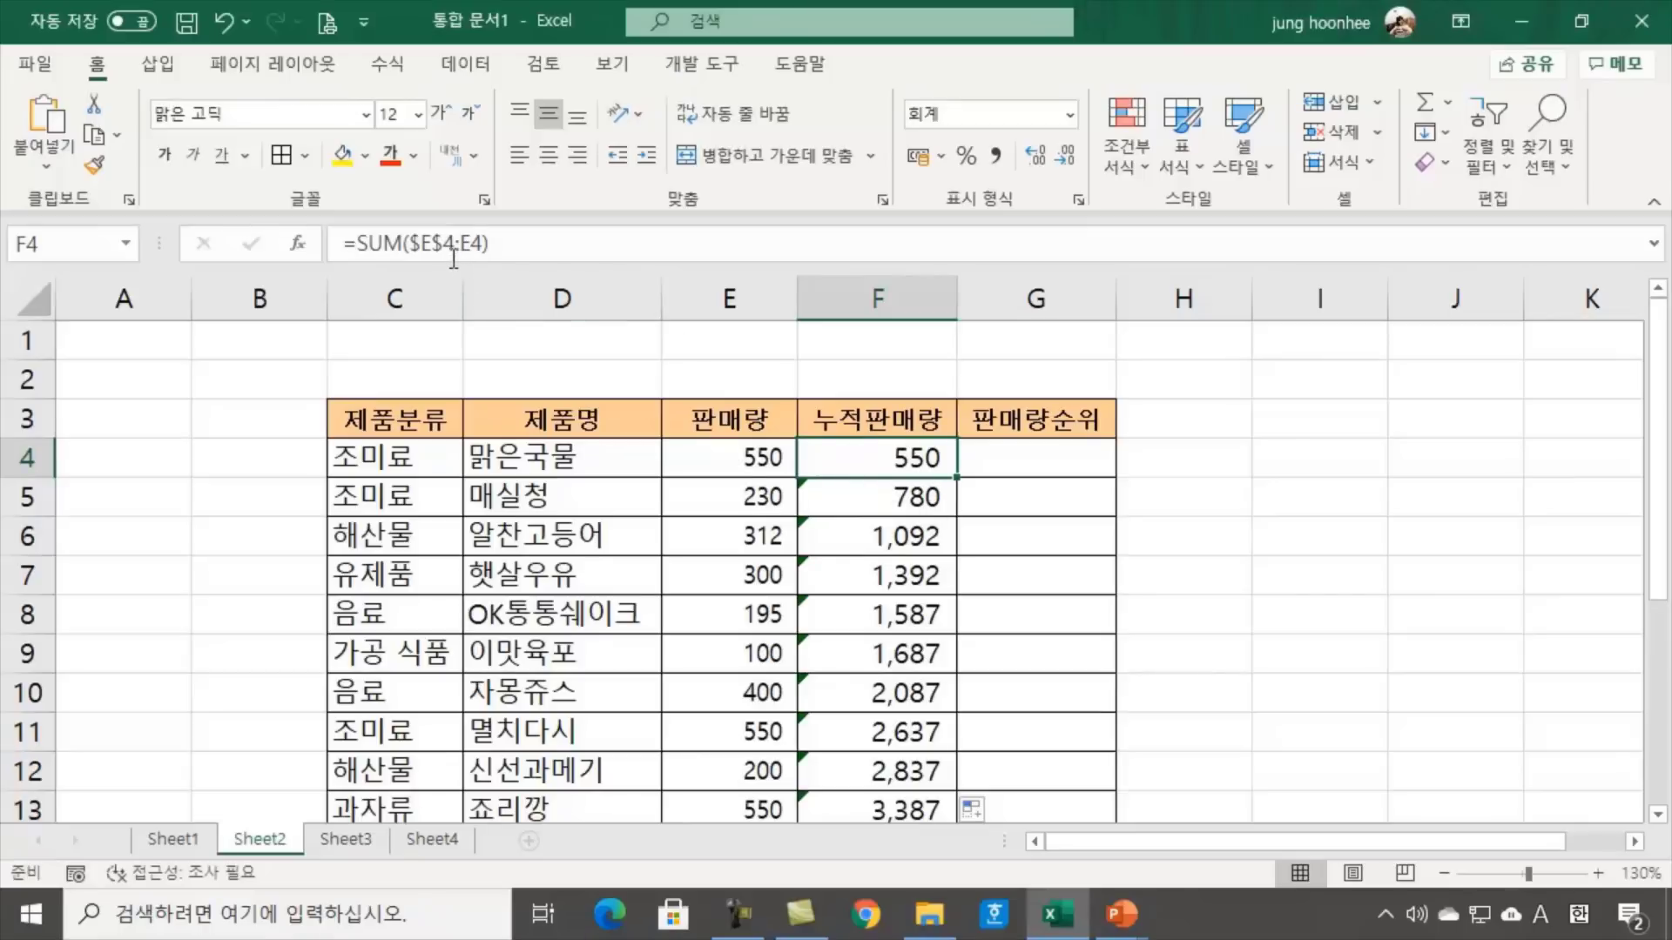
pyautogui.click(914, 488)
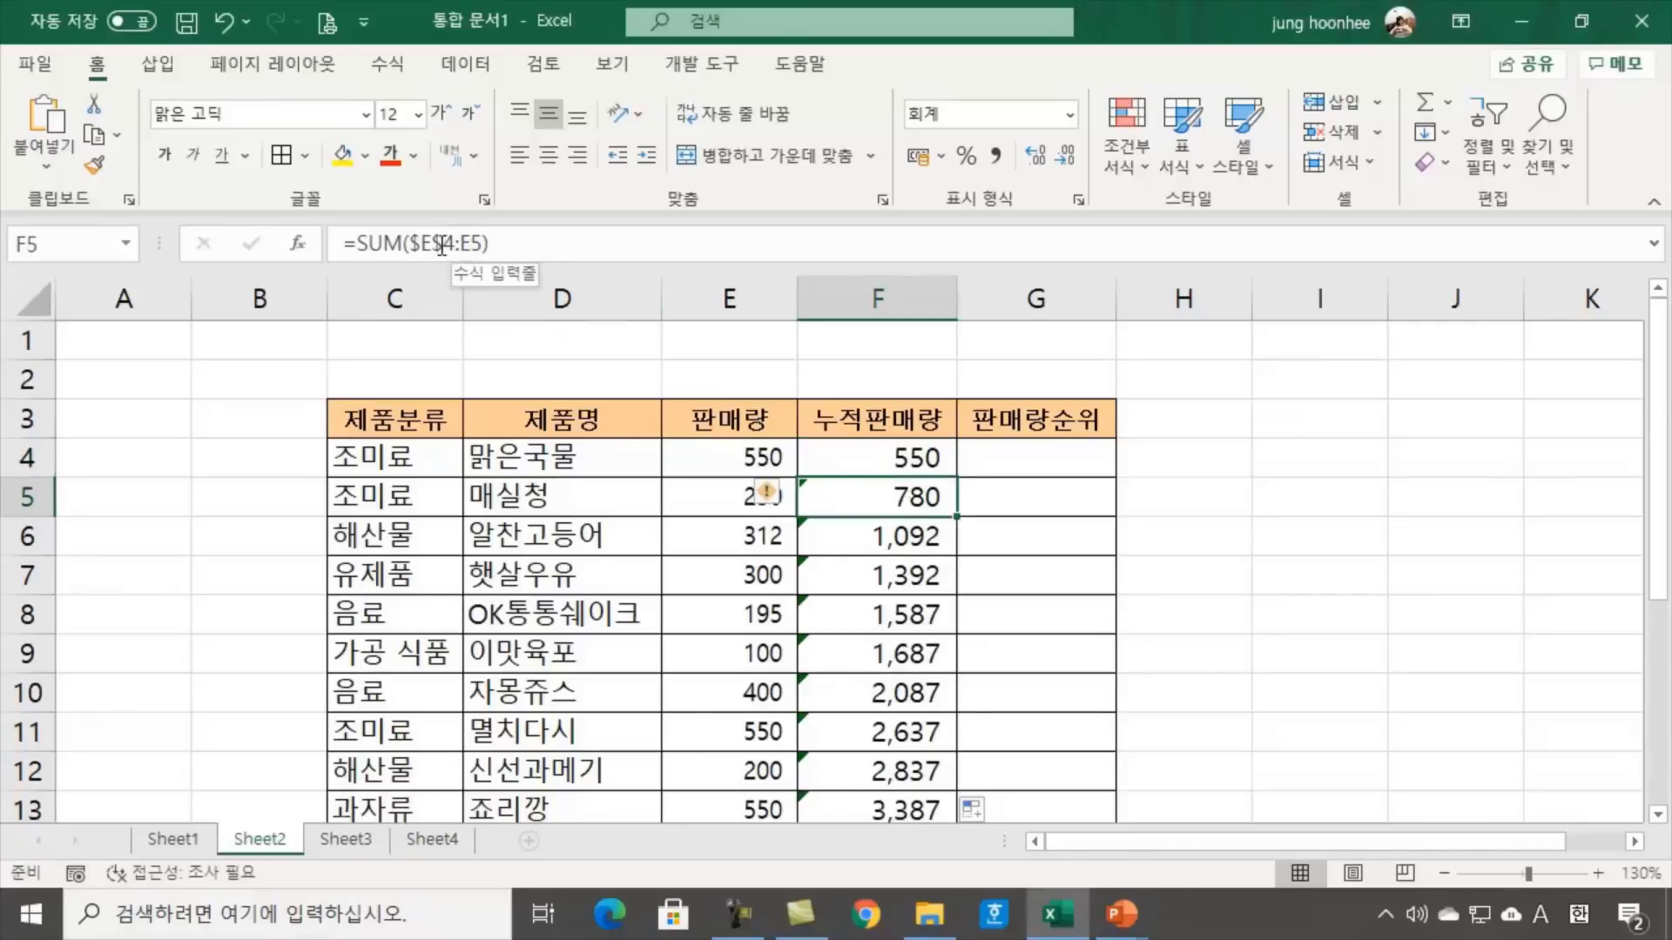
pyautogui.click(897, 540)
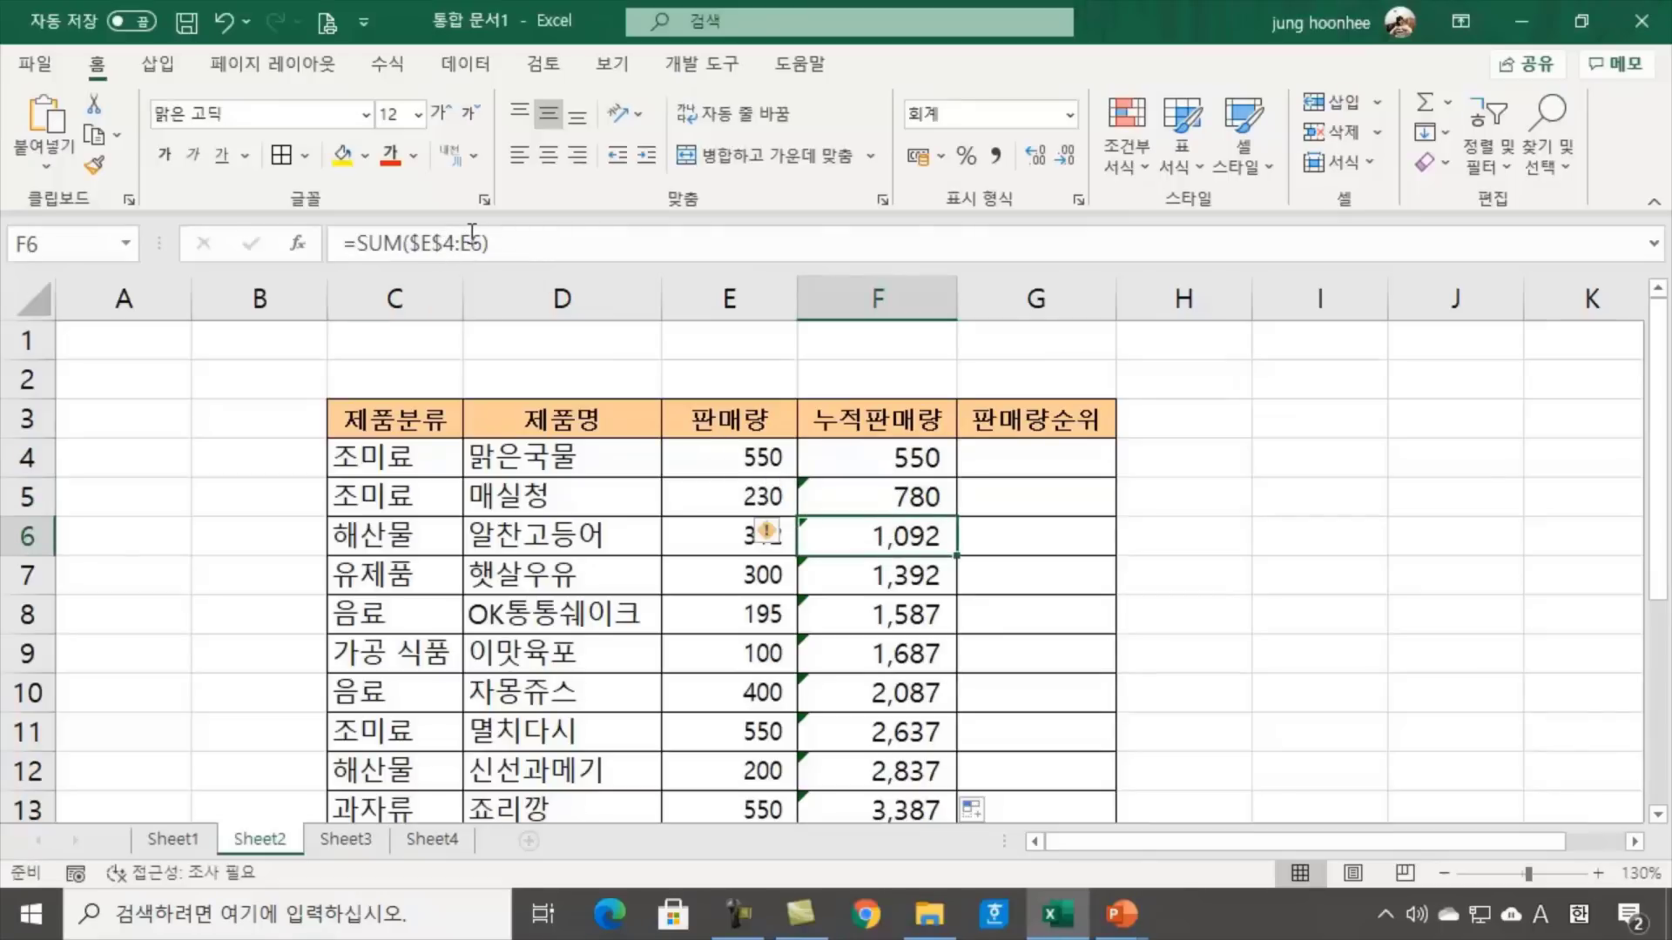
pyautogui.click(912, 574)
pyautogui.click(911, 574)
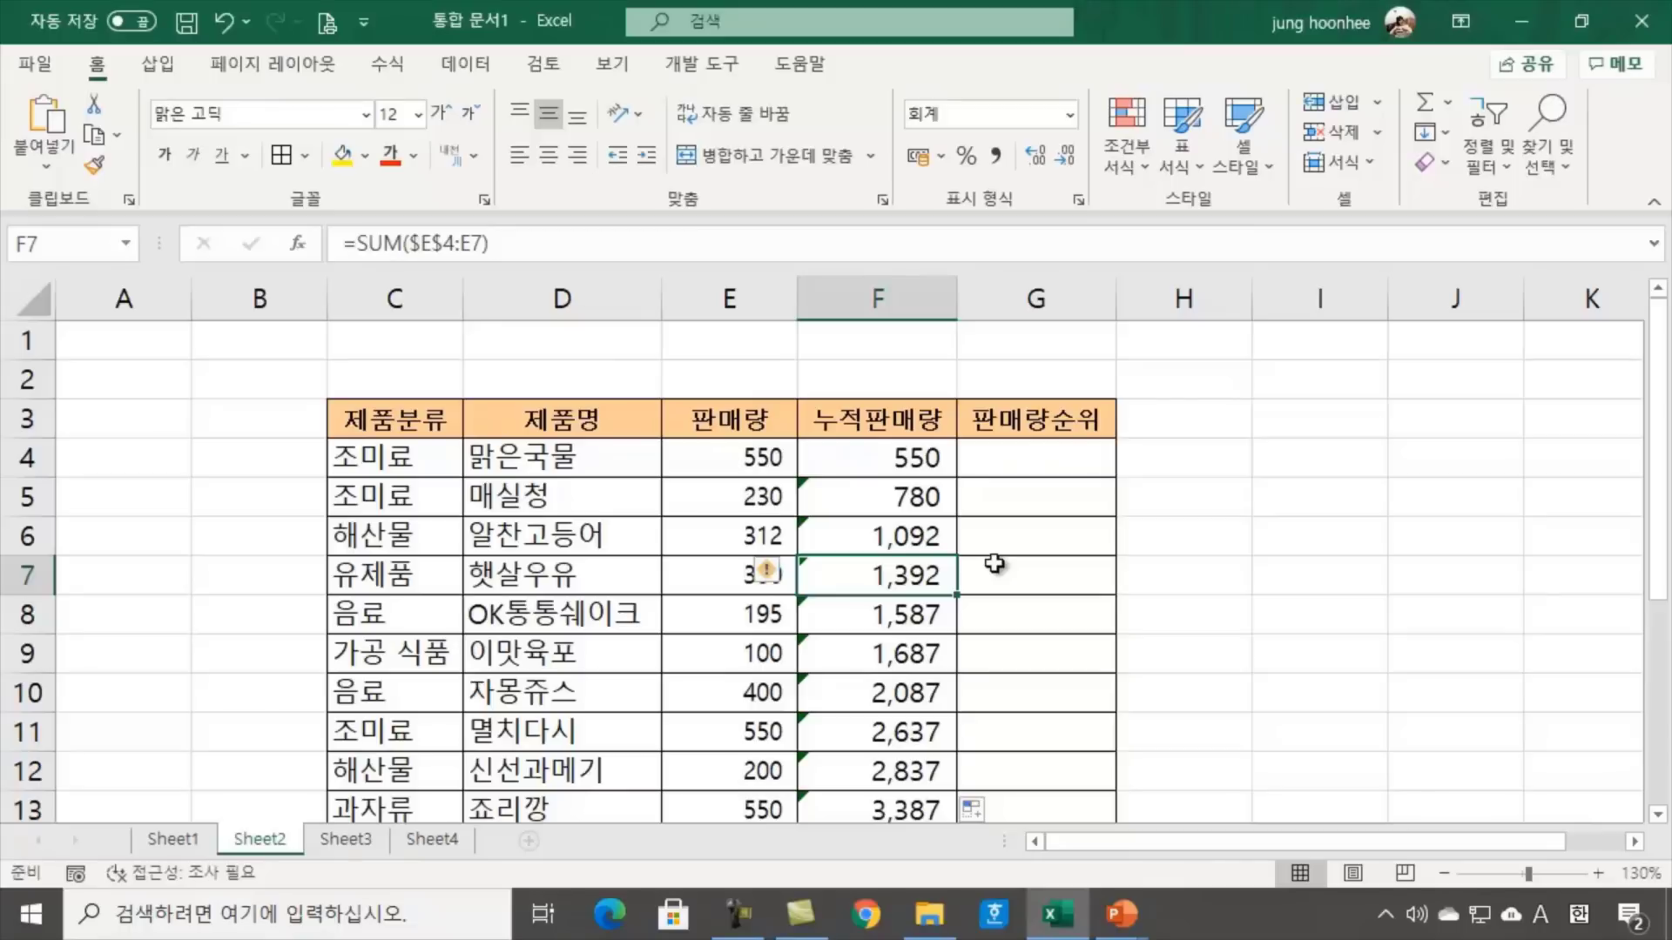
pyautogui.click(1269, 578)
pyautogui.click(1037, 457)
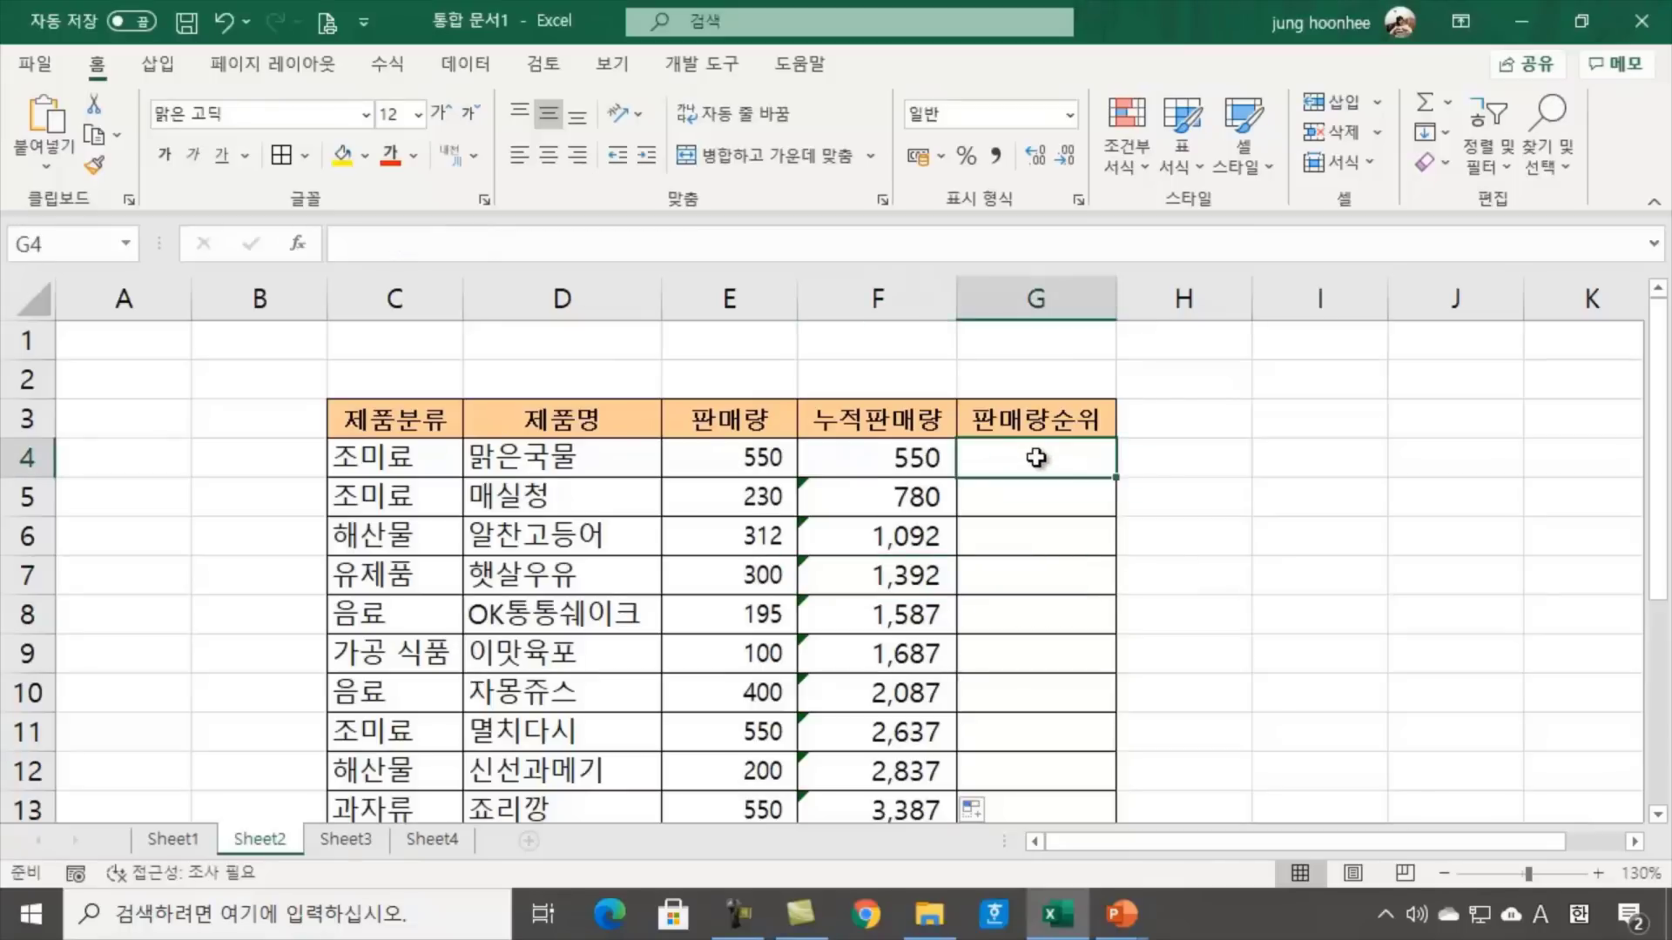
pyautogui.click(1239, 522)
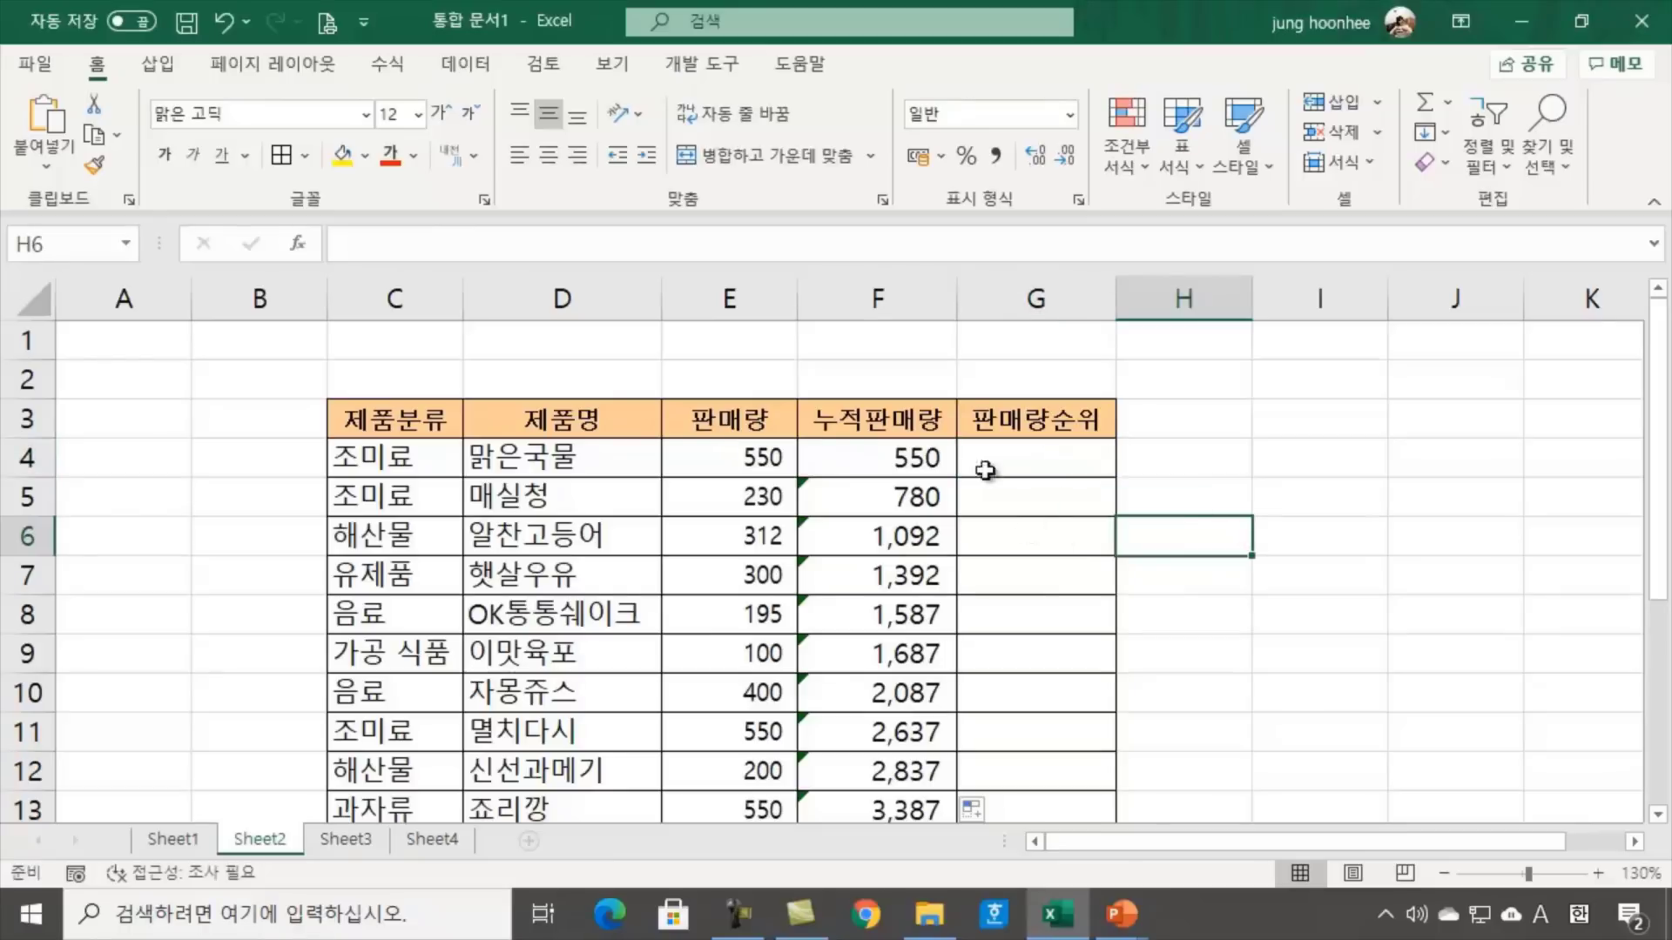
# Examine the 판매량 values in E4:E14 and the empty 판매량순위 column they are to be ranked in
pyautogui.click(1082, 419)
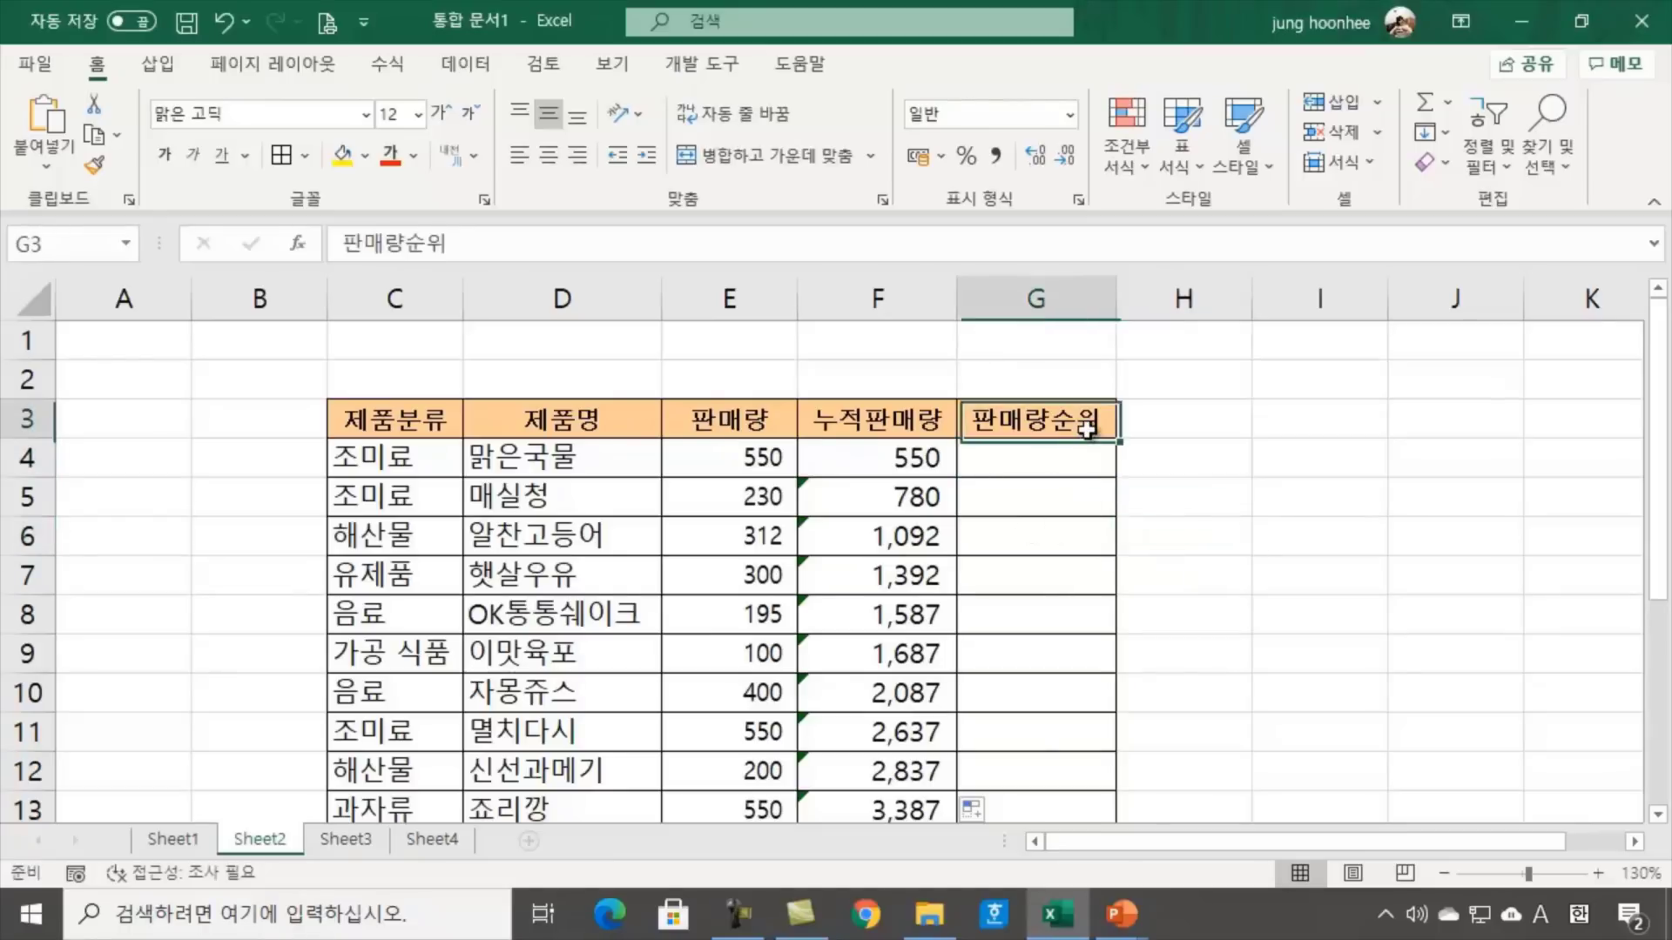
pyautogui.click(1068, 455)
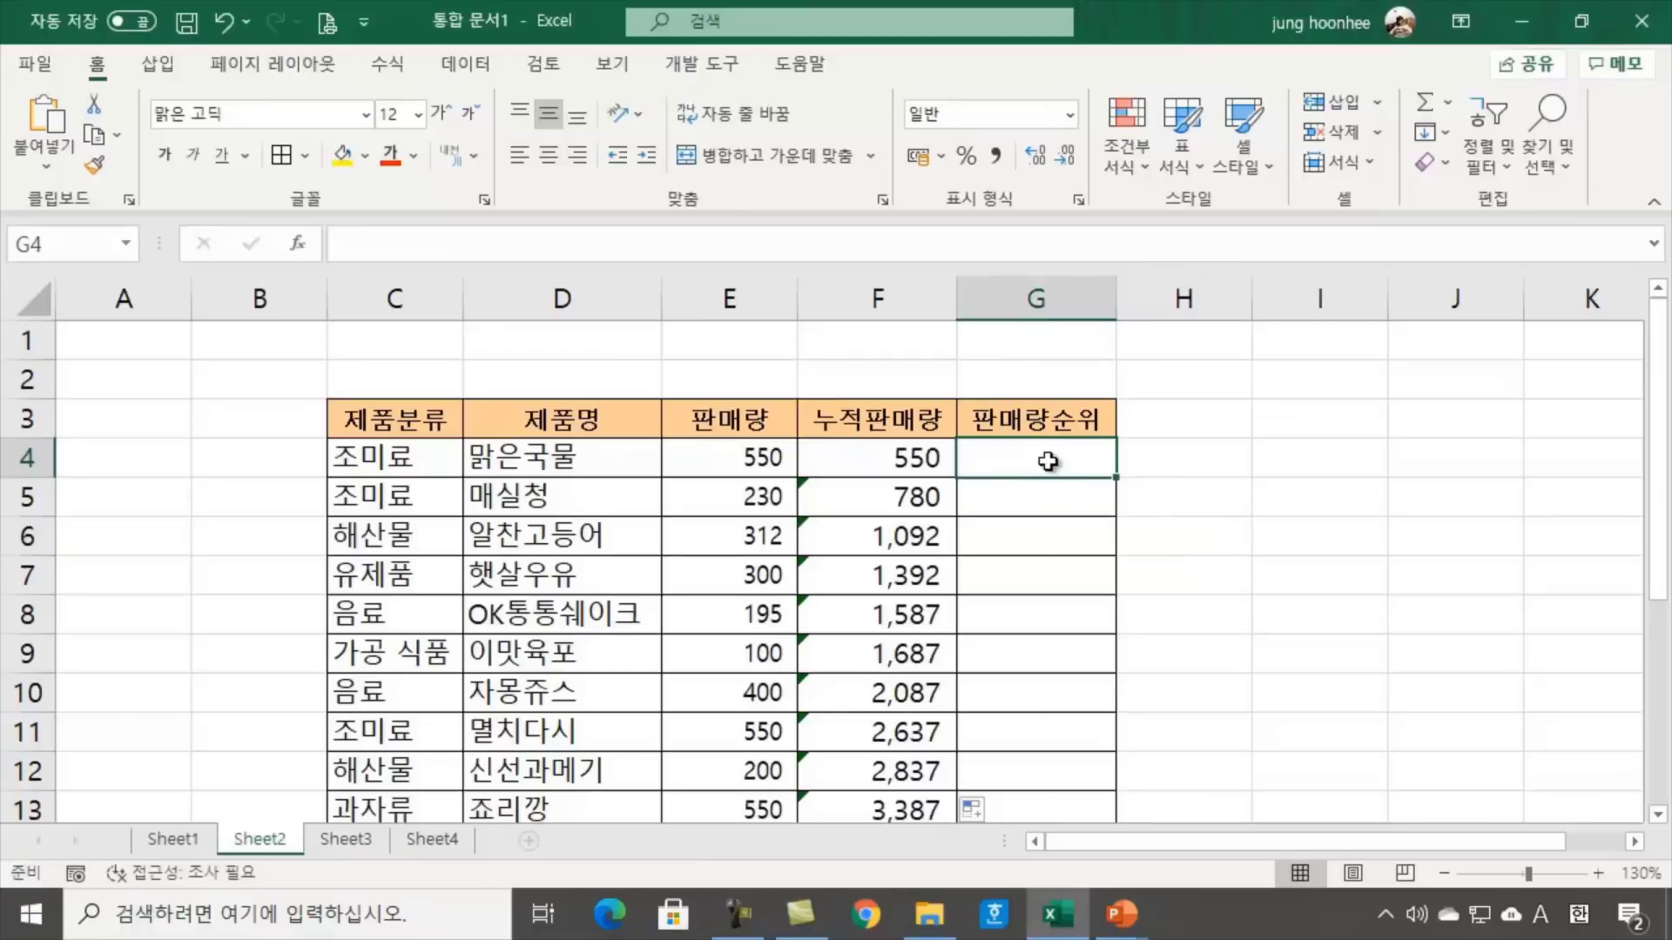
pyautogui.click(1264, 462)
pyautogui.click(1053, 433)
pyautogui.click(1049, 467)
pyautogui.click(1278, 498)
pyautogui.moveTo(746, 444); pyautogui.dragTo(735, 683)
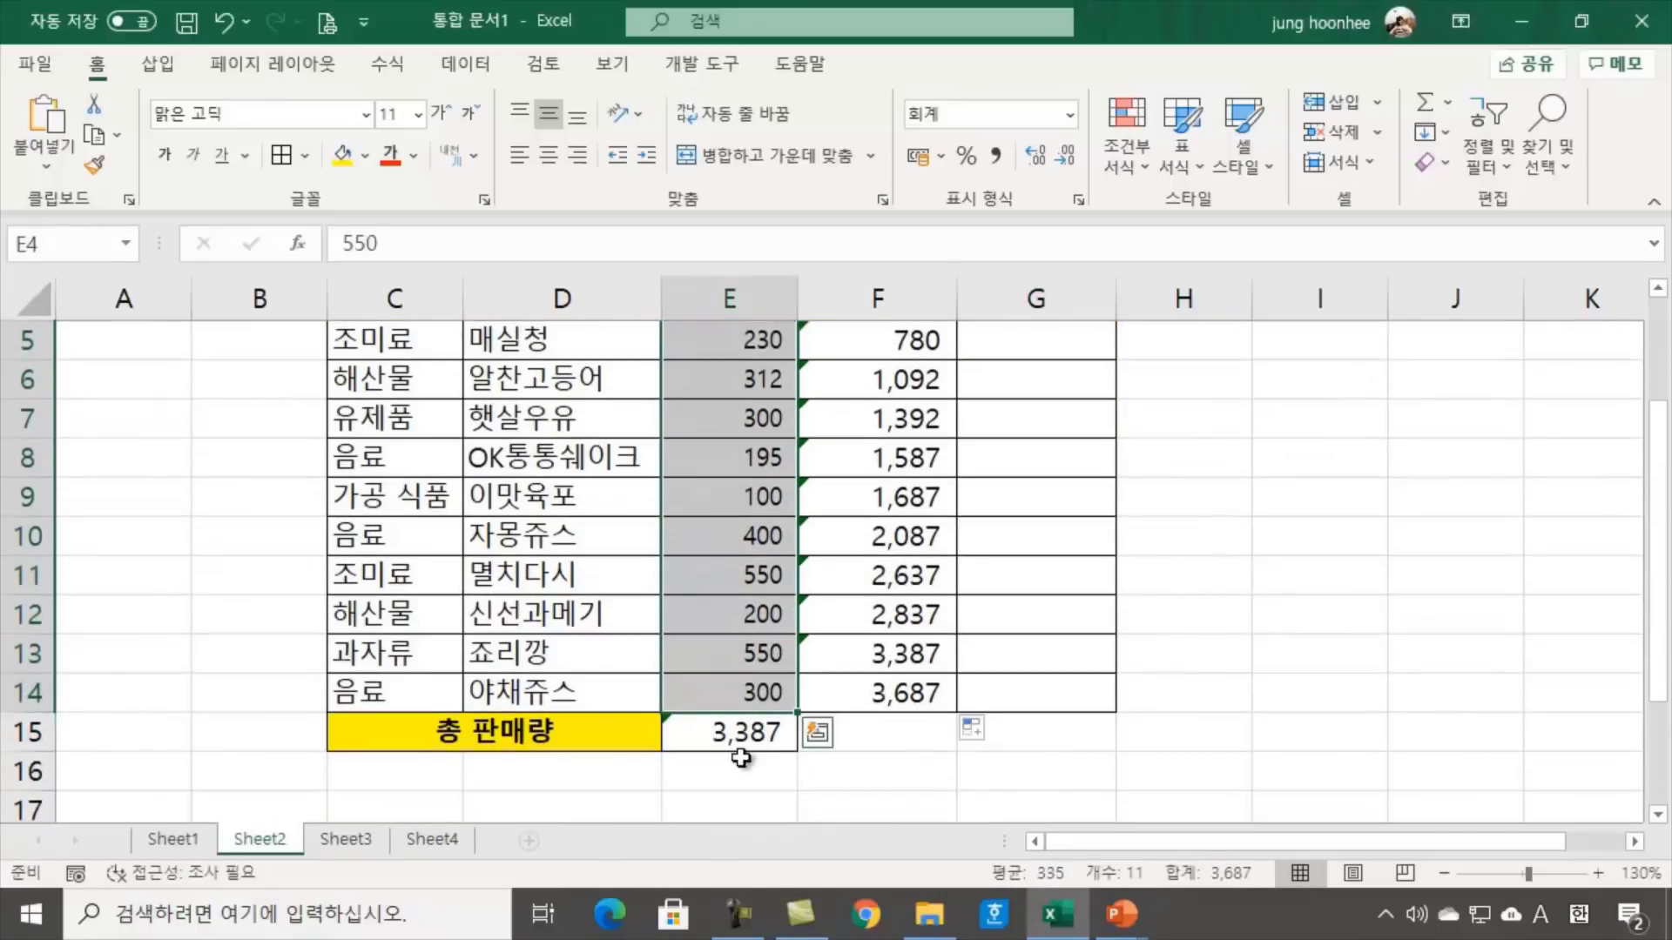
pyautogui.scroll(2, 897, 620)
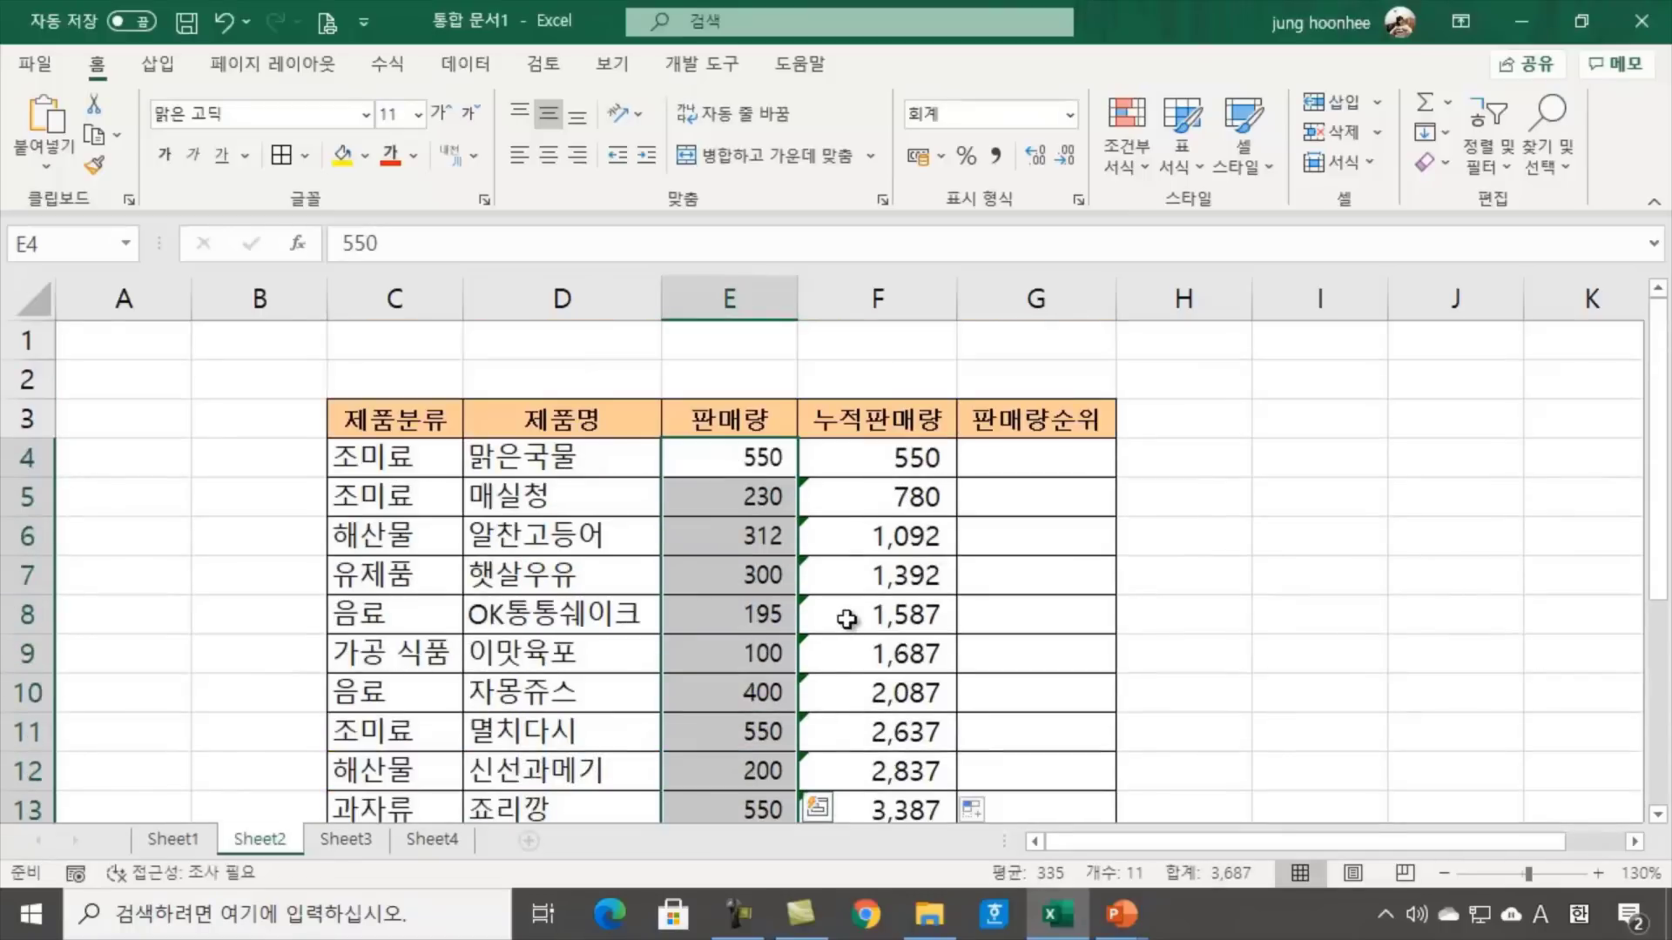
pyautogui.click(755, 457)
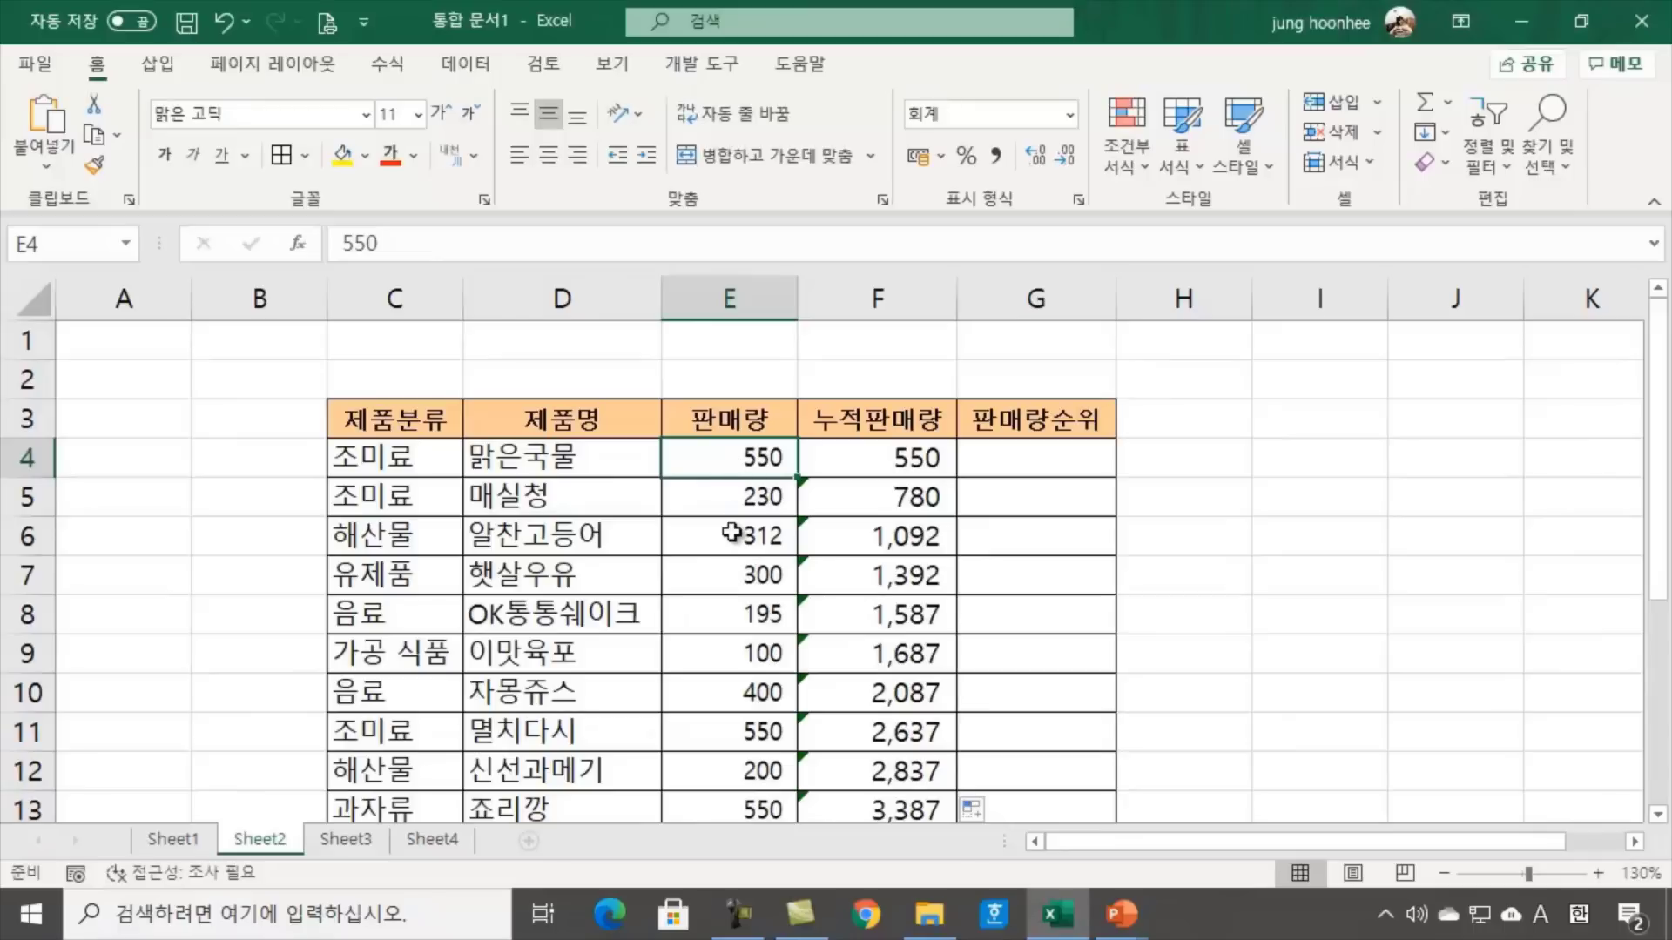
pyautogui.click(731, 533)
pyautogui.click(746, 623)
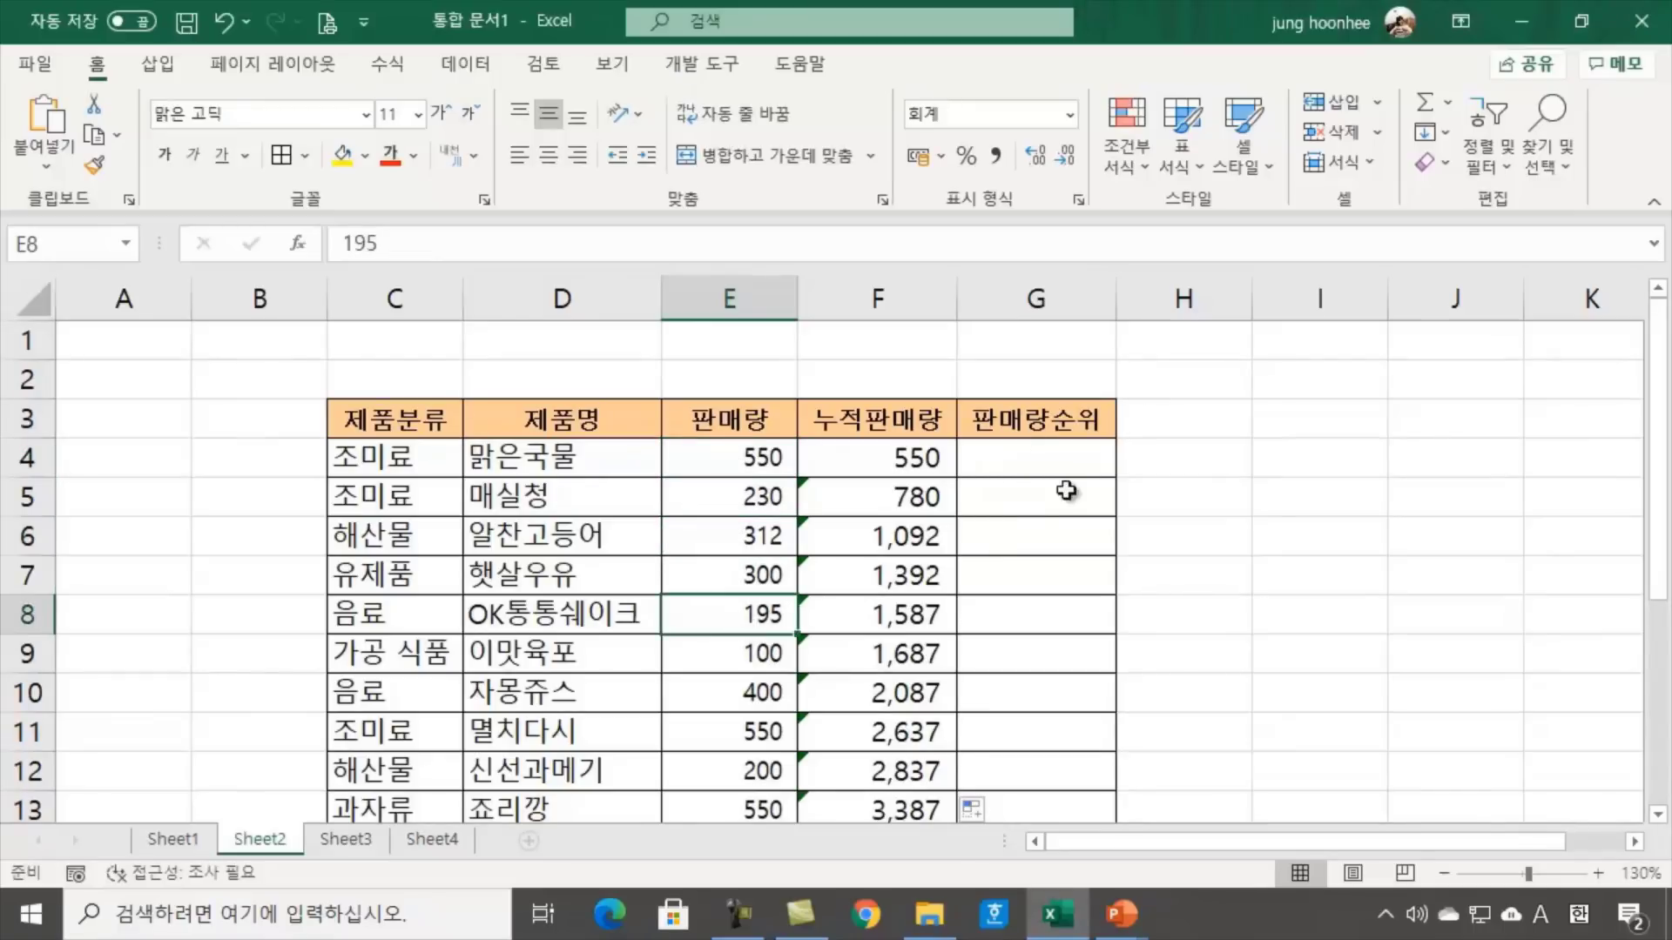
# Start a formula in G4, the first 판매량순위 cell, with the RANK.EQ function
pyautogui.click(1074, 459)
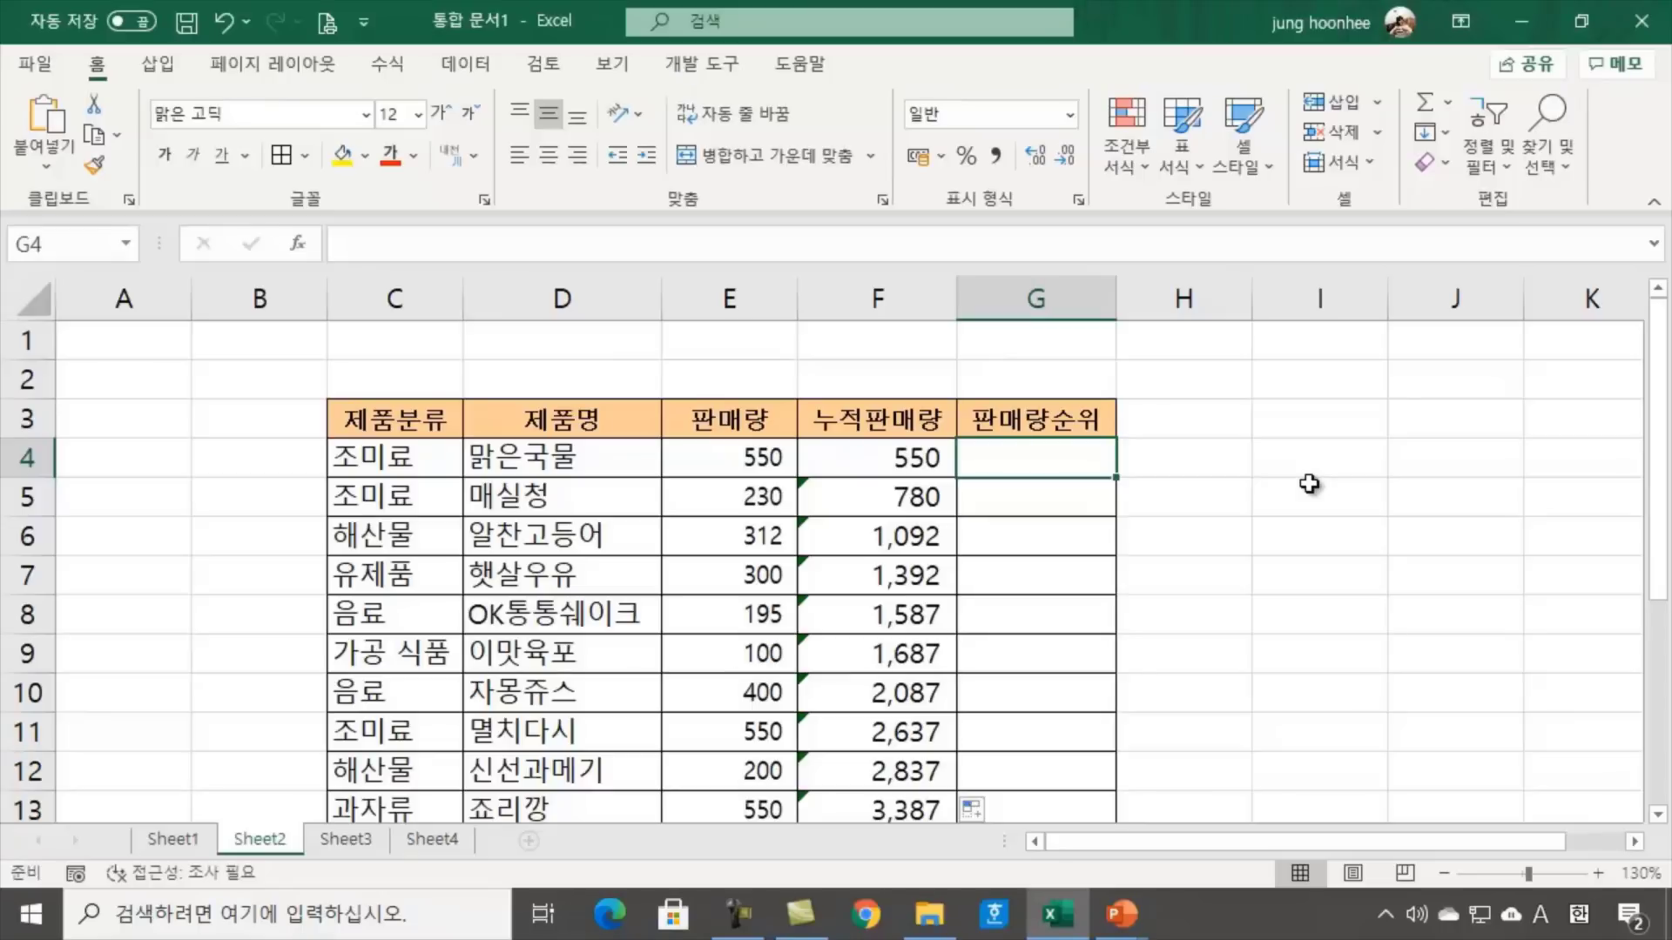
pyautogui.write('=')
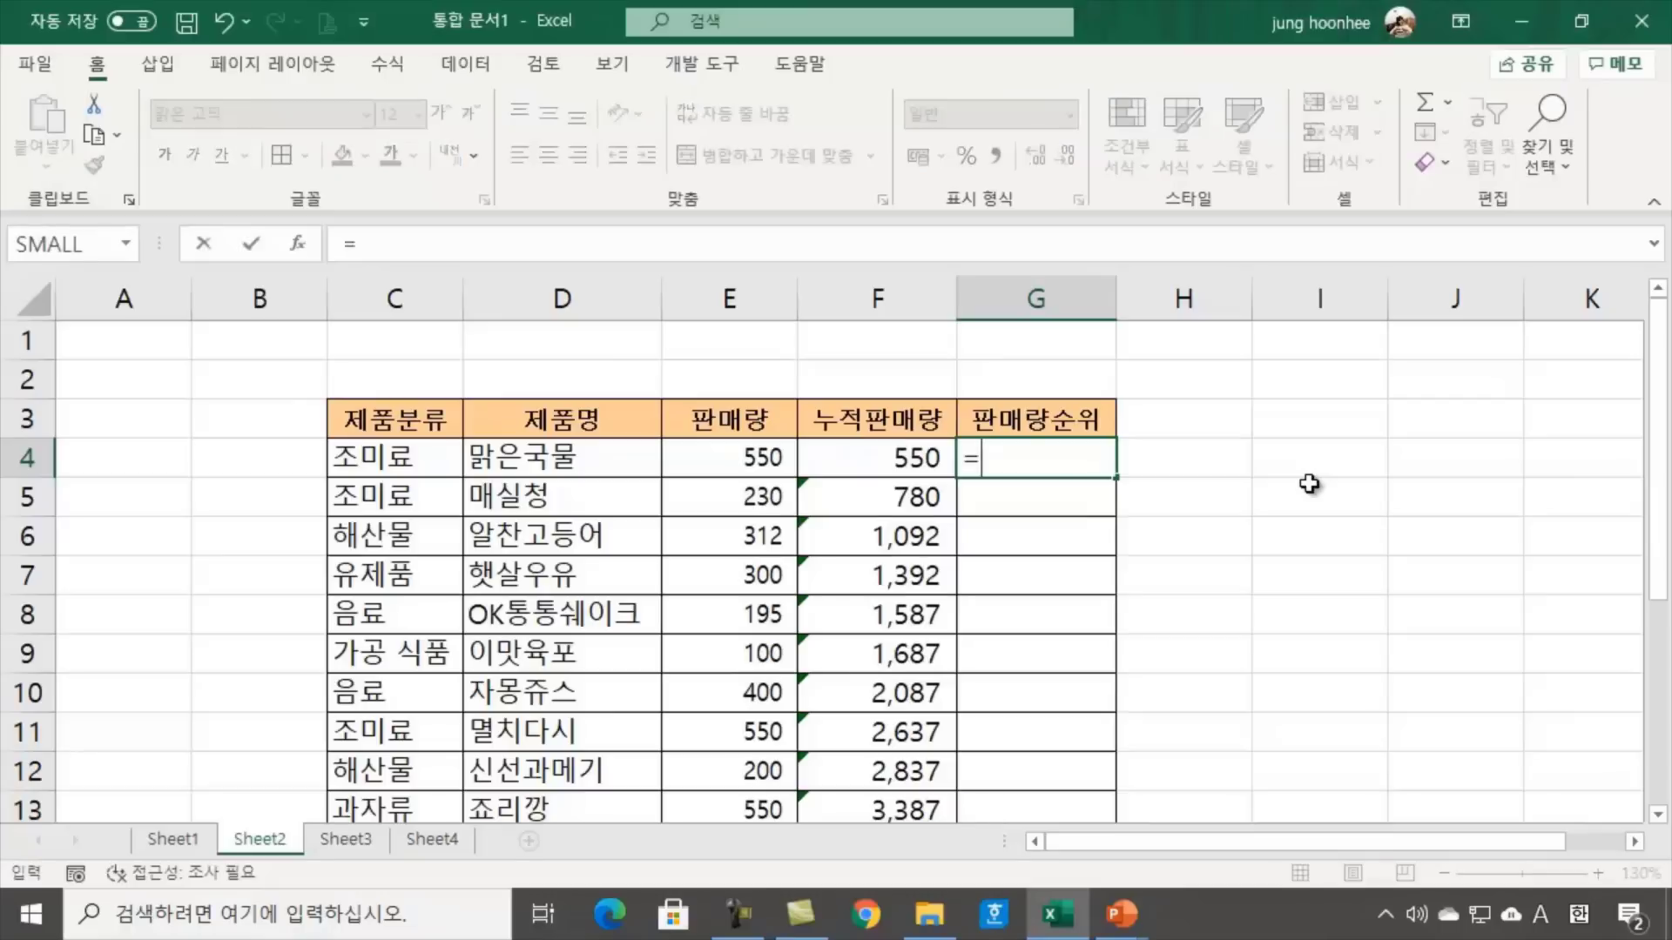
pyautogui.write('ra')
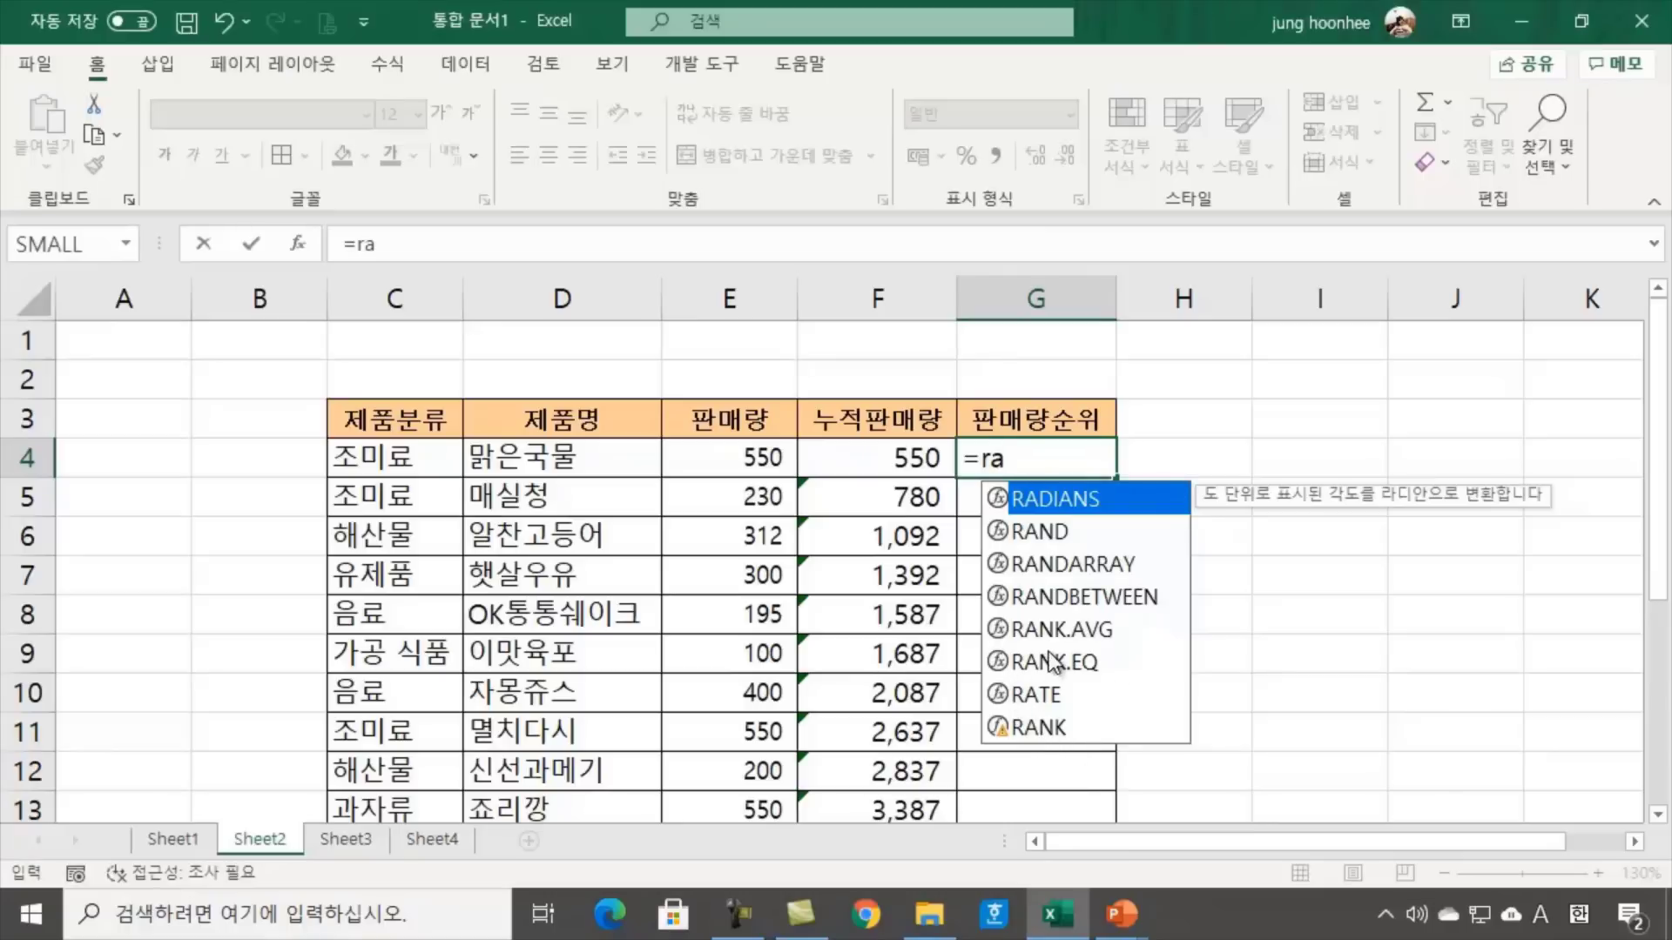
pyautogui.click(1022, 728)
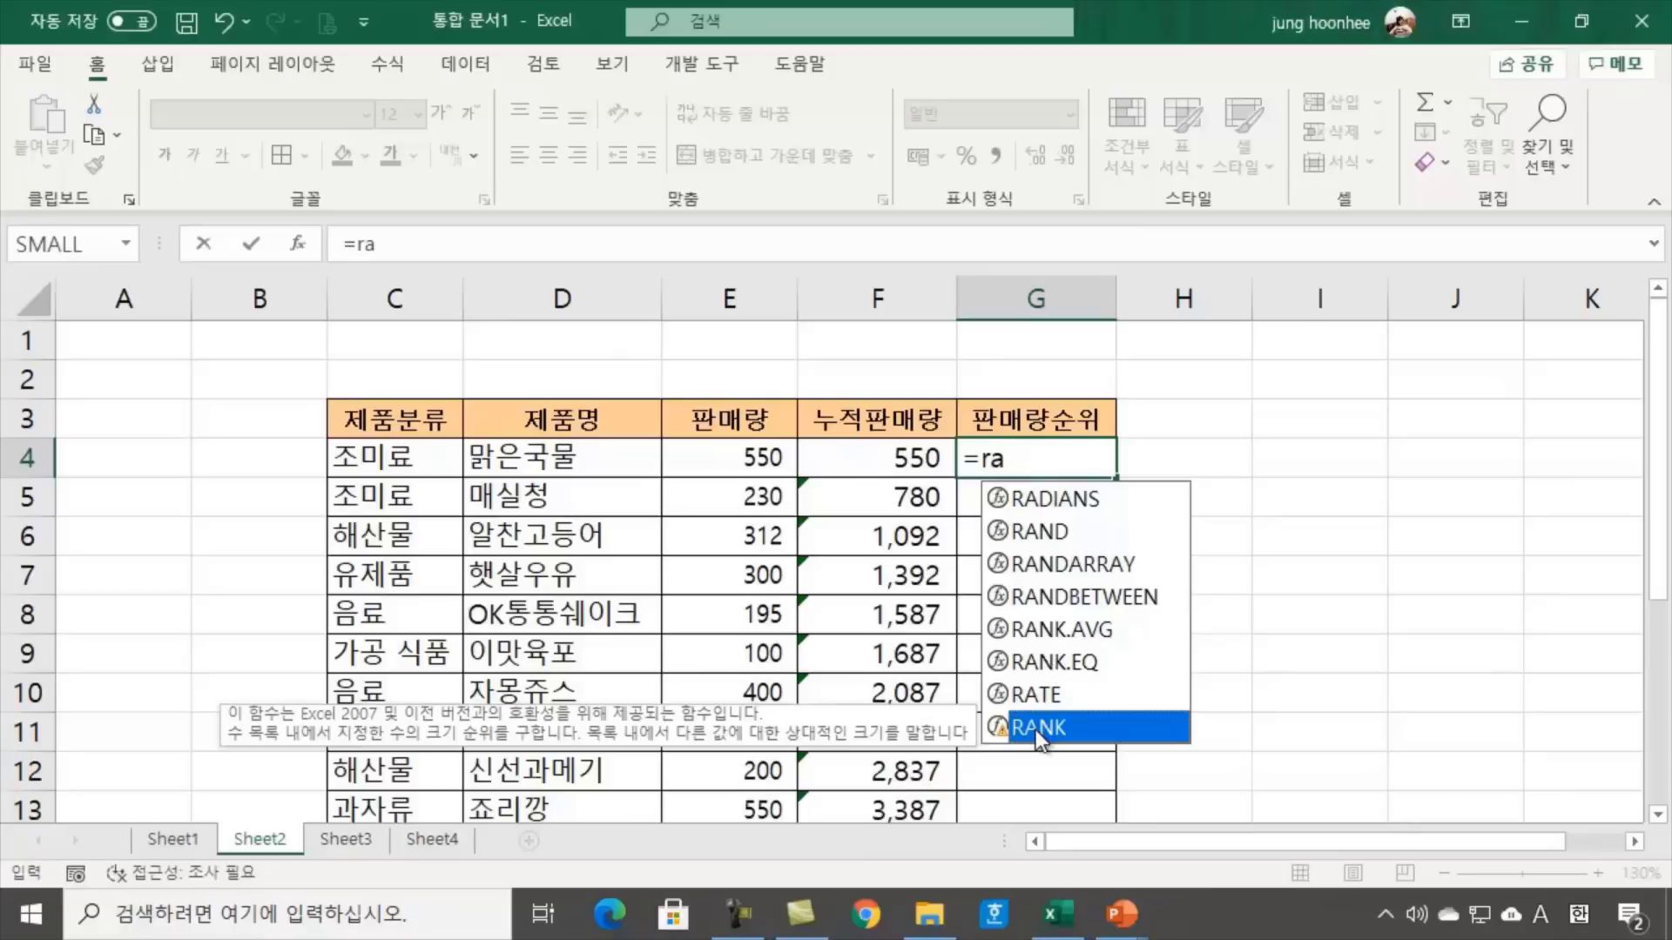
pyautogui.click(1054, 666)
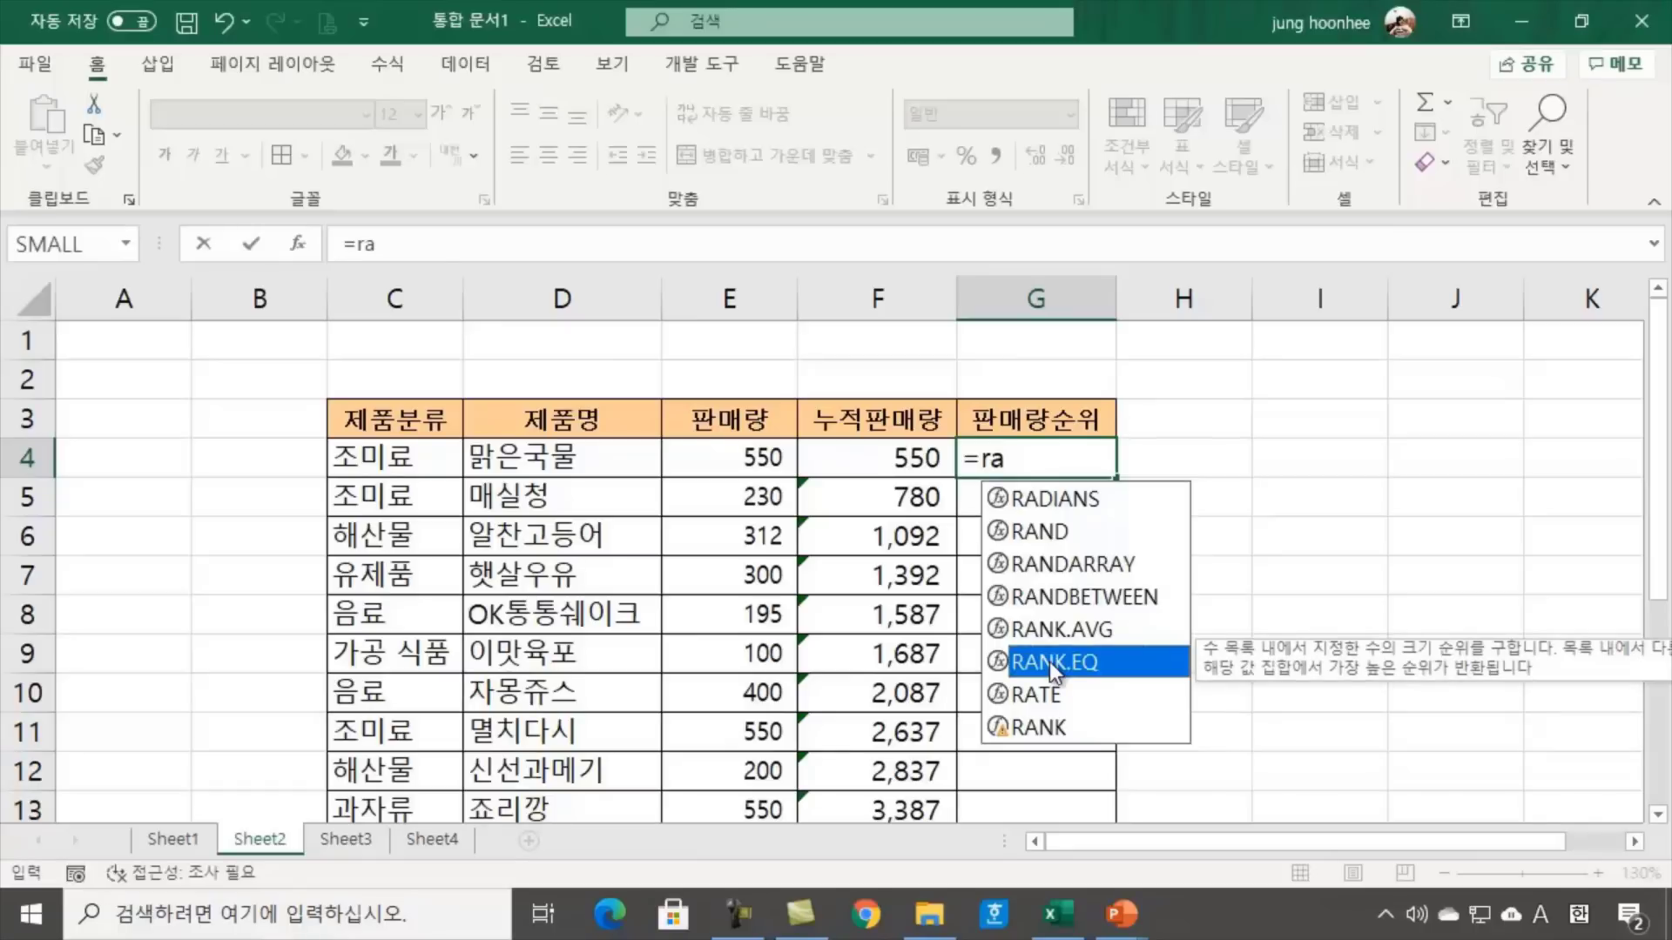
pyautogui.doubleClick(1049, 662)
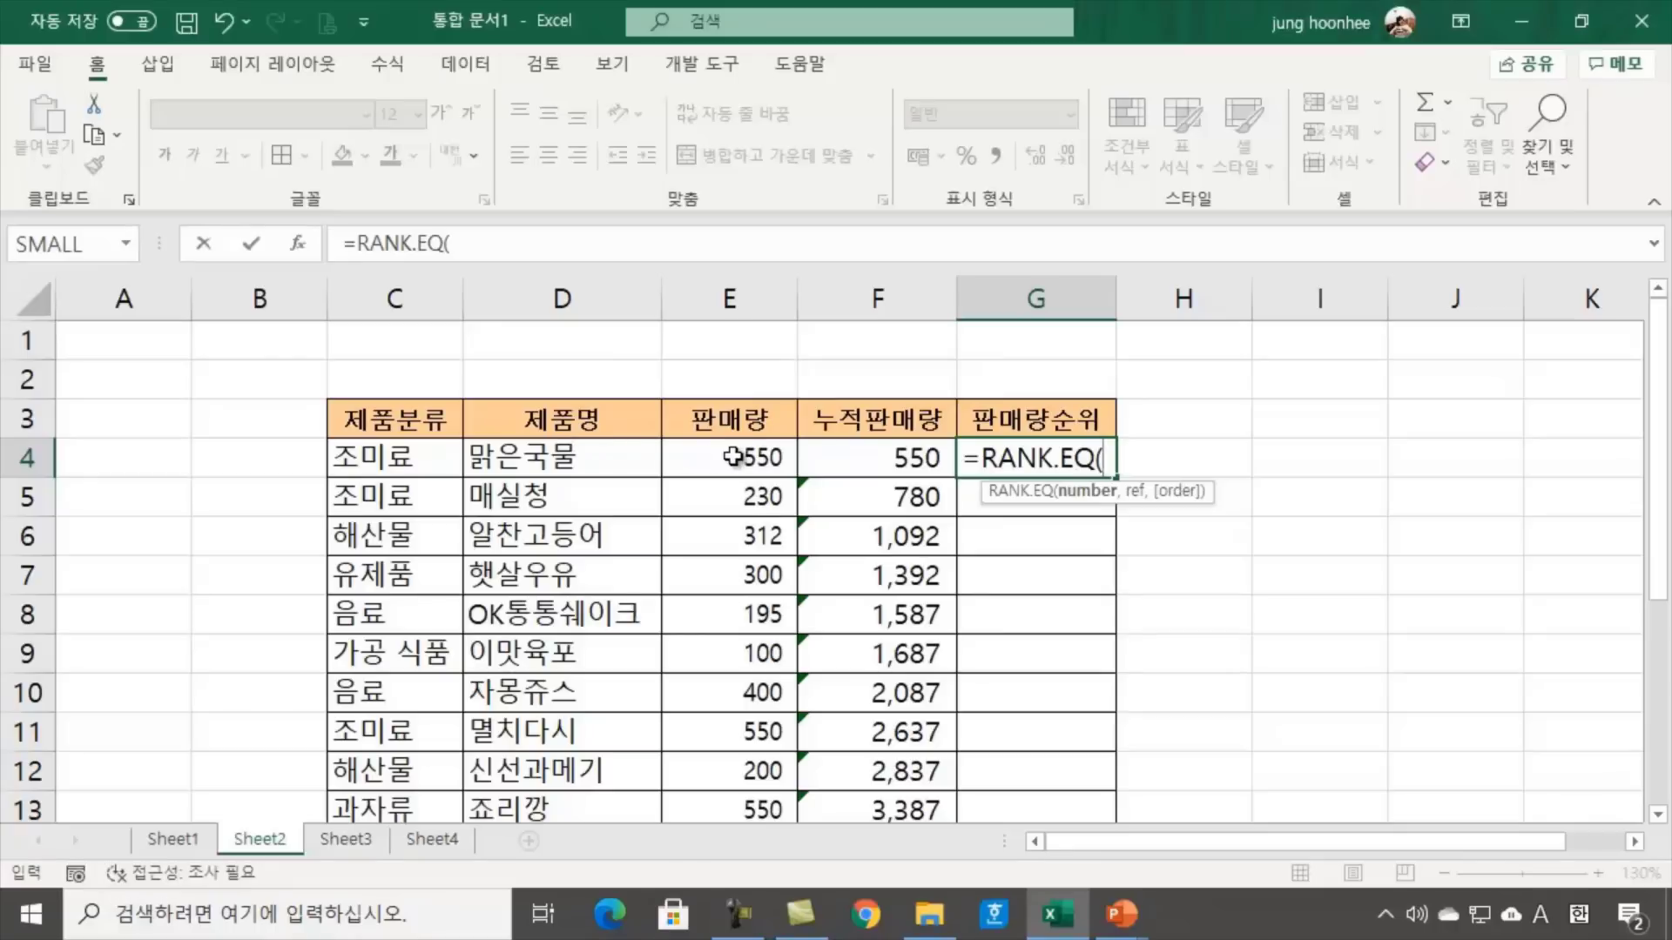
# Complete the G4 rank formula with E4 as the number and the absolute range $E$4:$E$14 as the reference
pyautogui.click(731, 459)
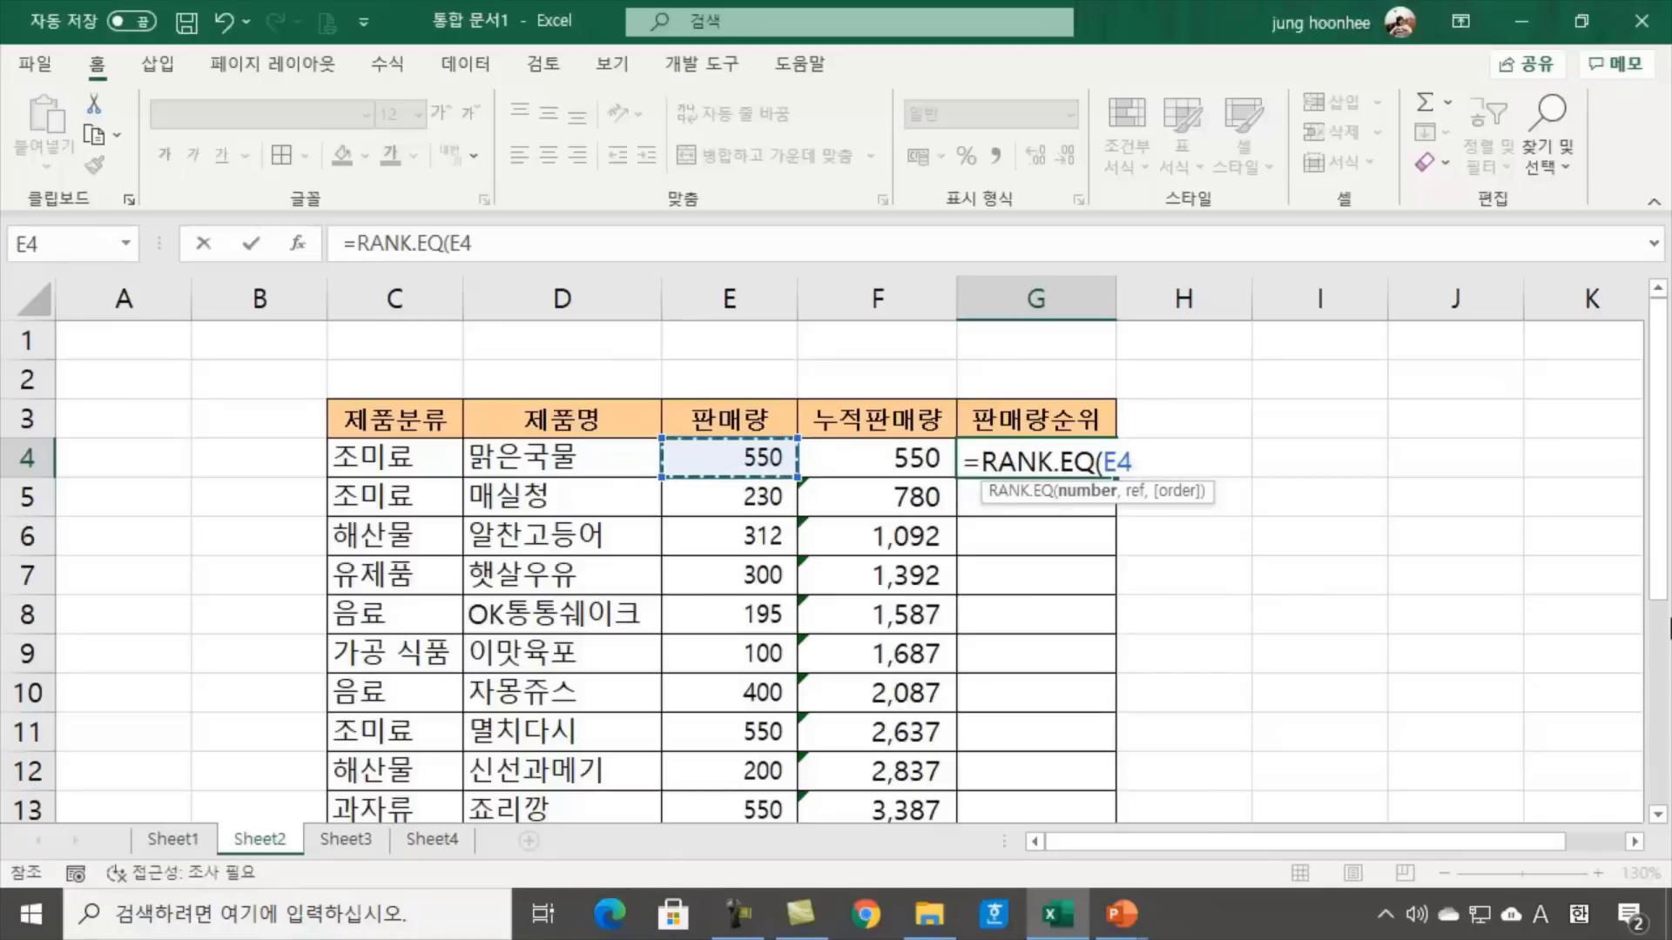
pyautogui.write(',')
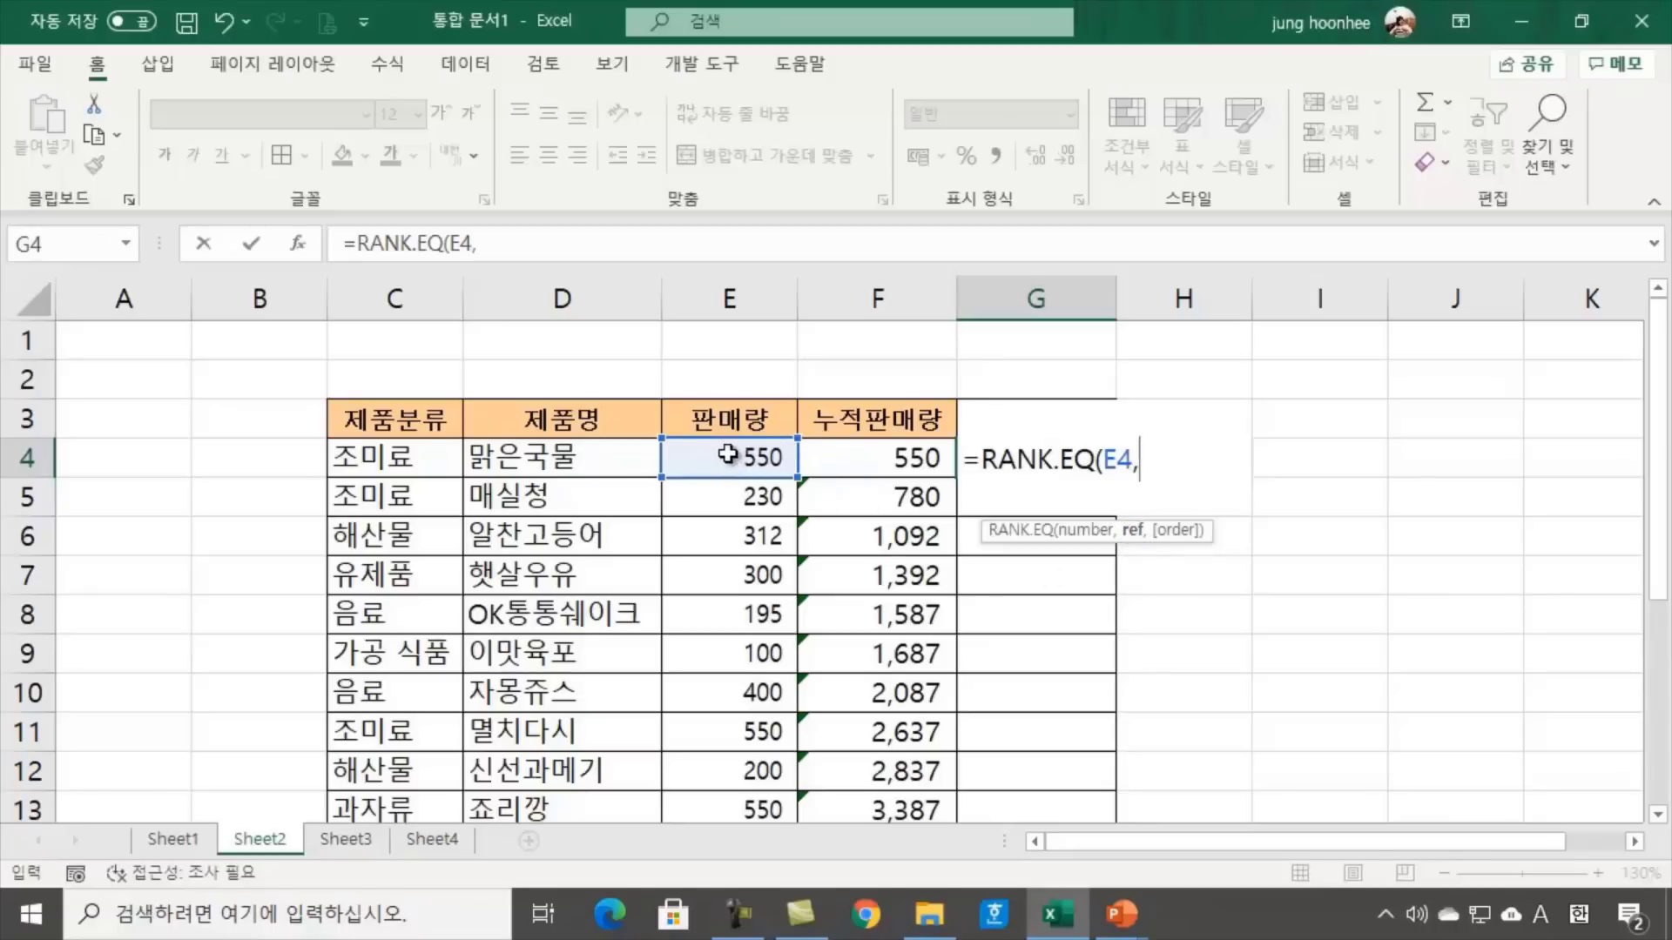
pyautogui.moveTo(727, 454); pyautogui.dragTo(734, 693)
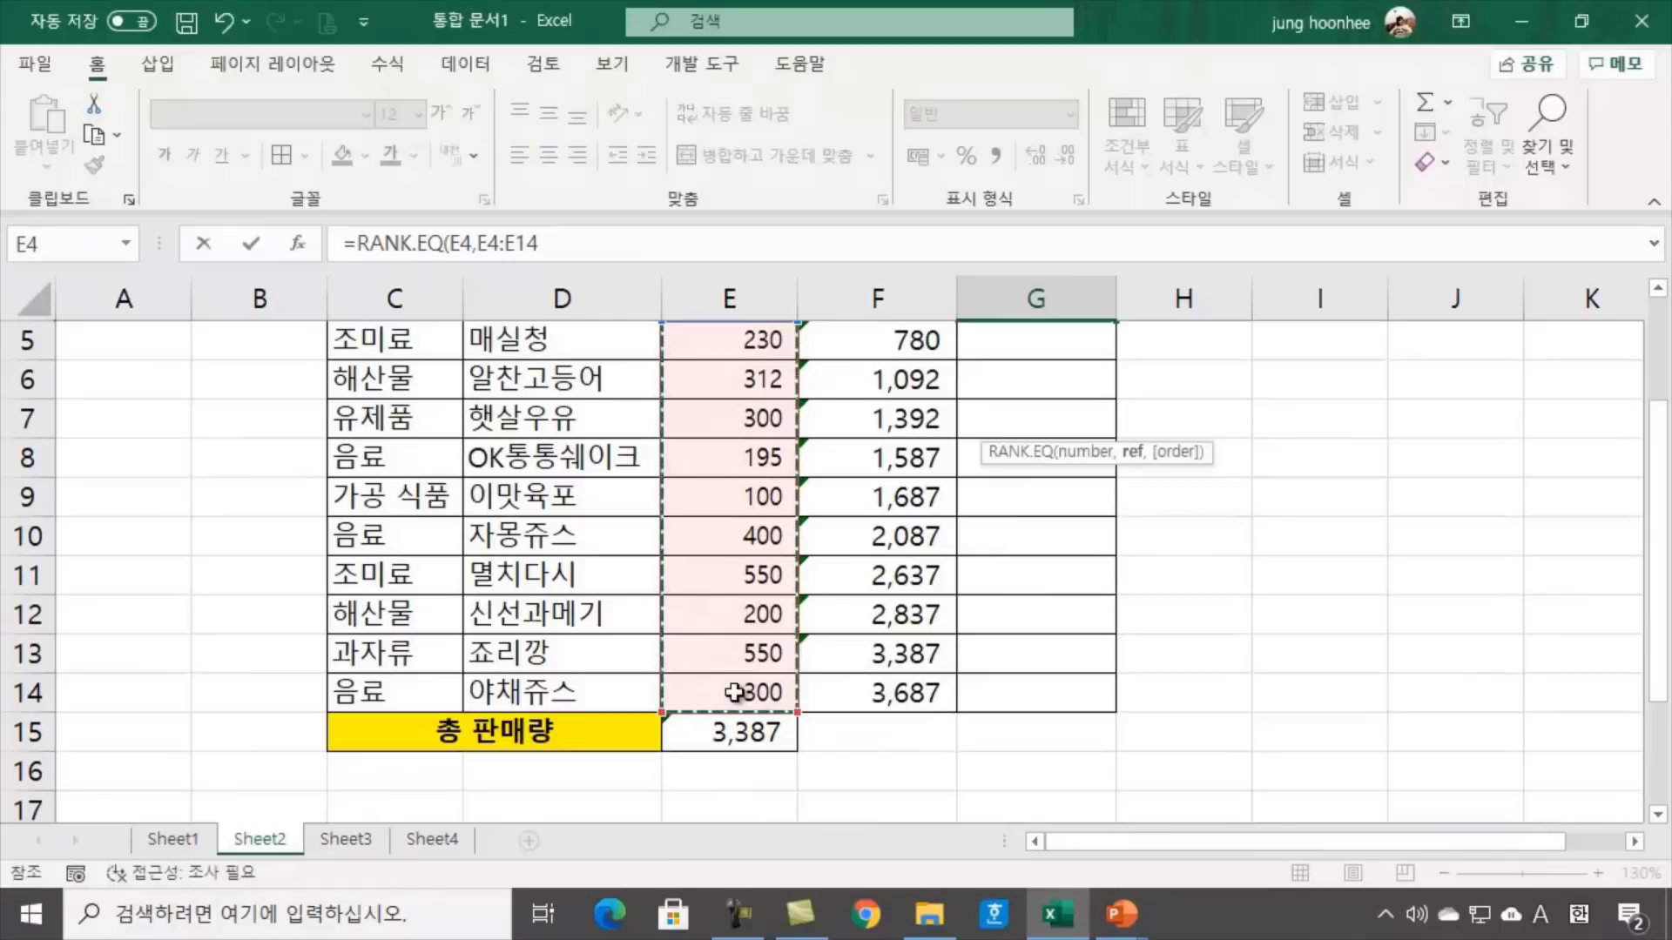
pyautogui.scroll(2, 1180, 568)
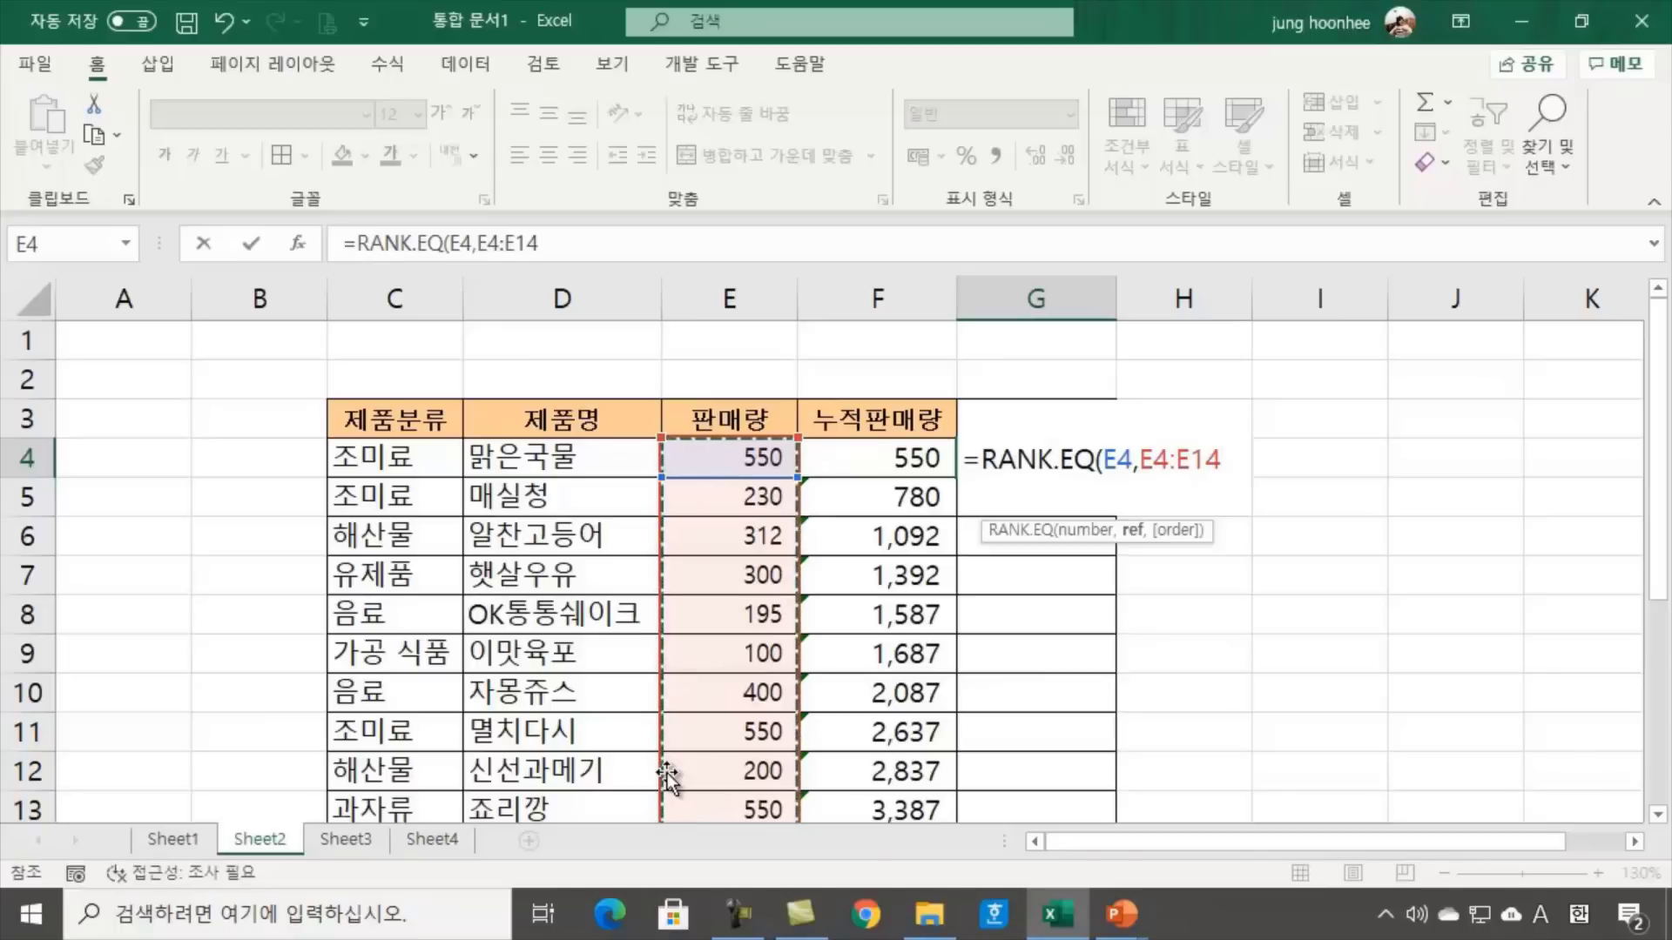
pyautogui.press('F4')
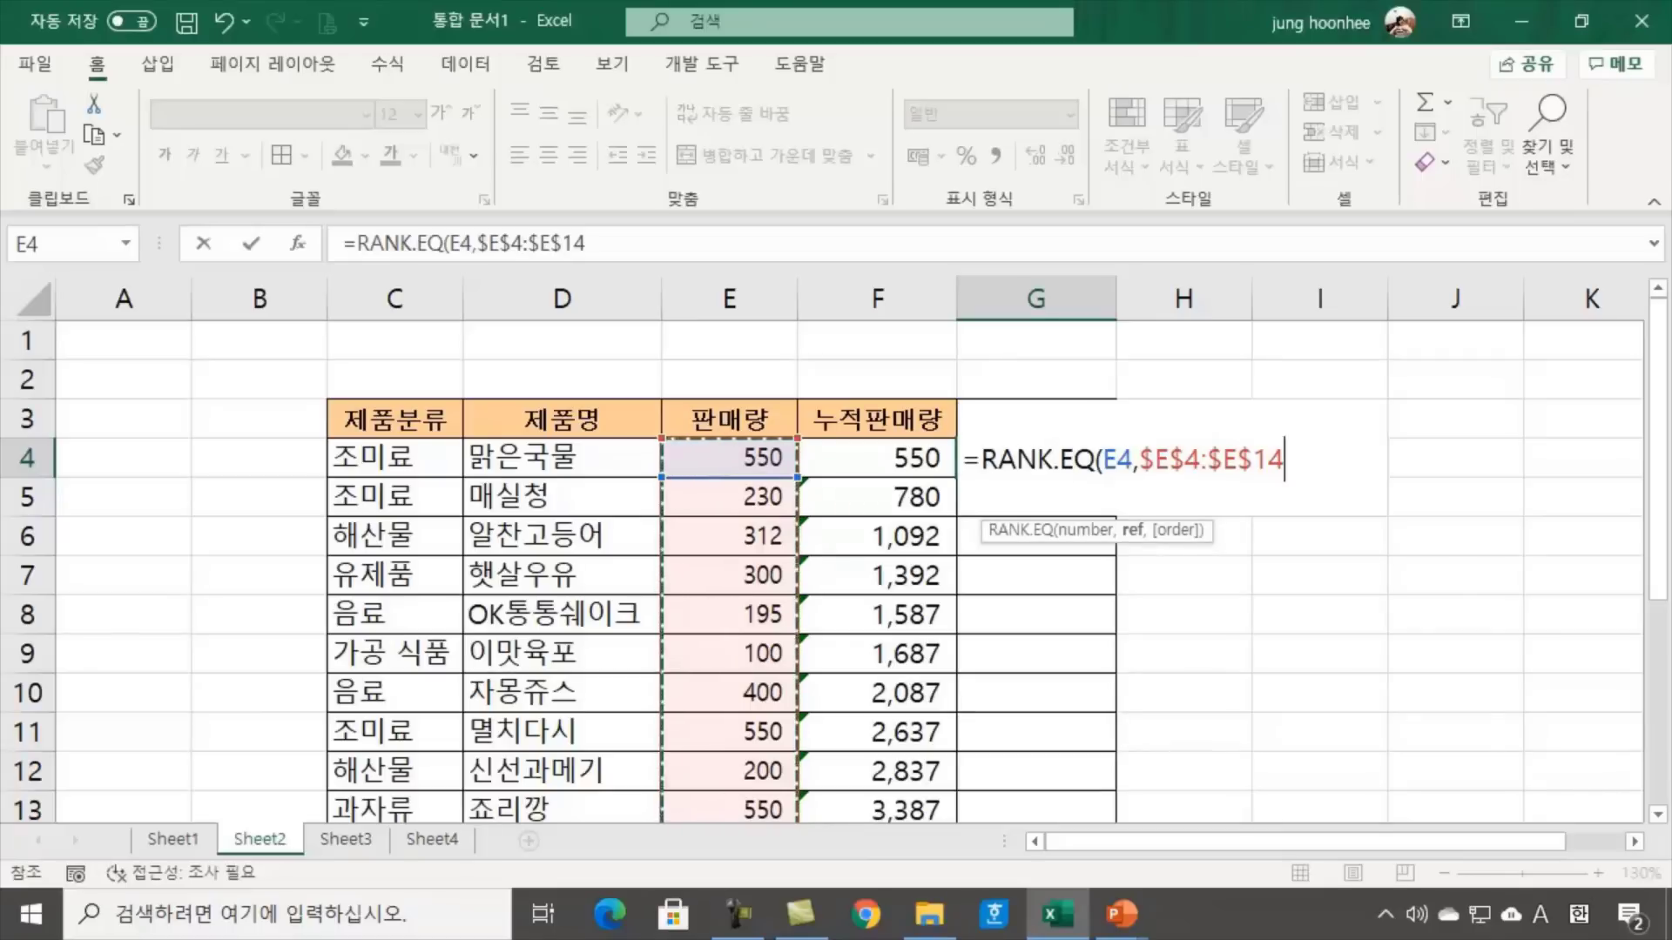
pyautogui.write(')')
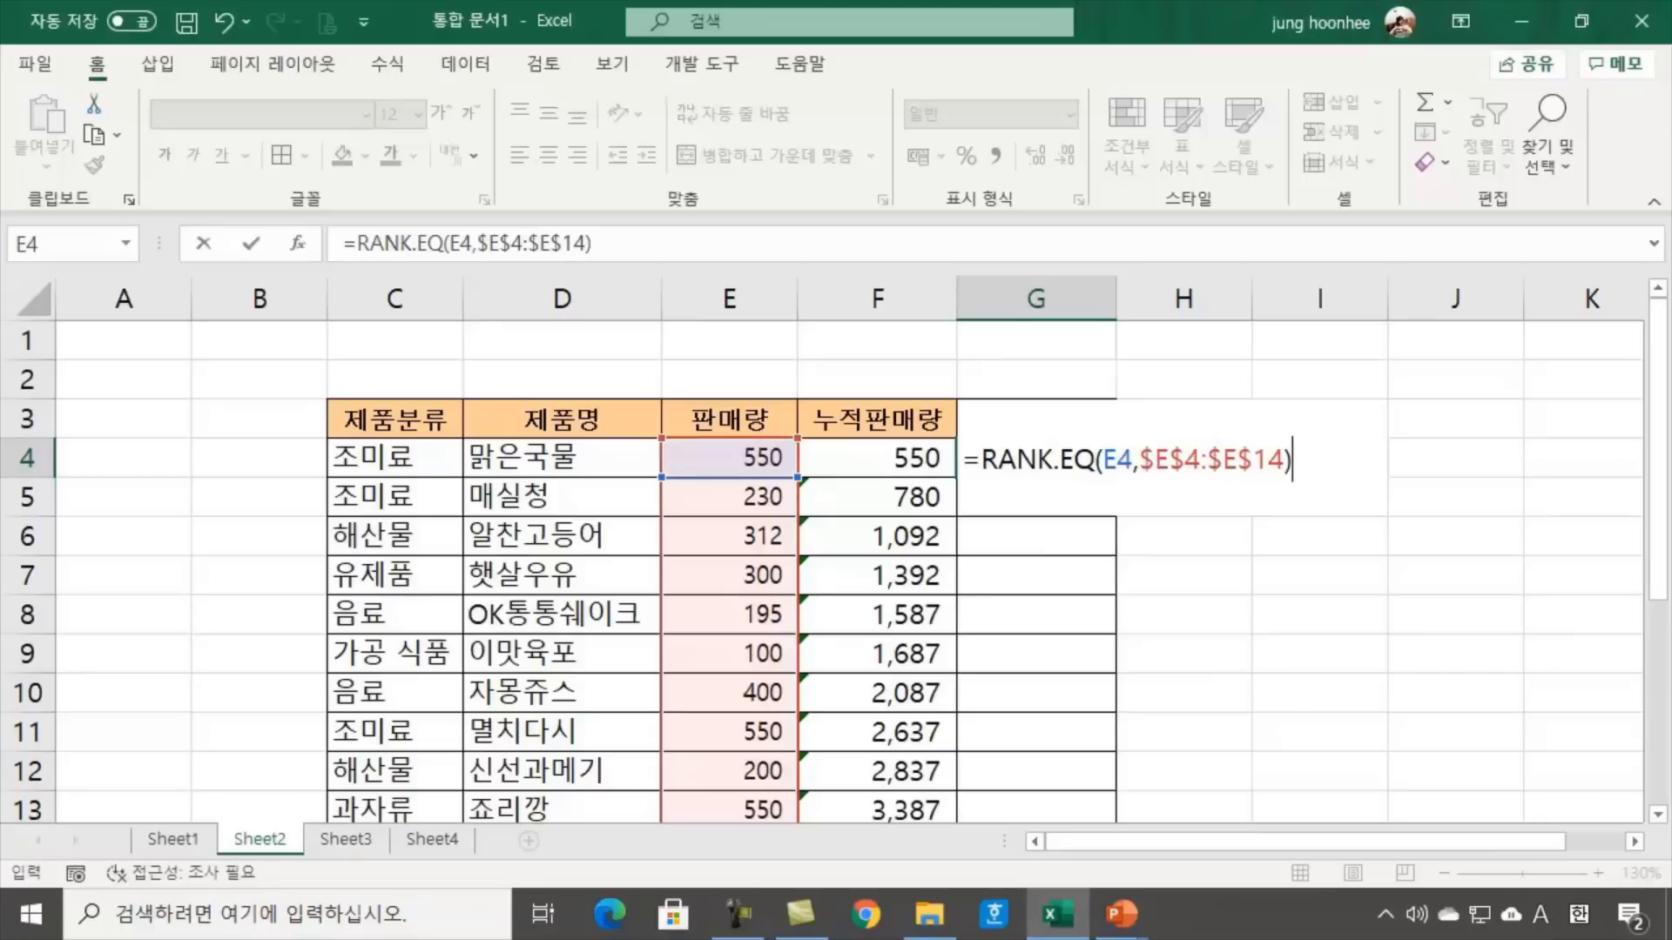
pyautogui.press('Return')
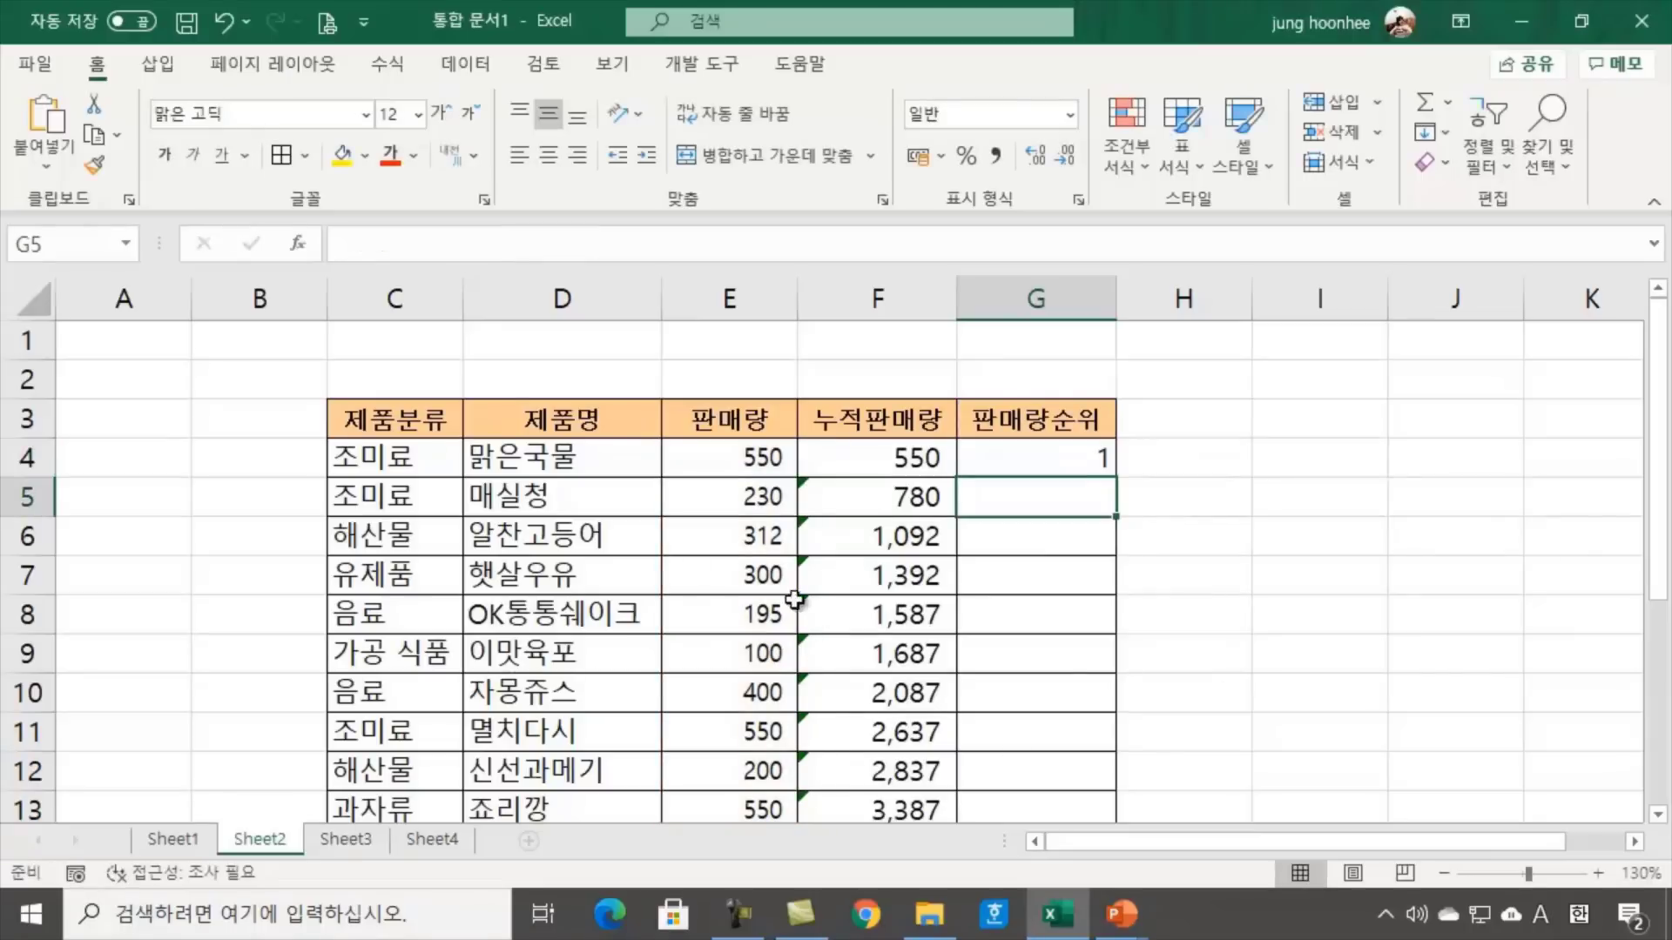
# Fill the rank formula from G4 down through G14
pyautogui.click(739, 462)
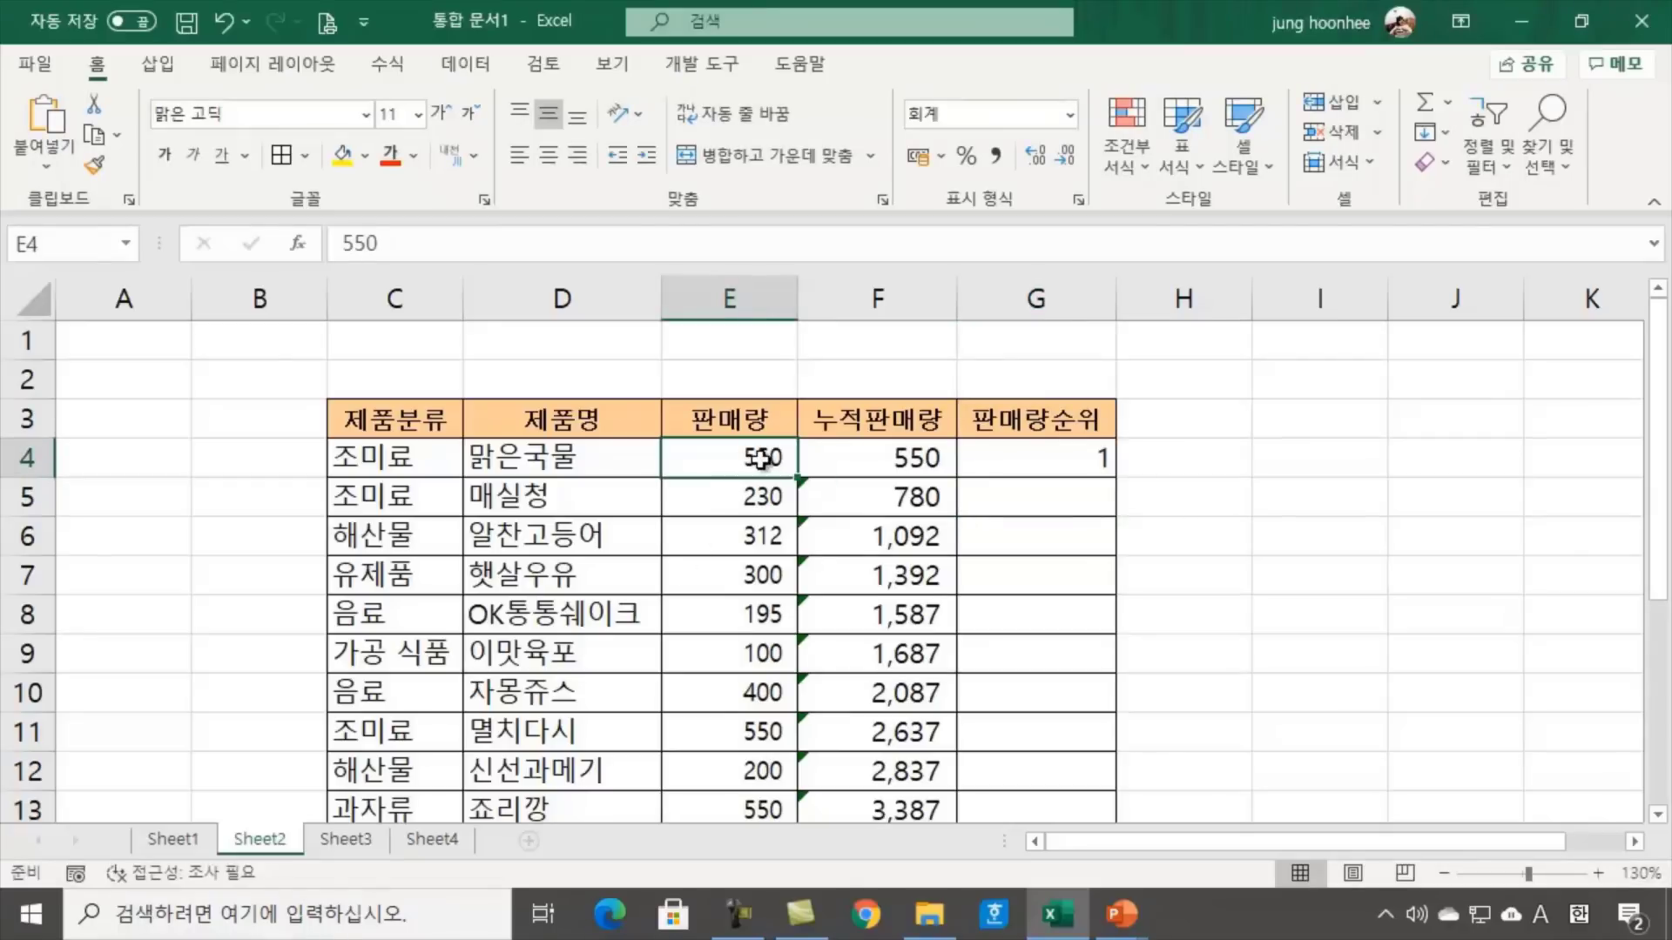
pyautogui.click(1069, 459)
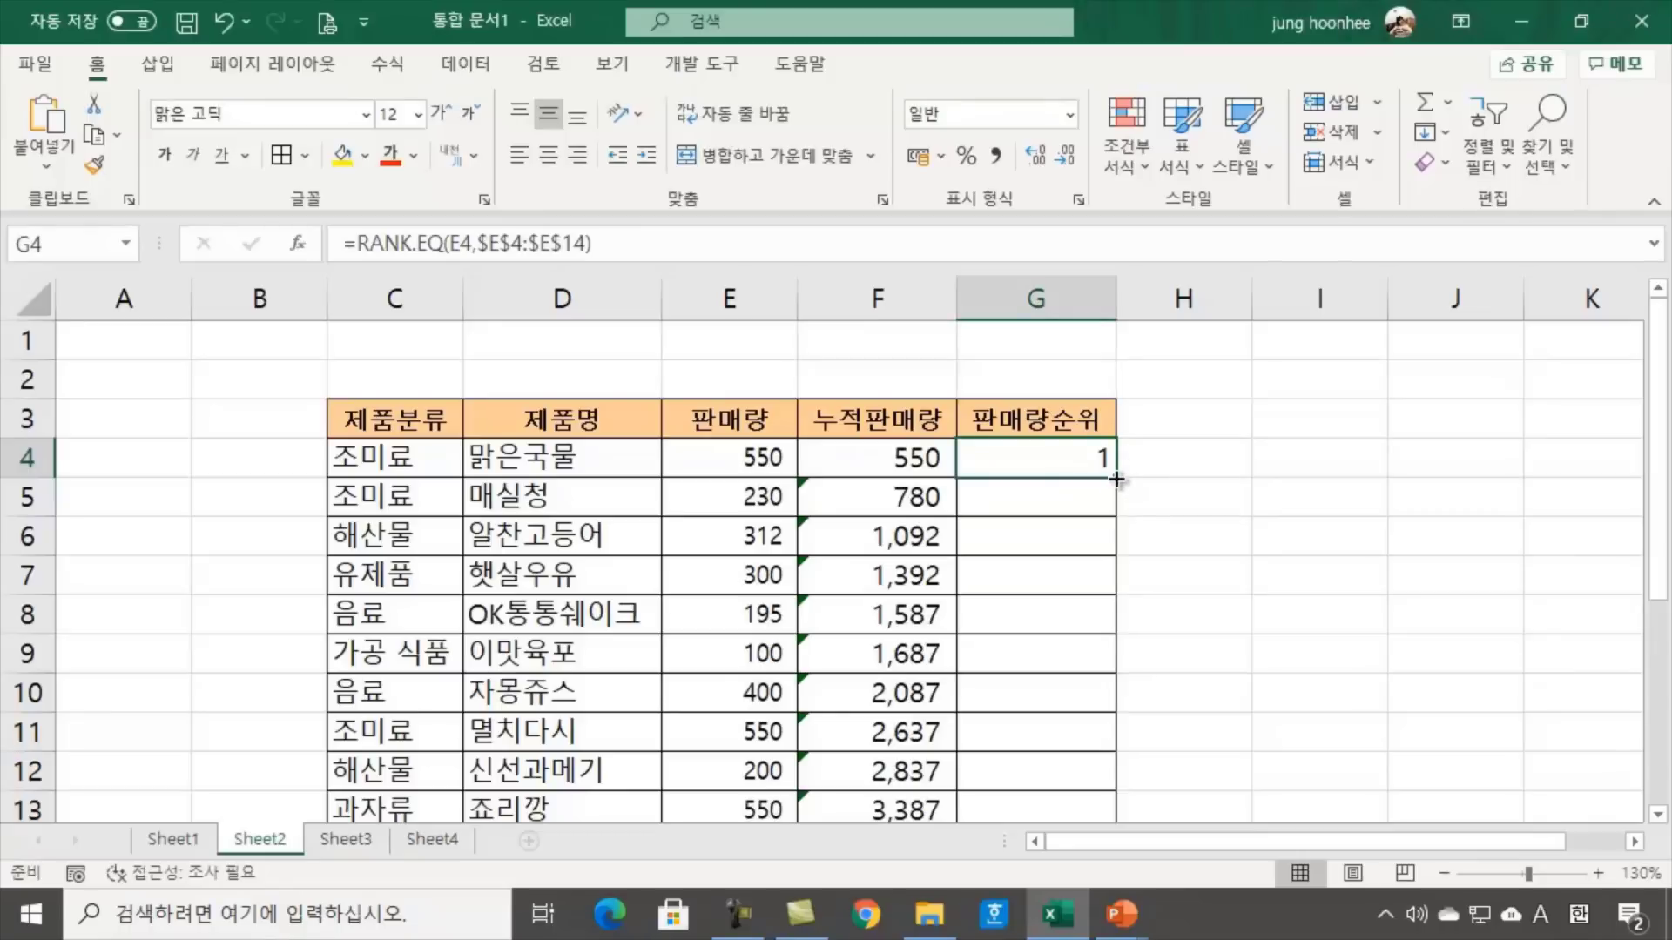
pyautogui.doubleClick(1116, 479)
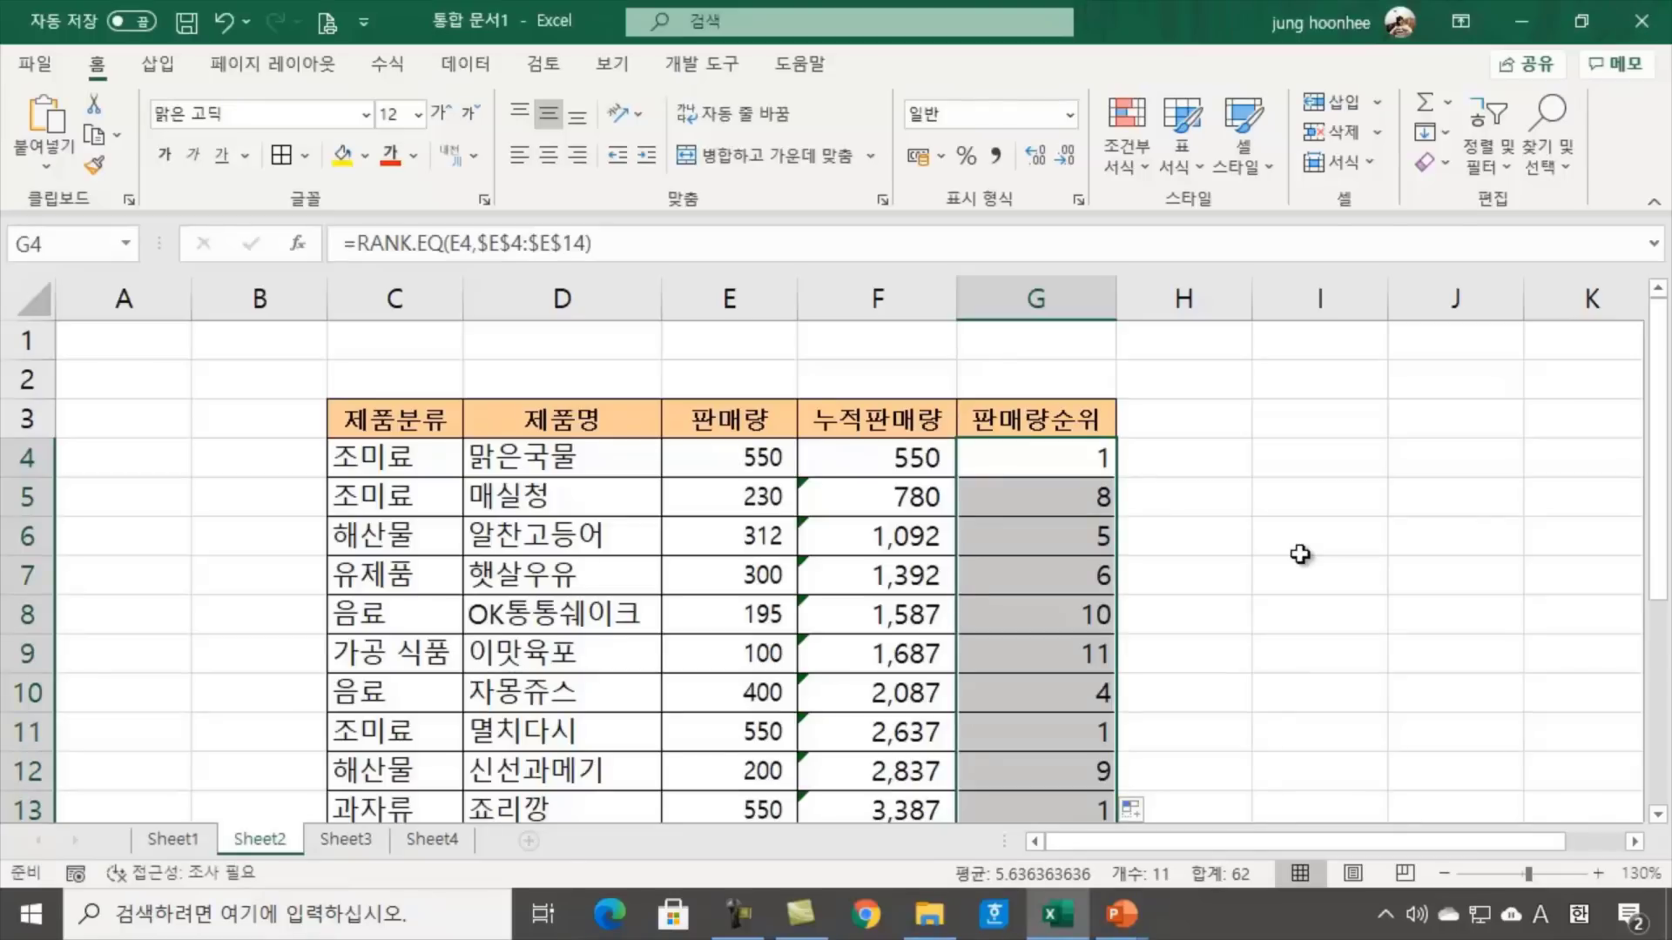
pyautogui.click(1300, 555)
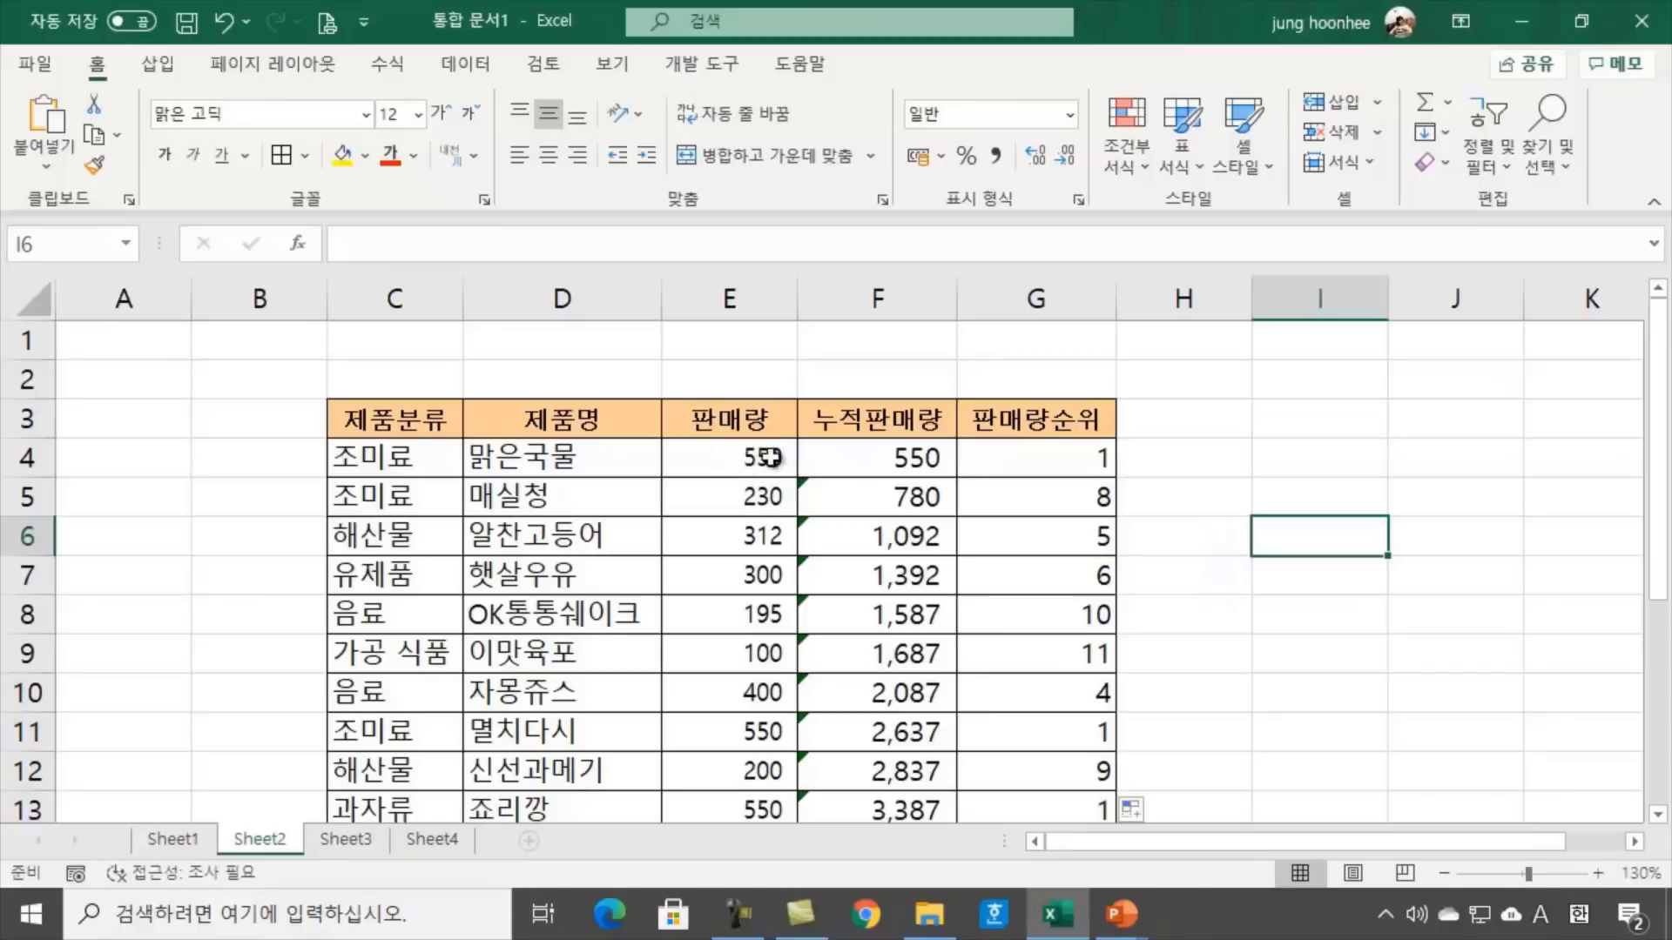
# Compare the 판매량 values of 맑은국물, 멸치다시 and 죠리깡 in E4, E11 and E13
pyautogui.click(737, 458)
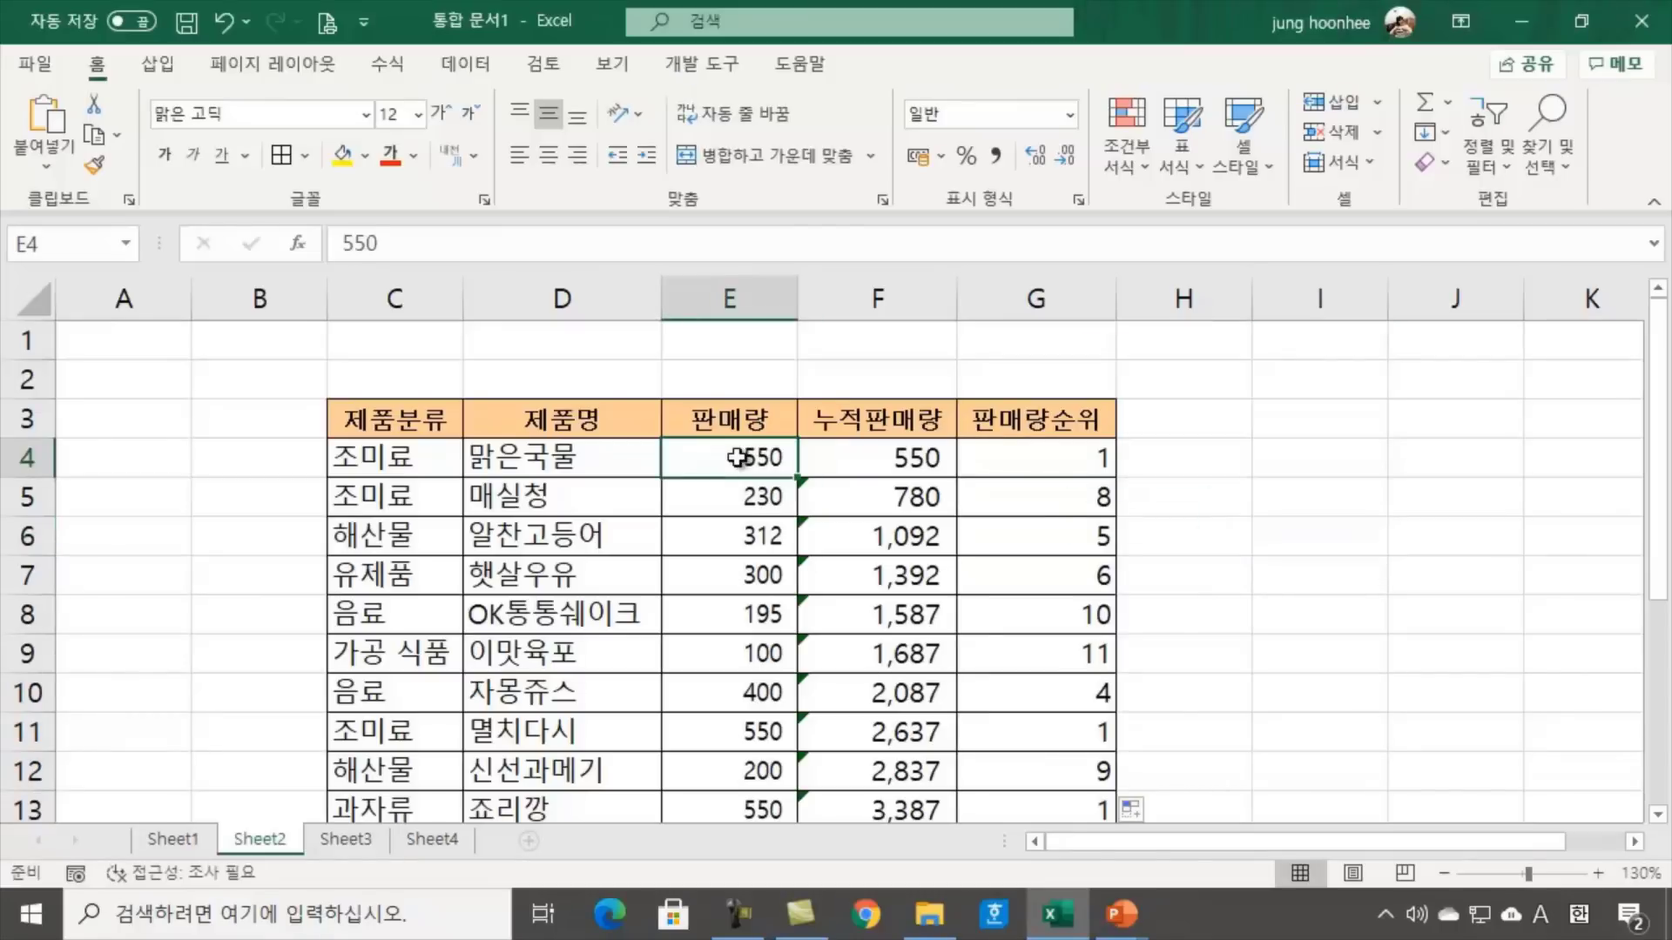
pyautogui.click(763, 734)
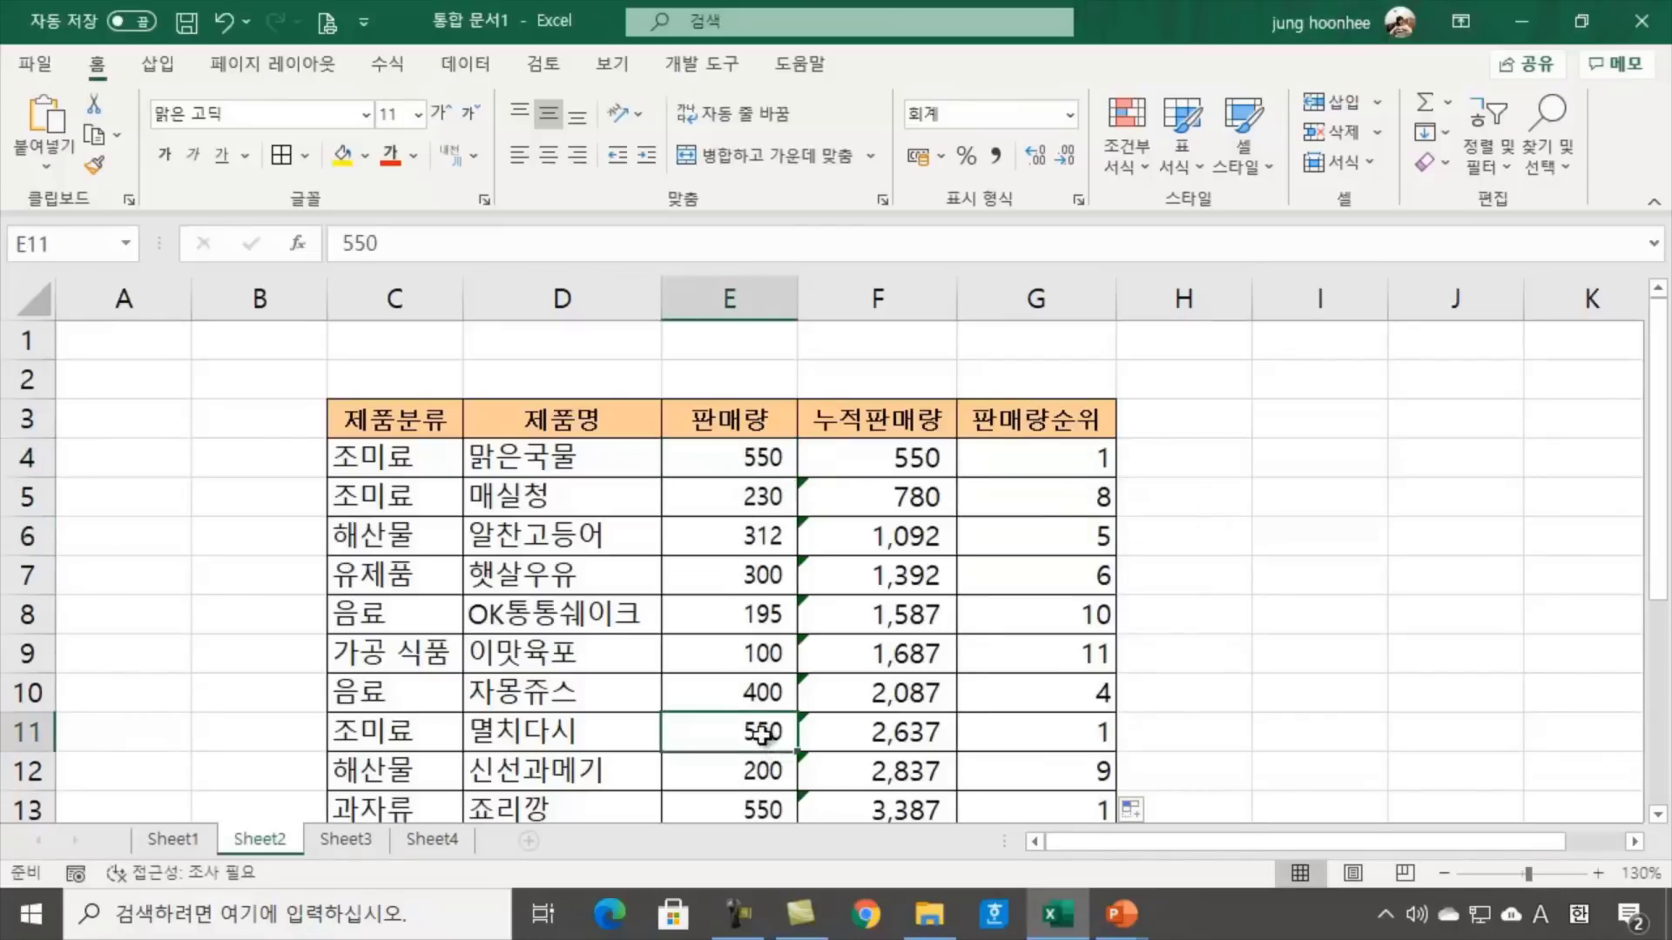
pyautogui.scroll(-2, 925, 747)
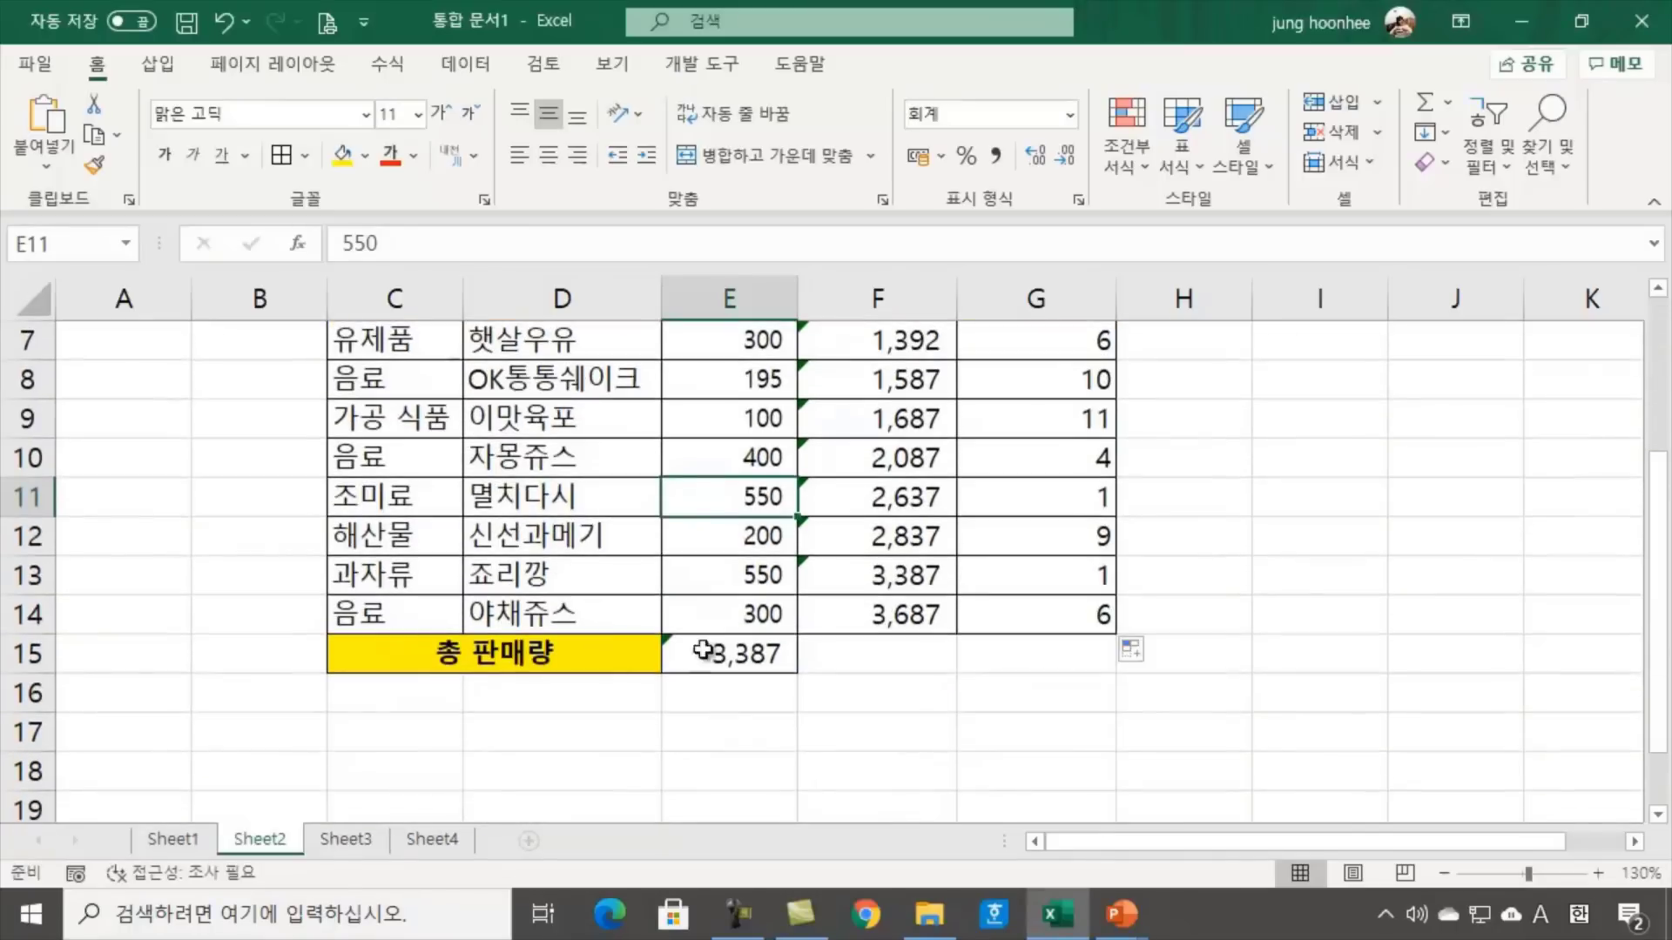
pyautogui.click(752, 589)
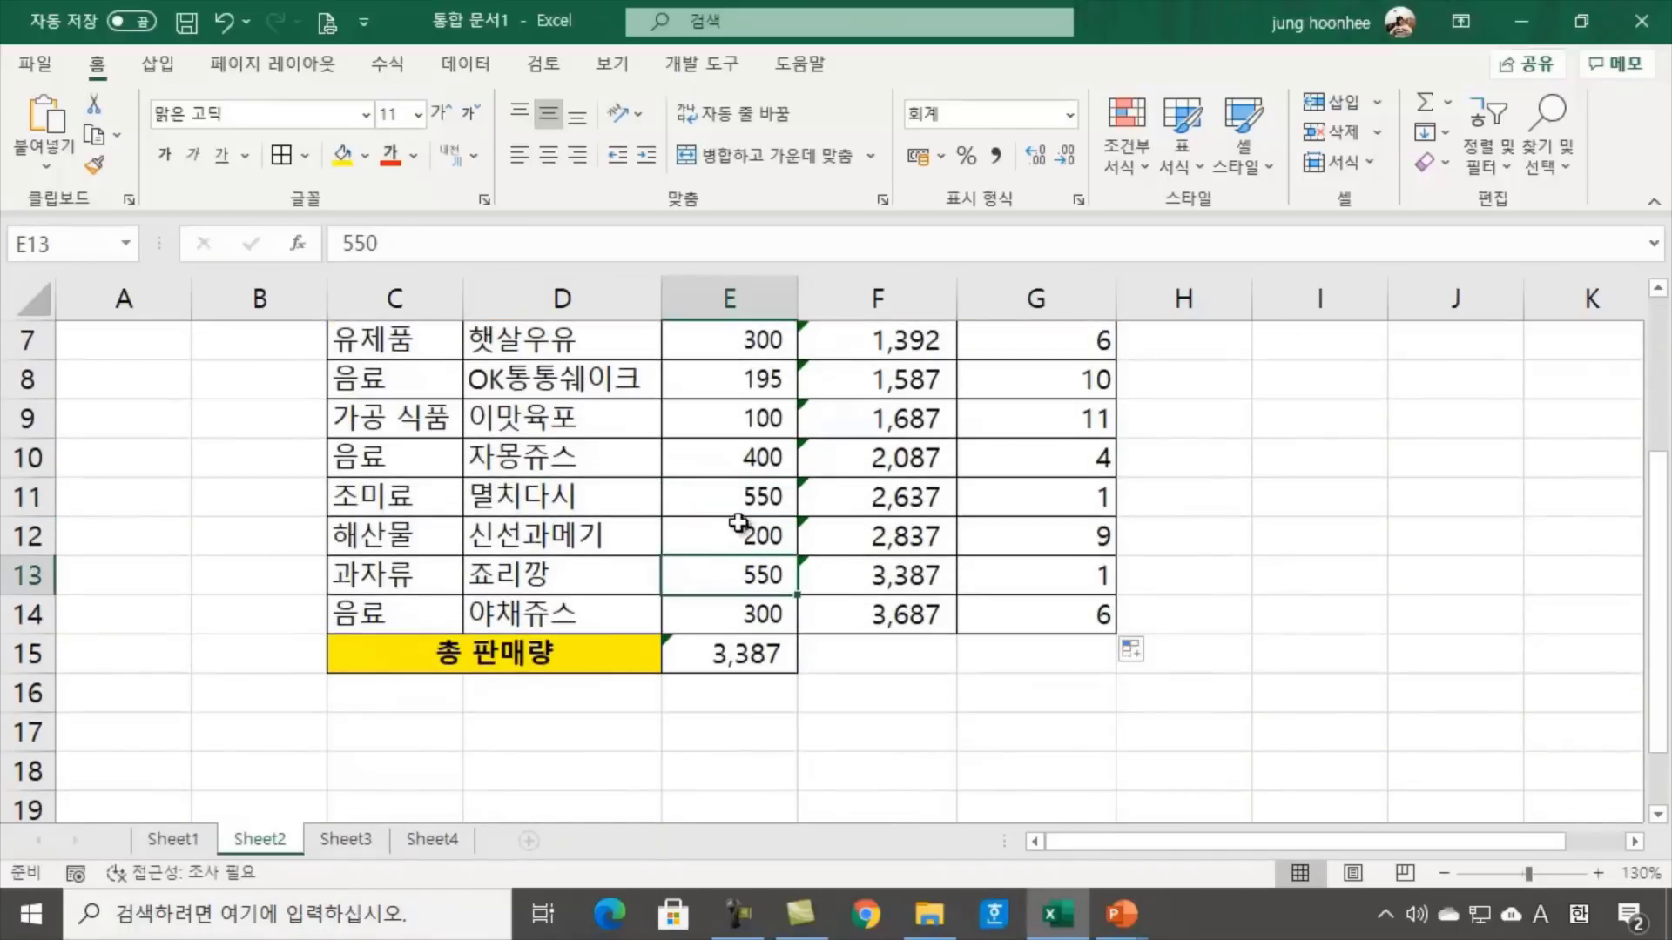
pyautogui.click(760, 499)
pyautogui.click(763, 578)
pyautogui.scroll(2, 958, 625)
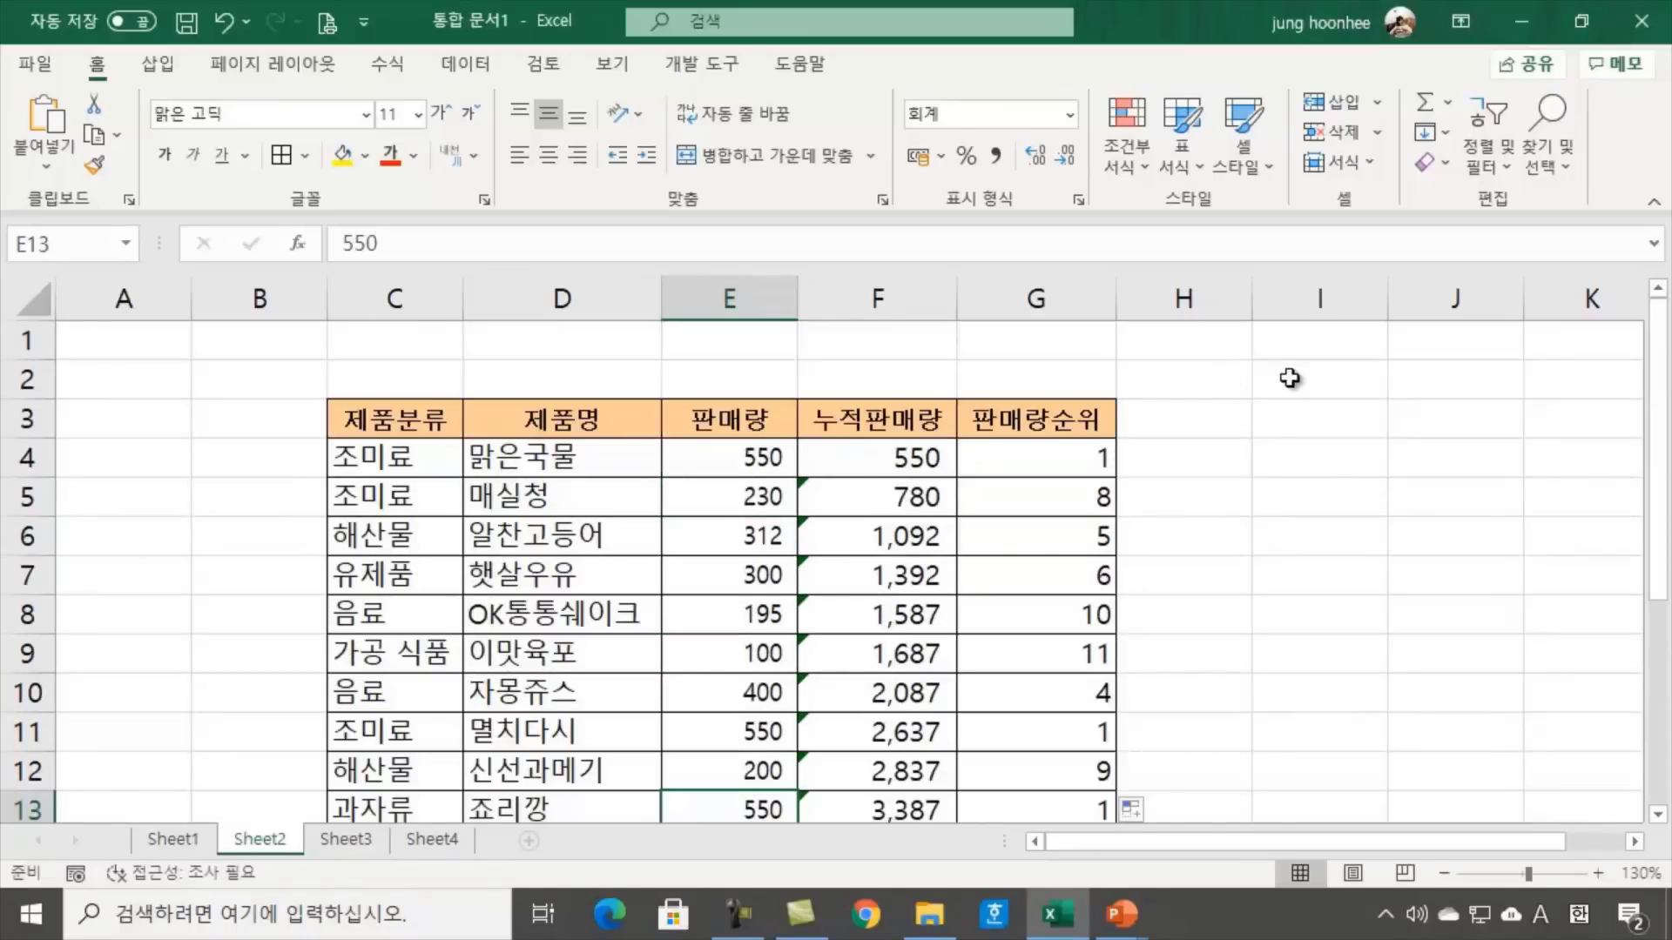
pyautogui.click(736, 459)
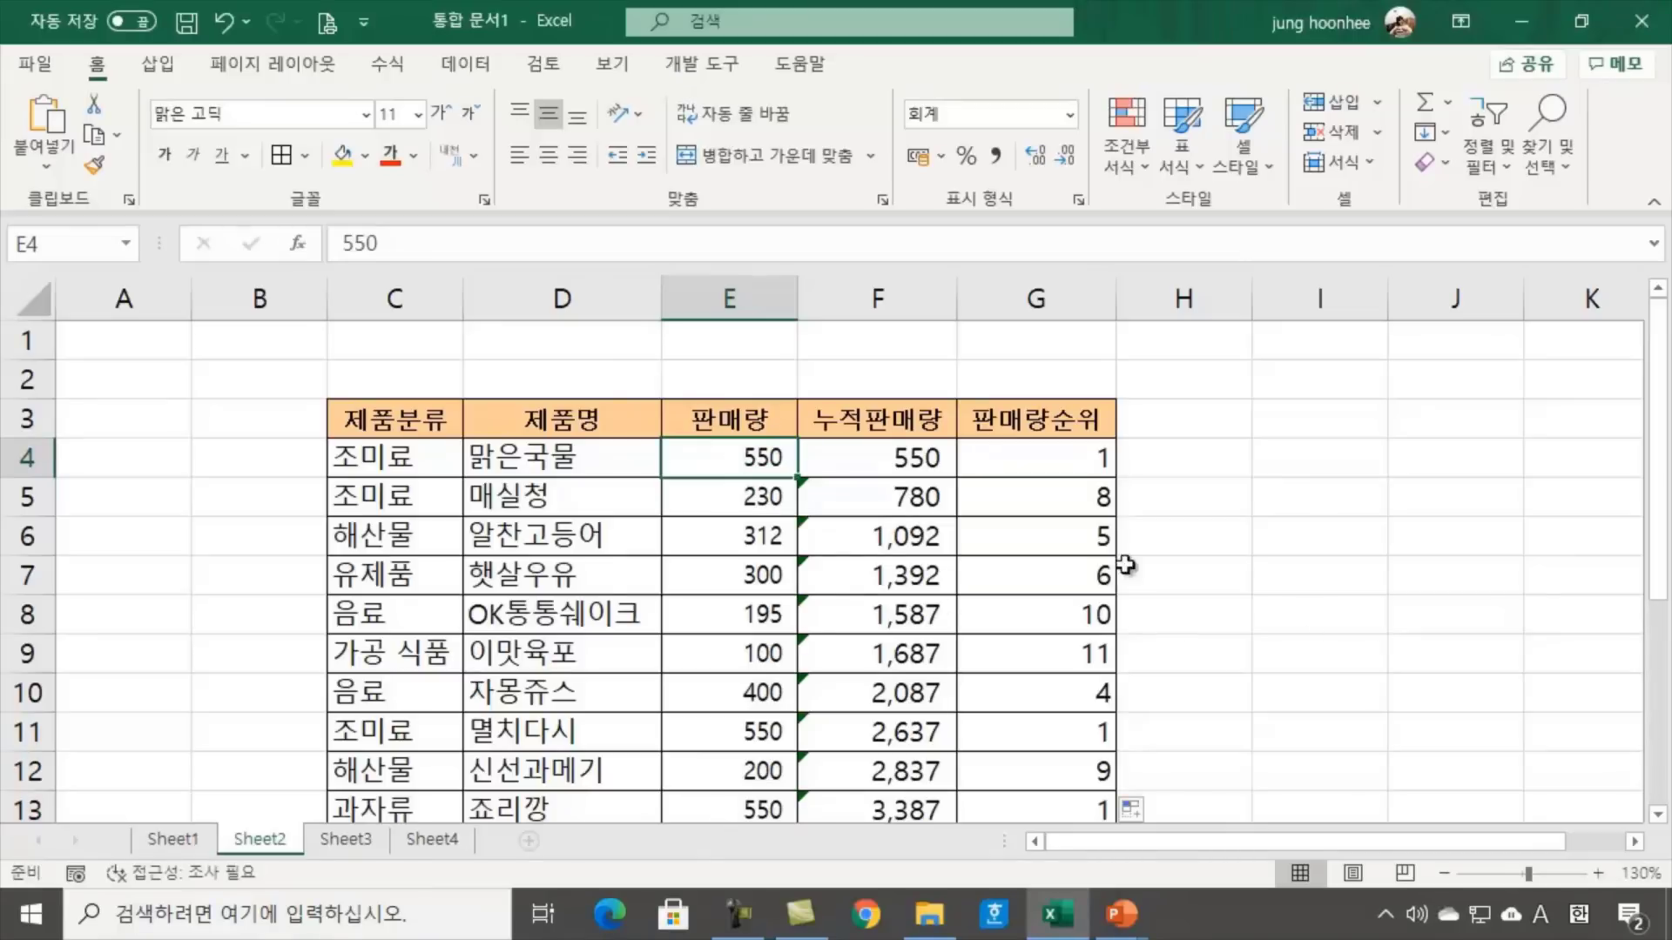
# Check the 판매량순위 results in G4, G11 and G13, and compare the 자몽쥬스 rank in G10 with its sales
pyautogui.click(1037, 460)
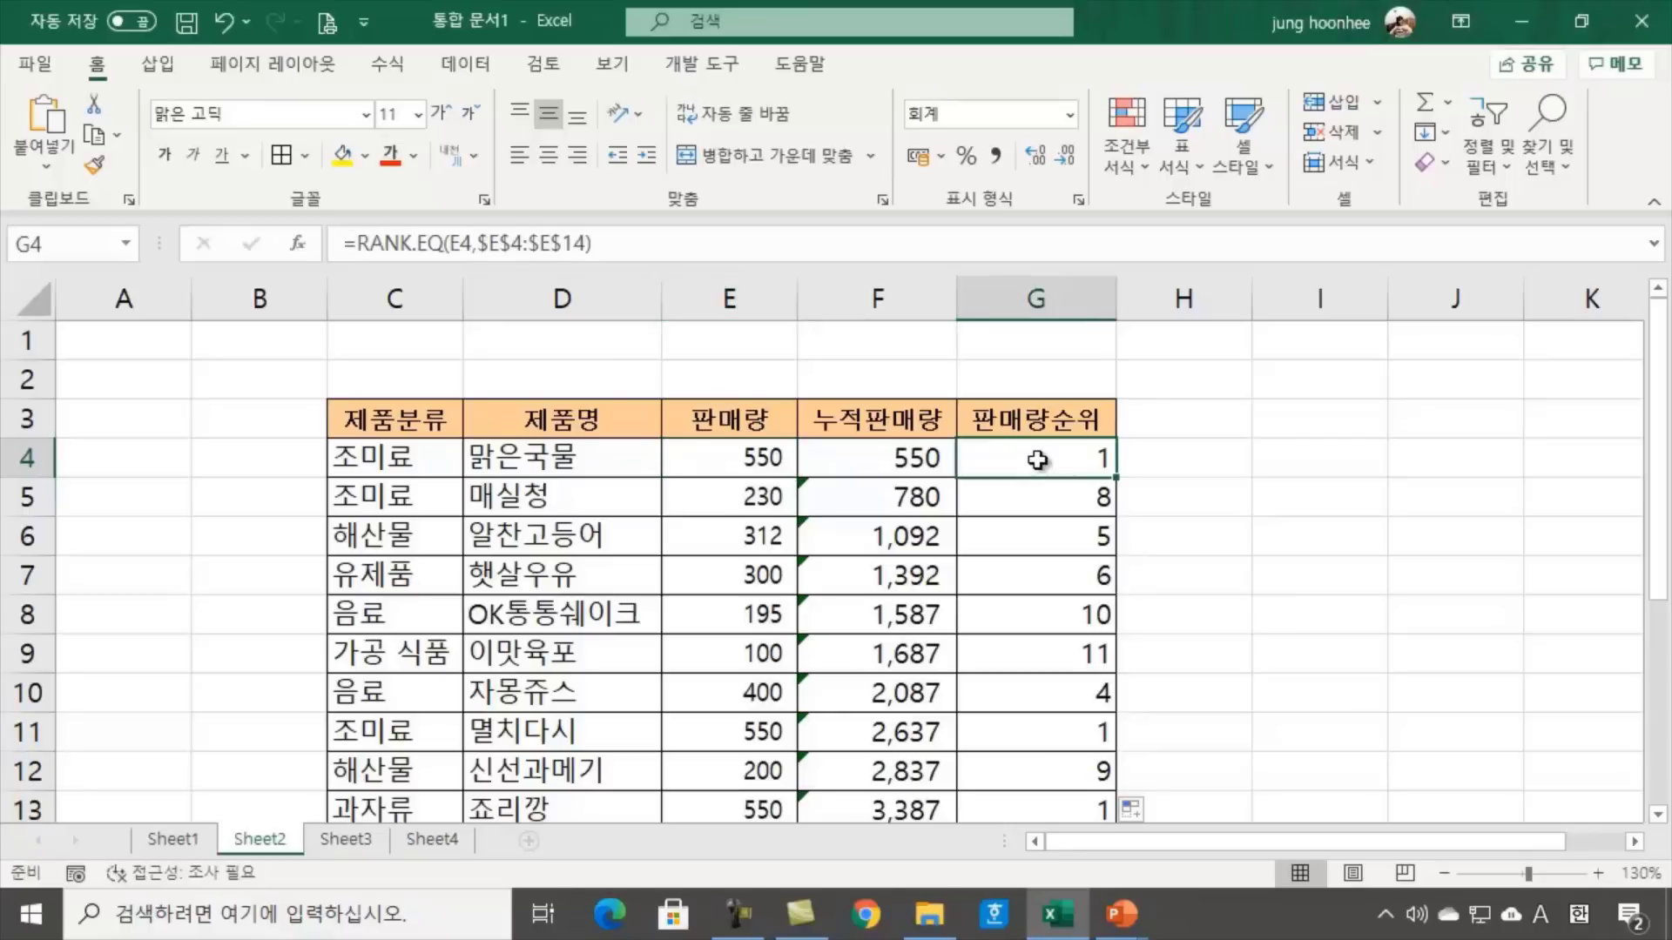
pyautogui.click(1045, 734)
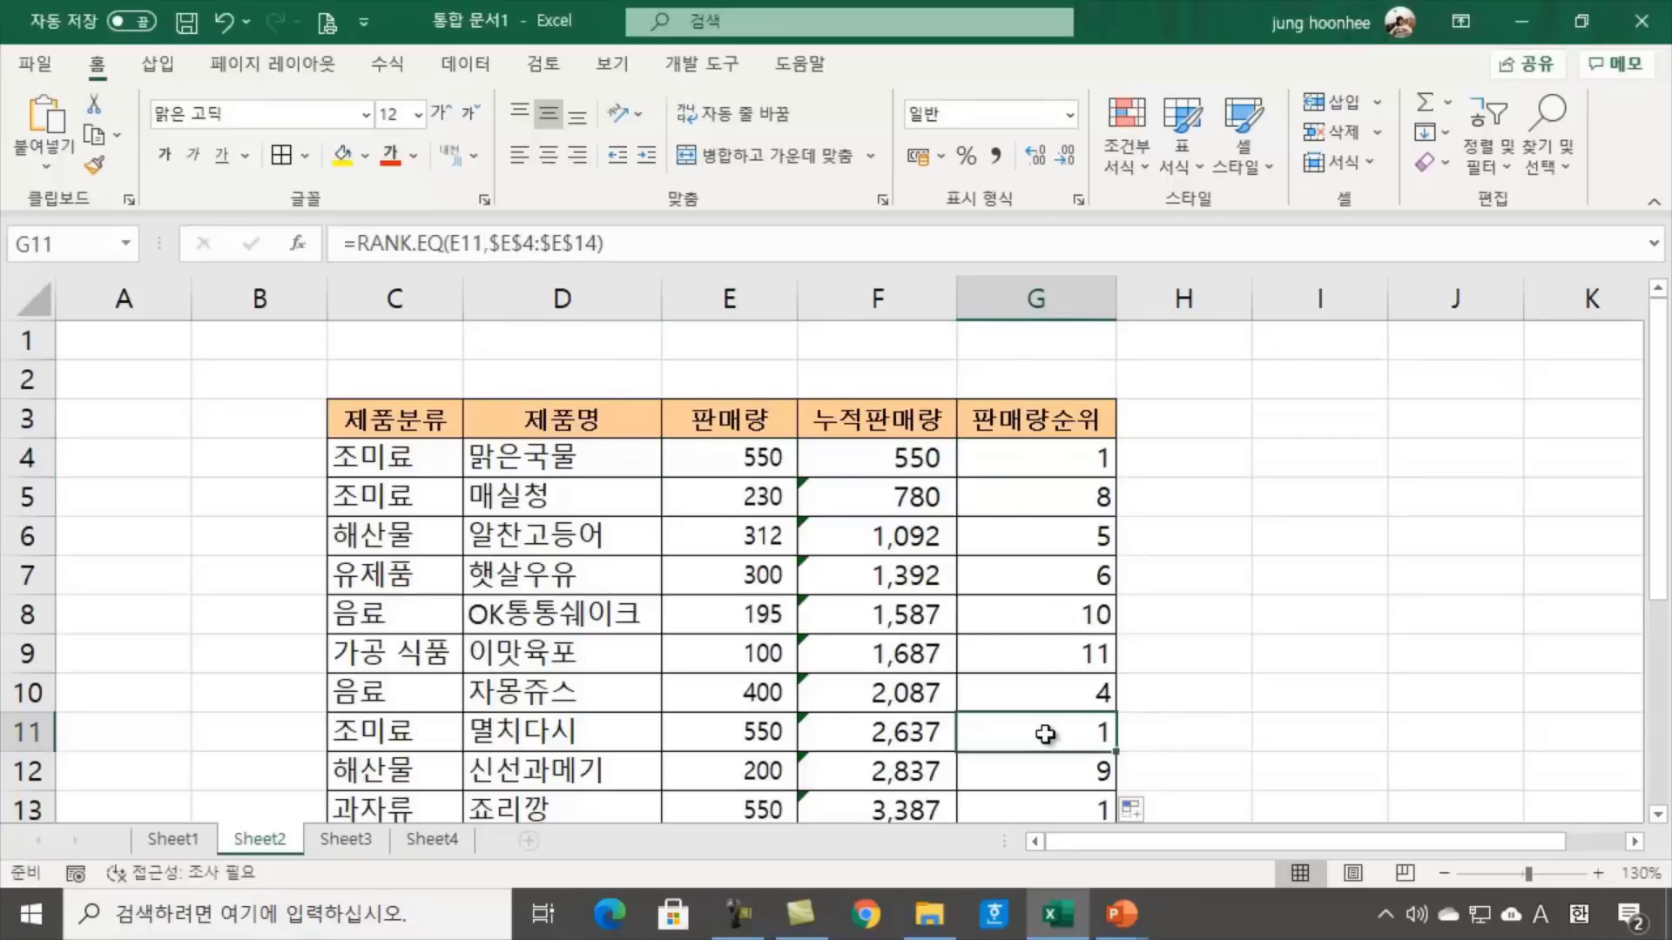
pyautogui.scroll(-2, 1045, 734)
pyautogui.click(1055, 579)
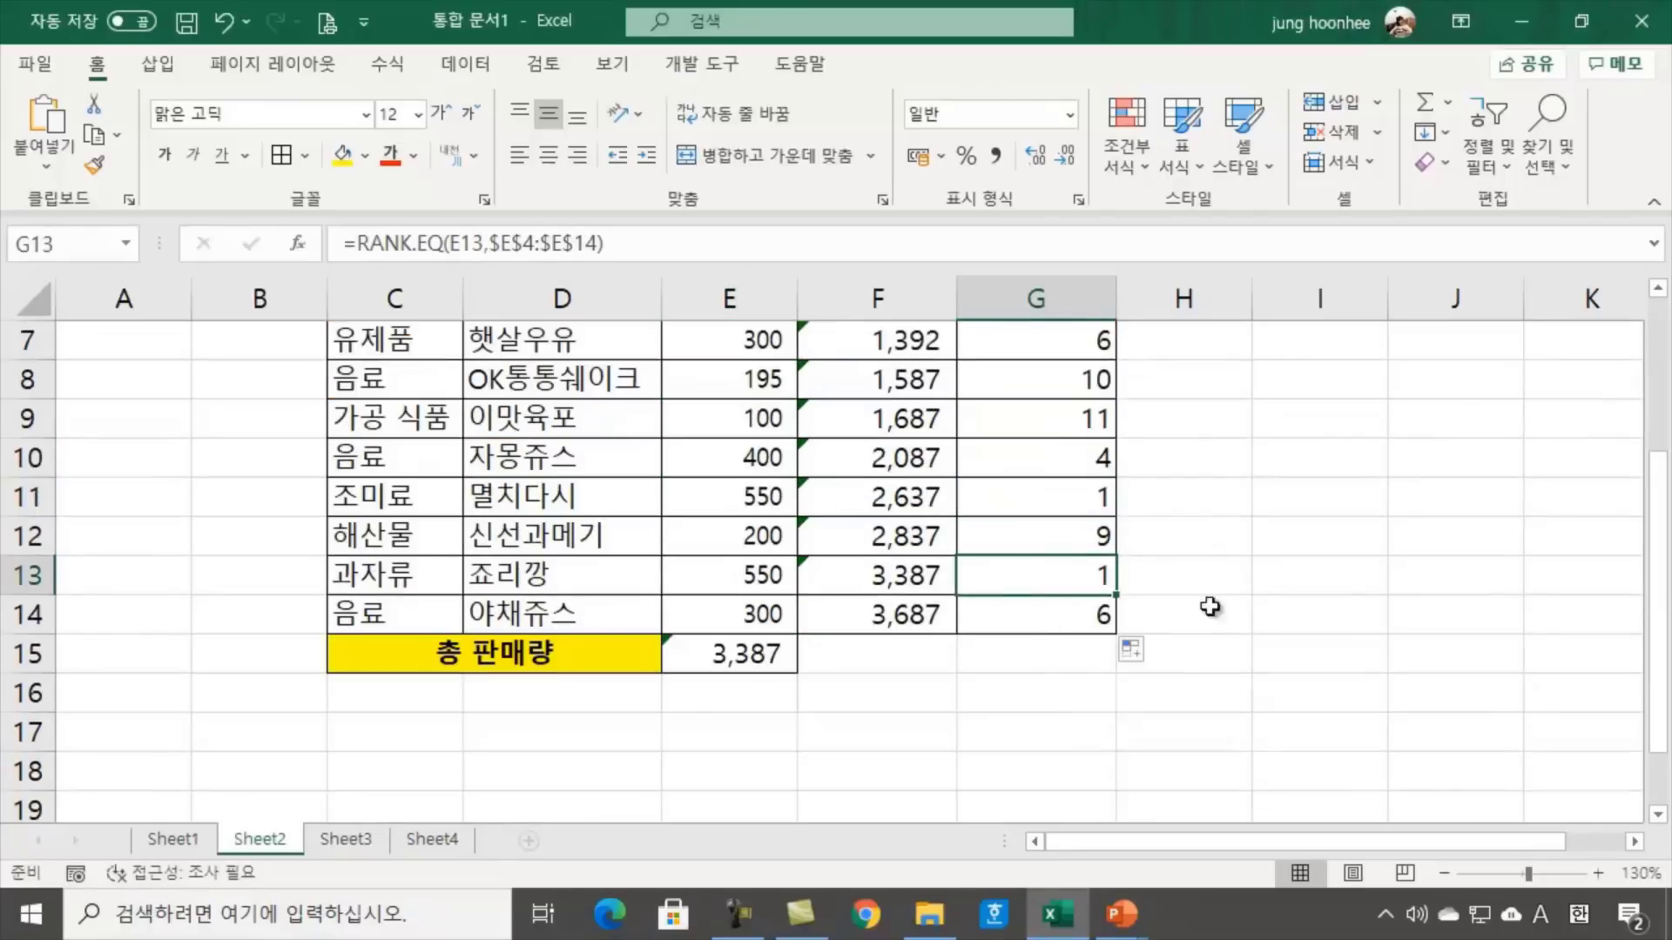
pyautogui.scroll(2, 1240, 611)
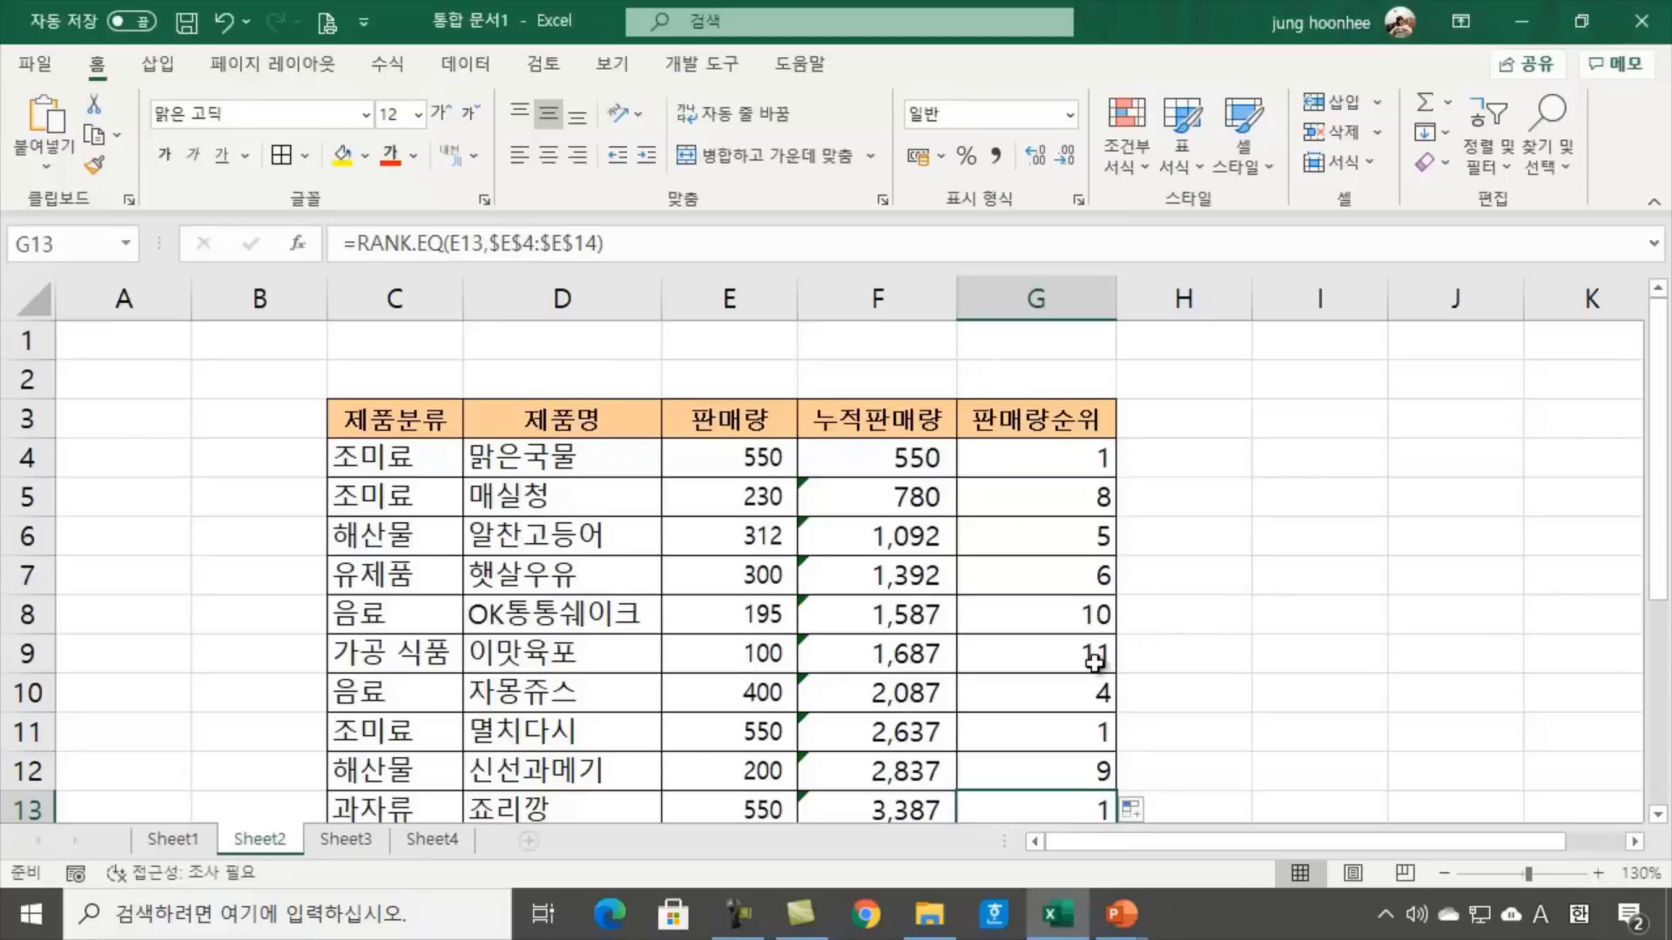
pyautogui.scroll(-1, 1097, 666)
pyautogui.click(1064, 569)
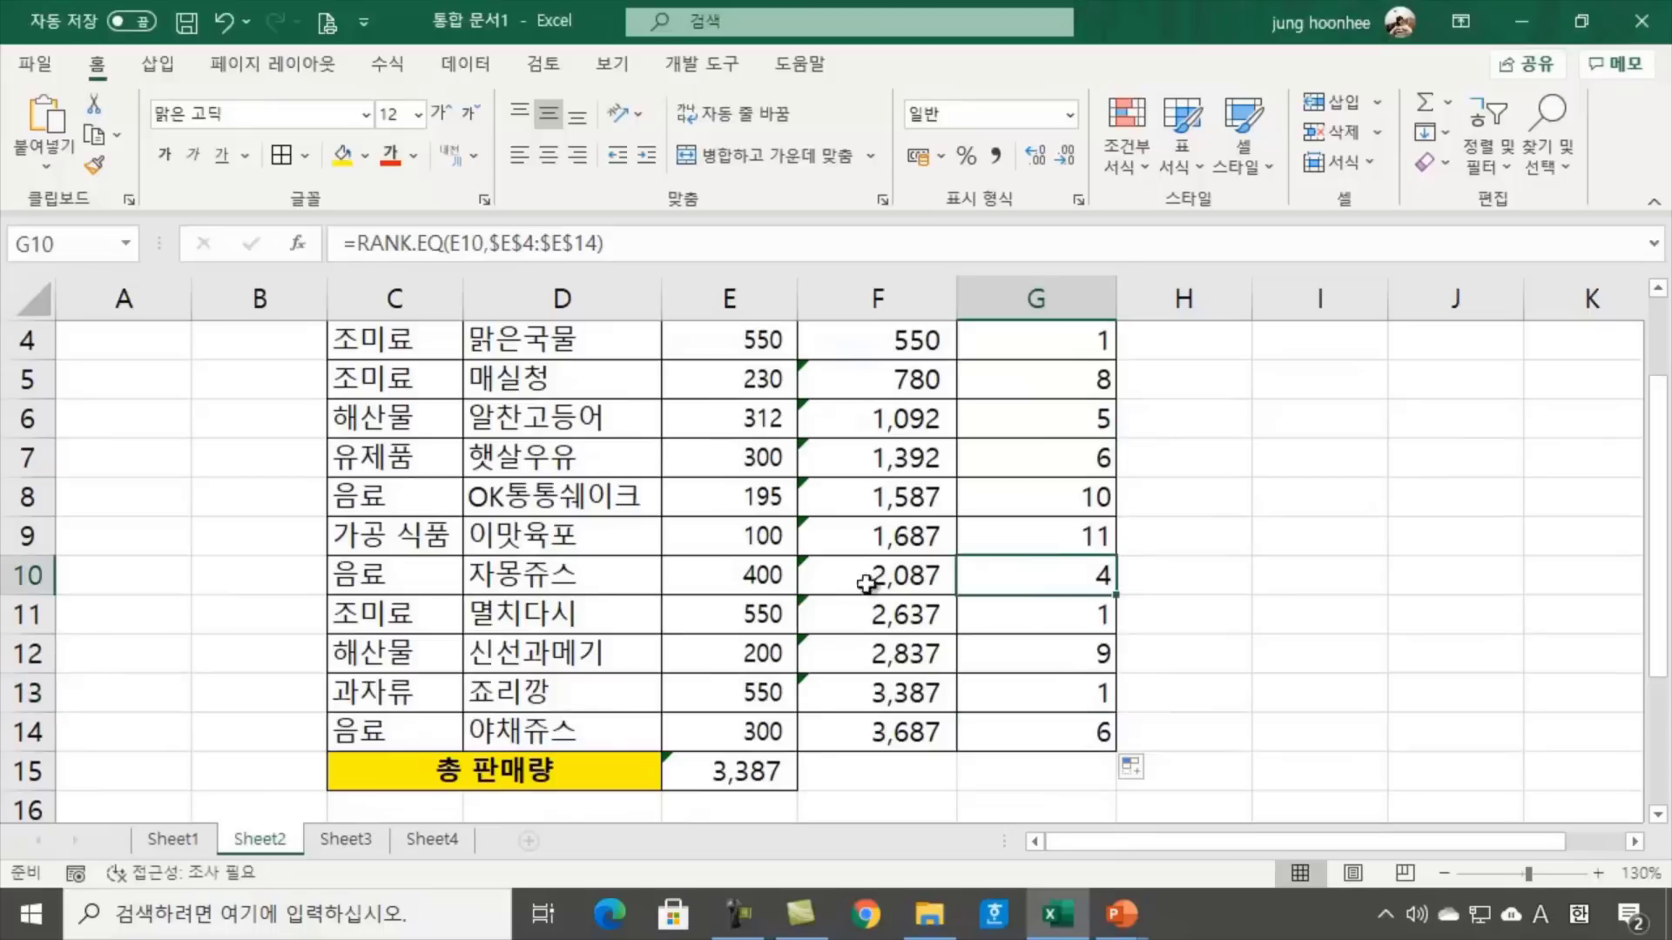
pyautogui.click(751, 571)
pyautogui.click(995, 570)
pyautogui.scroll(1, 1314, 639)
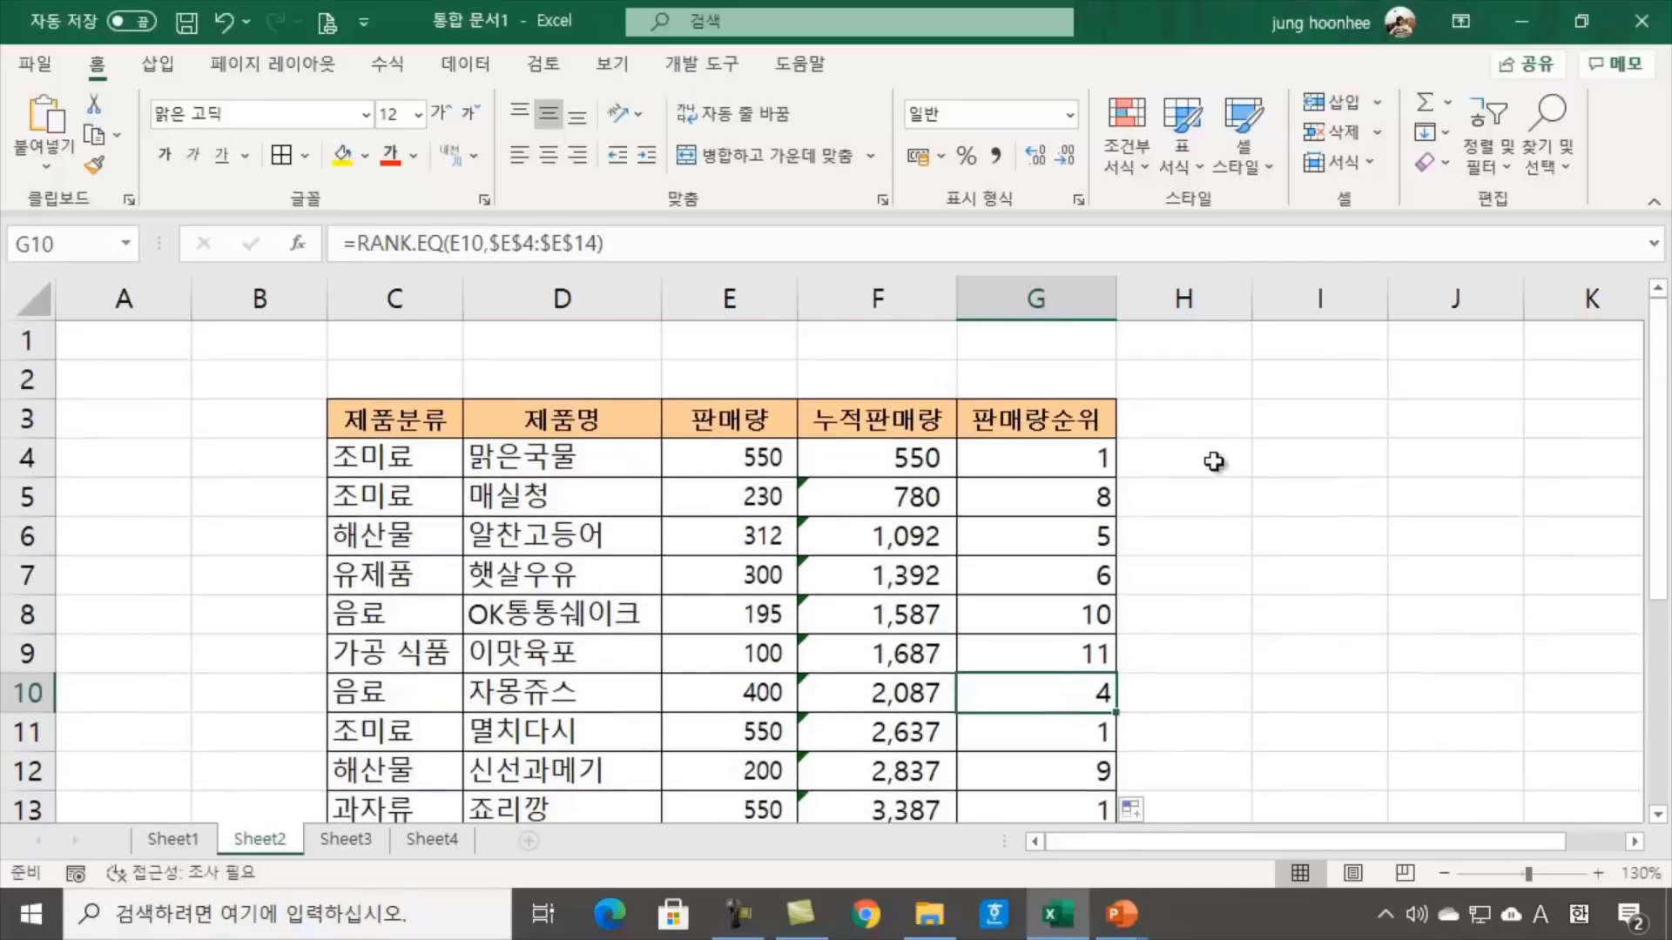
# Start a RANK.AVG formula in H4, beside the first 판매량순위 result
pyautogui.click(1180, 454)
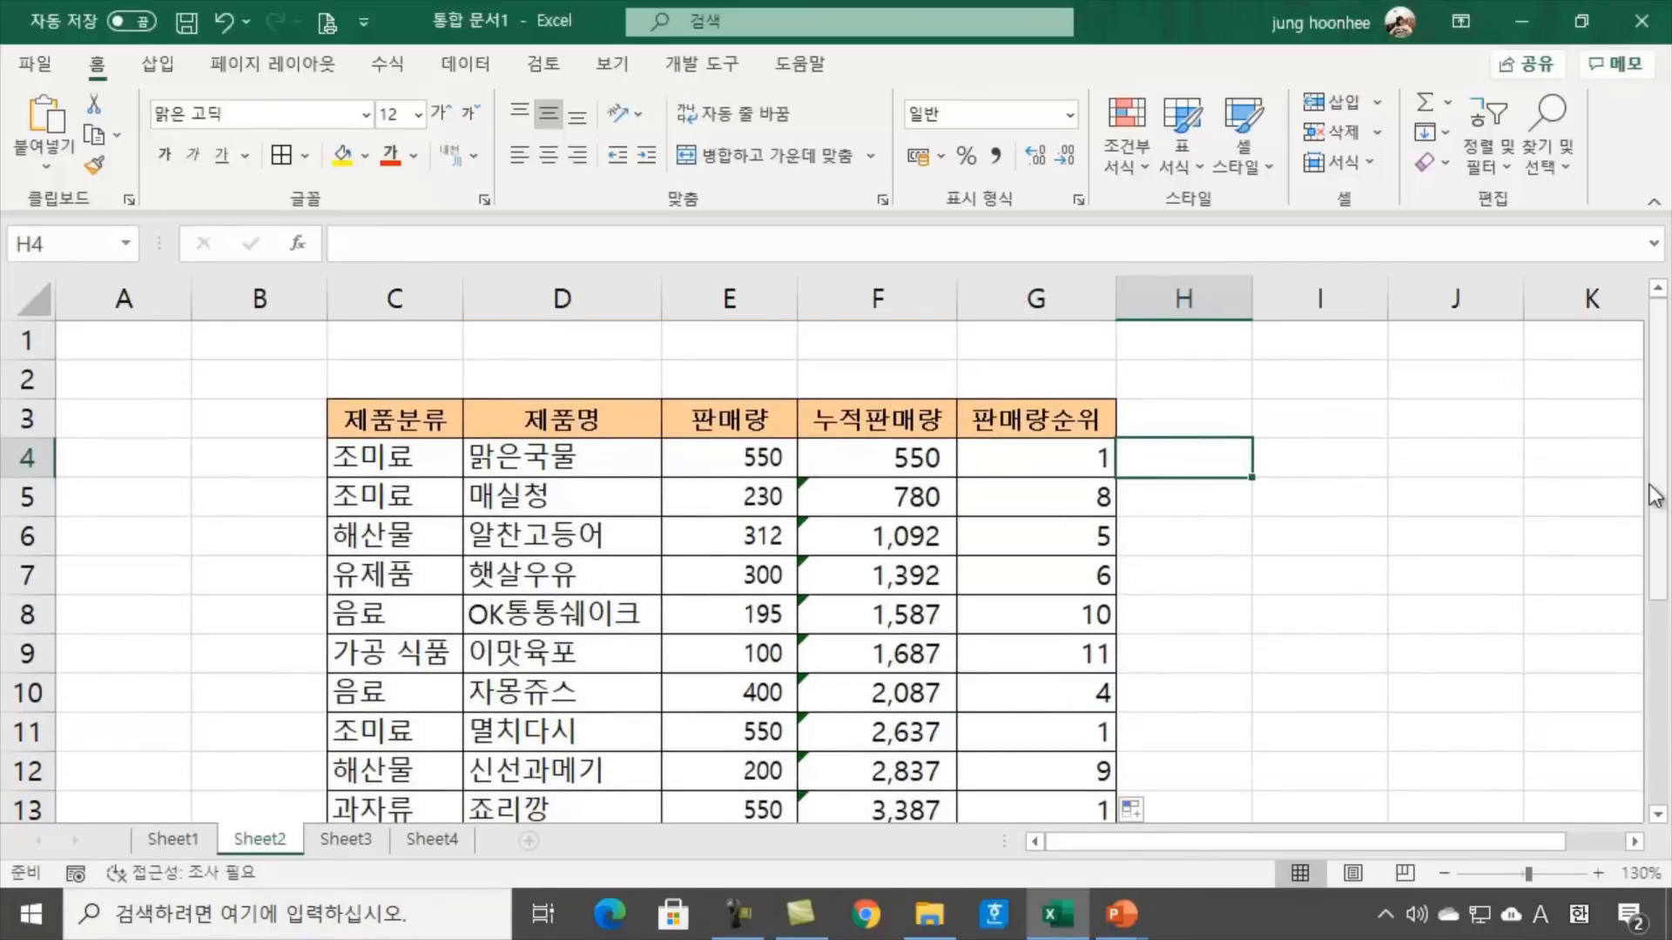
pyautogui.write('=')
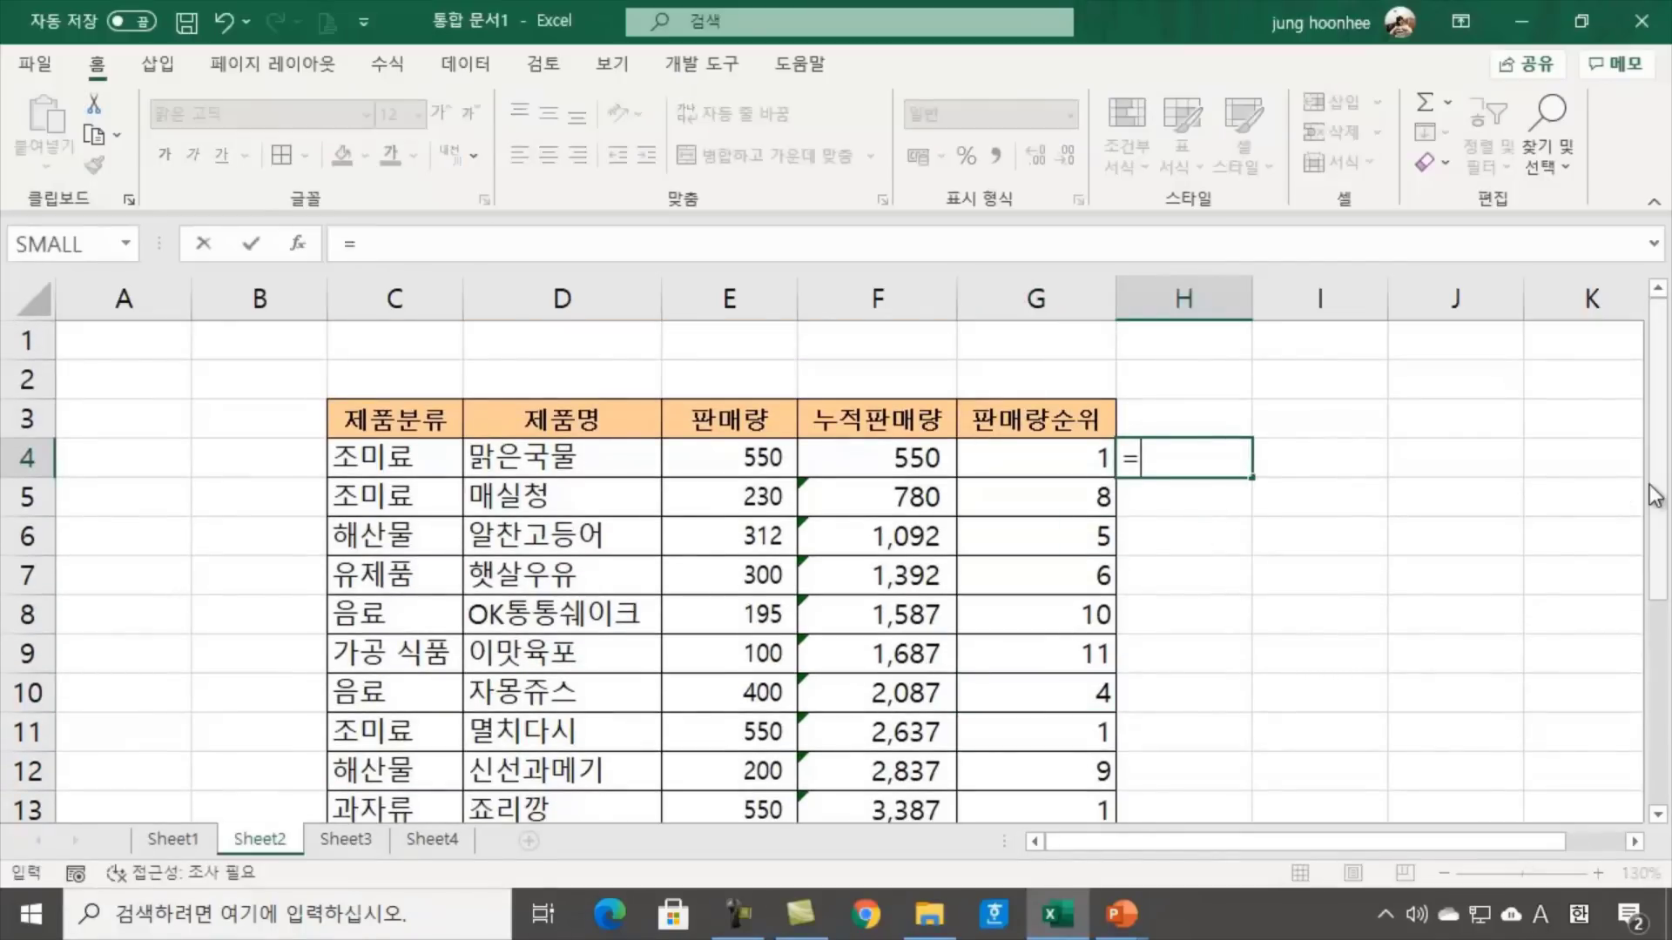
pyautogui.write('rank')
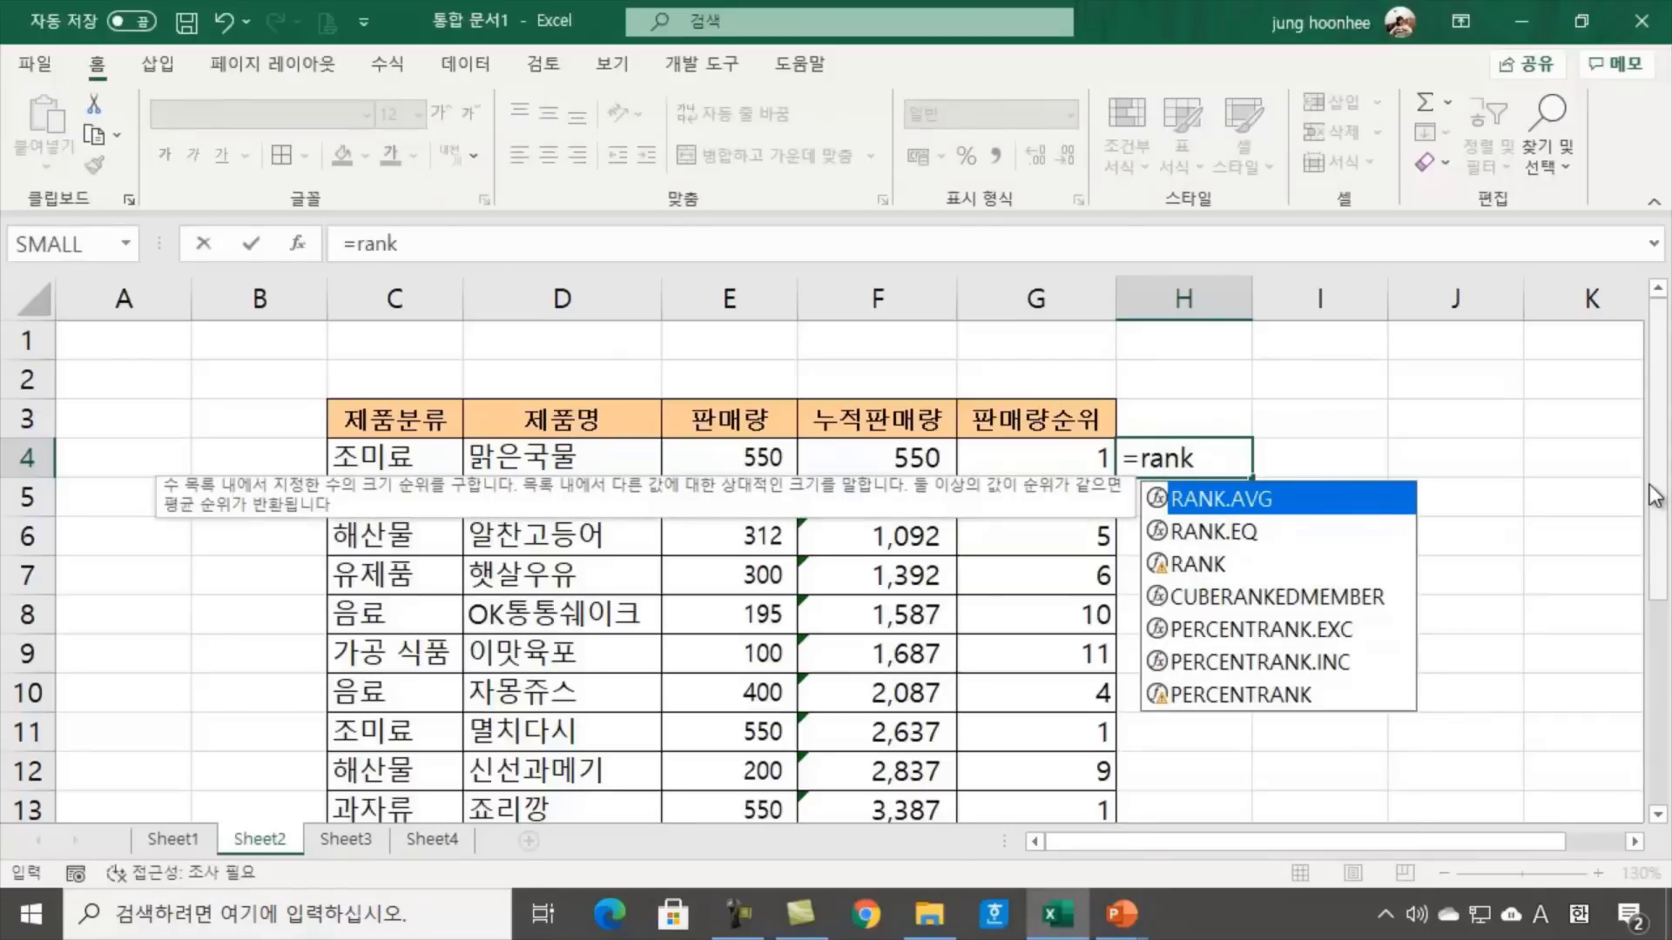
pyautogui.write('.')
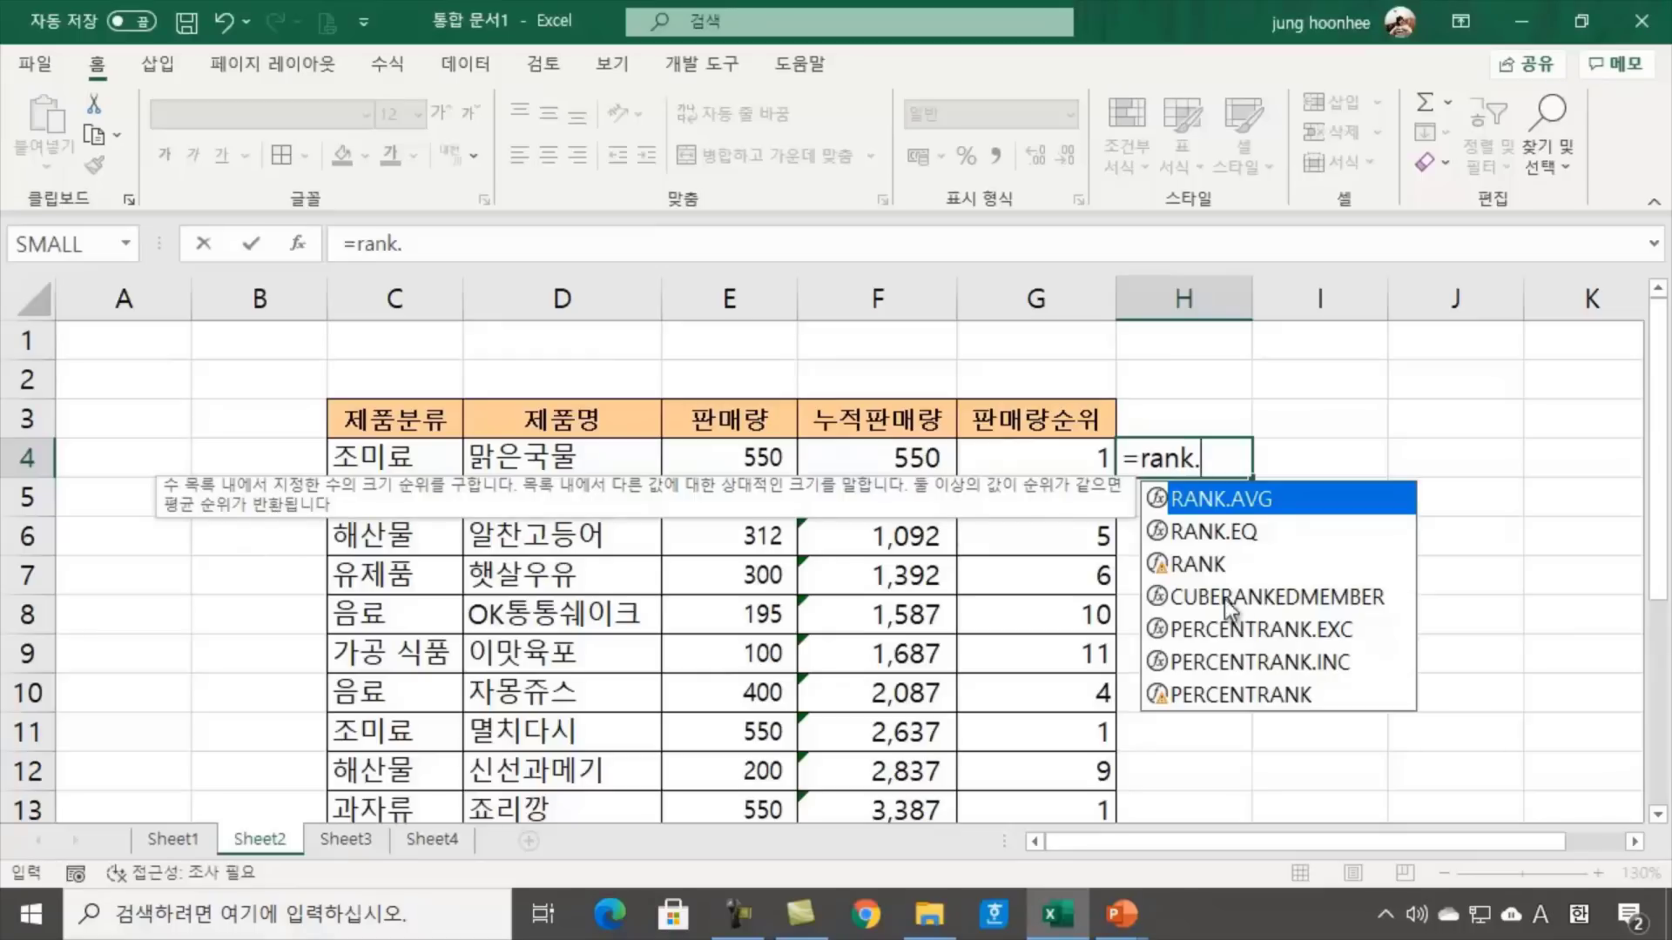
pyautogui.doubleClick(1223, 505)
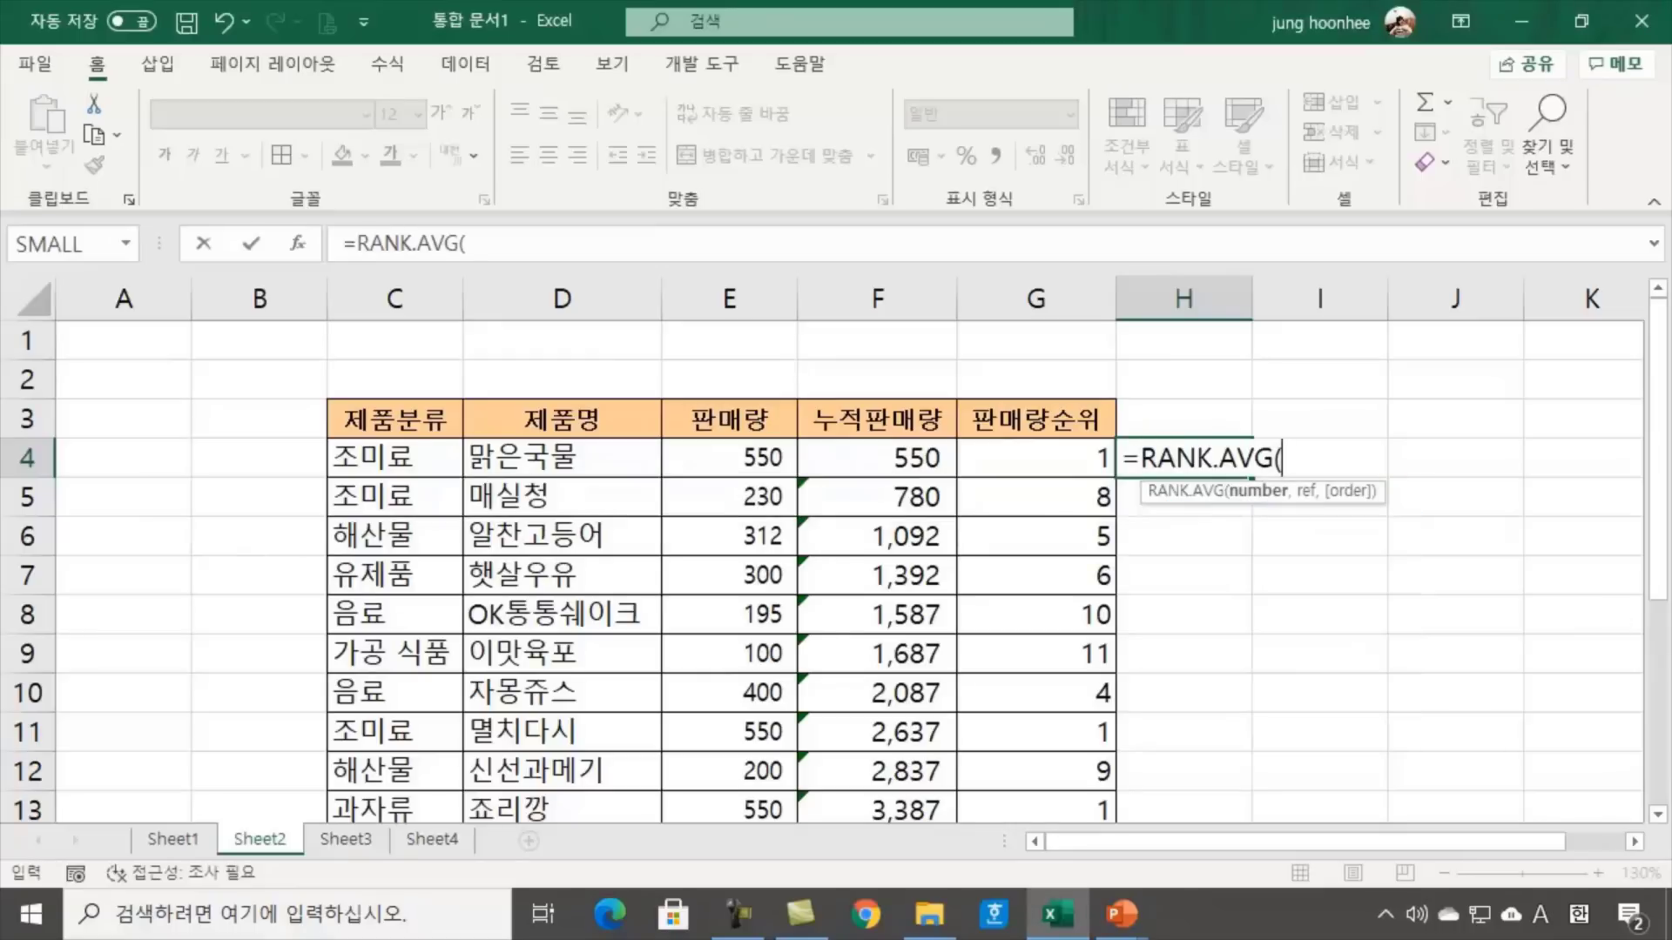
# Complete the H4 RANK.AVG formula with E4 as the number and the absolute range $E$4:$E$14 as the reference
pyautogui.click(733, 461)
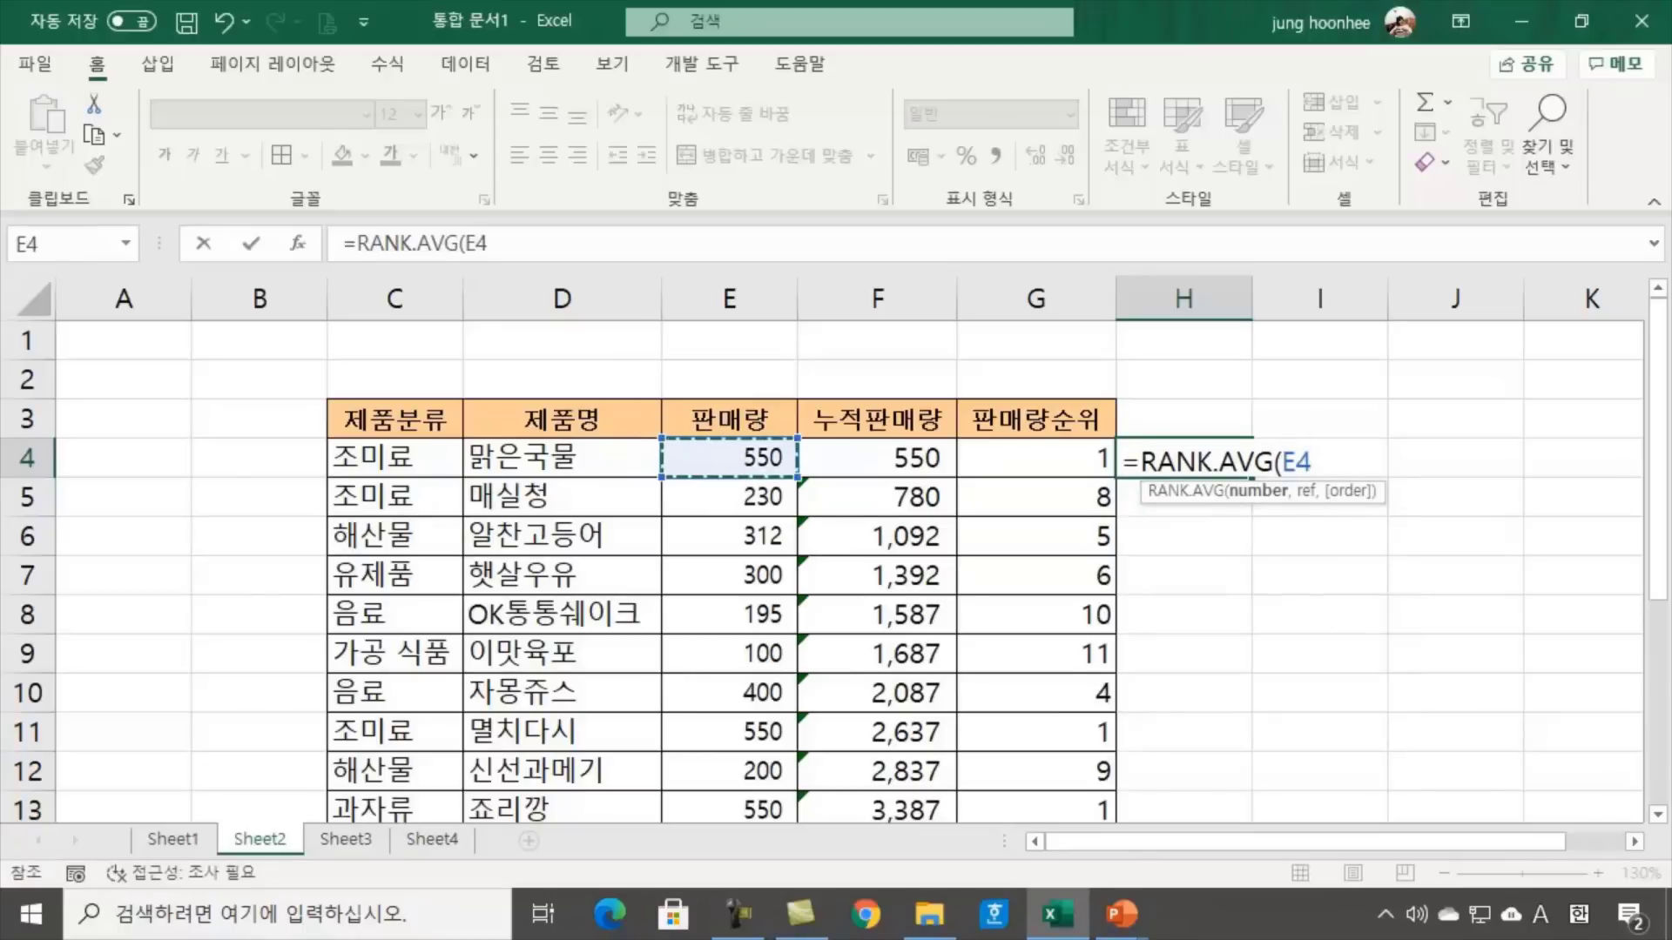
pyautogui.write(',')
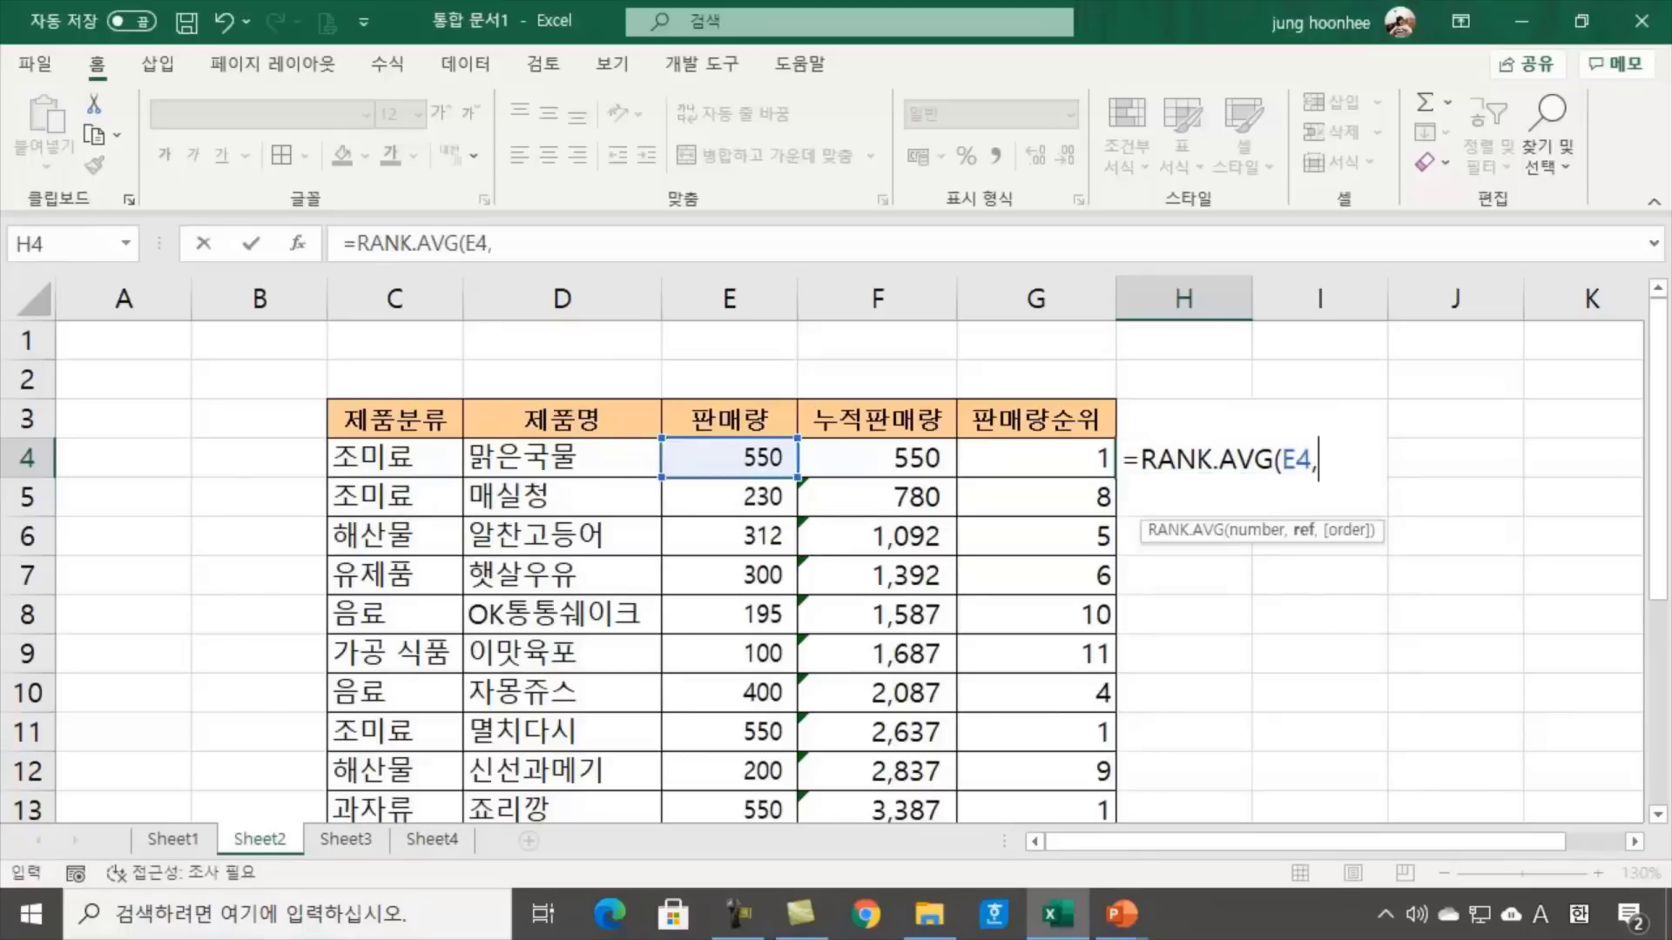
pyautogui.click(736, 450)
pyautogui.moveTo(736, 451); pyautogui.dragTo(766, 679)
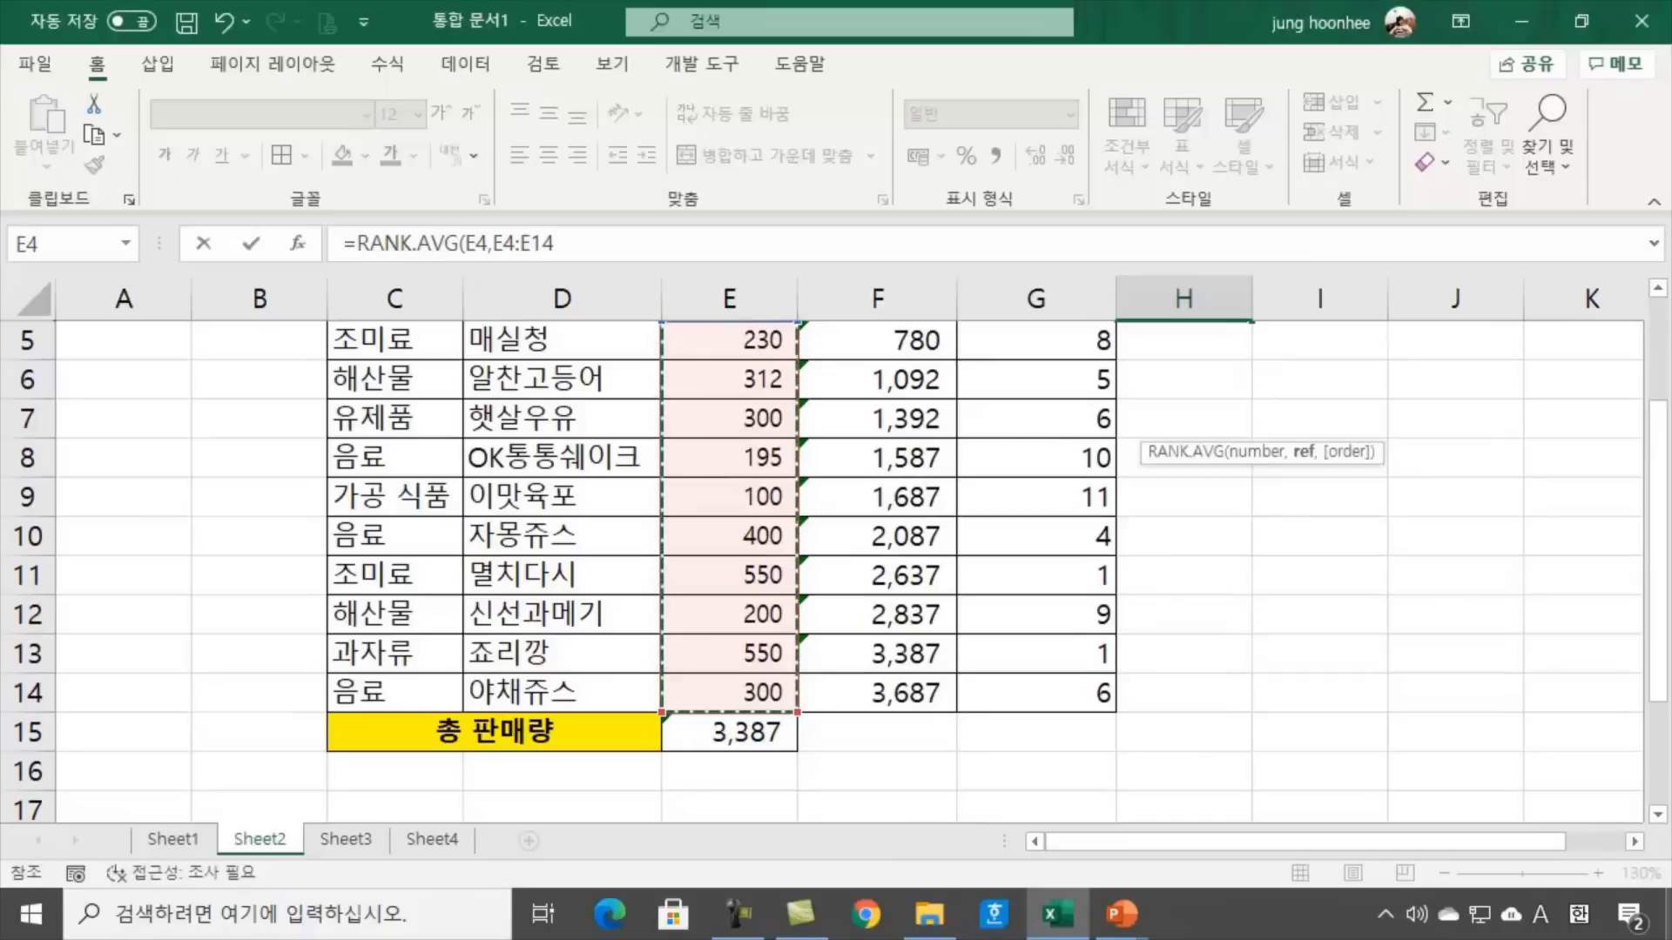
pyautogui.press('F4')
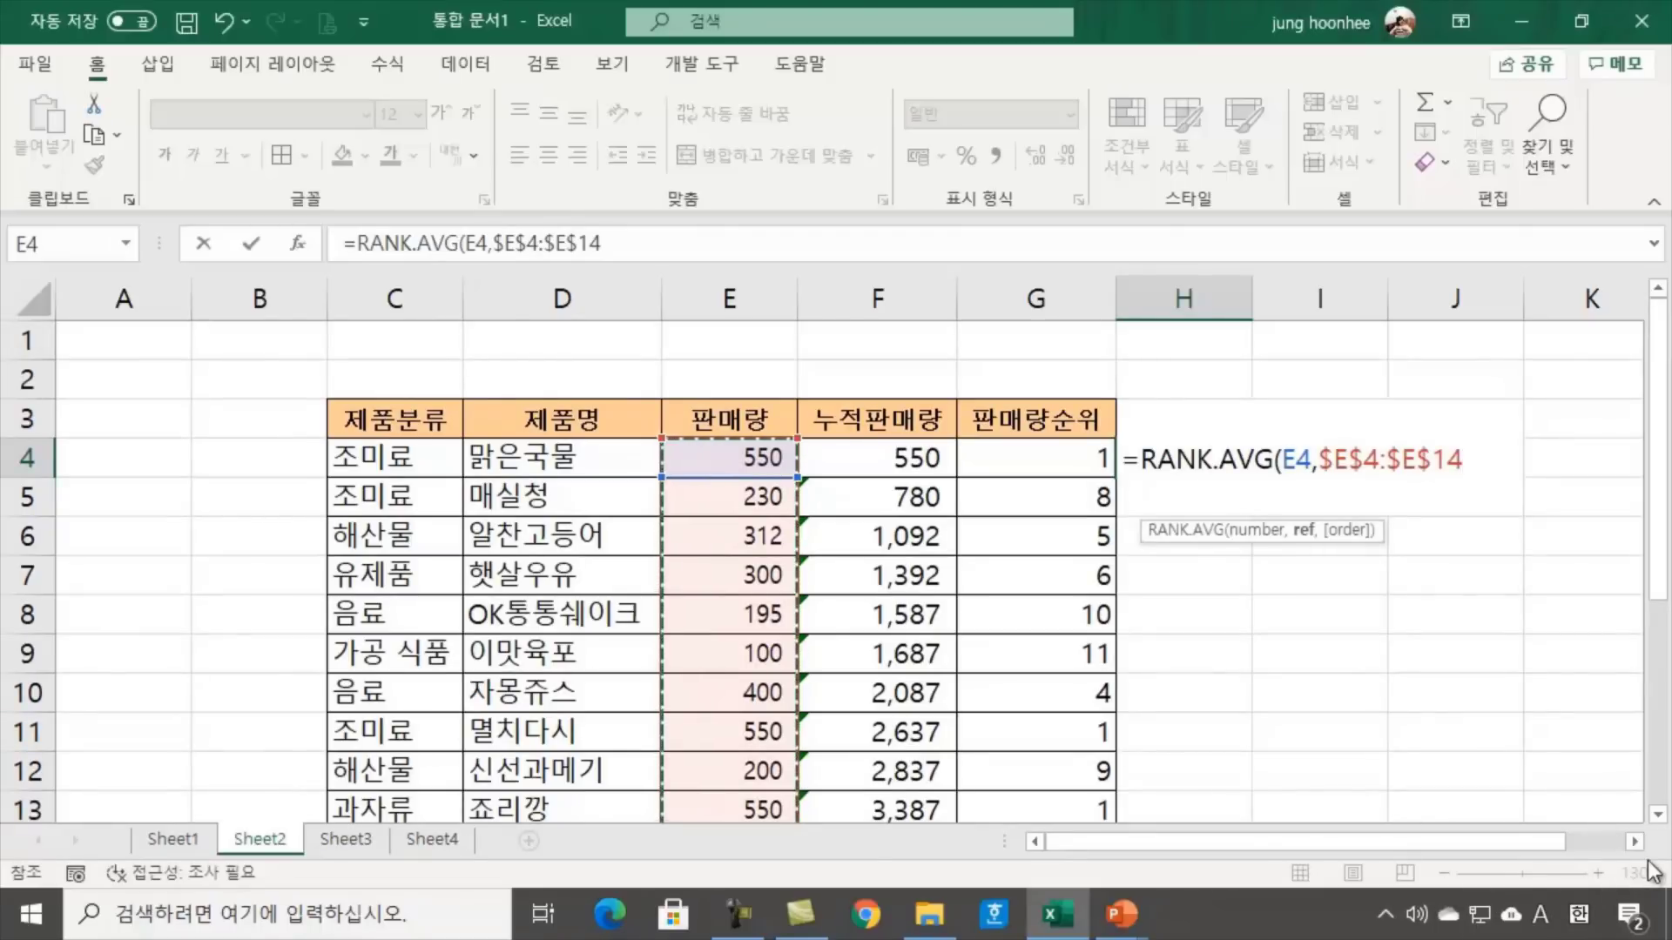
pyautogui.write(')')
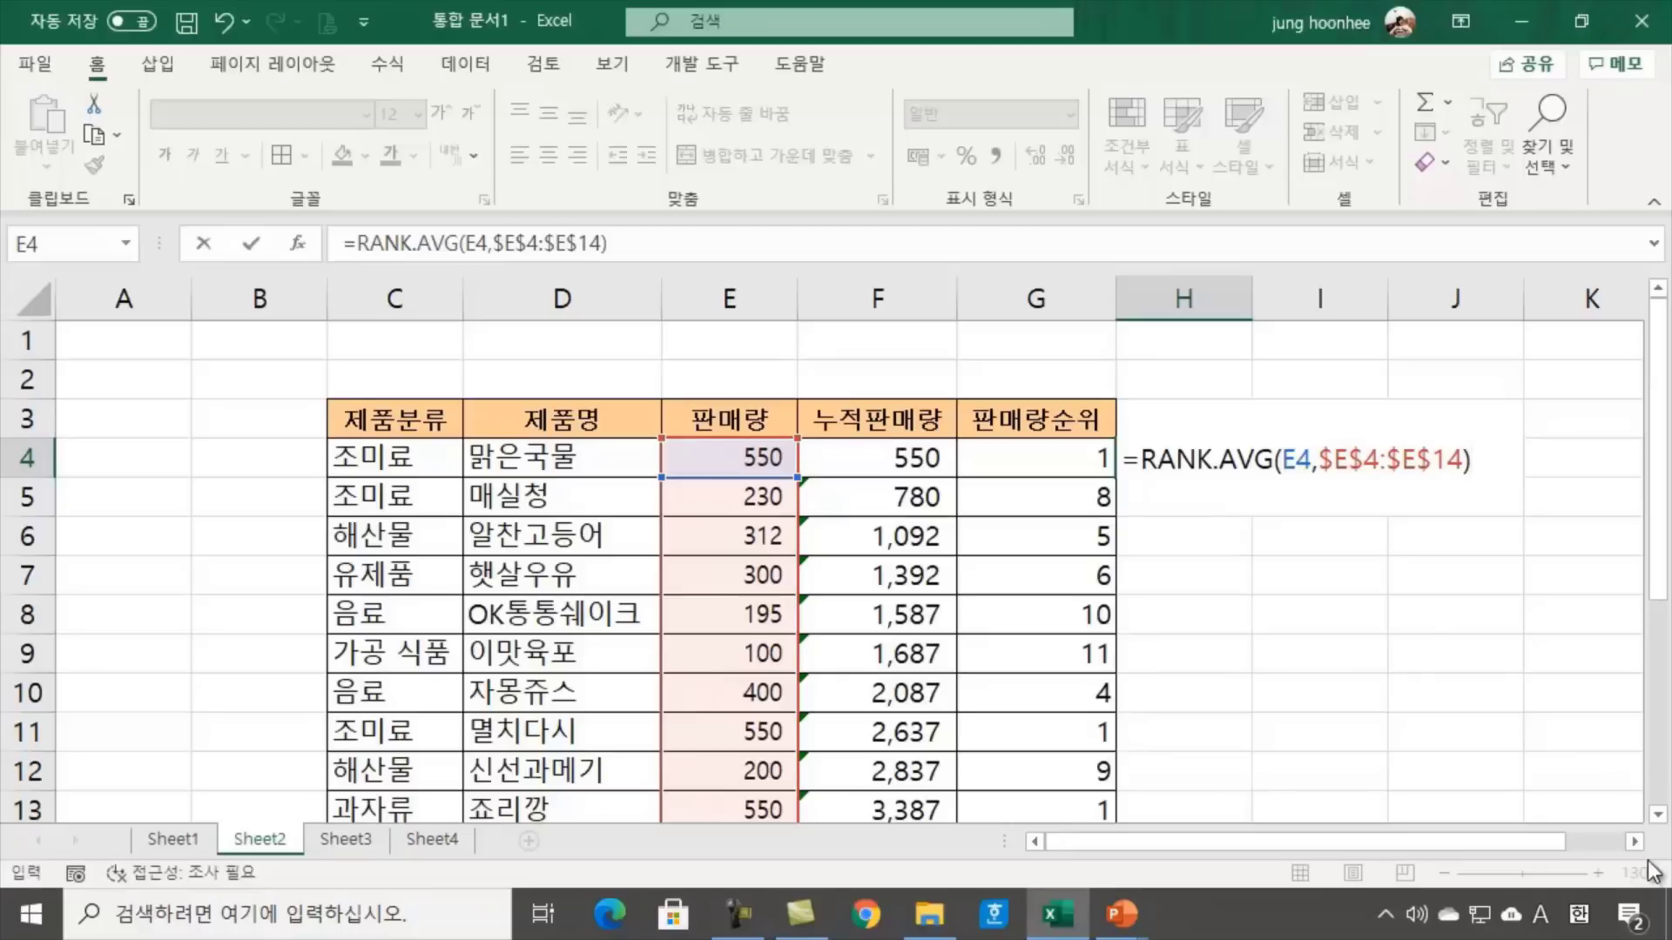
pyautogui.press('Return')
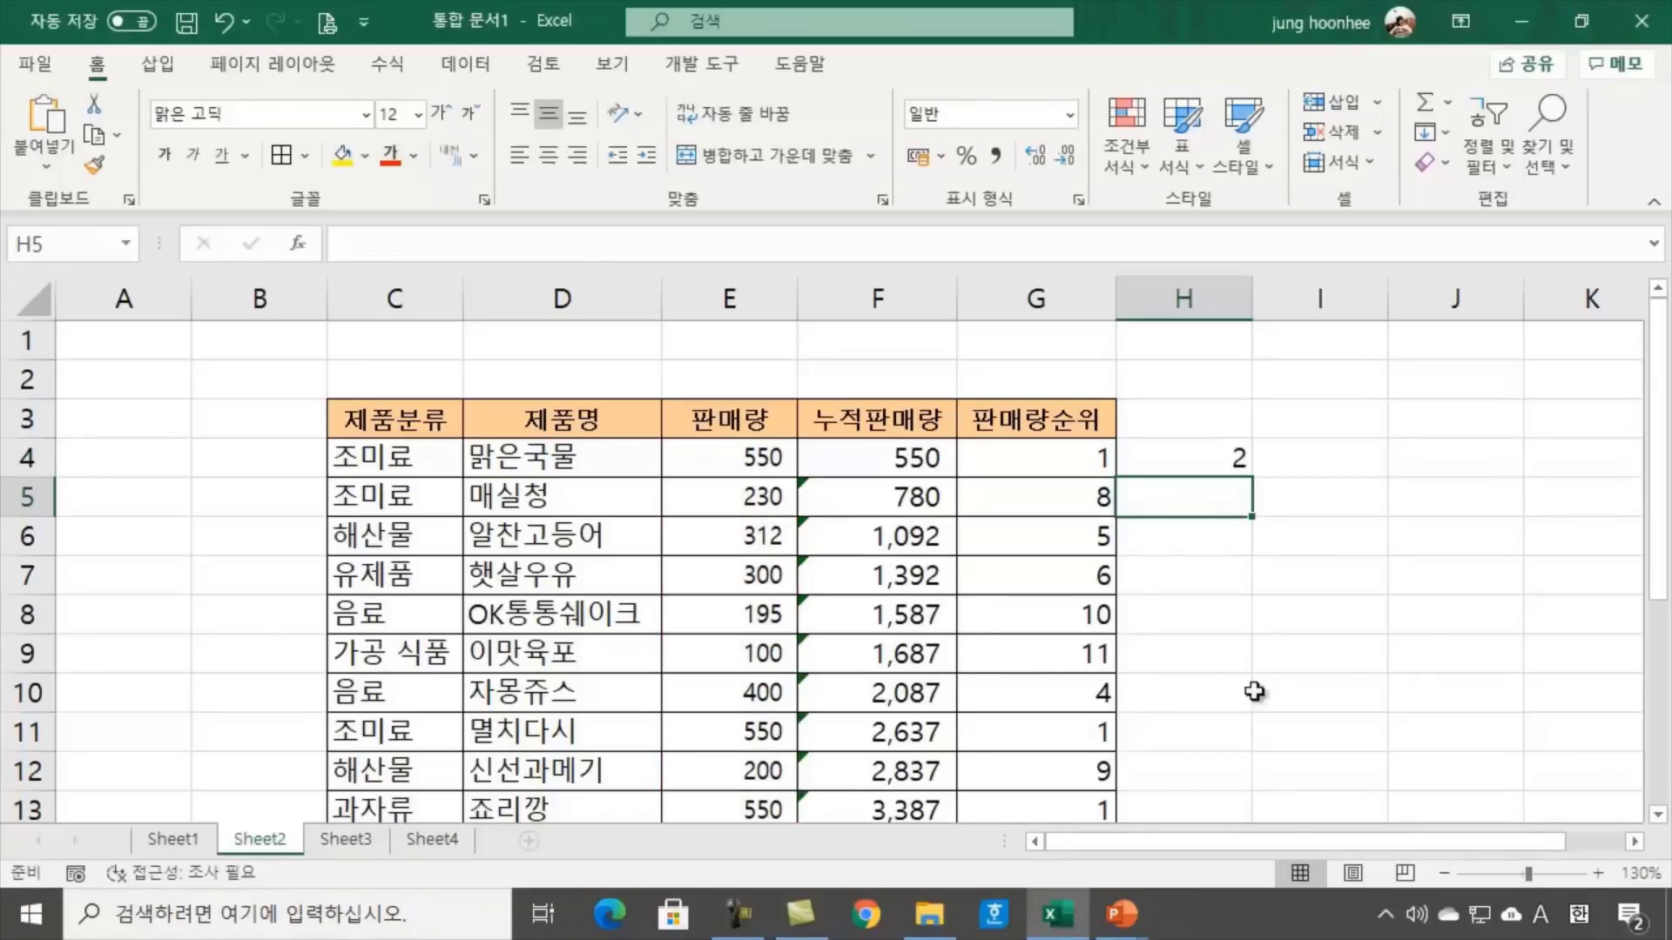
# Fill the RANK.AVG formula from H4 down through H14
pyautogui.click(1205, 454)
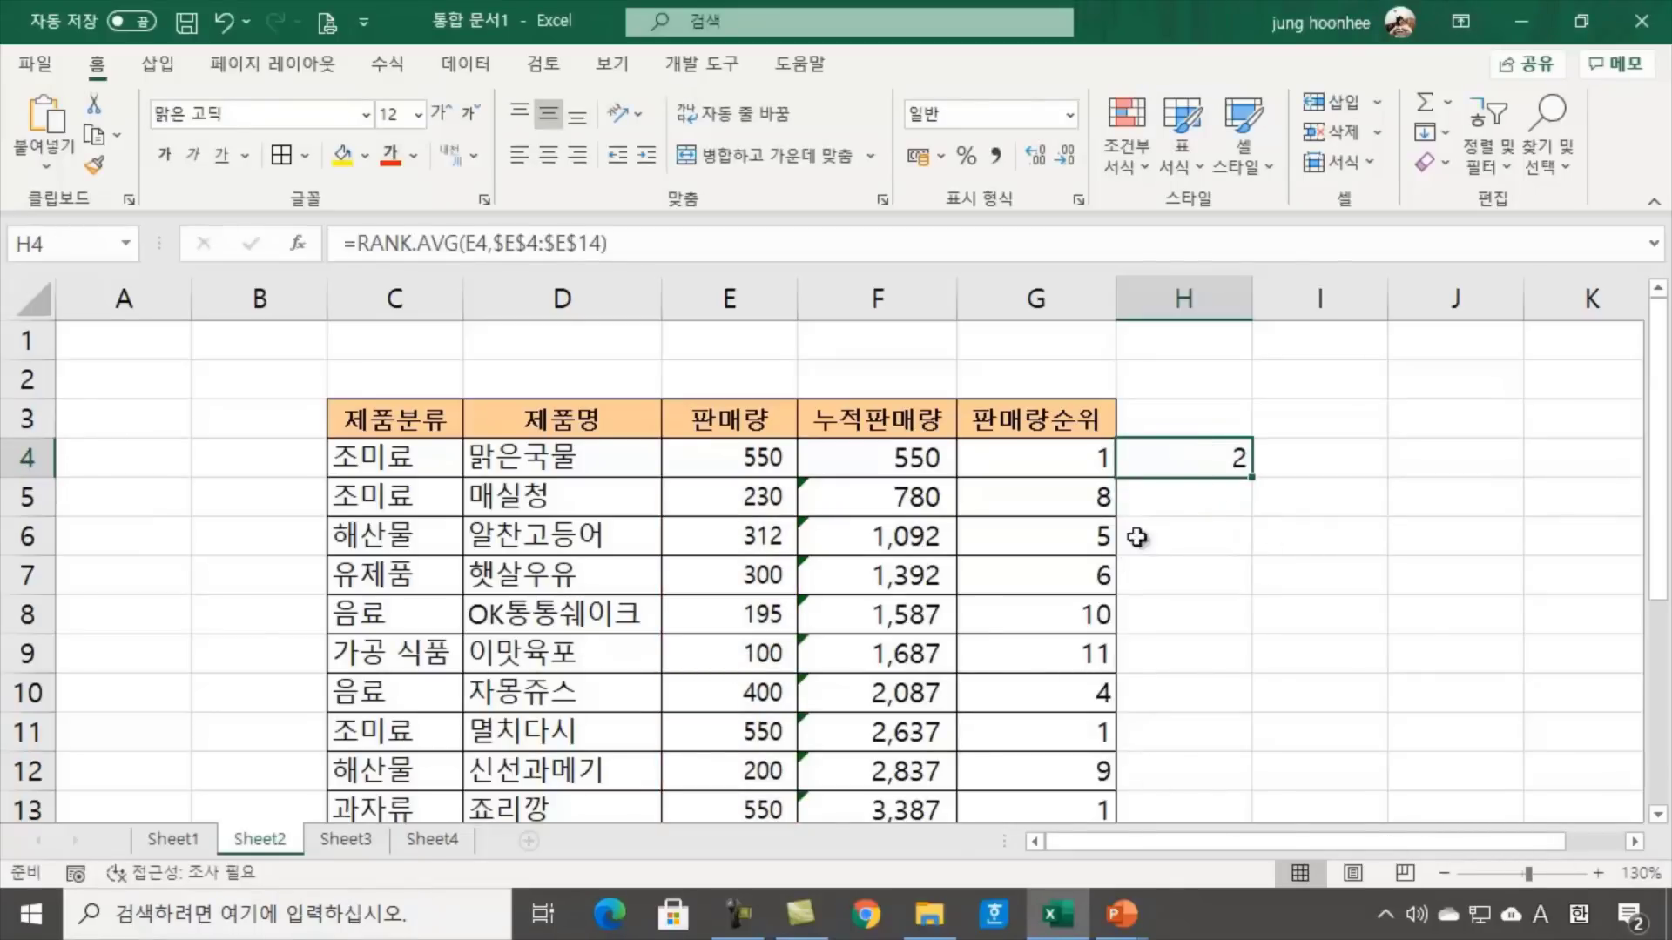
pyautogui.moveTo(1256, 478); pyautogui.dragTo(1223, 701)
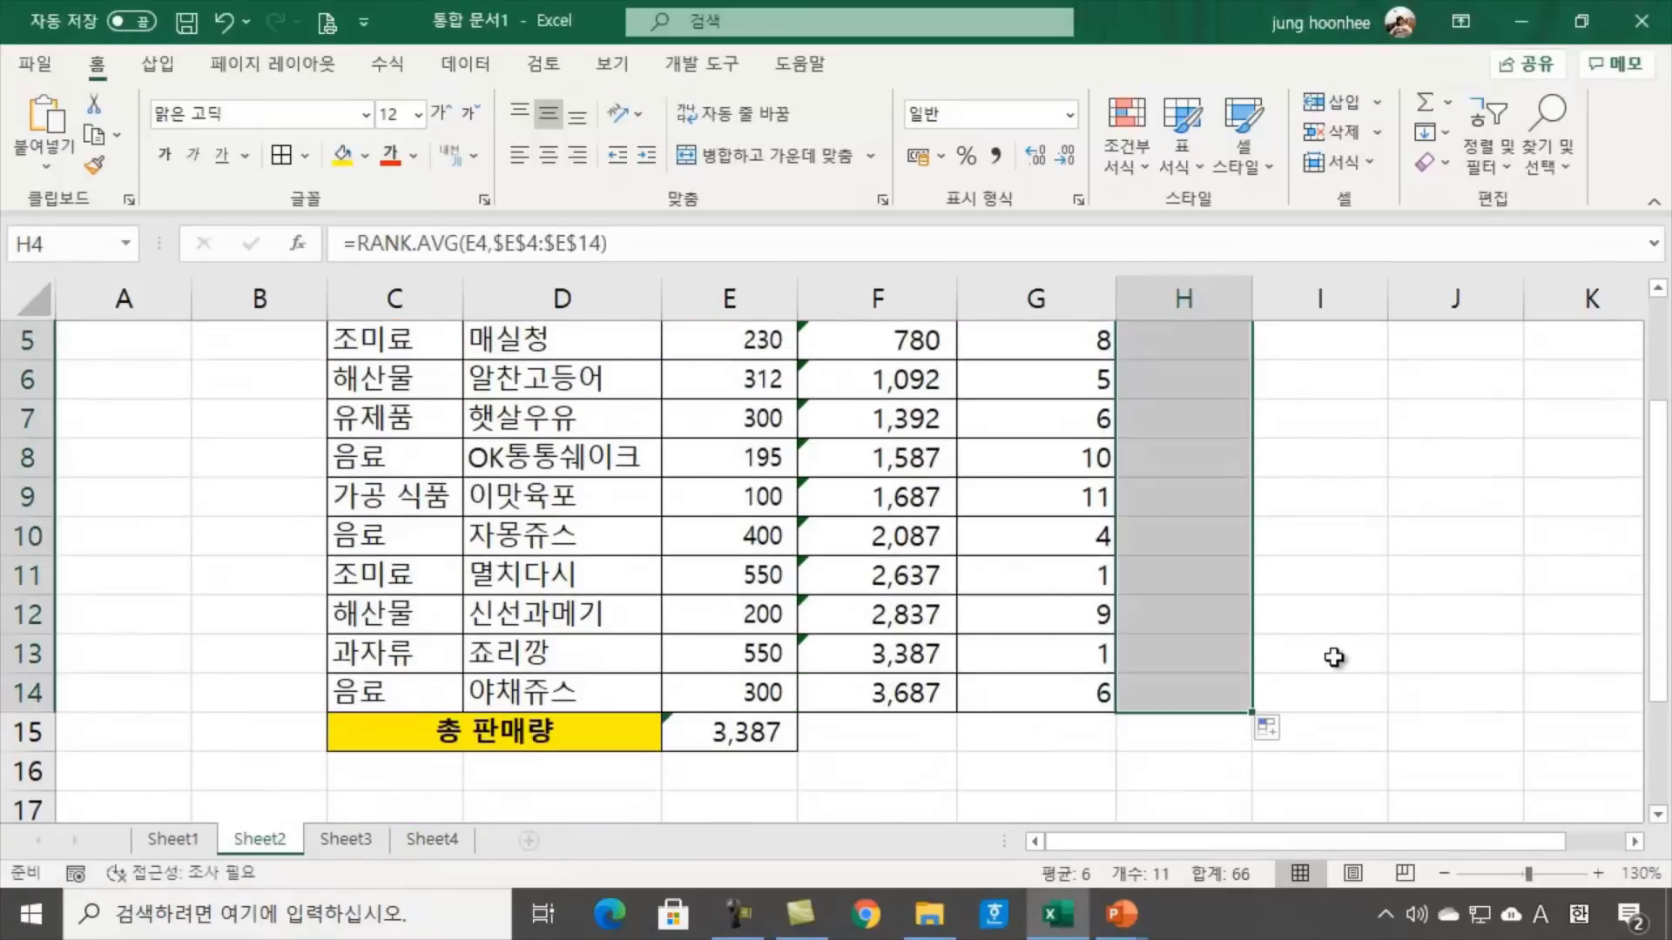
pyautogui.click(1398, 633)
pyautogui.scroll(2, 1396, 634)
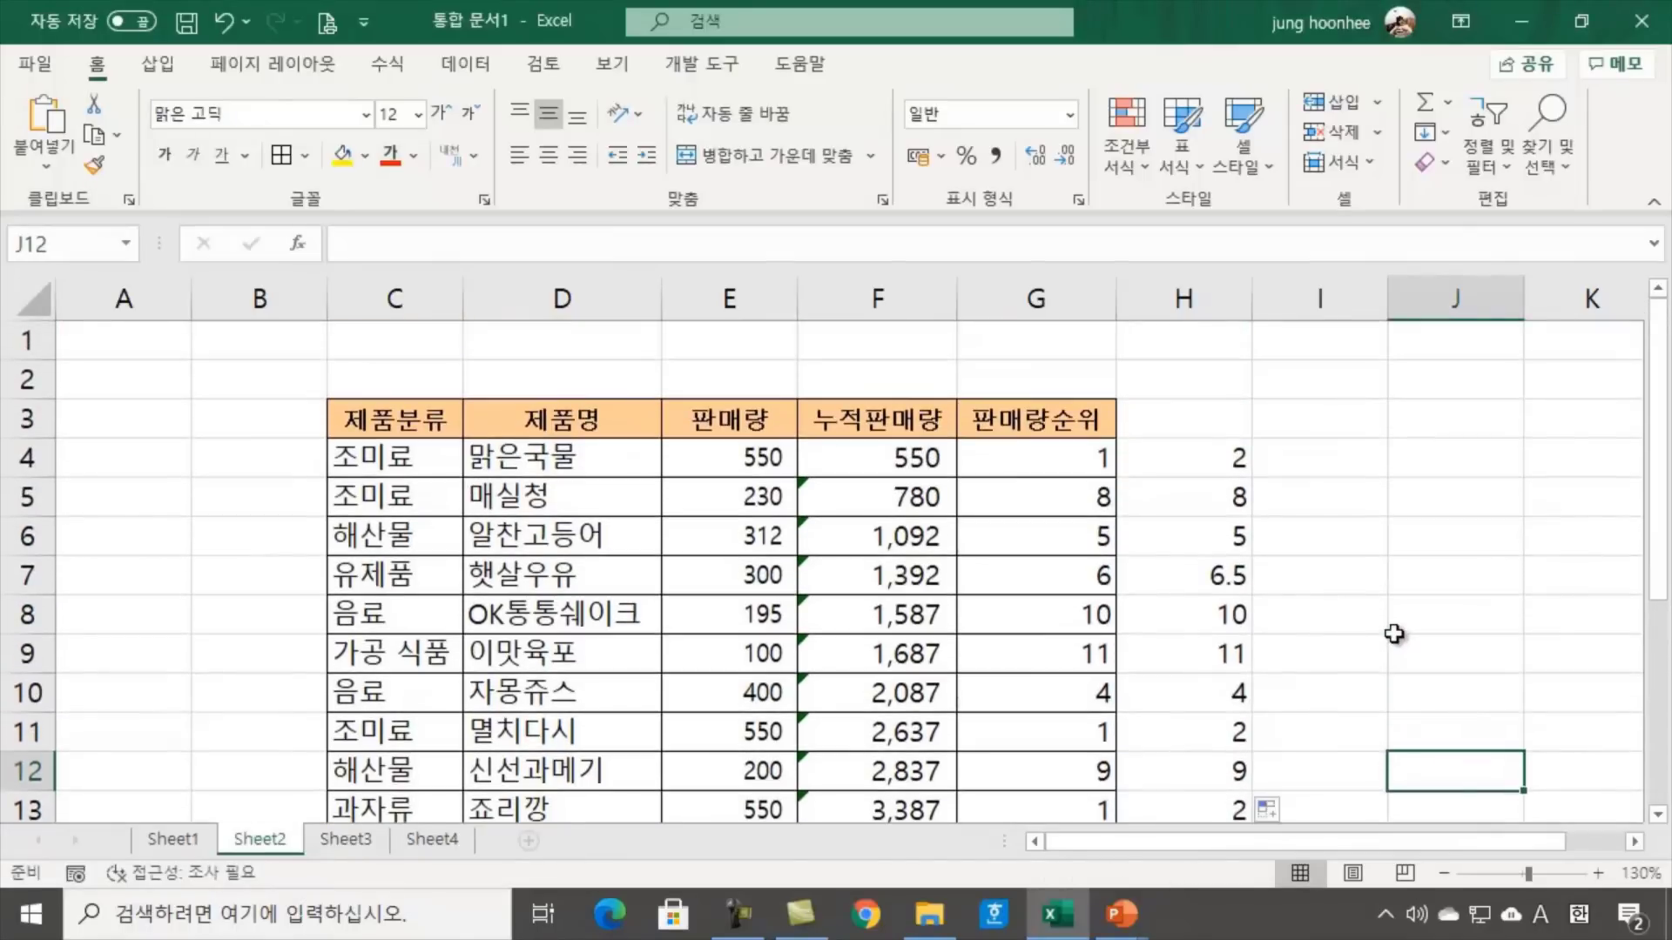
# Compare the RANK.AVG results in H4, H11 and H13 for the products with equal 판매량 values
pyautogui.click(1058, 457)
pyautogui.click(733, 462)
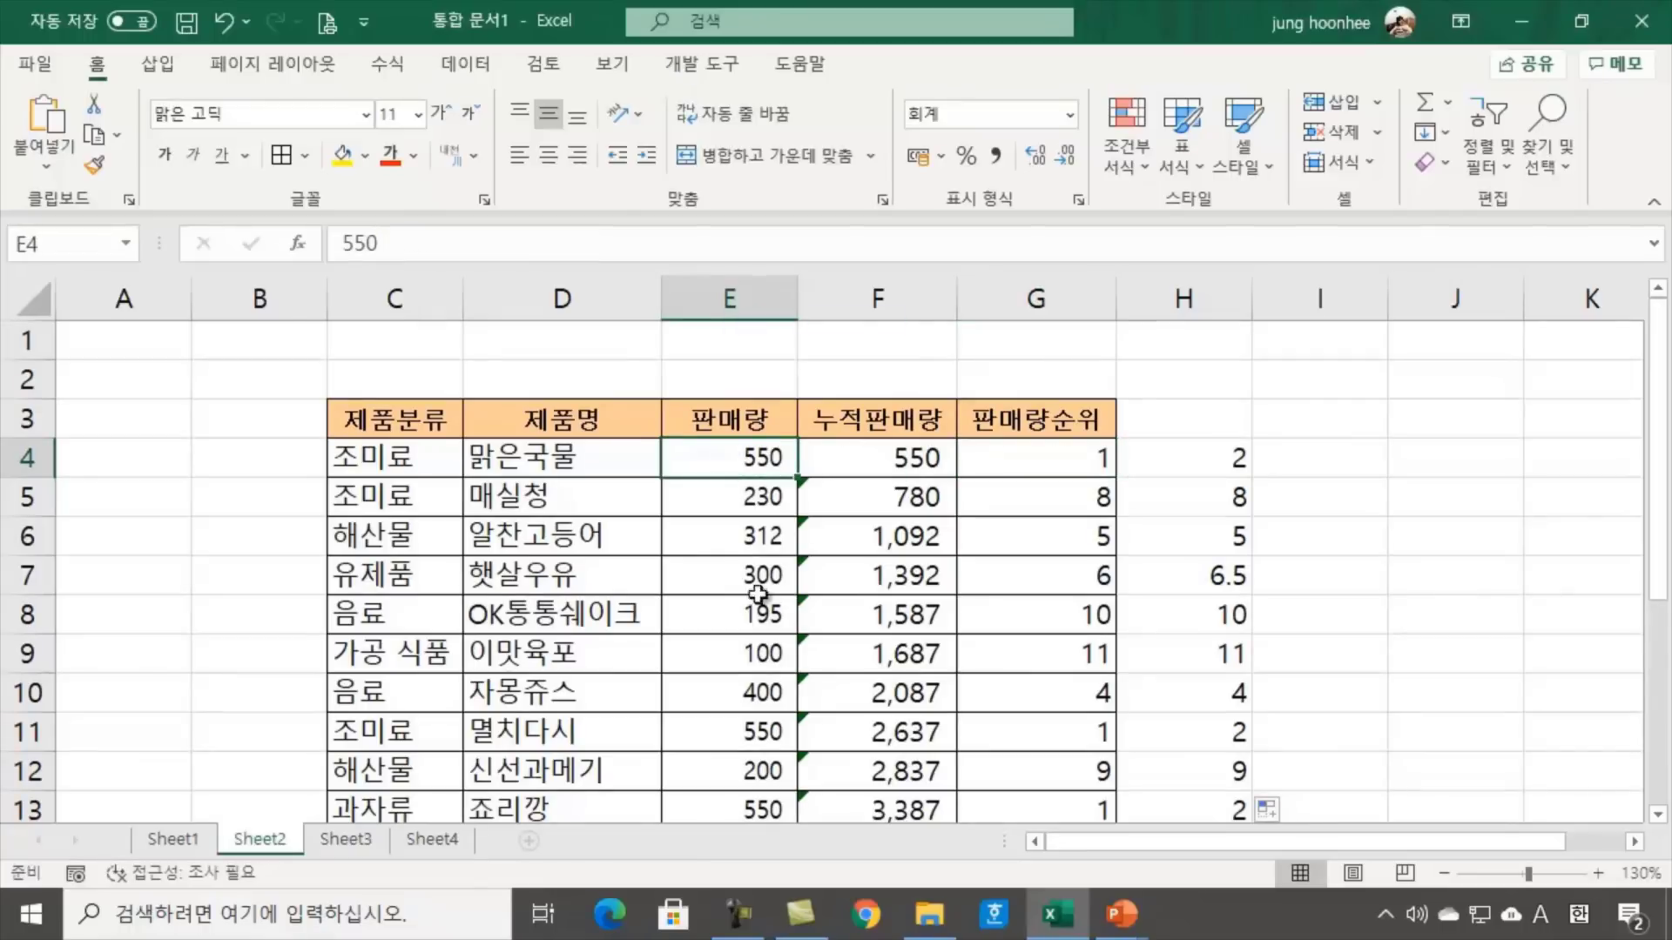
pyautogui.scroll(-1, 1350, 779)
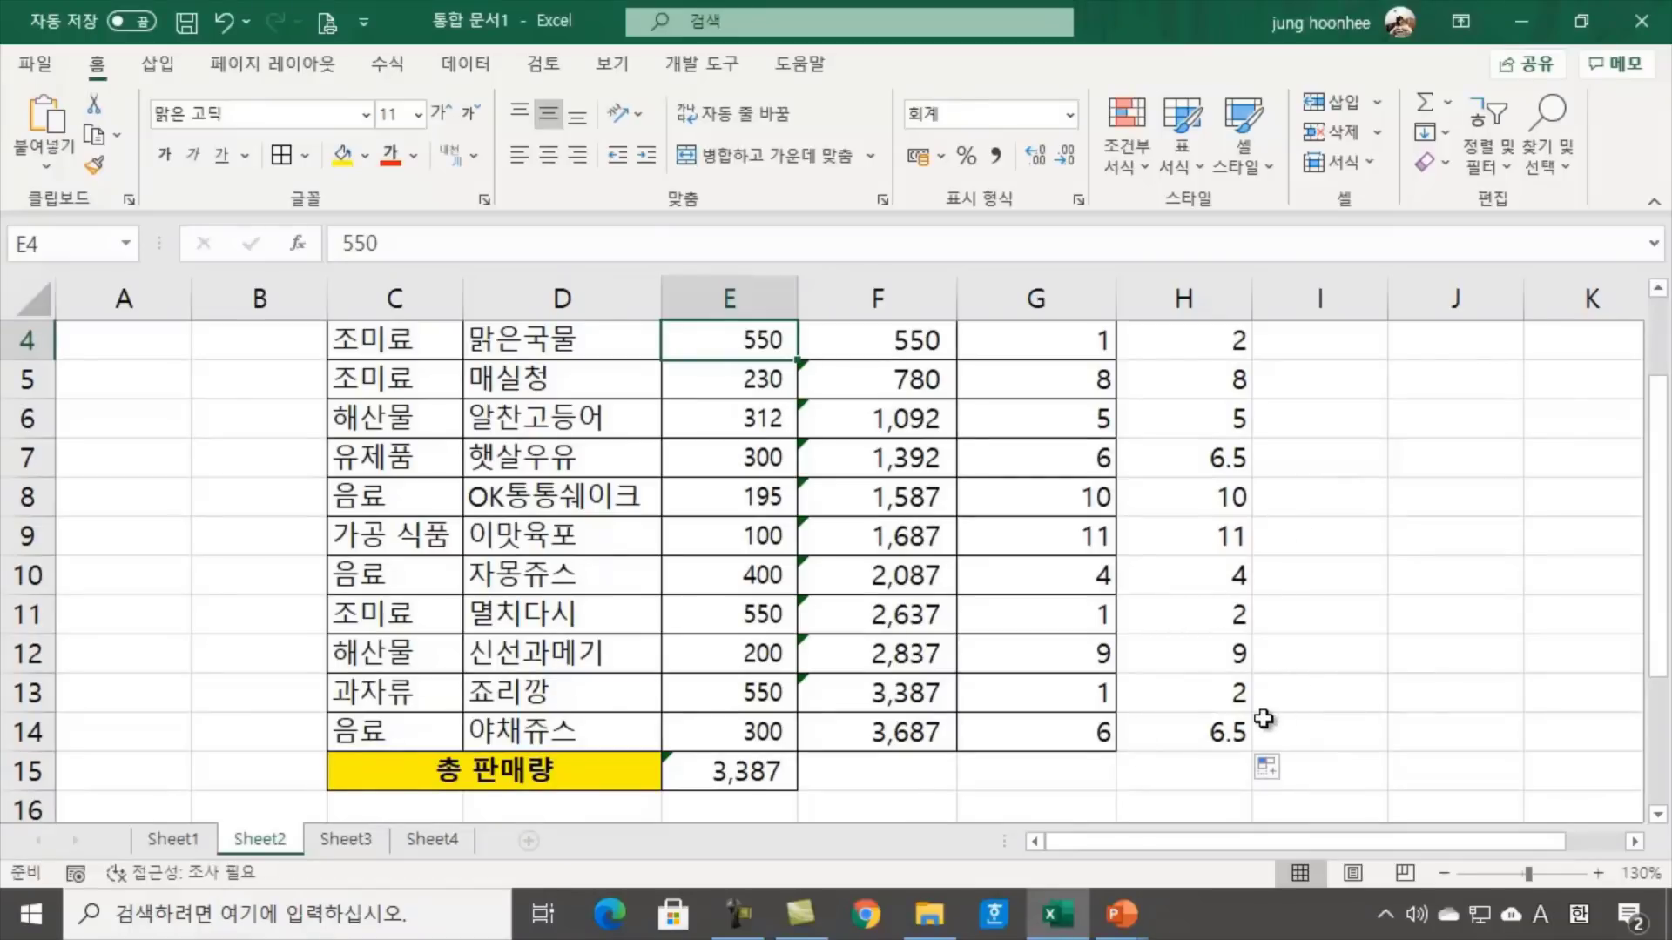
pyautogui.click(1236, 704)
pyautogui.click(1219, 614)
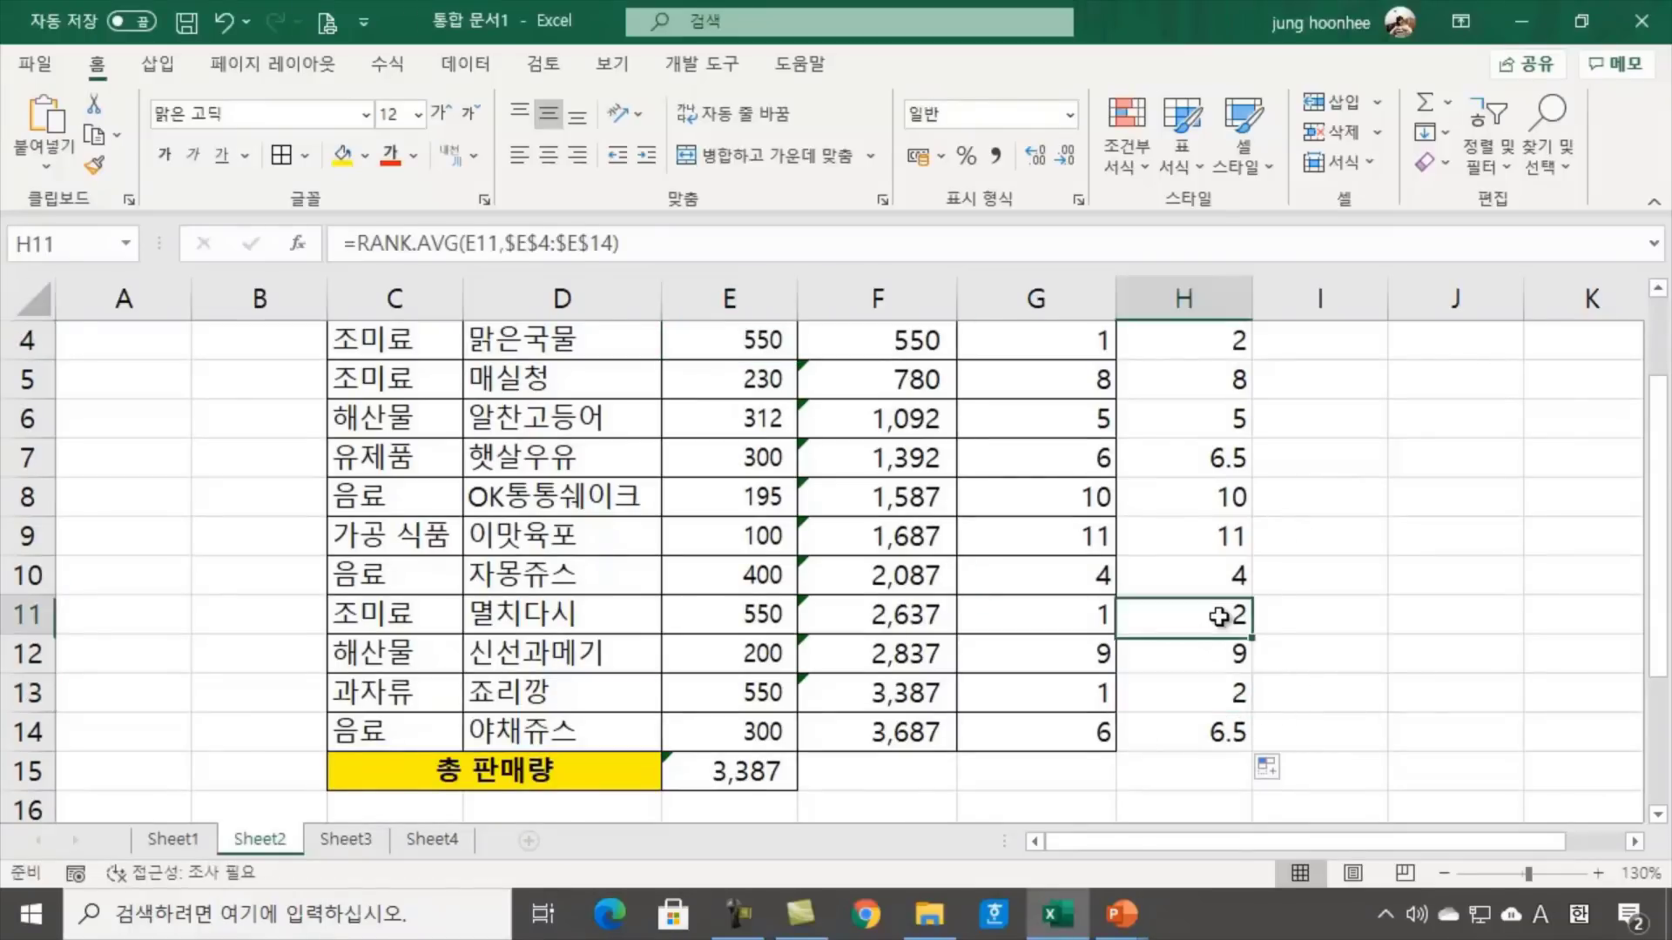
pyautogui.click(1228, 695)
pyautogui.click(1219, 615)
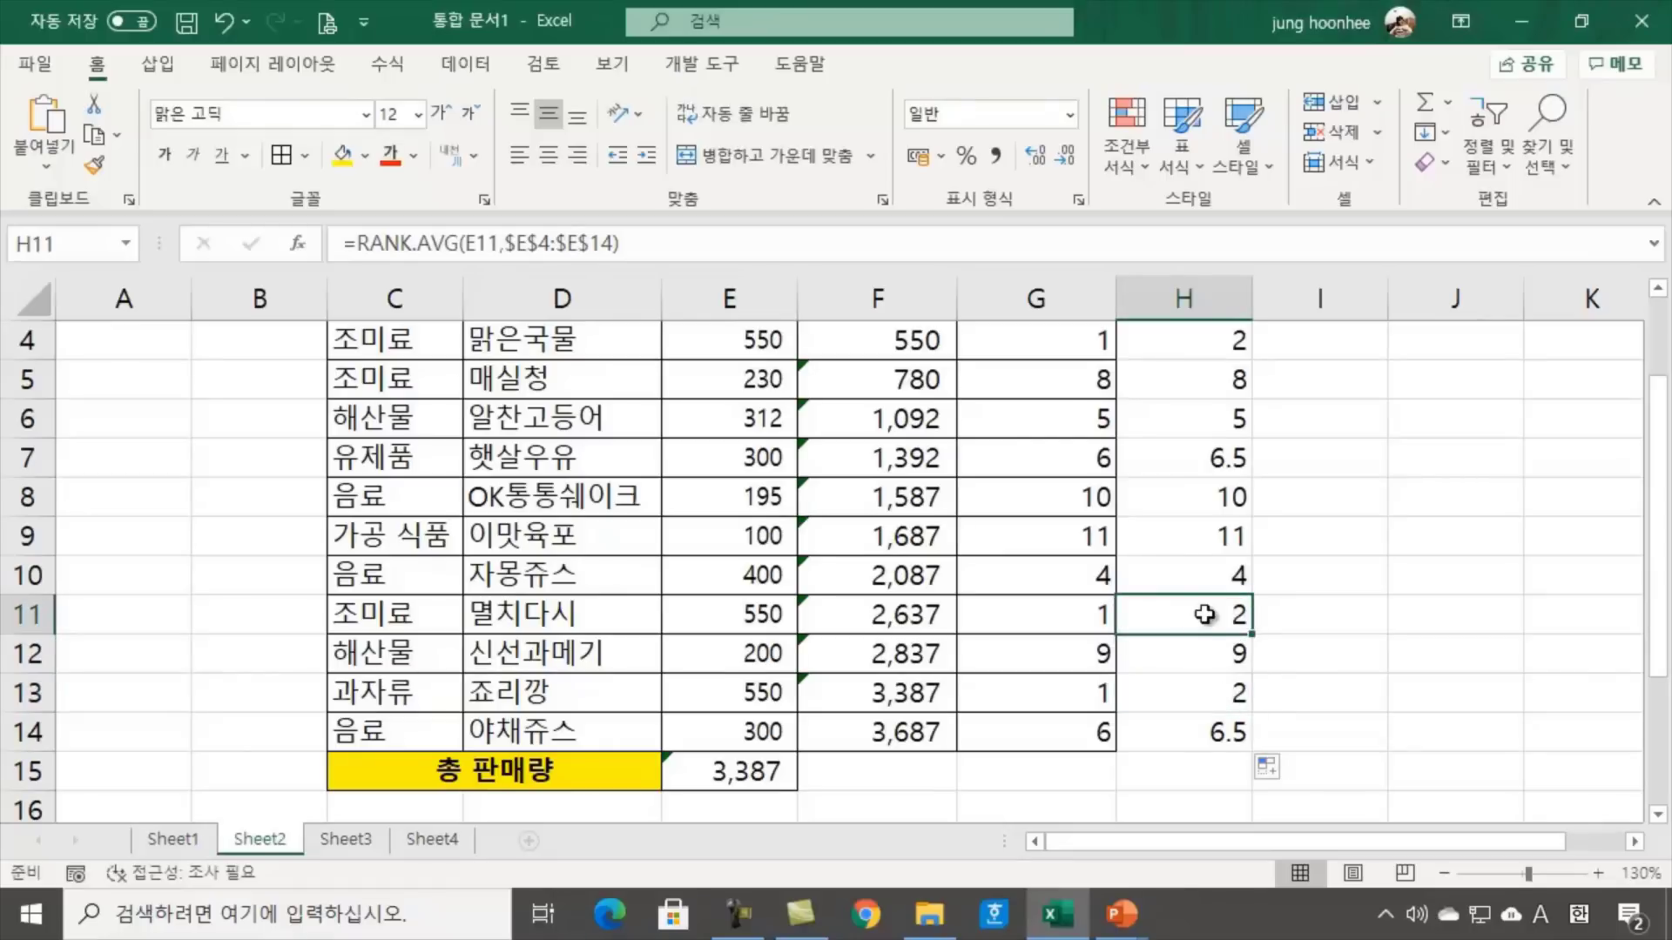
pyautogui.scroll(1, 1187, 622)
pyautogui.click(1211, 468)
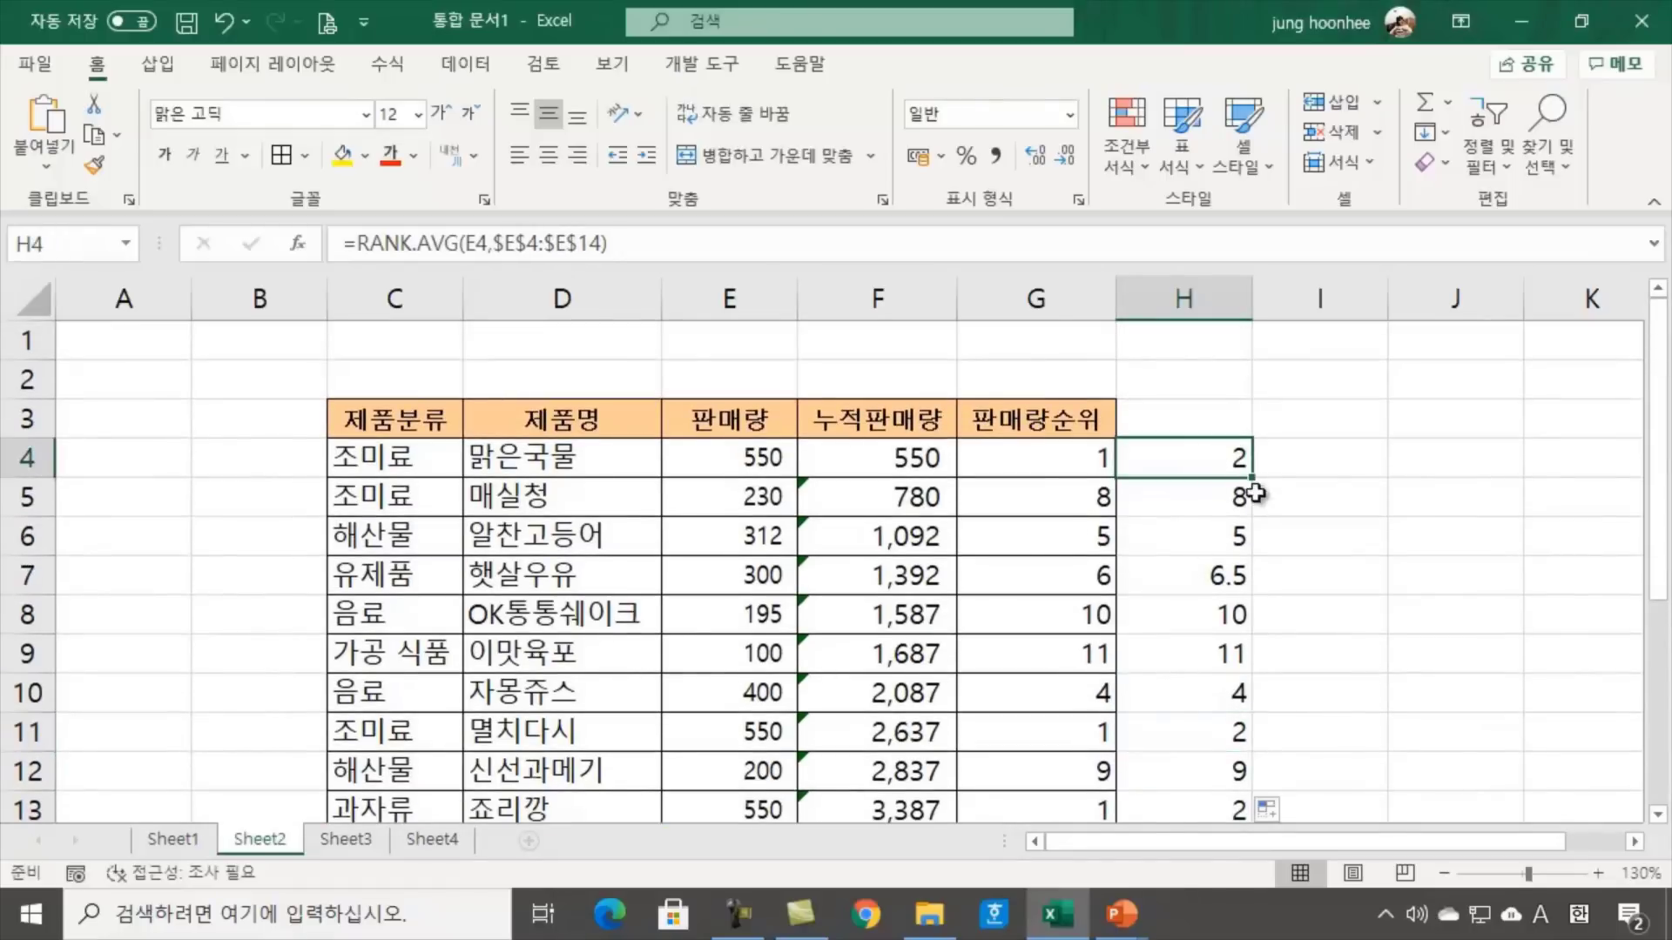
pyautogui.scroll(-2, 1220, 670)
pyautogui.click(1241, 579)
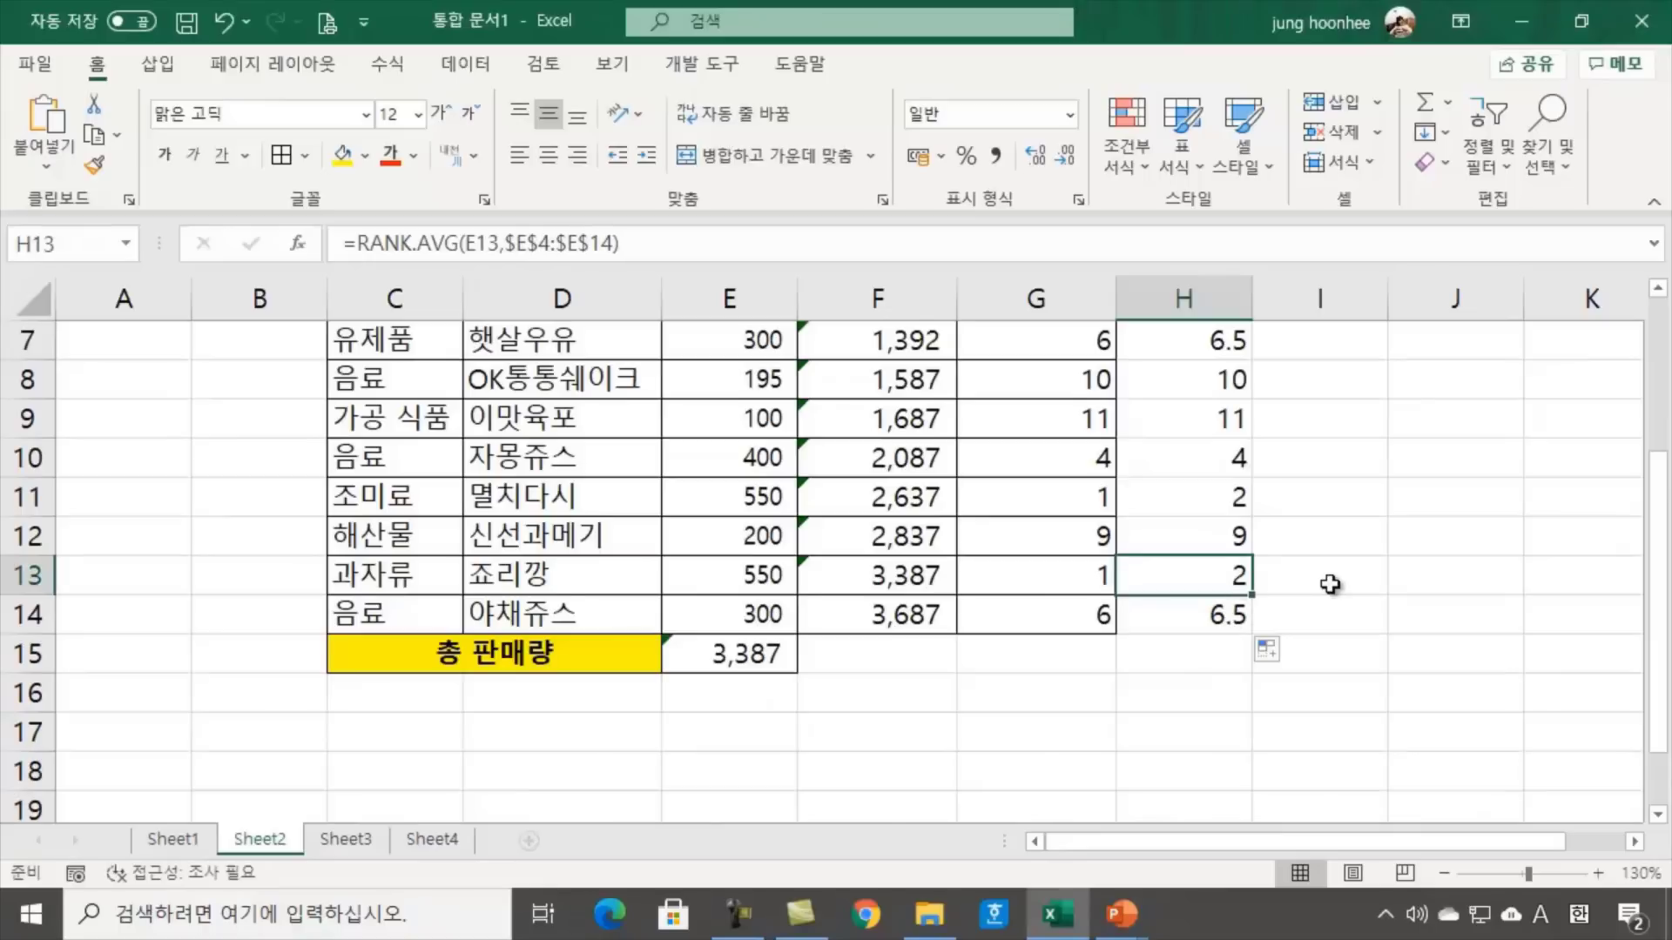
pyautogui.scroll(2, 1329, 586)
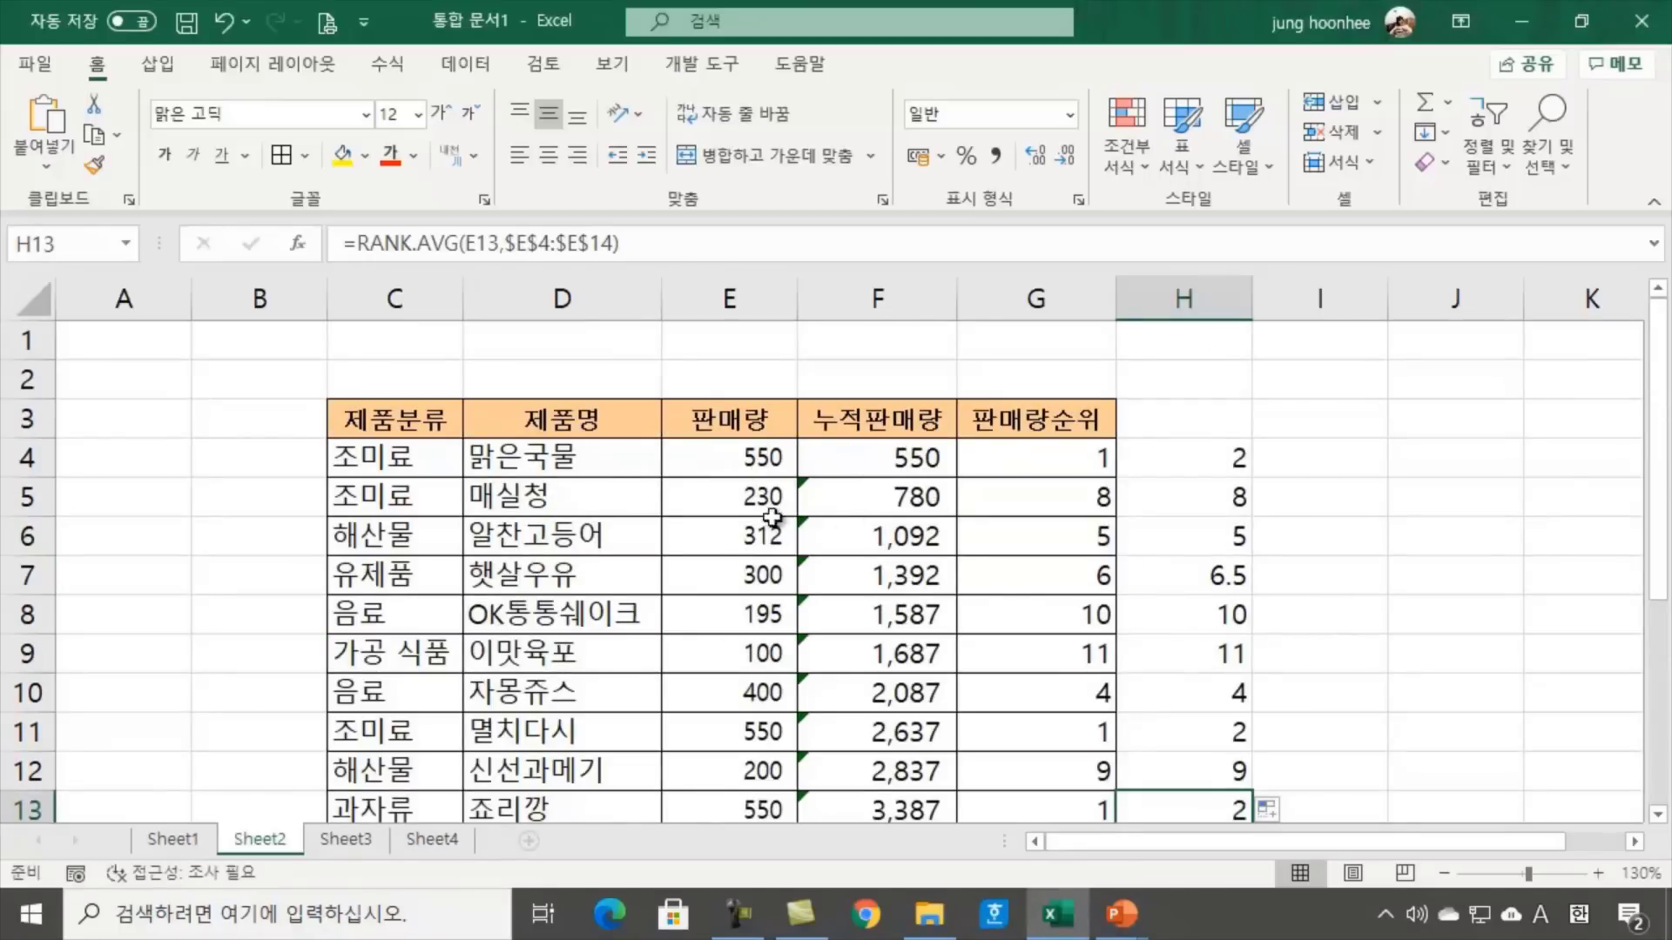
# Review the RANK.EQ results in G4 through G13 against the average ranks in column H
pyautogui.click(1040, 458)
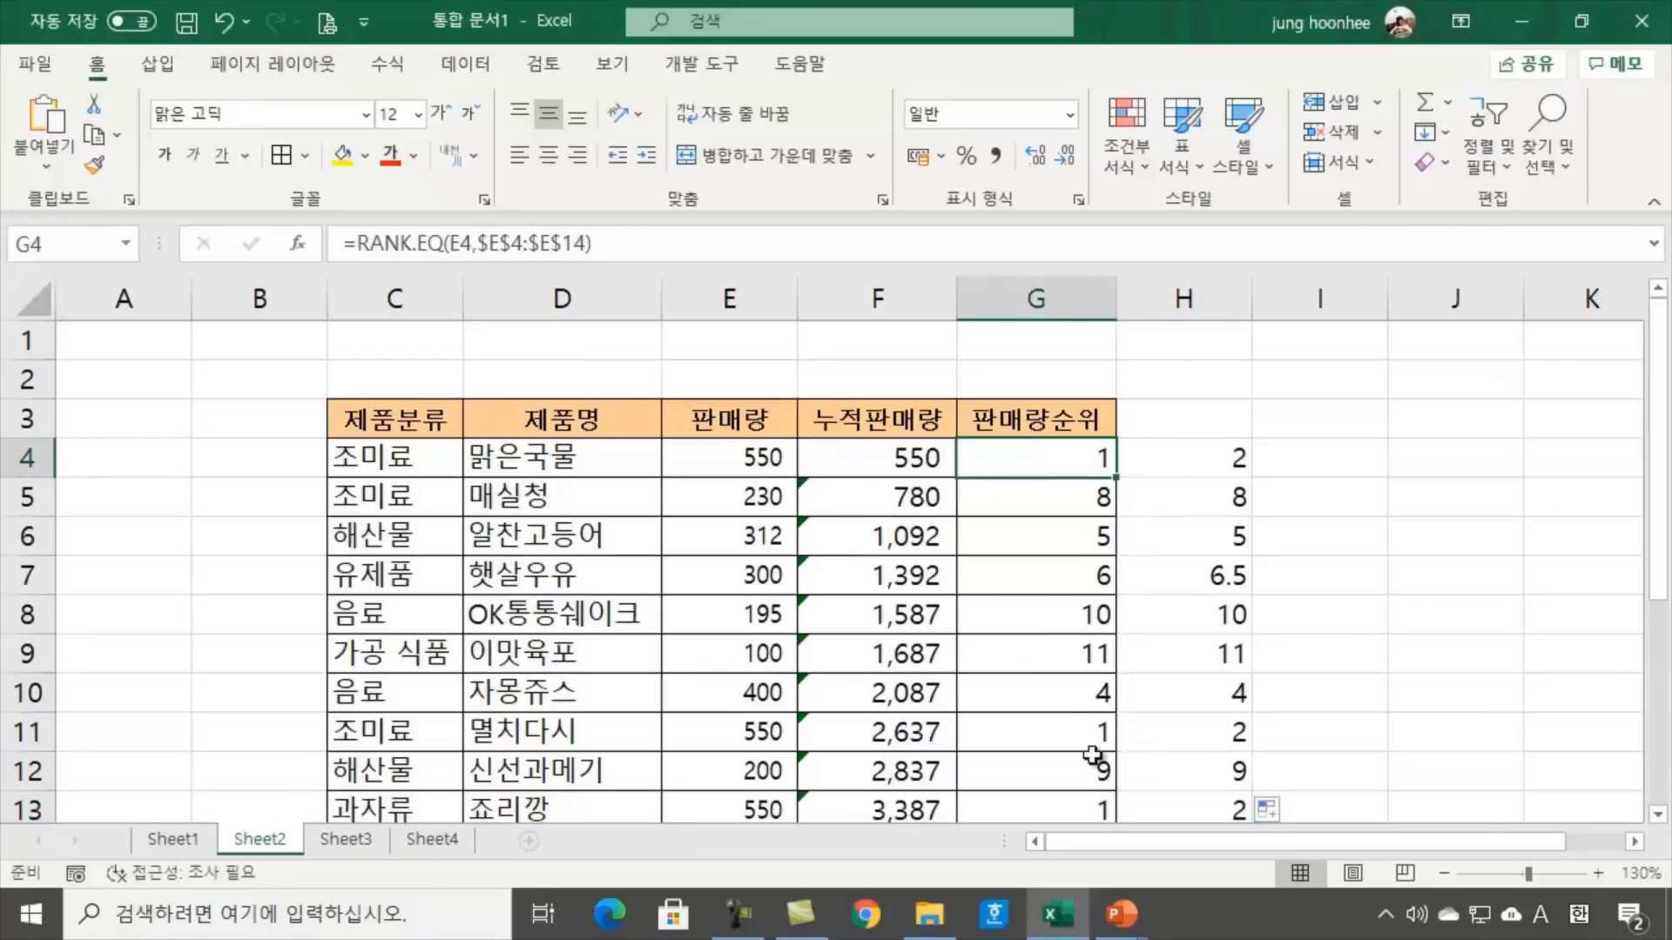
pyautogui.press('Down')
pyautogui.press('Down')
pyautogui.press('Down')
pyautogui.press('Down')
pyautogui.press('Down')
pyautogui.press('Down')
pyautogui.press('Down')
pyautogui.press('Down')
pyautogui.press('Down')
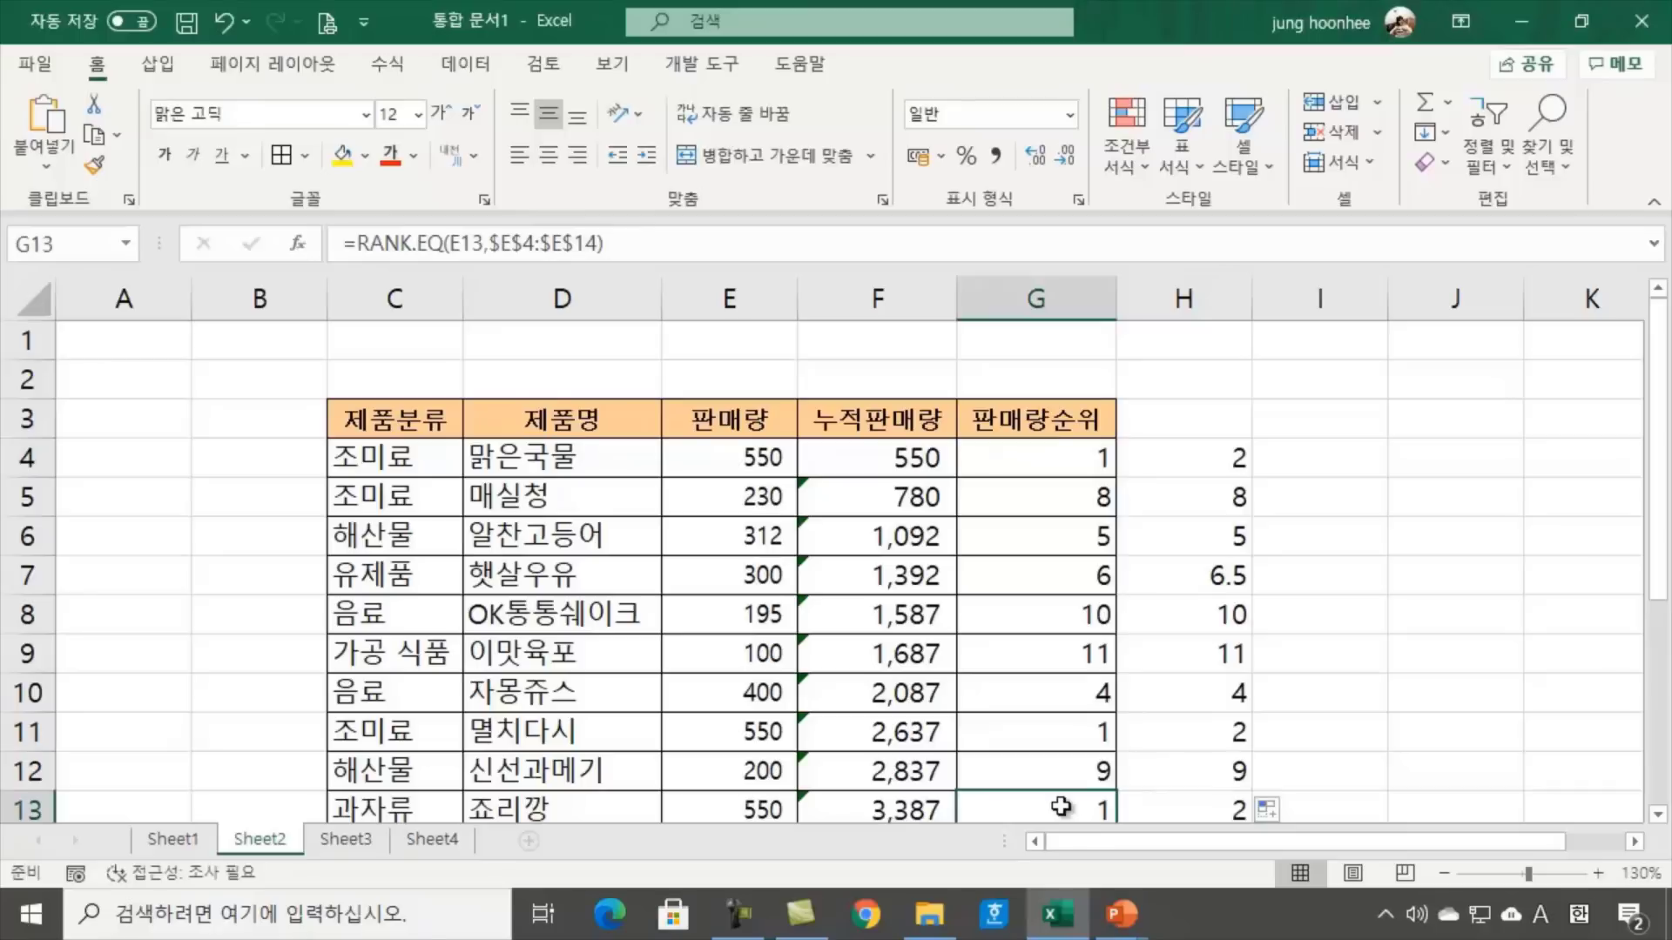
pyautogui.click(1313, 549)
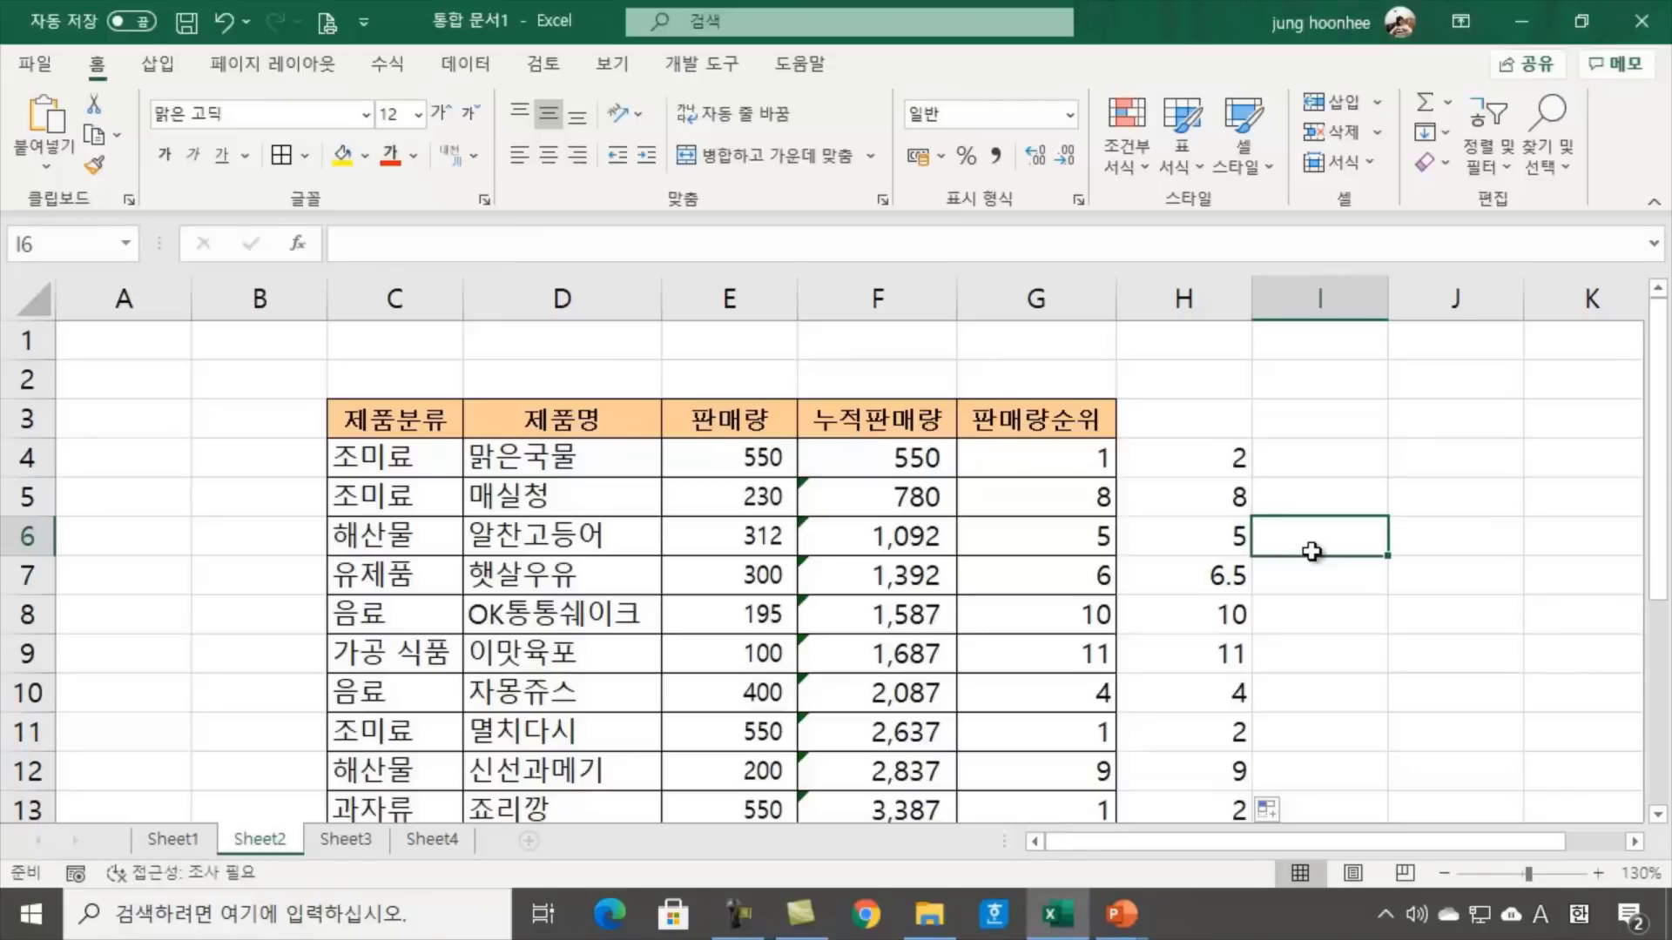
pyautogui.click(1017, 447)
pyautogui.click(1279, 469)
pyautogui.click(1023, 442)
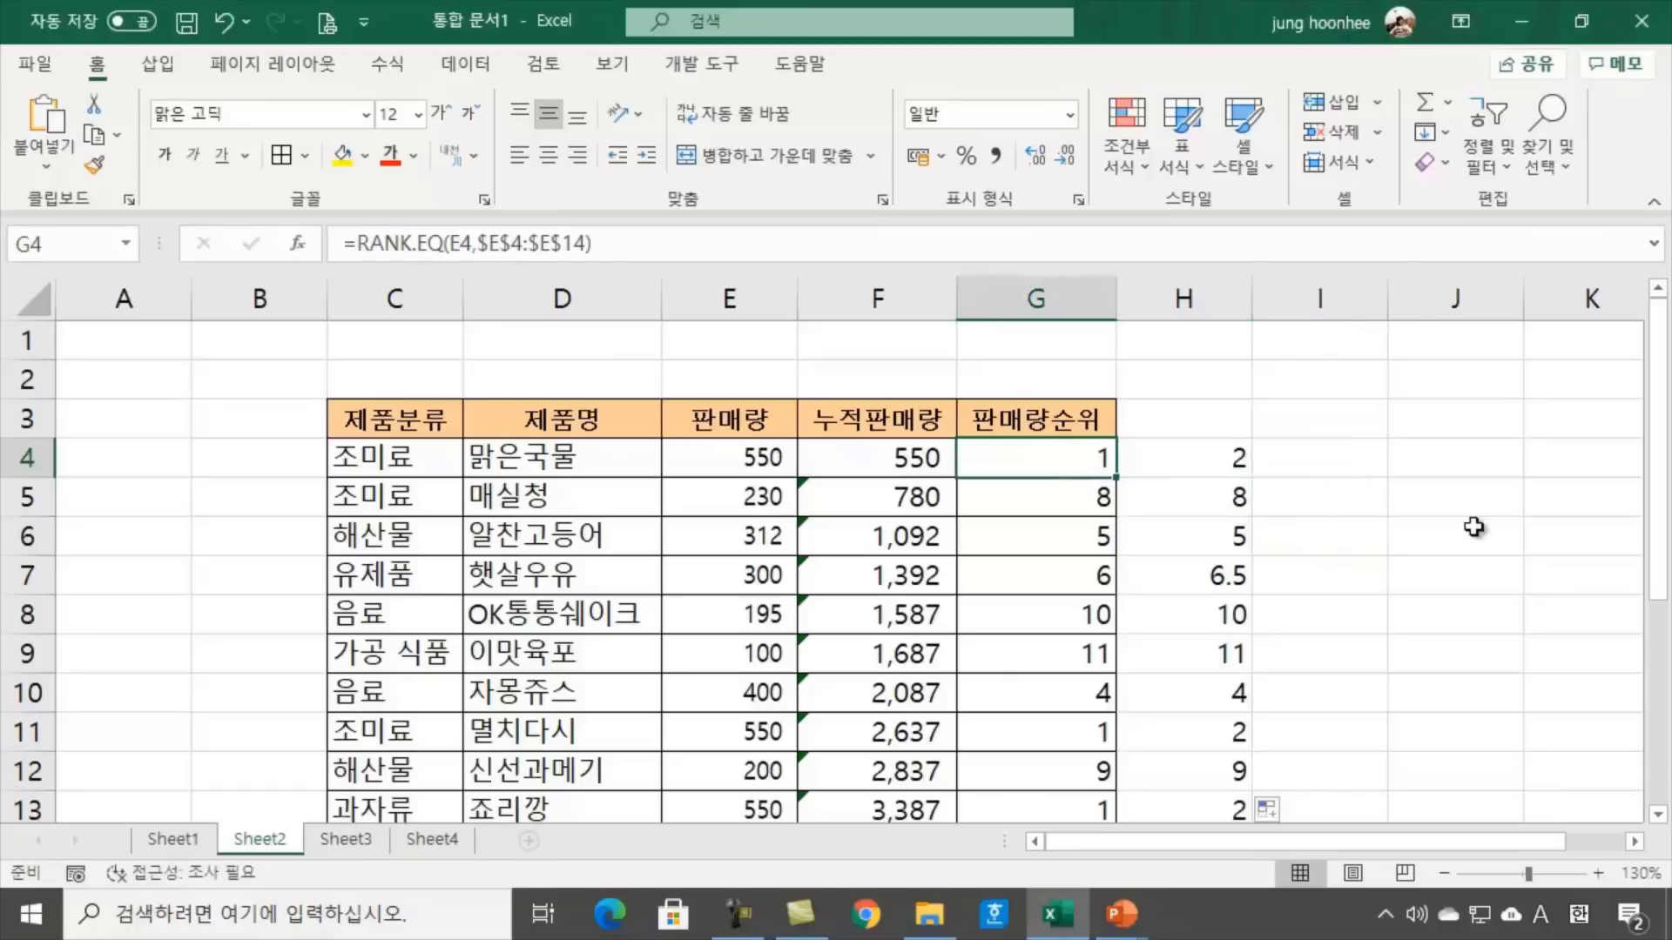
pyautogui.click(1402, 535)
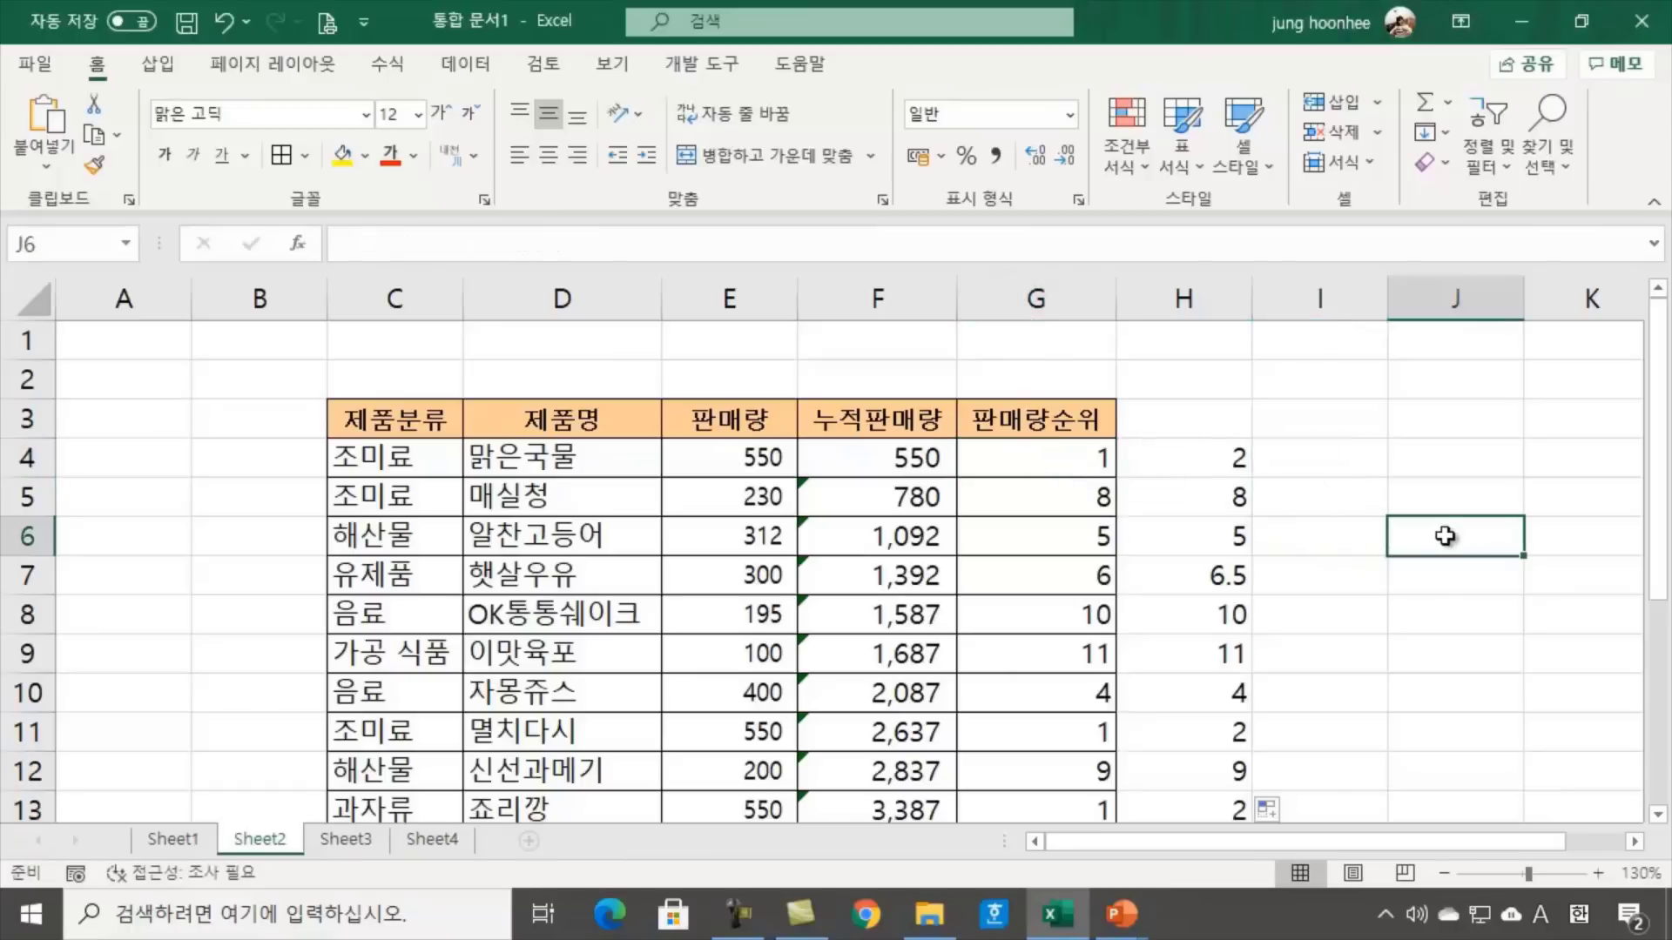
# Clear the RANK.AVG results from H4:H14
pyautogui.click(1217, 458)
pyautogui.moveTo(1215, 458); pyautogui.dragTo(1198, 700)
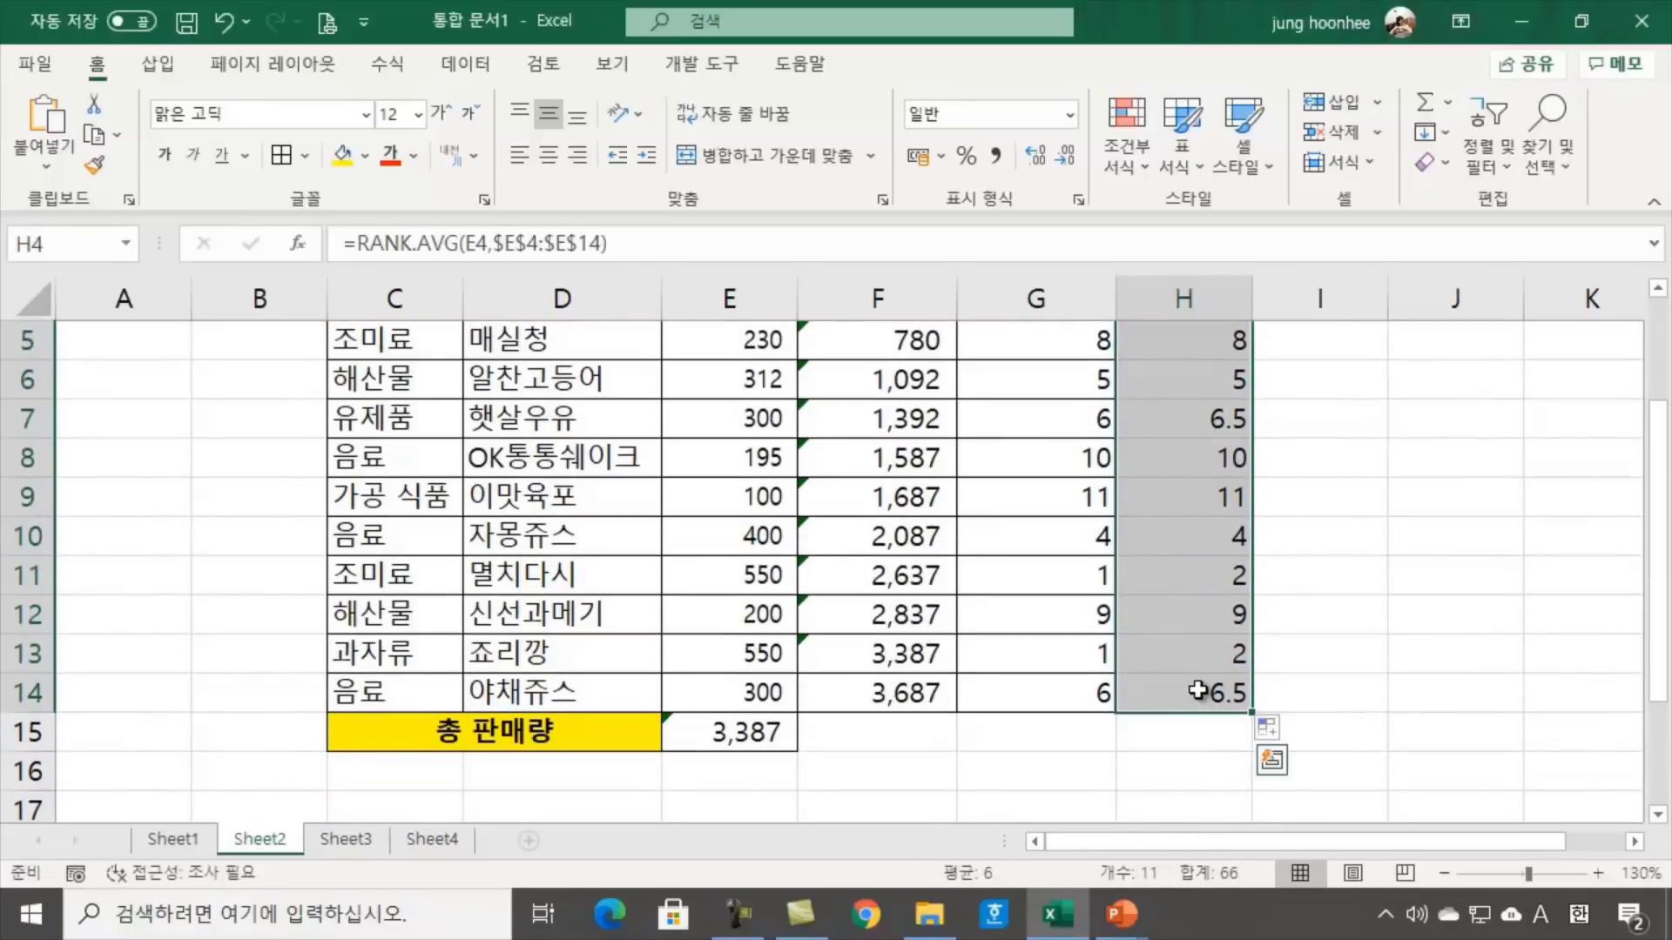
pyautogui.press('Delete')
pyautogui.scroll(2, 1198, 692)
pyautogui.click(1306, 534)
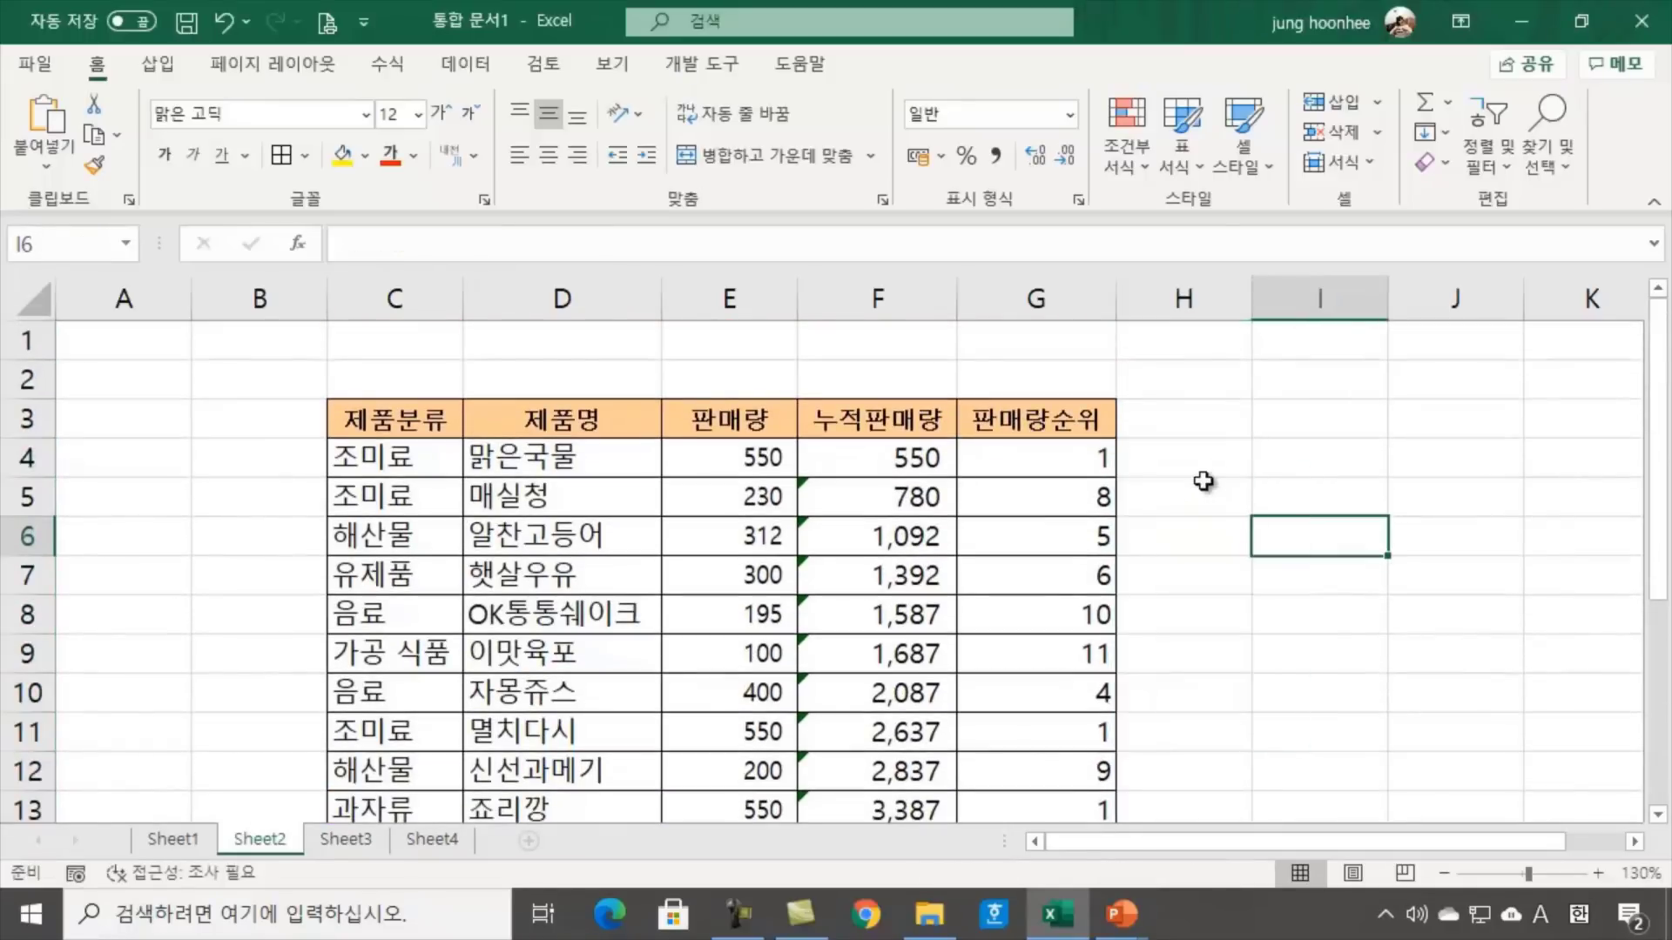
# Start a RANK.EQ formula in H4 that ranks E4 within the absolute range $E$4:$E$14
pyautogui.click(1204, 466)
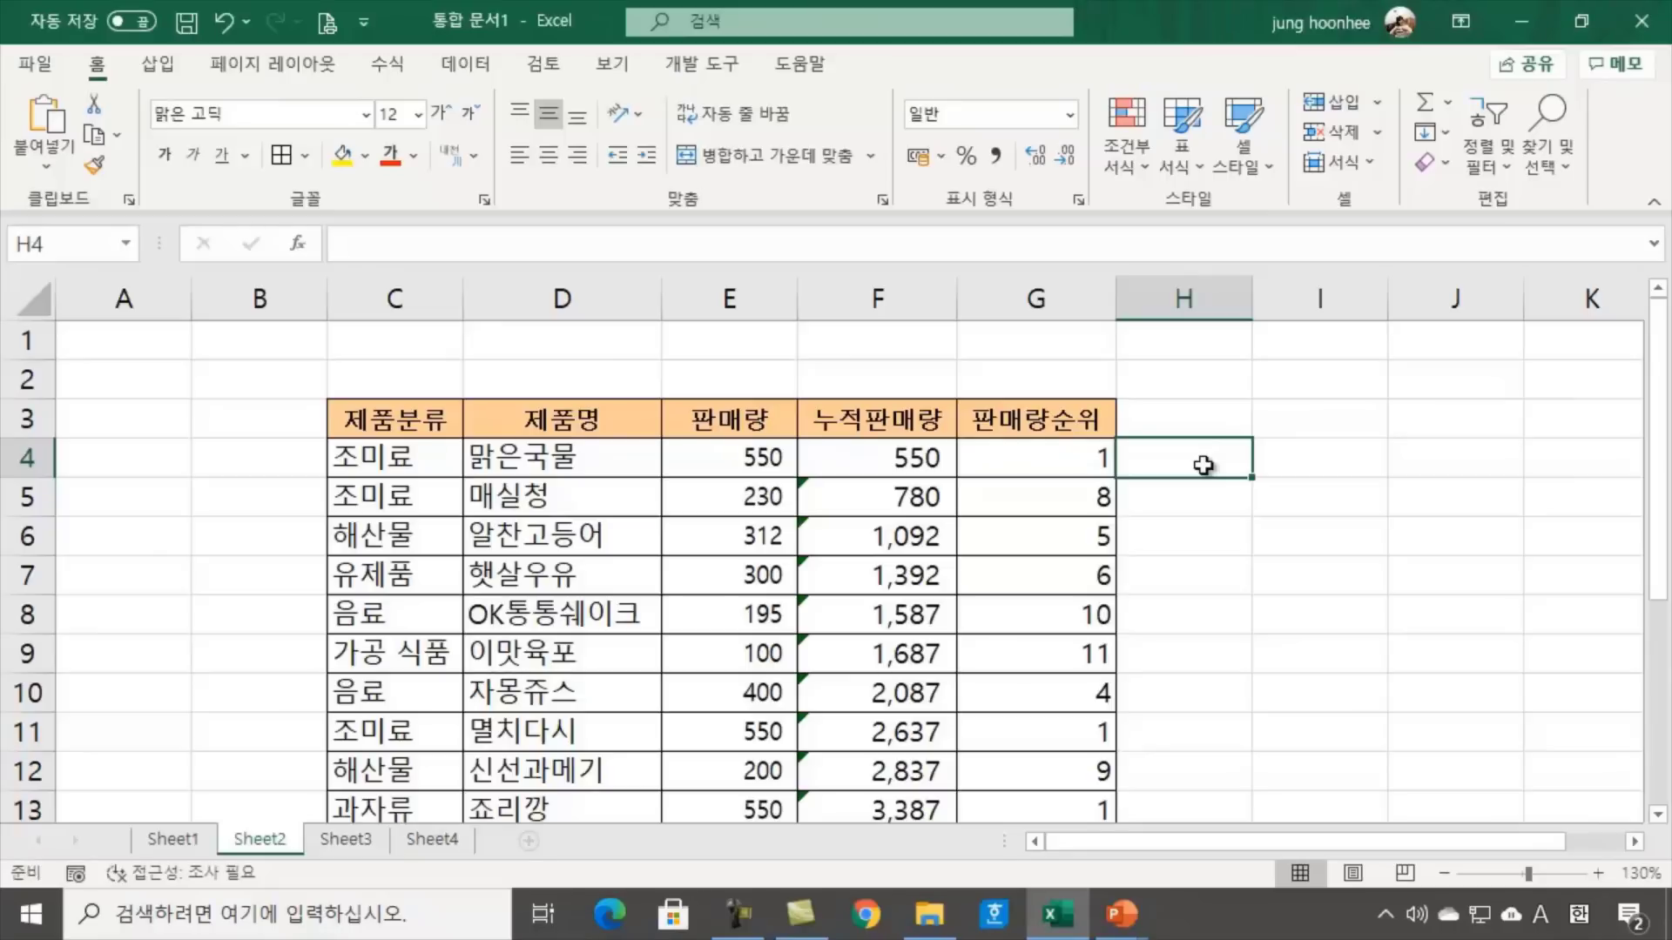
pyautogui.click(1077, 453)
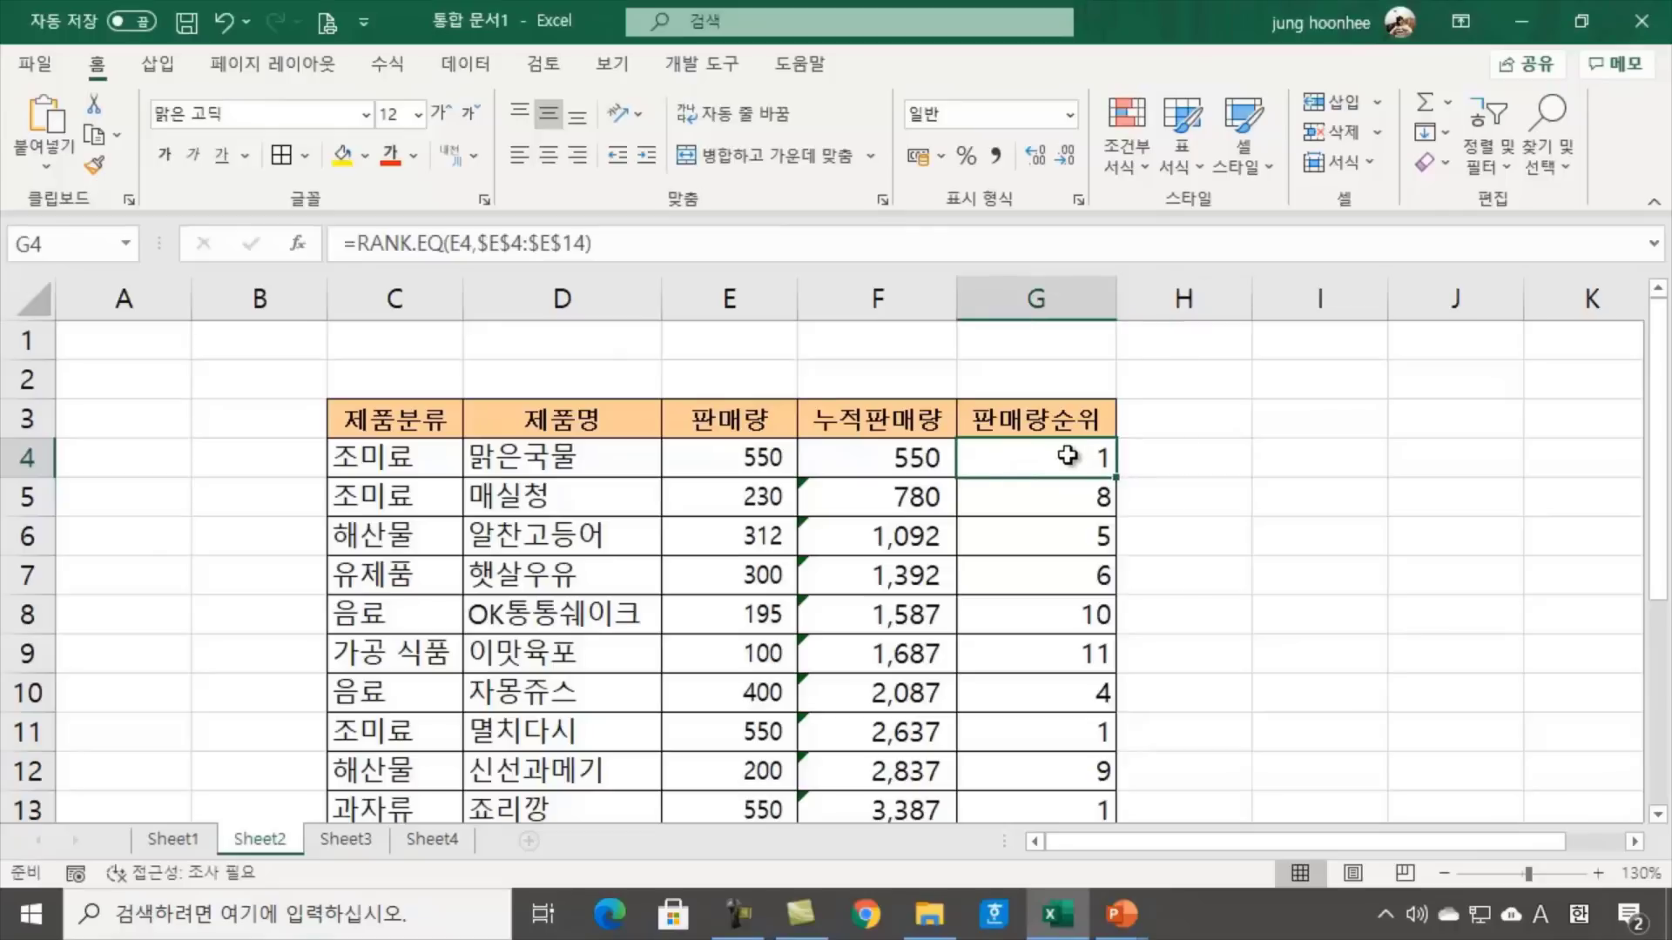
pyautogui.click(1214, 454)
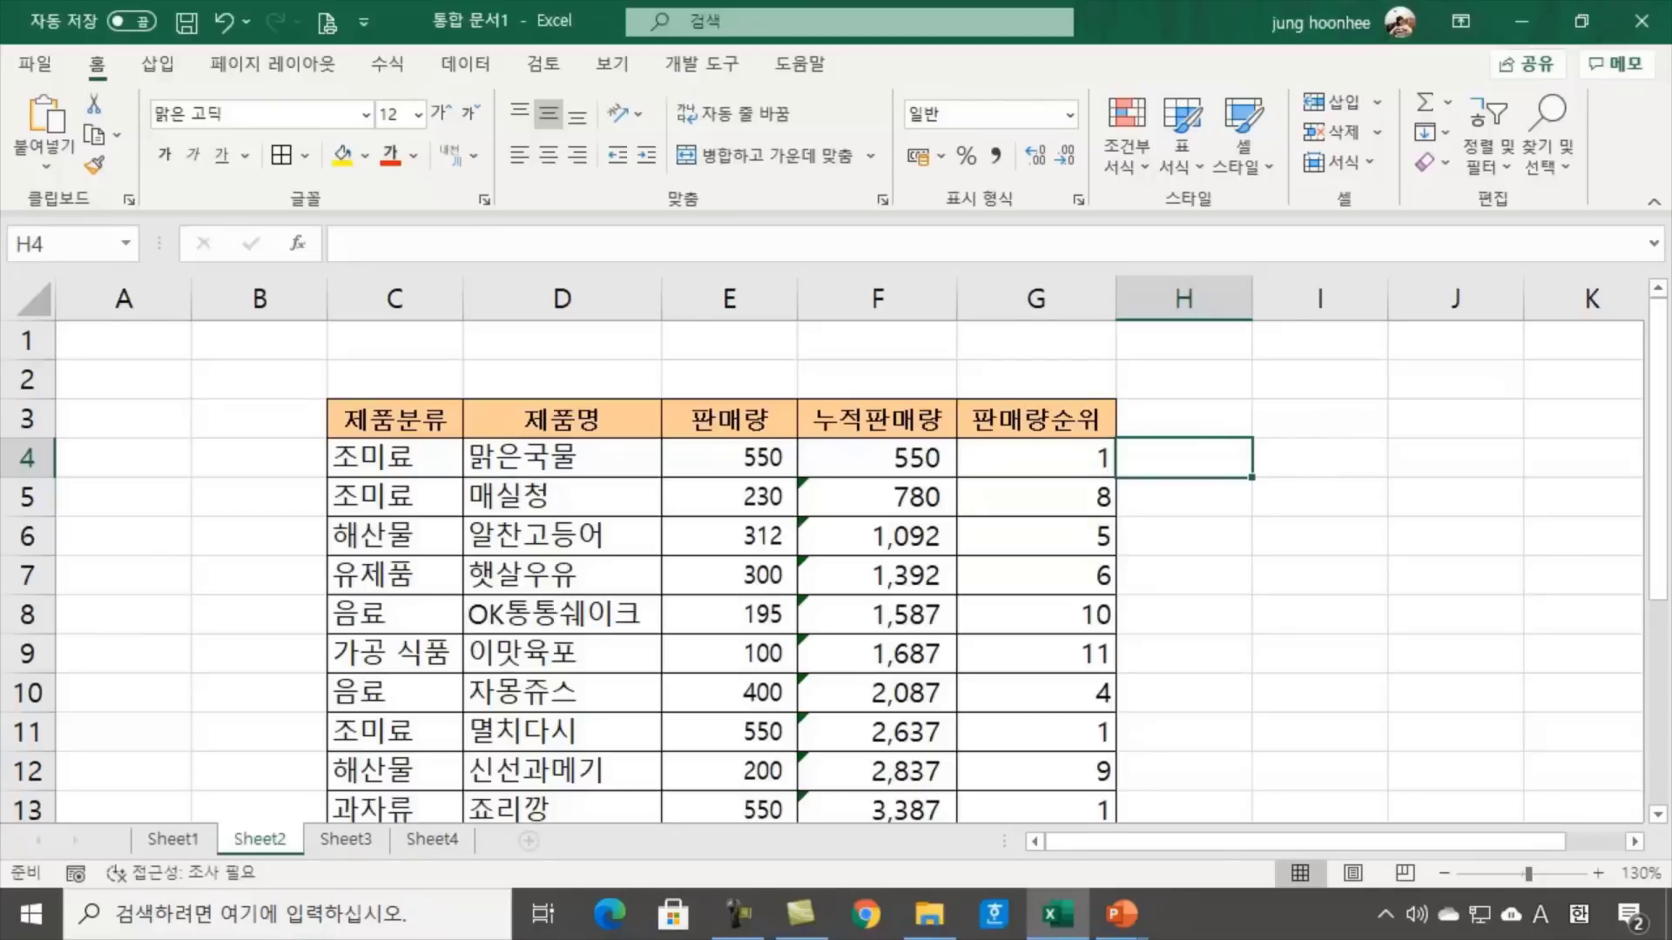
pyautogui.write('=r')
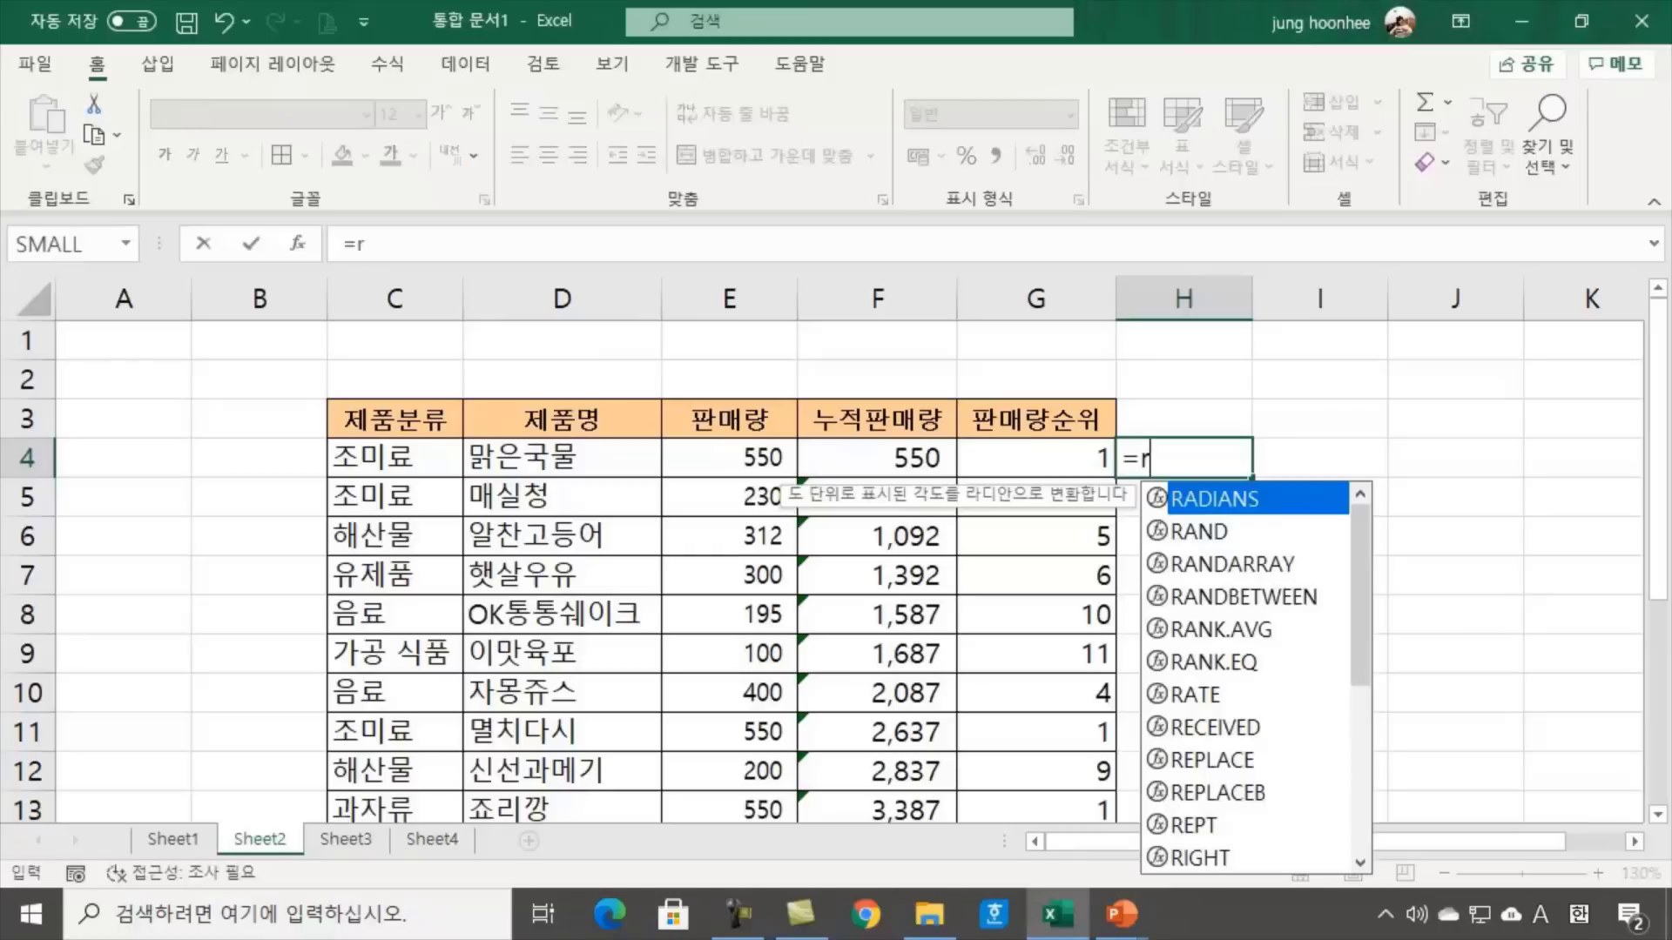
pyautogui.write('ank')
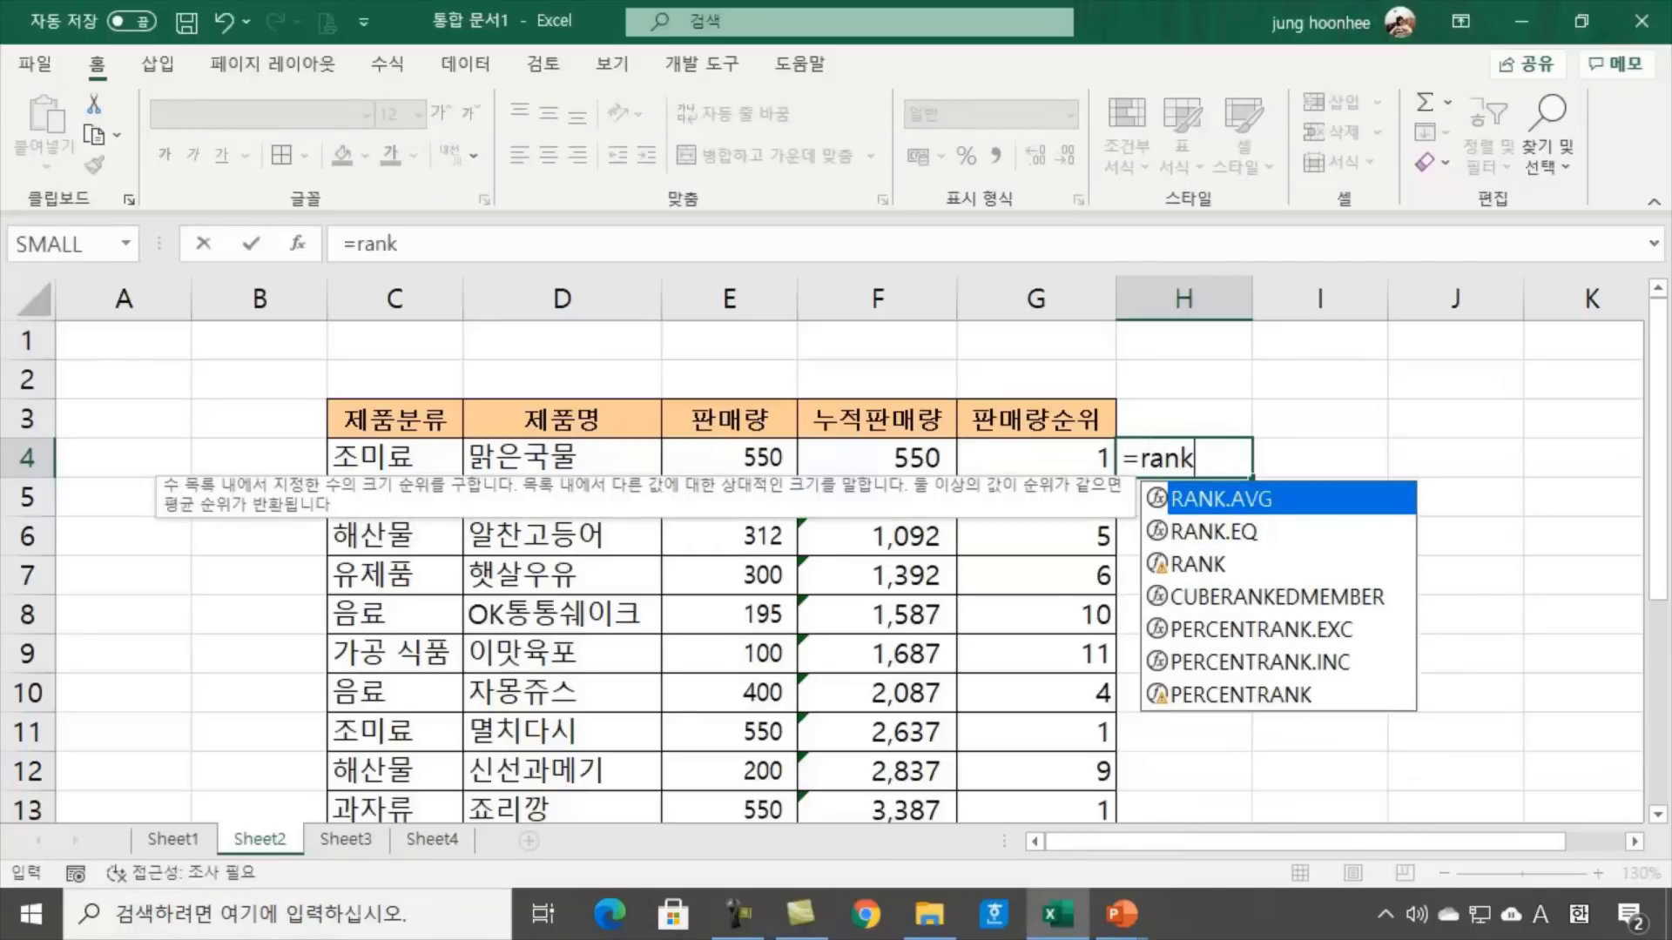
pyautogui.write('.eq')
pyautogui.write('(')
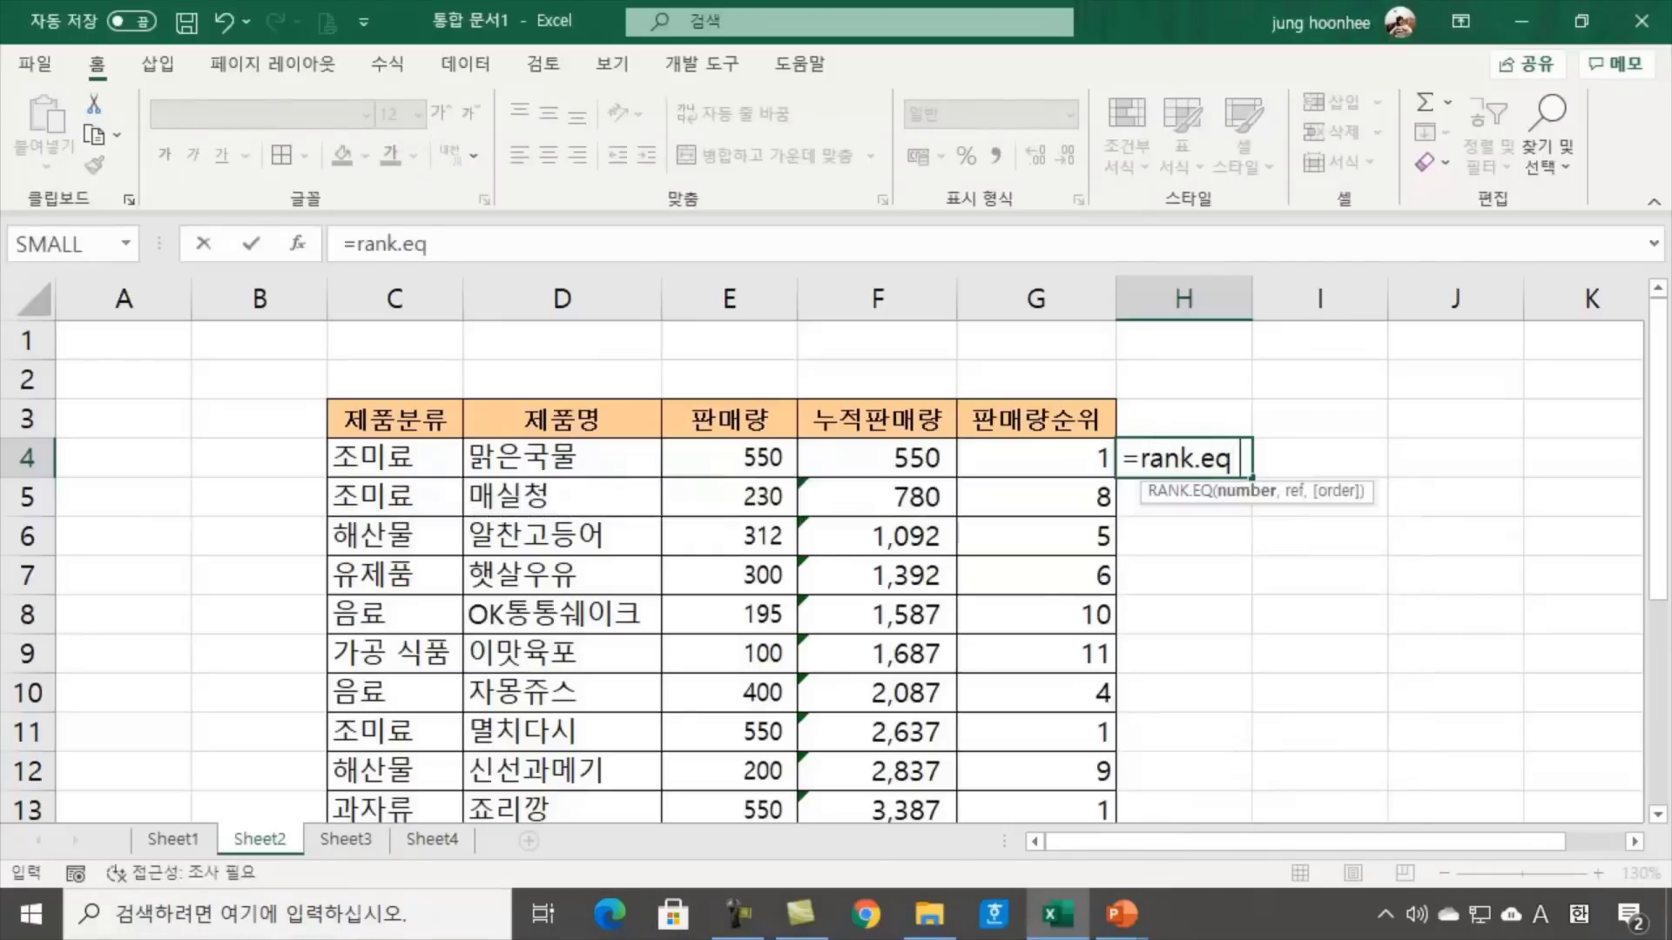
pyautogui.click(746, 455)
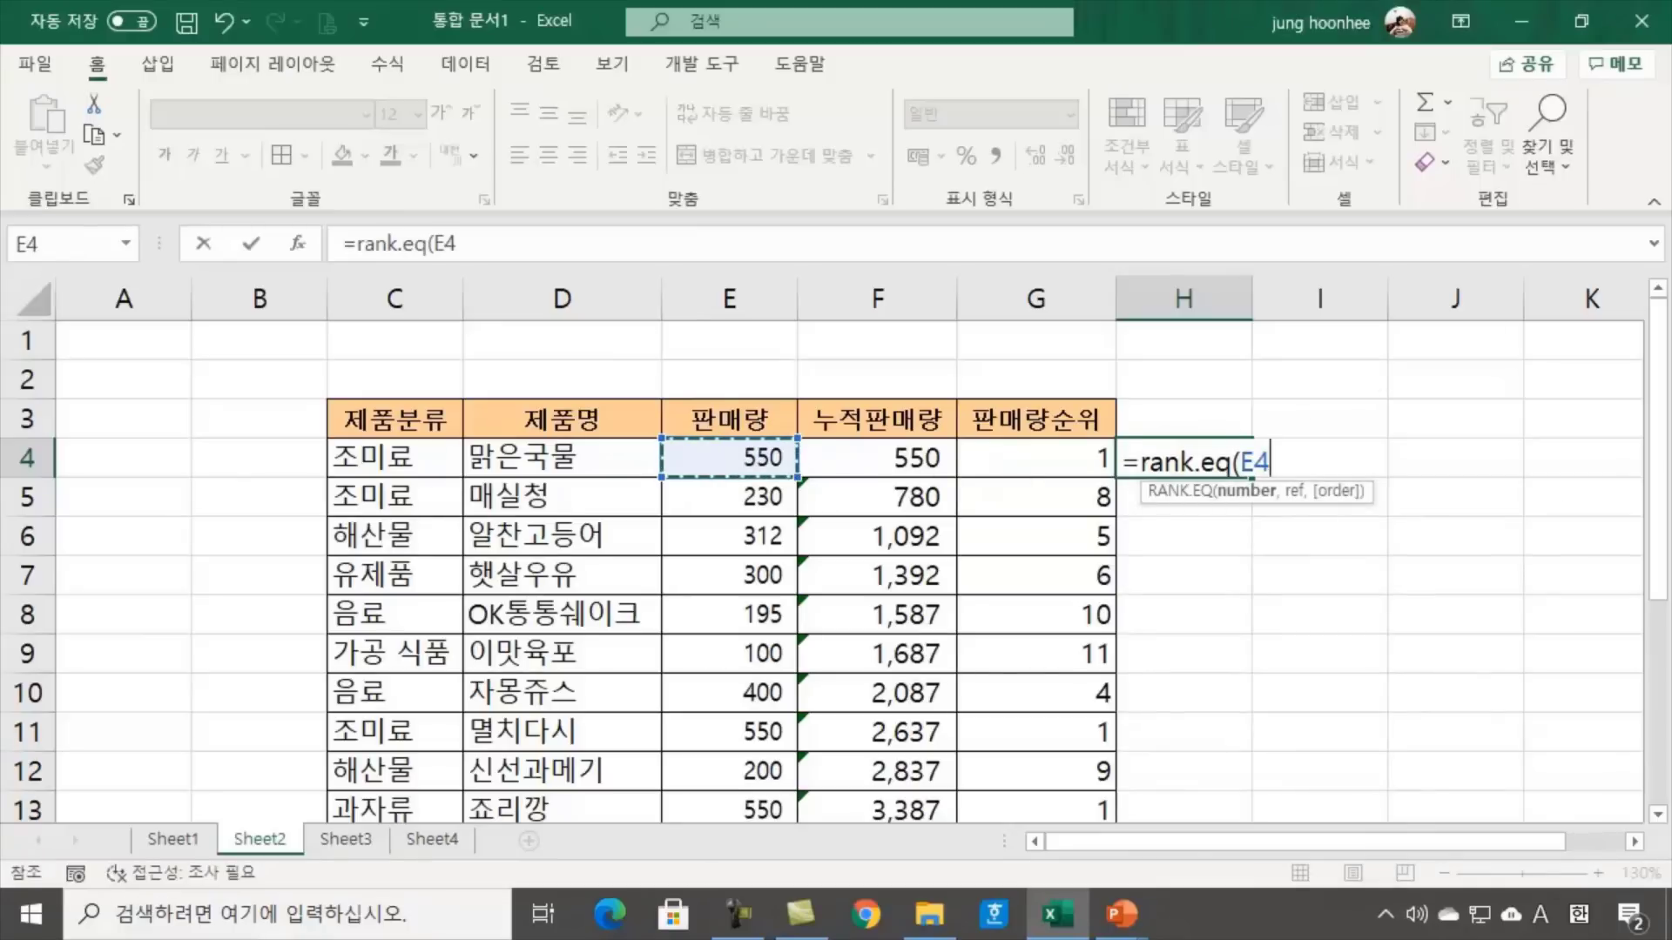
pyautogui.write(',')
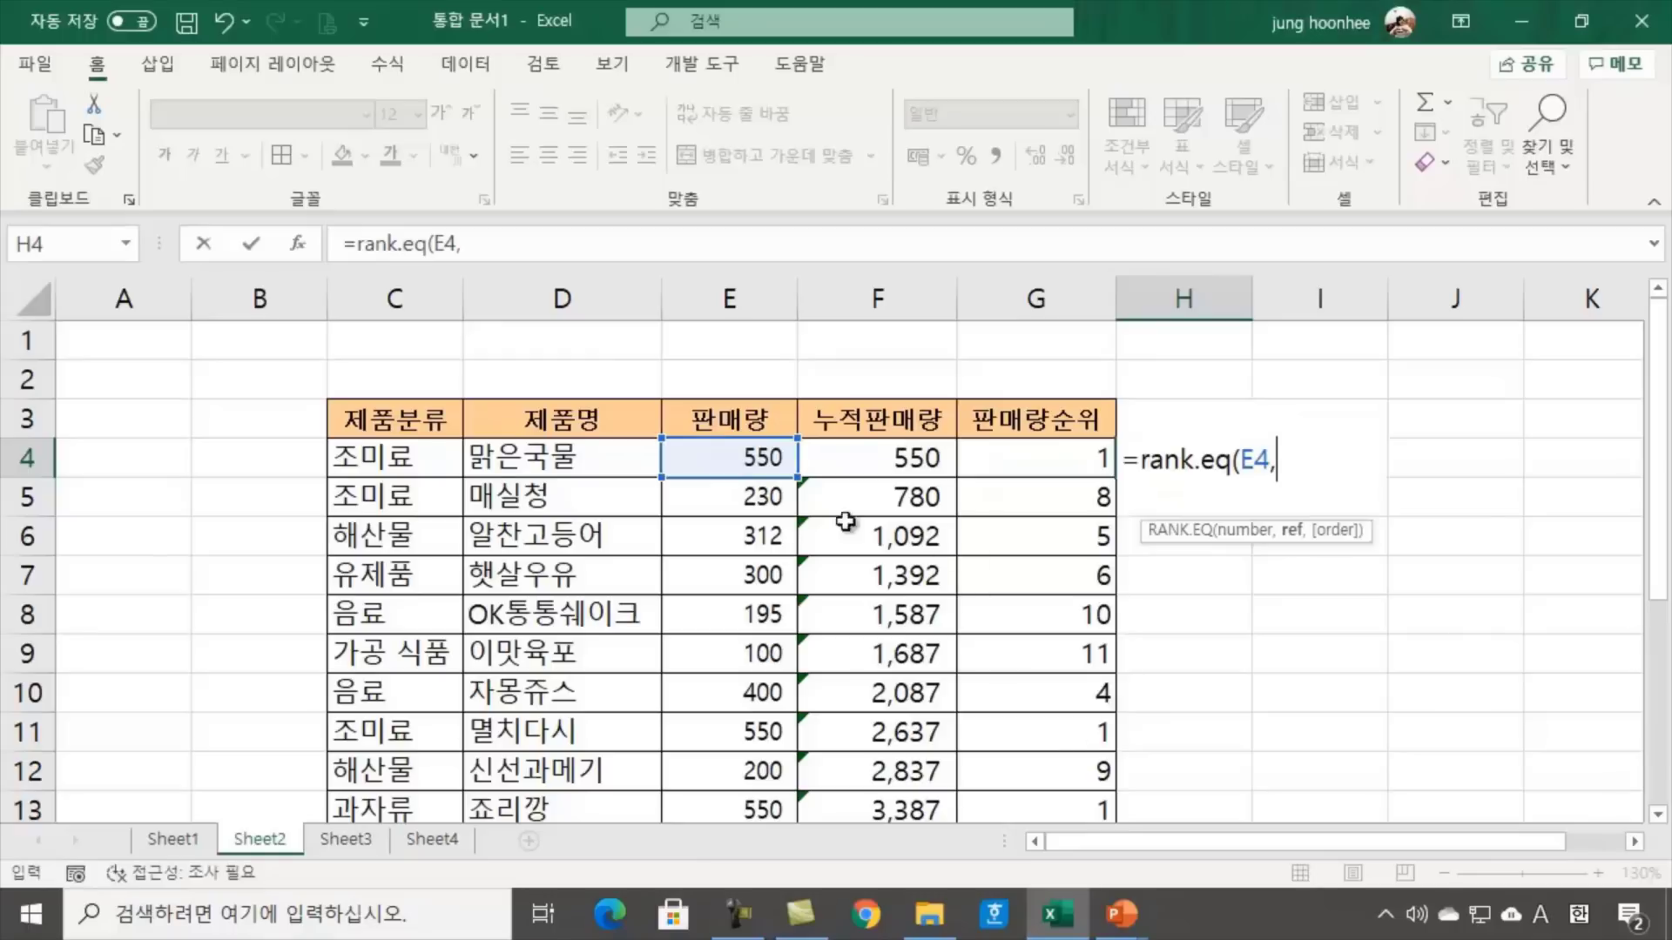
pyautogui.click(731, 454)
pyautogui.moveTo(731, 455); pyautogui.dragTo(743, 694)
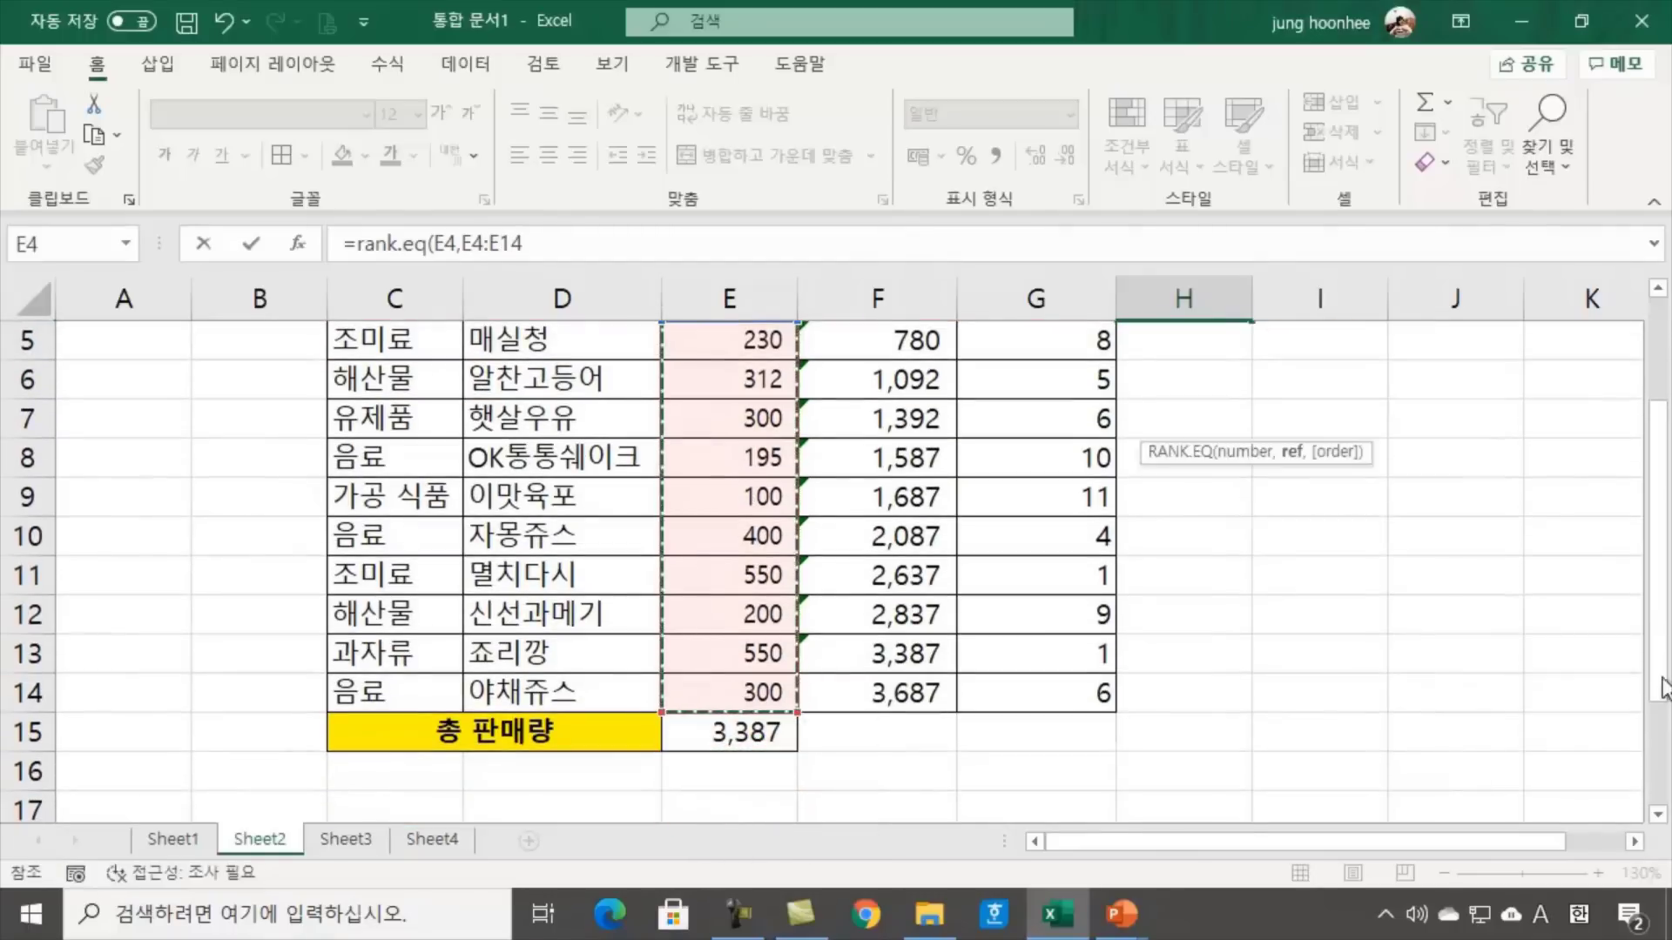
pyautogui.press('F4')
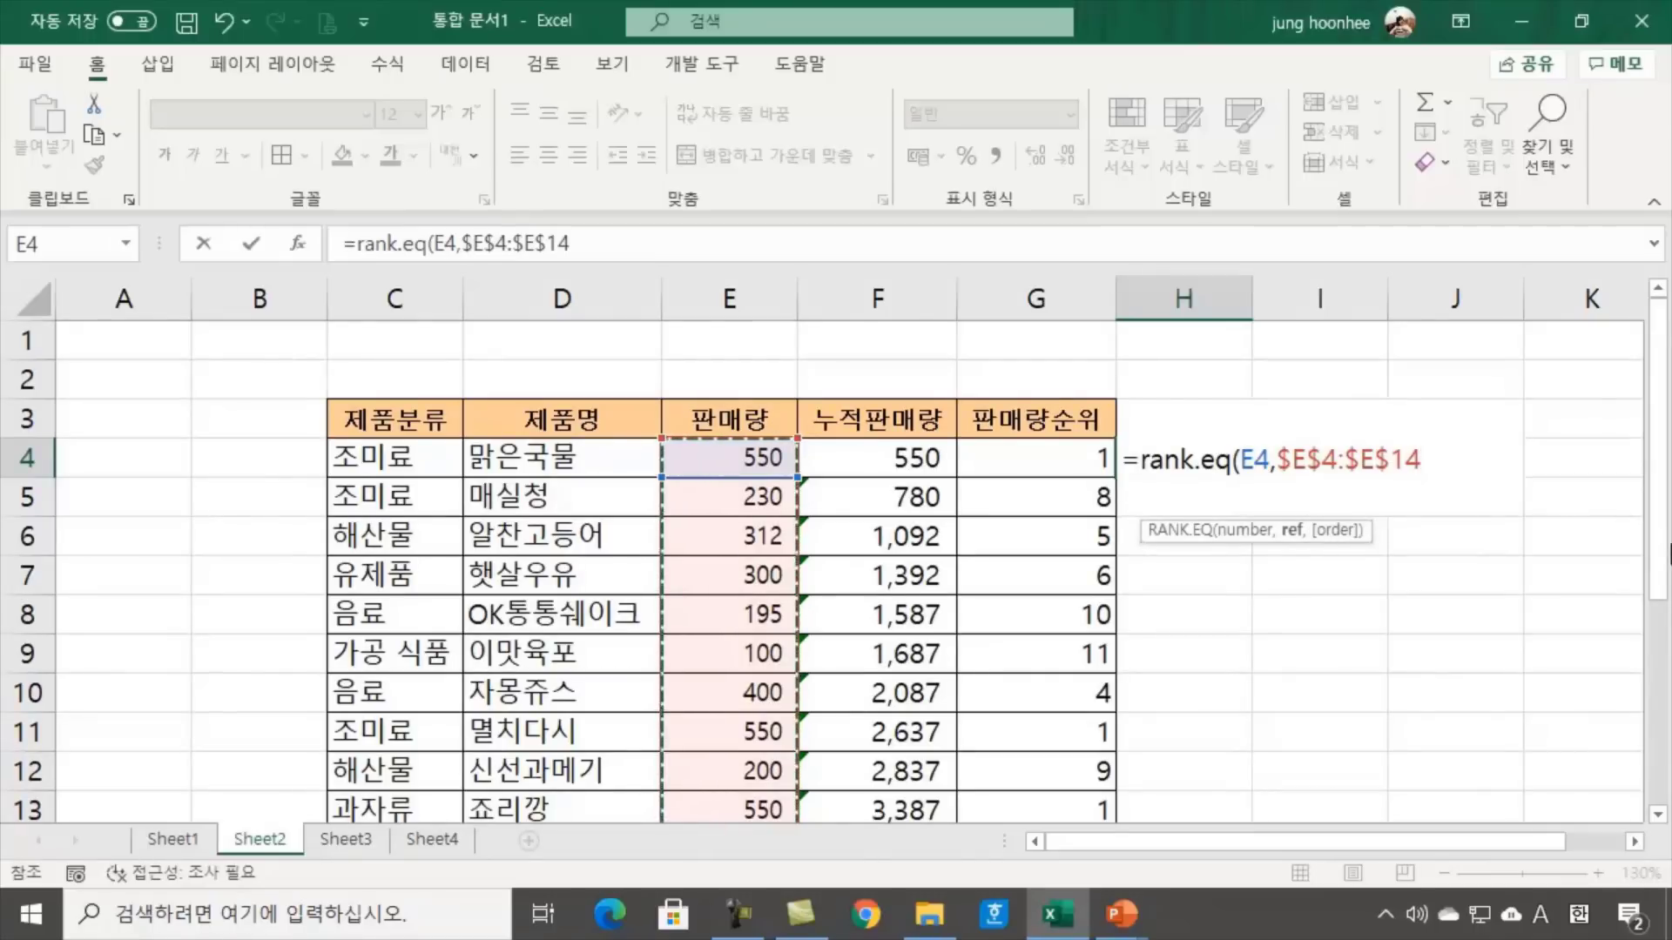
# Try closing the RANK.EQ formula in H4 without an order argument
pyautogui.write(',')
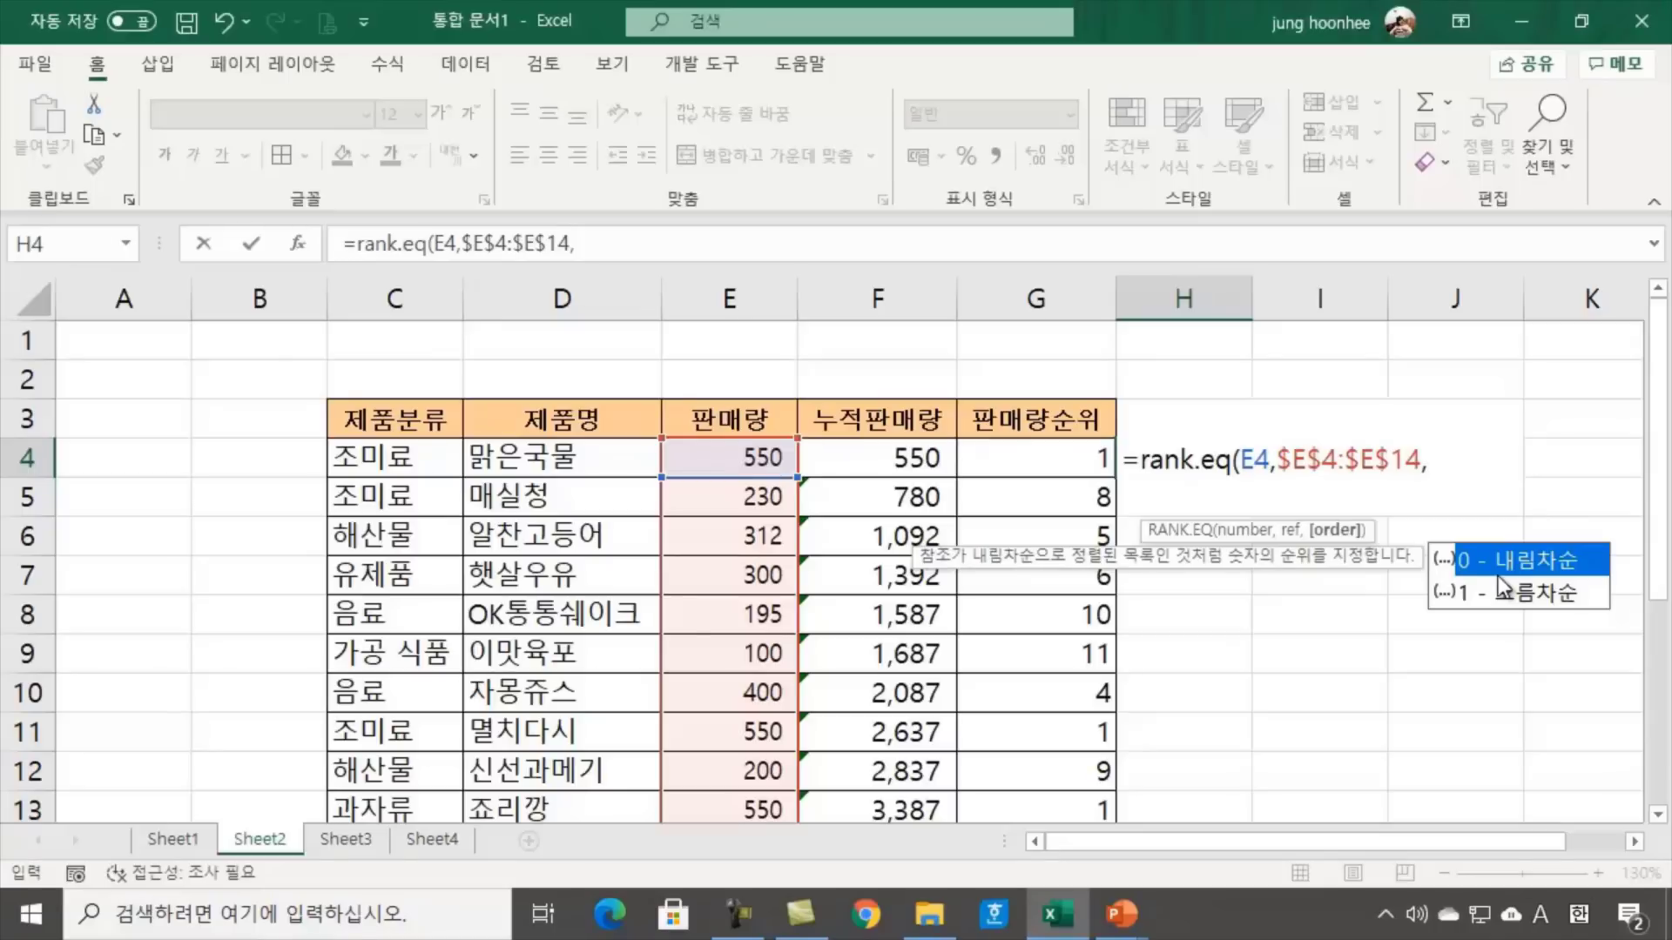
pyautogui.press('BackSpace')
pyautogui.write(')')
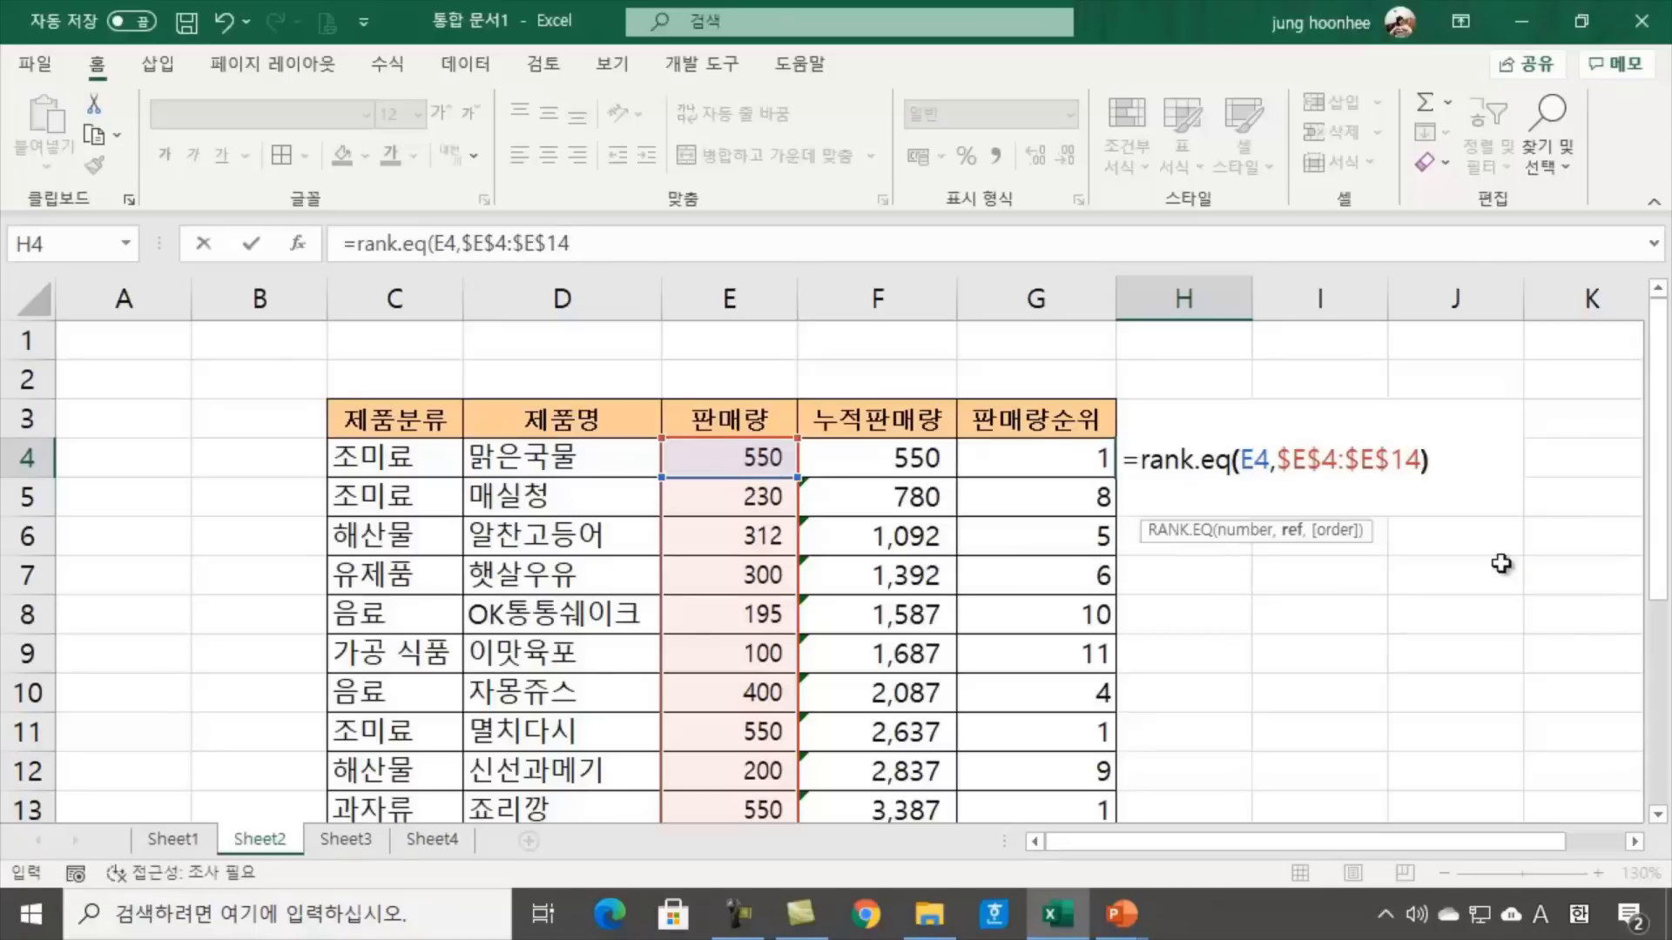
pyautogui.press('Delete')
# Try order 0 (내림차순) in the H4 formula, replace it with 1 (오름차순), and enter the formula
pyautogui.write(',0')
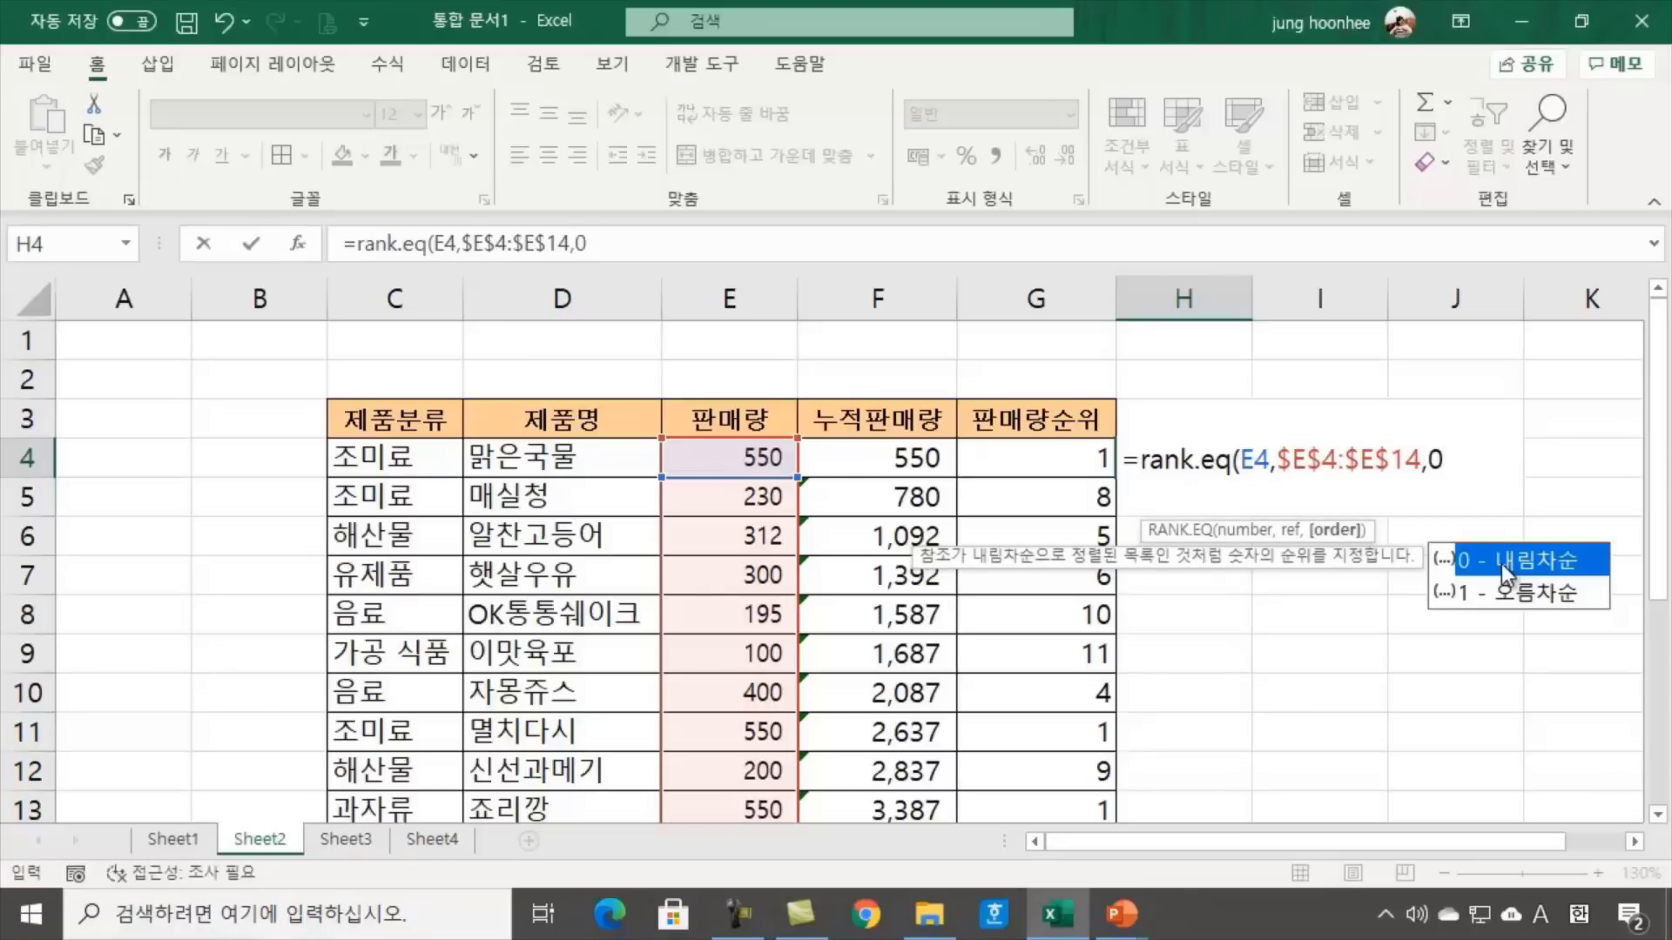
pyautogui.write(')')
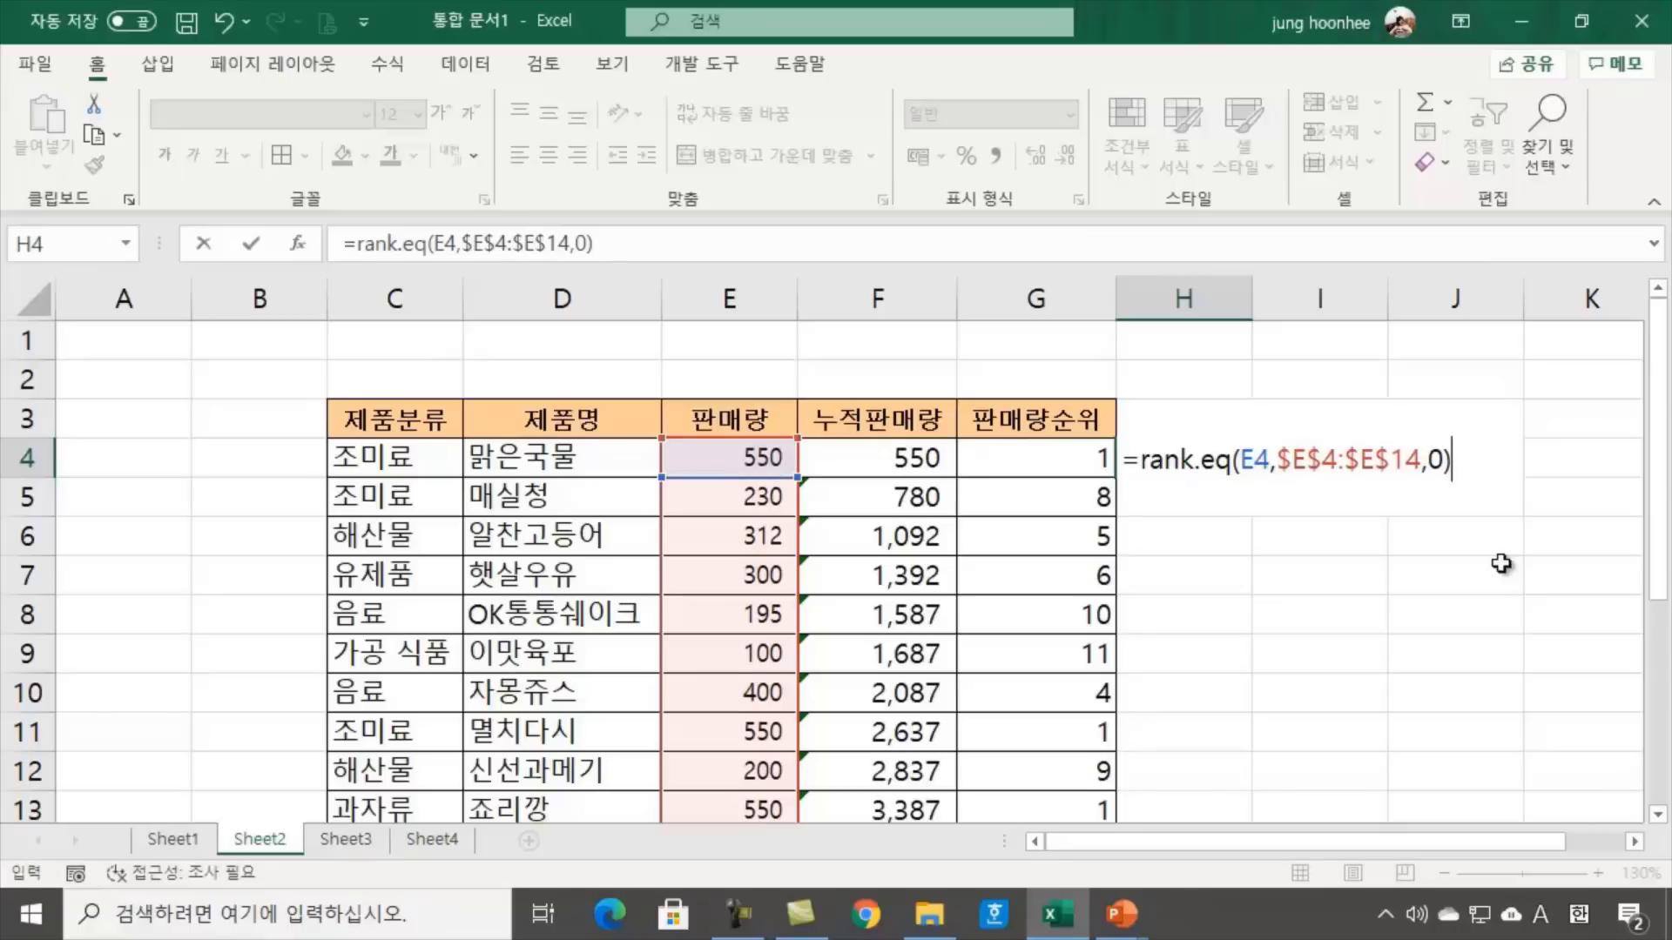
pyautogui.press('BackSpace')
pyautogui.press('BackSpace')
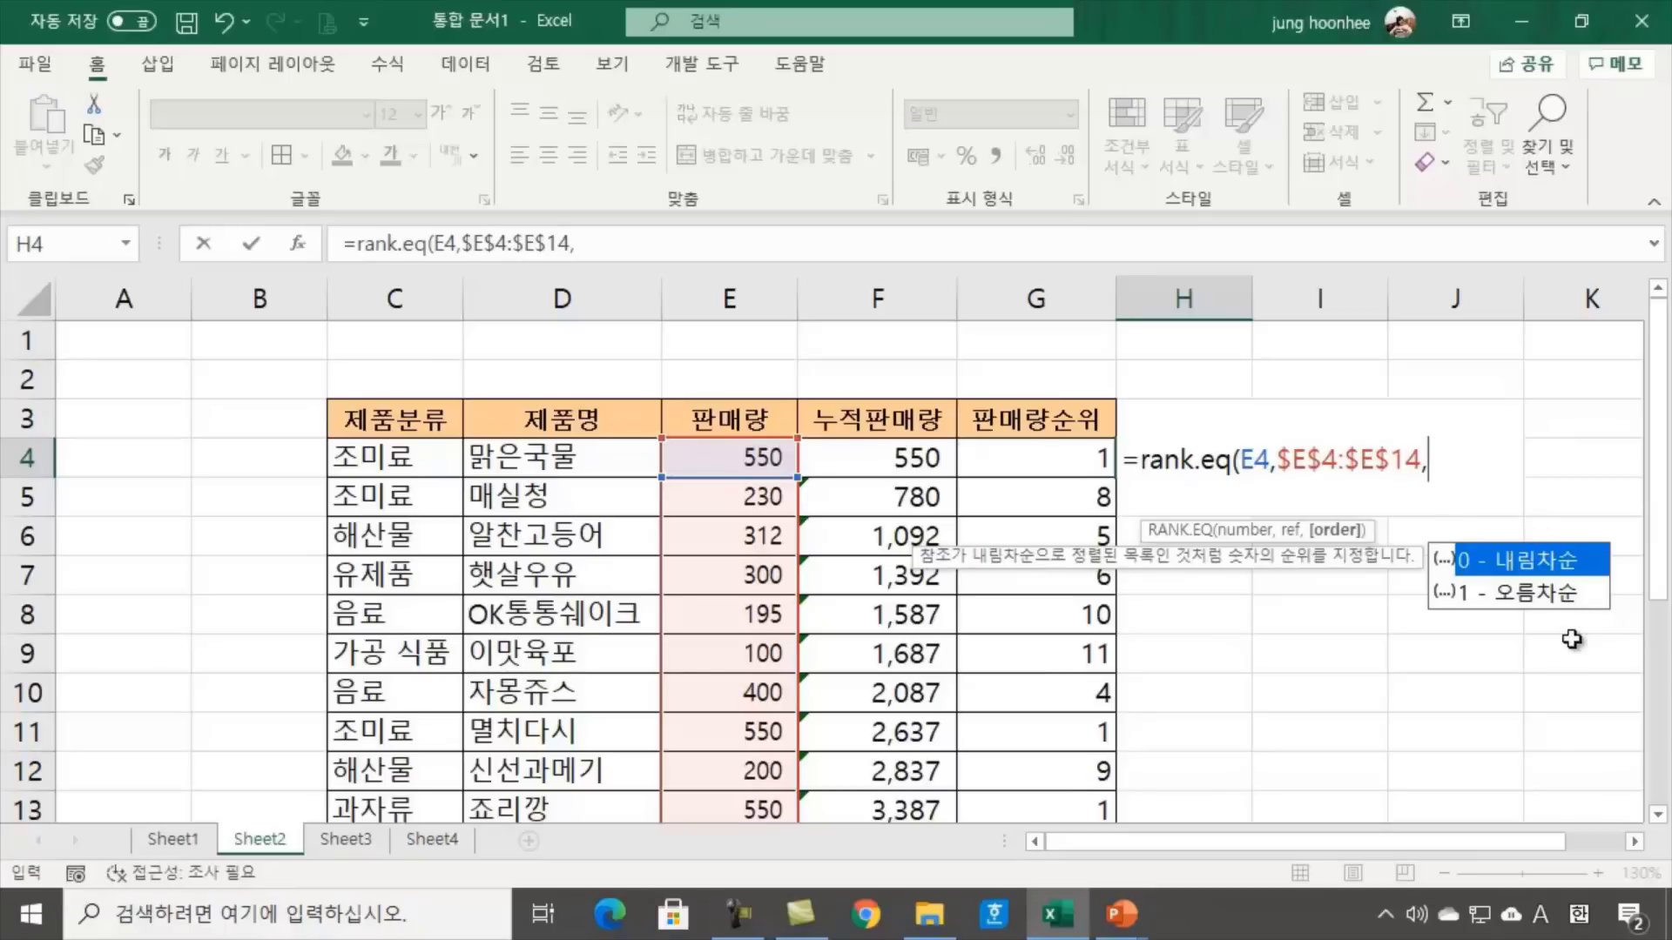
pyautogui.write('1)')
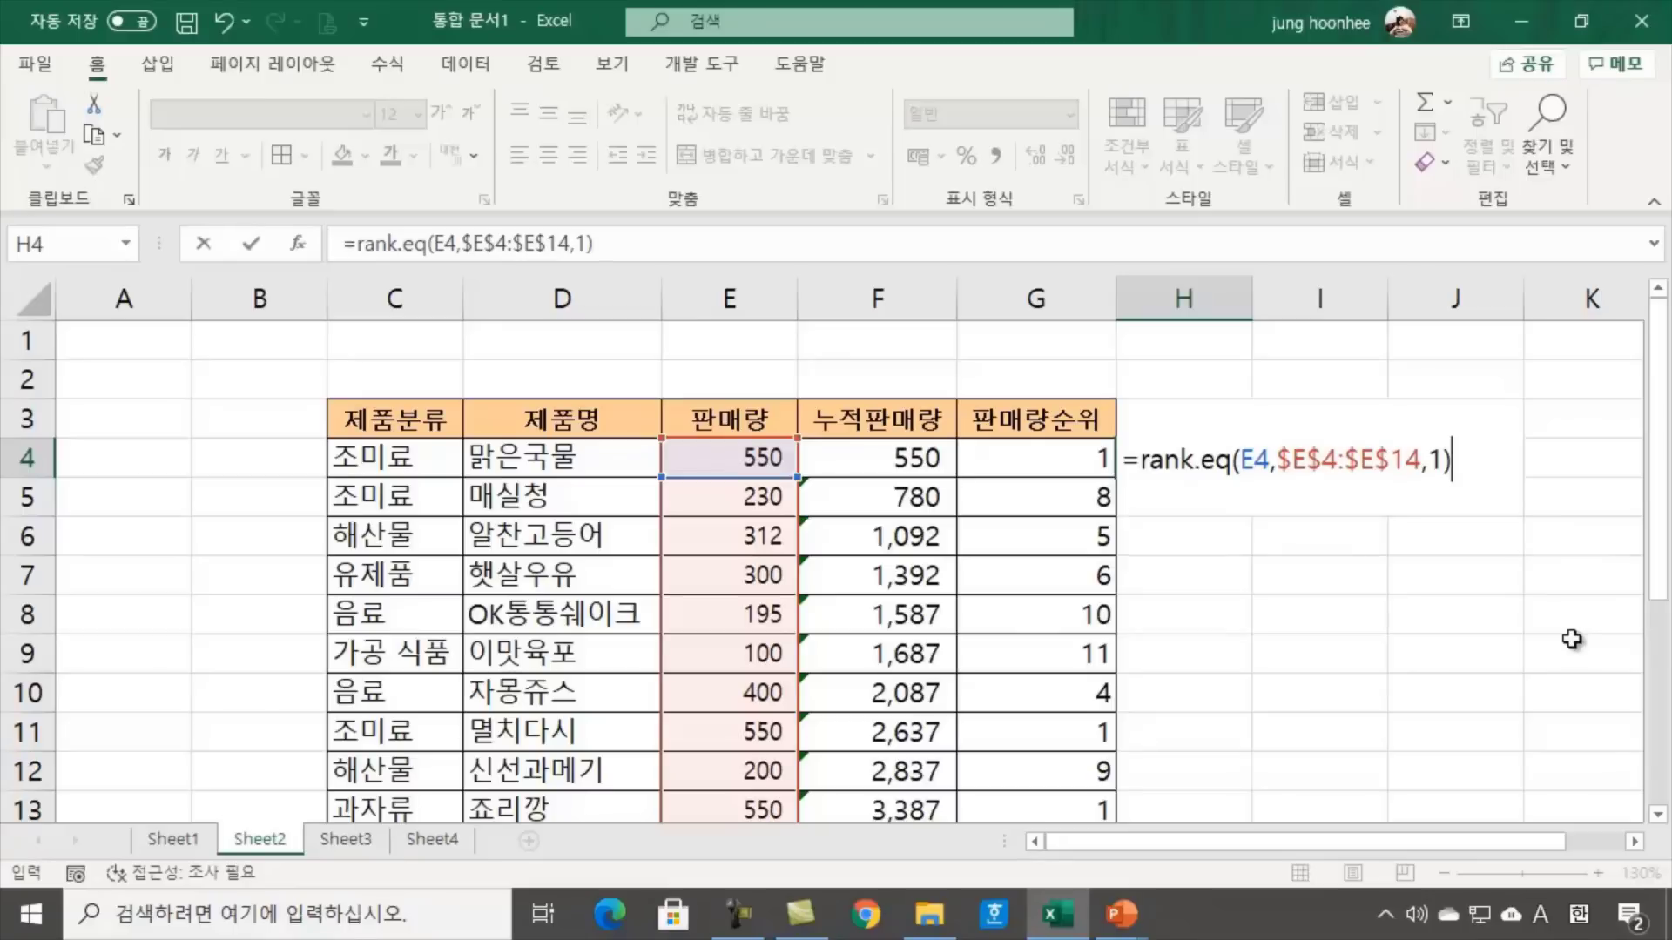
pyautogui.press('Return')
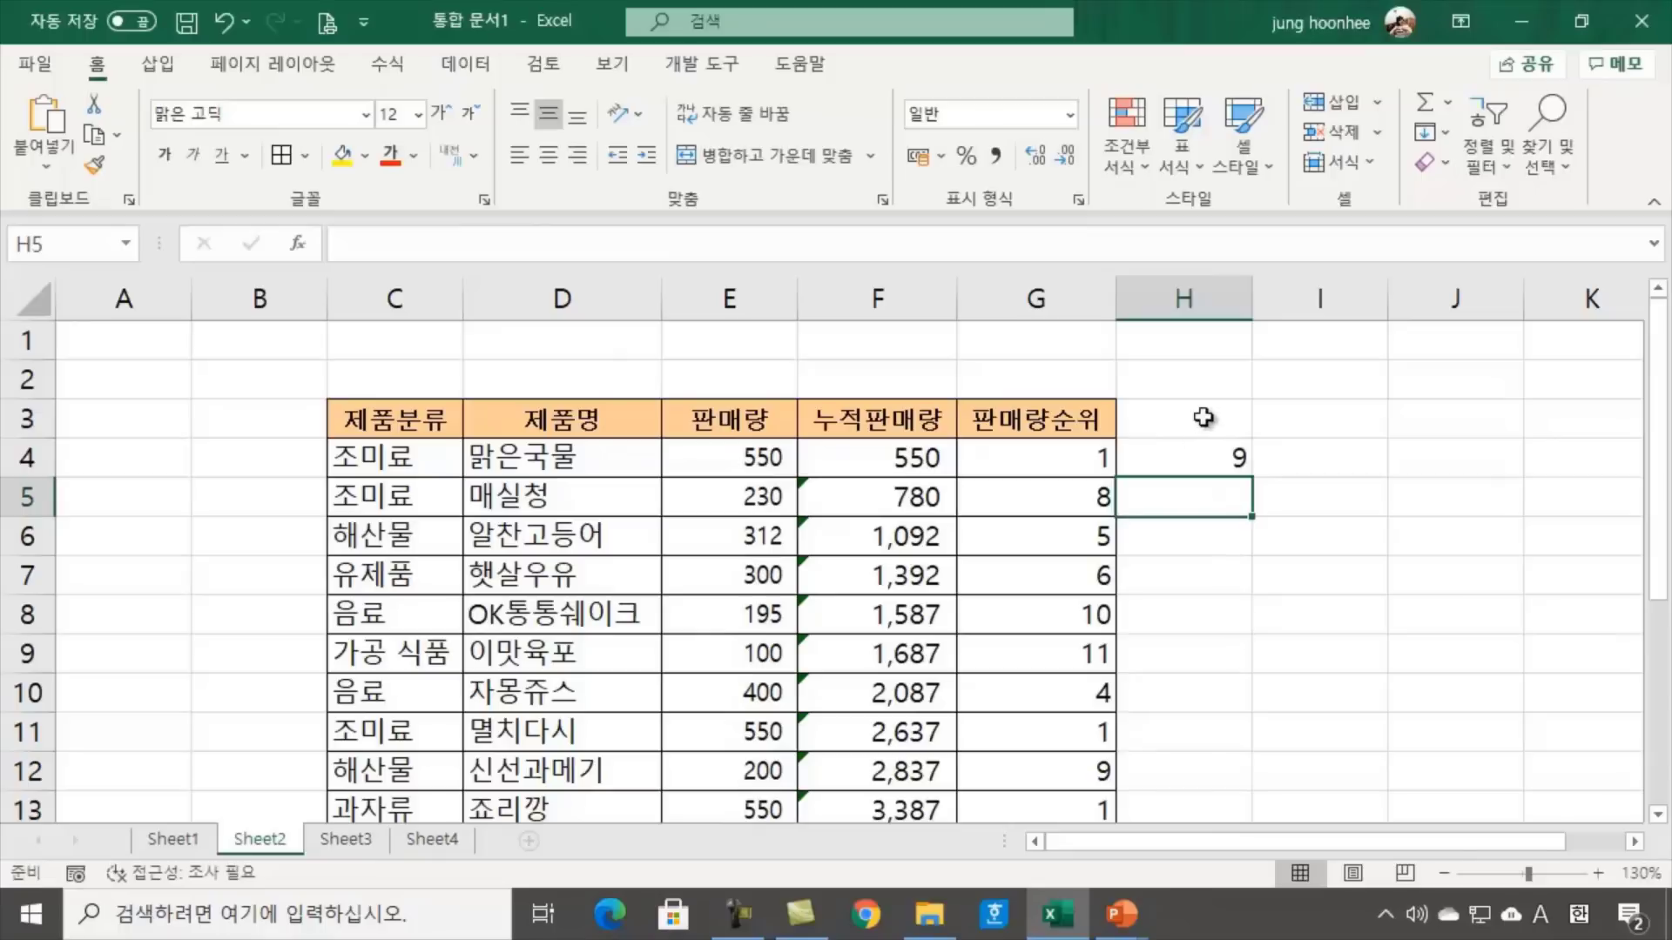
# Fill the ascending RANK.EQ formula from H4 down through H14
pyautogui.click(1199, 447)
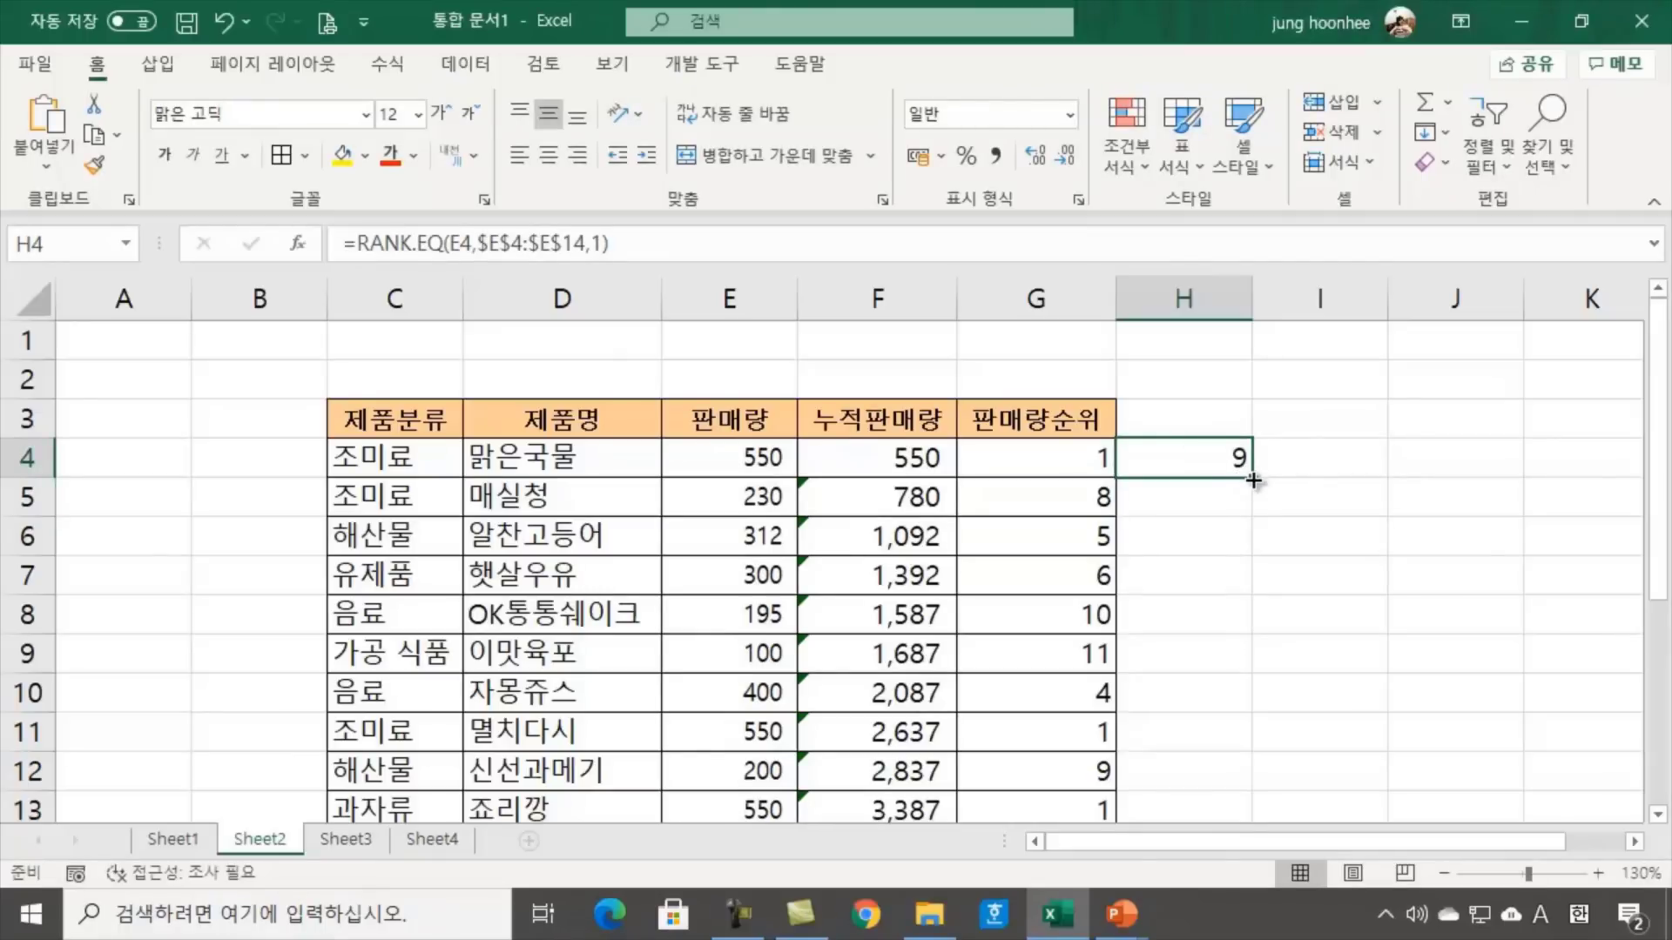
pyautogui.doubleClick(1253, 480)
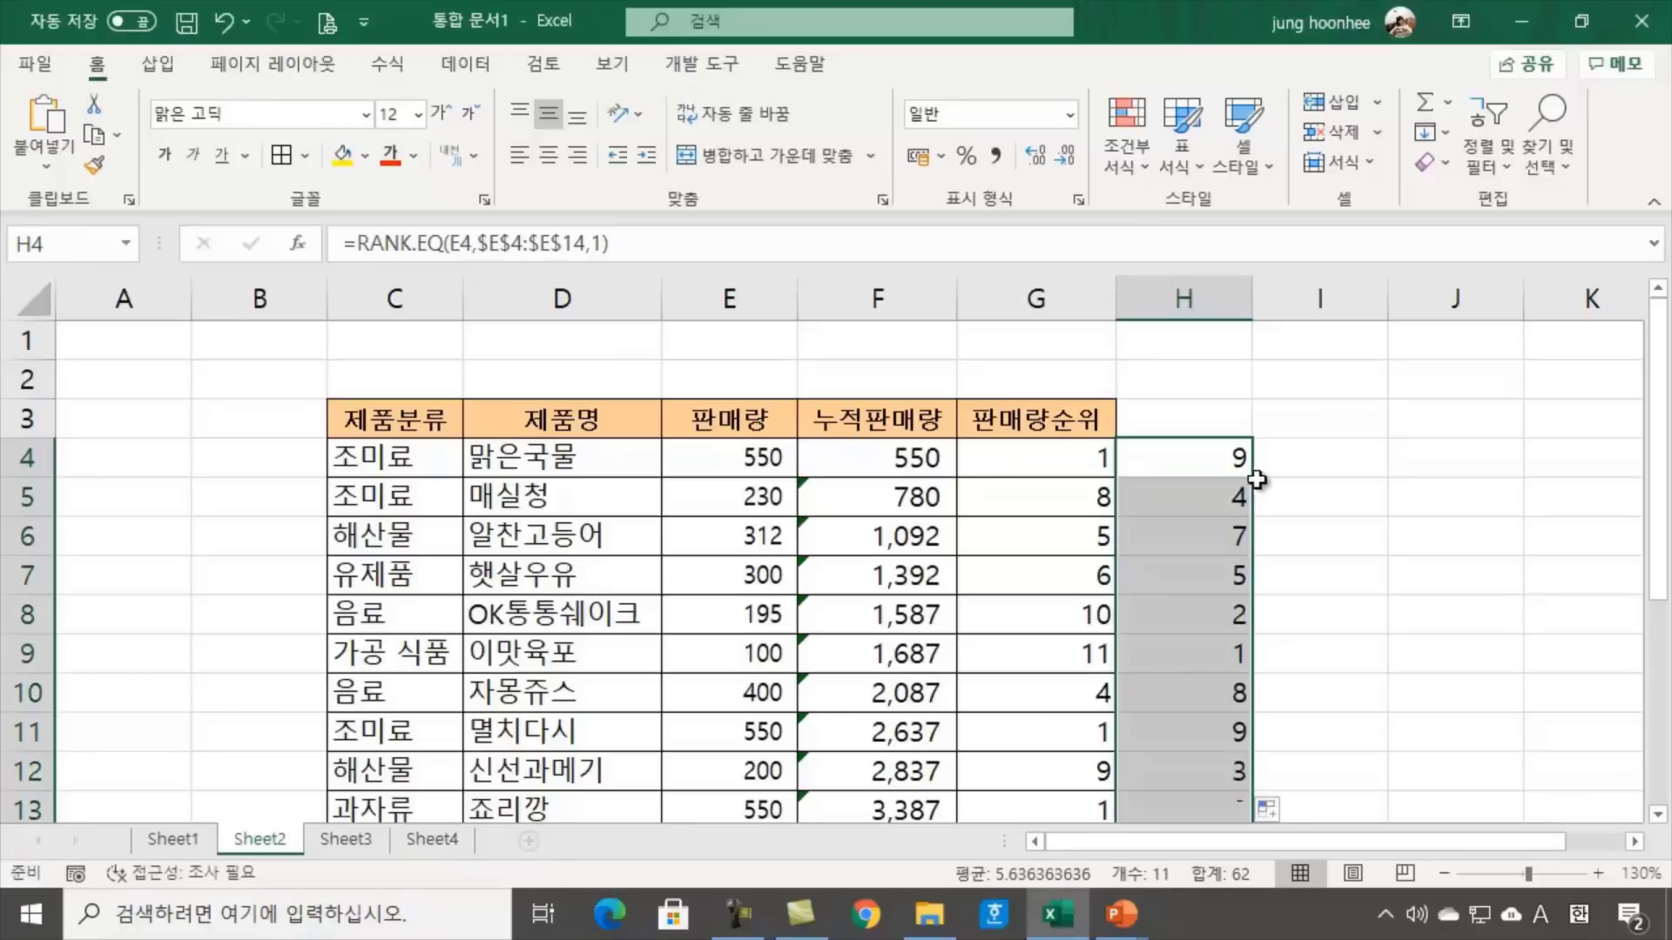
pyautogui.click(1373, 534)
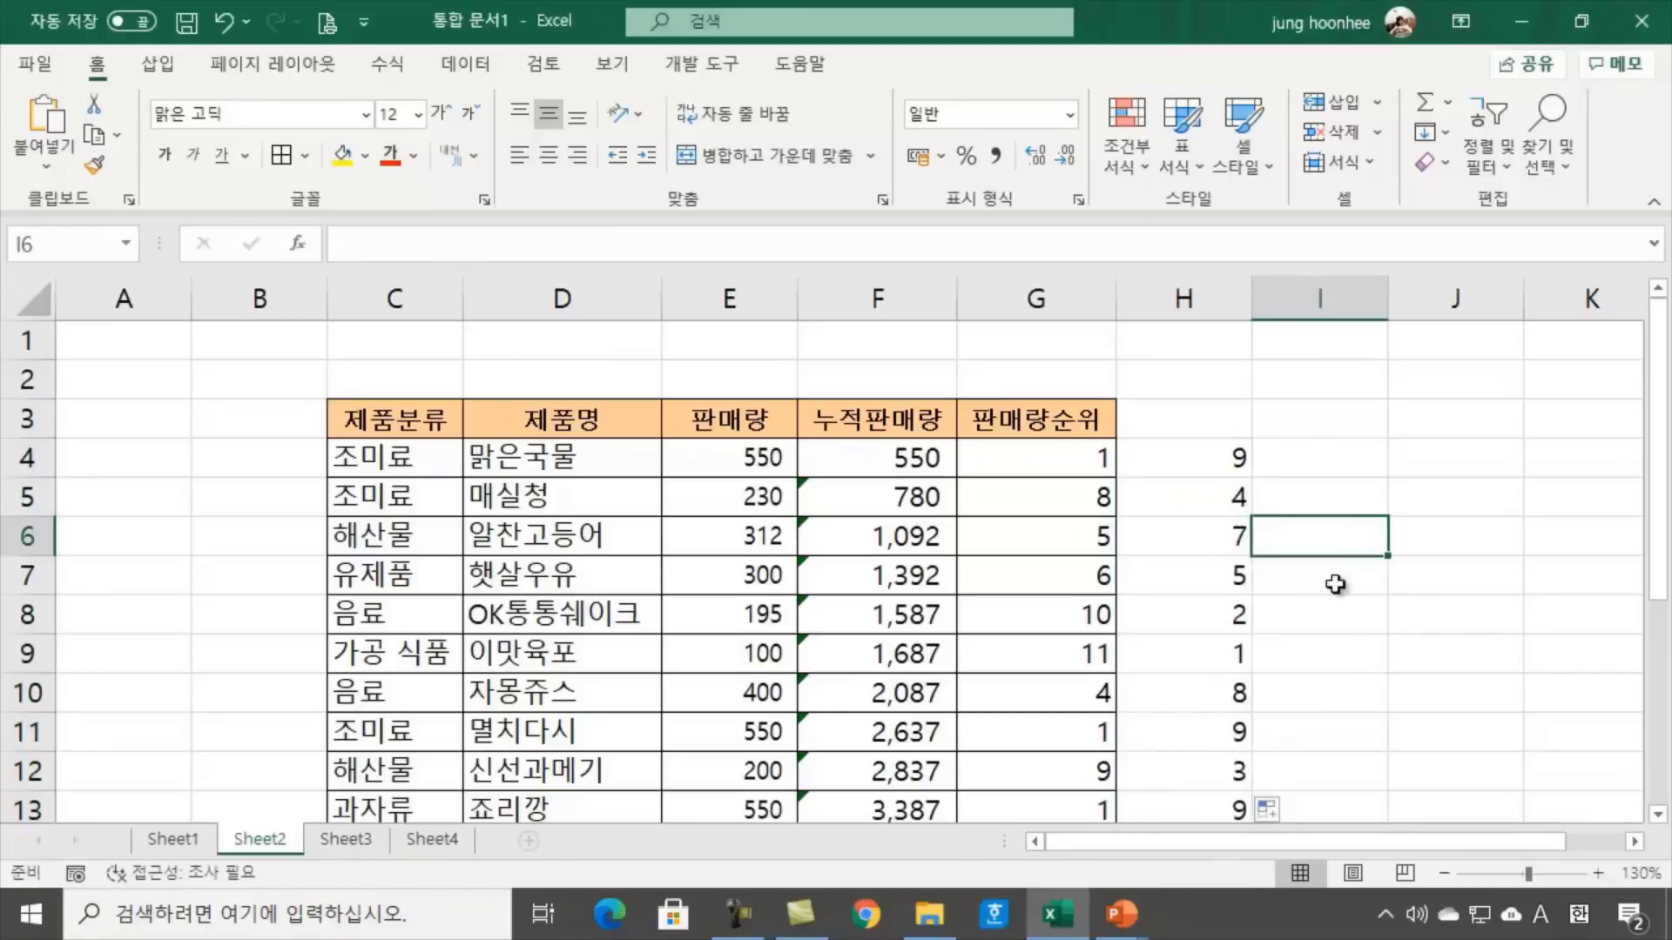
# Compare the ranks of 이맛육포 in G9 and H9 with its 판매량 value in E9
pyautogui.click(1078, 658)
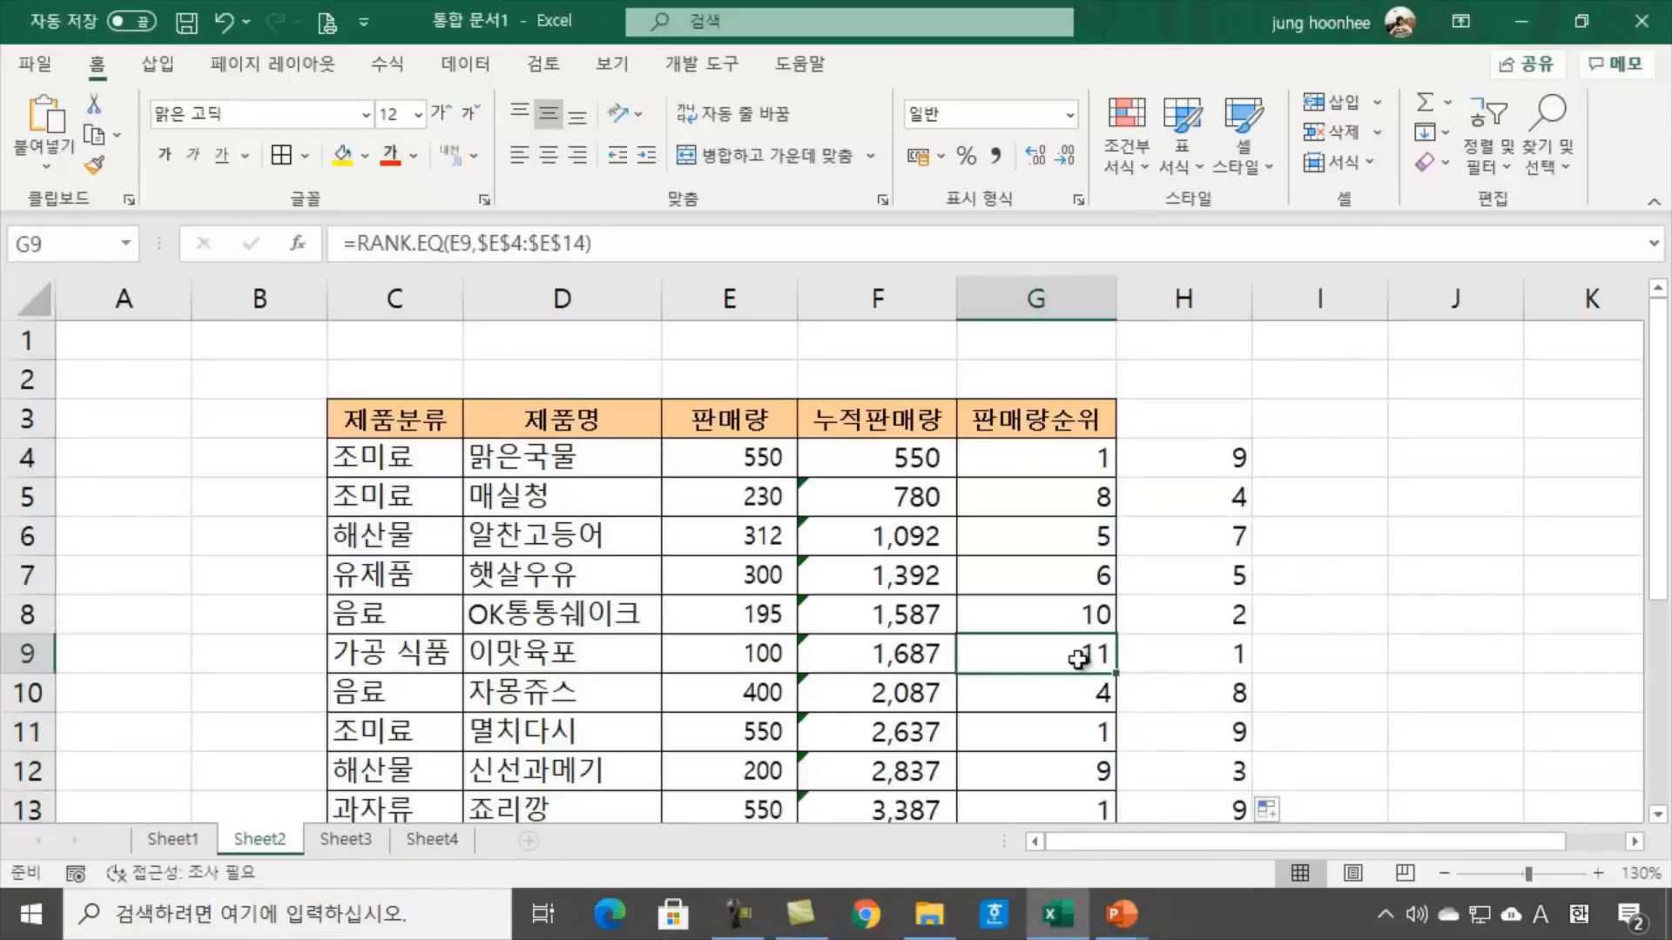
pyautogui.click(756, 659)
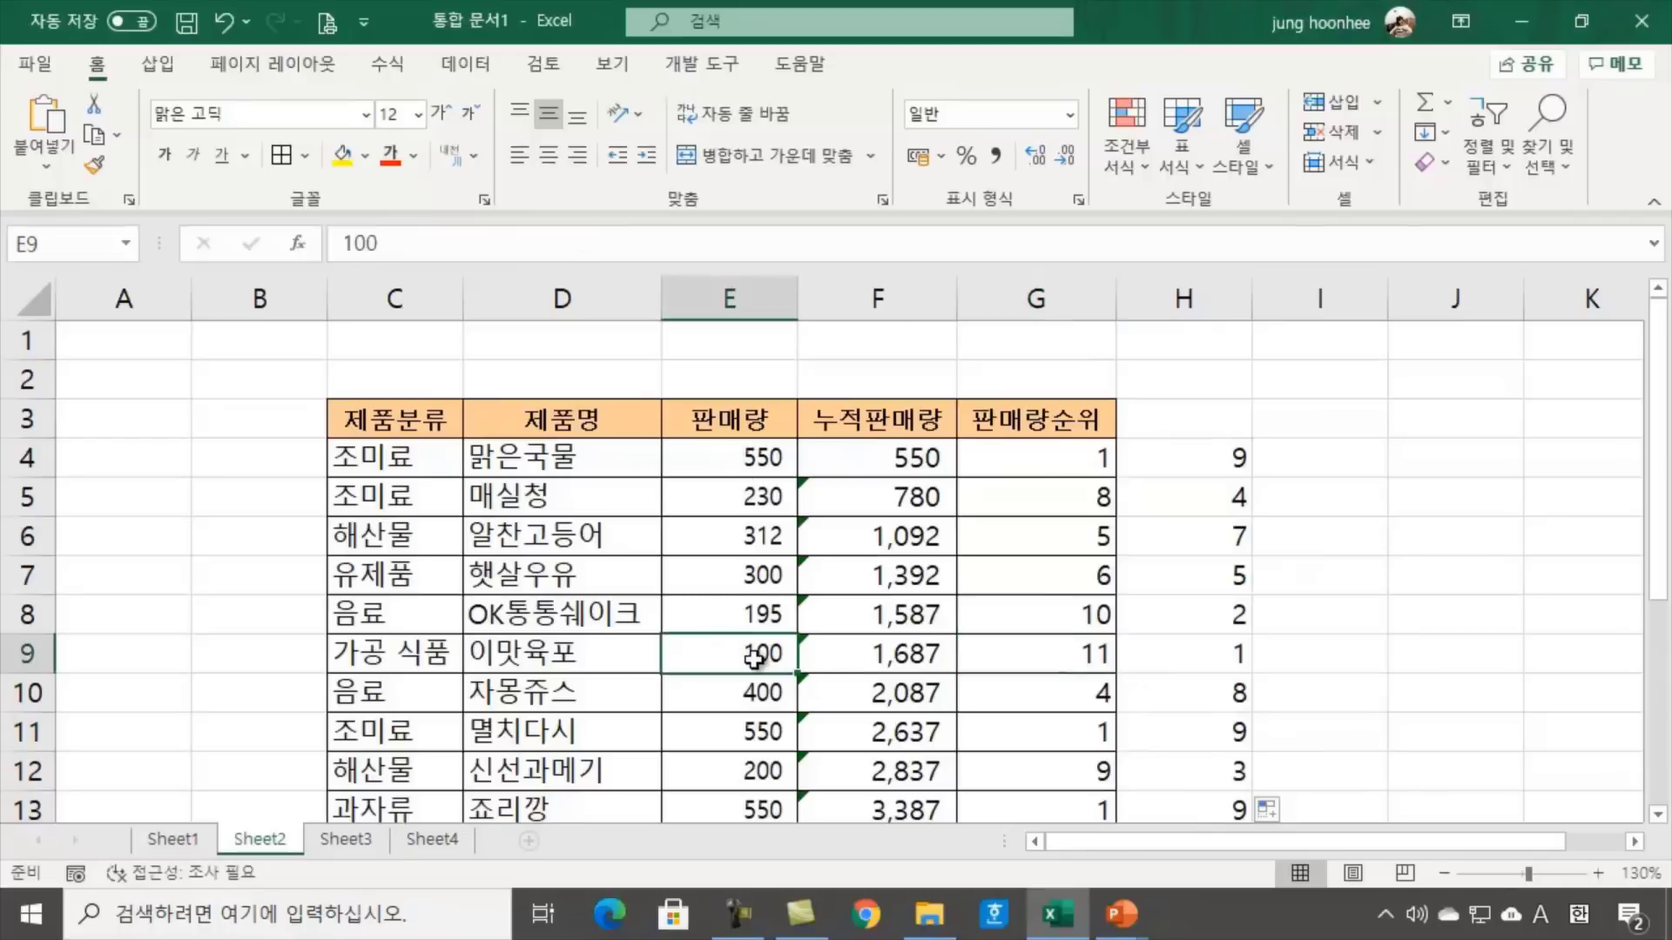
pyautogui.click(1221, 656)
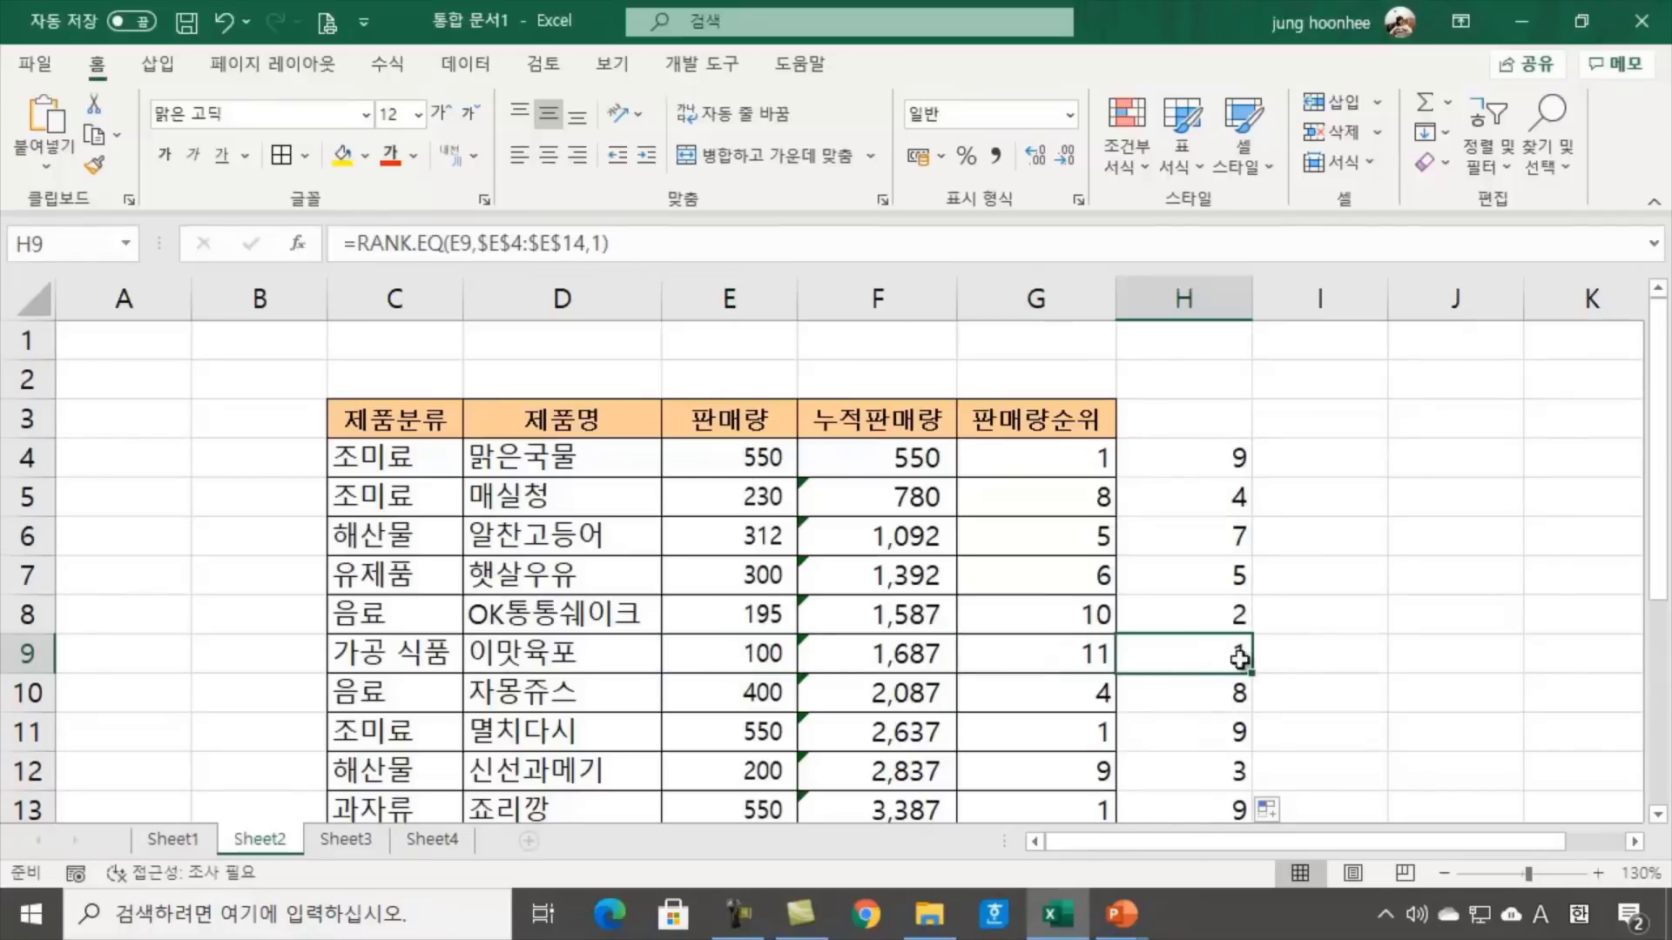
pyautogui.scroll(-1, 1345, 675)
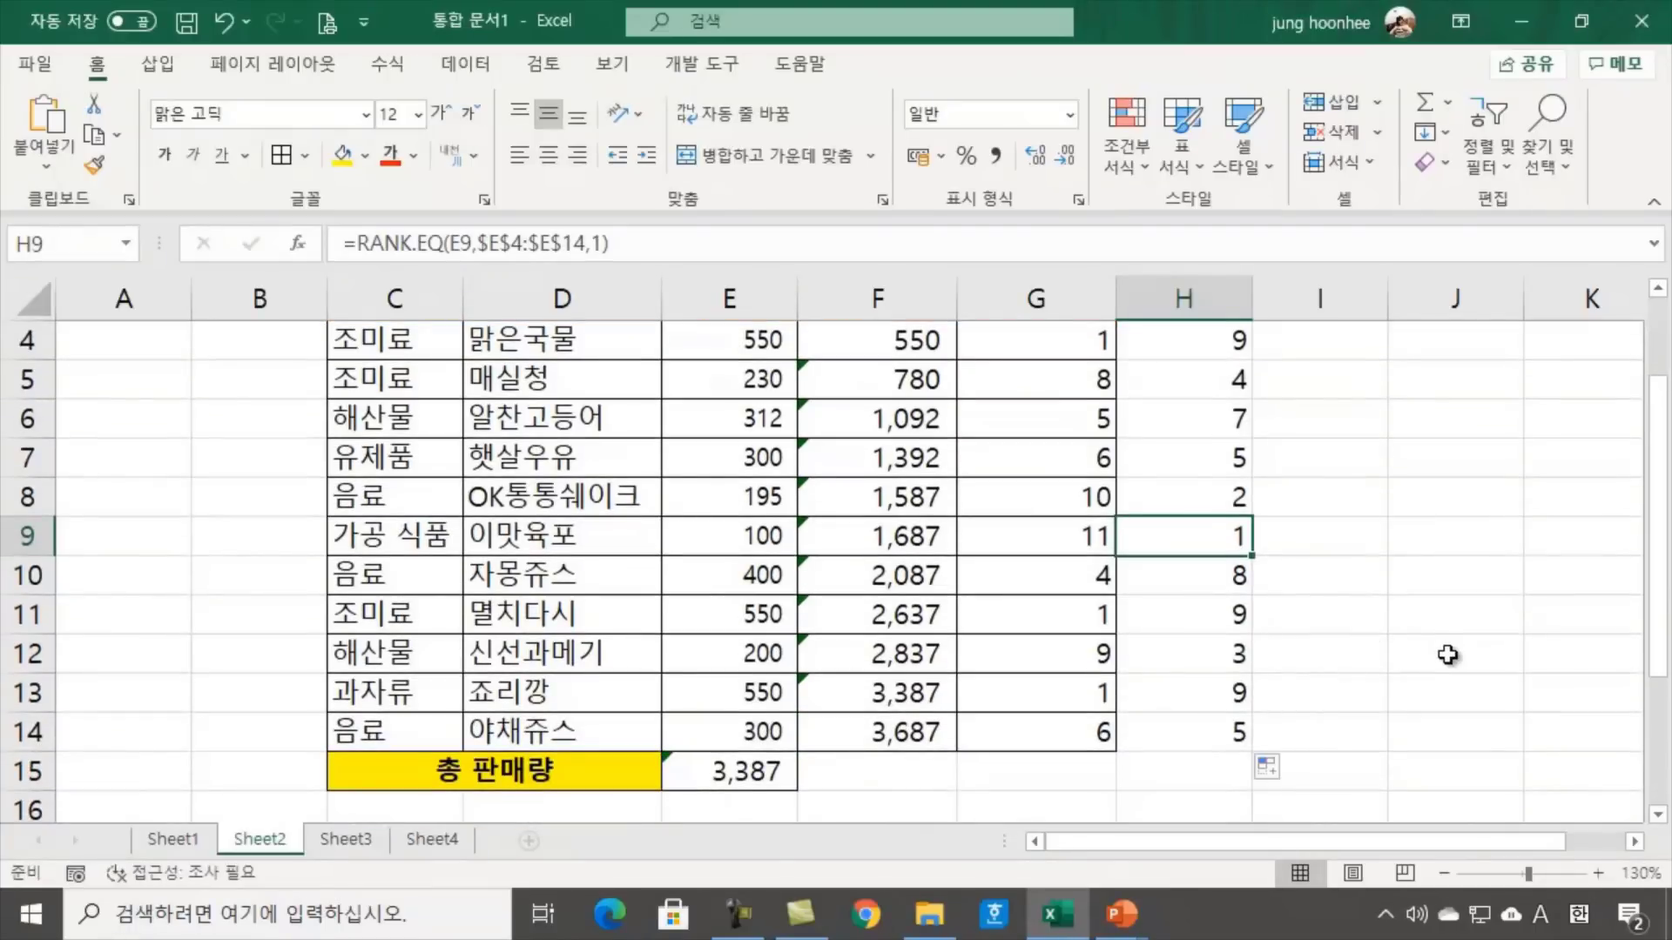
pyautogui.scroll(1, 1262, 635)
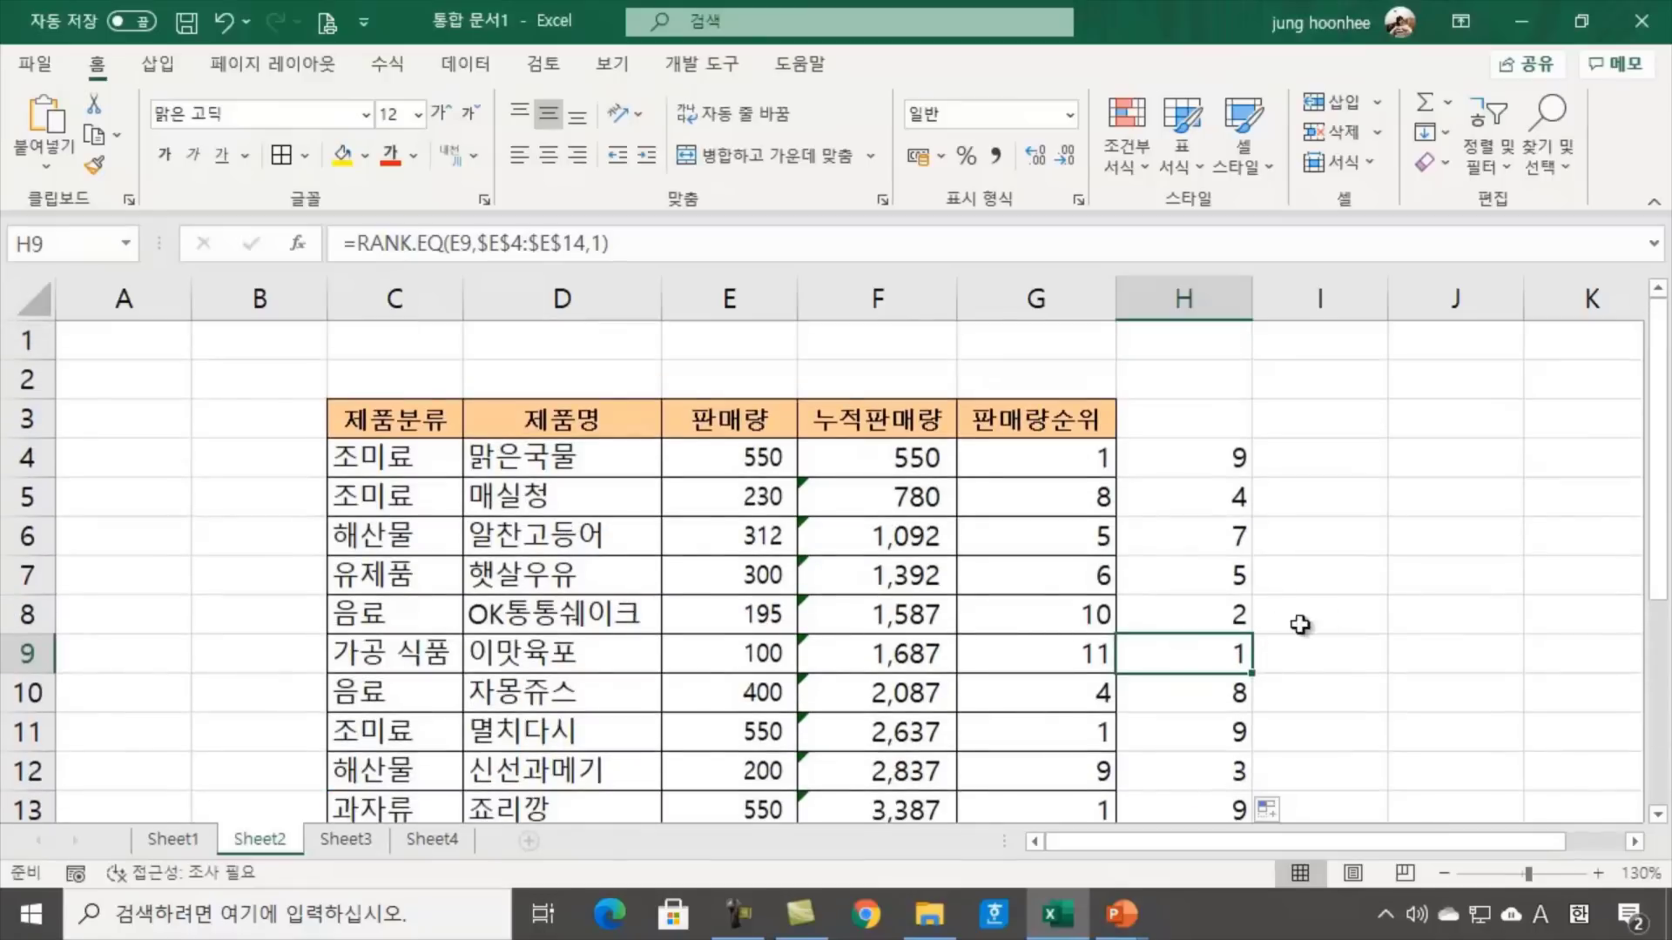
# Review the 판매량순위 column against the ascending RANK.EQ formula in H4 and its order argument
pyautogui.click(1300, 624)
pyautogui.click(1075, 414)
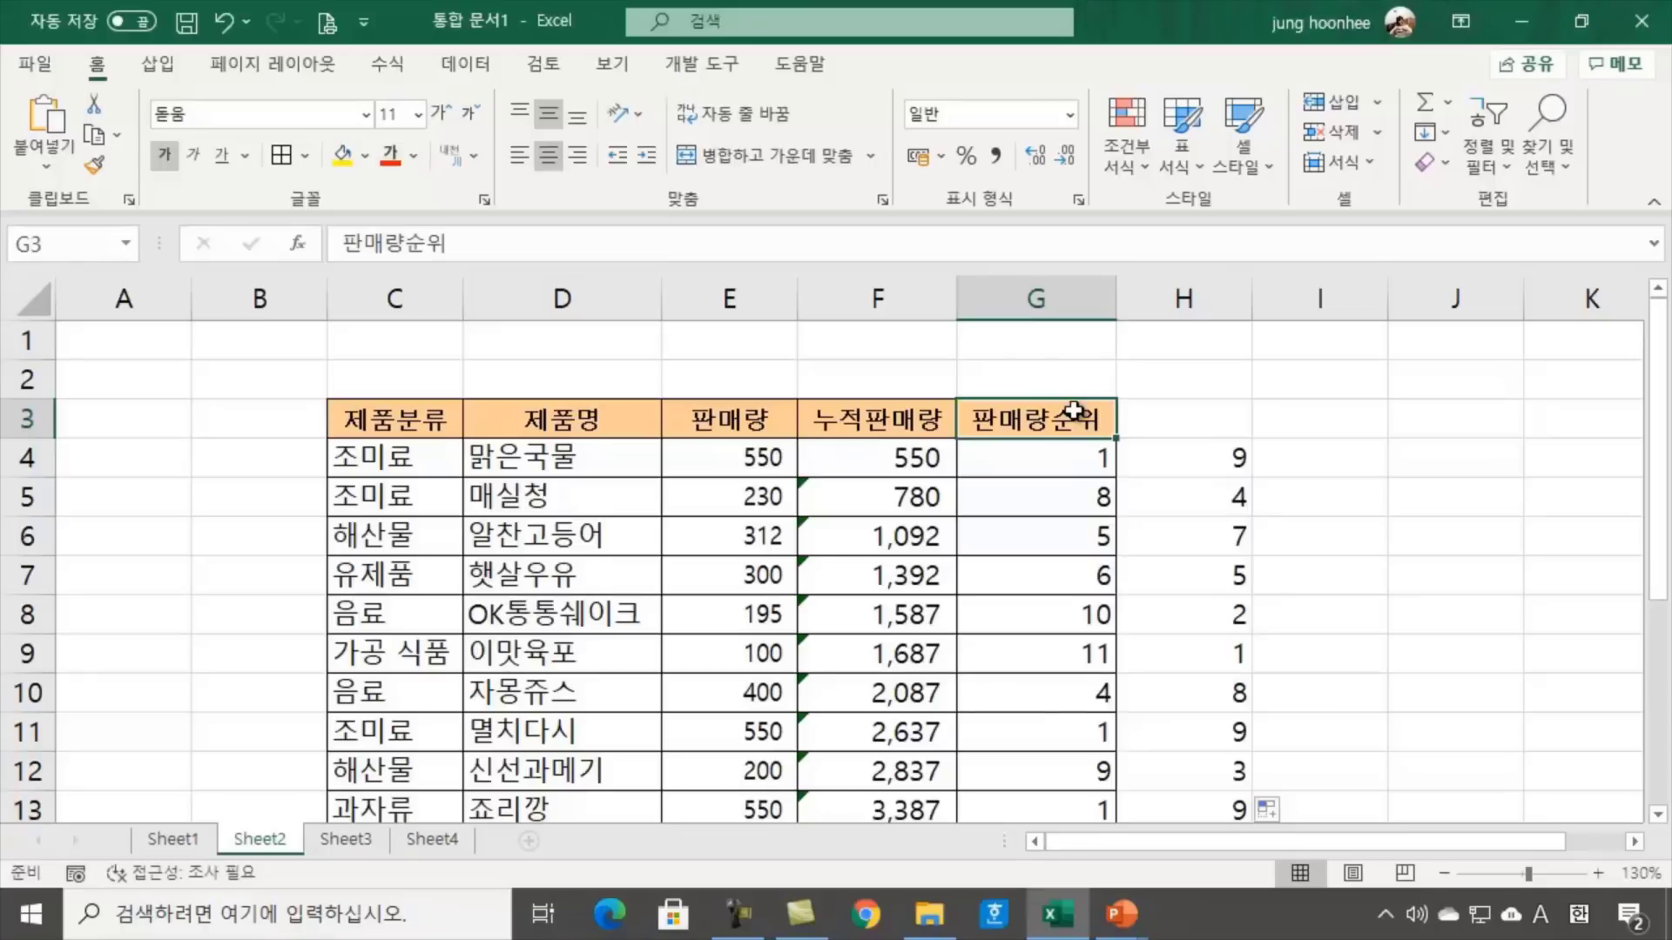
pyautogui.click(1220, 459)
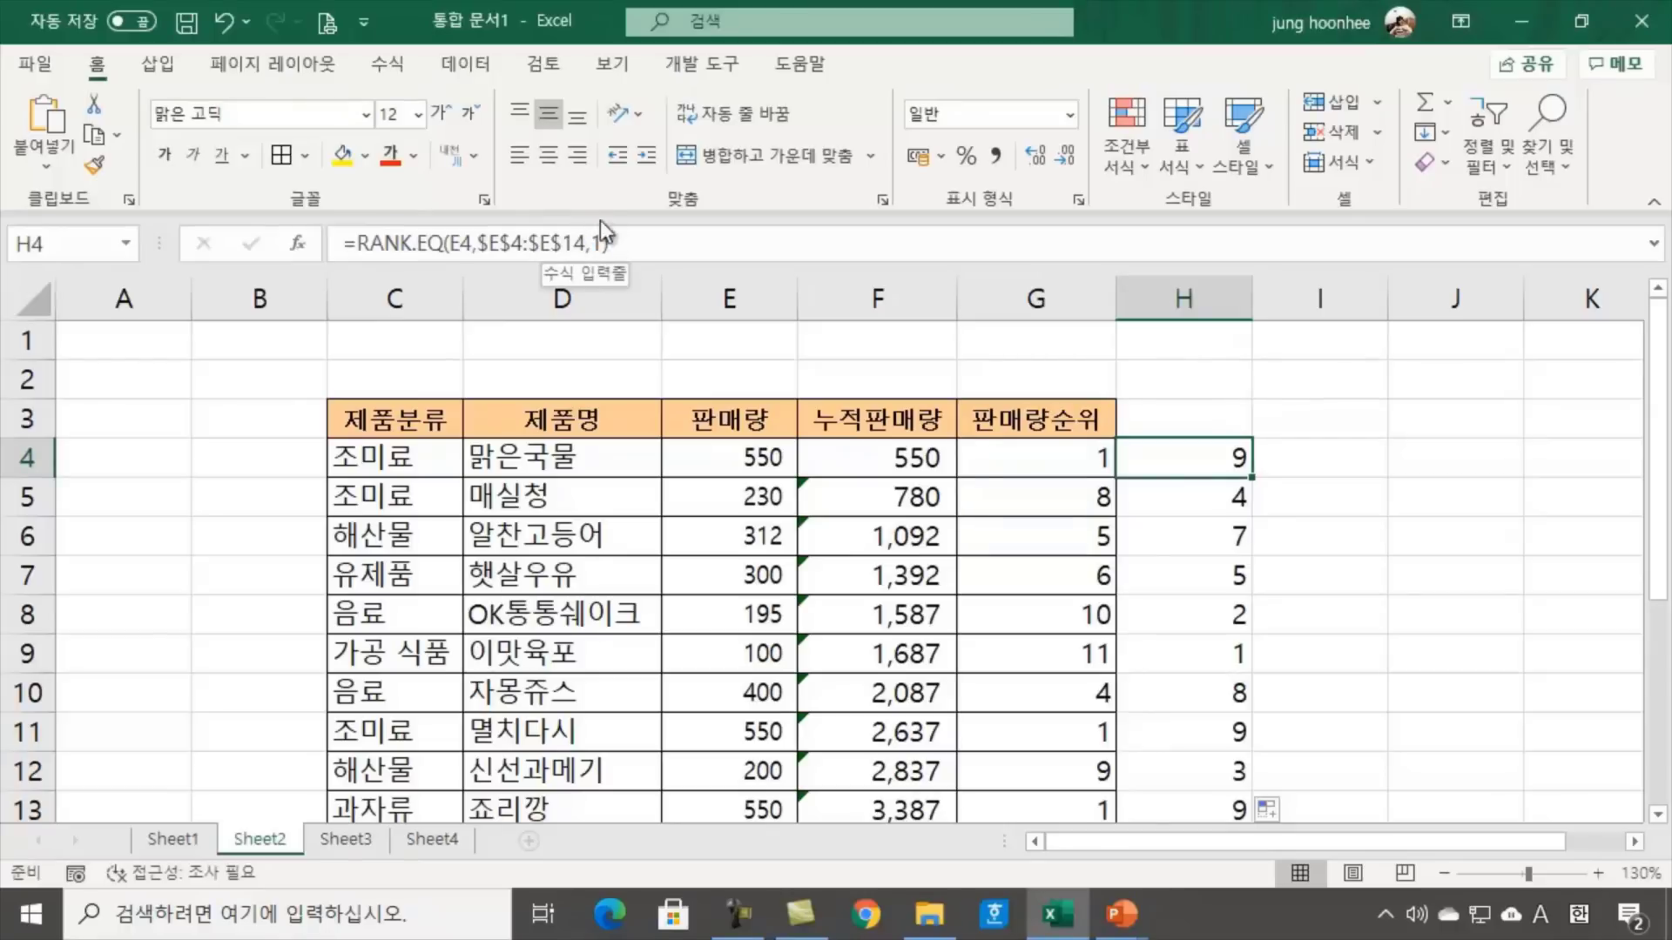
pyautogui.click(1383, 548)
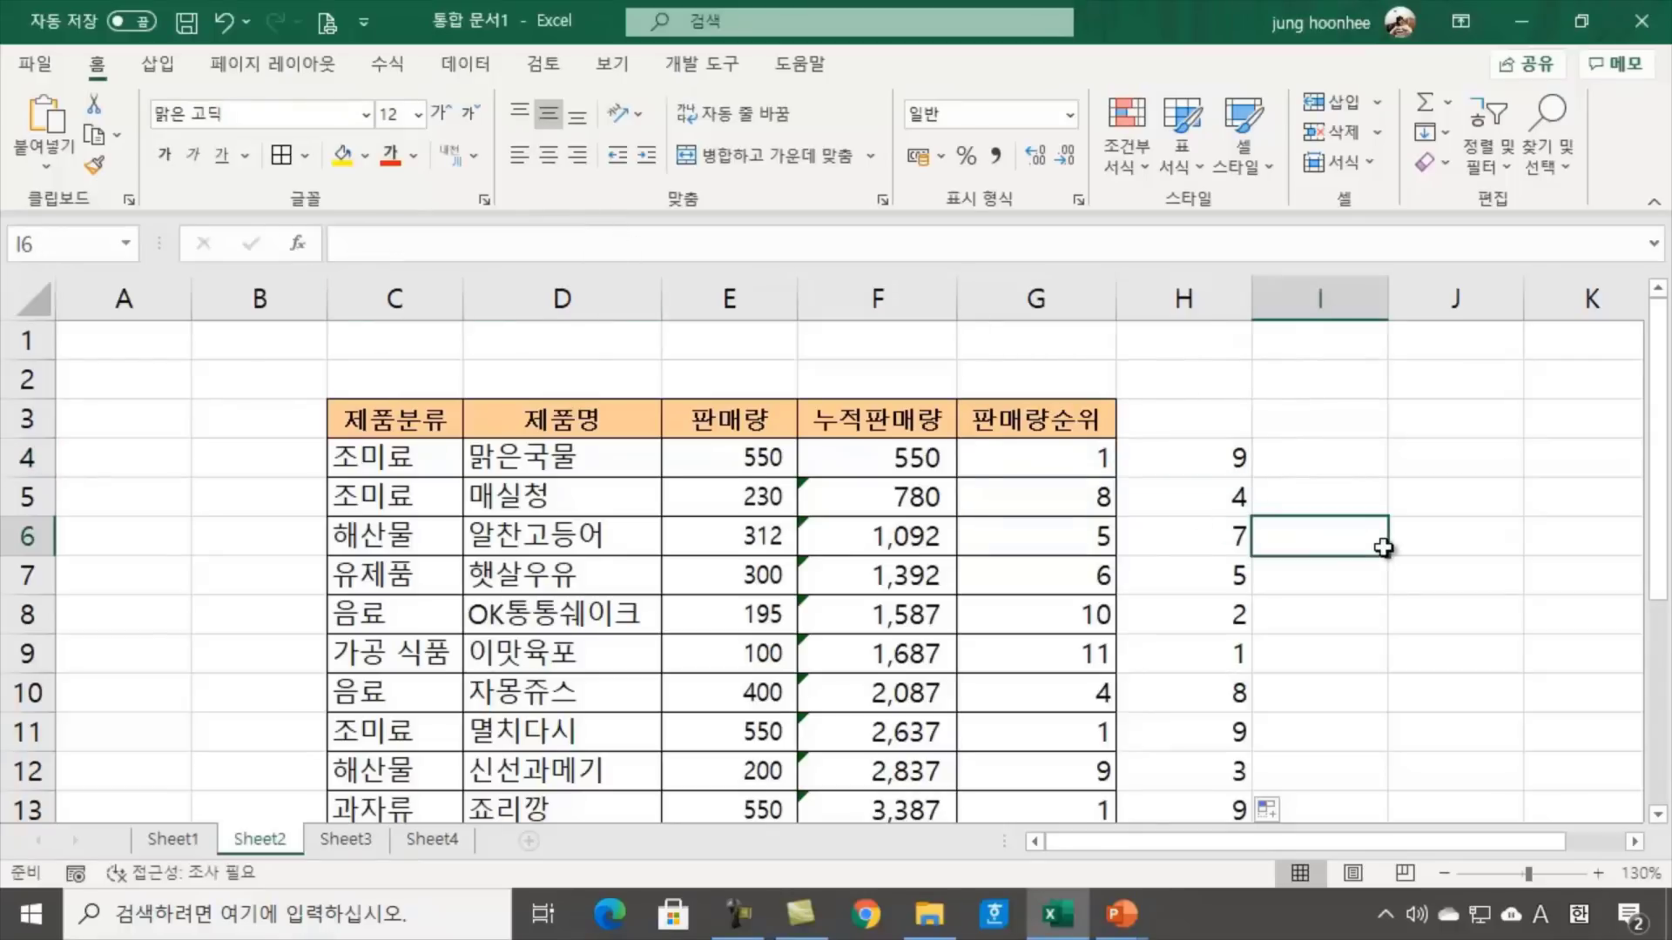
pyautogui.click(1193, 460)
pyautogui.click(1348, 463)
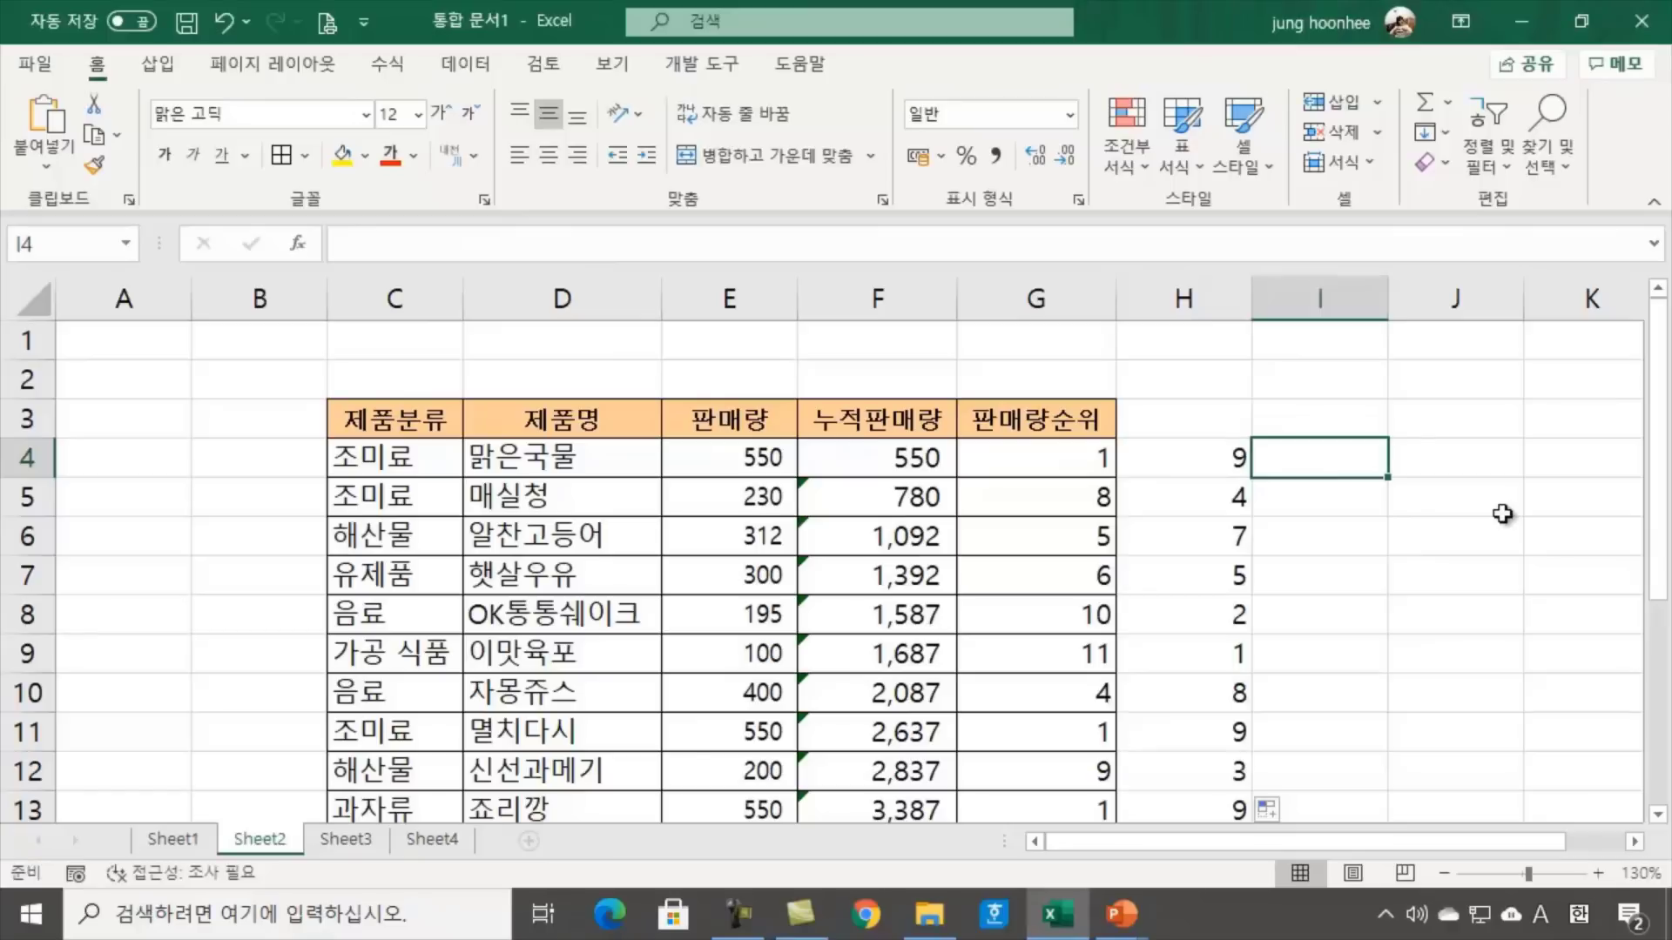
pyautogui.click(1371, 500)
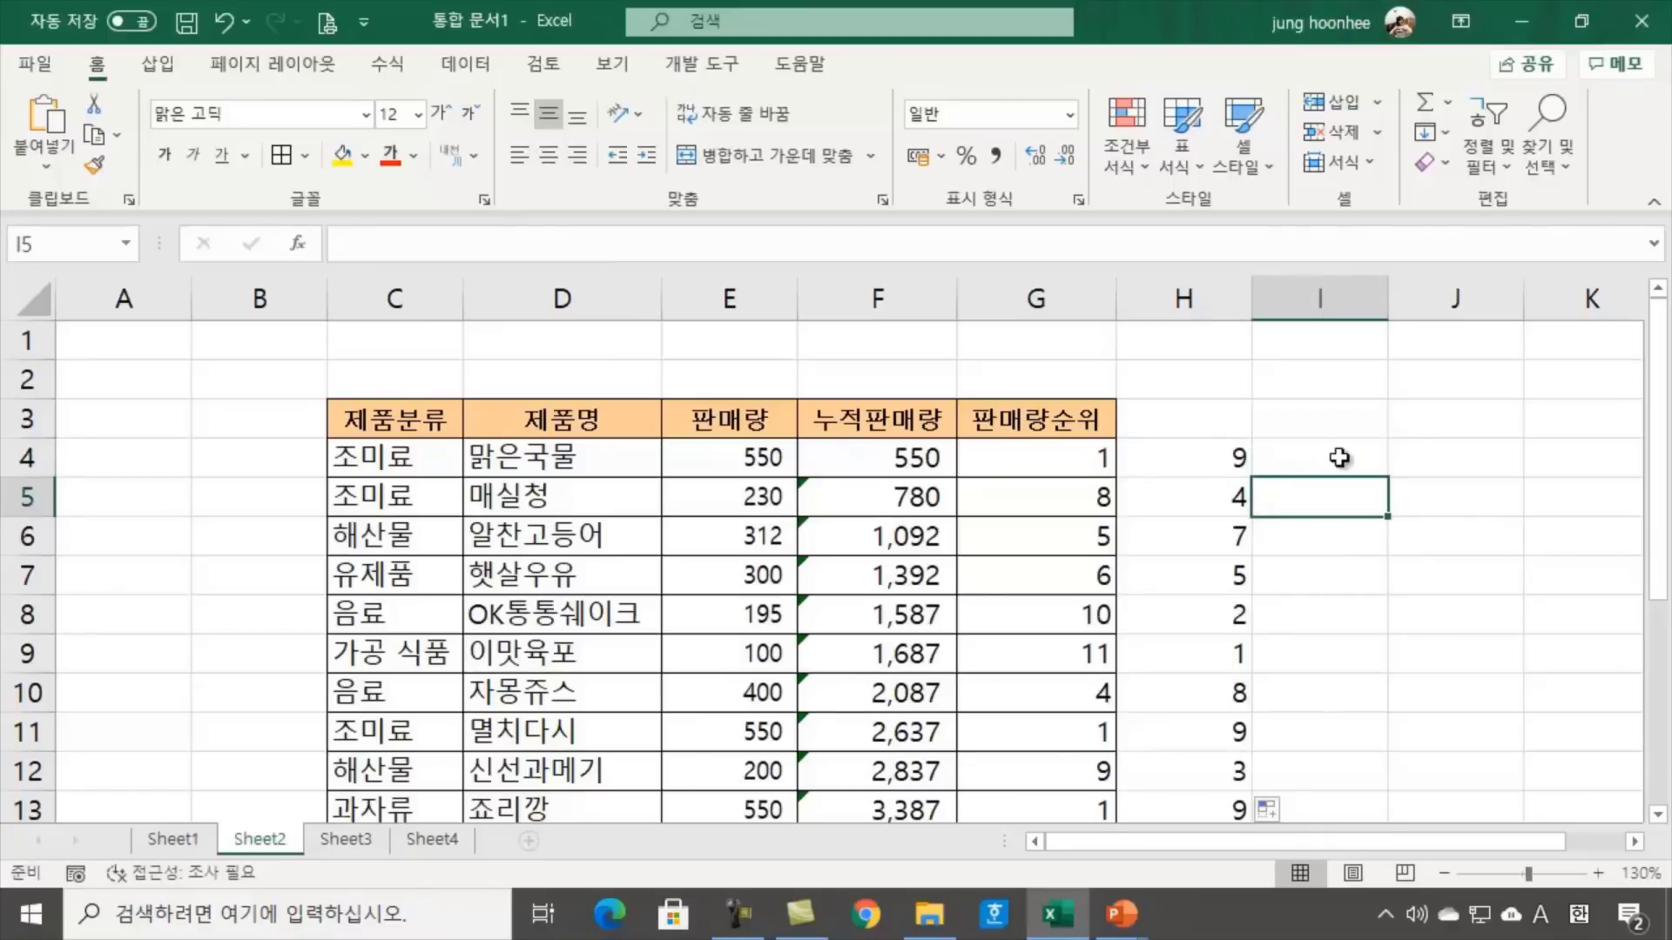
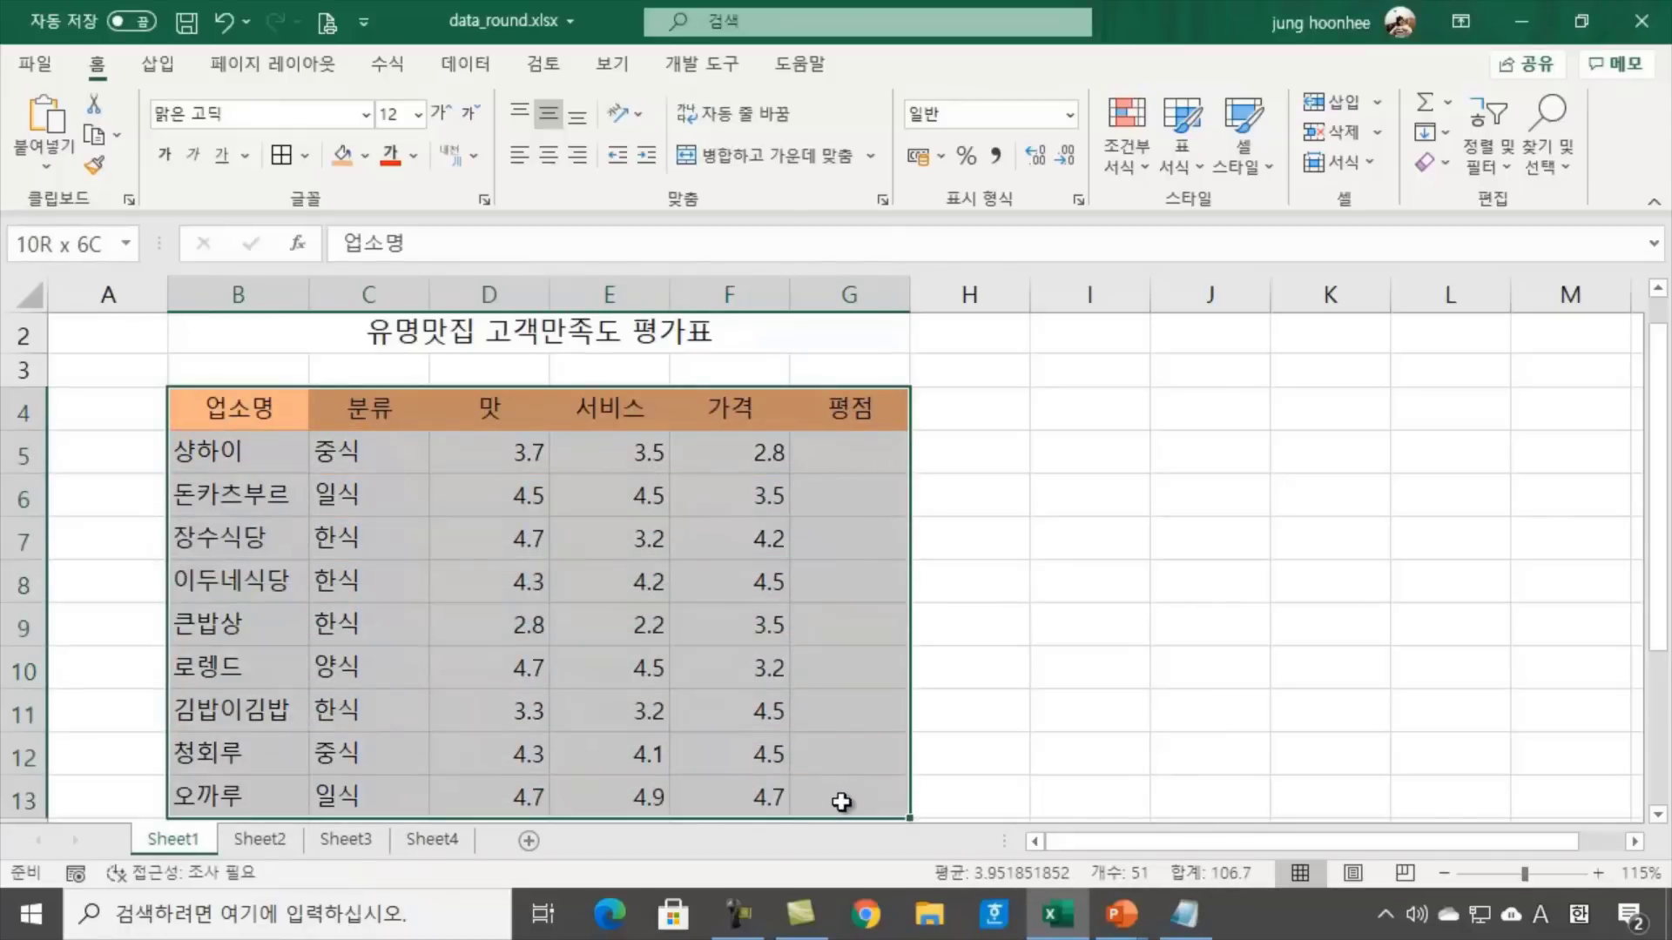
# Examine 샹하이's 맛, 서비스 and 가격 scores in D5, E5 and F5
pyautogui.click(1209, 517)
pyautogui.click(518, 457)
pyautogui.click(620, 453)
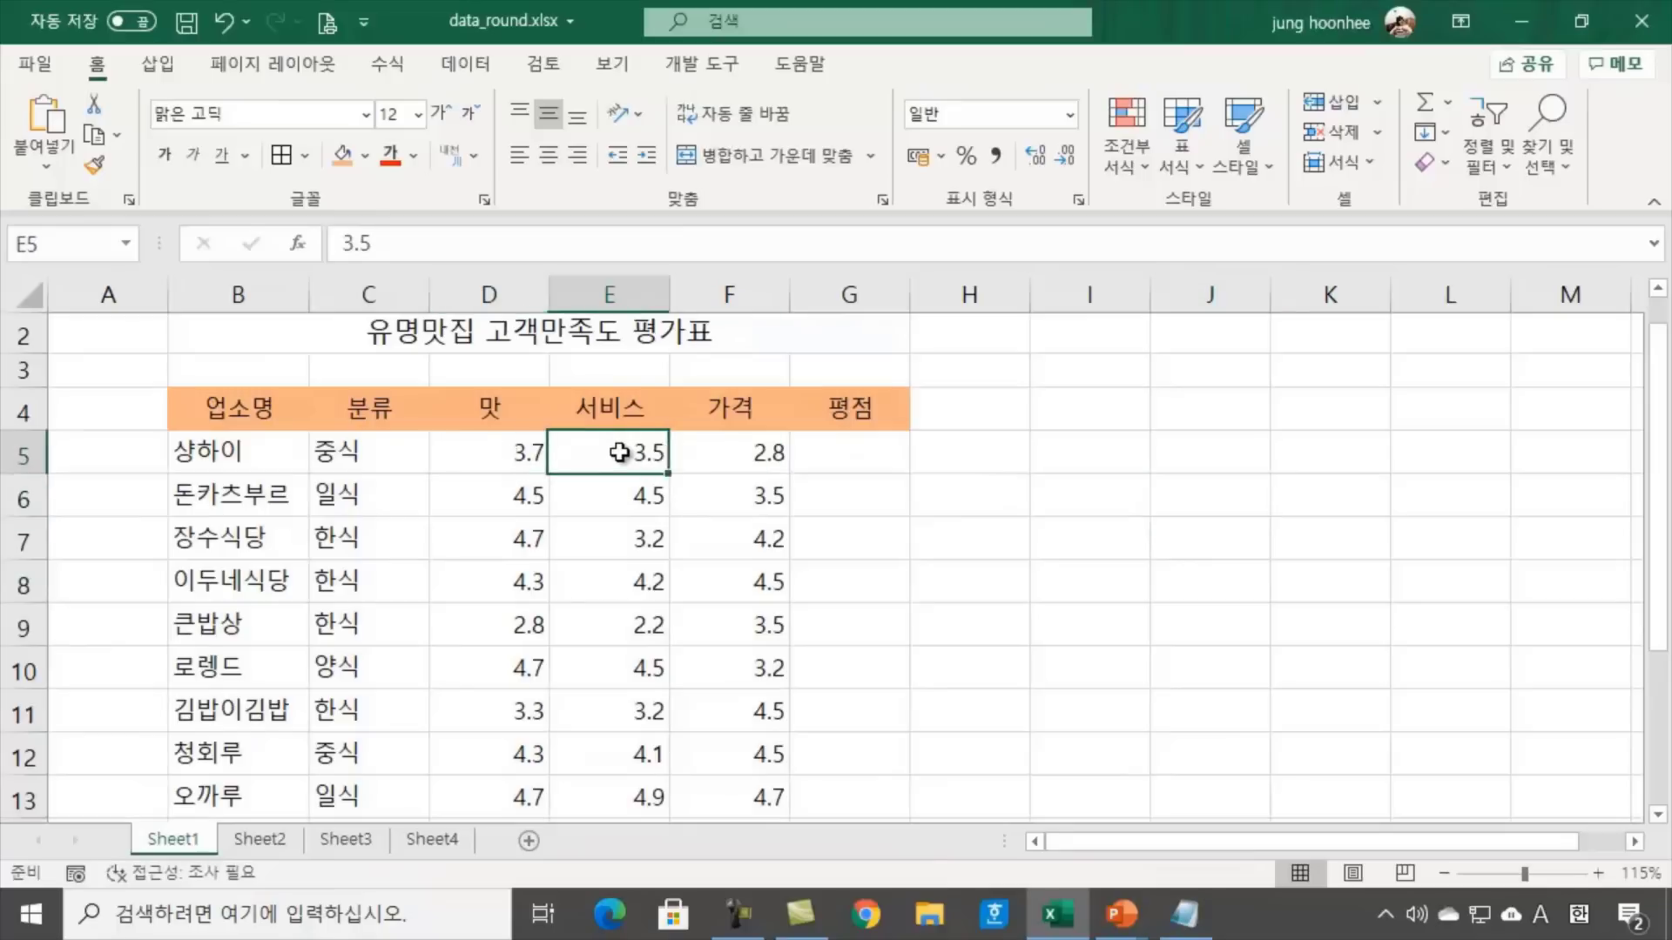
pyautogui.click(745, 449)
pyautogui.click(1146, 651)
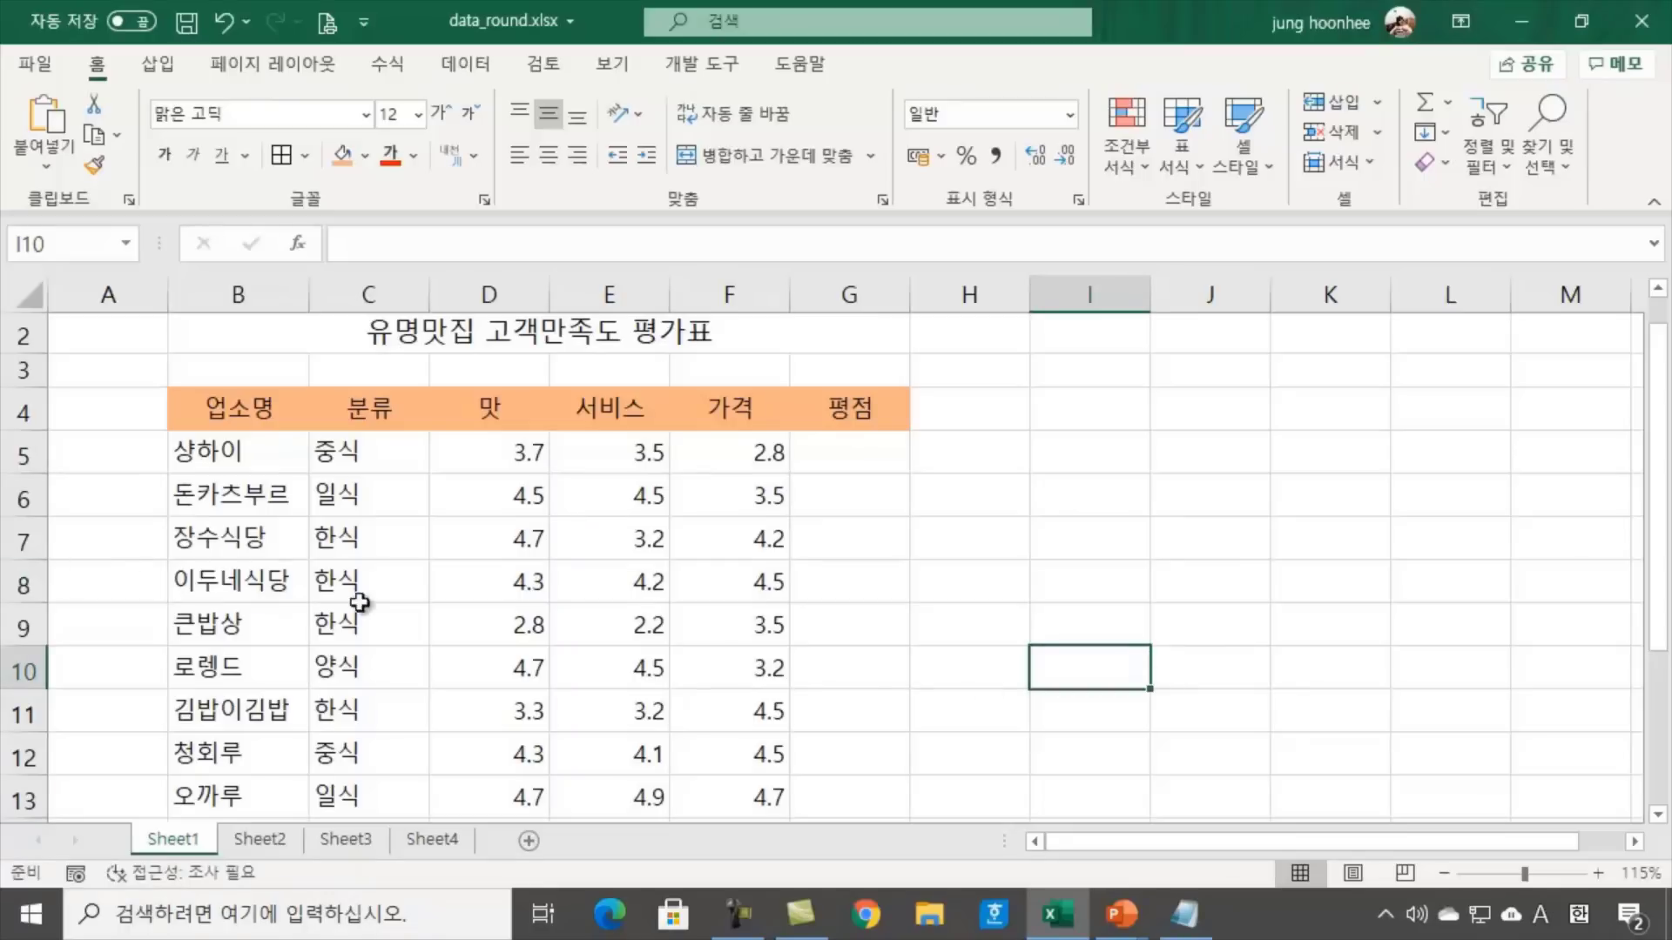
pyautogui.click(472, 462)
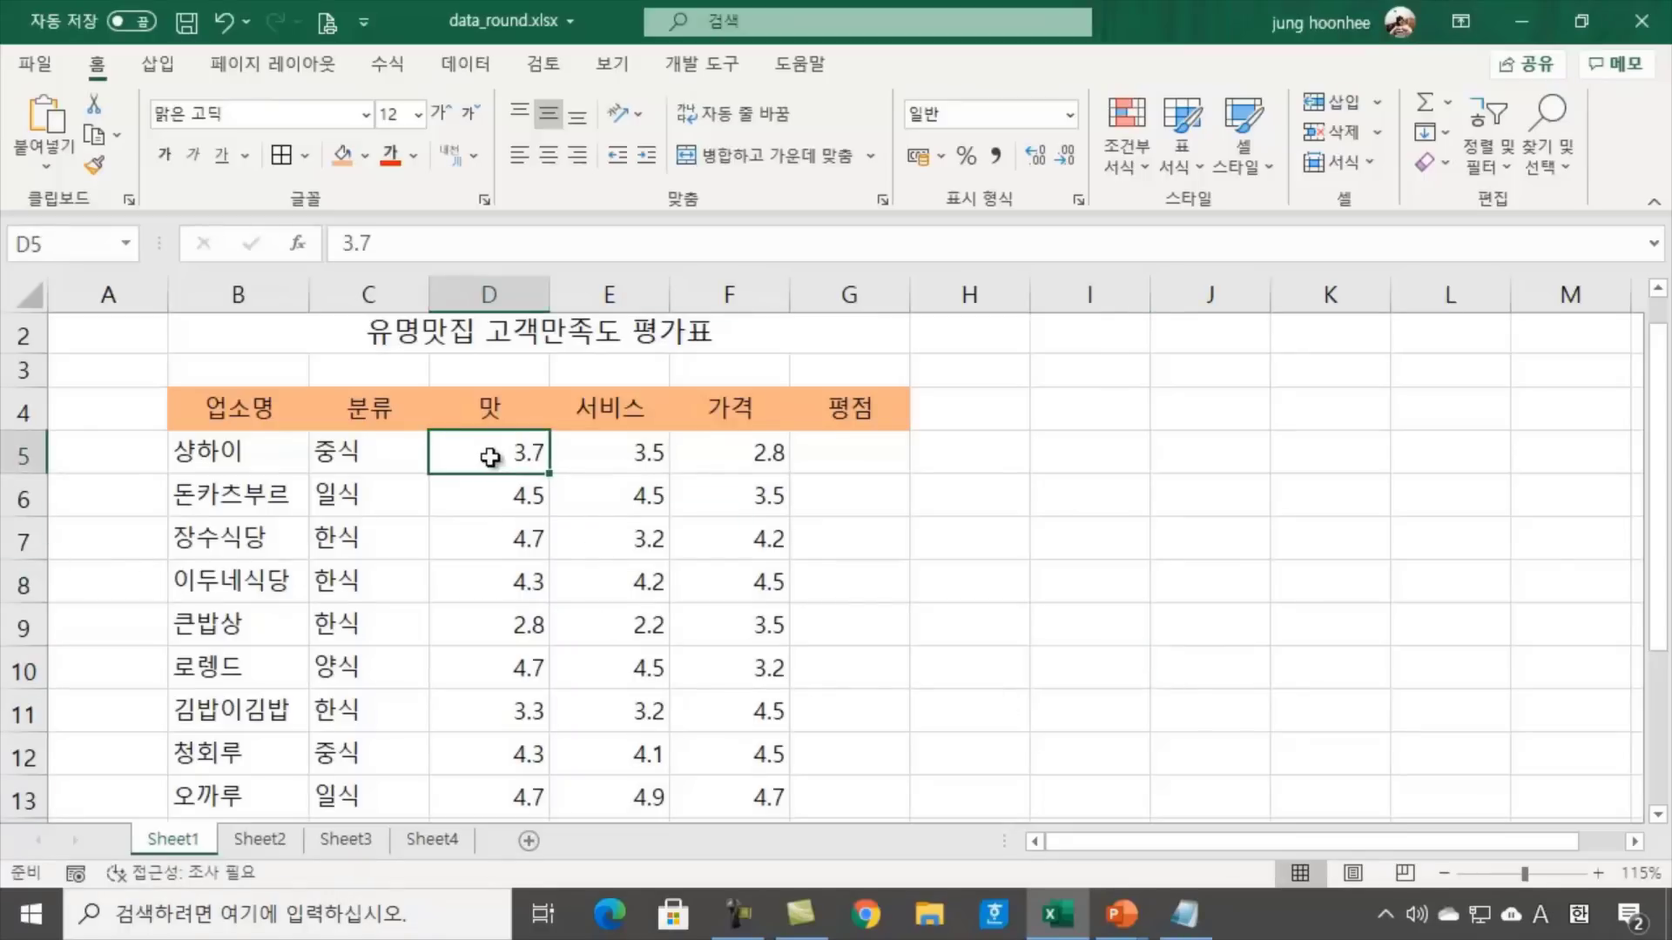
pyautogui.click(617, 456)
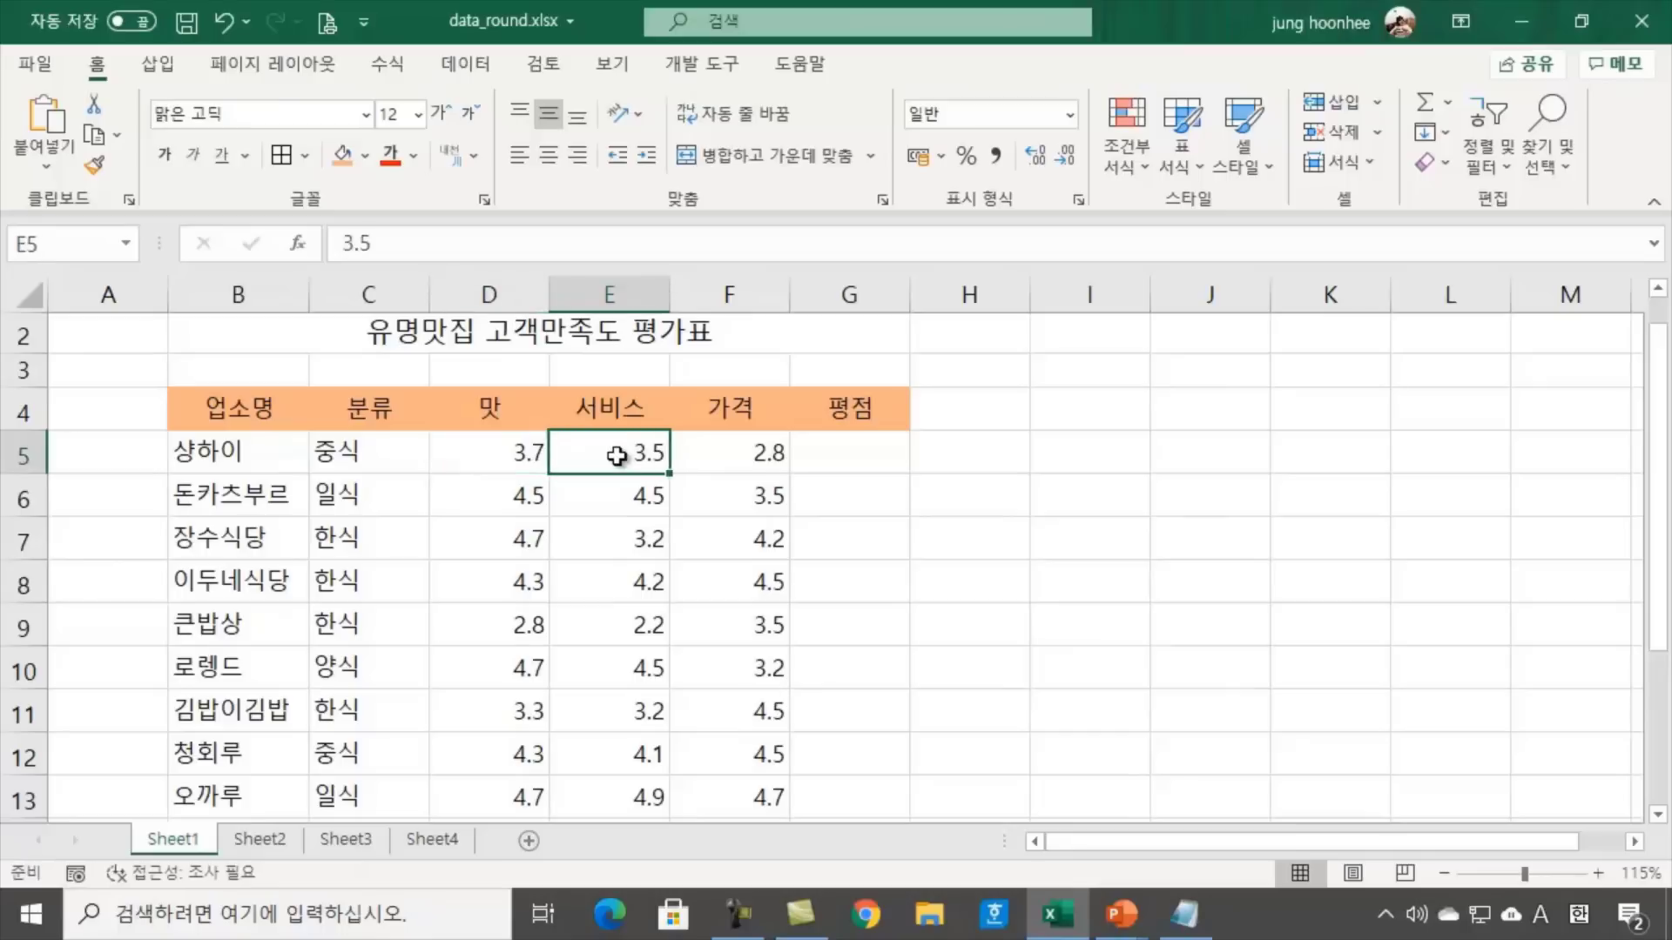
pyautogui.click(761, 452)
pyautogui.click(520, 461)
pyautogui.click(646, 456)
pyautogui.click(770, 455)
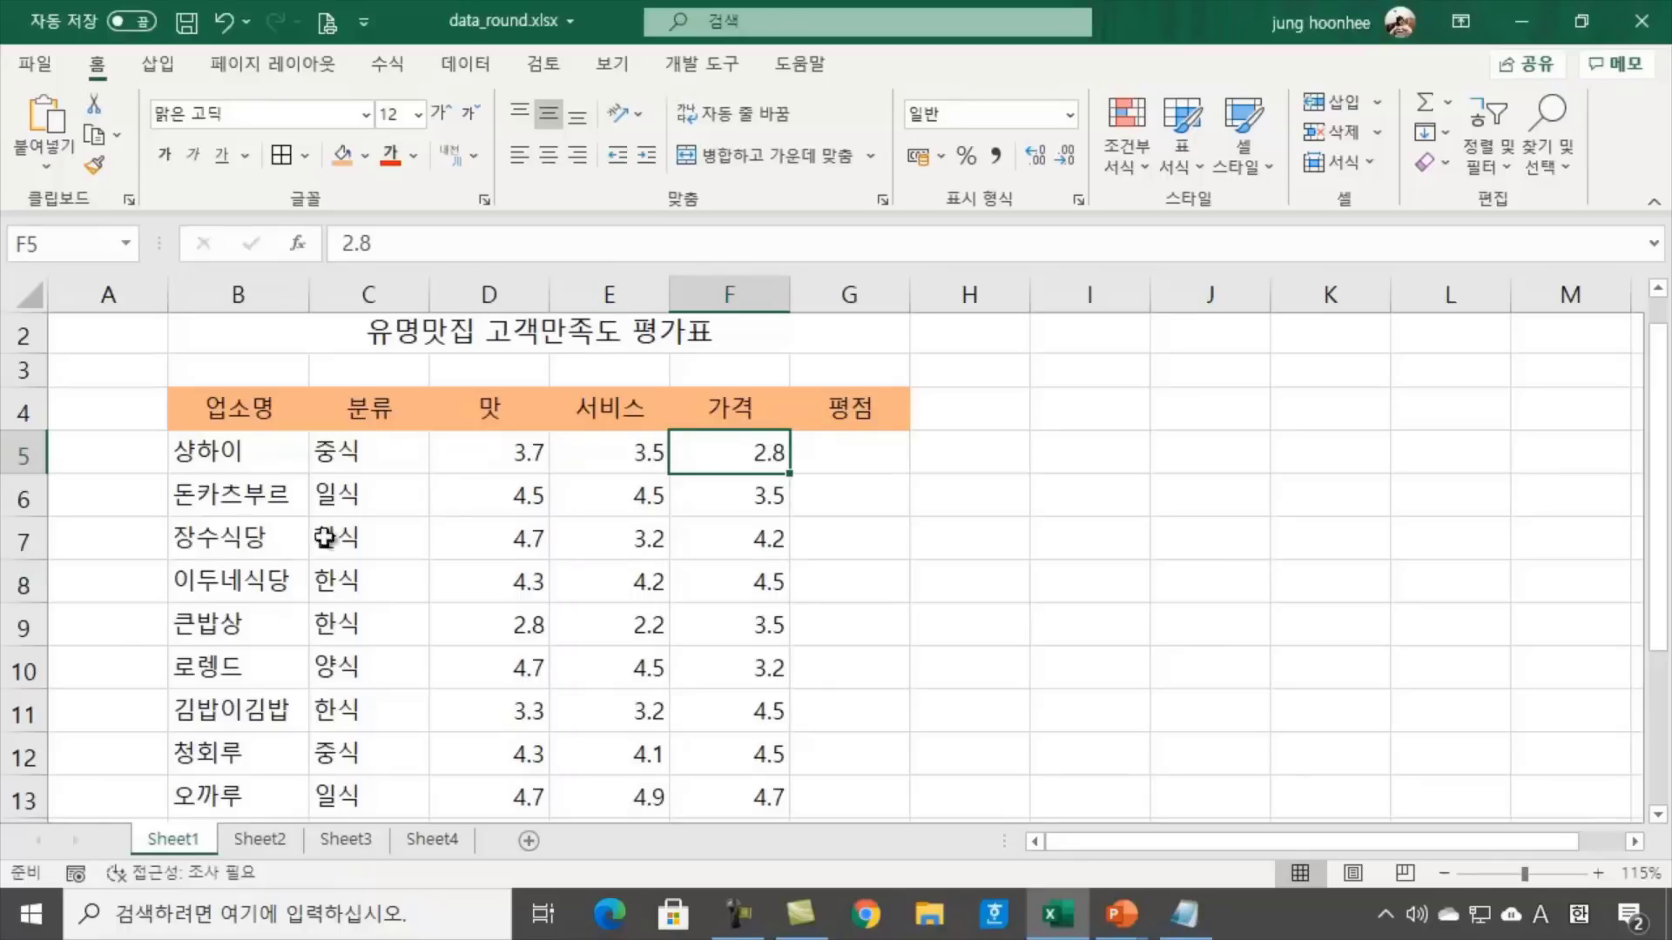
pyautogui.click(526, 462)
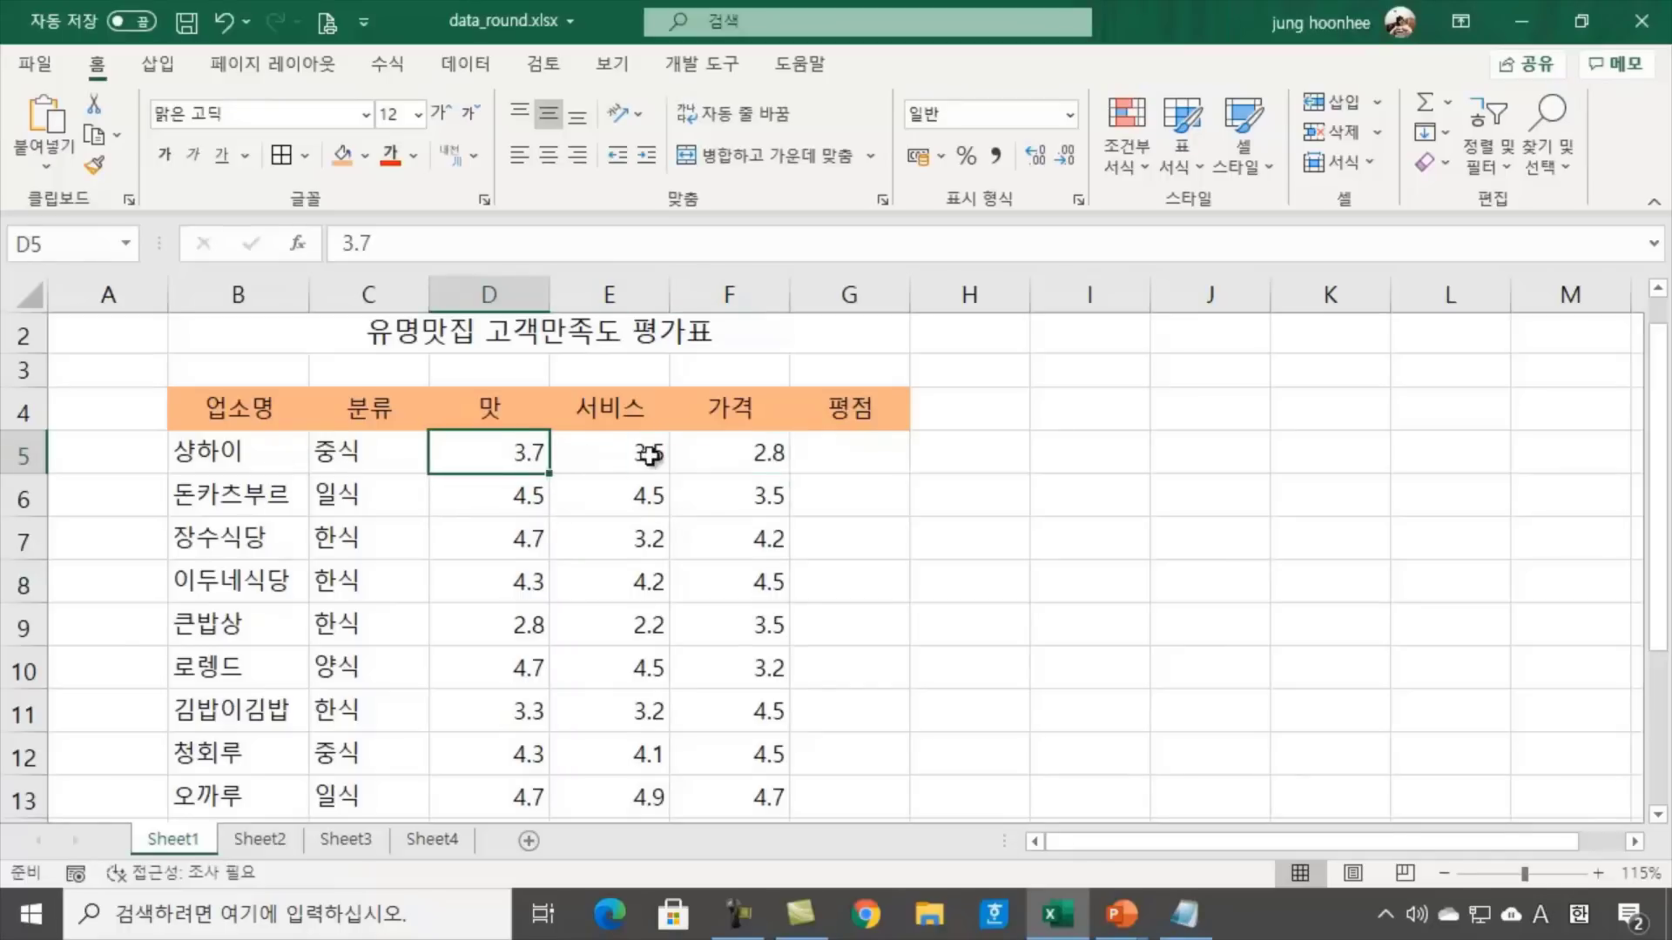
pyautogui.click(649, 455)
pyautogui.click(779, 456)
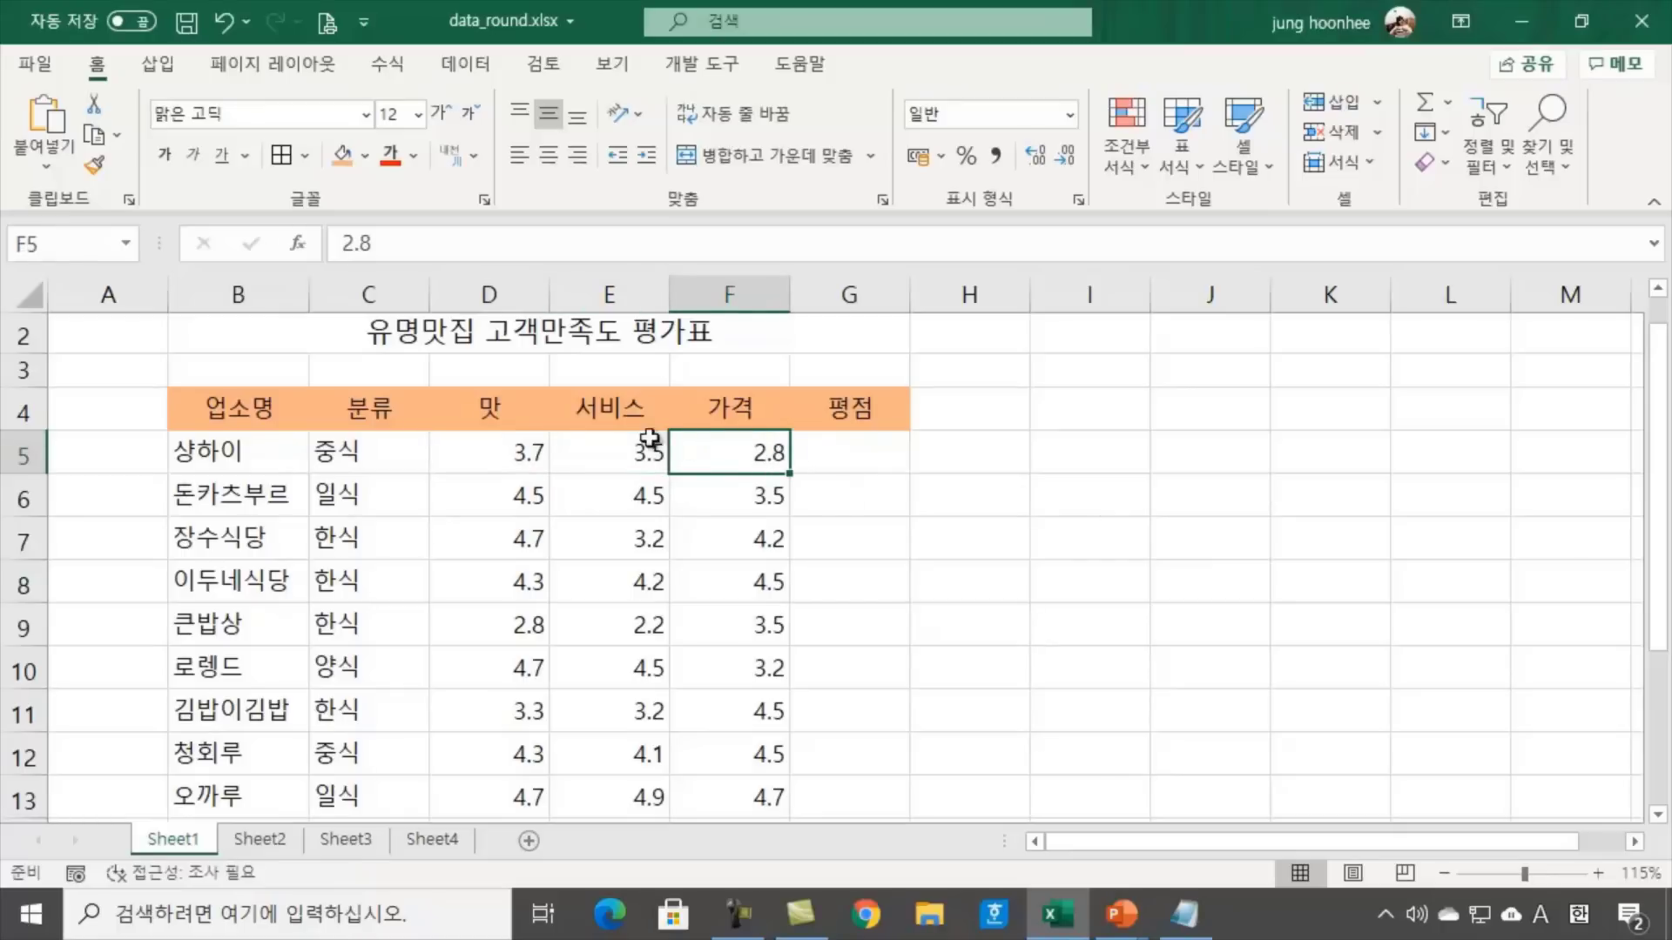
pyautogui.click(517, 456)
pyautogui.click(627, 457)
pyautogui.click(764, 464)
# Enter an AVERAGE formula over D5:F5 in the 평점 cell G5
pyautogui.click(865, 456)
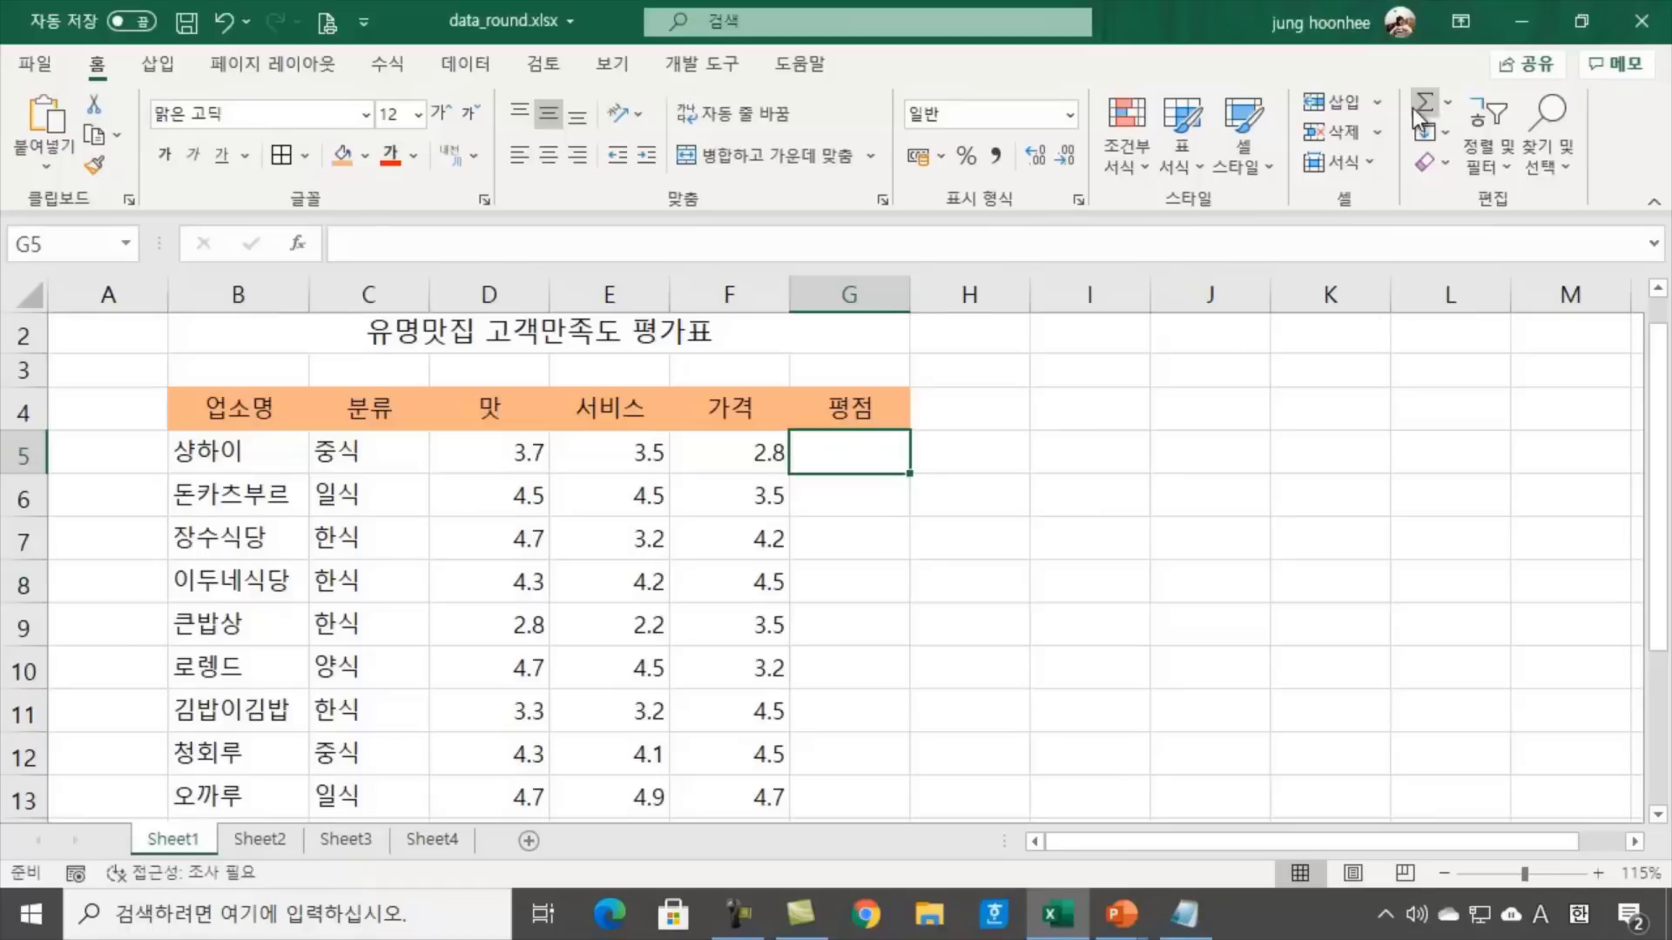
pyautogui.click(1448, 102)
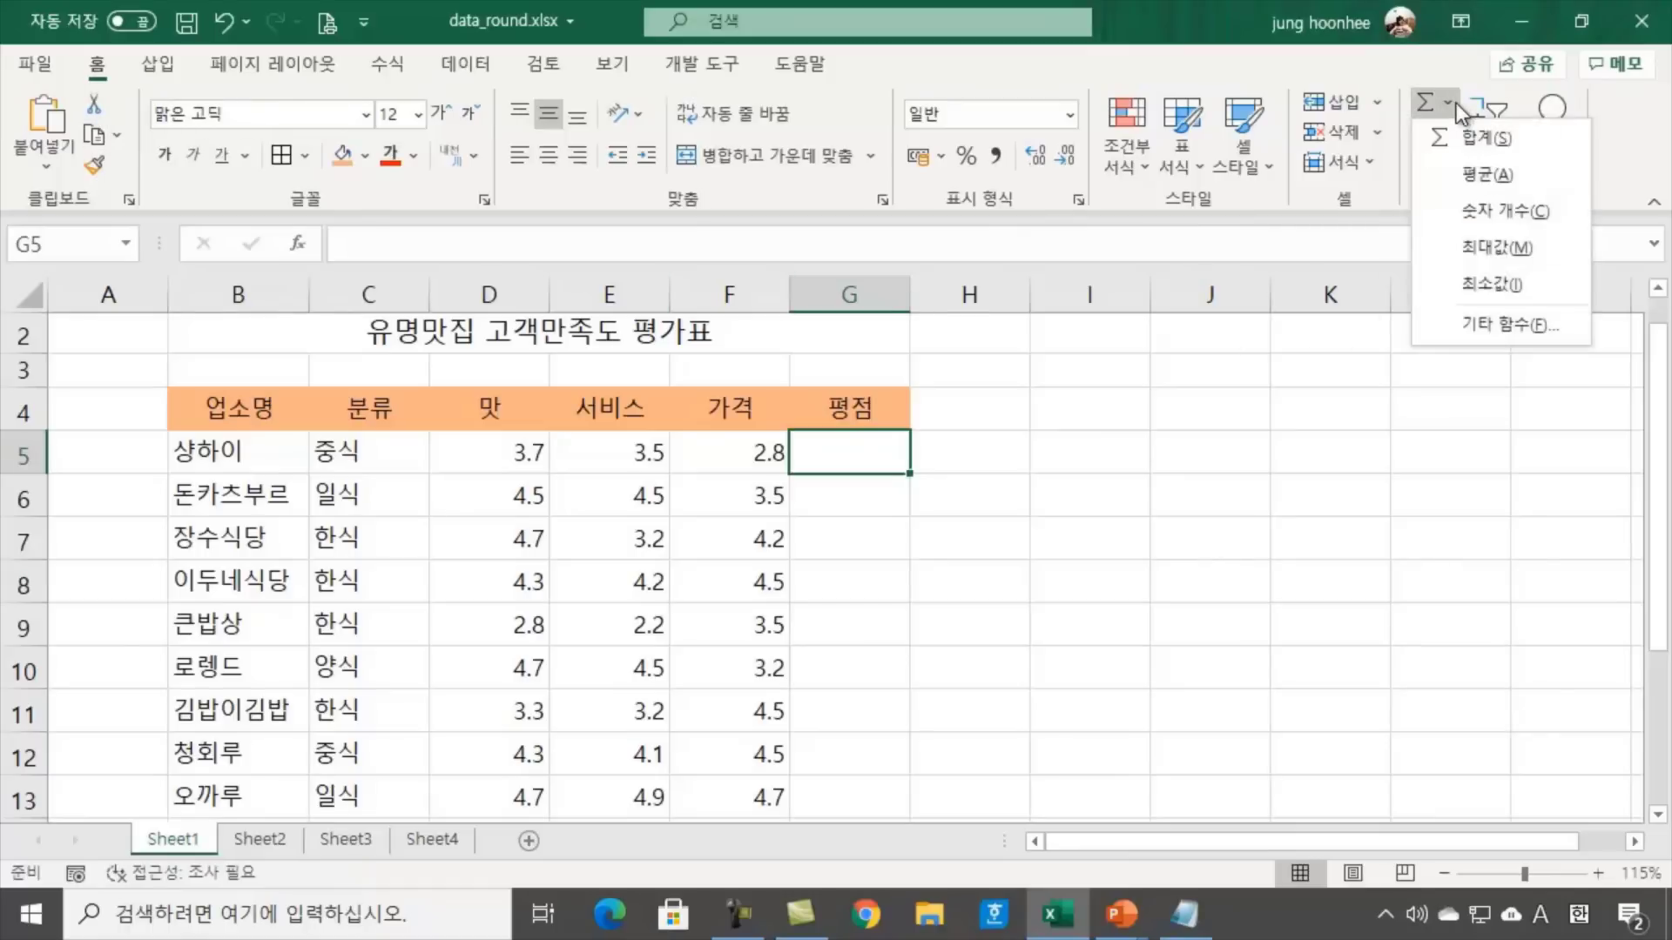
pyautogui.click(1498, 176)
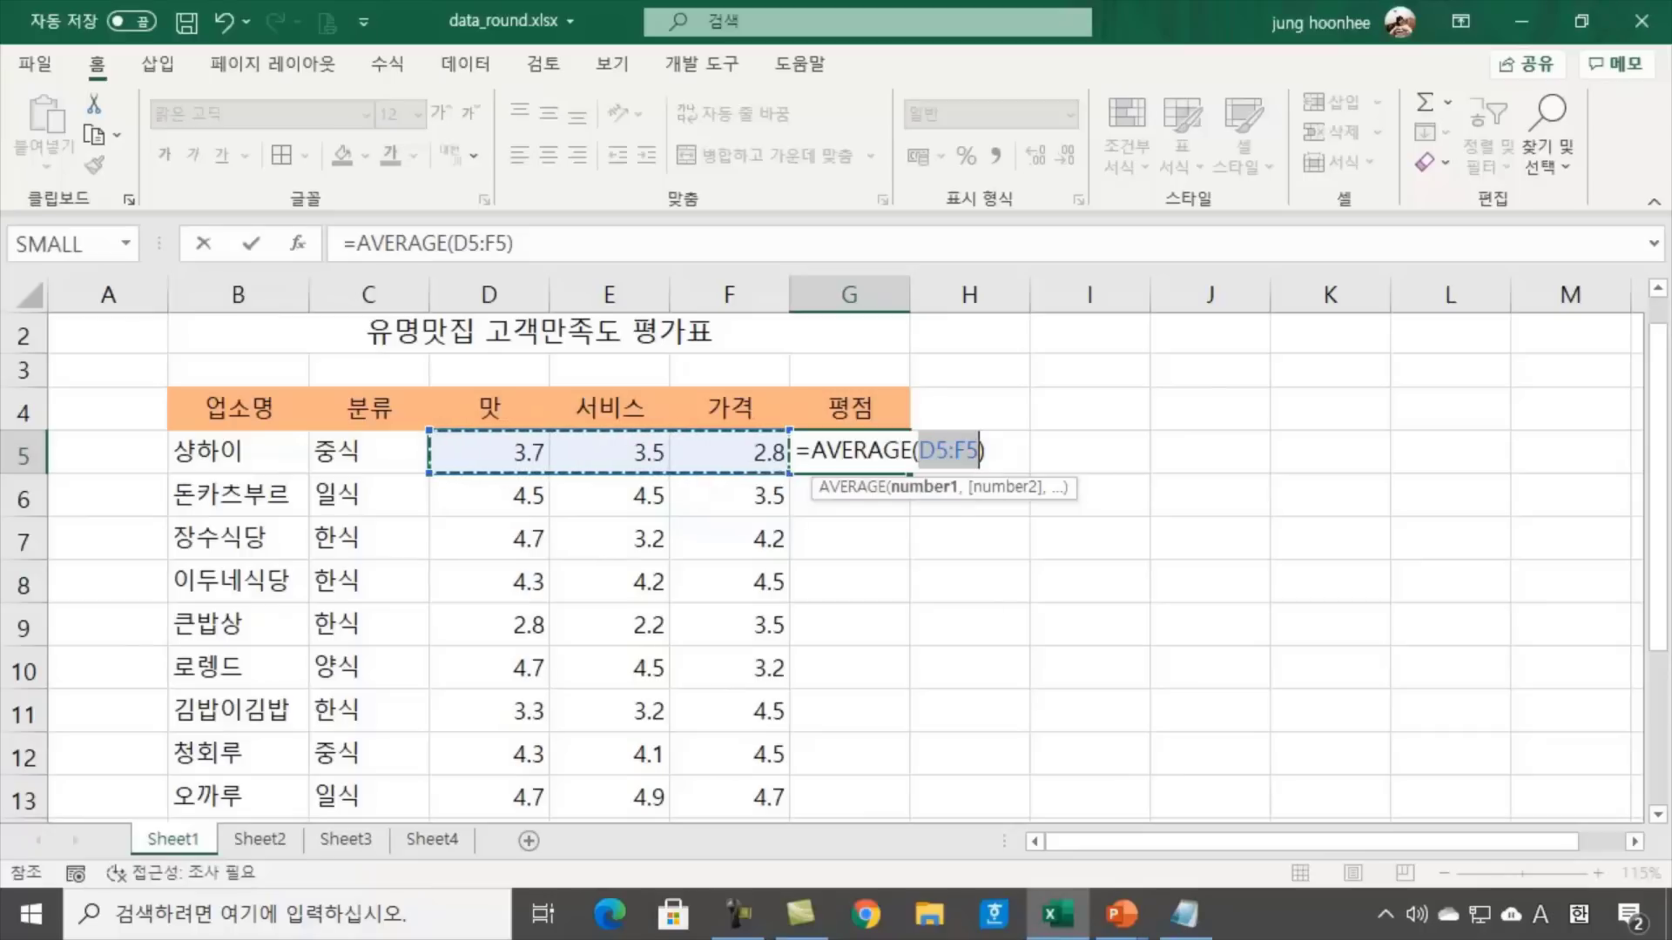
pyautogui.press('Return')
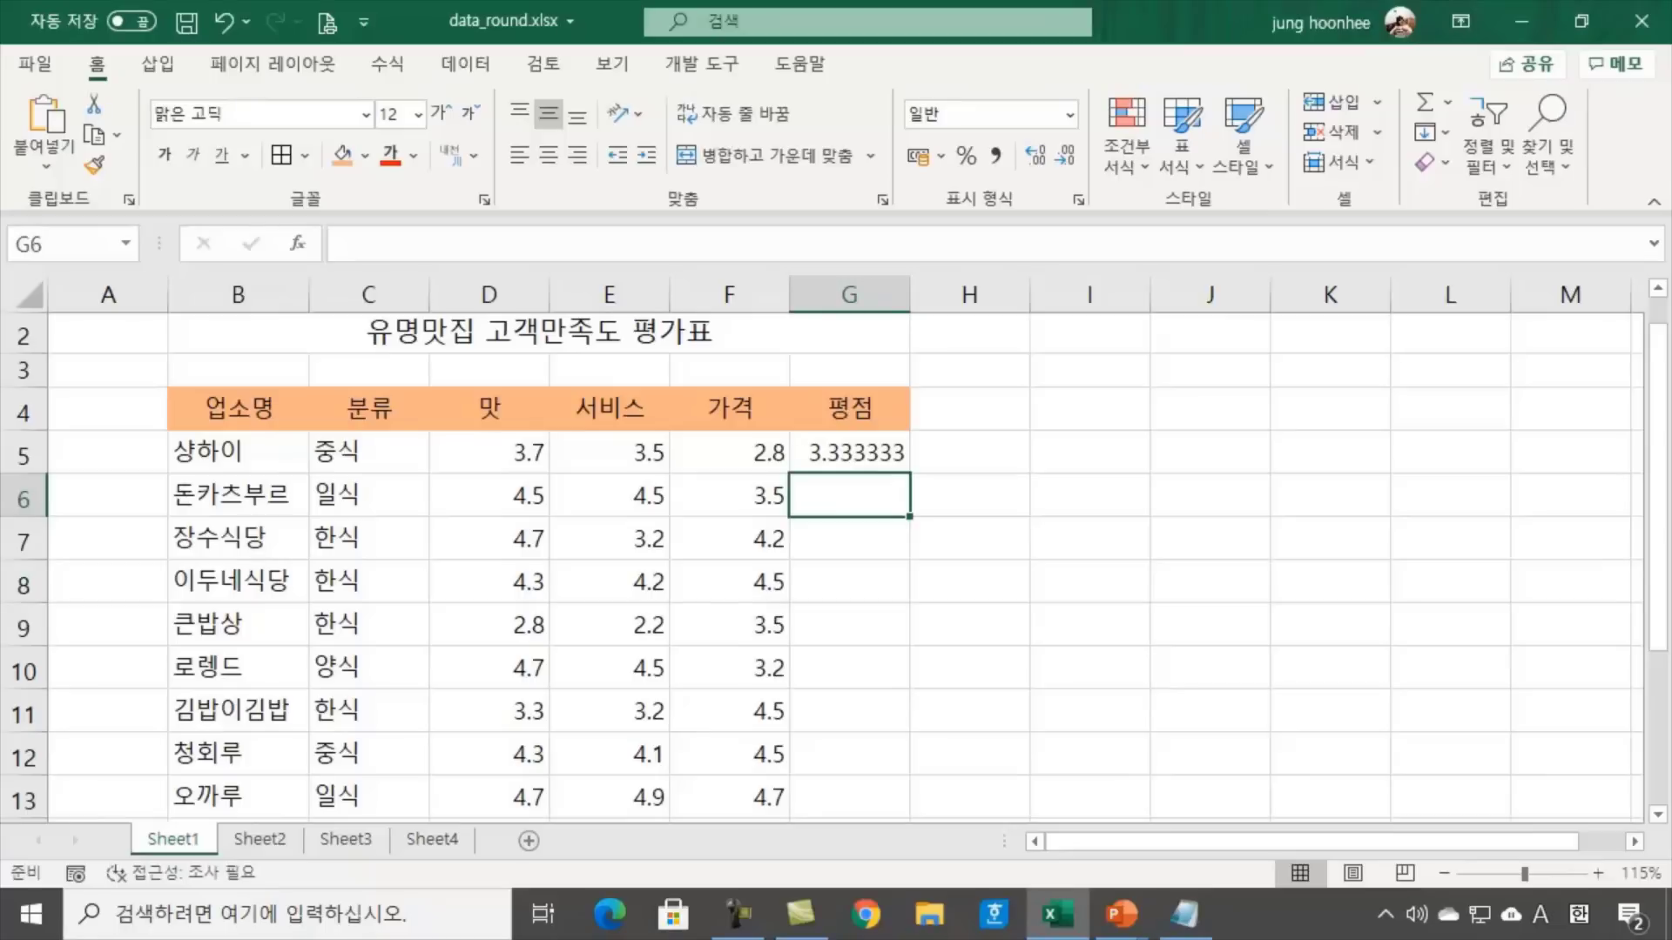
# Examine the decimal places of the 평점 average and its formula in G5
pyautogui.click(856, 464)
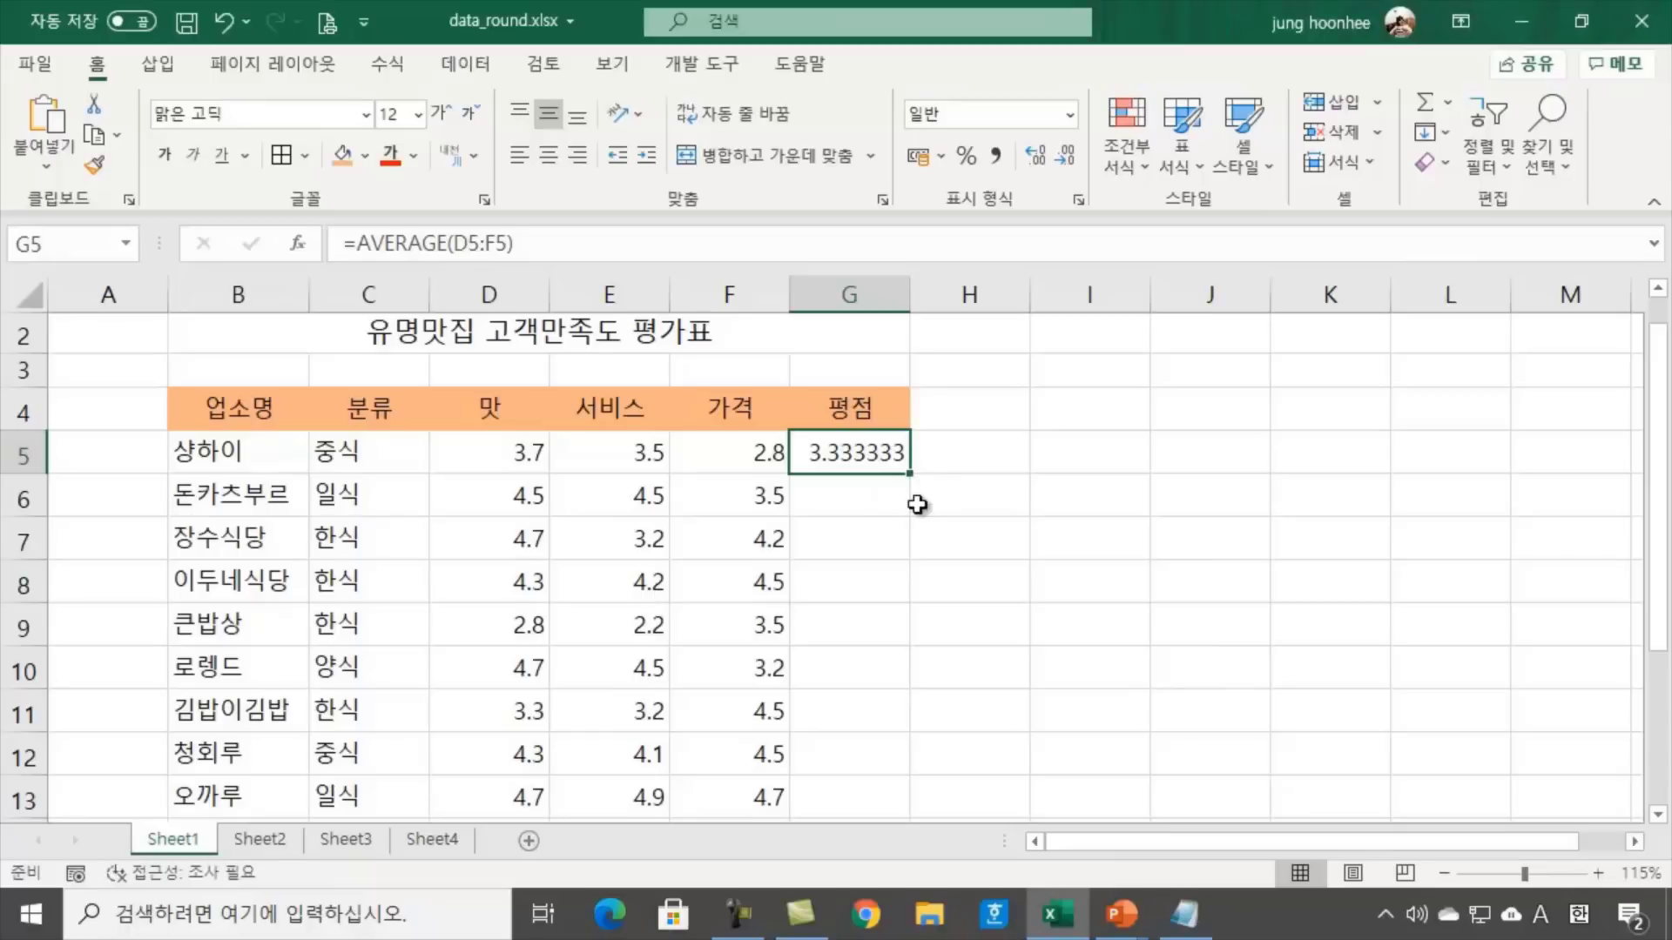
pyautogui.click(896, 522)
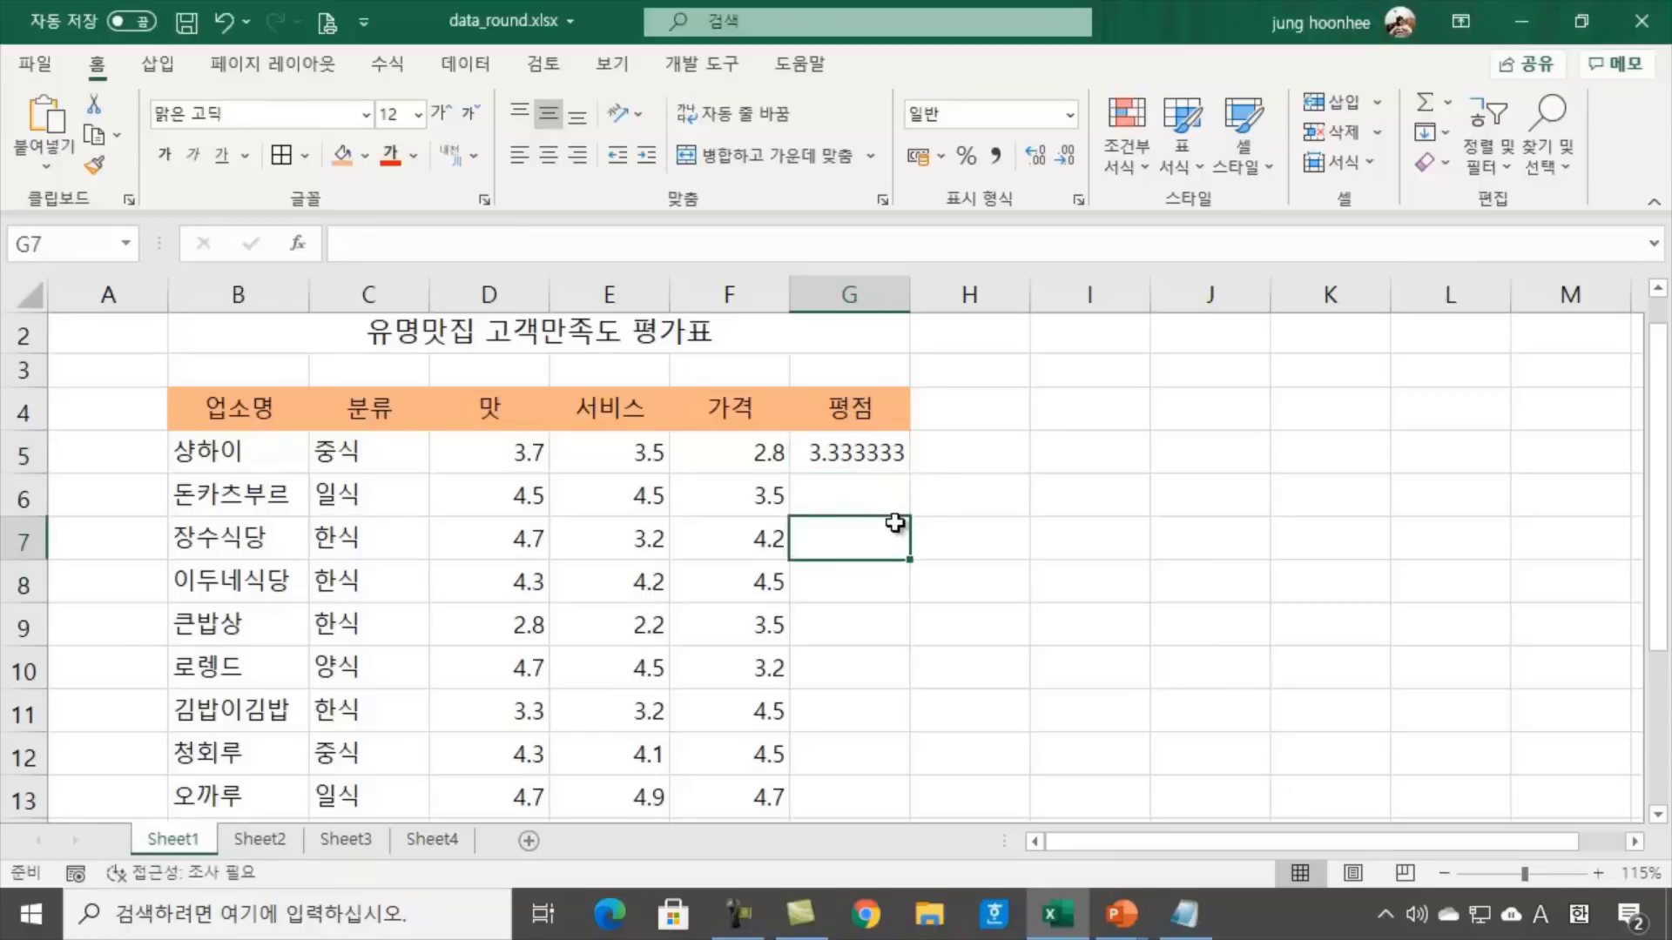
pyautogui.click(853, 450)
pyautogui.click(870, 509)
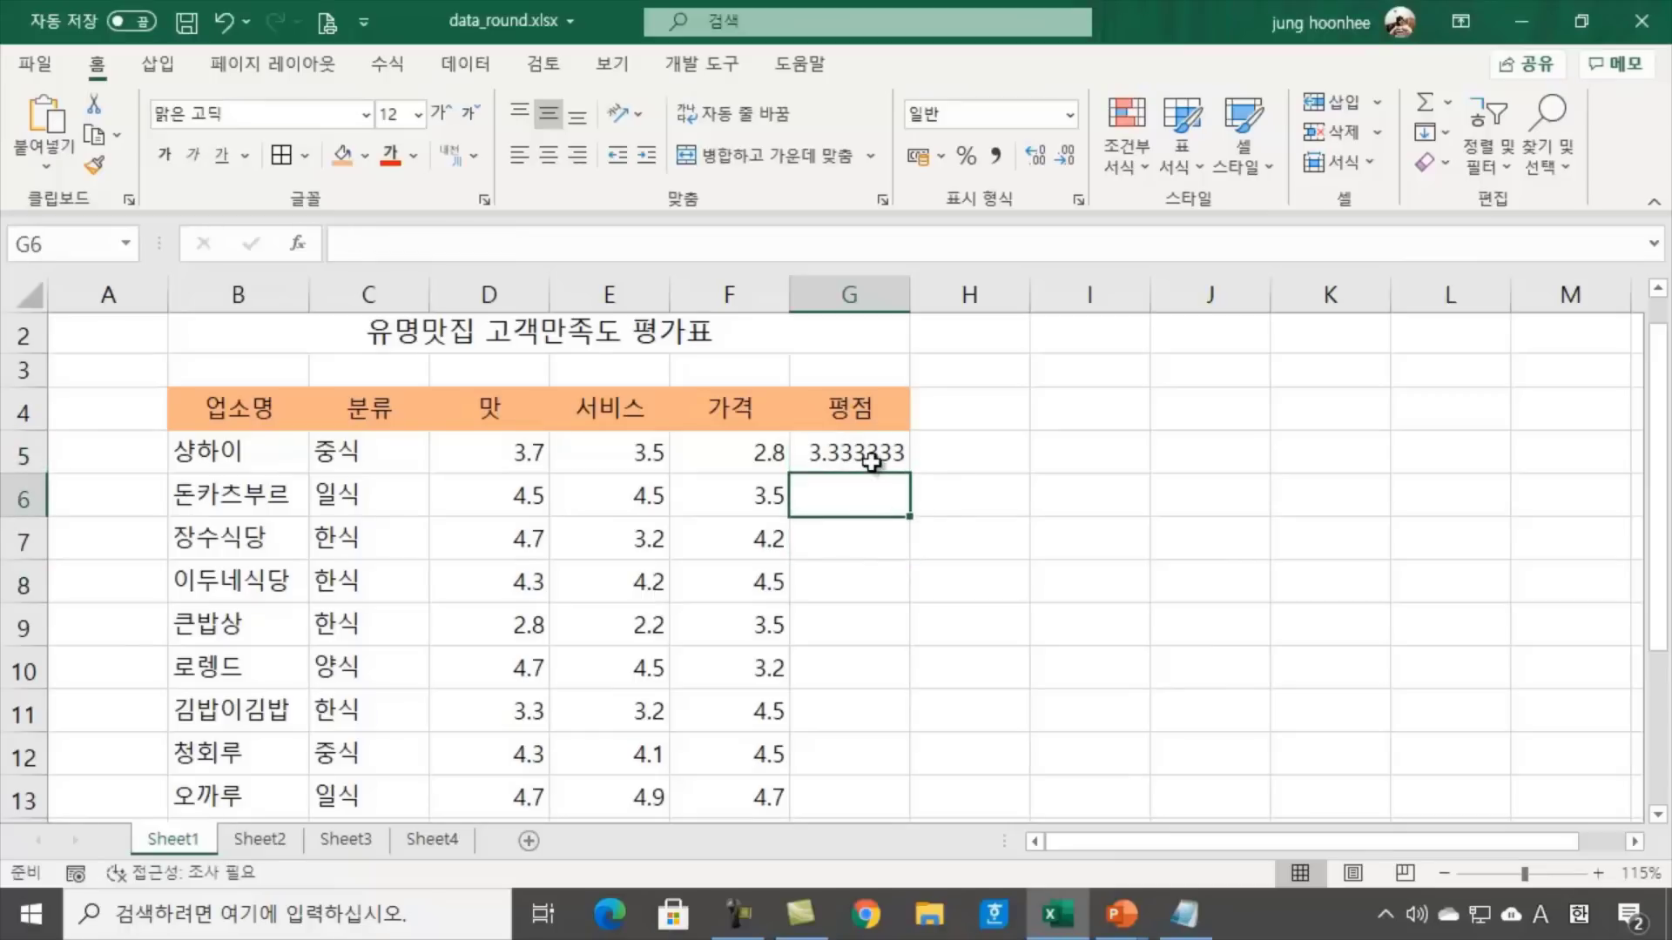
pyautogui.click(873, 465)
pyautogui.click(1001, 520)
pyautogui.click(845, 454)
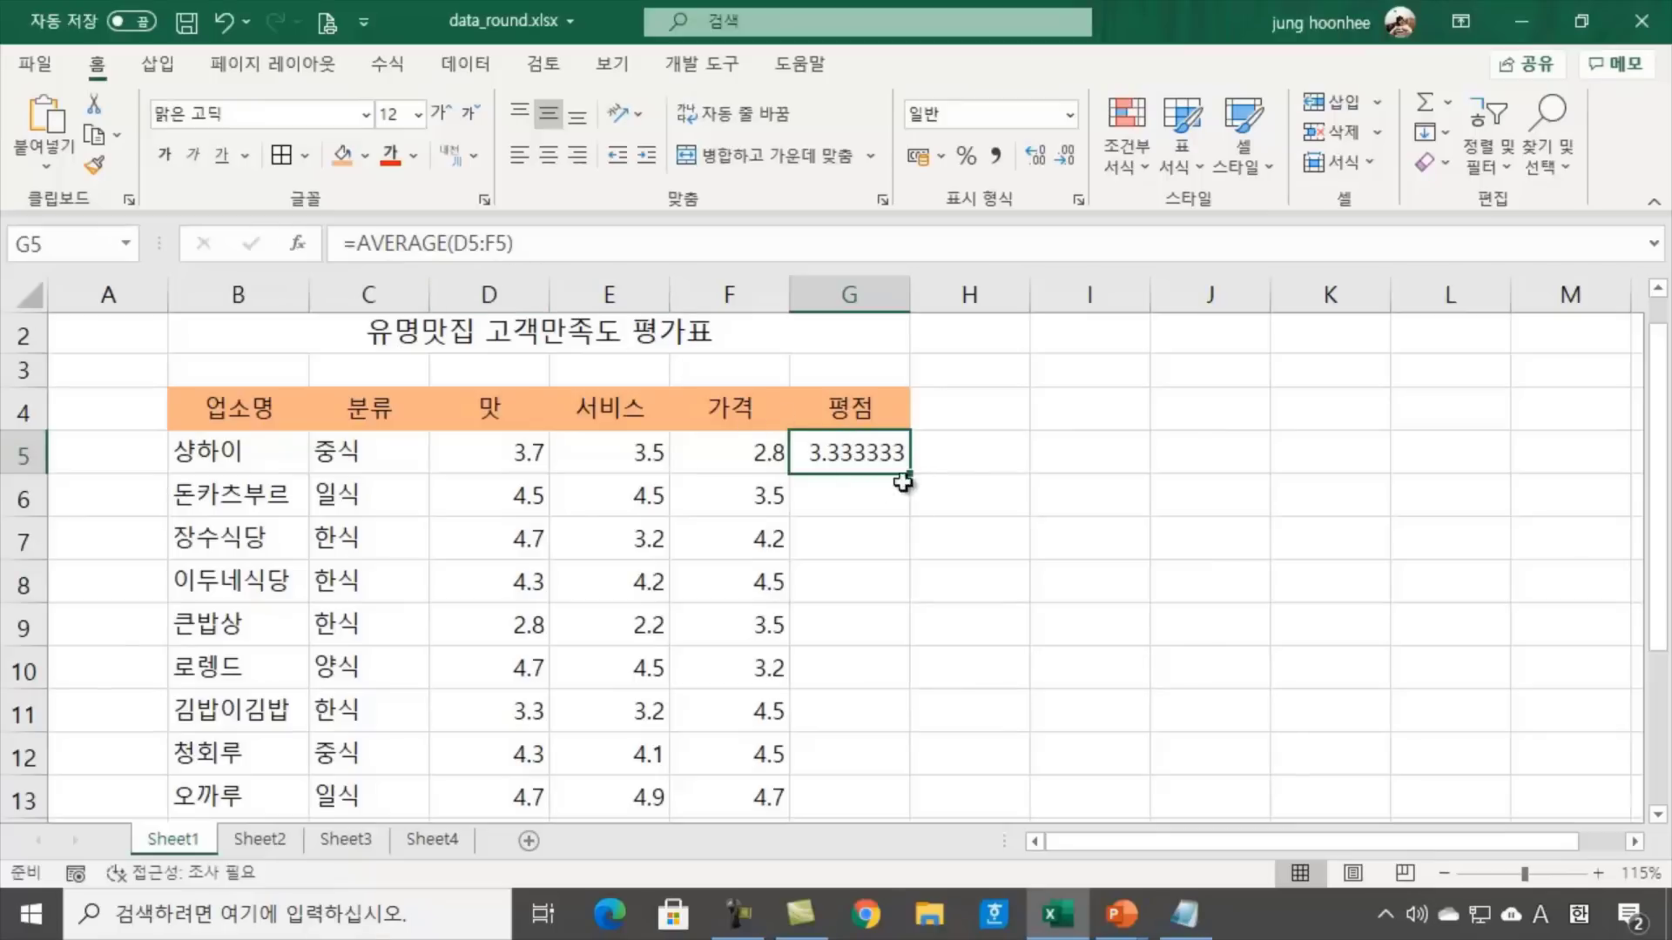
# Fill the AVERAGE formula from G5 down through G13 and check the 평점 column
pyautogui.click(860, 541)
pyautogui.click(831, 453)
pyautogui.doubleClick(911, 476)
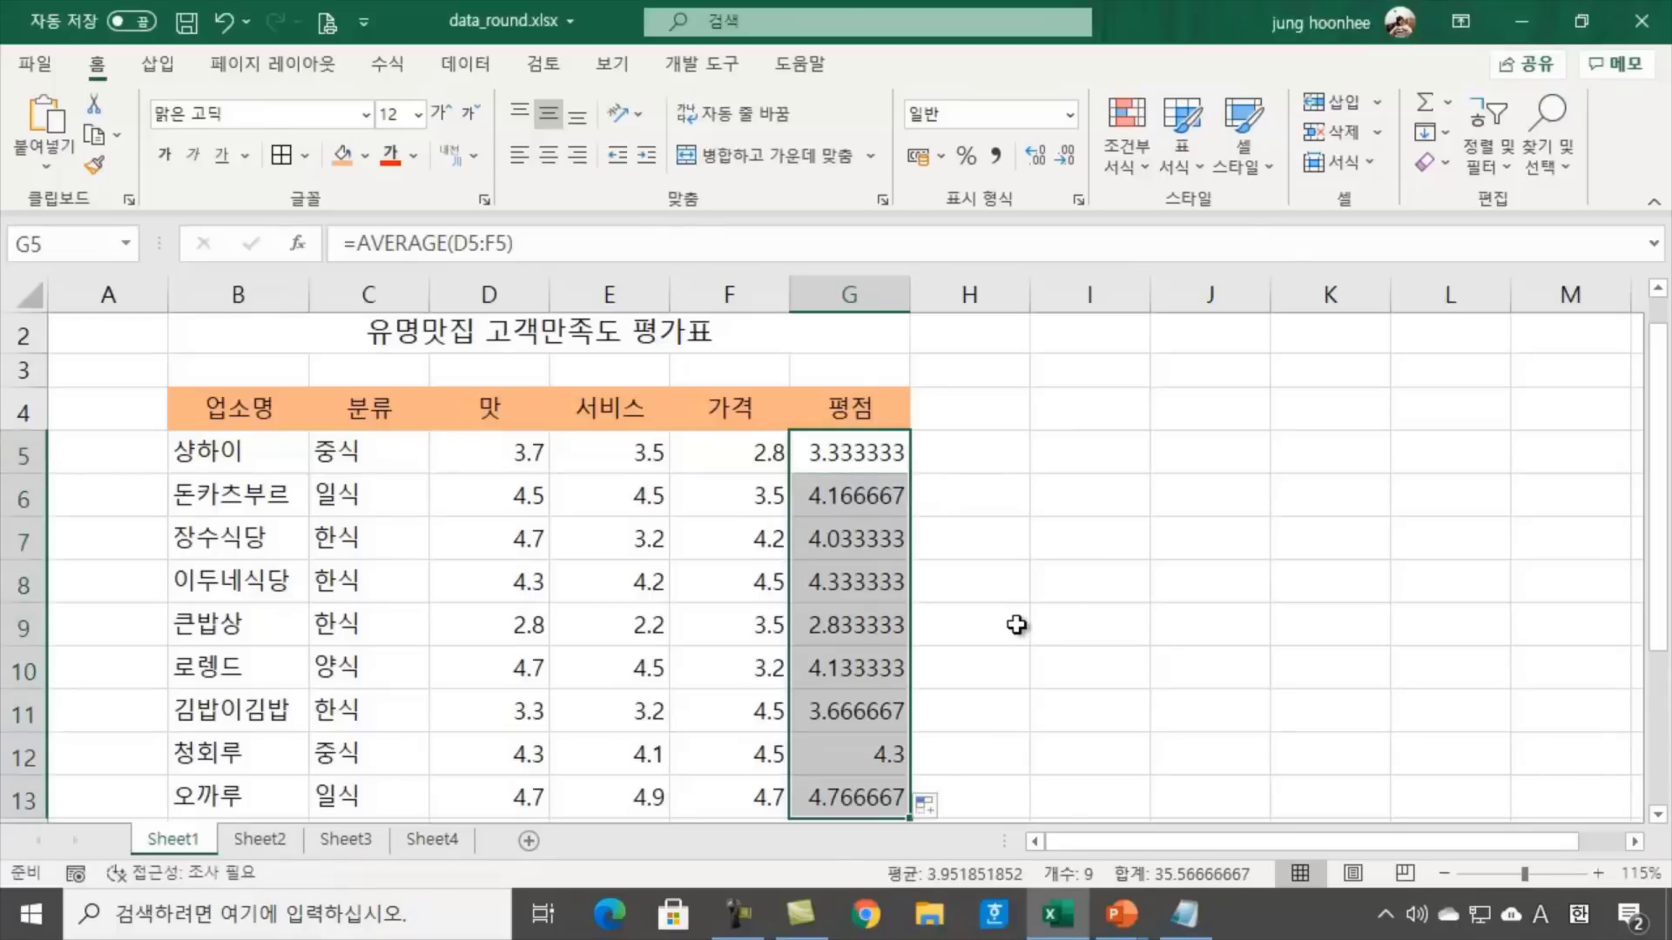
pyautogui.scroll(-2, 1016, 625)
pyautogui.scroll(2, 1015, 627)
pyautogui.scroll(-1, 999, 655)
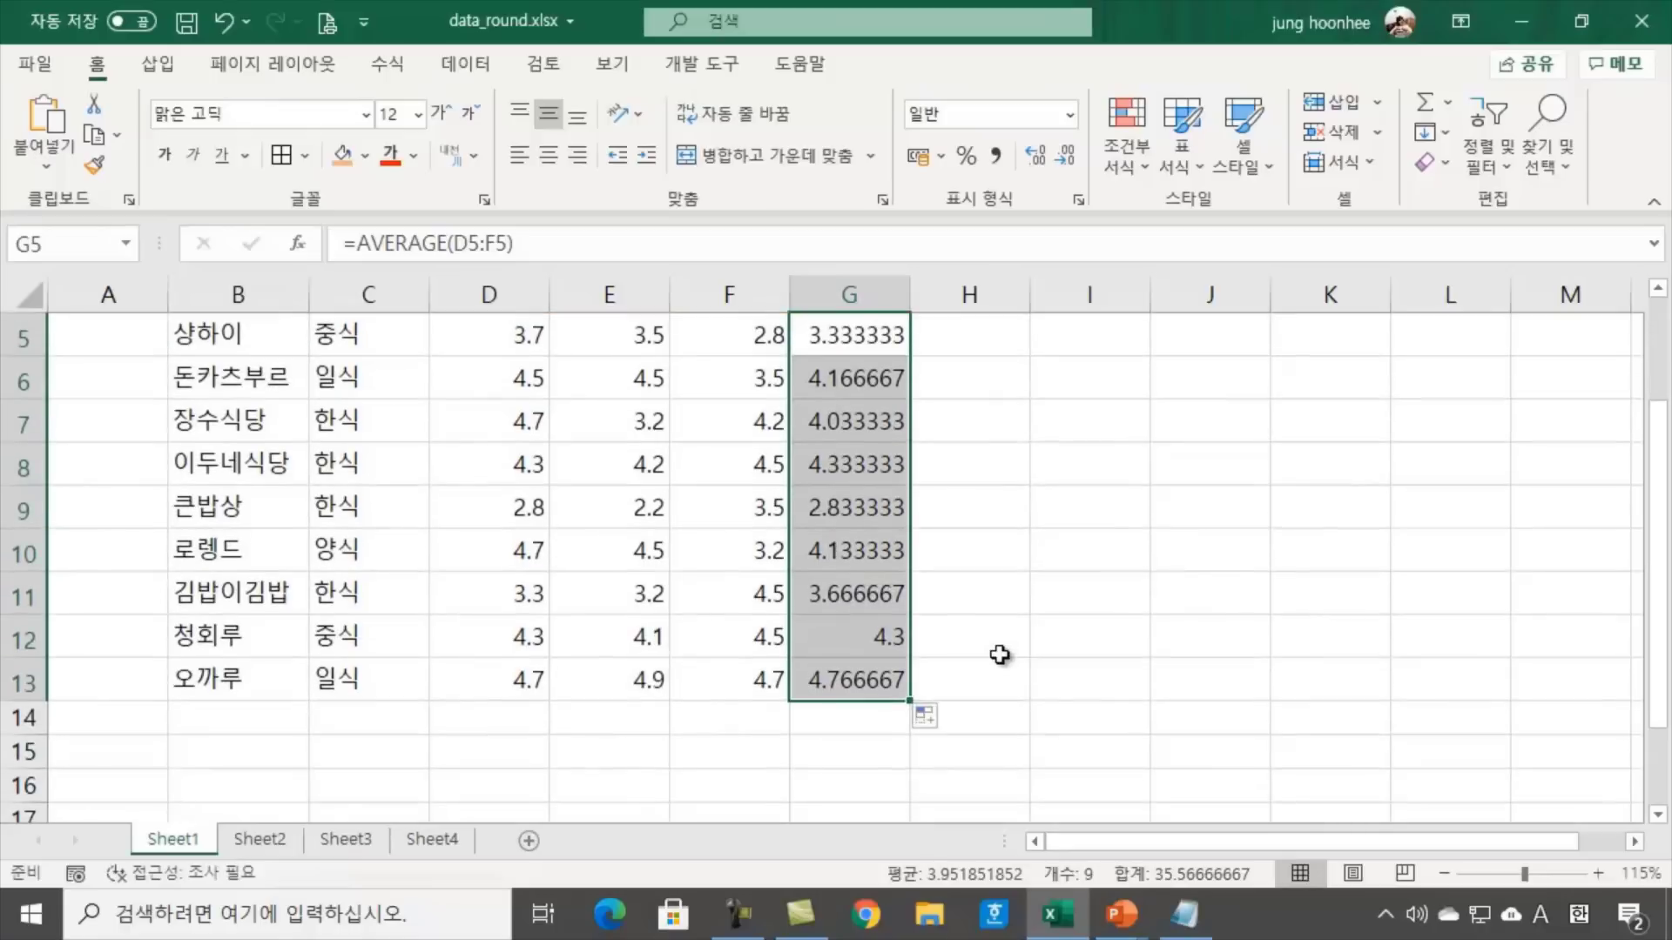
pyautogui.scroll(2, 1000, 654)
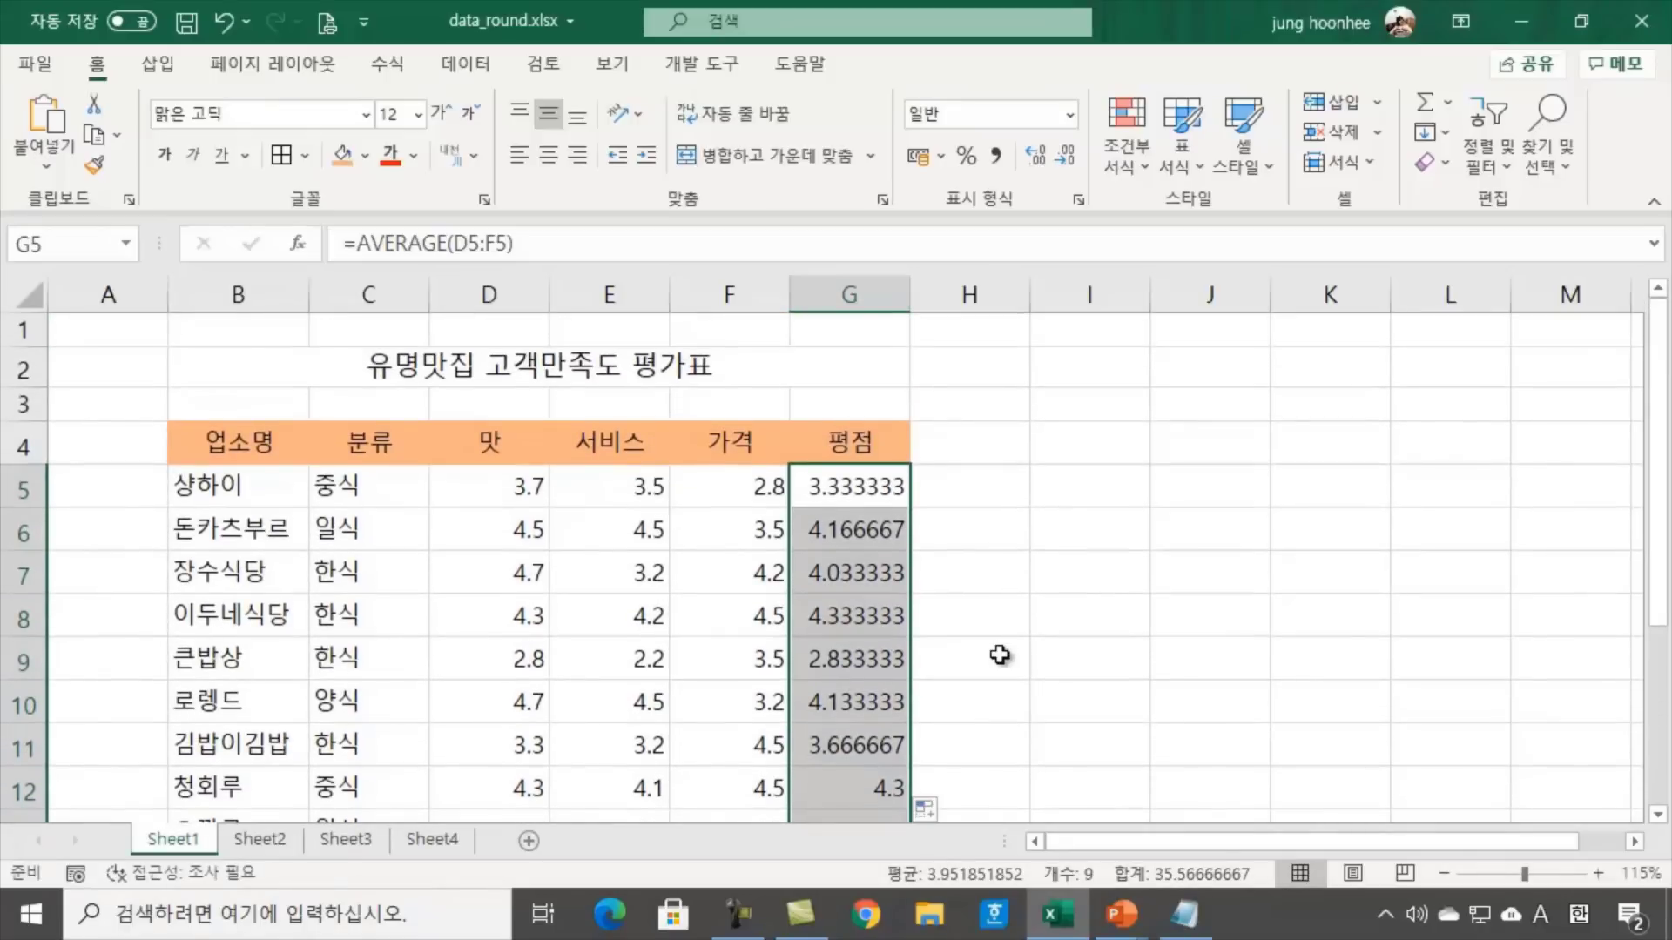
# Clear the average formulas from the 평점 cells G5:G13 and select G5
pyautogui.press('Delete')
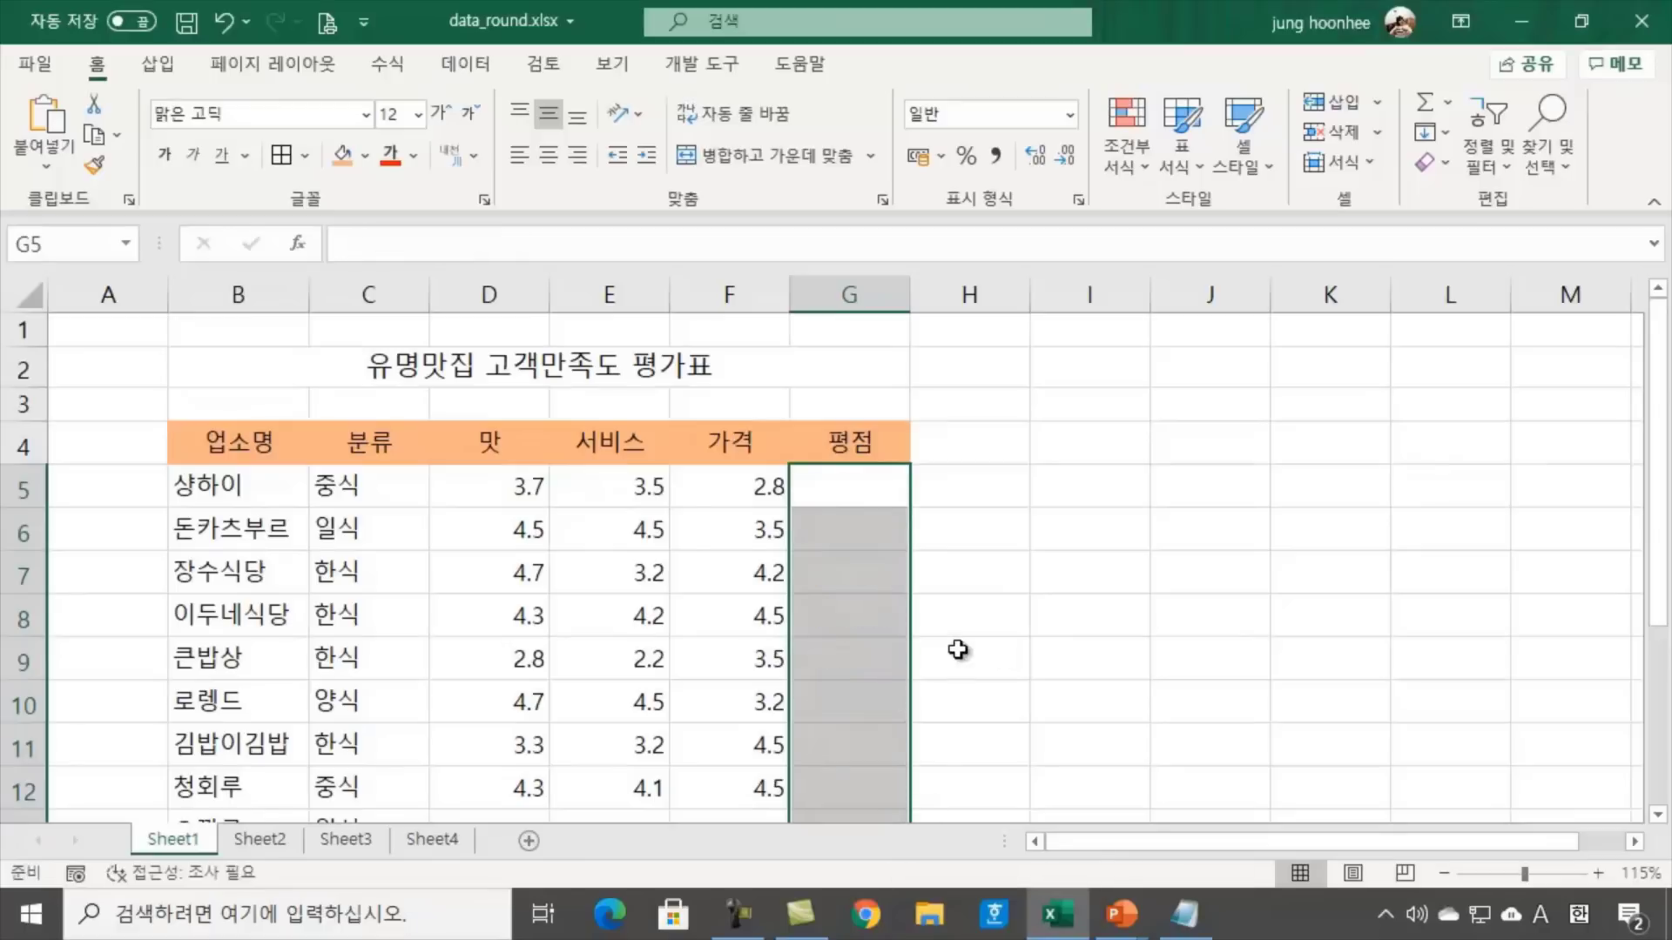
pyautogui.click(963, 575)
pyautogui.click(867, 497)
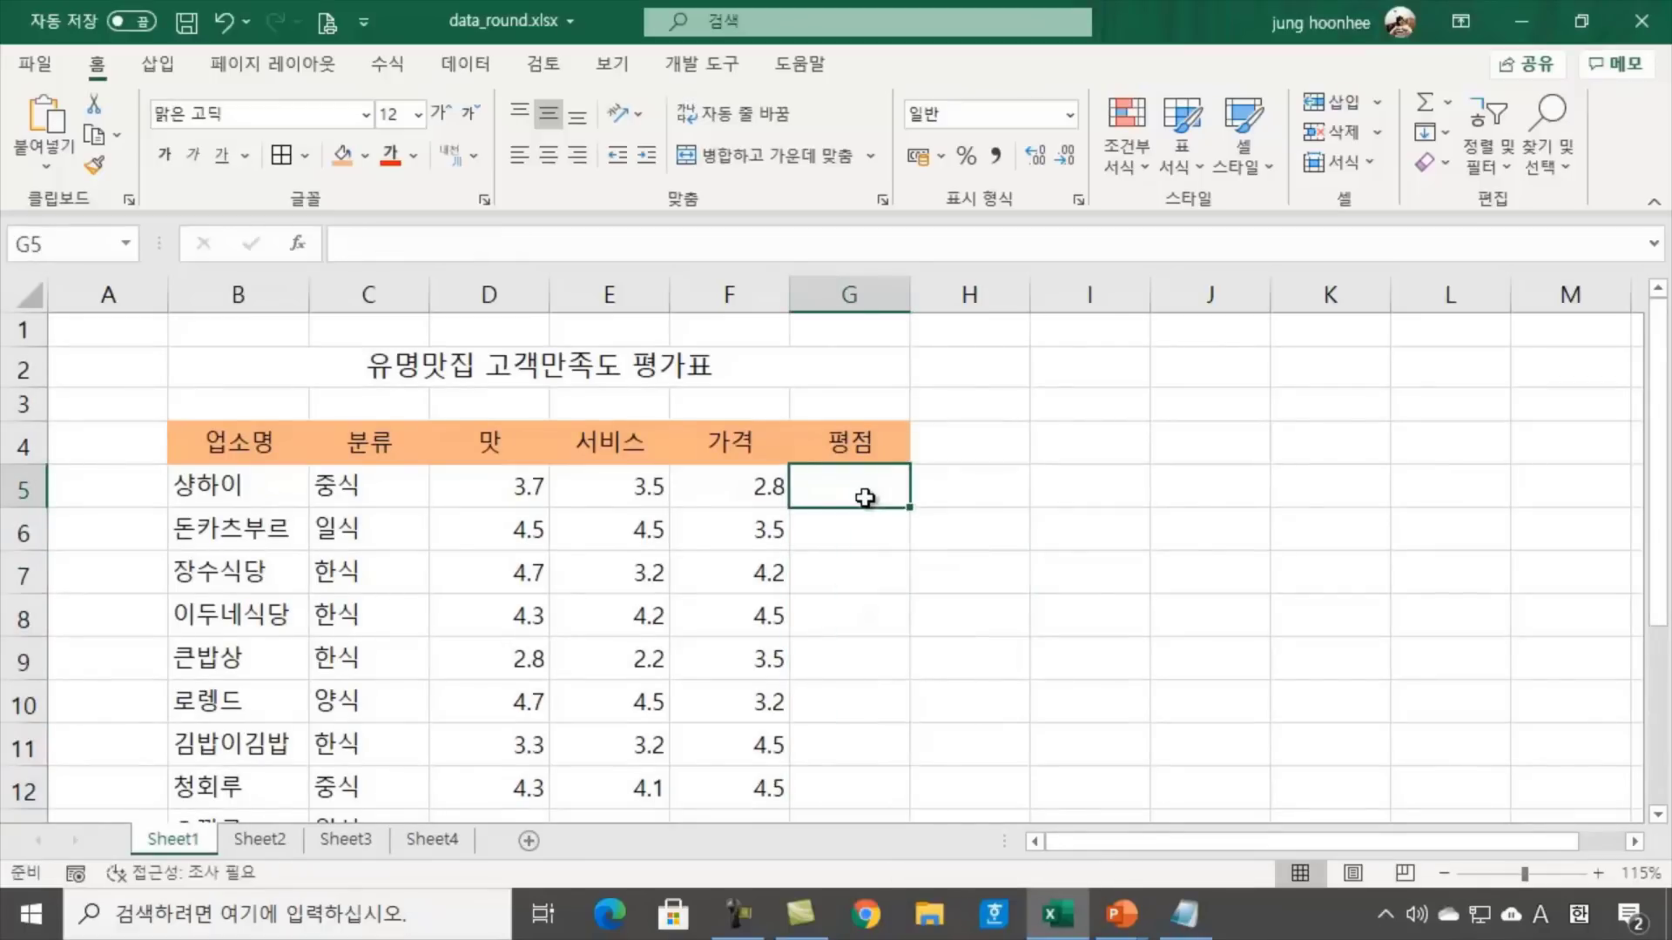
pyautogui.click(1009, 490)
pyautogui.click(874, 484)
# Switch to Notepad, maximize its window, and write the heading 반올림/올림 on the first line
pyautogui.click(1186, 911)
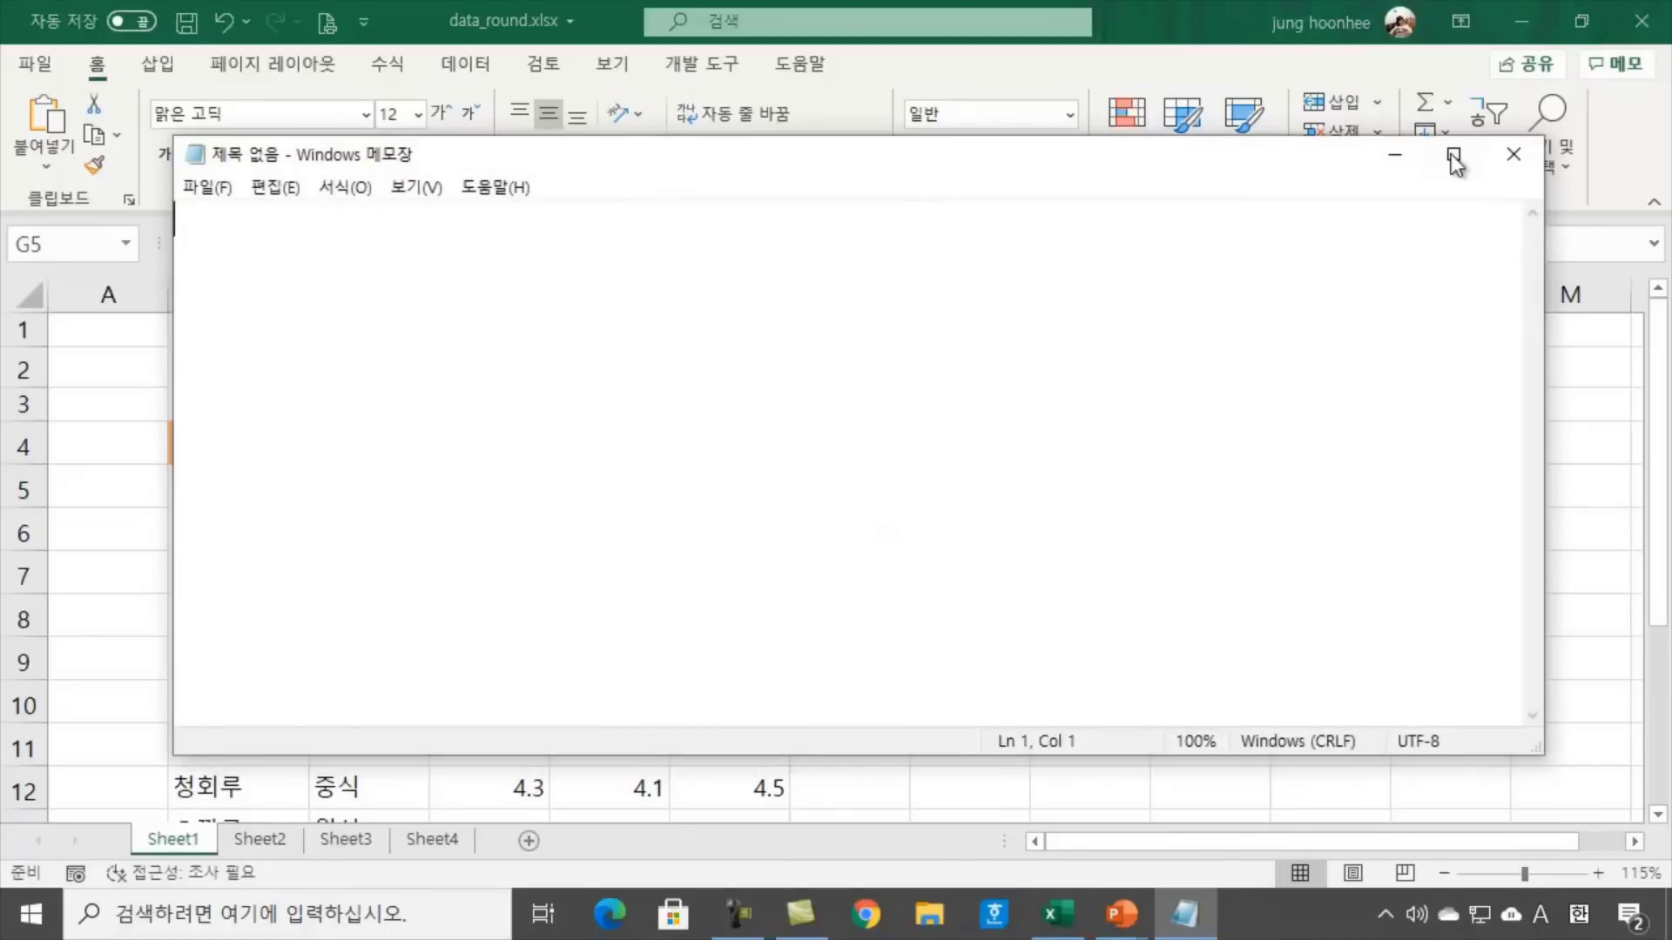
pyautogui.click(1454, 157)
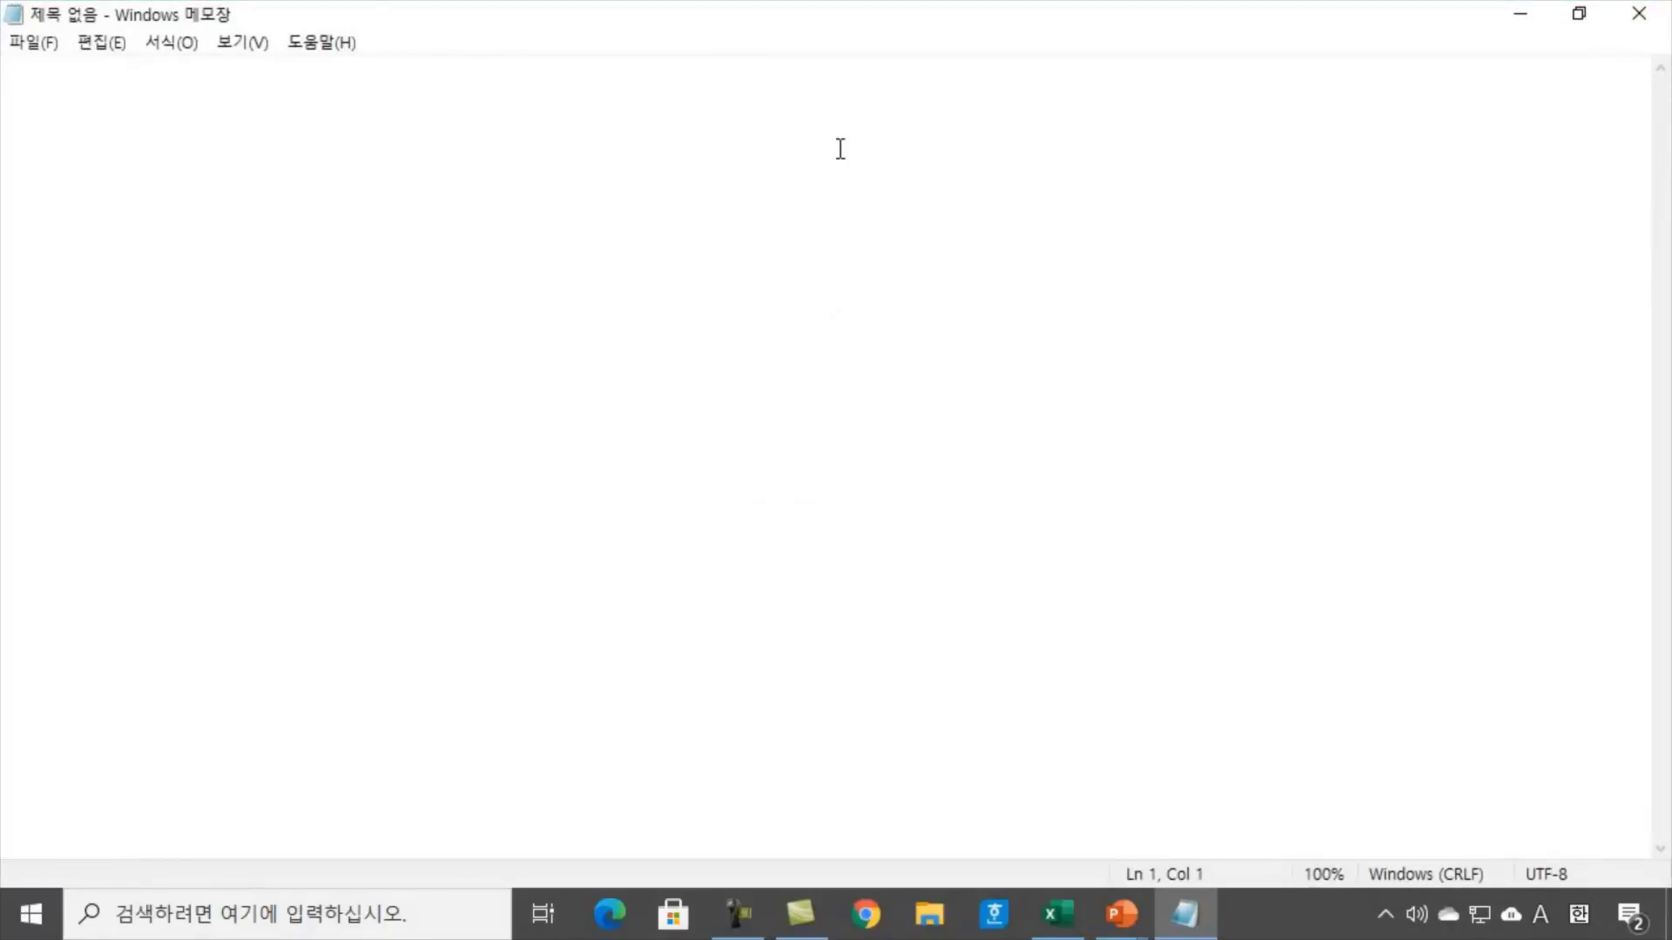
pyautogui.write('q')
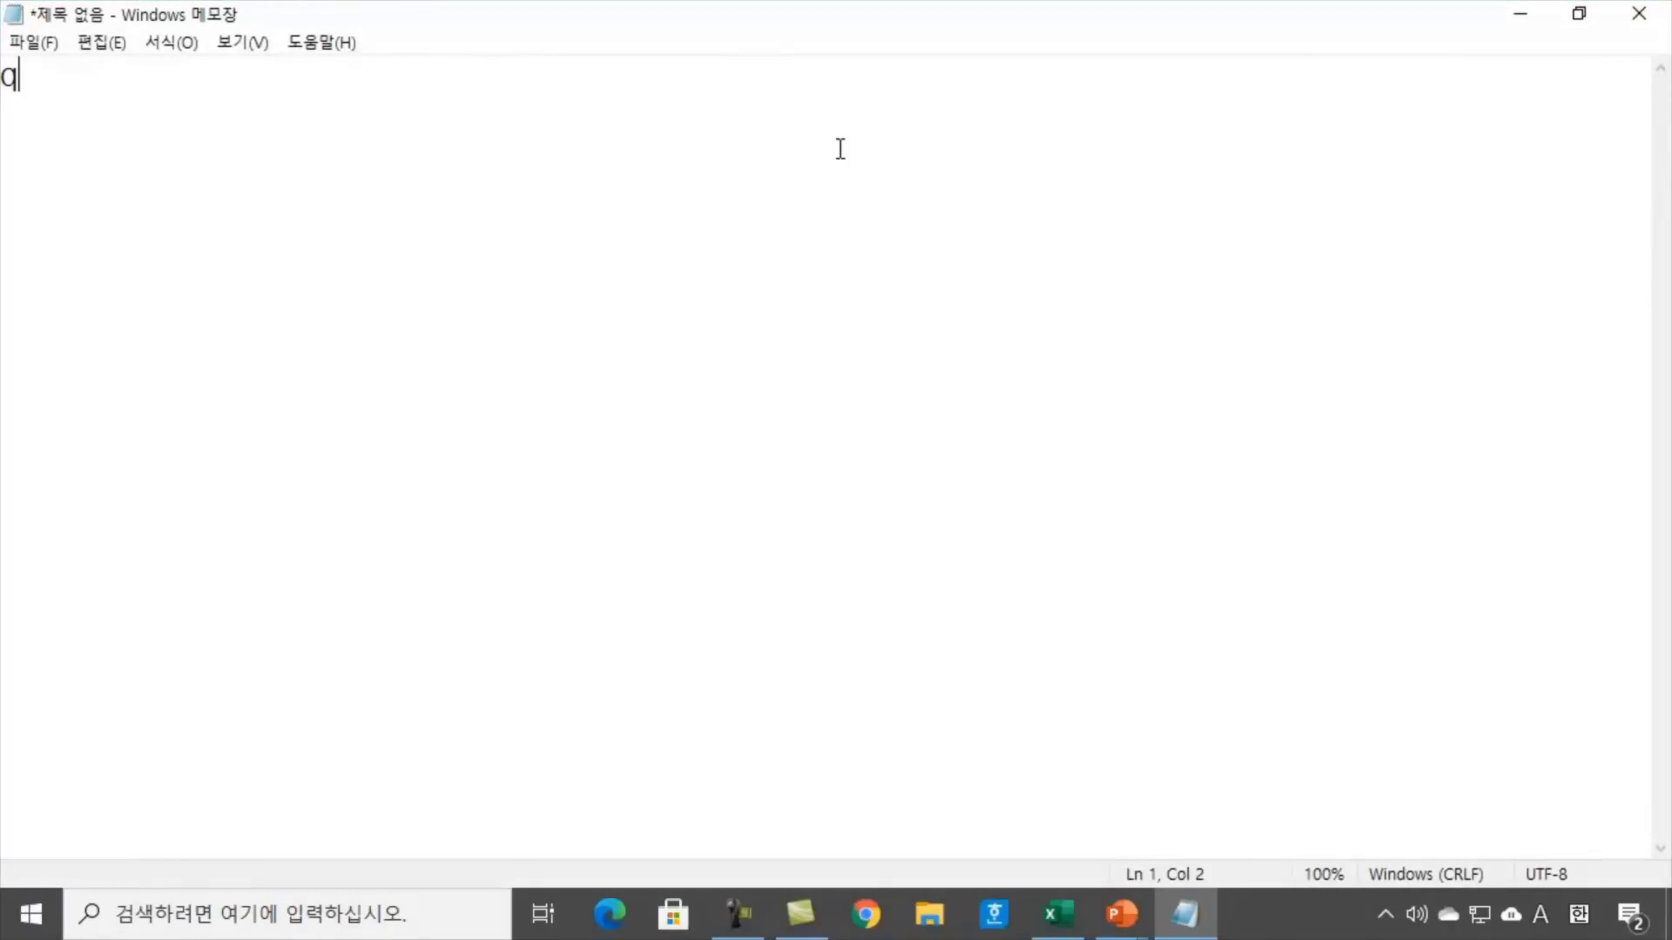
pyautogui.press('BackSpace')
pyautogui.press('Hangul')
pyautogui.write('반올림')
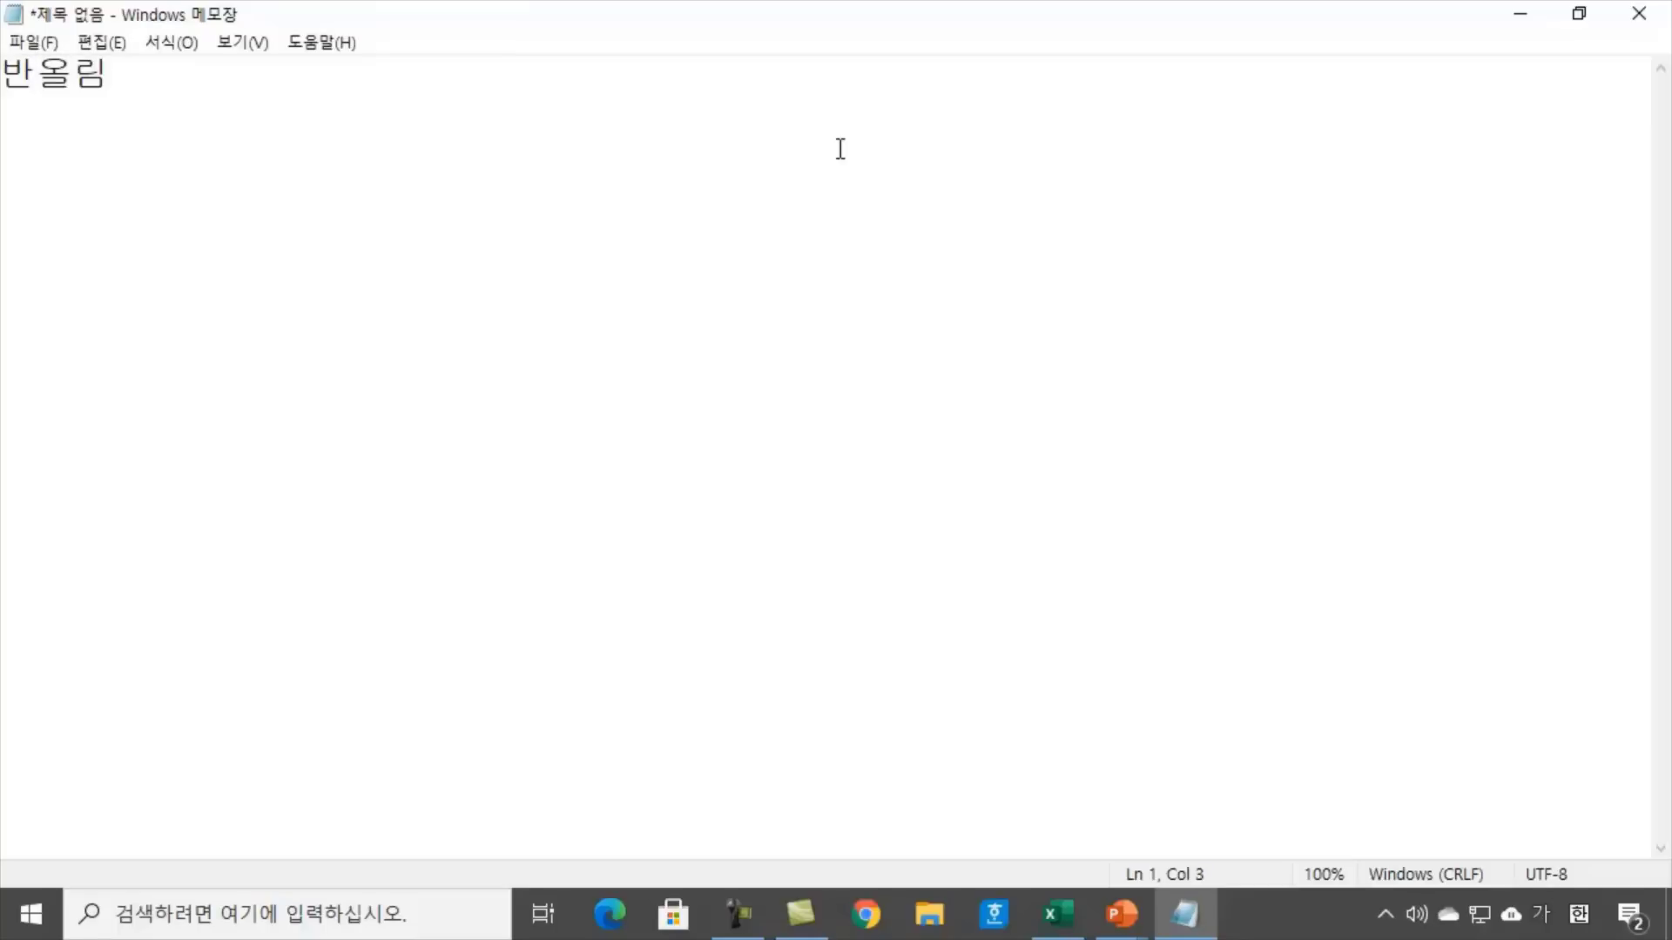
pyautogui.write('/오ㄹ림')
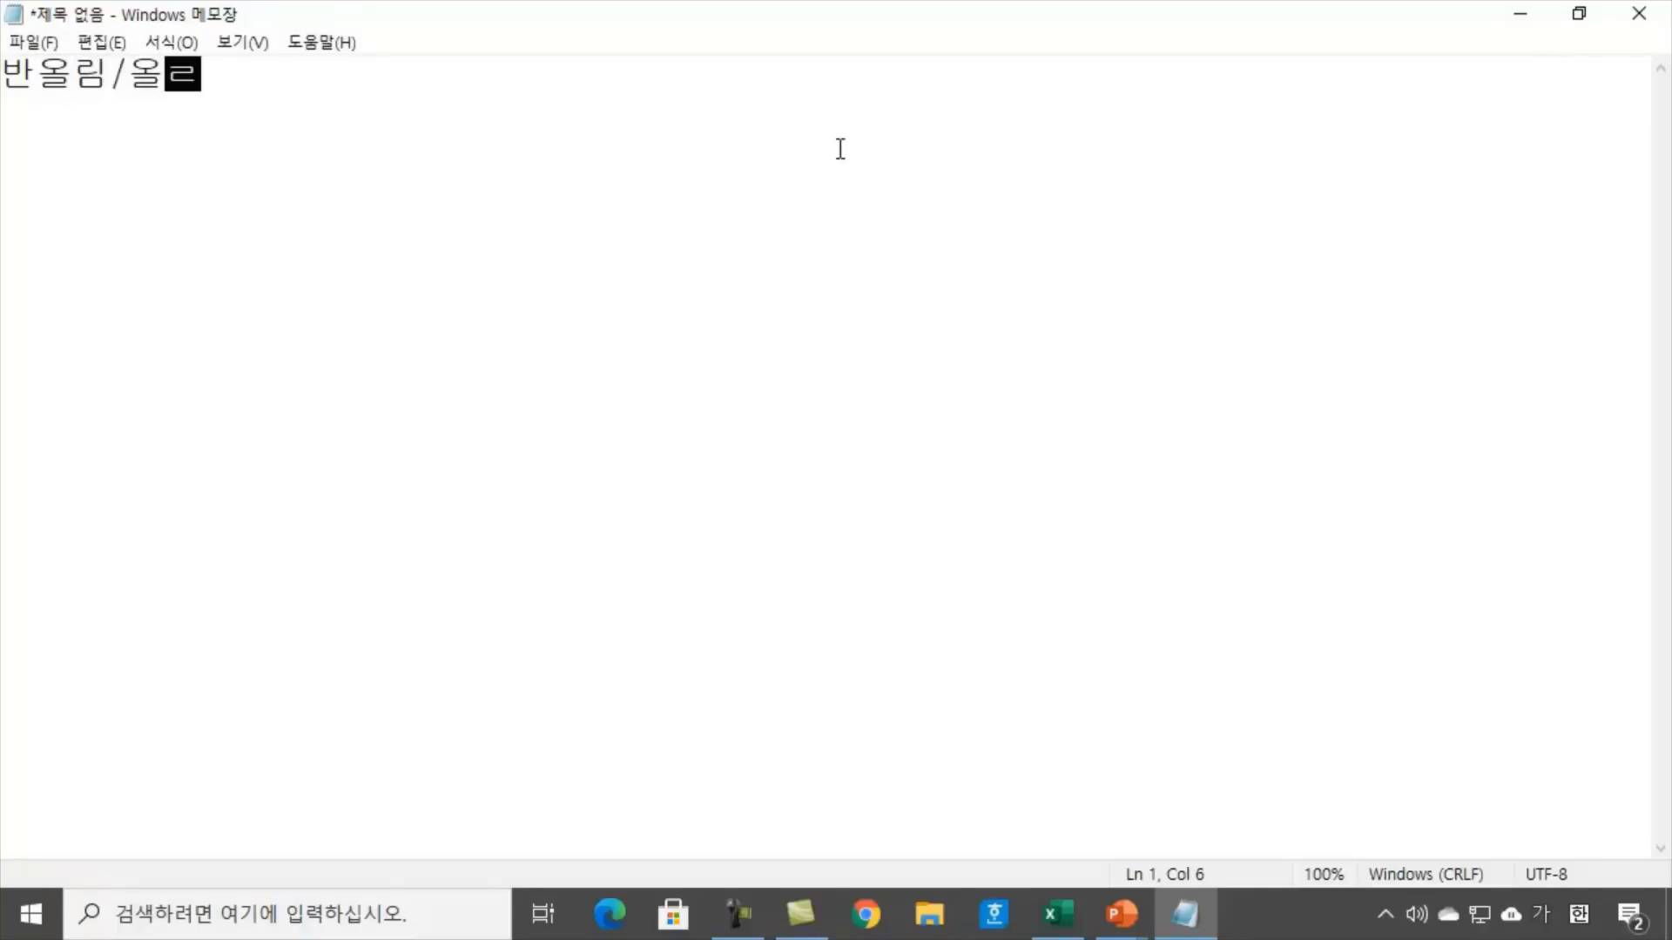
pyautogui.press('Return')
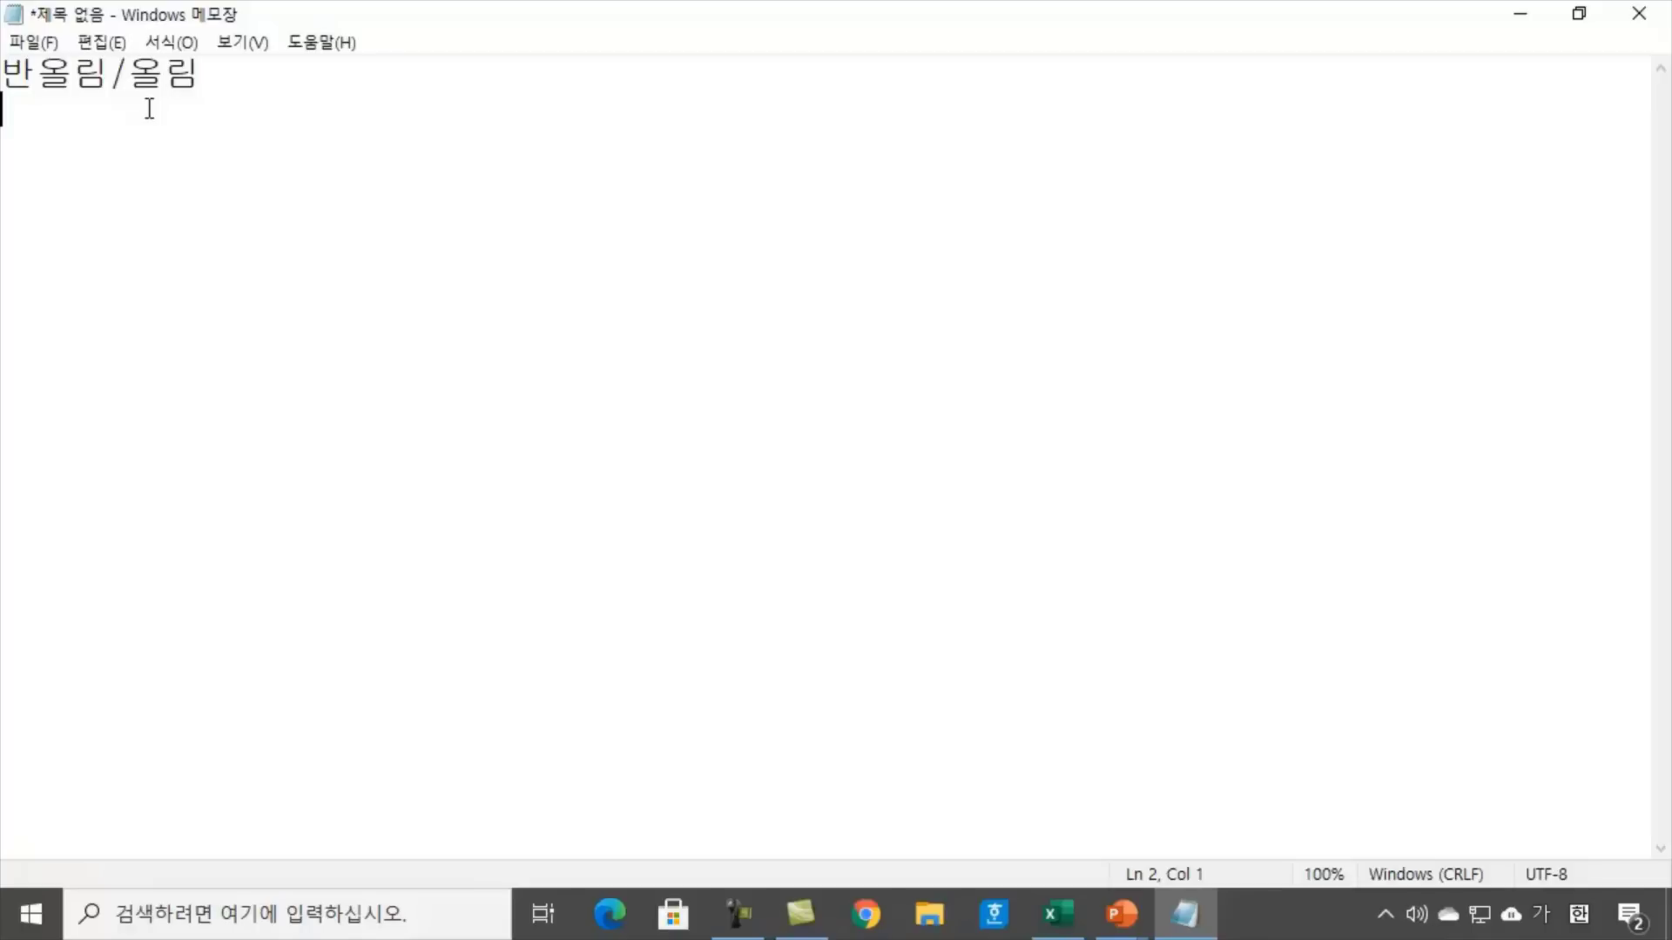
# Write the function name =round on the line below the 반올림/올림 heading
pyautogui.write('=개')
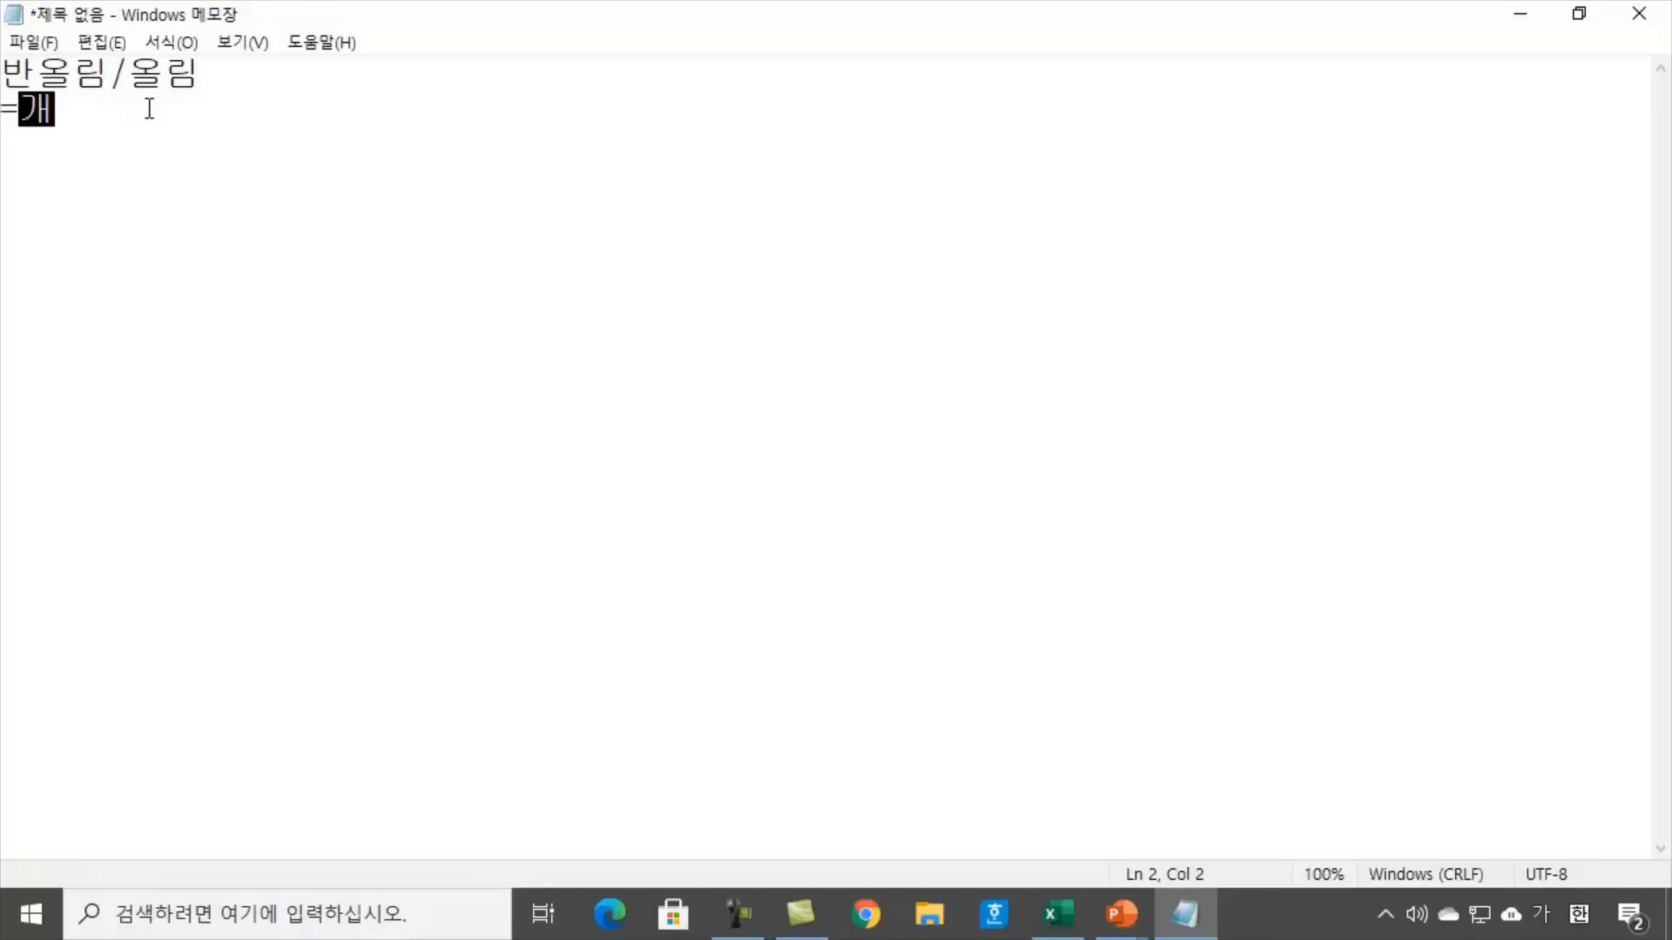
pyautogui.press('BackSpace')
pyautogui.press('BackSpace')
pyautogui.press('Hangul')
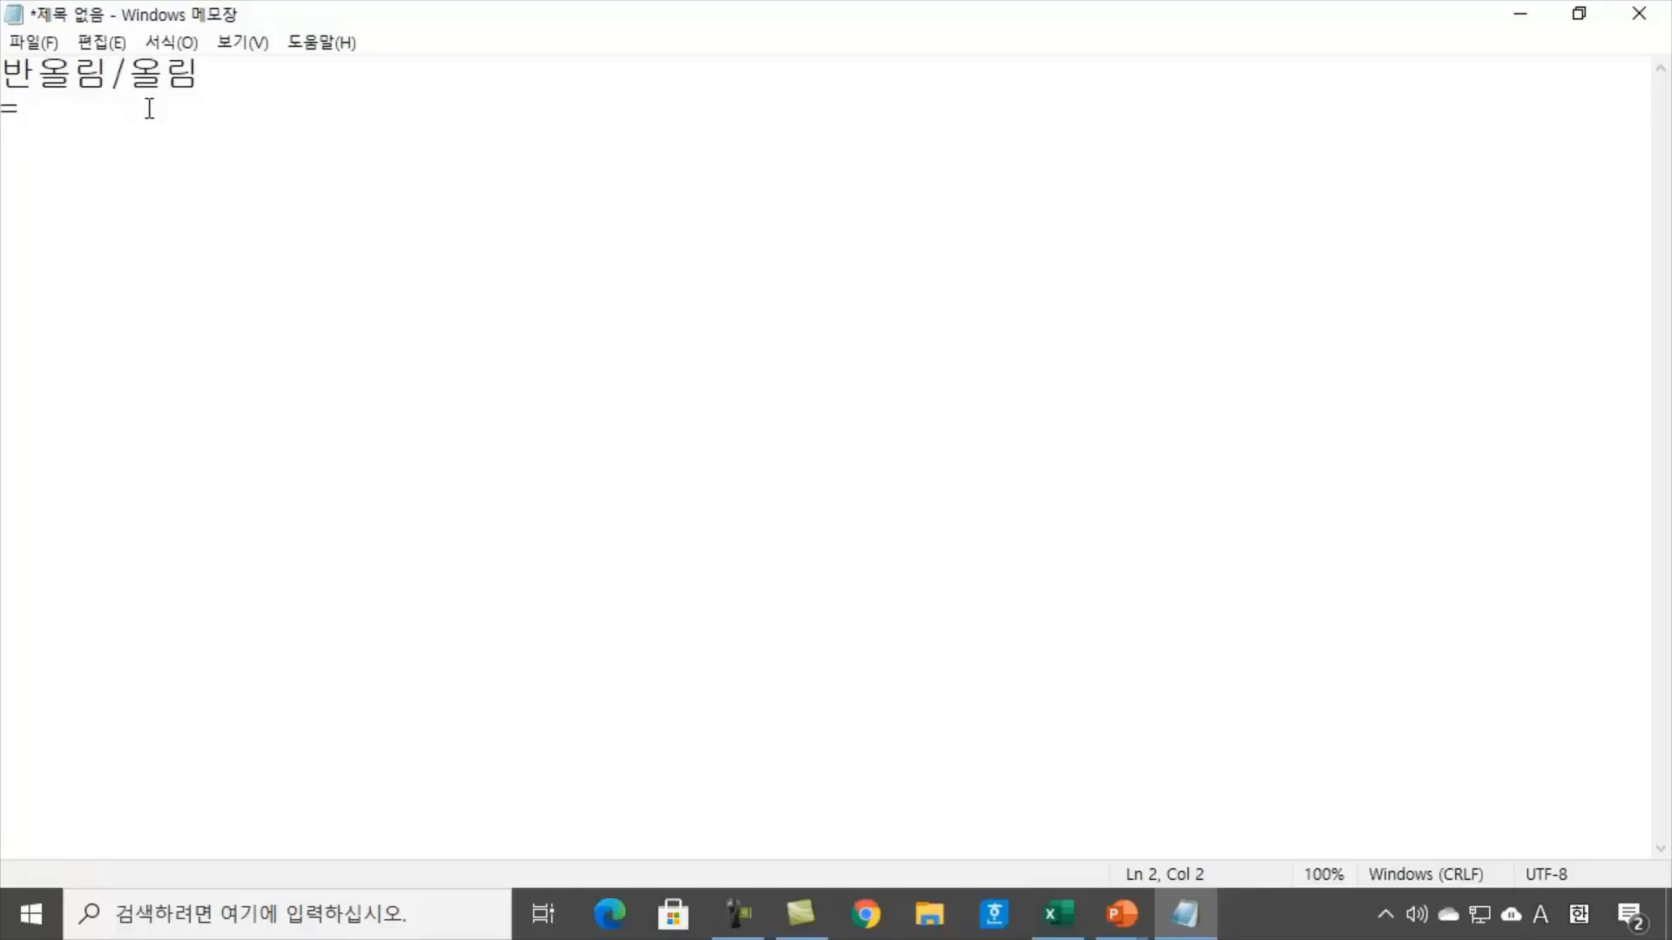
pyautogui.write('round')
pyautogui.press('Return')
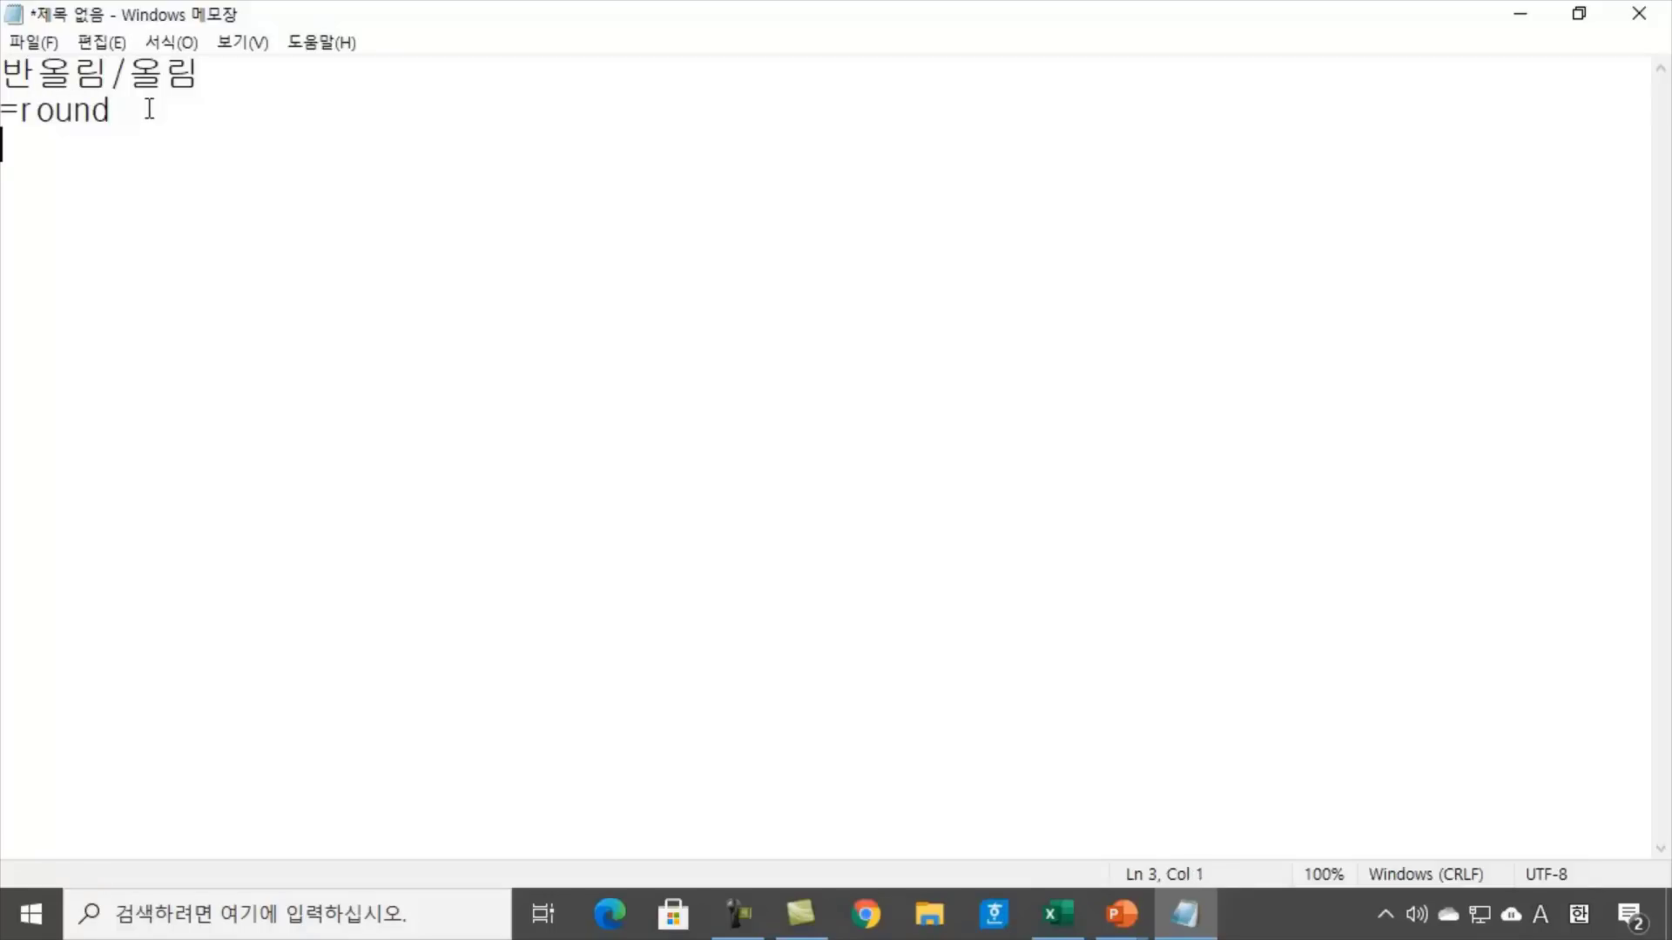
# Add =roundup and =rounddown below =round, each preceded by a blank line
pyautogui.press('Return')
pyautogui.write('=round')
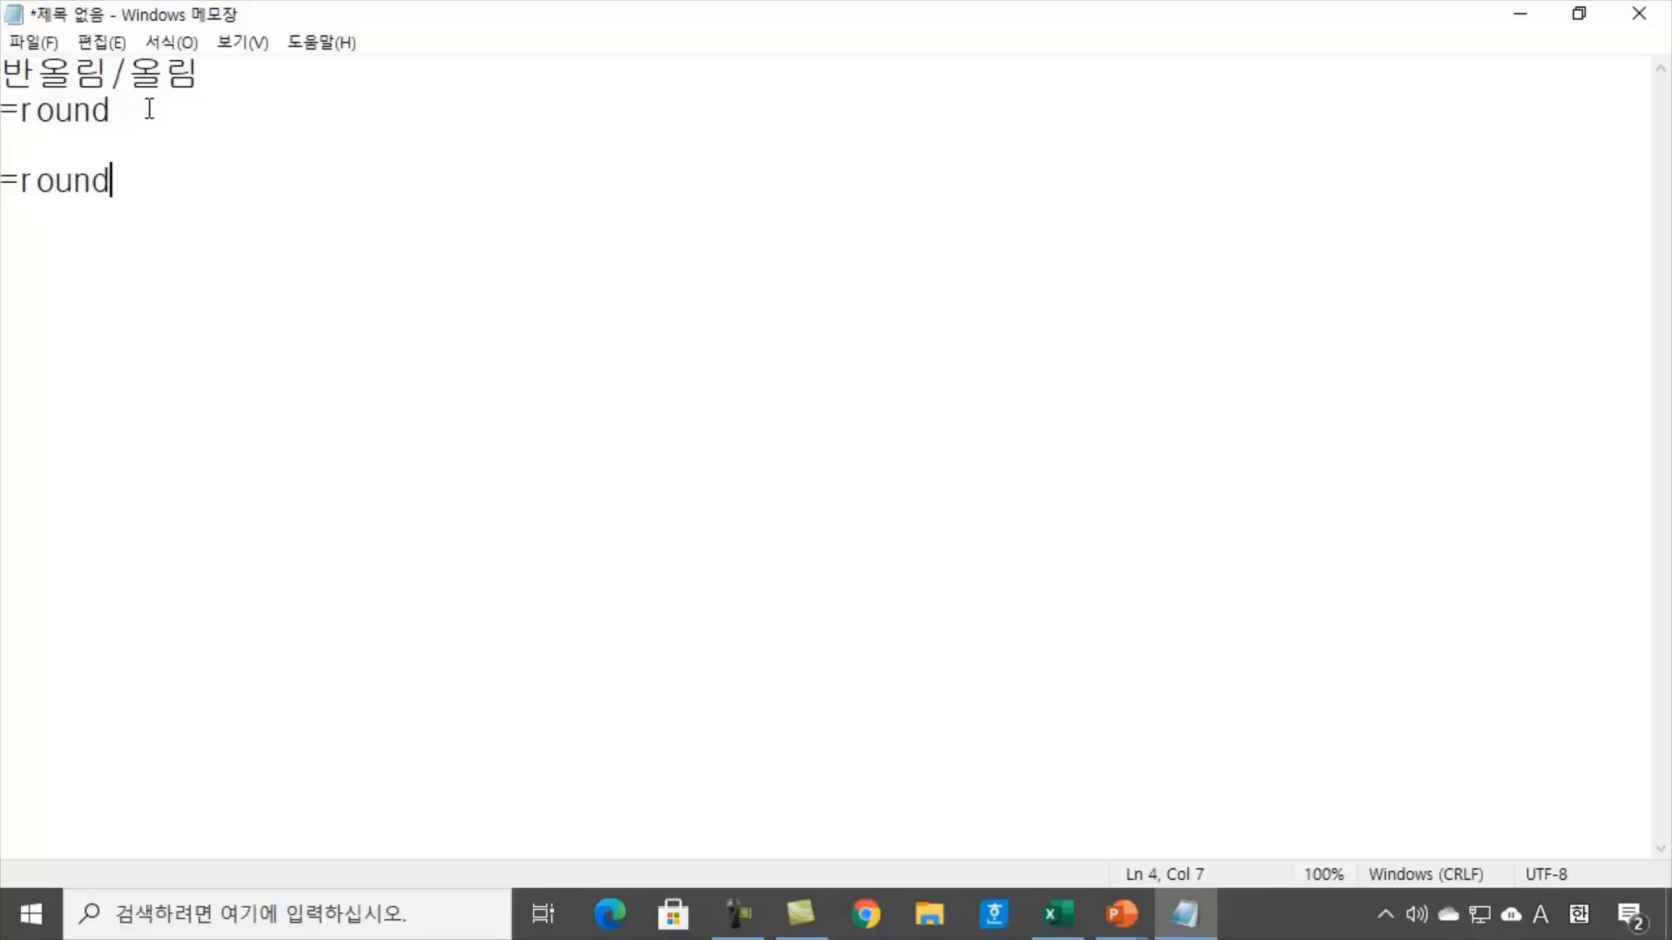
pyautogui.write('up')
pyautogui.press('Return')
pyautogui.press('Return')
pyautogui.write('=ro')
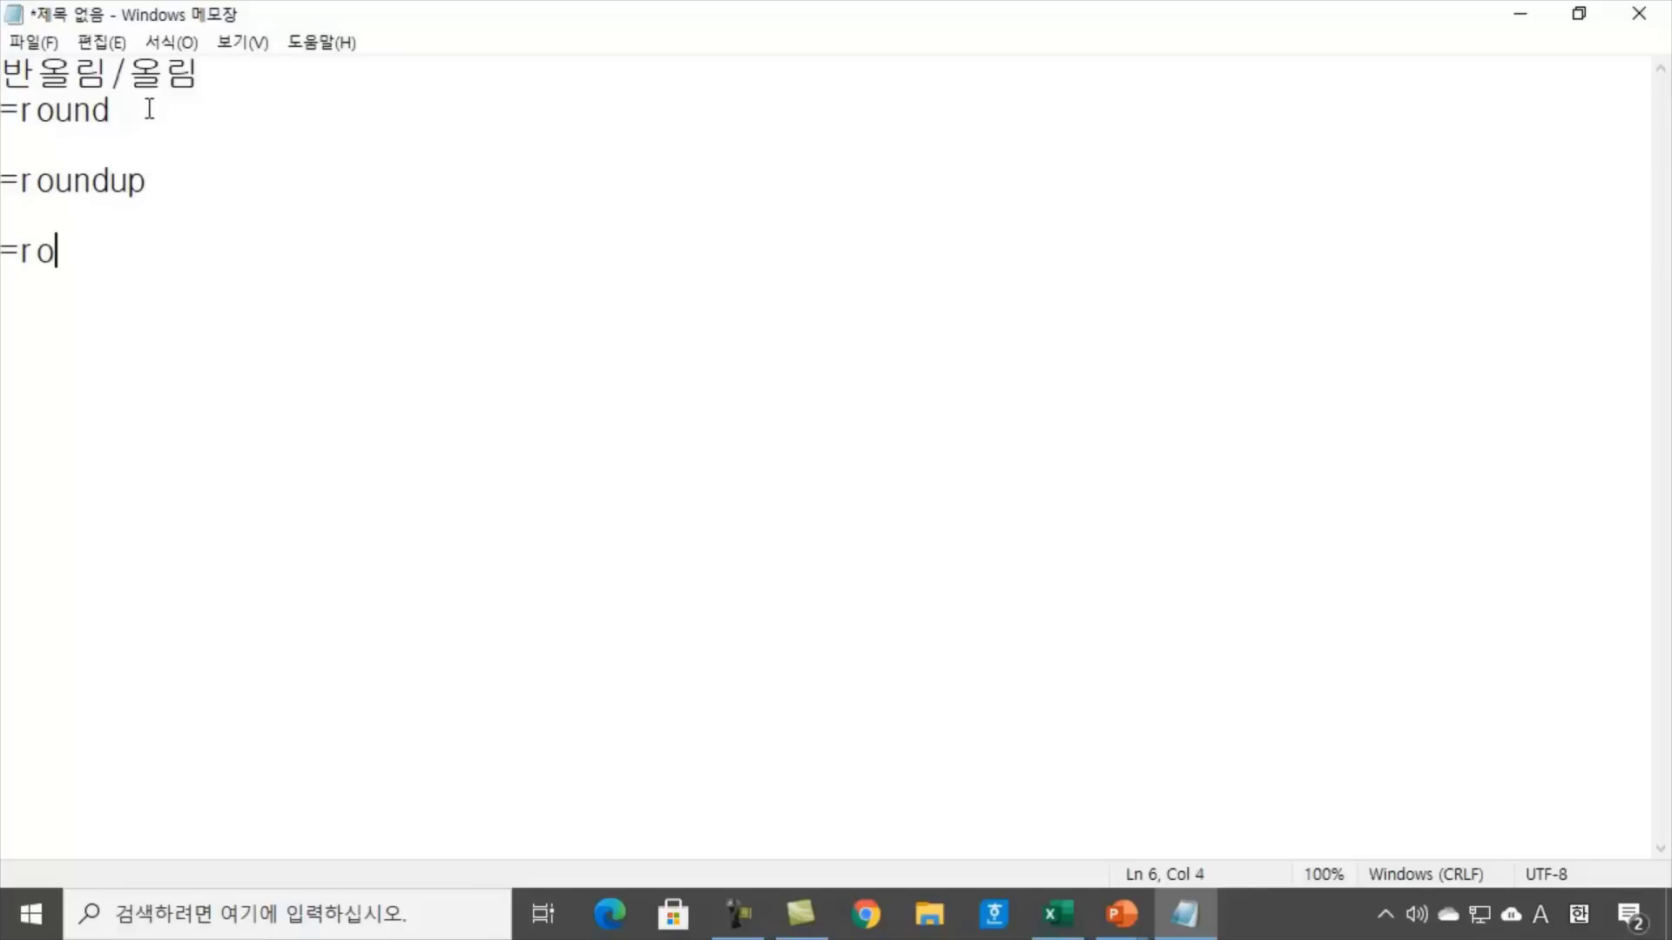
pyautogui.write('unddo')
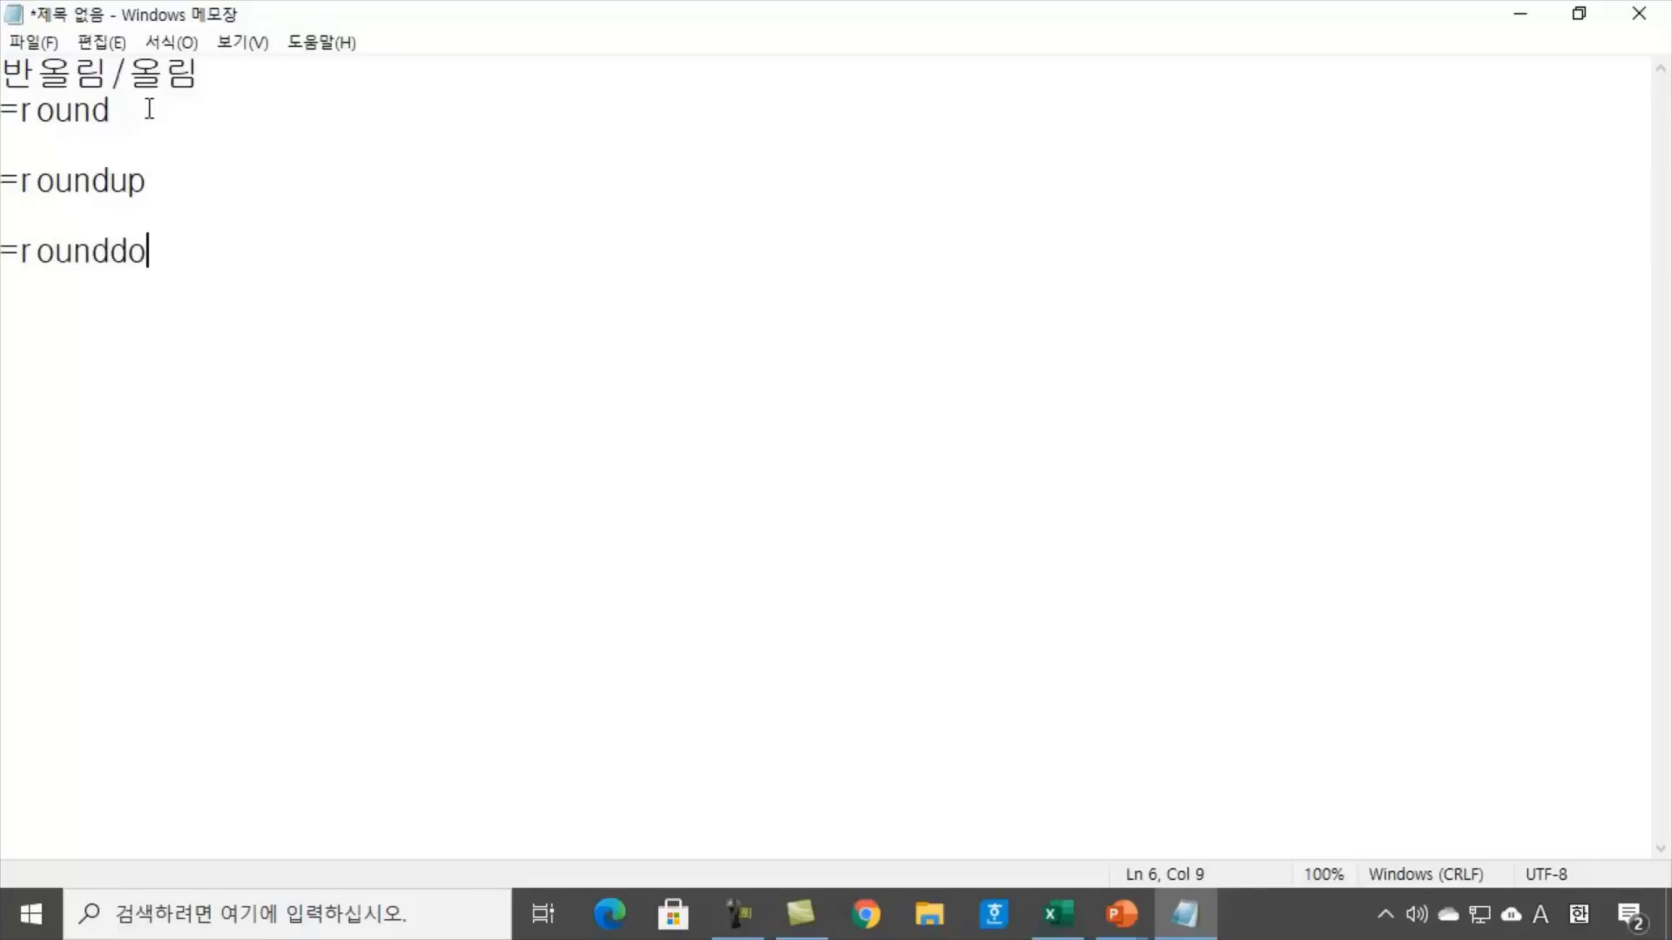
pyautogui.write('wn')
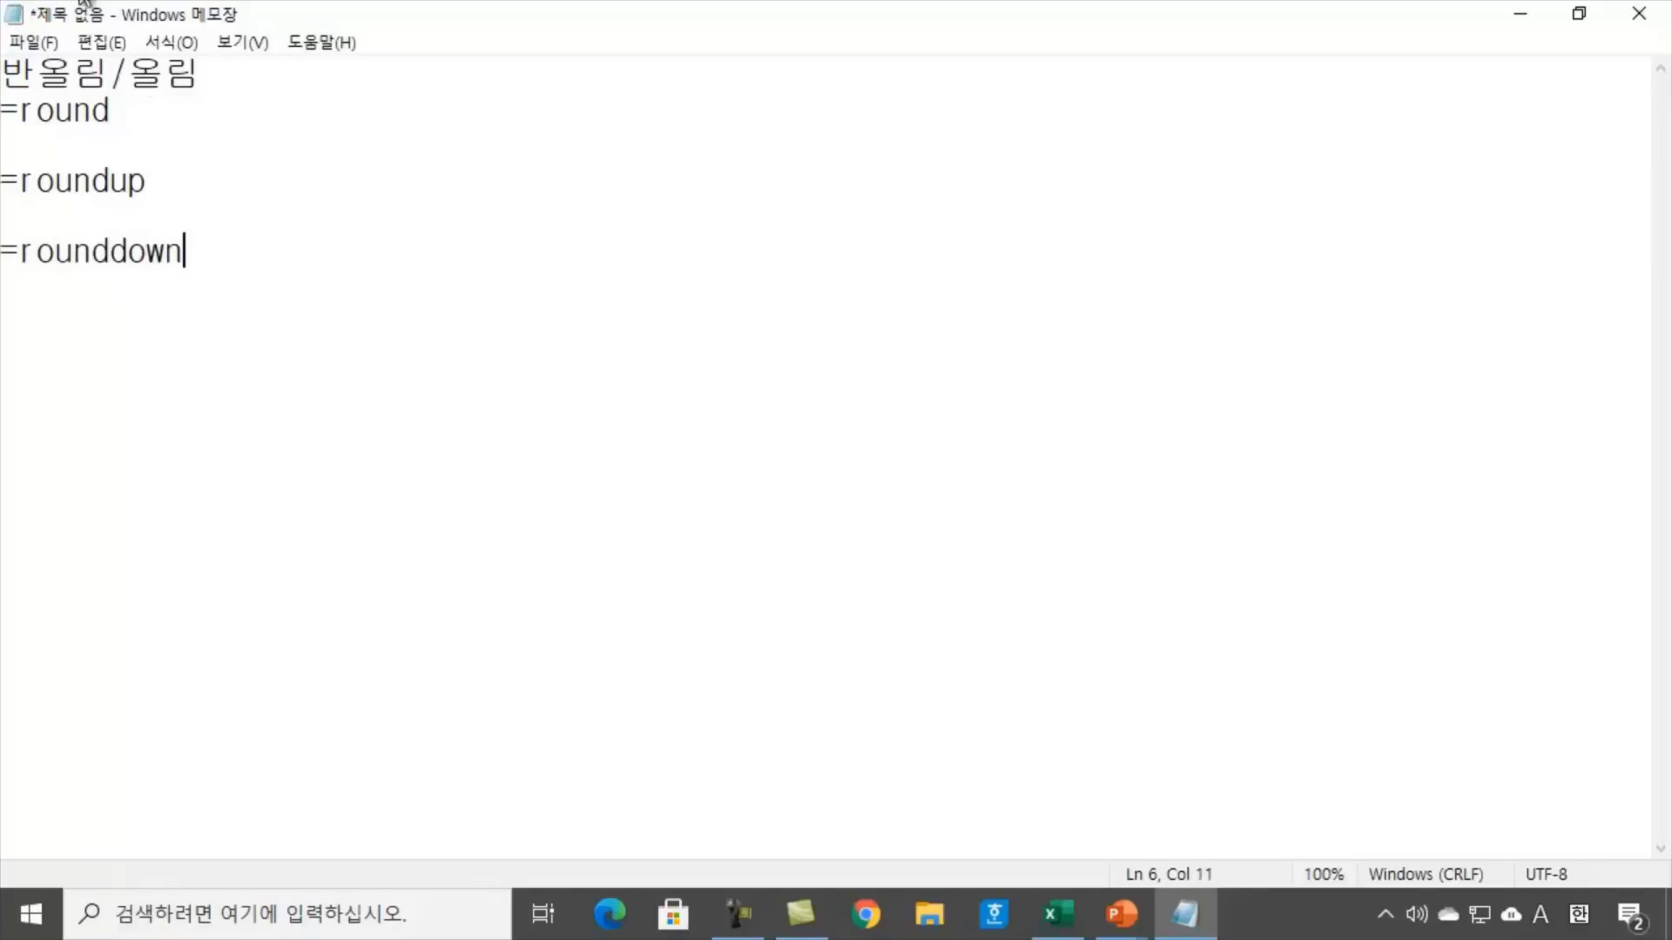
# Add the arguments (값,자릿수) to the =round line in the notes, and return to the data_round.xlsx workbook in Excel
pyautogui.click(164, 183)
pyautogui.click(218, 249)
pyautogui.click(126, 116)
pyautogui.click(152, 183)
pyautogui.click(223, 254)
pyautogui.click(127, 111)
pyautogui.write('(')
pyautogui.press('Hangul')
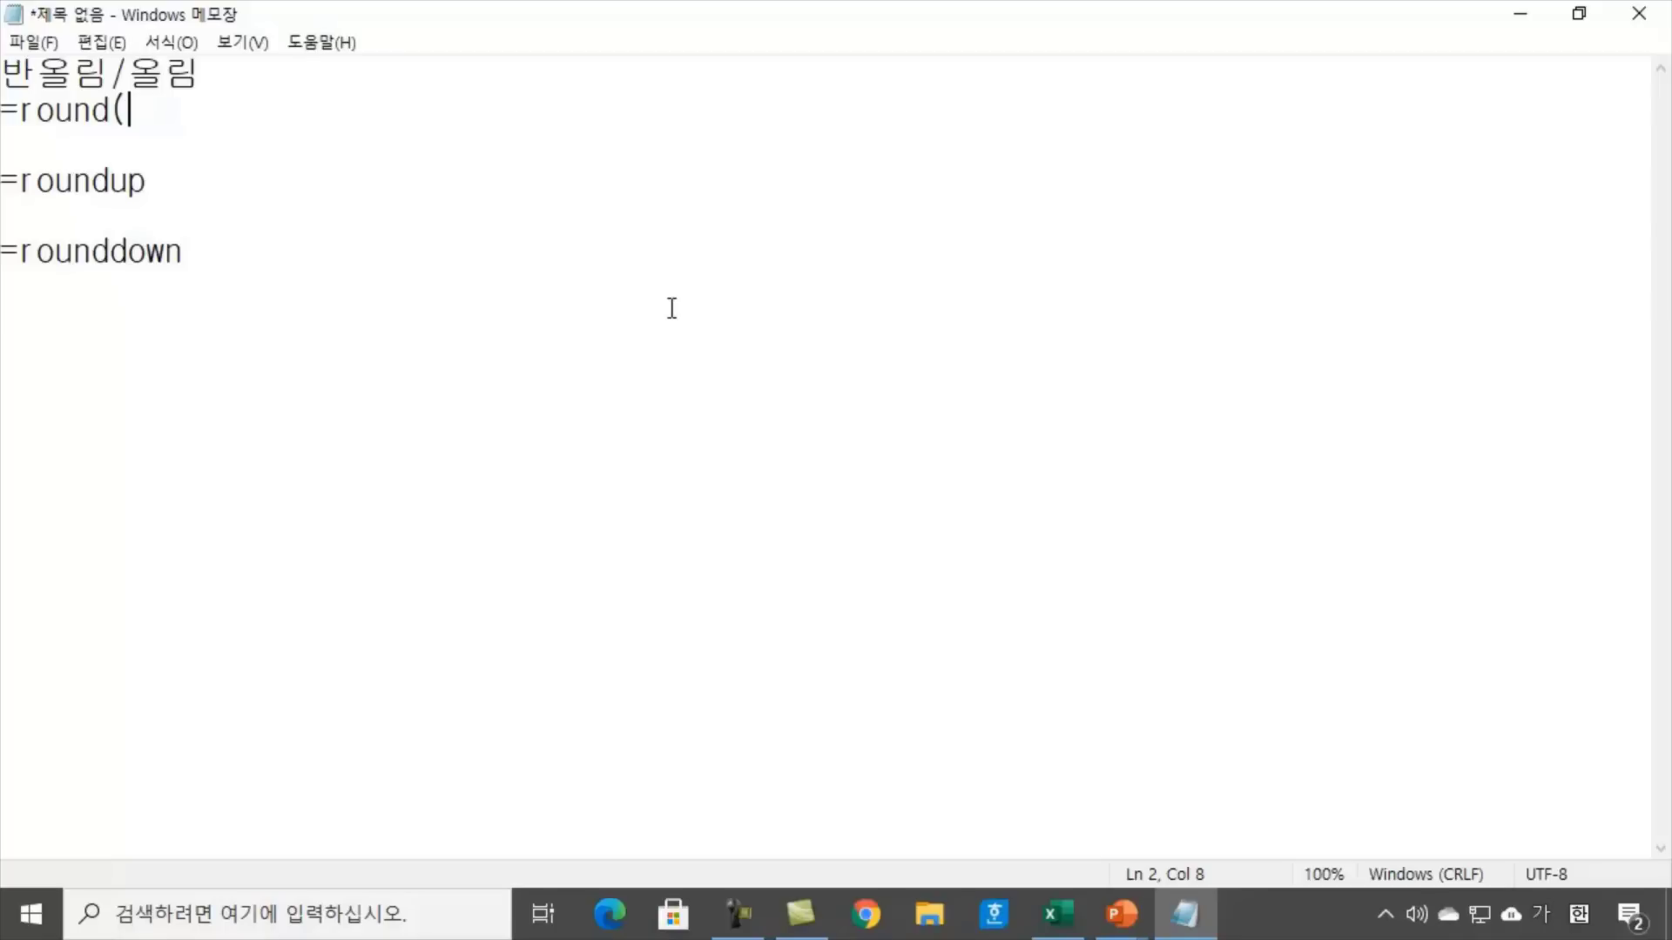
pyautogui.write('갑')
pyautogui.write(',')
pyautogui.write('자리')
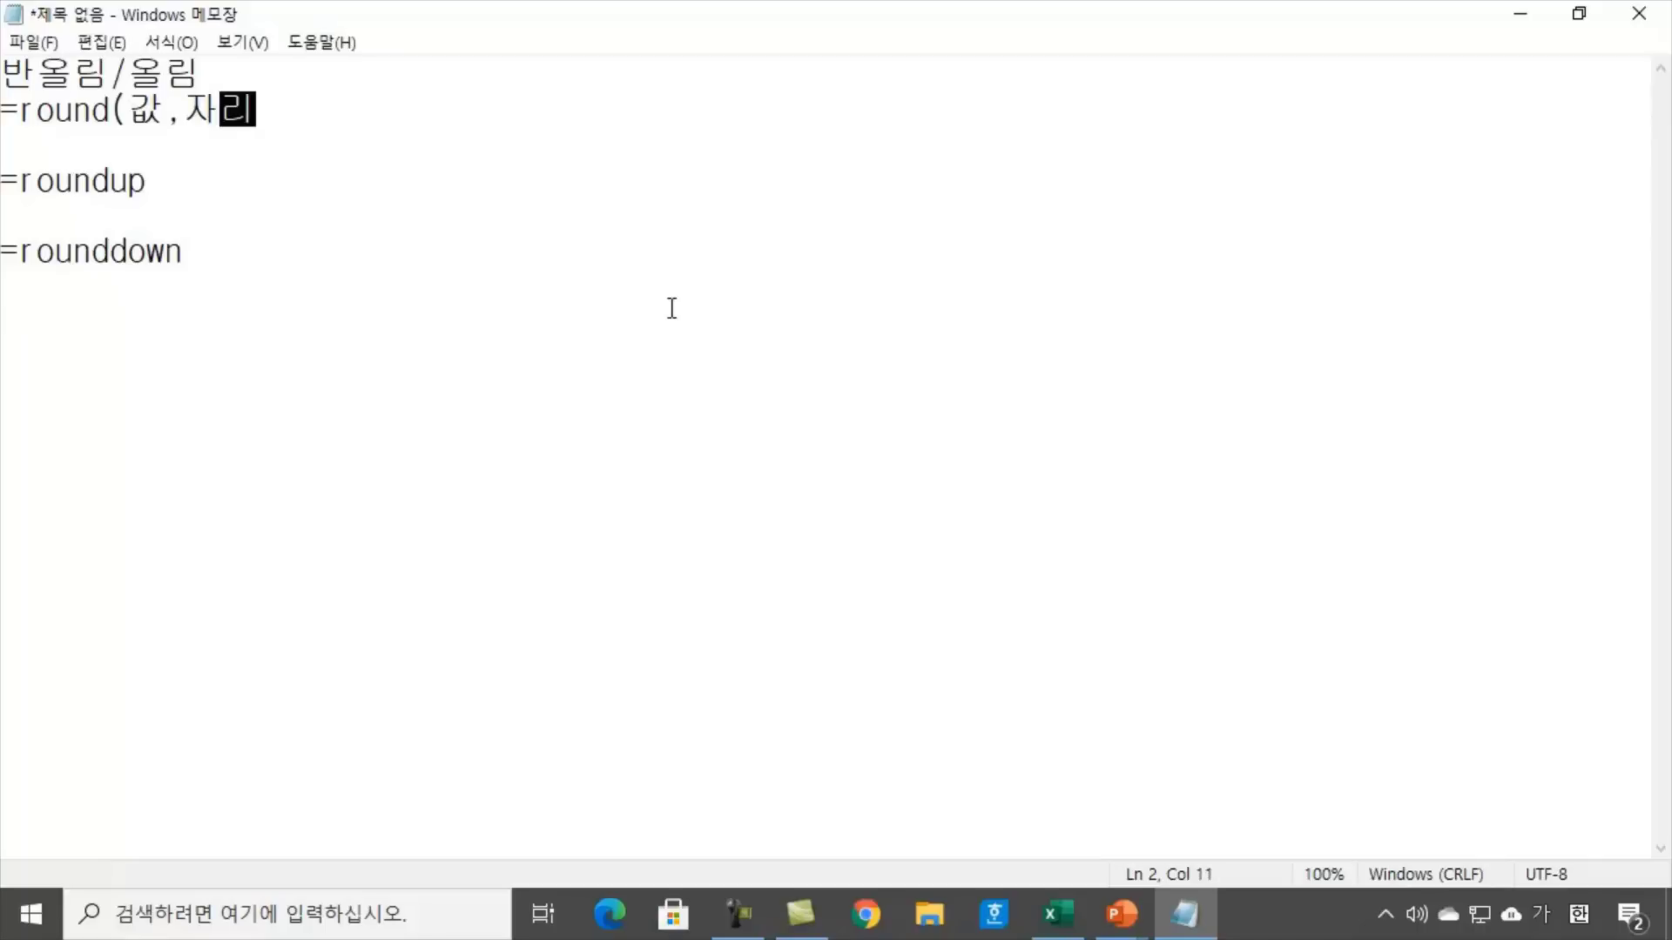
pyautogui.write('ㅅ수')
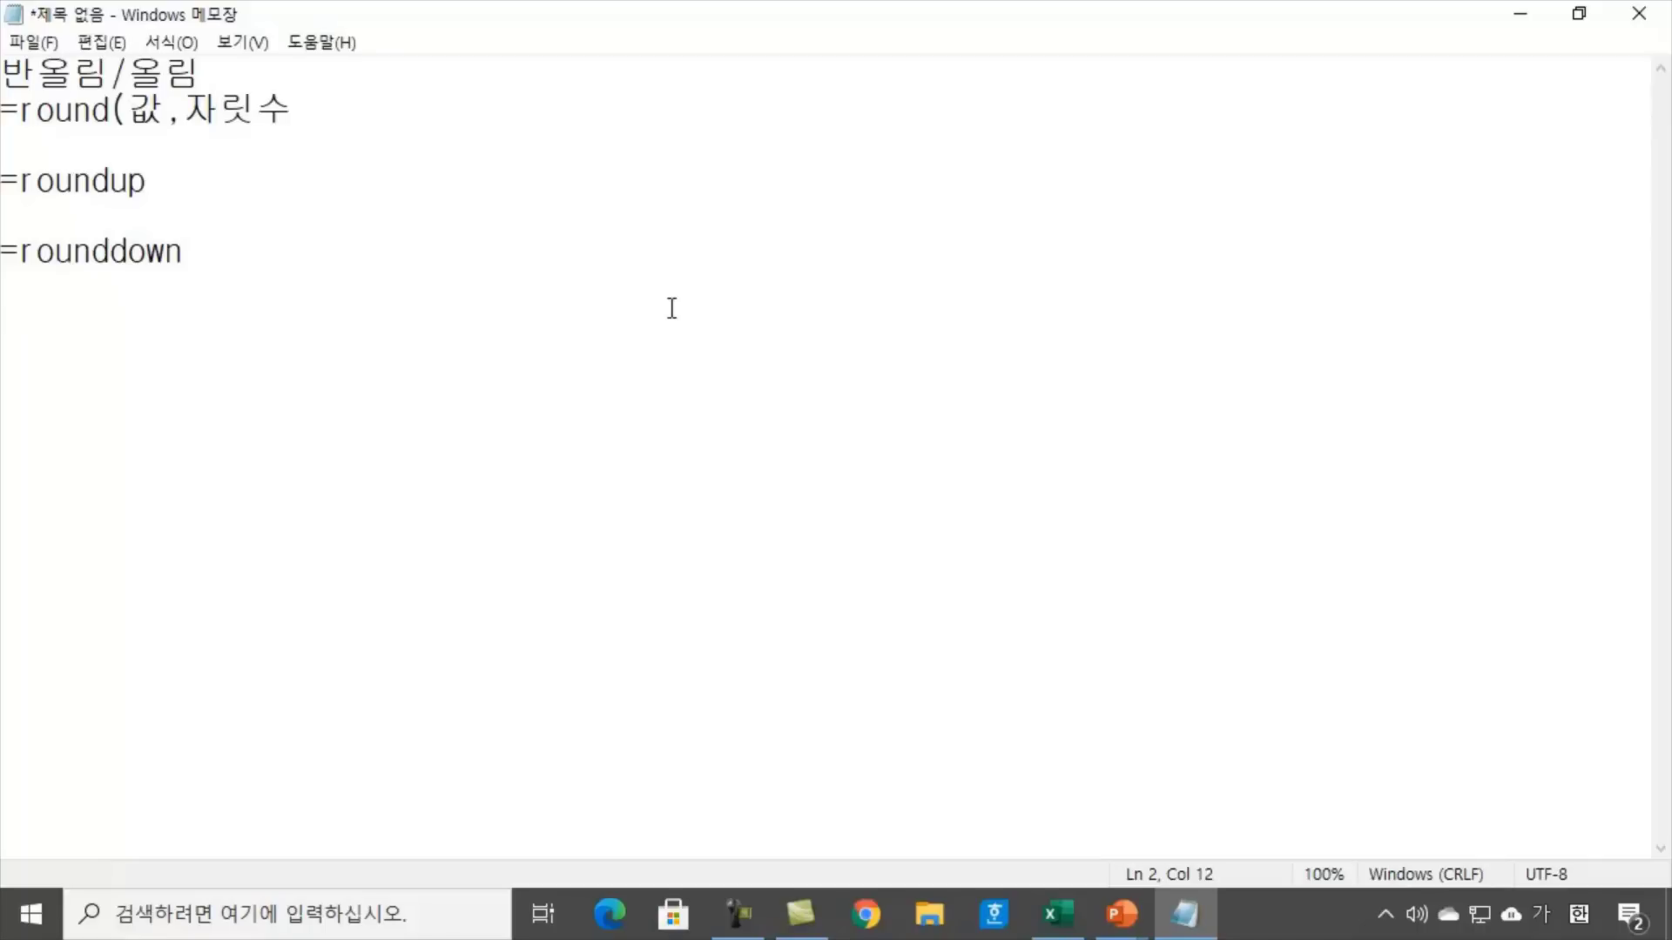
pyautogui.write(')')
pyautogui.click(147, 184)
pyautogui.click(207, 245)
pyautogui.click(1526, 19)
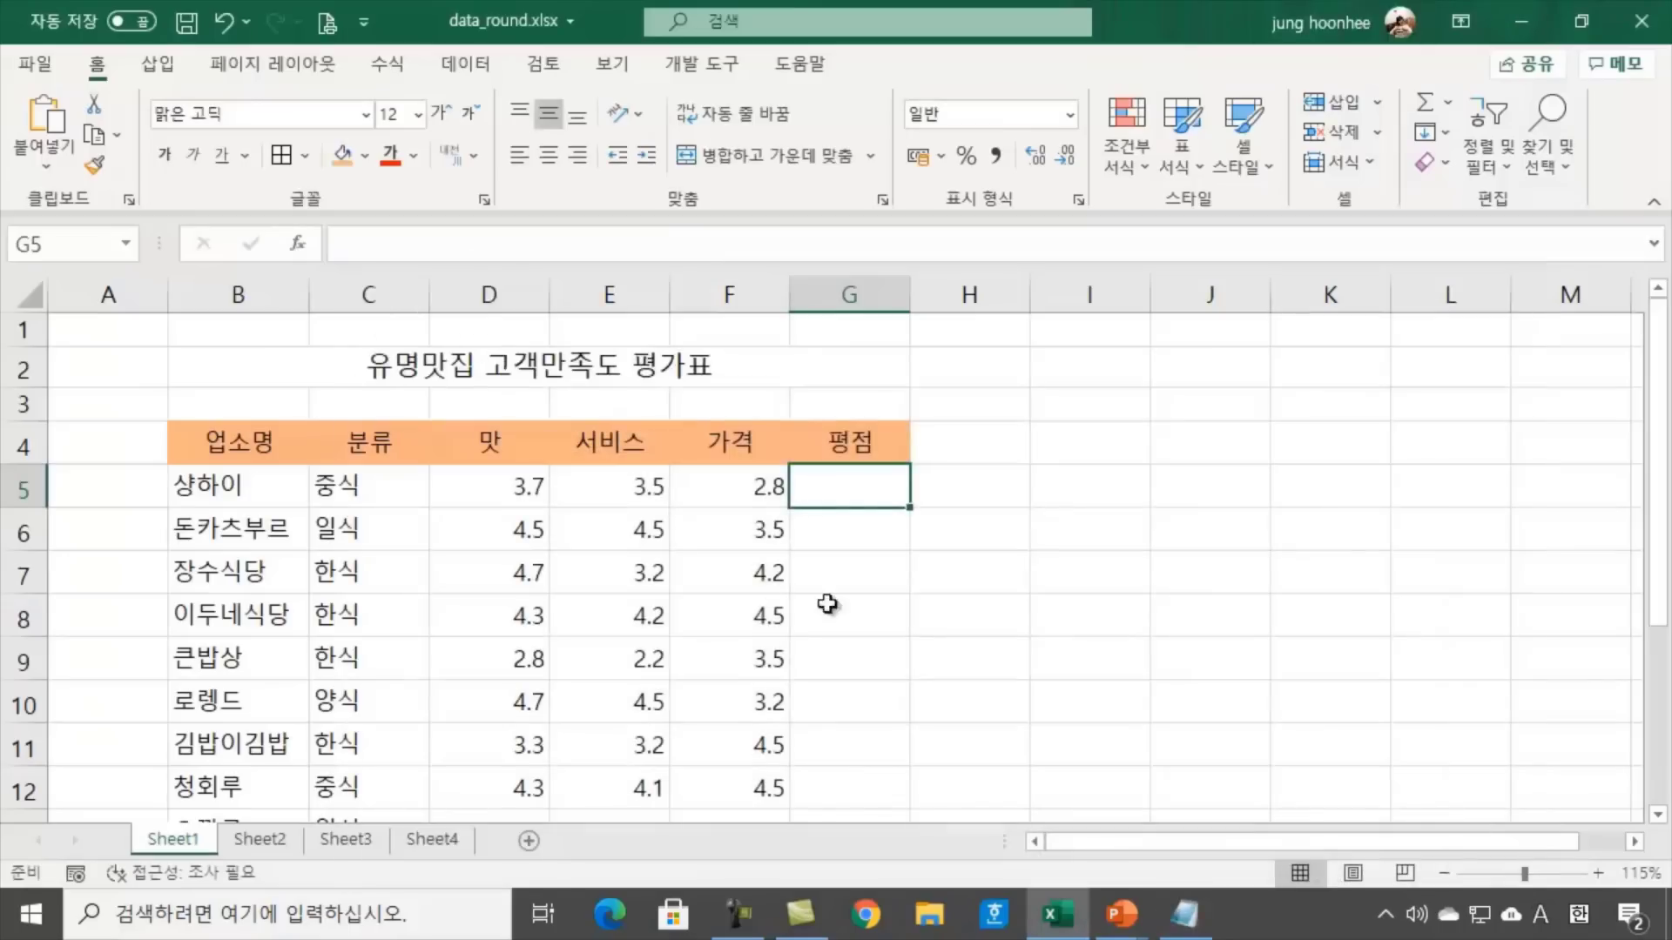
# Enter =average(D5:F5) in the first 평점 cell, G5
pyautogui.click(1017, 581)
pyautogui.click(865, 486)
pyautogui.write('=')
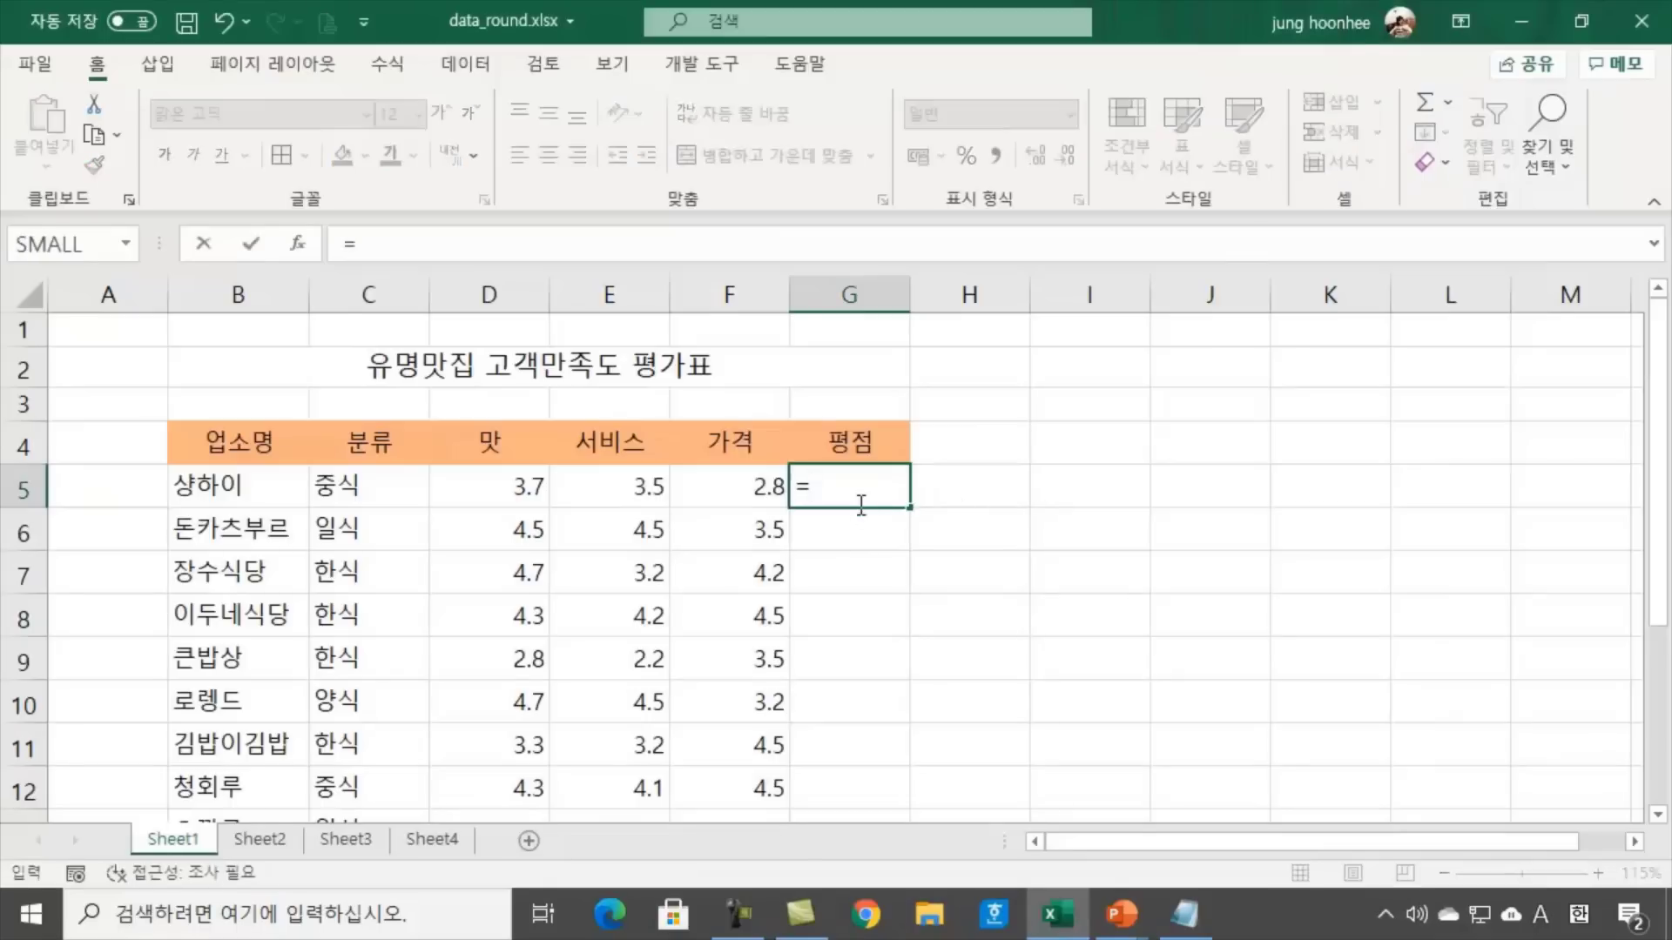
pyautogui.write('average')
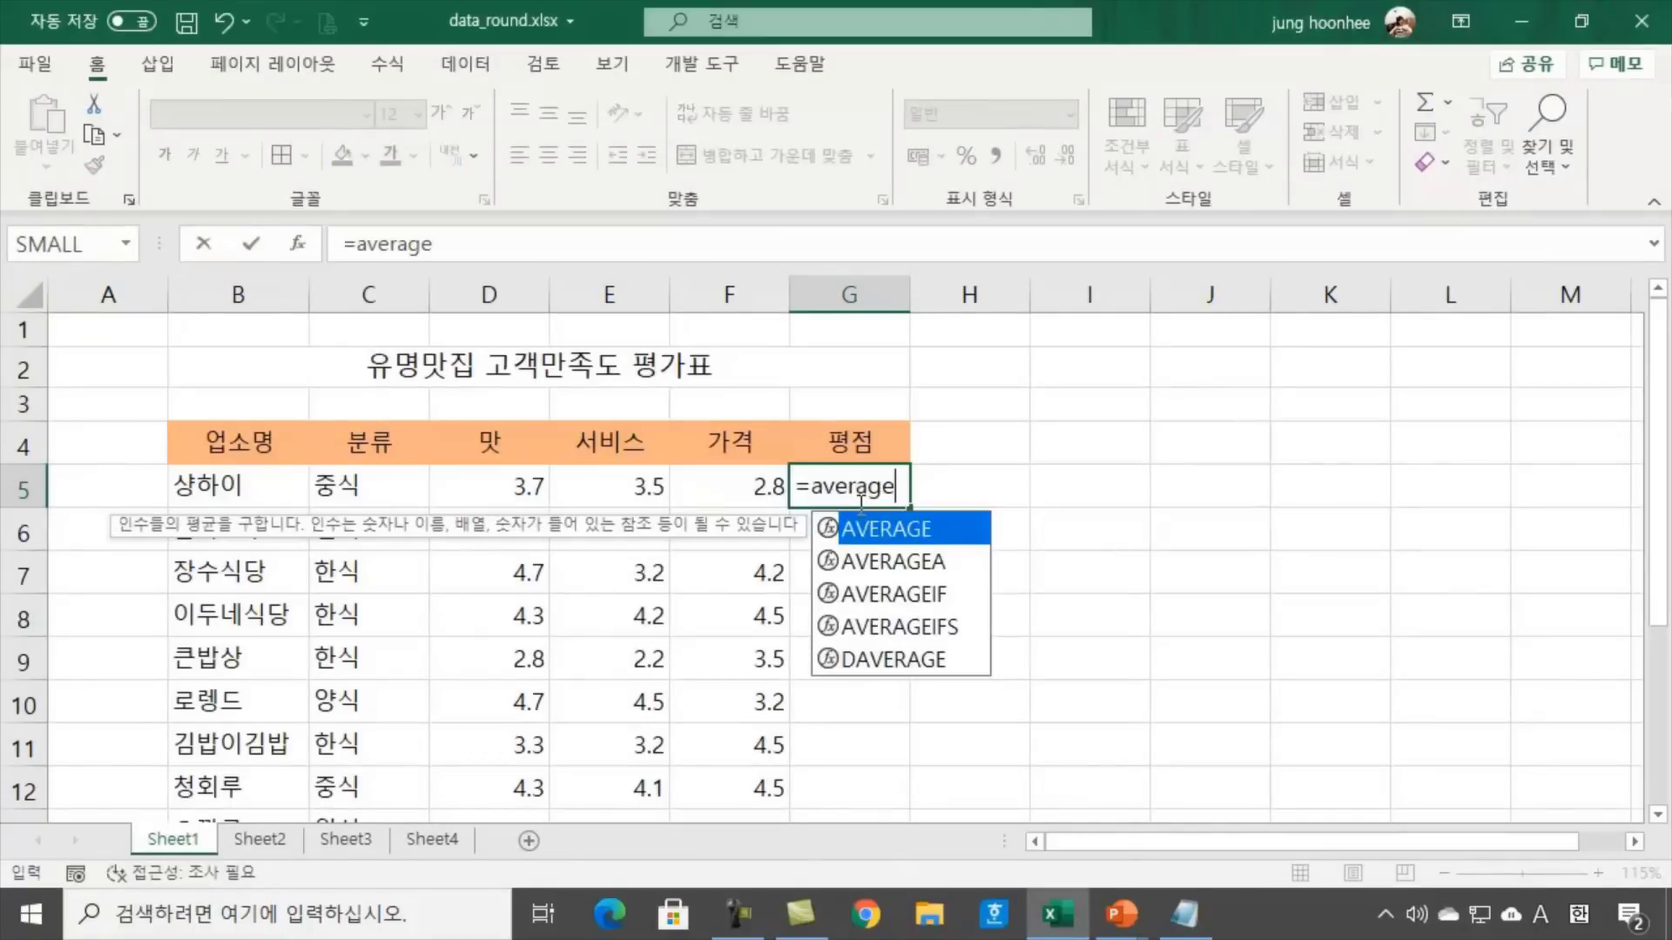
pyautogui.write('(')
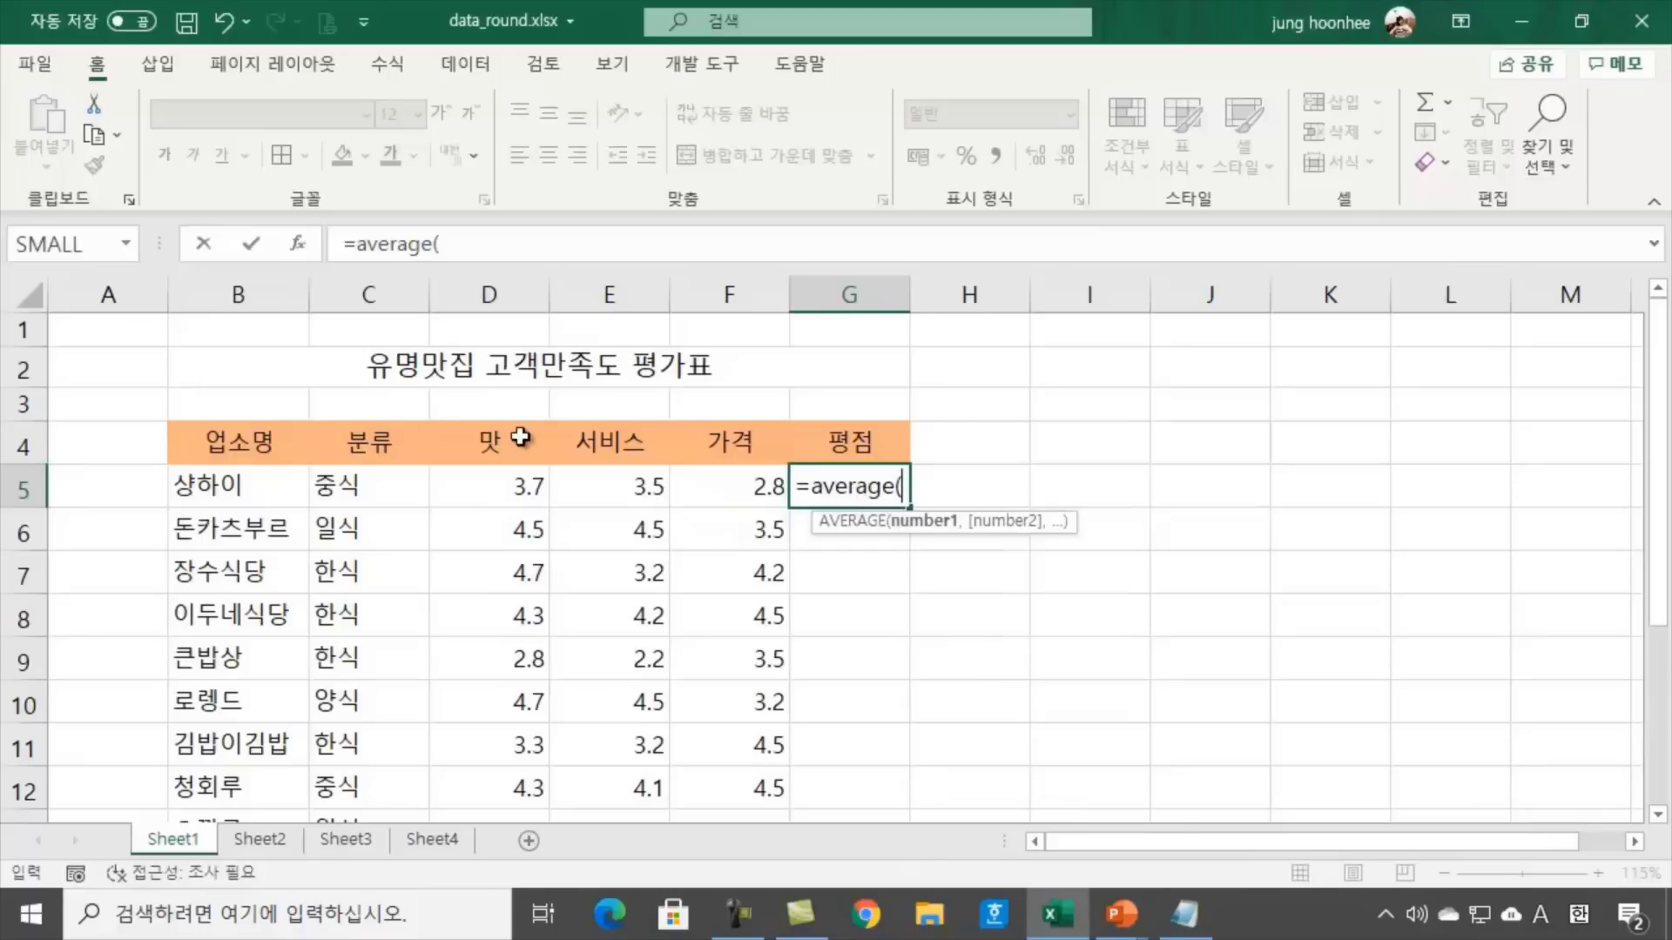
pyautogui.moveTo(525, 485); pyautogui.dragTo(730, 486)
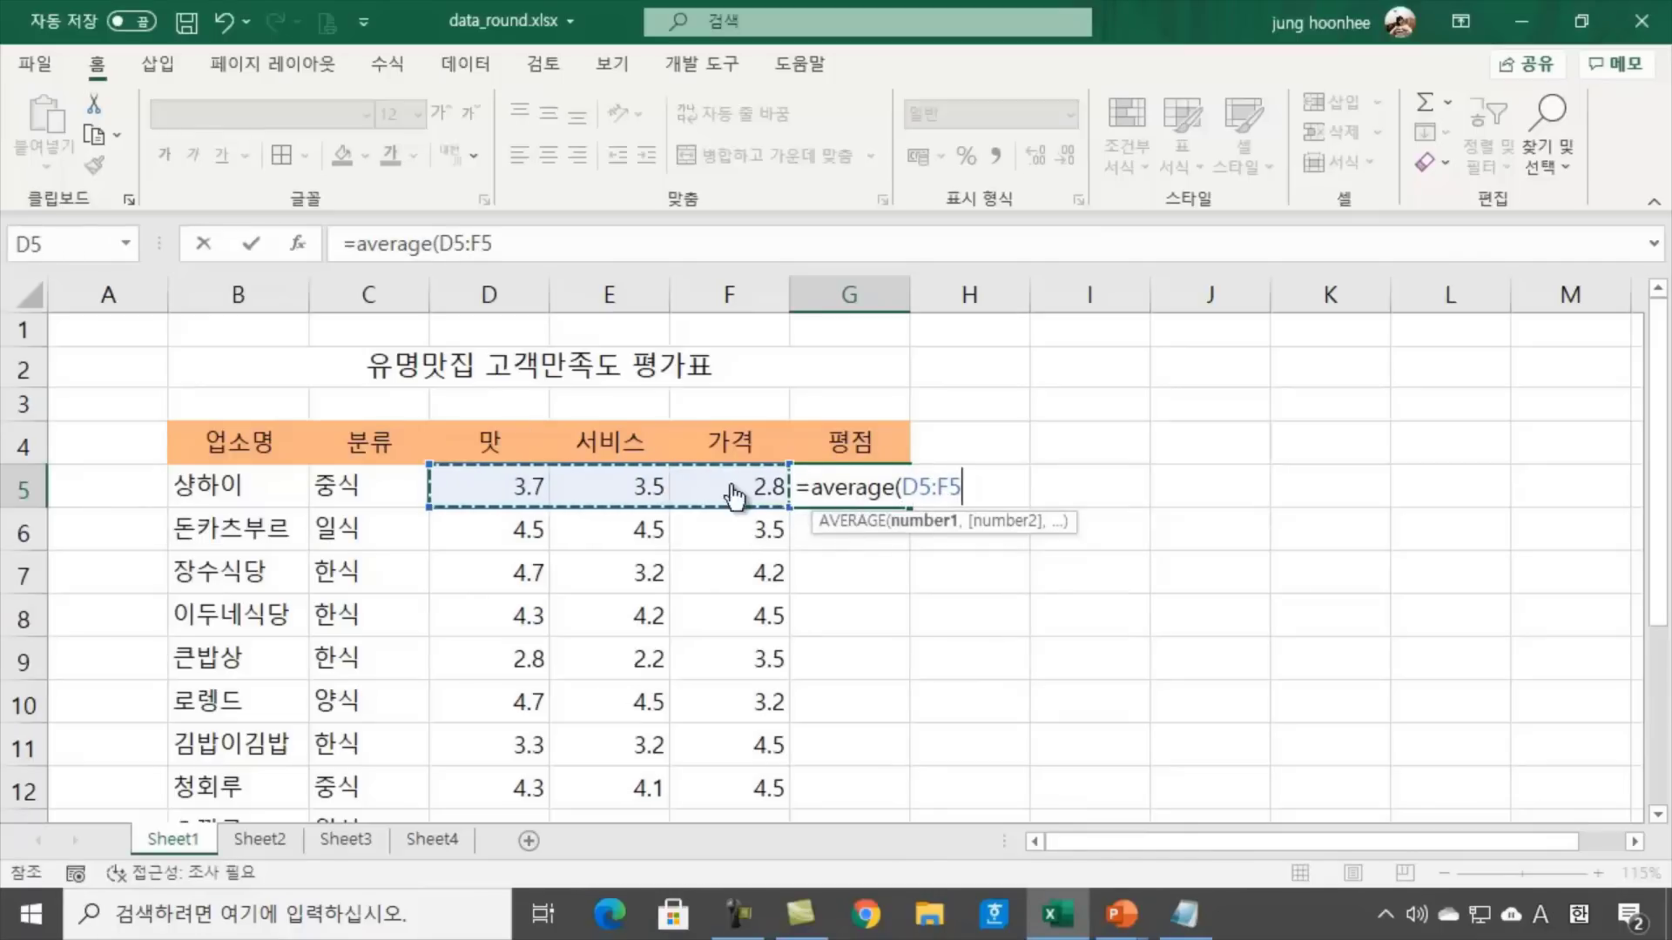
pyautogui.write(')')
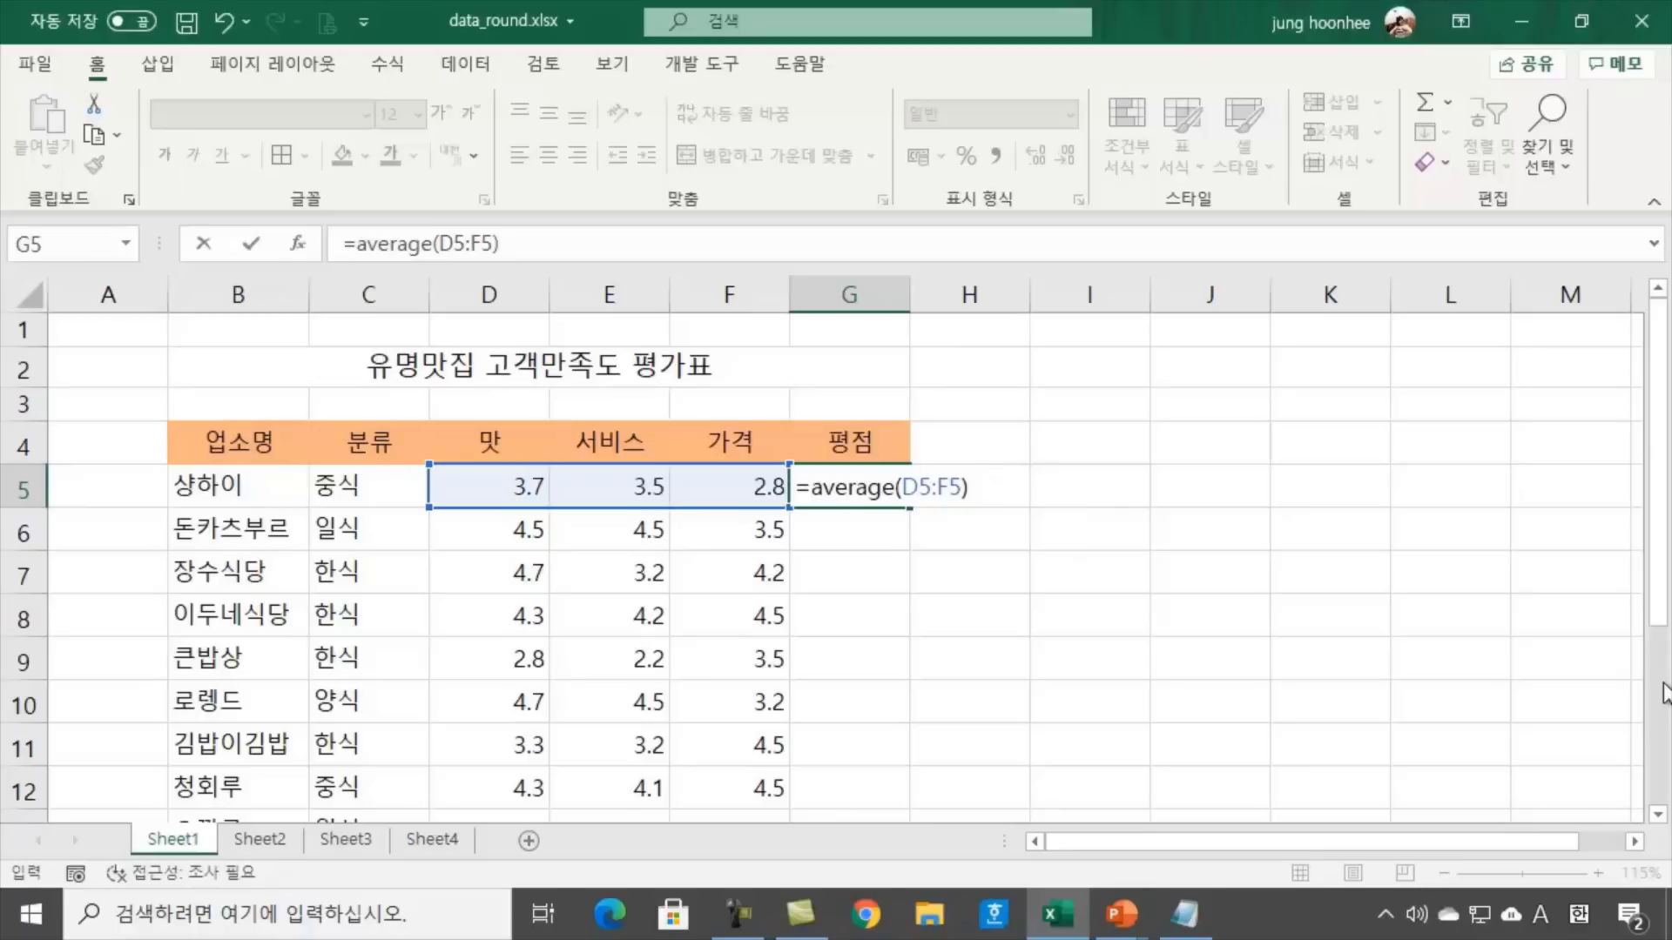
pyautogui.press('Return')
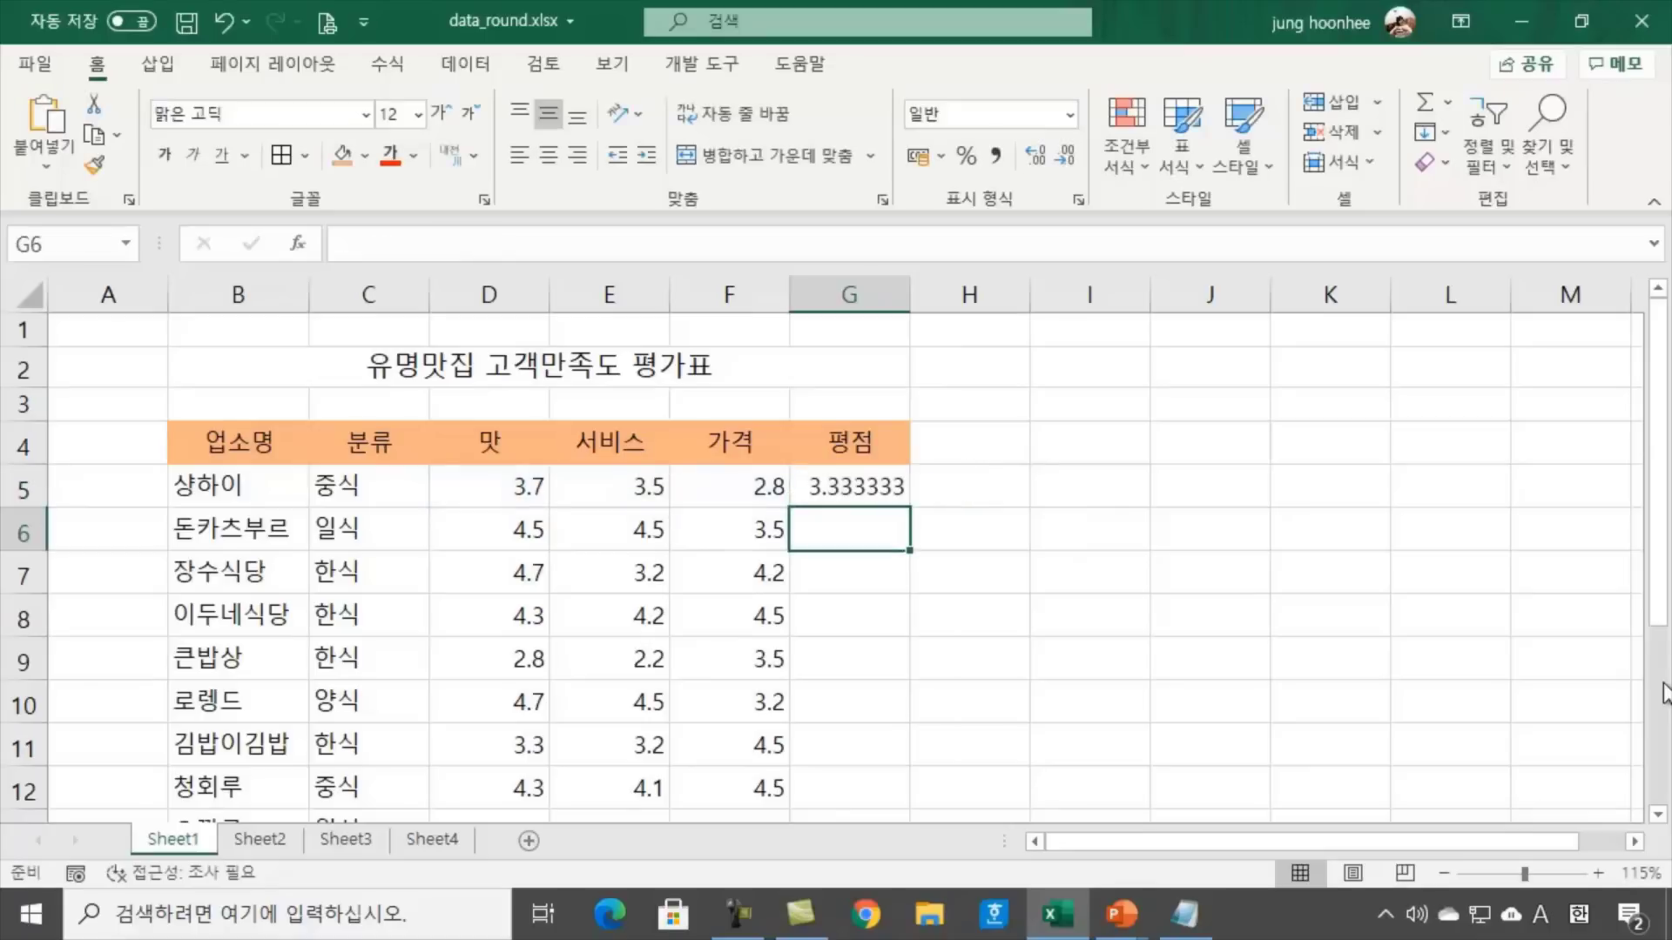
# Enter =round(G5,2) in H5 to round the average in G5 to two decimal places
pyautogui.click(853, 484)
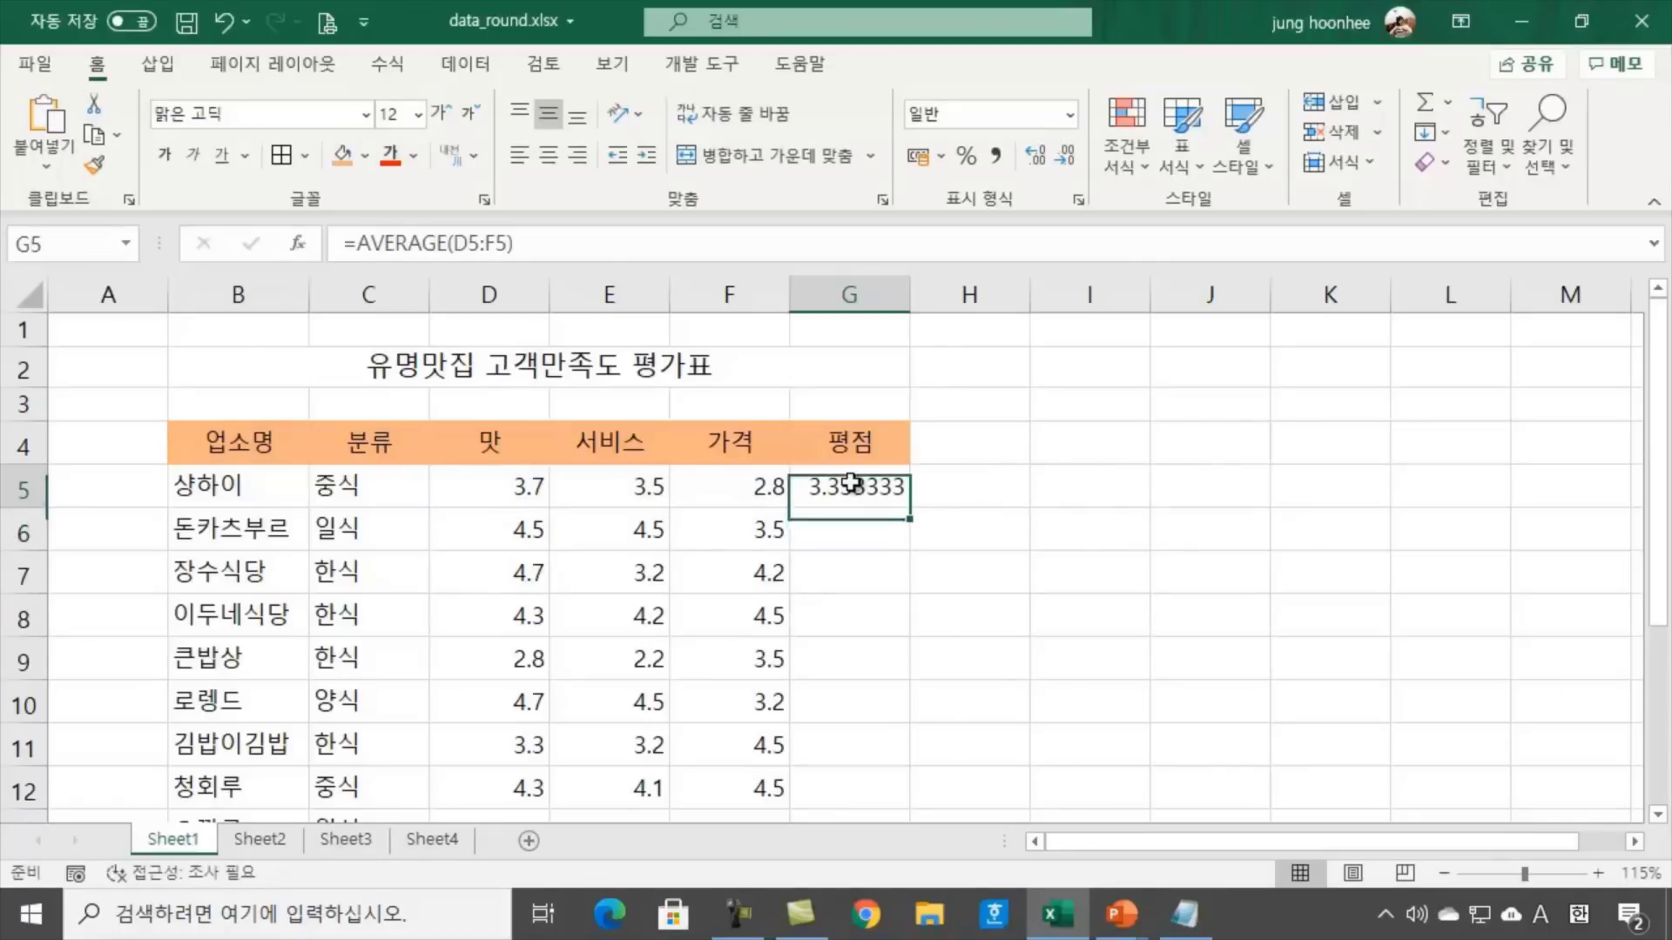
pyautogui.click(989, 492)
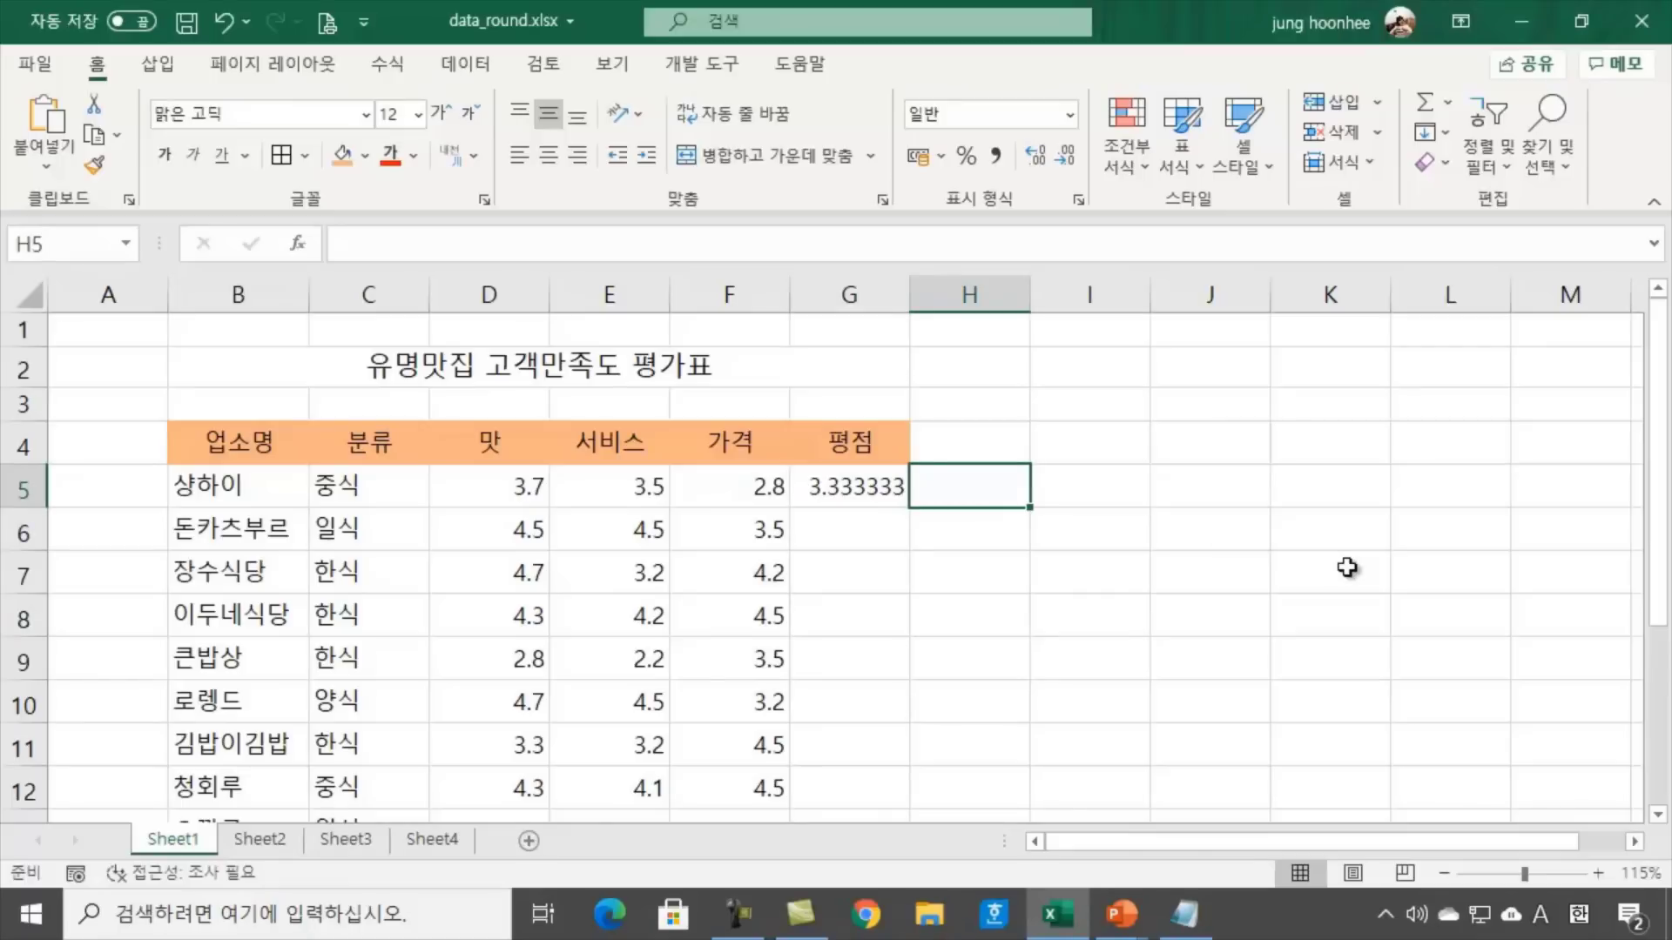
pyautogui.click(850, 484)
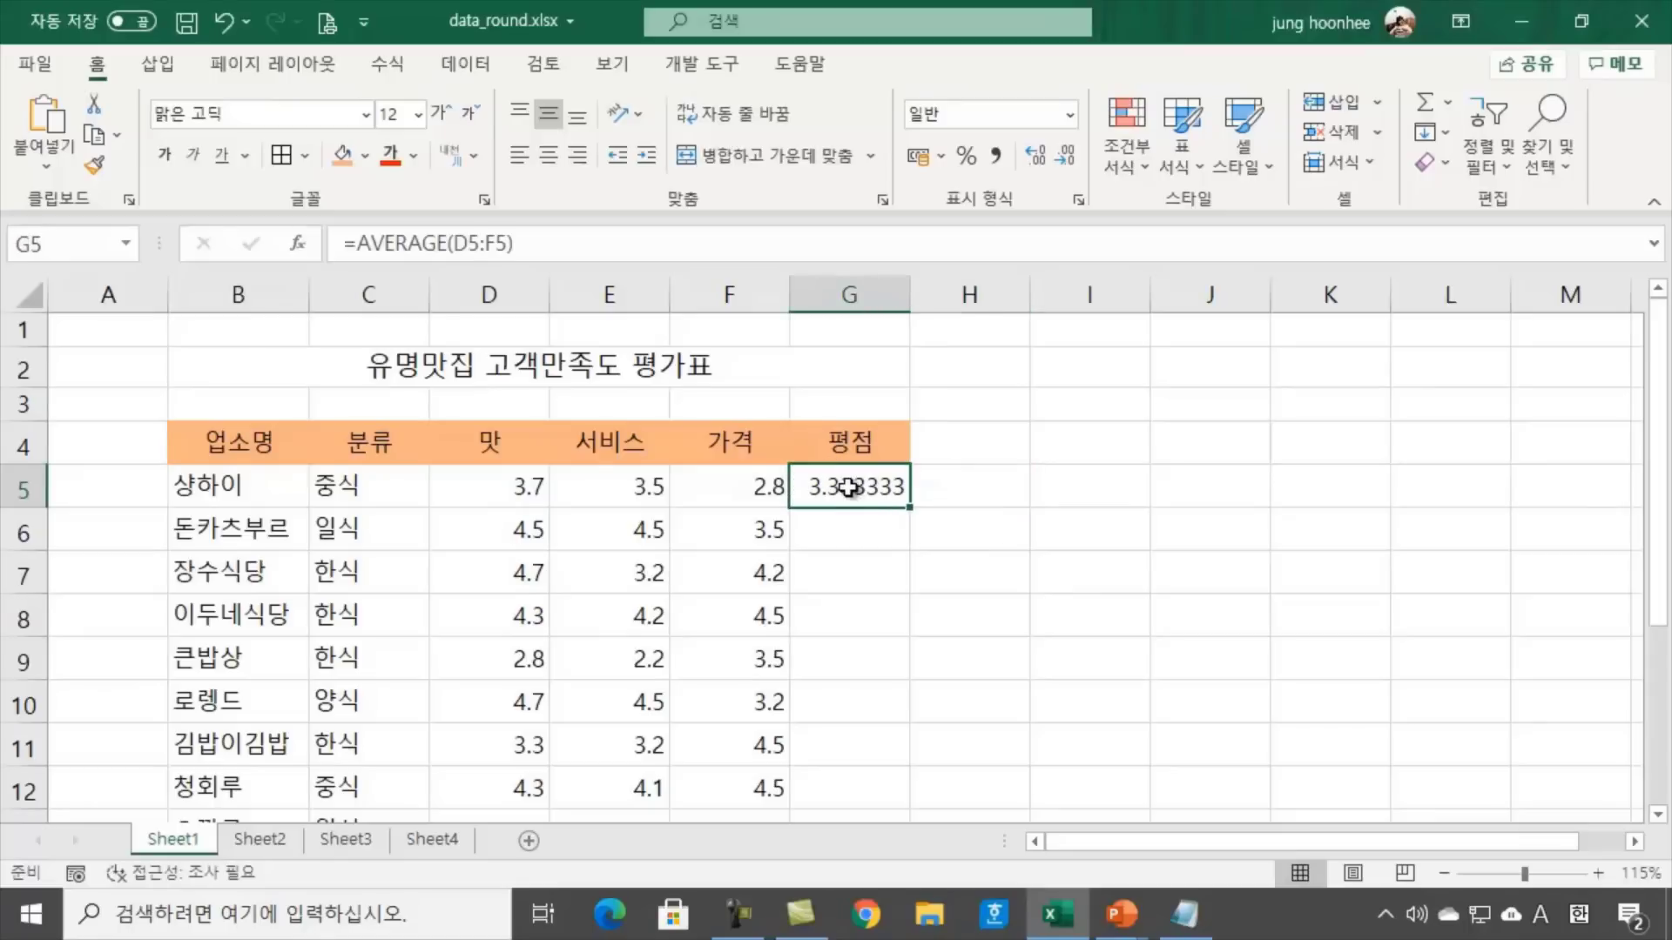
pyautogui.click(989, 483)
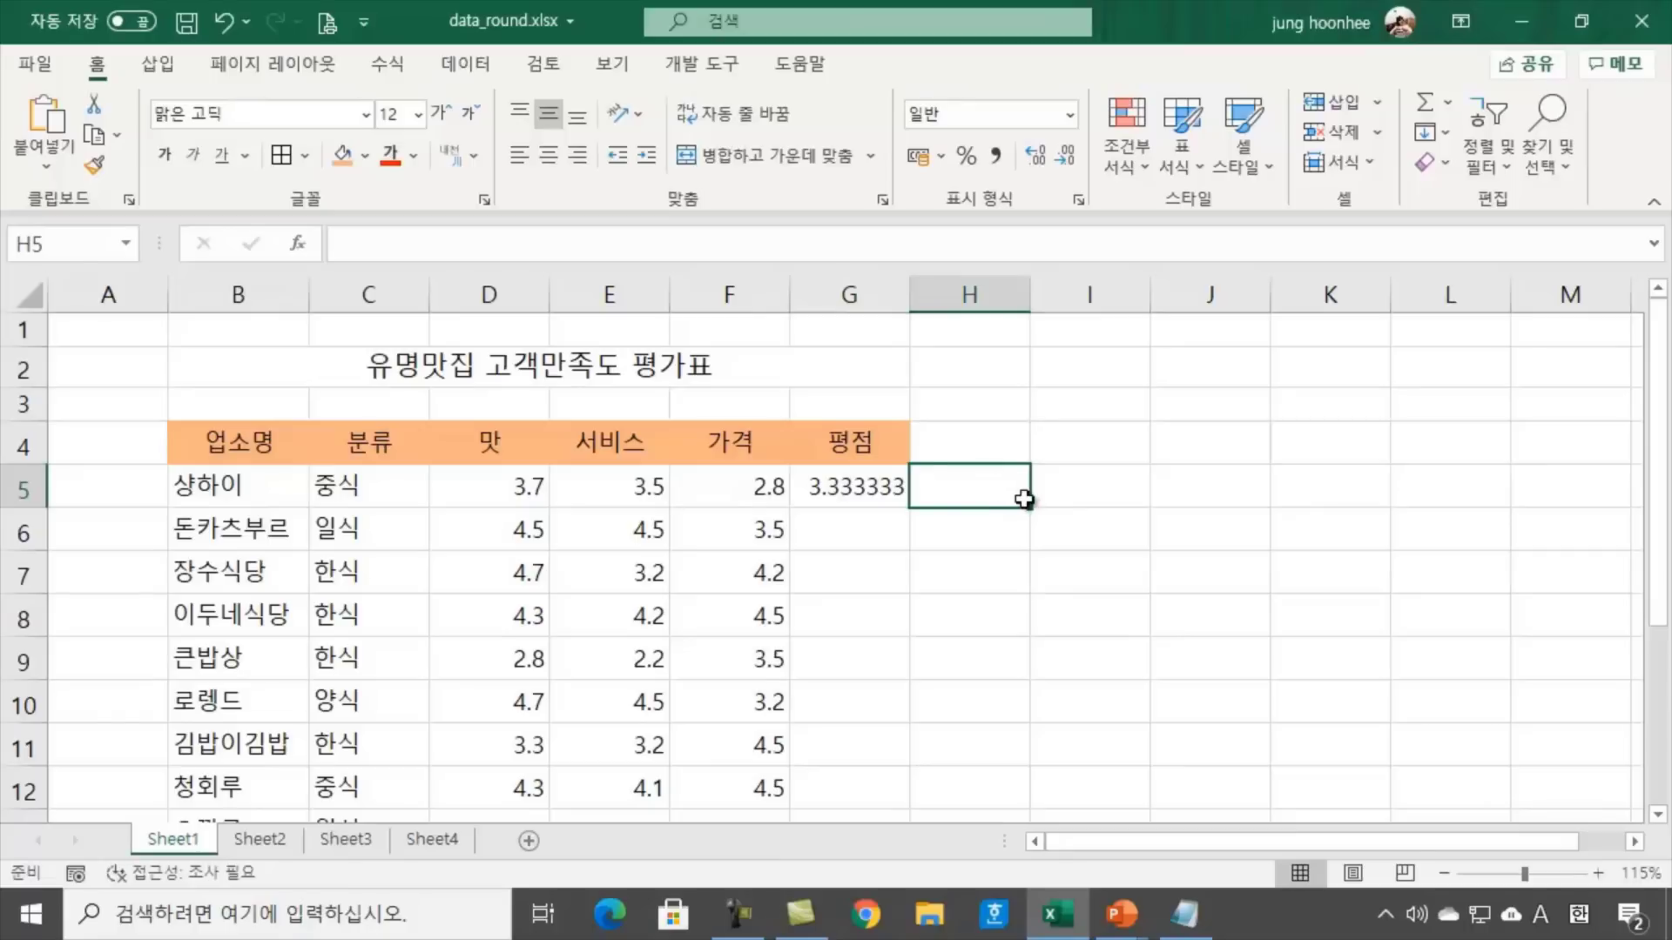
pyautogui.write('=')
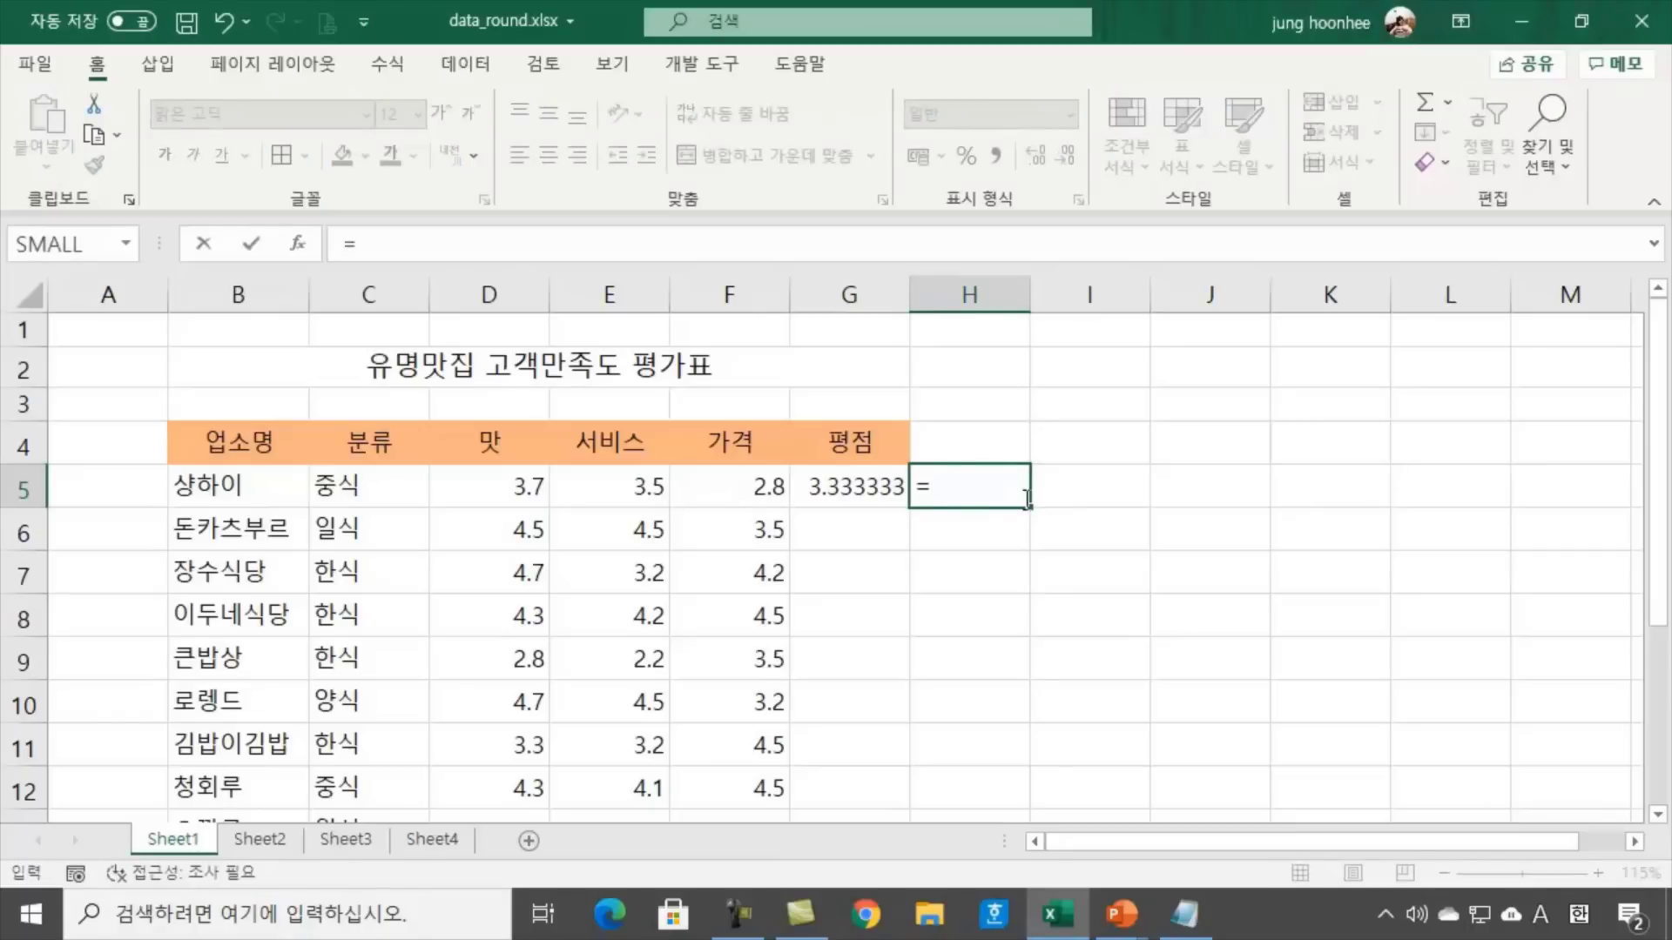
pyautogui.write('roun')
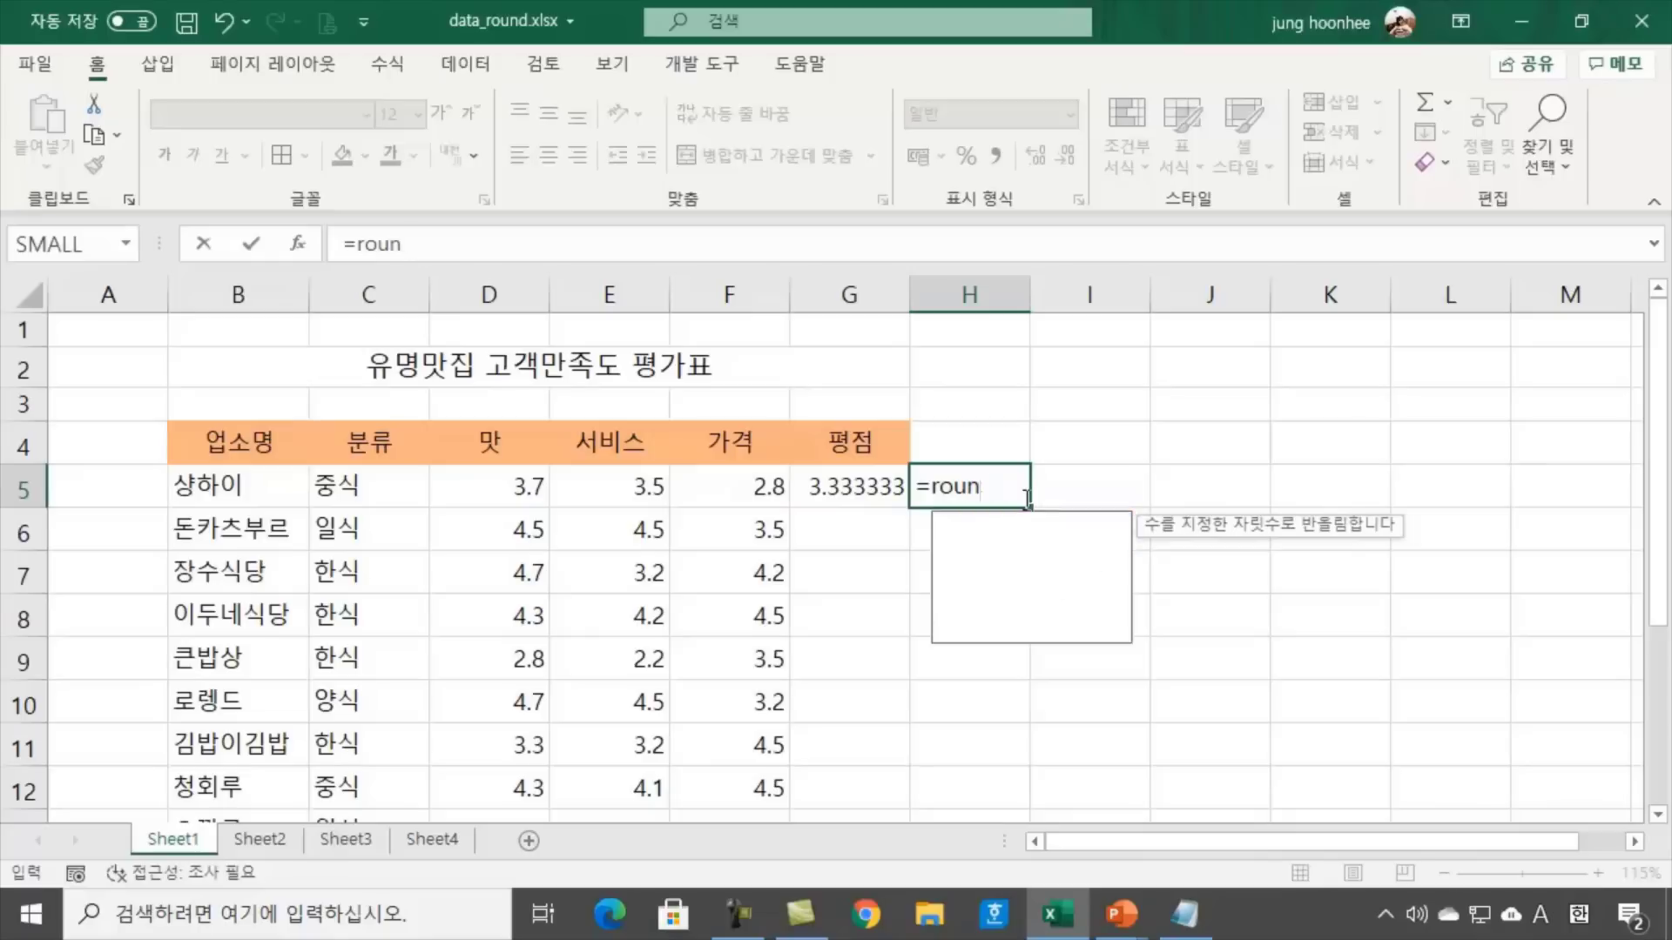
pyautogui.write('d(')
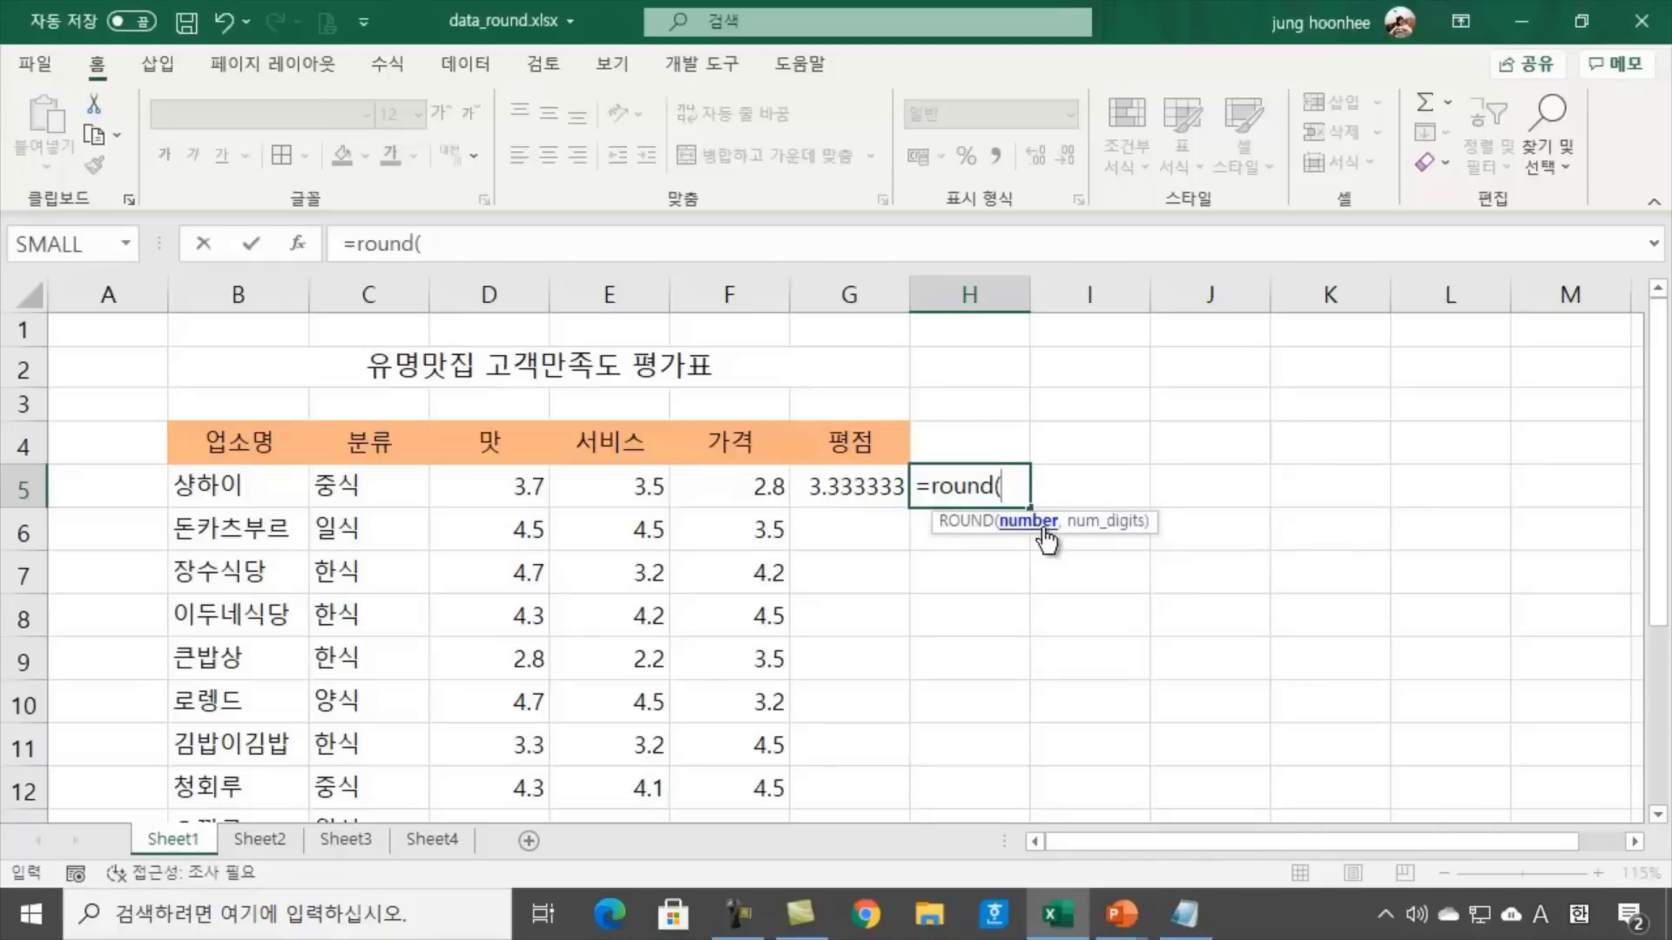
pyautogui.click(836, 485)
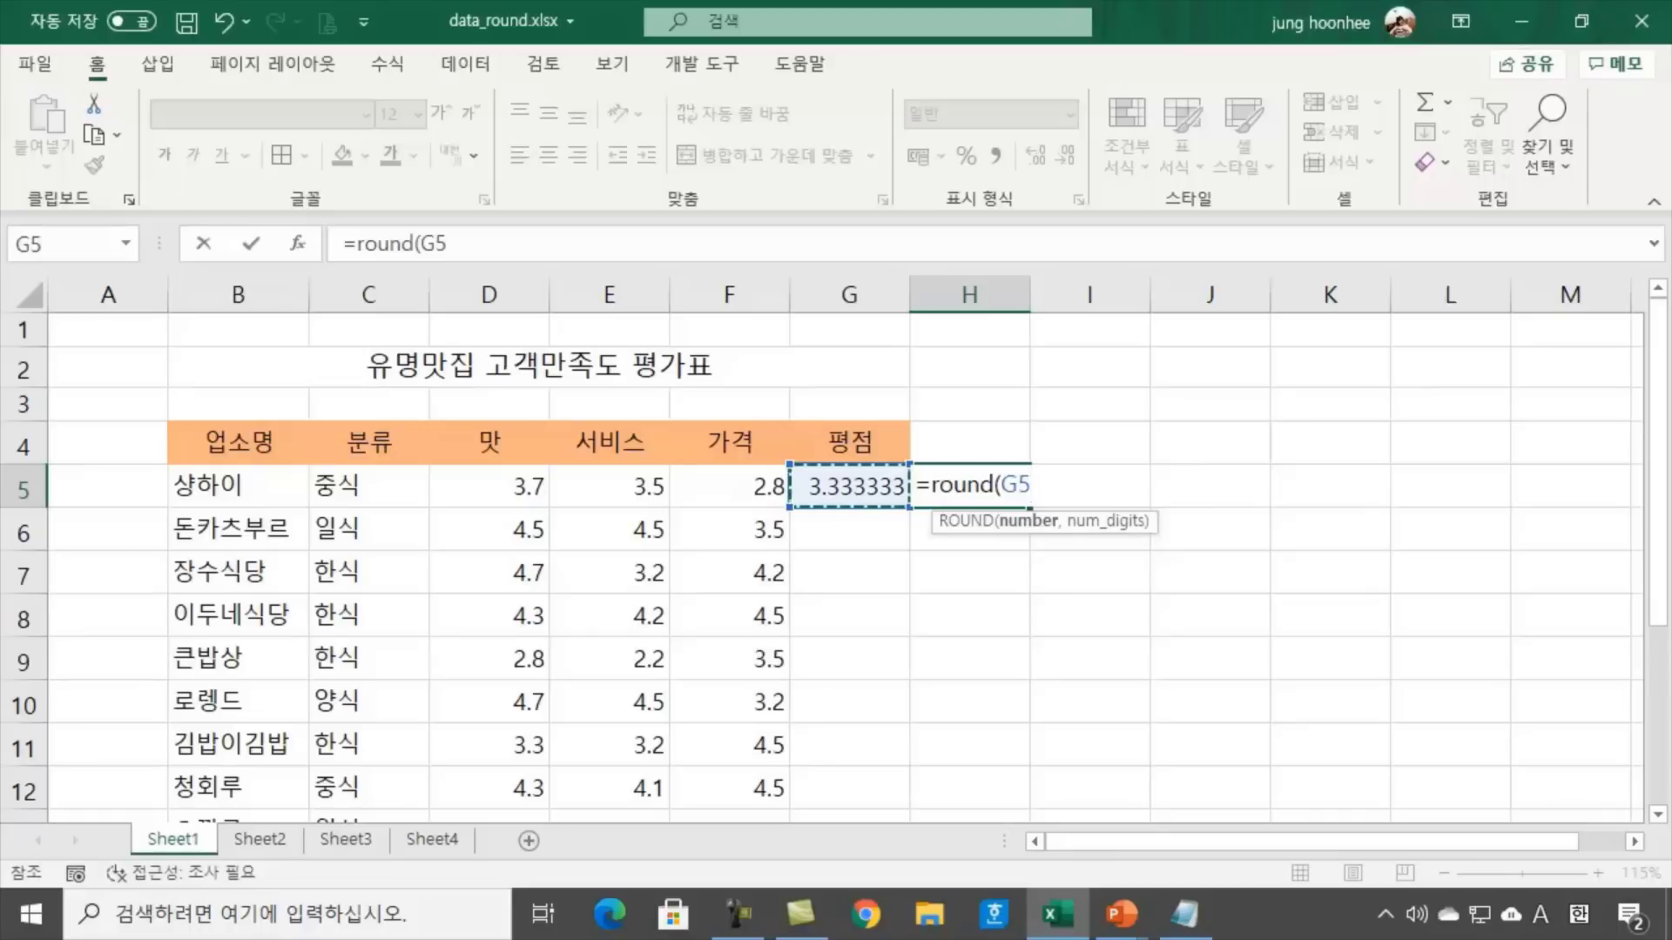
pyautogui.write(',')
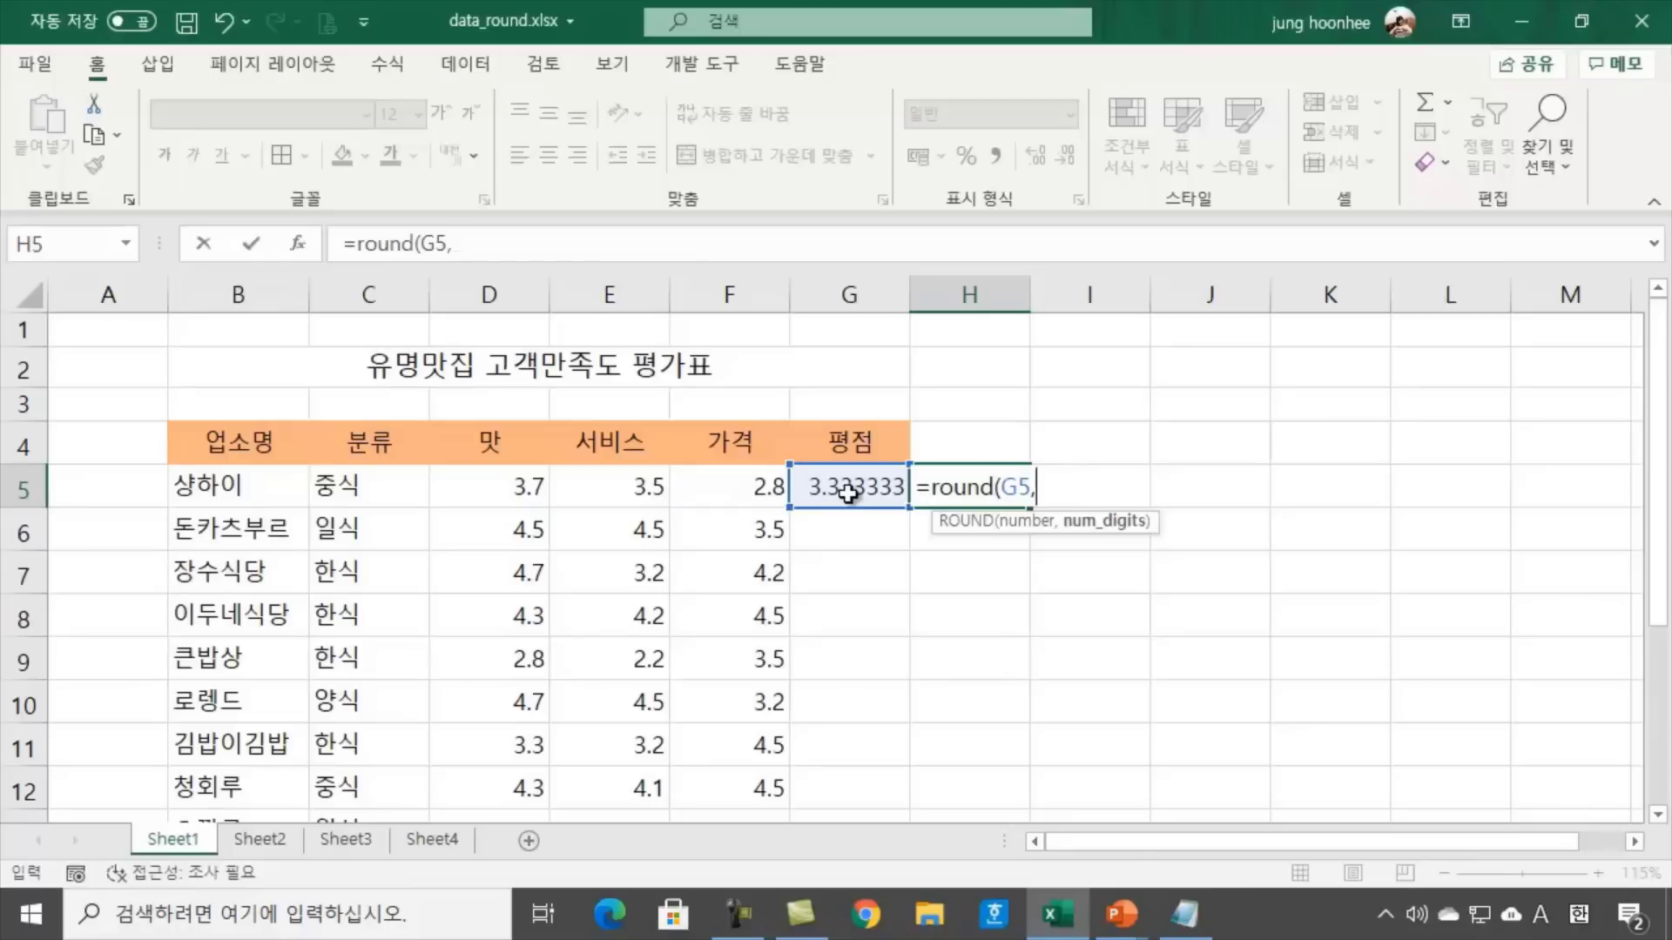
pyautogui.write('2')
pyautogui.write(')')
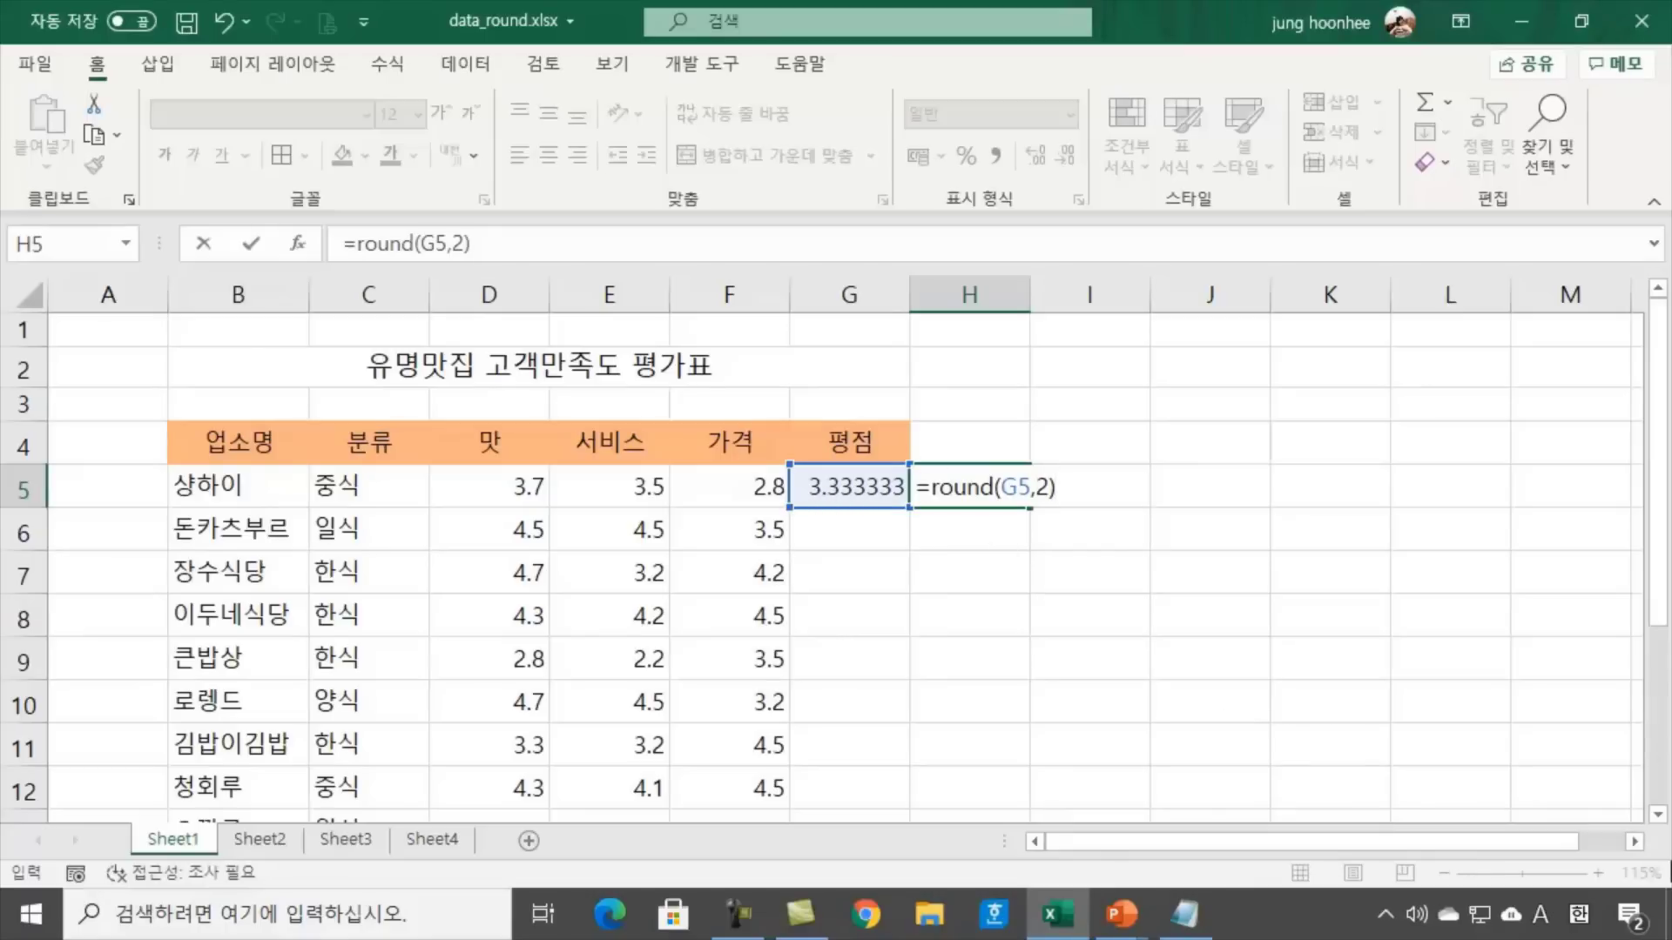
pyautogui.press('Return')
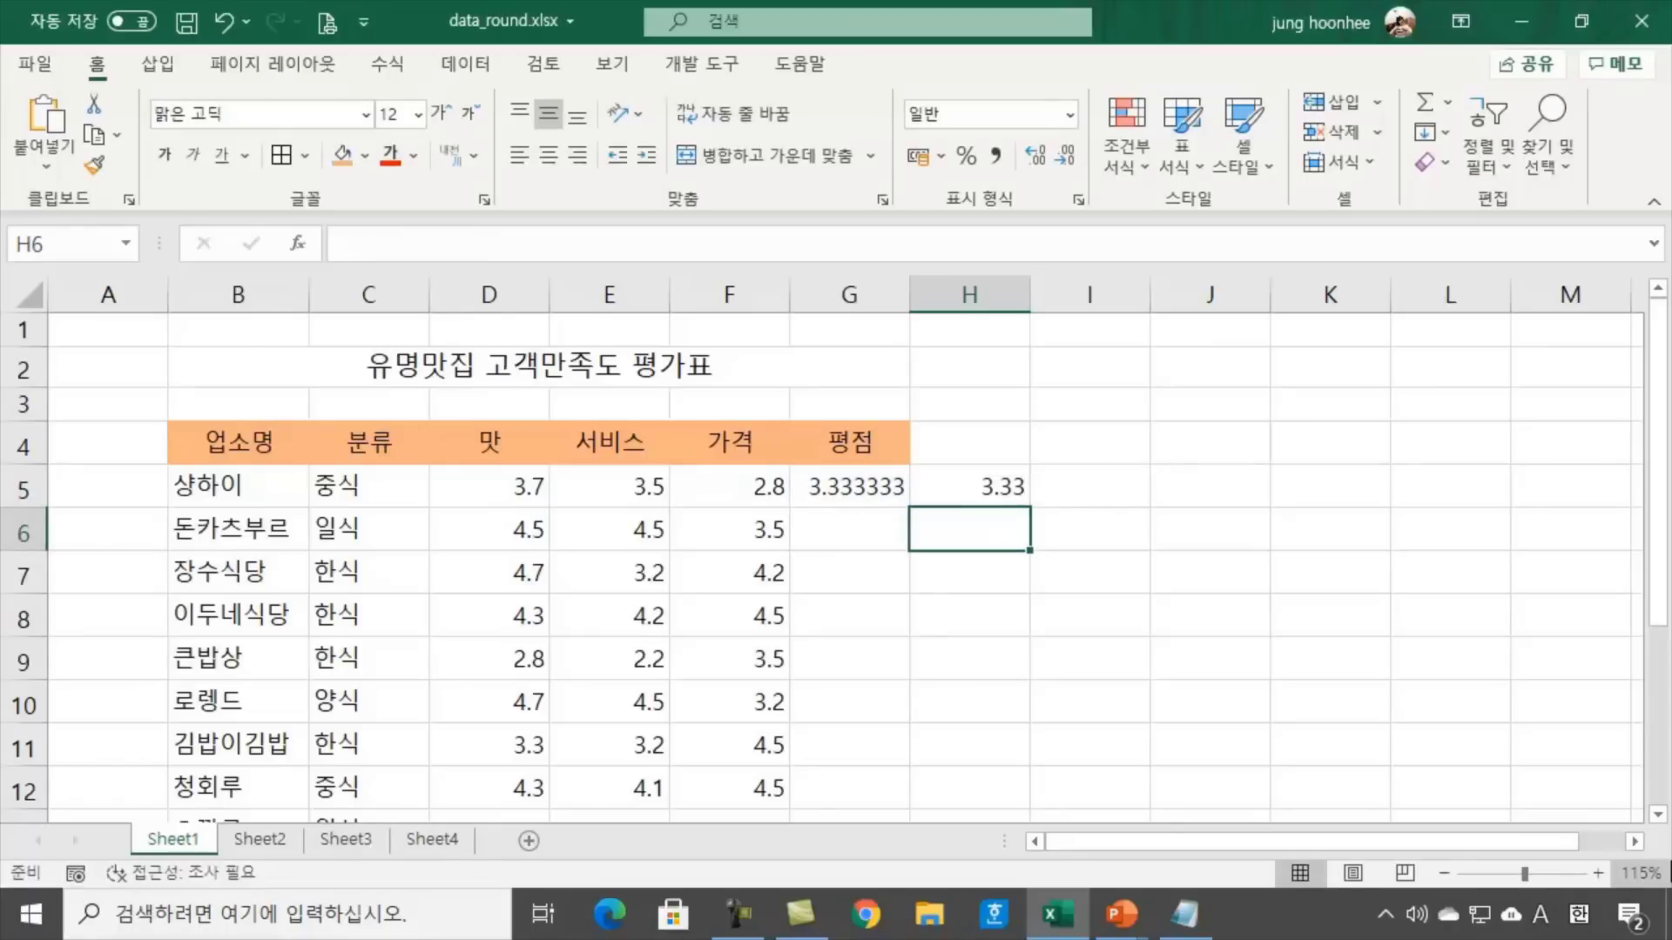
# Compare the average in G5 and its source scores in D5:F5 with the rounded value in H5
pyautogui.click(869, 492)
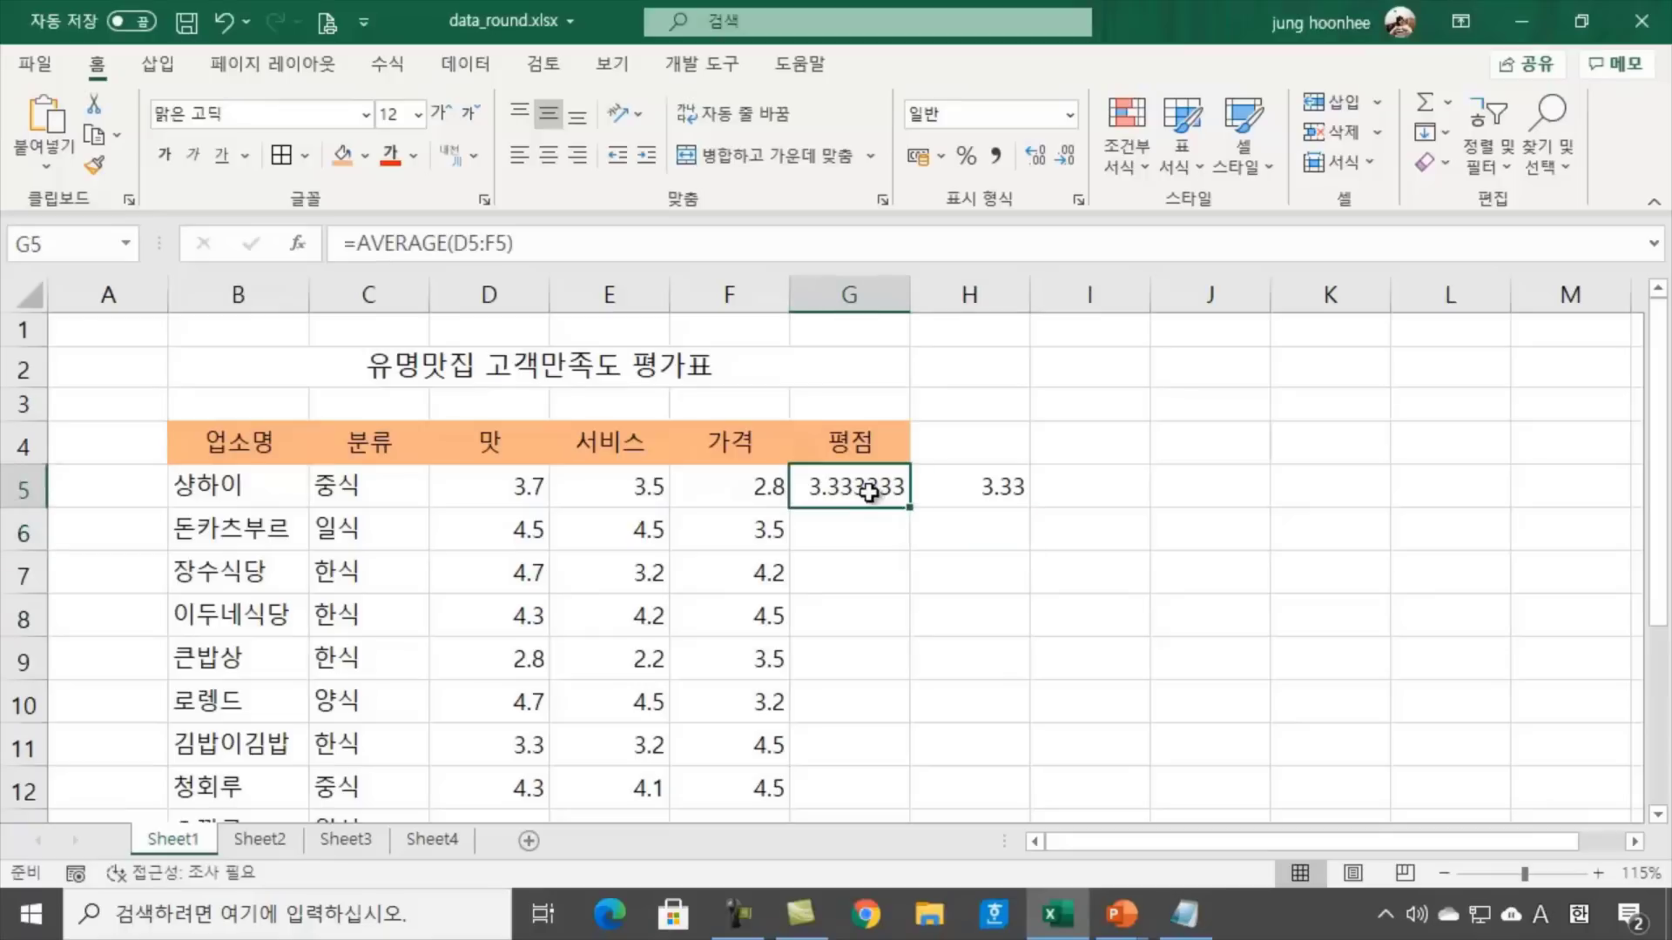
pyautogui.click(958, 490)
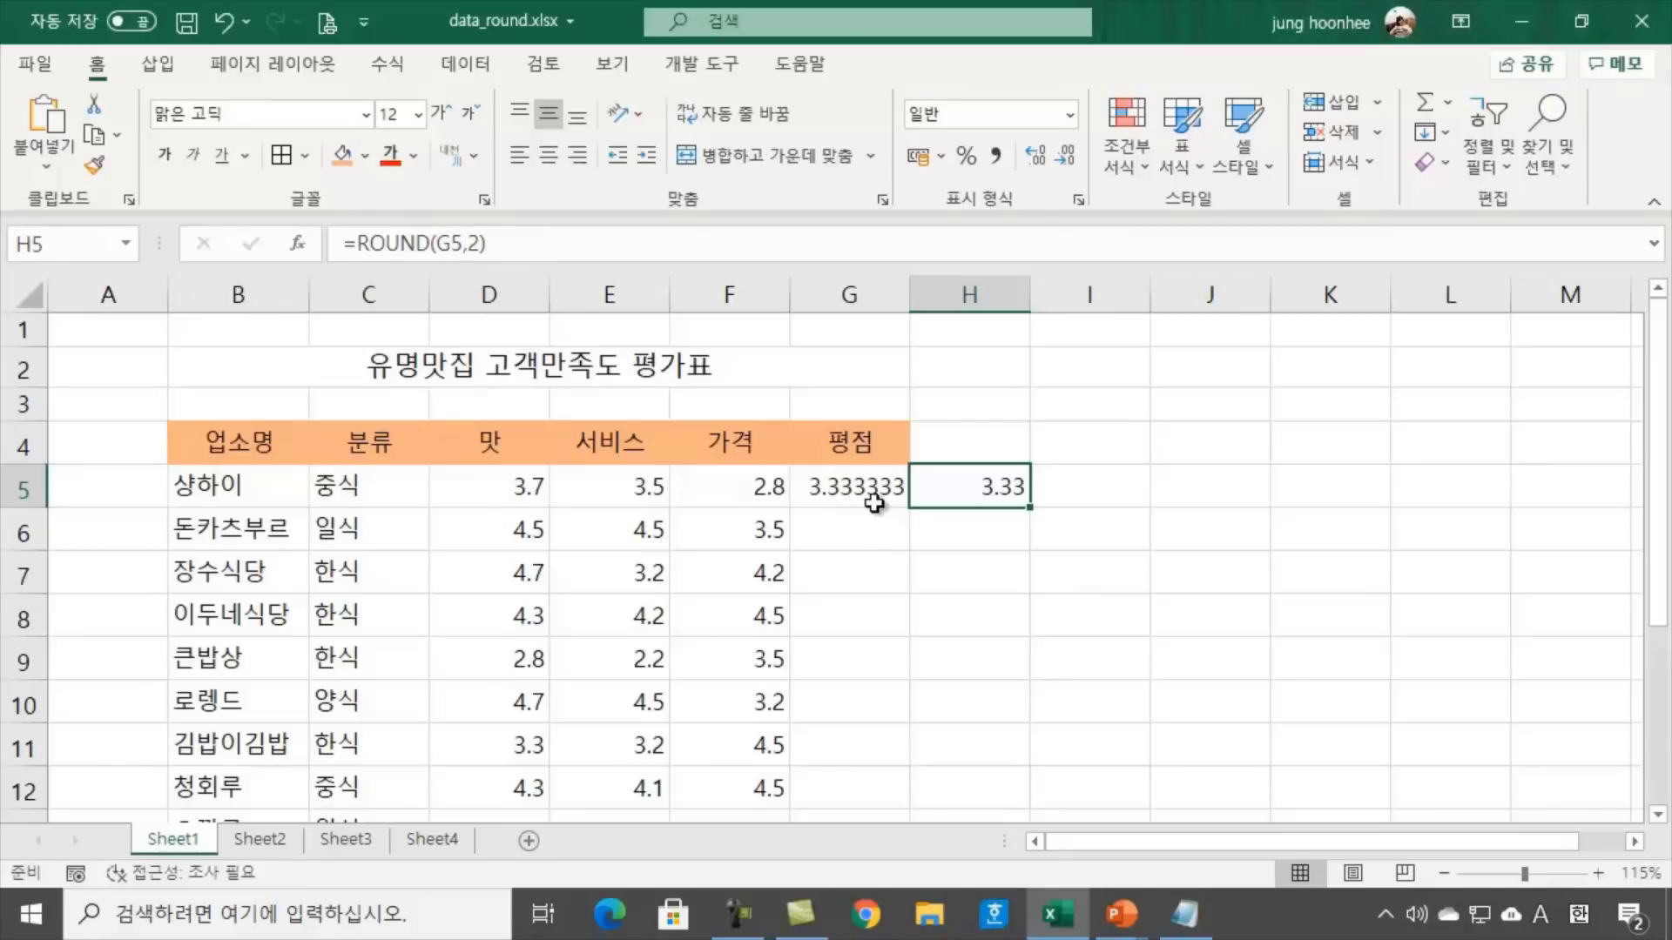
pyautogui.click(999, 582)
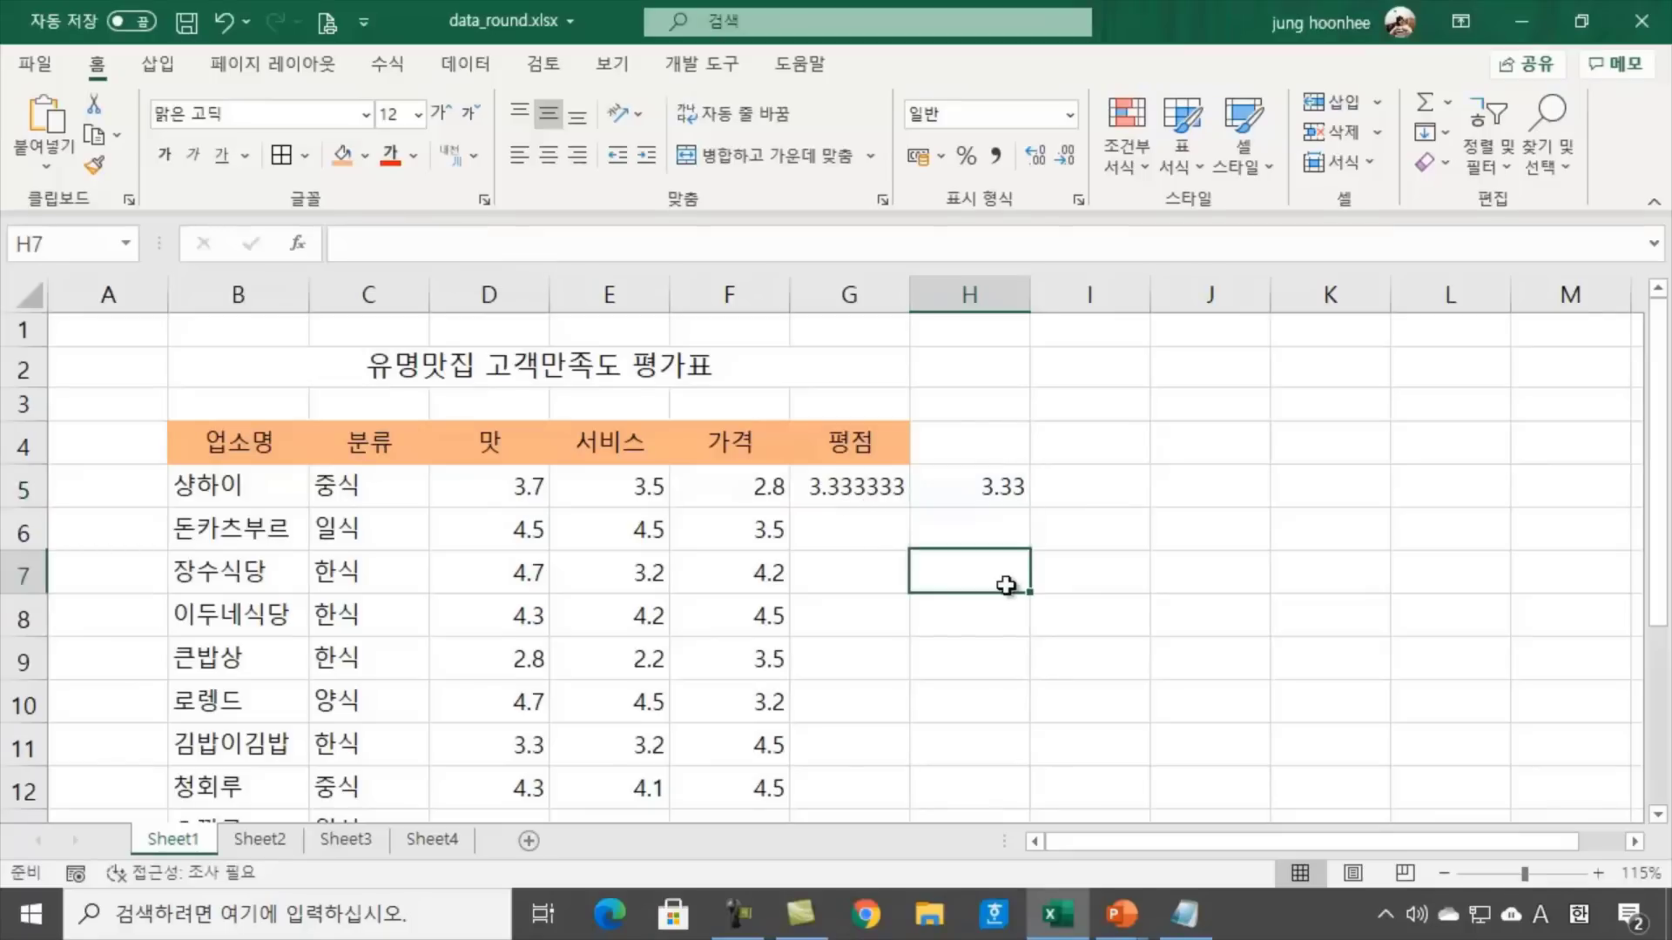
pyautogui.click(872, 611)
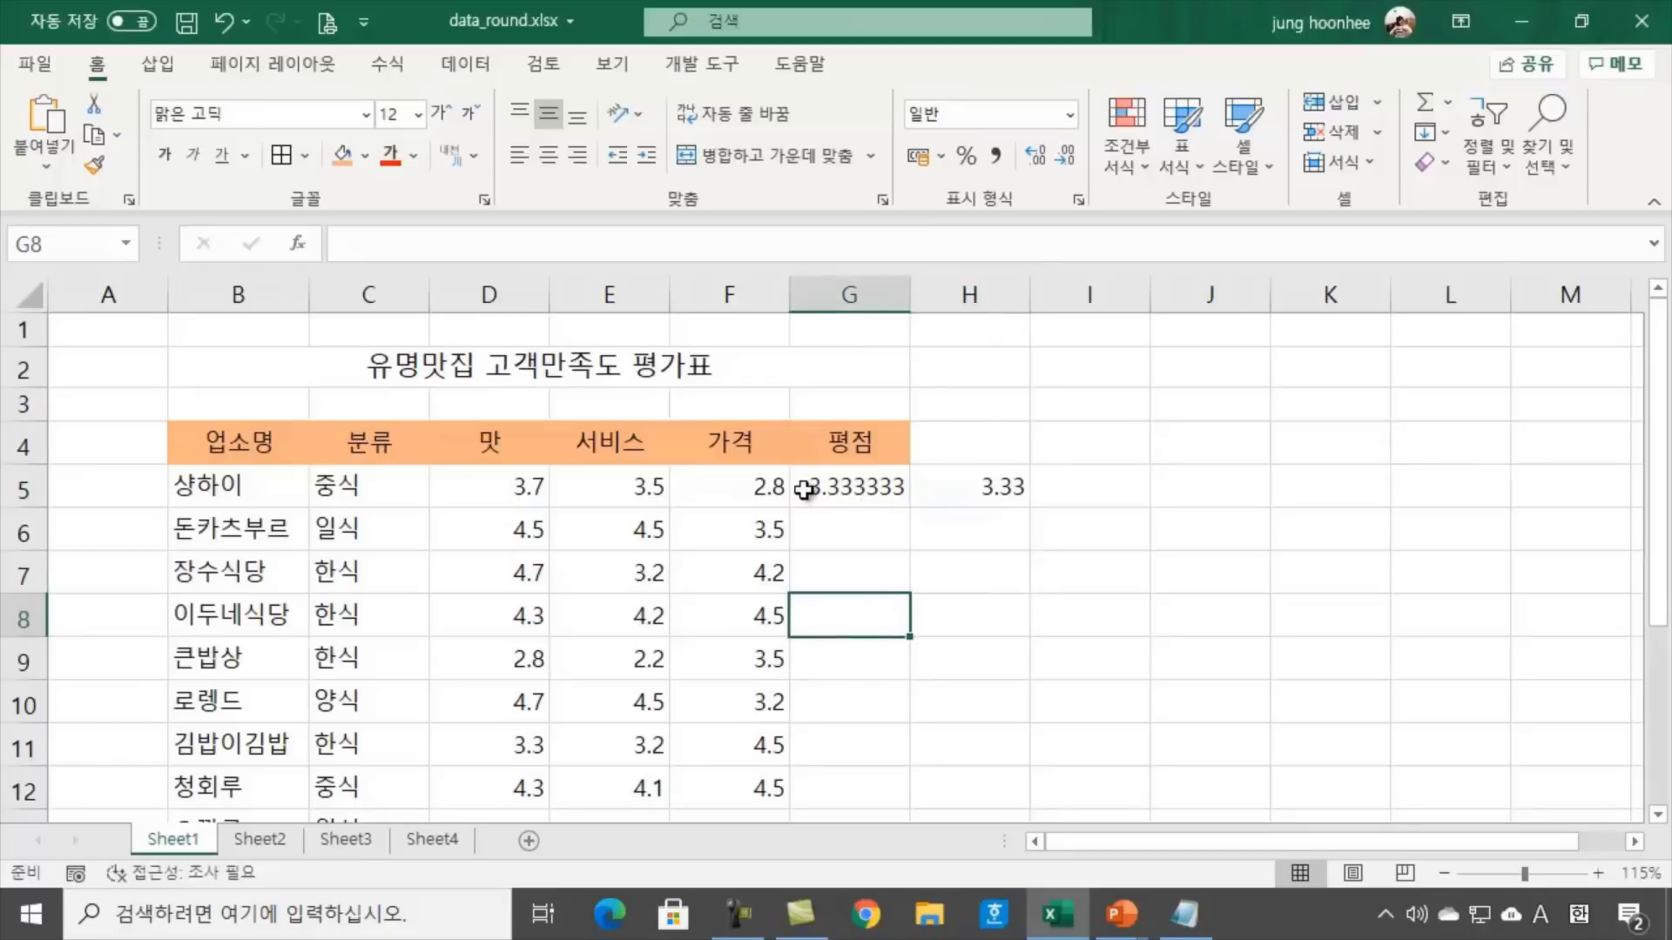
pyautogui.click(851, 482)
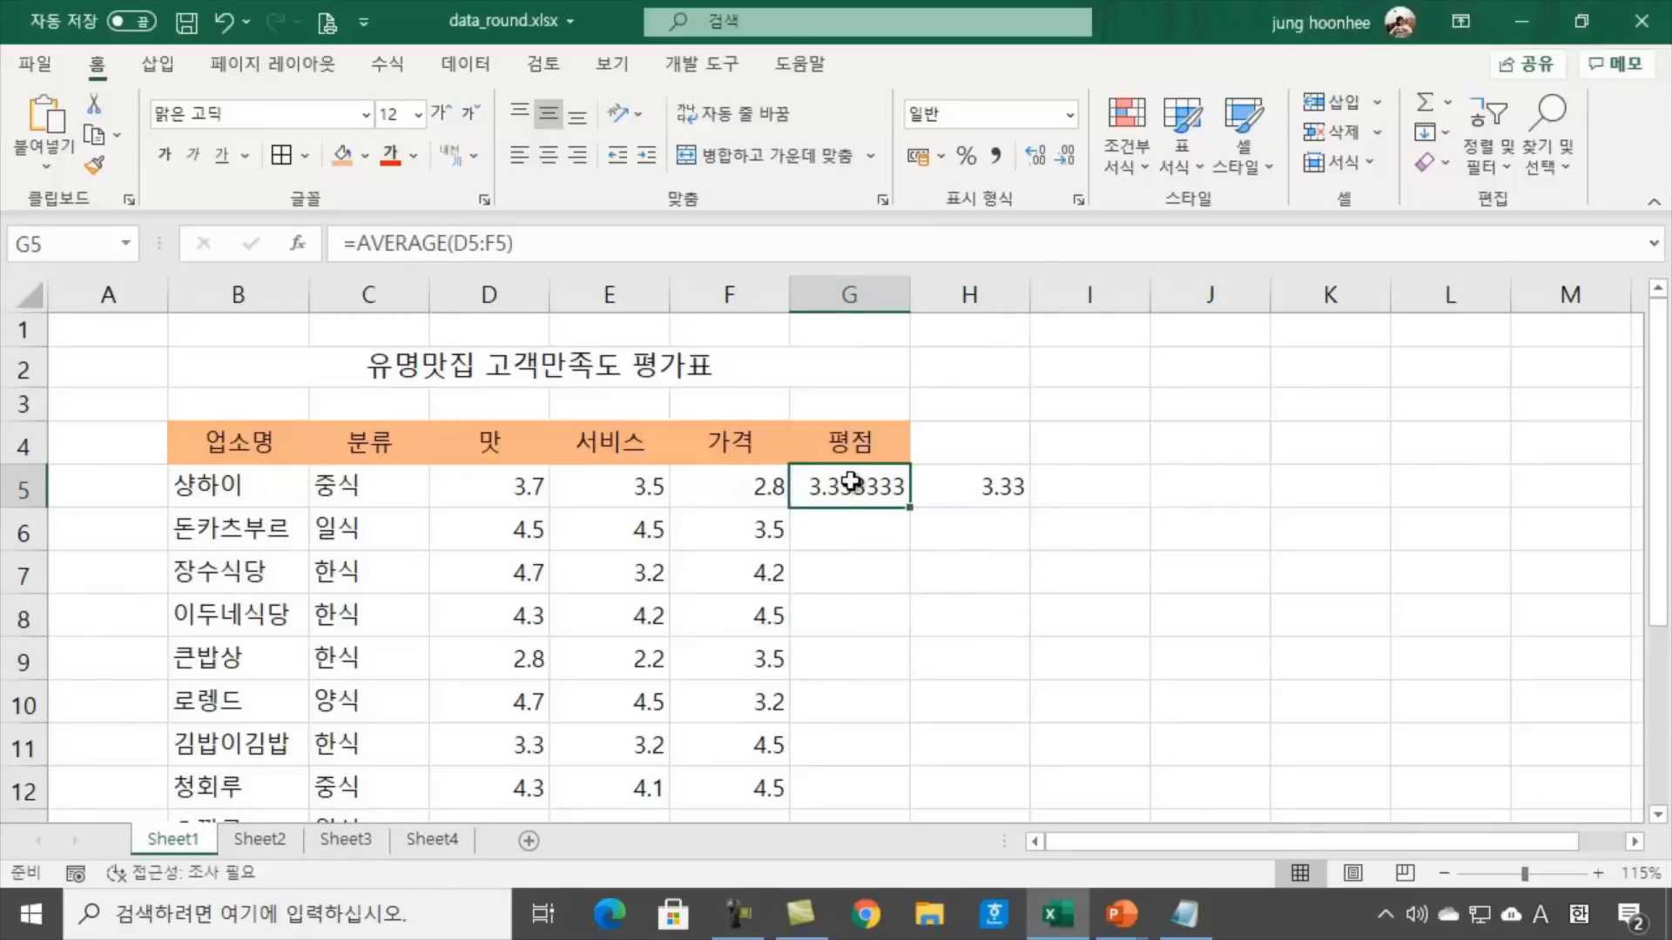
pyautogui.moveTo(514, 485); pyautogui.dragTo(824, 487)
pyautogui.click(824, 487)
pyautogui.click(995, 490)
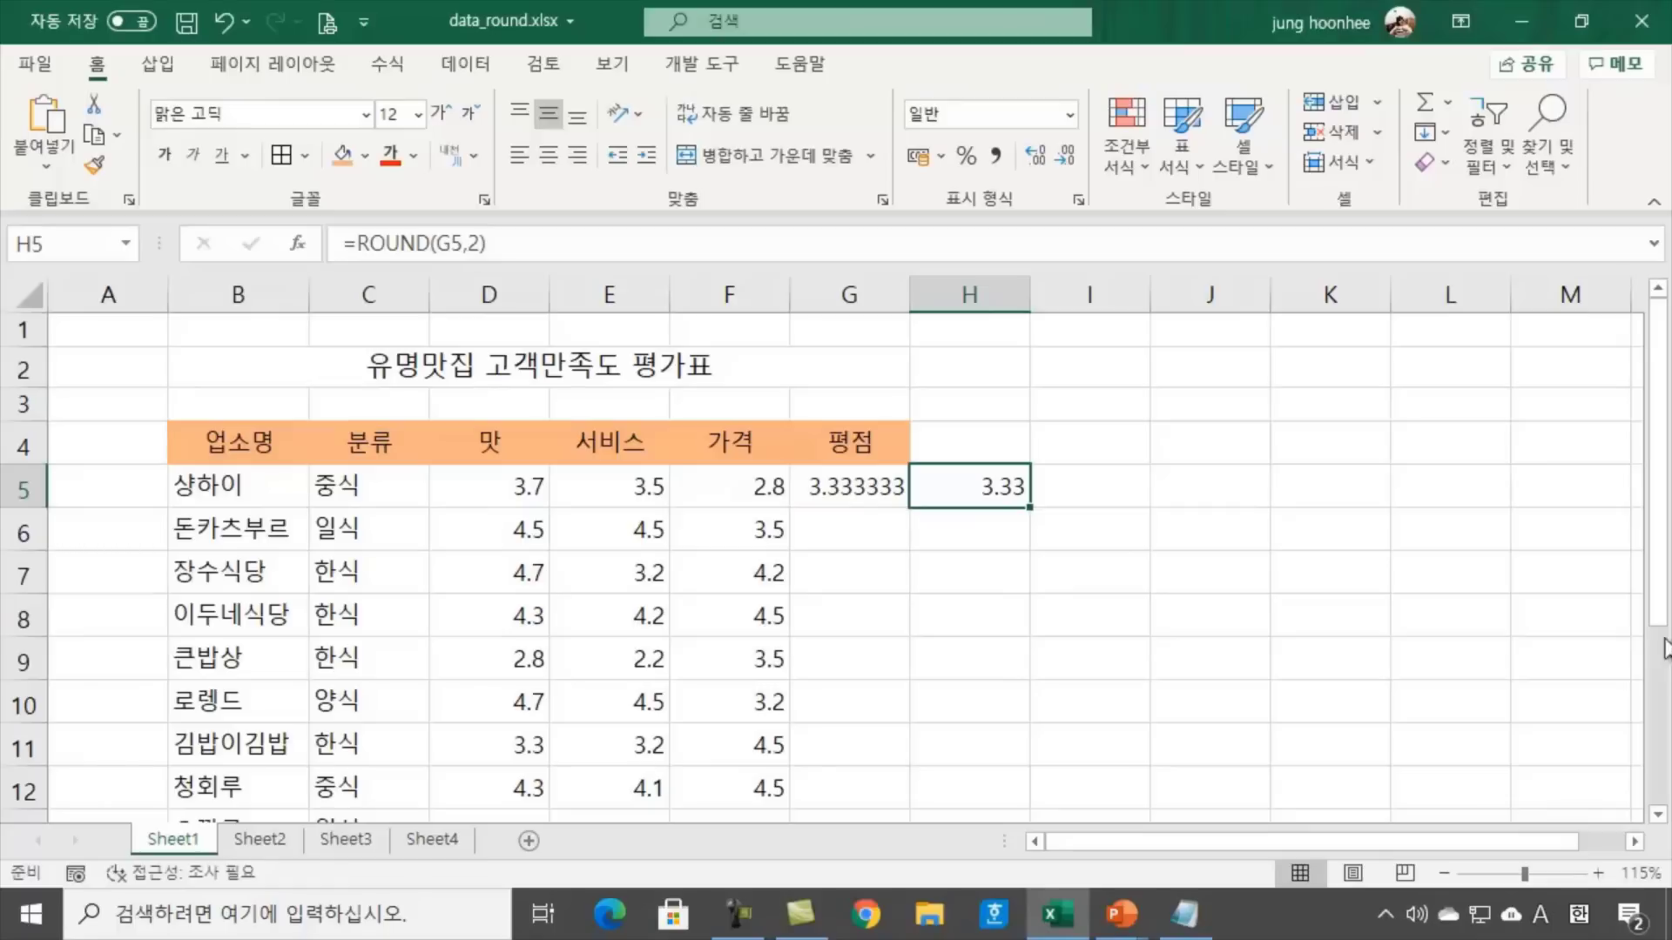
pyautogui.click(963, 573)
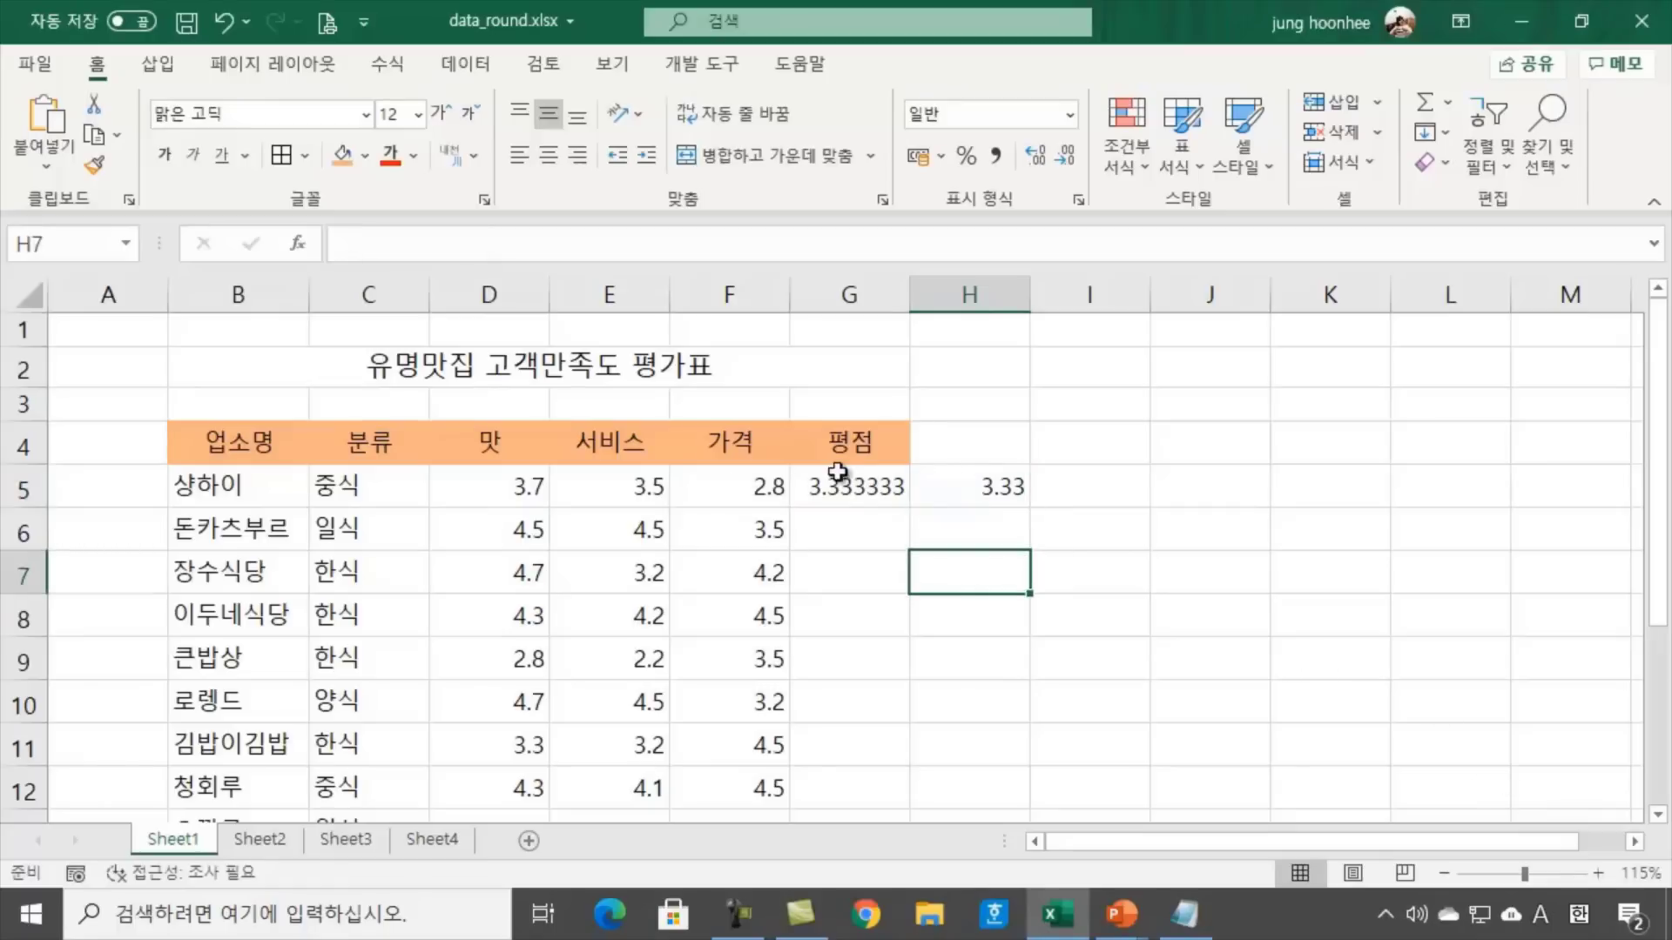
# Clear the average and rounding formulas from G5:H5
pyautogui.moveTo(867, 485); pyautogui.dragTo(988, 485)
pyautogui.click(979, 605)
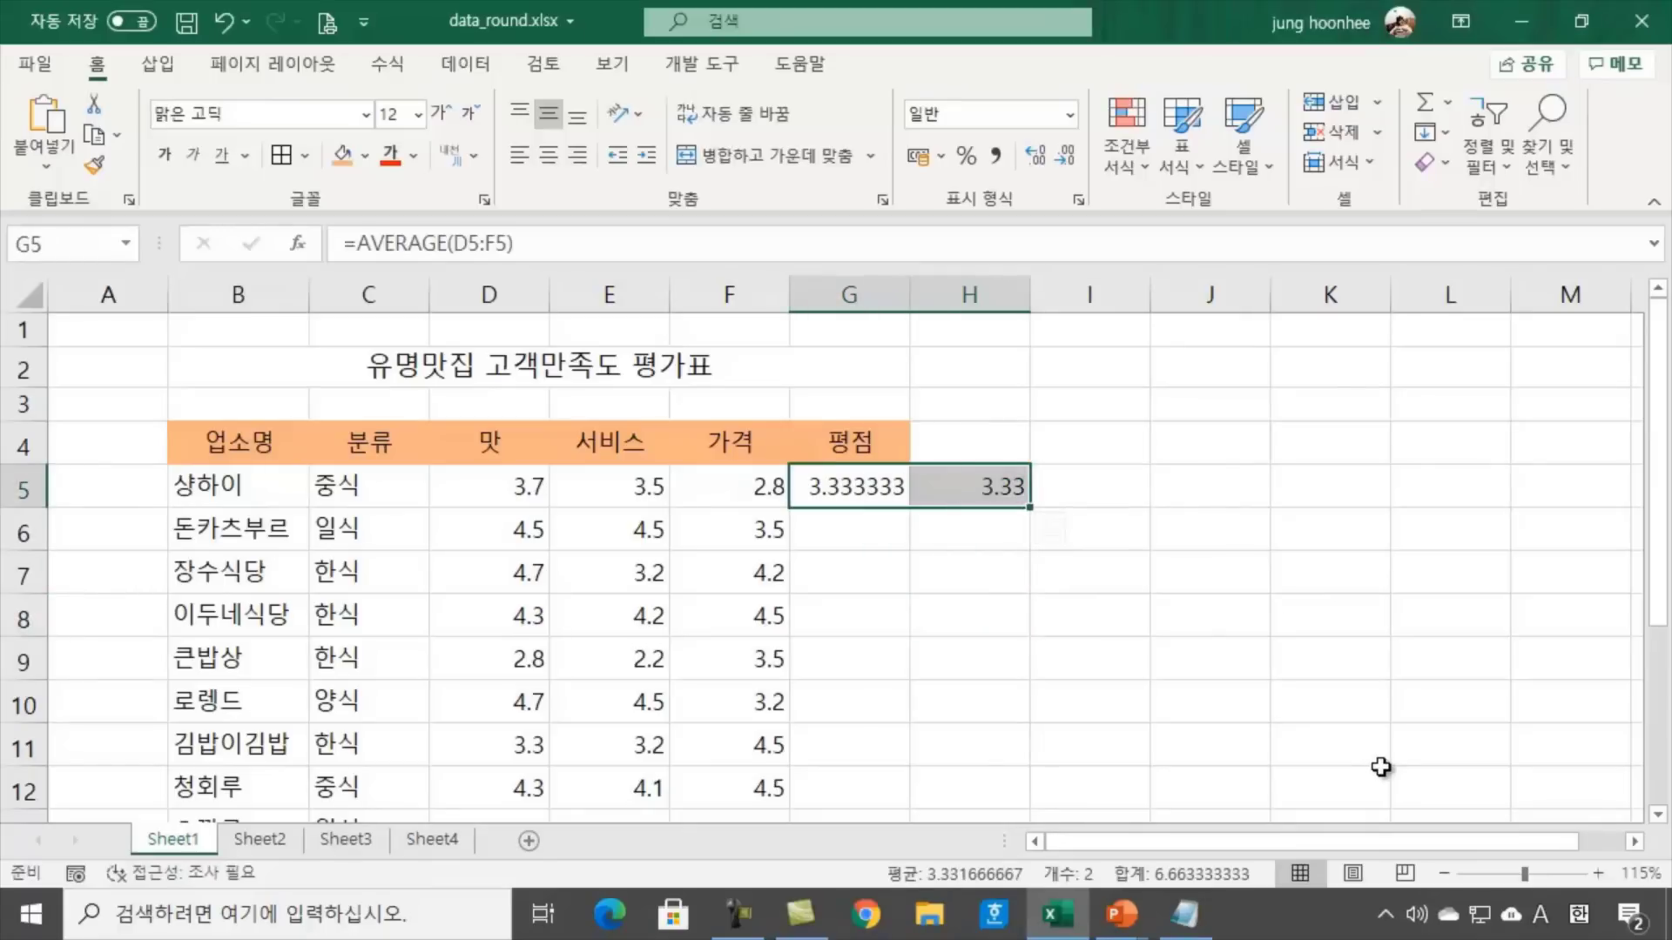
pyautogui.press('Delete')
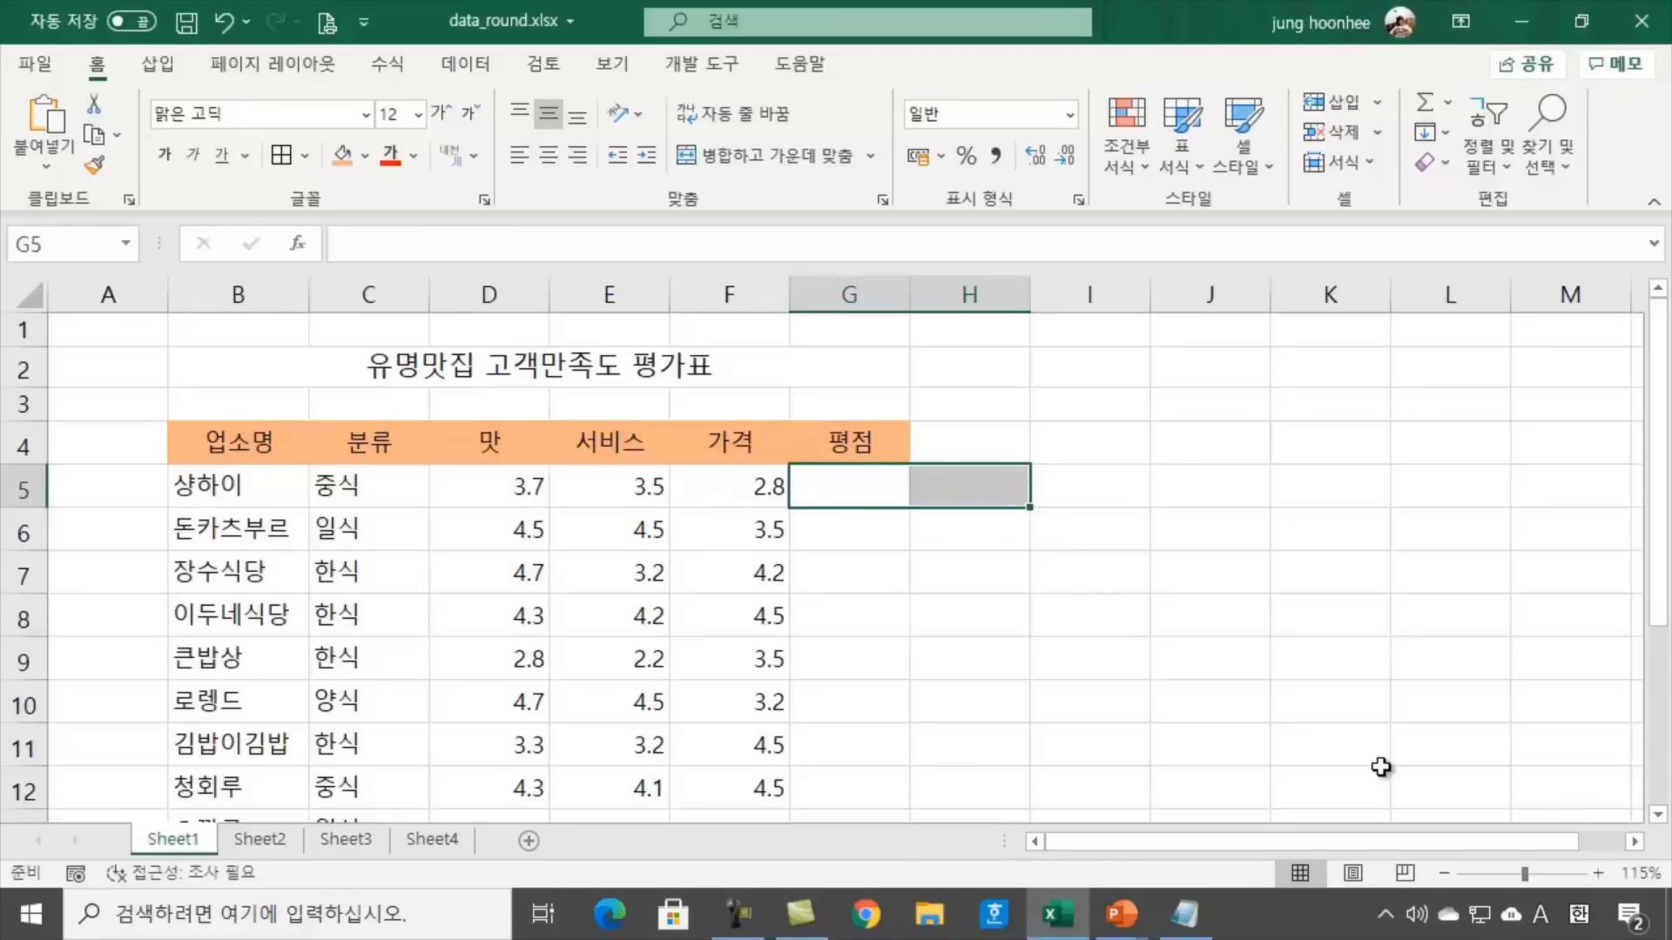
pyautogui.click(937, 692)
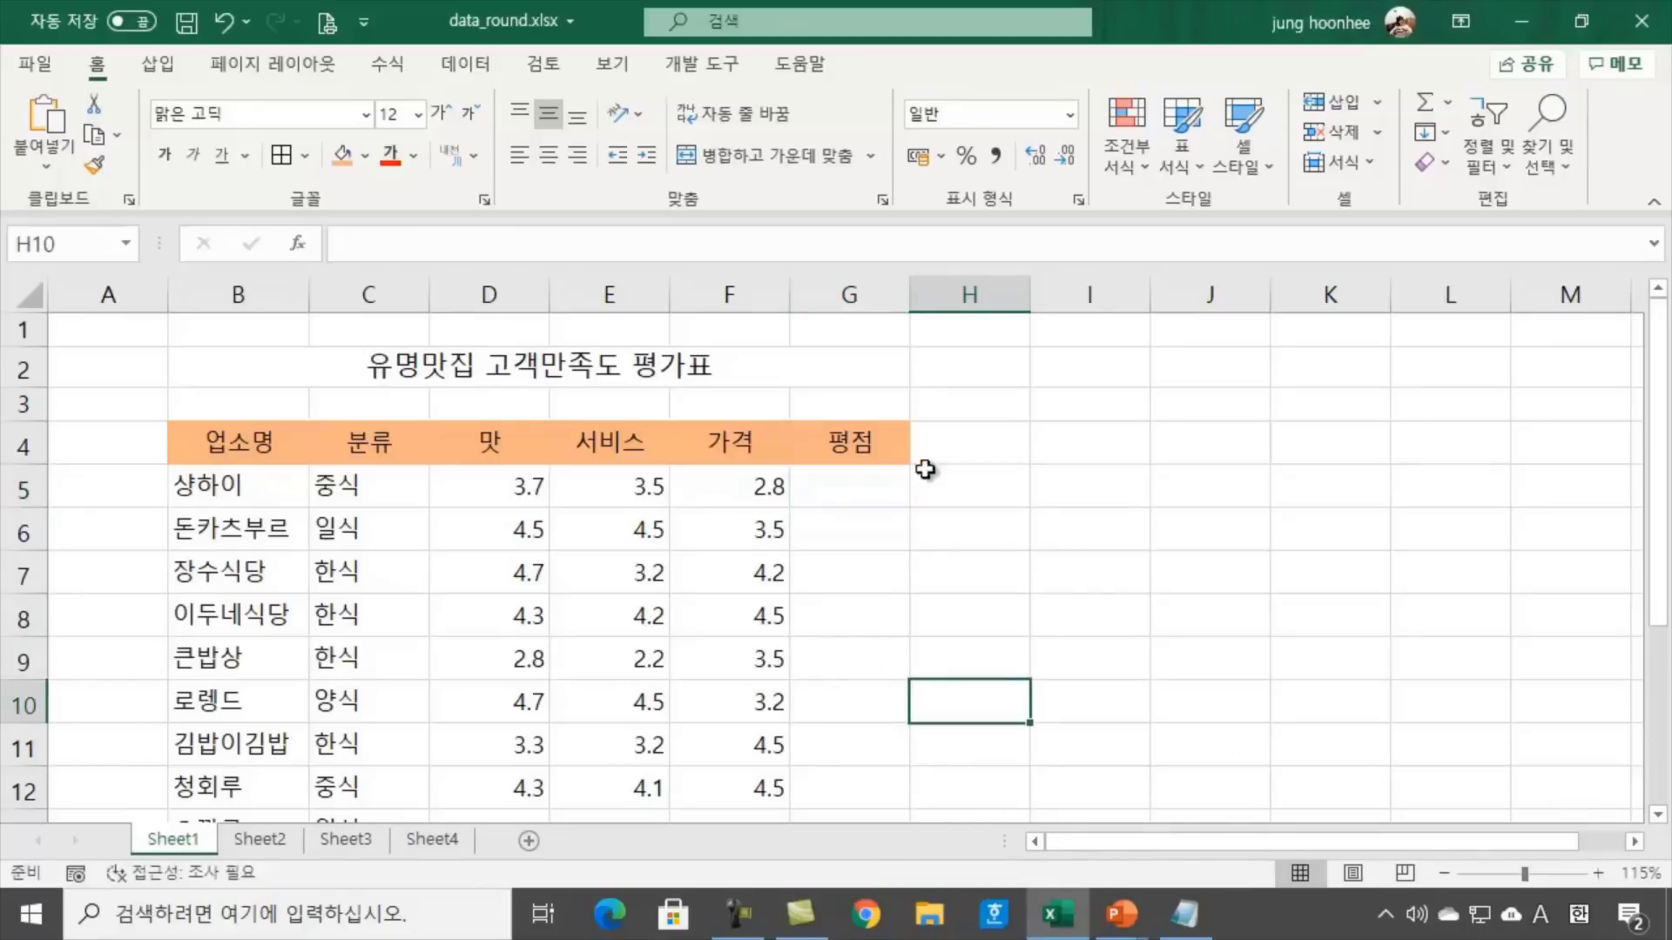
# Enter =round(average(D5:F5),2) in the first 평점 cell, G5, nesting the average inside the rounding function
pyautogui.click(856, 488)
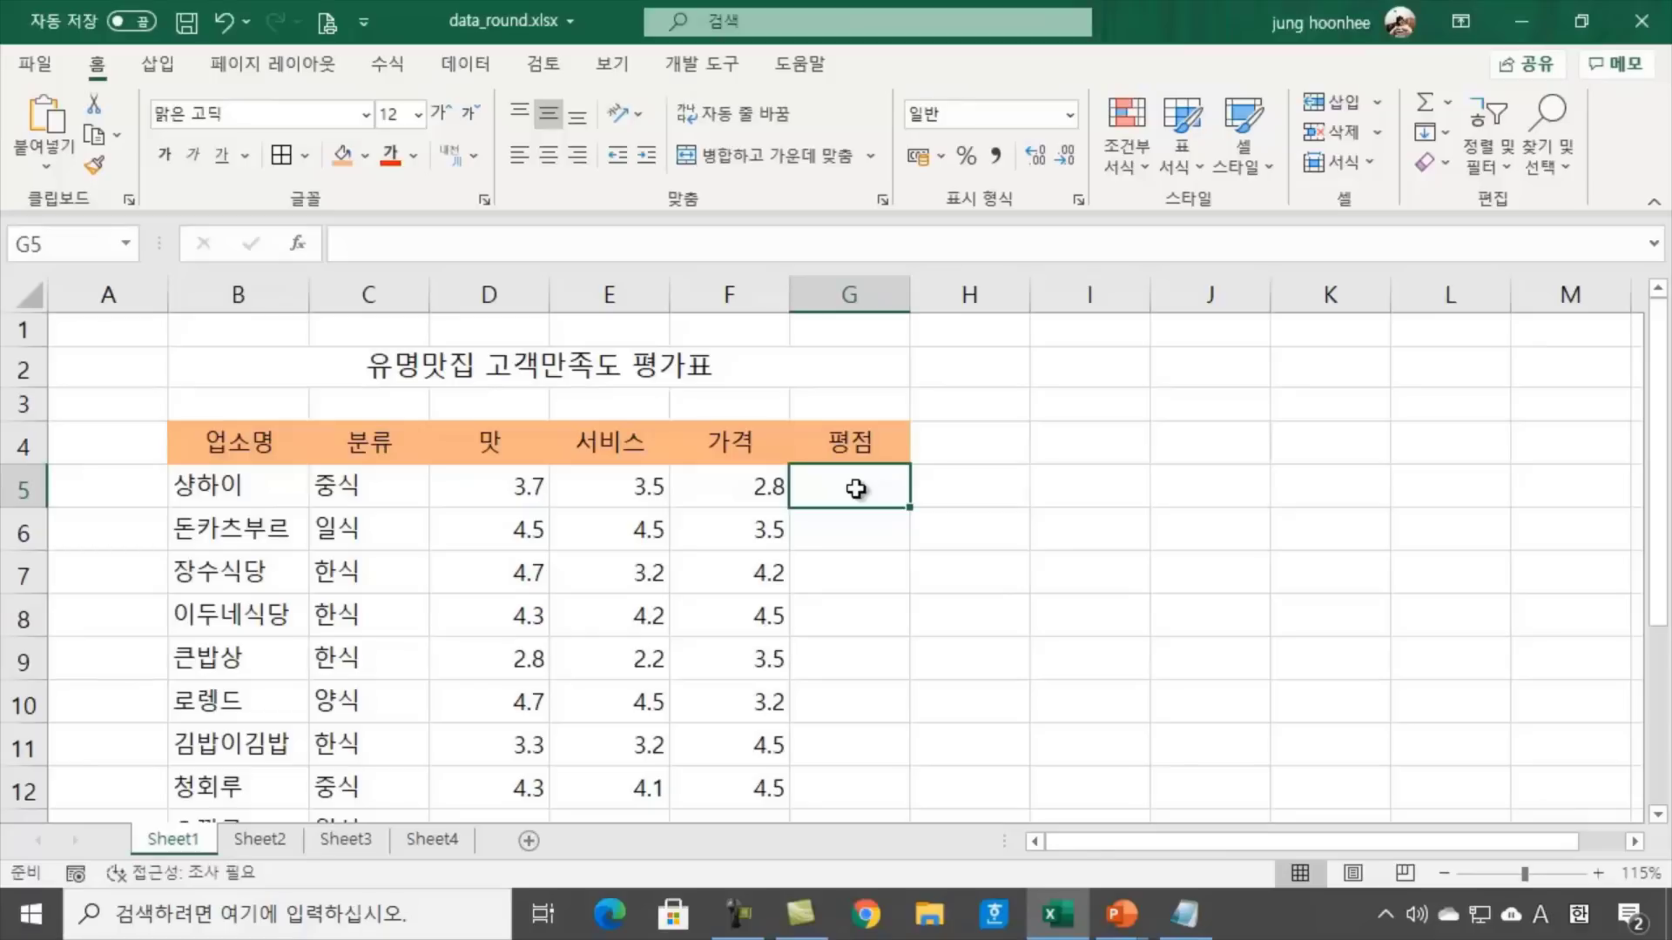
pyautogui.write('=round')
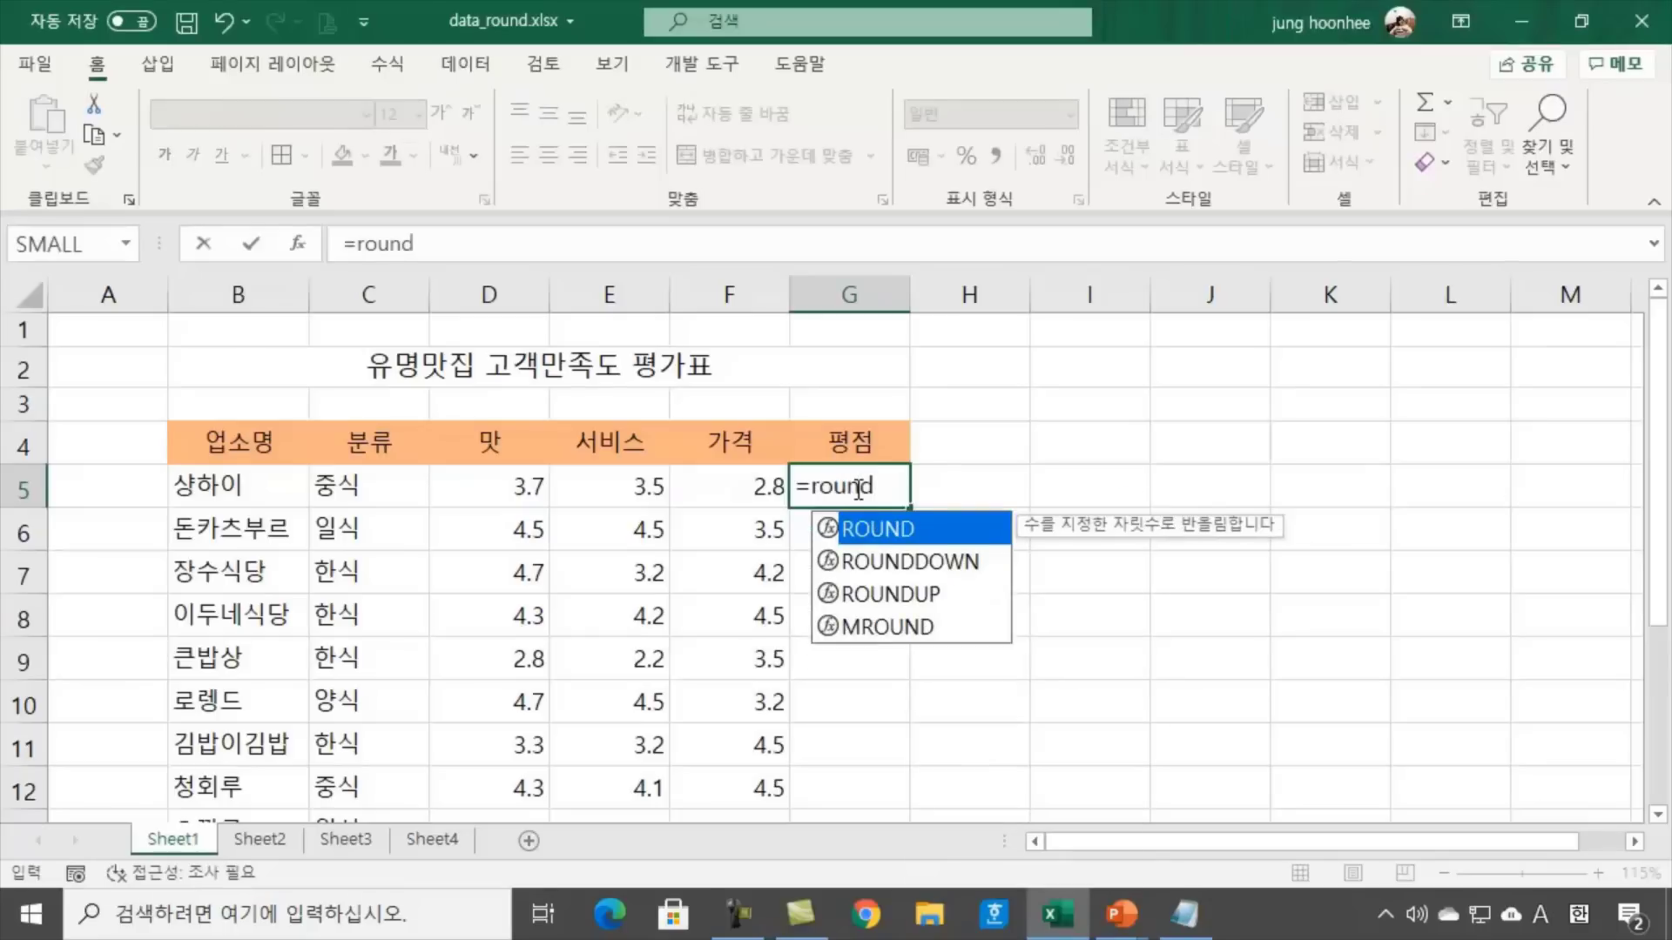
pyautogui.write('(')
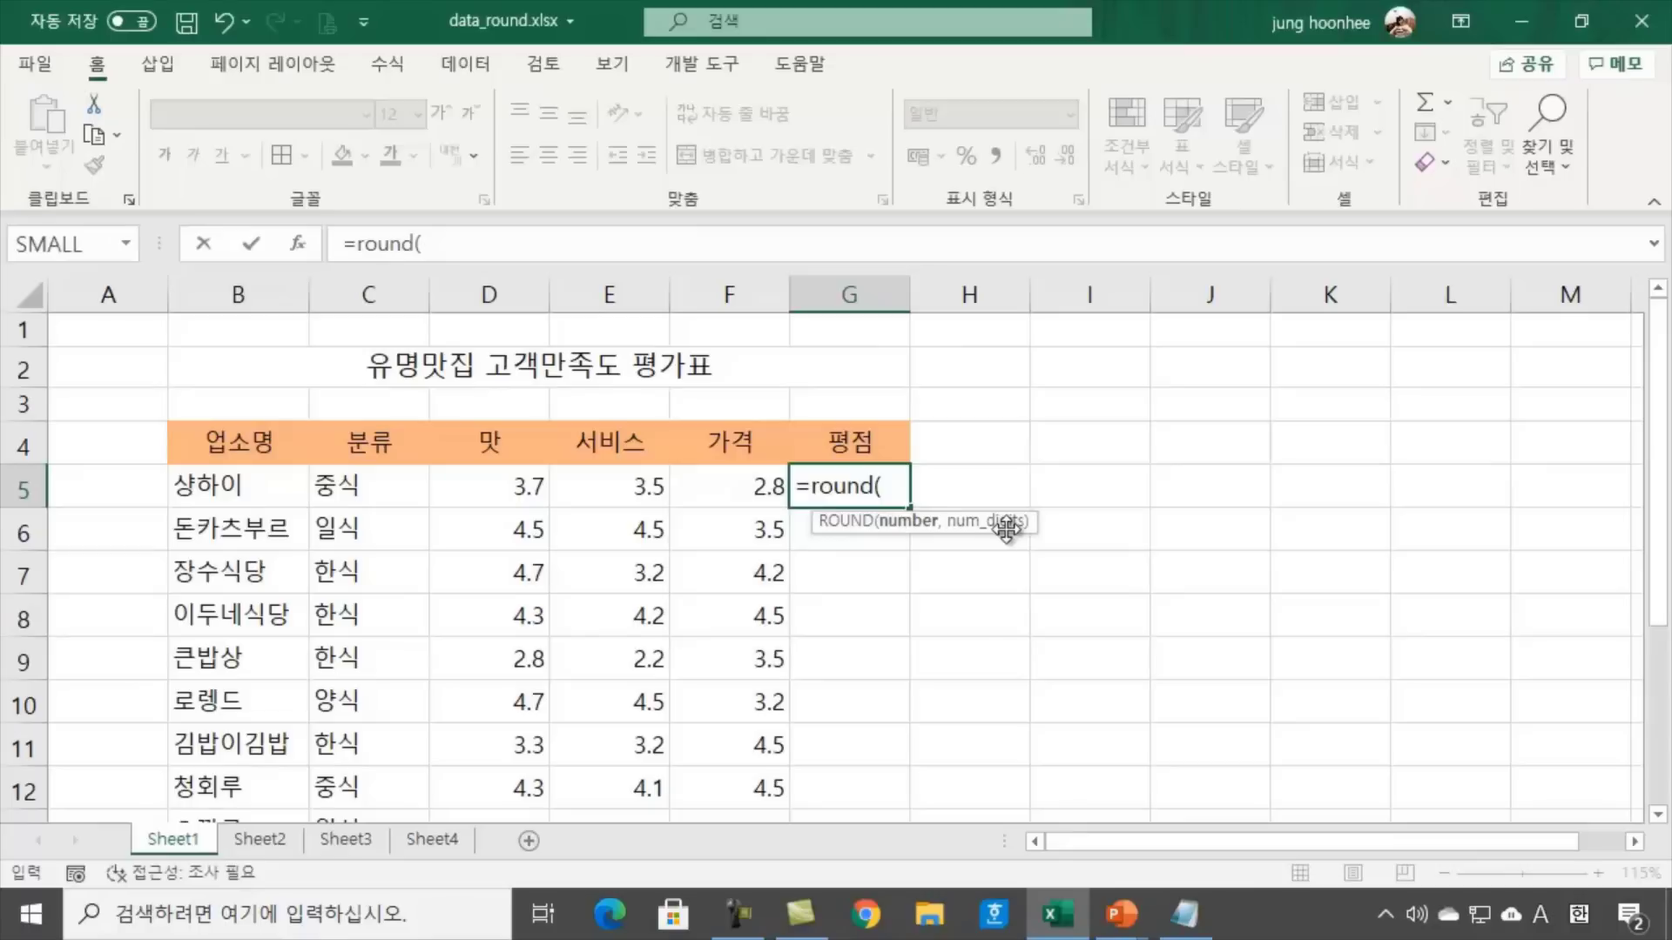
pyautogui.write(',')
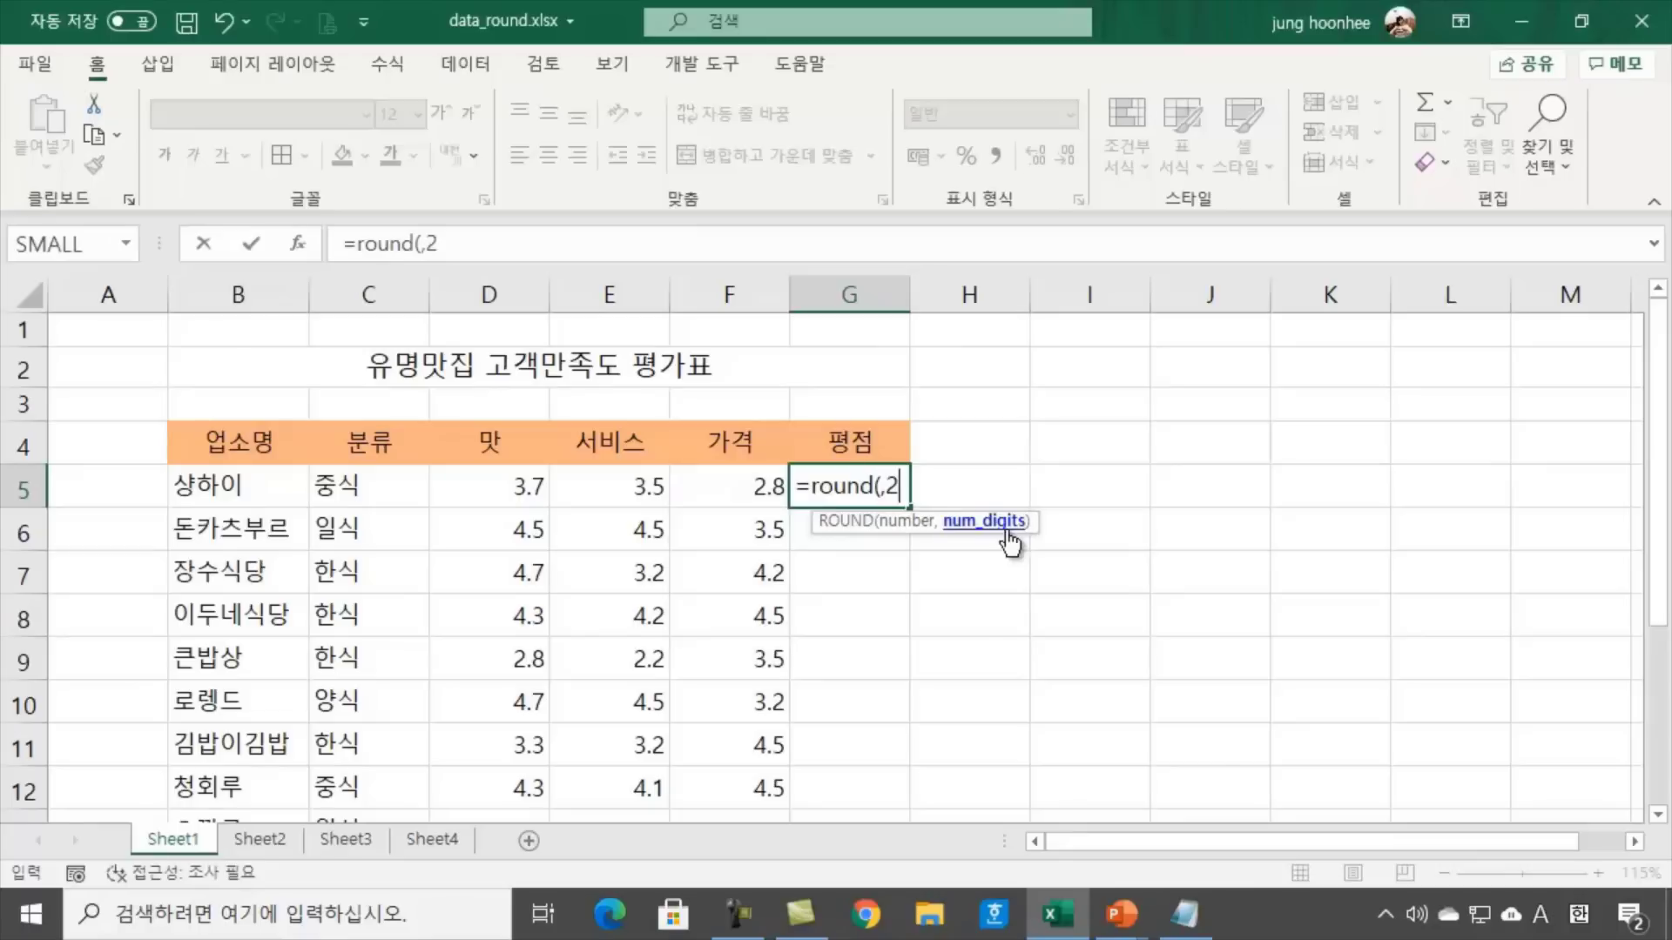
pyautogui.write('2)')
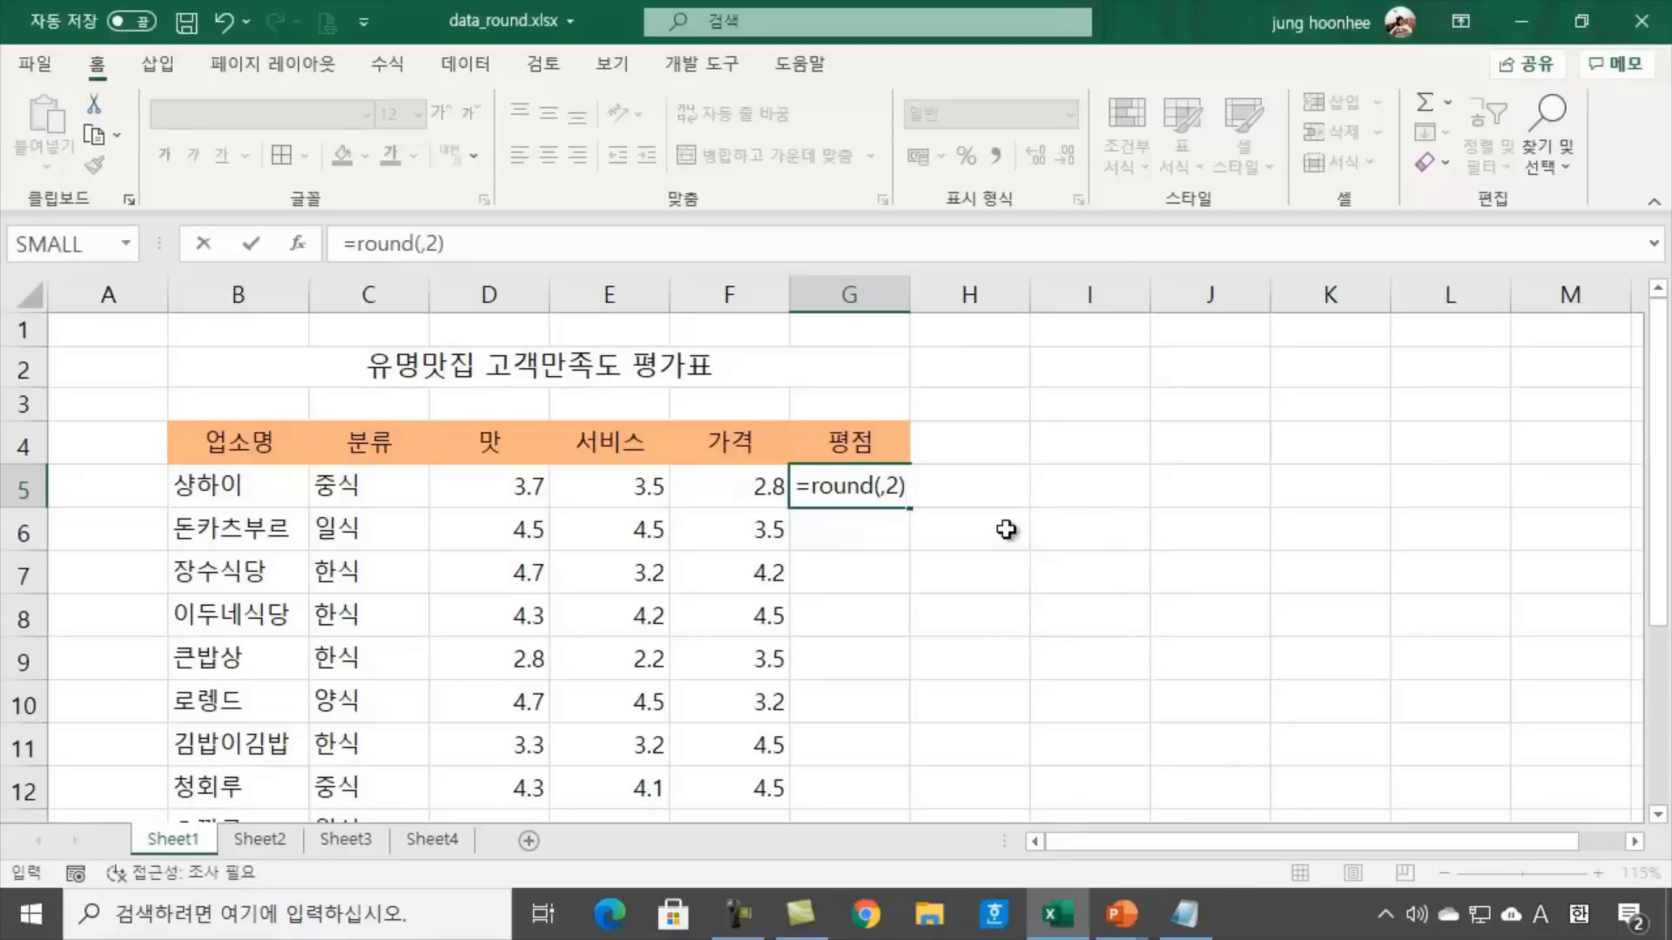
pyautogui.click(880, 493)
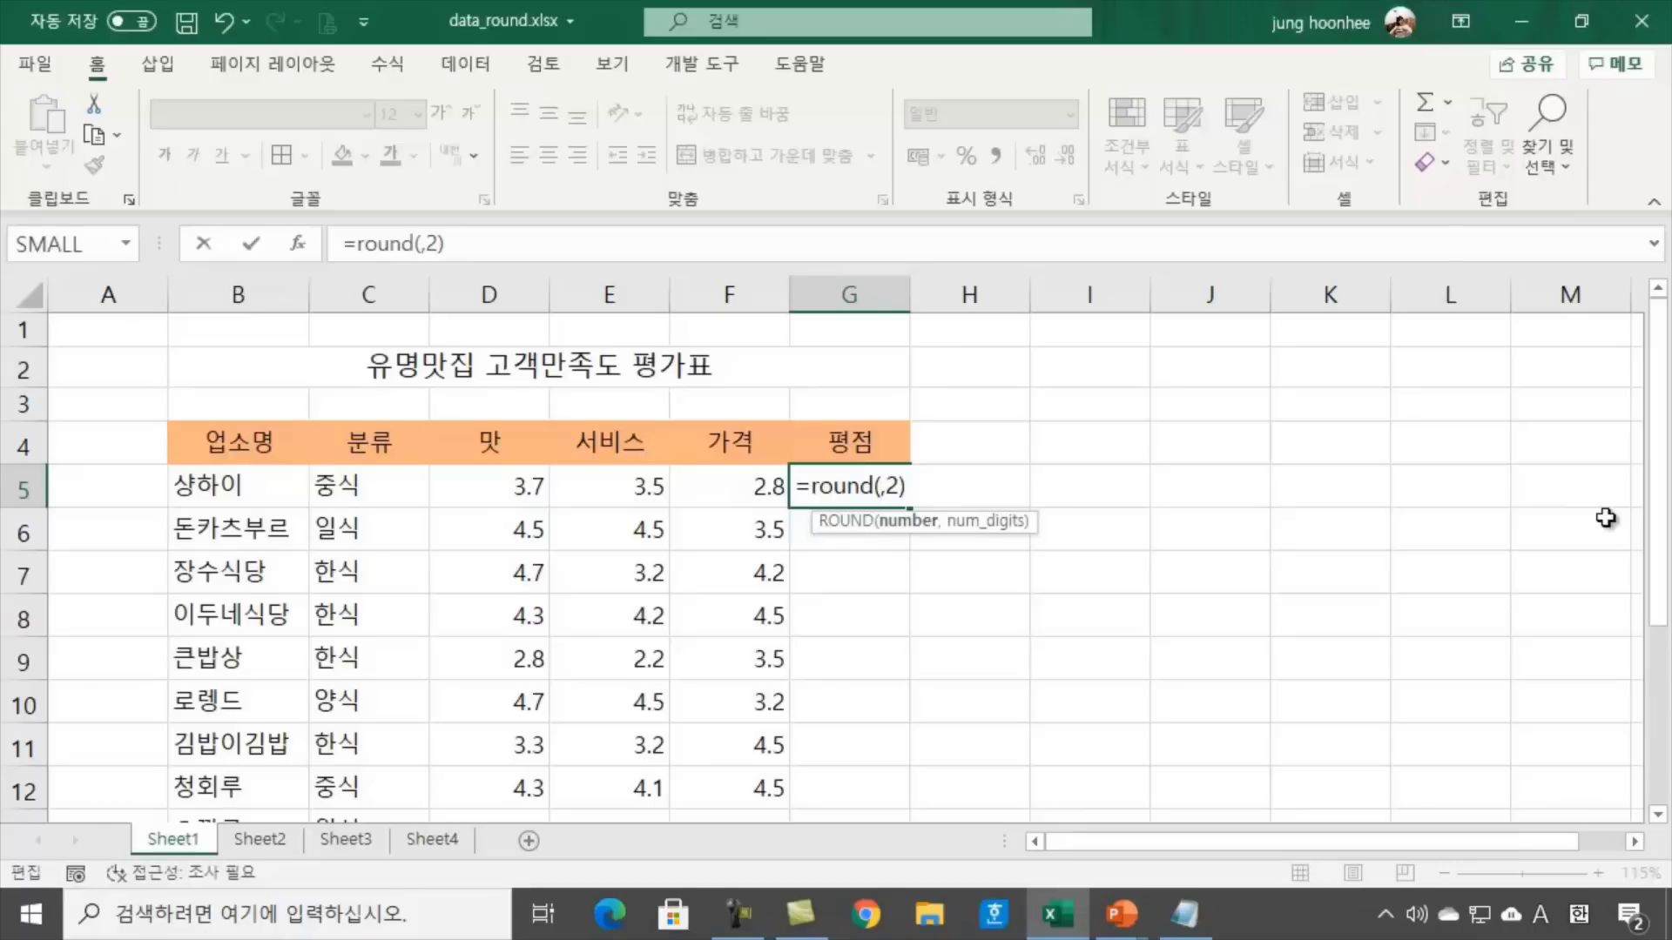
pyautogui.write('avera')
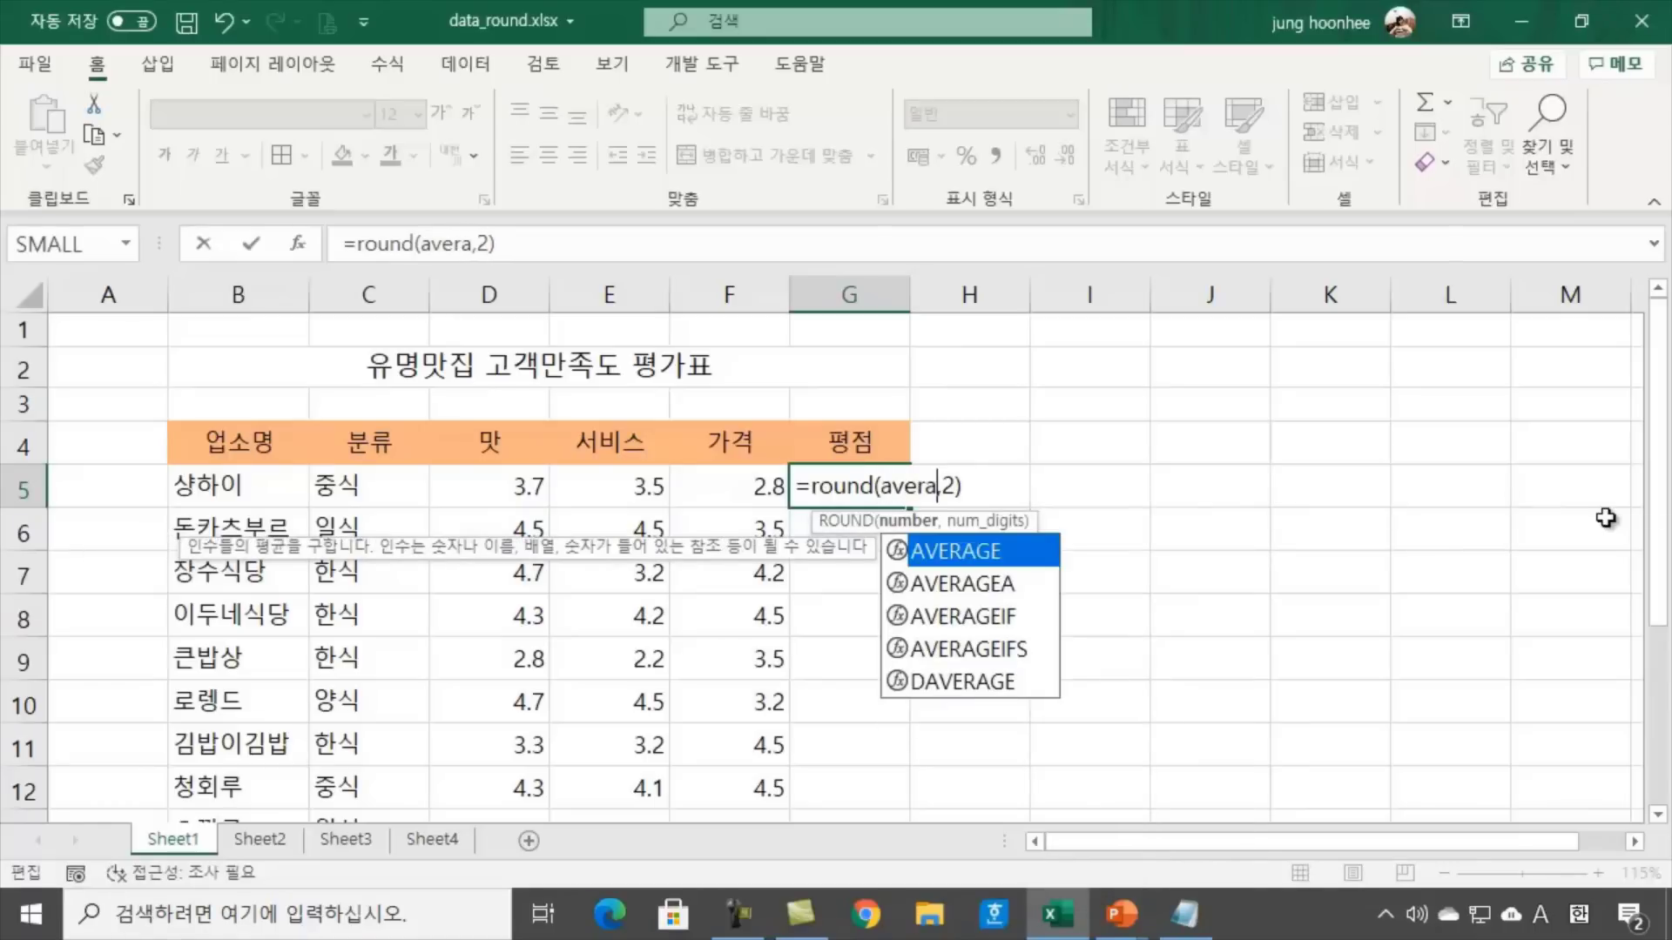
pyautogui.write('ge(')
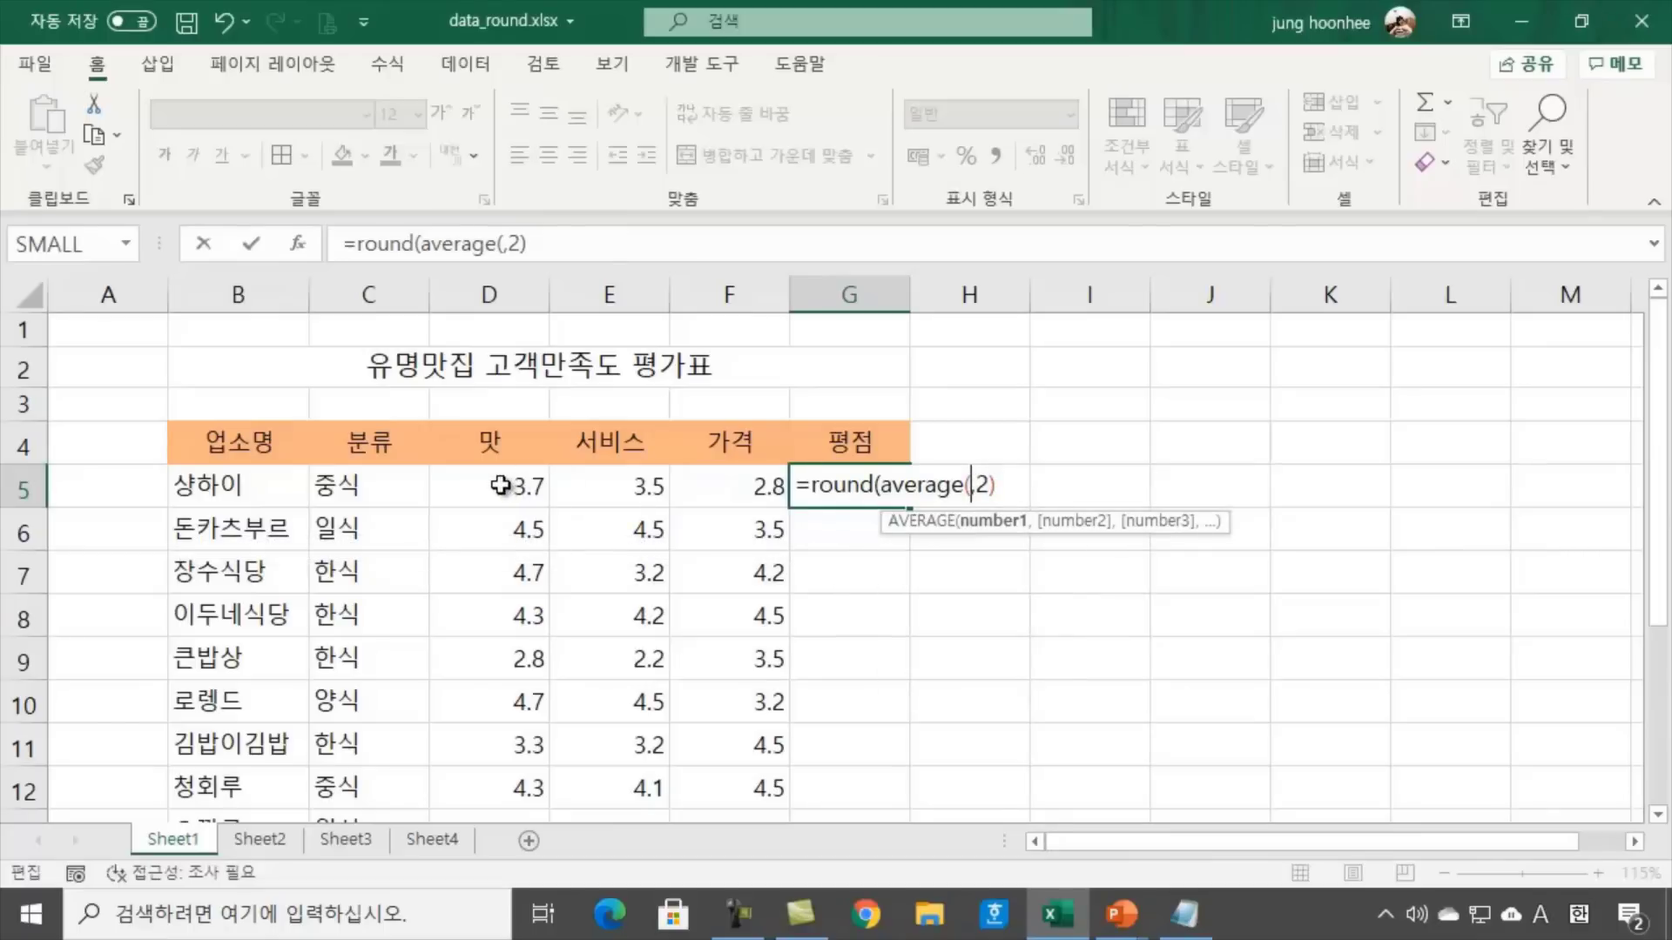
pyautogui.moveTo(500, 486); pyautogui.dragTo(725, 489)
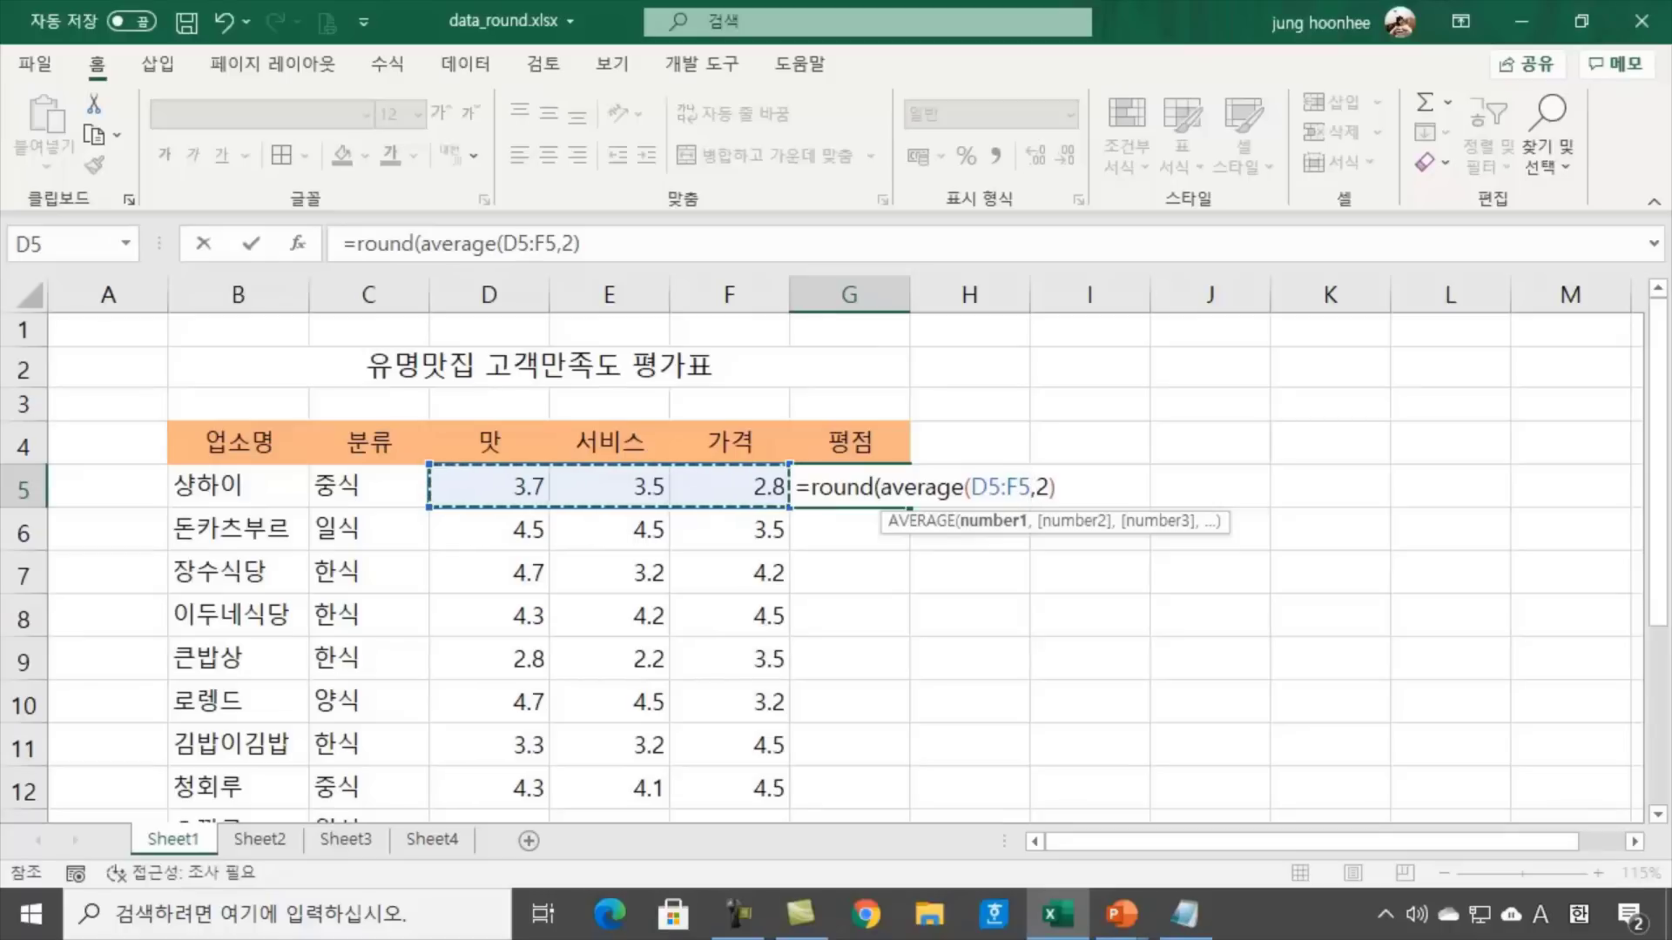
pyautogui.write(')')
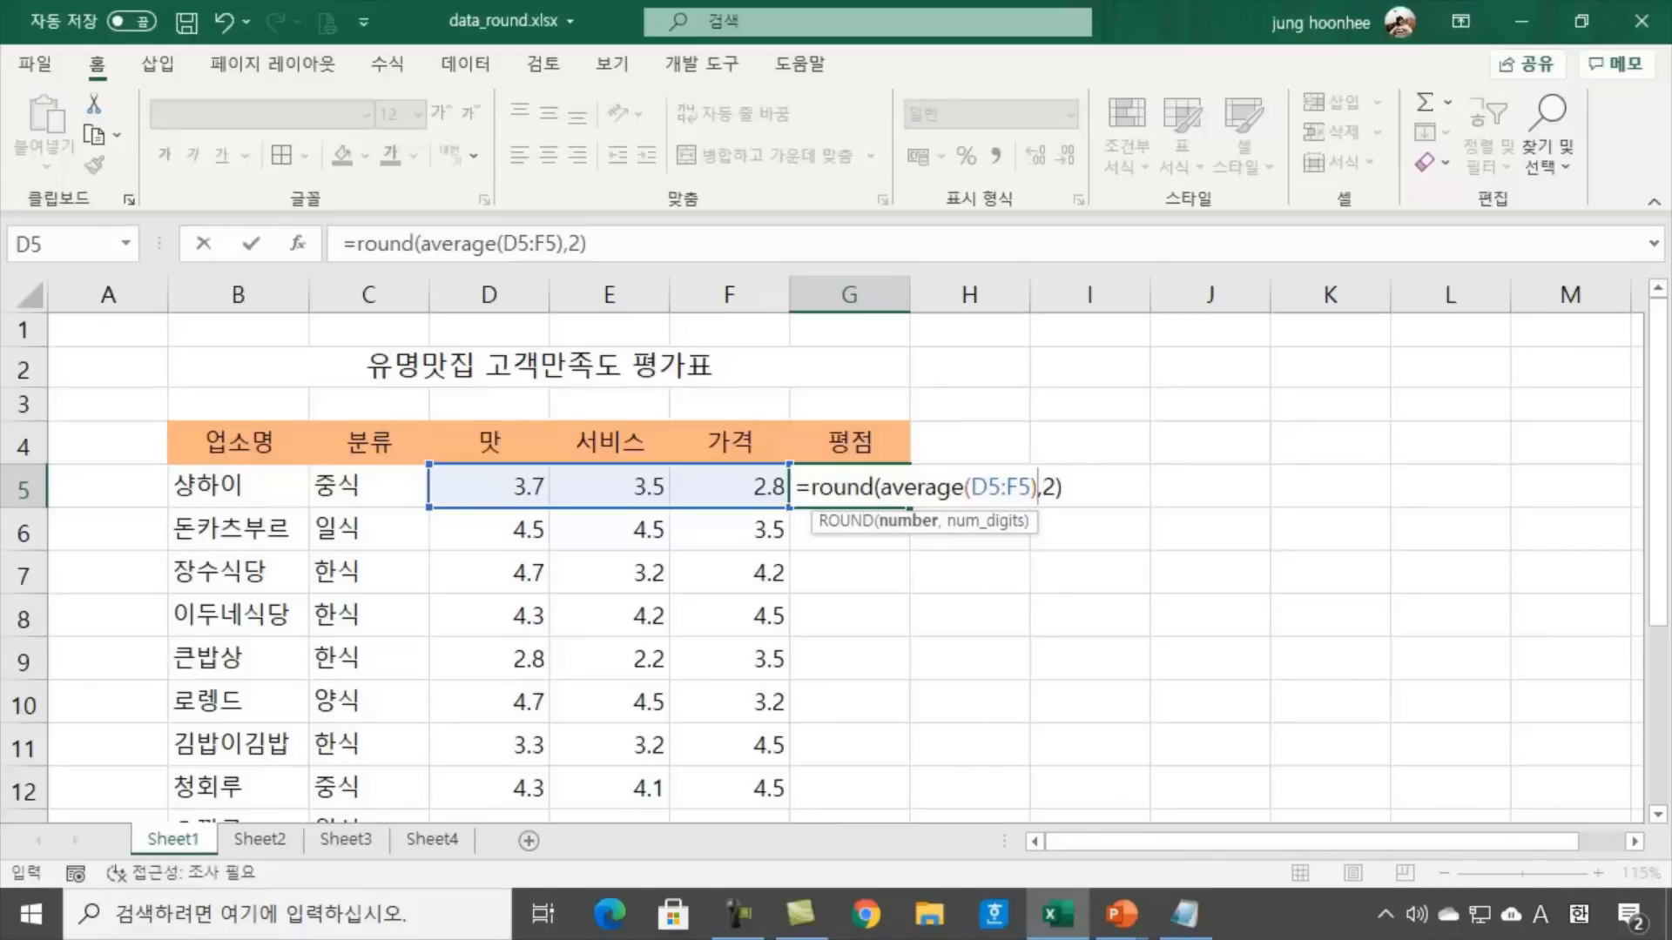
pyautogui.press('Return')
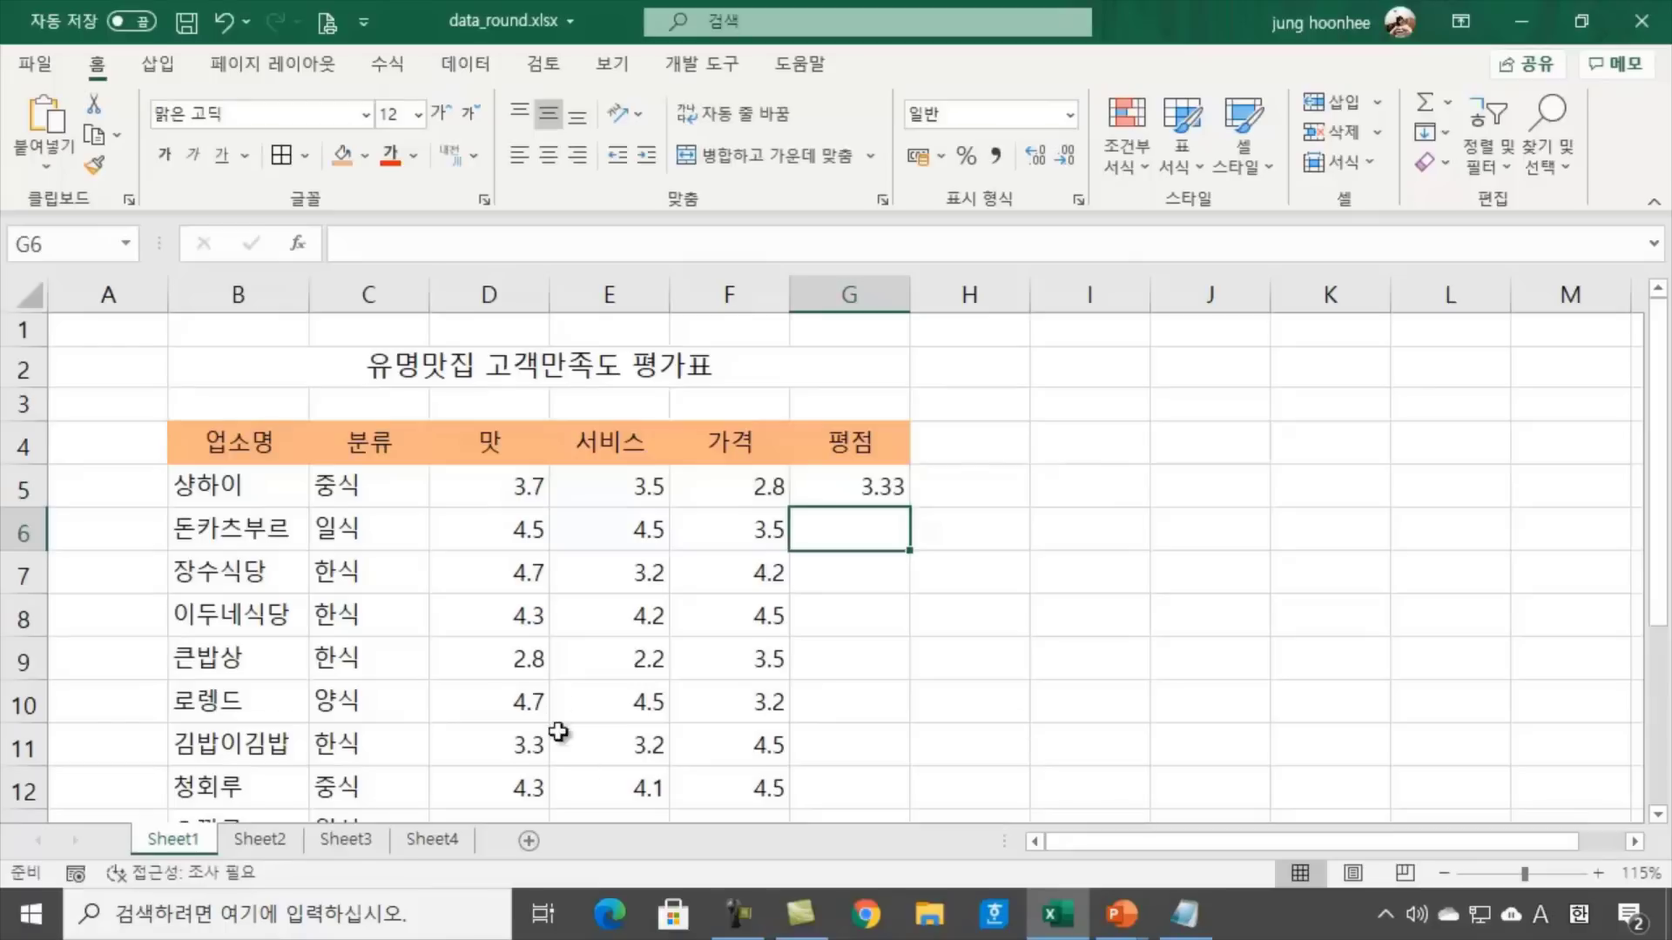
# Fill the two-decimal rounding formula from G5 down the 평점 column to G13
pyautogui.click(838, 479)
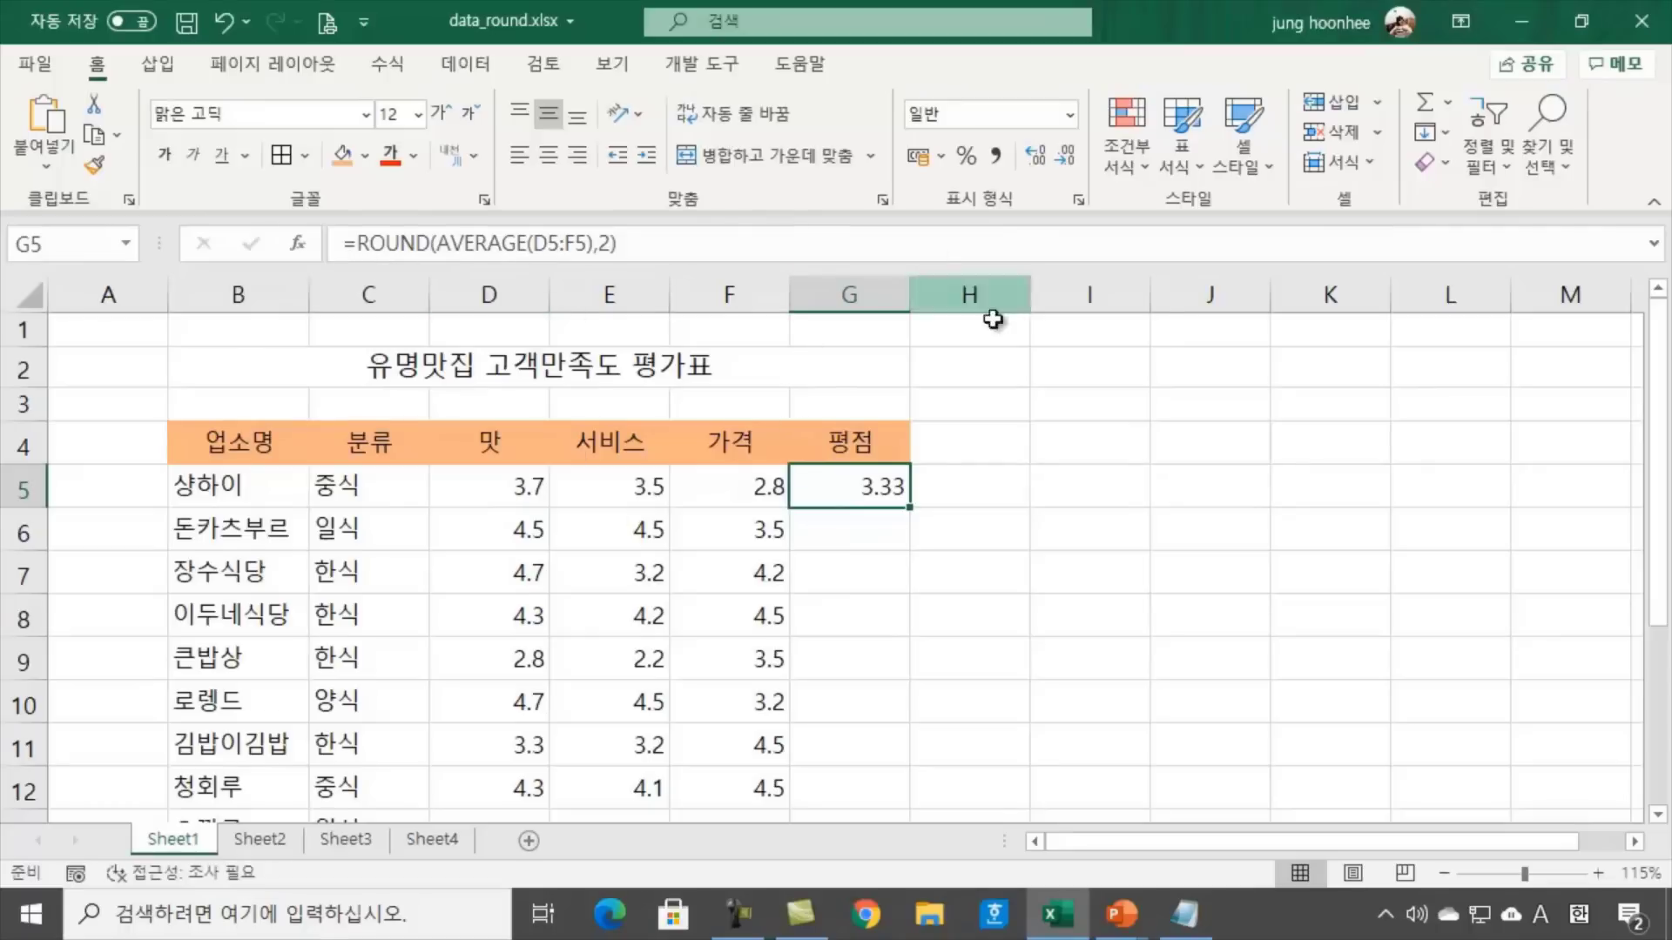
pyautogui.doubleClick(913, 509)
pyautogui.scroll(-2, 1306, 636)
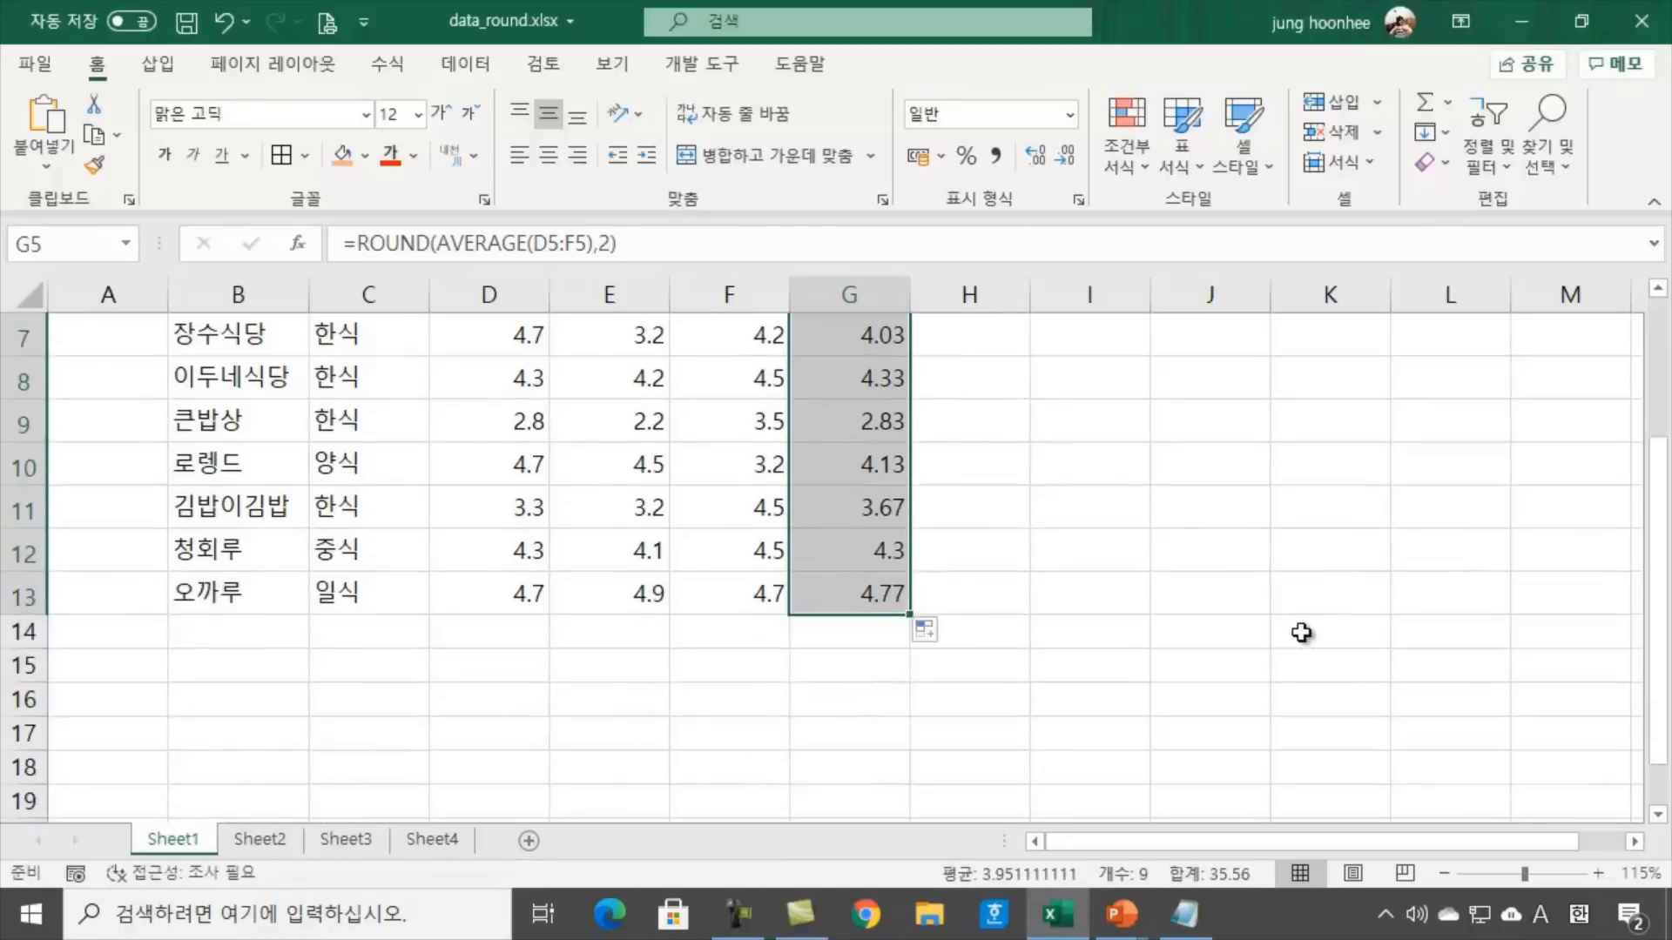
pyautogui.click(1139, 644)
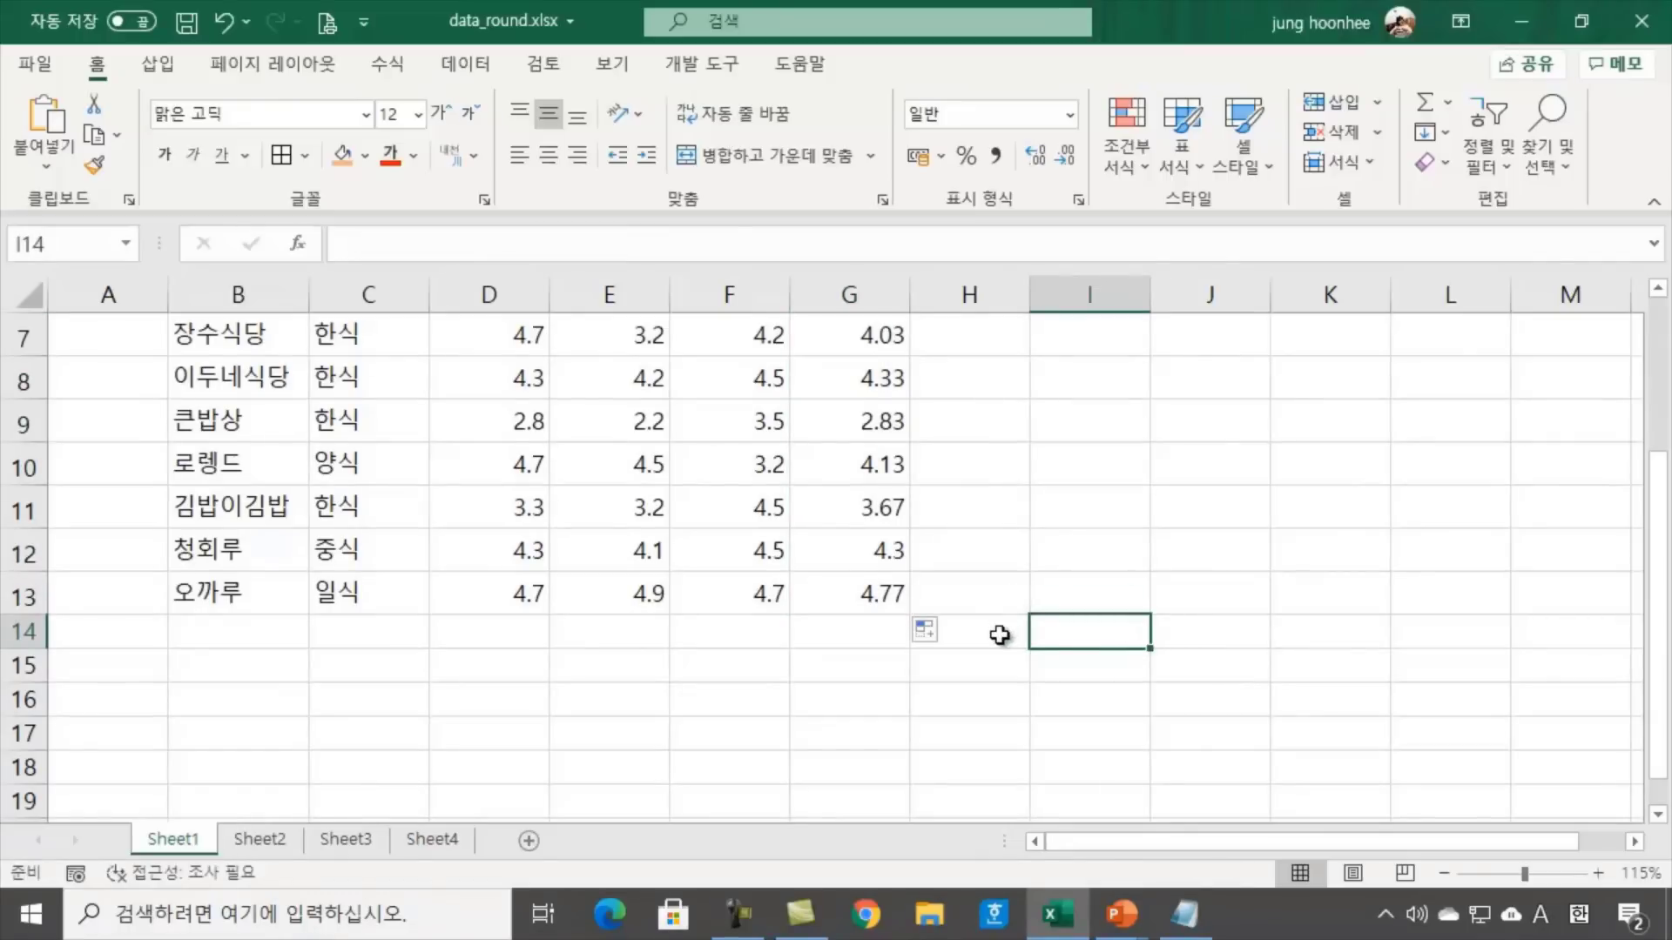
# Examine the rounded averages in G5:G13, including the formula for 청회루 in G12
pyautogui.scroll(2, 999, 636)
pyautogui.scroll(-2, 1000, 635)
pyautogui.click(863, 559)
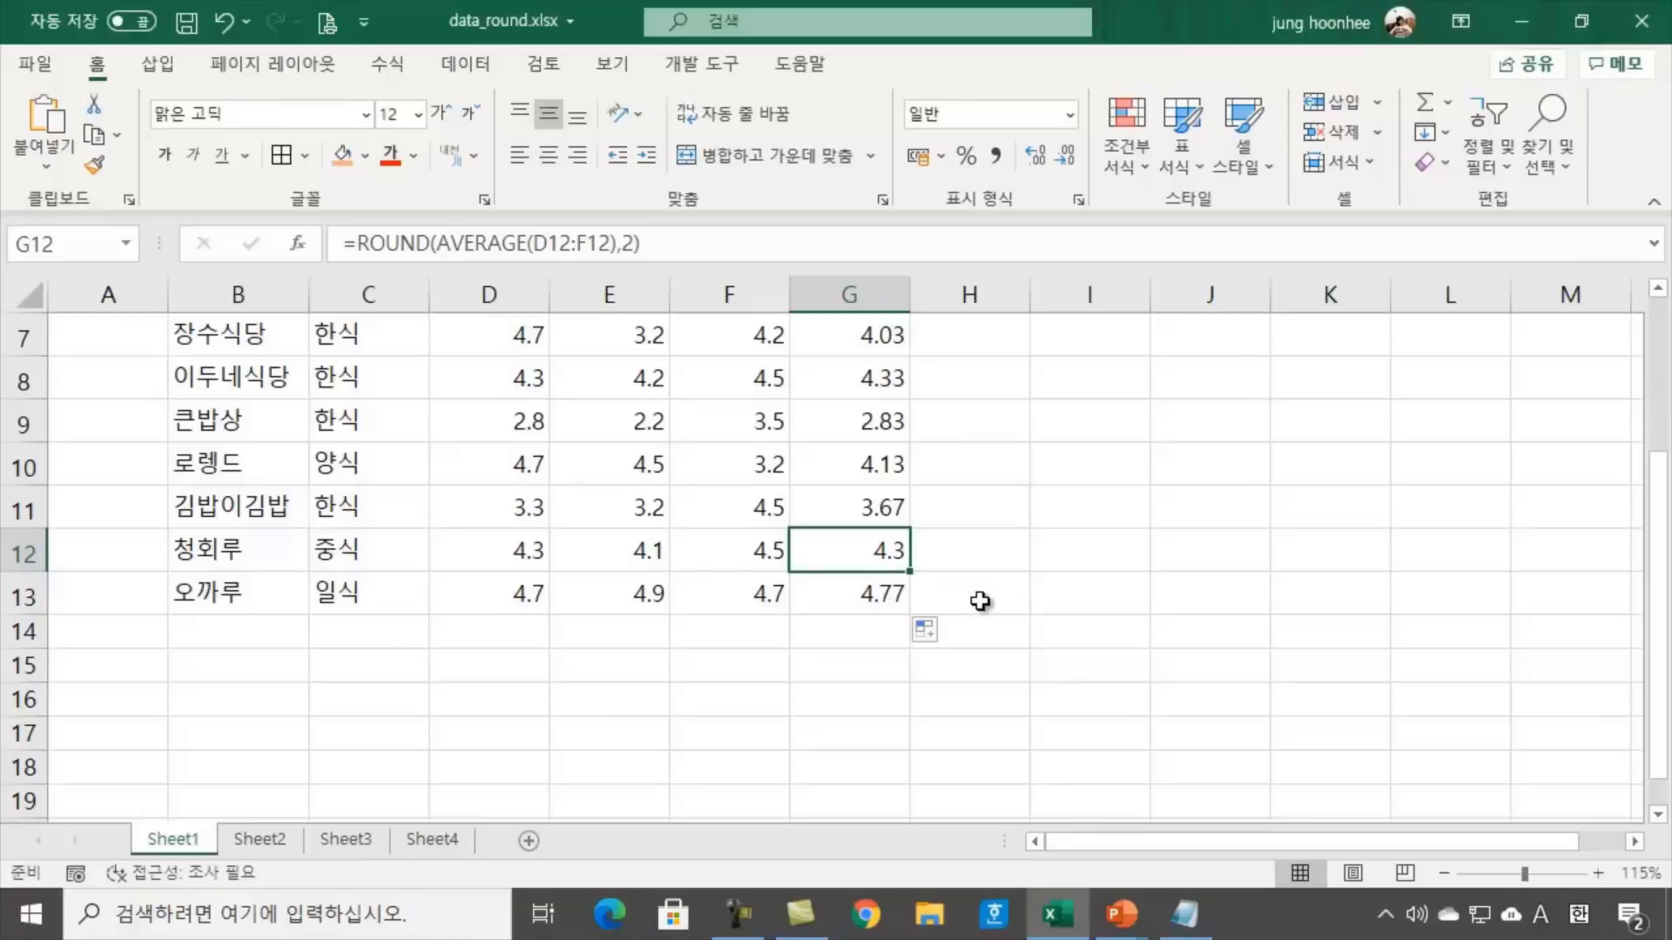
pyautogui.scroll(1, 879, 622)
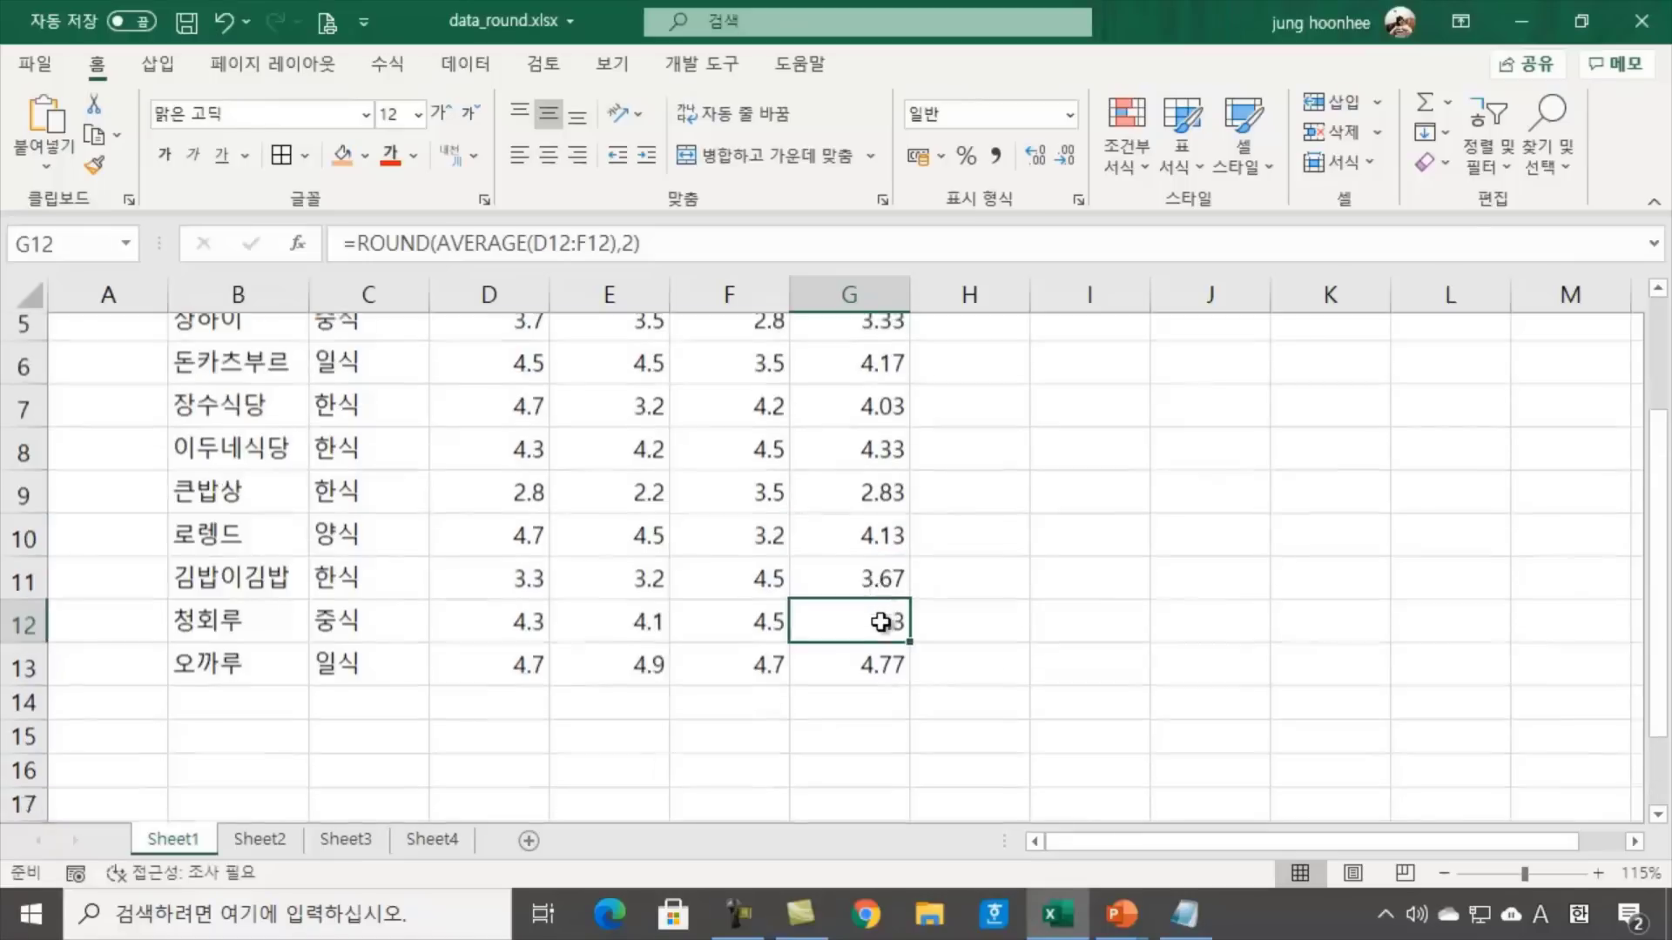
pyautogui.scroll(2, 881, 621)
pyautogui.click(1078, 649)
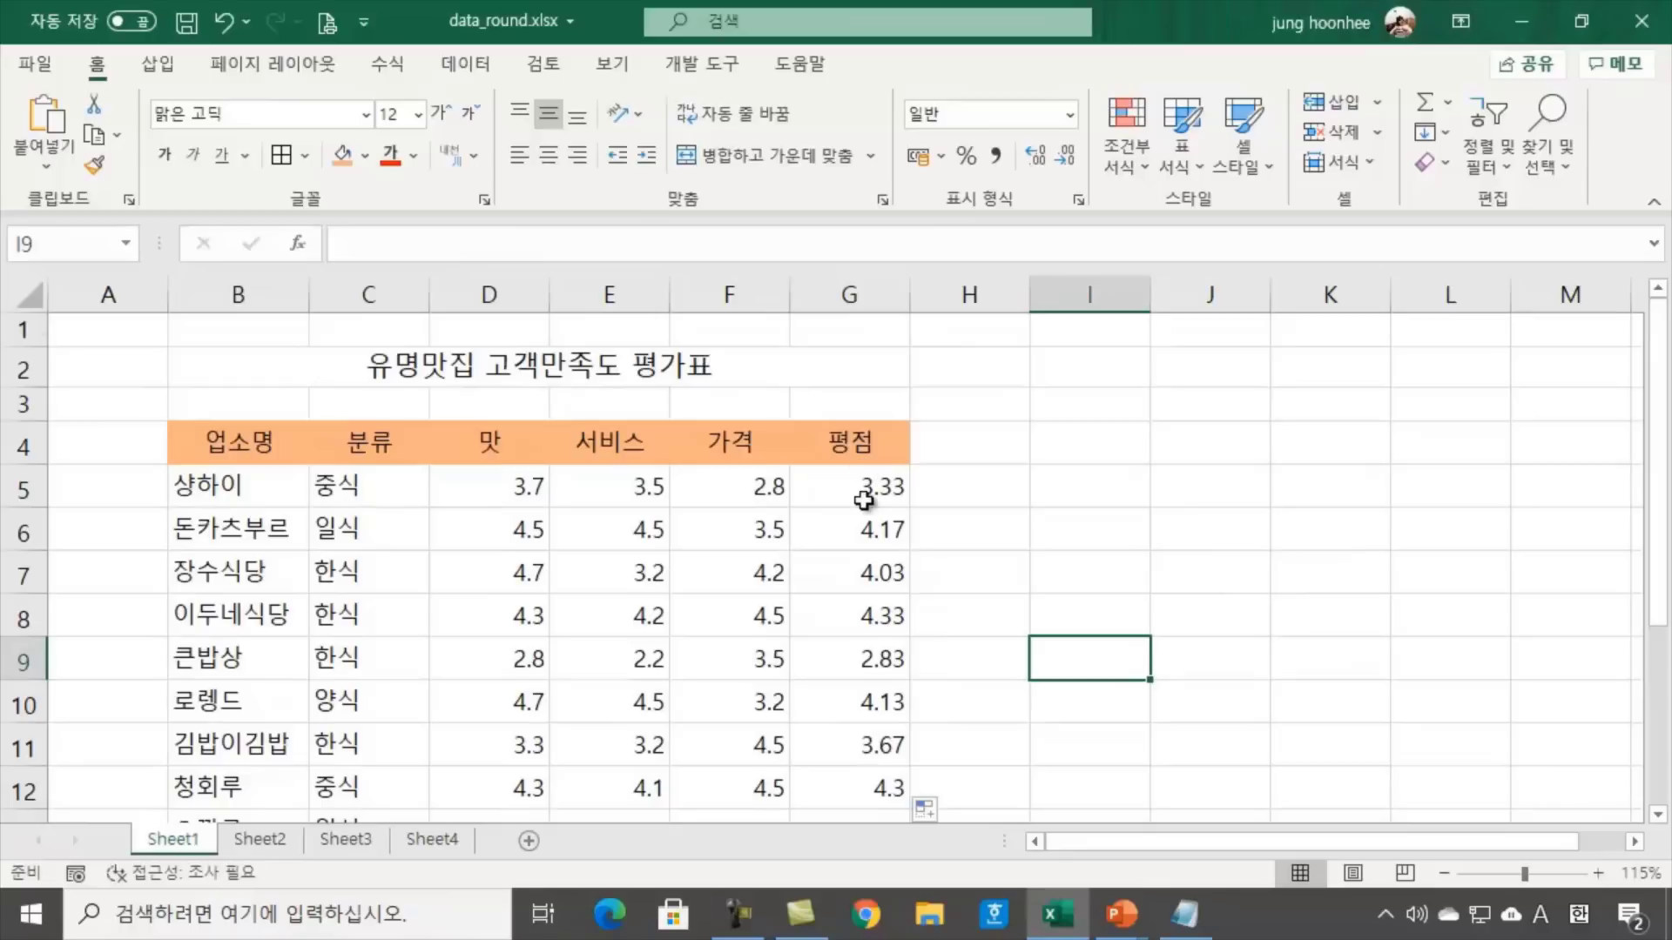
pyautogui.moveTo(863, 500); pyautogui.dragTo(859, 821)
pyautogui.click(1084, 582)
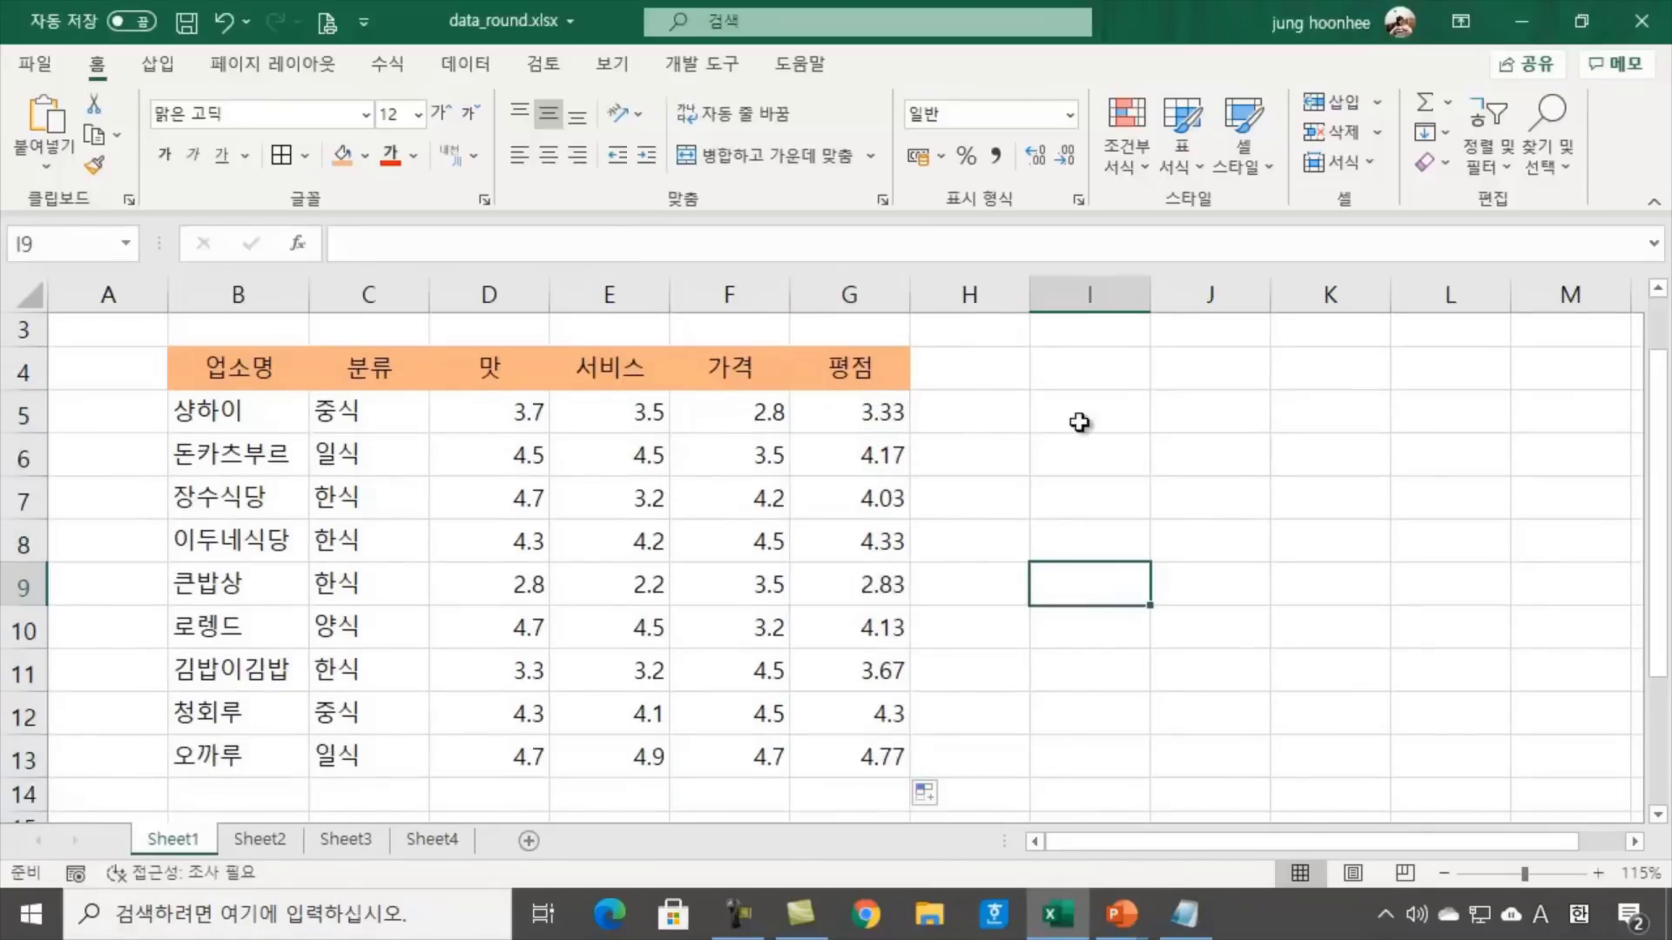
# Change the number of digits in G5's ROUND formula to 1
pyautogui.click(881, 411)
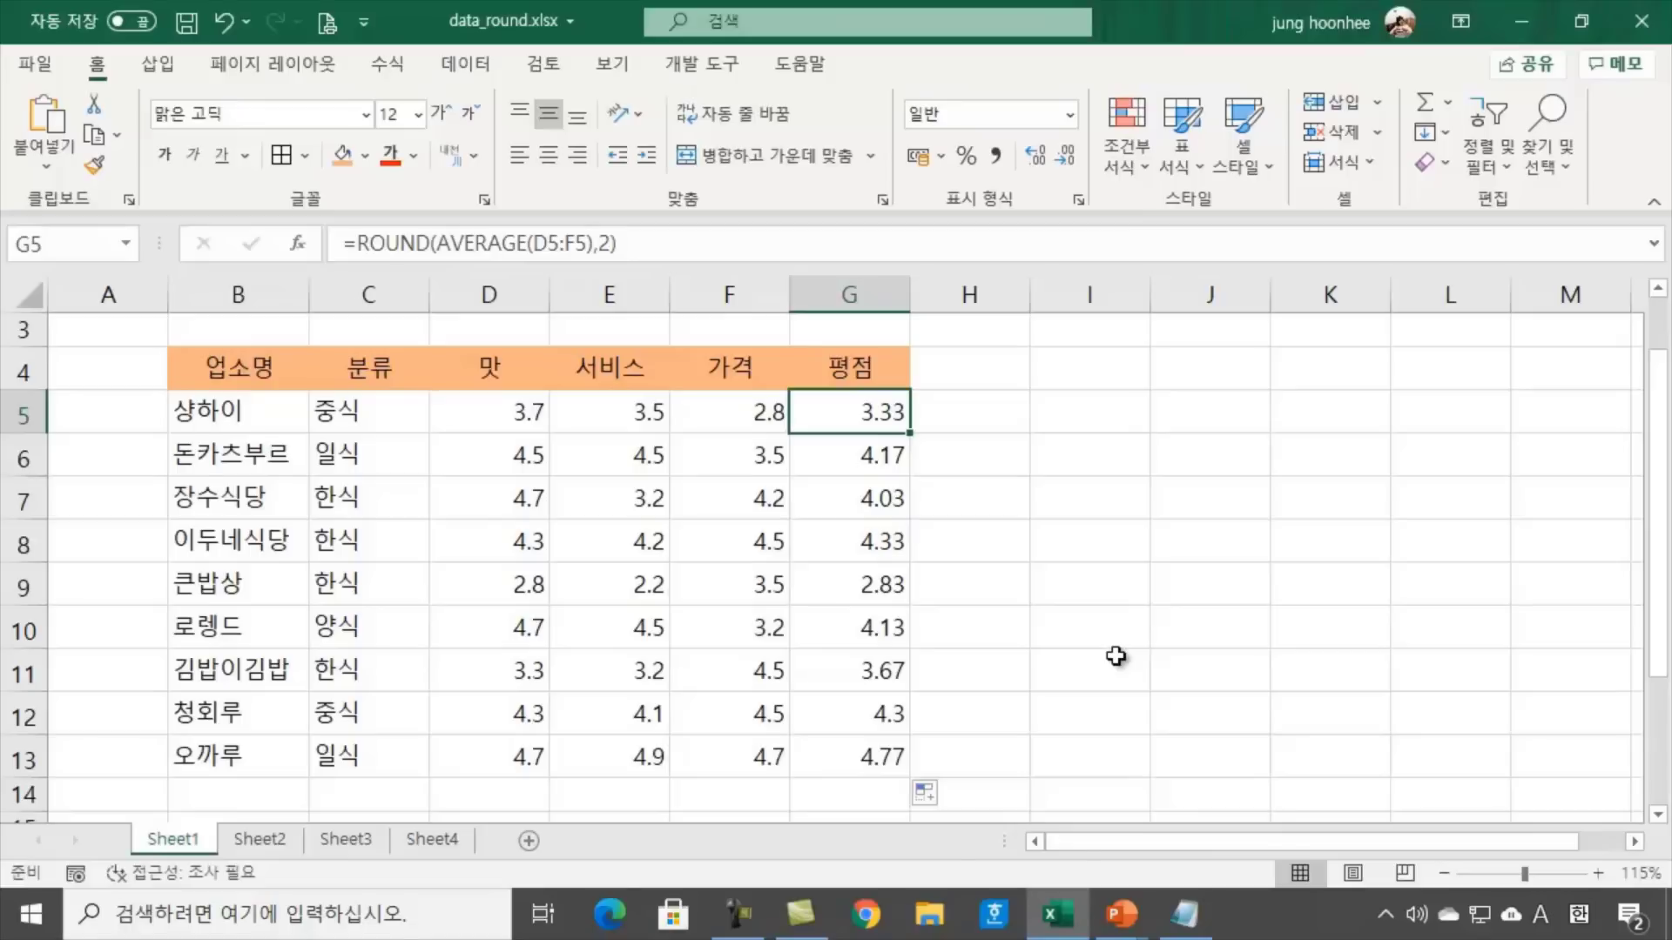
pyautogui.click(615, 243)
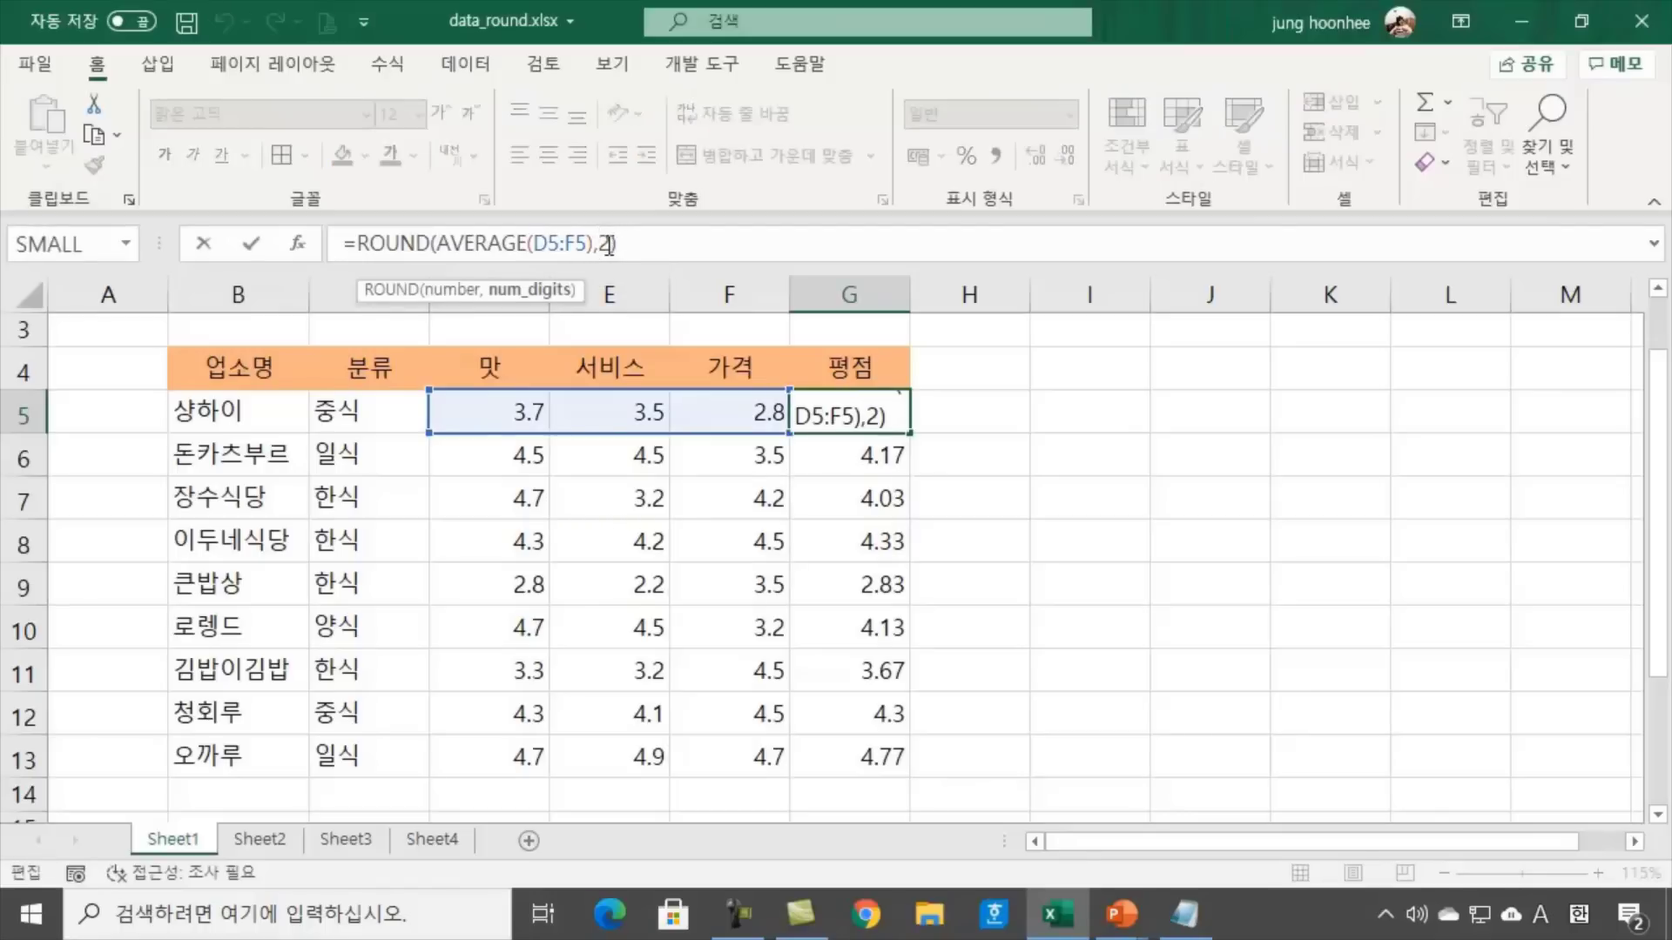
pyautogui.press('BackSpace')
pyautogui.write('1')
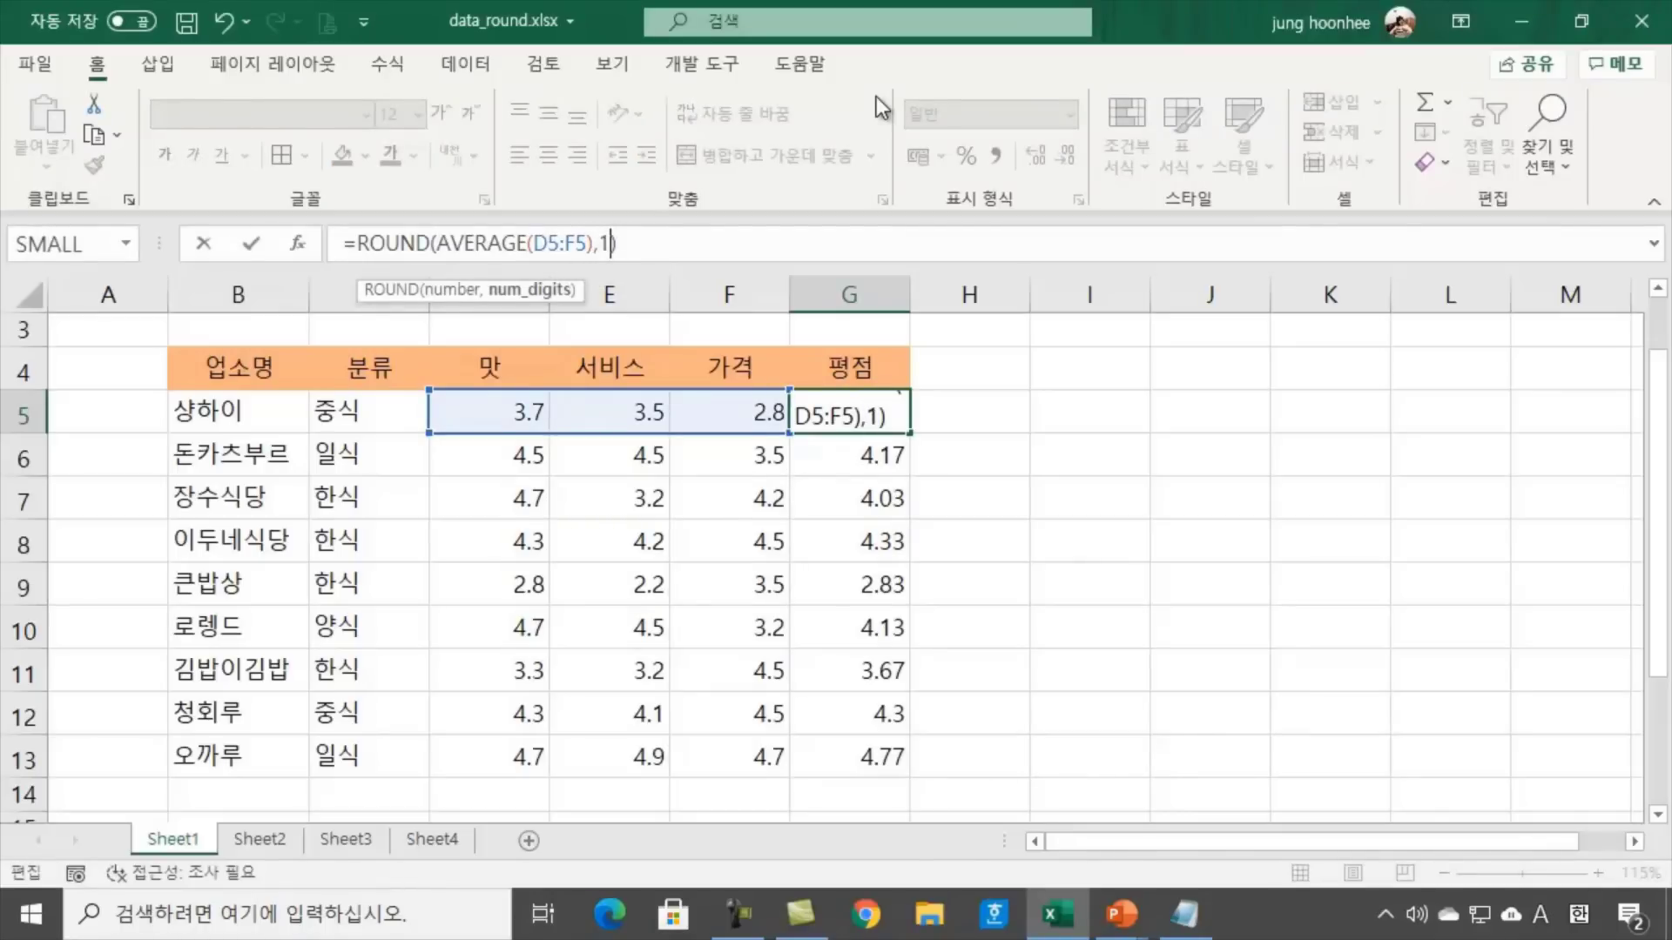
pyautogui.press('Return')
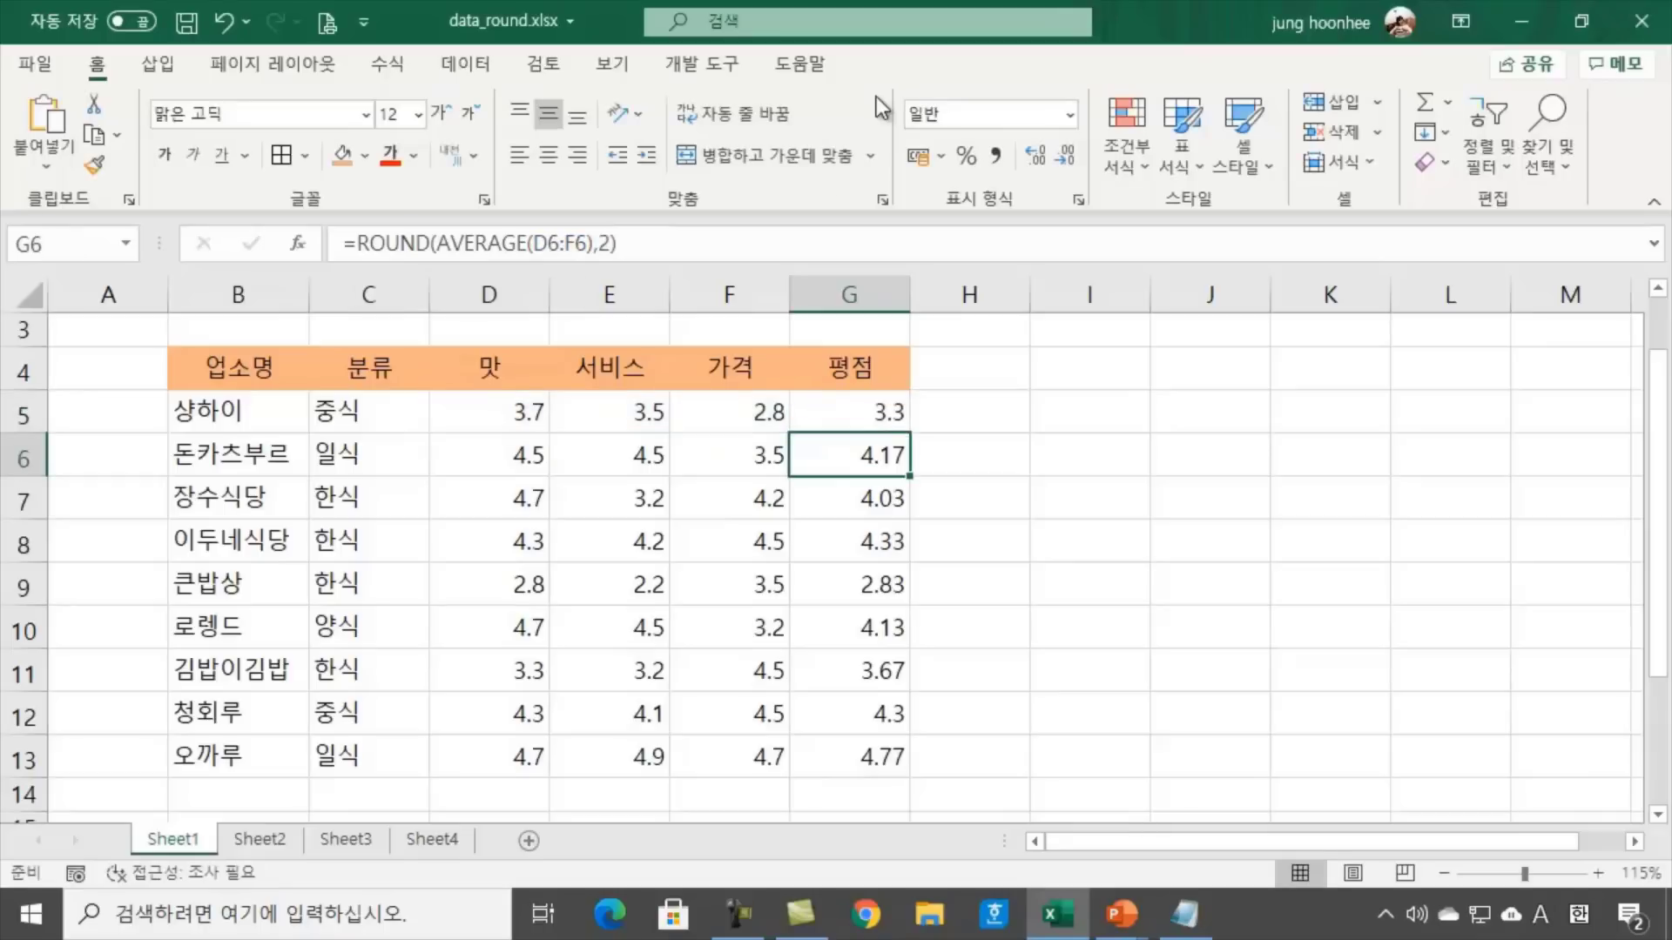
# Fill the one-decimal formula from G5 down to G13
pyautogui.click(890, 411)
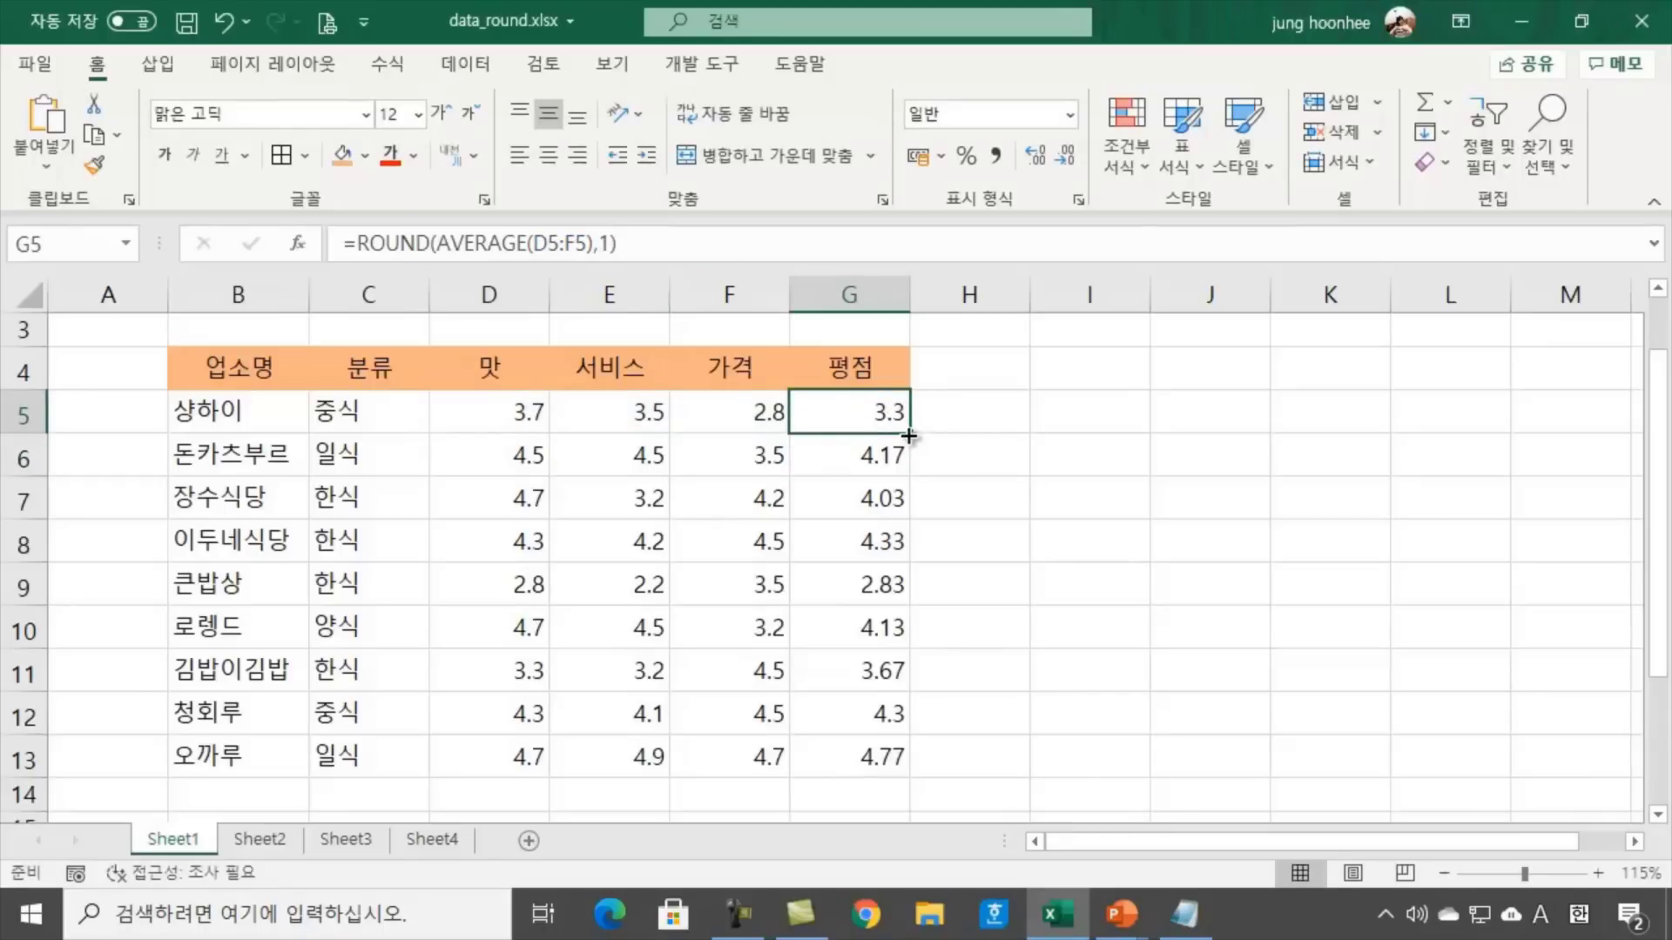
pyautogui.doubleClick(911, 432)
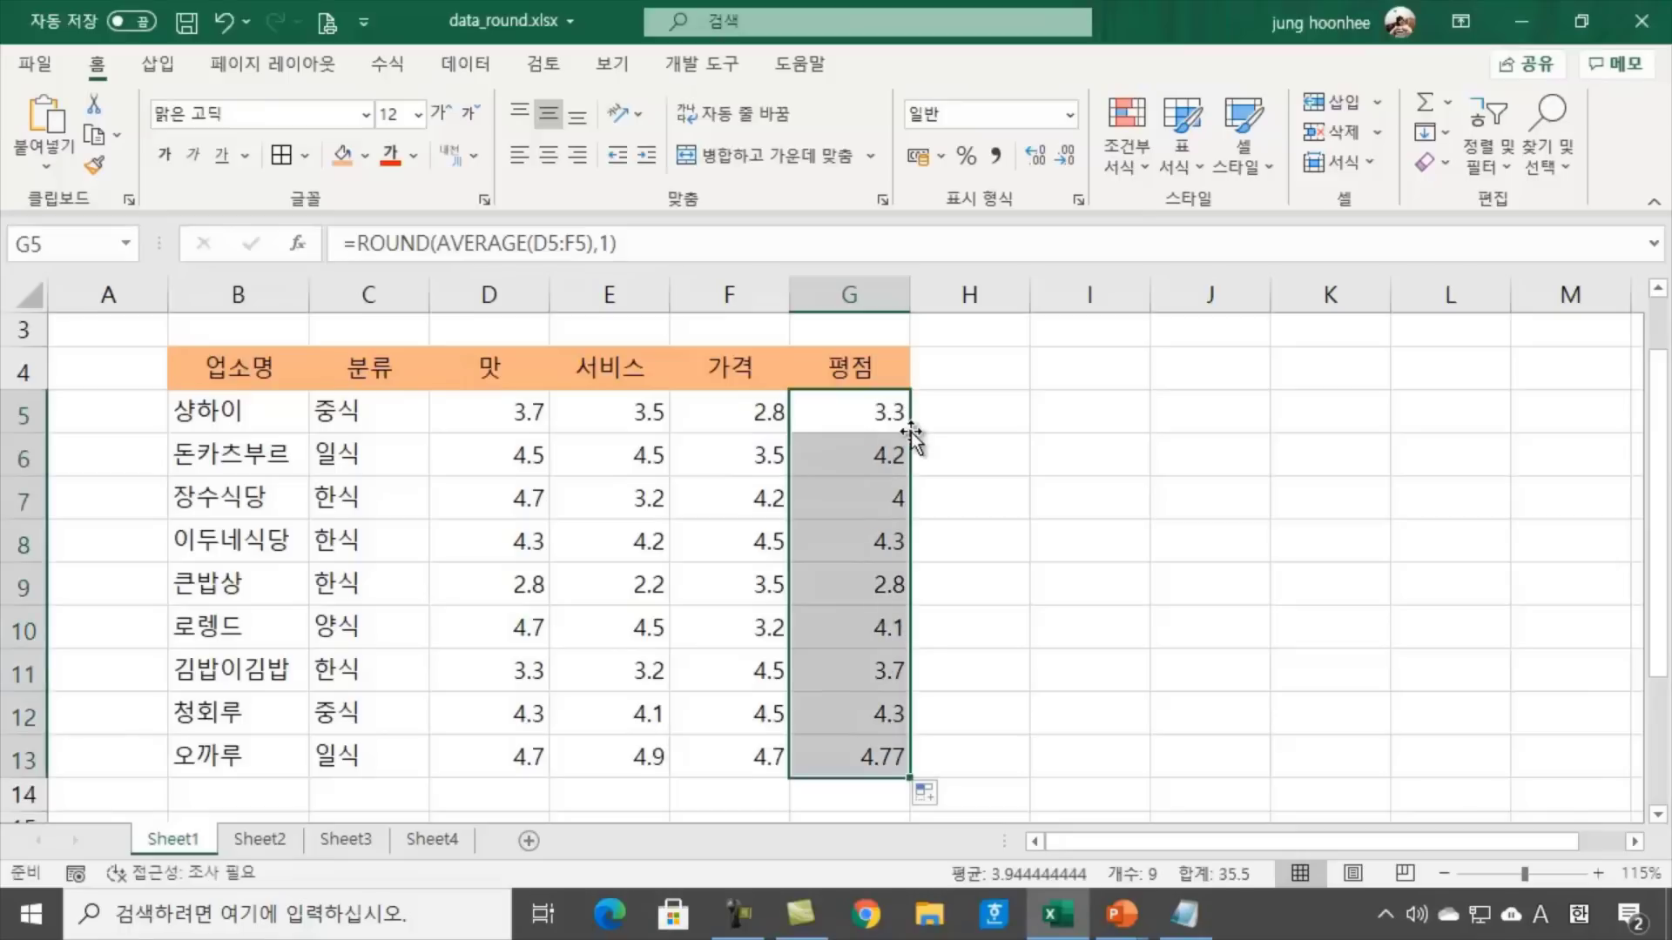
pyautogui.click(1133, 482)
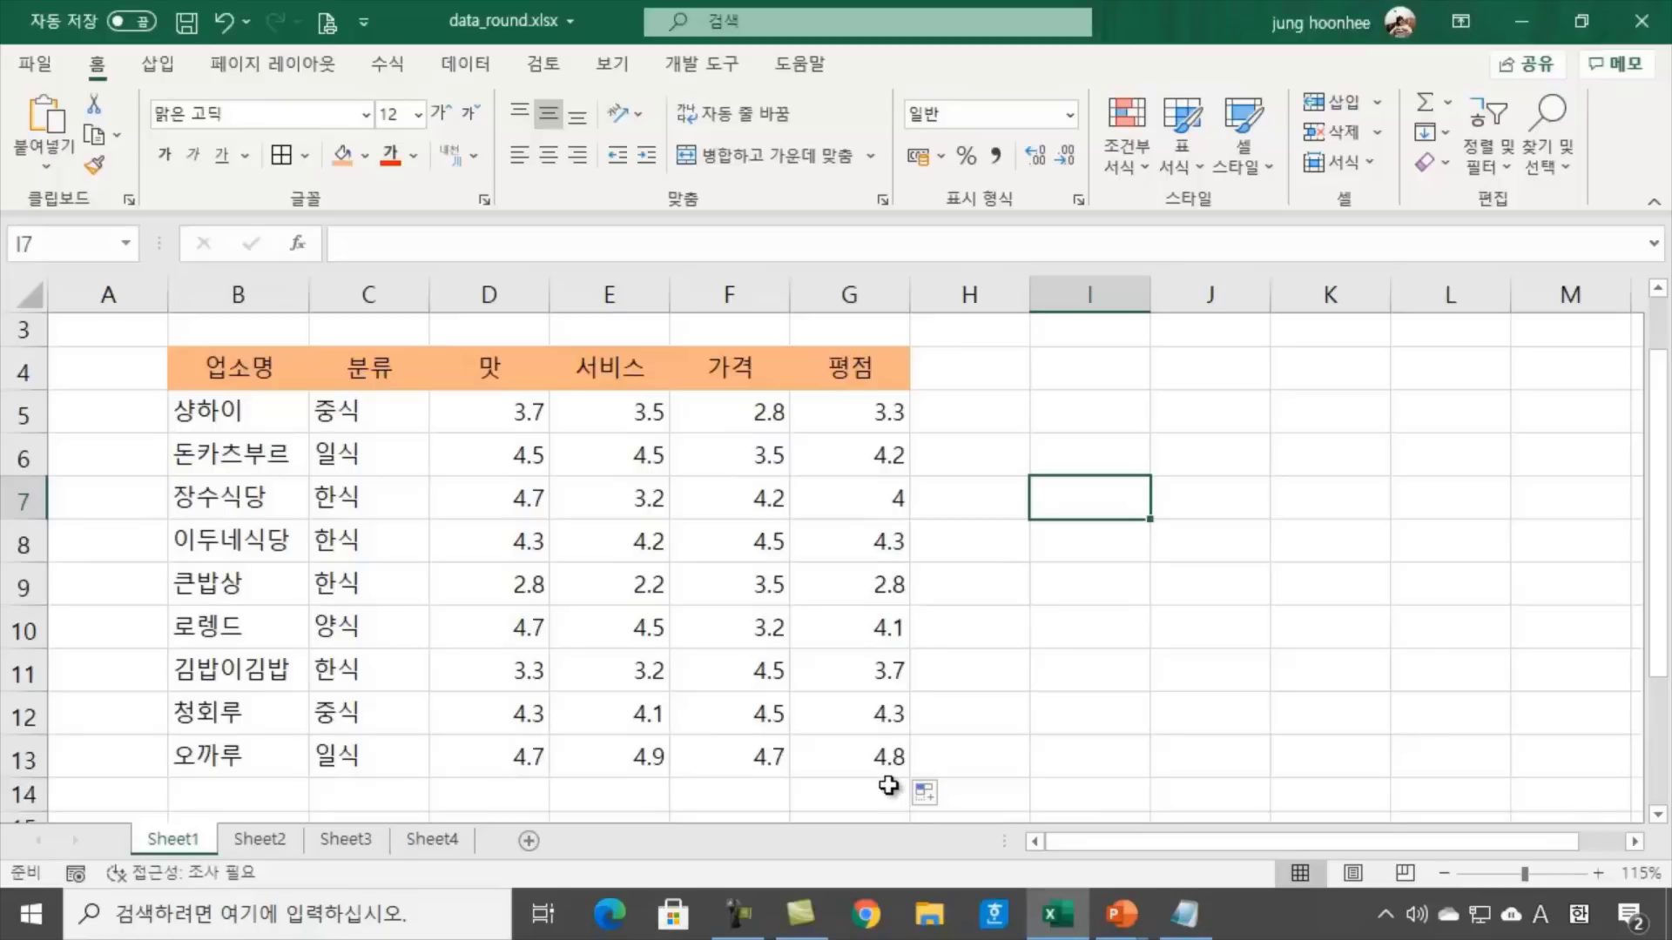
pyautogui.click(1033, 675)
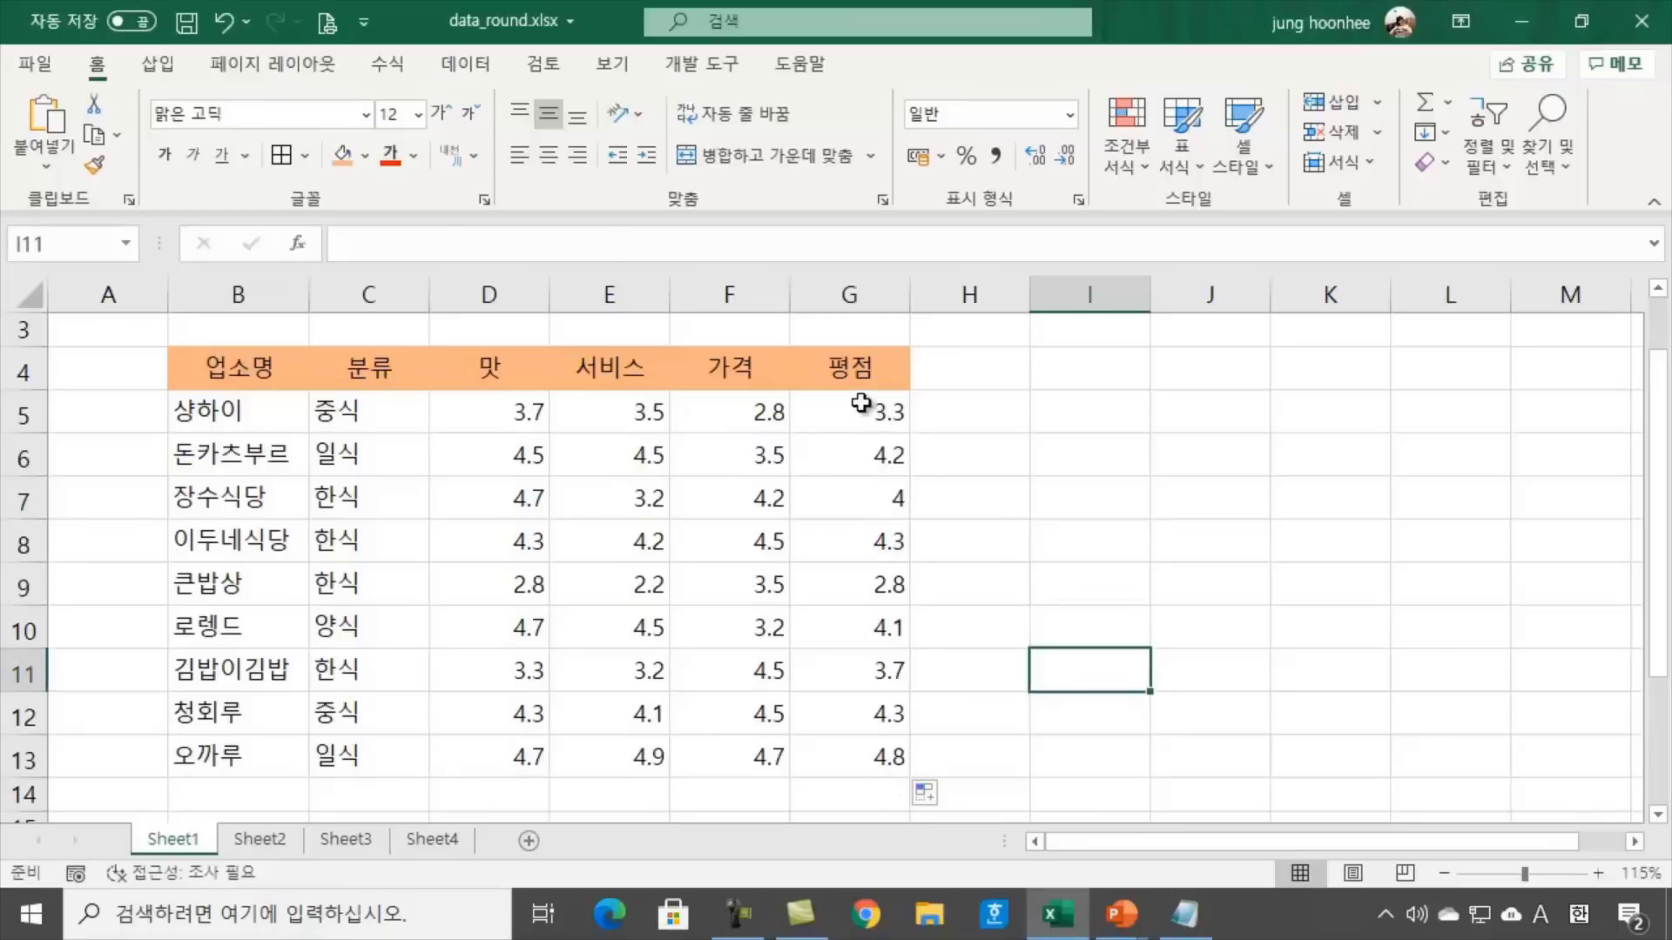
# Set the digits argument of the nested ROUND formula in G5 to 0
pyautogui.click(858, 401)
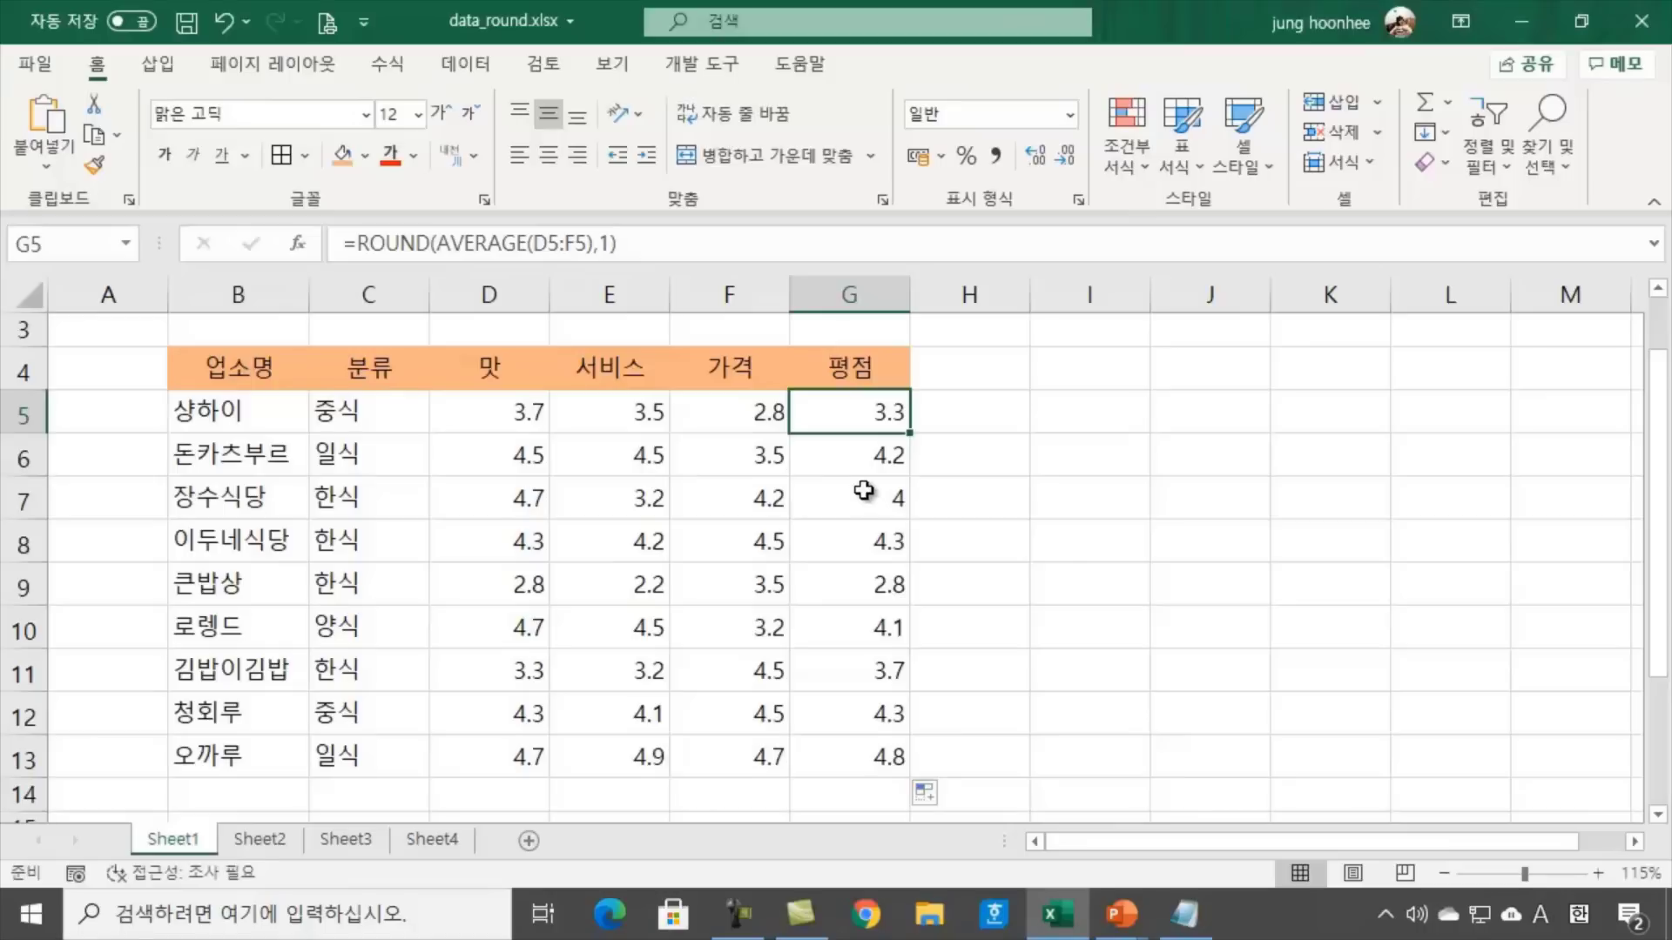
pyautogui.click(613, 242)
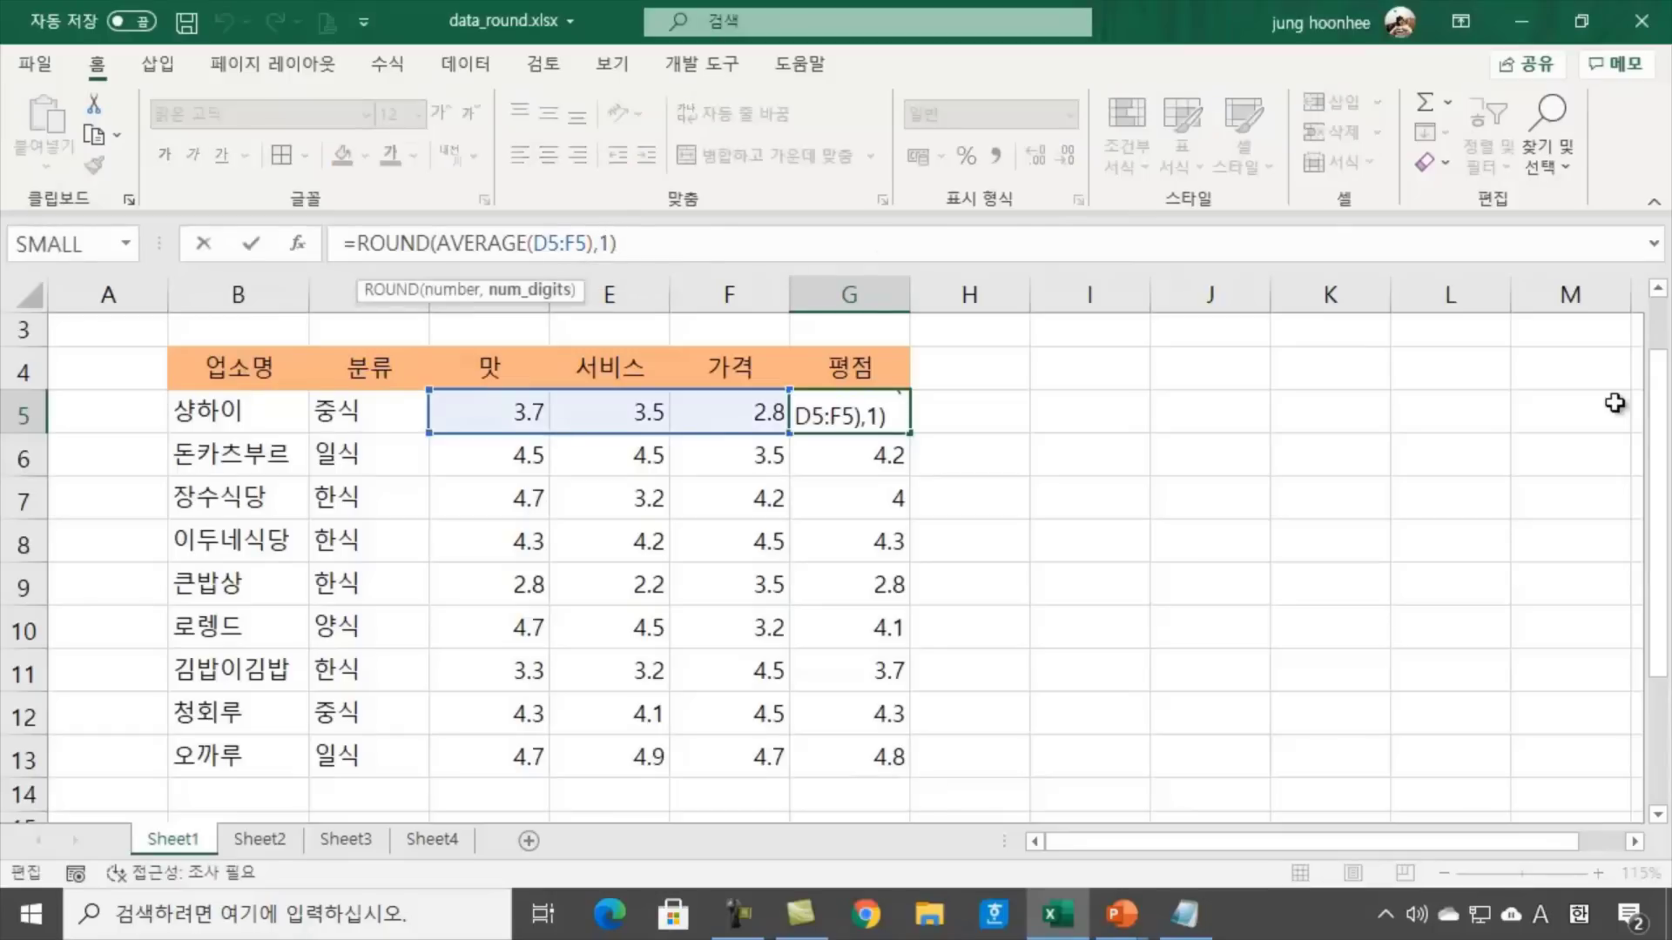
pyautogui.press('BackSpace')
pyautogui.write('0')
pyautogui.press('Return')
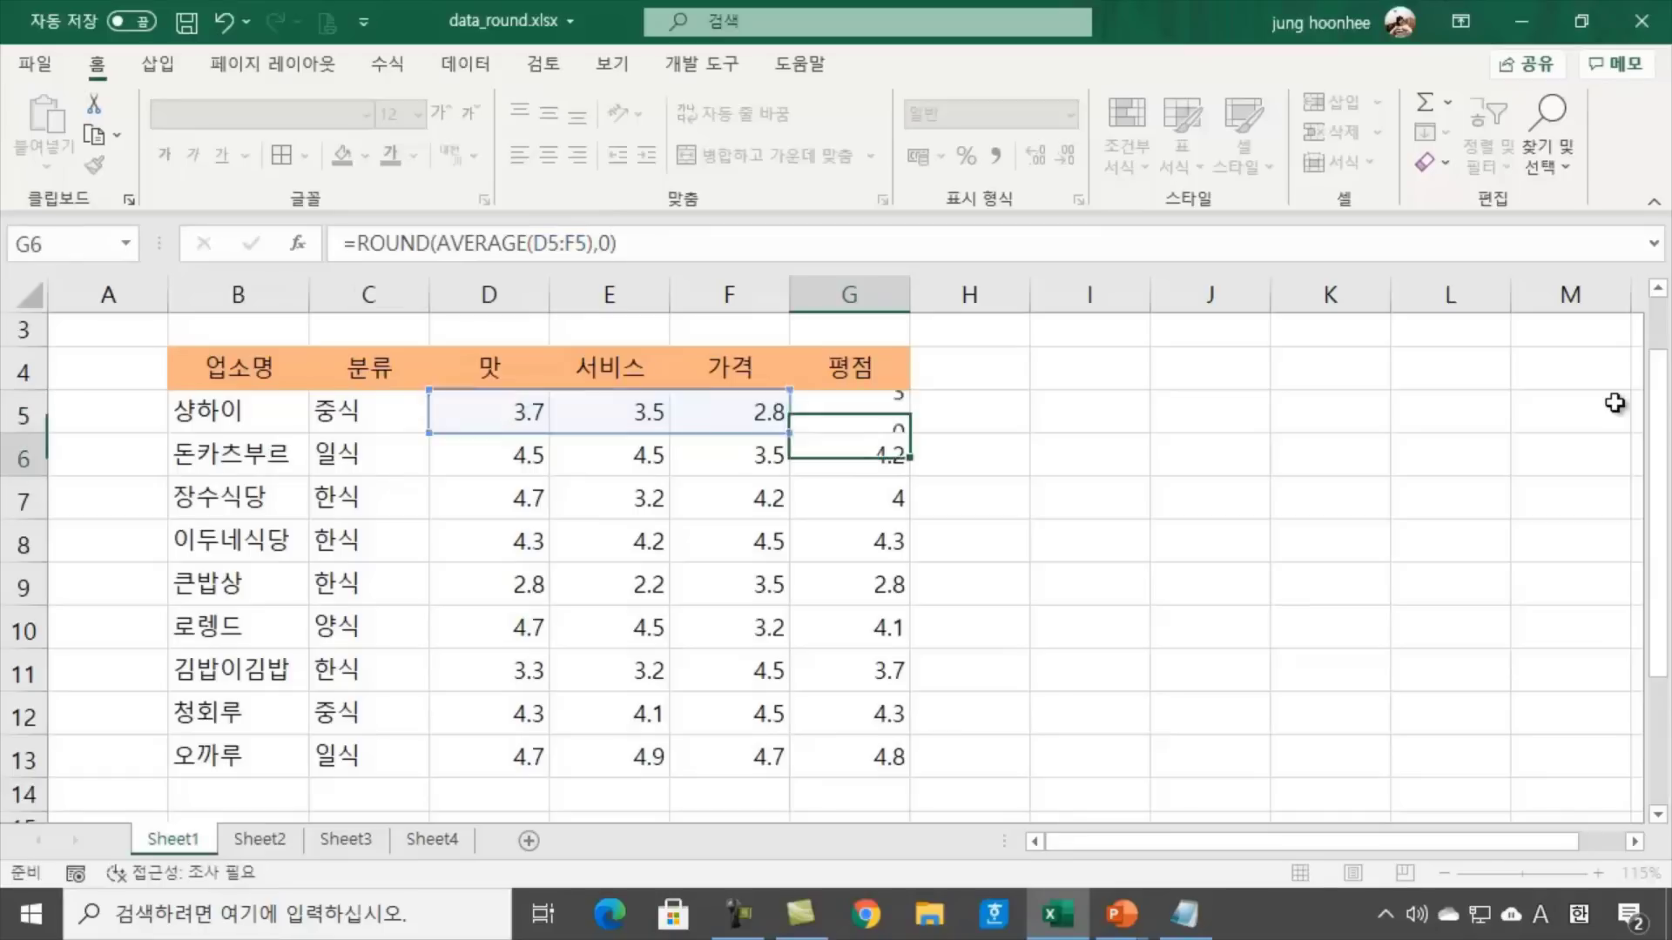
# Copy the whole-number rounding formula from G5 down through G13
pyautogui.click(885, 408)
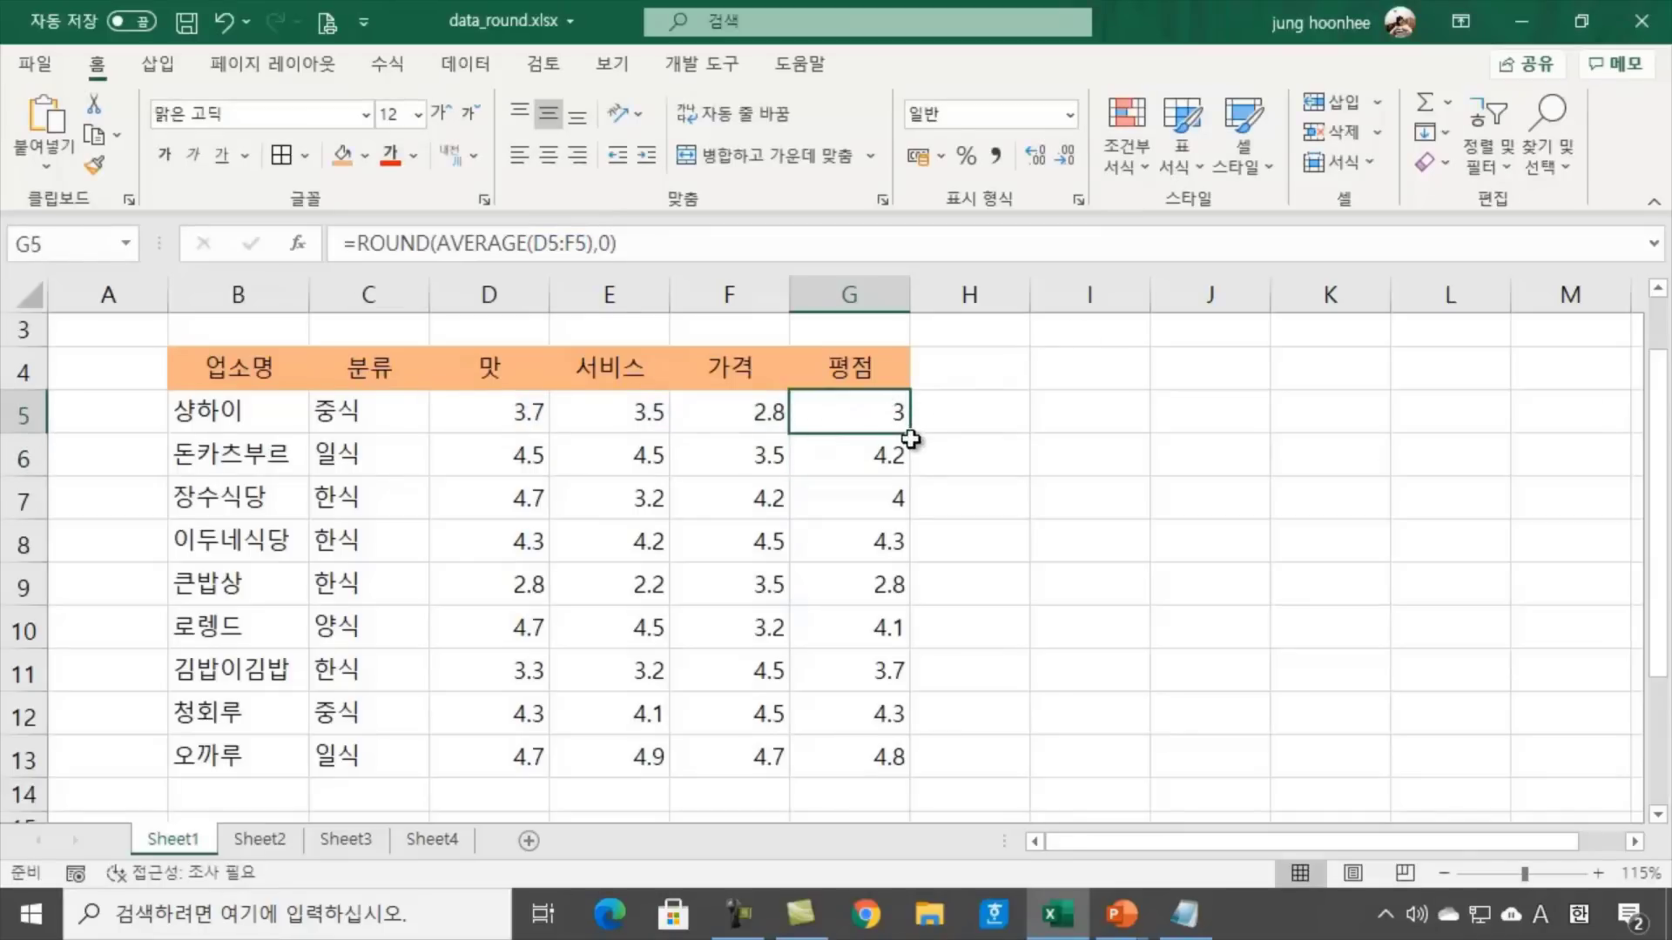
pyautogui.moveTo(906, 435); pyautogui.dragTo(907, 778)
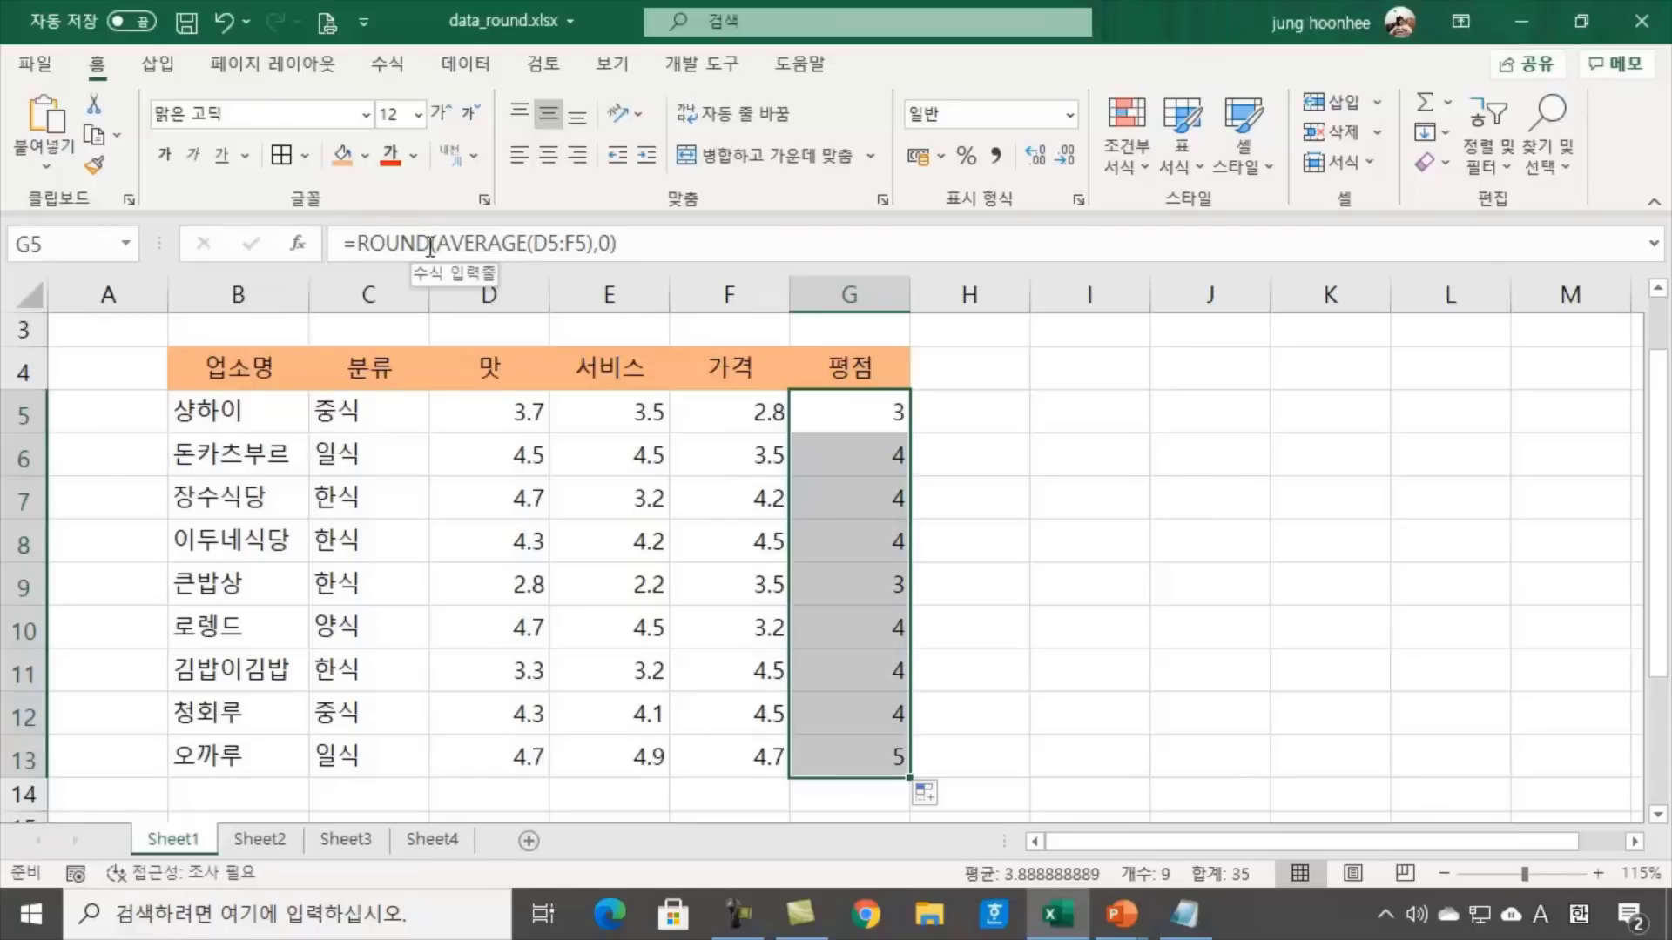
pyautogui.click(1142, 470)
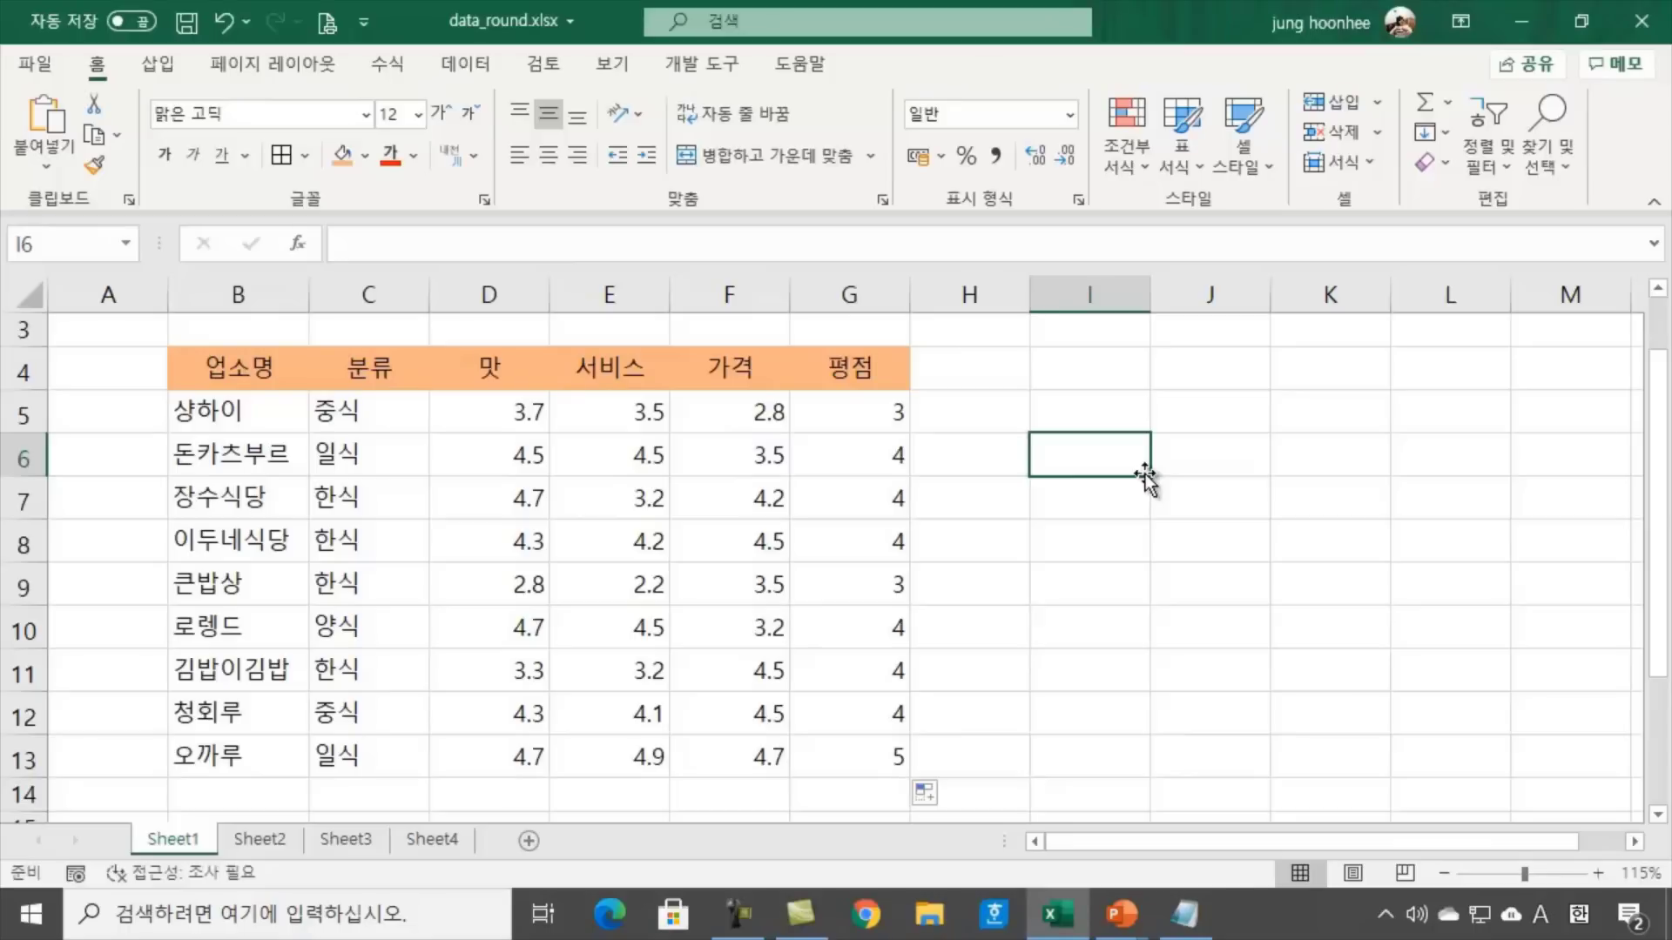
# Edit the nested formula in G5 so that it rounds the average to 1 decimal place
pyautogui.click(876, 413)
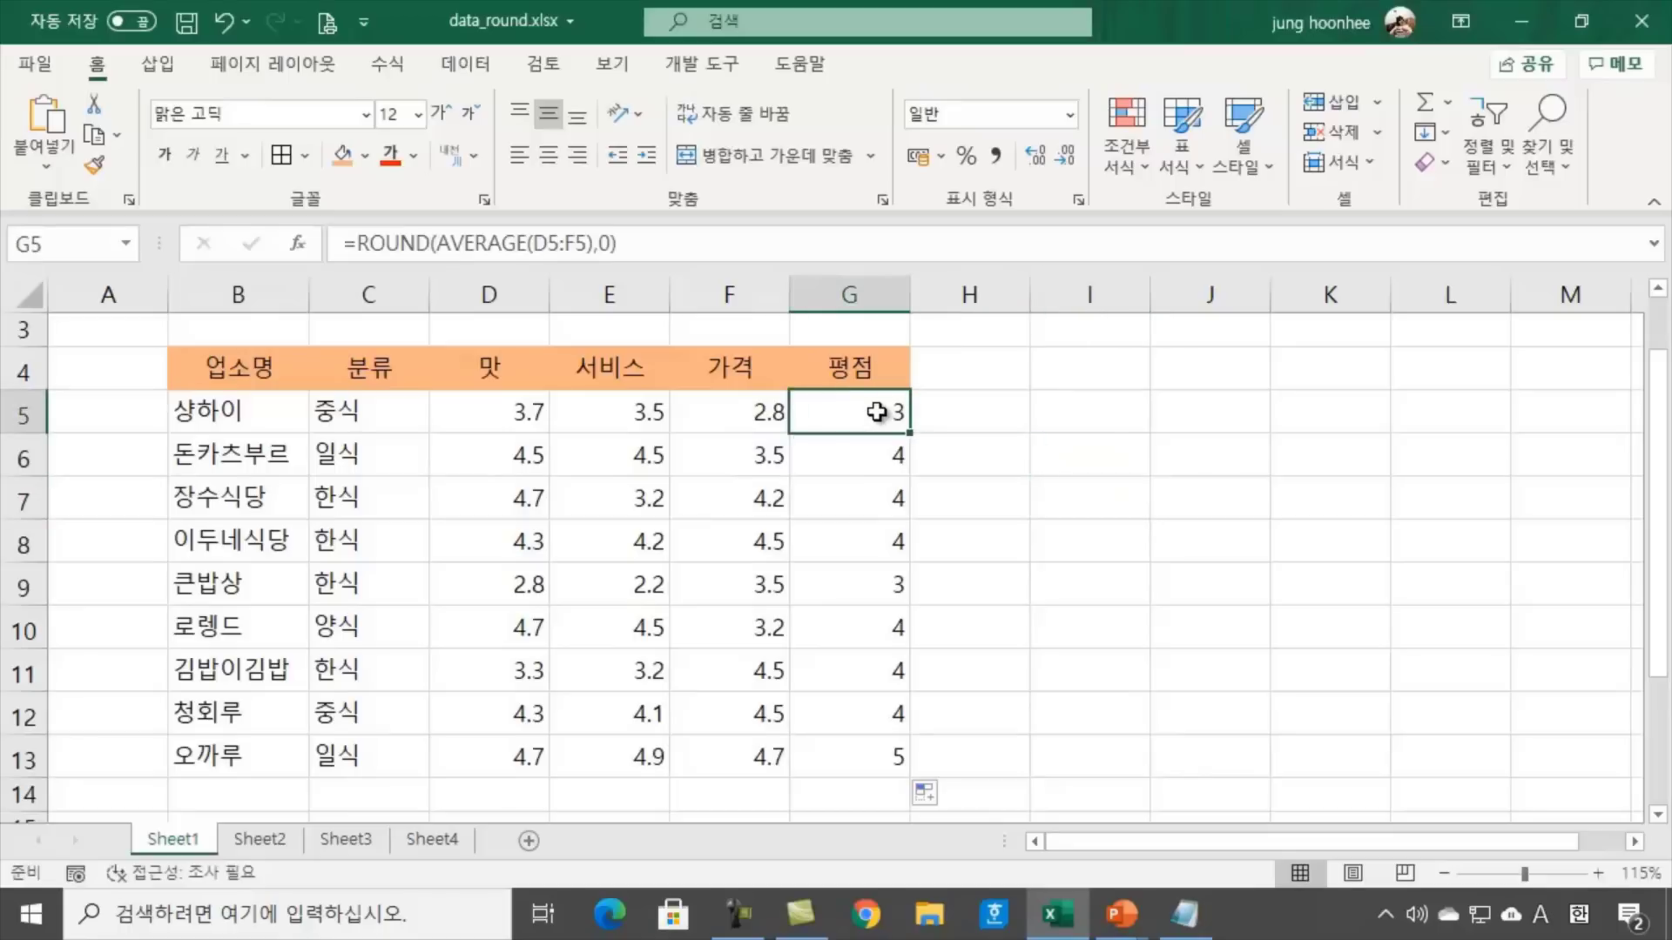
pyautogui.click(610, 248)
pyautogui.press('BackSpace')
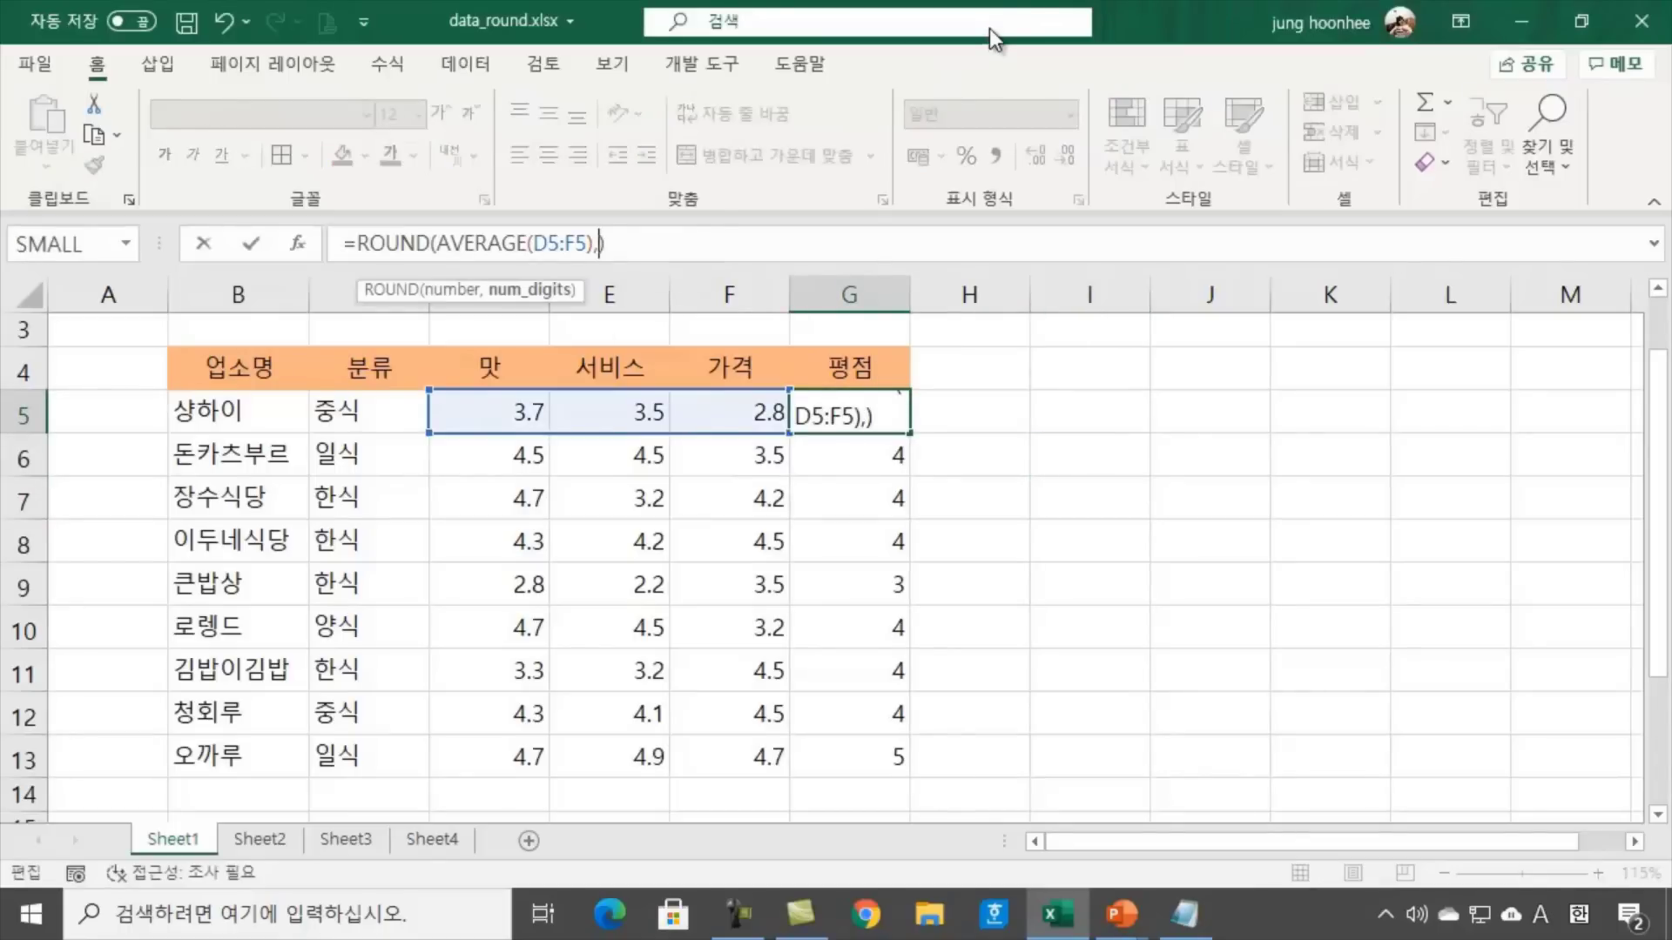
pyautogui.write('1')
pyautogui.press('Return')
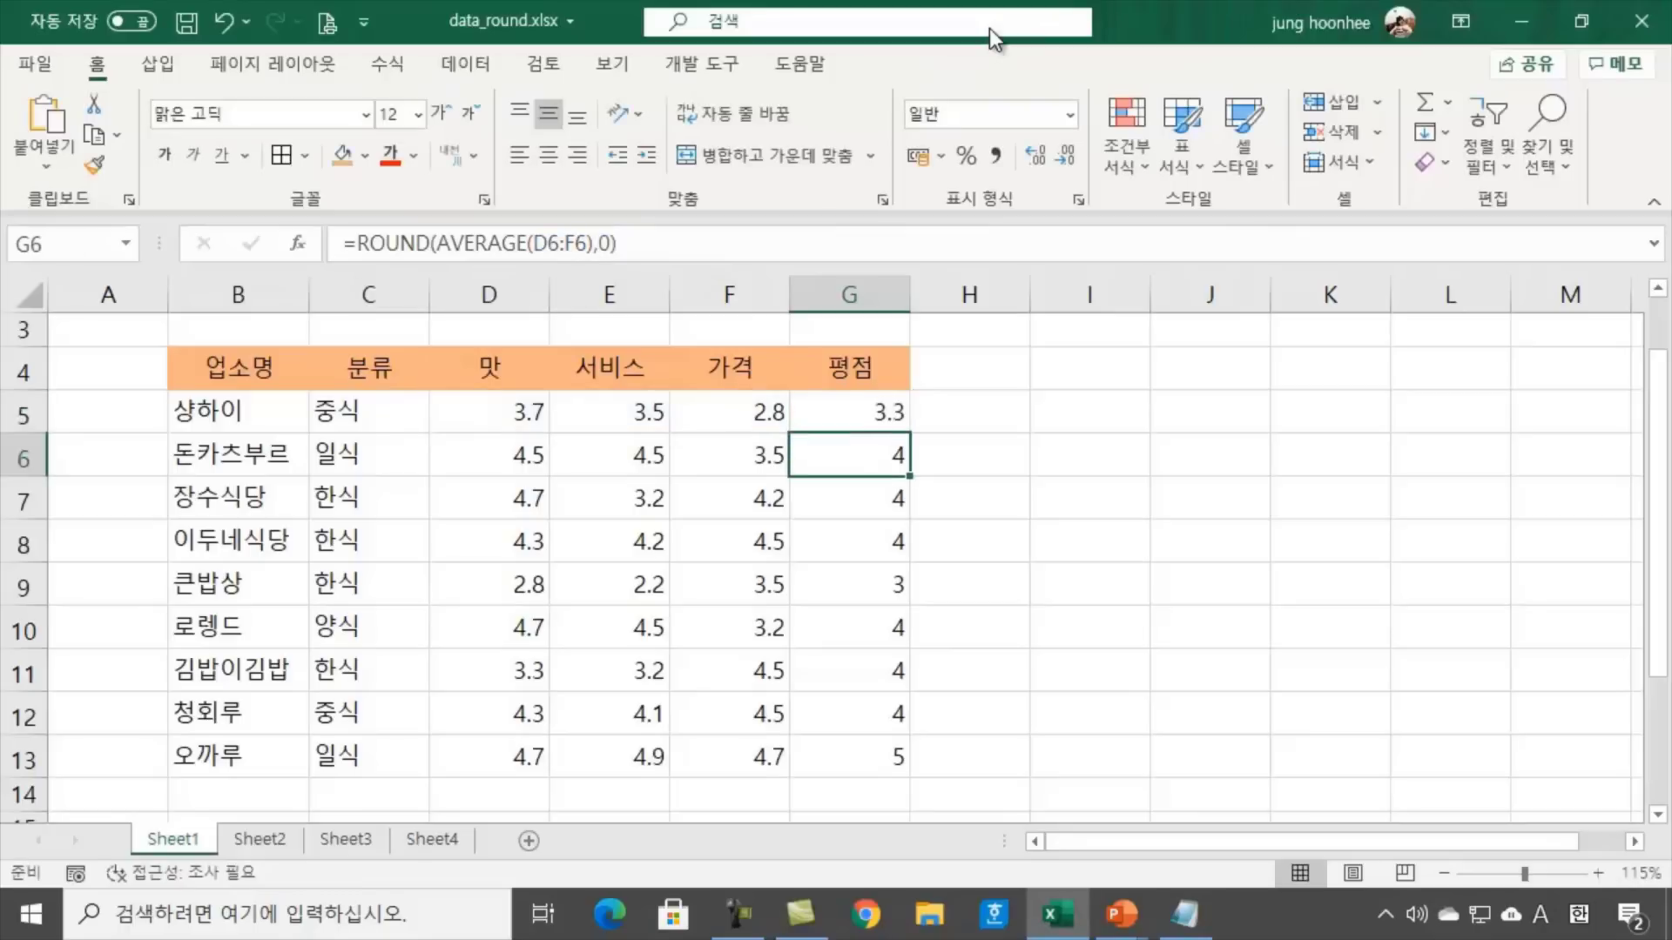
# Fill the one-decimal ROUND(AVERAGE()) formula from G5 down through G13
pyautogui.click(857, 409)
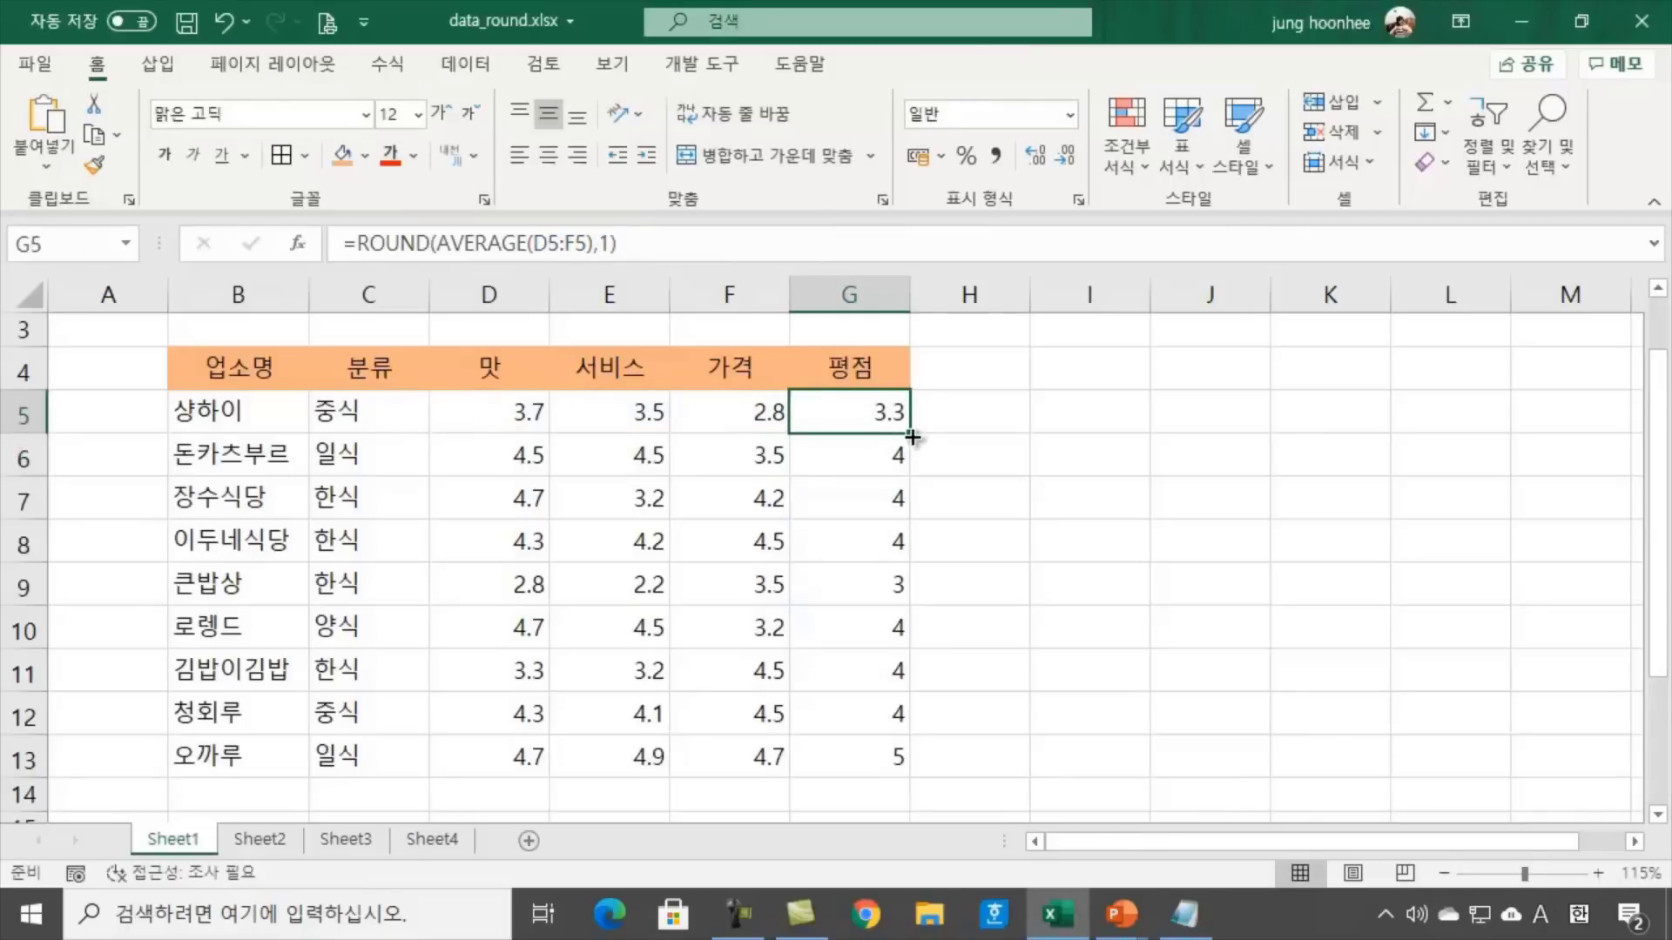
pyautogui.doubleClick(912, 436)
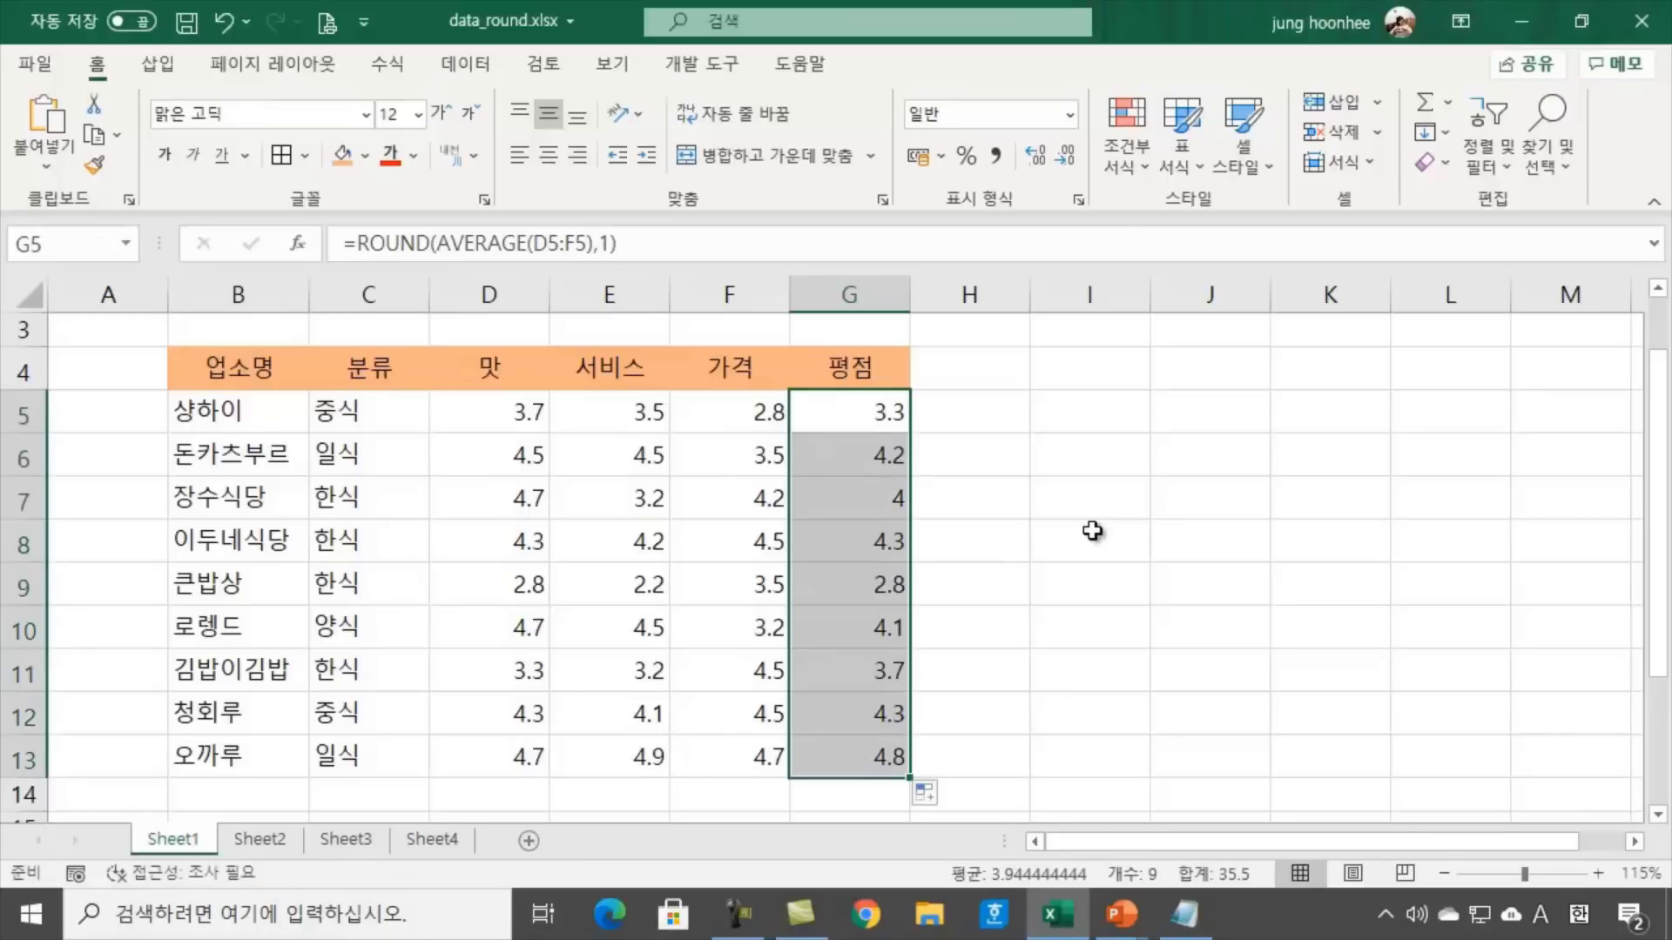
pyautogui.click(1092, 531)
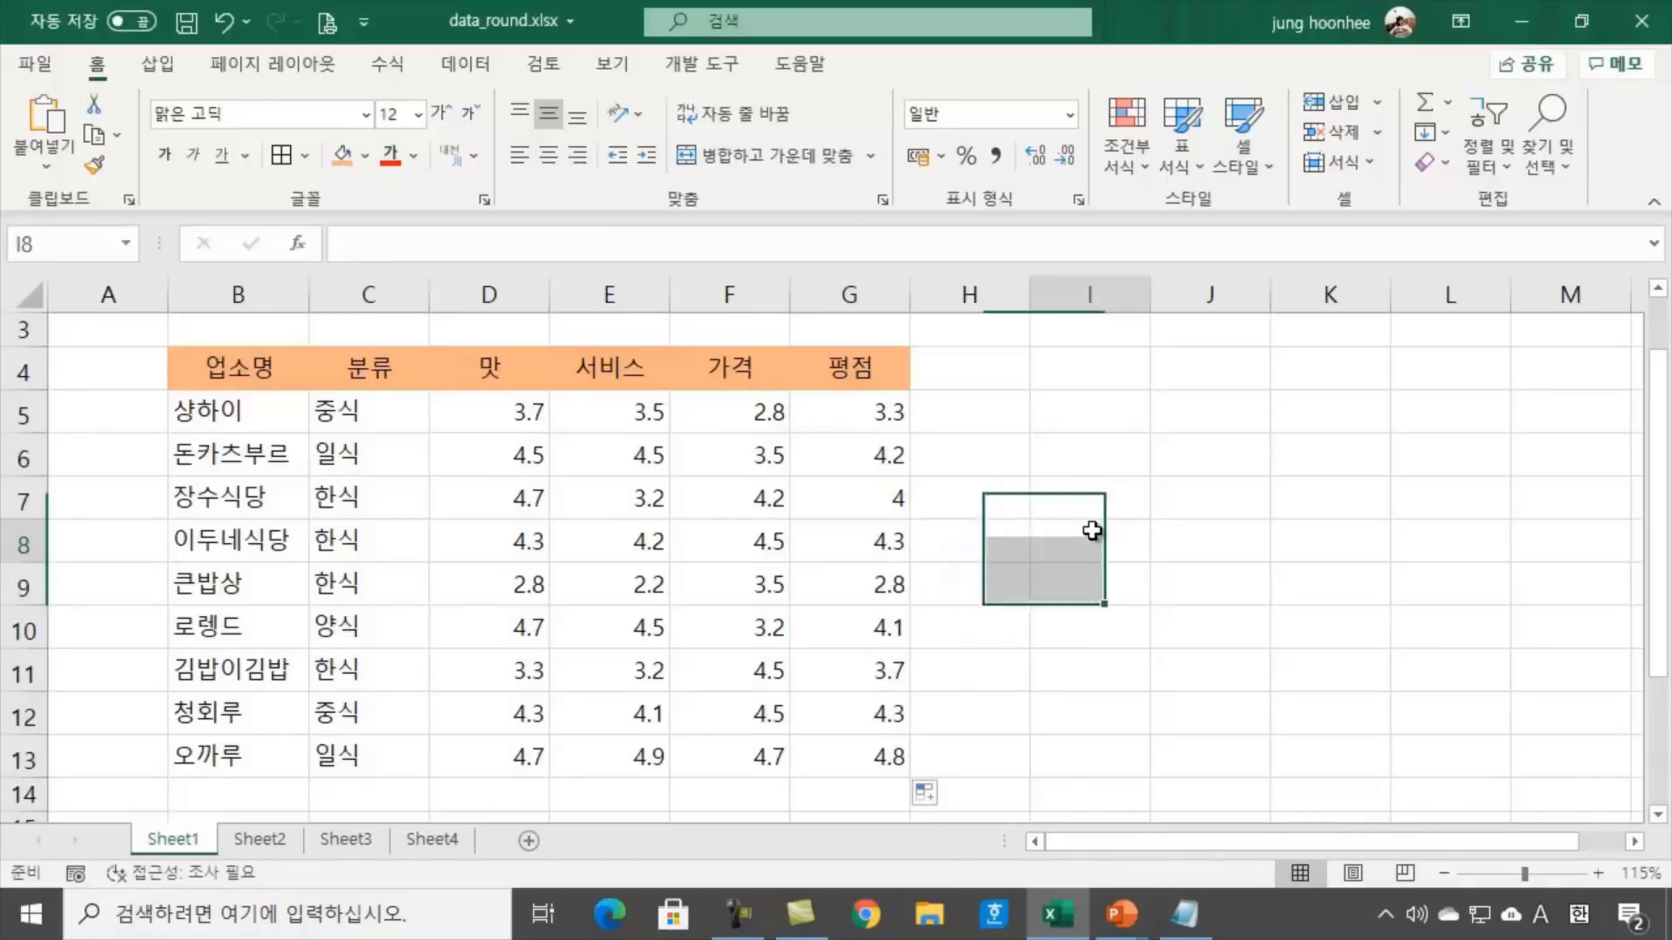
pyautogui.click(1099, 651)
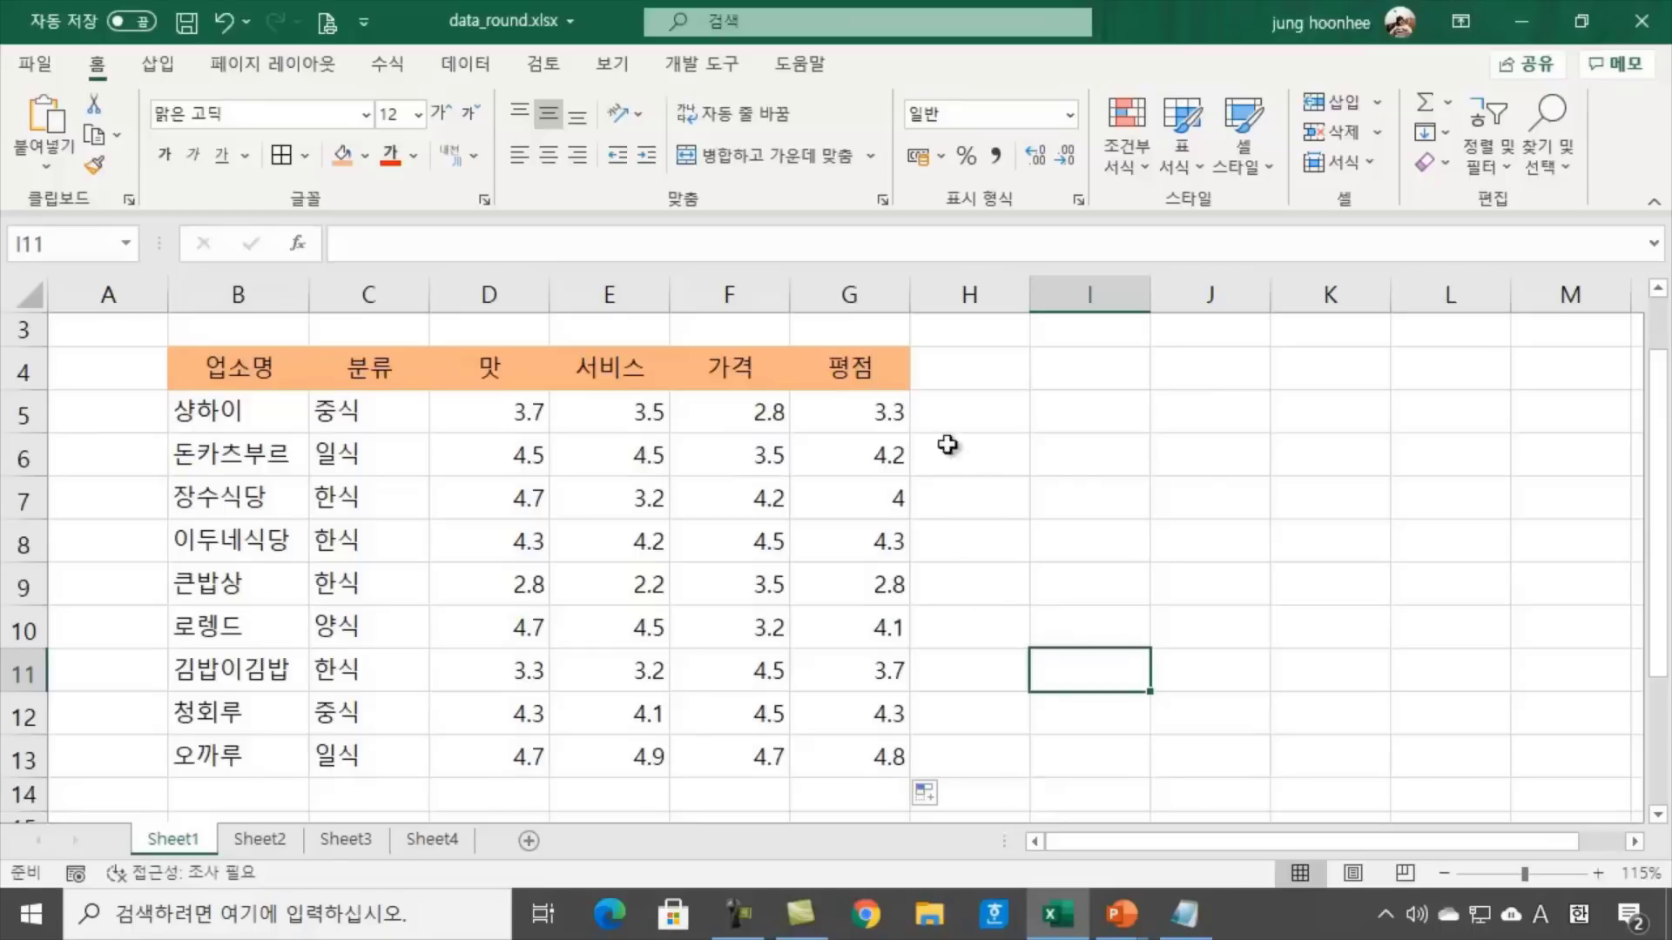
pyautogui.moveTo(870, 411); pyautogui.dragTo(879, 758)
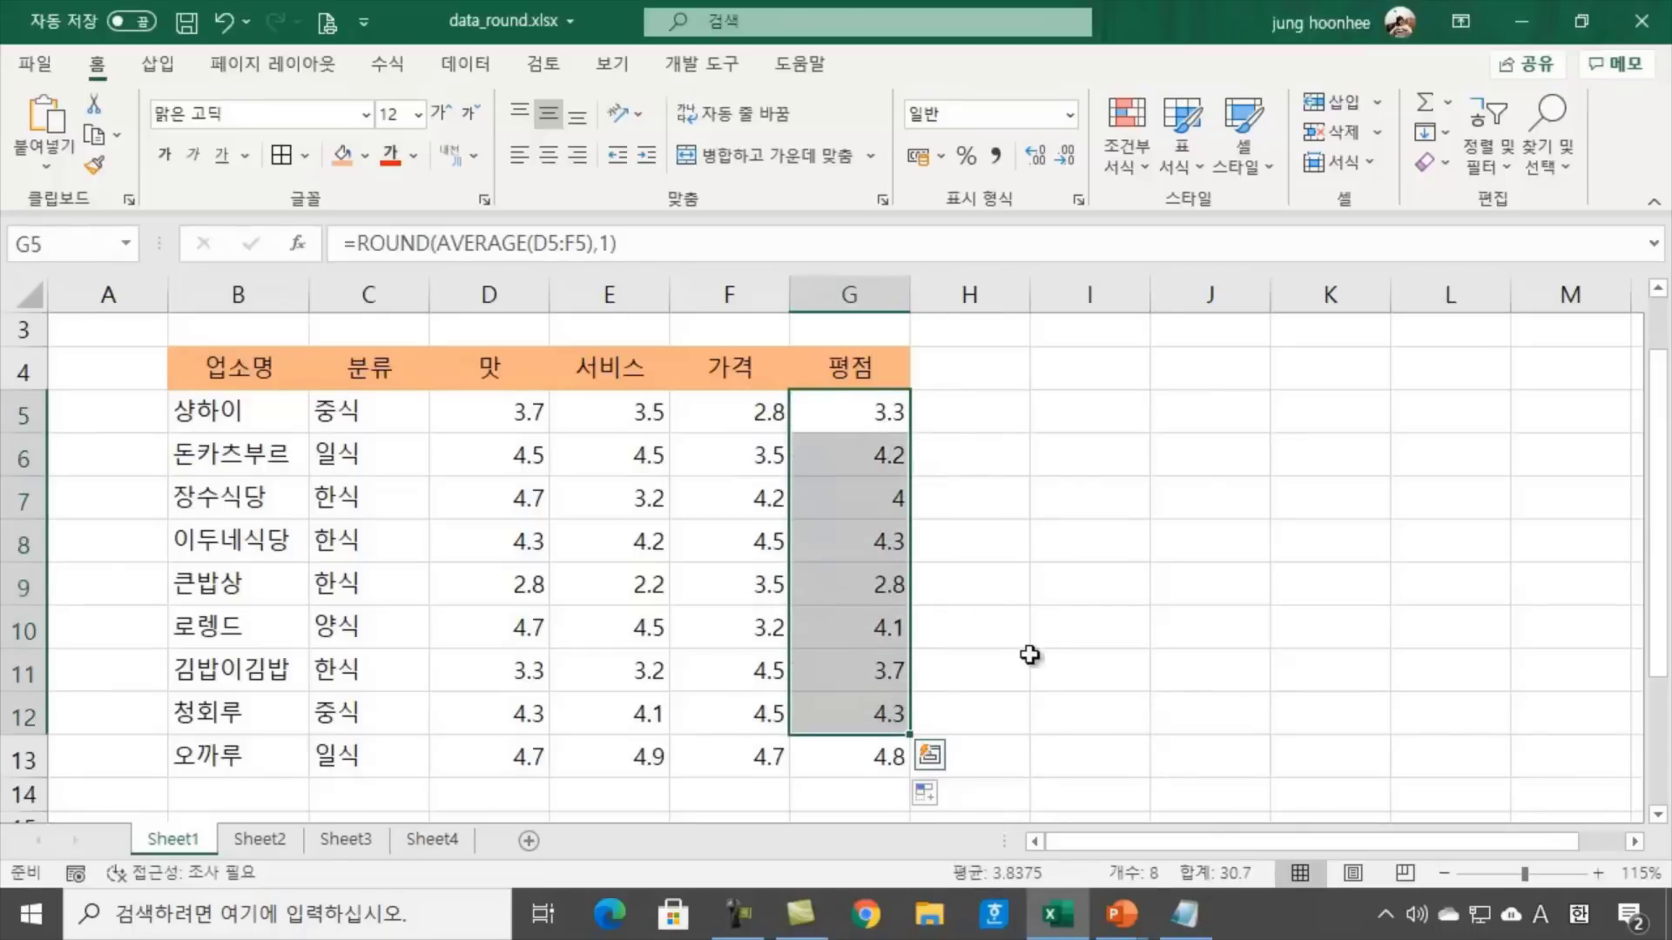
pyautogui.click(1032, 655)
# Apply all borders to the restaurant rating table in B4:G13
pyautogui.moveTo(224, 362); pyautogui.dragTo(871, 749)
pyautogui.click(280, 156)
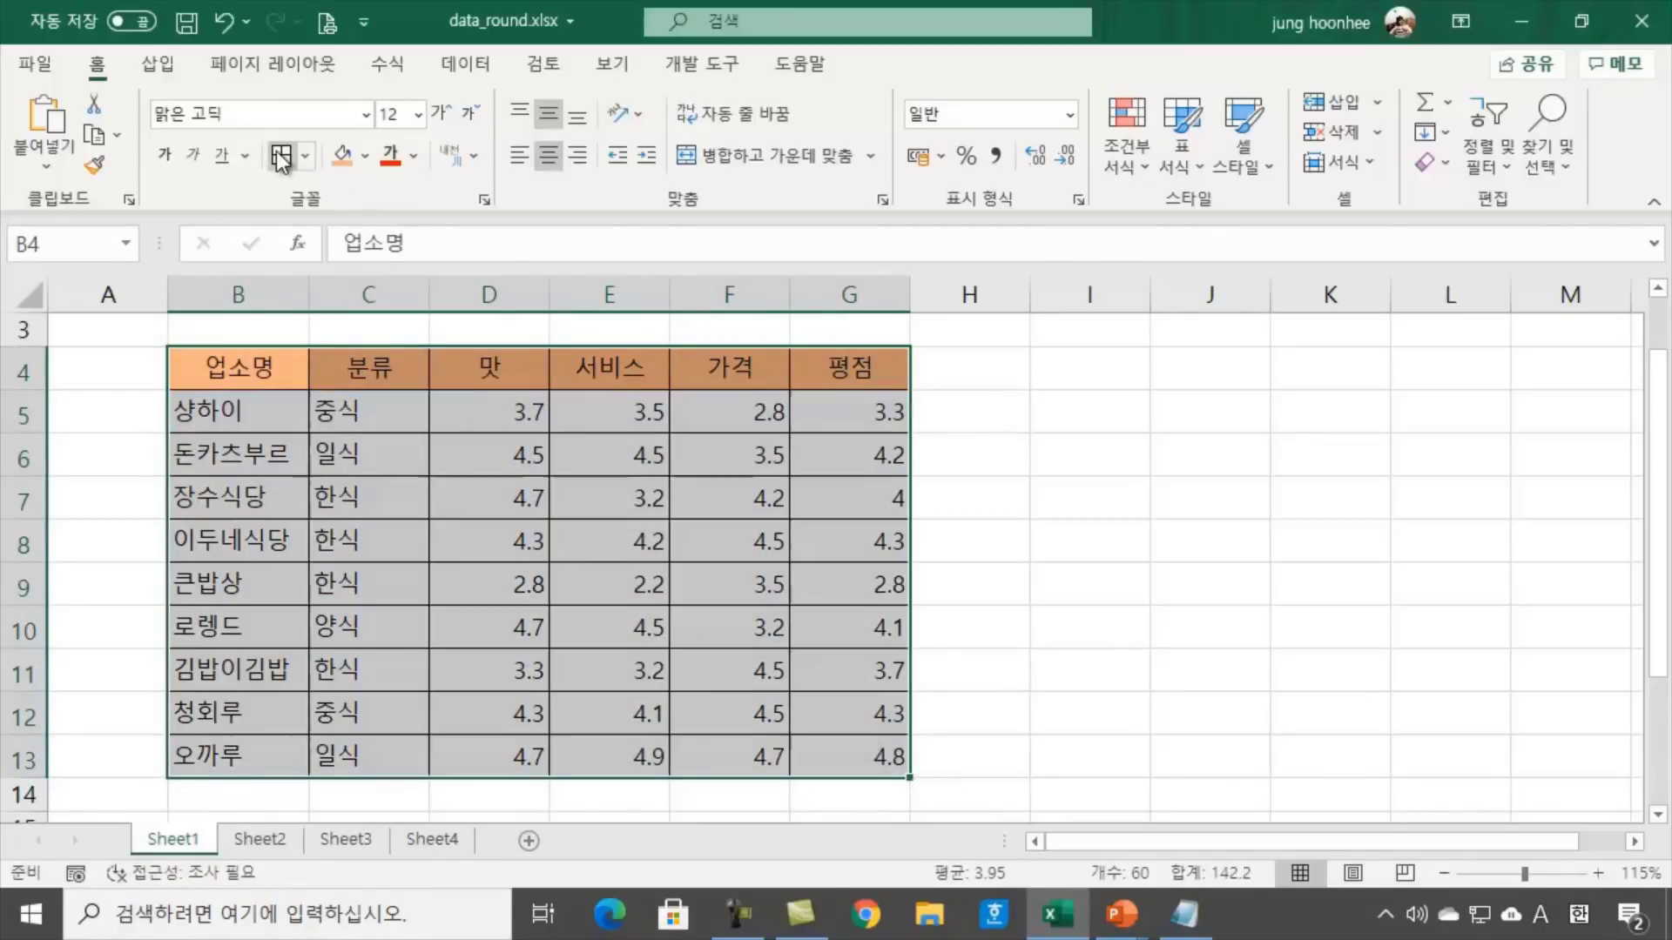
pyautogui.moveTo(966, 583); pyautogui.dragTo(1269, 623)
pyautogui.click(1237, 617)
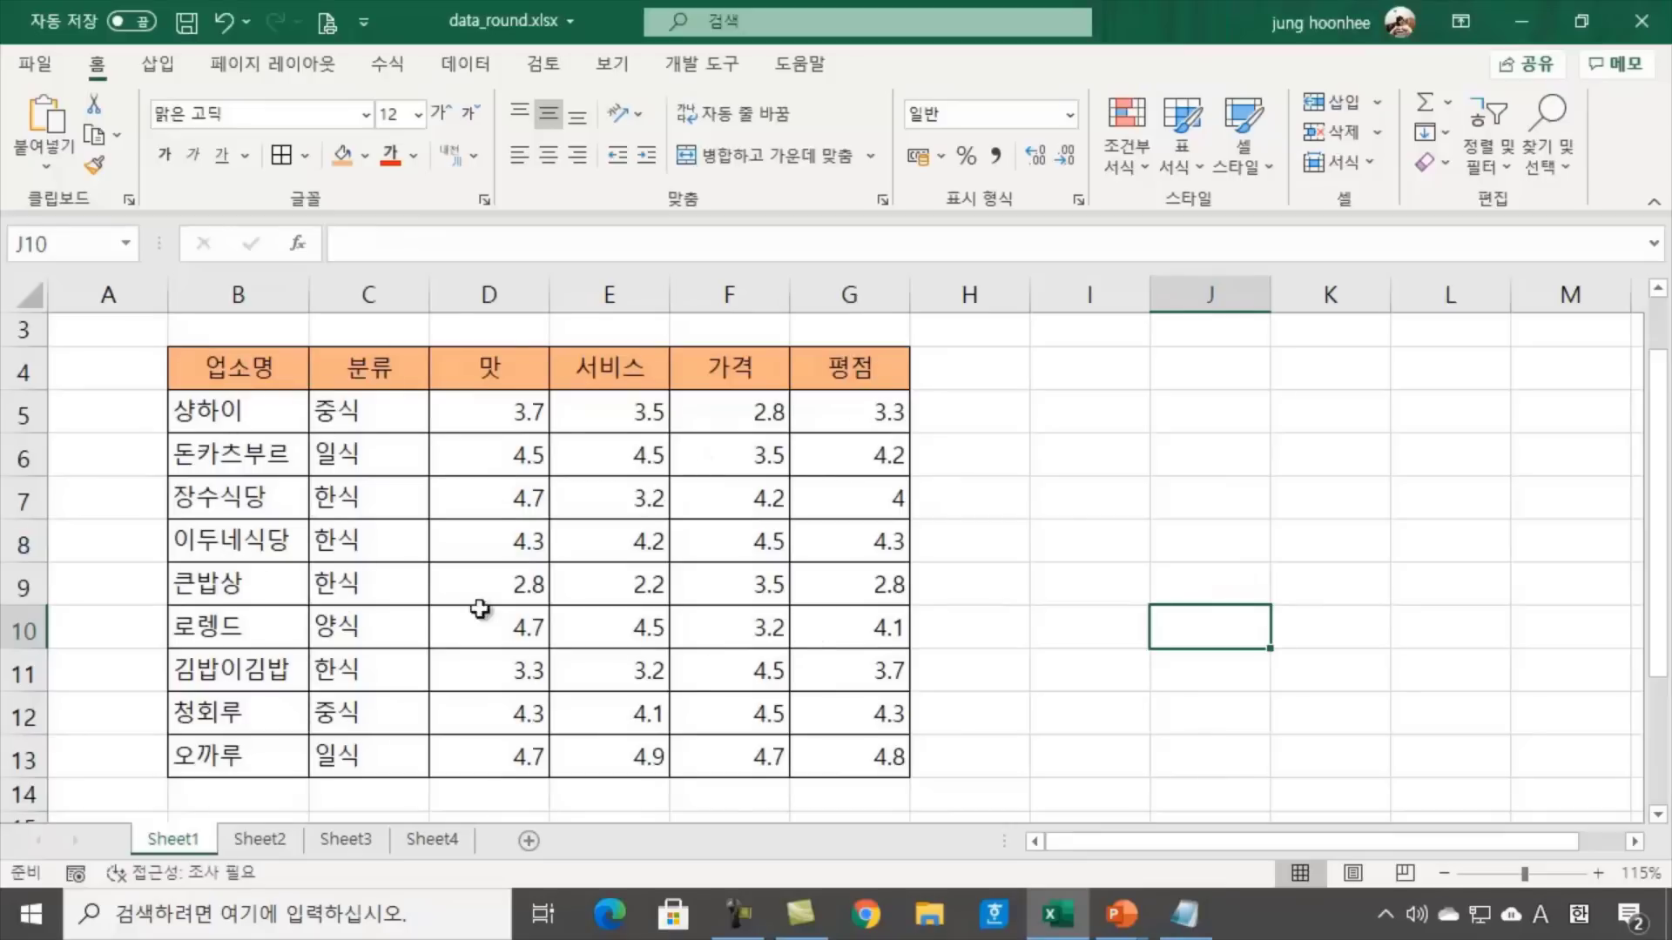
pyautogui.click(871, 411)
pyautogui.moveTo(871, 411); pyautogui.dragTo(896, 757)
pyautogui.click(952, 401)
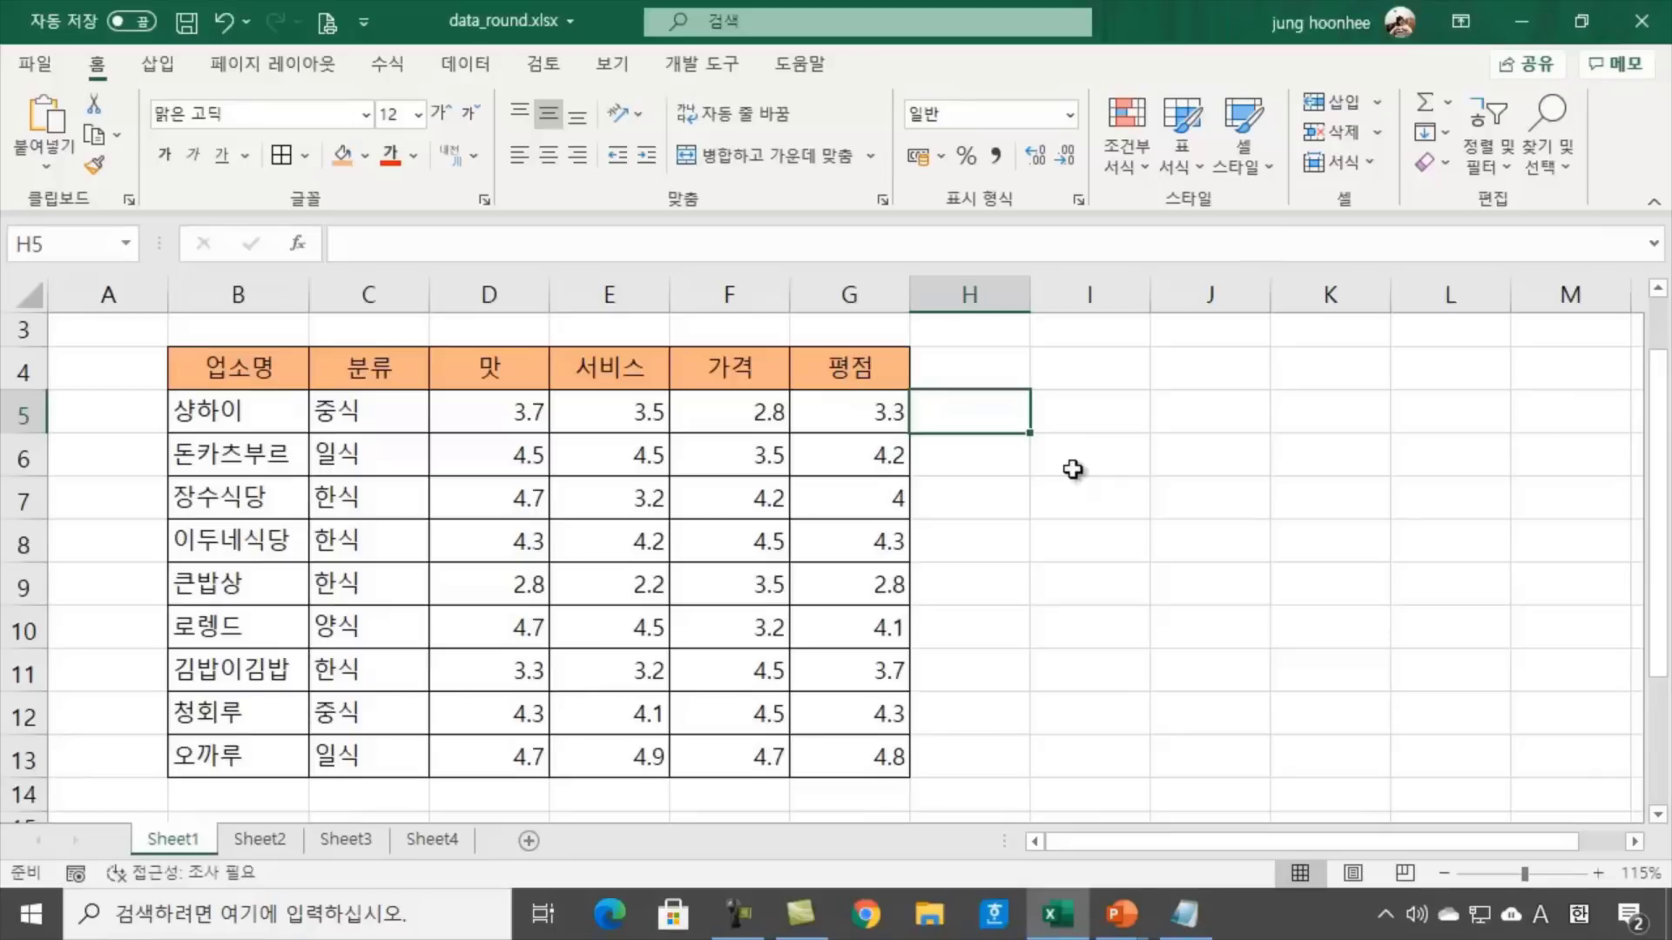
pyautogui.click(873, 413)
pyautogui.click(960, 414)
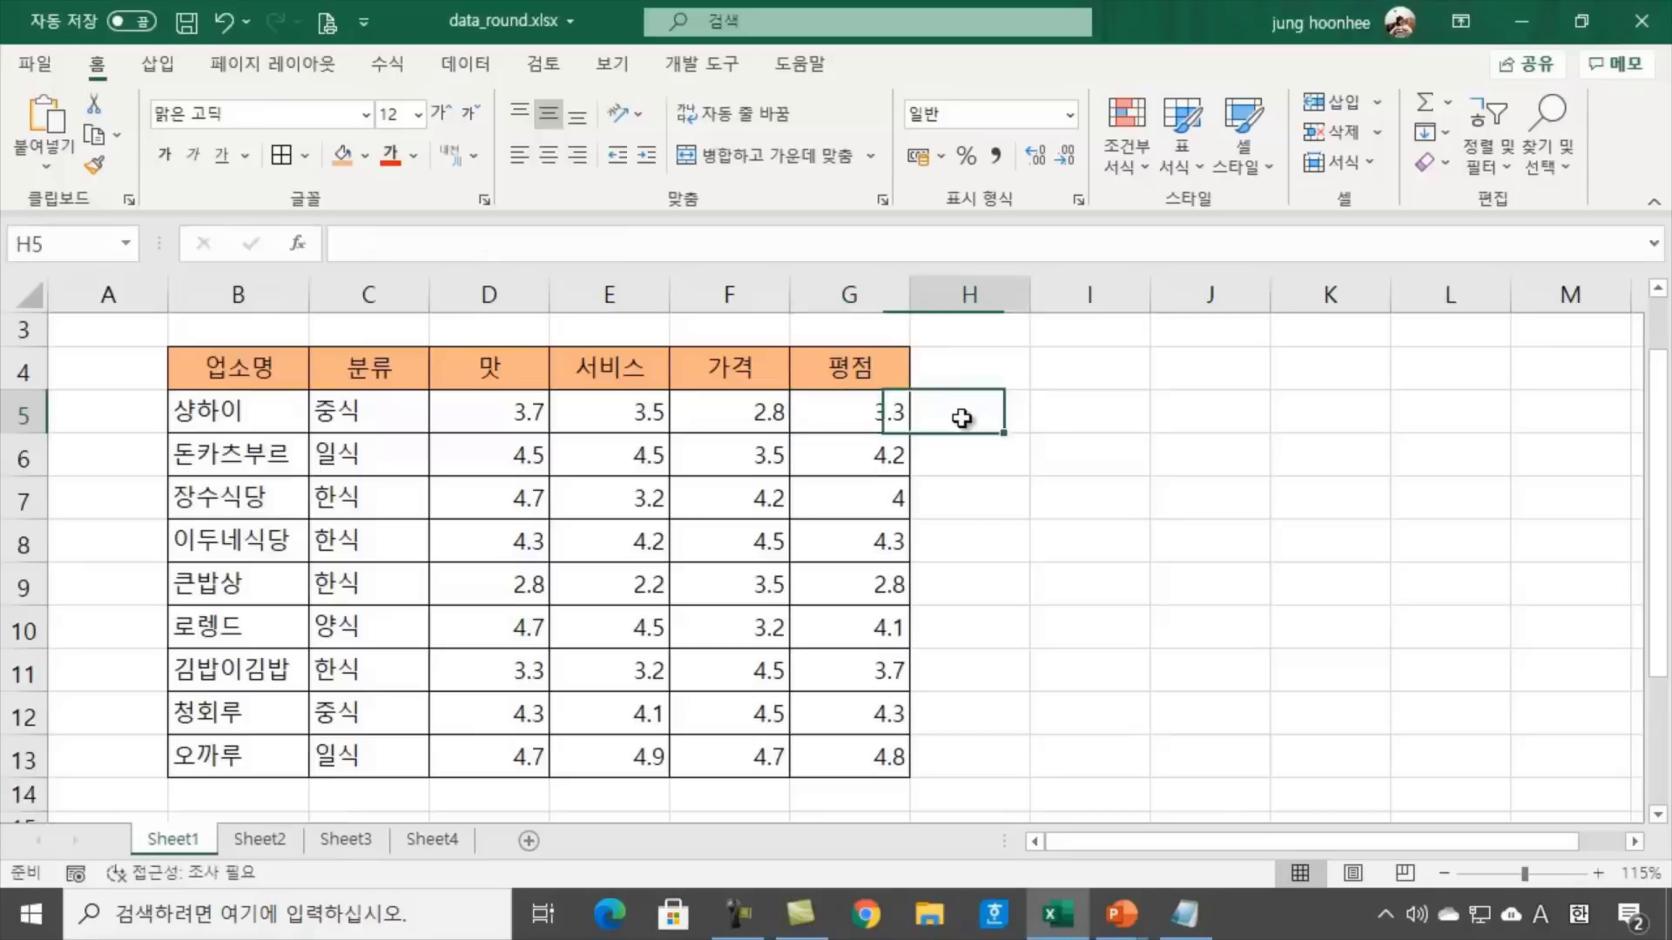
pyautogui.click(988, 463)
pyautogui.click(1011, 595)
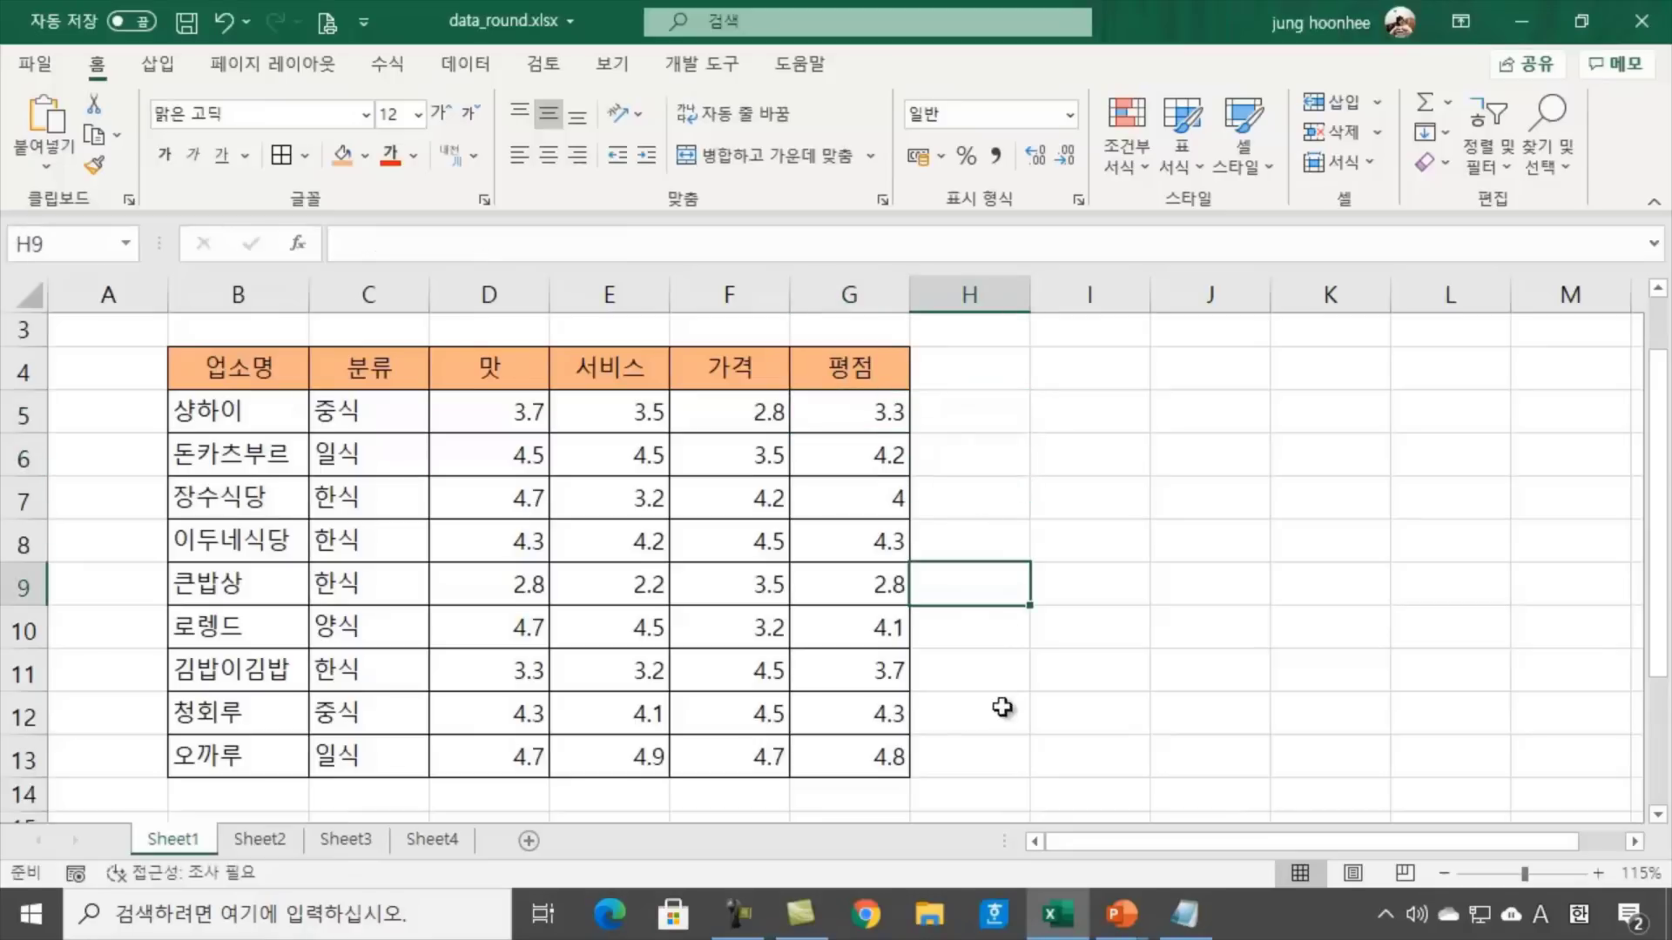
pyautogui.click(958, 414)
pyautogui.click(1228, 457)
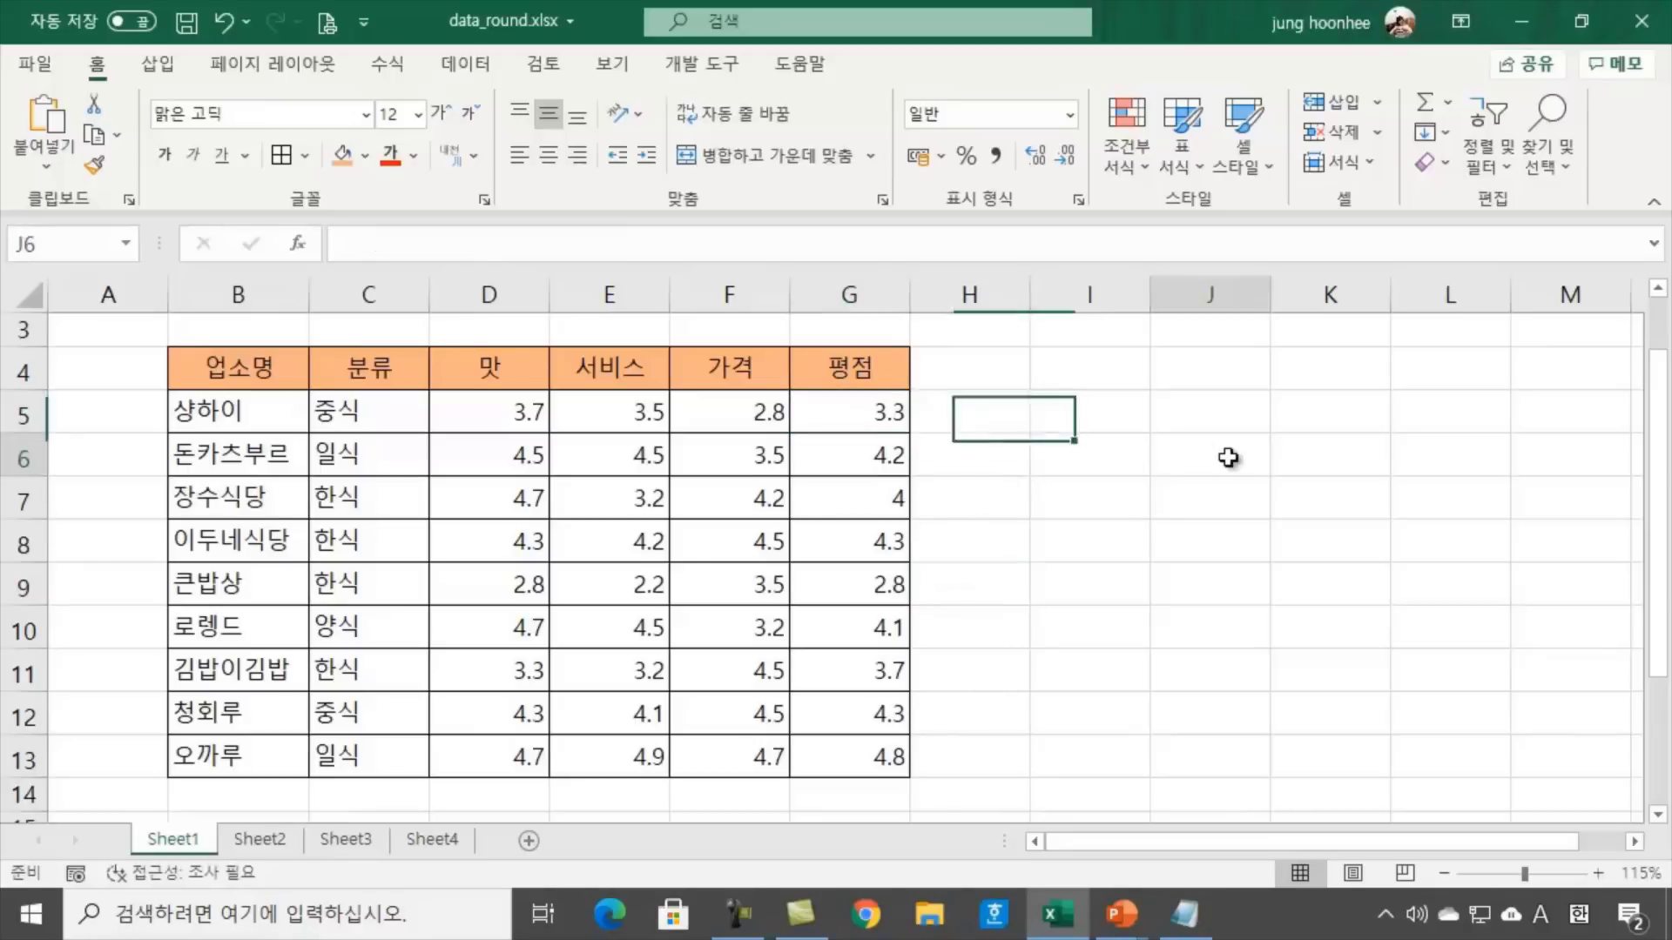
pyautogui.click(956, 413)
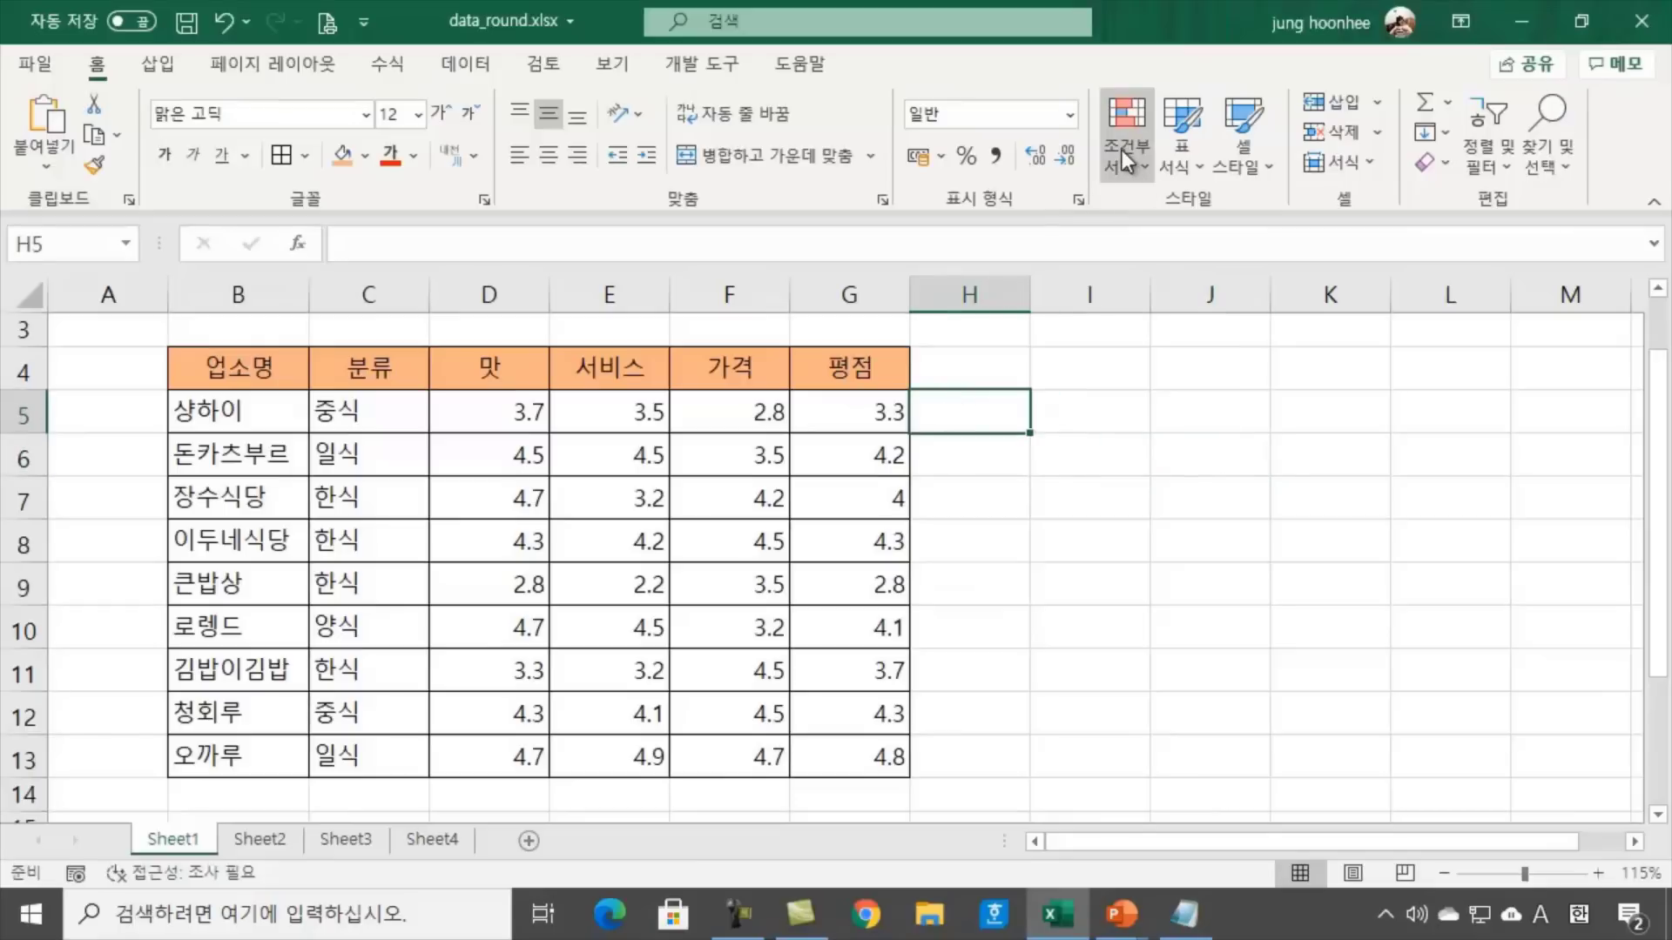
pyautogui.click(1300, 568)
pyautogui.click(971, 413)
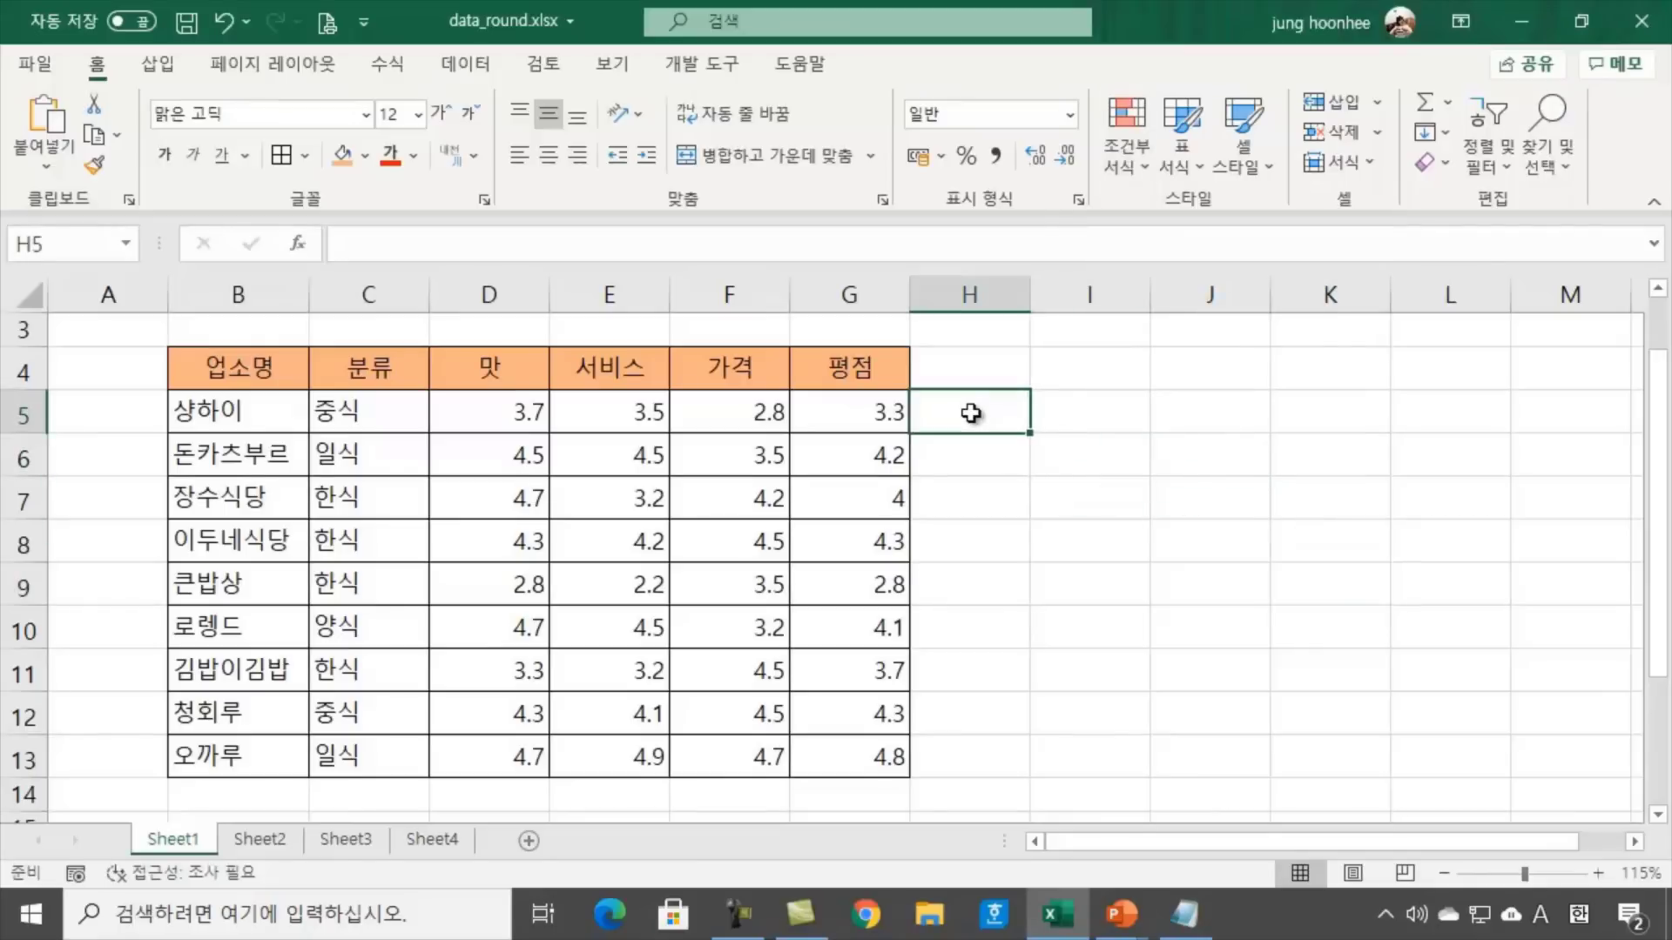
pyautogui.click(1125, 697)
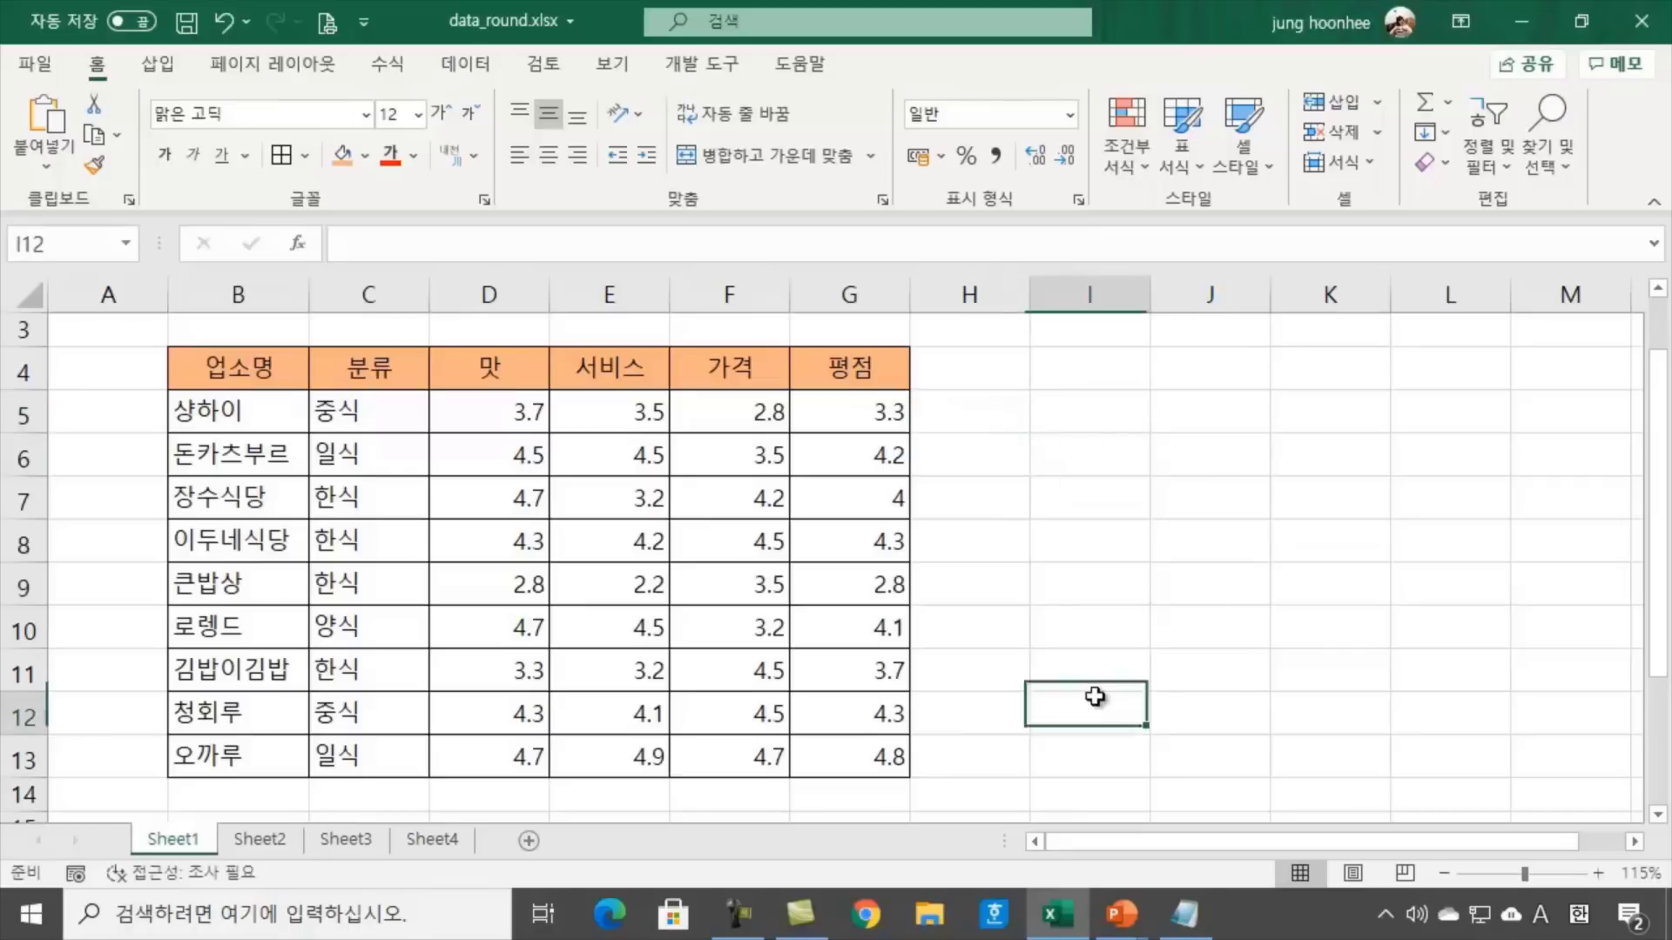
pyautogui.click(969, 411)
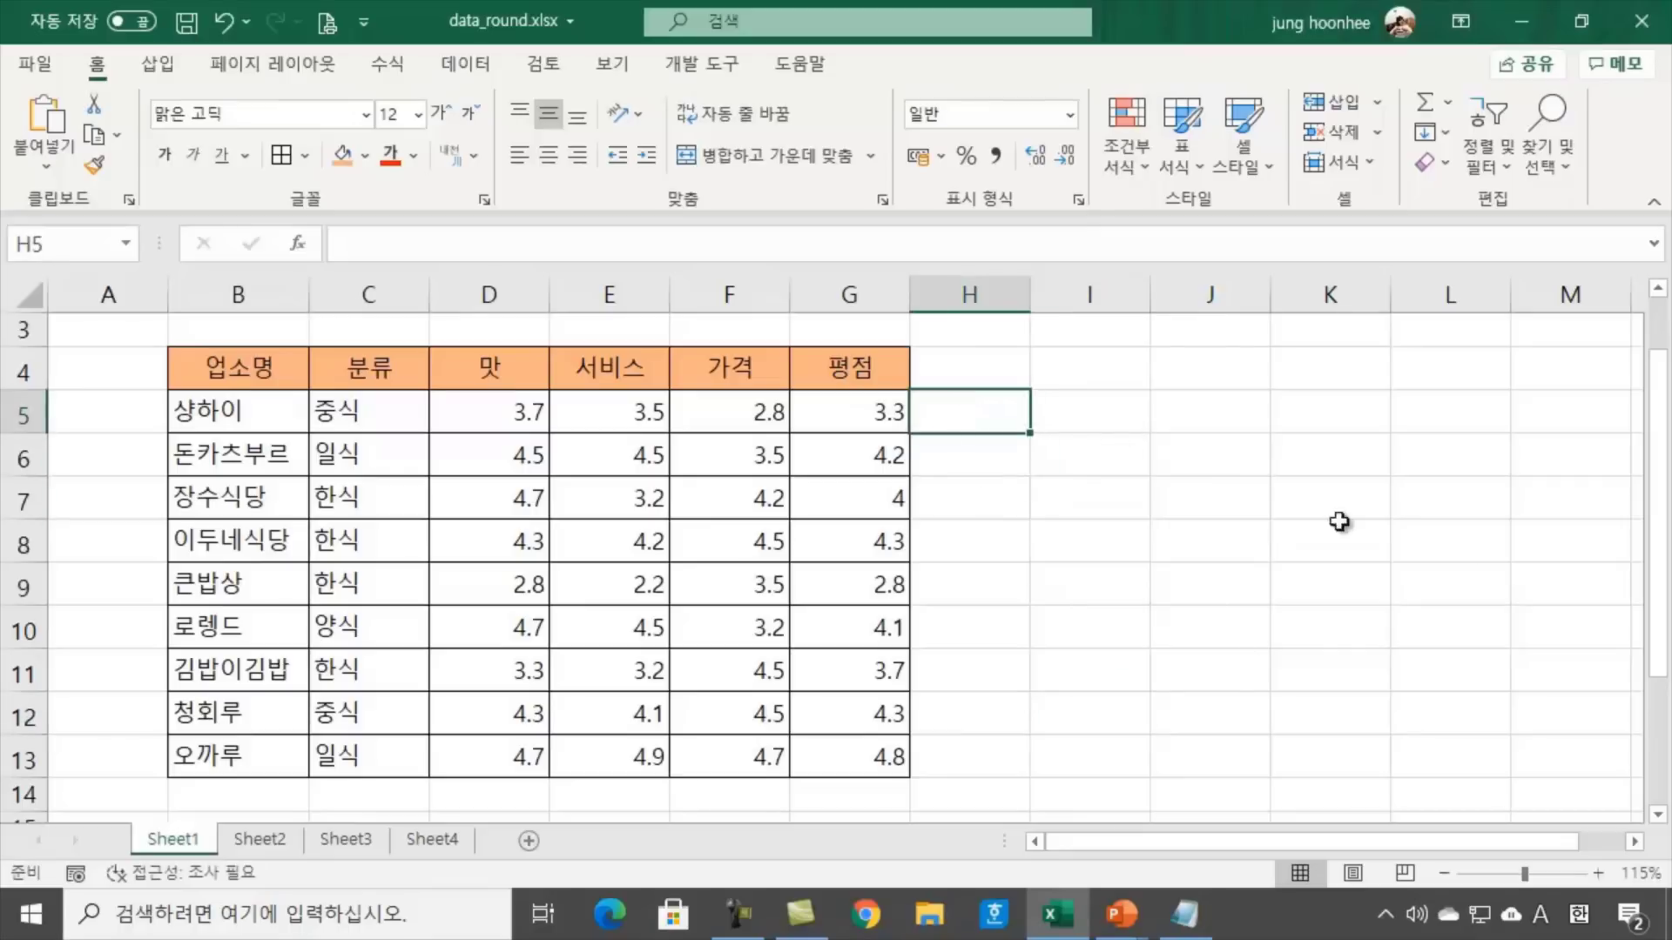
# Switch to Notepad, replace the rounding function notes with =REPT, and return to the workbook
pyautogui.click(1185, 914)
pyautogui.moveTo(3, 75); pyautogui.dragTo(370, 324)
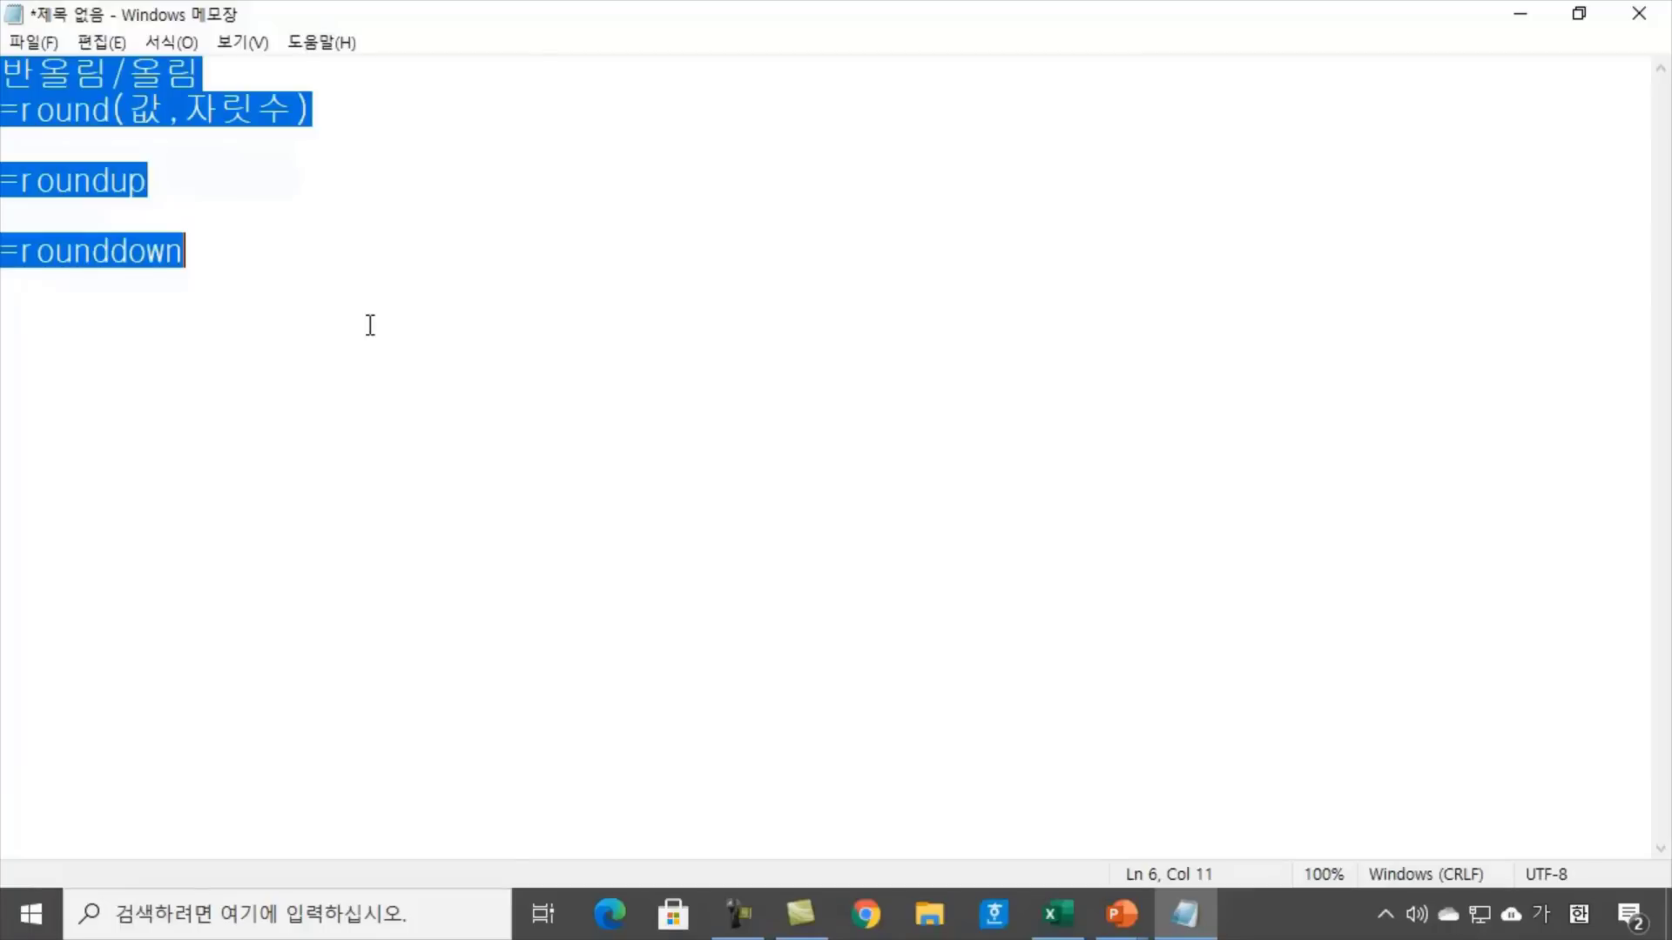
pyautogui.press('BackSpace')
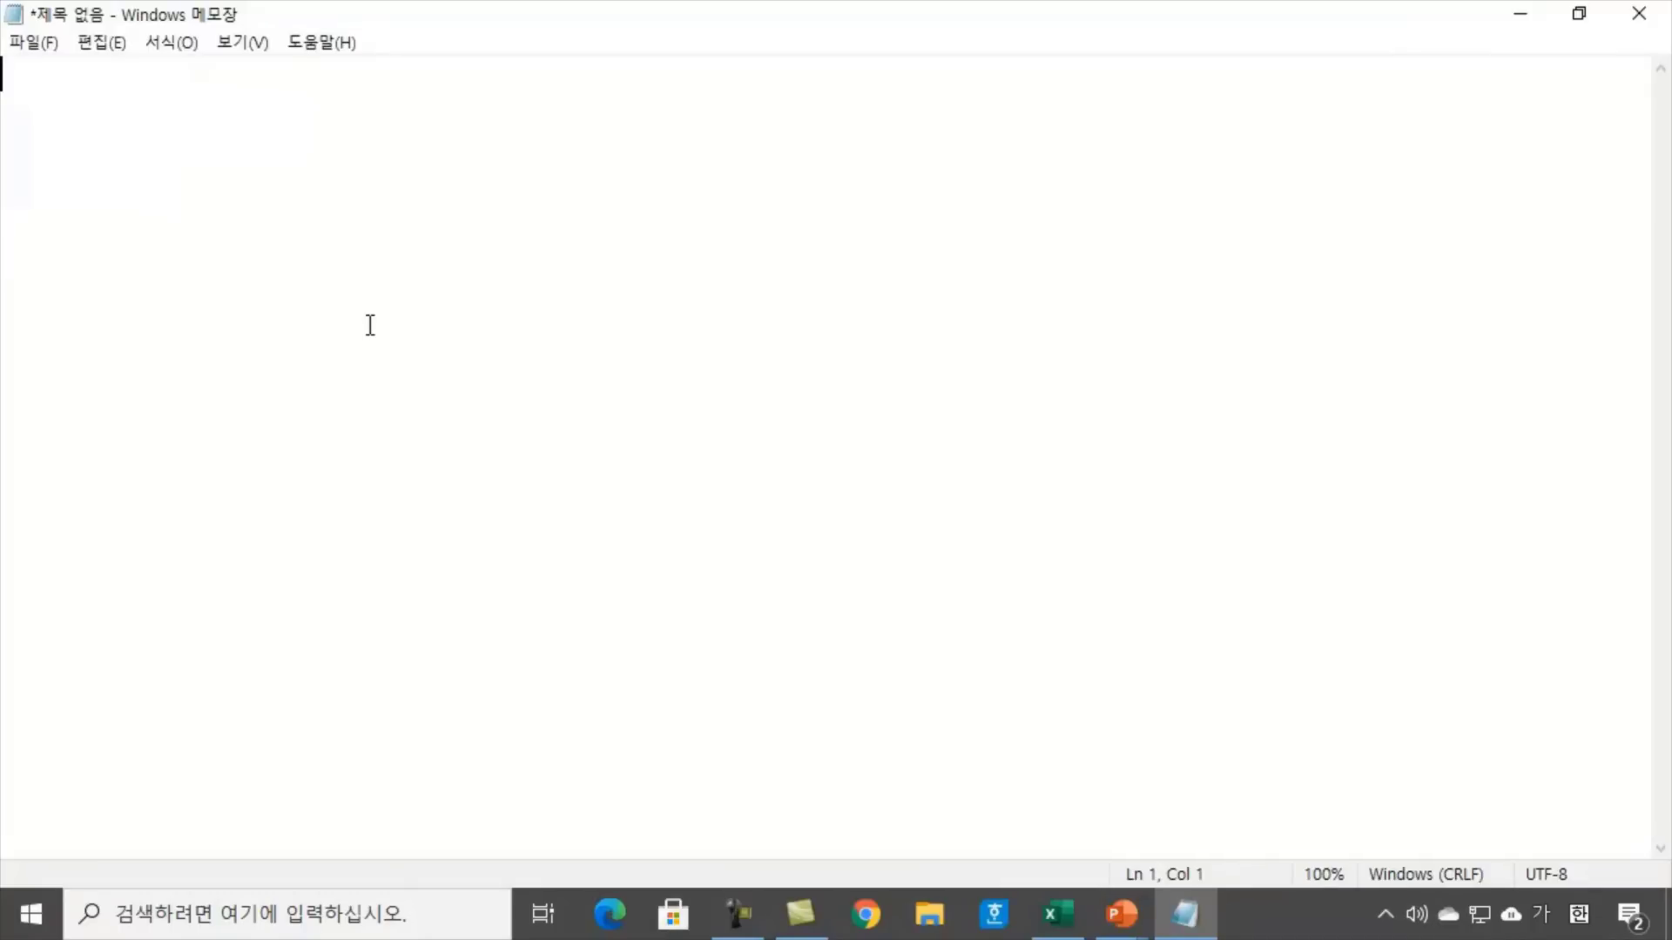
pyautogui.press('Hangul')
pyautogui.write('rept')
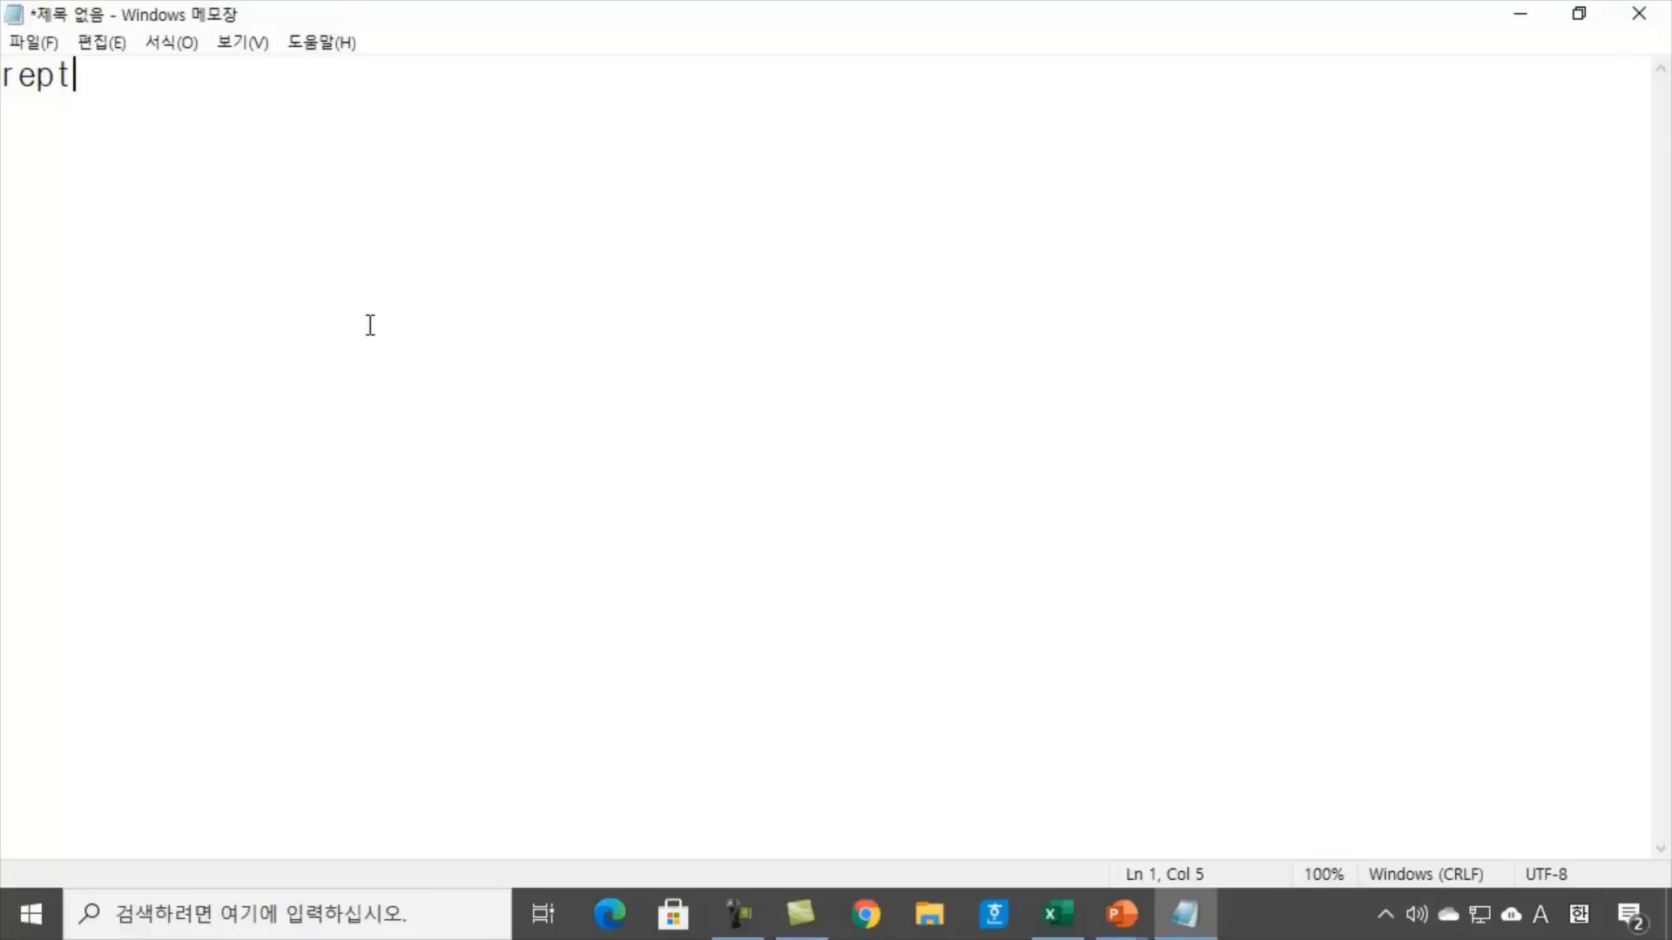
pyautogui.press('BackSpace')
pyautogui.press('BackSpace')
pyautogui.press('BackSpace')
pyautogui.press('BackSpace')
pyautogui.write('=REPT')
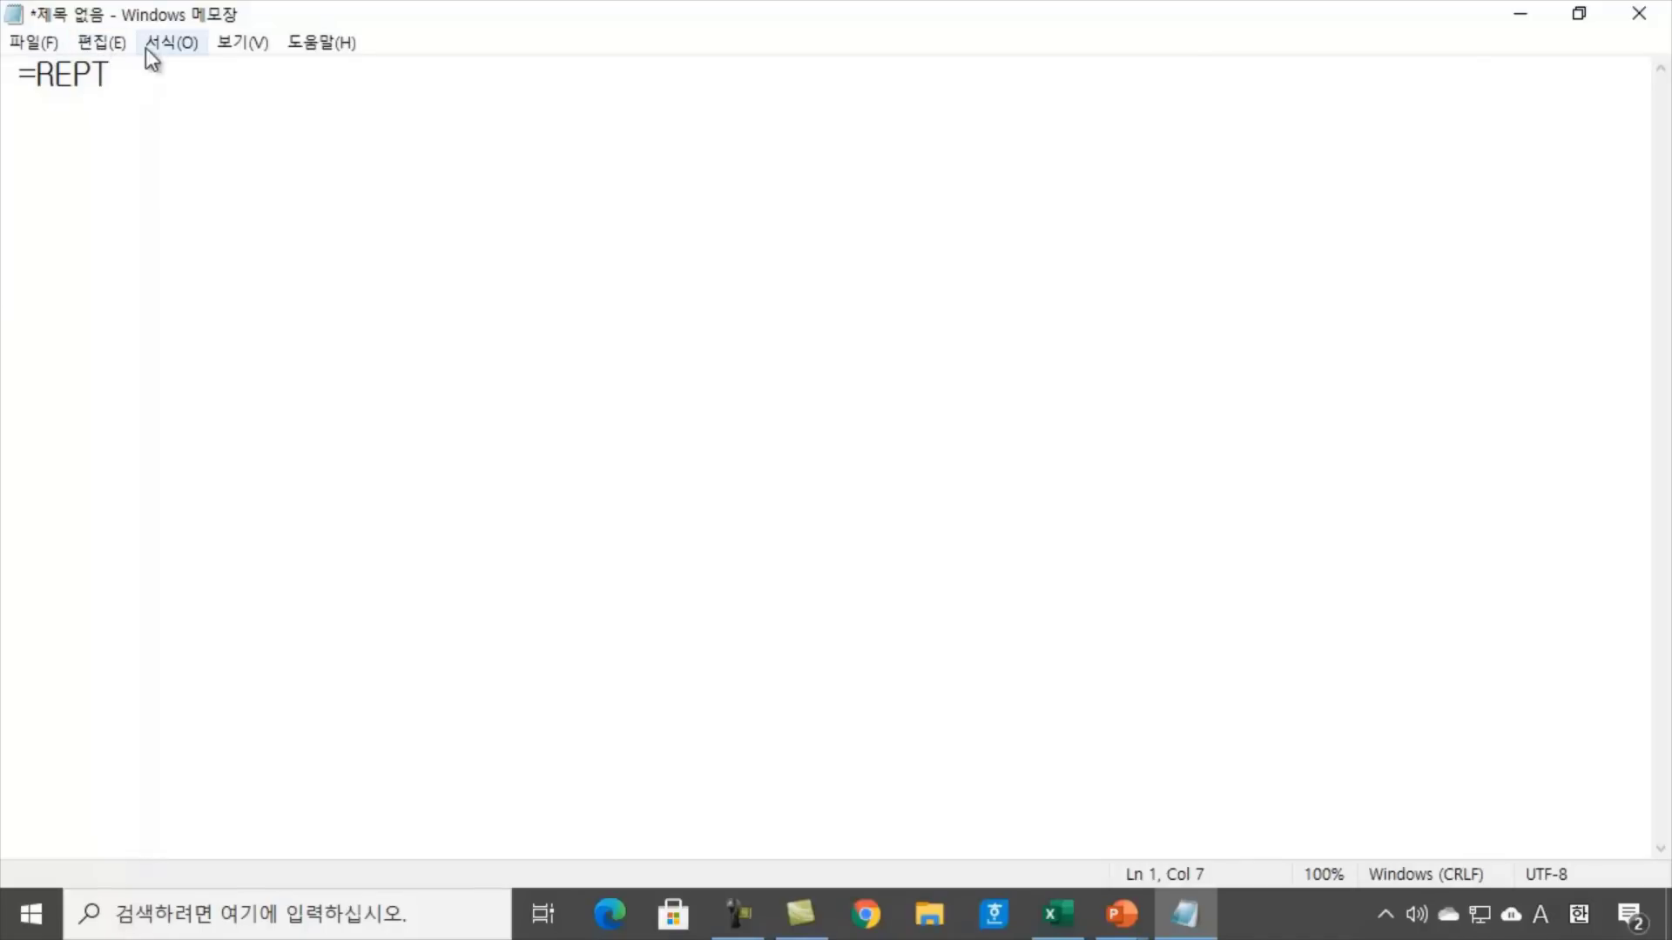
pyautogui.click(1520, 16)
# Enter the example formula =REPT("A",5) in cell I2 to repeat a letter five times
pyautogui.click(1167, 579)
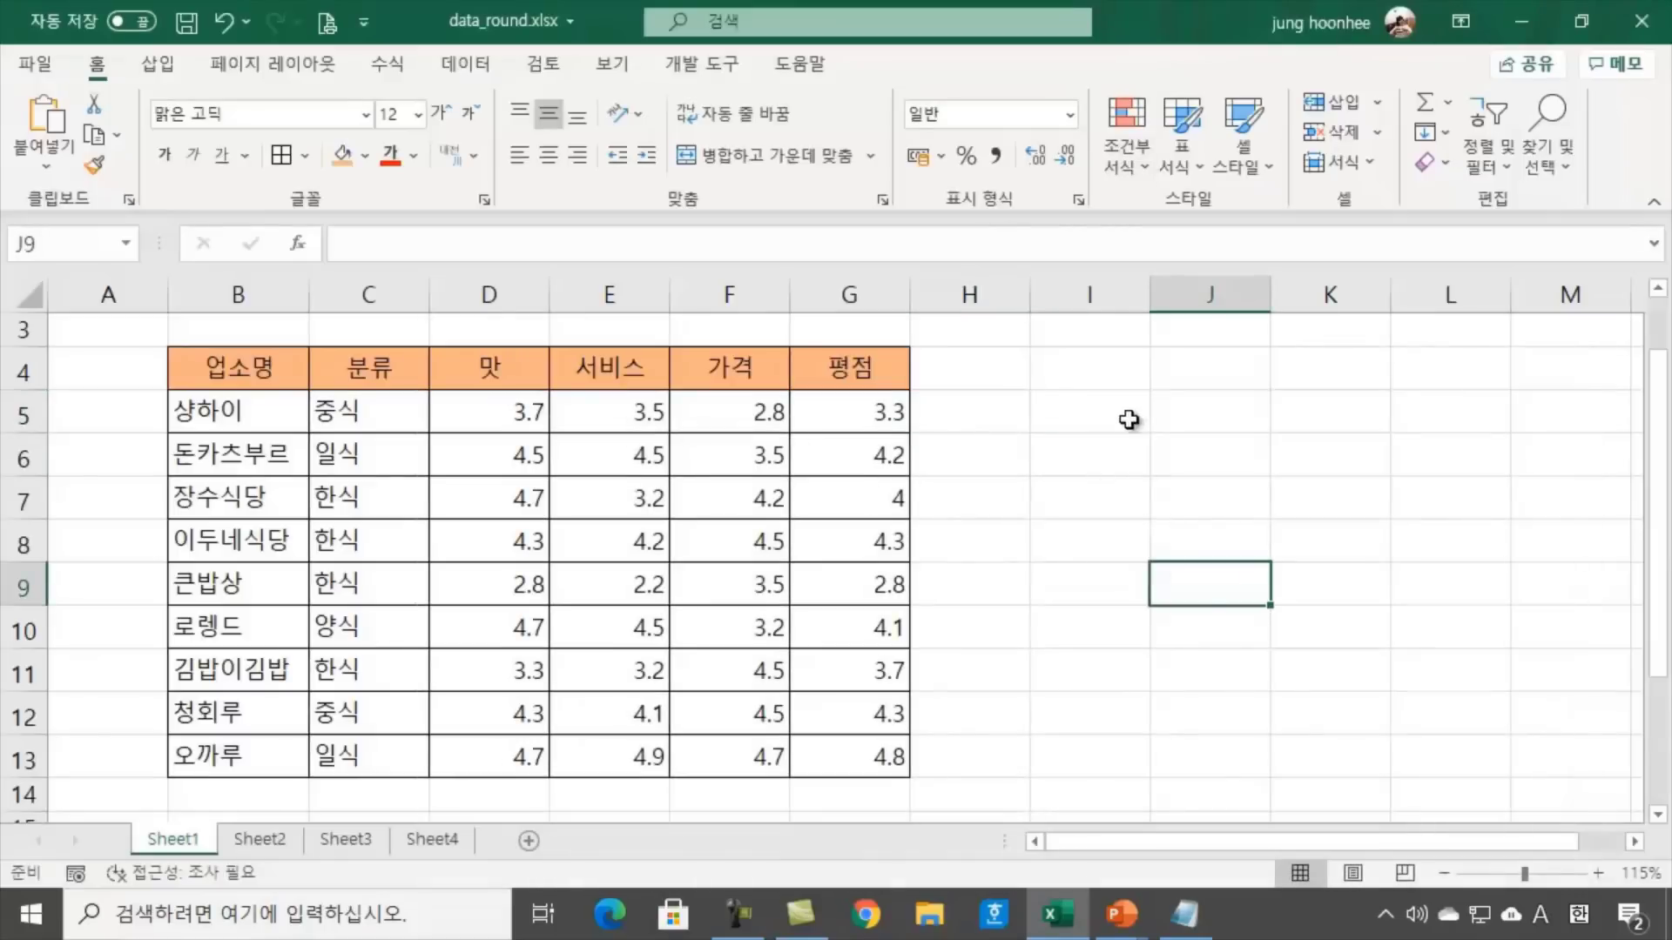
pyautogui.keyDown('ctrl'); pyautogui.scroll(1, 1346, 582); pyautogui.keyUp('ctrl')
pyautogui.keyDown('ctrl'); pyautogui.scroll(1, 1347, 582); pyautogui.keyUp('ctrl')
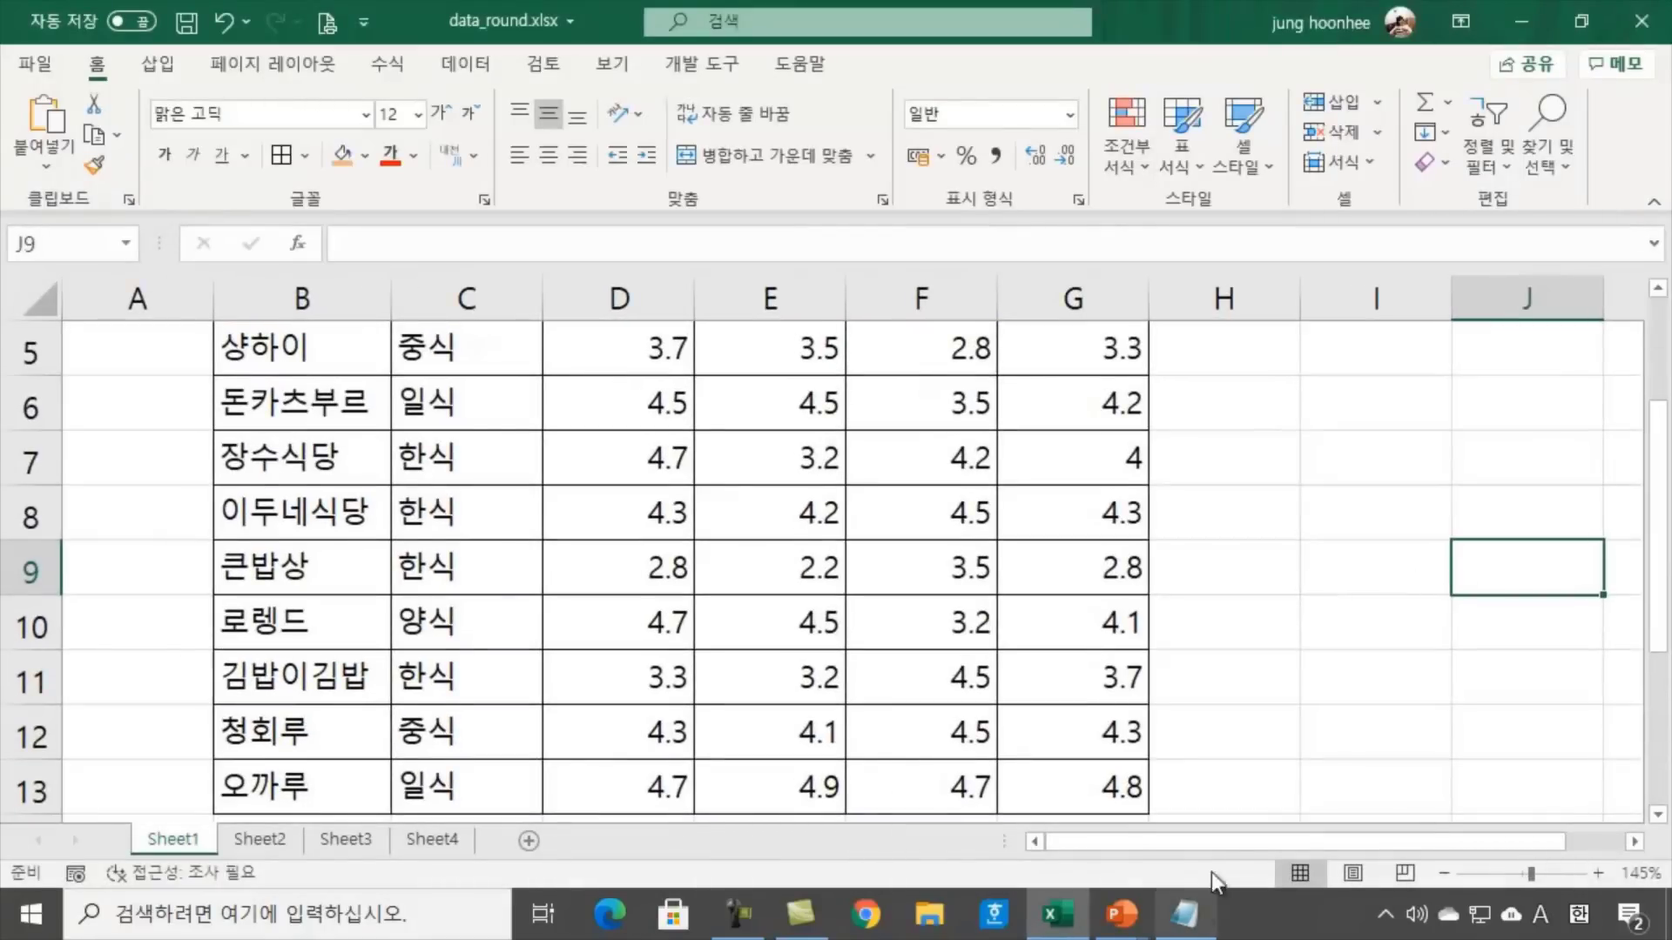
pyautogui.moveTo(1226, 835); pyautogui.dragTo(1272, 844)
pyautogui.scroll(2, 1425, 661)
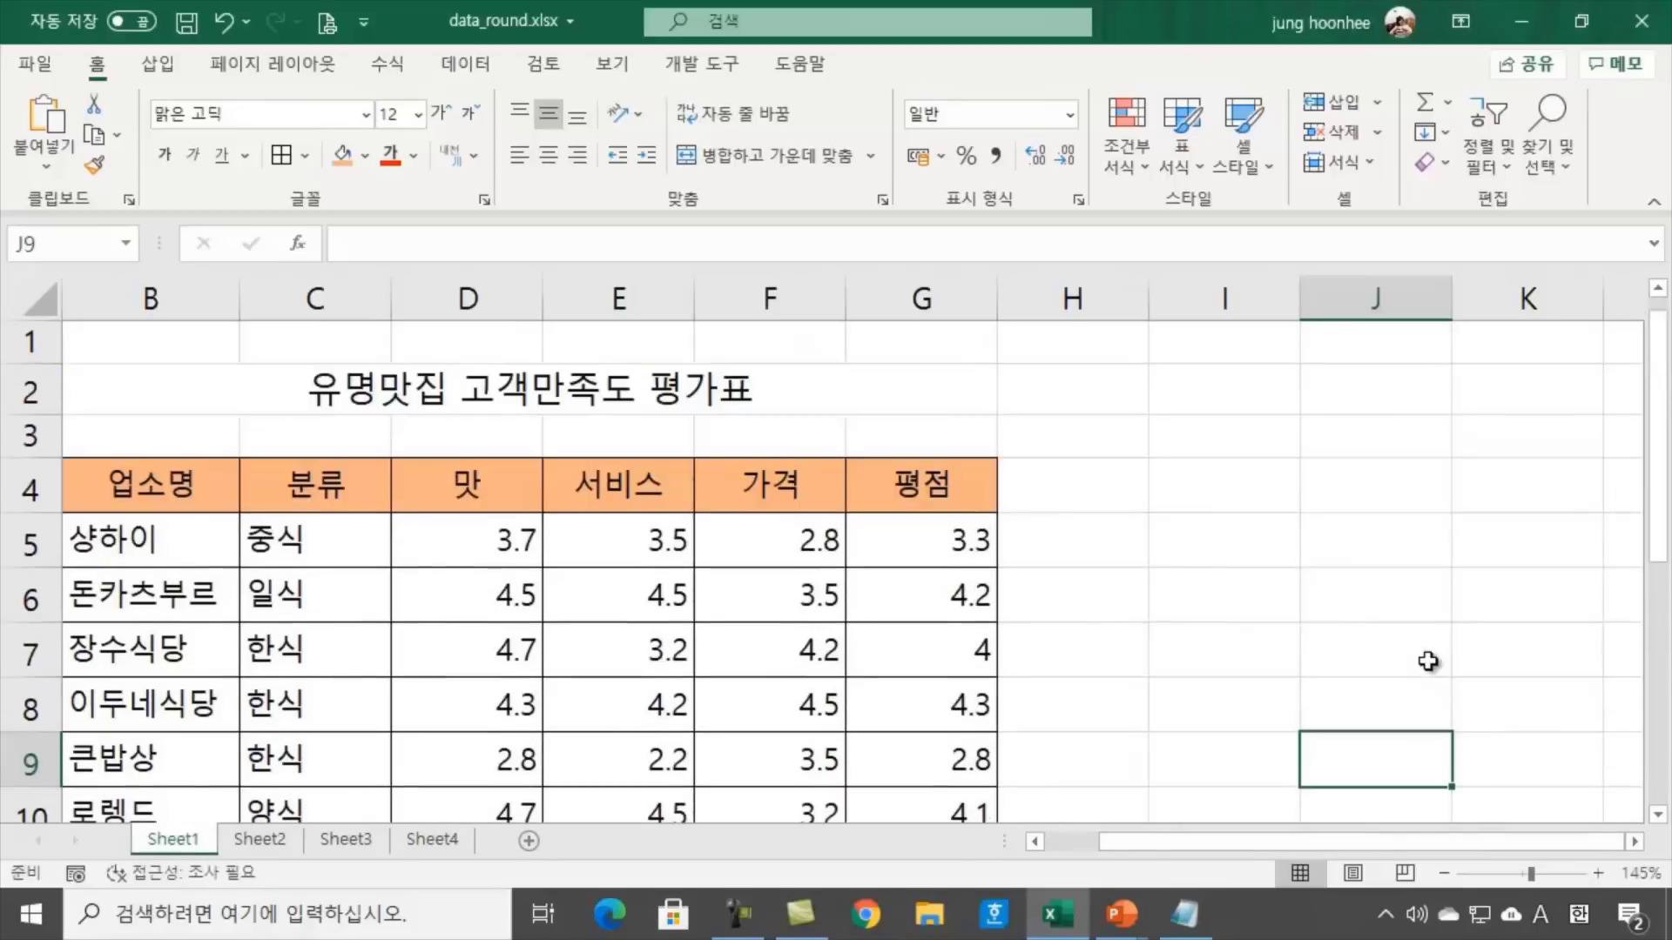
pyautogui.click(1224, 376)
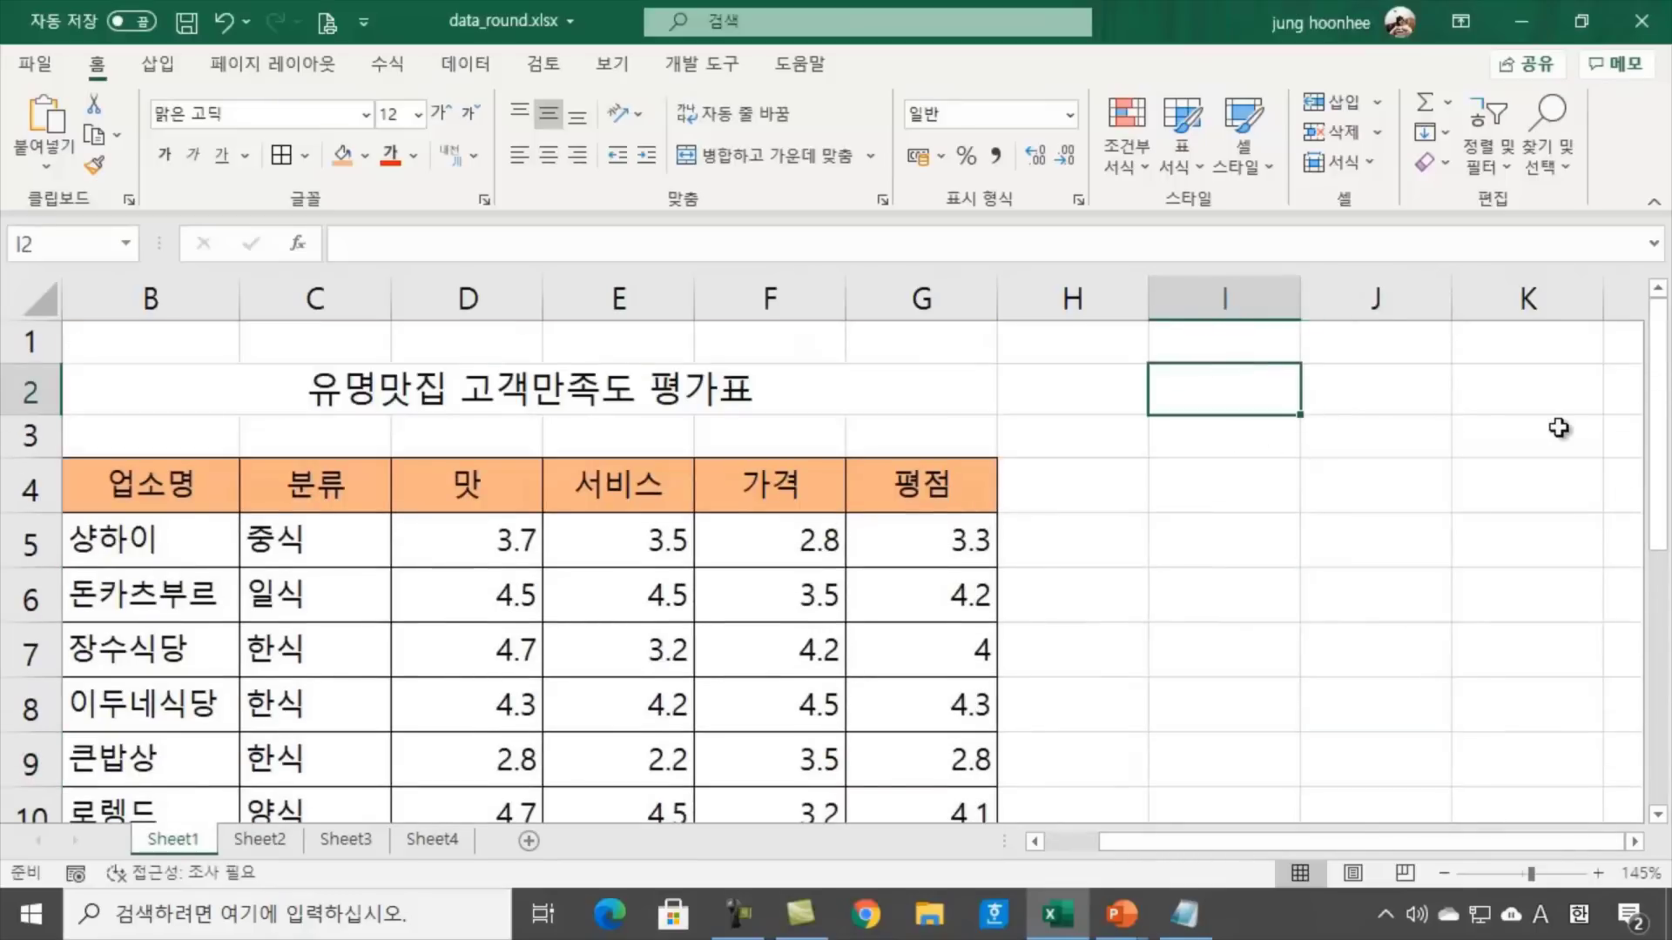
pyautogui.write('=\\')
pyautogui.press('BackSpace')
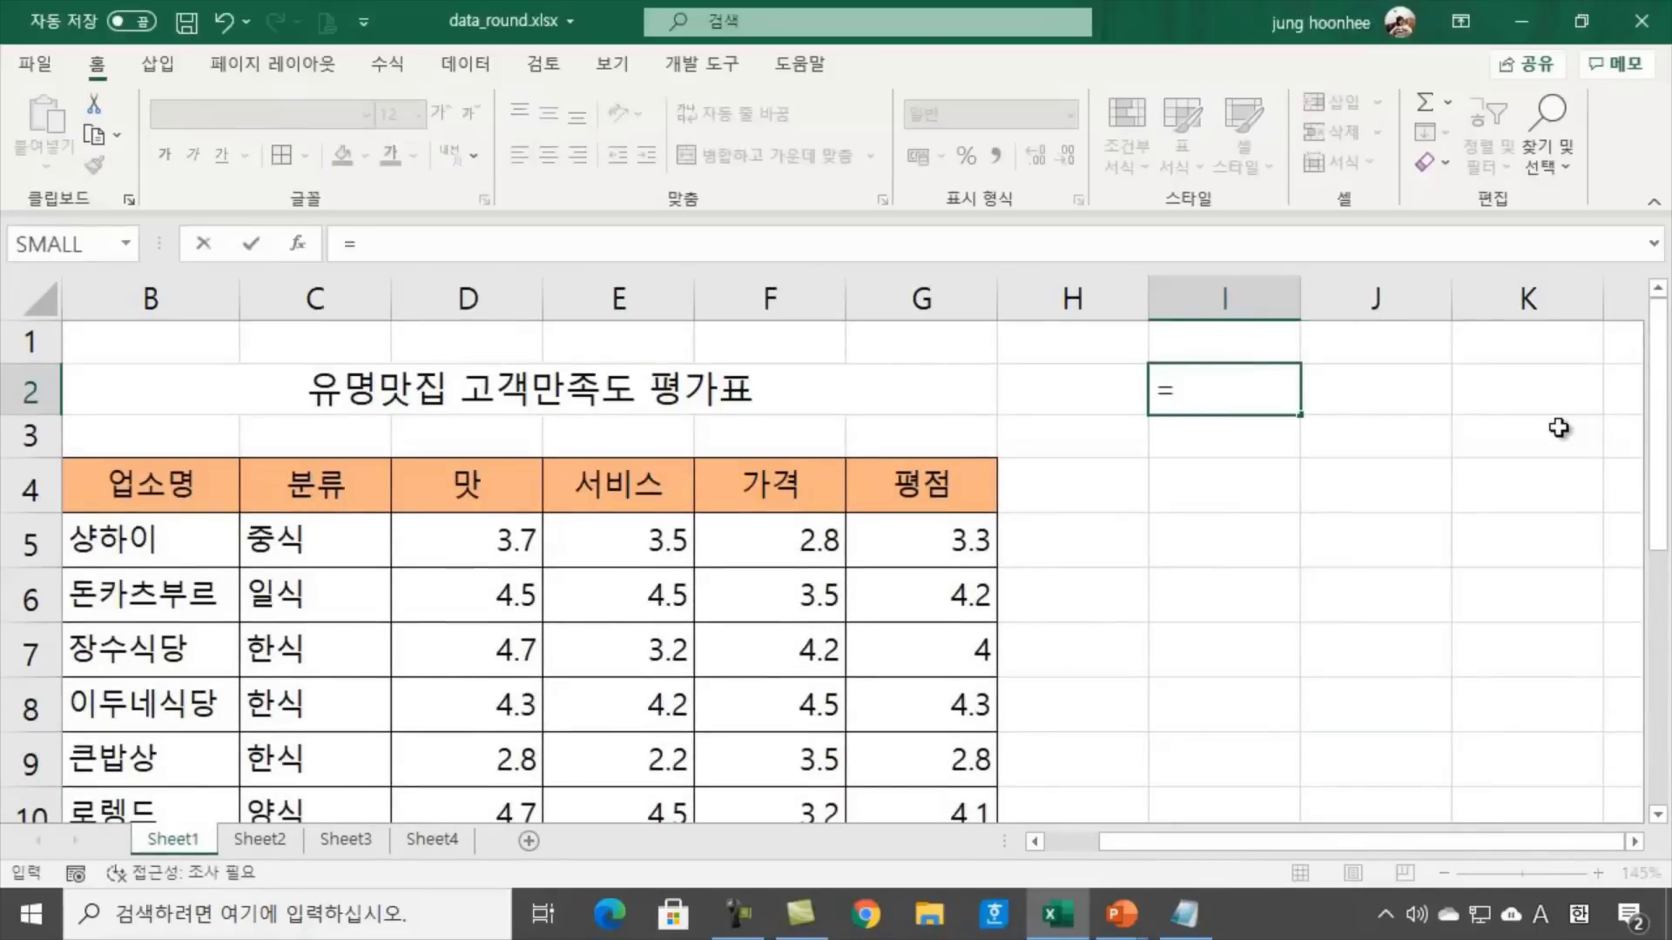
pyautogui.write('REPT')
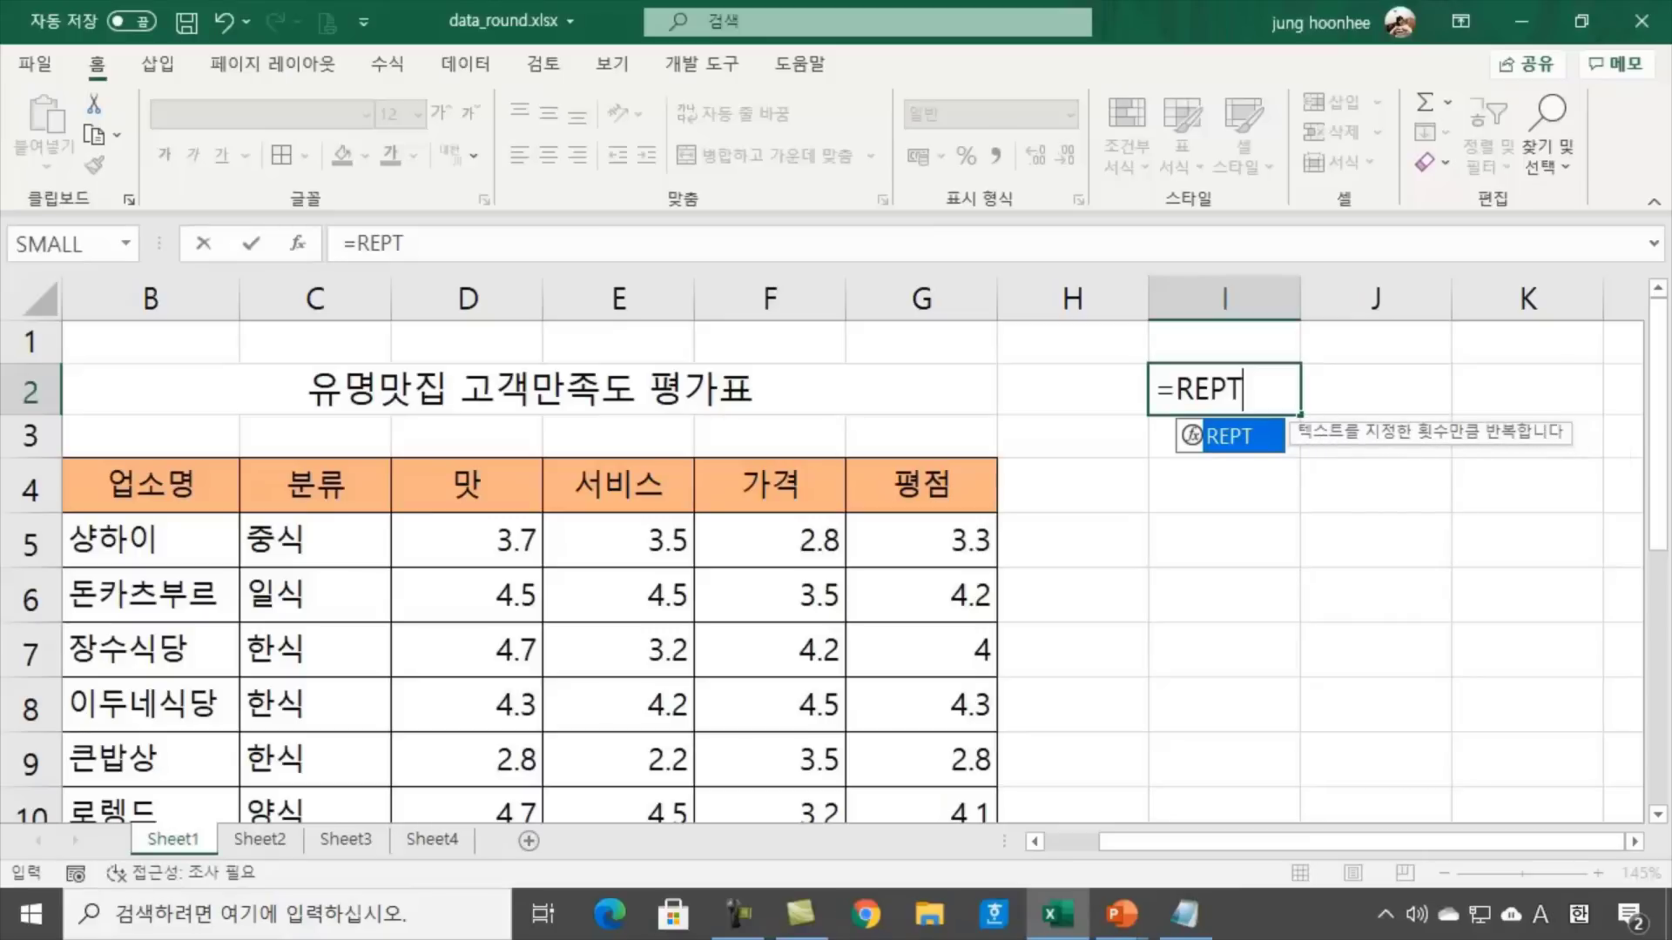
pyautogui.write('(')
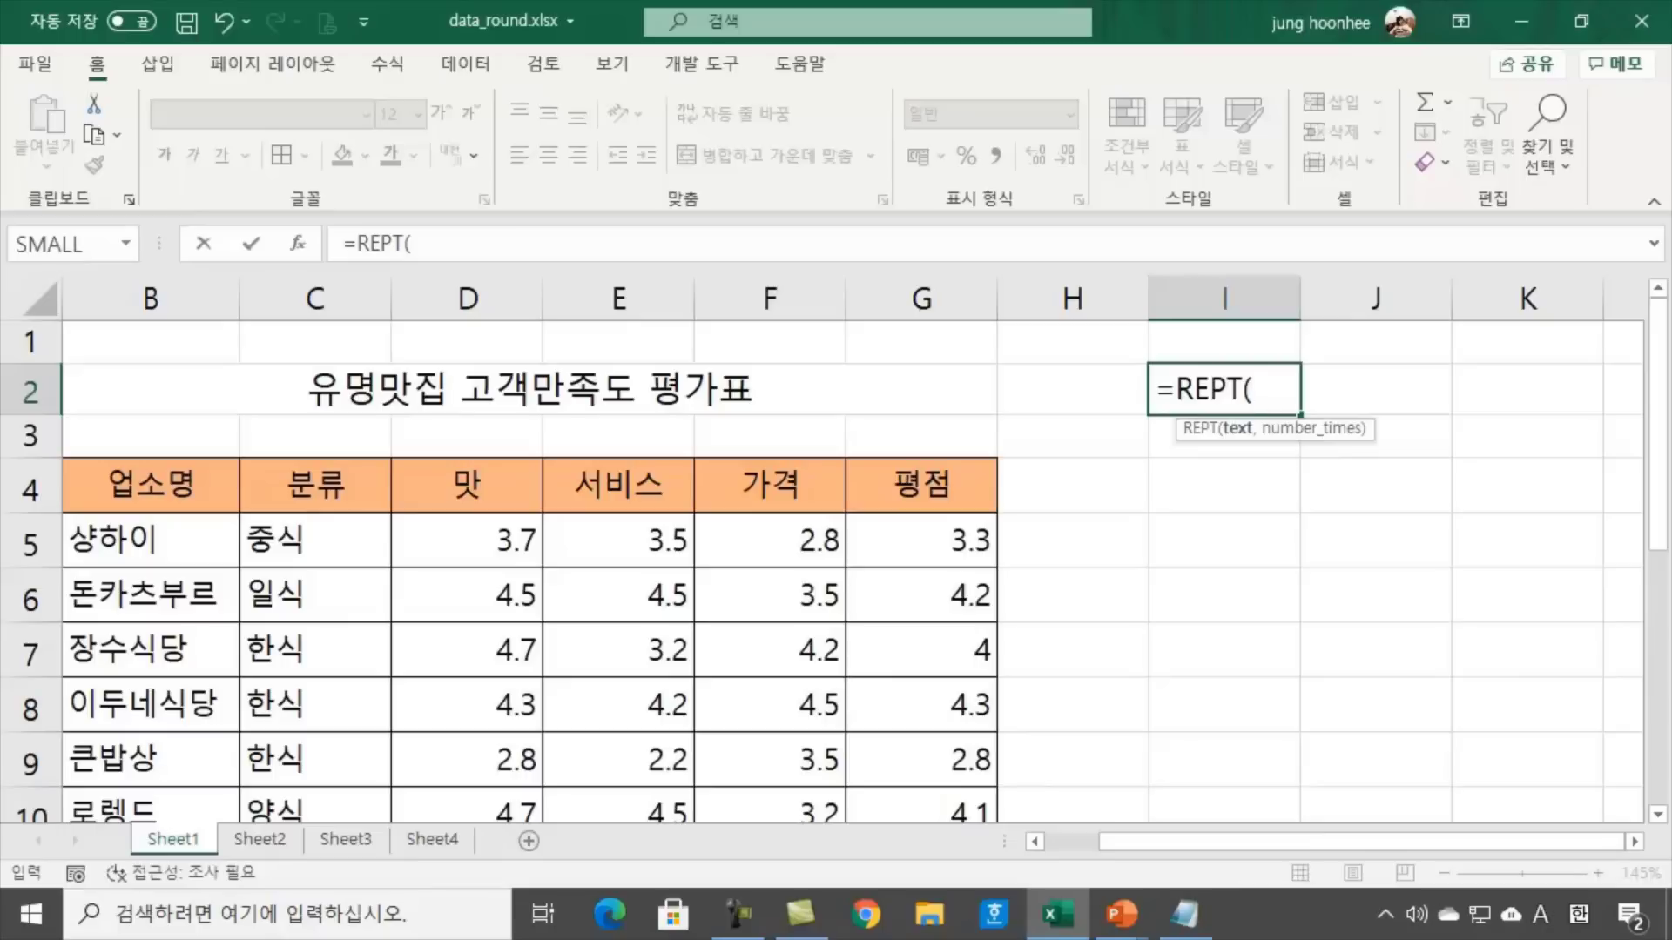
pyautogui.write('"A",')
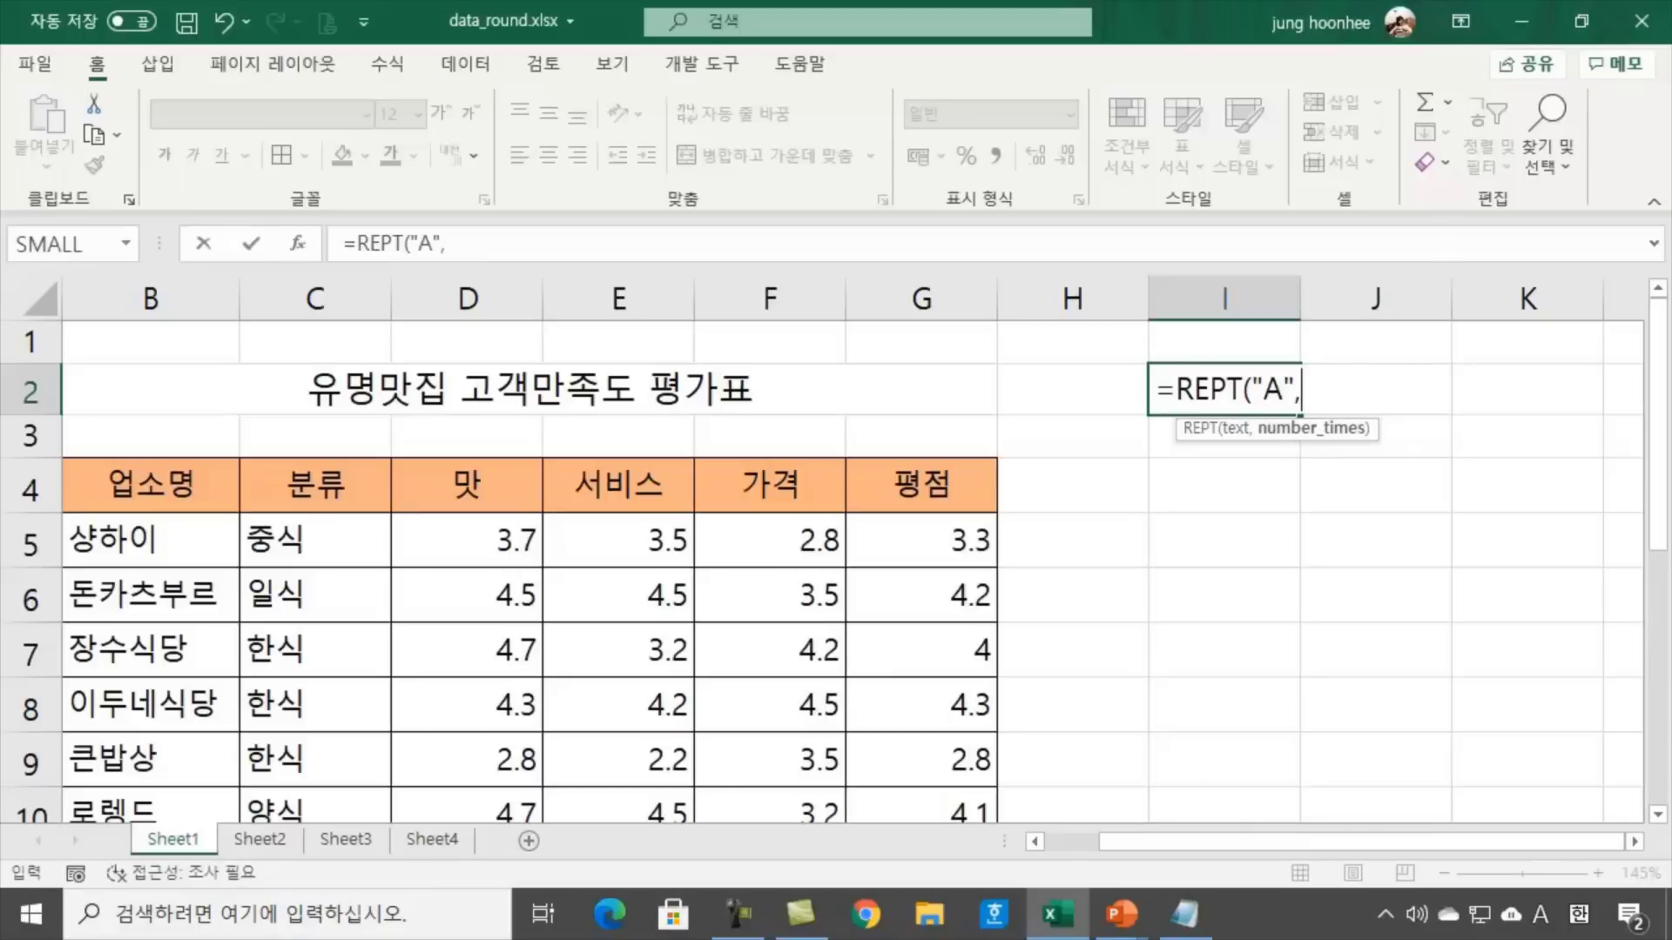
pyautogui.write('5)')
pyautogui.press('Return')
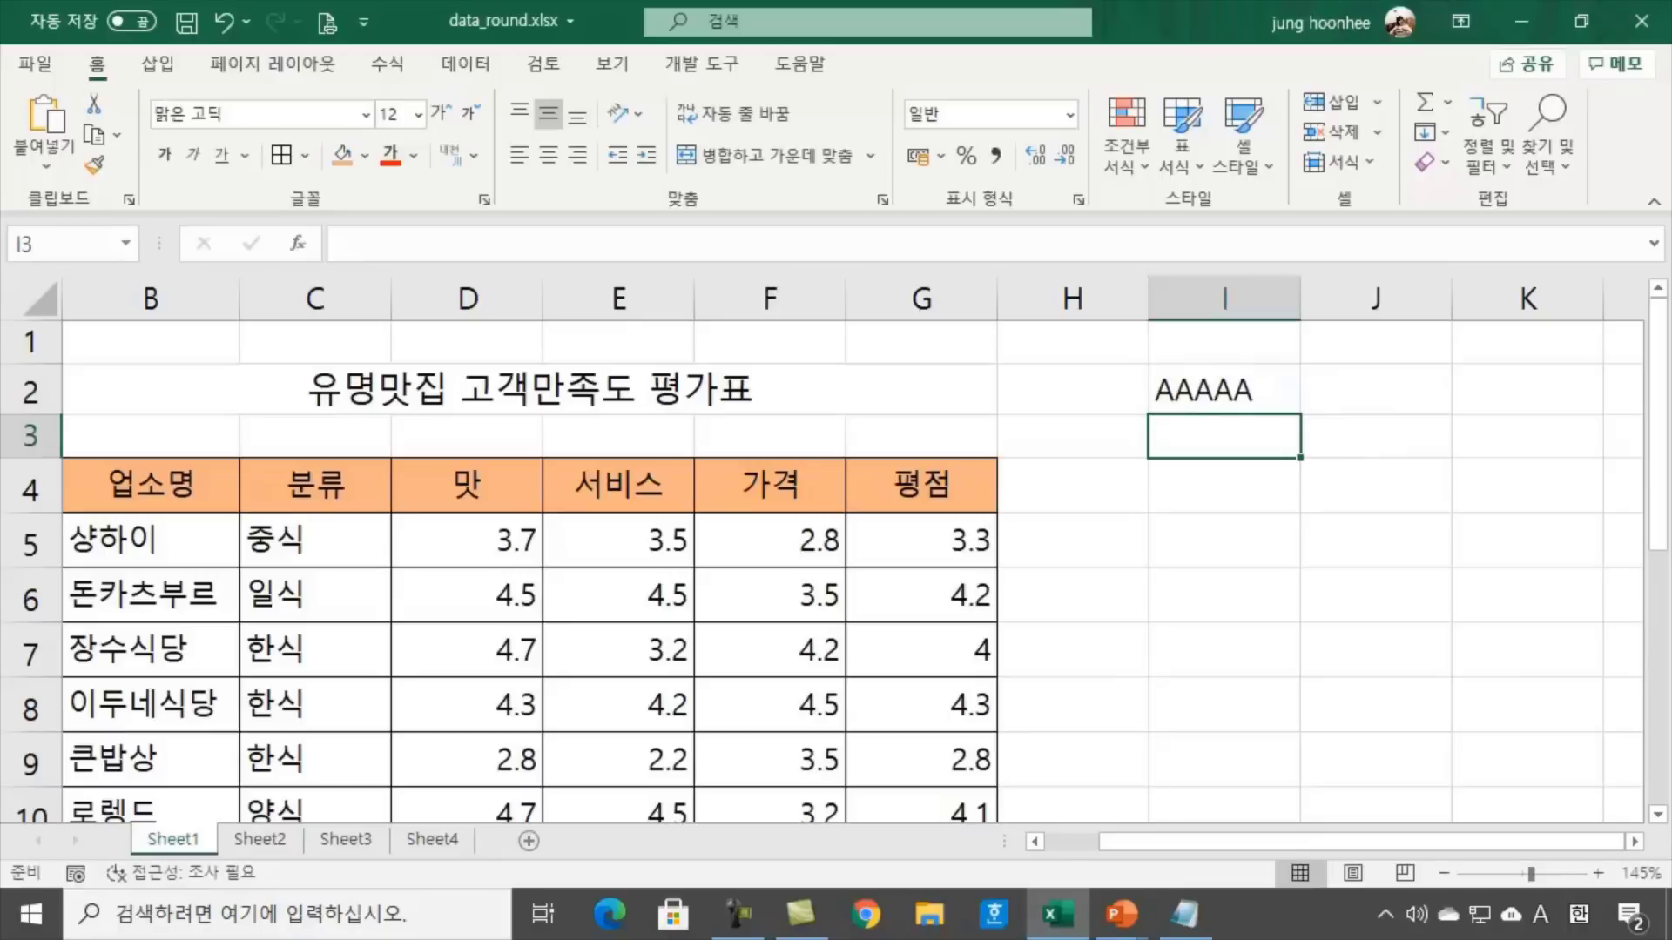
pyautogui.click(1252, 399)
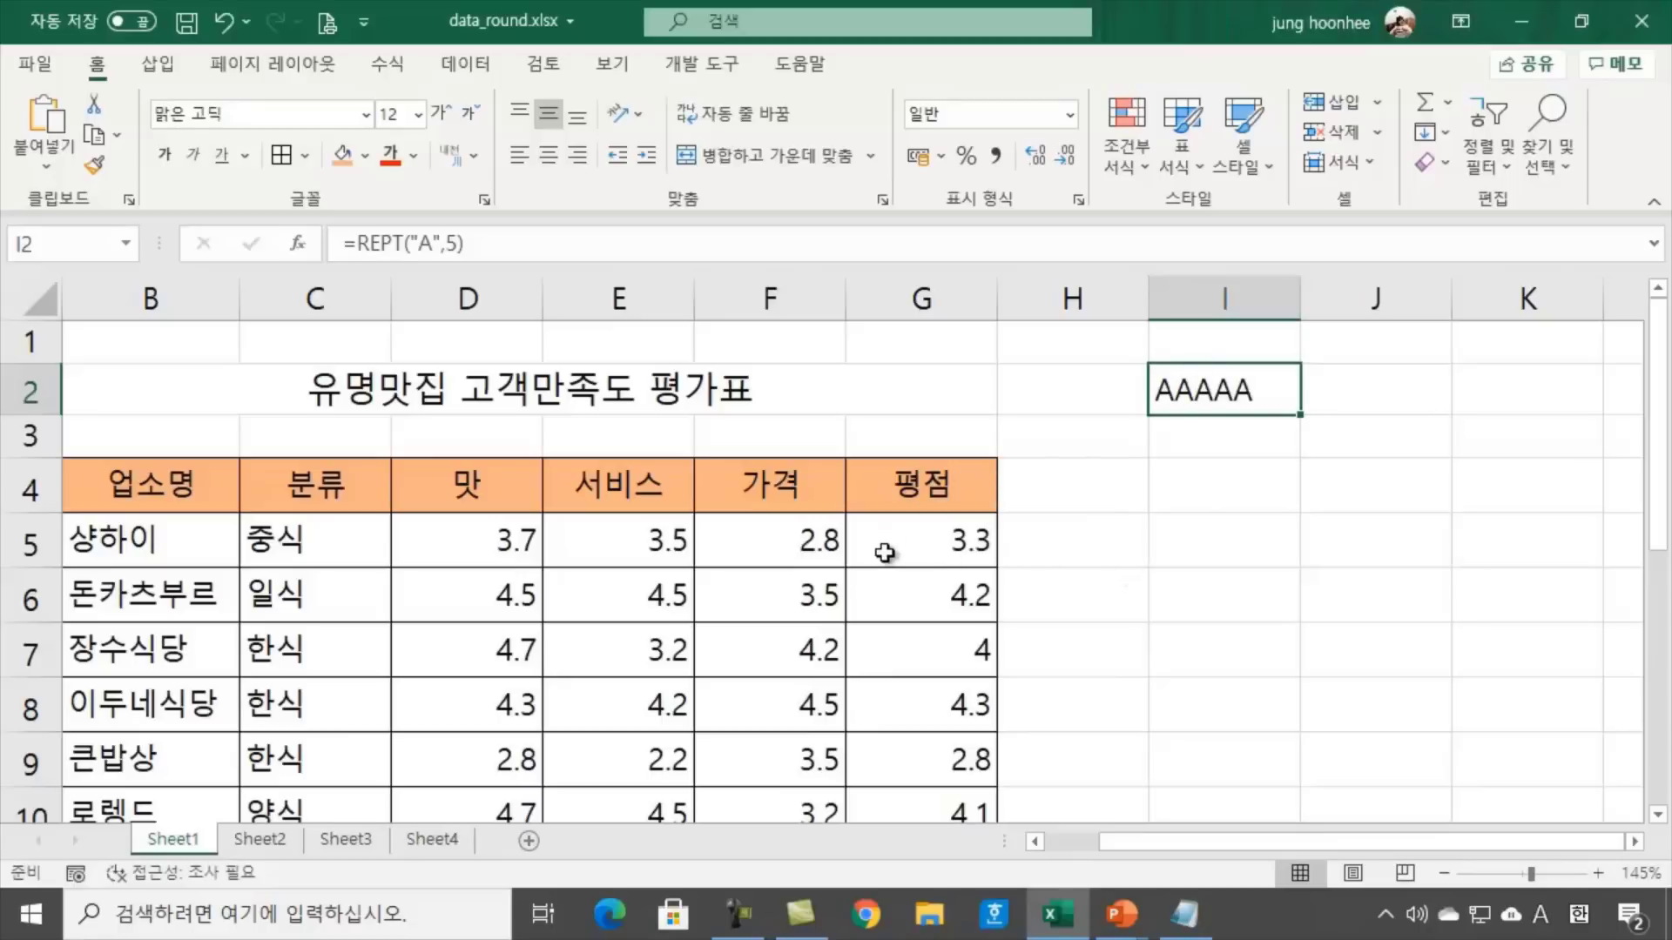
# Start a REPT formula in H5, beside the first restaurant's rating, with the ★ symbol as the text to repeat
pyautogui.click(1069, 542)
pyautogui.click(966, 541)
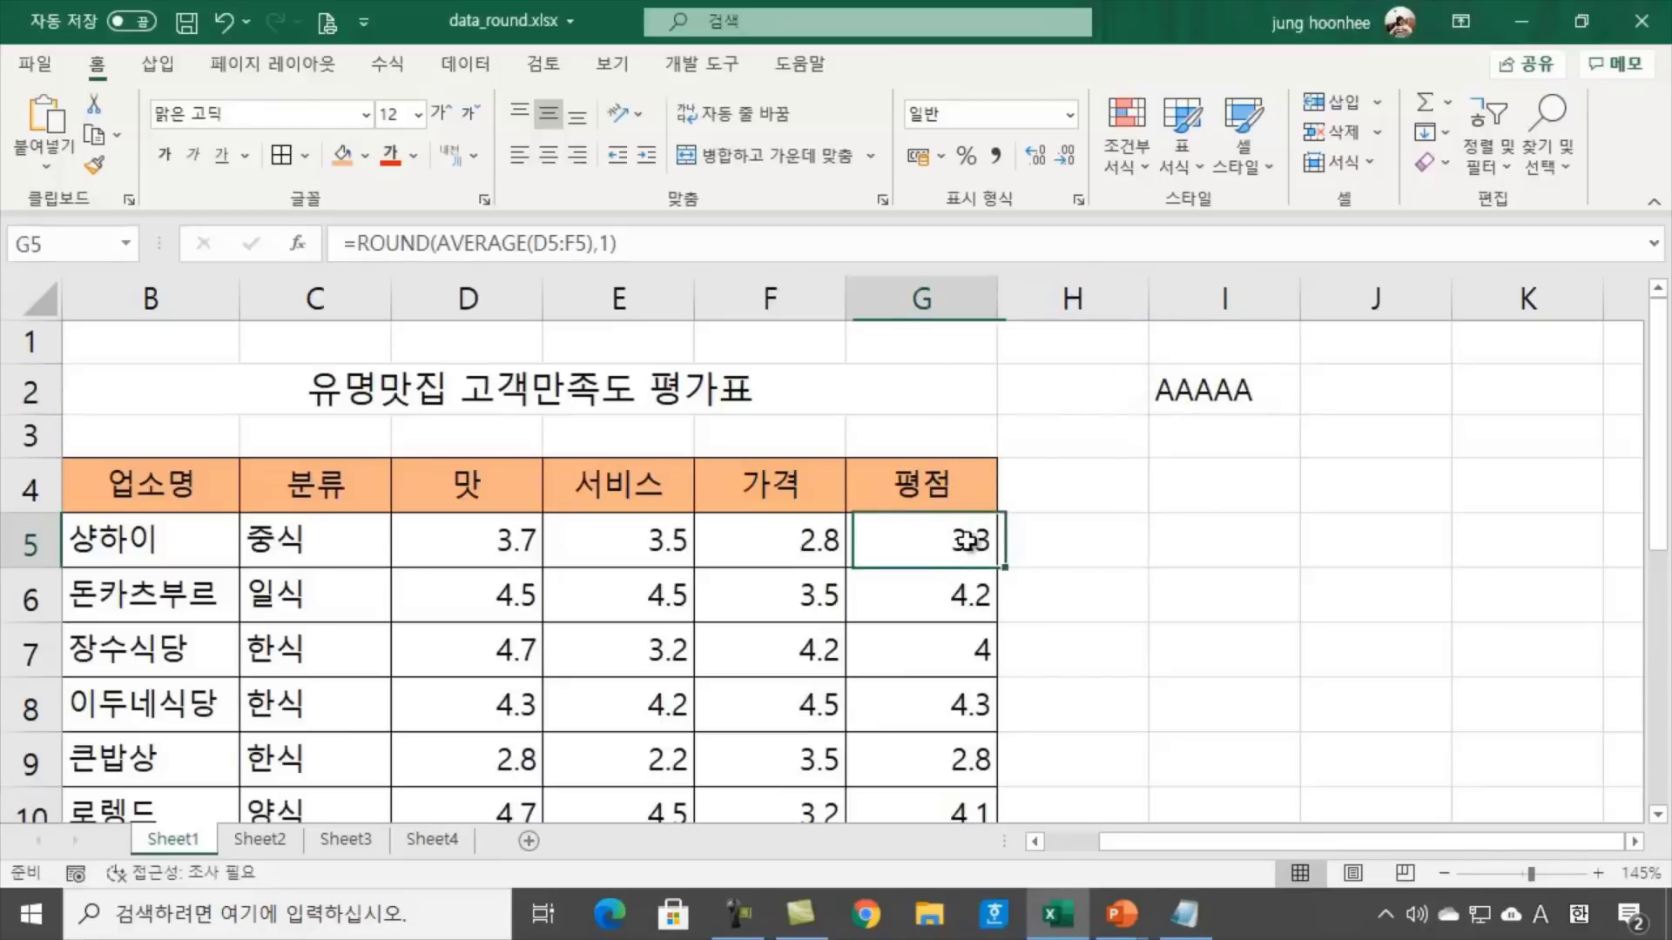
pyautogui.click(1079, 540)
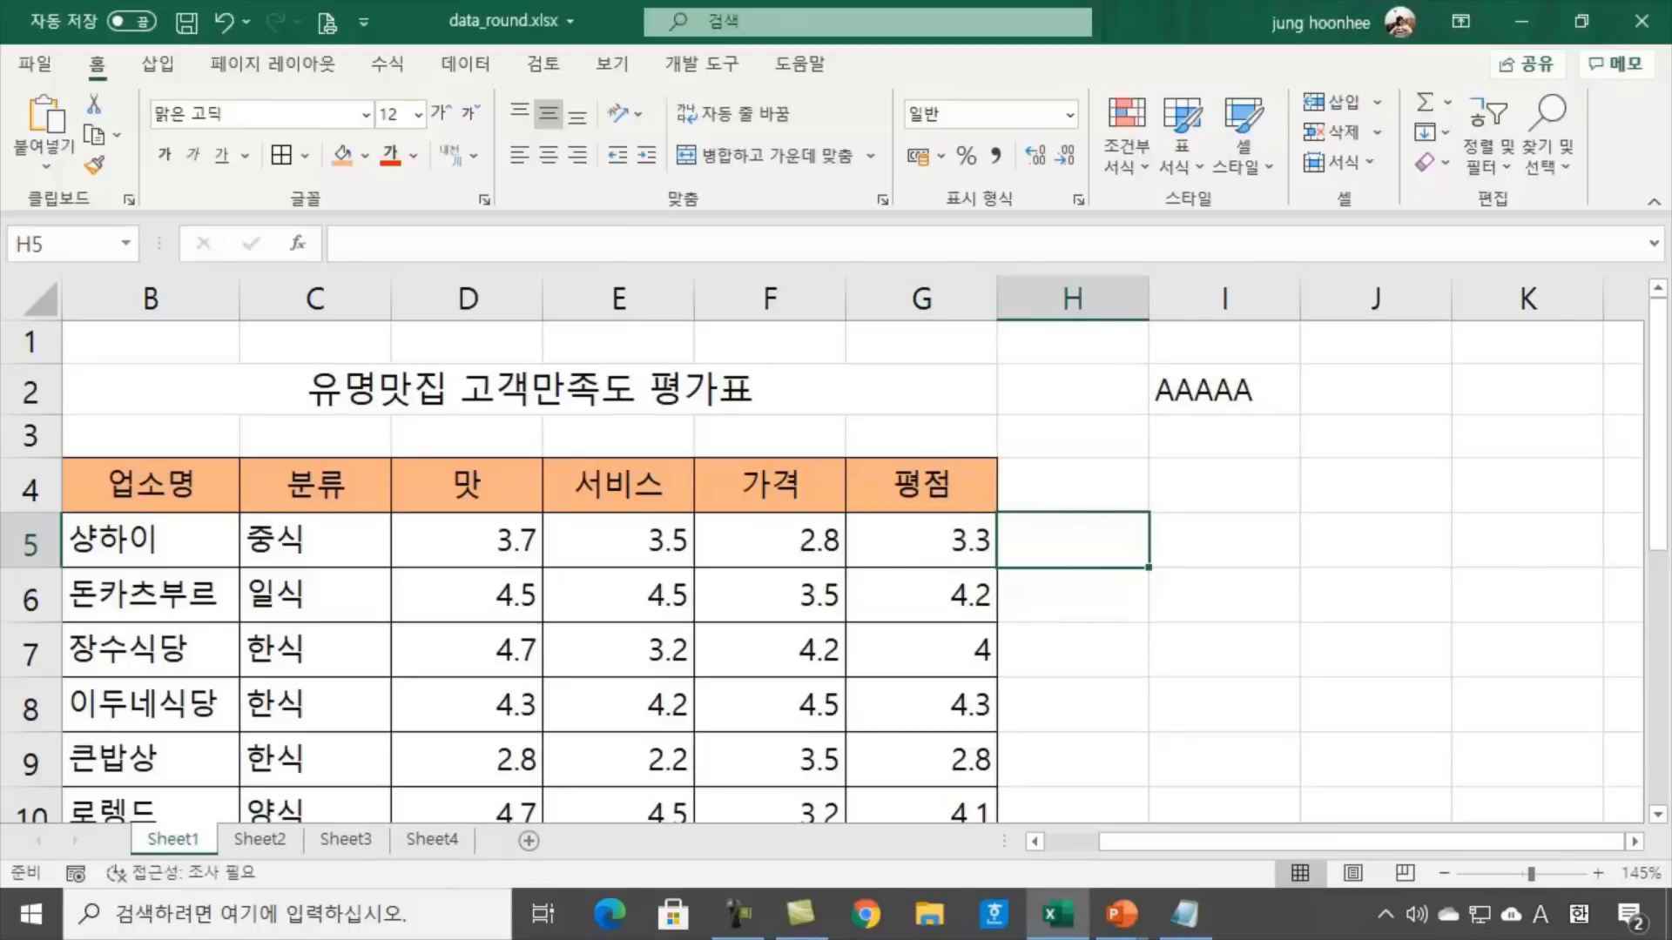
pyautogui.write('=')
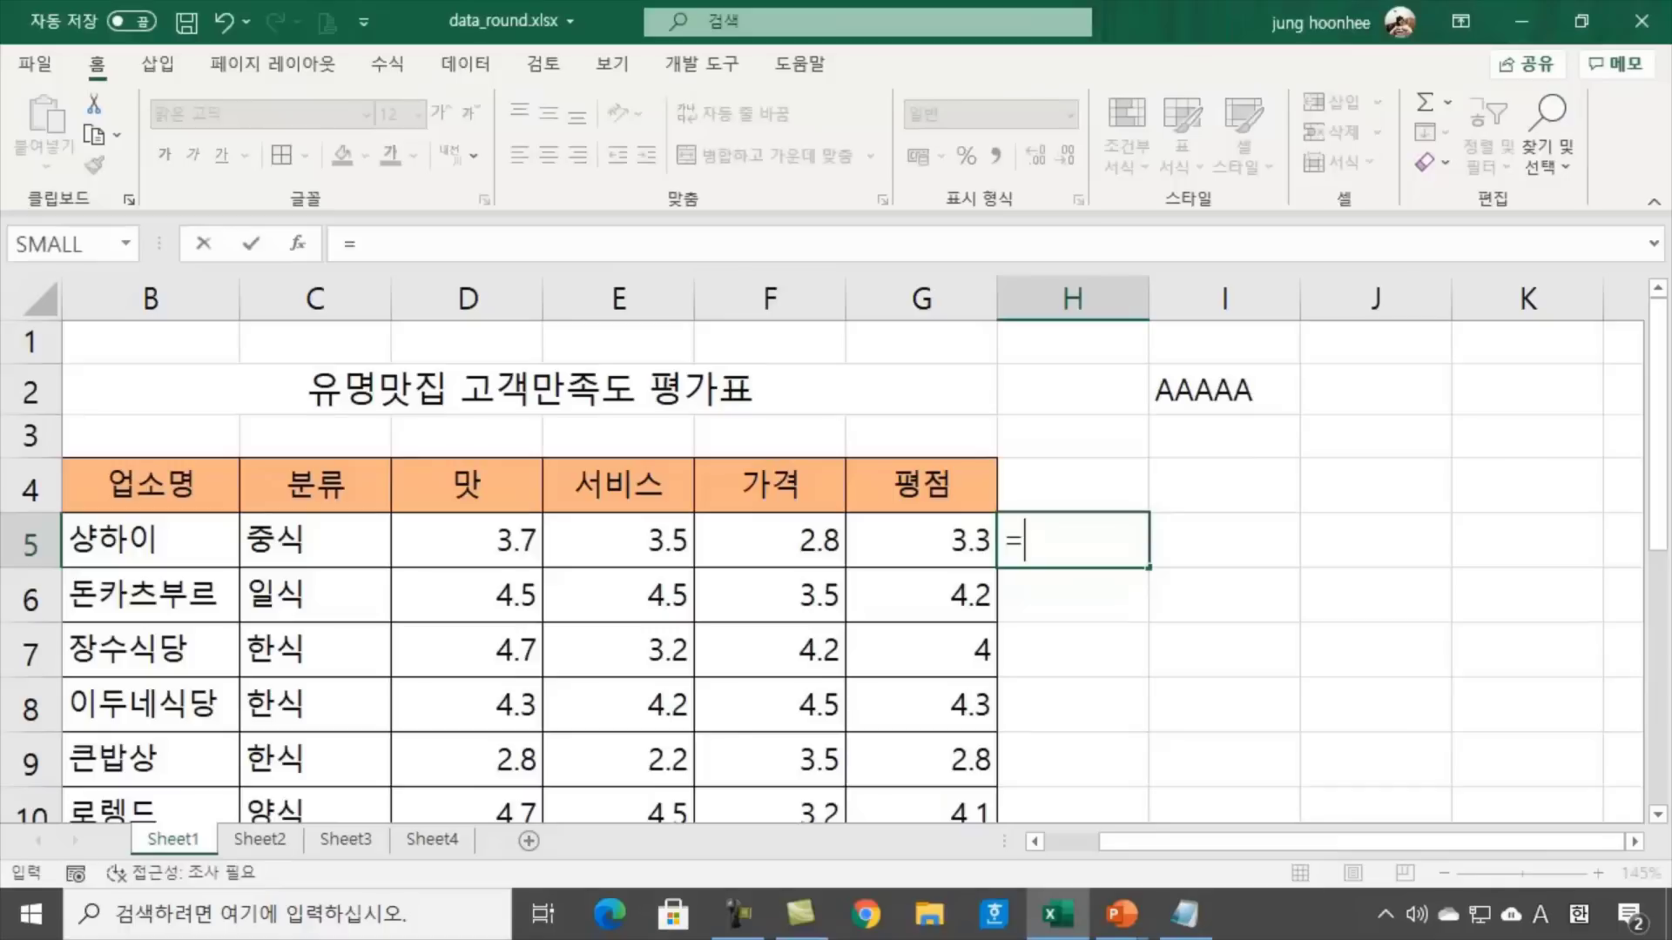
pyautogui.write('REP')
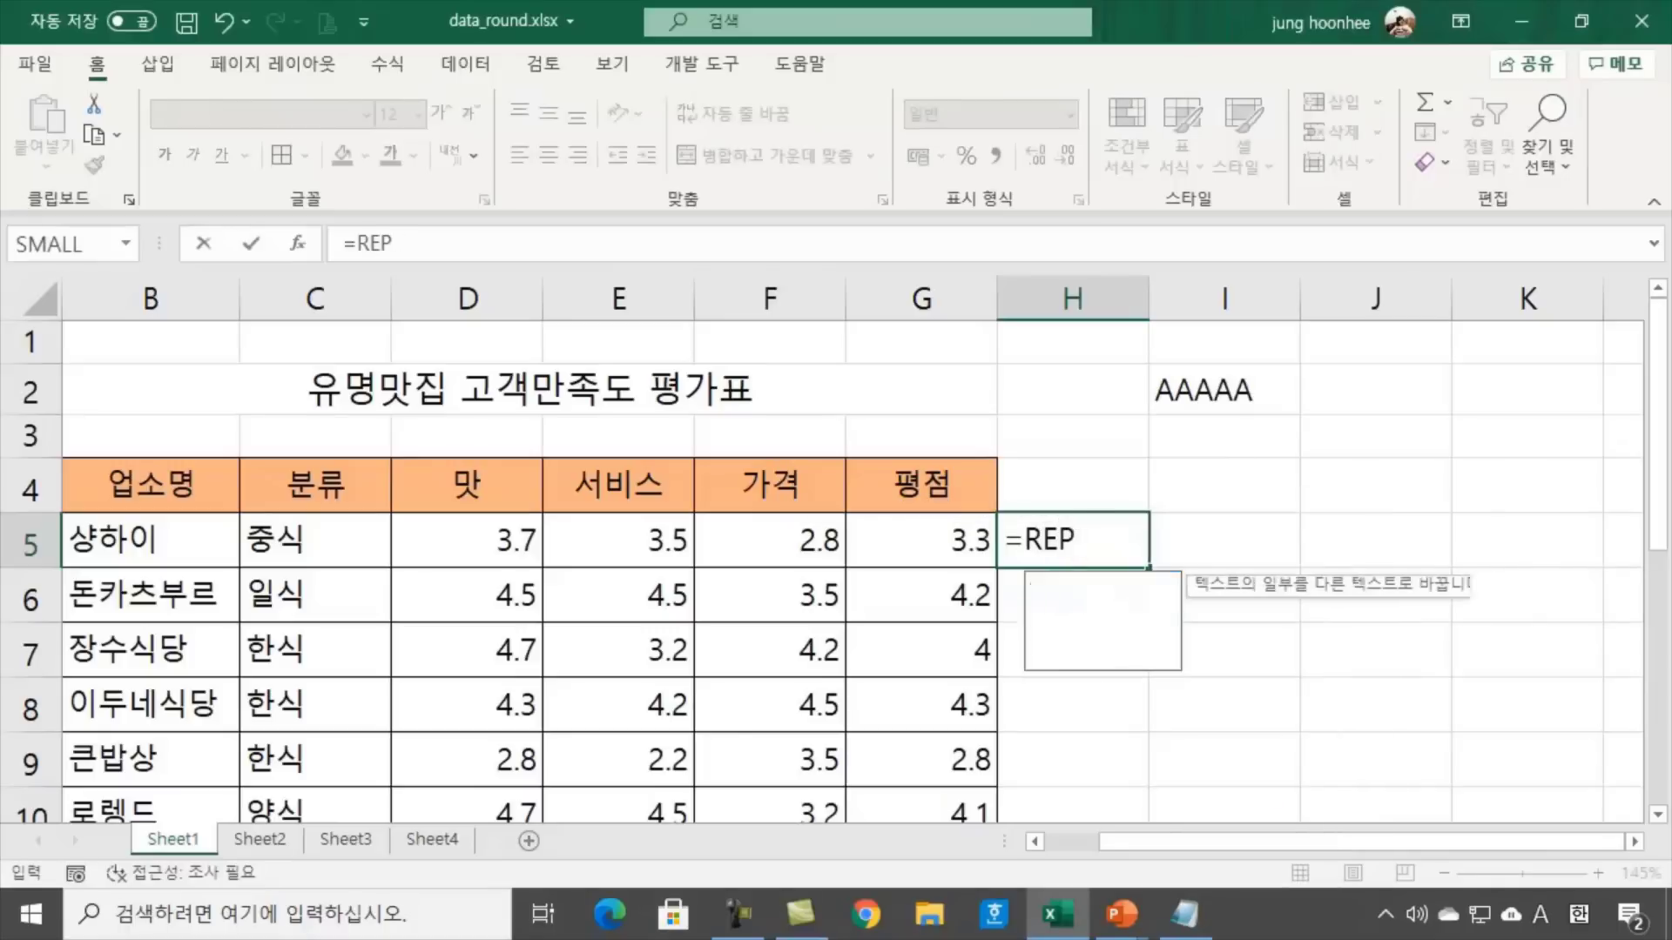
pyautogui.write('T(')
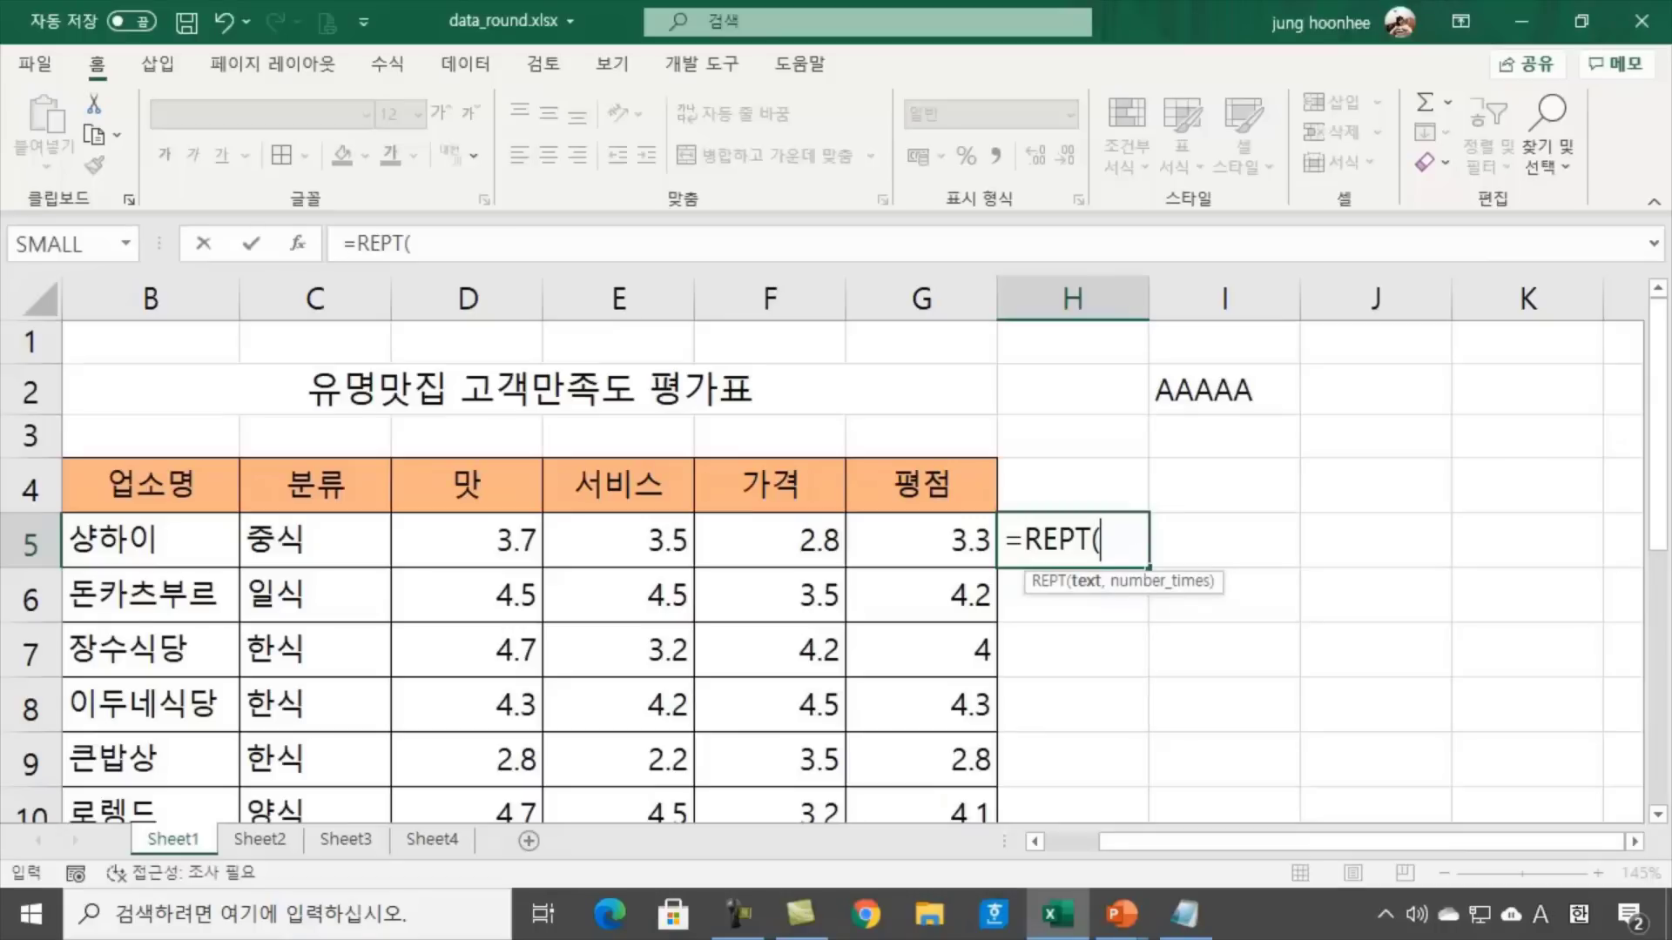
pyautogui.write('"A')
pyautogui.press('BackSpace')
pyautogui.press('Hangul')
pyautogui.write('ㅁ')
pyautogui.press('Hangul_Hanja')
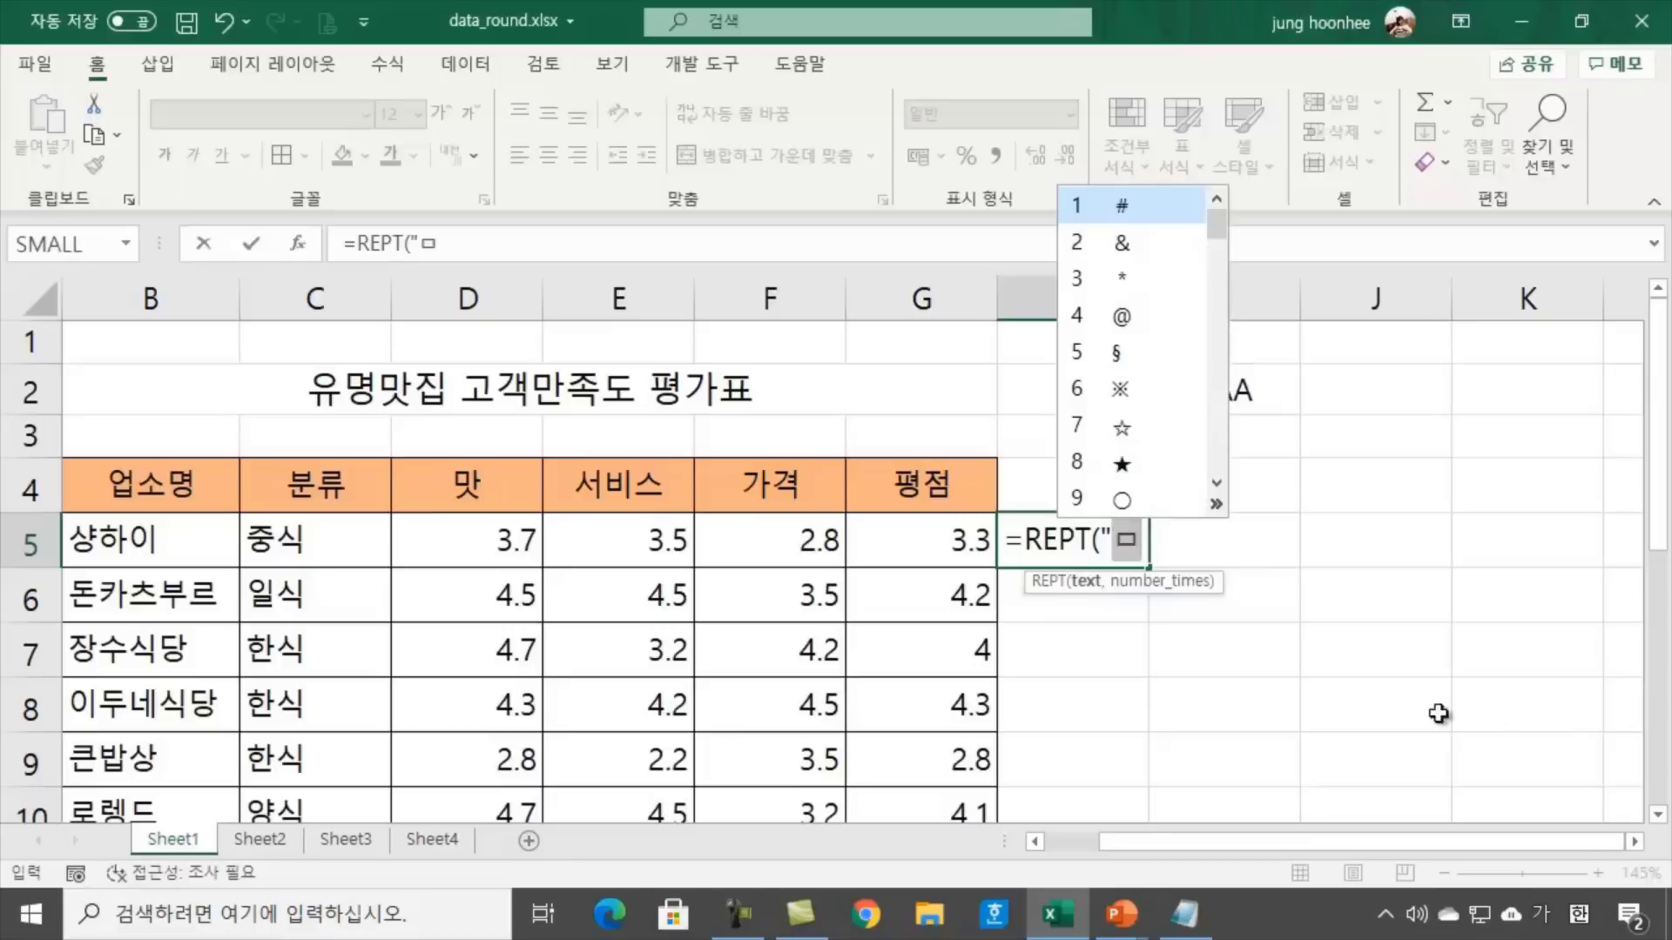
pyautogui.click(1124, 466)
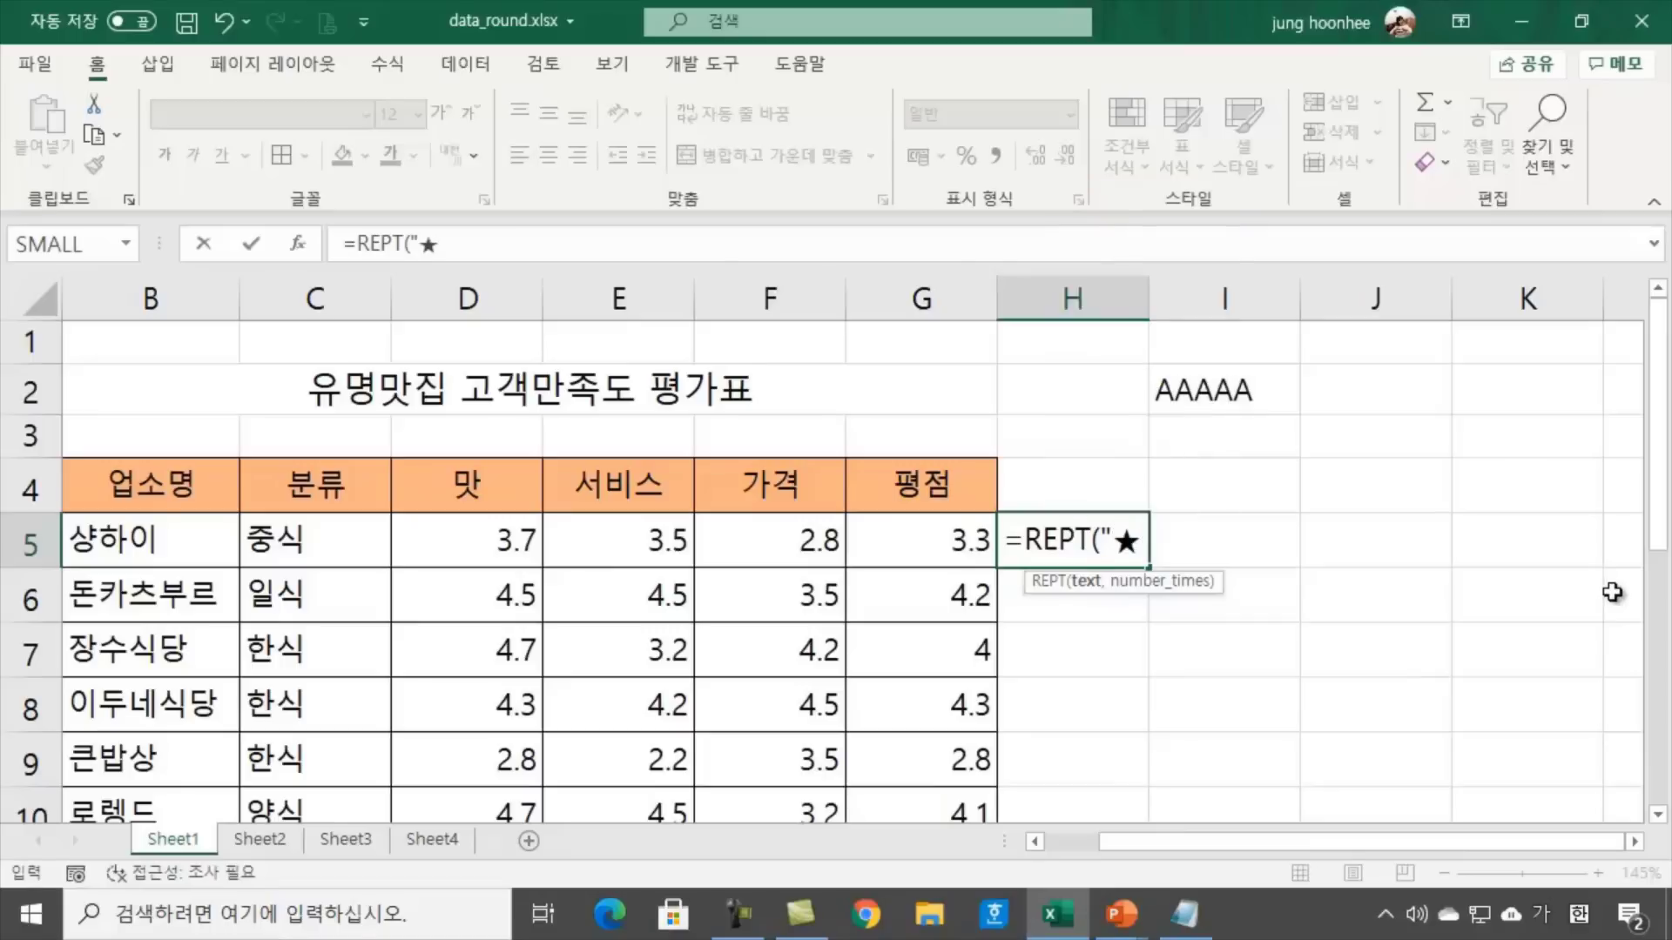
# Complete the H5 formula as =REPT("★",G5), using the rating in G5 as the repeat count
pyautogui.write('",')
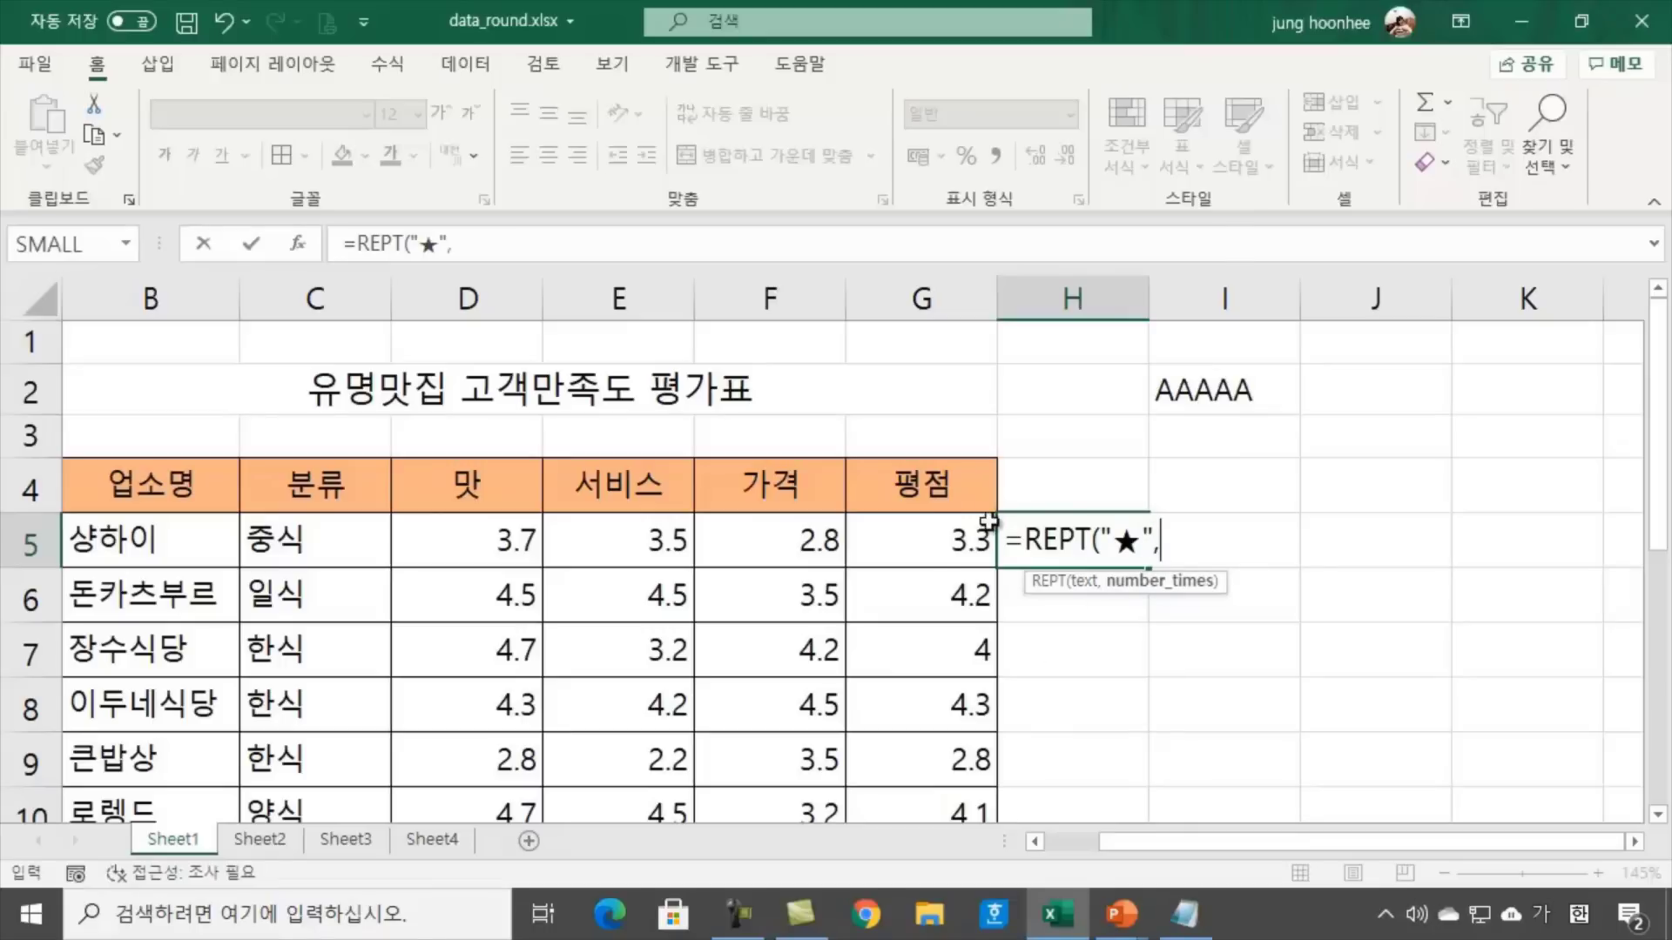
pyautogui.click(941, 545)
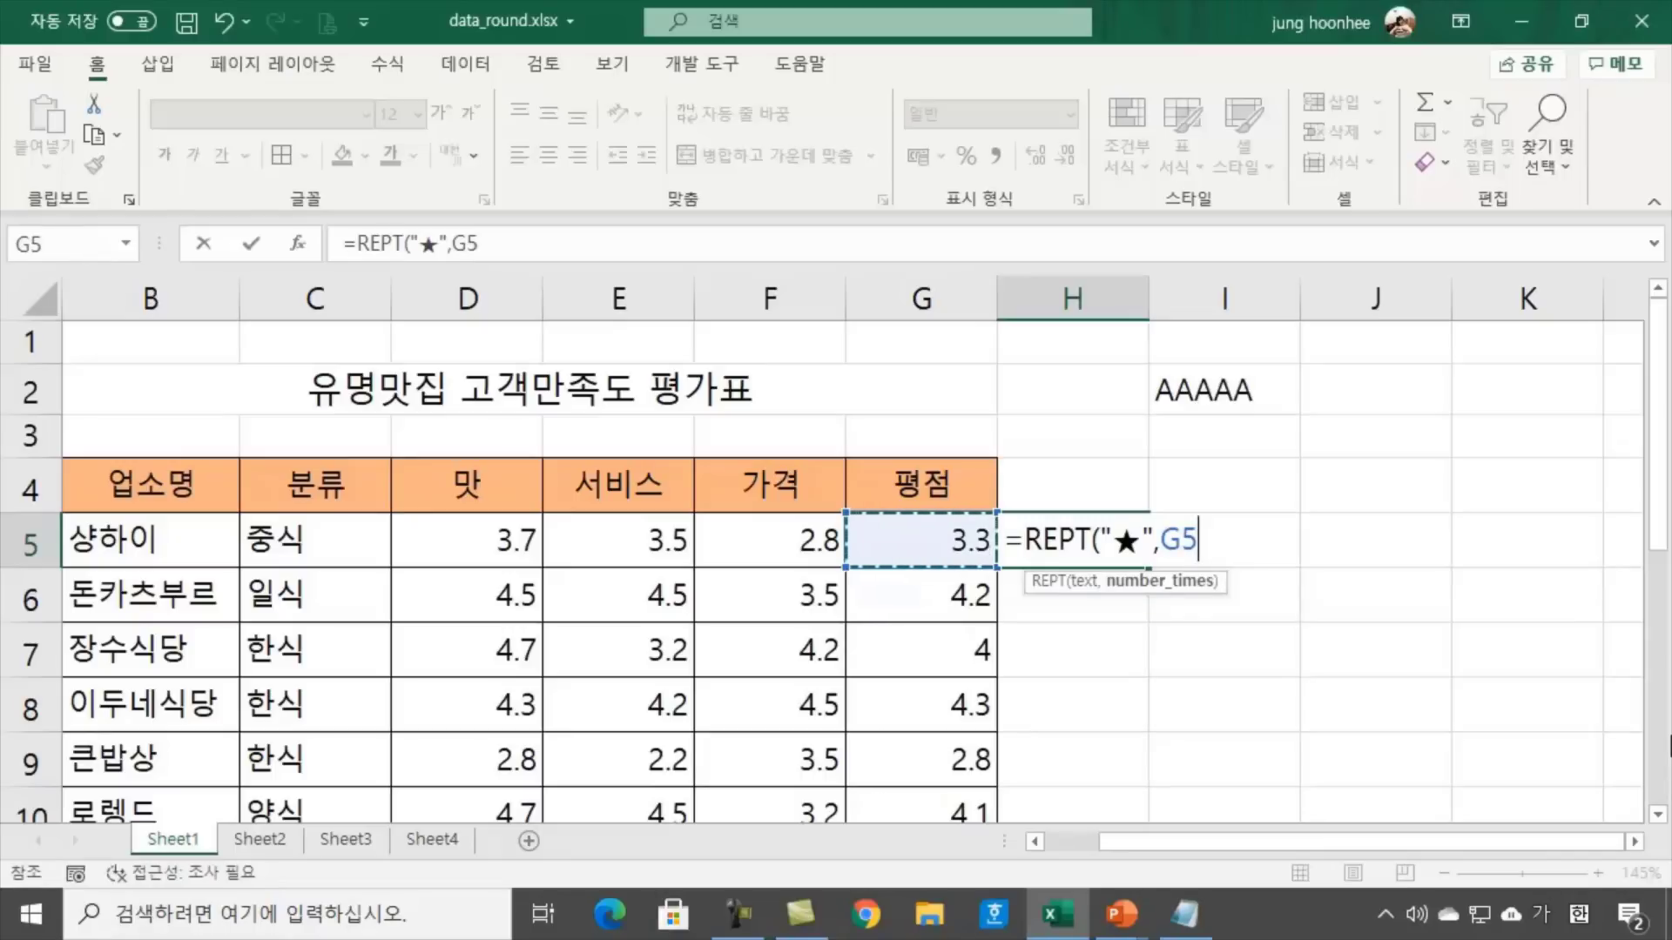
pyautogui.write(')')
pyautogui.press('Return')
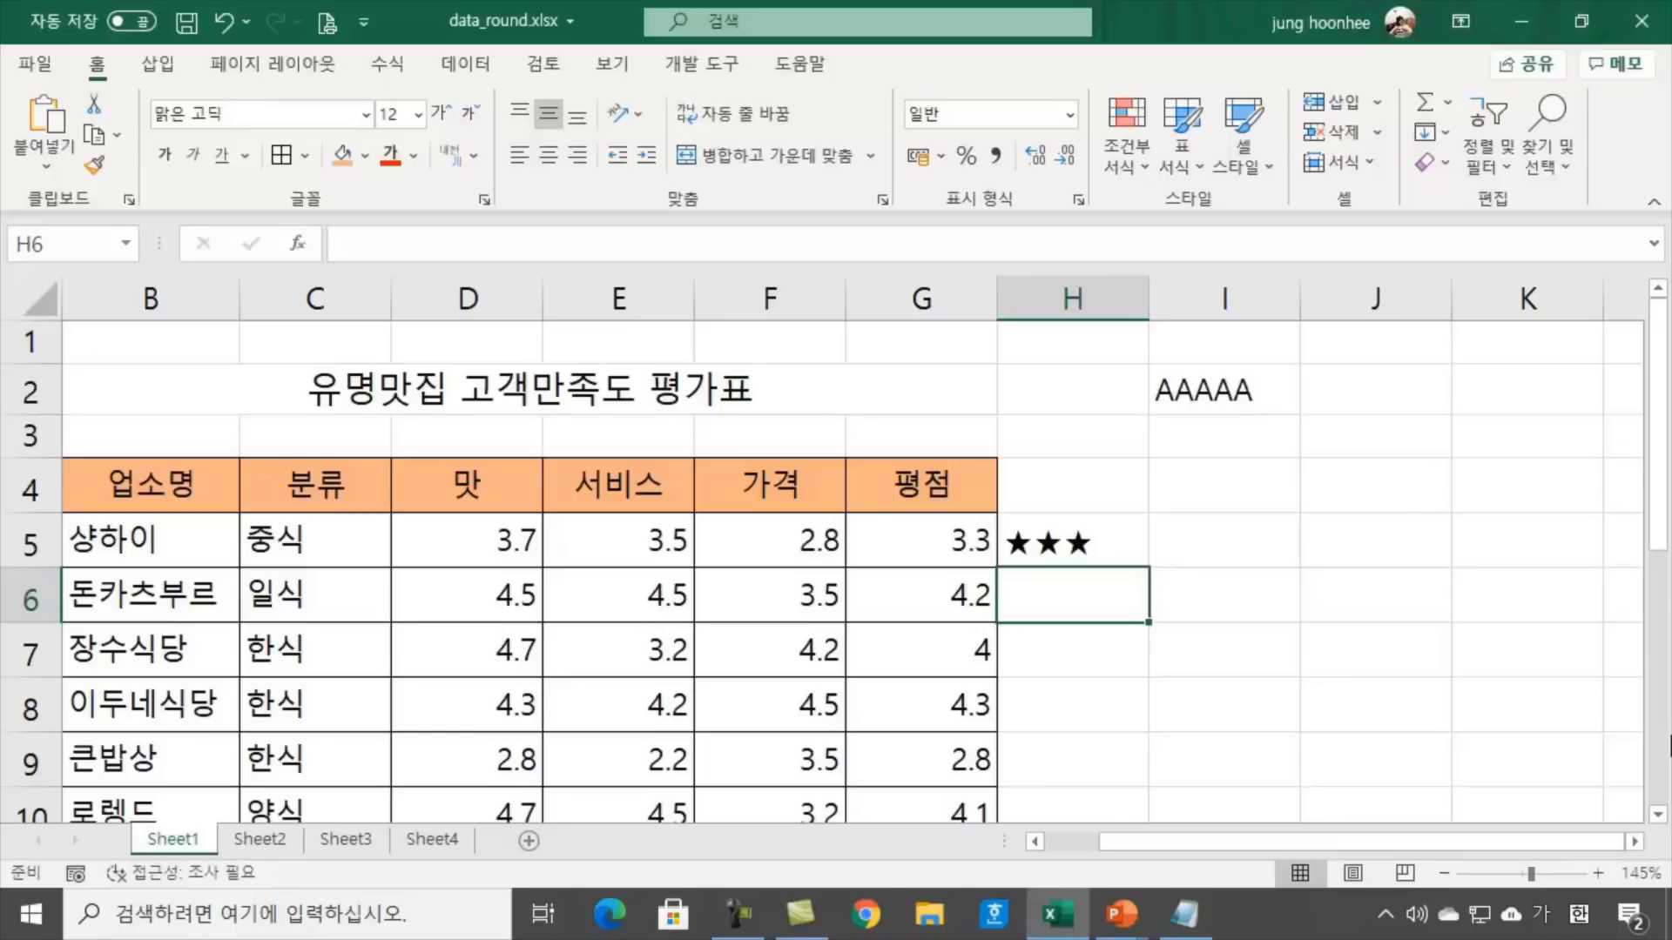
pyautogui.click(952, 550)
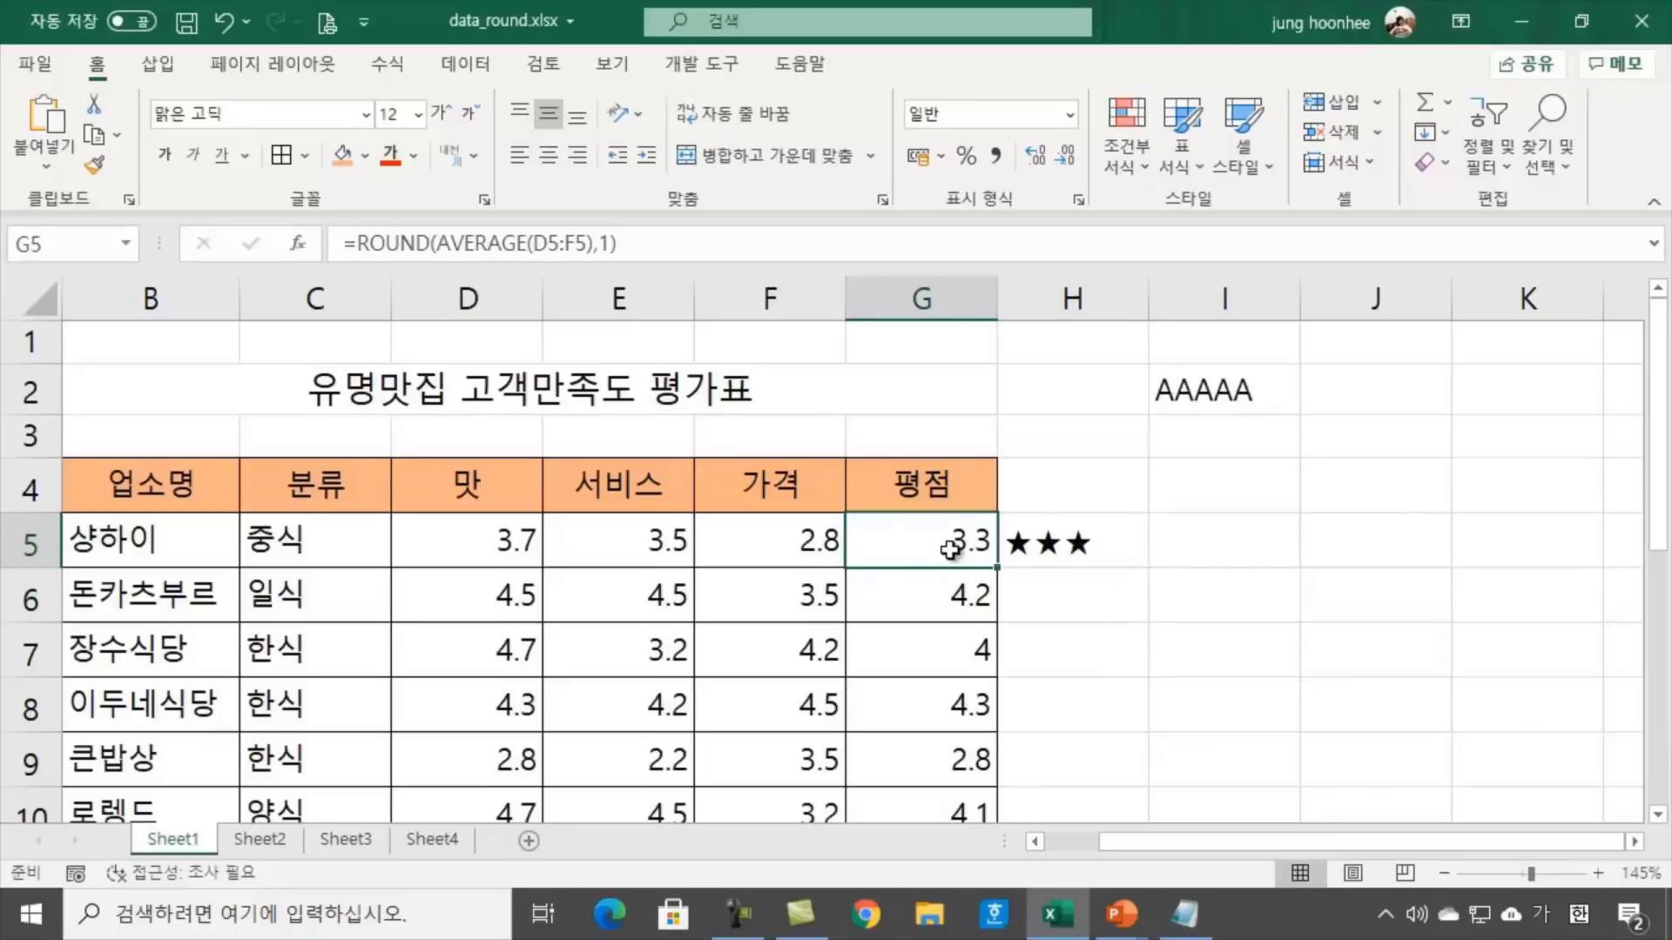
pyautogui.click(1078, 546)
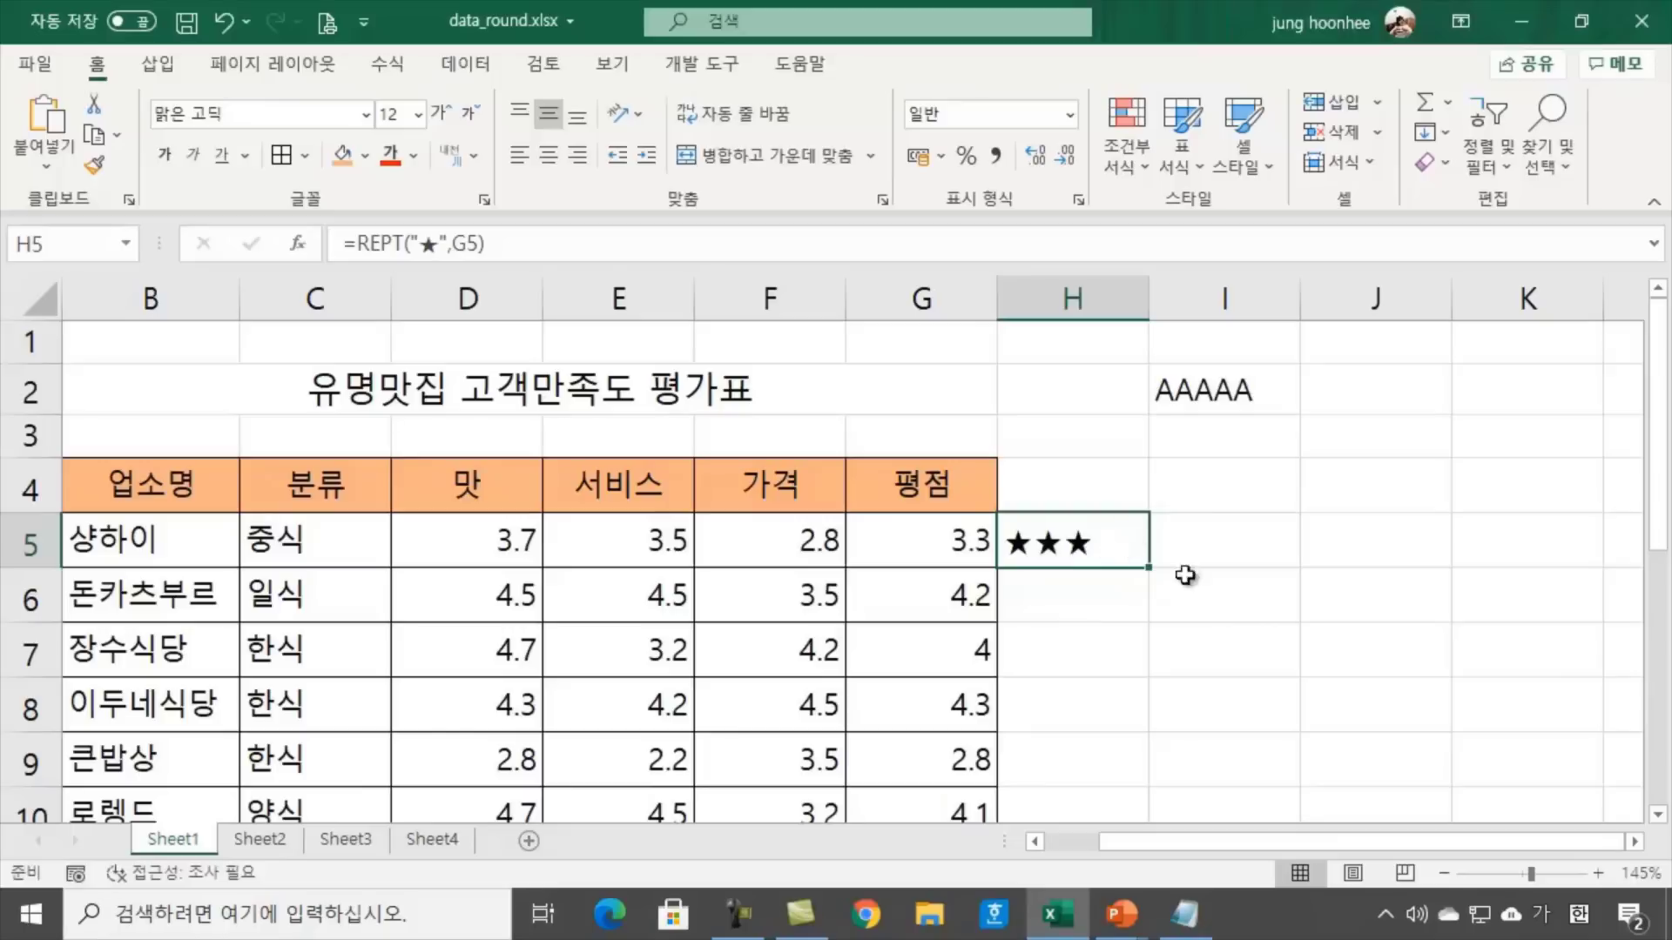
# Extend the formula in H5 with an & operator and the opening of a second REPT function
pyautogui.click(1271, 583)
pyautogui.click(1085, 561)
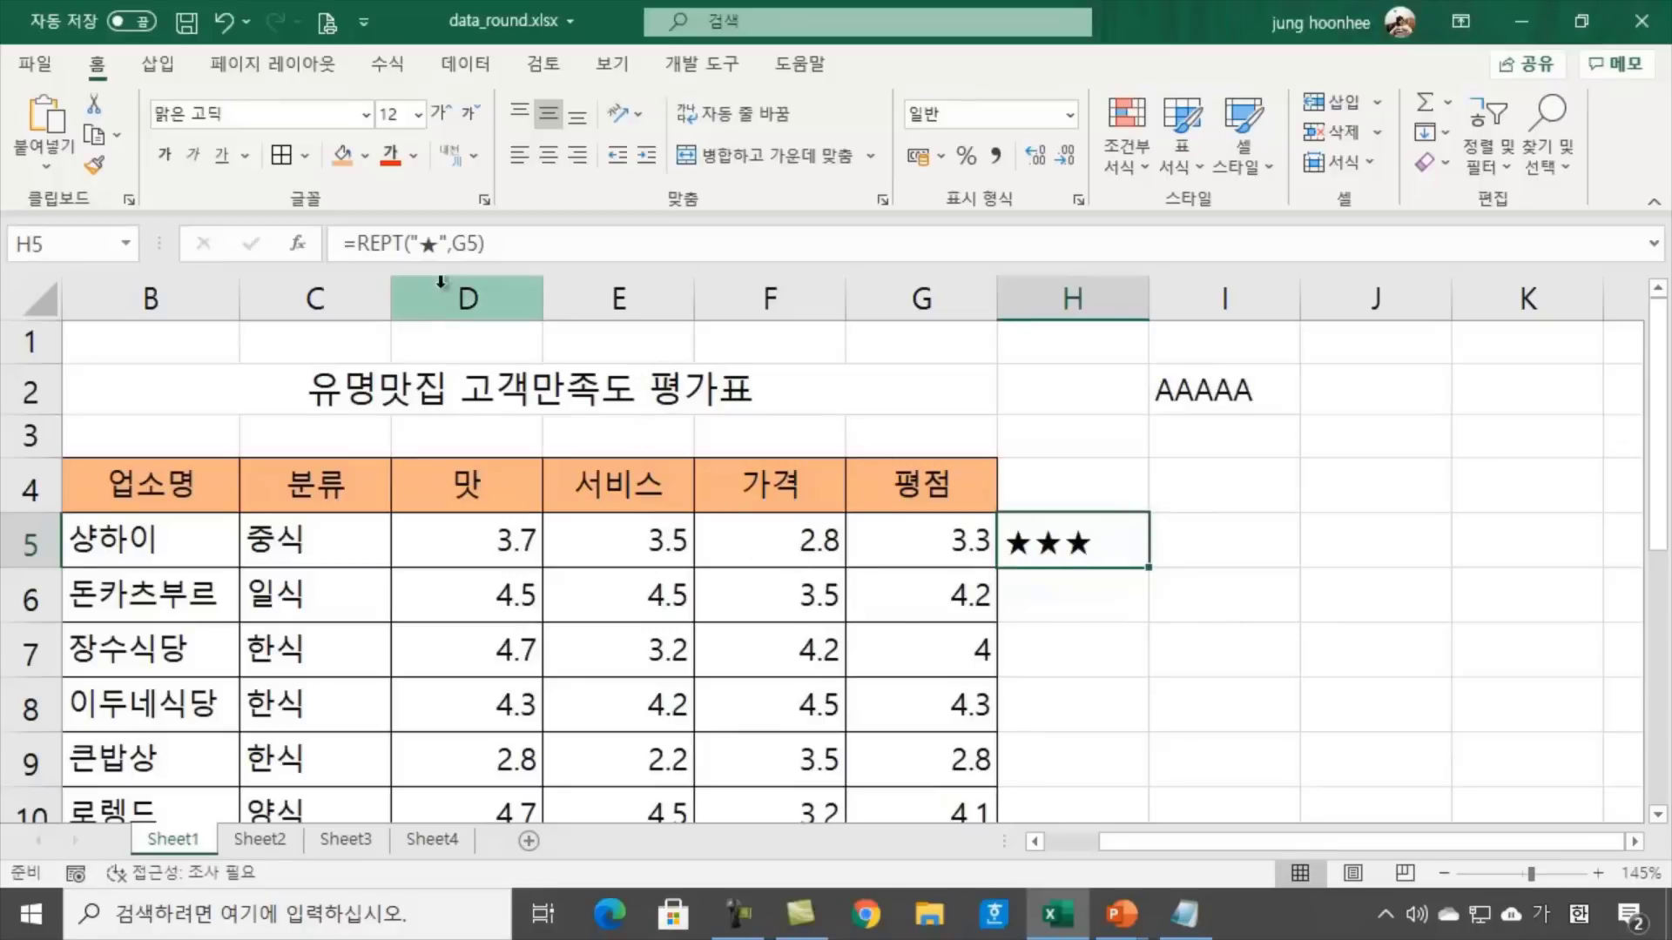
pyautogui.click(507, 243)
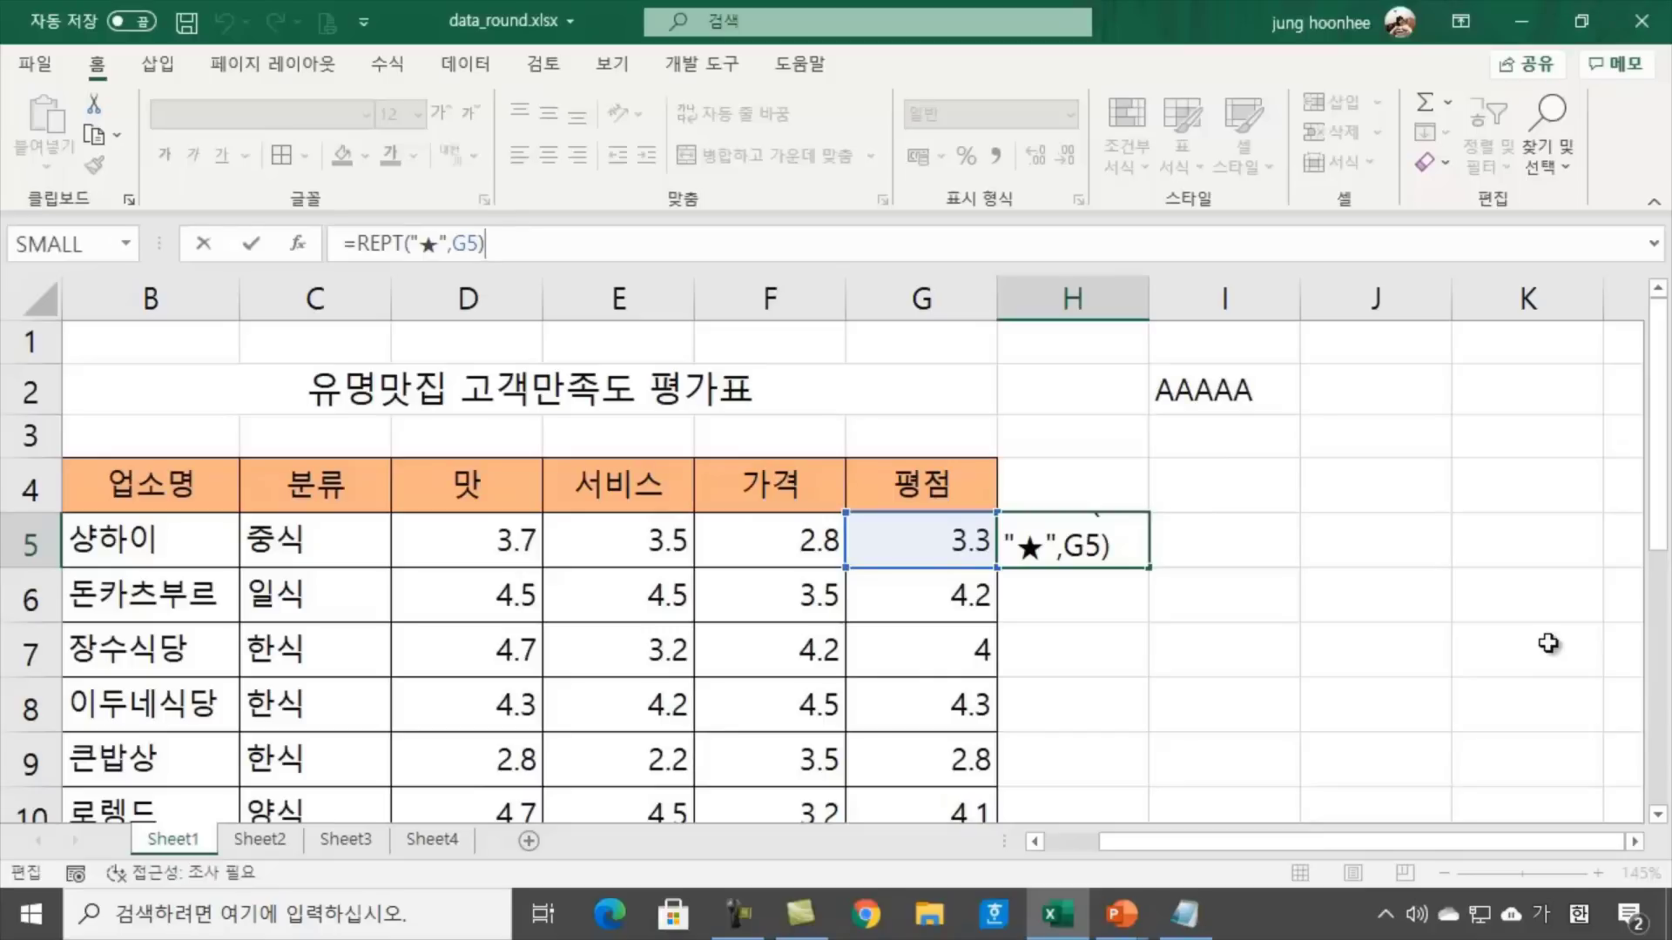
pyautogui.write('&')
pyautogui.write('ㄱ')
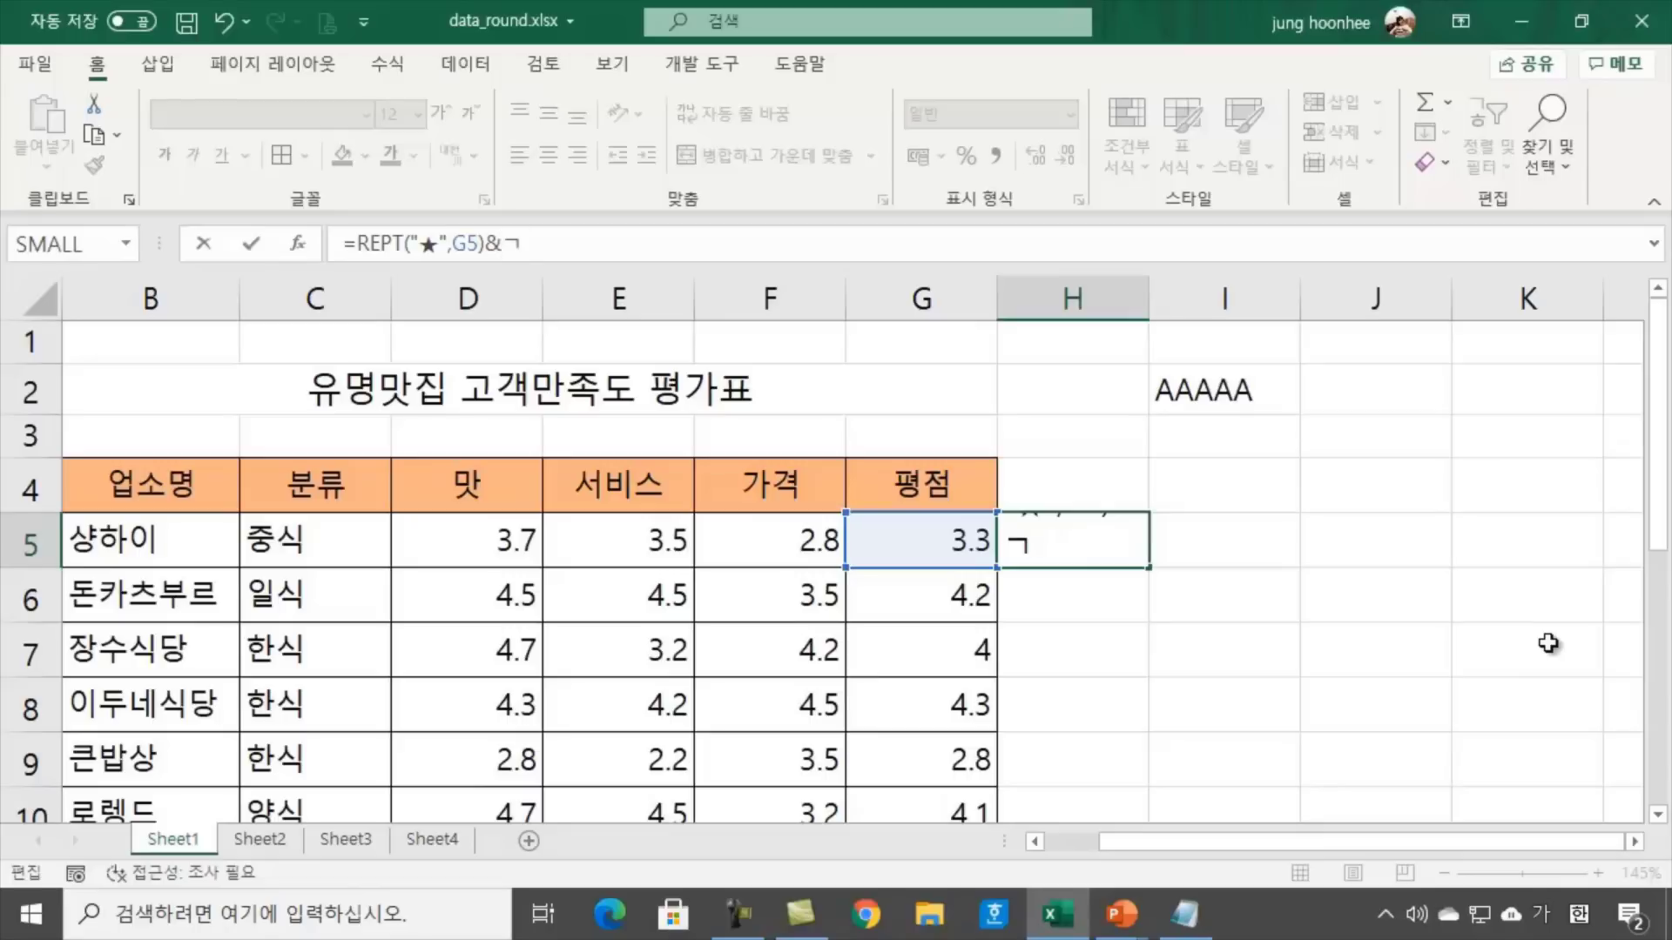
pyautogui.press('BackSpace')
pyautogui.press('Hangul')
pyautogui.write('RE')
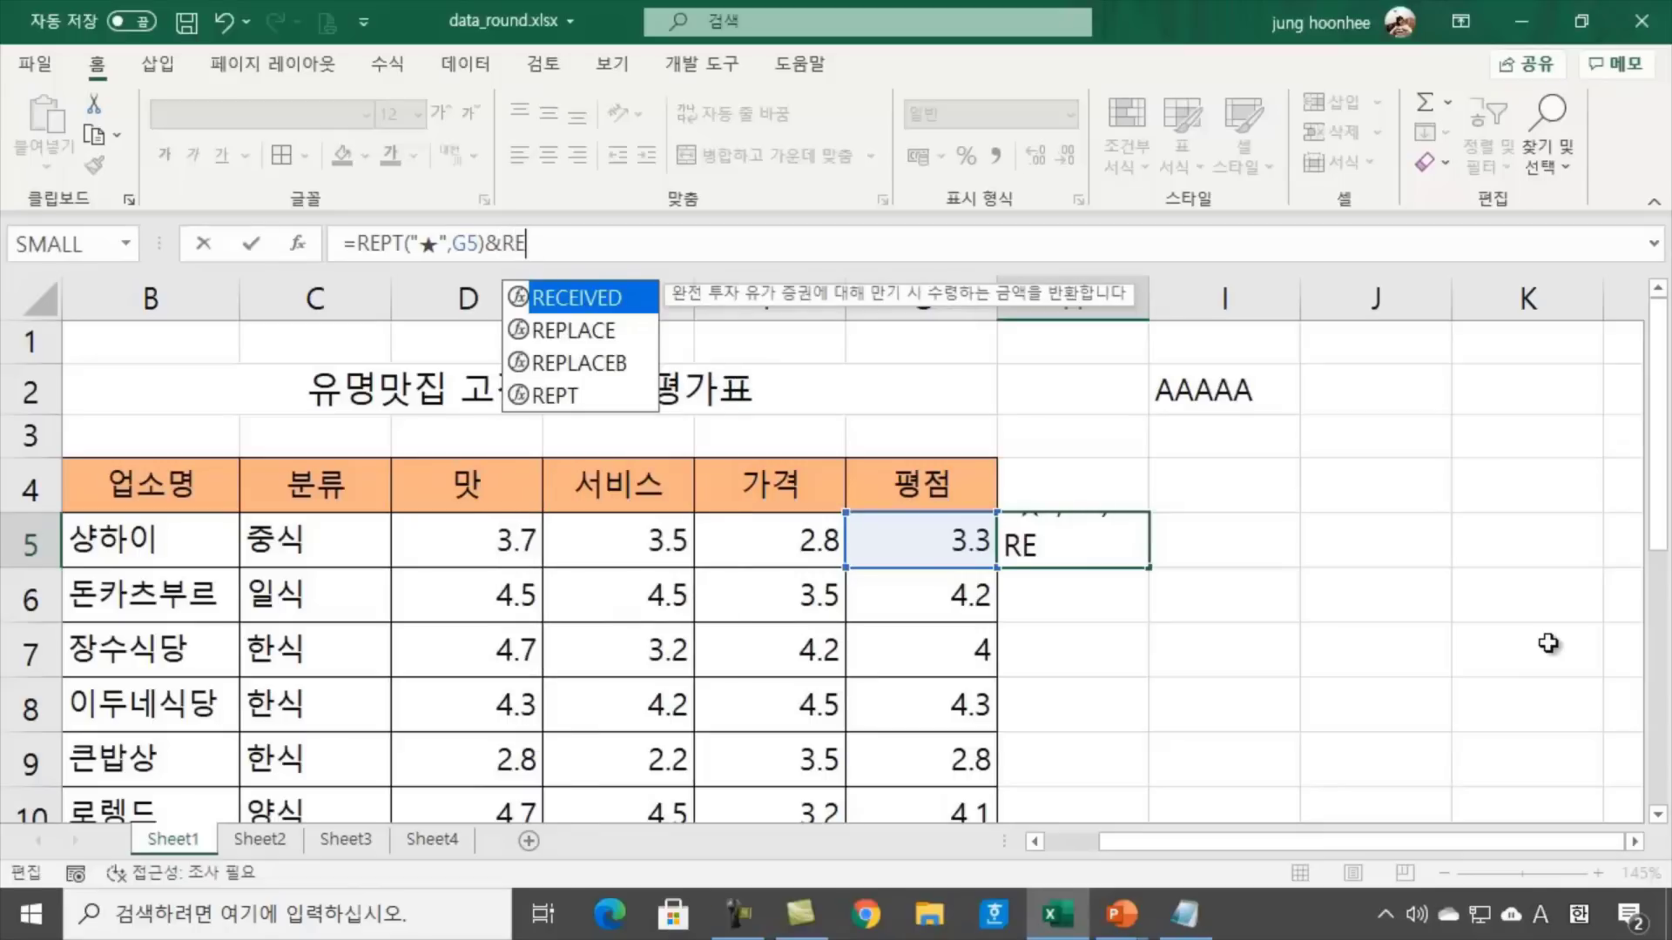
pyautogui.write('PT')
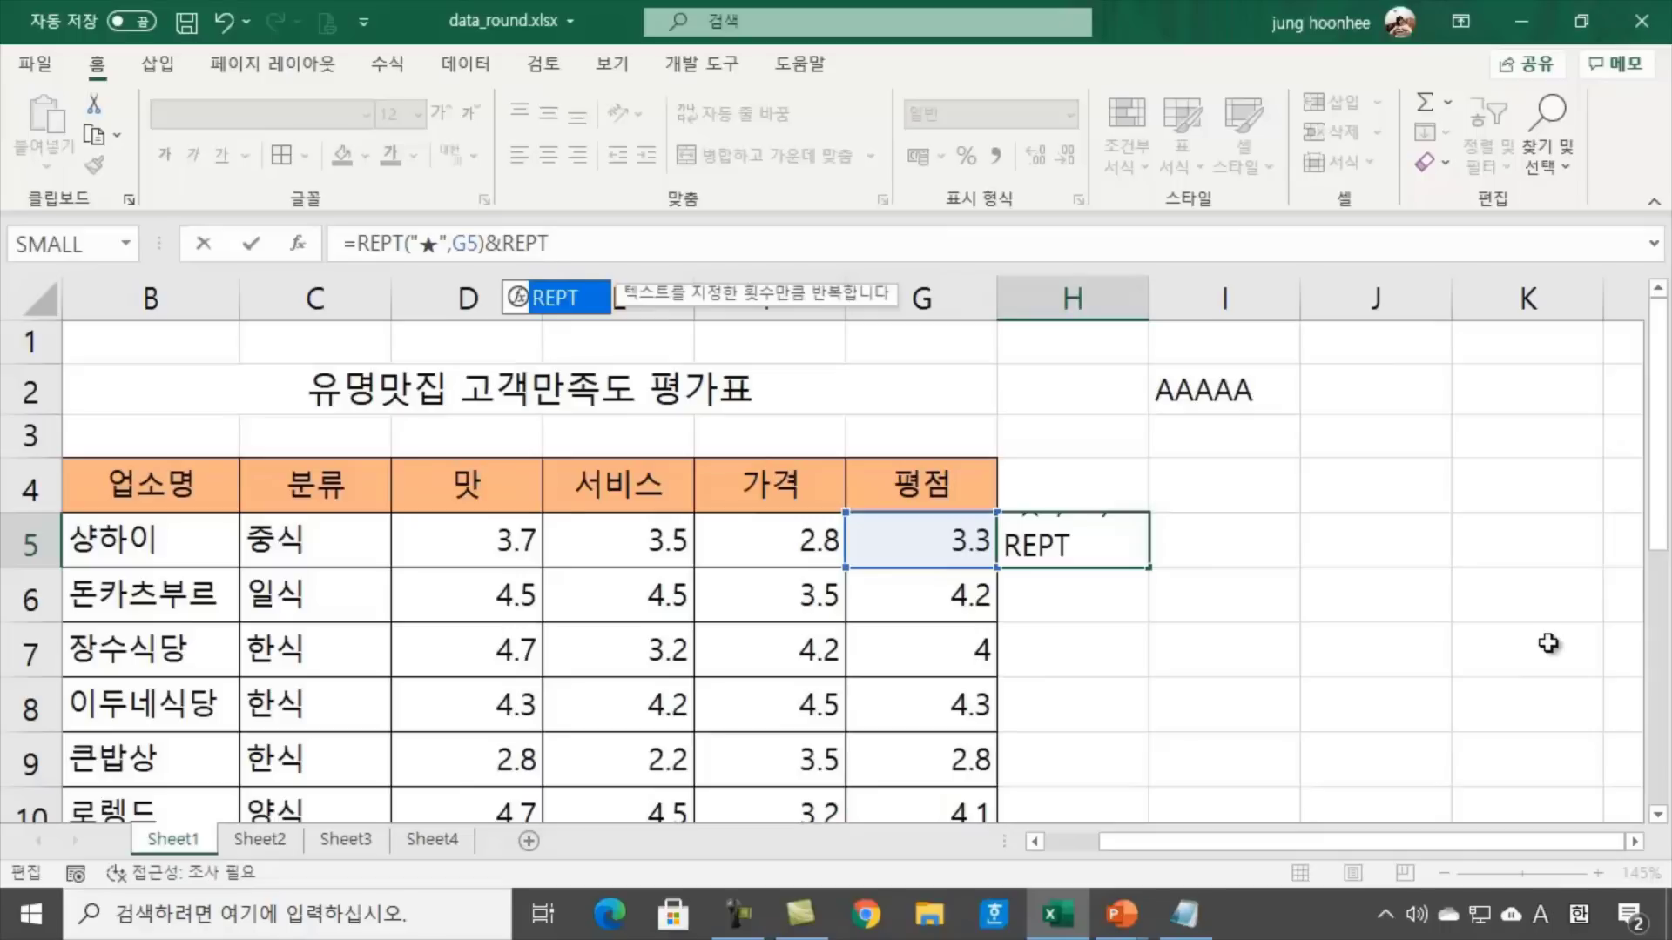
pyautogui.write('(')
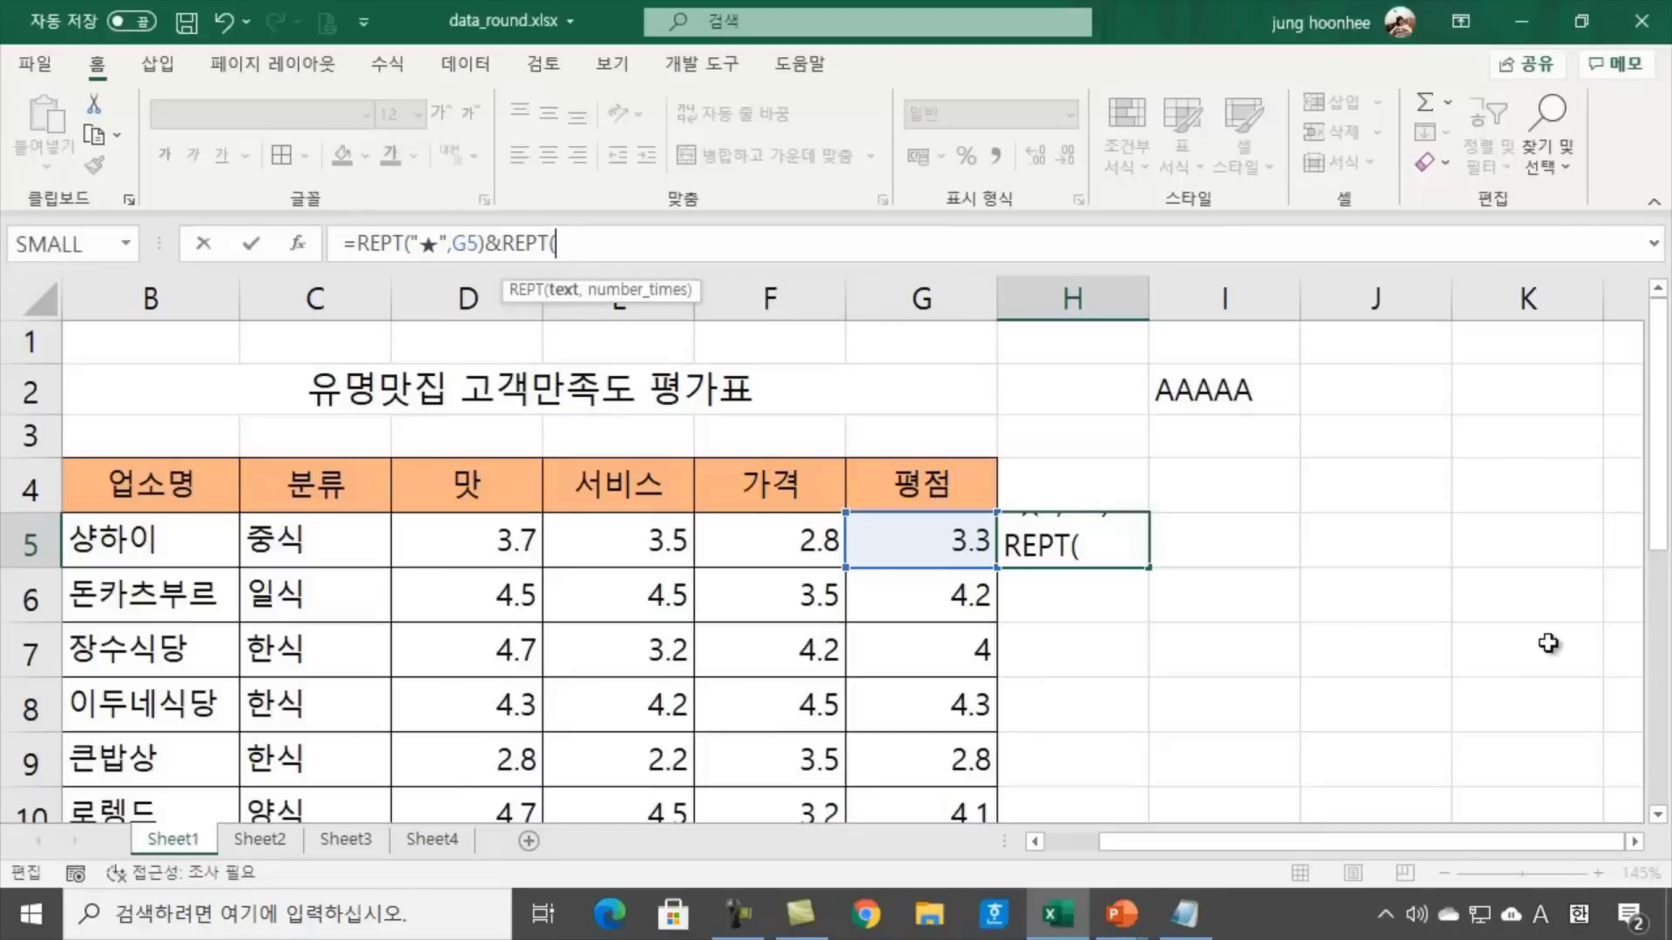
# Finish the second REPT with ☆ repeated 2 times, so H5 contains =REPT("★",G5)&REPT("☆",2)
pyautogui.write('"A')
pyautogui.press('BackSpace')
pyautogui.press('Hangul')
pyautogui.write('ㅁ')
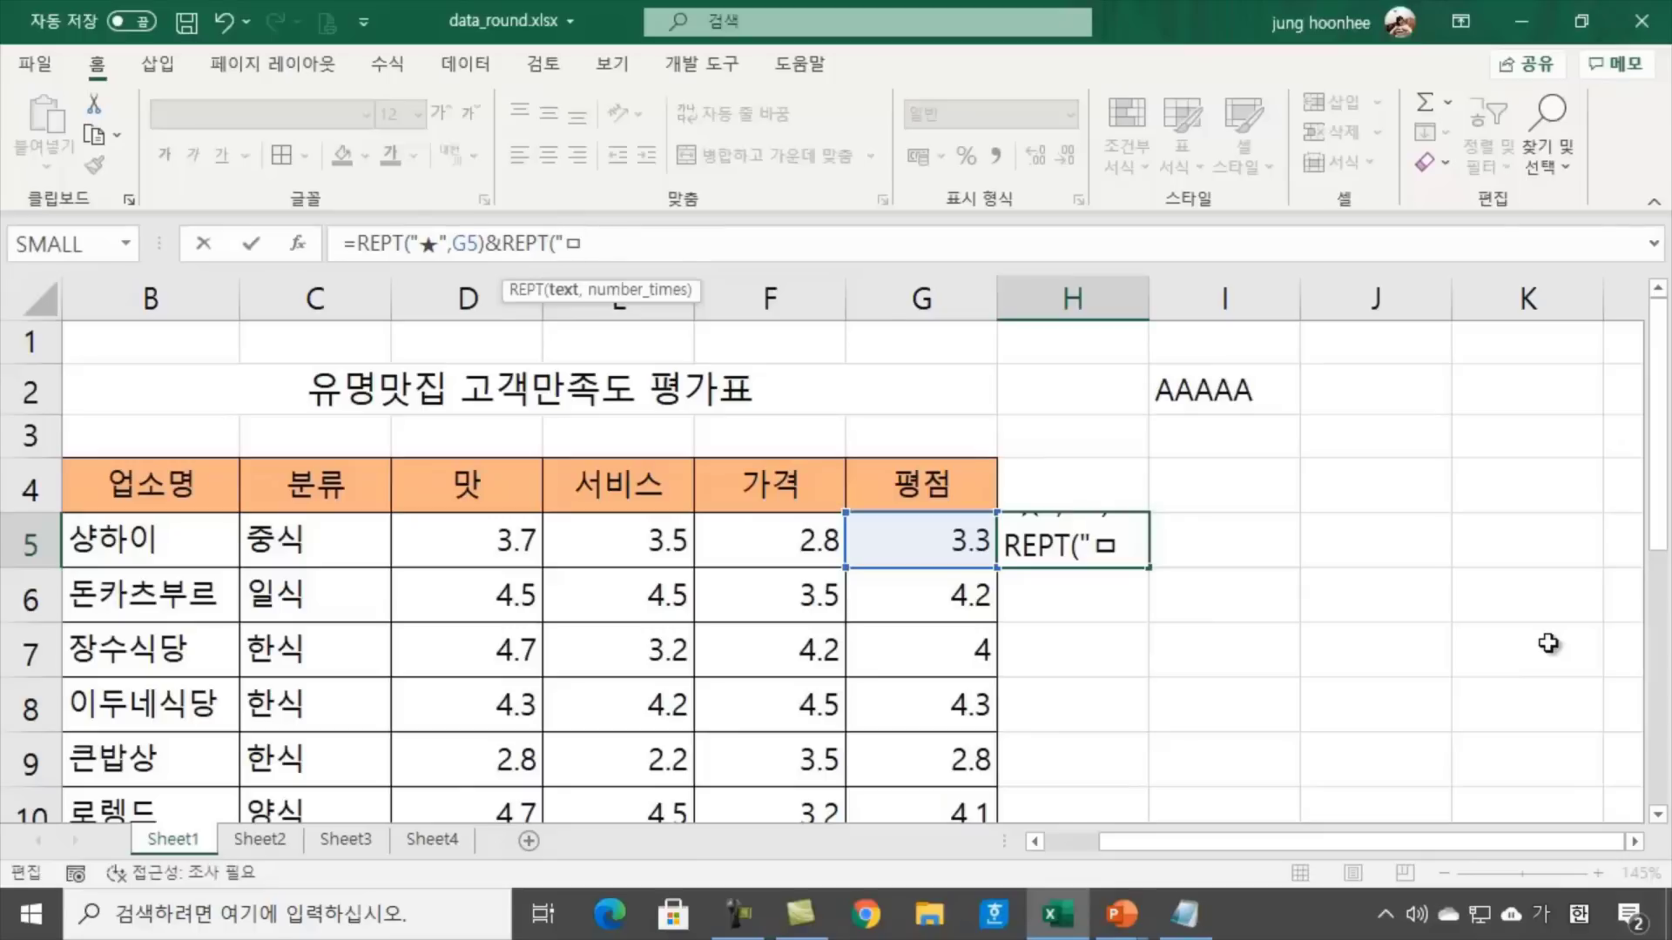
pyautogui.press('Hangul_Hanja')
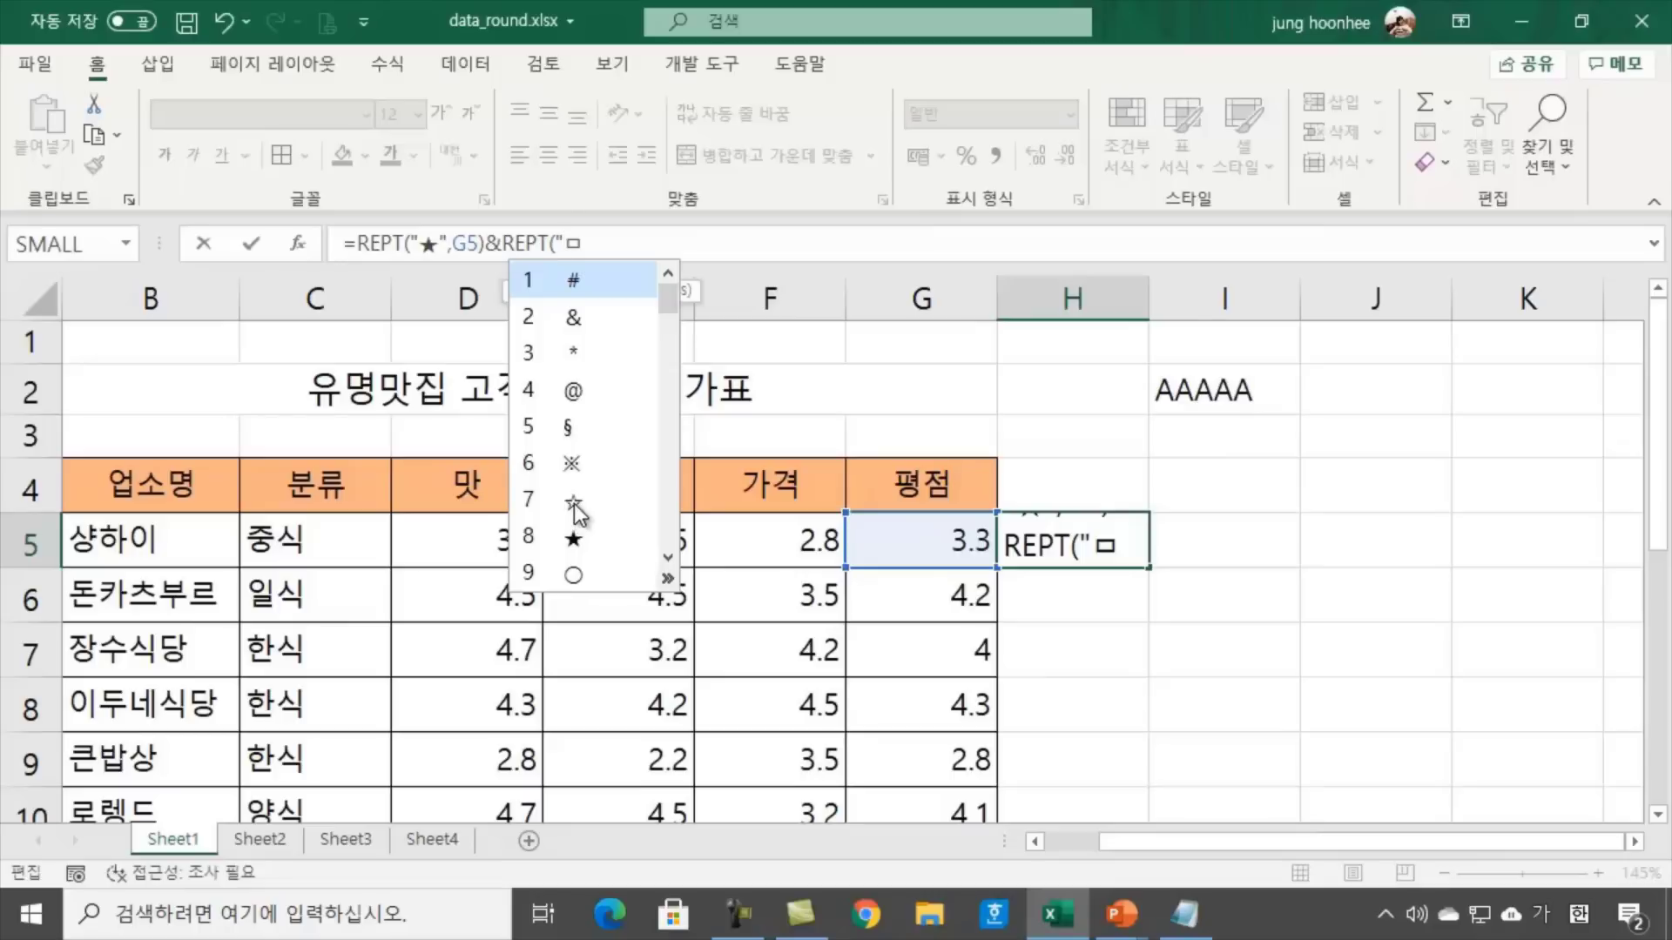
pyautogui.click(573, 504)
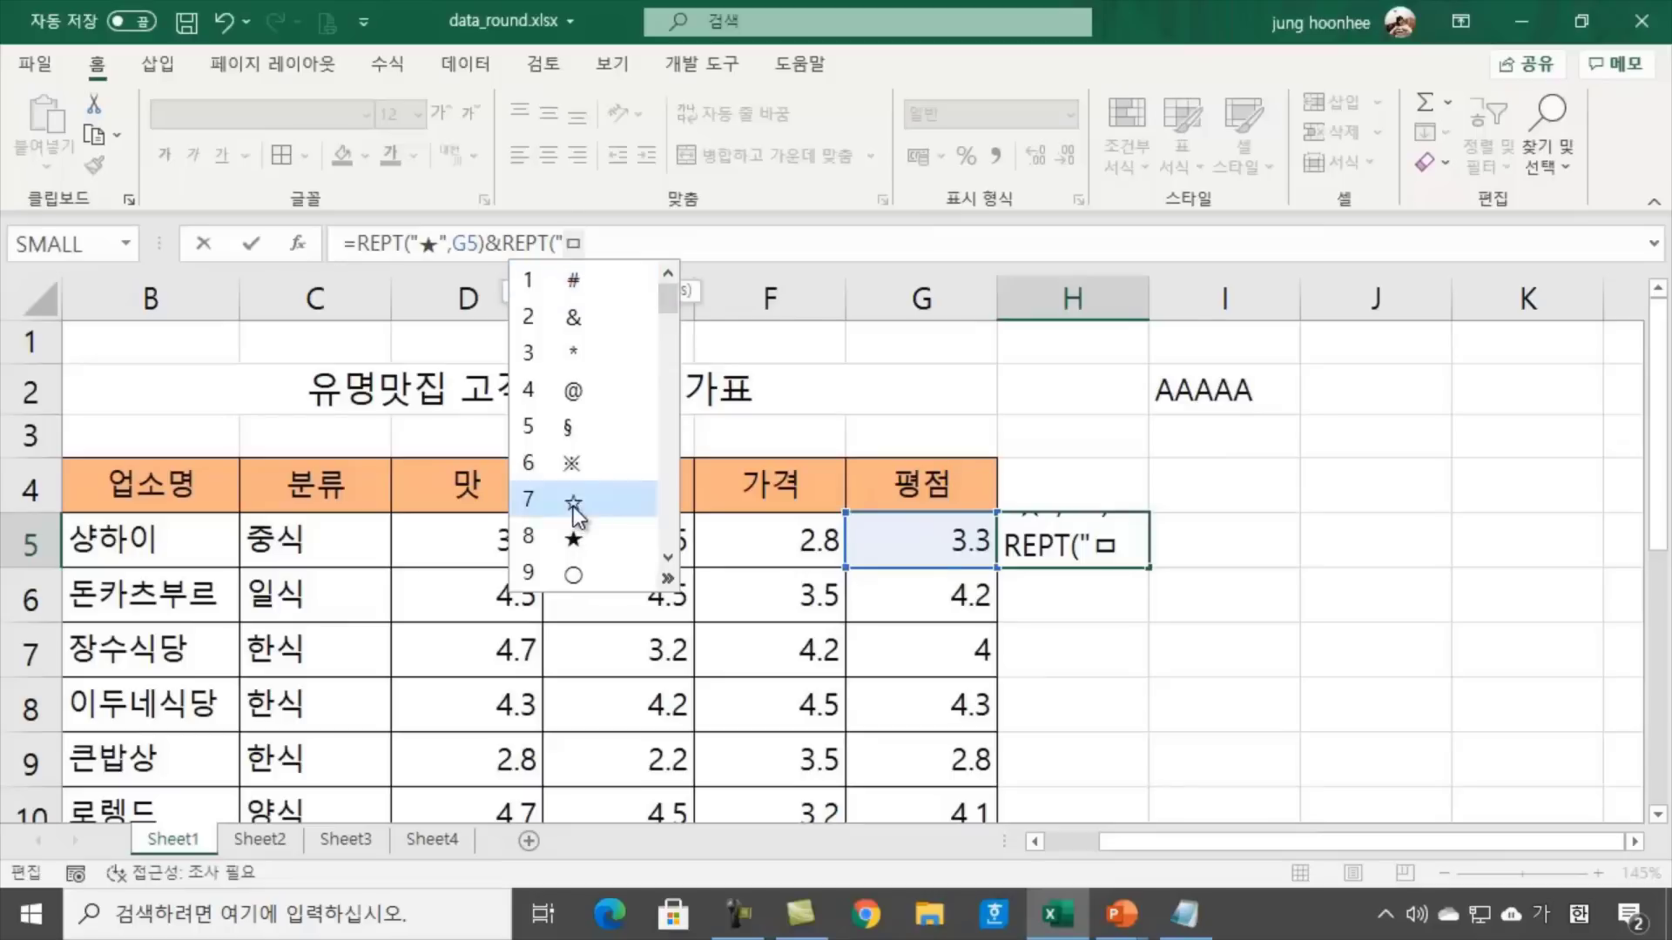
pyautogui.click(573, 504)
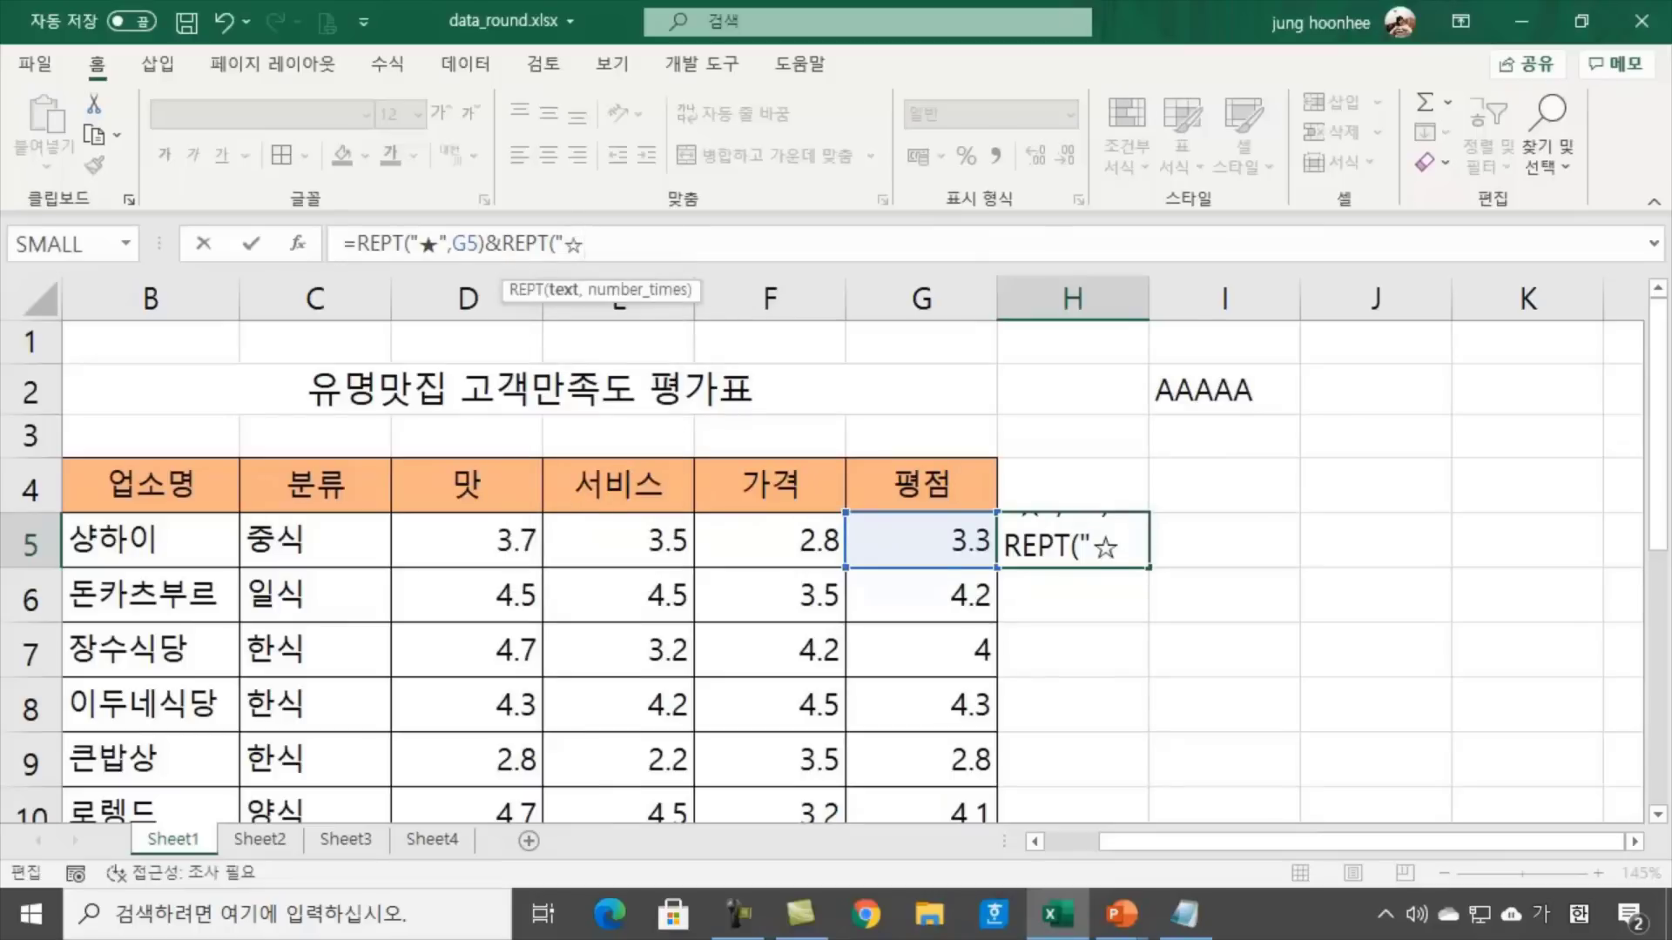
pyautogui.write('",')
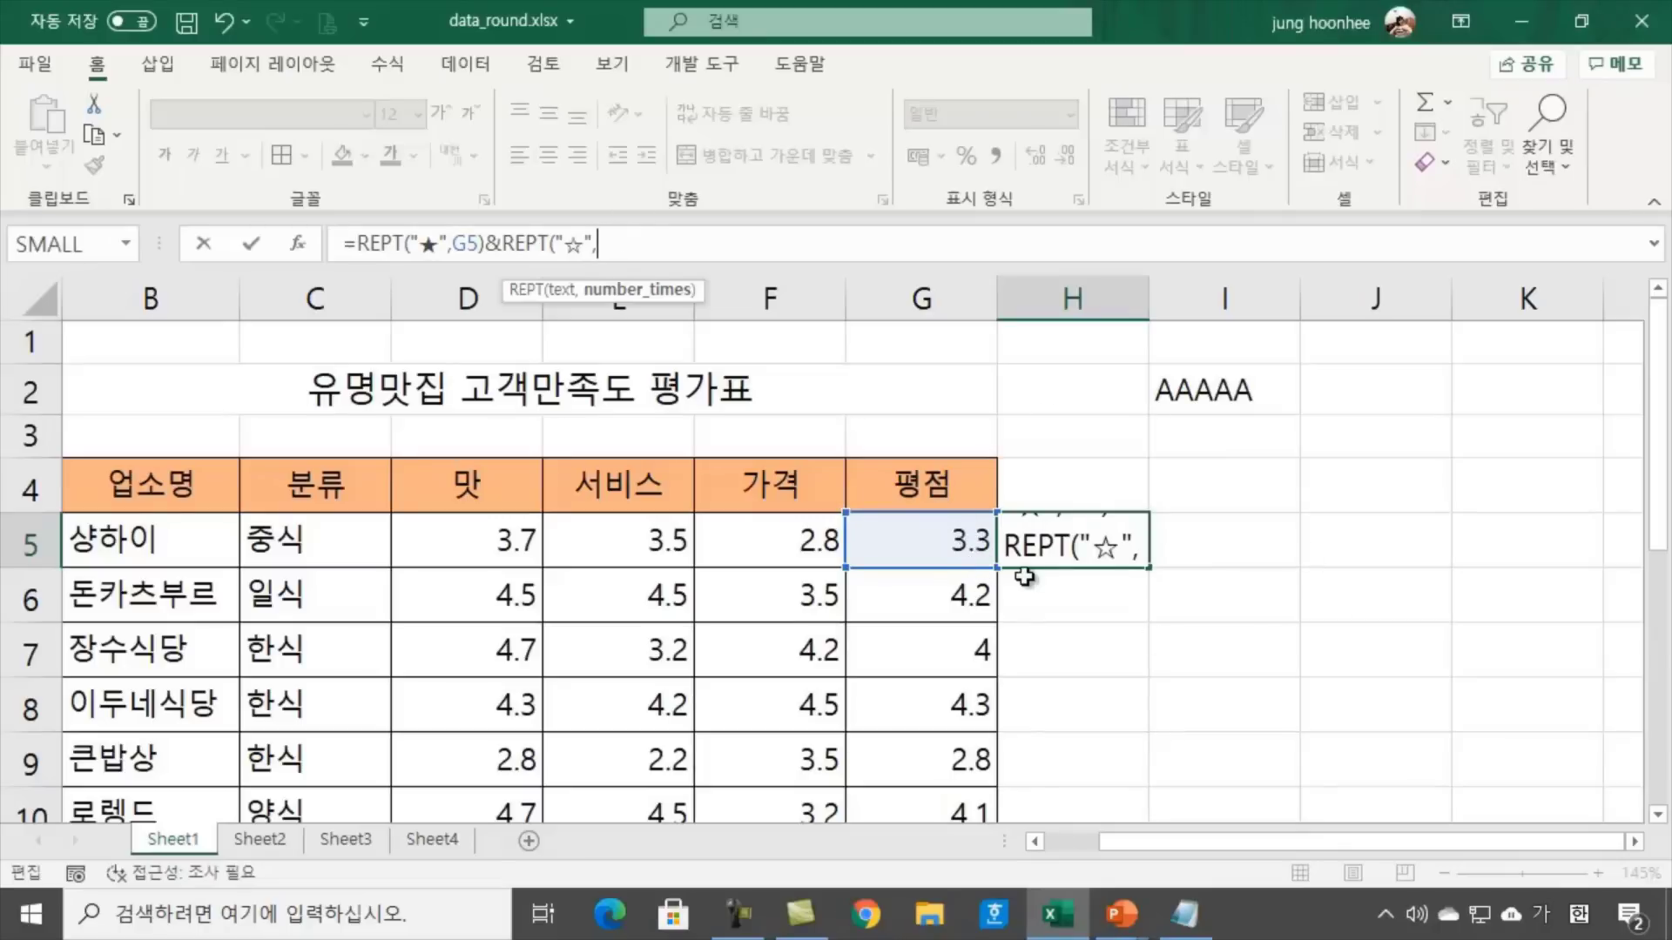
pyautogui.write('2')
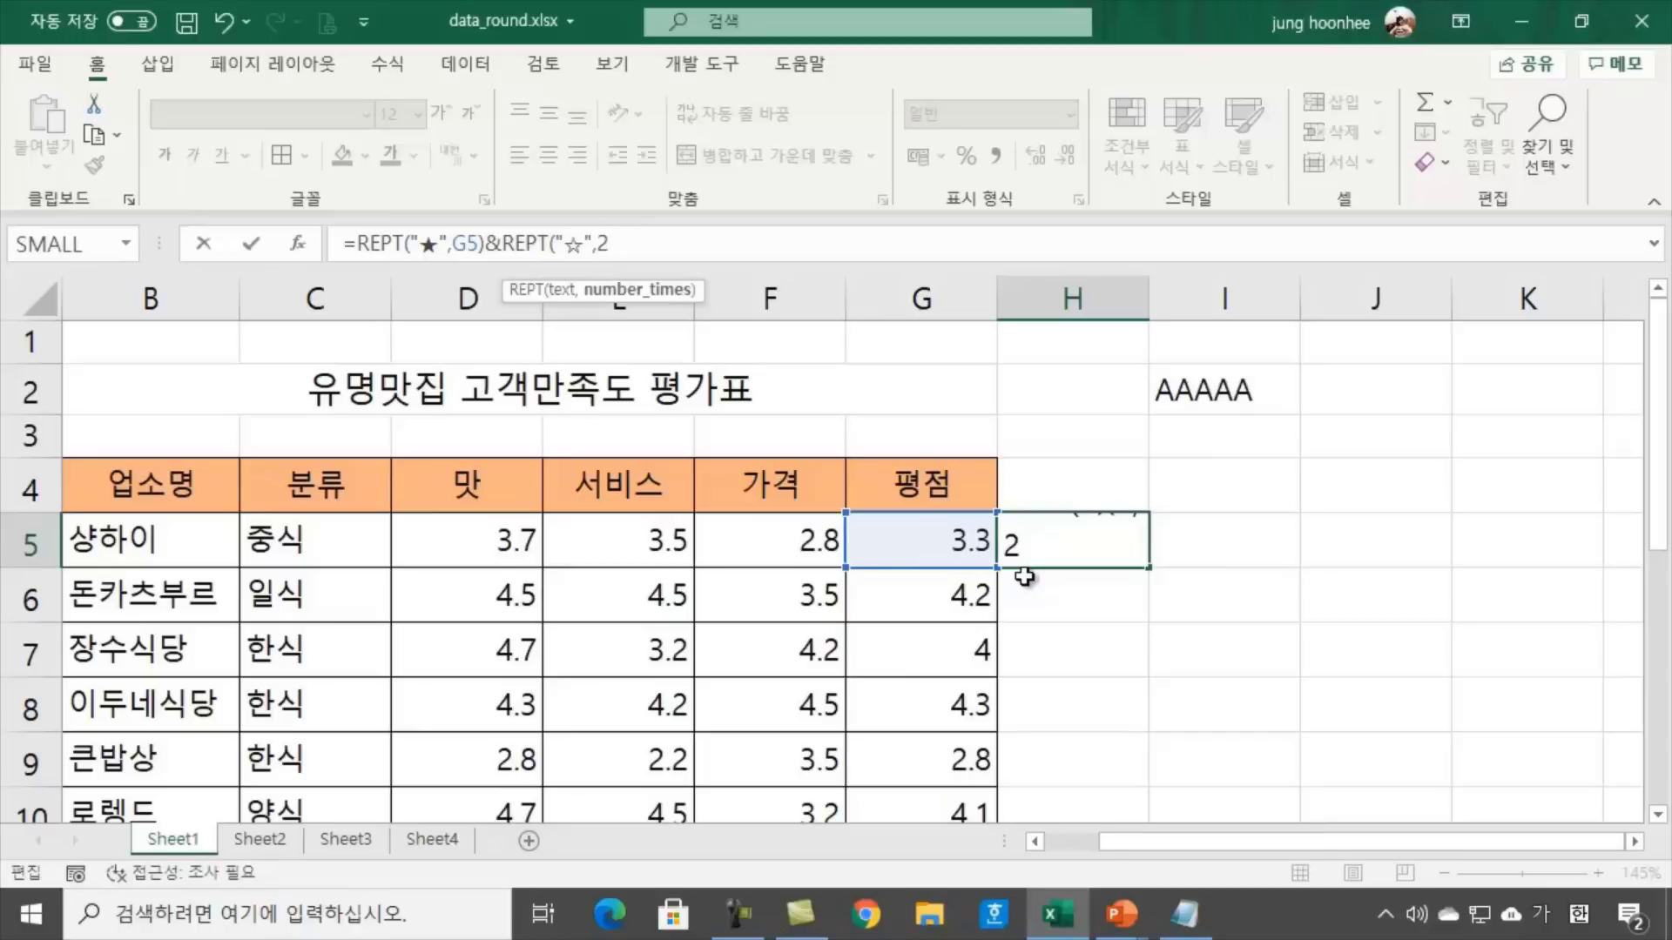
pyautogui.write(')')
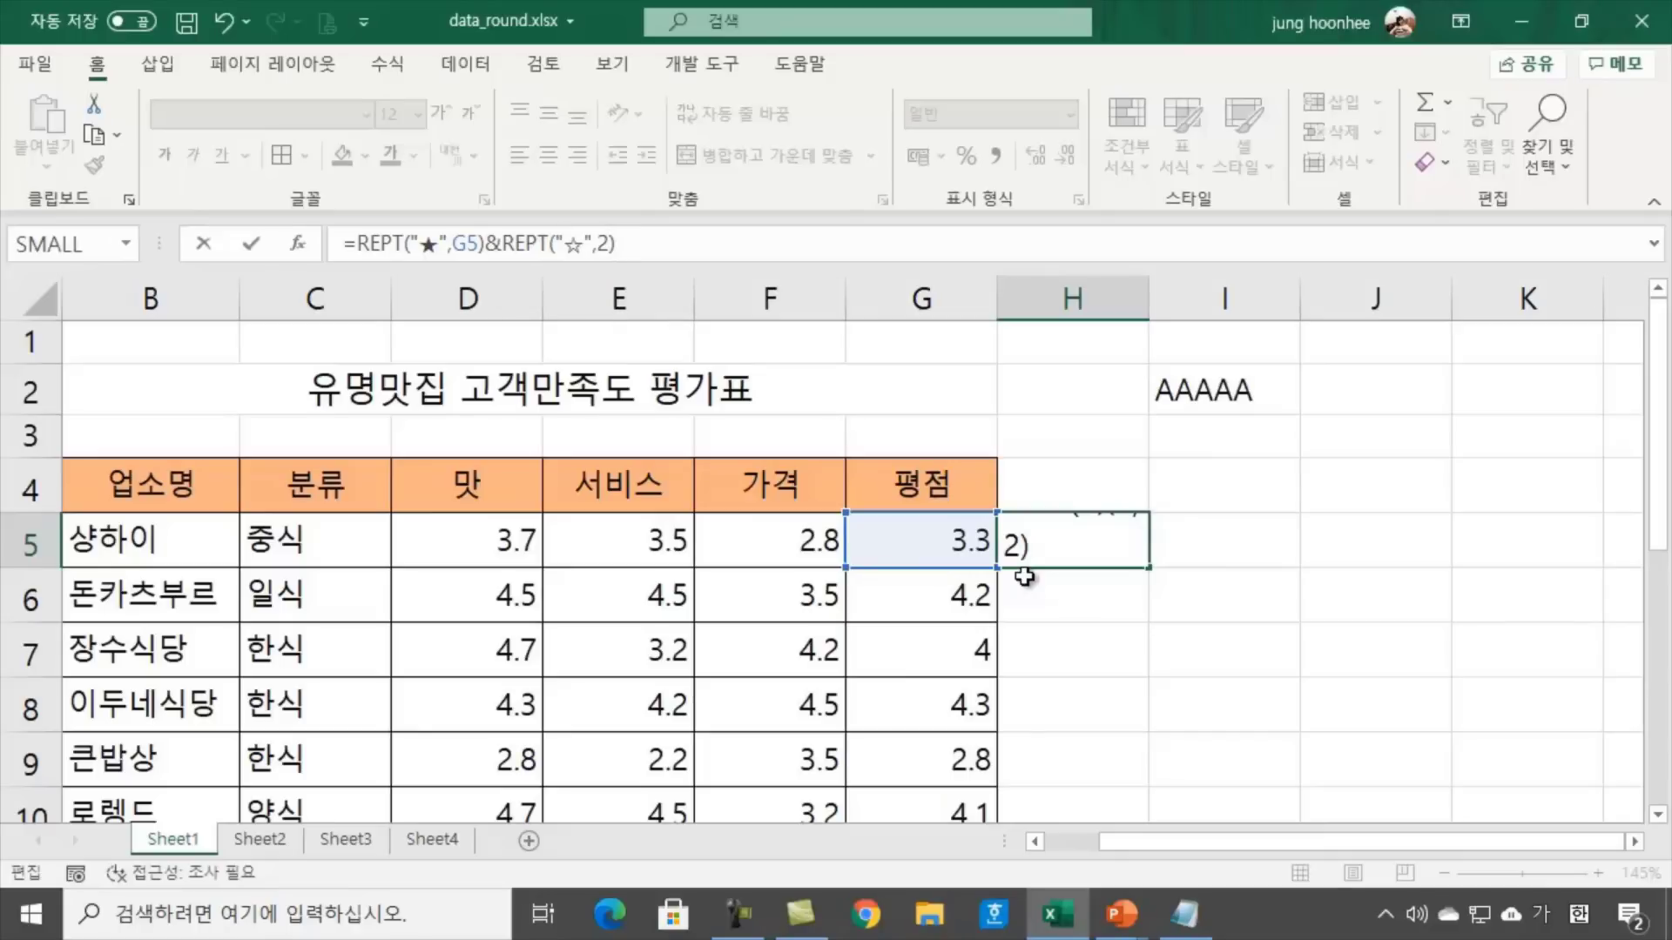
pyautogui.press('Return')
pyautogui.click(1291, 718)
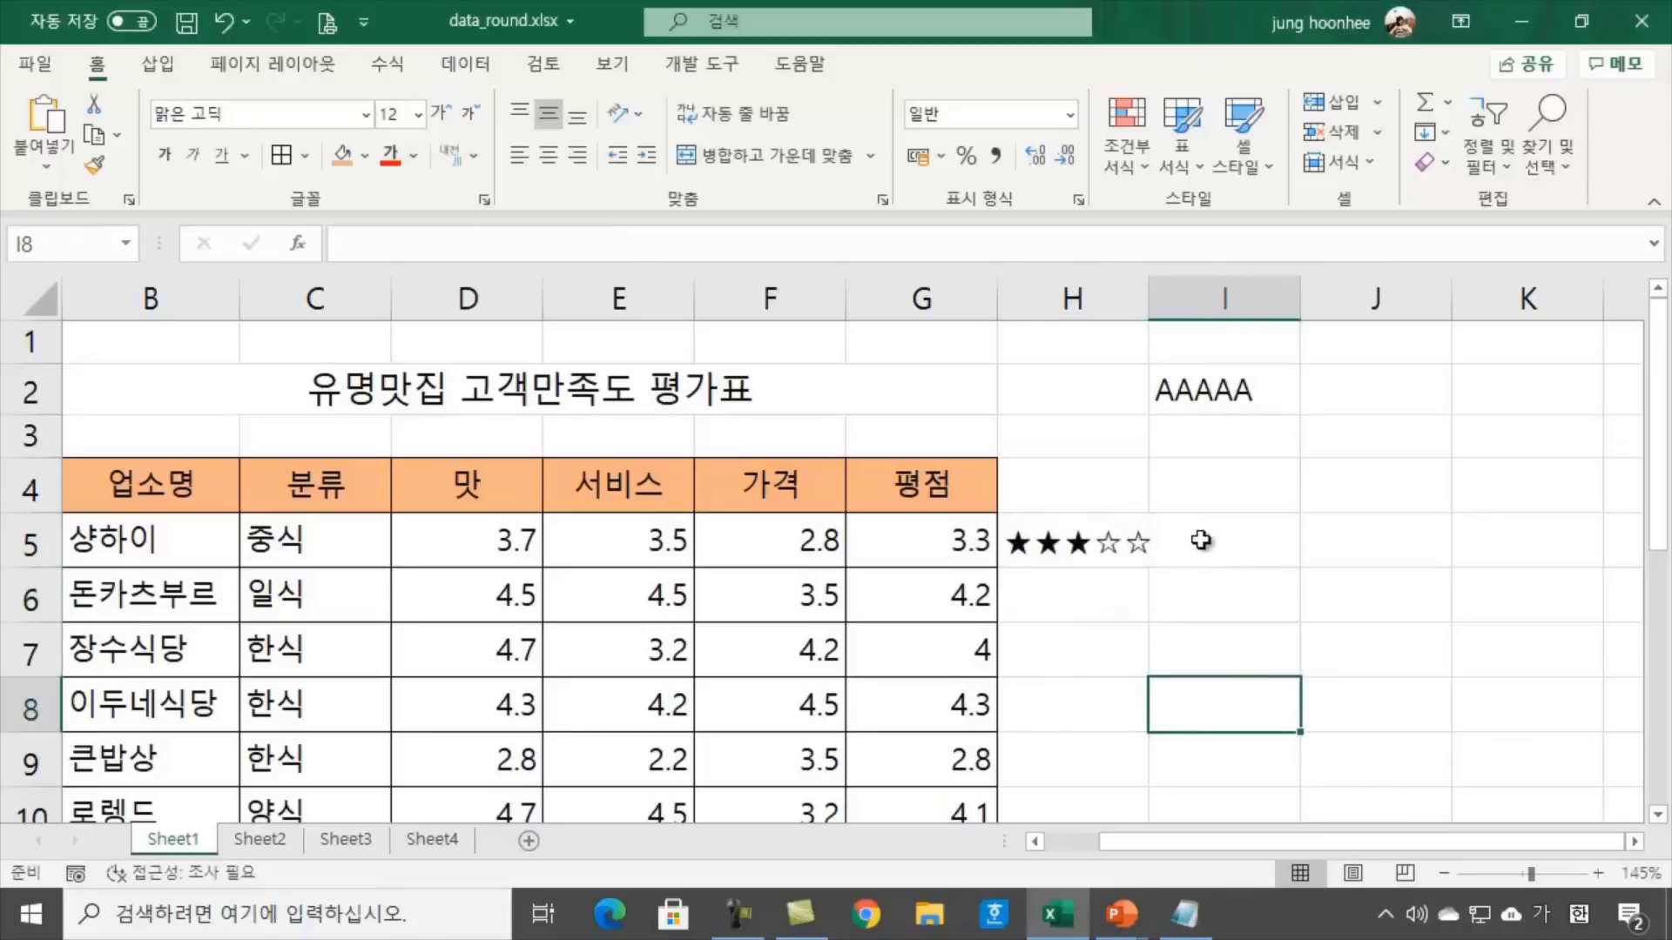
pyautogui.click(1220, 570)
pyautogui.click(1111, 530)
pyautogui.click(1235, 617)
pyautogui.click(1089, 547)
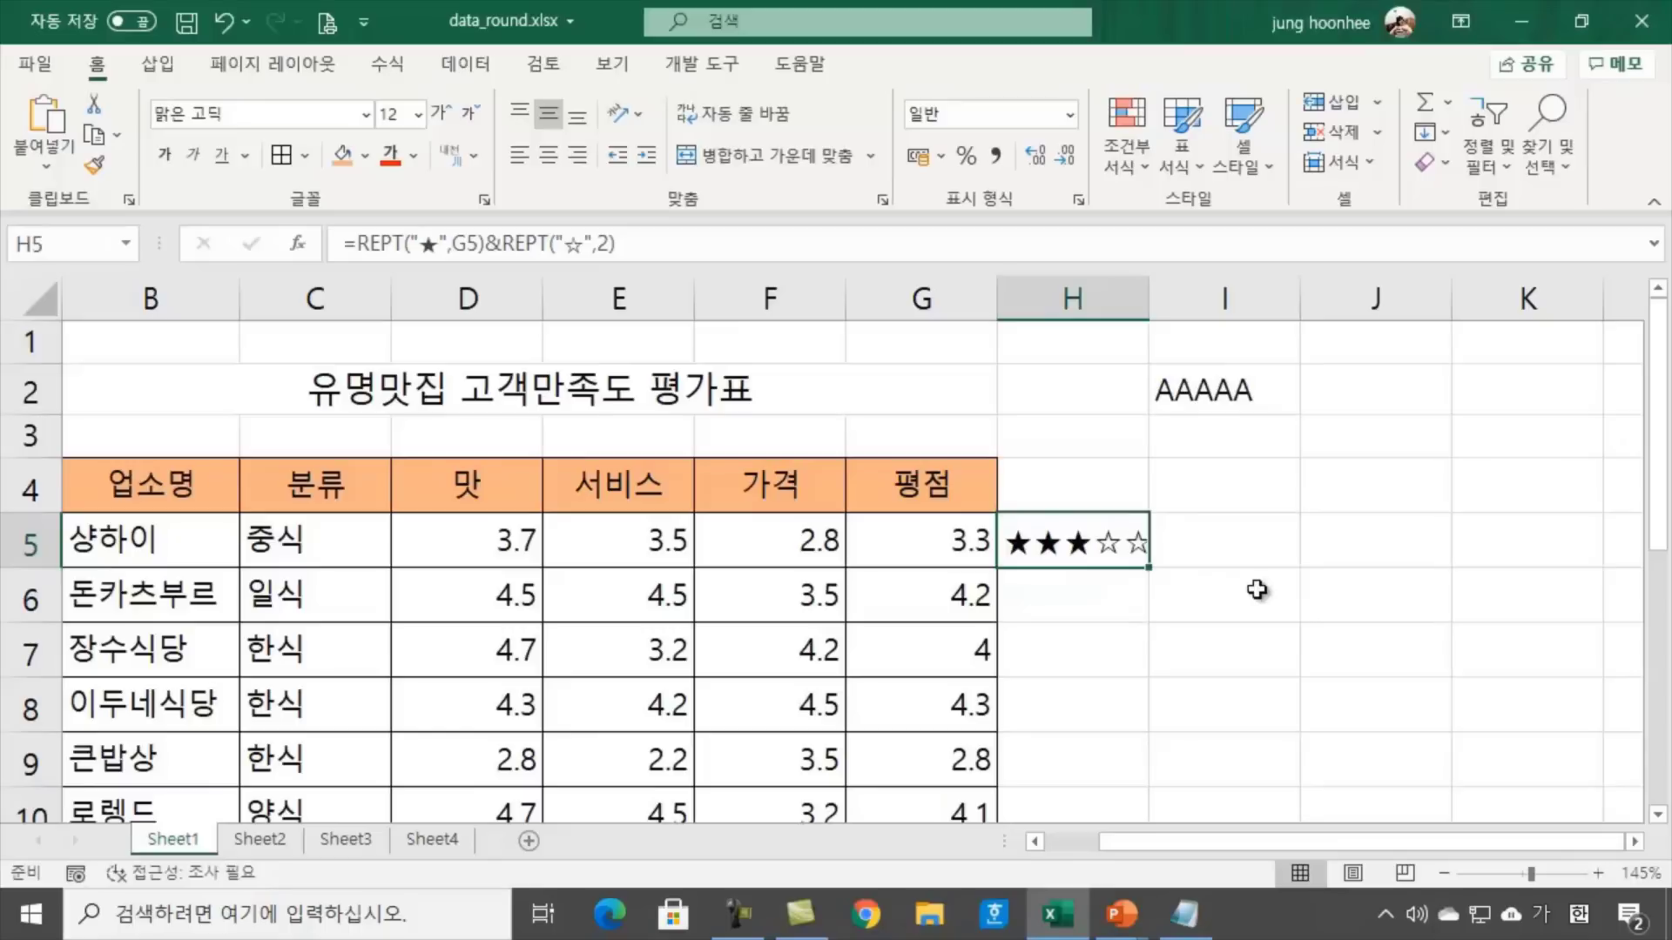
# Clear the example REPT formula from cell I2
pyautogui.click(1205, 392)
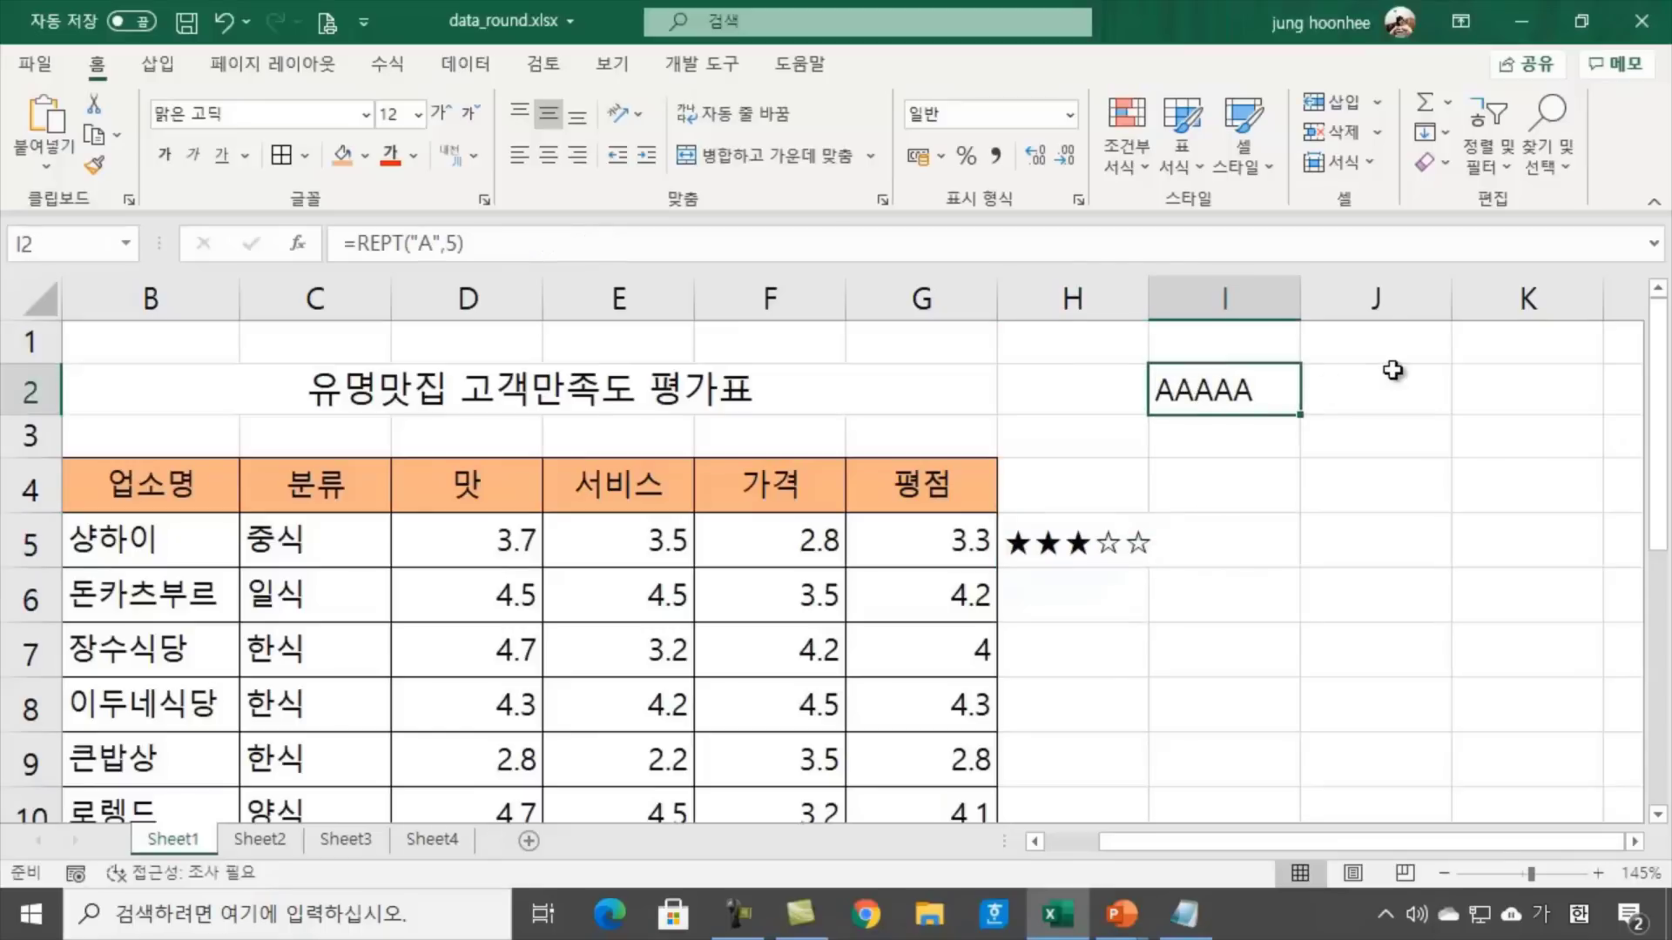
pyautogui.press('Delete')
pyautogui.click(1337, 635)
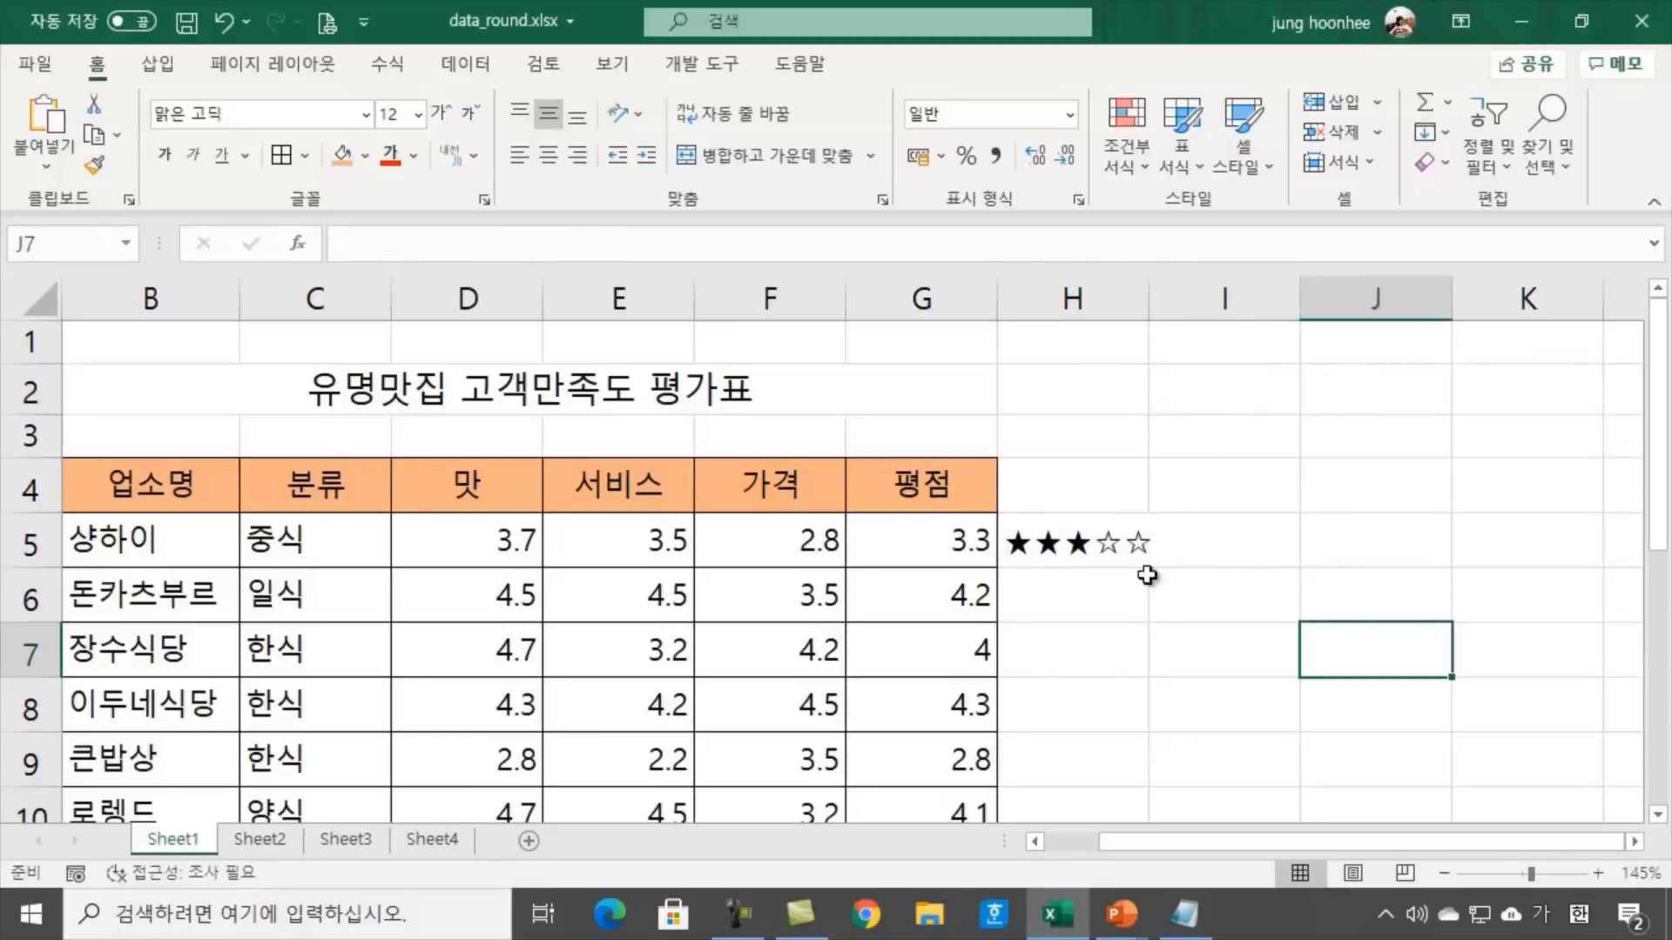
# Fill the star rating formula from H5 down through H8
pyautogui.click(1072, 557)
pyautogui.click(1143, 701)
pyautogui.click(1100, 554)
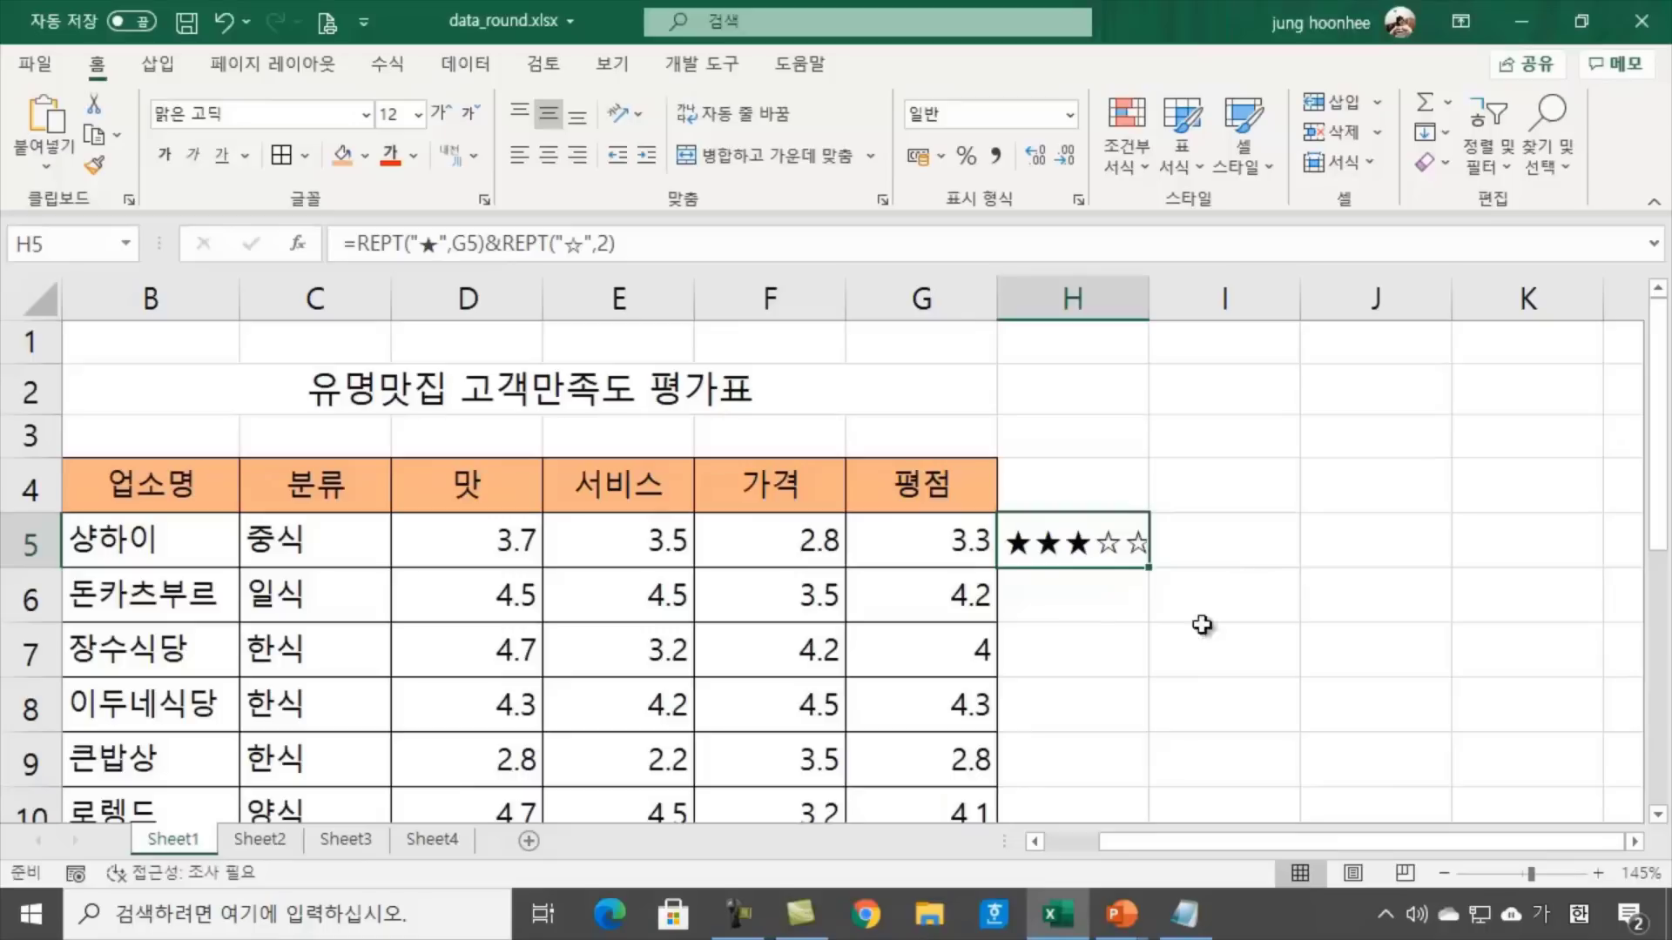
pyautogui.click(1053, 592)
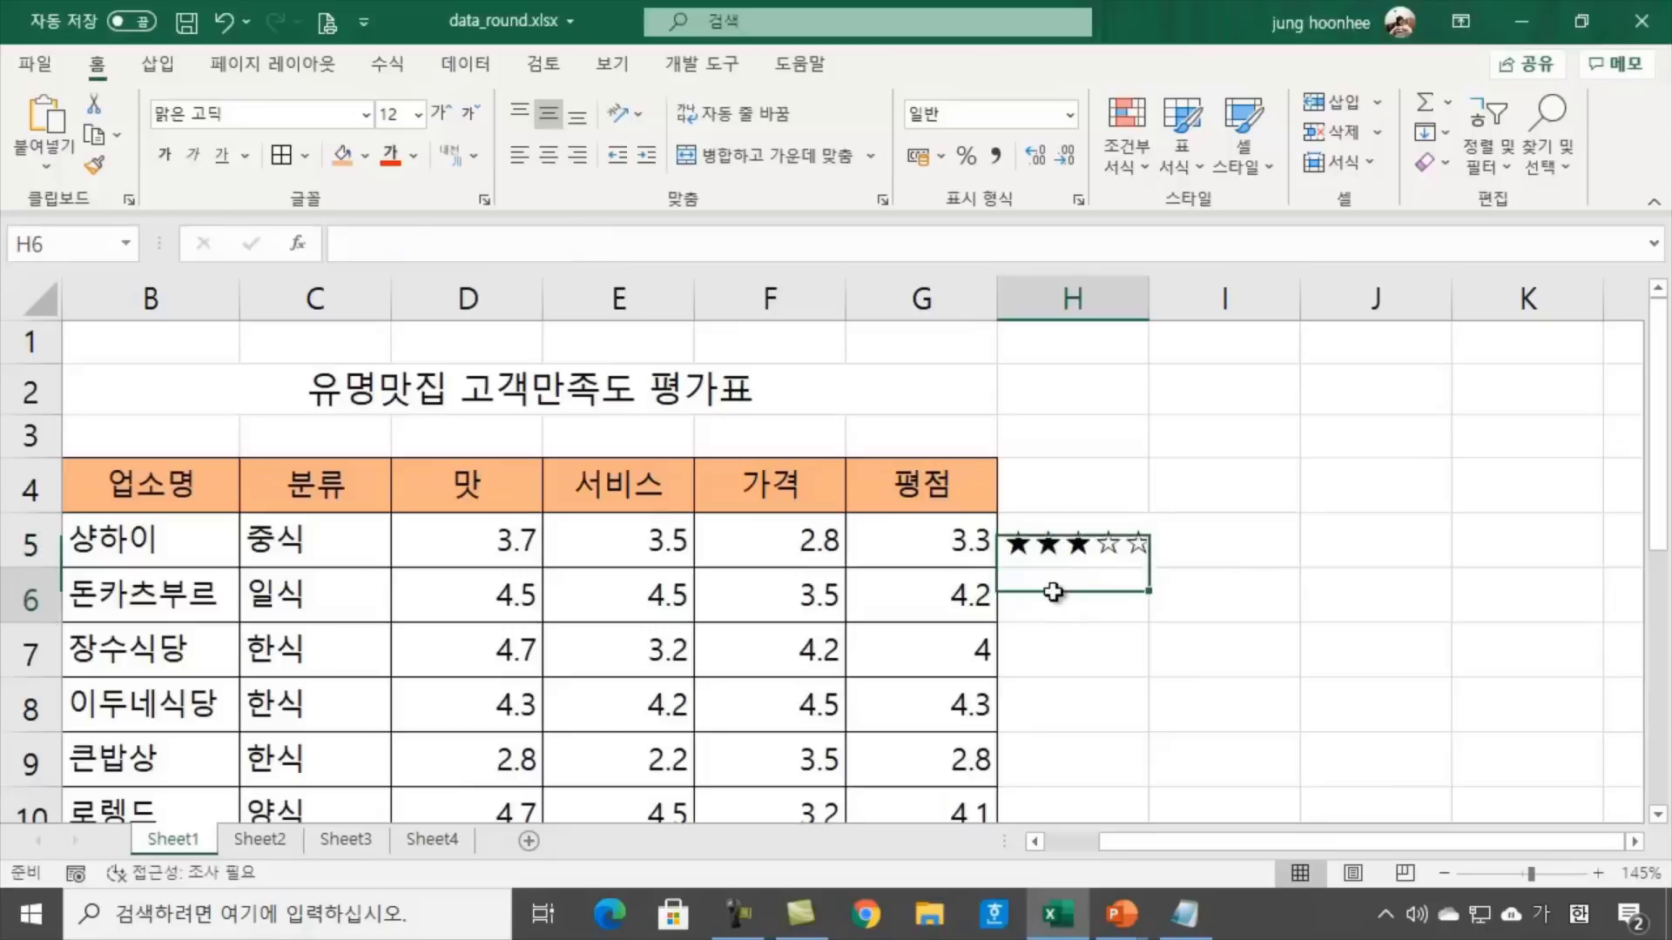
pyautogui.click(1049, 656)
pyautogui.click(1038, 708)
pyautogui.click(1064, 542)
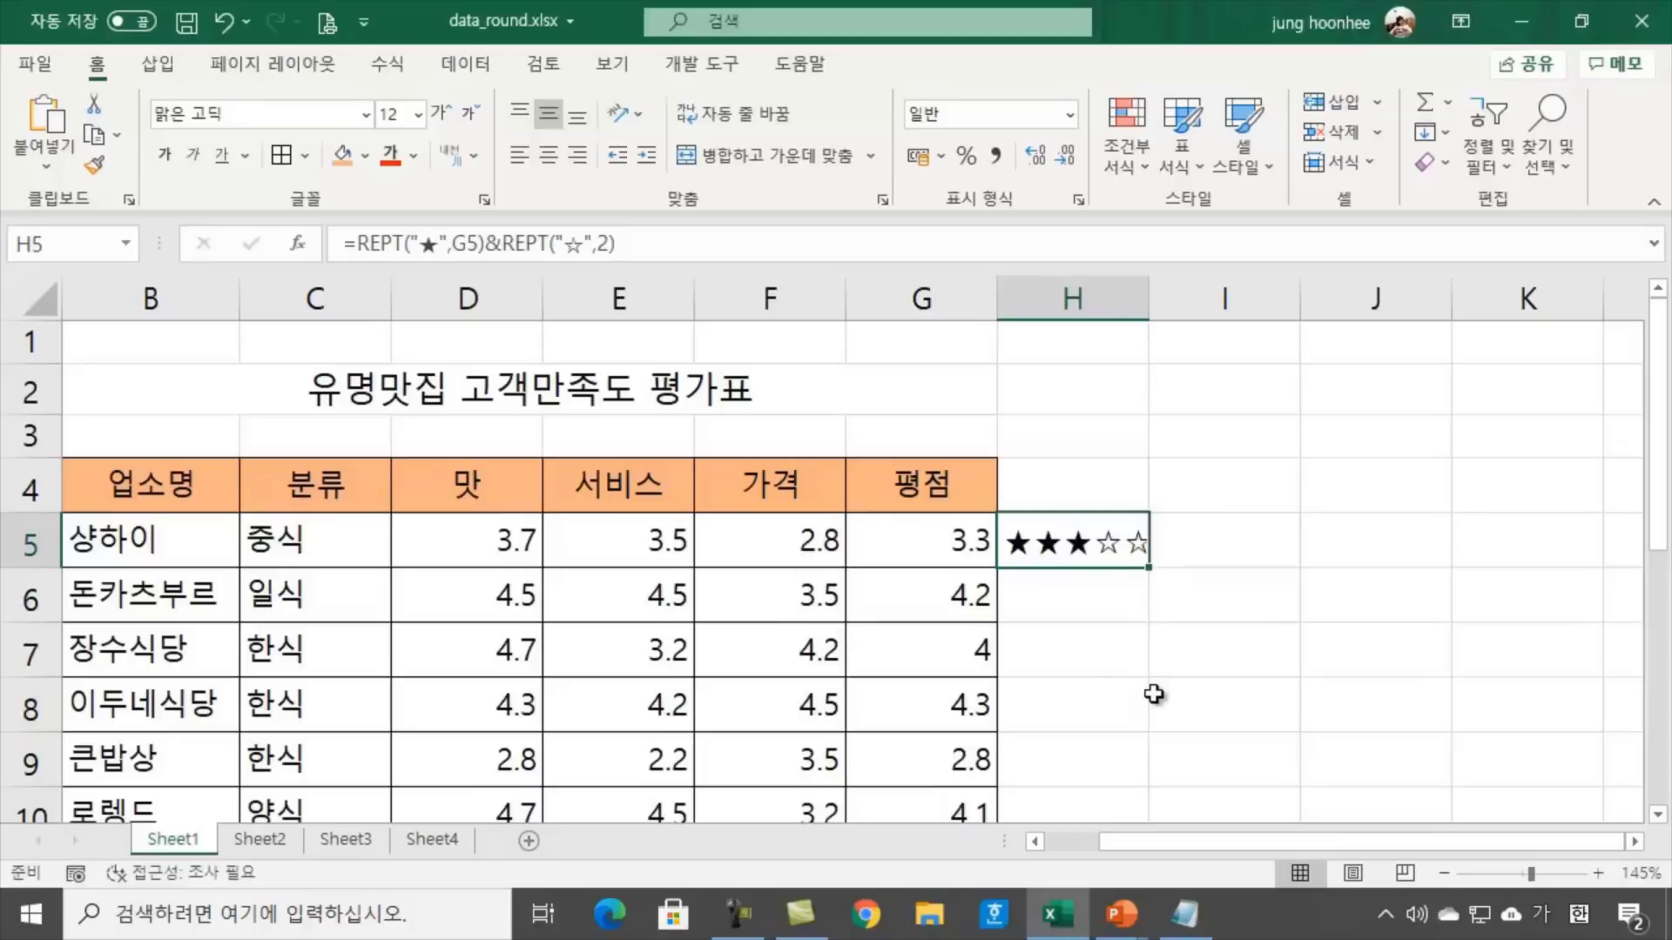
pyautogui.click(922, 599)
pyautogui.click(1051, 599)
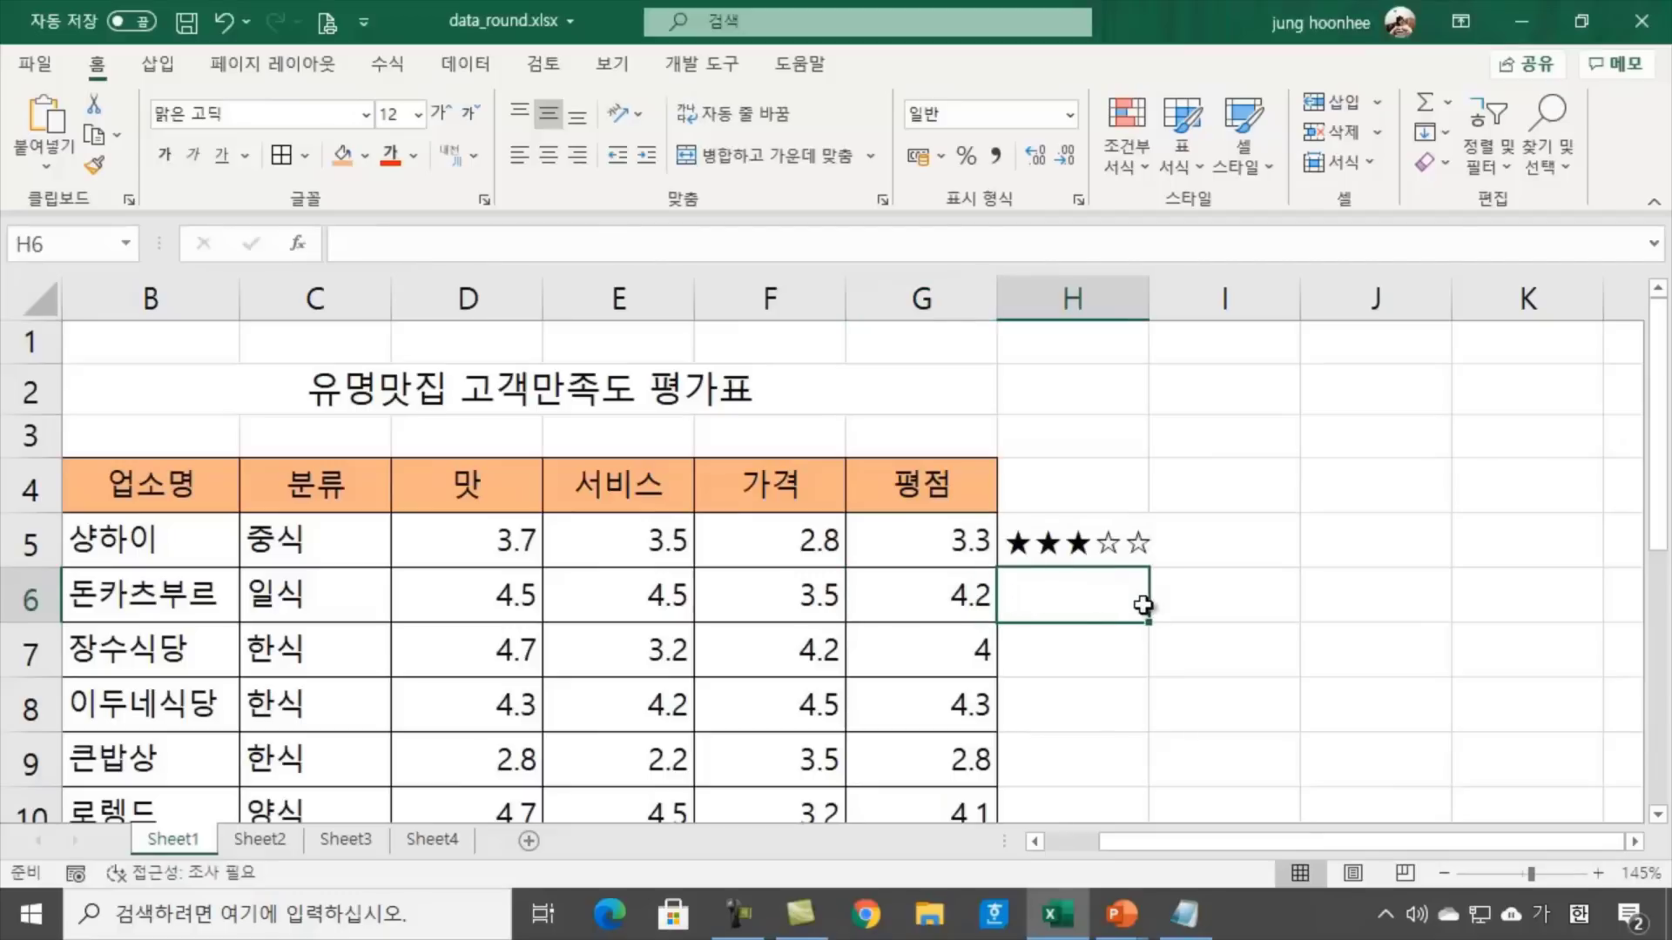
pyautogui.click(1084, 540)
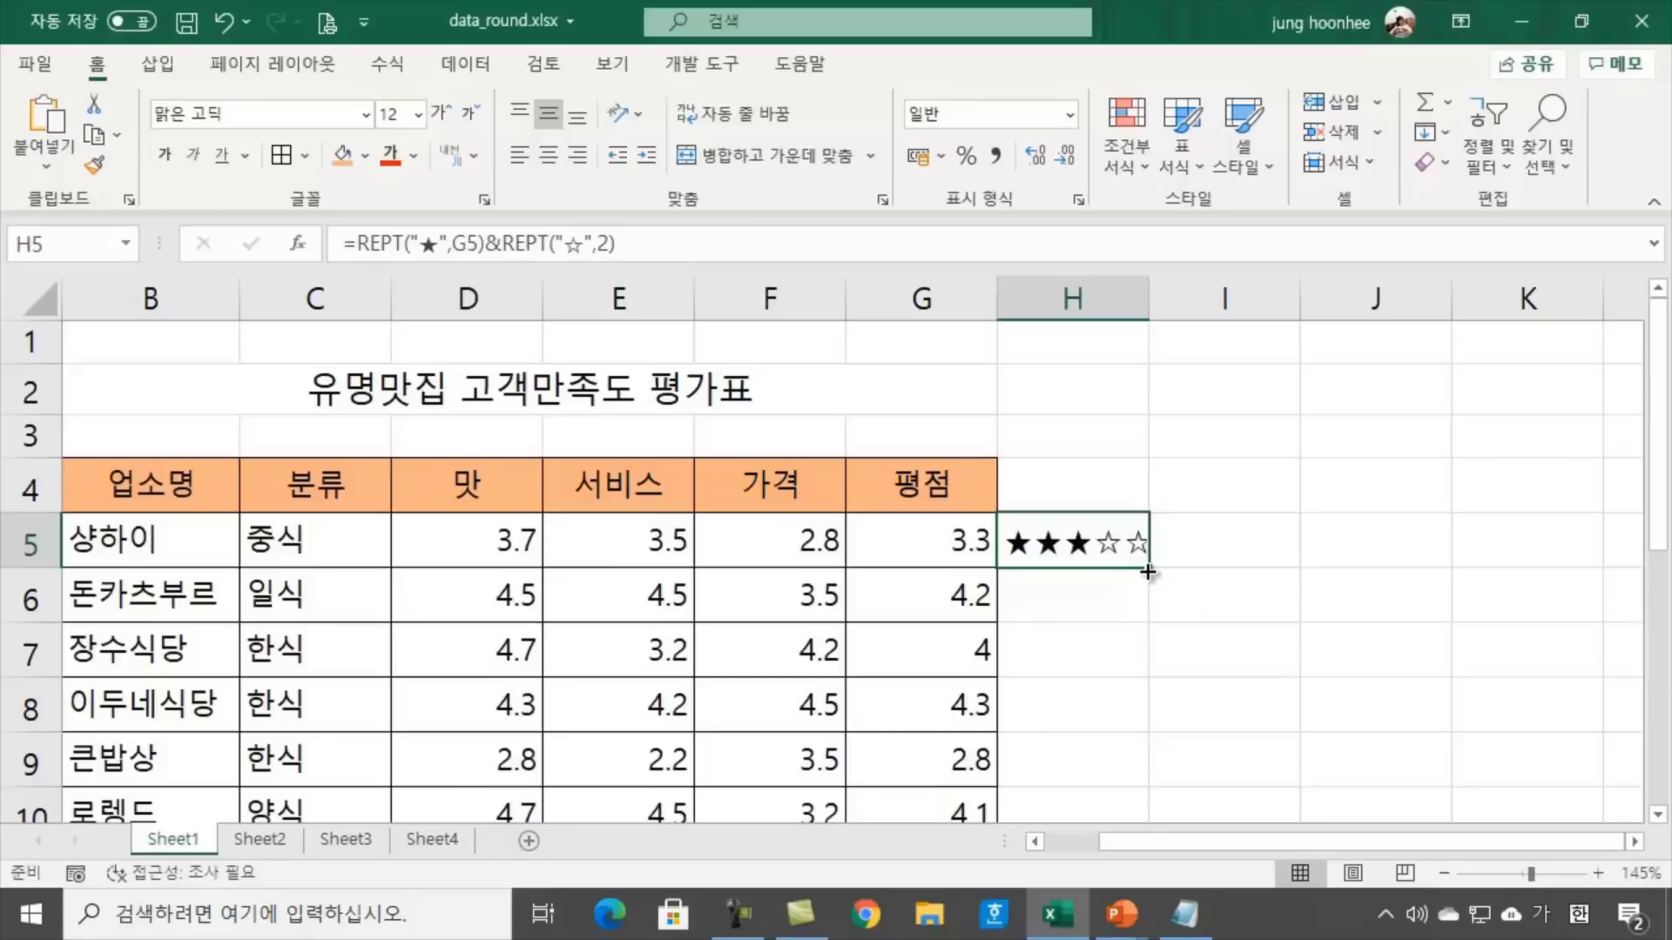
pyautogui.moveTo(1146, 572); pyautogui.dragTo(1147, 736)
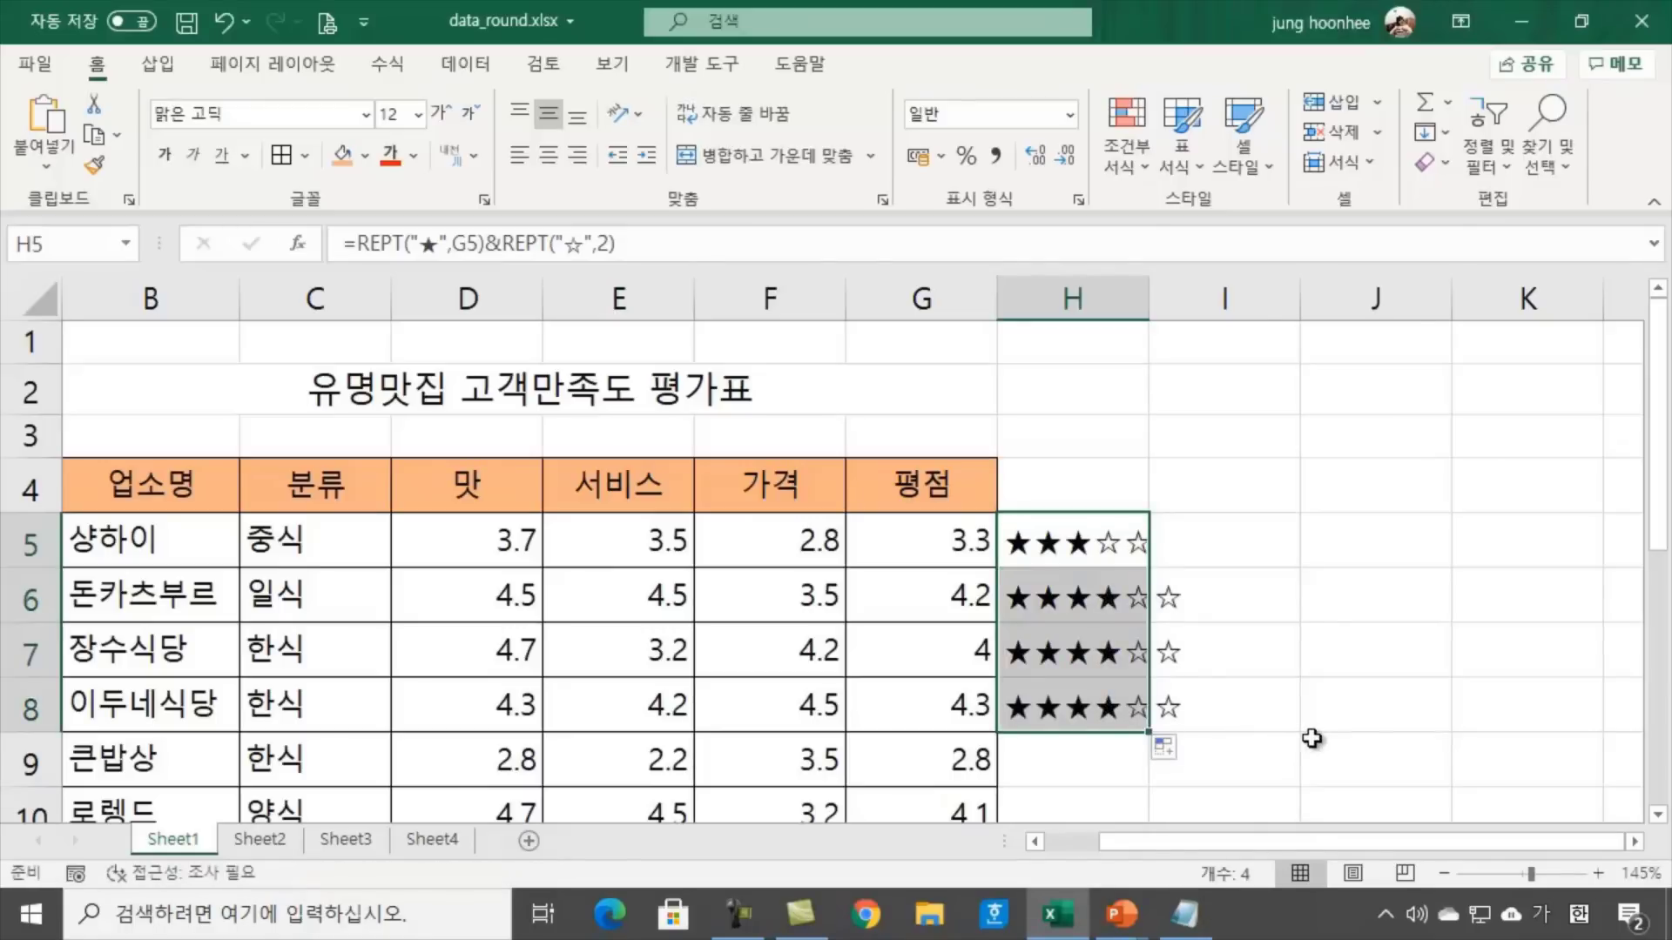
# Clear the copied star rating formulas from H6:H8, keeping only the one in H5
pyautogui.click(1355, 739)
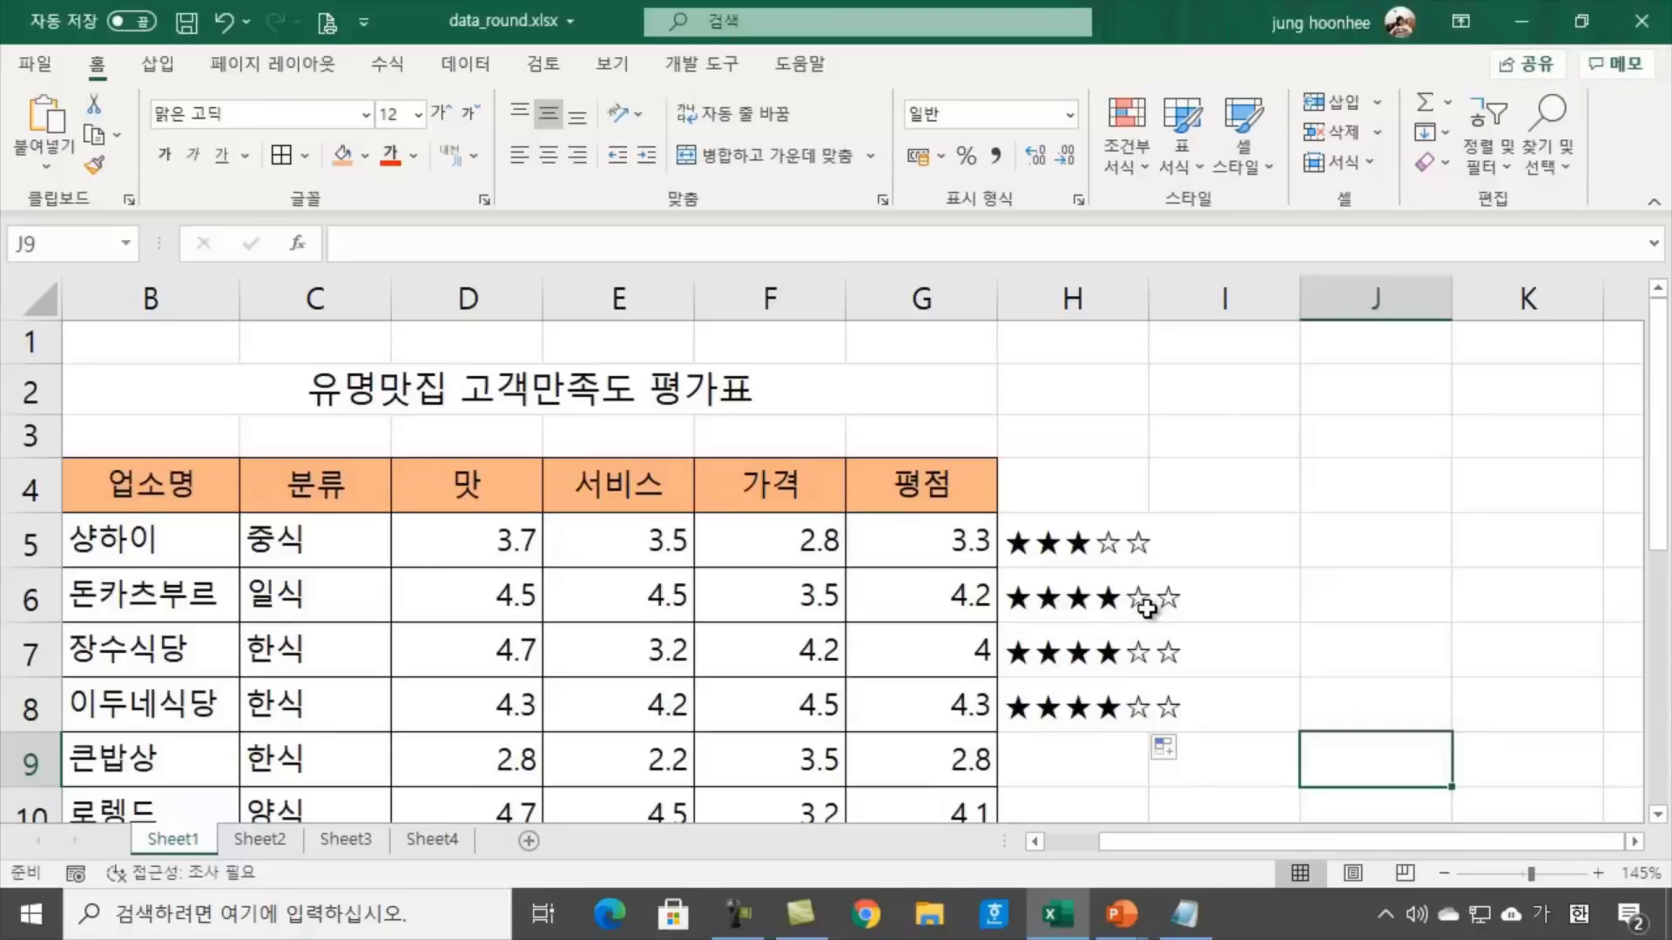
pyautogui.moveTo(1146, 608); pyautogui.dragTo(1126, 725)
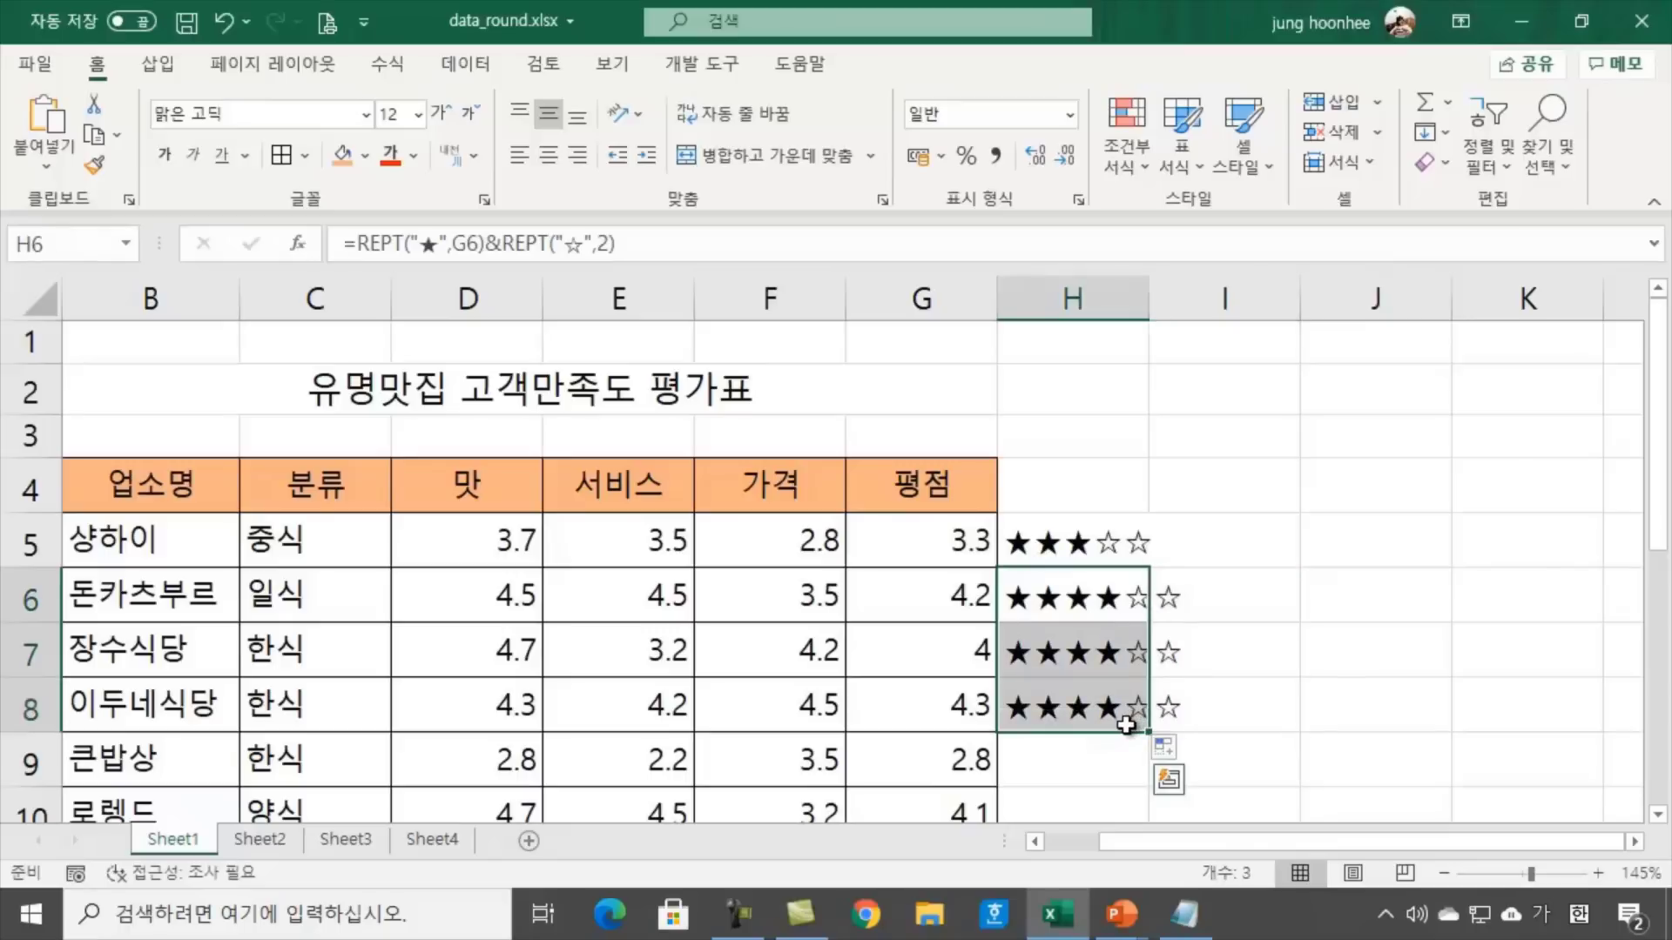
pyautogui.press('Delete')
pyautogui.click(1032, 538)
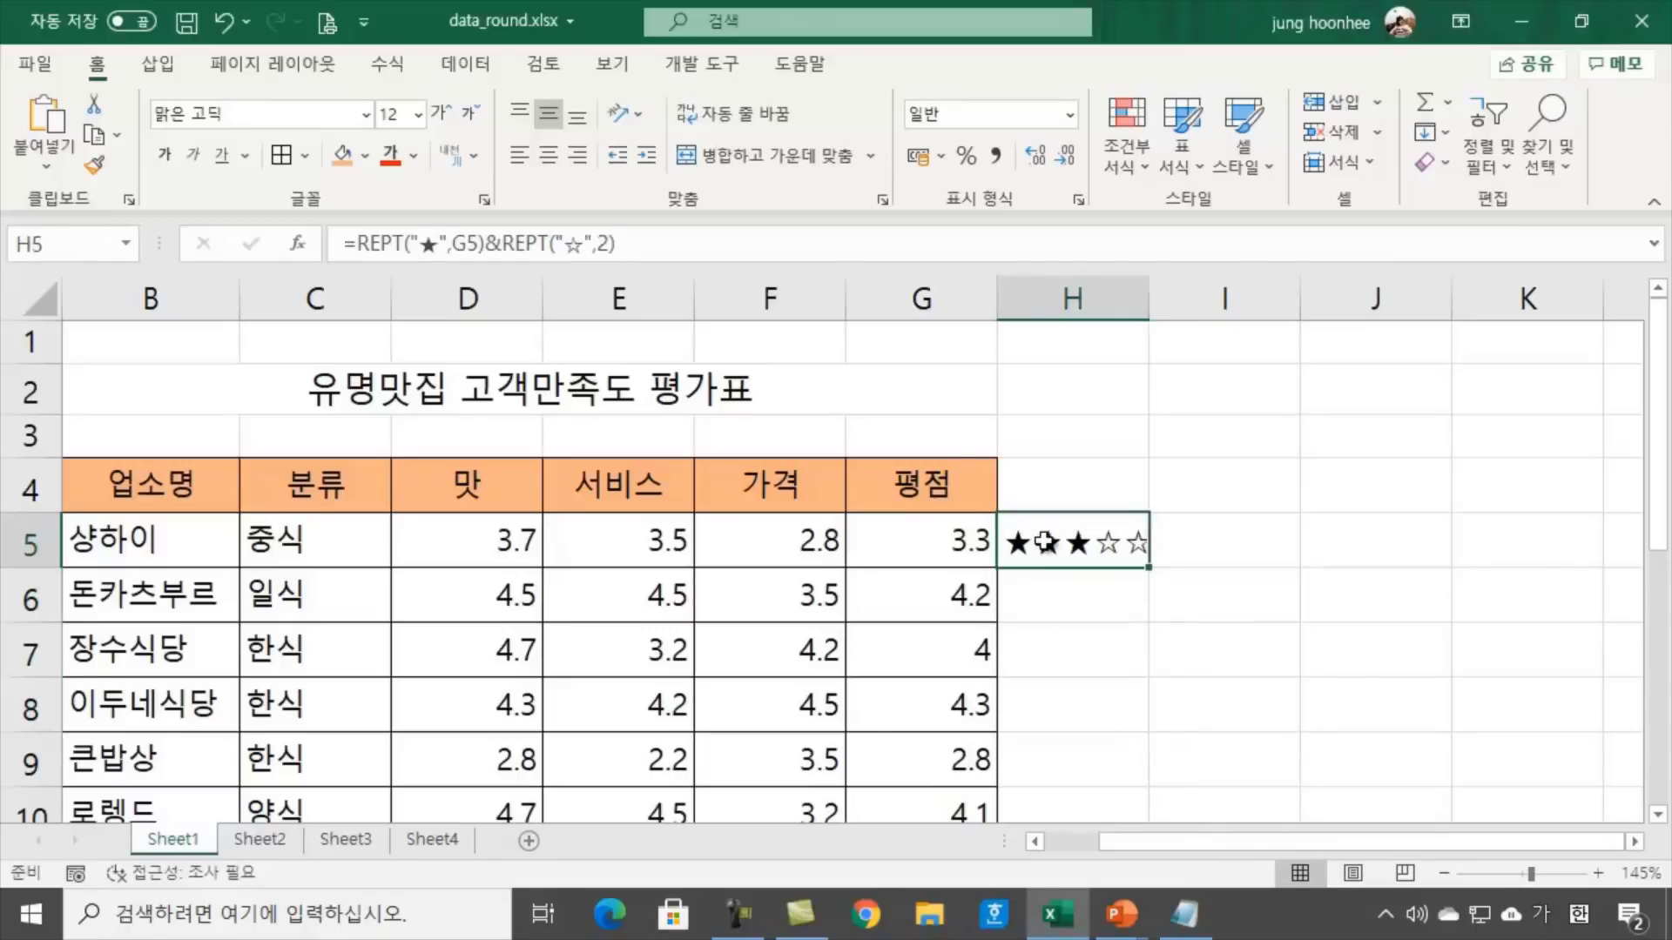
pyautogui.click(607, 244)
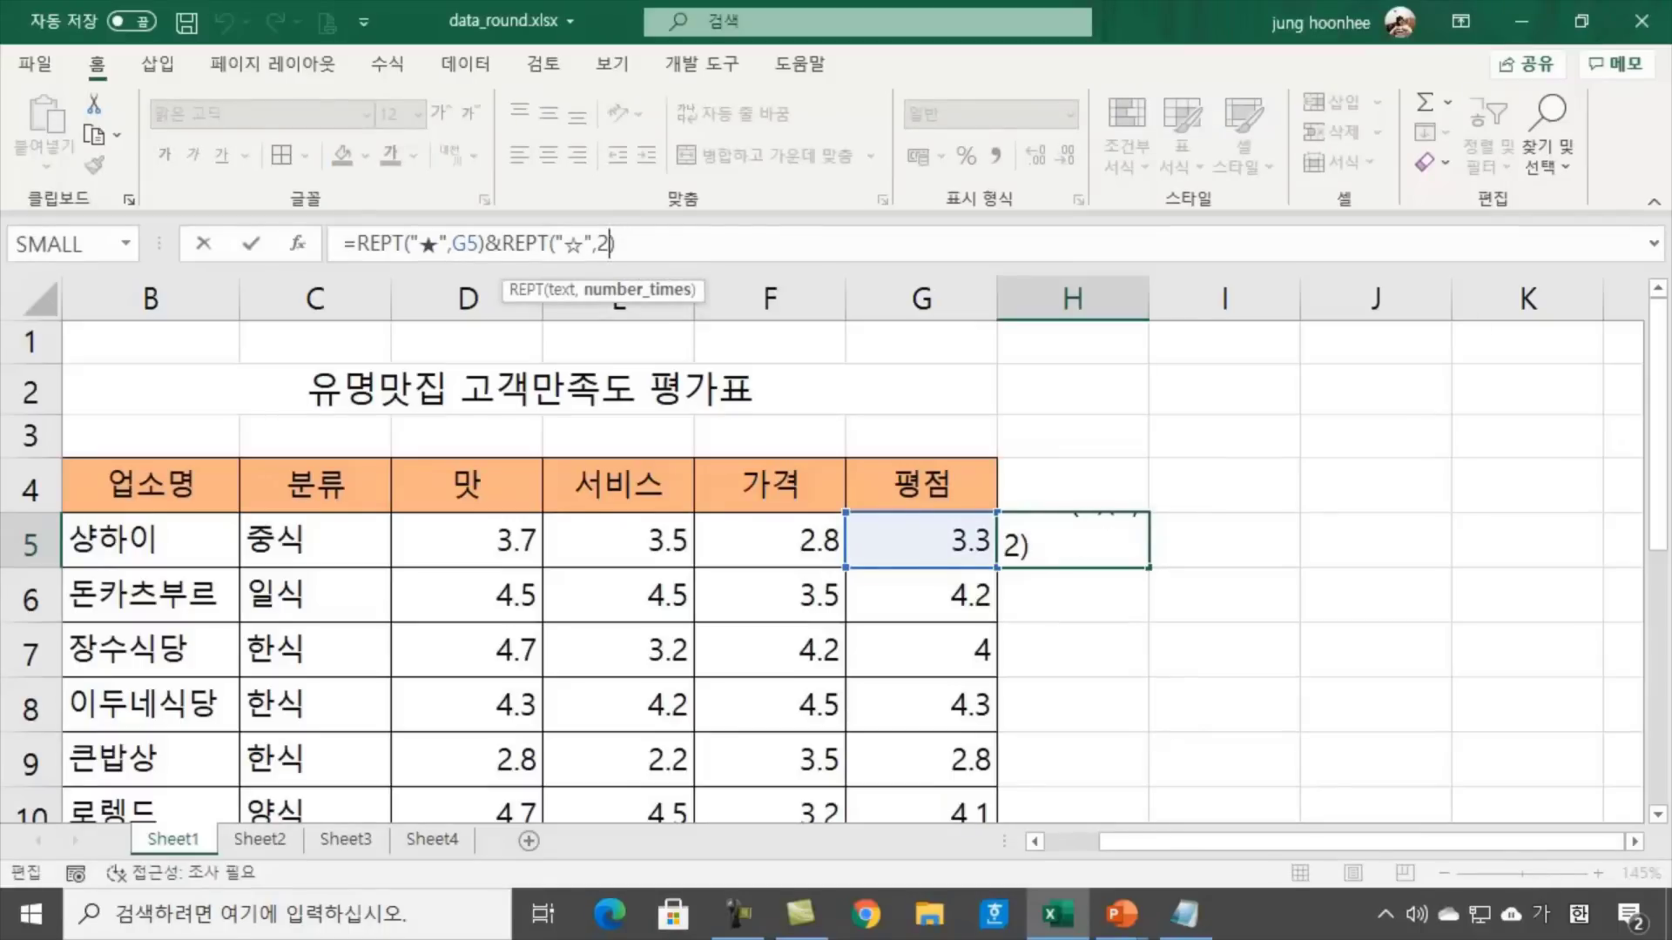
pyautogui.press('BackSpace')
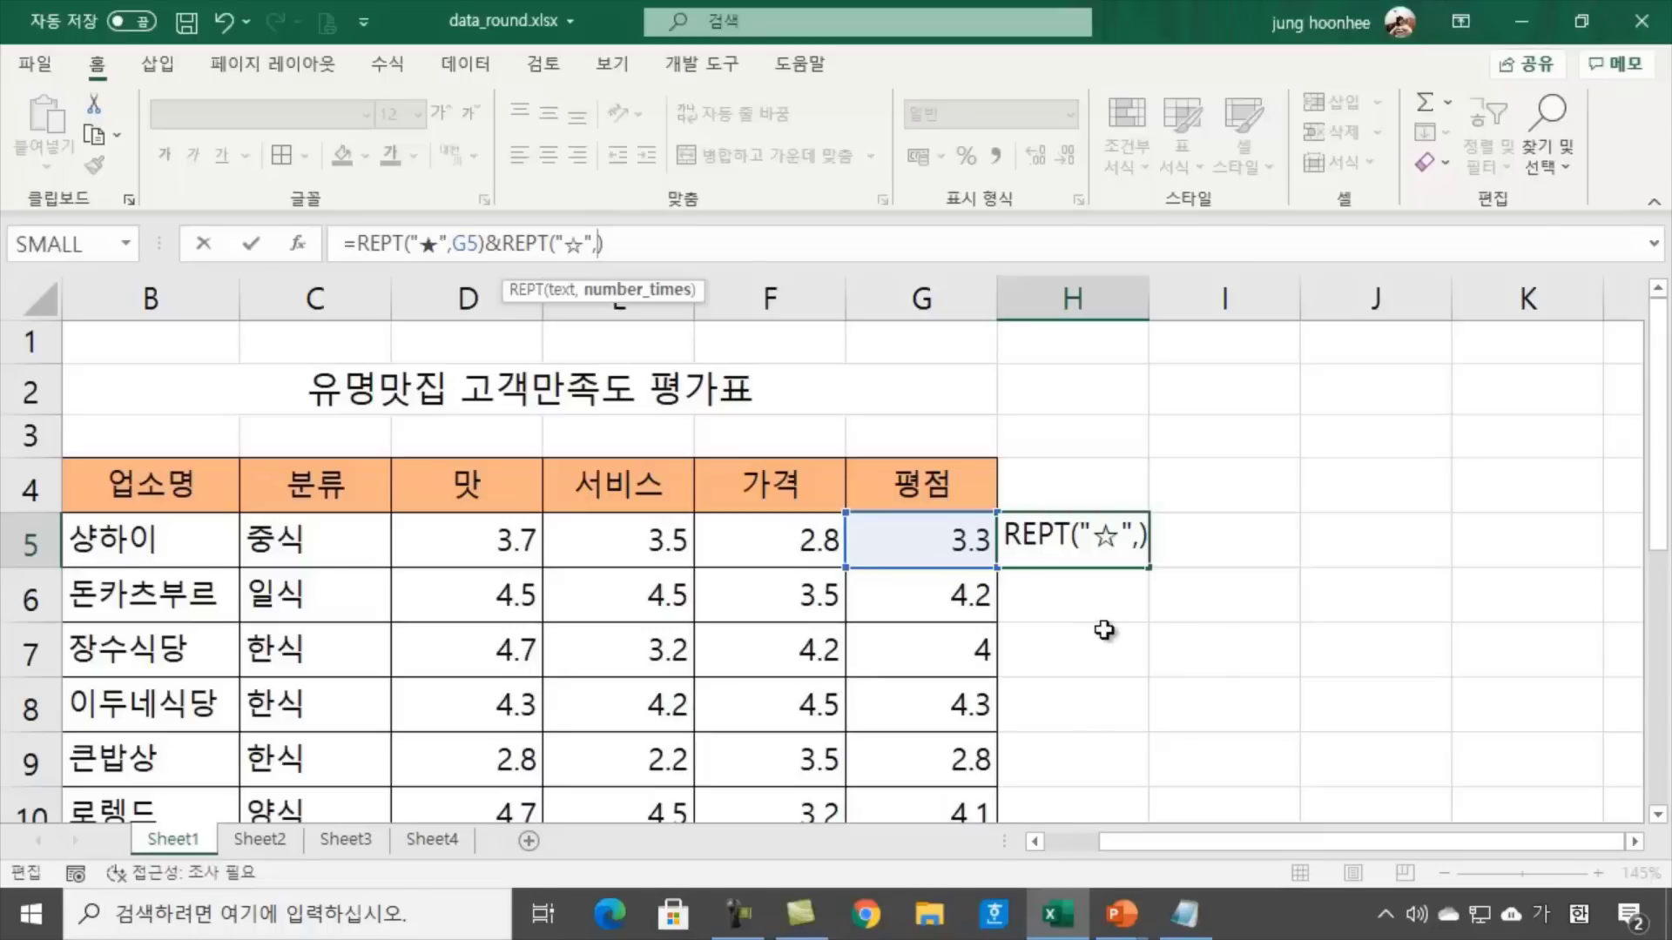
pyautogui.write('5-')
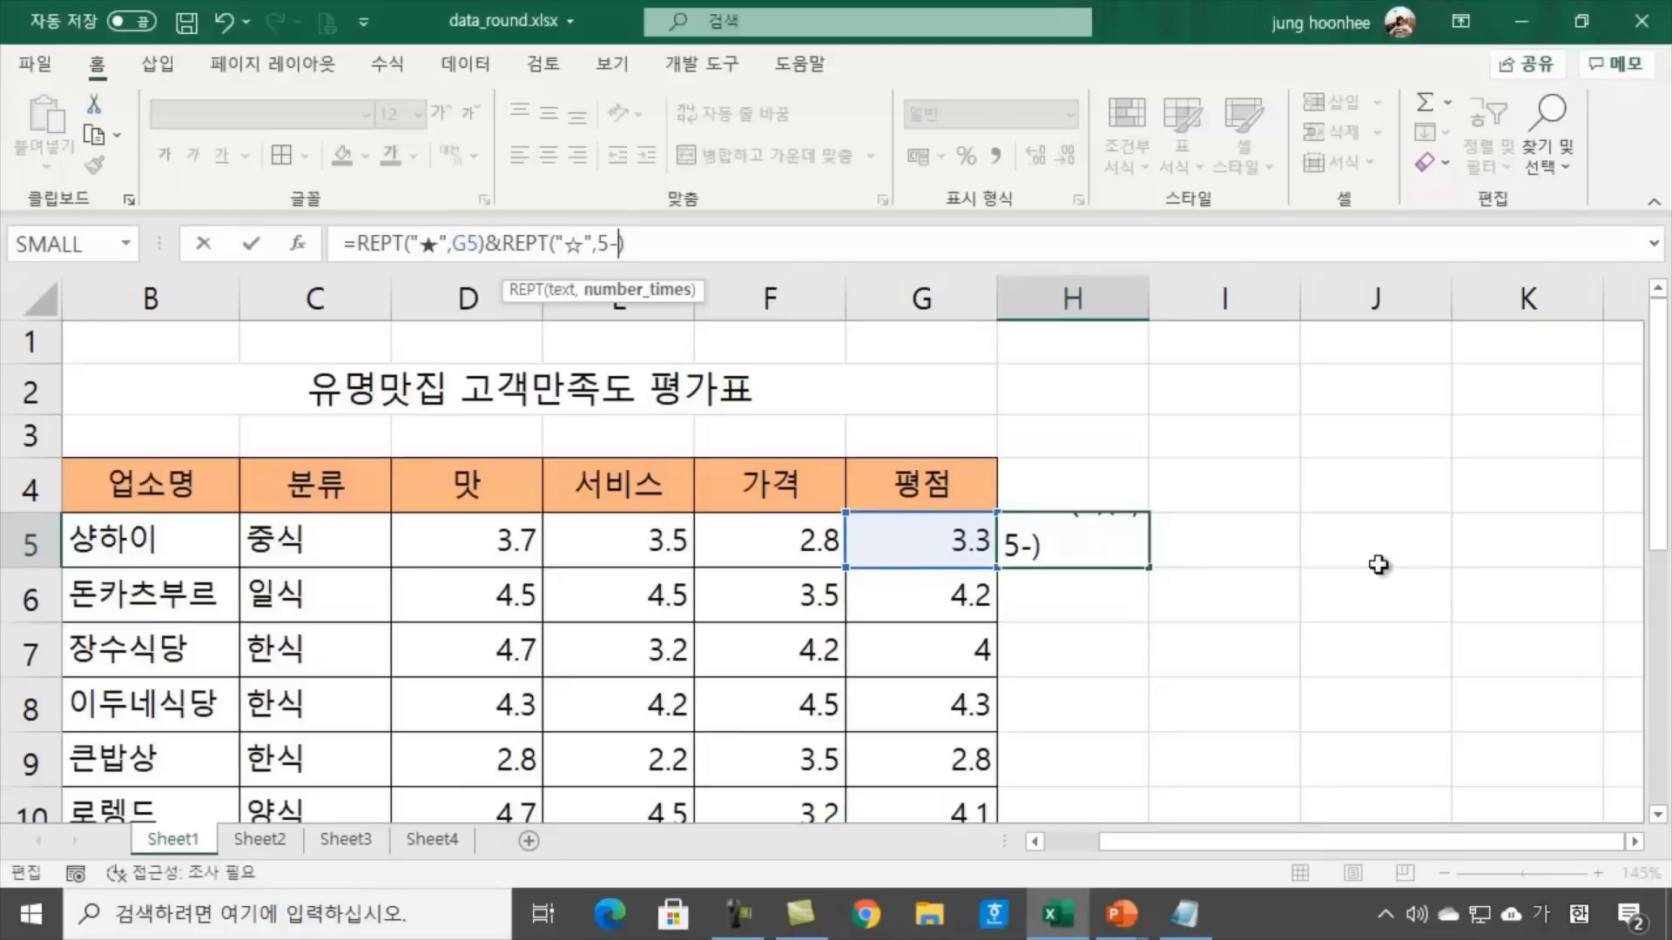
pyautogui.click(1185, 913)
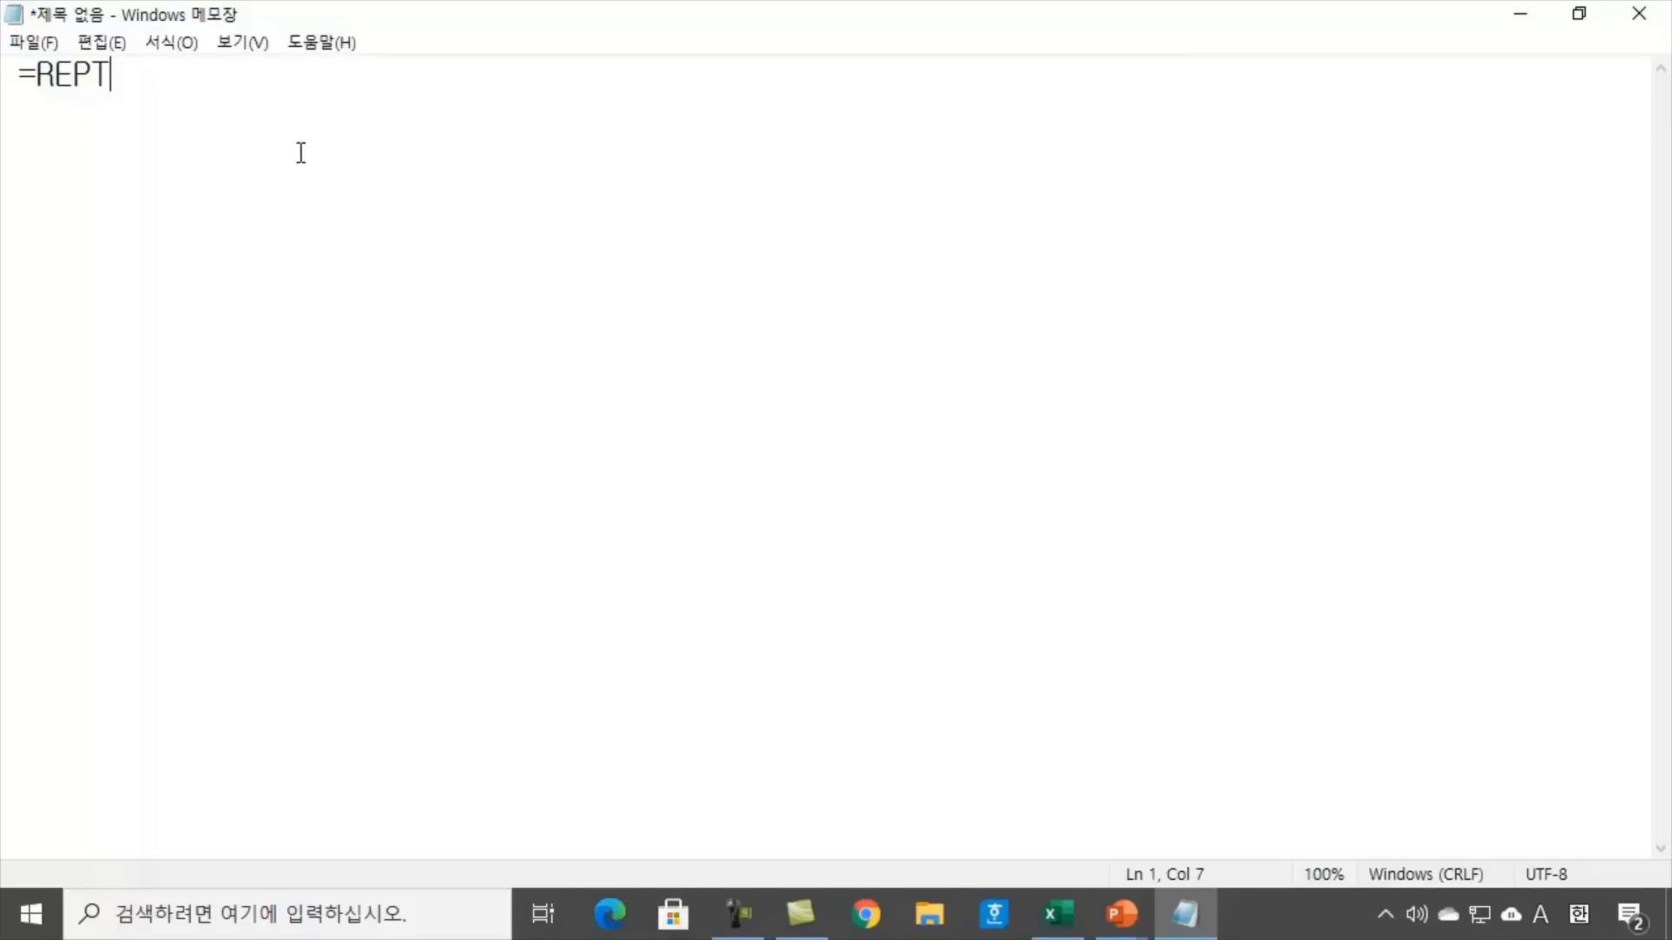
pyautogui.click(1522, 16)
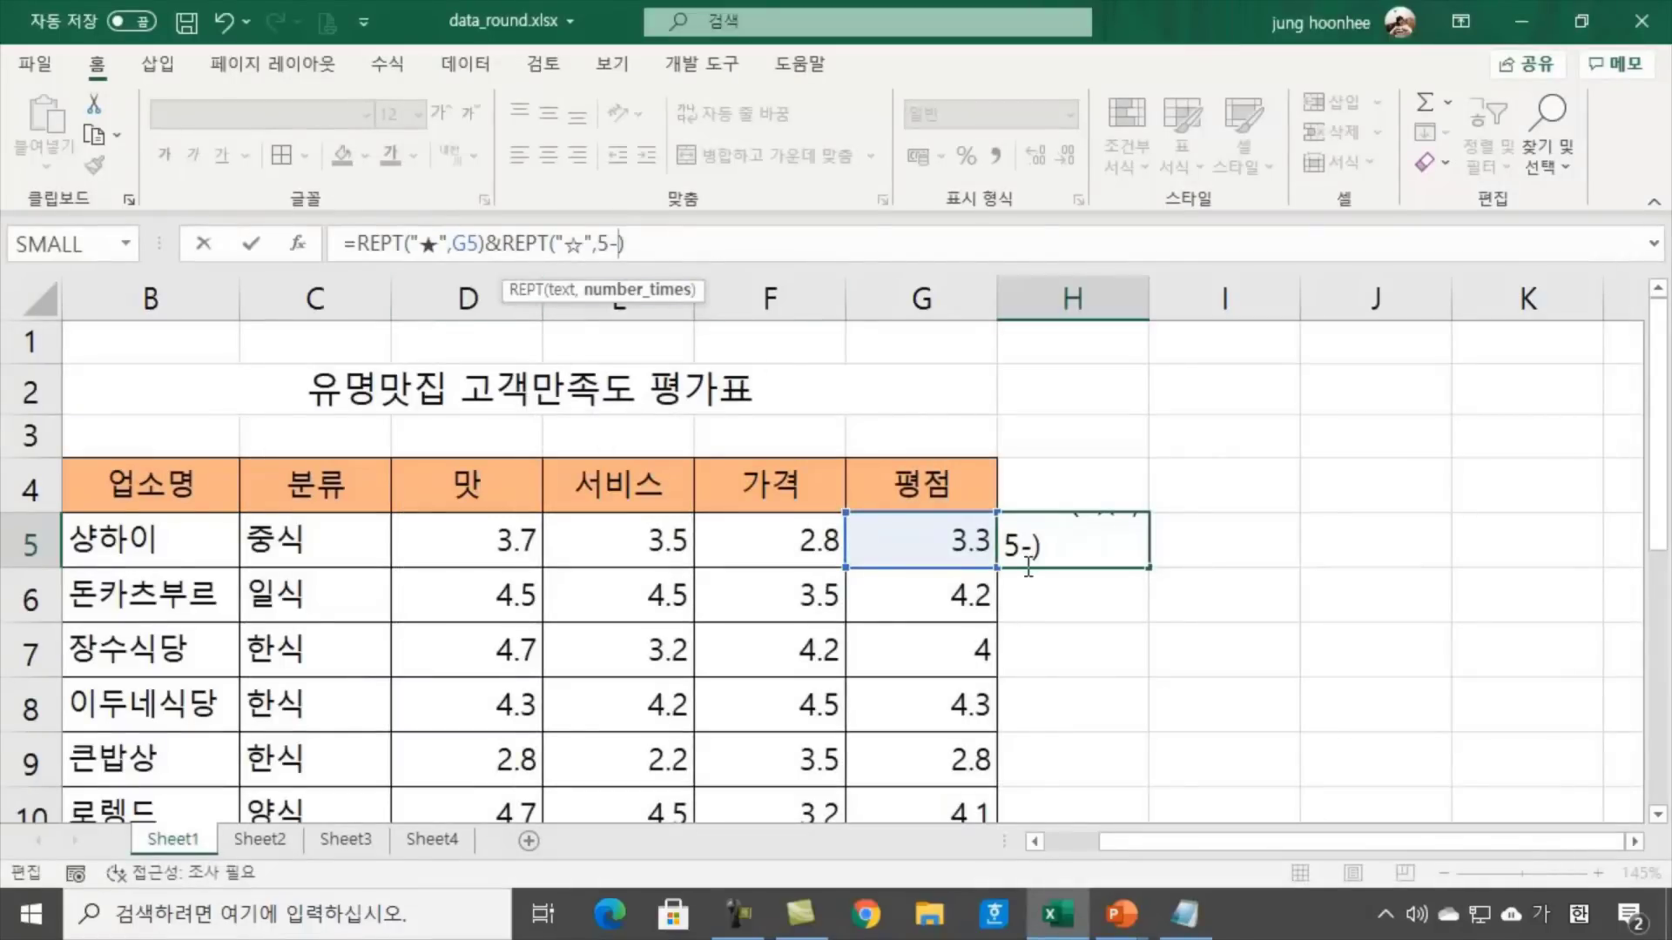
pyautogui.click(653, 254)
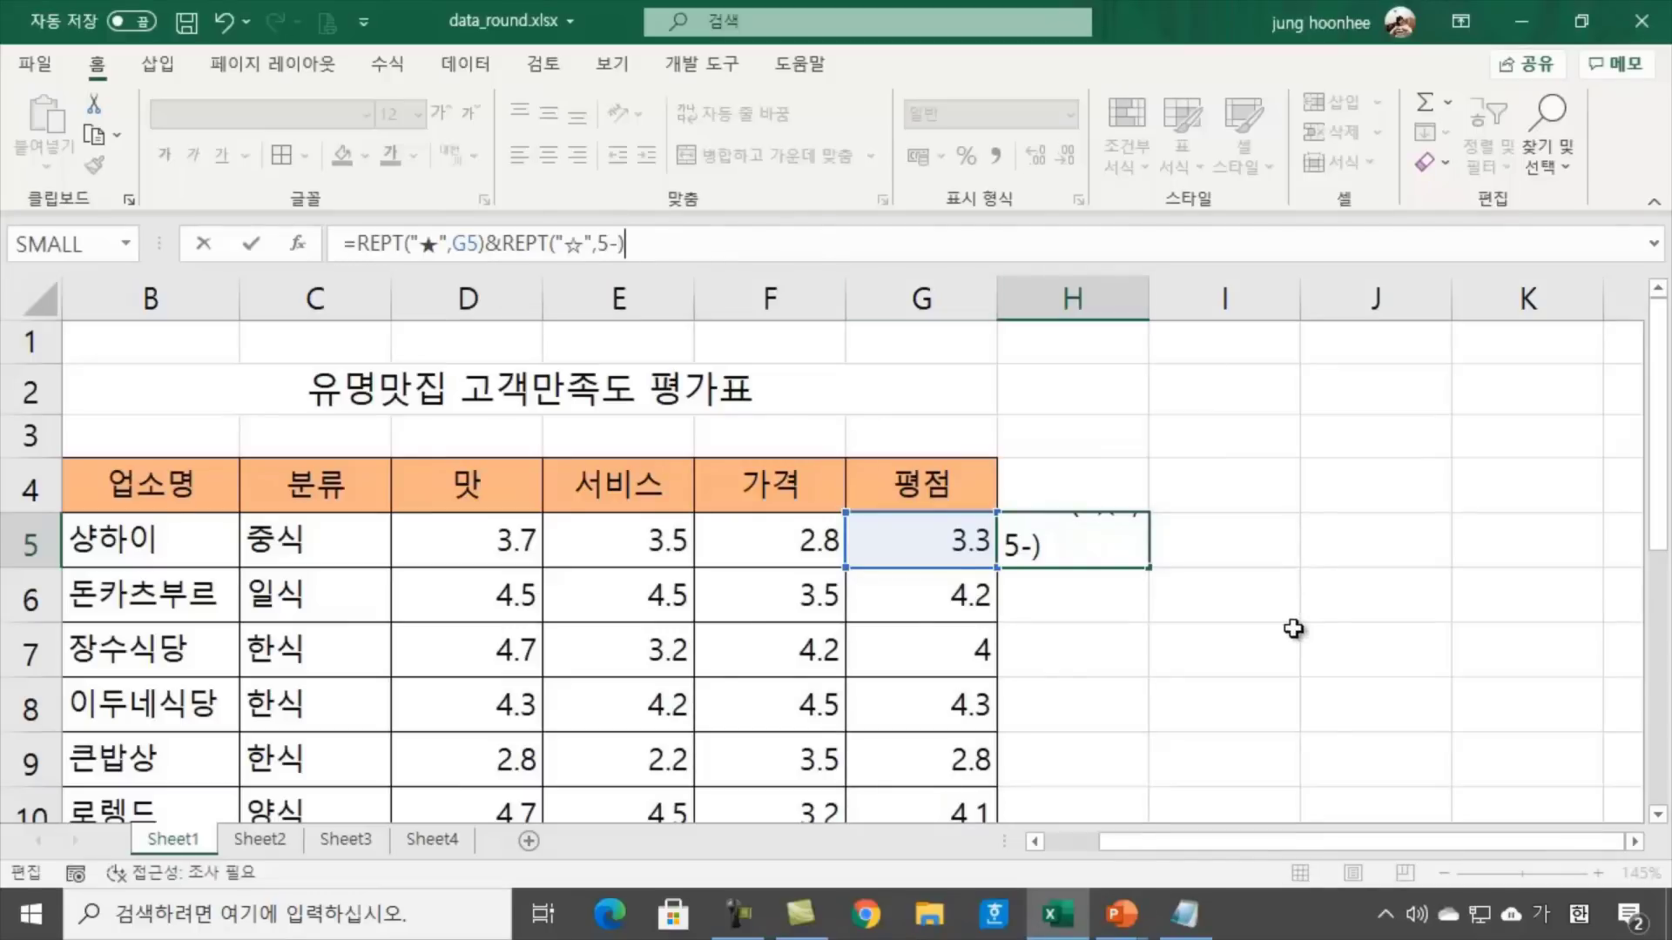
pyautogui.hotkey('ctrl', 'Return')
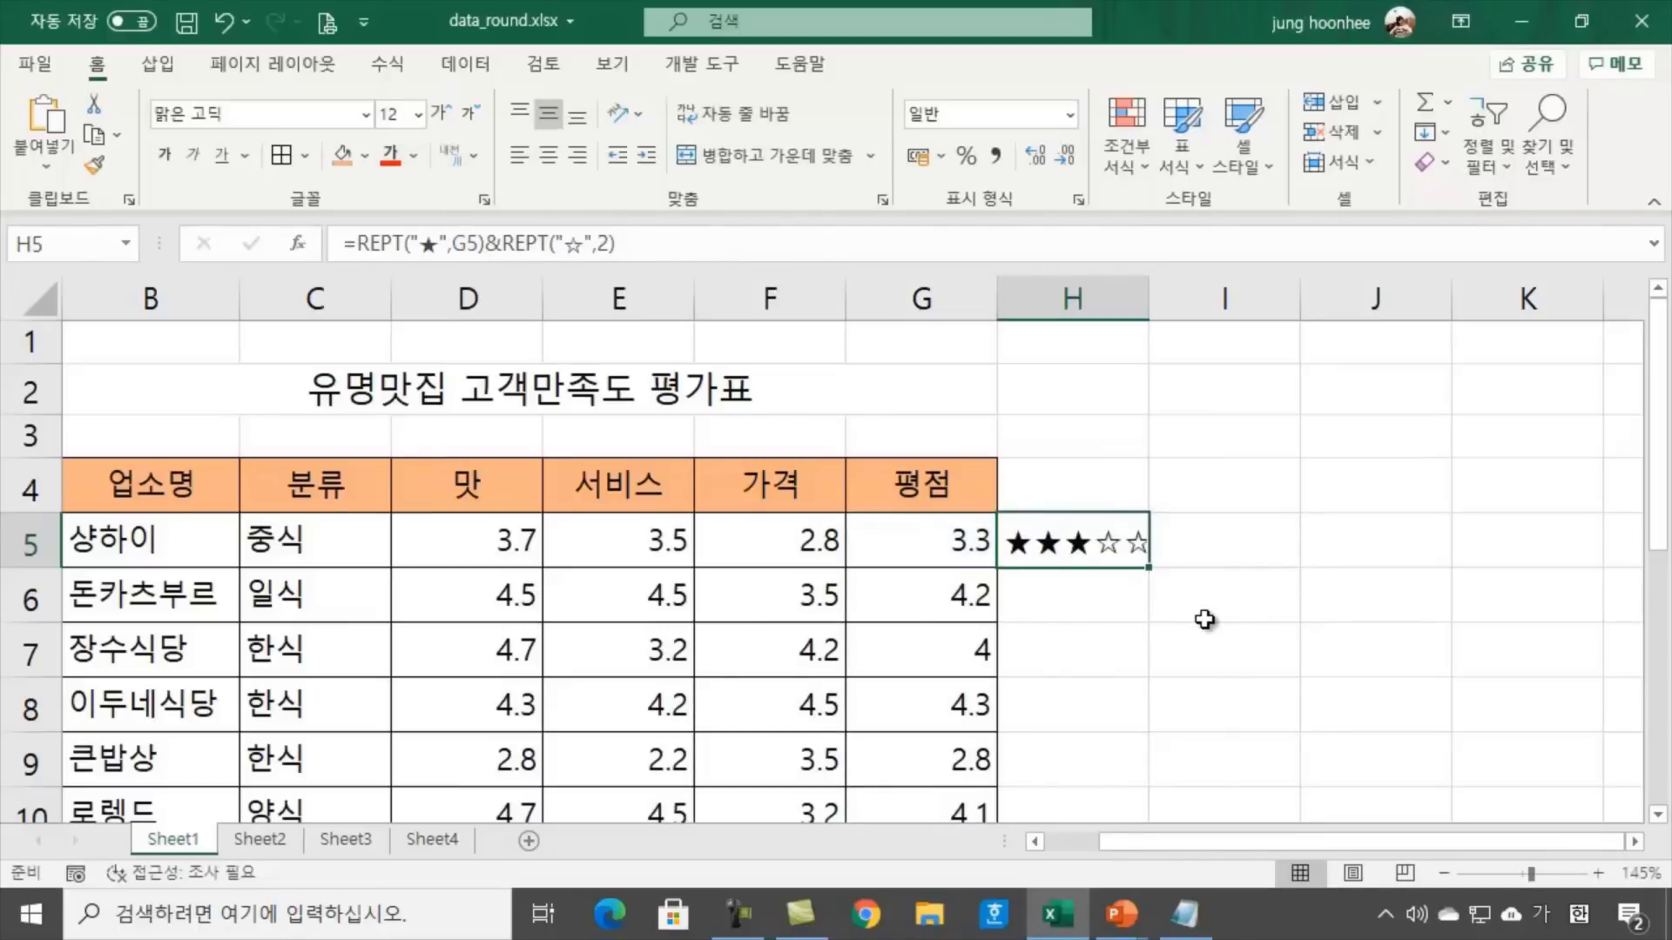
pyautogui.click(1330, 586)
pyautogui.click(1250, 489)
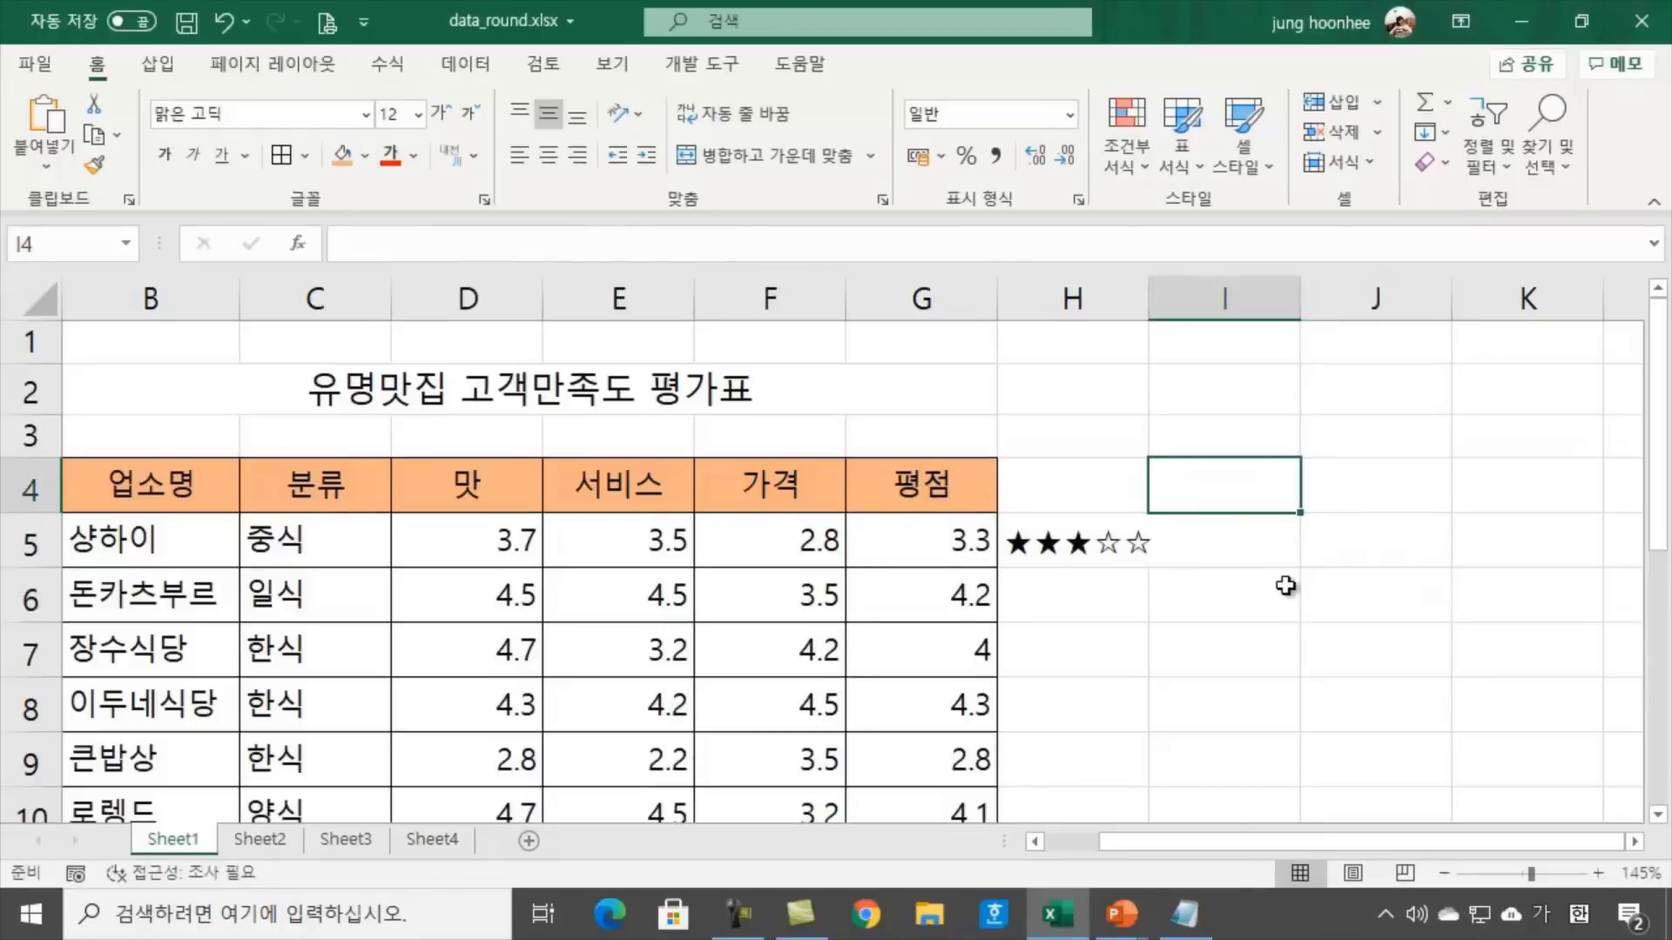
pyautogui.click(1286, 585)
pyautogui.click(1233, 481)
pyautogui.click(1385, 508)
pyautogui.click(1230, 491)
pyautogui.click(1356, 486)
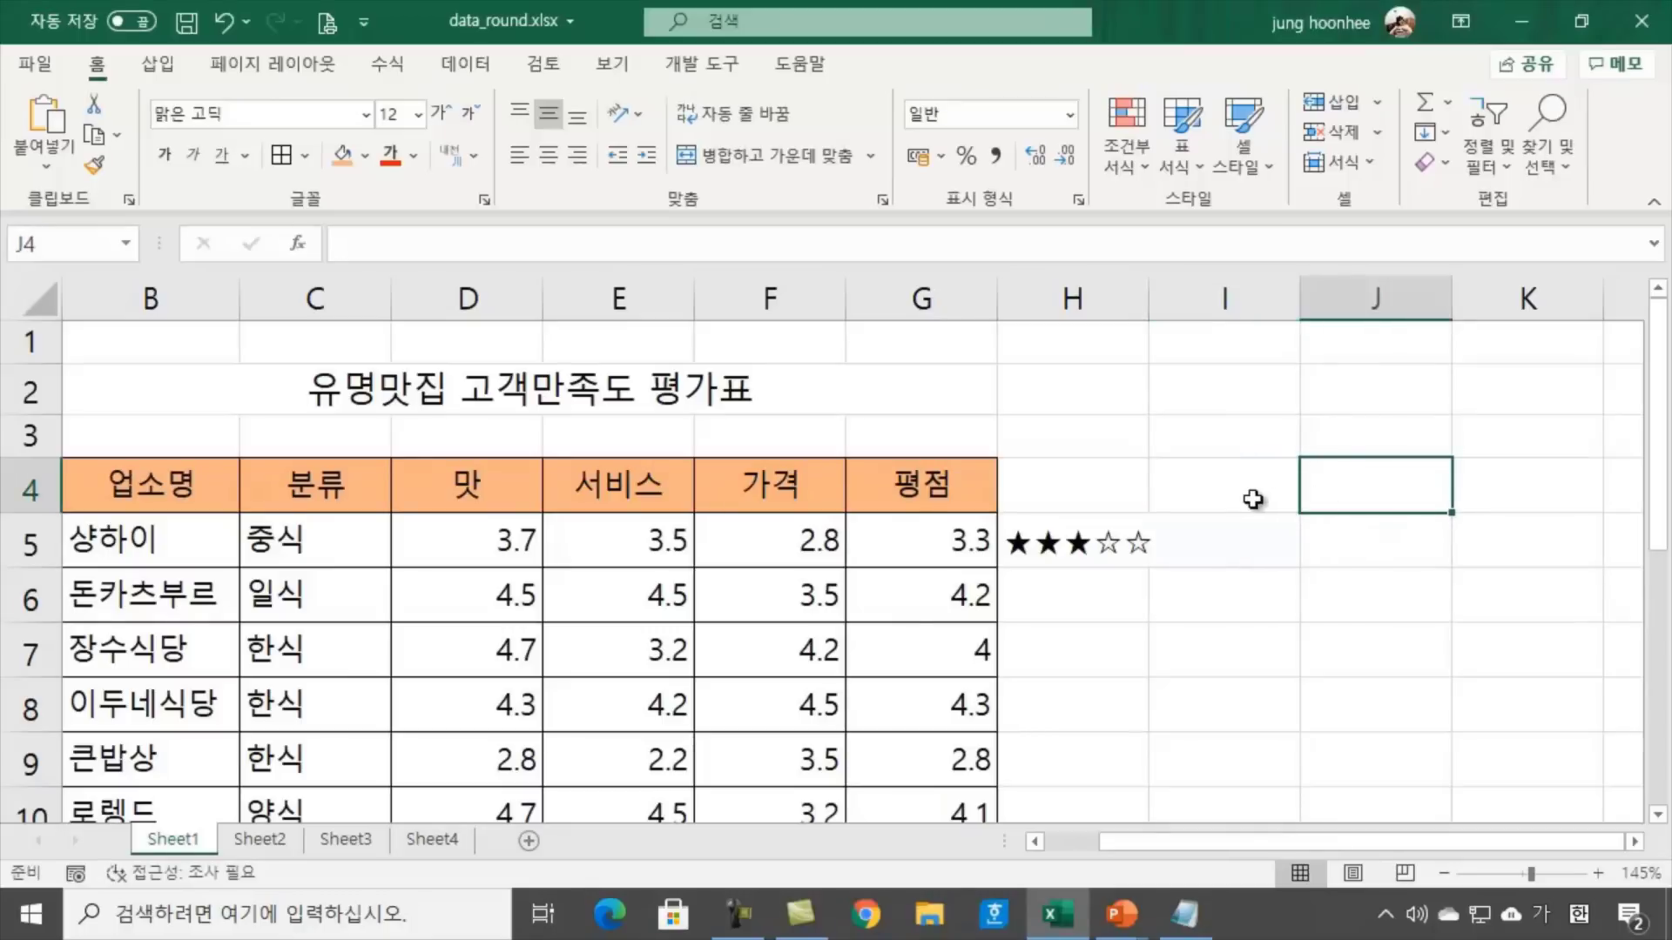
# Enter the test formula =ROUNDDOWN(G5,0) in cell I4 to drop the decimals of the first 평점 score
pyautogui.click(1241, 477)
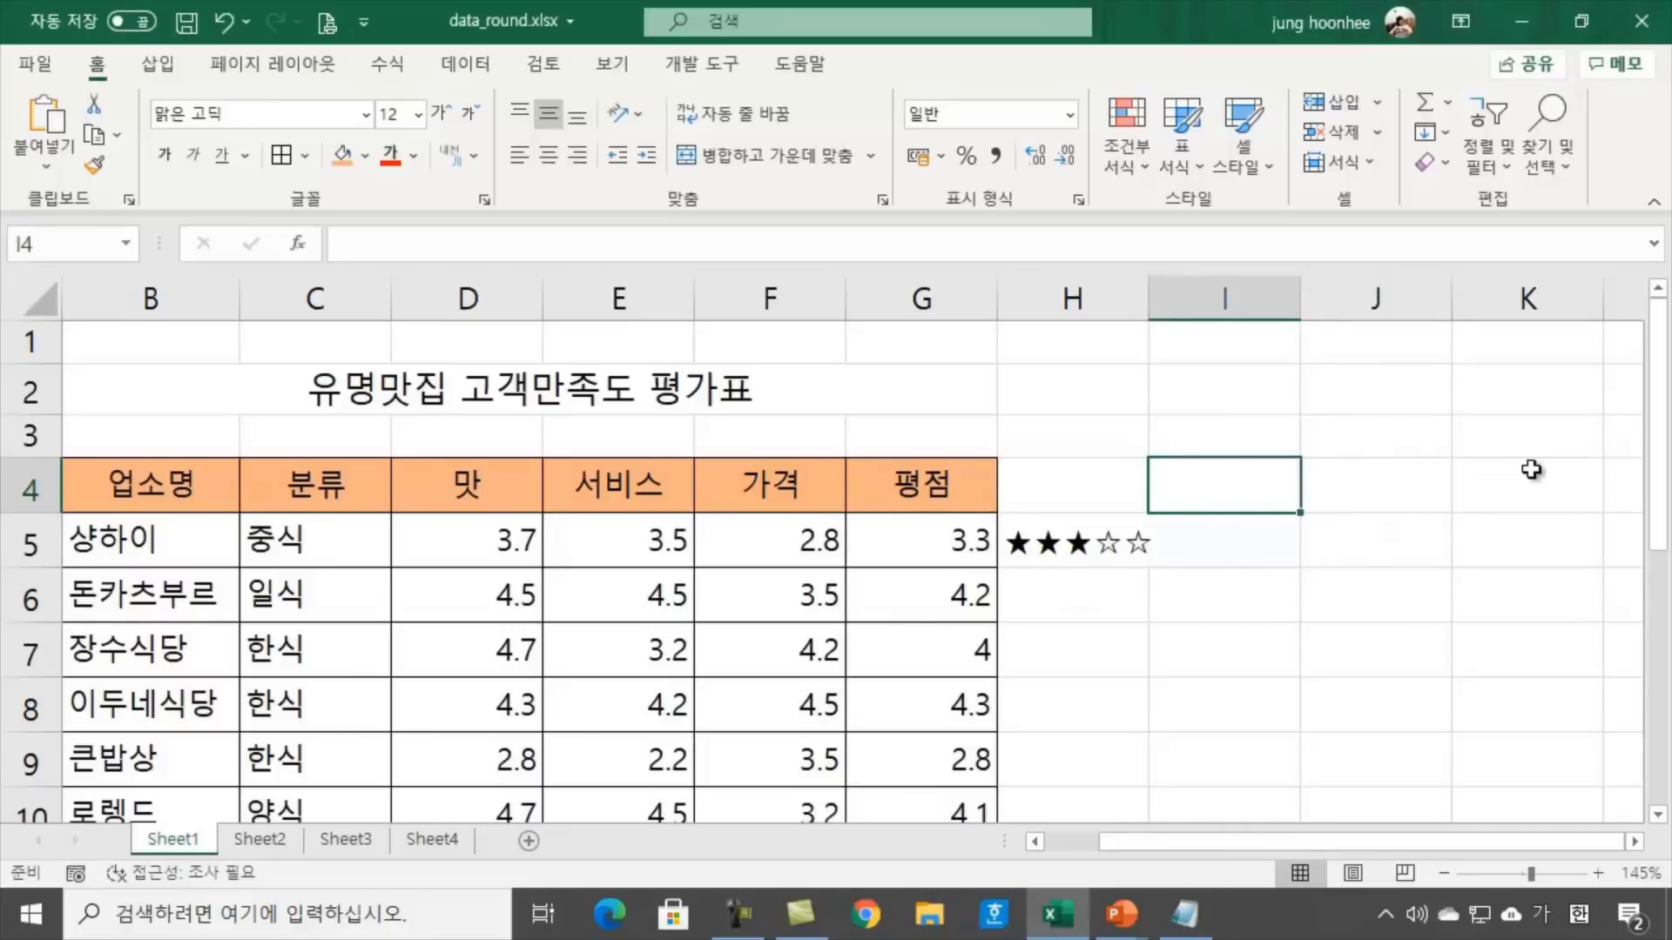
pyautogui.write('=')
pyautogui.write('개ㅕㅜ')
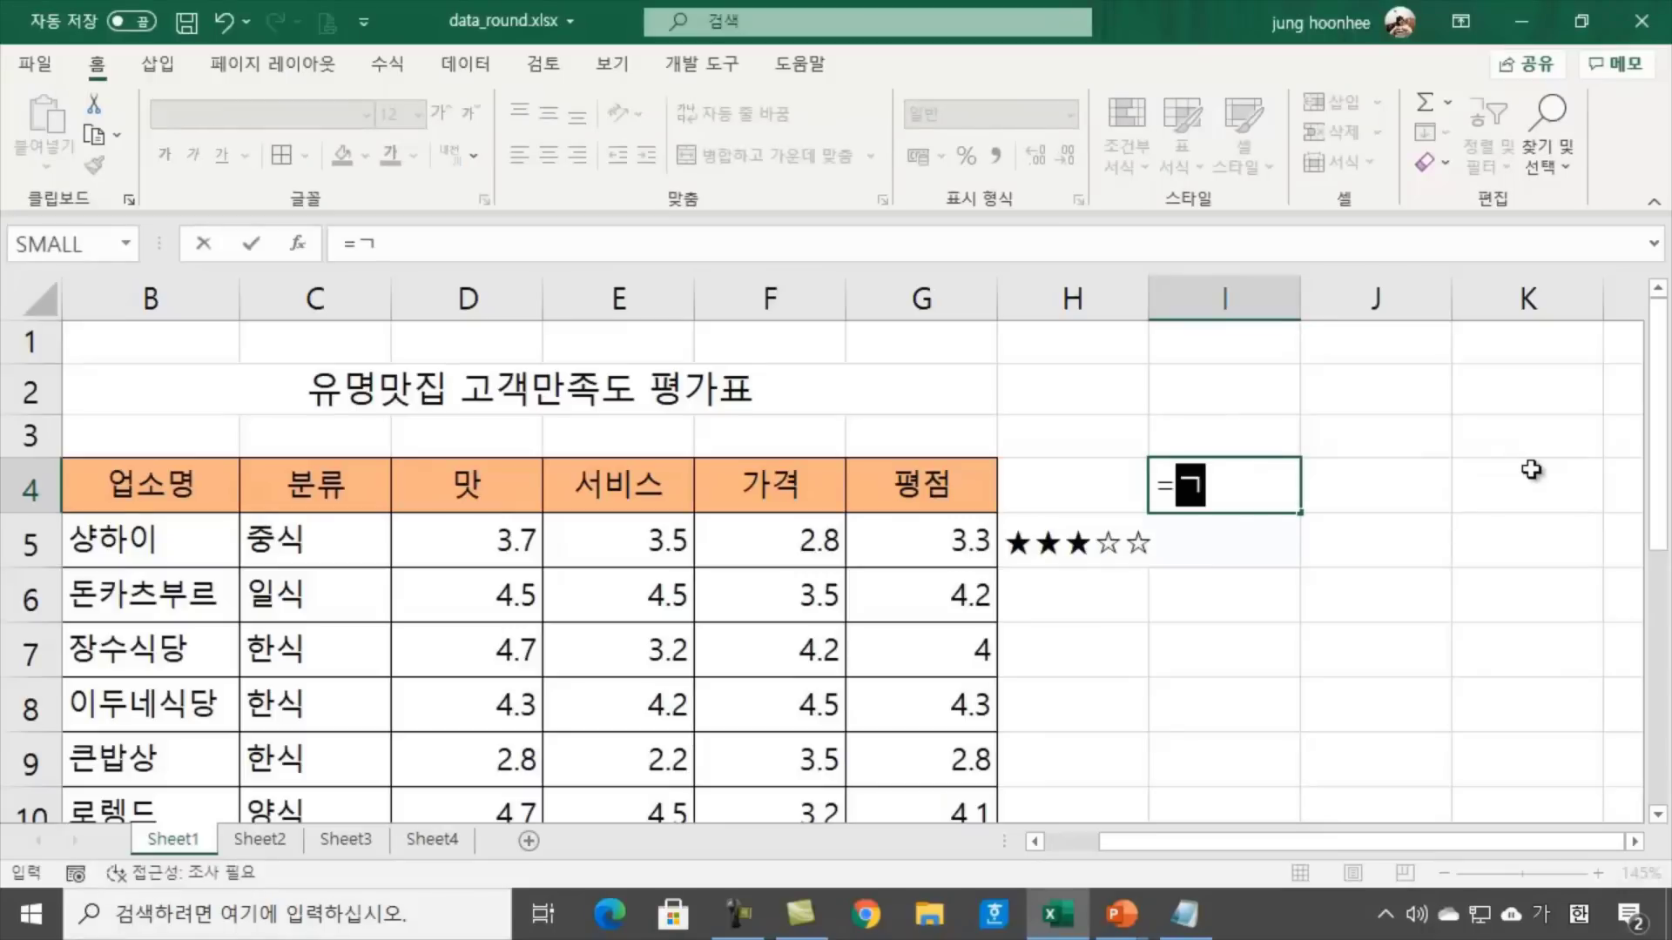
pyautogui.press('BackSpace')
pyautogui.press('BackSpace')
pyautogui.press('BackSpace')
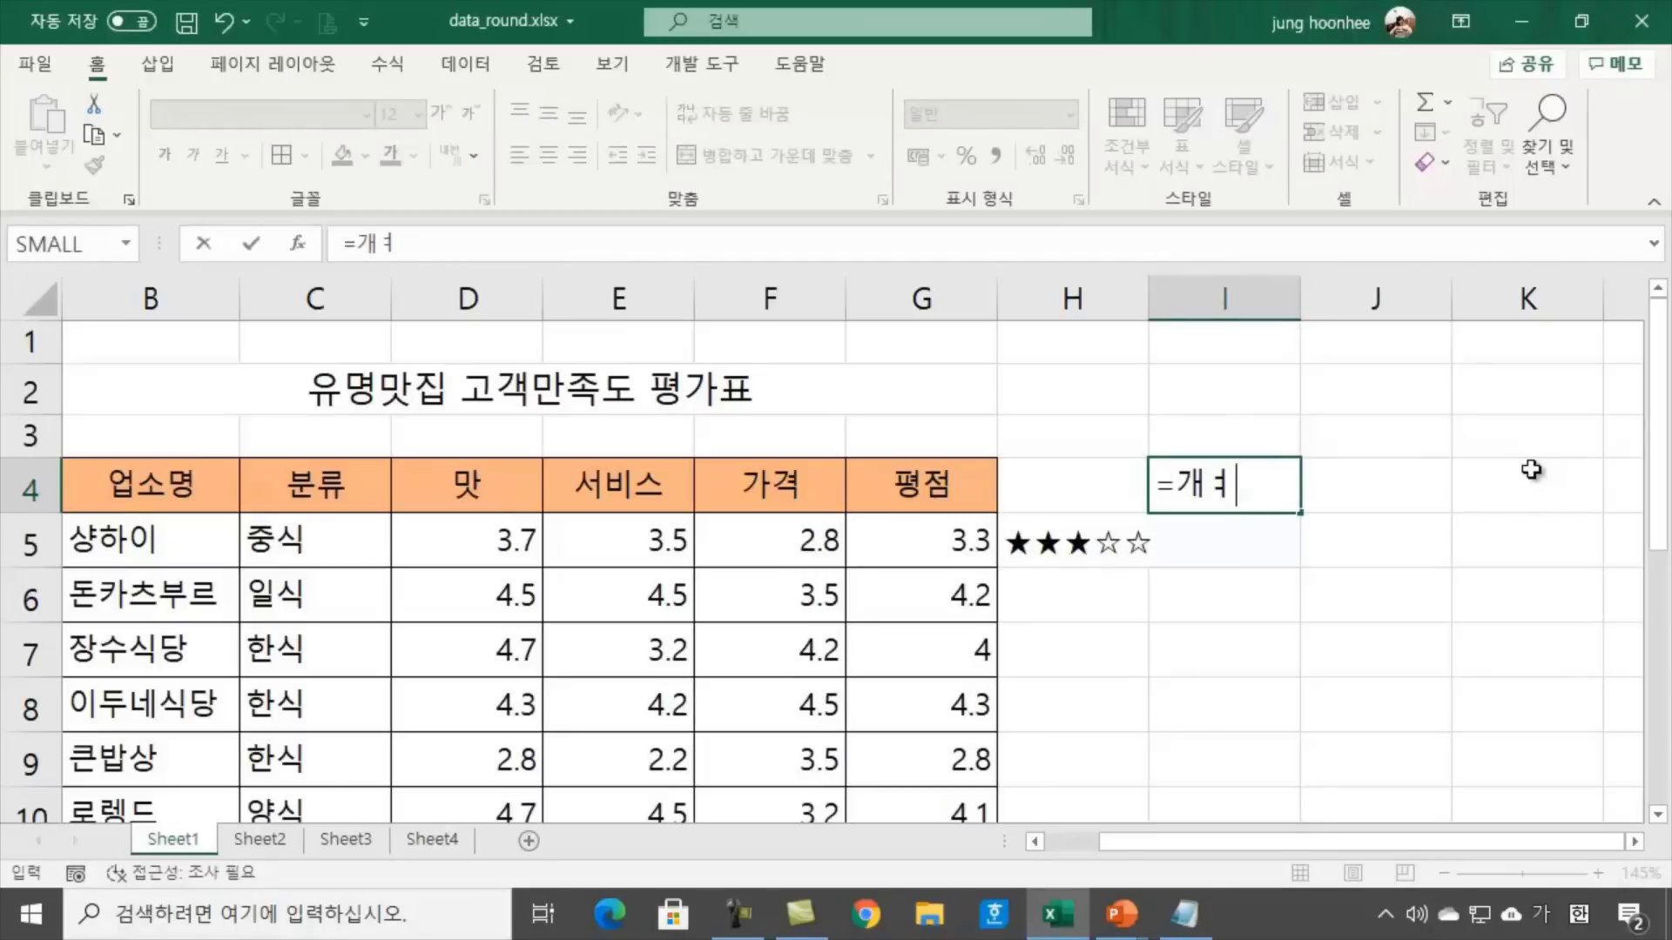
pyautogui.press('Hangul')
pyautogui.write('ROUN')
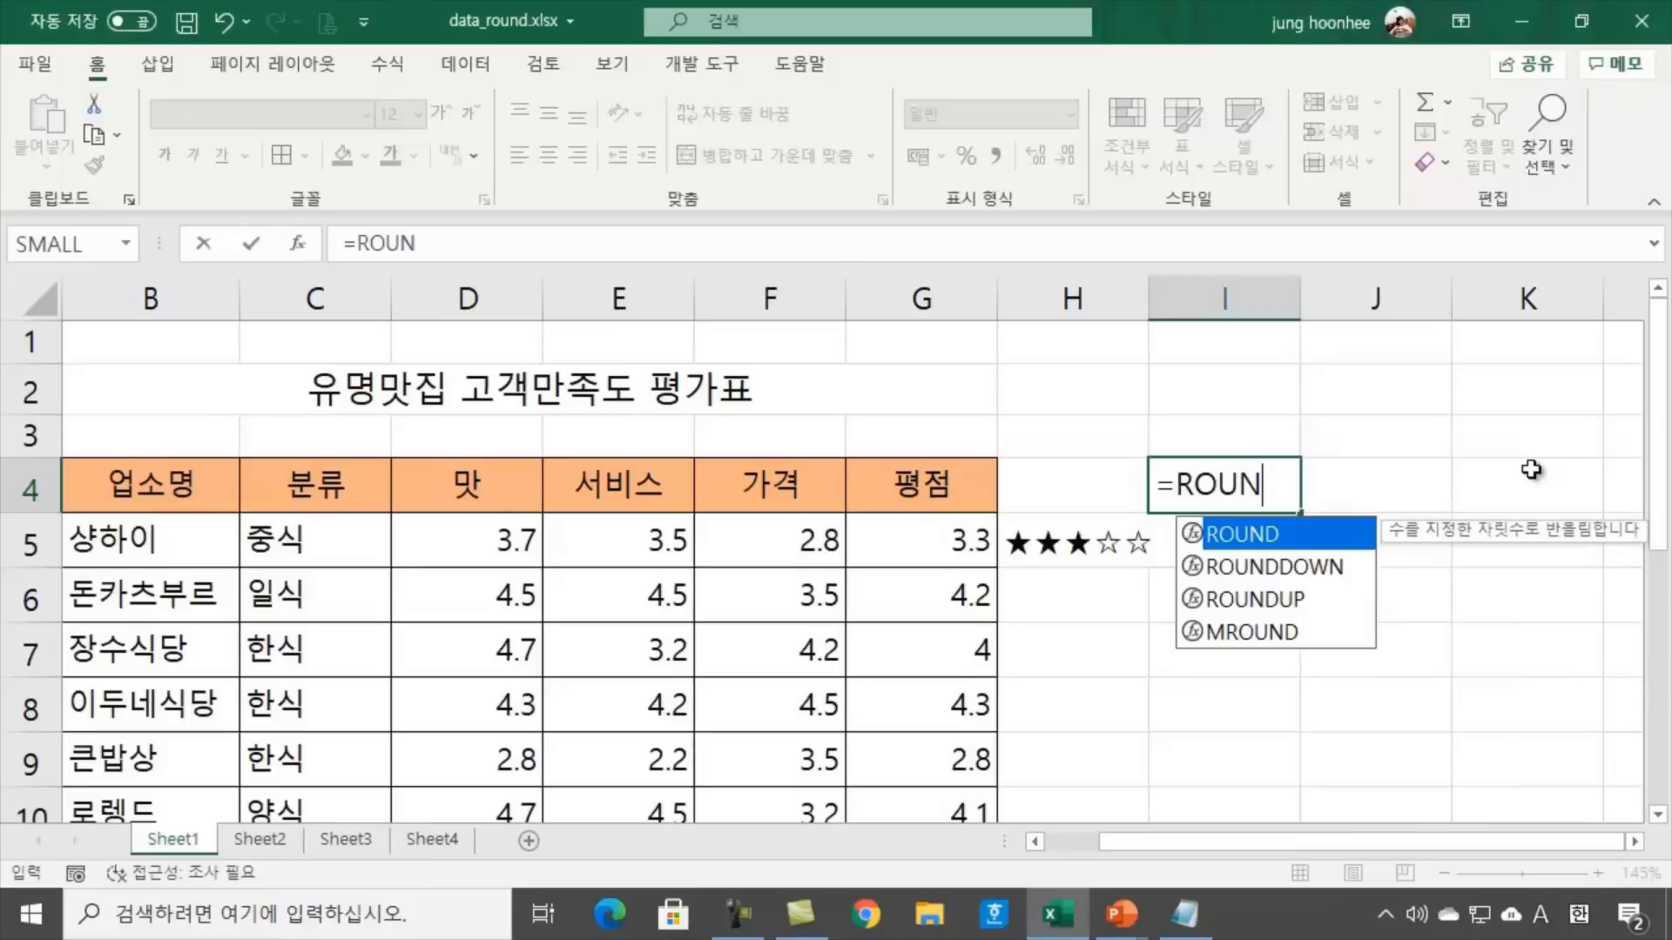
pyautogui.write('DDOWN(')
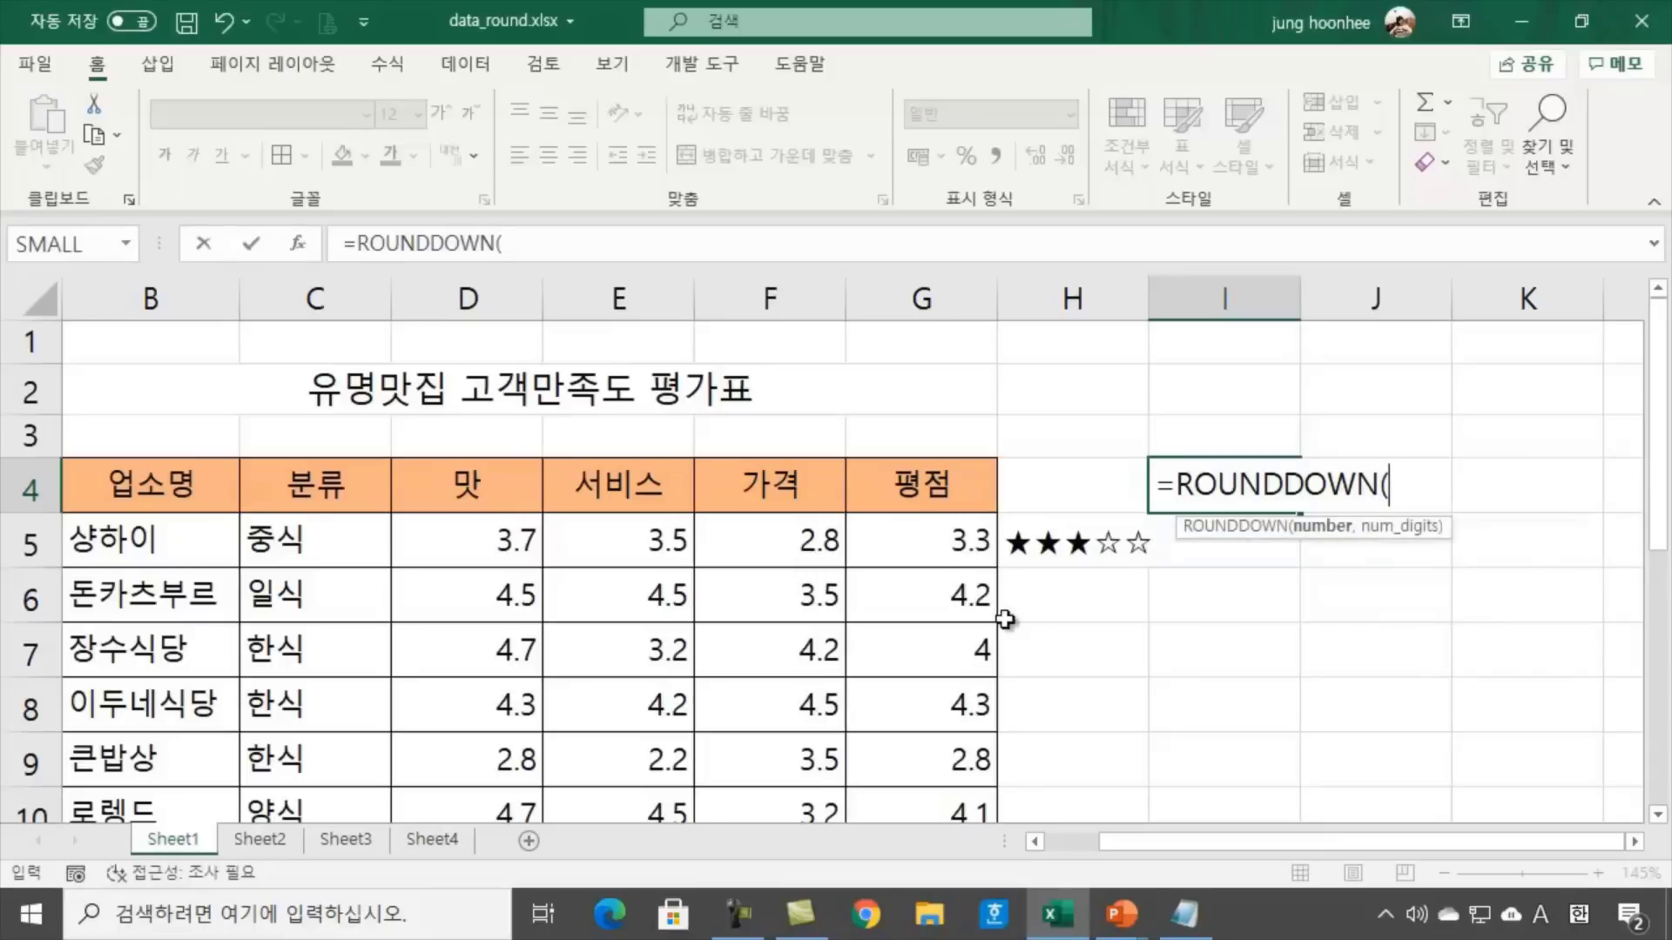
pyautogui.click(942, 546)
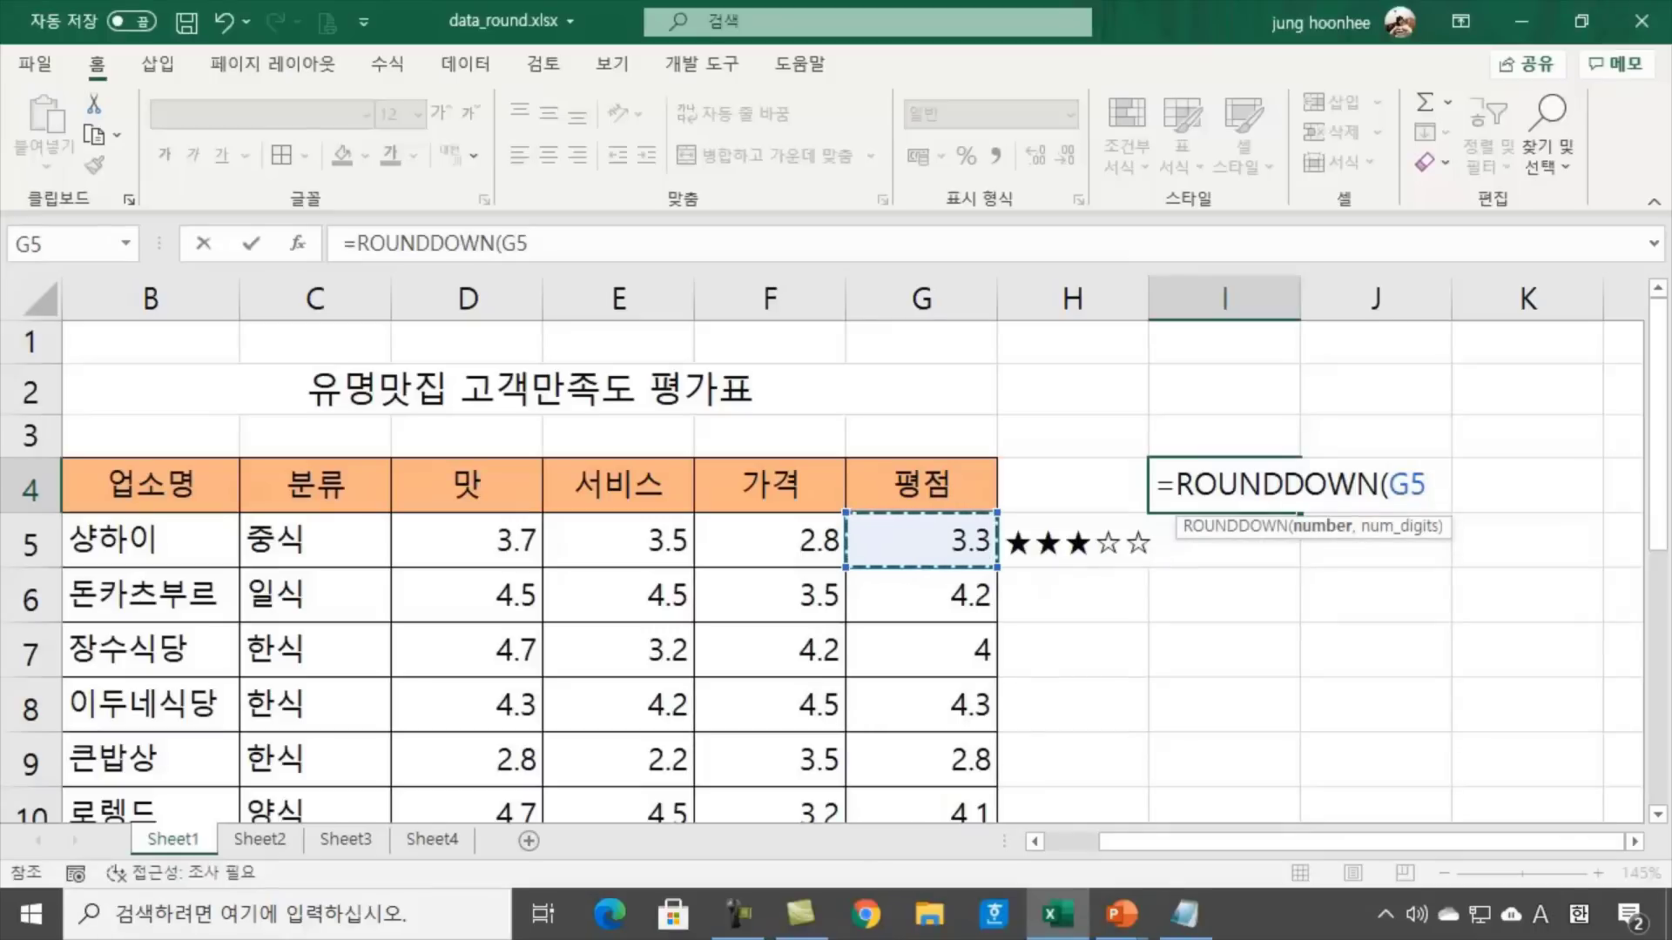
pyautogui.write(',')
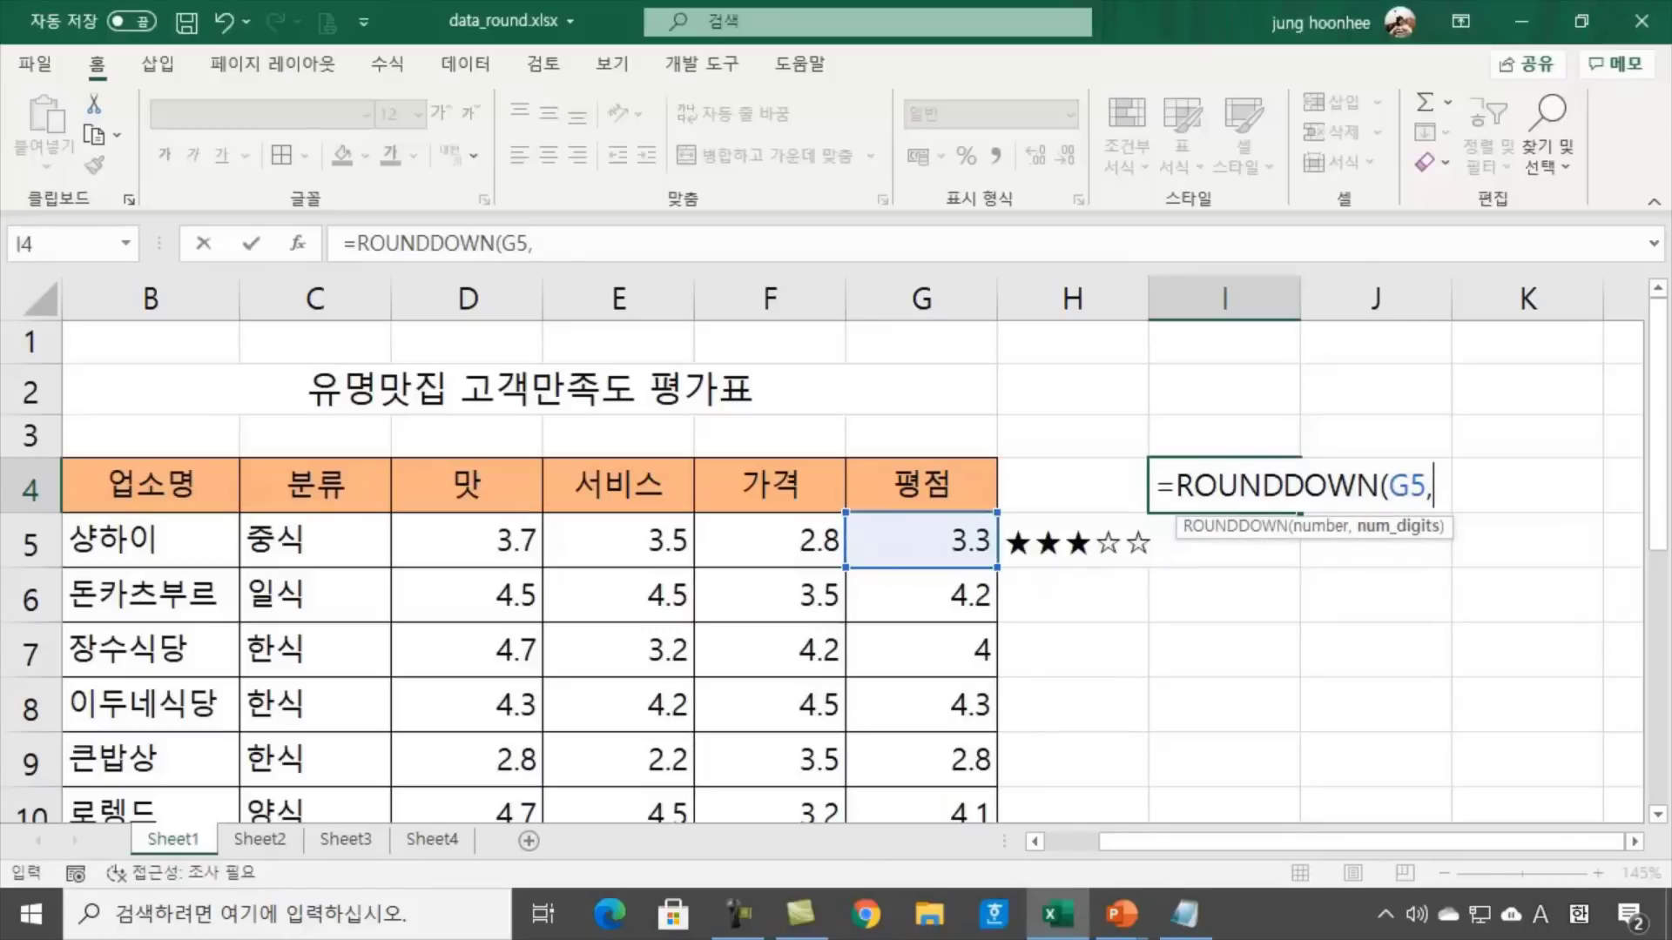
pyautogui.write('0')
pyautogui.write(')')
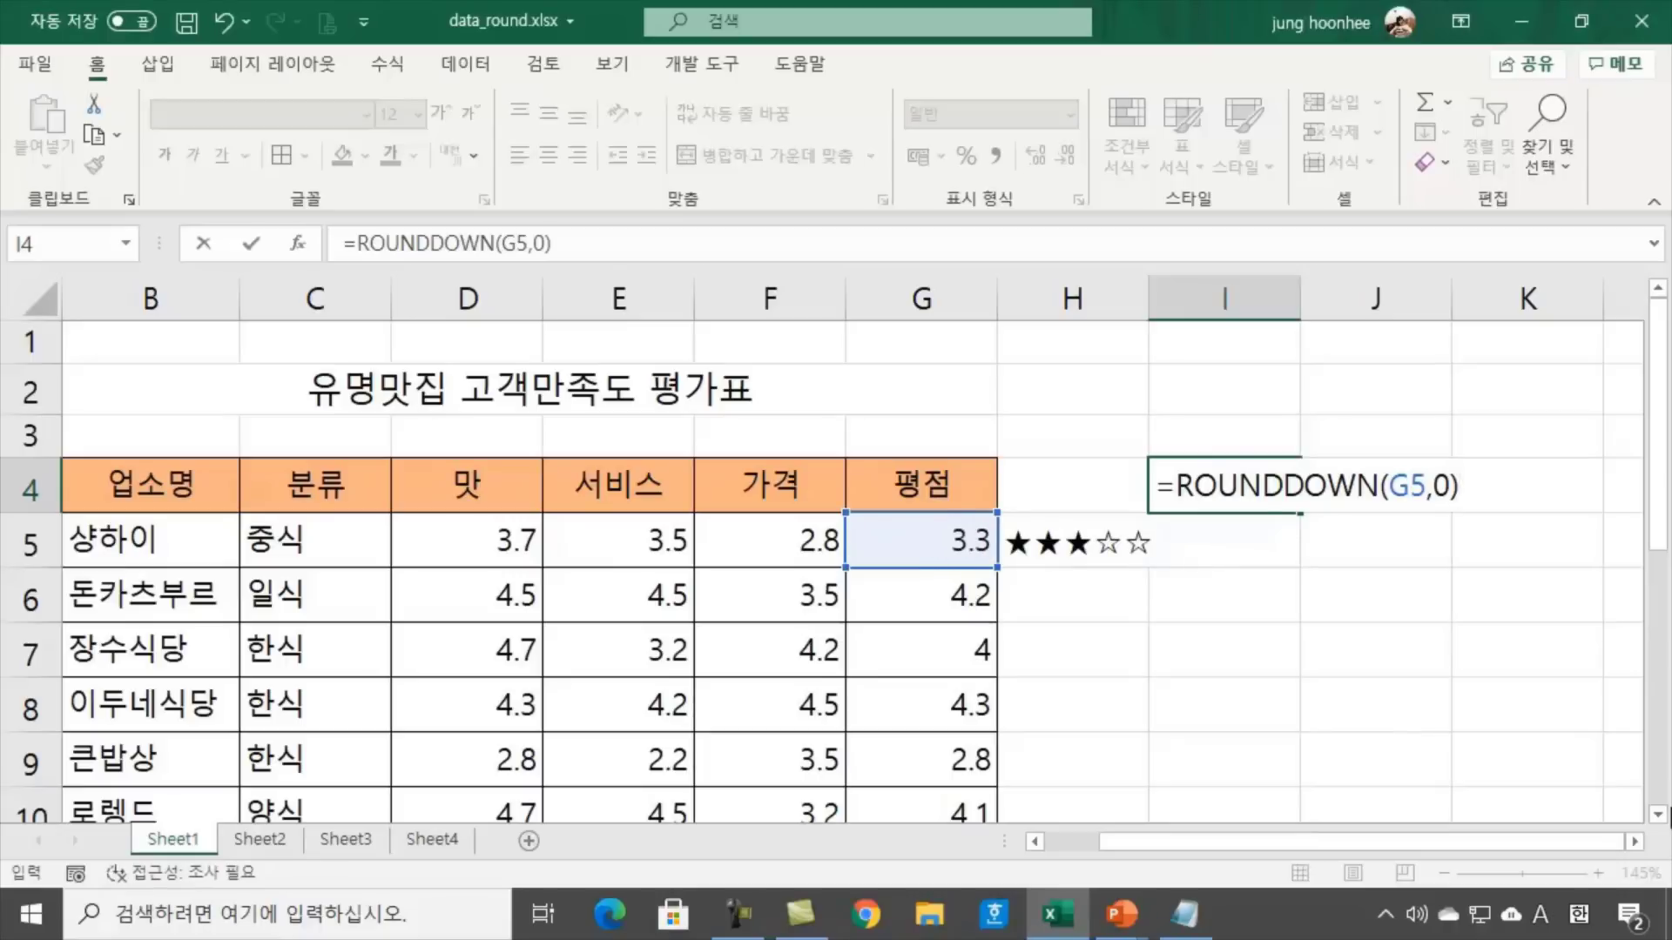
pyautogui.press('Return')
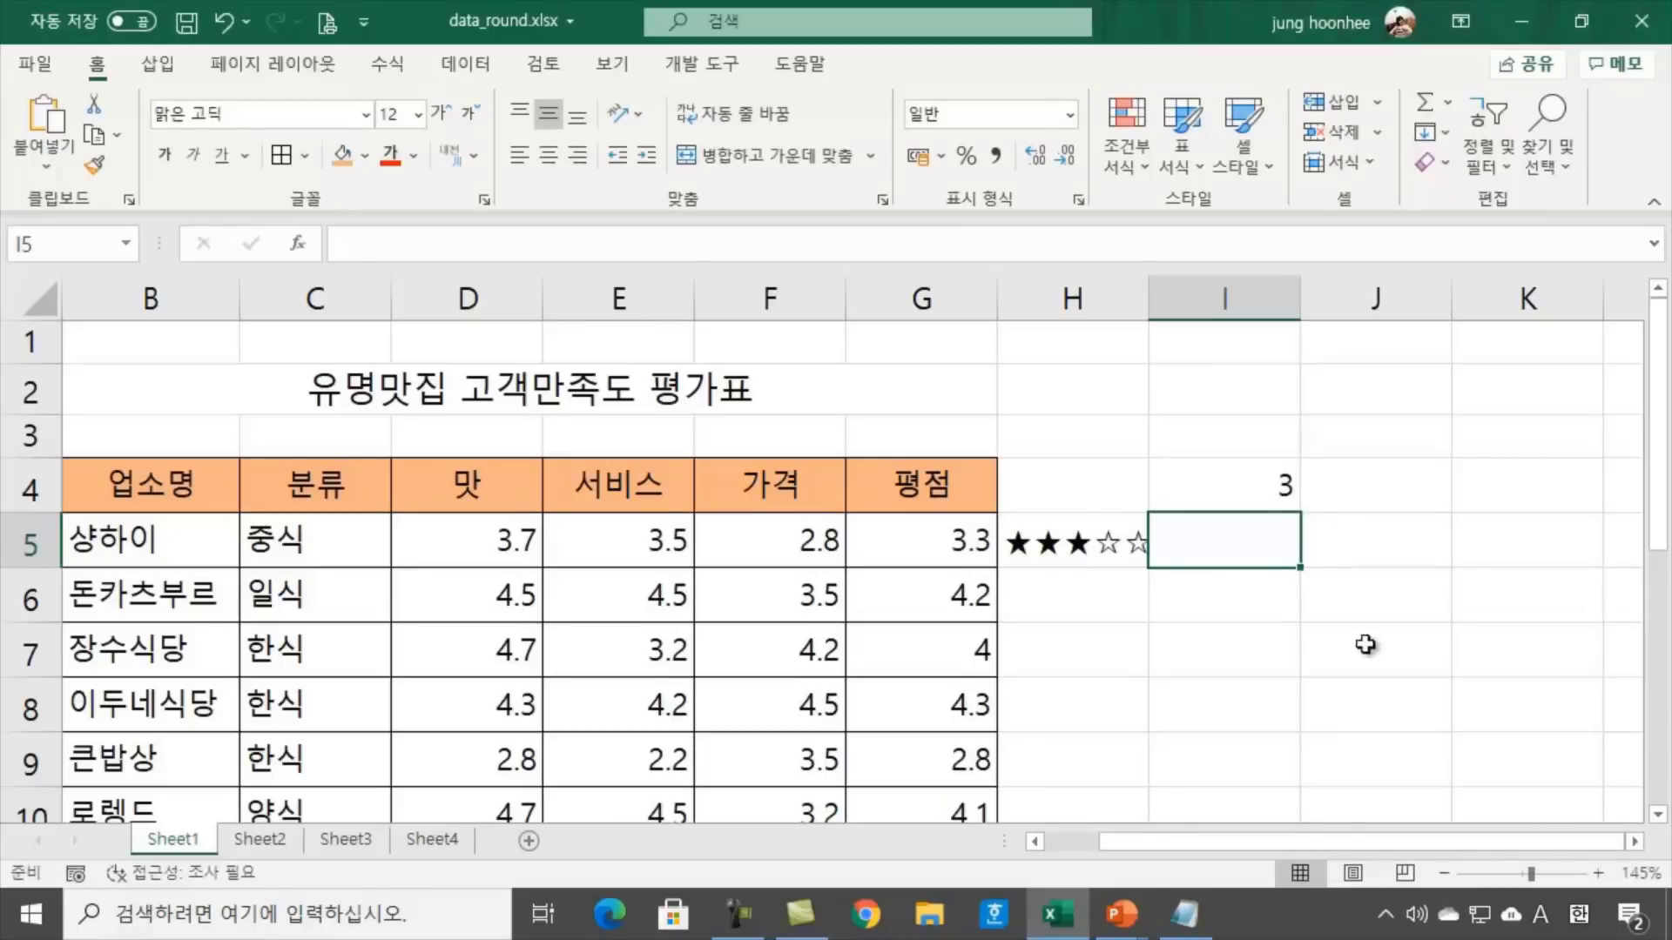
# Clear the ROUNDDOWN test formula from cell I4
pyautogui.click(1251, 482)
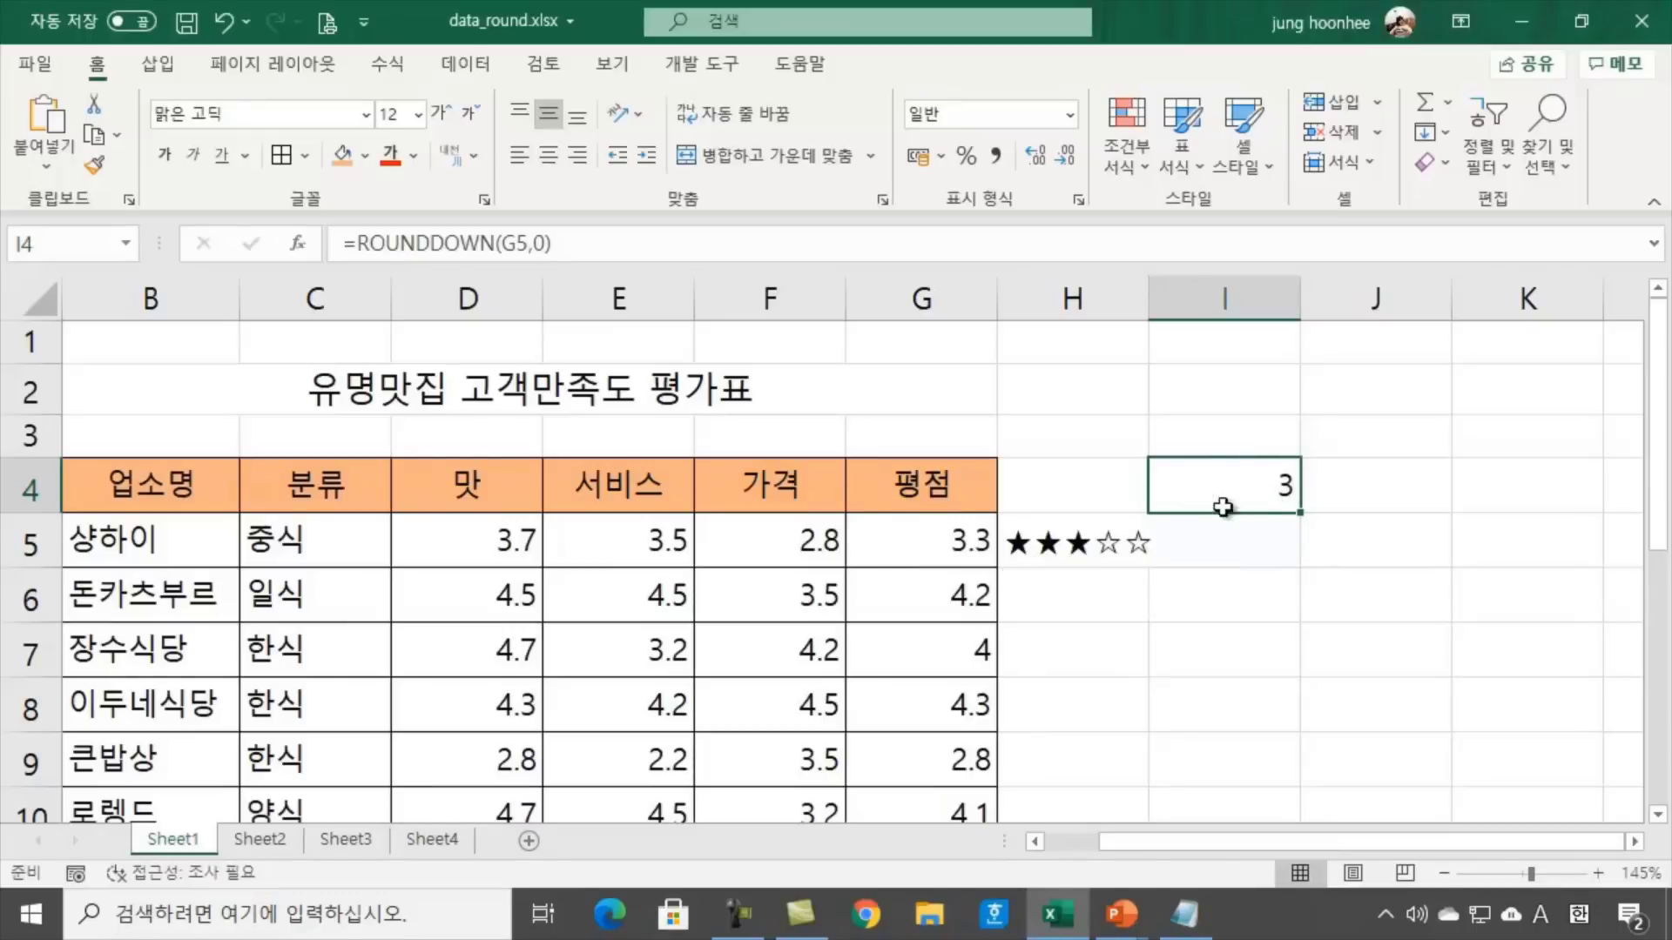
pyautogui.click(1286, 577)
pyautogui.click(1254, 486)
pyautogui.press('Delete')
pyautogui.click(1311, 588)
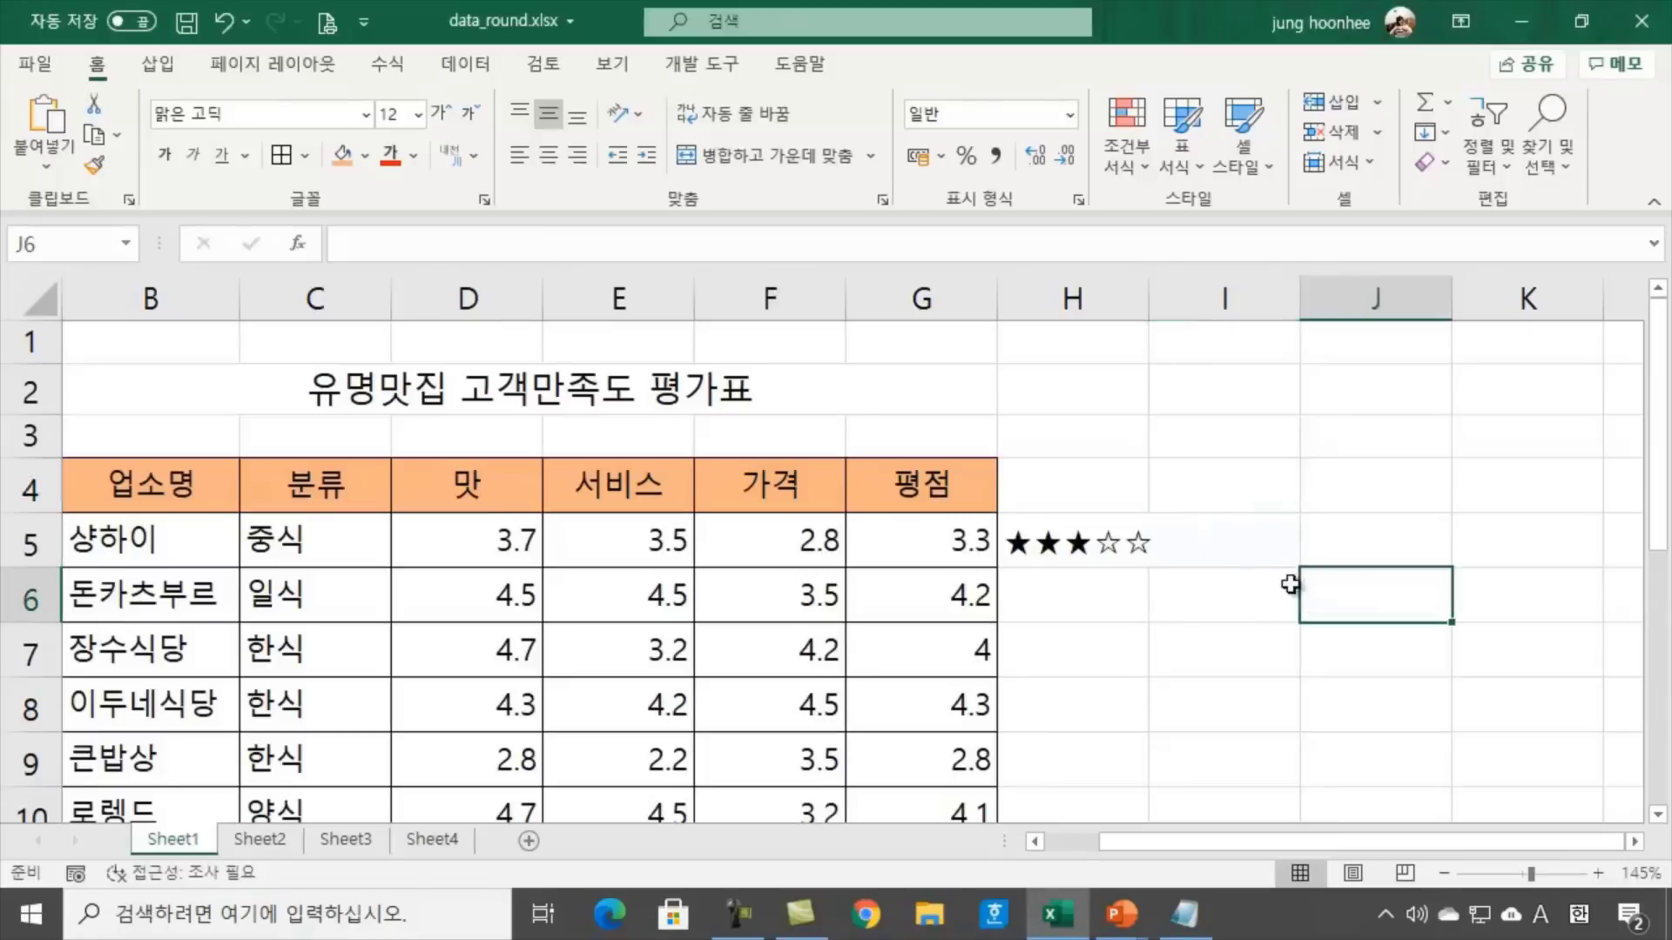
# Start a REPT formula in cell I4 with ☆ as the repeated text, up to =REPT("☆",
pyautogui.click(1241, 485)
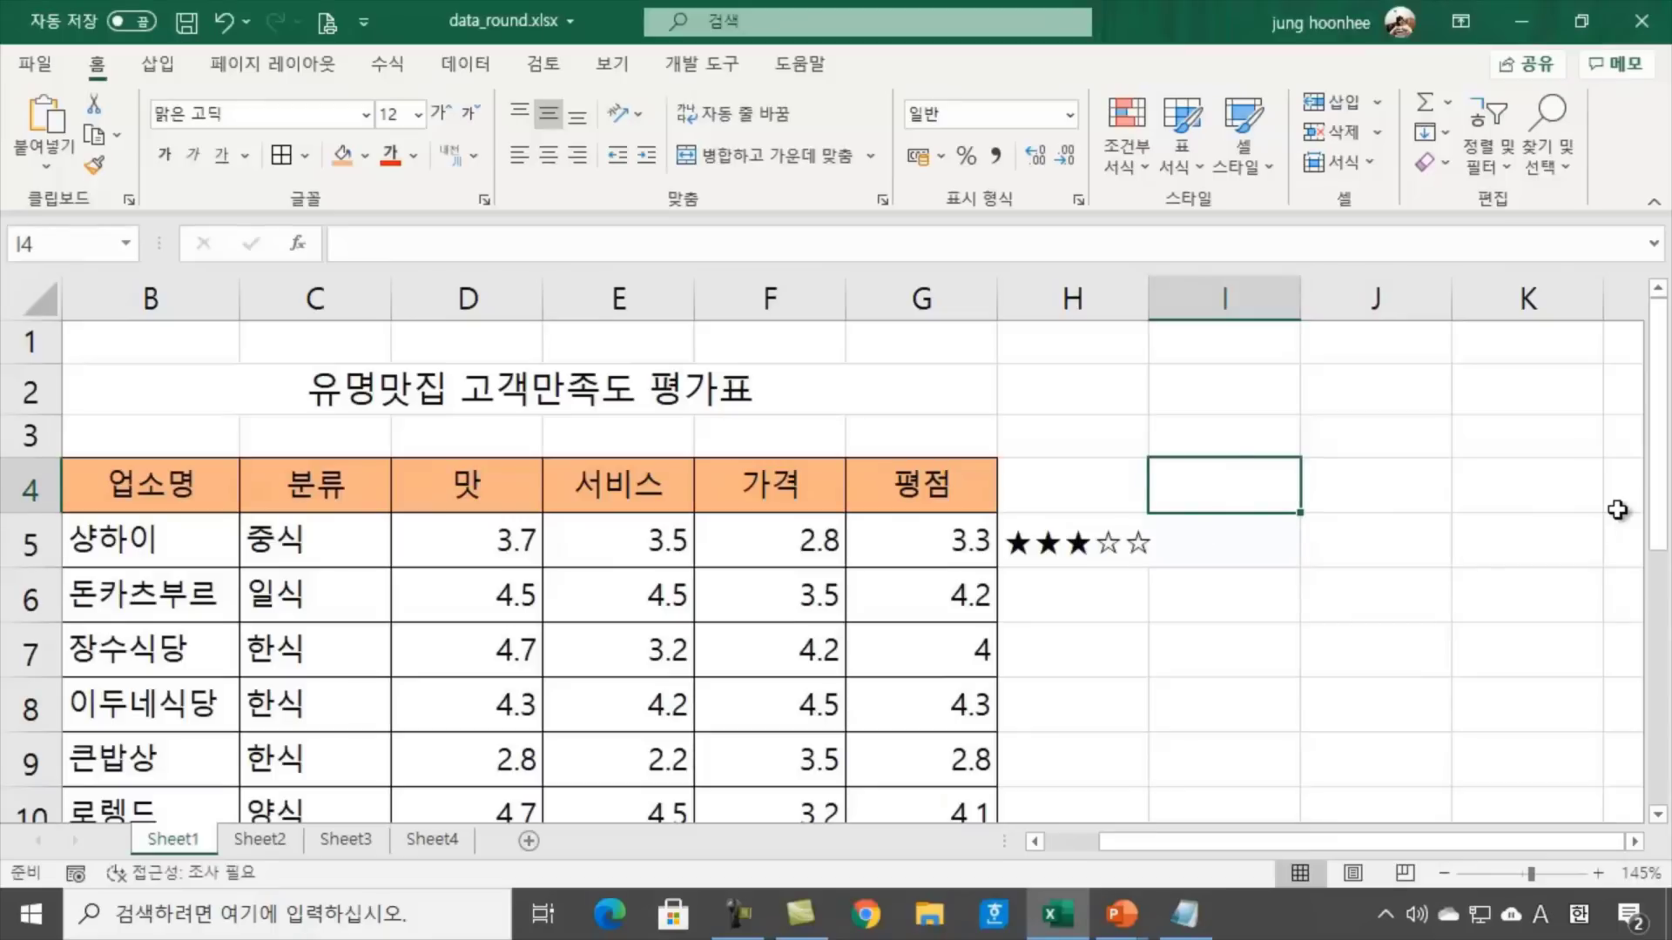
pyautogui.write('=')
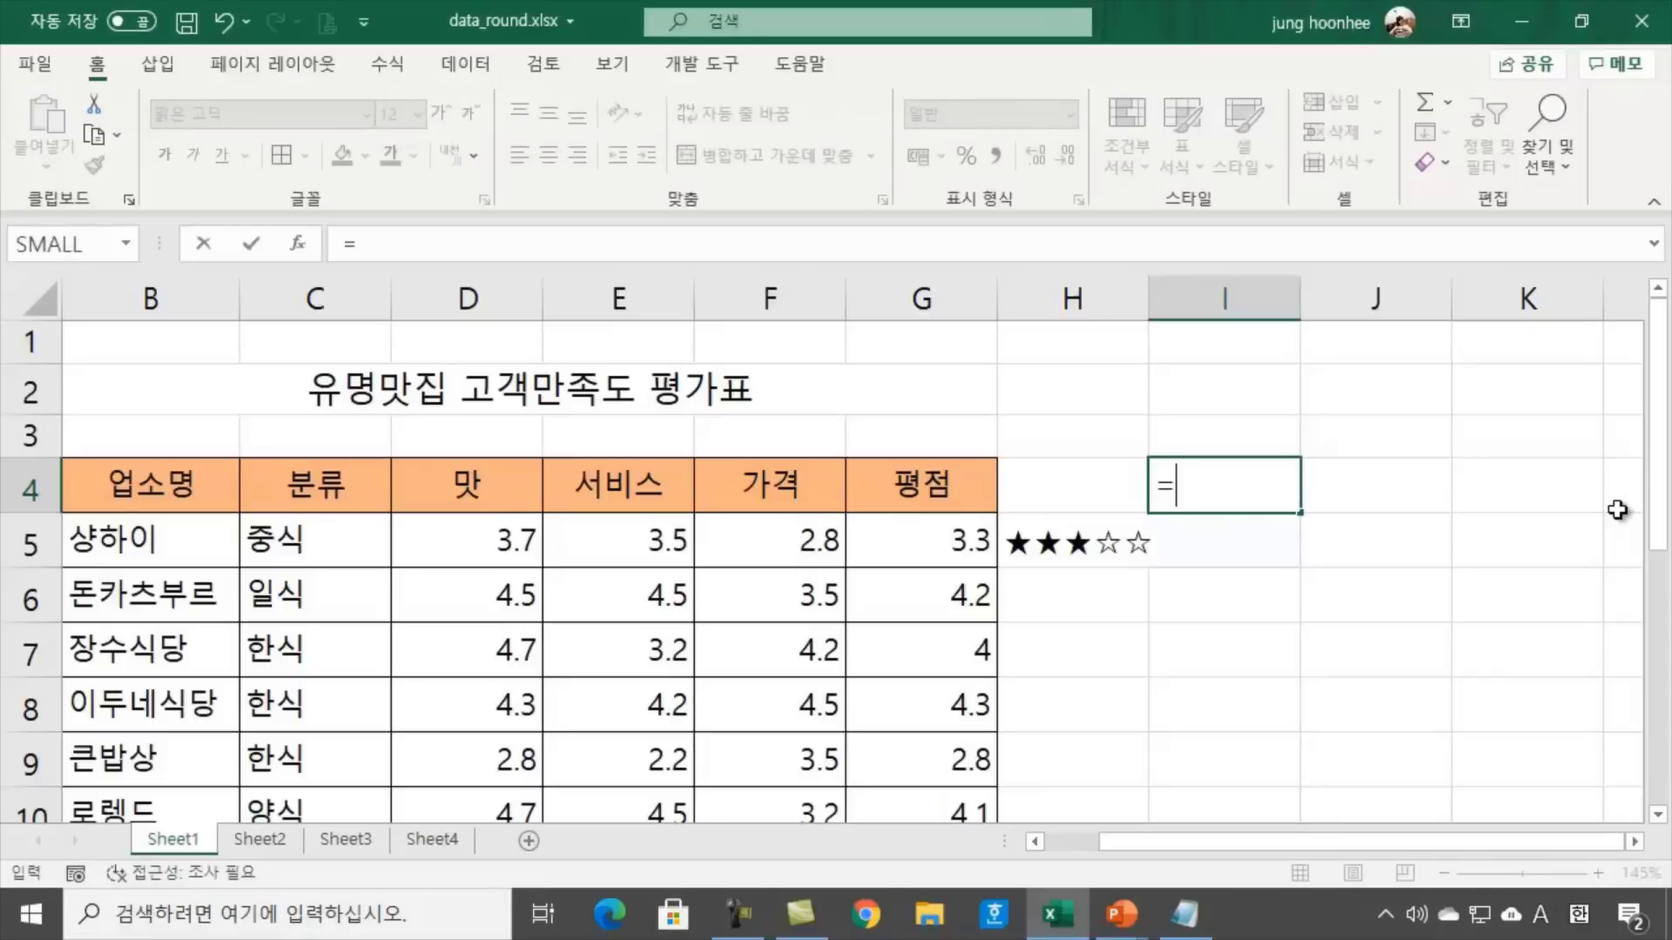
pyautogui.write('REPT')
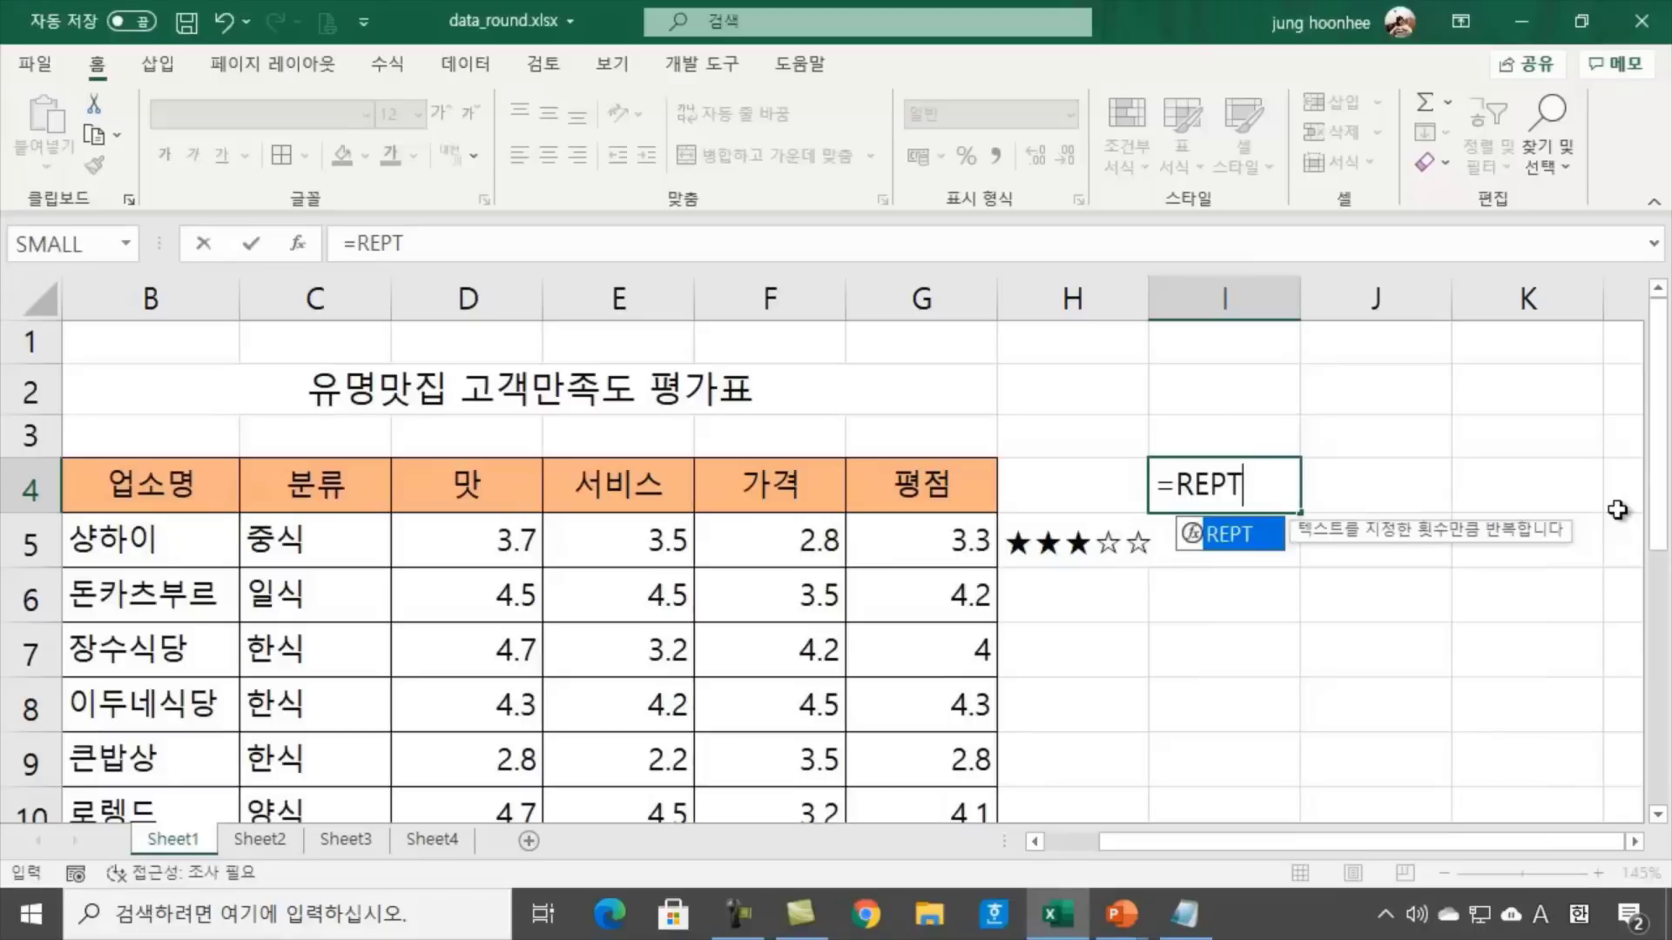
pyautogui.write('(')
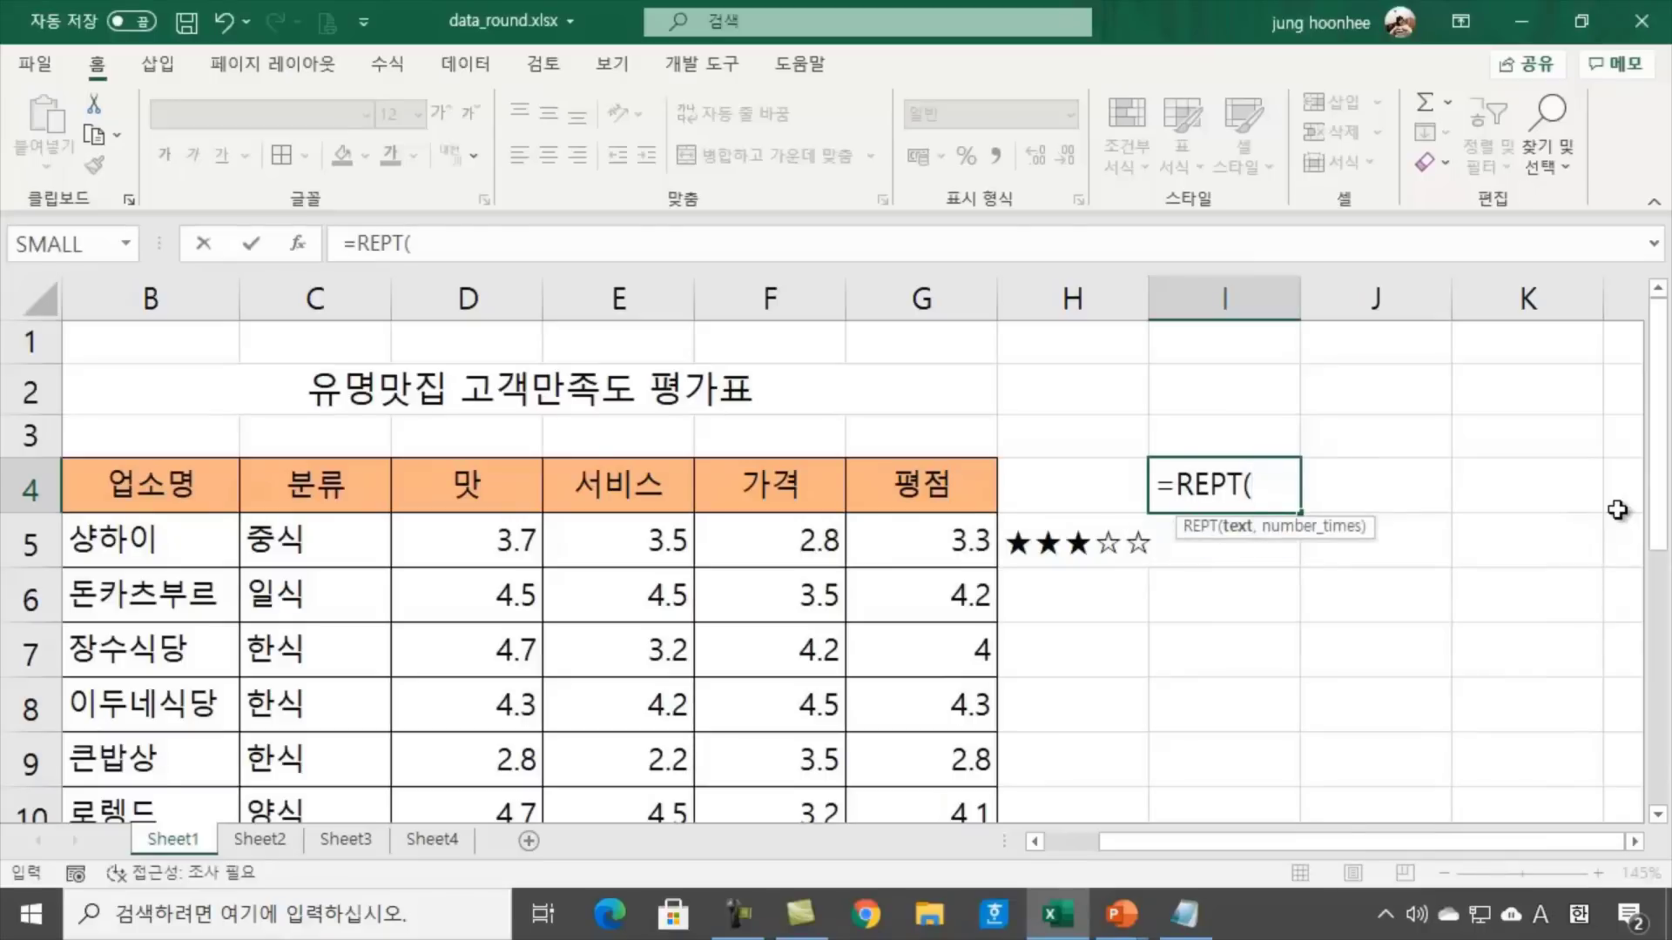
pyautogui.write('"A')
pyautogui.press('BackSpace')
pyautogui.press('Hangul')
pyautogui.write('ㅁ')
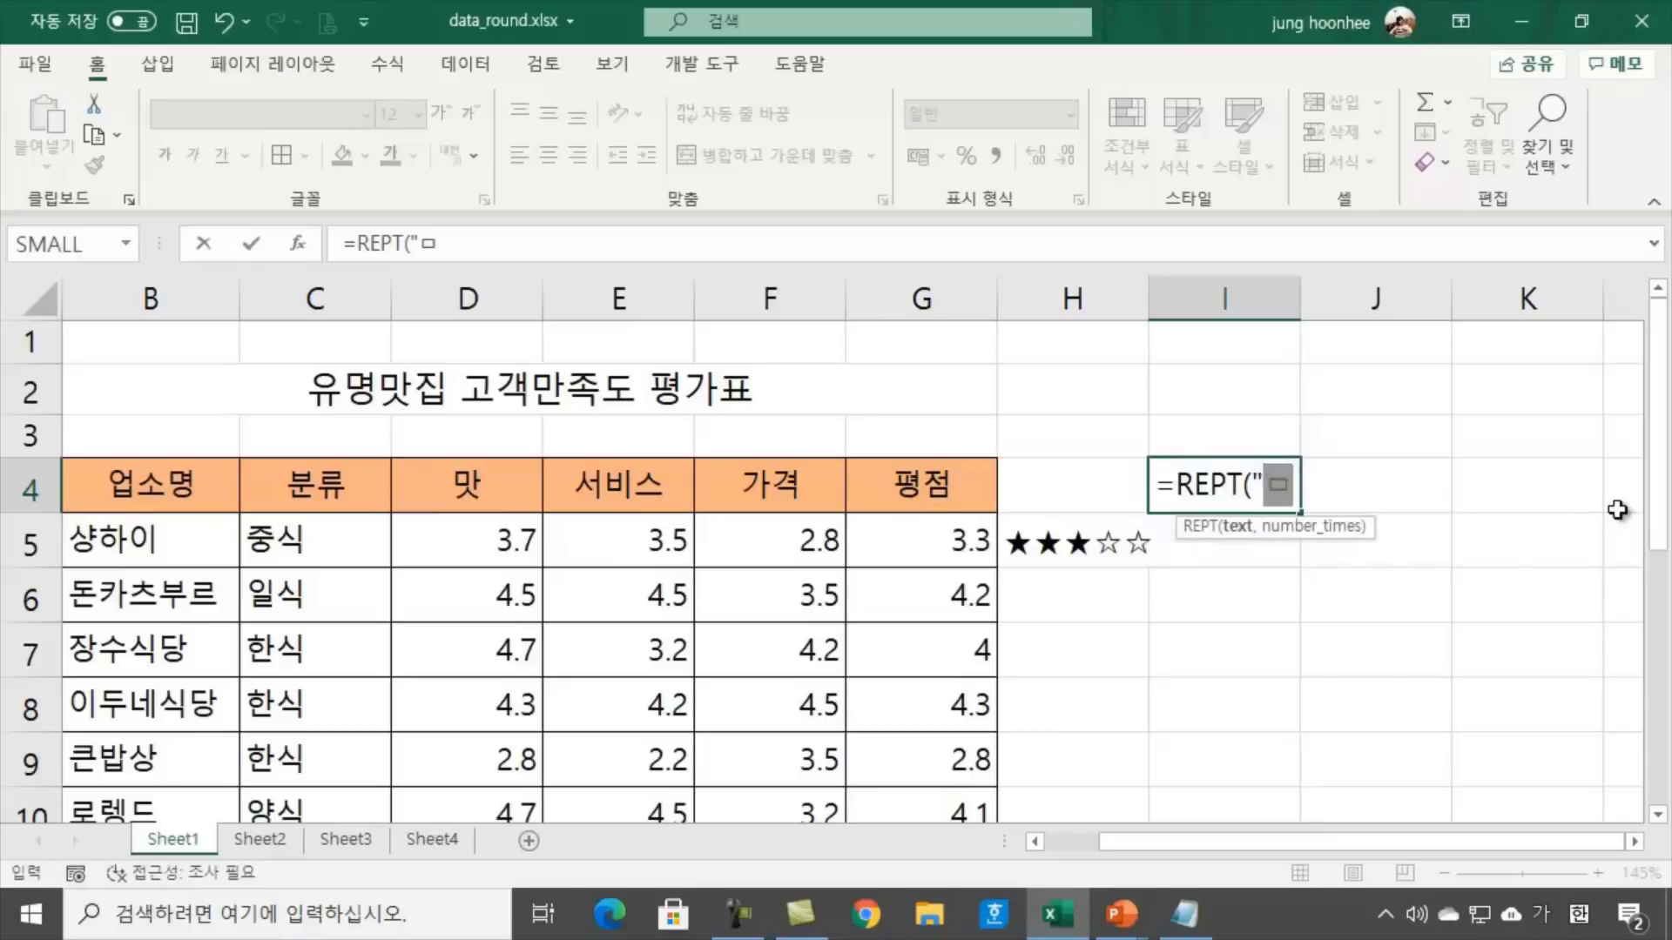
pyautogui.press('Hangul_Hanja')
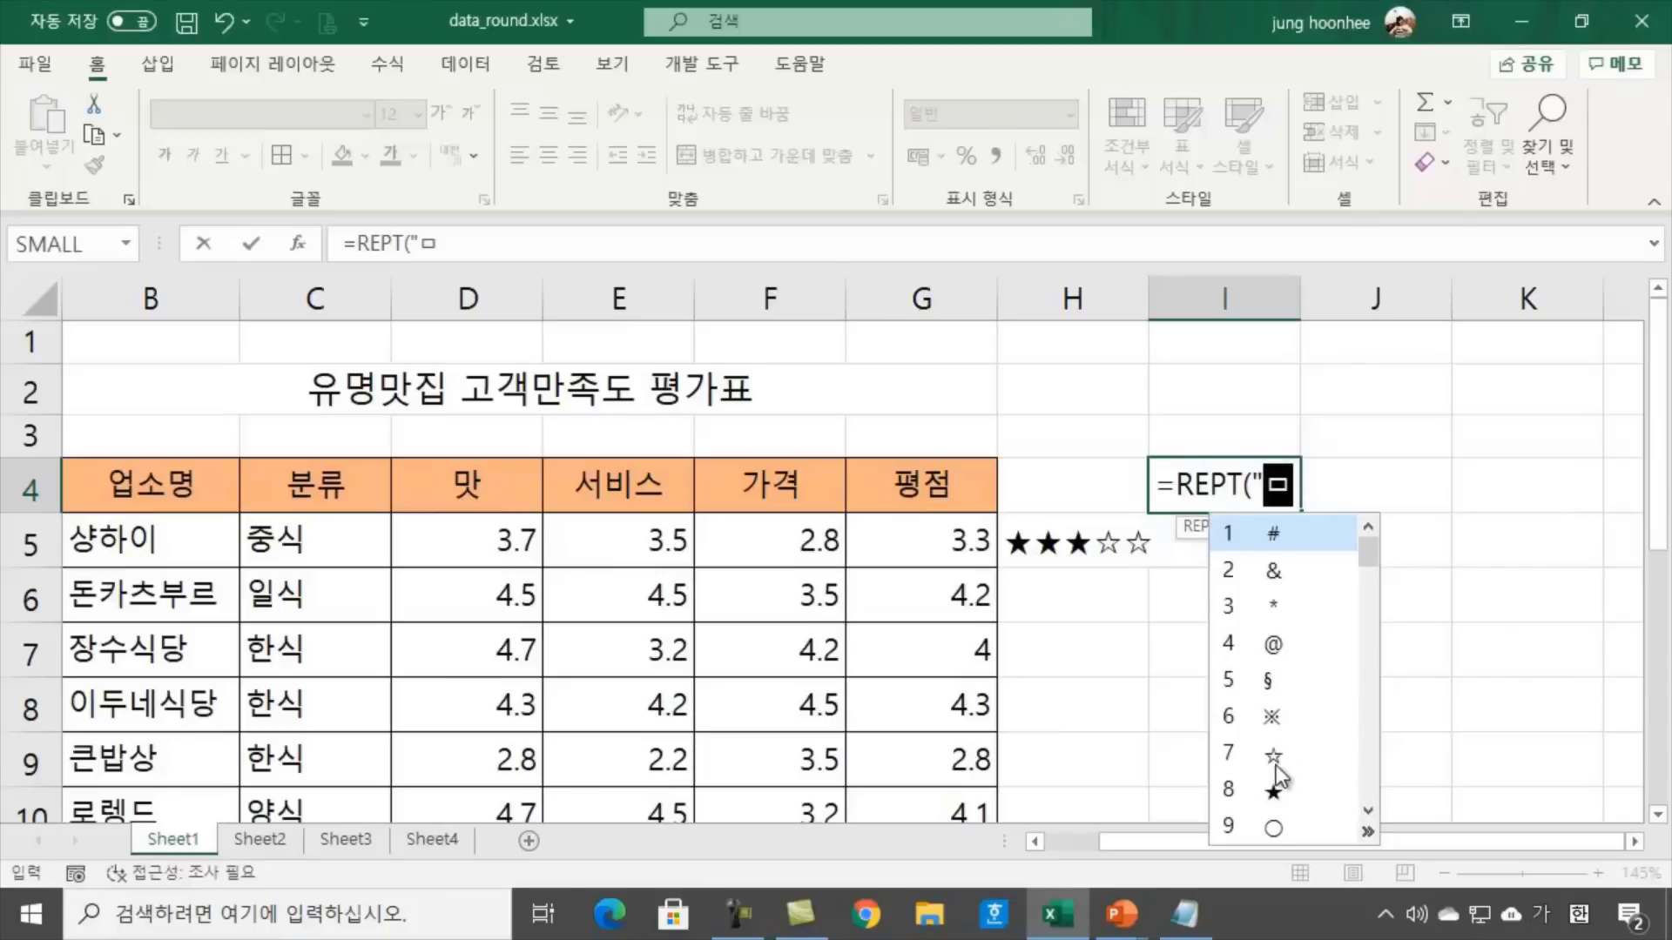
pyautogui.click(1271, 751)
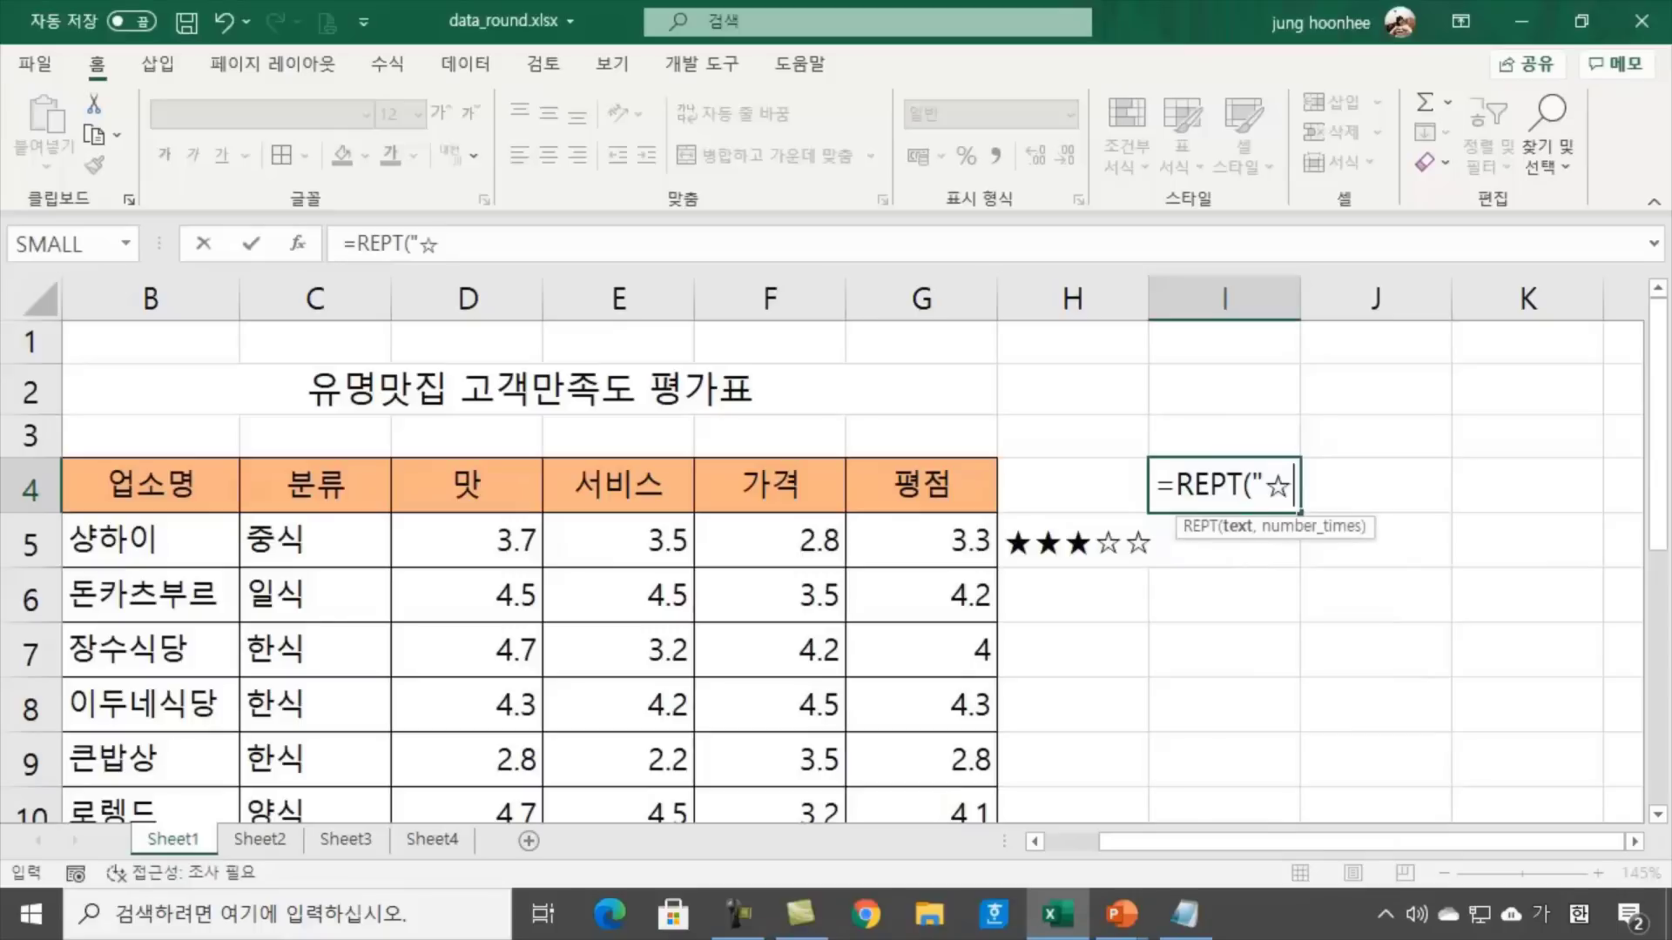
pyautogui.write('",')
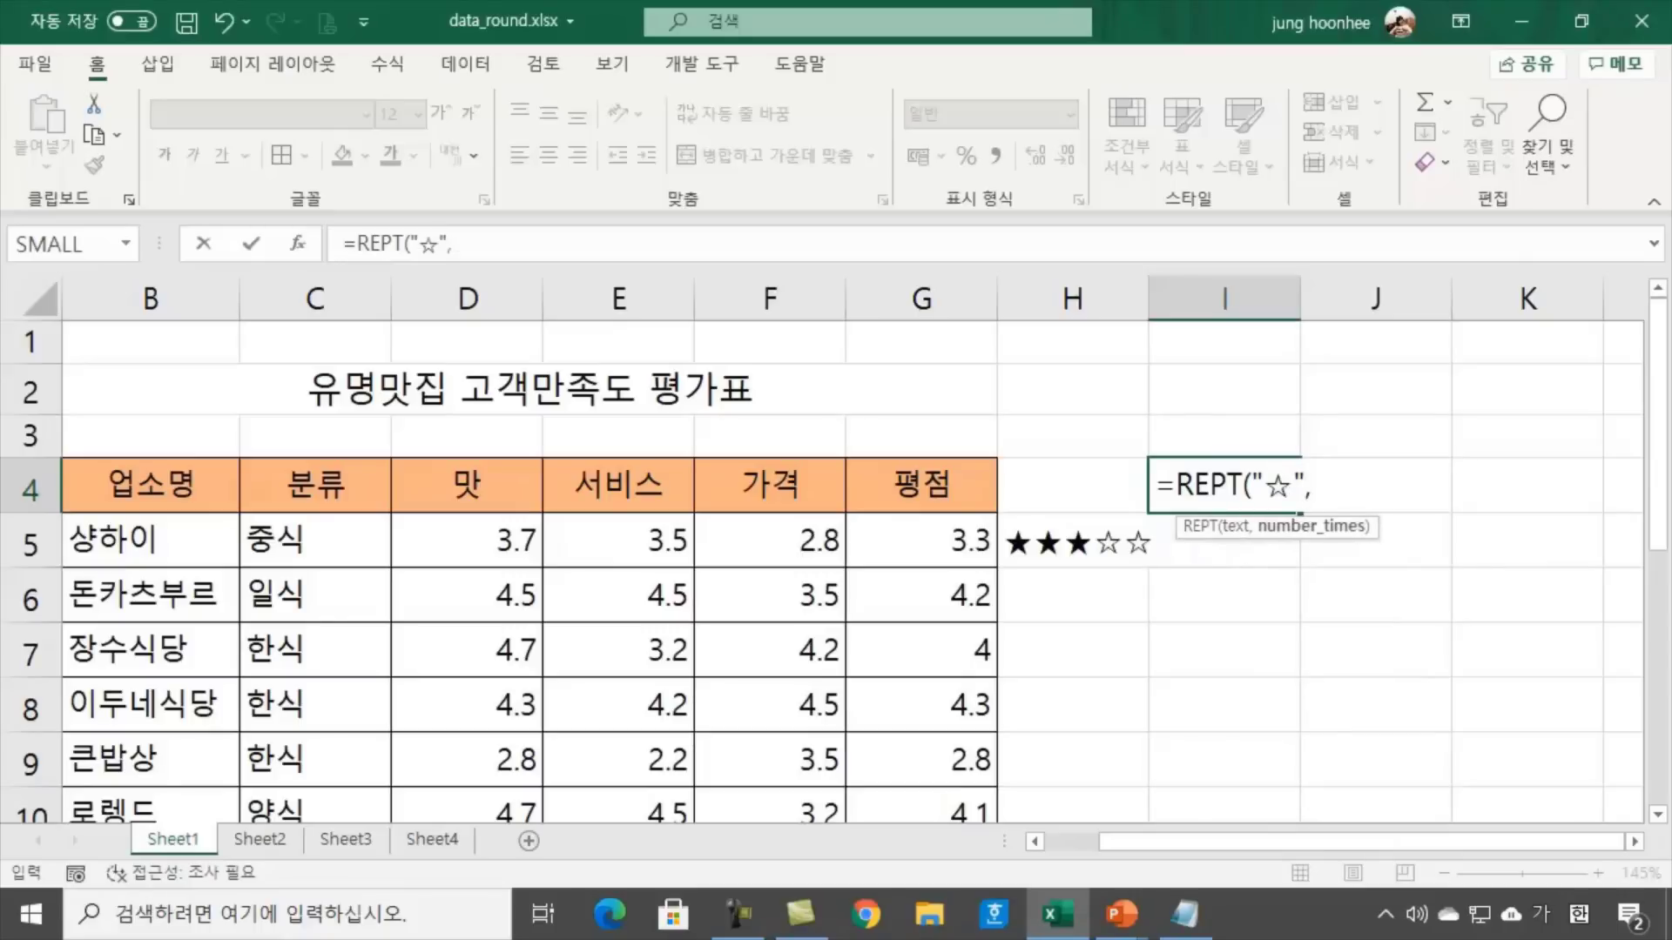
# Complete the test formula in cell I4 as =REPT("☆",5-ROUNDDOWN(G5,0))
pyautogui.write('5-')
pyautogui.write('ㅎ')
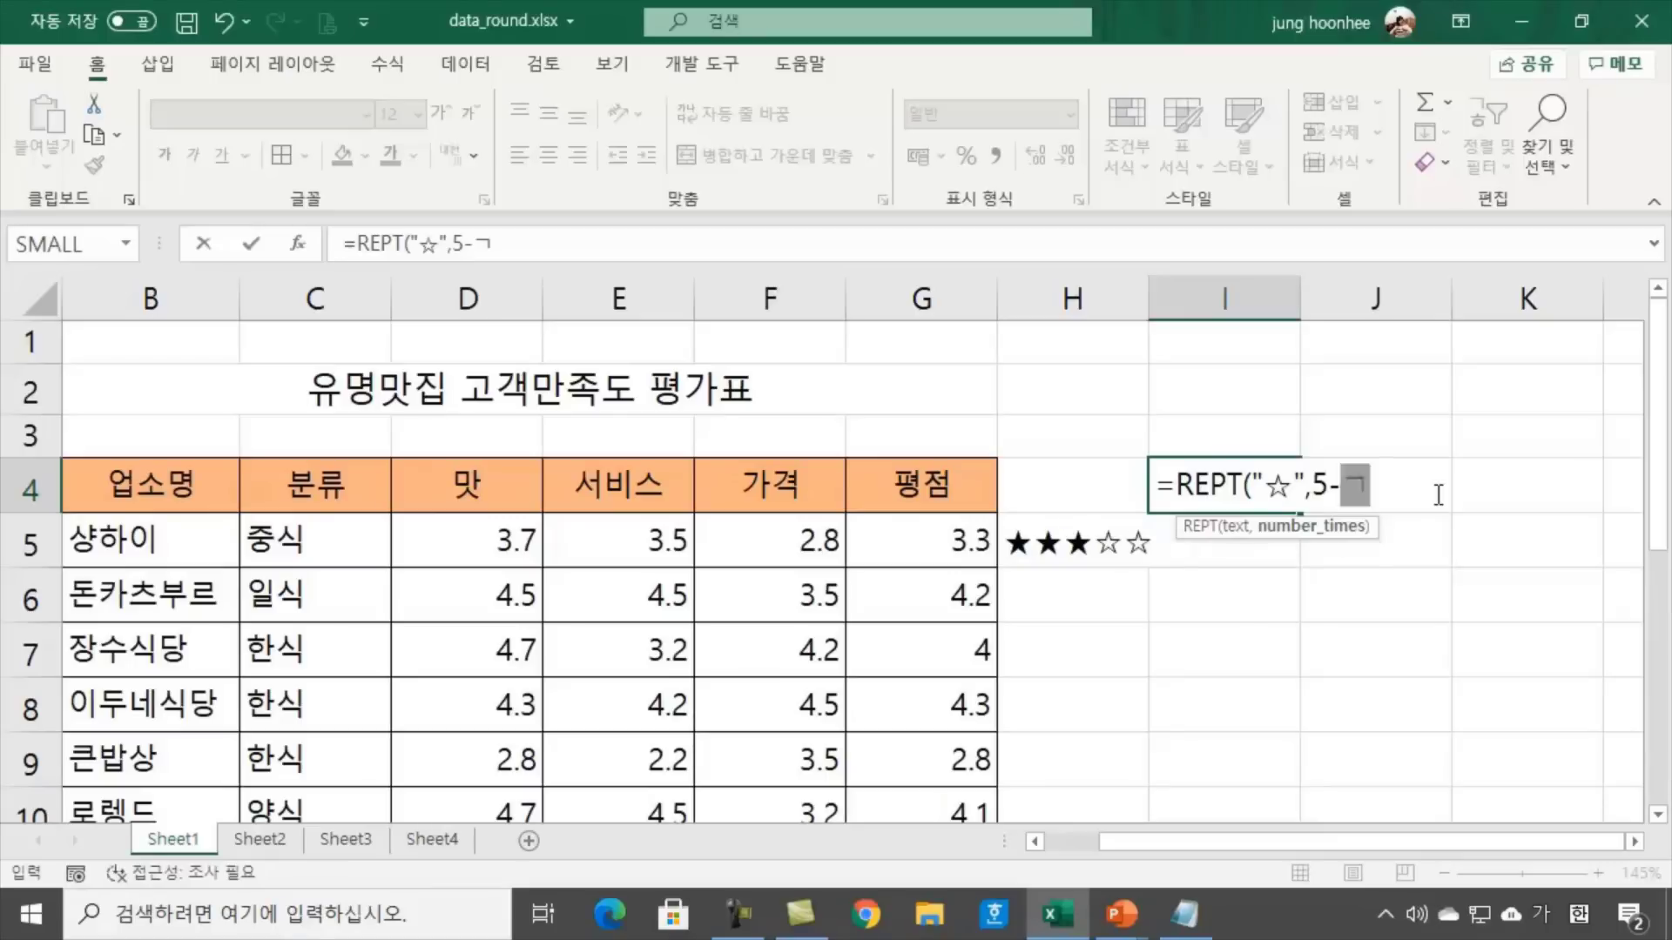
pyautogui.press('BackSpace')
pyautogui.press('Hangul')
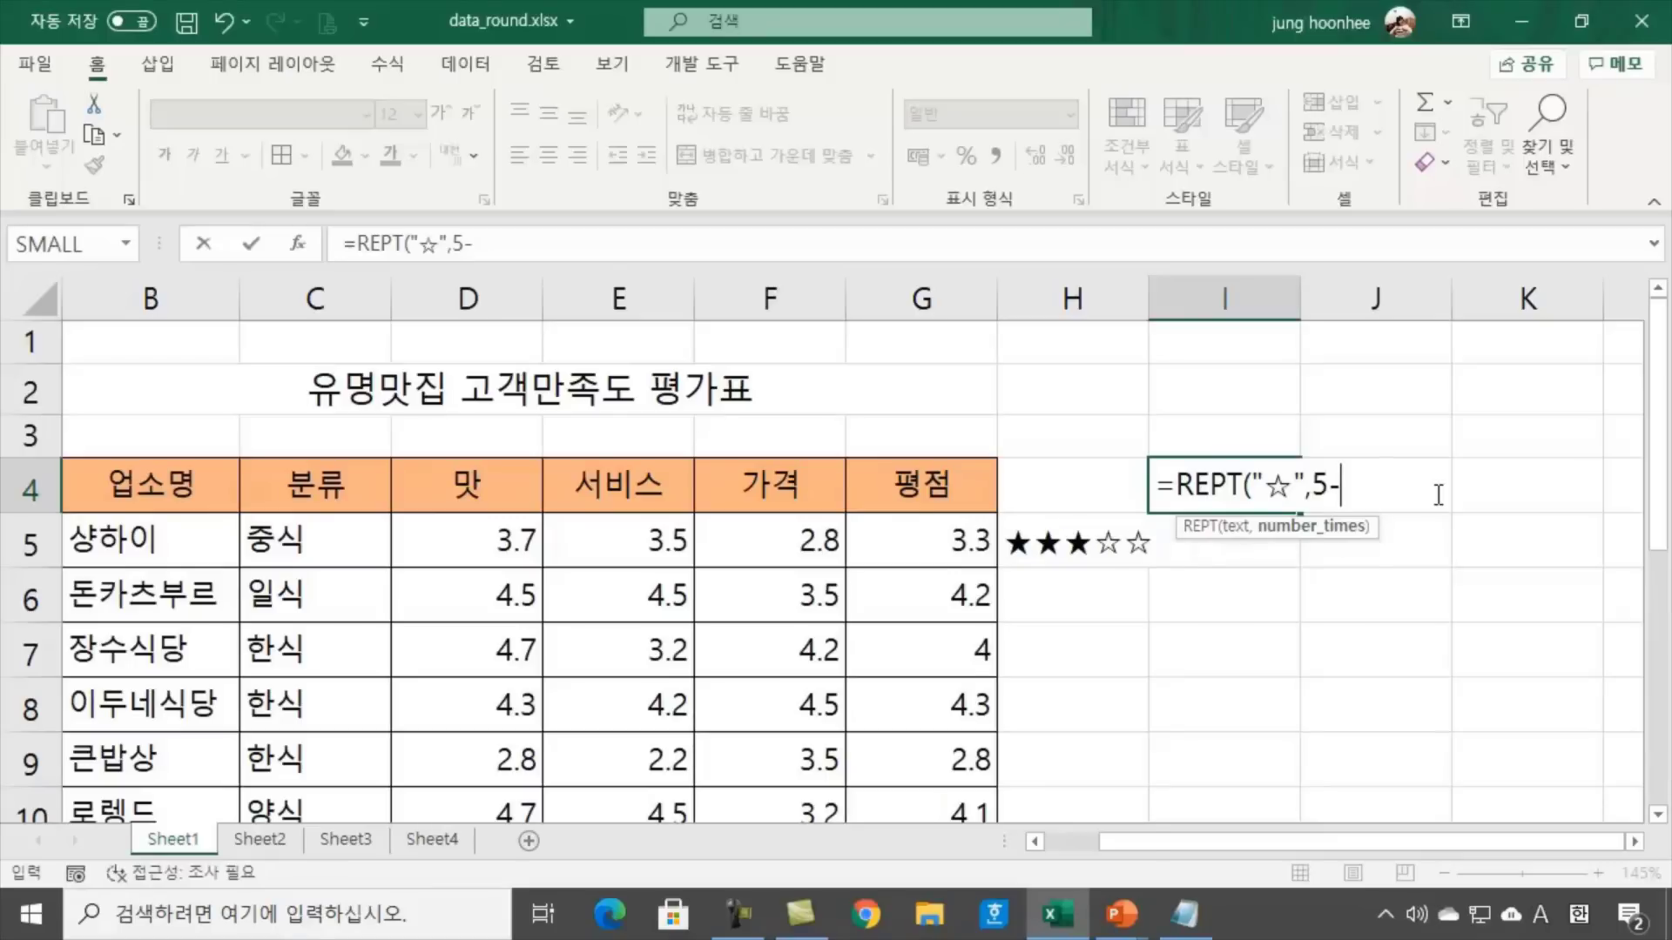
pyautogui.write('ROUN')
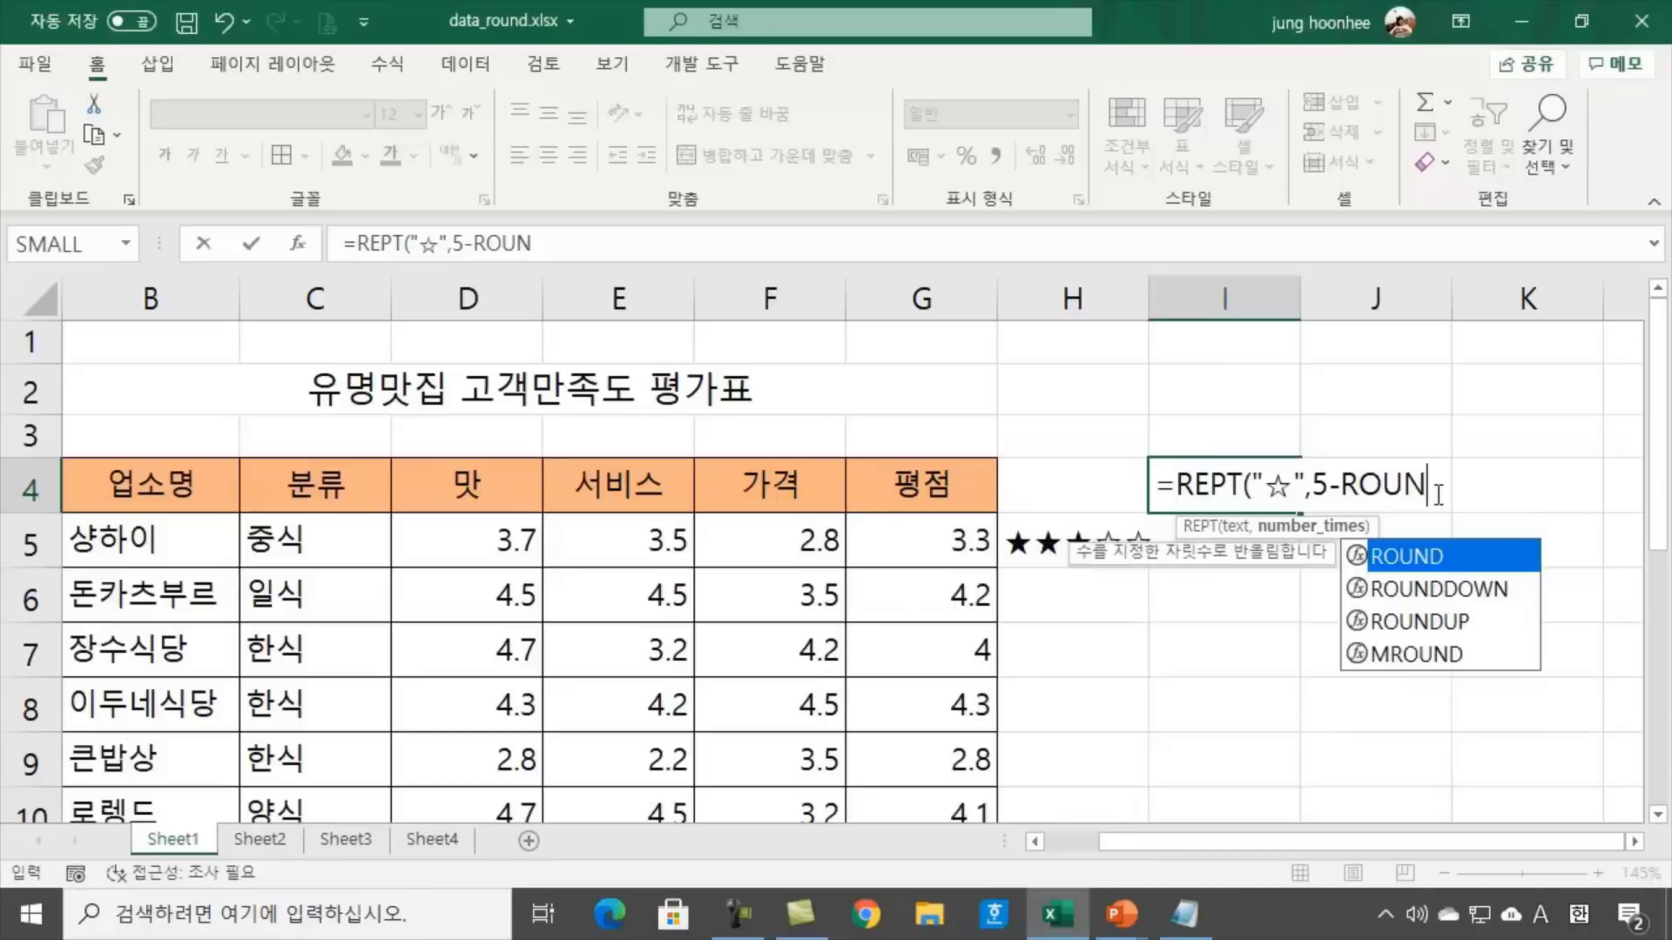
pyautogui.write('DDOWN')
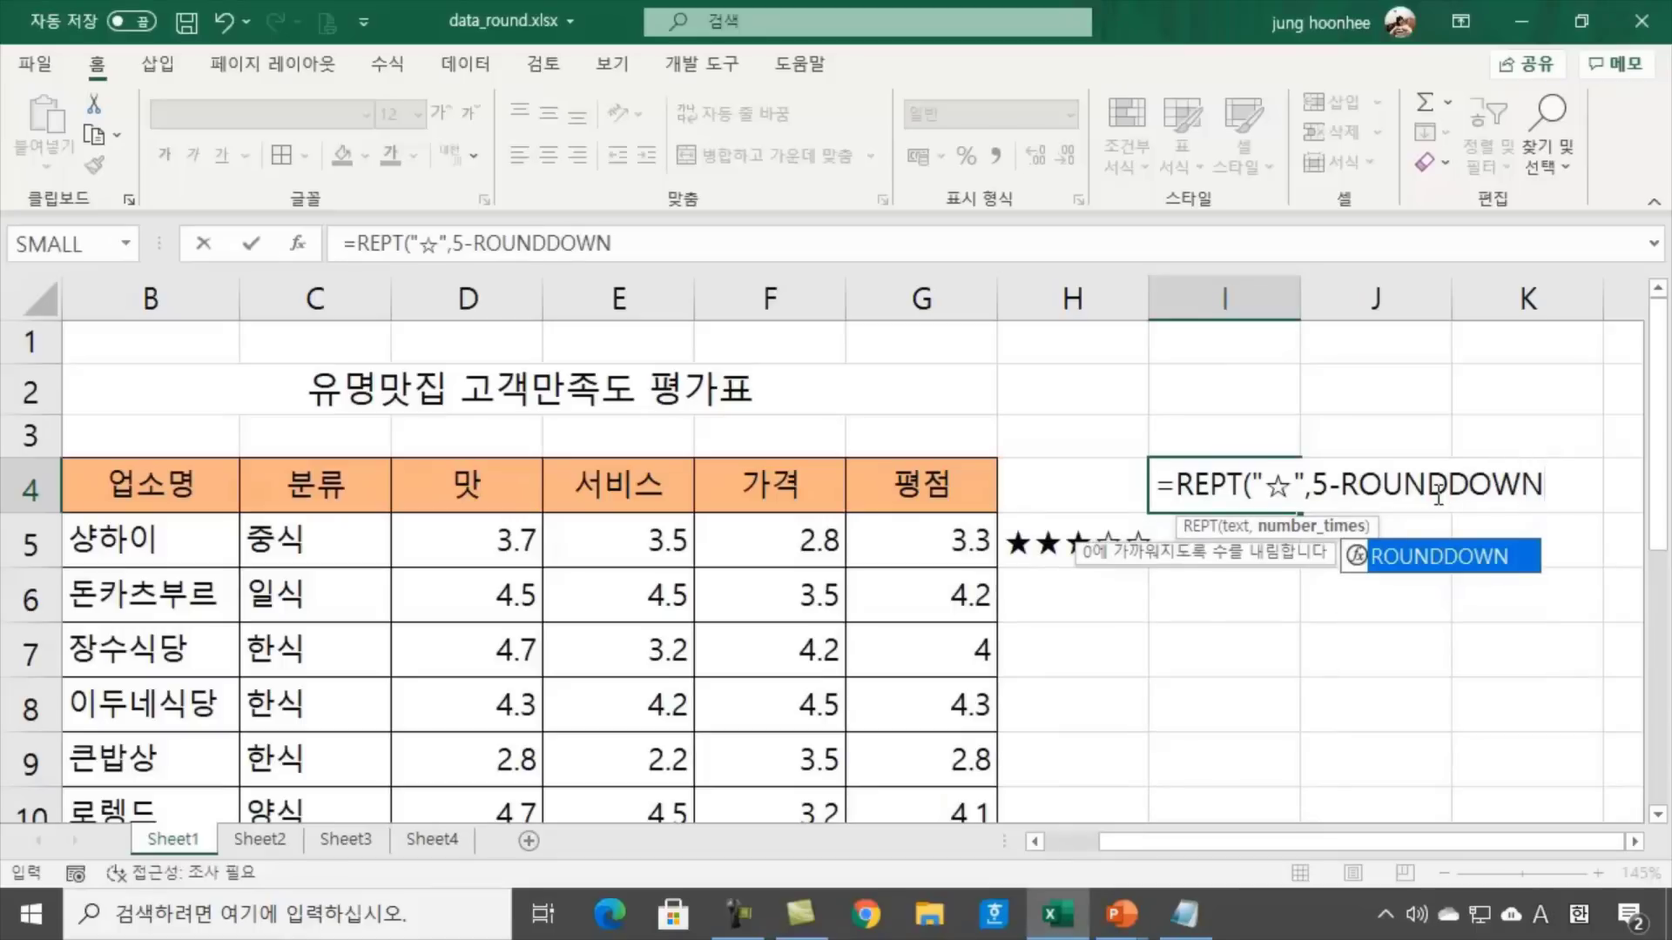
pyautogui.write('(')
pyautogui.click(945, 538)
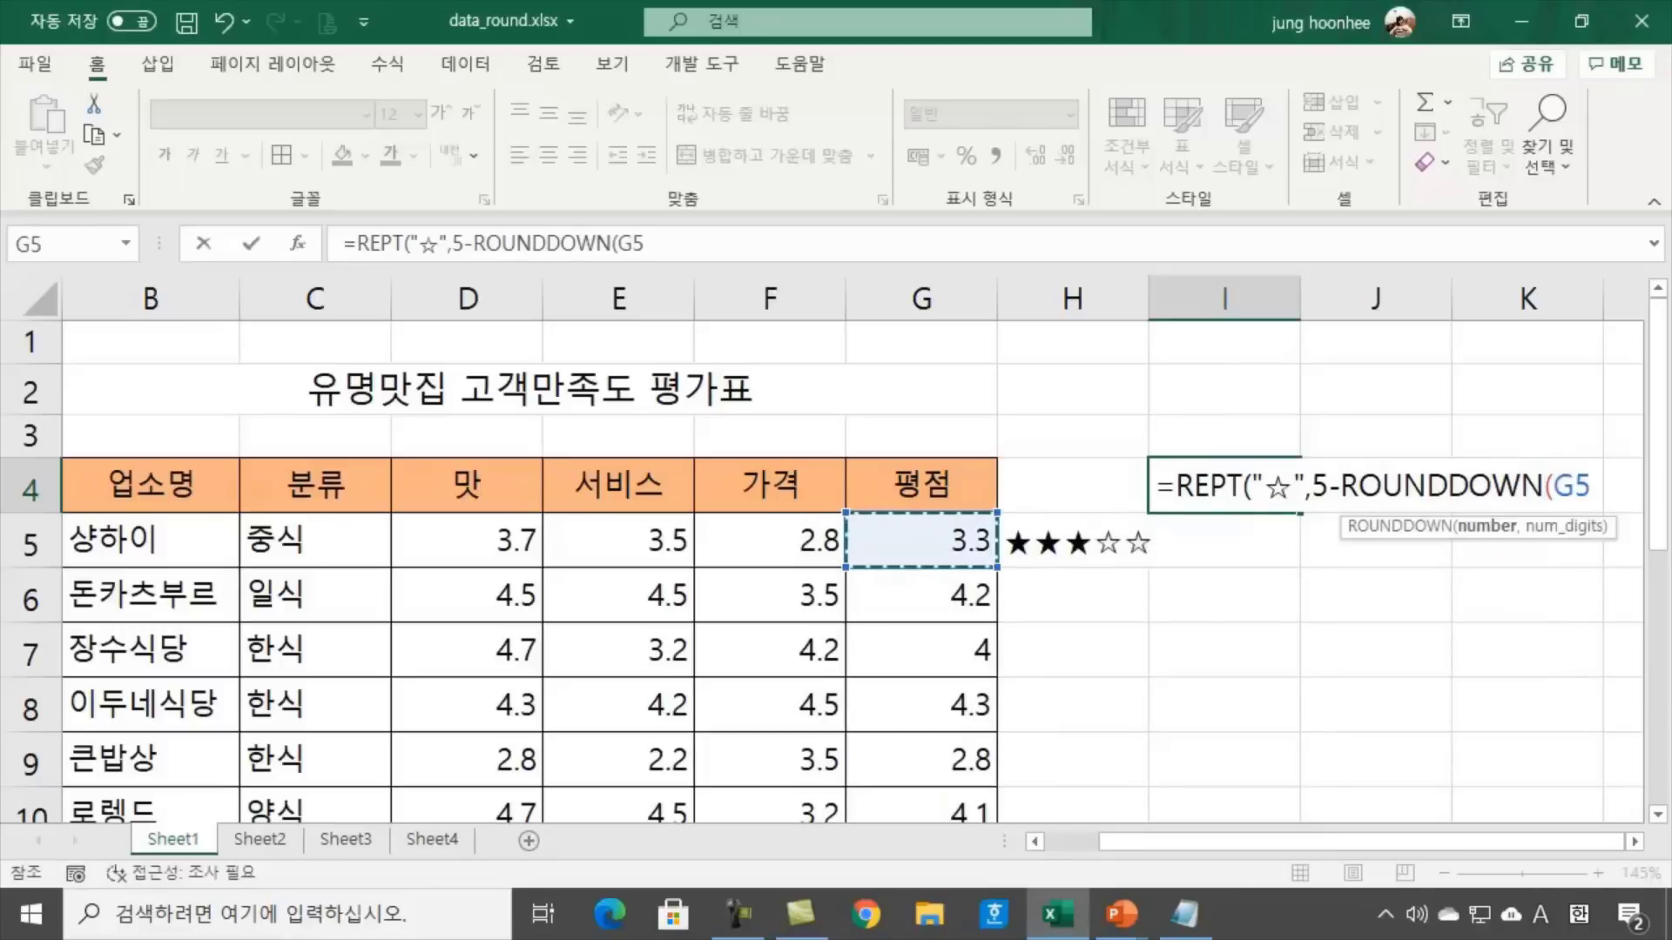
pyautogui.write(',')
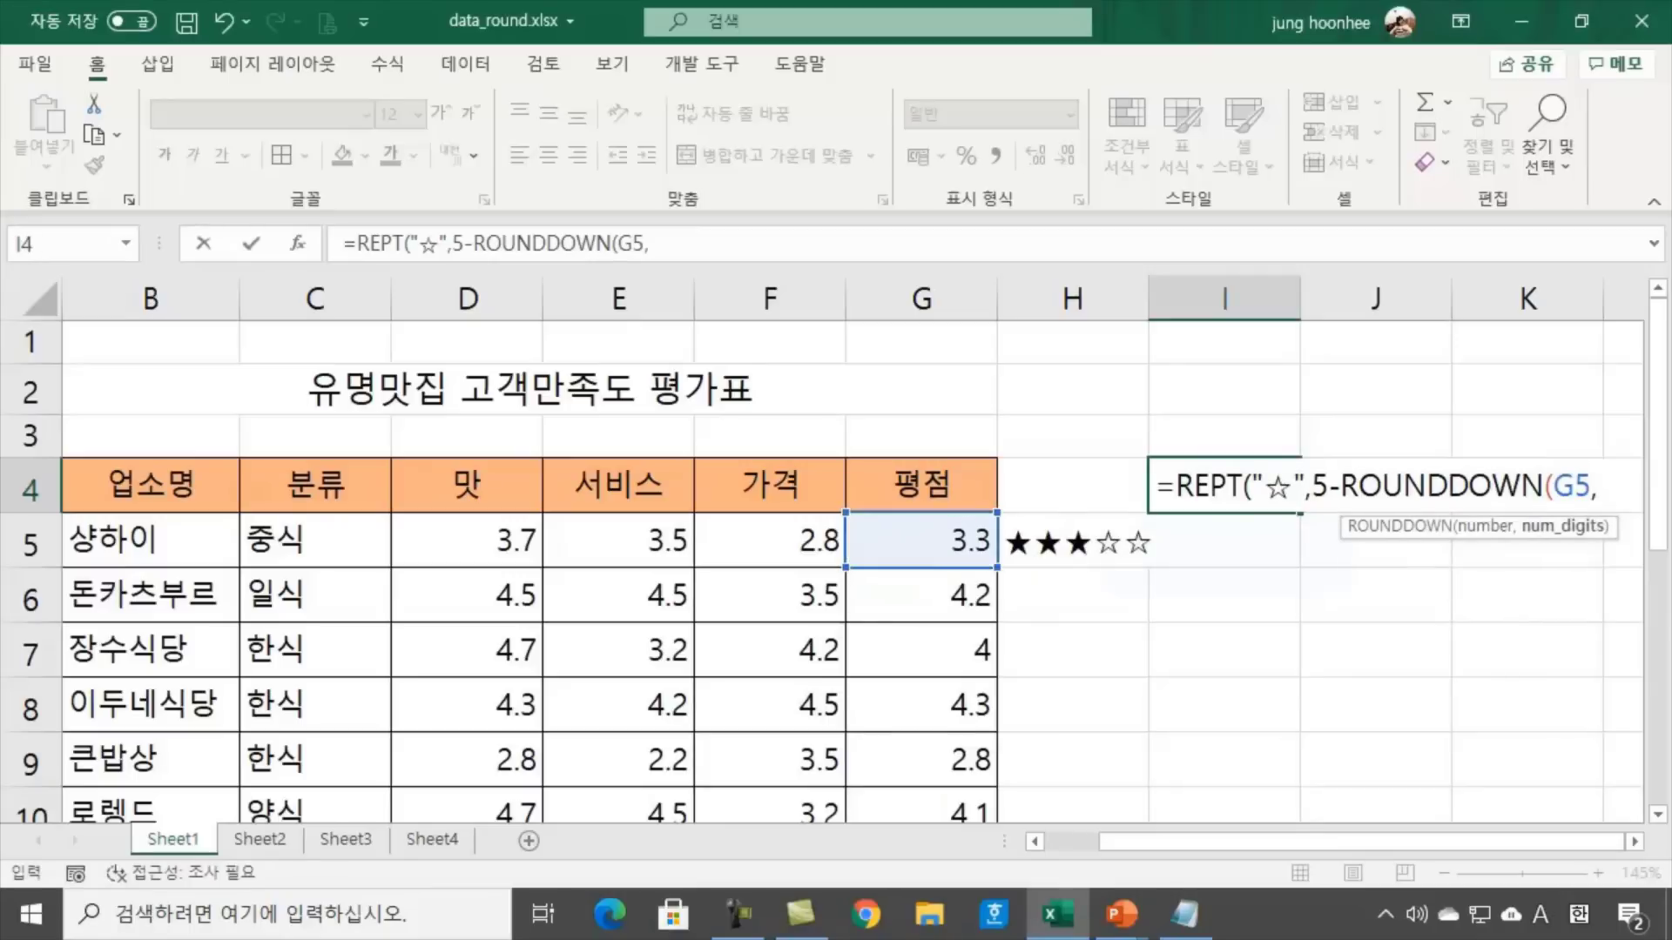
pyautogui.write('0)')
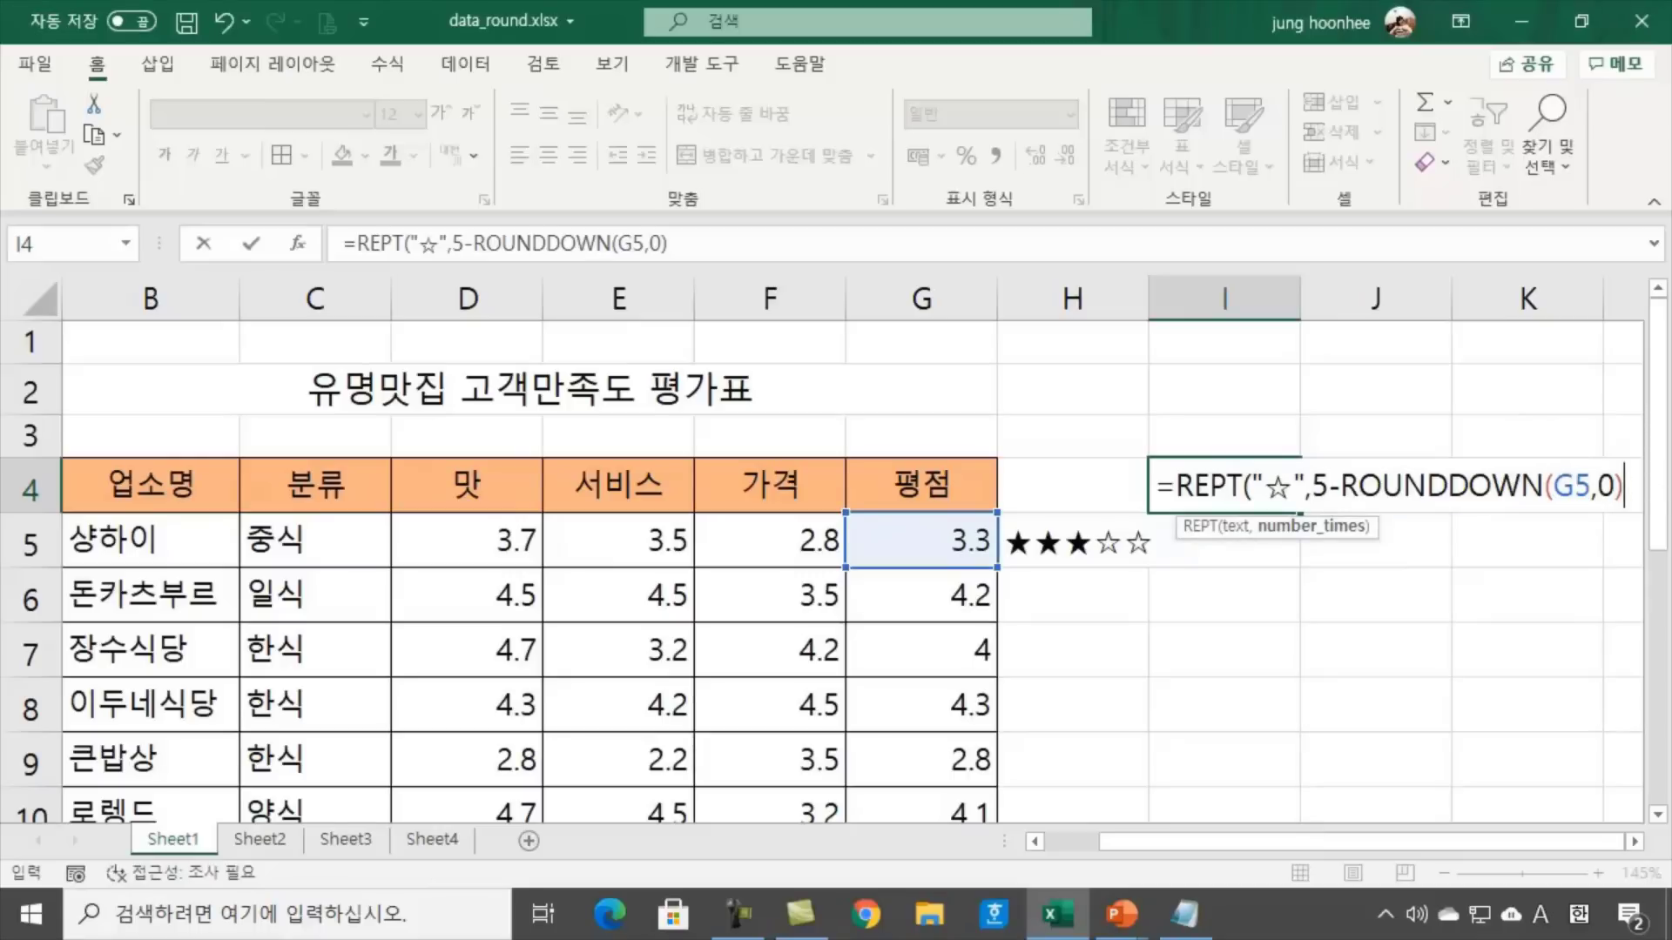
pyautogui.write(')')
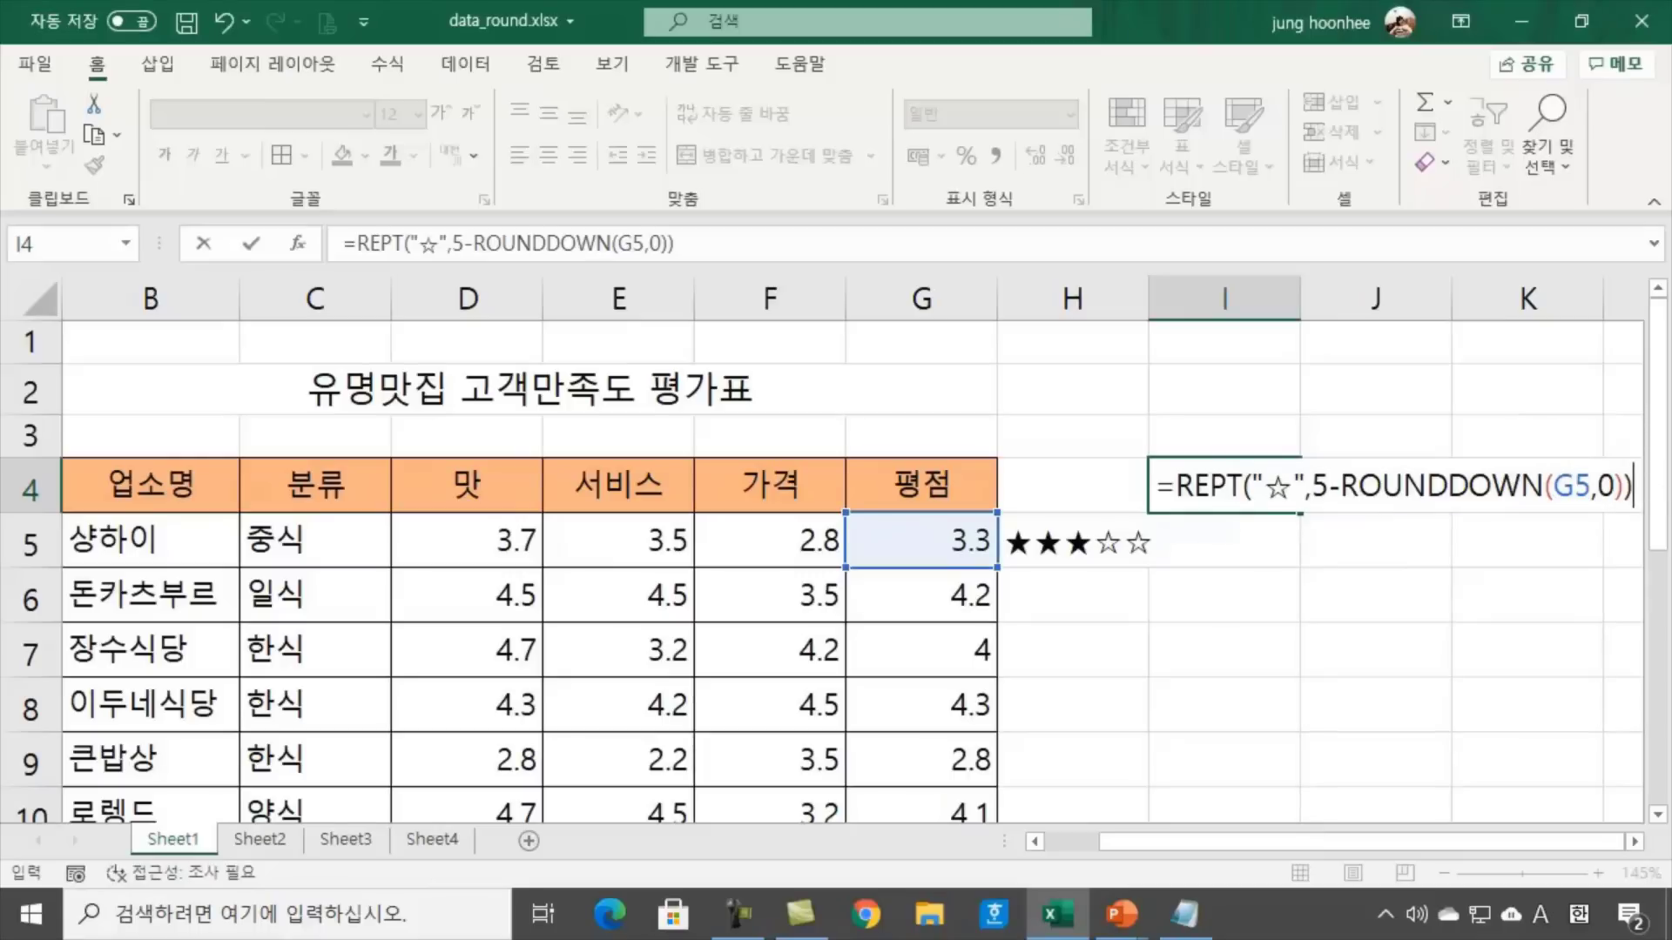
pyautogui.press('Return')
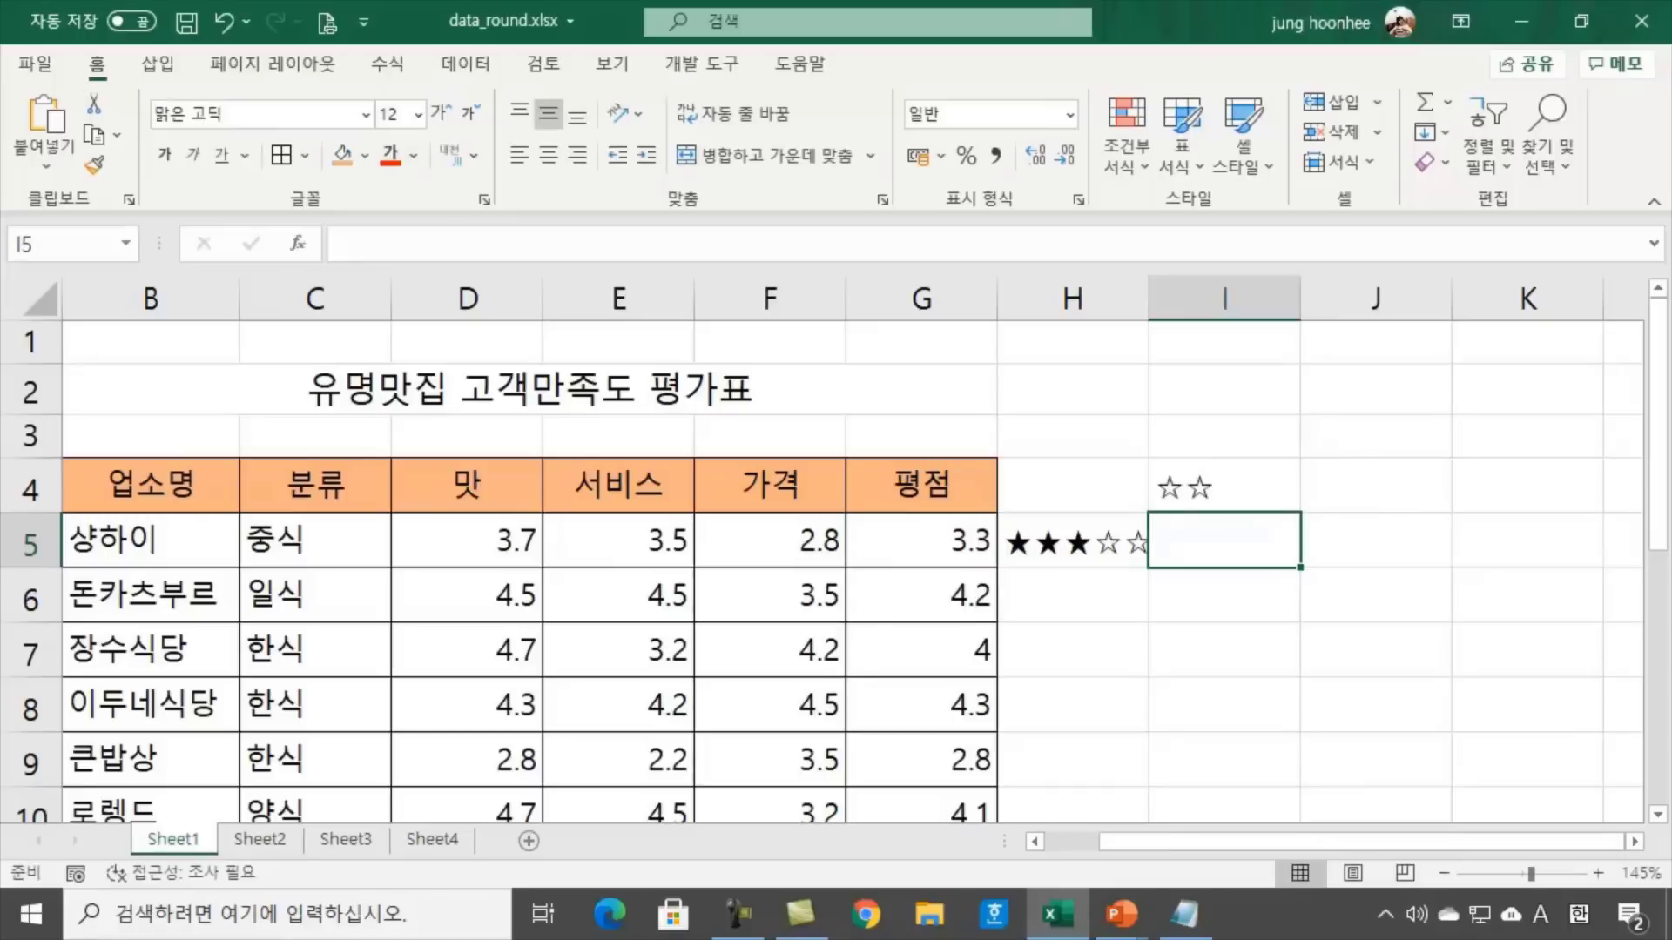
# Clear the test REPT formula from cell I4
pyautogui.click(1210, 484)
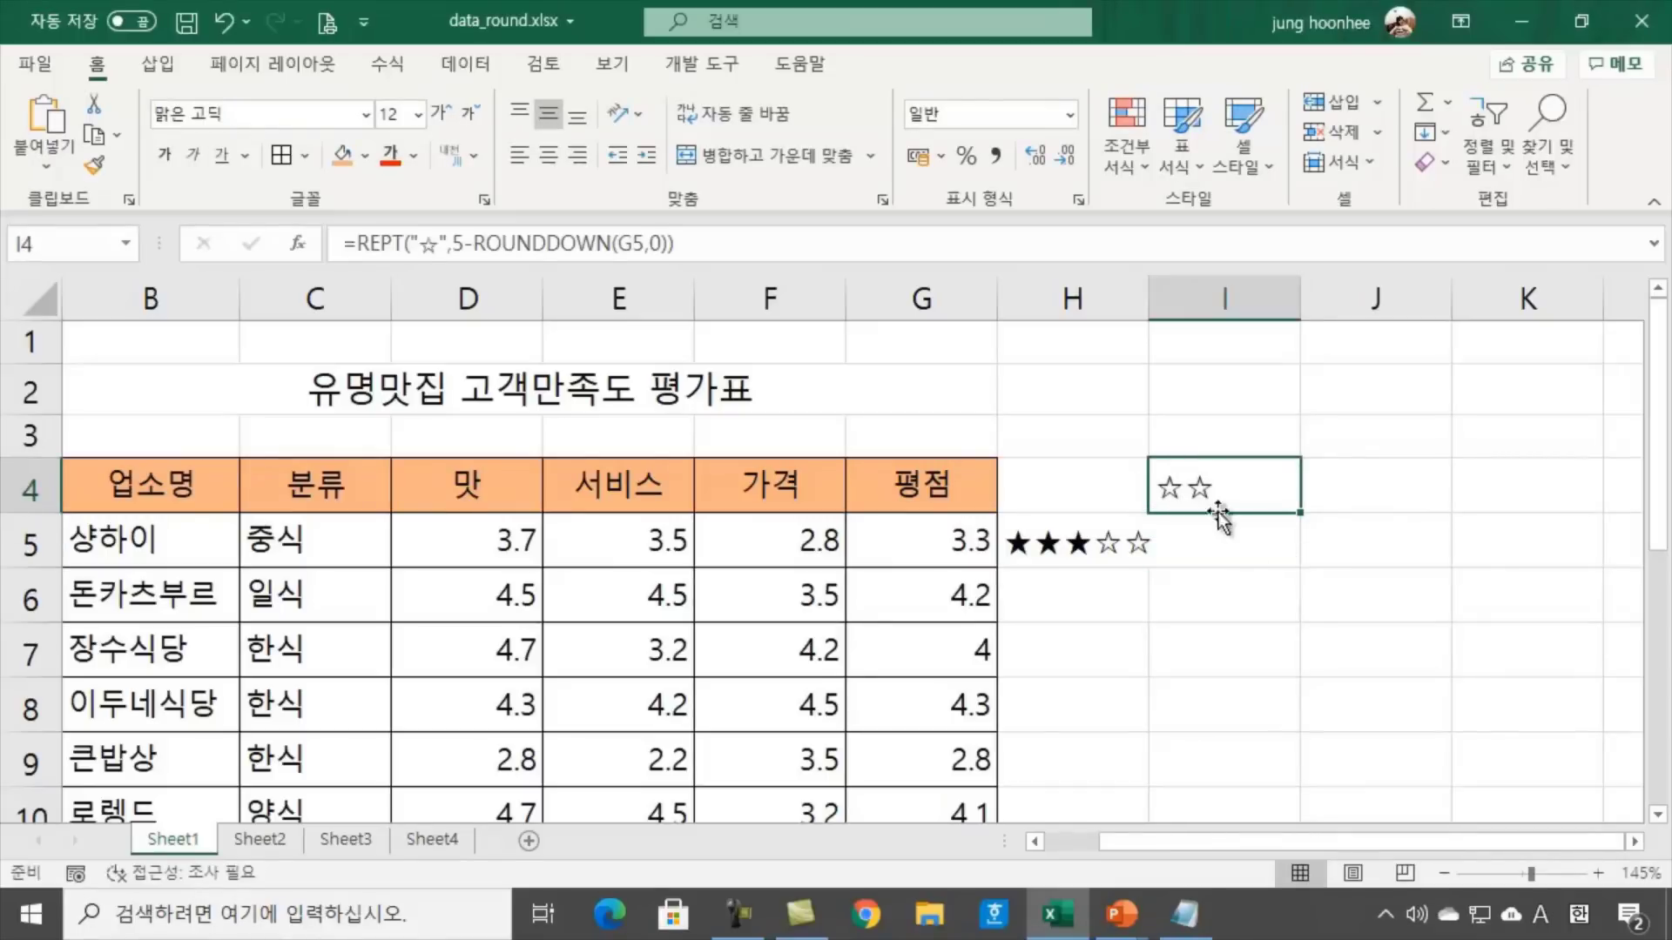
pyautogui.click(819, 601)
pyautogui.click(815, 657)
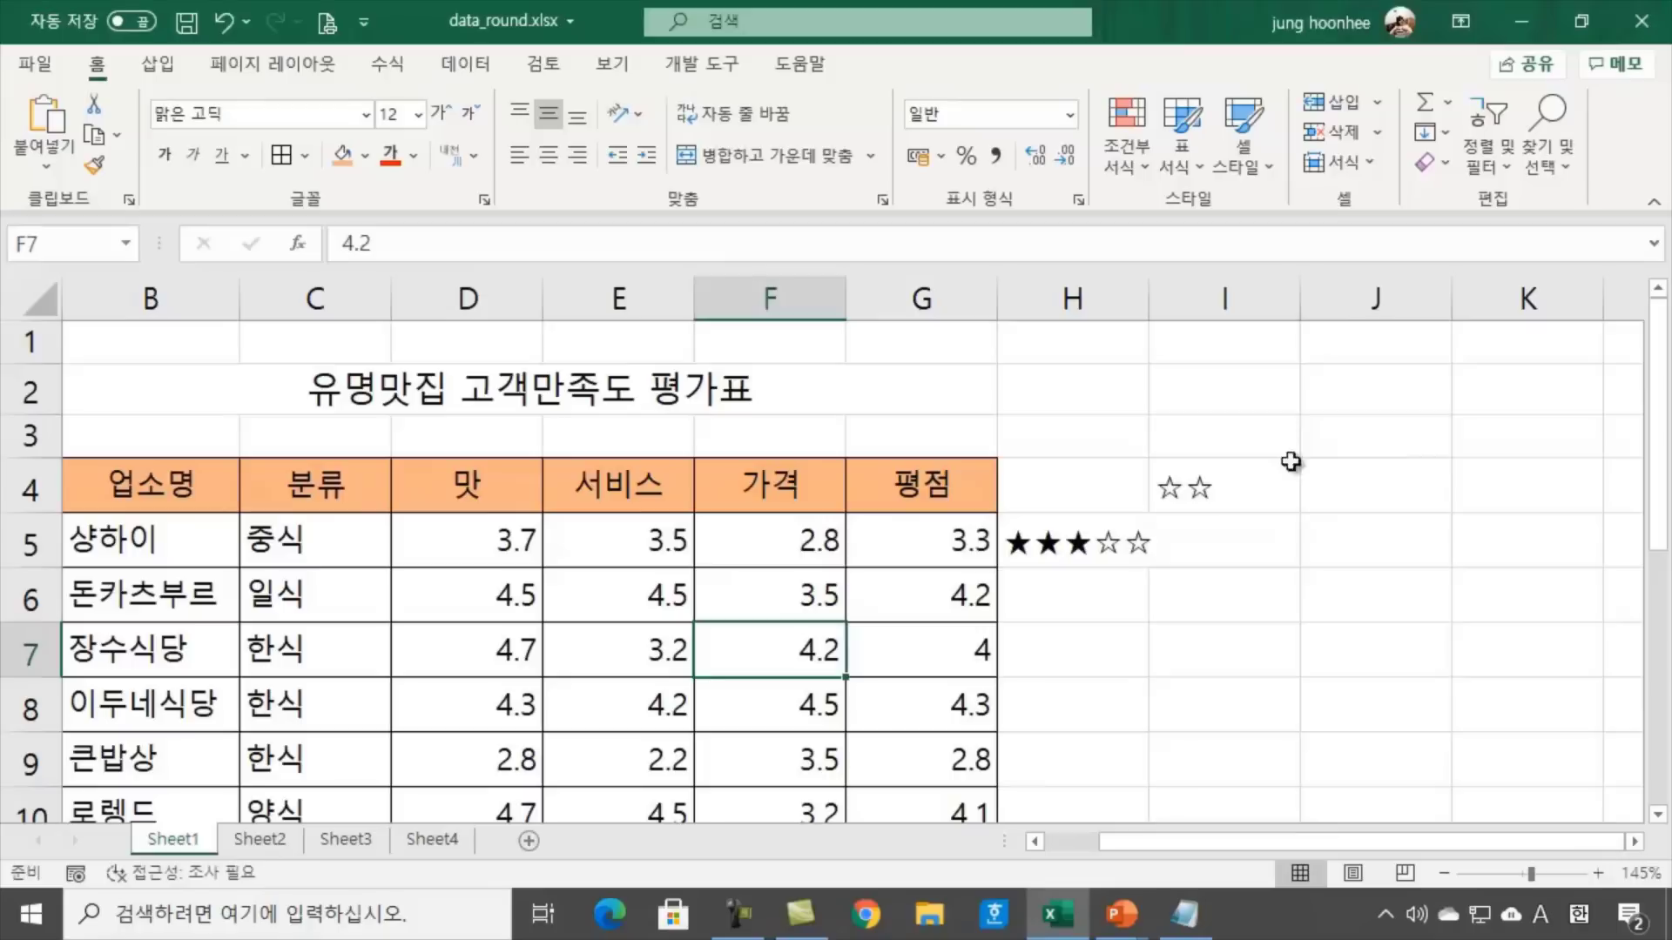
pyautogui.click(1236, 483)
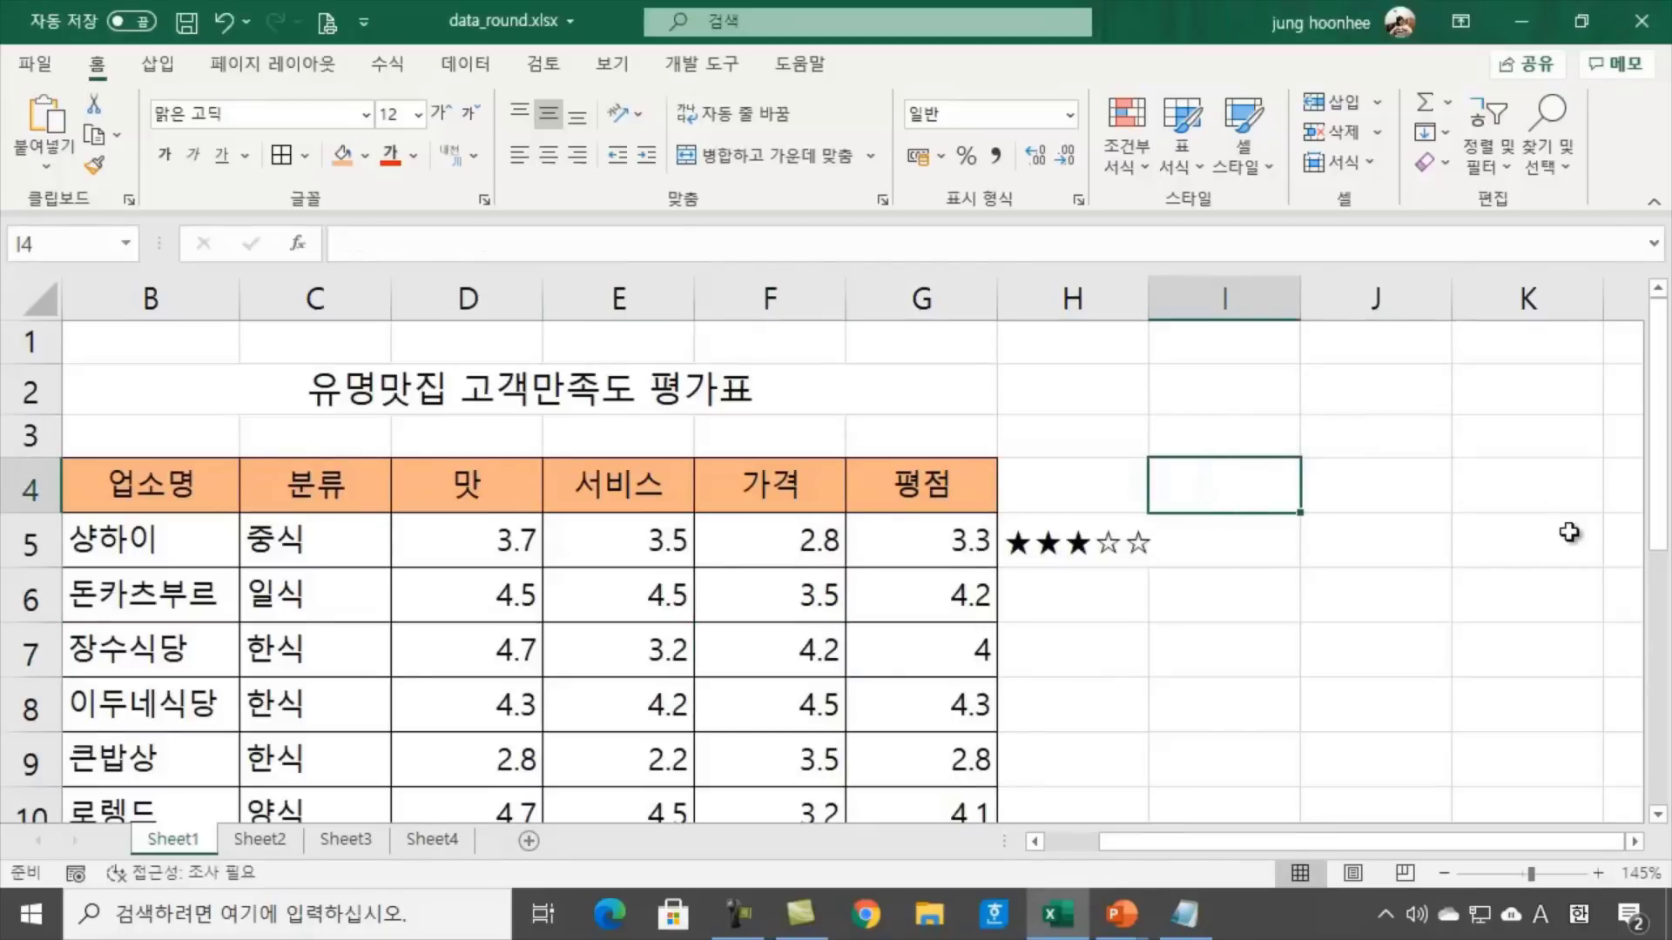
# Replace the fixed count of 2 for the ☆ part of the H5 formula with ROUNDDOWN(G5,0)
pyautogui.click(1069, 547)
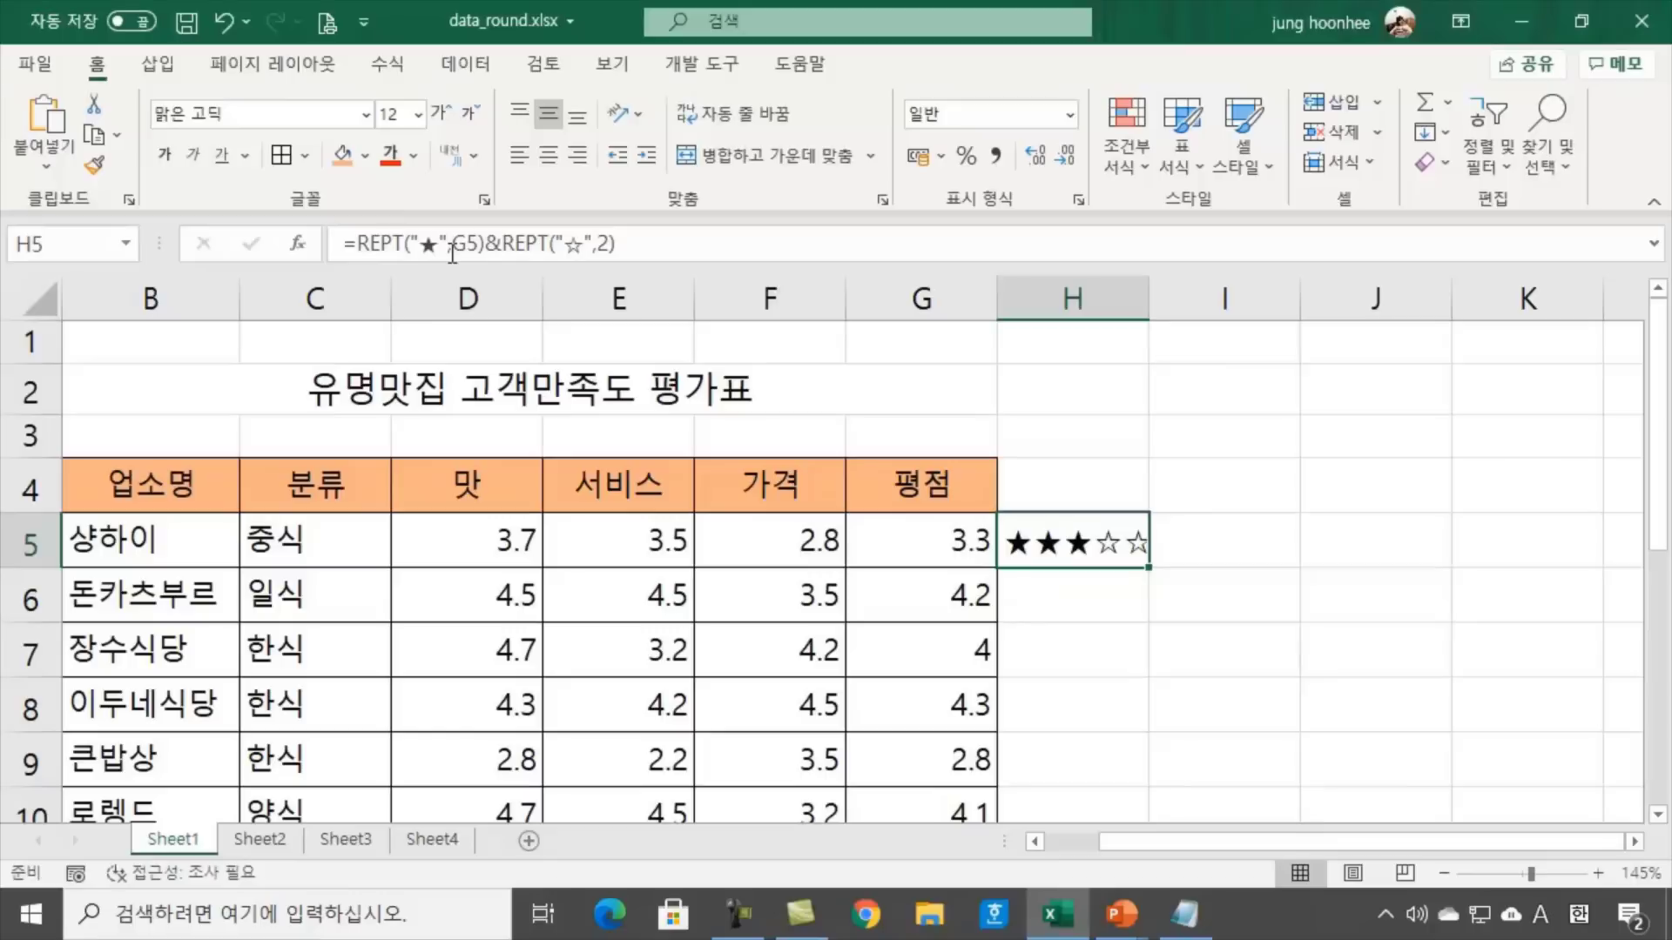
pyautogui.click(610, 244)
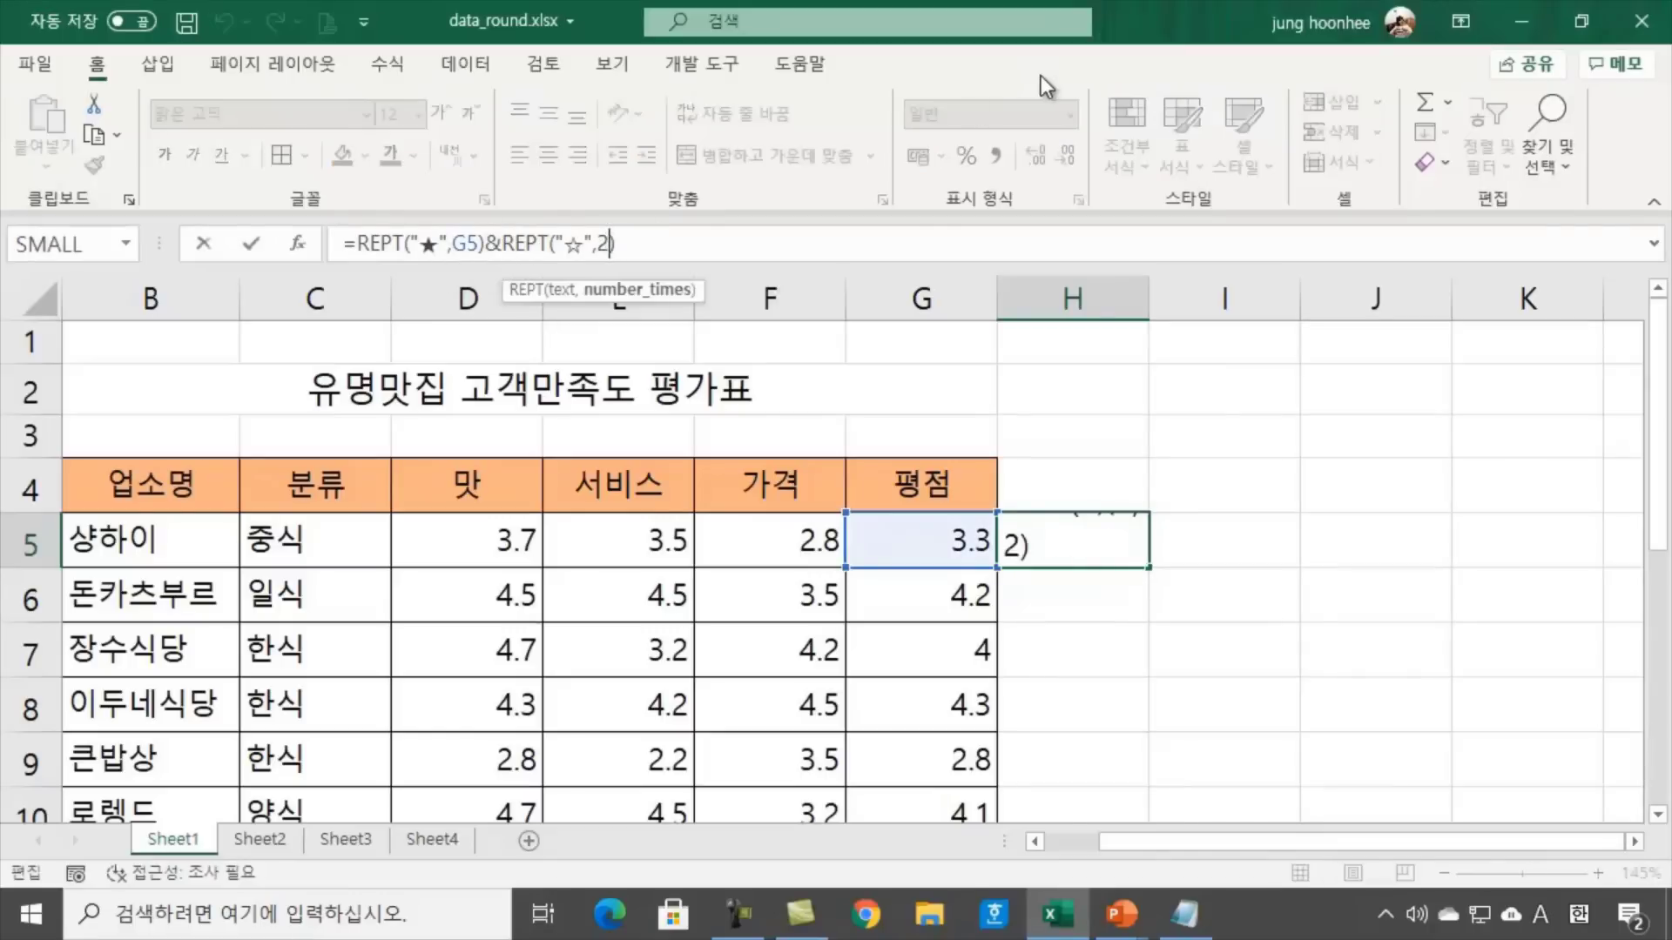
pyautogui.press('BackSpace')
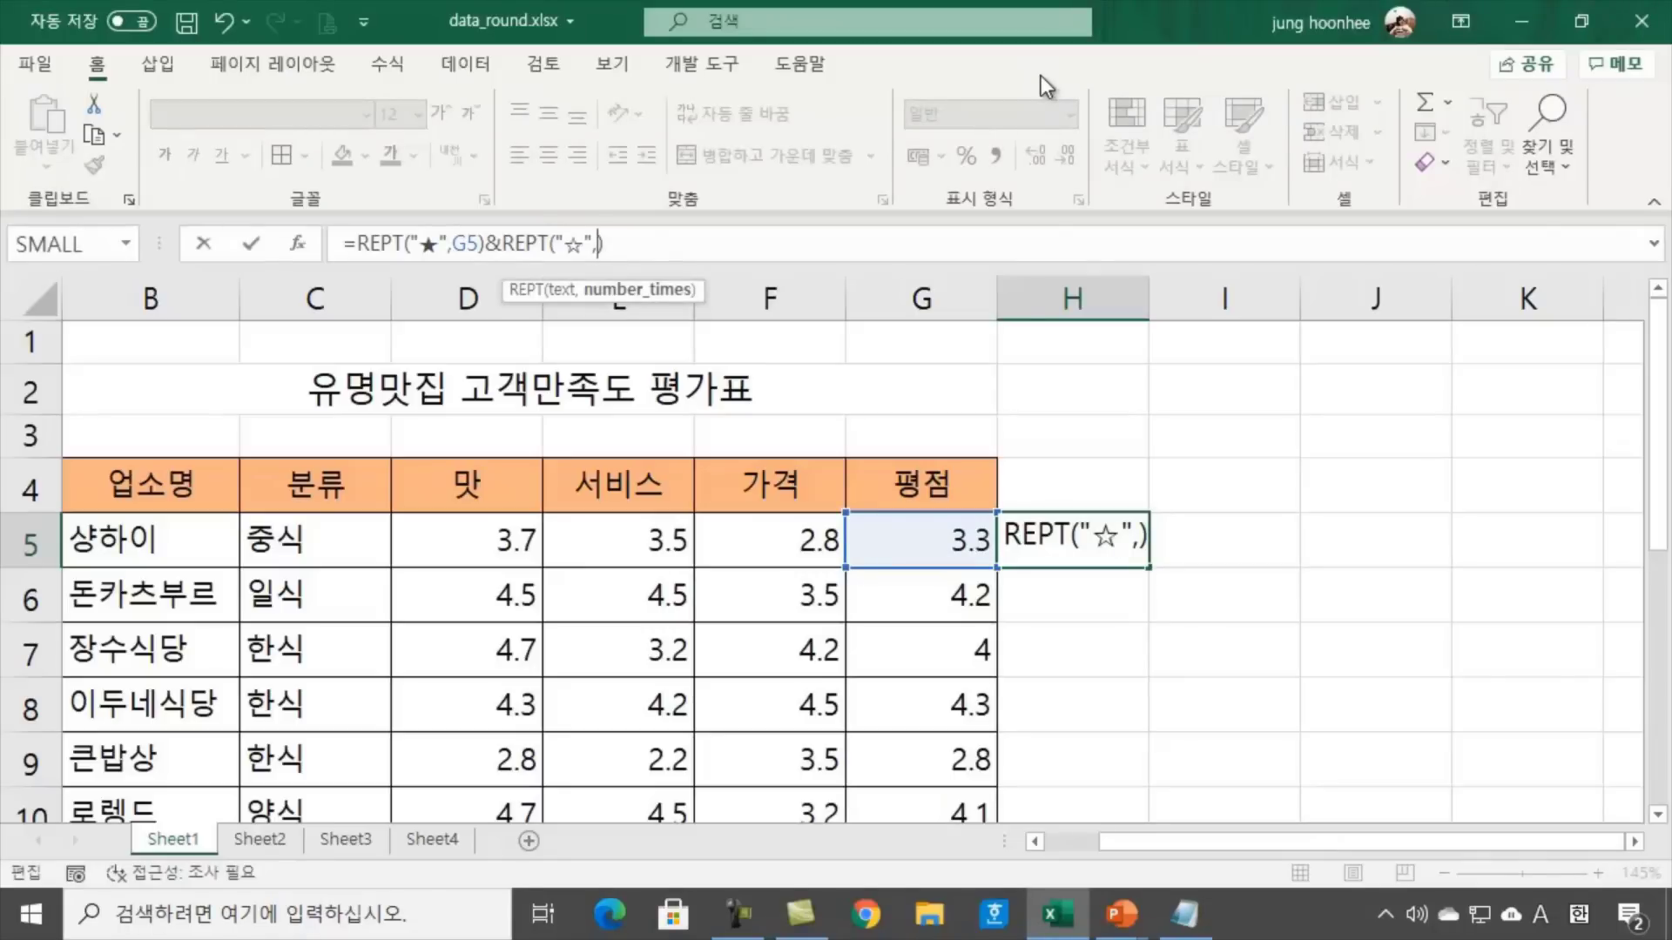
pyautogui.write('RO')
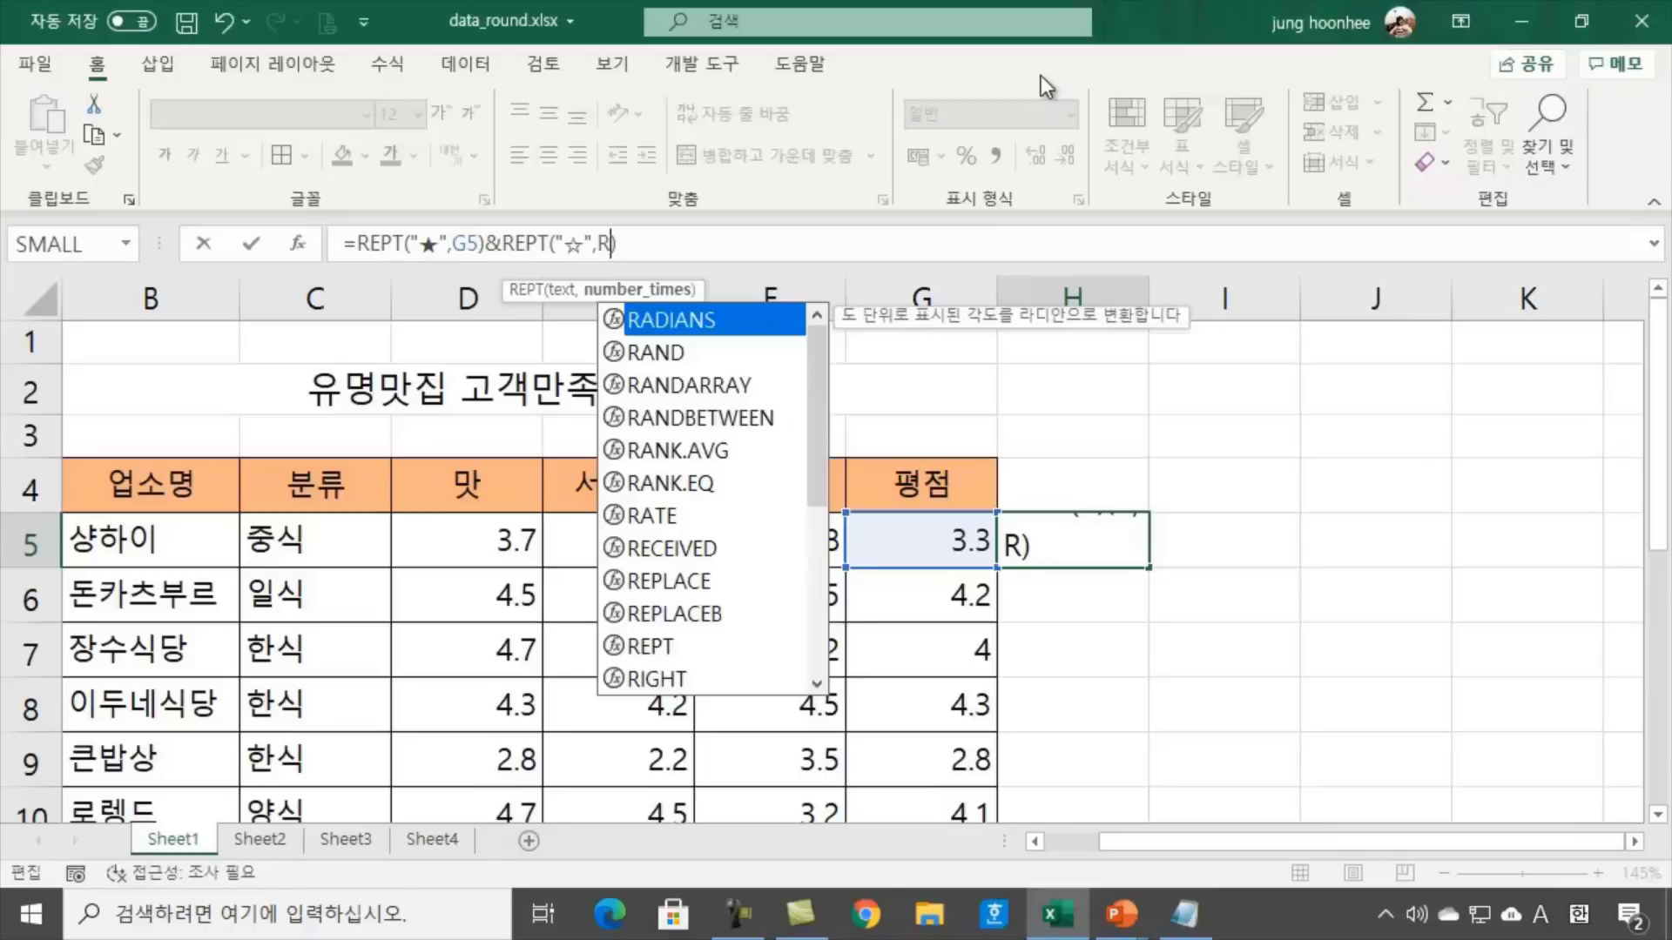
pyautogui.write('UND')
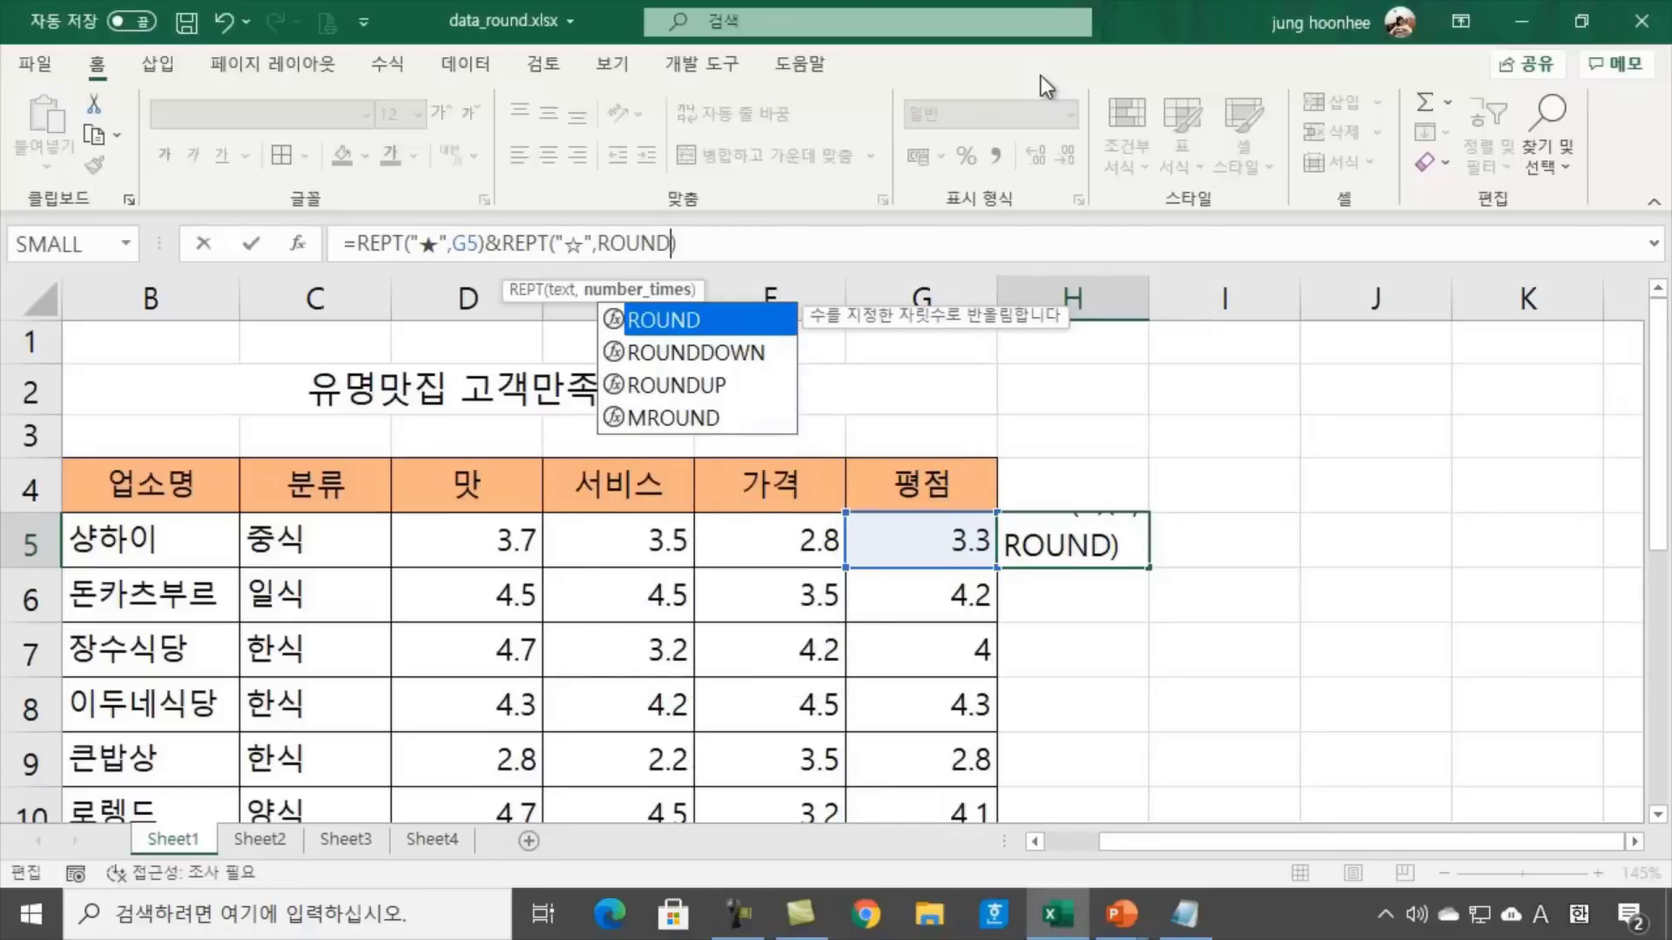
pyautogui.write('D')
pyautogui.write('OWN')
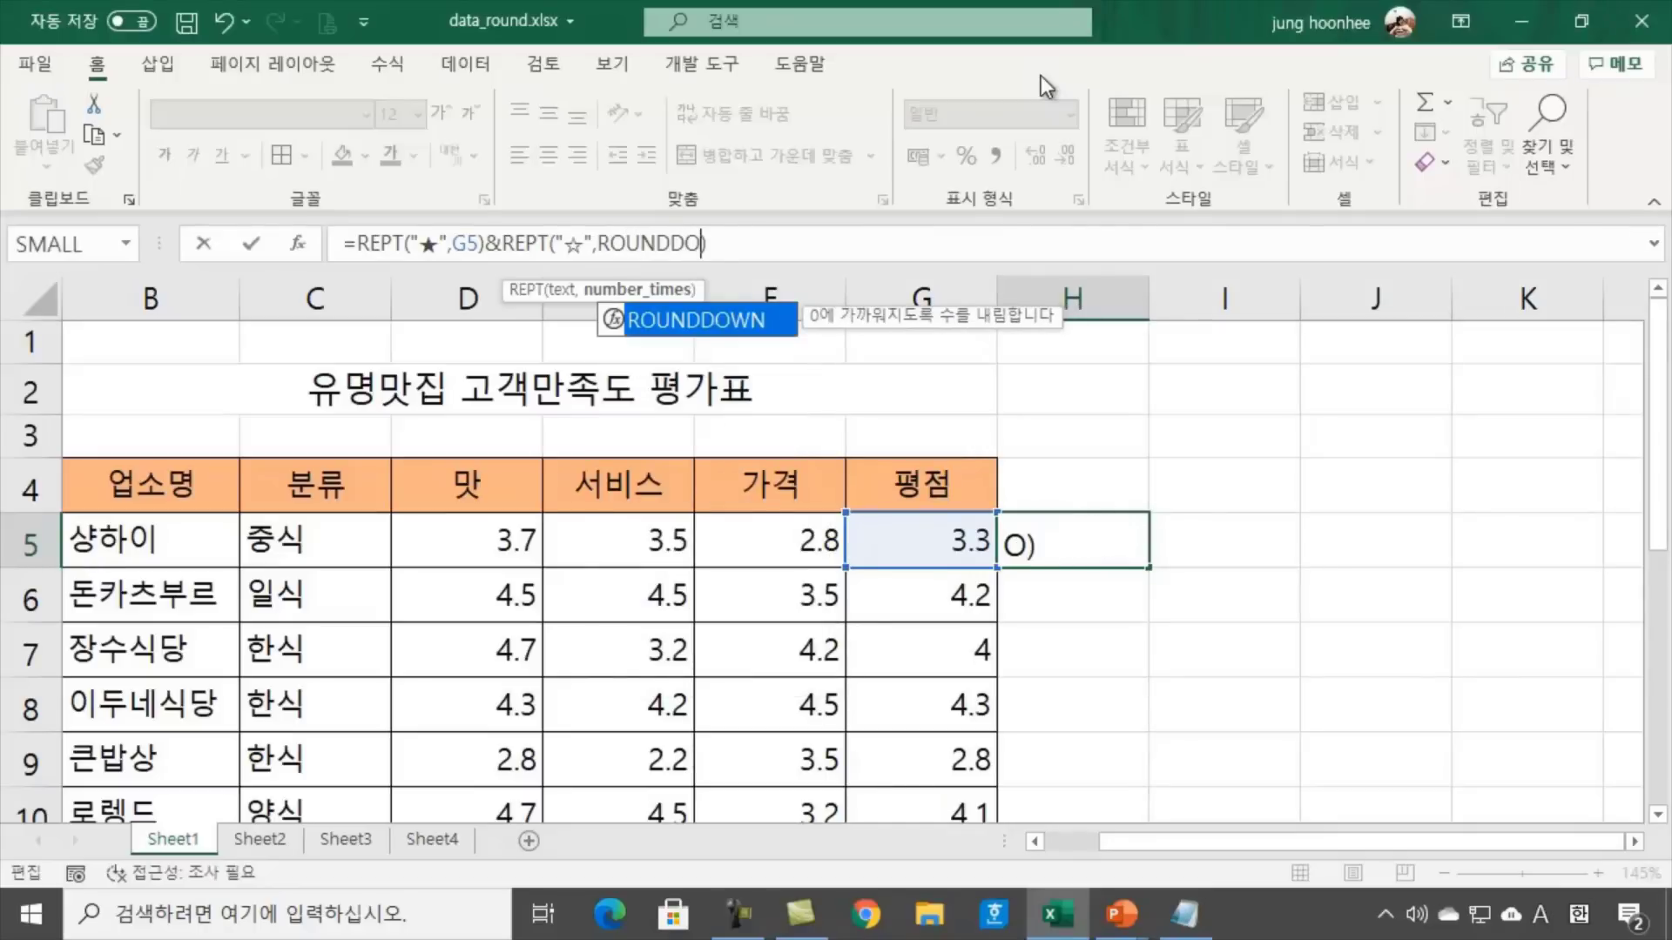
pyautogui.write('(')
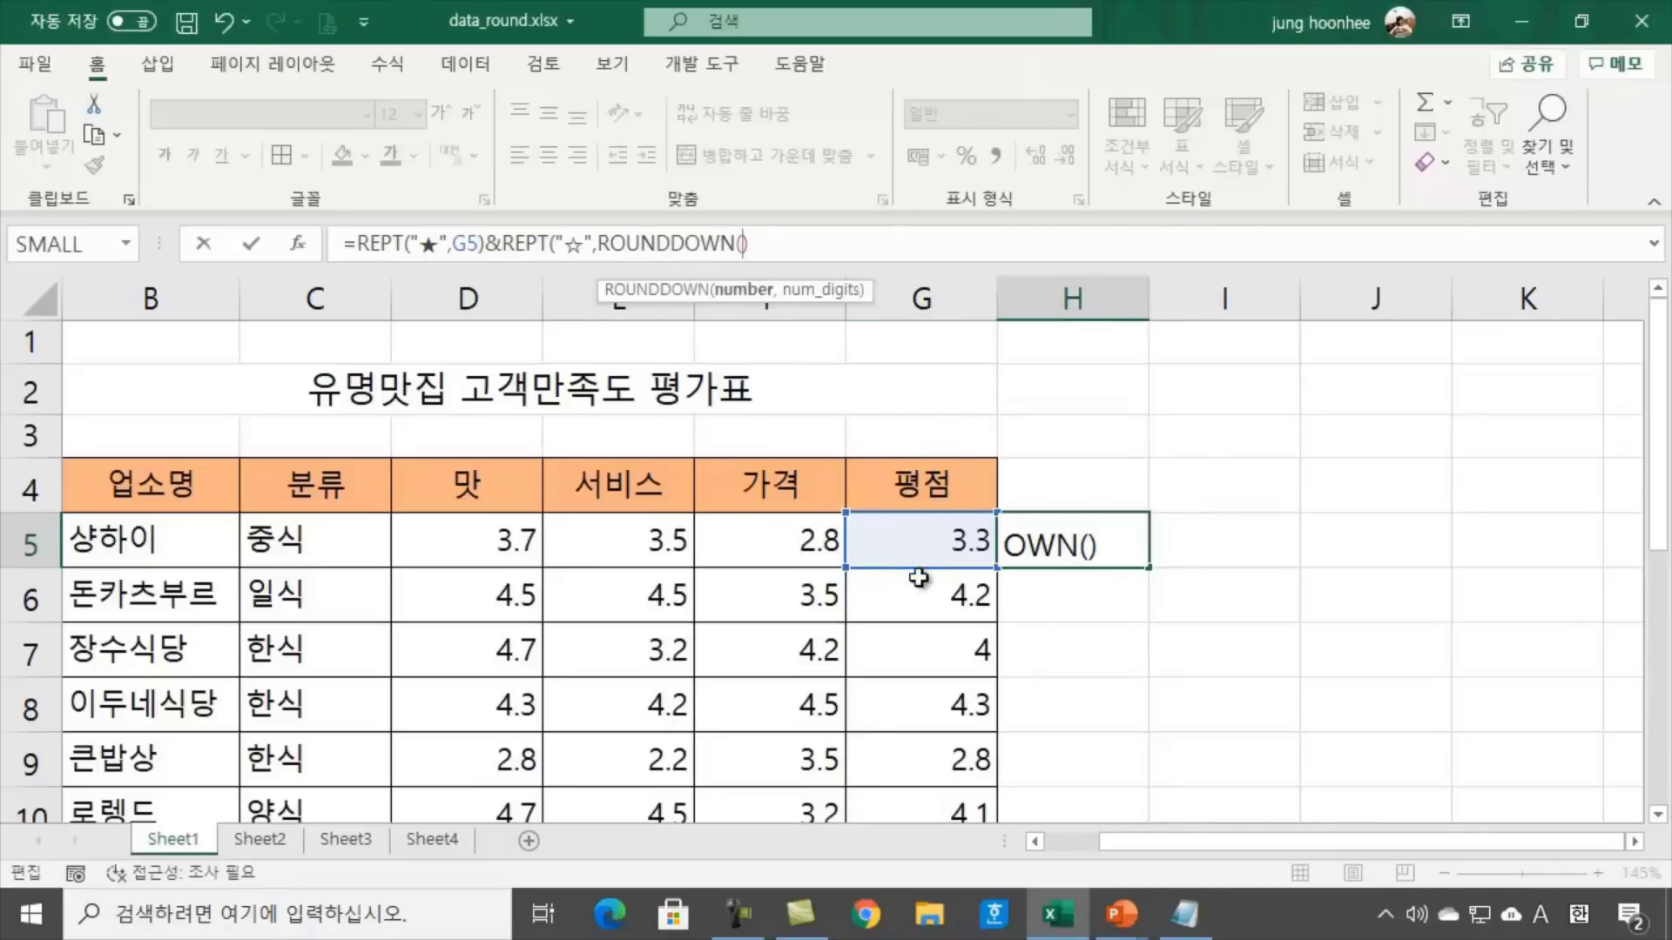
pyautogui.click(955, 534)
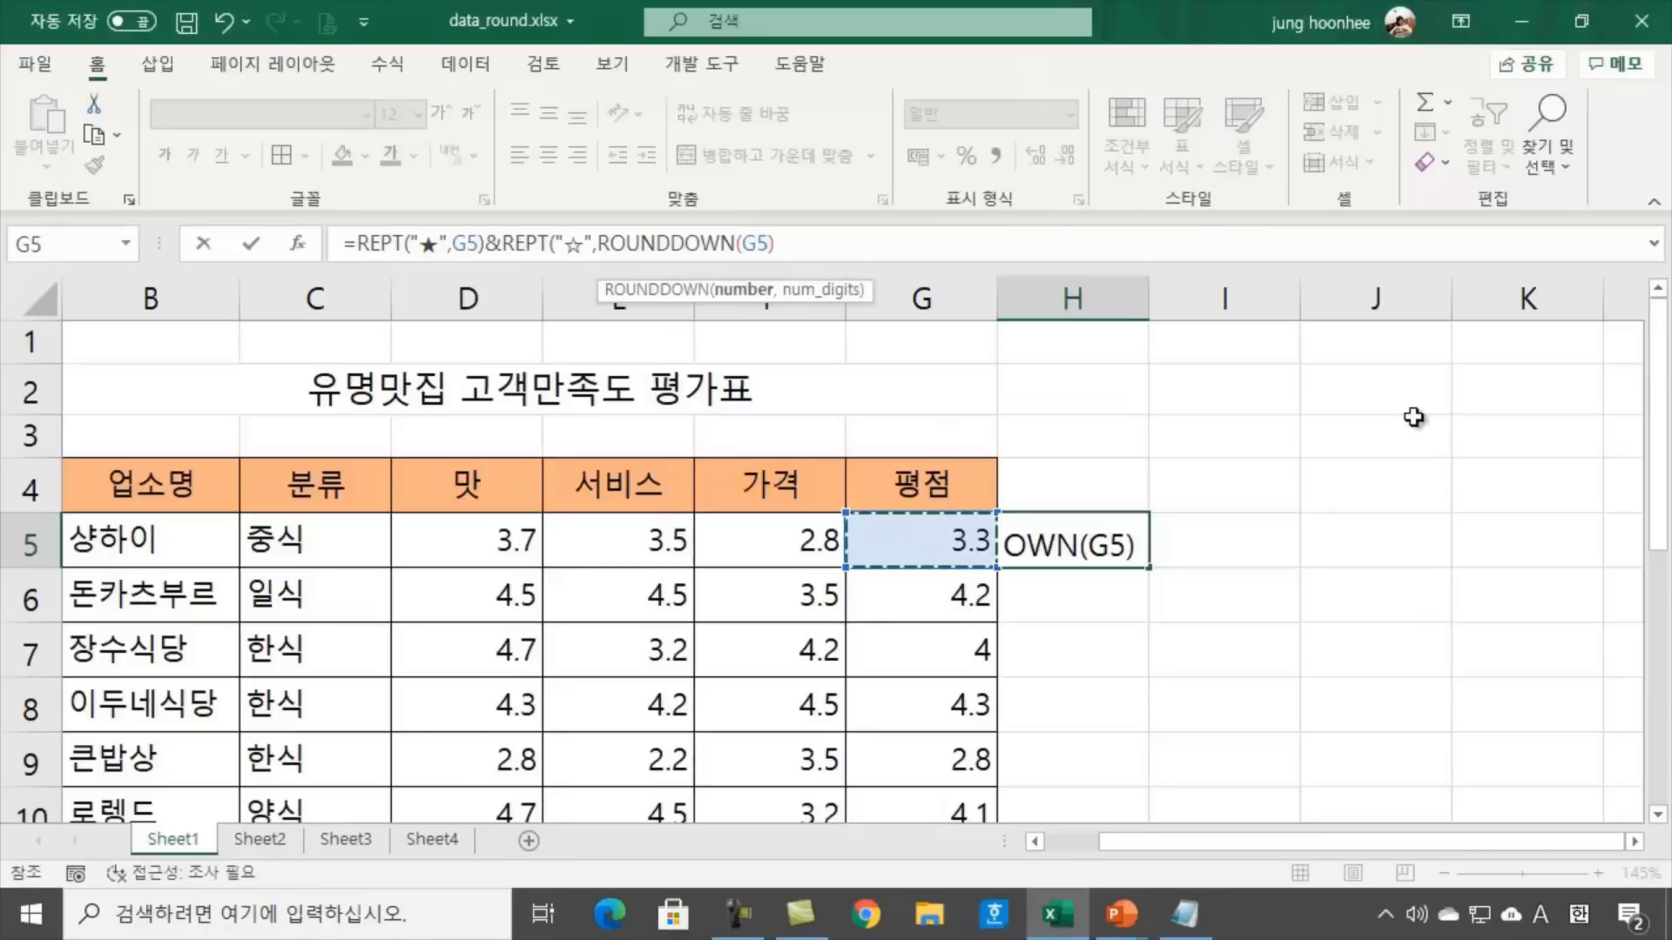
pyautogui.write(',')
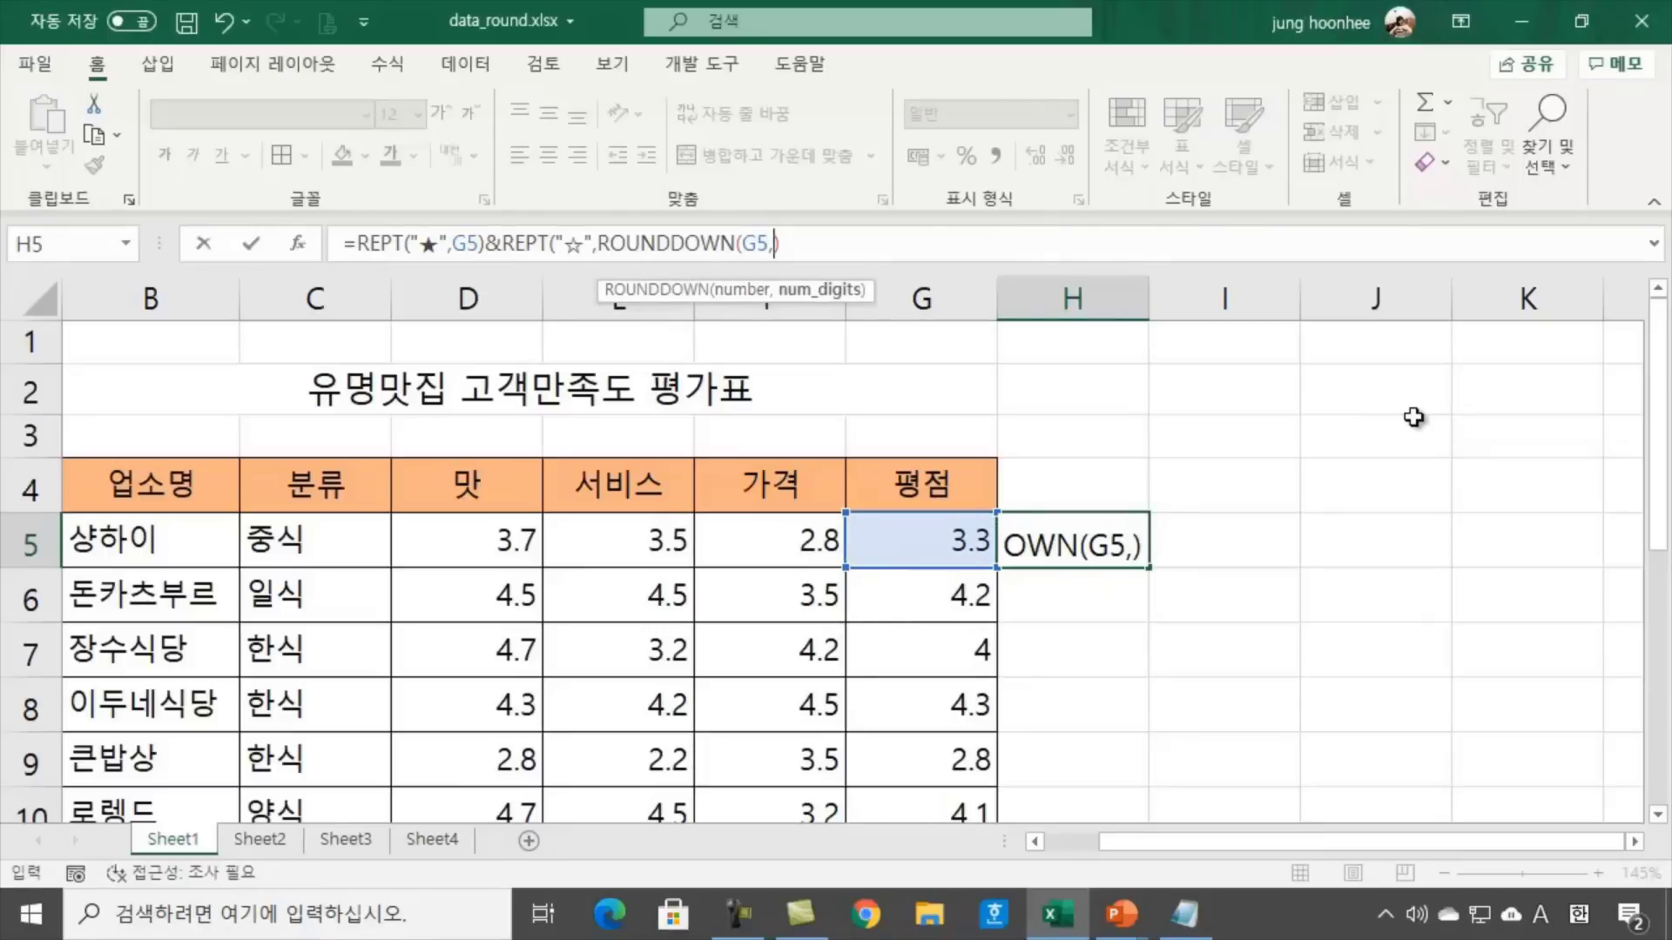
pyautogui.write('0')
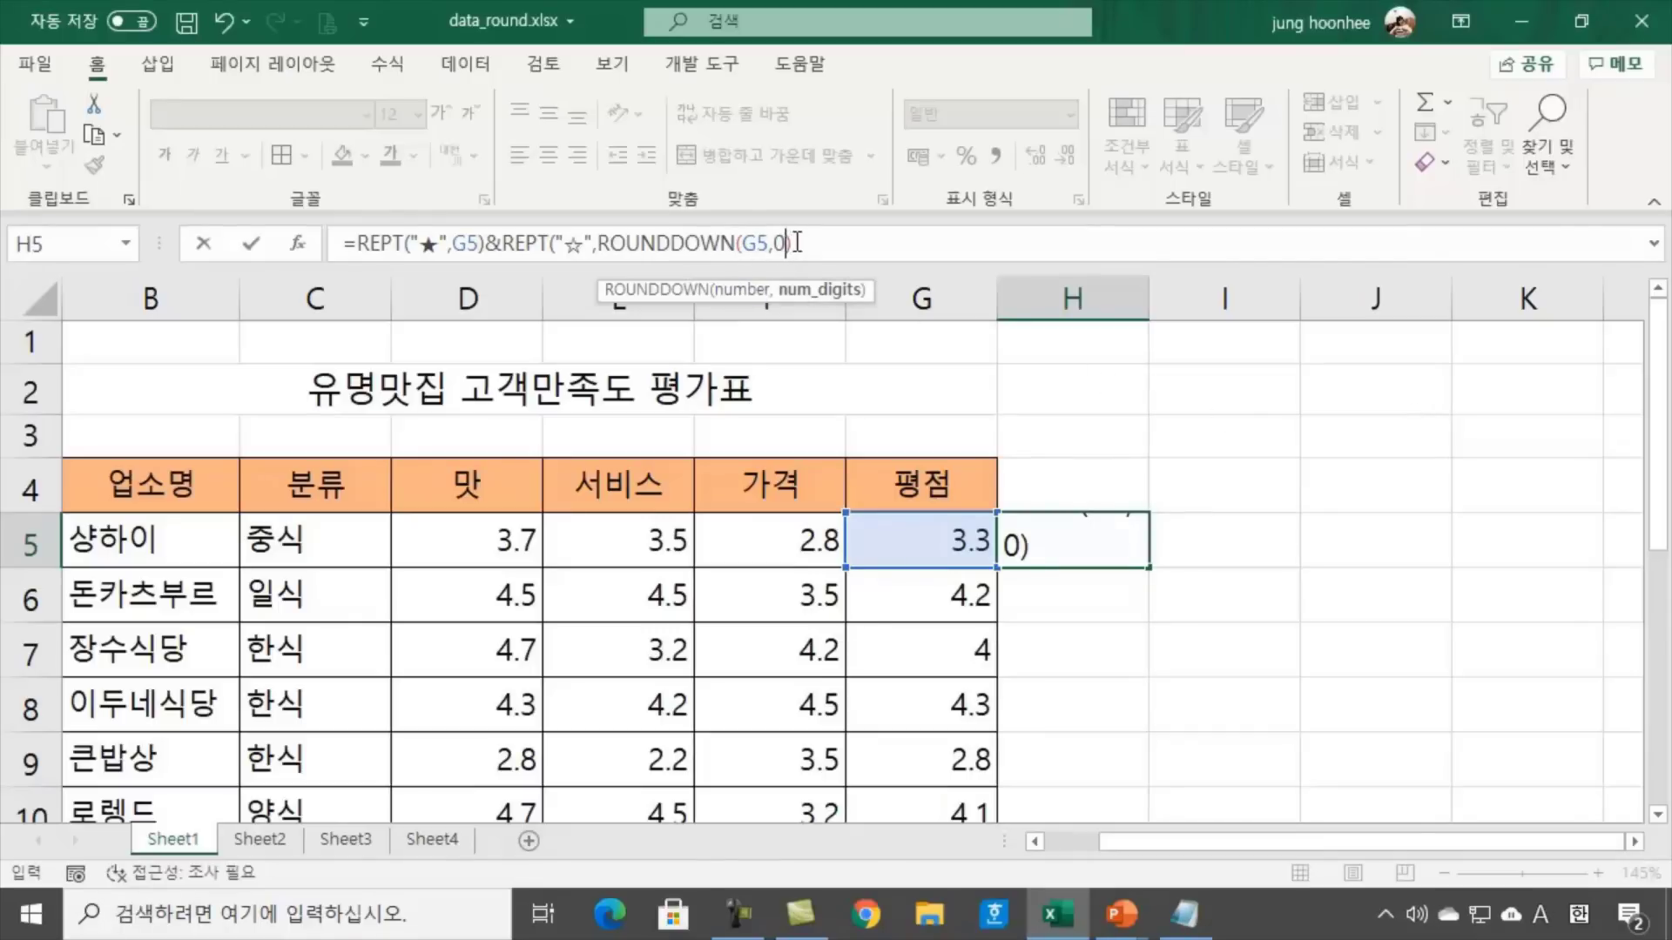
pyautogui.click(573, 245)
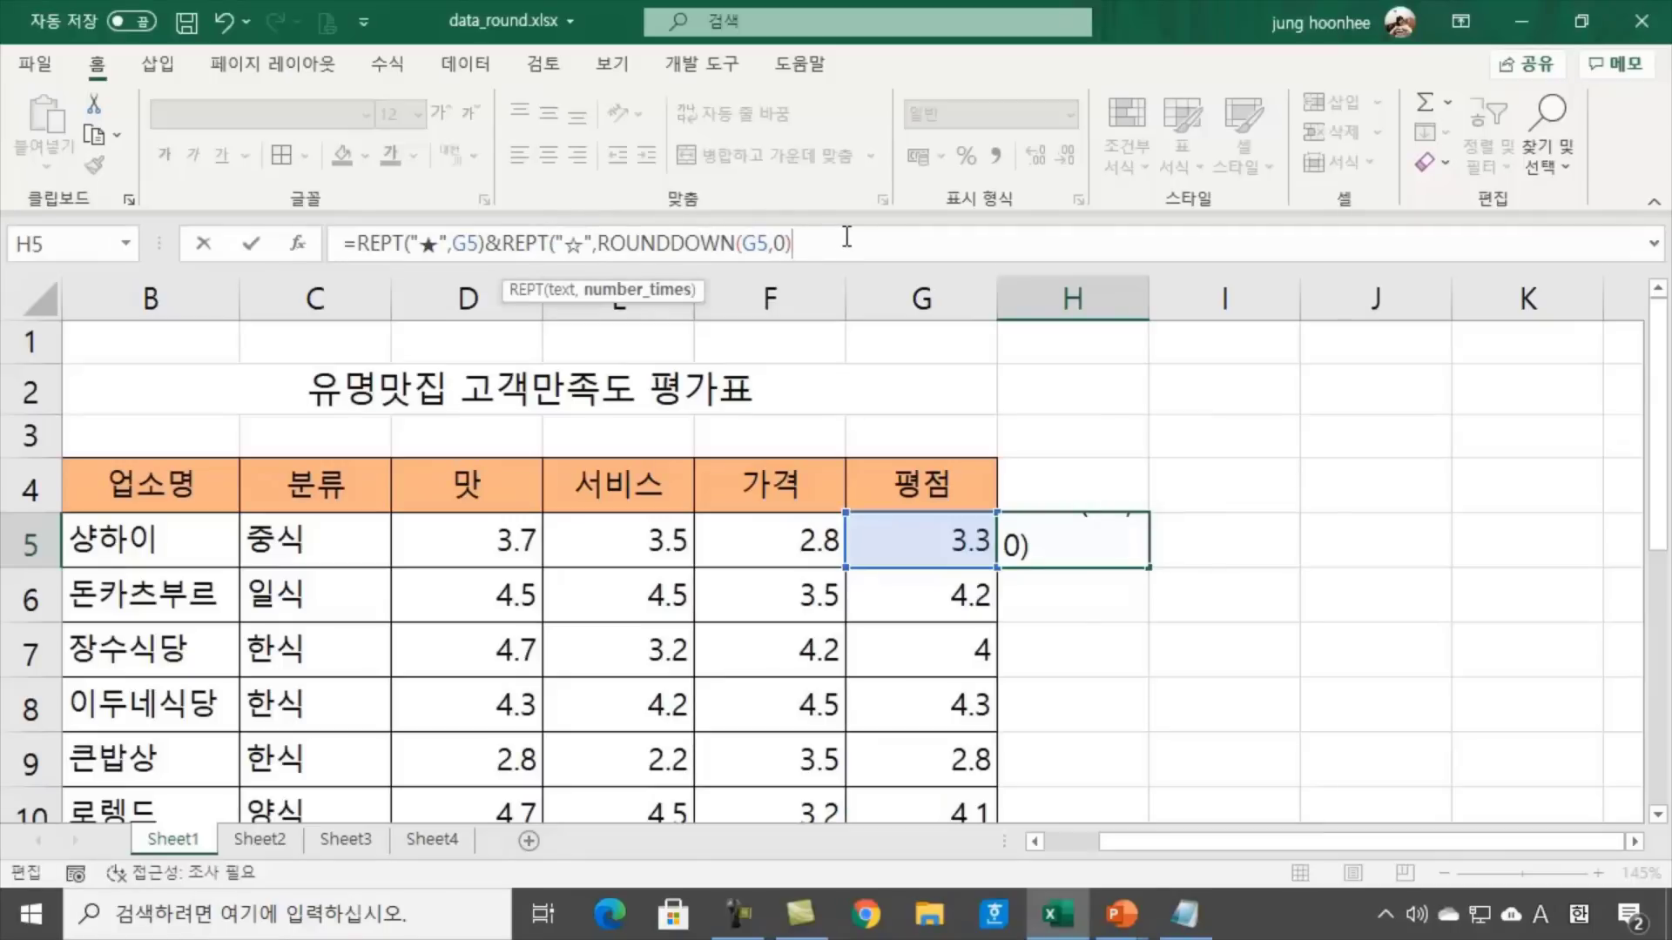
pyautogui.write(')')
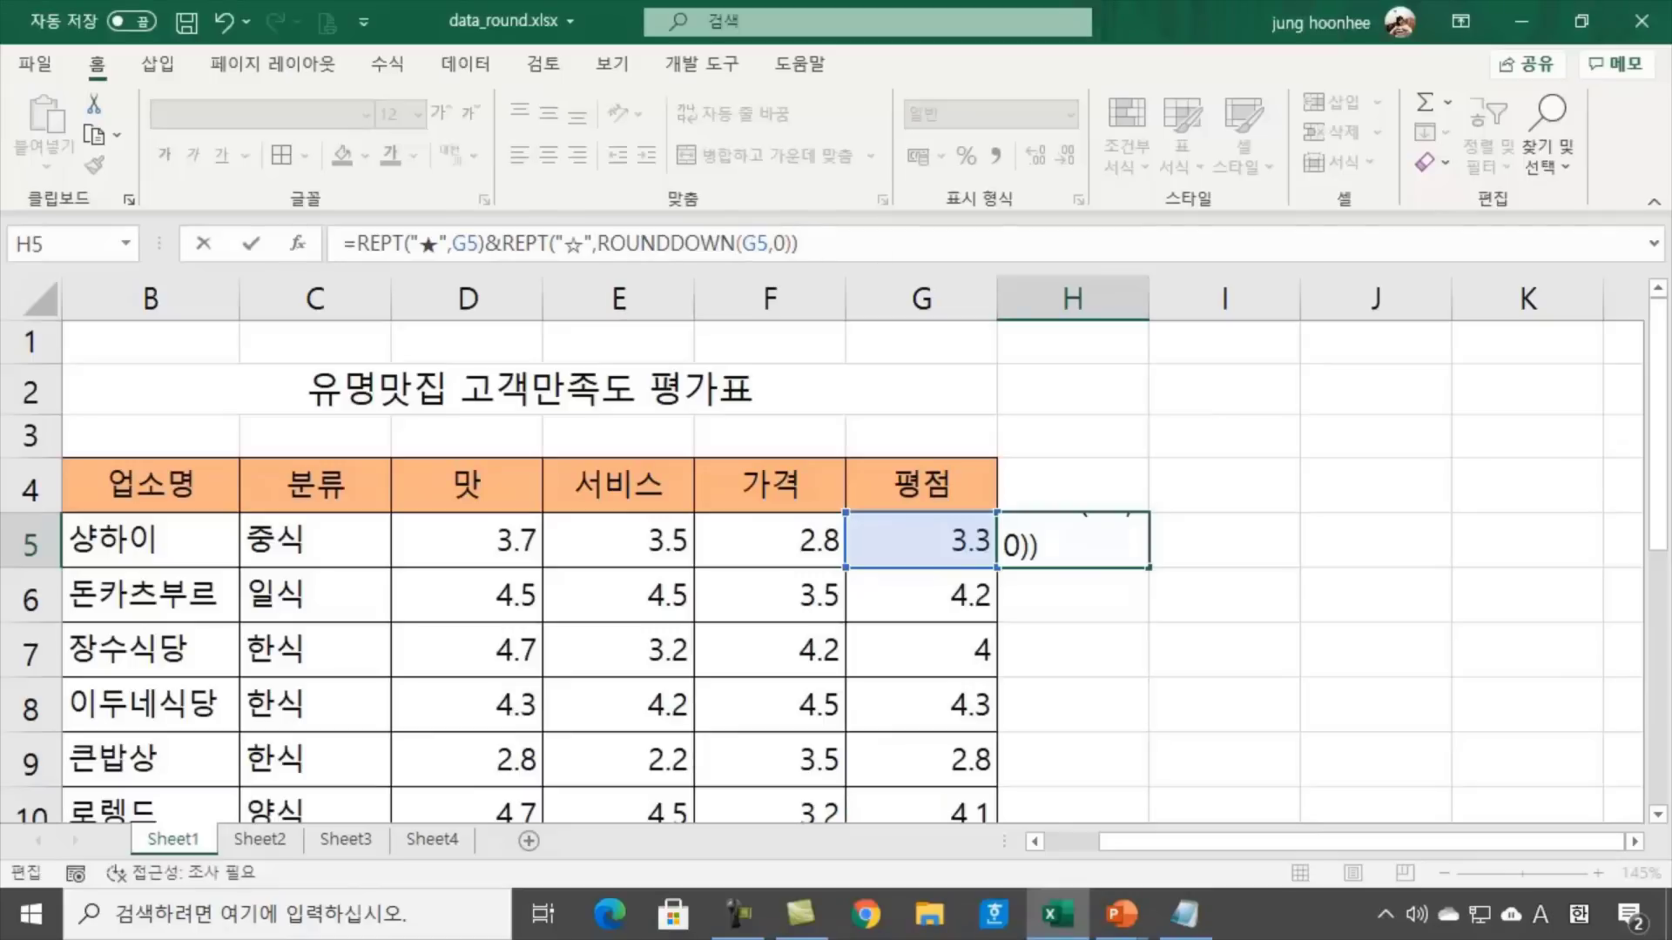
pyautogui.press('Return')
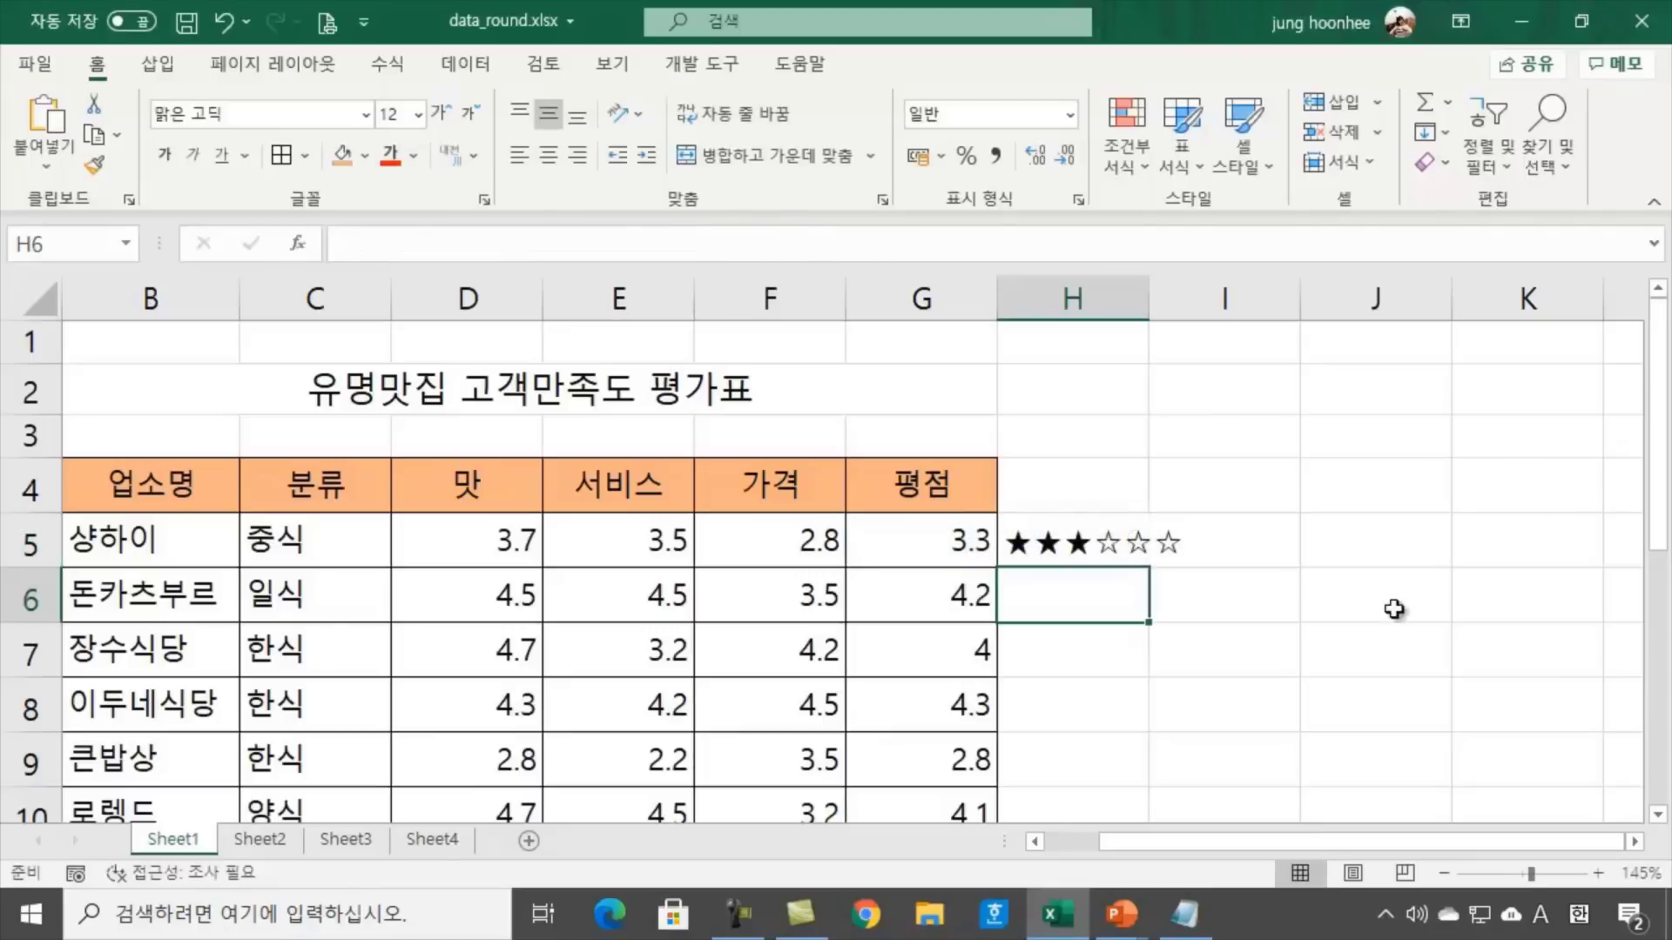
# Insert 5- before ROUNDDOWN in H5 so the formula reads =REPT("★",G5)&REPT("☆",5-ROUNDDOWN(G5,0))
pyautogui.click(1052, 550)
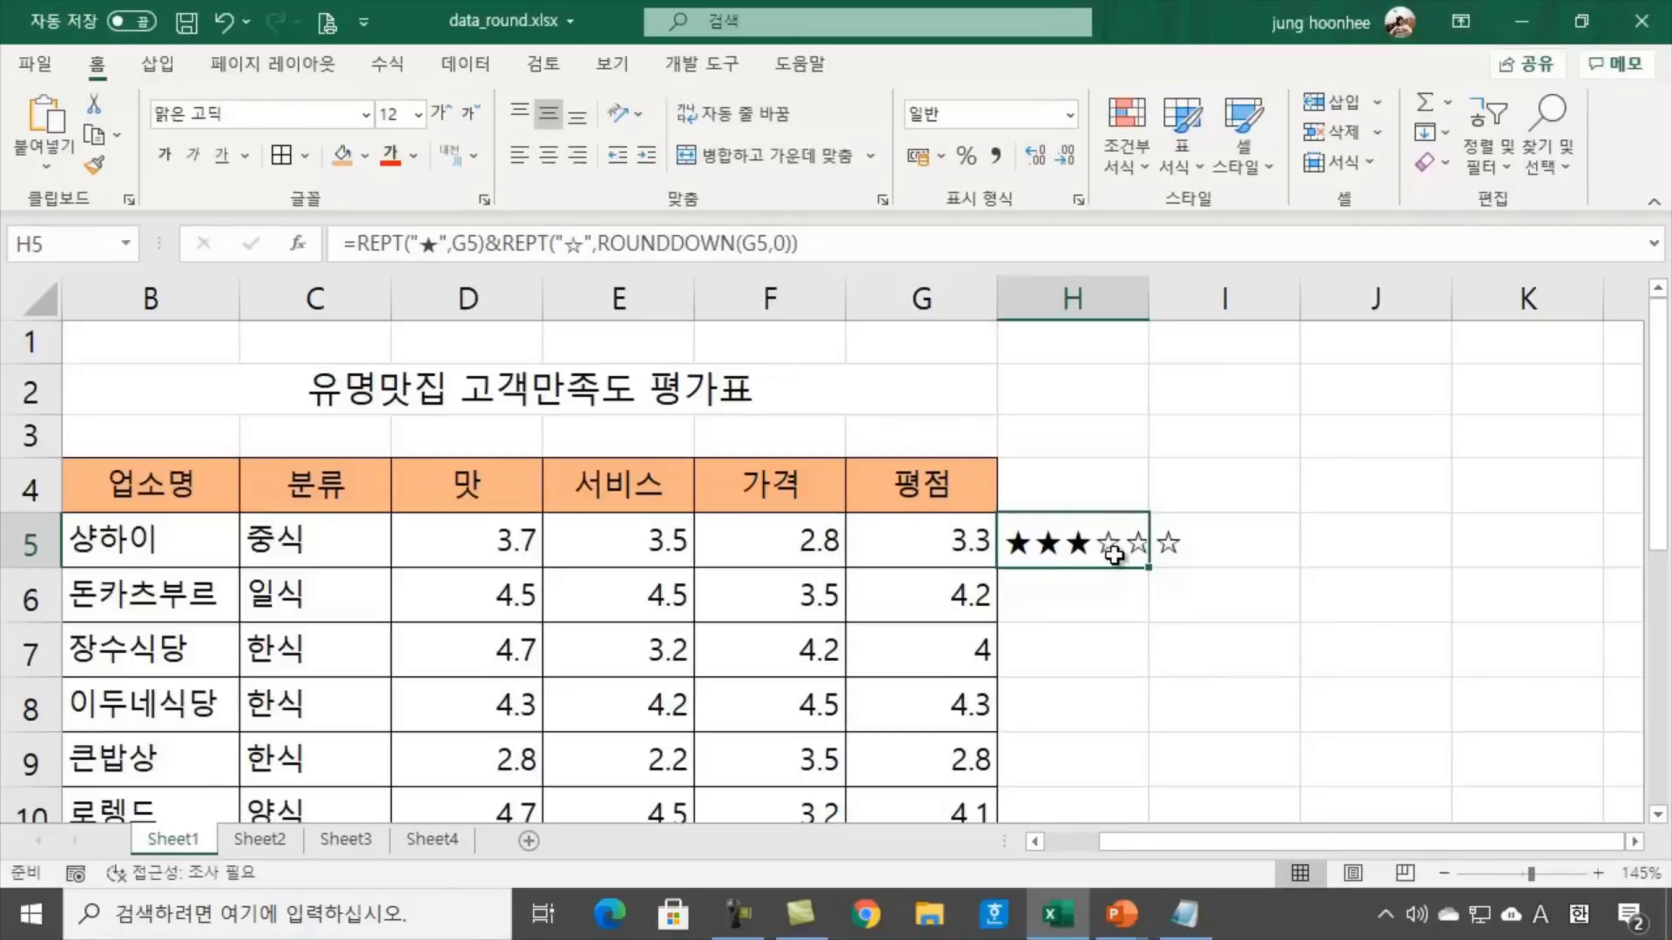
pyautogui.click(601, 243)
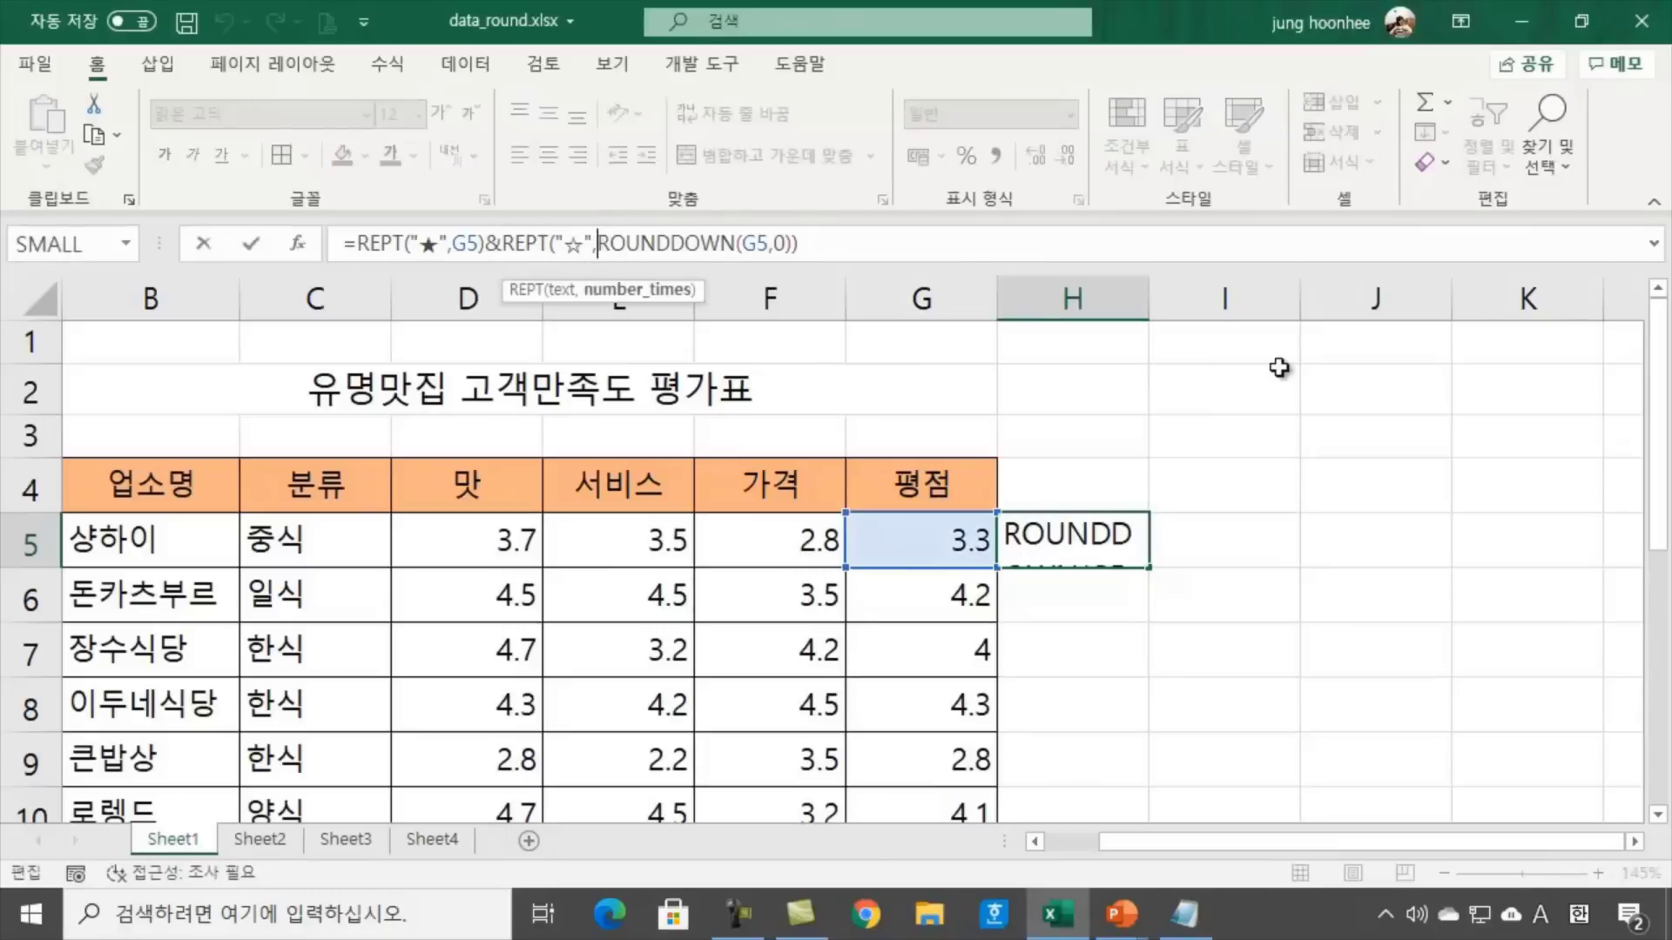
pyautogui.write('5')
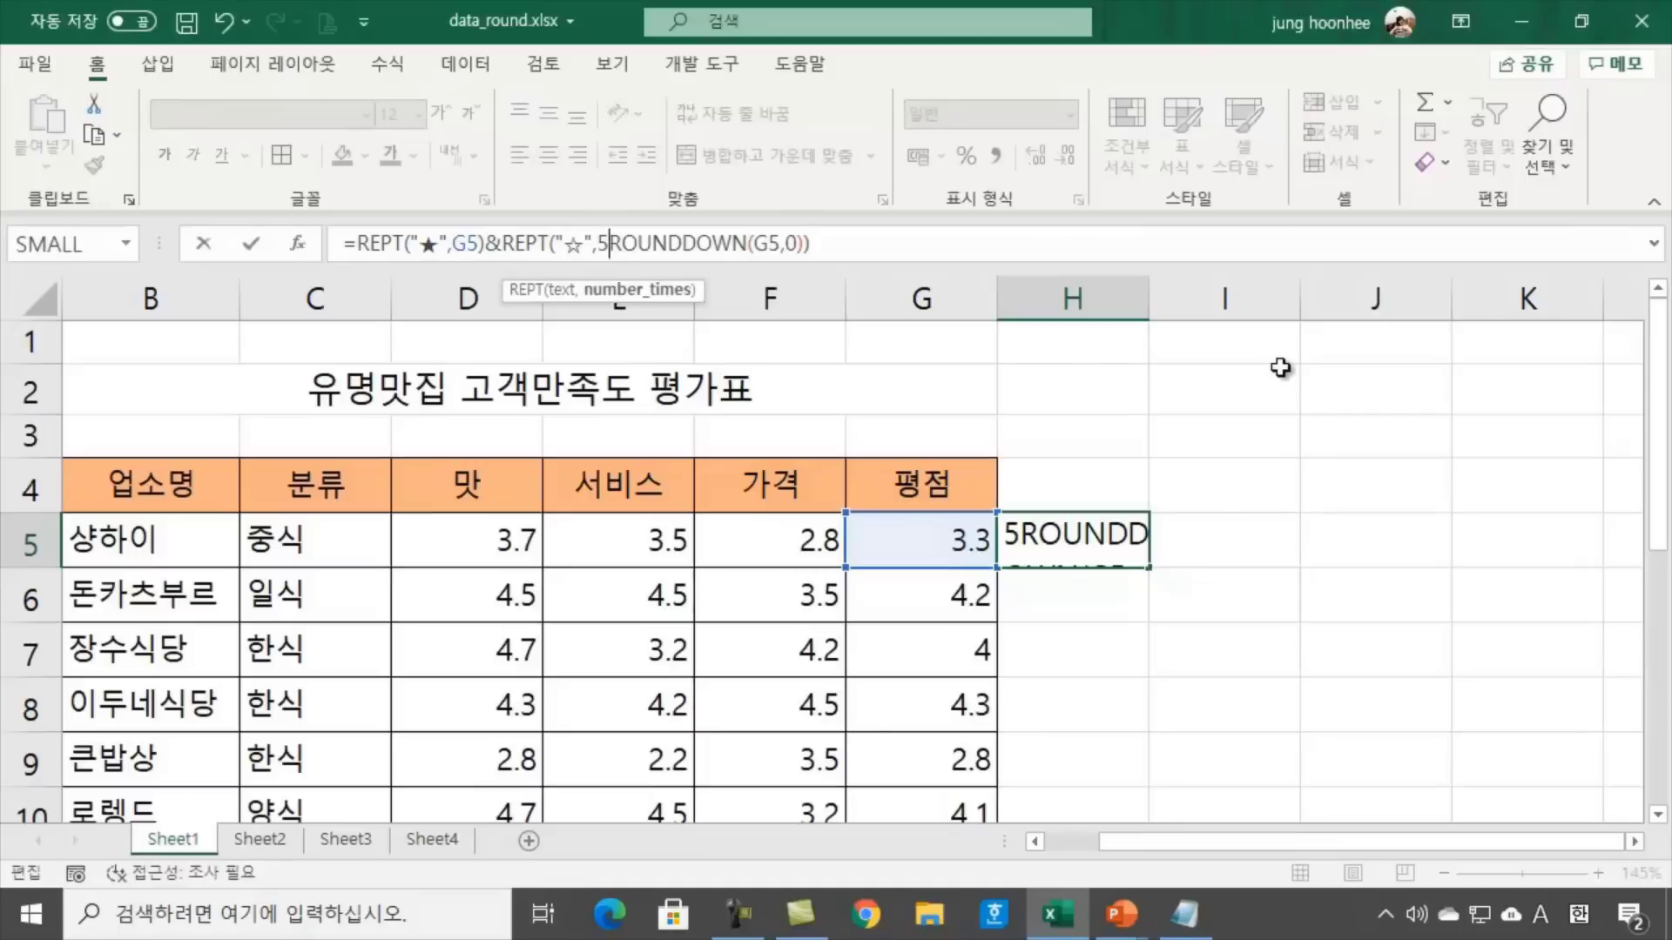
pyautogui.write('-')
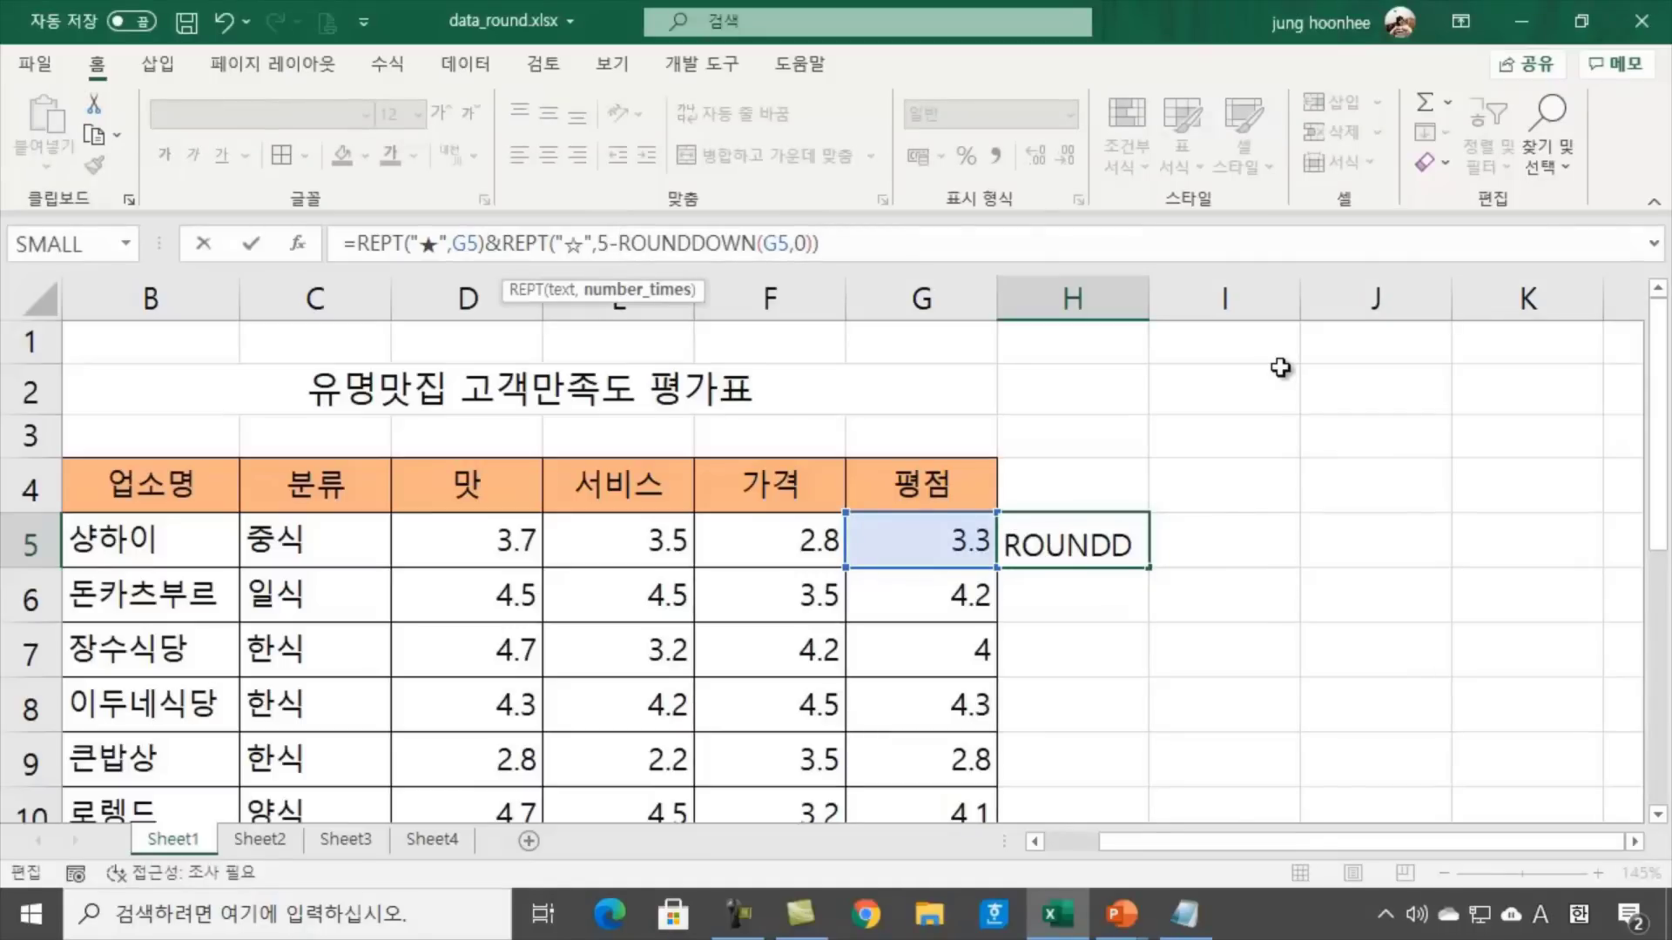
pyautogui.press('Return')
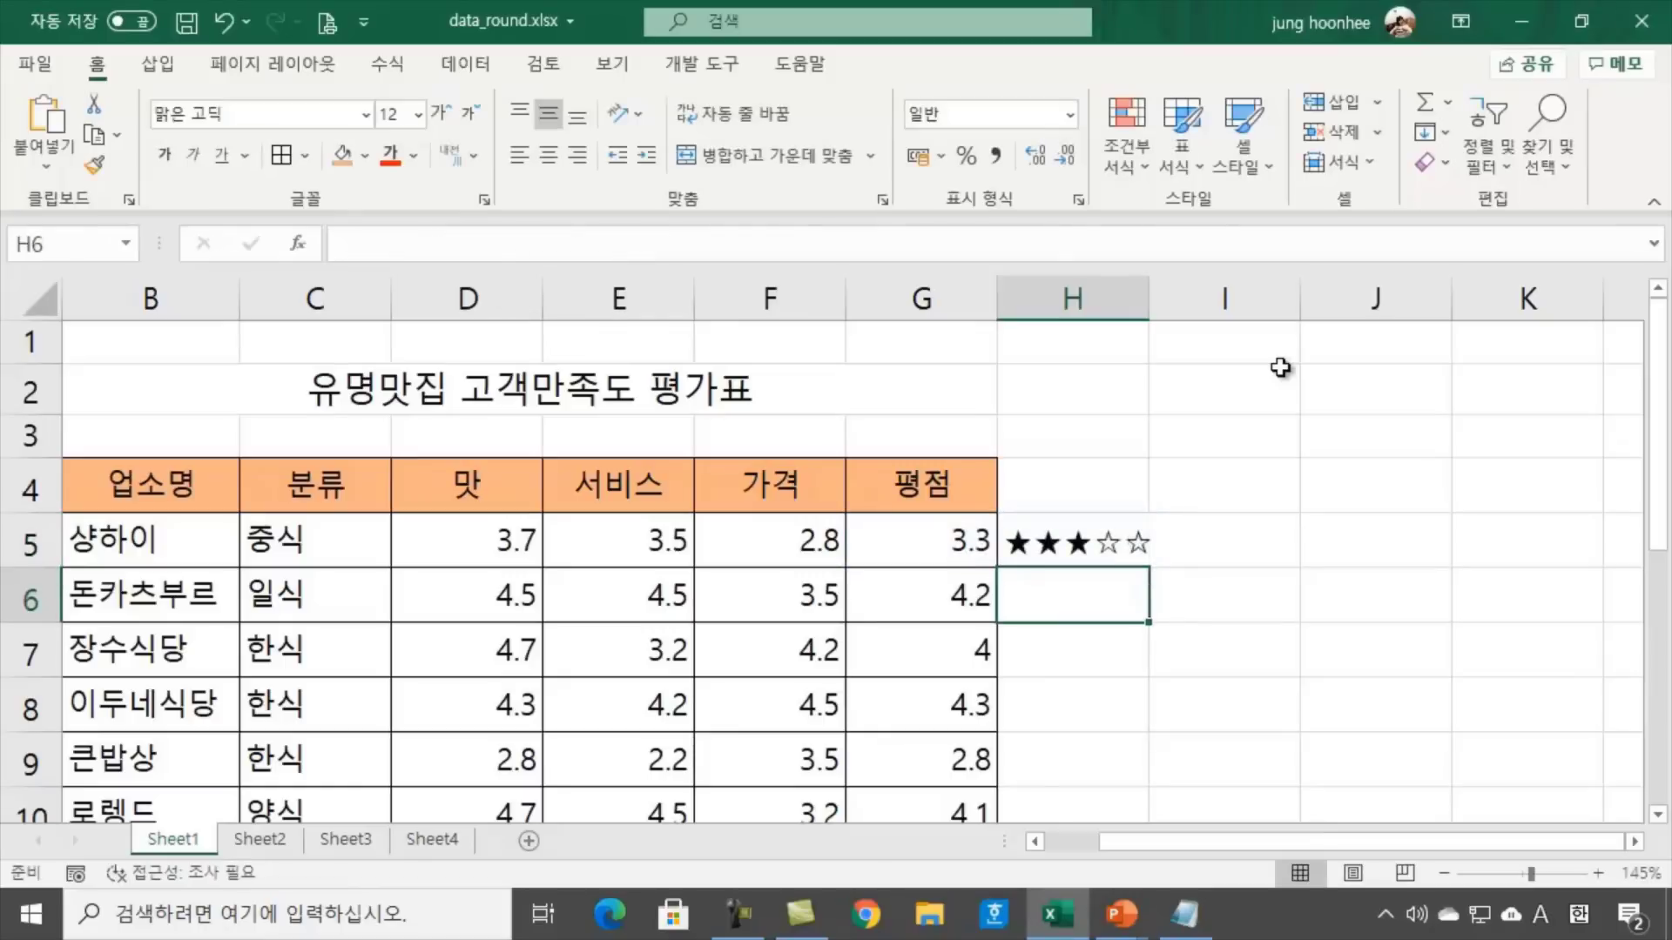
# Fill the star rating formula from H5 down to H13 and check the stars against the 평점 scores
pyautogui.click(1093, 550)
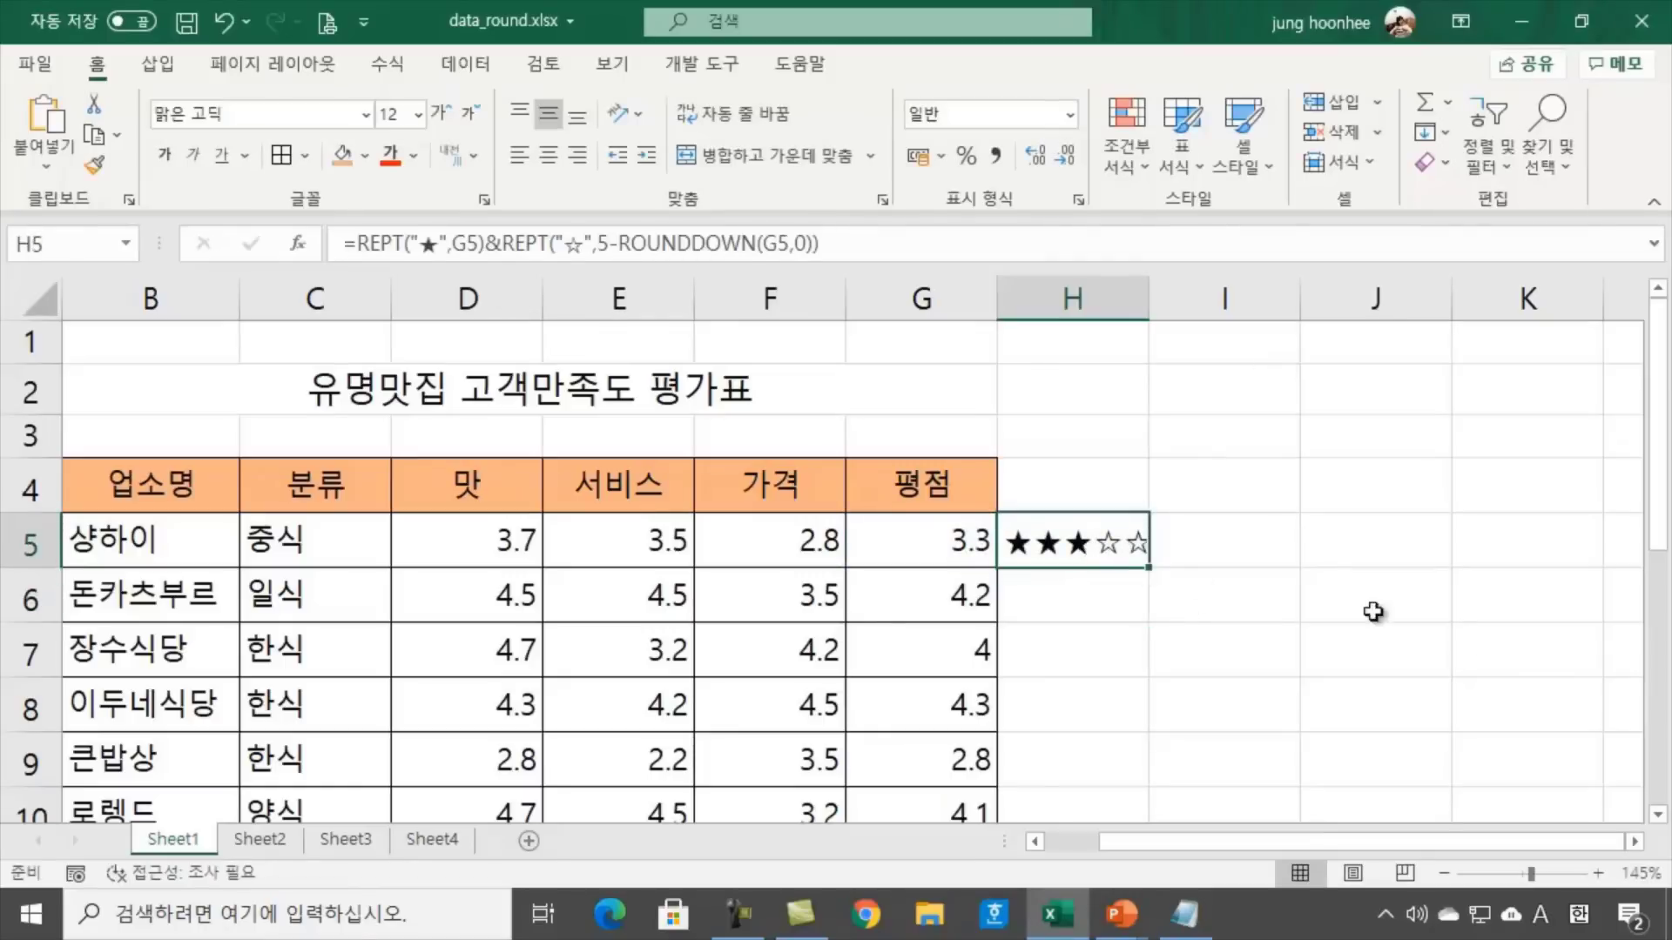
pyautogui.doubleClick(1148, 568)
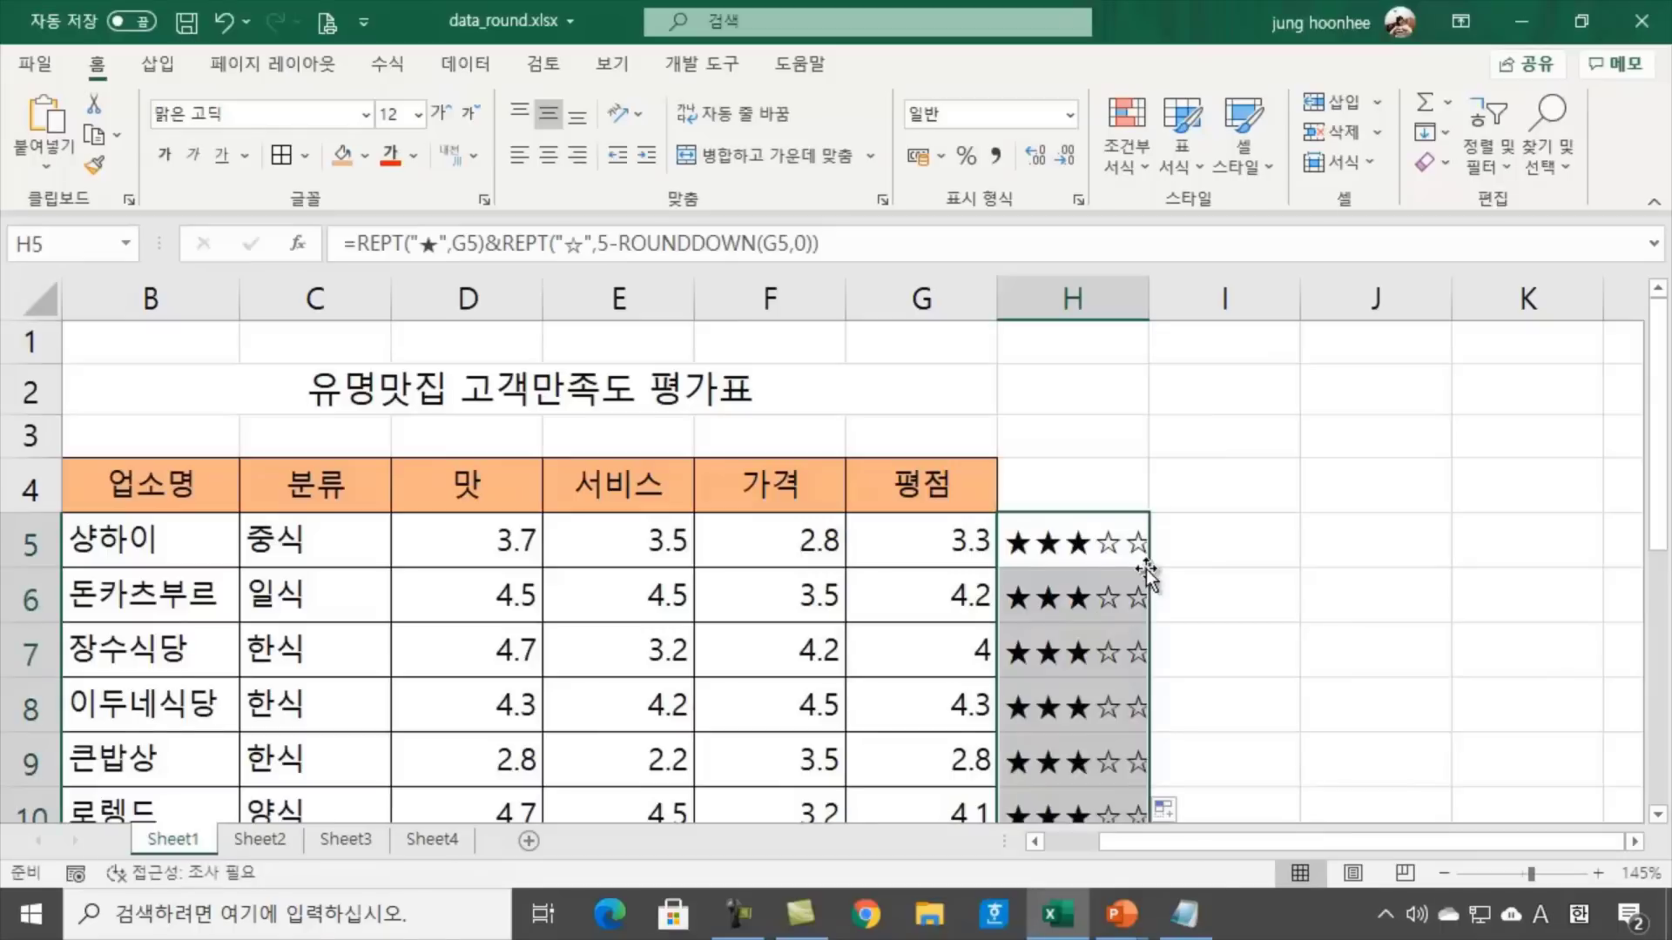
pyautogui.scroll(-2, 1324, 577)
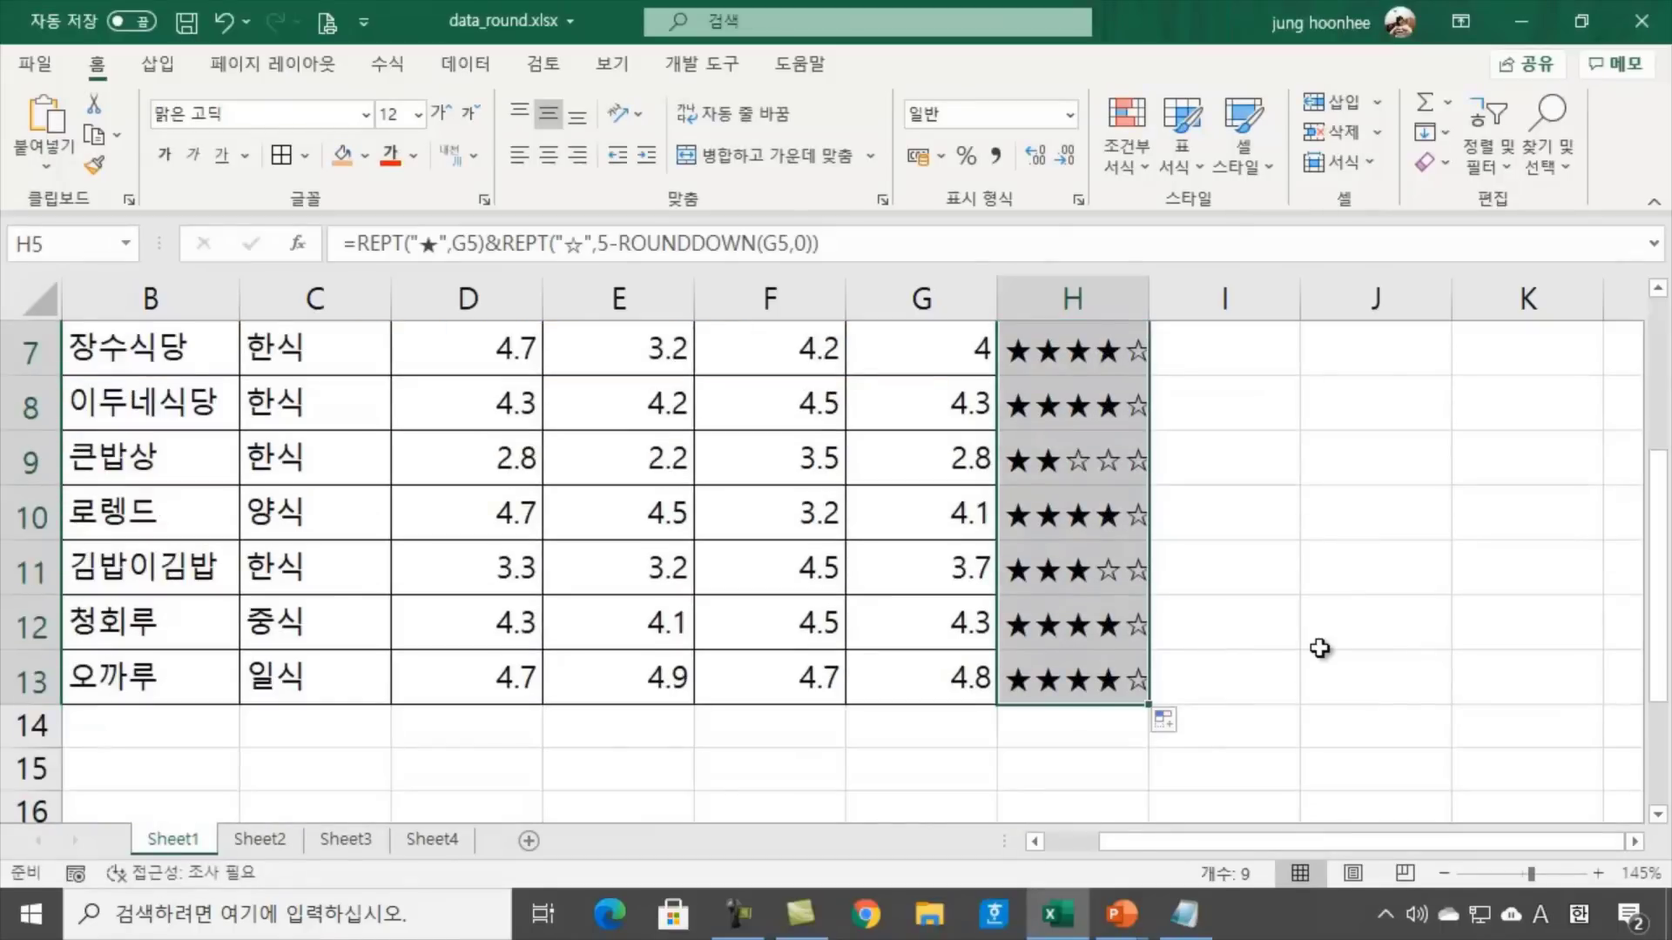
pyautogui.scroll(1, 1320, 648)
pyautogui.scroll(-1, 1313, 660)
pyautogui.click(1312, 660)
pyautogui.scroll(2, 1311, 661)
pyautogui.scroll(-3, 1310, 662)
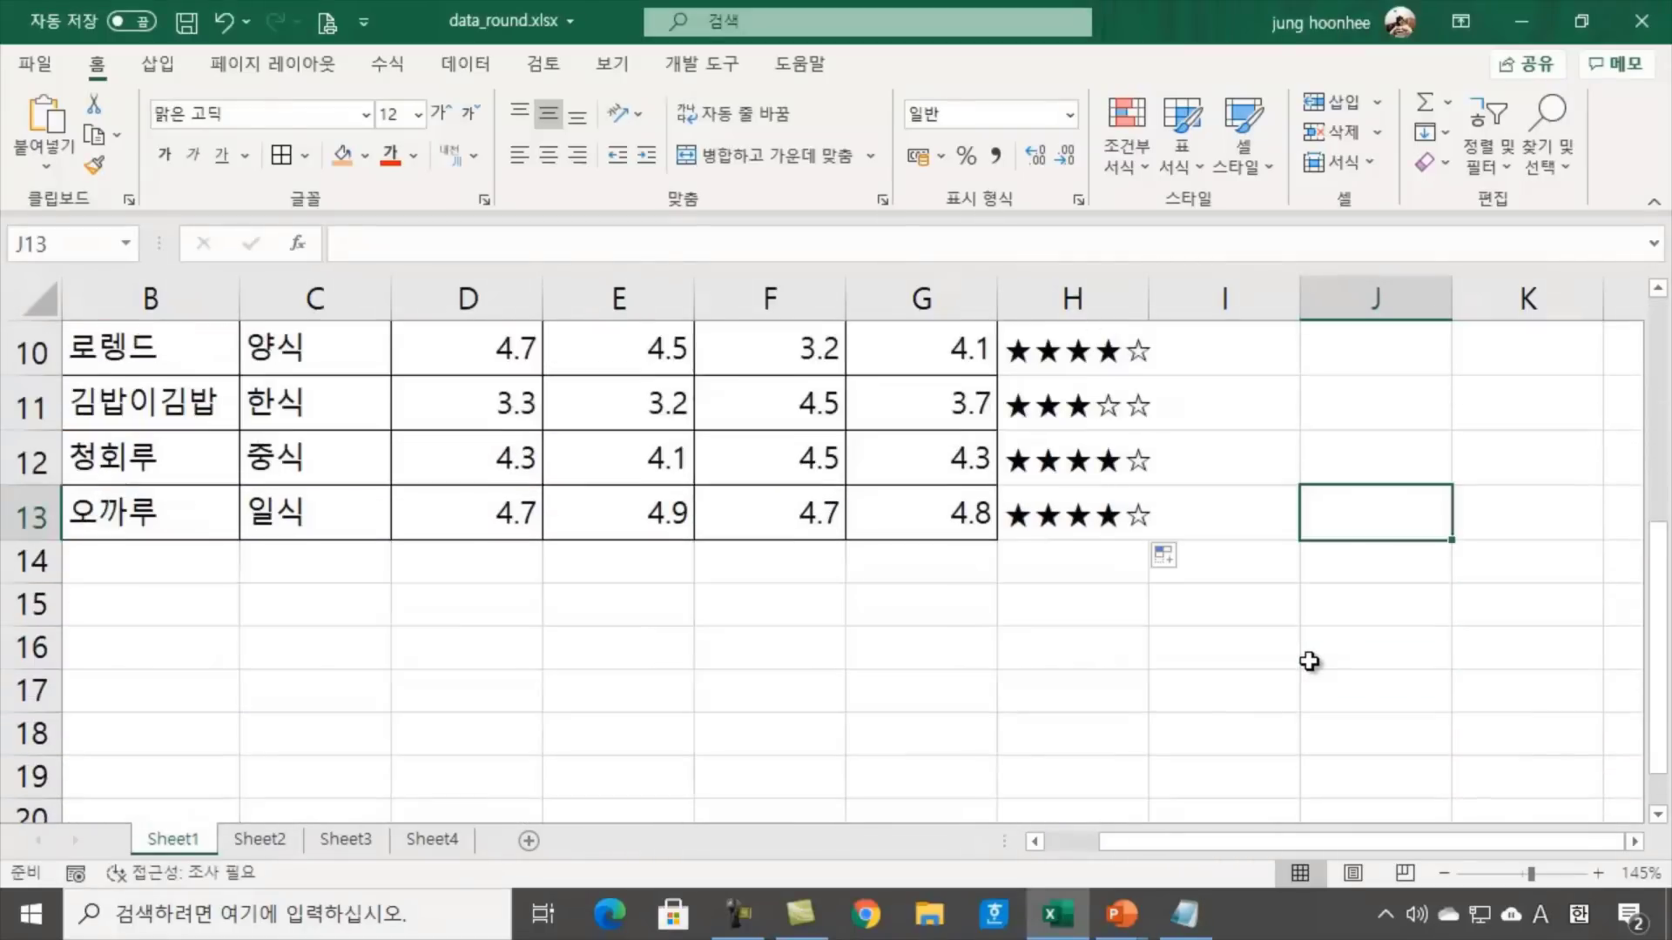
pyautogui.scroll(2, 1309, 662)
pyautogui.scroll(1, 1310, 662)
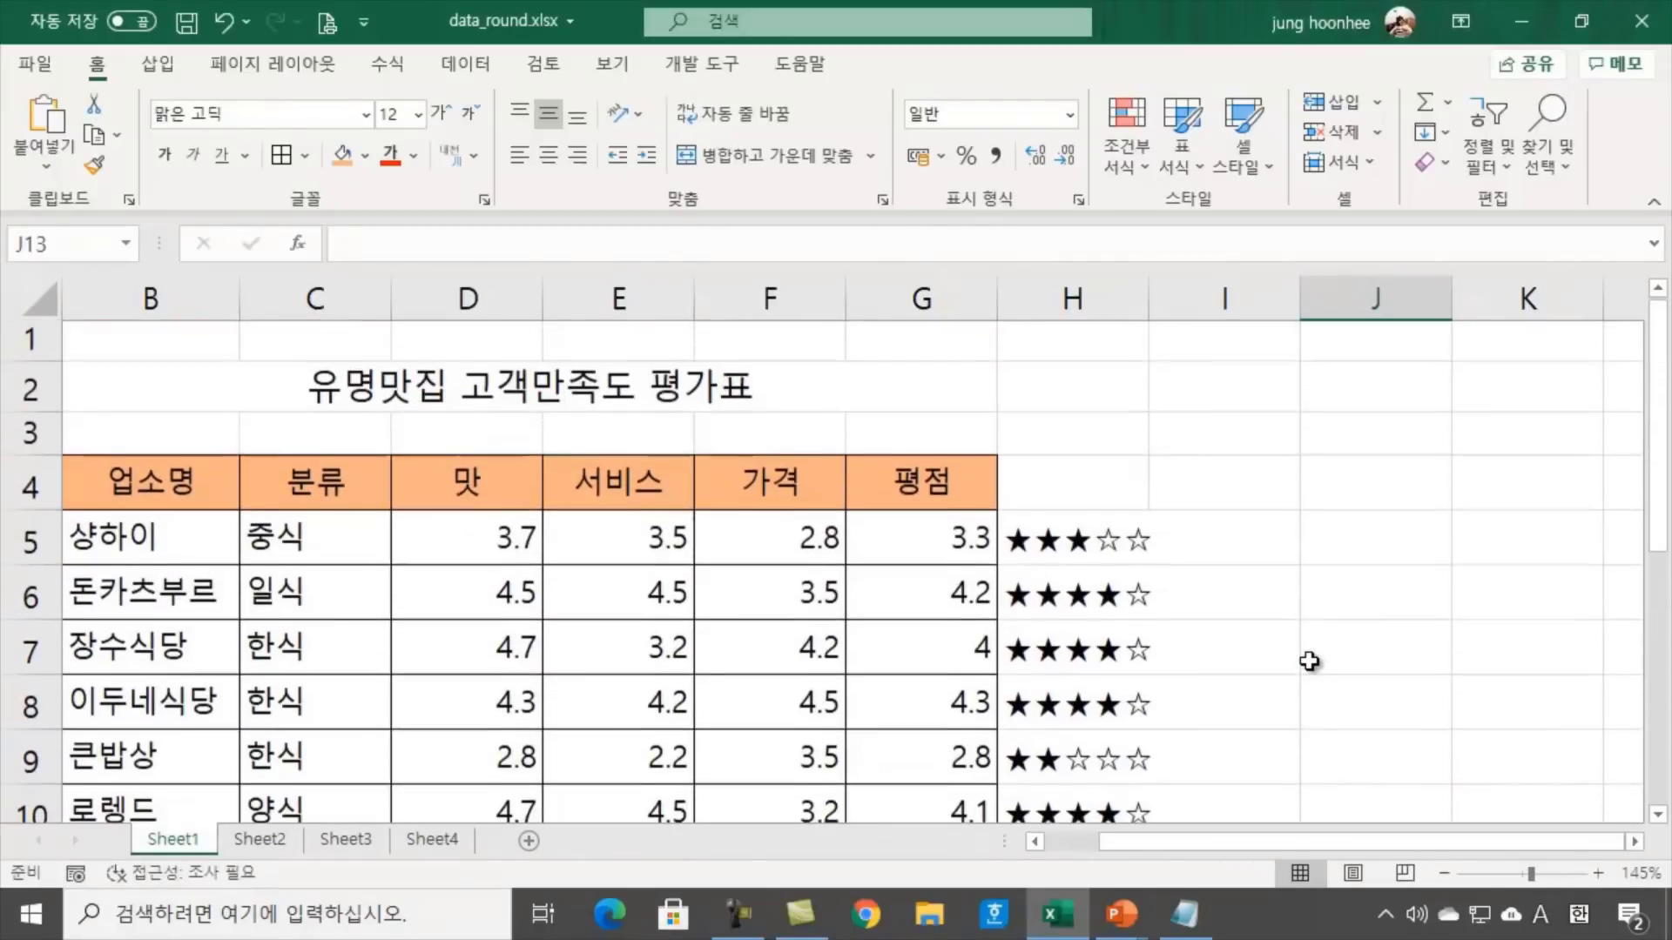
# Hide column G with the 평점 scores so only the star ratings remain beside the 가격 column
pyautogui.click(1306, 660)
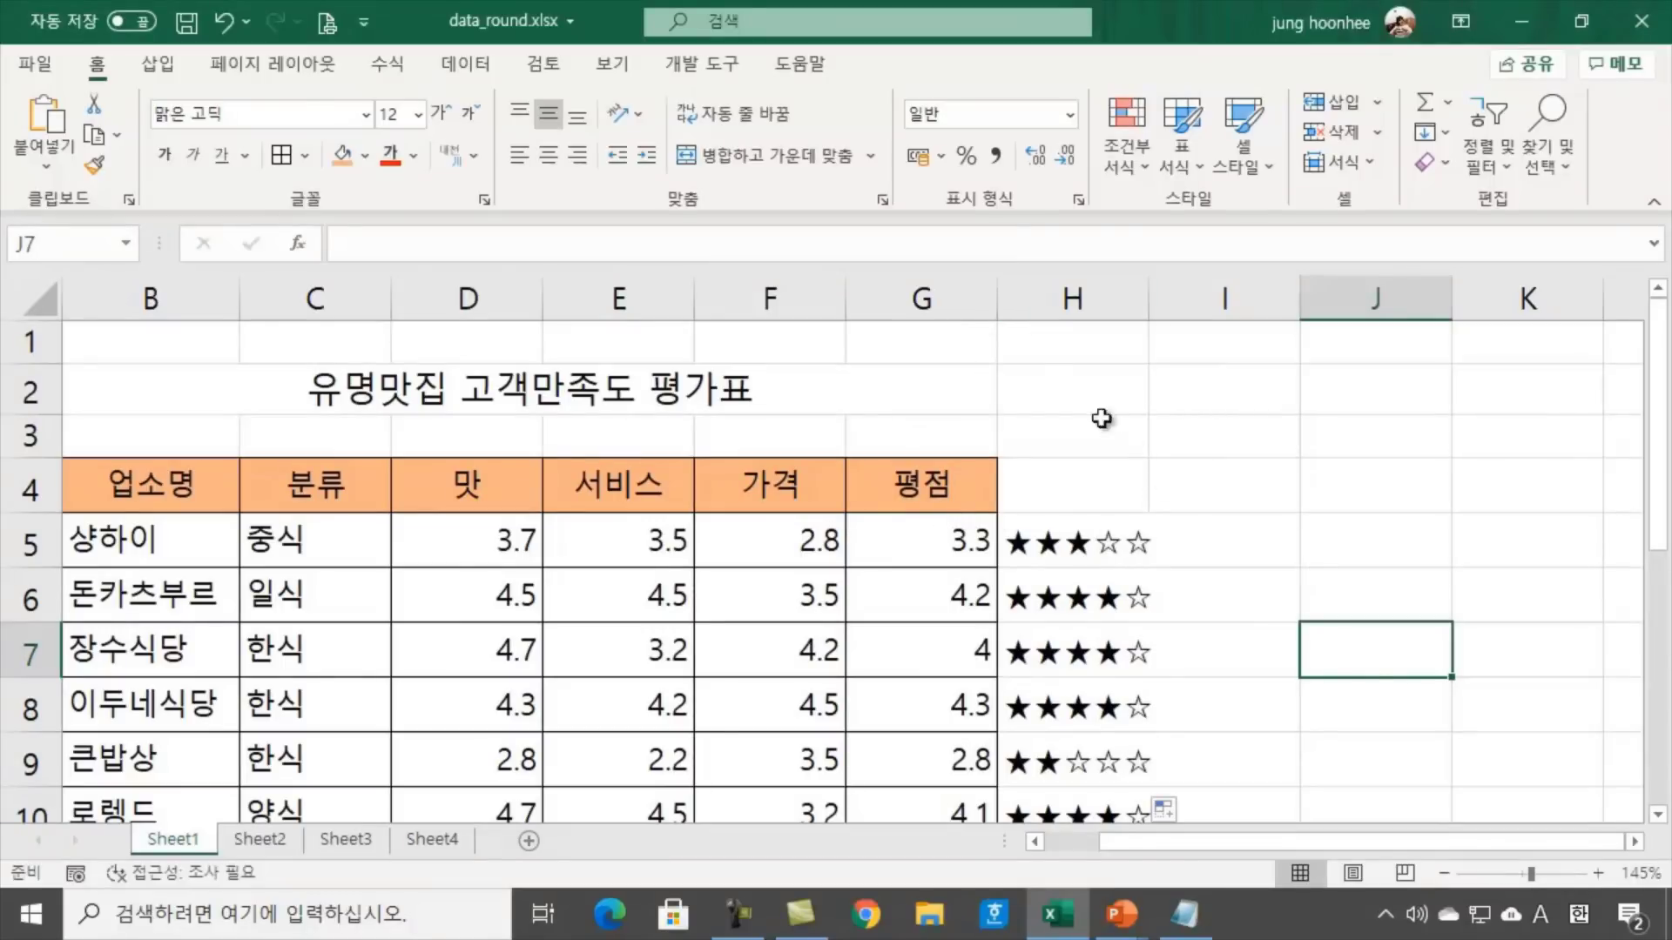
pyautogui.click(930, 298)
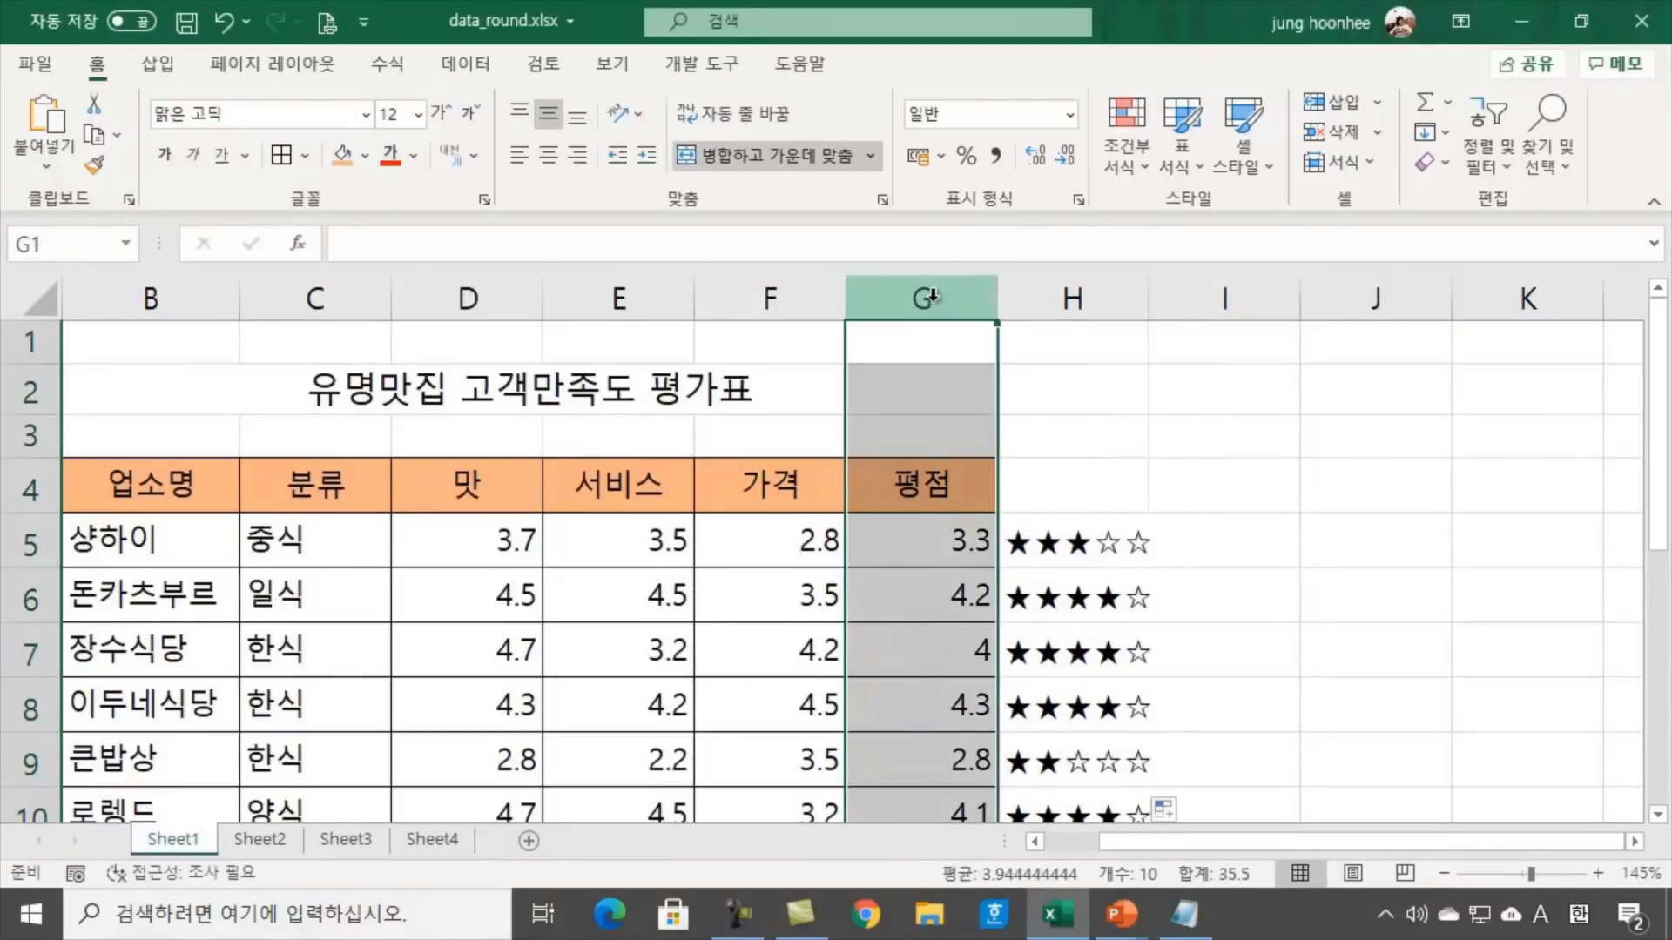
pyautogui.rightClick(932, 300)
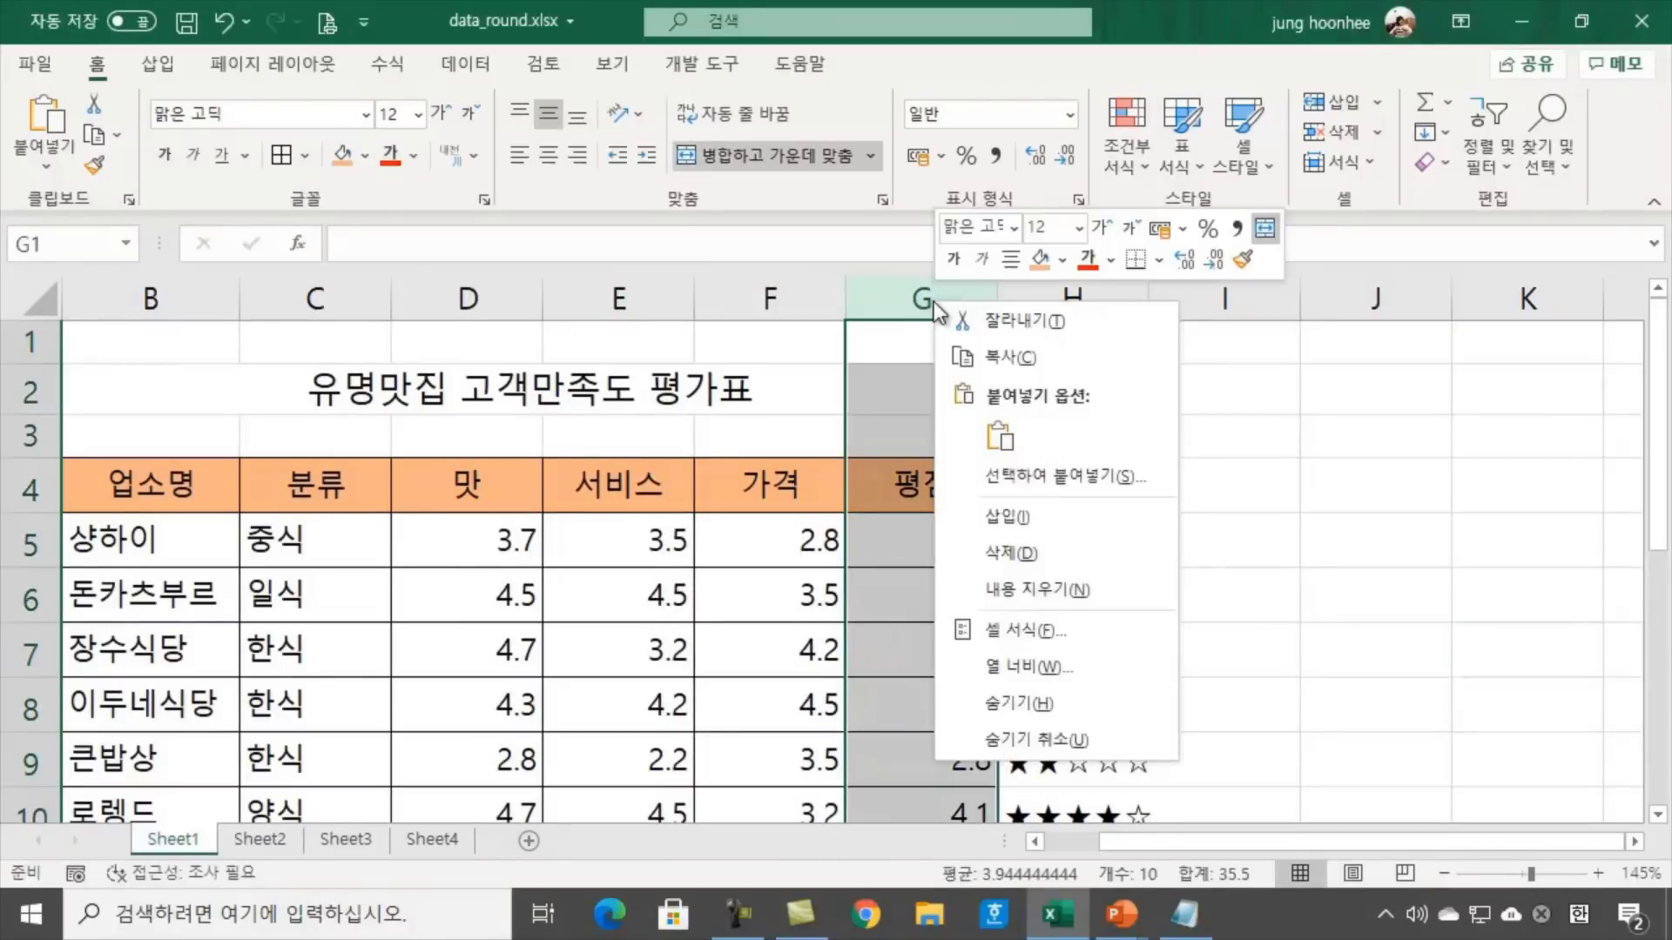
pyautogui.click(1028, 706)
pyautogui.click(1169, 601)
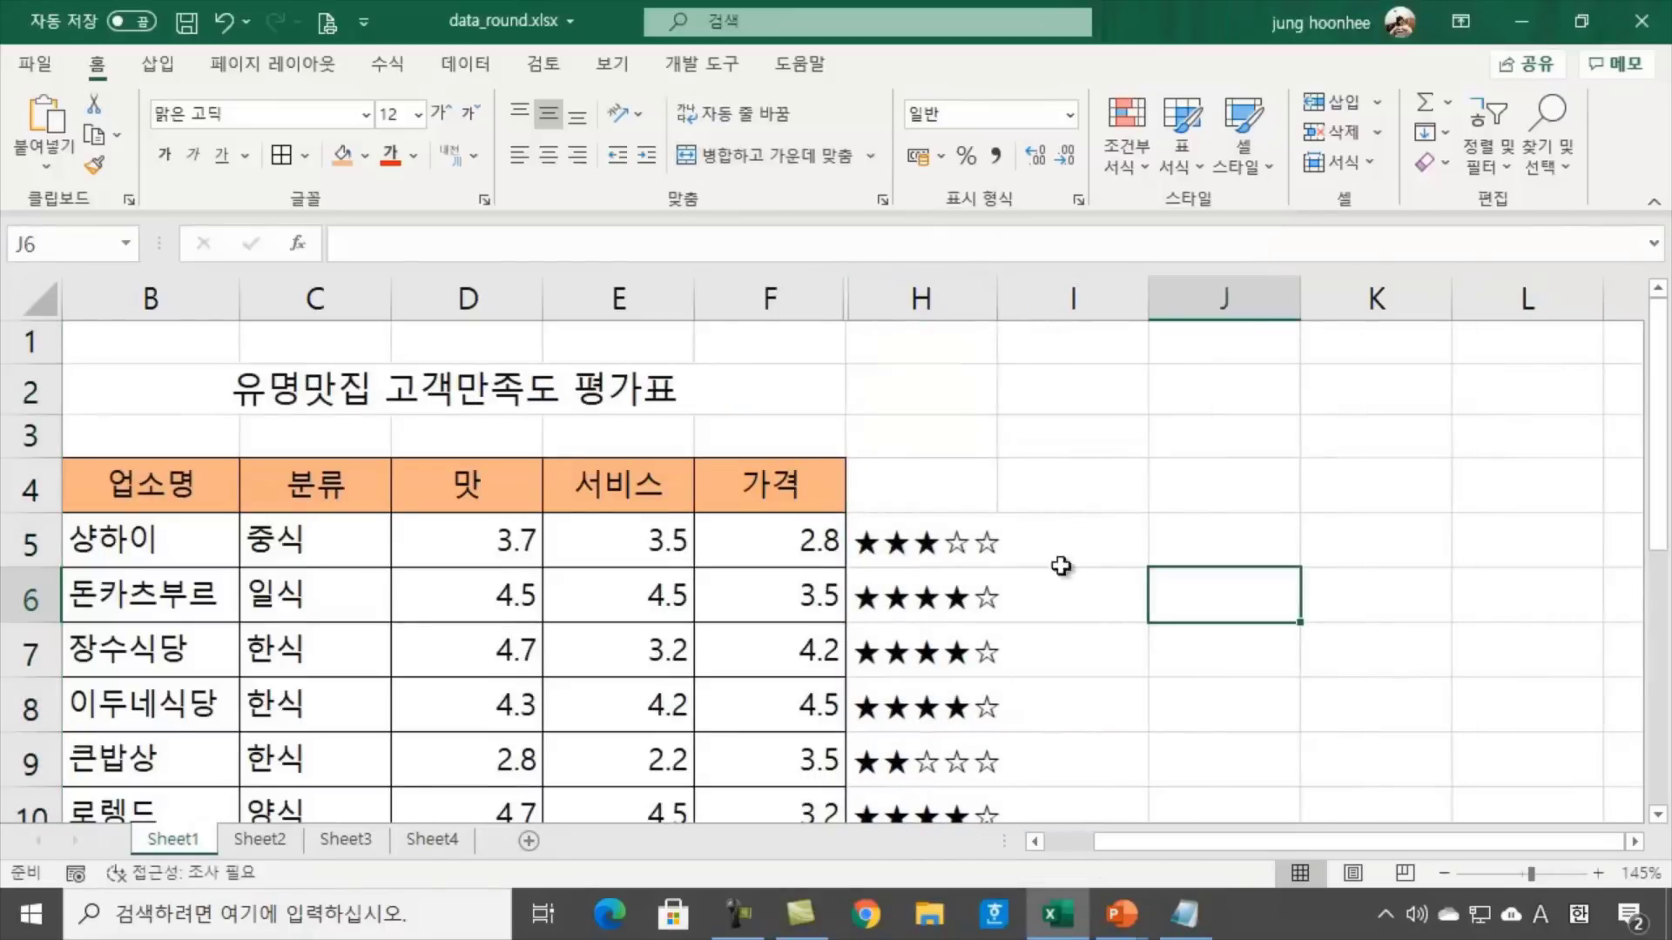
# Enter the header 만족도 in cell H4 above the star ratings
pyautogui.click(916, 493)
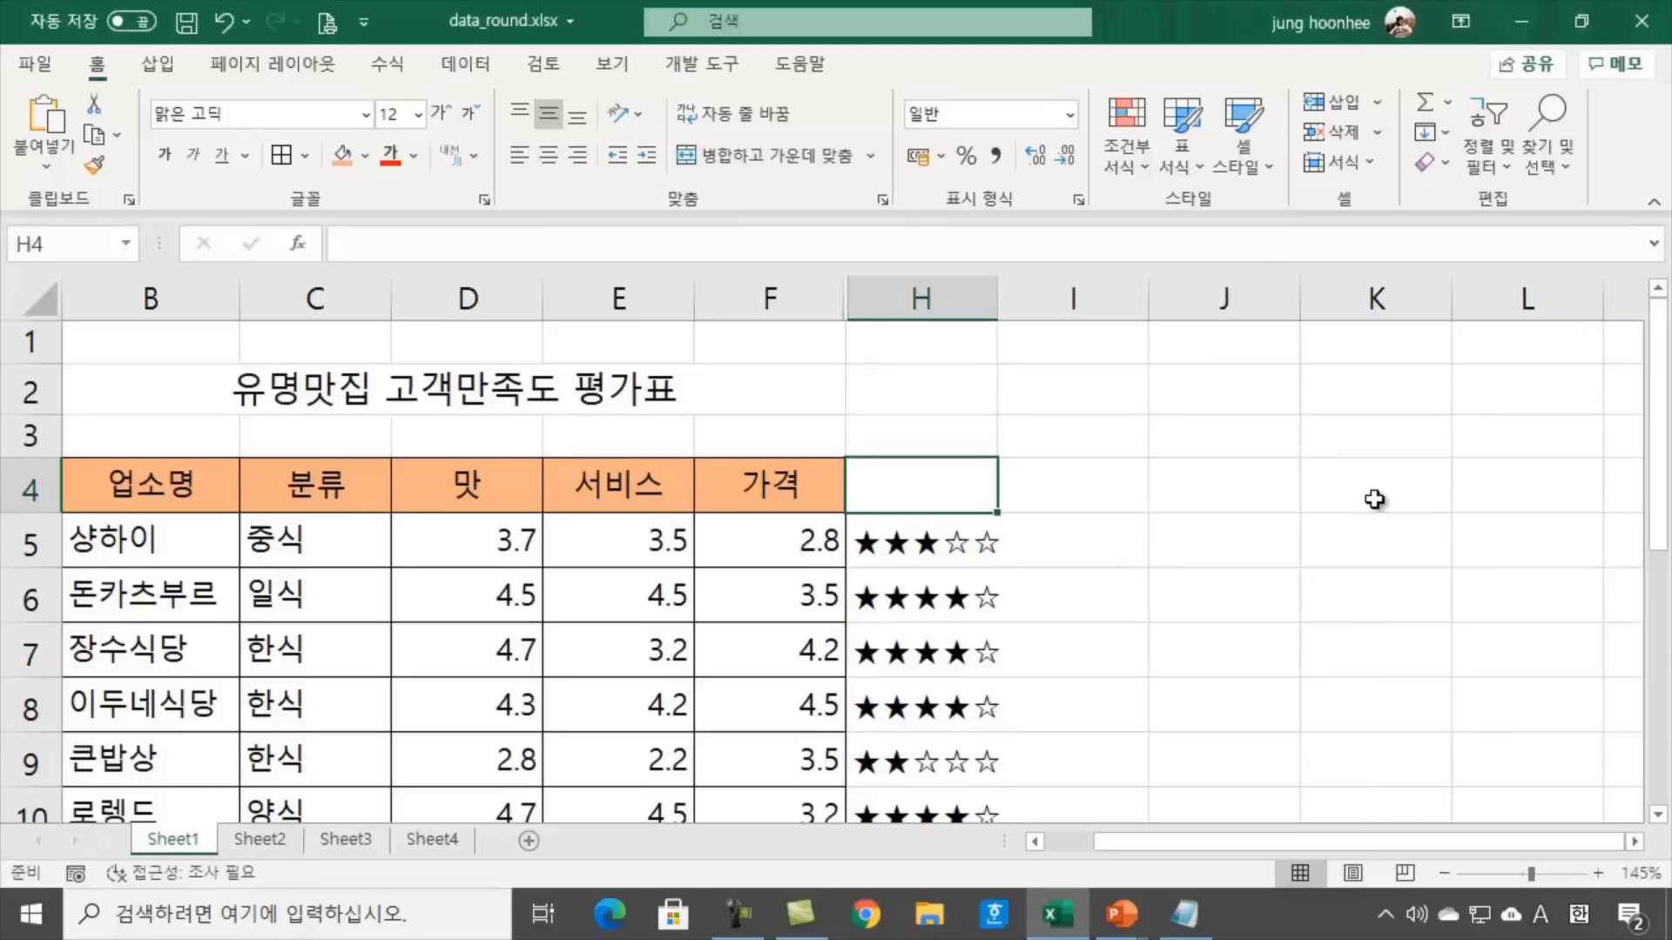
pyautogui.write('AK')
pyautogui.press('BackSpace')
pyautogui.press('BackSpace')
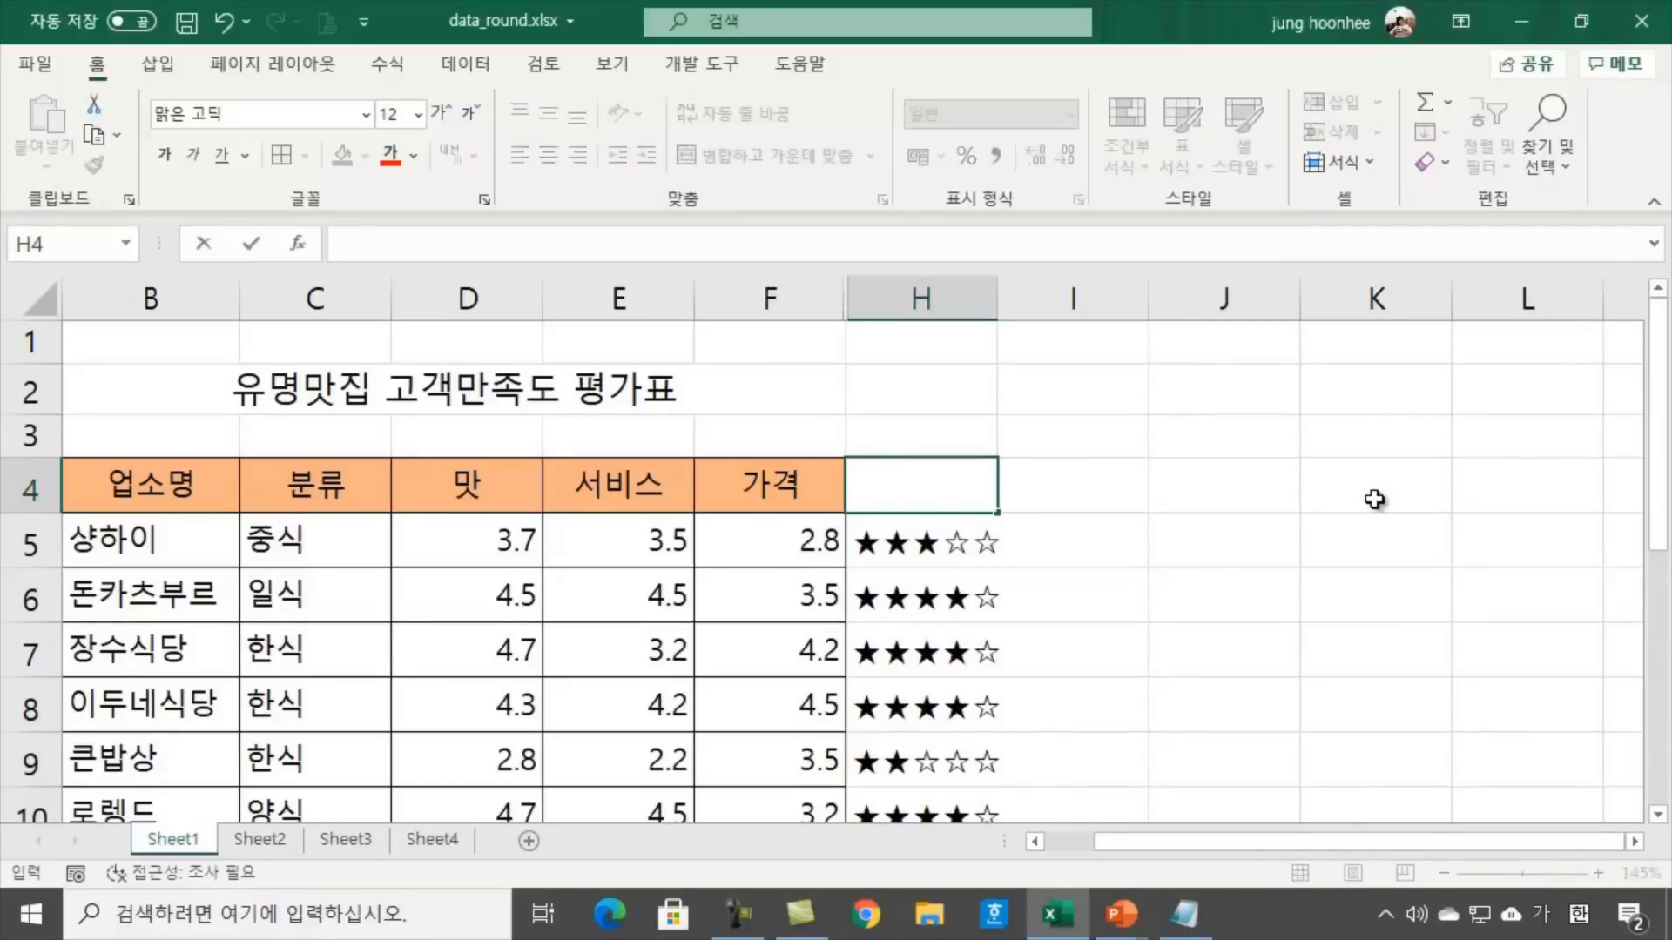
pyautogui.write('만족도')
pyautogui.press('Return')
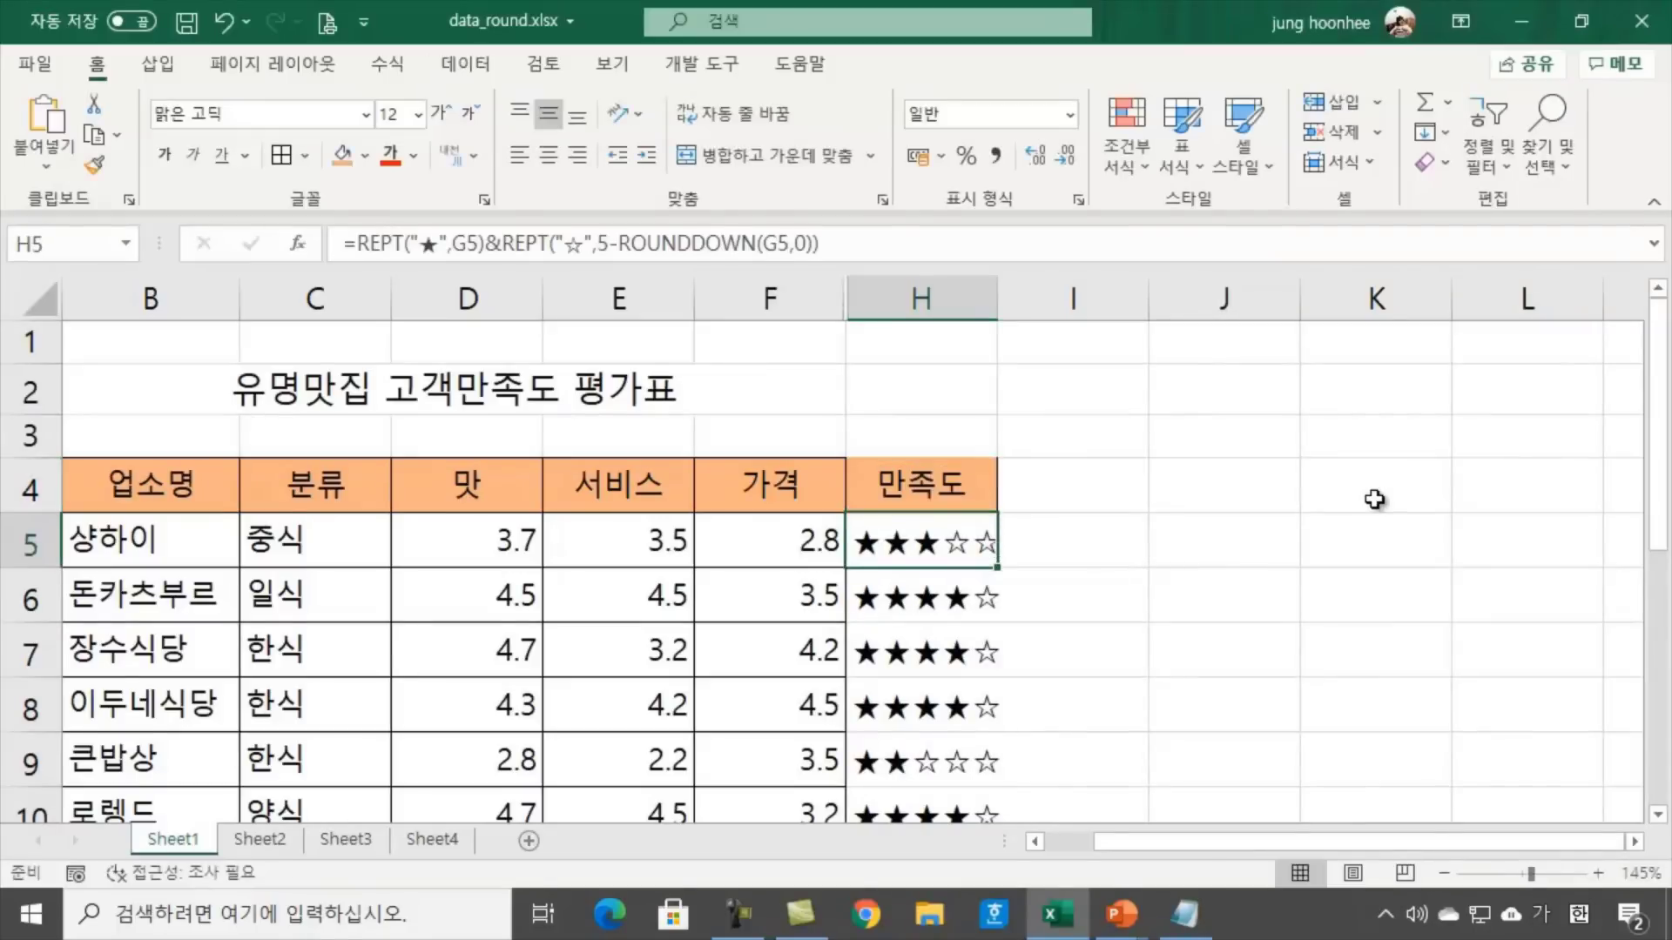
# Review the star ratings in the 만족도 column against each restaurant's row down to row 13
pyautogui.click(1132, 613)
pyautogui.scroll(-2, 1060, 726)
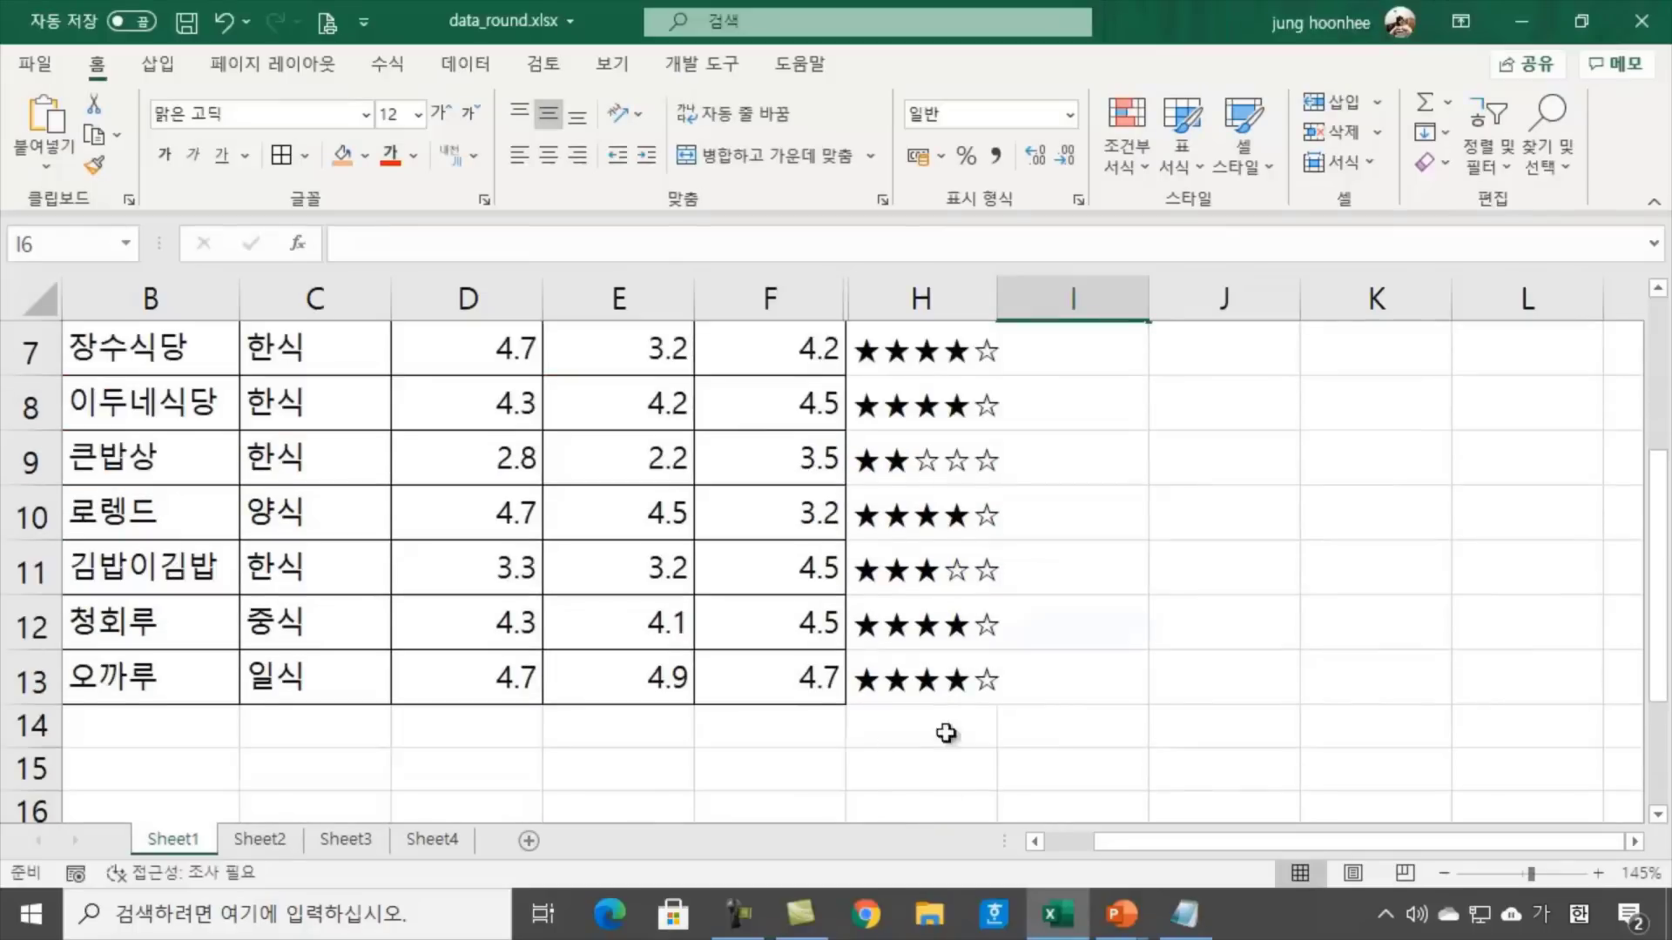
pyautogui.scroll(2, 945, 733)
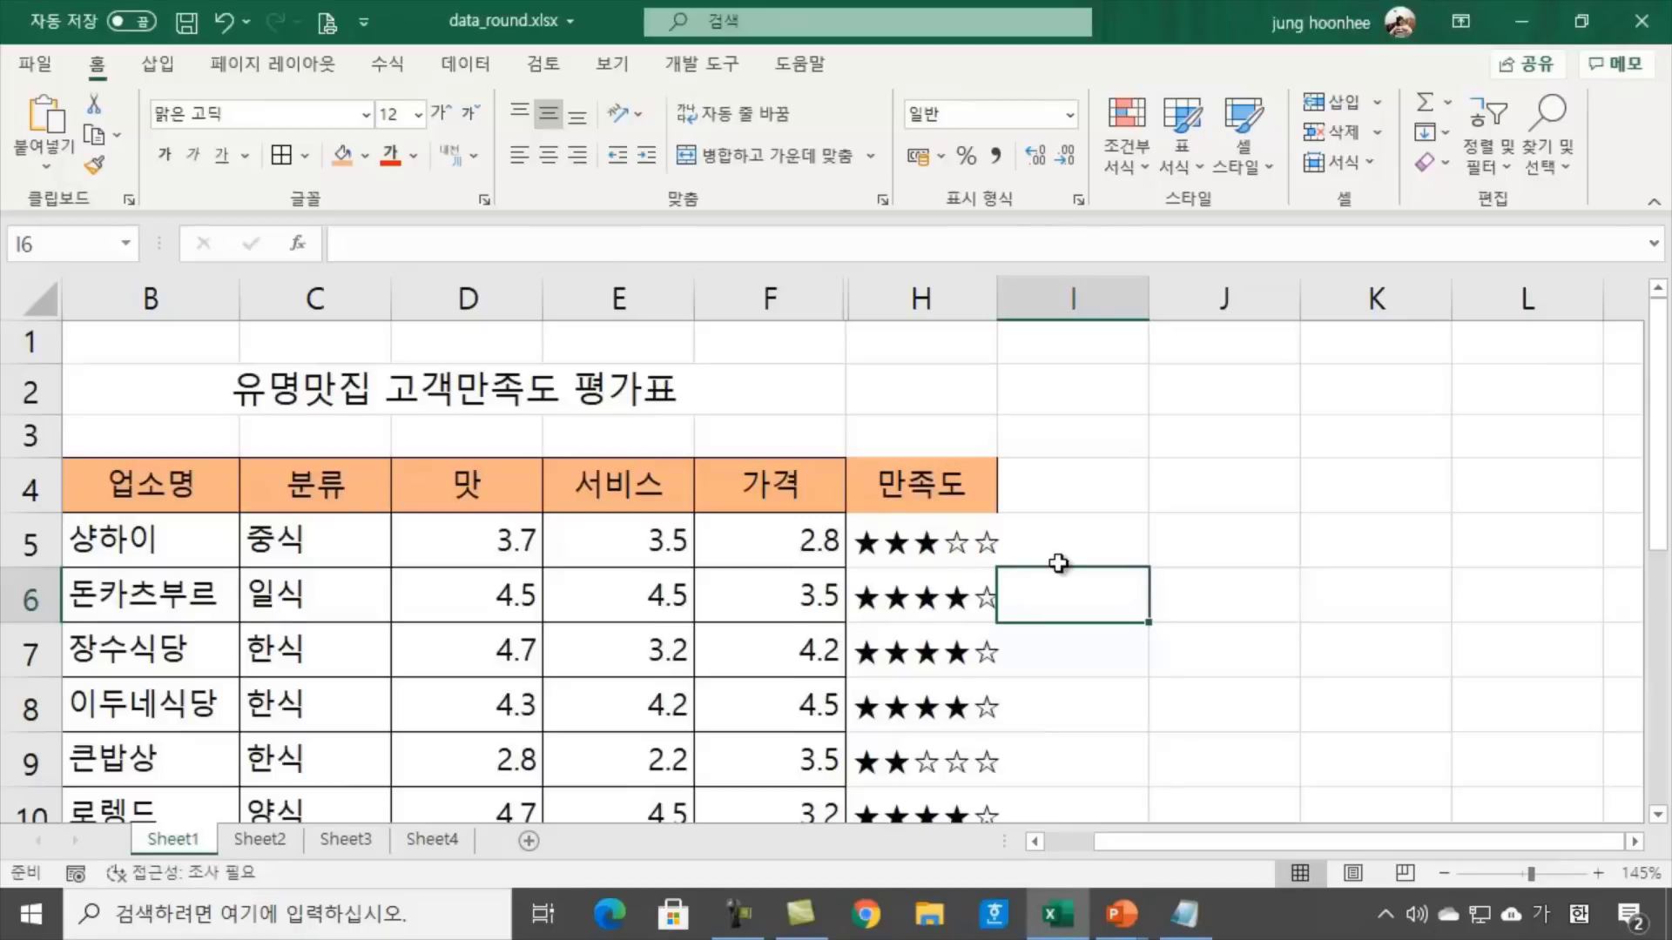
pyautogui.scroll(-2, 1071, 678)
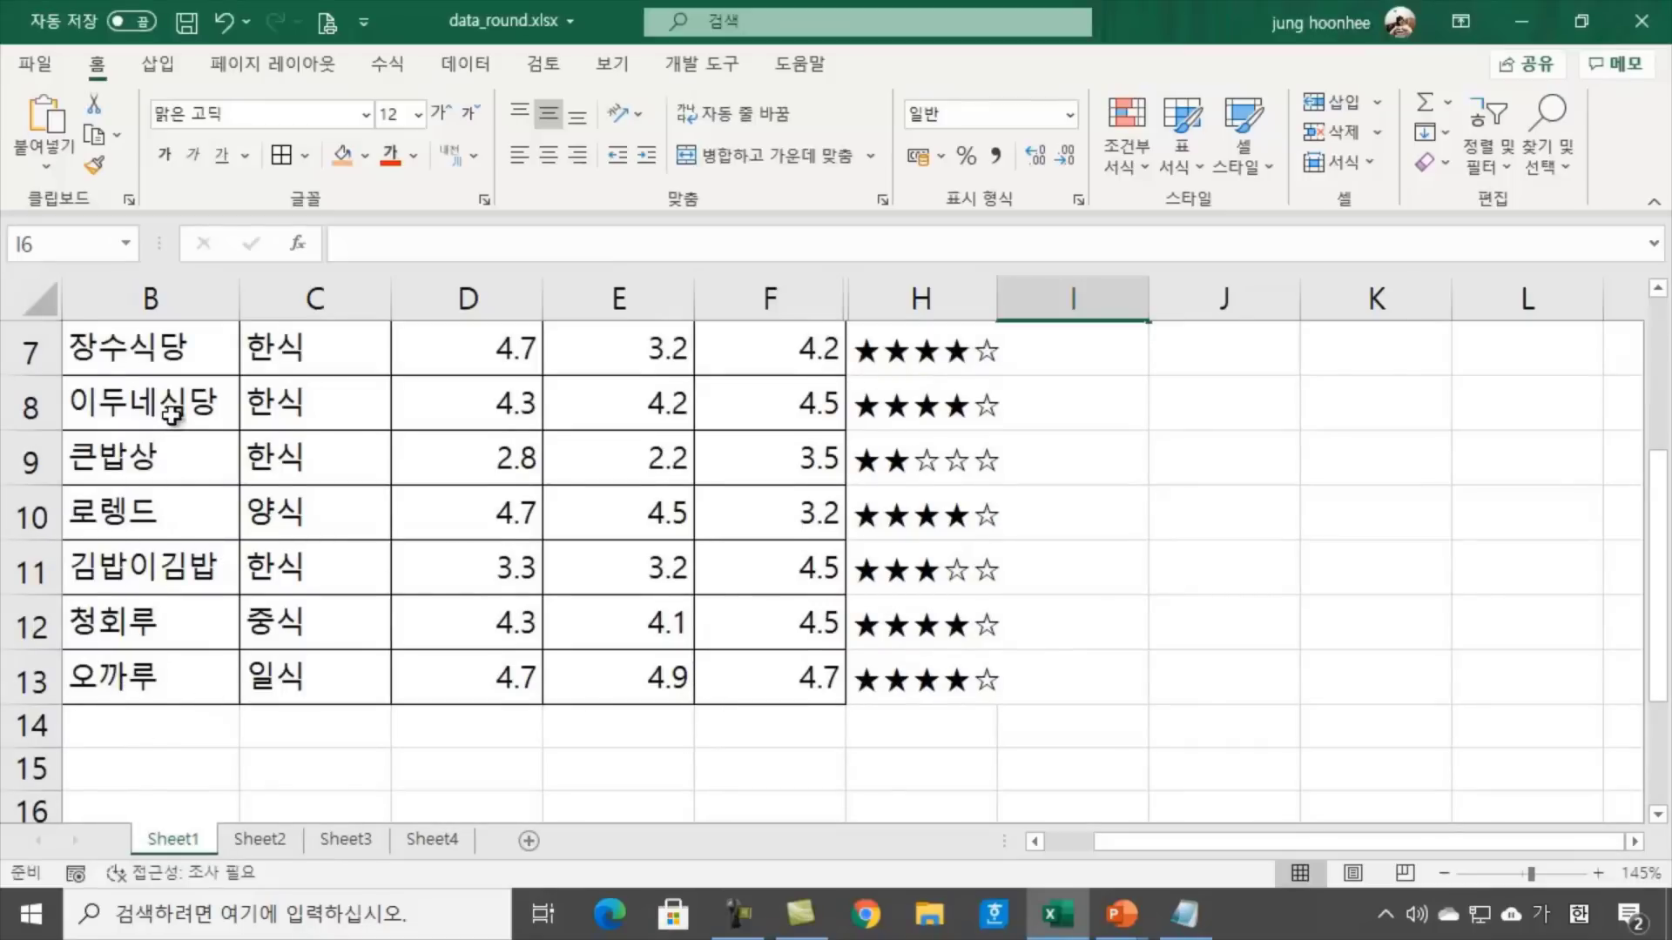
pyautogui.scroll(1, 162, 425)
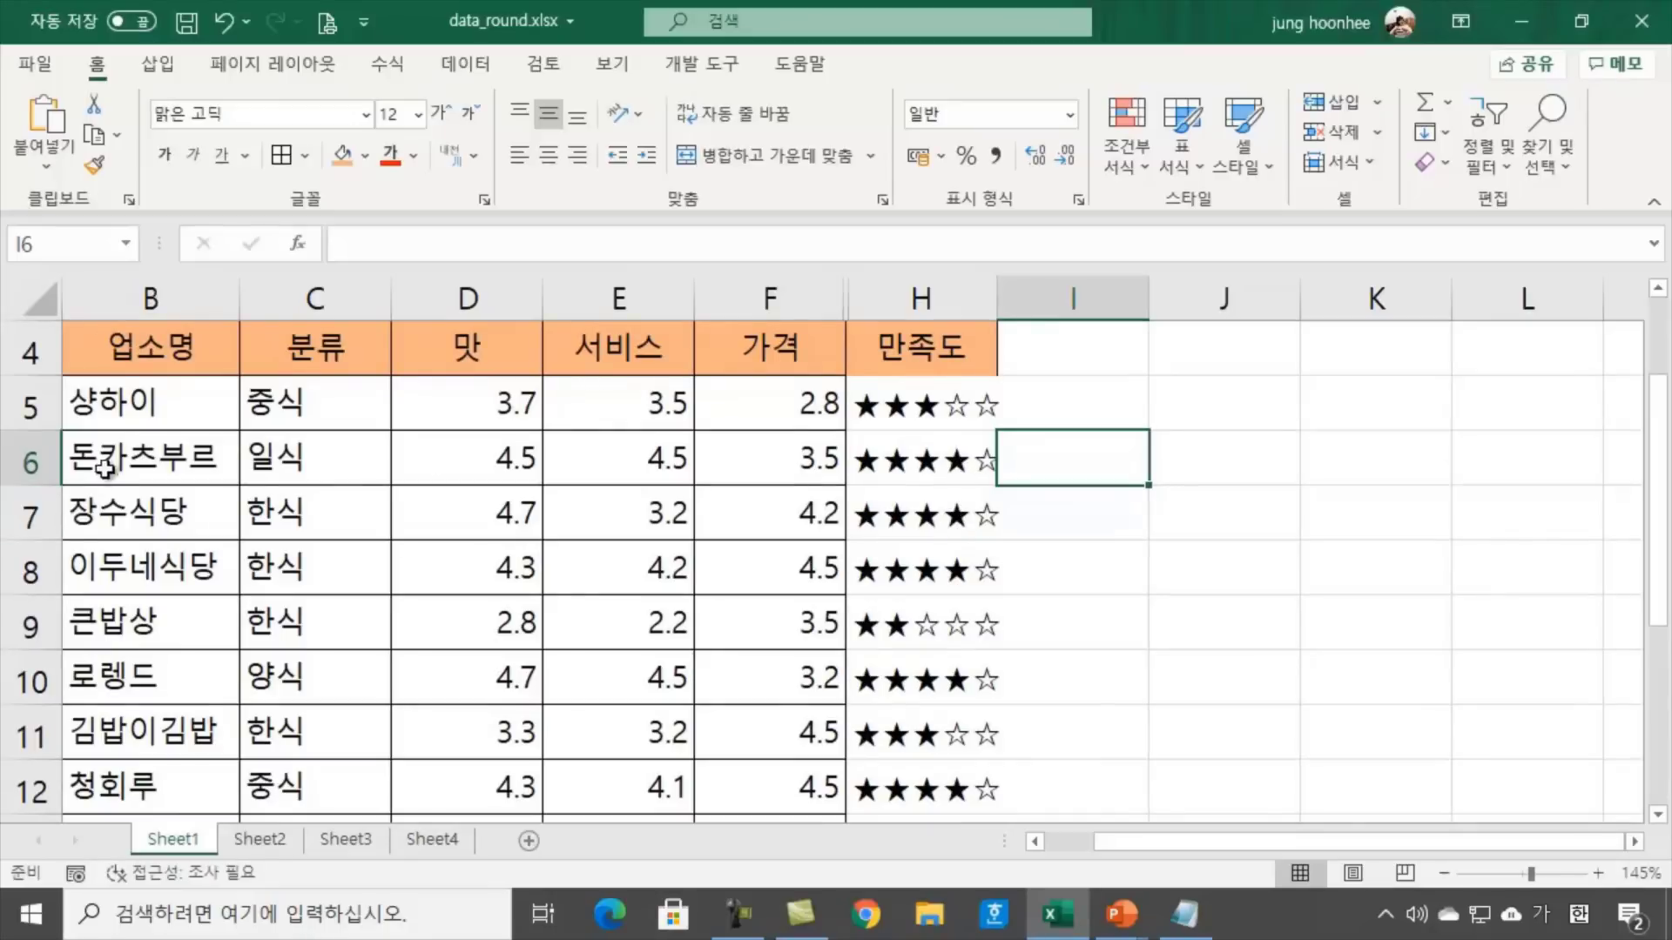
pyautogui.moveTo(105, 465); pyautogui.dragTo(945, 487)
pyautogui.click(1116, 546)
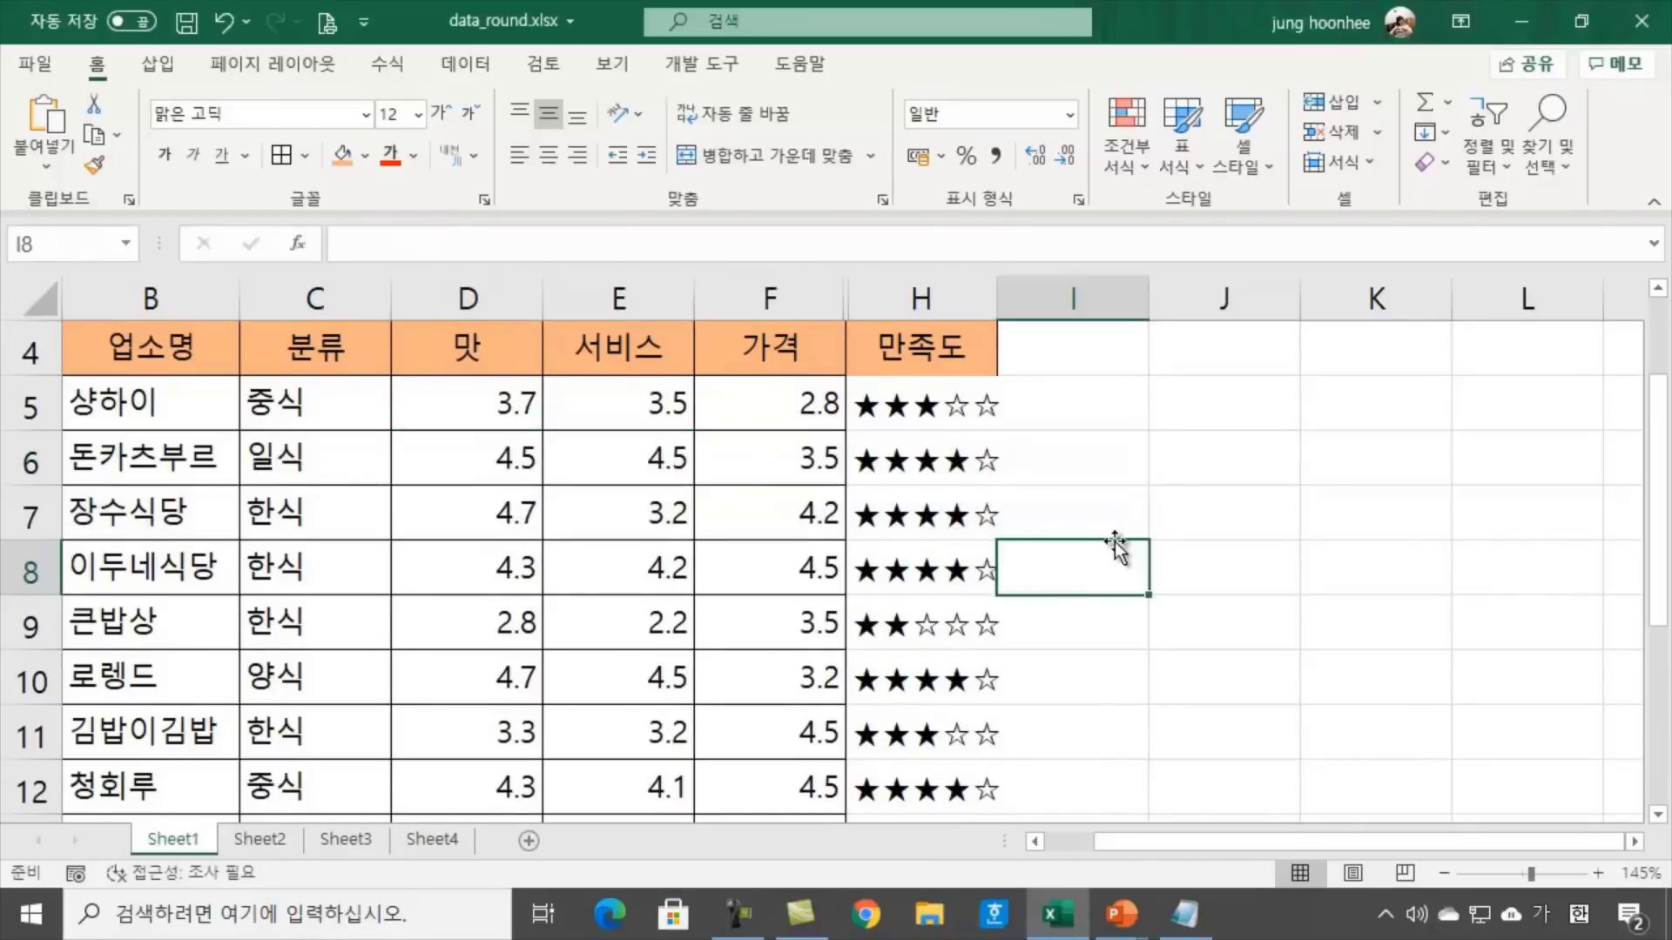